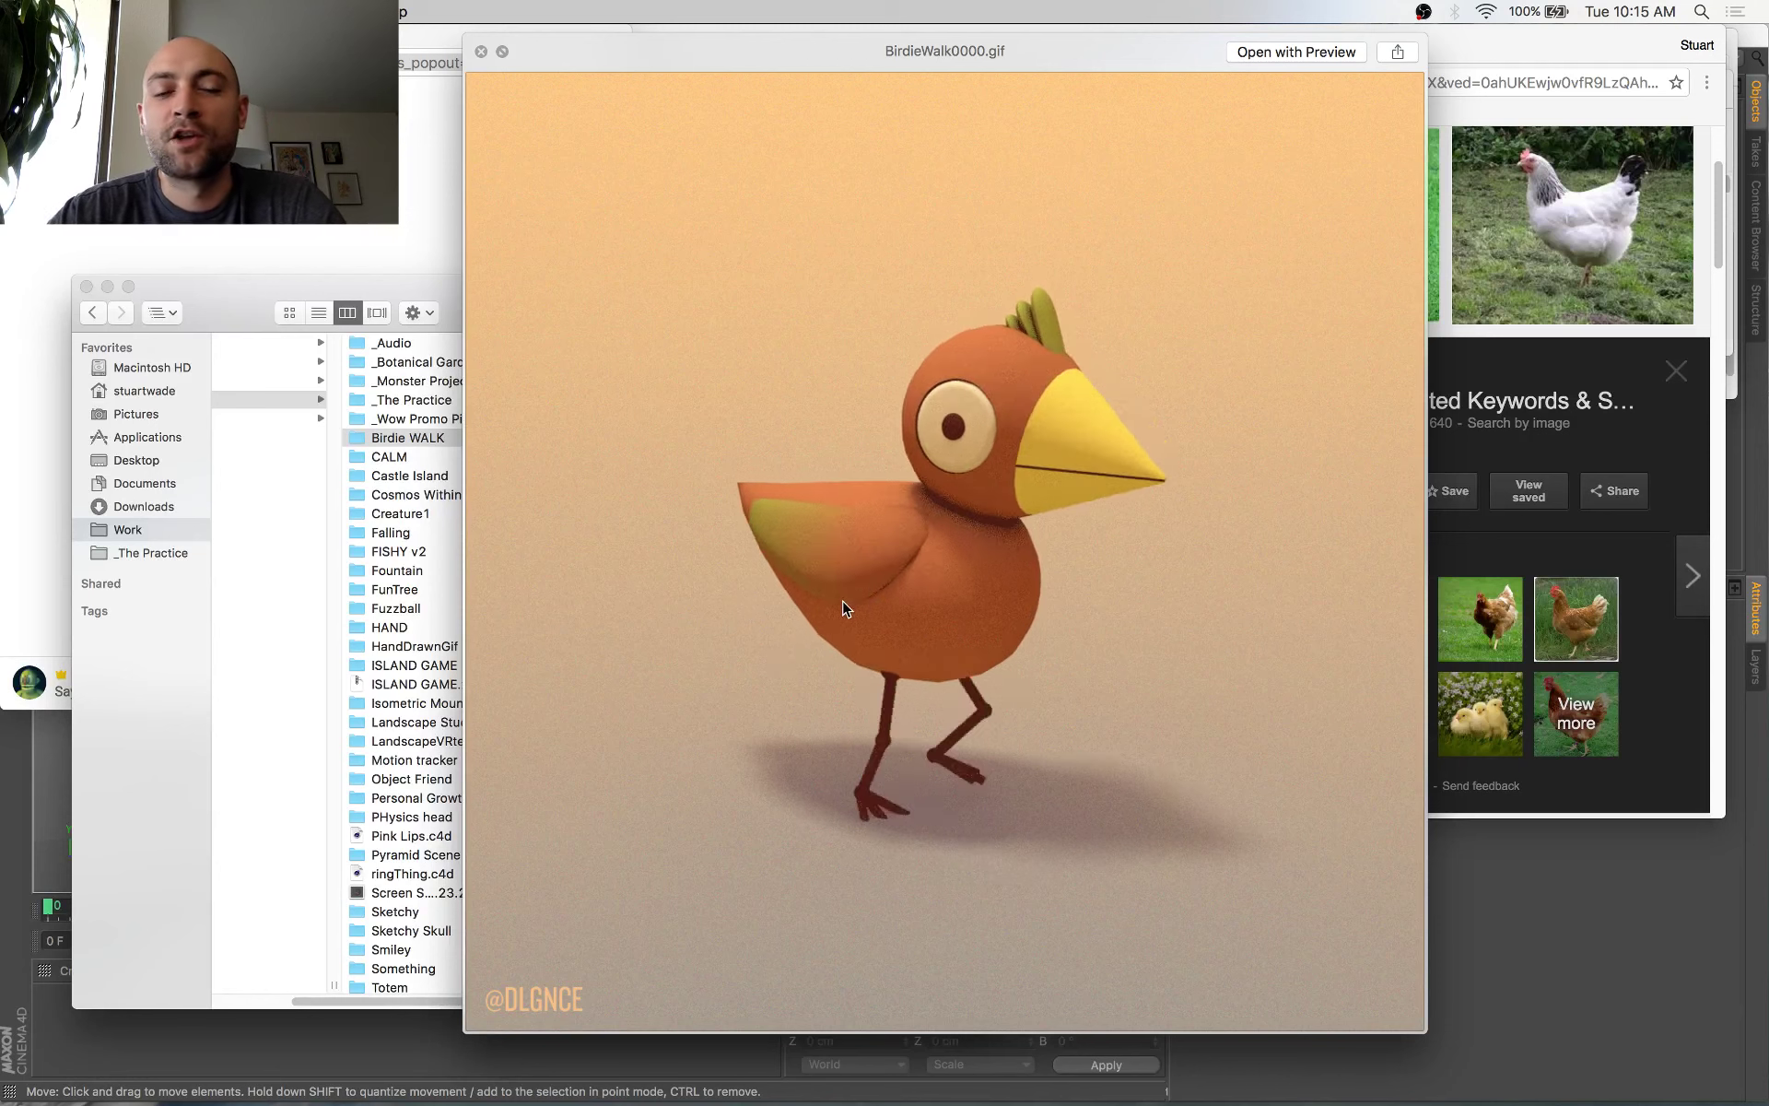
Preview the BirdieWalk0000.gif and FlamingoFrames0000.gif animations, and close the preview
key("space")
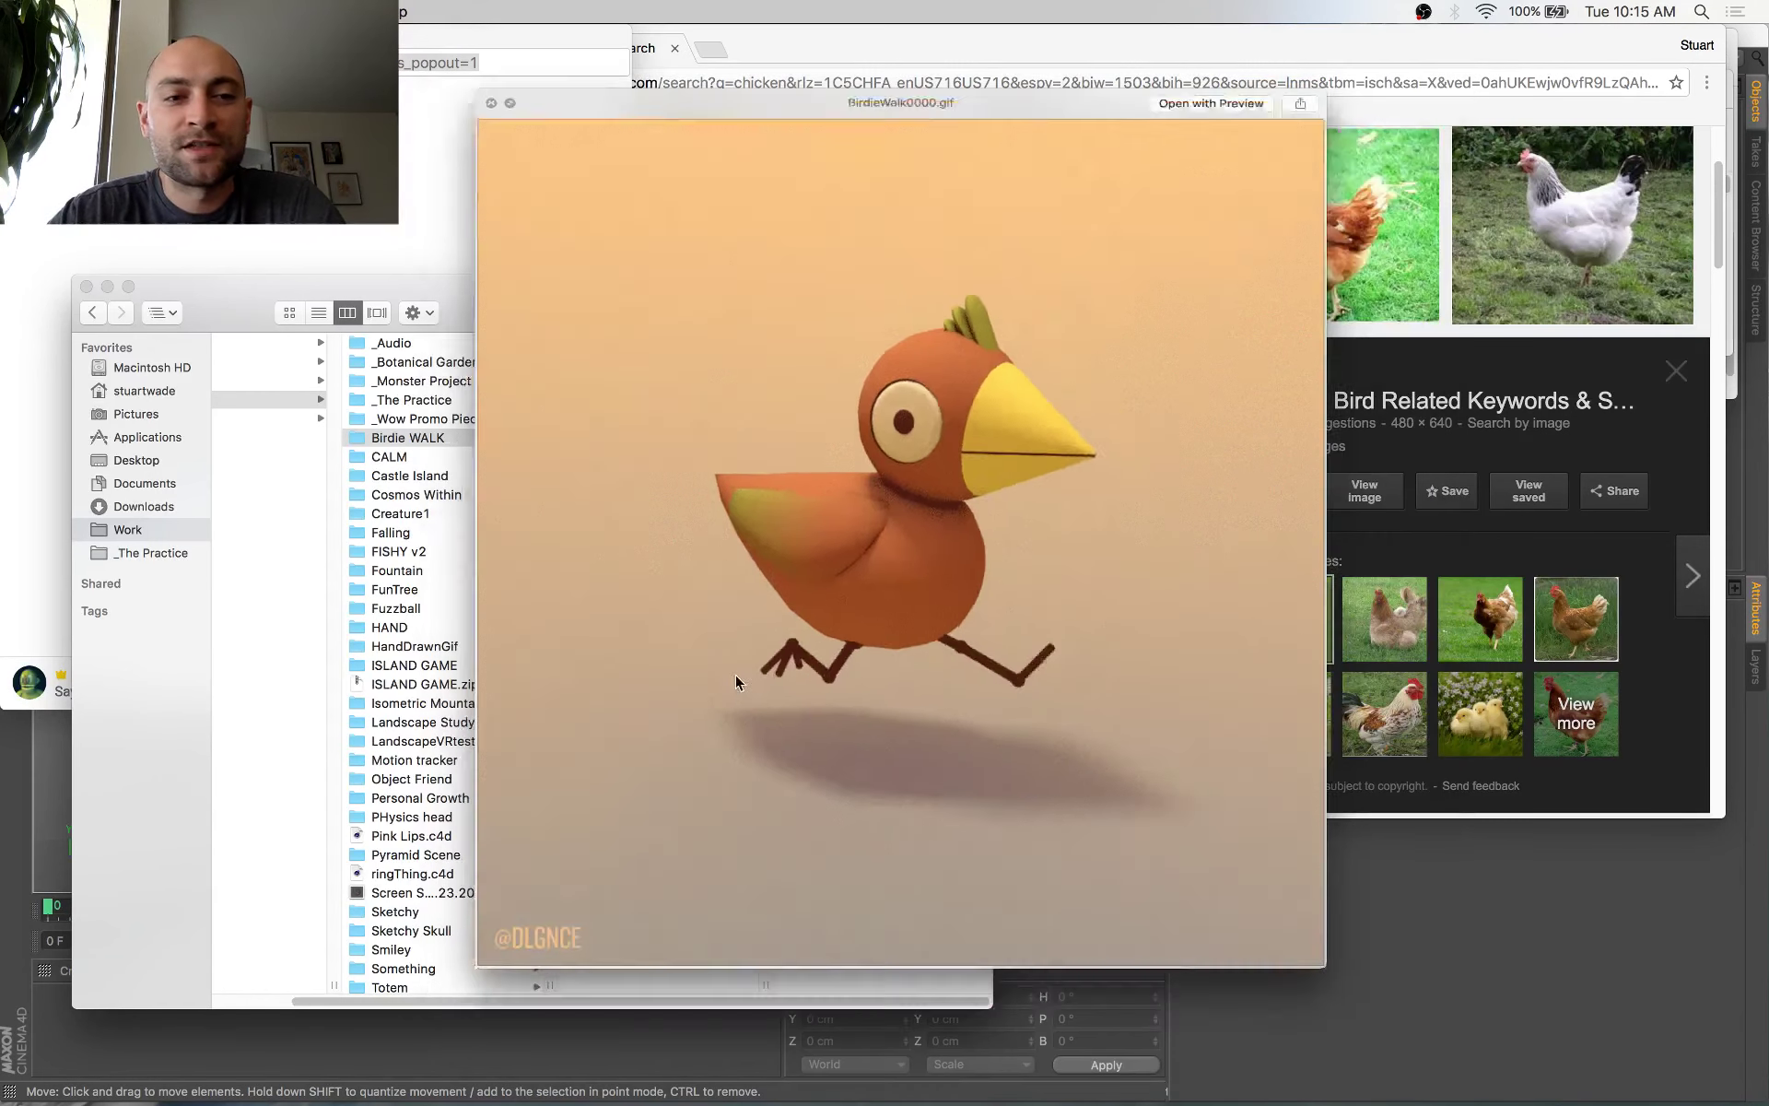
left_click(699, 532)
key("space")
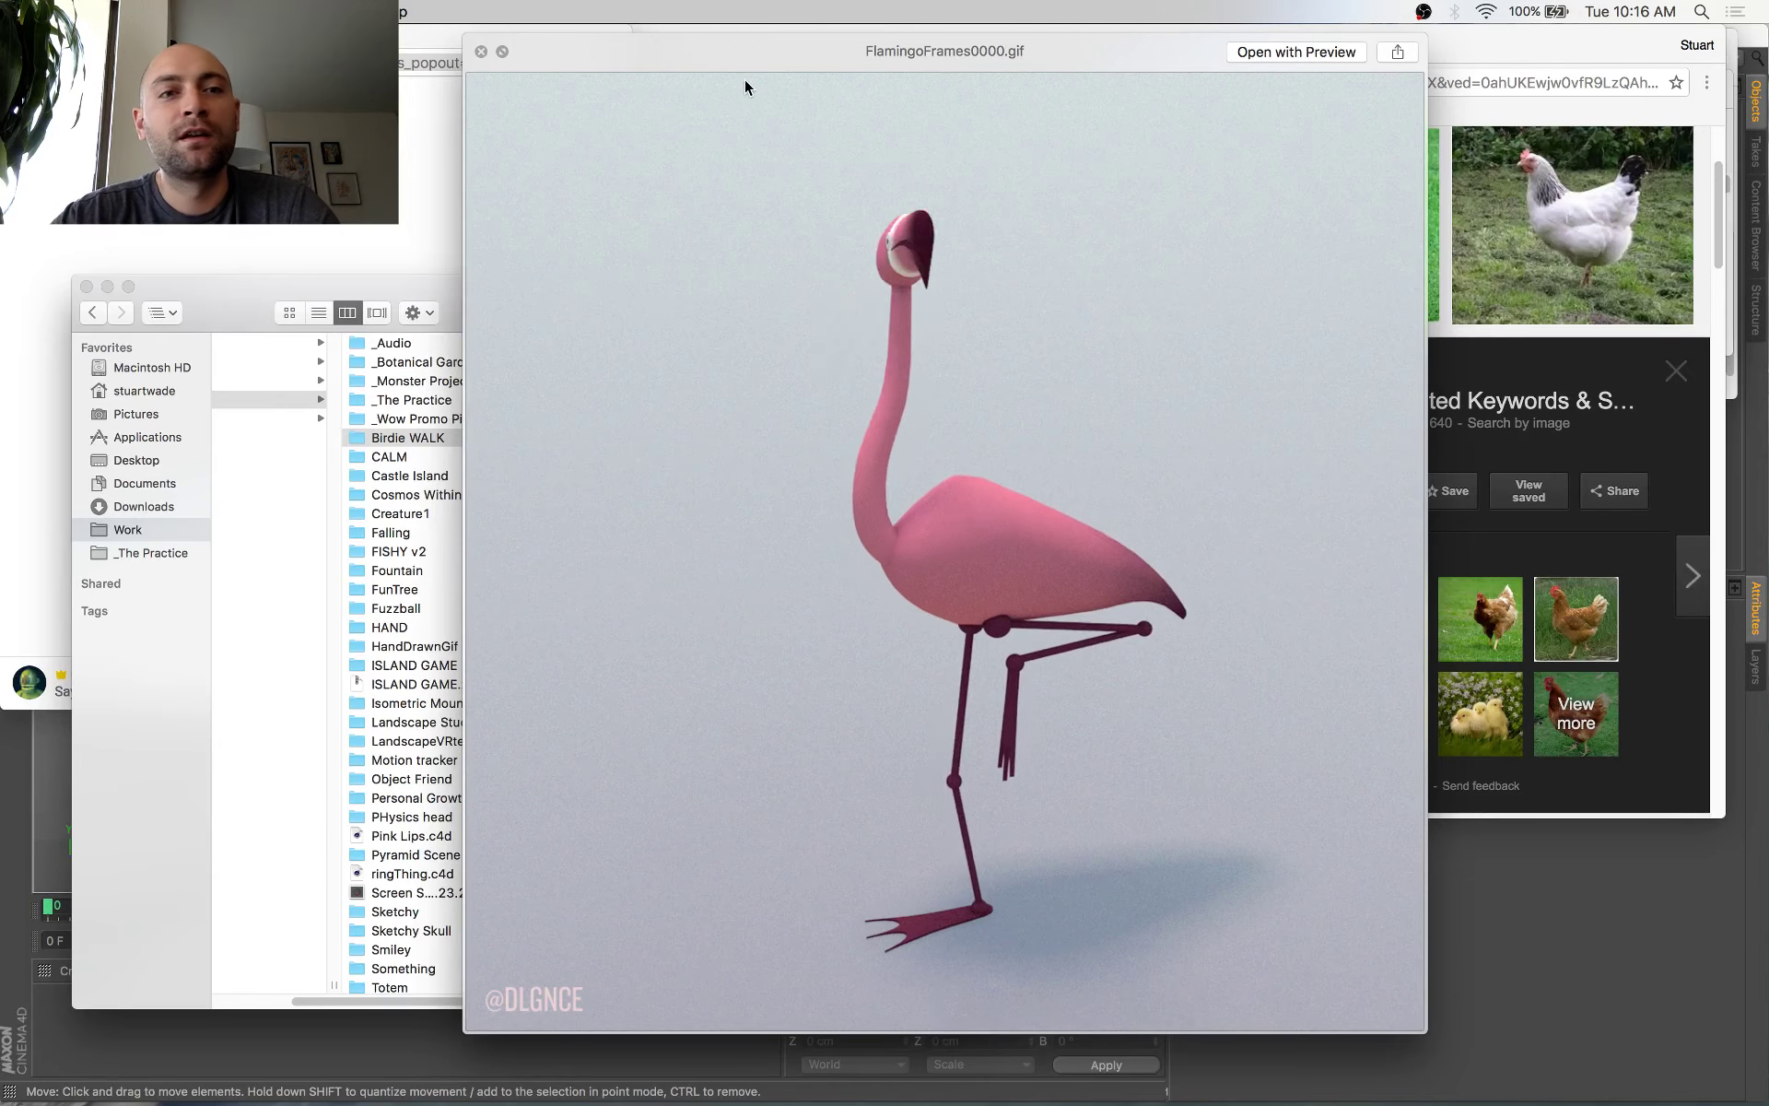
left_click(481, 52)
Bring up the step-by-step chicken drawing screenshot and enlarge its window slightly to examine the rooster and hen rows
left_click_drag(1552, 39, 1587, 118)
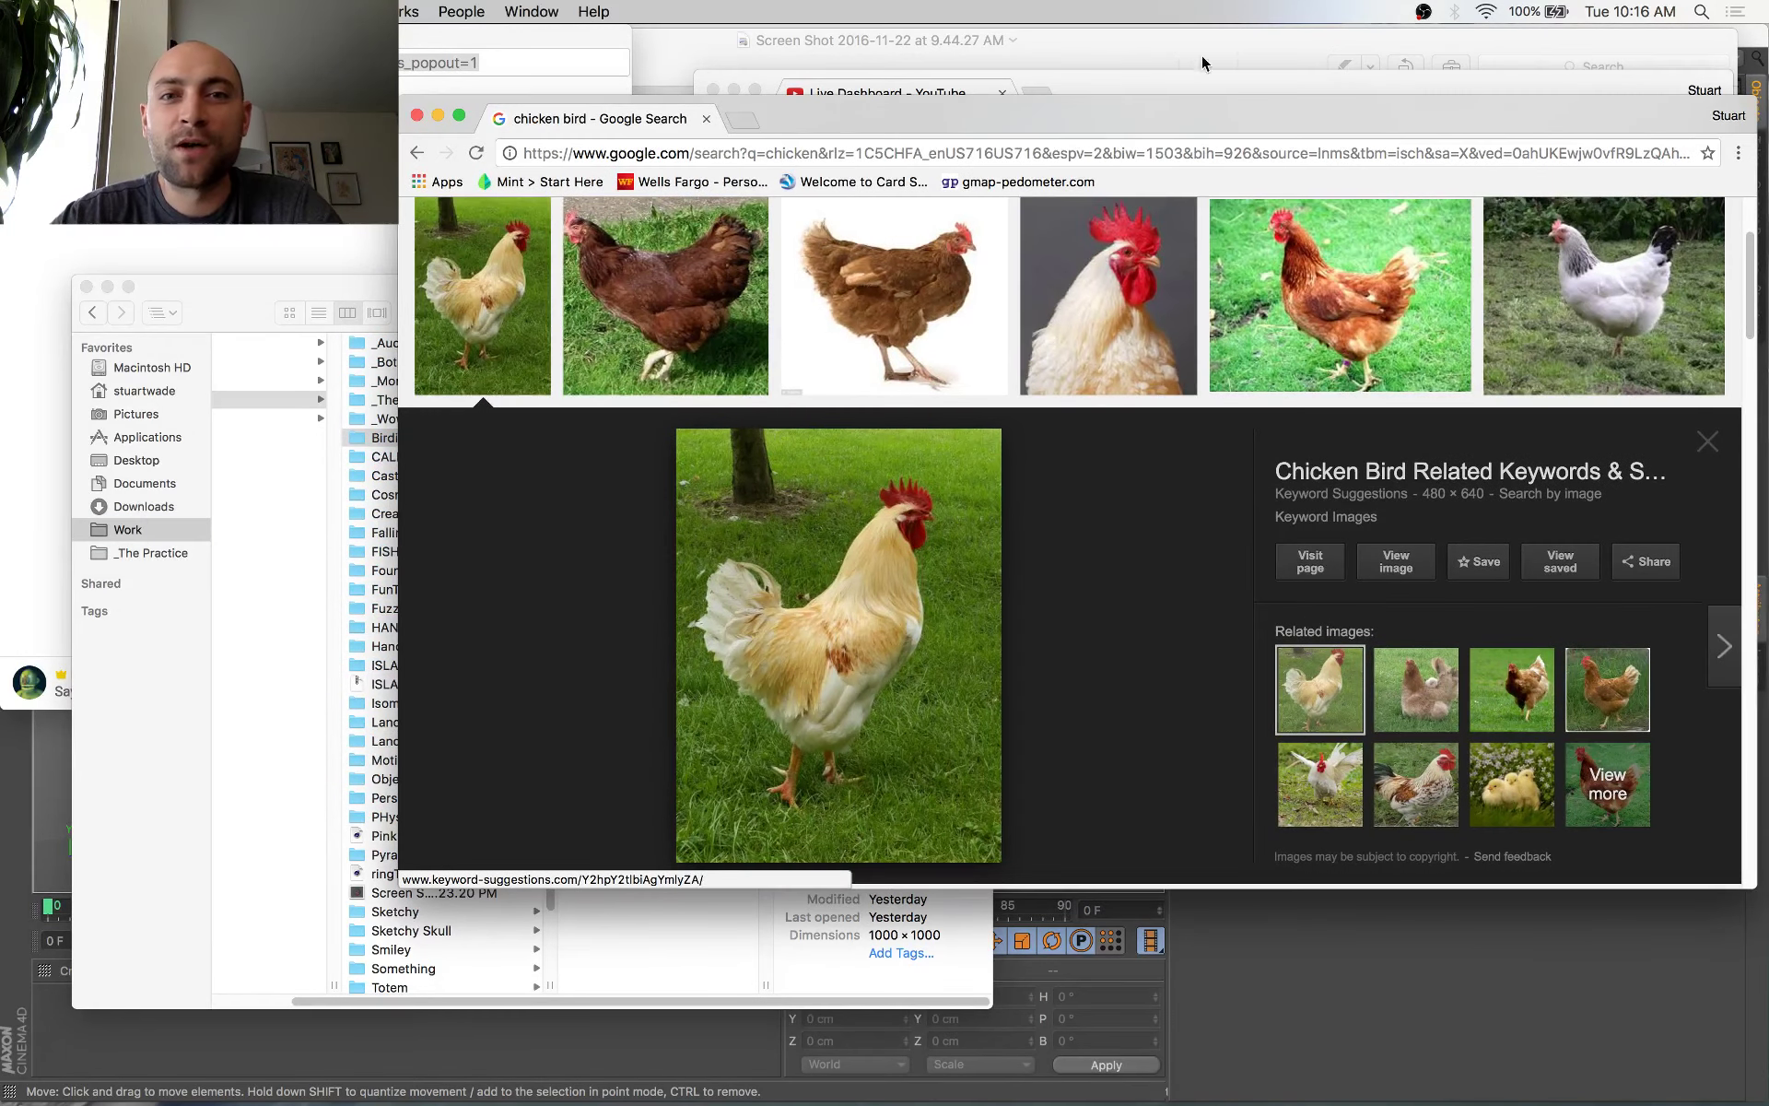
left_click(1163, 52)
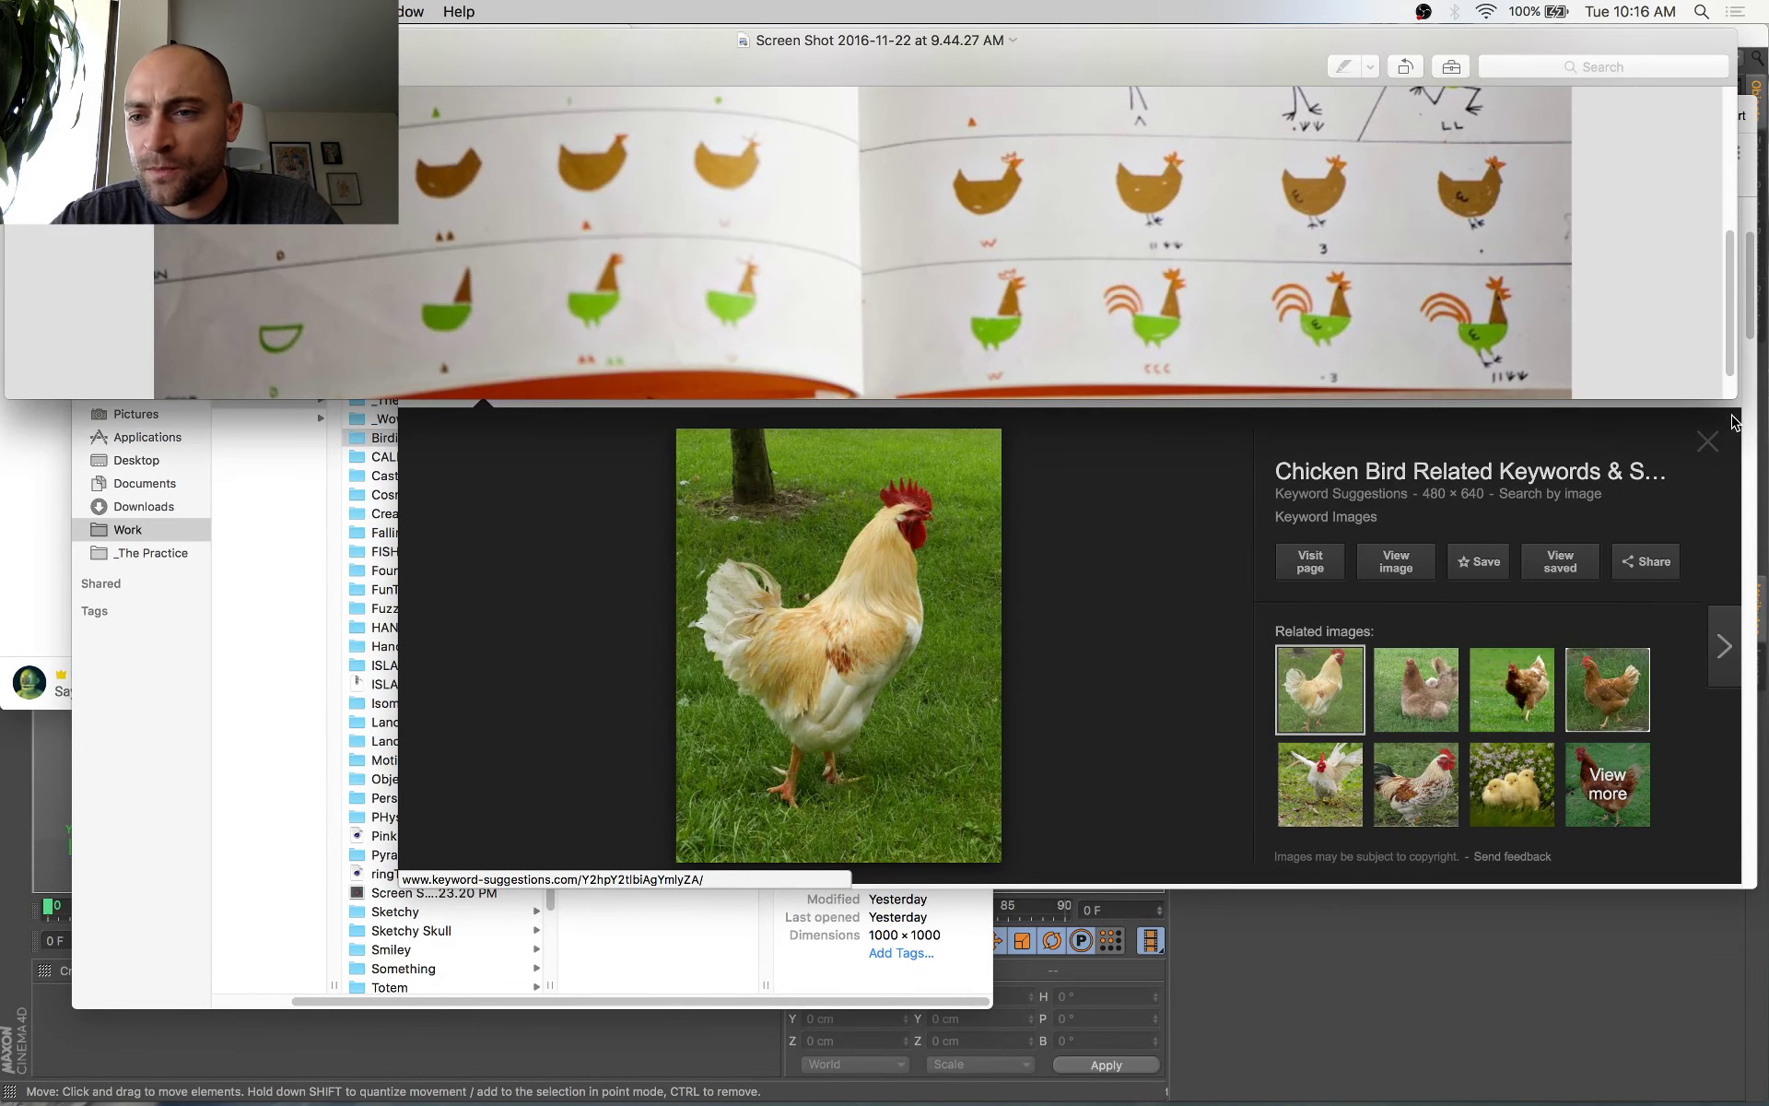
left_click_drag(1737, 399, 1733, 429)
scroll(1186, 295, "down", 1)
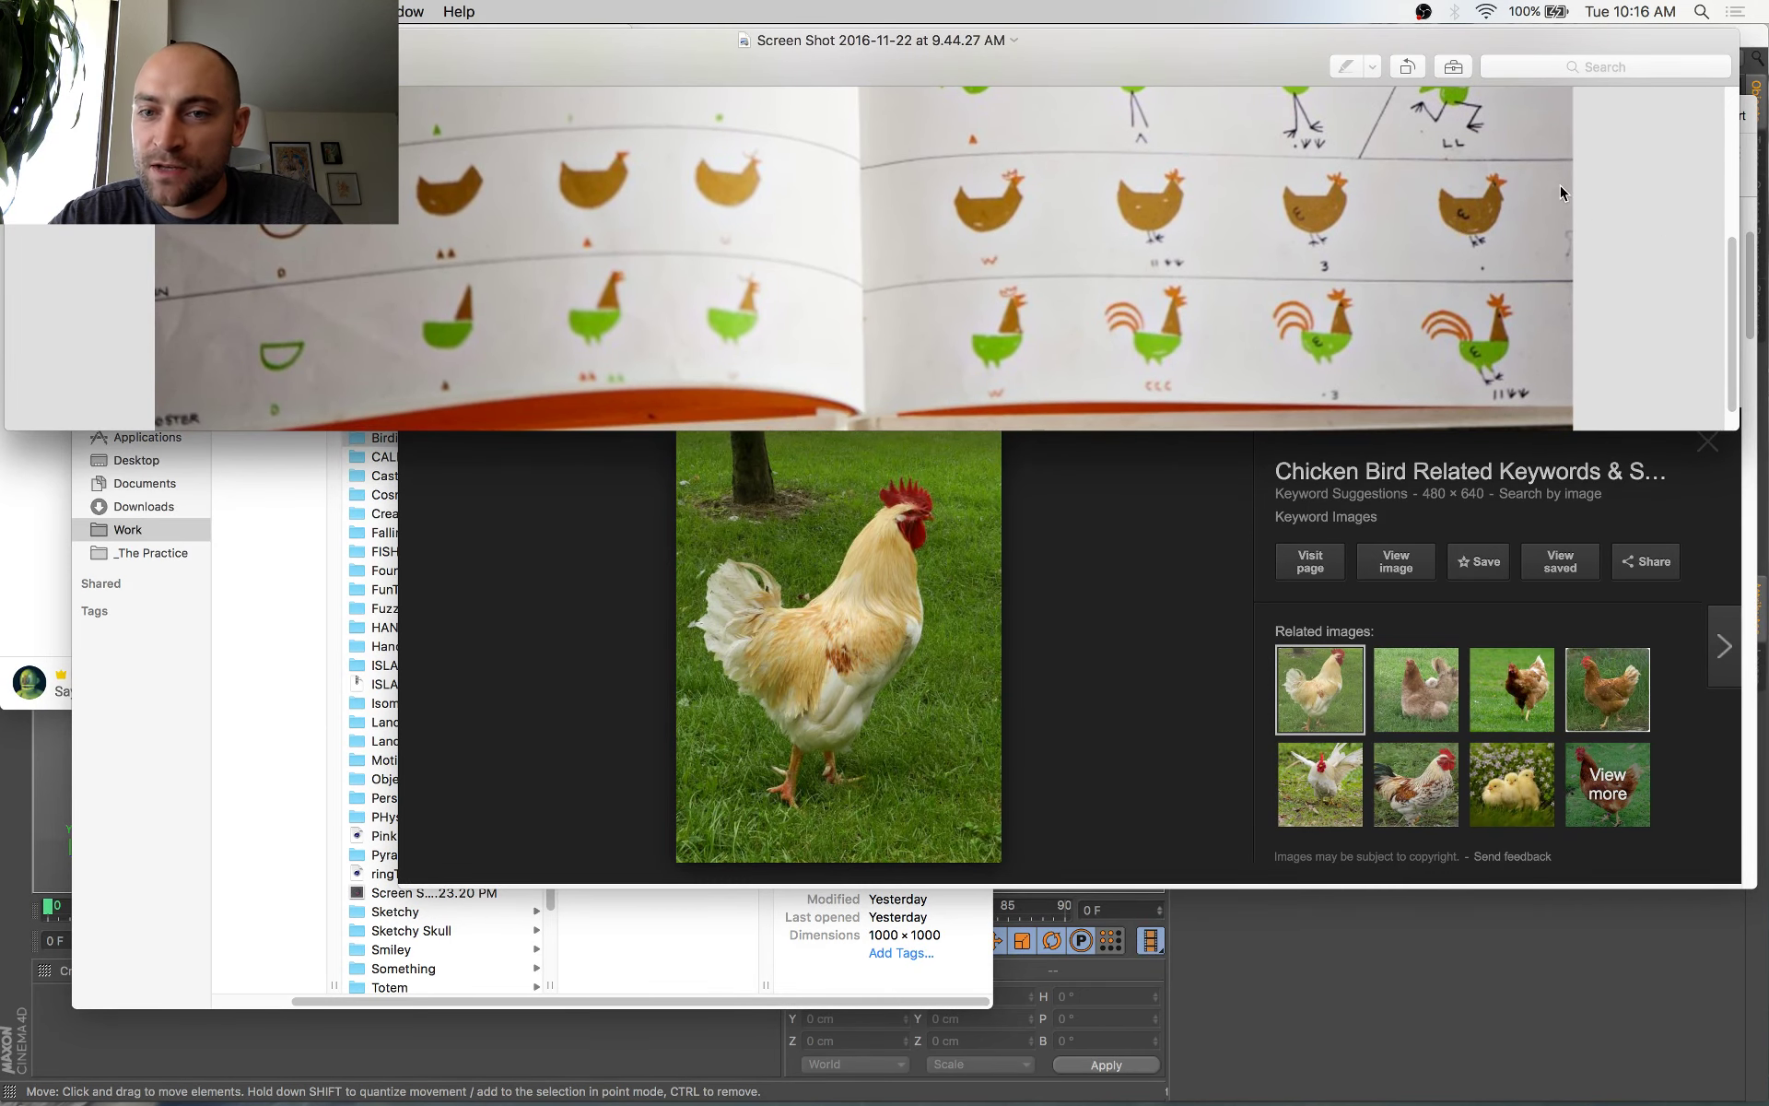
Switch to the YouTube live dashboard to check the stream
left_click(1029, 493)
mouse_move(1, 1)
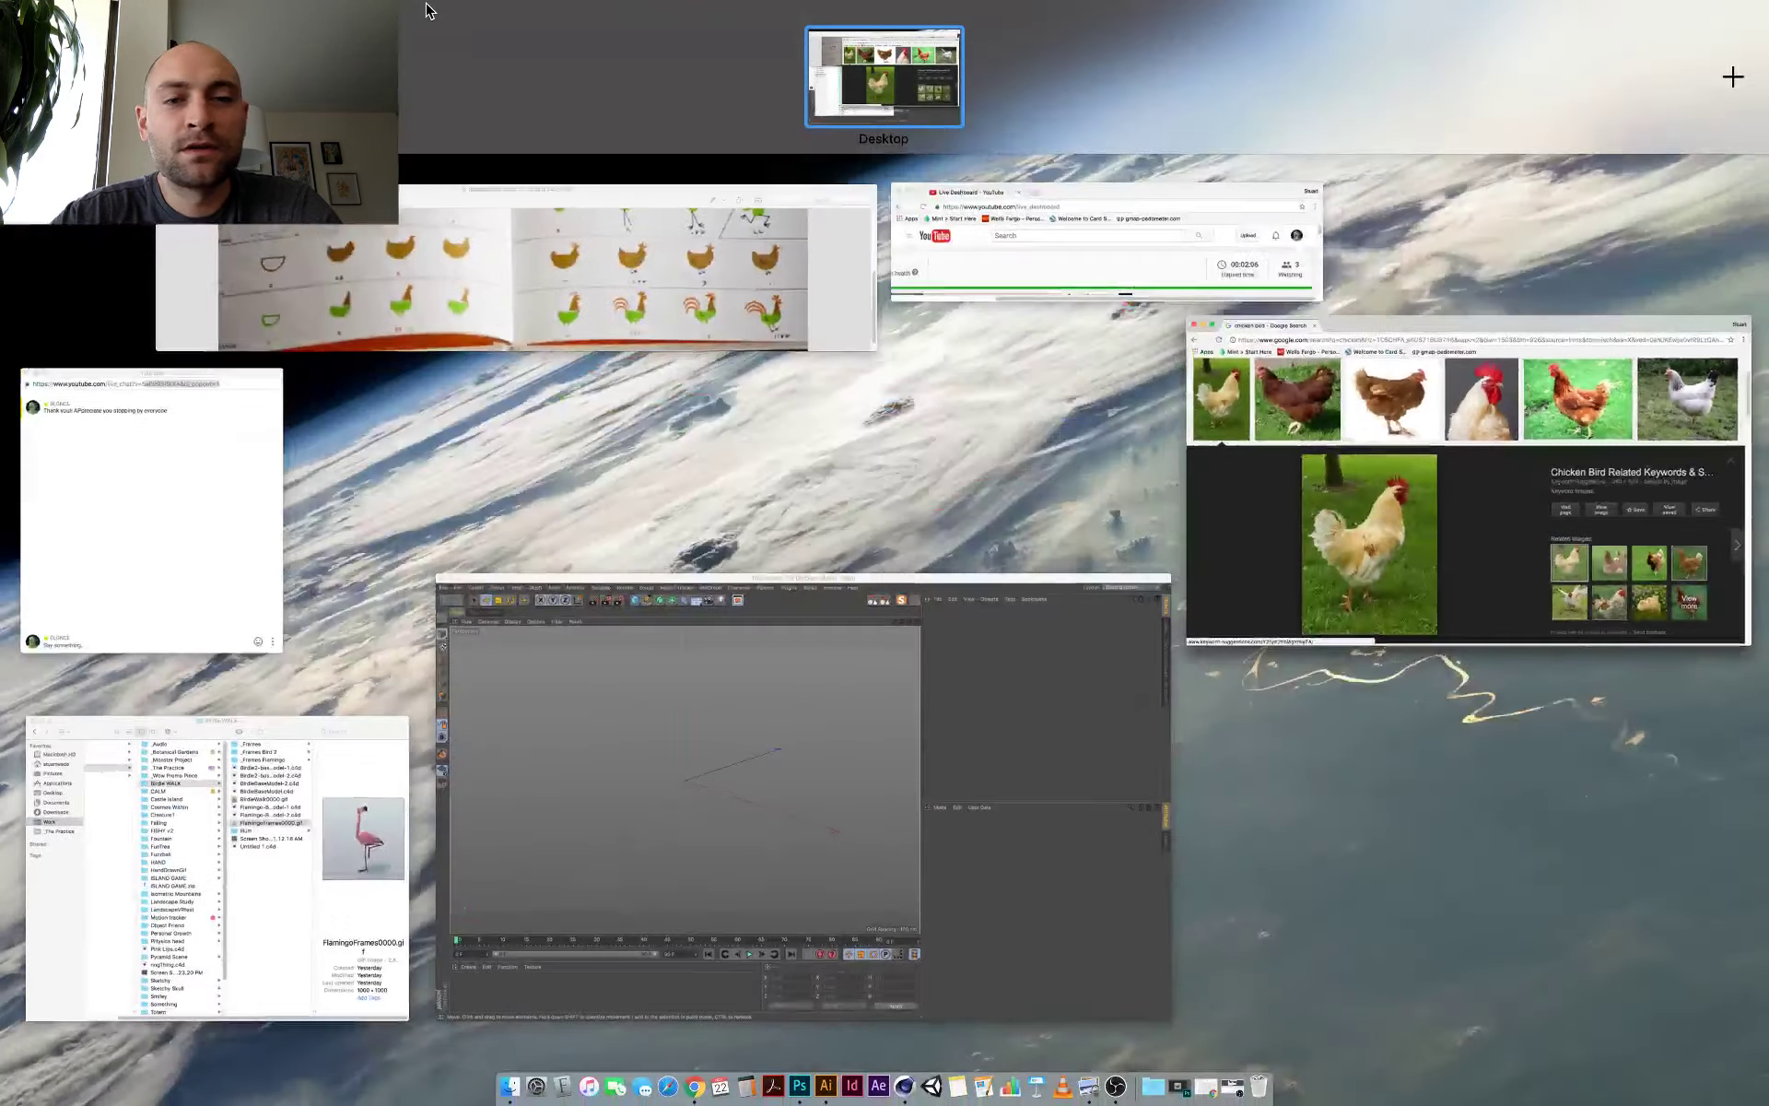
left_click(1047, 266)
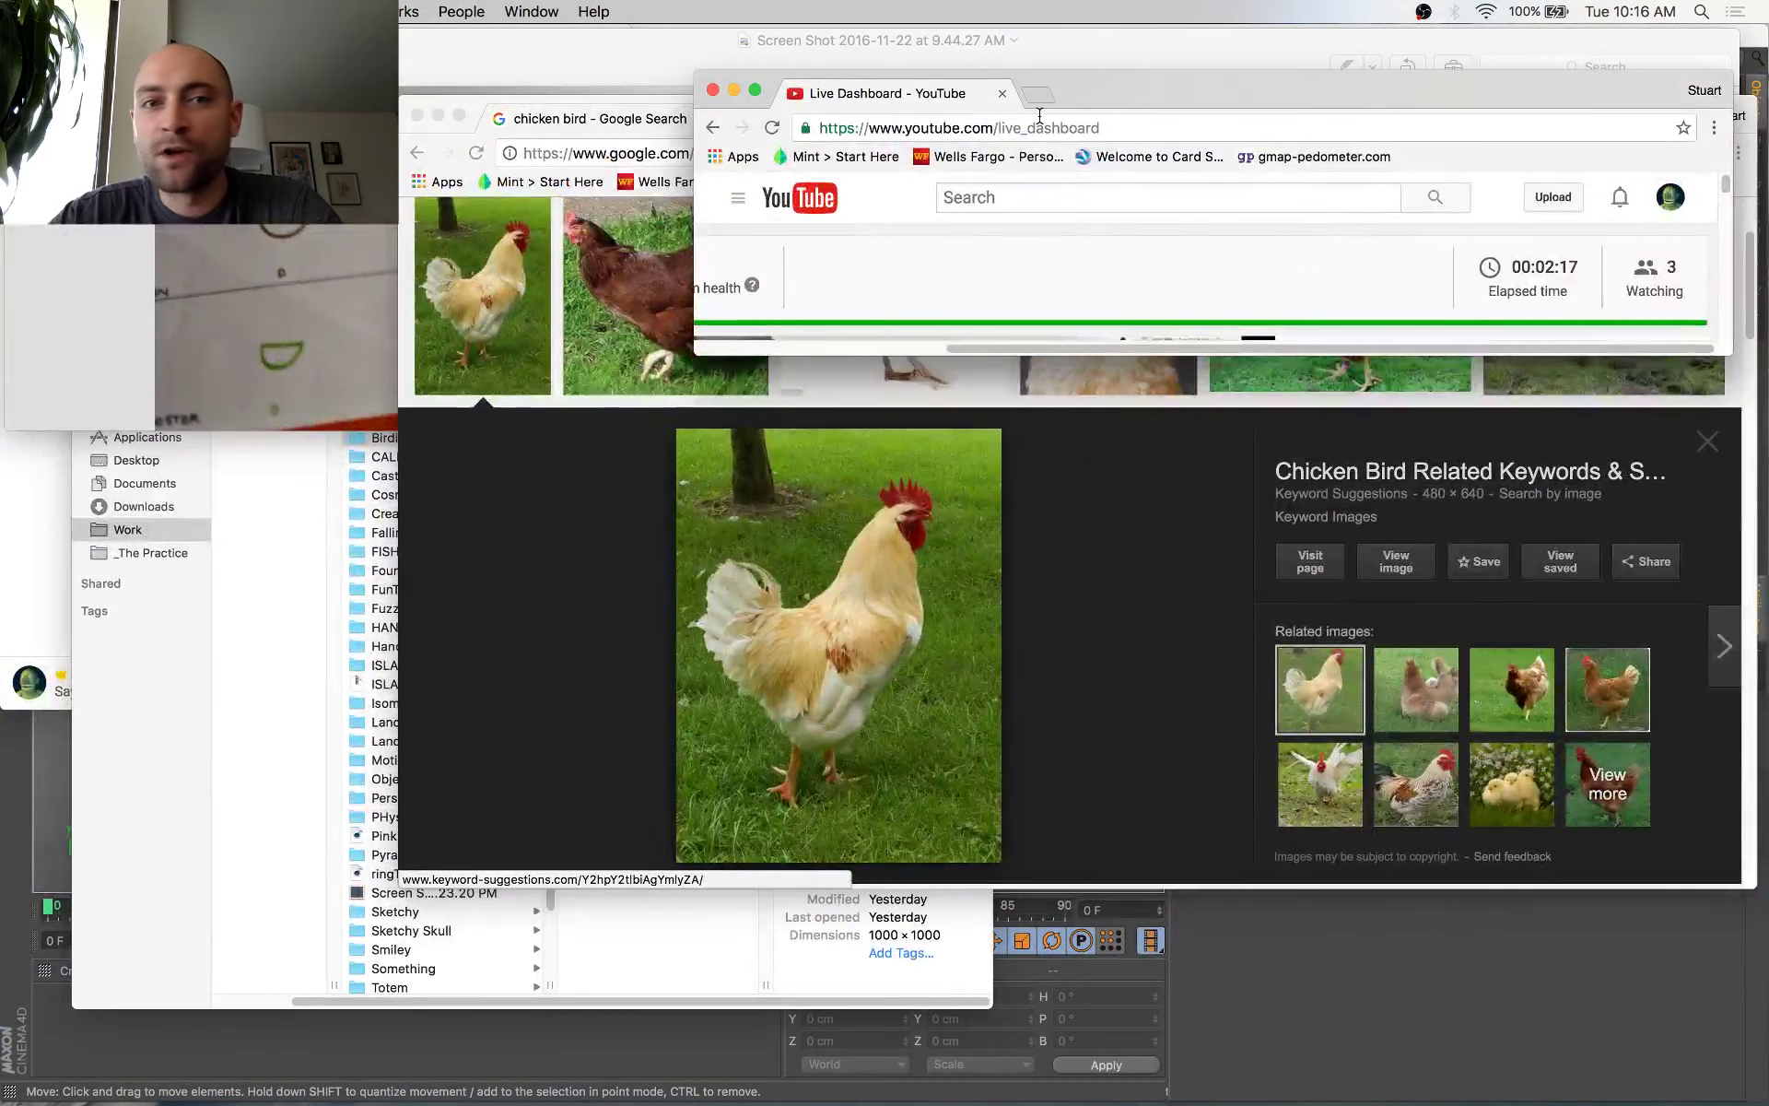
Switch to the live chat window and post "Hey Everyone!!" and "hit me up with questions"
key("ctrl+Up")
left_click(251, 511)
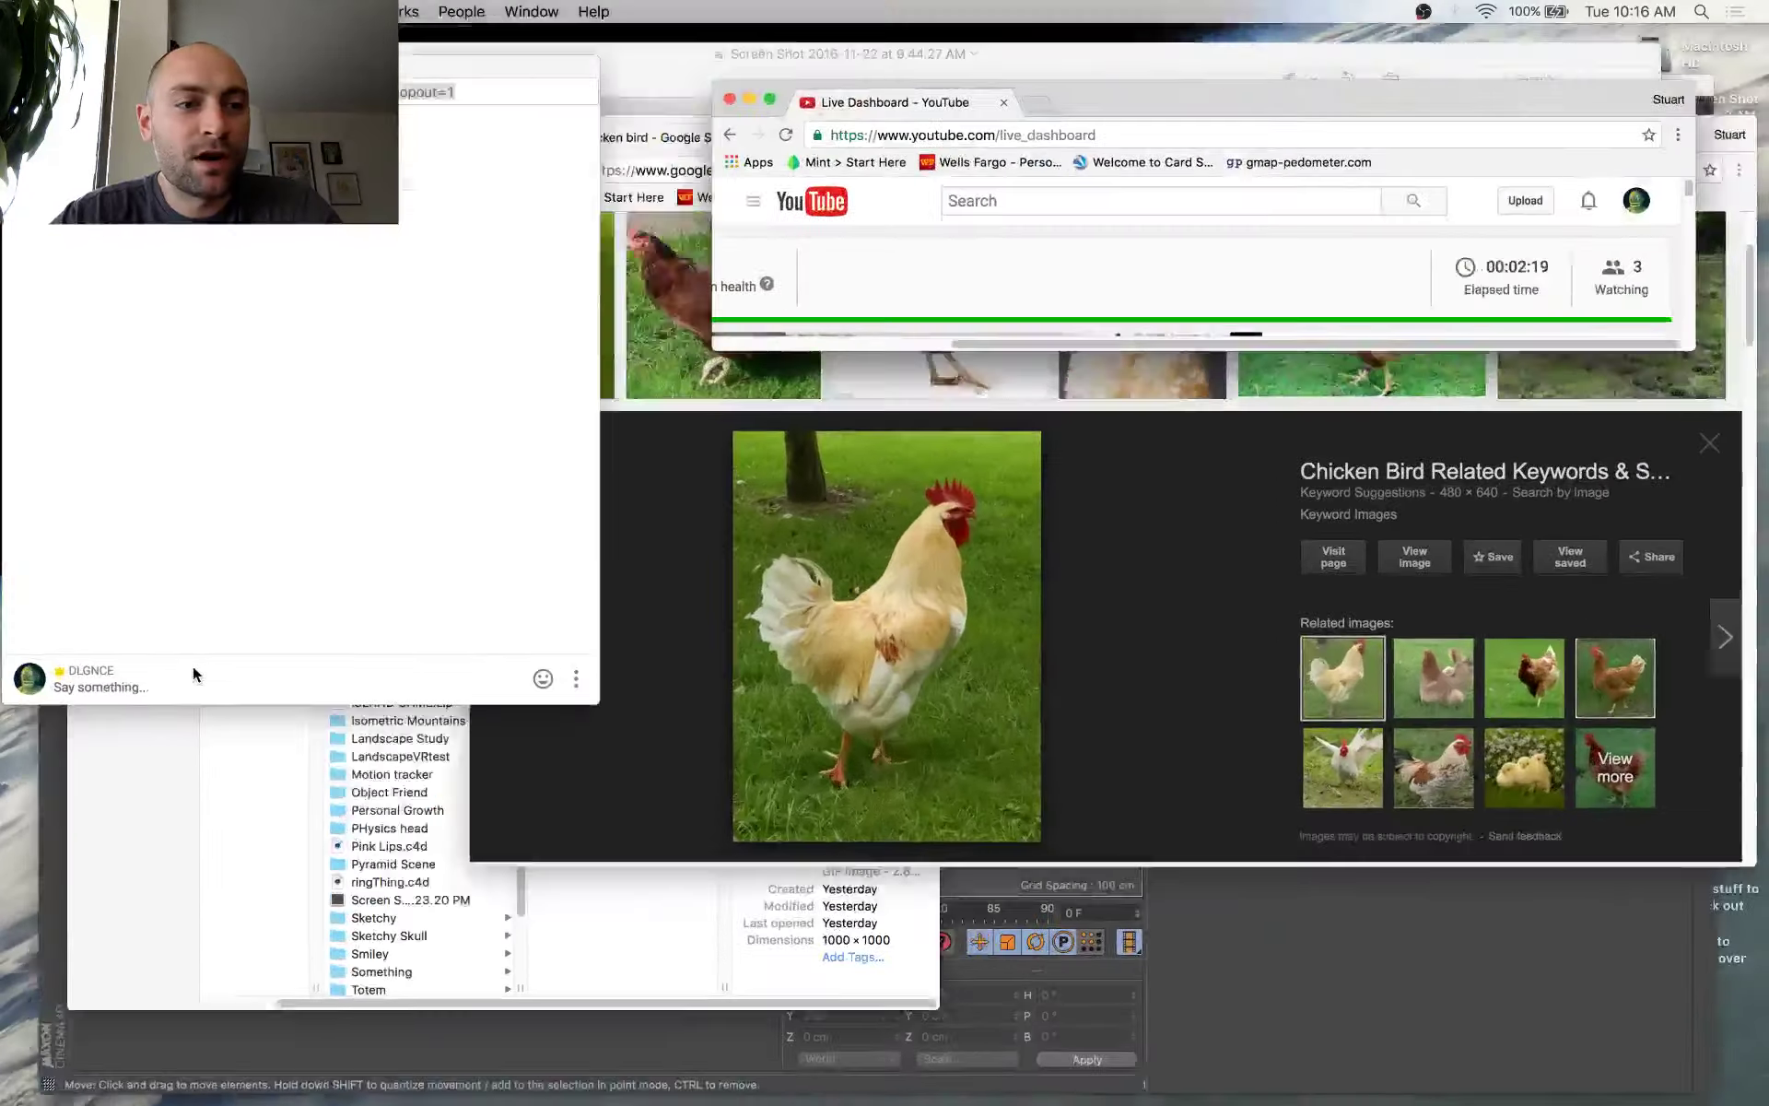
left_click(163, 691)
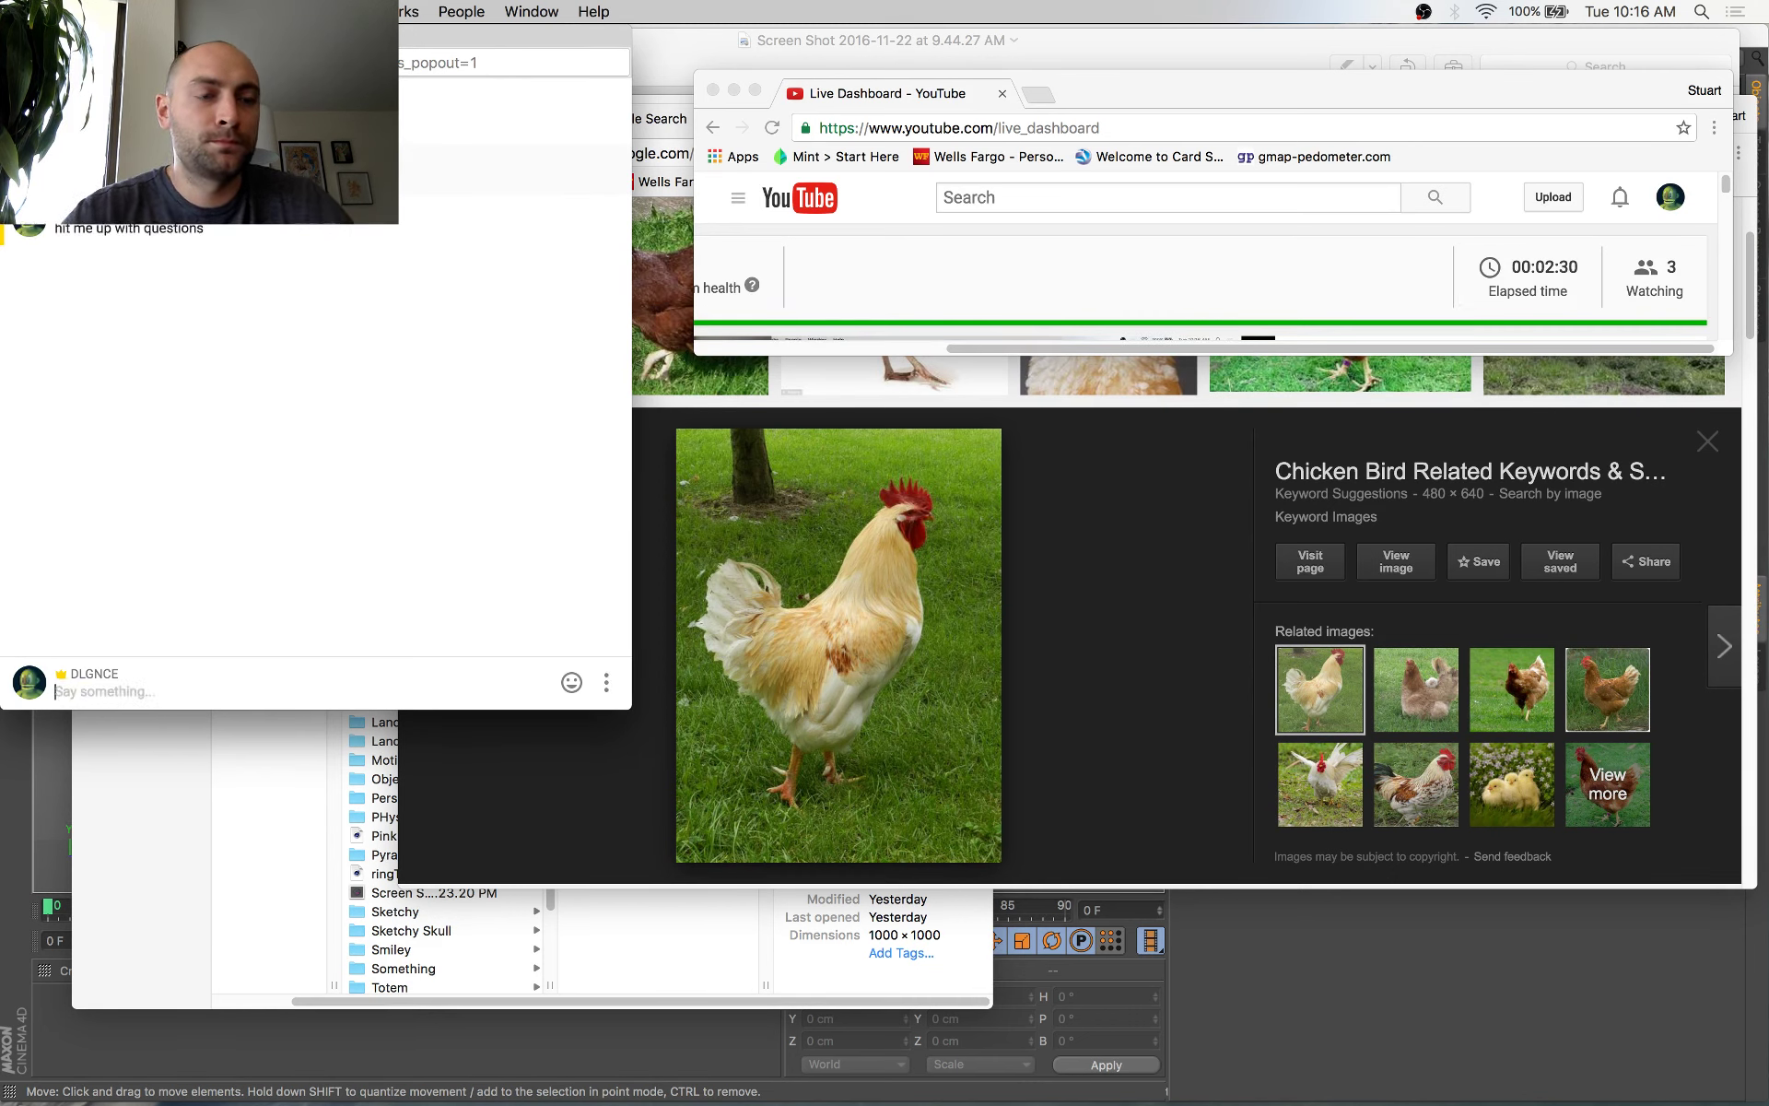
Switch to Cinema 4D with the empty scene ThePractice-23-Chicken-v1.c4d
left_click(23, 768)
mouse_move(2, 2)
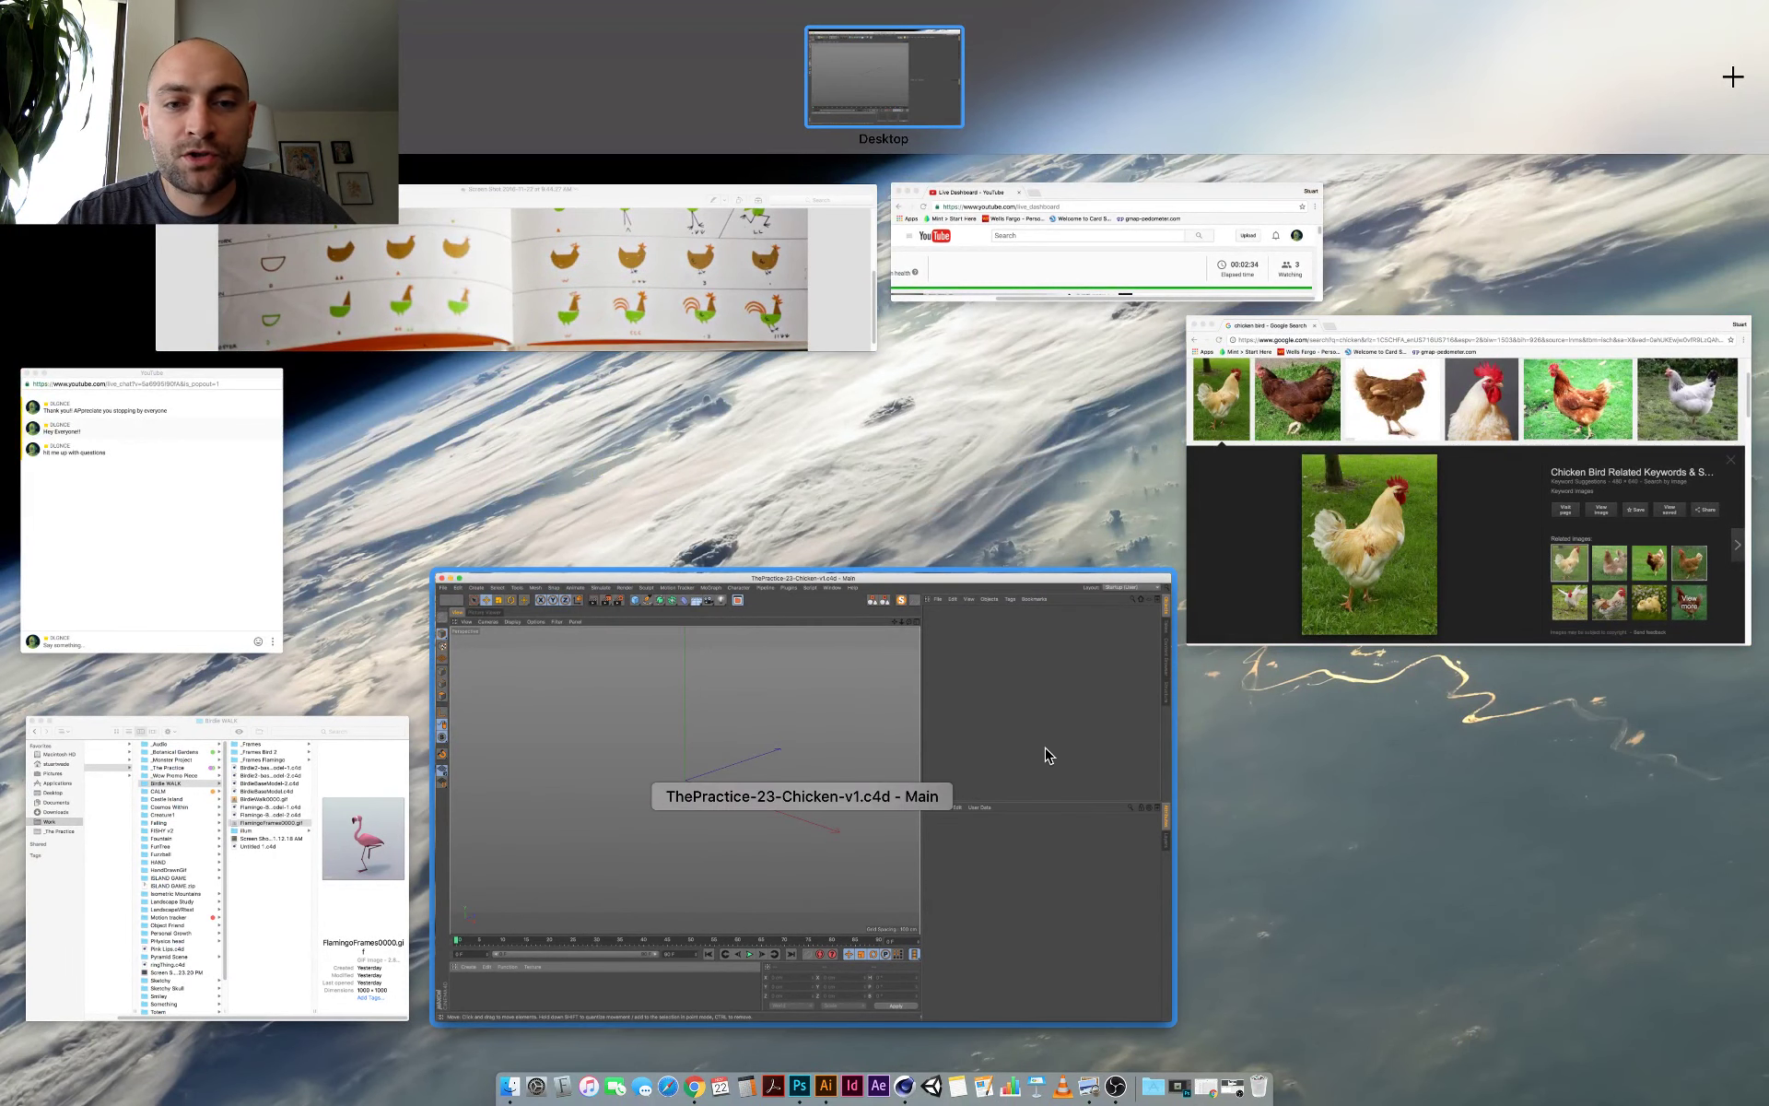
left_click(1056, 362)
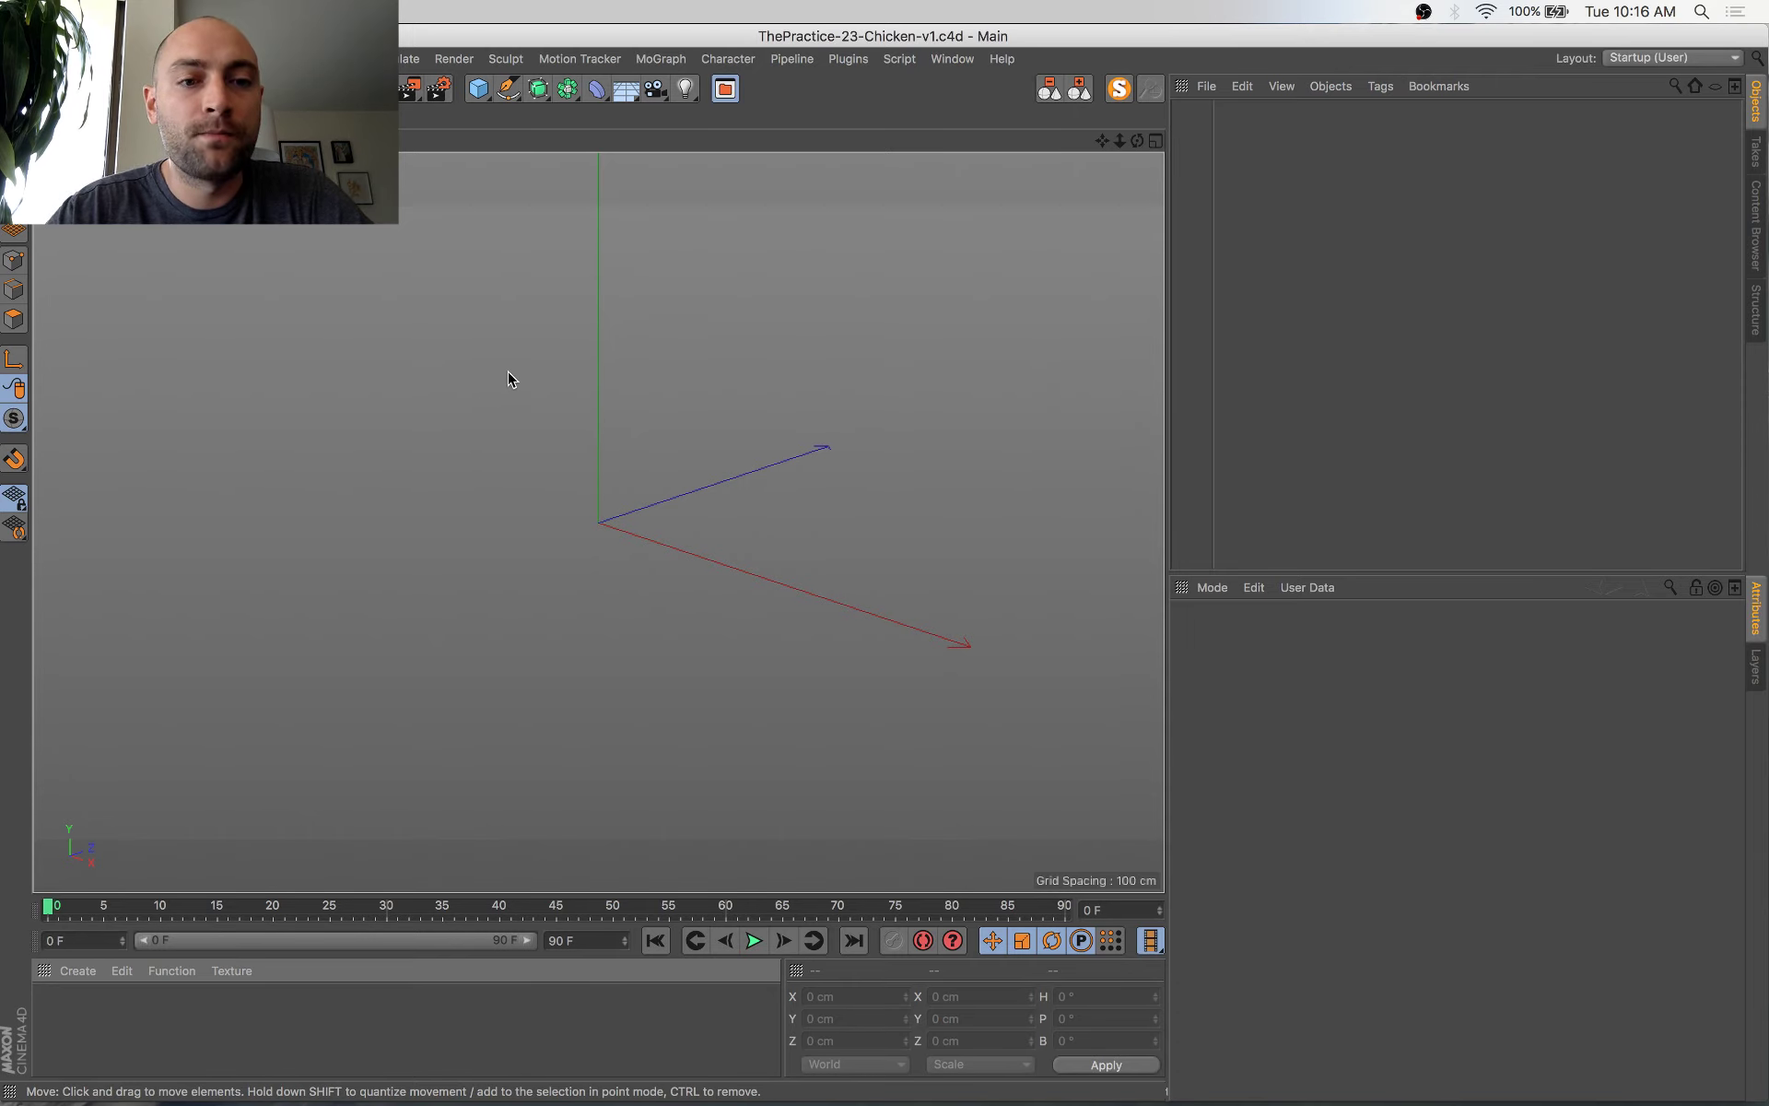
Check the chicken photo search results and the live chat in Chrome, and return to the empty Cinema 4D scene
key("ctrl+Up")
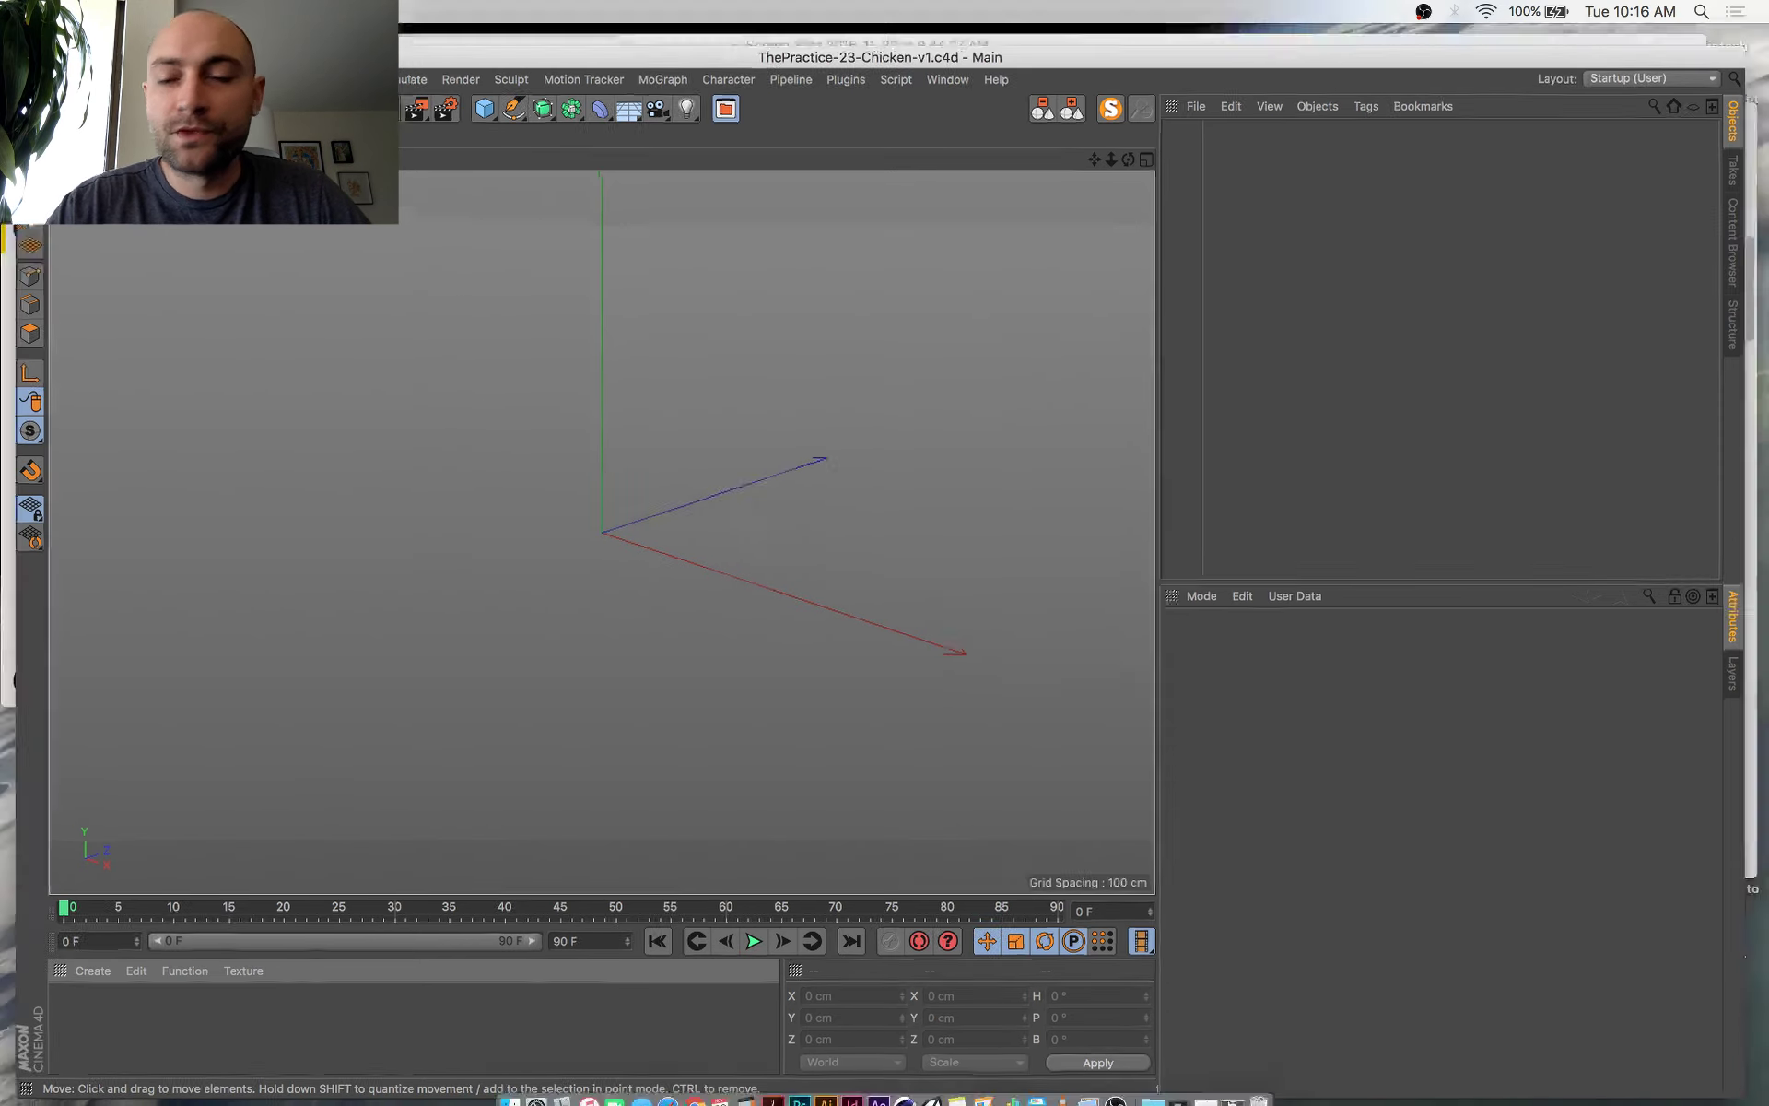
left_click(1459, 483)
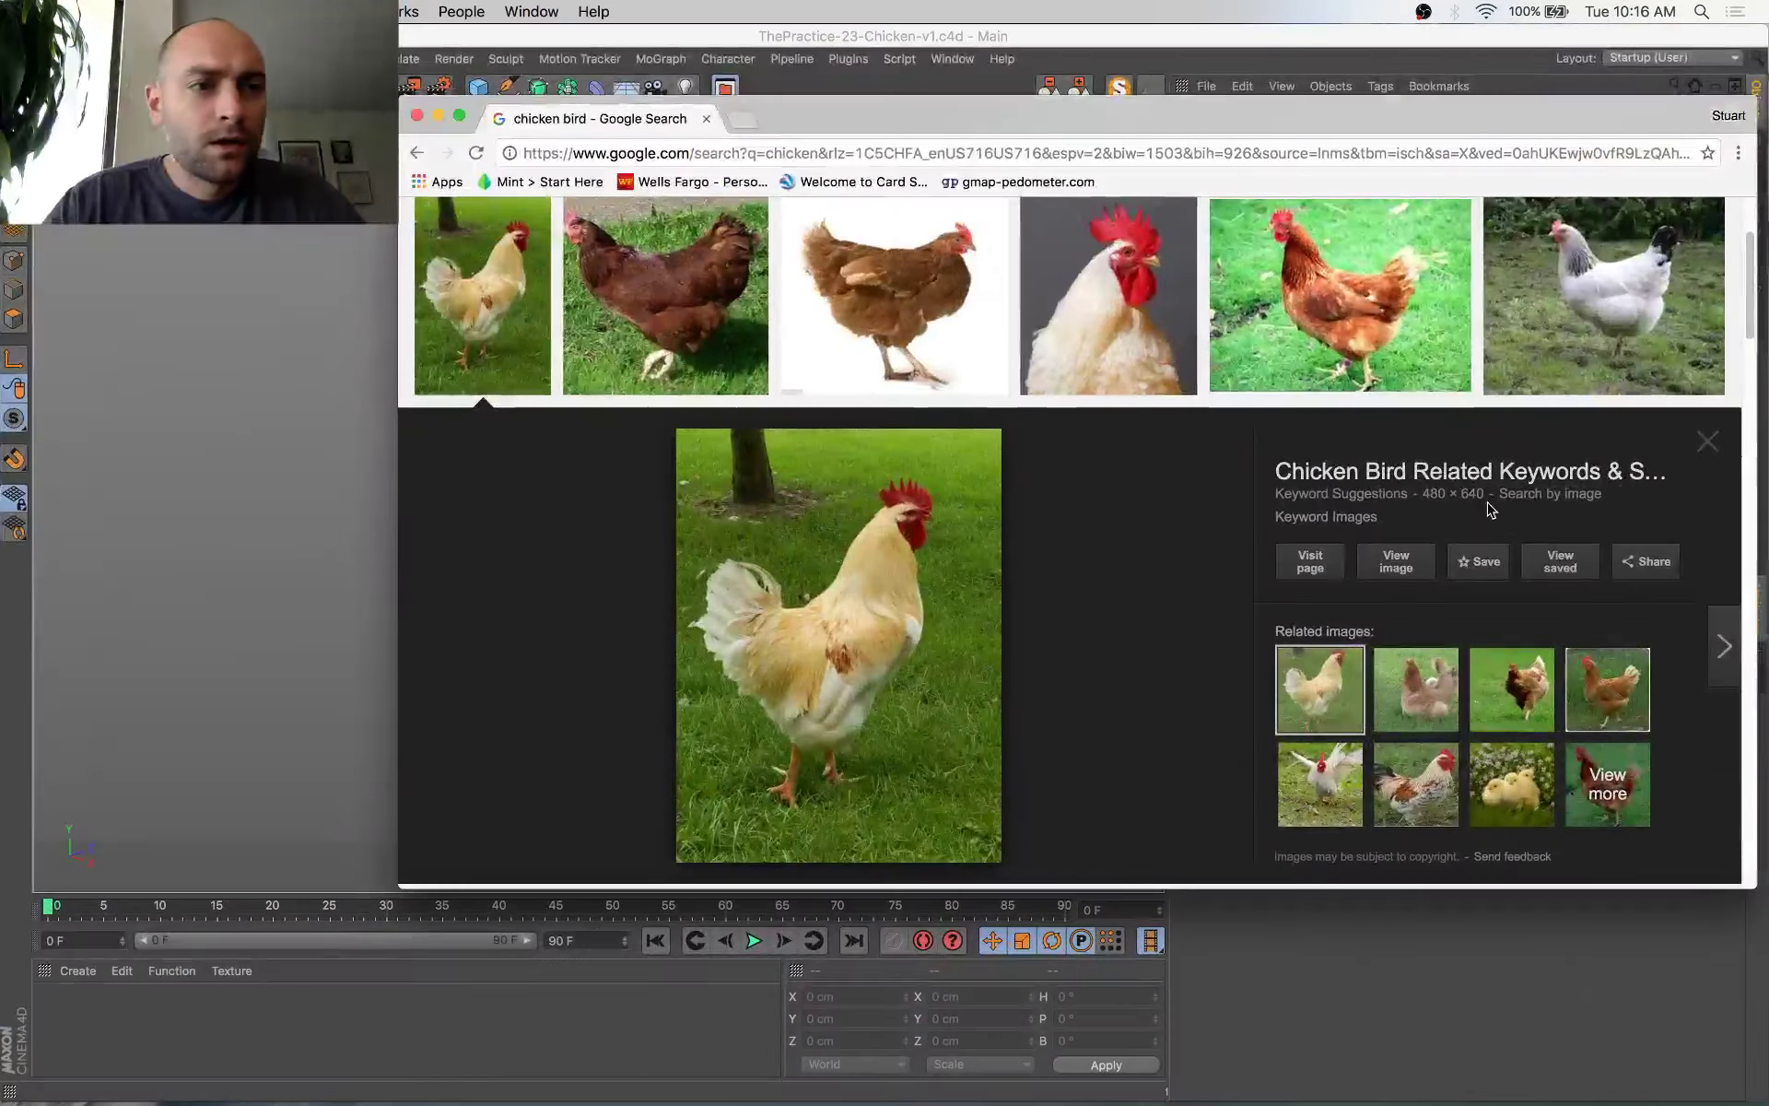
mouse_move(1, 1)
left_click(175, 506)
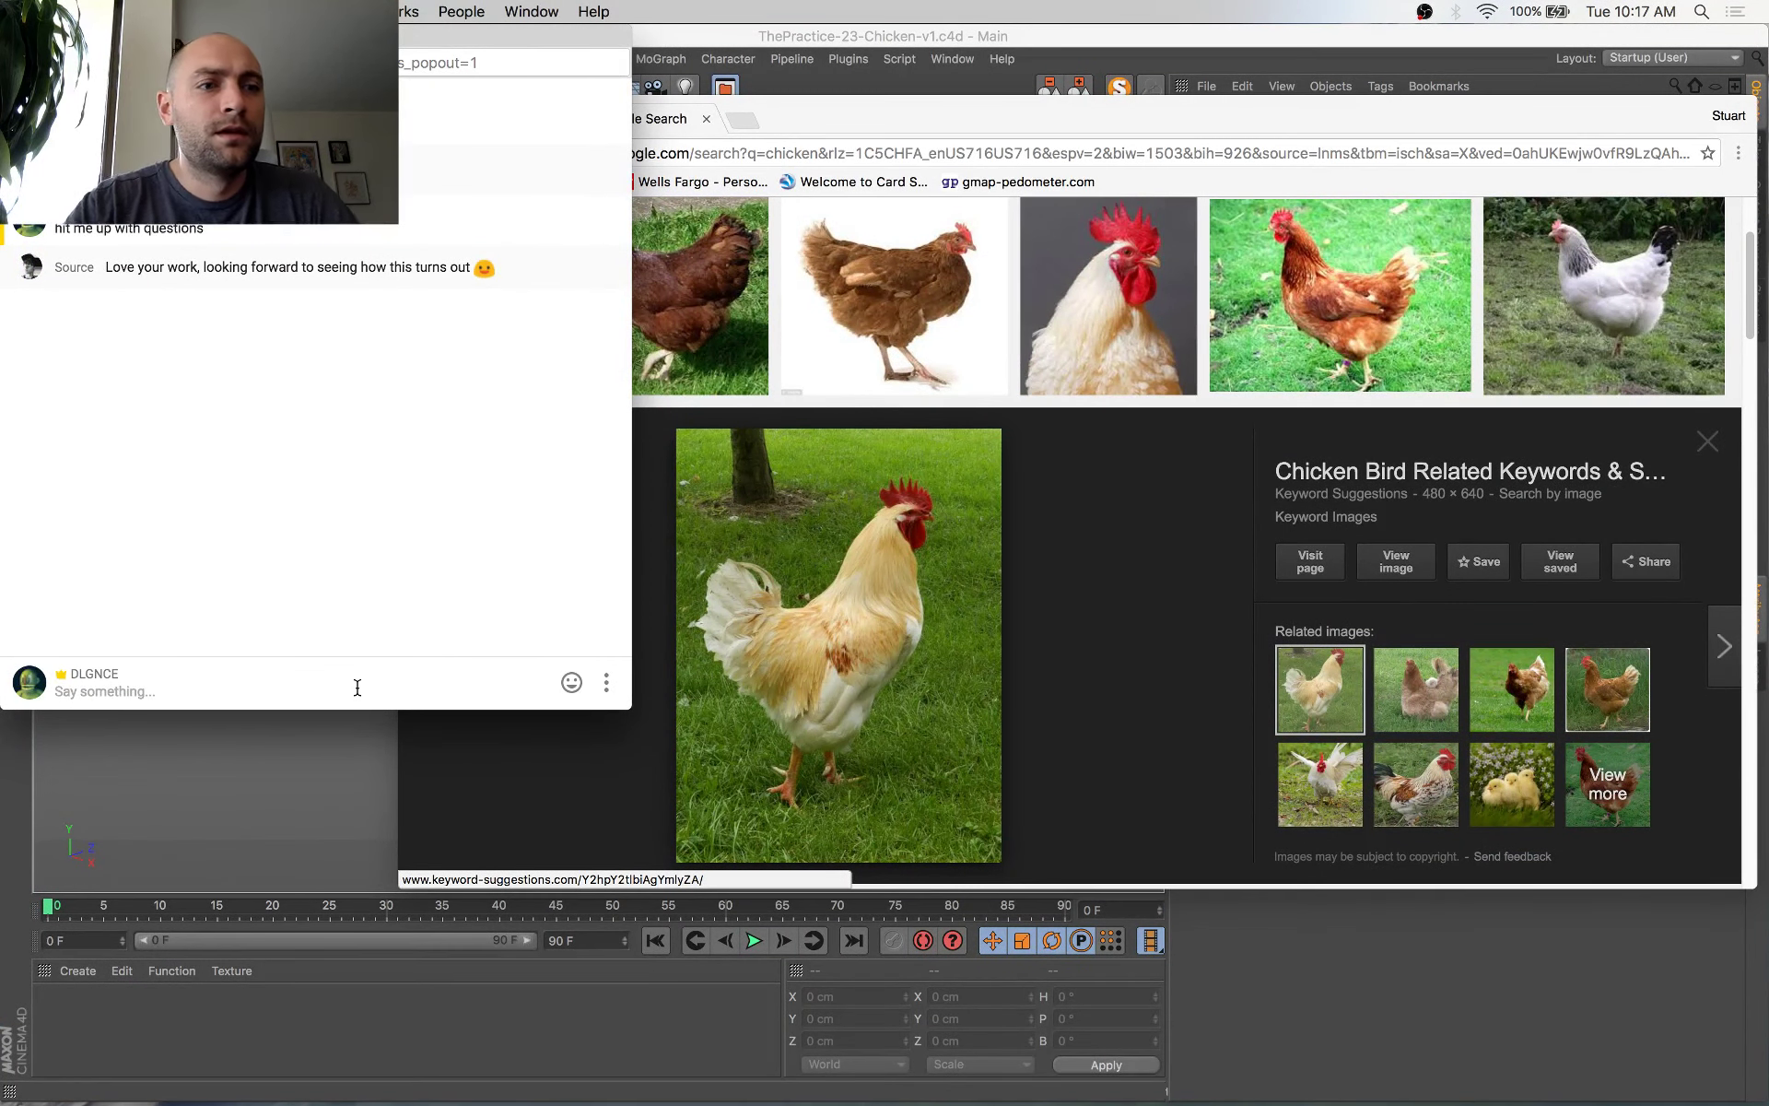
left_click(777, 109)
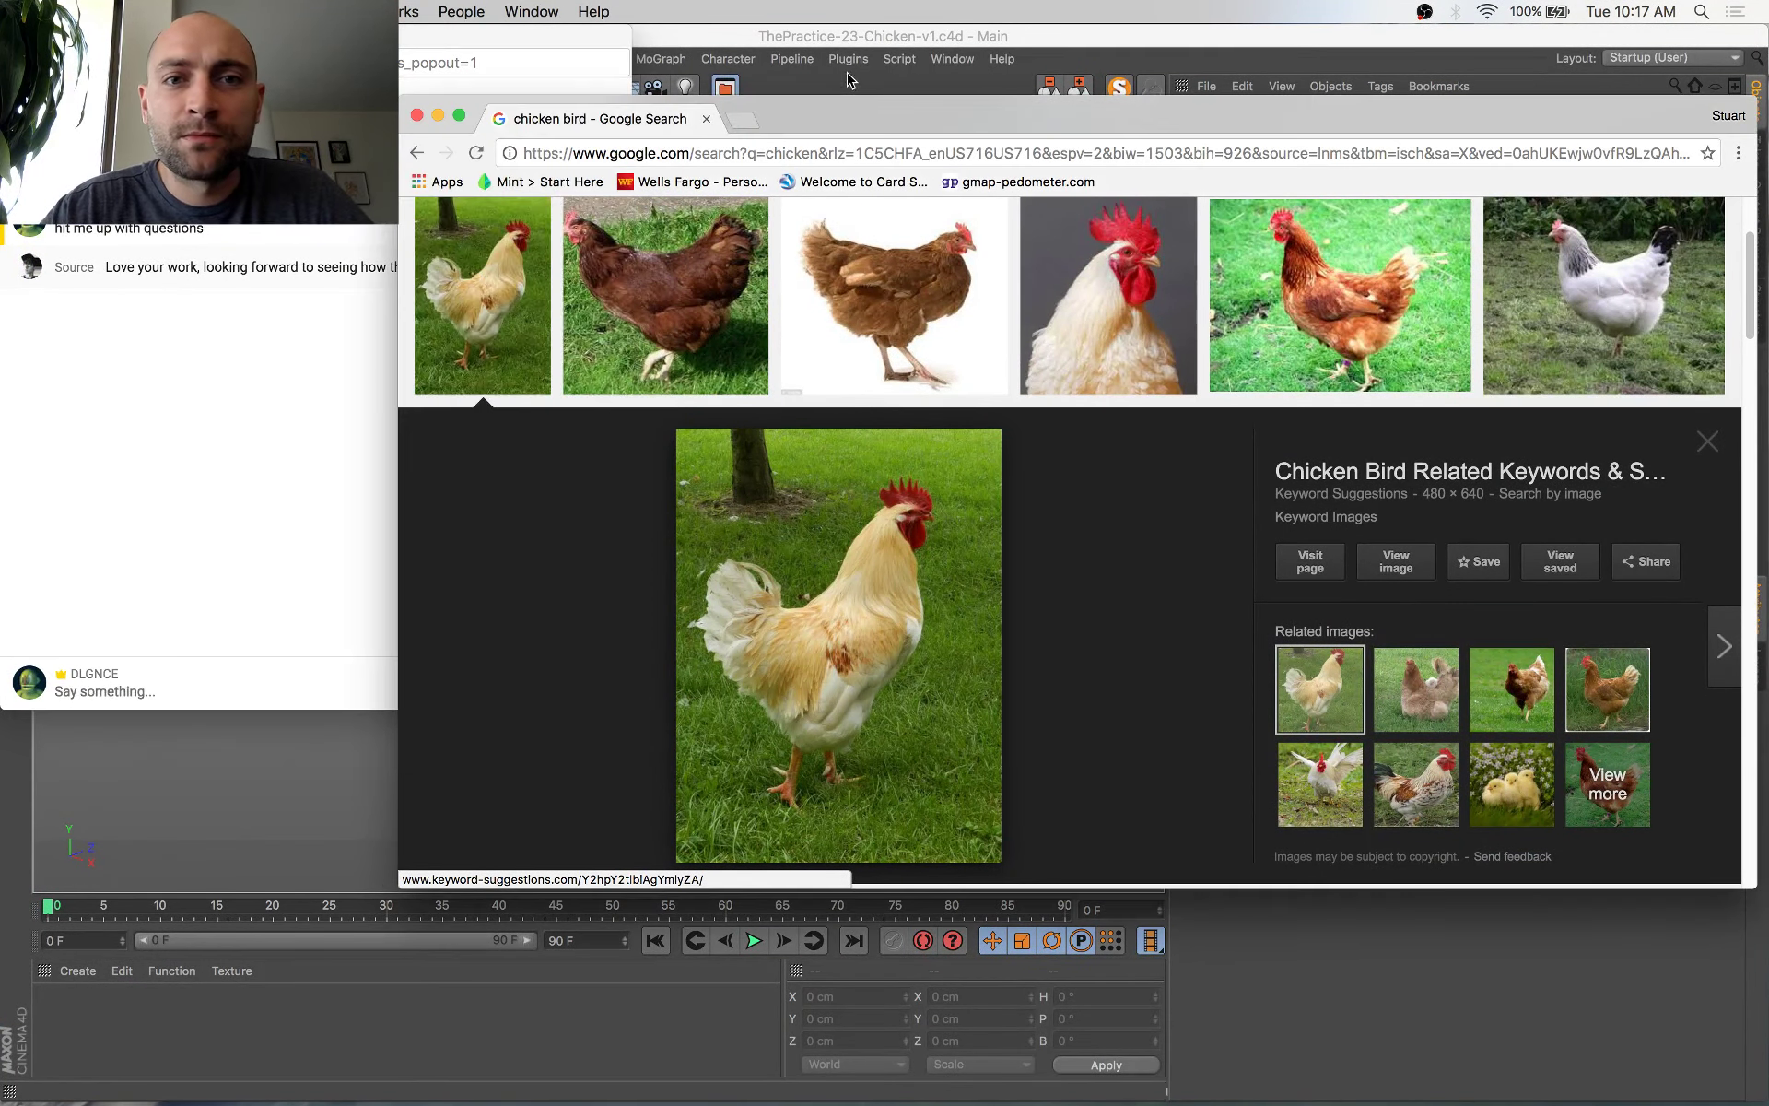
left_click(848, 38)
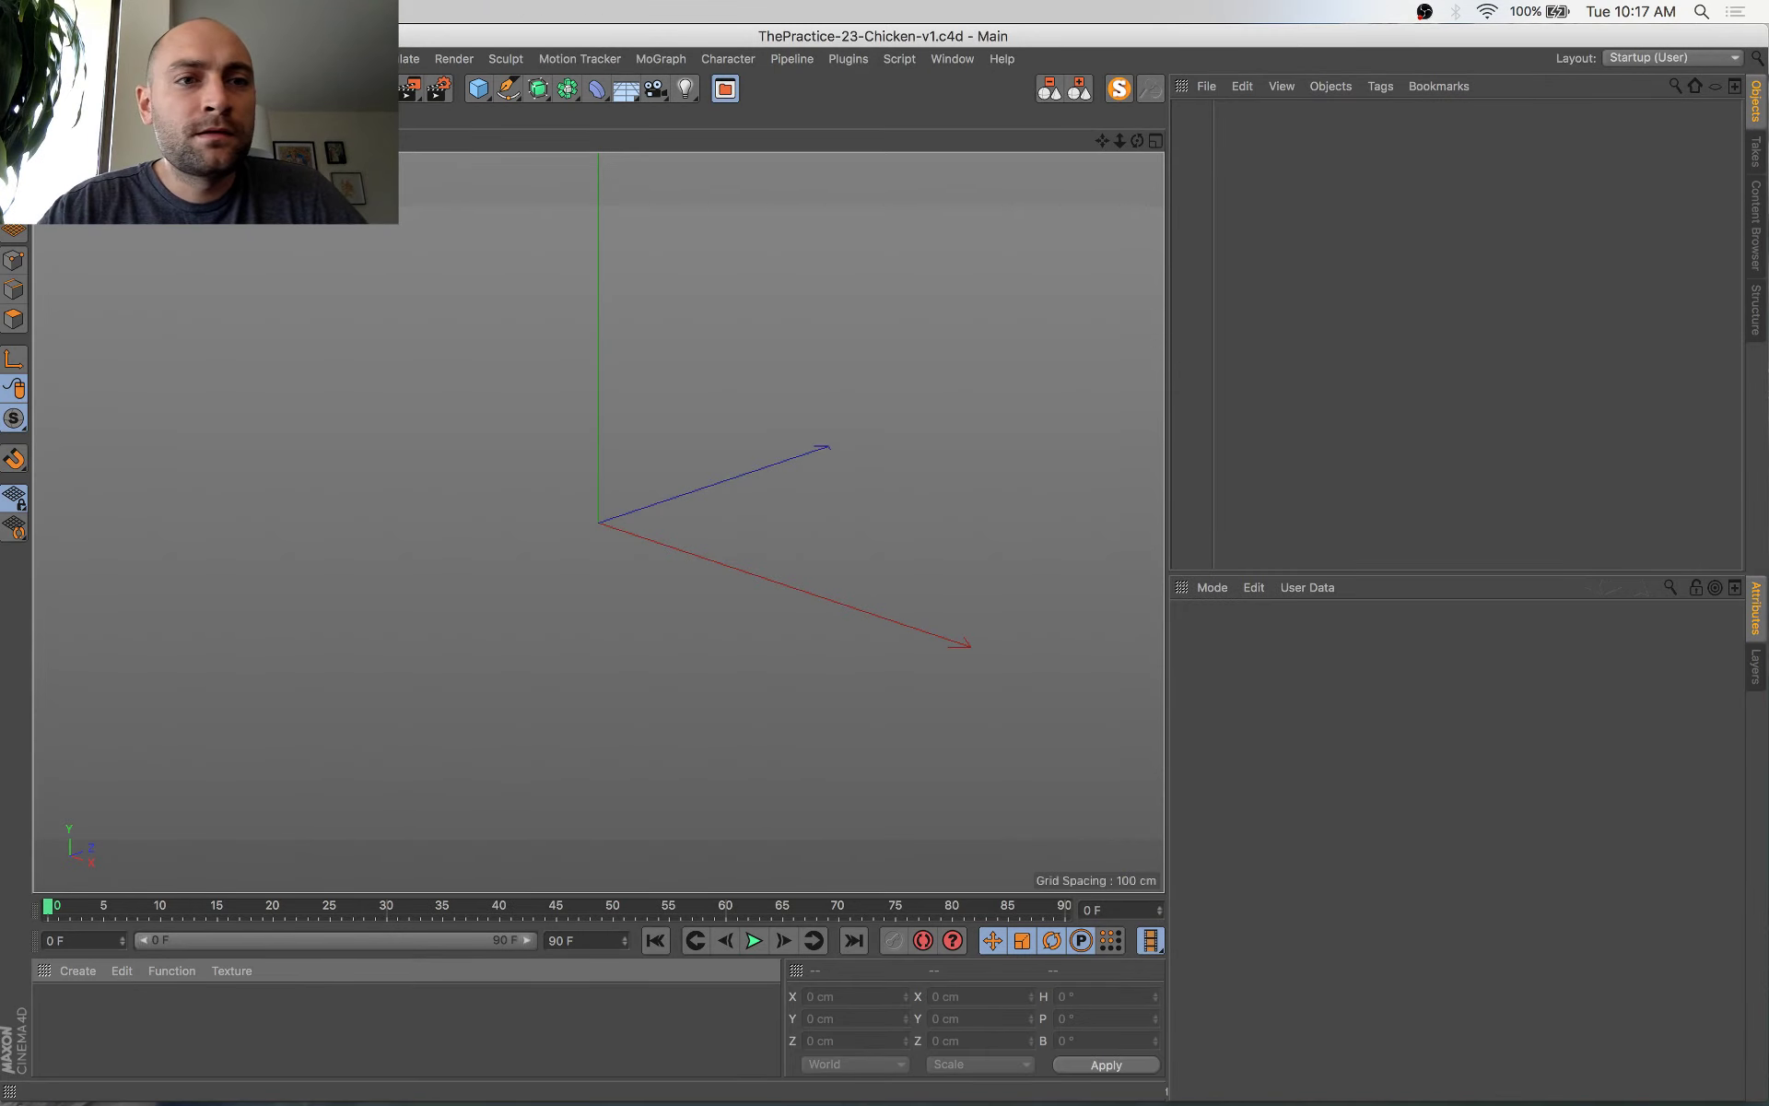
Add a sphere primitive and set the viewport display to shading with visible segment lines
left_click(483, 92)
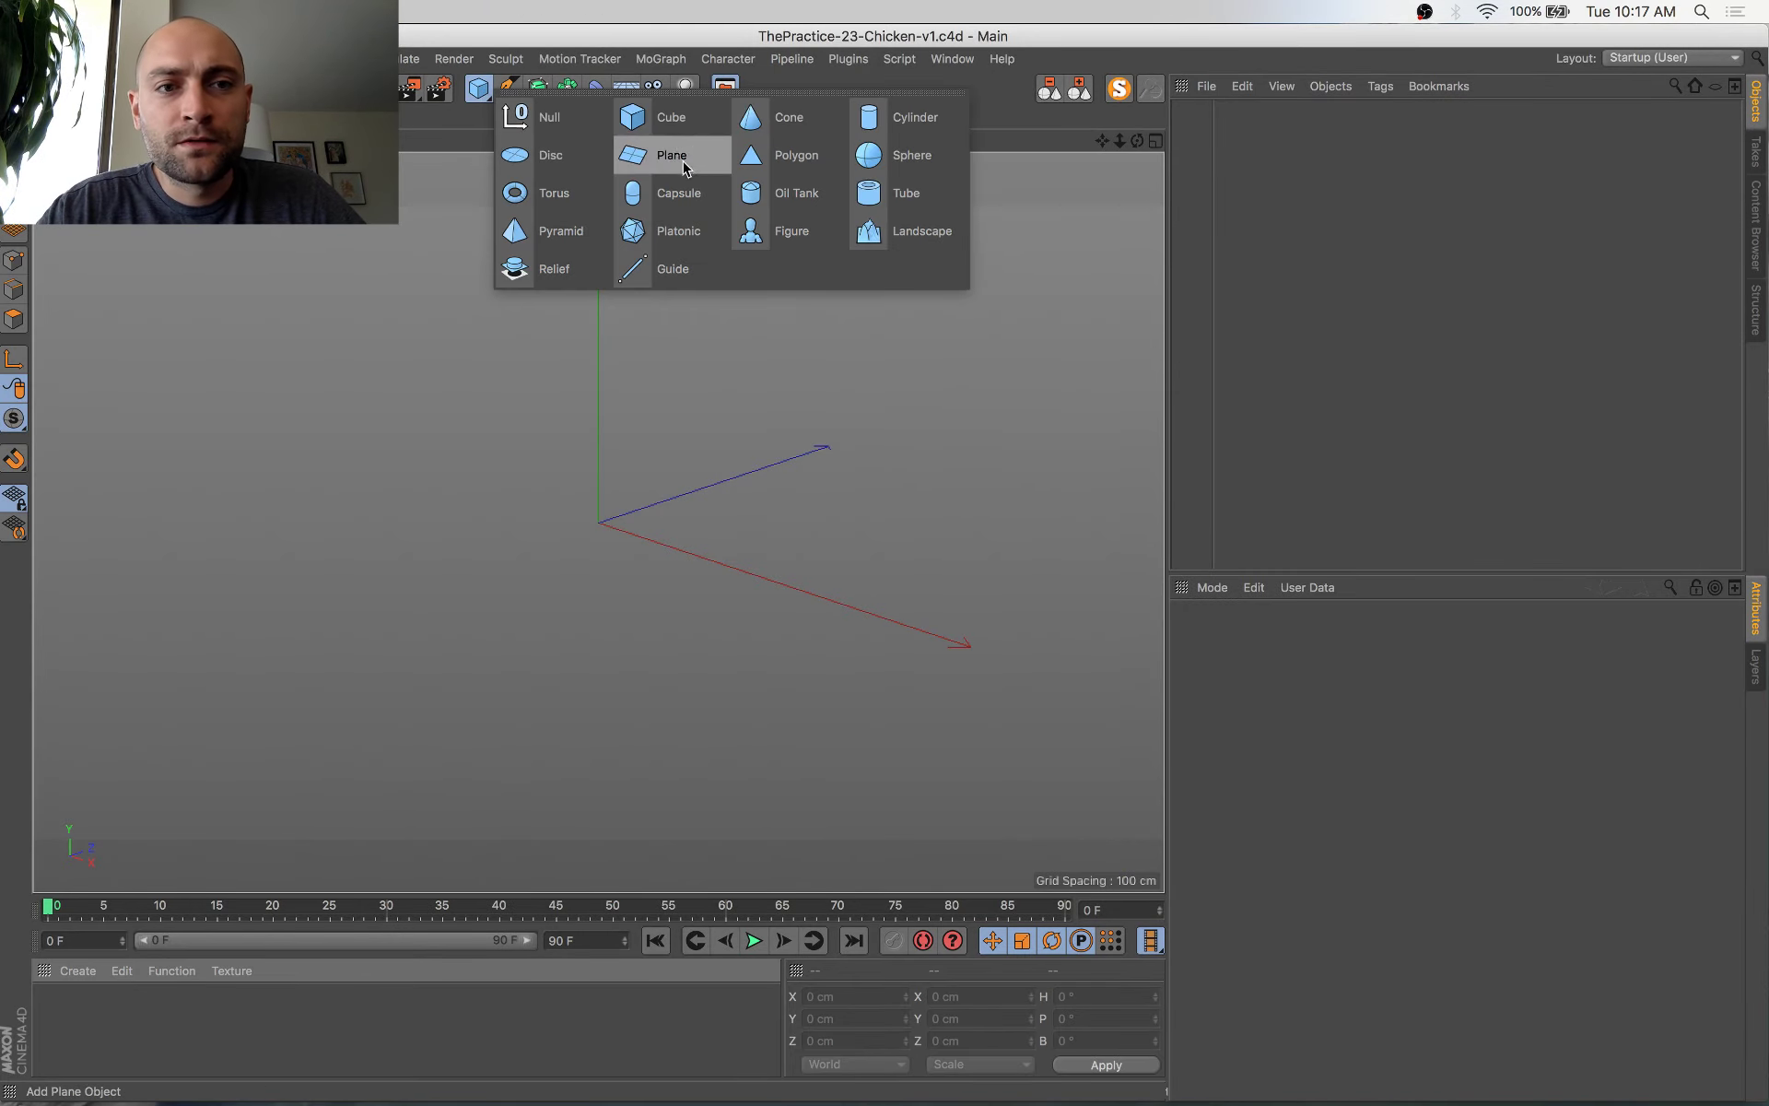
left_click(905, 145)
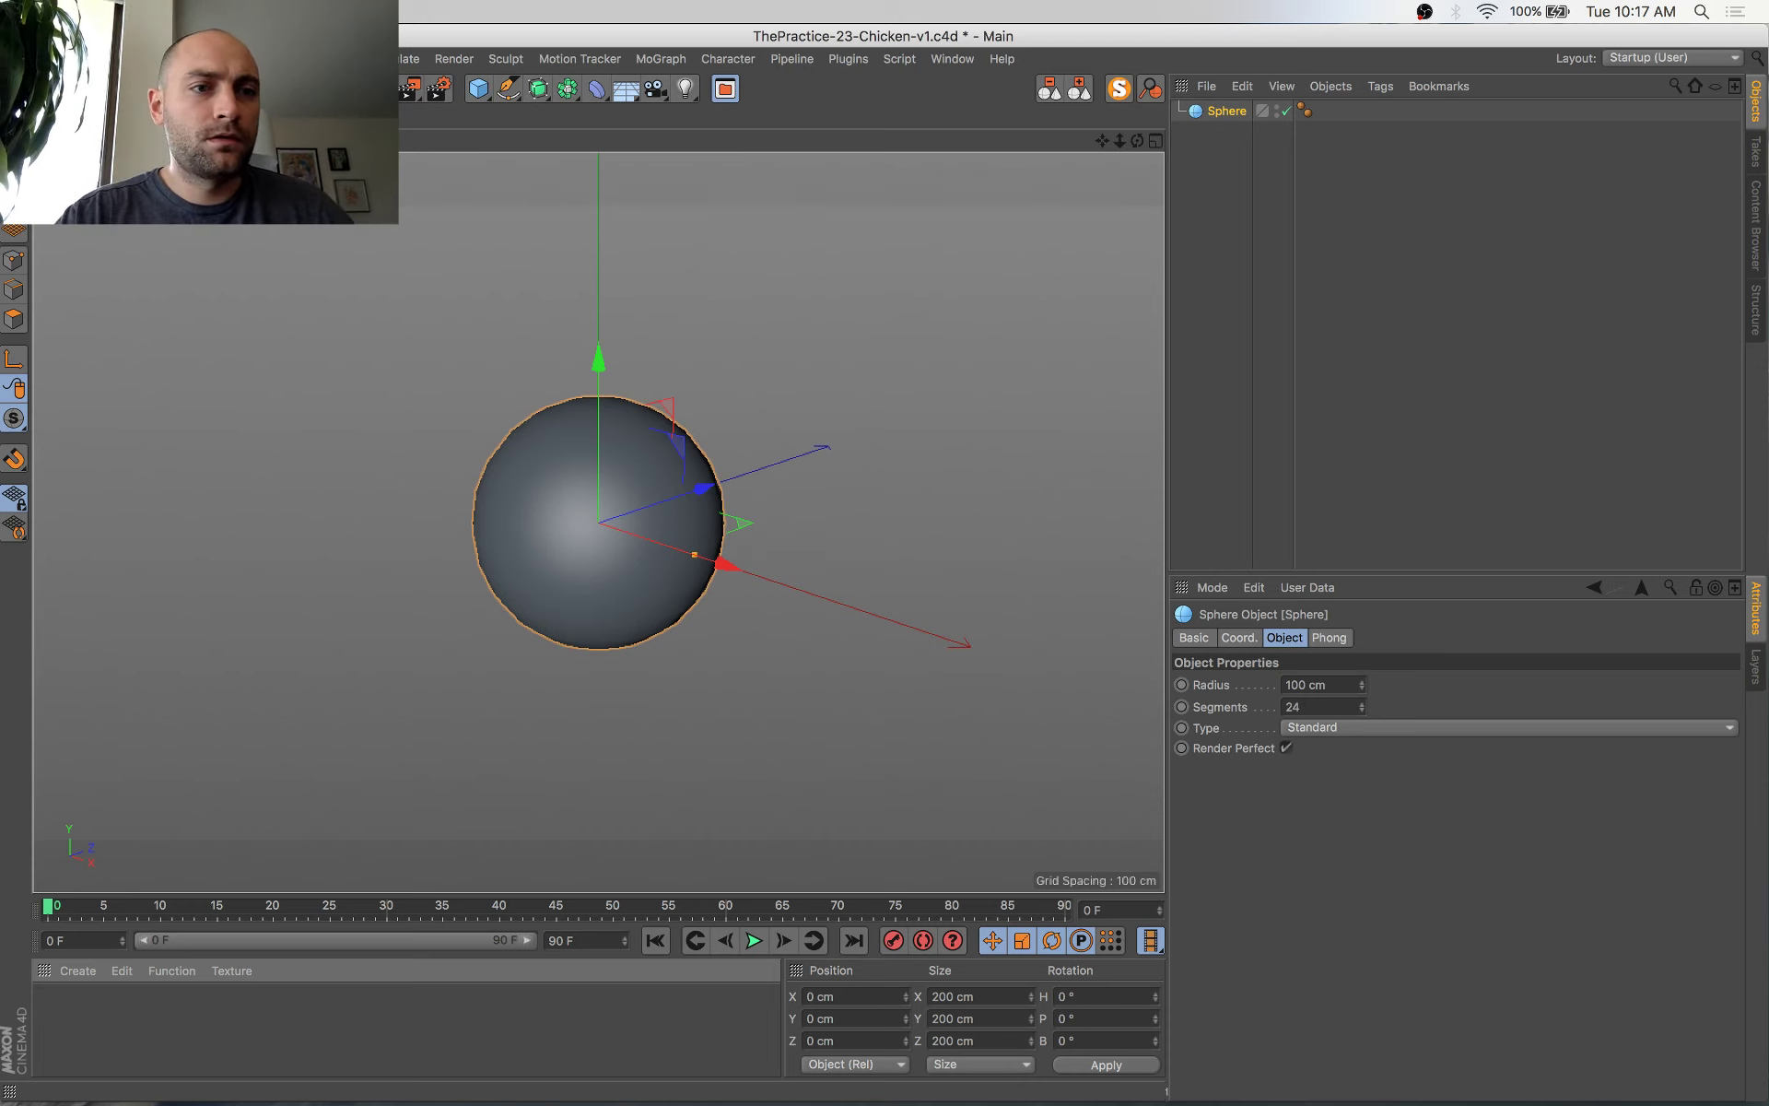
left_click(180, 141)
left_click(198, 194)
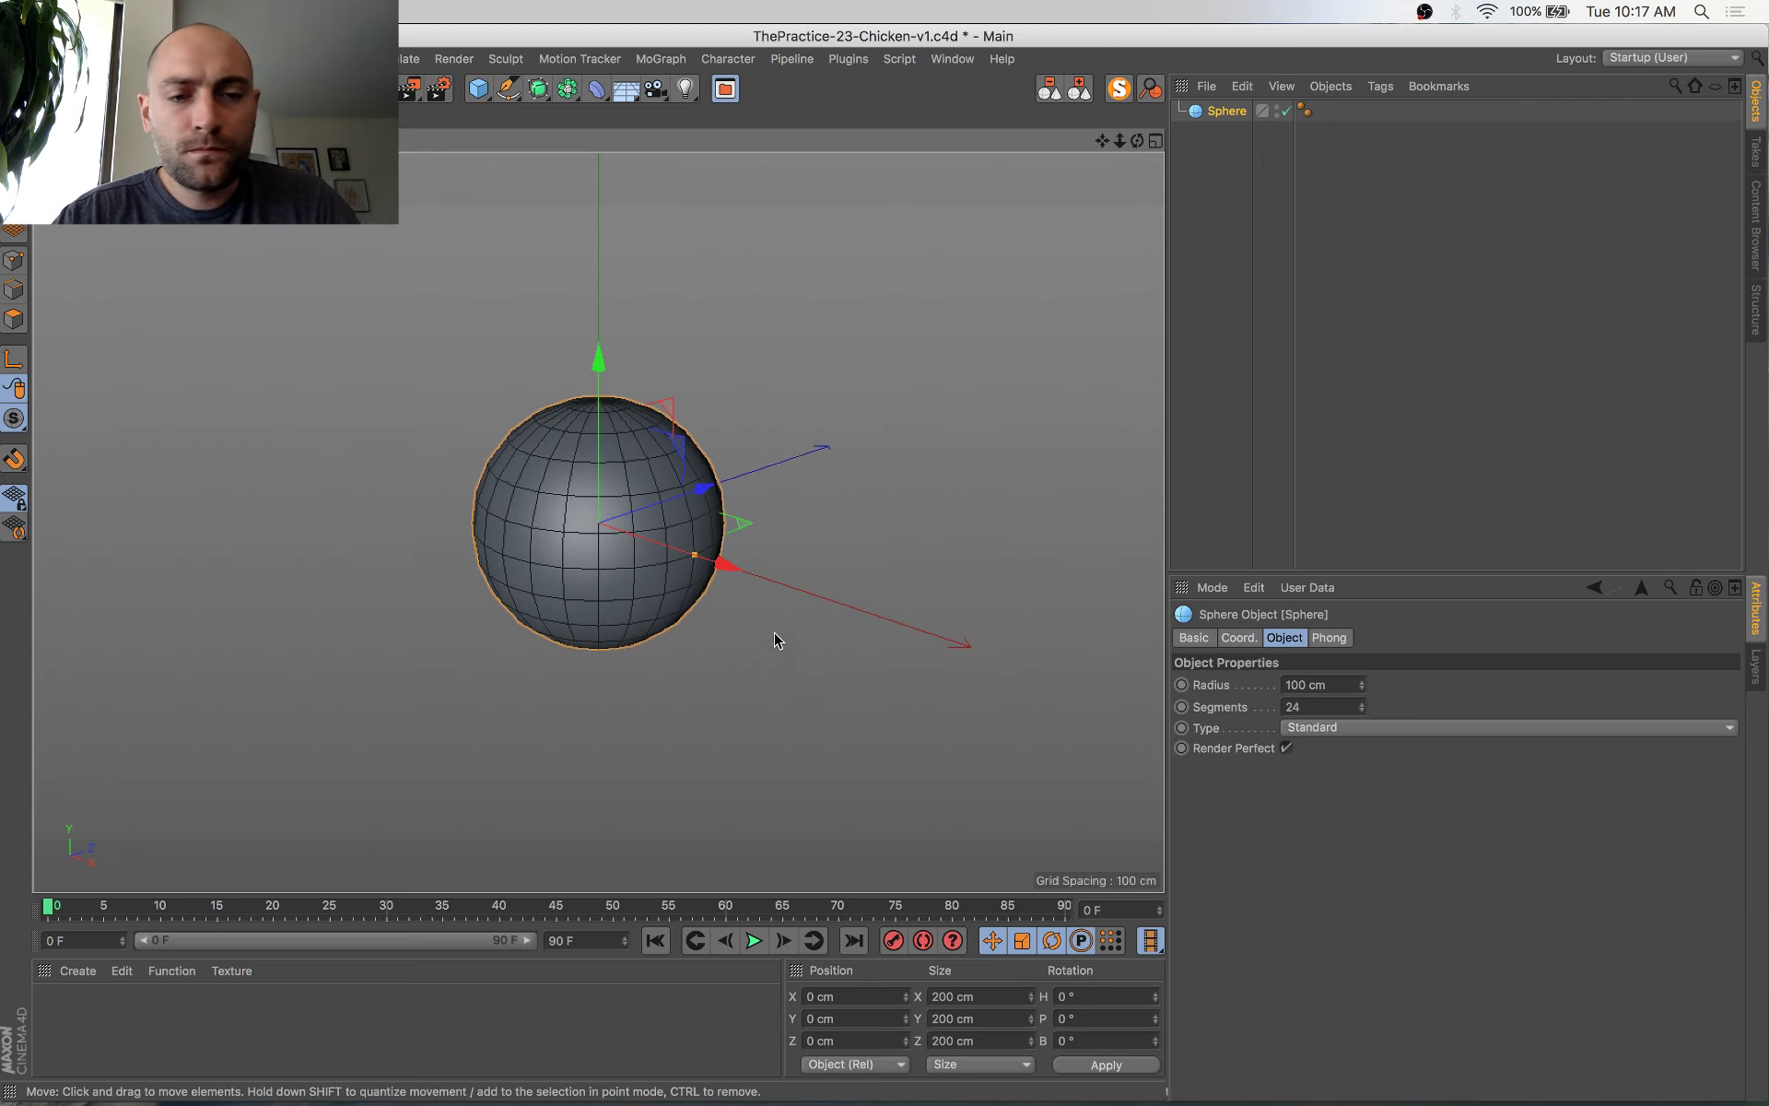
Compare the sphere with the chicken photos in Chrome and return to Cinema 4D
left_click_drag(833, 695, 1036, 557, "alt")
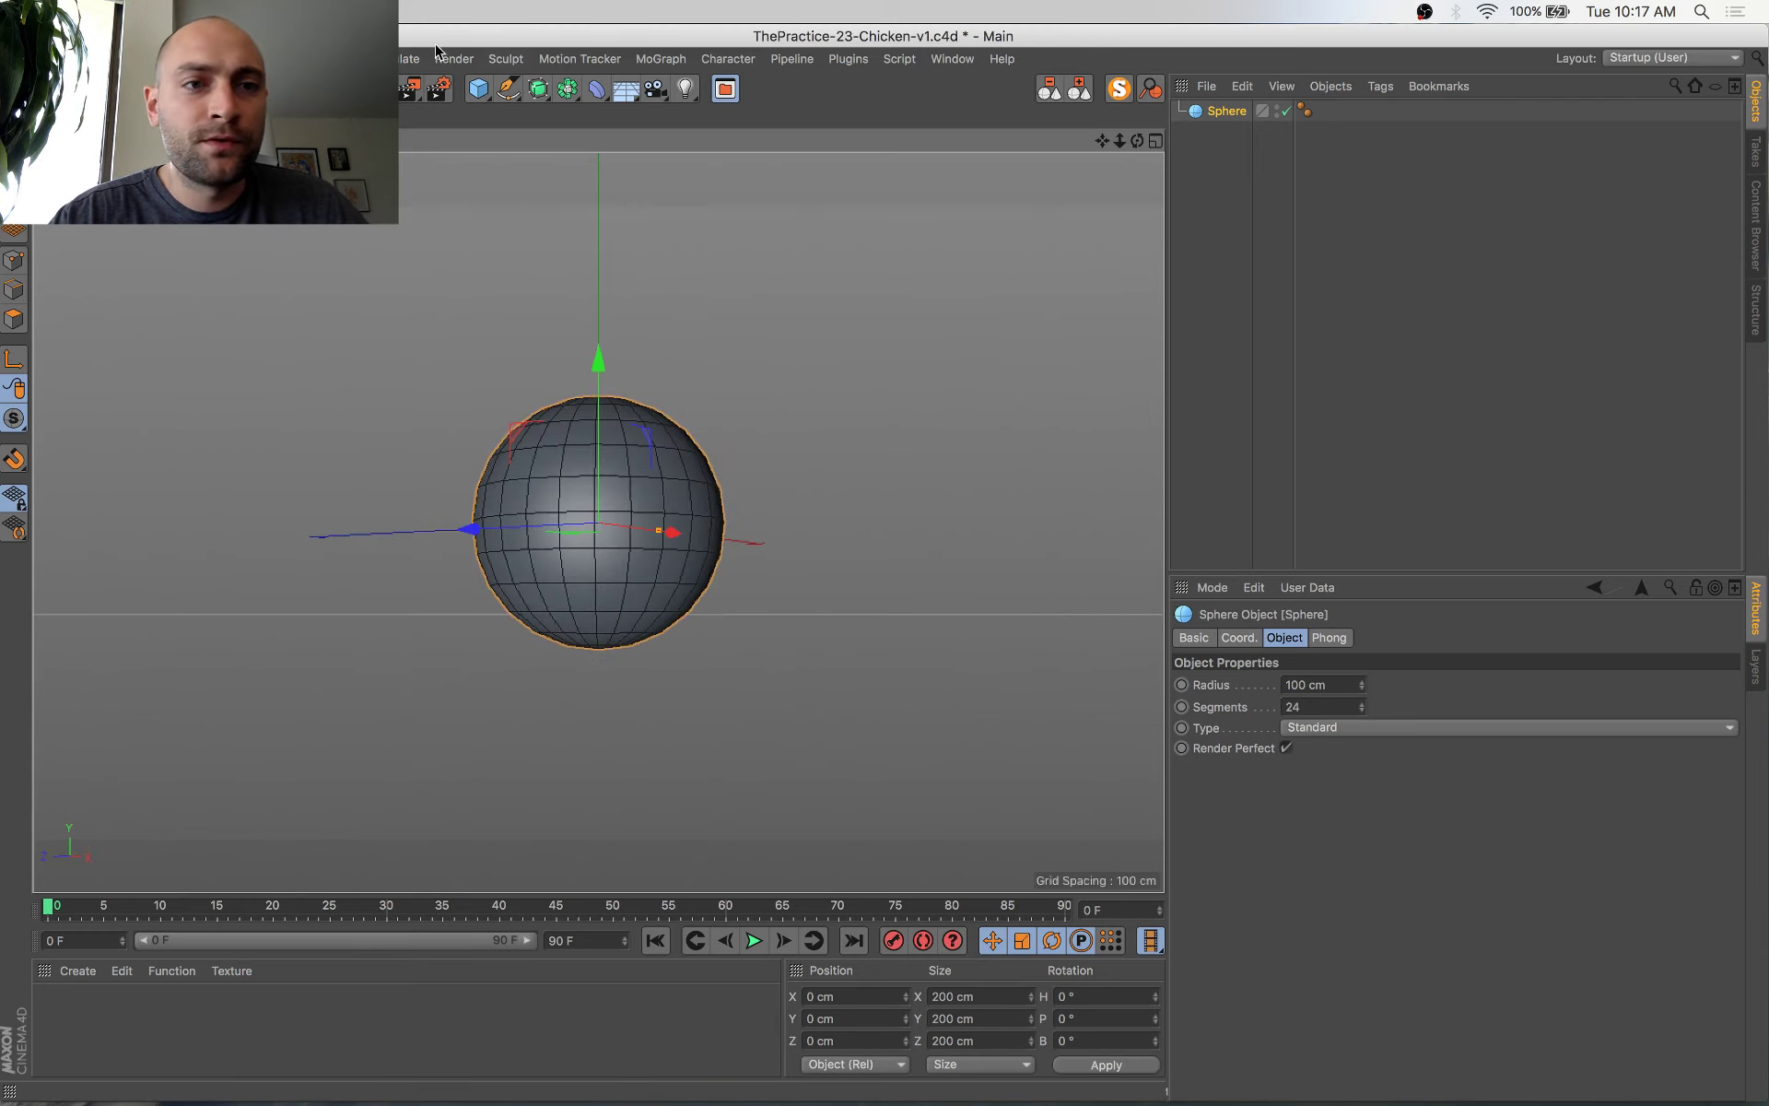
key("super+Tab")
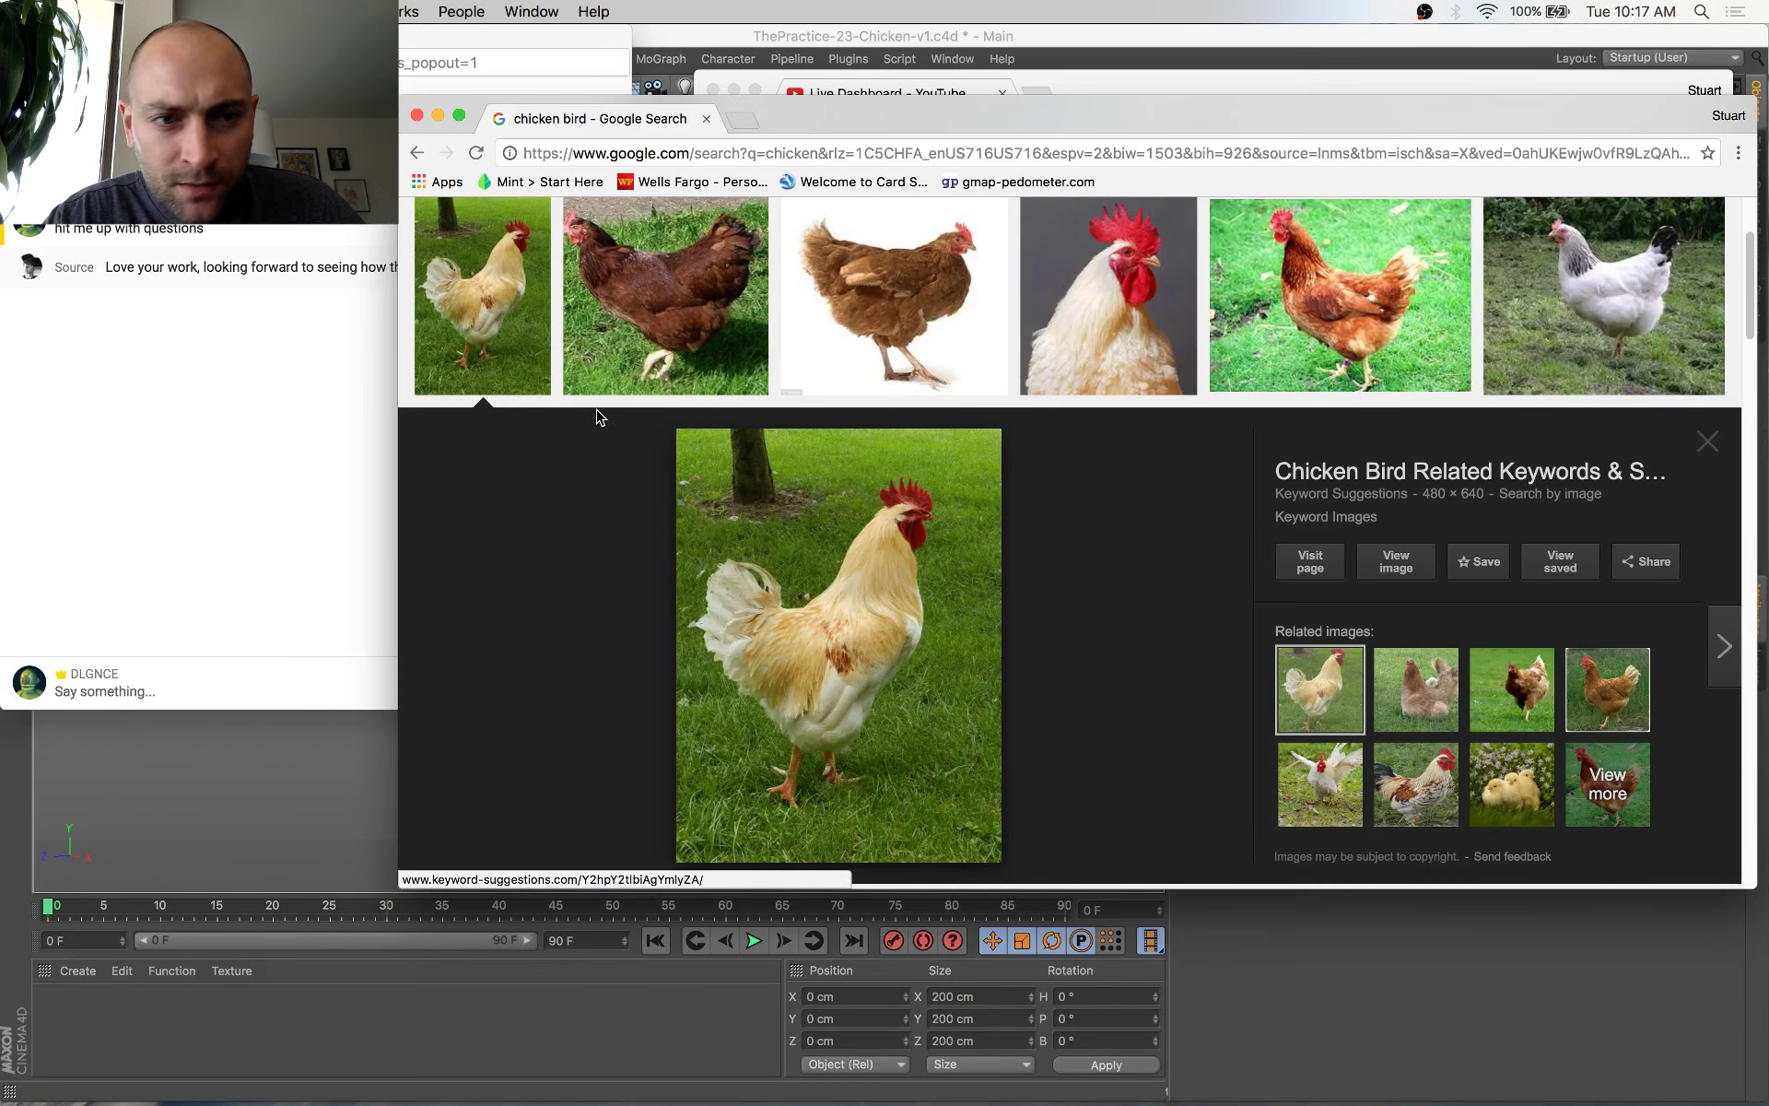
key("super+Tab")
left_click_drag(777, 437, 728, 428, "alt")
Add a cone primitive and move it above and off-centre from the sphere, to about Y 139.9 cm and Z -49.2 cm
left_click(476, 88)
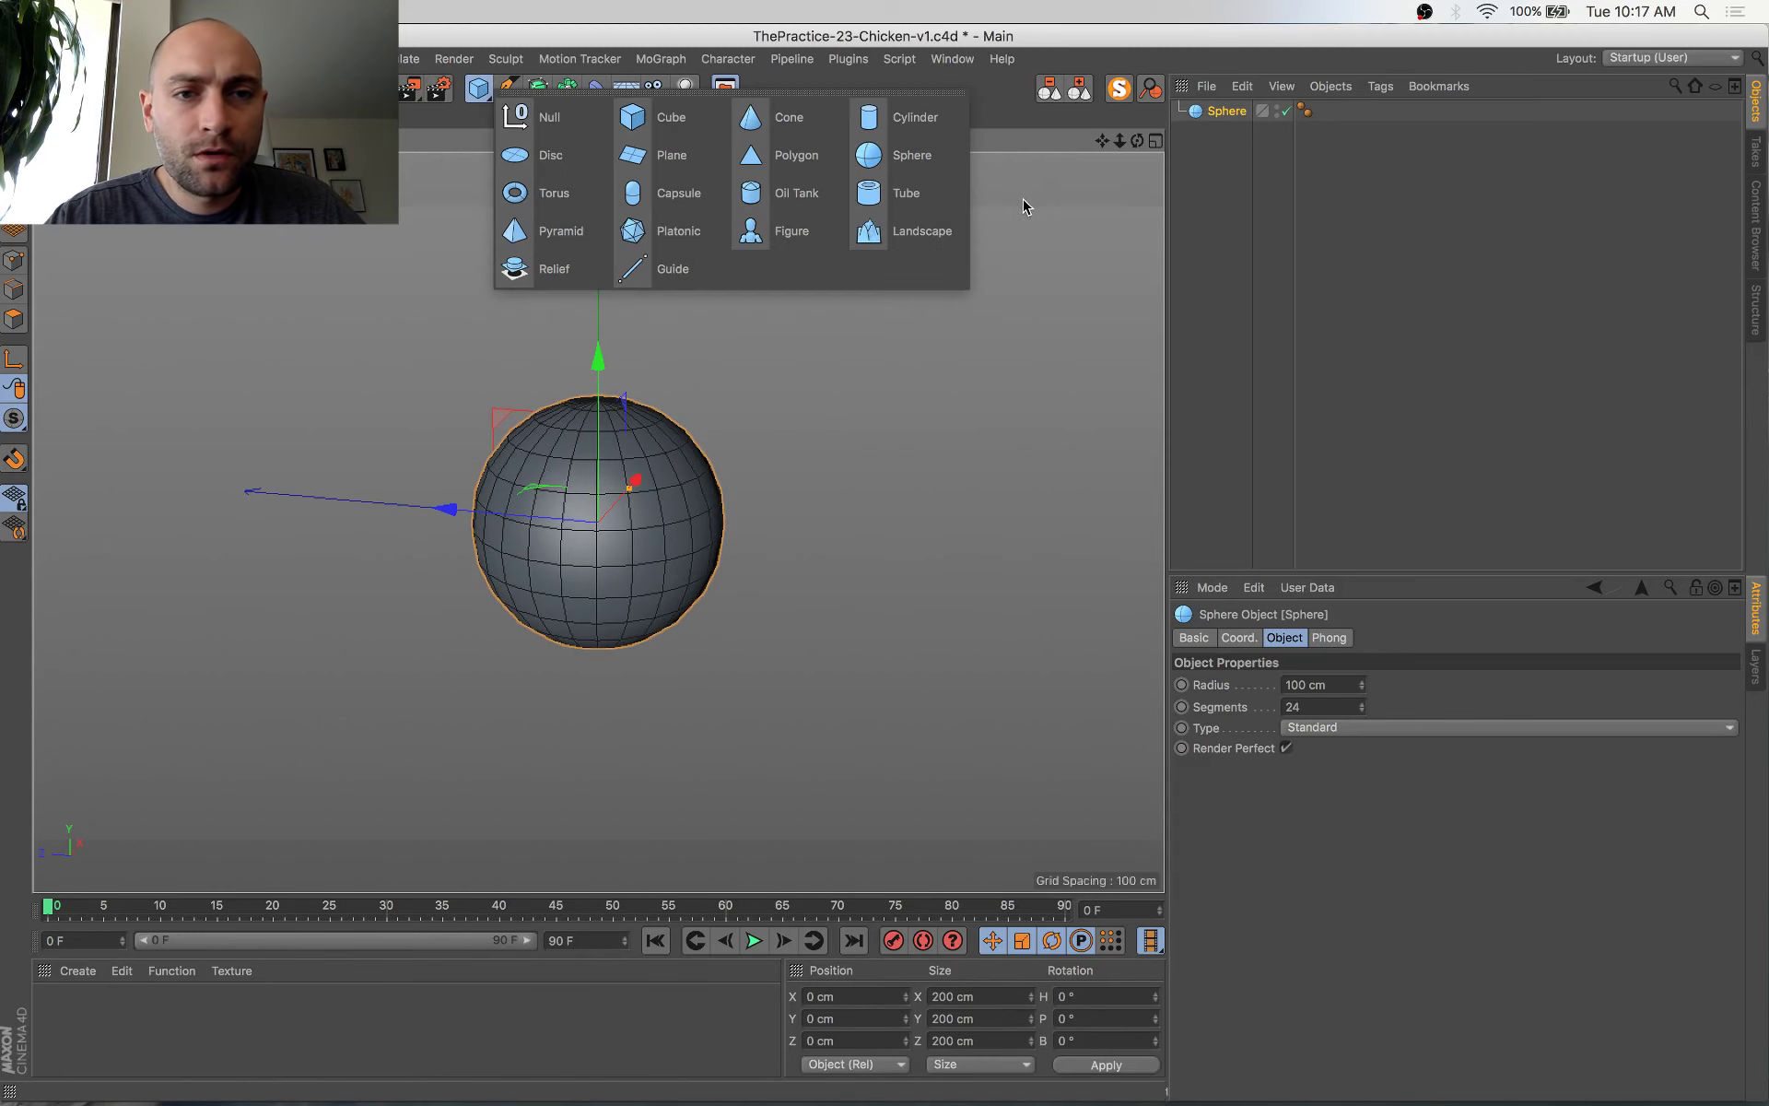
left_click(789, 117)
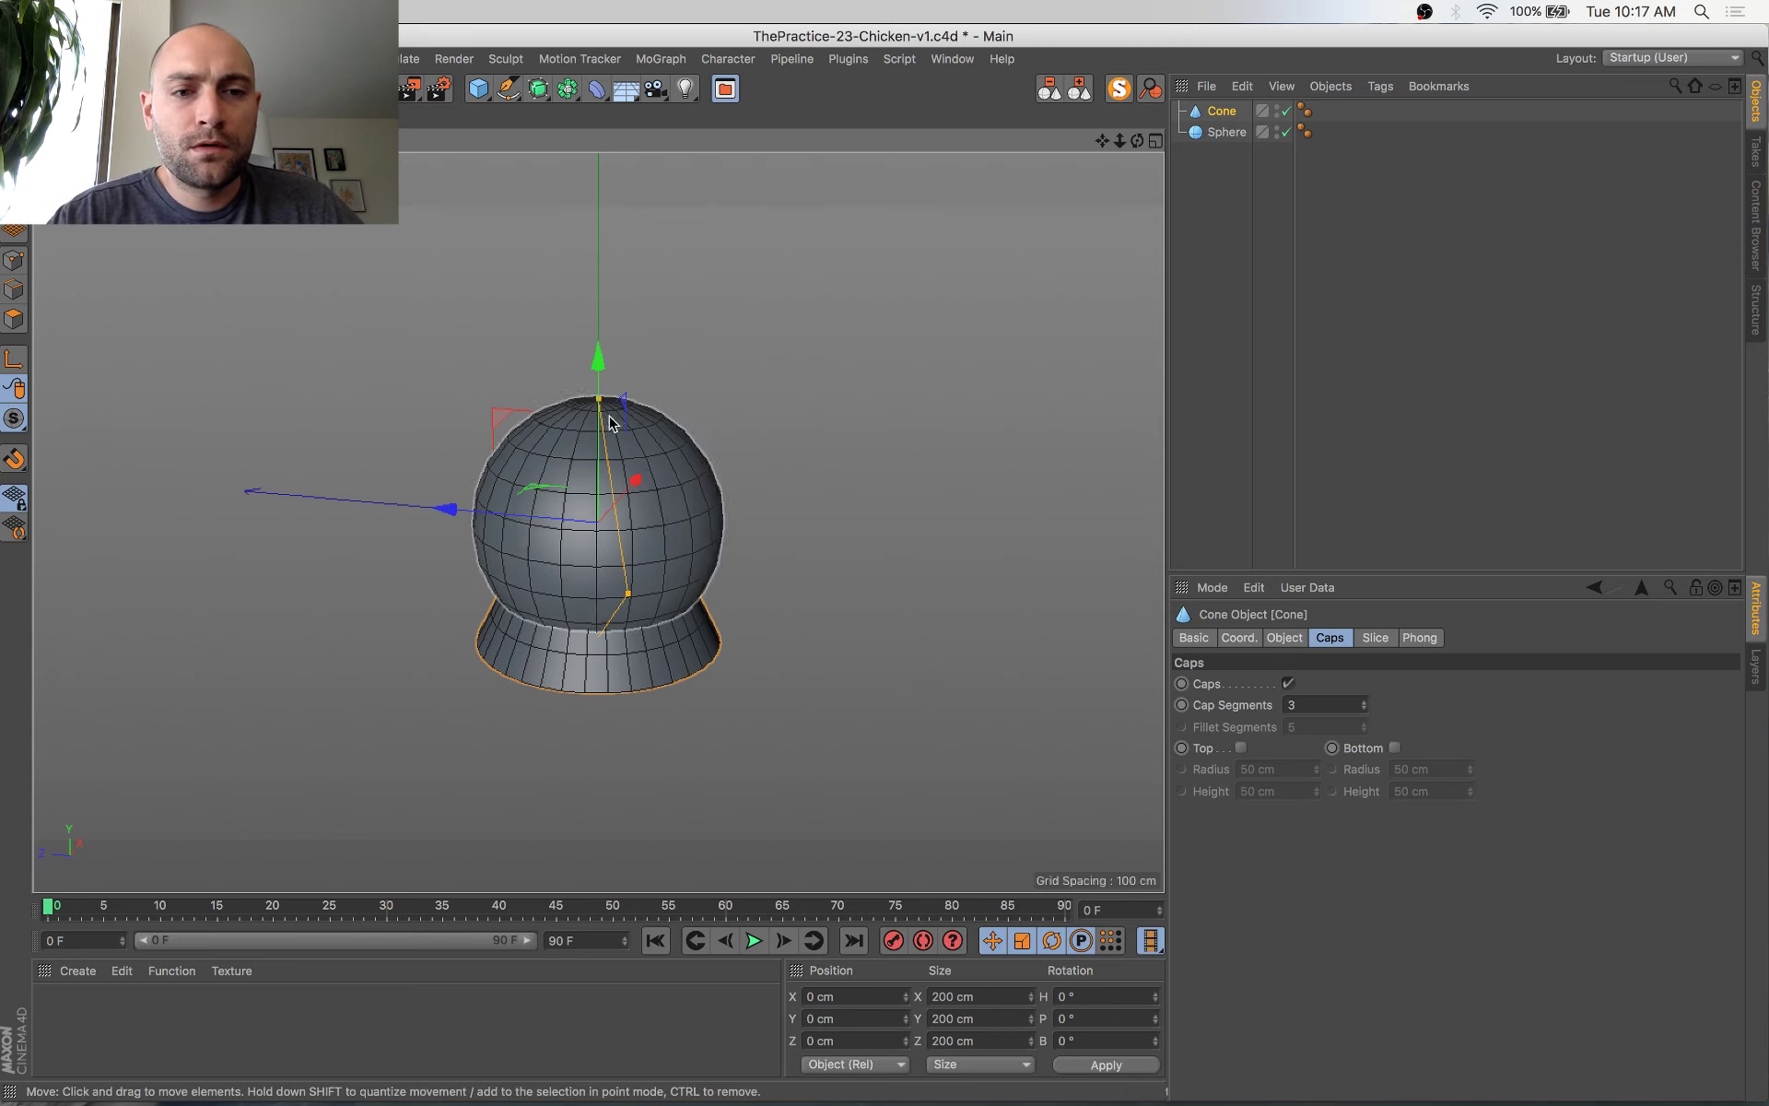
left_click_drag(599, 356, 599, 172)
left_click_drag(470, 356, 534, 358)
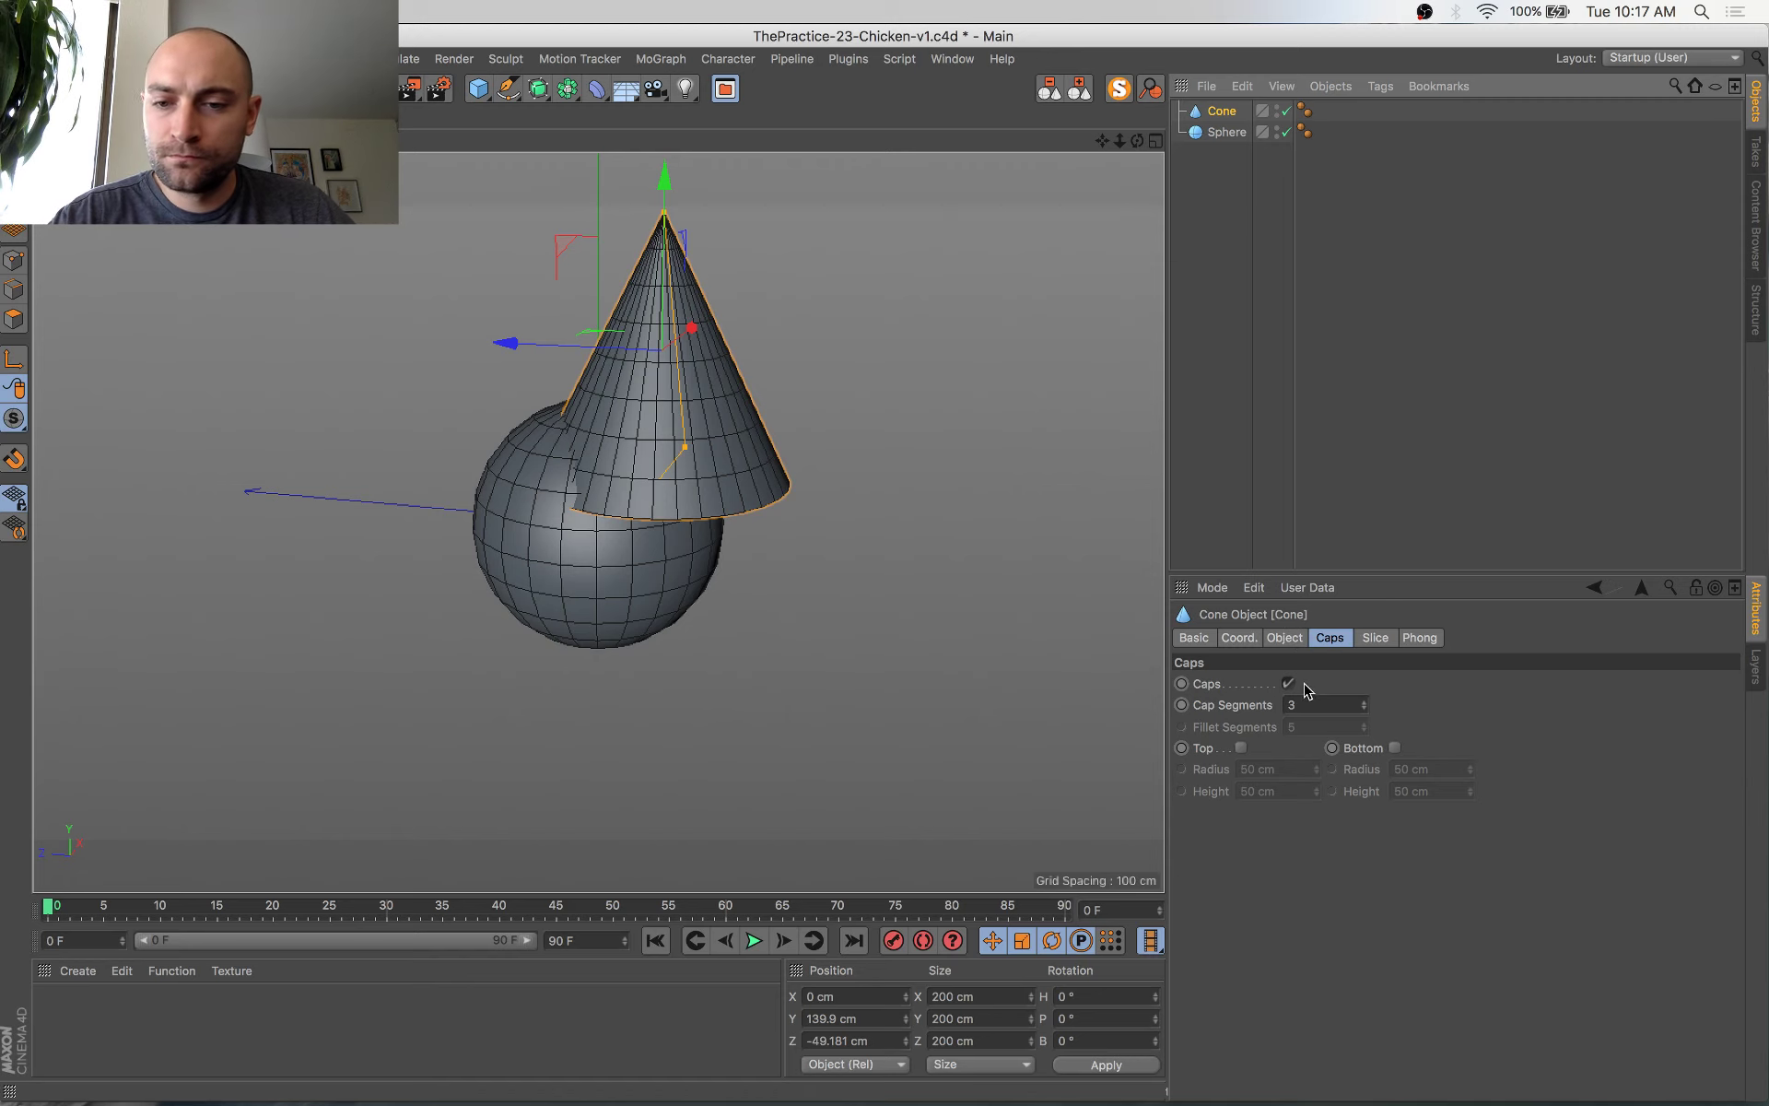
Widen the cone's top radius and enable both its top and bottom cap fillets
left_click(1287, 640)
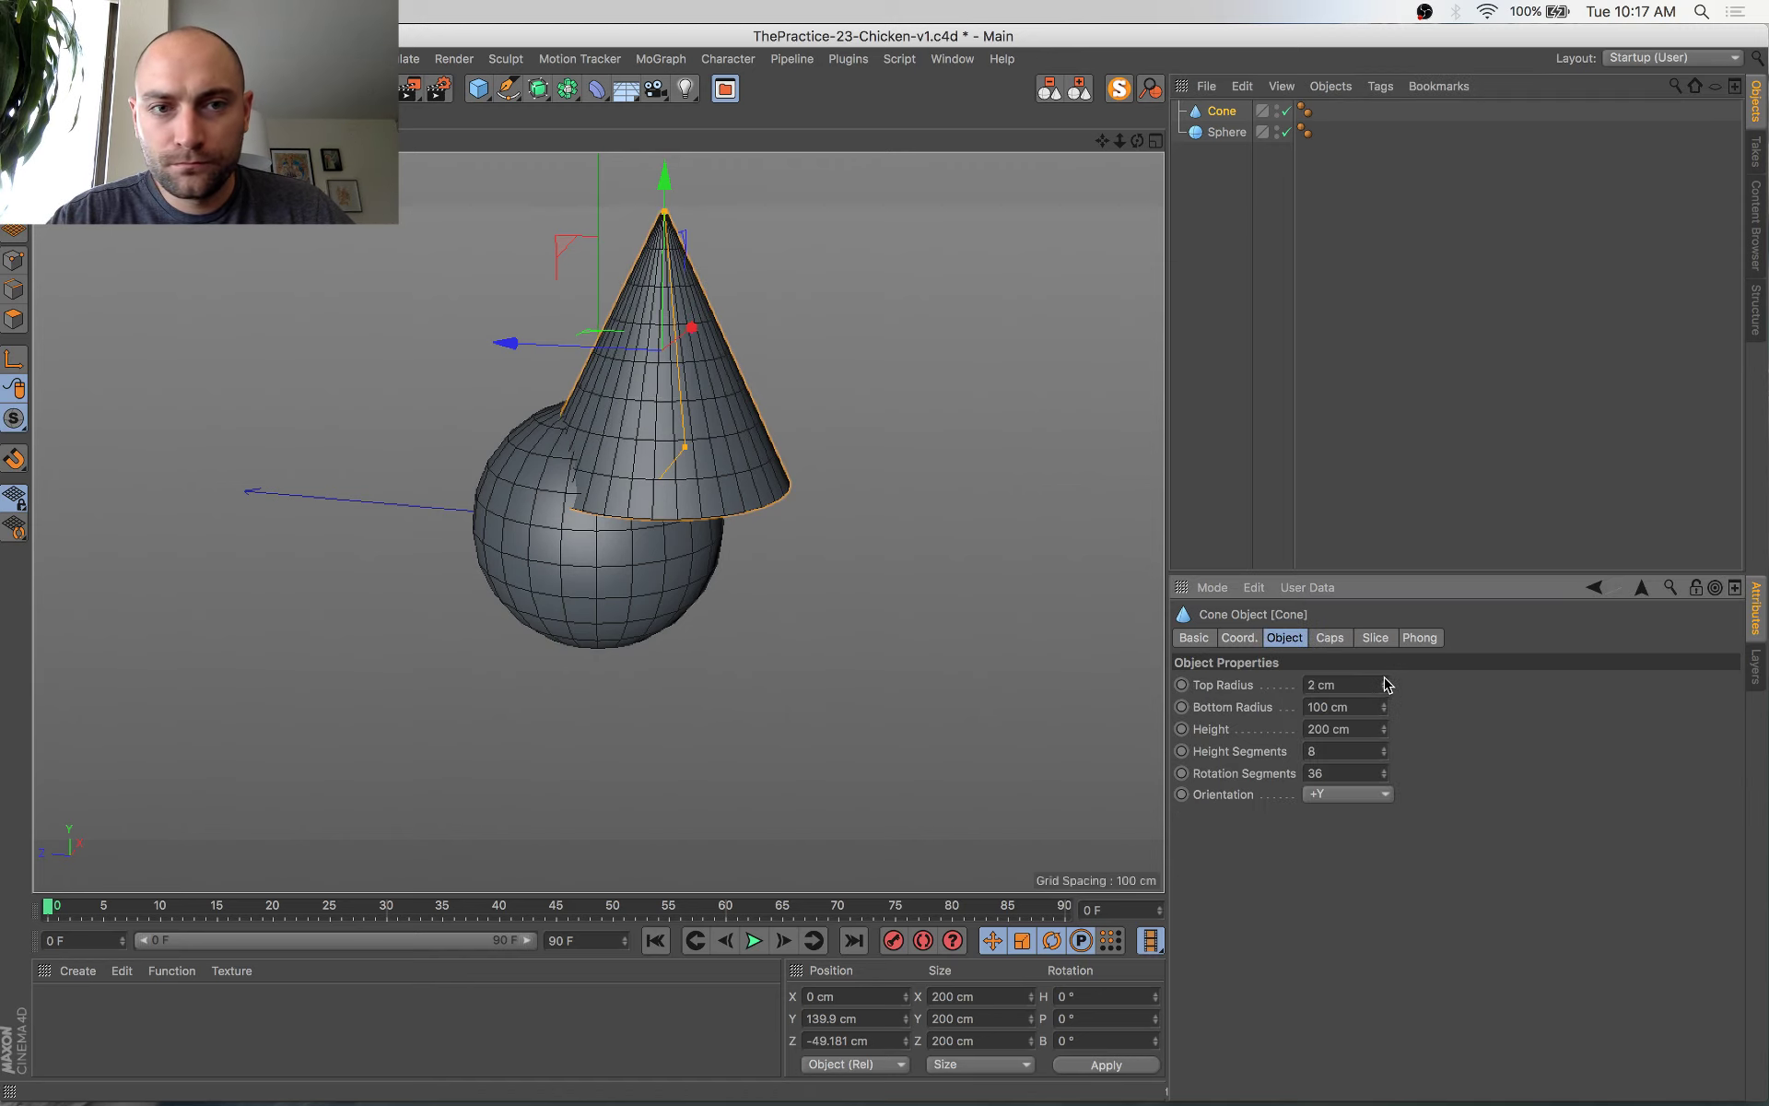
left_click_drag(1384, 682, 1384, 644)
left_click(1319, 636)
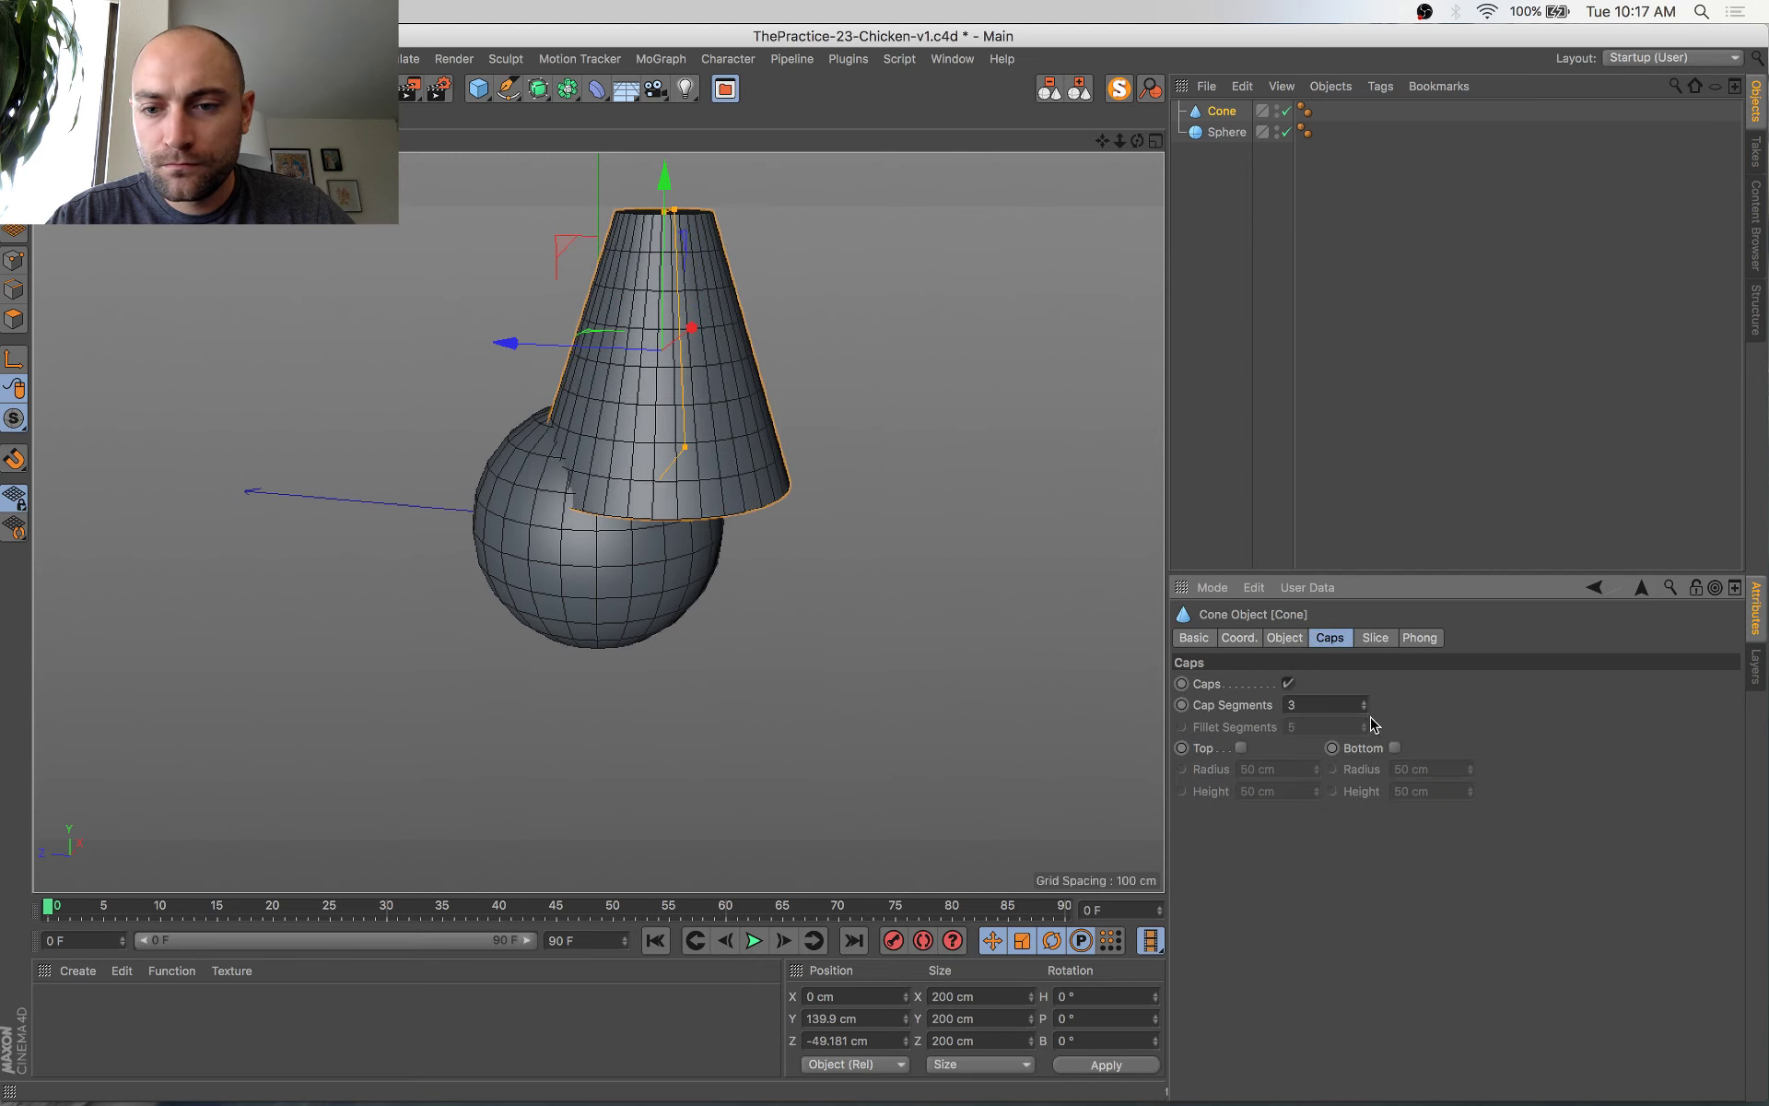
left_click(1395, 749)
left_click(1241, 748)
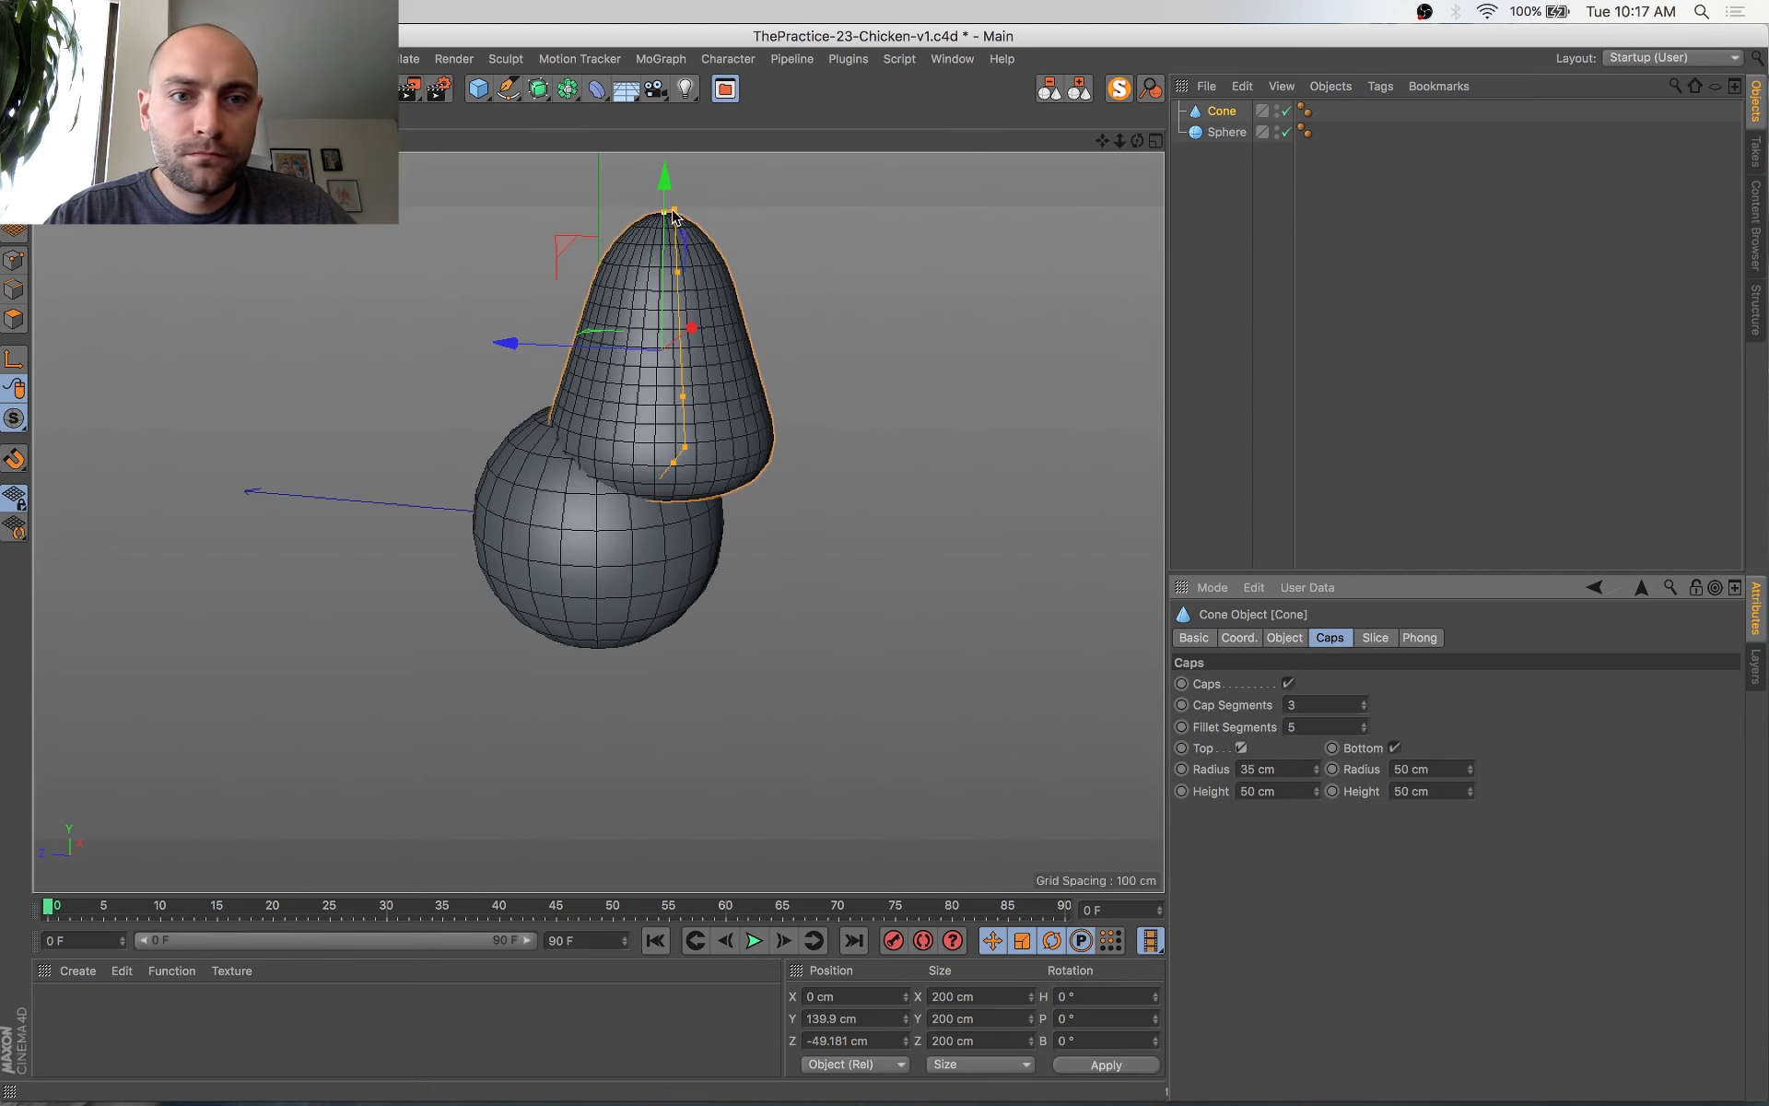
Reshape the cone's rounded top, setting the top cap's fillet radius to about 41.6 cm
left_click_drag(676, 214, 680, 216)
left_click_drag(717, 253, 977, 293, "alt")
key("s")
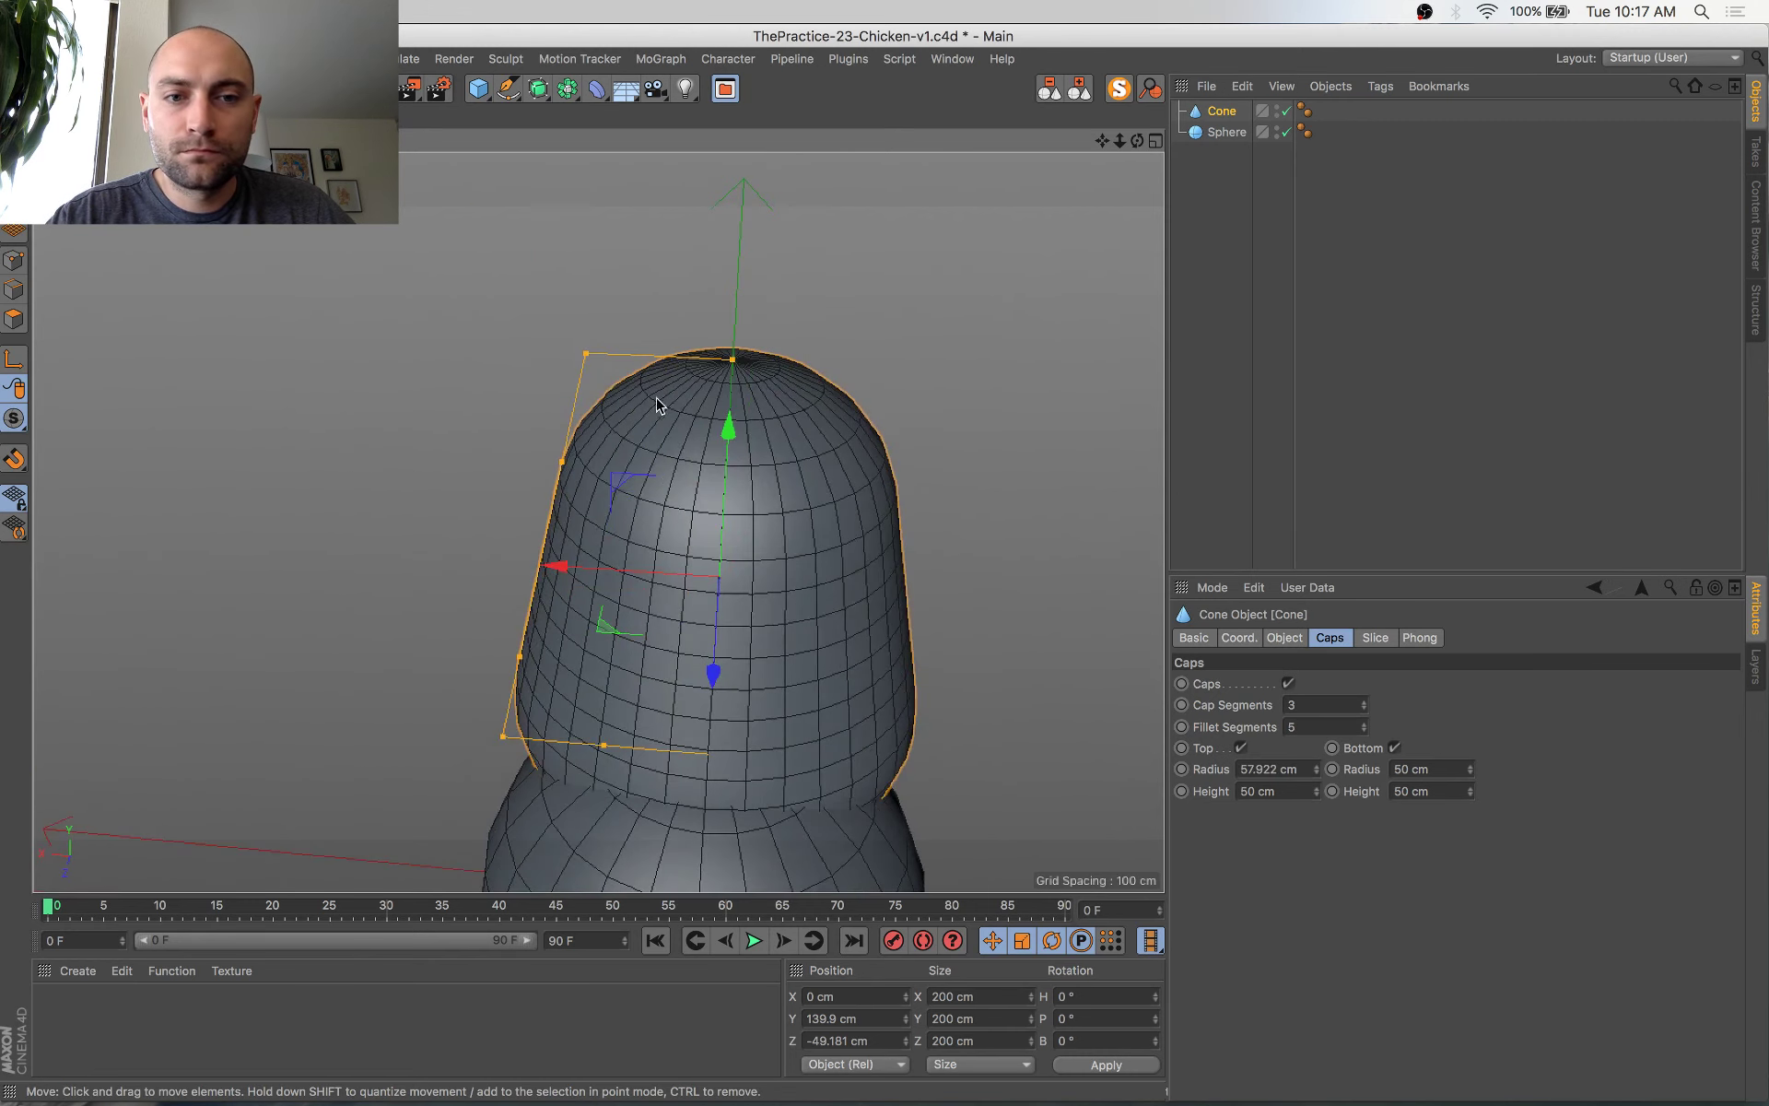
left_click_drag(734, 362, 621, 359)
Lower the cone to about Y 64.4 cm and move it farther from the sphere's centre, to about Z -98.4 cm
left_click_drag(679, 494, 523, 478, "alt")
scroll(532, 478, "down", 3)
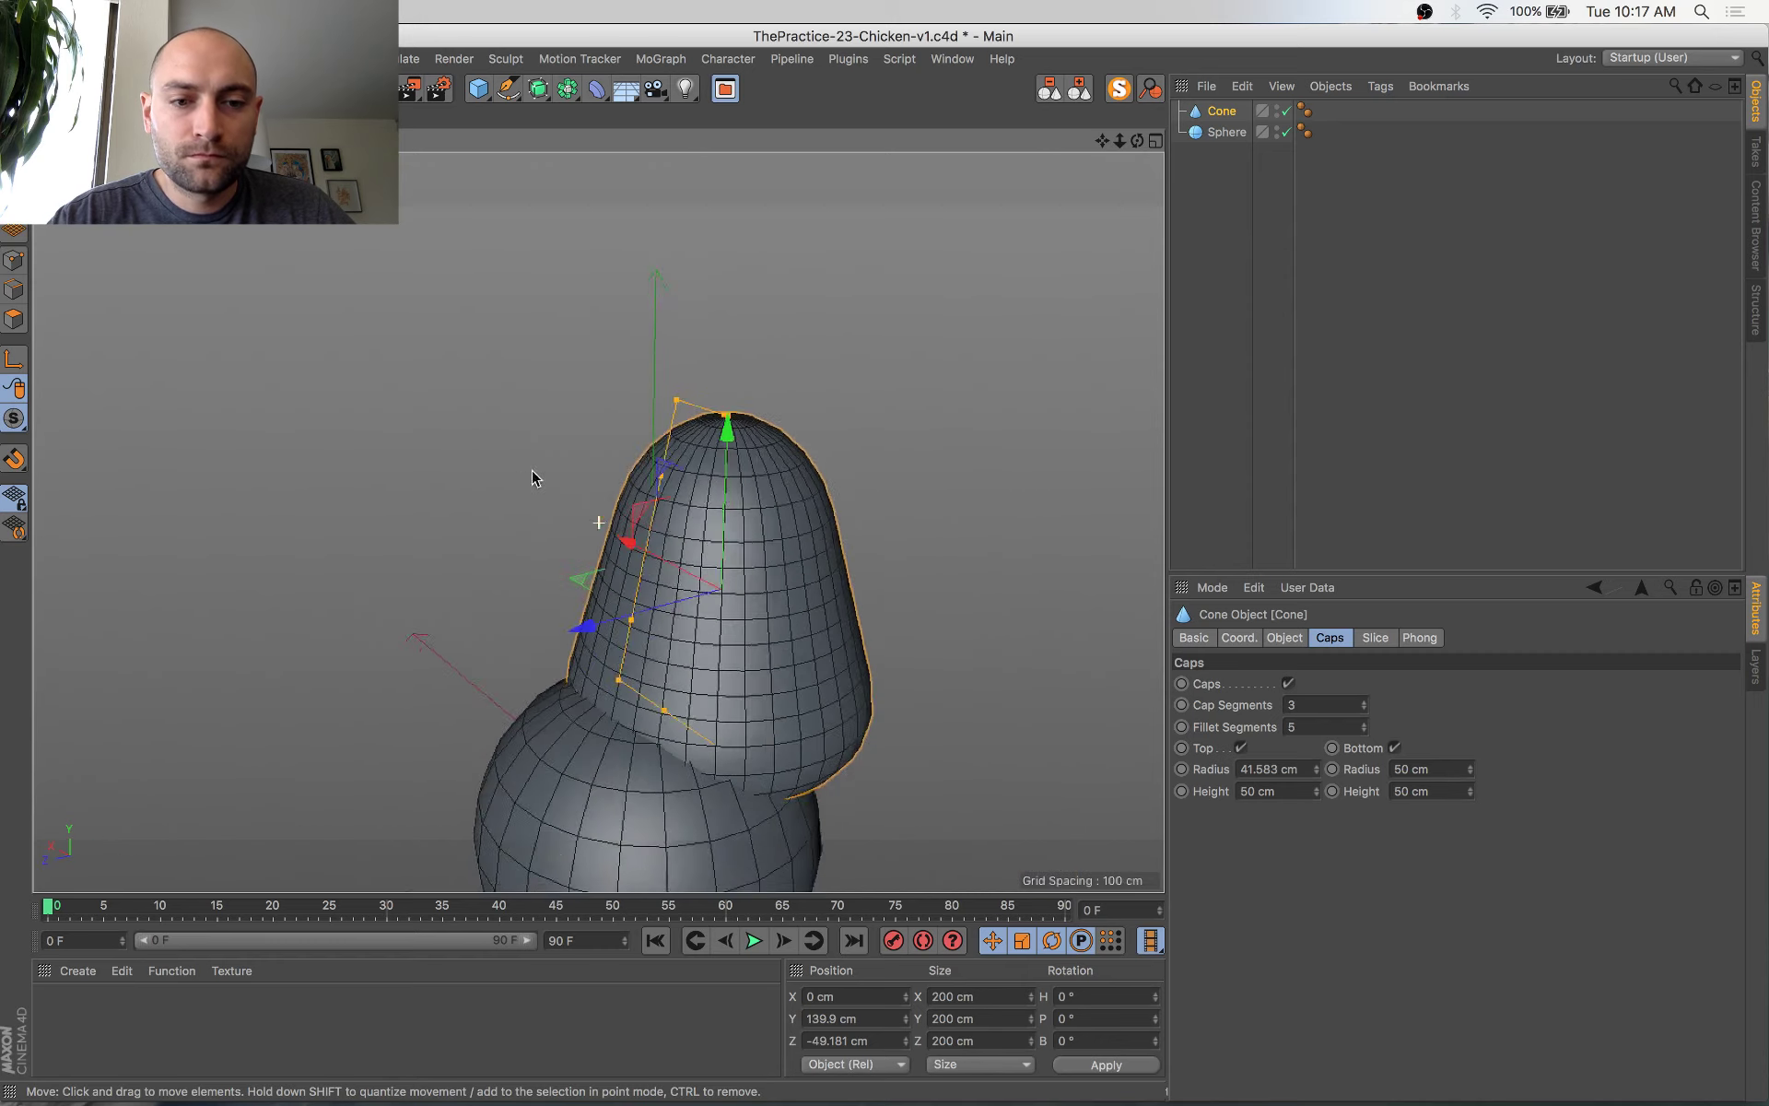
middle_click_drag(533, 473, 413, 352, "alt")
left_click_drag(413, 351, 350, 361, "alt")
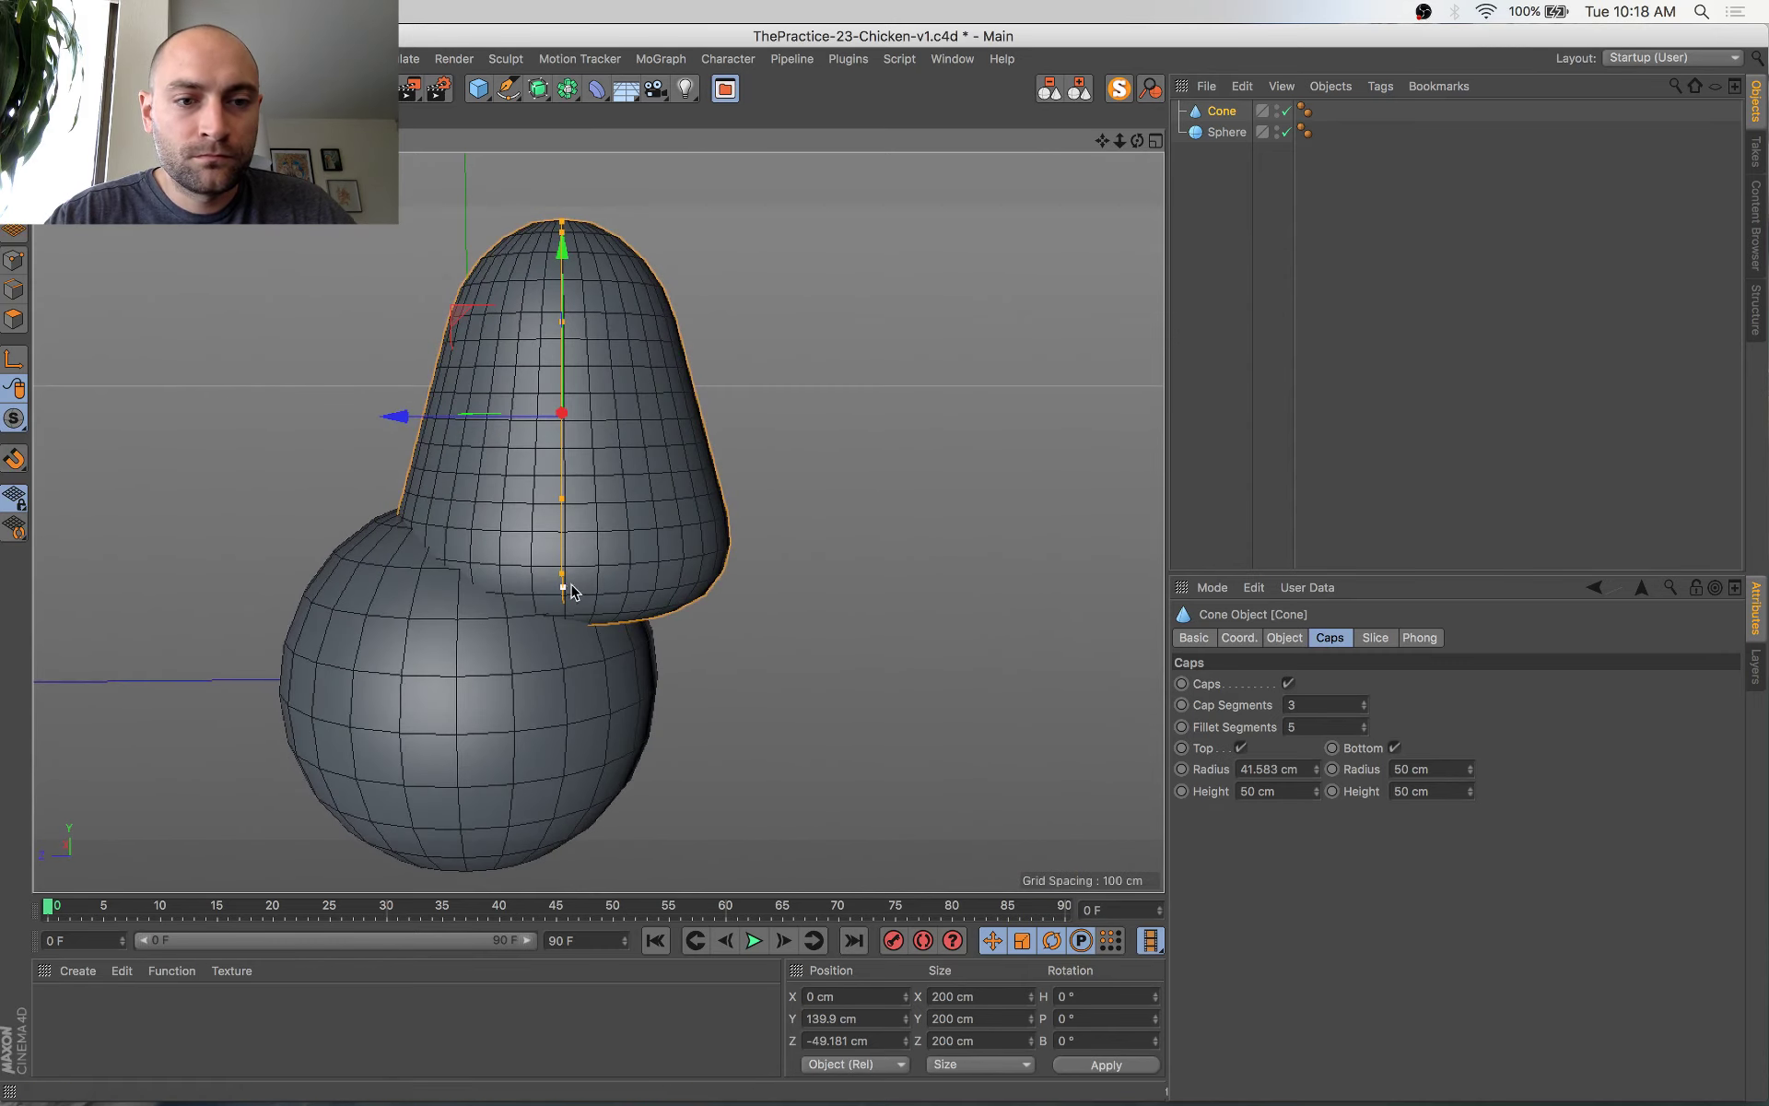
left_click_drag(571, 591, 597, 601, "alt")
left_click_drag(523, 285, 552, 435)
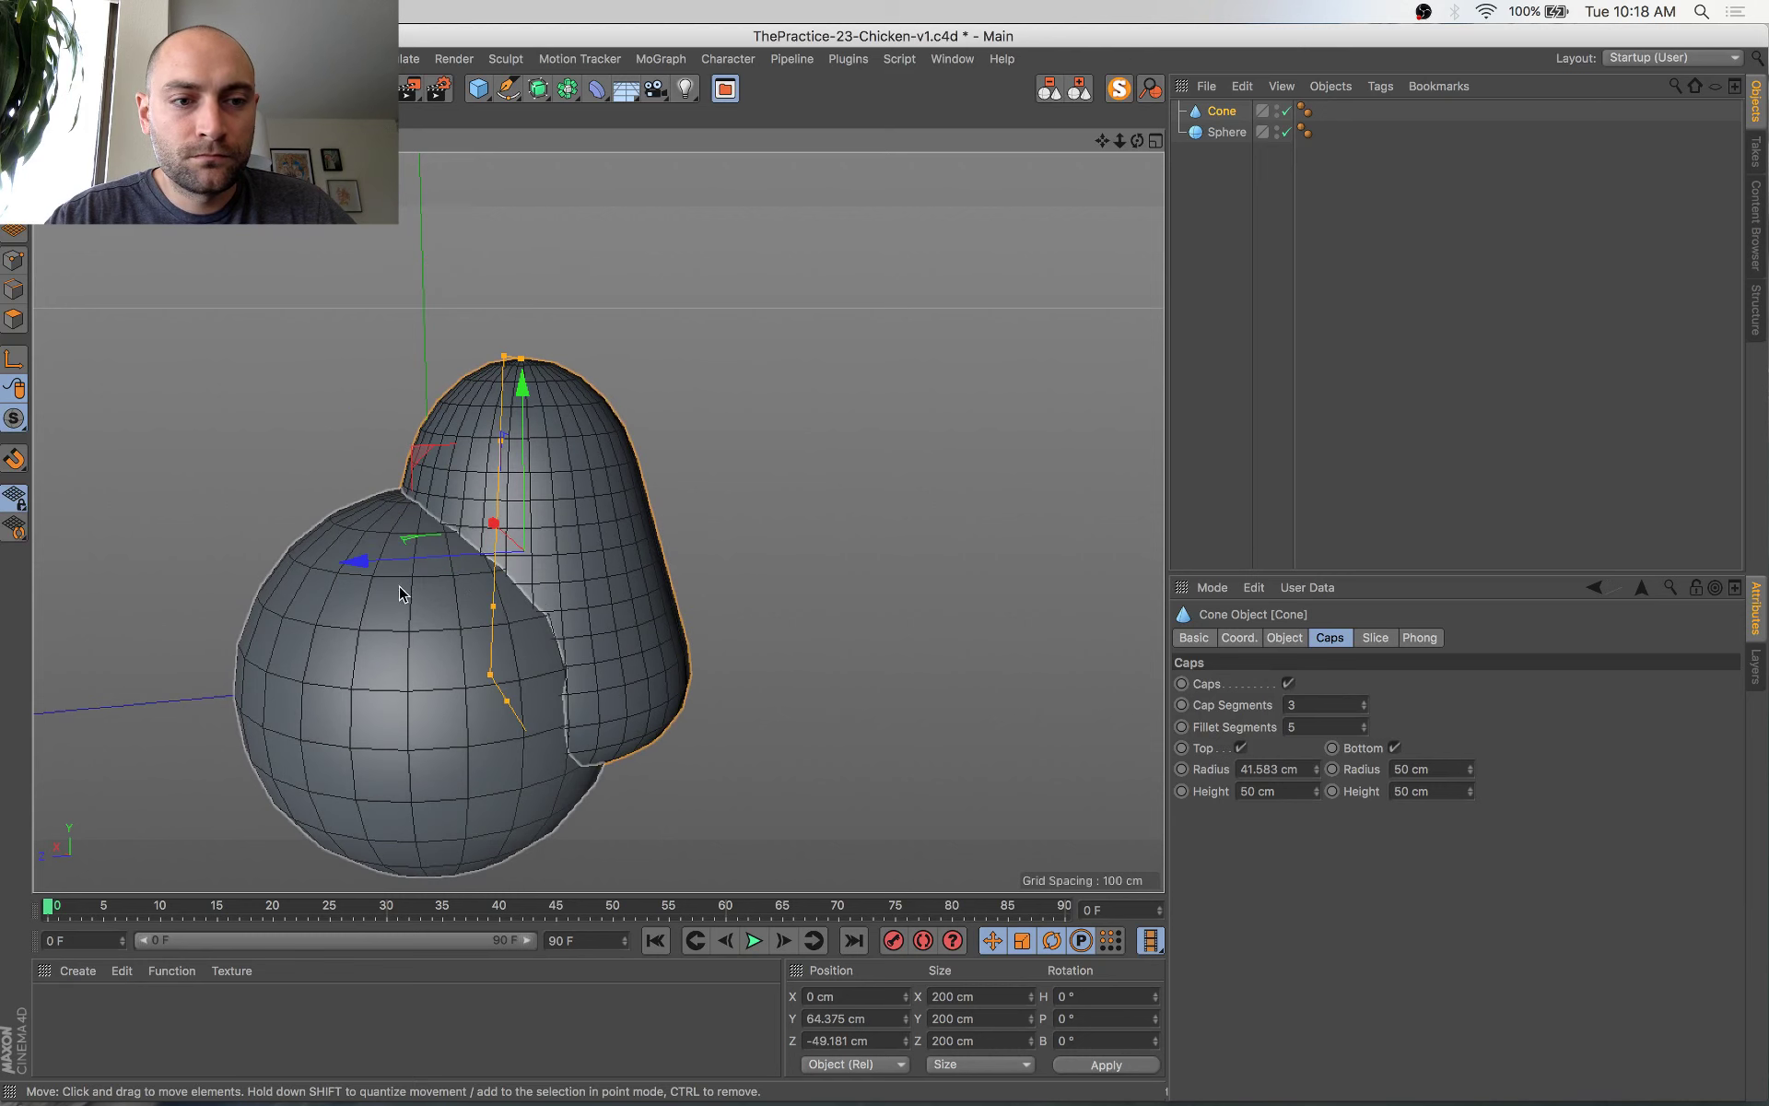
left_click_drag(393, 558, 434, 600)
Tilt the cone beside the sphere to a pitch of about 13.5°
middle_click_drag(434, 600, 465, 495, "alt")
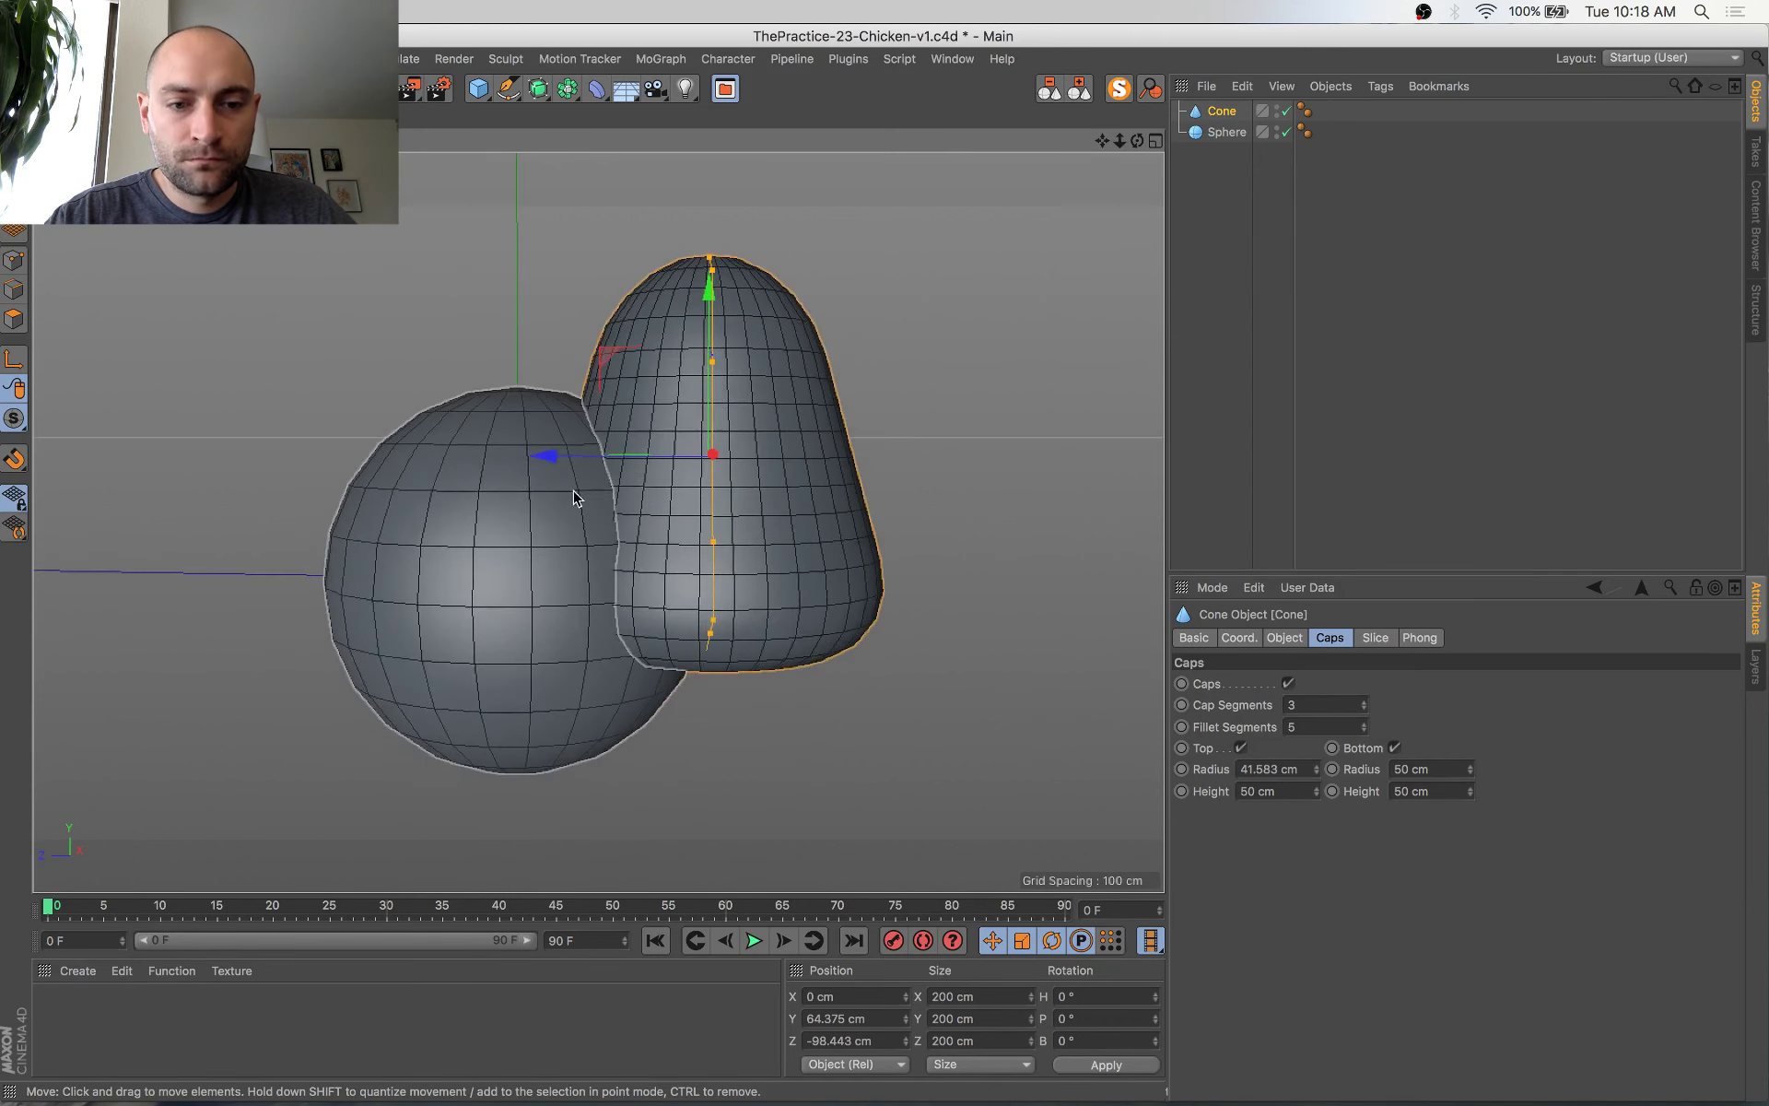
left_click_drag(573, 491, 600, 504, "alt")
key("r")
left_click_drag(636, 350, 663, 359)
Narrow the tilted cone to about 170 cm wide and lengthen it to about 244 cm
left_click_drag(763, 641, 442, 618, "alt")
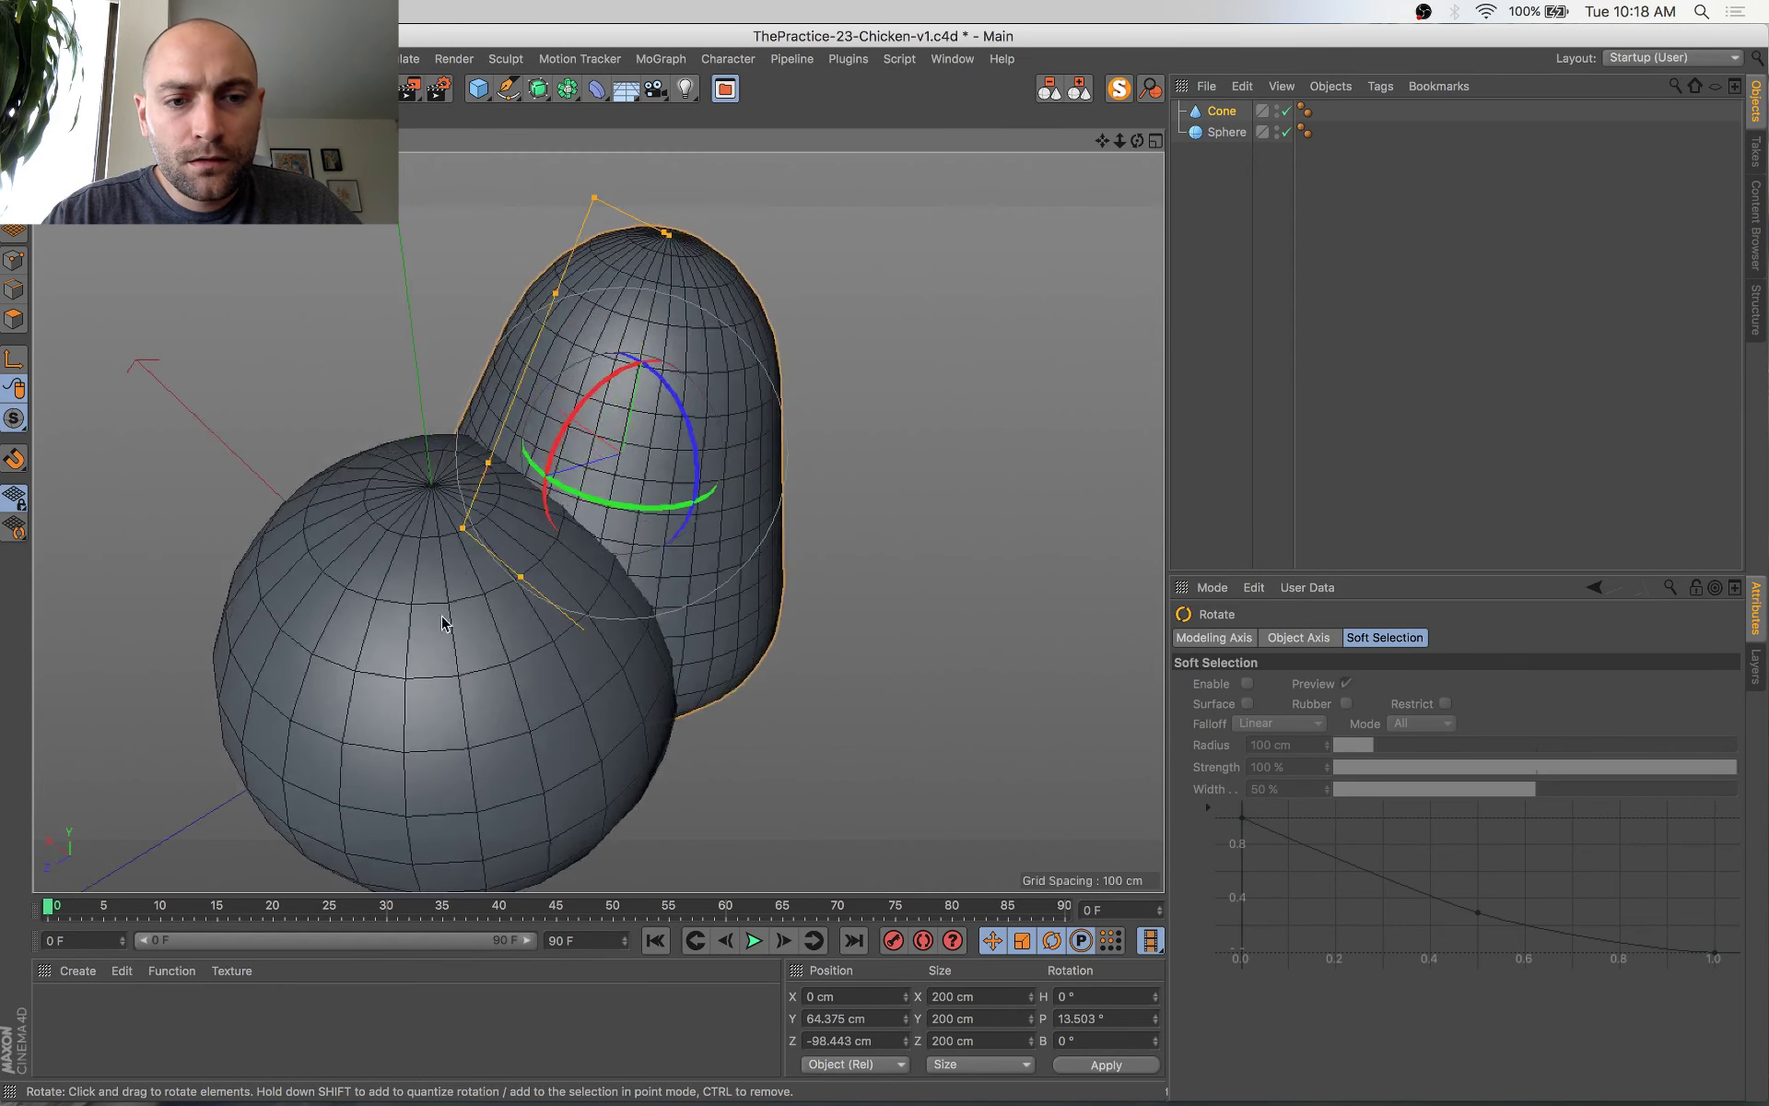
left_click_drag(463, 528, 480, 542)
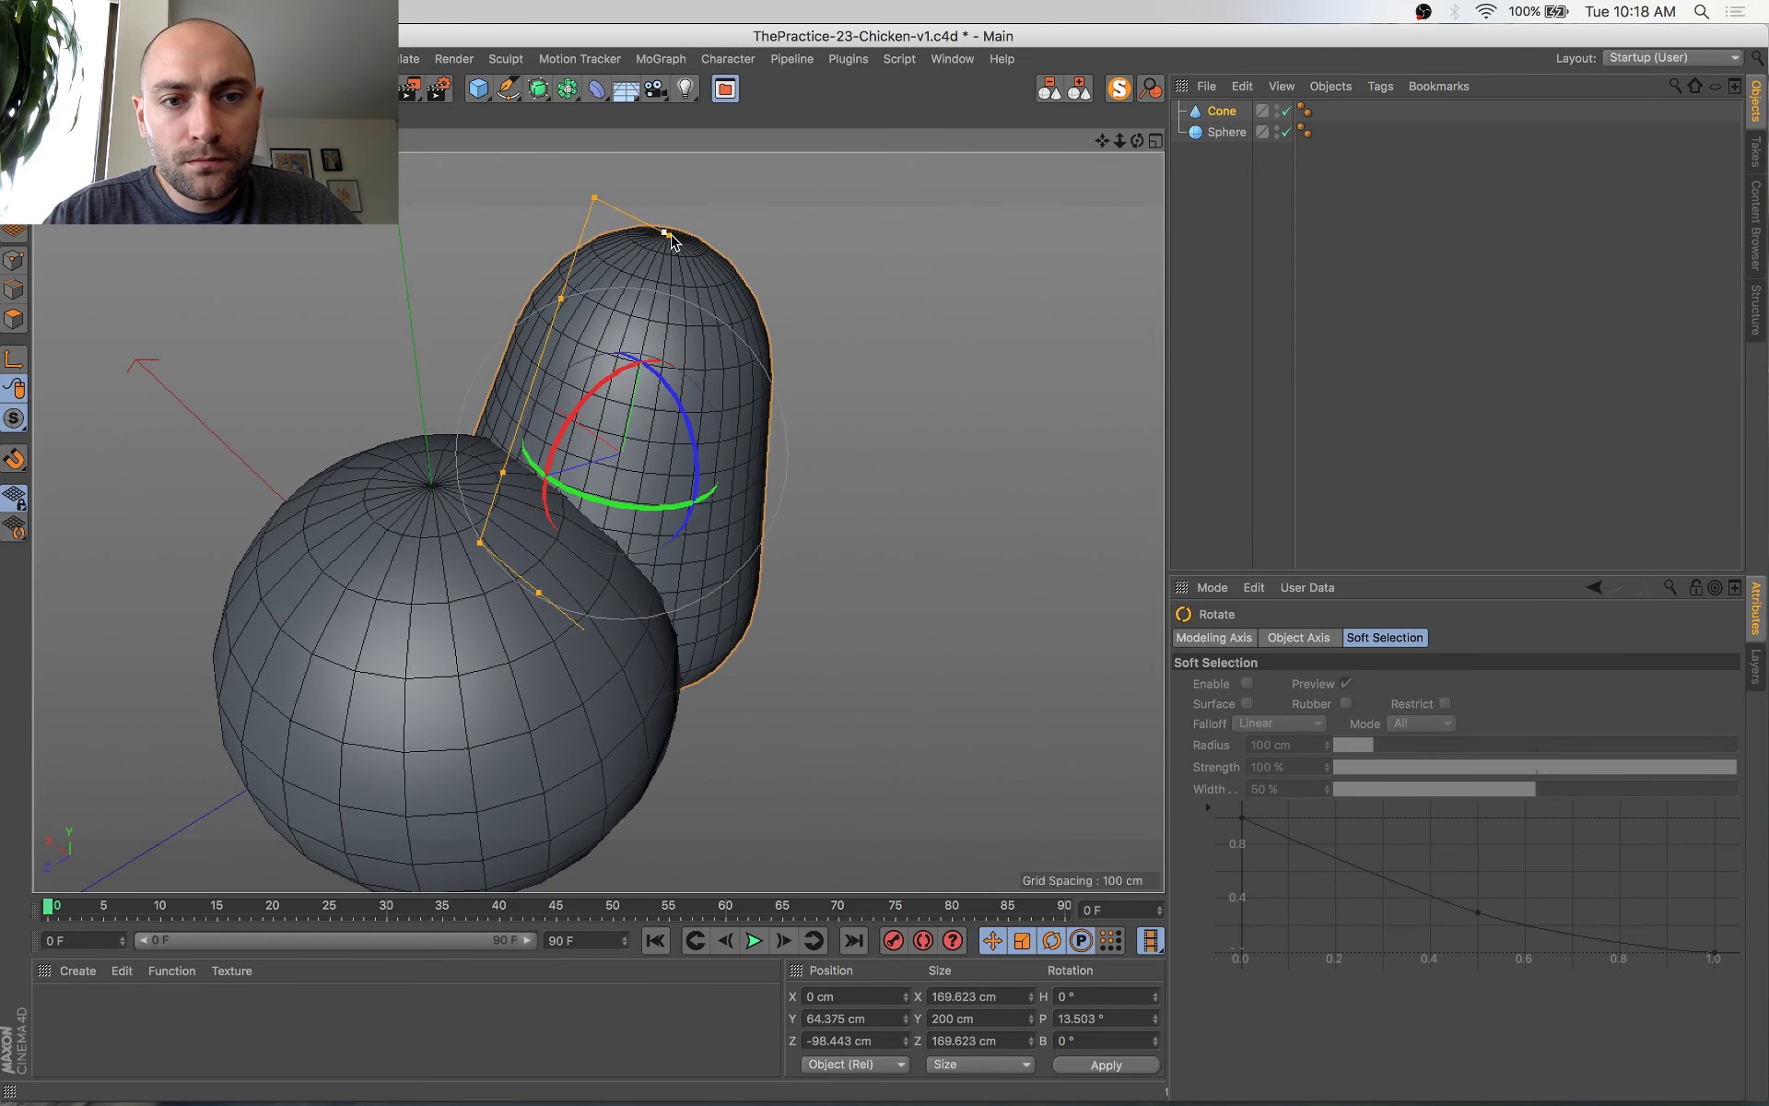
left_click_drag(670, 237, 681, 181)
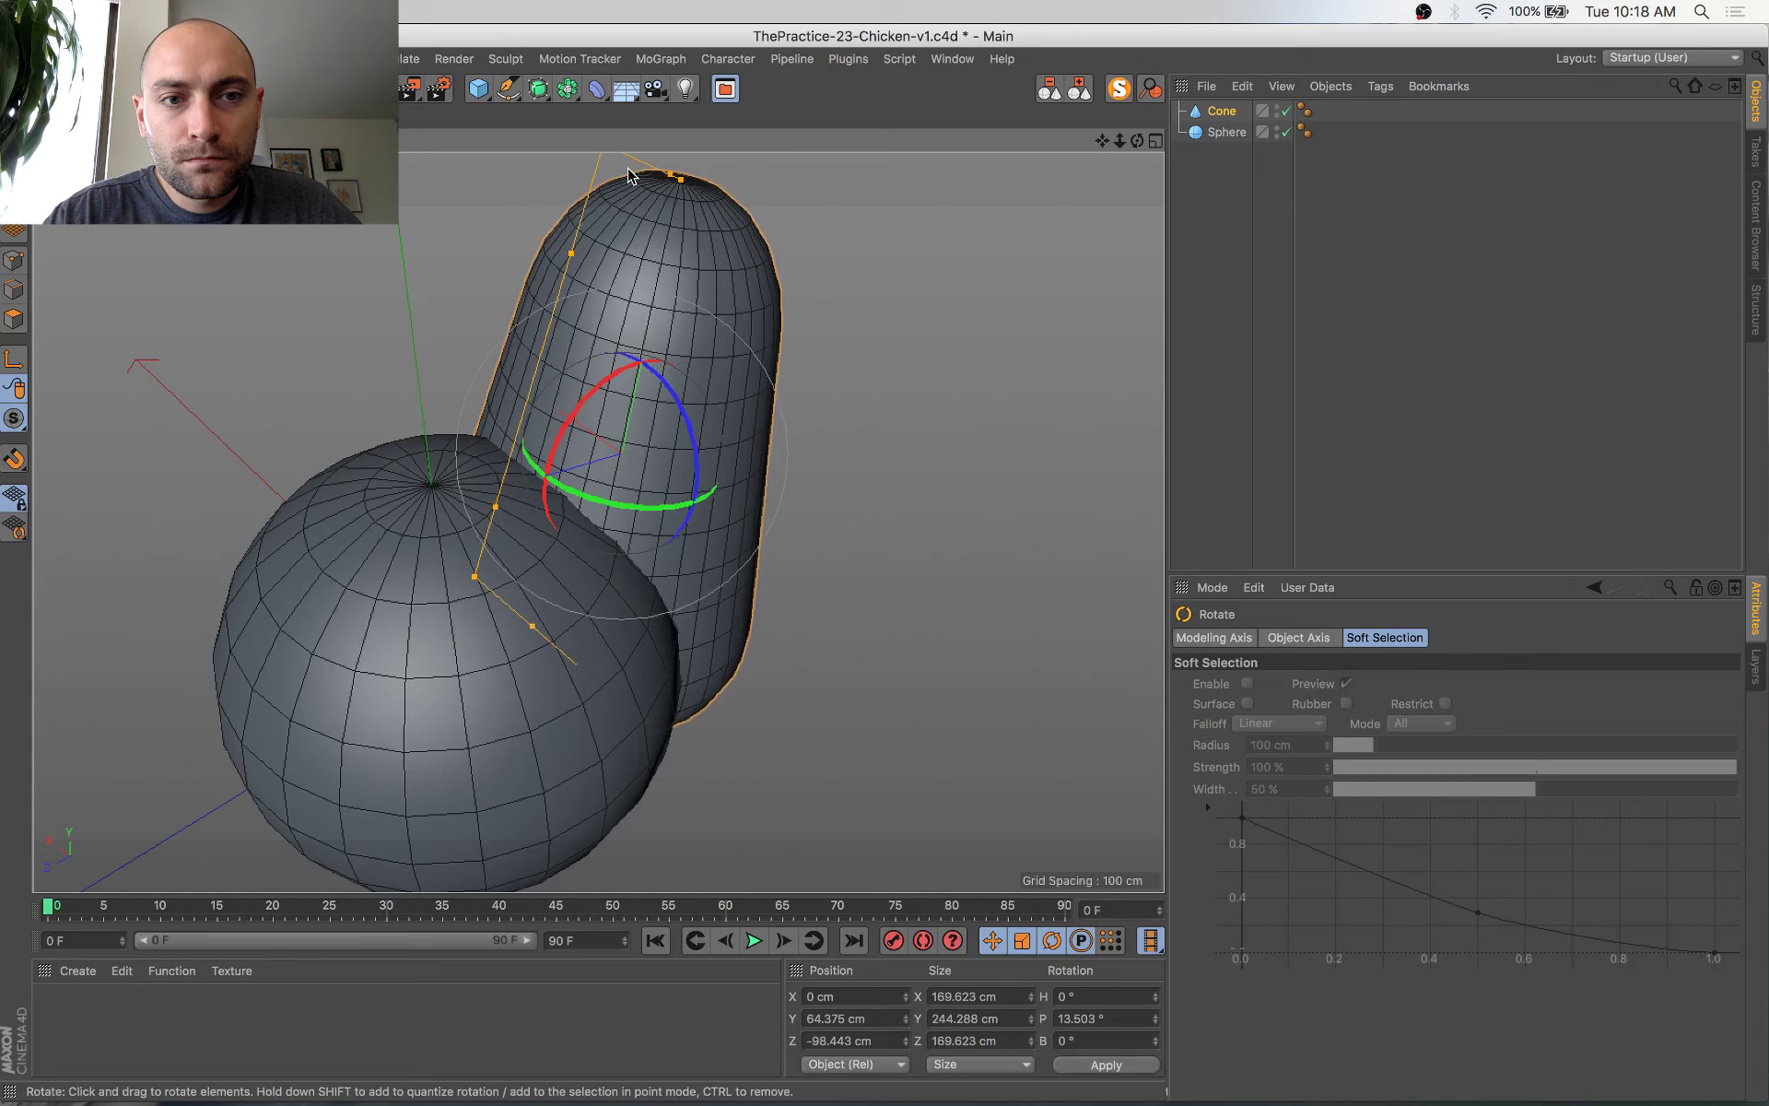
Narrow the cone's rounded top to a radius of about 39 cm
middle_click_drag(632, 192, 640, 250, "alt")
left_click_drag(609, 194, 620, 190)
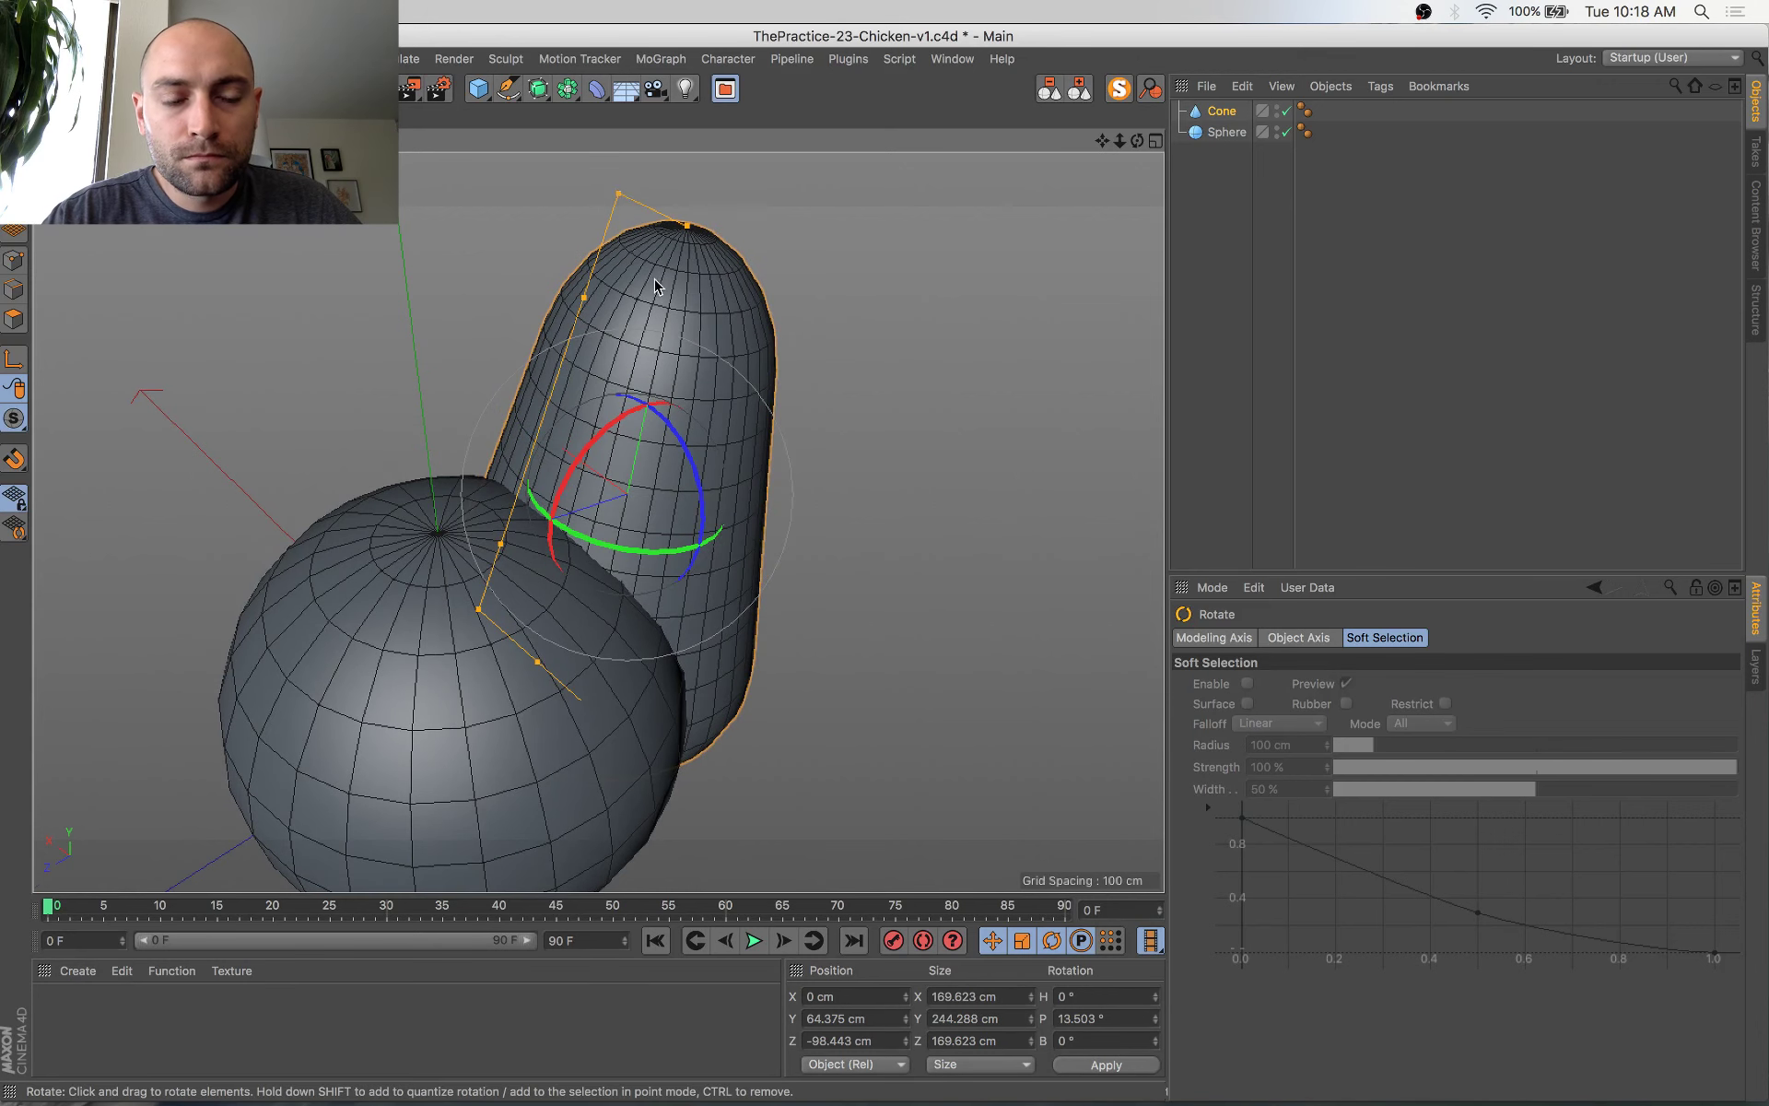
left_click_drag(620, 190, 735, 484, "alt")
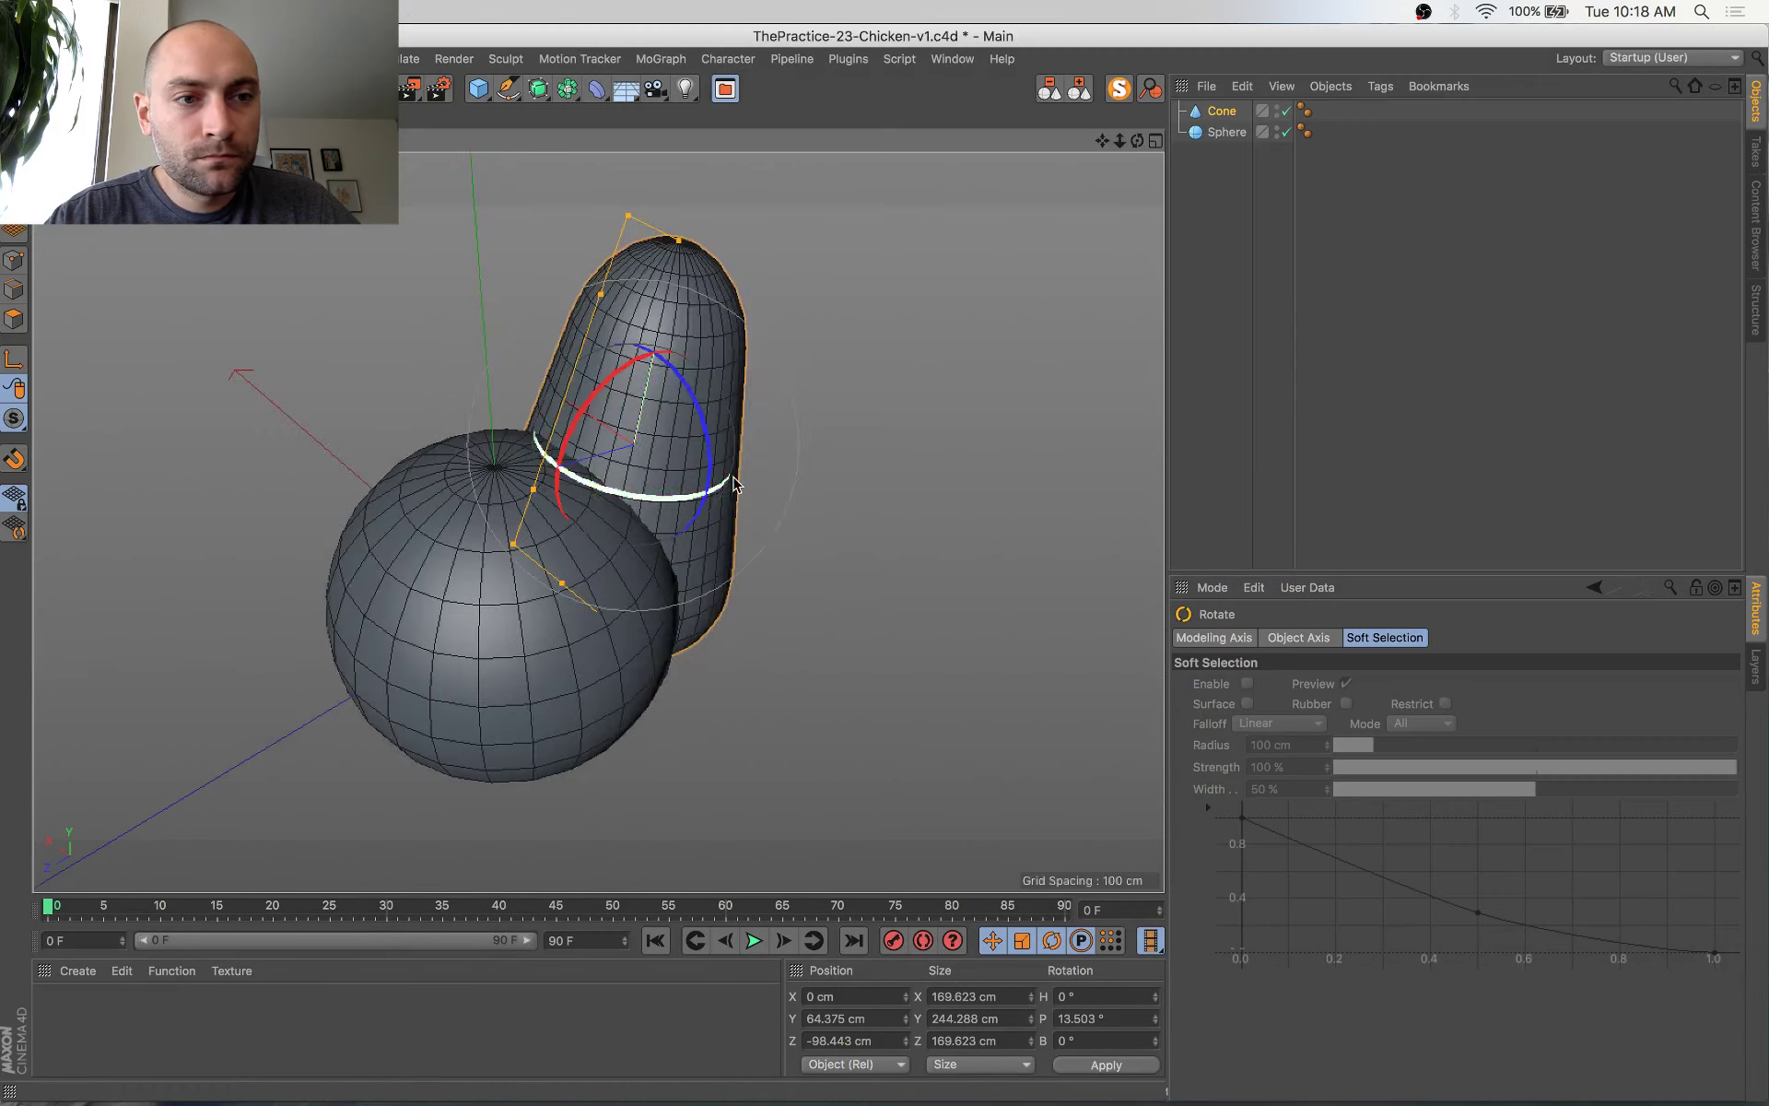
Move the cone closer to the sphere and raise it to about Y 120.1 cm, Z -86.9 cm
left_click_drag(597, 517, 516, 472, "alt")
key("e")
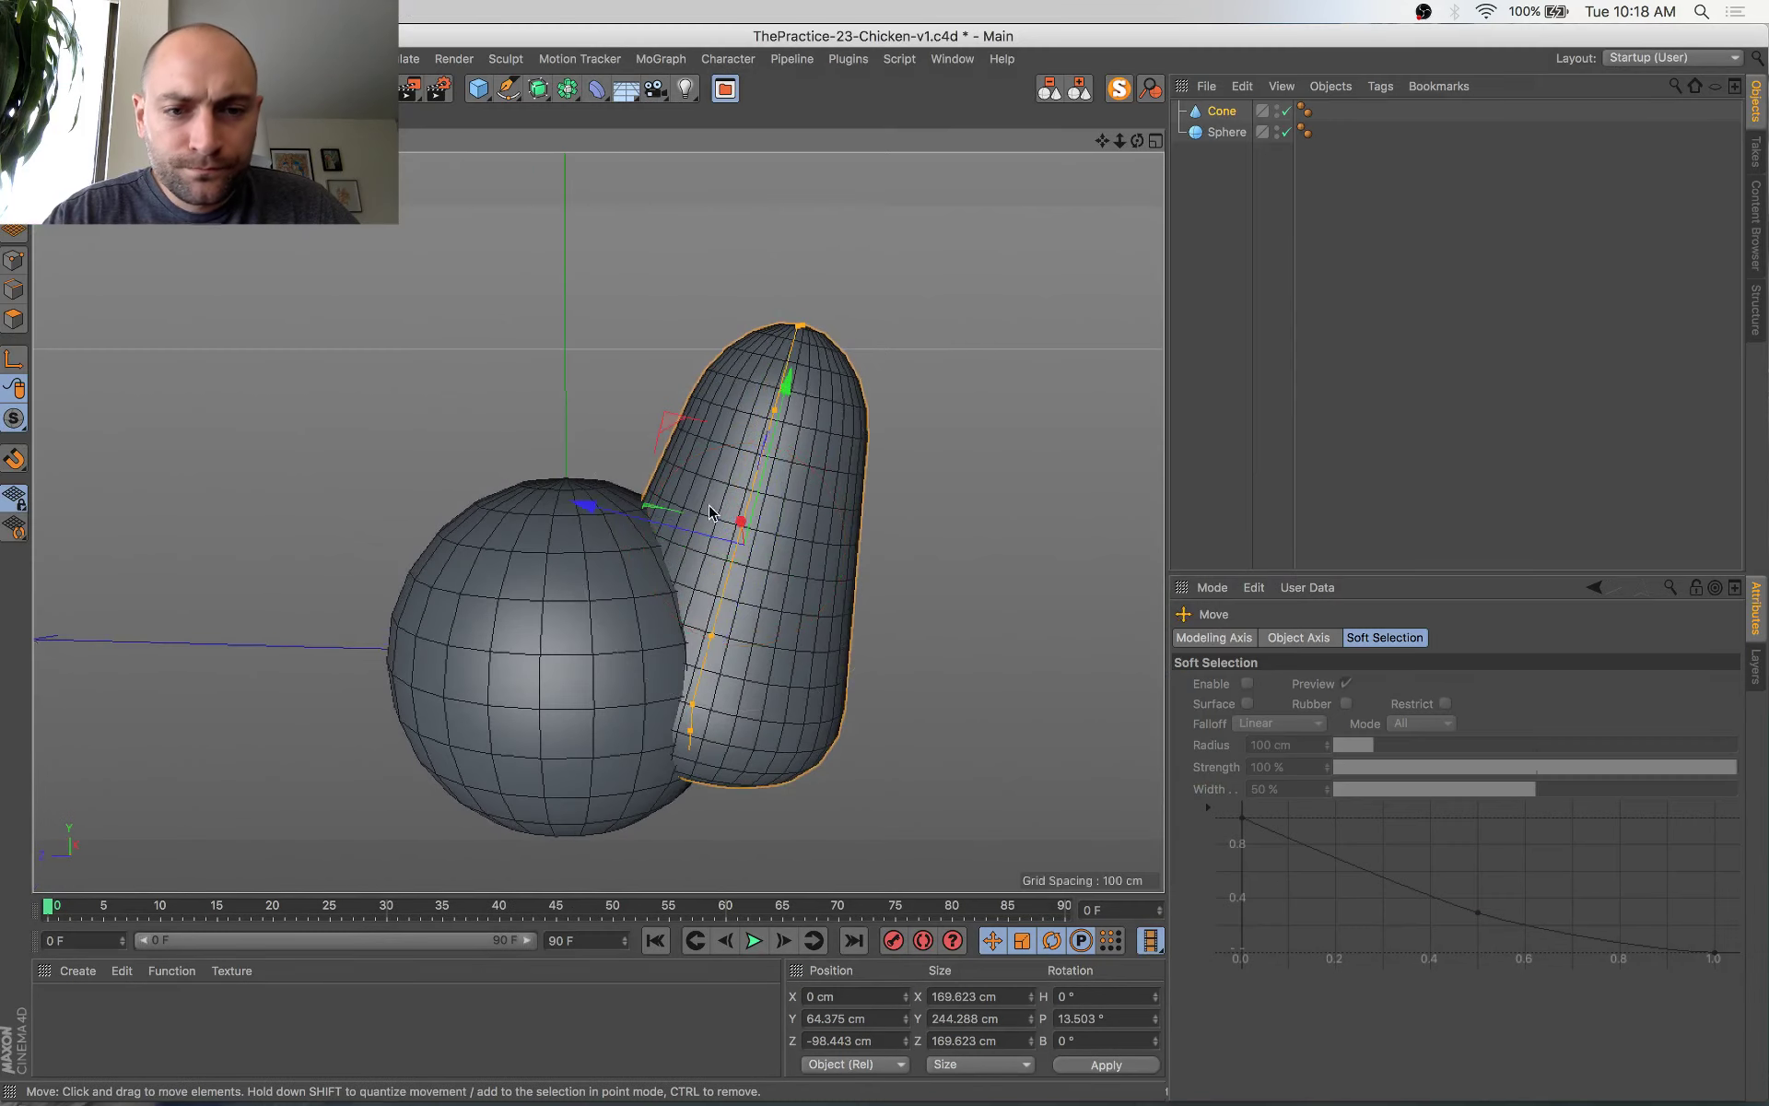
left_click_drag(703, 516, 666, 506)
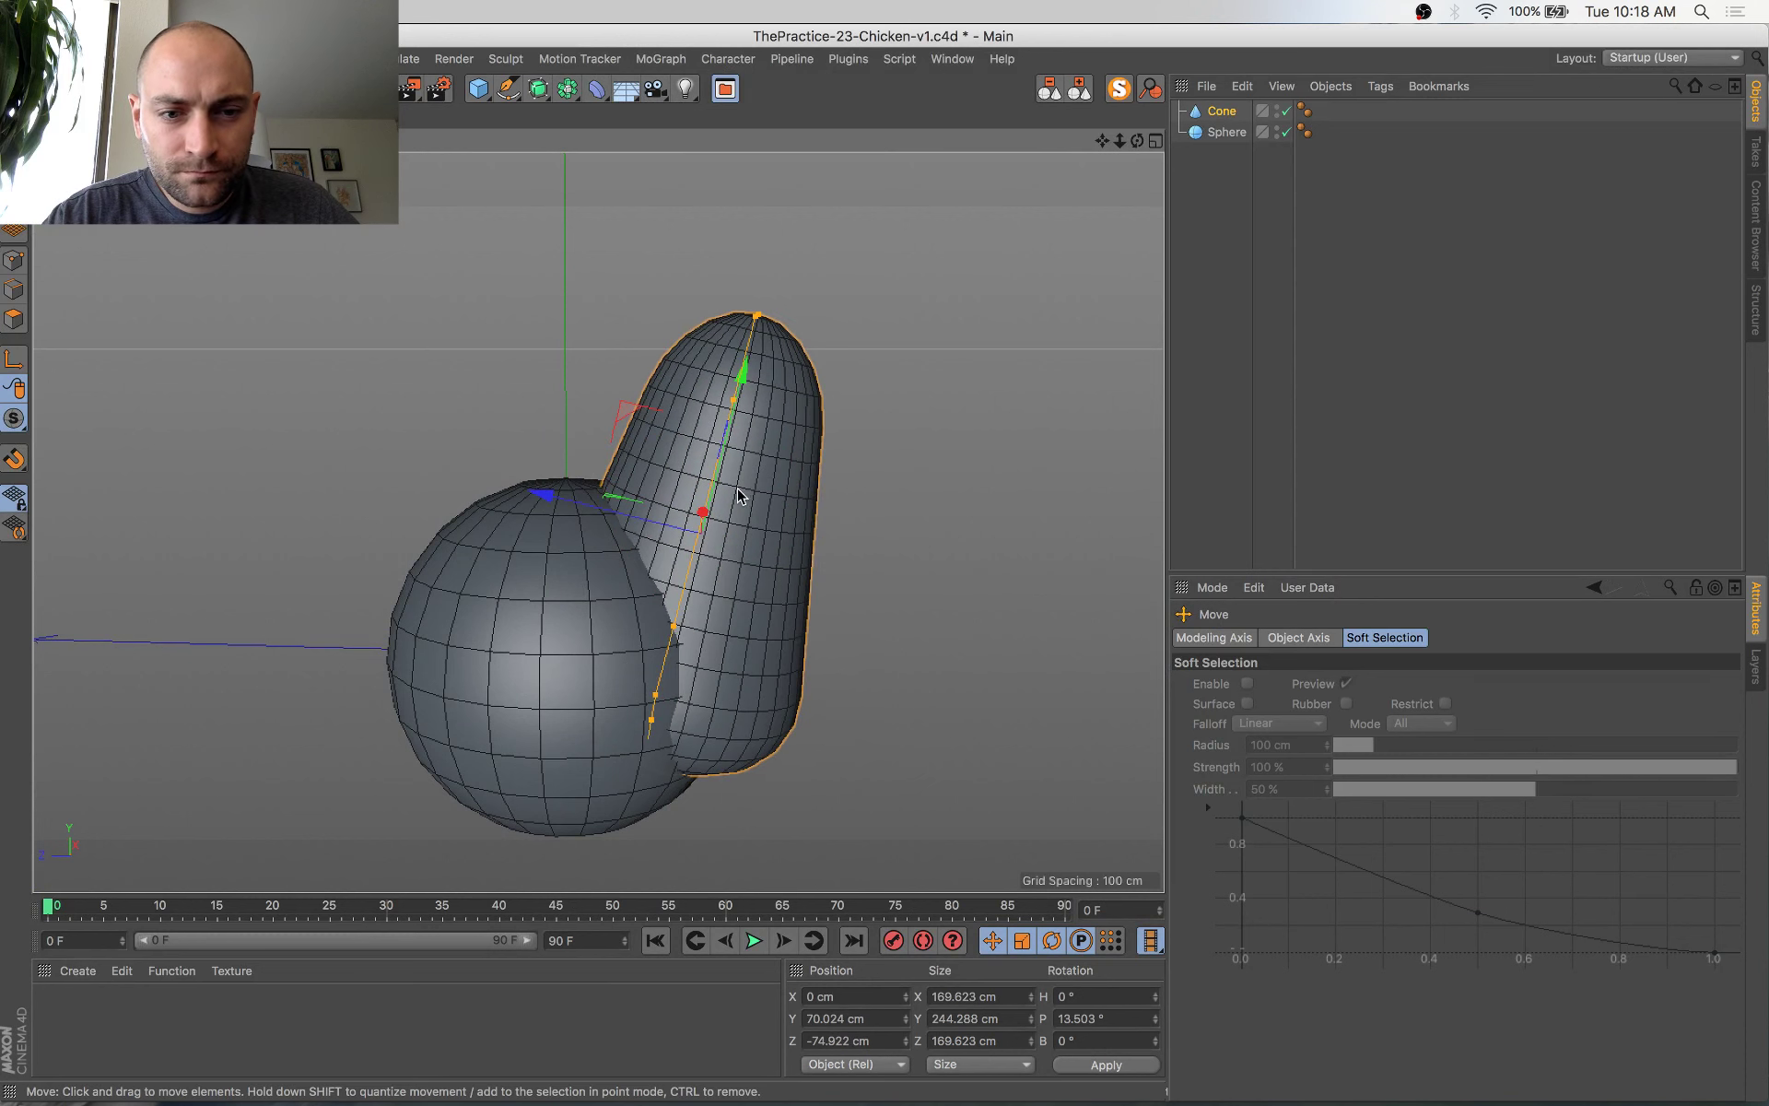
left_click_drag(740, 454, 771, 376)
Keep a hidden backup copy of the sphere inside a null group named Off
left_click(606, 658)
left_click_drag(1219, 138, 1231, 183, "ctrl")
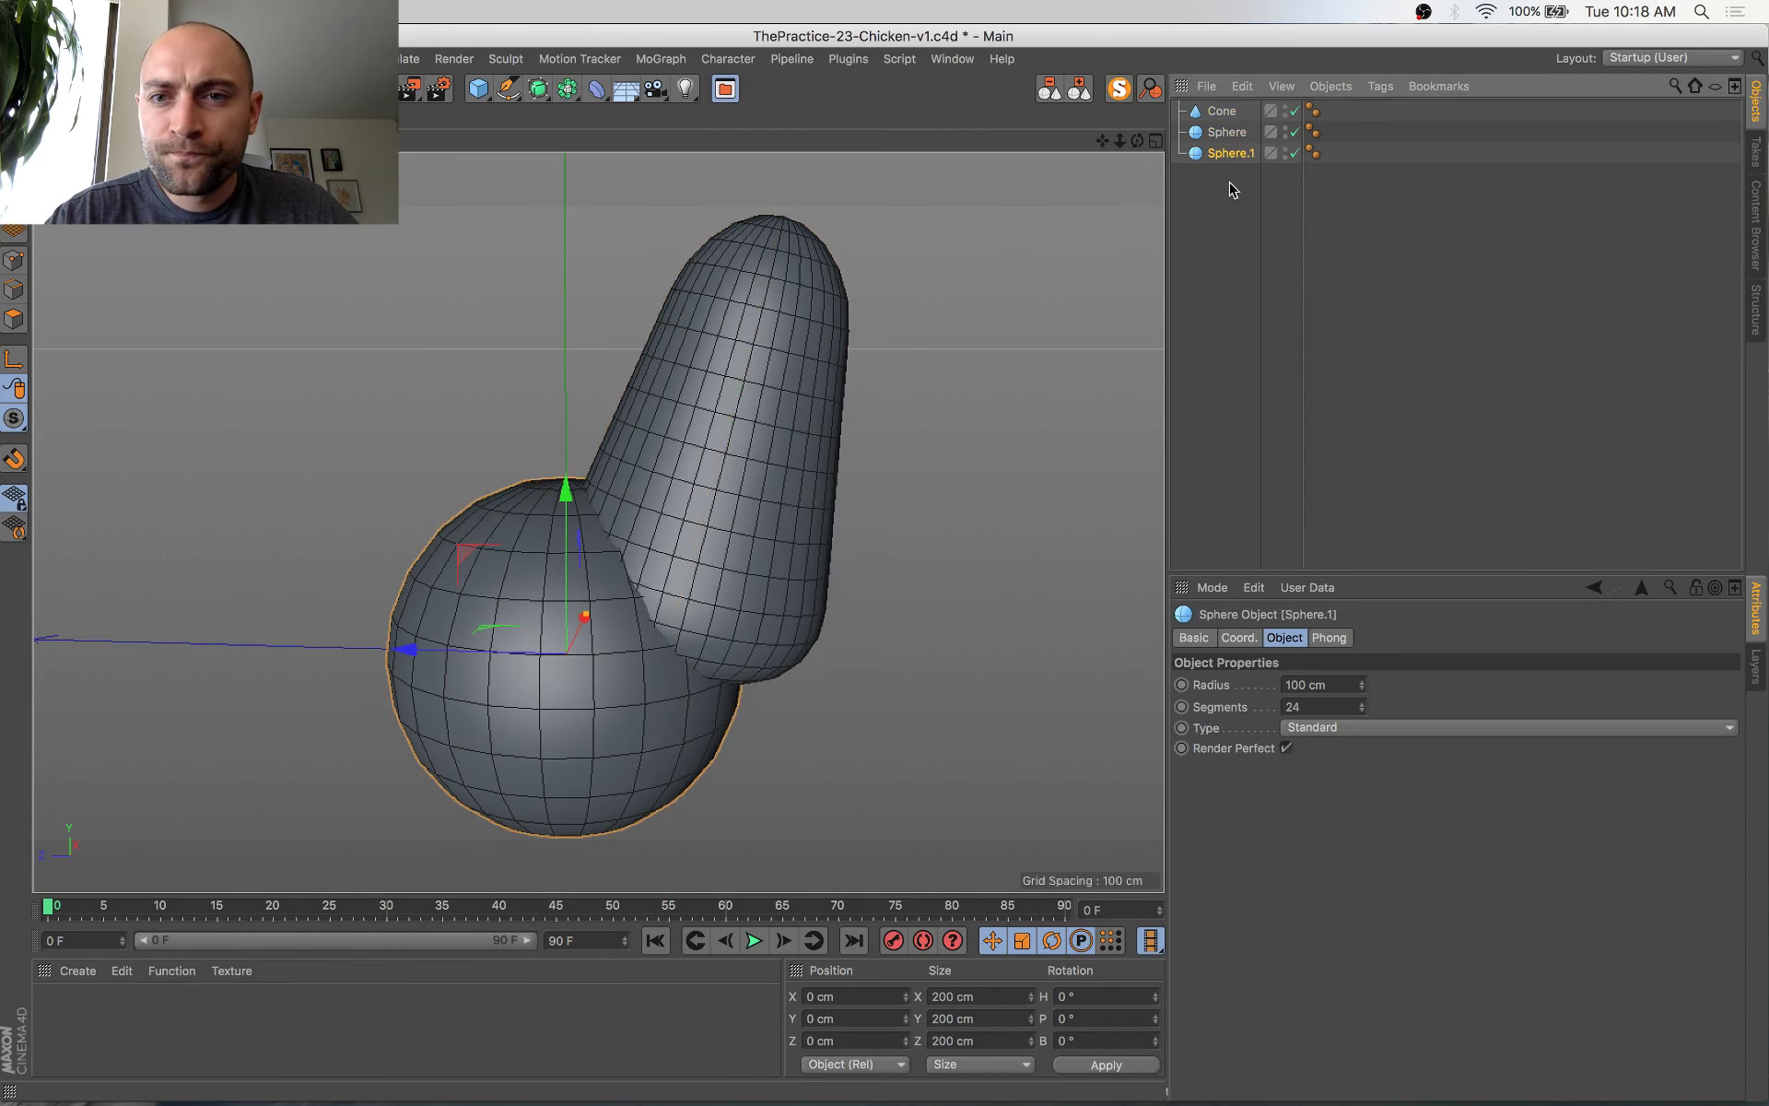
key("alt+g")
double_click(1222, 153)
type("O")
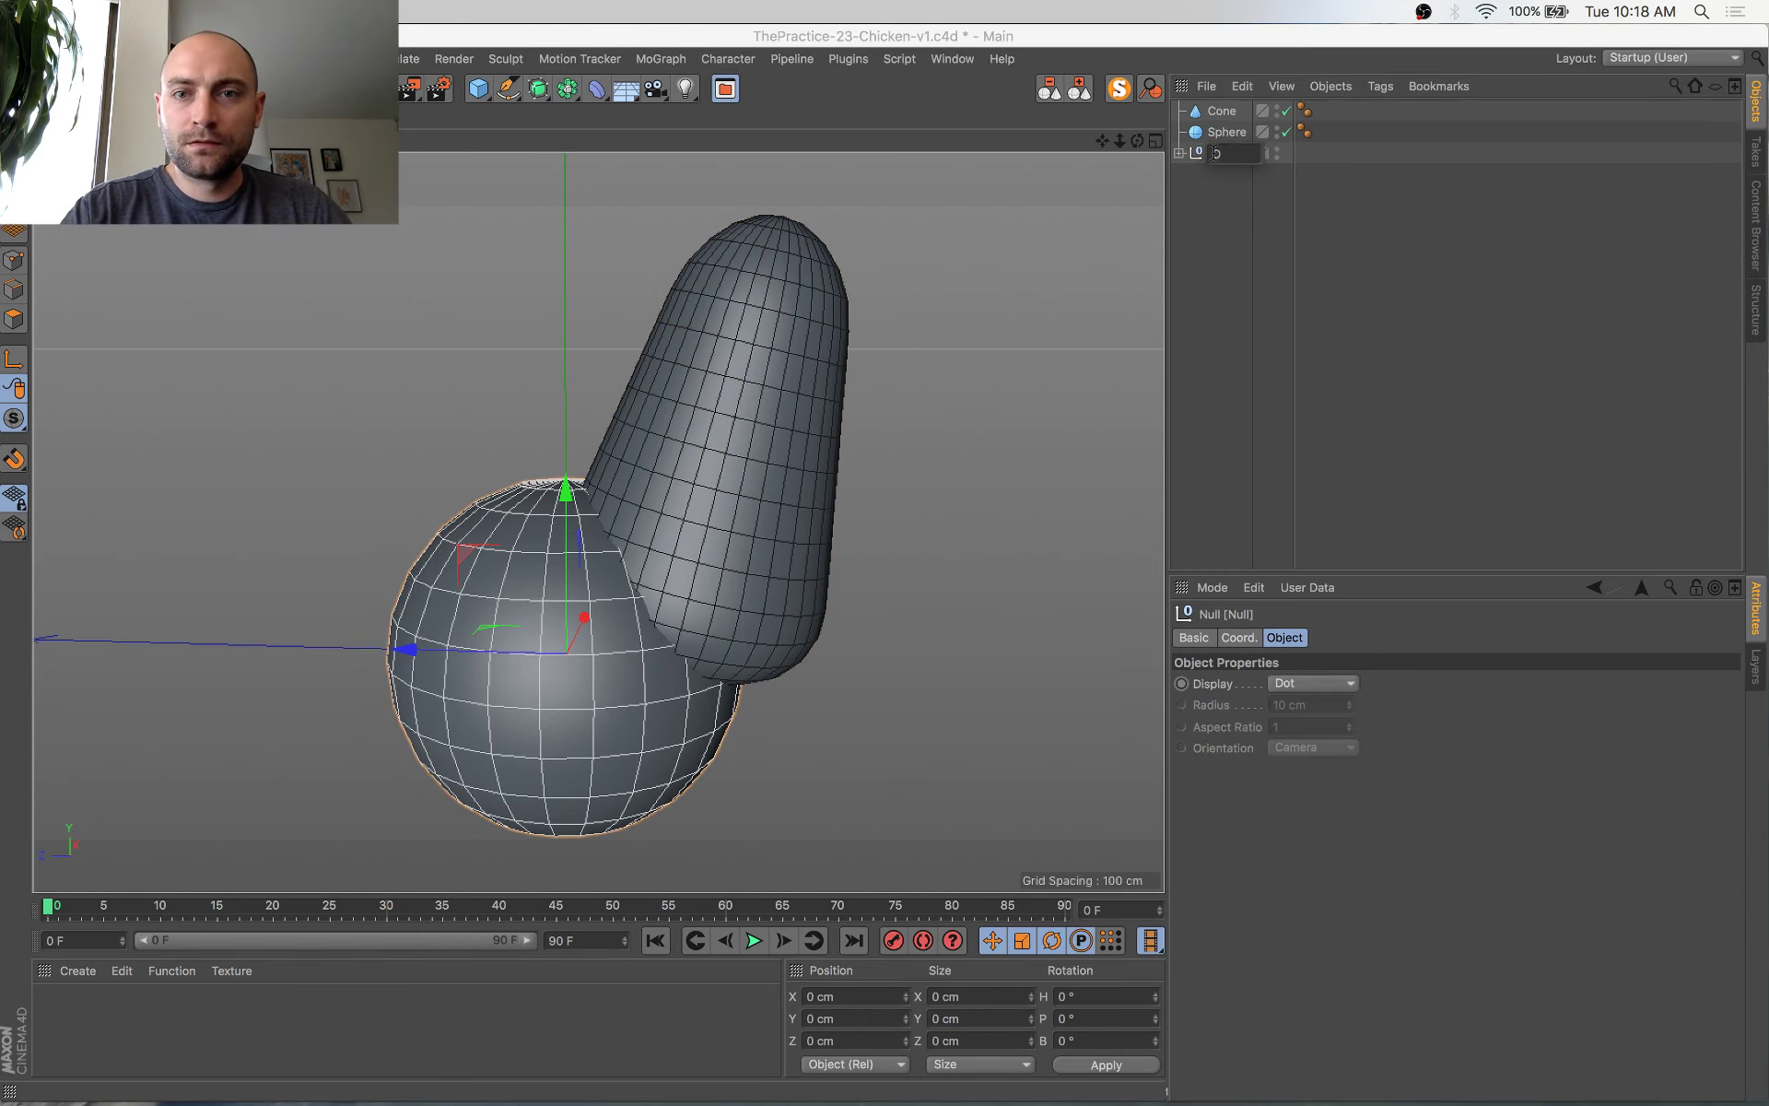
type("ff")
key("Return")
double_click(1279, 158, "alt")
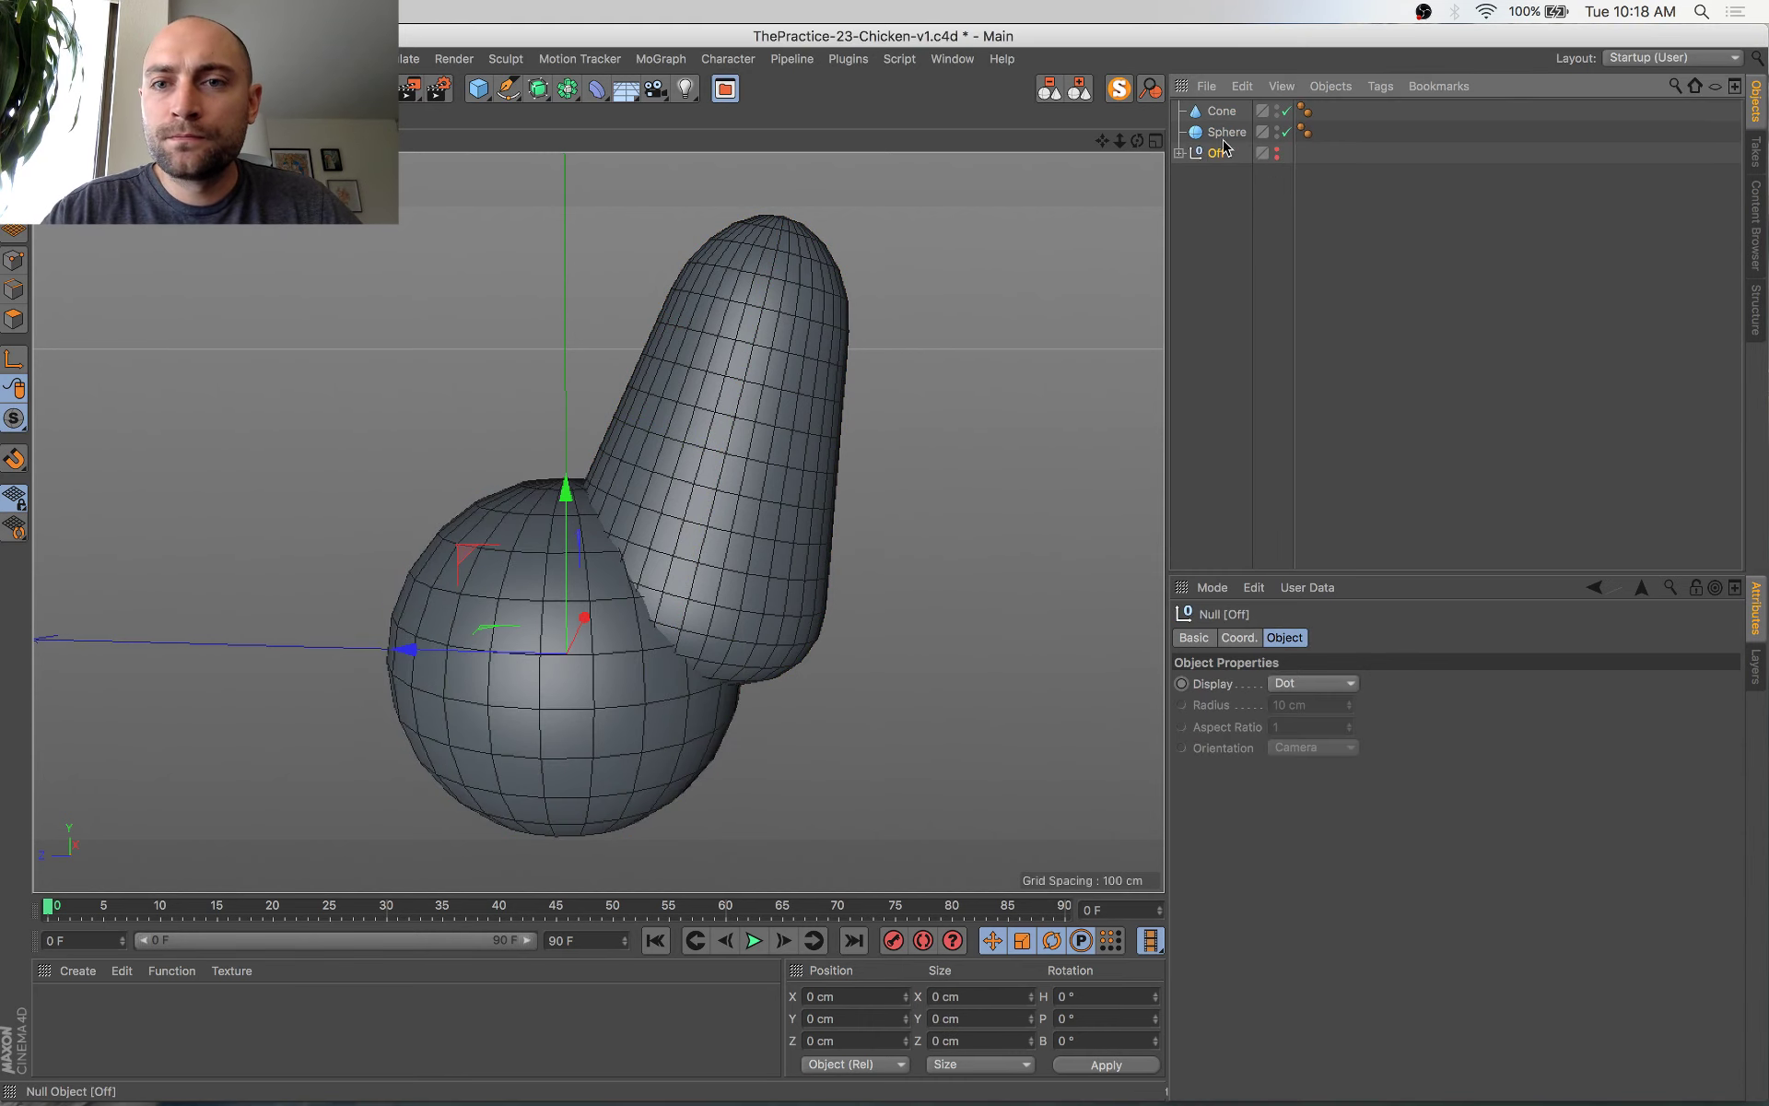
Try the original sphere as a Hemisphere flipped to 180° pitch and raised to about Y 63.5 cm
left_click(1218, 136)
left_click(1348, 727)
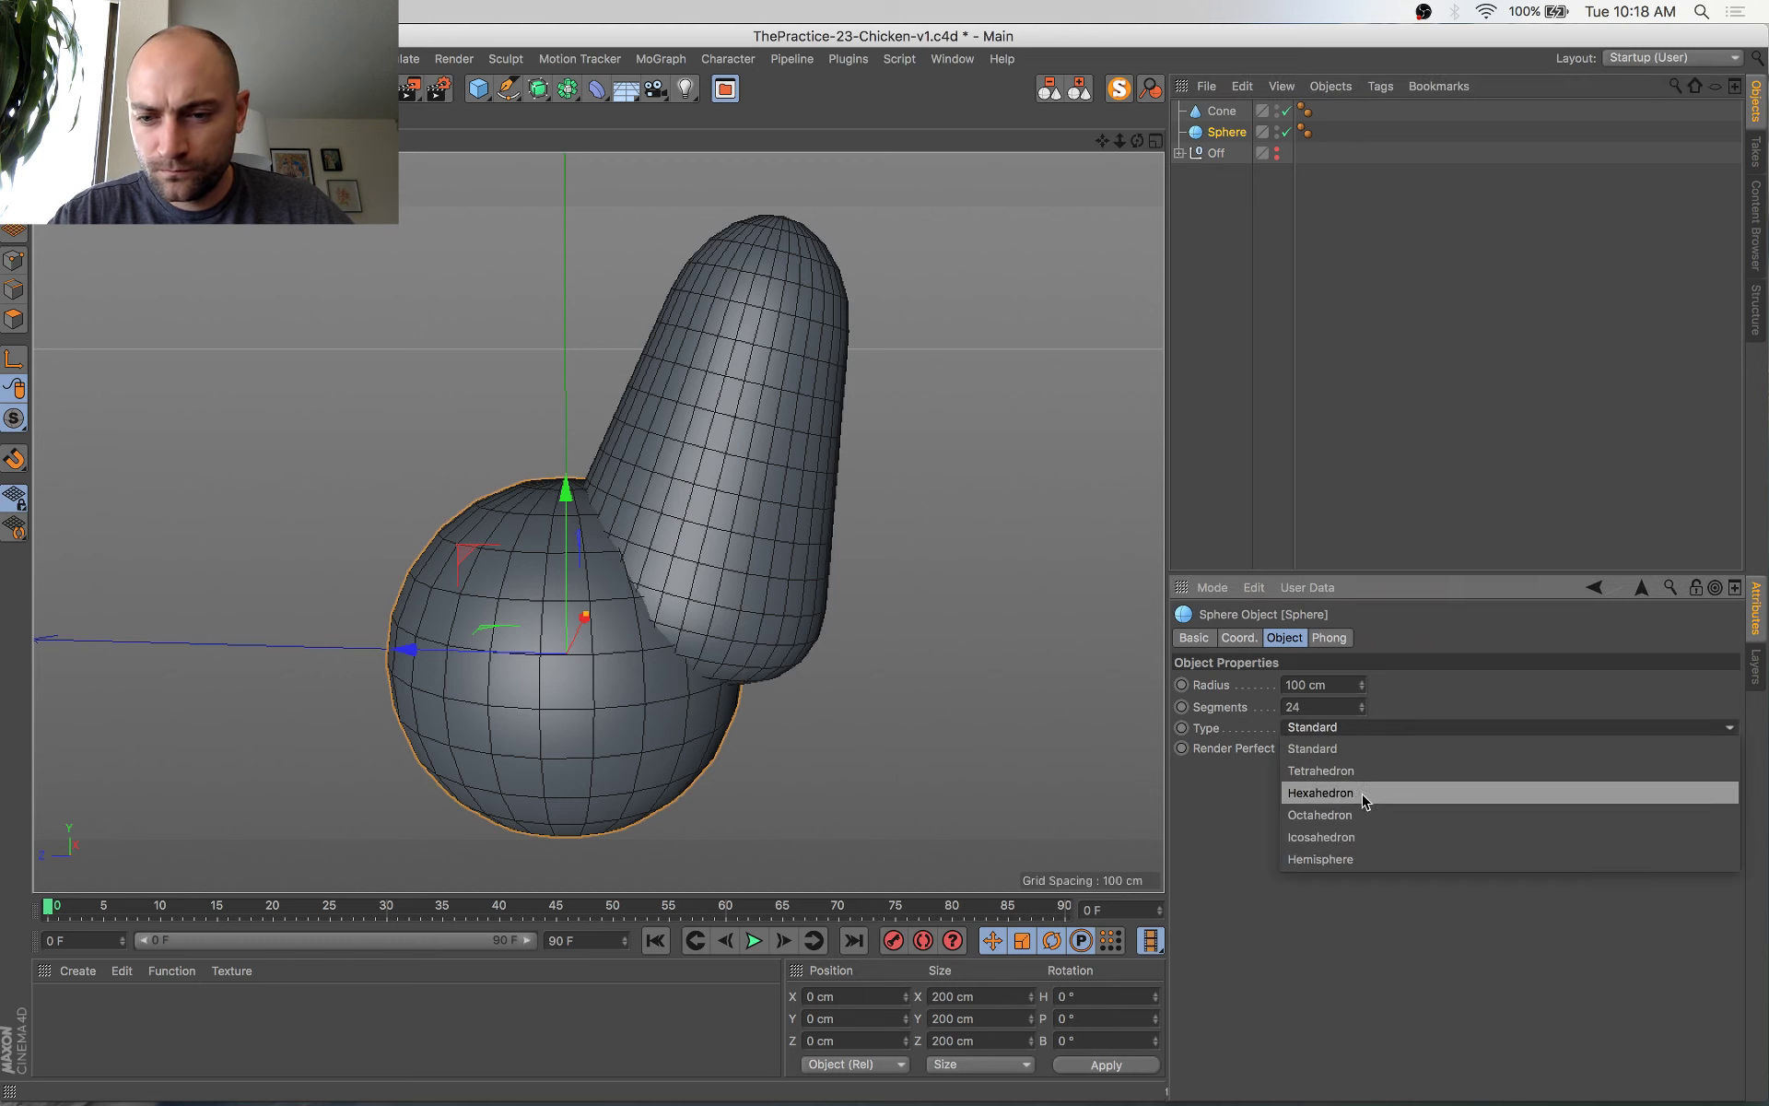
left_click(1350, 858)
scroll(771, 752, "down", 3)
key("r")
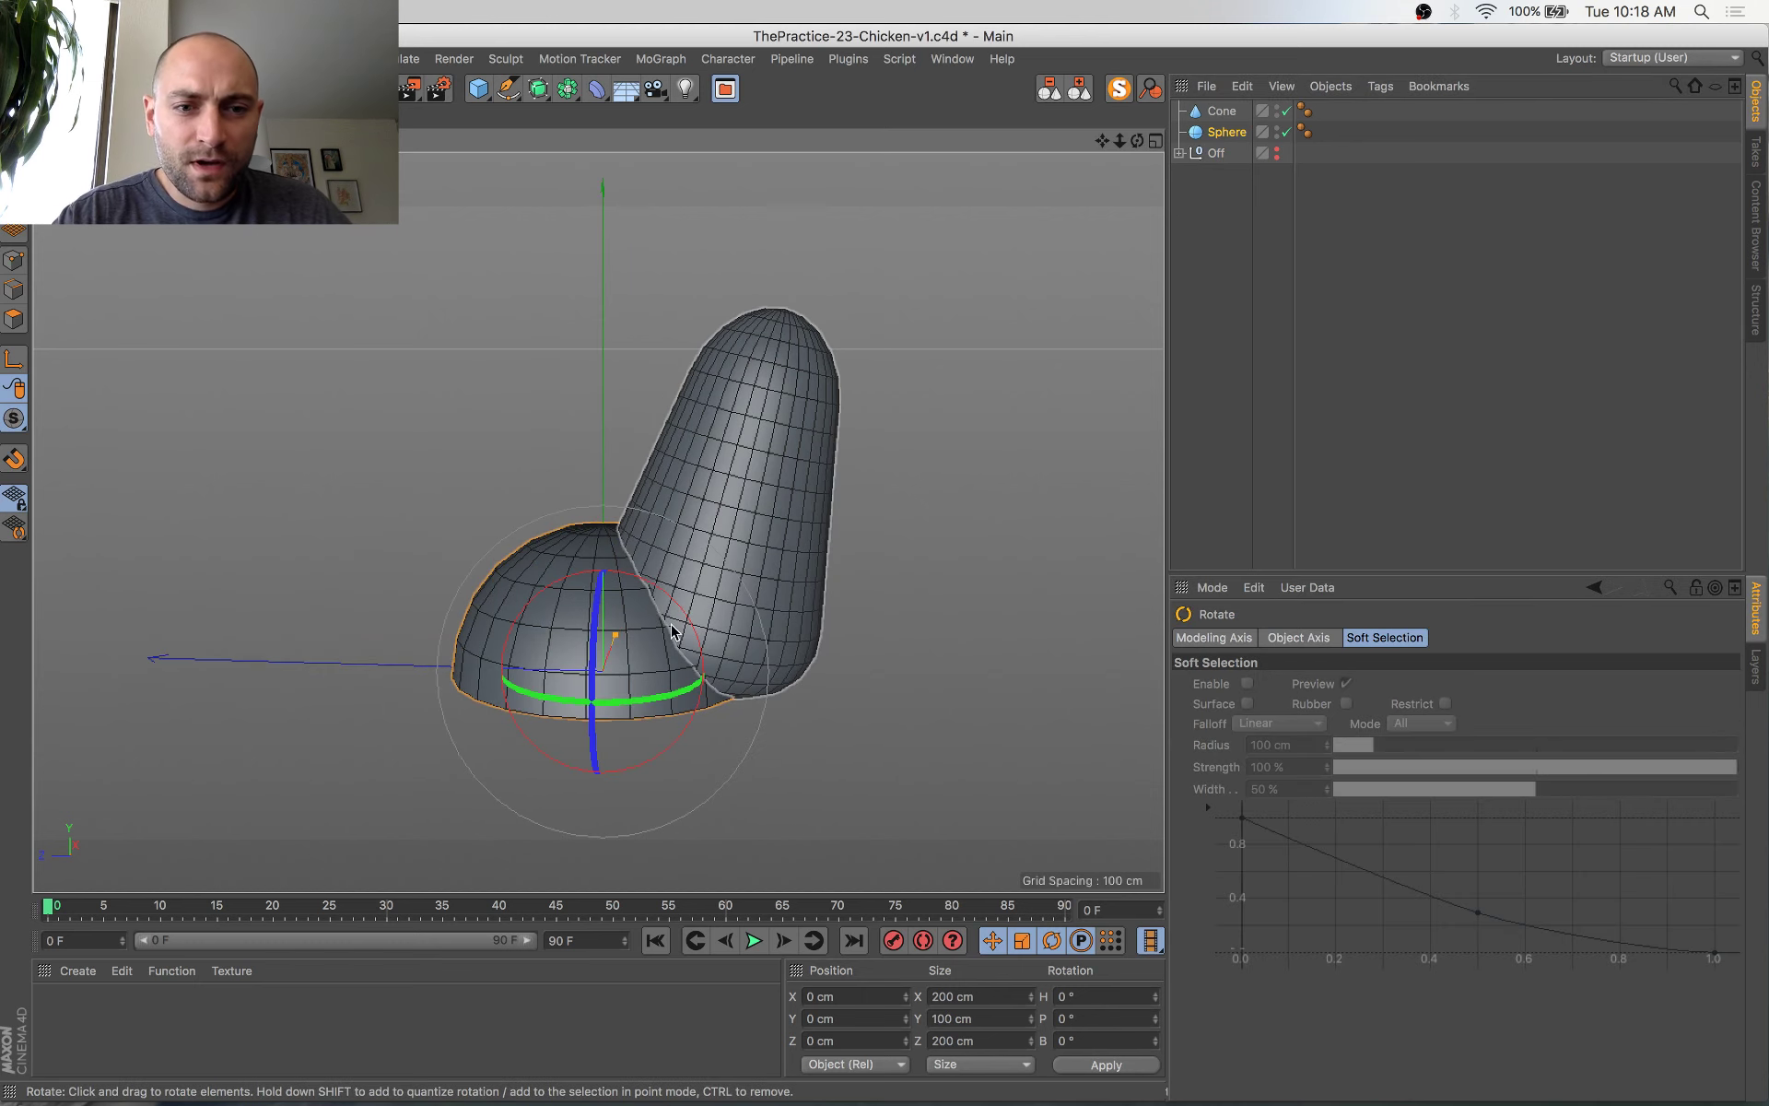
left_click_drag(686, 615, 495, 752, "shift")
left_click_drag(493, 735, 496, 687, "alt")
key("e")
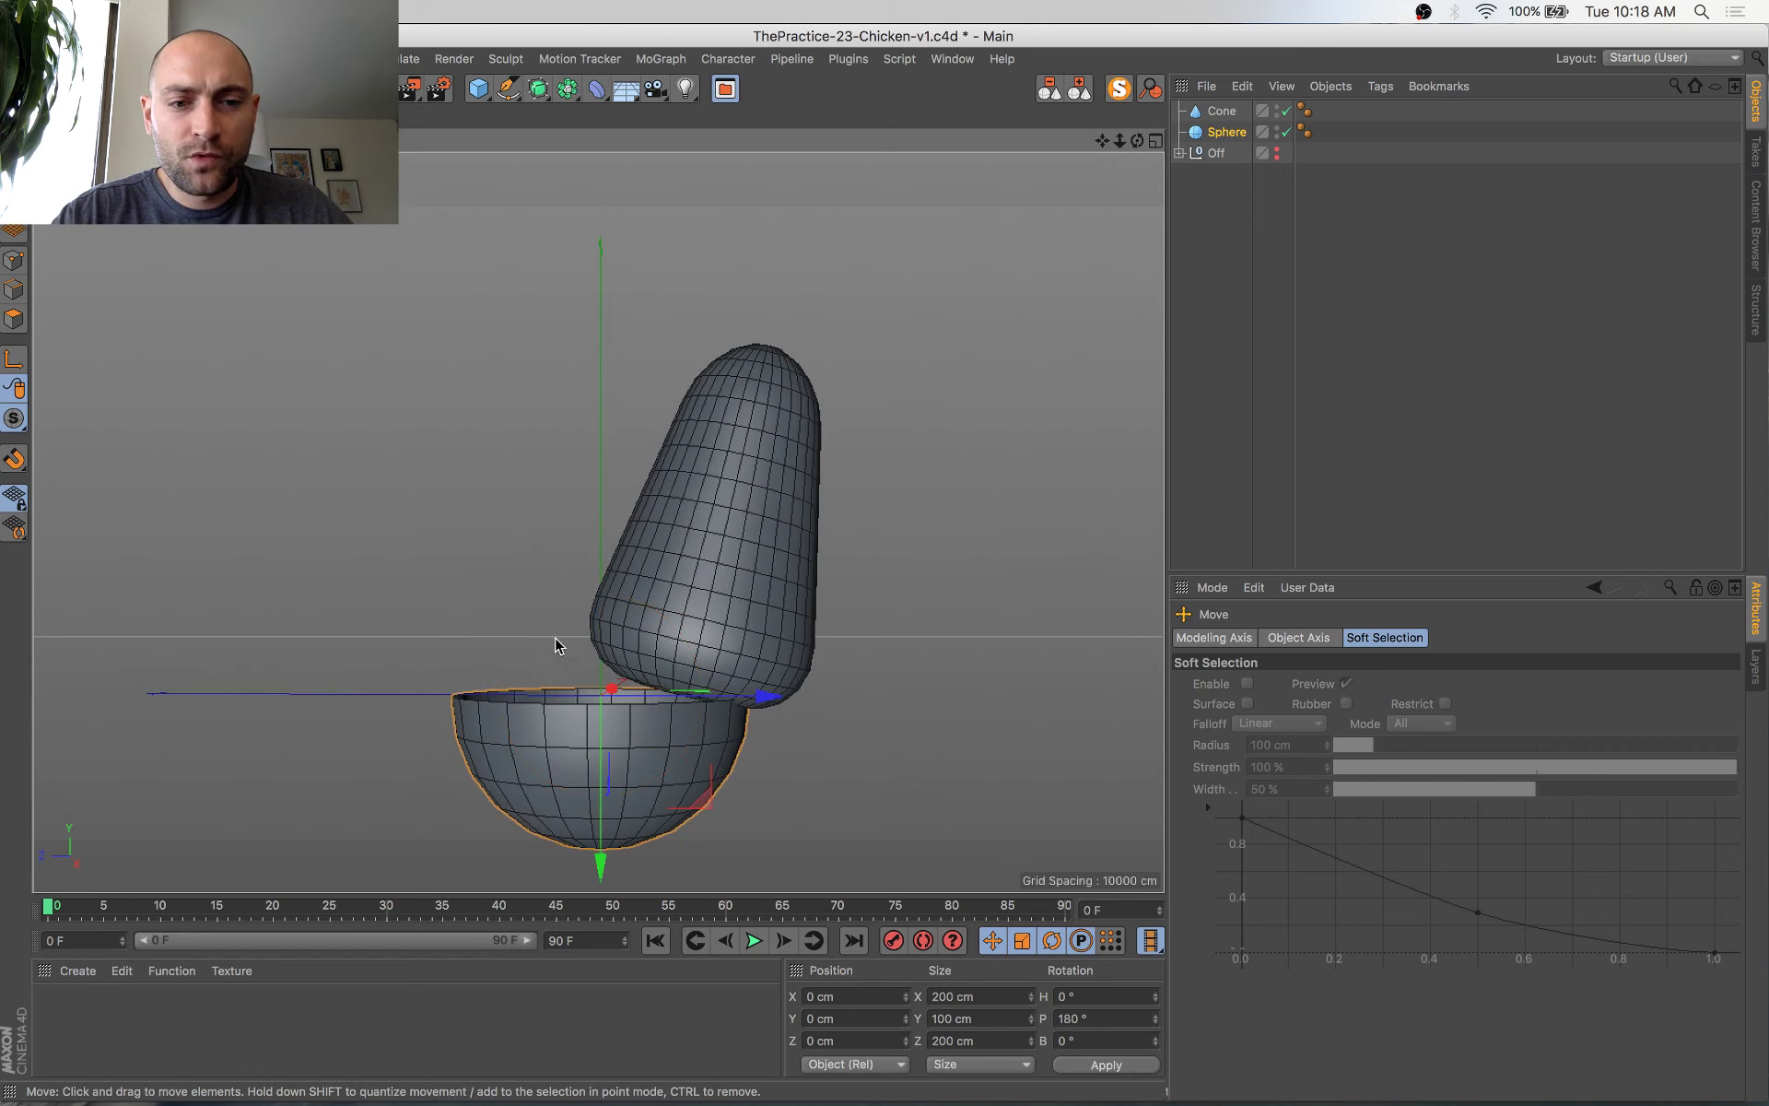
left_click_drag(603, 823, 604, 719)
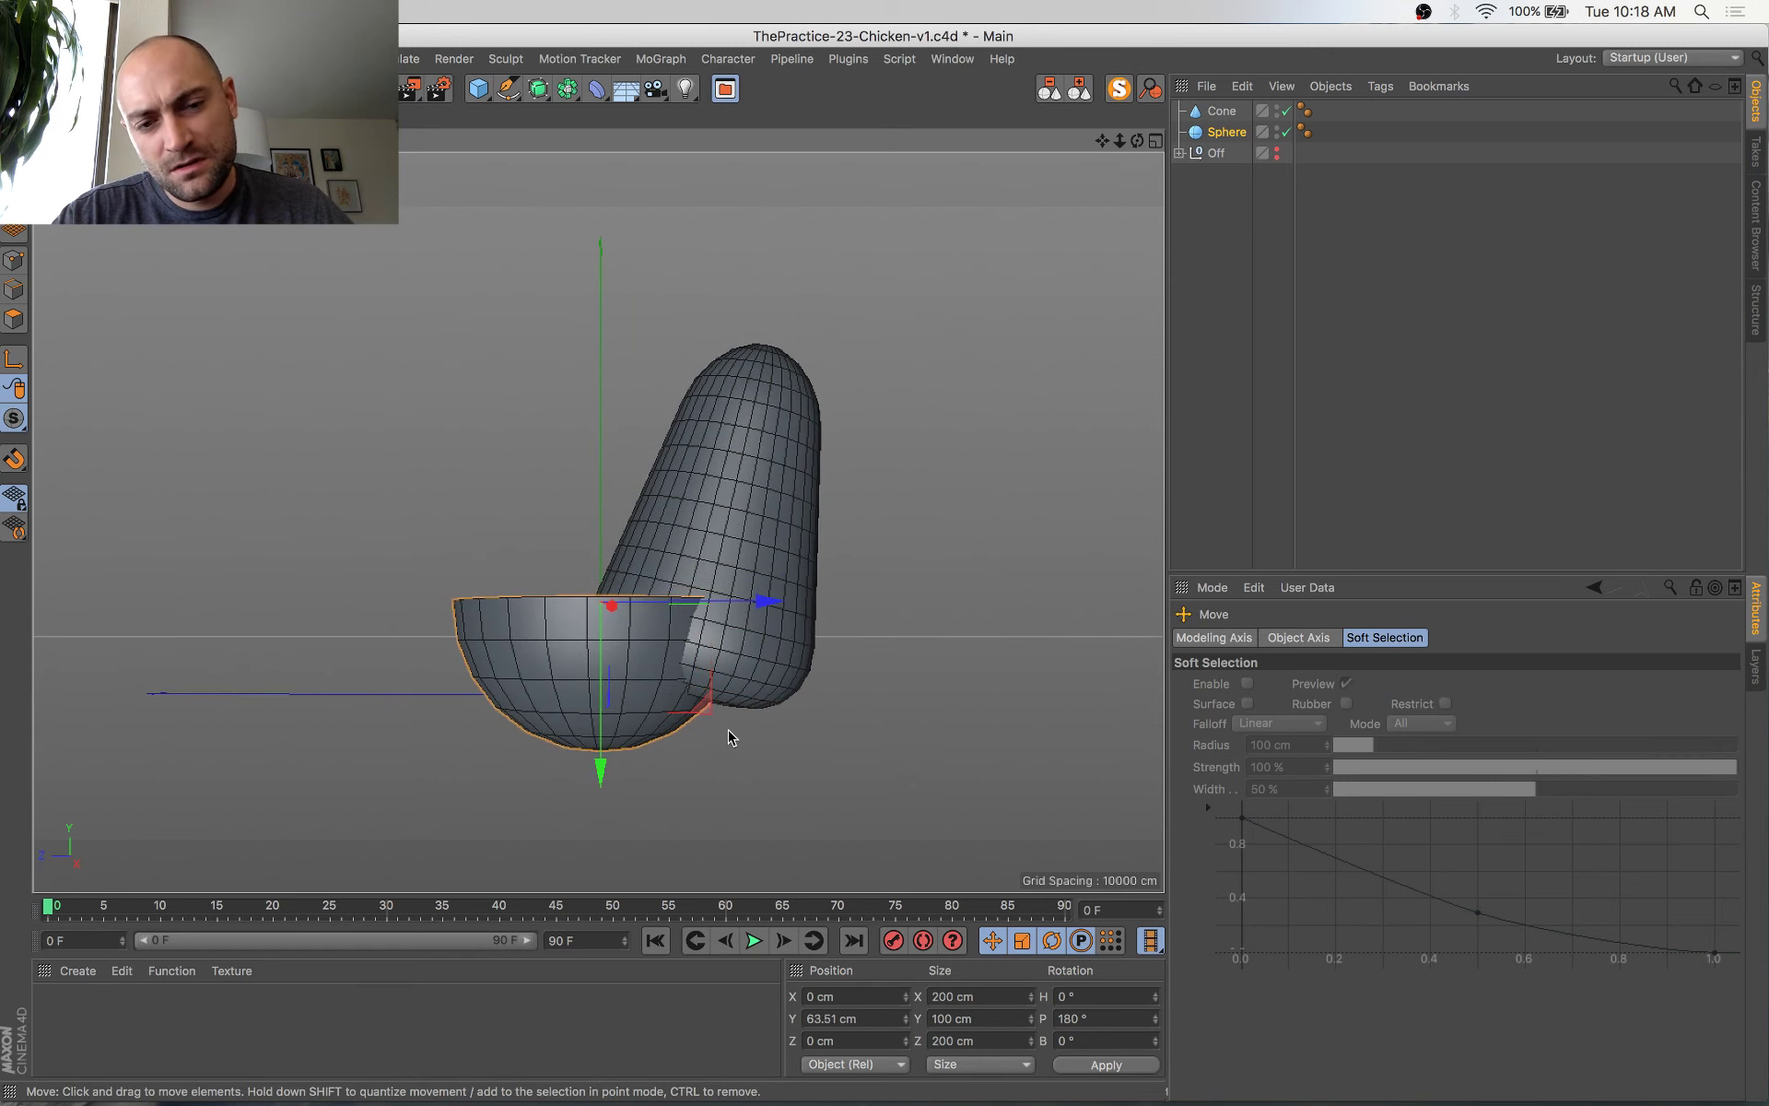
right_click_drag(728, 733, 753, 765, "alt")
left_click_drag(753, 765, 677, 776, "alt")
Undo the hemisphere's move, its 180° flip and the sphere type change
key("super+z")
key("super+z")
key("super+z")
Straighten the cone to a pitch of about 4° and lower it to about Y 65.7 cm, Z -83.1 cm
left_click(753, 523)
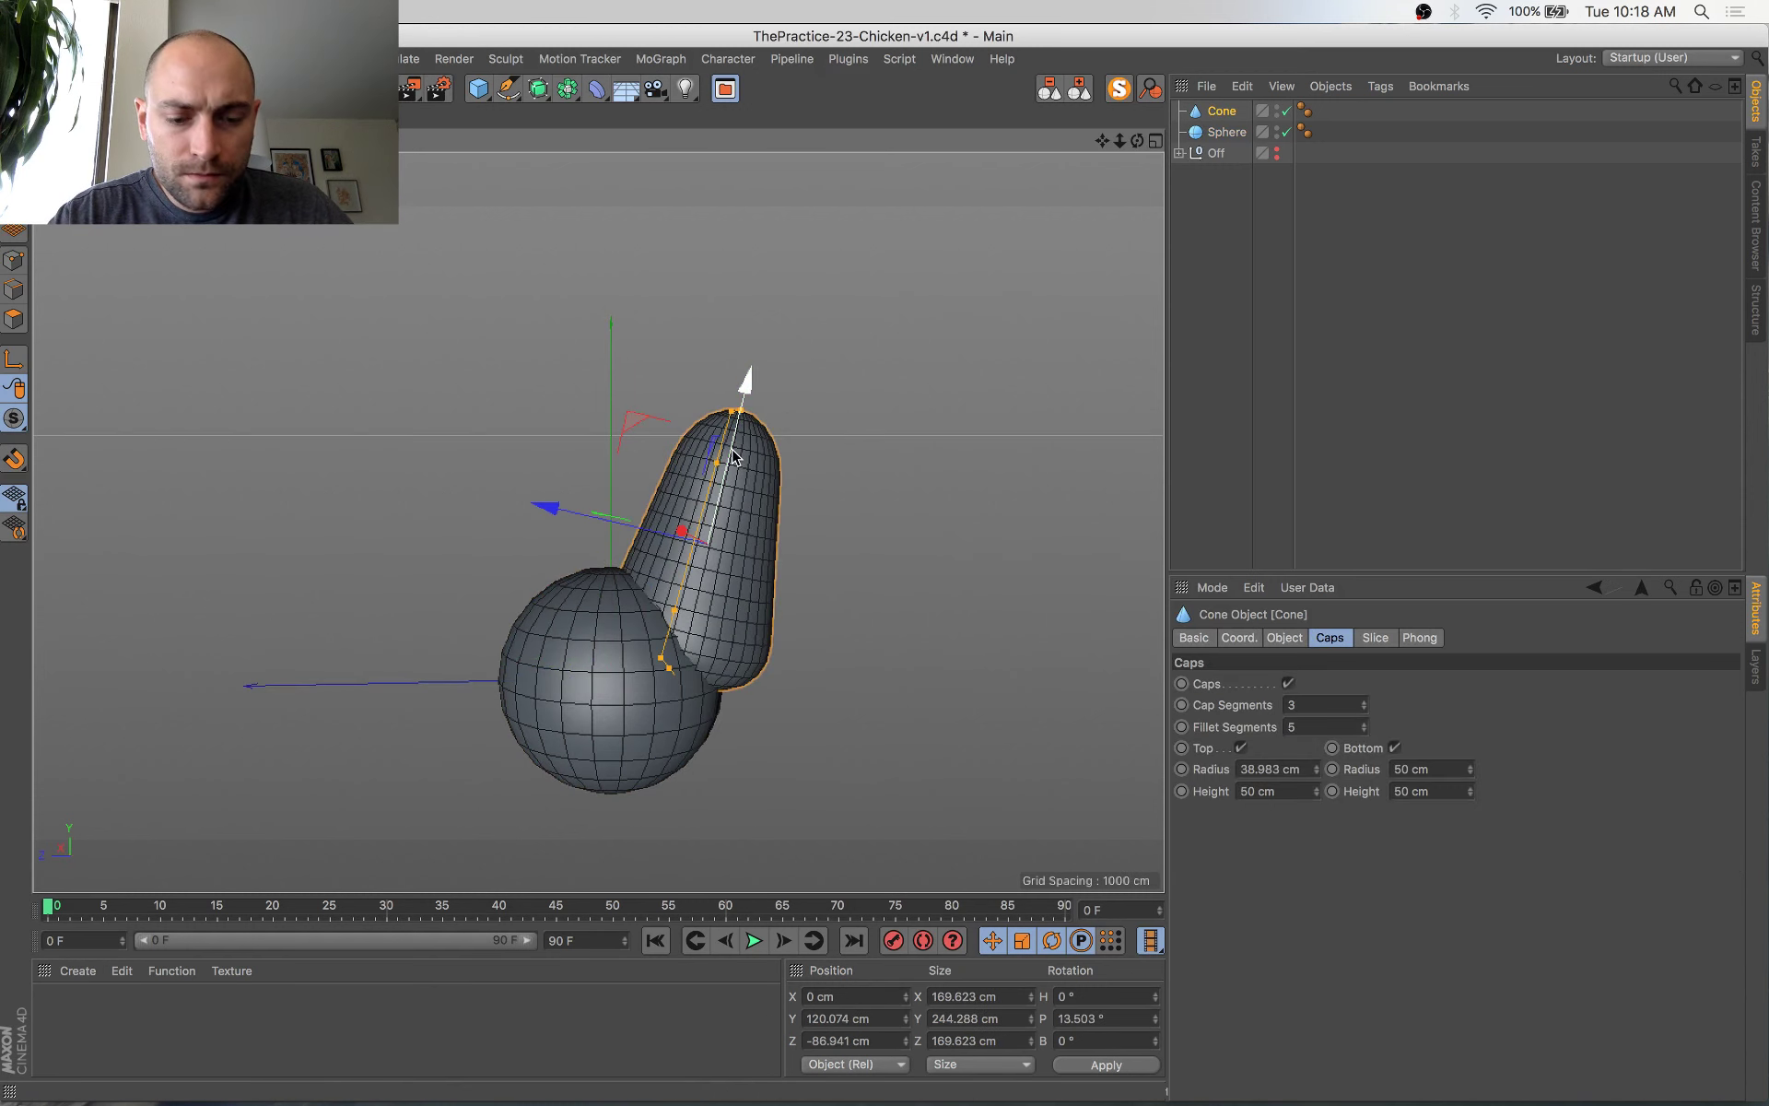
key("r")
left_click_drag(675, 449, 716, 498)
Enlarge the cone to about 185 cm wide and 266 cm tall and shift it closer to the sphere, to about Z -62.3 cm
left_click_drag(728, 645, 658, 638, "alt")
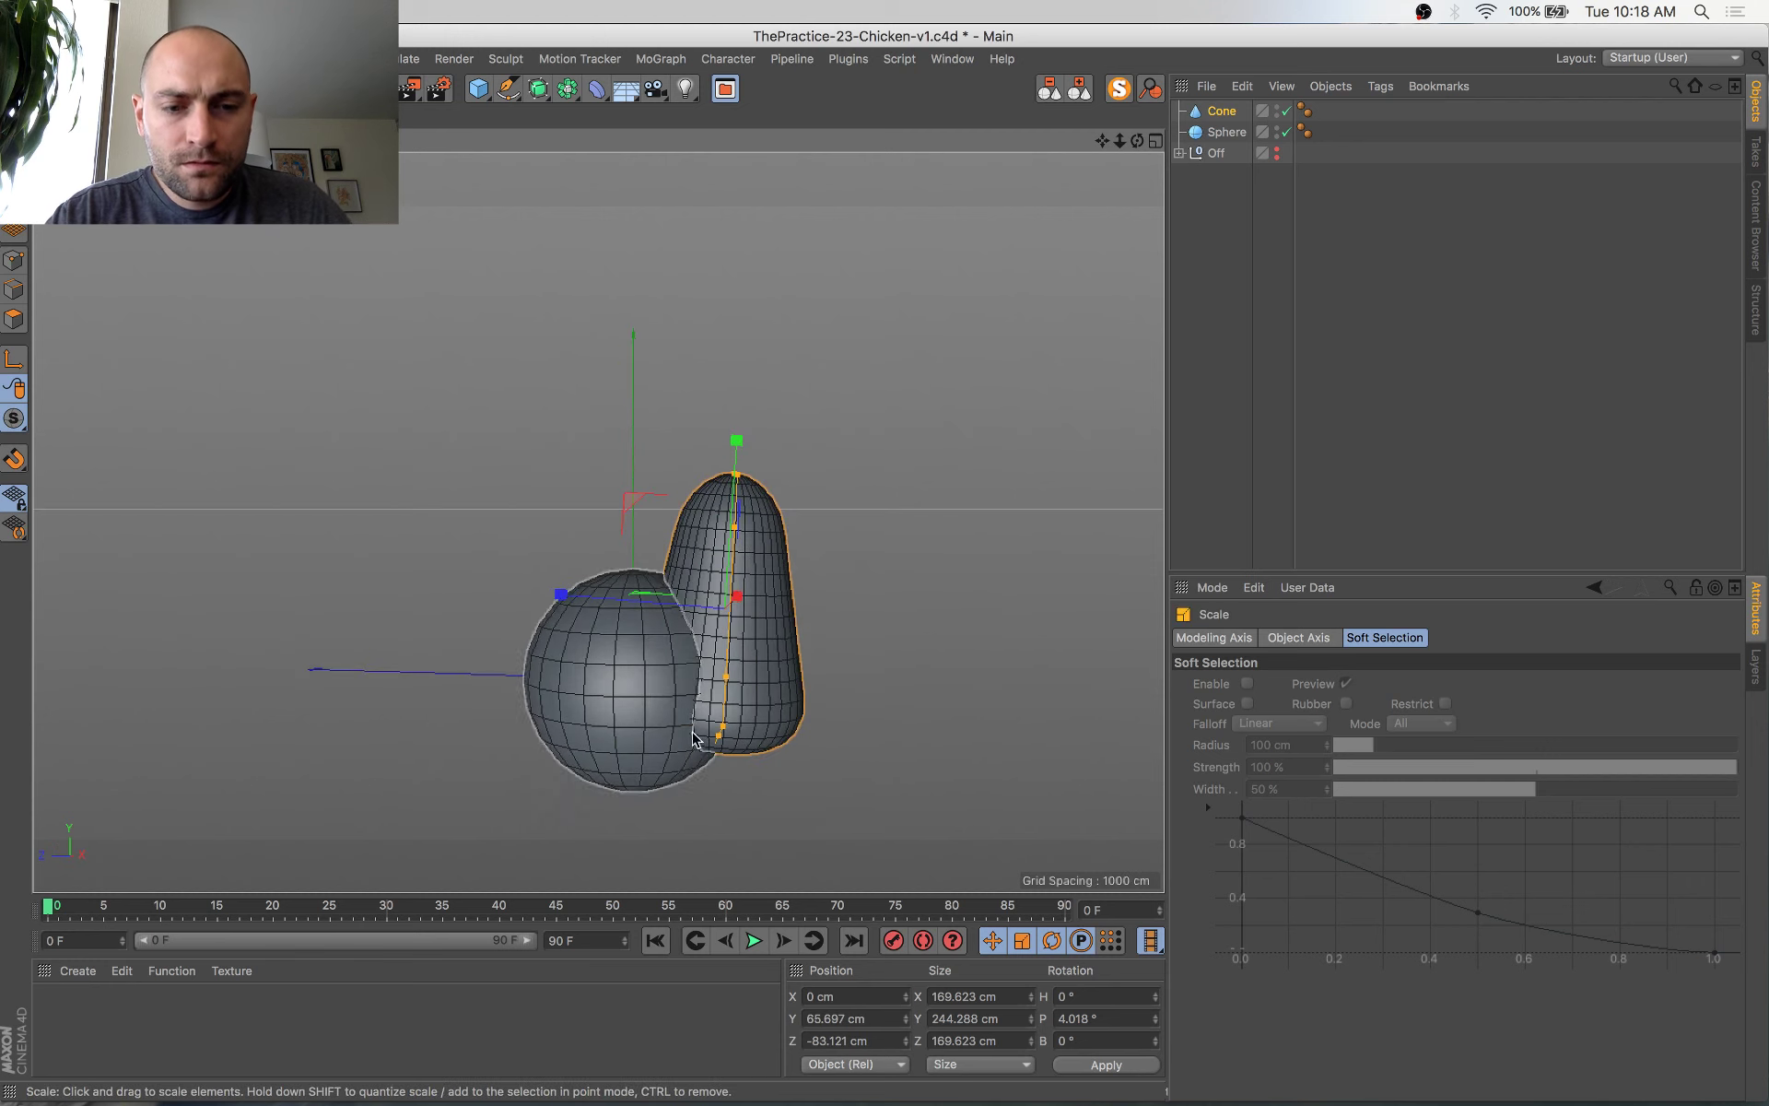
left_click_drag(693, 738, 654, 607)
Convert the sphere into an editable polygon object
left_click(603, 695)
left_click_drag(607, 697, 719, 758, "alt")
key("c")
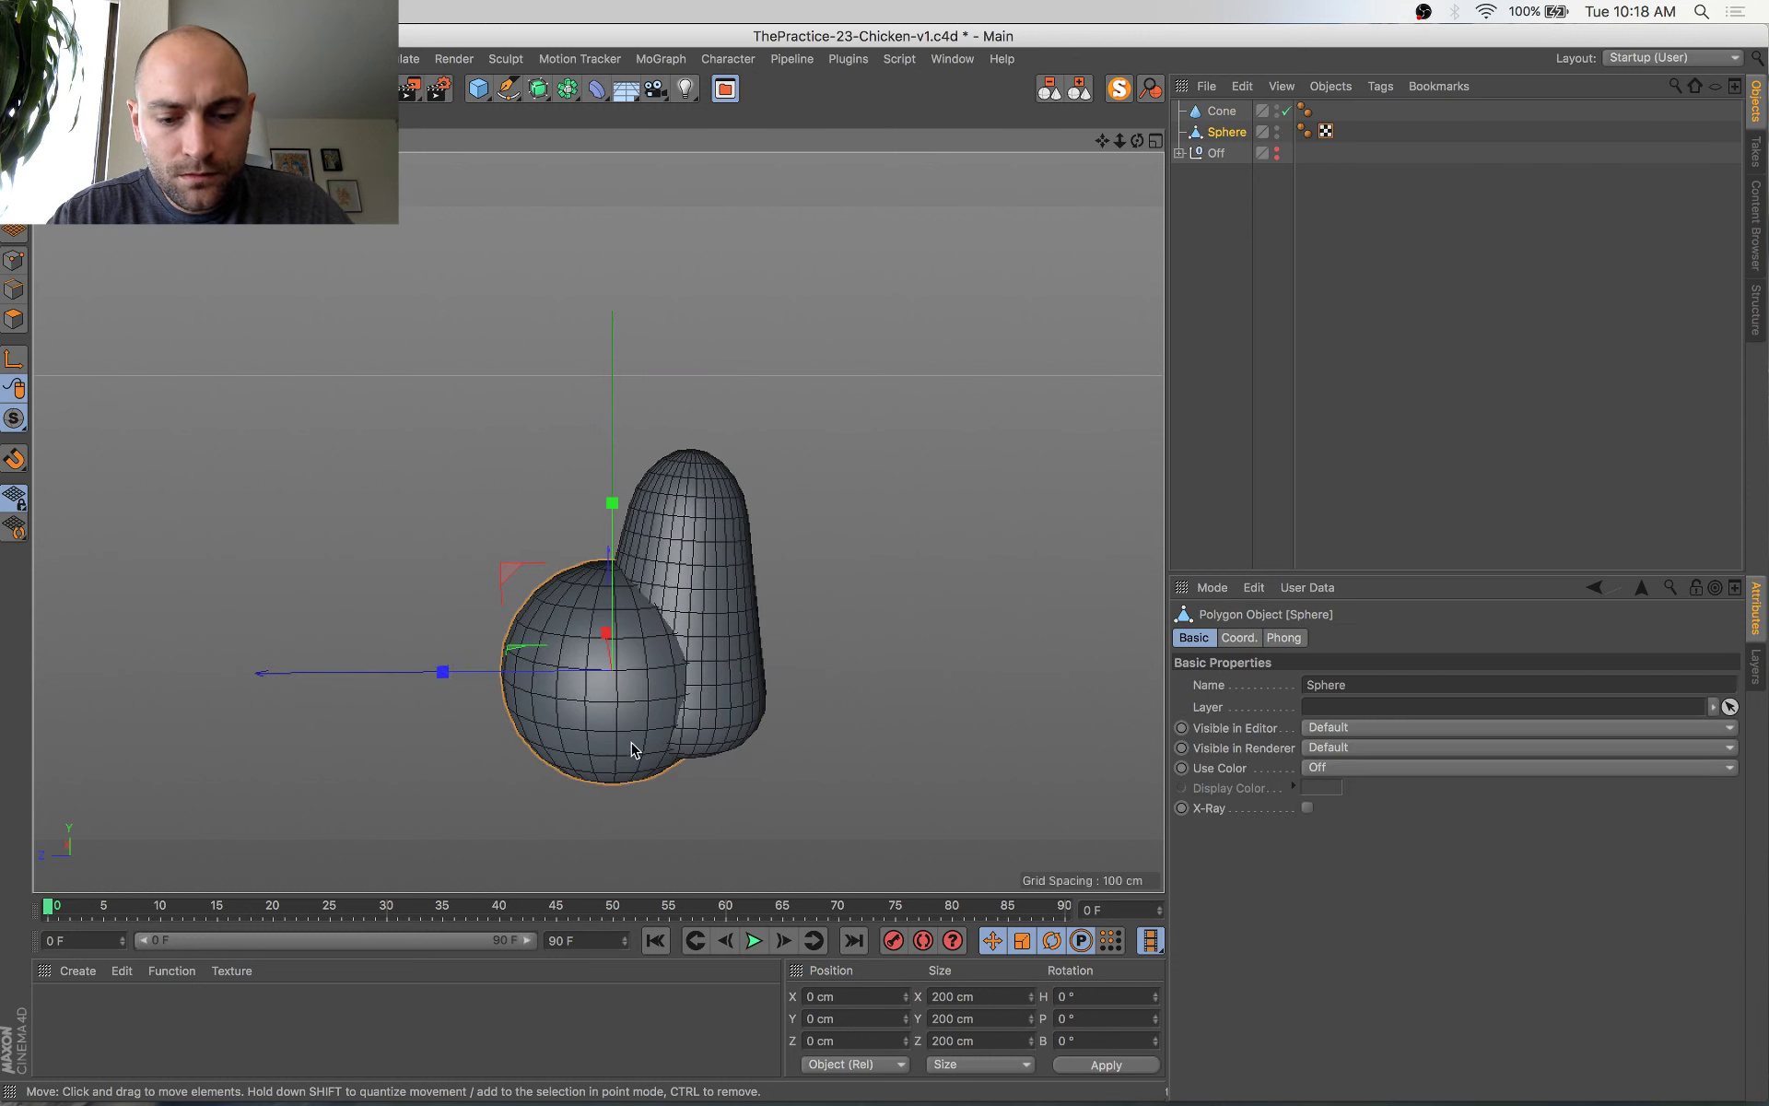
Stretch the editable sphere along its Z axis and save the scene
key("t")
left_click_drag(443, 671, 608, 642)
key("super+s")
Taper the cone further by reducing its top radius to about 37.1 cm
left_click(715, 560)
left_click_drag(798, 775, 803, 834, "alt")
right_click_drag(737, 497, 849, 534, "alt")
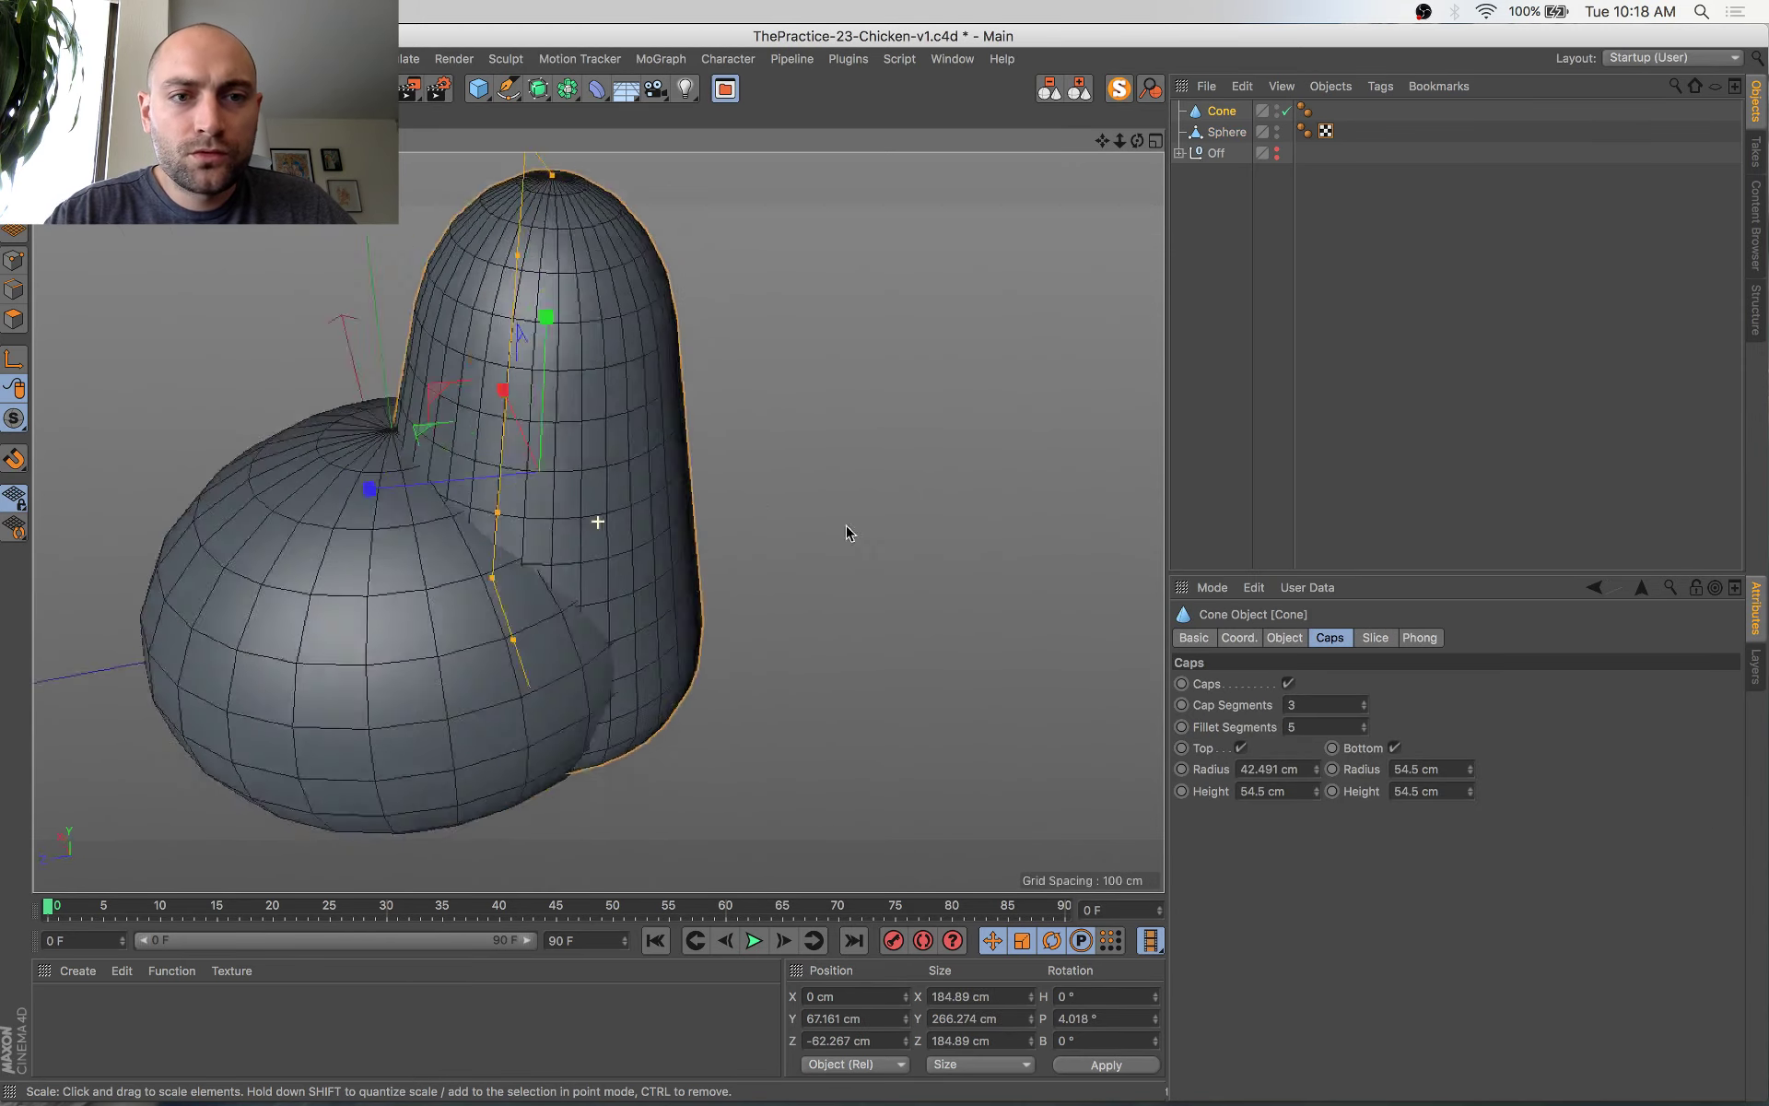
left_click_drag(849, 534, 913, 578, "alt")
middle_click_drag(739, 453, 995, 600, "alt")
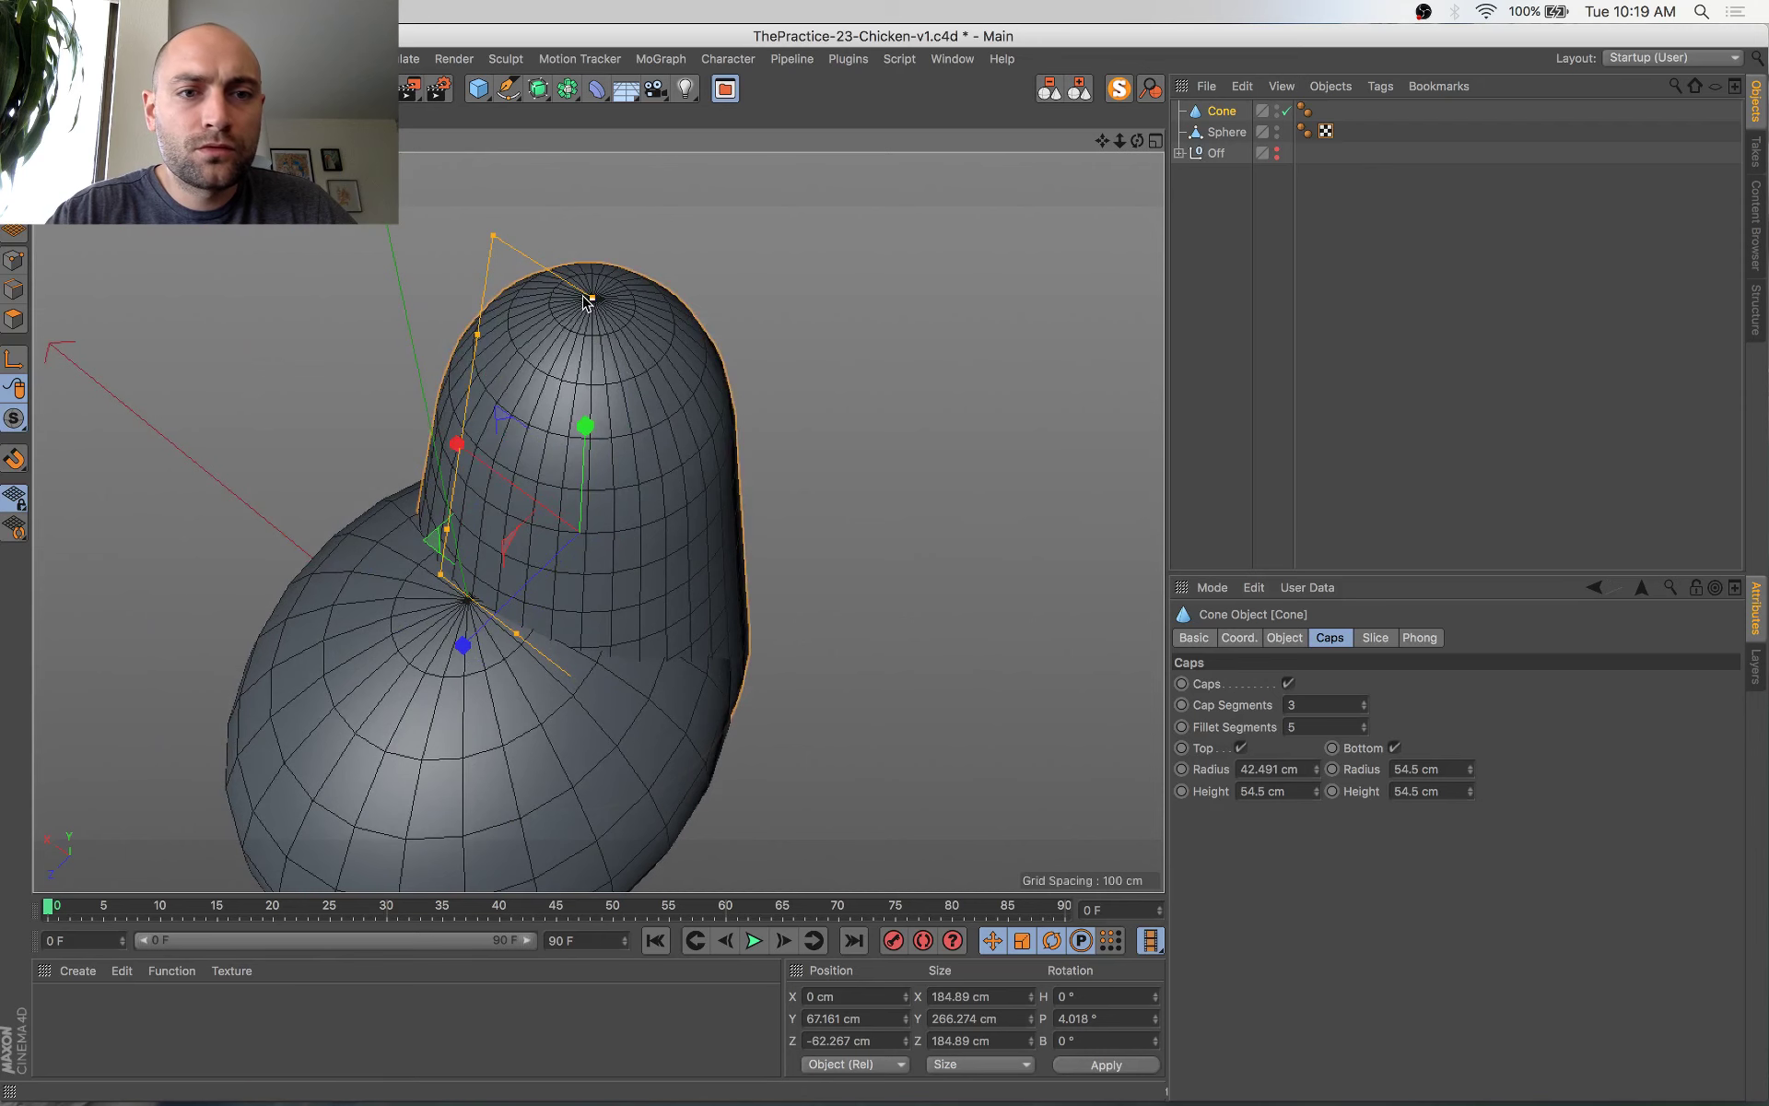
left_click_drag(584, 296, 577, 291)
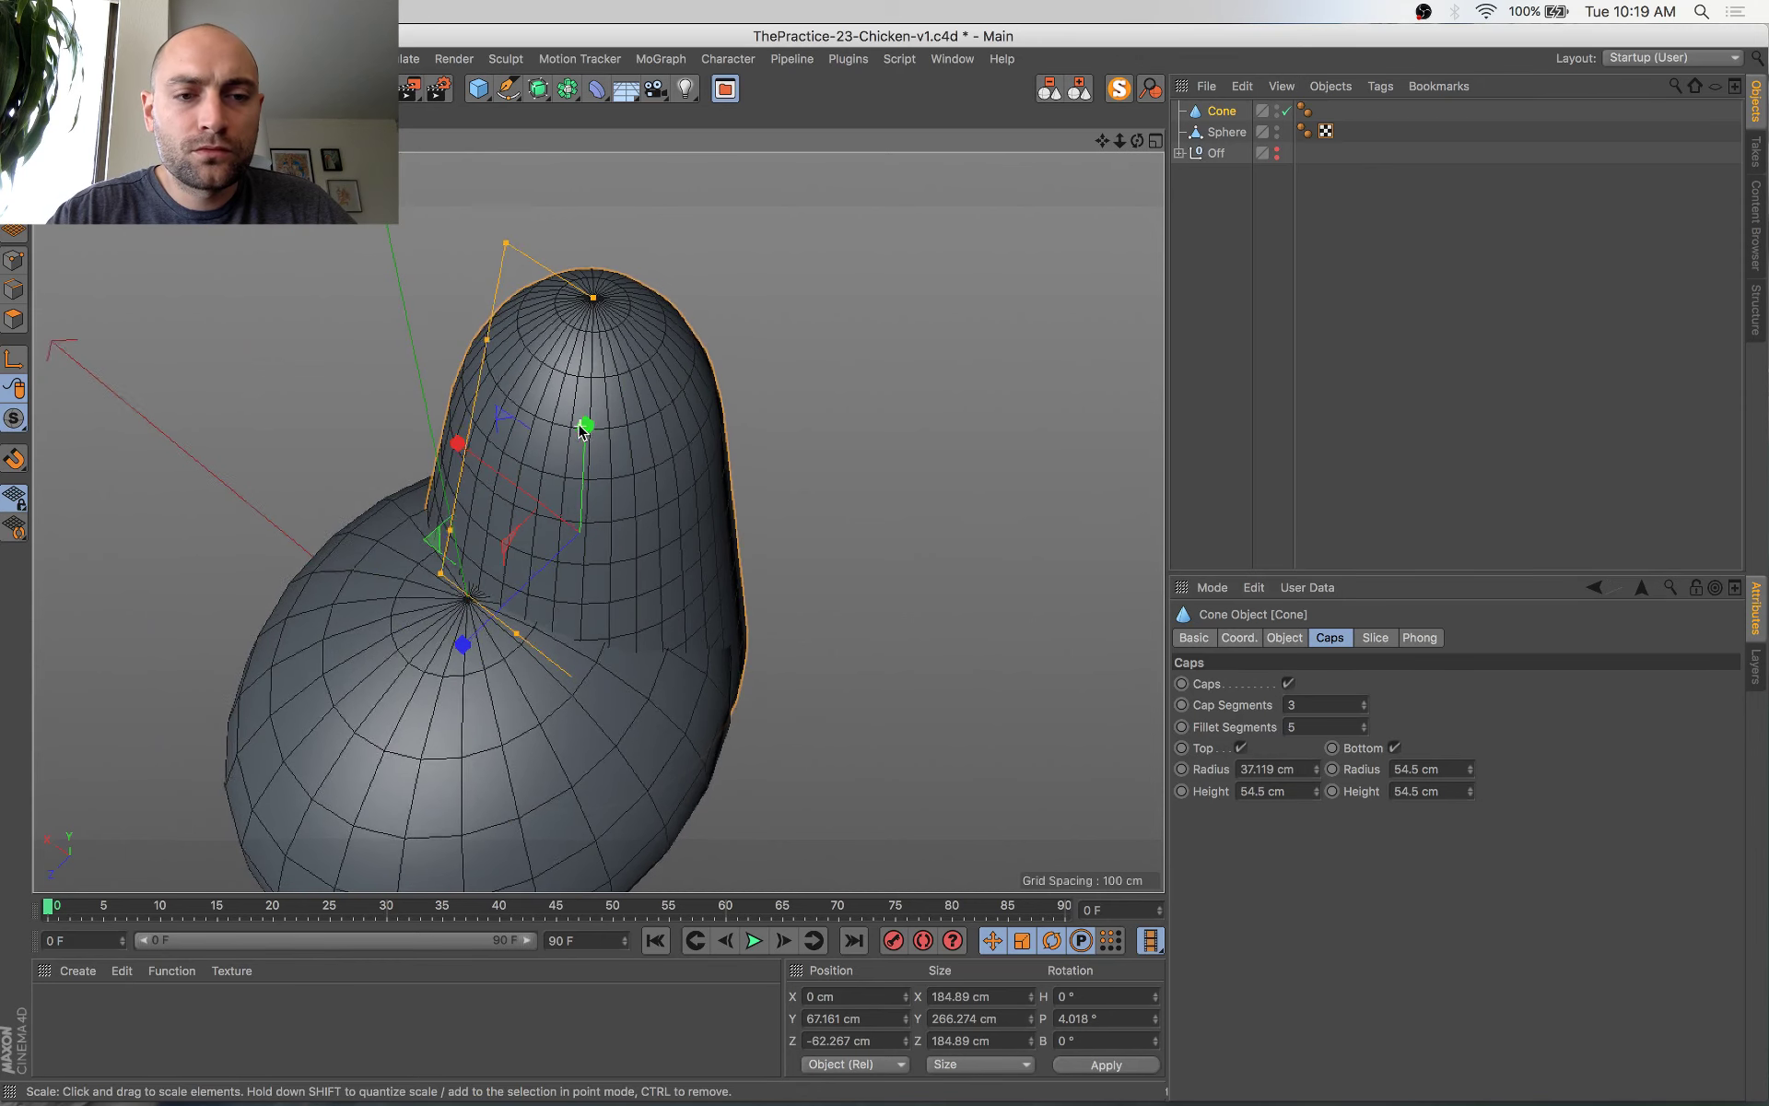
Move the cone farther from the sphere's centre, to about Y 69 cm, Z -96.2 cm
left_click_drag(579, 423, 450, 316, "alt")
scroll(507, 389, "down", 3)
middle_click_drag(507, 389, 507, 278, "alt")
key("e")
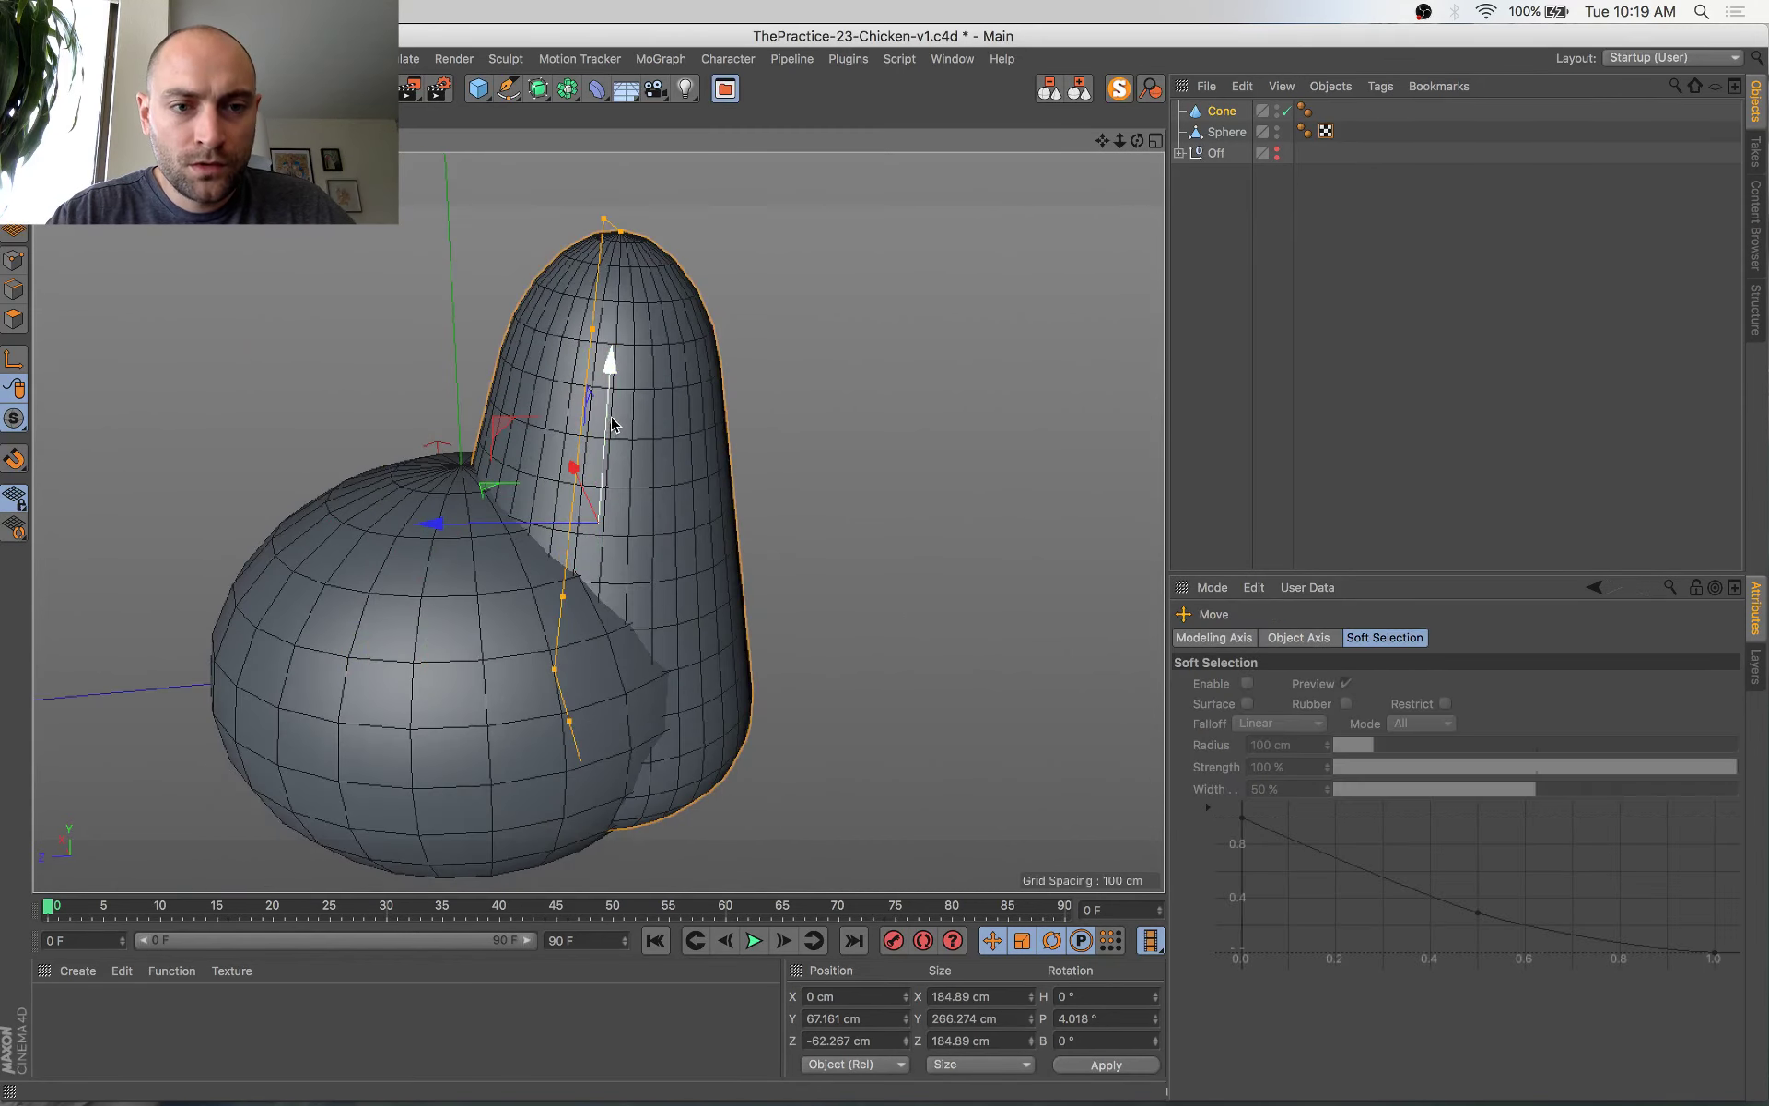
left_click_drag(612, 423, 614, 389)
left_click_drag(608, 533, 539, 493, "alt")
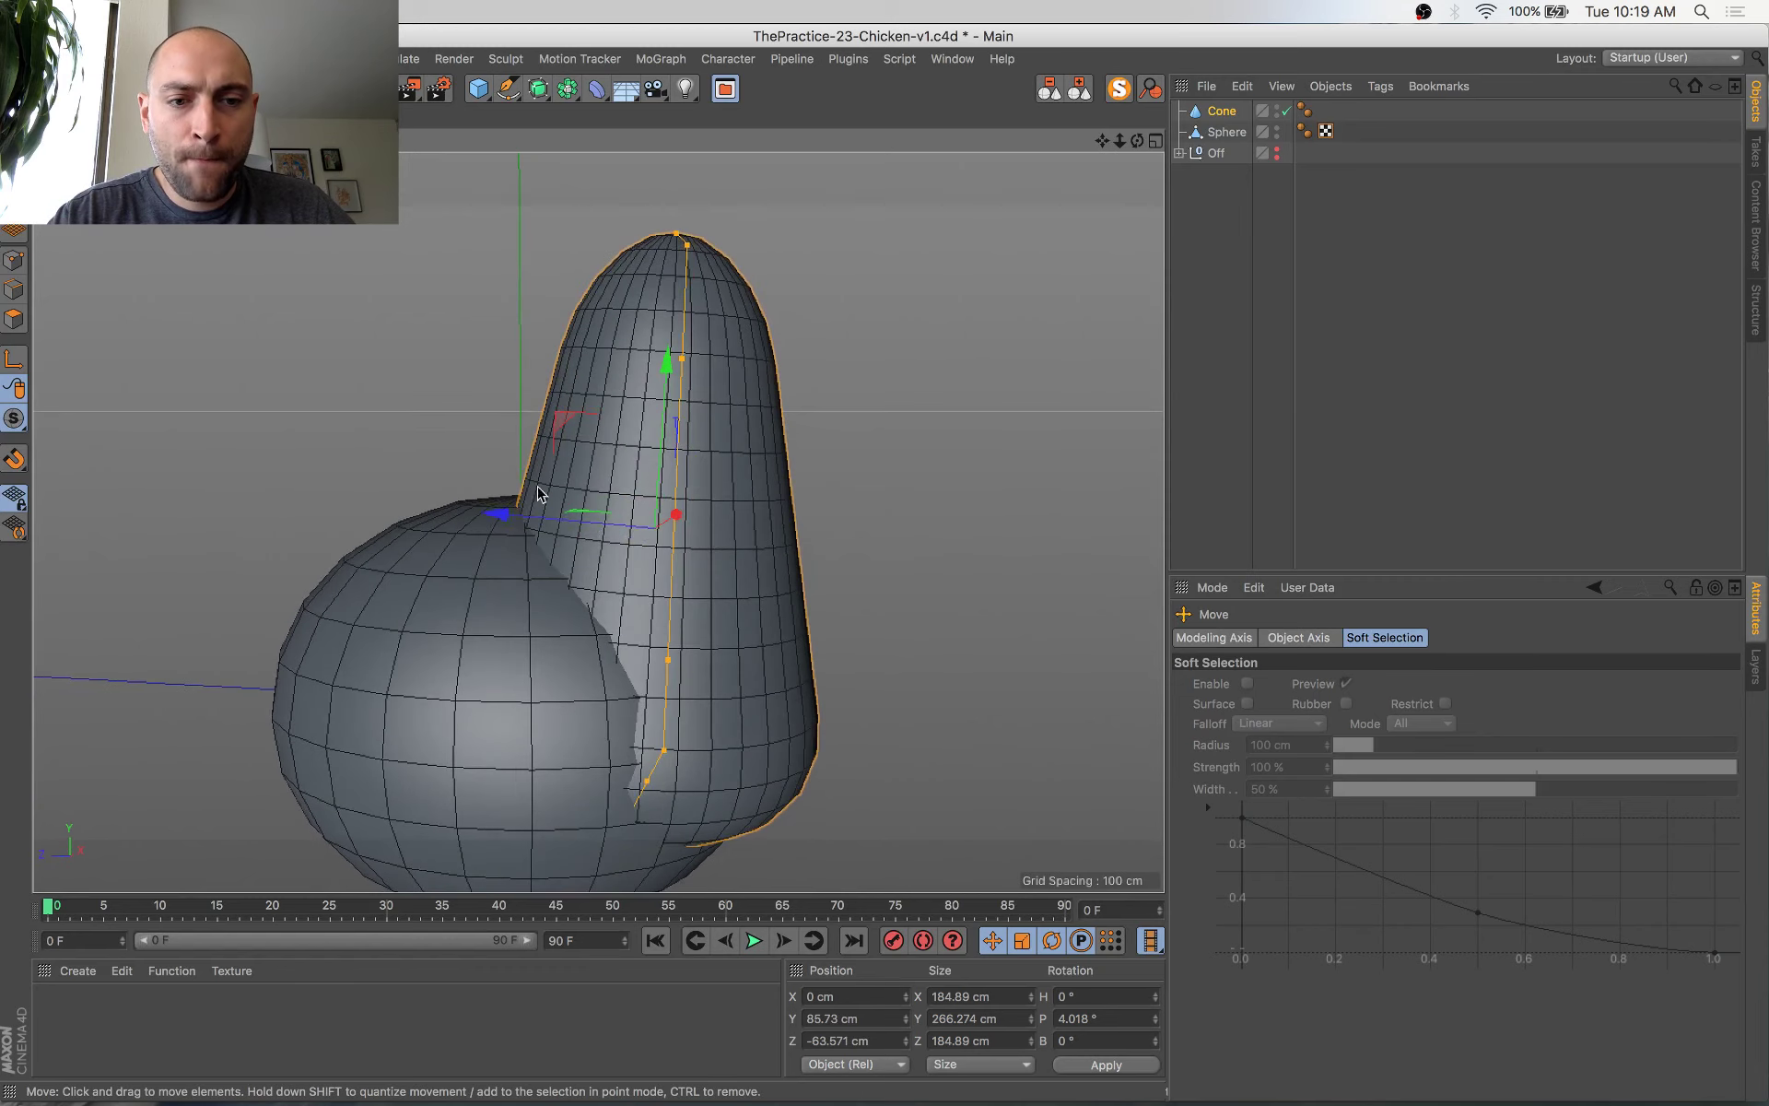
left_click_drag(662, 411, 661, 437)
left_click_drag(585, 549, 646, 591)
Tilt the cone away from the sphere to a pitch of about 8.3°
scroll(671, 601, "down", 1)
scroll(671, 601, "down", 2)
mouse_move(734, 697)
left_mouse_down("alt")
mouse_move(770, 642)
mouse_move(755, 688)
left_mouse_up("alt")
middle_click_drag(715, 674, 723, 608, "alt")
left_click_drag(714, 410, 786, 458)
key("r")
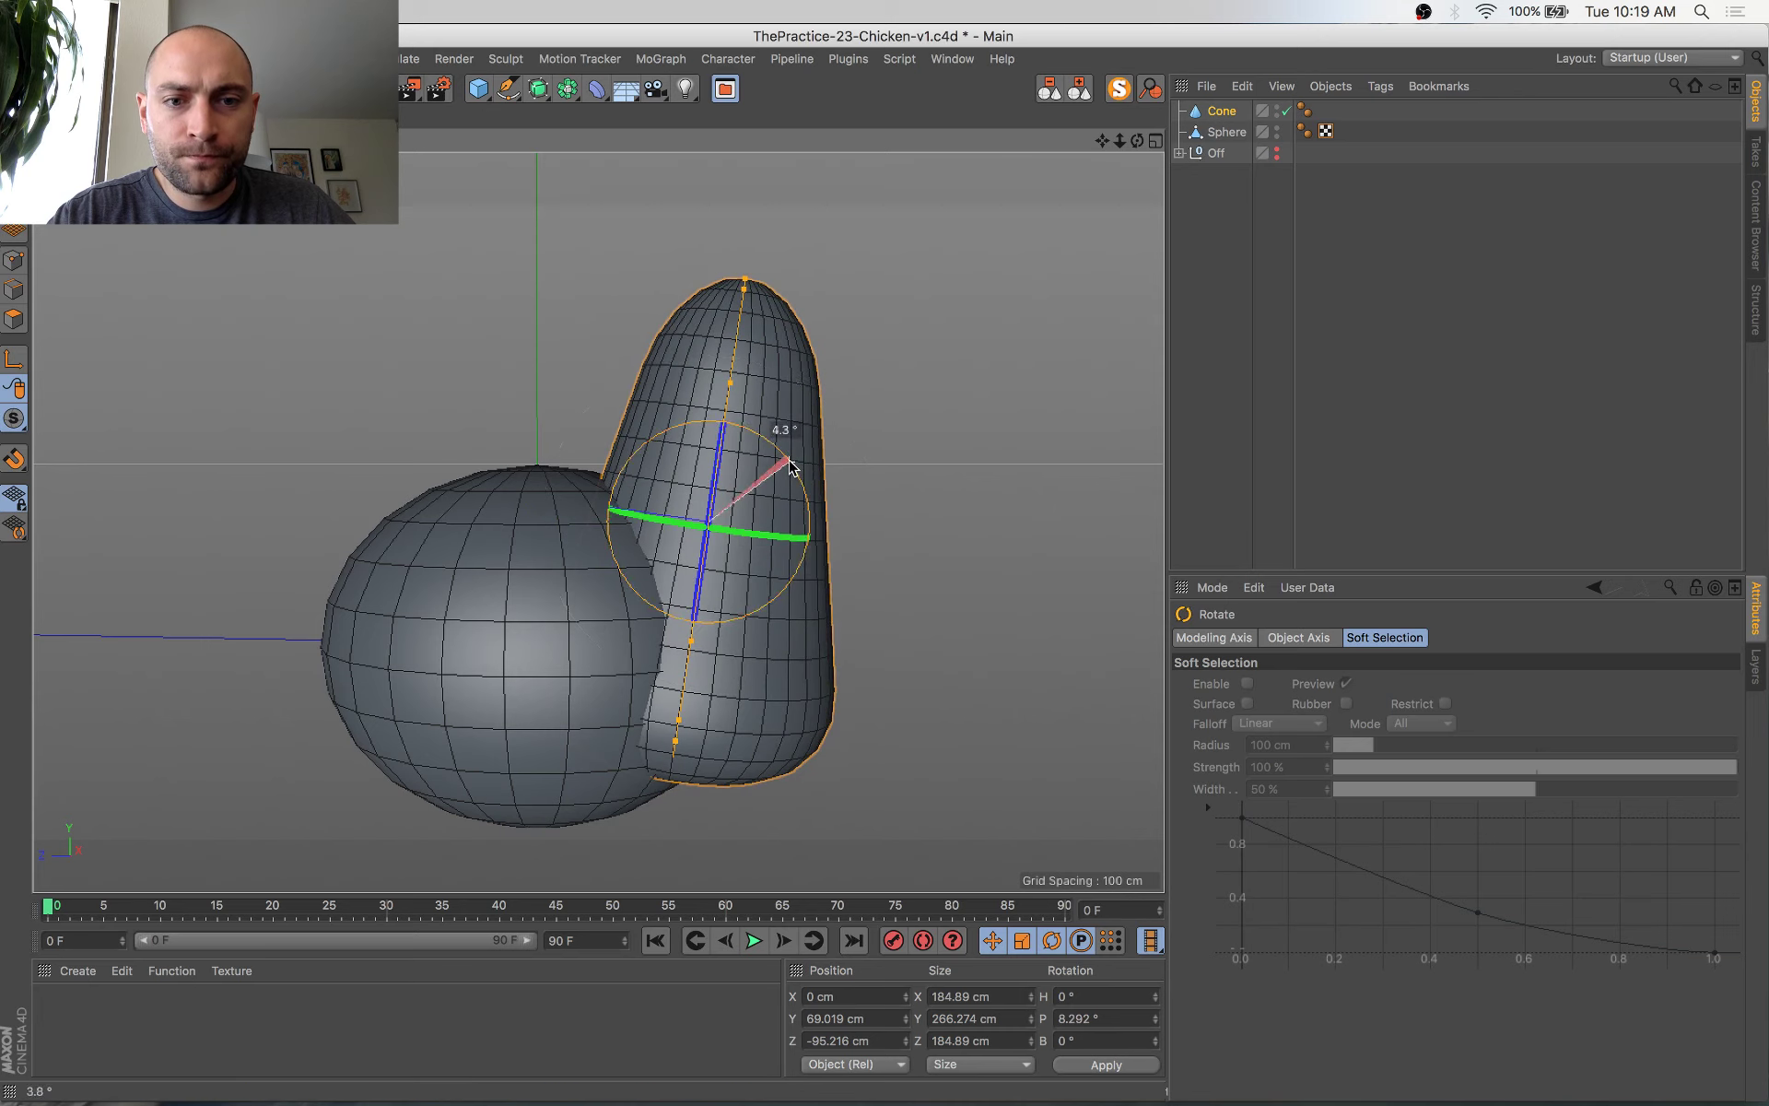
Shift the tilted cone back toward the sphere, to about Y 70.3 cm, Z -86.6 cm
key("e")
left_click_drag(645, 511, 626, 508)
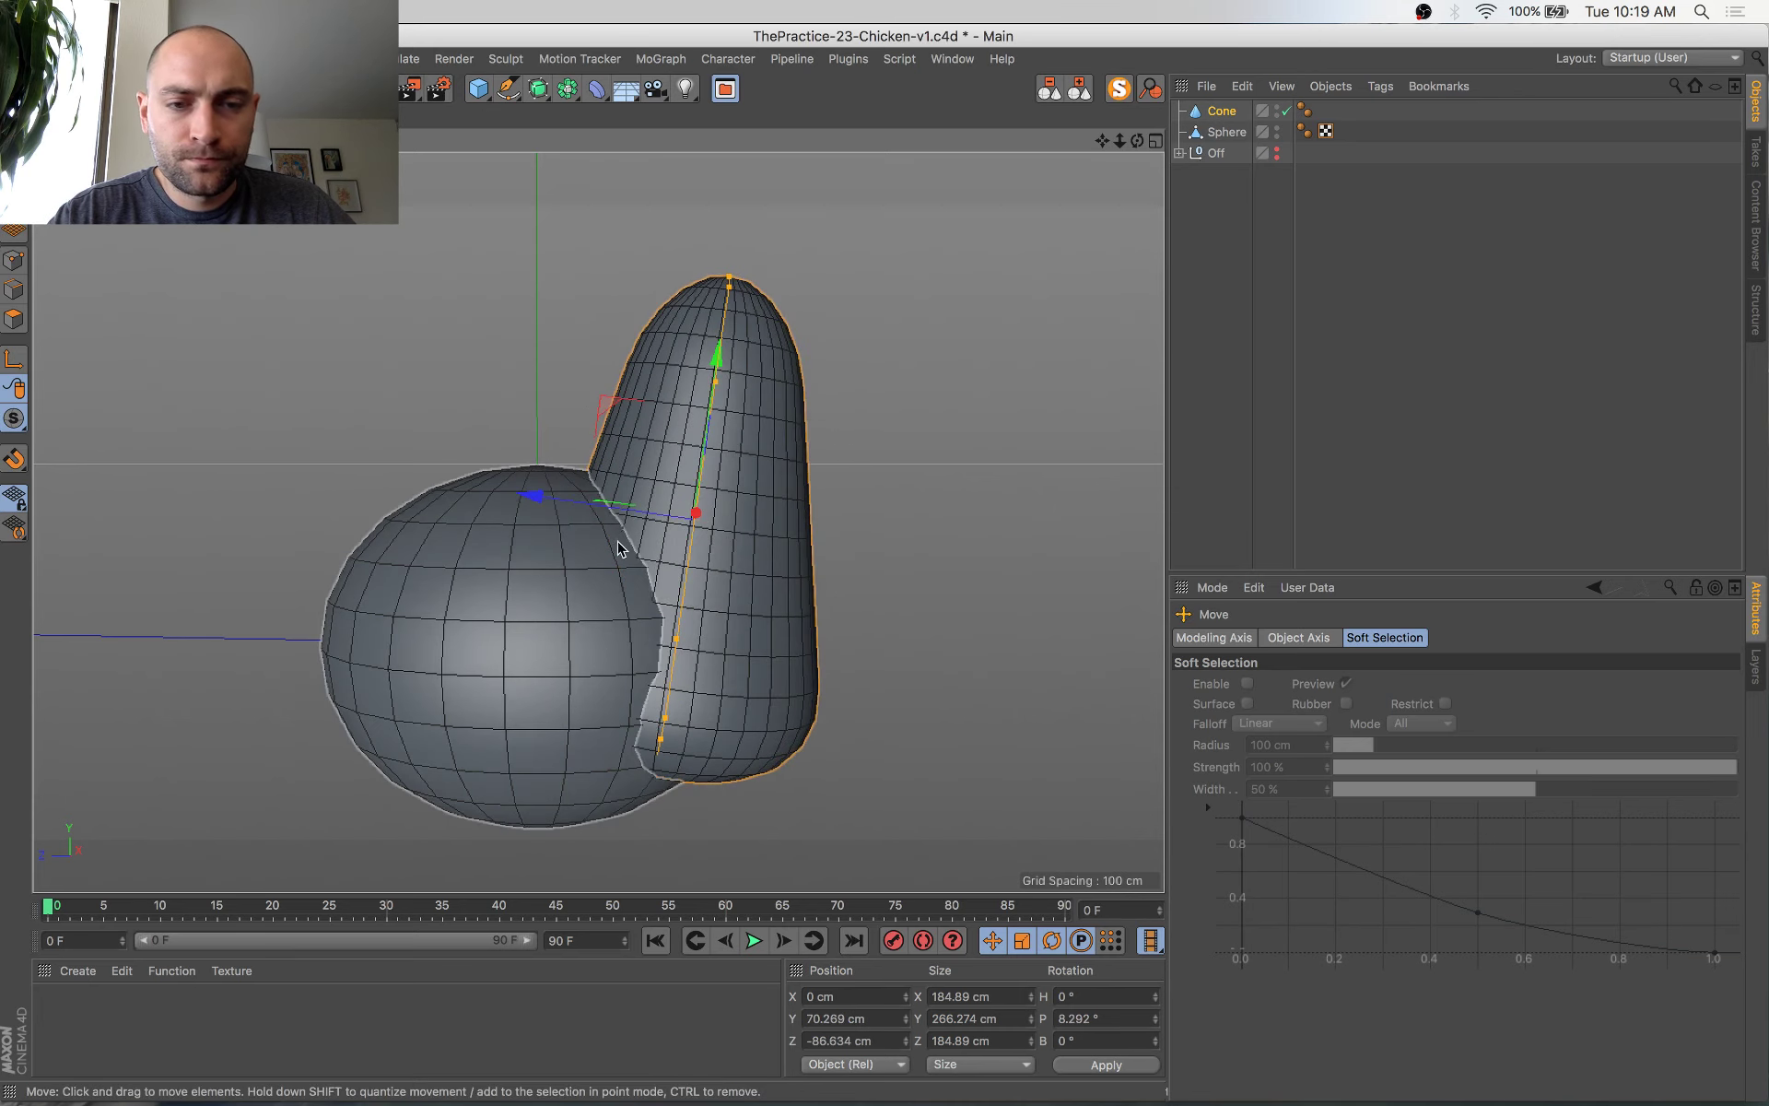
left_click_drag(655, 605, 581, 666, "alt")
right_click_drag(588, 644, 592, 665, "alt")
key("super+Tab")
key("super+Tab")
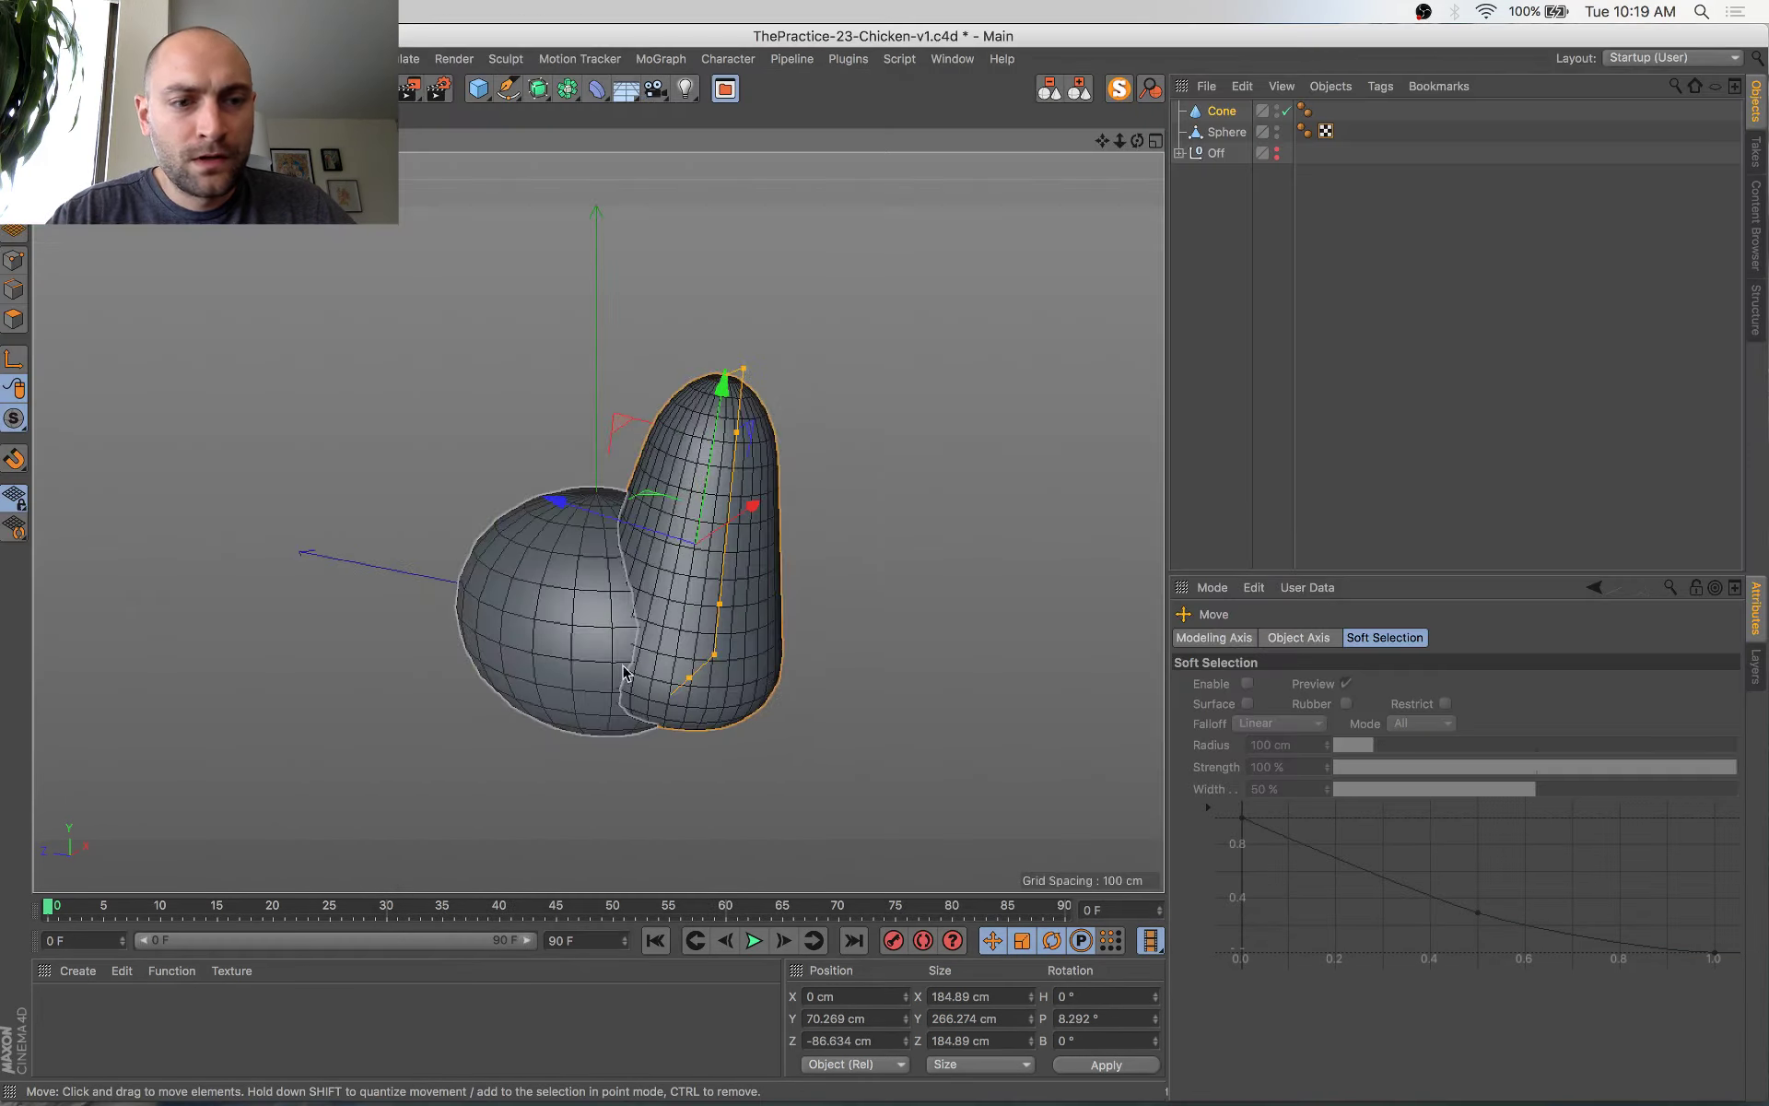
Adjust the sphere's length to about 227 cm along Z and shift it toward the cone, to about Z -6.6 cm
left_click_drag(624, 680, 672, 695, "alt")
middle_click_drag(739, 751, 771, 590, "alt")
left_click_drag(758, 592, 812, 666, "alt")
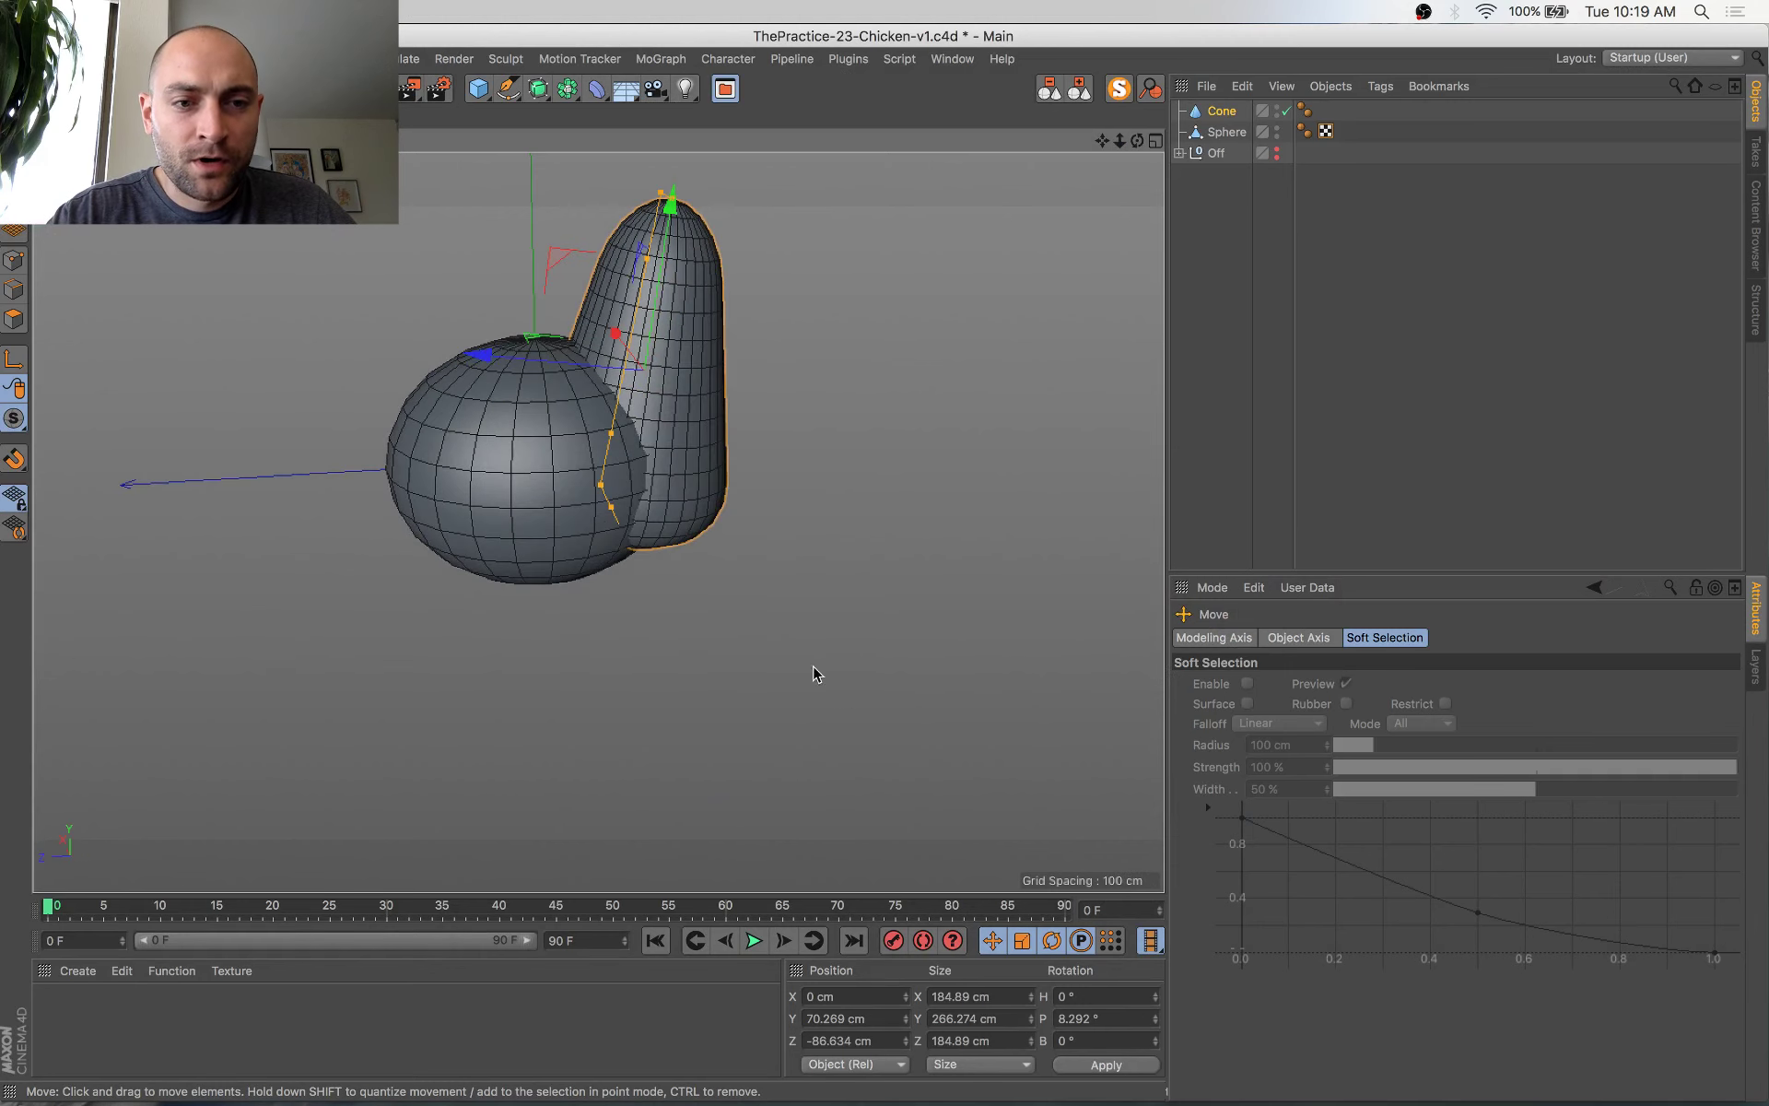
left_click(521, 451)
key("t")
left_click_drag(506, 457, 516, 460)
left_click_drag(554, 526, 500, 292, "alt")
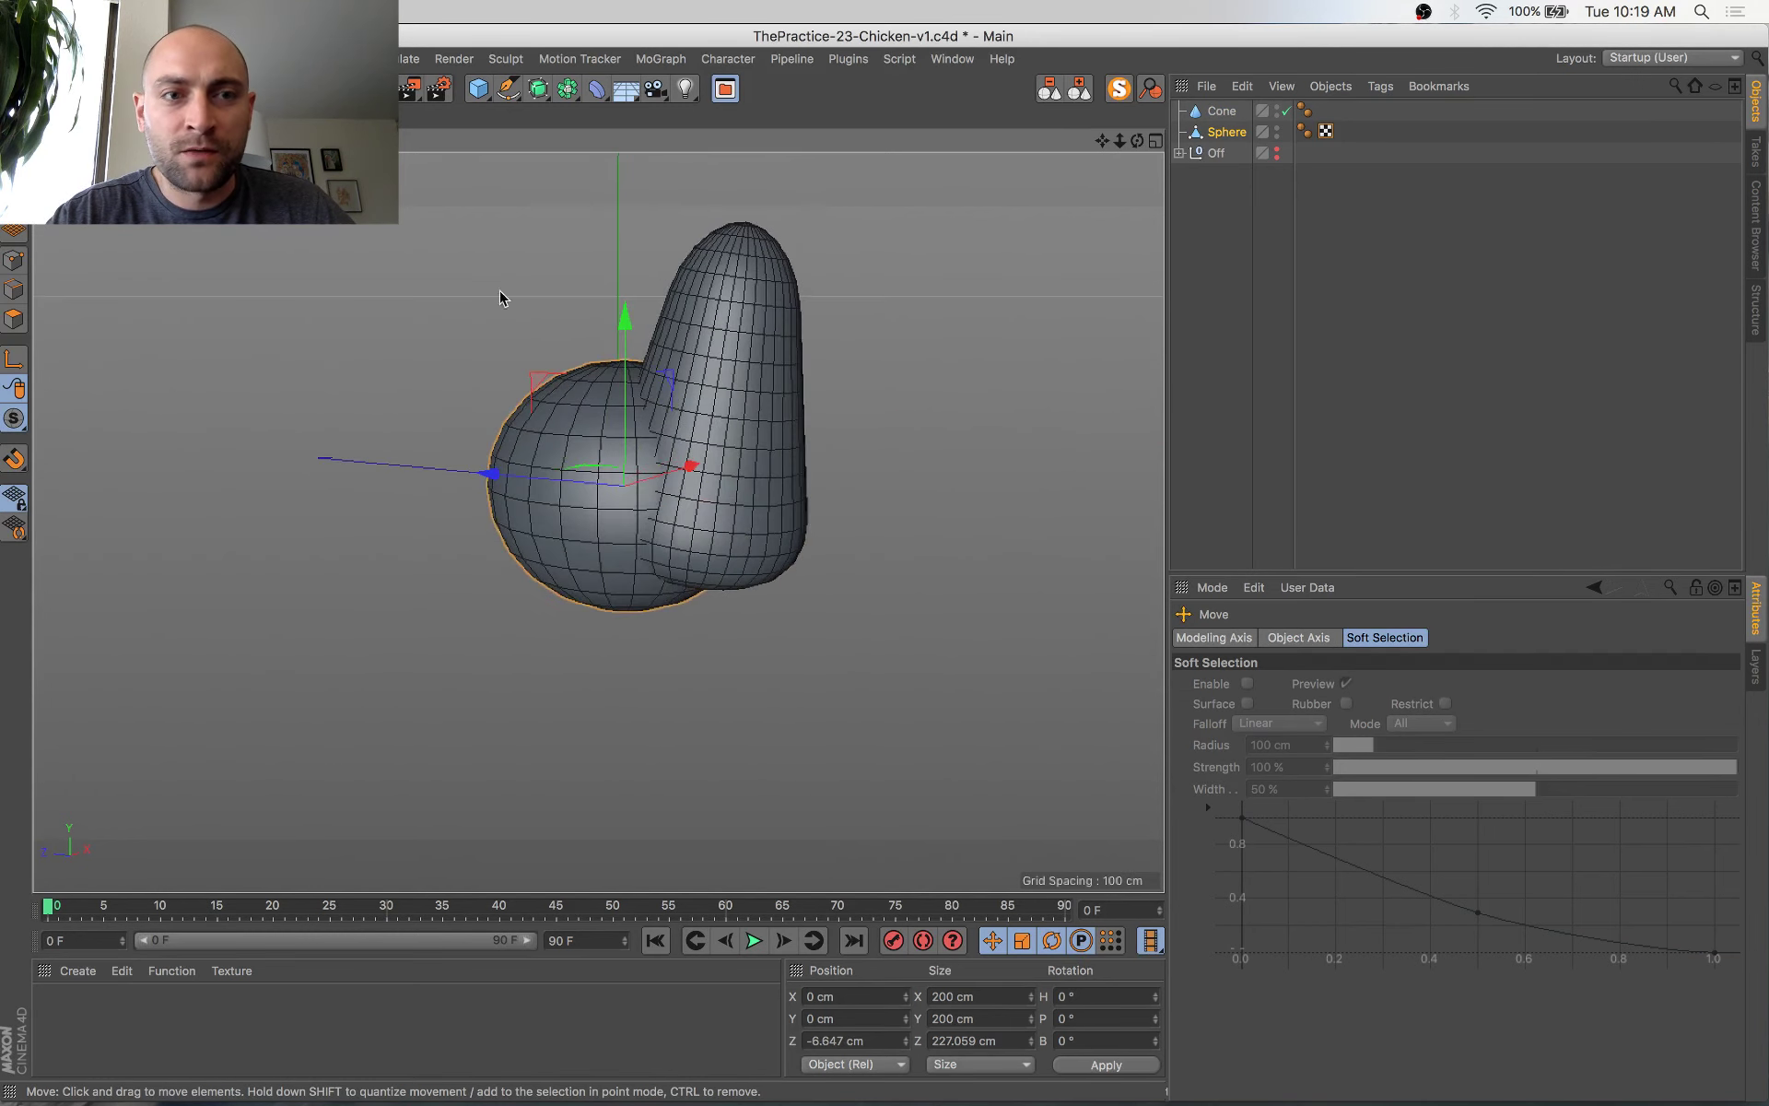
Duplicate the cone and flip the copy upside down by 180°, to a pitch of about 188.3°
left_click(728, 273)
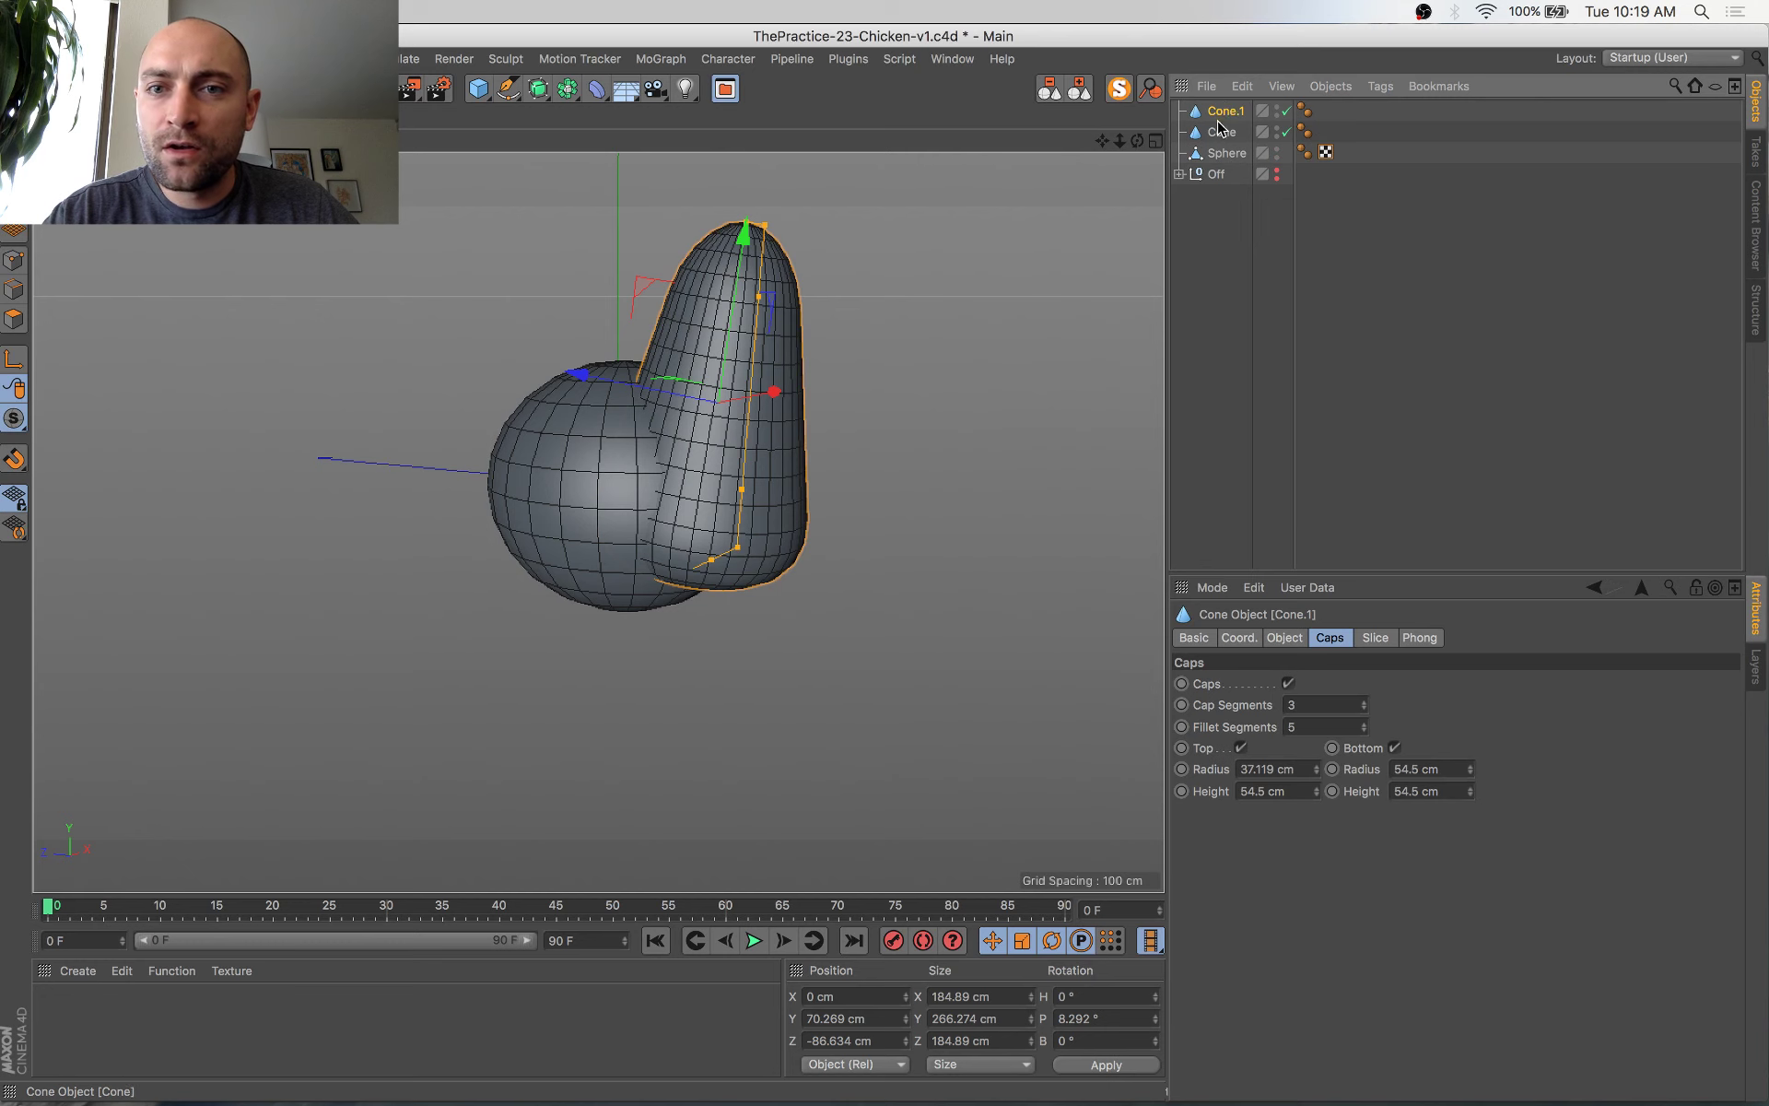
key("r")
left_click_drag(800, 347, 606, 494)
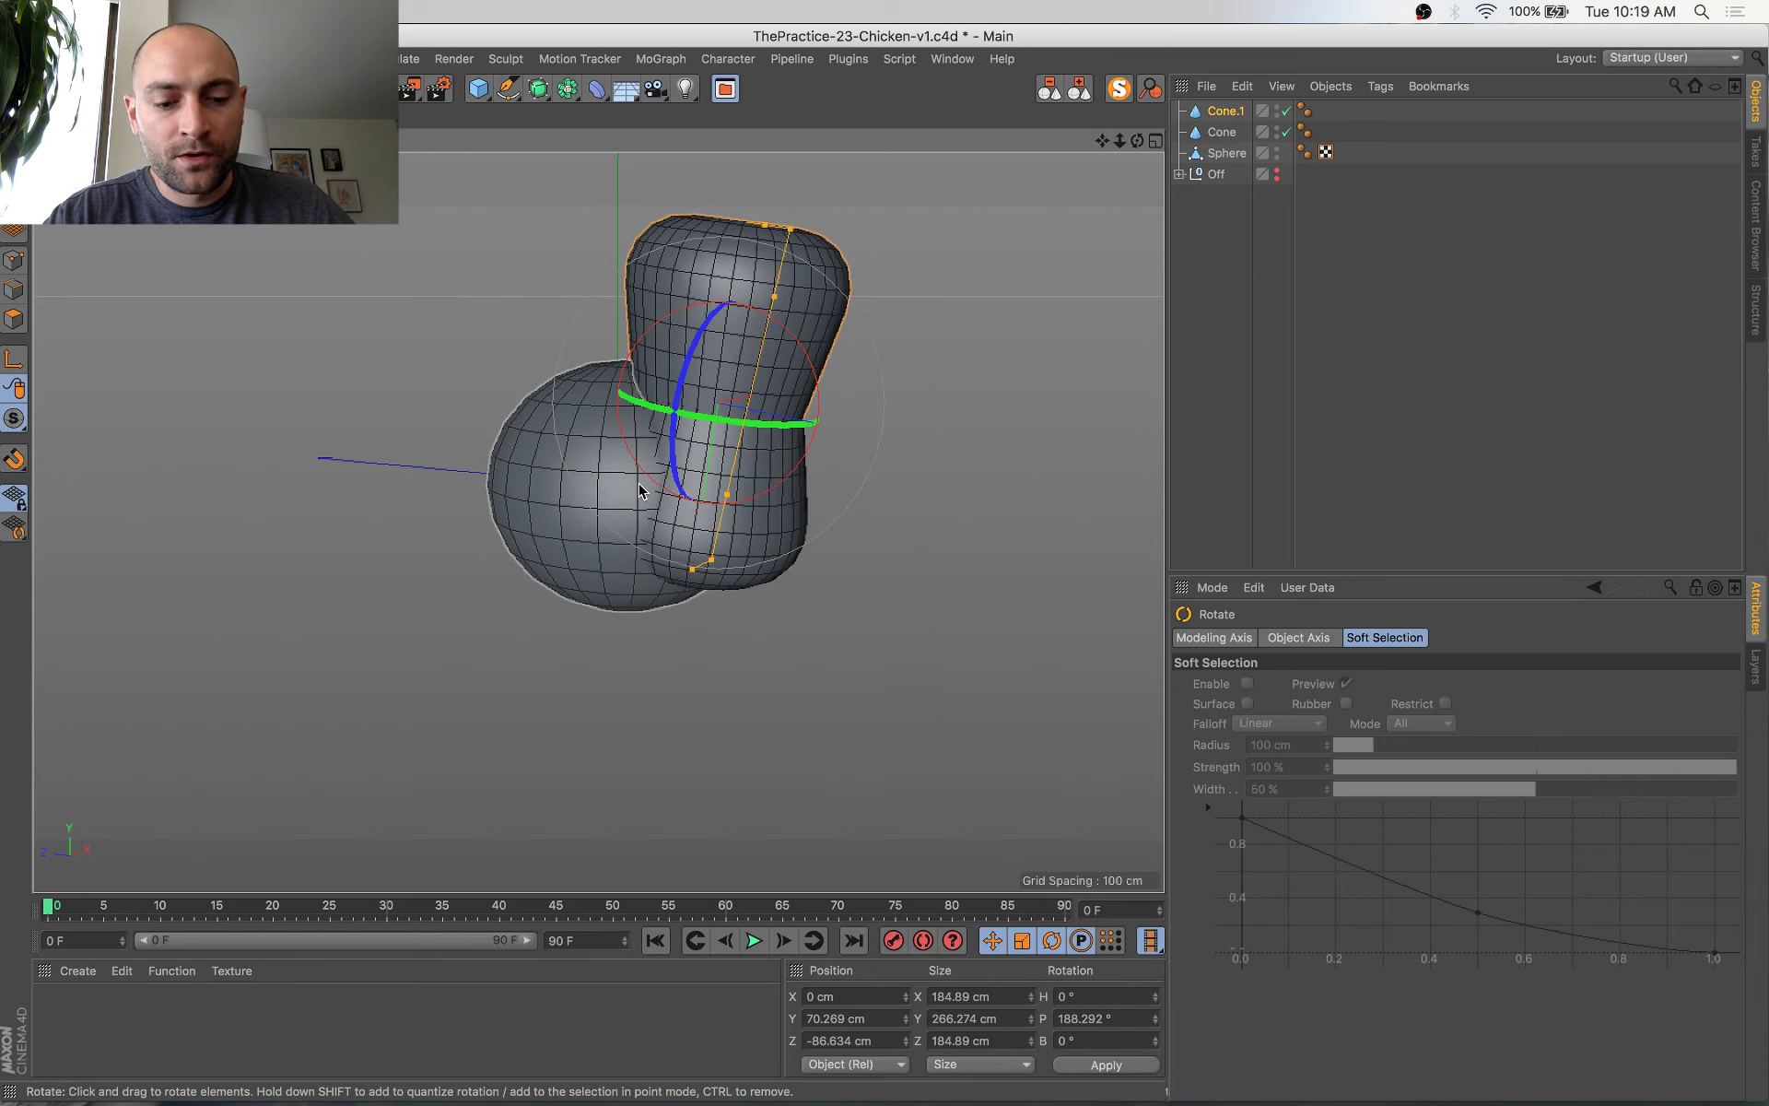
Shrink the flipped cone to about 92 cm wide and 133 cm tall and place it beneath the body at about Z -62 cm
key("t")
left_click_drag(874, 414, 549, 654)
key("e")
left_click_drag(695, 555, 949, 564)
key("t")
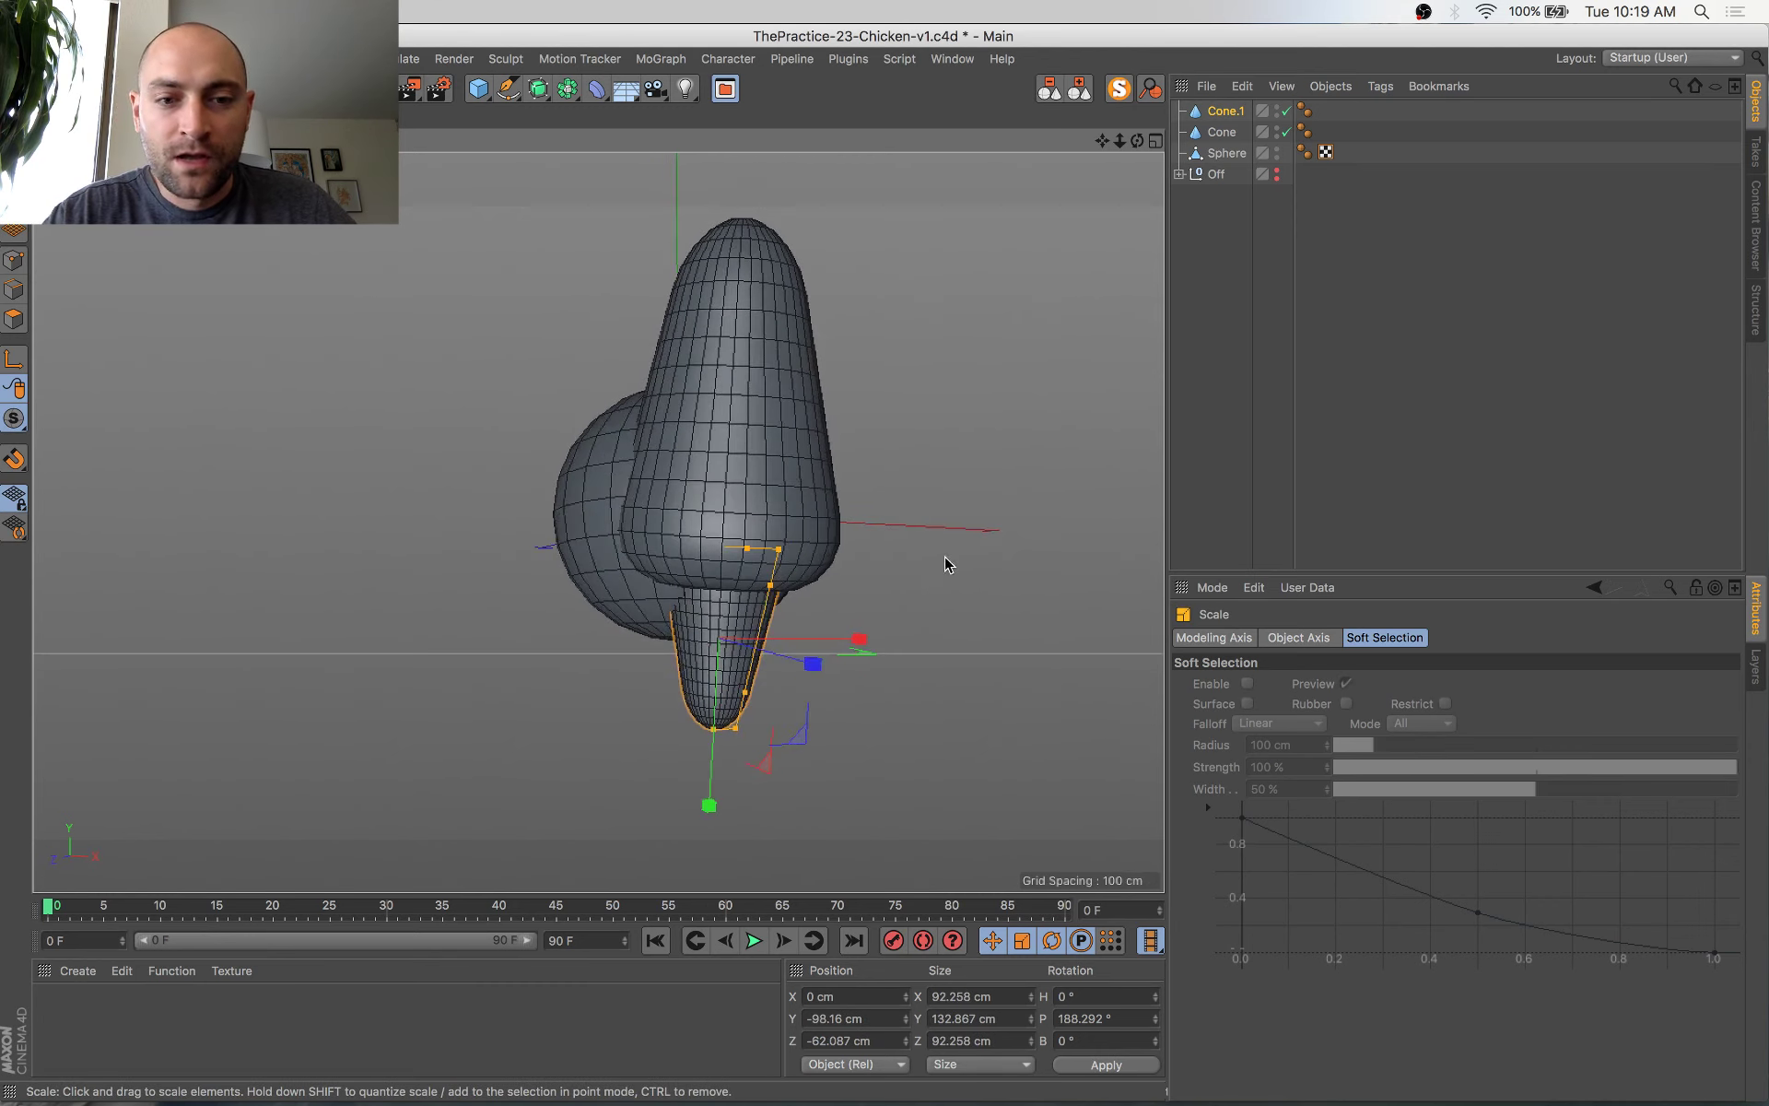
Simplify the flipped cone's mesh to 3 fillet segments, 3 height segments and 24 rotation segments
left_click(1232, 111)
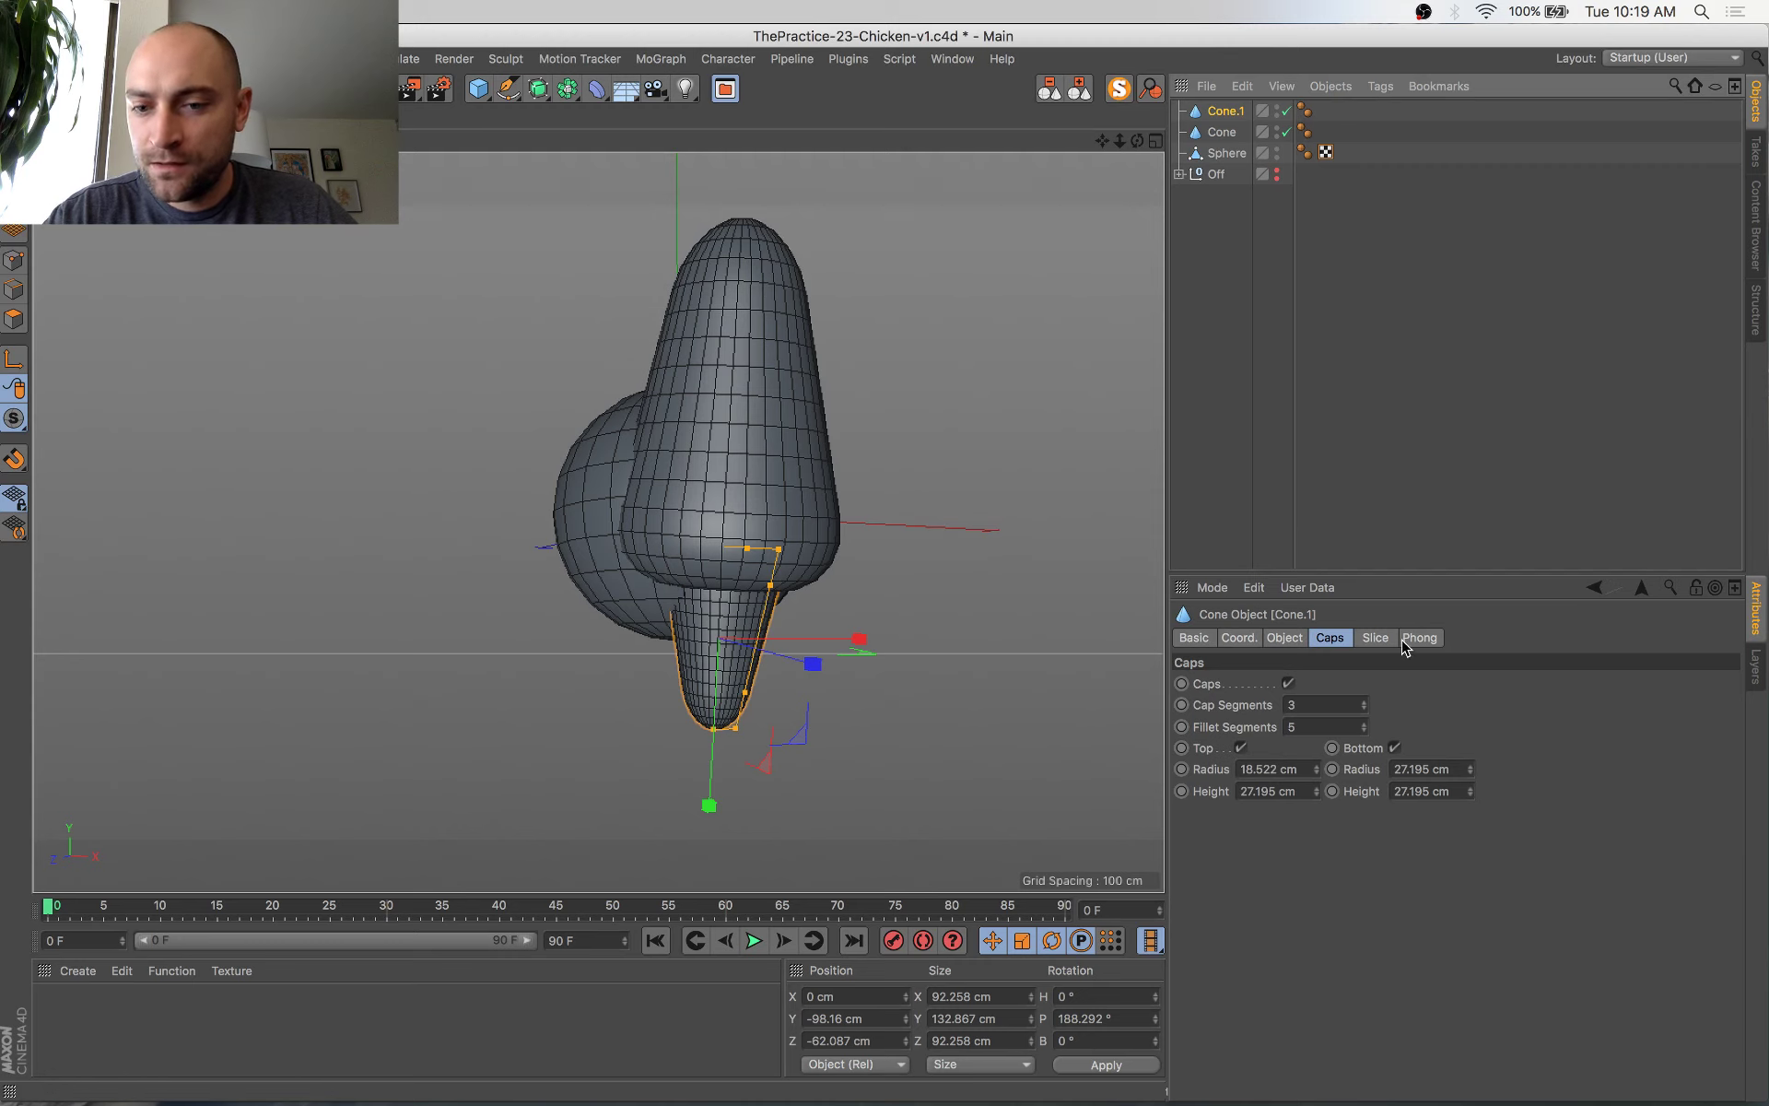
left_click(1365, 730)
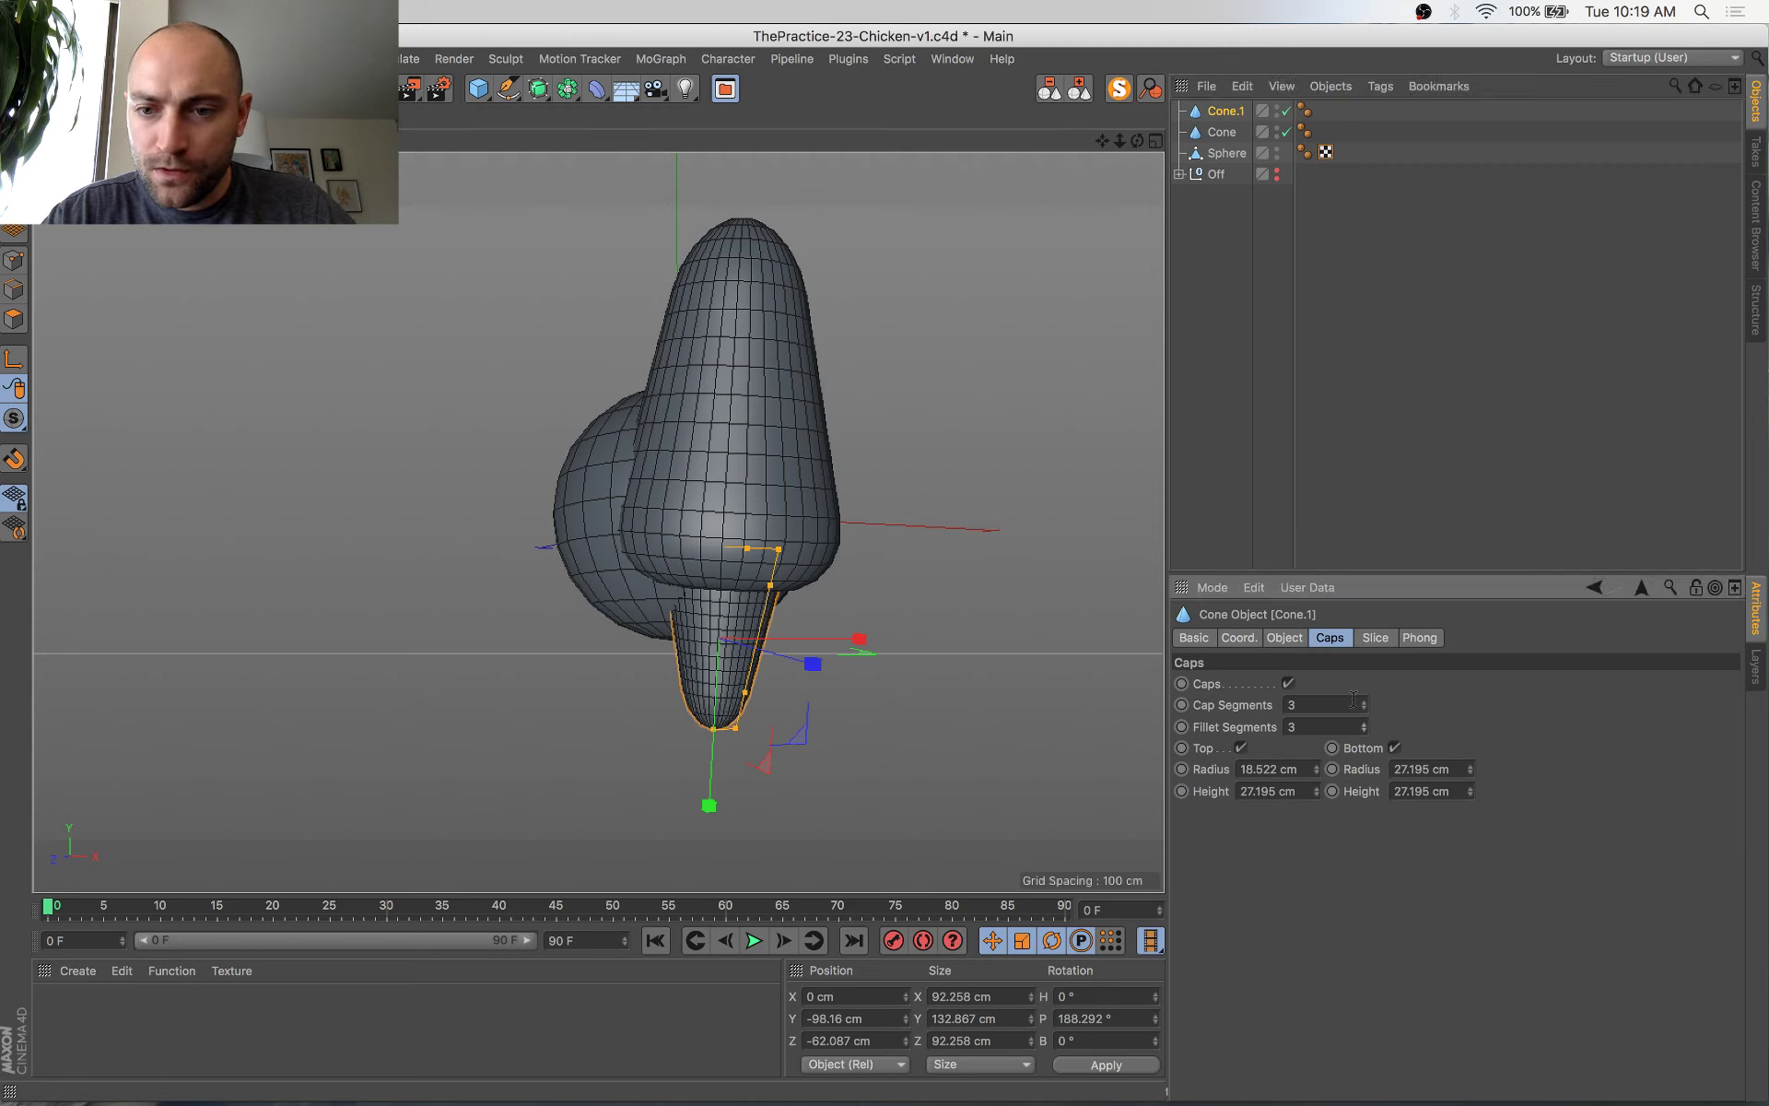
left_click(1287, 636)
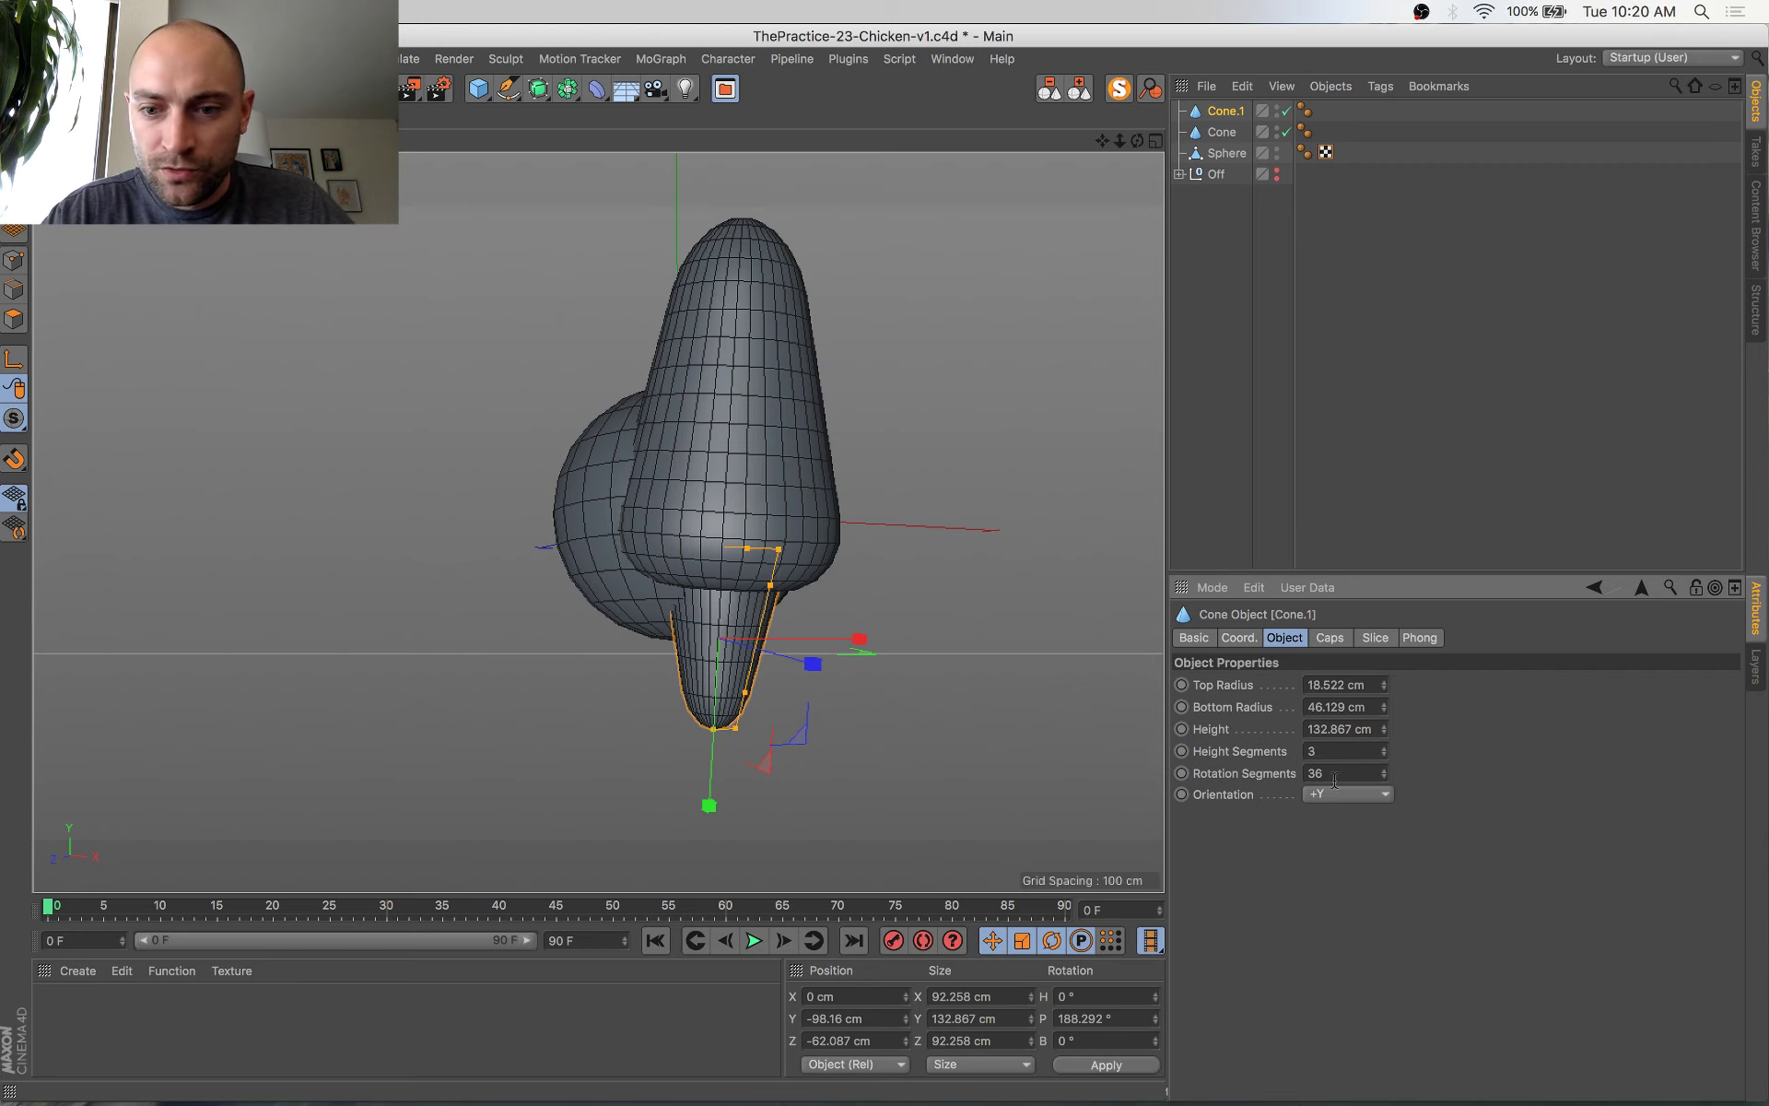
type("24")
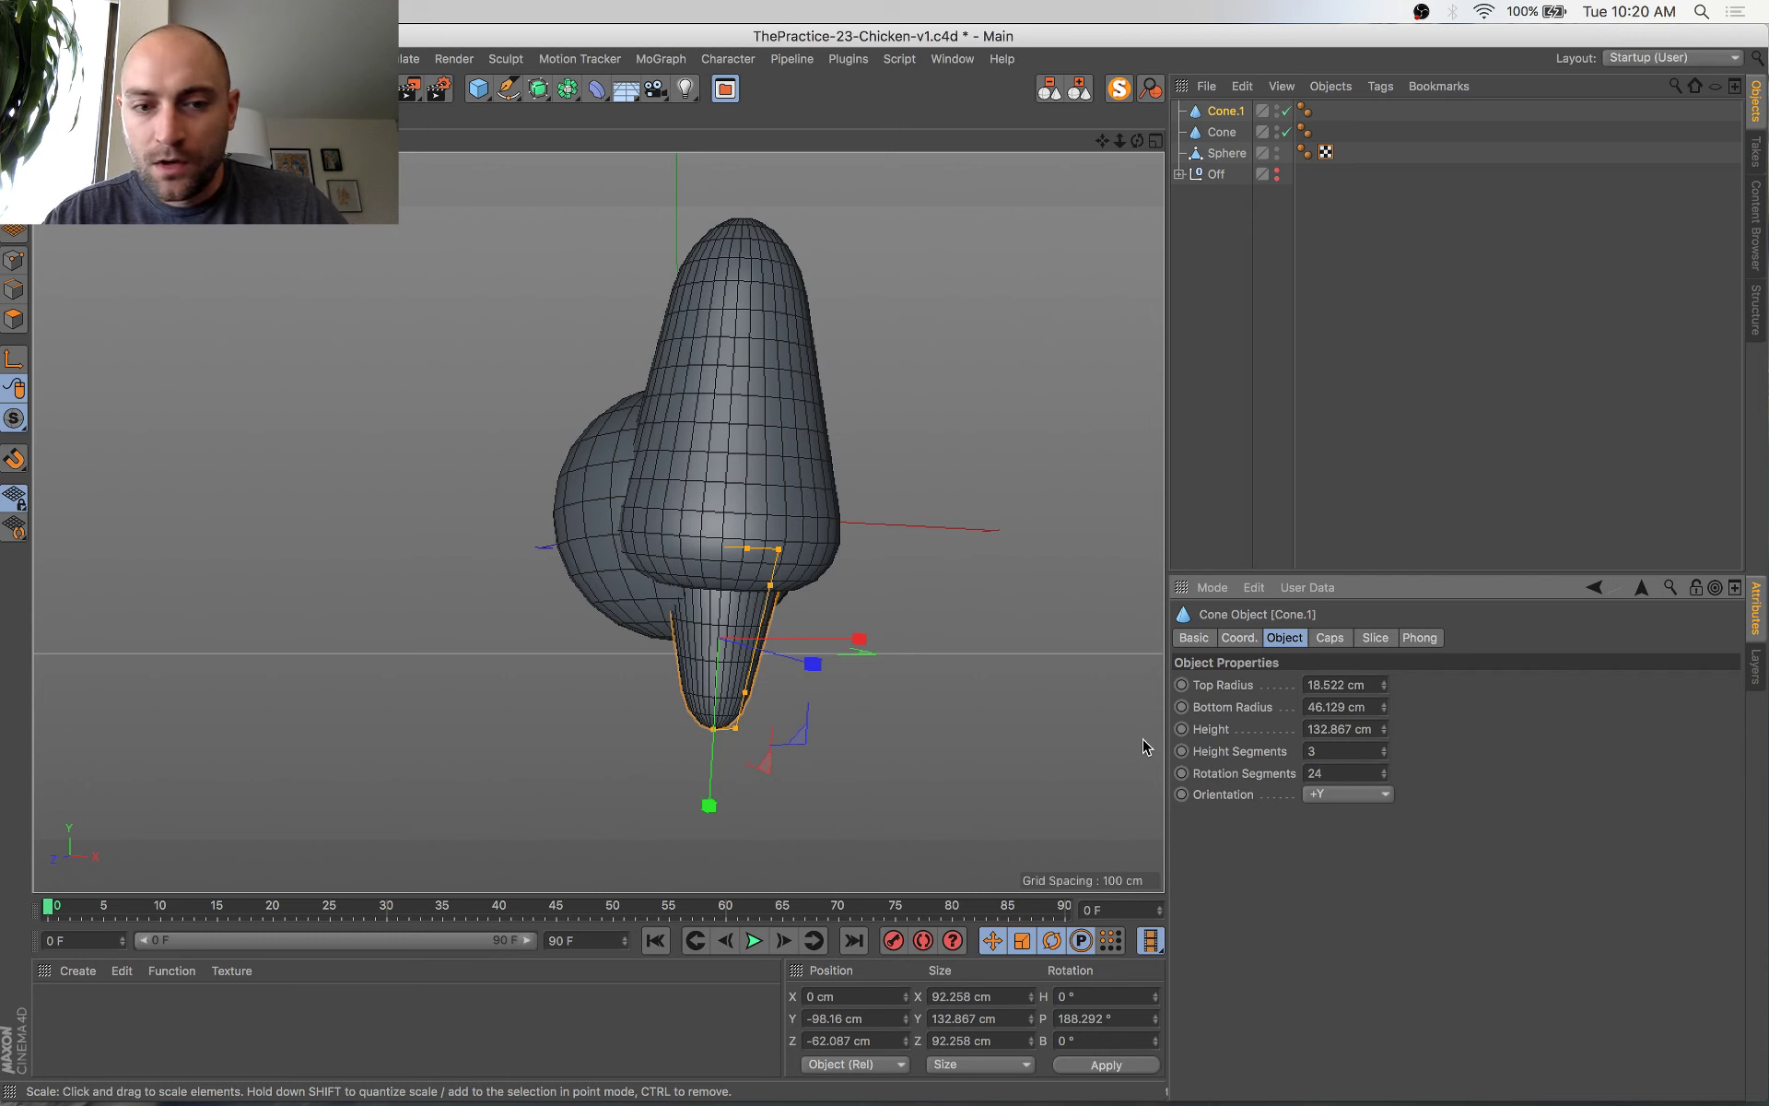
key("Return")
Shrink the flipped cone under the body further, to about 72 cm wide and 104 cm tall
left_click_drag(970, 587, 868, 551)
key("e")
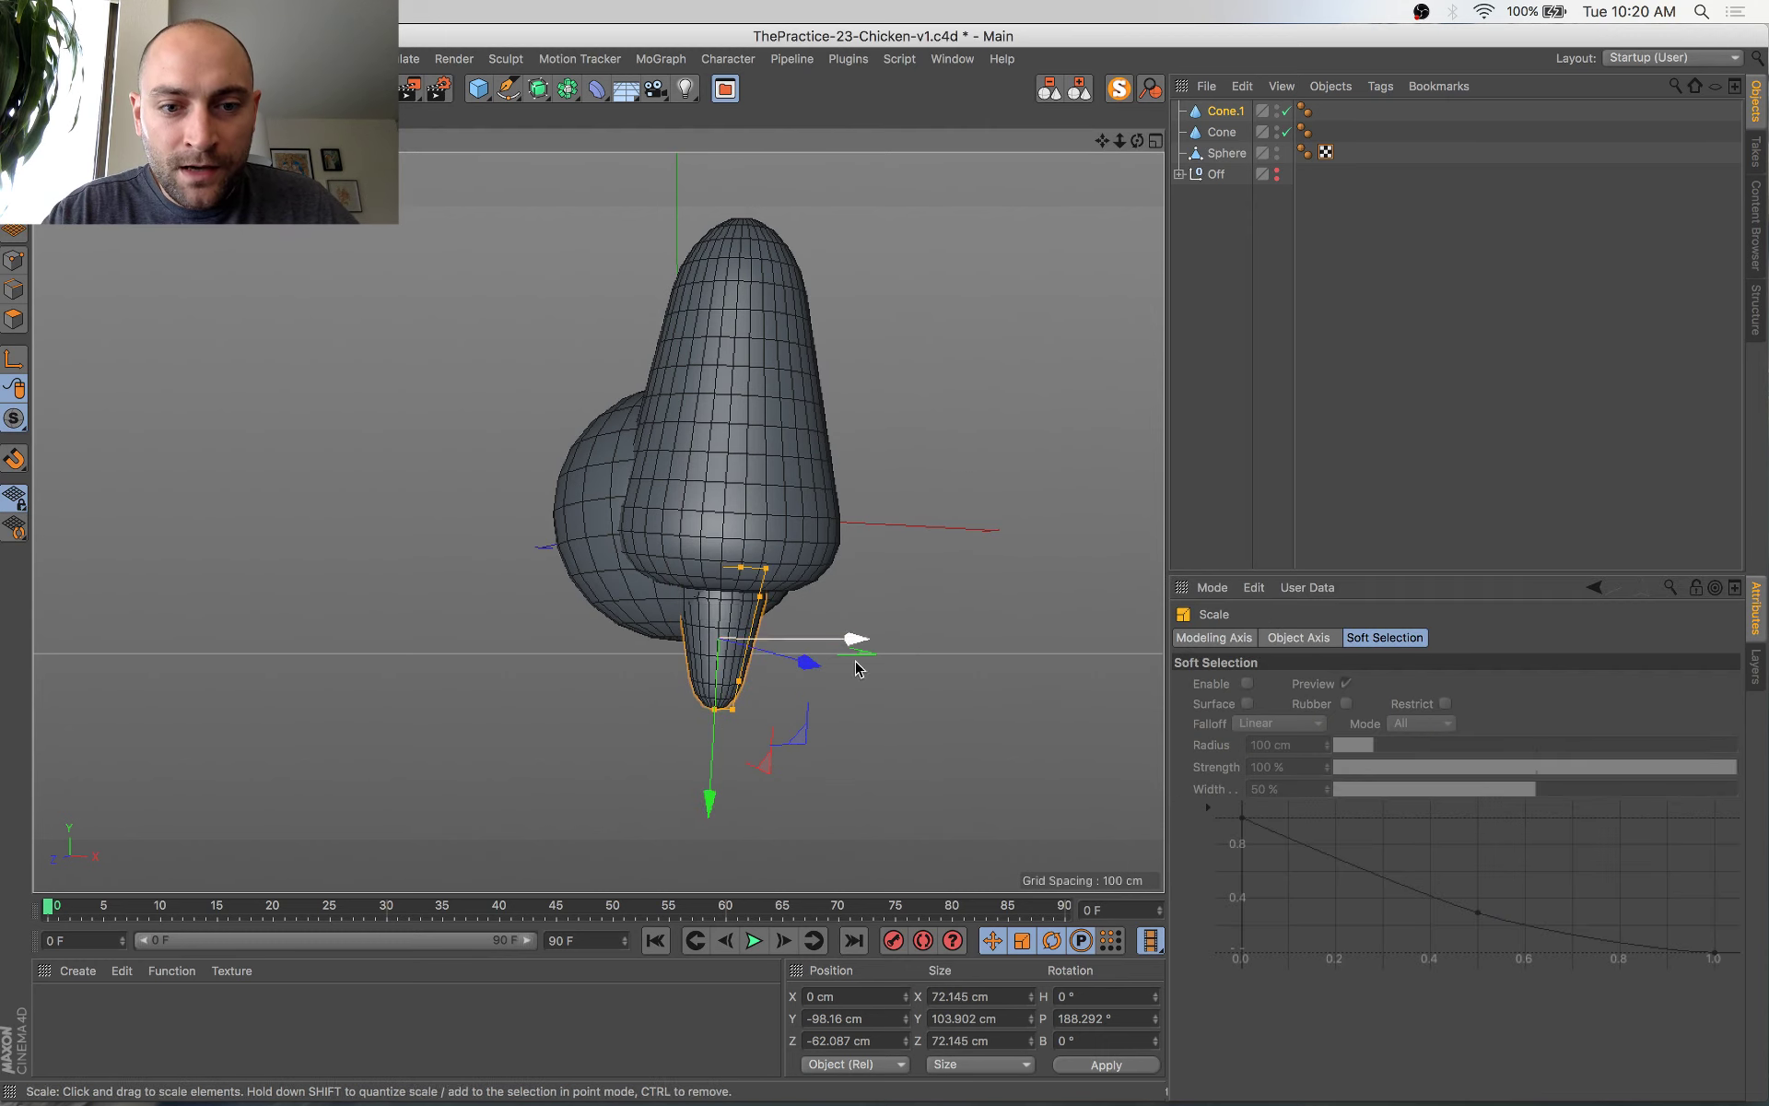
left_click_drag(850, 641, 780, 646)
key("super+z")
left_click_drag(856, 779, 787, 820, "alt")
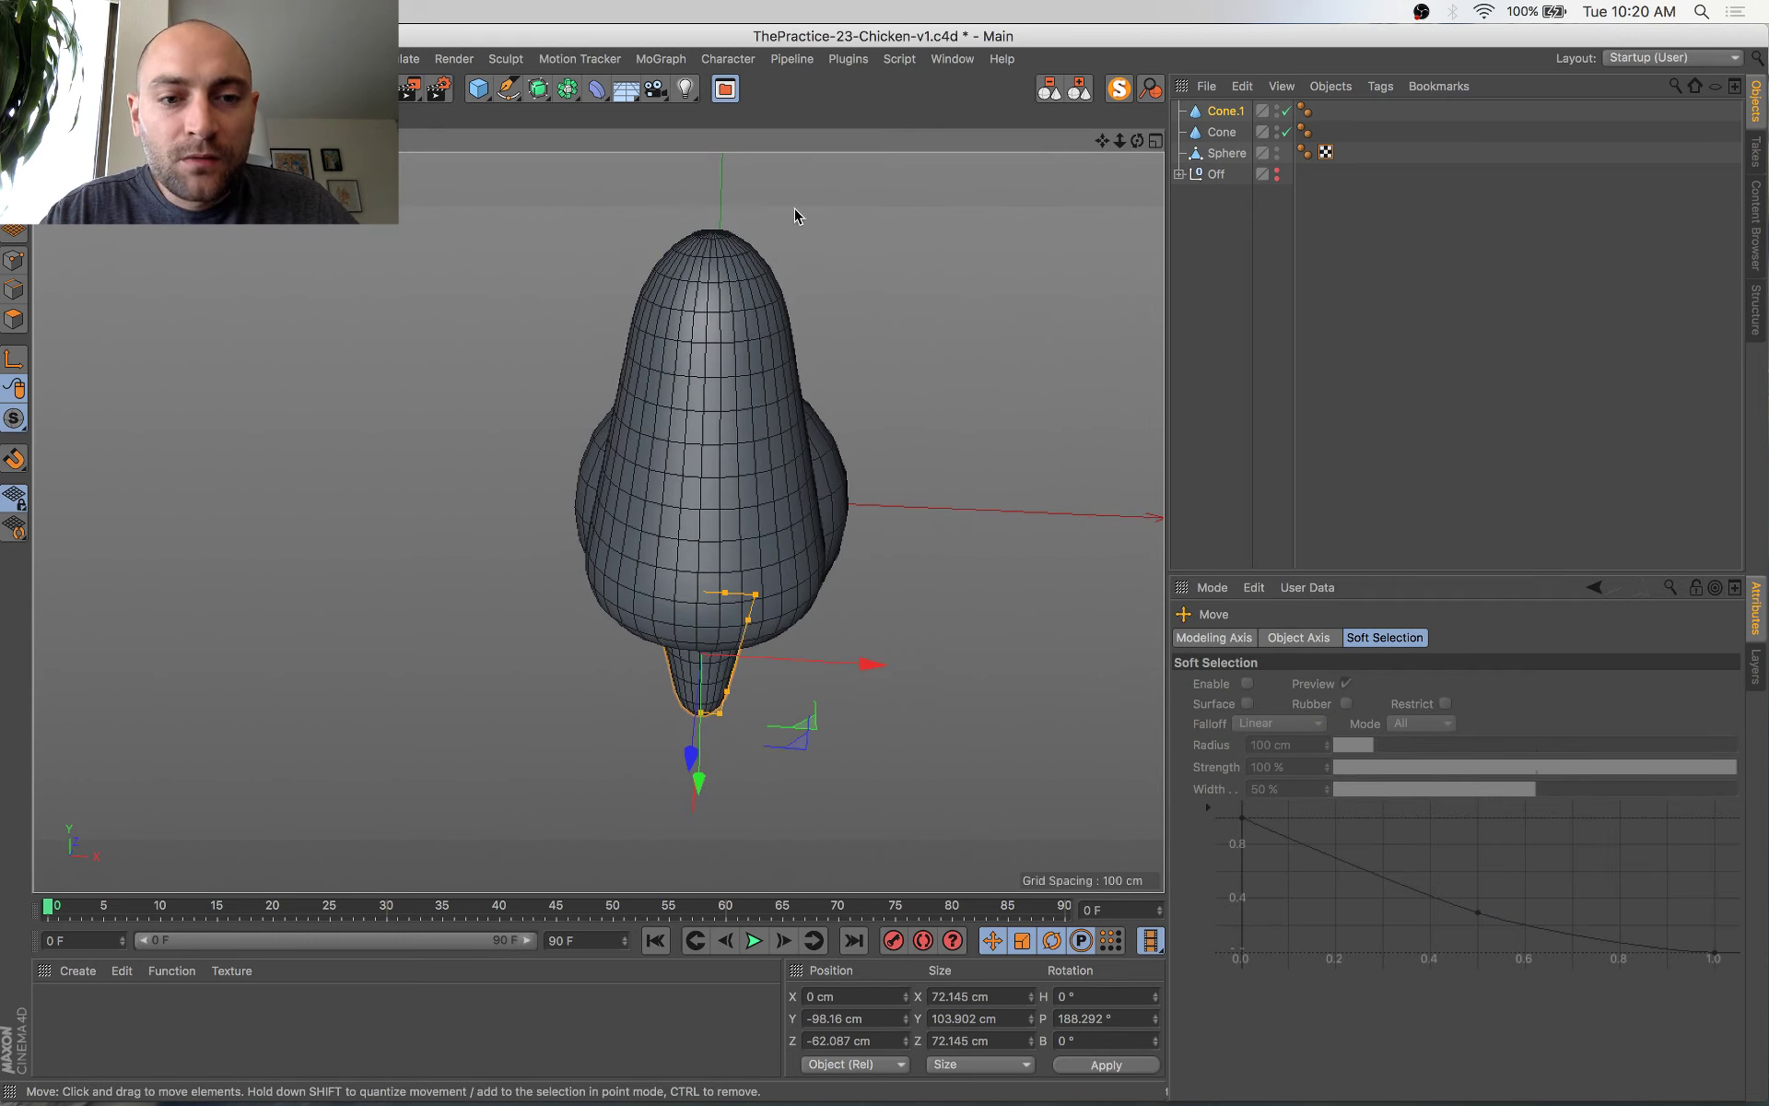
Group the small flipped cone in a null, nest the null under a Symmetry object, and select the cone inside
key("alt+g")
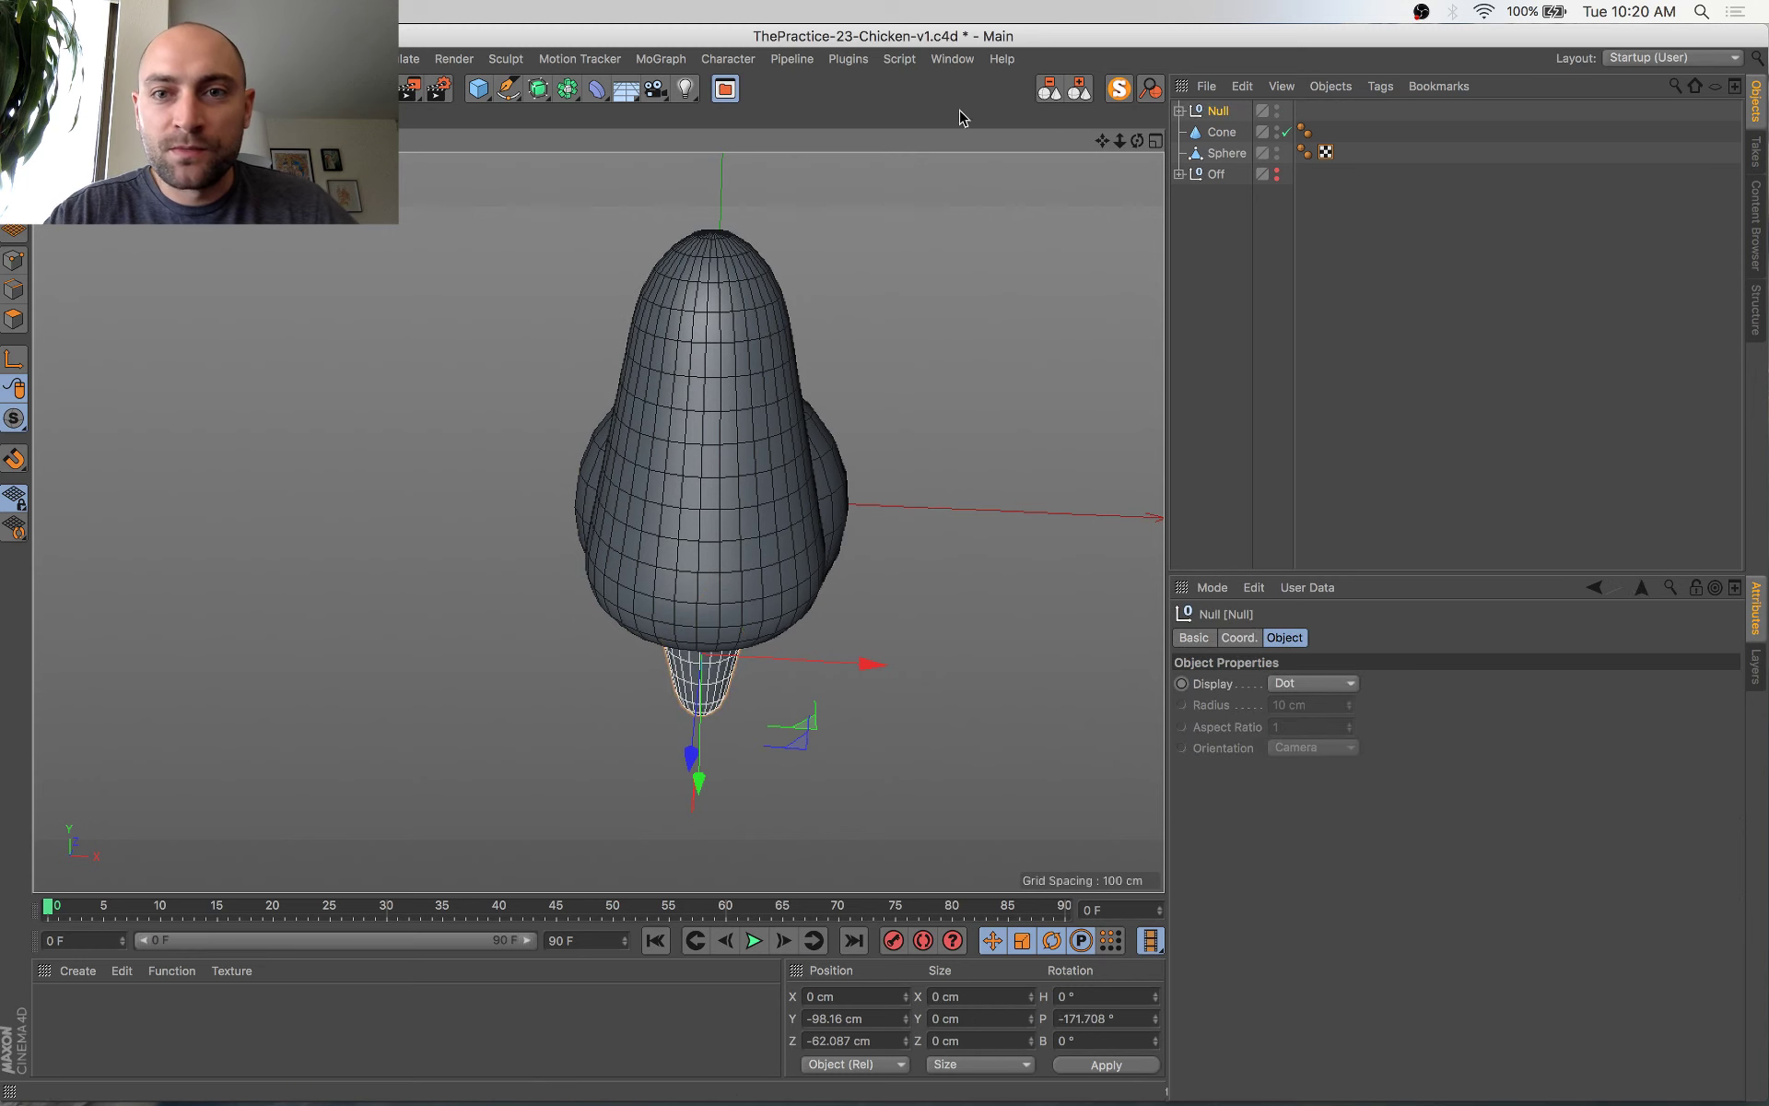
left_click_drag(567, 92, 814, 192, "alt")
left_click(1190, 132)
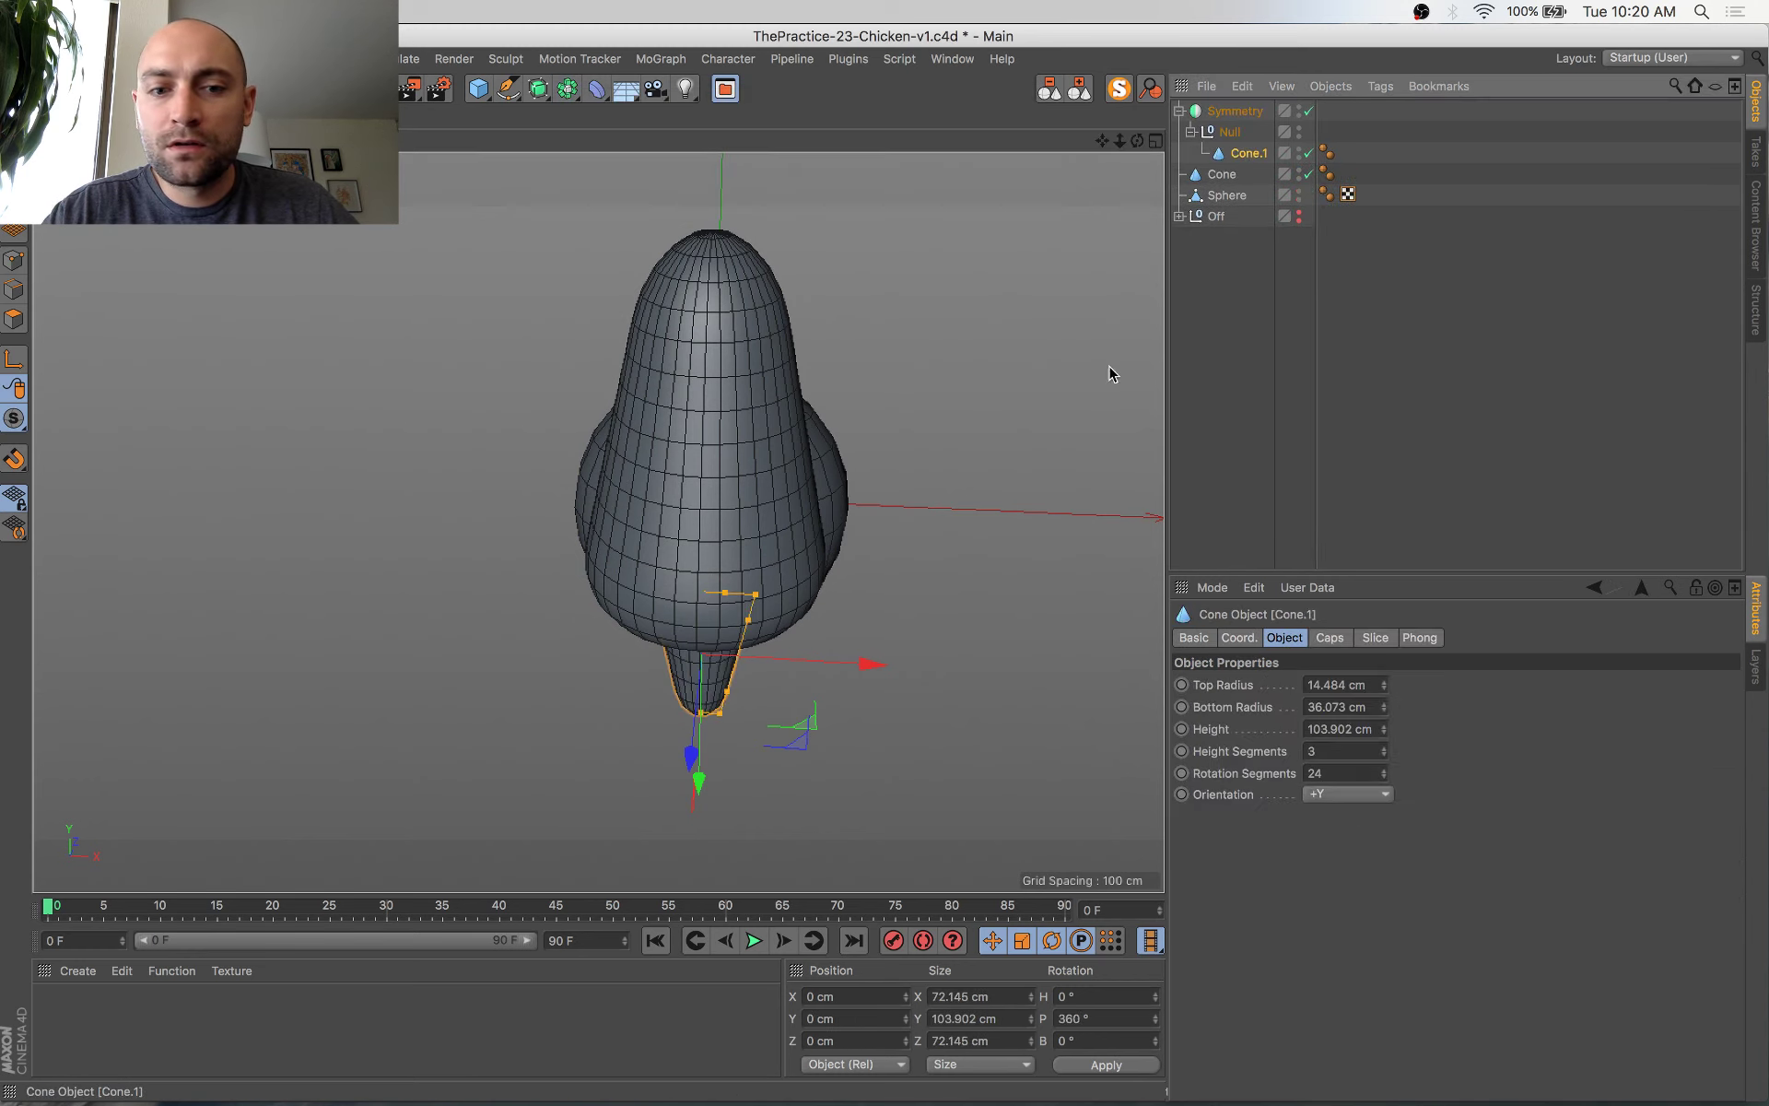
Move the leg cone to about X -37 cm, Z -24 cm and enlarge it to about 83 cm wide and 120 cm tall
left_click(1249, 153)
left_click_drag(885, 661, 1025, 553)
key("s")
scroll(952, 596, "down", 5)
scroll(1025, 553, "down", 5)
middle_click_drag(1026, 554, 778, 610, "alt")
scroll(898, 610, "down", 4)
left_click_drag(855, 629, 819, 623)
left_click_drag(819, 623, 698, 528, "alt")
key("t")
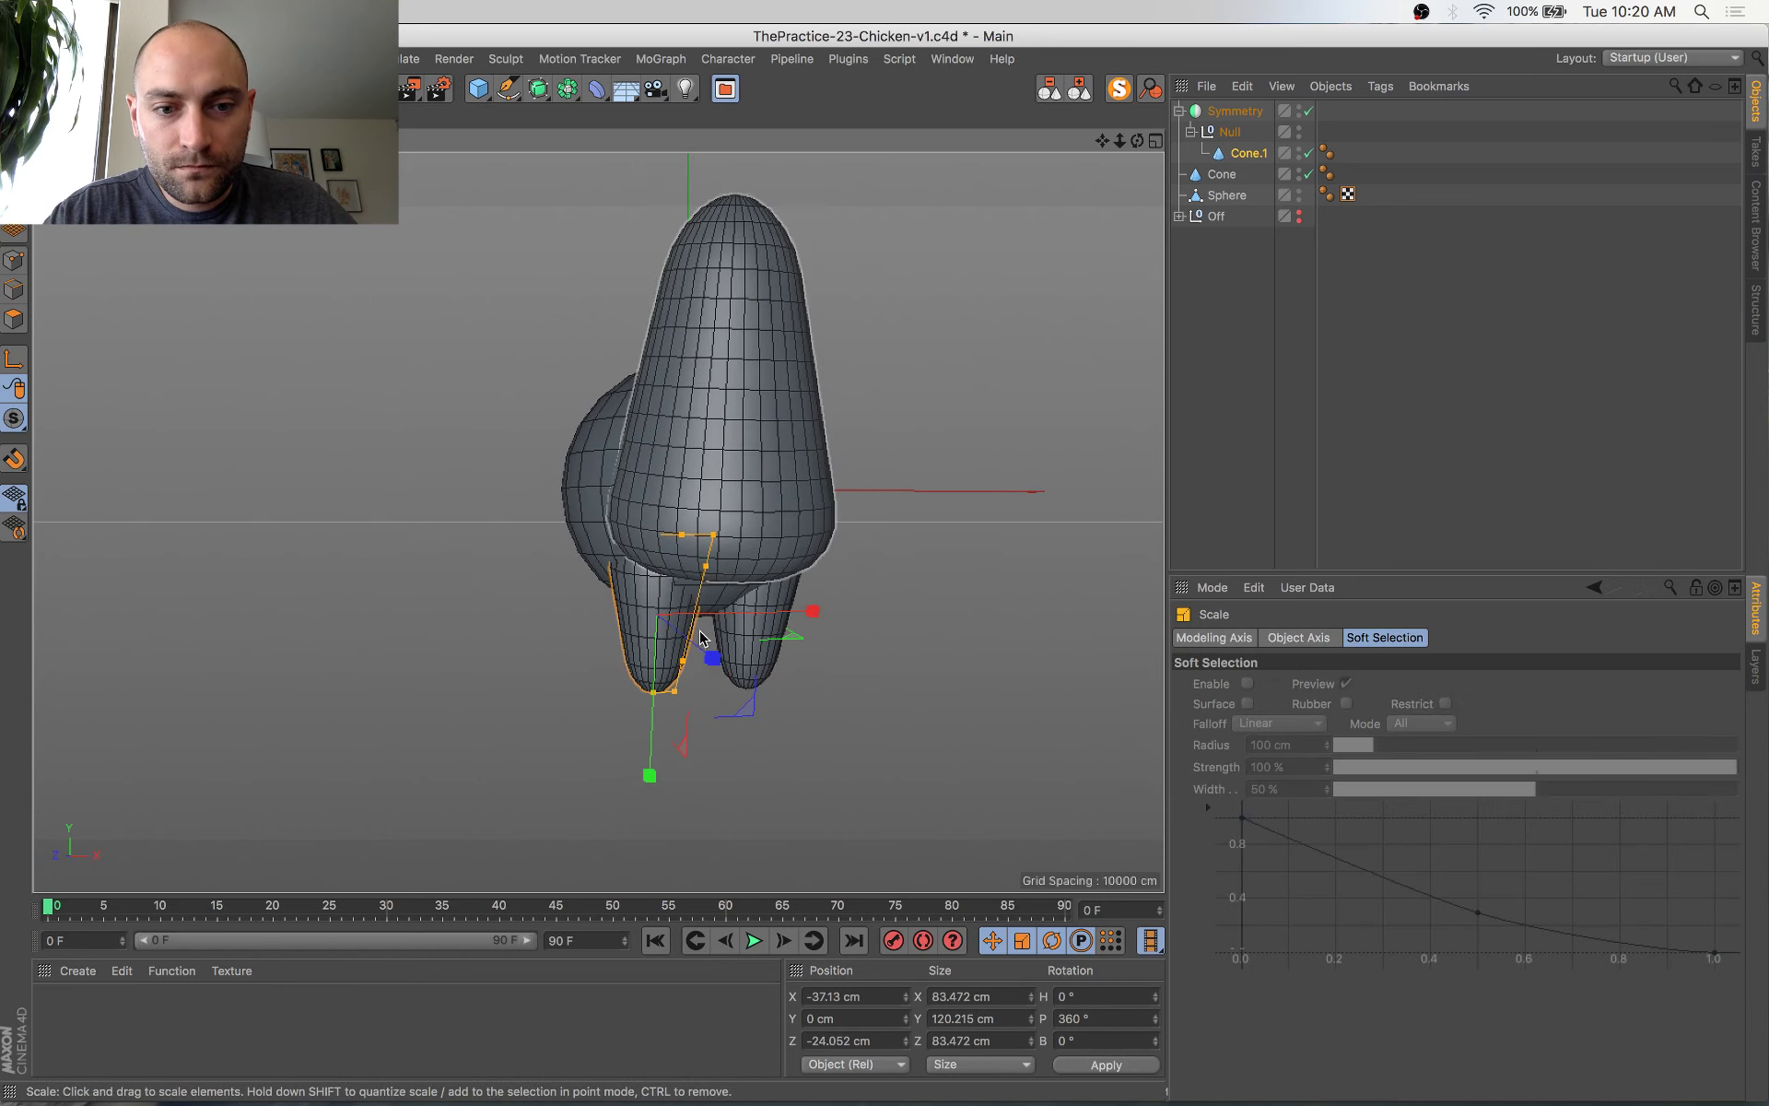
Shift the leg cone to about Y 7 cm and widen it to about 91 cm
key("e")
left_click_drag(646, 718, 646, 729)
left_click_drag(714, 545, 979, 591)
left_click_drag(836, 556, 778, 575, "alt")
scroll(855, 551, "down", 3)
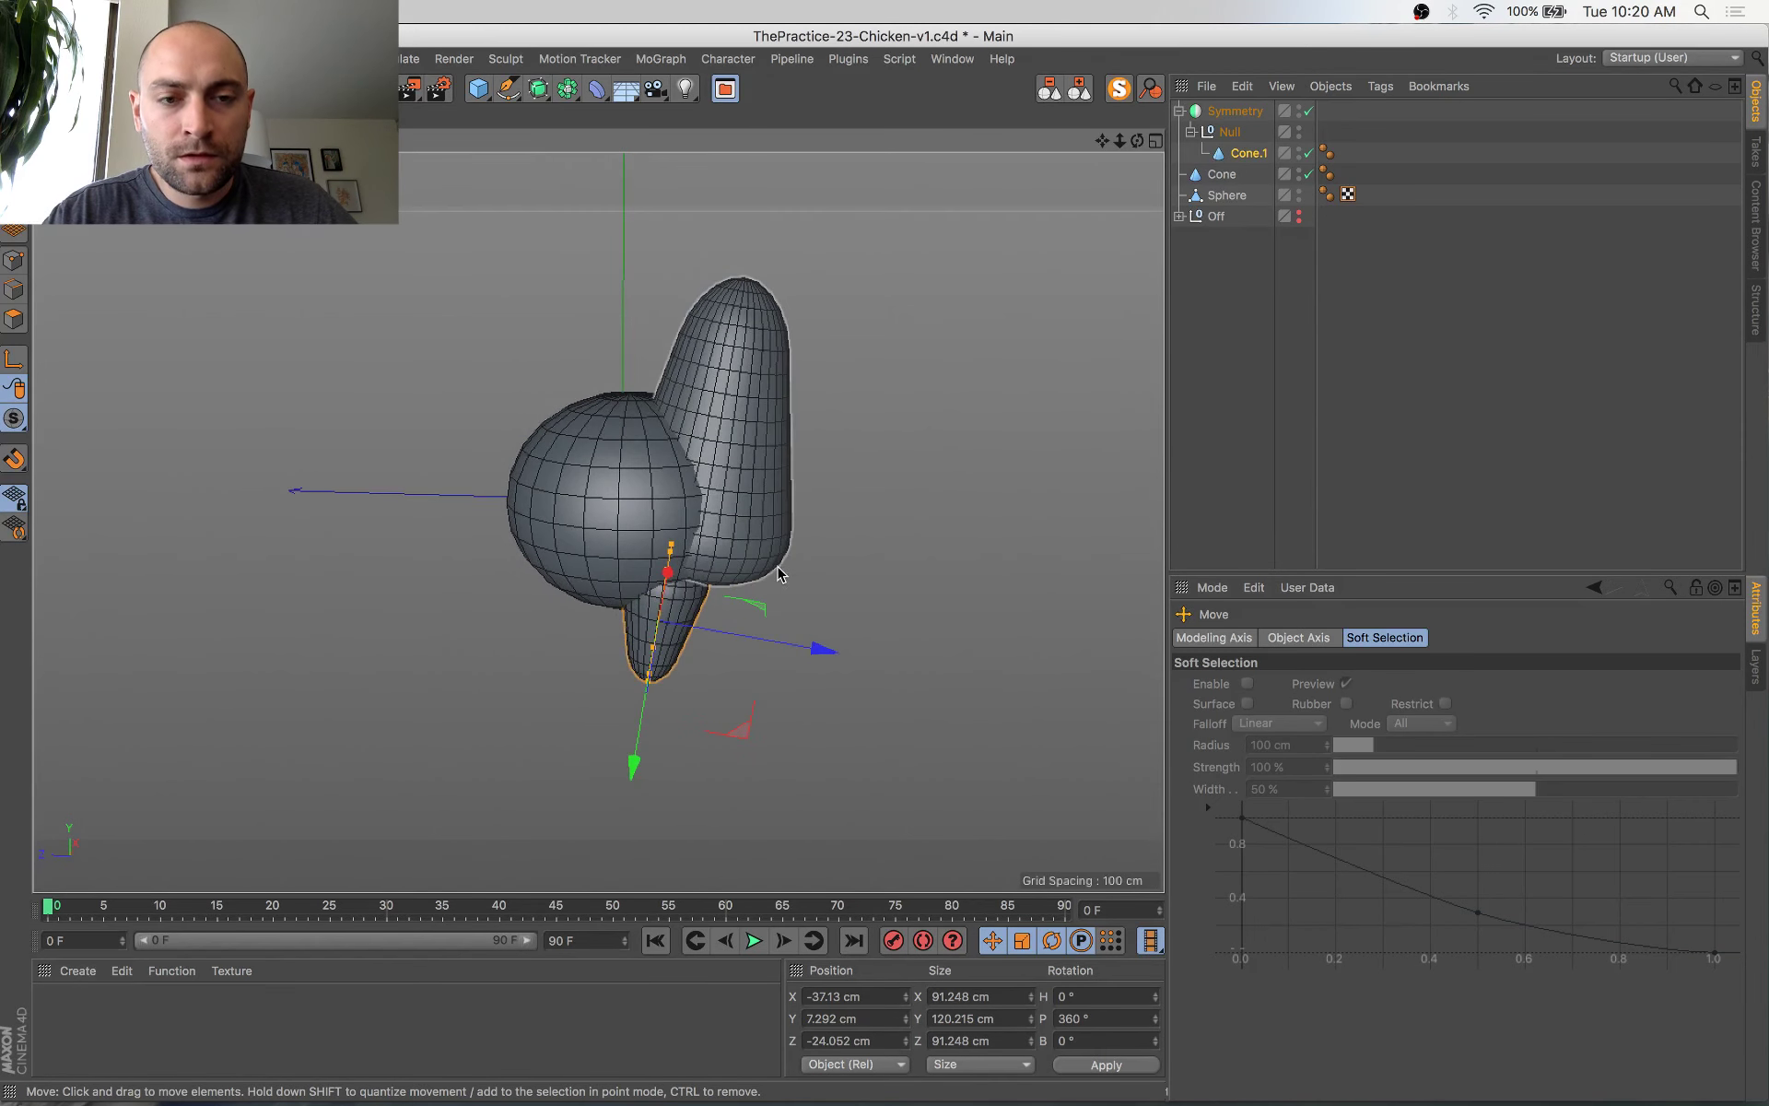
Switch to the browser, check the live chat and bring forward the chicken bird image search
key("super+Tab")
left_click(158, 486)
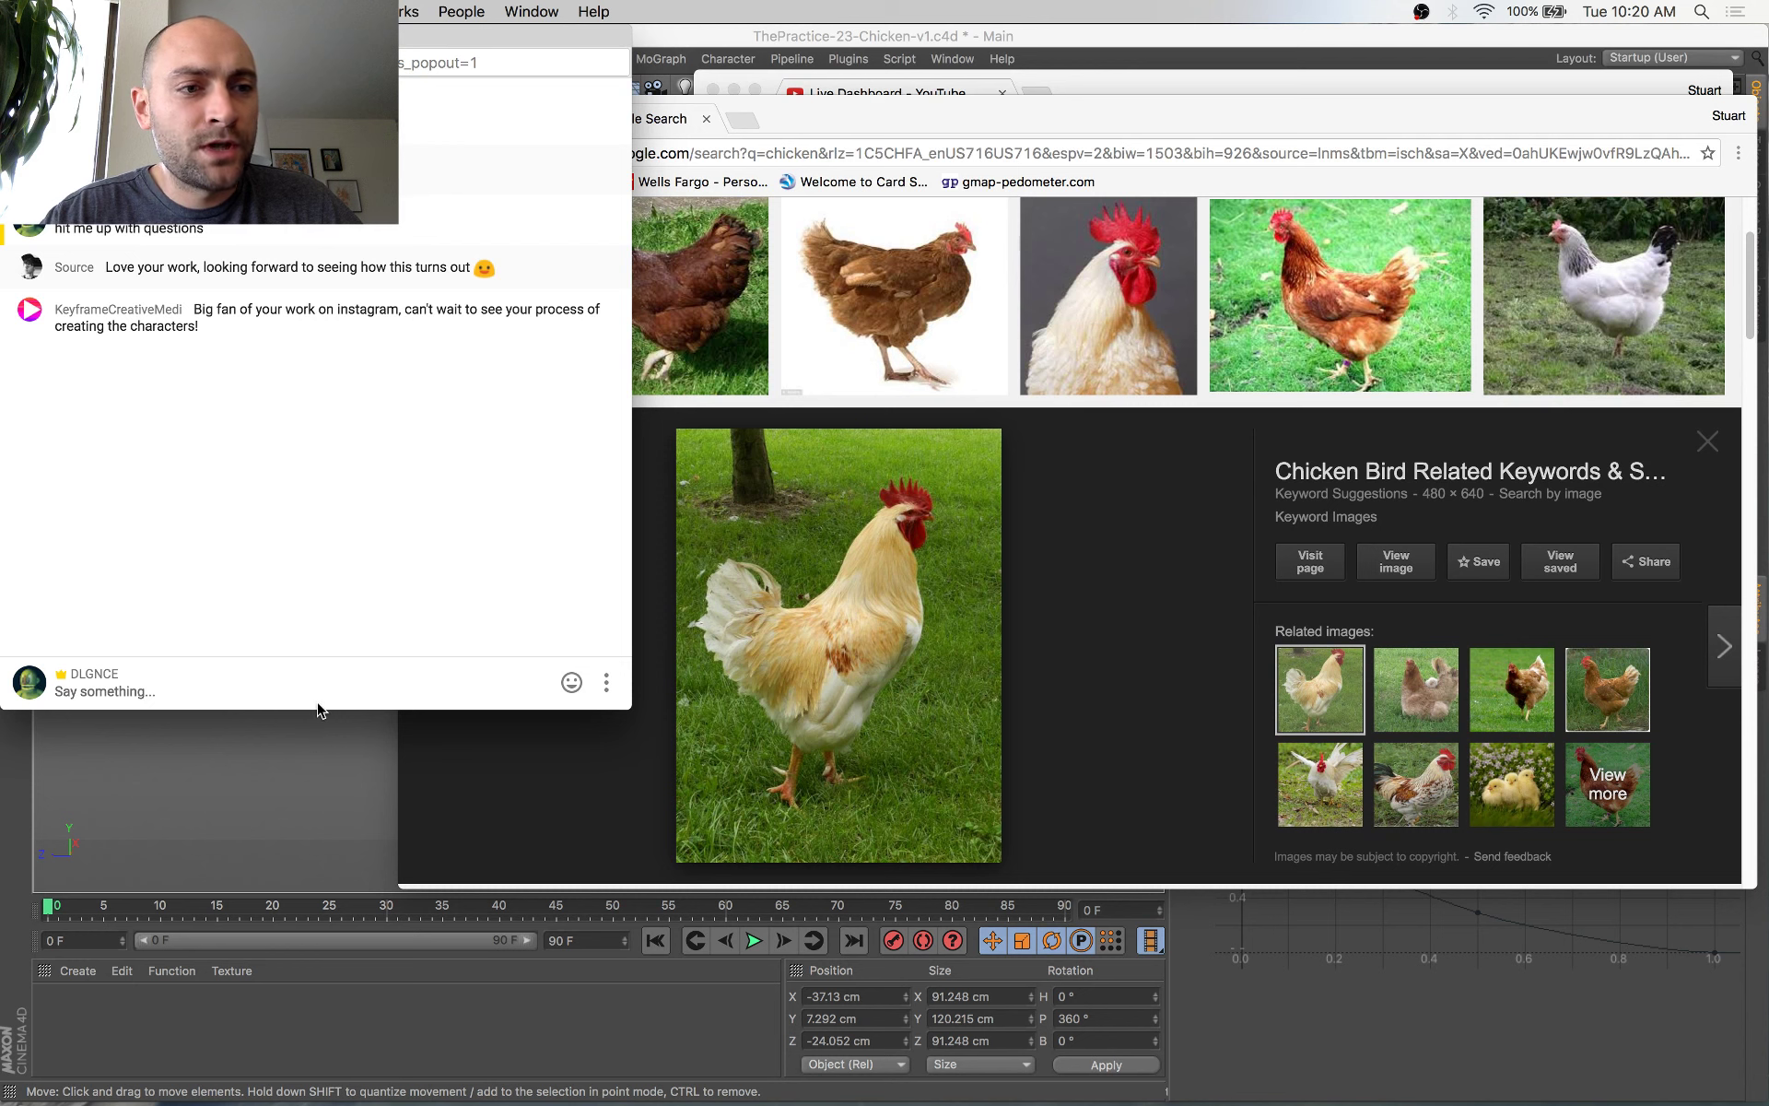
left_click(1225, 672)
left_click(224, 484)
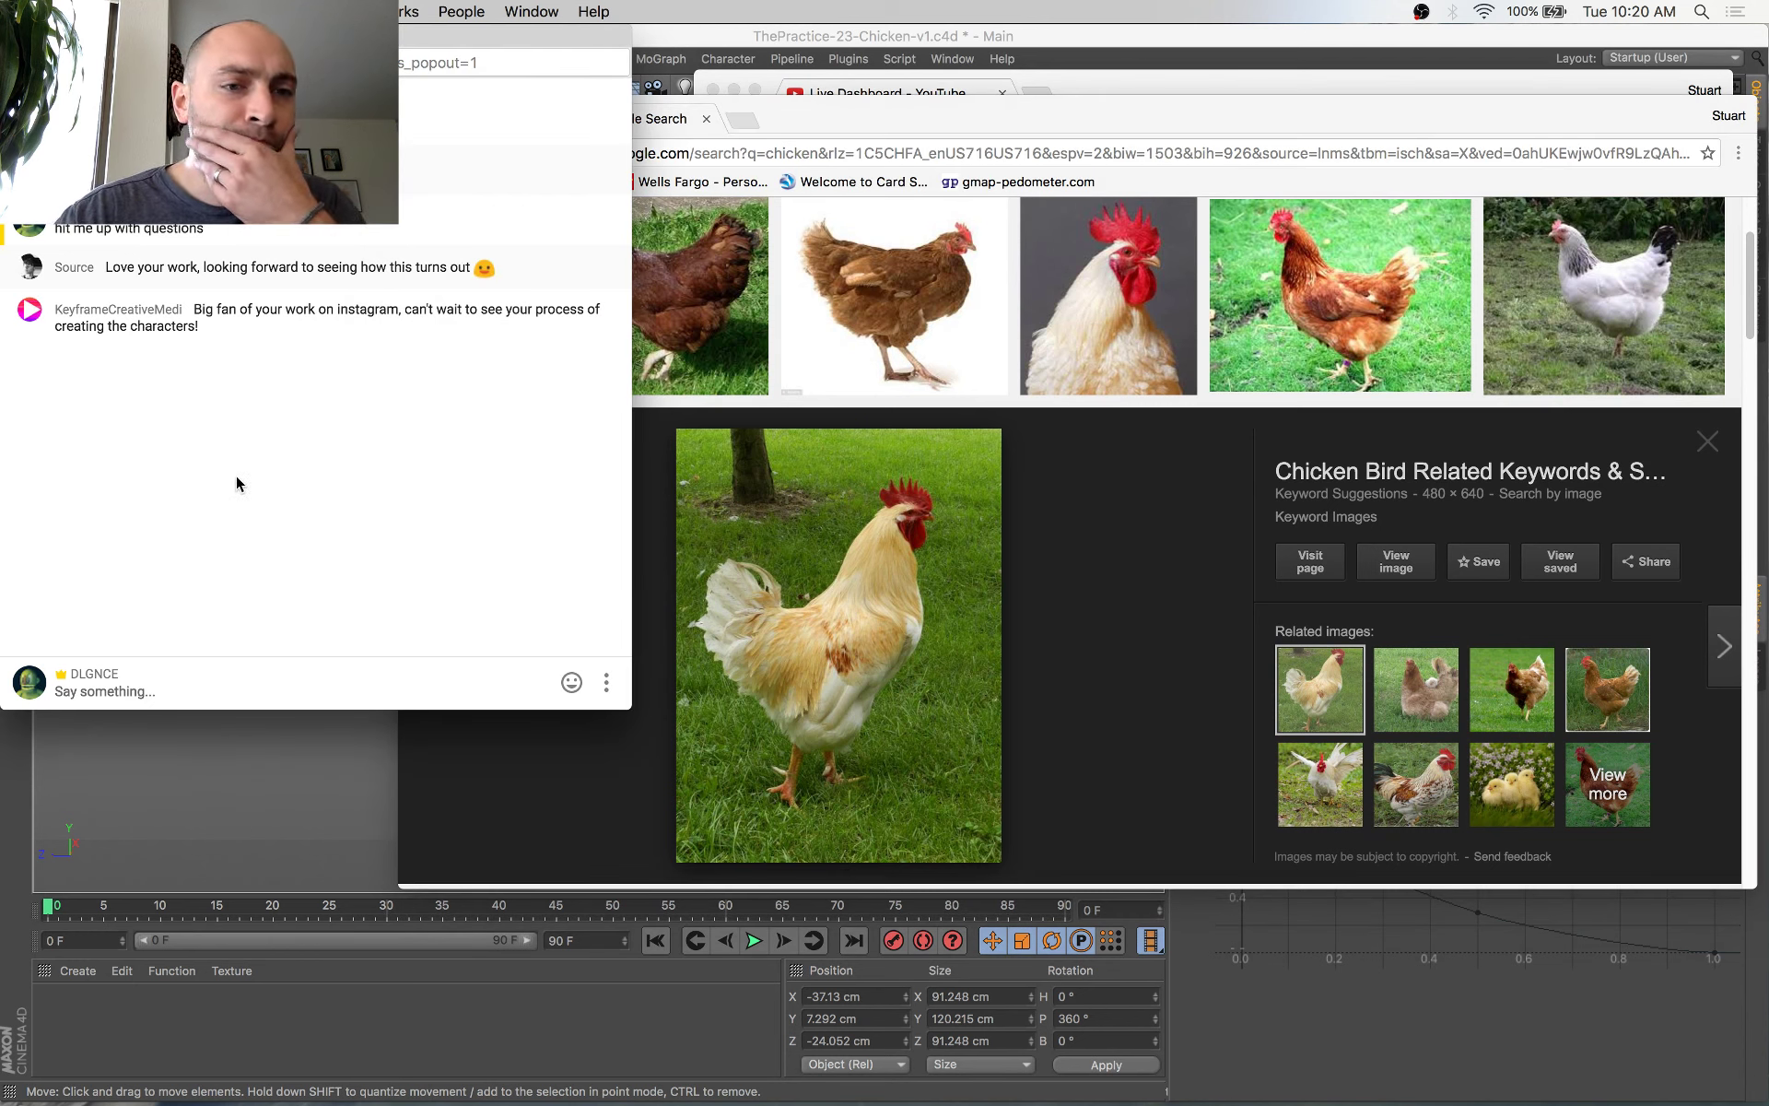
left_click_drag(1225, 78, 1231, 49)
left_click(1212, 537)
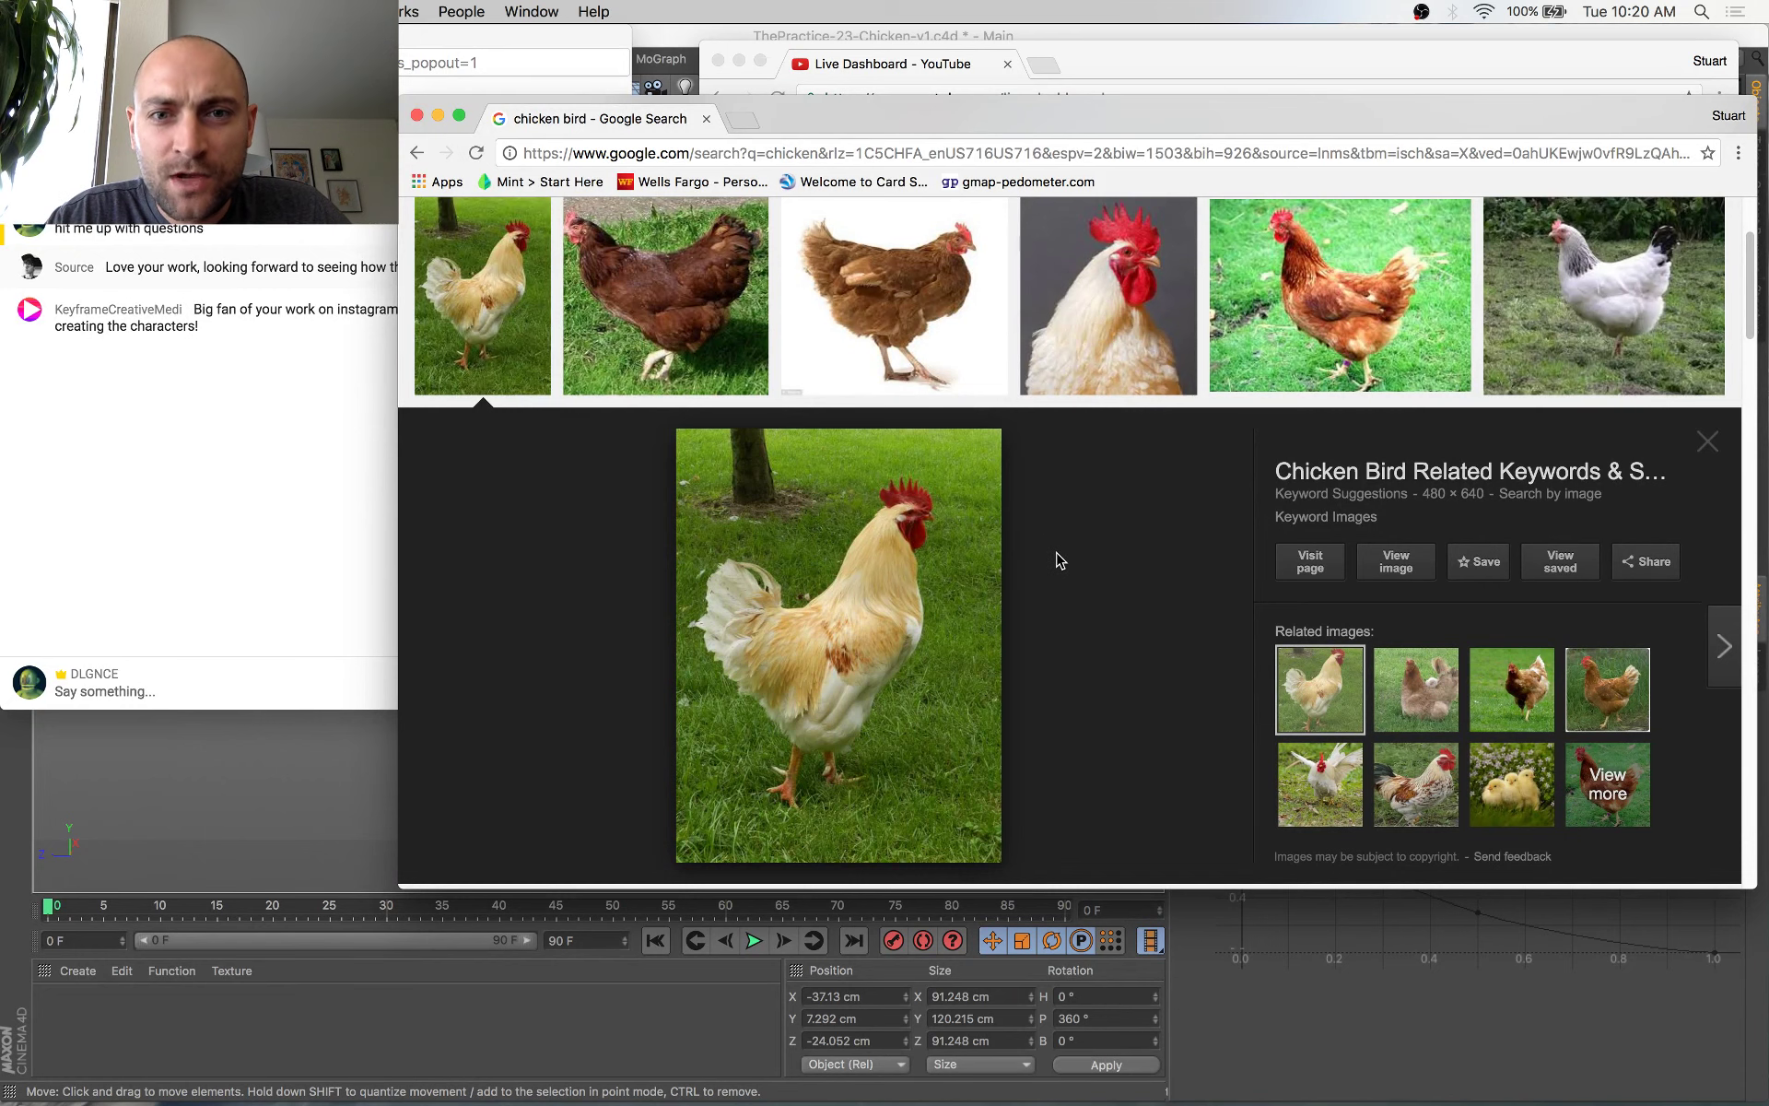
Browse the chicken bird image results and examine the featherless chickens and the Mountain Chicken photo, then return to Cinema 4D
scroll(1058, 560, "down", 5)
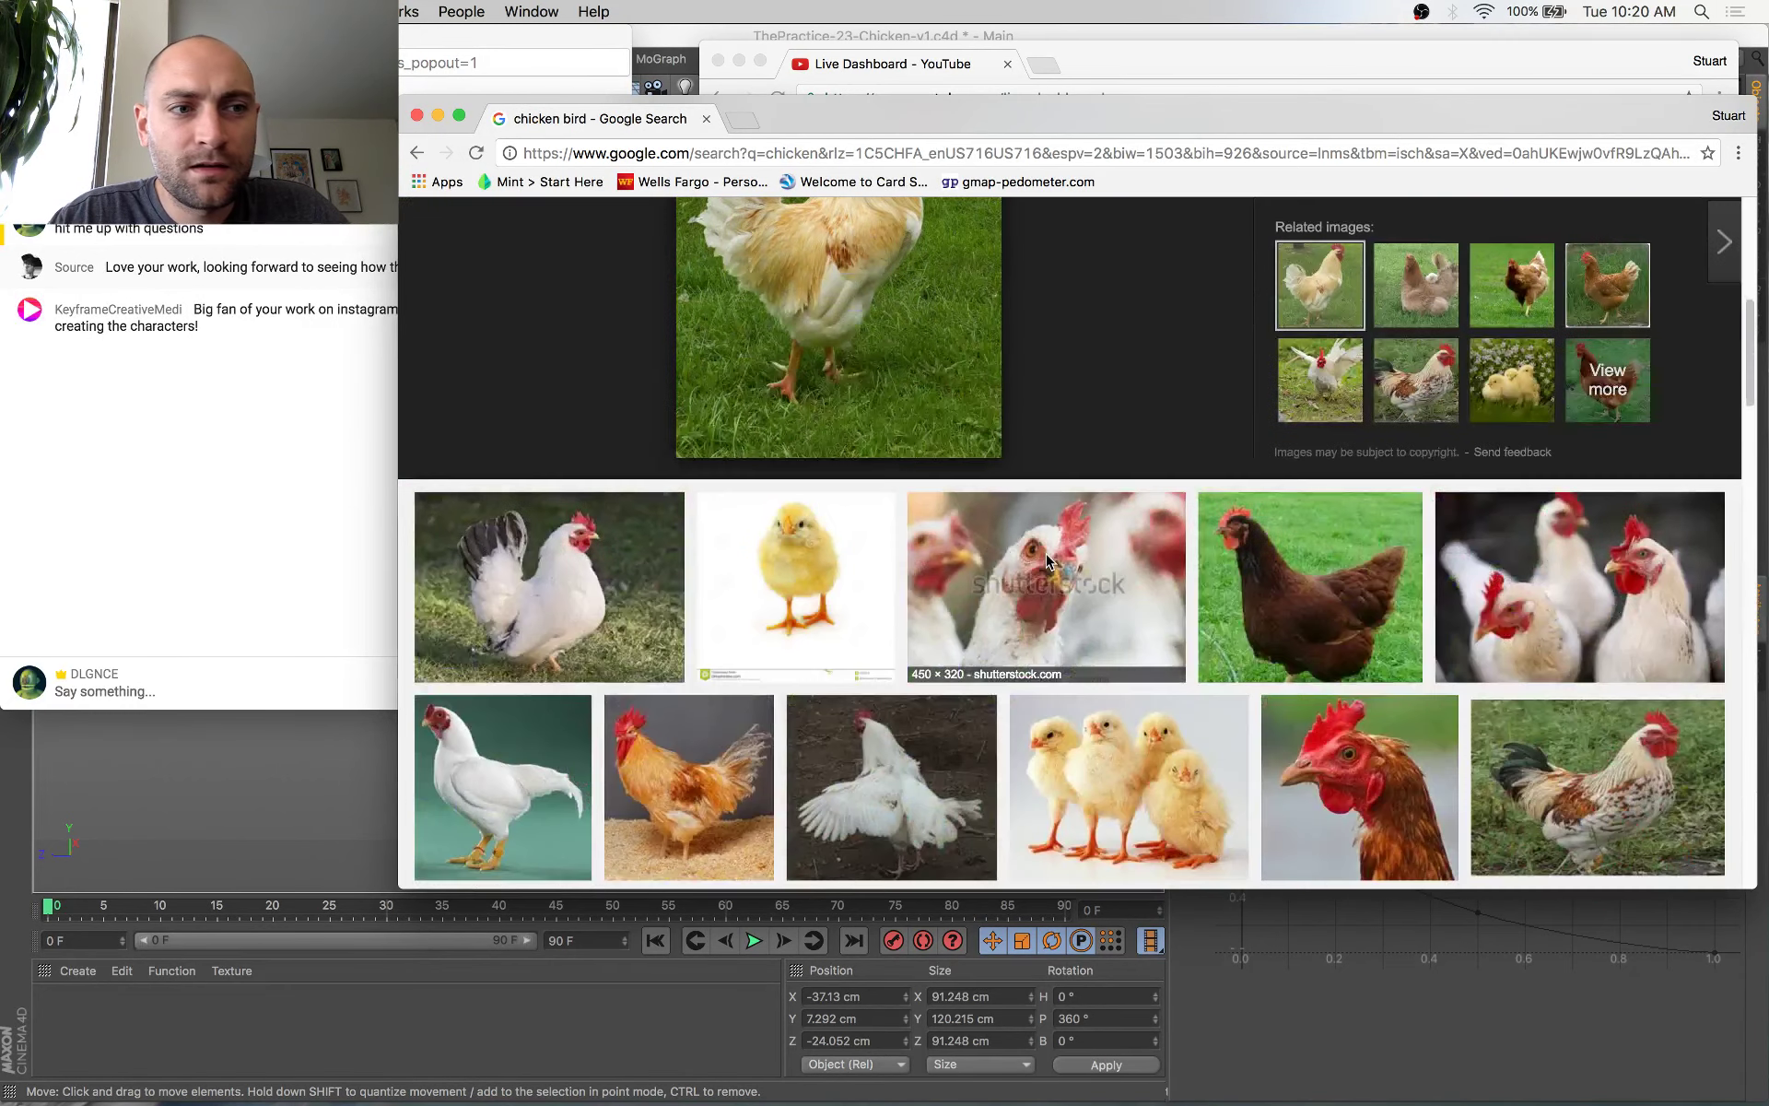
scroll(1047, 560, "down", 10)
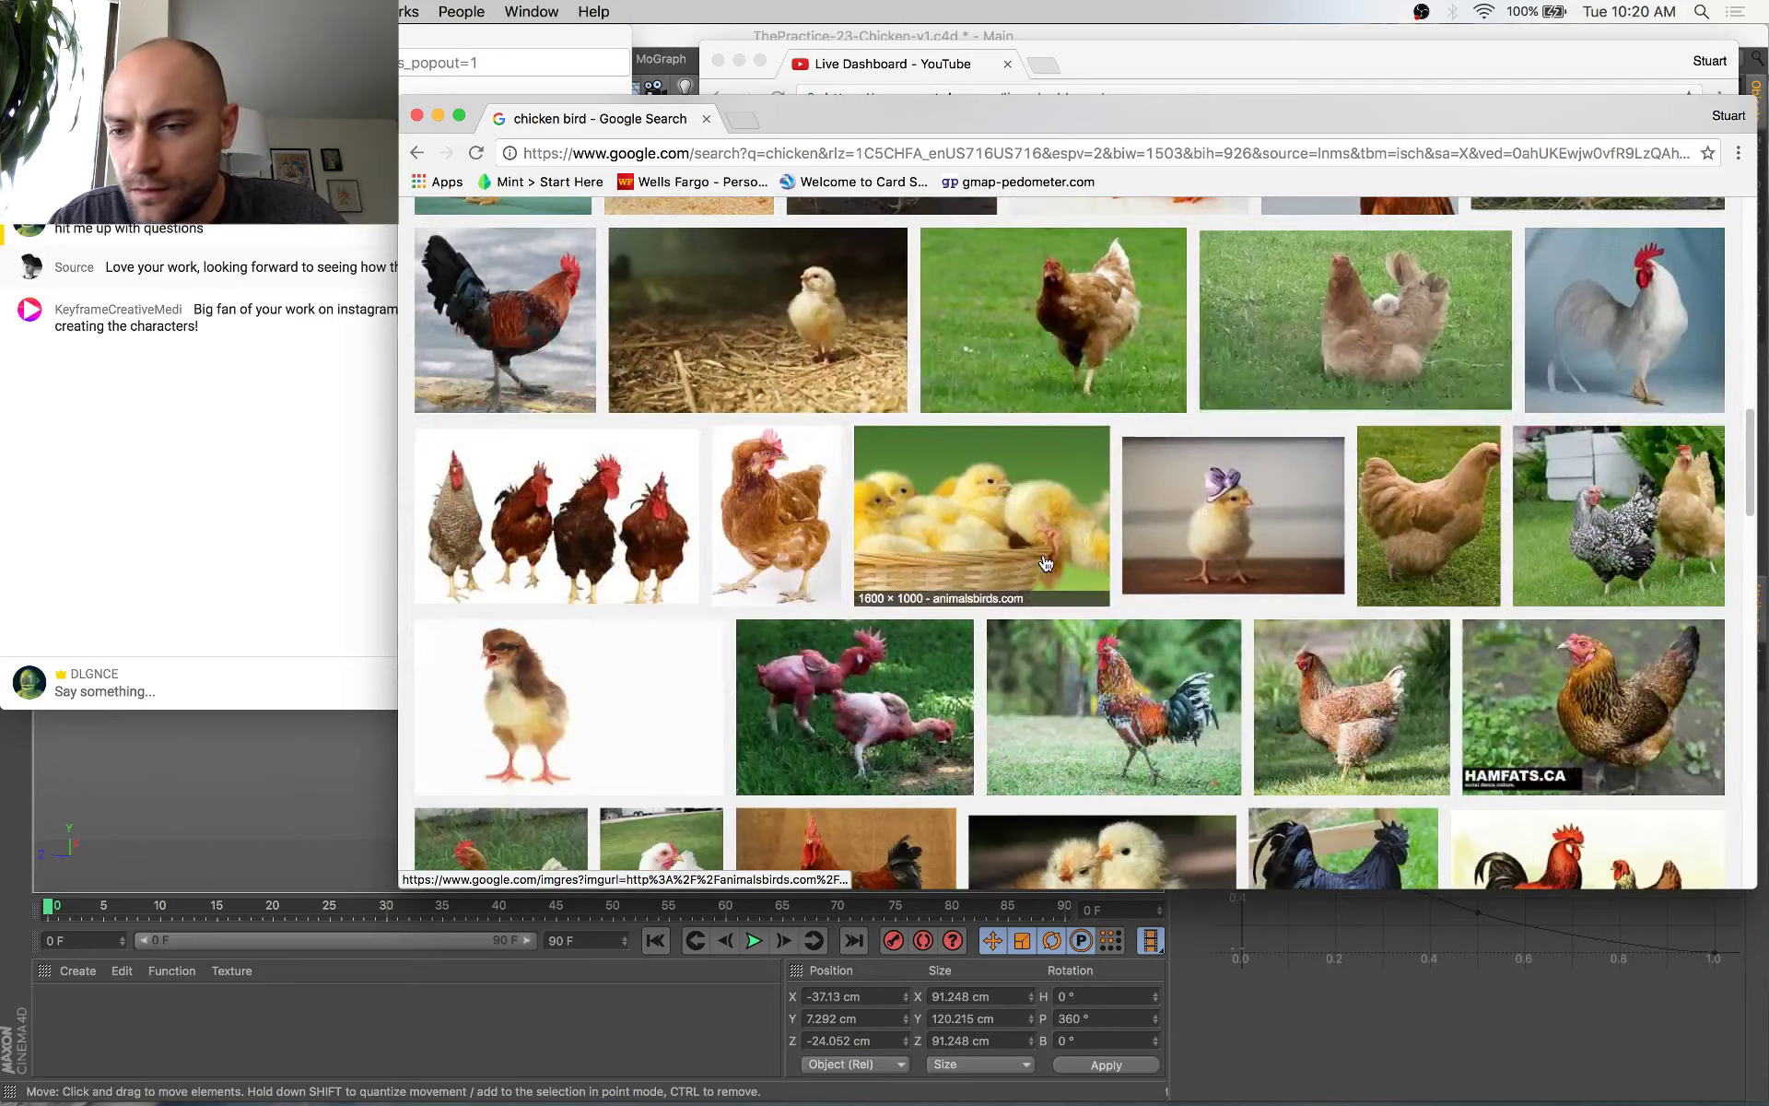
scroll(1046, 563, "down", 5)
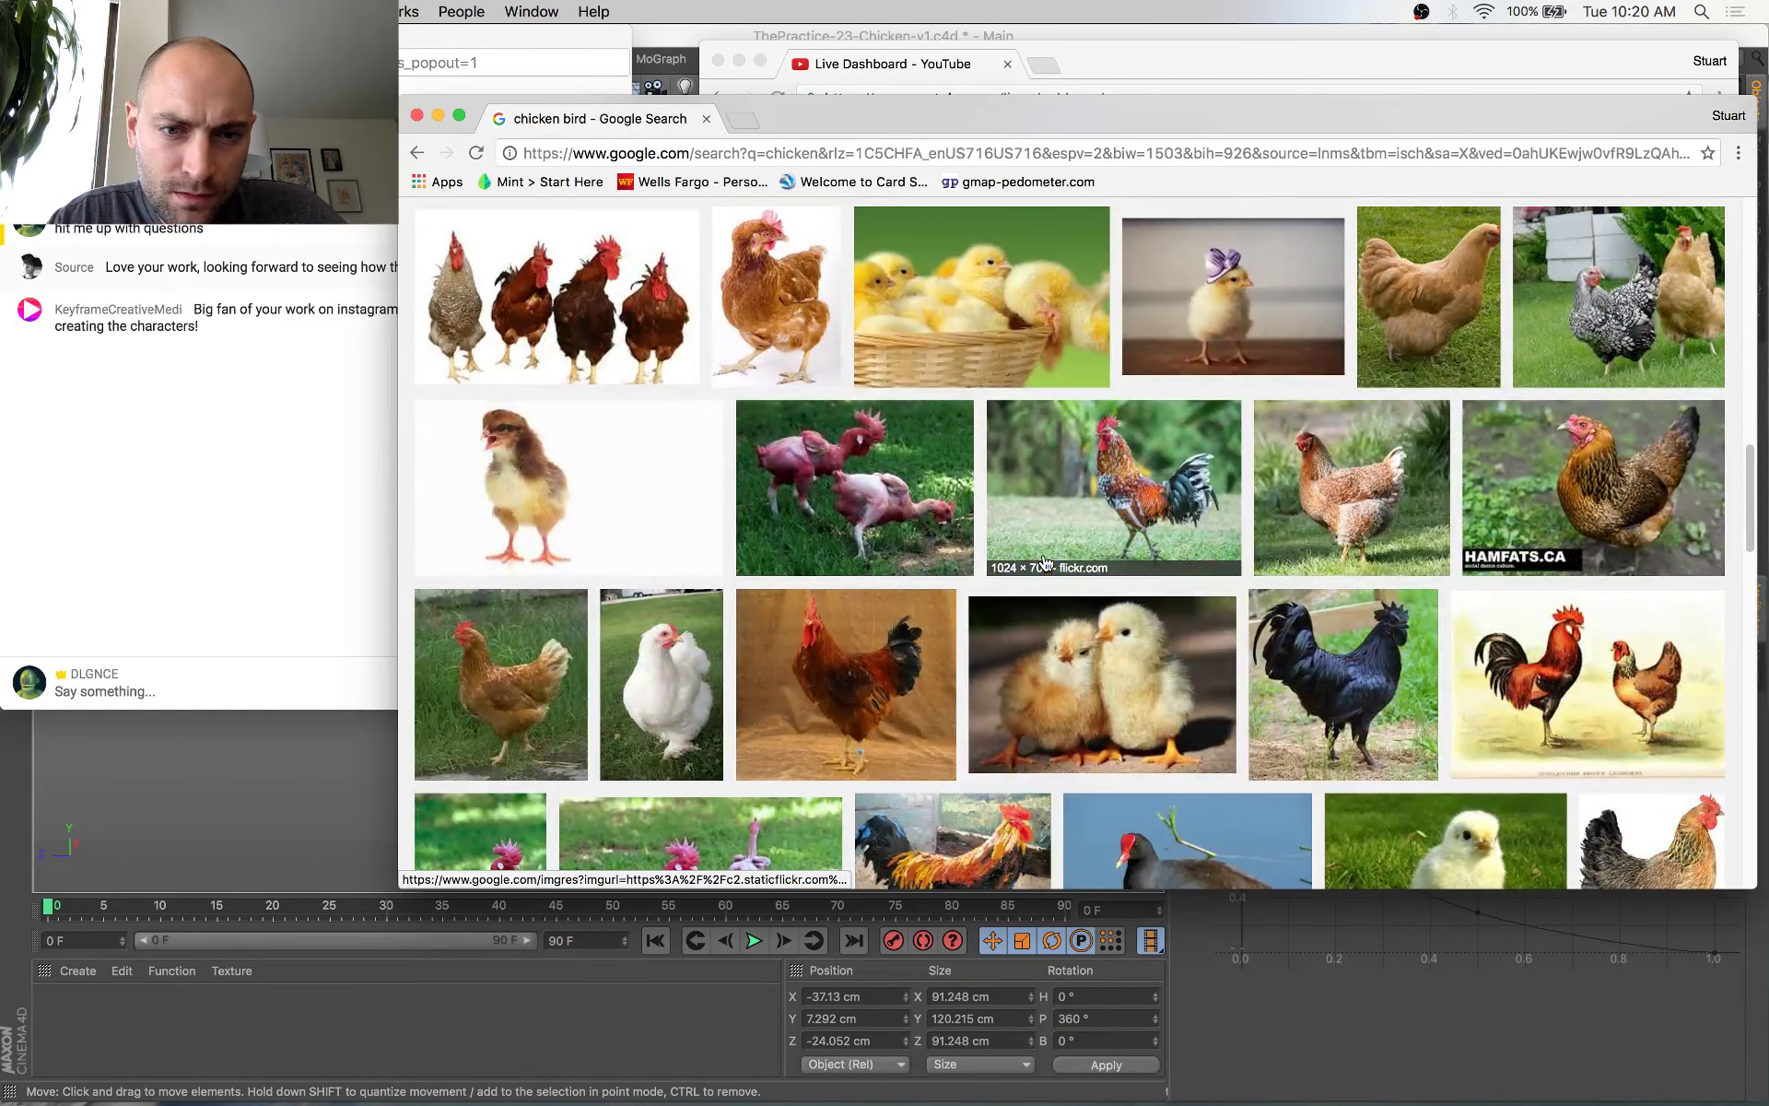
left_click(857, 516)
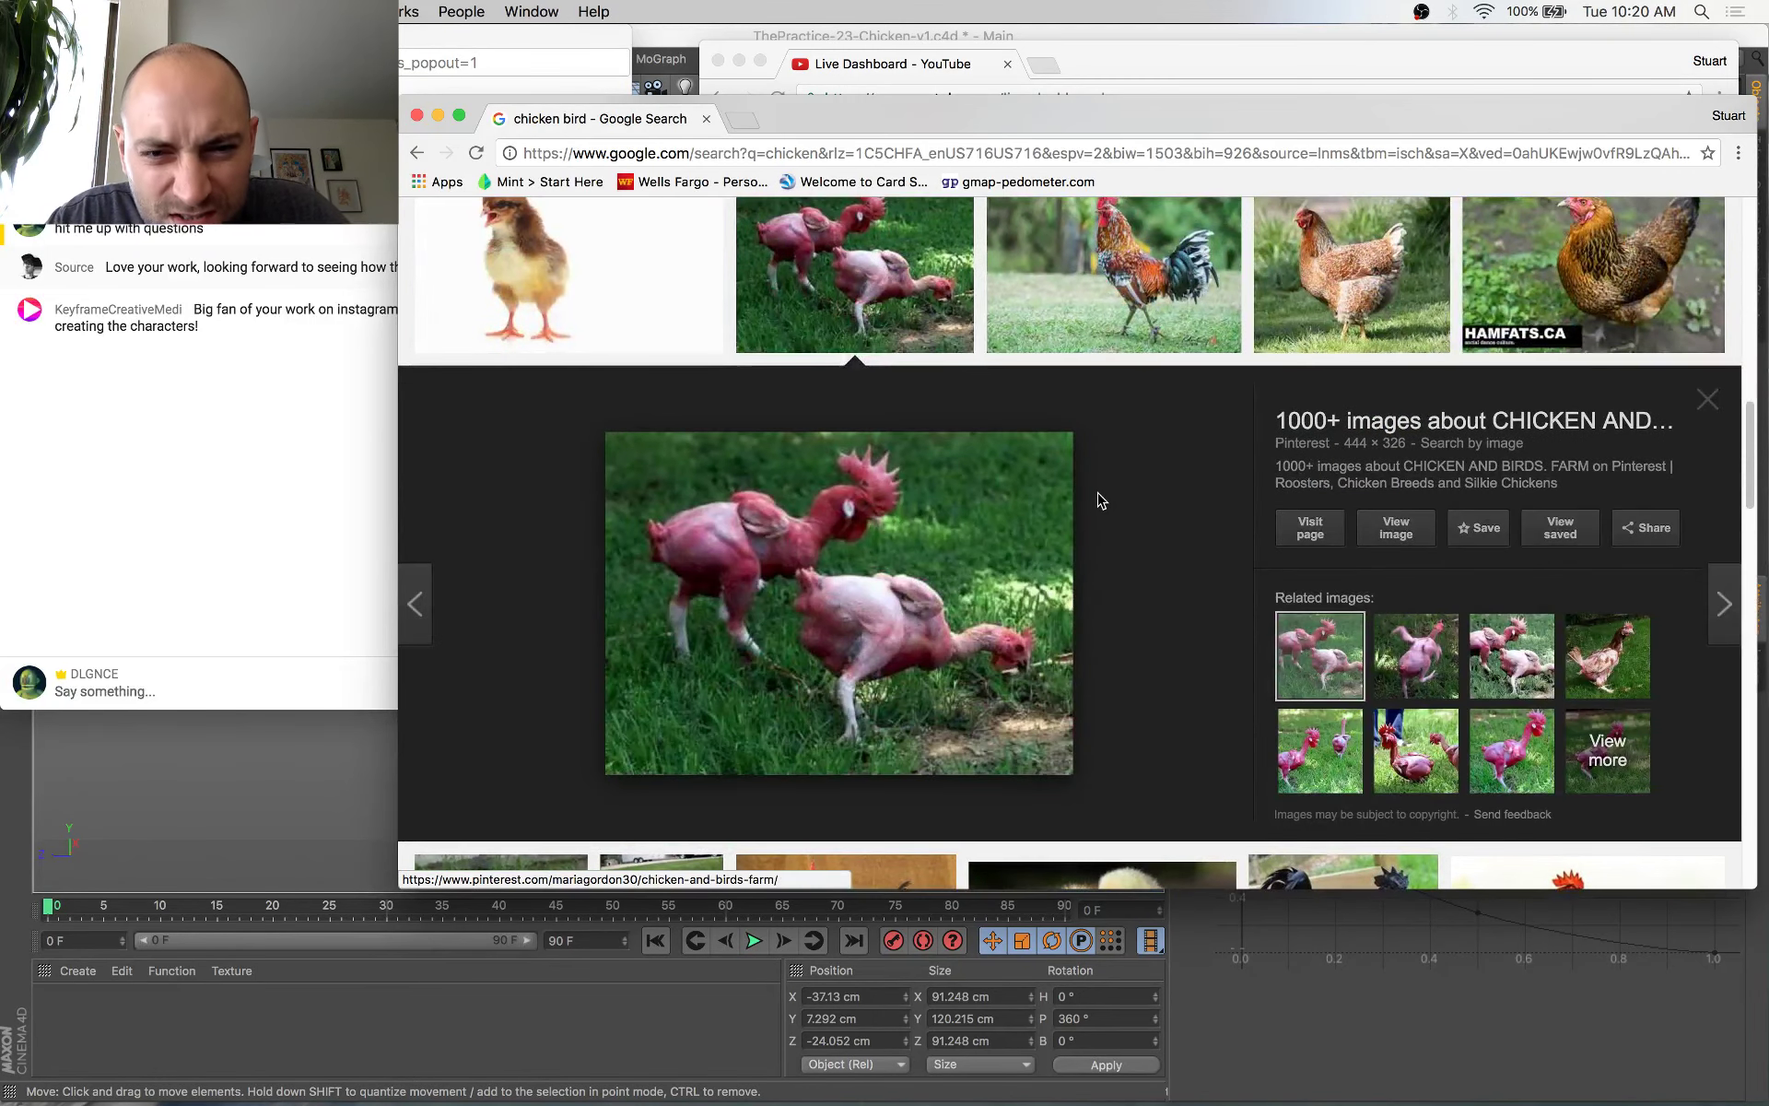
scroll(1102, 500, "up", 4)
left_click(1094, 608)
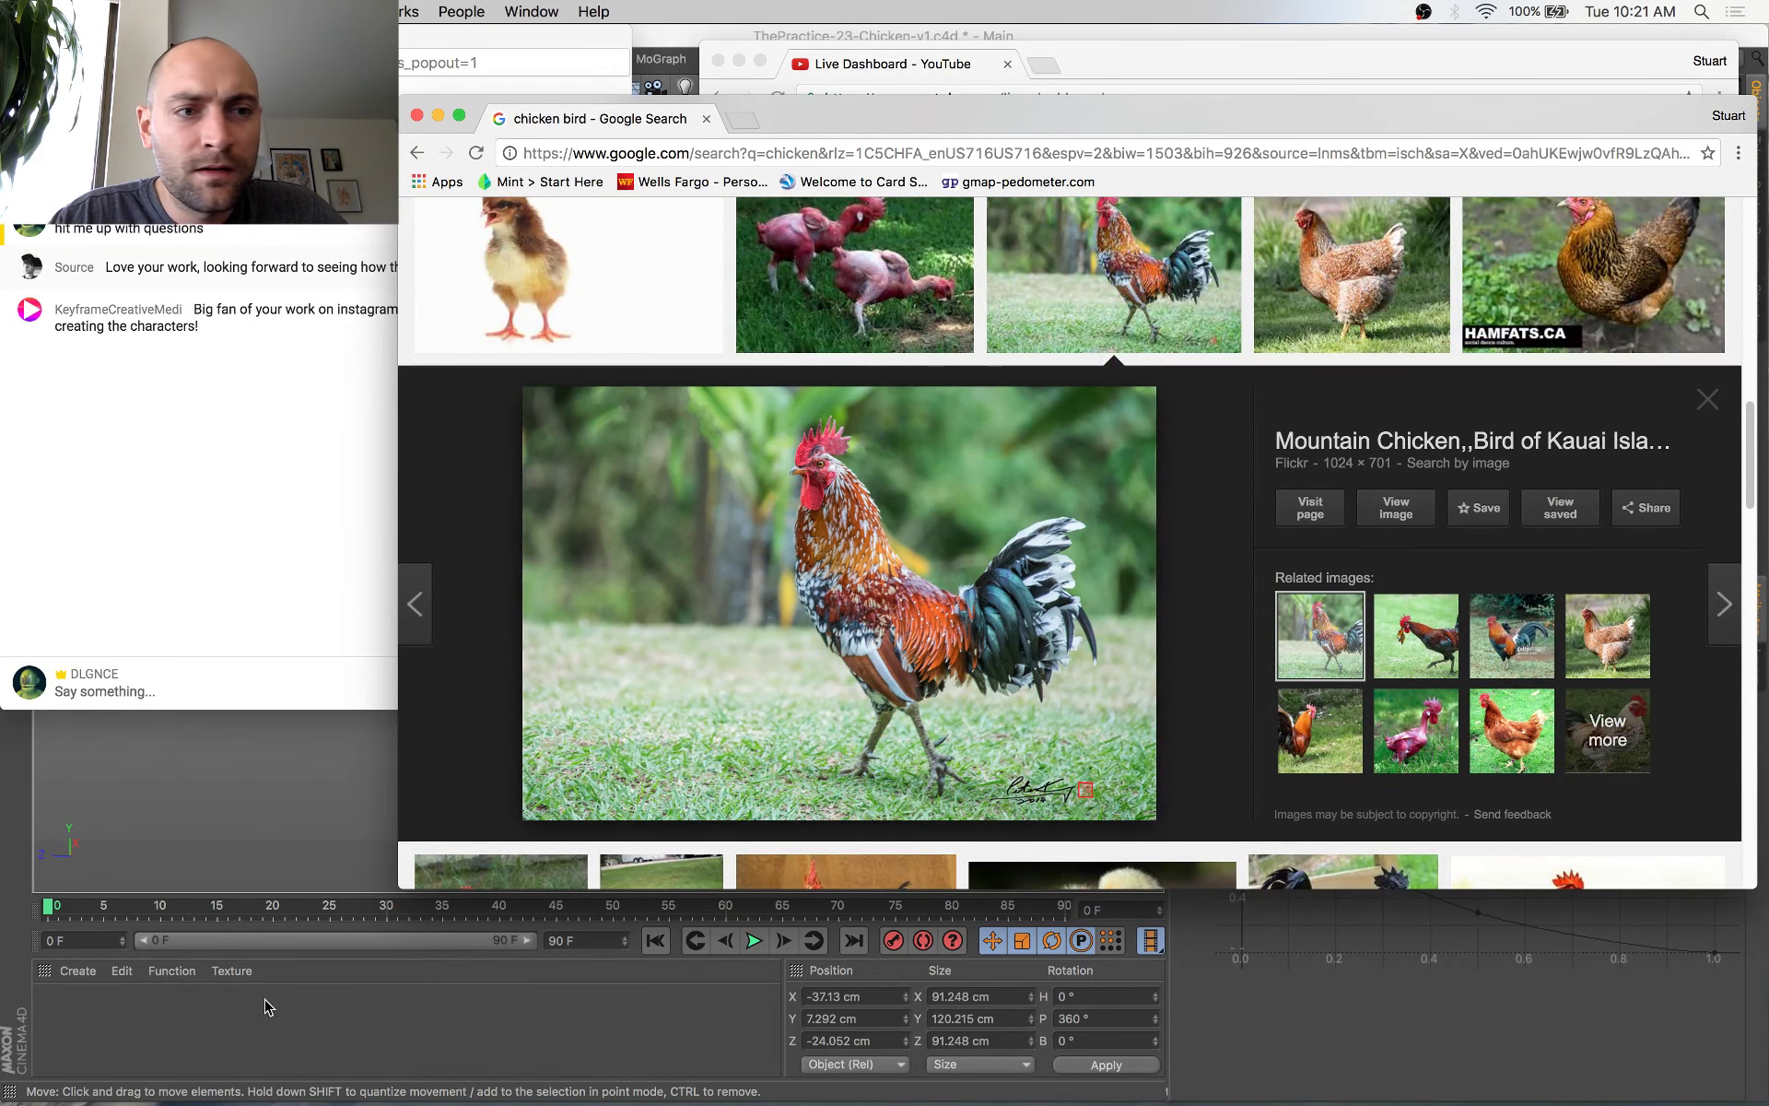
left_click(231, 682)
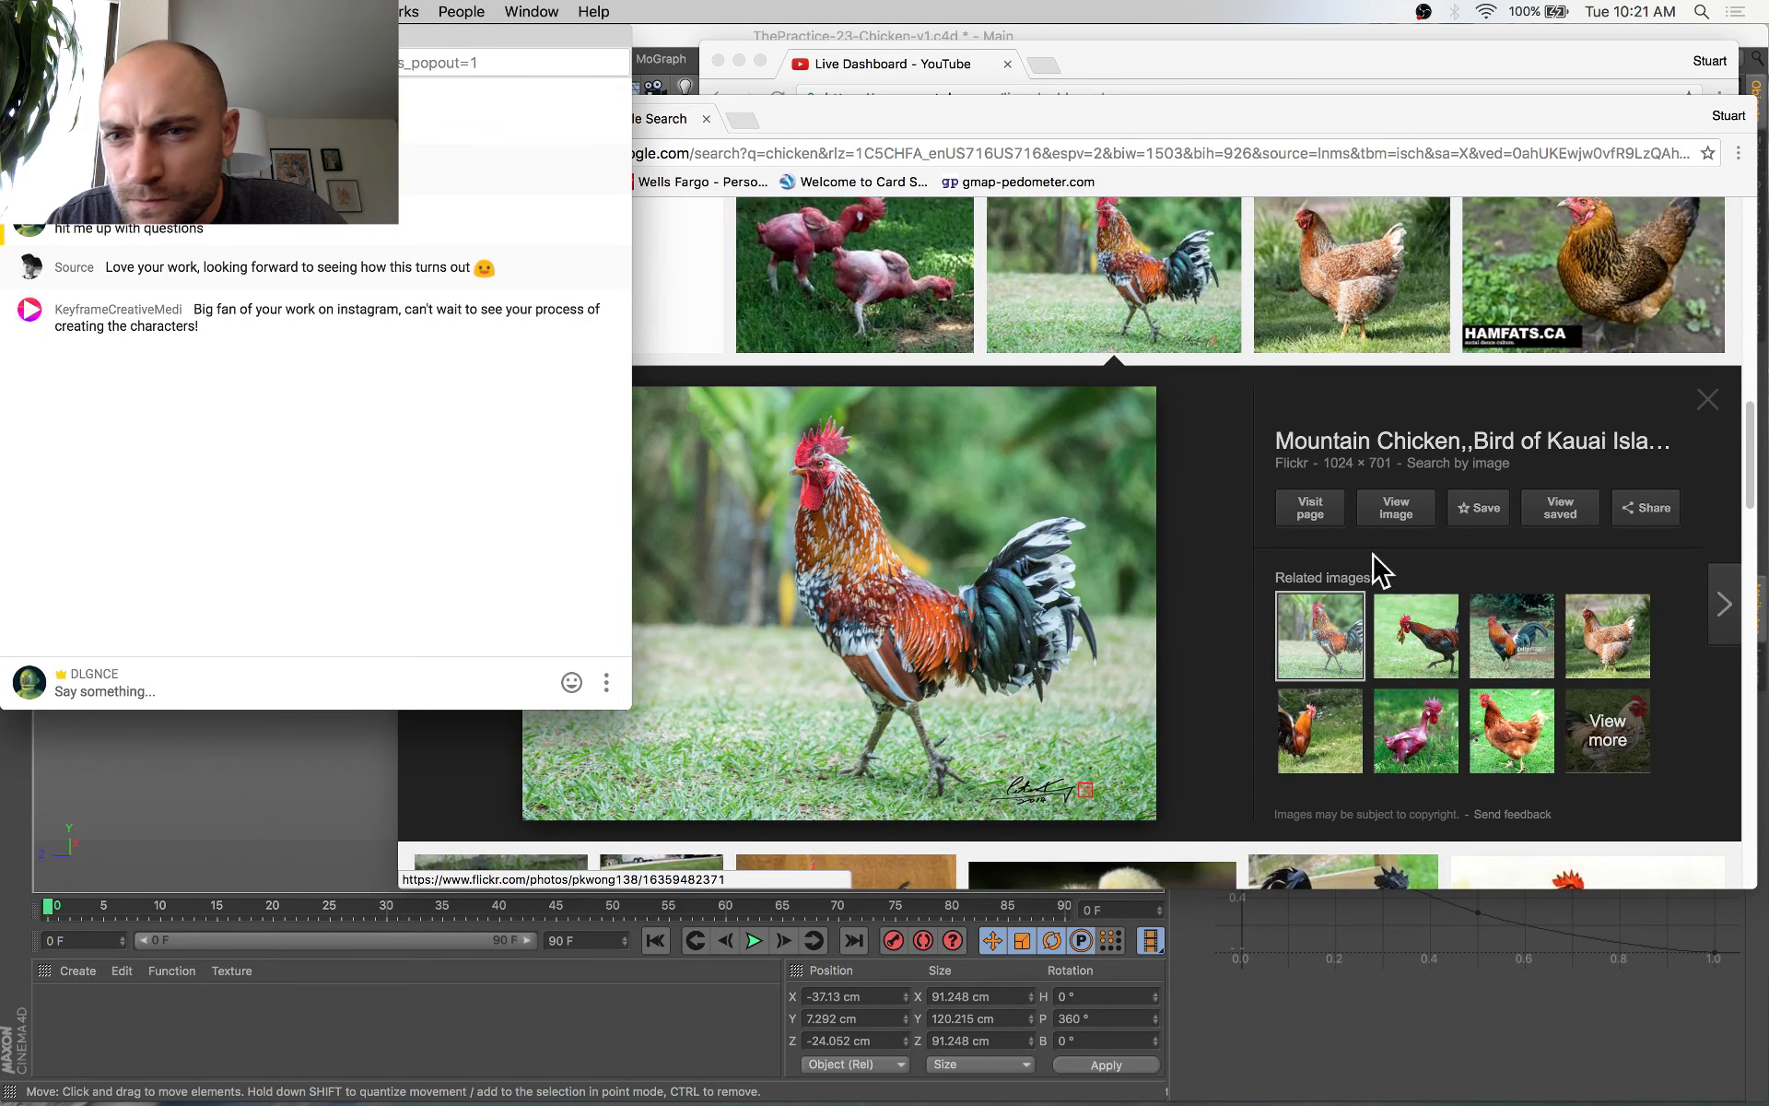
left_click(1021, 490)
scroll(1100, 579, "up", 1)
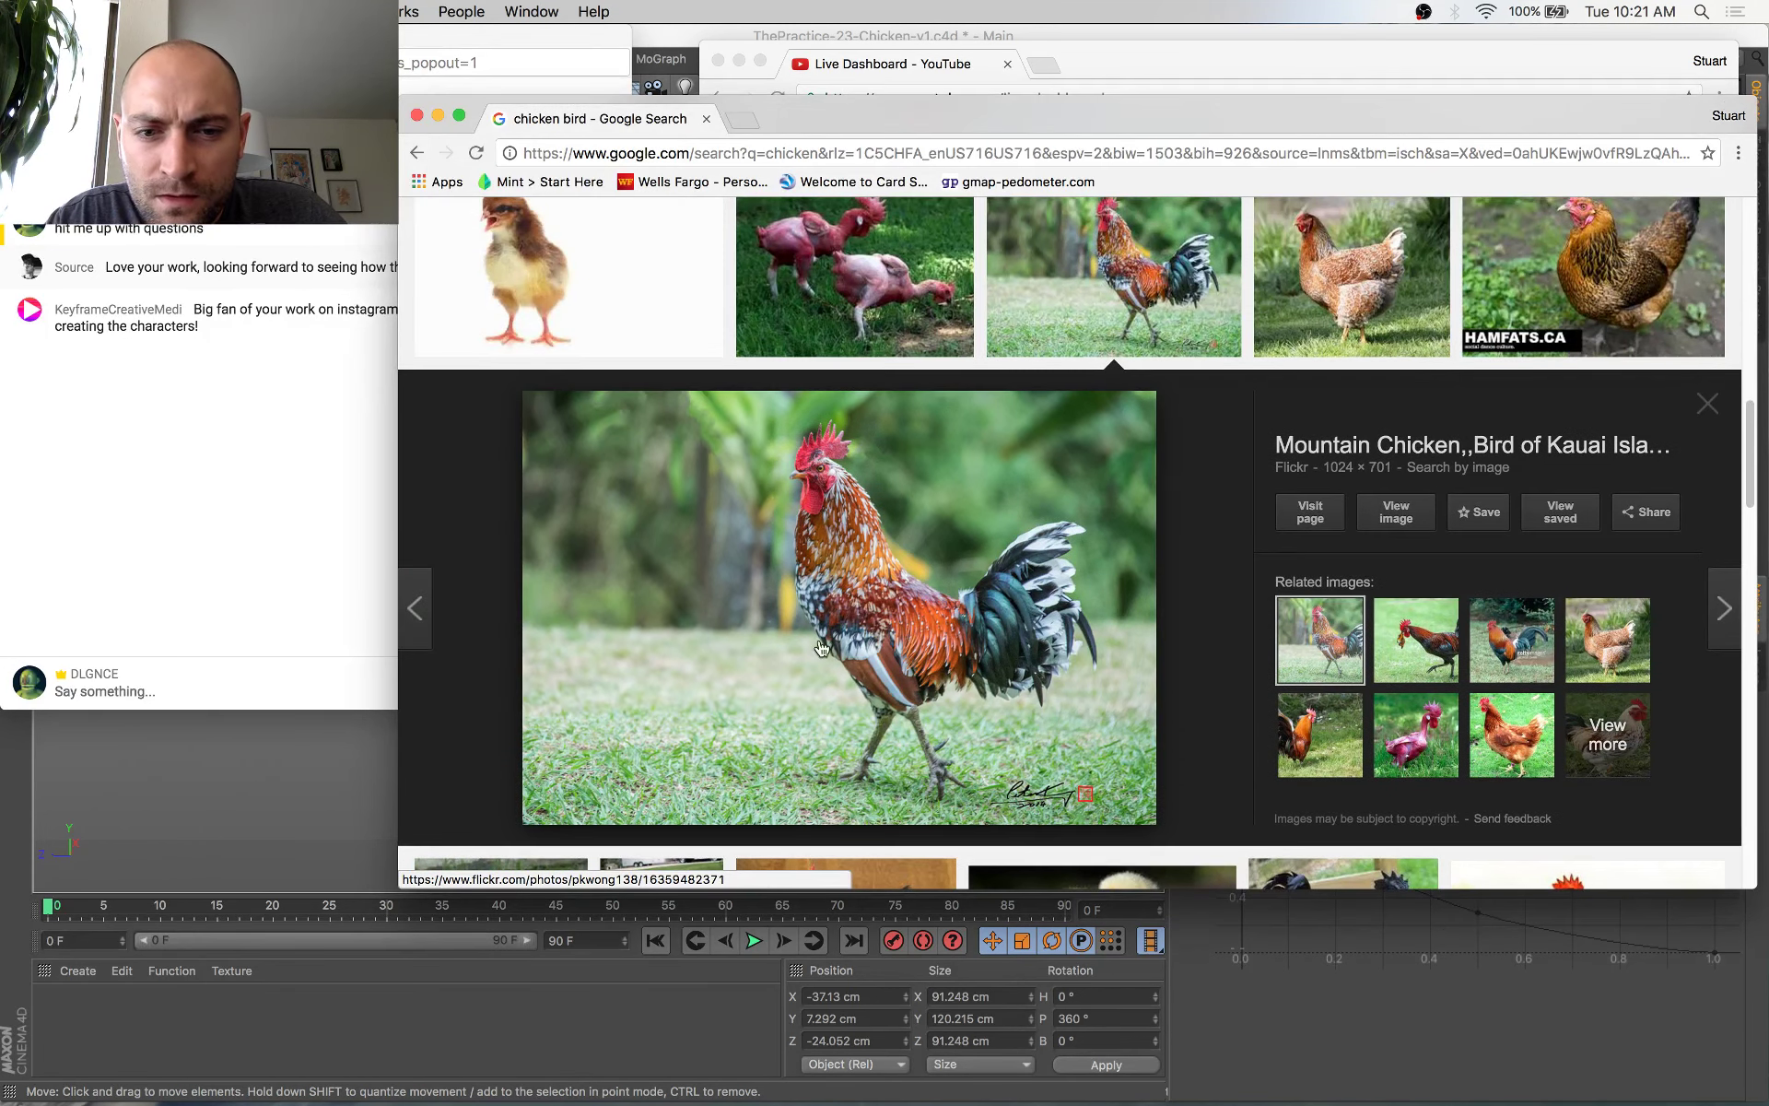
left_click(586, 1022)
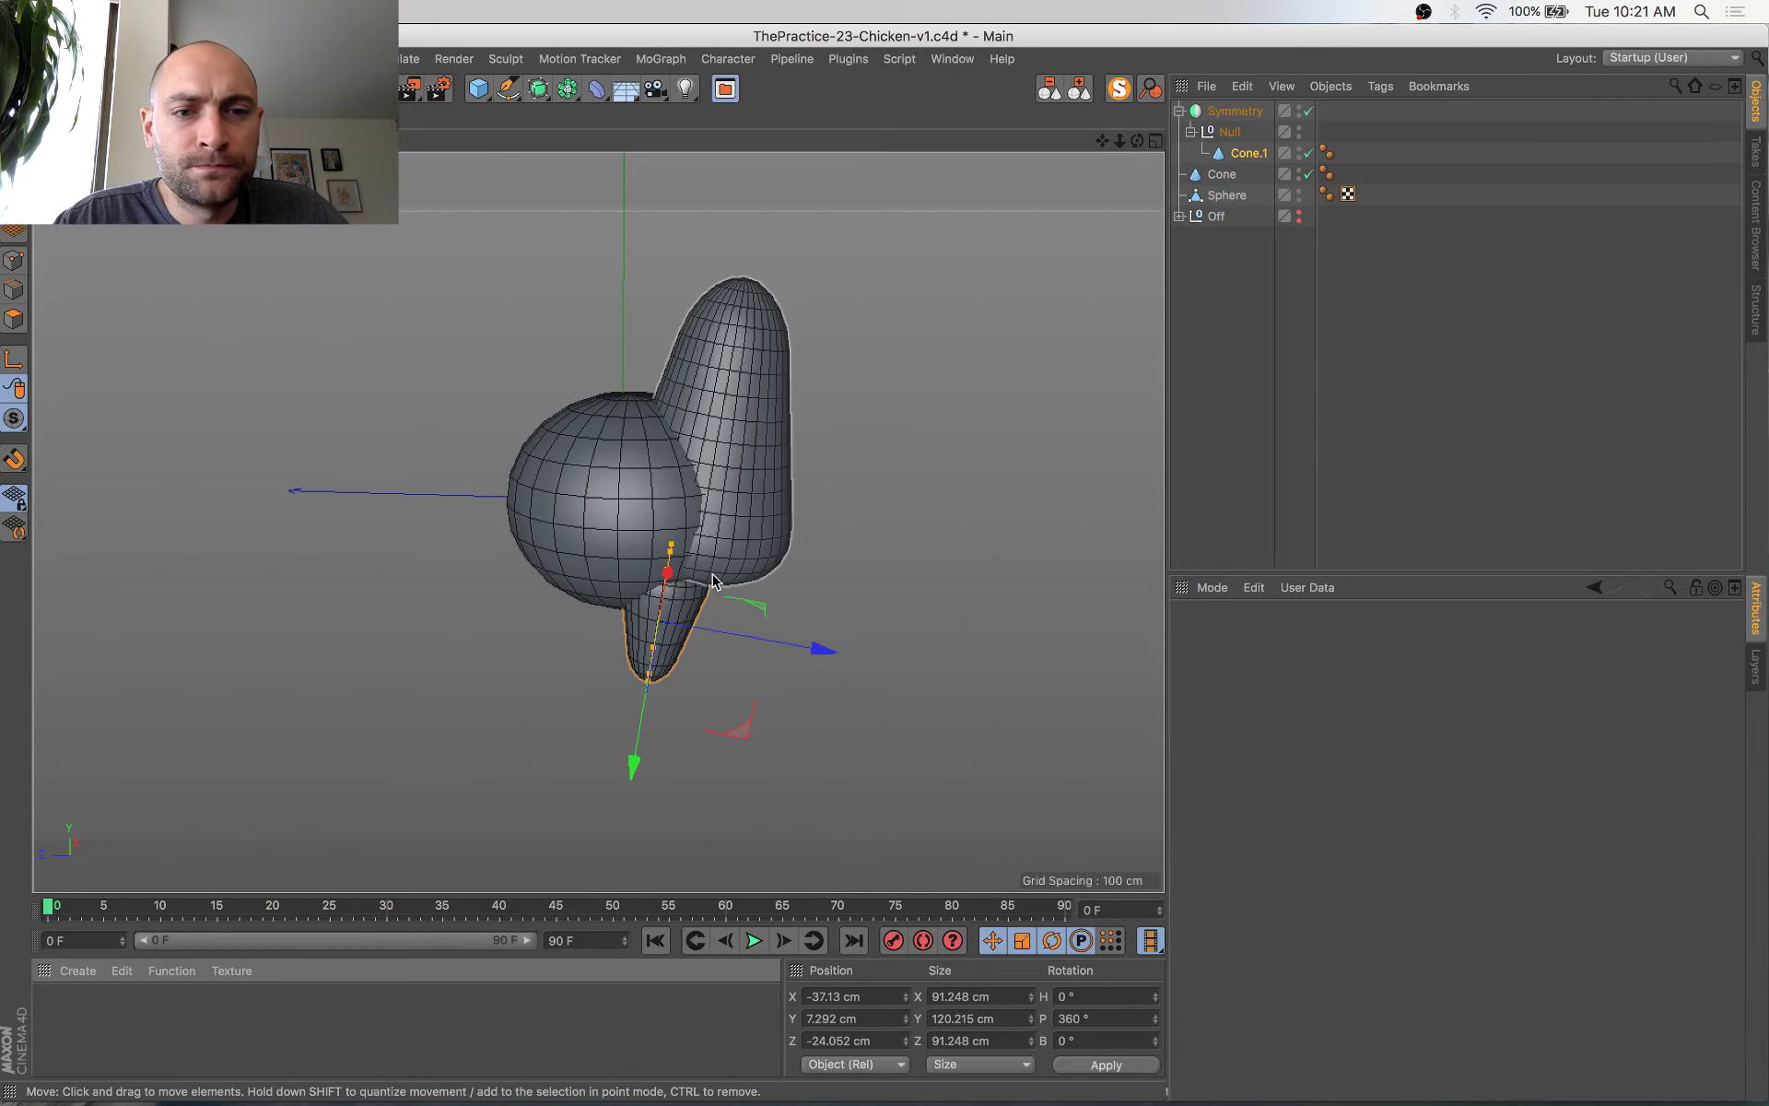
Switch back to the browser, look through more chicken photos and enlarge the Chickens - Poultry at Home image
key("super+Tab")
scroll(869, 521, "down", 3)
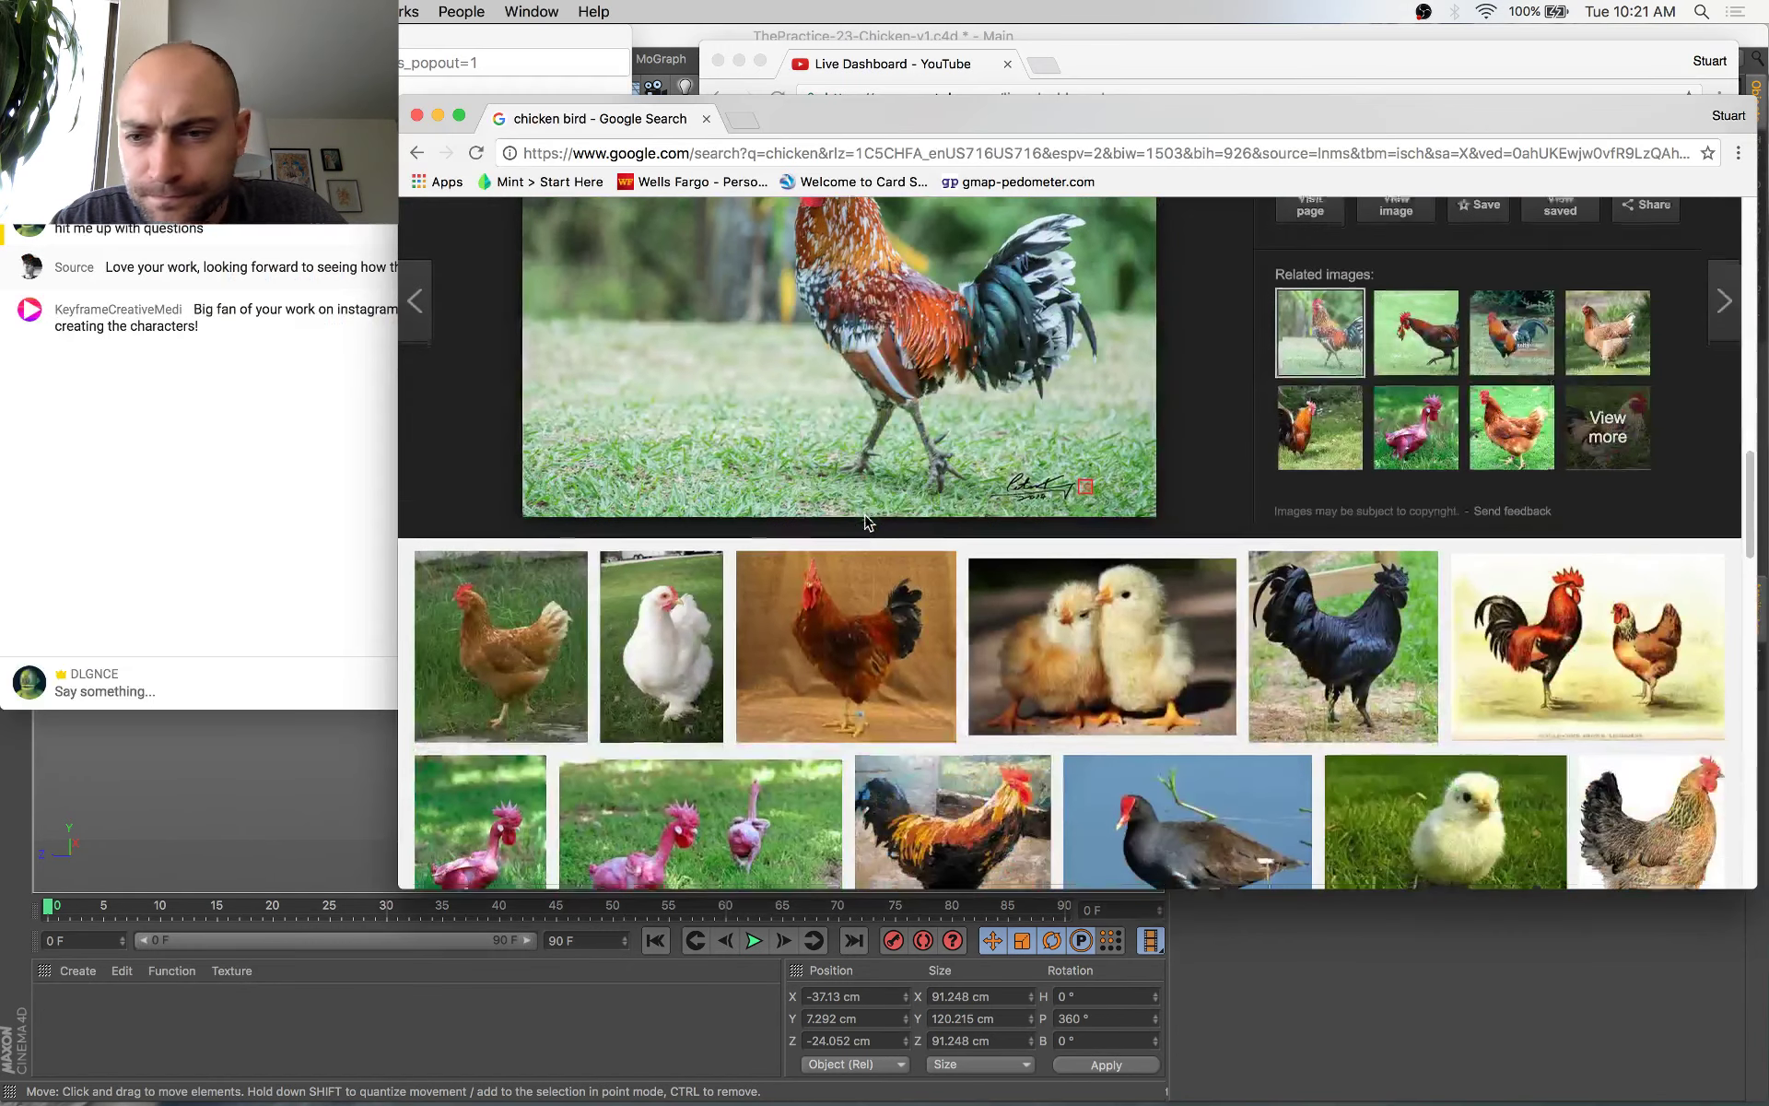
scroll(857, 502, "down", 3)
scroll(857, 498, "down", 3)
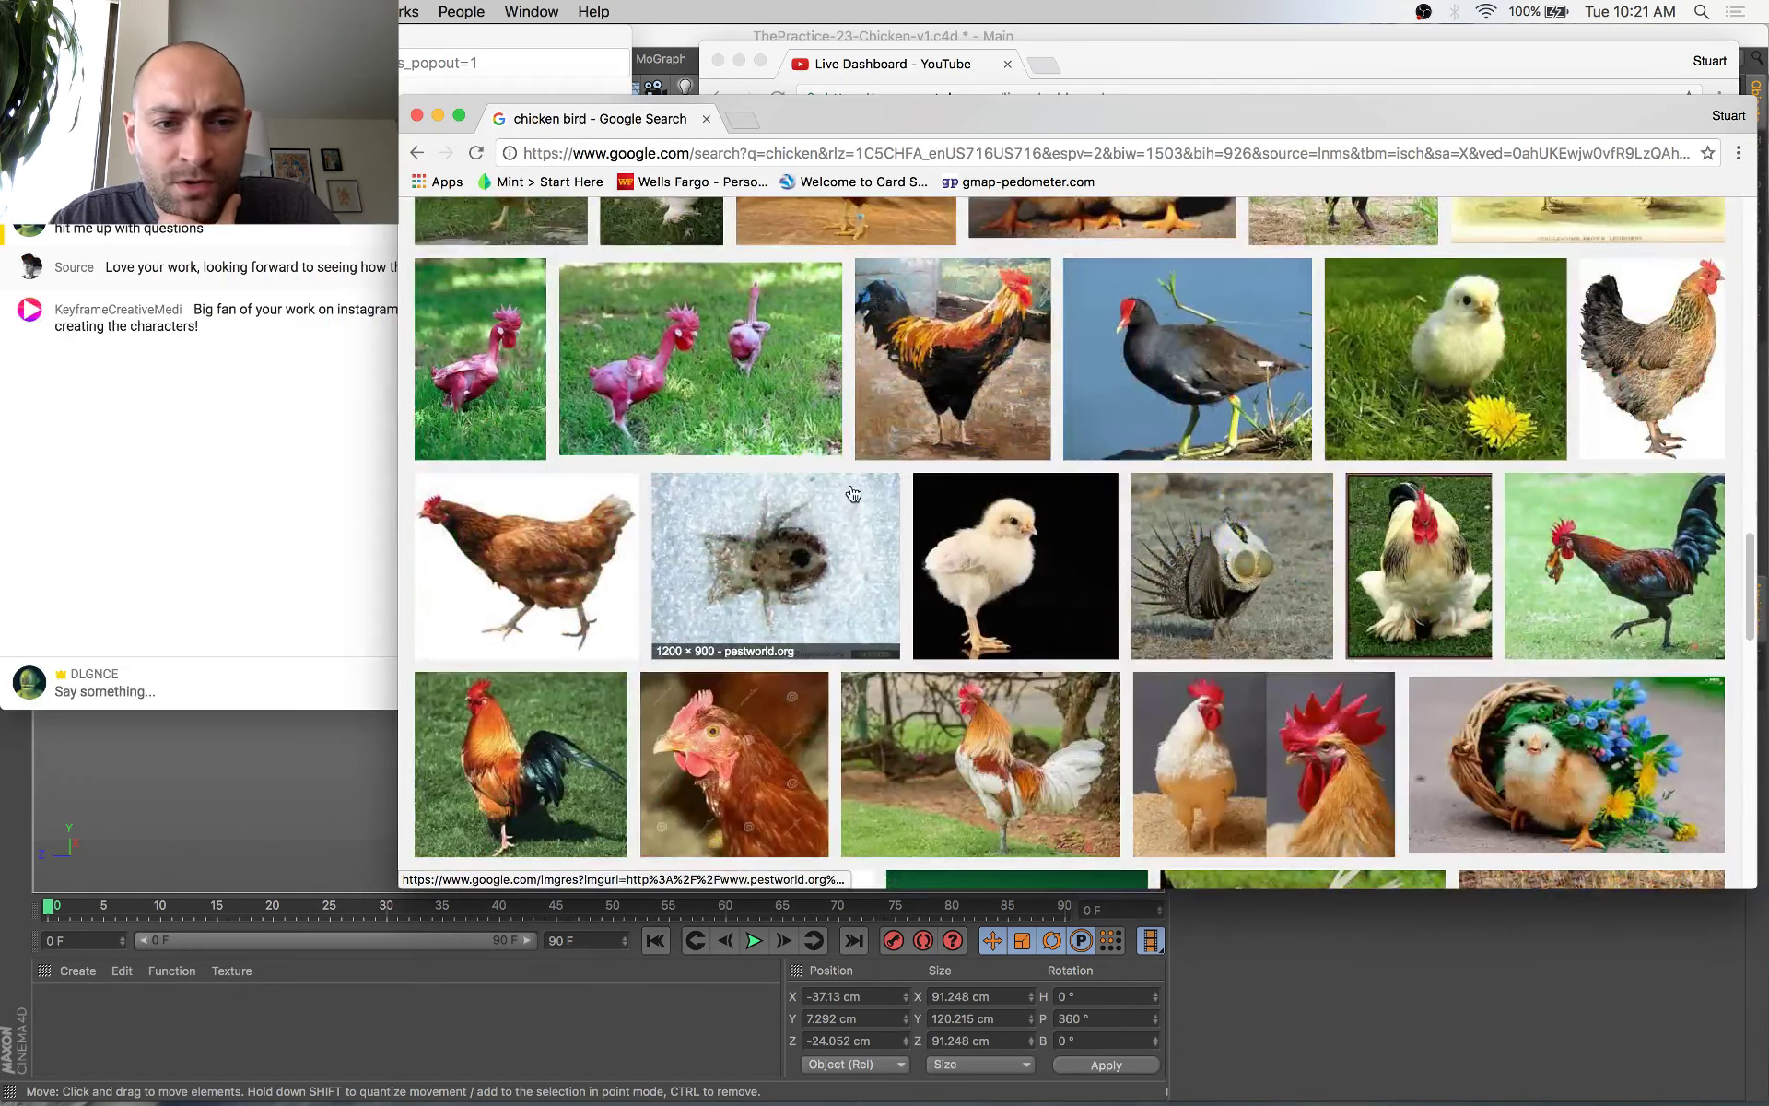
scroll(846, 493, "down", 3)
scroll(829, 461, "up", 15)
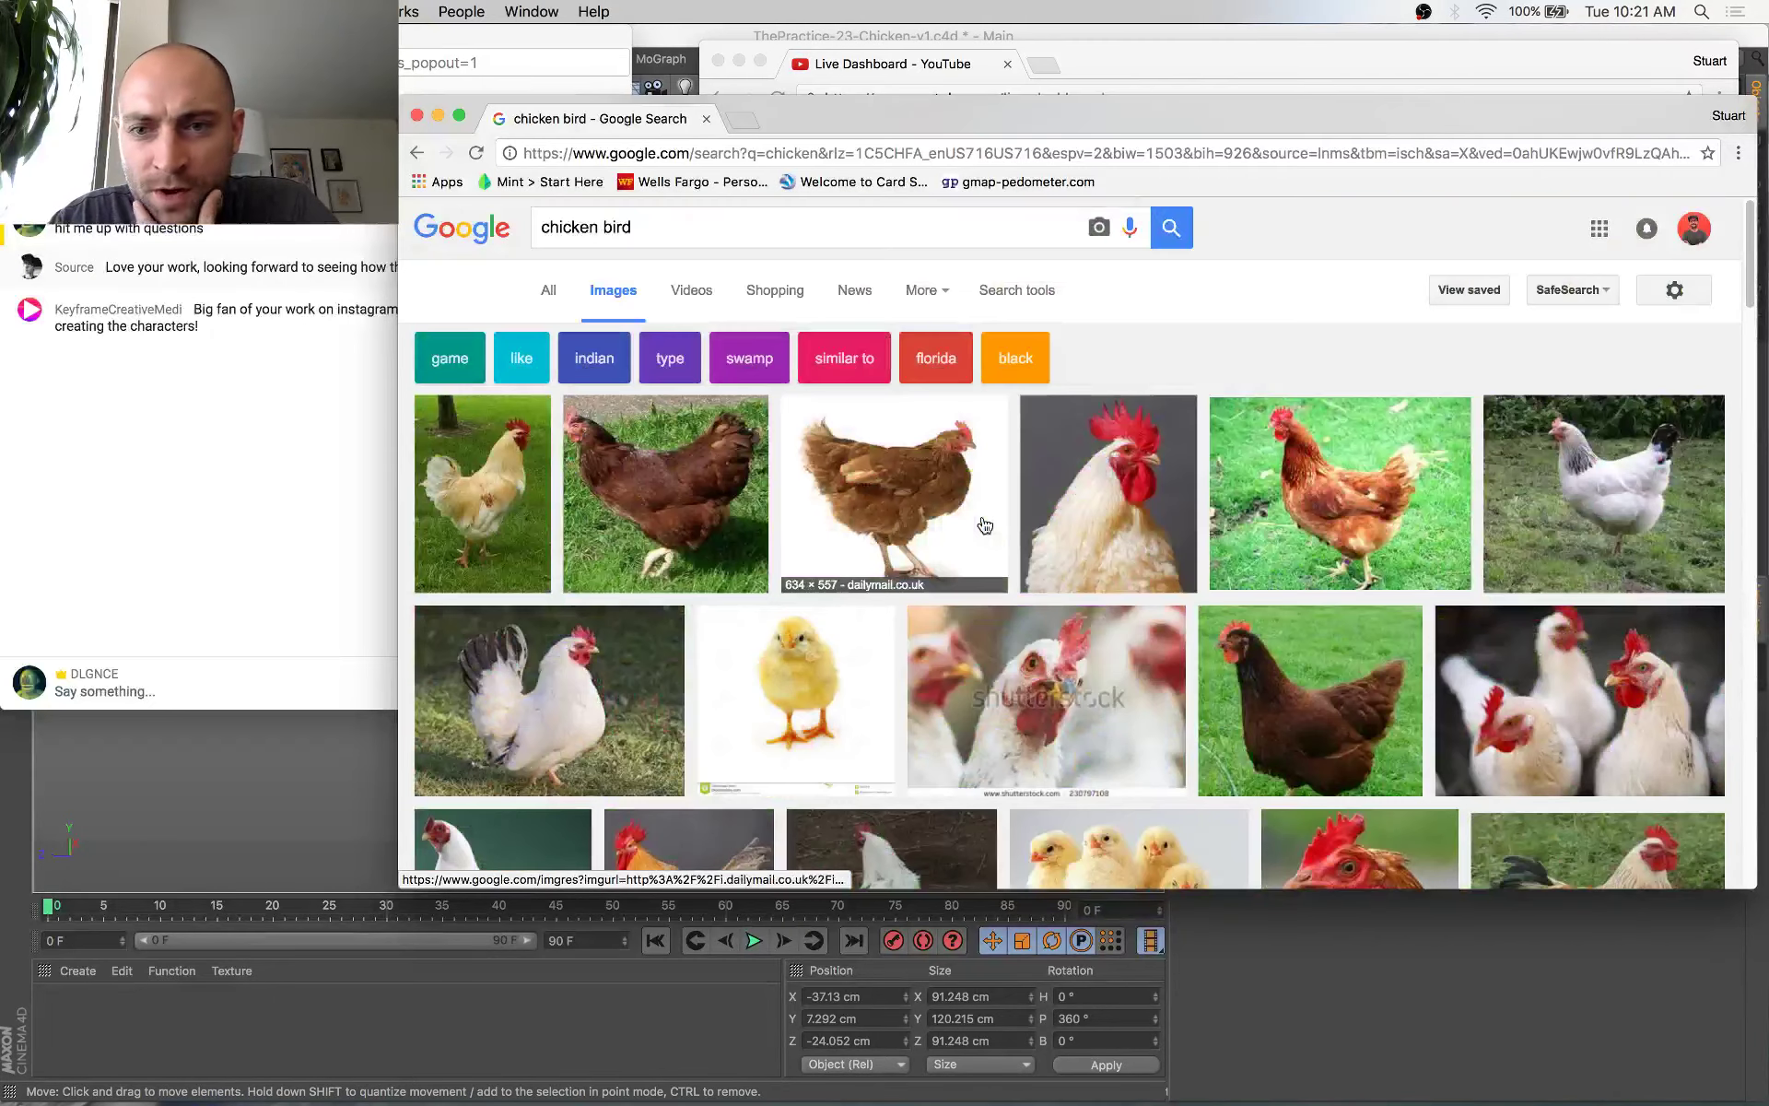
scroll(991, 523, "down", 4)
scroll(1198, 369, "up", 2)
left_click(1313, 270)
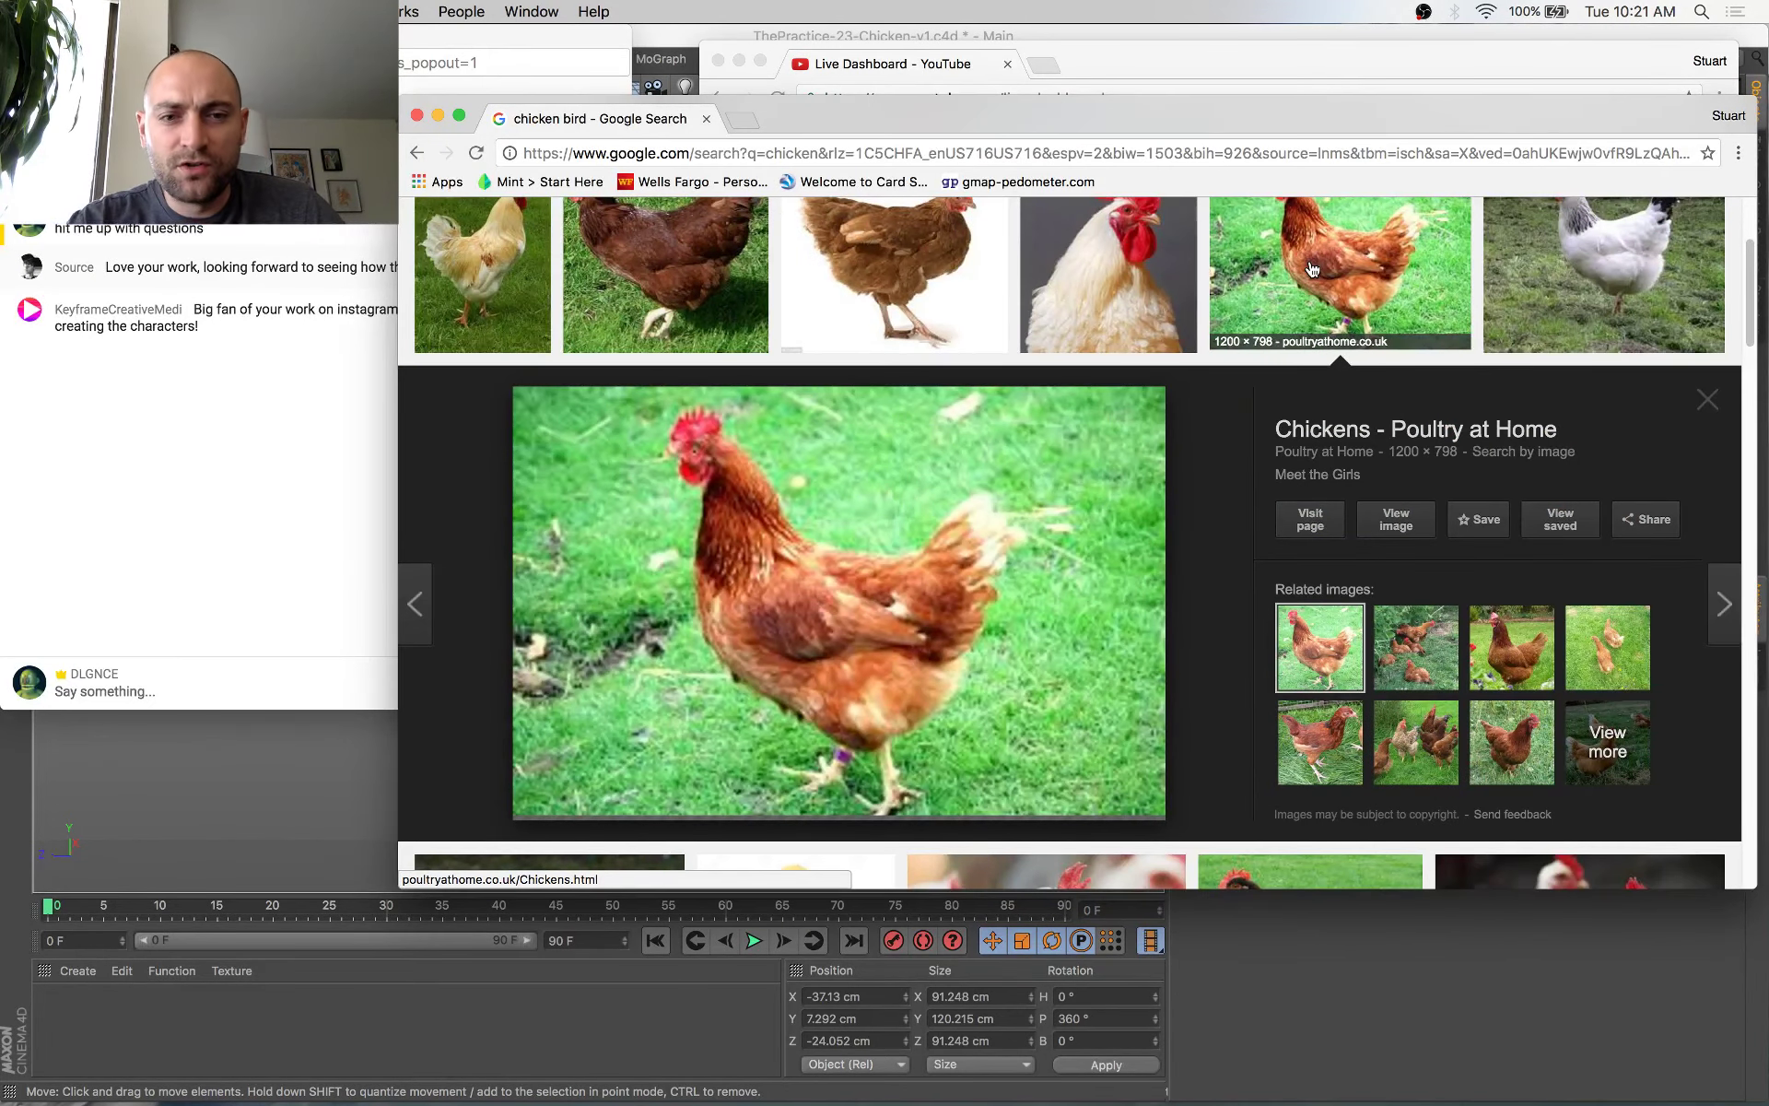
Return to Cinema 4D, select the body sphere's top pole point and set Live Selection to Soft Selection mode
key("super+Tab")
left_click(587, 490)
left_click_drag(646, 494, 623, 586, "alt")
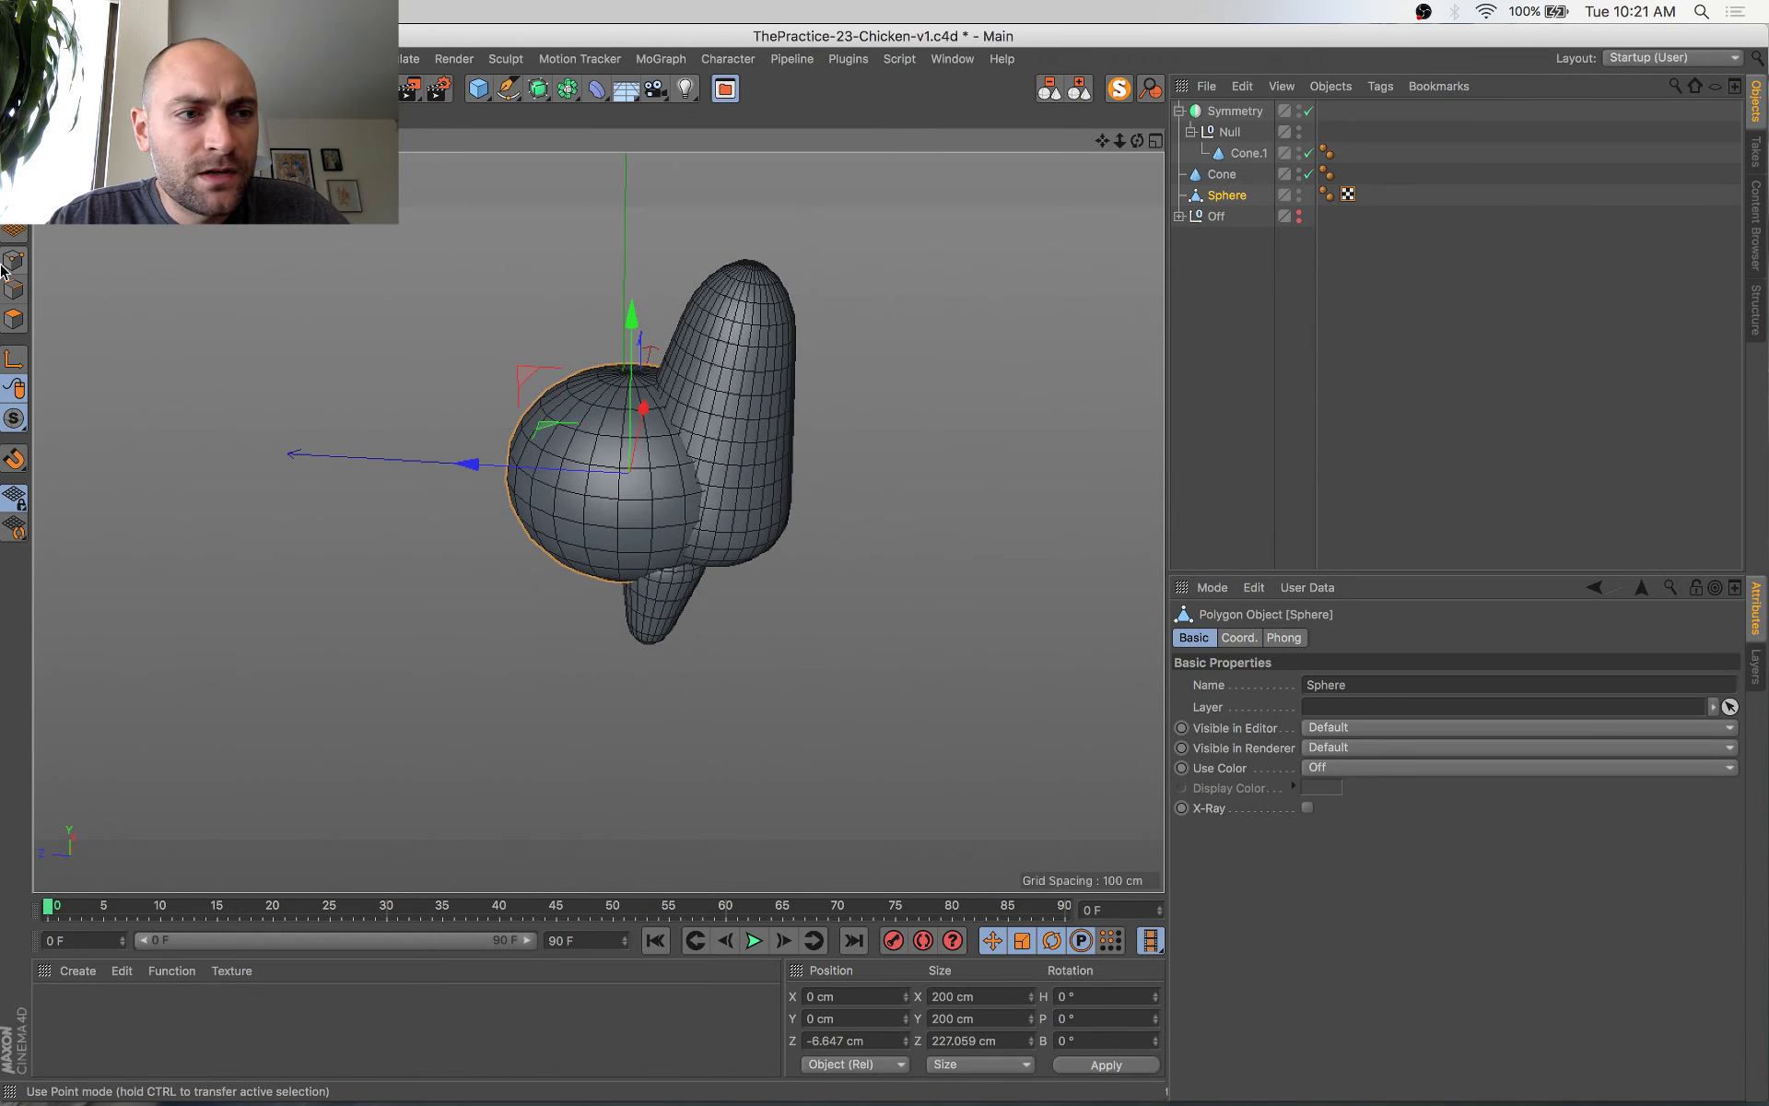
left_click(13, 262)
left_click(635, 373)
middle_click_drag(698, 261, 664, 411, "alt")
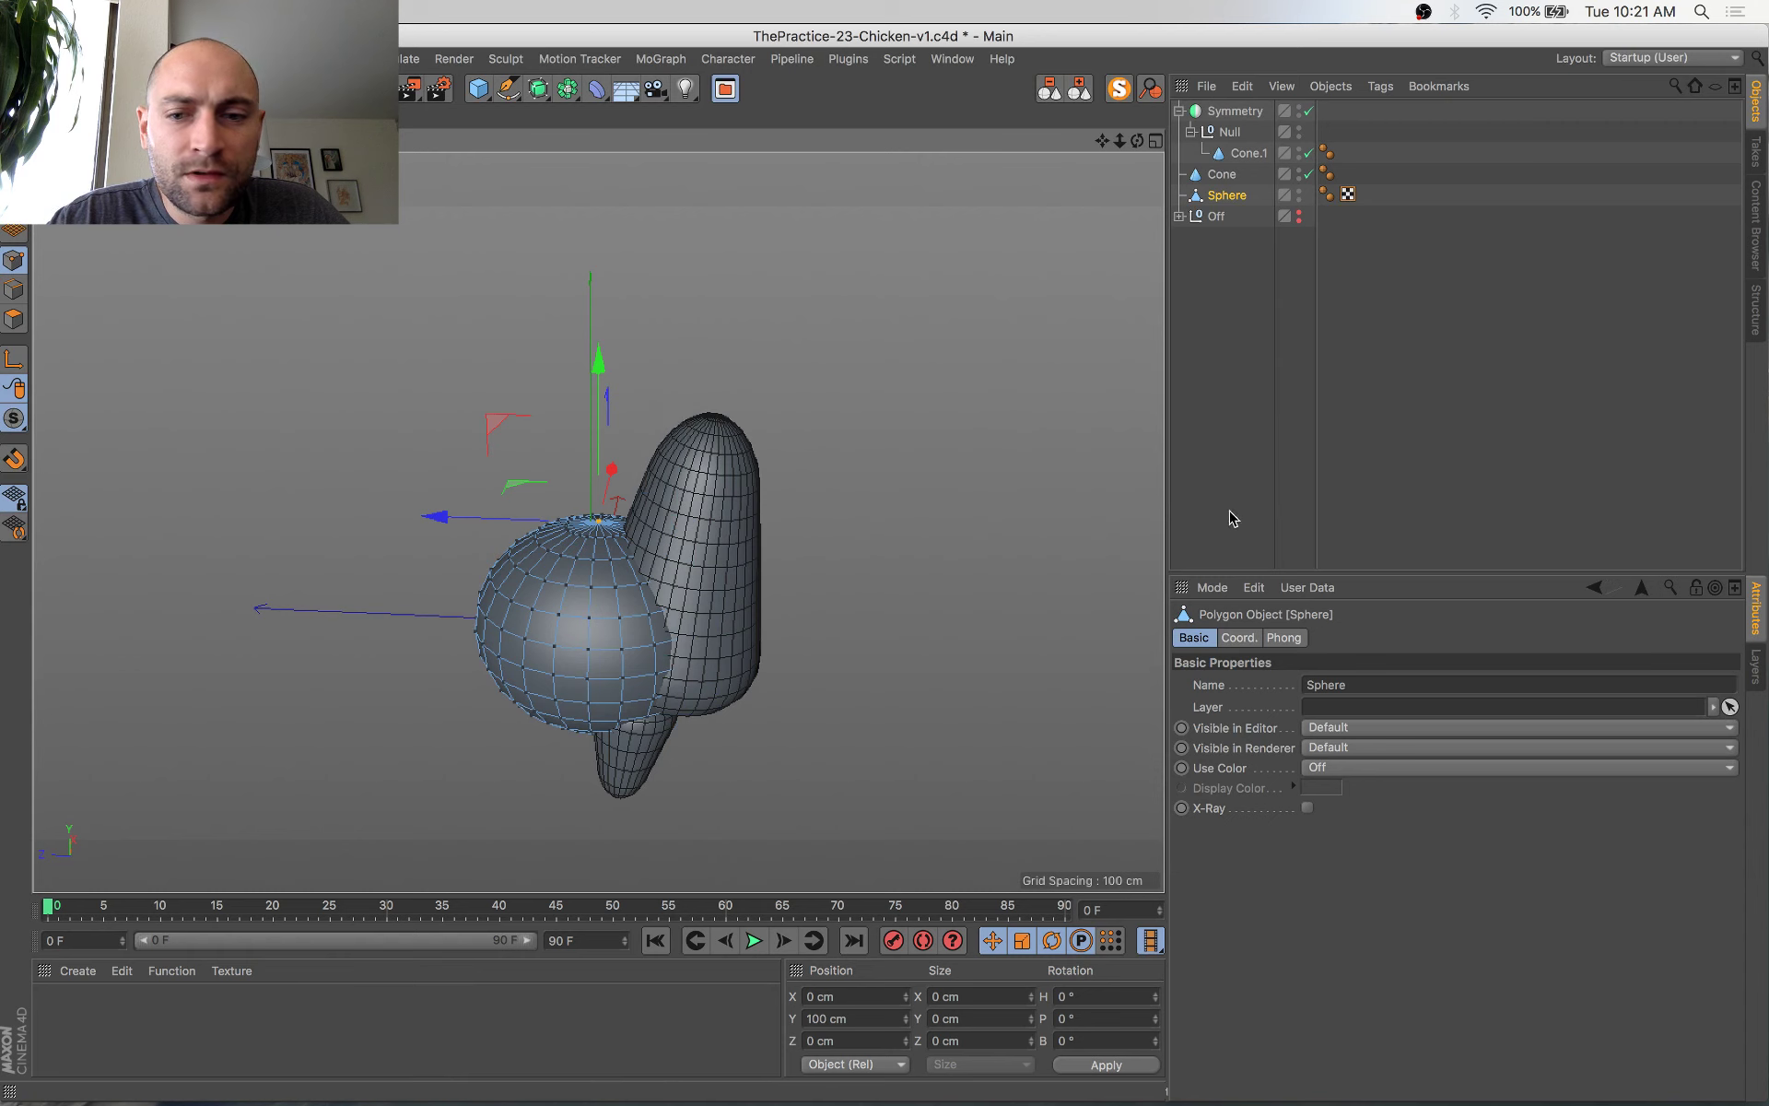
key("space")
left_click(1424, 767)
left_click(1446, 844)
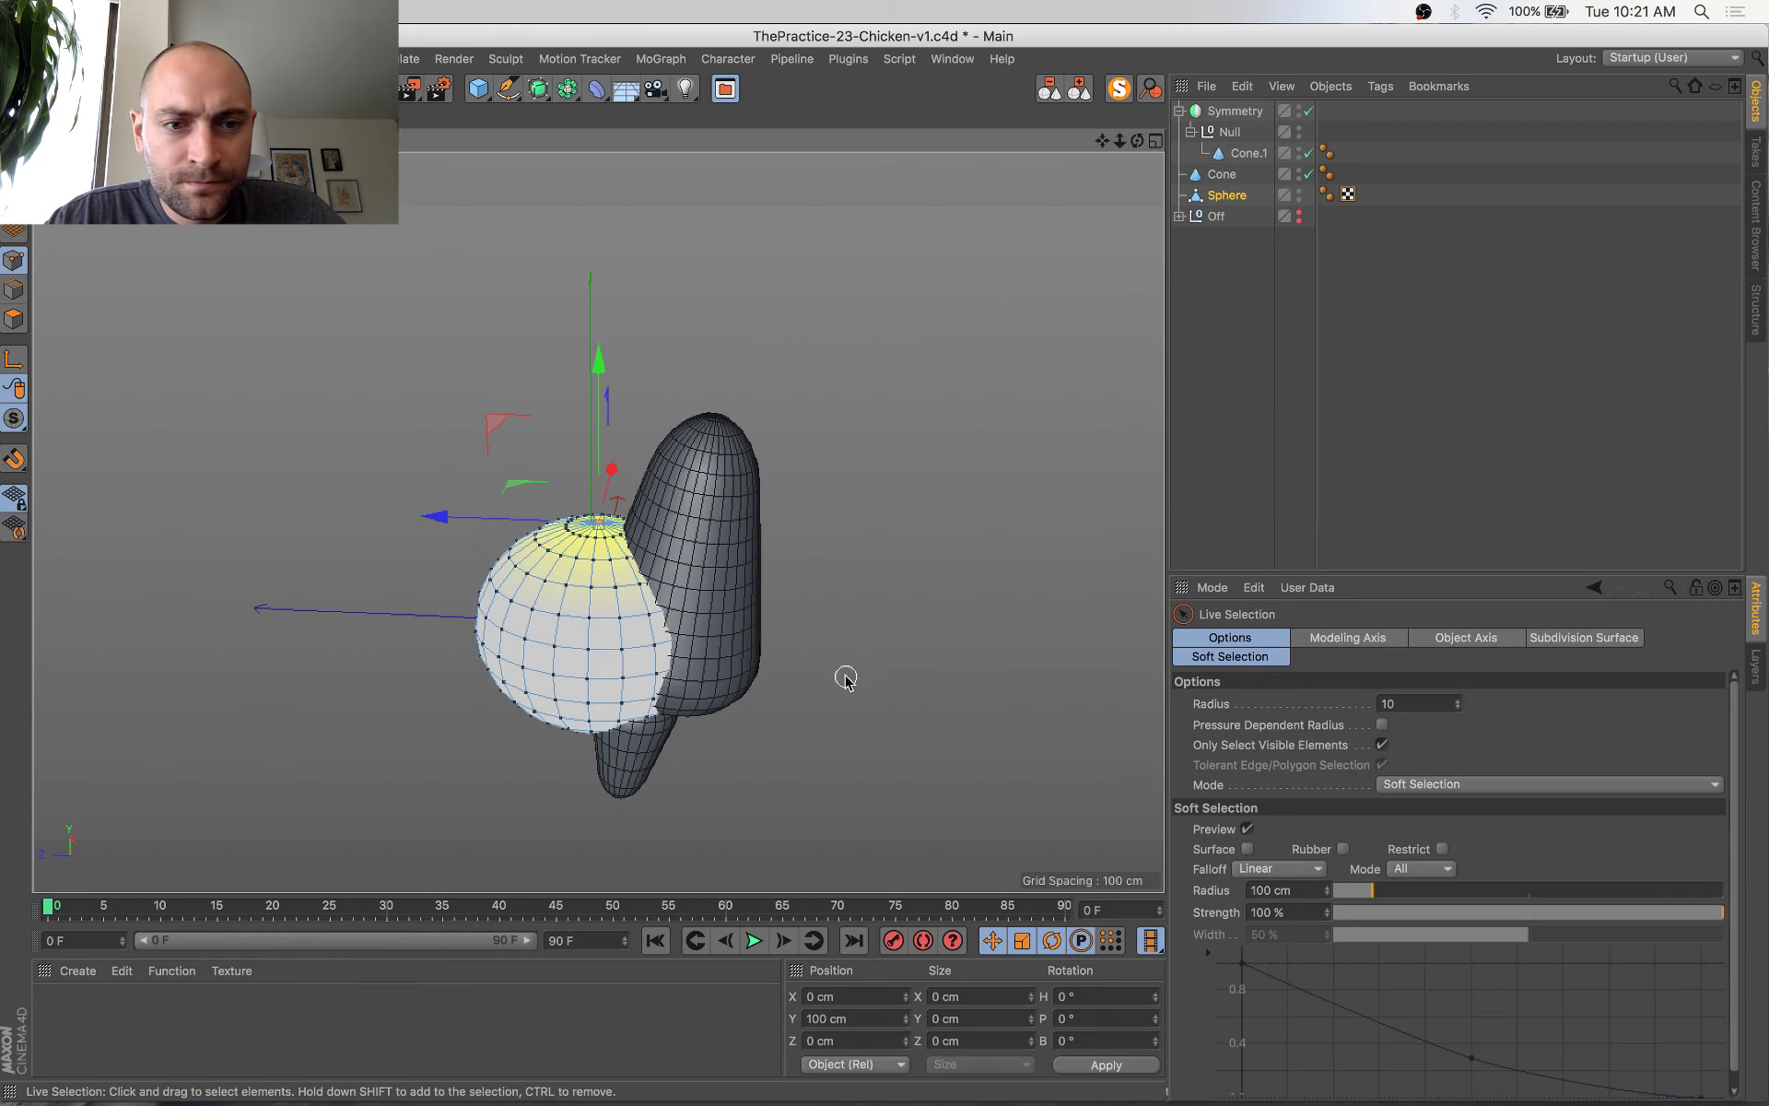
Set the soft selection radius to 141 cm, lower the sphere's top to about Y 61 cm, and deselect it
left_click_drag(841, 679, 1028, 590, "alt")
left_click_drag(532, 373, 532, 429)
key("super+z")
left_click(1388, 886)
left_click_drag(556, 517, 283, 490, "alt")
middle_click_drag(284, 490, 395, 383, "alt")
left_click_drag(394, 383, 382, 484, "alt")
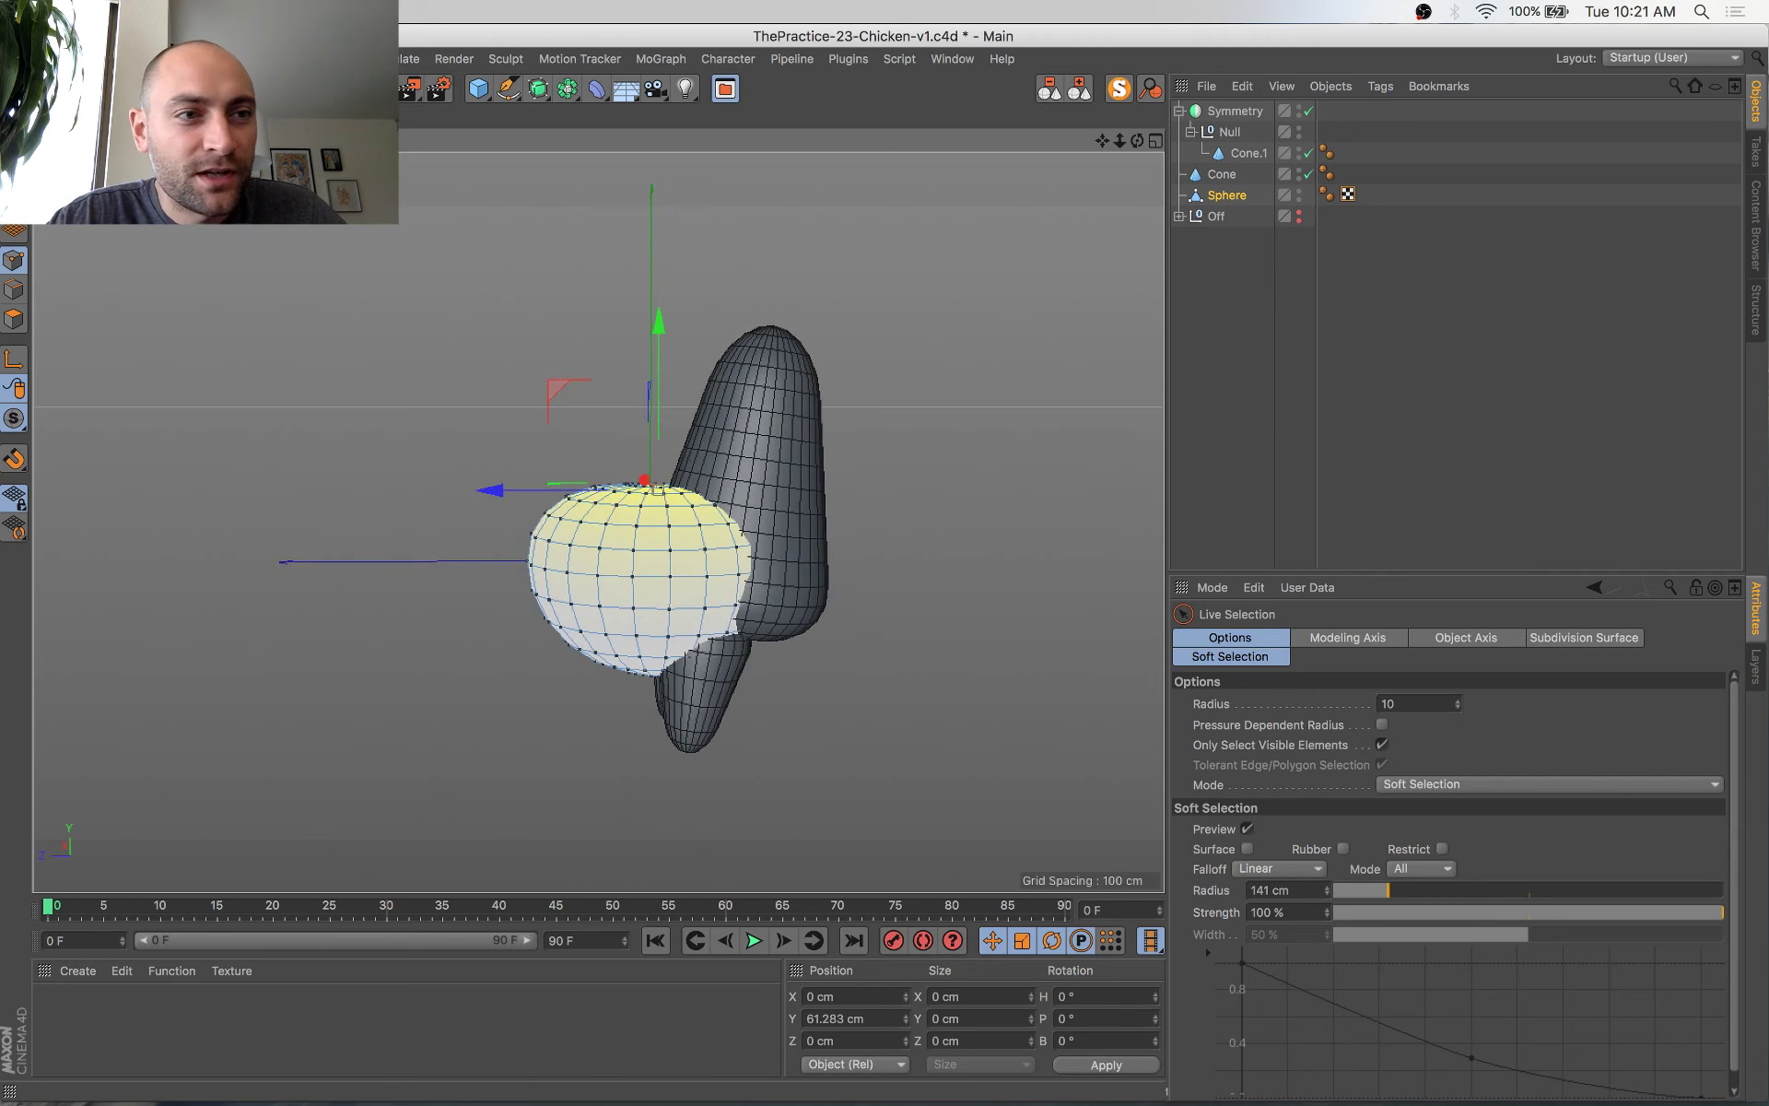
key("Return")
left_click(411, 405)
left_click_drag(983, 621, 931, 612, "alt")
key("super+Tab")
key("super+Tab")
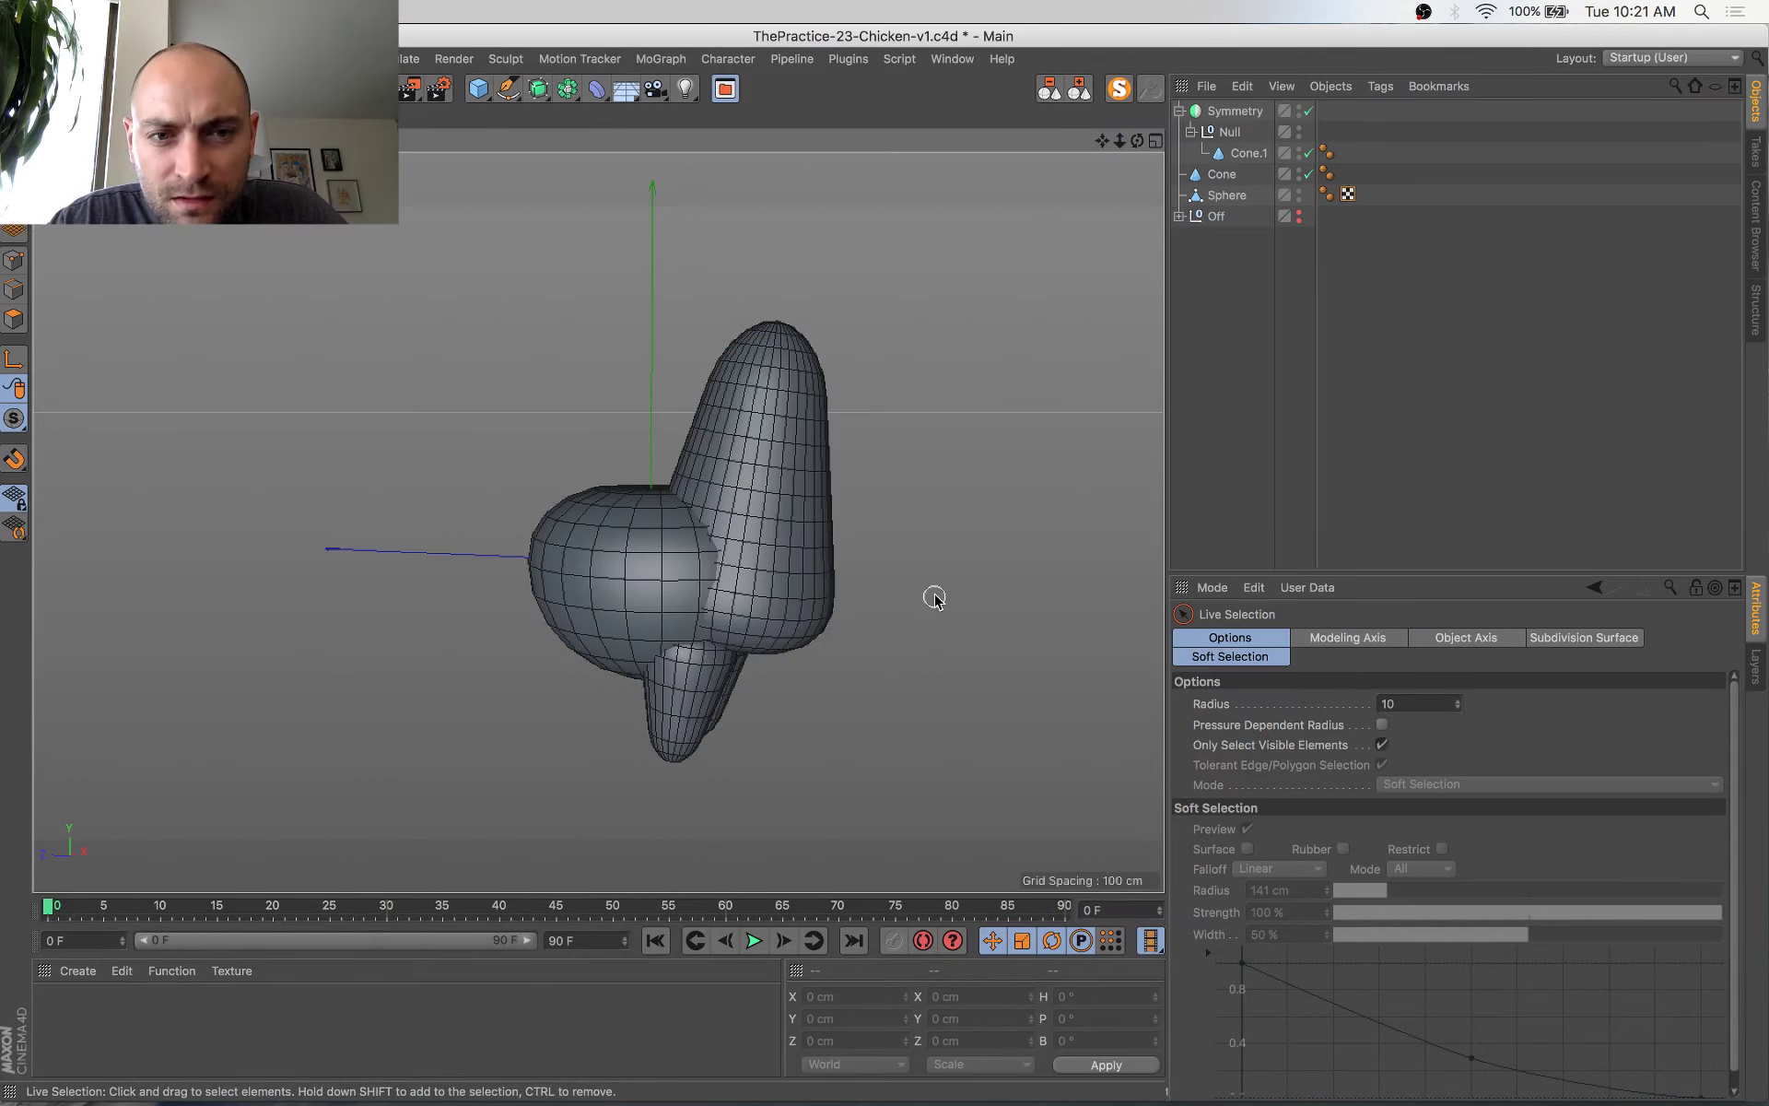
Add a Capsule and move it above and away from the body, to about Y 142 cm and Z 145 cm
left_click(479, 89)
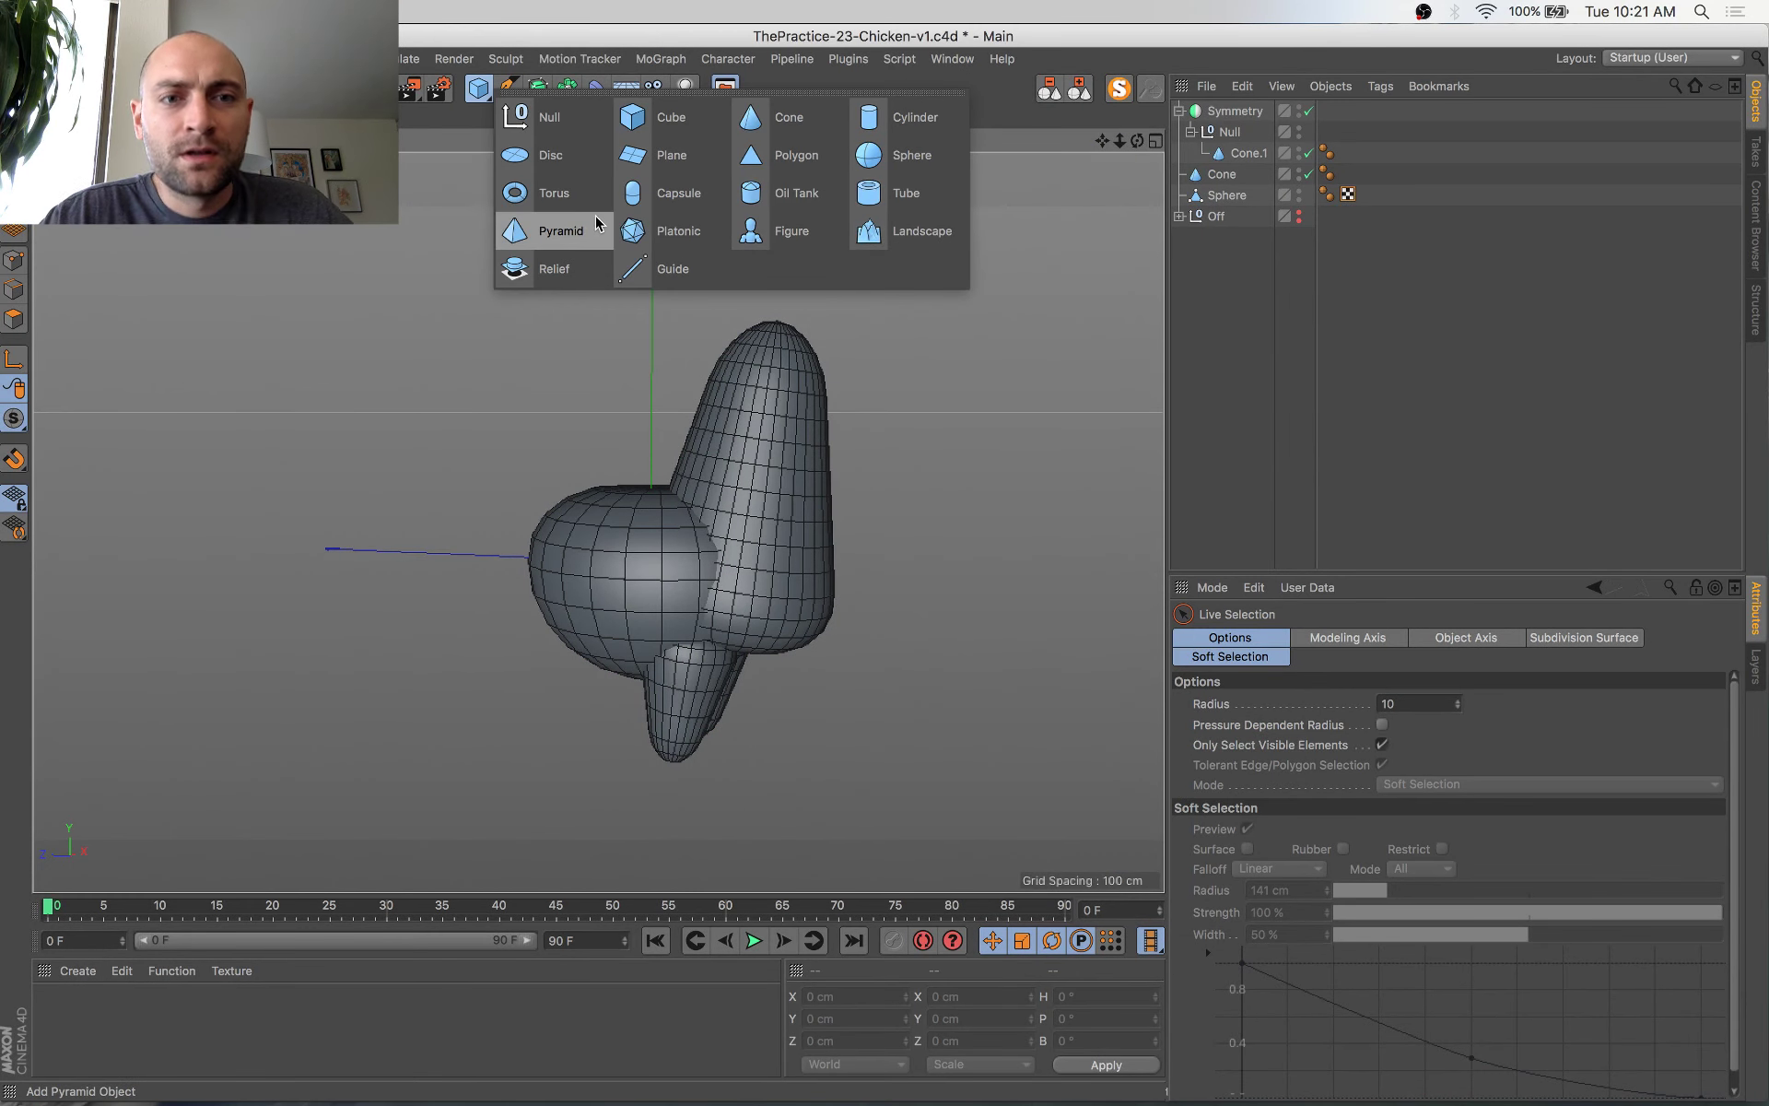
left_click(654, 201)
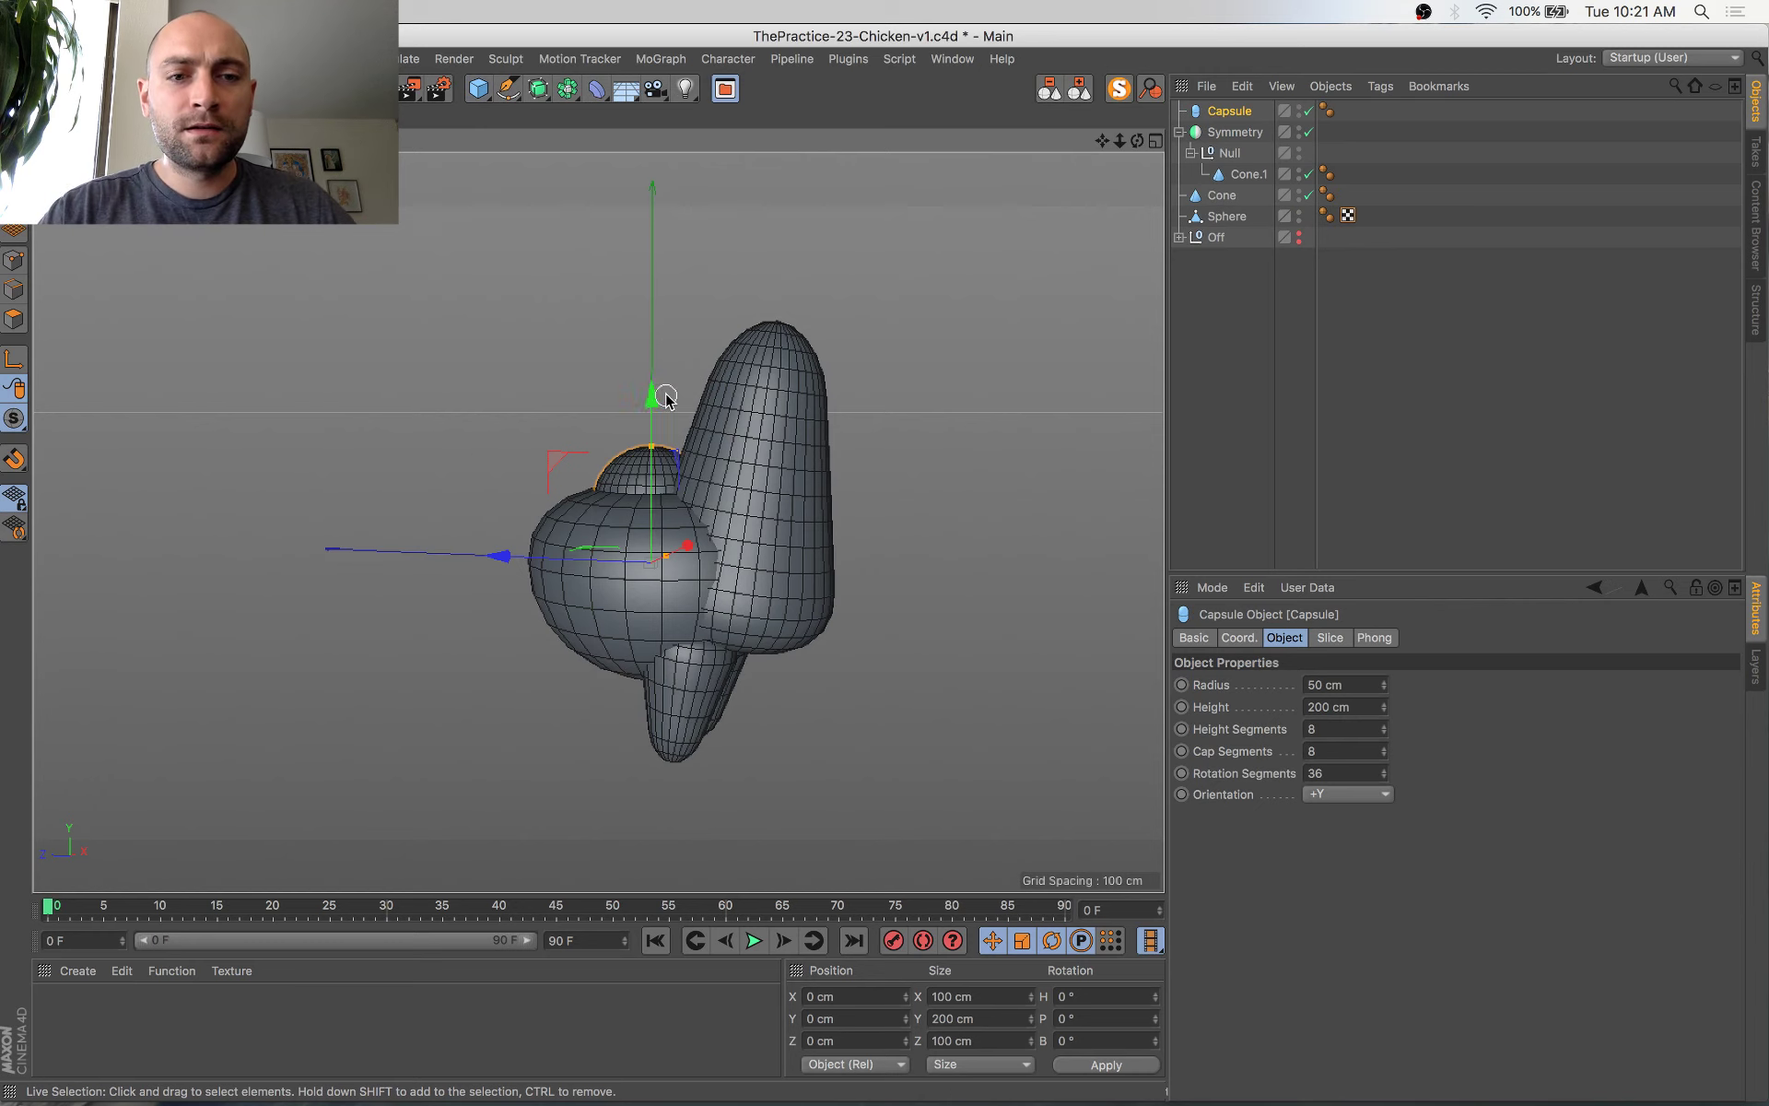
left_click_drag(649, 402, 650, 240)
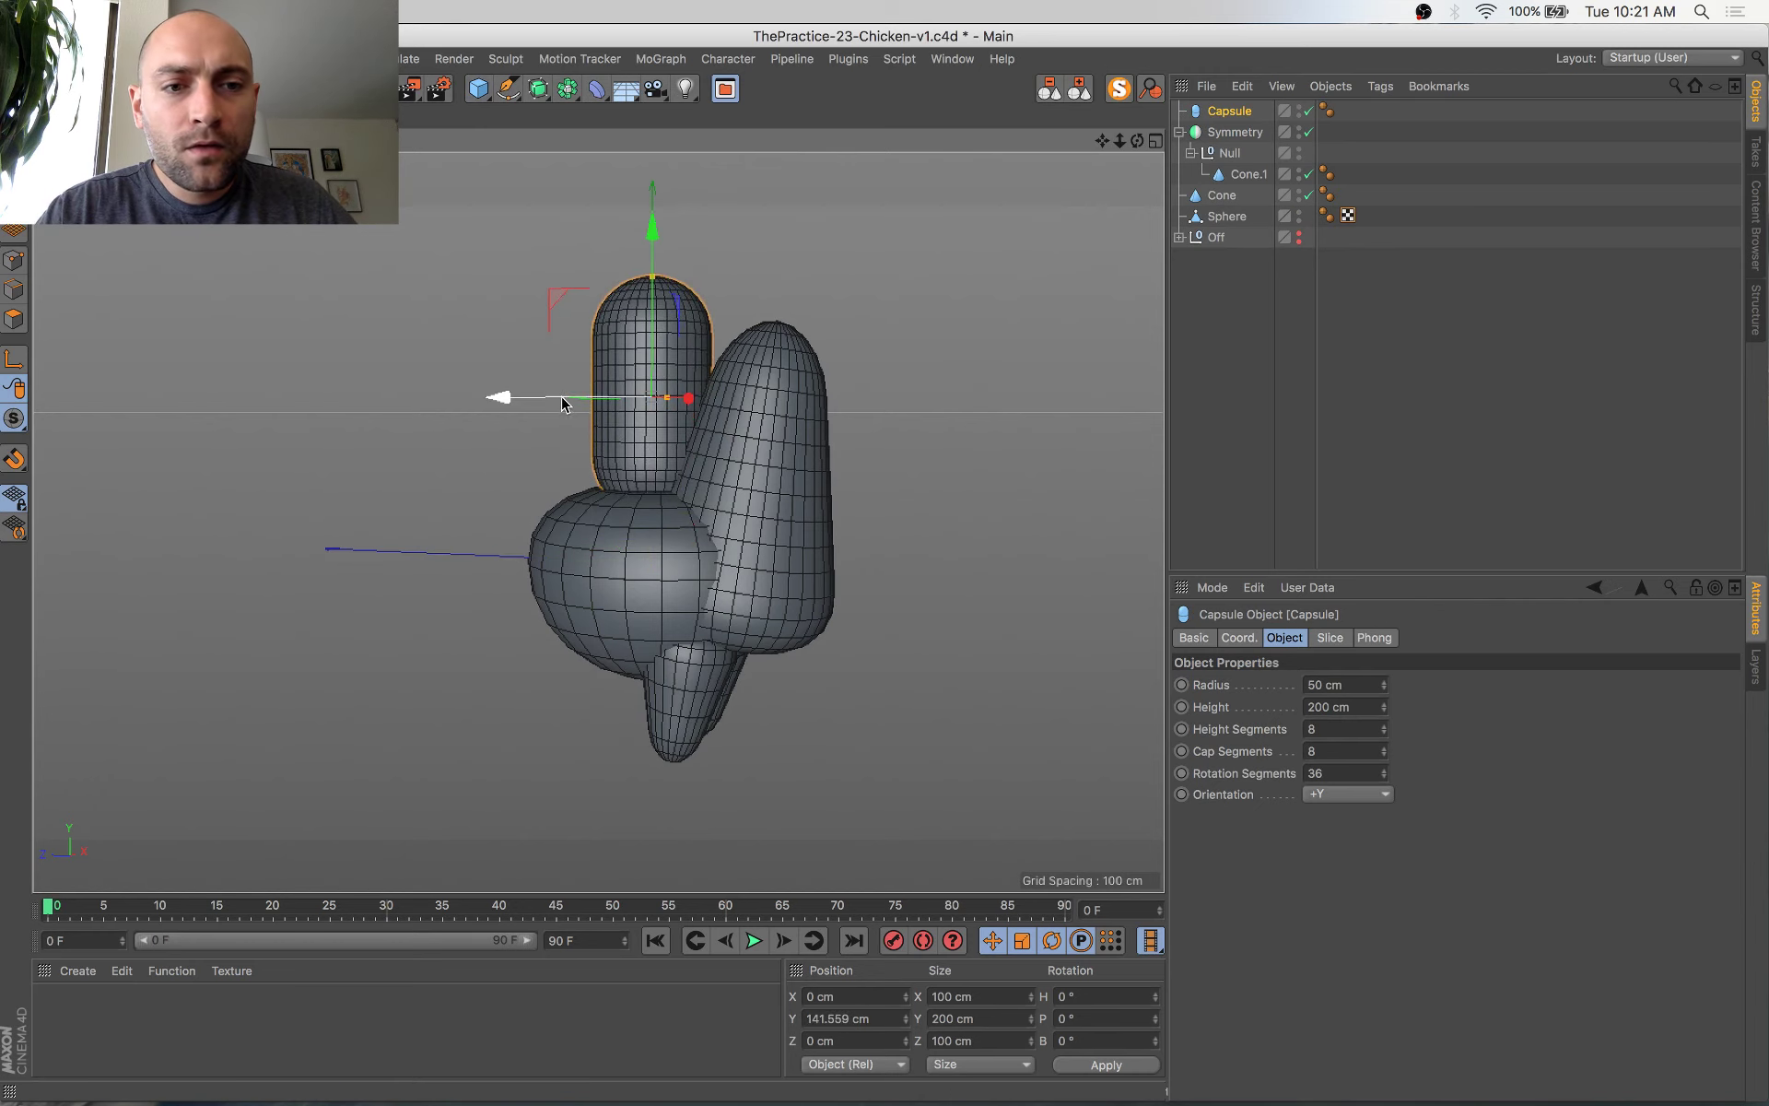
left_click_drag(565, 403, 409, 403)
key("s")
left_click_drag(506, 449, 363, 449, "alt")
right_click_drag(537, 391, 682, 474, "alt")
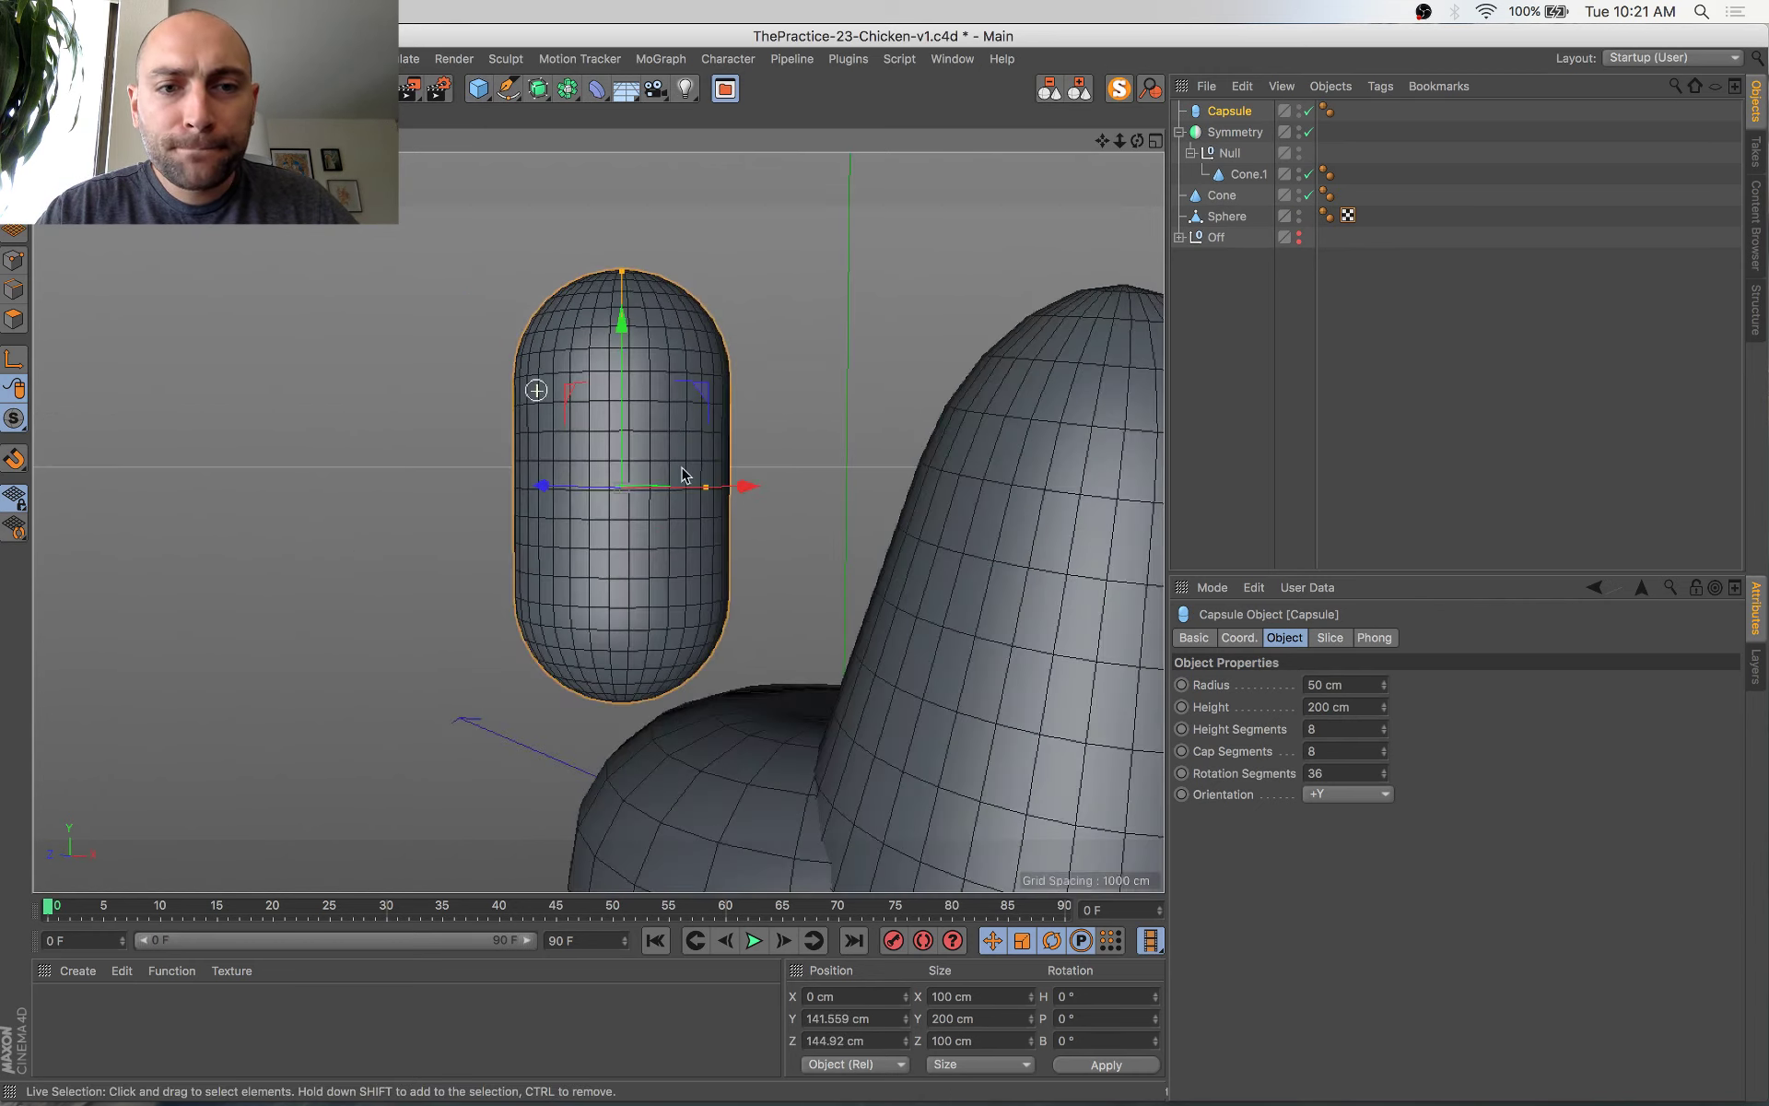
Make the capsule editable and flatten it to about 88 cm wide and 41 cm deep
left_click_drag(818, 548, 845, 619, "alt")
key("c")
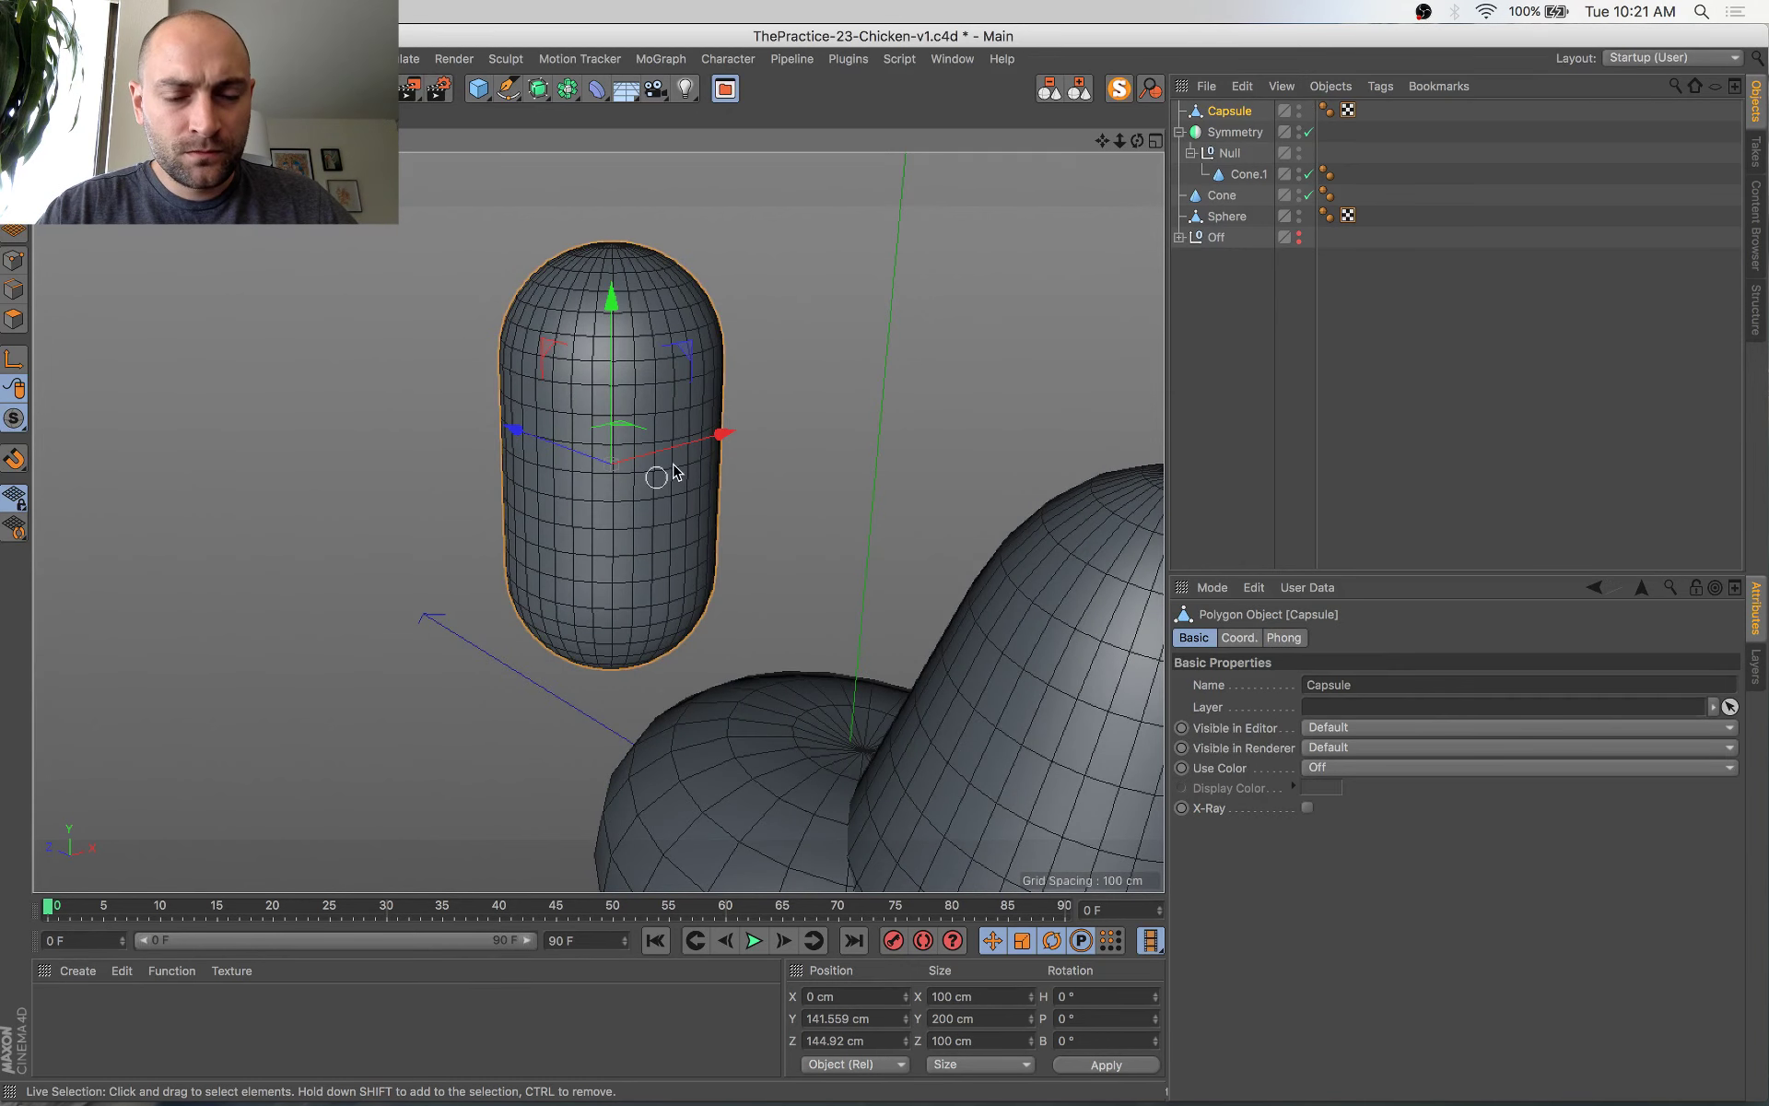
key("t")
left_click_drag(559, 447, 525, 623)
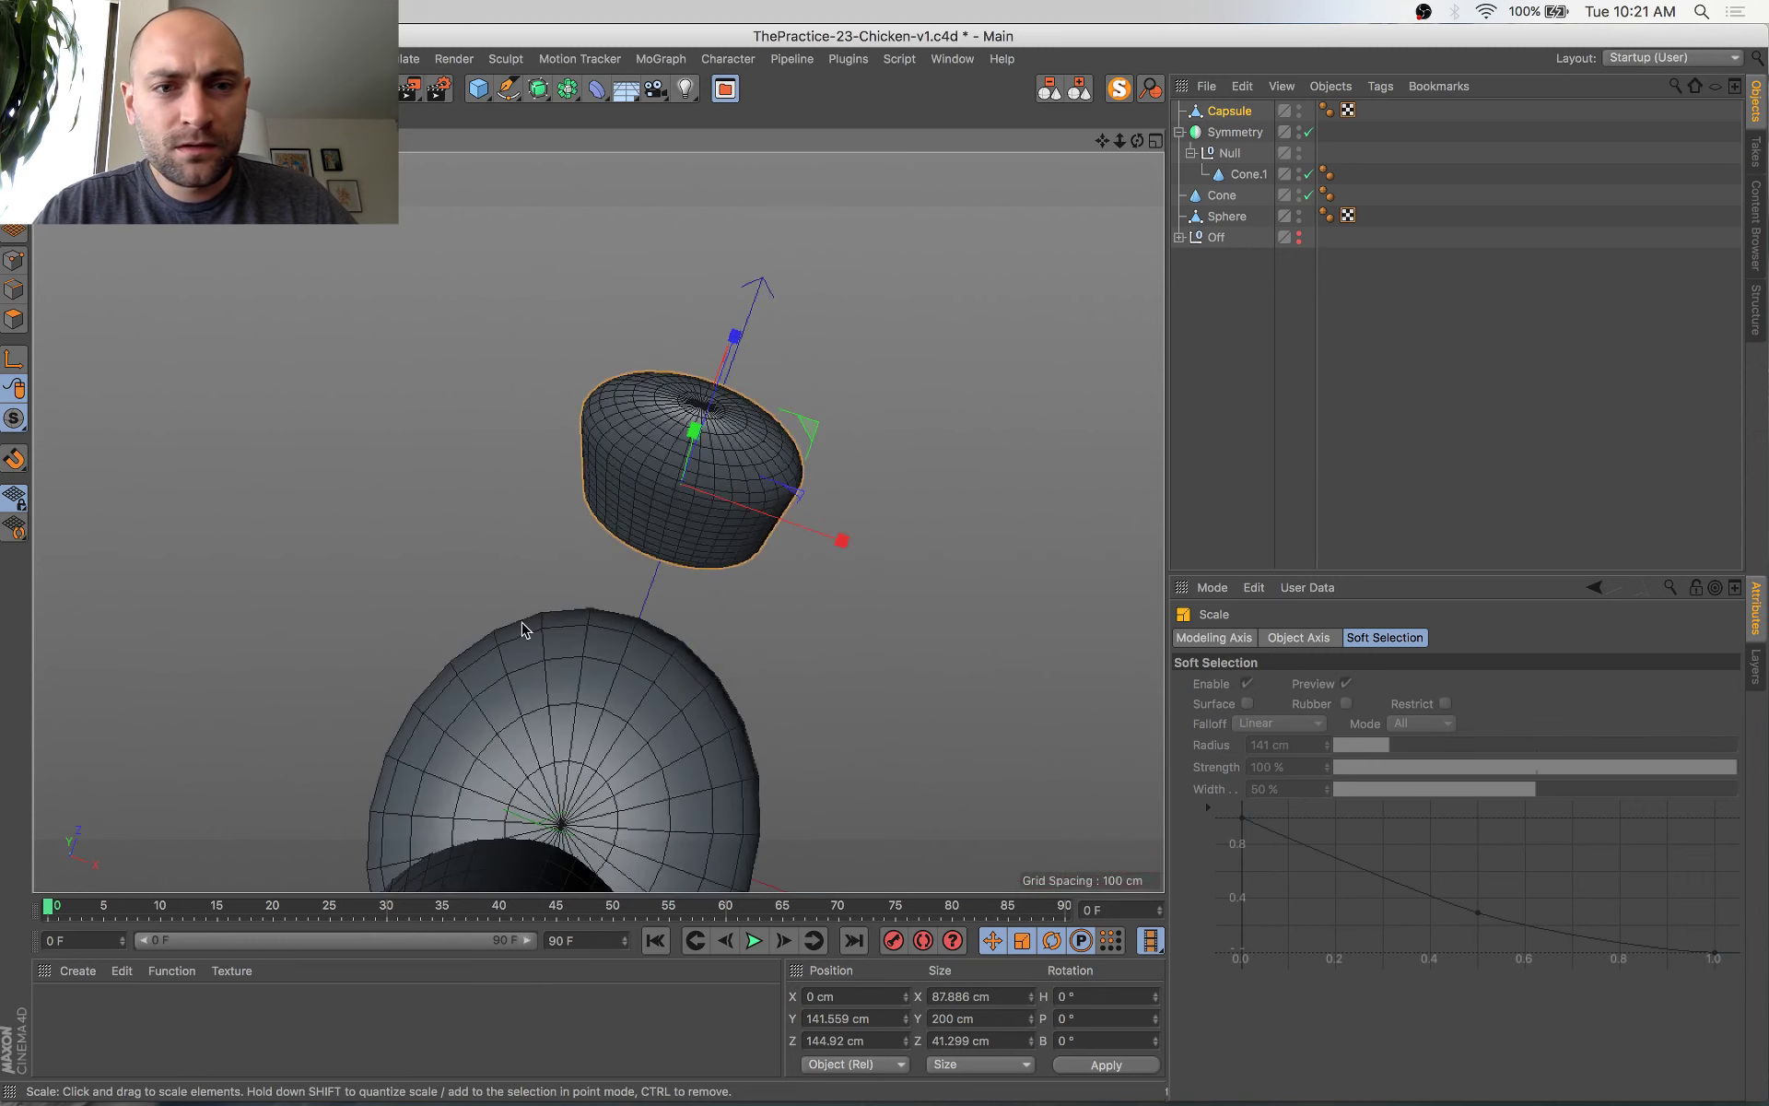
Taper the capsule by soft-scaling inward from its top pole point, bringing that point to about Y 87 cm
left_click(14, 261)
left_click(703, 404)
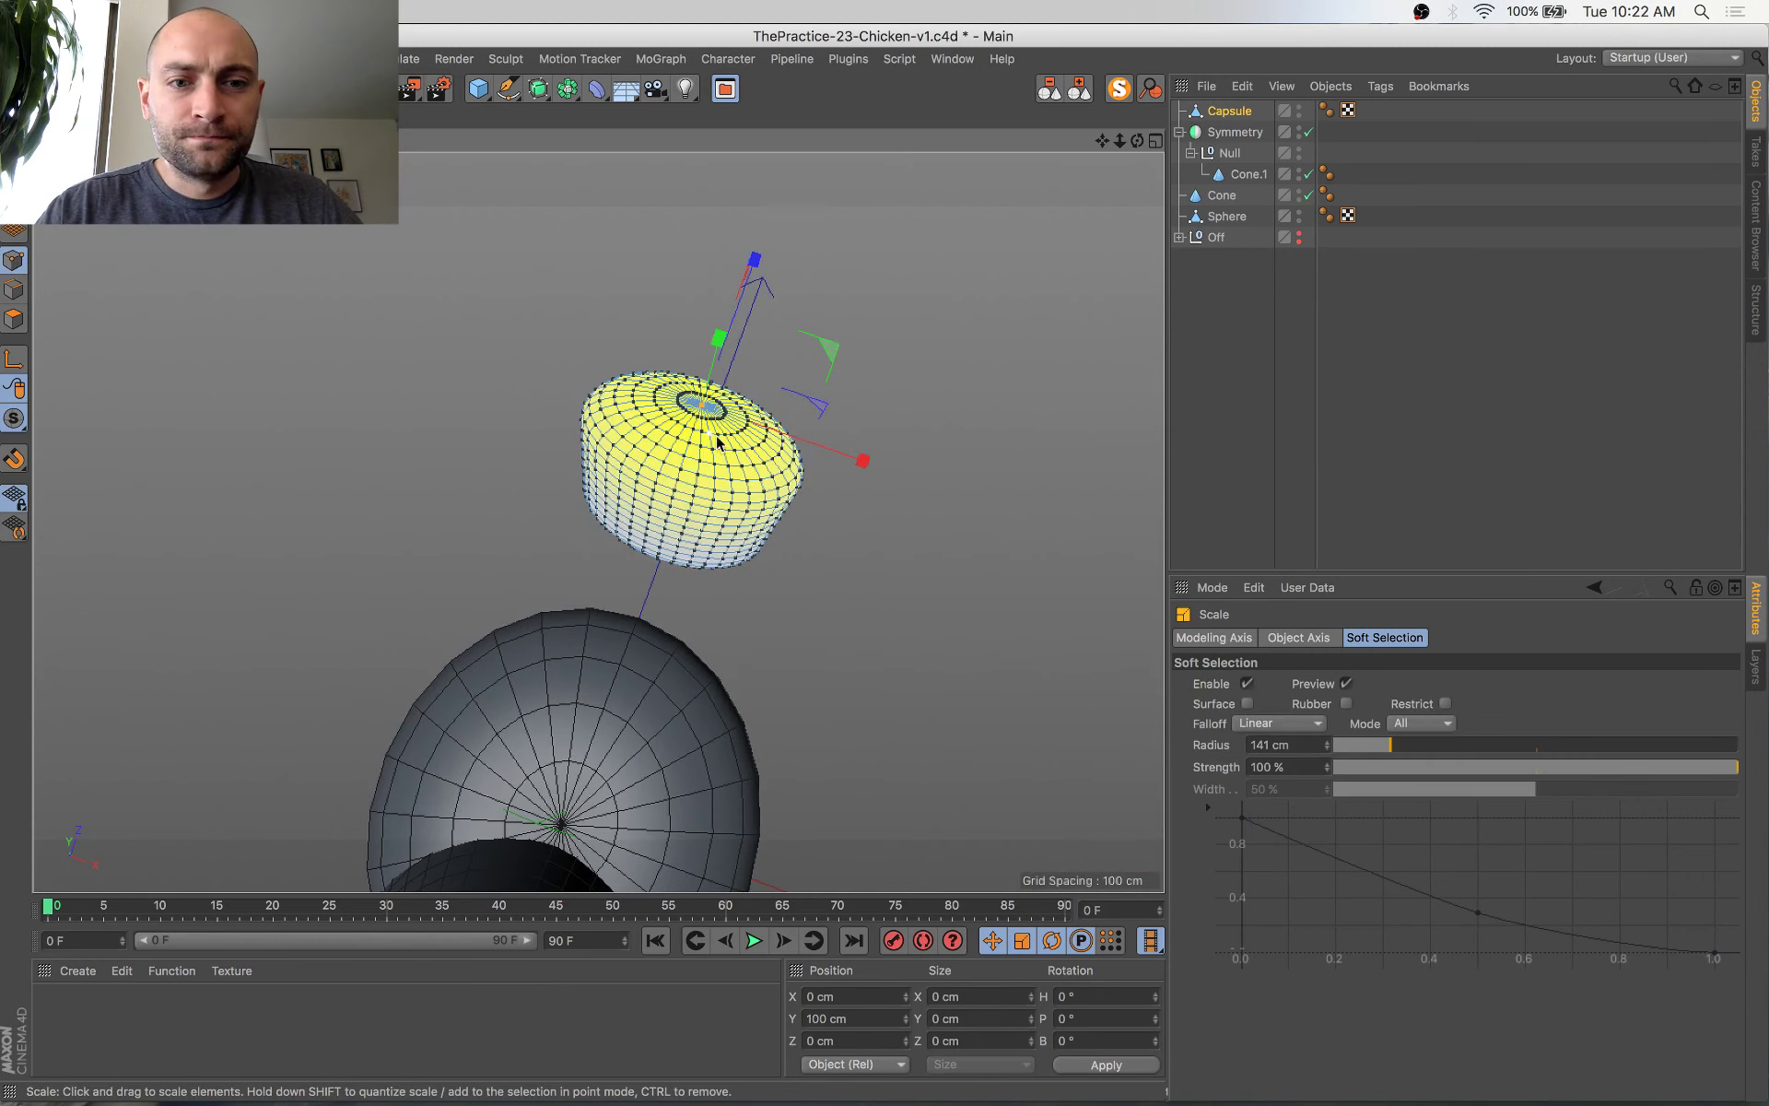
left_click_drag(811, 794, 878, 537, "alt")
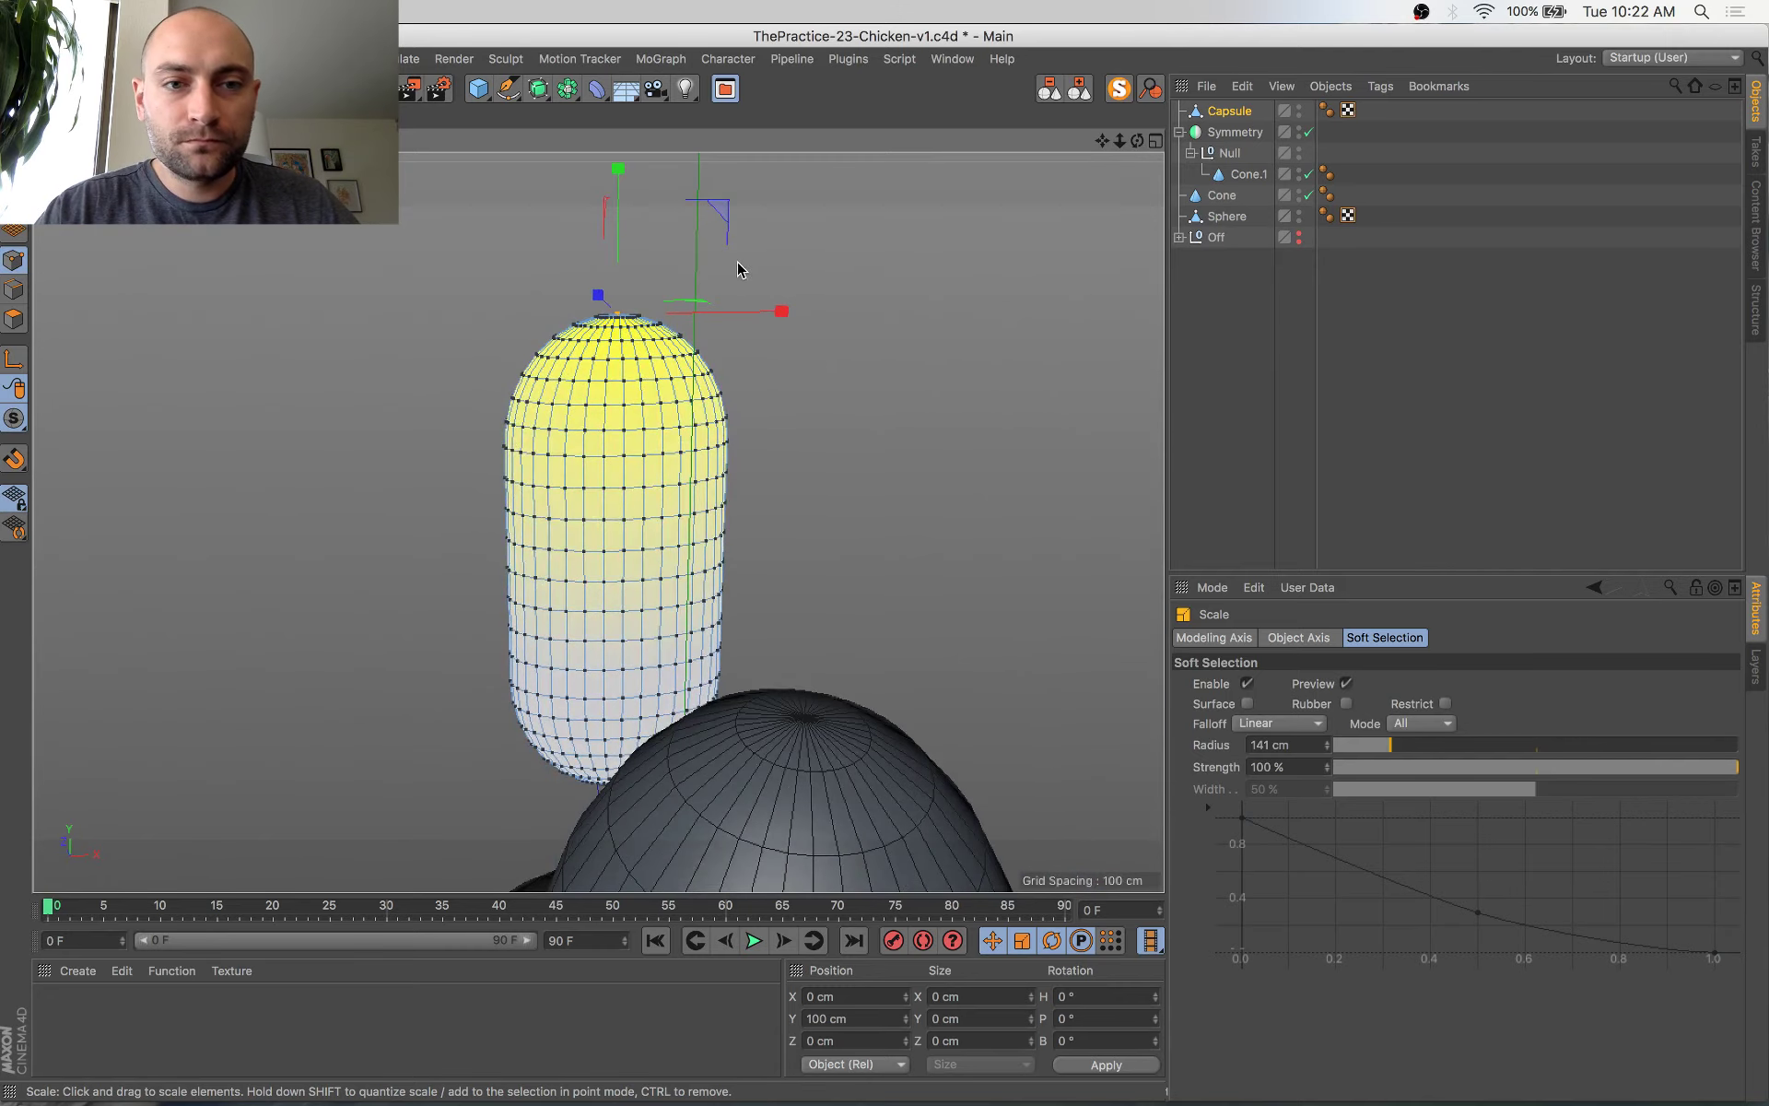
left_click_drag(764, 359, 858, 384, "alt")
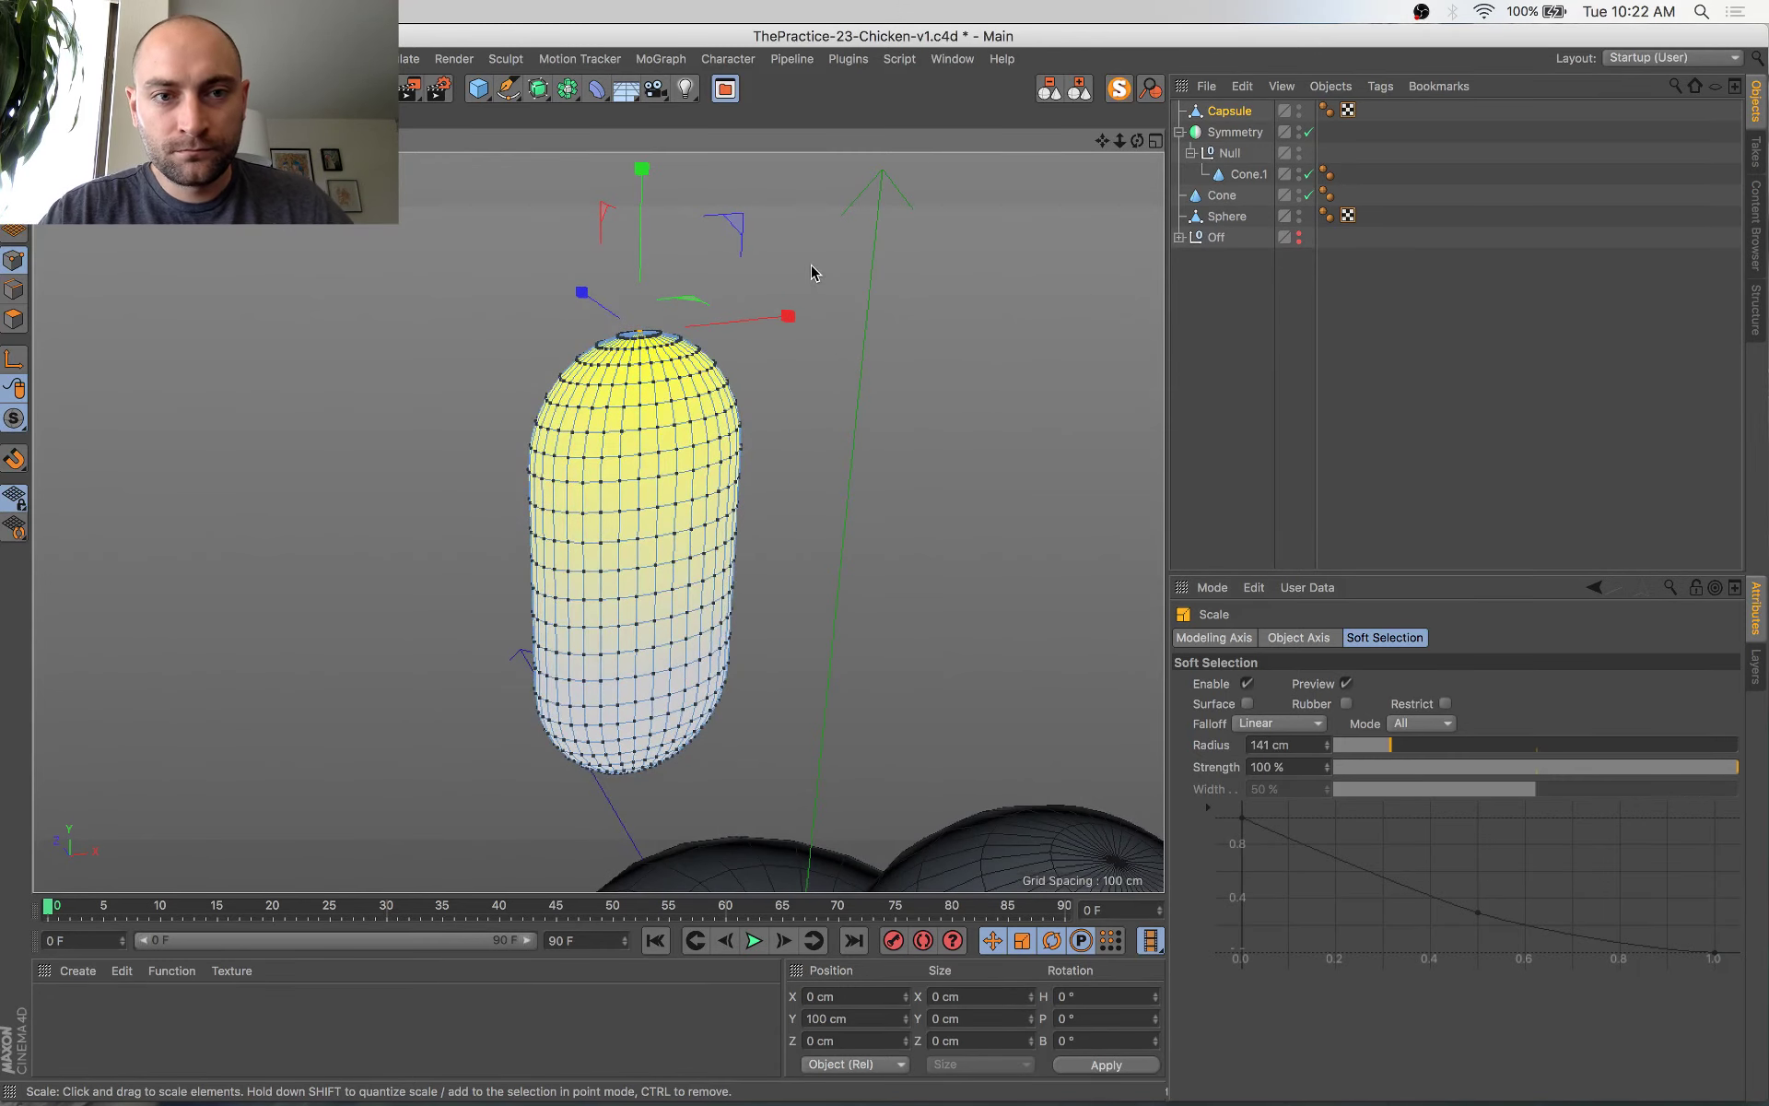
left_click_drag(743, 219, 636, 263)
key("e")
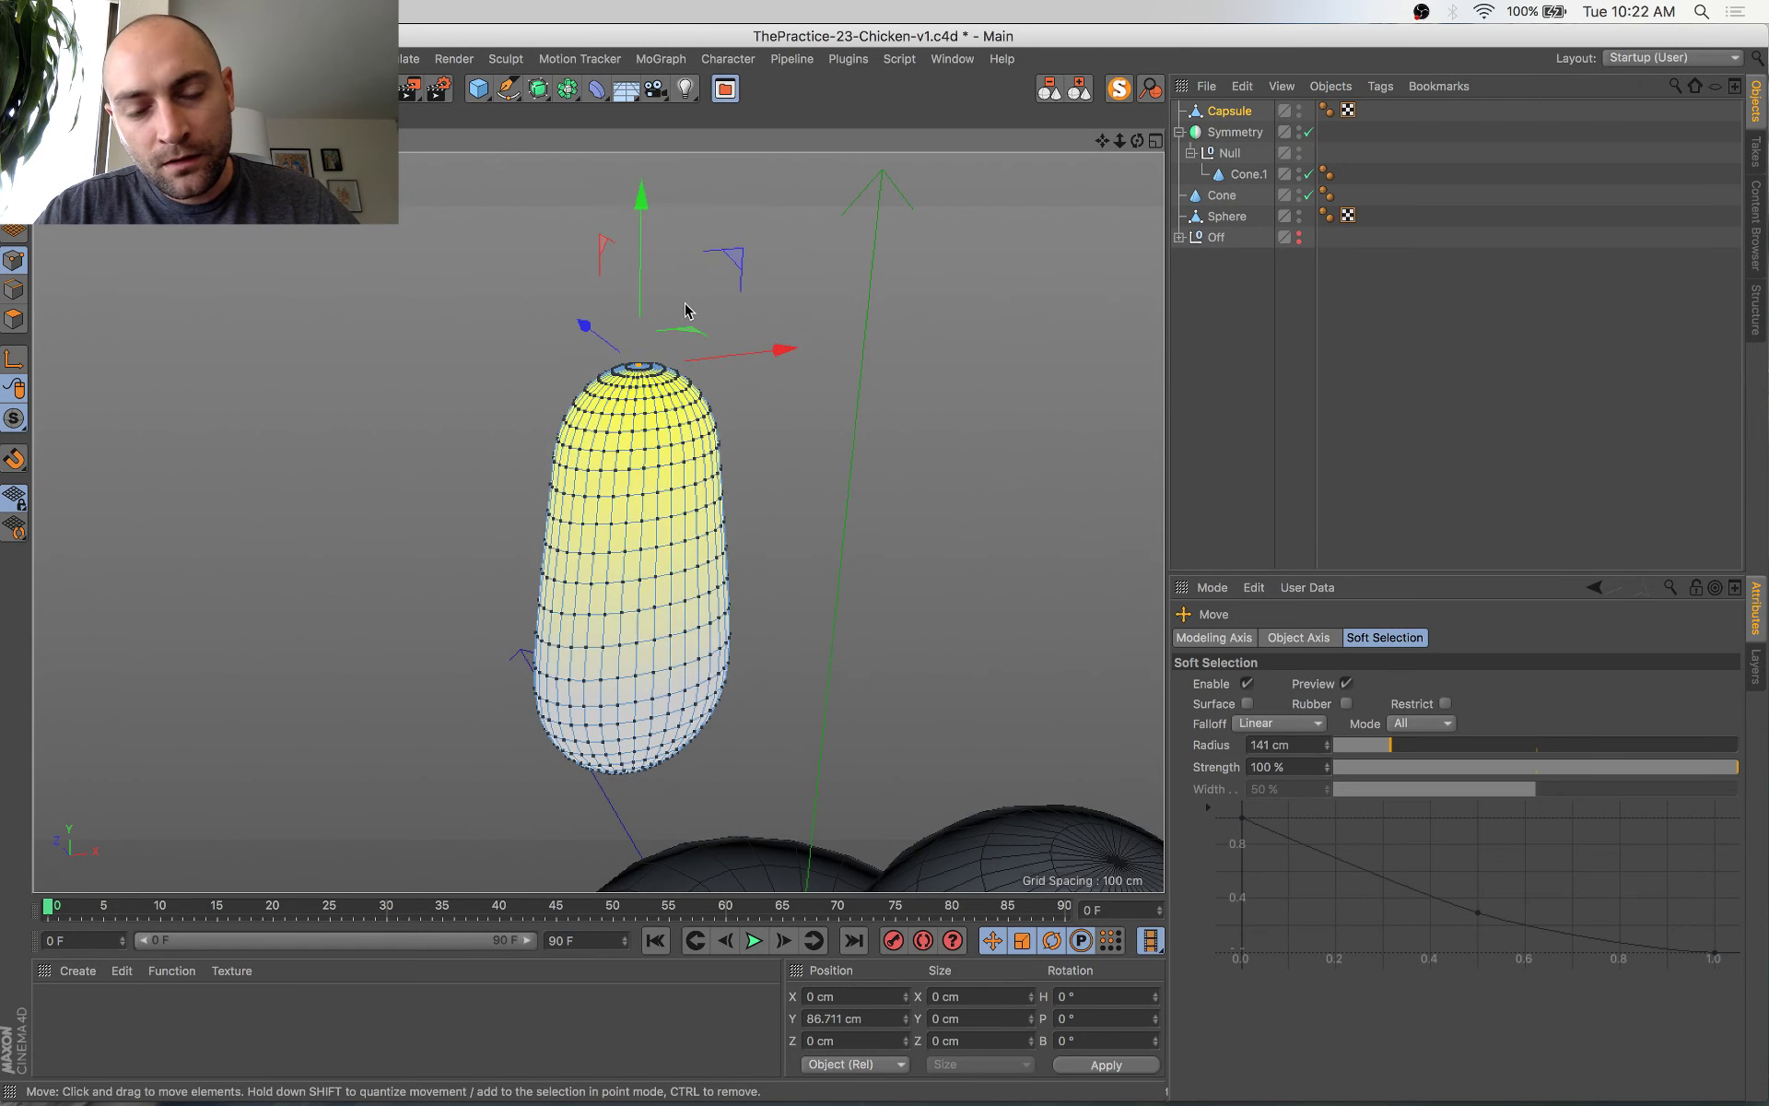
right_click_drag(756, 432, 969, 604, "alt")
left_click_drag(970, 610, 976, 534, "alt")
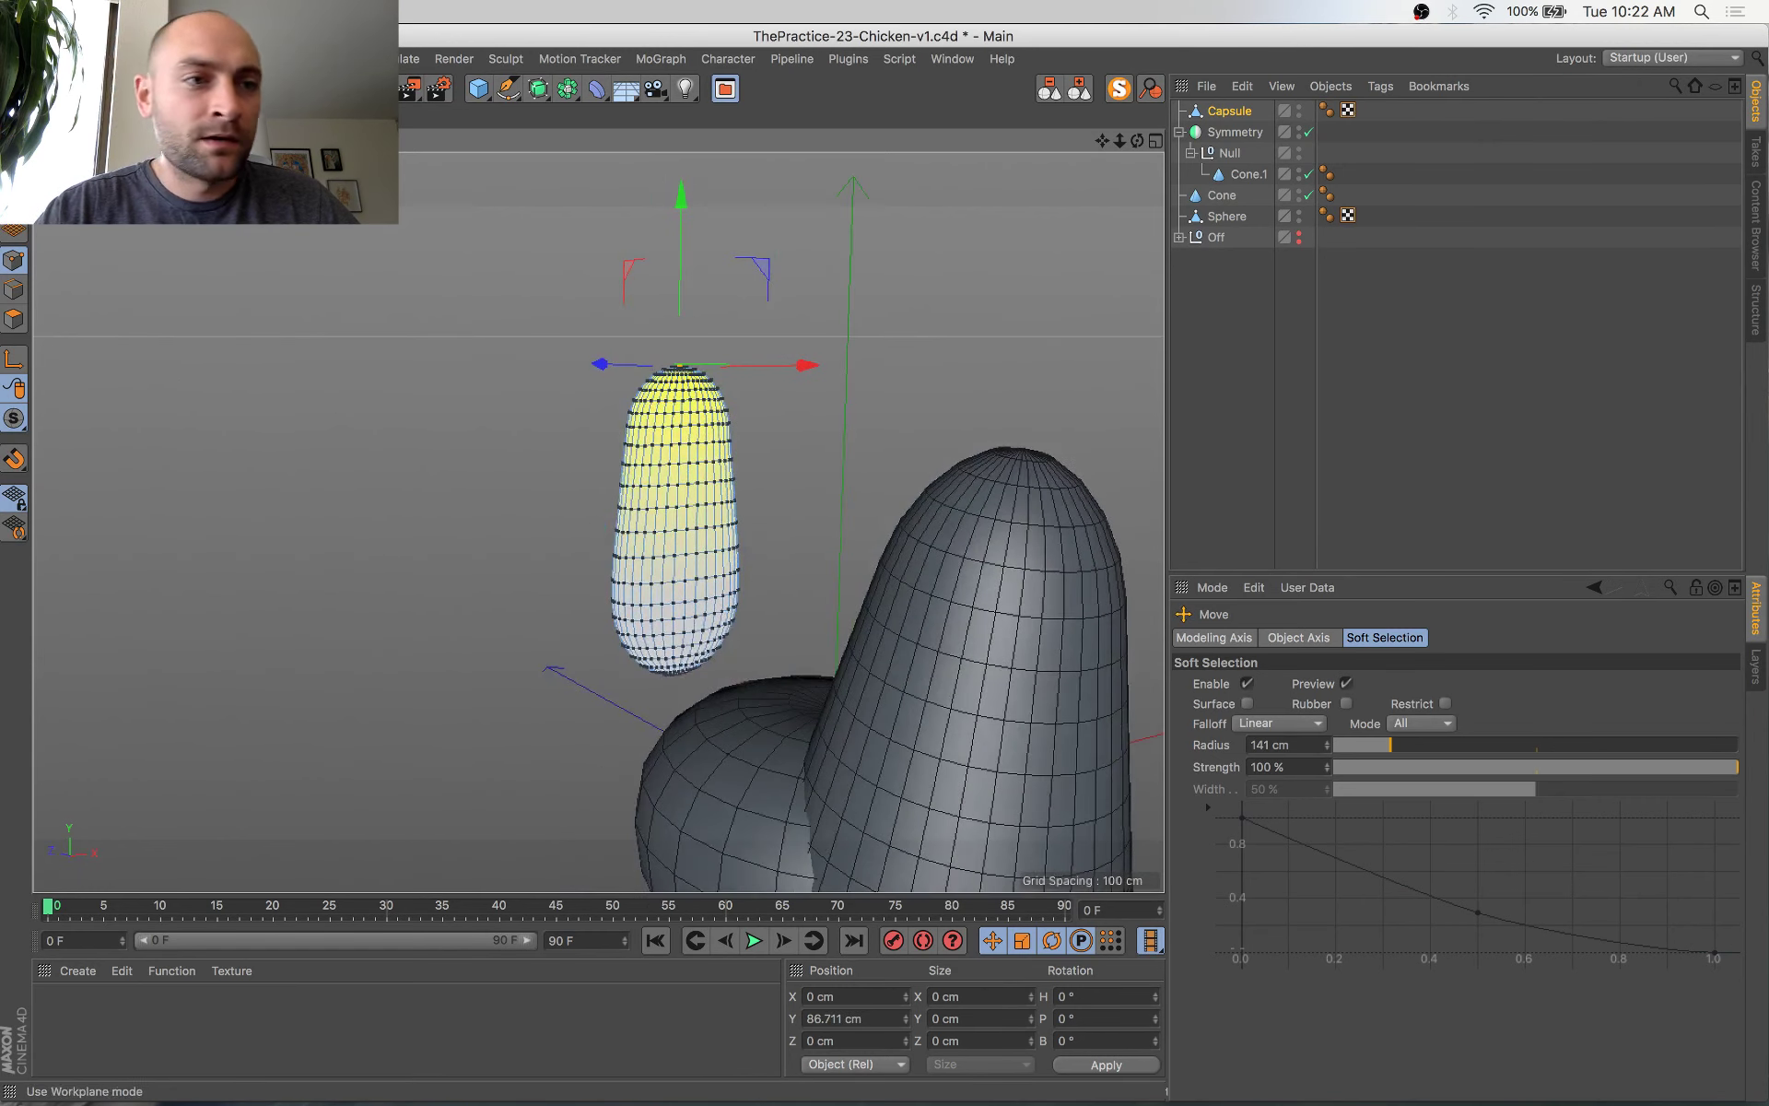
Tilt the whole capsule to a pitch of about -20°, then glance at the reference photo
left_click(13, 172)
key("r")
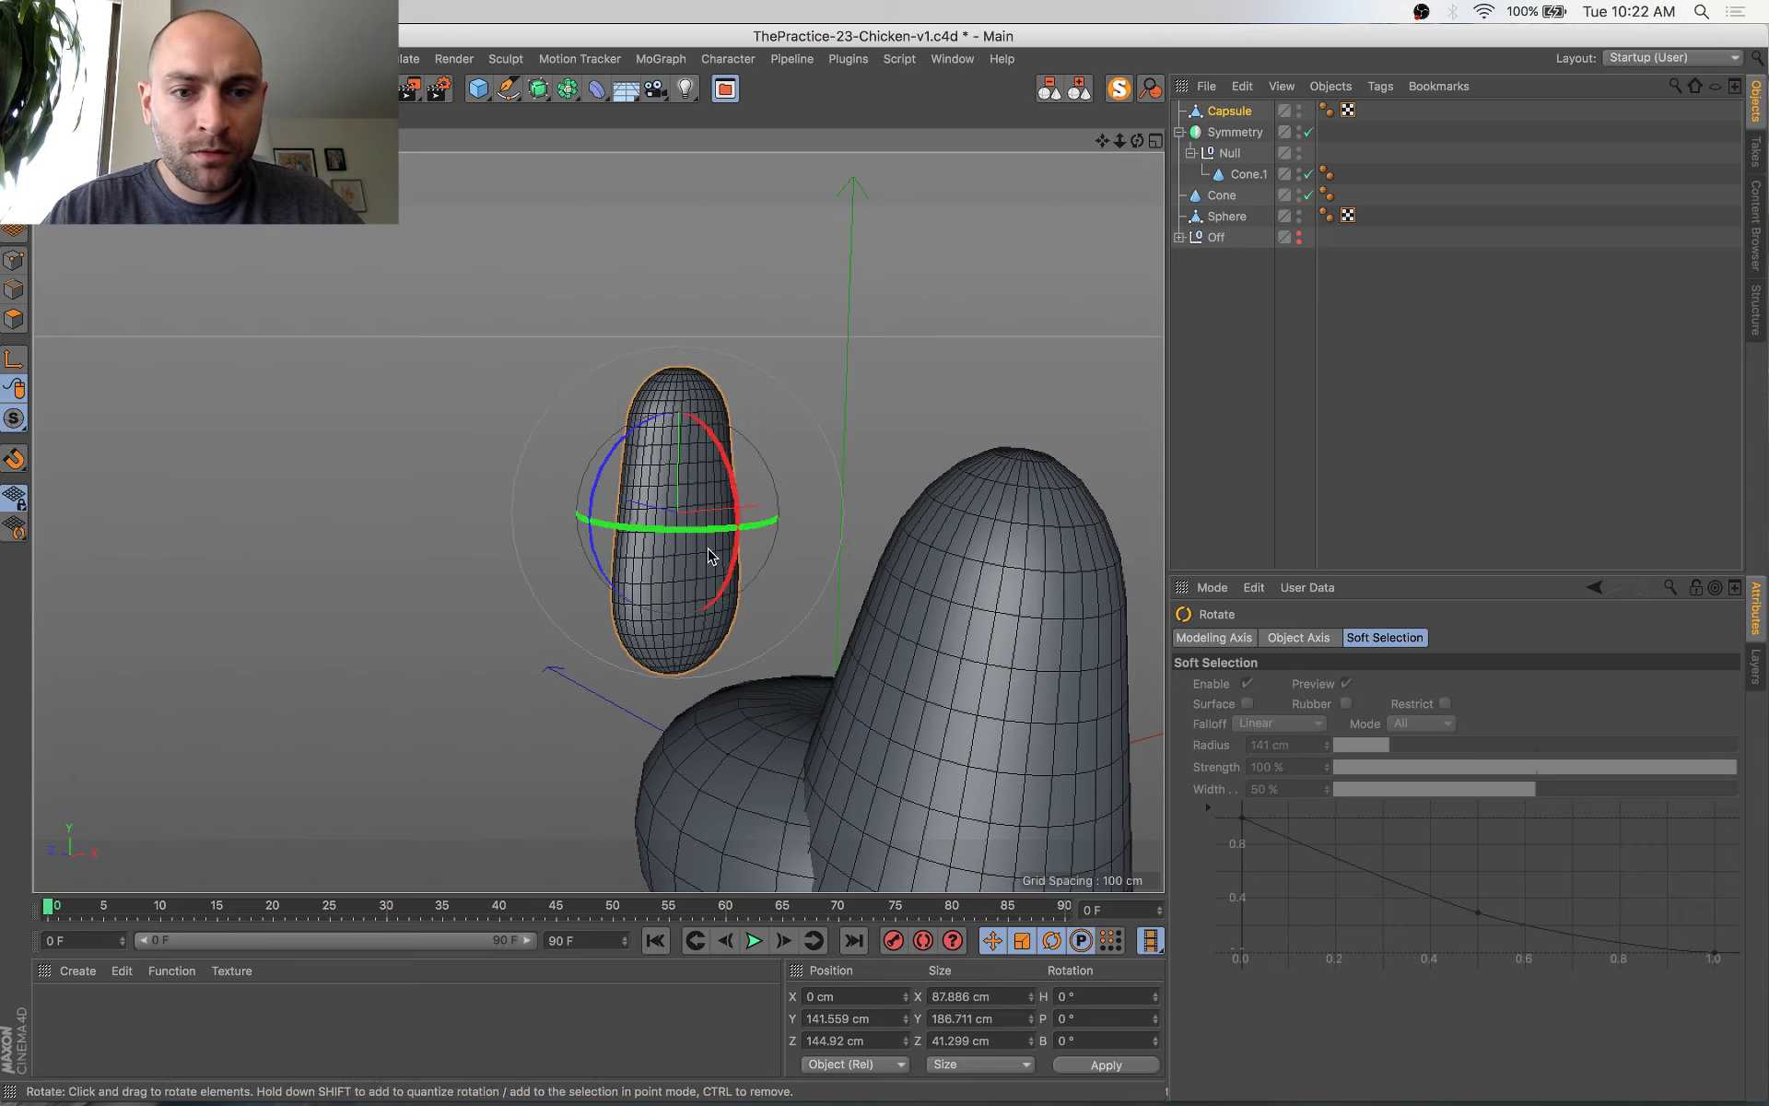
left_click_drag(741, 505, 719, 478)
key("super+Tab")
key("super+Tab")
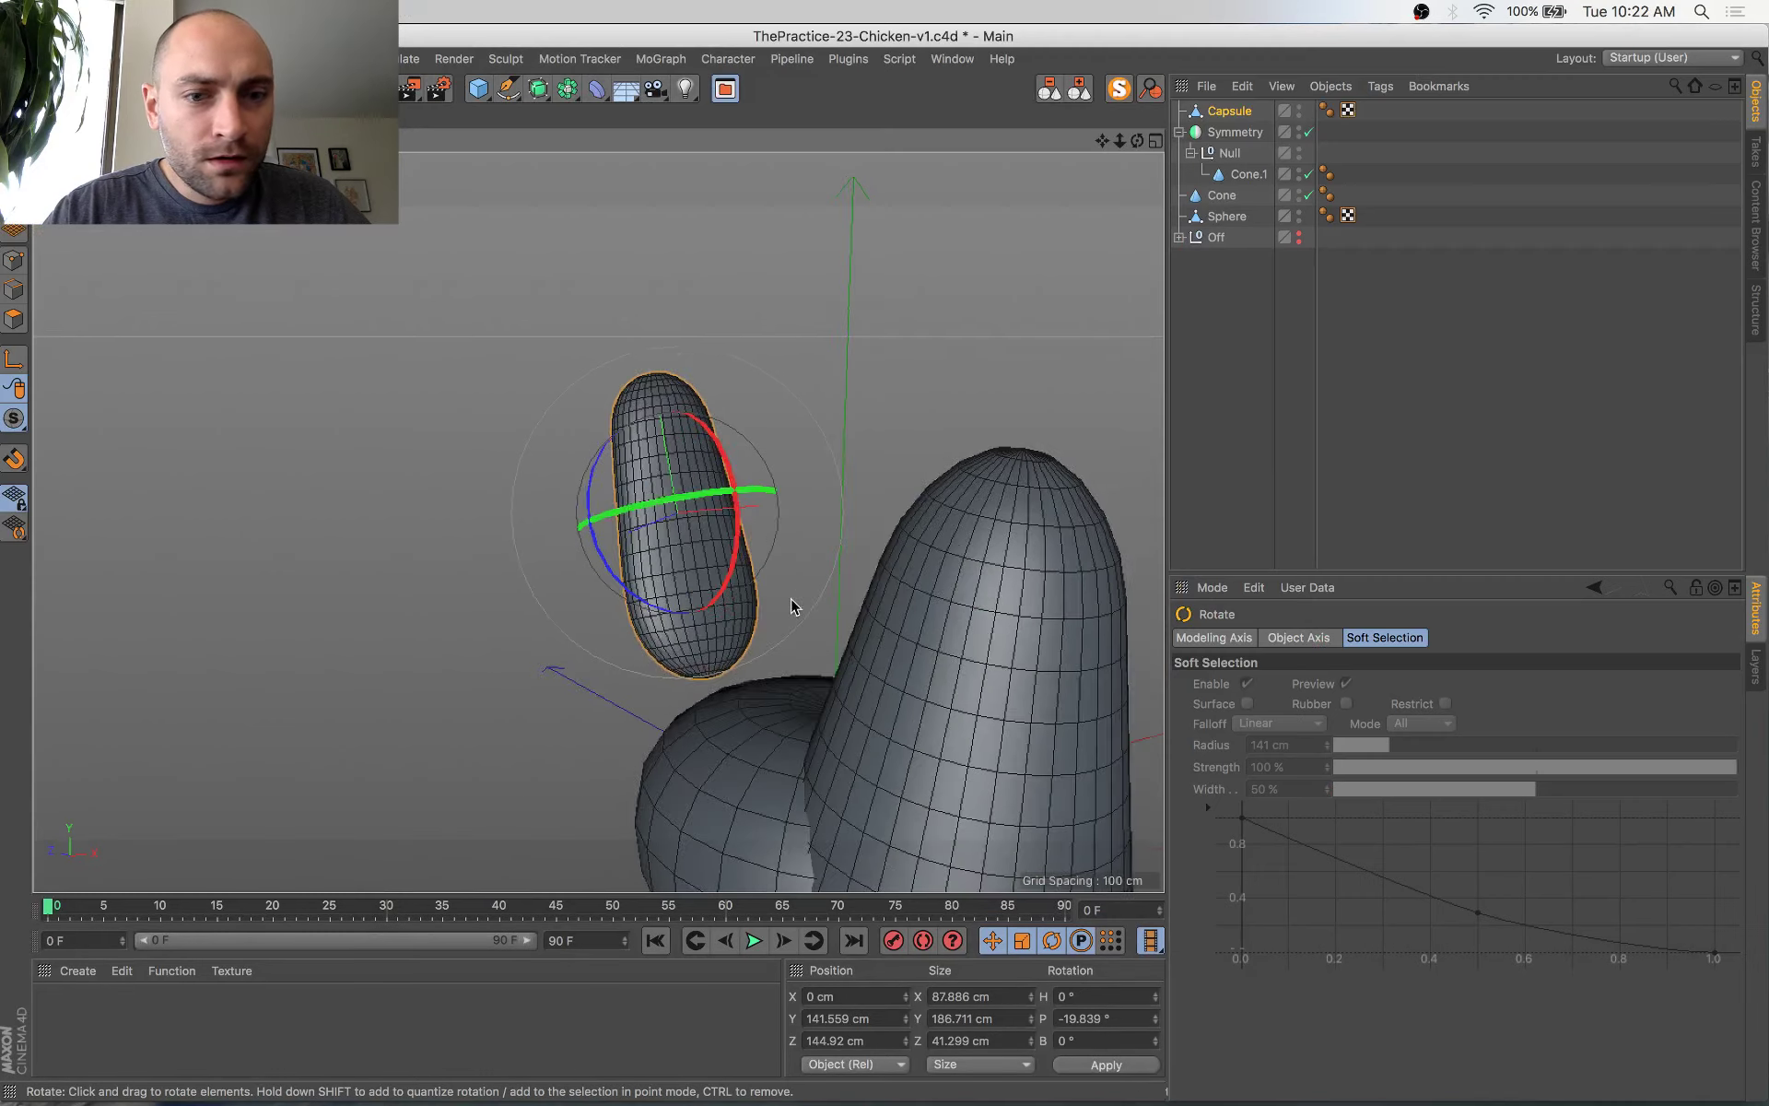
Shrink the capsule to about 67 cm wide and 133 cm tall, and move it against the body's rear at about Y 71 cm, Z 93 cm
left_click_drag(794, 605, 867, 585, "alt")
key("e")
right_click_drag(866, 586, 853, 627, "alt")
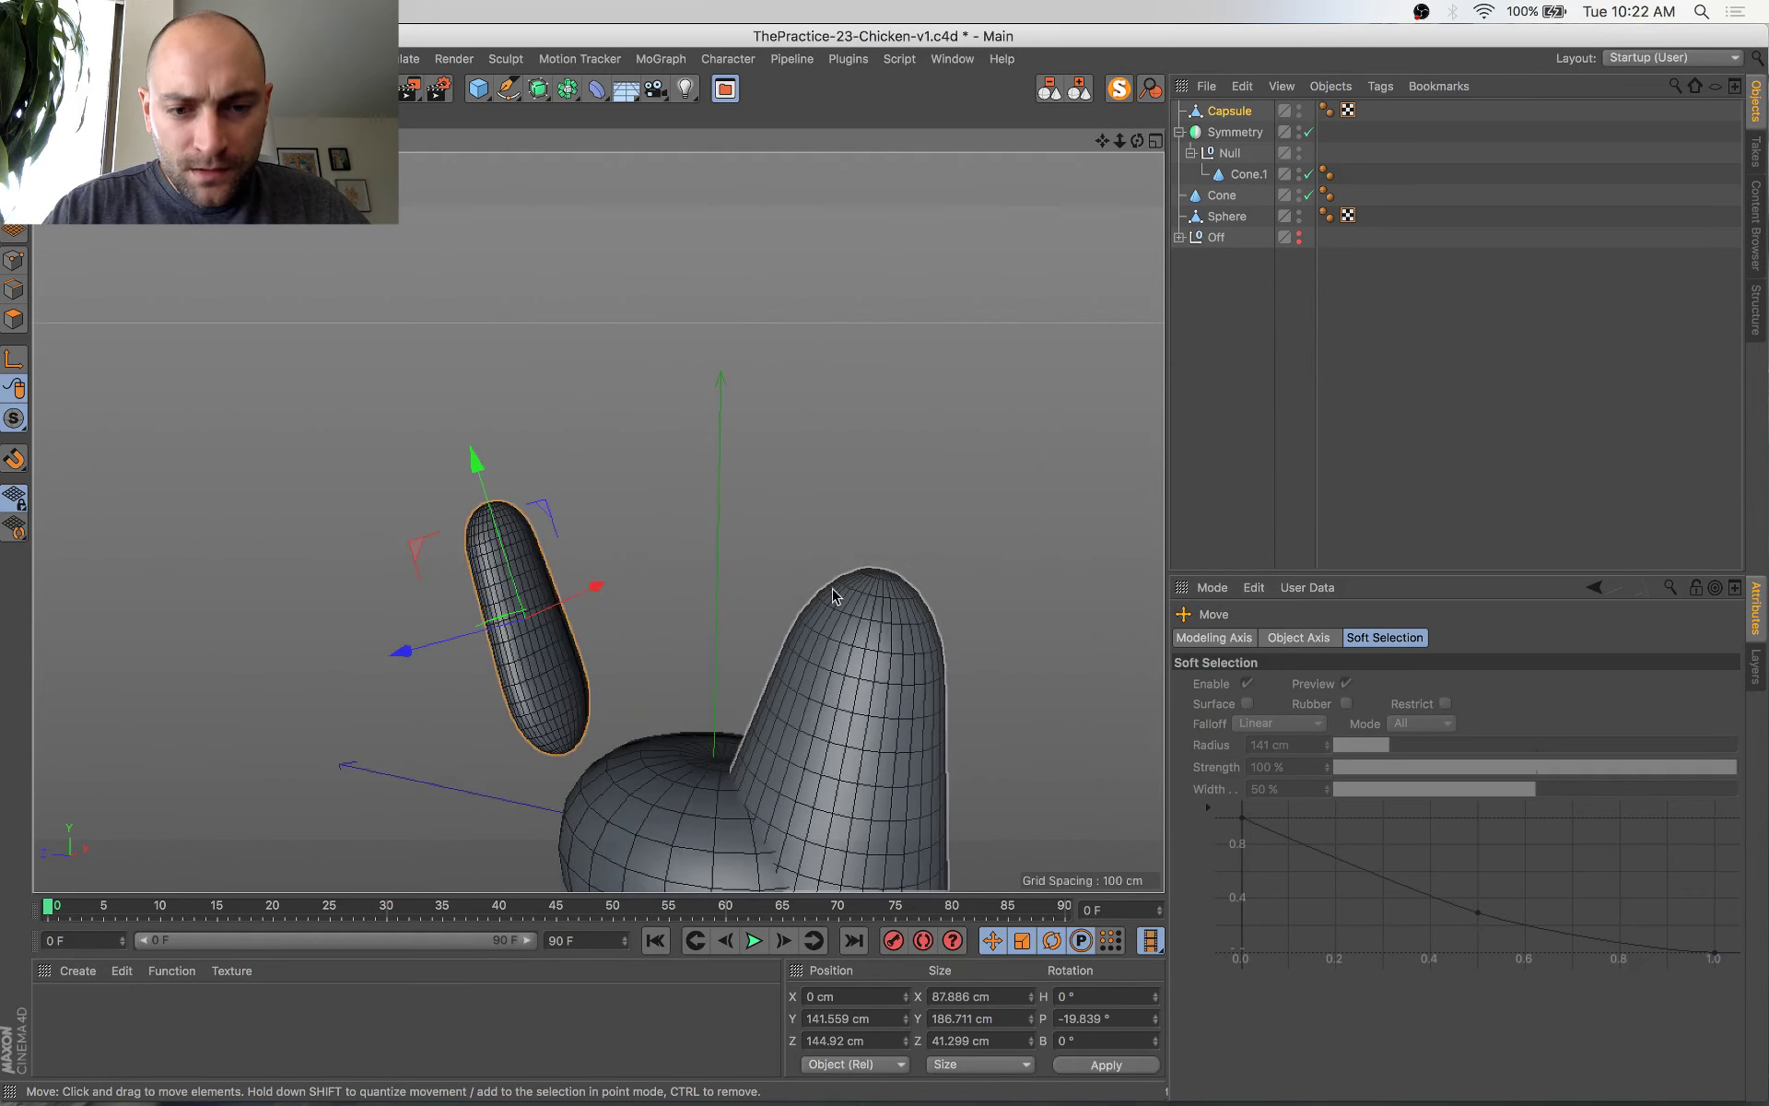
middle_click_drag(830, 588, 845, 446, "alt")
left_click_drag(569, 720, 639, 646, "alt")
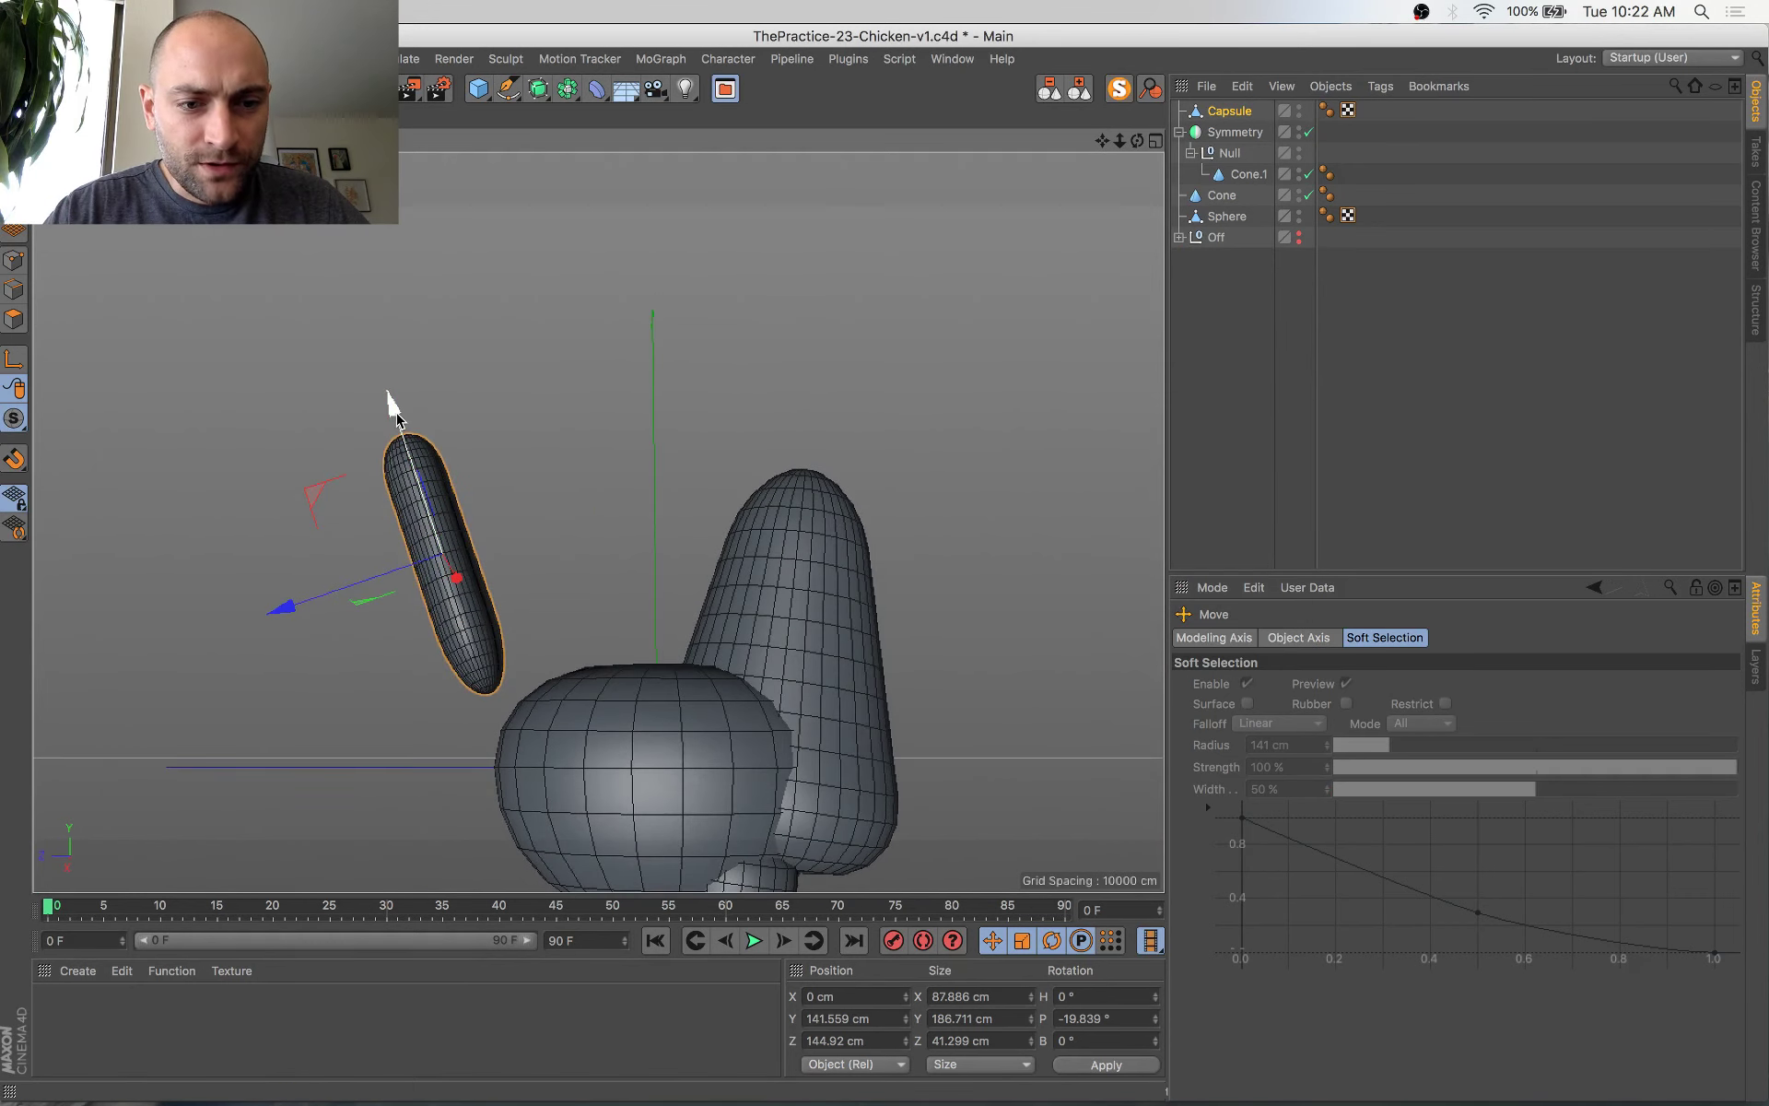
key("t")
left_click_drag(517, 436, 455, 602)
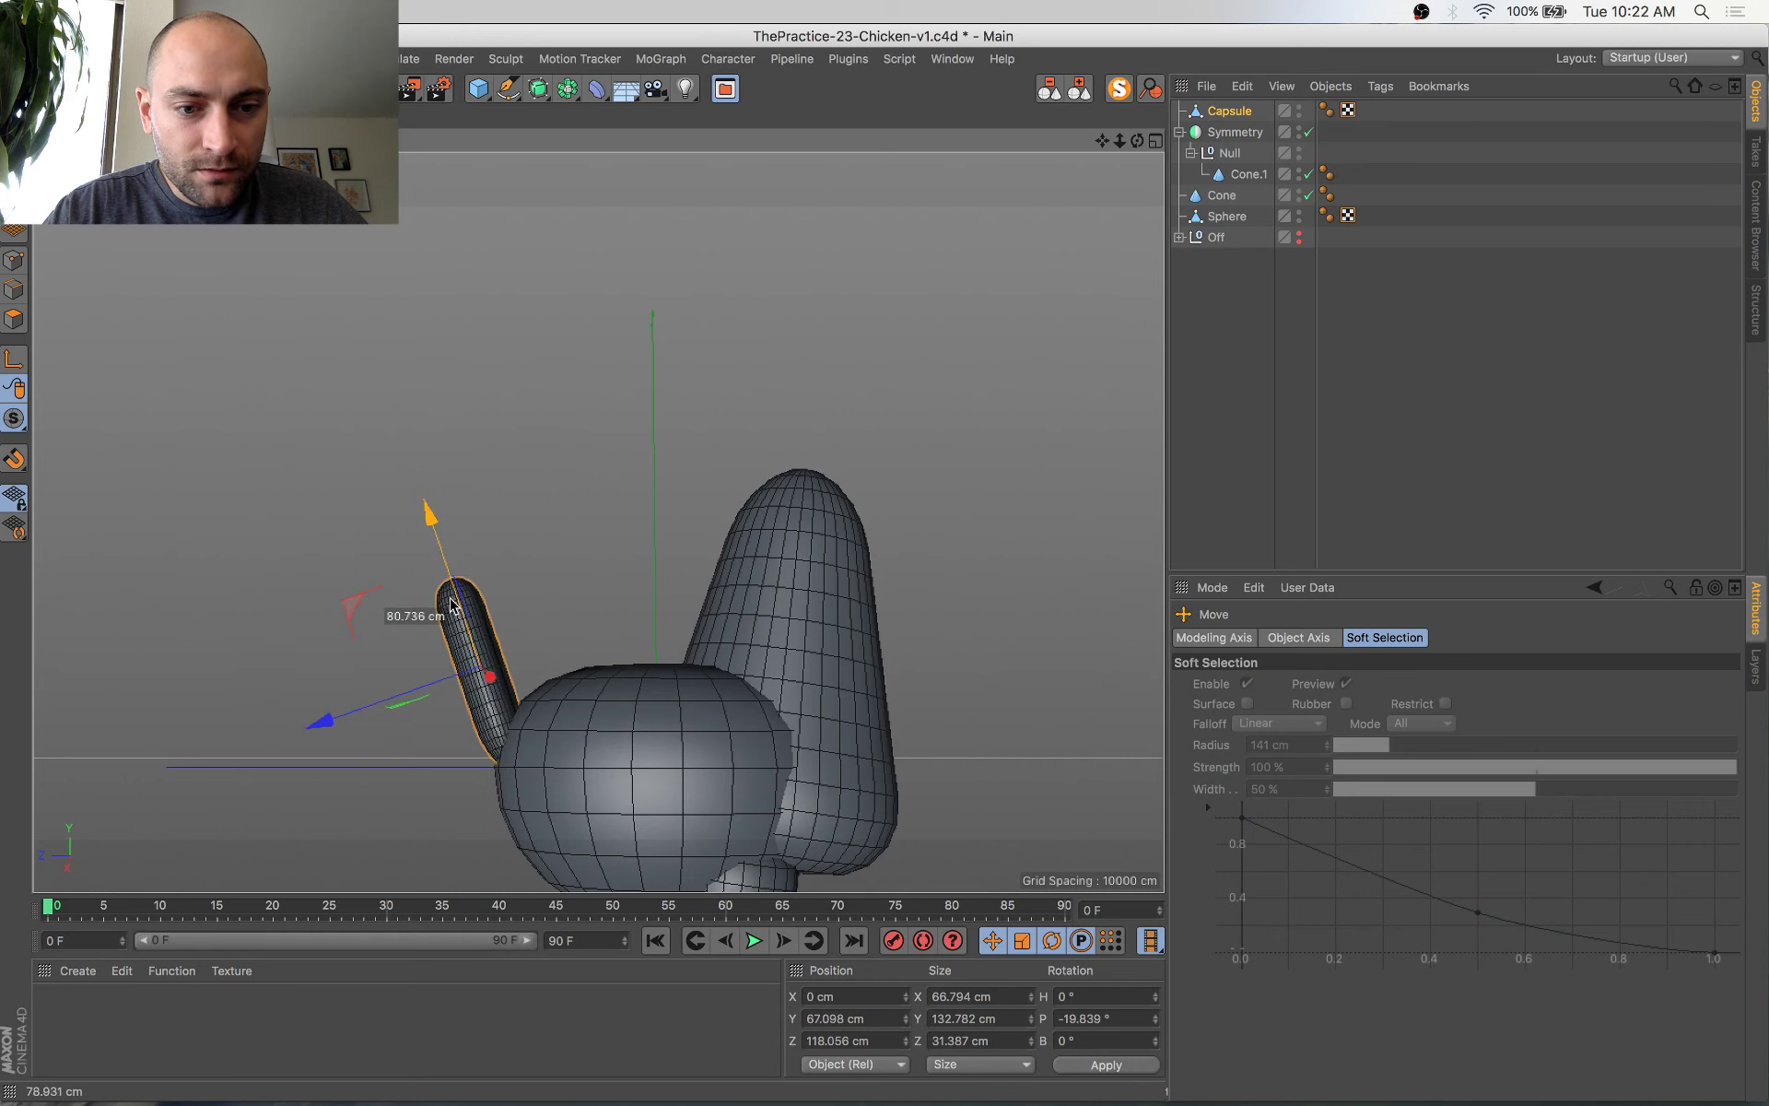
left_click_drag(421, 705, 297, 791, "alt")
left_click_drag(476, 592, 493, 611)
Thin the capsule to about 26 cm deep and save the file
key("s")
left_click_drag(513, 715, 658, 636, "alt")
key("t")
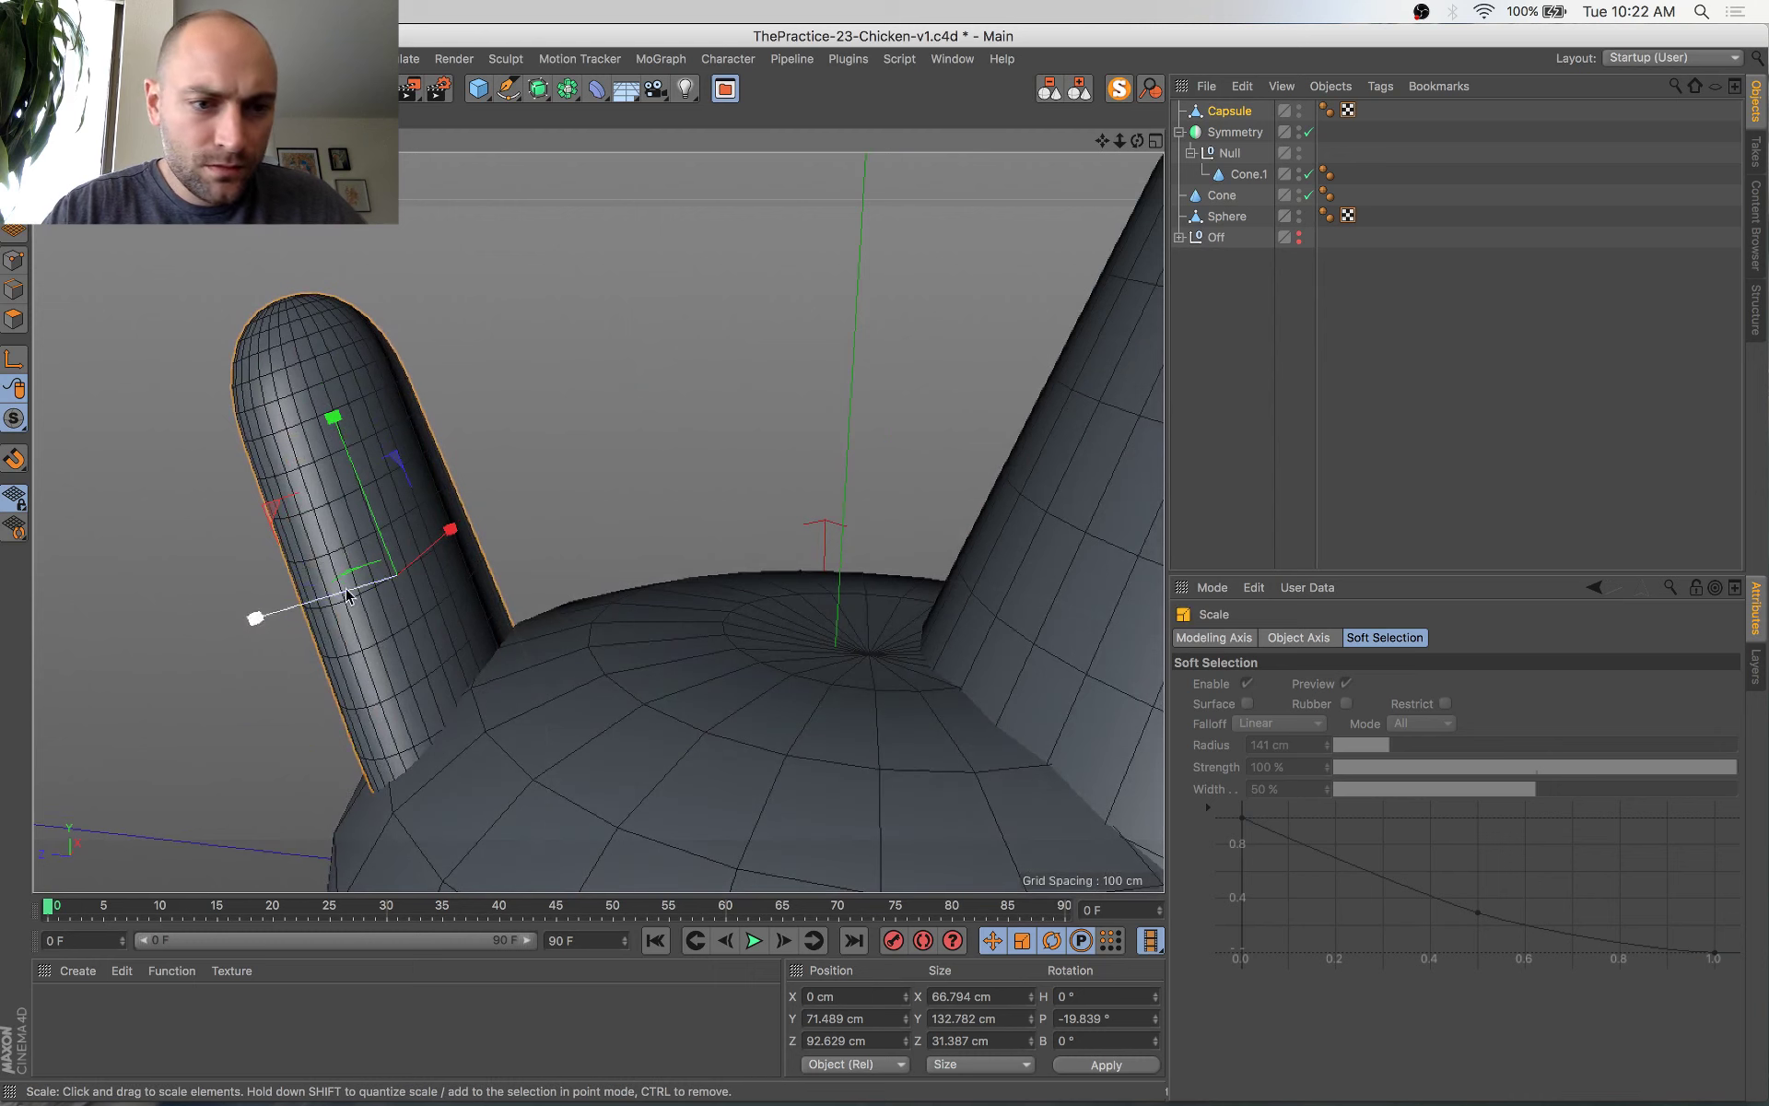
mouse_move(332, 597)
left_mouse_down()
mouse_move(317, 589)
mouse_move(348, 608)
left_mouse_up()
scroll(348, 612, "down", 5)
scroll(443, 713, "down", 5)
left_click_drag(453, 691, 316, 727, "alt")
key("super+s")
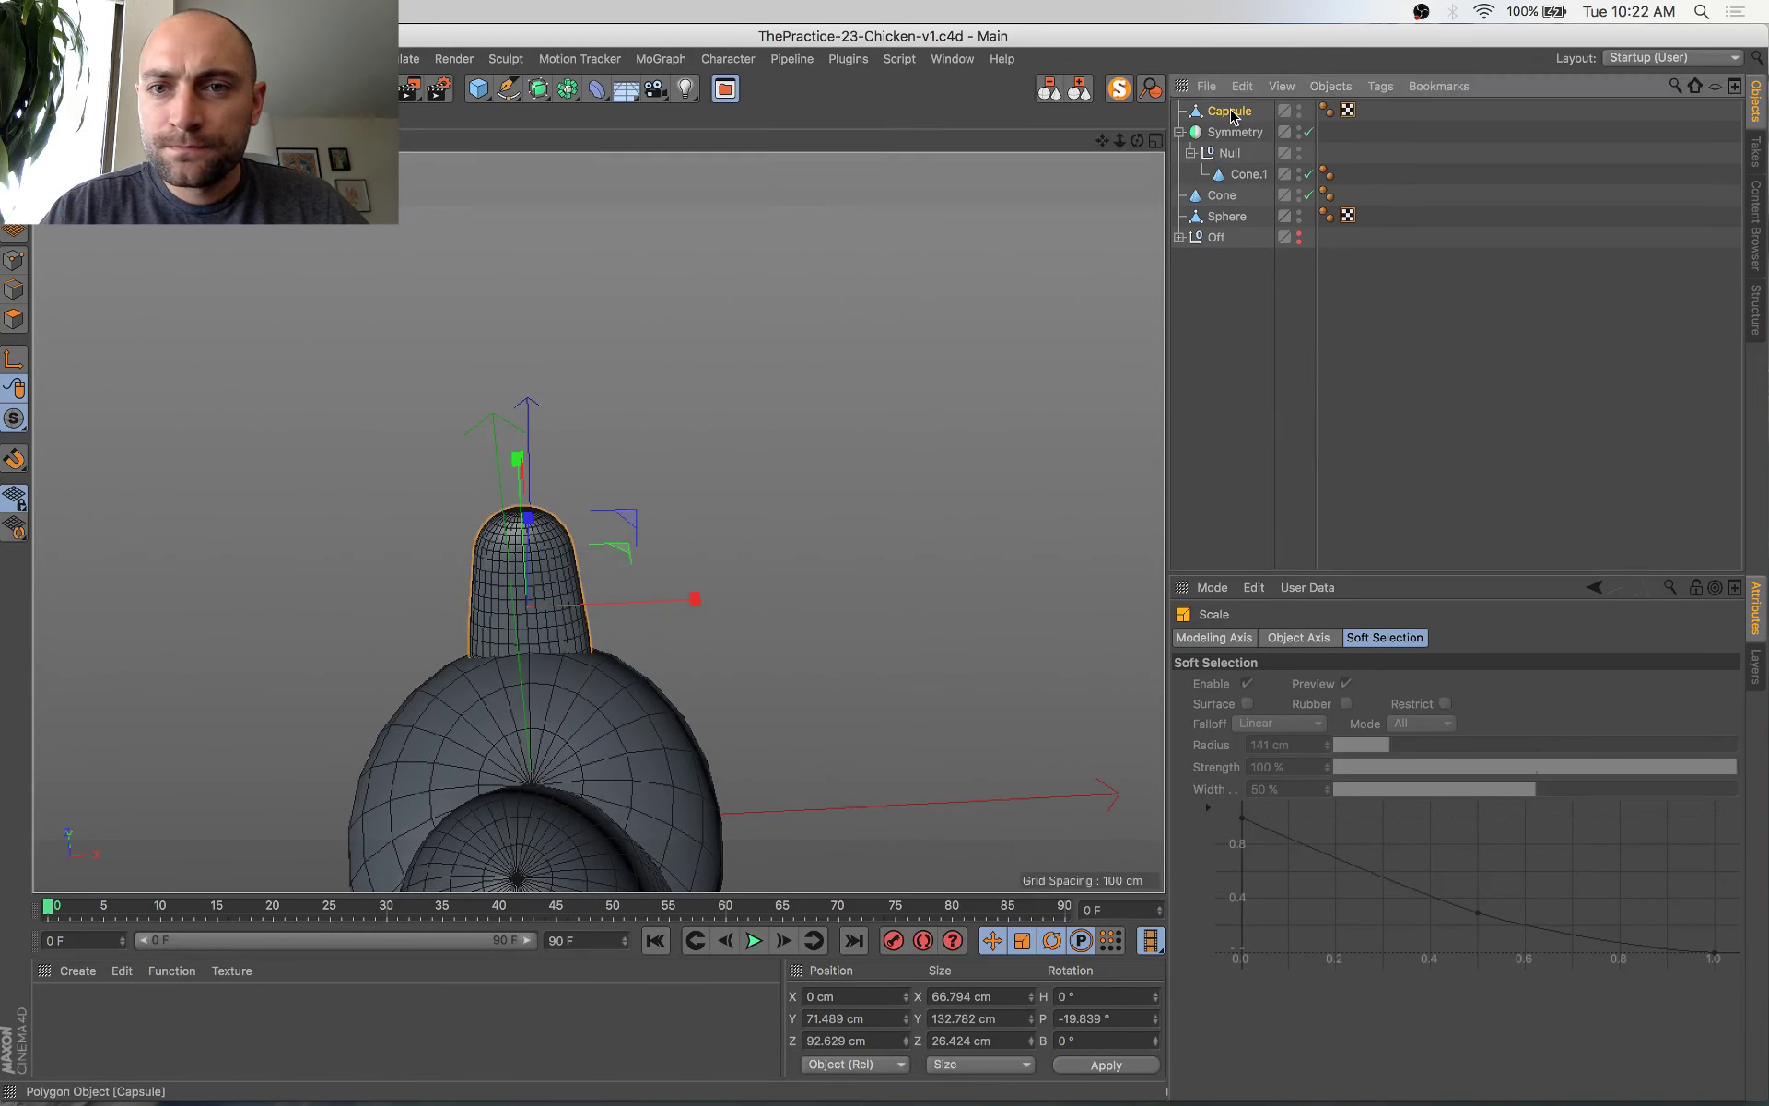
Duplicate the finished feather capsule
left_click_drag(1232, 109, 1232, 105, "ctrl")
key("e")
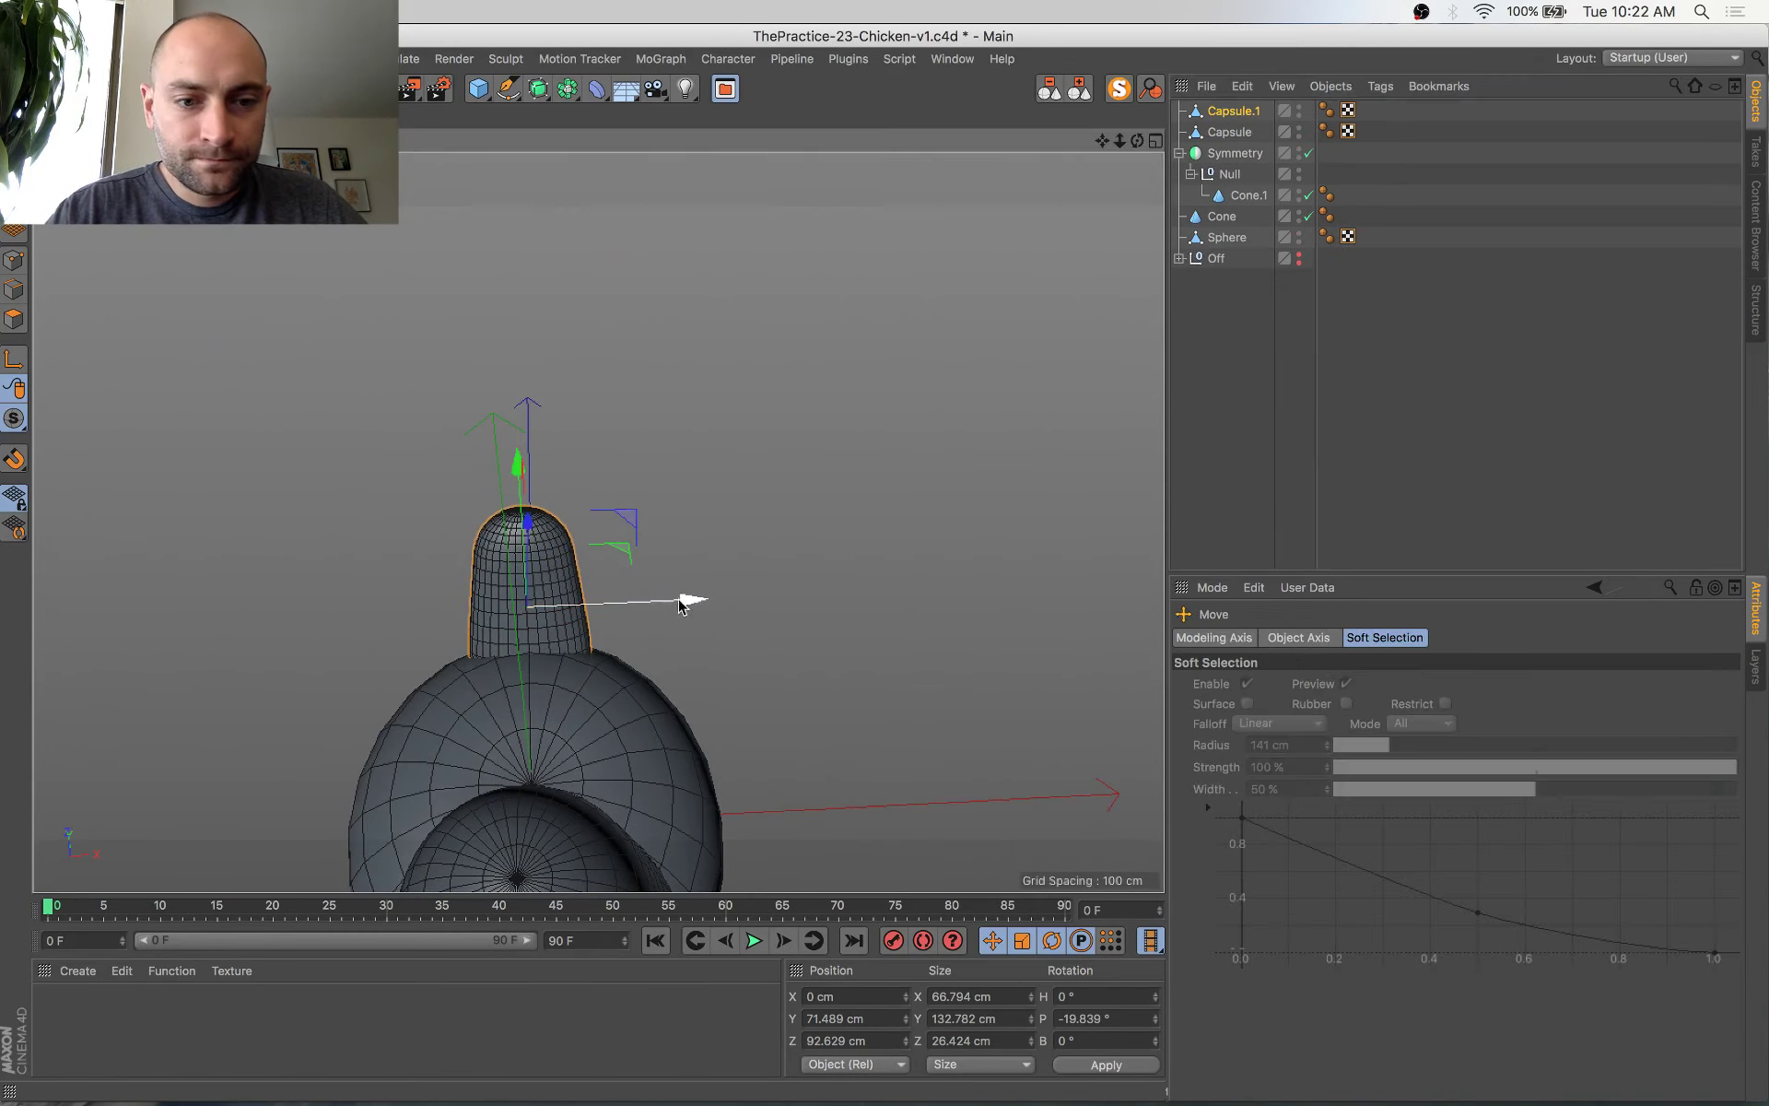
left_click_drag(680, 600, 532, 538)
key("r")
key("e")
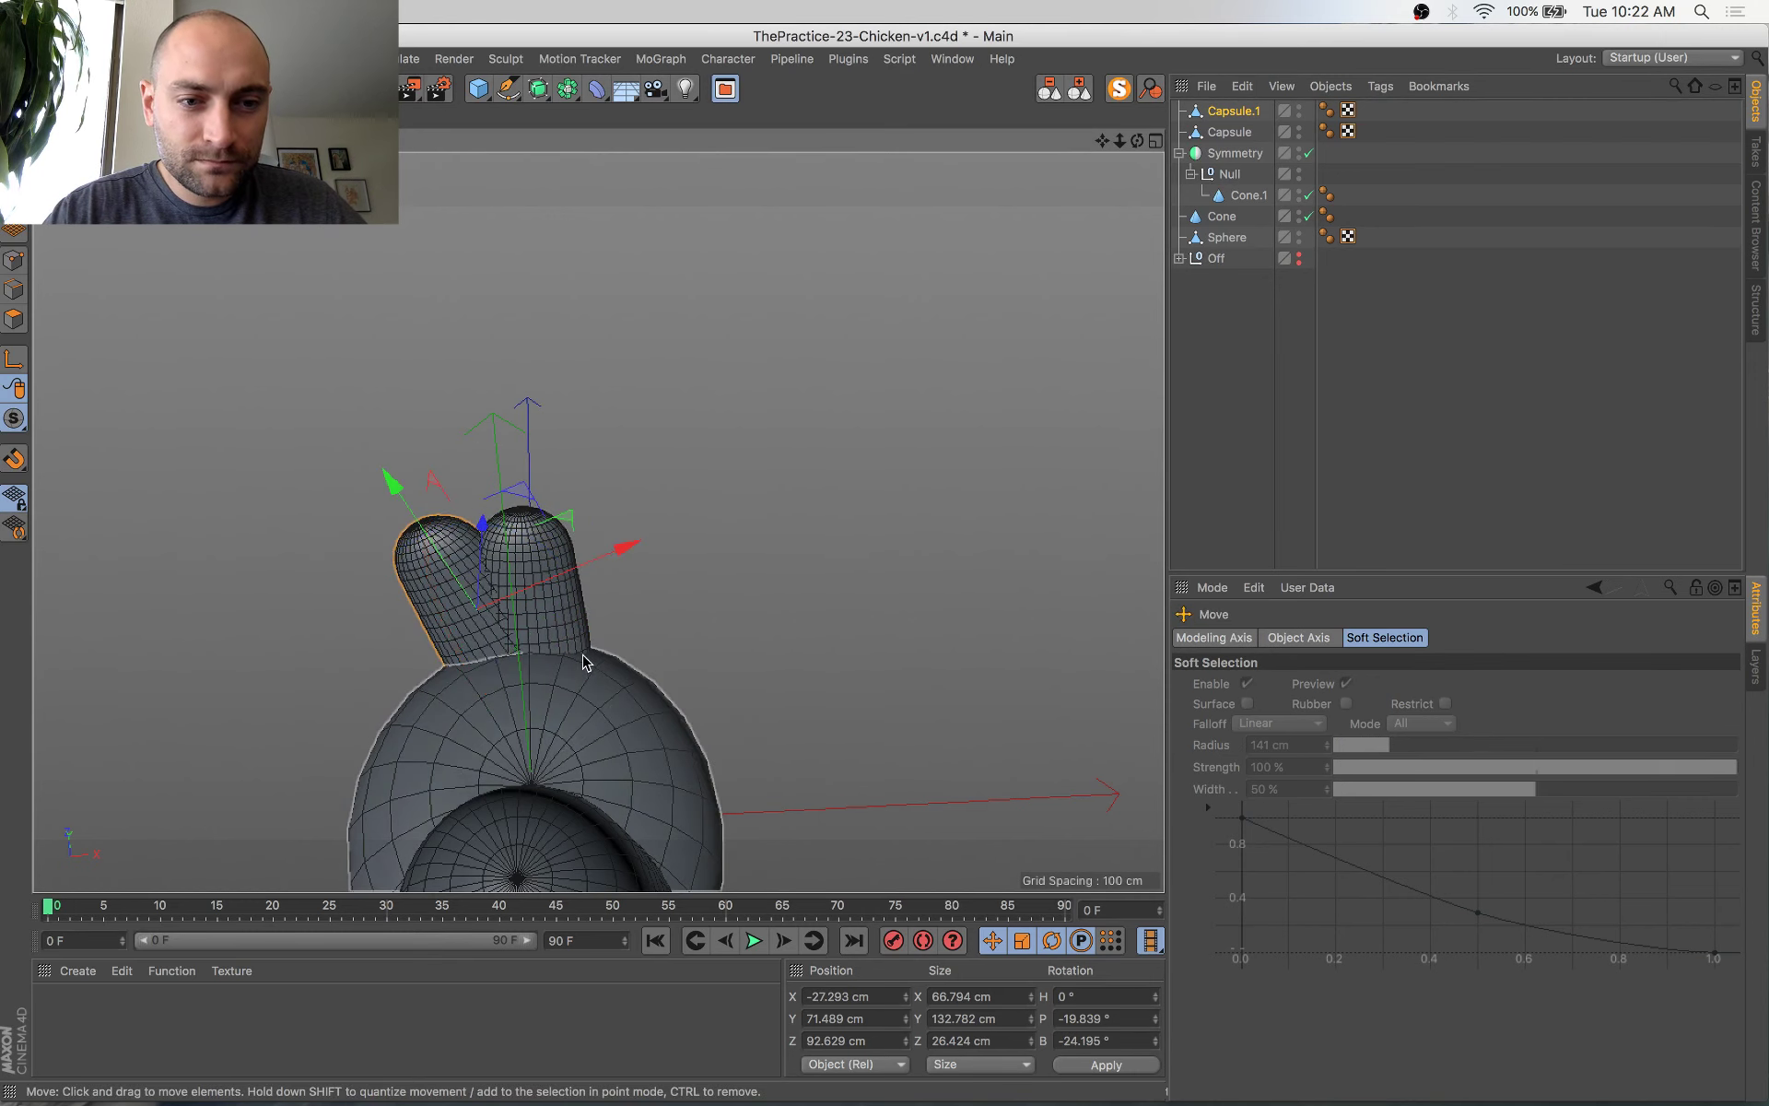
key("super+z")
key("super+z")
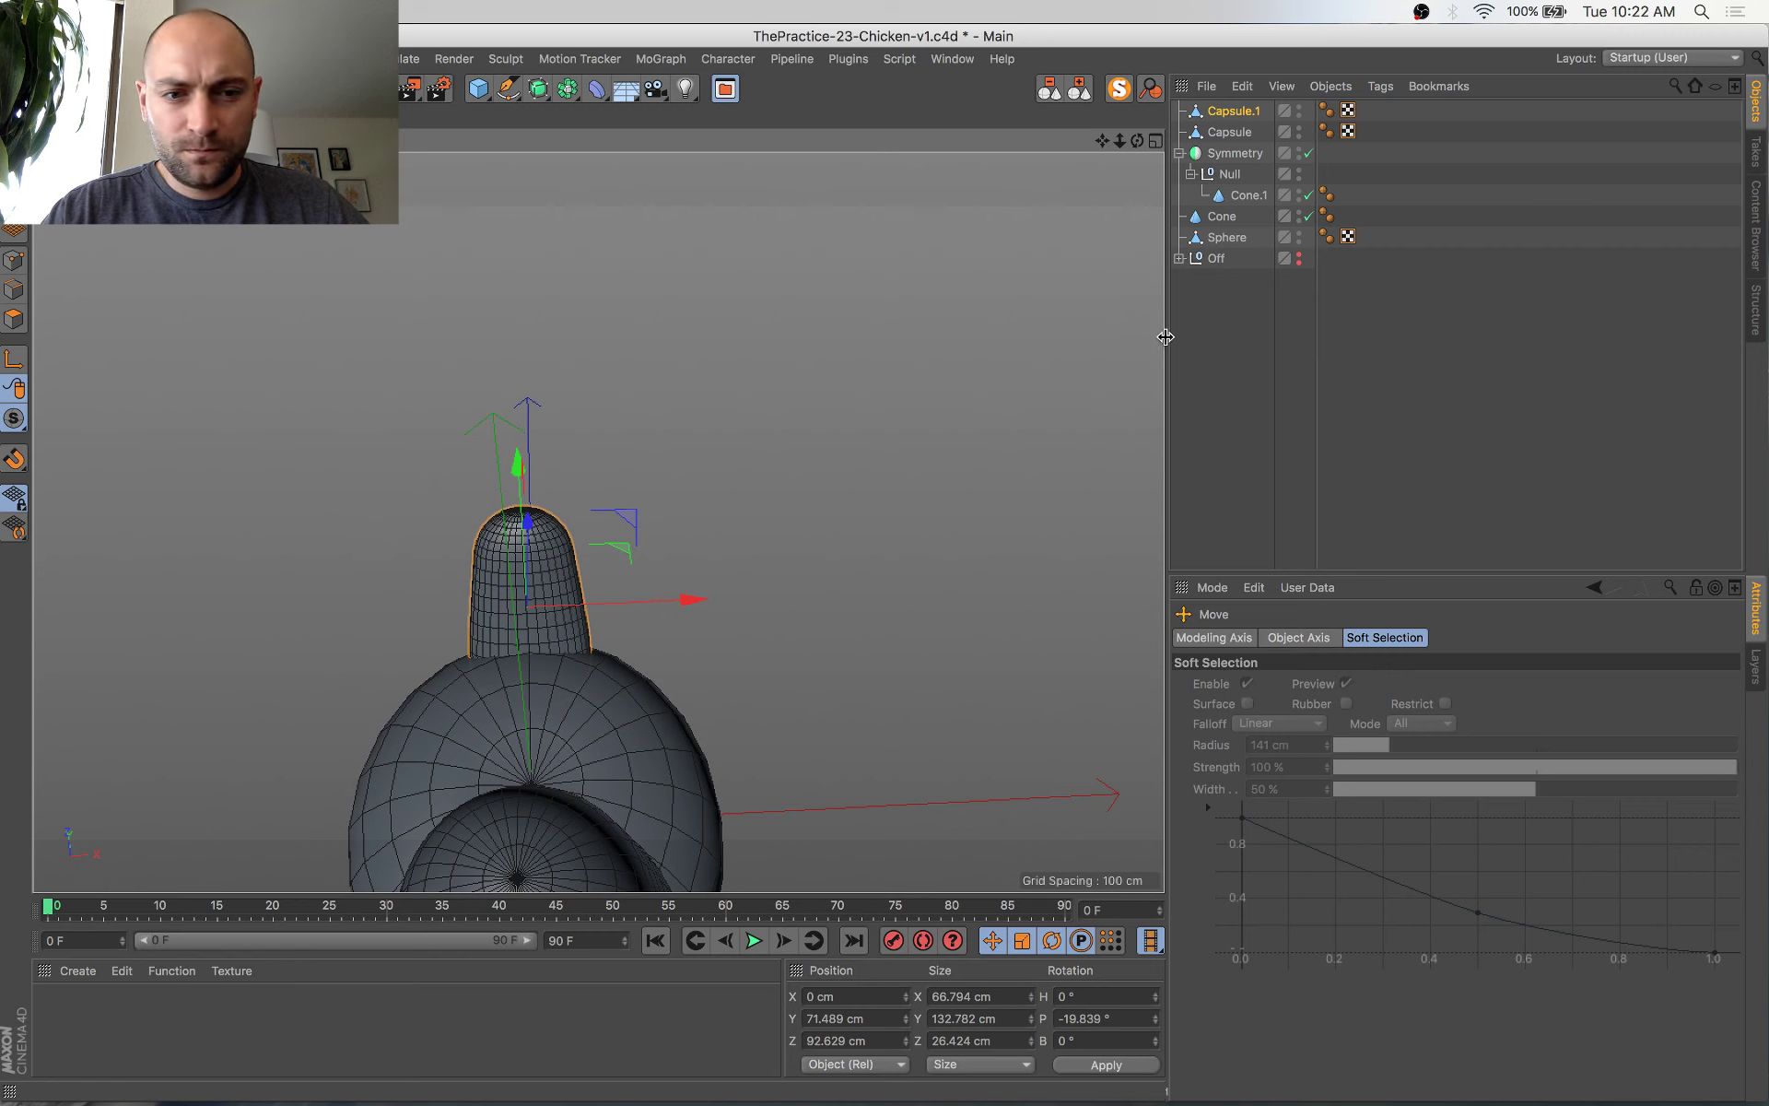
Group the copied capsule in a null and place that null under a new Symmetry object
left_click(540, 89)
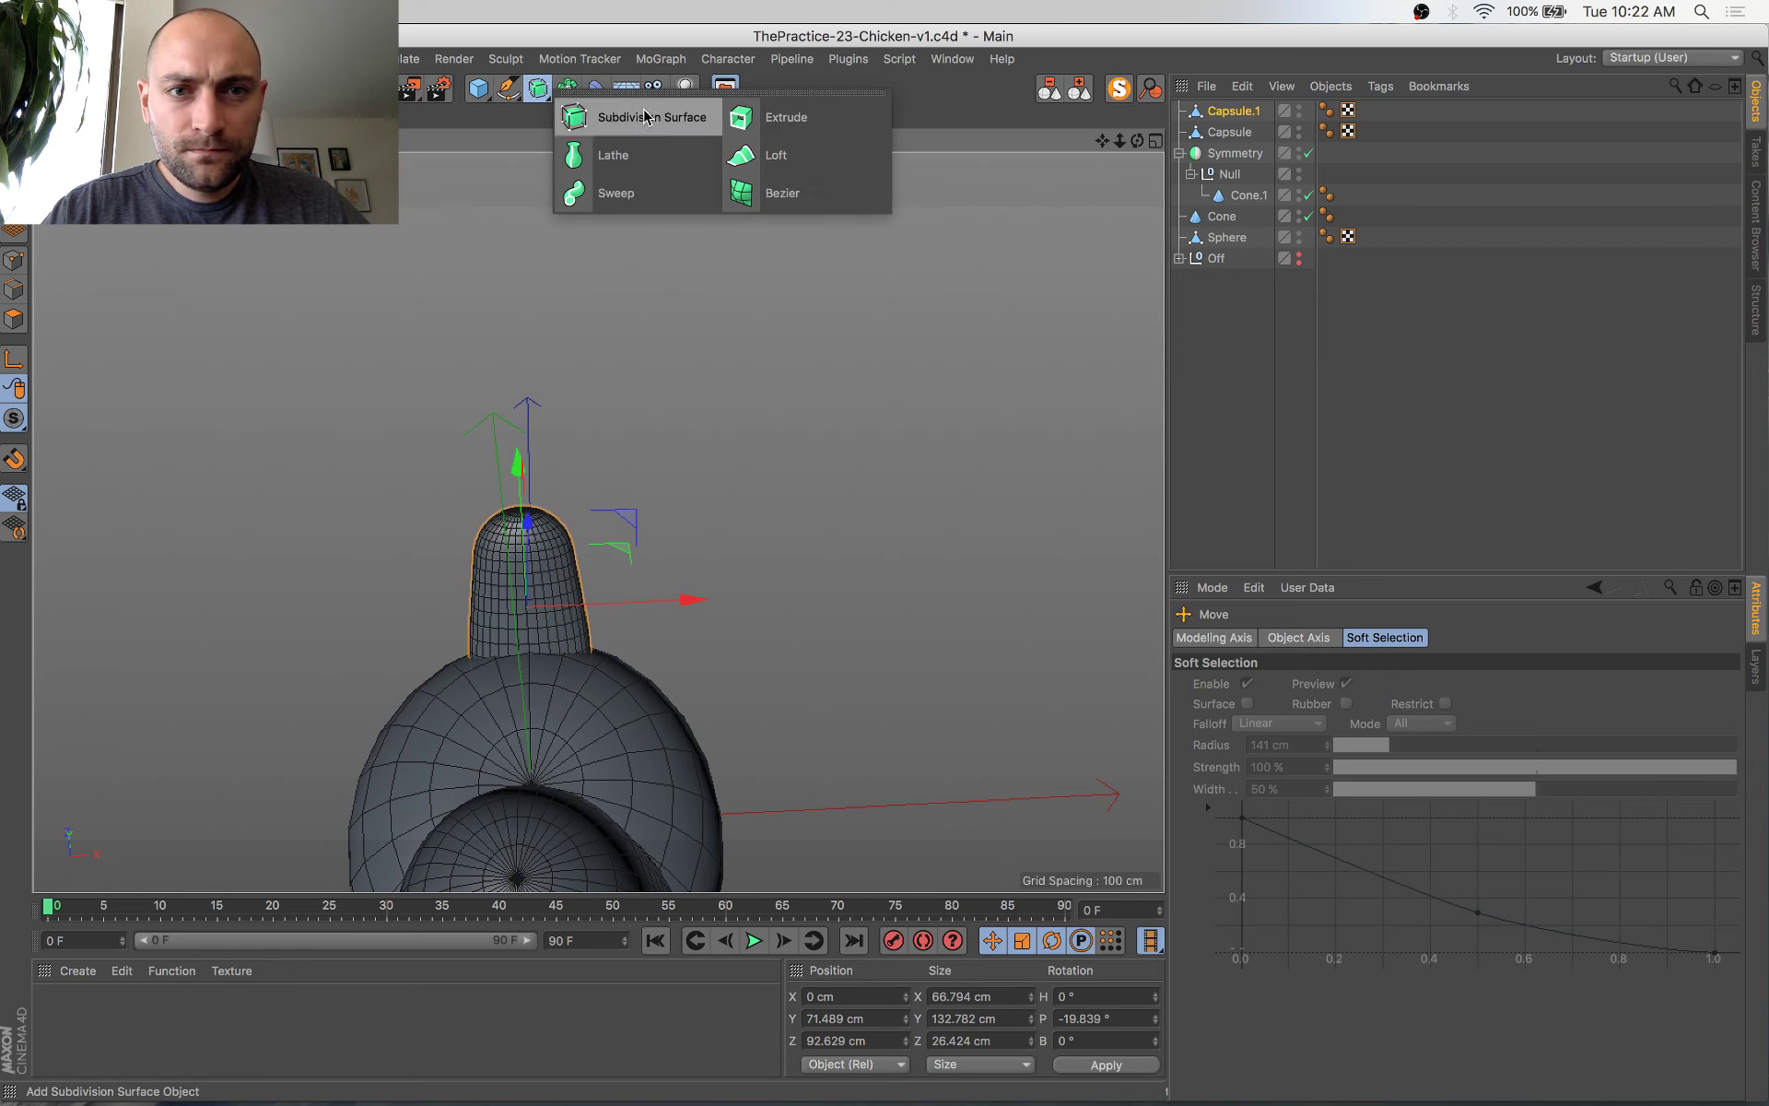
left_click(571, 63)
key("alt+g")
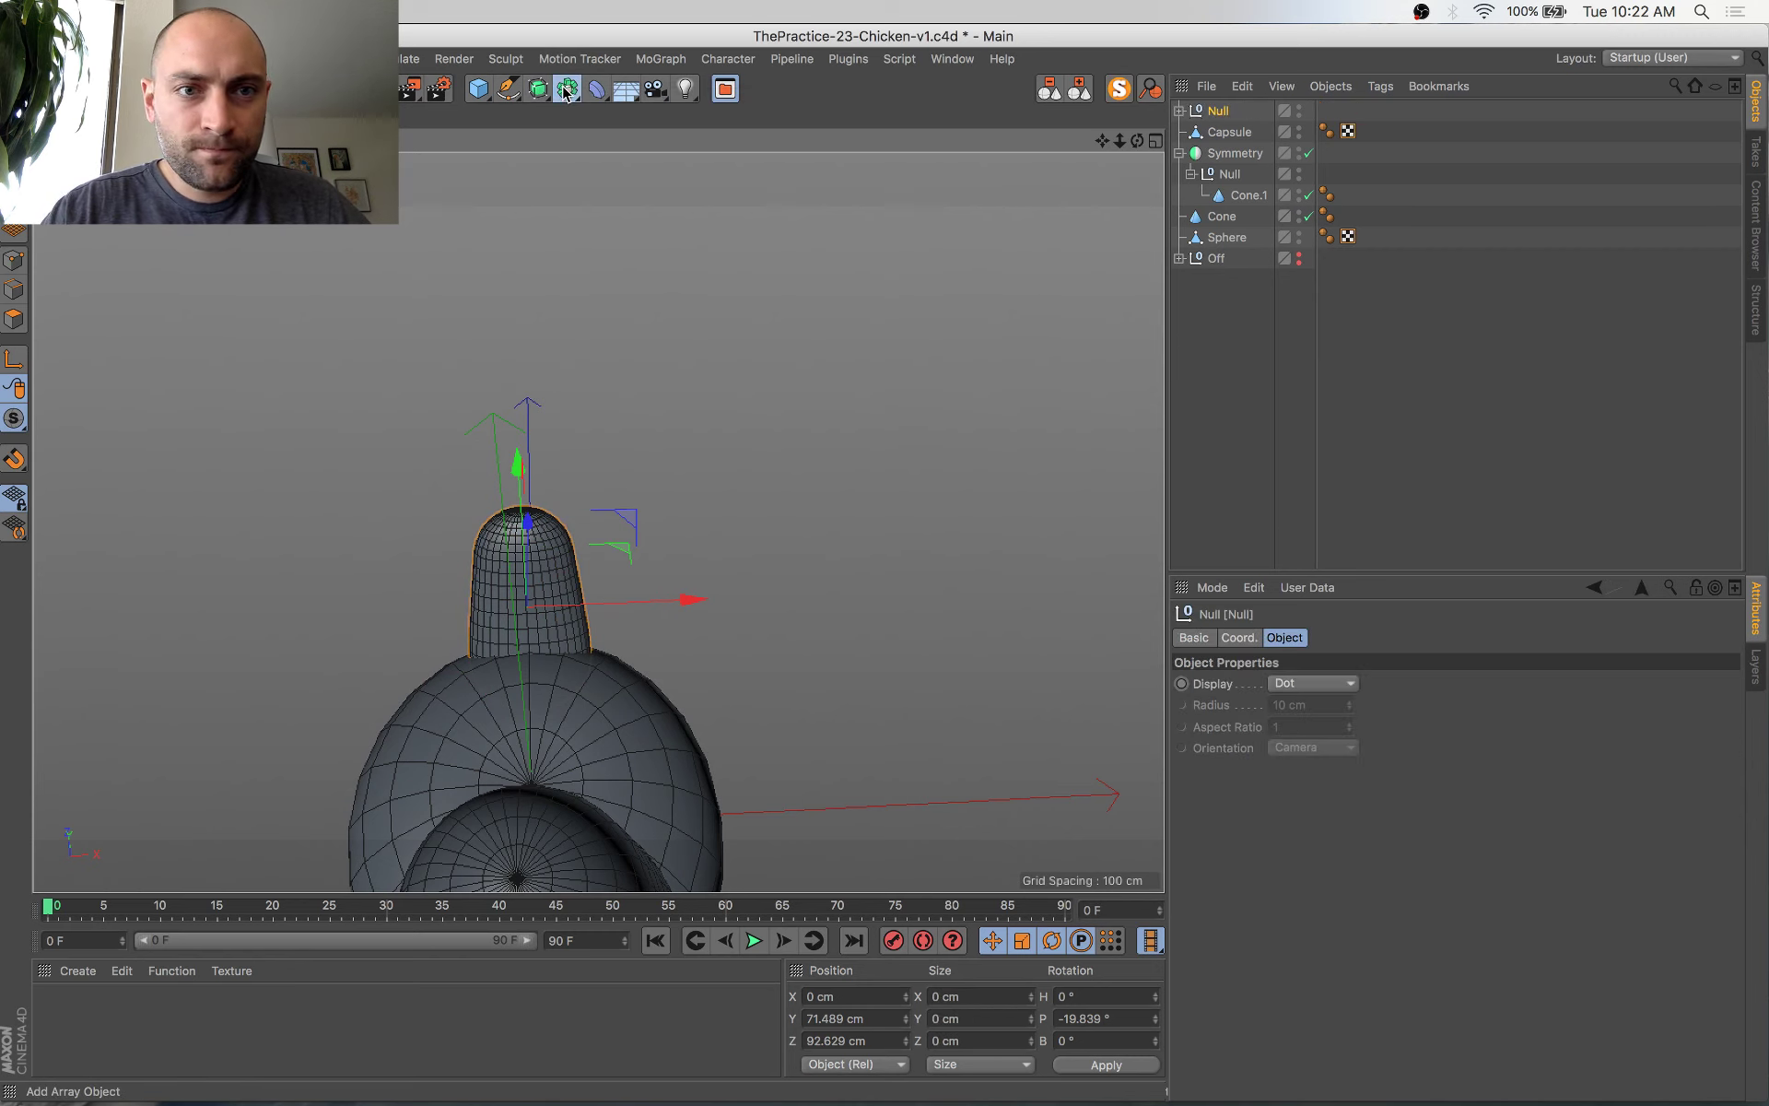
left_click(567, 93)
left_click(820, 196, "alt")
left_click(1191, 132)
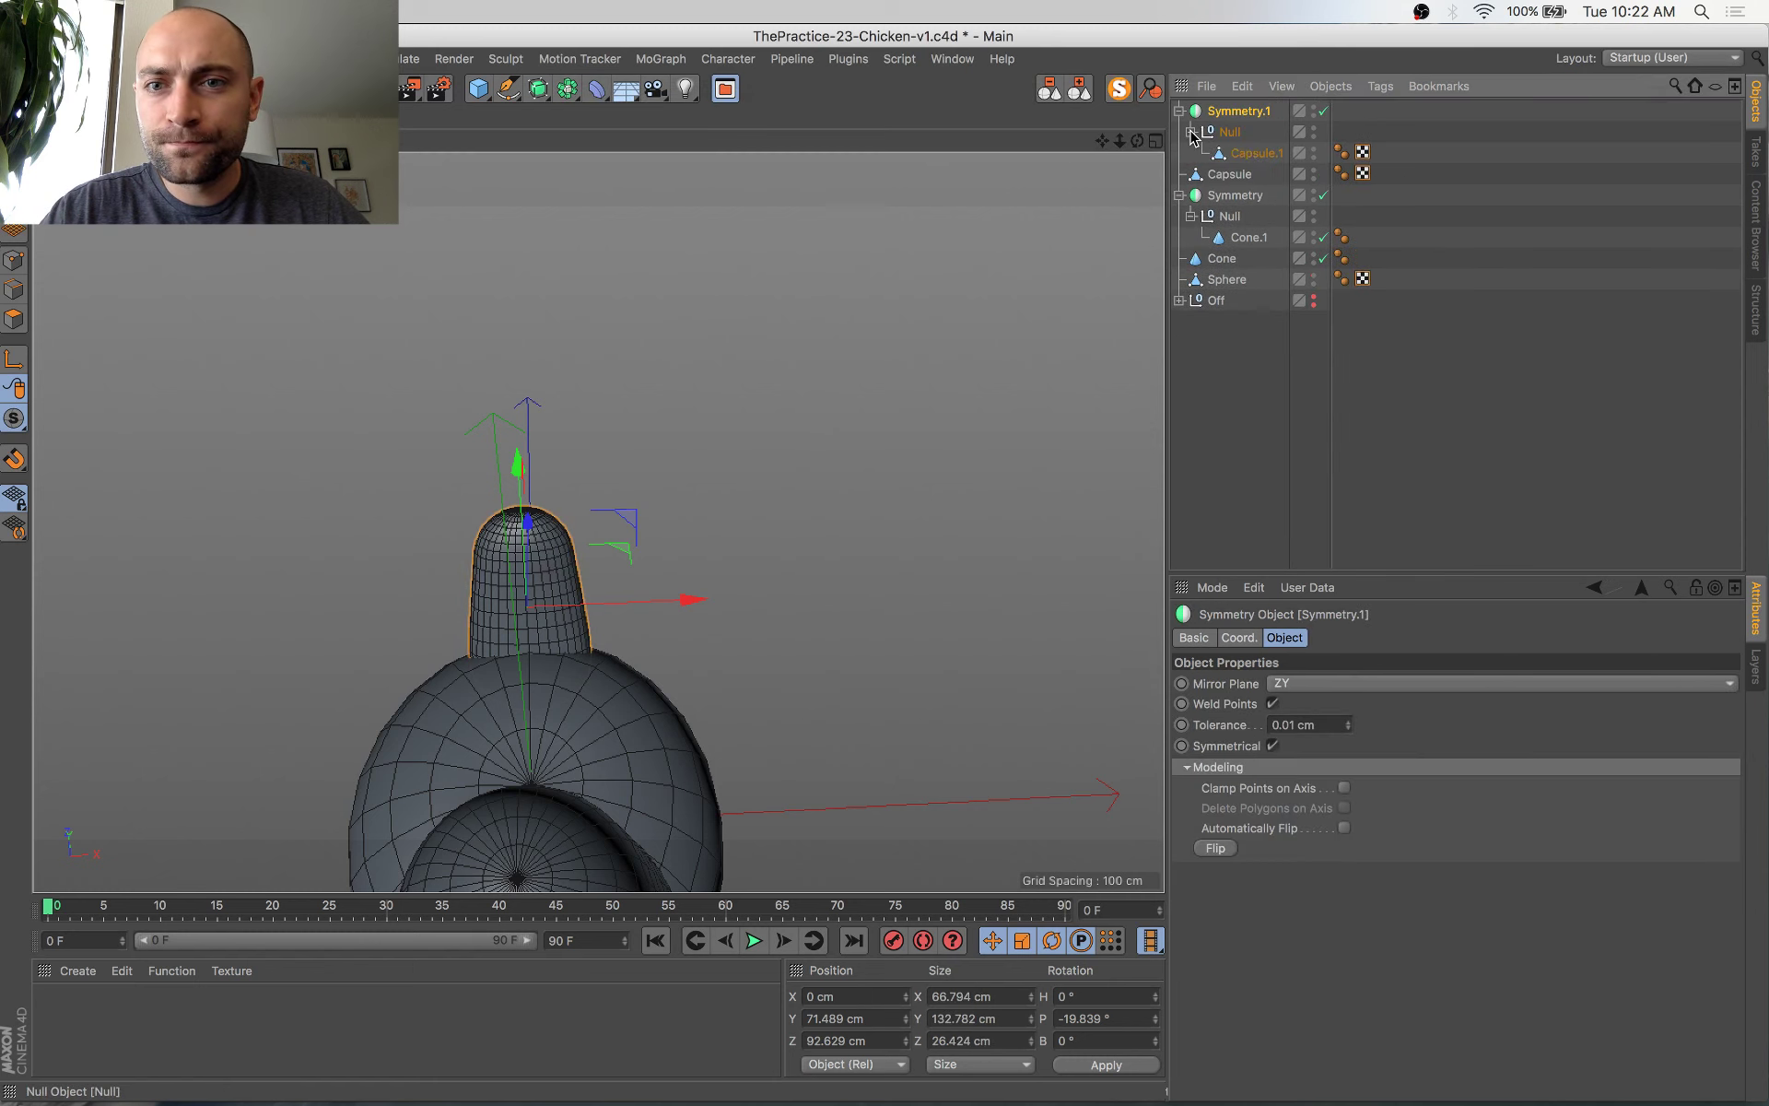
Move the mirrored capsule sideways to about X -39 cm and tilt it to a bank of about -15°, fanning out a feather pair
left_click(1256, 161)
left_click_drag(691, 600, 615, 608)
key("r")
left_click_drag(522, 540, 431, 551)
key("e")
left_click_drag(596, 520, 825, 426, "alt")
left_click_drag(626, 615, 626, 616)
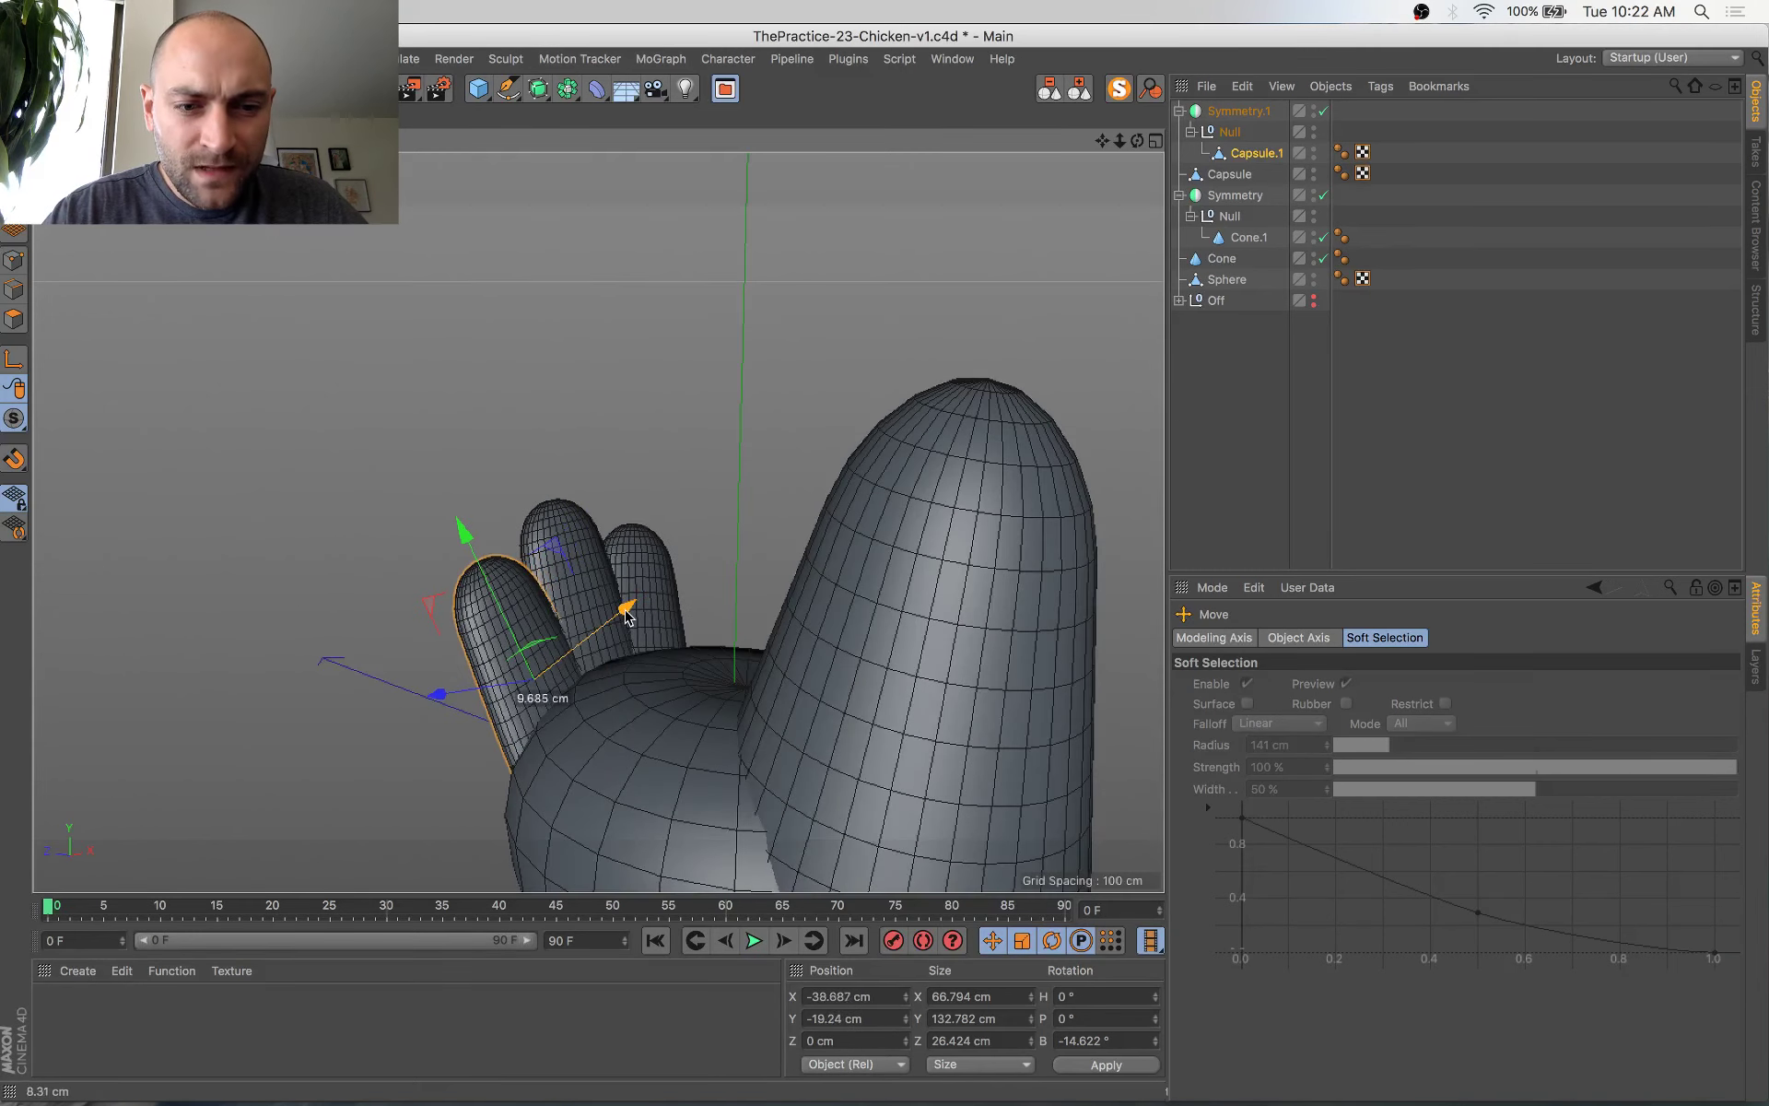
Scale the mirrored capsule to about 61 cm wide and 122 cm tall, and reposition it at about X -38 cm, Y -15 cm
key("t")
left_click_drag(696, 500, 643, 544)
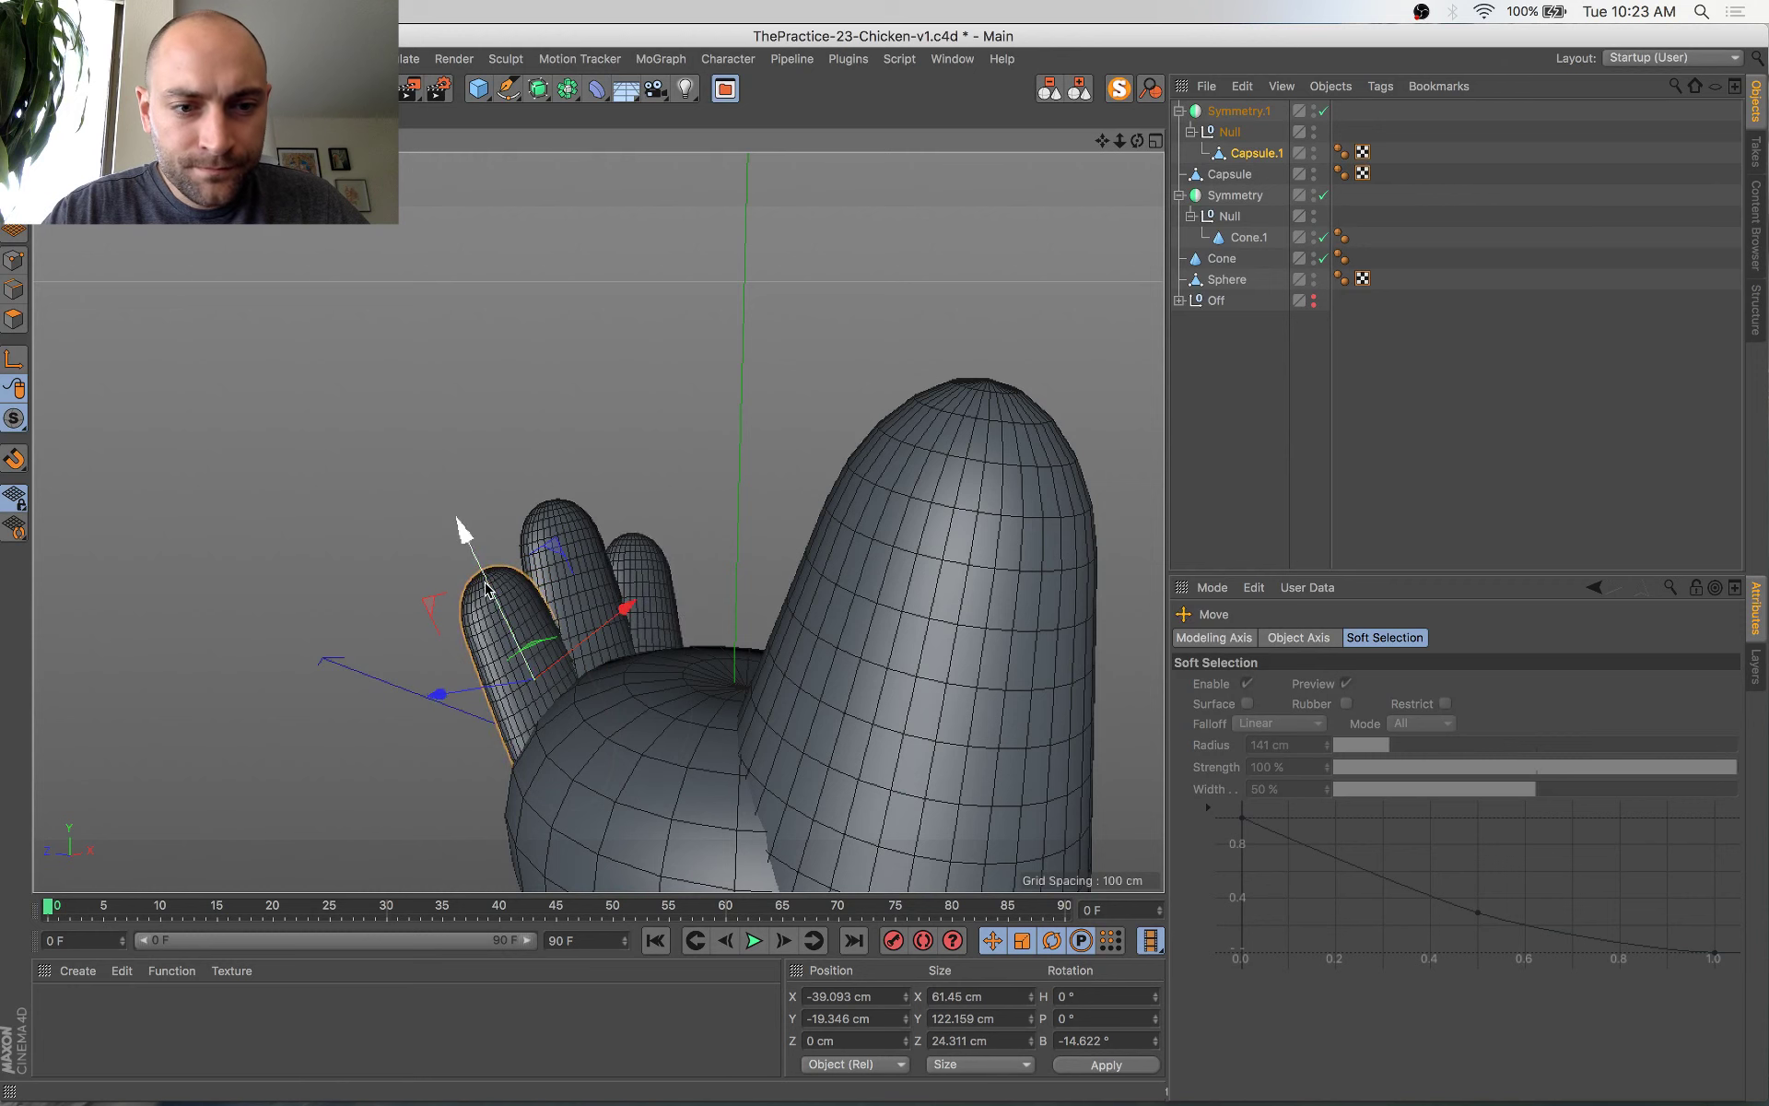
left_click_drag(486, 583, 482, 575)
left_click_drag(594, 621, 600, 617)
mouse_move(655, 630)
left_mouse_down("alt")
mouse_move(793, 517)
mouse_move(766, 584)
mouse_move(622, 621)
left_mouse_up("alt")
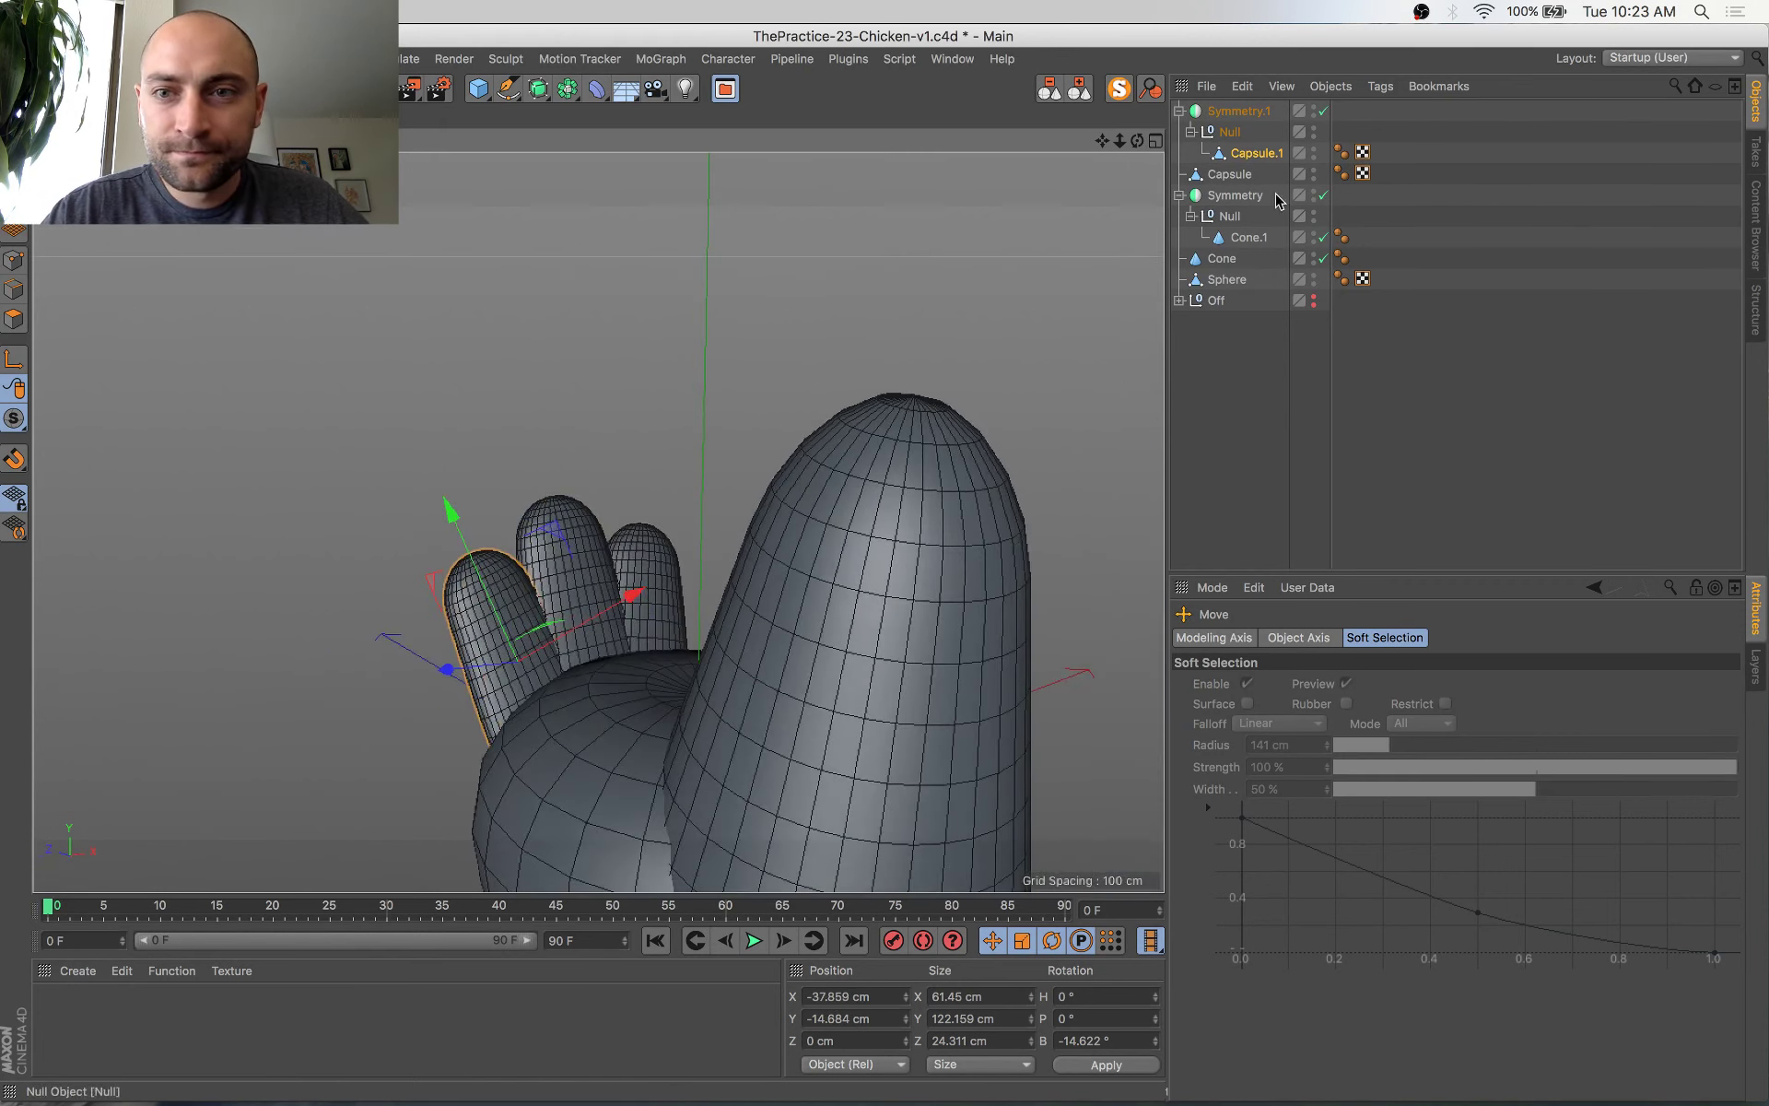
Duplicate the mirrored capsule within its null, move the copy outward and scale it to about 56 cm wide and 111 cm tall
left_click(1240, 156)
left_click_drag(1235, 143, 1235, 142, "ctrl")
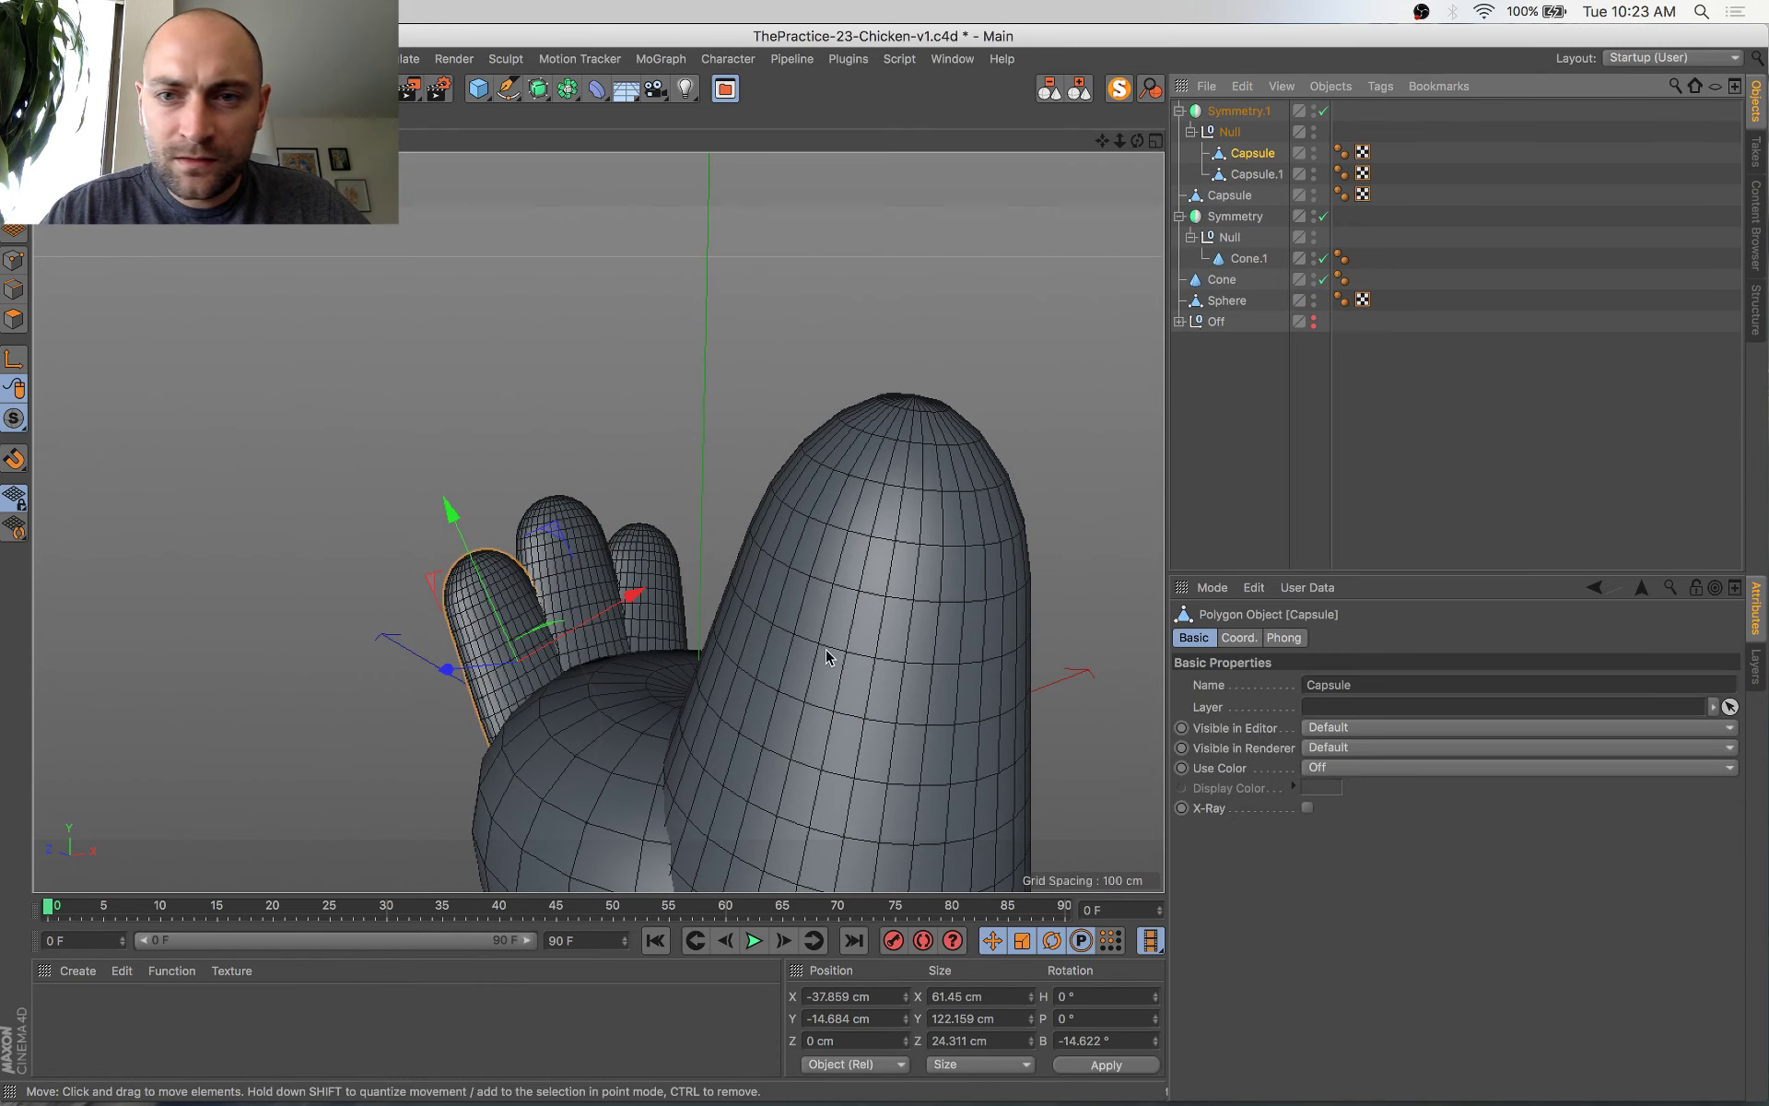
mouse_move(826, 652)
left_mouse_down("alt")
mouse_move(912, 620)
mouse_move(838, 617)
left_mouse_up("alt")
key("t")
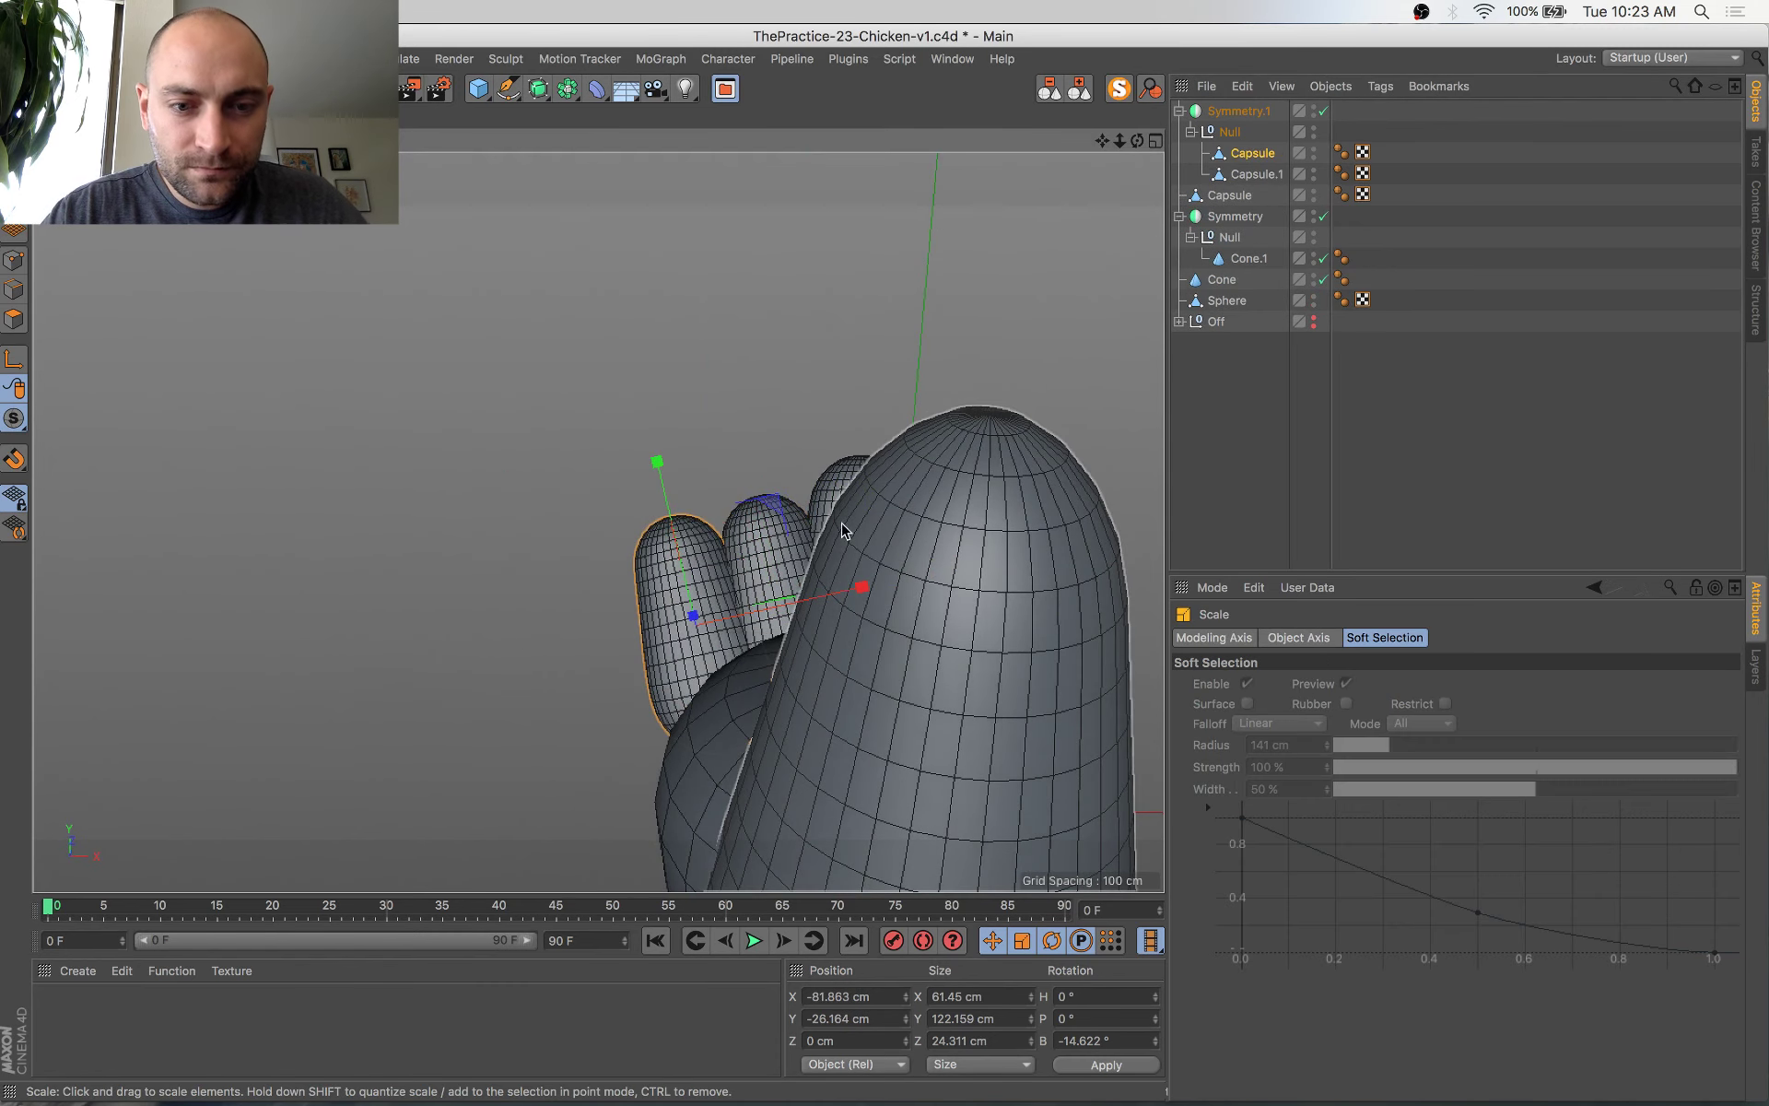
left_click_drag(834, 507, 765, 529)
Tilt the outermost capsule to a bank of about -36° and place it at about X -65 cm, Y -36 cm
key("r")
left_click_drag(608, 592, 826, 668)
key("e")
left_click_drag(578, 526, 601, 549)
left_click_drag(772, 531, 783, 520)
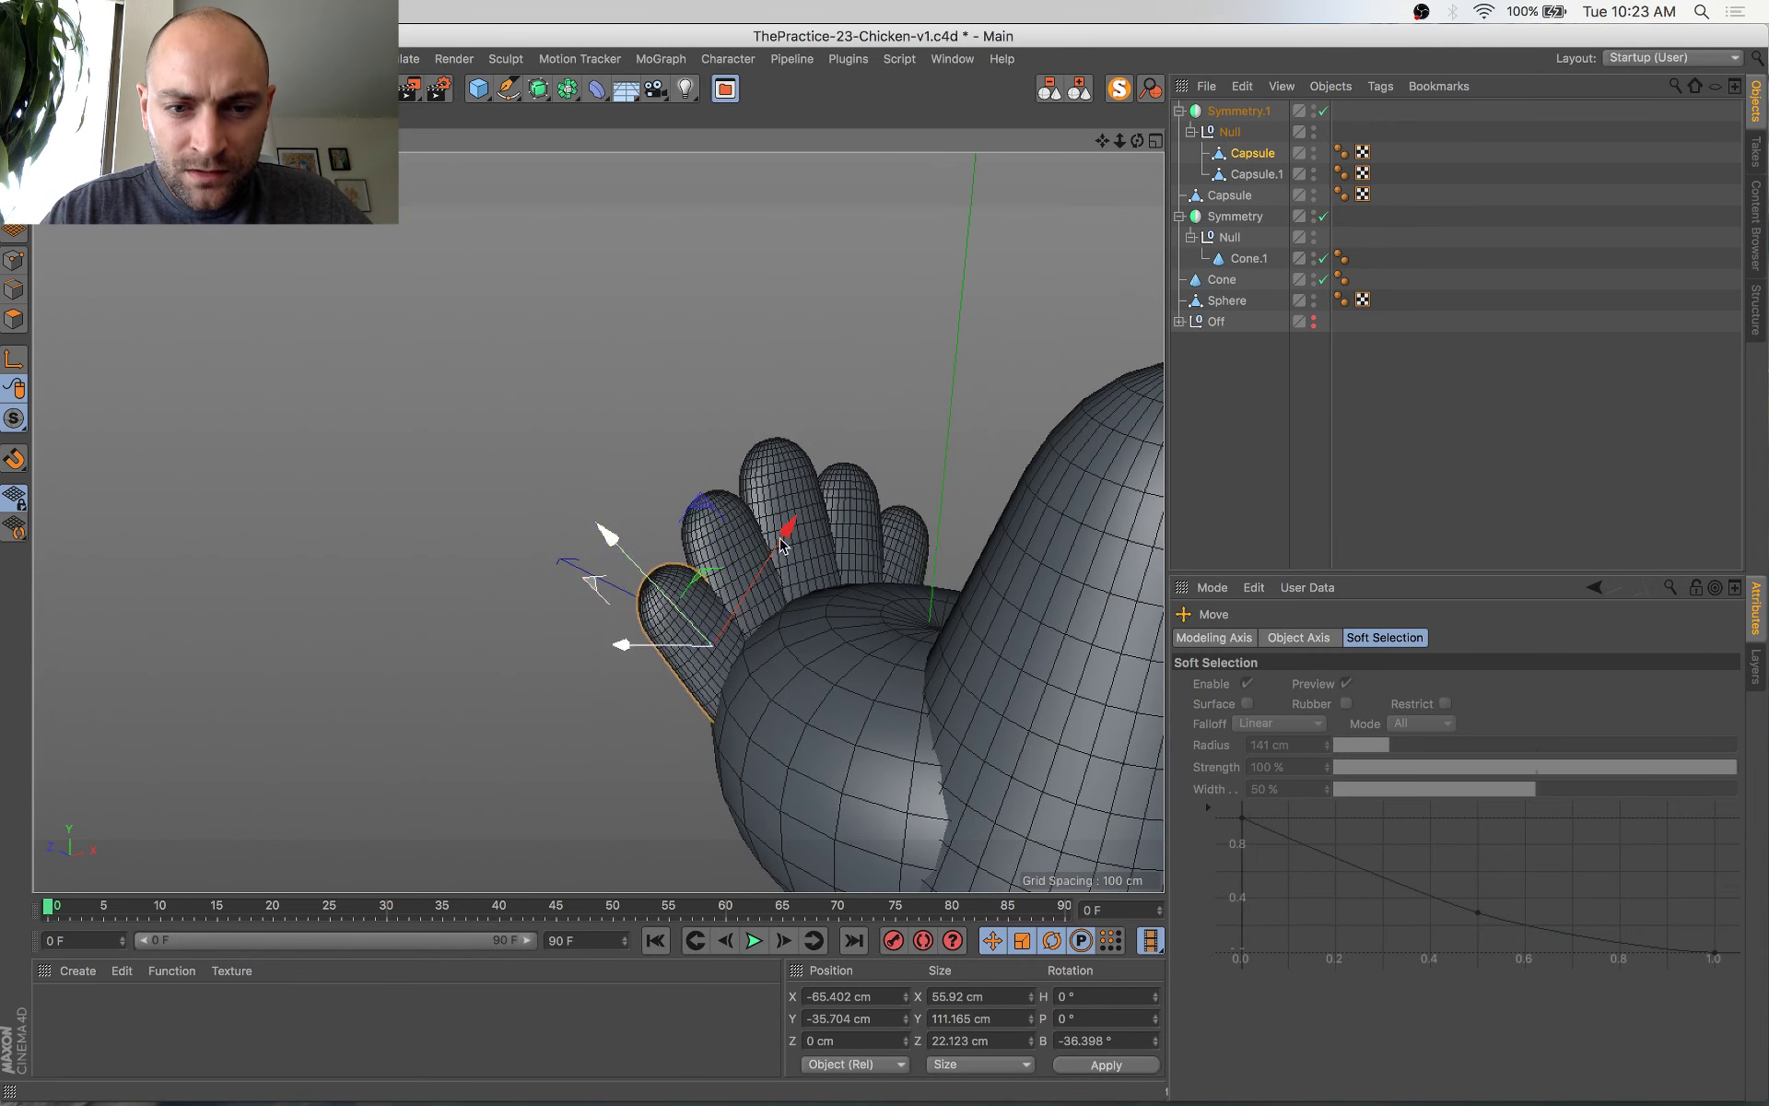
left_click(748, 550, "shift")
left_click_drag(835, 584, 846, 584)
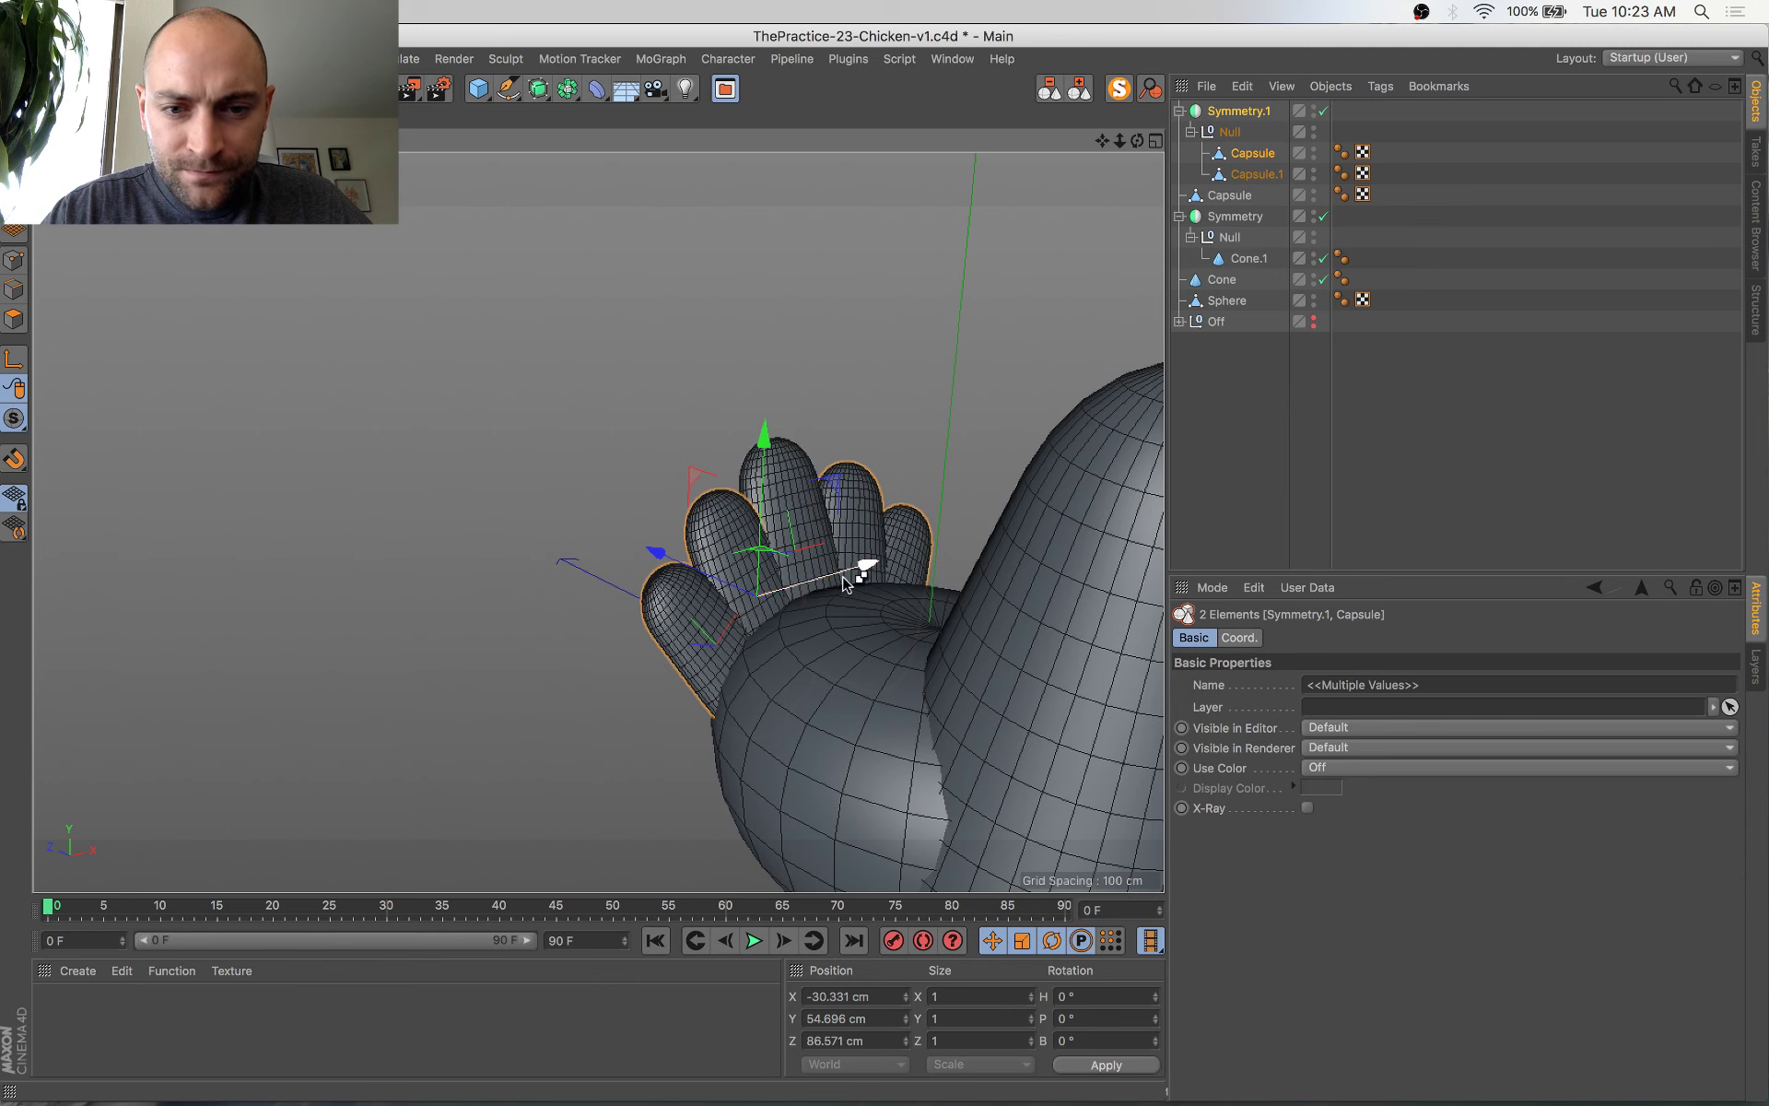
key("super+z")
Nudge both mirrored feather capsules inward together, and shift the outermost one to about X -60 cm, Y -34 cm
left_click(1271, 153)
left_click(1266, 174, "shift")
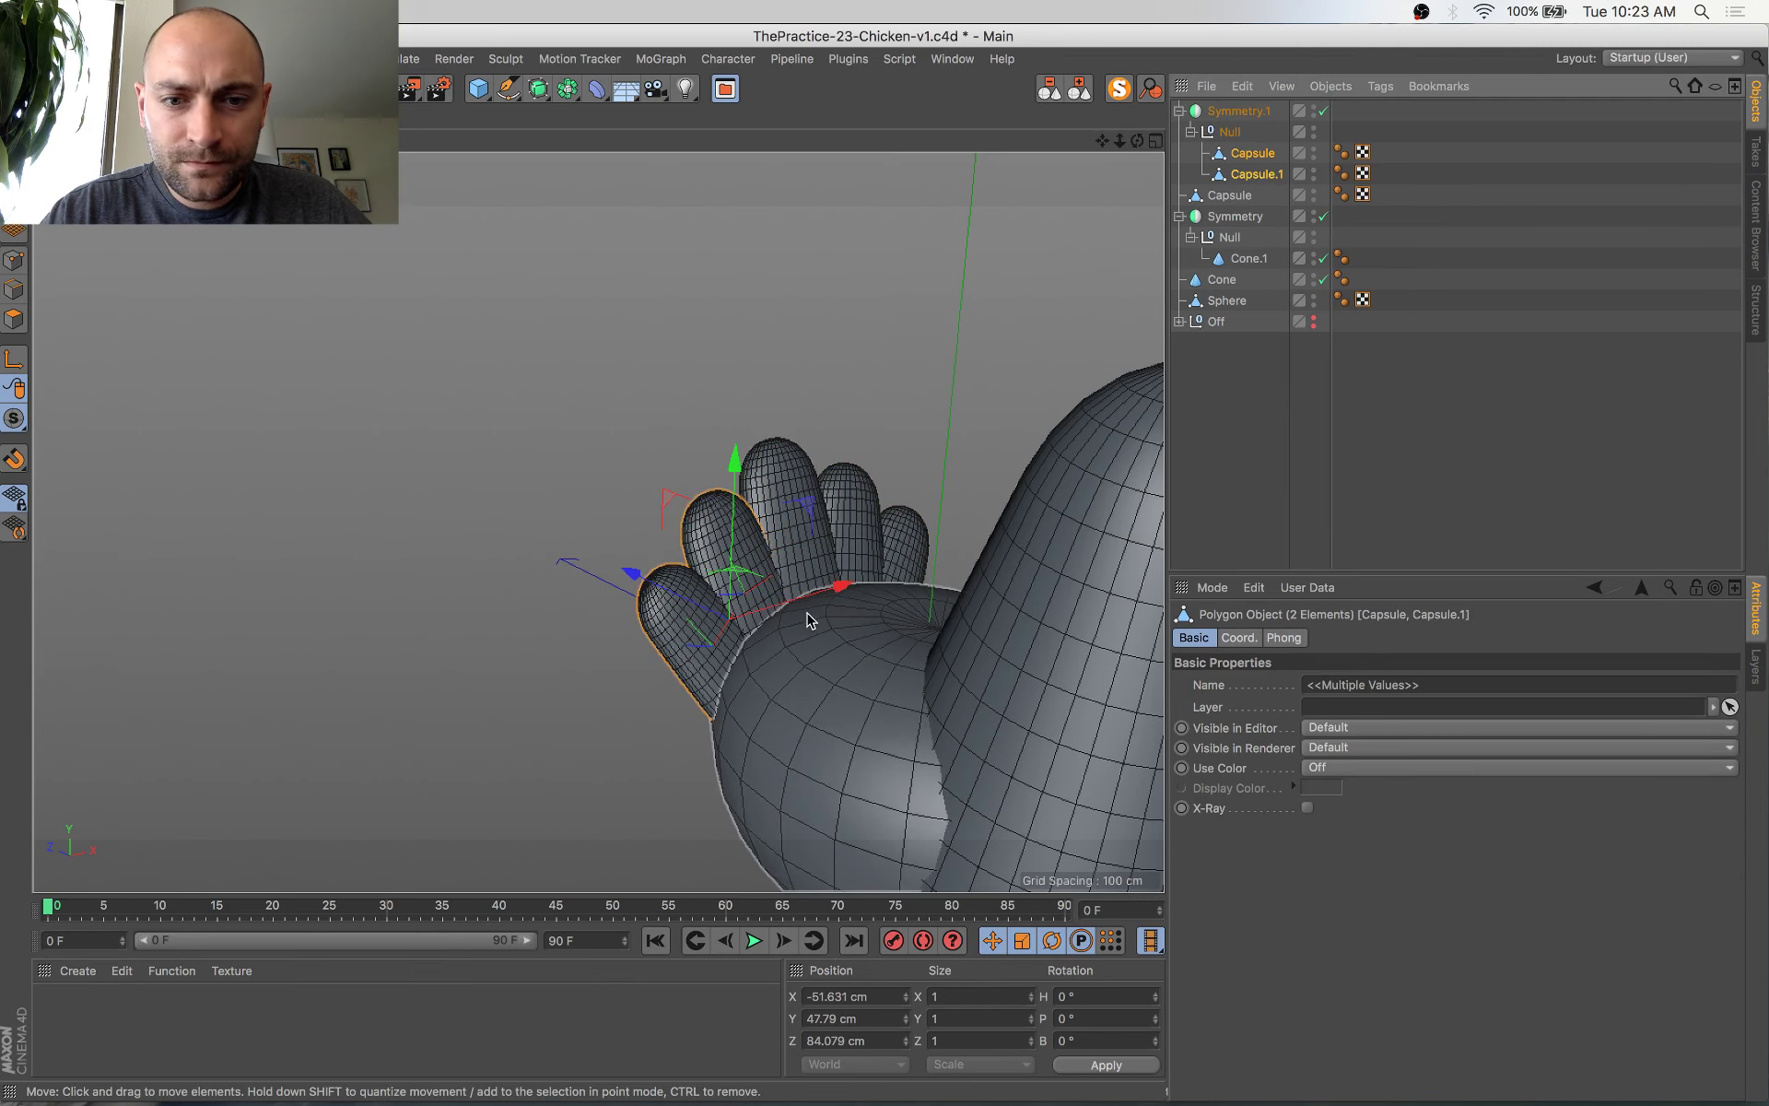
left_click_drag(810, 598, 822, 595)
scroll(821, 596, "down", 2)
left_click(731, 629)
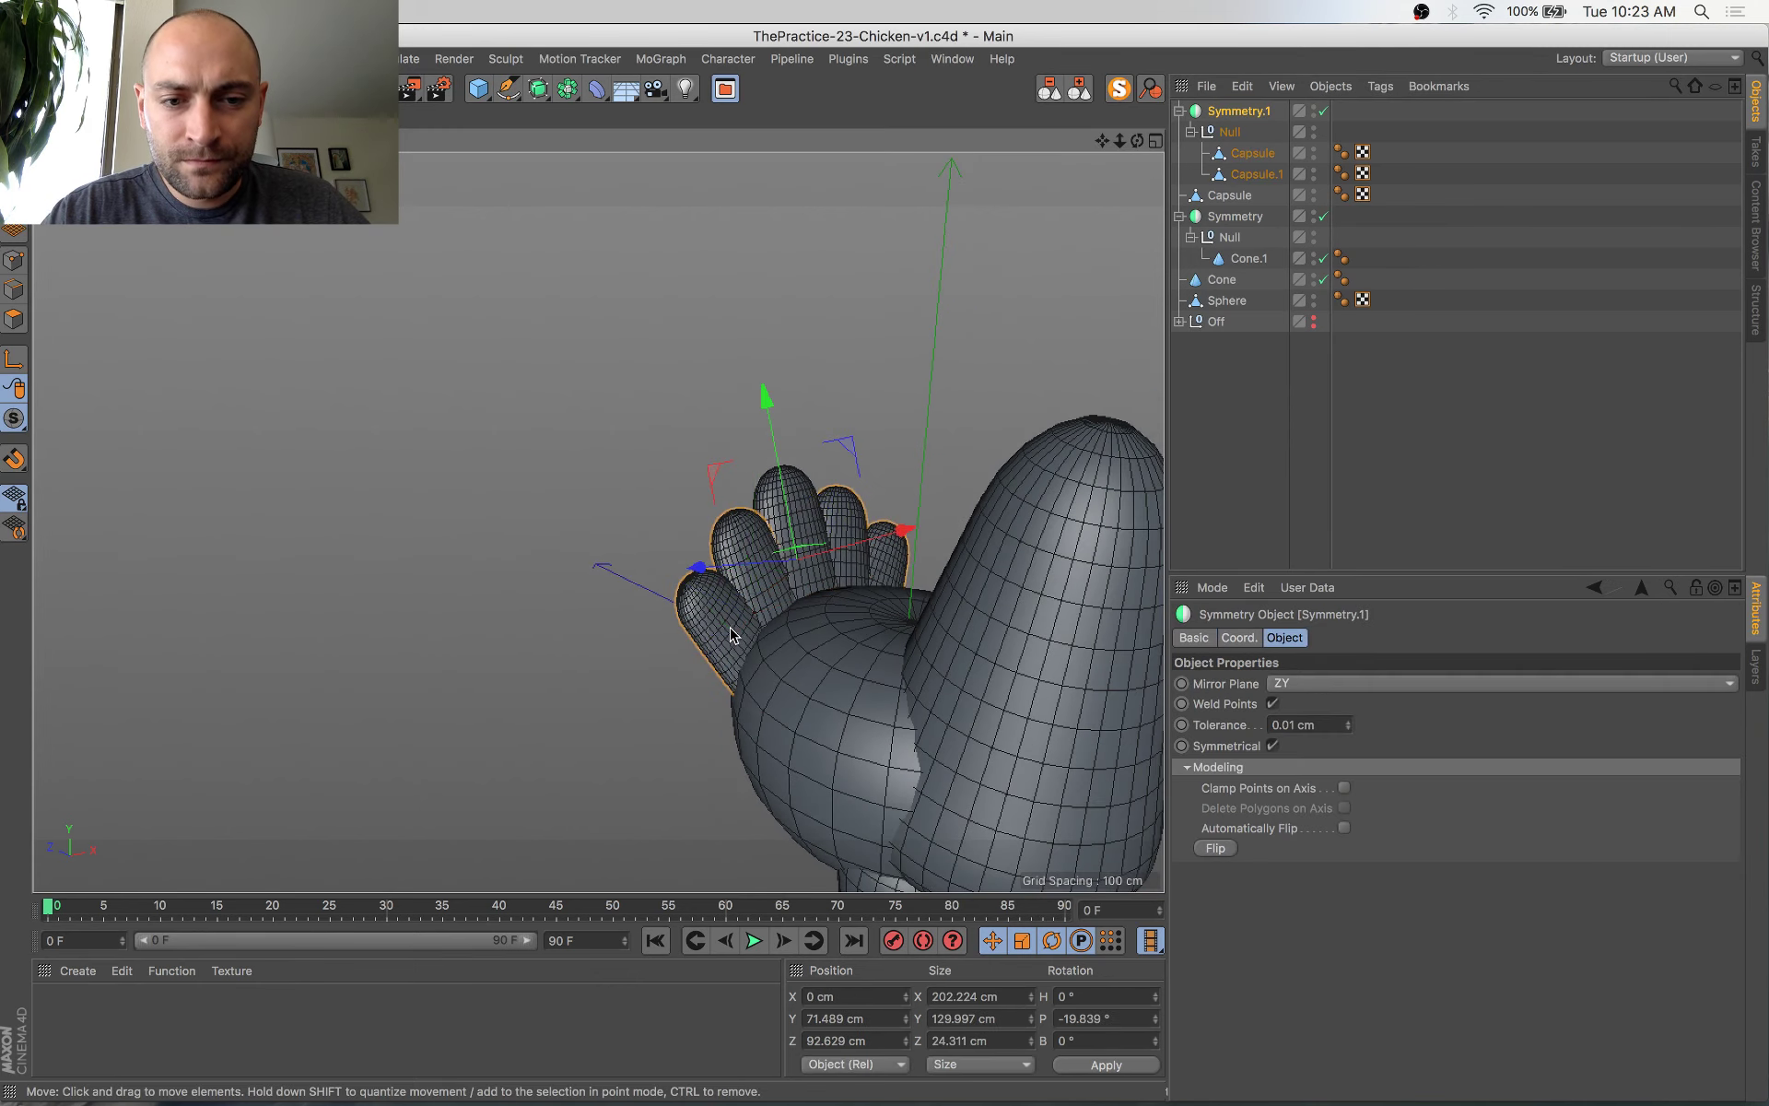
left_click(1278, 155)
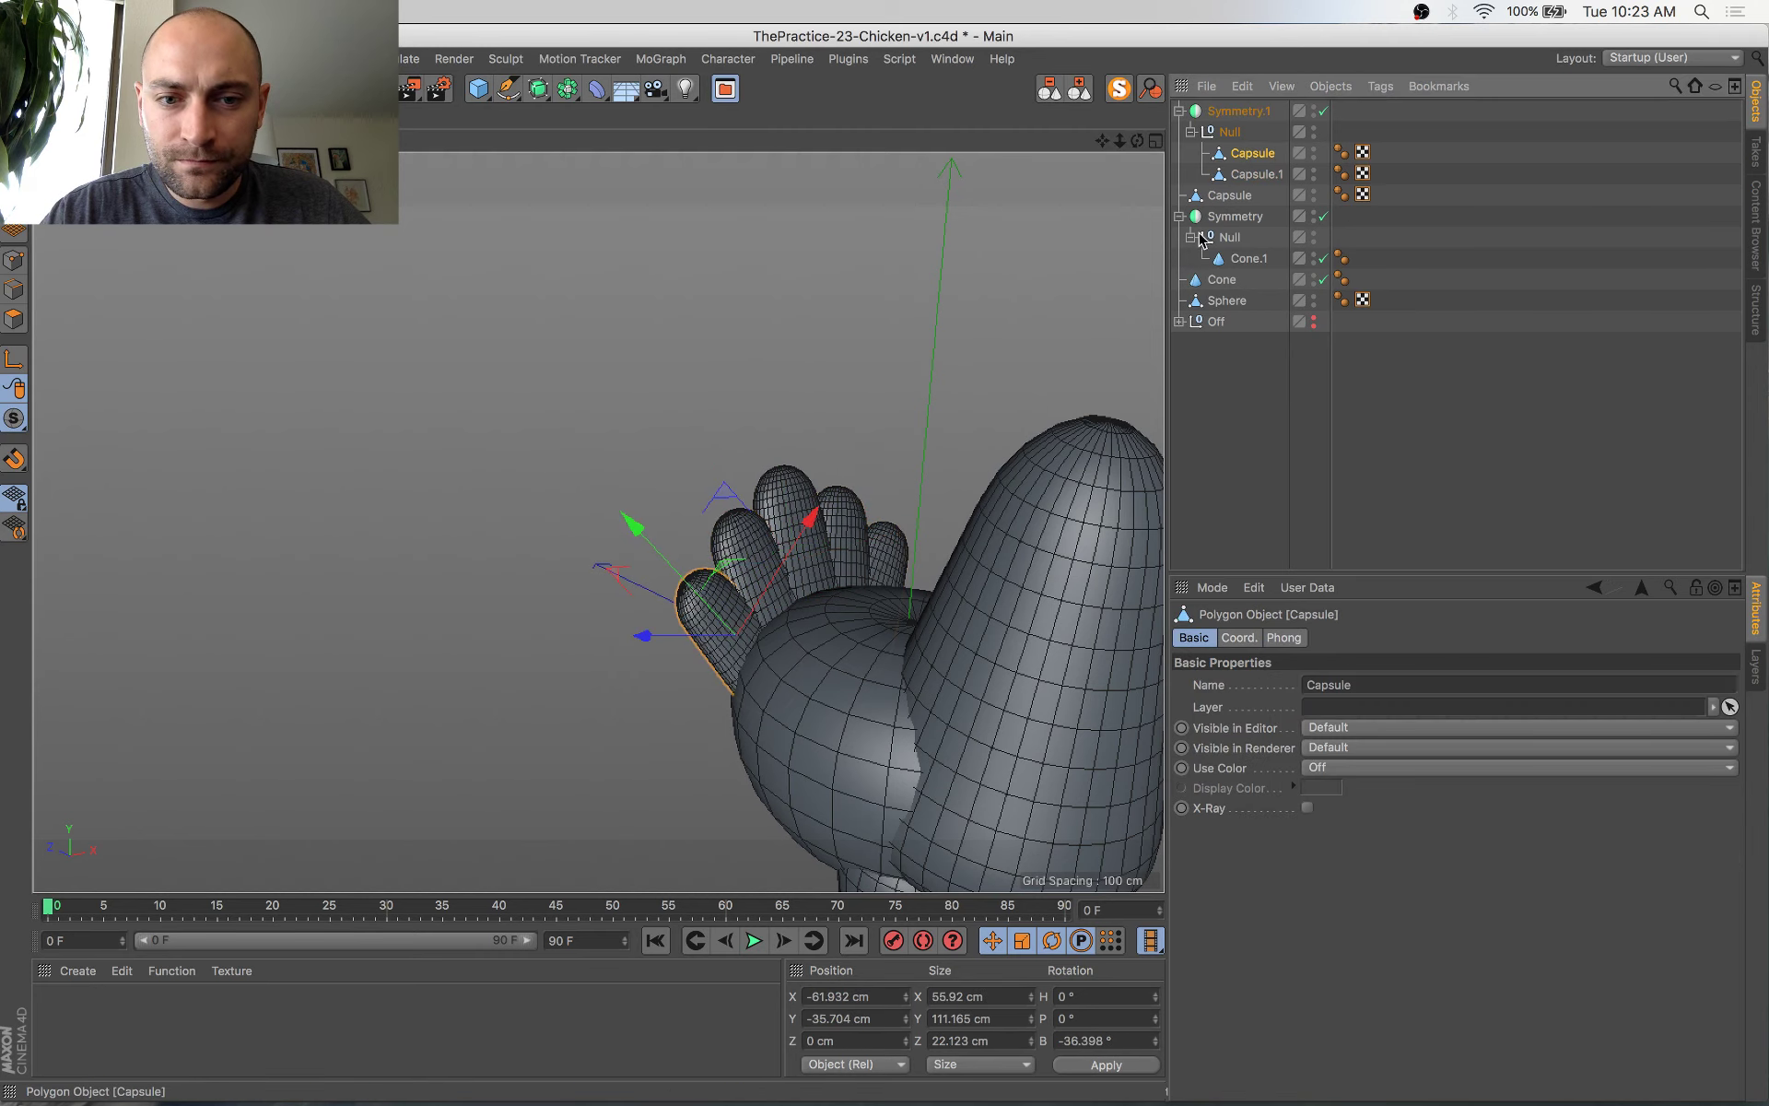
left_click_drag(795, 551, 811, 528)
Stretch the body sphere to about 256 cm along Z and shift it to about Z -22 cm, then glance at the reference
scroll(811, 528, "down", 4)
left_click_drag(987, 620, 987, 707, "alt")
middle_click_drag(987, 706, 847, 516, "alt")
left_click_drag(847, 516, 678, 503, "alt")
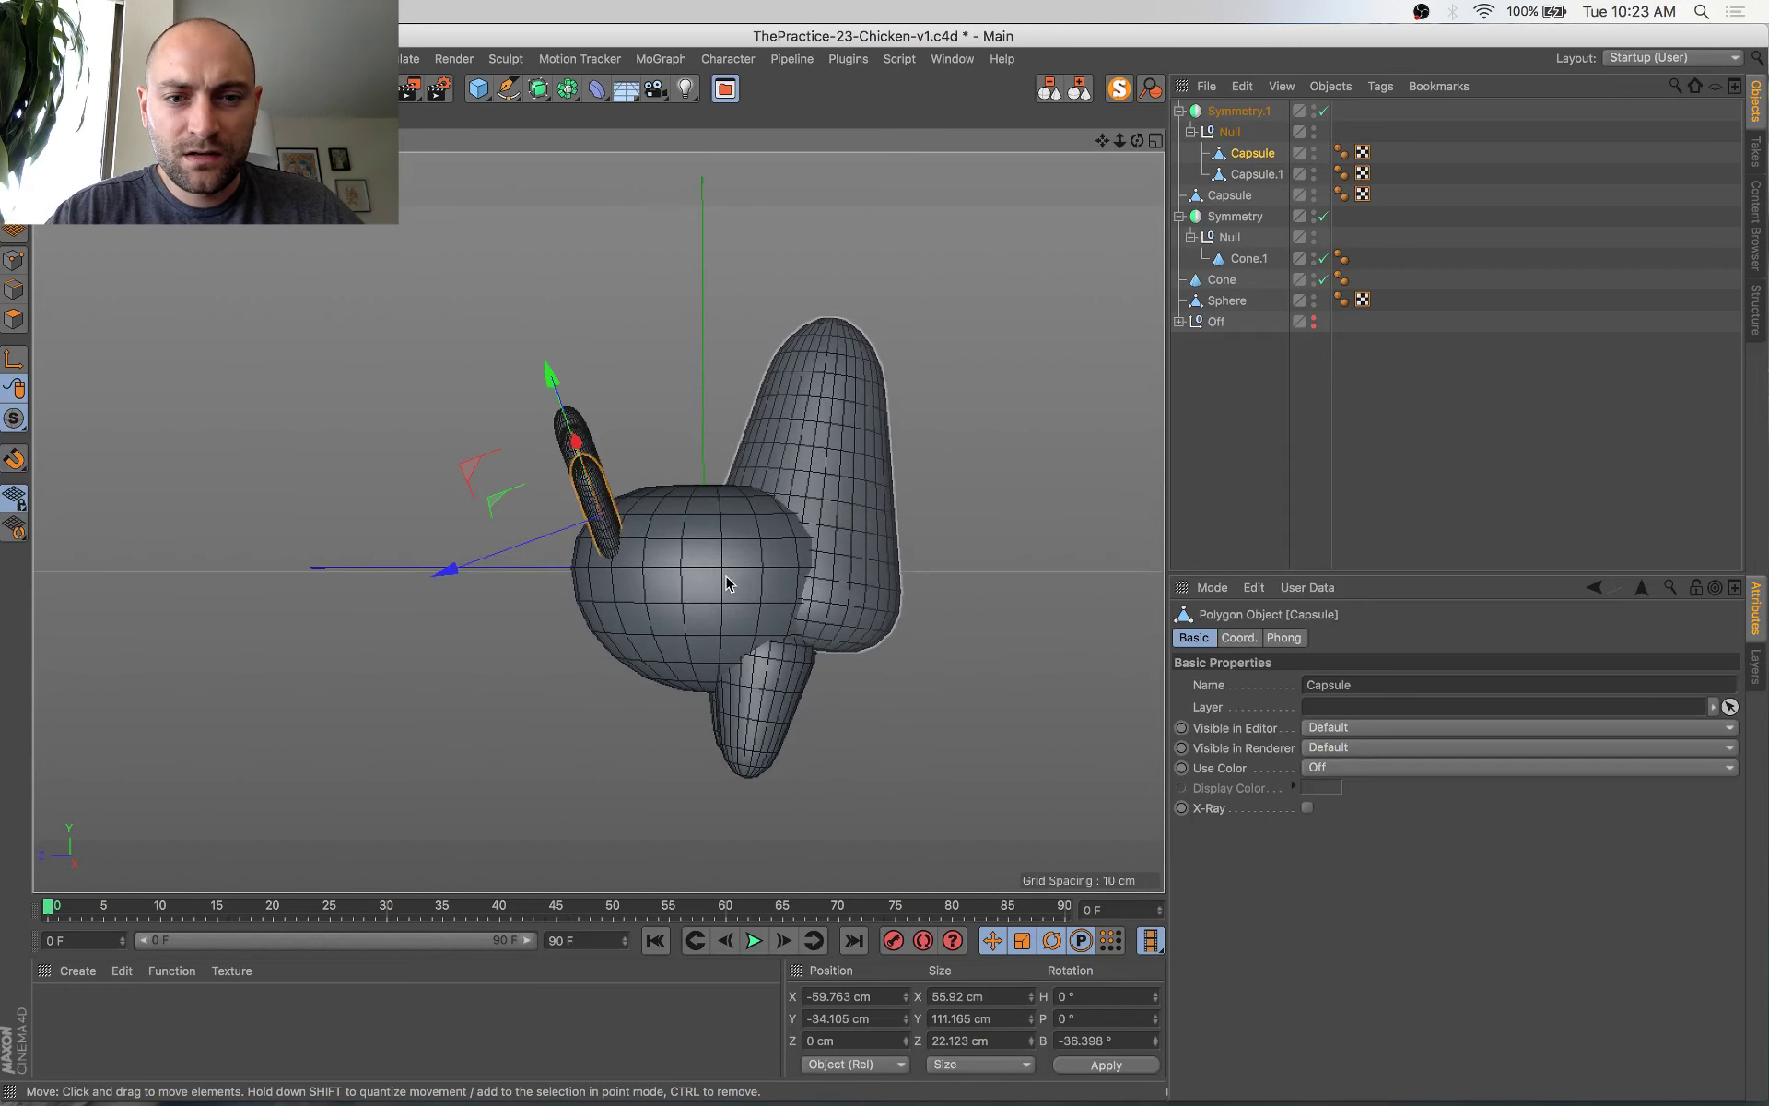
left_click(726, 579)
key("t")
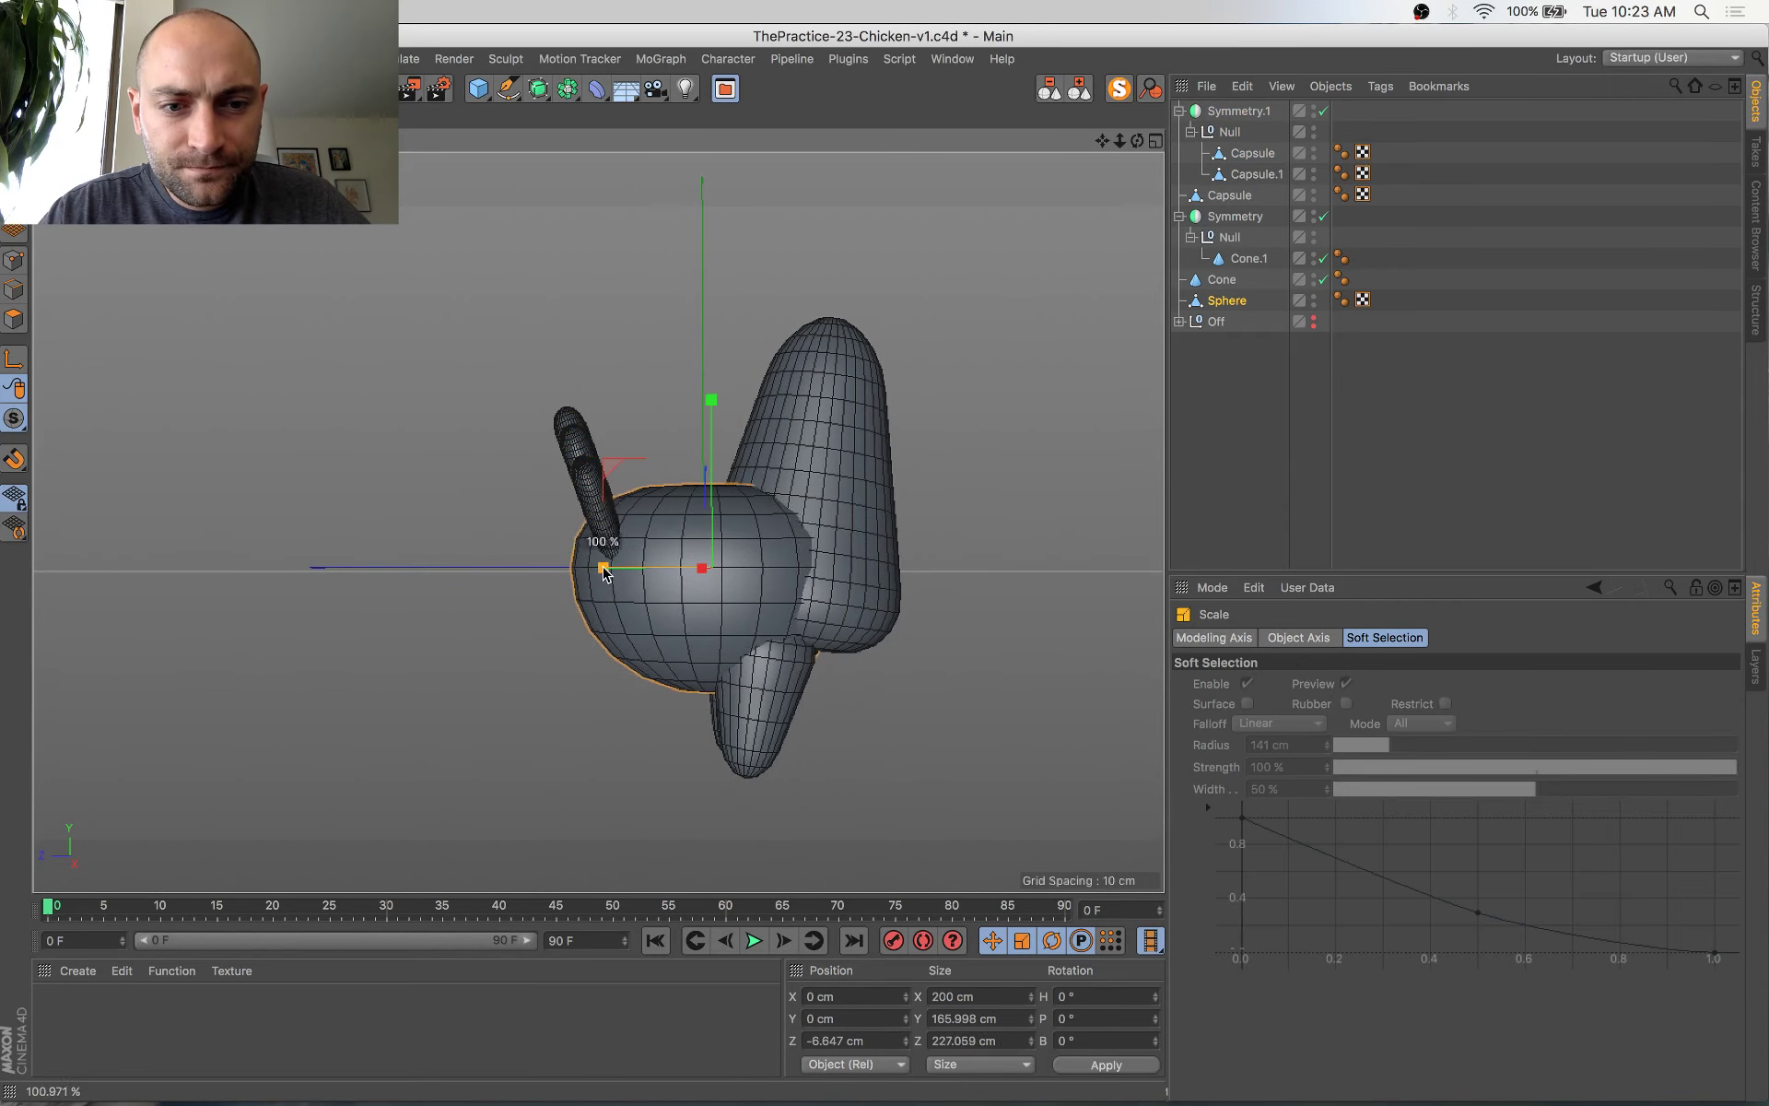
mouse_move(612, 570)
left_mouse_down()
mouse_move(594, 568)
mouse_move(618, 572)
left_mouse_up()
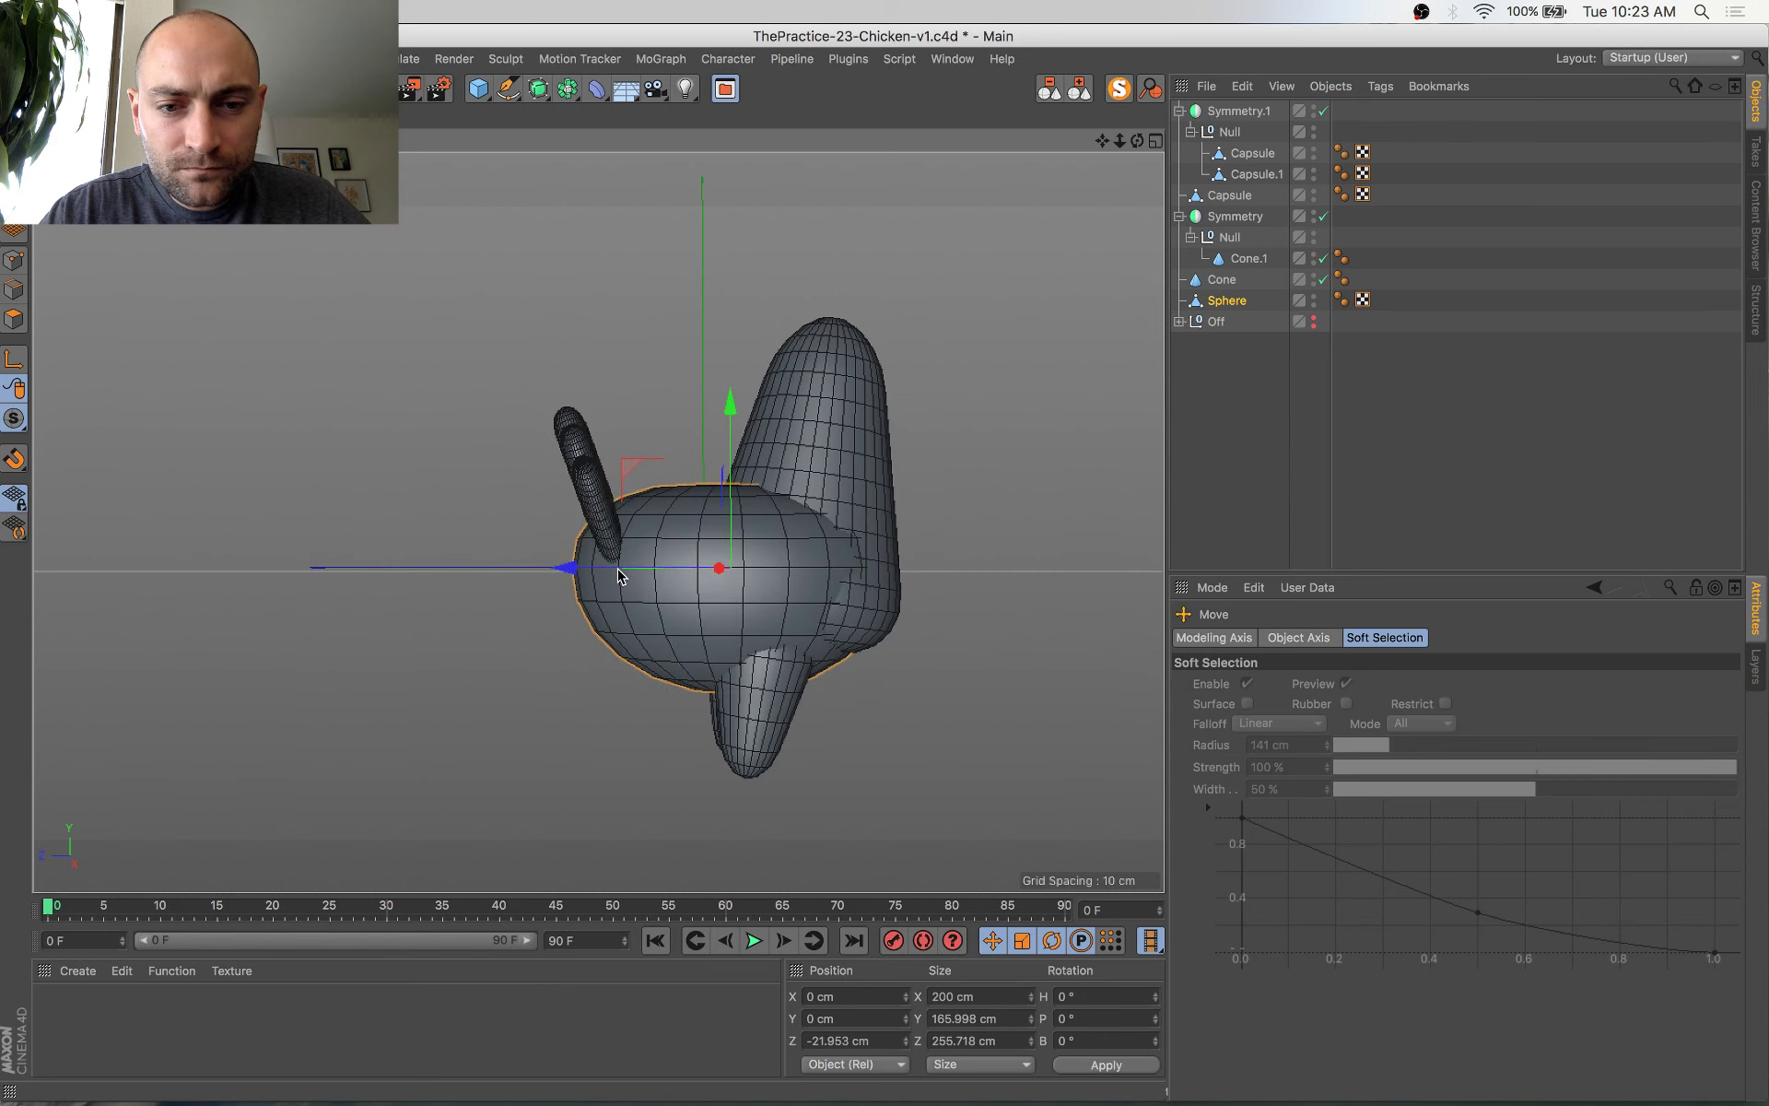
key("super+Tab")
key("super+Tab")
Select the sphere's rear centre point and push it inward with soft selection to about Z 109 cm
left_click_drag(684, 633, 957, 627, "alt")
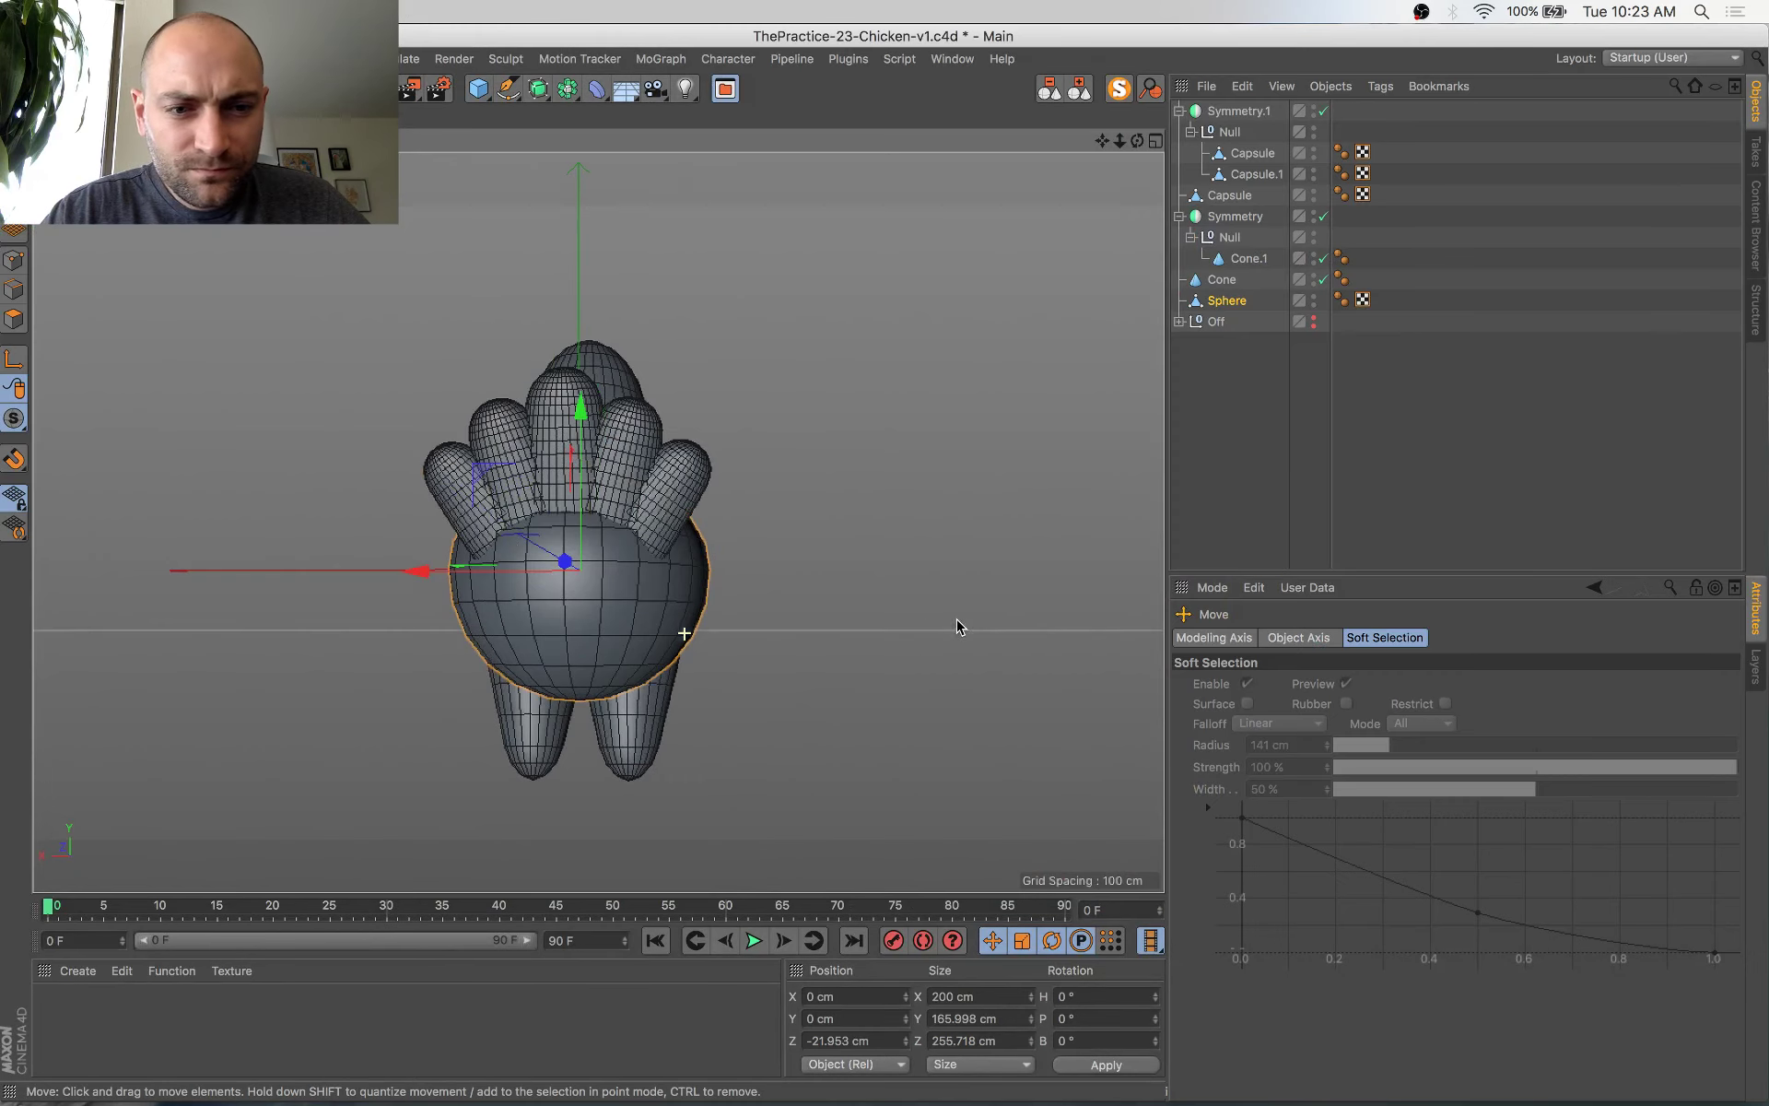
left_click(10, 269)
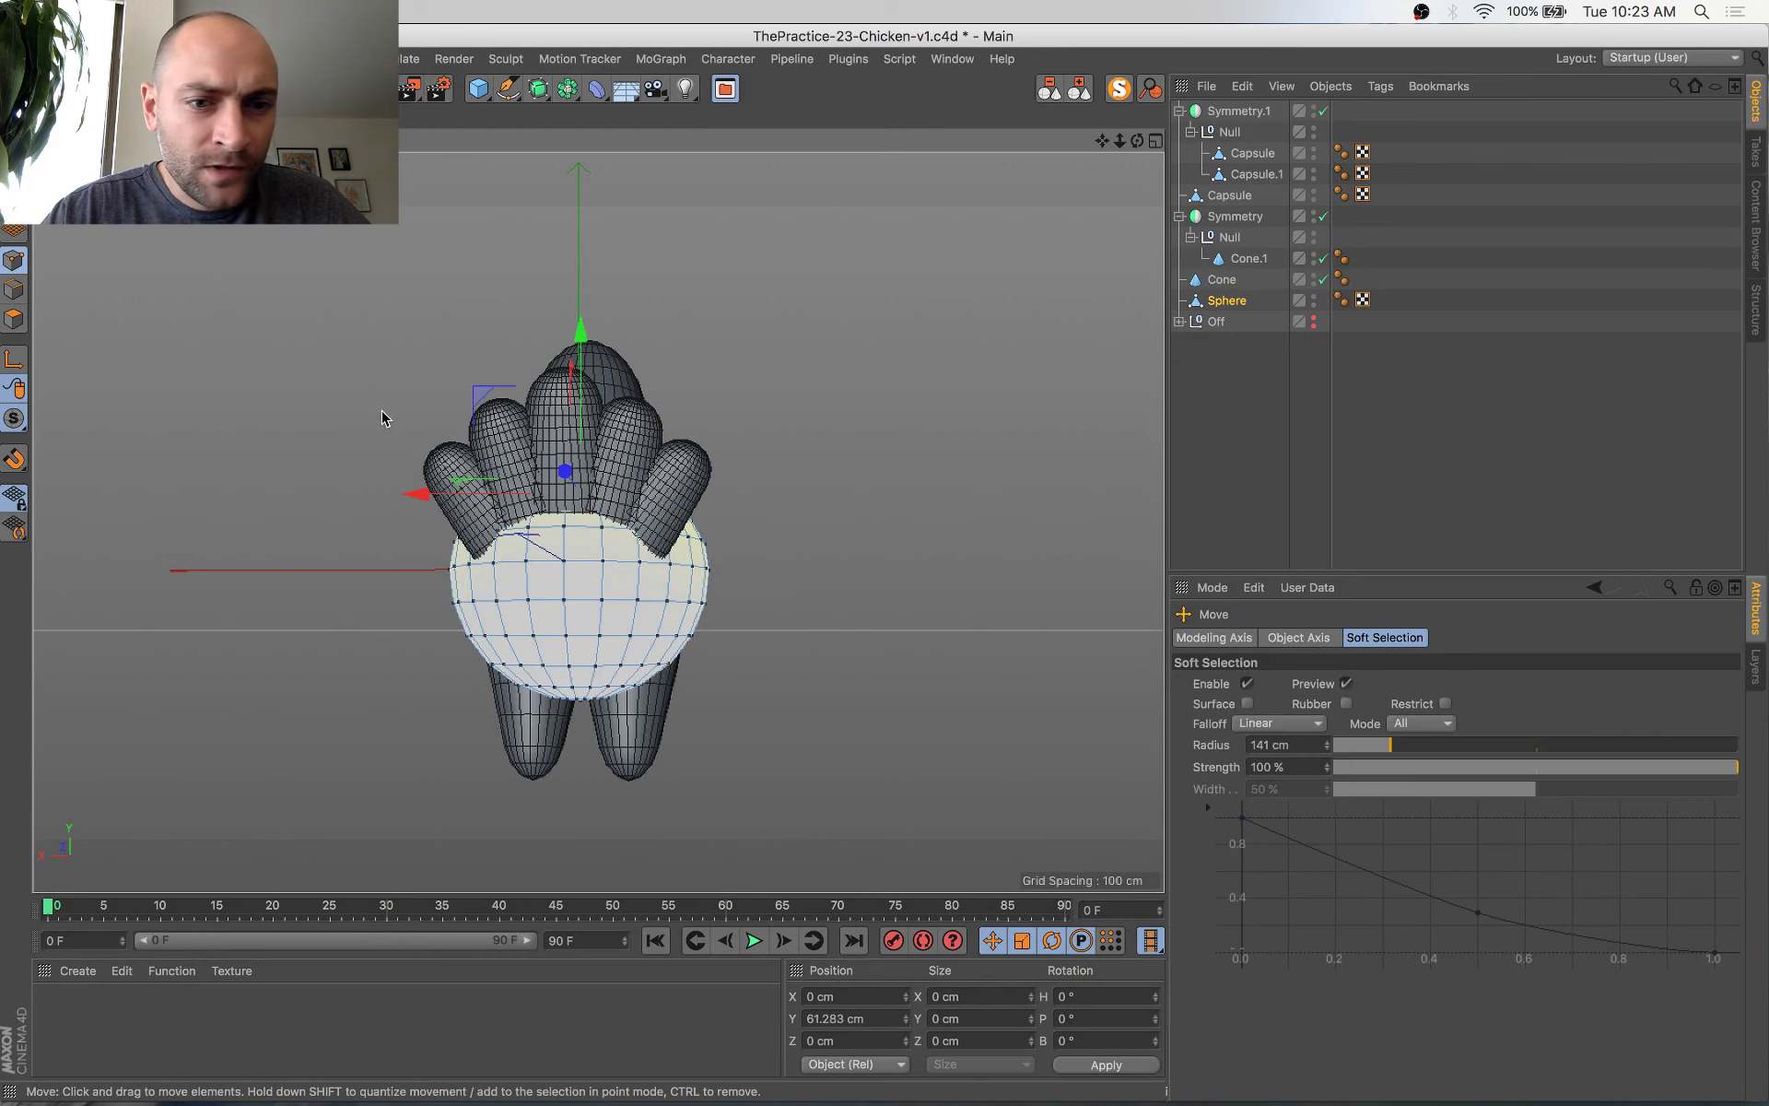
left_click(564, 563)
left_click_drag(611, 679, 396, 638, "alt")
scroll(395, 637, "up", 3)
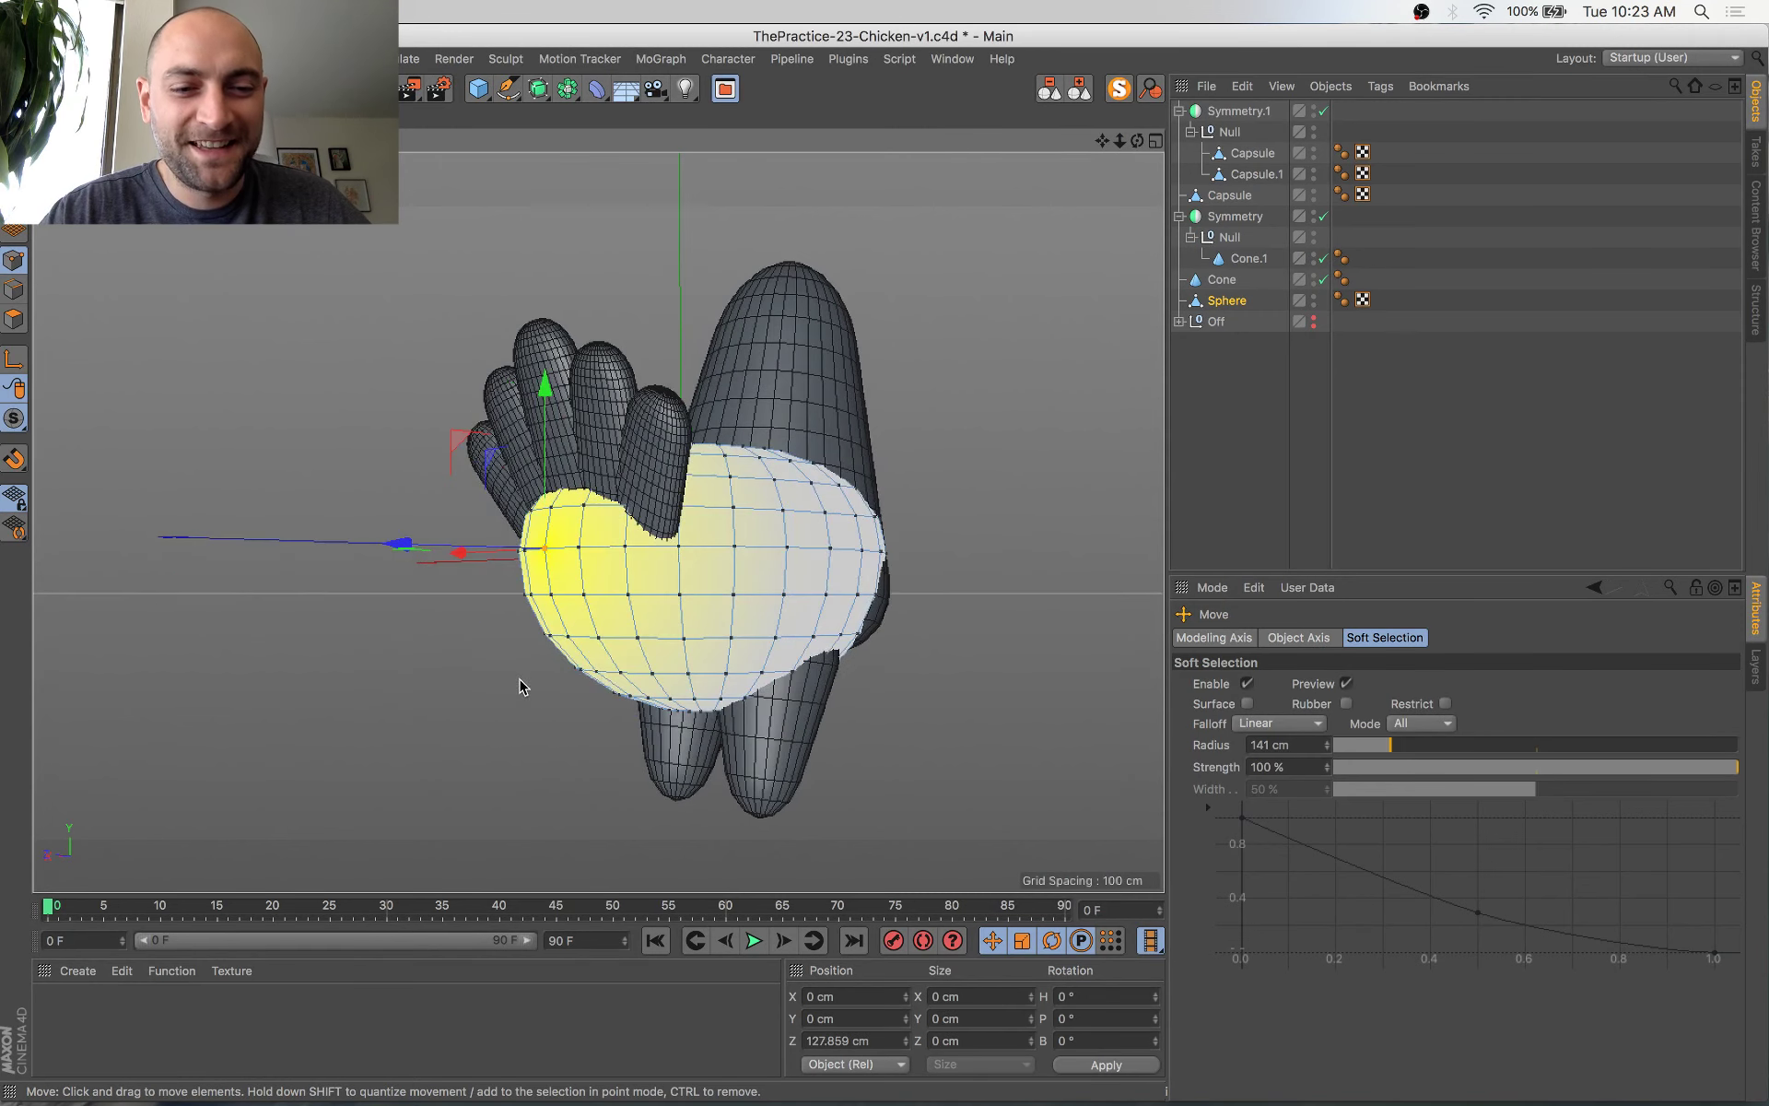
left_click_drag(520, 687, 479, 708, "alt")
left_click_drag(391, 552, 422, 558)
Check the chicken reference photo and push the sphere's rear centre point further inward to about Z 93 cm
key("super+Tab")
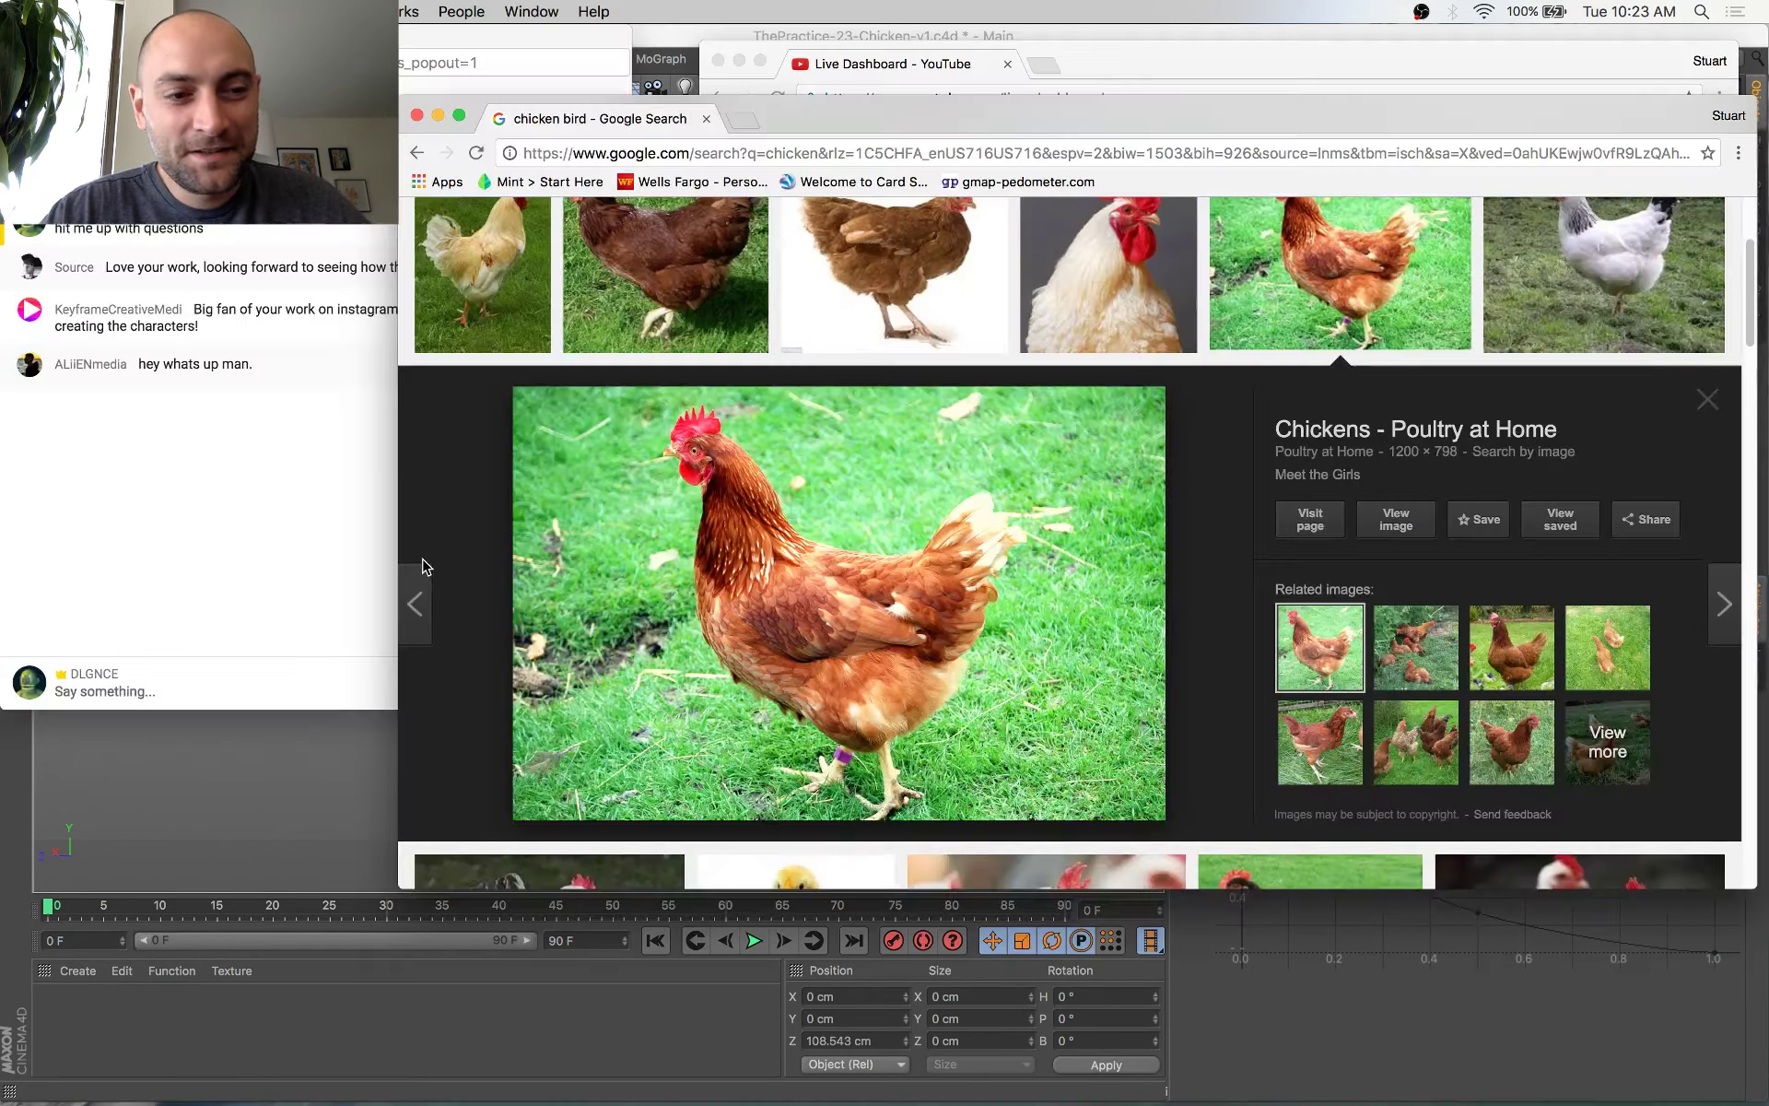
left_click(188, 649)
key("super+Tab")
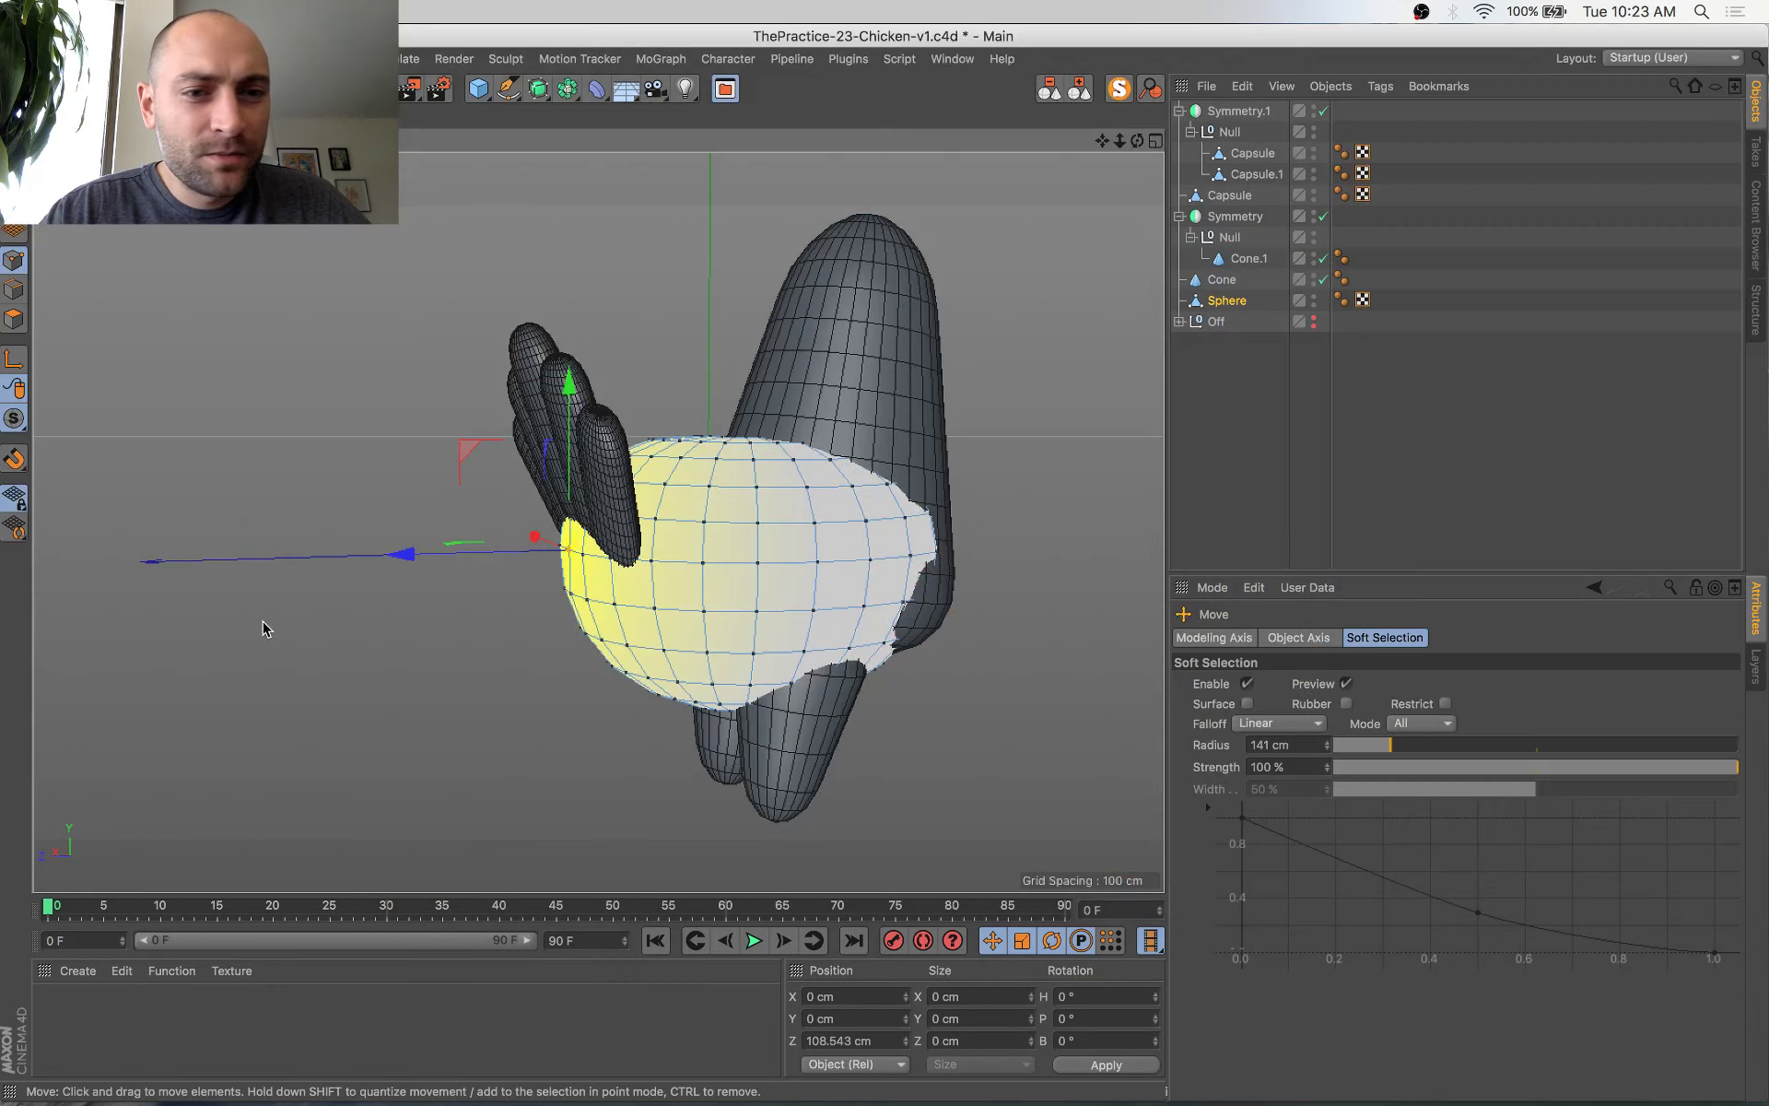
left_click_drag(563, 592, 472, 661, "alt")
left_click_drag(464, 562, 488, 568)
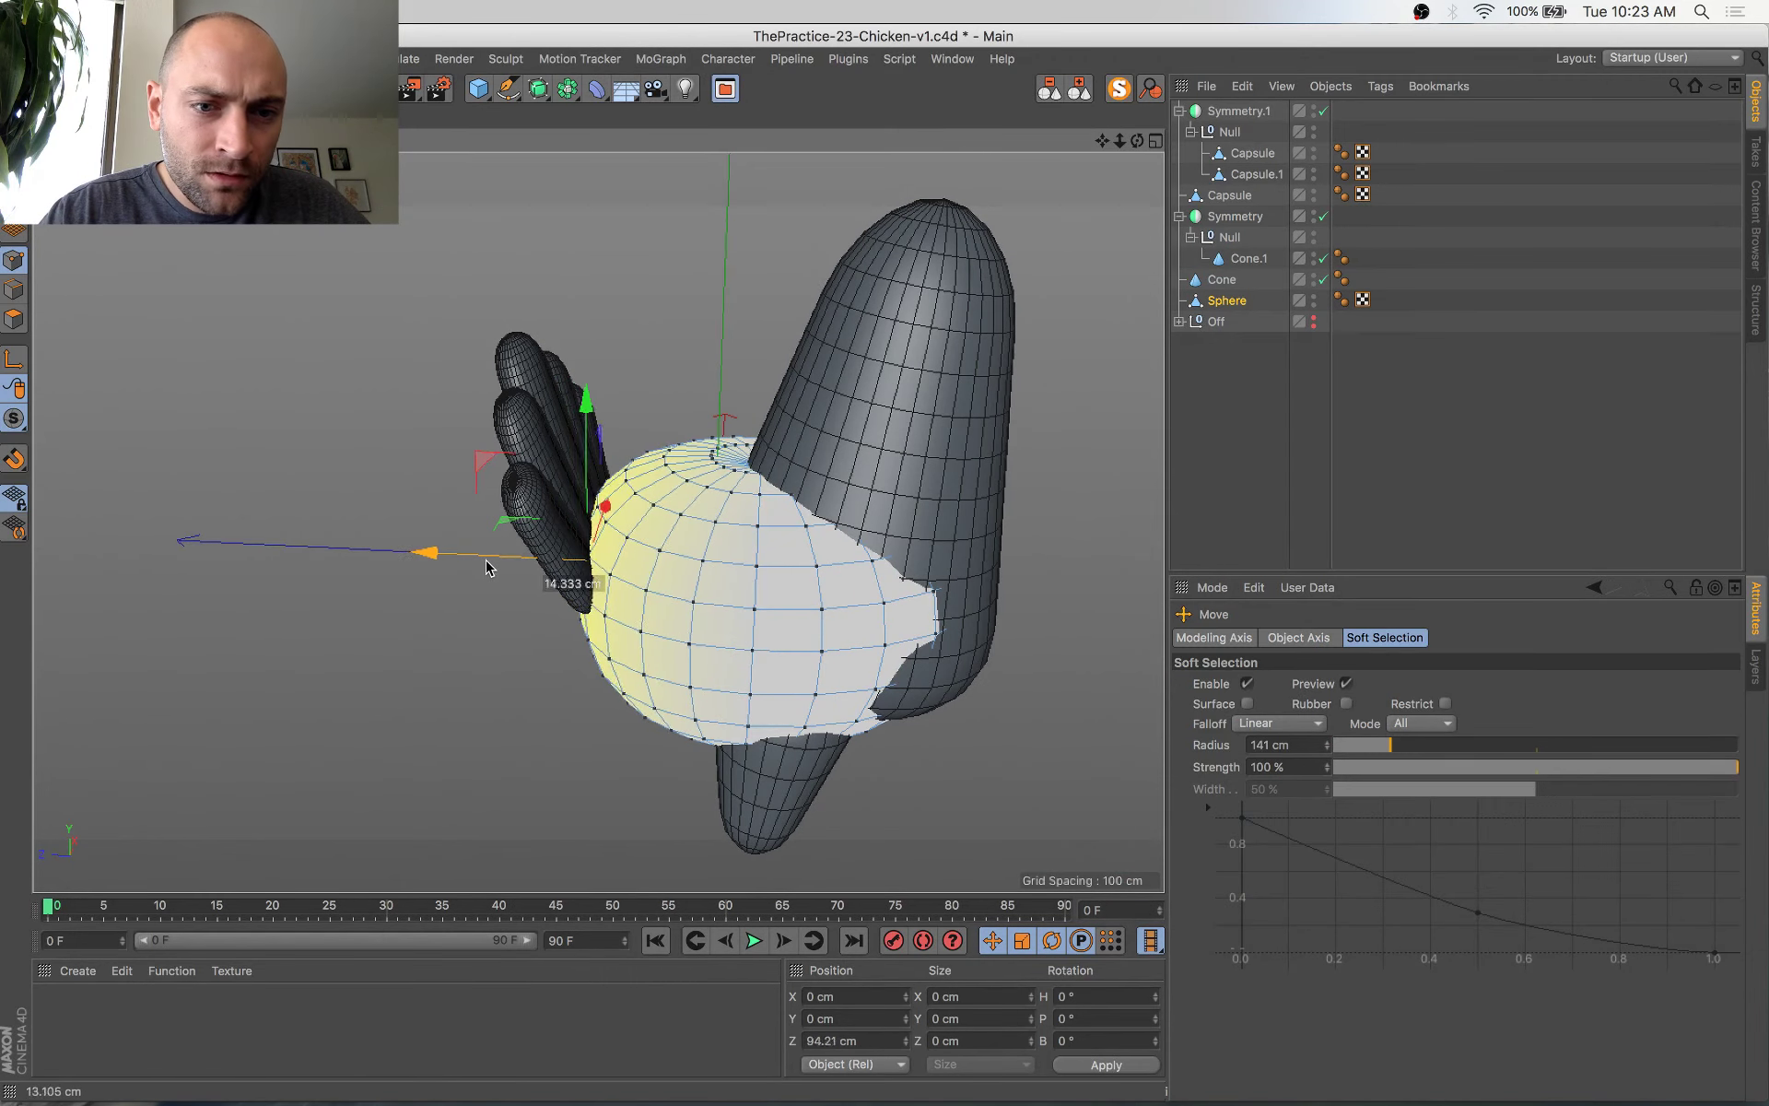
left_click_drag(620, 581, 679, 778, "alt")
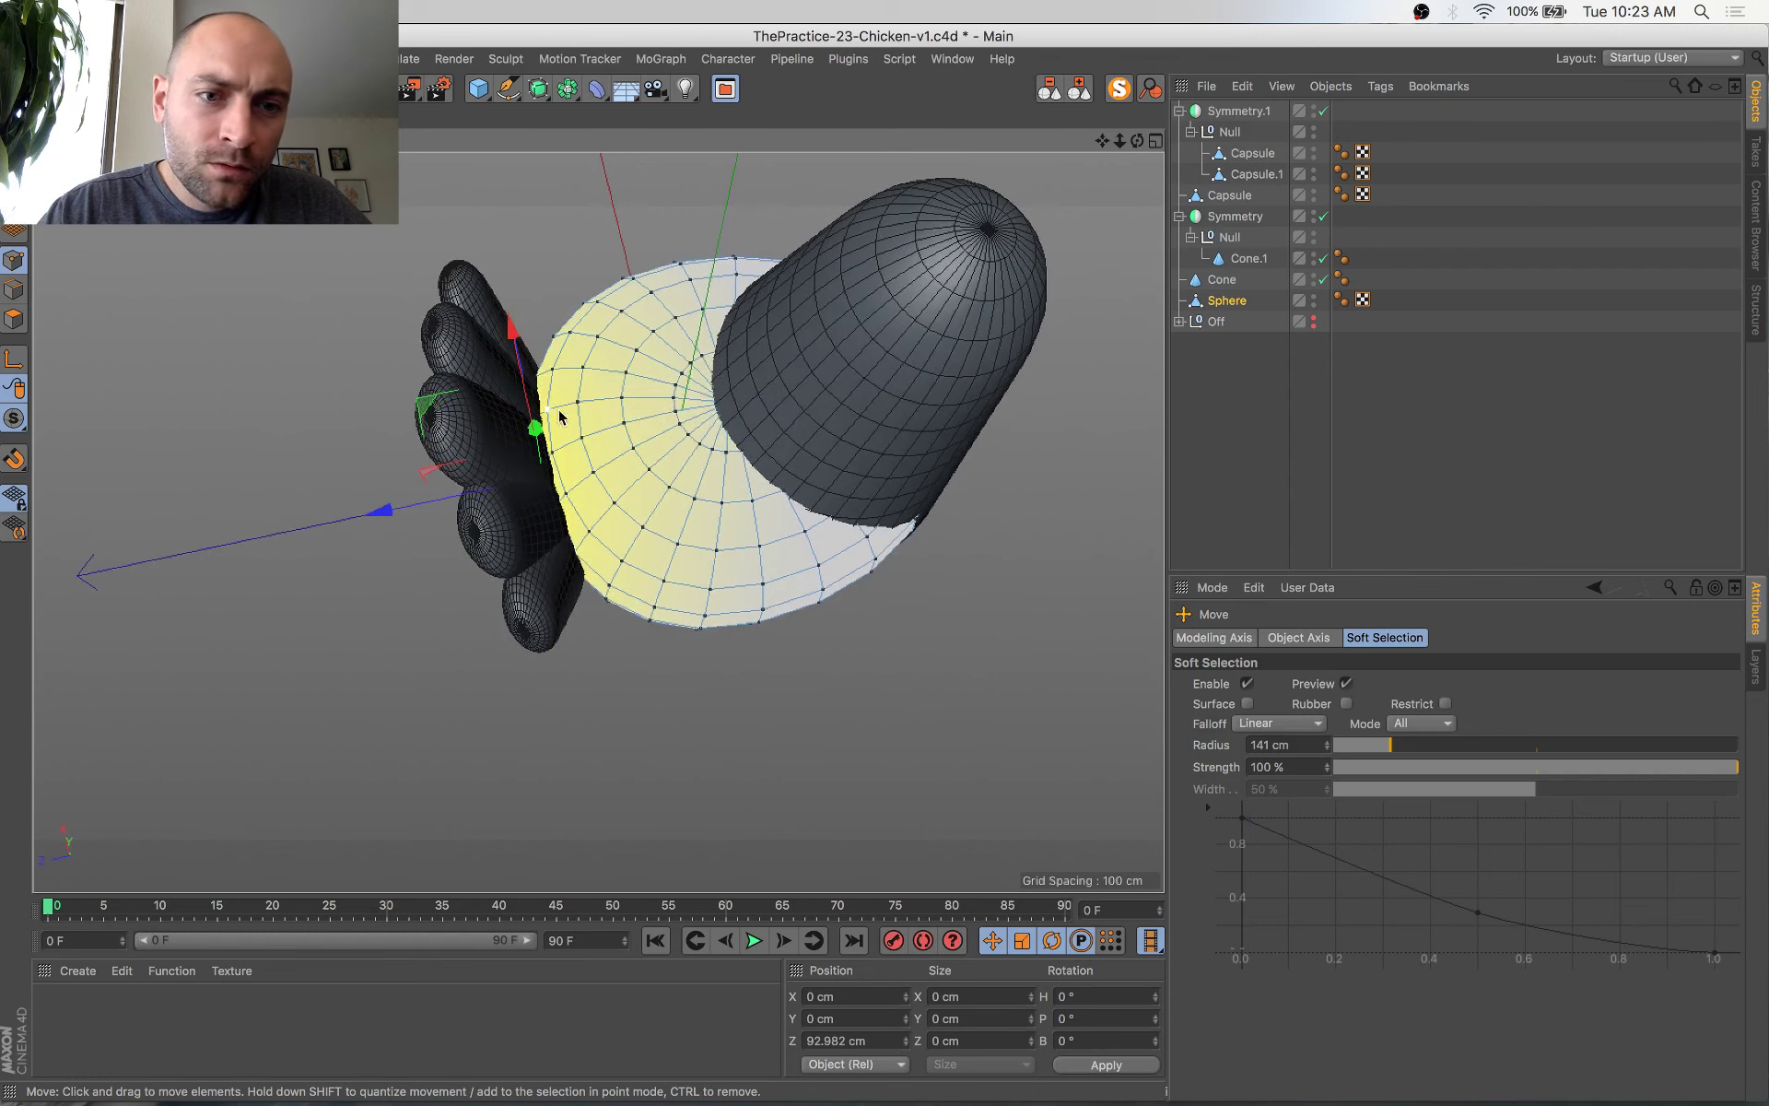
Select the sphere's rear point one row below the centre and push it slightly inward with soft selection
left_click(582, 441)
left_click_drag(581, 442, 795, 323, "alt")
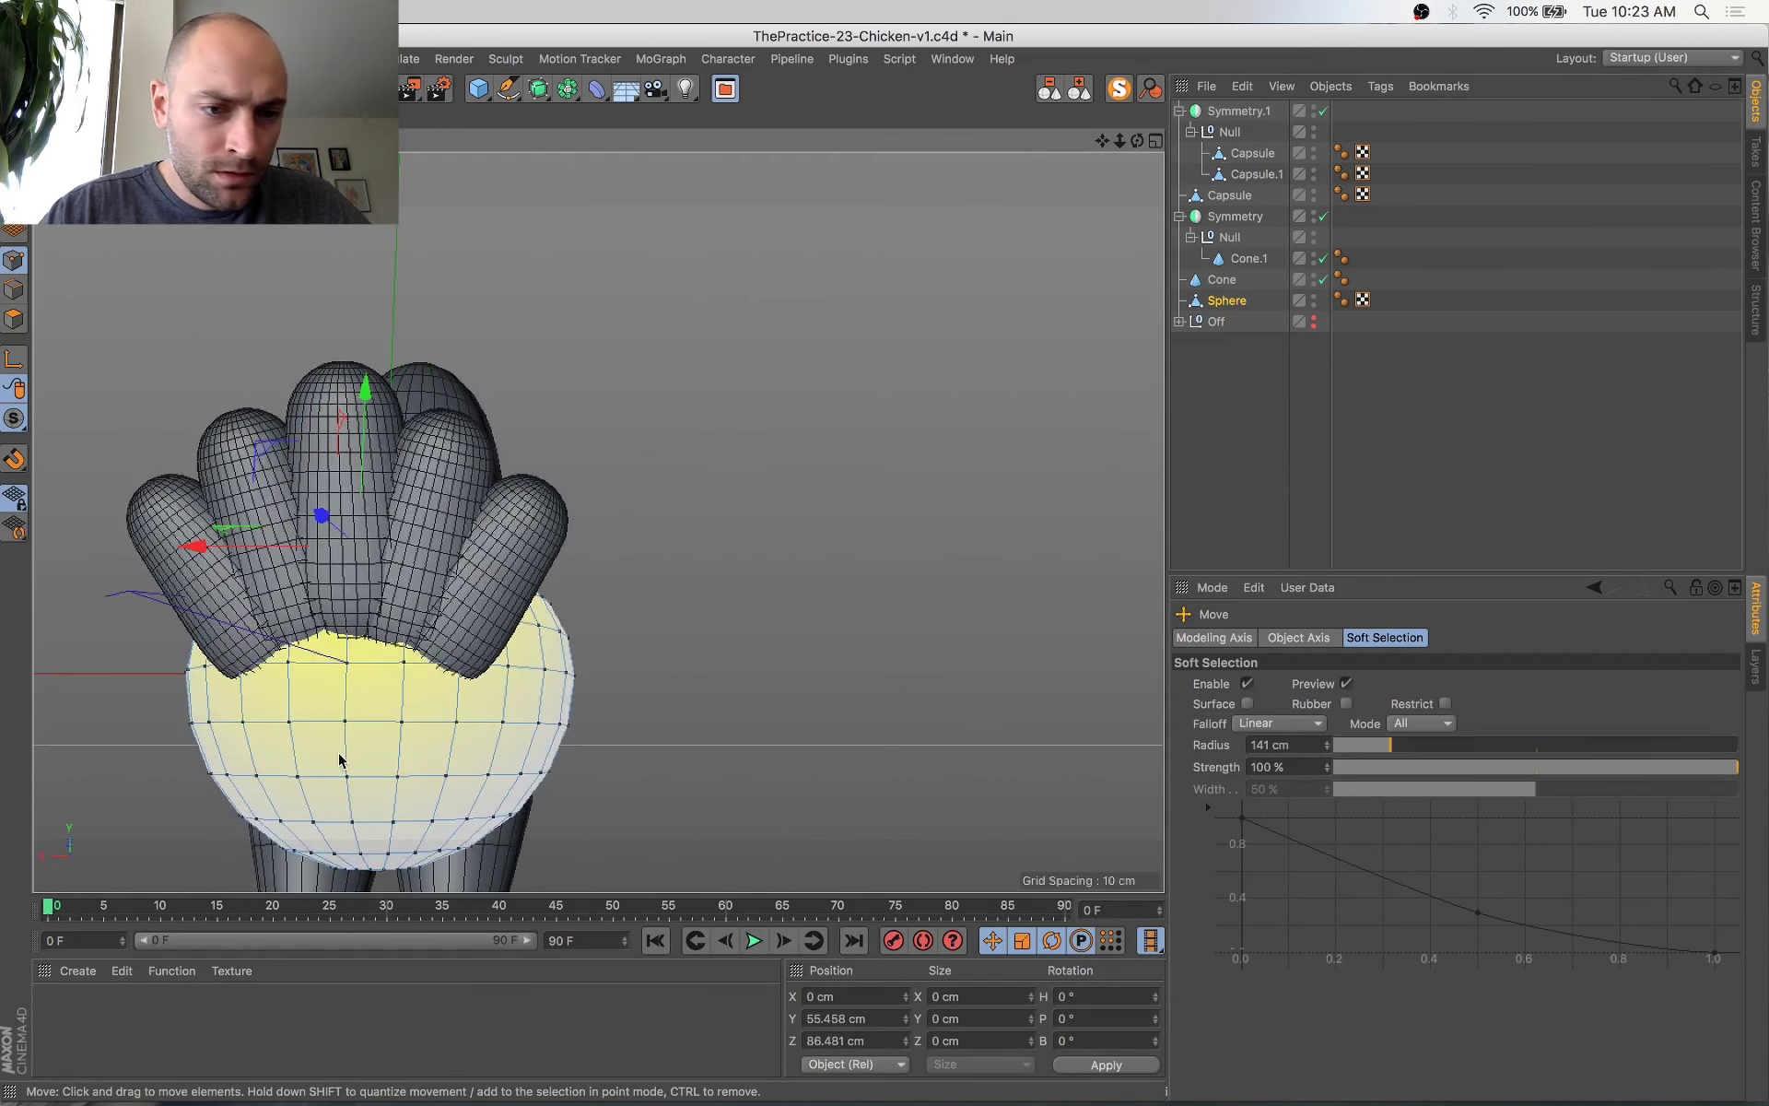
left_click(346, 722)
left_click_drag(289, 798, 193, 808, "alt")
left_click_drag(337, 599, 619, 331, "alt")
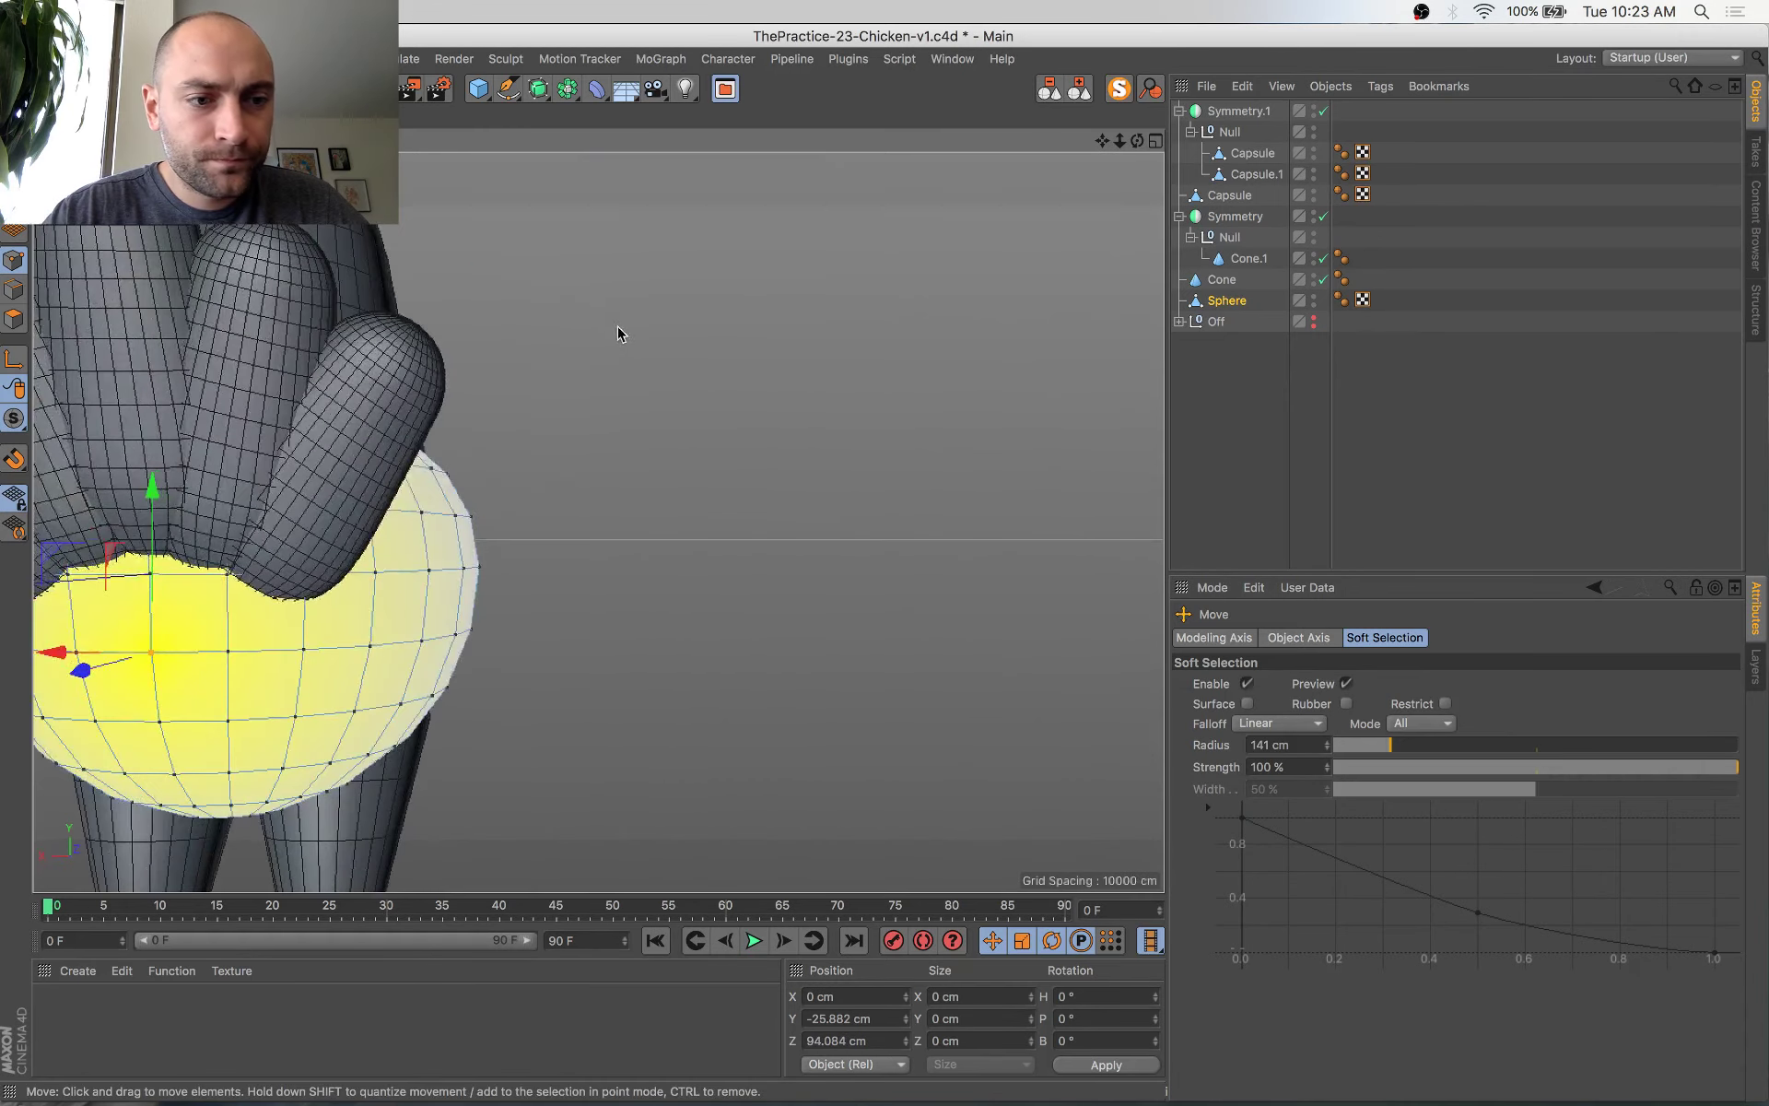
middle_click_drag(504, 520, 933, 354, "alt")
scroll(599, 379, "up", 5)
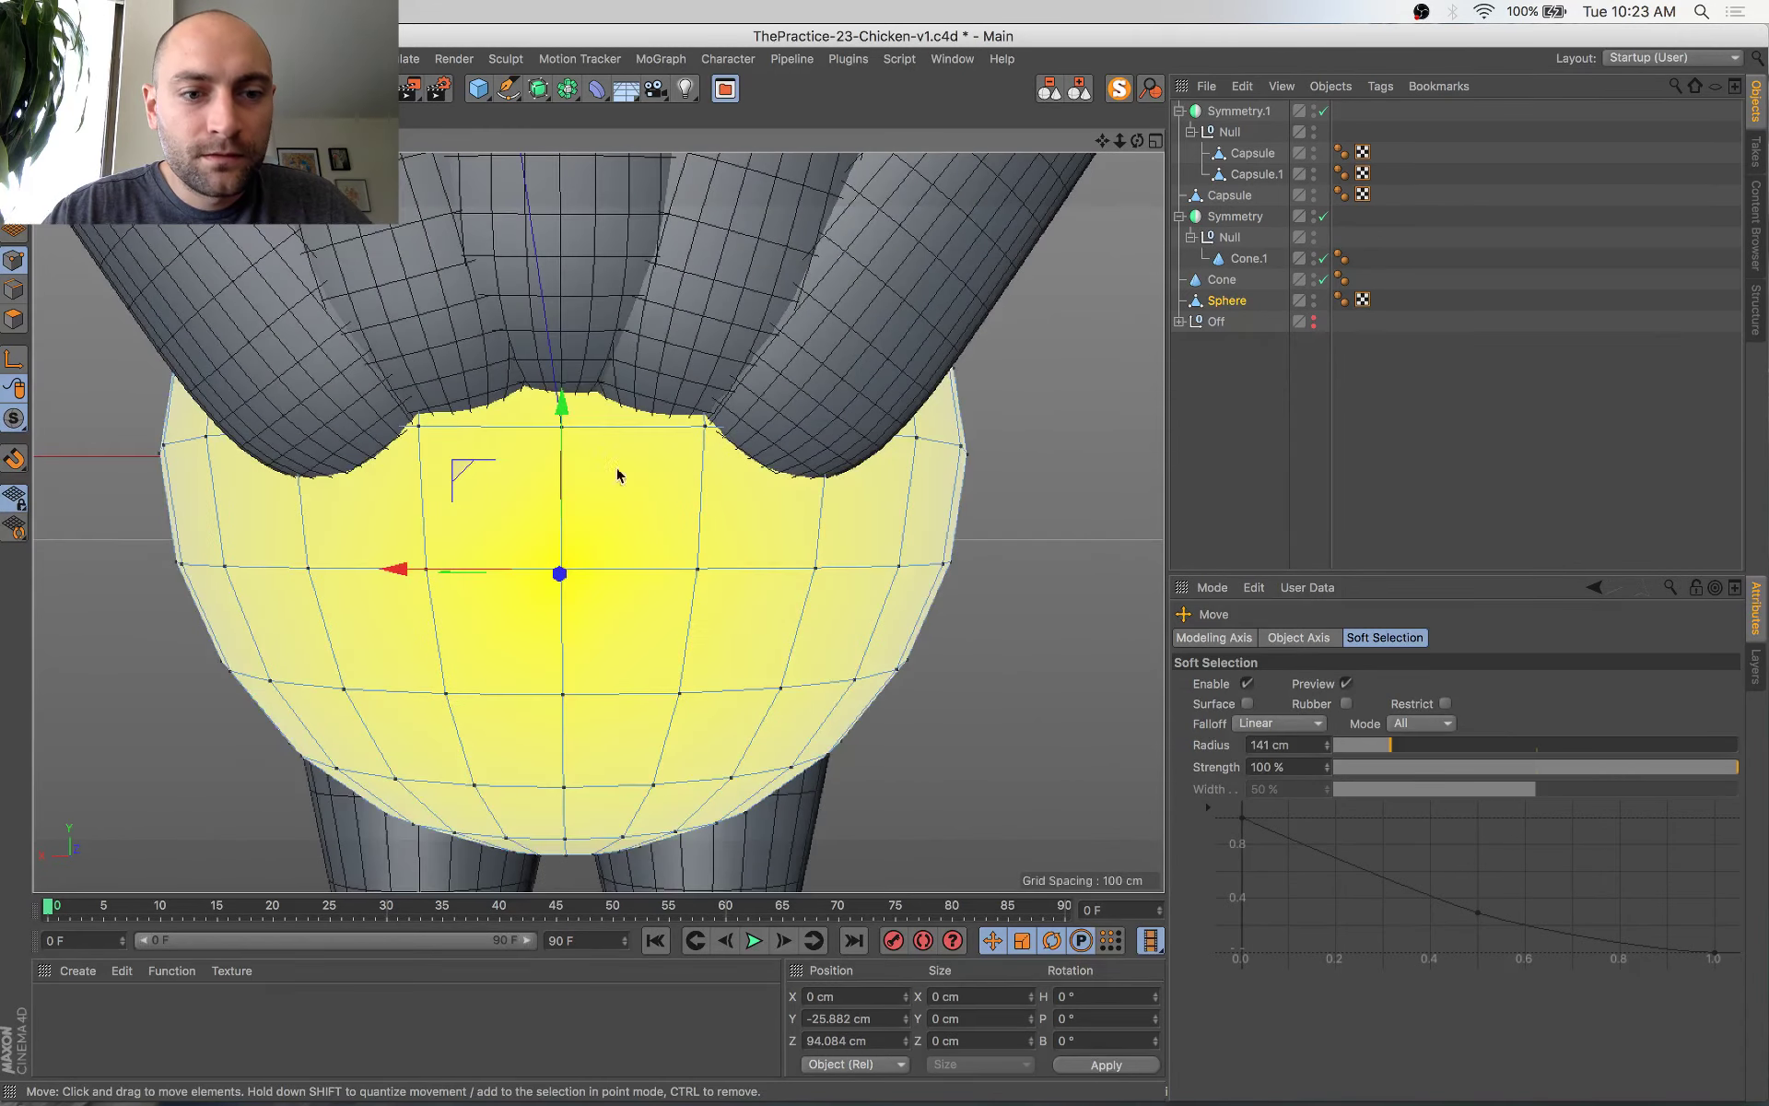
left_click_drag(617, 475, 347, 497, "alt")
left_click_drag(423, 574, 440, 578)
middle_click_drag(678, 755, 715, 448, "alt")
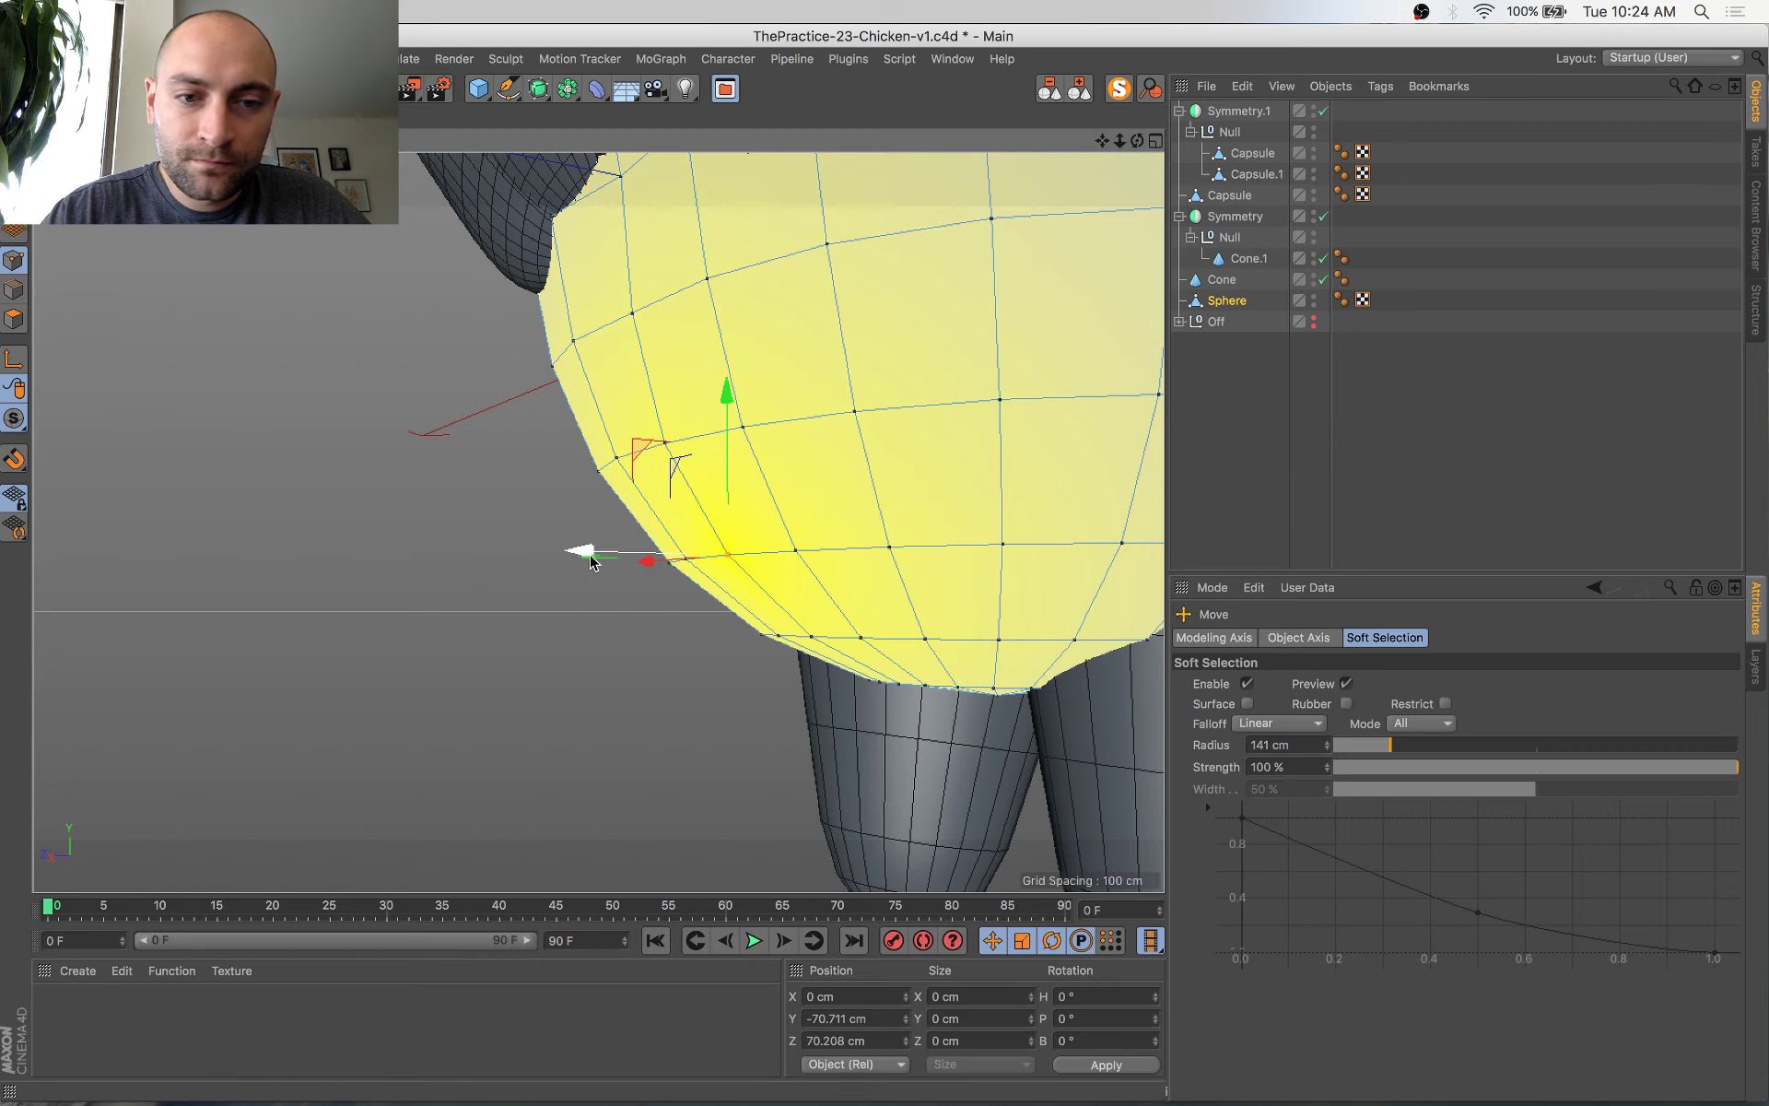
Push the sphere's selected lower rear point further inward with soft selection to about Z 60 cm
left_click_drag(589, 557, 633, 559)
left_click_drag(608, 493, 529, 494, "alt")
scroll(580, 605, "down", 5)
middle_click_drag(677, 629, 397, 889, "alt")
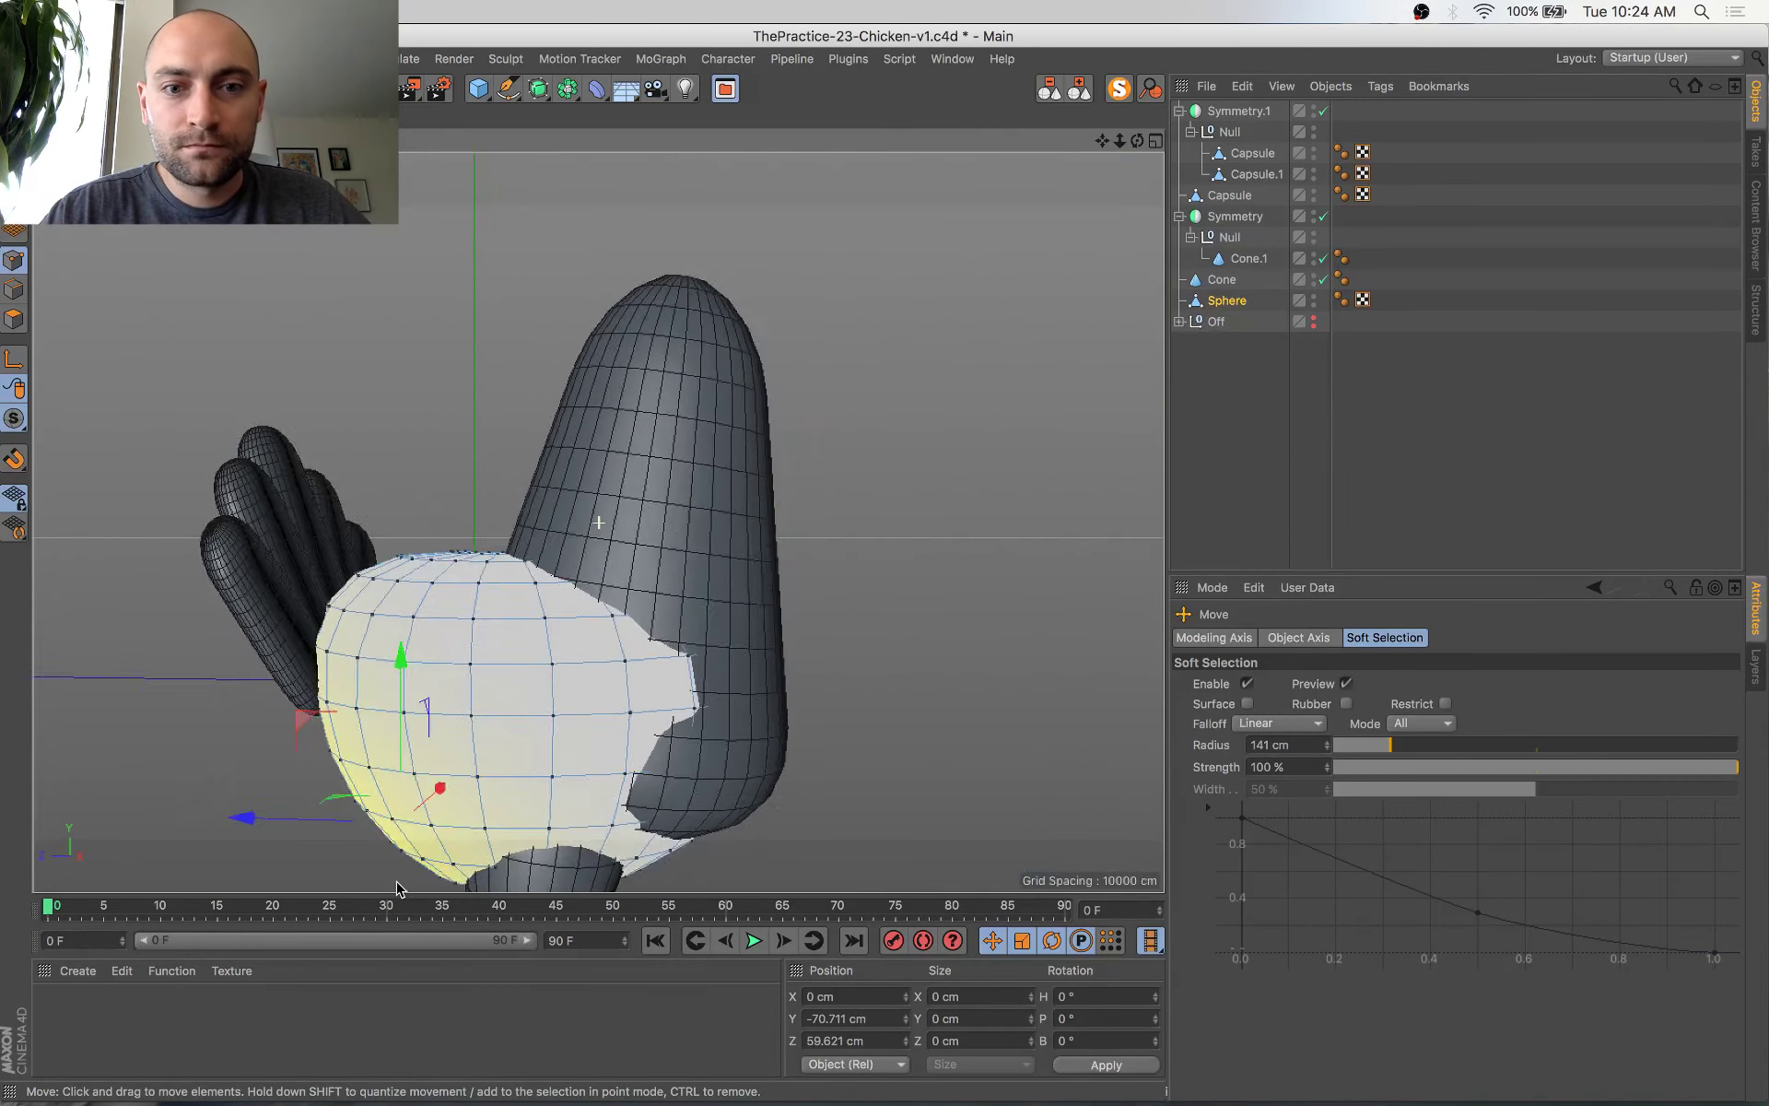
left_click_drag(396, 889, 1078, 697, "alt")
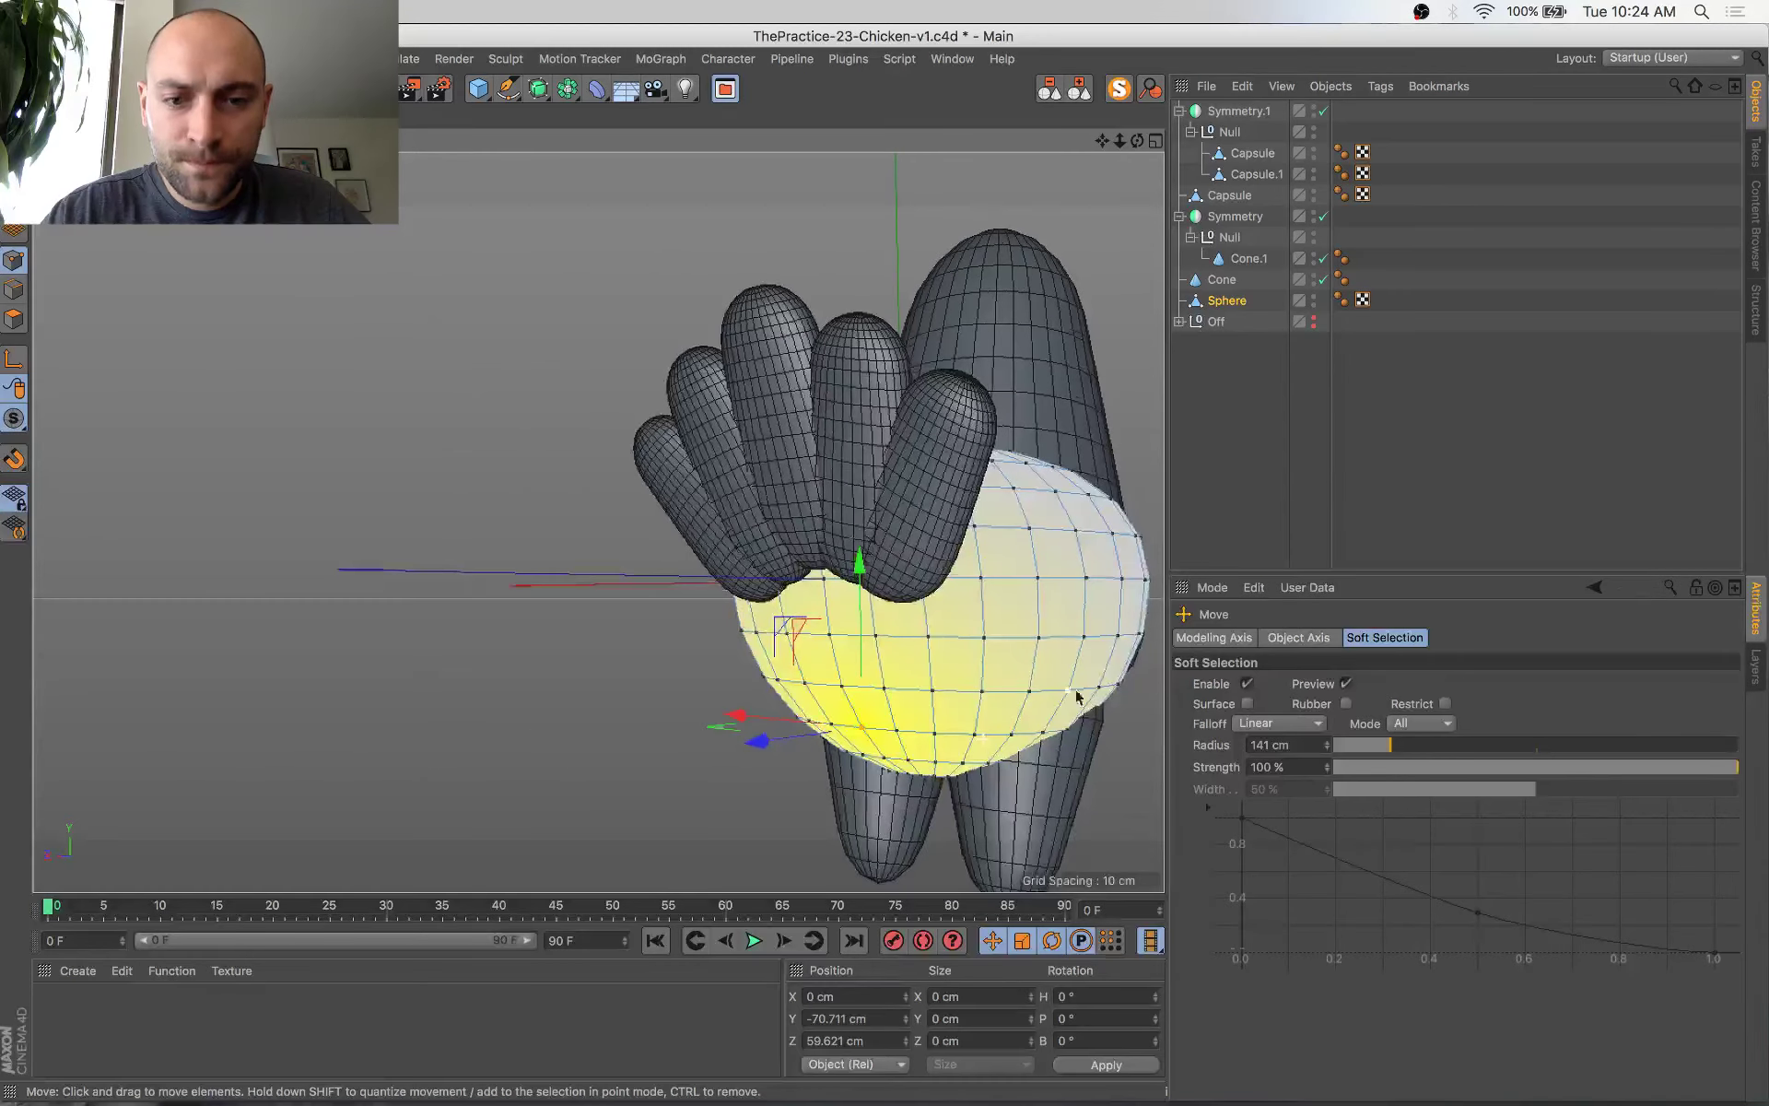
Select the sphere's rear centre point beneath the tail and pull it outward to about Z 103 cm
left_click(826, 583)
key("s")
left_click_drag(821, 639, 489, 633, "alt")
scroll(514, 563, "up", 5)
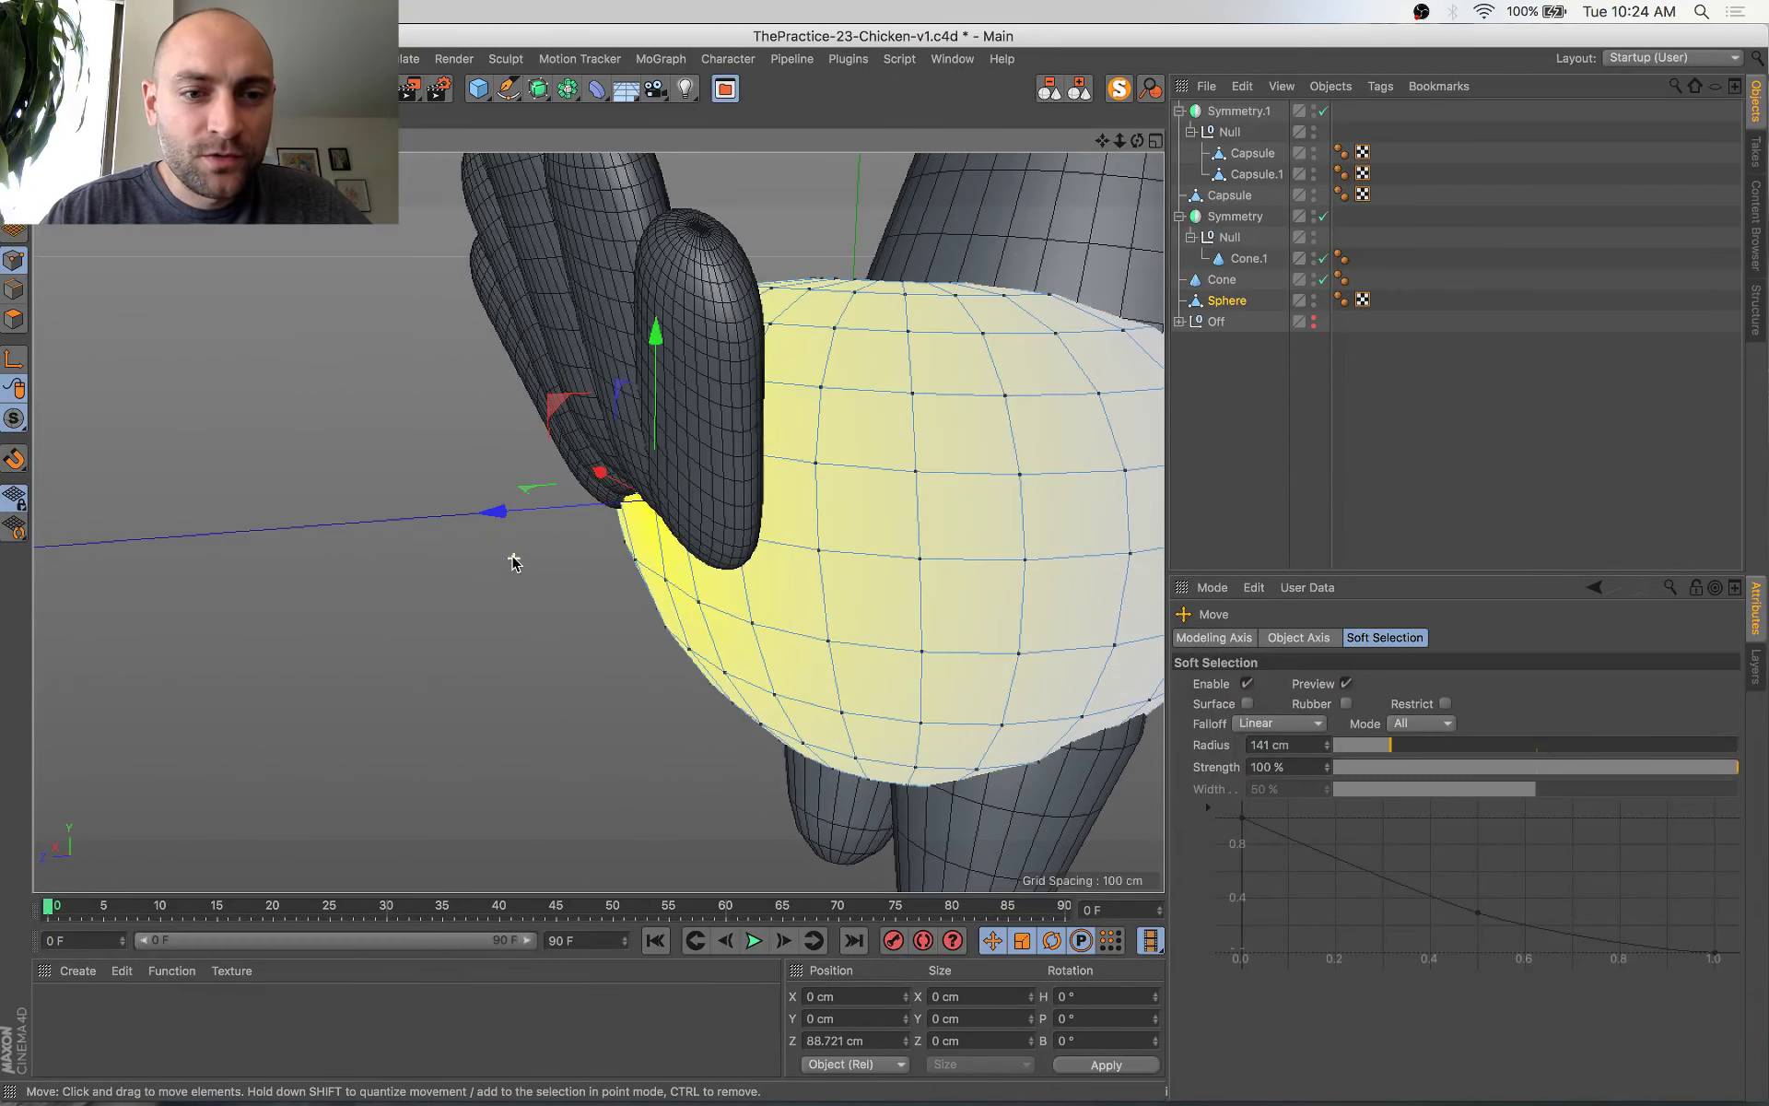
mouse_move(549, 516)
left_mouse_down()
mouse_move(510, 517)
mouse_move(526, 523)
left_mouse_up()
left_click_drag(530, 523, 647, 539, "alt")
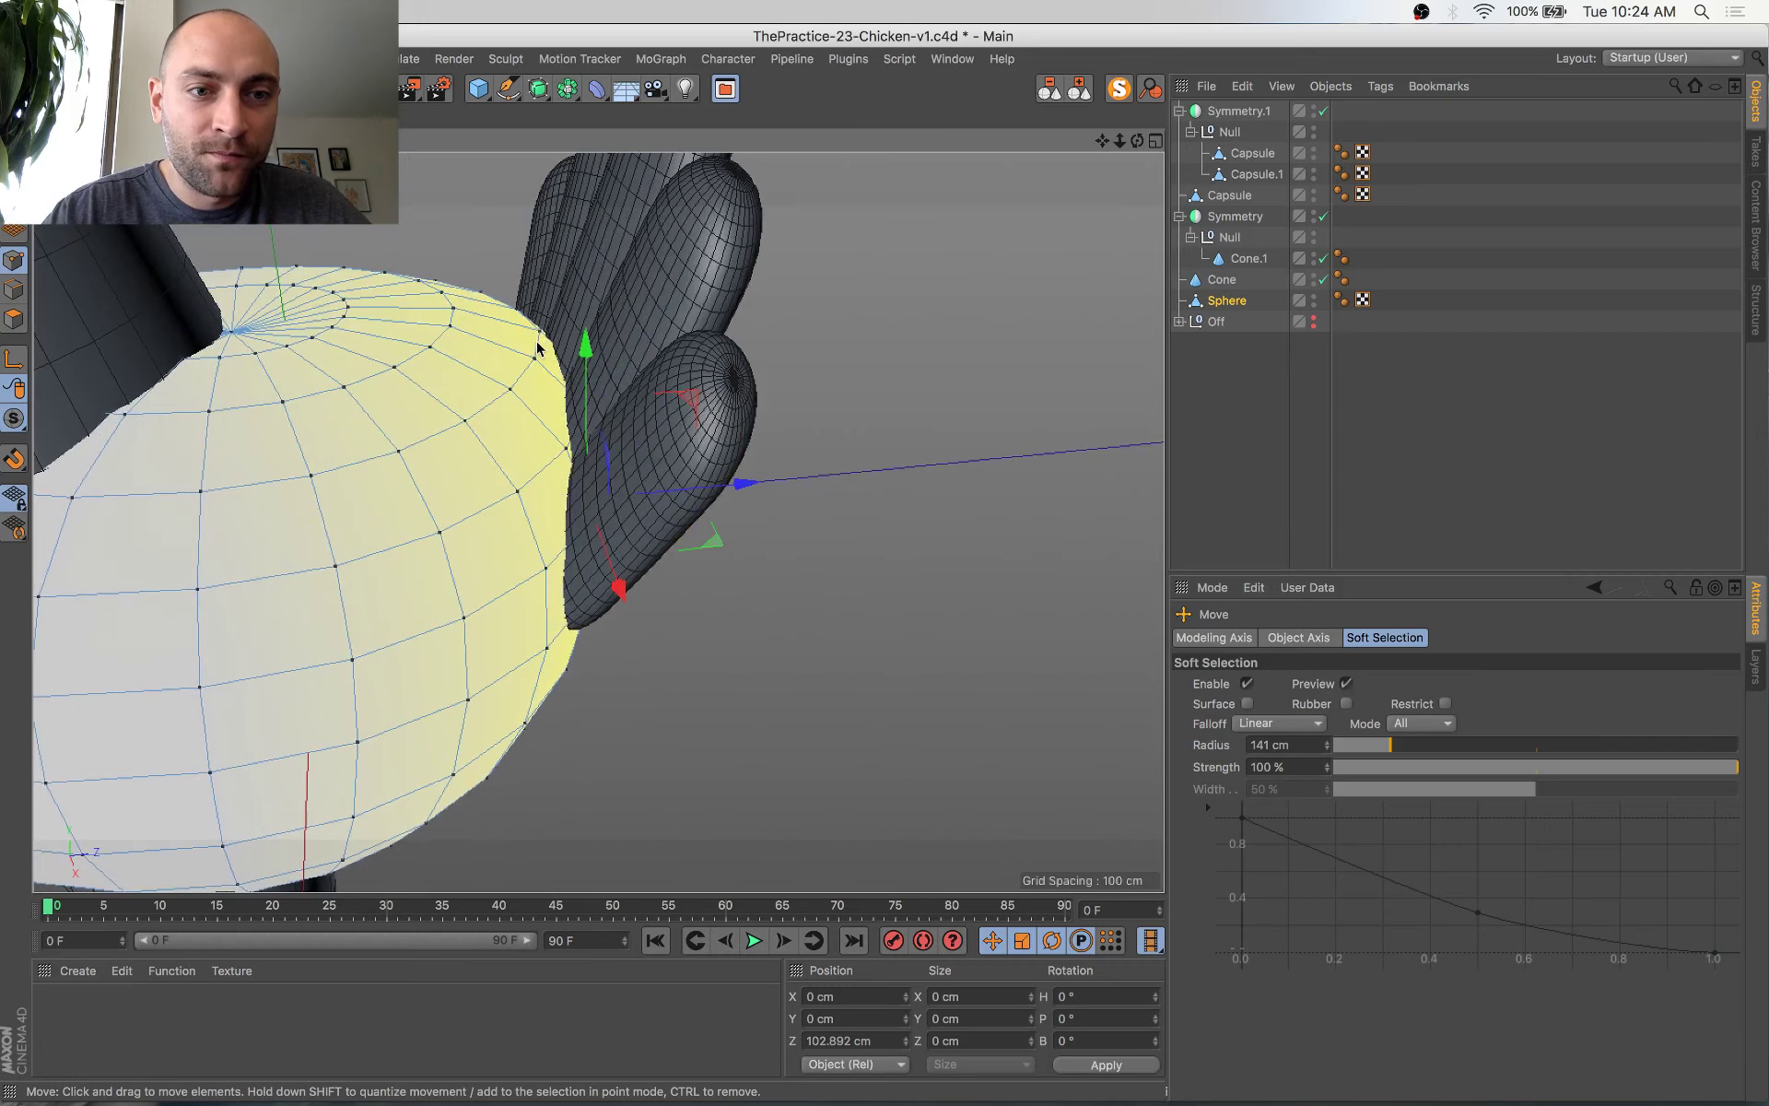
Select the sphere's upper rear point behind the tail feathers and pull it outward to about Z 98 cm
left_click_drag(563, 424, 205, 612, "alt")
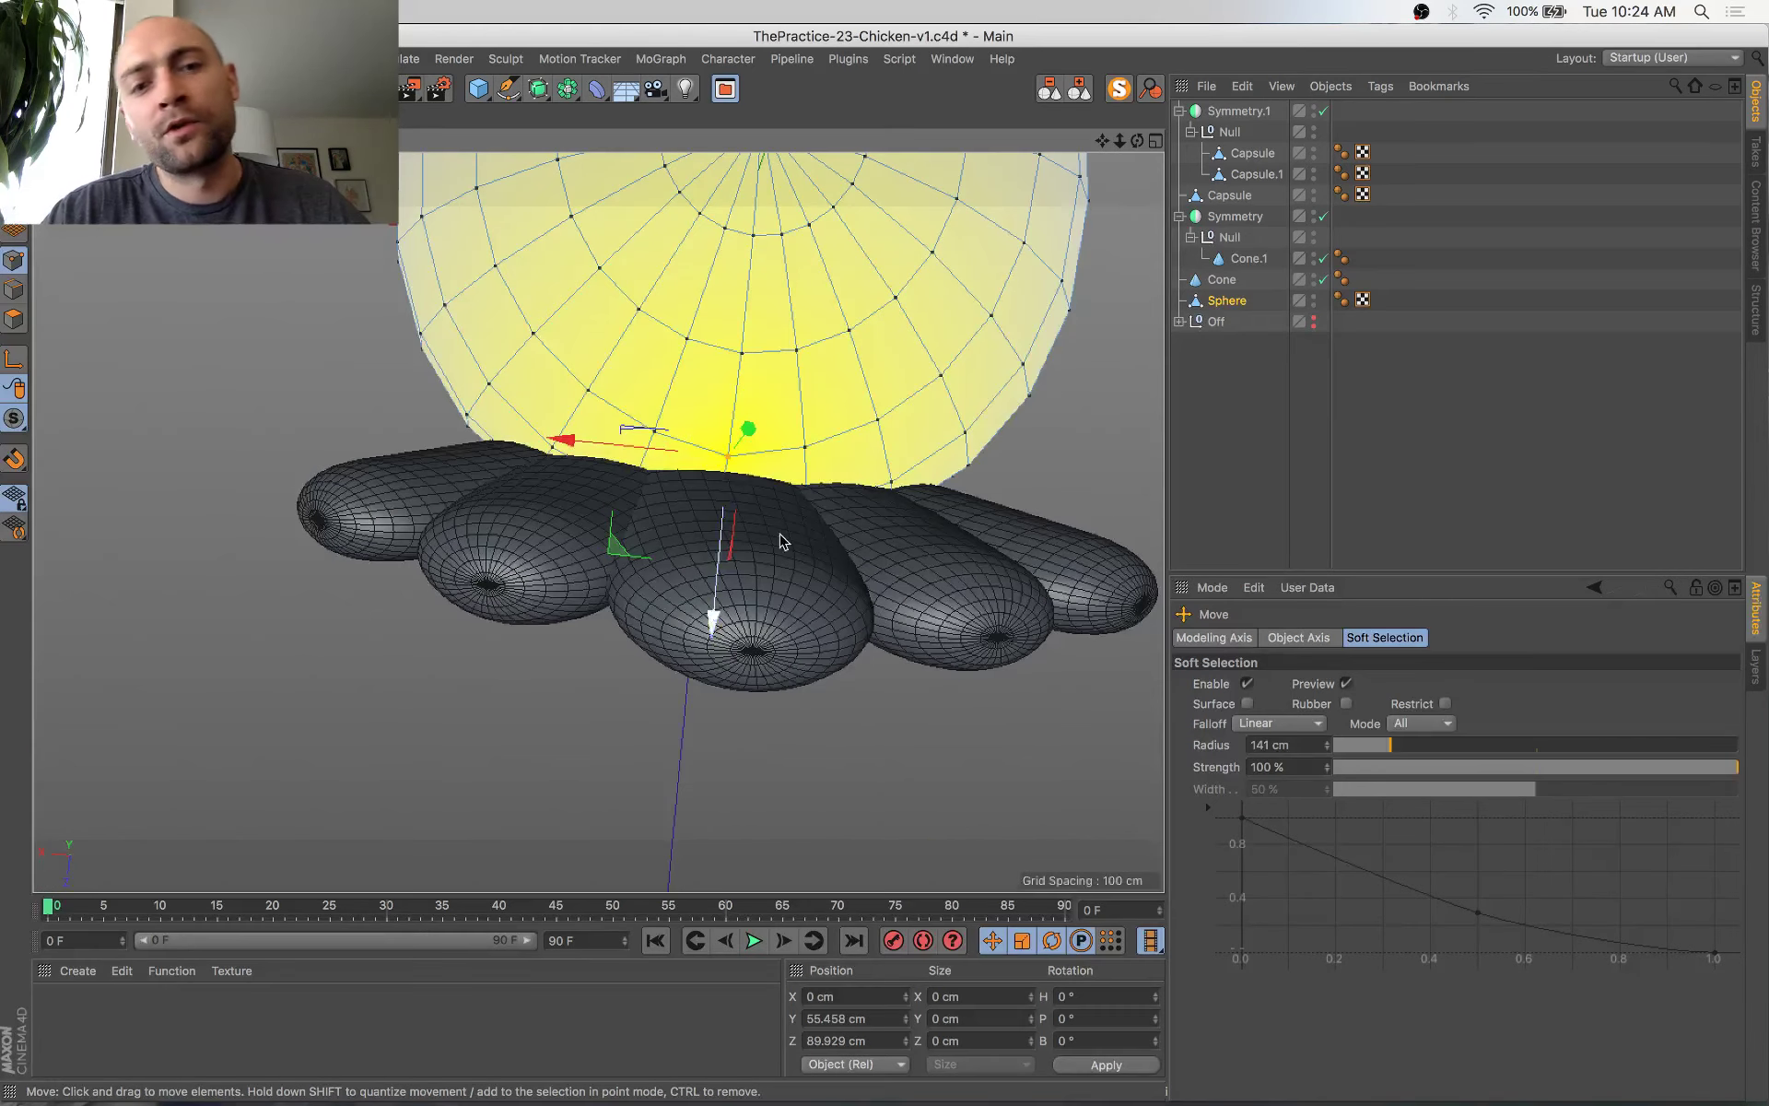
left_click_drag(726, 492, 728, 521)
left_click_drag(762, 552, 908, 339, "alt")
left_click_drag(599, 522, 913, 172, "alt")
left_click_drag(909, 462, 982, 424, "alt")
scroll(949, 437, "down", 10)
left_click_drag(625, 563, 776, 578, "alt")
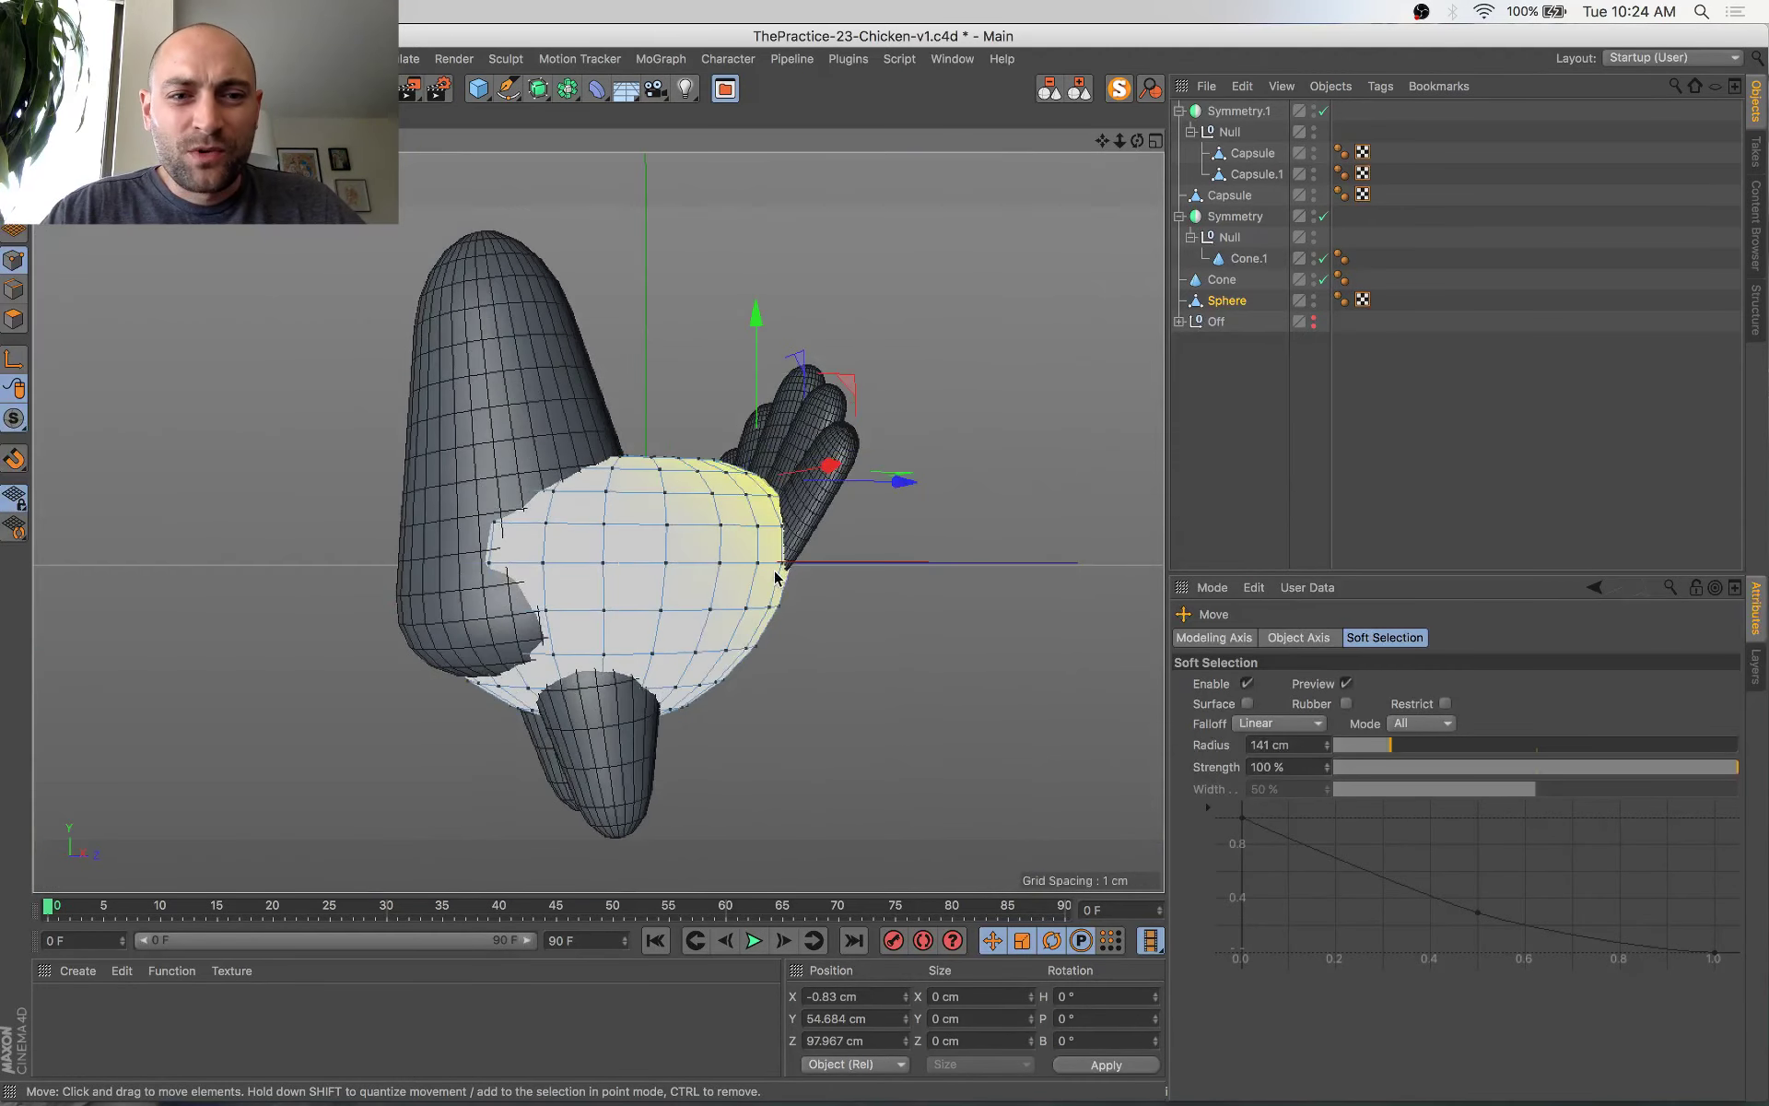
Return to object editing, narrow the neck cone's top radius to about 29 cm, and save the project
left_click(14, 171)
left_click(441, 531)
left_click_drag(439, 541, 1085, 577, "alt")
left_click_drag(599, 523, 547, 588, "alt")
left_click_drag(546, 588, 422, 521, "alt")
scroll(426, 522, "down", 5)
left_click_drag(492, 645, 370, 710, "alt")
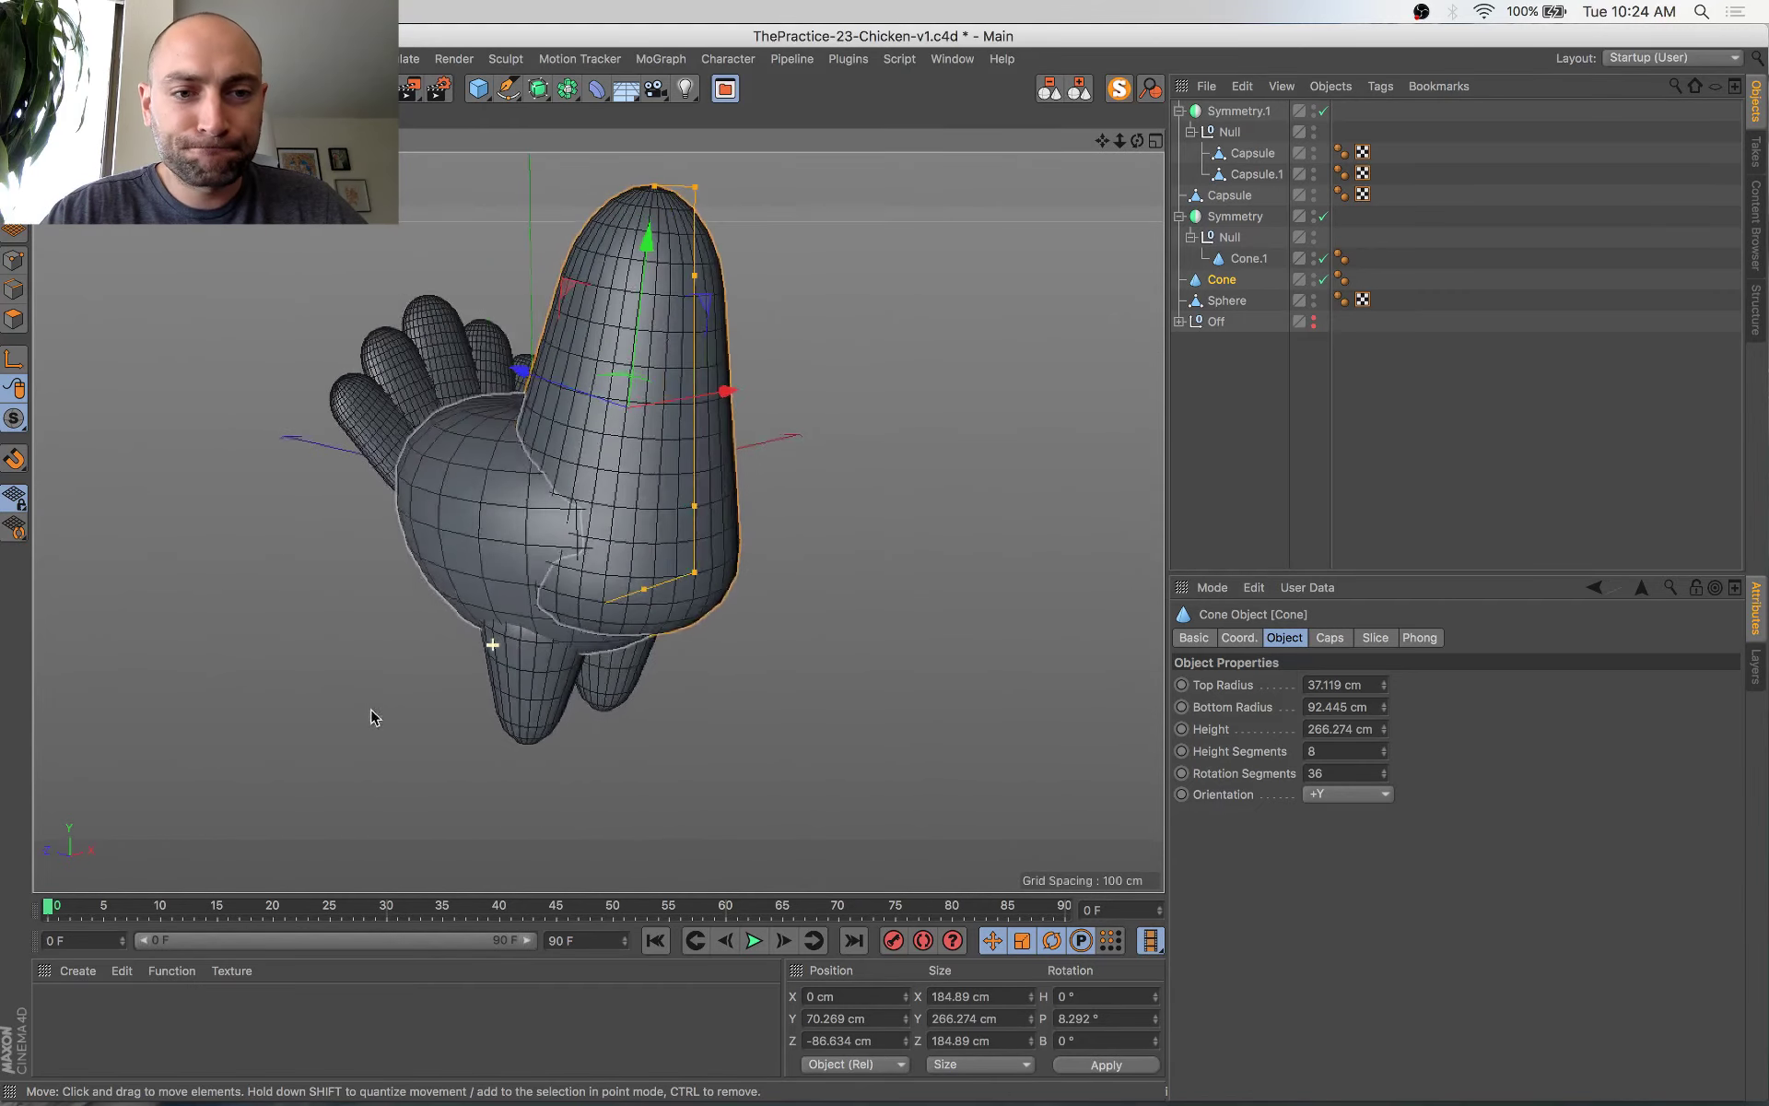
middle_click_drag(380, 568, 450, 715, "alt")
left_click_drag(645, 606, 735, 604, "alt")
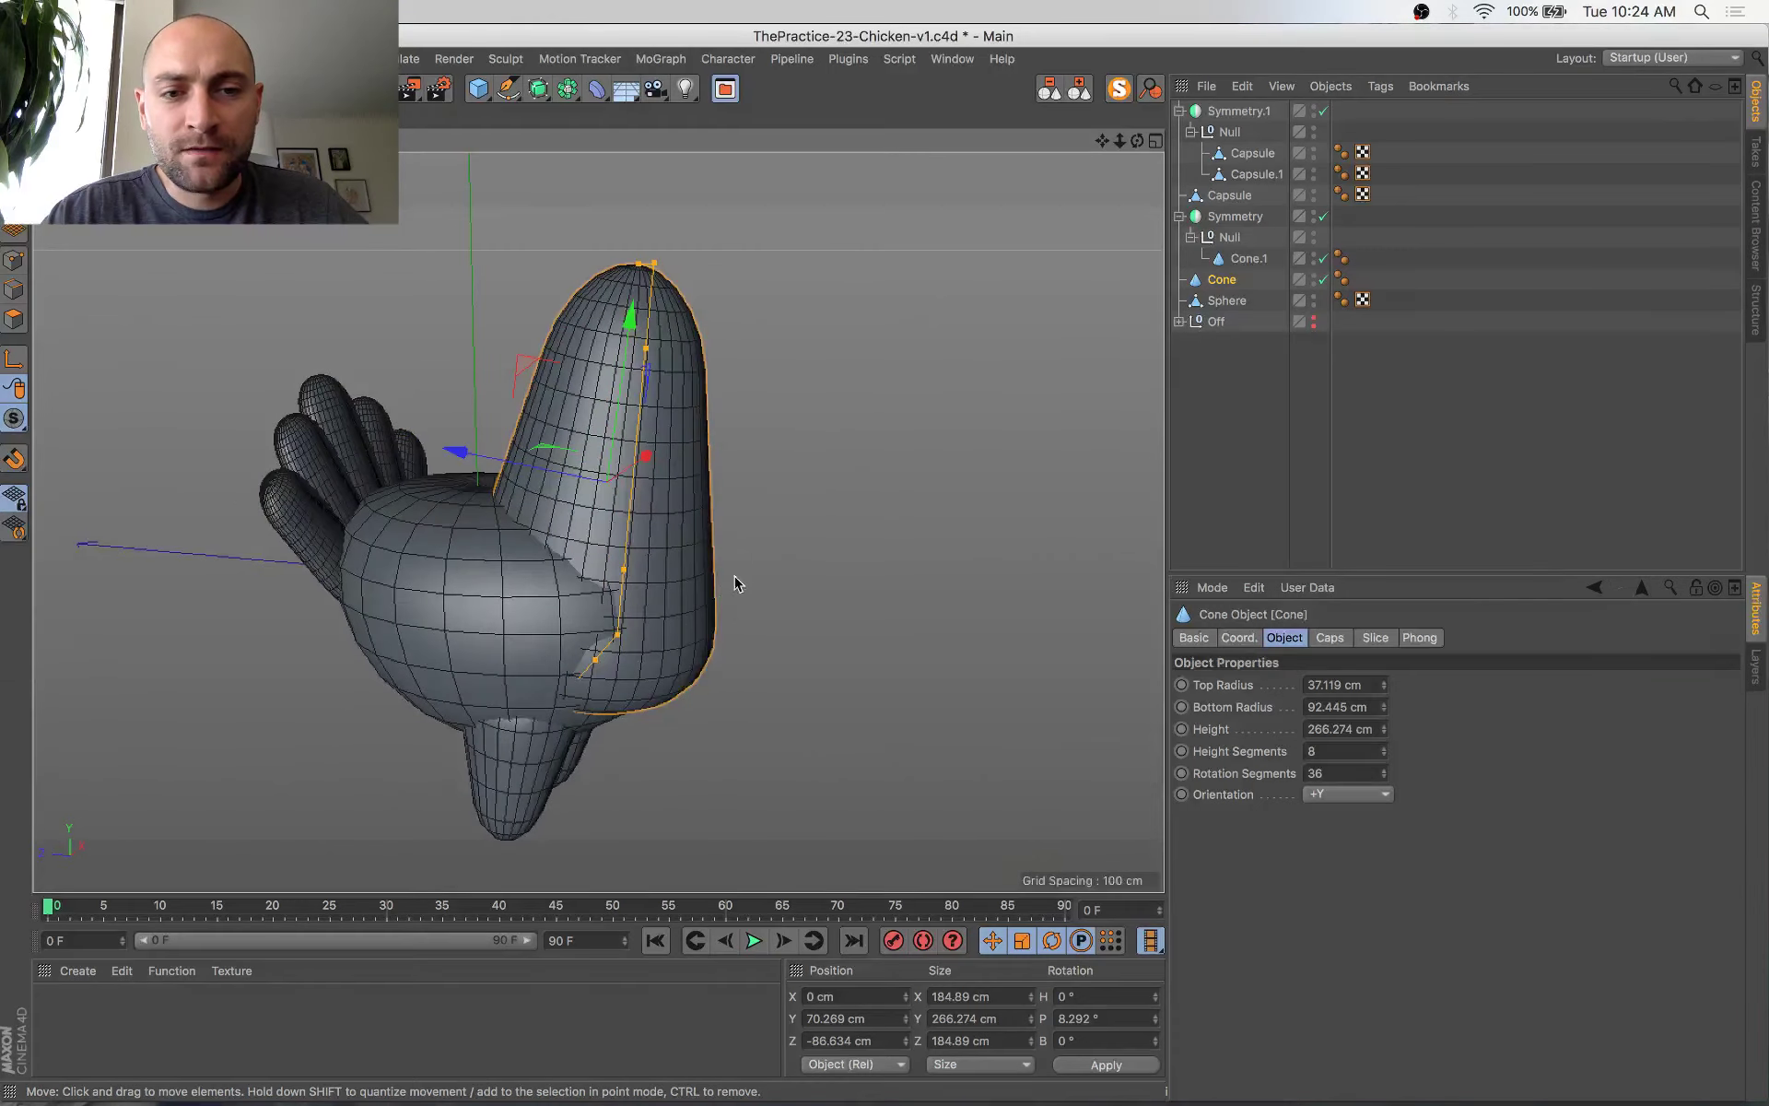
key("super+Tab")
key("super+Tab")
left_click_drag(534, 582, 755, 544, "alt")
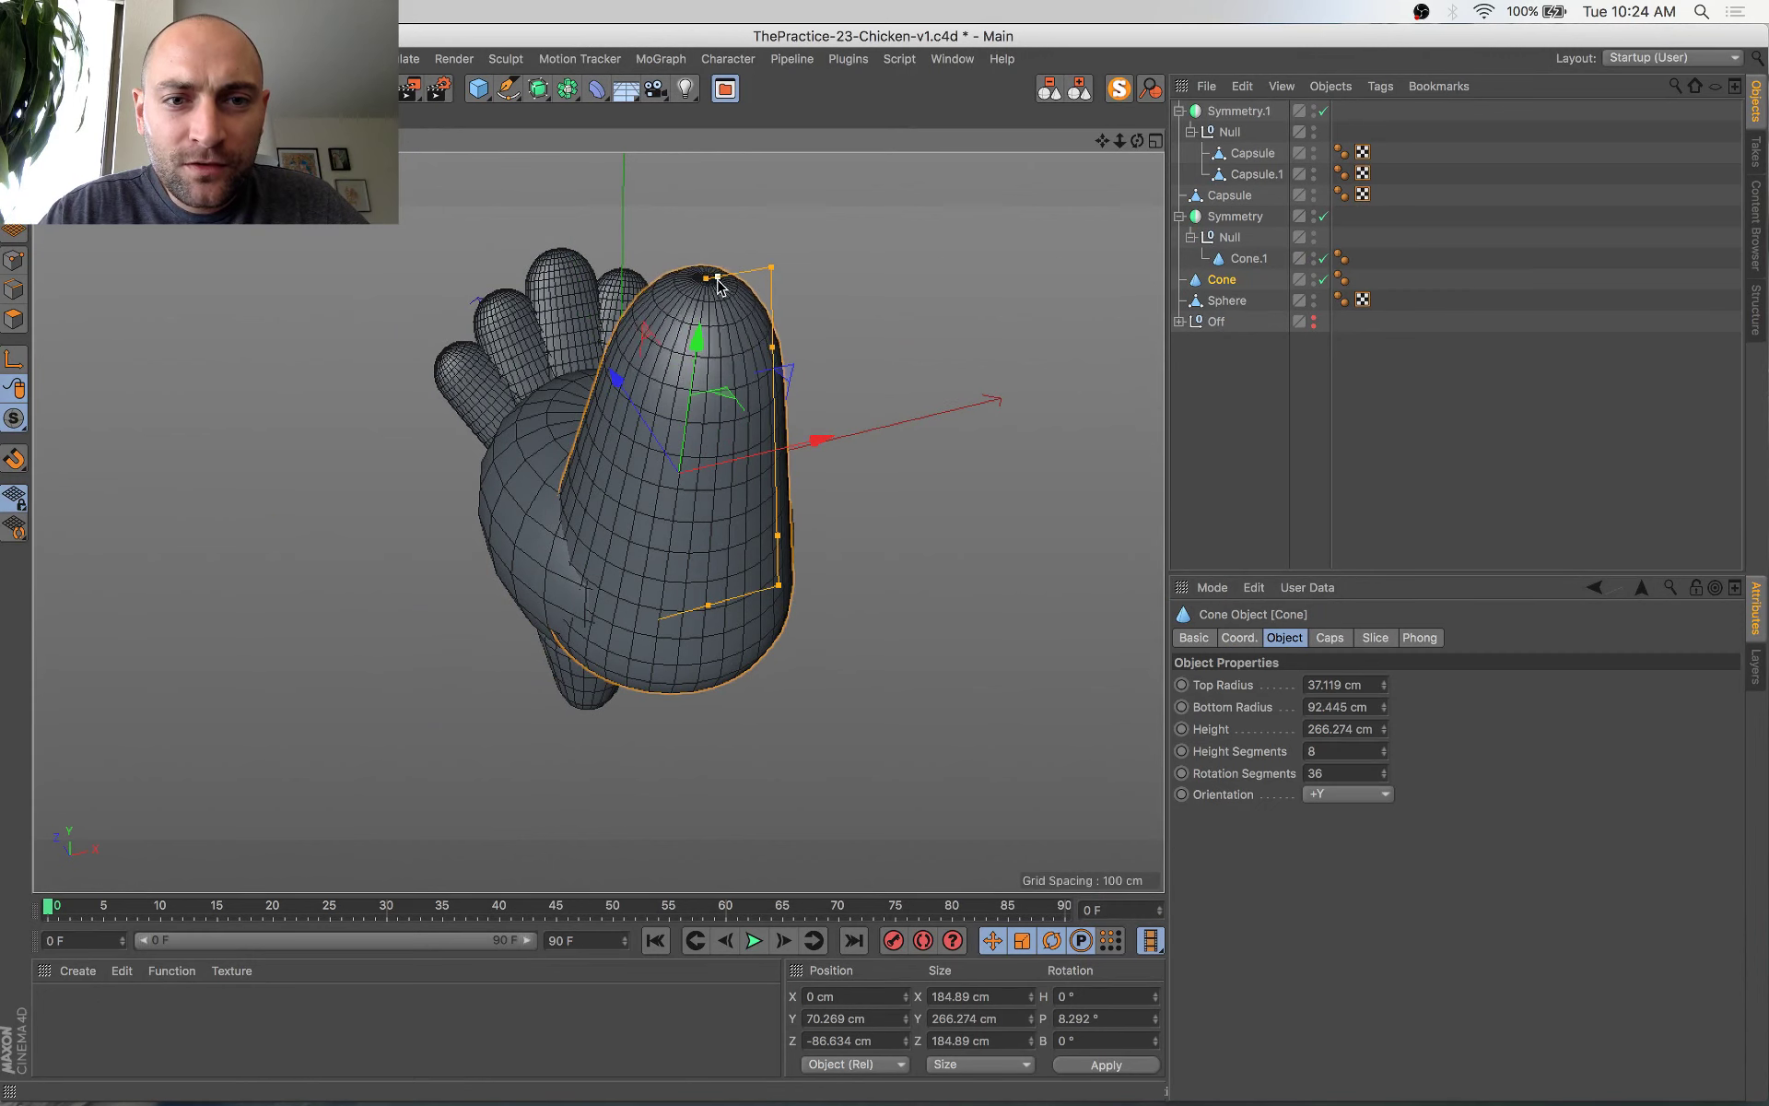
left_click_drag(772, 268, 900, 275)
key("super+s")
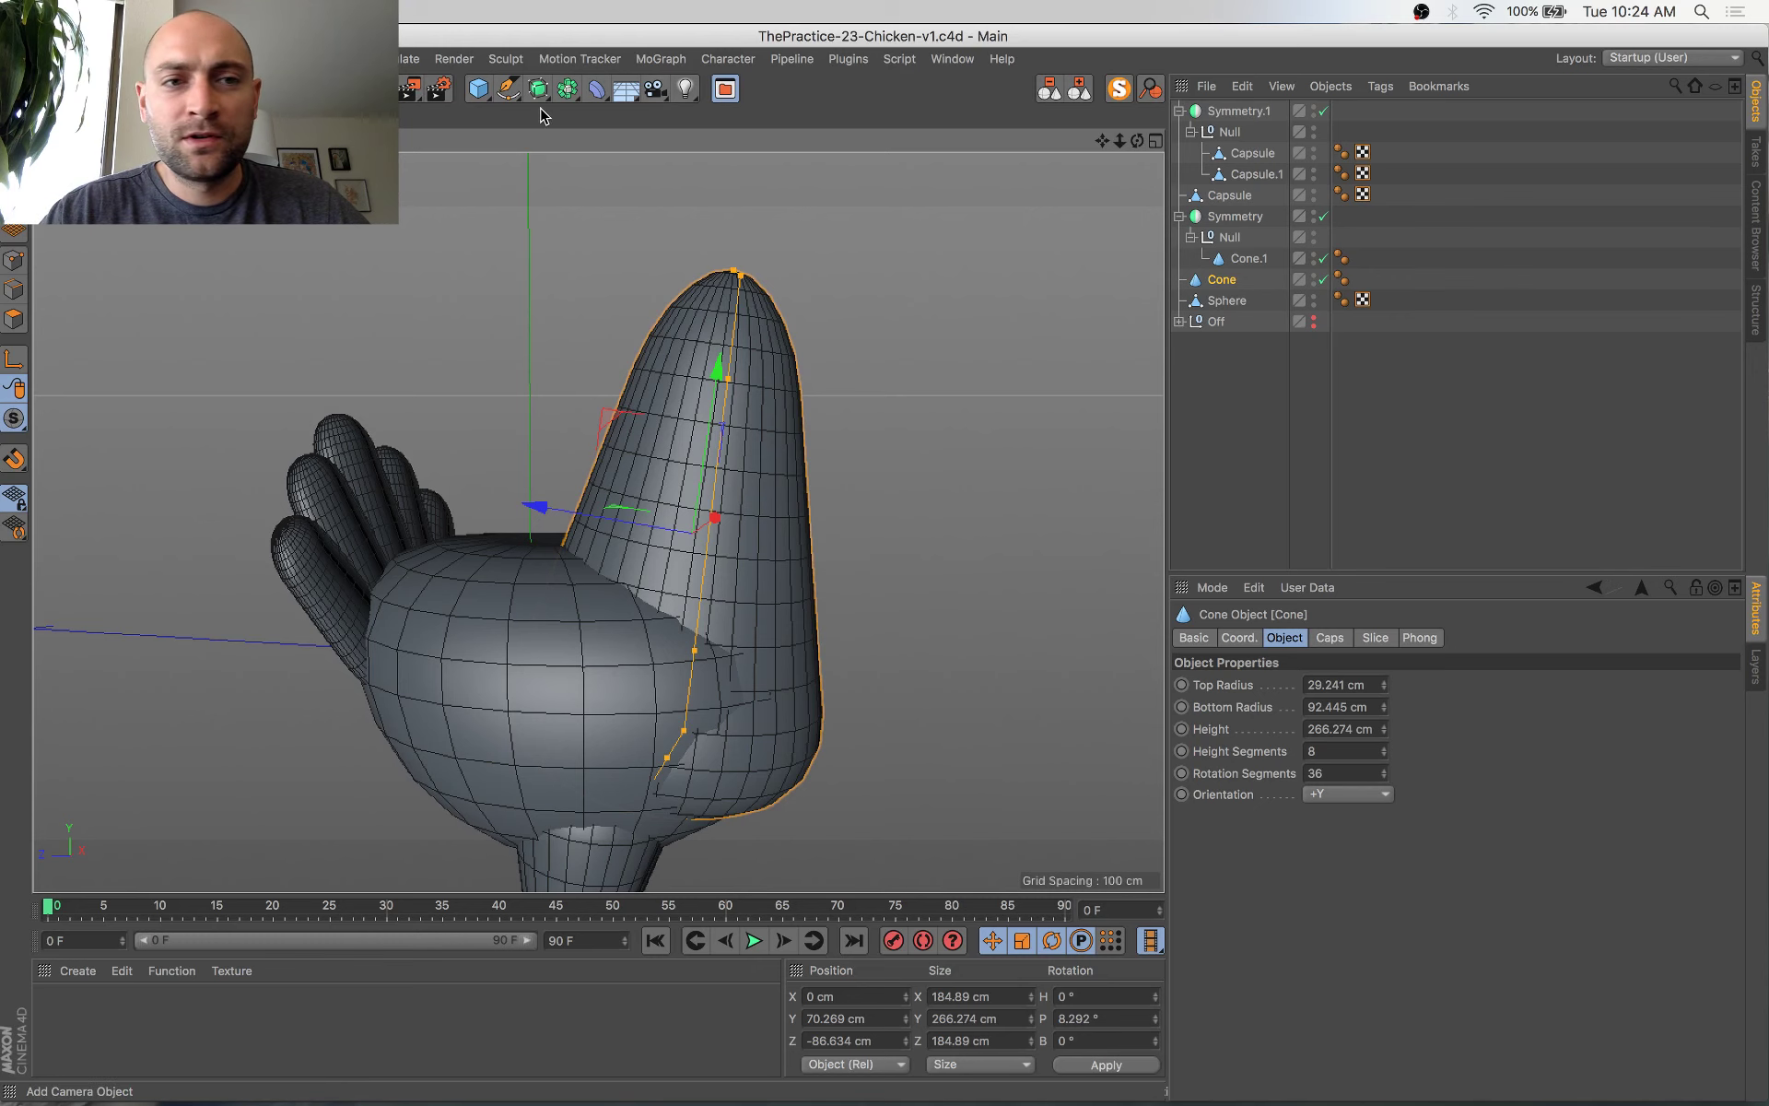
Add a new cone primitive for the beak and rotate it forward to a pitch of about 90.6°
left_click_drag(479, 90, 784, 122)
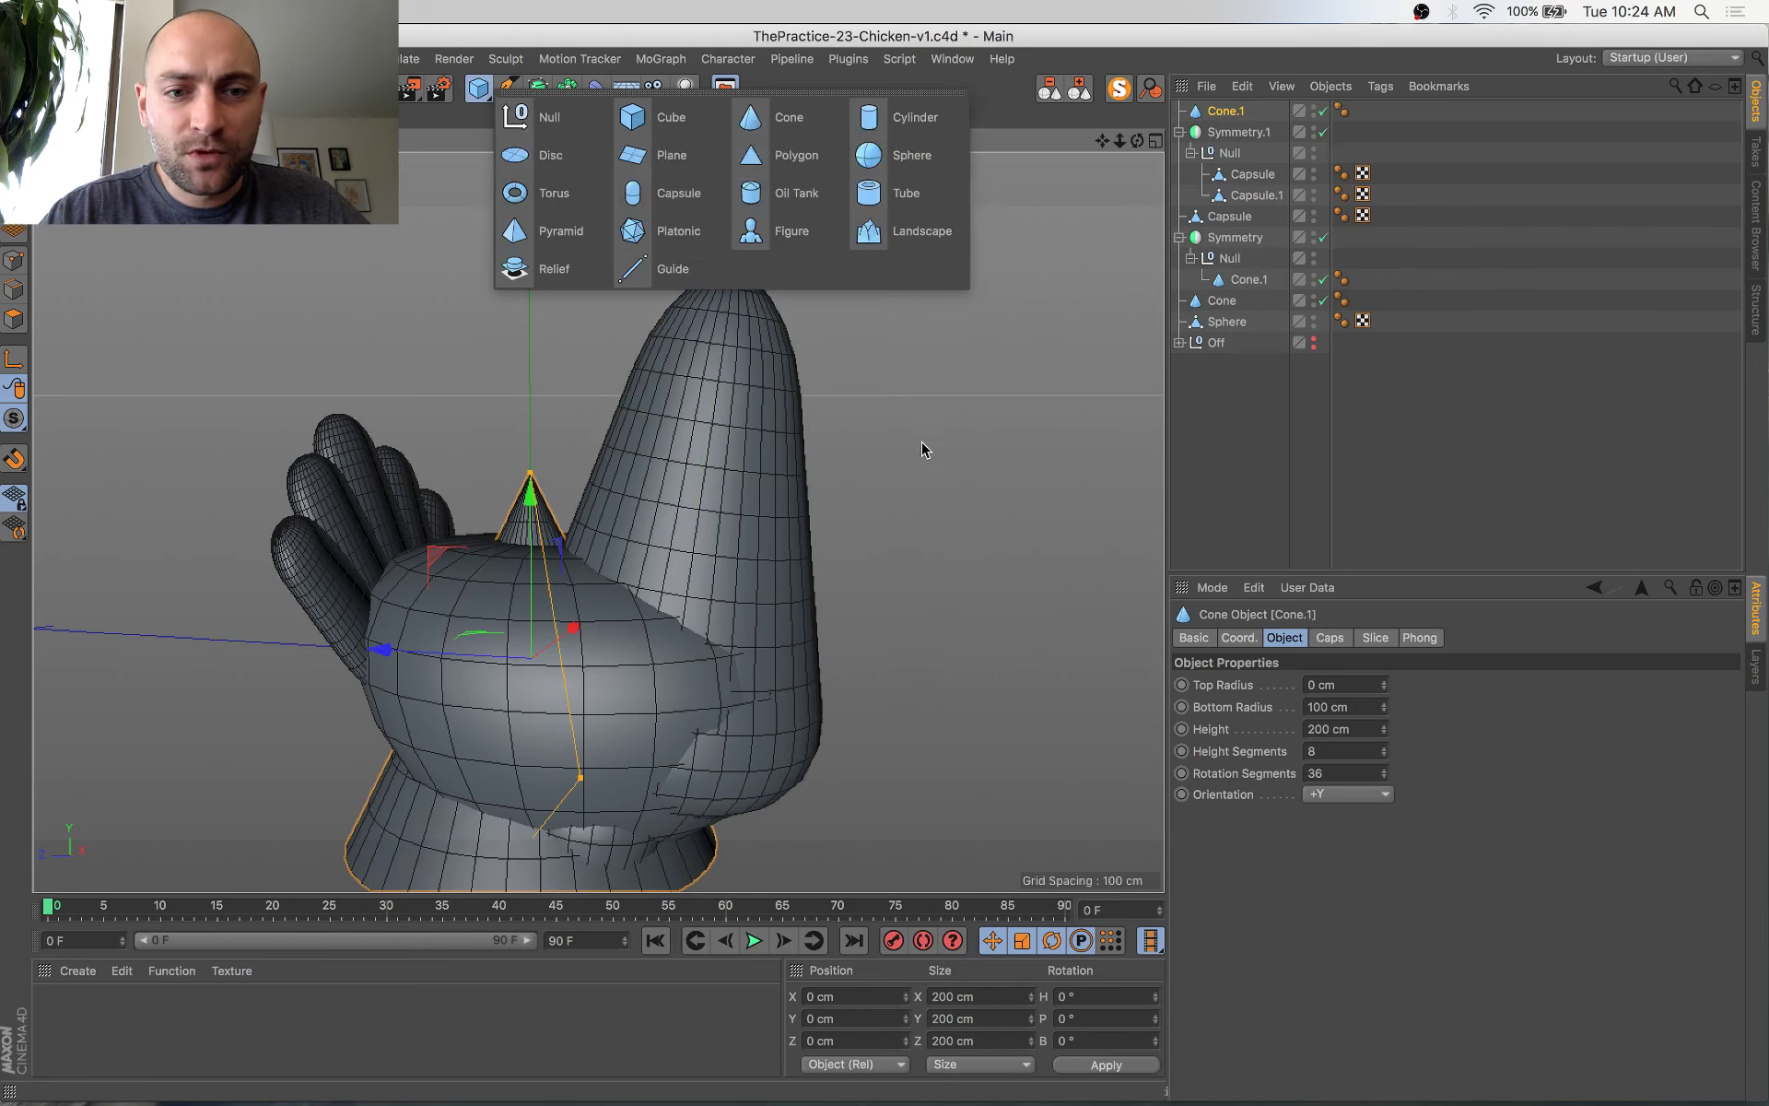
key("r")
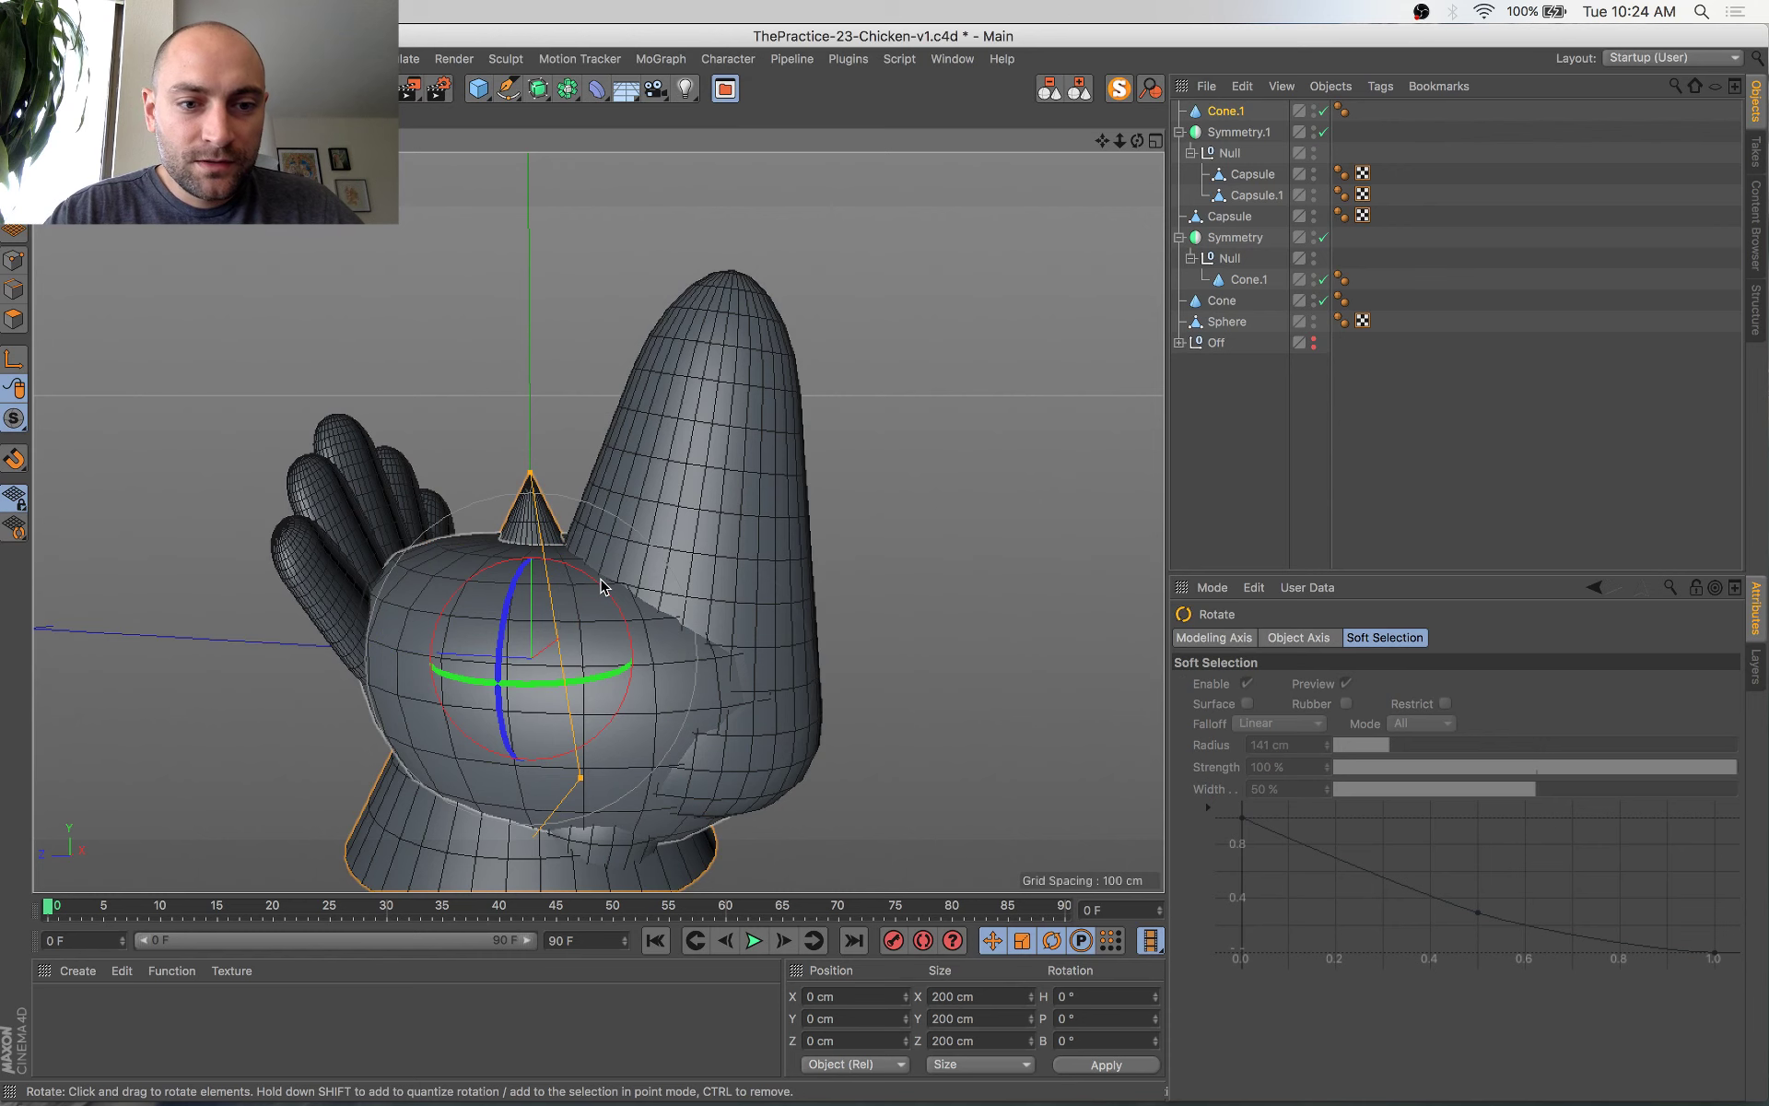
left_click(601, 586)
left_click(526, 471)
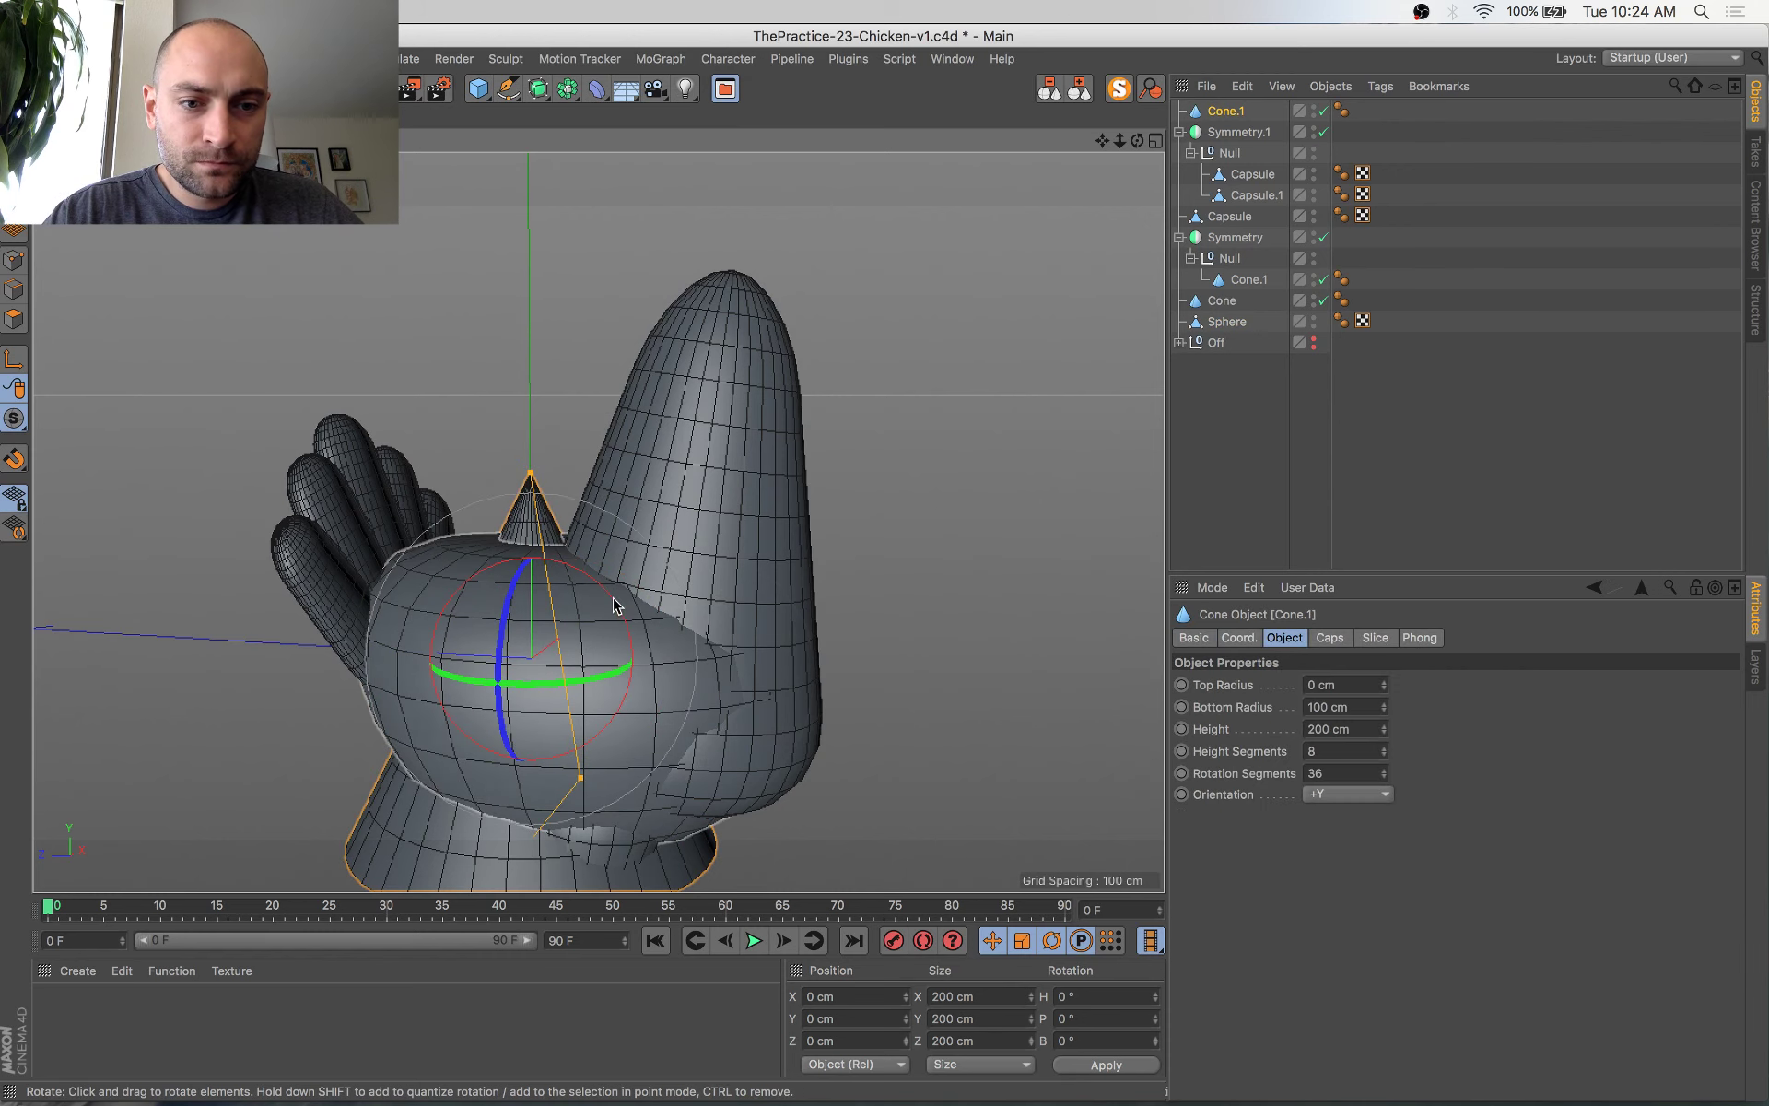
left_click_drag(620, 612, 640, 813)
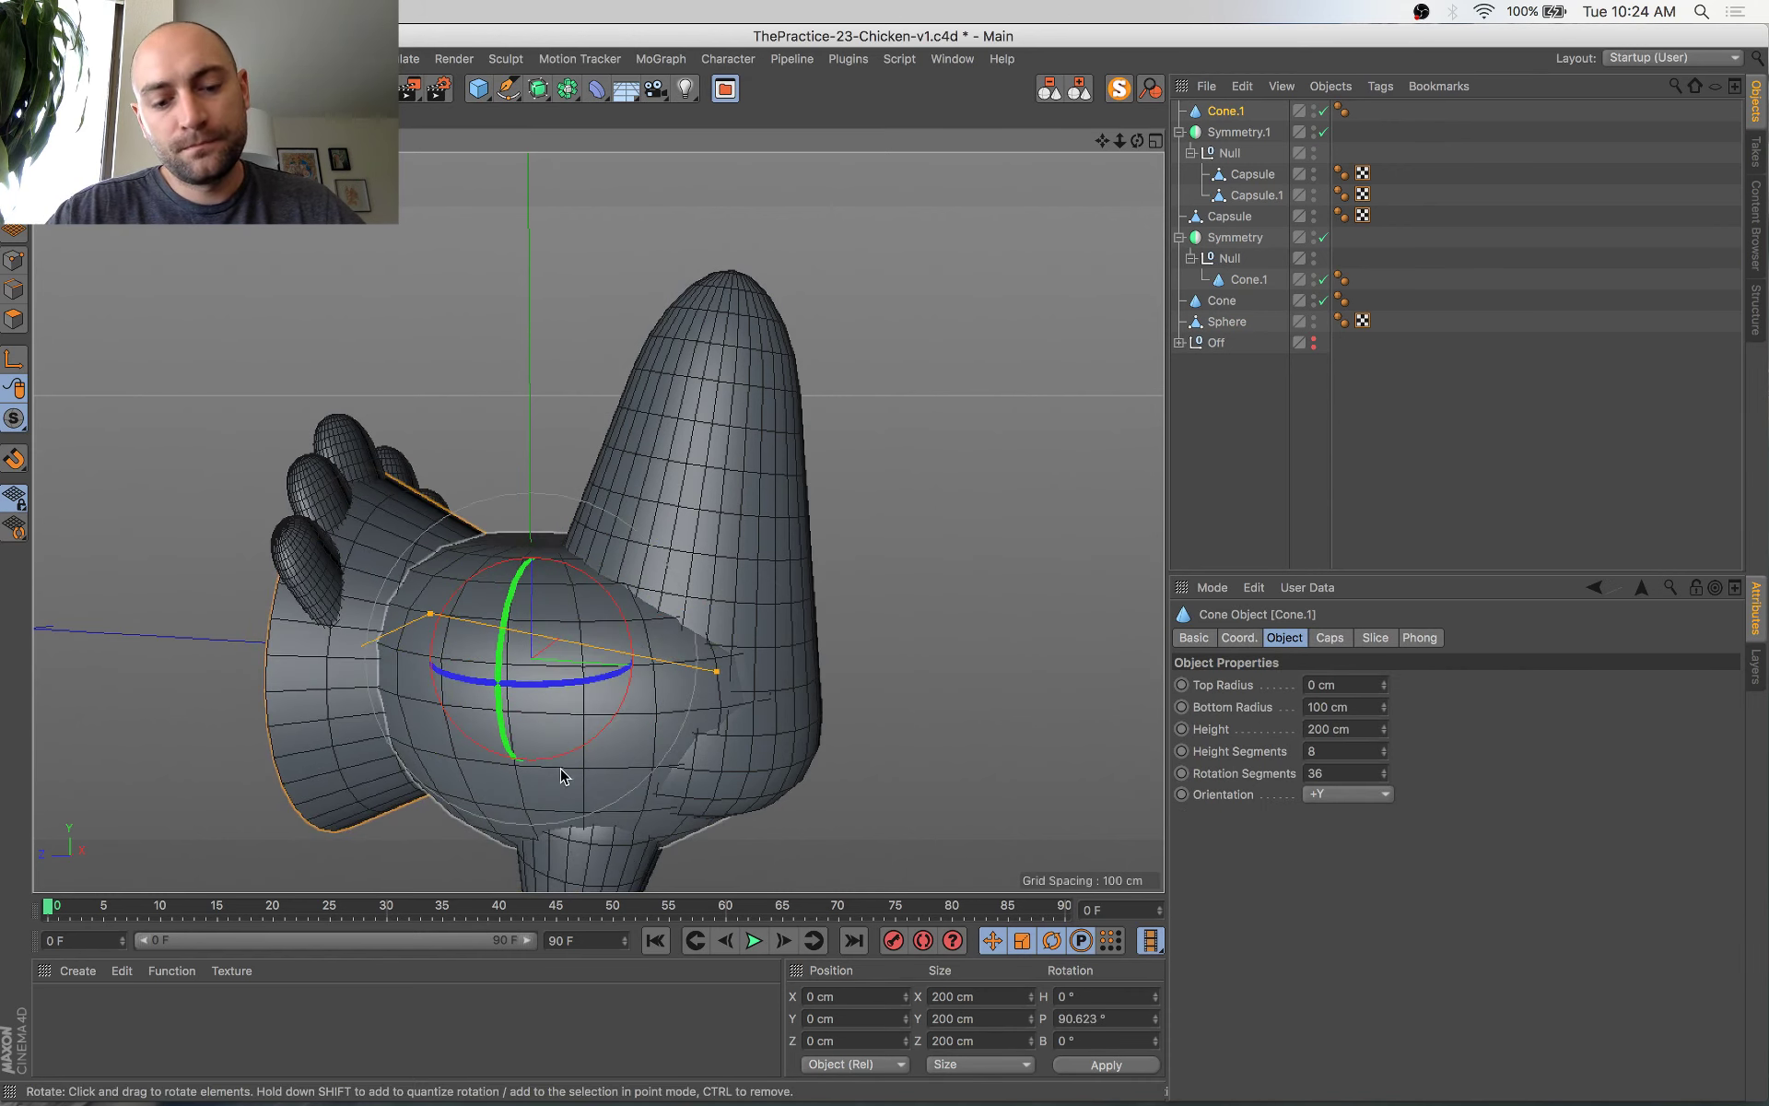
Scale the beak cone to 84 cm and move it to the head's front at about Y 127 cm, Z -153 cm
key("t")
left_click_drag(680, 574, 503, 735)
key("e")
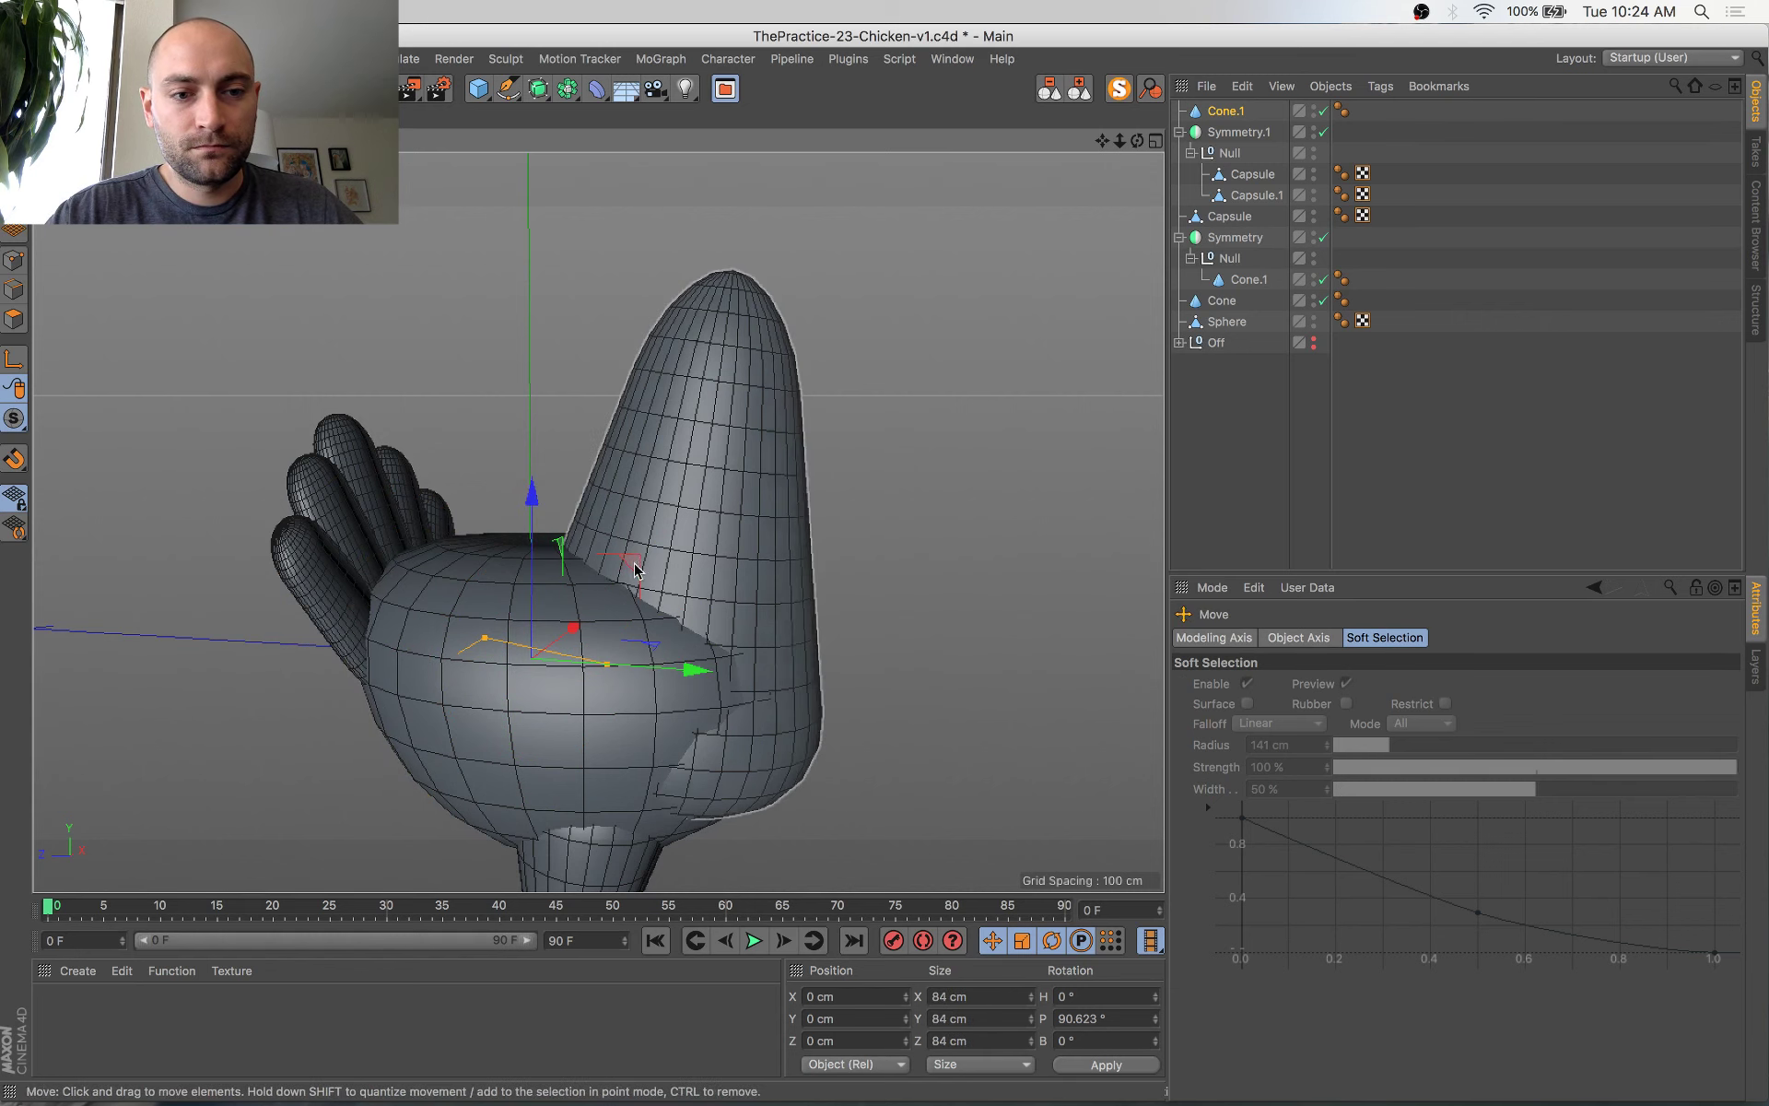
left_click_drag(640, 556, 738, 642)
middle_click_drag(738, 642, 794, 474, "alt")
left_click_drag(793, 474, 835, 508, "alt")
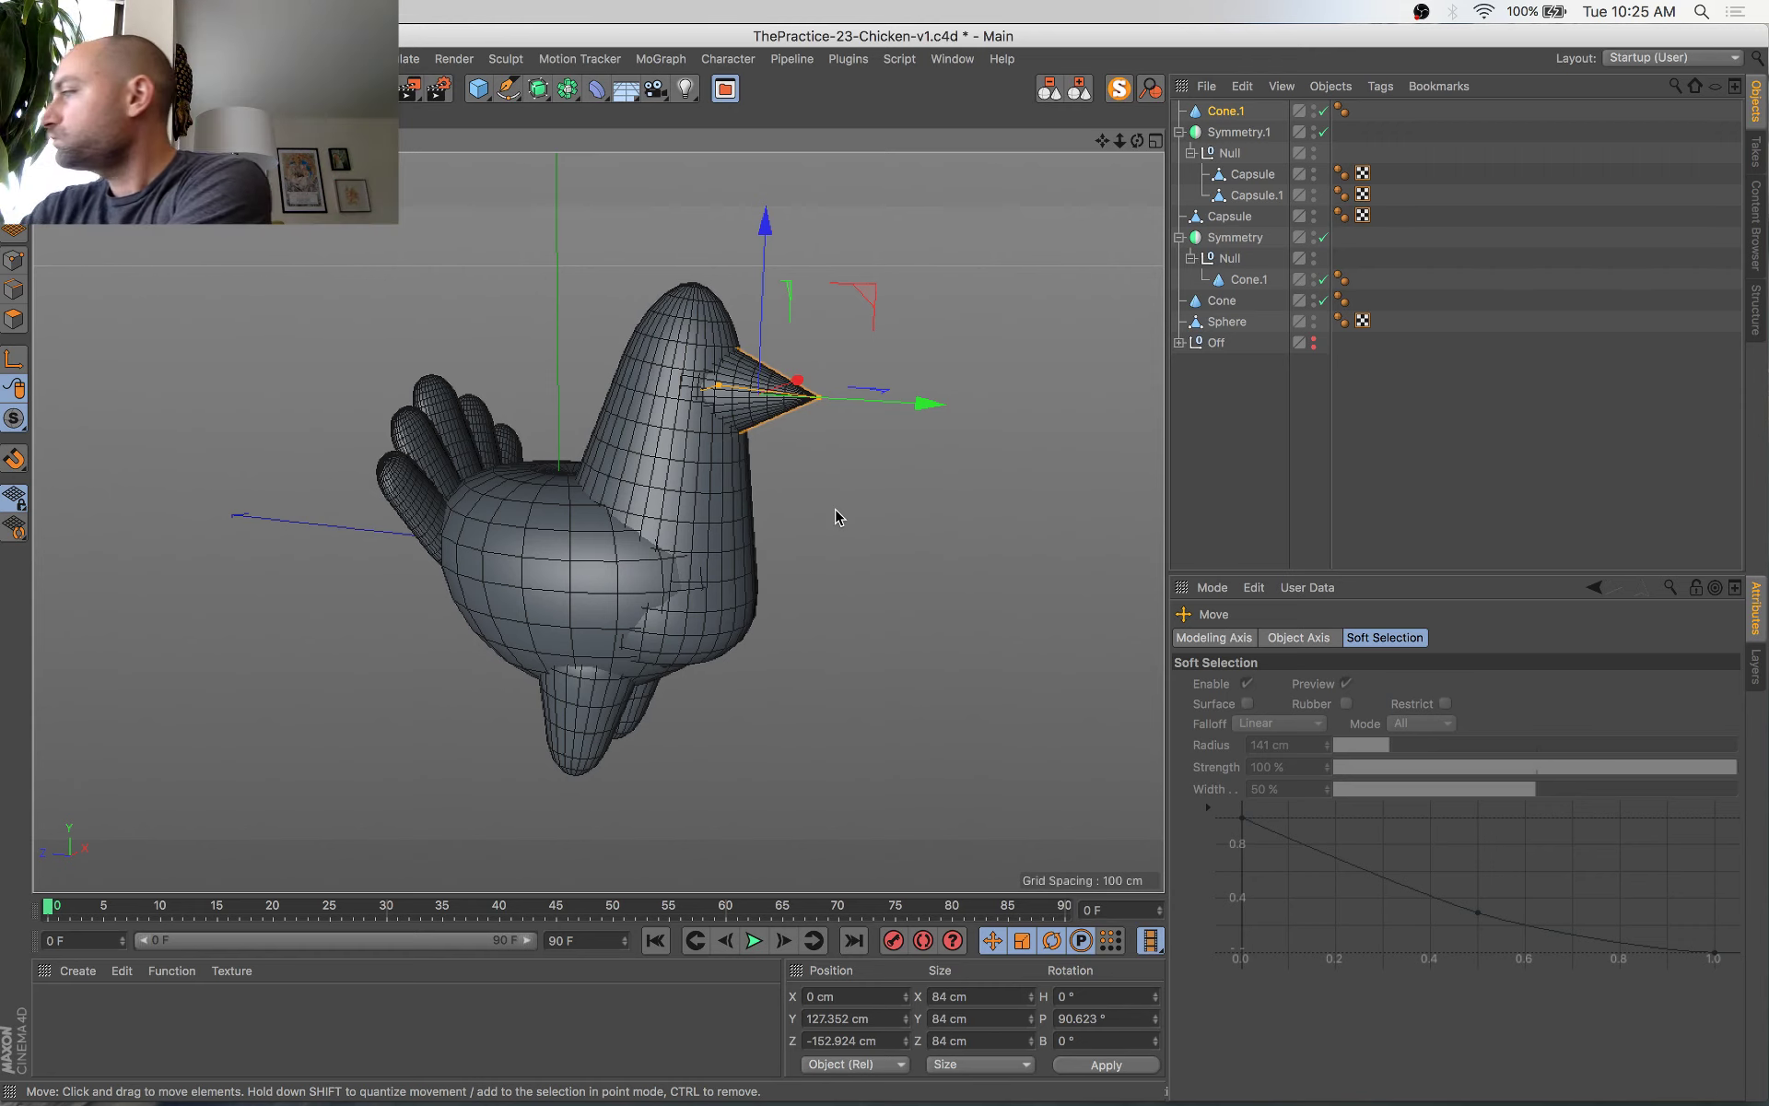
key("ctrl+Up")
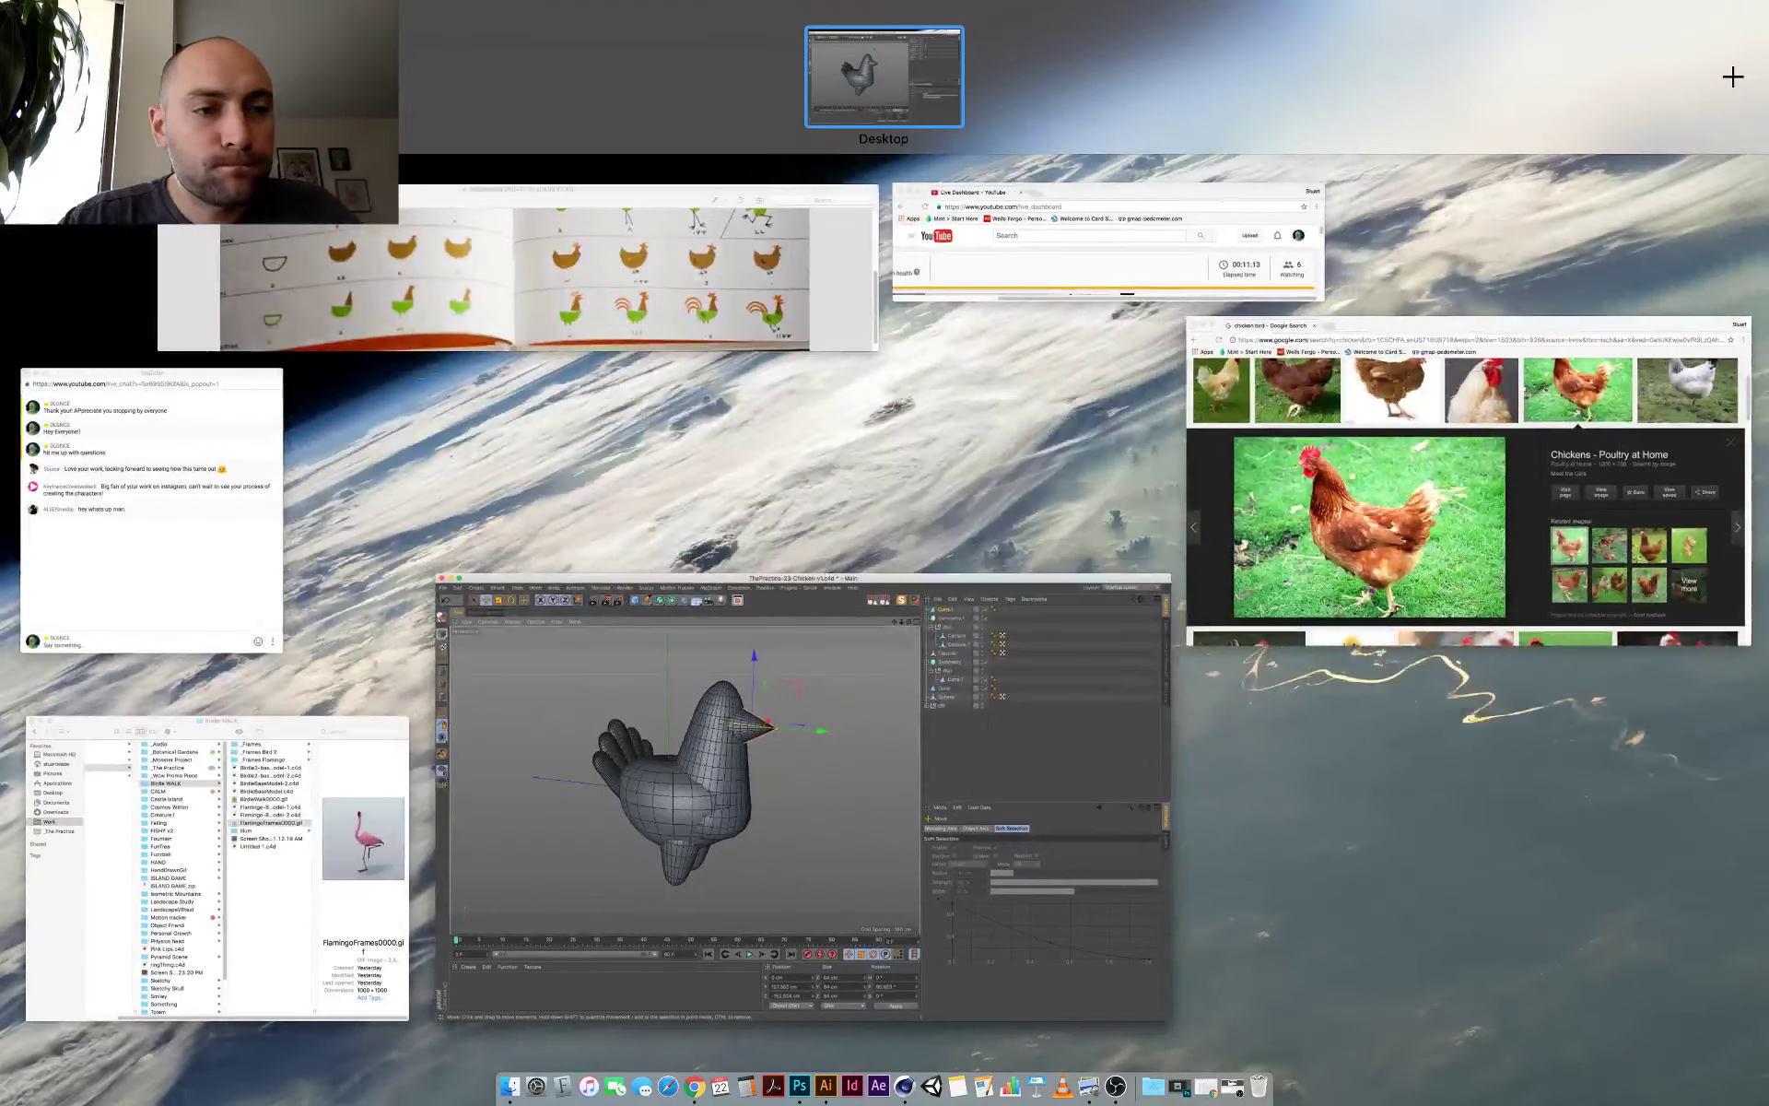
left_click(588, 770)
key("ctrl+Up")
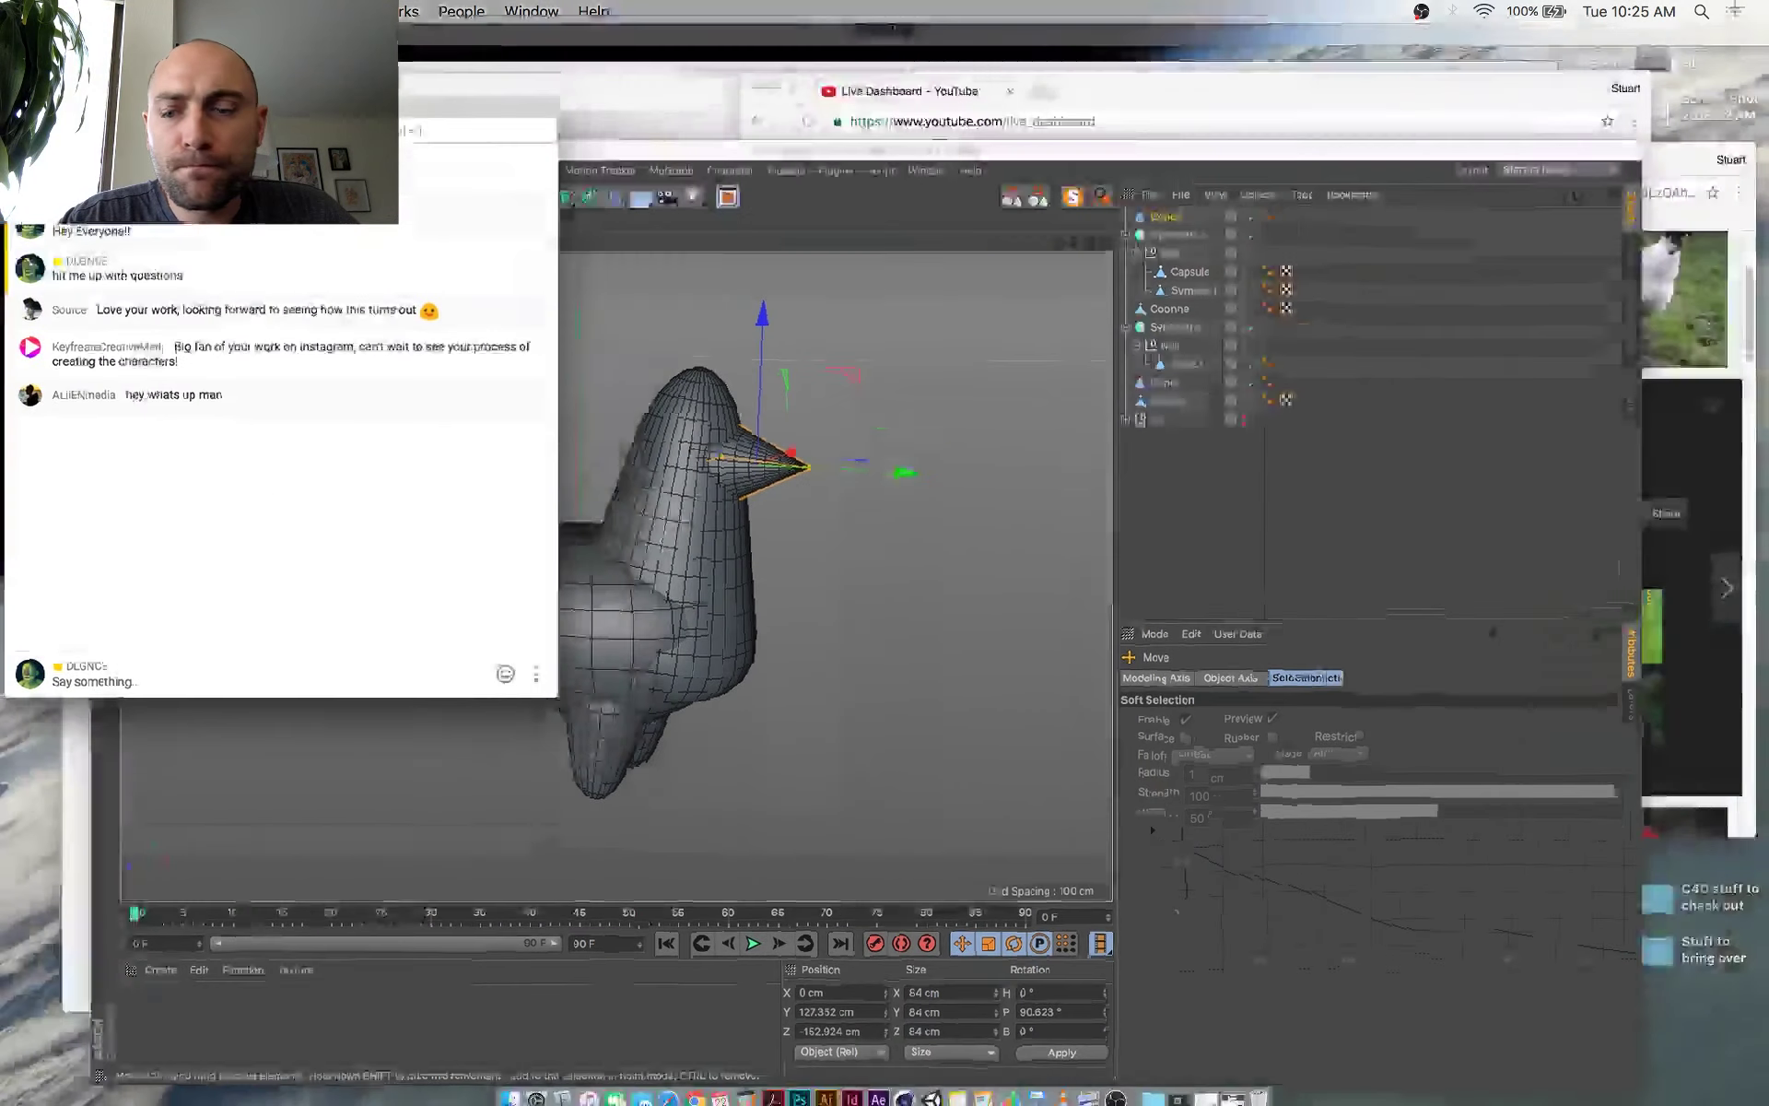
left_click(1109, 708)
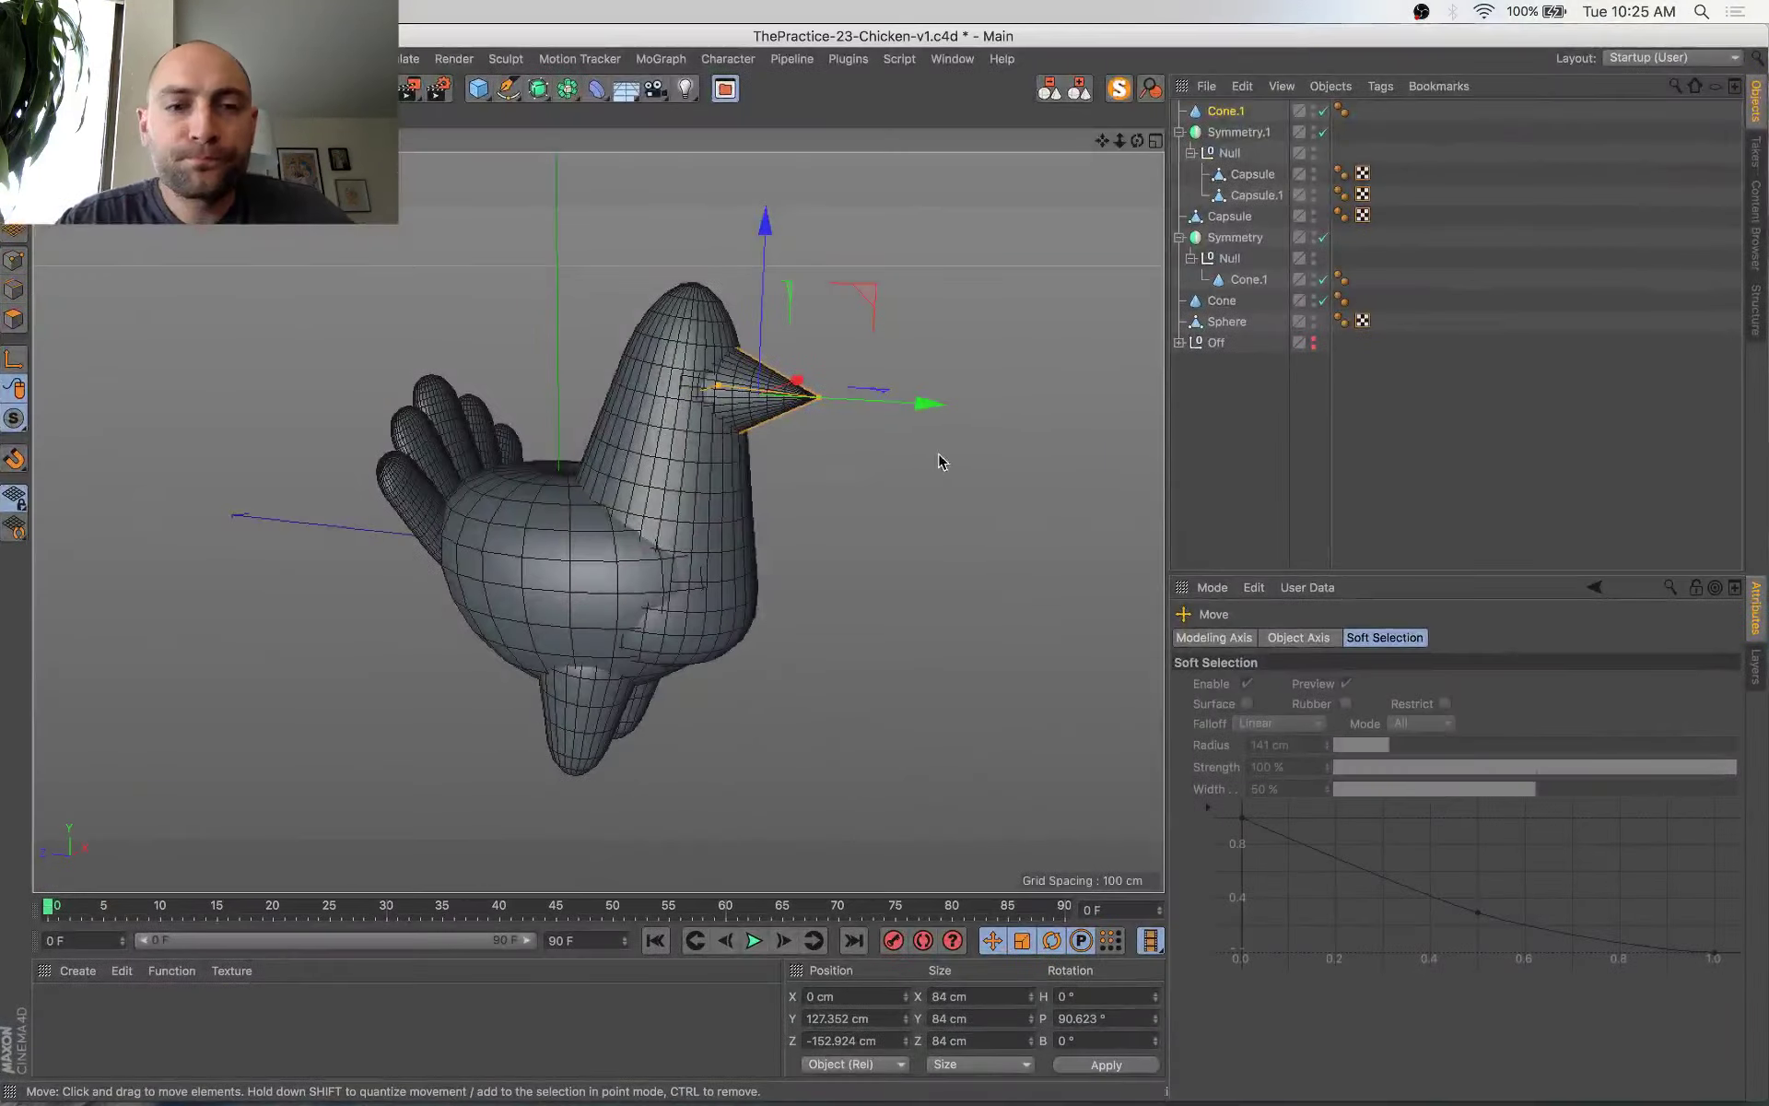
Shorten the beak cone along its length and shrink it to about 67 x 56 x 67 cm
left_click_drag(891, 558, 842, 591, "alt")
scroll(840, 464, "up", 5)
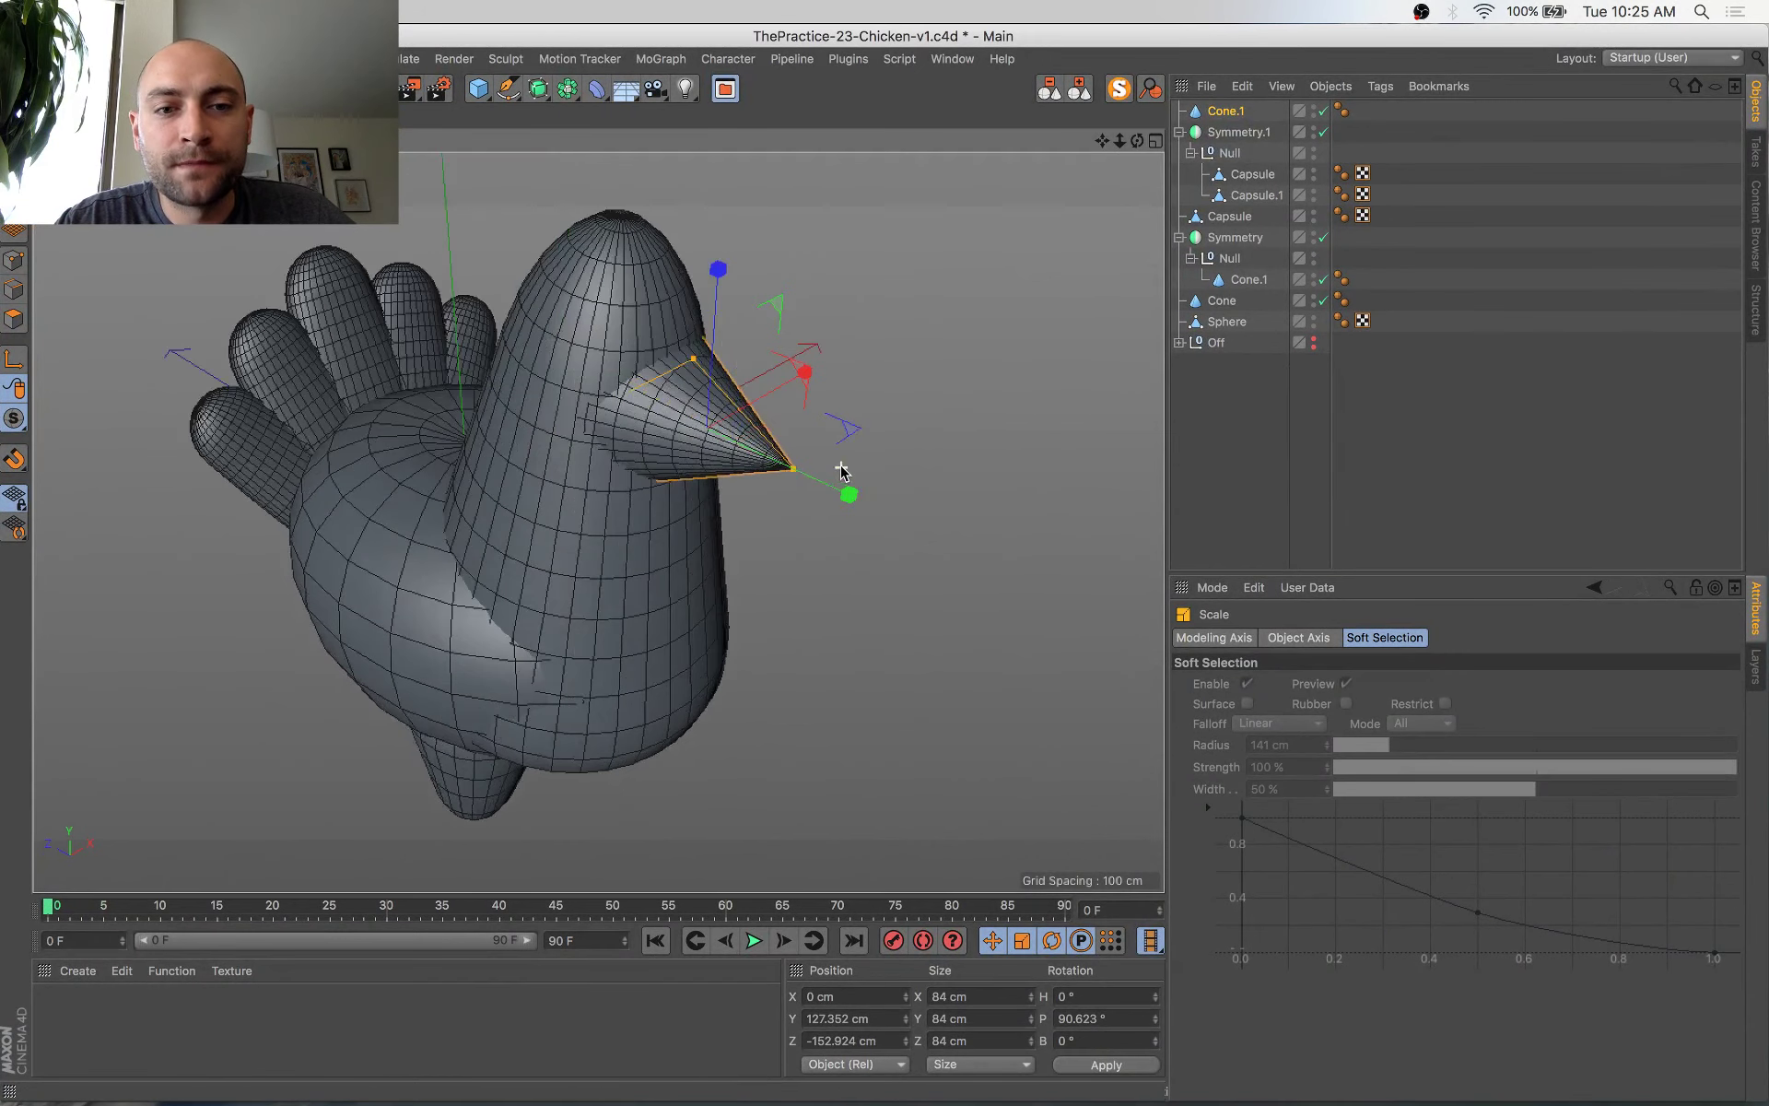
left_click_drag(789, 471, 774, 472)
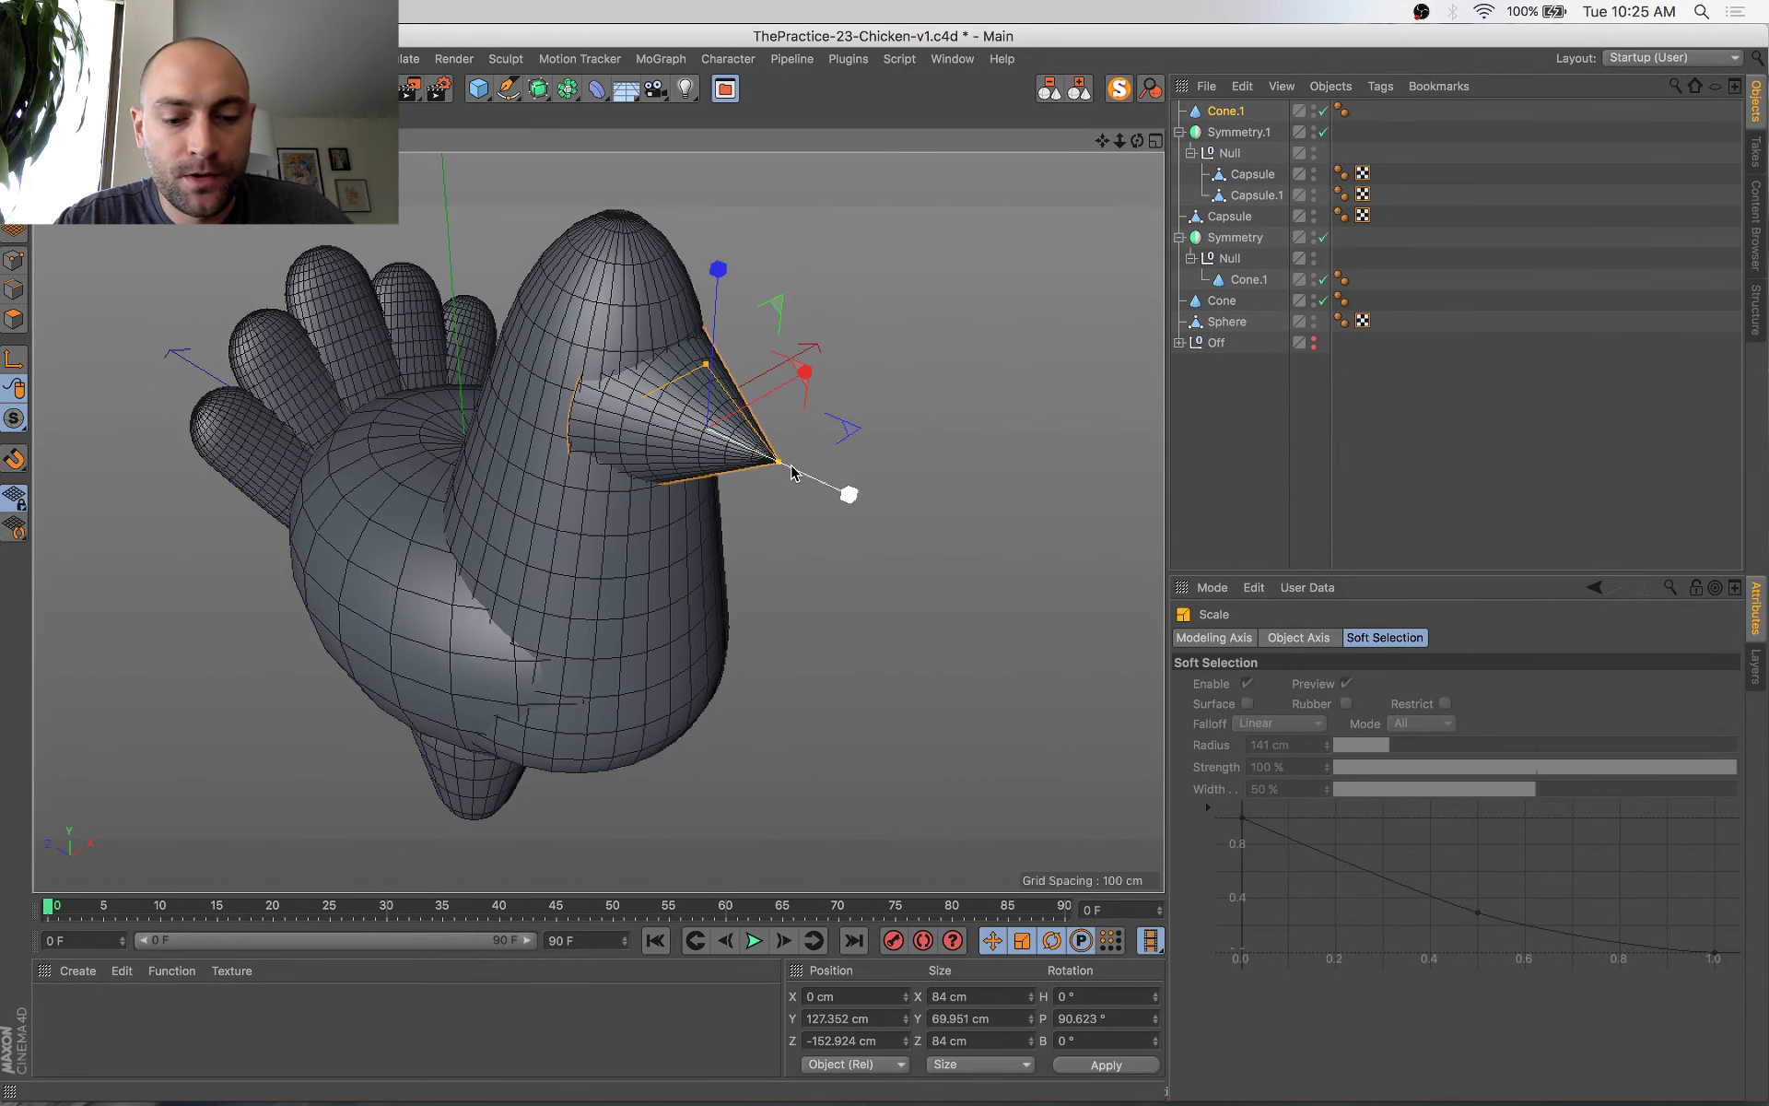
left_click_drag(933, 277, 948, 411)
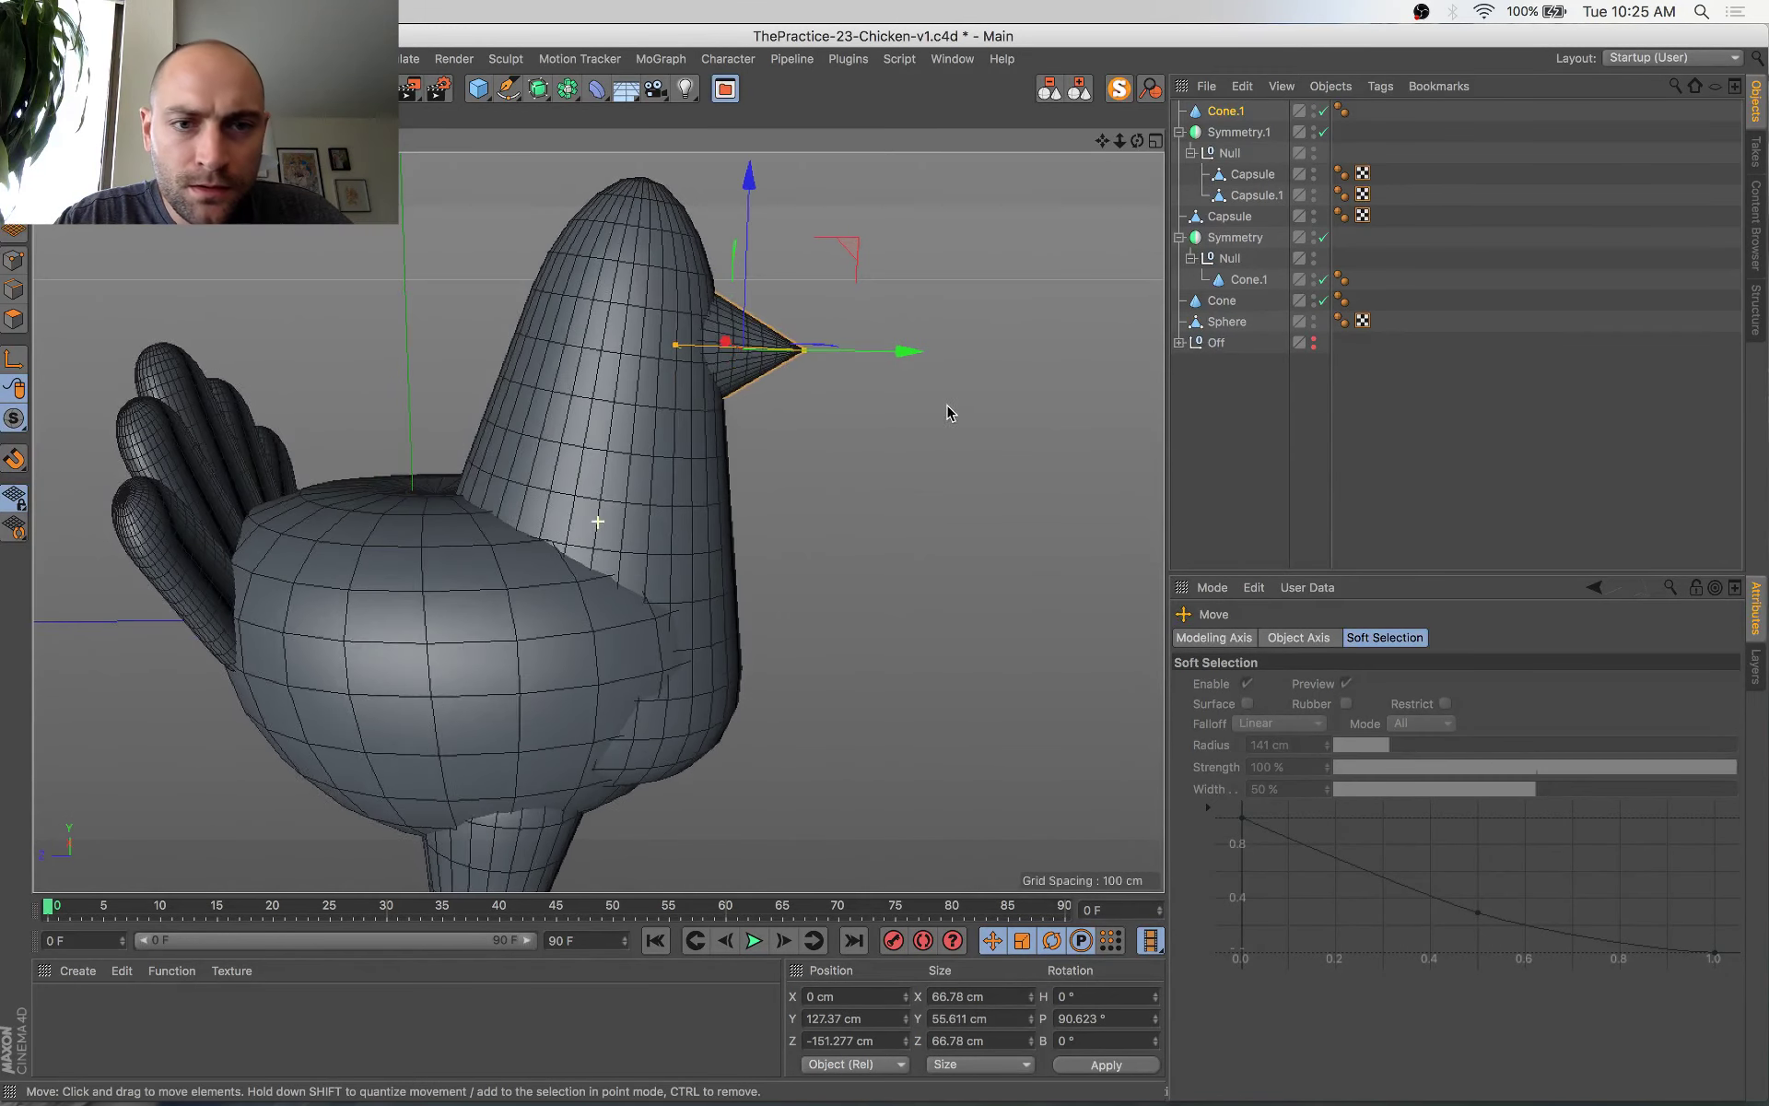
Deselect everything, frame the whole chicken in three-quarter view, and capture a screenshot of that viewport area
left_click(620, 235)
left_click_drag(824, 476, 754, 442, "alt")
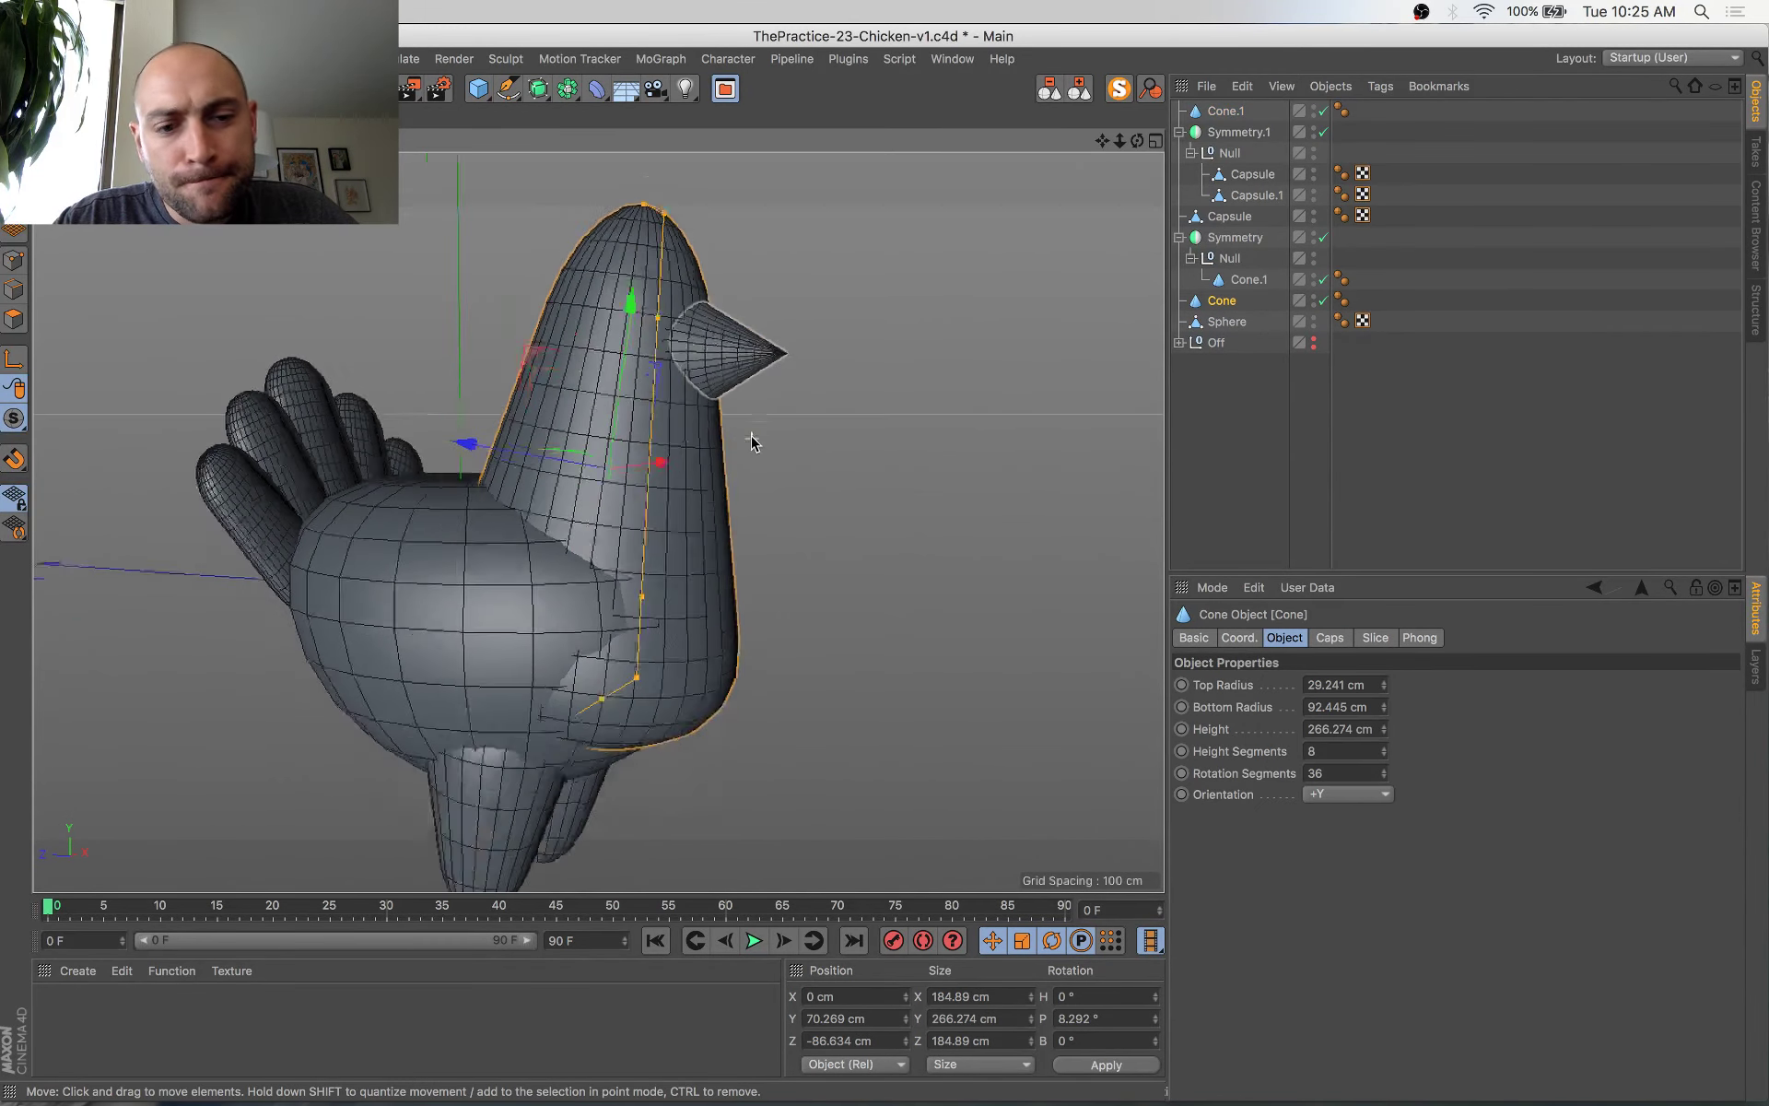
right_click_drag(755, 442, 805, 525, "alt")
middle_click_drag(805, 525, 855, 535, "alt")
left_click(875, 544)
left_click_drag(876, 544, 855, 554, "alt")
middle_click_drag(883, 534, 876, 545, "alt")
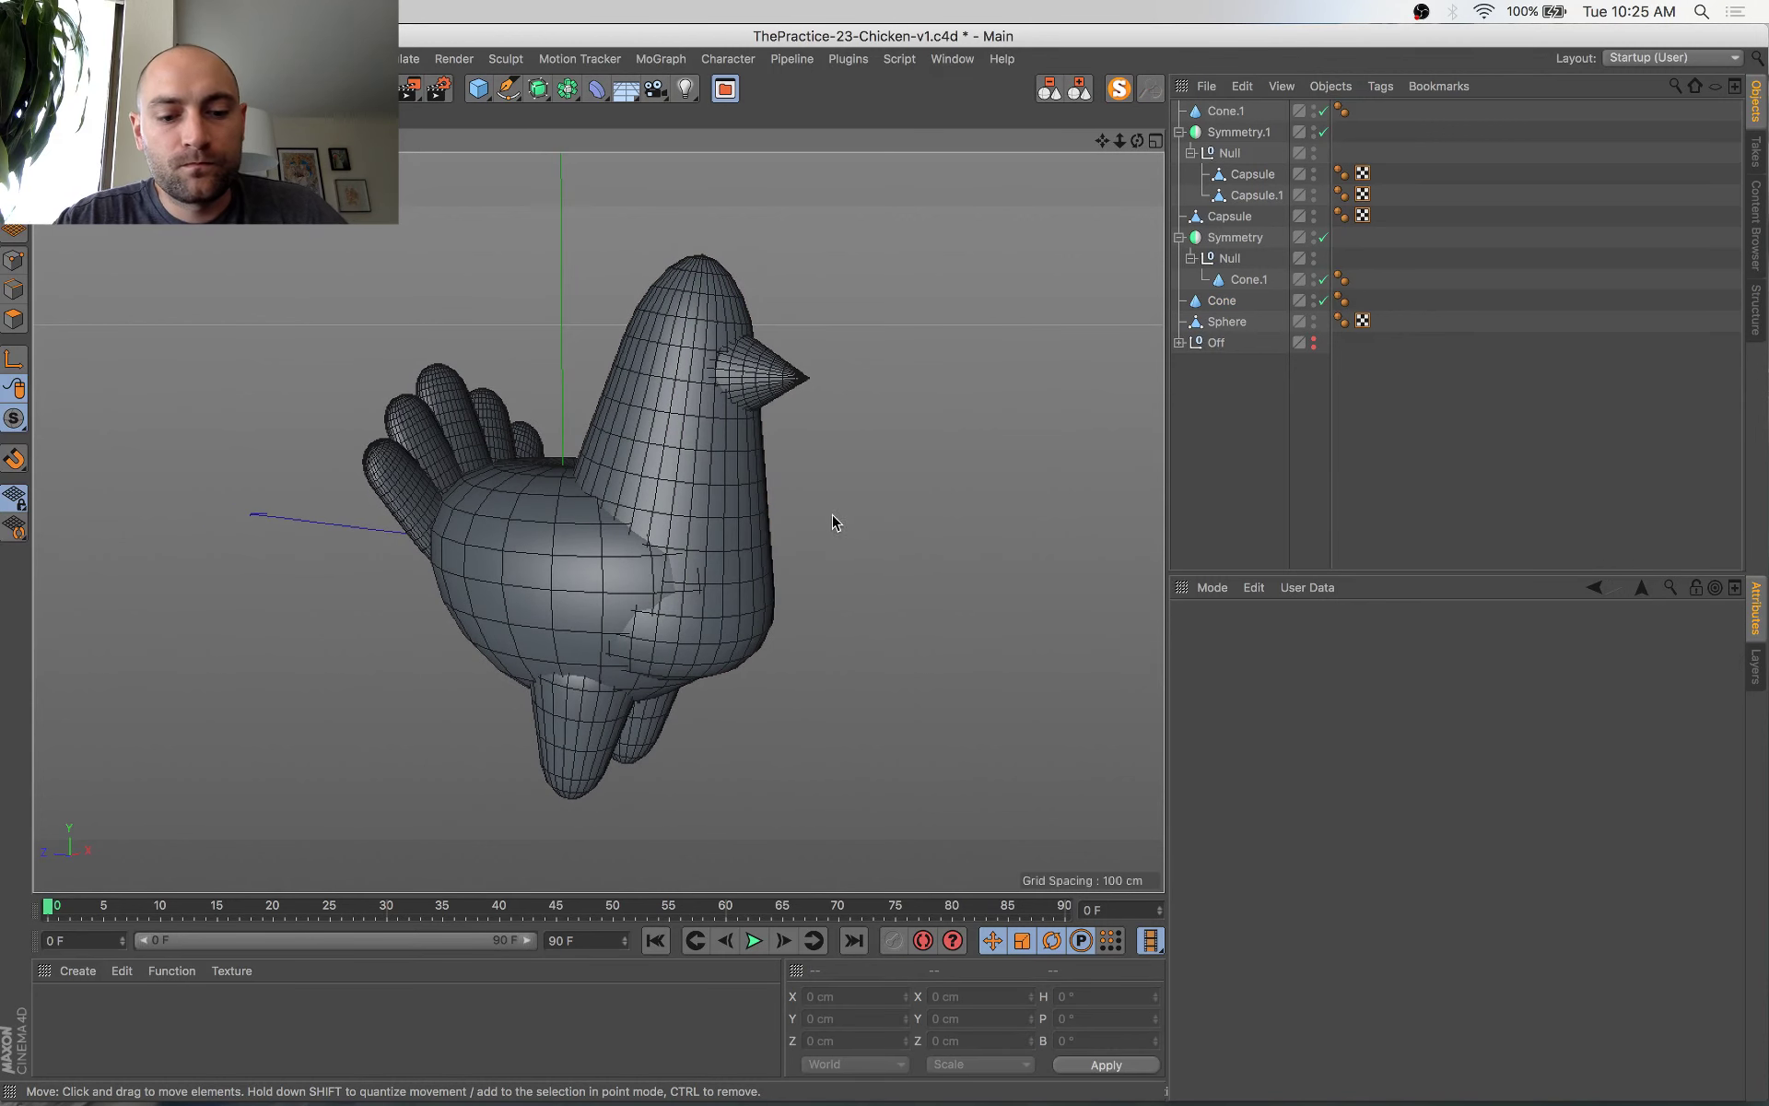
key("super+shift+4")
left_click_drag(269, 209, 924, 833)
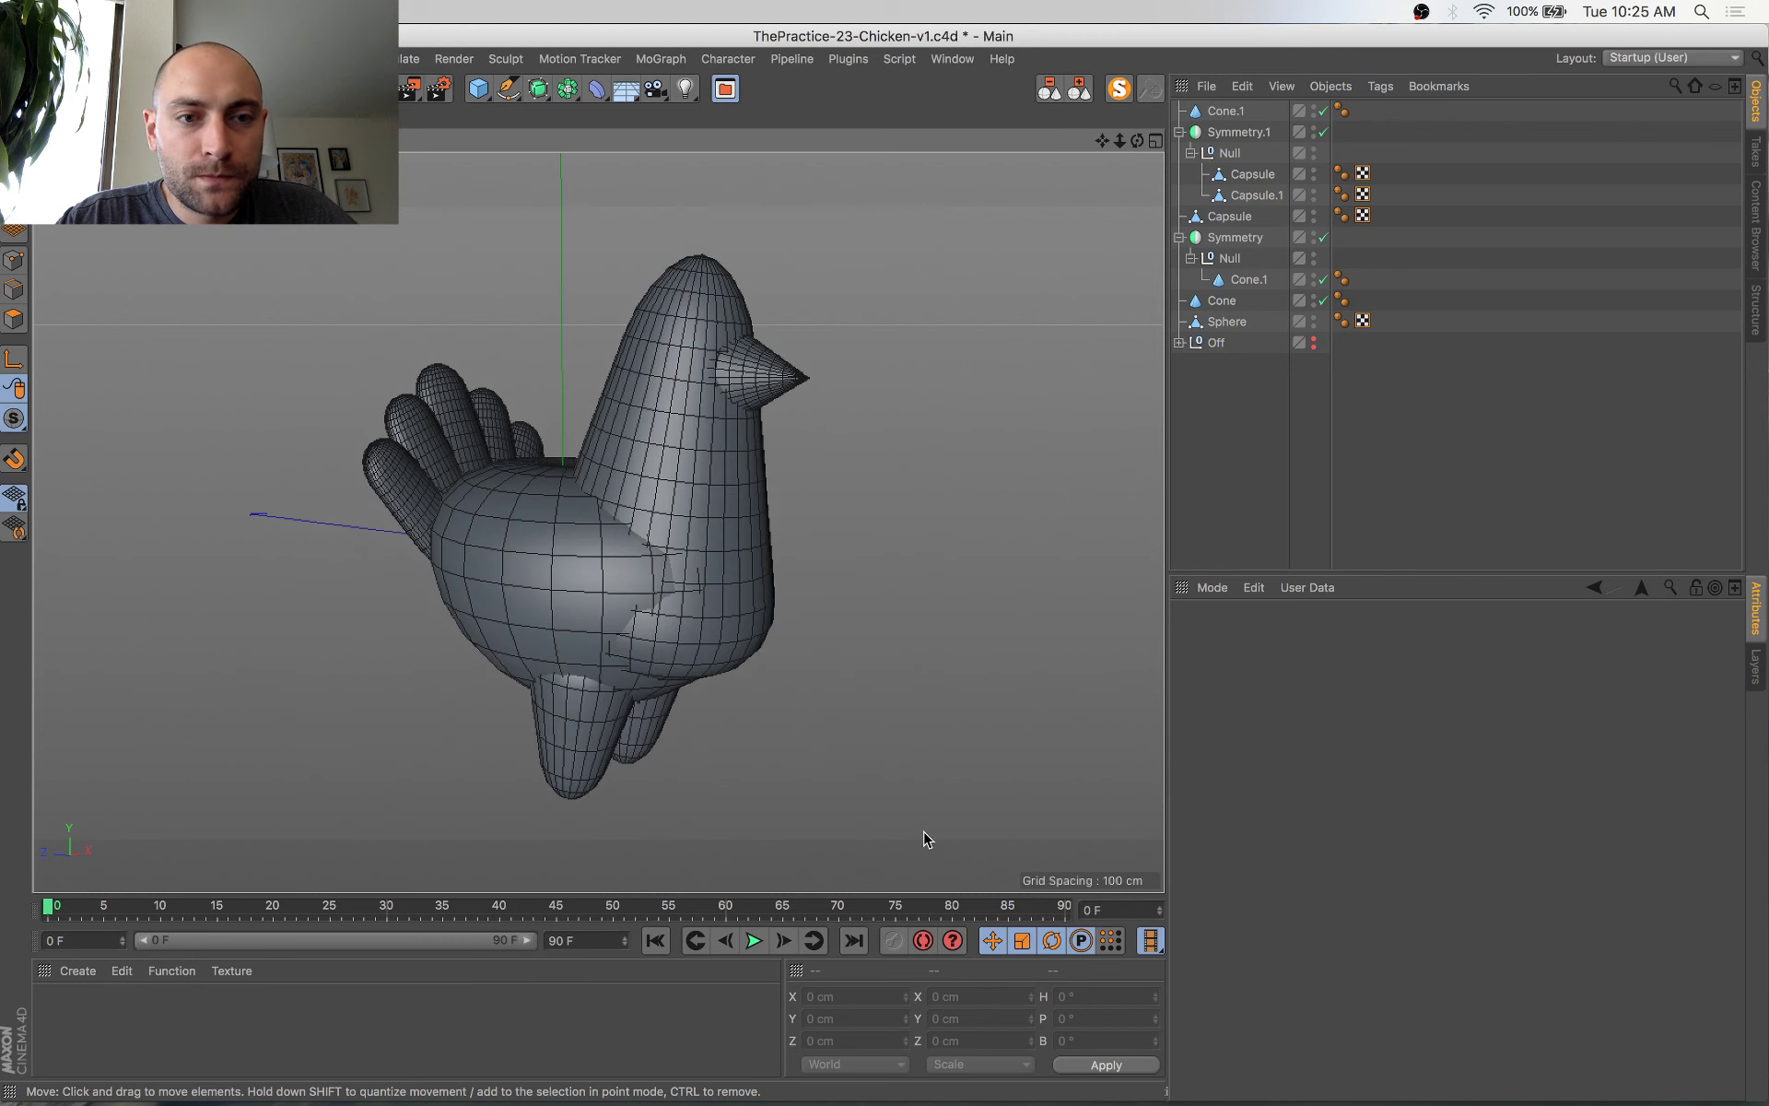
Switch to Chrome to read the stream chat and view the chicken reference photo, and return to Cinema 4D
key("super+Tab")
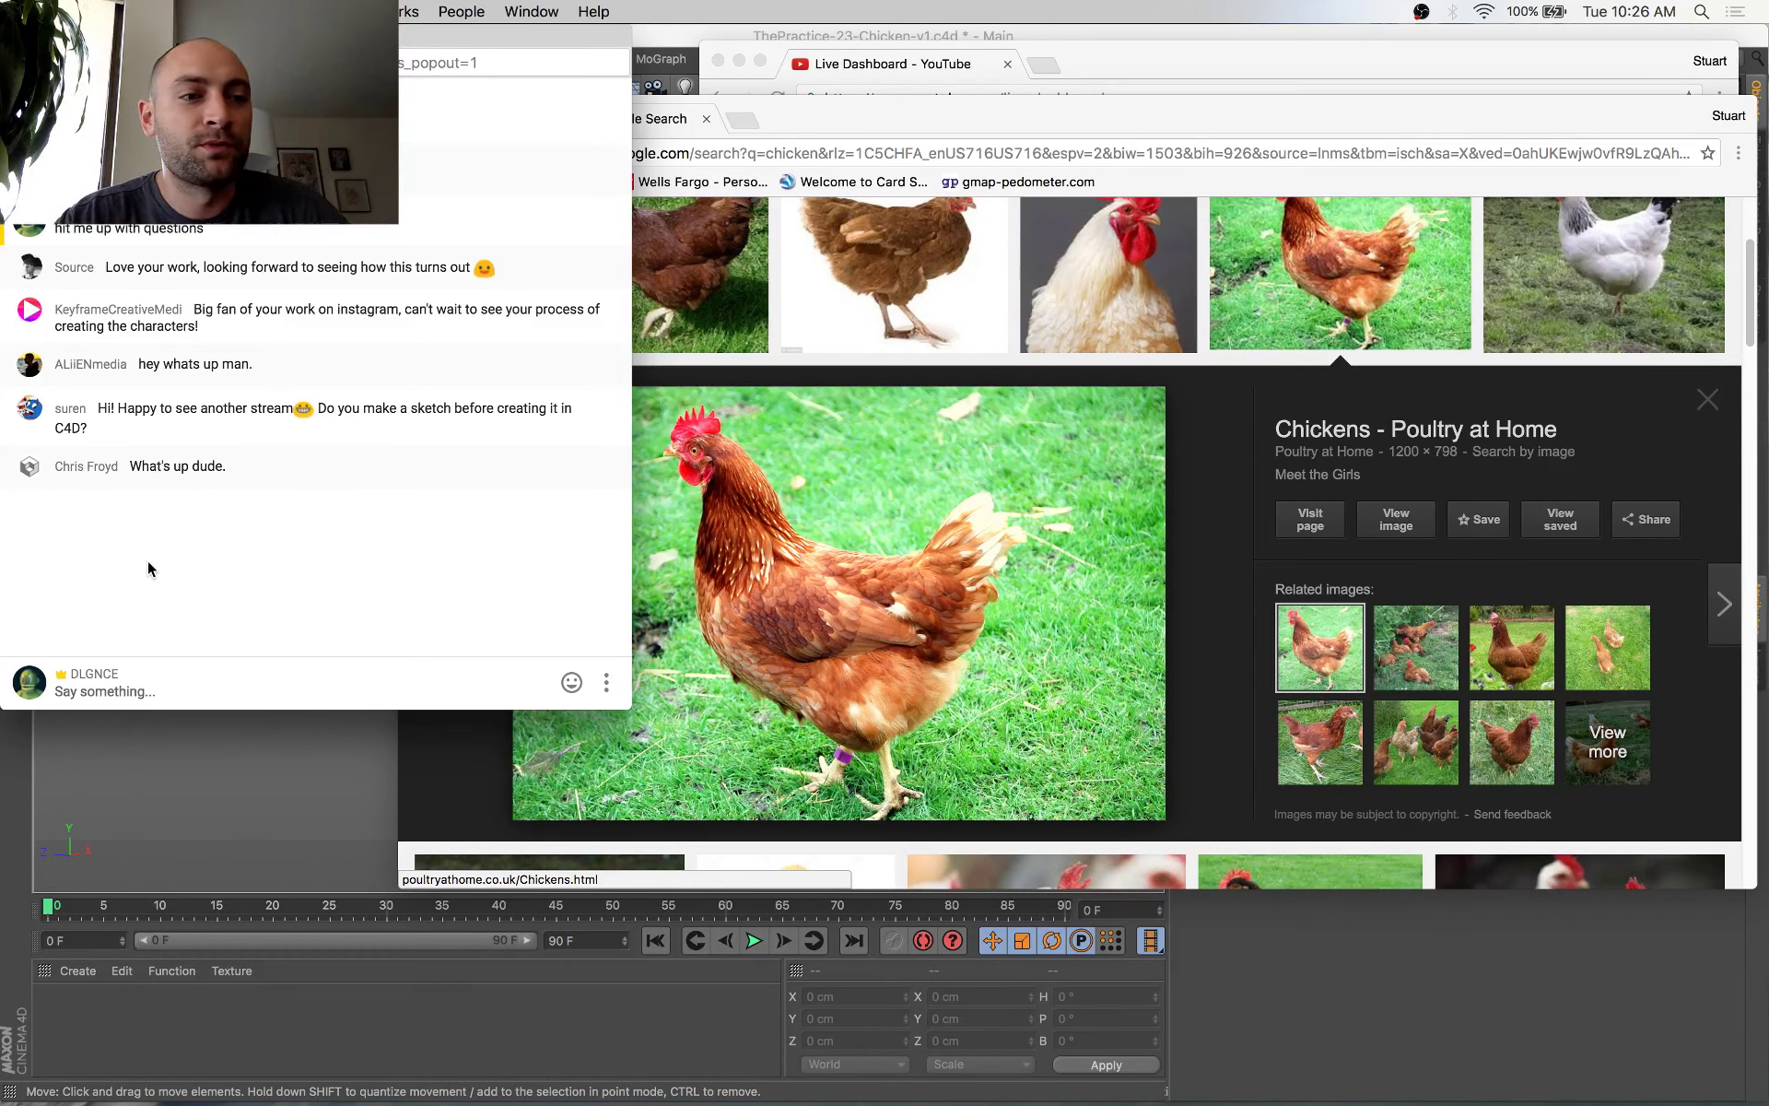
left_click(983, 119)
scroll(431, 848, "down", 1)
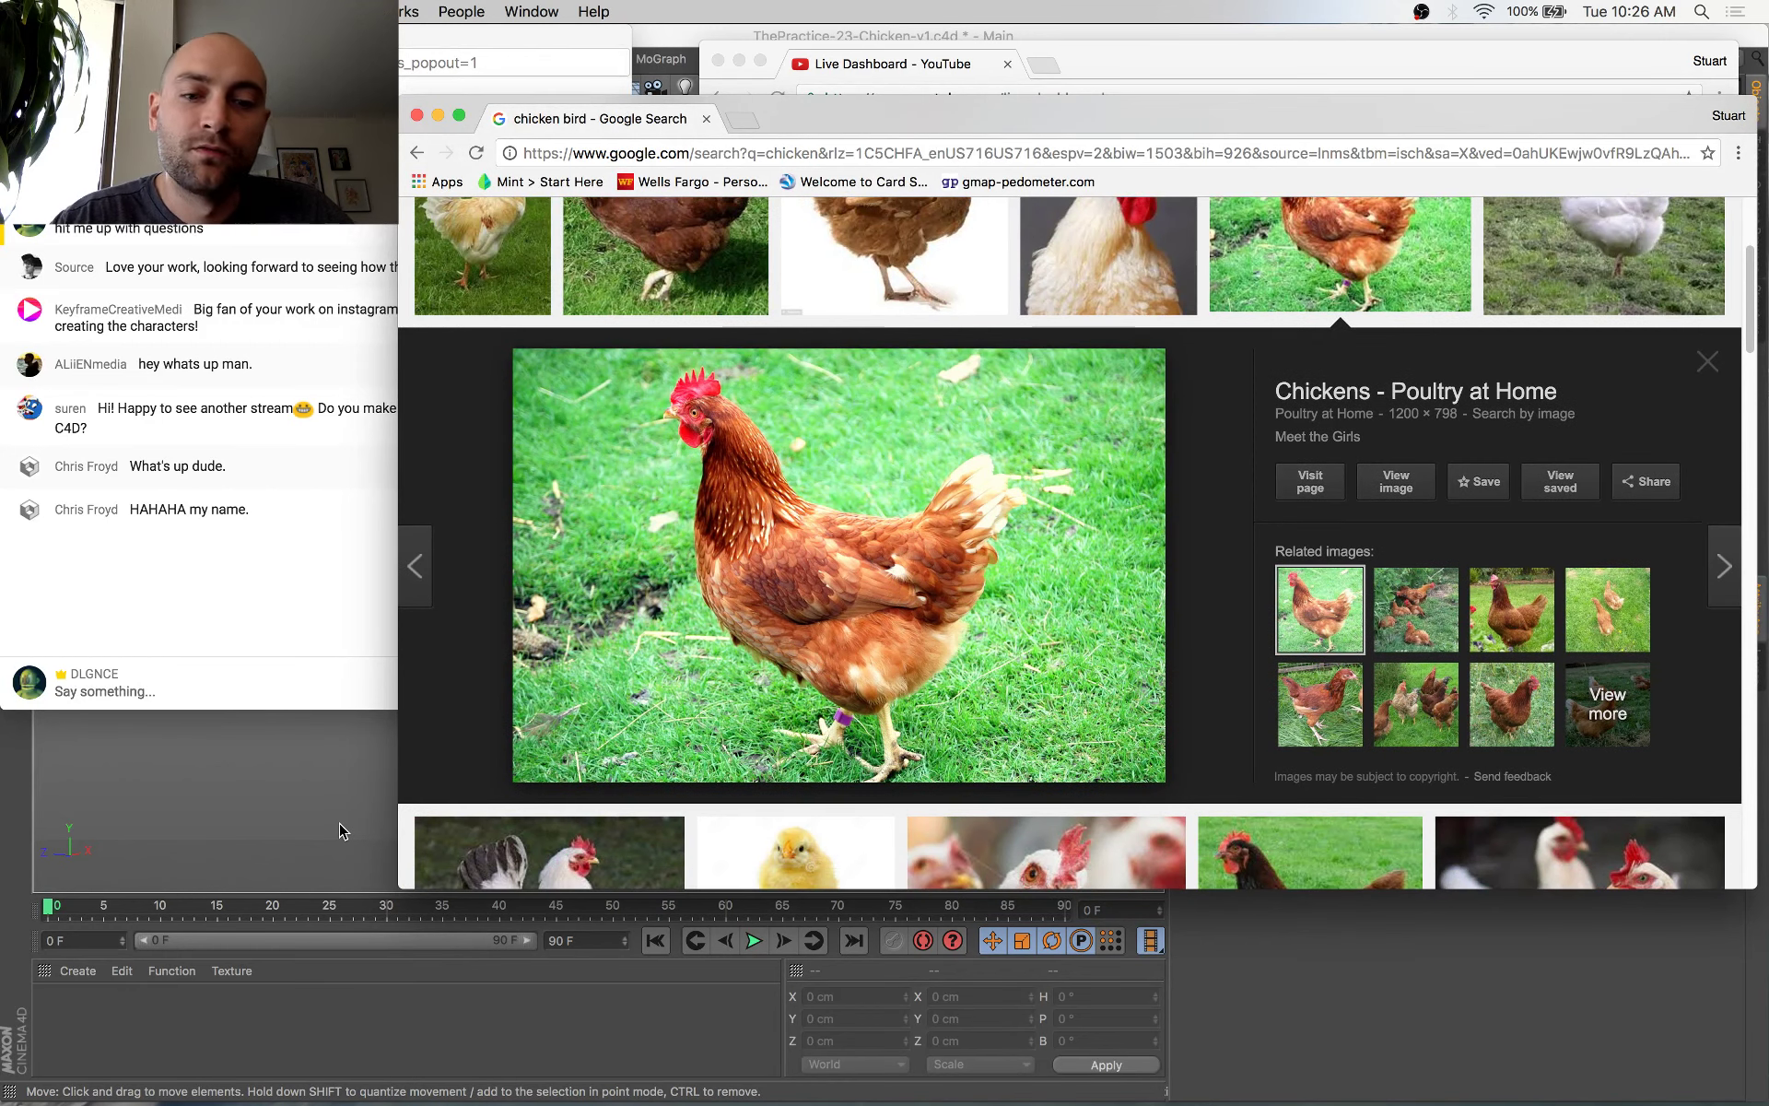
left_click(417, 1016)
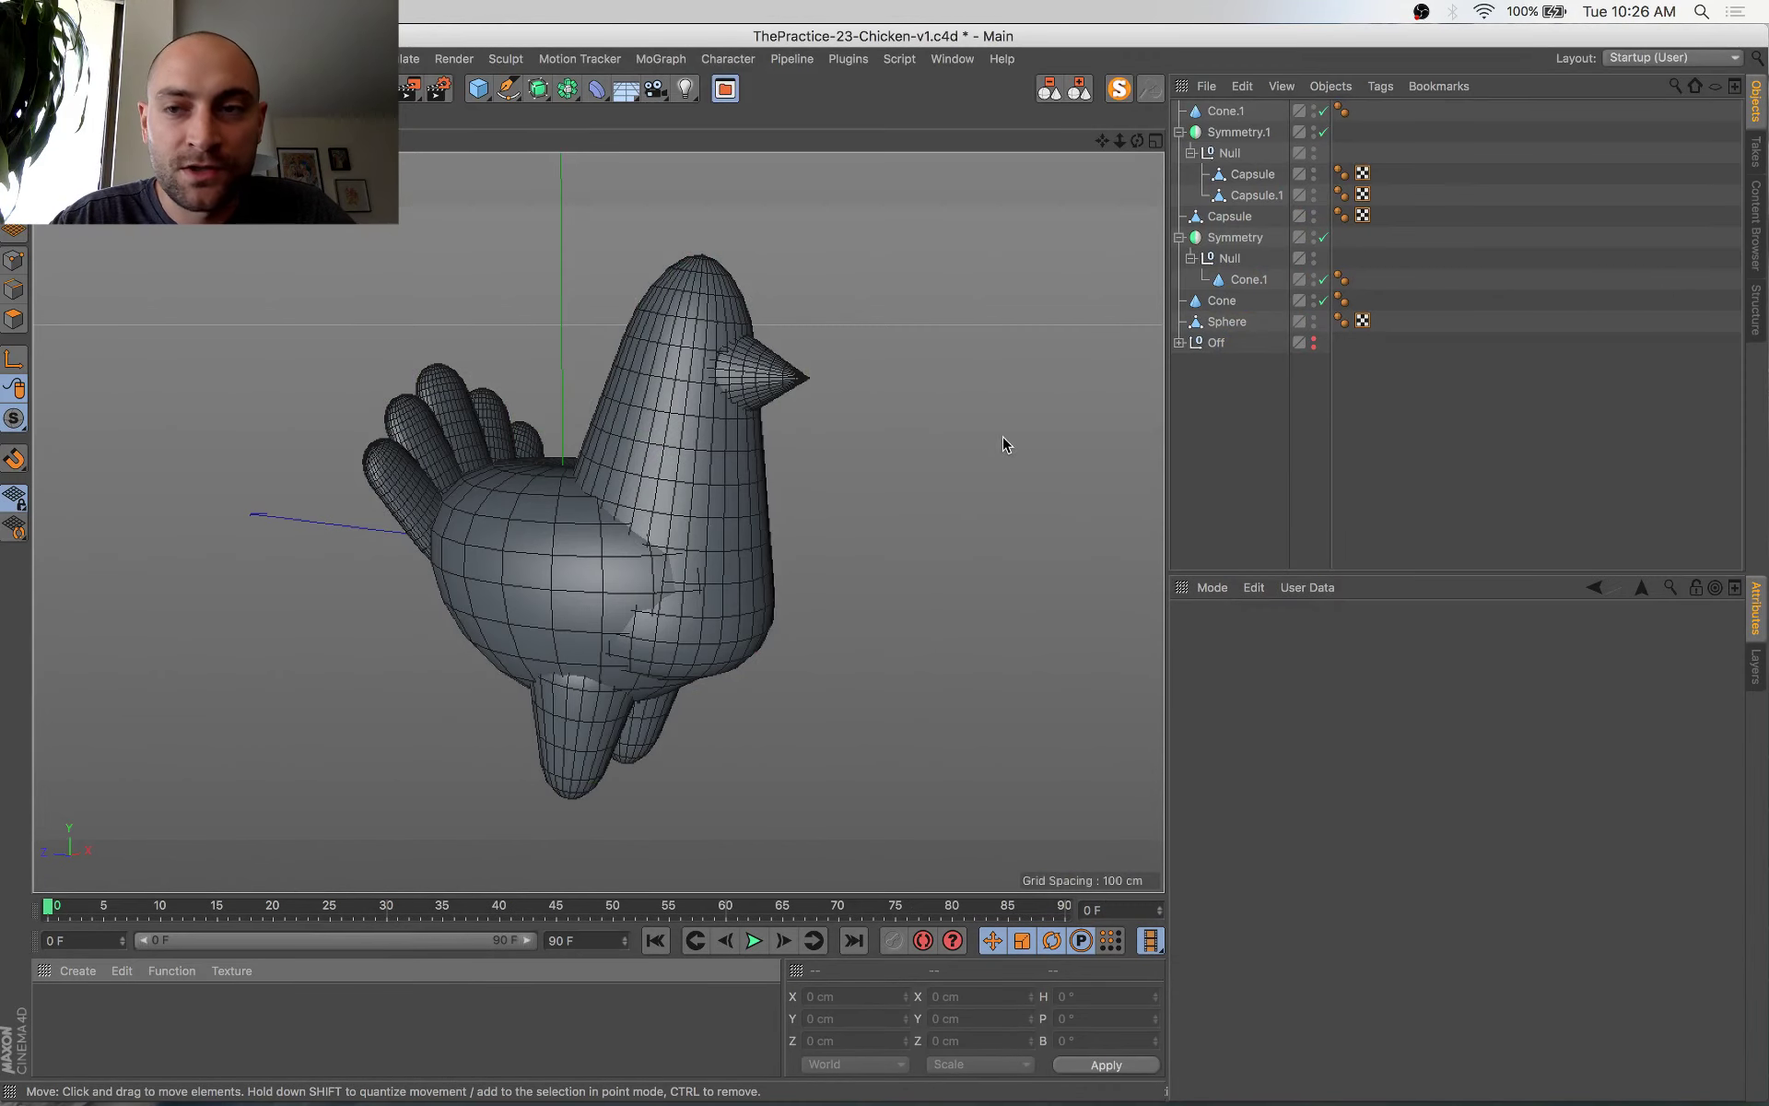
Switch to the Chrome window with the chicken reference and load twitter.com in a new tab
key("ctrl+Up")
left_click(1458, 502)
key("ctrl+Up")
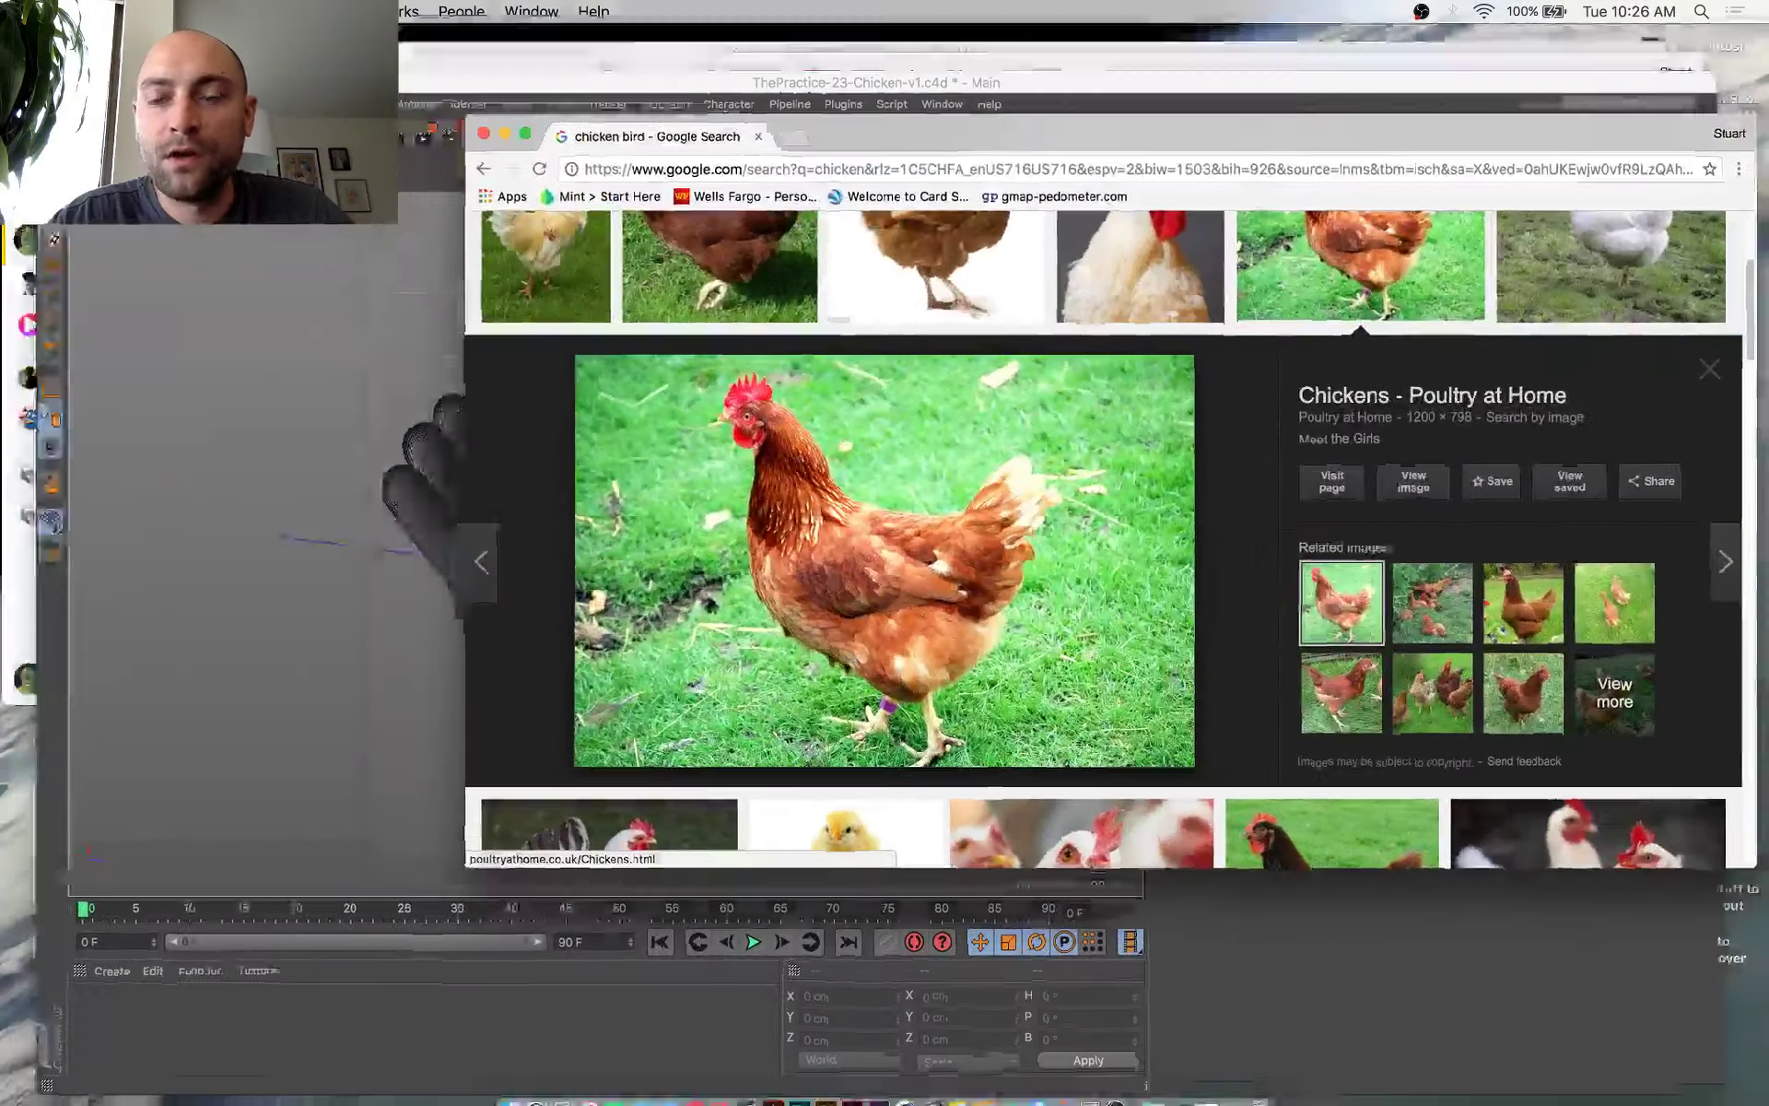
left_click(1458, 503)
key("super+t")
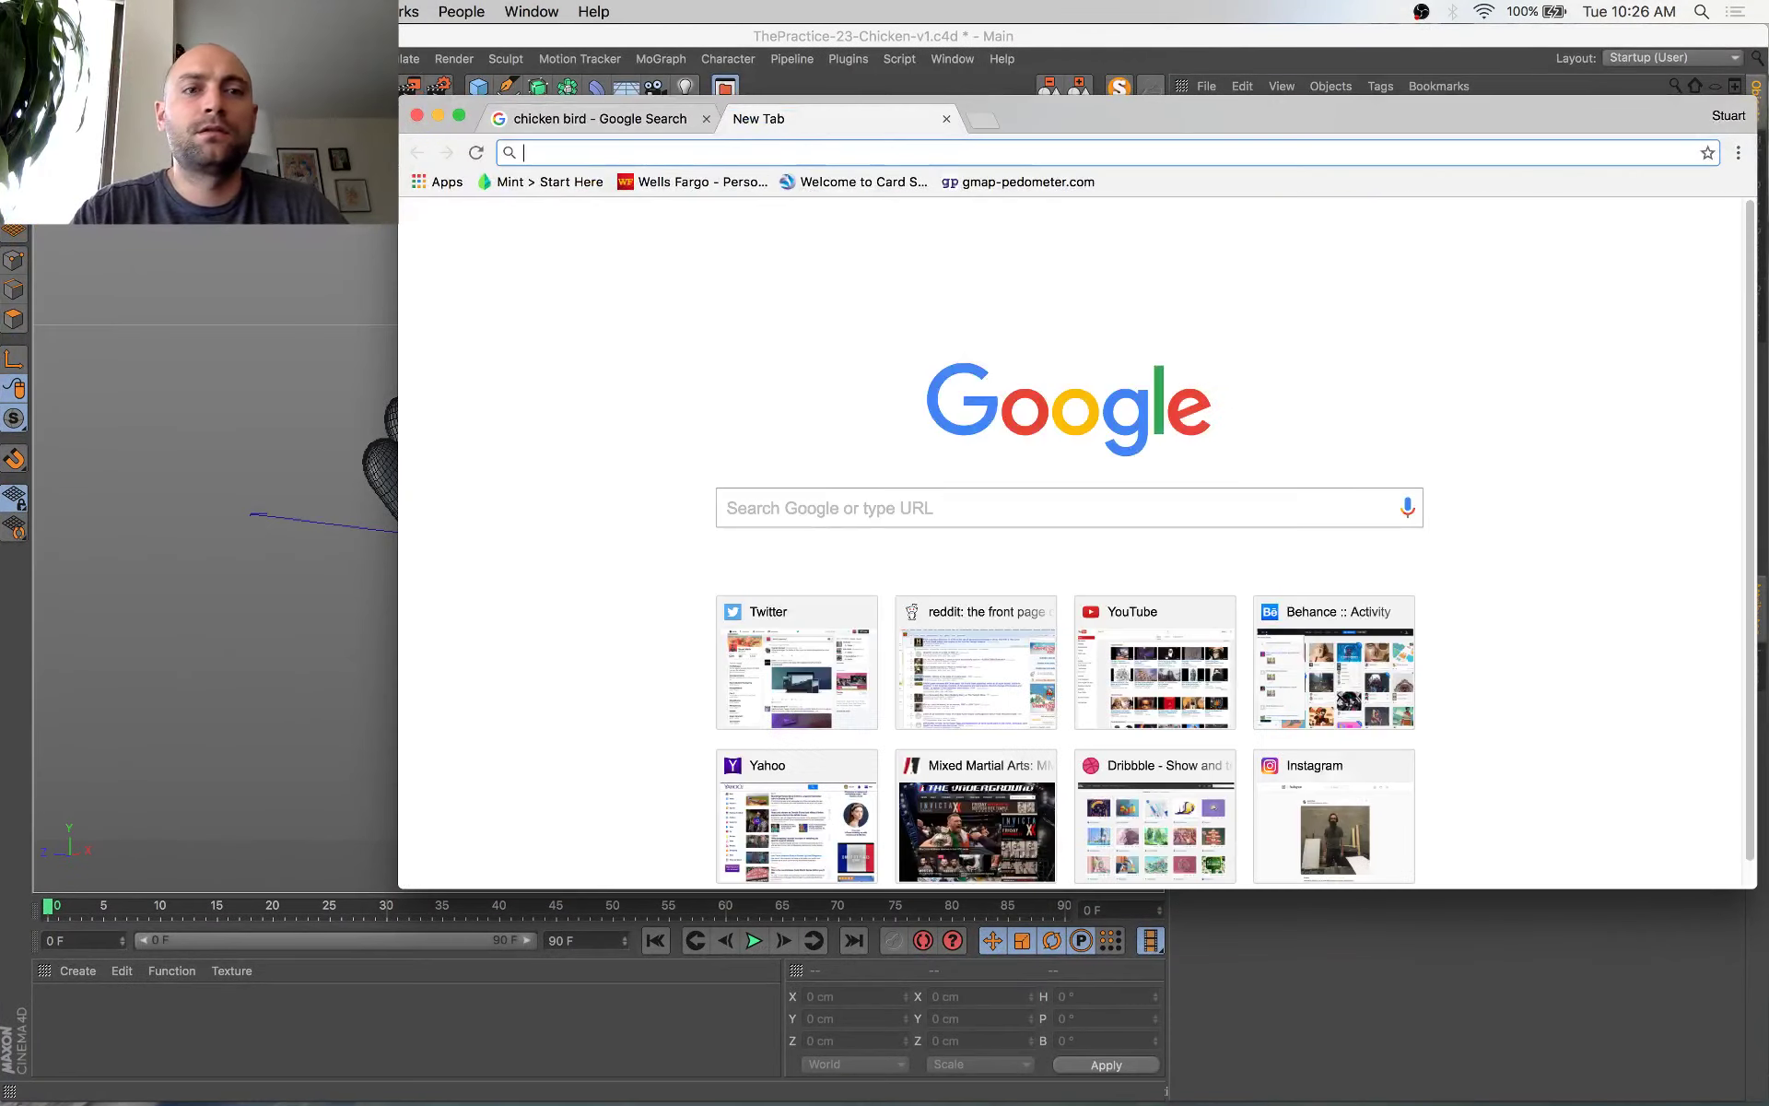
type("twitter.com")
key("Return")
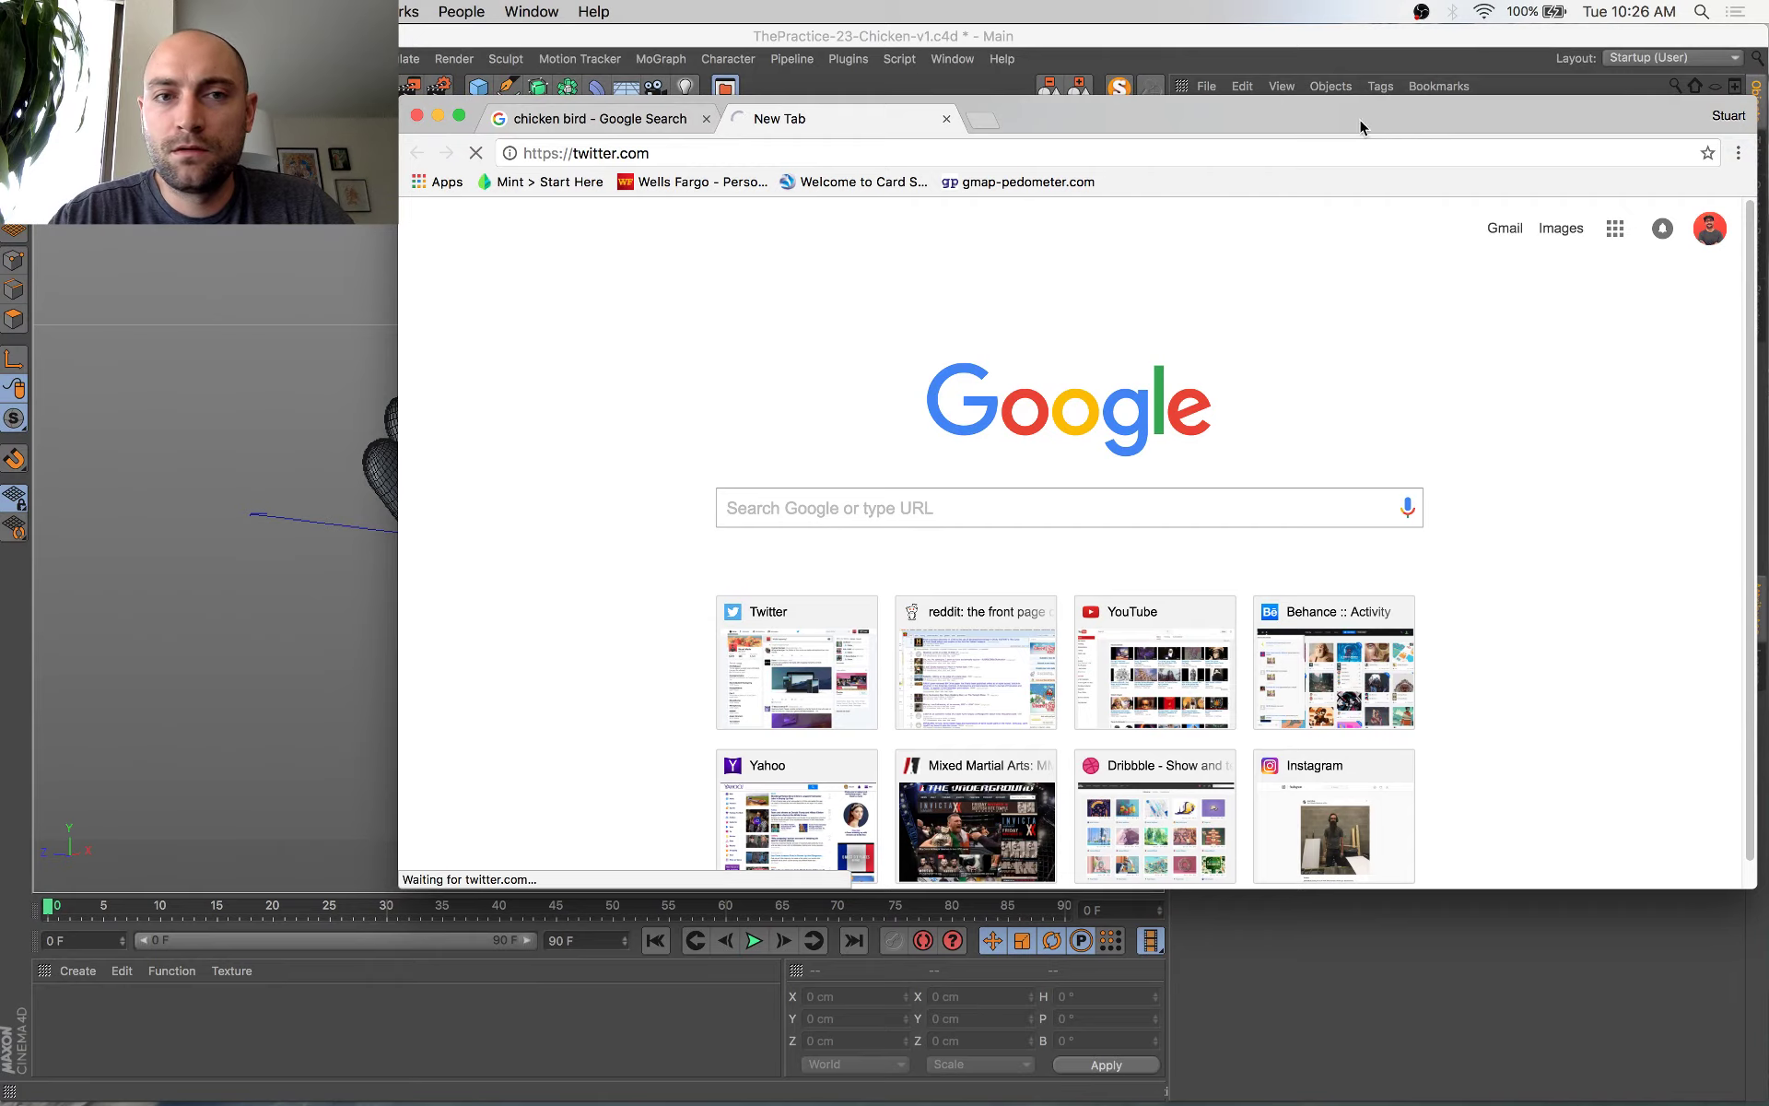
Close the Twitter tab and switch back to the chicken model in Cinema 4D
left_click_drag(1361, 123, 1262, 54)
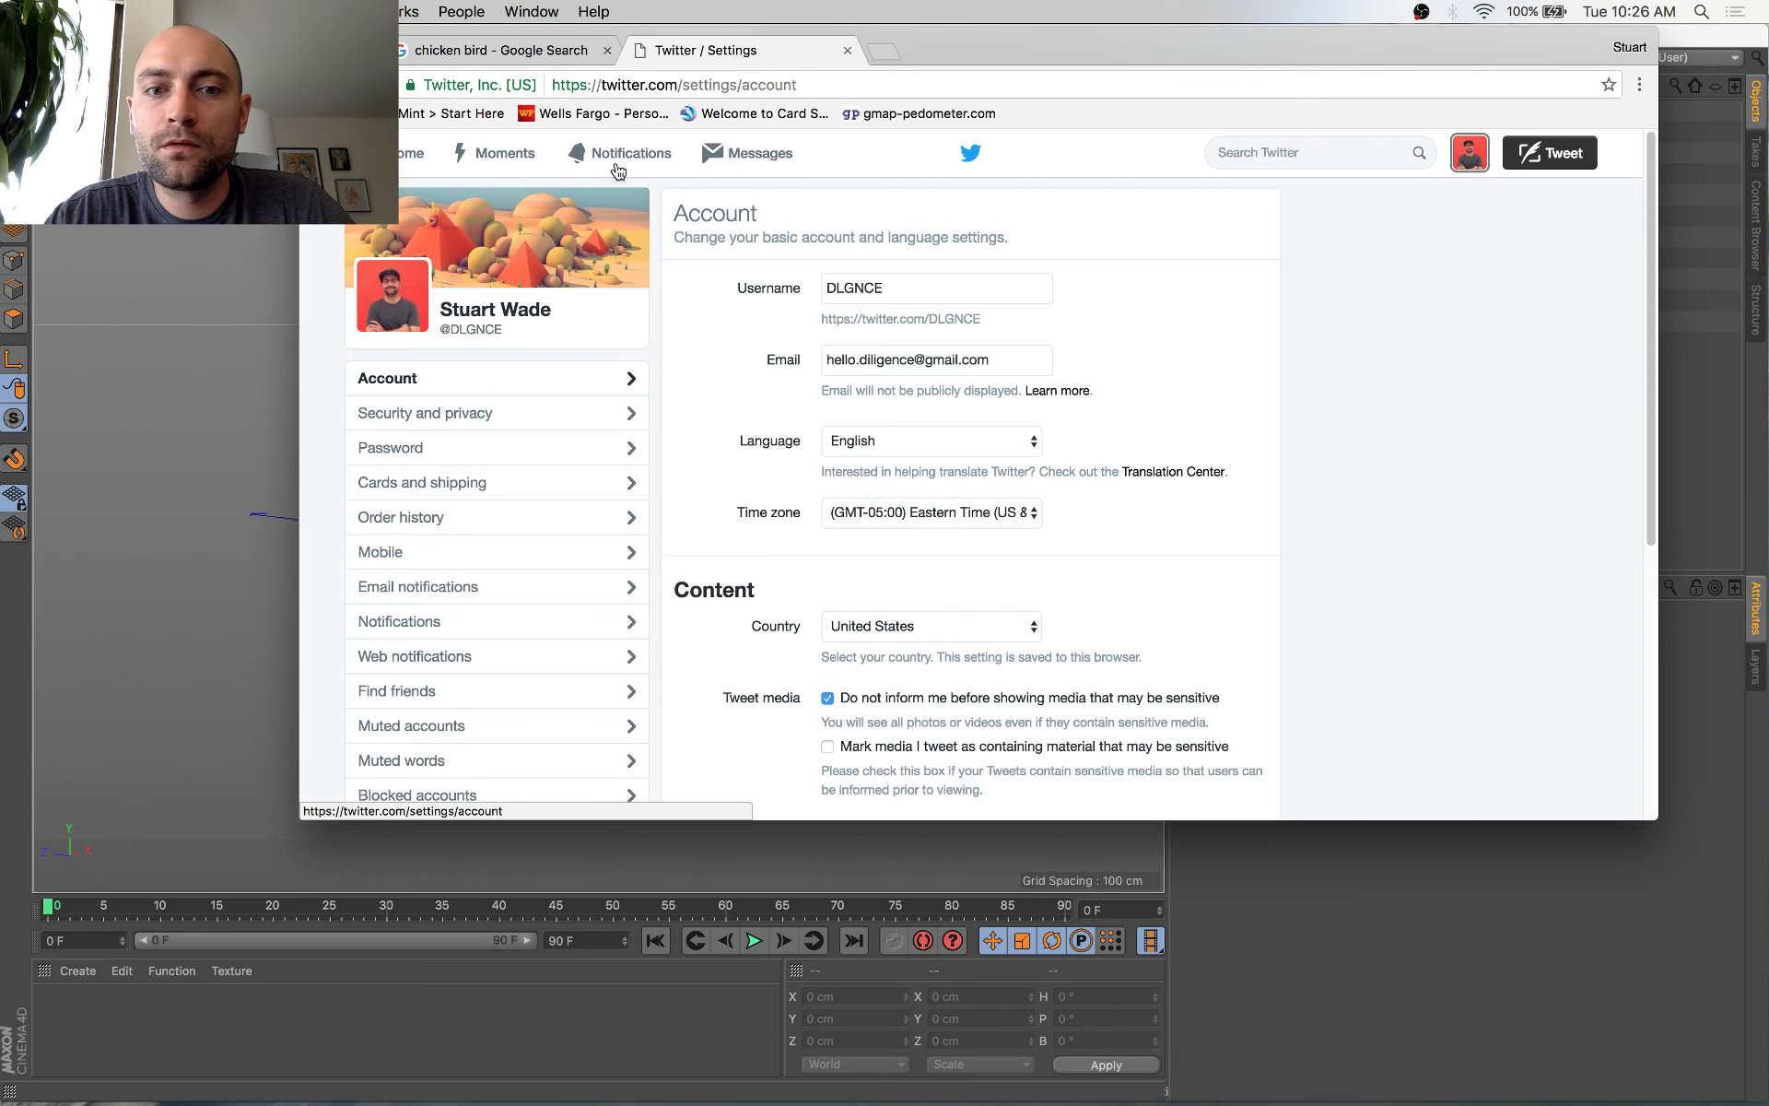
left_click_drag(1065, 51, 1070, 76)
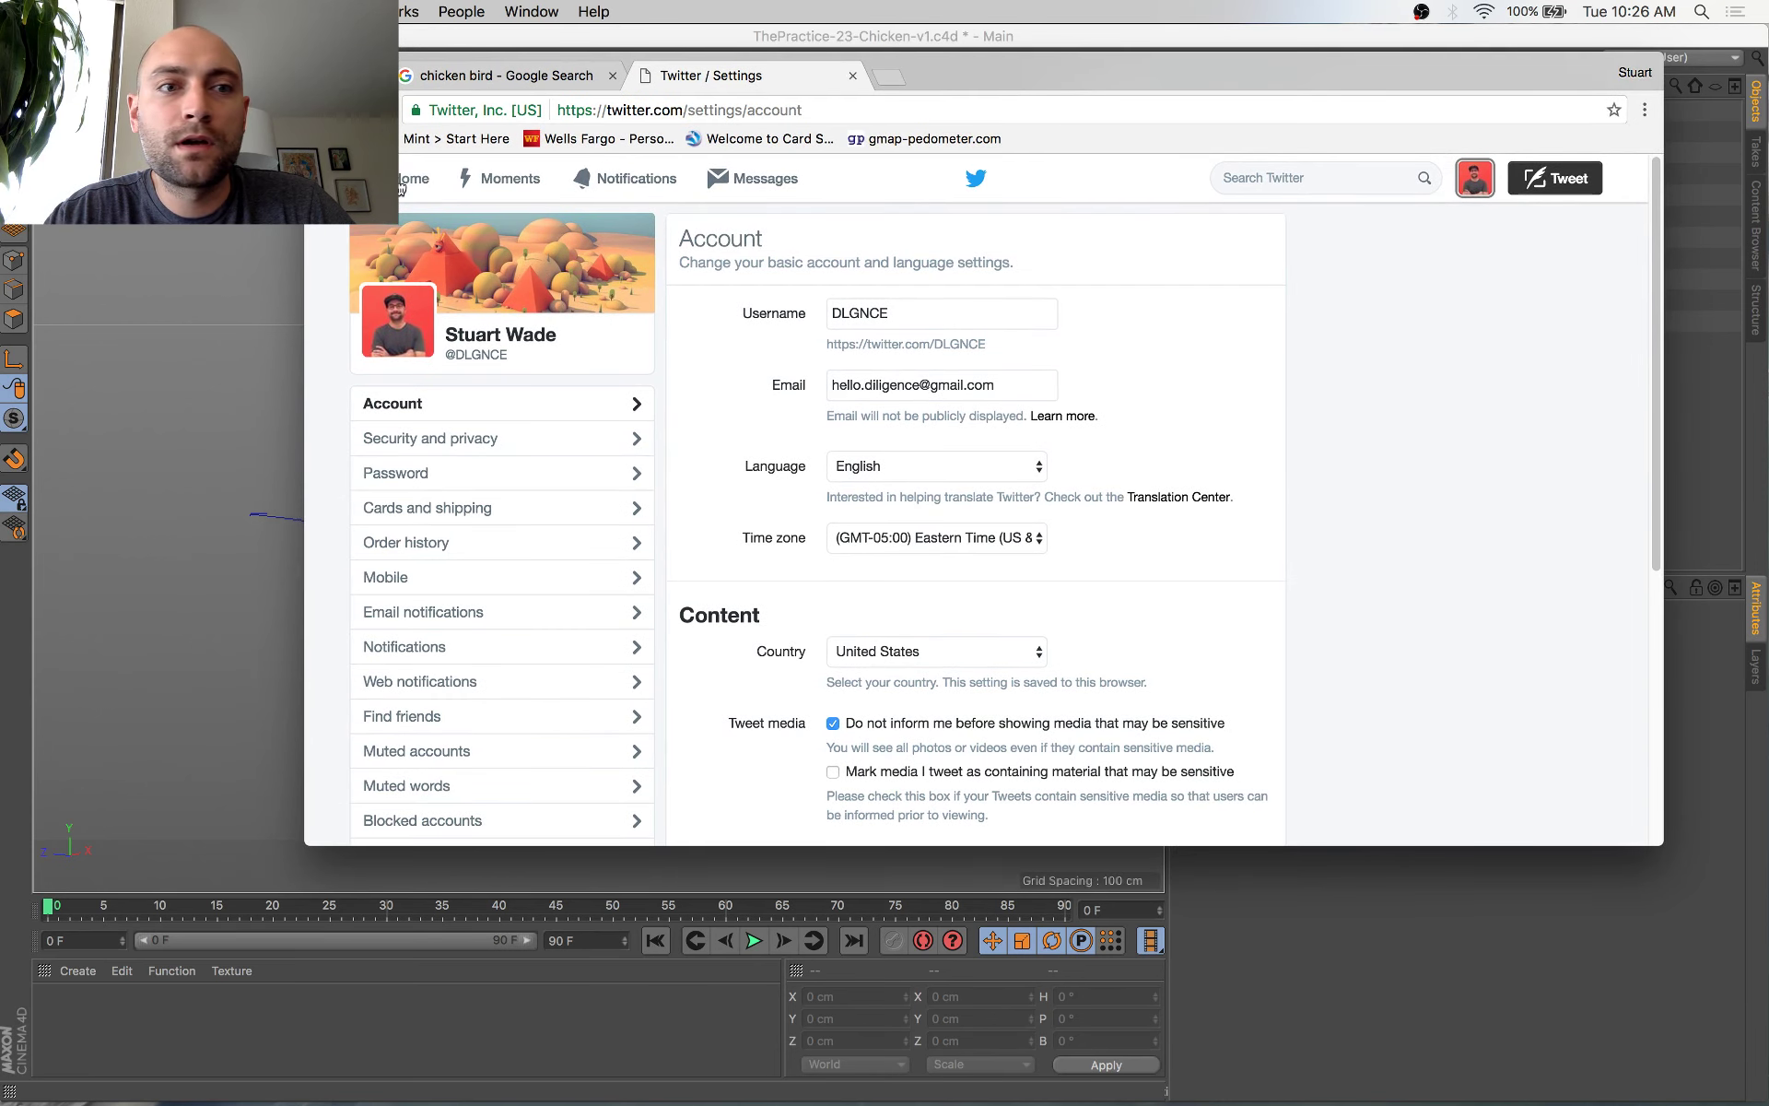
left_click(504, 76)
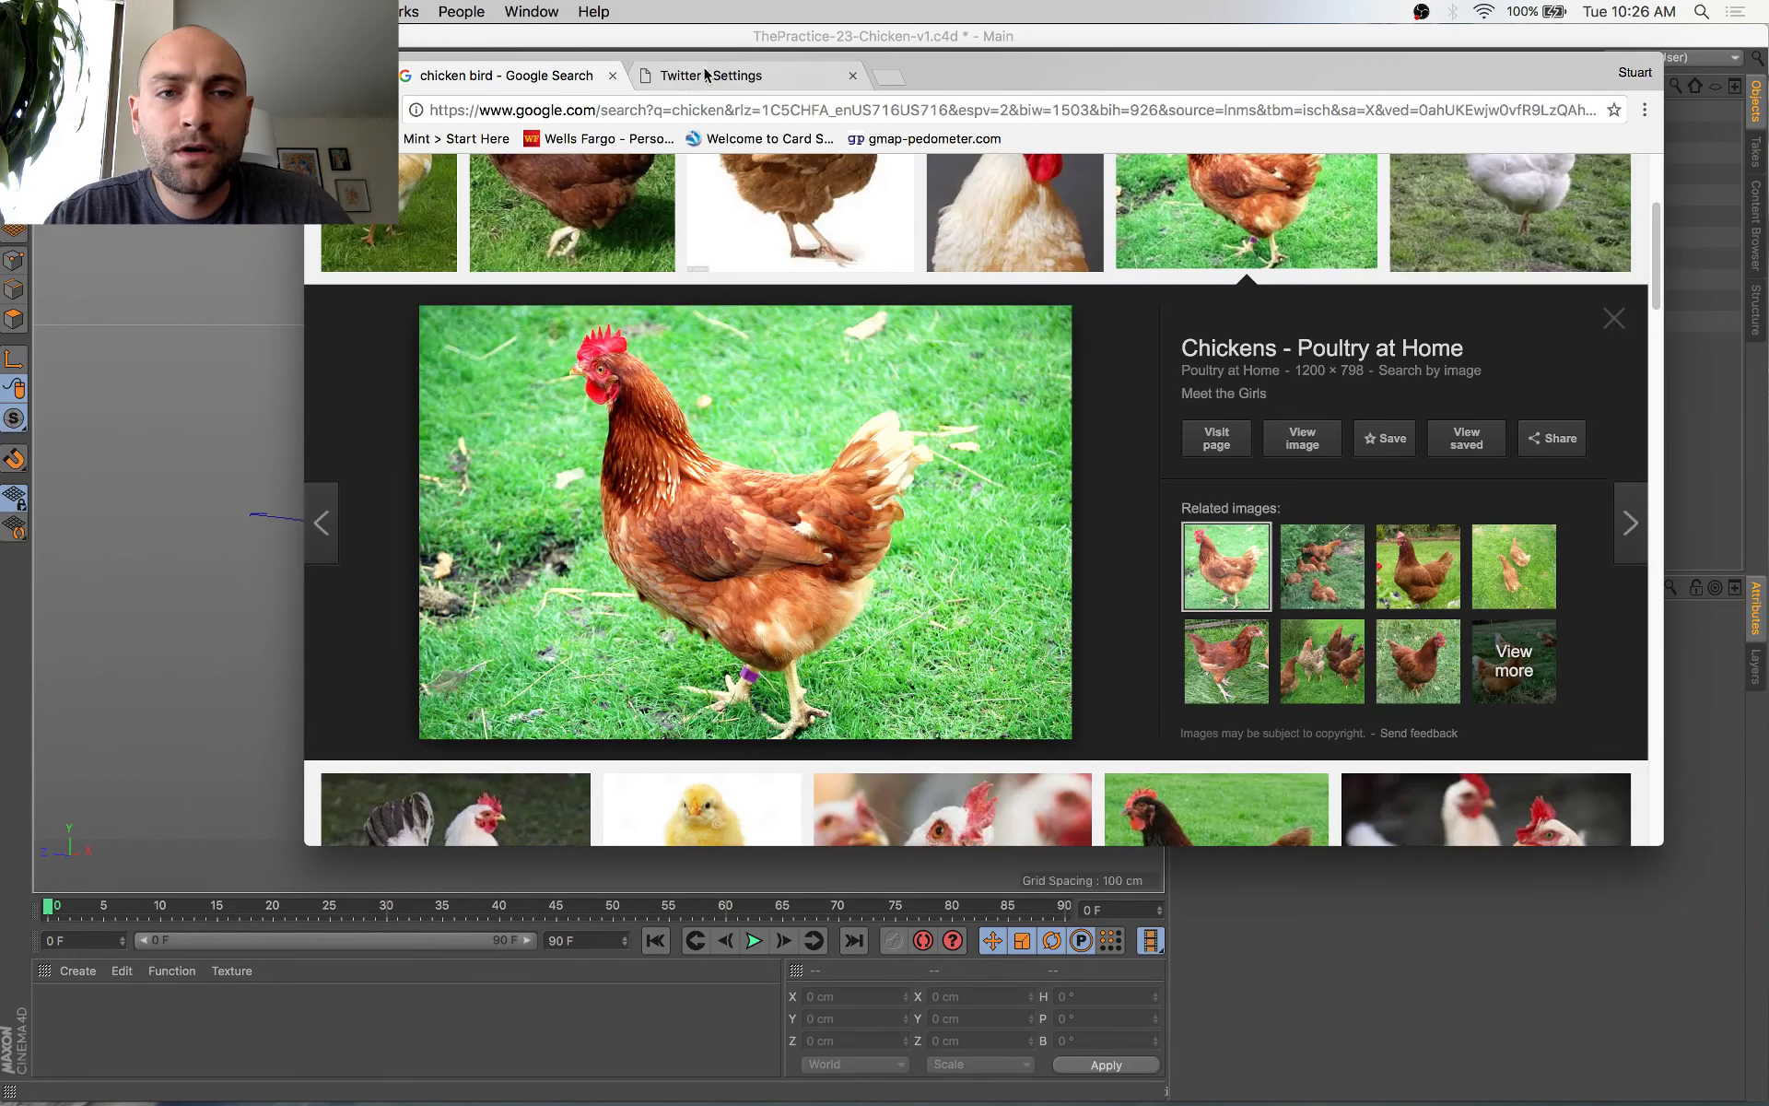
left_click(853, 75)
left_click(757, 38)
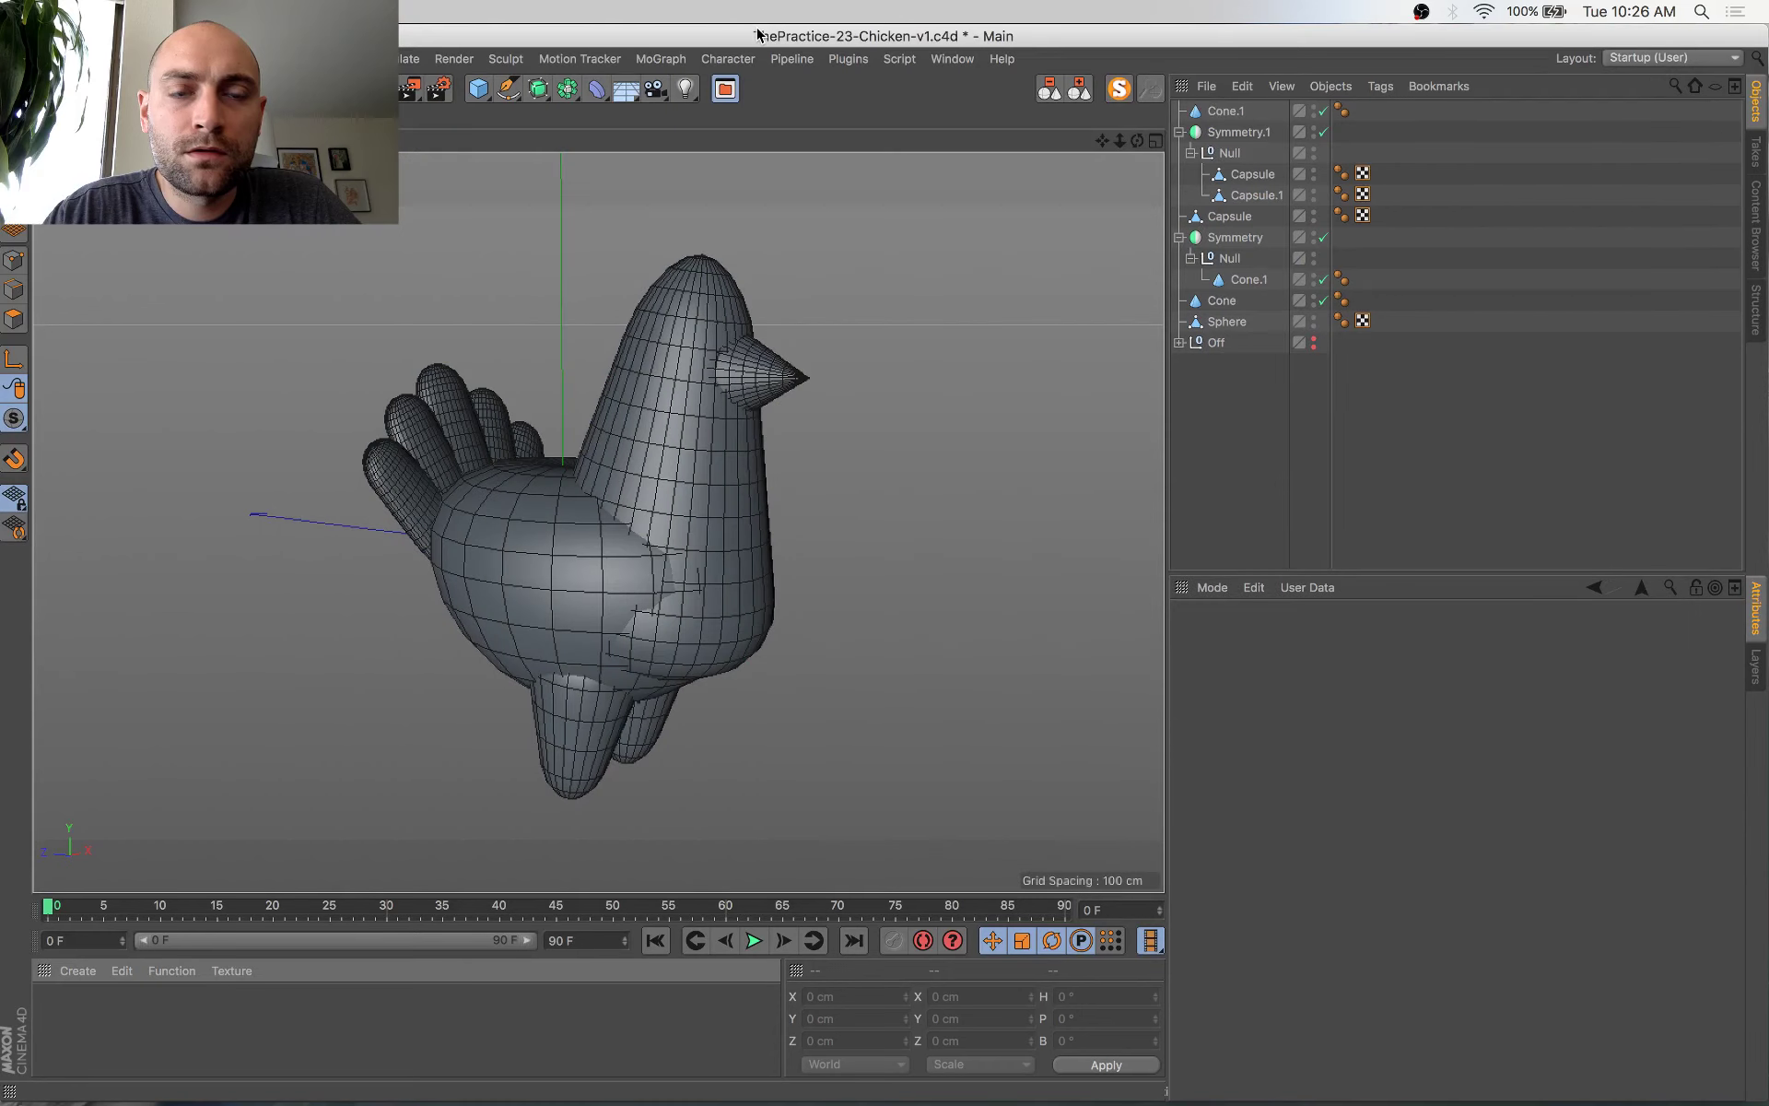
Switch to Chrome and load twitter.com in a new tab
key("super+Tab")
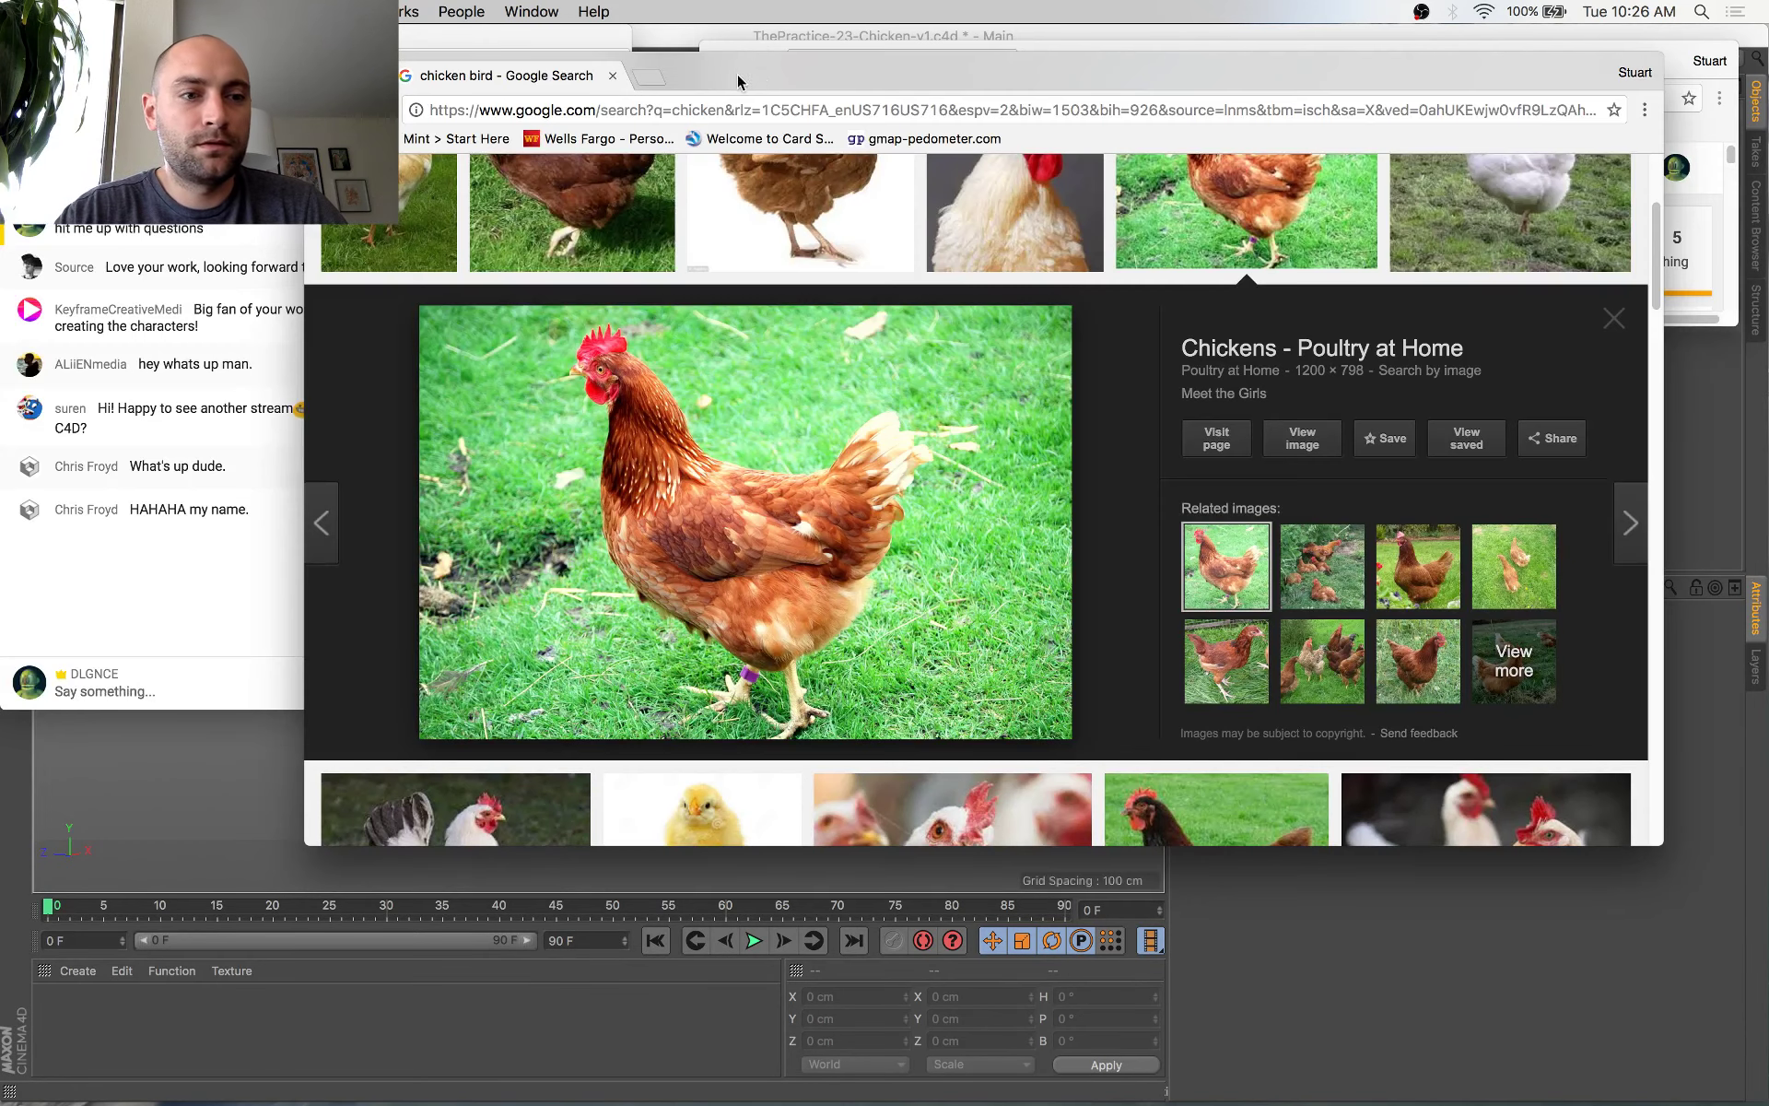
key("super+t")
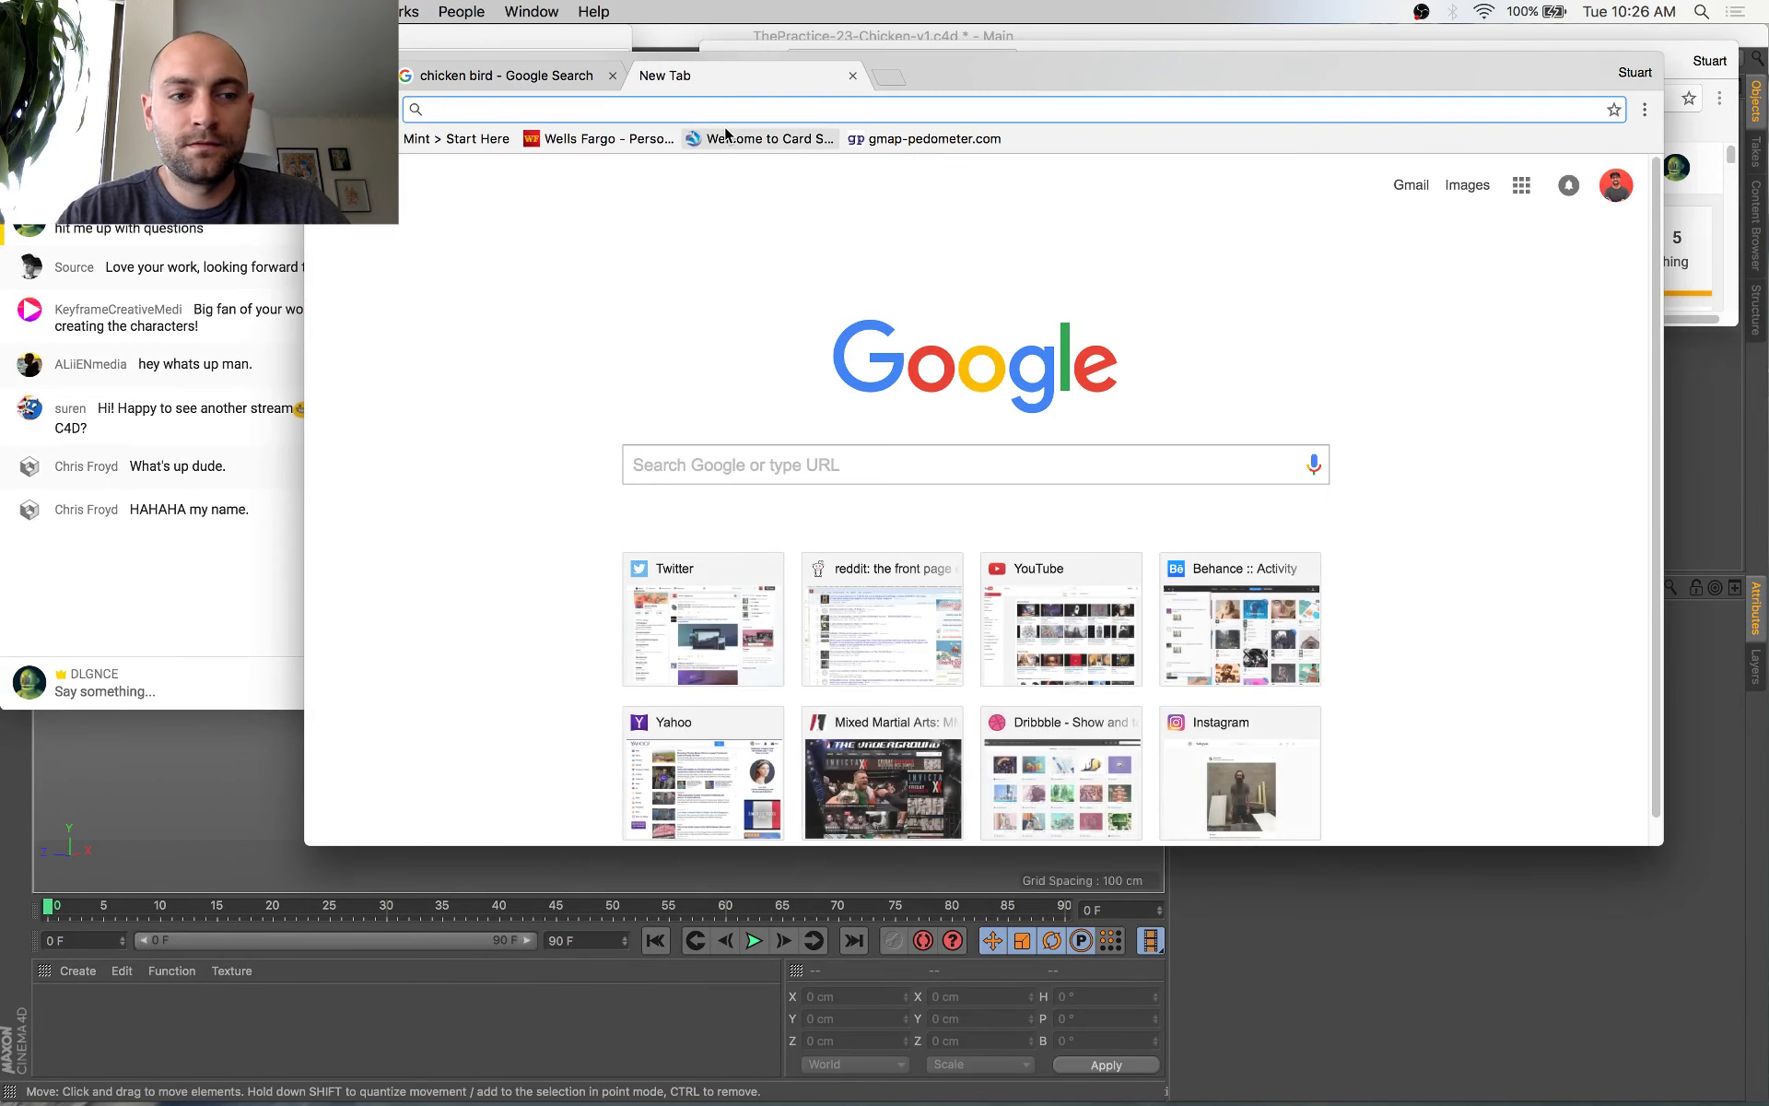
type("twitter.com")
key("Return")
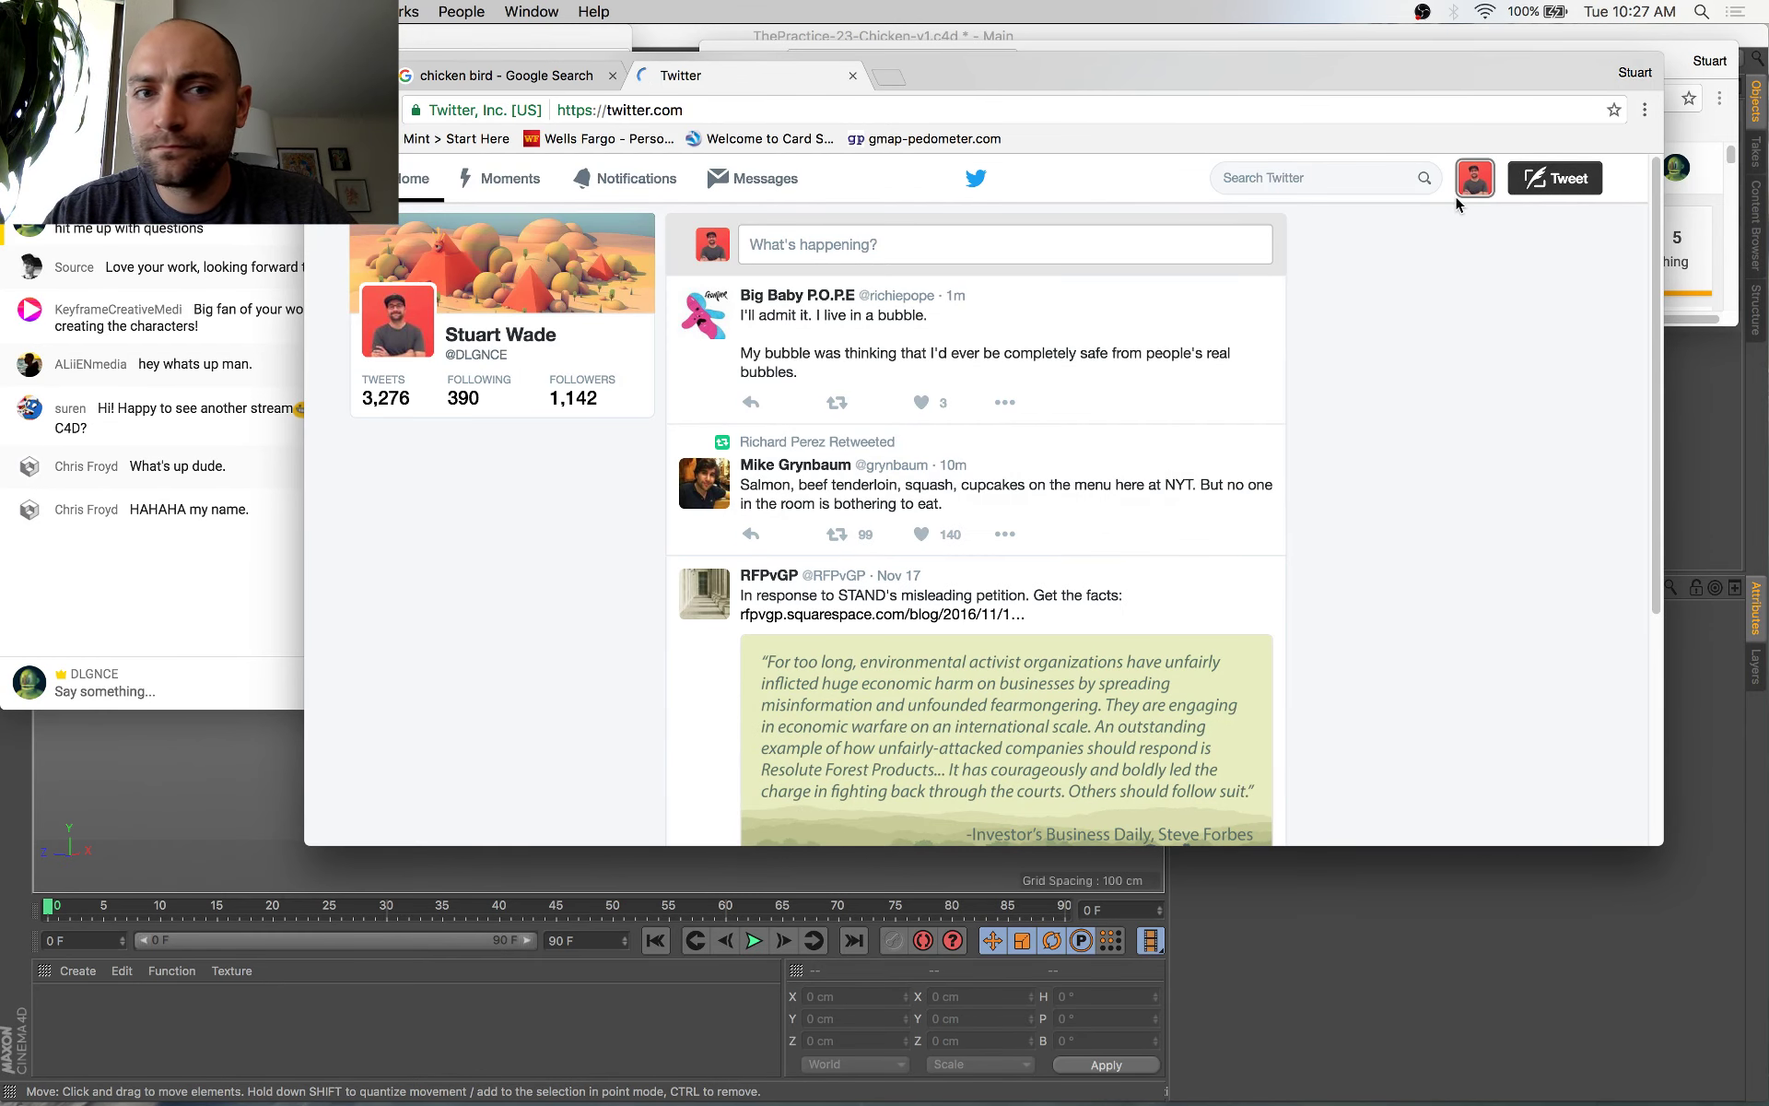
Open the Twitter notifications, like the mention recommending The Practice // 23, and skim the recent activity
left_click(401, 179)
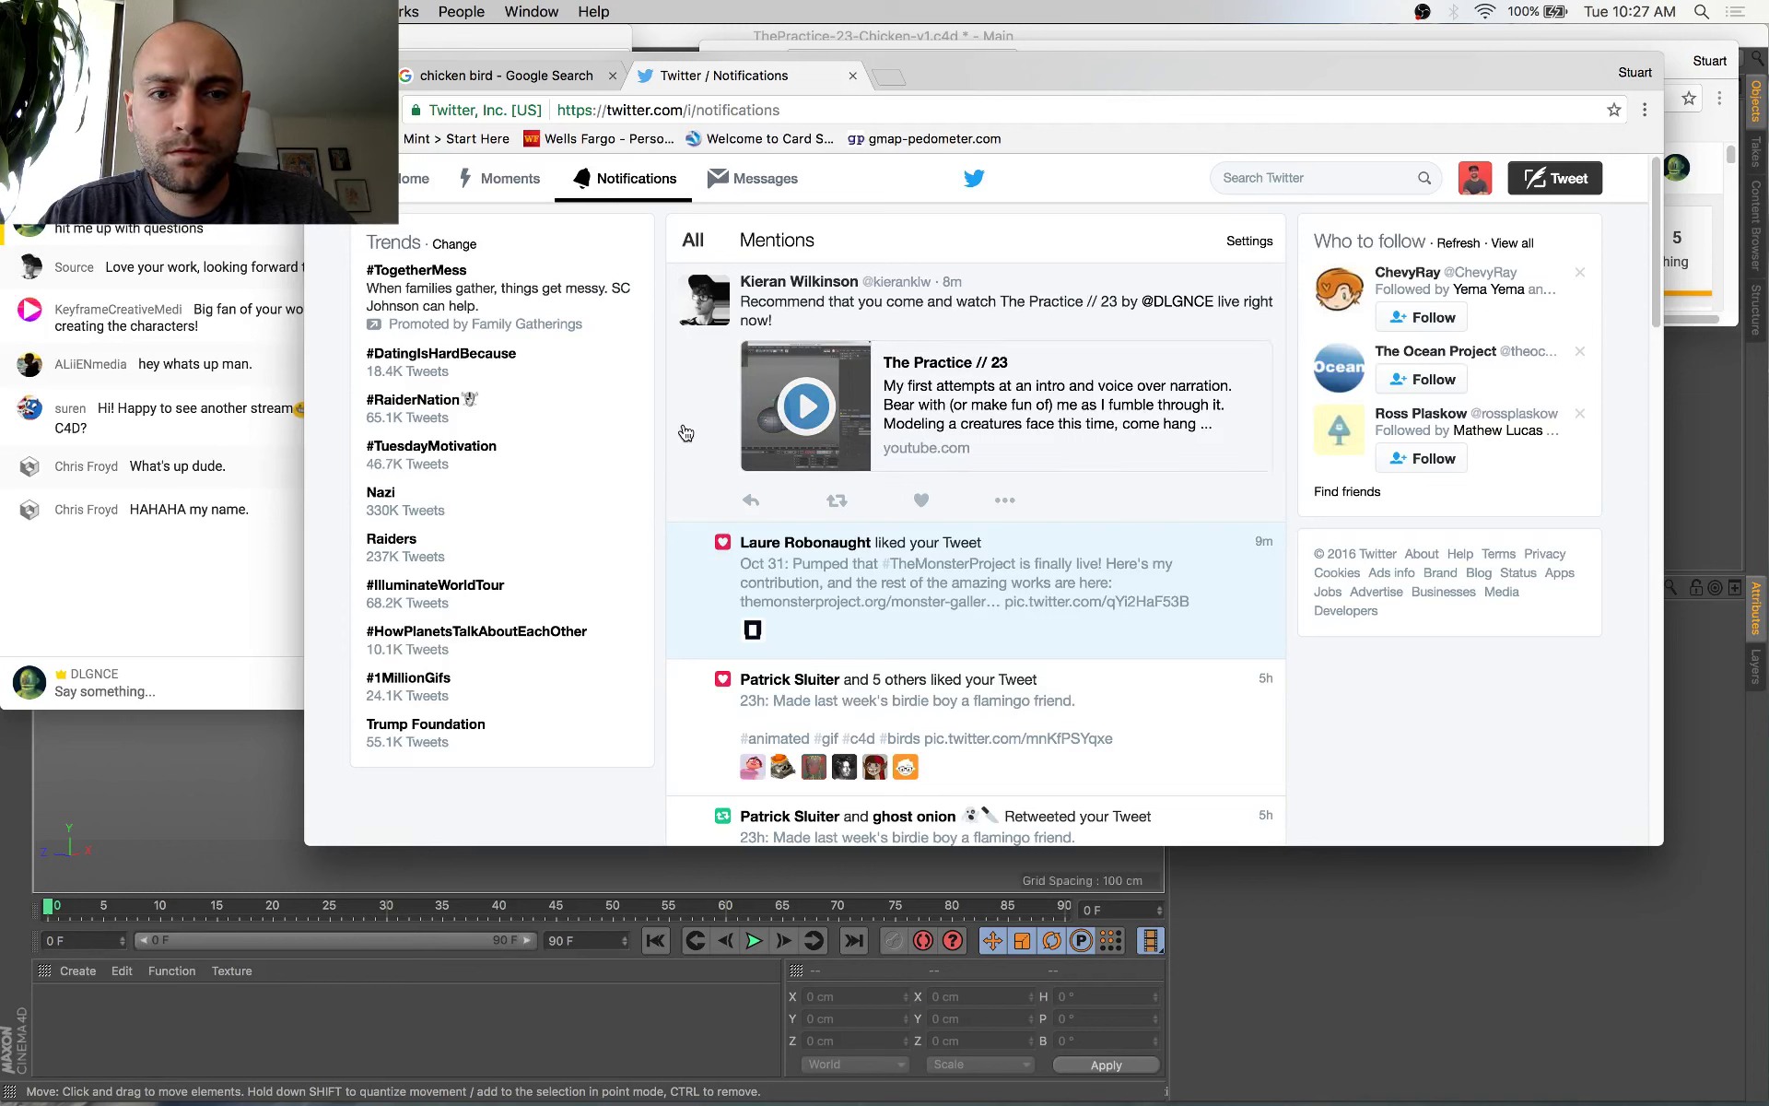
left_click(923, 502)
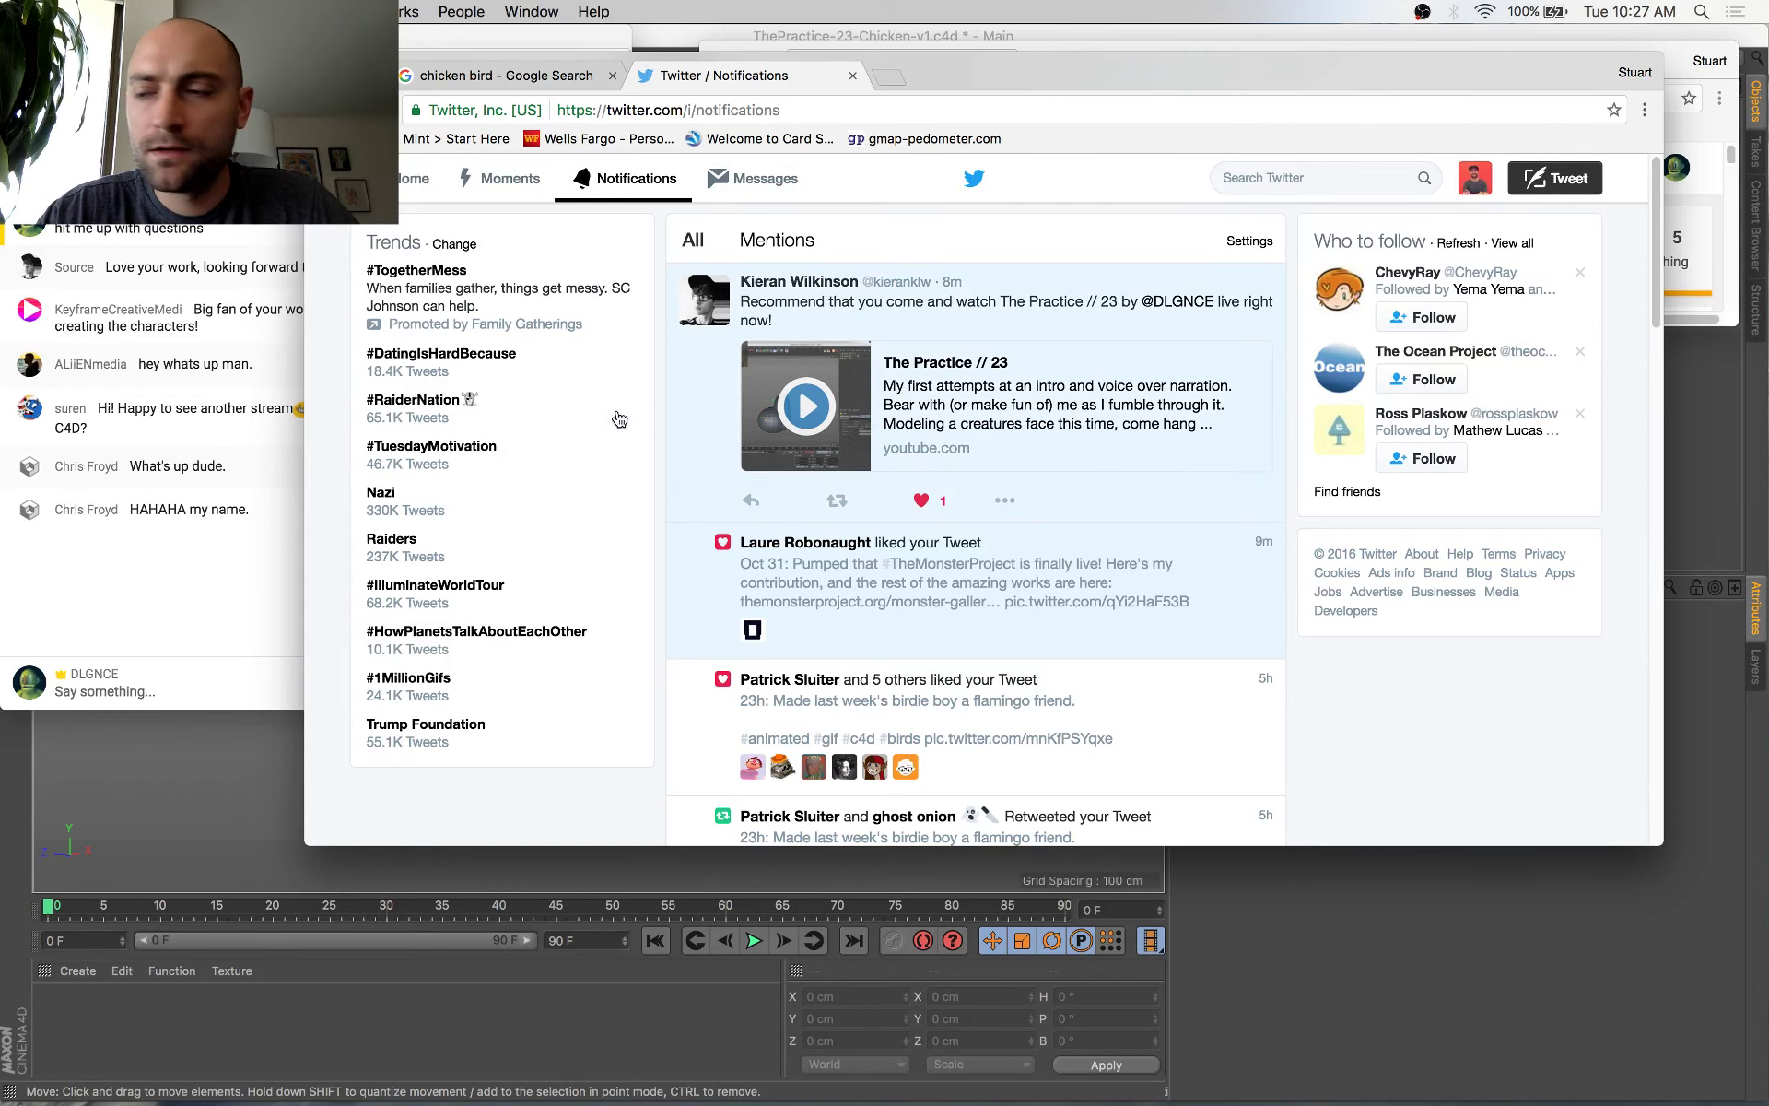
scroll(693, 530, "down", 2)
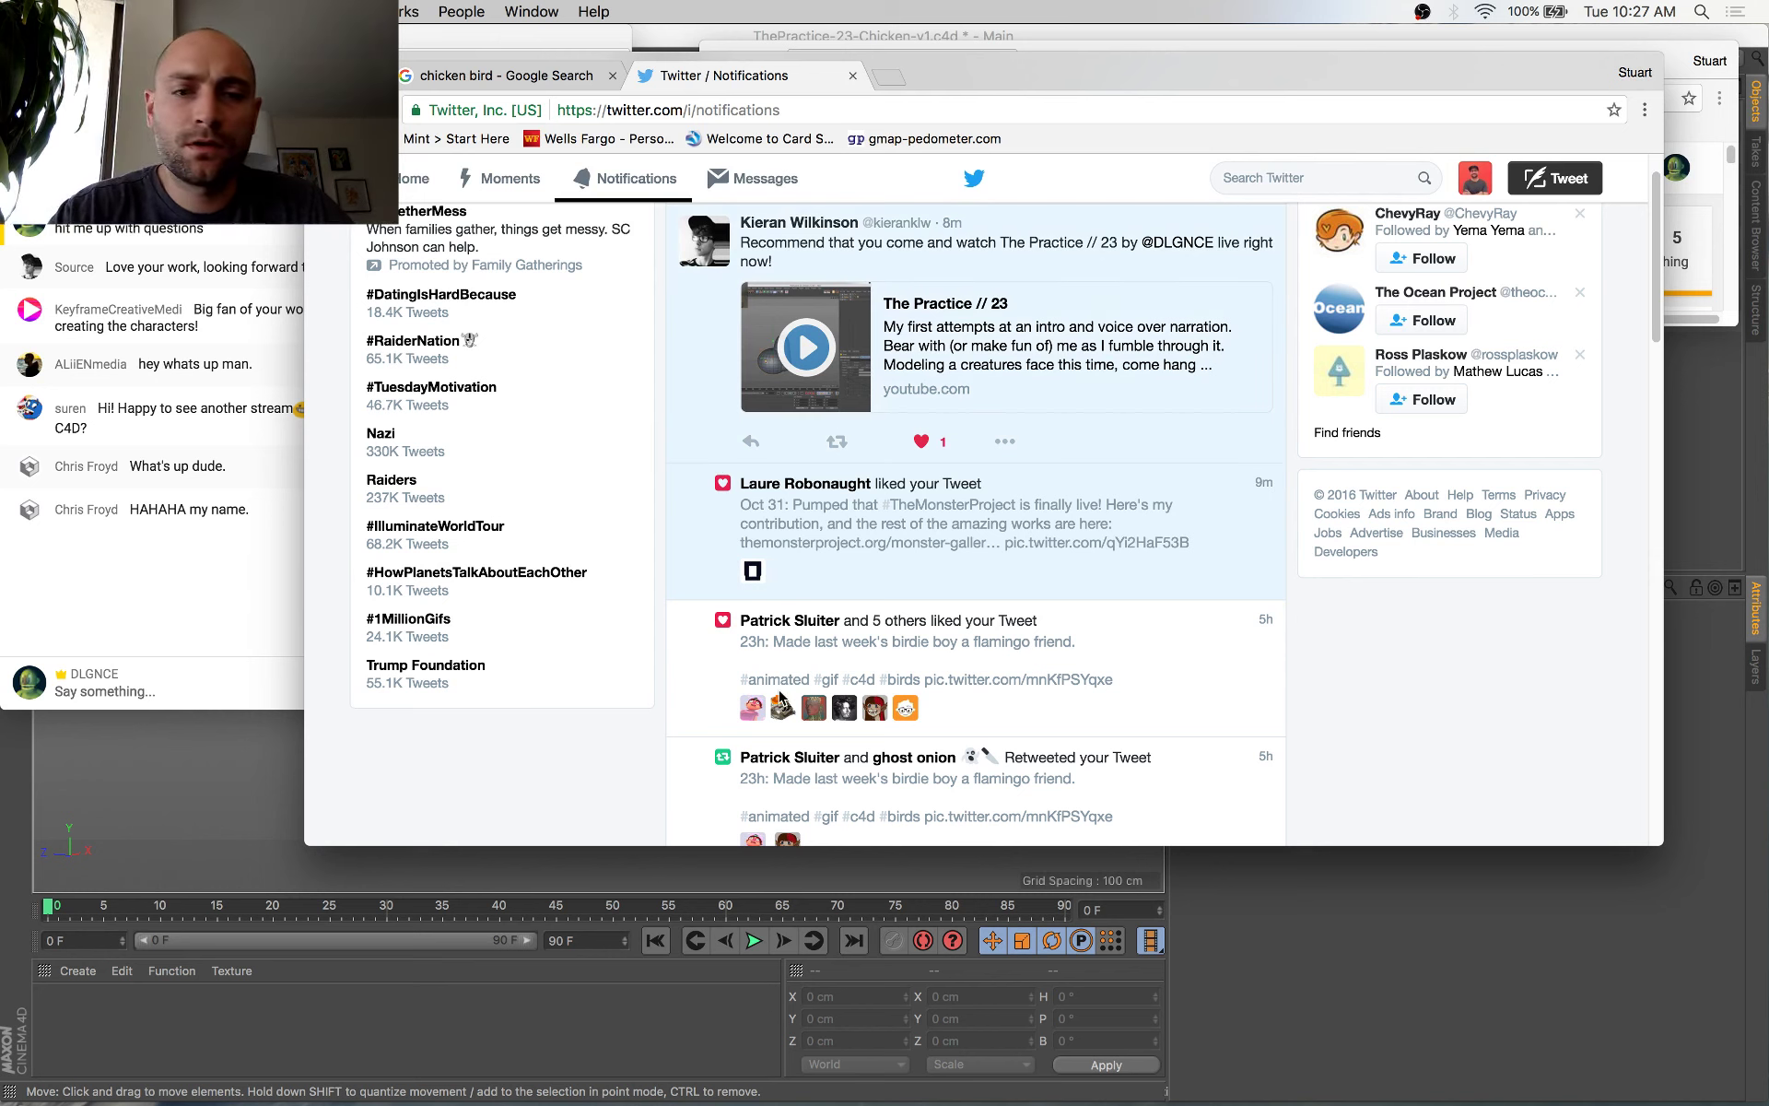
scroll(890, 577, "down", 1)
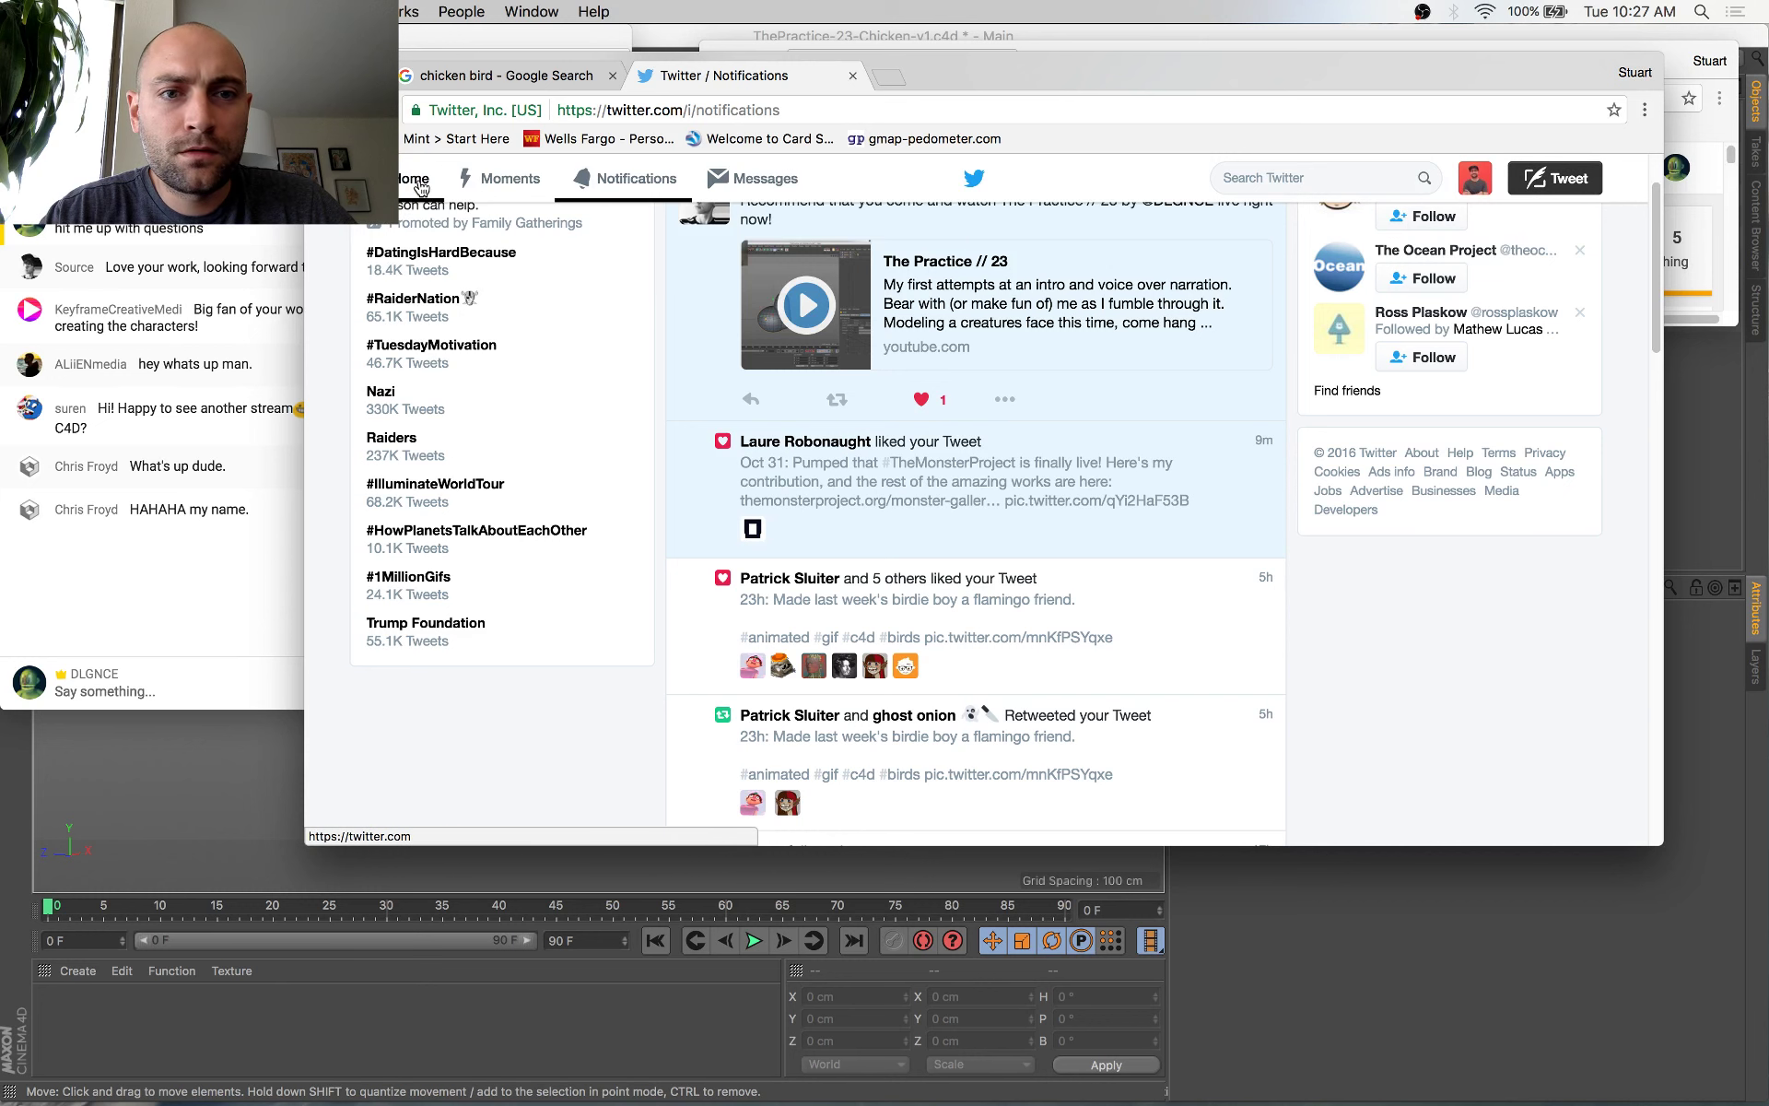
scroll(963, 313, "up", 3)
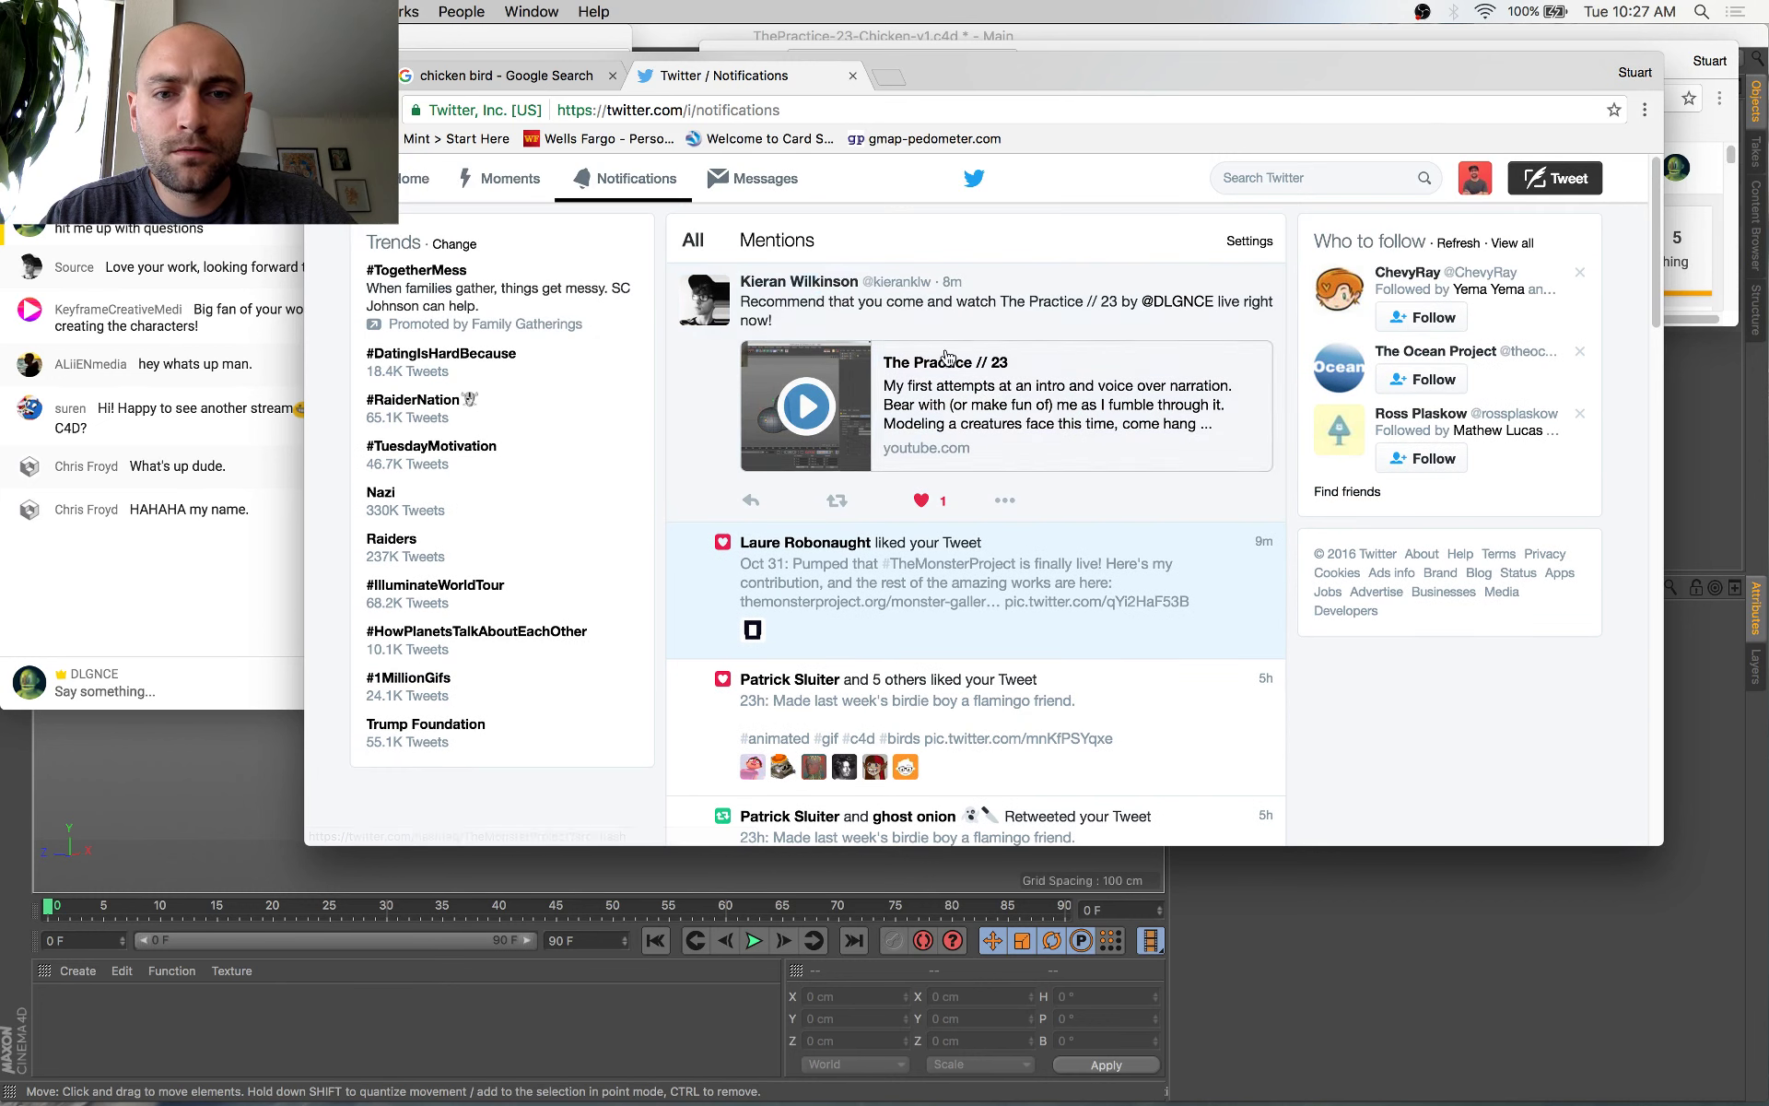
Go to the streamer's own Twitter profile and open the "Going live in a few" tweet
left_click(1161, 302)
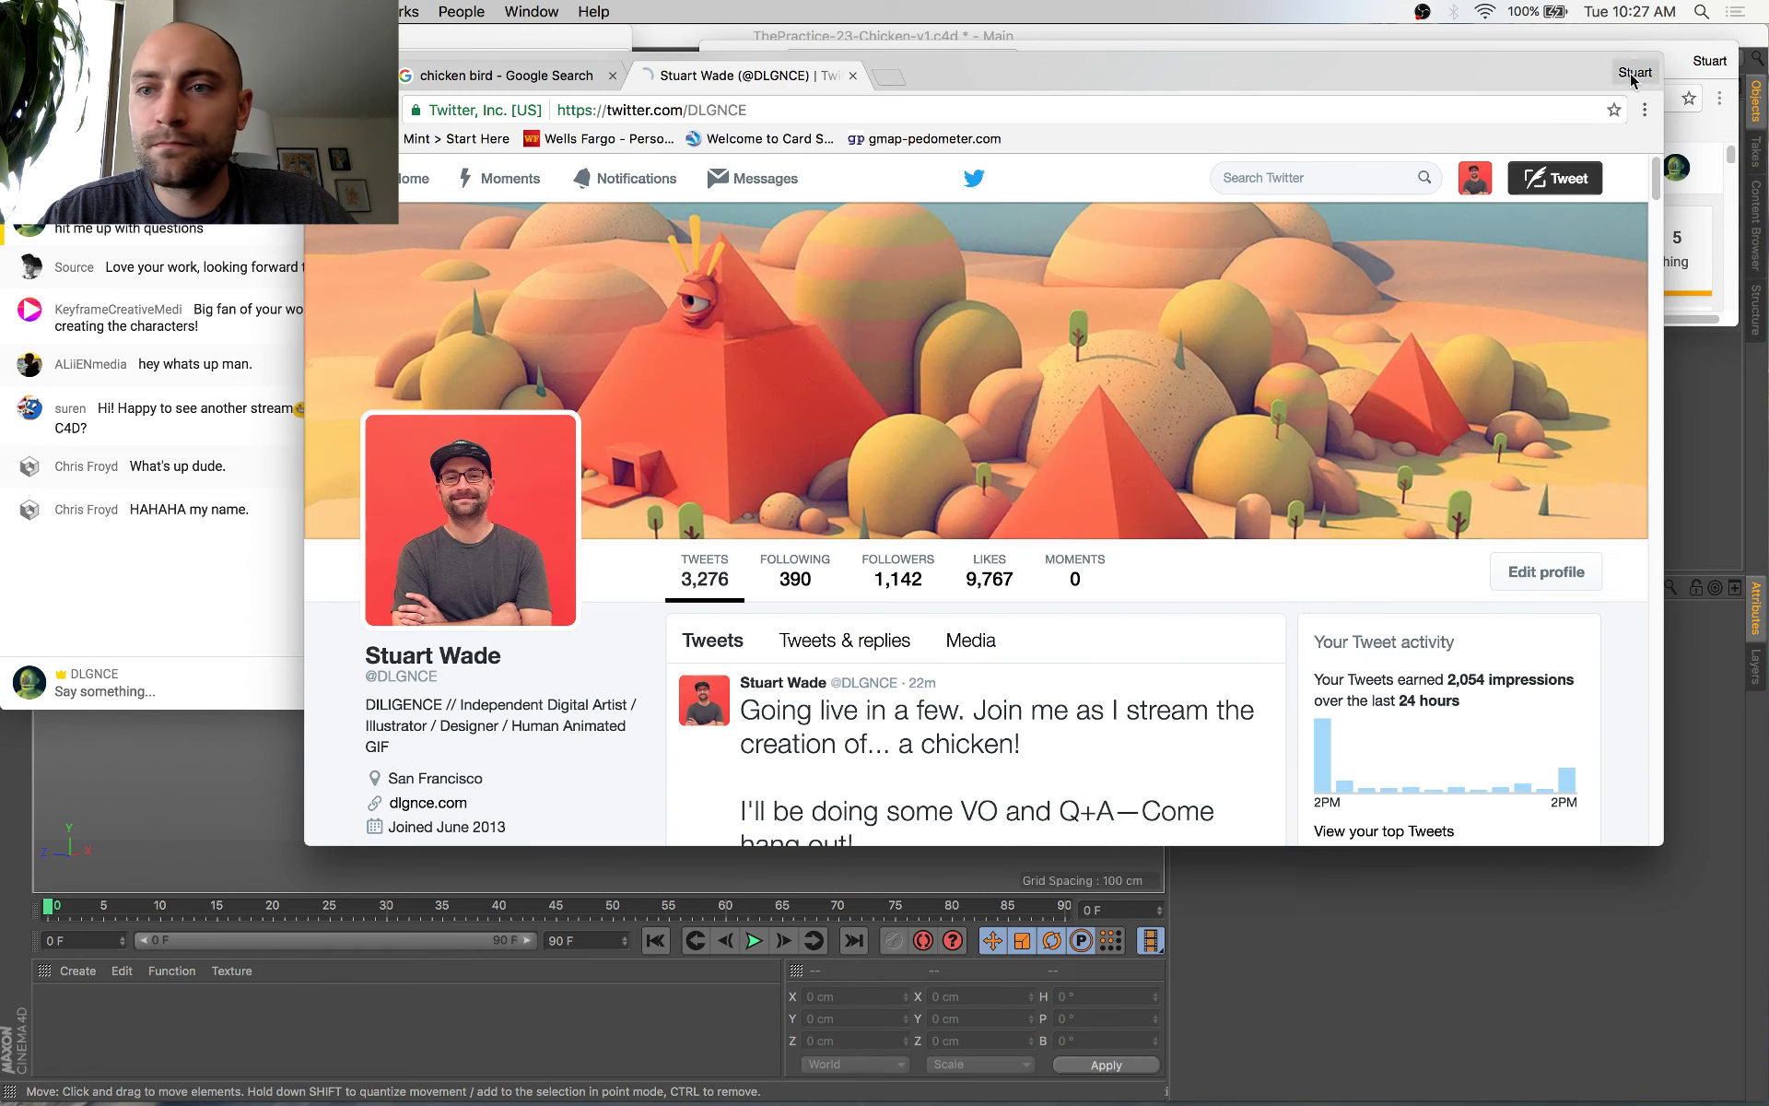
scroll(1198, 586, "down", 5)
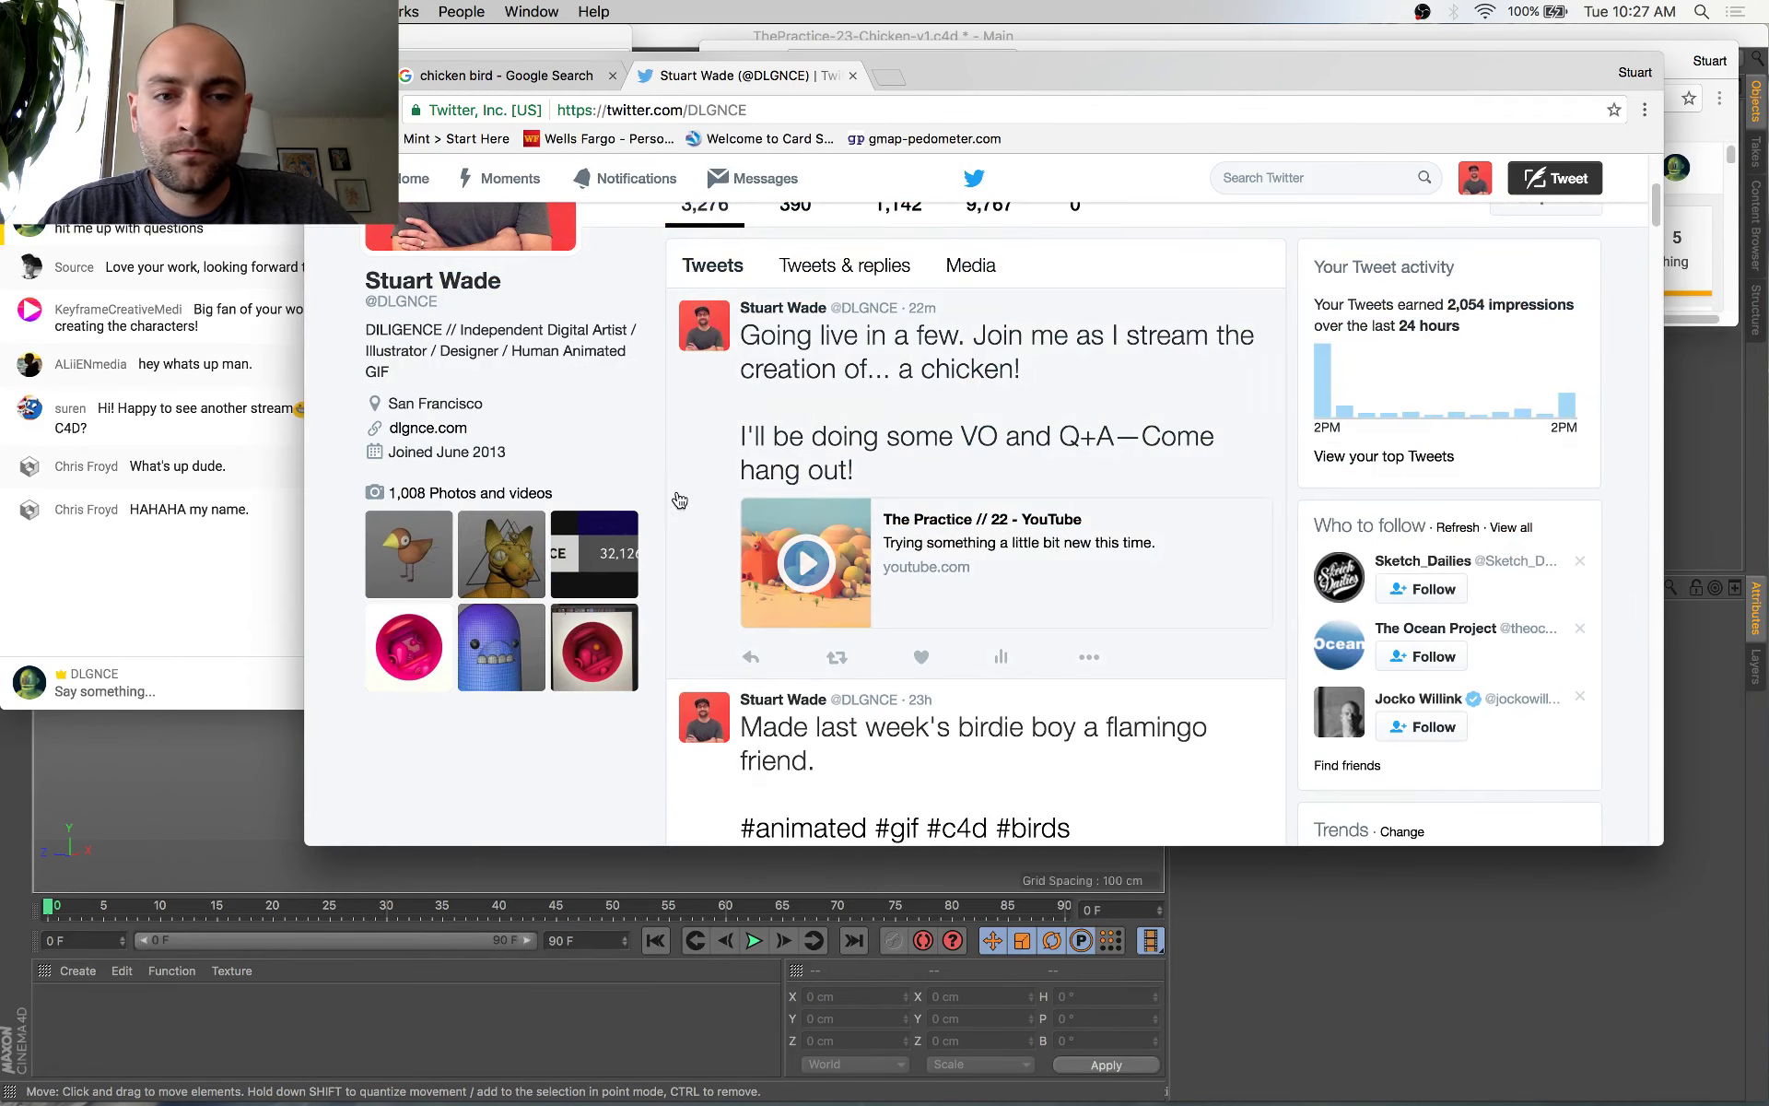
left_click(706, 458)
Open a reply on the going-live tweet and try to attach the chicken screenshot from the desktop
key("F11")
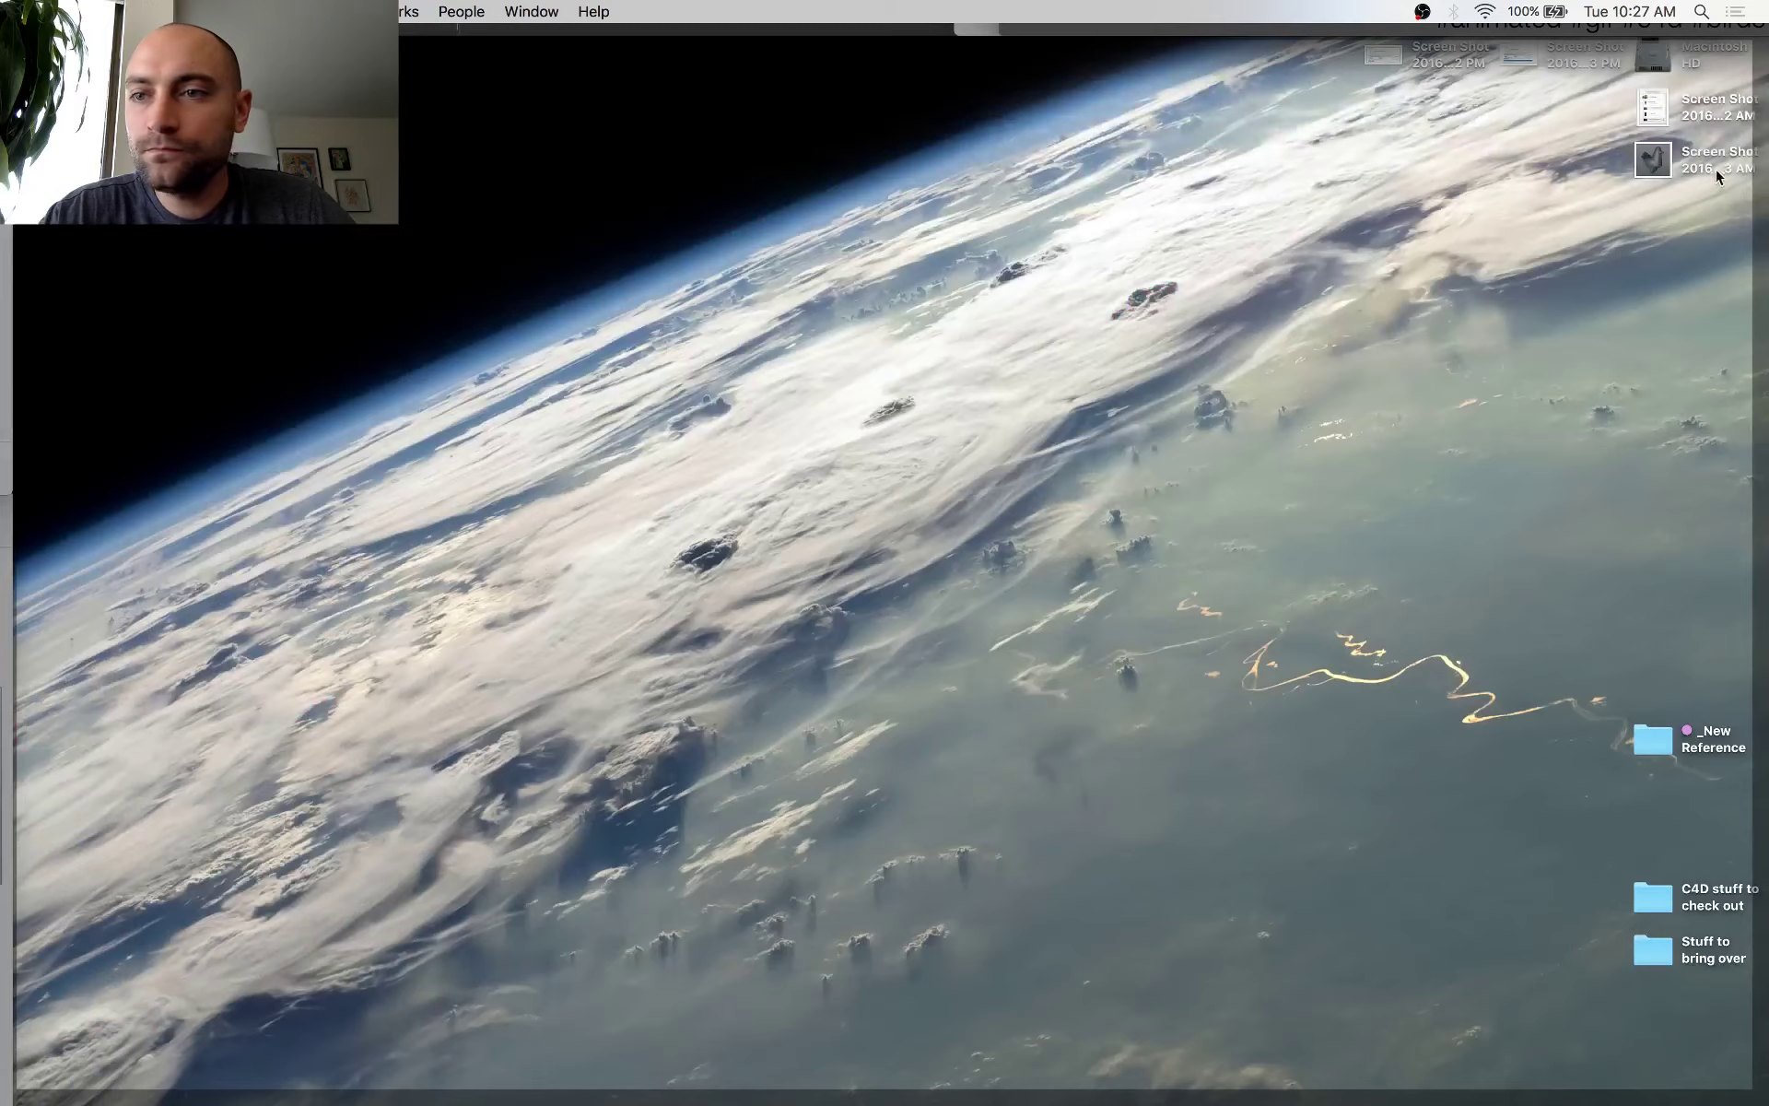
left_click_drag(1716, 176, 681, 785)
scroll(691, 774, "down", 2)
mouse_move(1767, 1103)
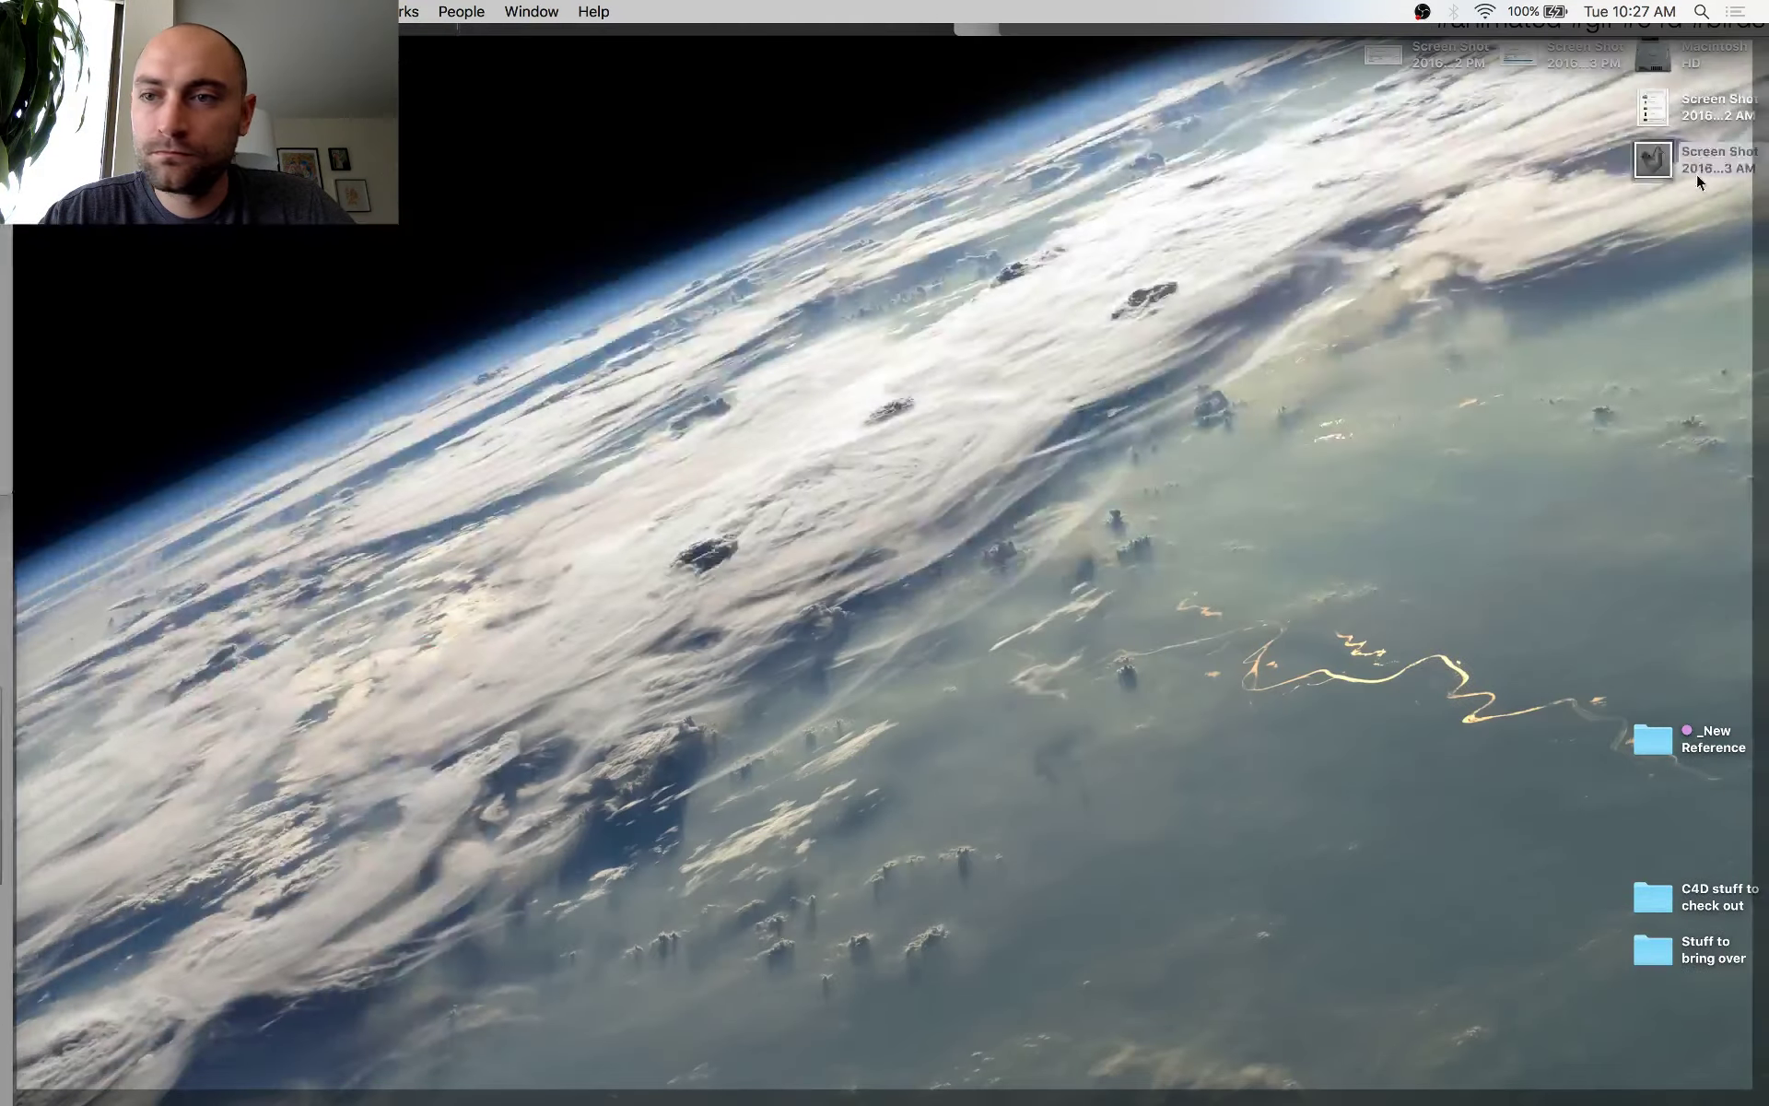
left_click_drag(1699, 176, 683, 747)
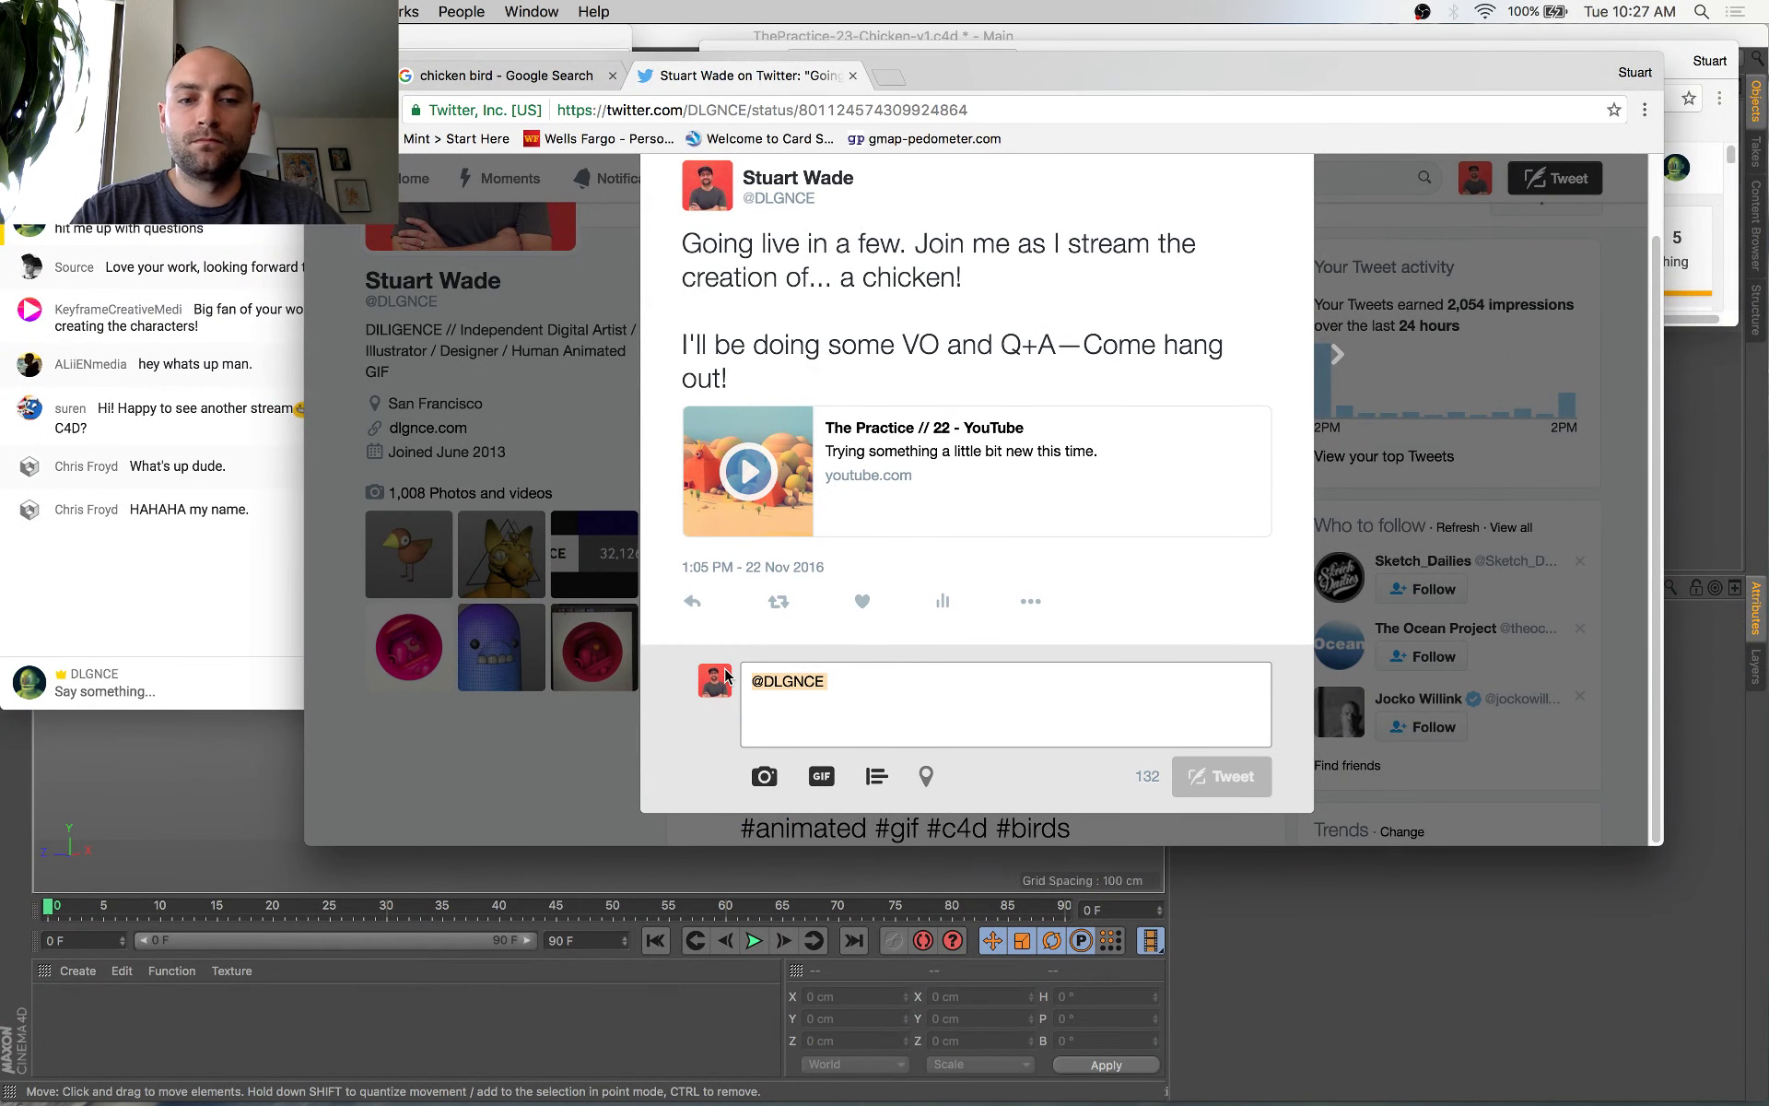
Reply "Here's a quick progress shot. Come hang out!!" with the chicken screenshot from the desktop attached, and send the tweet
type("Here's a quick progress shot. Come hang out!!")
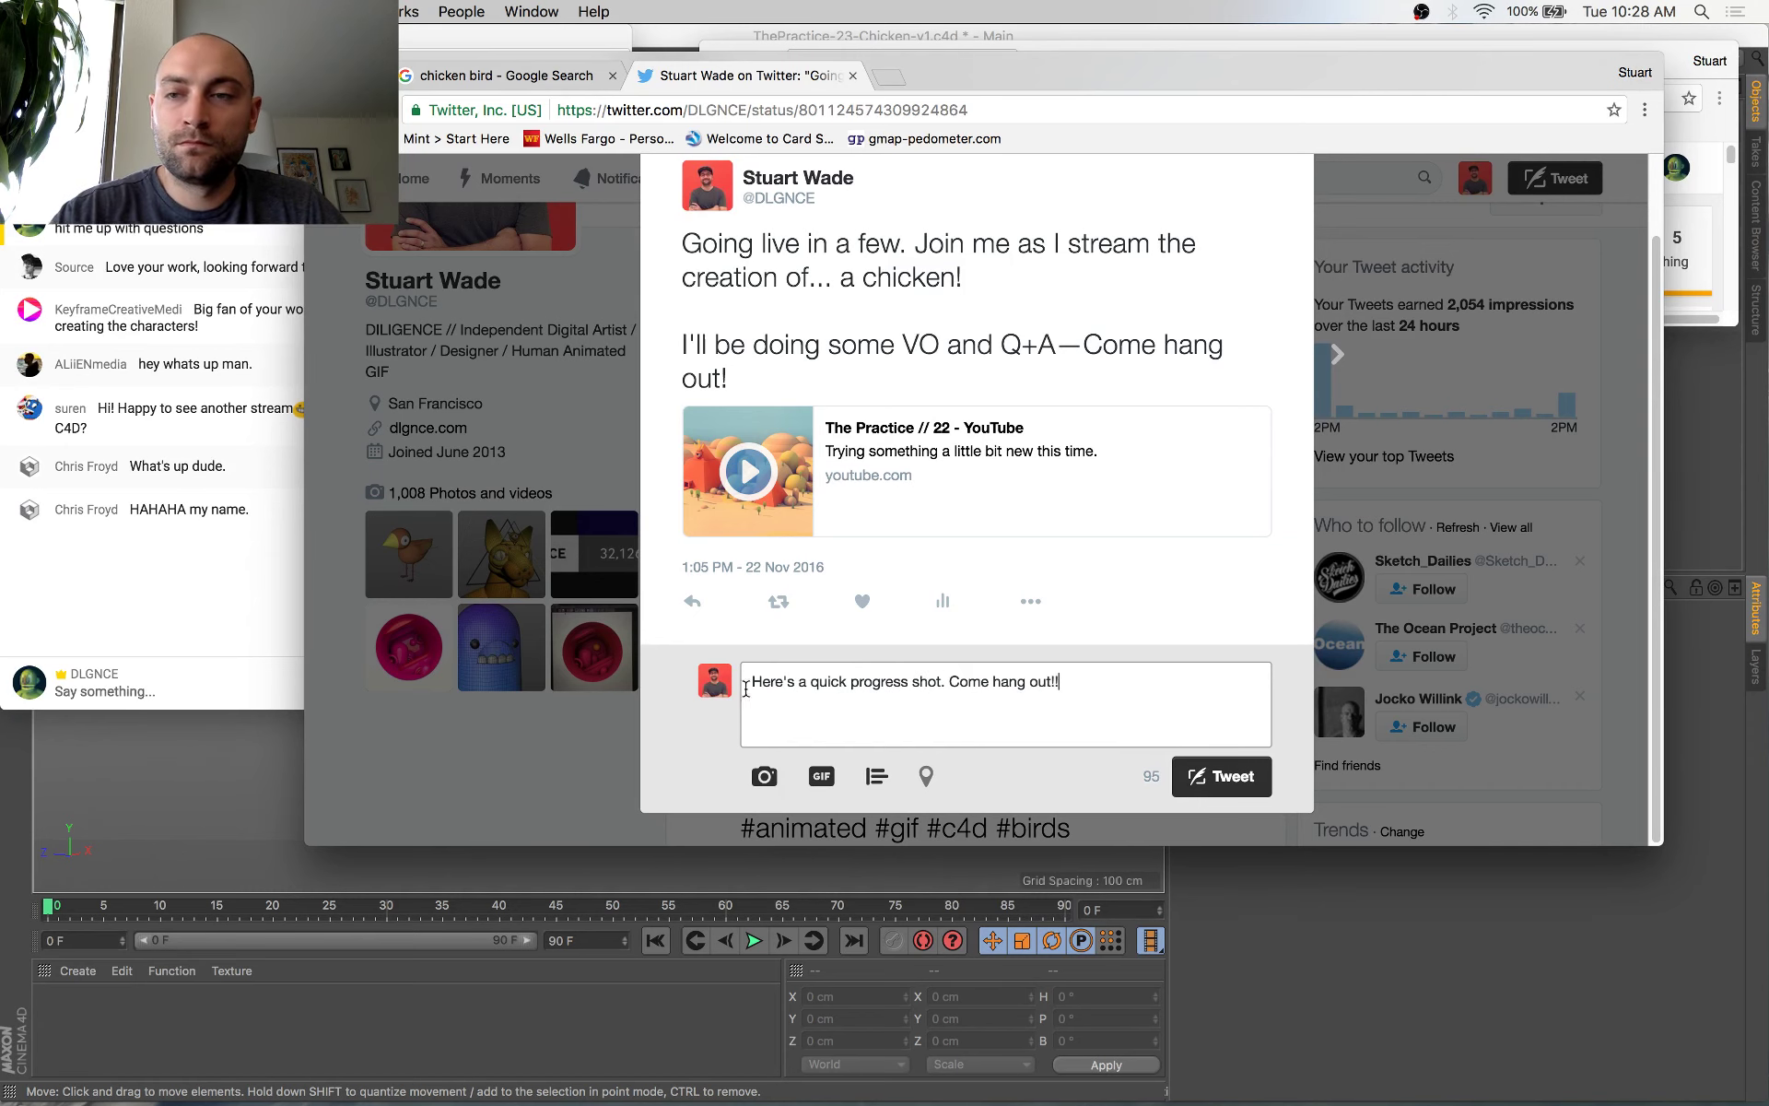
key("F11")
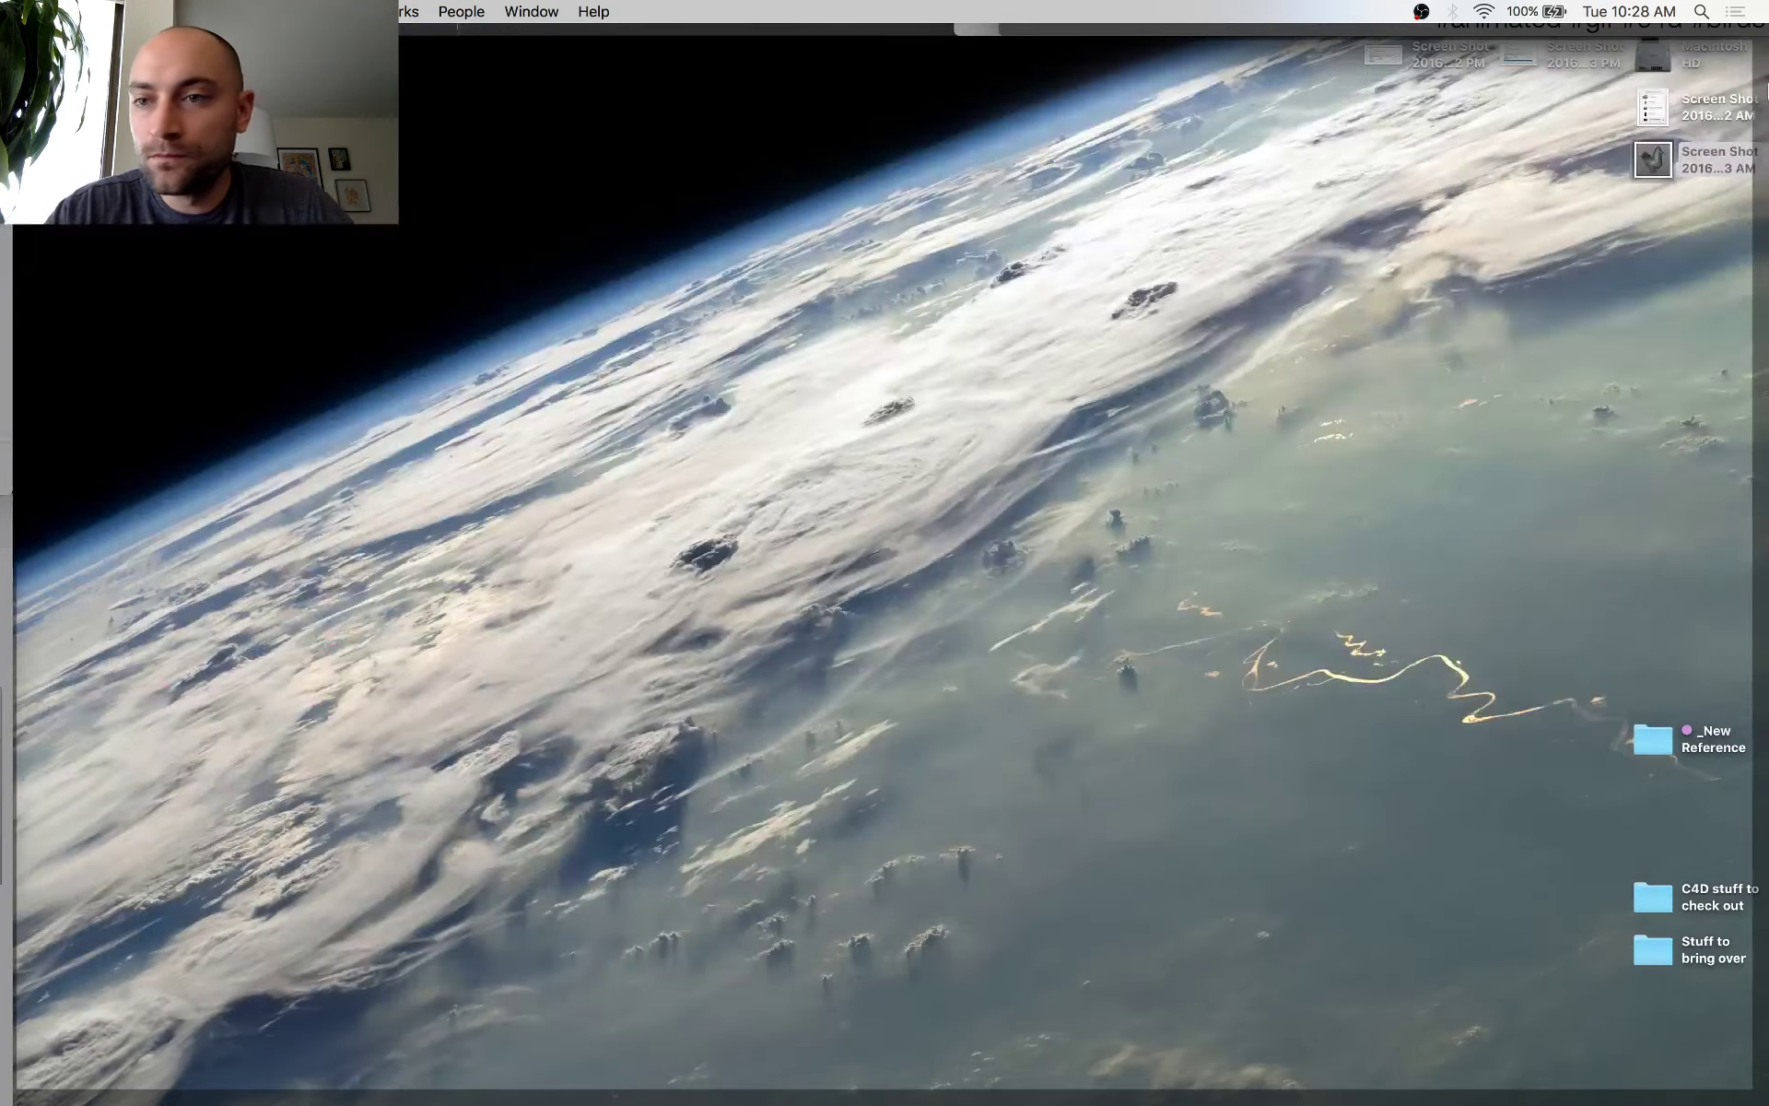
key("F11")
left_click_drag(1645, 166, 977, 790)
scroll(995, 765, "down", 4)
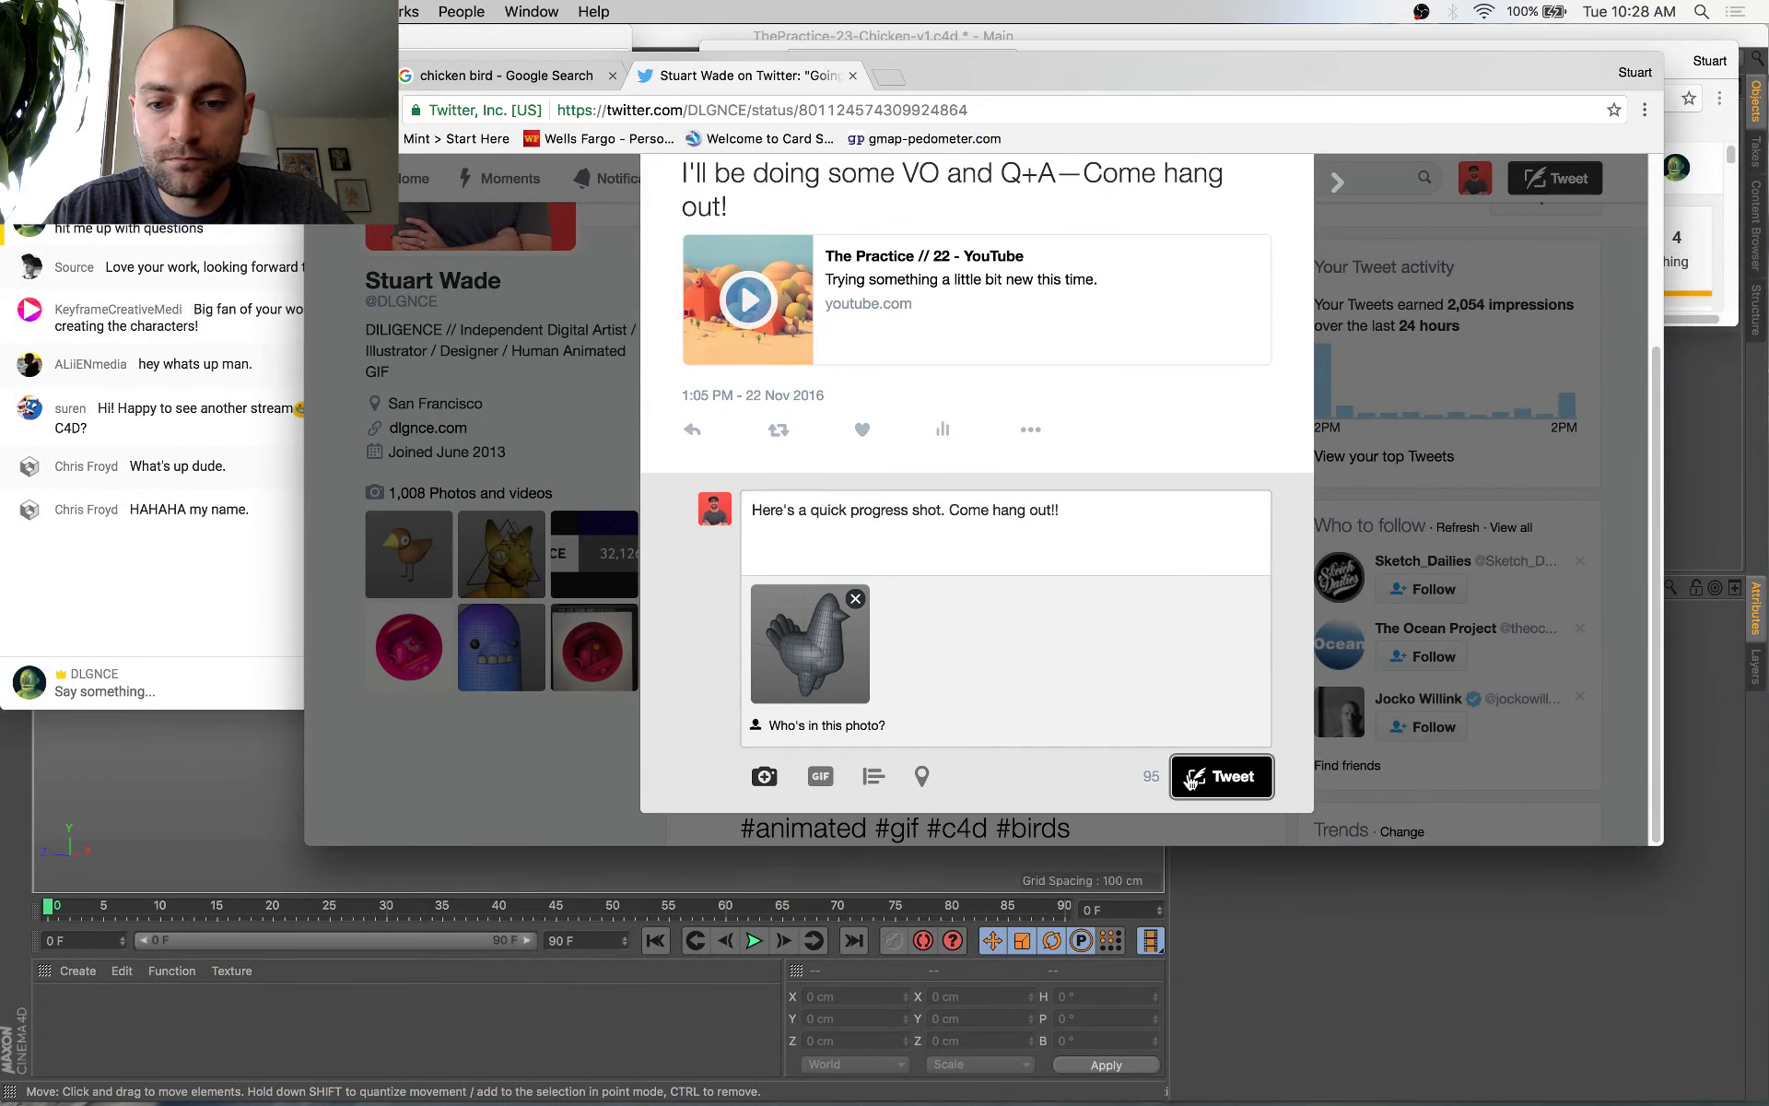
left_click(1184, 778)
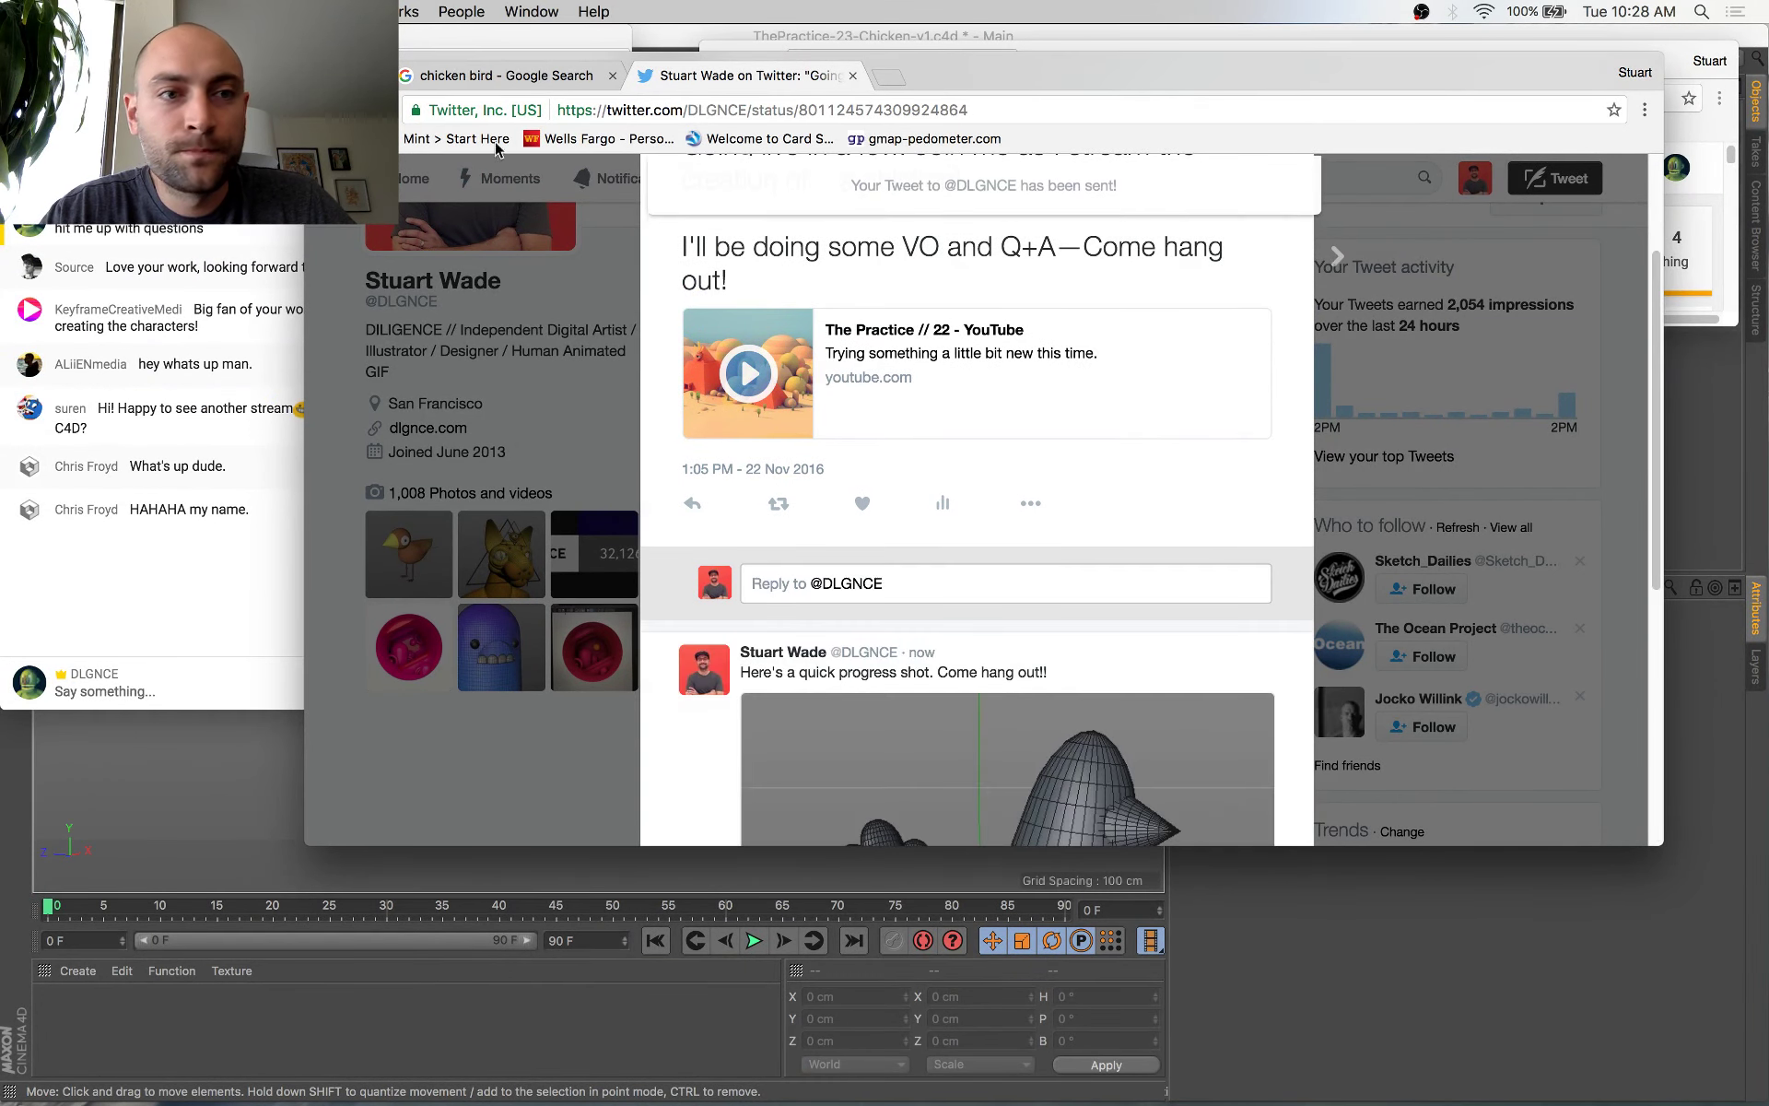
Look over the chicken reference photo and the YouTube live dashboard, and return to Cinema 4D
left_click(507, 76)
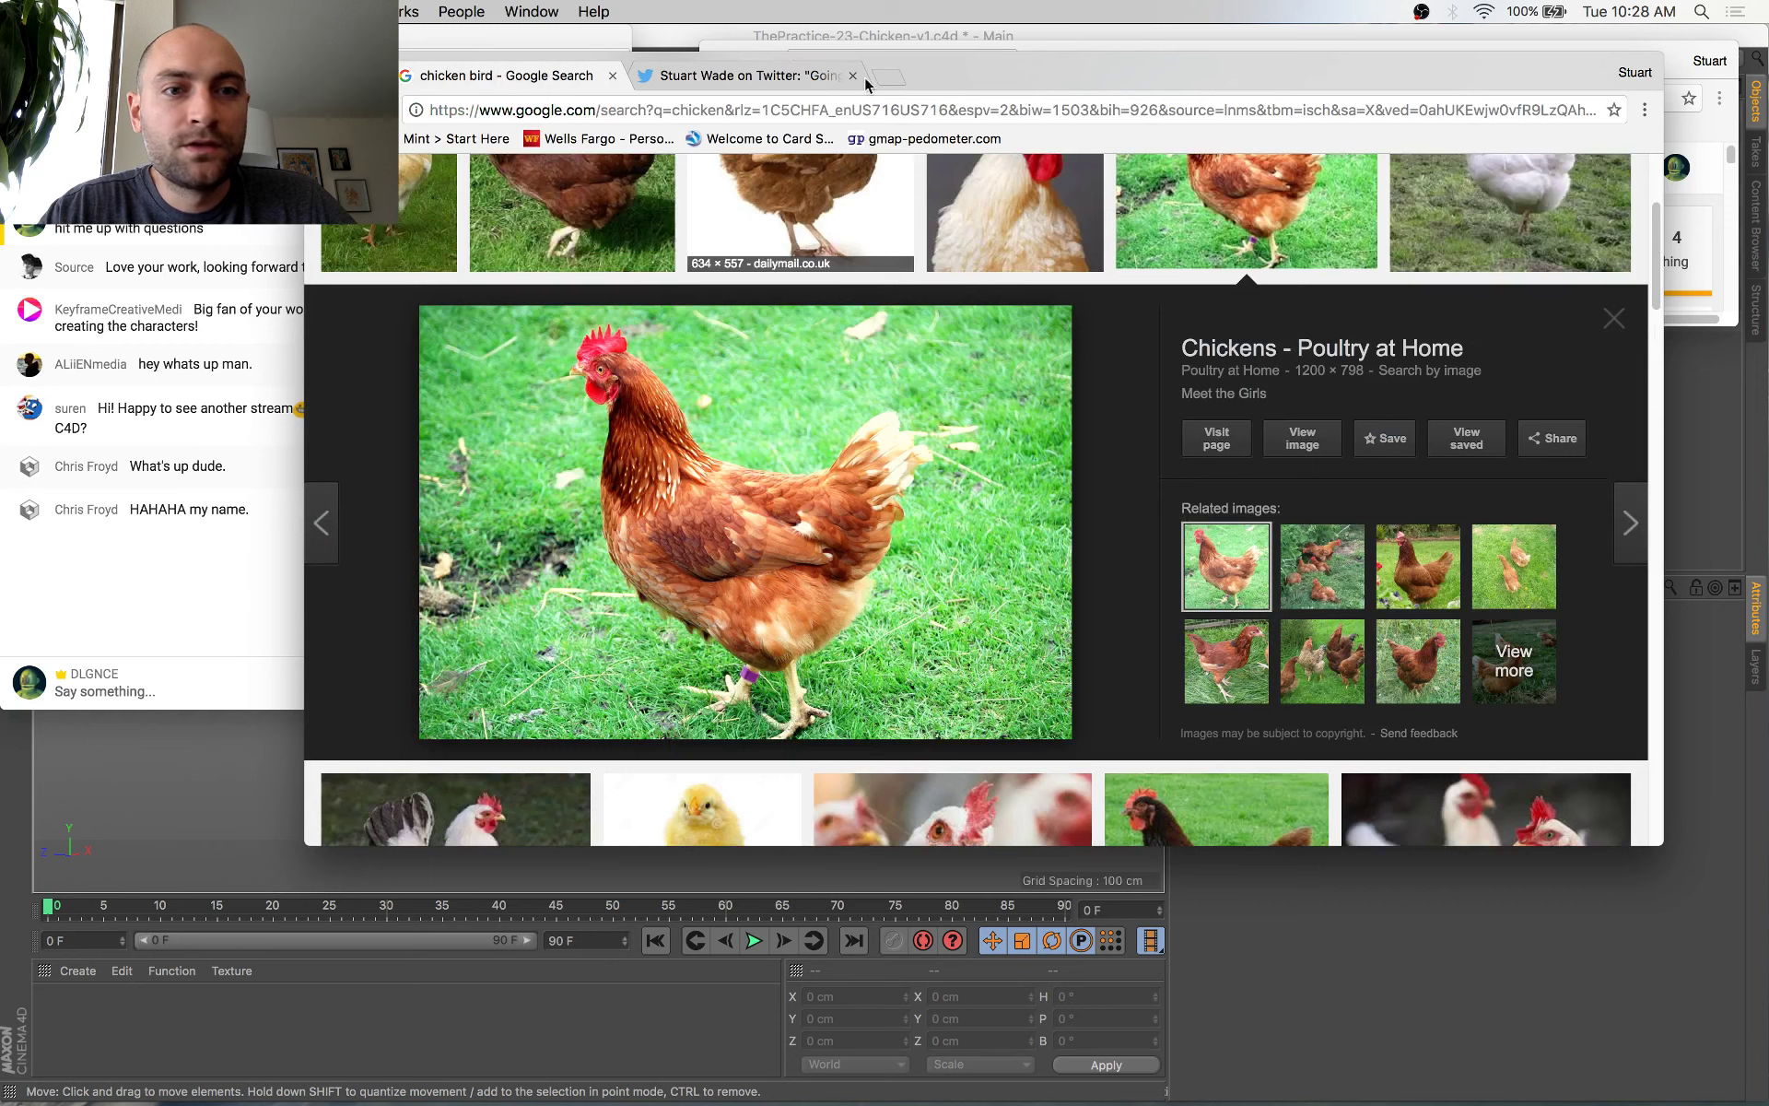
left_click(809, 76)
left_click(779, 47)
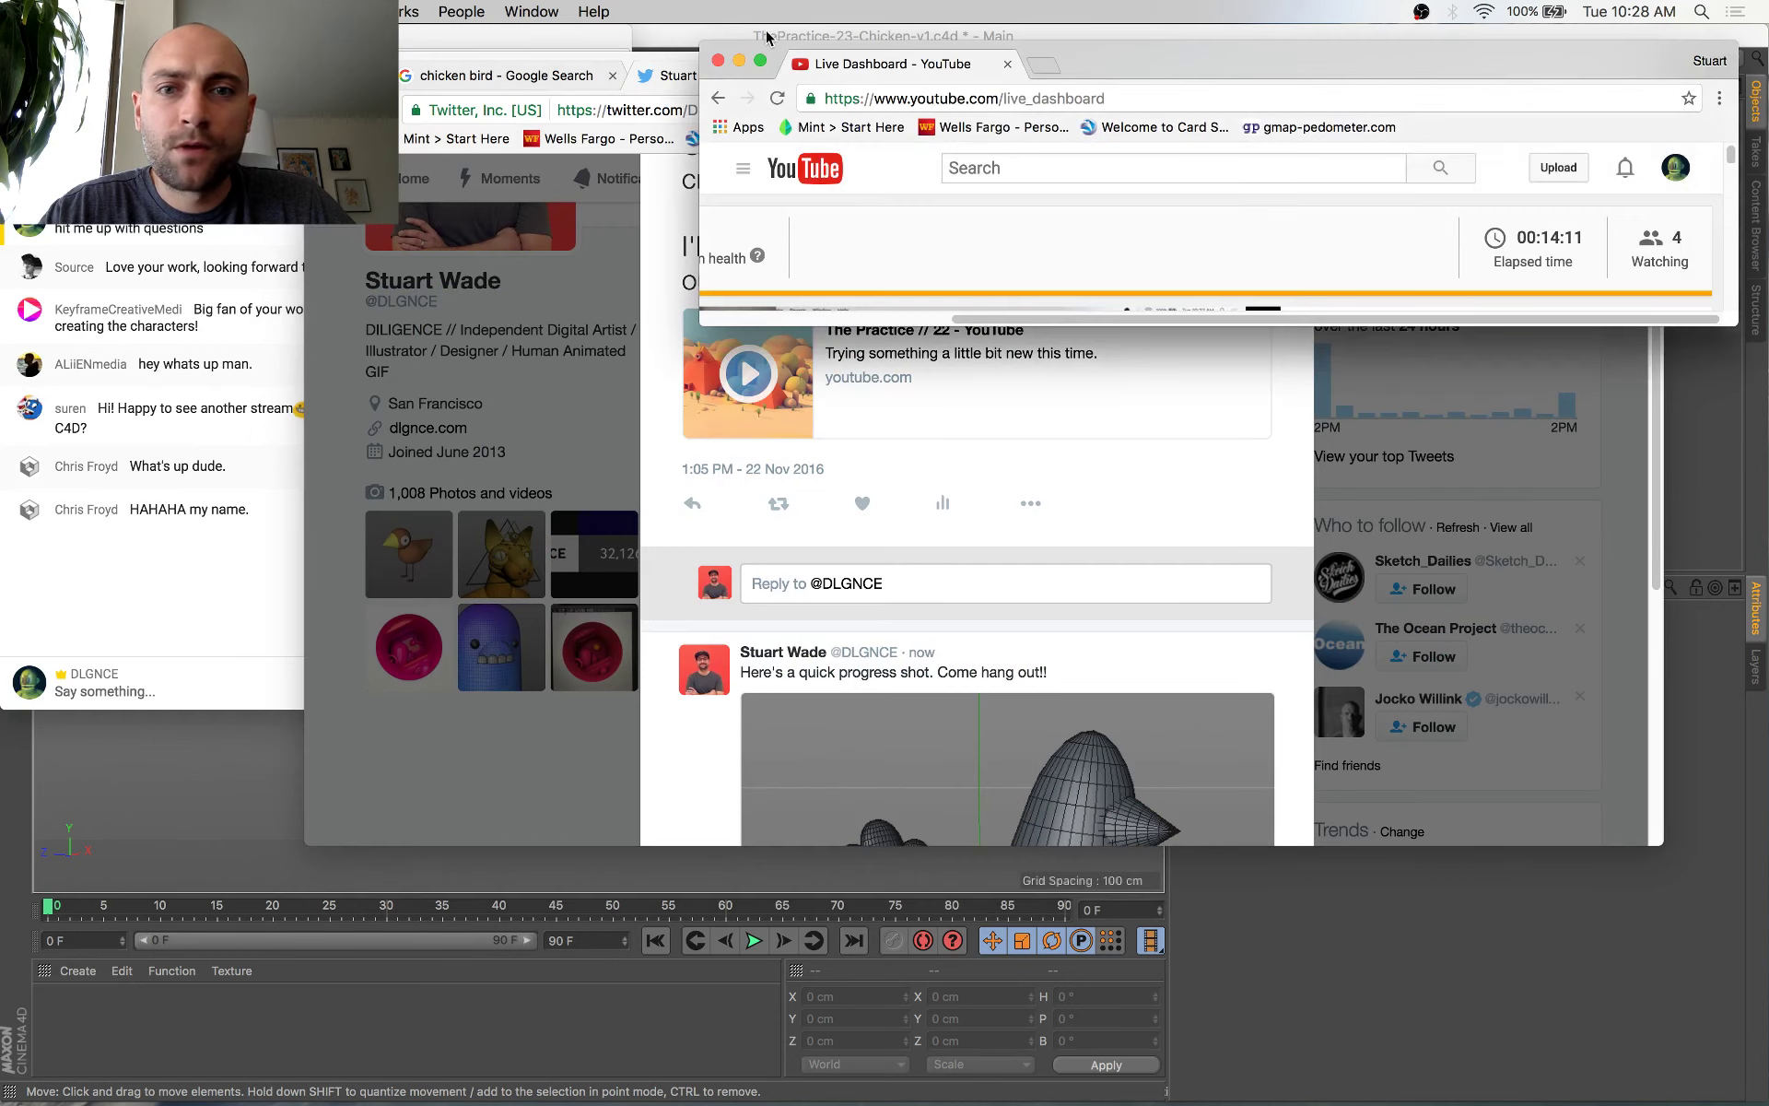
left_click(700, 30)
Select the beak cone, fold all object hierarchies, deselect everything and save the project
left_click_drag(877, 634, 741, 546, "alt")
left_click(709, 435)
left_click_drag(734, 468, 930, 503, "alt")
left_click_drag(1148, 469, 995, 516, "alt")
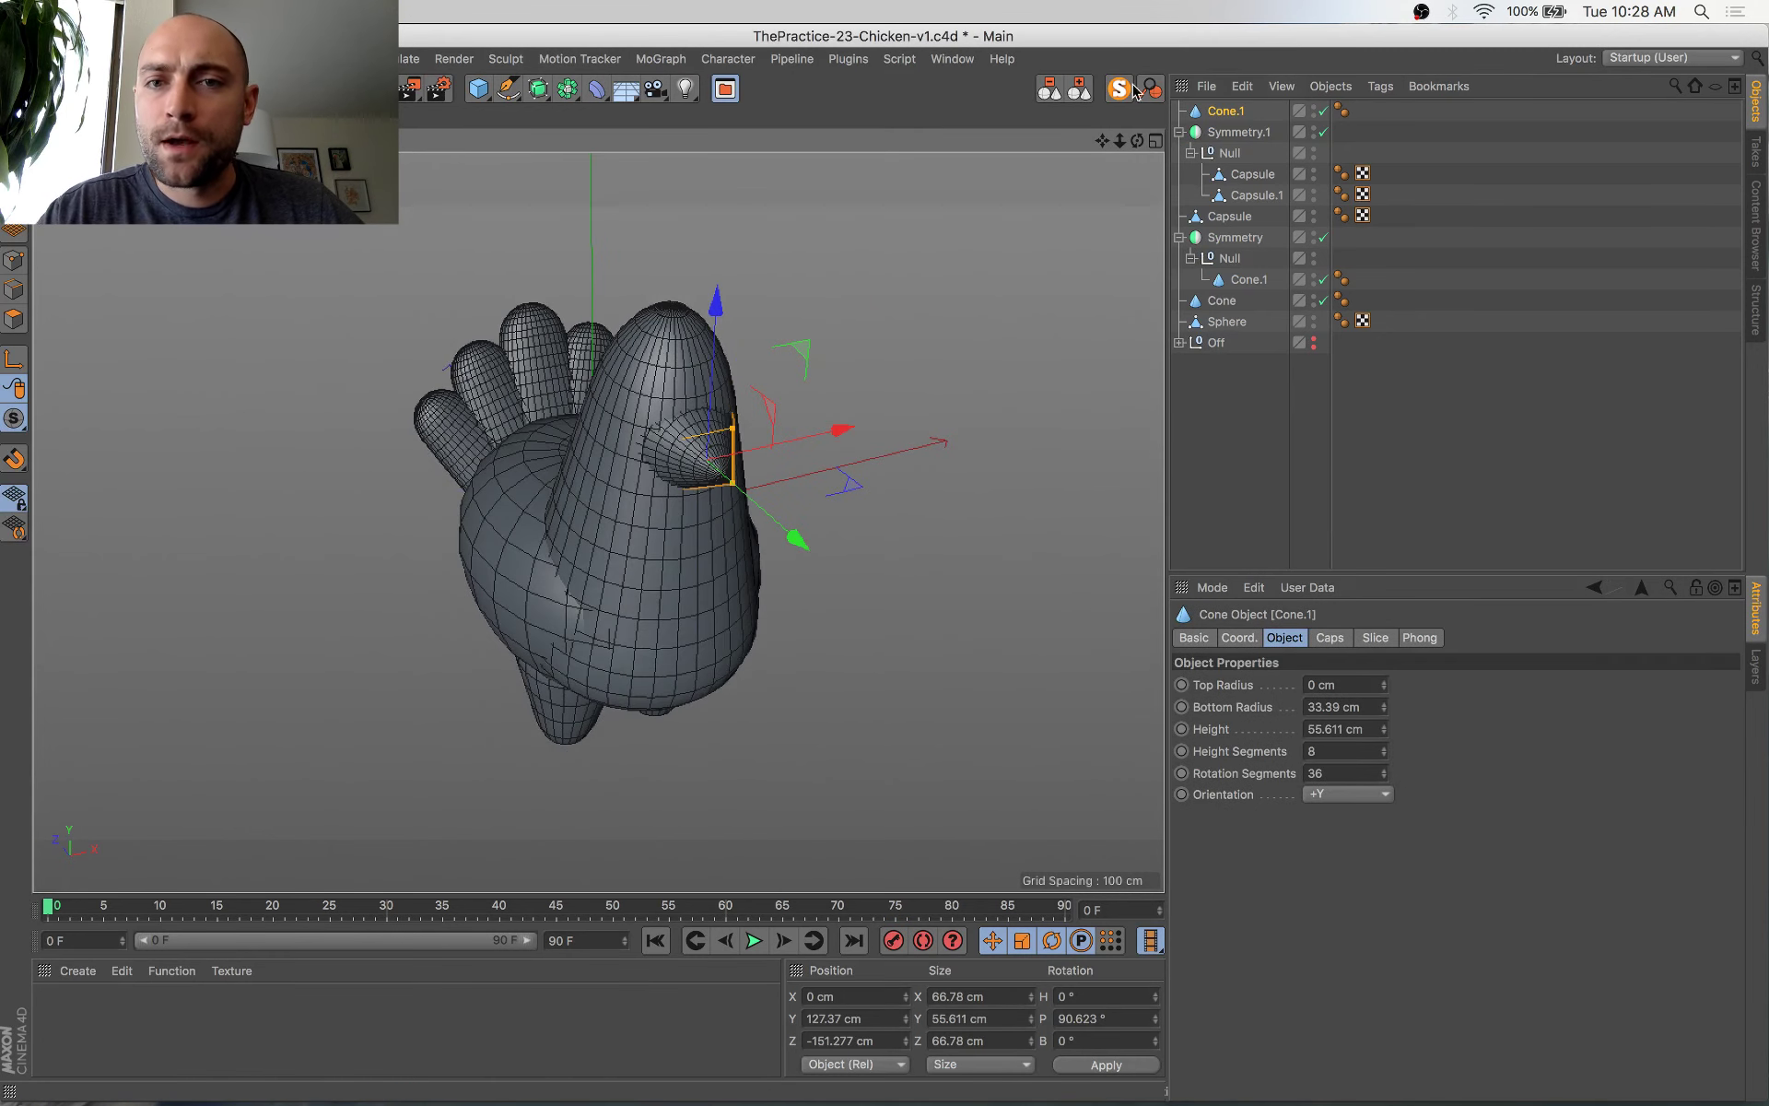
left_click(1045, 96)
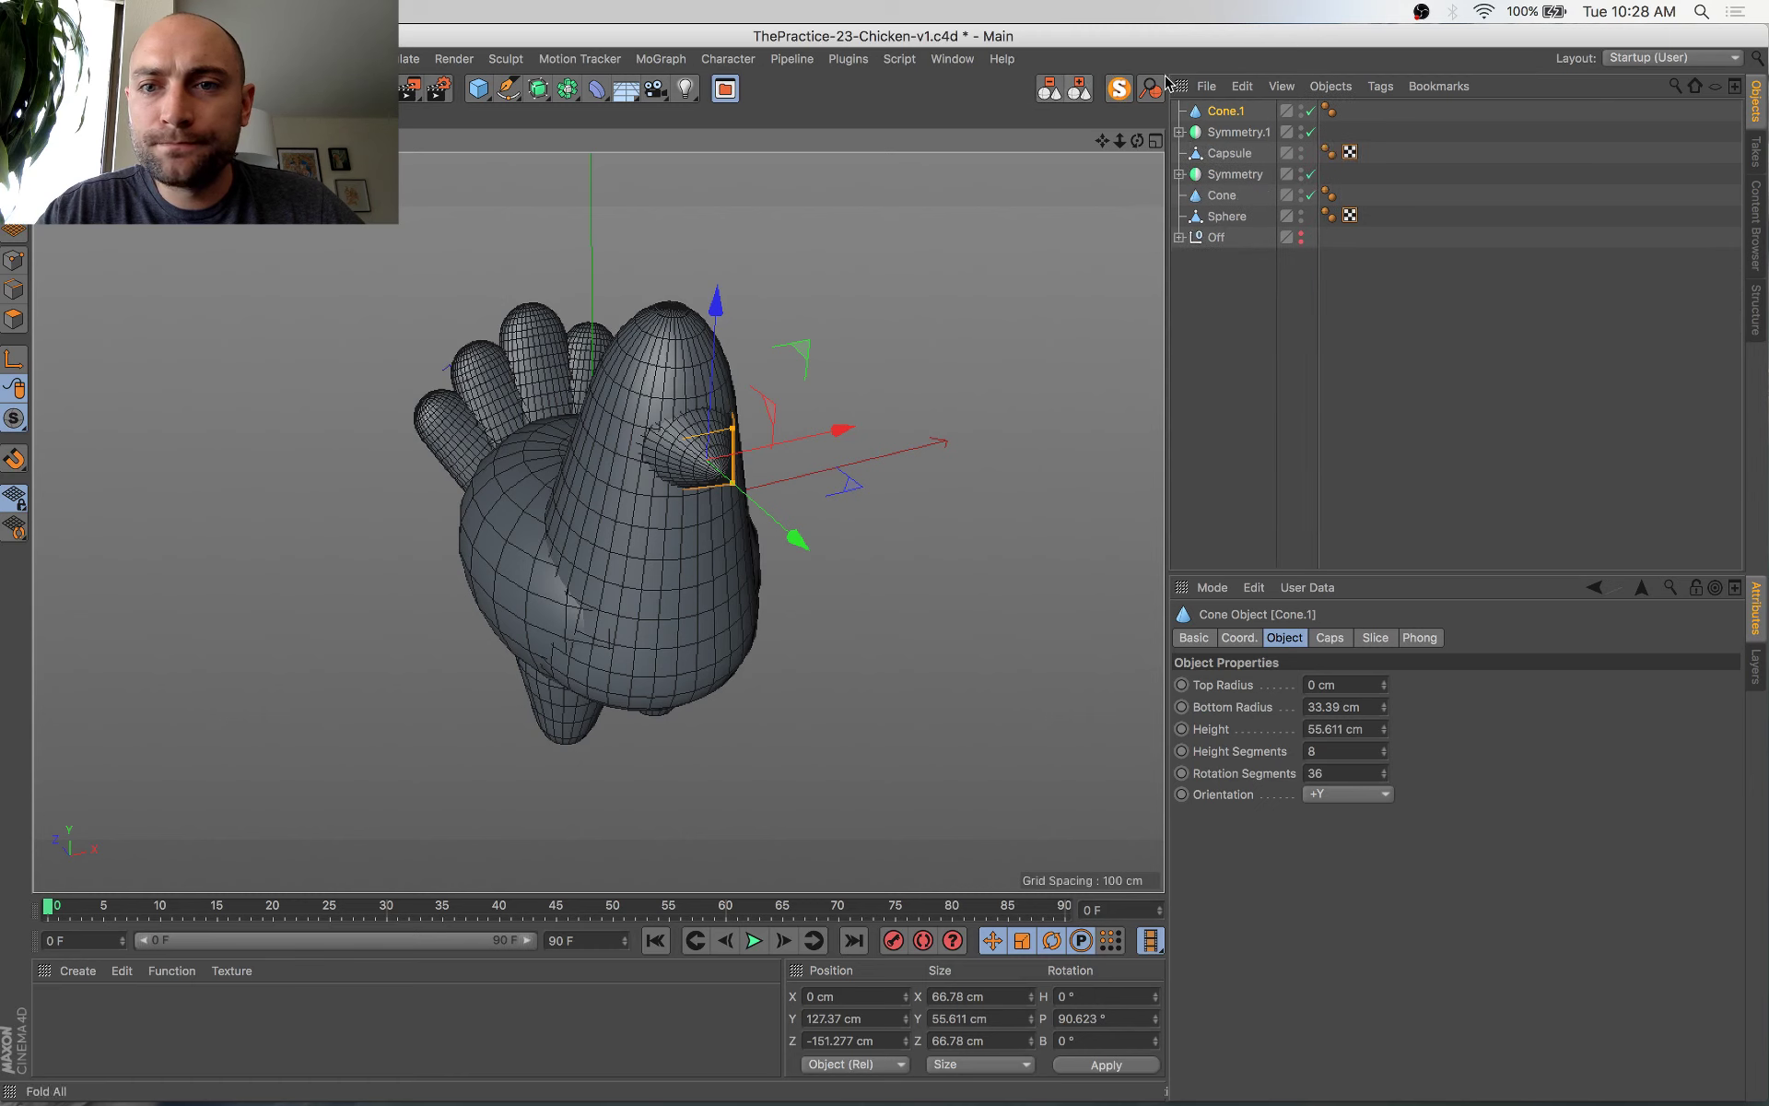
left_click(1259, 332)
key("super+s")
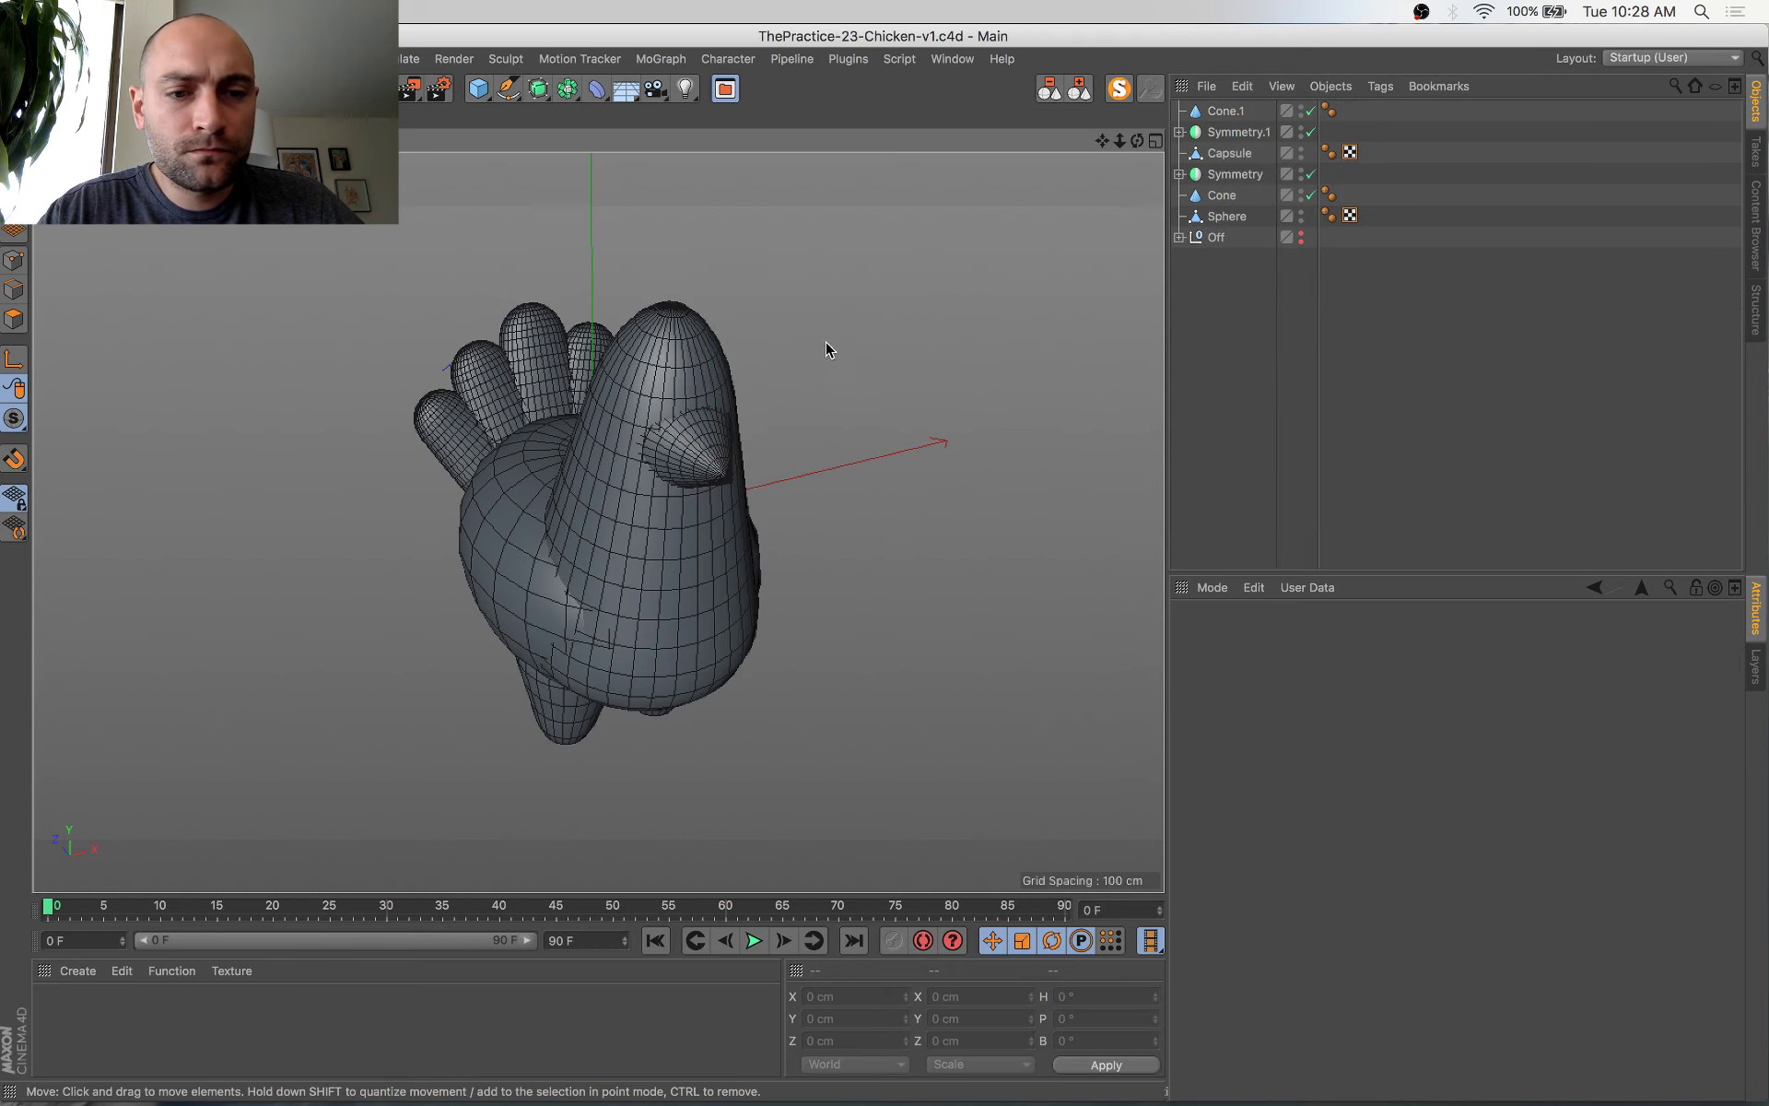
Review the available primitives and inspect the middle feather, leg symmetry, neck cone and tail symmetry objects in turn
left_click_drag(830, 347, 894, 418, "alt")
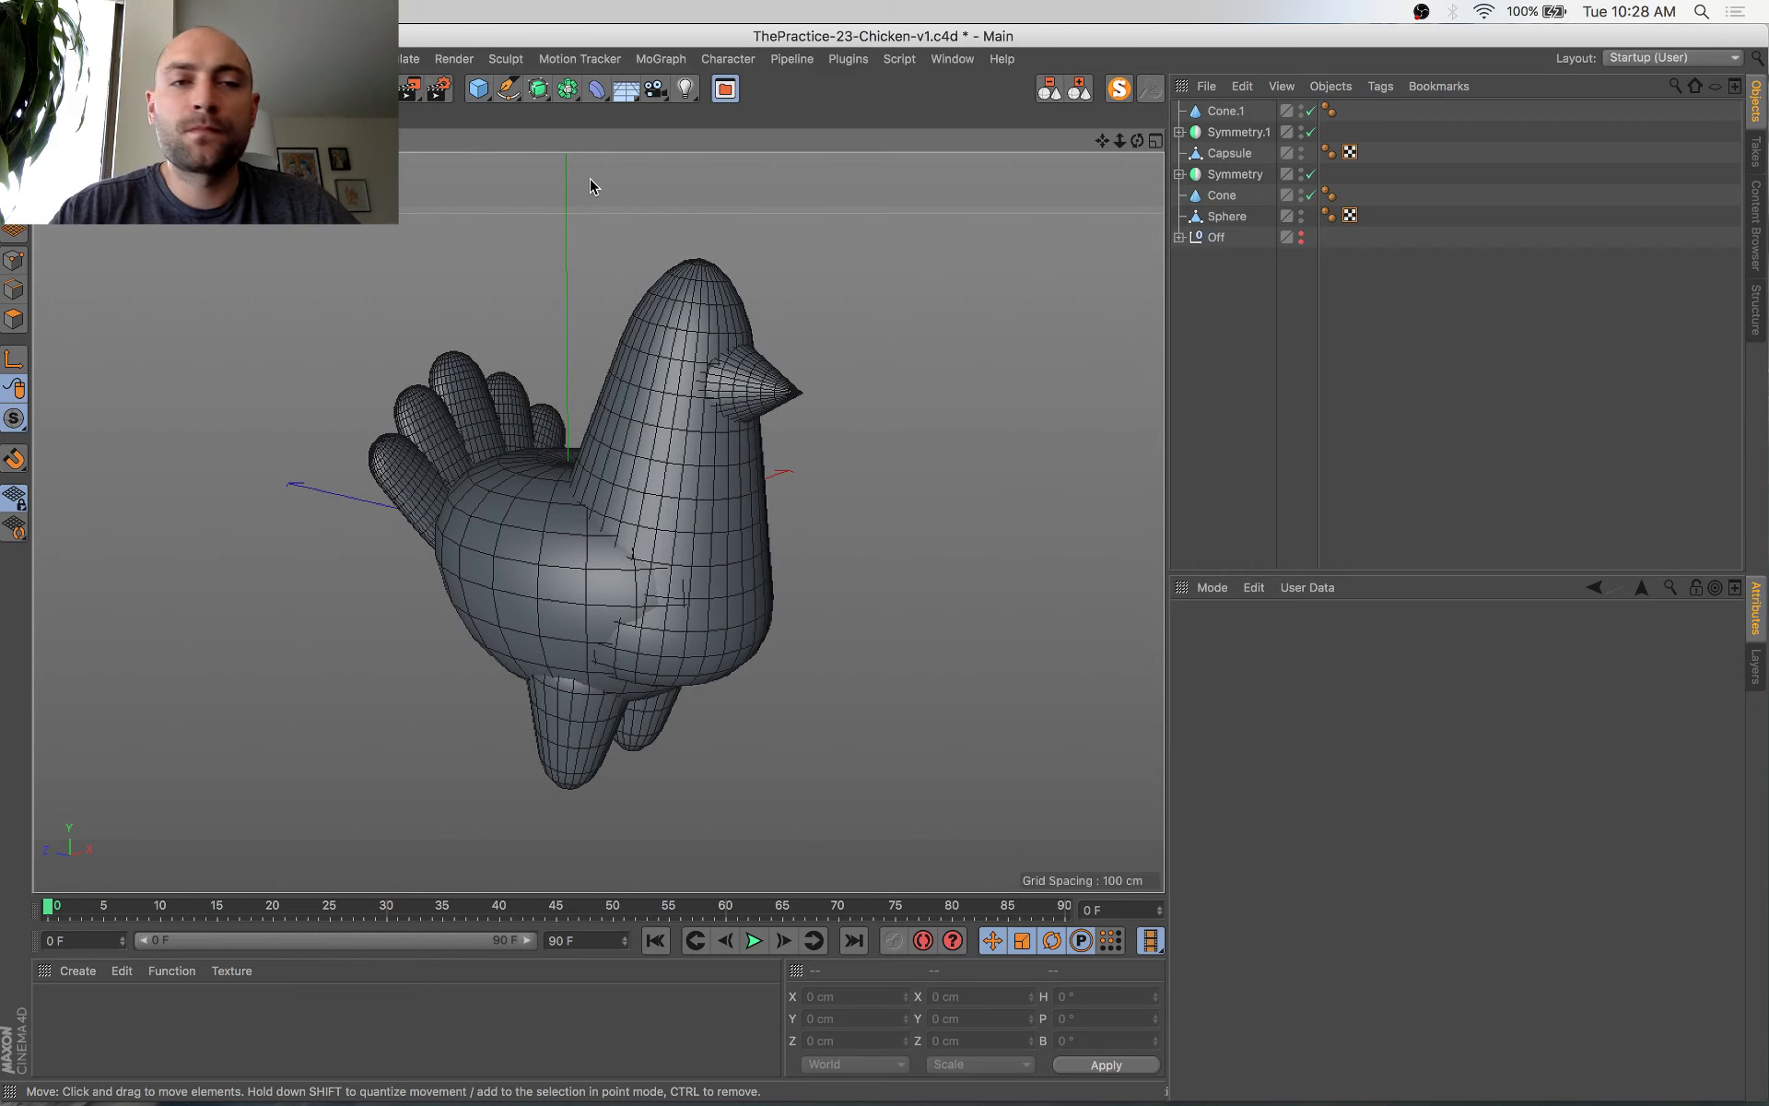
left_click(491, 92)
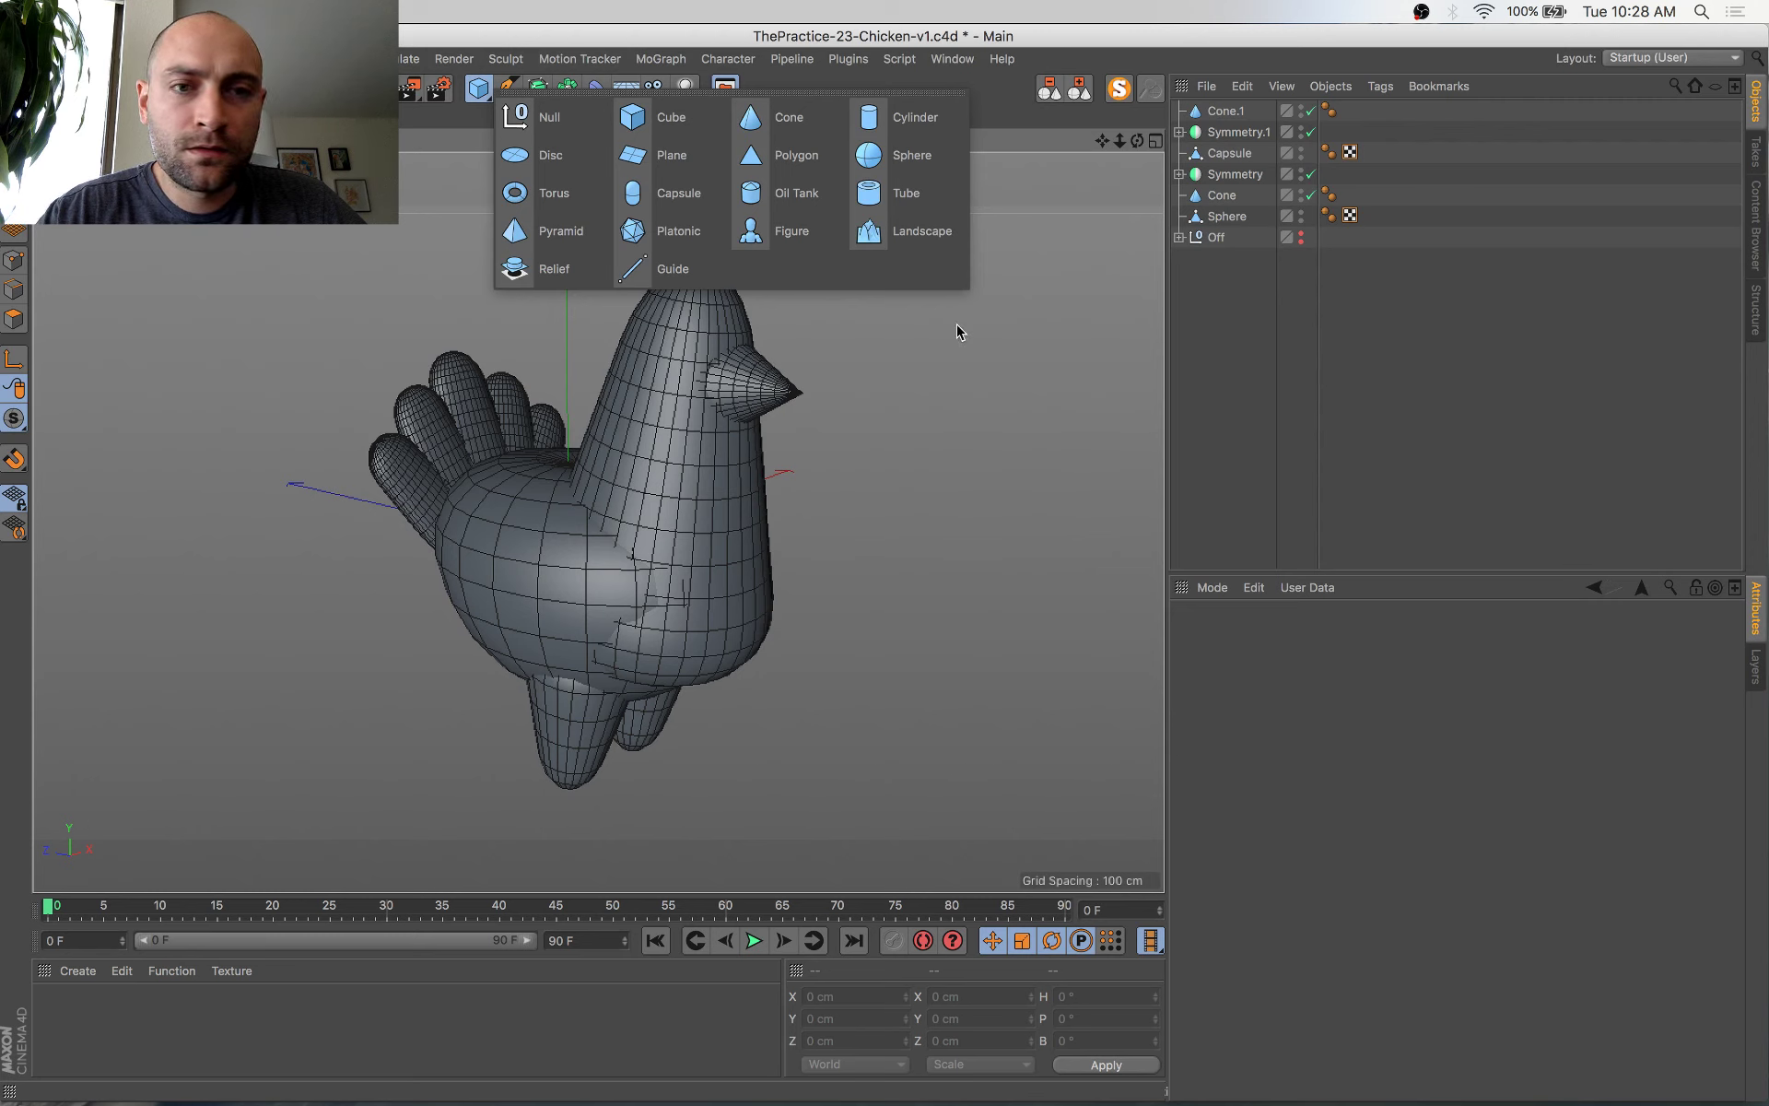
left_click(740, 384)
left_click(487, 394)
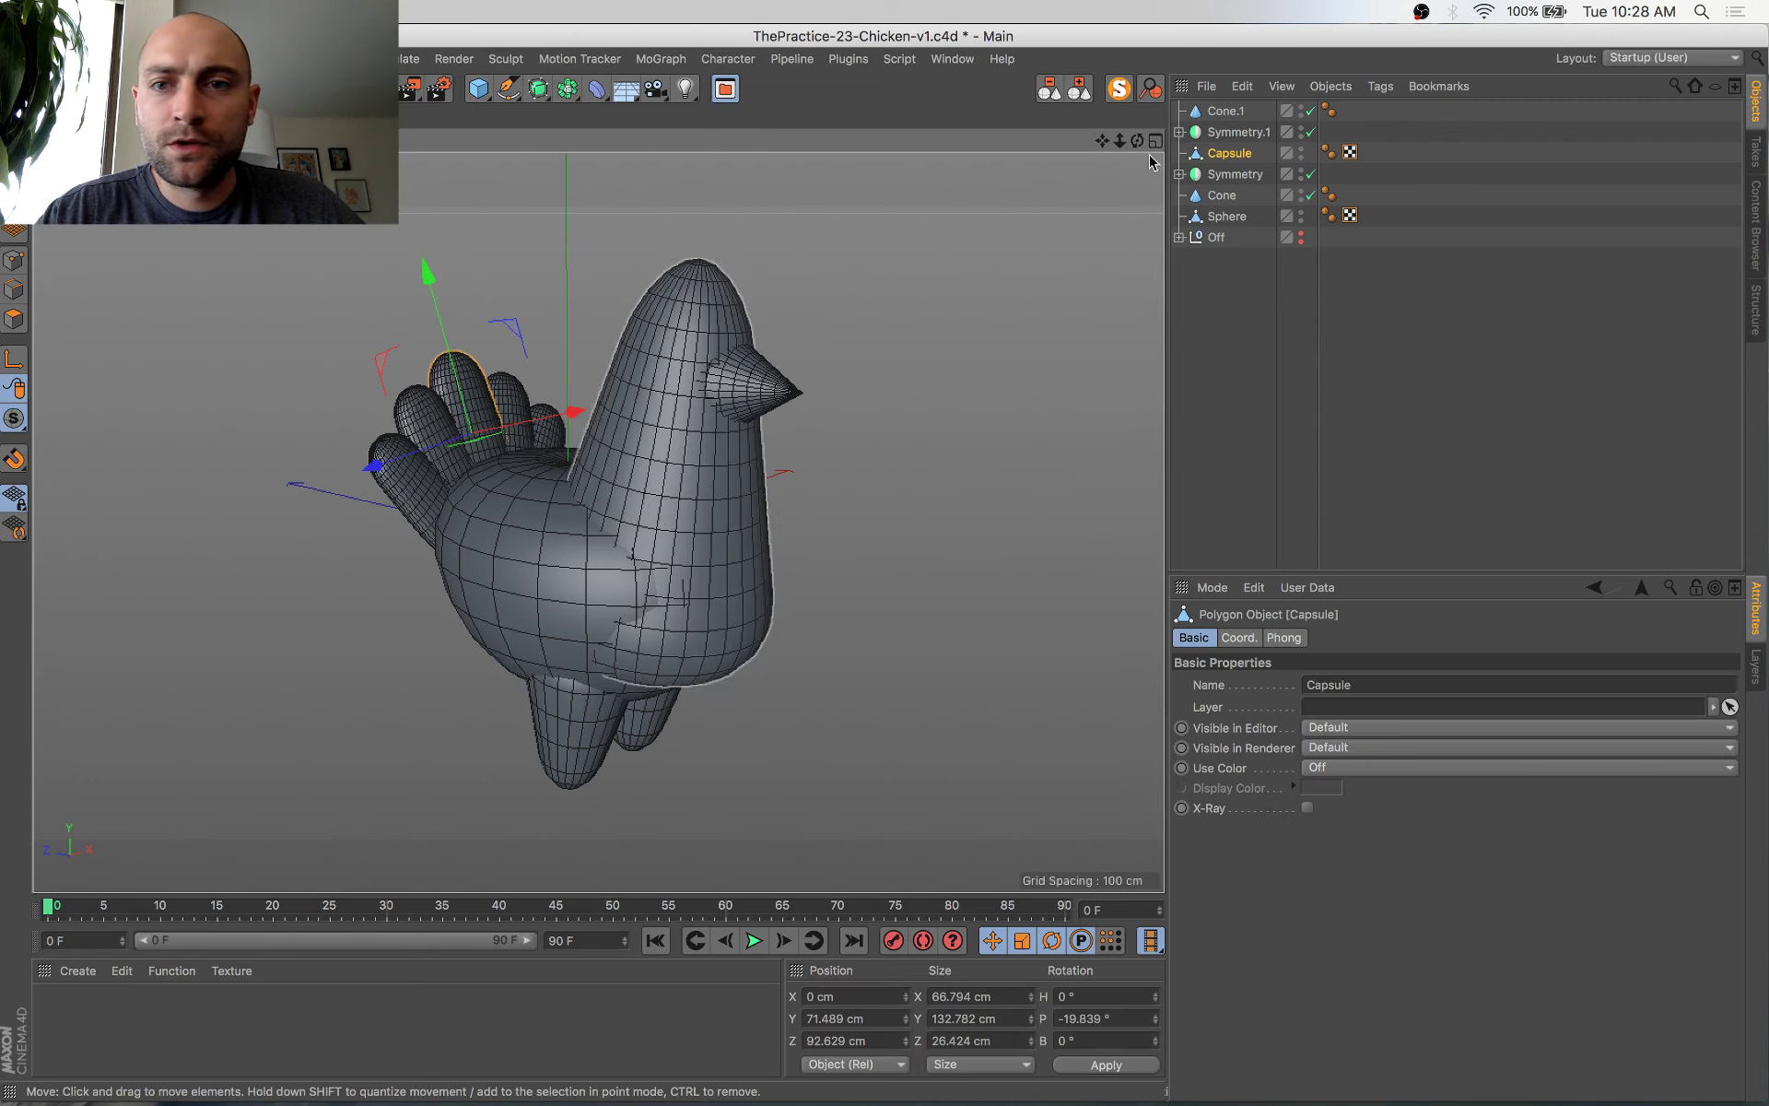
left_click(1227, 176)
left_click_drag(887, 586, 786, 418, "alt")
key("super+s")
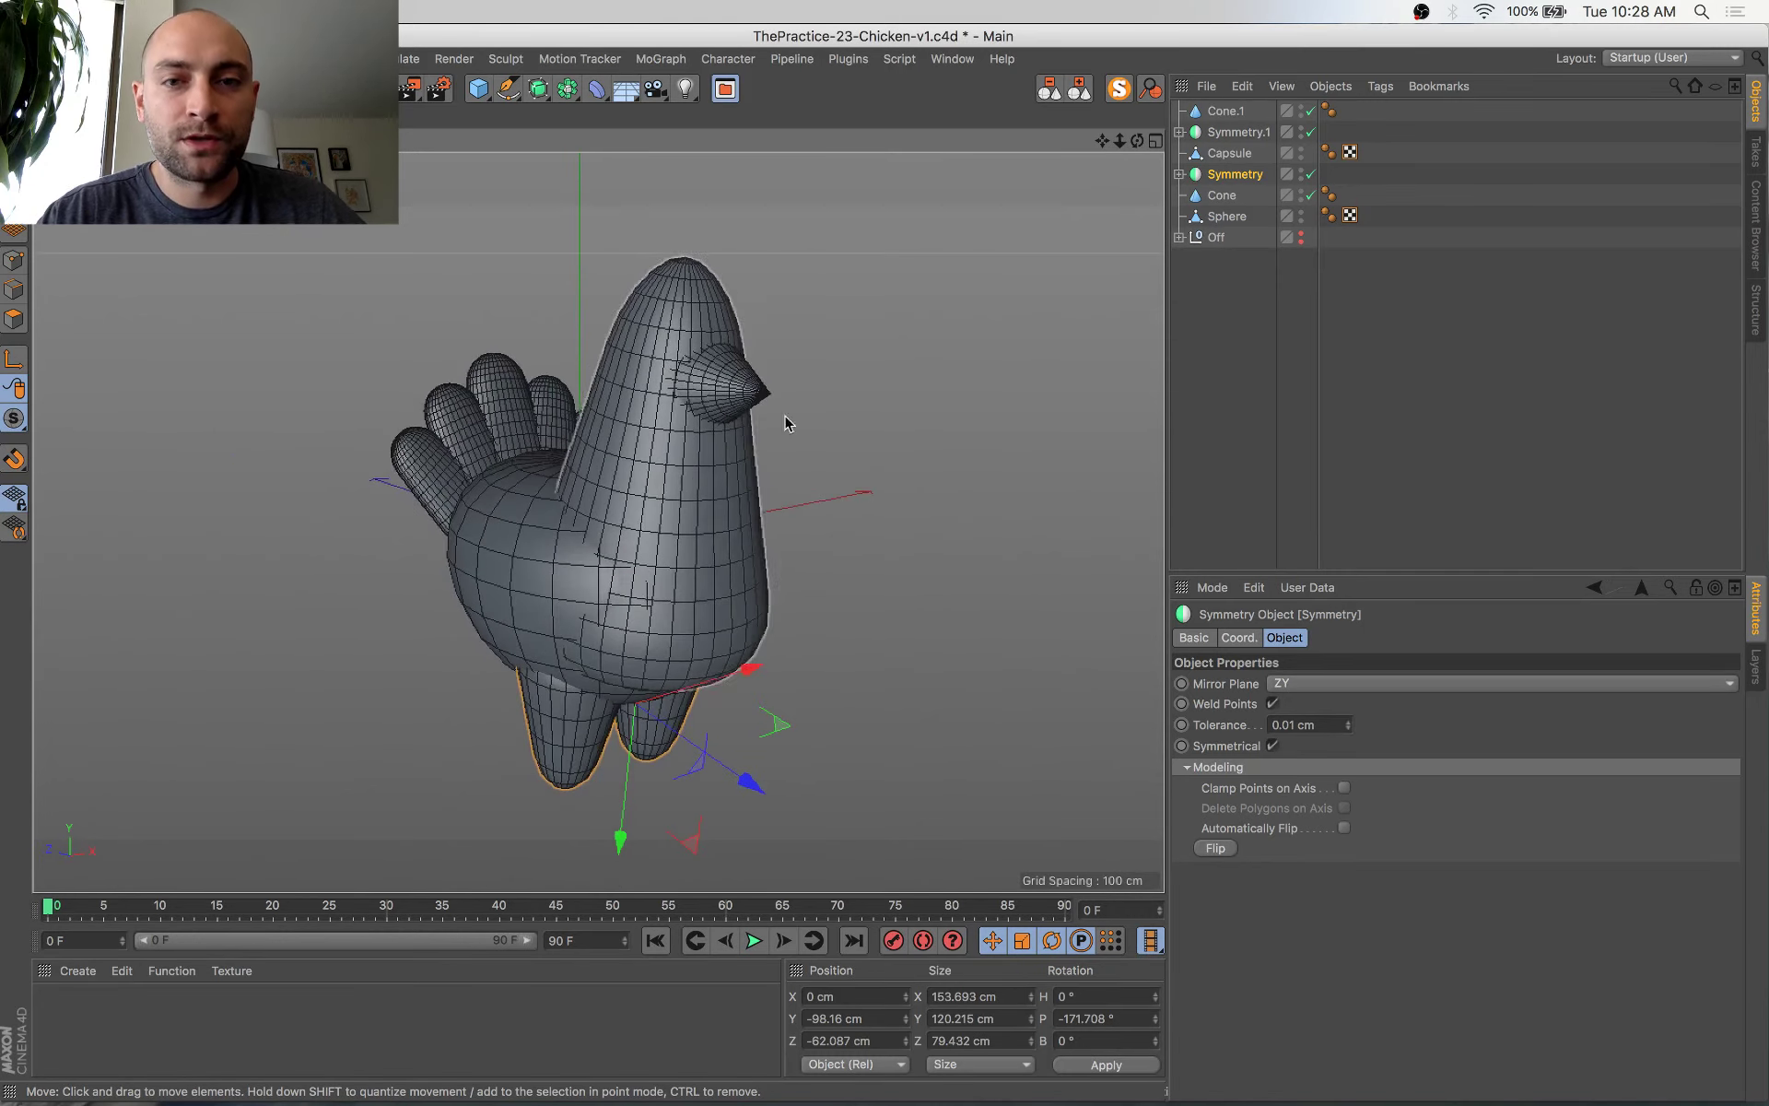
left_click(718, 307)
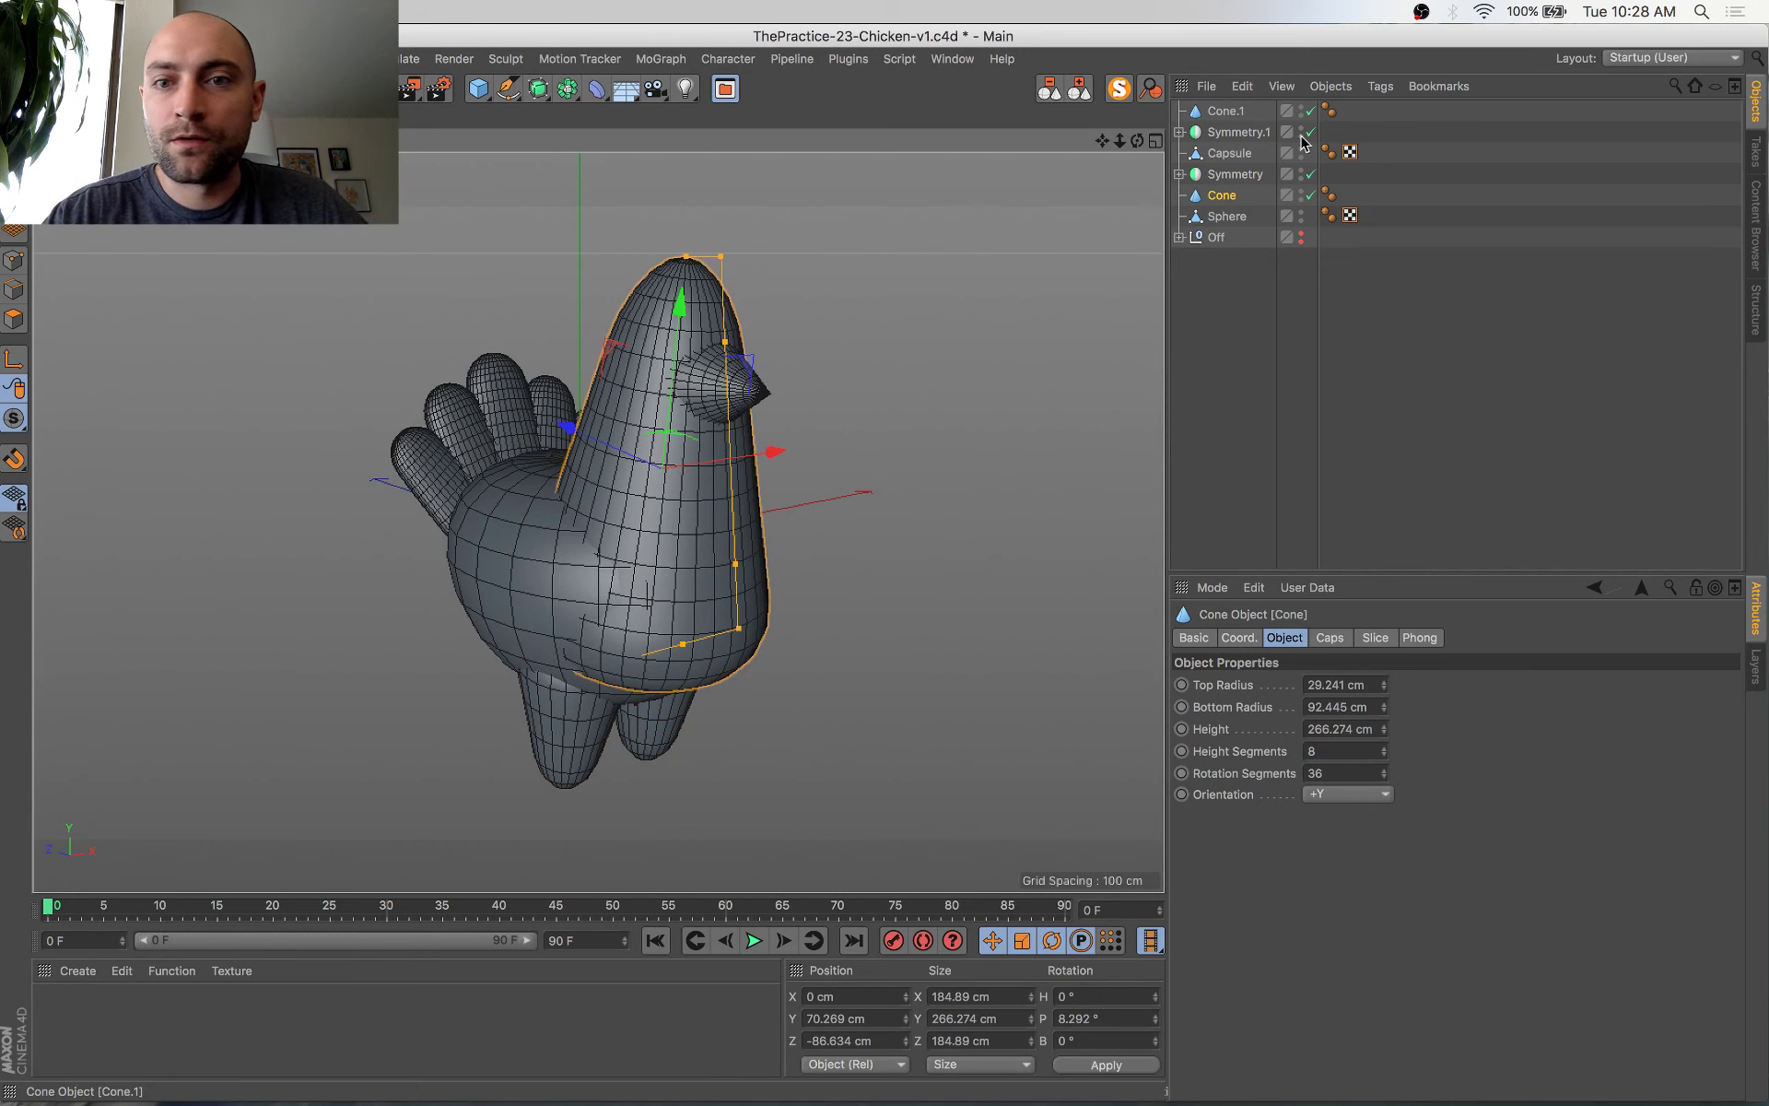
left_click(1223, 130)
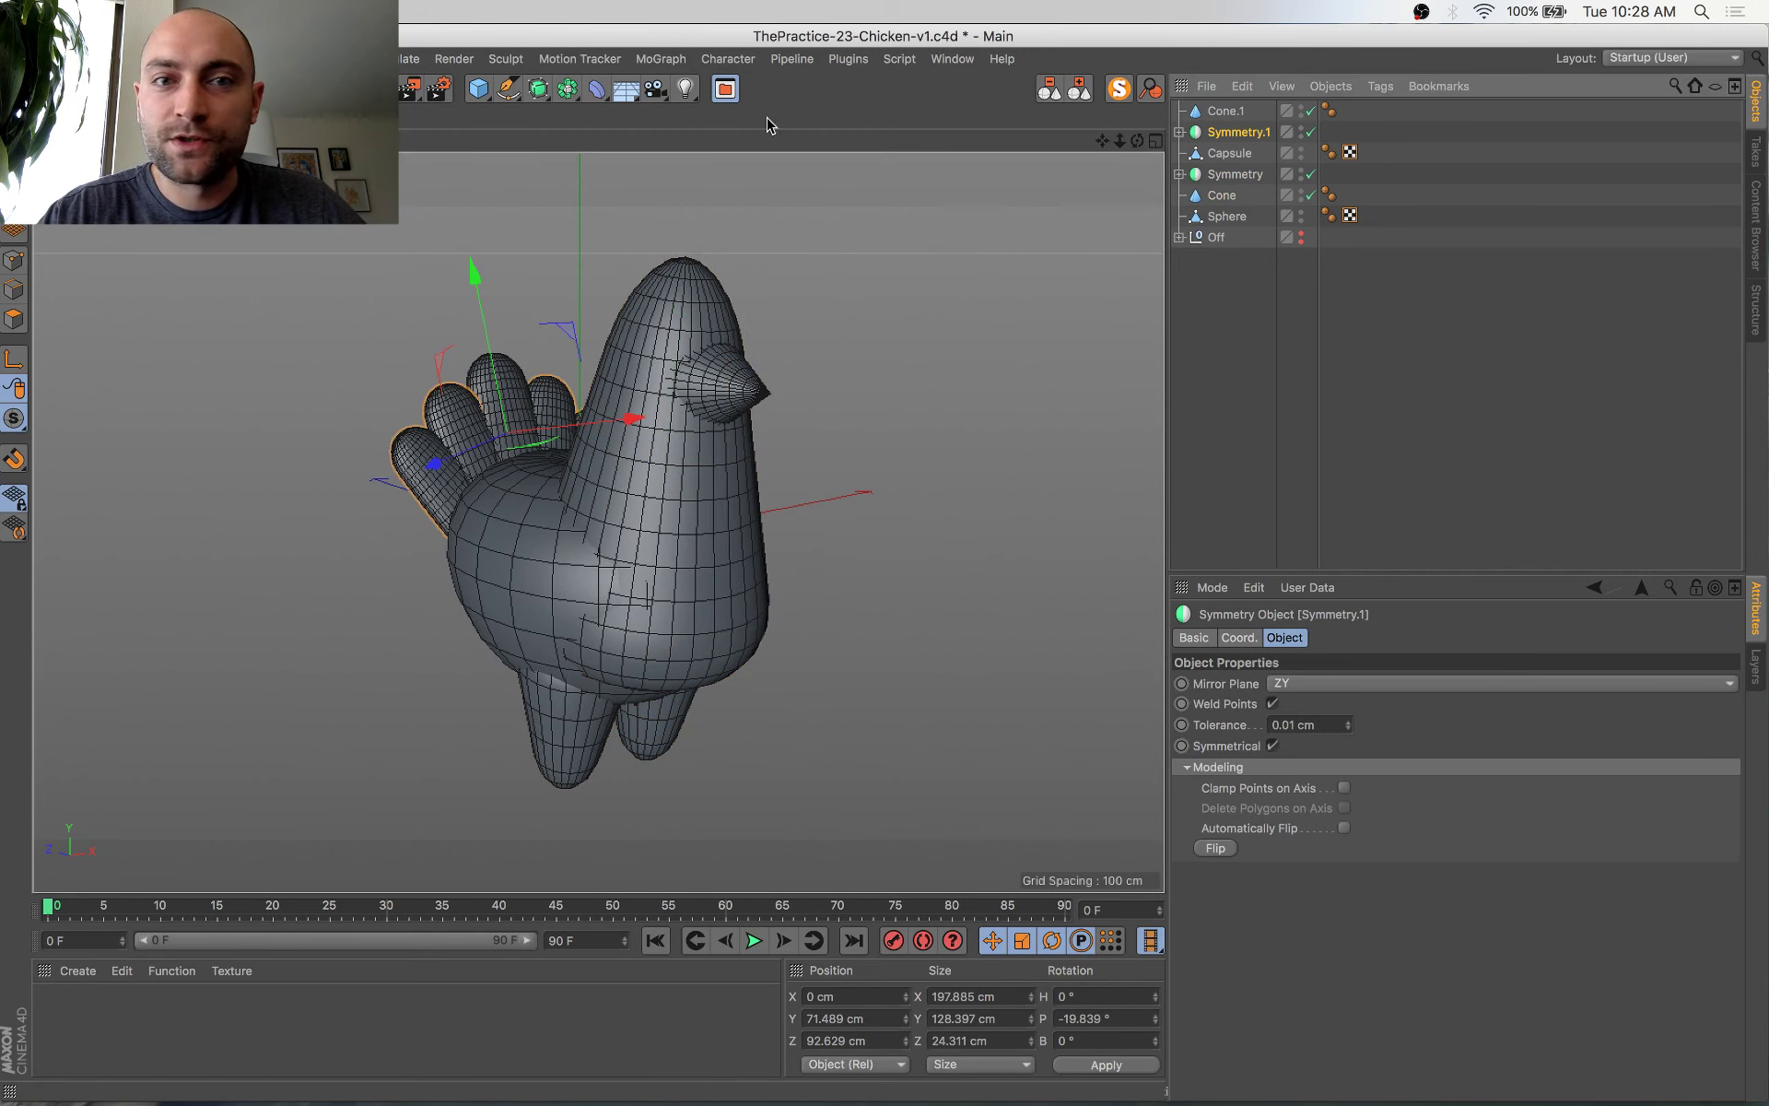
Add a Sphere primitive and place it inside the Null of the tail feathers' symmetry object
left_click(536, 91)
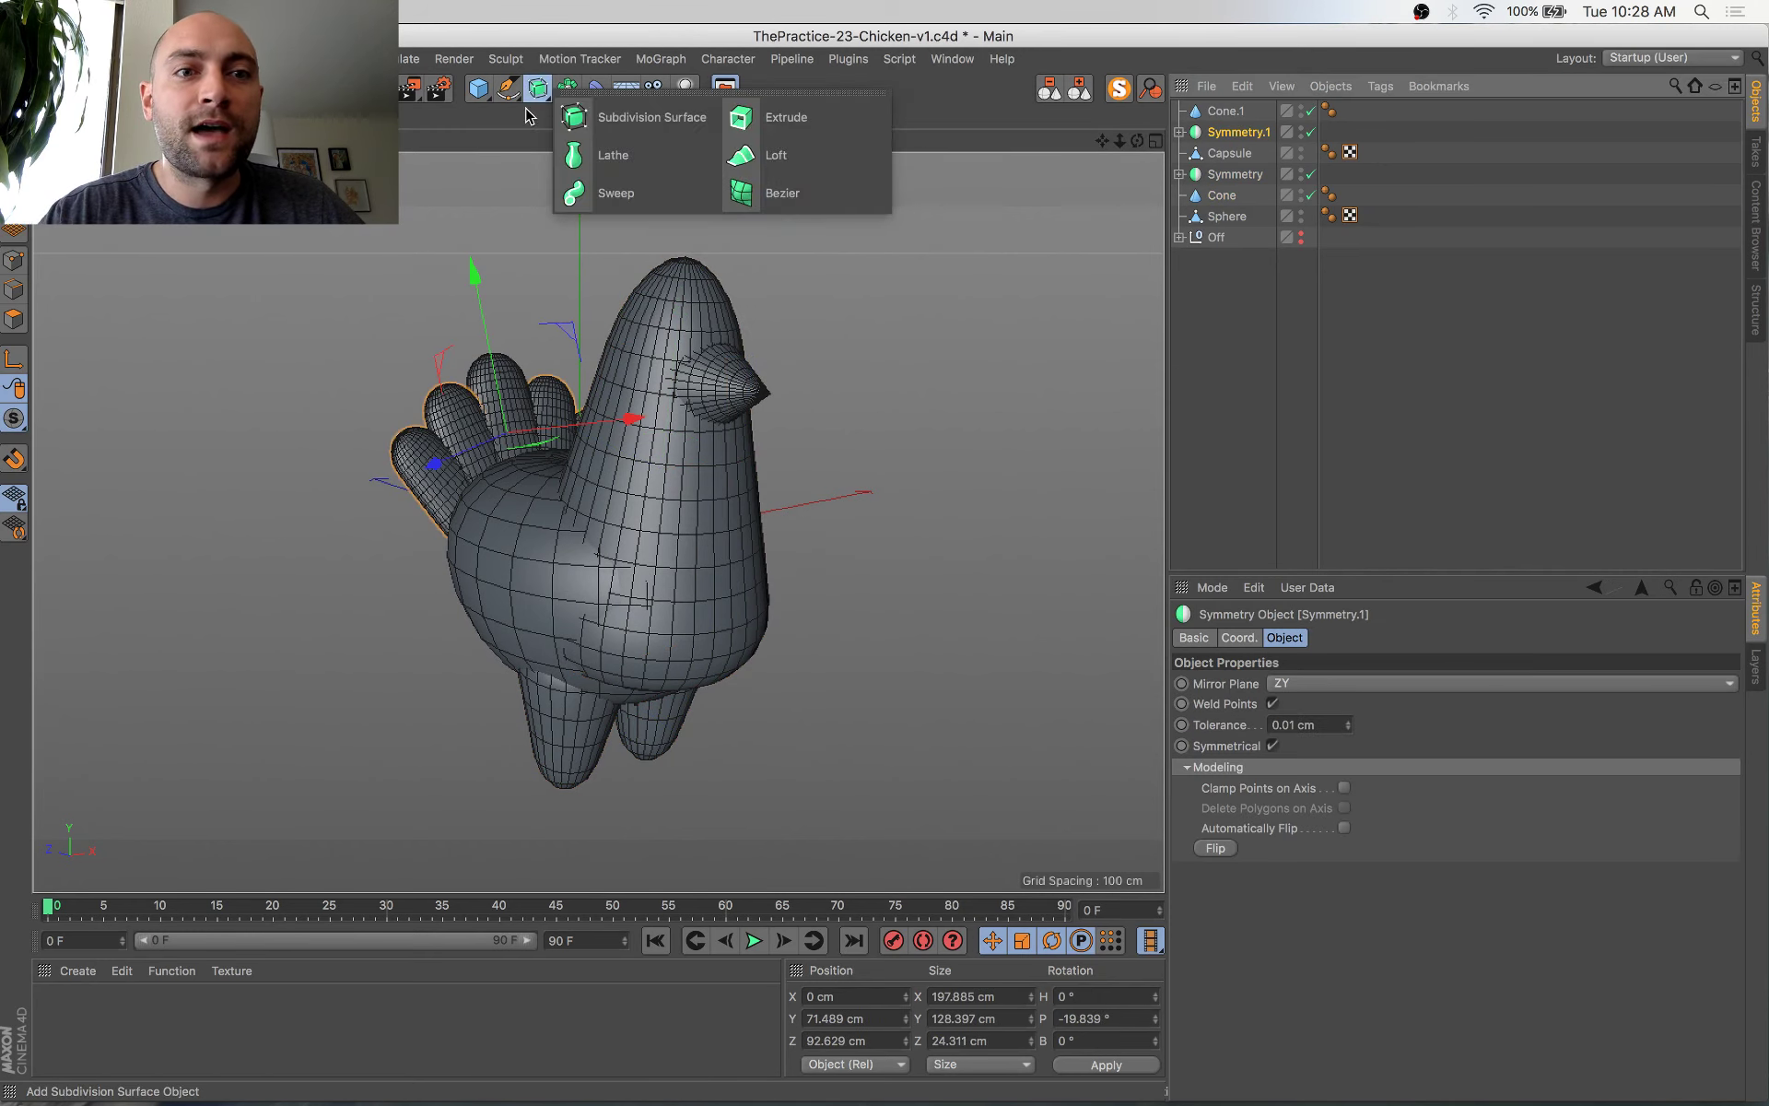
left_click(478, 89)
left_click(933, 169)
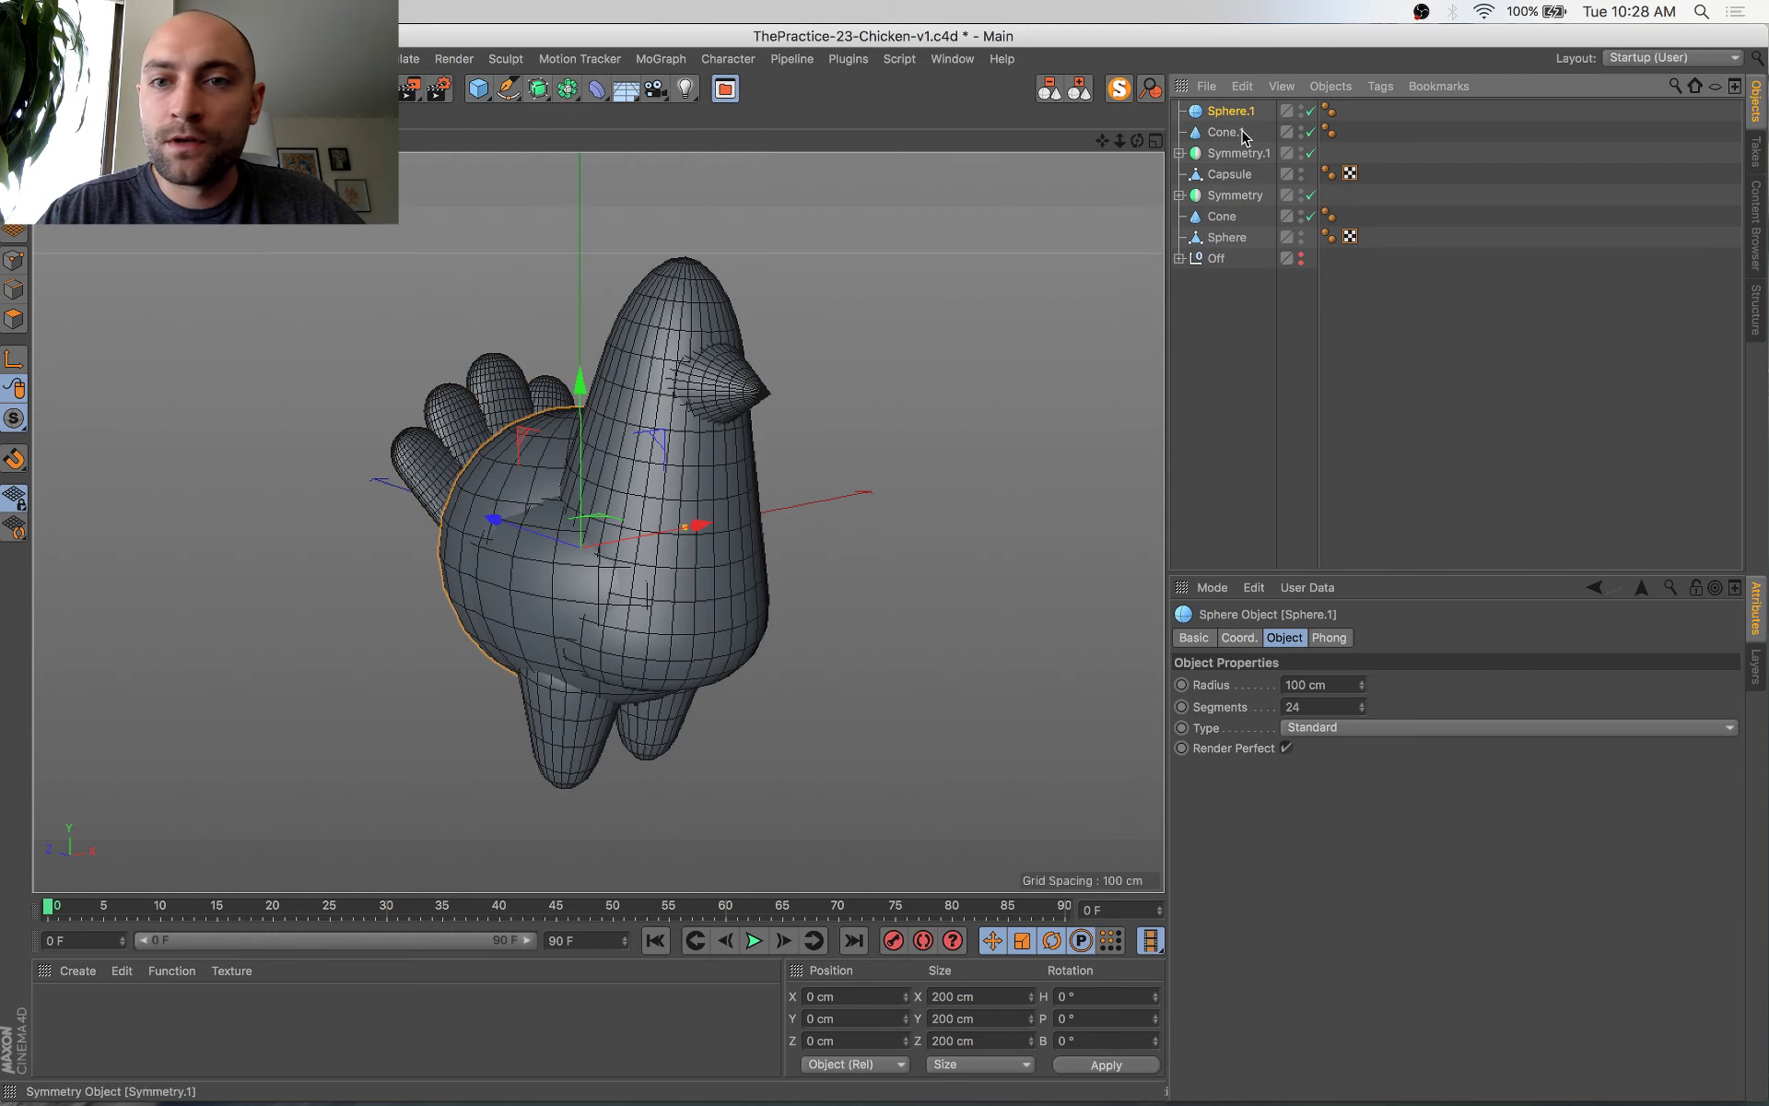
left_click_drag(1241, 160, 1233, 177)
Shrink the new sphere to a radius of about 26 cm and position it beside the beak as a mirrored eye
left_click_drag(489, 517, 648, 599)
left_click_drag(703, 504, 707, 323)
left_click_drag(778, 427, 689, 502, "alt")
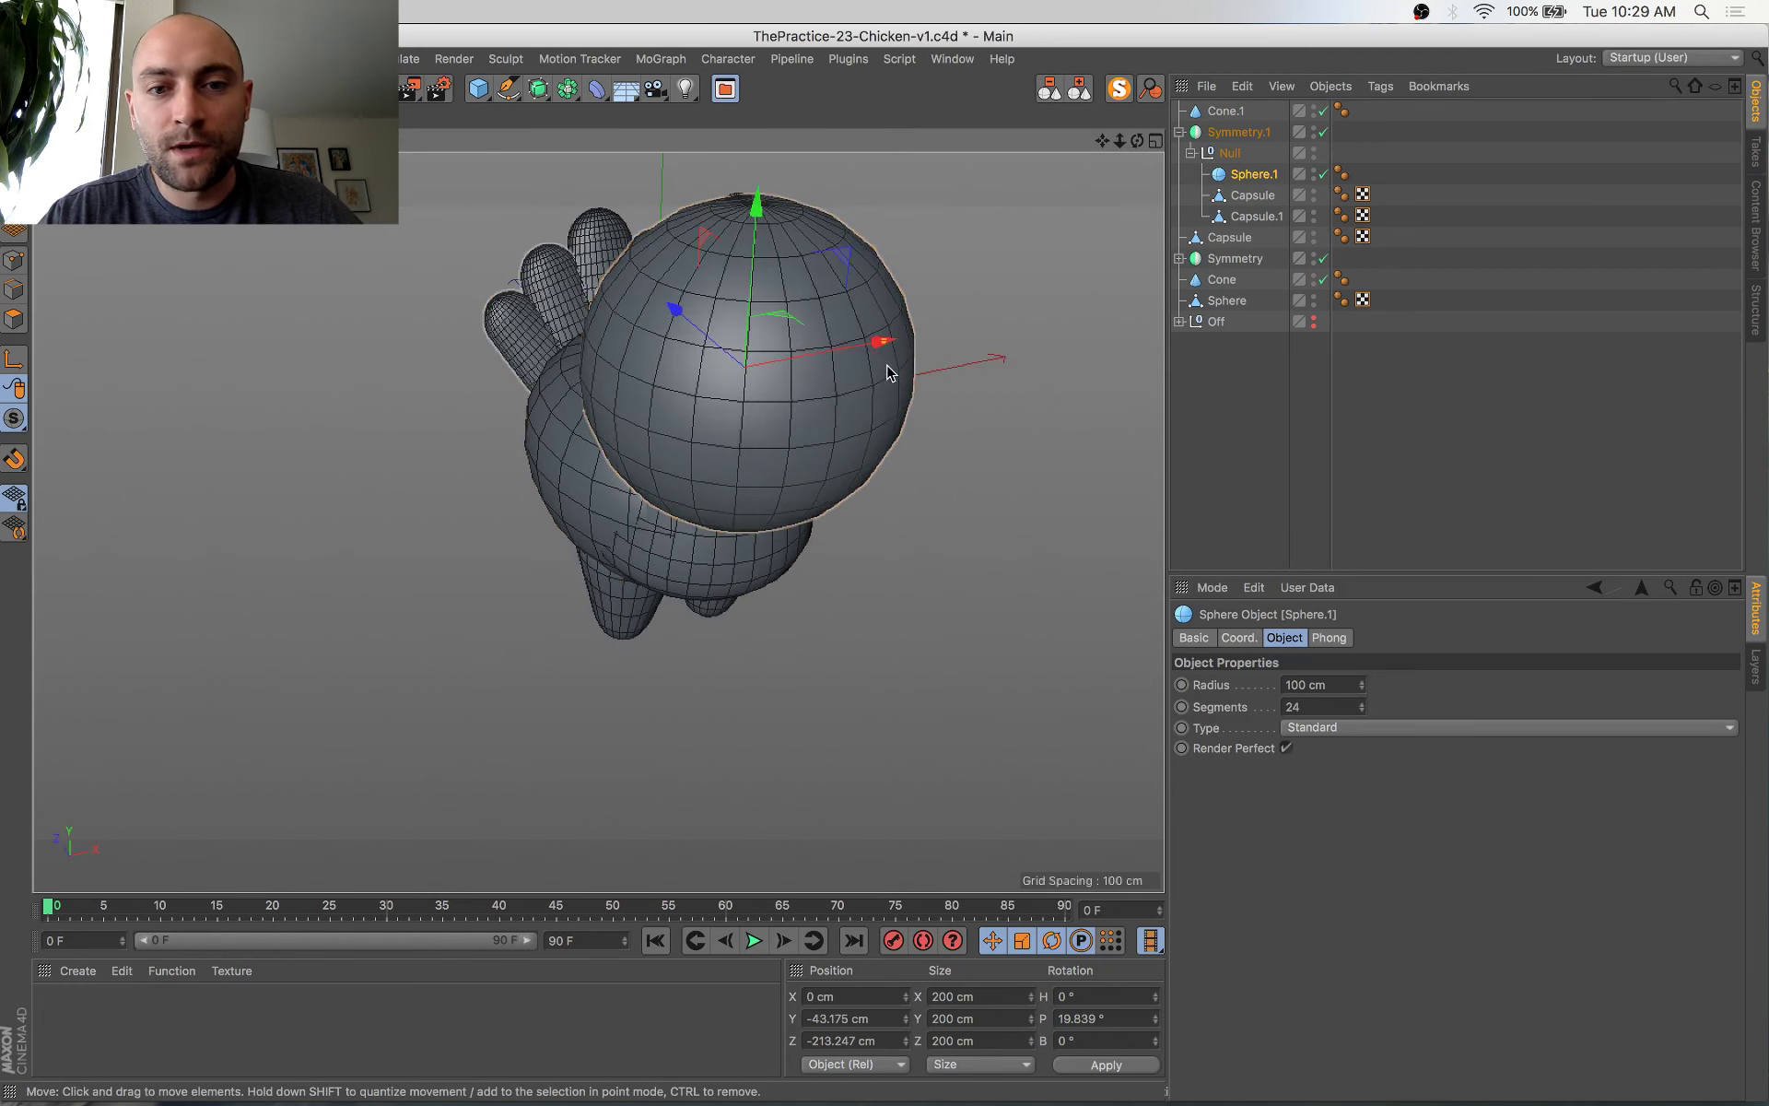
left_click_drag(885, 343, 832, 357)
left_click_drag(717, 293, 719, 226)
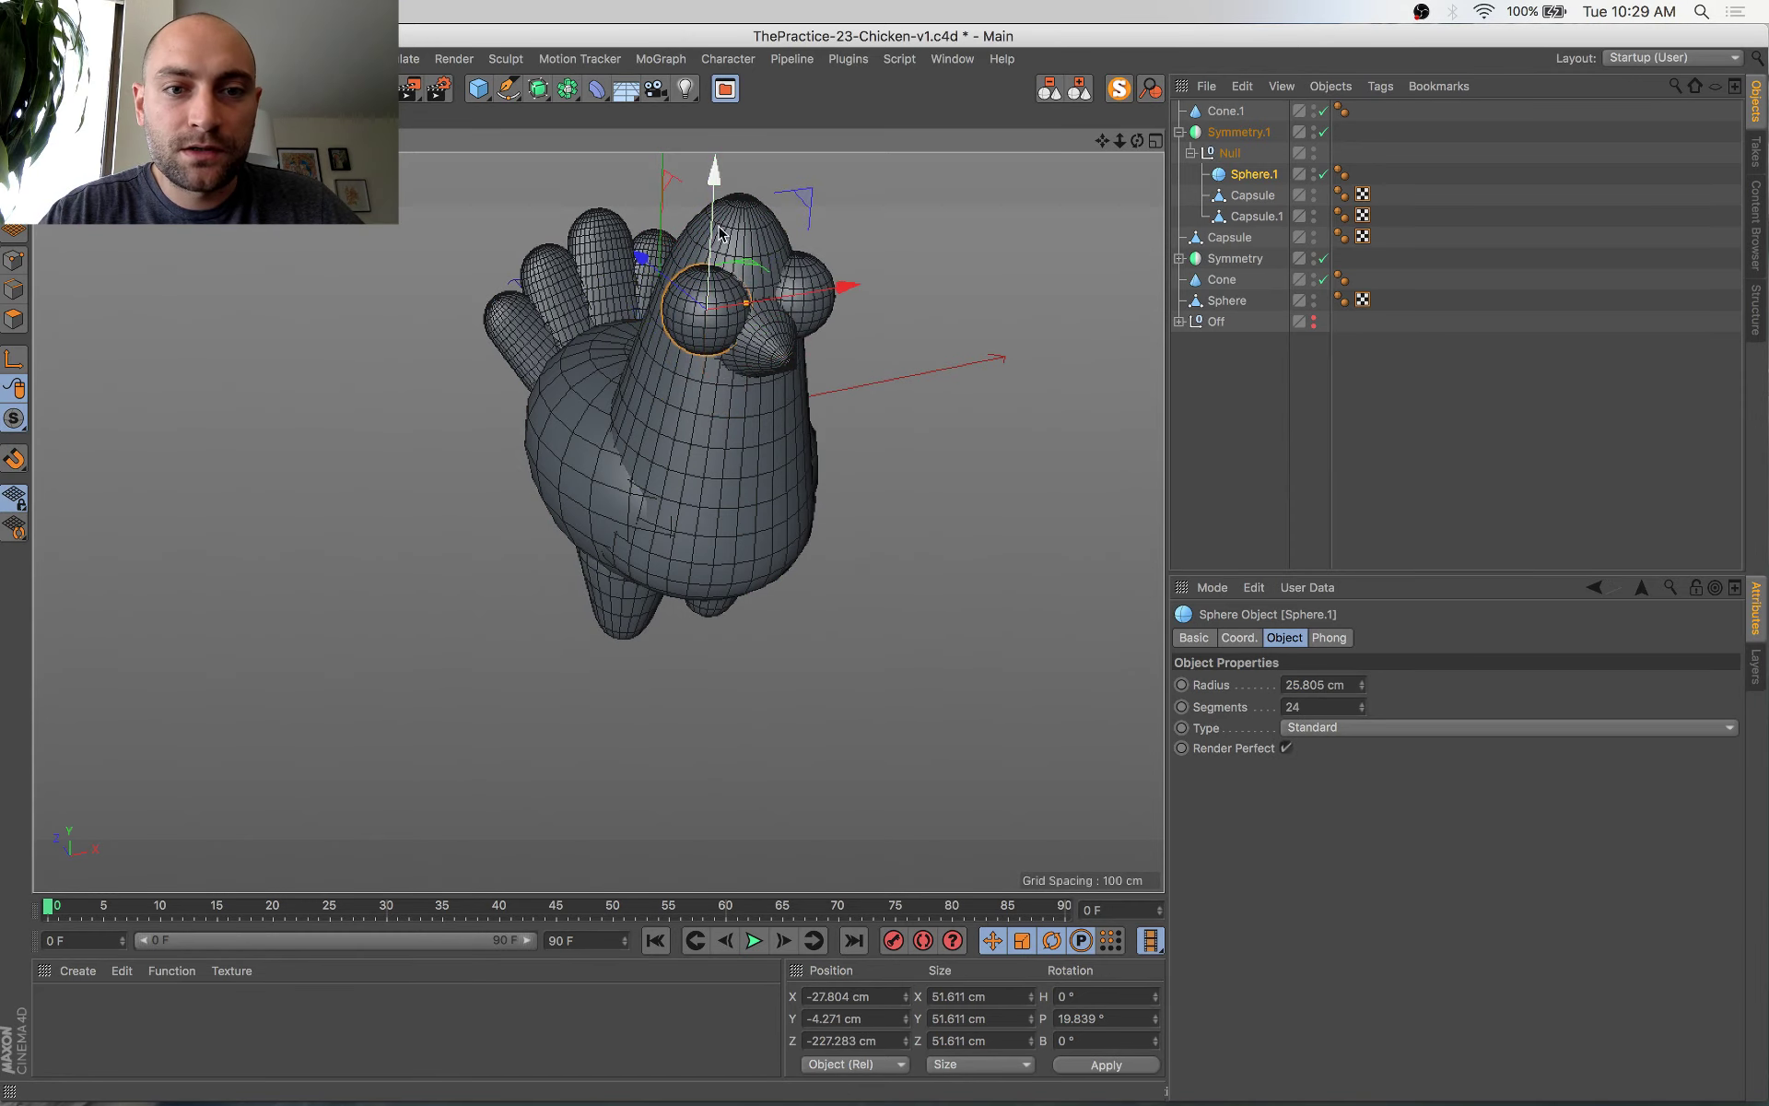
key("s")
left_click_drag(896, 526, 1032, 489, "alt")
scroll(925, 525, "down", 4)
left_click_drag(874, 684, 794, 622, "alt")
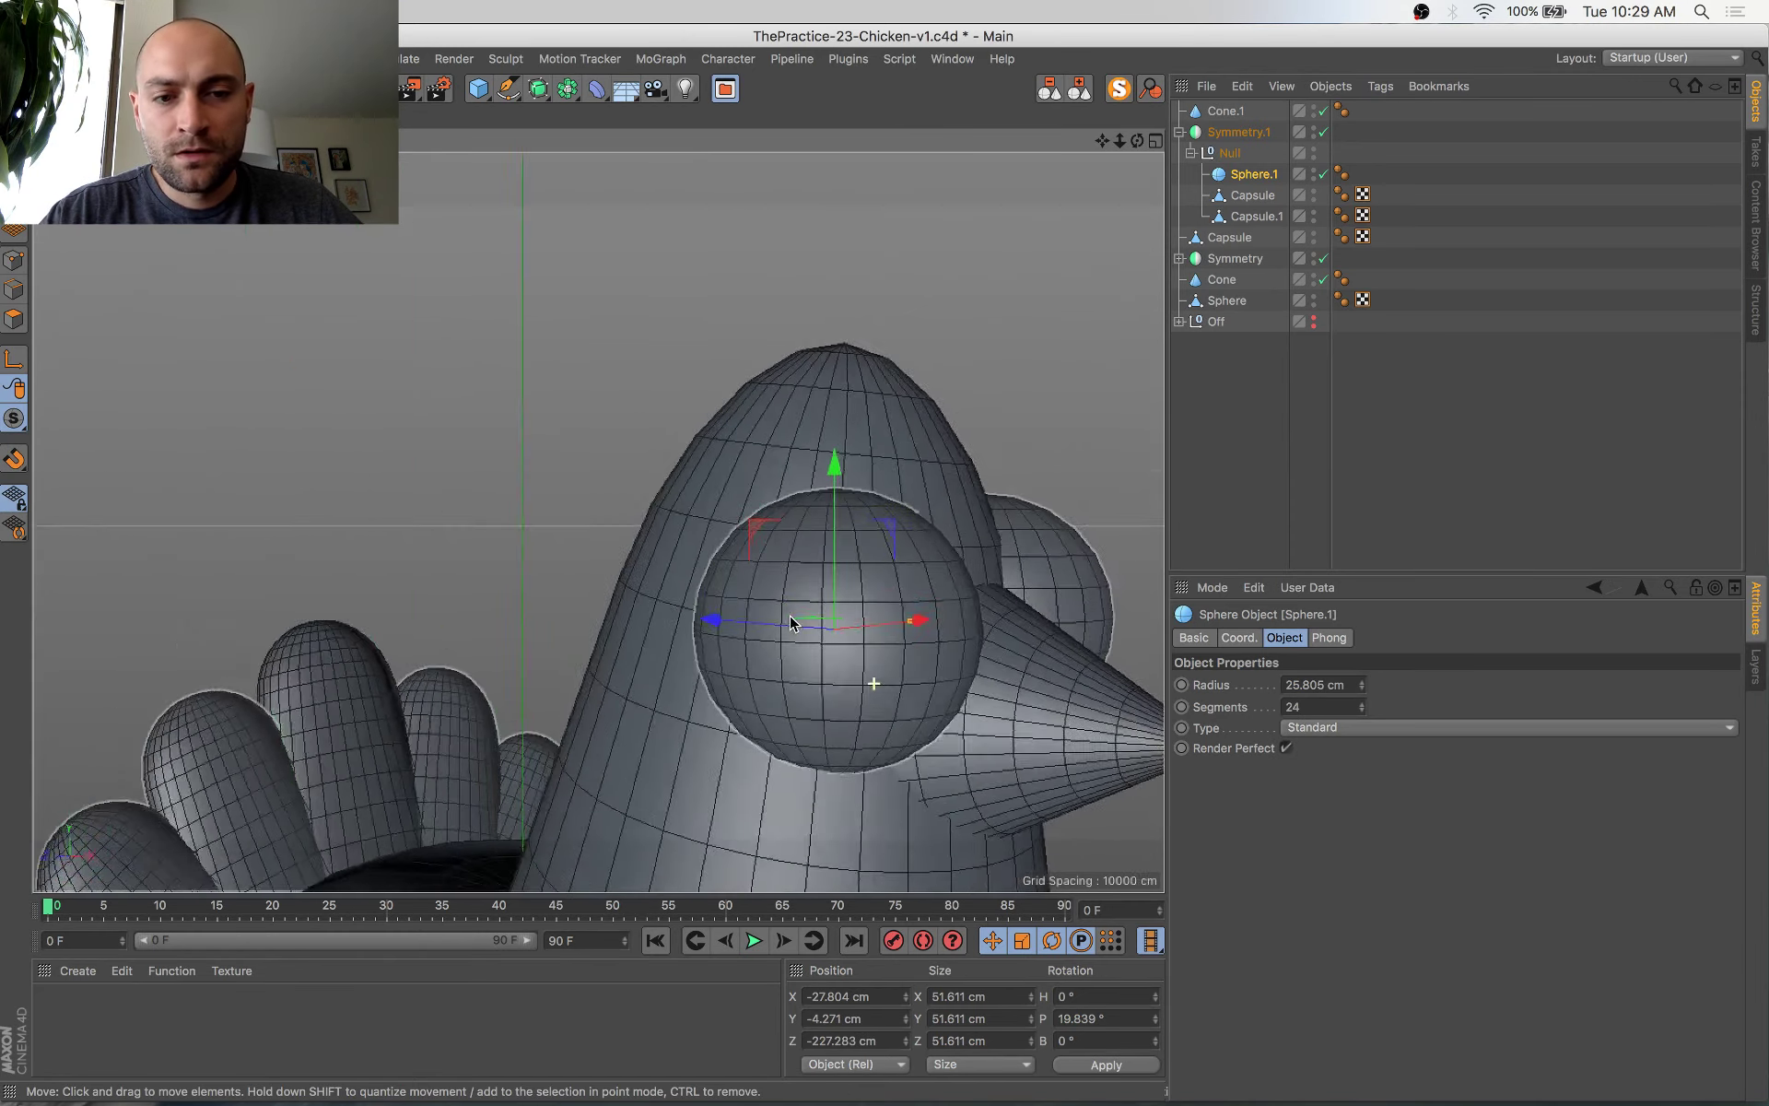
scroll(790, 623, "down", 3)
Delete the trial eye sphere from the tail feathers' symmetry group
key("Delete")
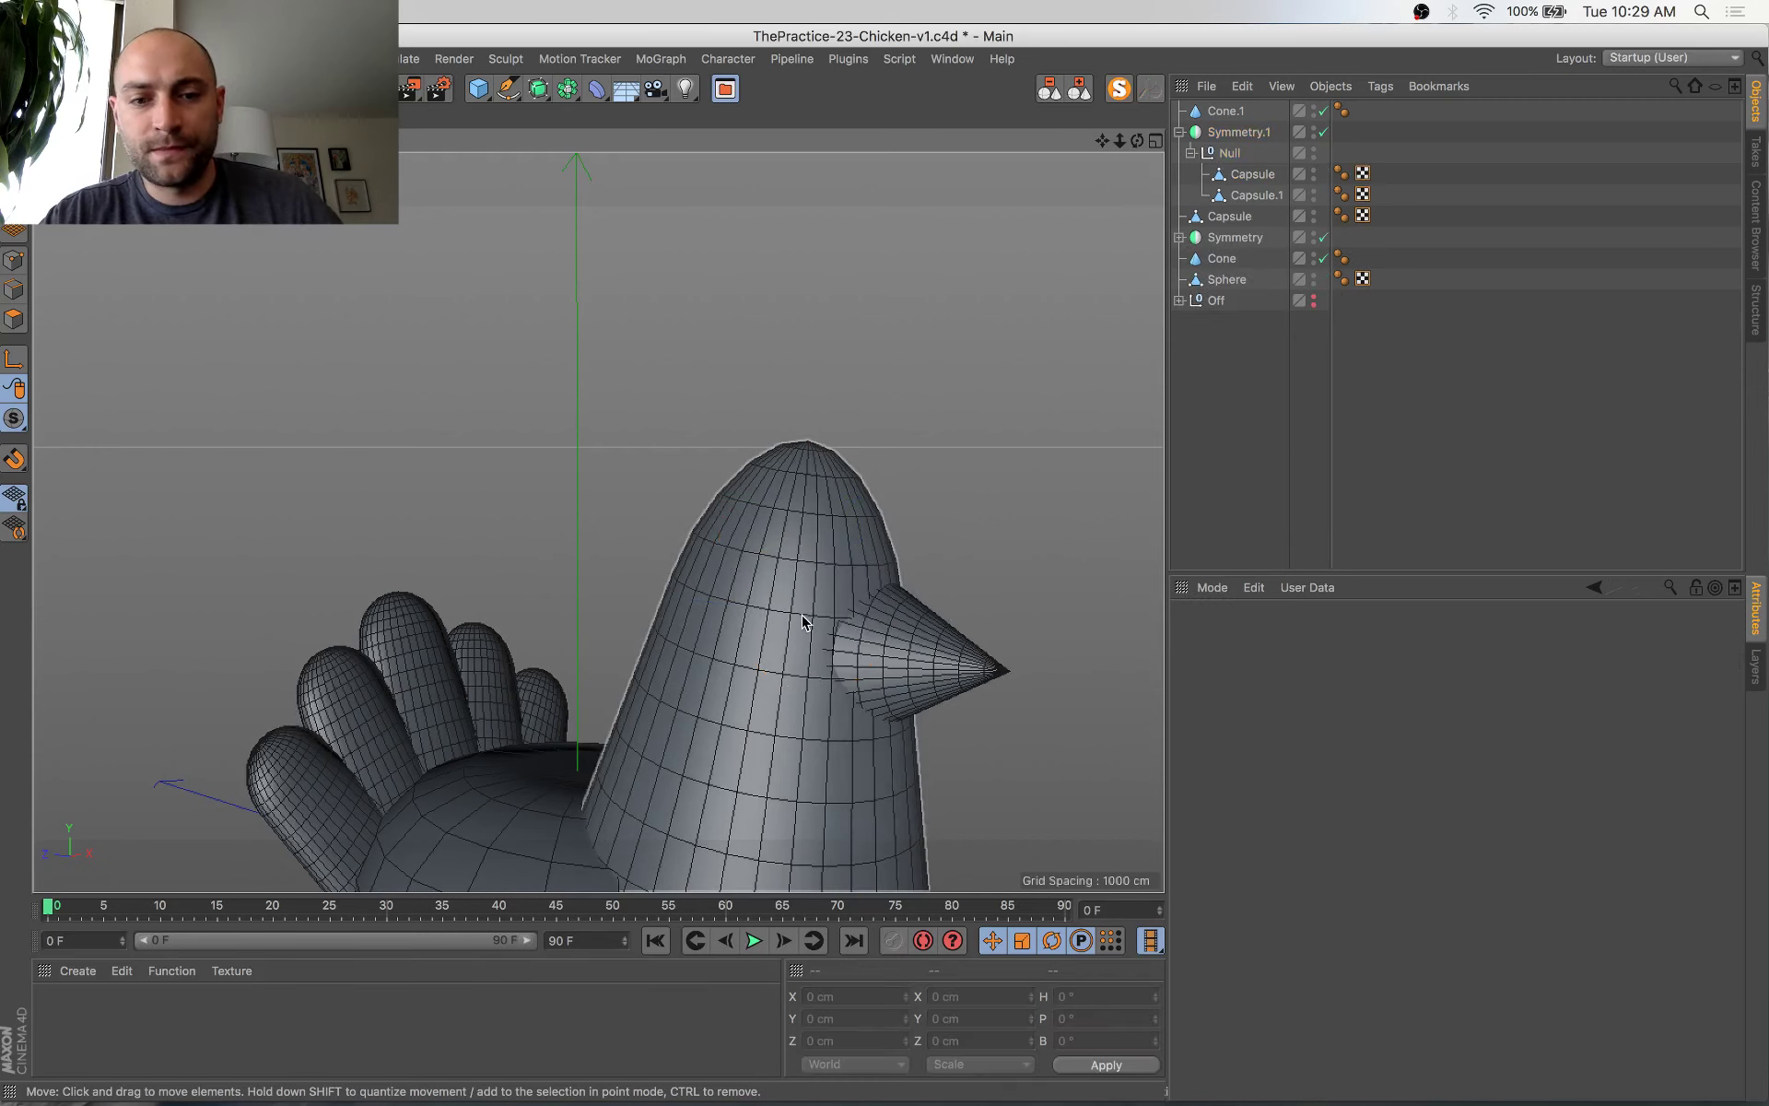
key("super+z")
middle_click_drag(861, 756, 777, 495, "alt")
left_click_drag(778, 494, 798, 571, "alt")
key("Delete")
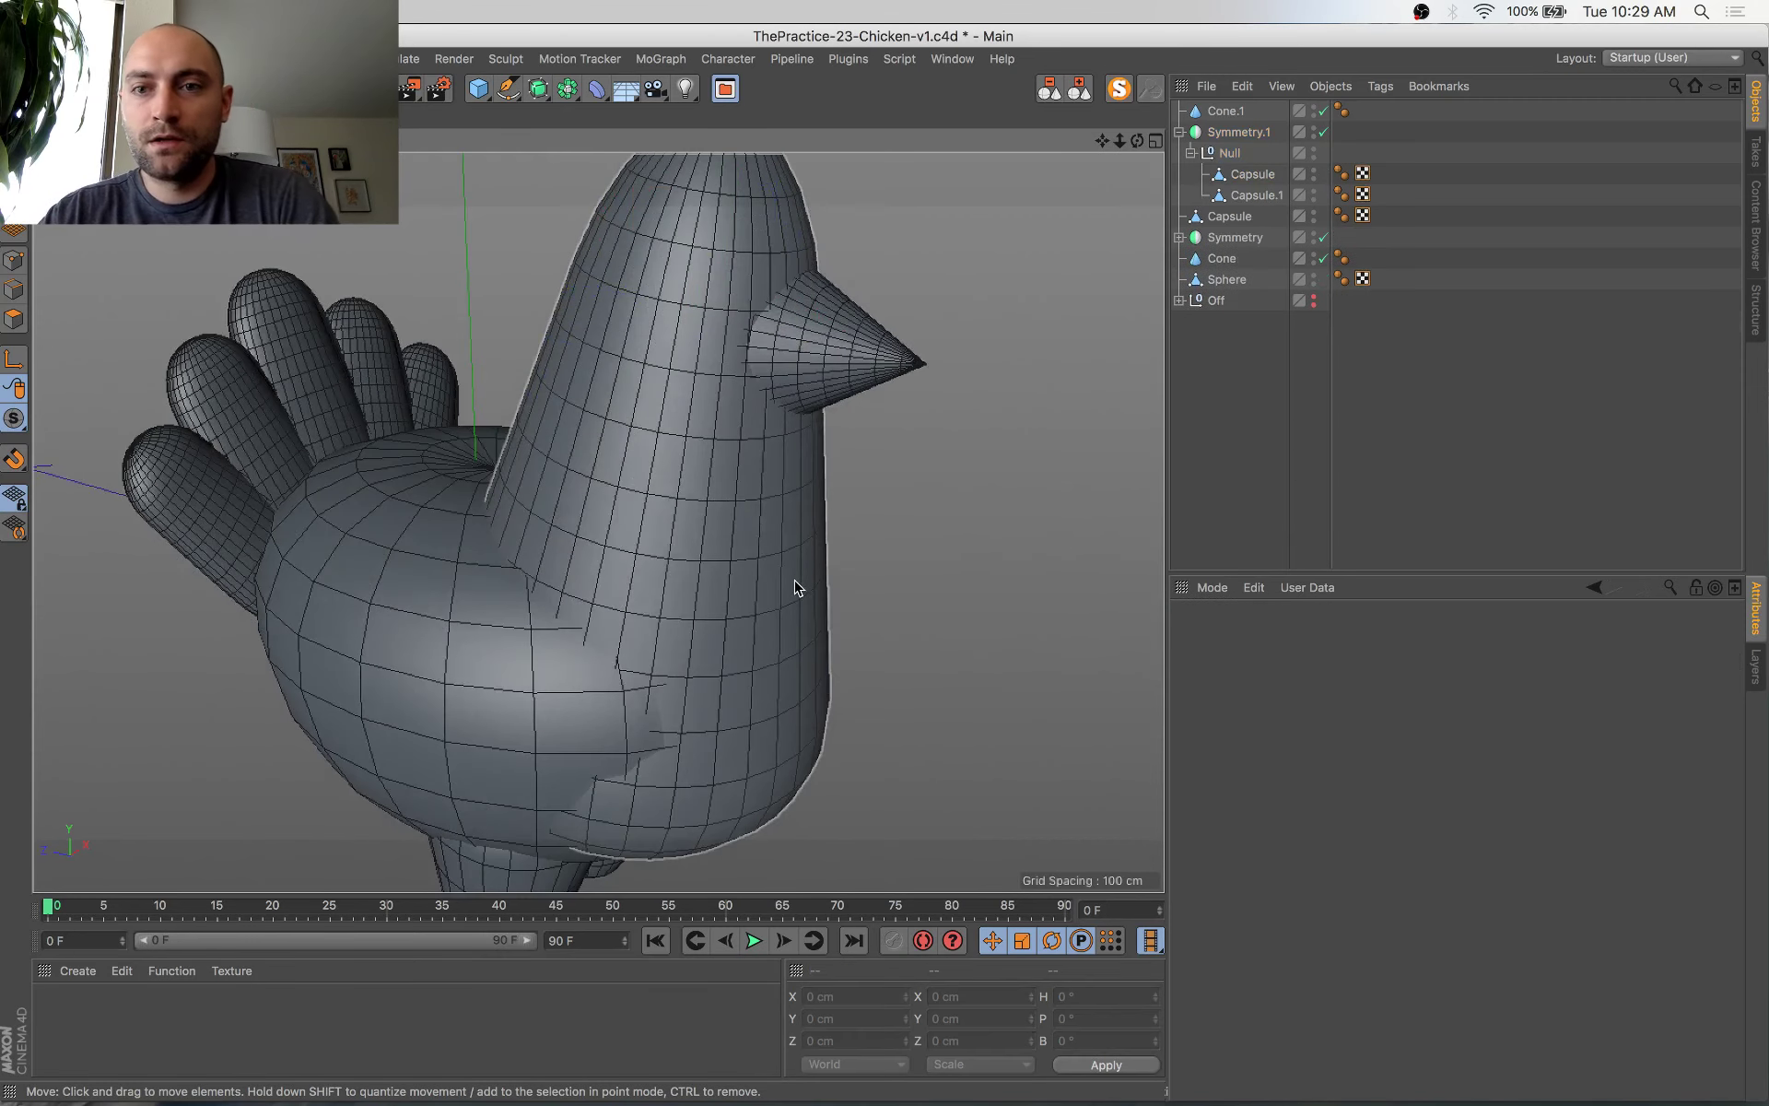
Save the chicken scene
middle_click_drag(704, 370, 693, 433, "alt")
right_click_drag(693, 433, 645, 470, "alt")
key("super+s")
Switch to the Birdie2-baseModel-2.c4d scene and copy the two cylinders that form the bird's eye
left_click(953, 61)
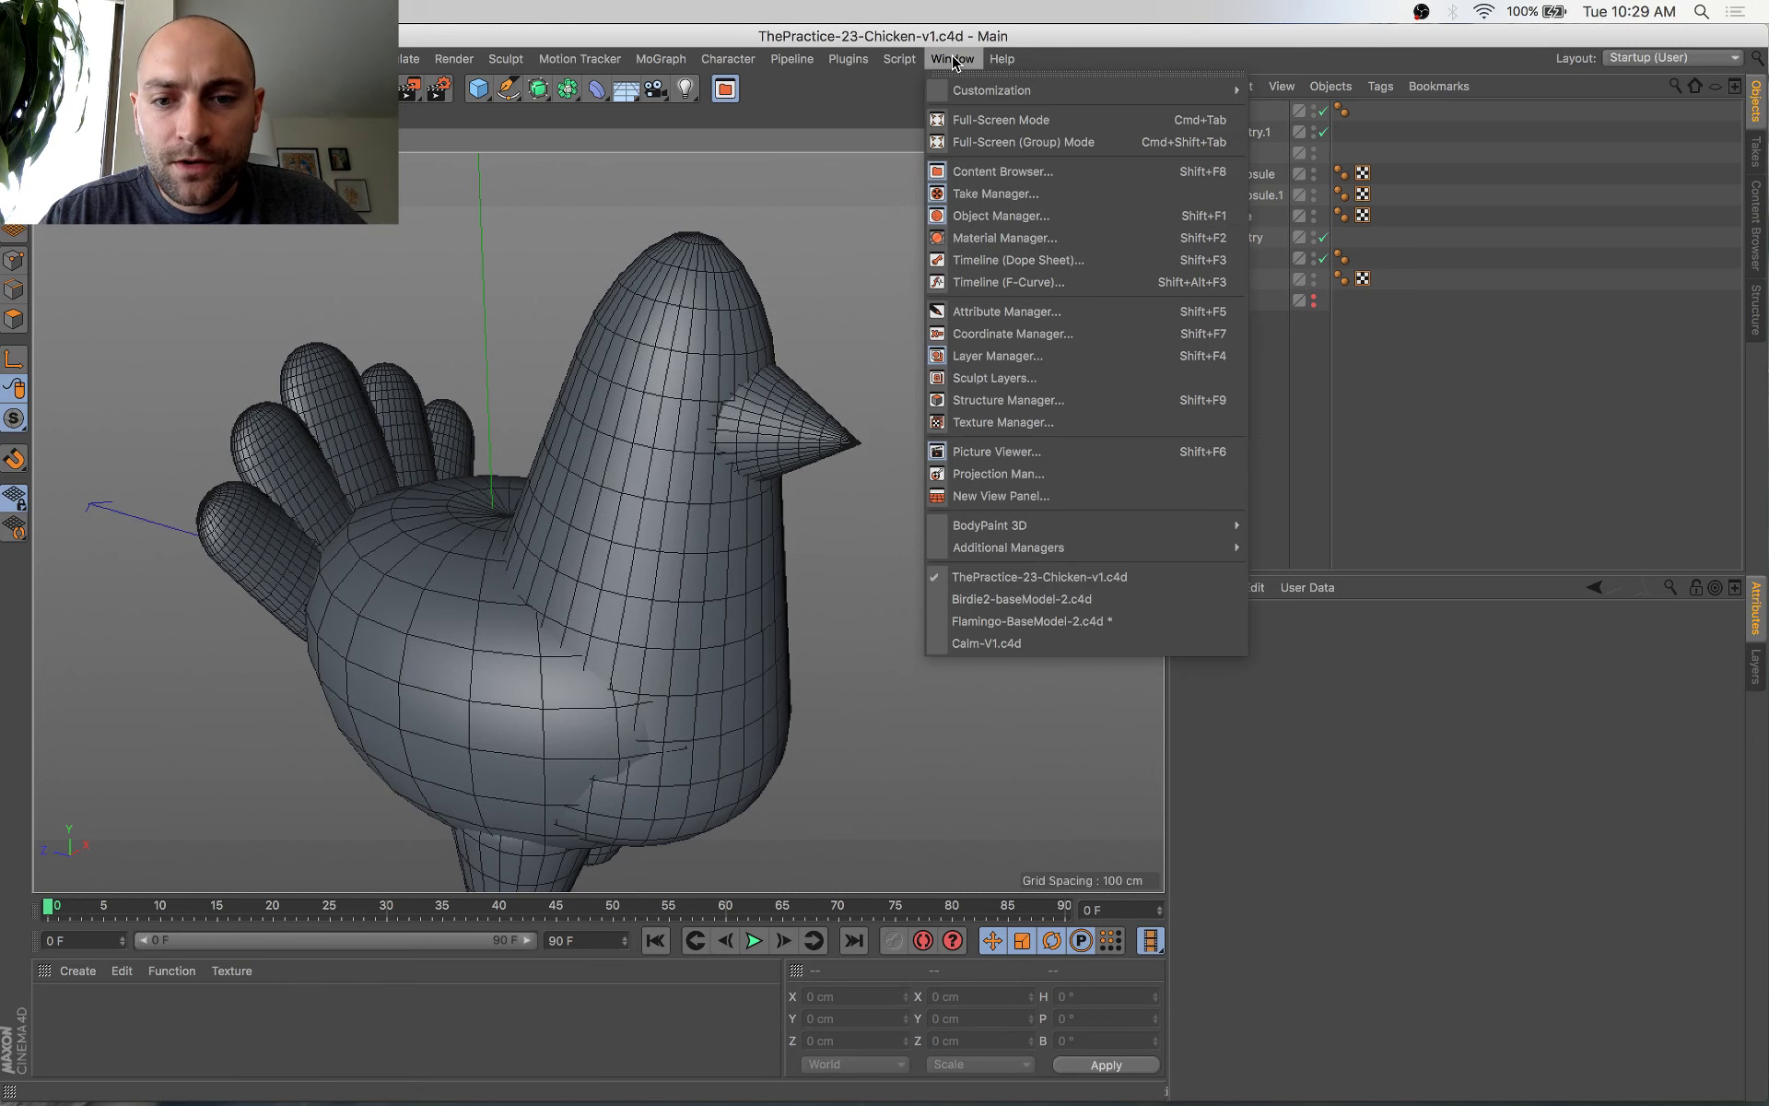
left_click(1152, 599)
left_click(653, 506)
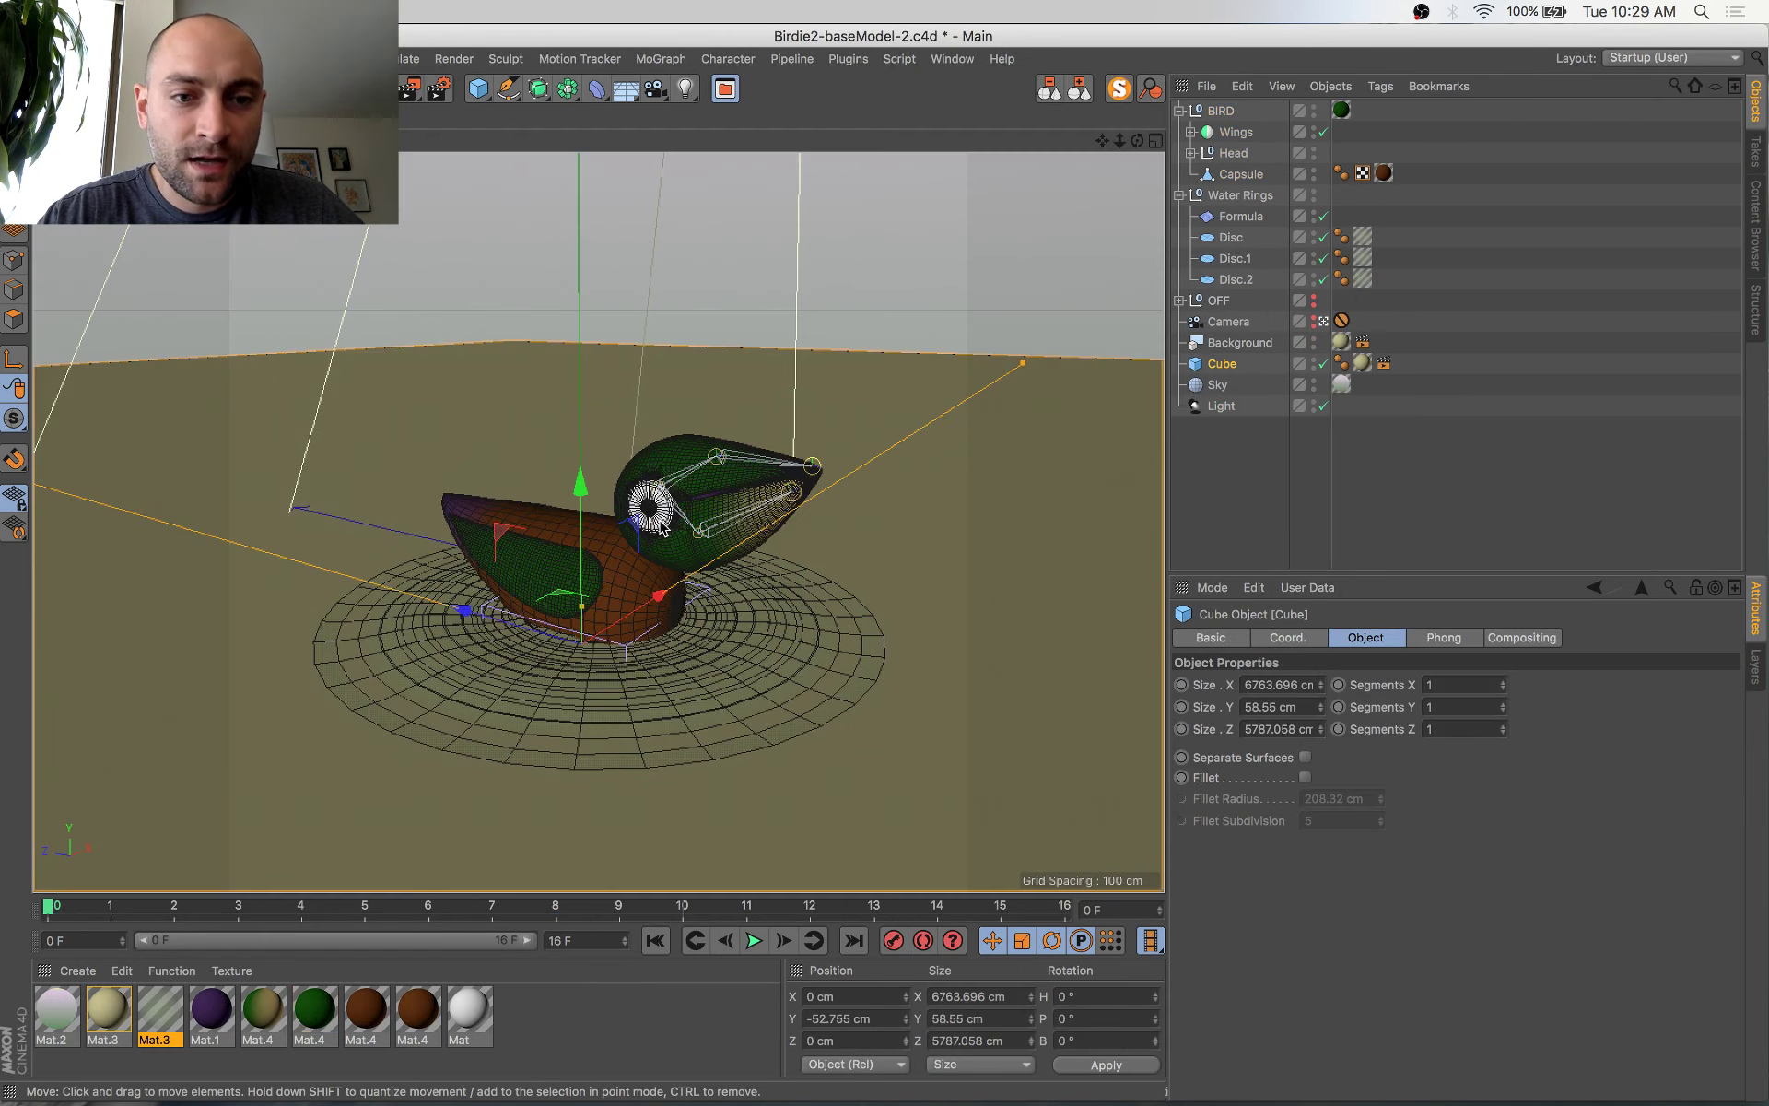
left_click(649, 512, "shift")
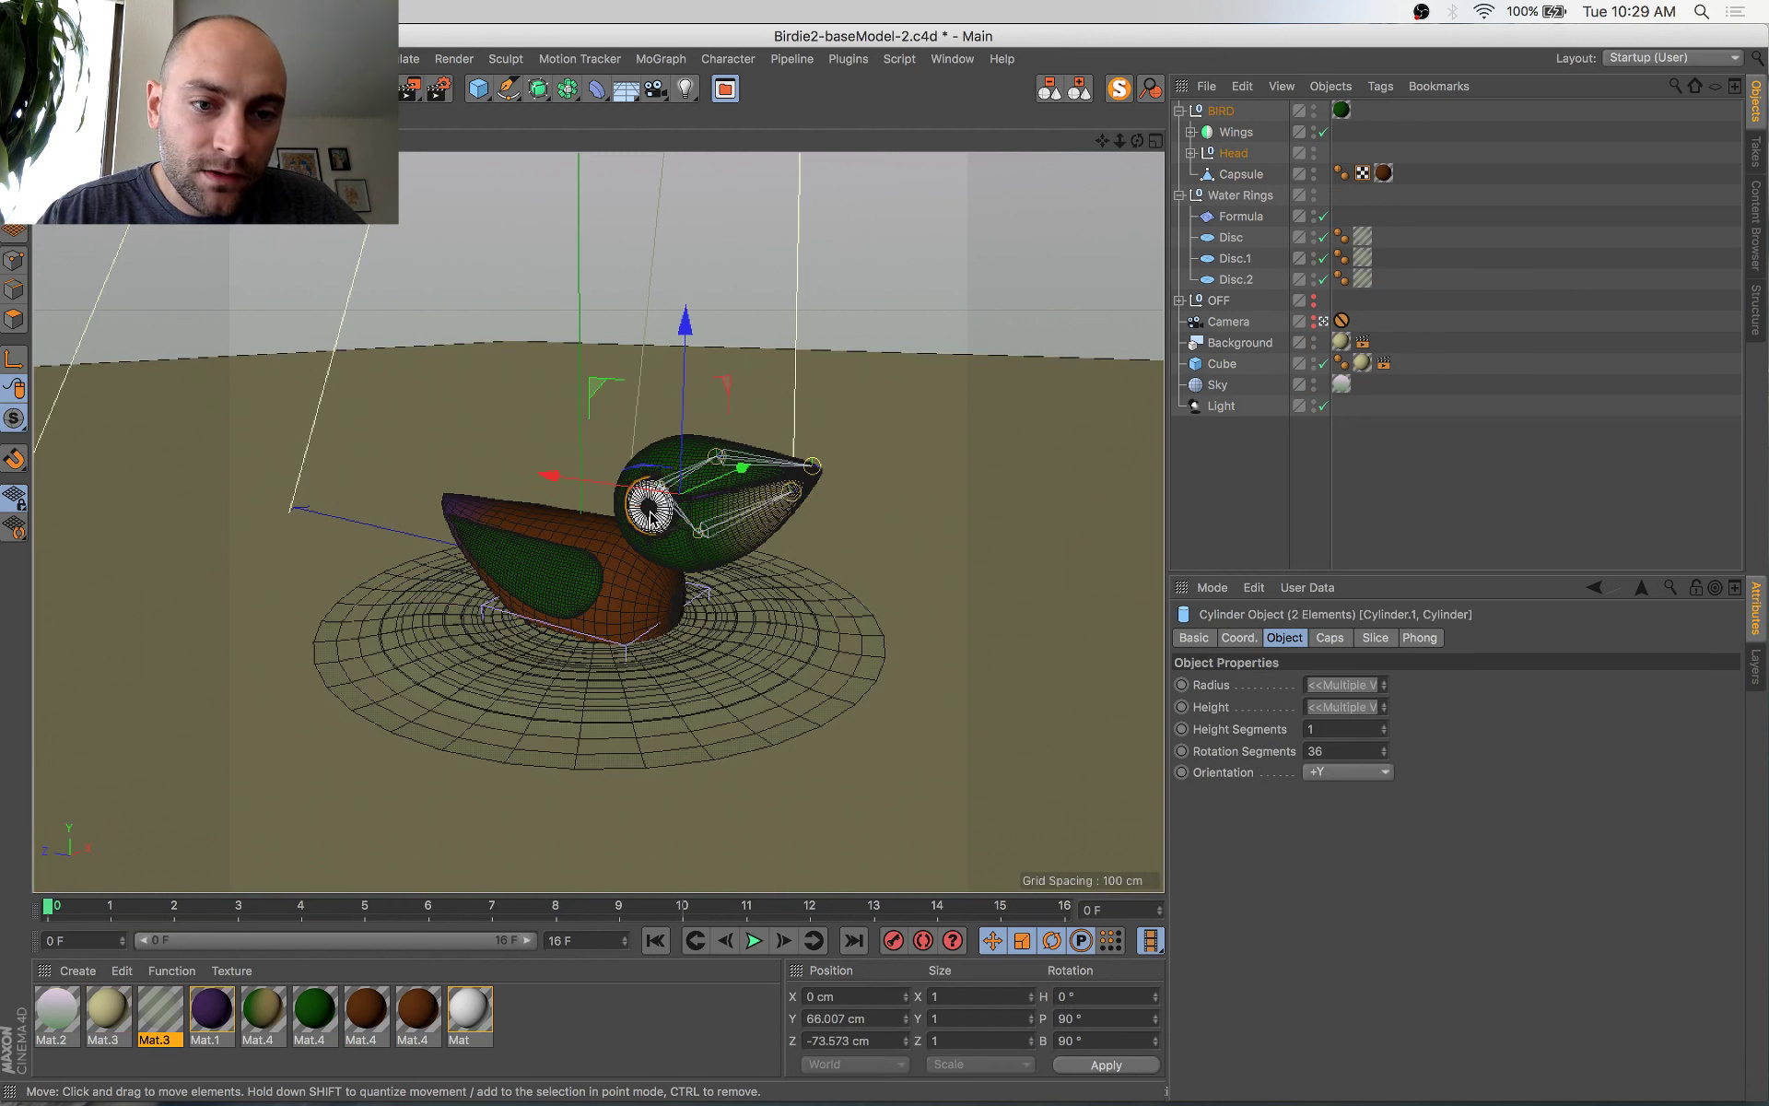
left_click(652, 513)
left_click(665, 544, "shift")
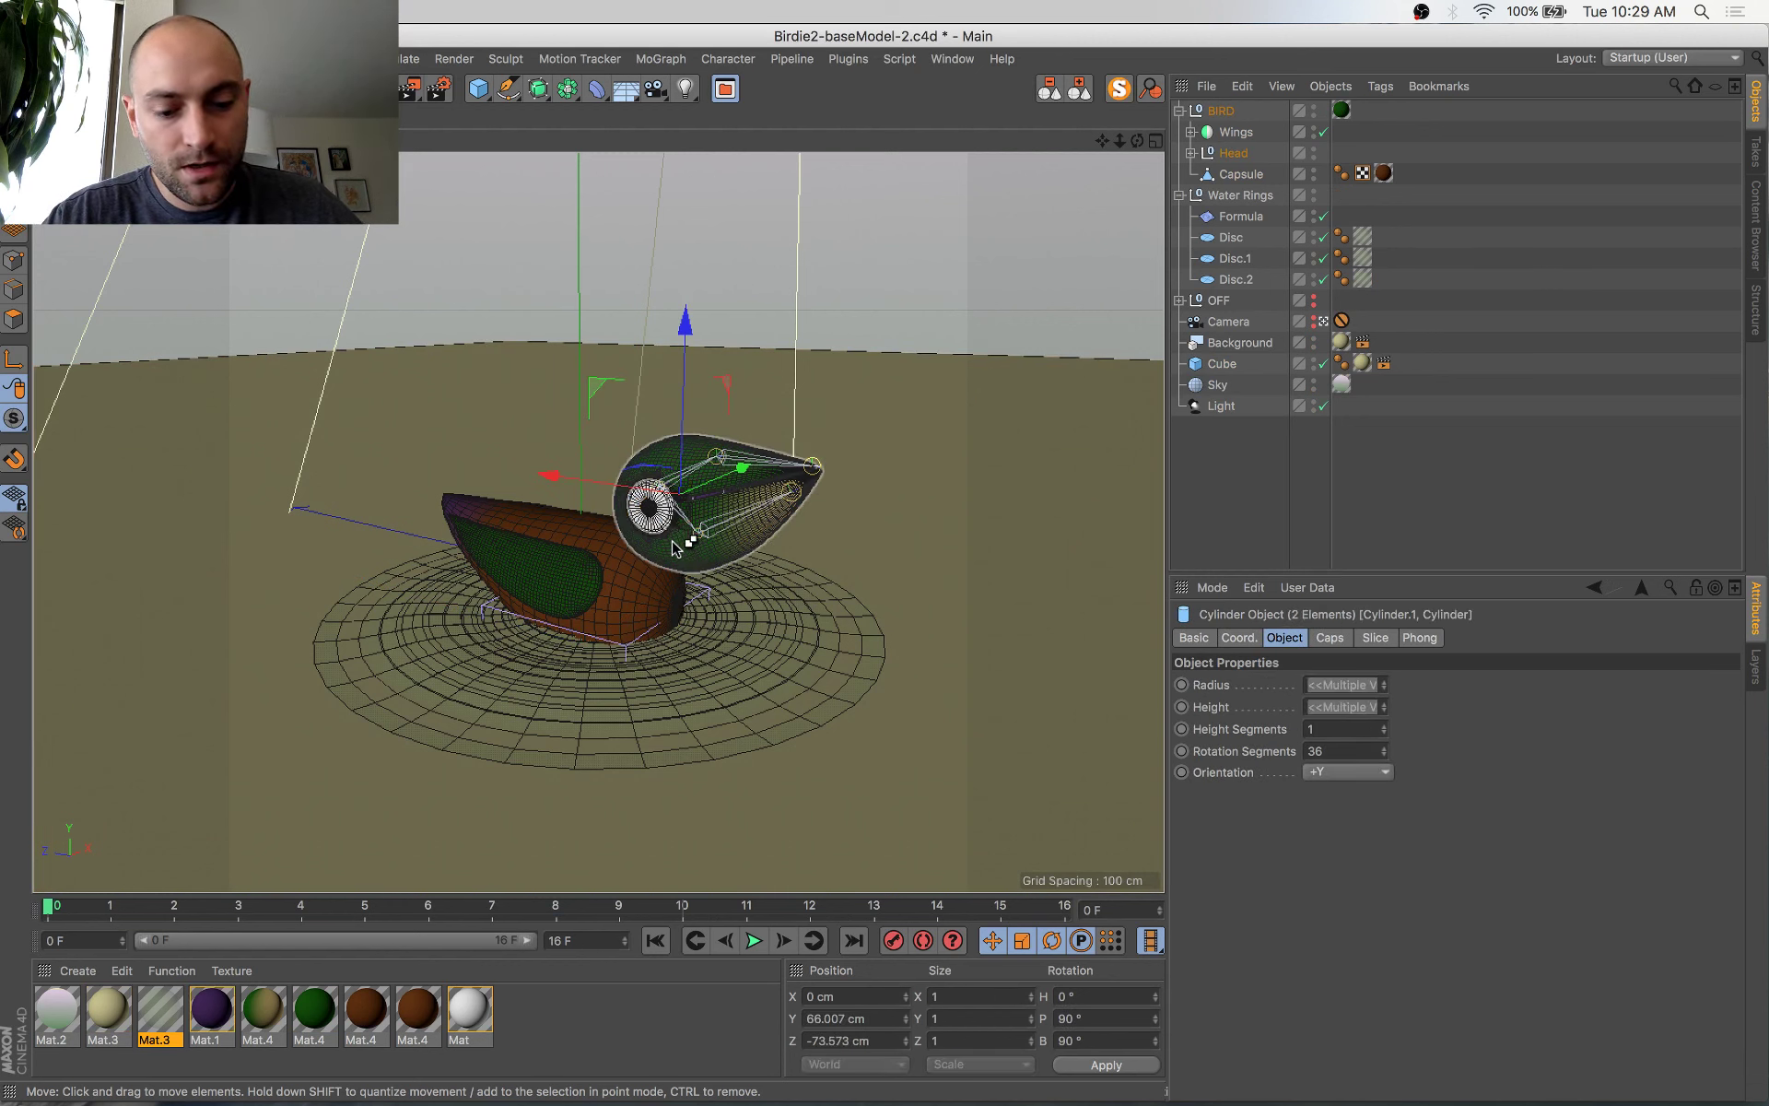
Return to ThePractice-23-Chicken-v1.c4d, paste the two eye cylinders and enlarge them together
left_click(952, 58)
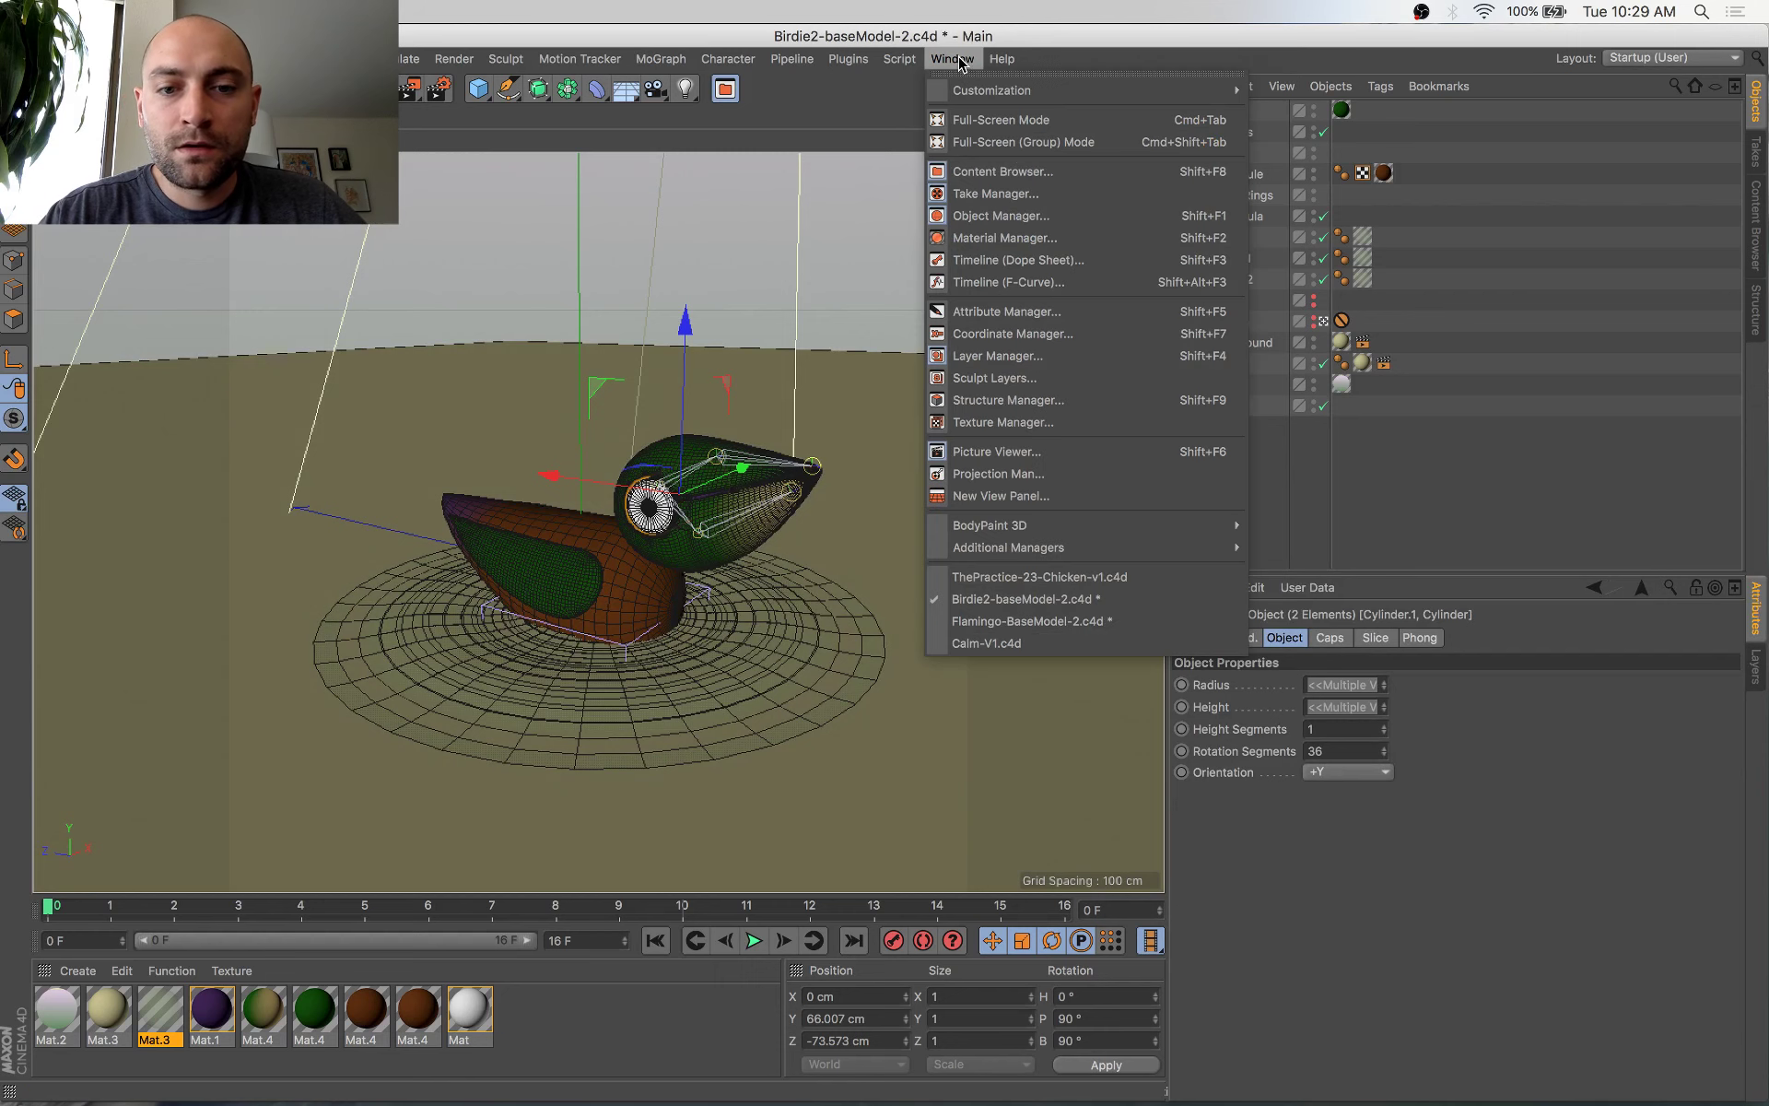
left_click(1066, 579)
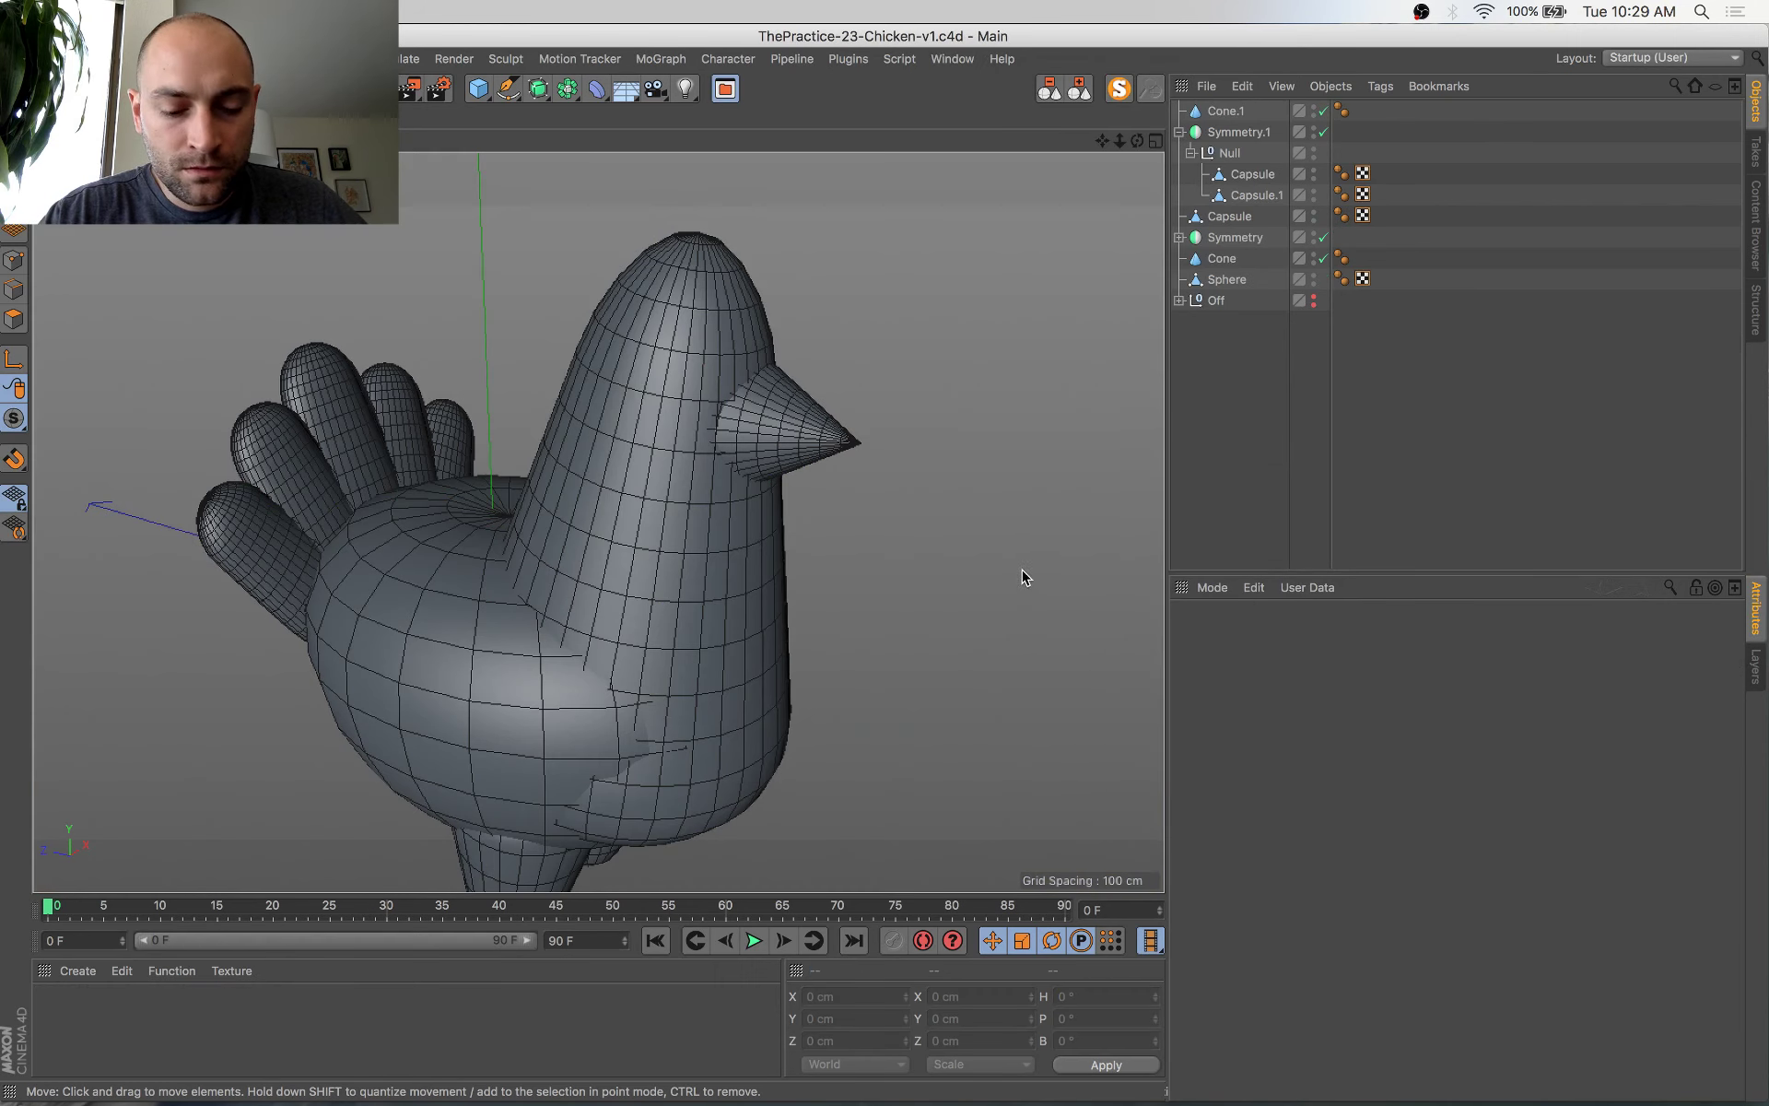
key("super+v")
key("t")
left_click_drag(582, 610, 1030, 479)
Move the eye cylinders onto the chicken's head at about Y 146 cm, Z -102 cm, and scale them down to fit
key("e")
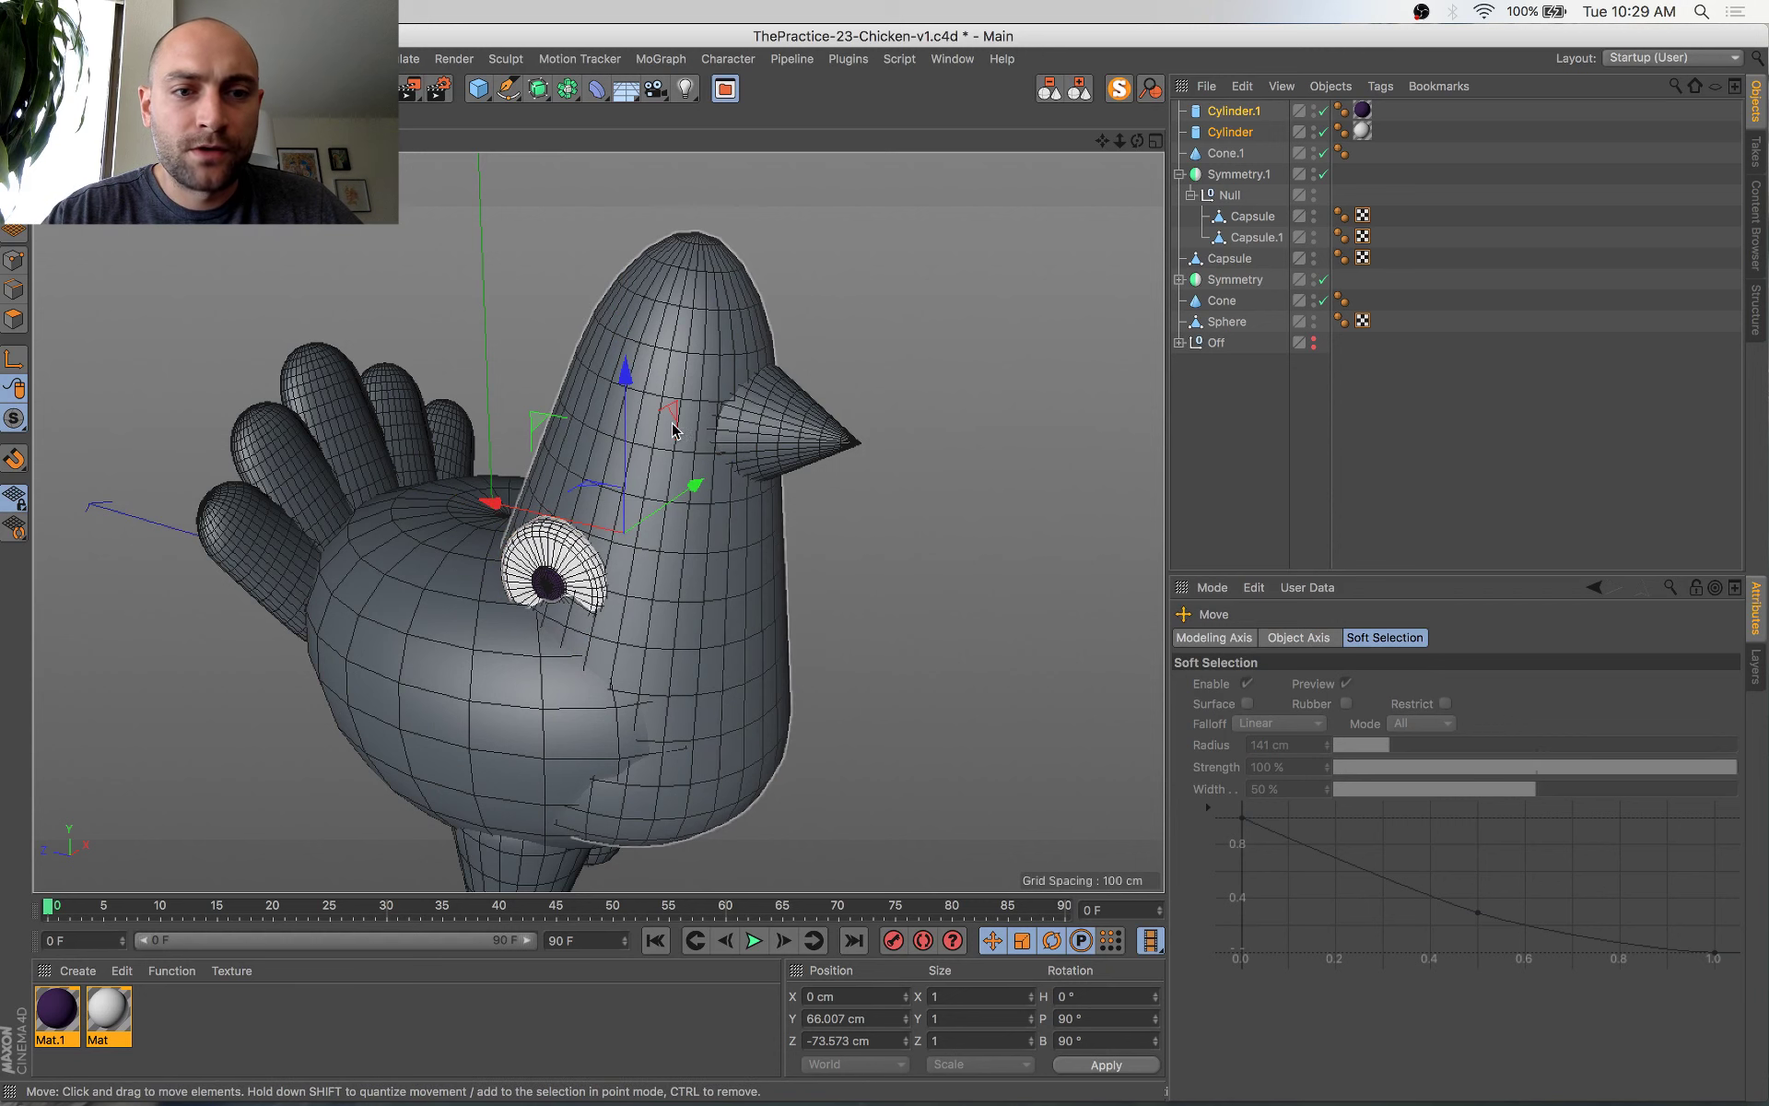
left_click_drag(672, 423, 628, 249)
key("super+z")
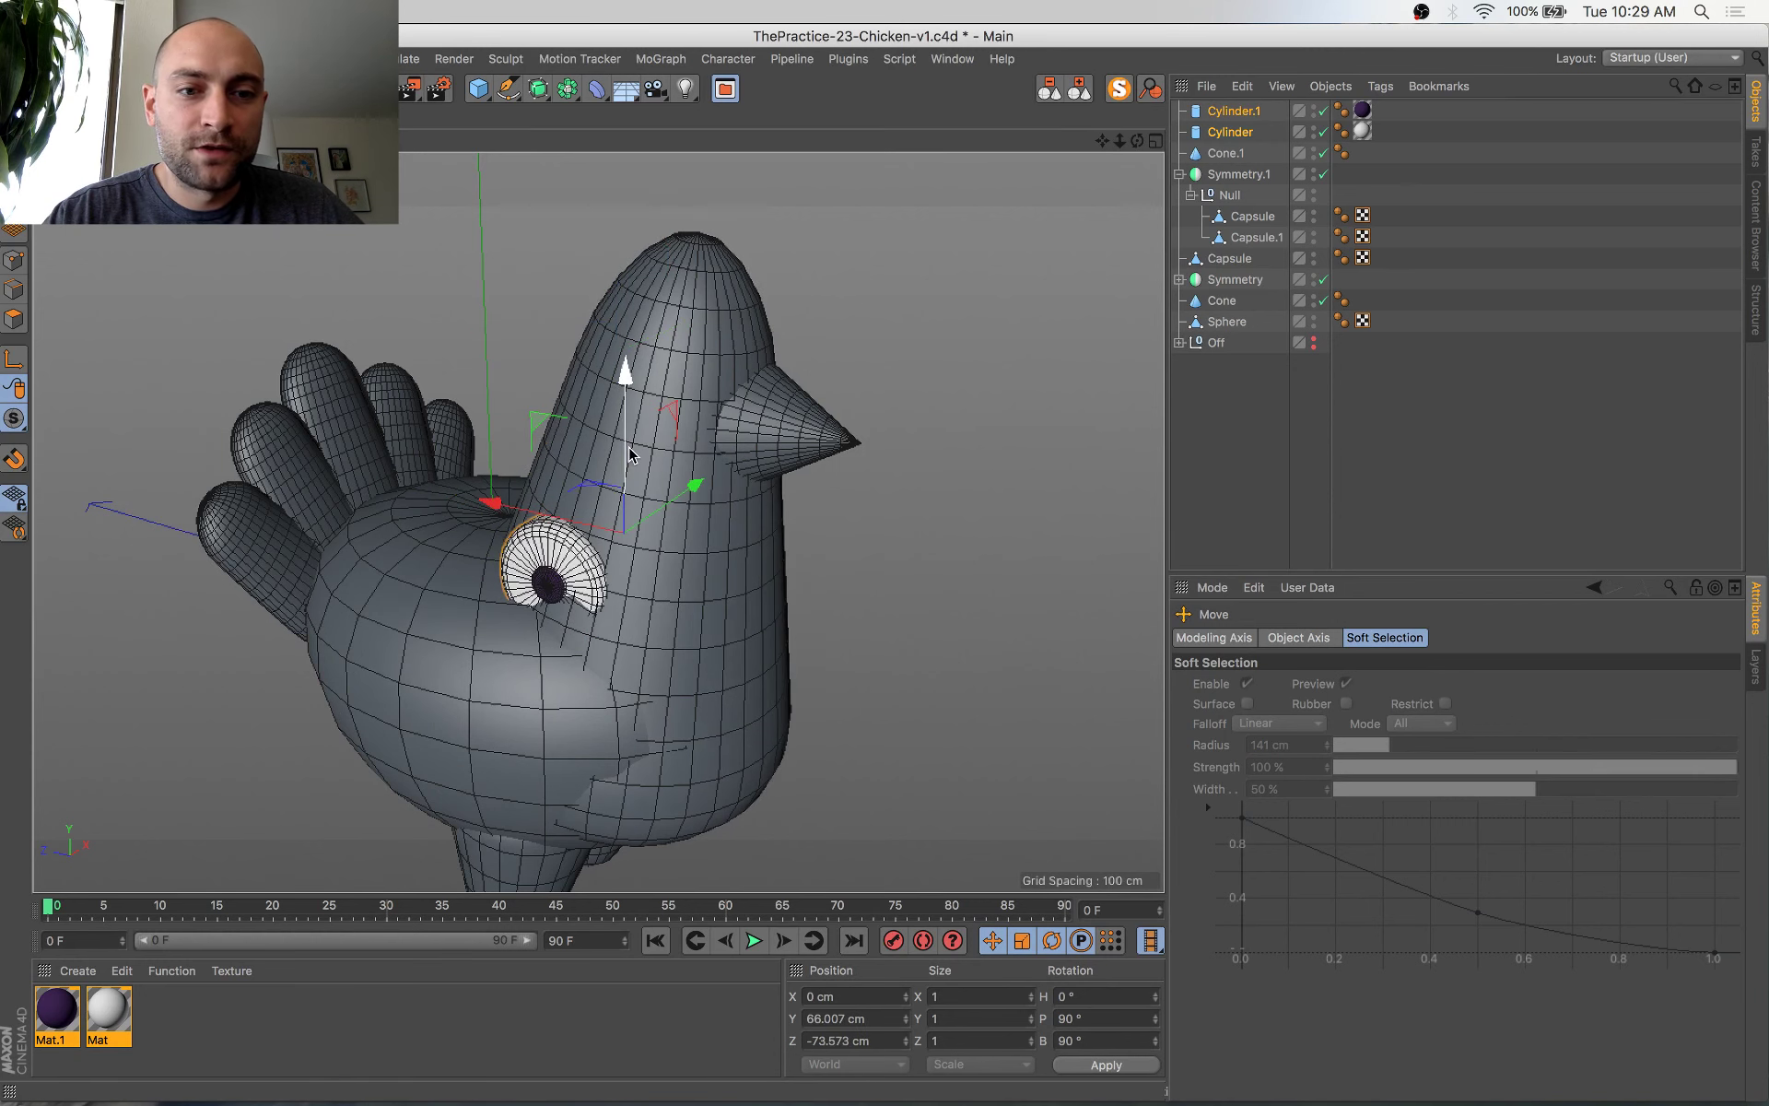
left_click_drag(630, 449, 628, 273)
left_click_drag(501, 342, 561, 354)
key("t")
left_click_drag(891, 234, 734, 414)
left_click_drag(781, 457, 711, 503, "alt")
Duplicate the purple pupil cylinder below the neck Cone and delete the copy's material tag
left_click(1250, 109)
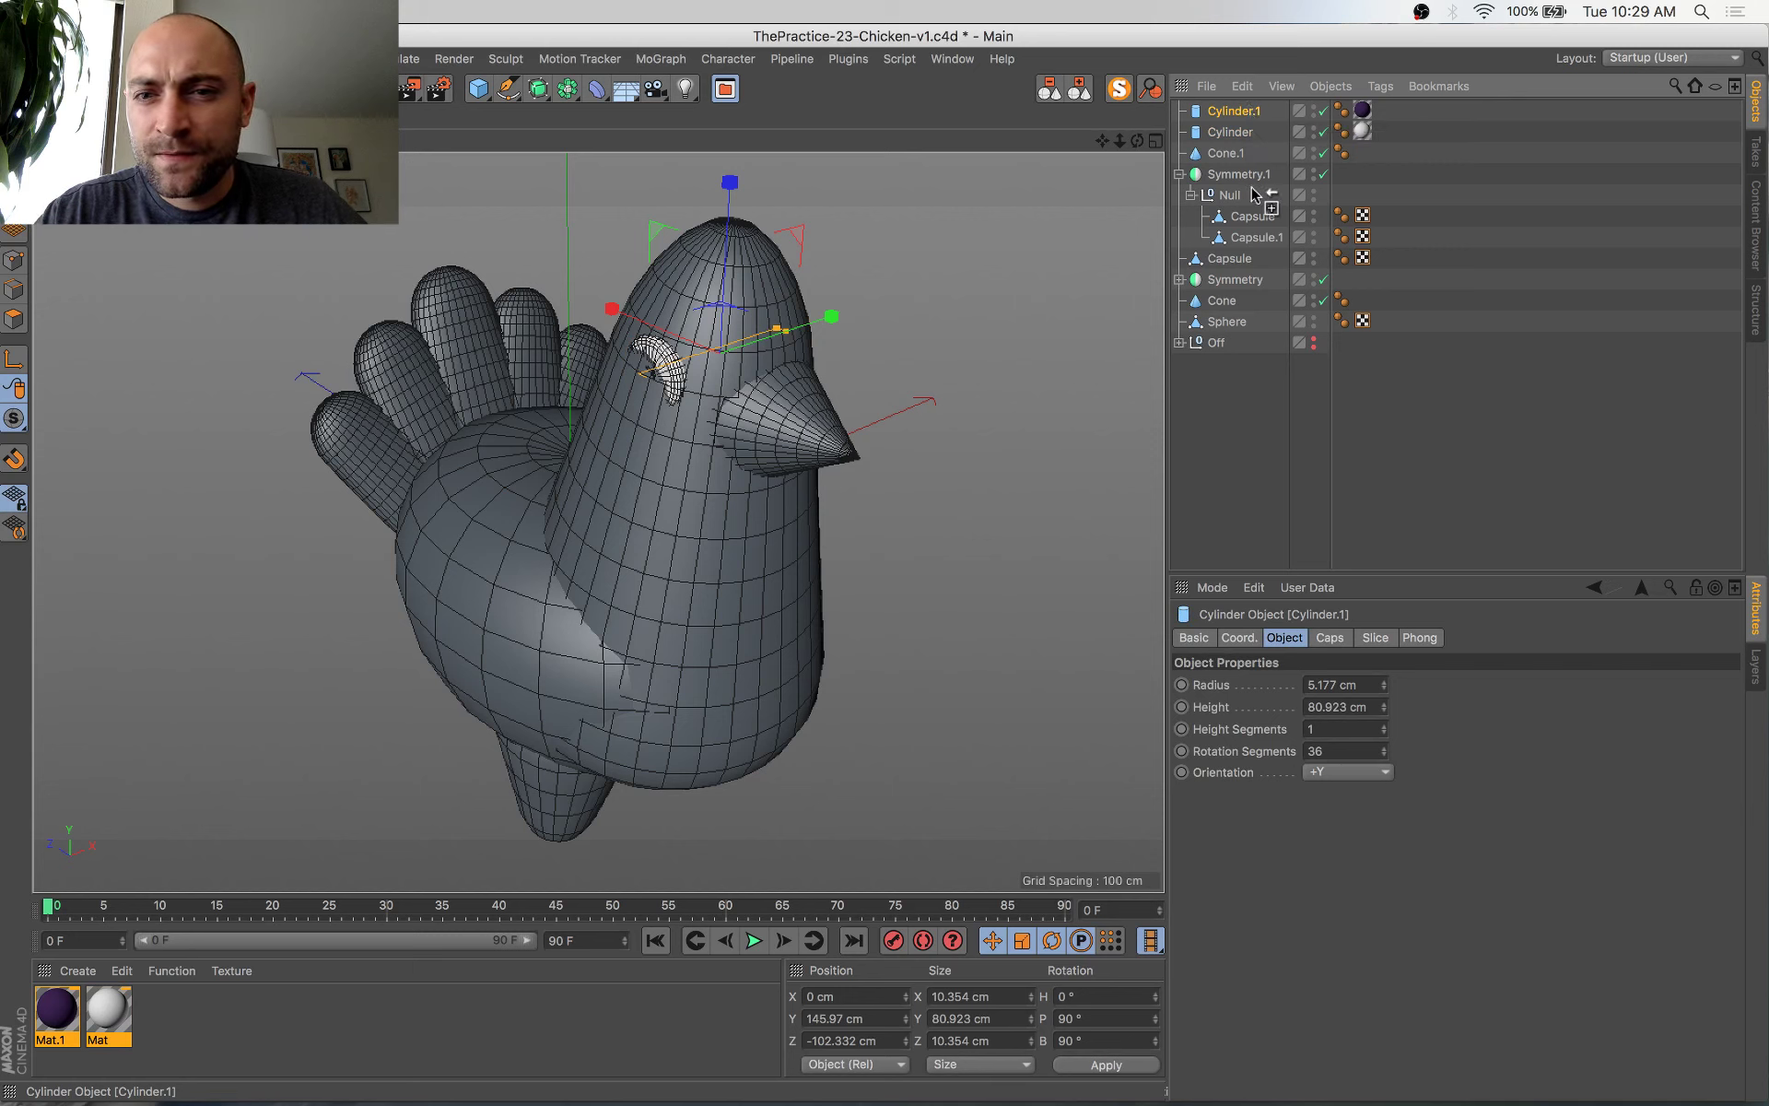
left_click_drag(1250, 310, 1249, 311, "ctrl")
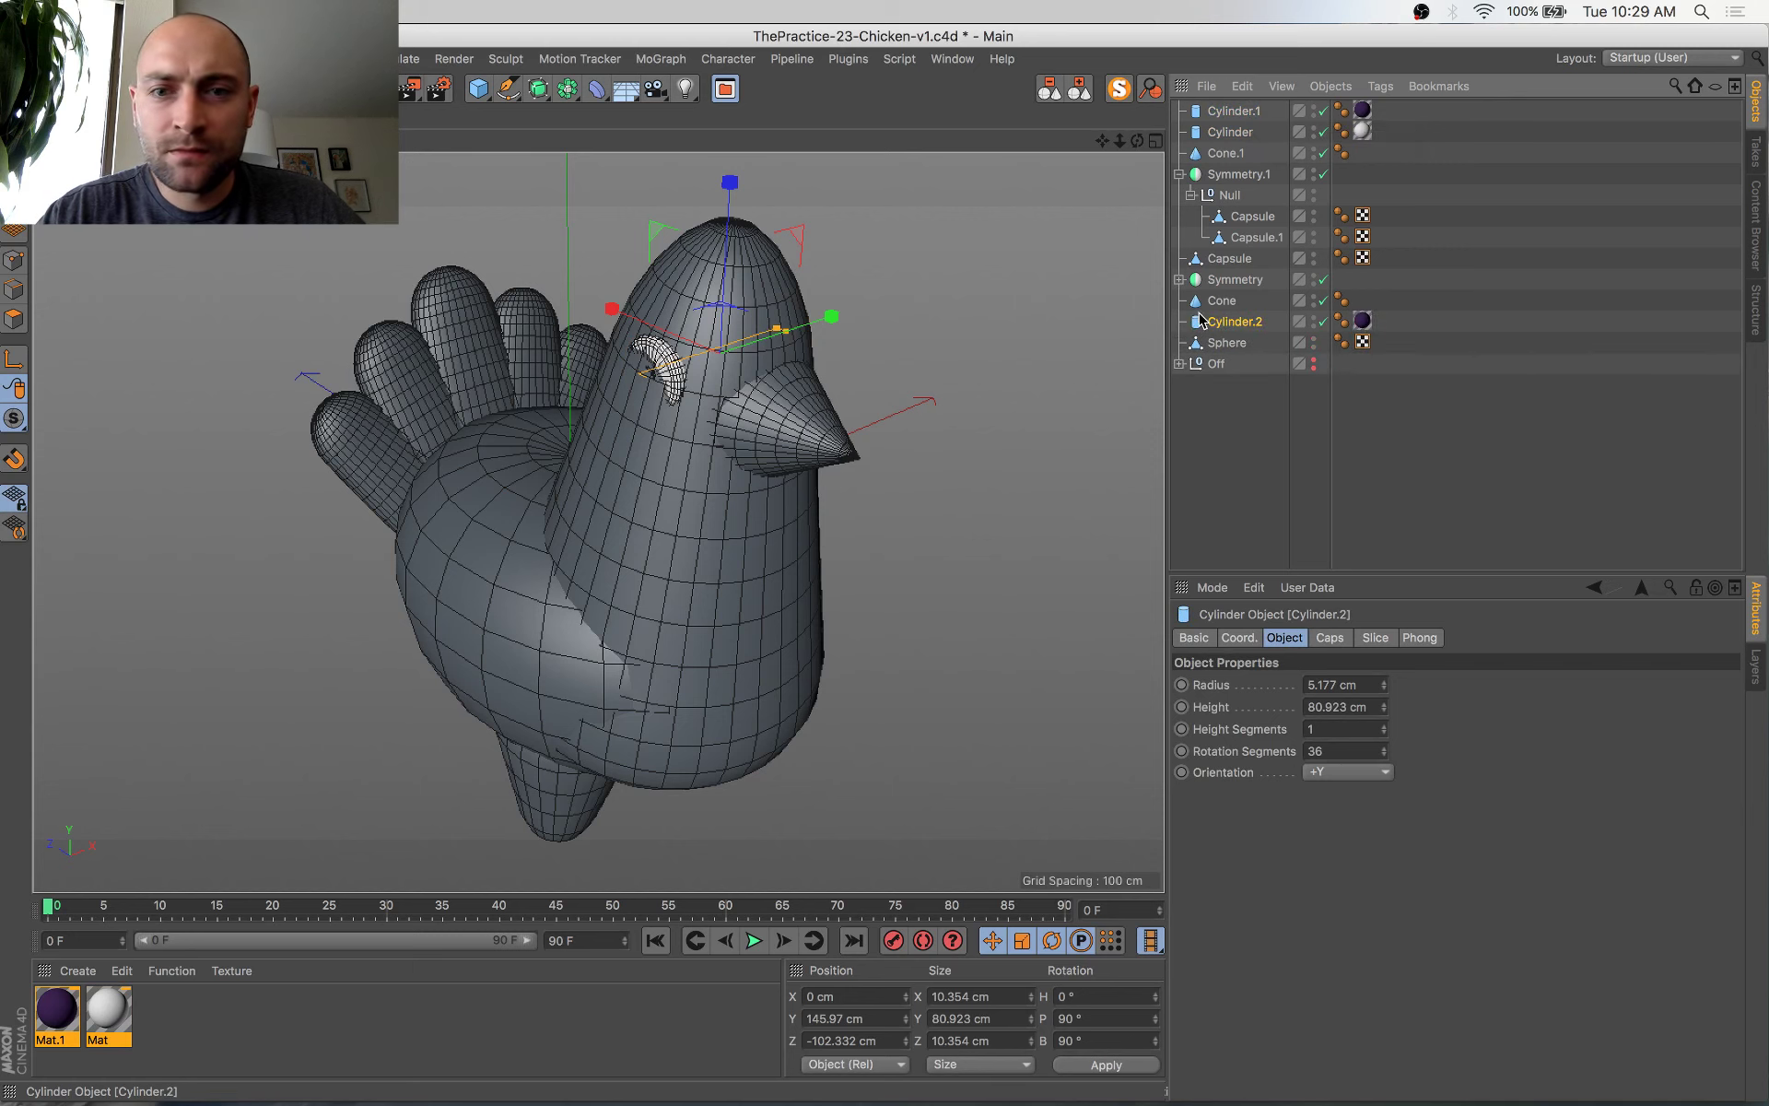
key("Delete")
left_click(1254, 323)
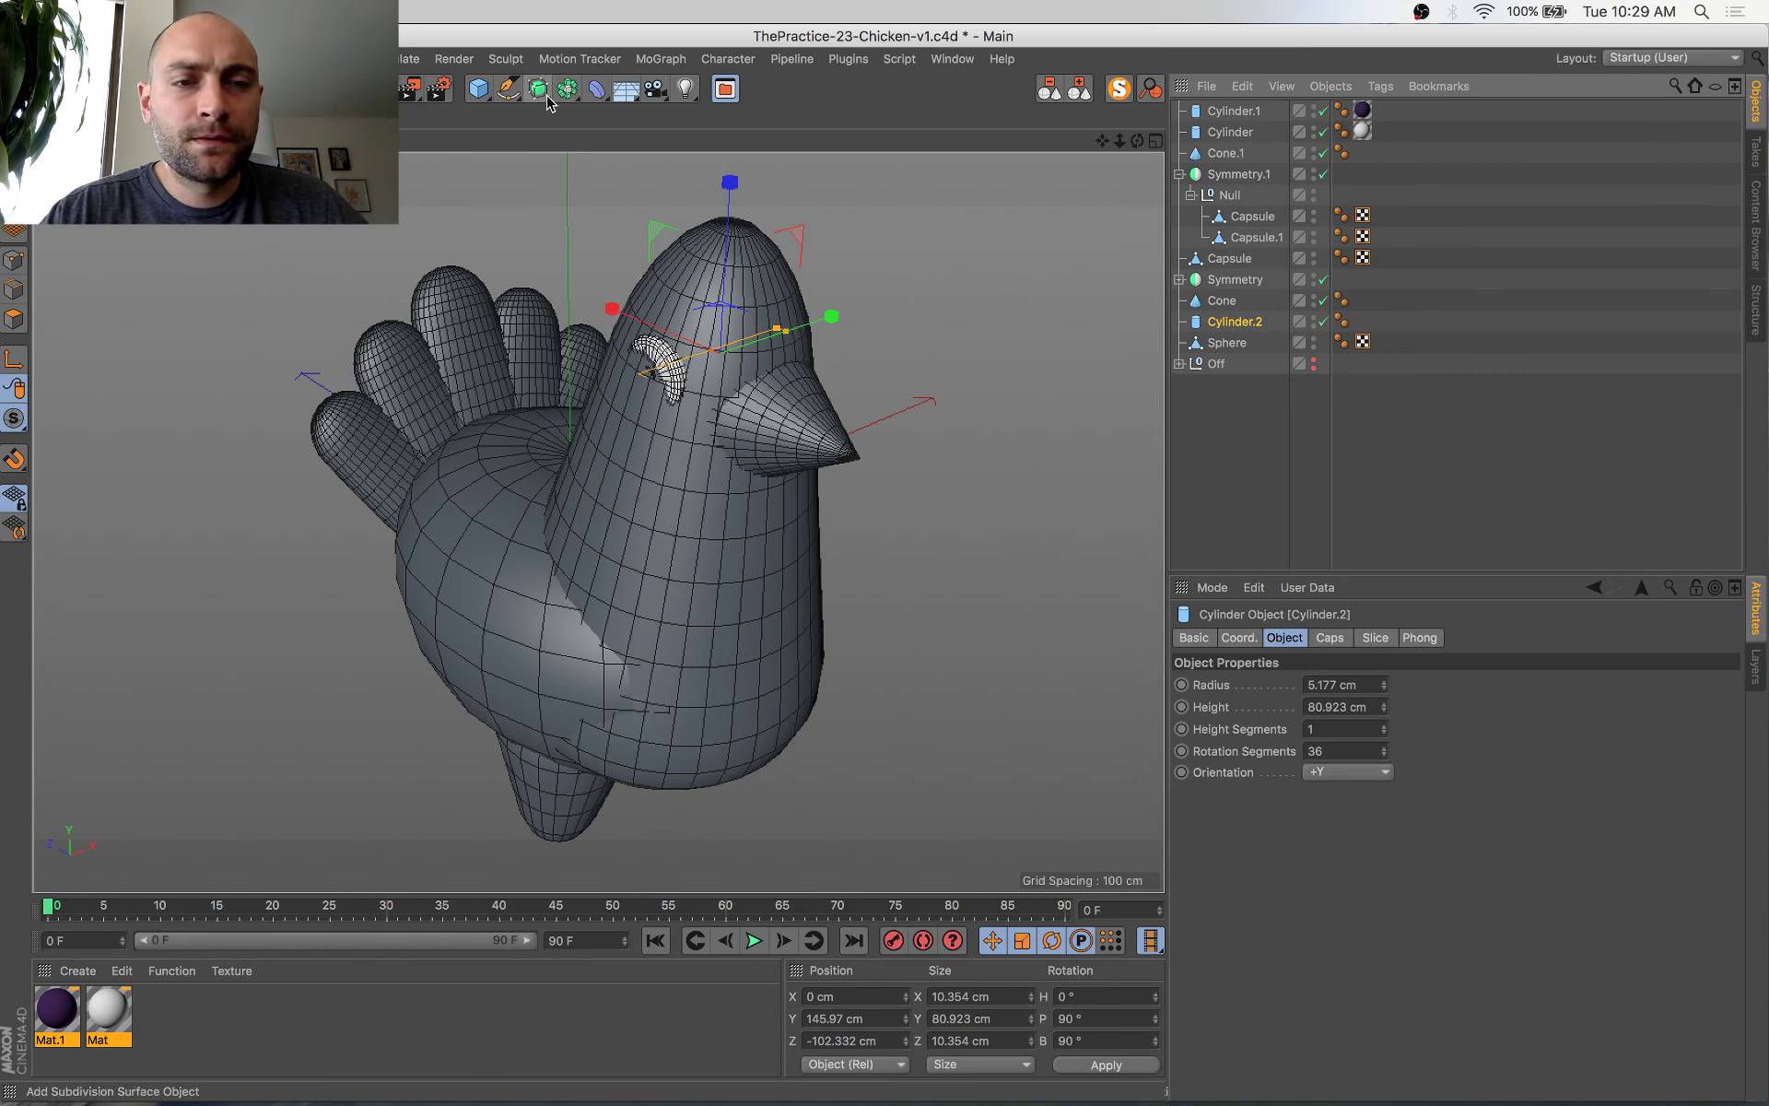
Wrap the pupil cylinder copy in a Boole object and place the neck Cone above it inside the Boole
left_click_drag(546, 96, 496, 271)
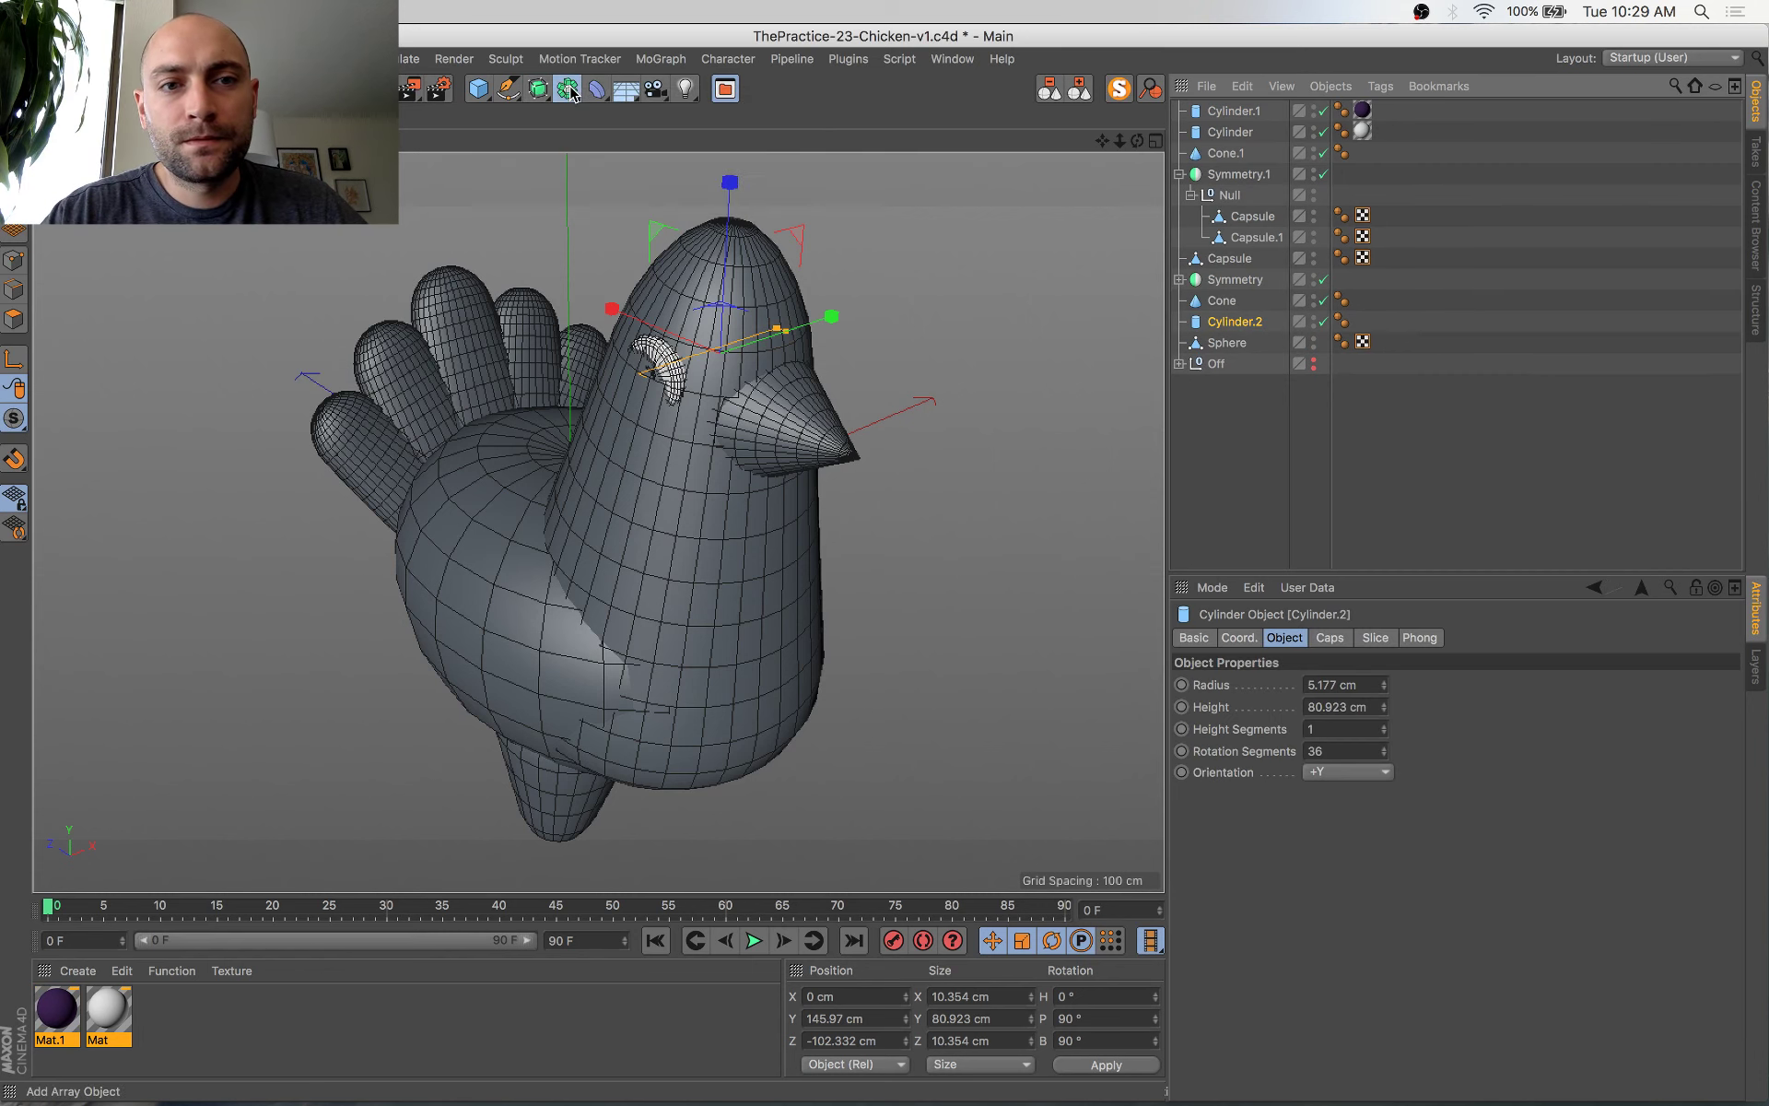
left_click_drag(572, 94, 968, 116, "alt")
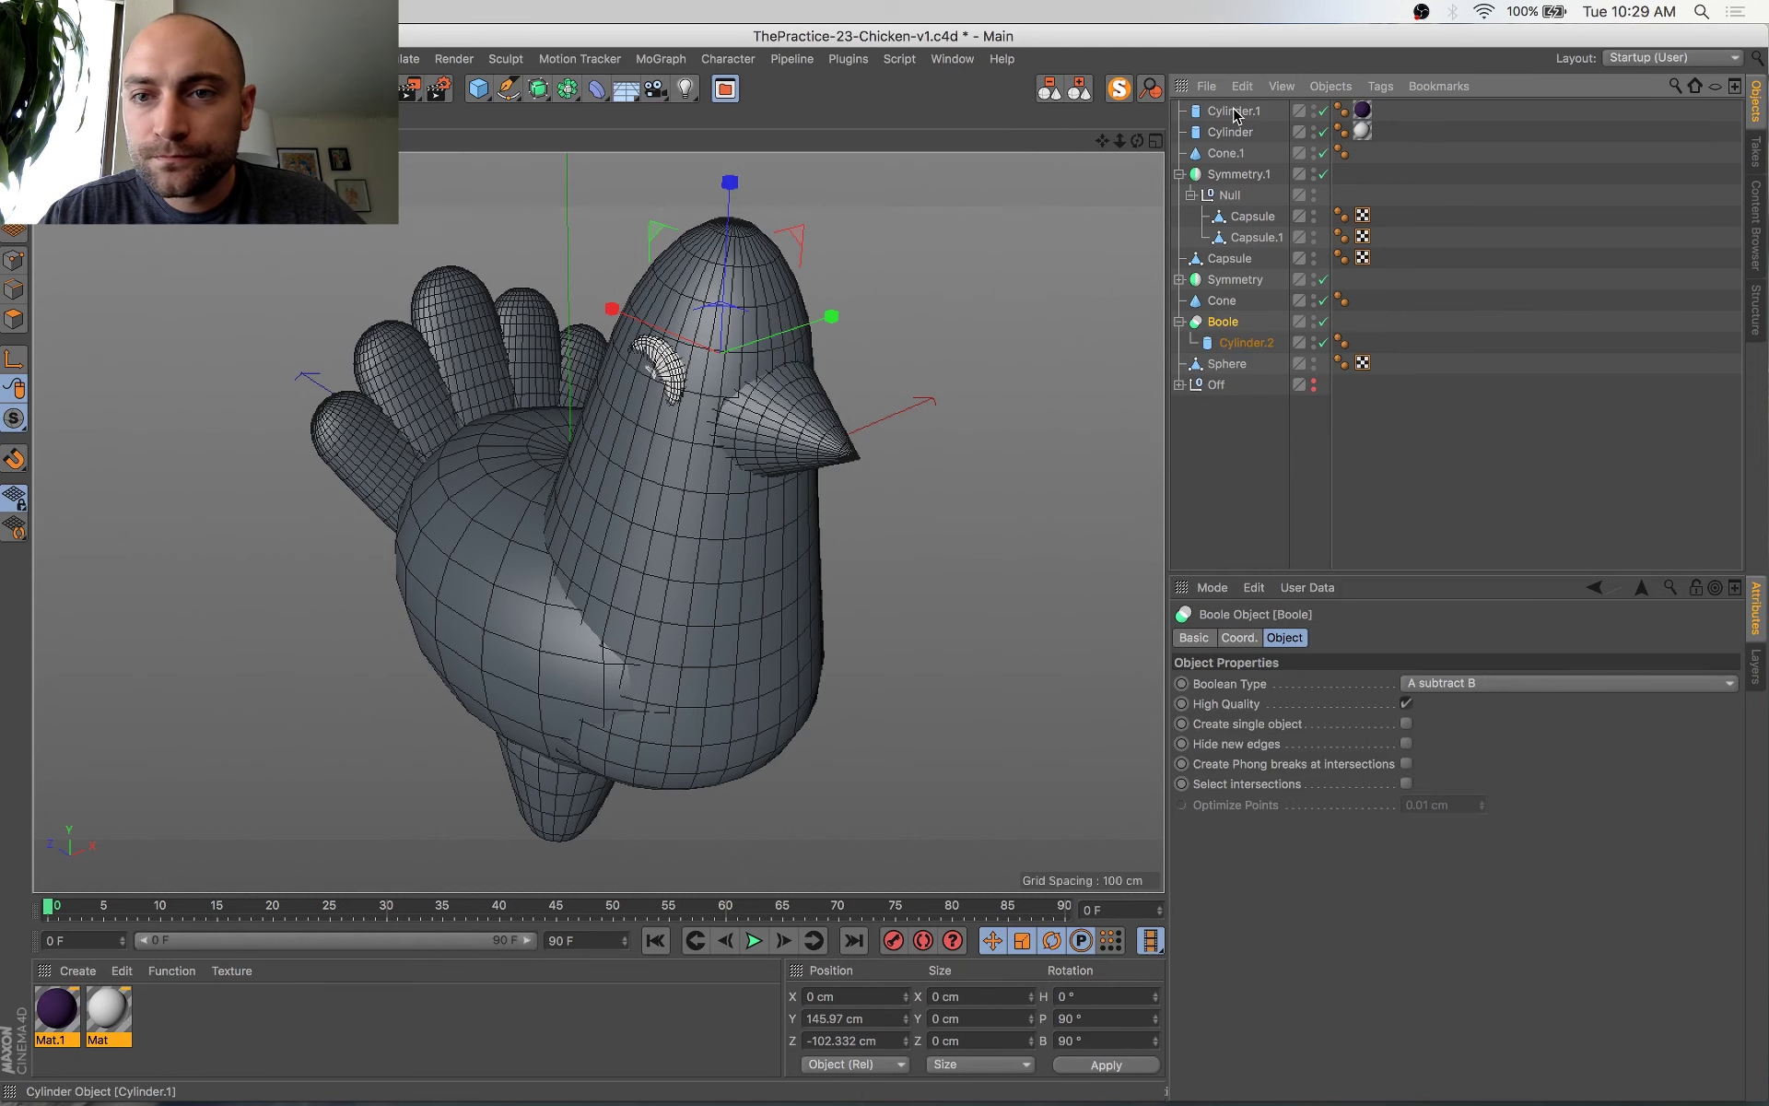
left_click(1234, 367)
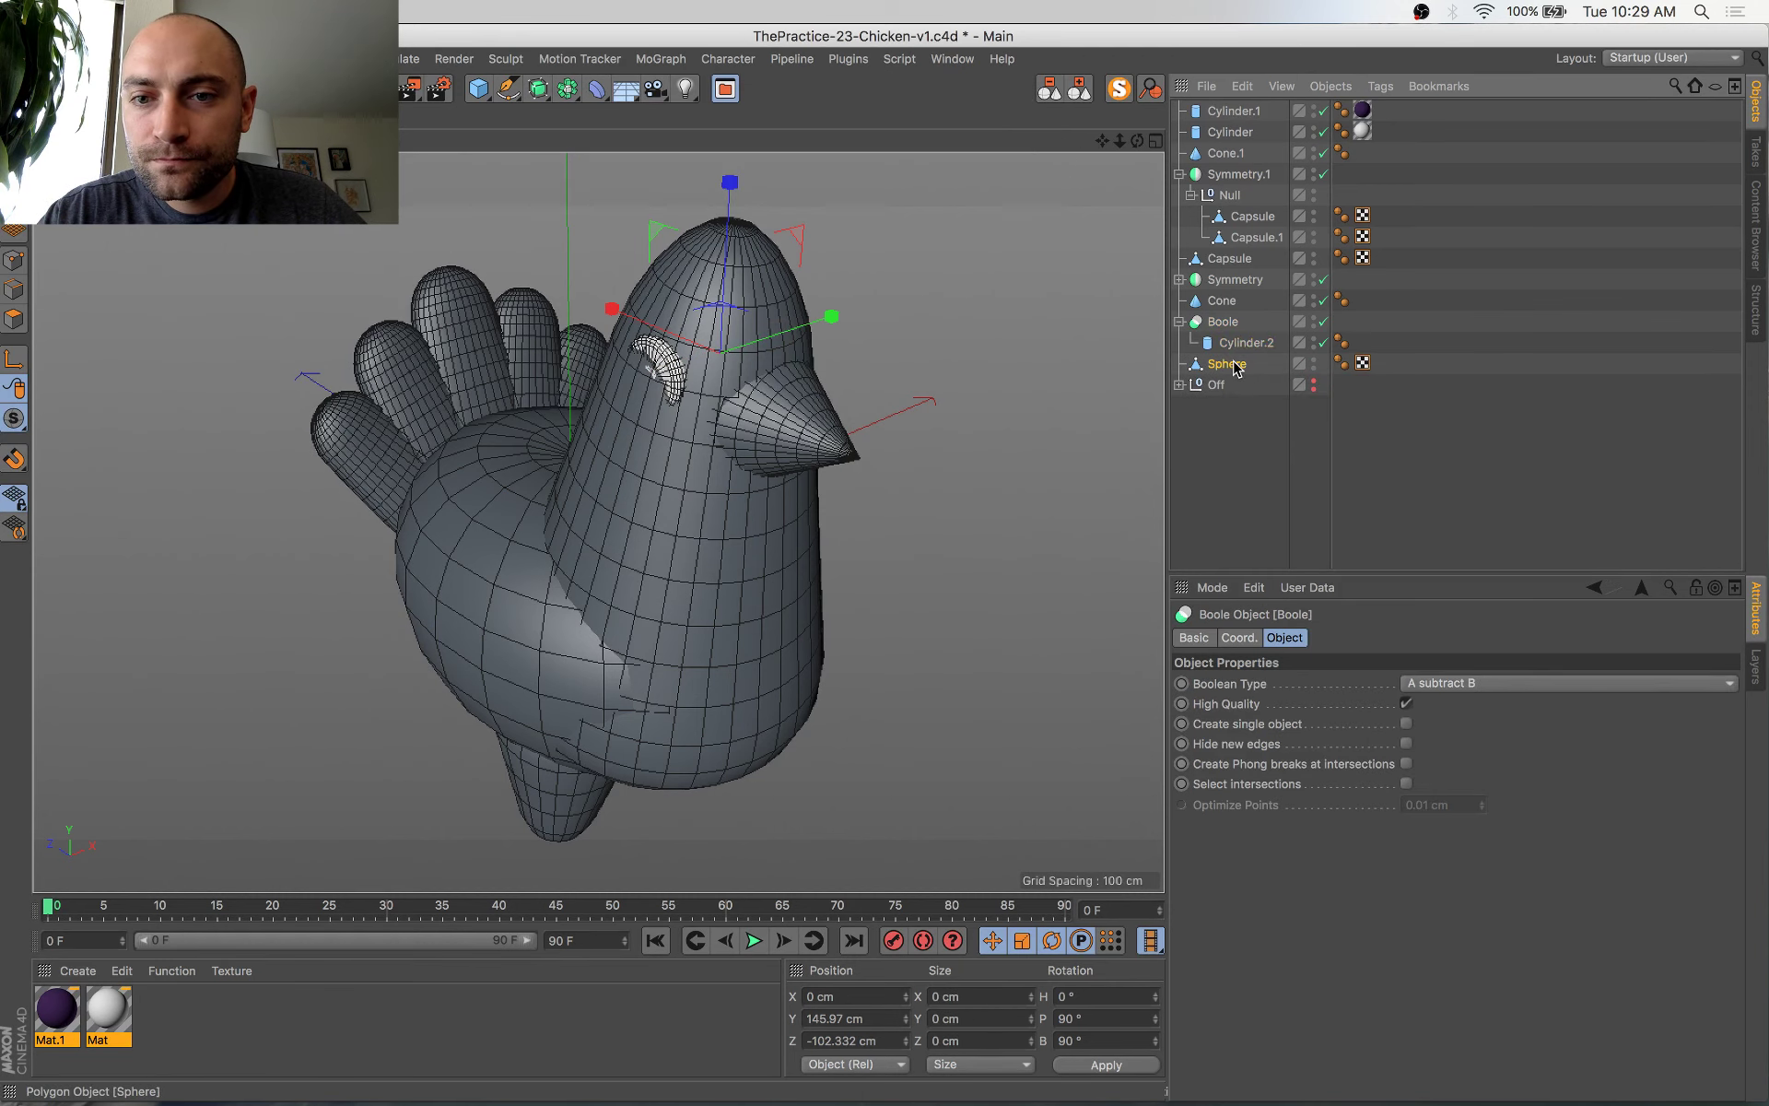
mouse_move(1241, 340)
left_mouse_down()
mouse_move(1244, 380)
mouse_move(1233, 311)
left_mouse_up()
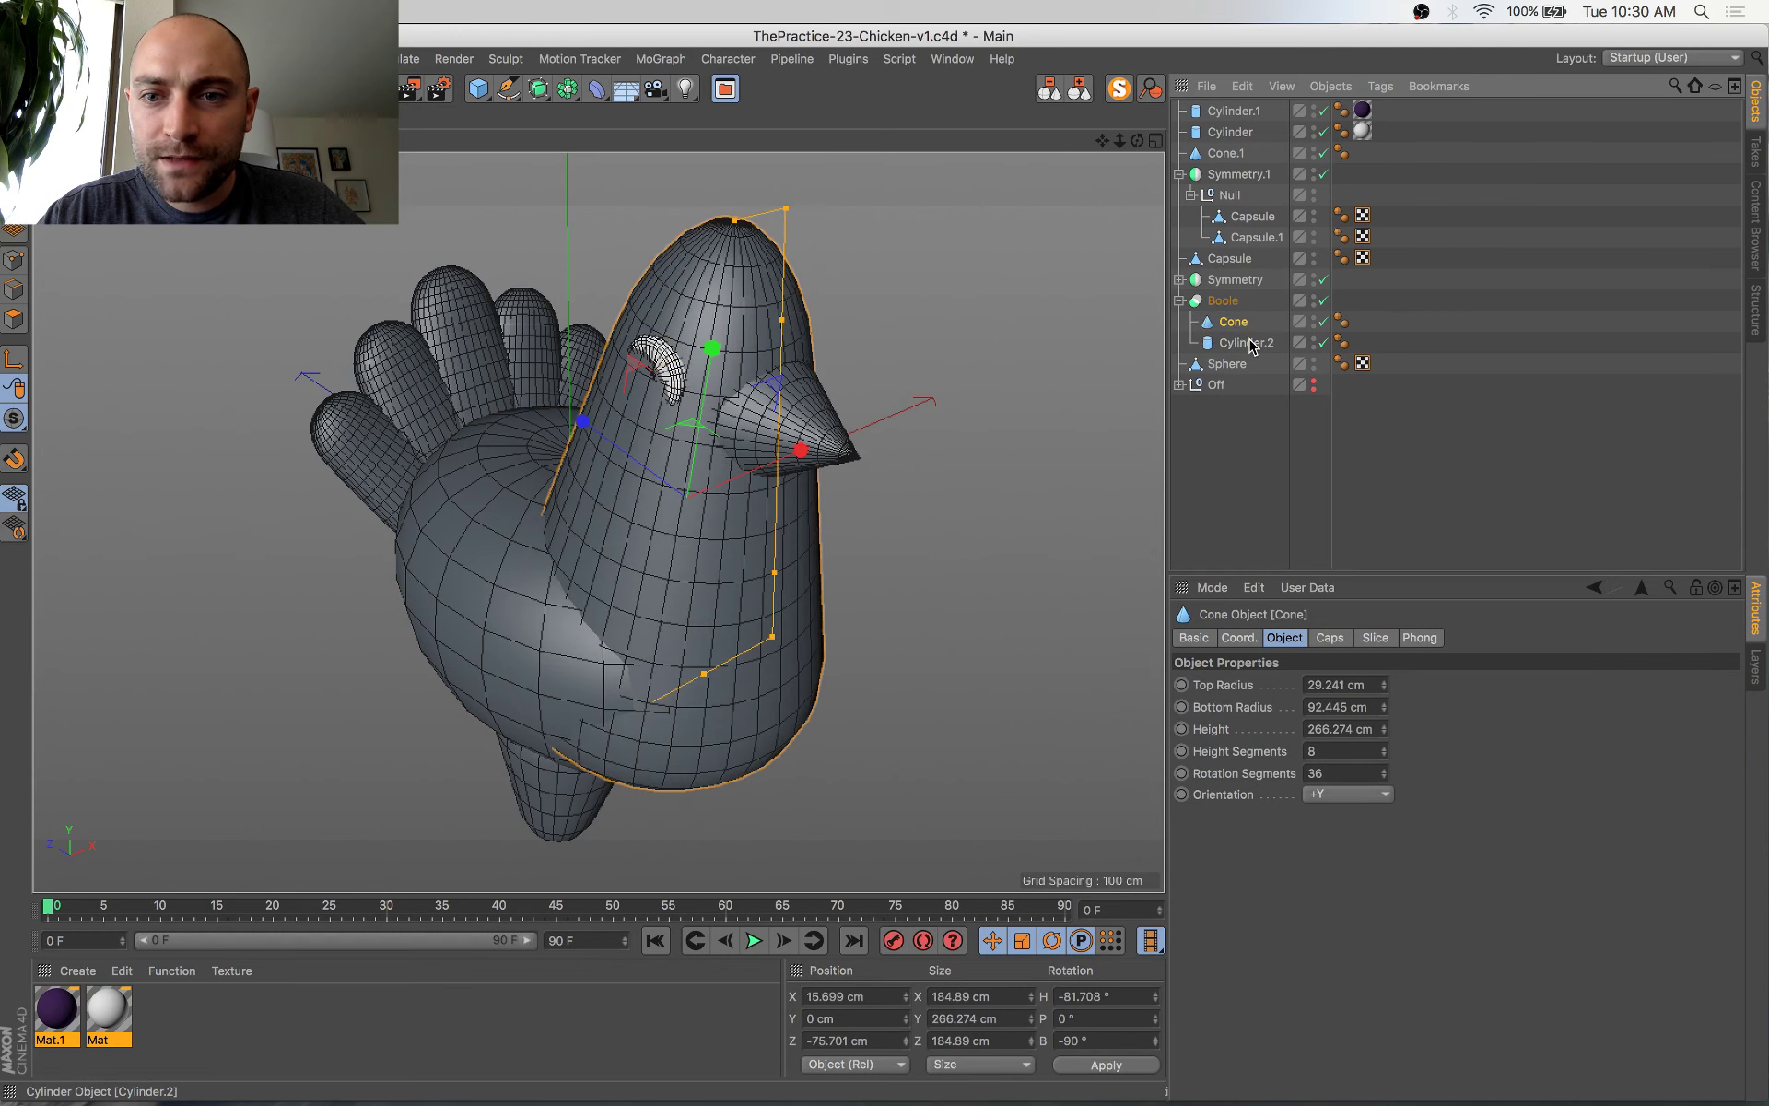
Replace the Boole's pupil cylinder copy with a duplicate of the white eye cylinder and lengthen it to about 108.6 cm
left_click(1251, 343)
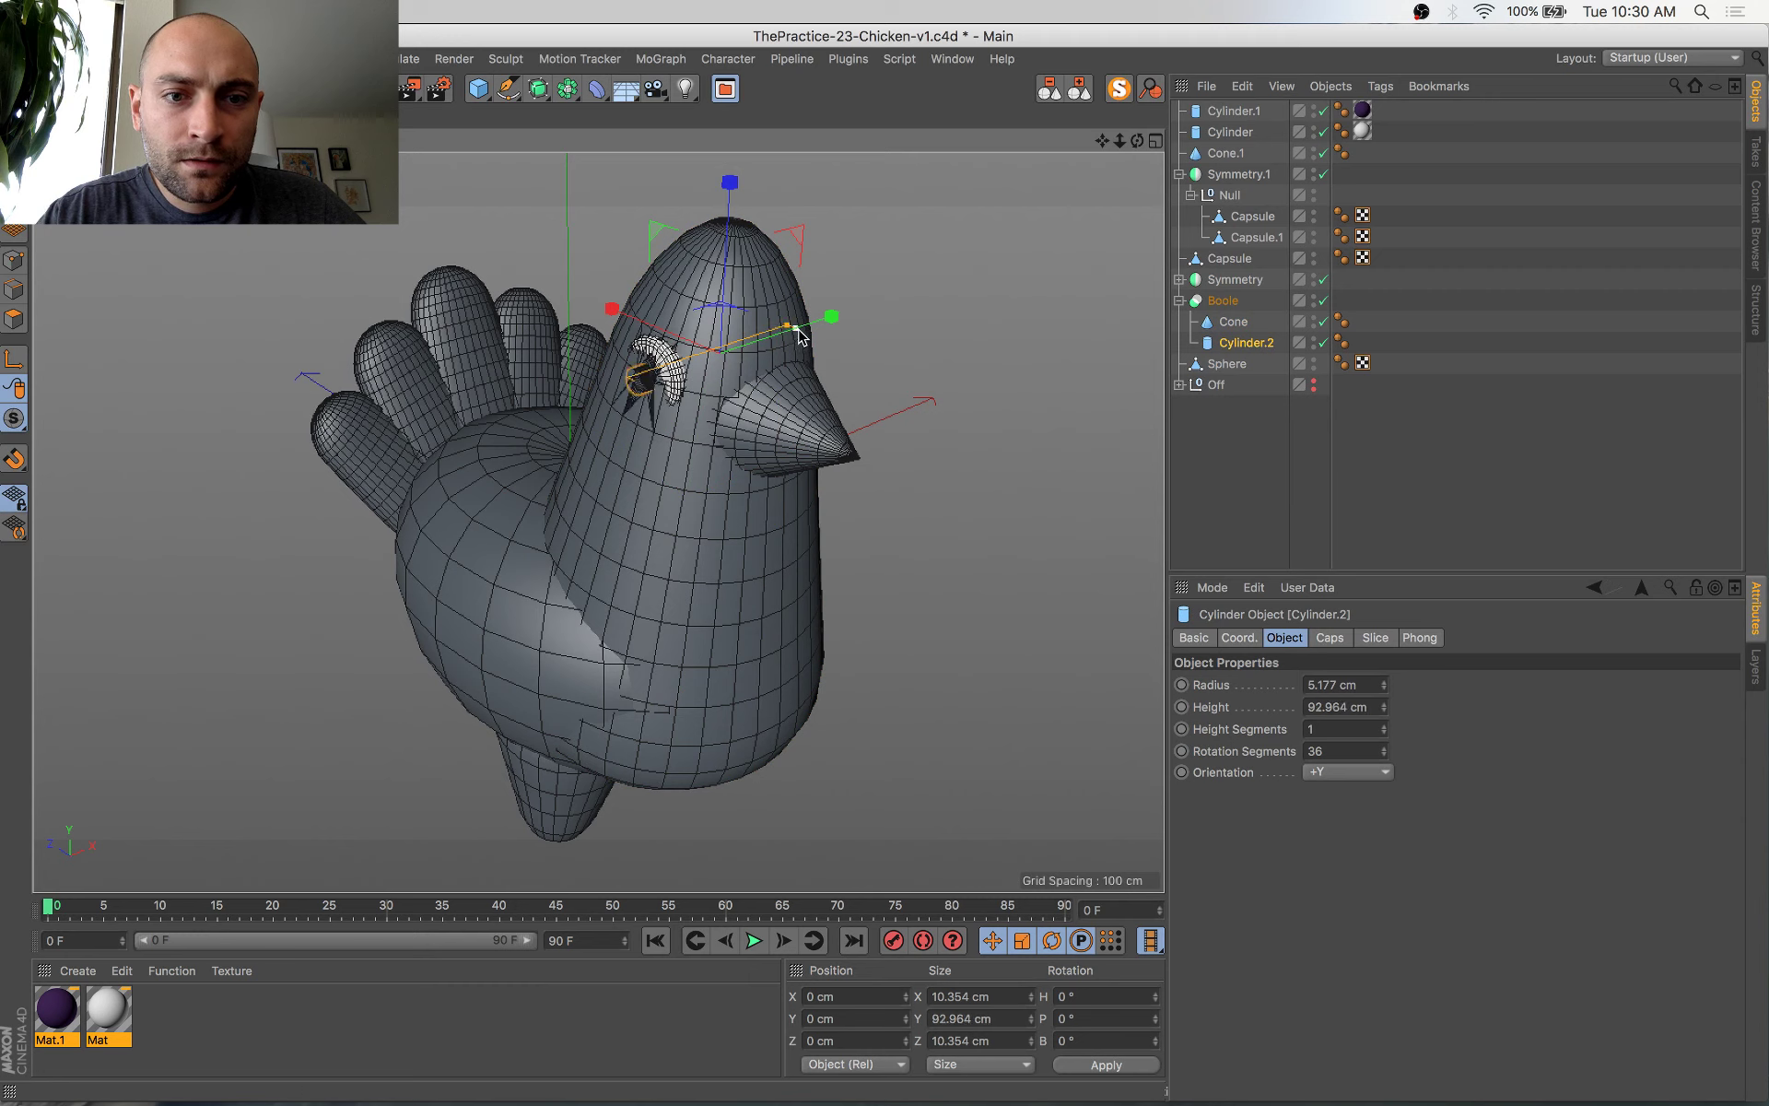
left_click_drag(807, 326, 786, 331)
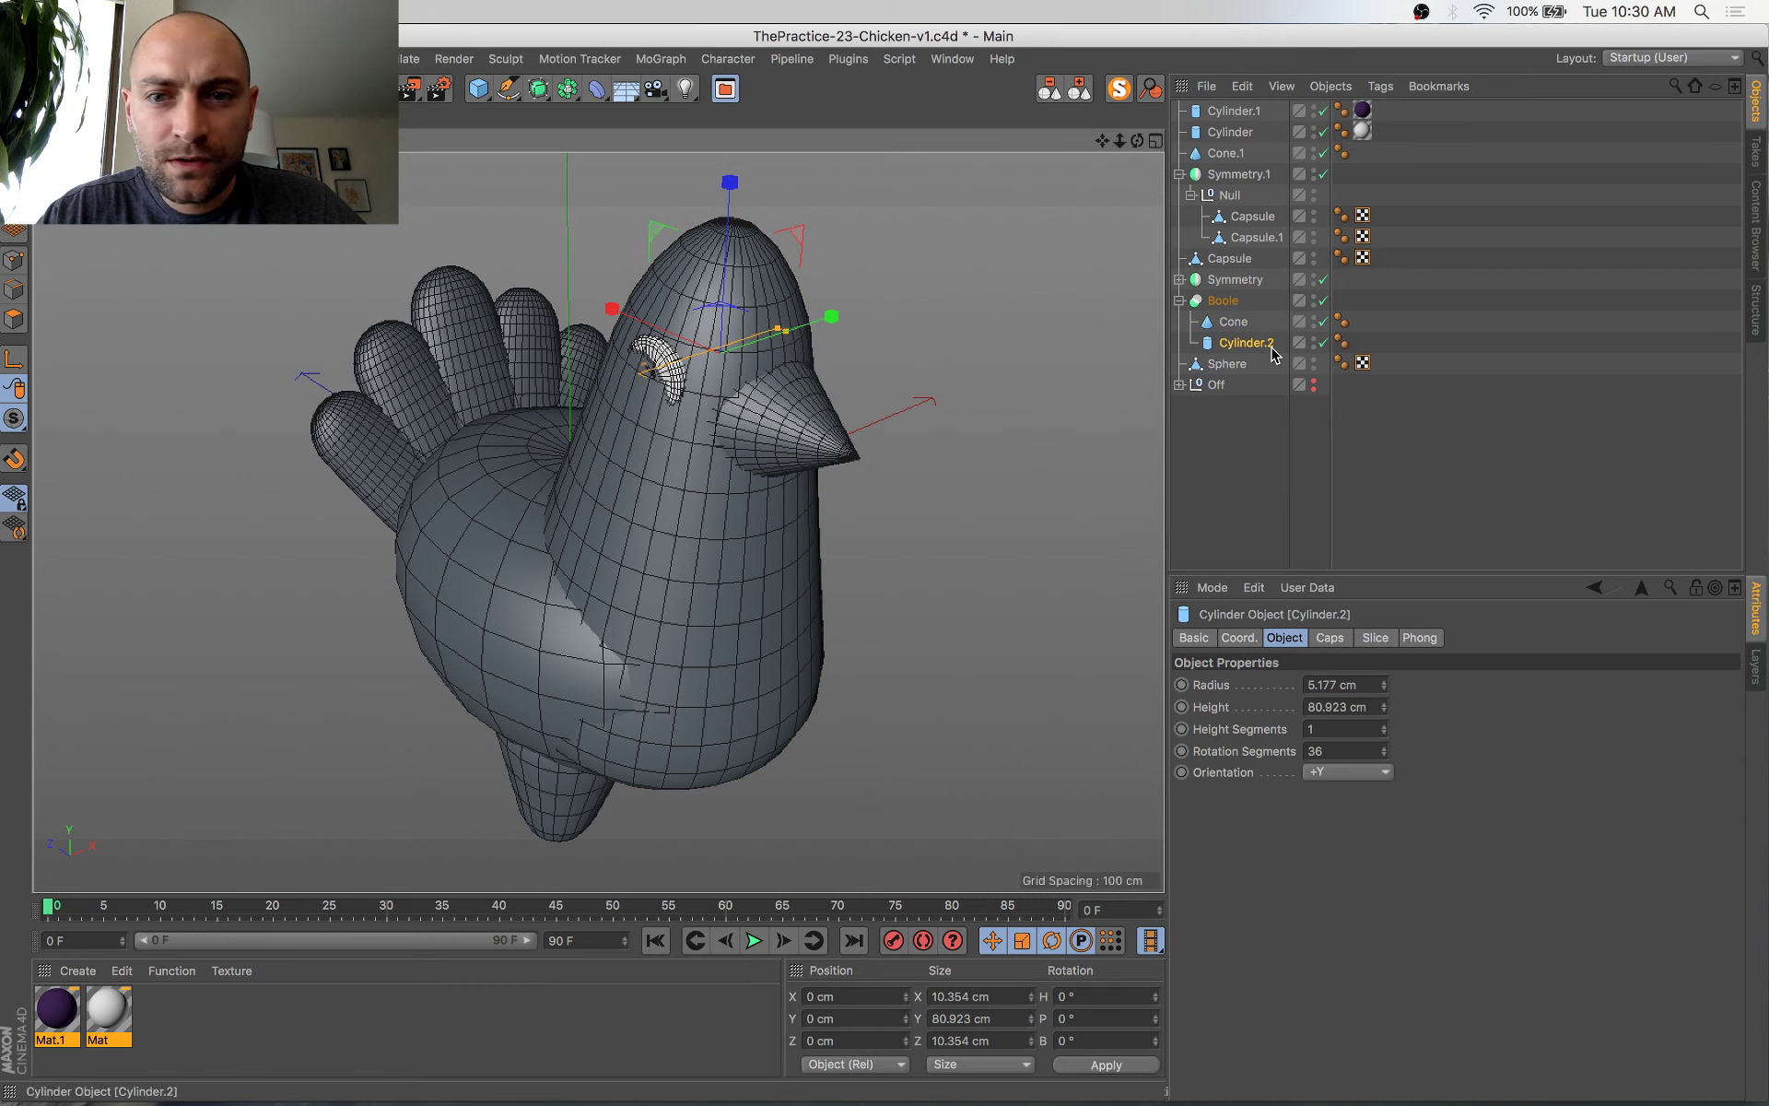
key("Delete")
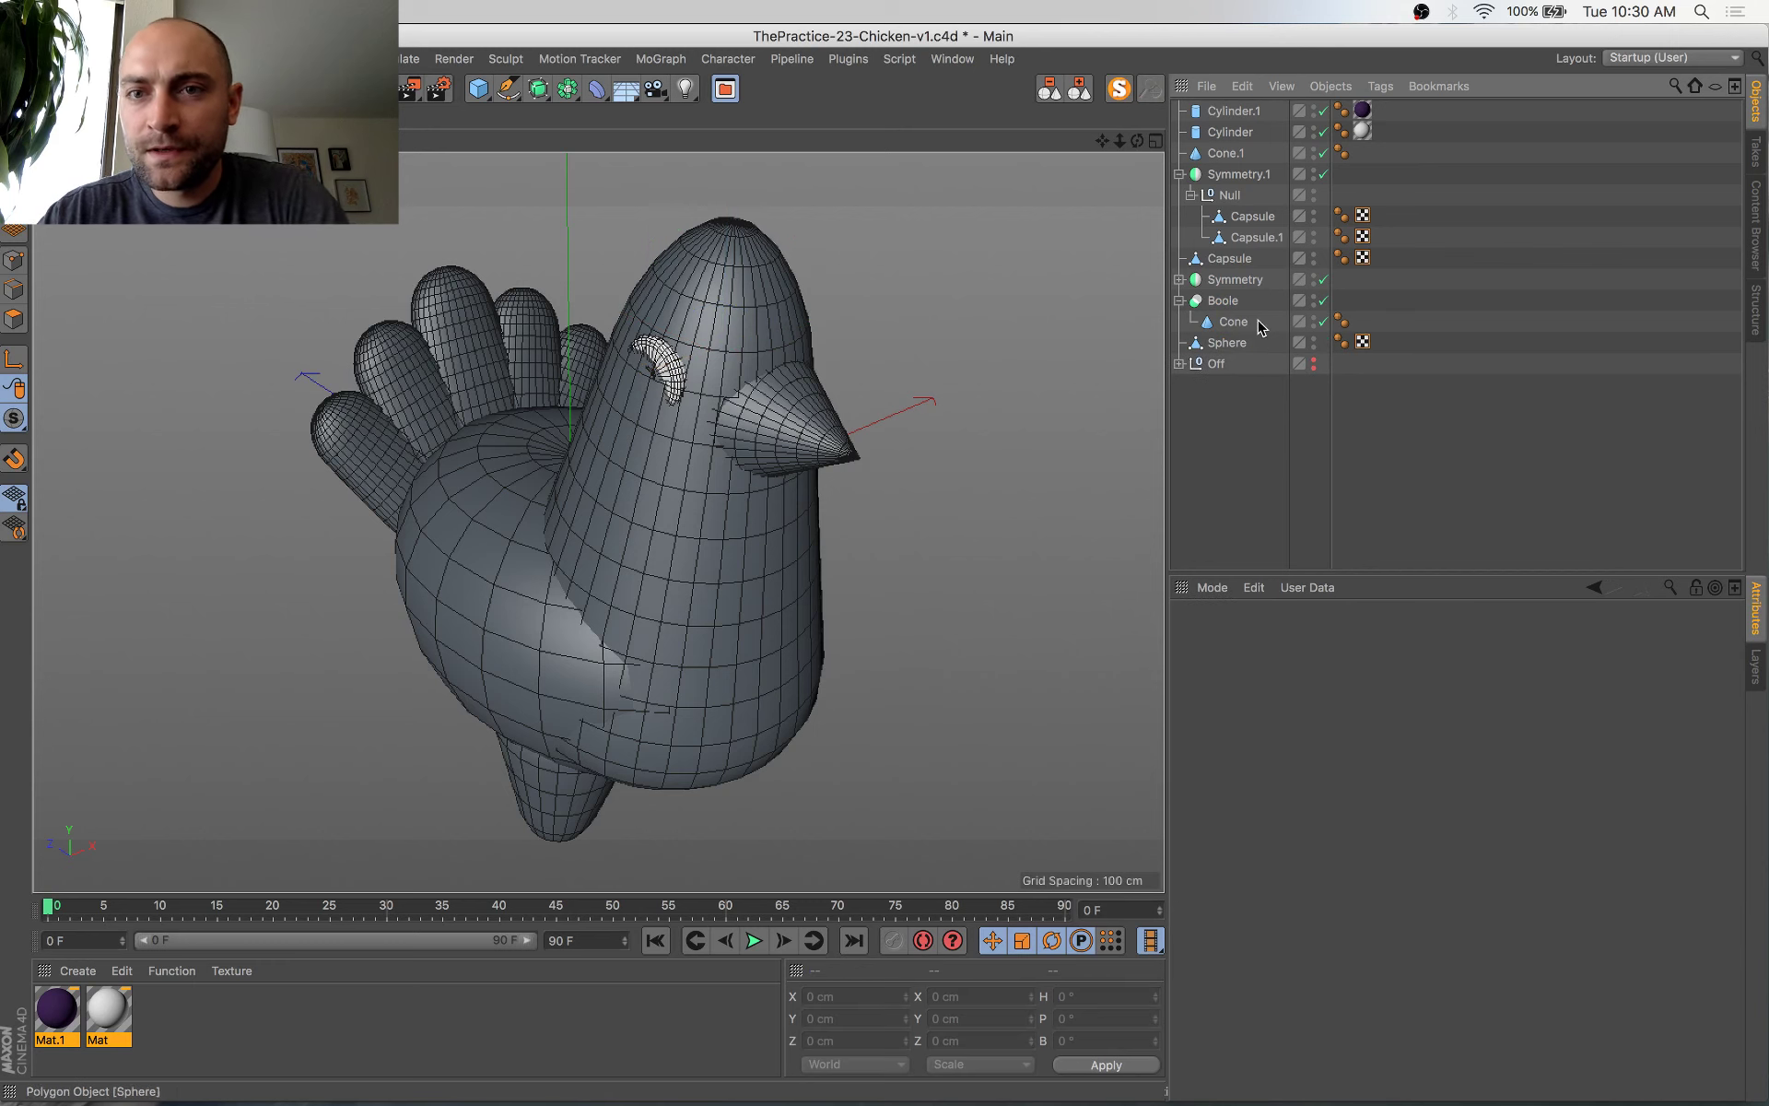
left_click_drag(1246, 329, 1246, 335, "ctrl")
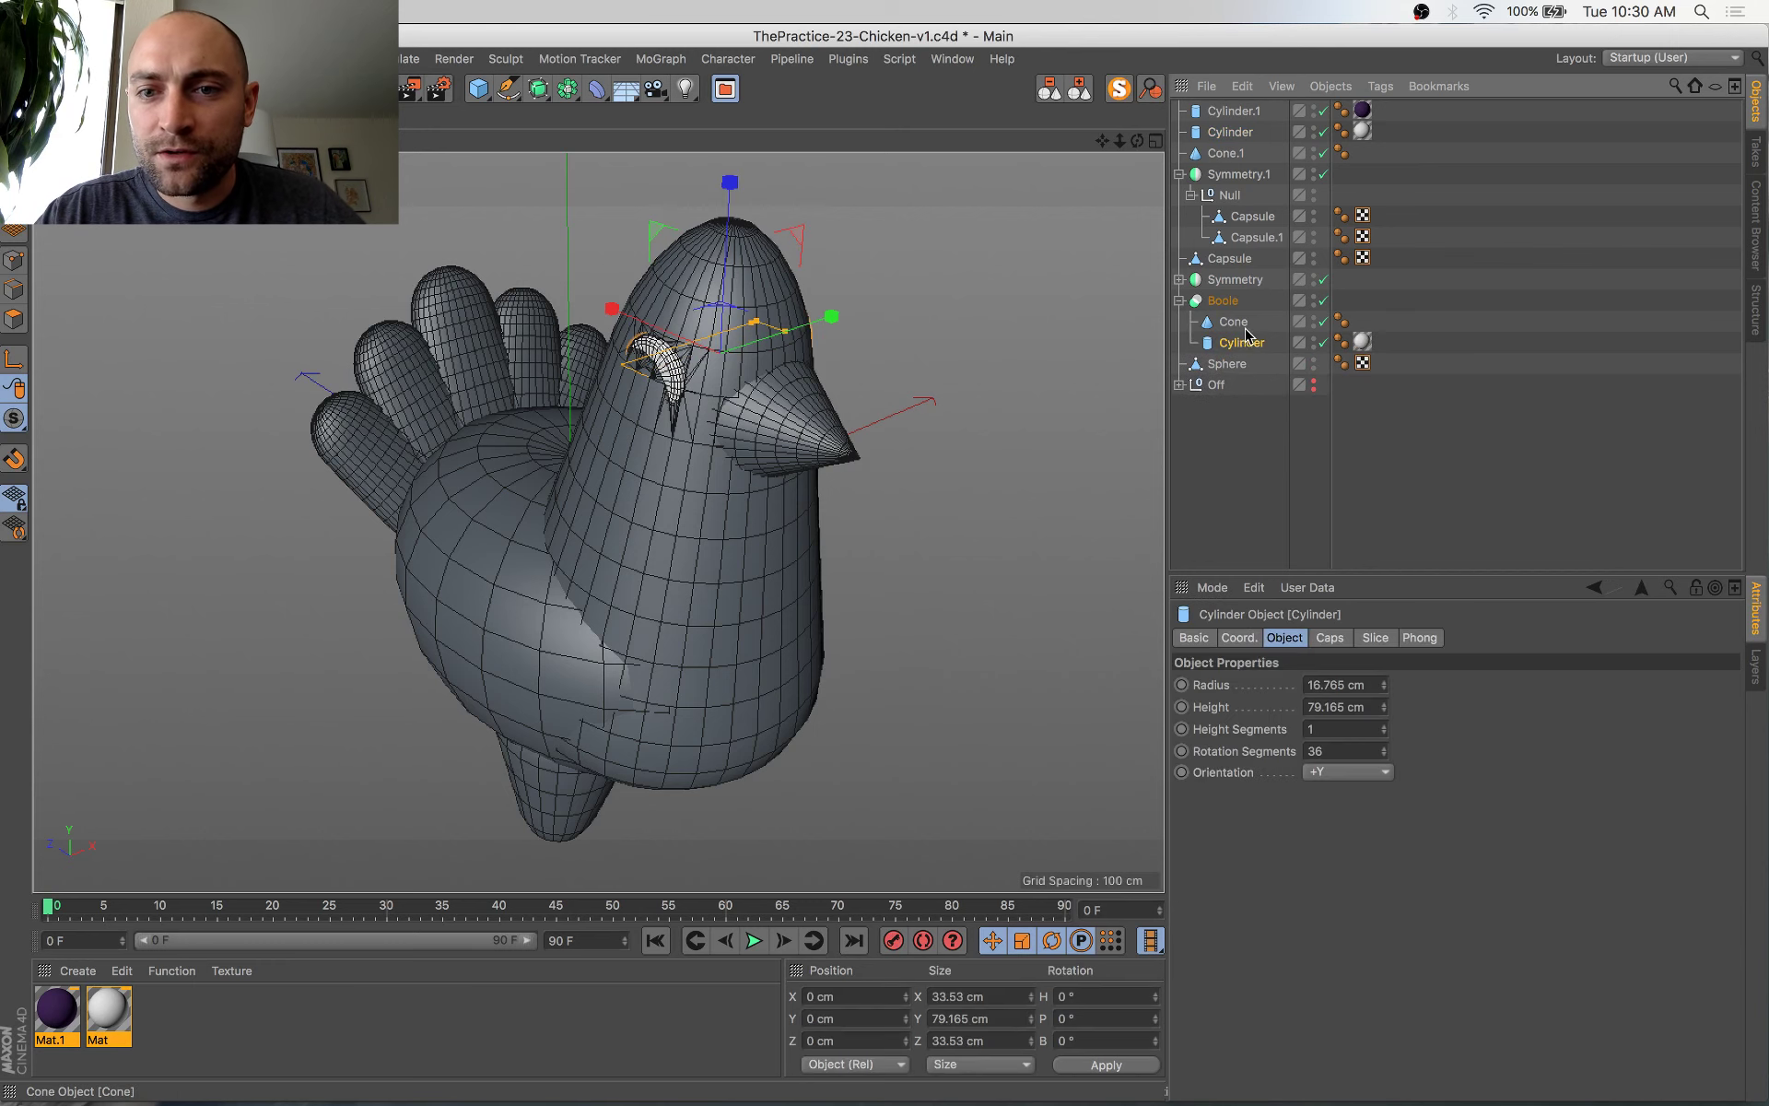
left_click_drag(784, 333, 734, 313)
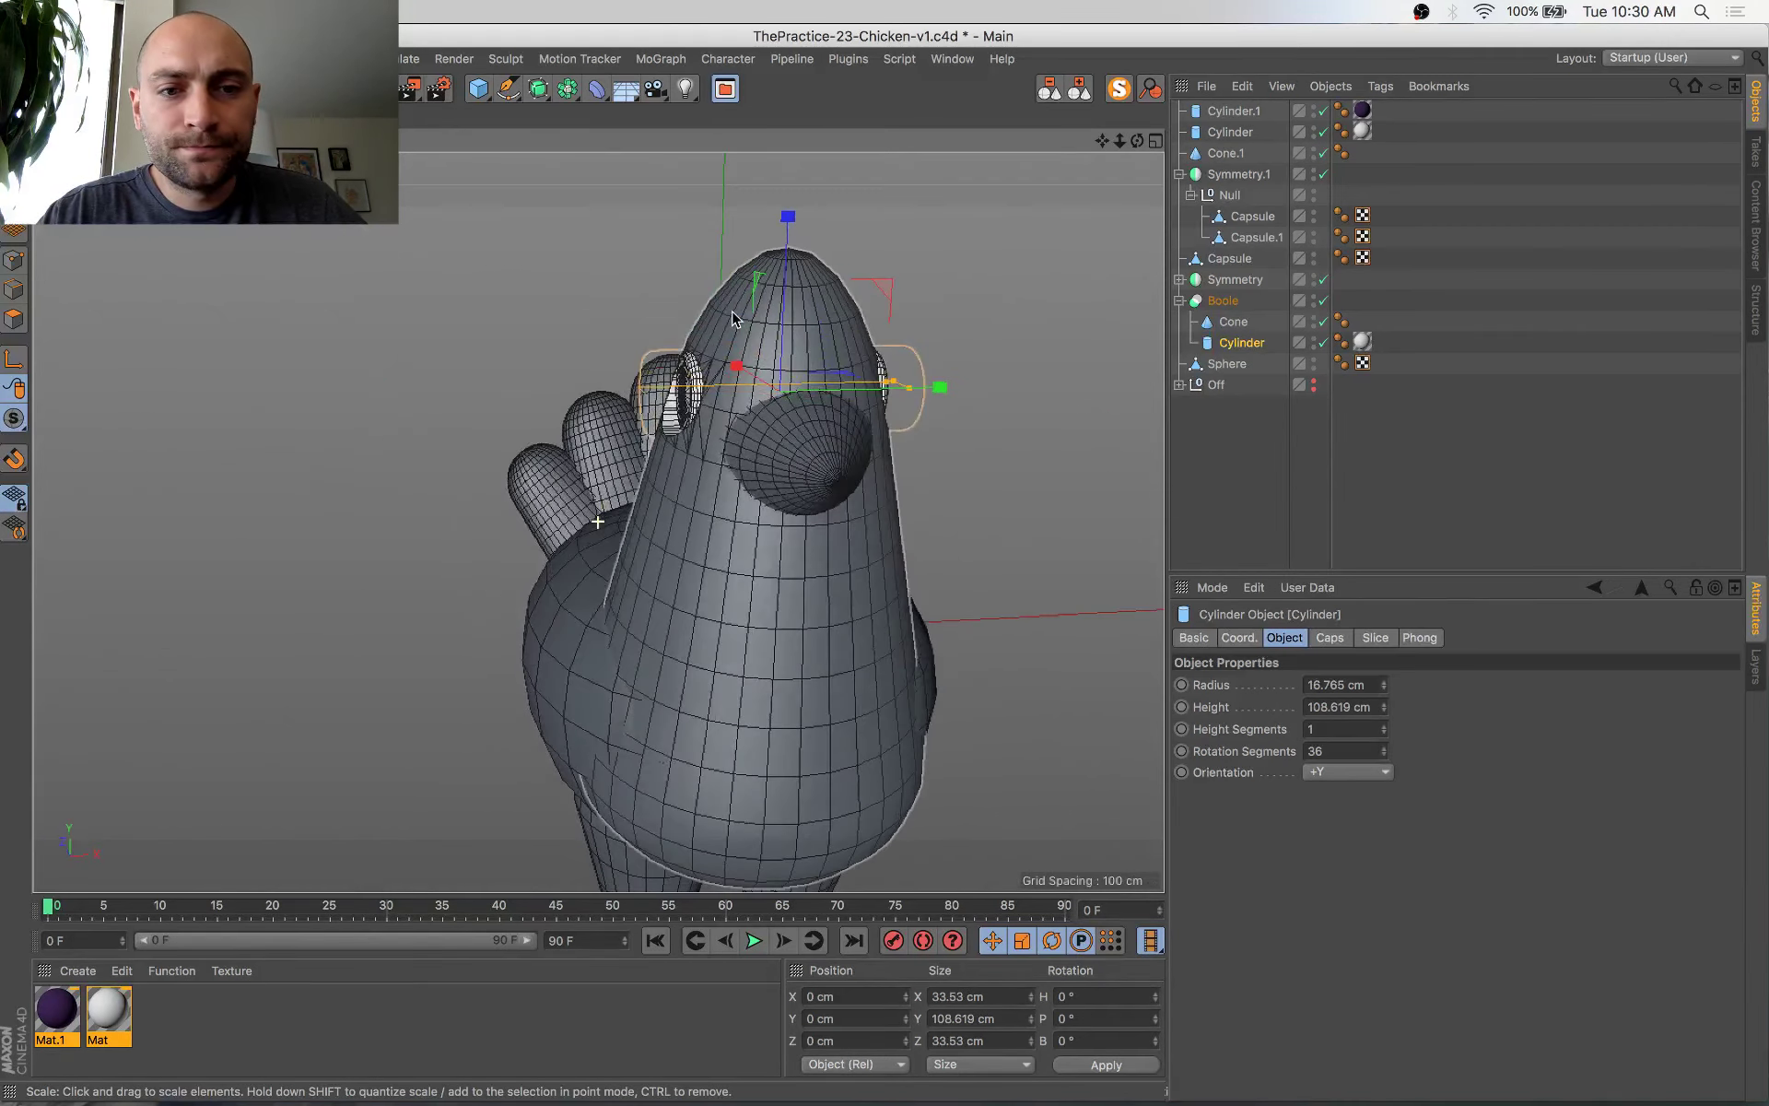
Lower both eye cylinders and the Boole's cutting cylinder together to about Y 137.6 cm
left_click(1233, 133, "ctrl")
left_click(1233, 112, "ctrl")
key("e")
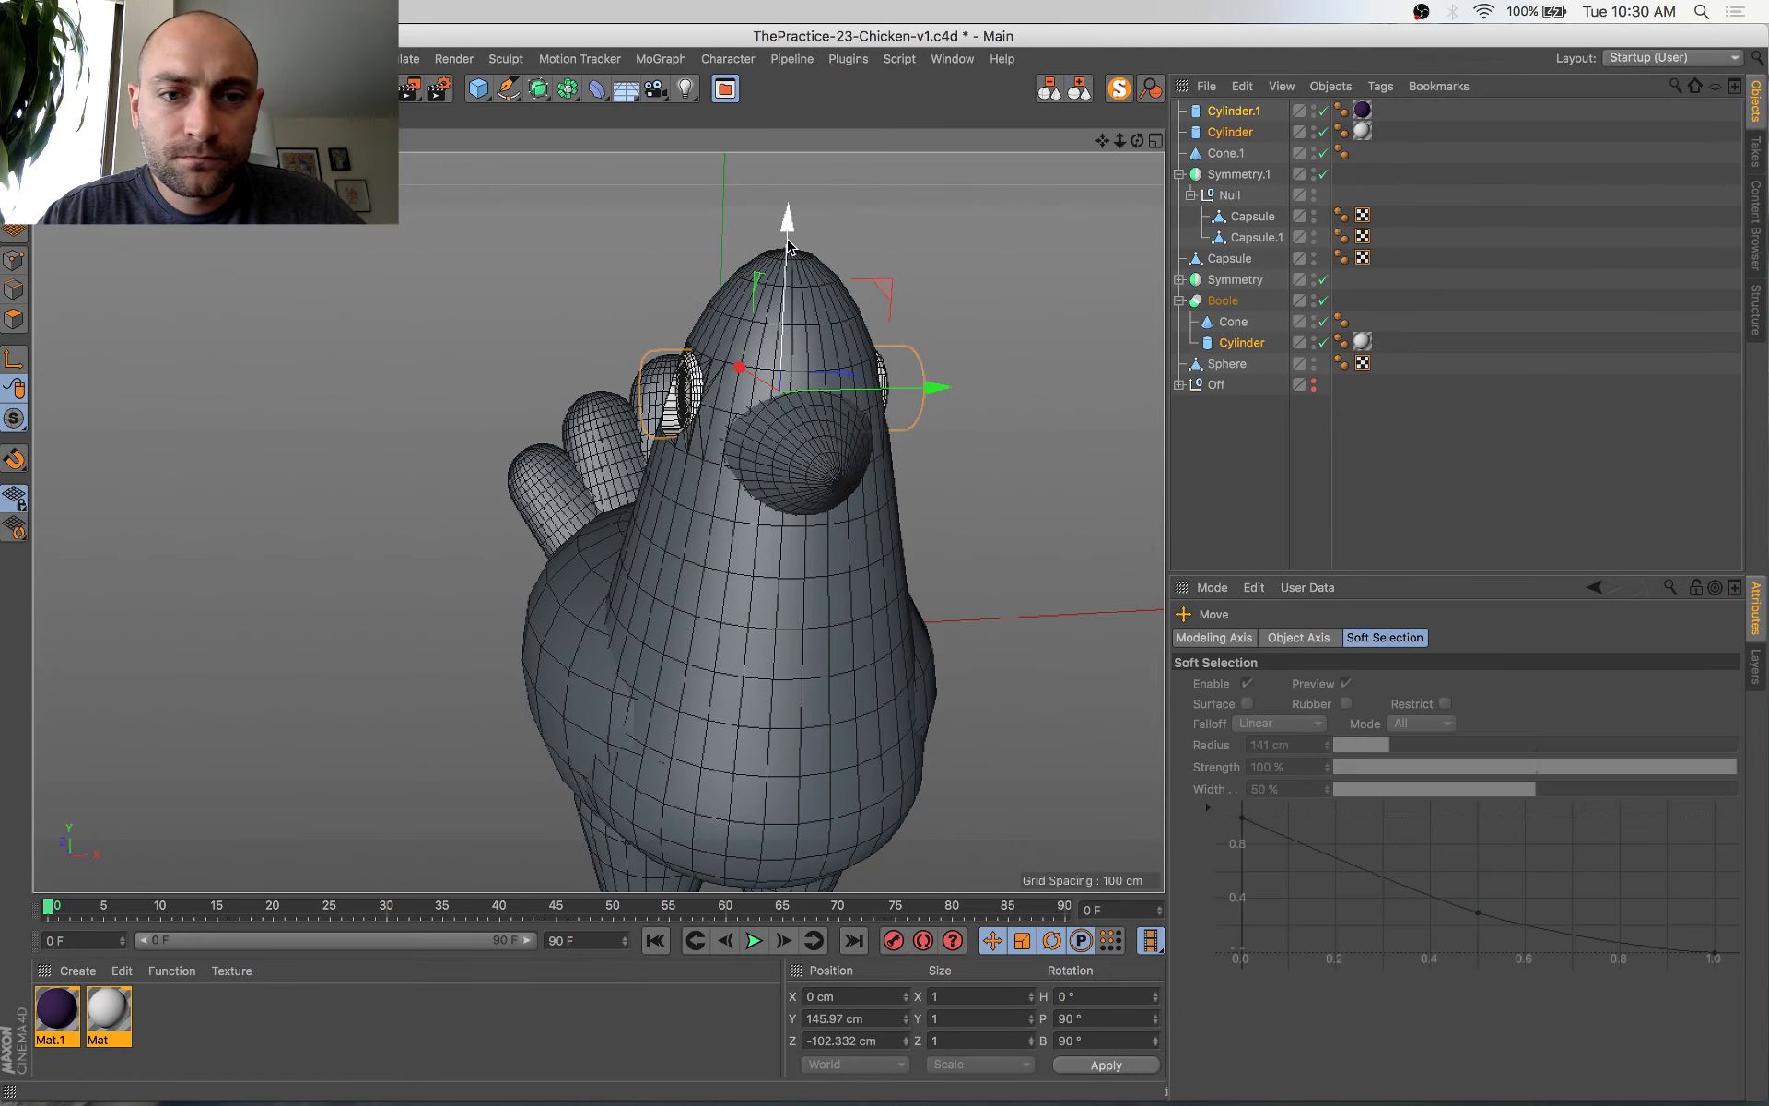
left_click_drag(788, 246, 787, 264)
left_click_drag(801, 339, 979, 418, "alt")
left_click_drag(877, 582, 738, 570, "alt")
key("super+Tab")
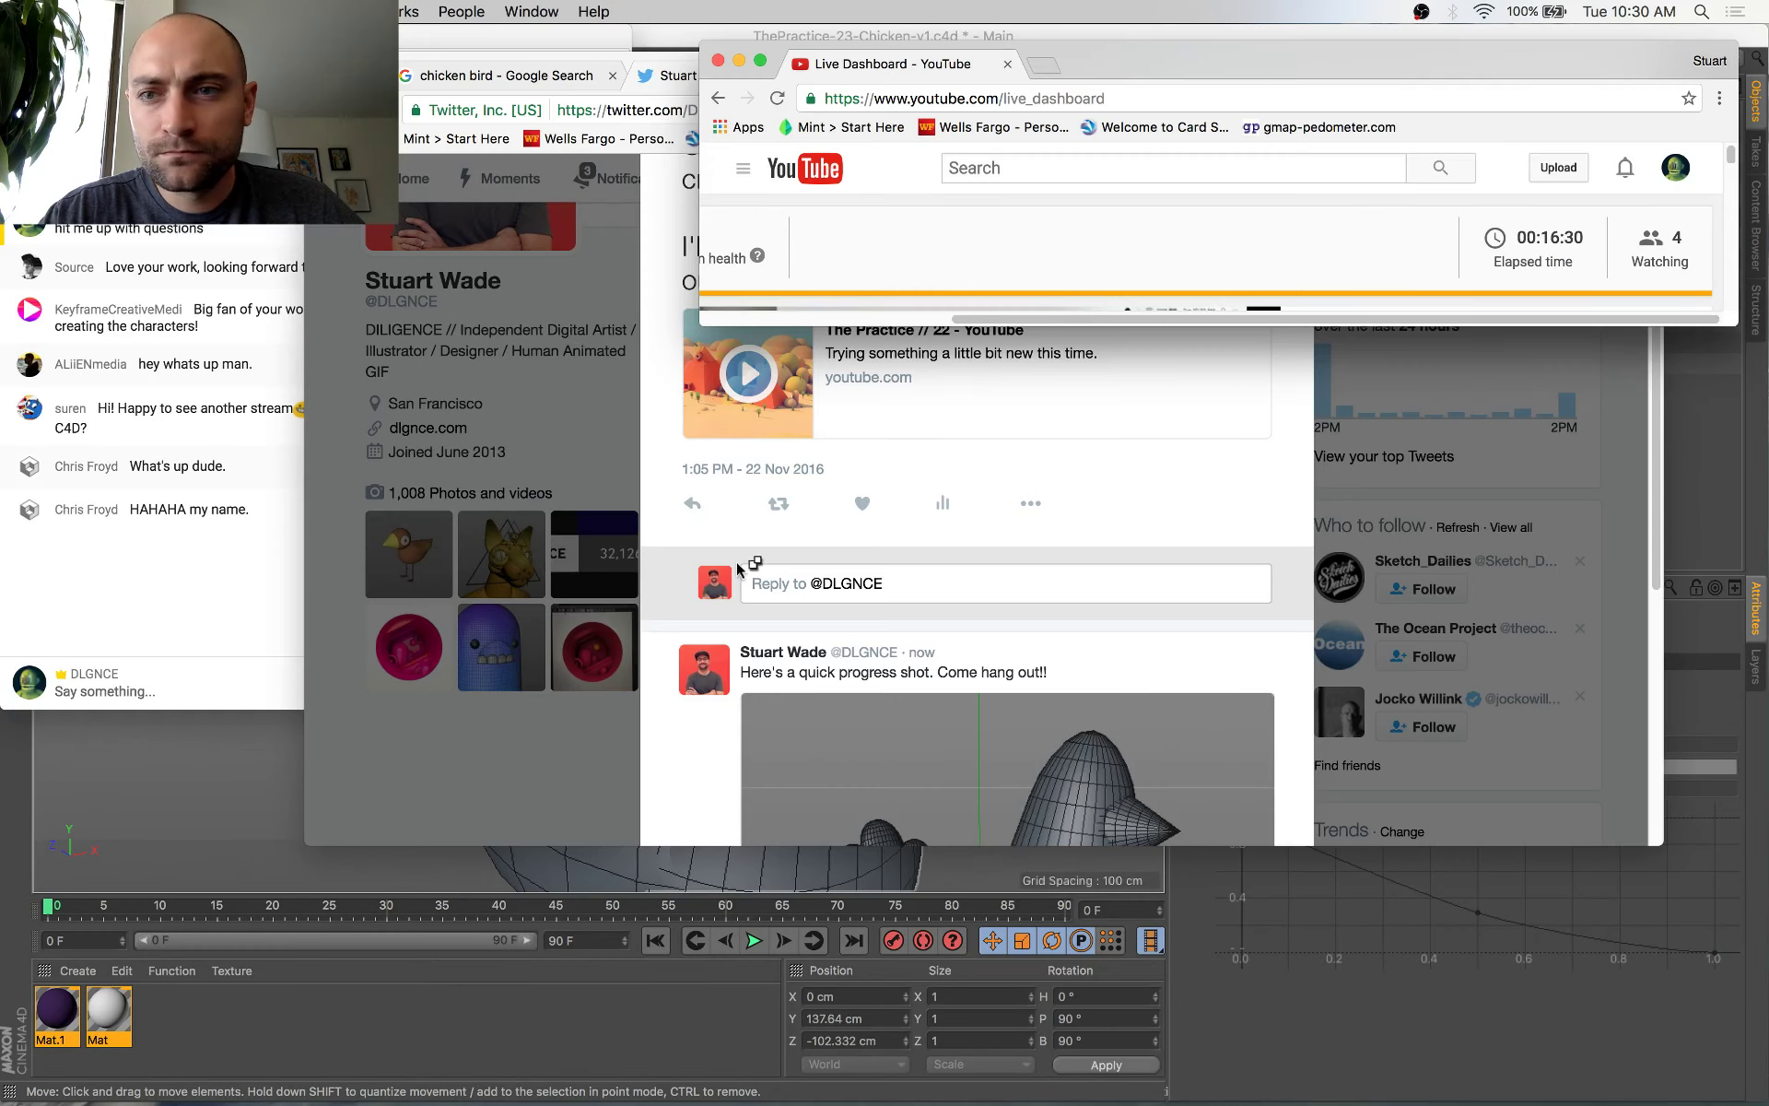
key("super+Tab")
key("super+Tab")
key("super+Tab")
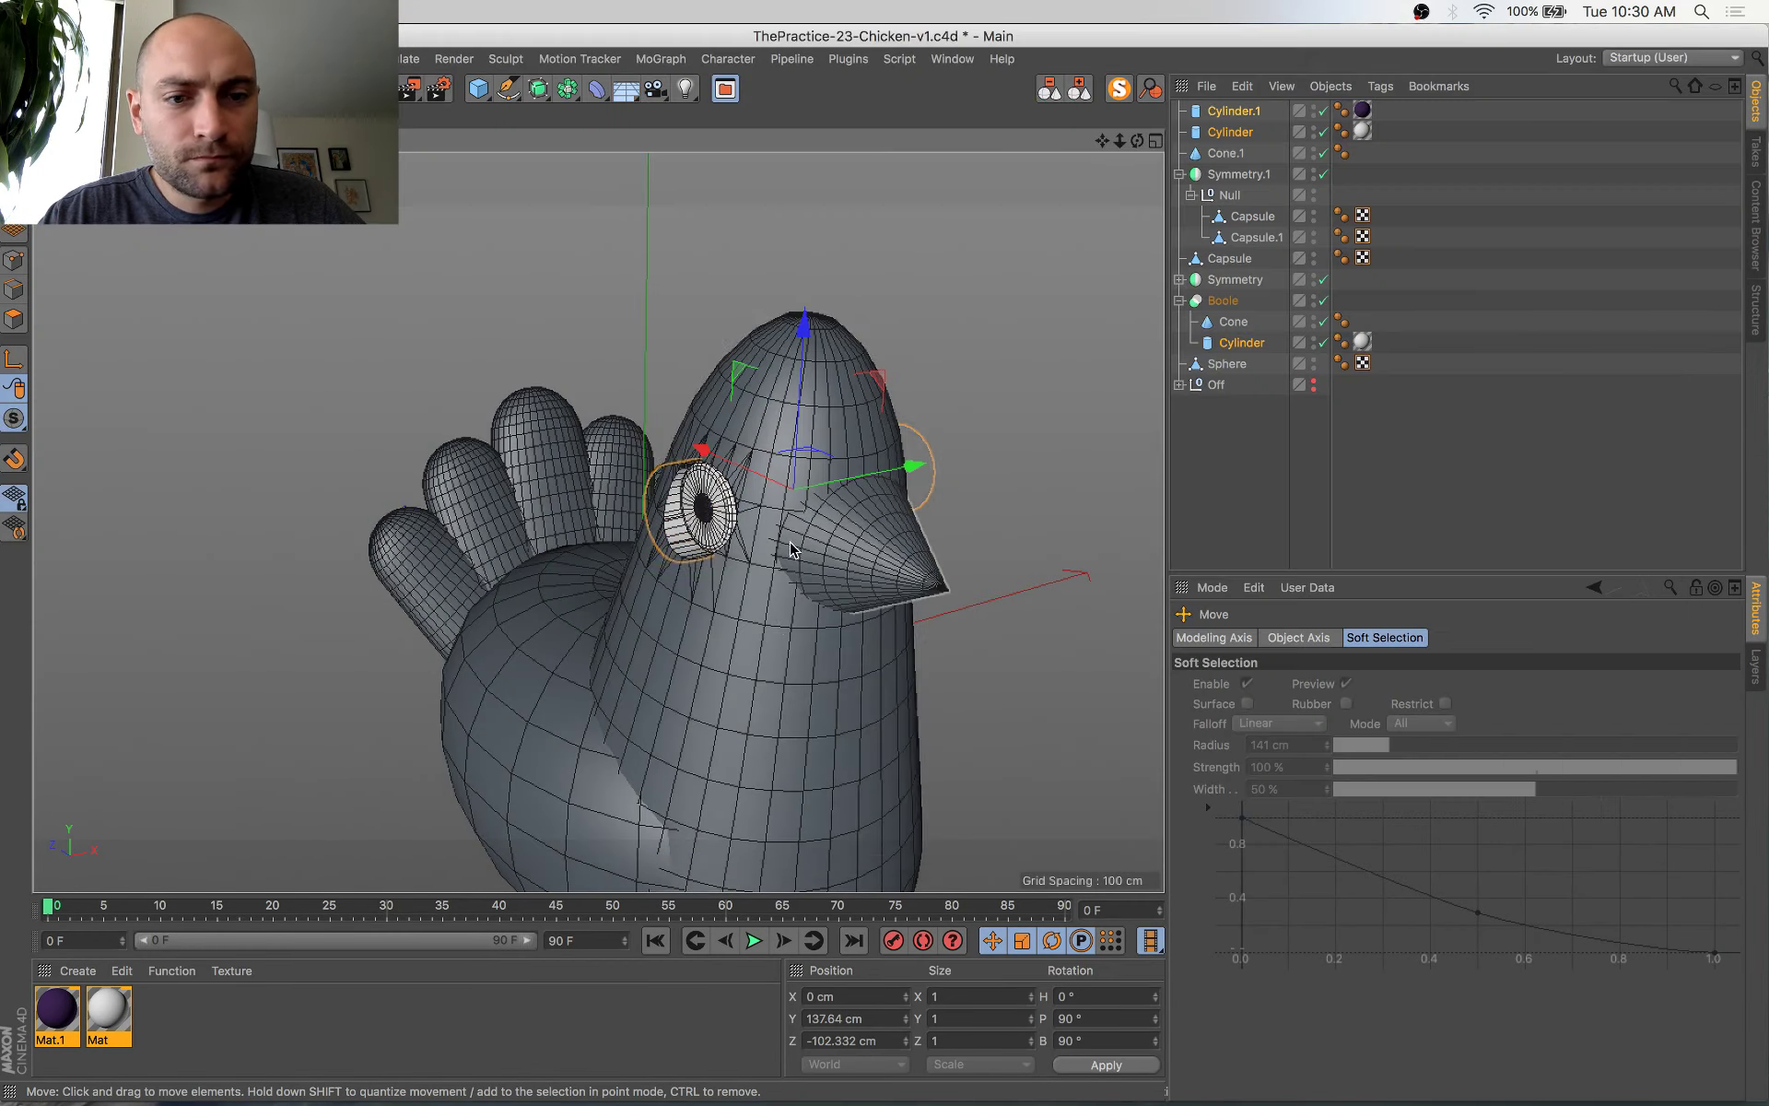
Enlarge both eye cylinders and the Boole's cutting cylinder together
left_click_drag(599, 522, 785, 448, "alt")
scroll(784, 448, "down", 3)
left_click_drag(862, 543, 939, 503, "alt")
scroll(811, 365, "up", 3)
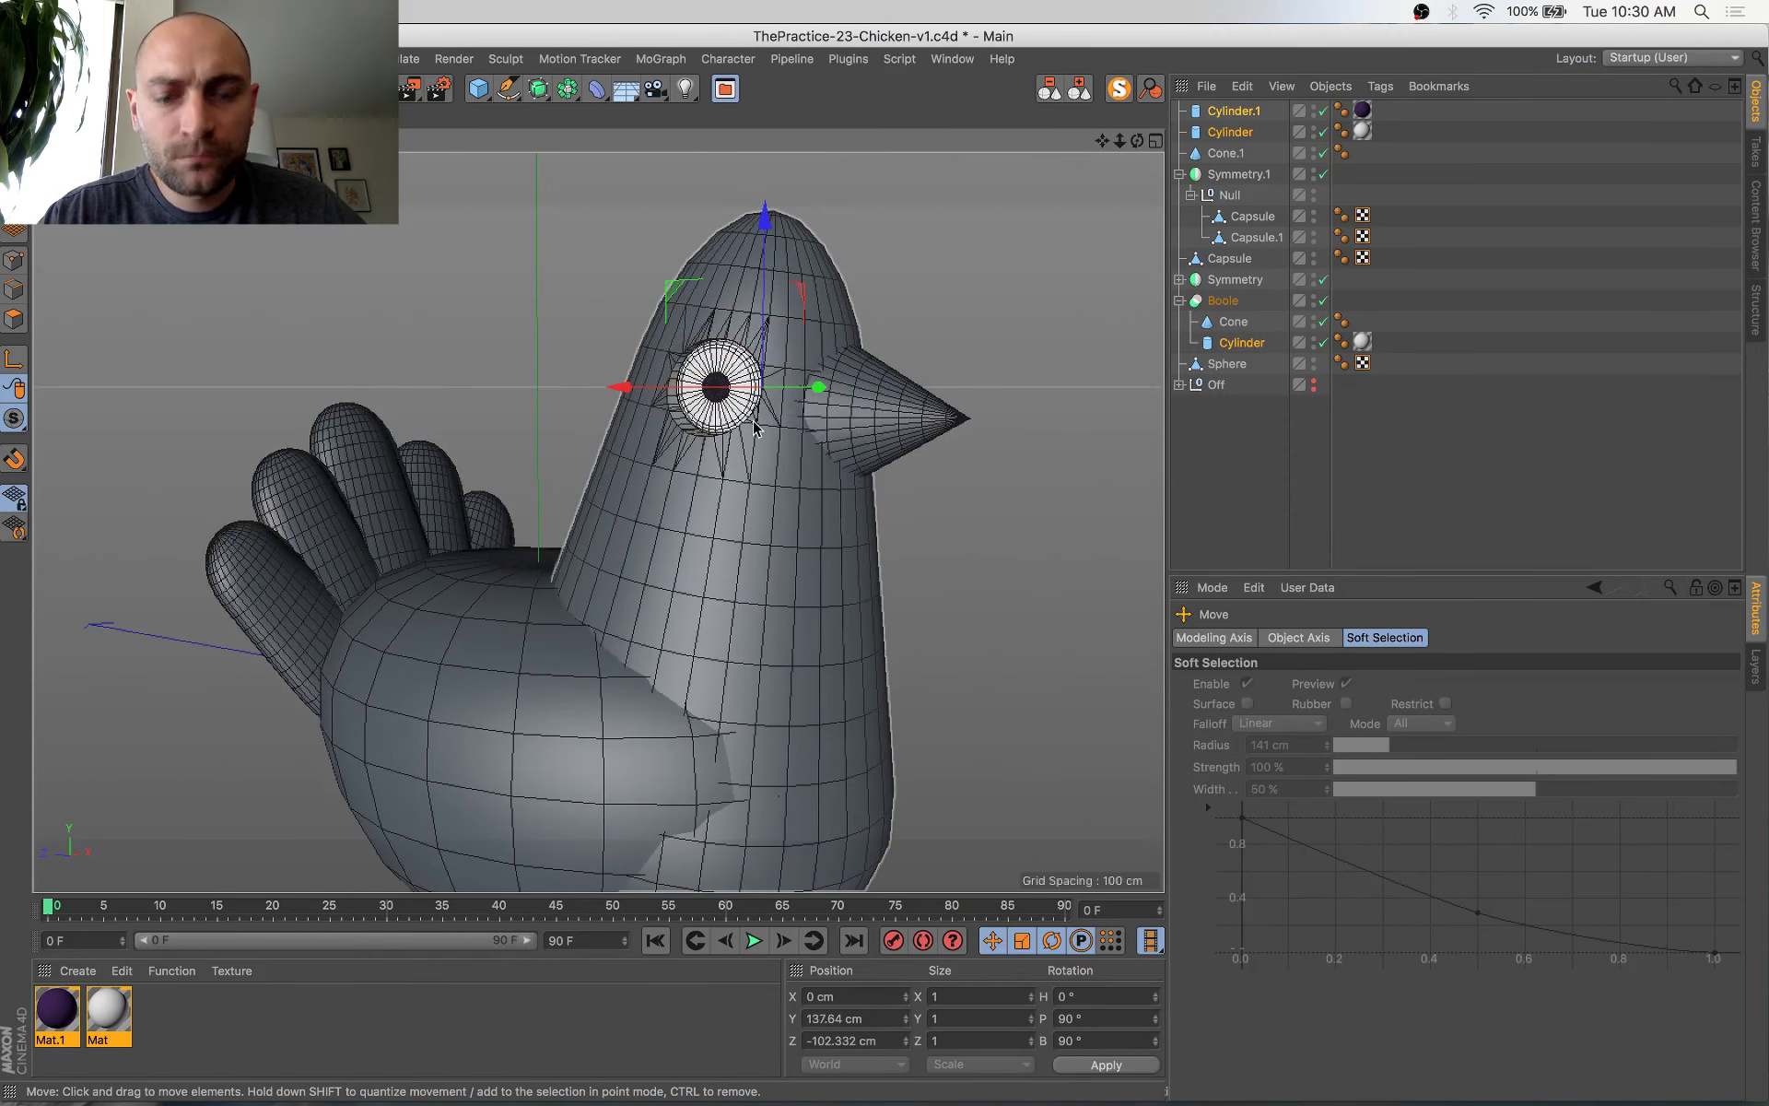
key("t")
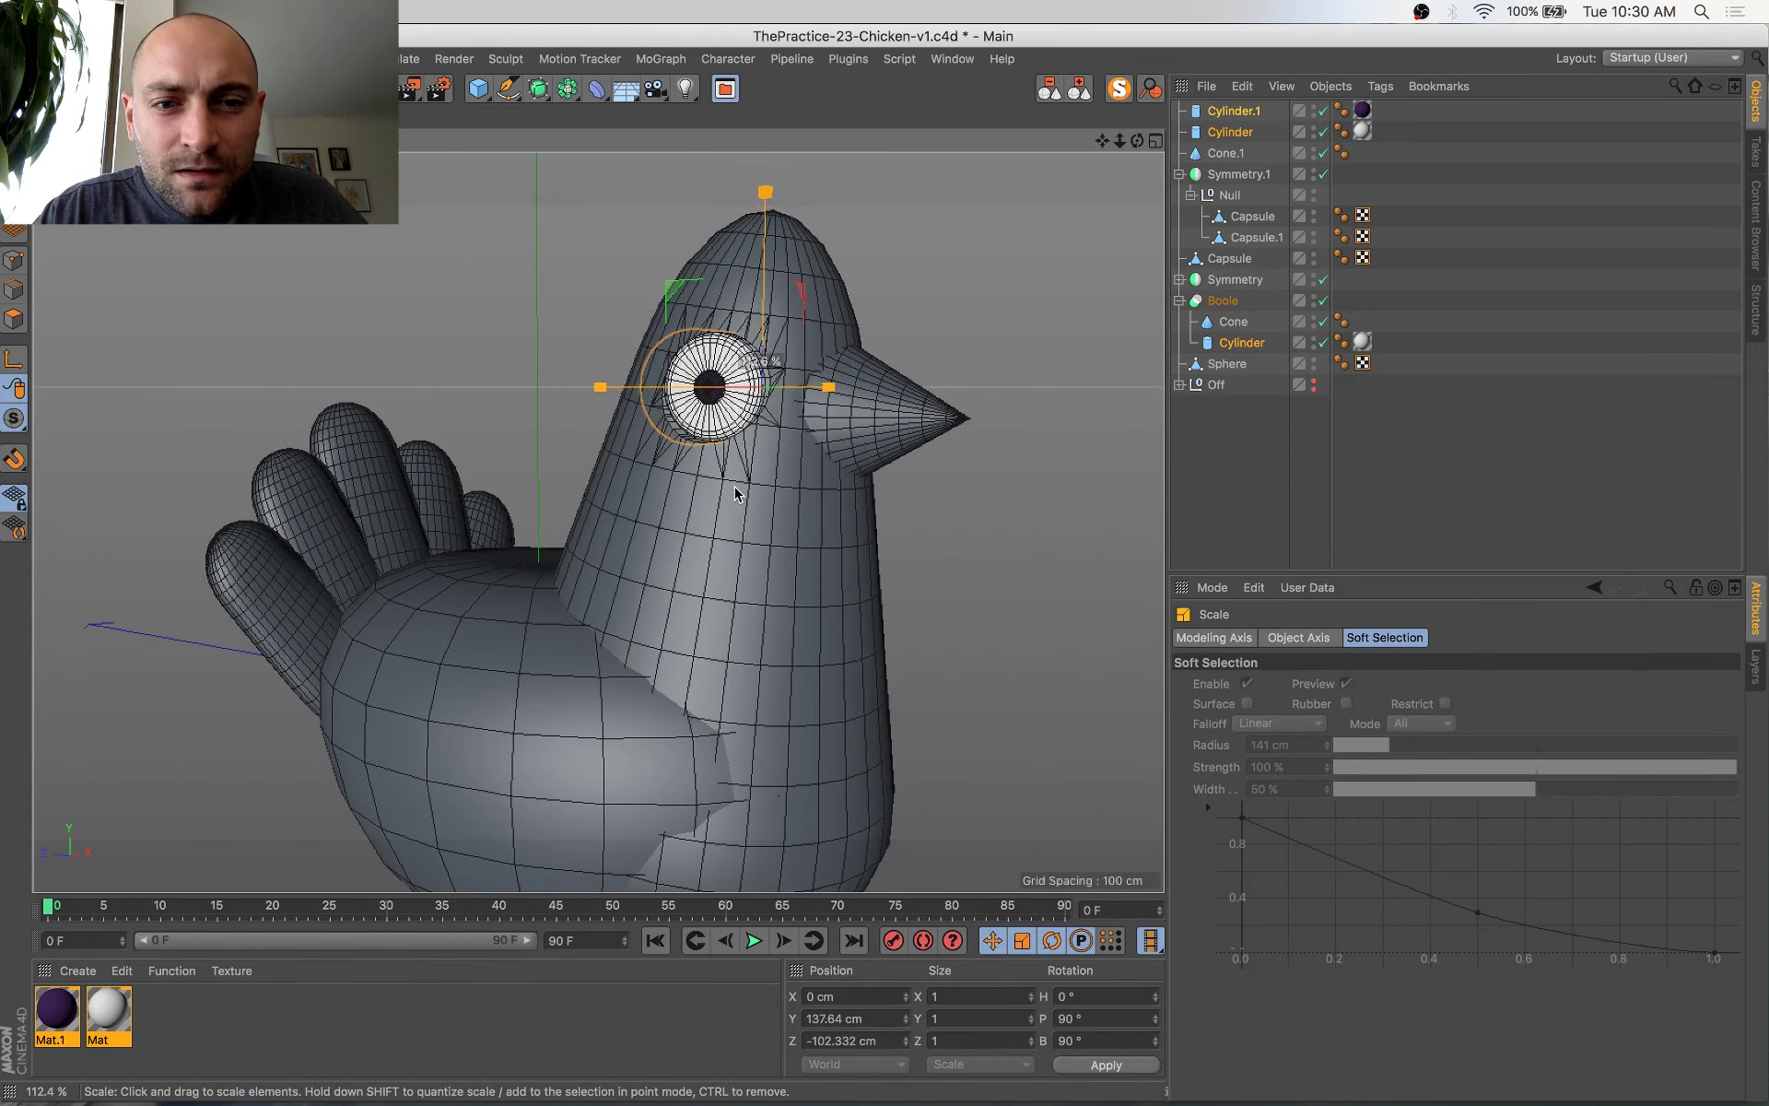
left_click_drag(739, 494, 395, 662)
Try rescaling only the Boole's cutting cylinder and undo it, restoring the selection of all three eye cylinders
left_click_drag(1021, 328, 975, 387, "alt")
left_click(1255, 344)
left_click_drag(899, 484, 946, 462)
scroll(945, 461, "down", 4)
left_click_drag(812, 598, 958, 461, "alt")
key("super+z")
key("super+z")
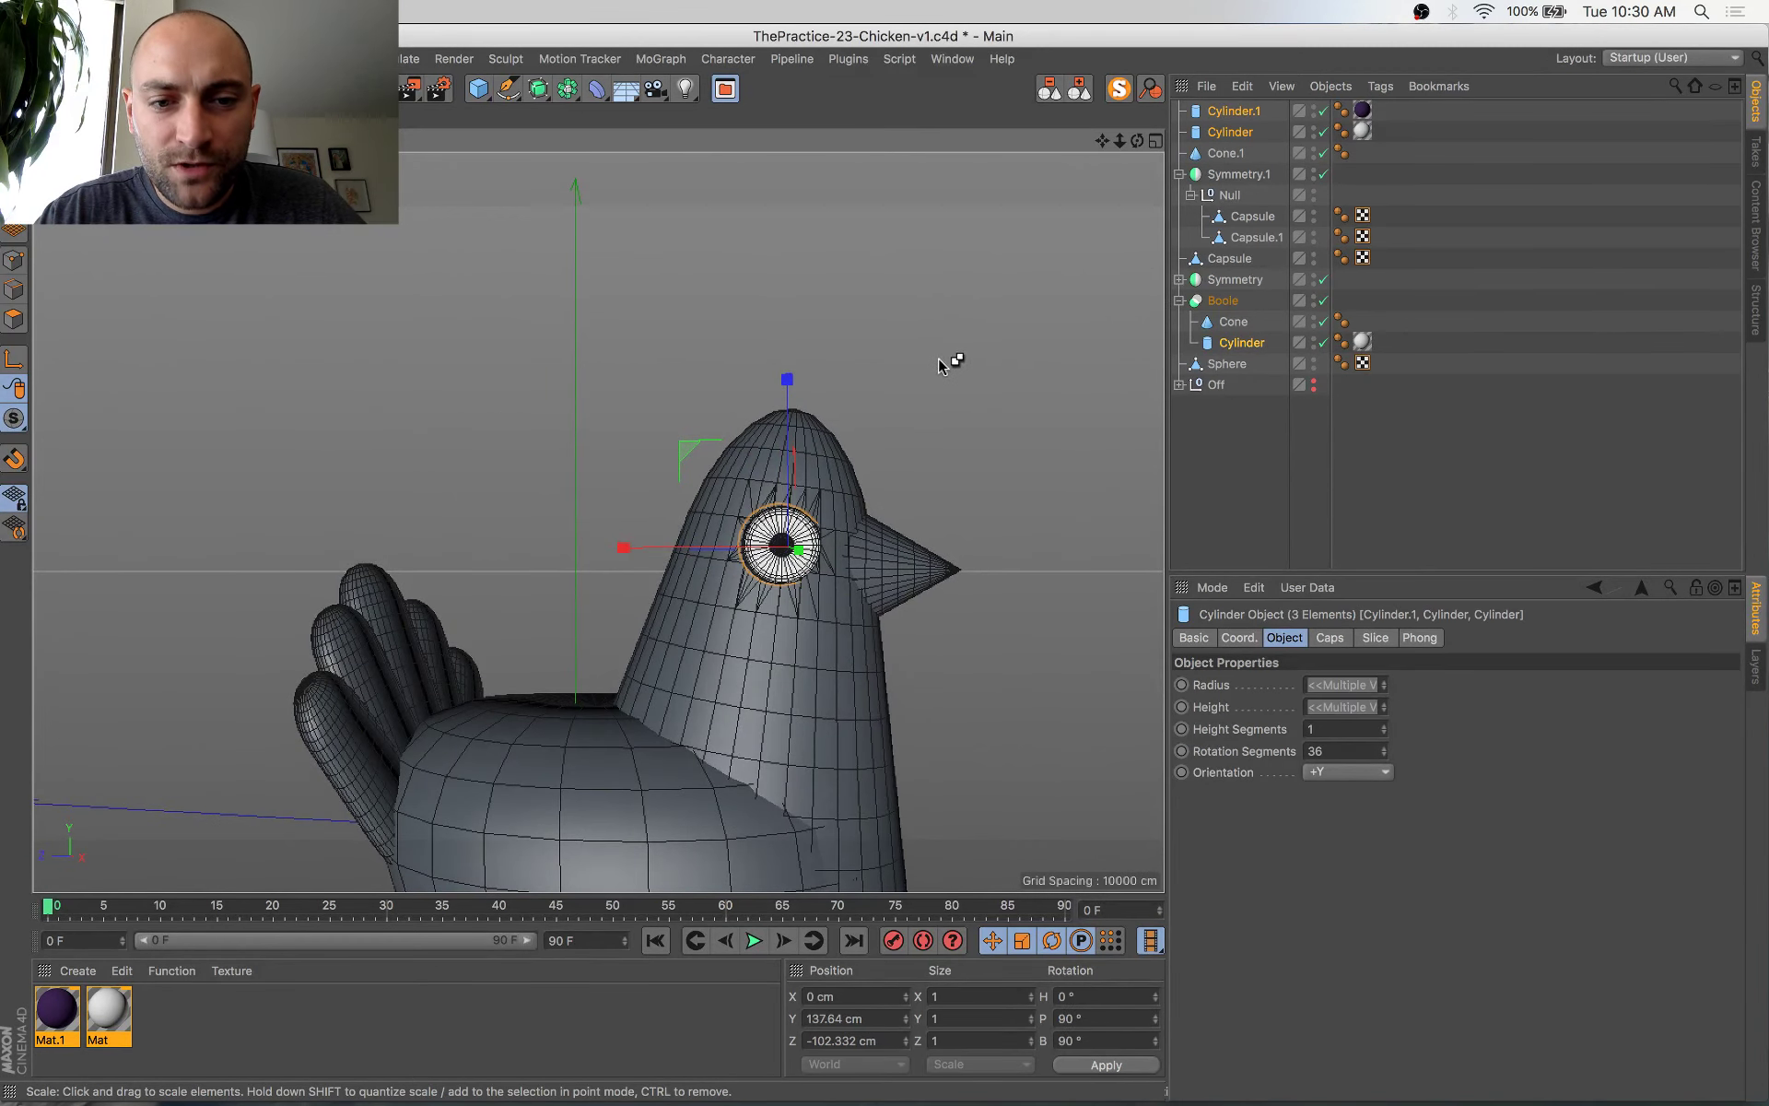
Fine-tune the common scale of the three eye cylinders
left_click_drag(960, 564, 857, 614, "alt")
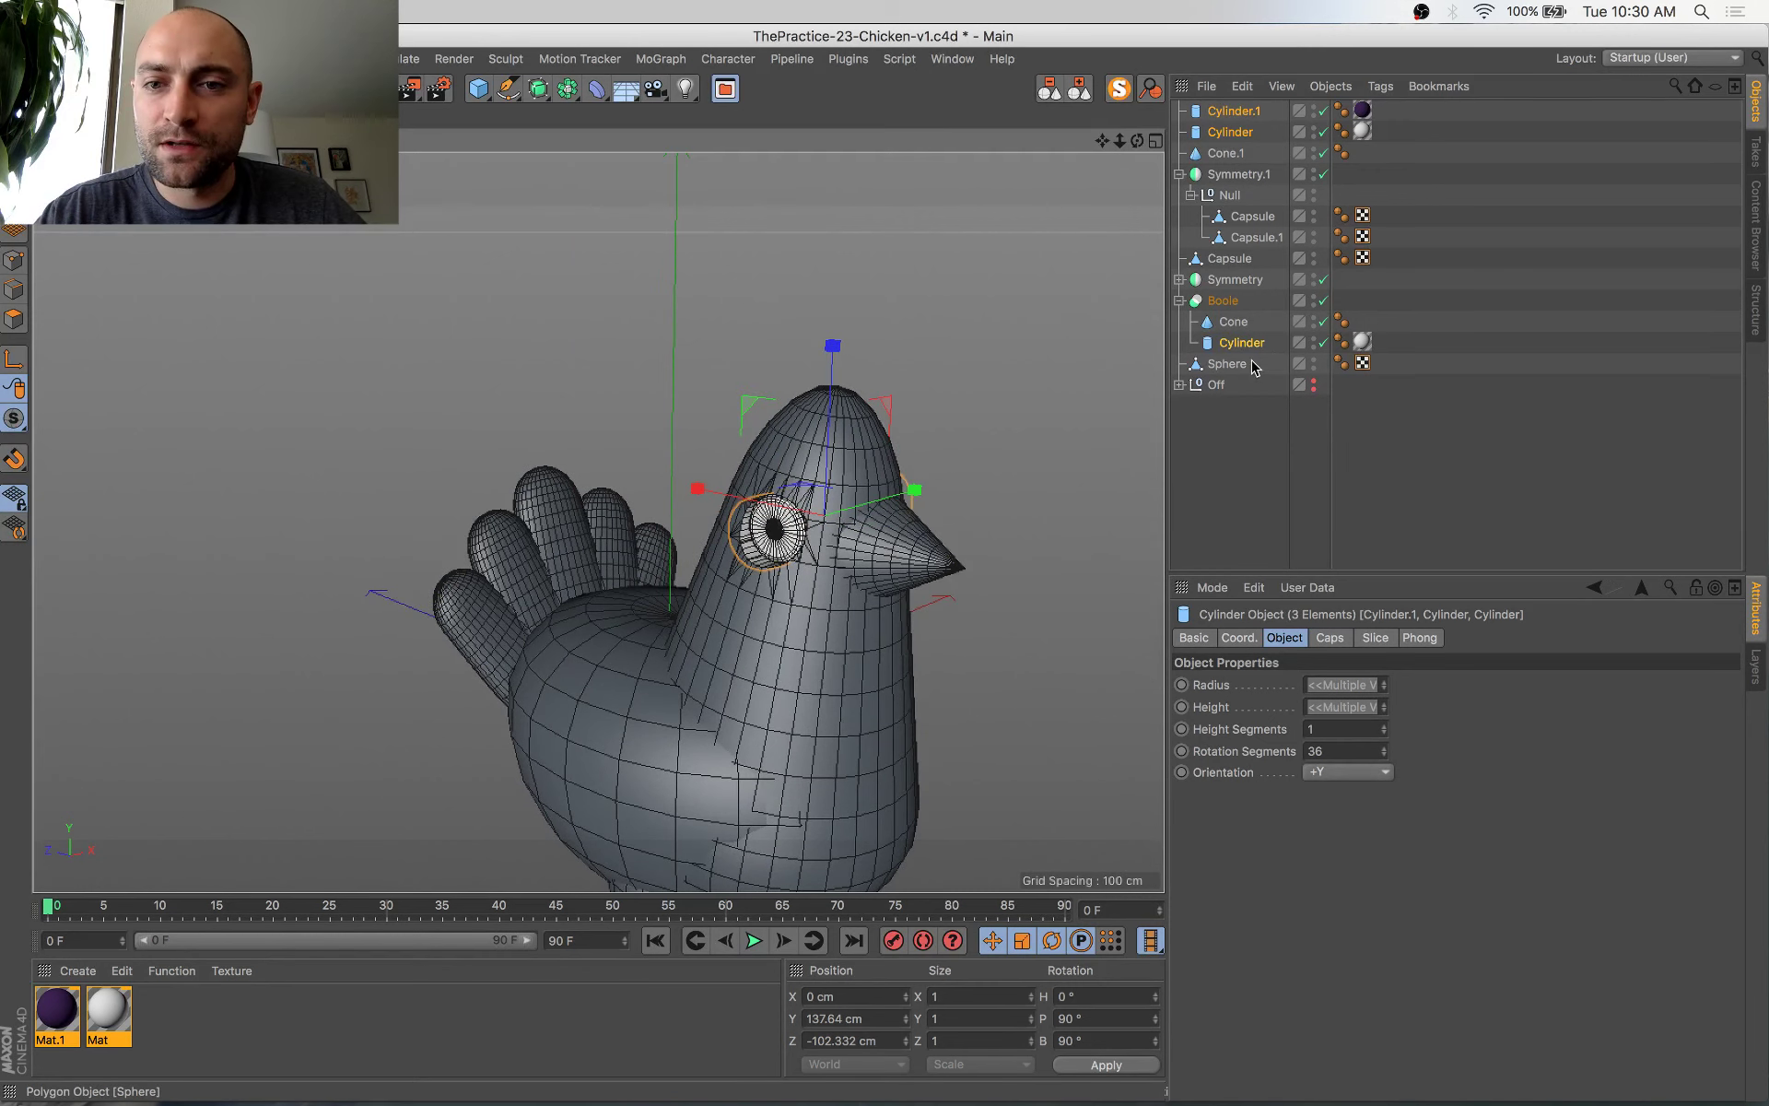
key("t")
left_click_drag(961, 432, 948, 448)
key("e")
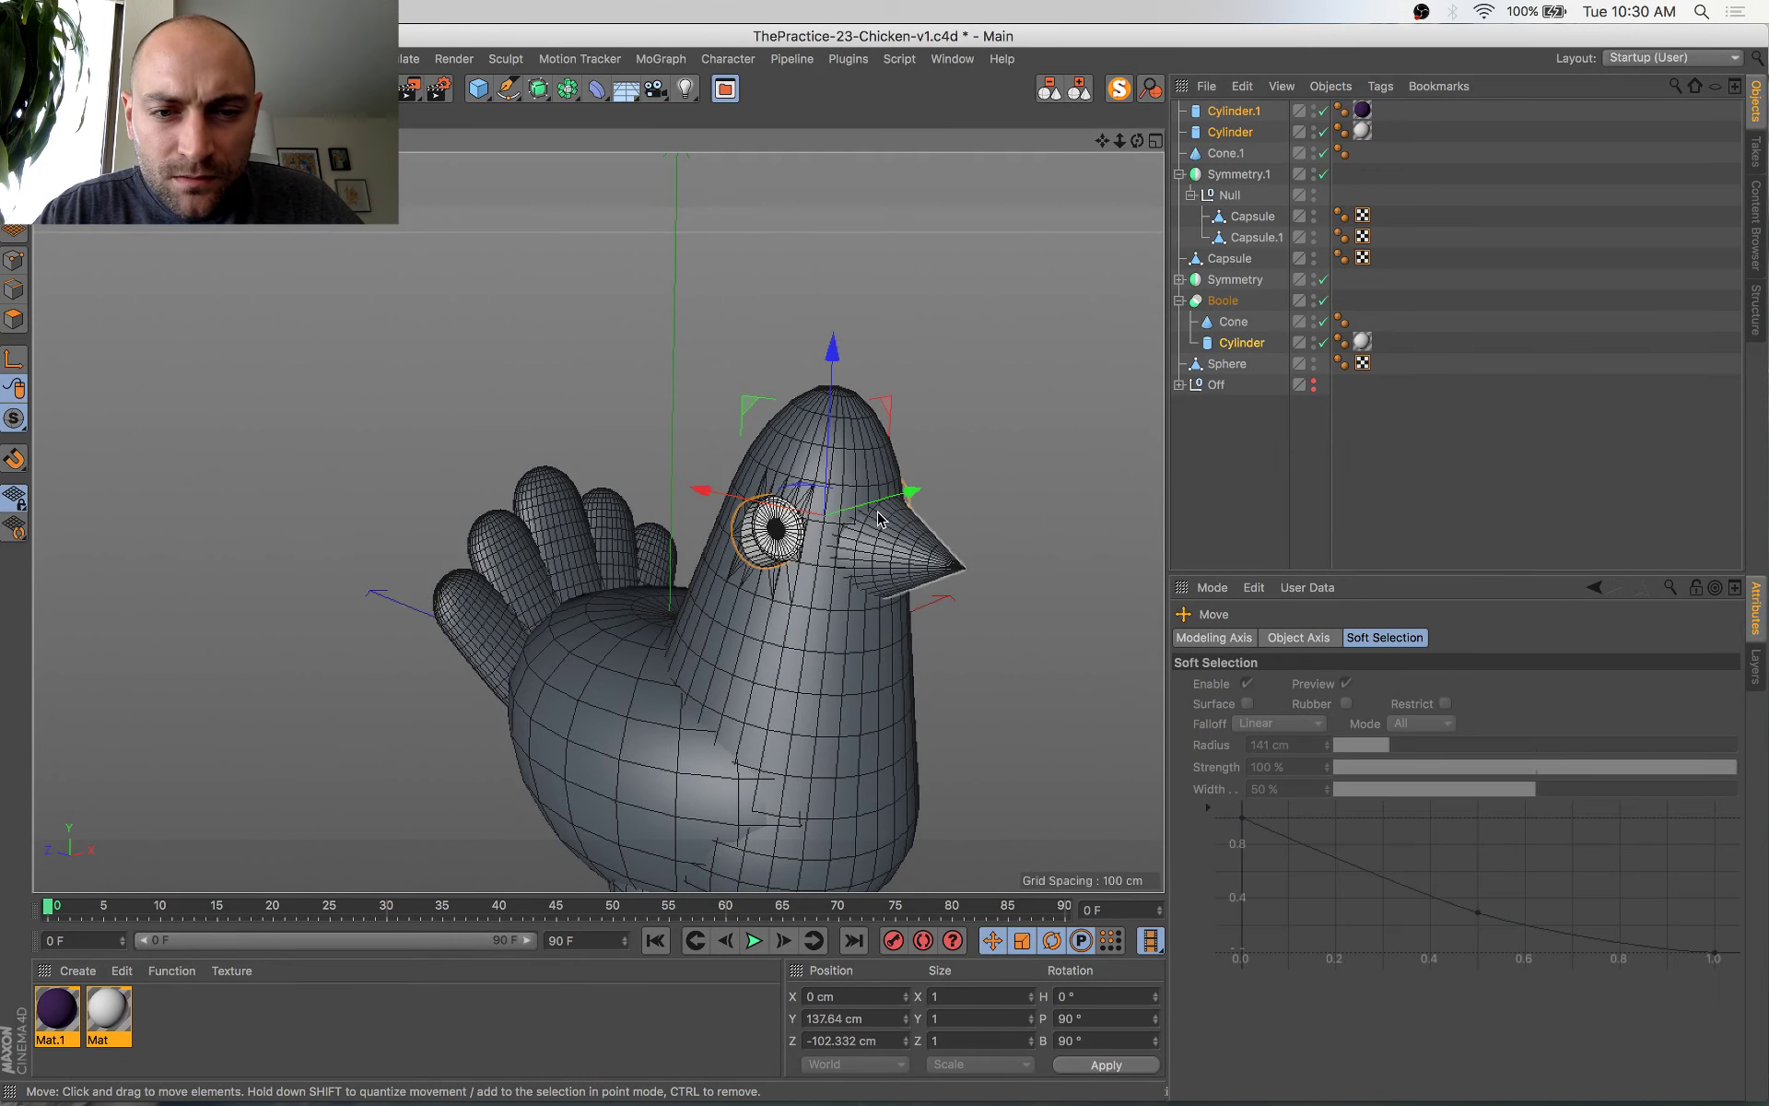
left_click_drag(938, 524, 1001, 478, "alt")
Frame the three eye cylinders in the Right view and lower them to about Y 127.6 cm
middle_click(730, 759)
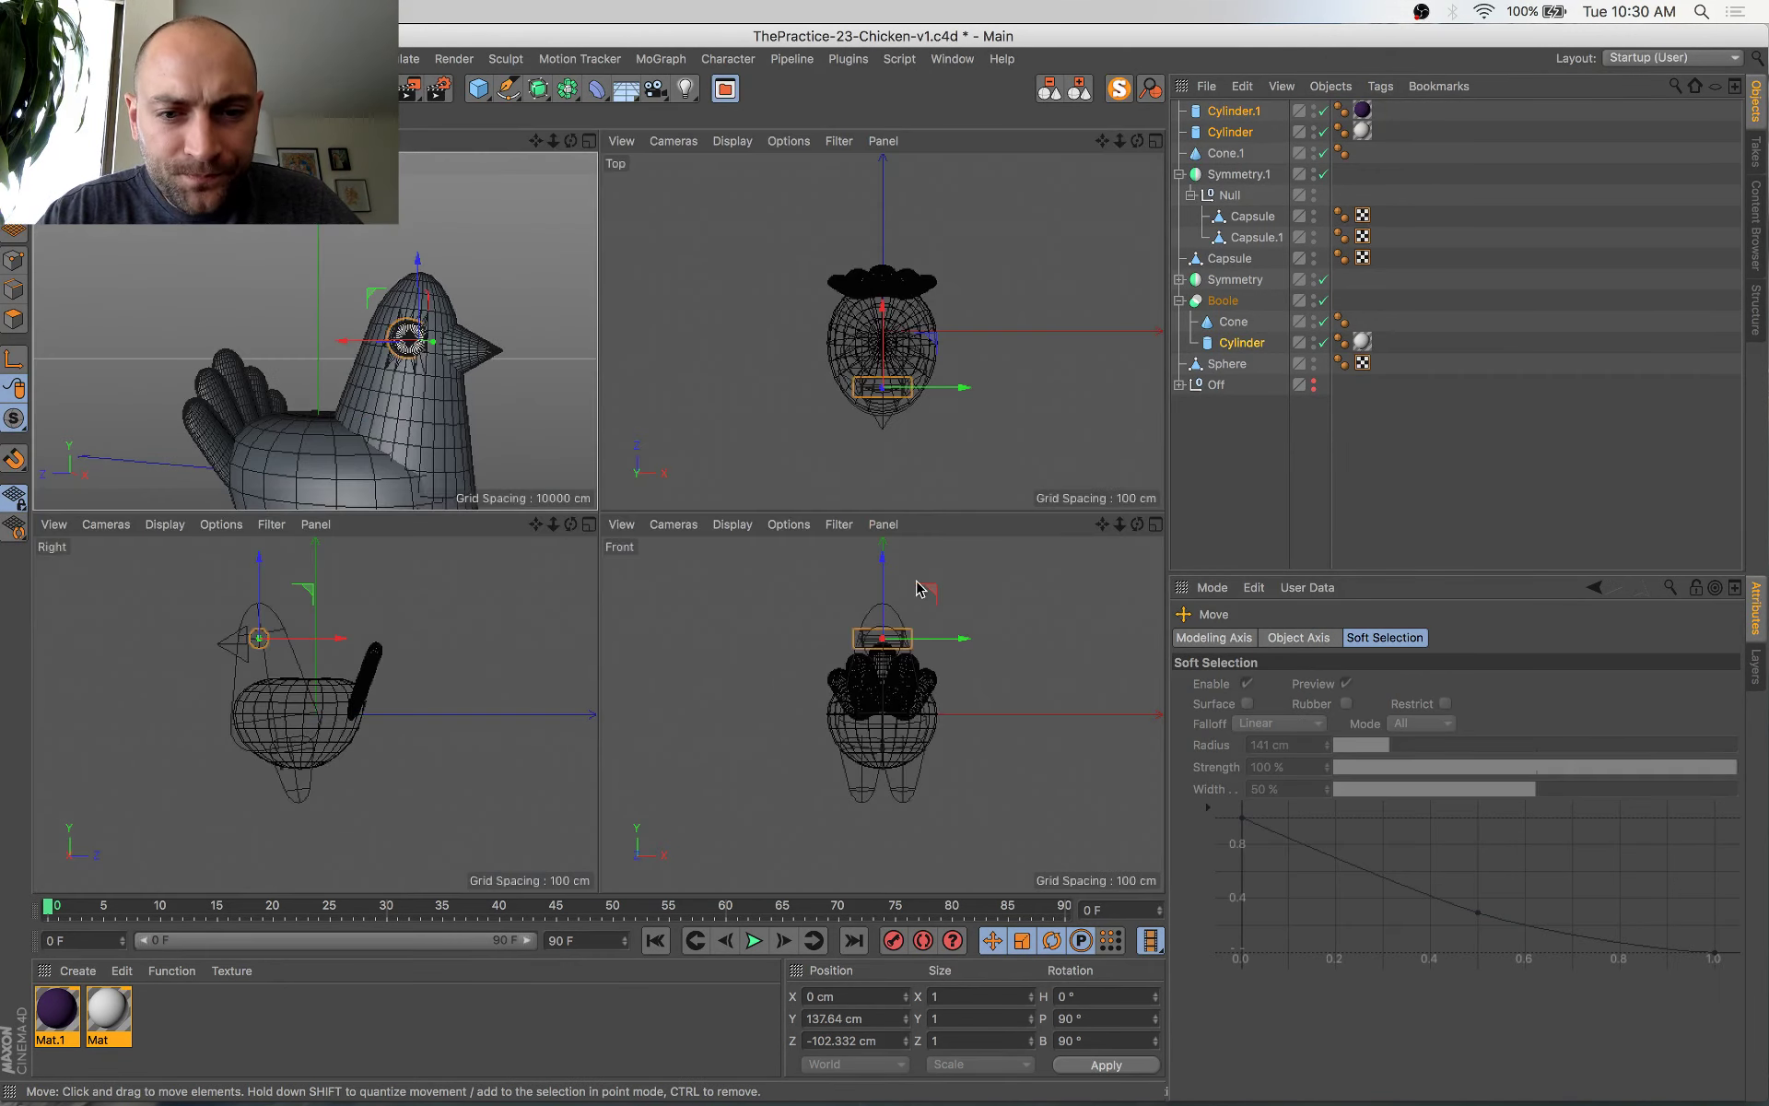
key("s")
key("s")
scroll(370, 674, "down", 10)
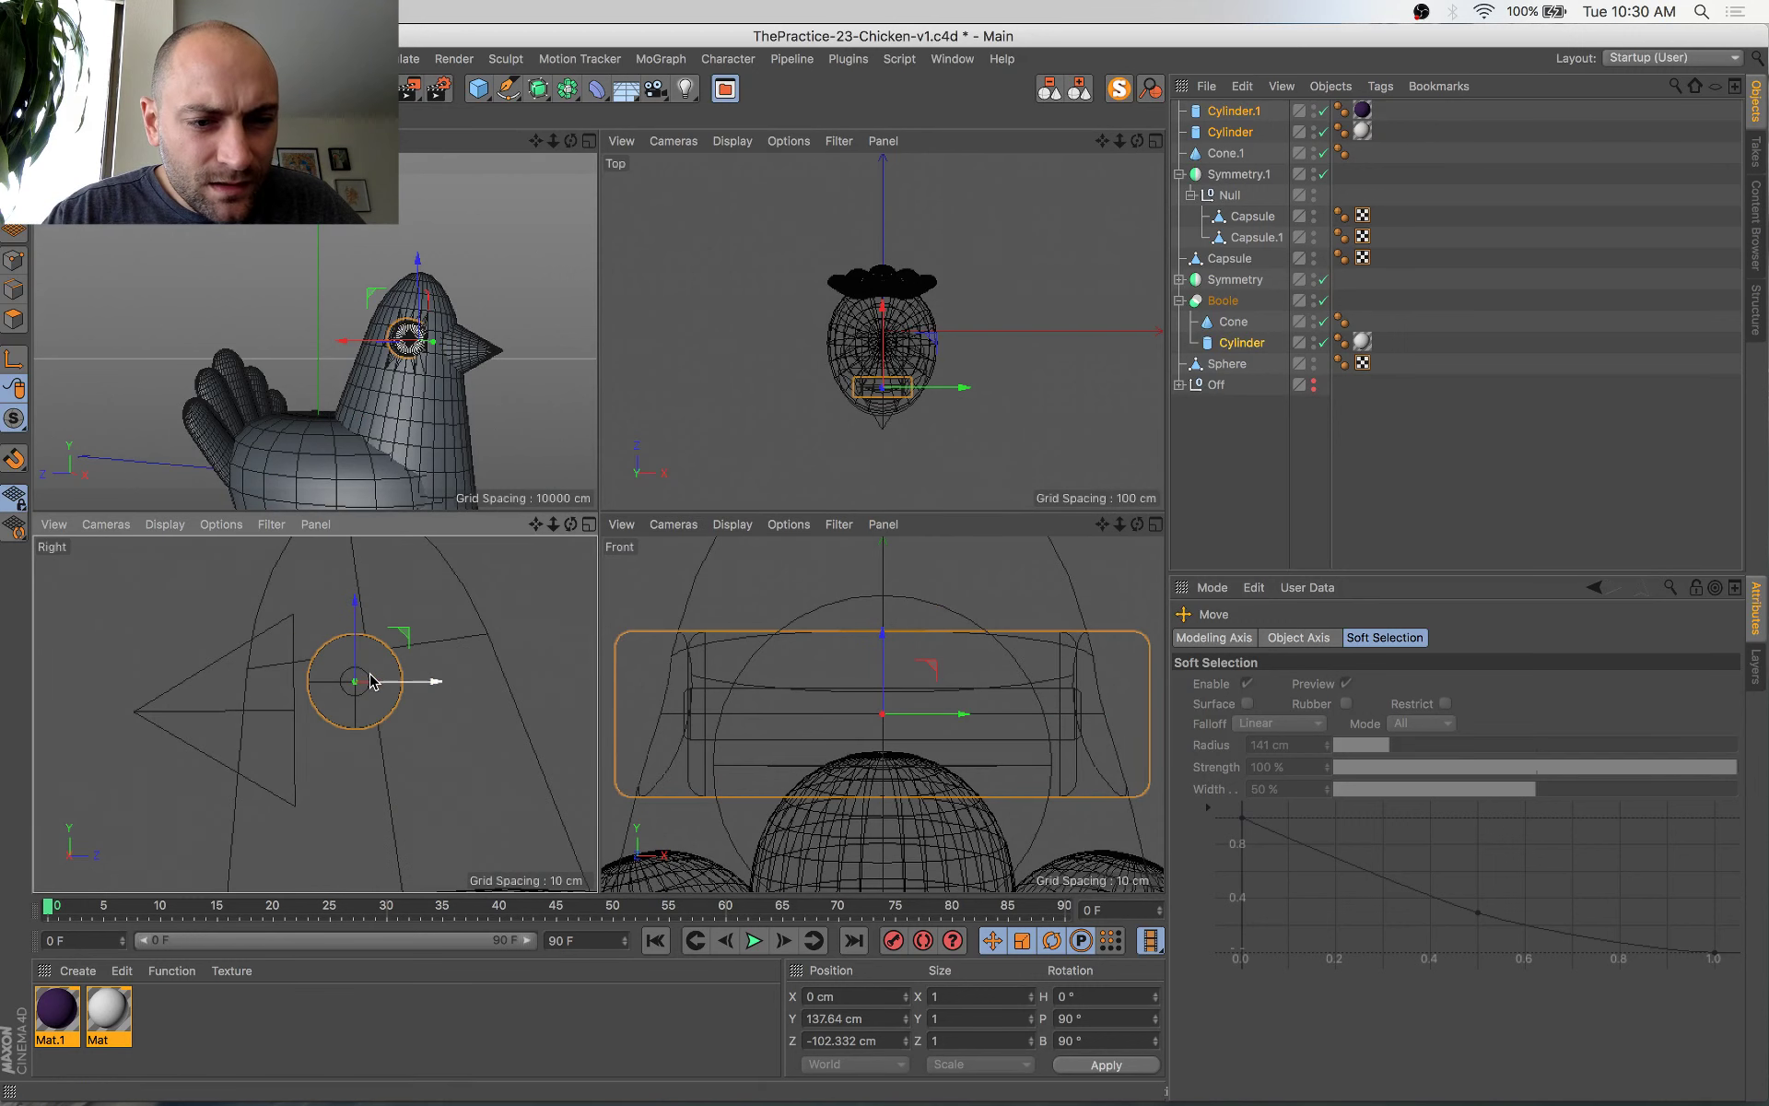
left_click_drag(366, 614, 363, 627)
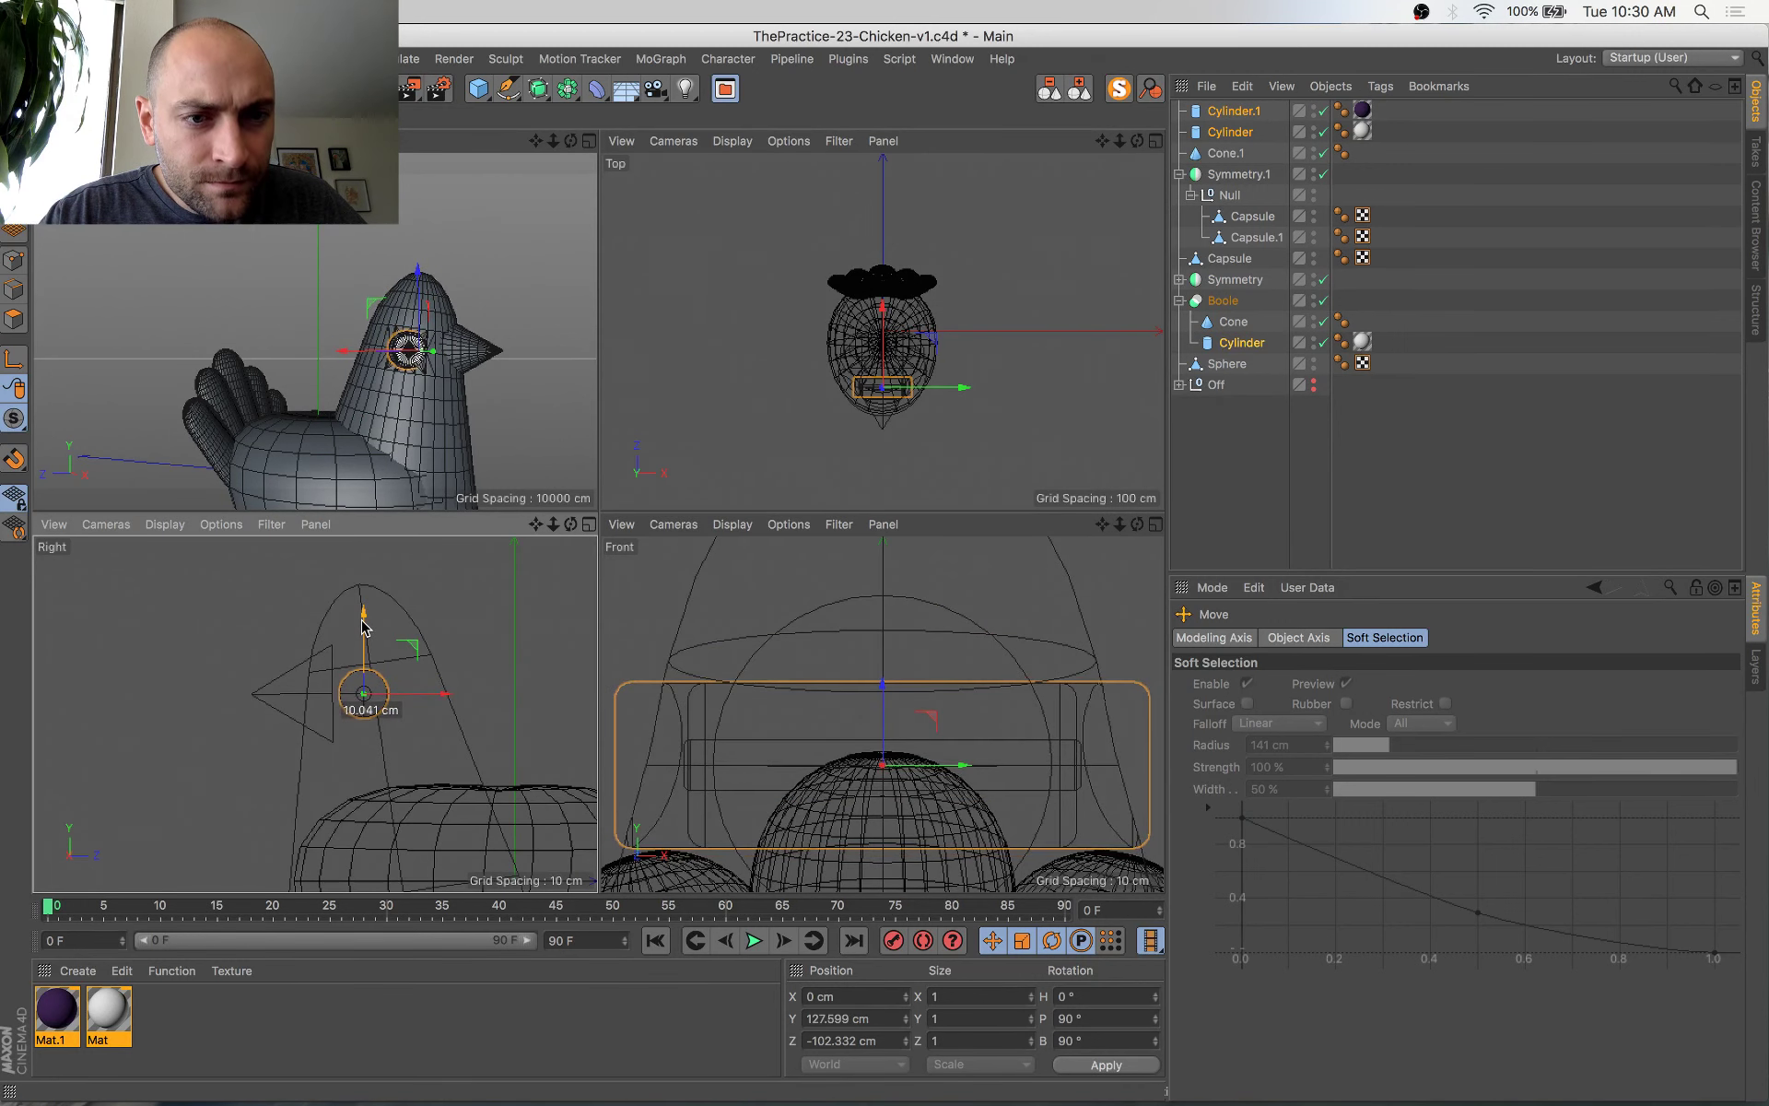
Enlarge the three eye cylinders in the Right view and raise them slightly
key("t")
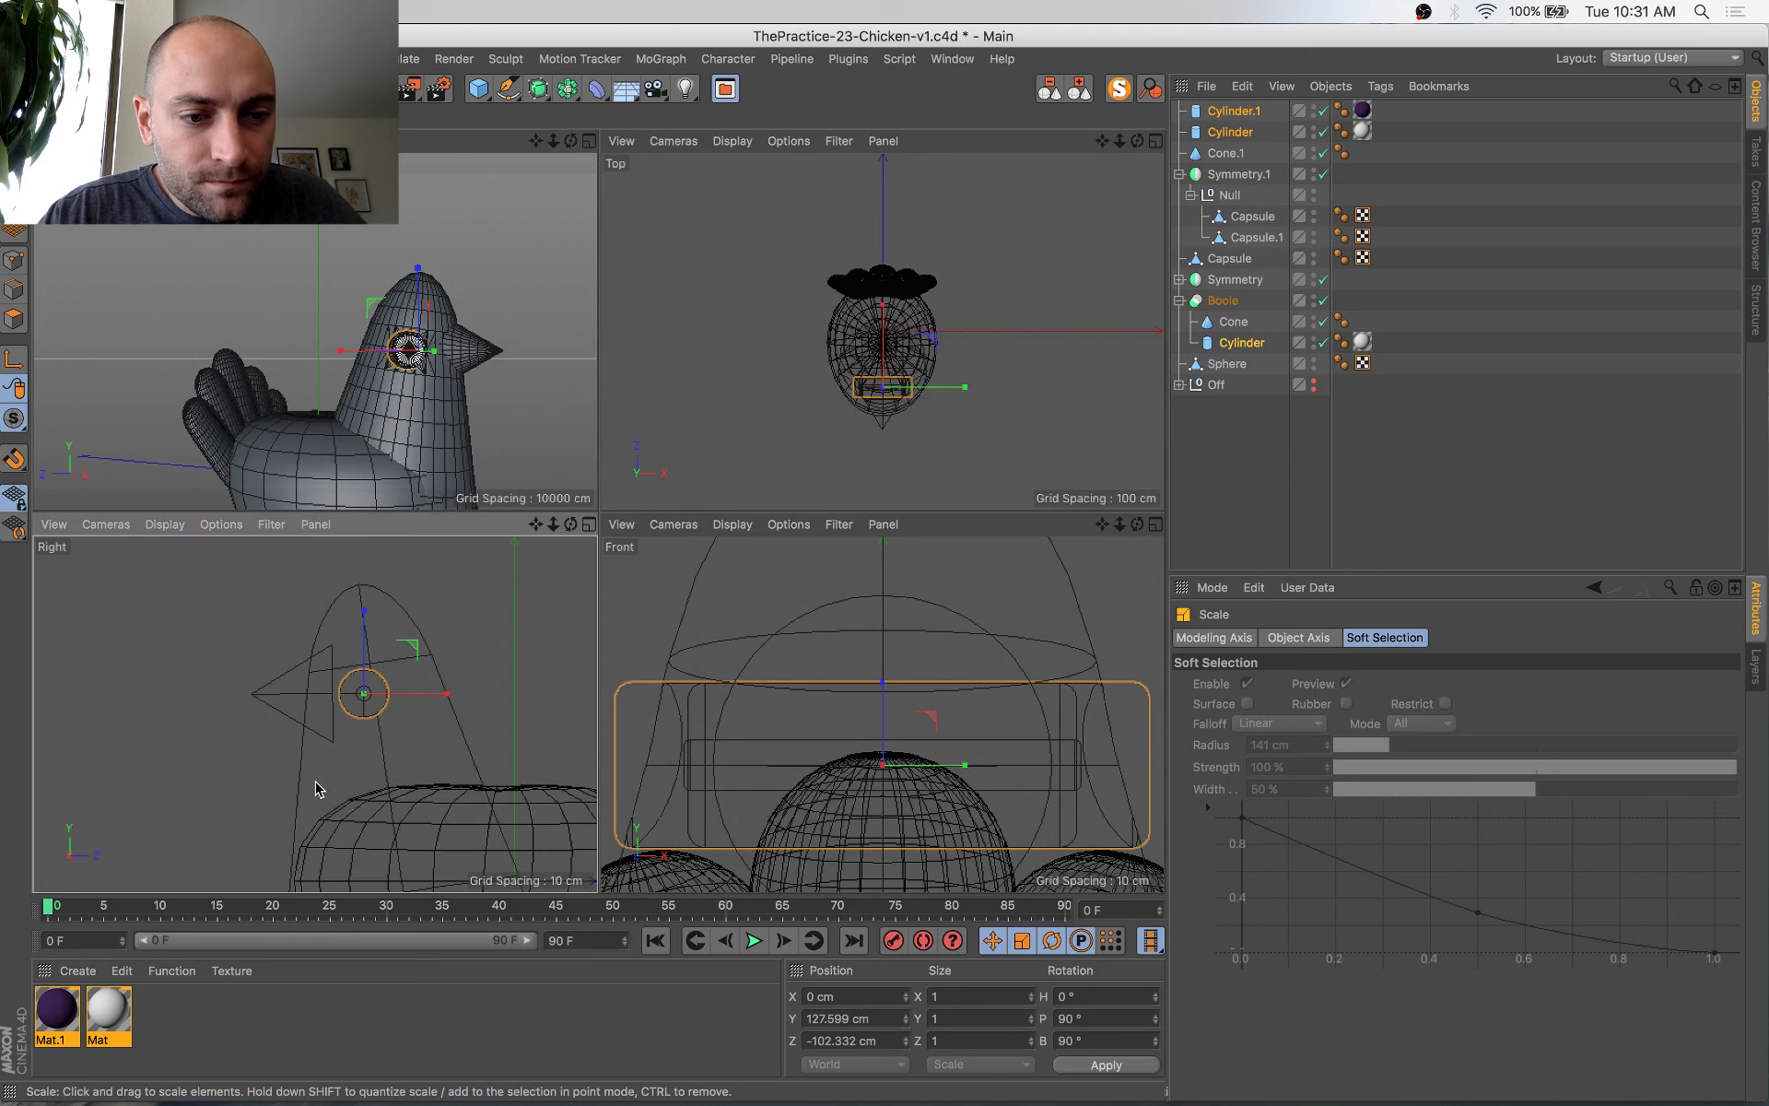
left_click_drag(316, 783, 432, 693)
key("e")
left_click_drag(373, 634, 373, 626)
Return to the full perspective view, deselect the eye cylinders and save the scene
middle_click(488, 267)
scroll(737, 507, "down", 3)
left_click_drag(921, 581, 1073, 560, "alt")
left_click(1002, 540)
scroll(693, 542, "up", 5)
scroll(940, 612, "down", 4)
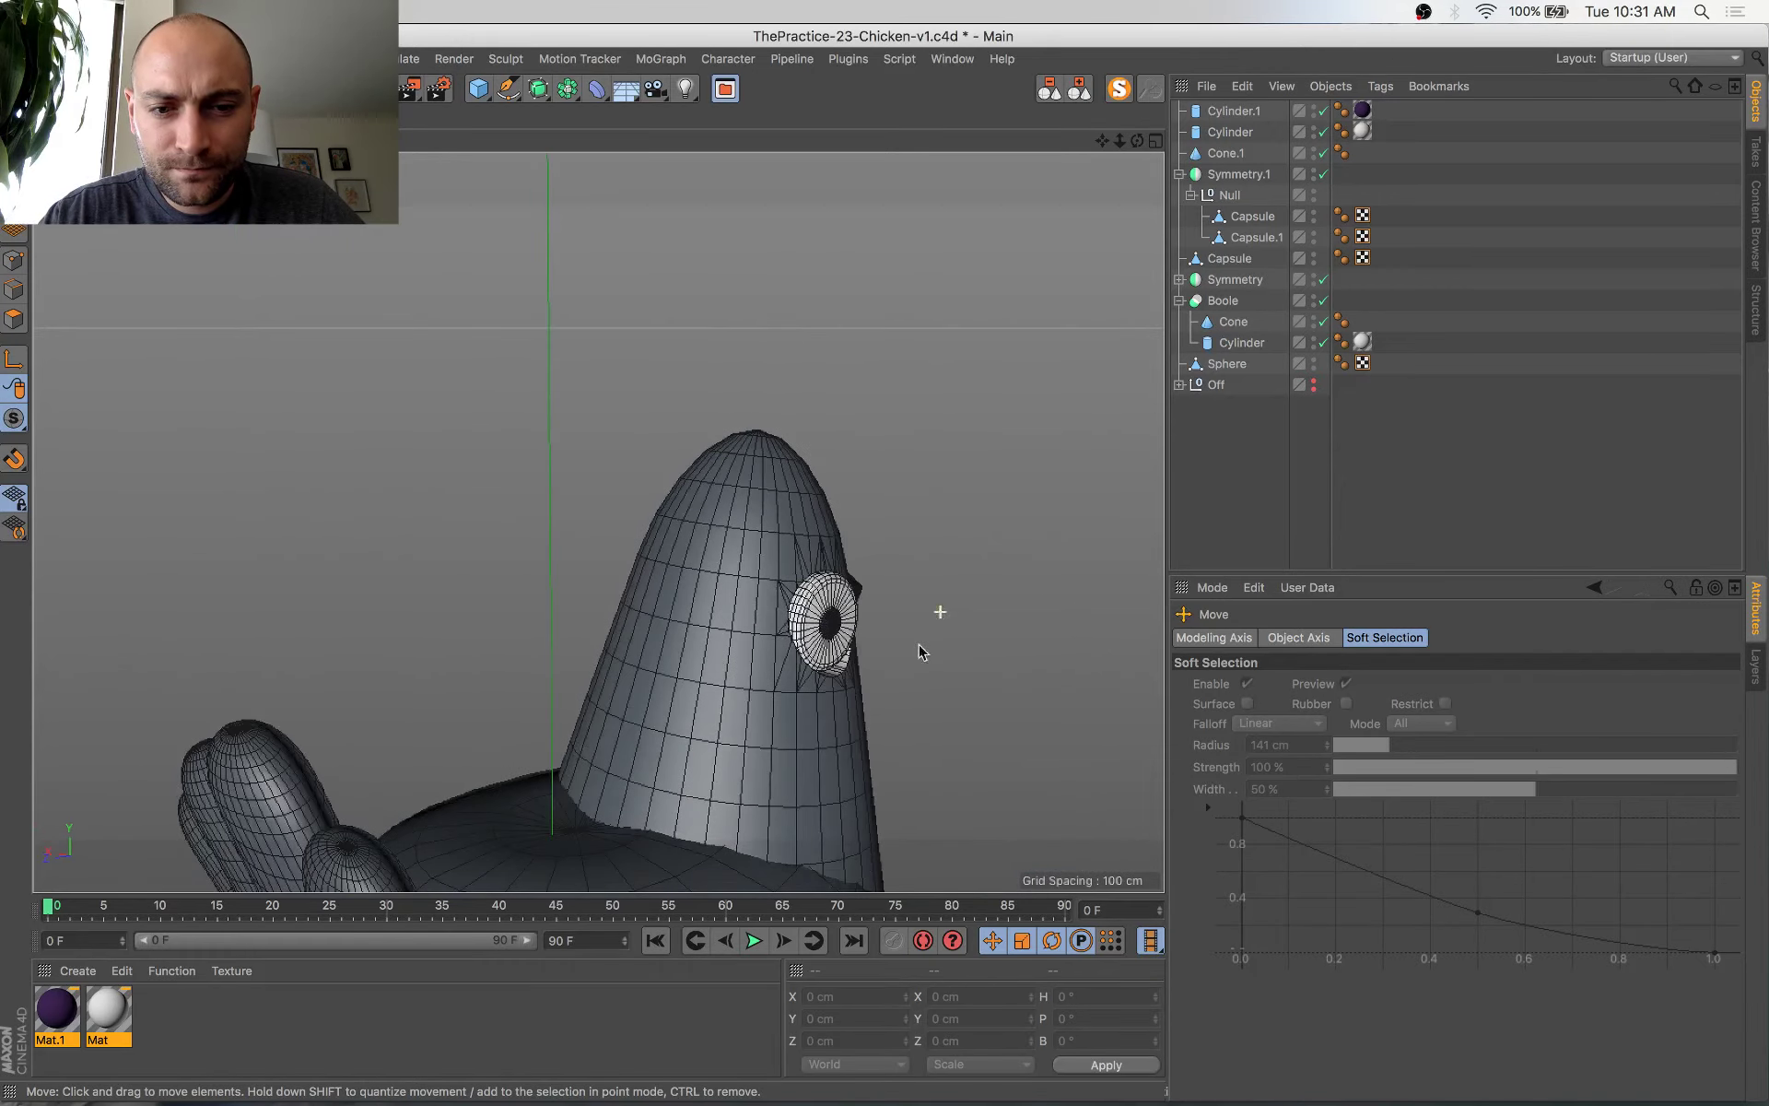
left_click_drag(938, 718, 790, 686, "alt")
key("super+s")
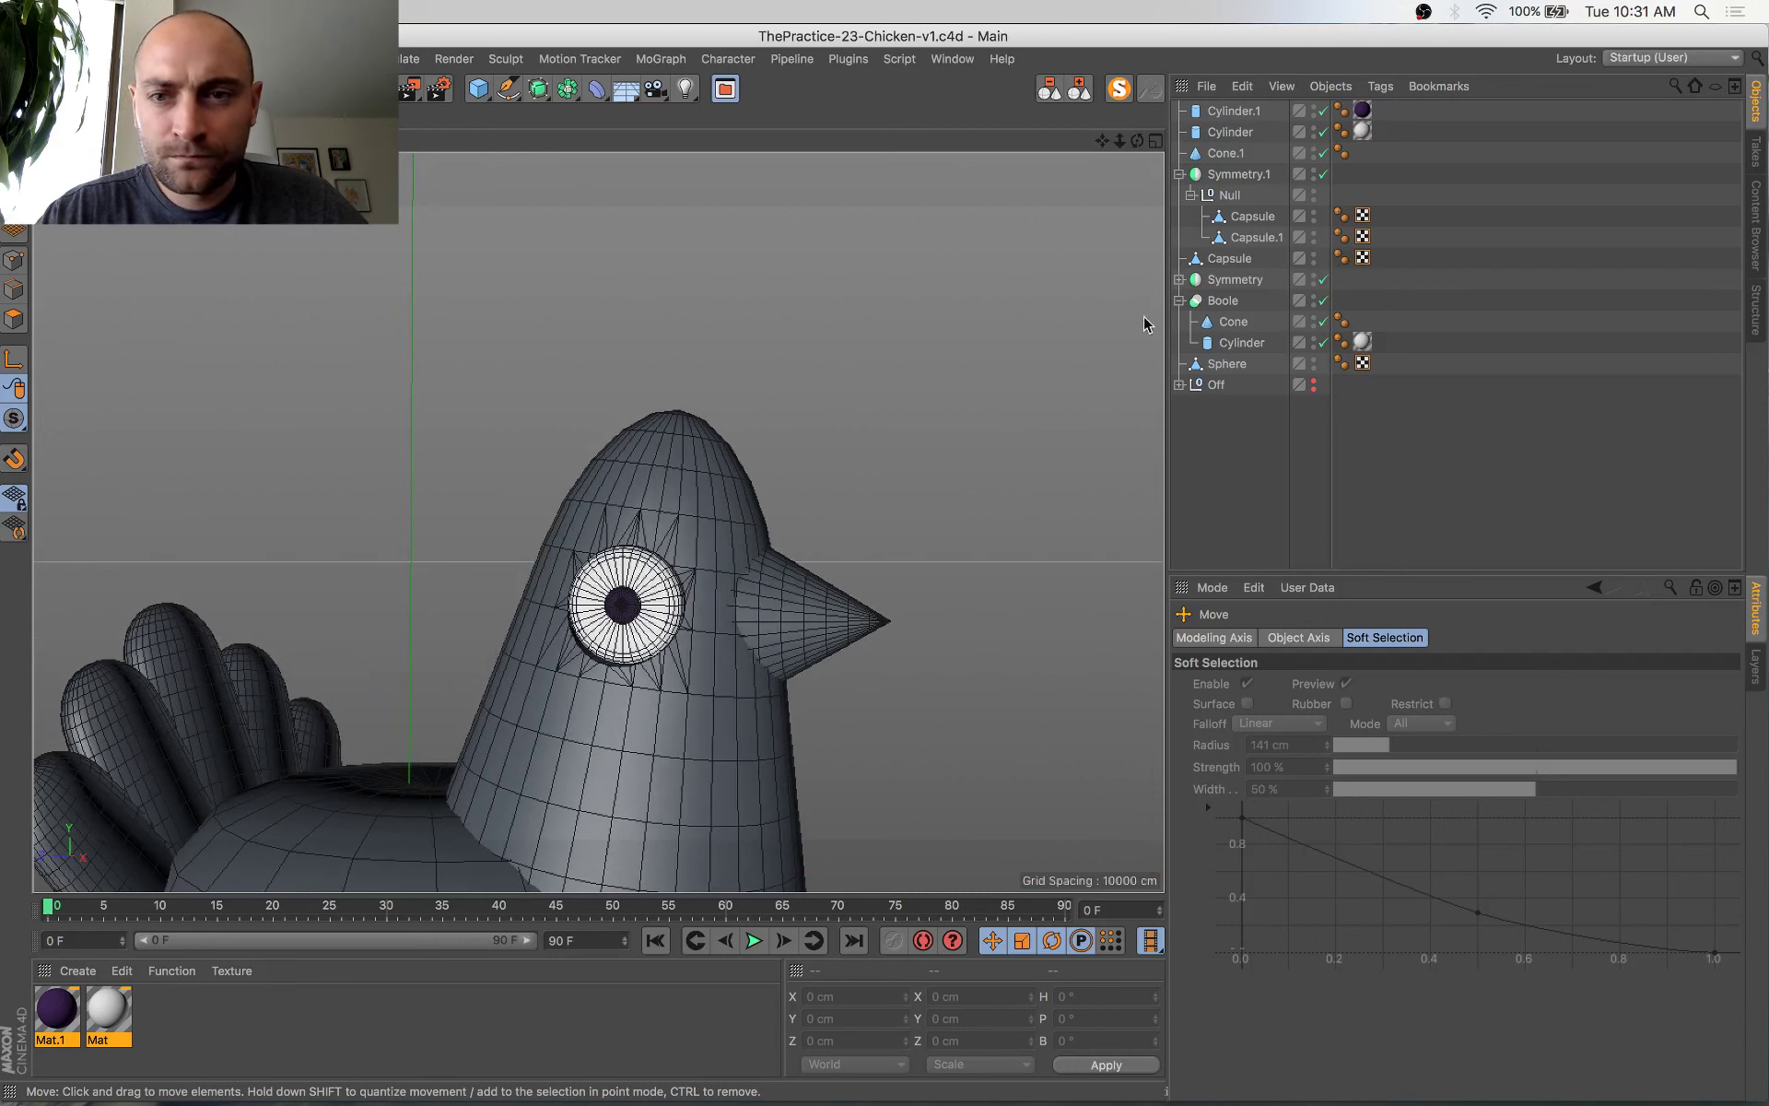
Select the eye-socket cylinder inside the head's Boole and review the chicken's head and body in perspective
left_click(1224, 368)
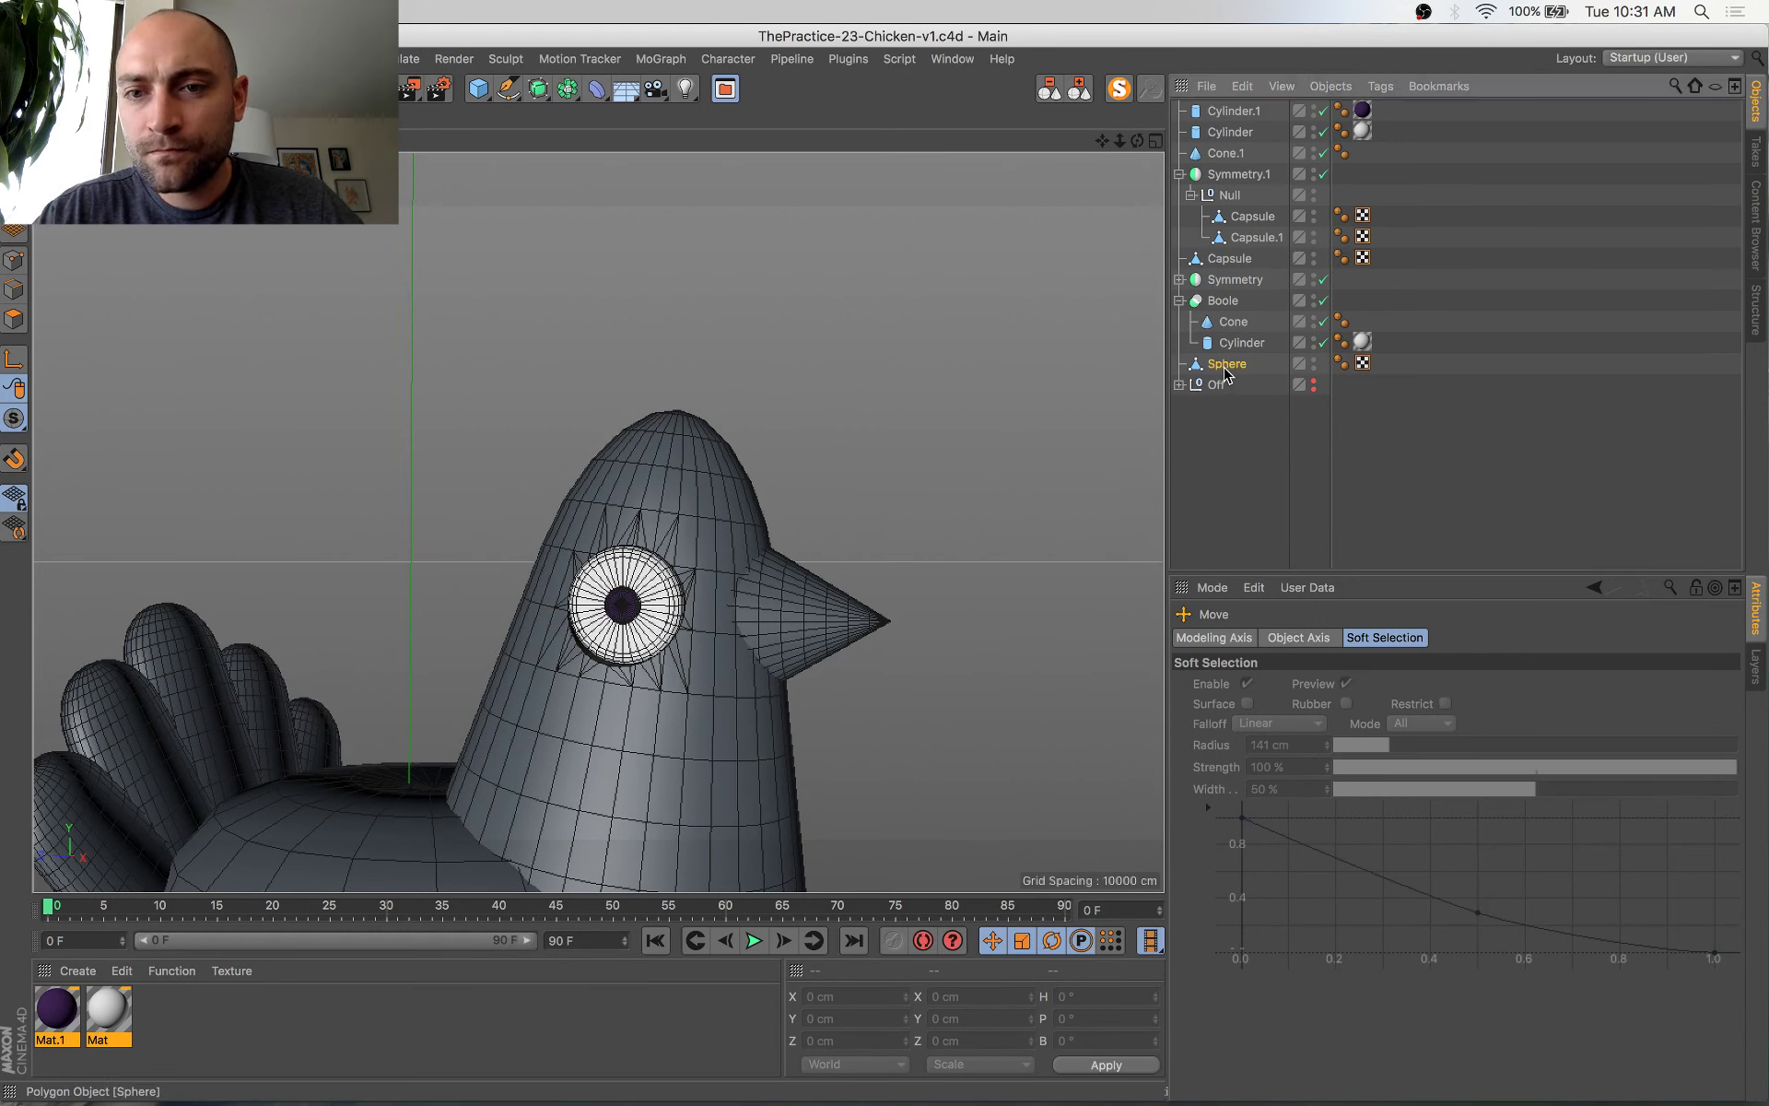
left_click(710, 463)
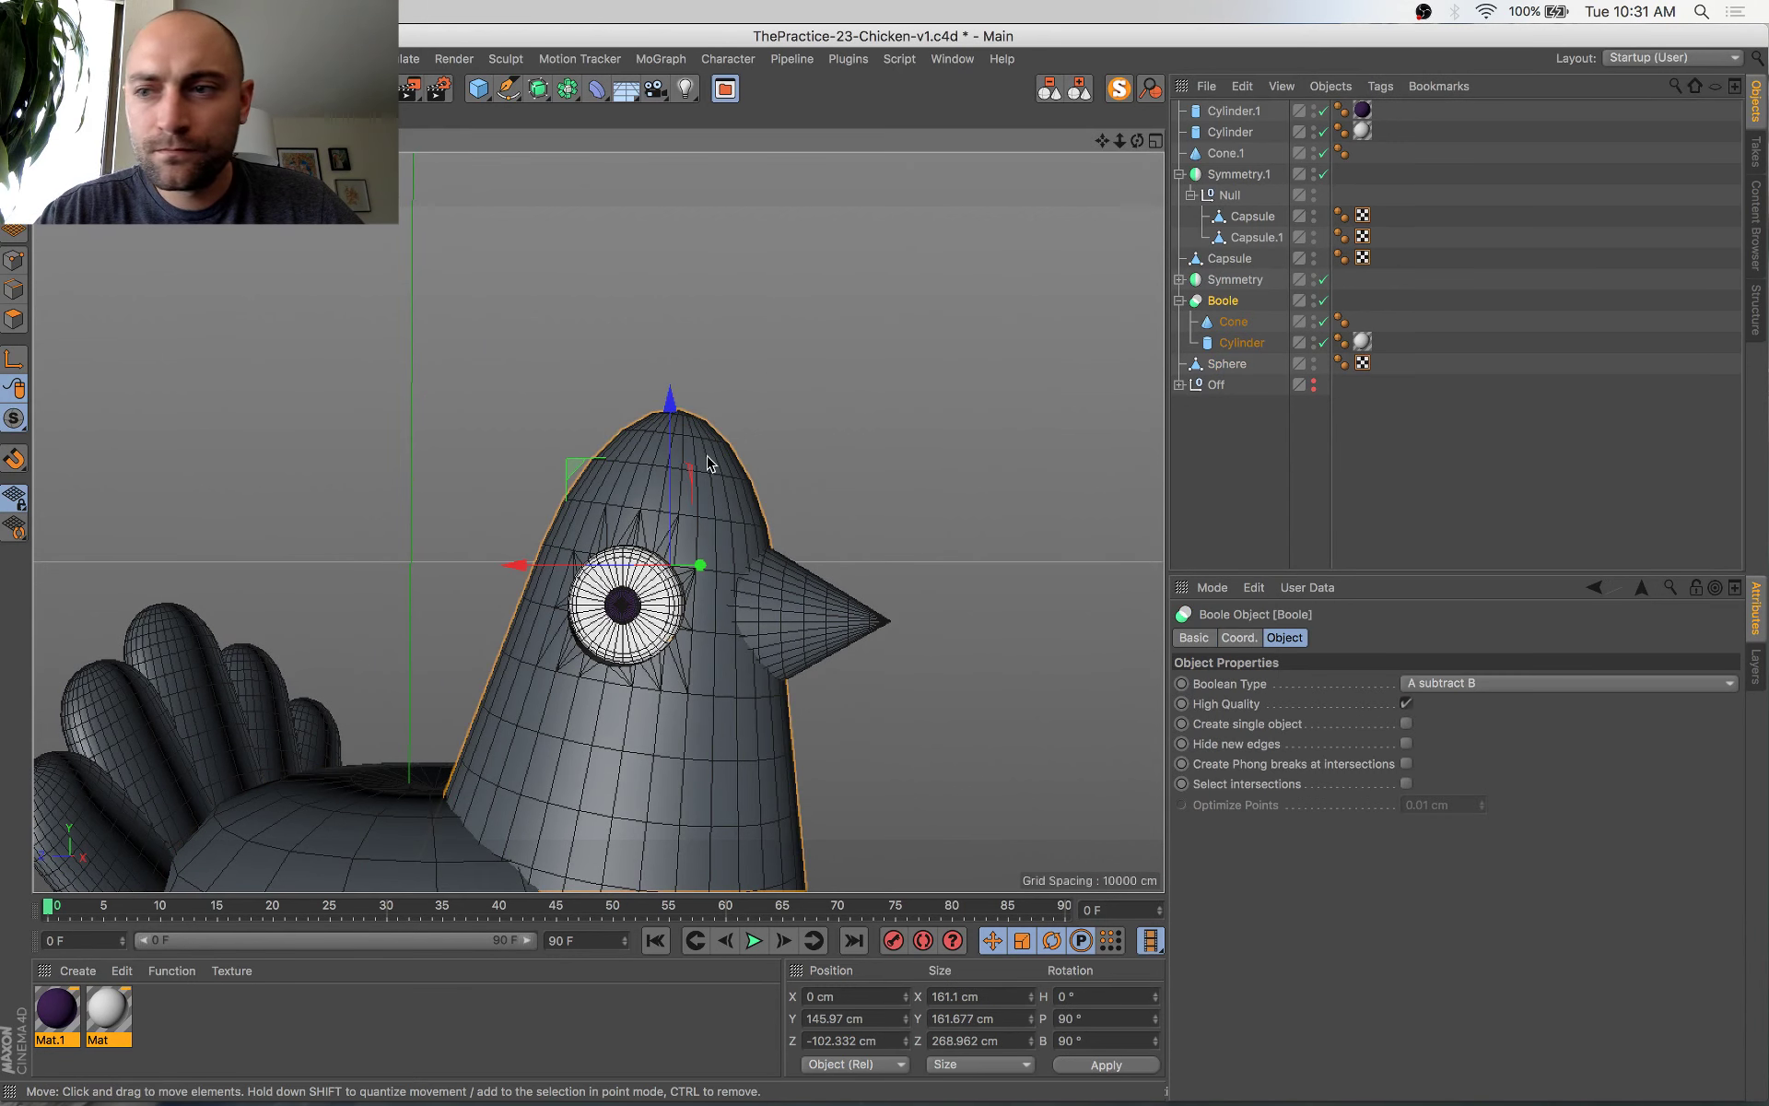
left_click(1262, 343)
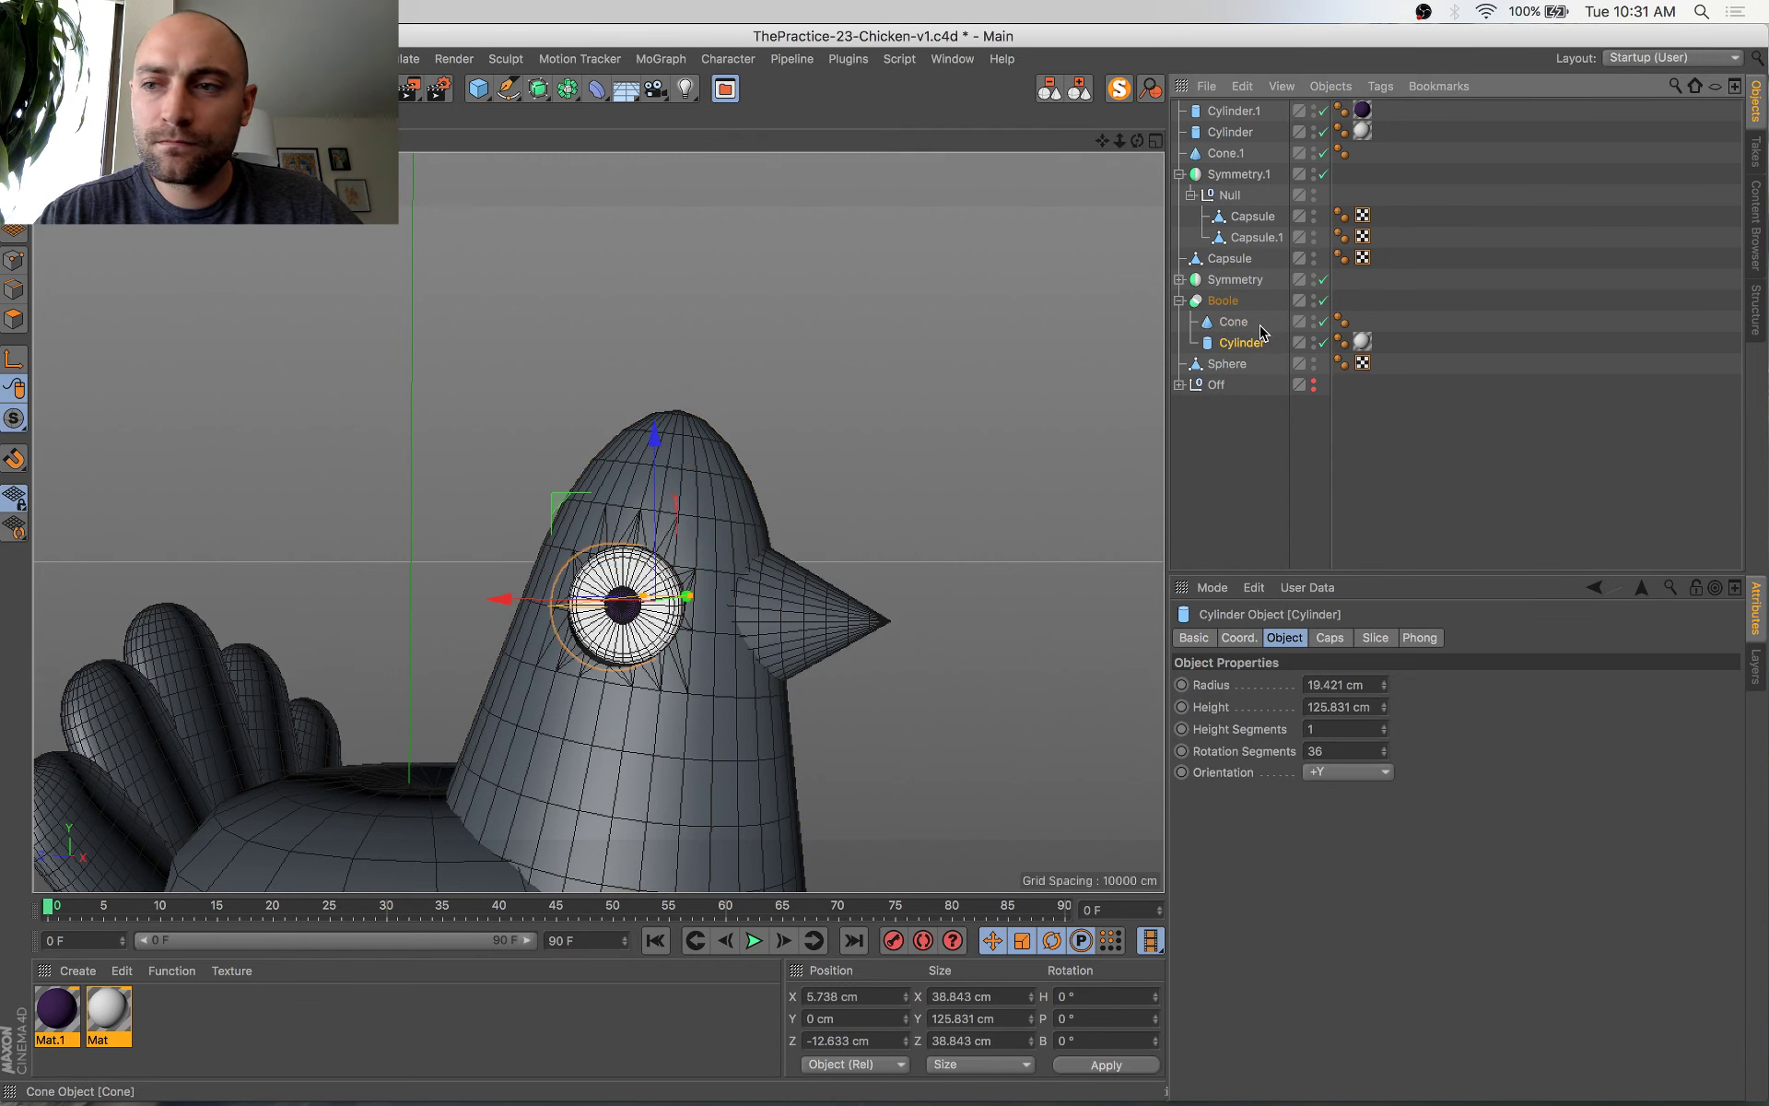
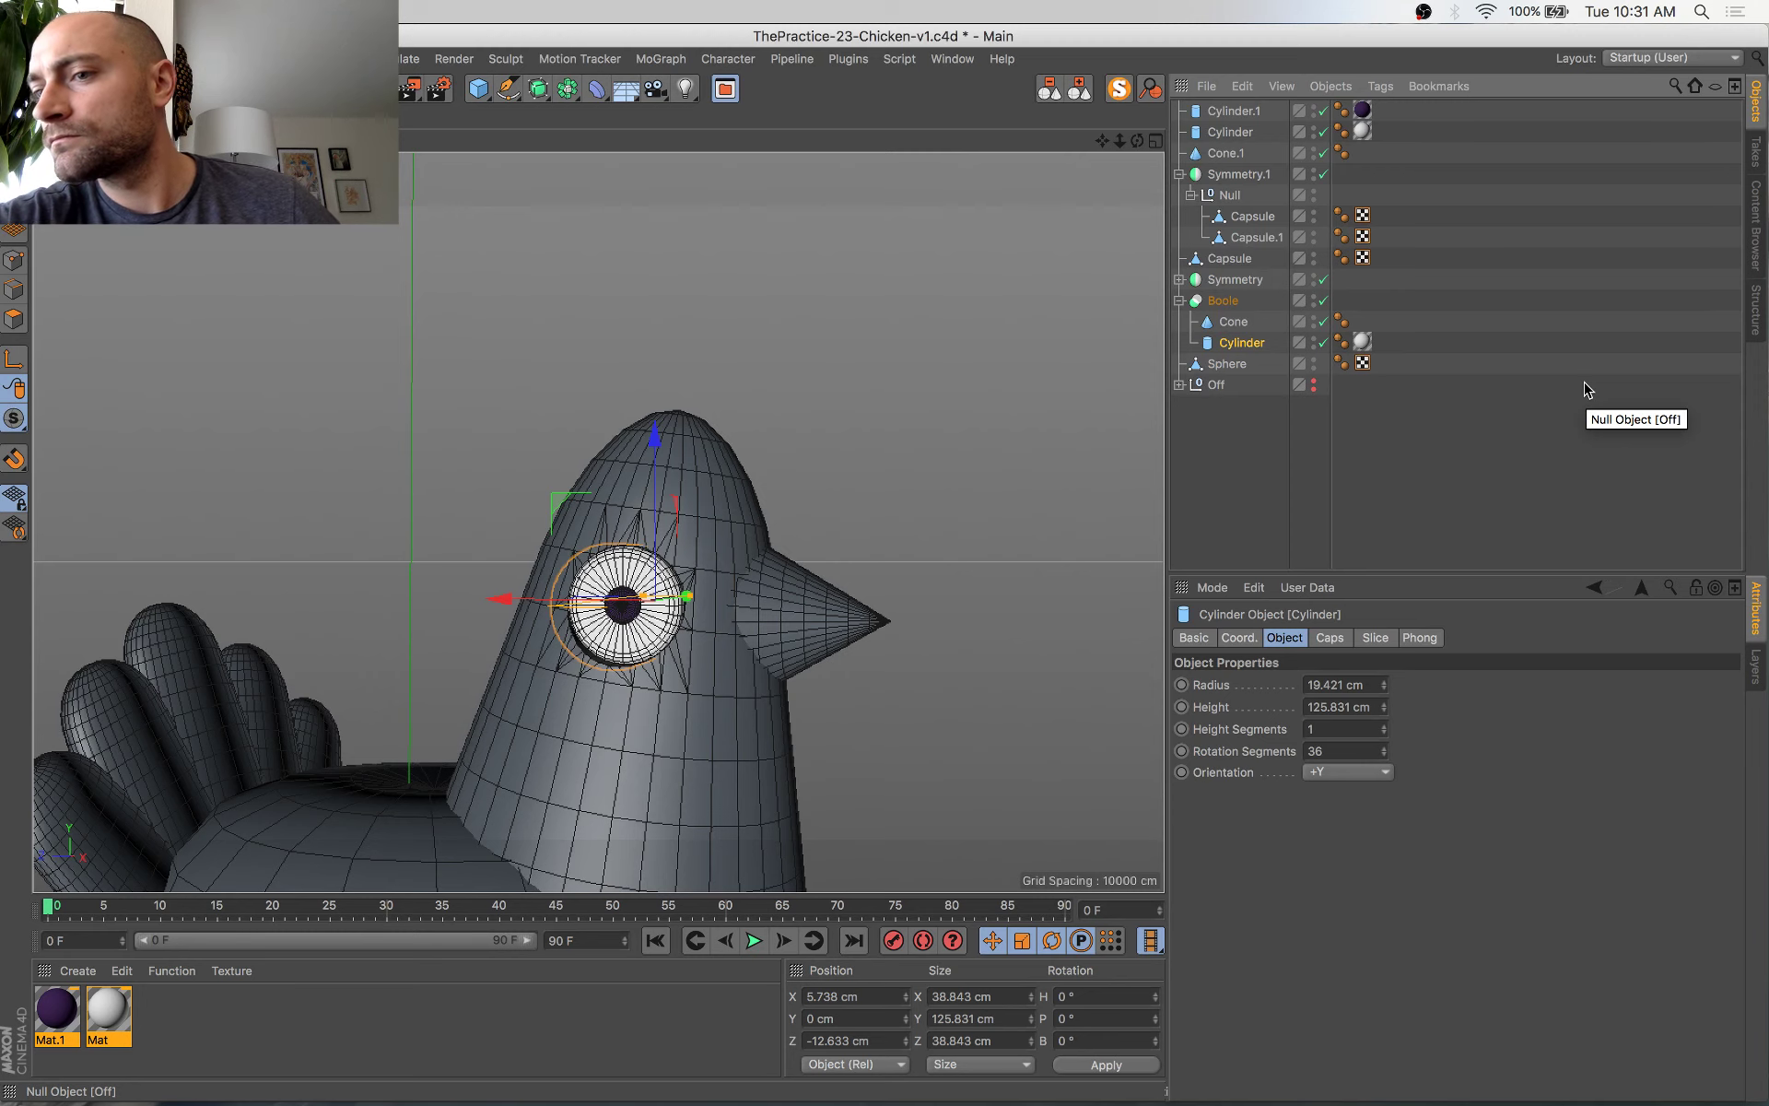
key("XF86AudioLowerVolume")
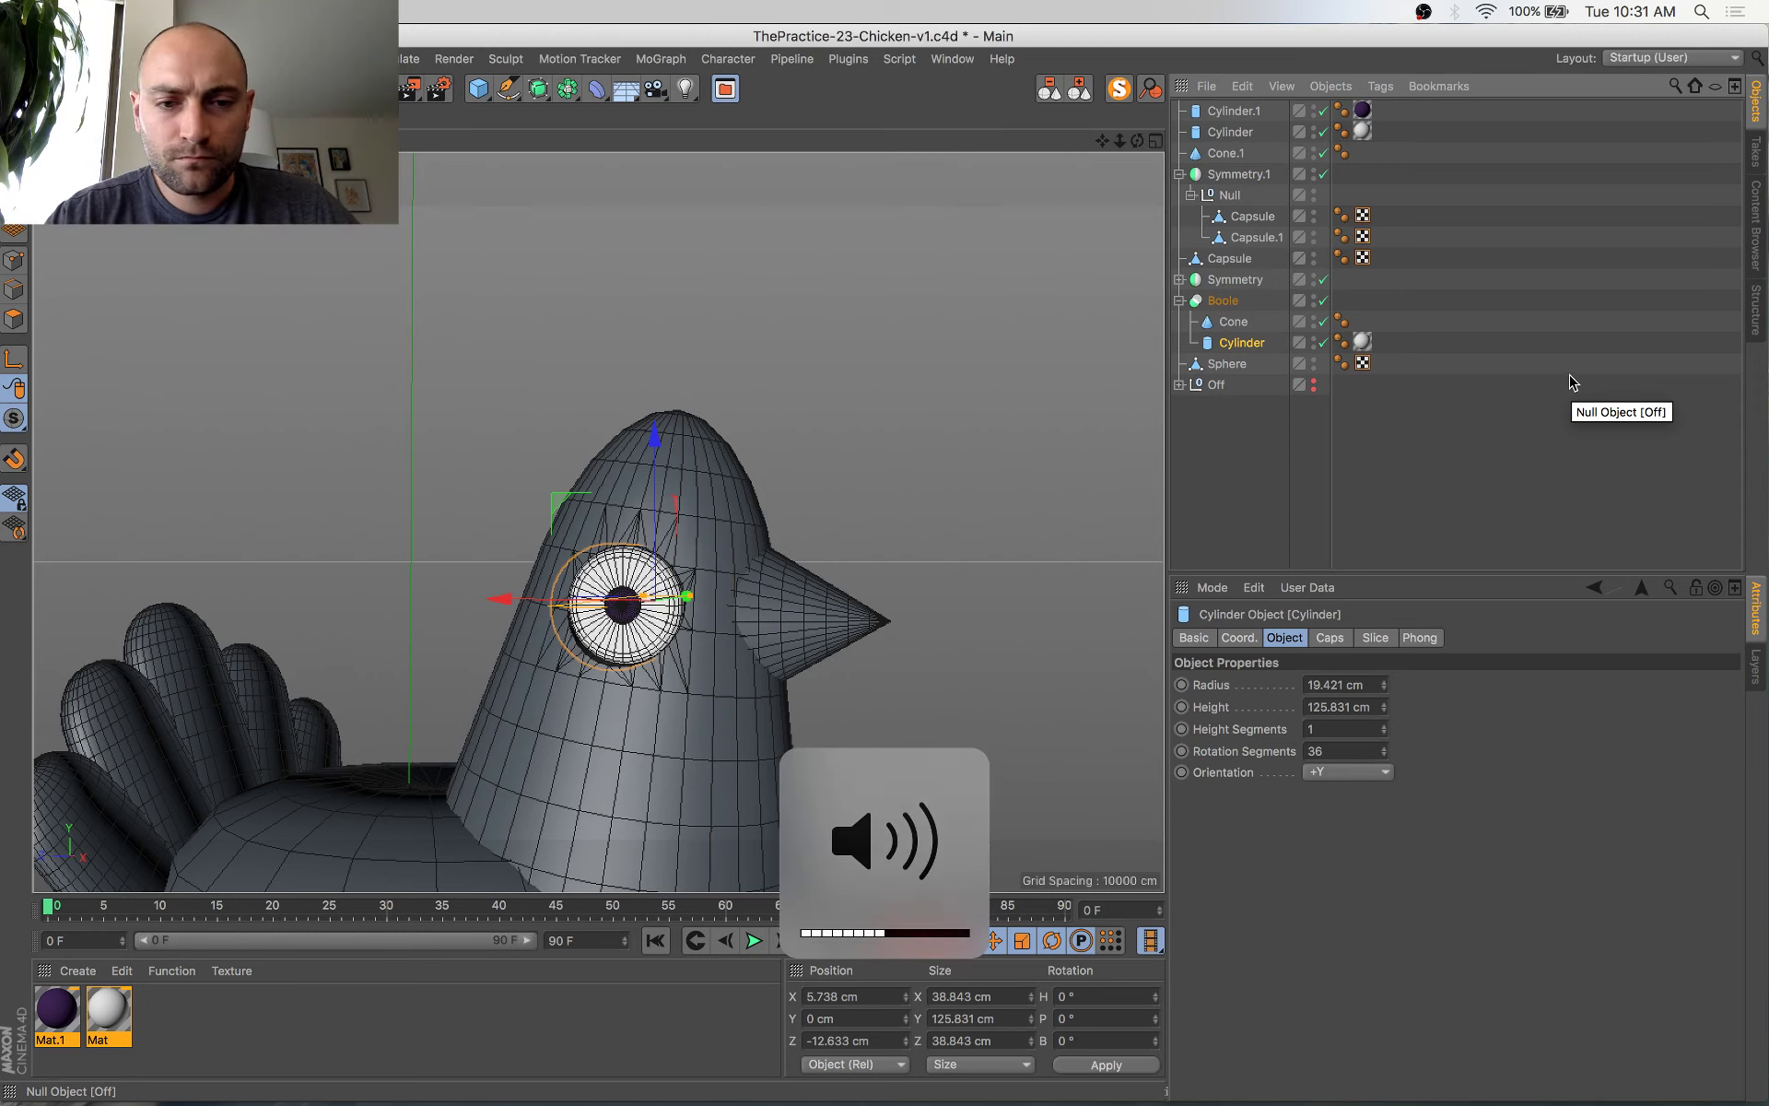
right_click_drag(824, 509, 831, 533, "alt")
left_click_drag(906, 485, 835, 558, "alt")
middle_click_drag(835, 558, 907, 297, "alt")
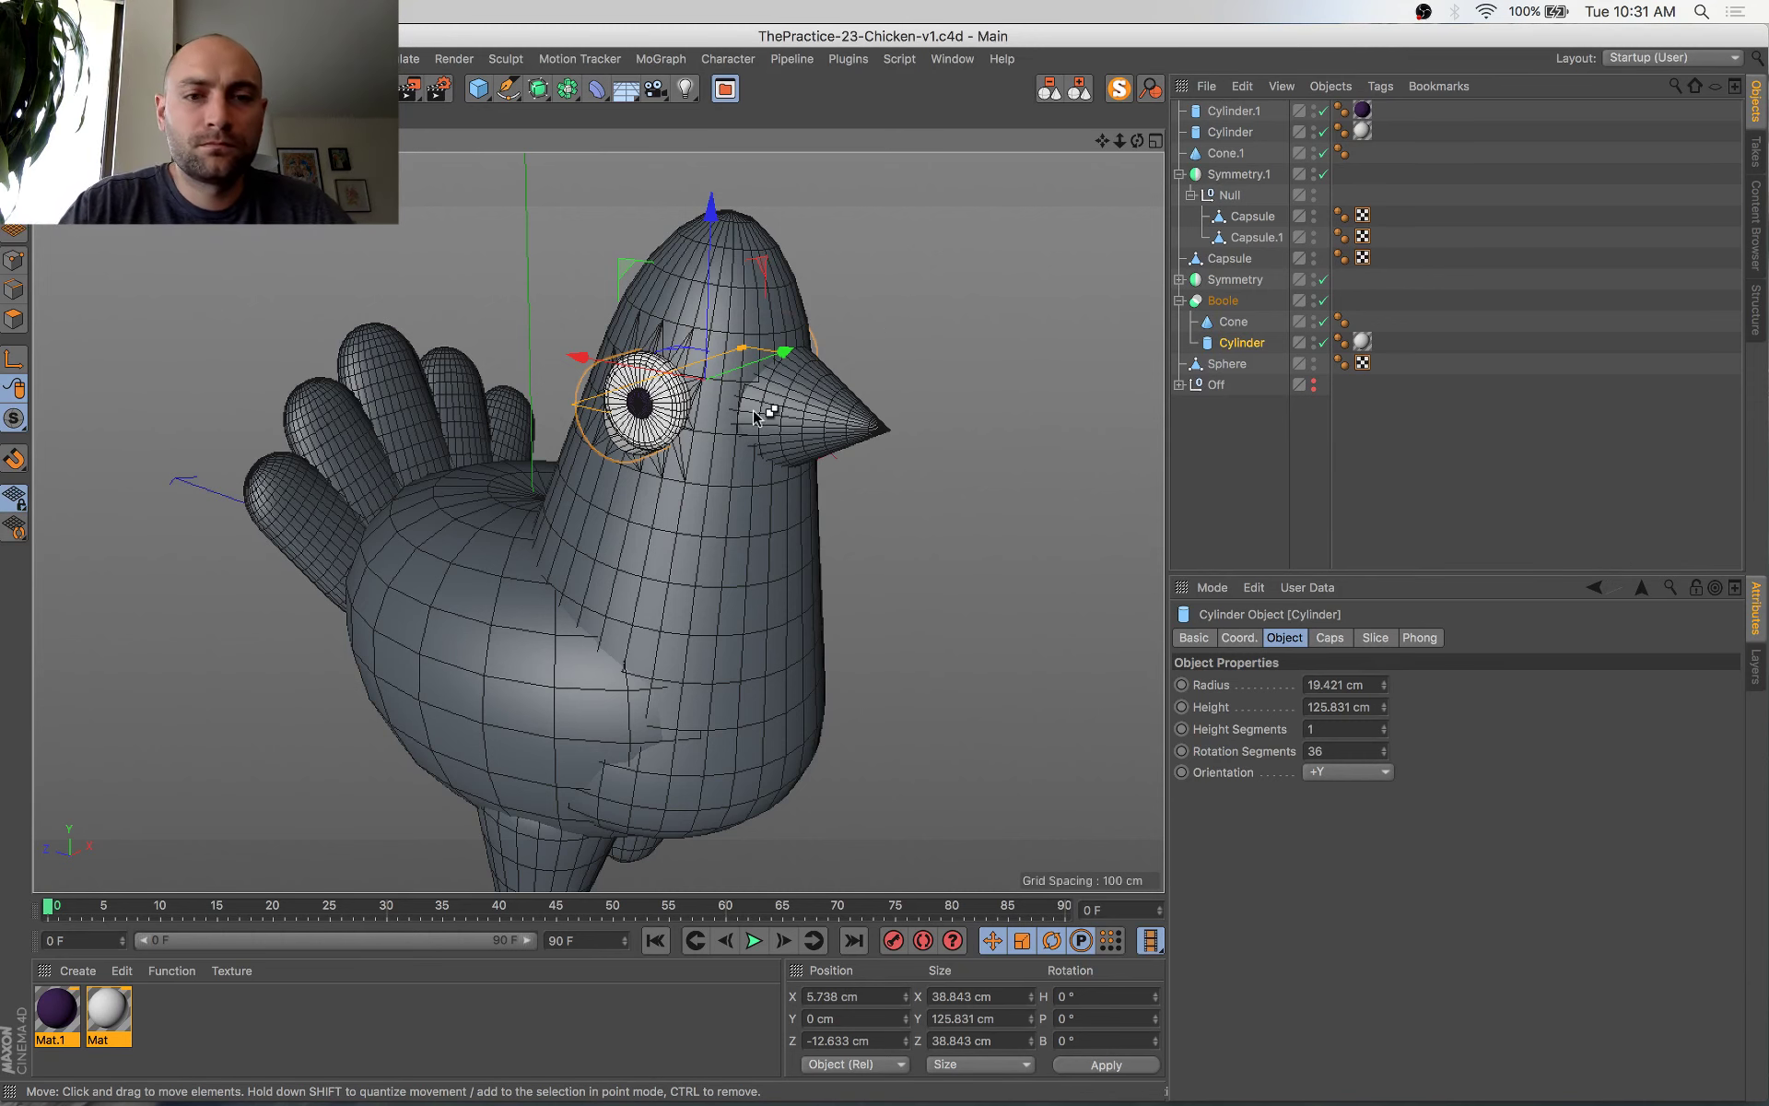
Read the viewers' questions in the YouTube live chat window and return to Cinema 4D
mouse_move(1, 1)
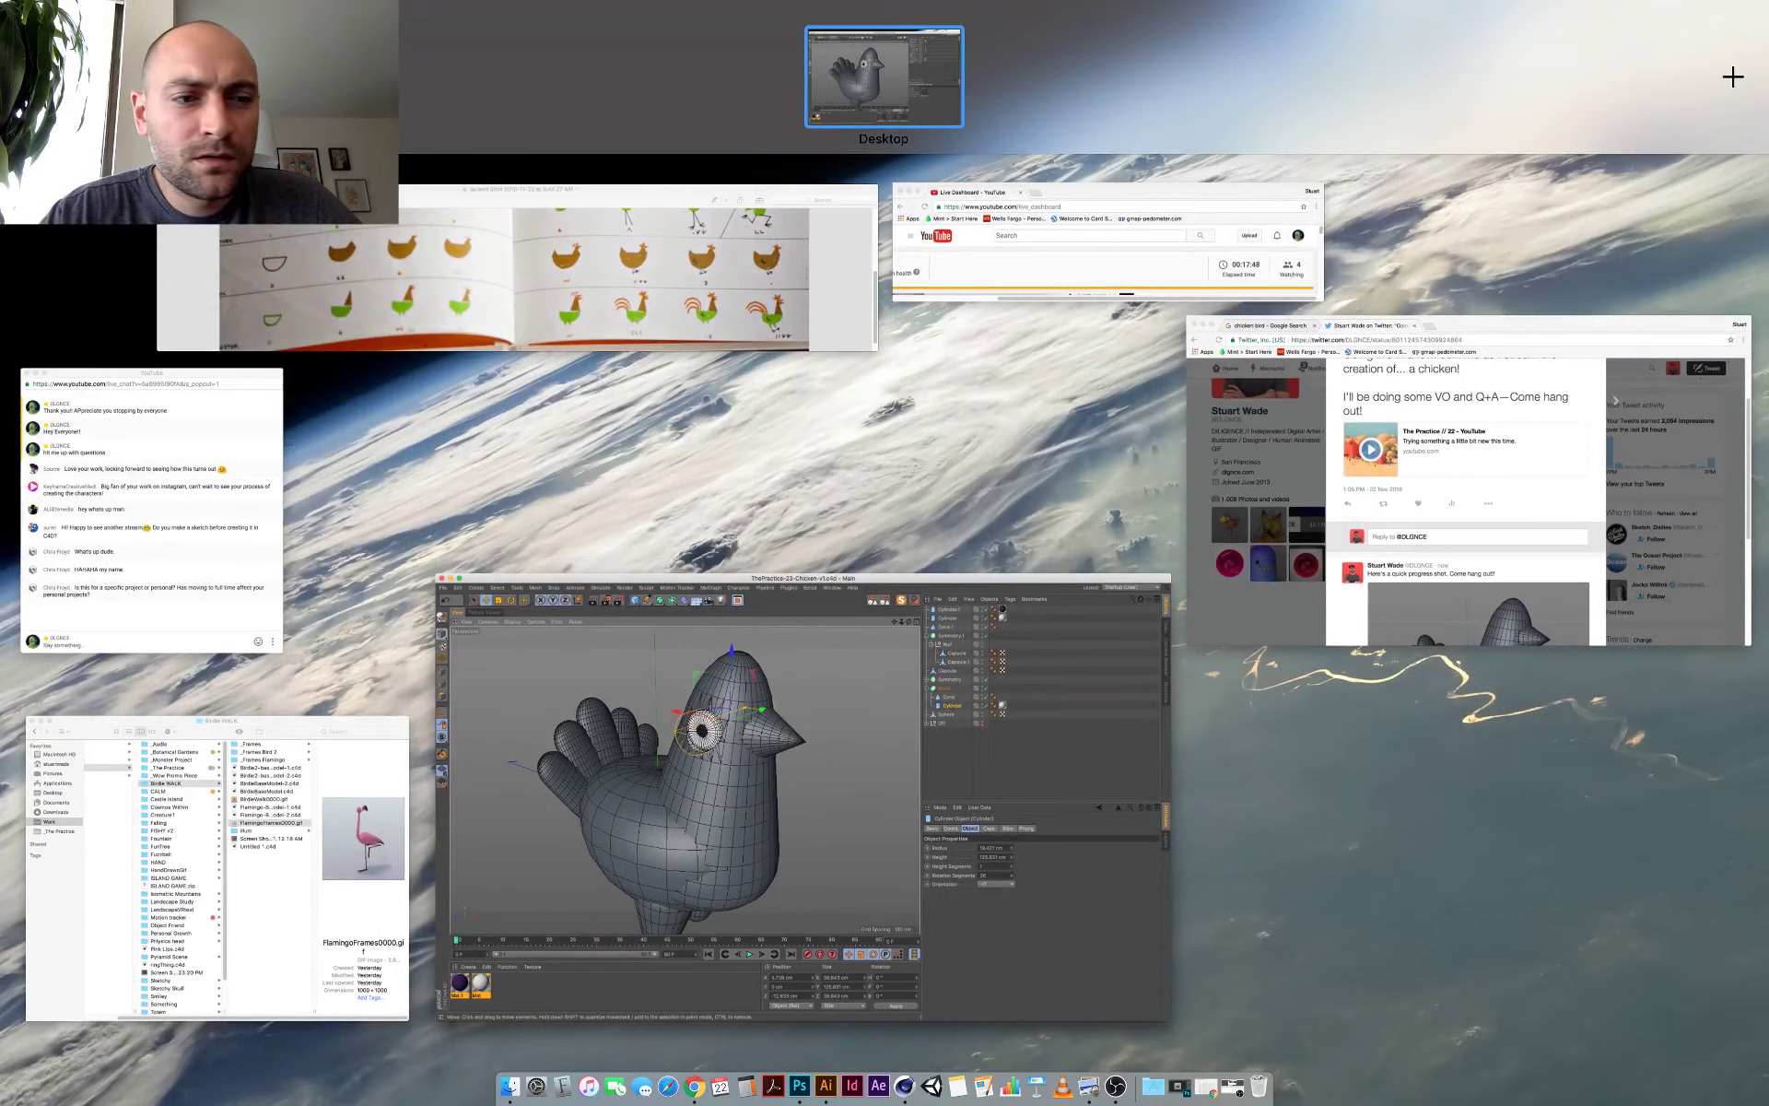
left_click(153, 488)
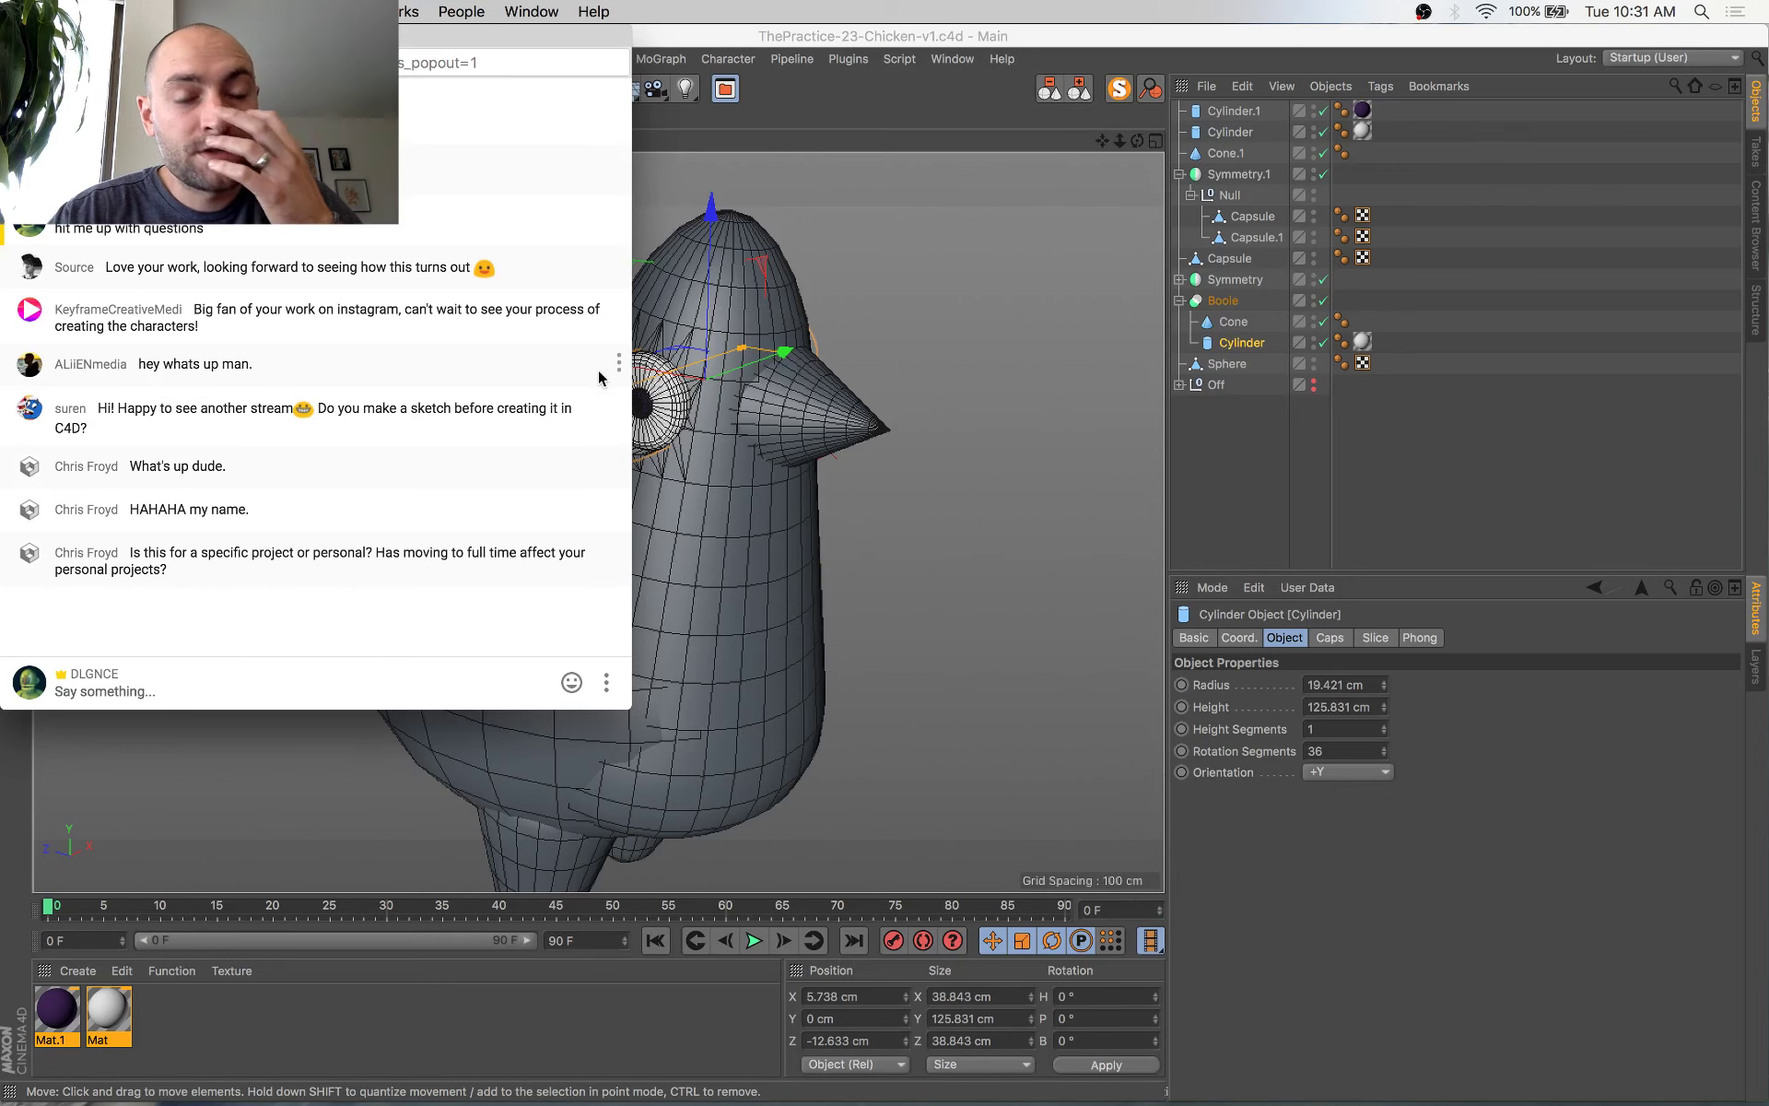
left_click(882, 44)
scroll(946, 573, "down", 2)
left_click_drag(936, 576, 859, 538, "alt")
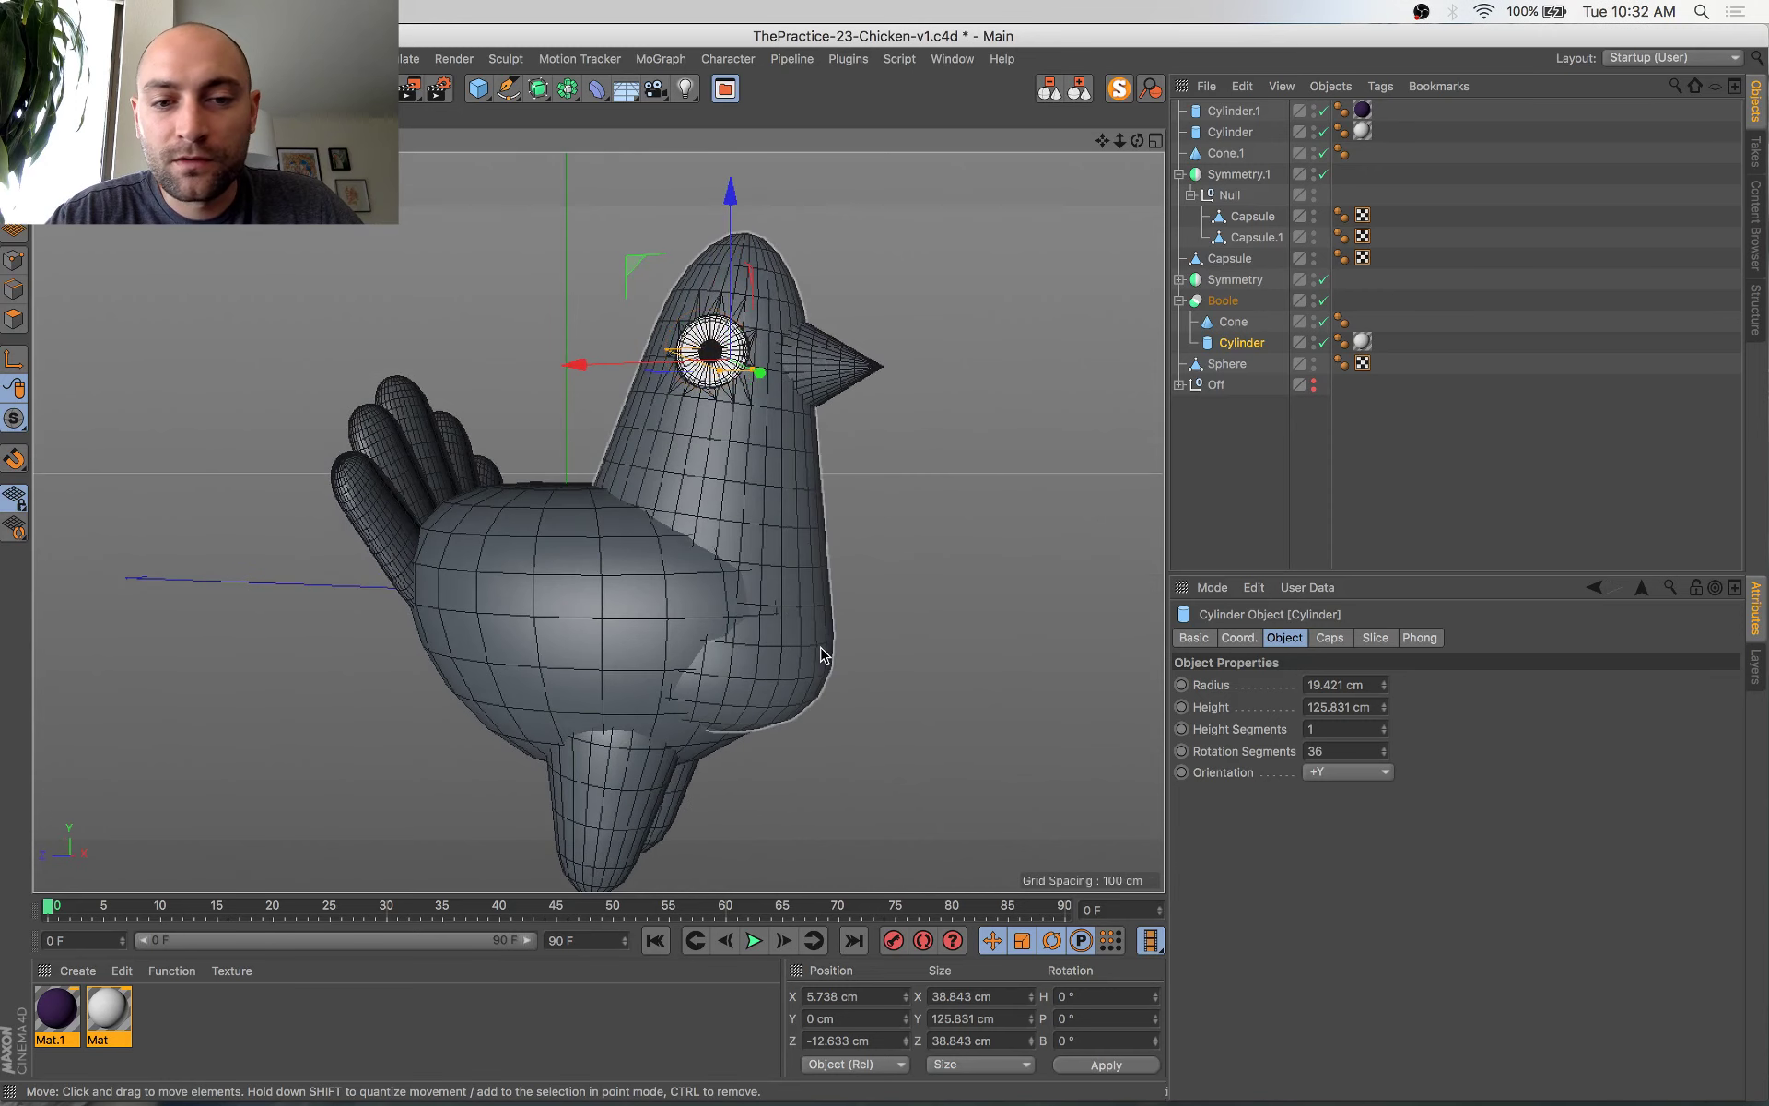
left_click(823, 647)
key("t")
left_click_drag(918, 197, 888, 234)
left_click_drag(856, 299, 860, 314)
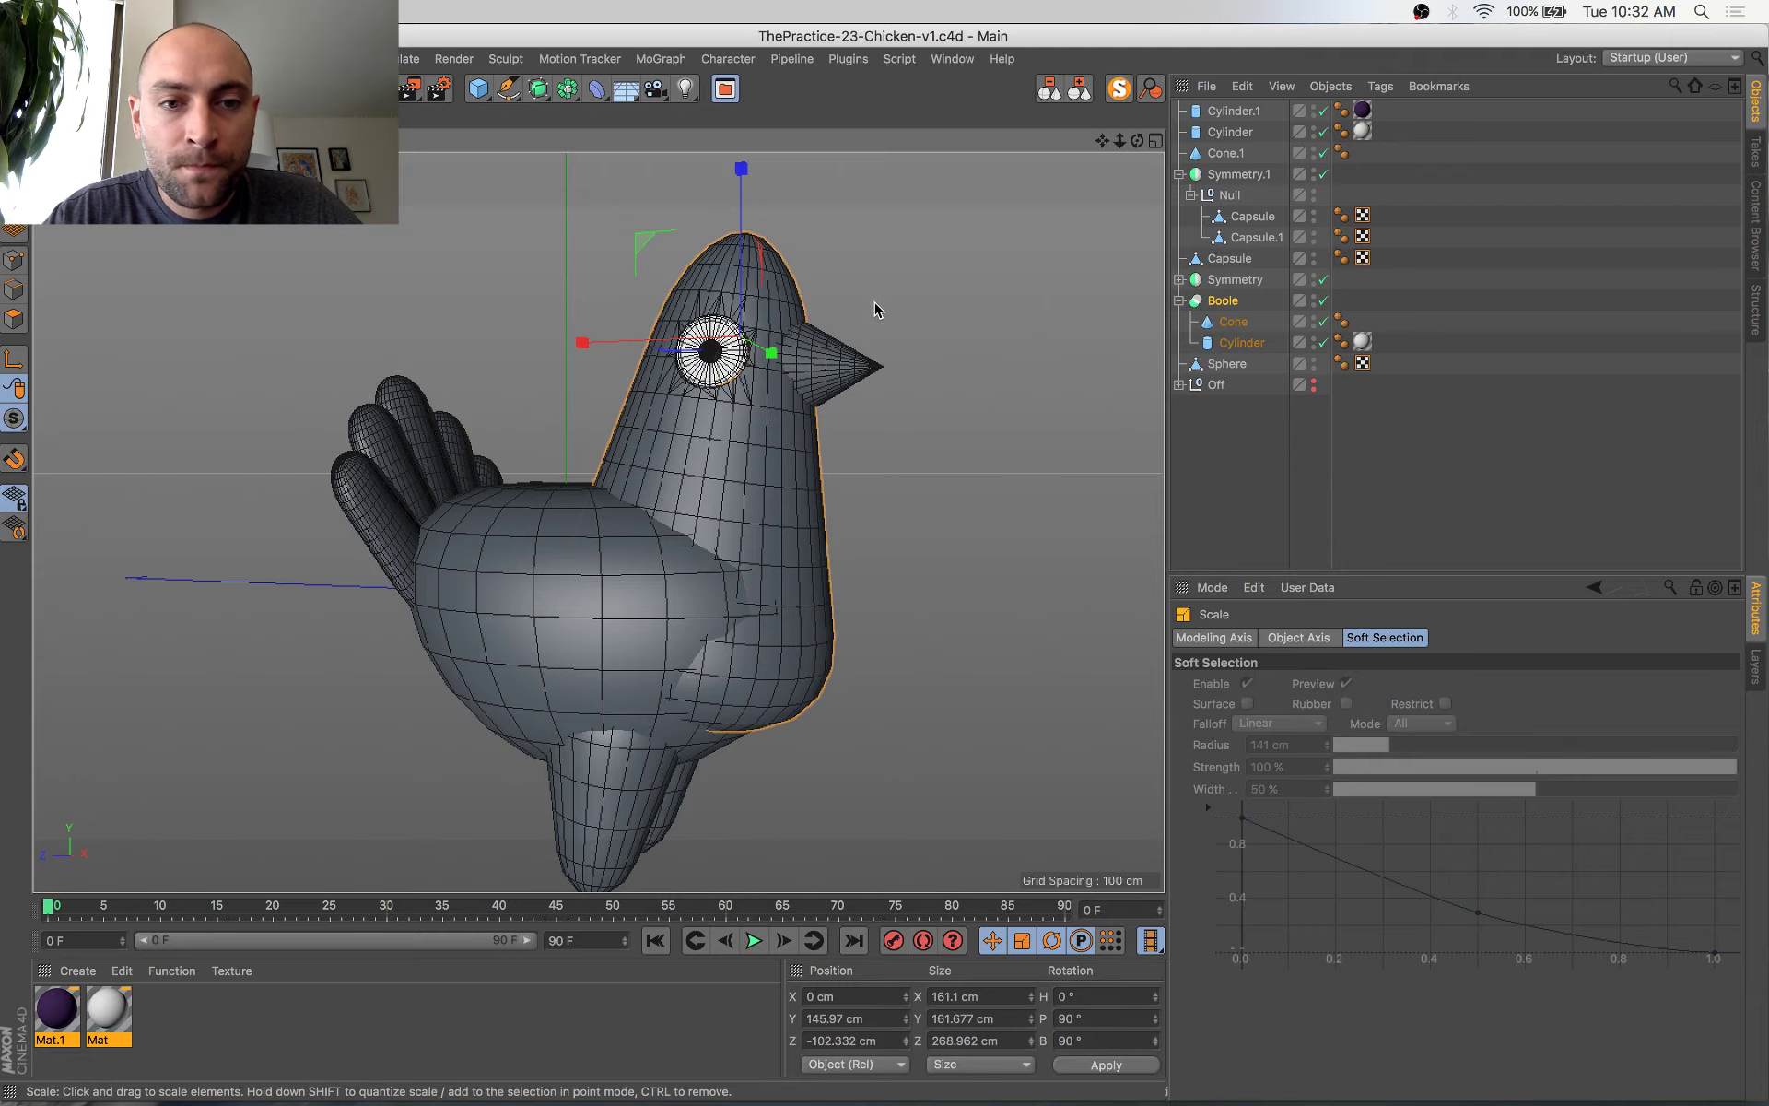
Preview FlamingoFrames0000.gif and BirdieWalk0000.gif in Finder as earlier bird references, and return to Cinema 4D
key("ctrl+Up")
left_click(268, 849)
key("space")
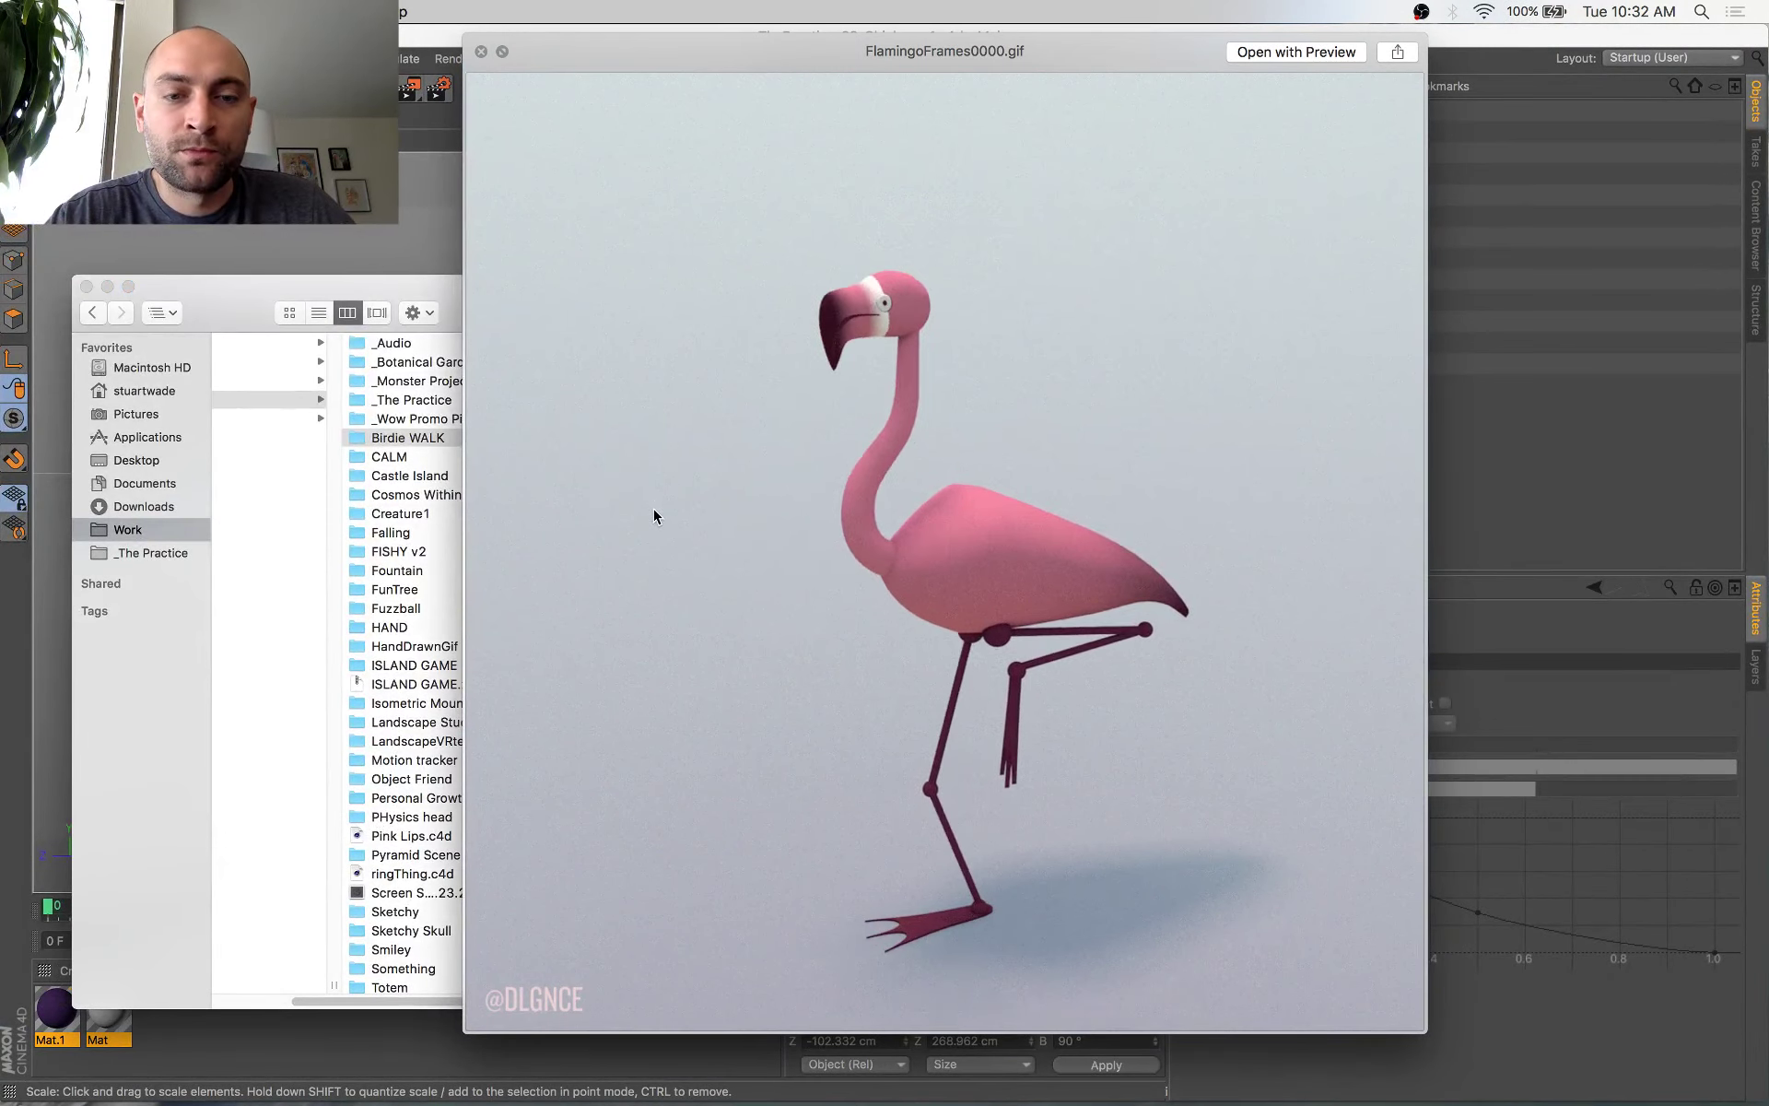
key("space")
key("Up")
key("space")
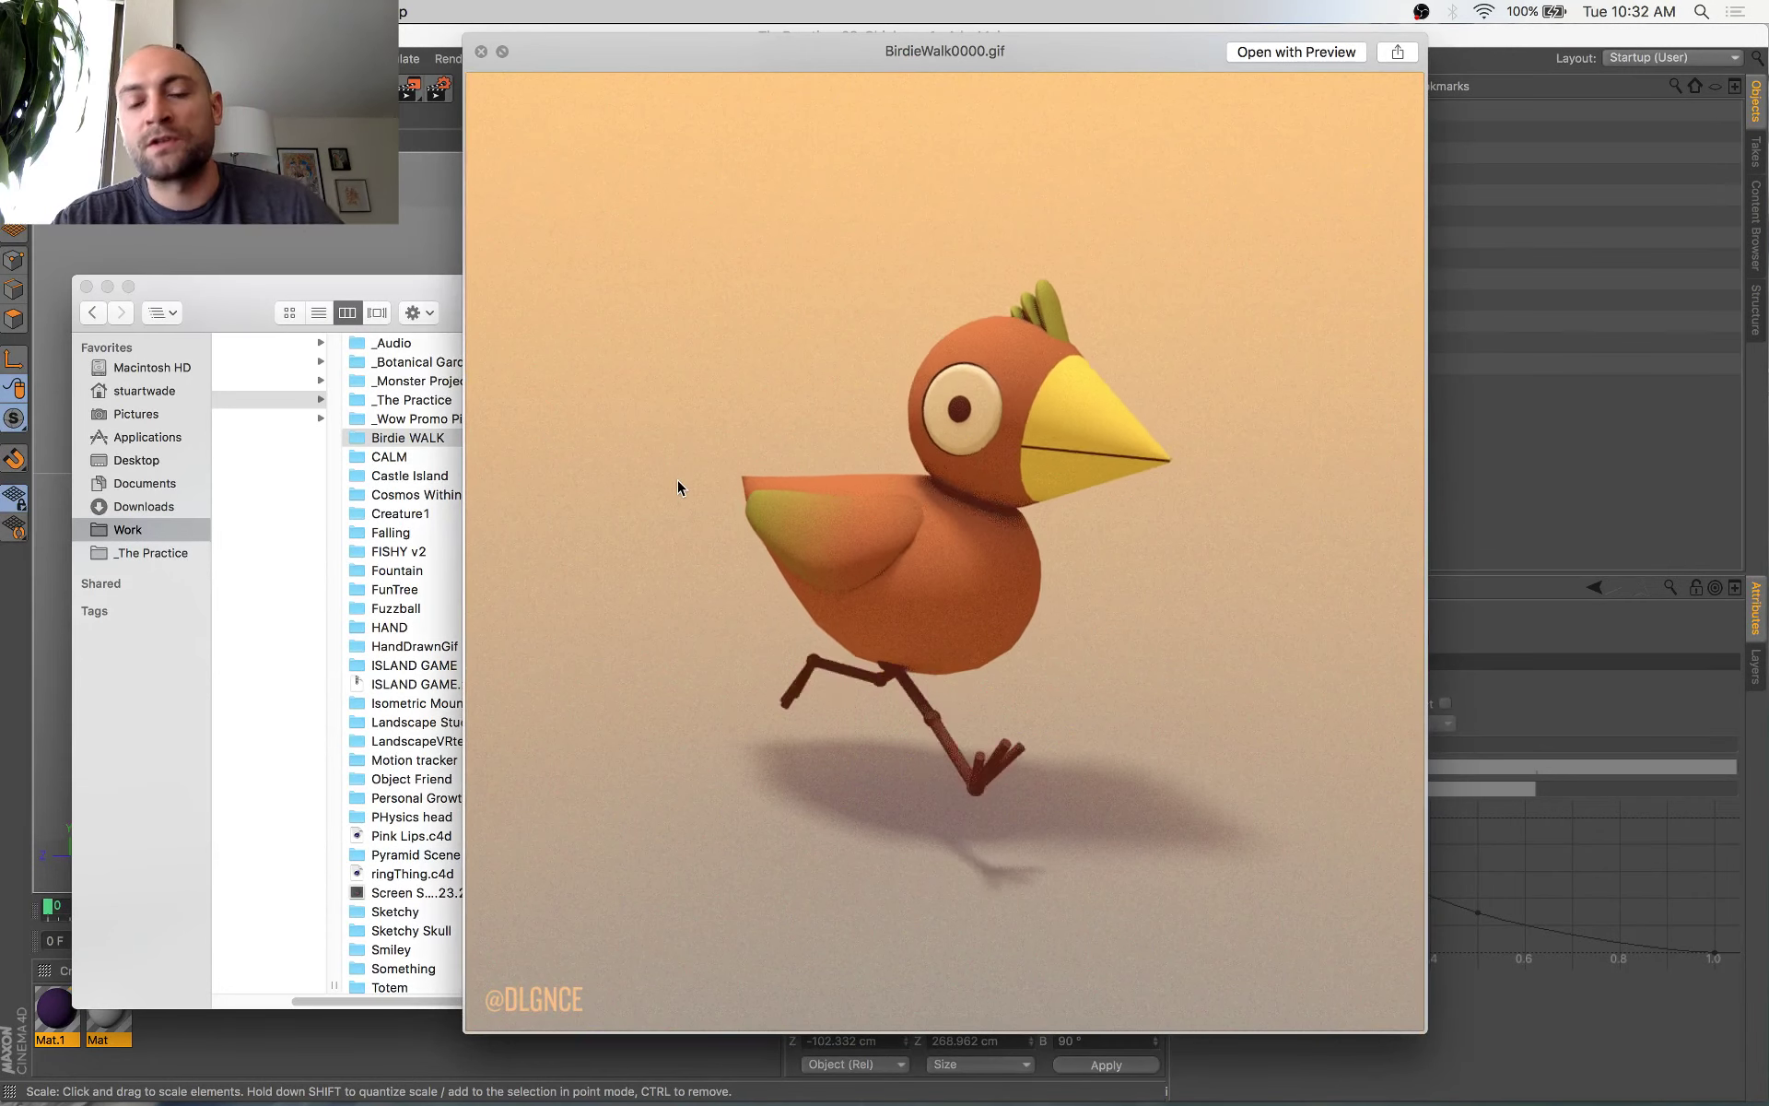
key("space")
left_click(877, 40)
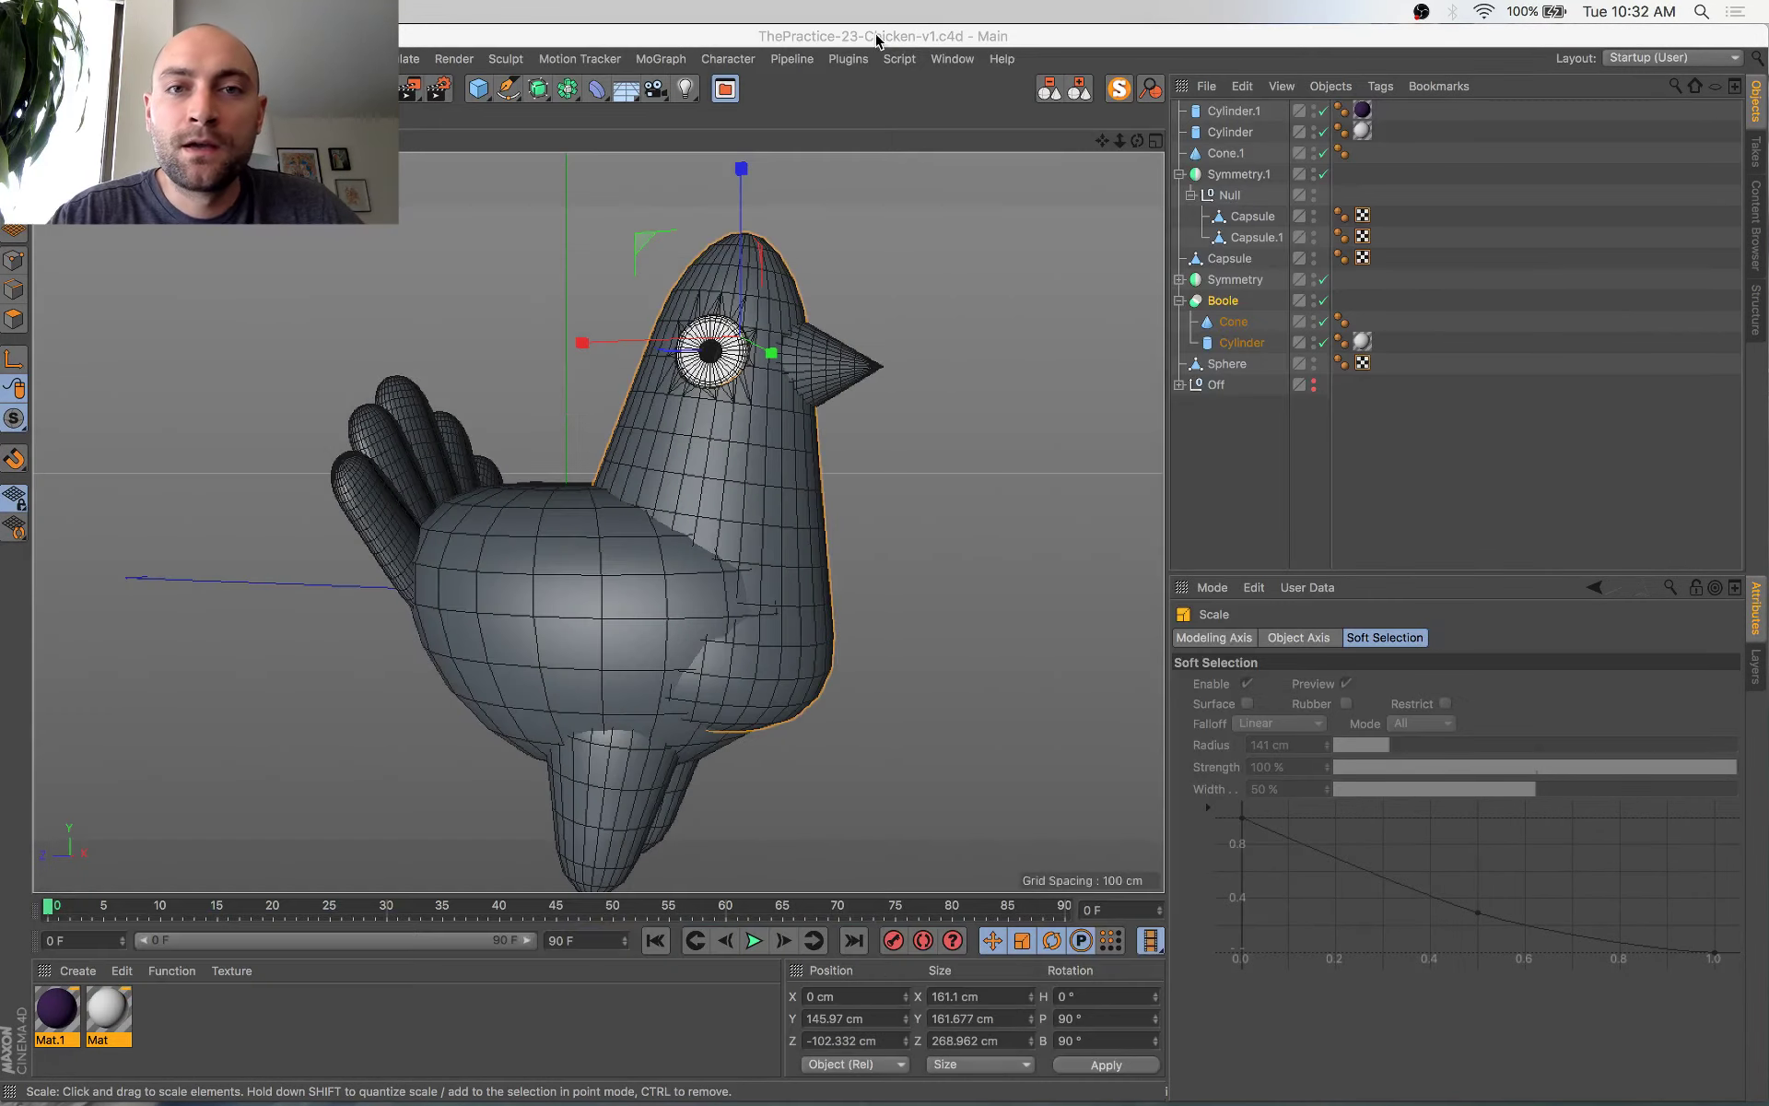
Save the chicken scene and check the head and eyes up close
left_click_drag(808, 542, 810, 489, "alt")
key("super+s")
middle_click_drag(934, 510, 905, 460, "alt")
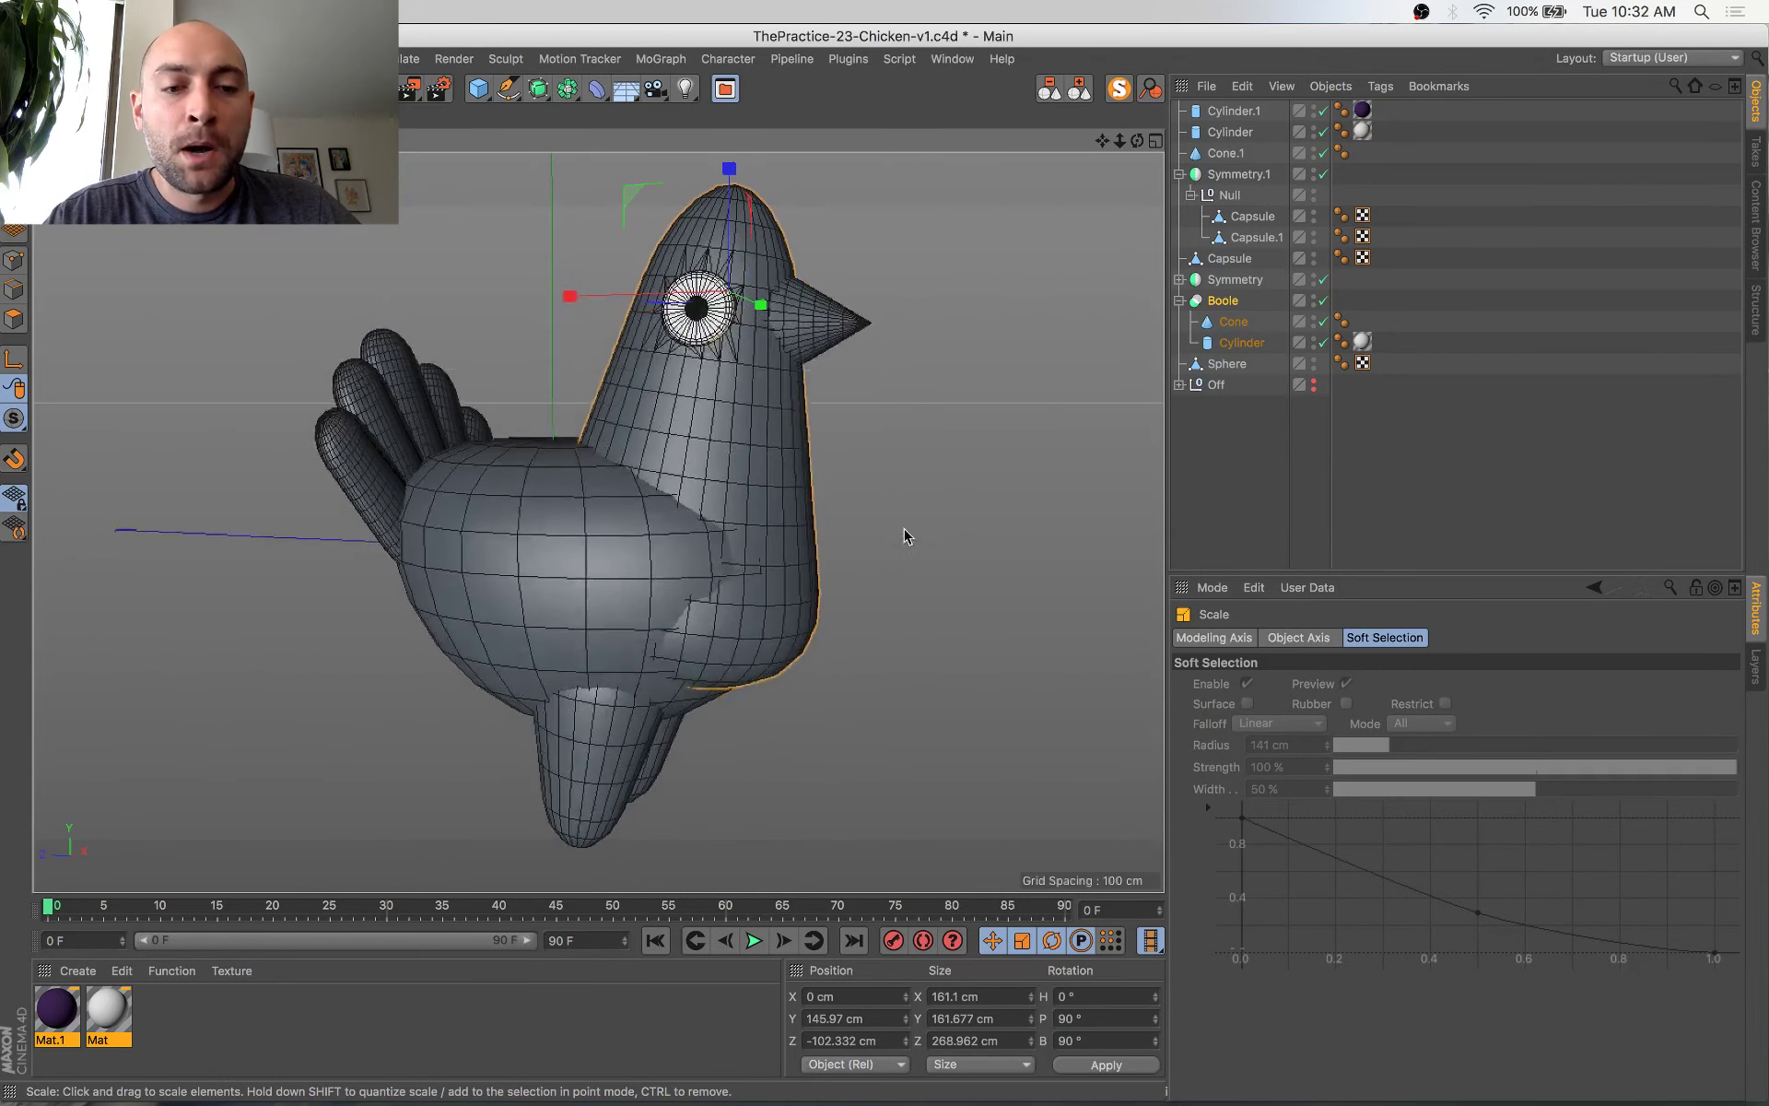
left_click_drag(904, 534, 873, 577, "alt")
scroll(731, 363, "up", 3)
middle_click_drag(731, 363, 779, 424, "alt")
left_click_drag(925, 509, 868, 511, "alt")
middle_click_drag(867, 504, 886, 530, "alt")
key("super+Tab")
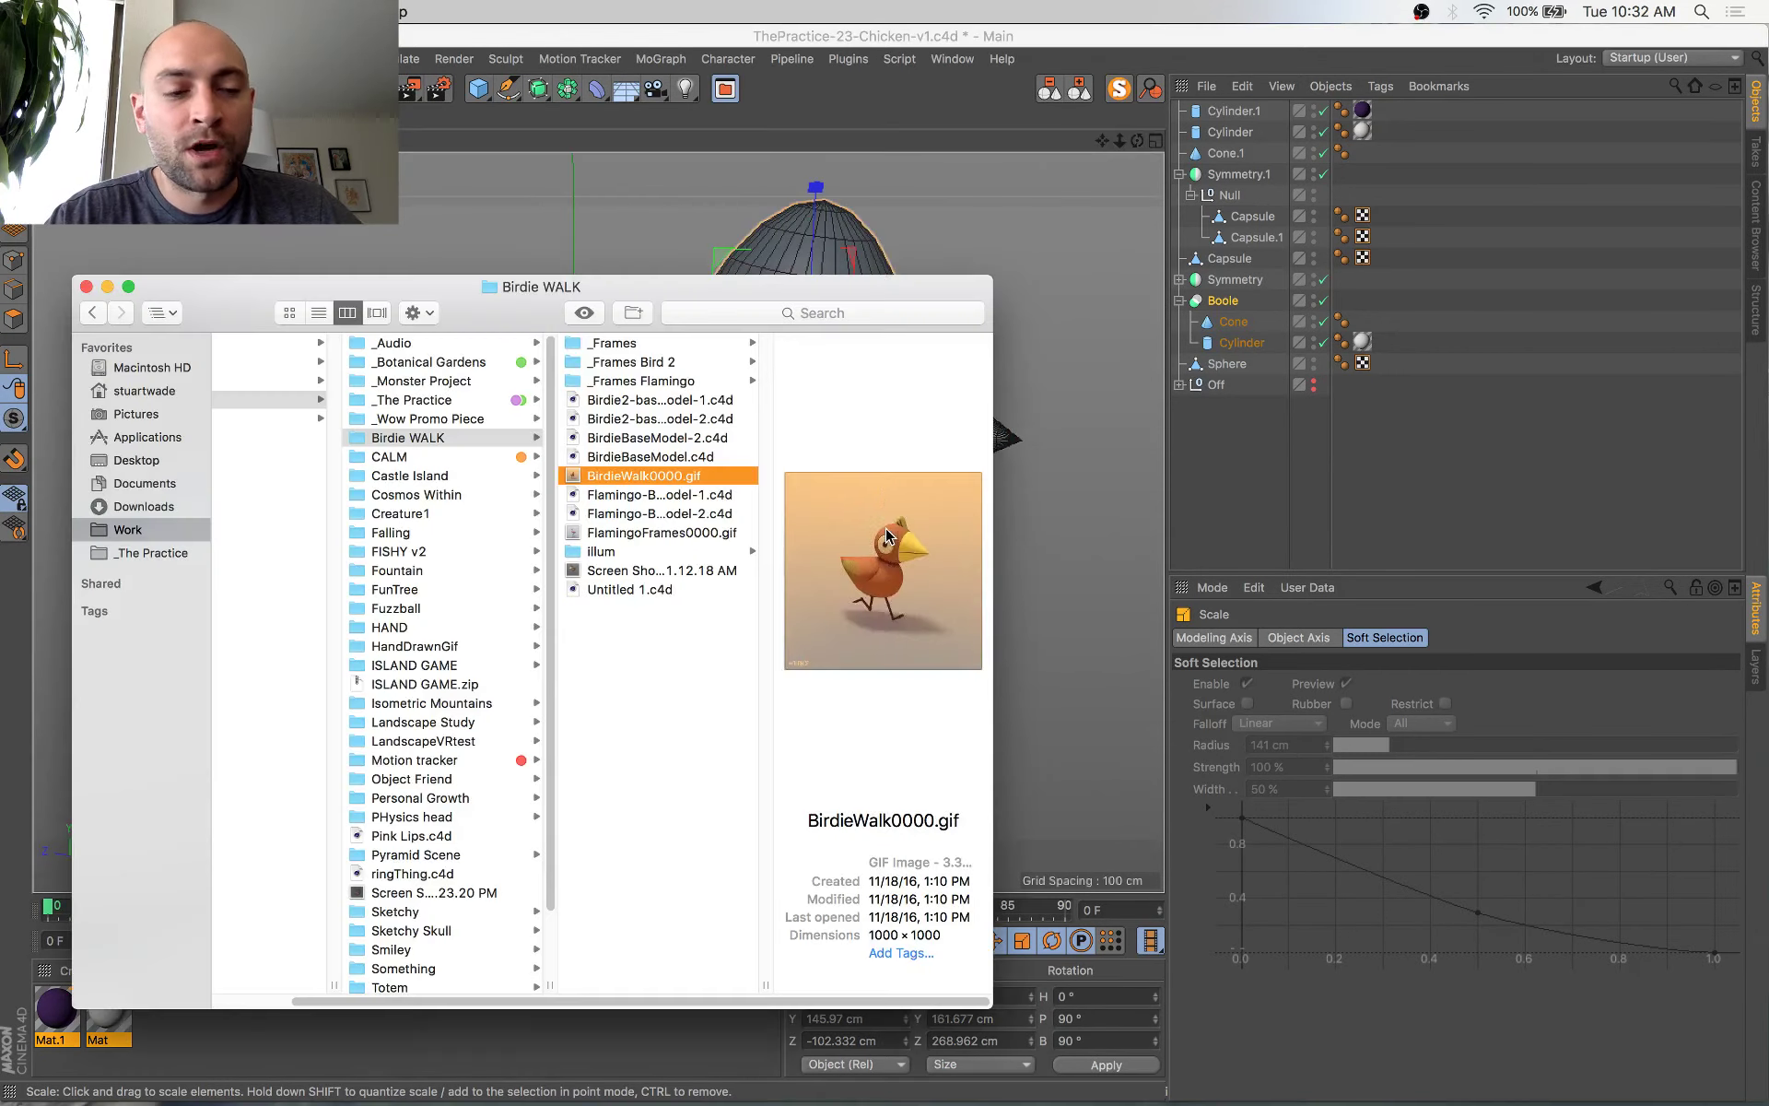
key("super+Tab")
key("ctrl+Up")
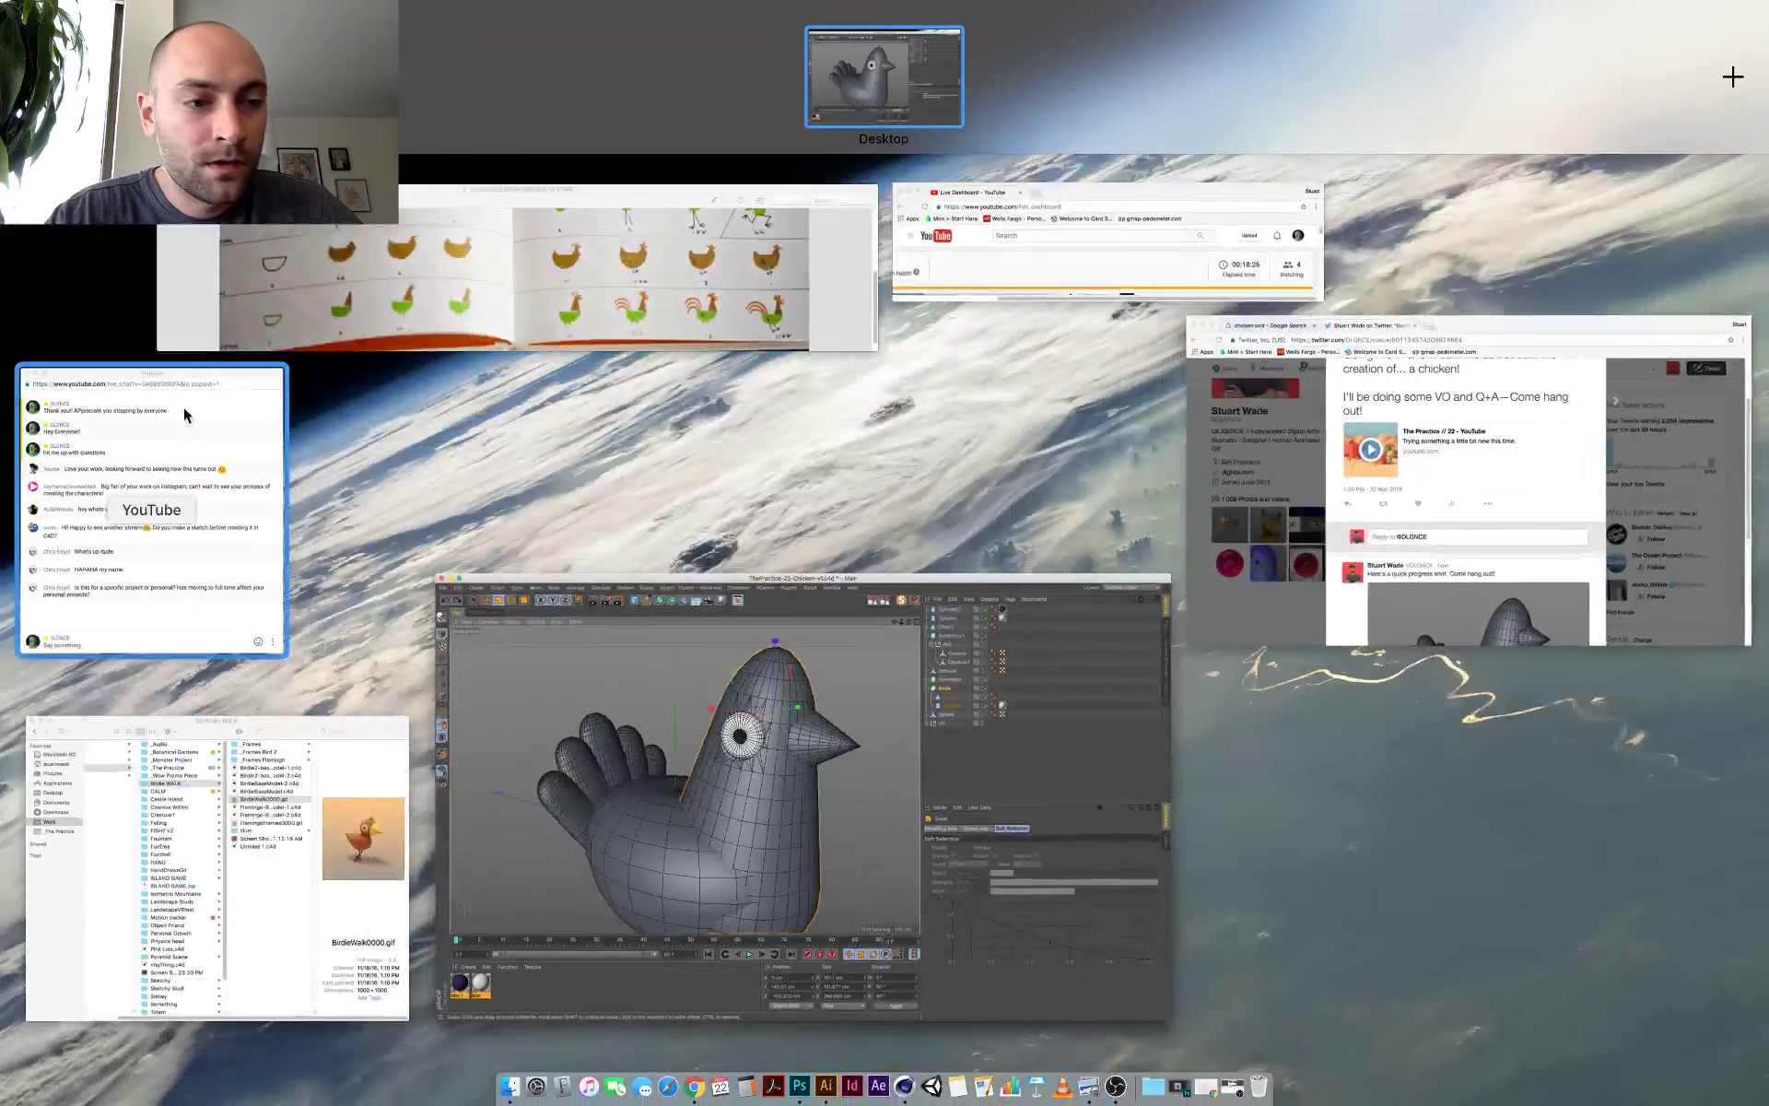
left_click(666, 726)
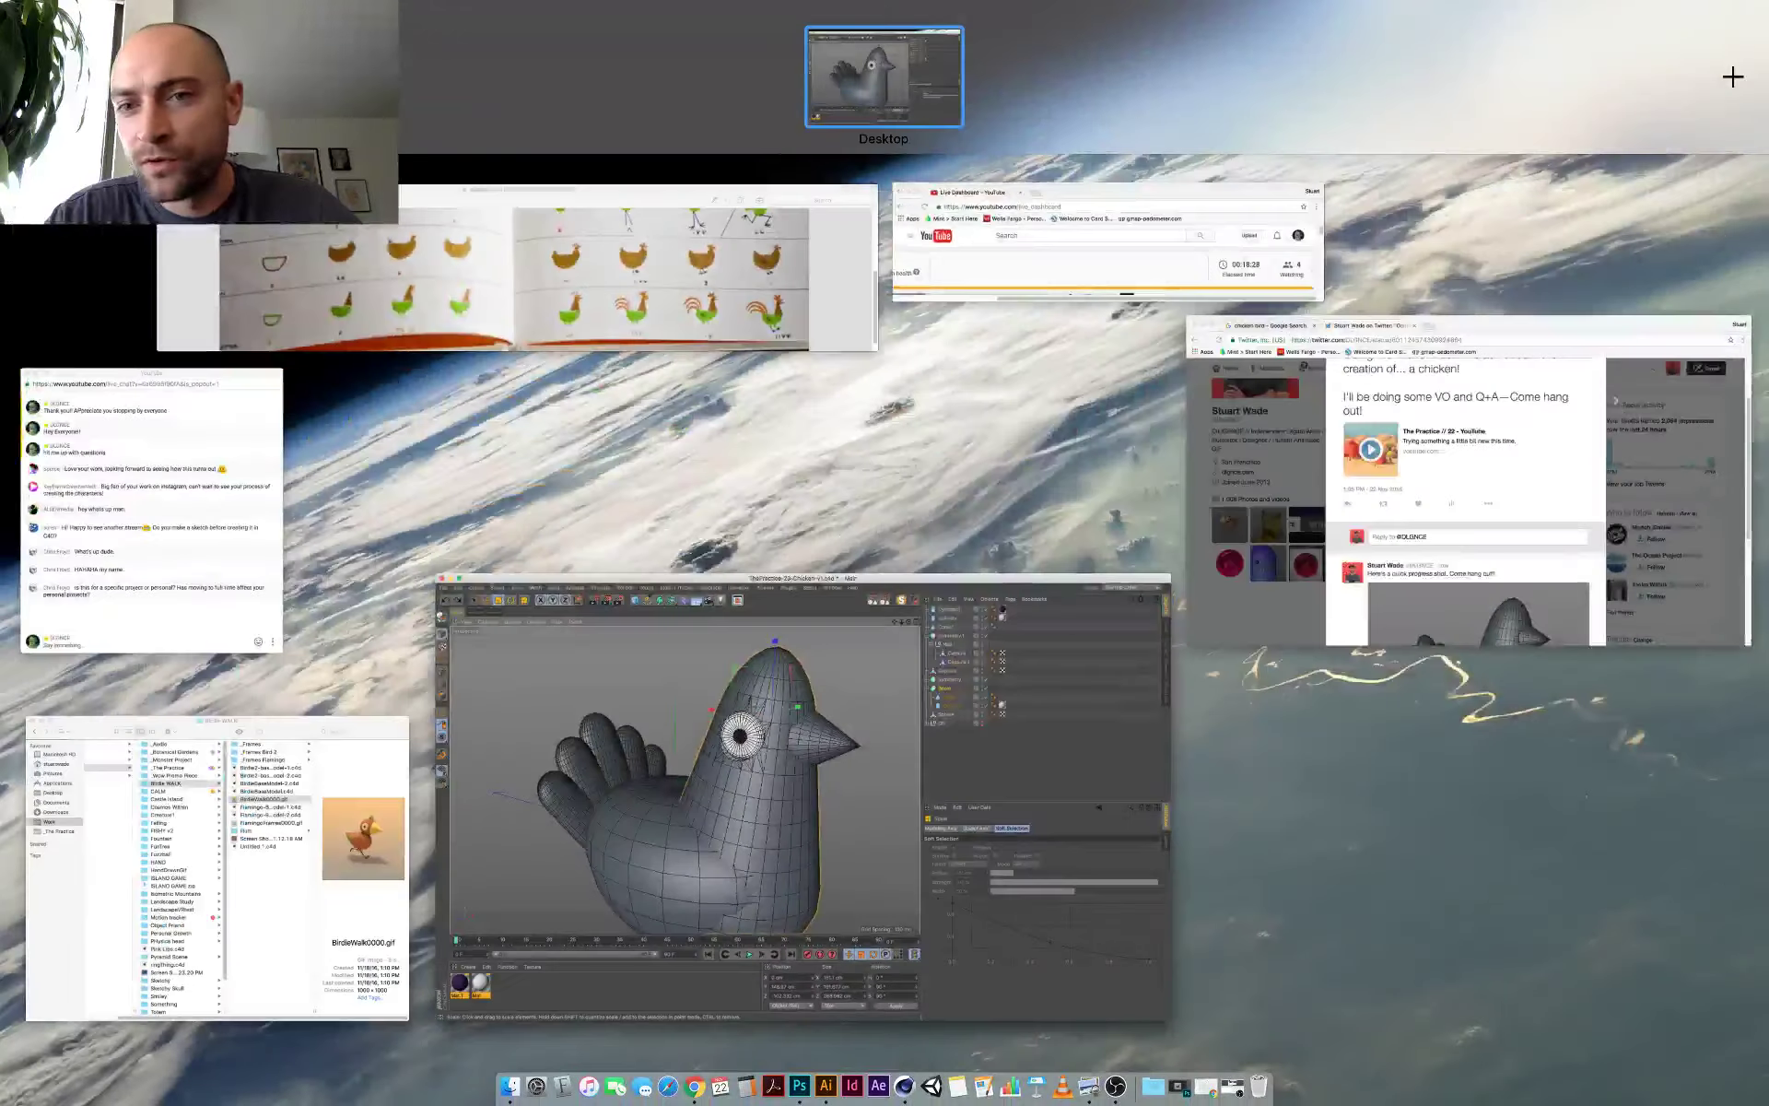
key("ctrl+Up")
Remove the white material from the eye-socket cylinder inside the Boole
mouse_move(885, 617)
left_mouse_down("alt")
mouse_move(746, 584)
mouse_move(887, 624)
left_mouse_up("alt")
middle_click_drag(919, 569, 889, 550, "alt")
left_click_drag(985, 679, 888, 578, "alt")
left_click(1368, 347)
key("Delete")
Select the middle tail-feather capsule on the chicken
scroll(760, 606, "down", 2)
middle_click_drag(861, 671, 906, 486, "alt")
scroll(905, 487, "down", 4)
left_click_drag(922, 544, 870, 557, "alt")
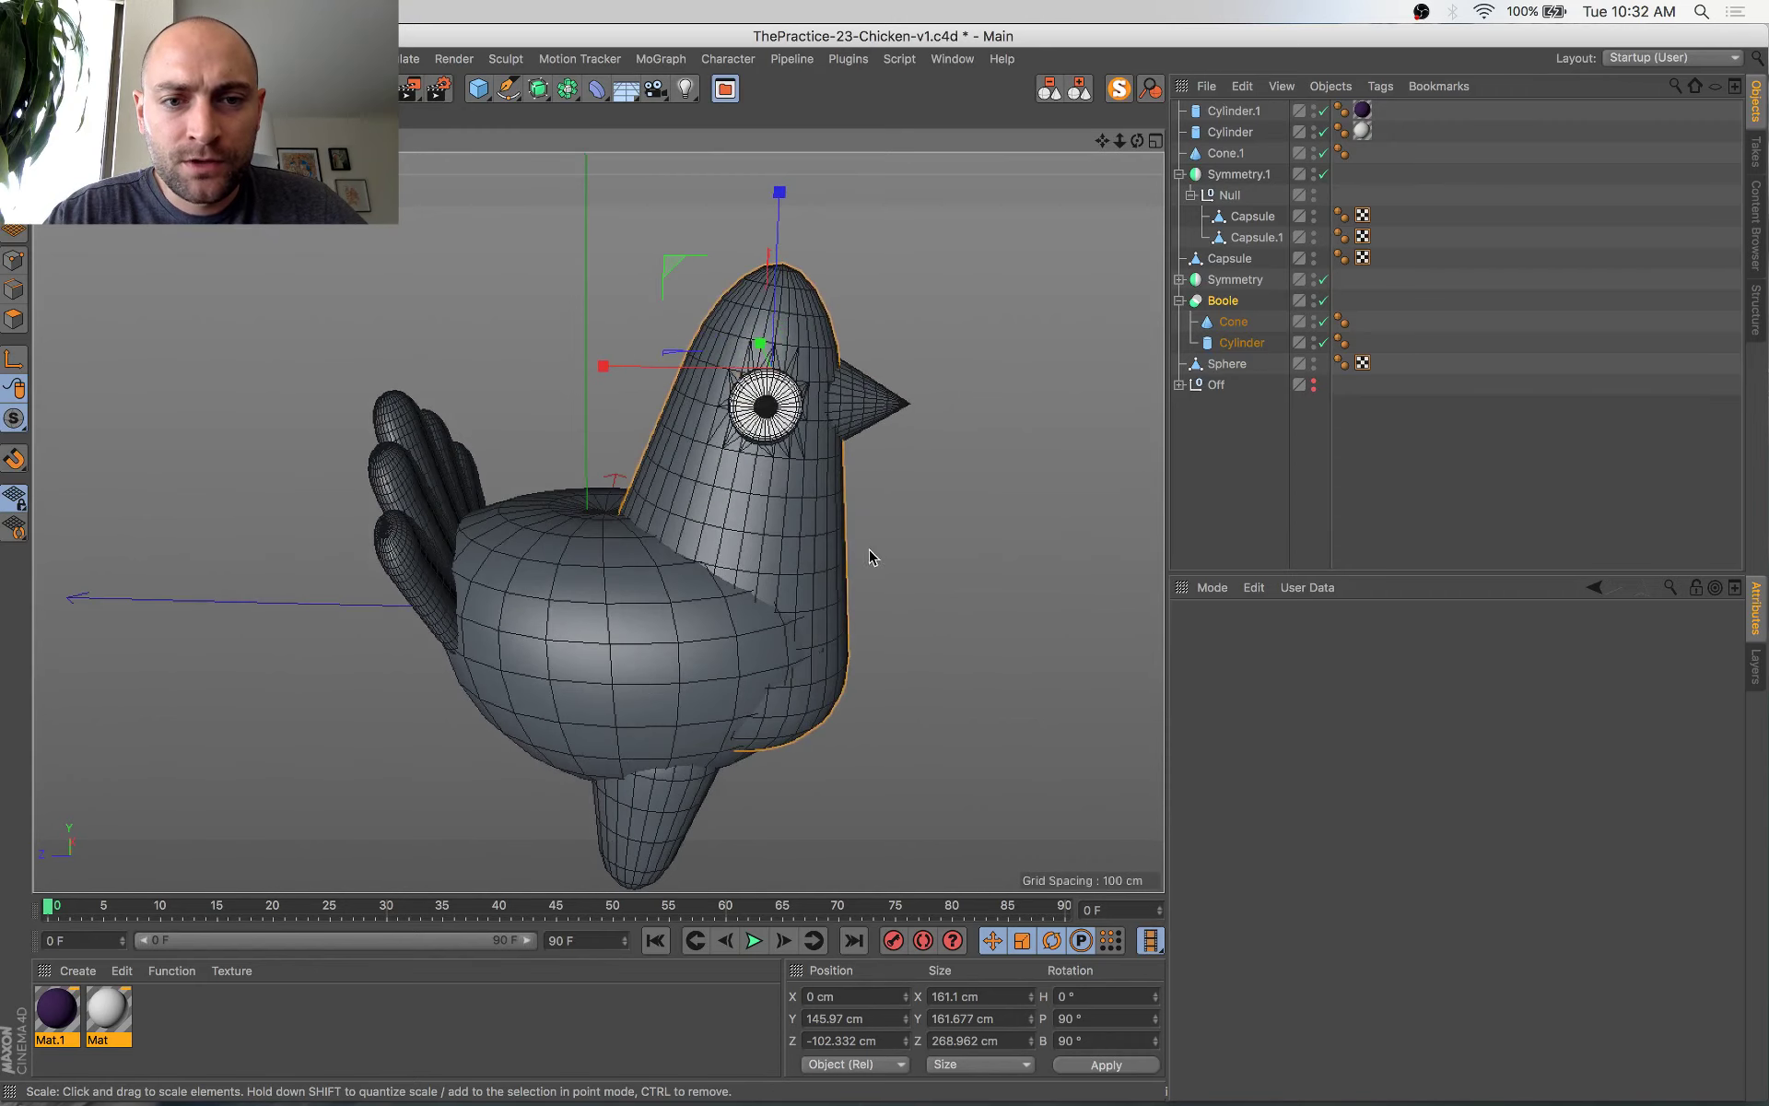
middle_click_drag(869, 551, 799, 577, "alt")
left_click(333, 436)
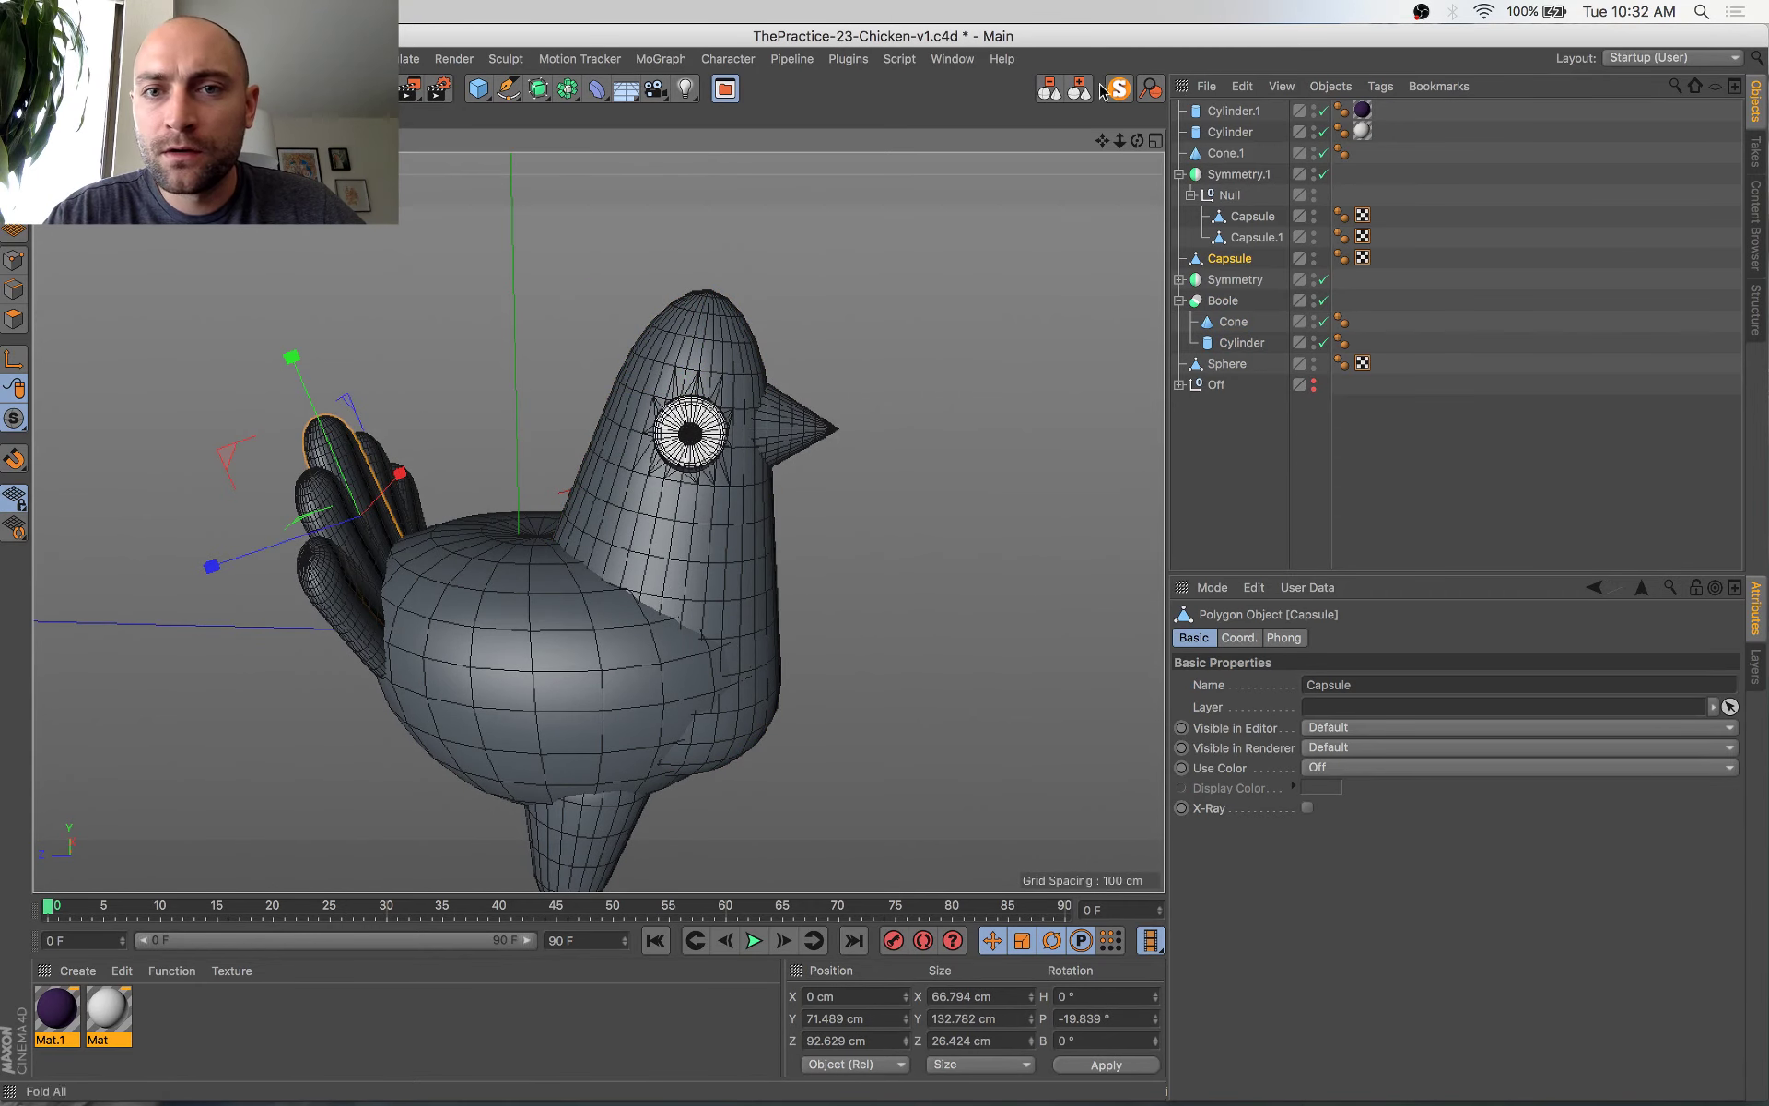
Switch to Chrome, check the Twitter notifications and close the Twitter tab to return to the chicken image search
key("super+Tab")
key("ctrl+Up")
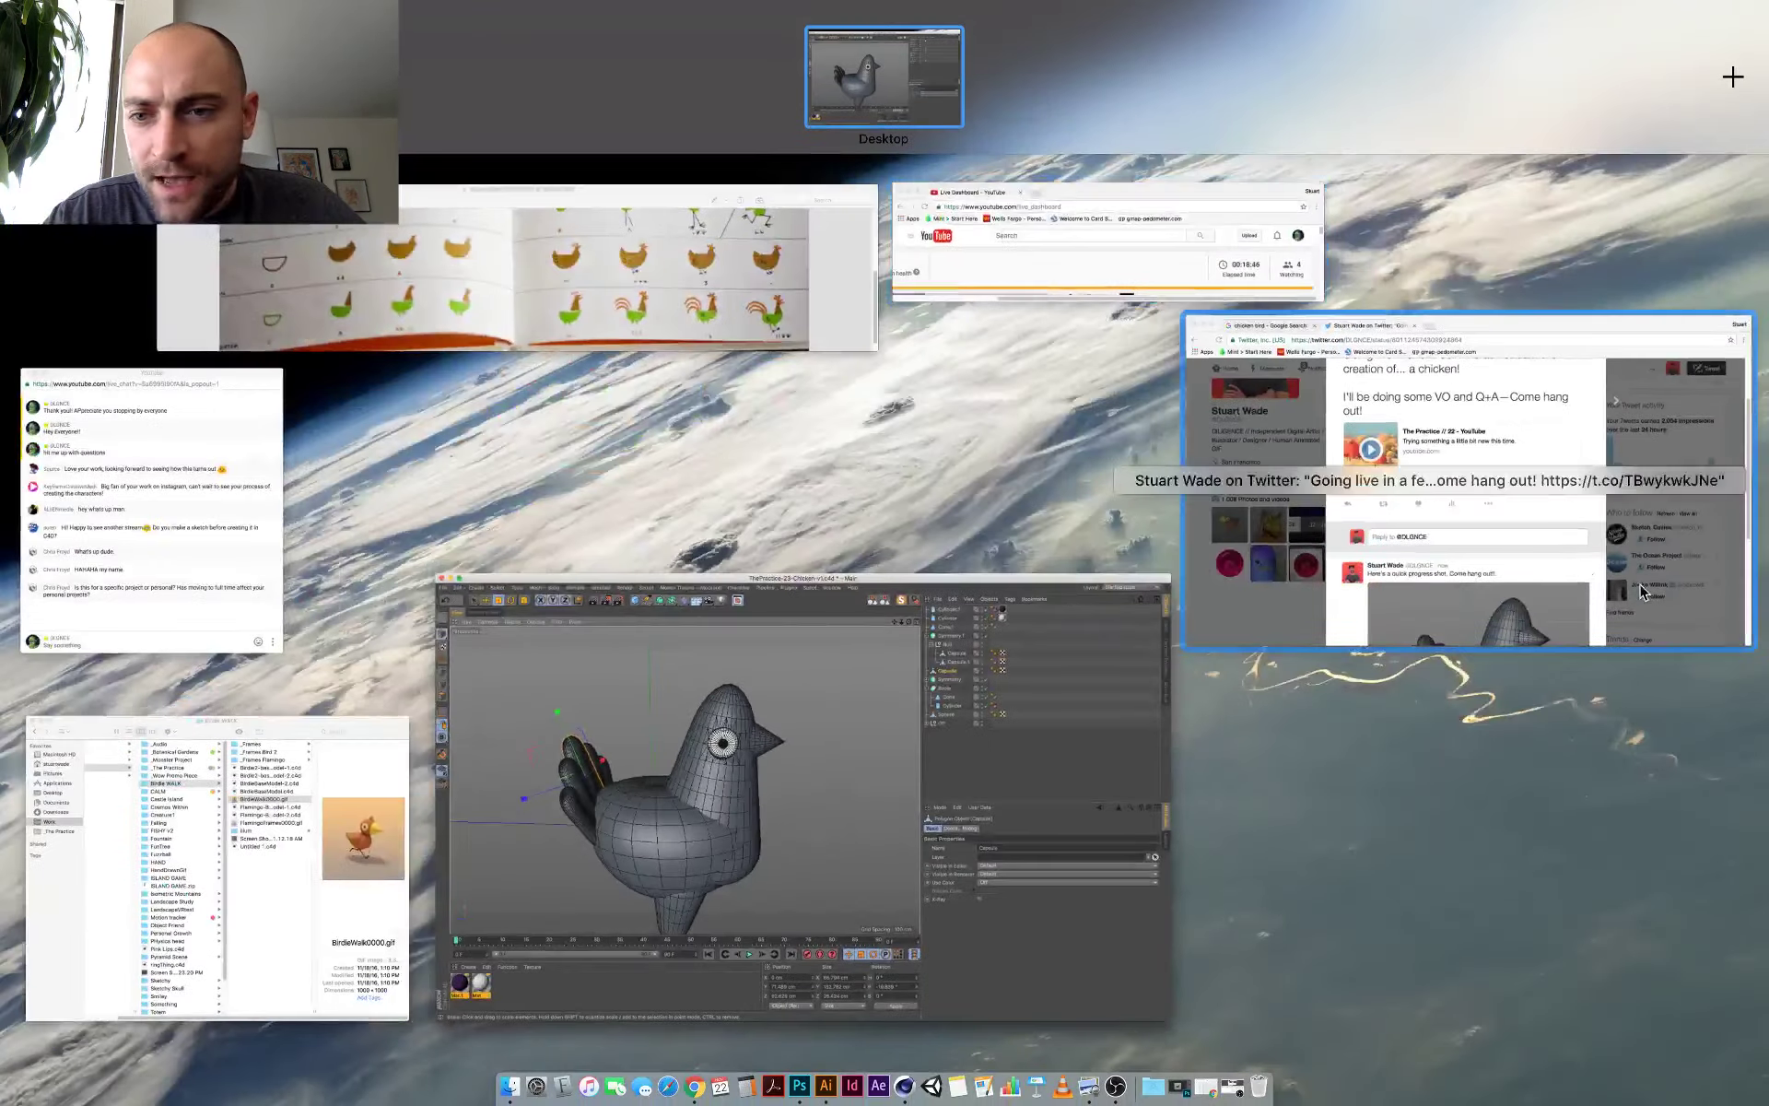
left_click(1320, 435)
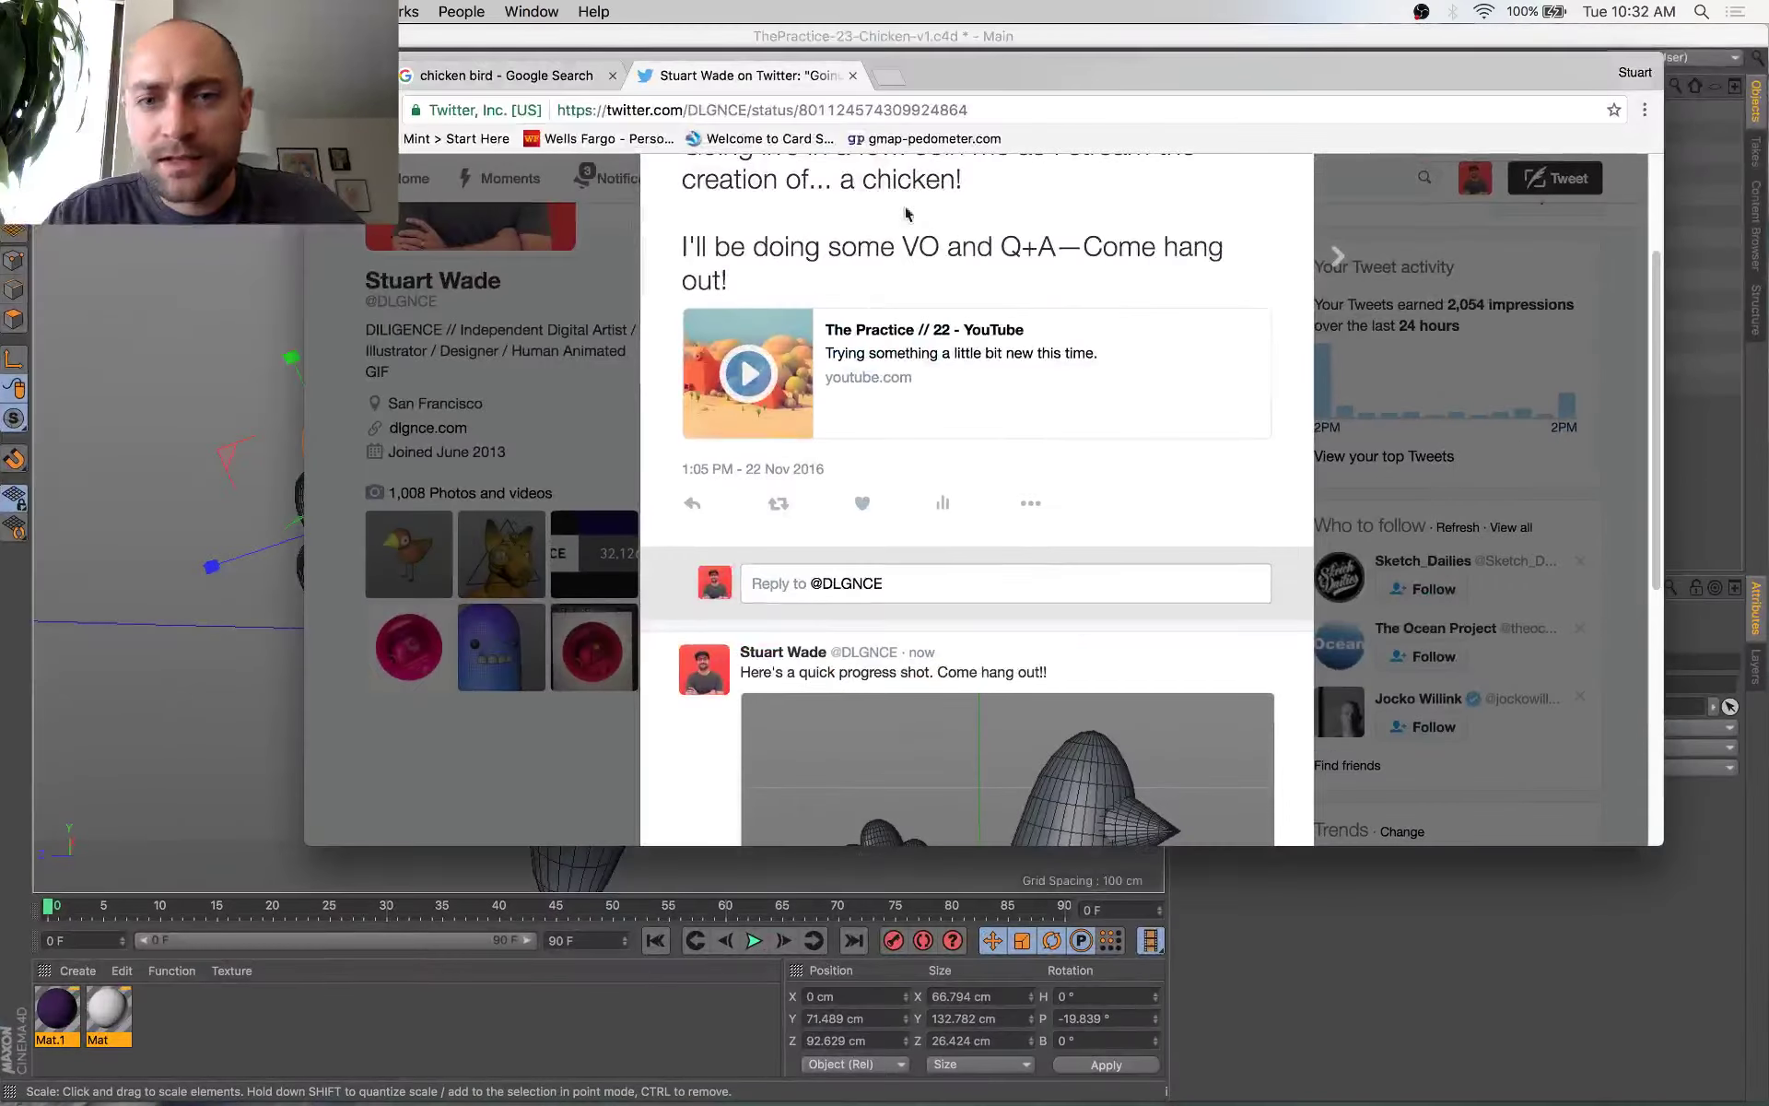
left_click(538, 237)
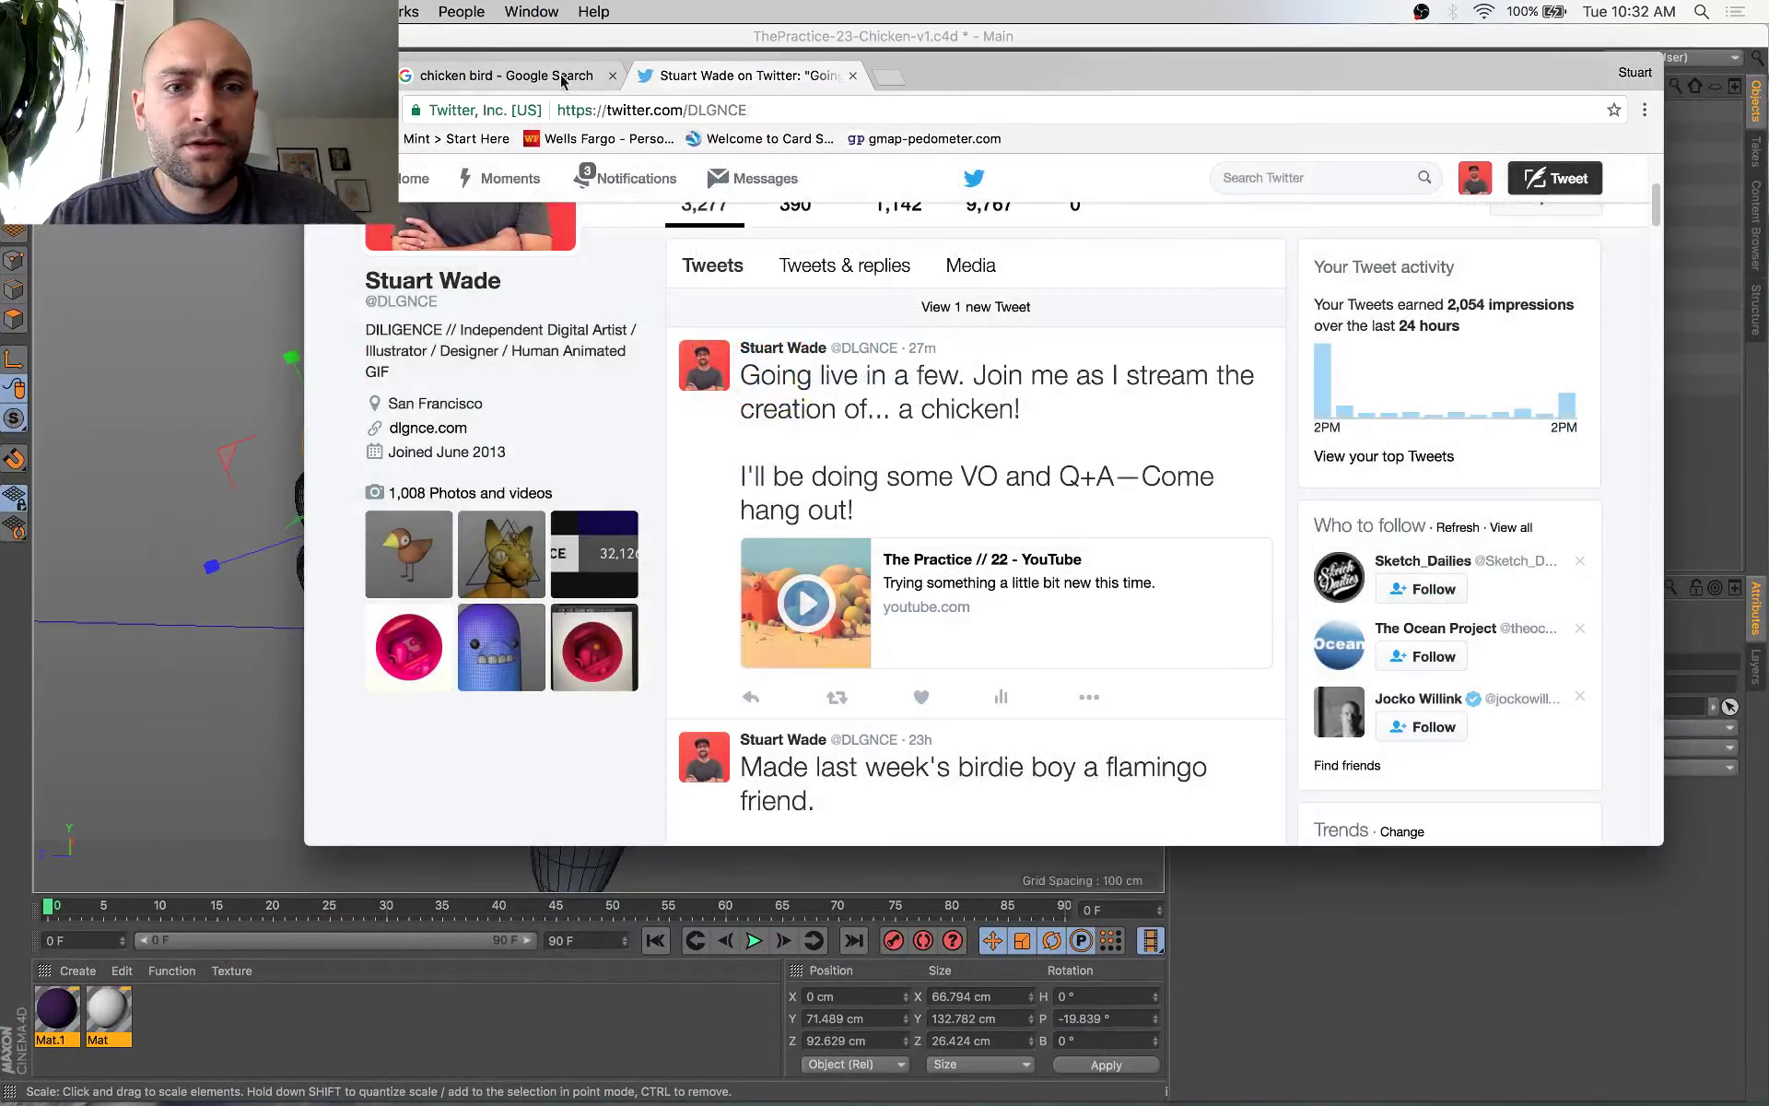
left_click(488, 77)
left_click(857, 73)
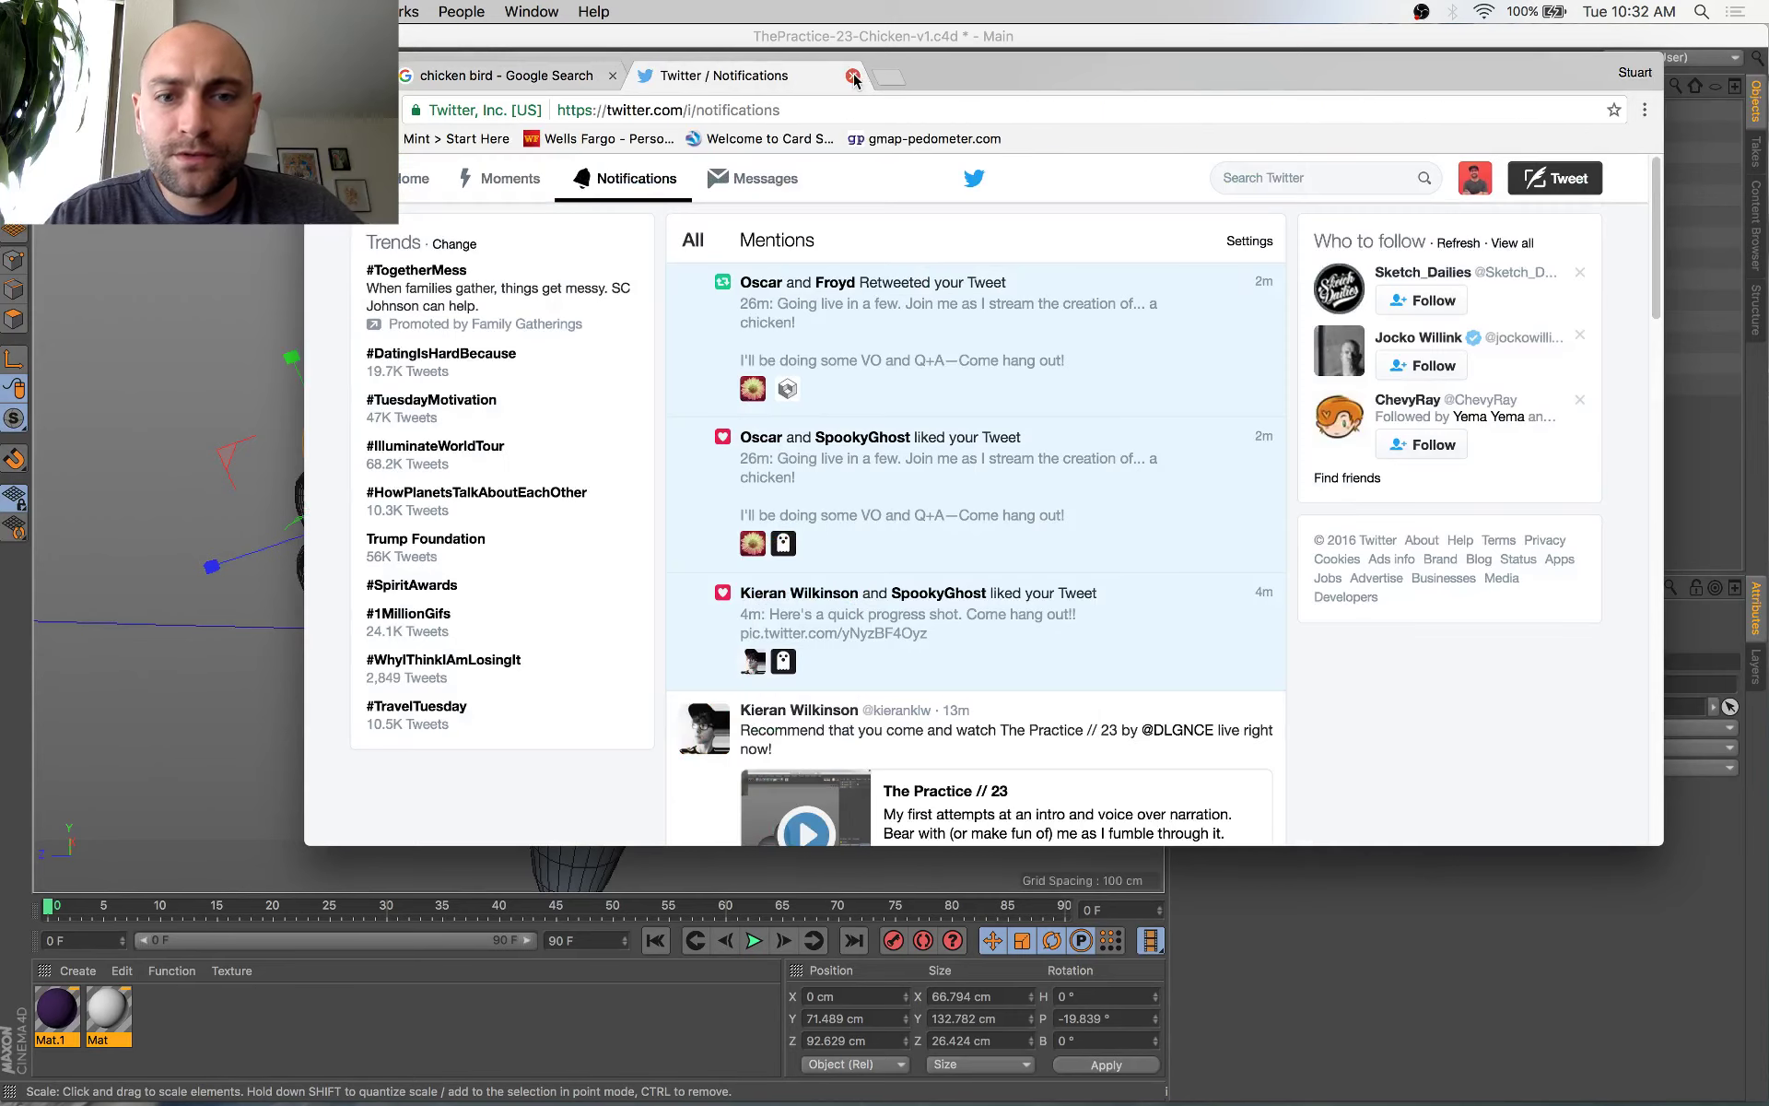
left_click(853, 75)
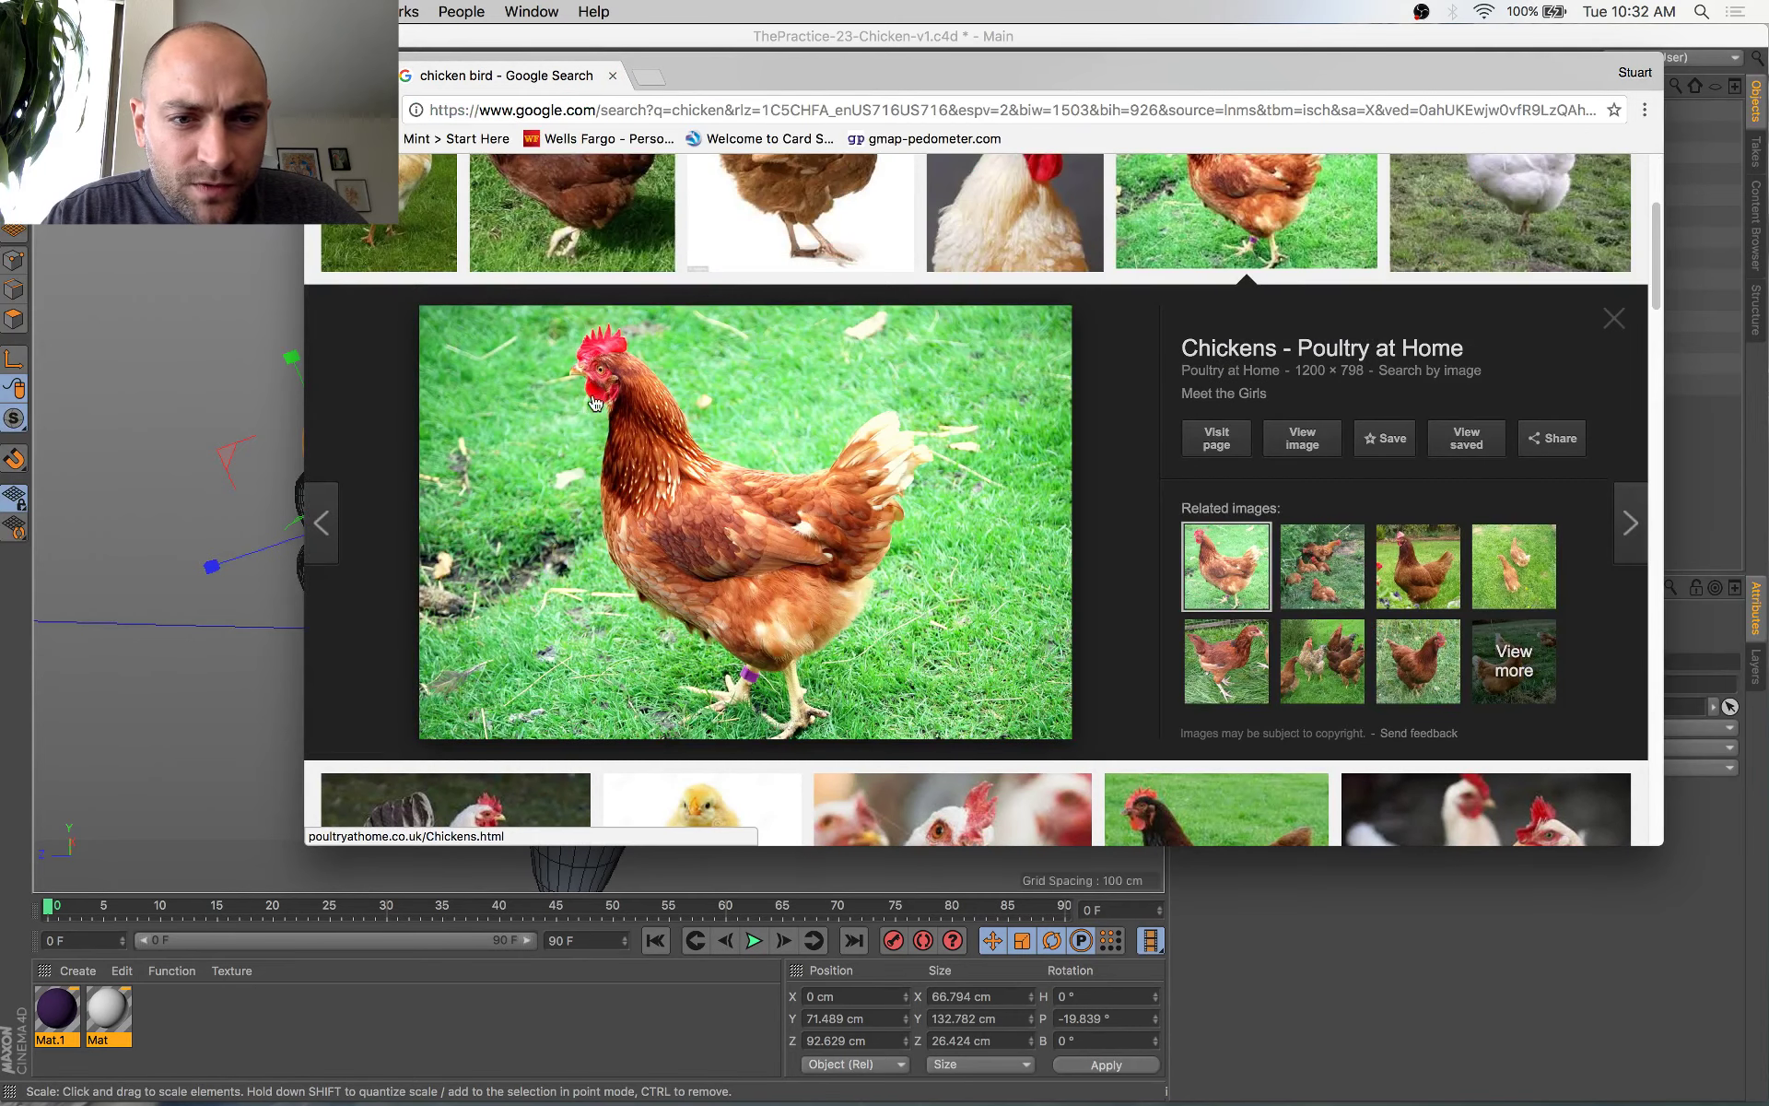
Examine the comb and head in the chicken reference photos and return to Cinema 4D
scroll(625, 409, "up", 3)
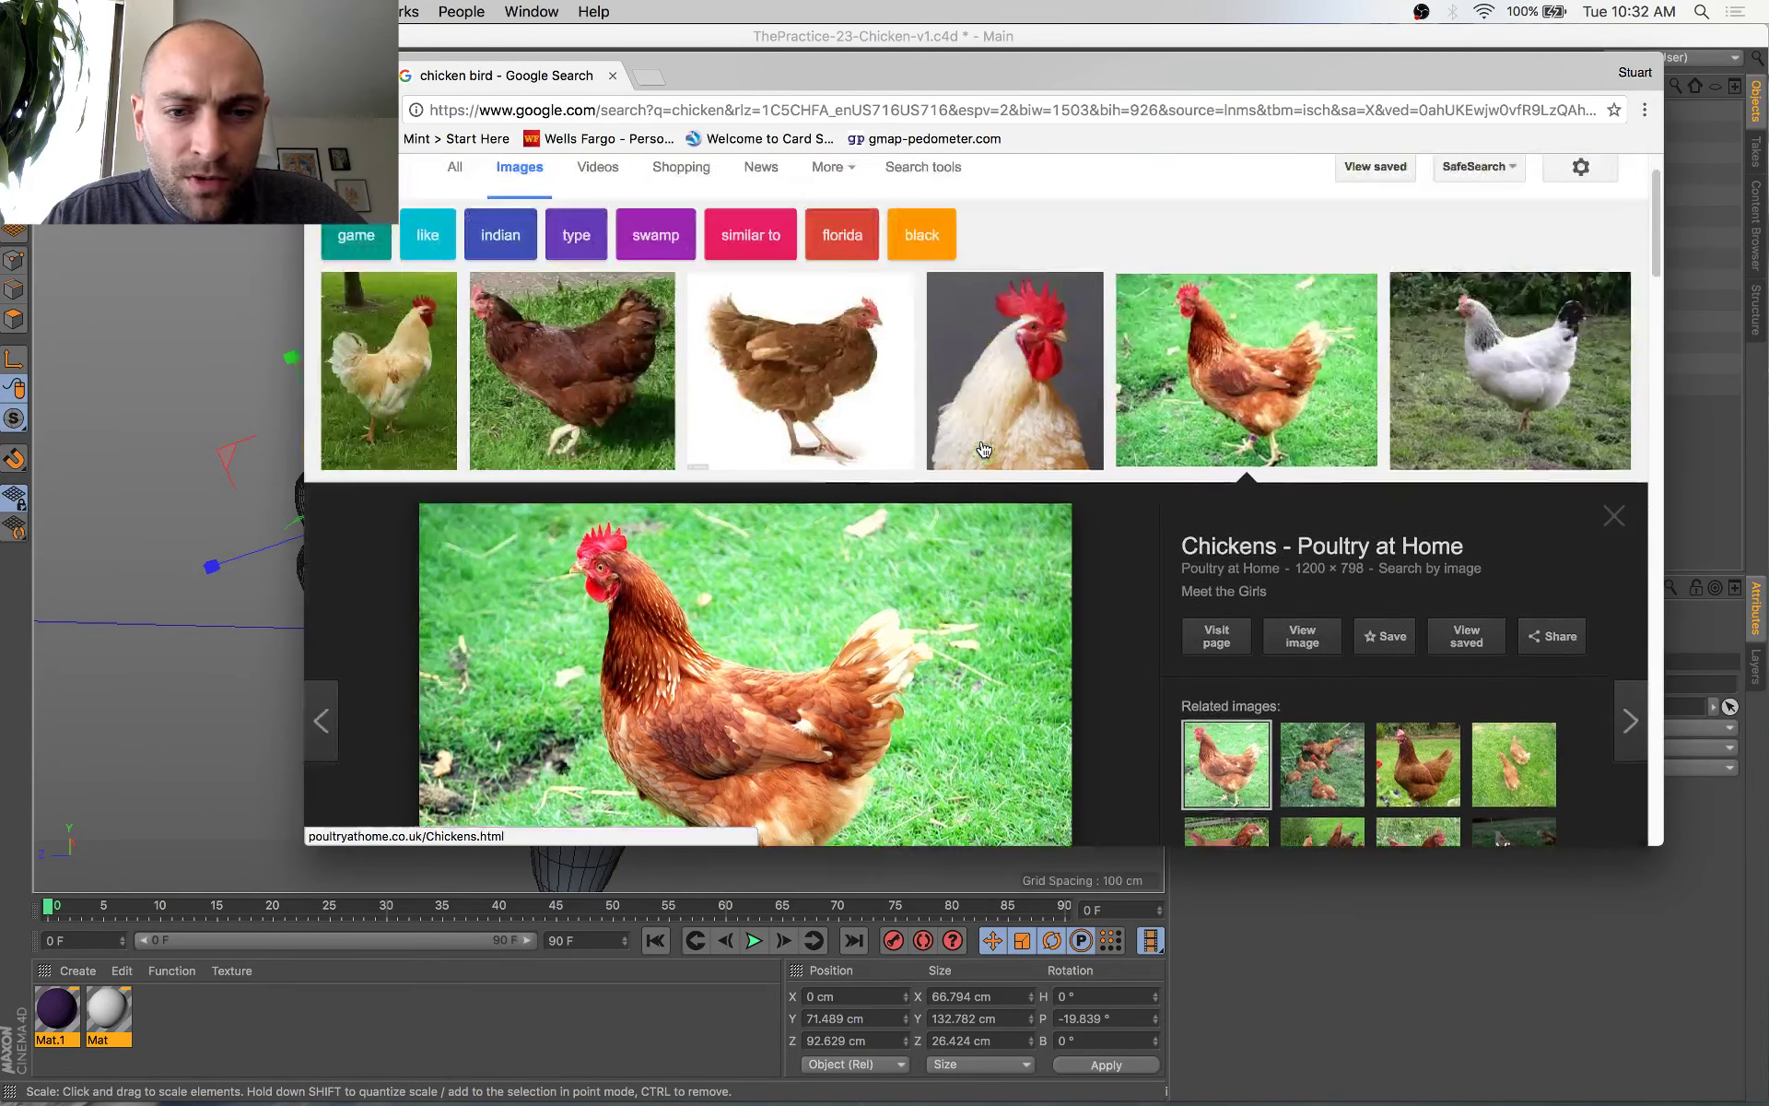
scroll(1089, 529, "down", 1)
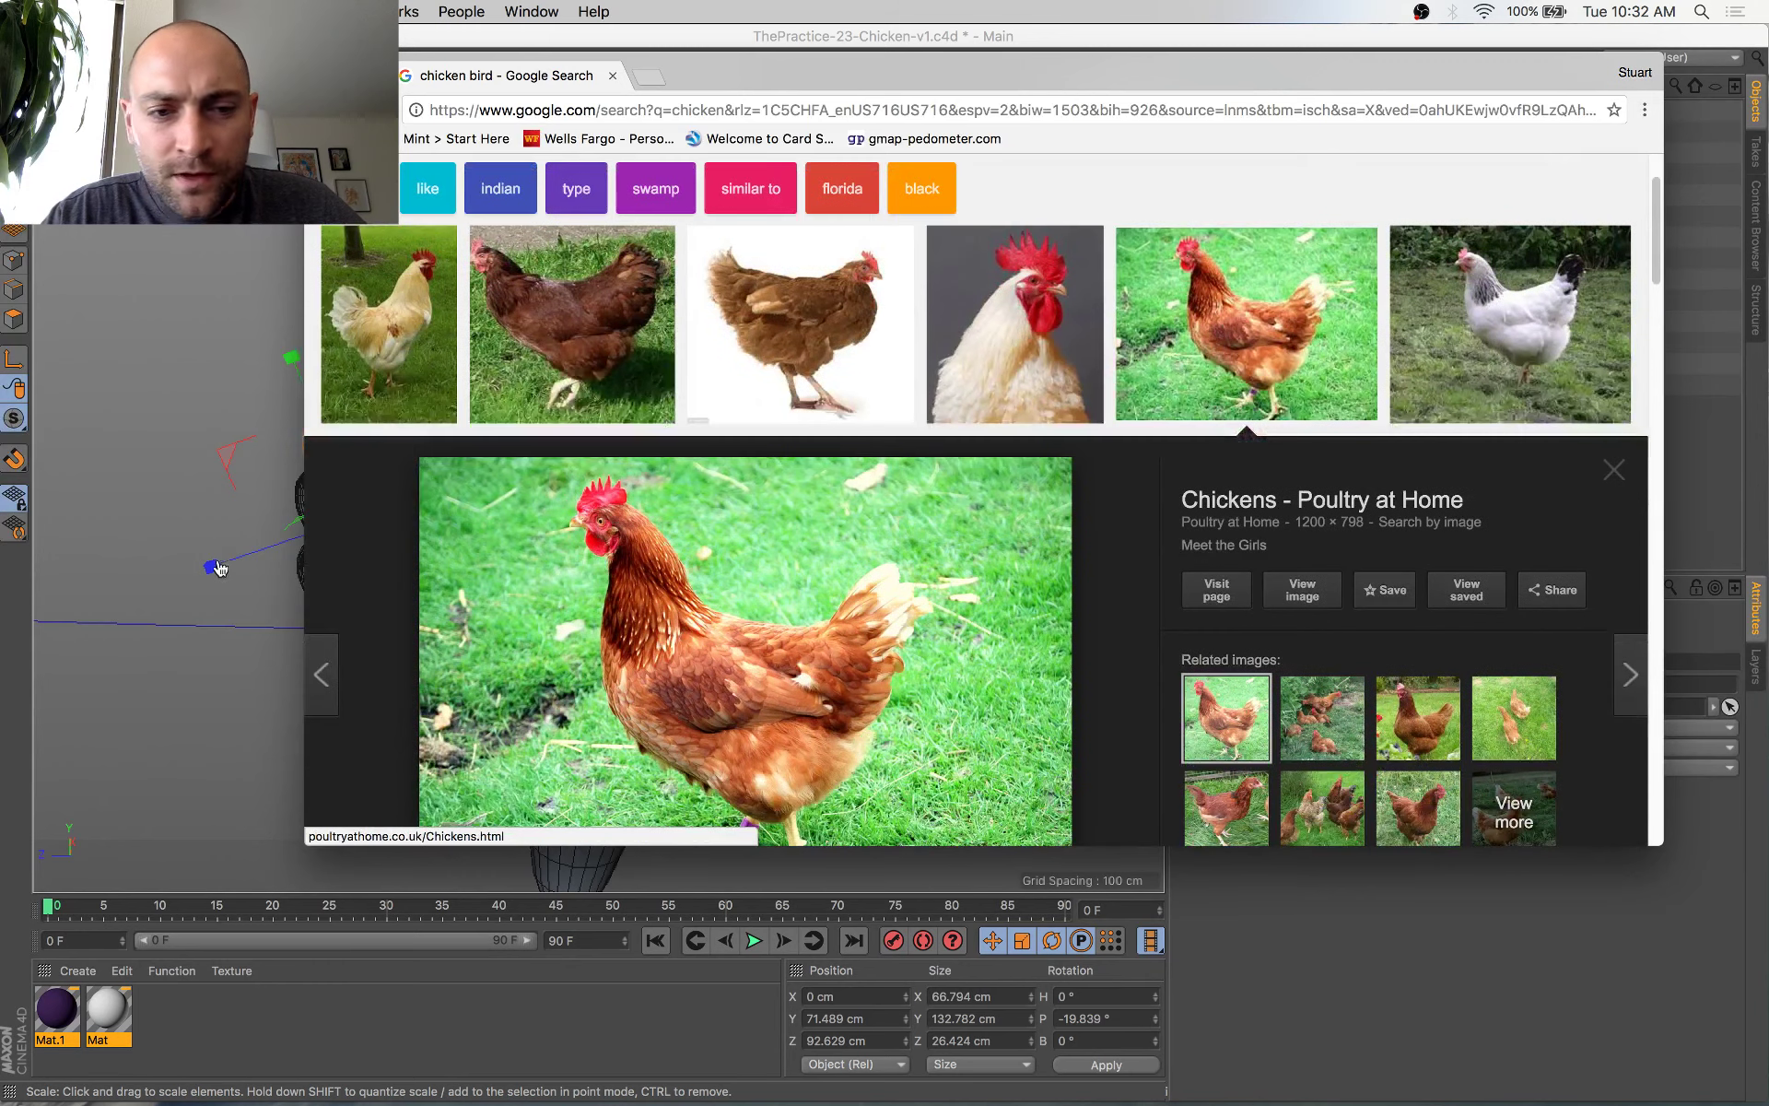
left_click(219, 406)
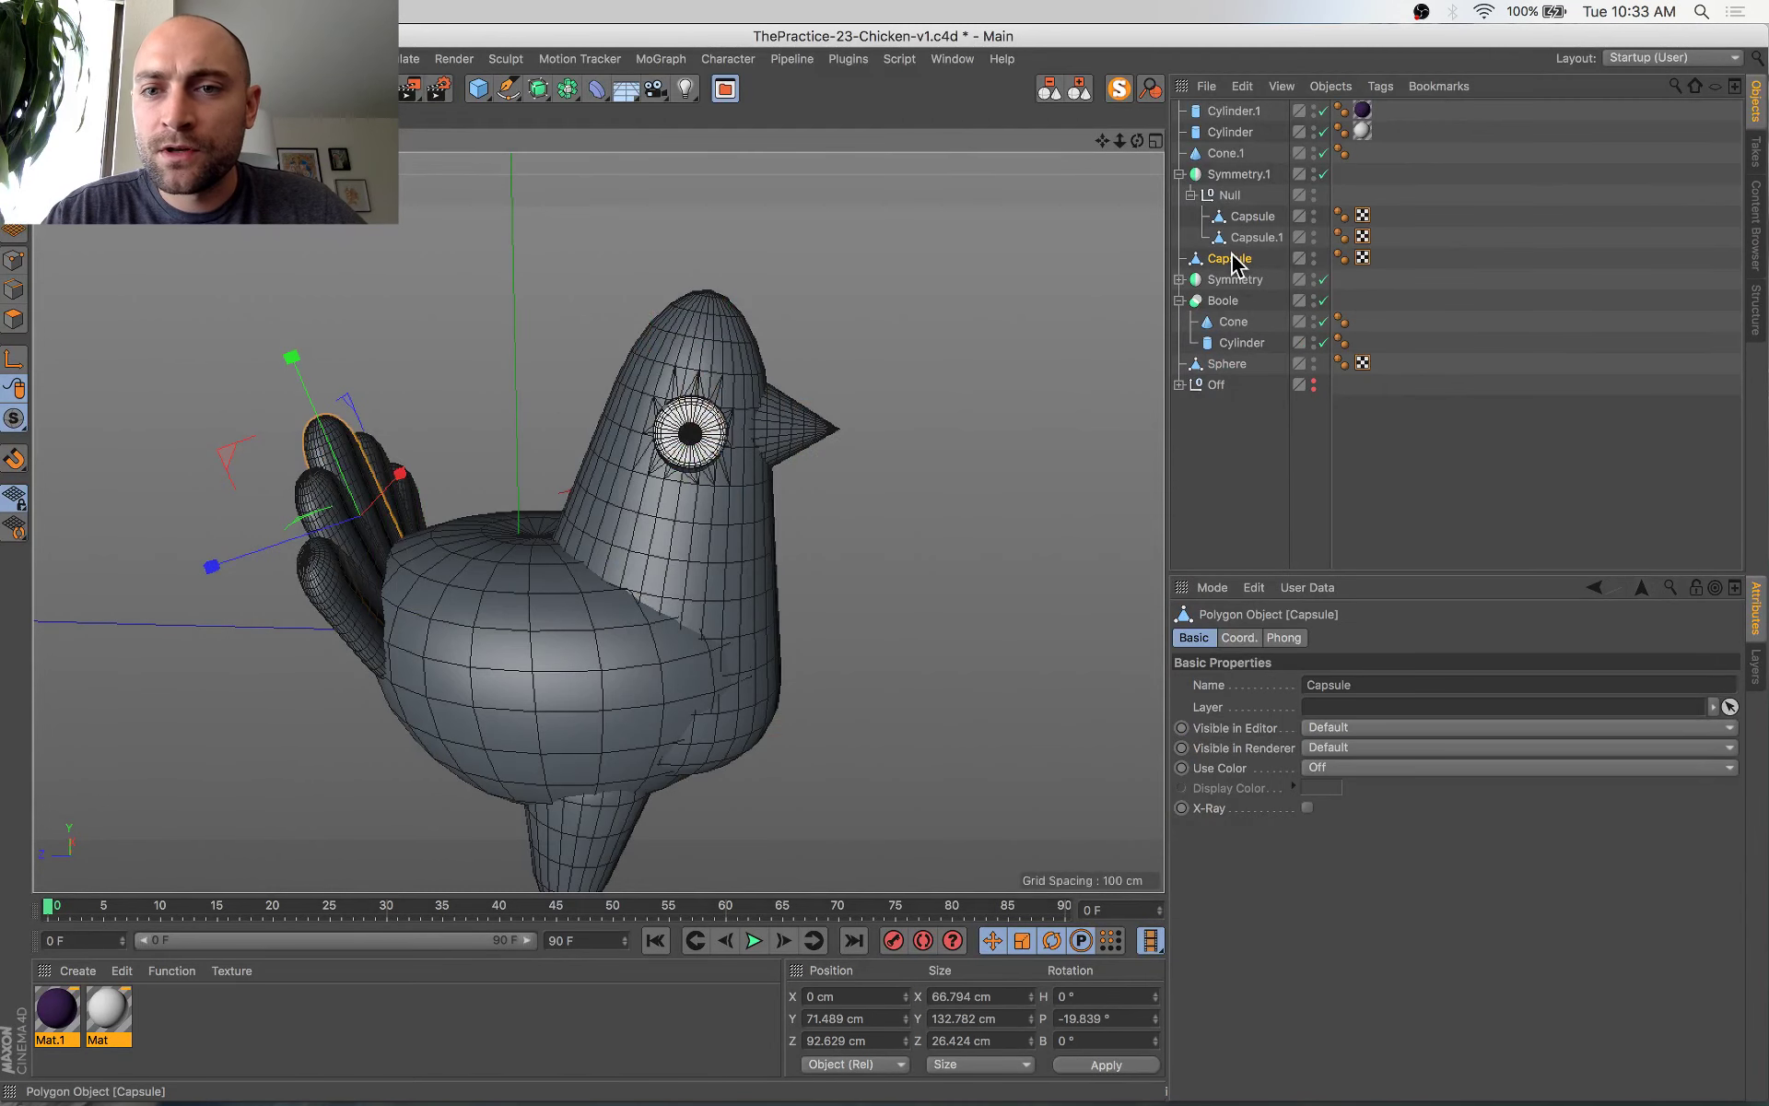
Duplicate the middle tail-feather capsule and move the copy in front of the beak, to about Y 165.6 cm and Z -168.2 cm
double_click(1314, 263, "alt")
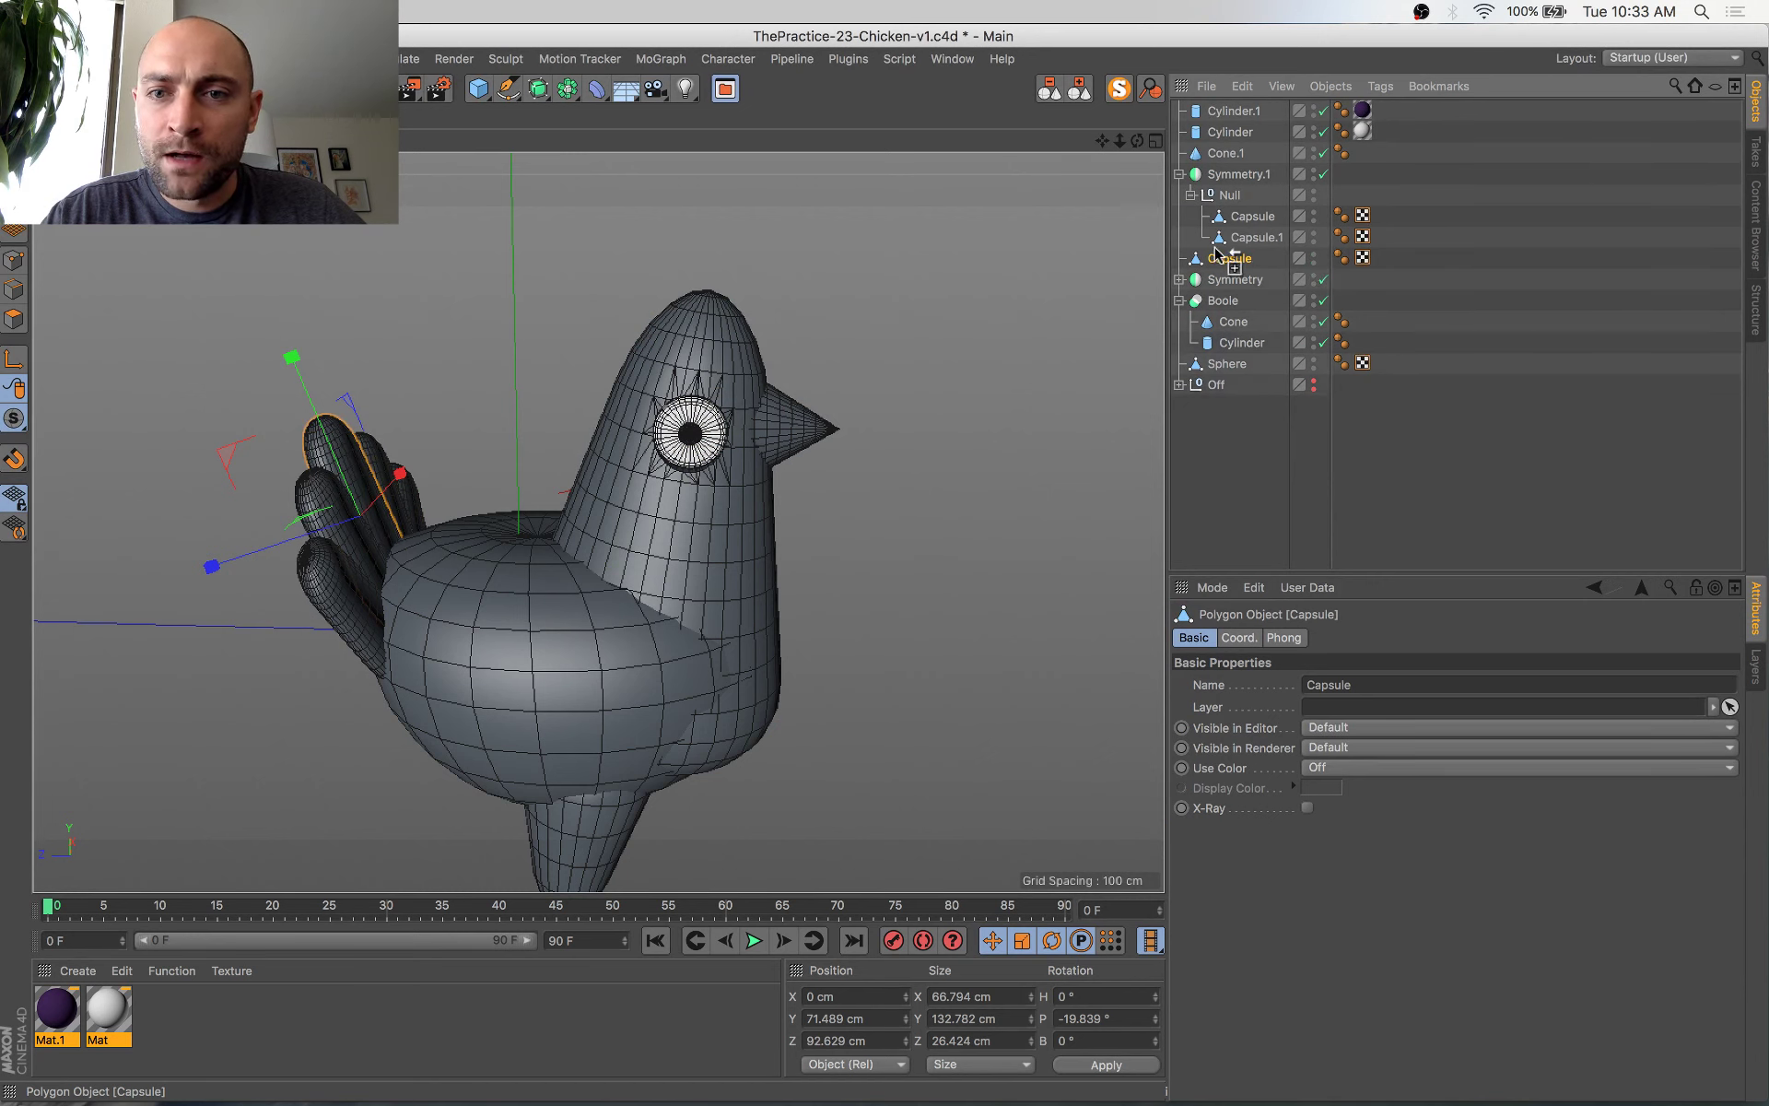
left_click_drag(1216, 247, 1216, 248, "ctrl")
key("e")
left_click_drag(284, 538, 762, 493)
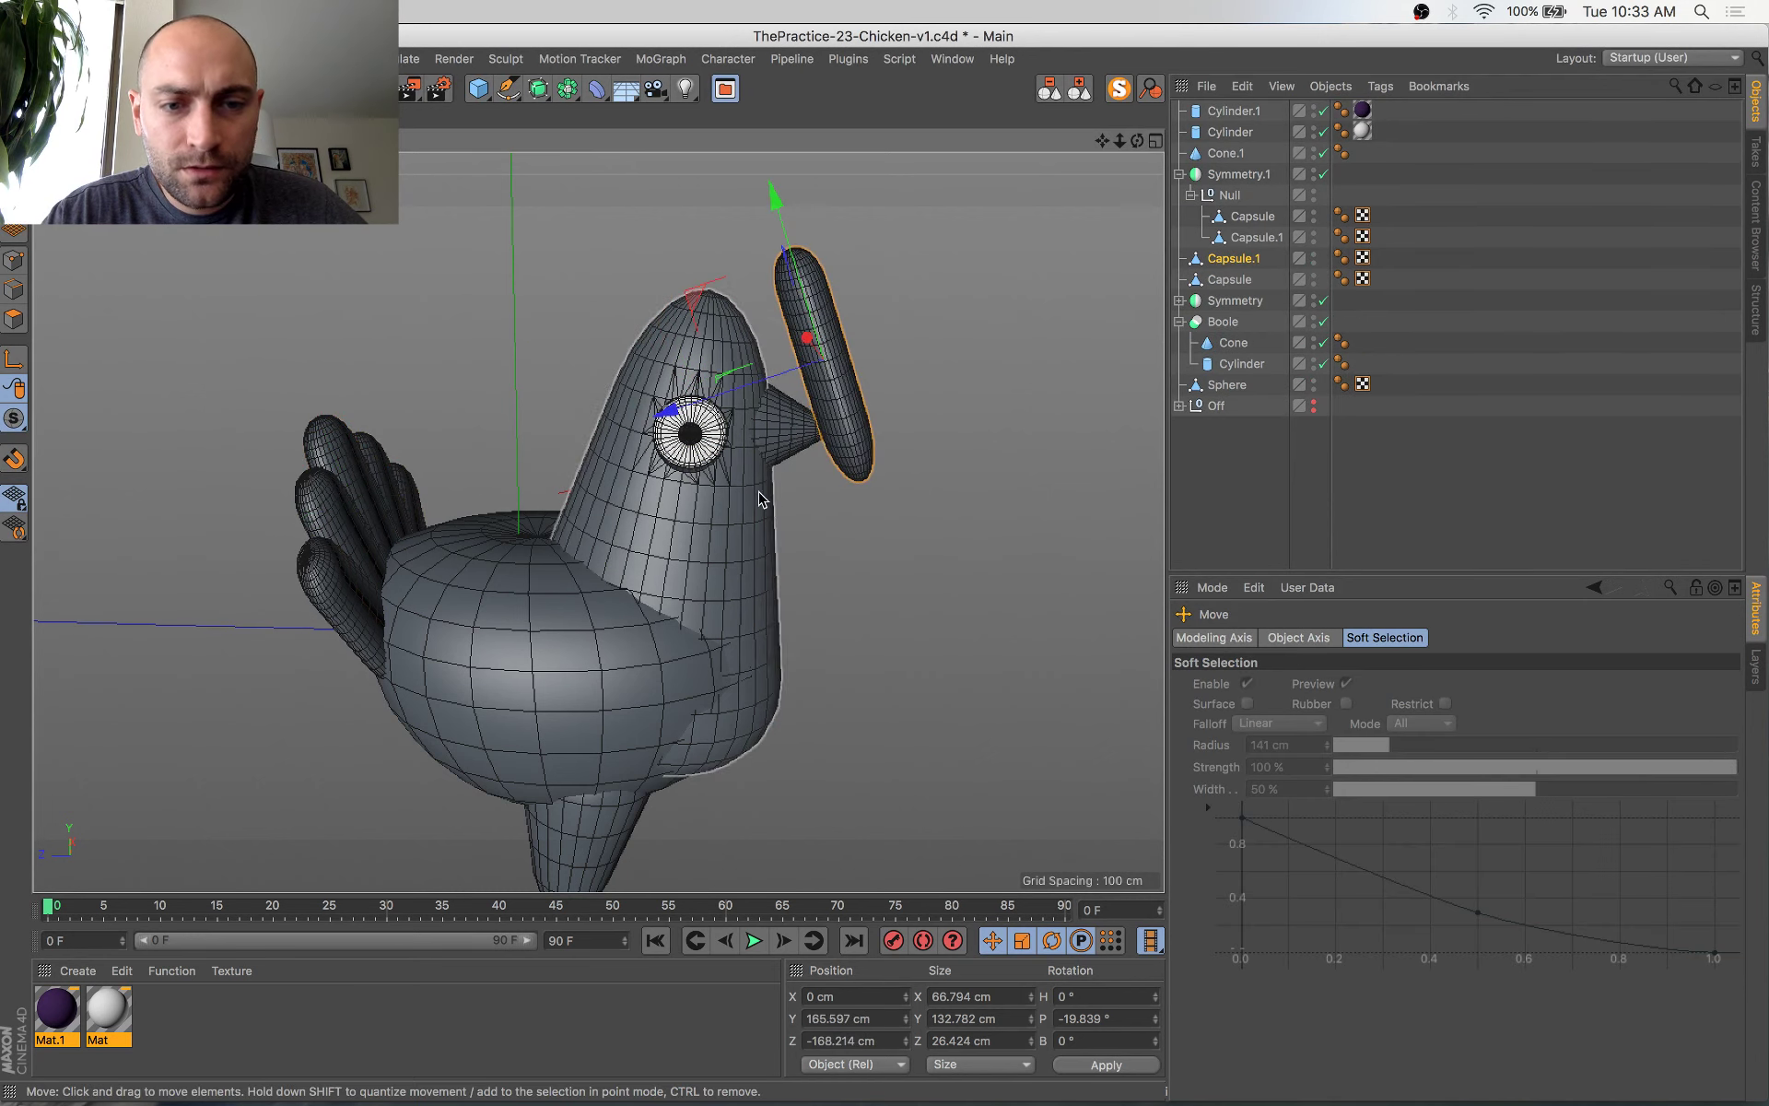
Rotate the copied capsule to a 90° heading and set its bank to 0° so it stands upright
key("r")
mouse_move(837, 376)
left_mouse_down("shift")
mouse_move(964, 323)
mouse_move(981, 203)
left_mouse_up("shift")
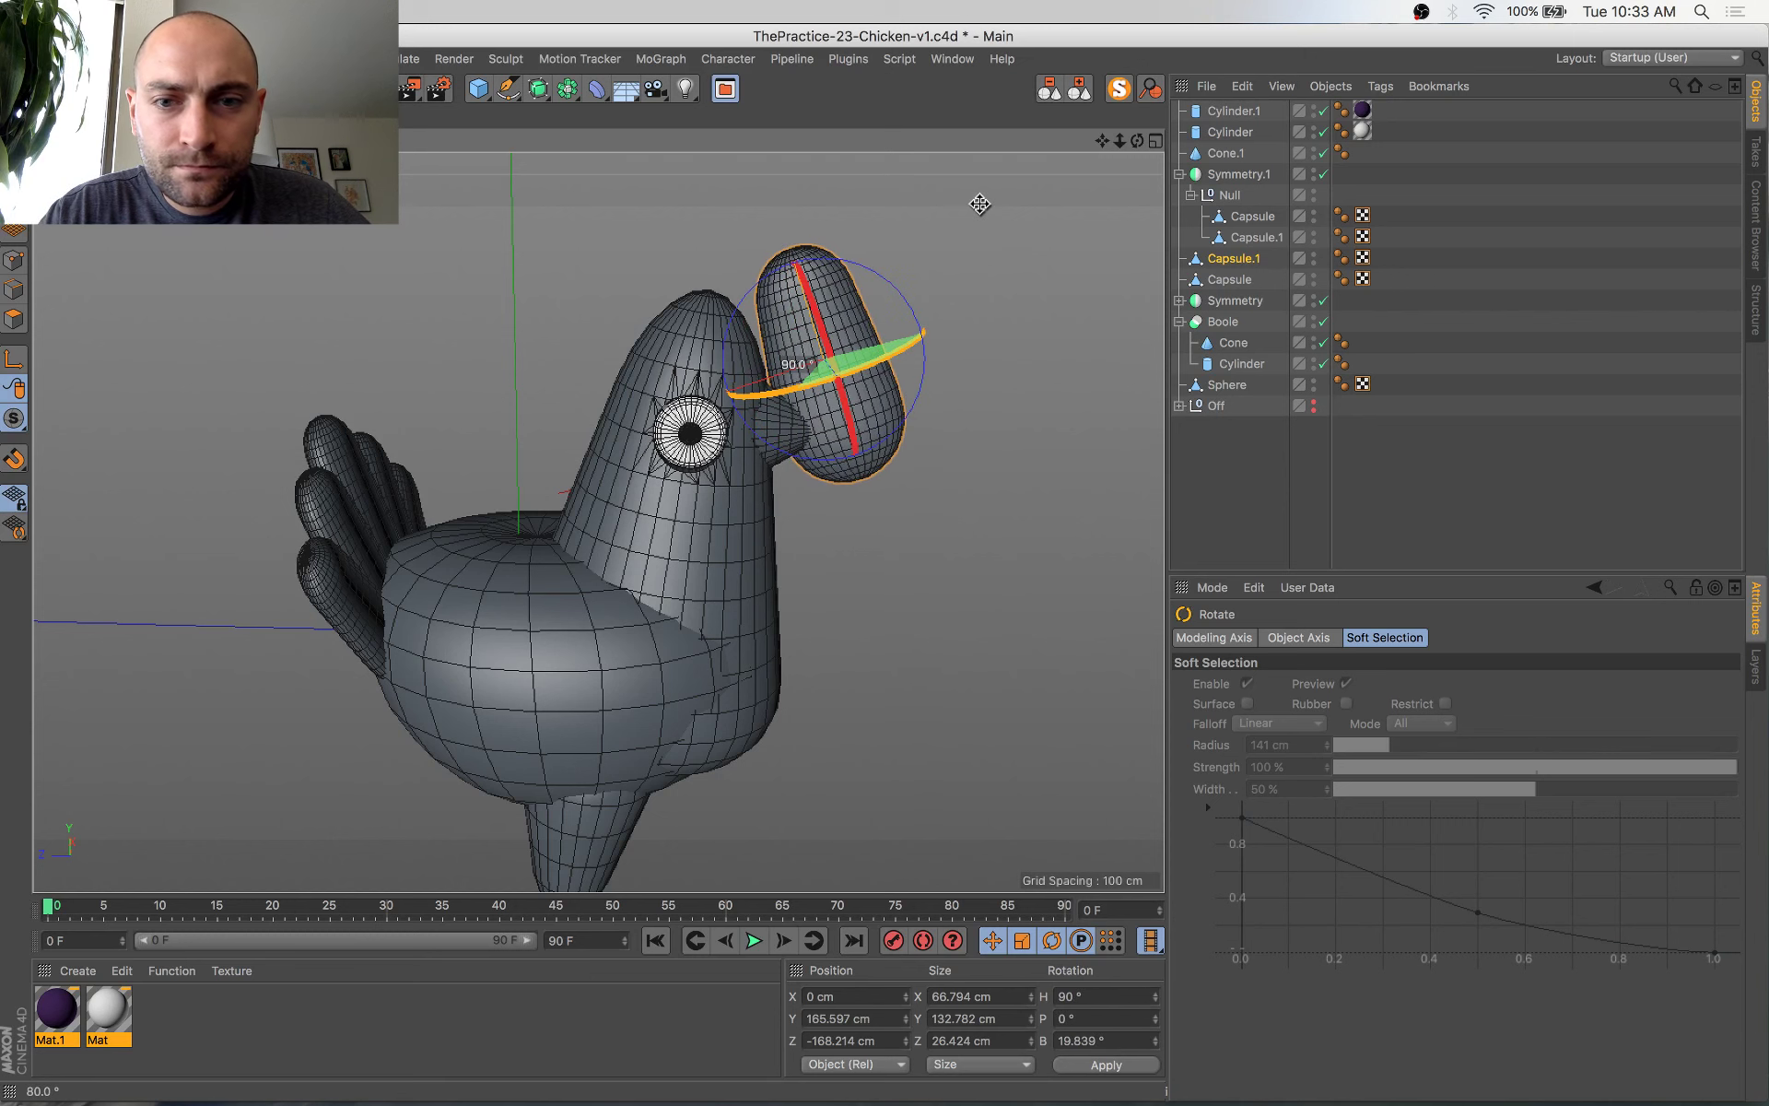
mouse_move(933, 533)
left_mouse_down("alt")
mouse_move(781, 590)
mouse_move(646, 609)
mouse_move(623, 525)
mouse_move(847, 556)
left_mouse_up("alt")
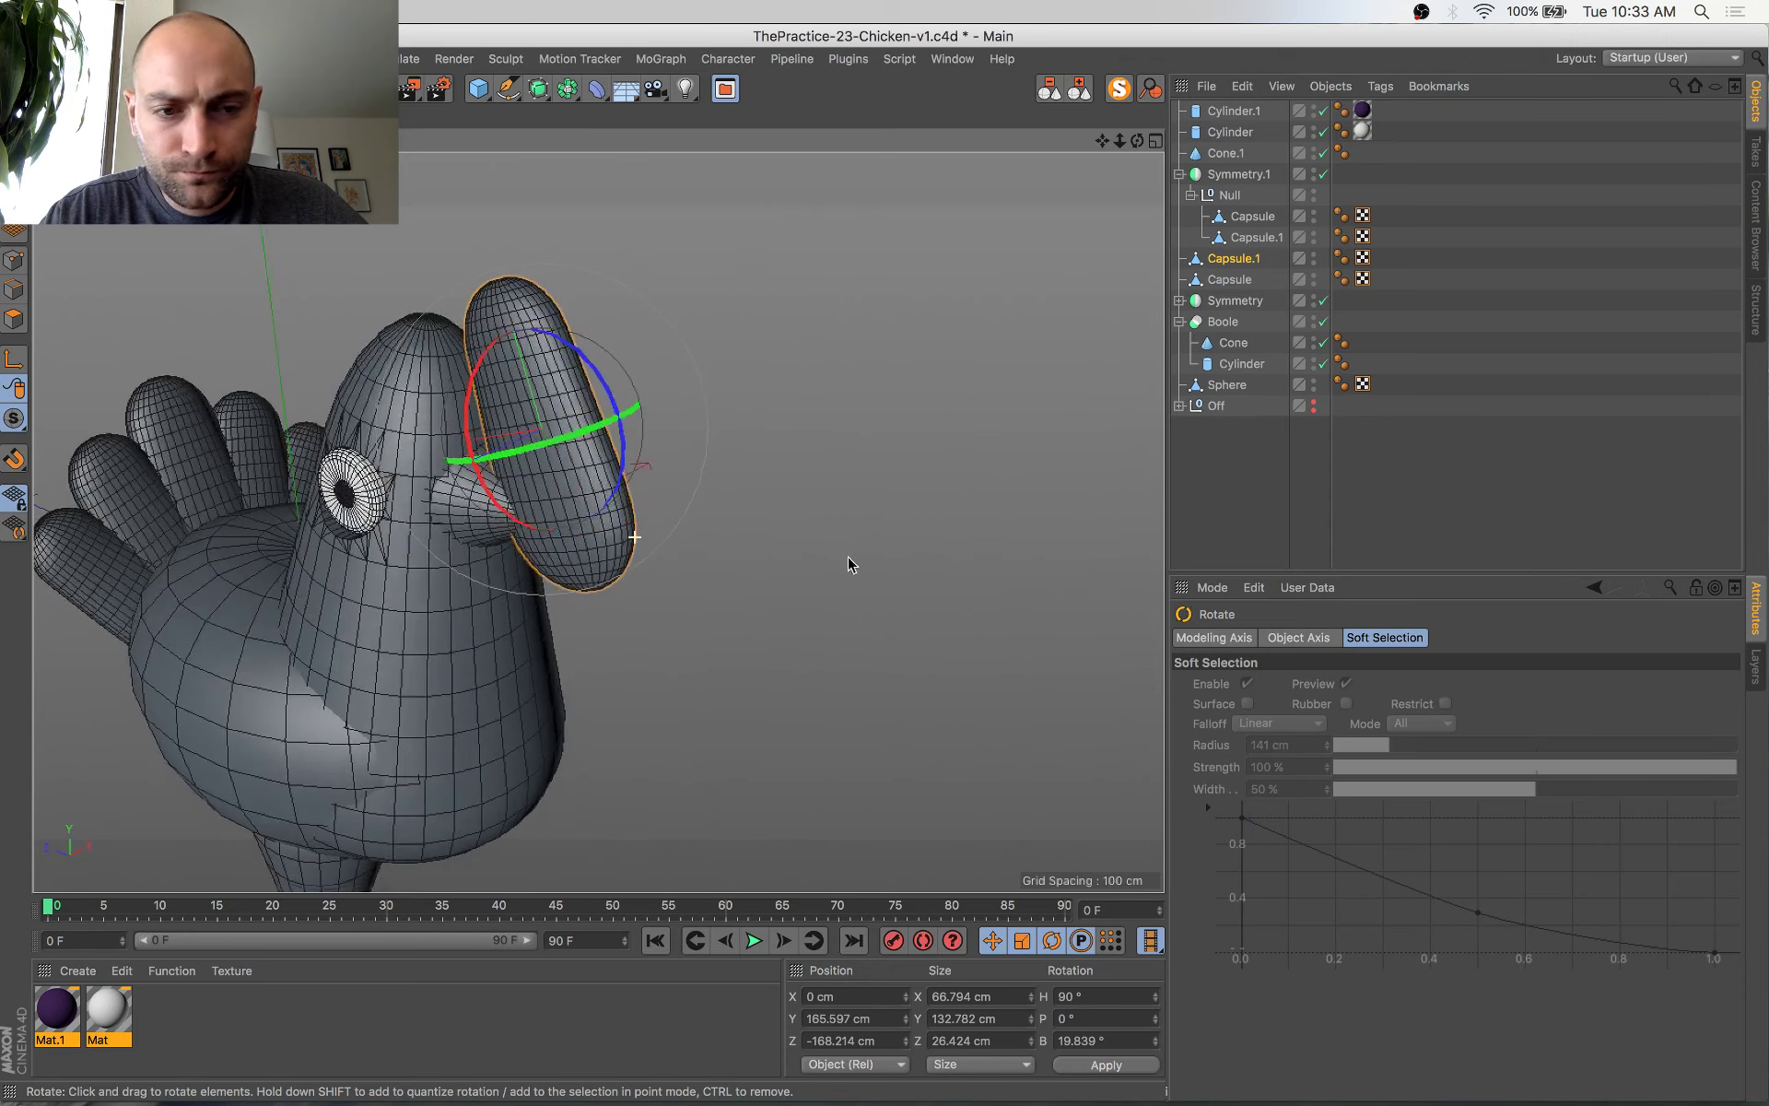
double_click(1088, 1039)
key("Return")
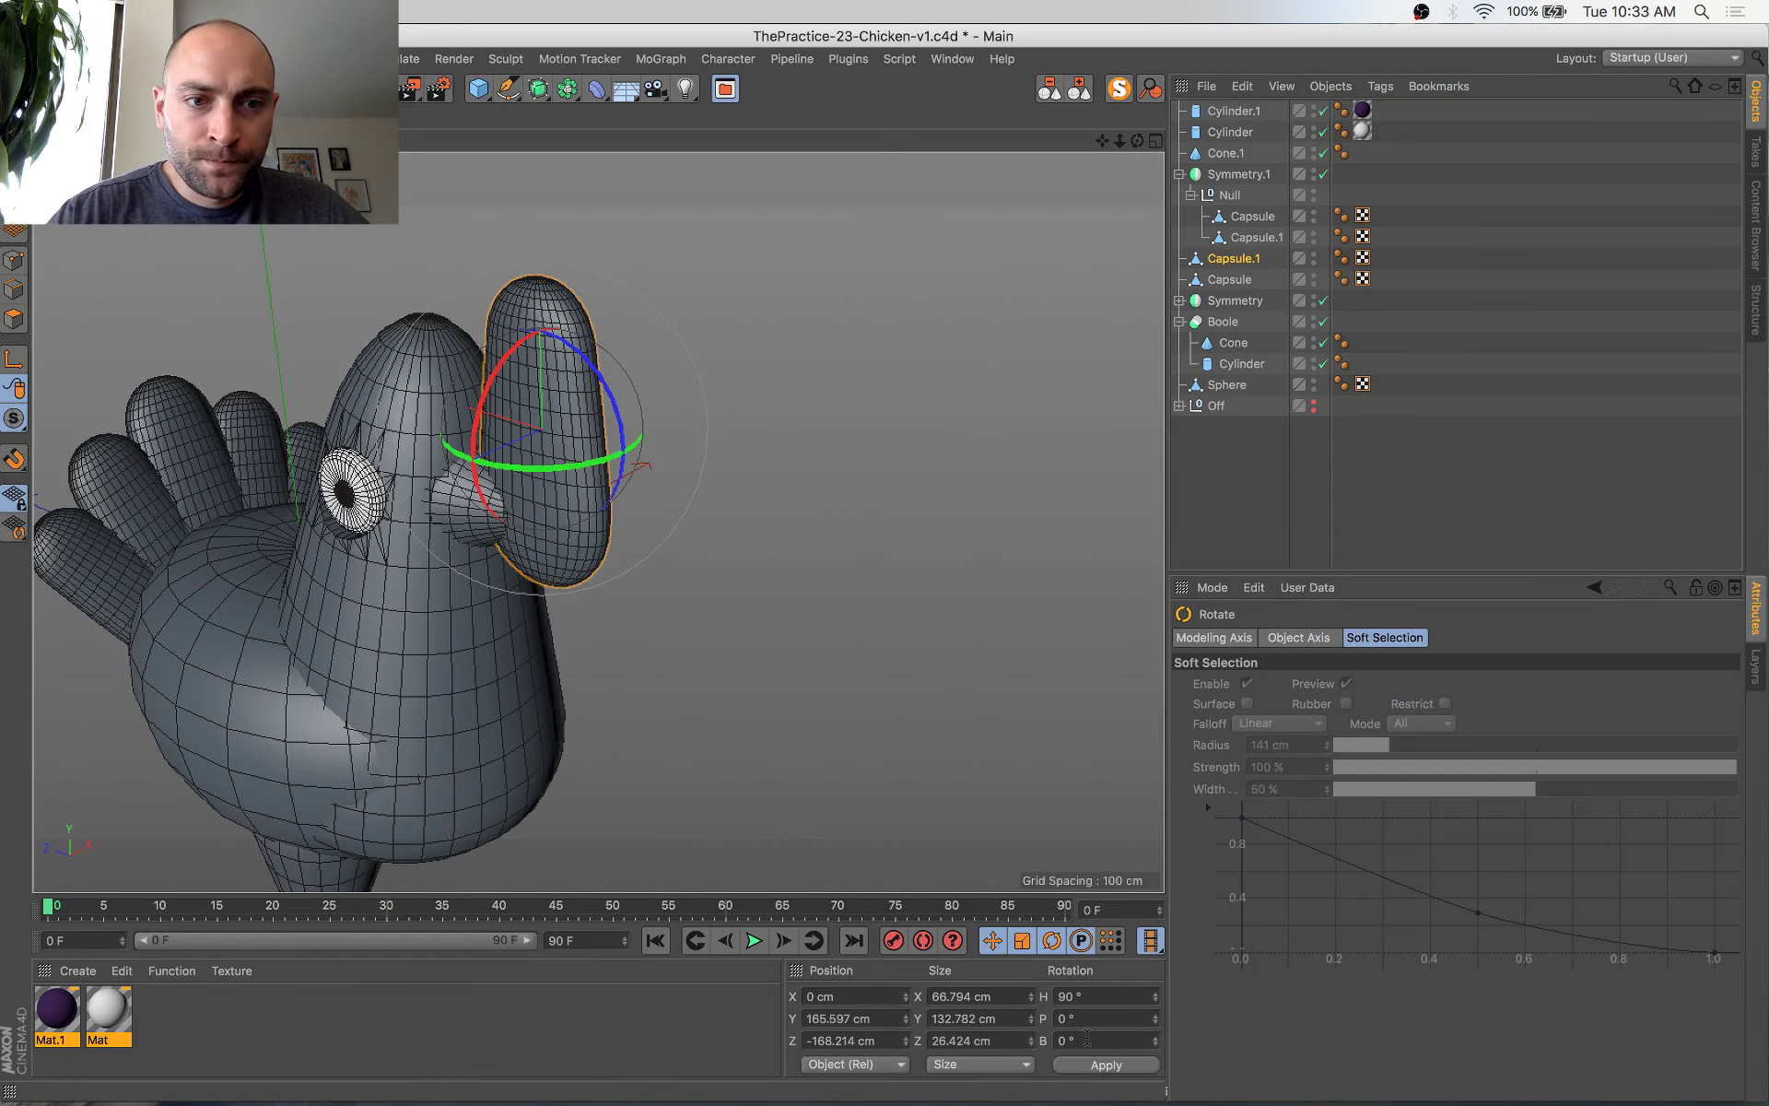
Scale the copied capsule down uniformly to about 37.3 × 74.2 × 14.8 cm
left_click_drag(931, 584, 1027, 521, "alt")
key("t")
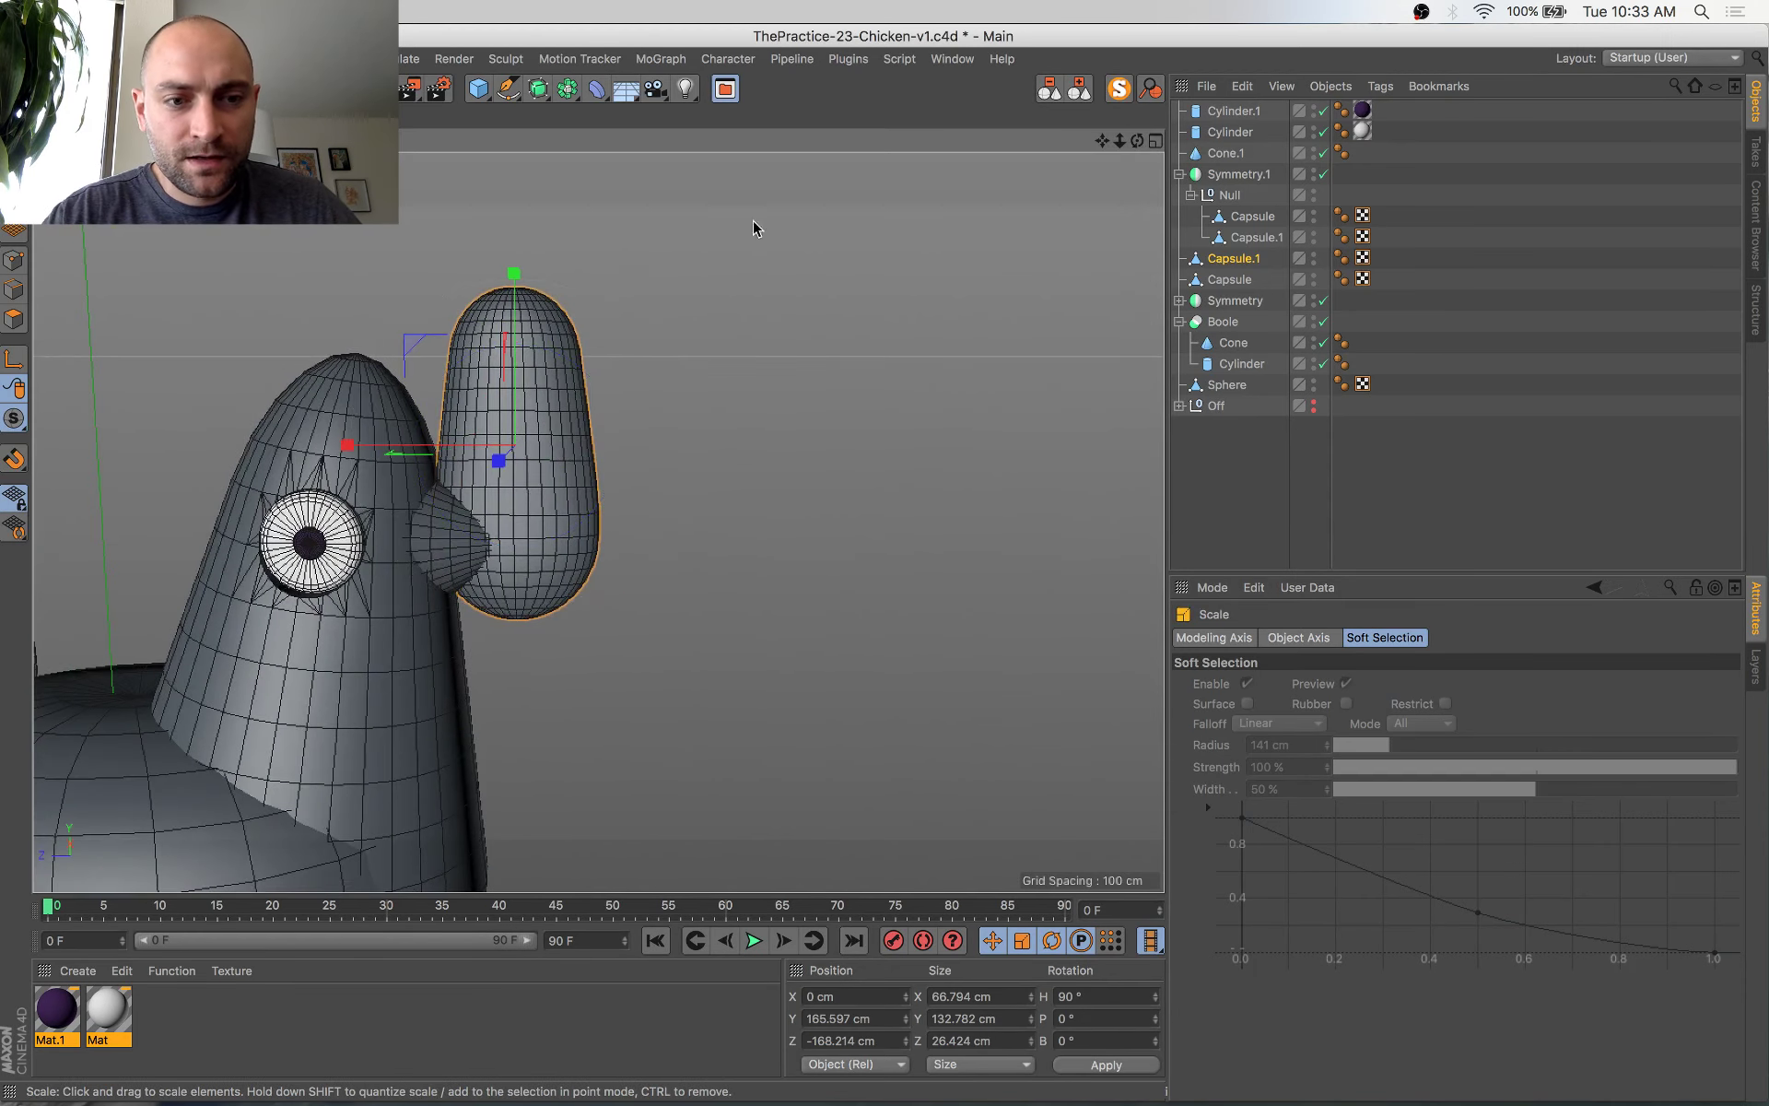
left_click_drag(753, 220, 603, 334)
Place the scaled-down capsule inside the Null under Symmetry.1, above the other capsules
left_click_drag(559, 451, 339, 488, "alt")
key("e")
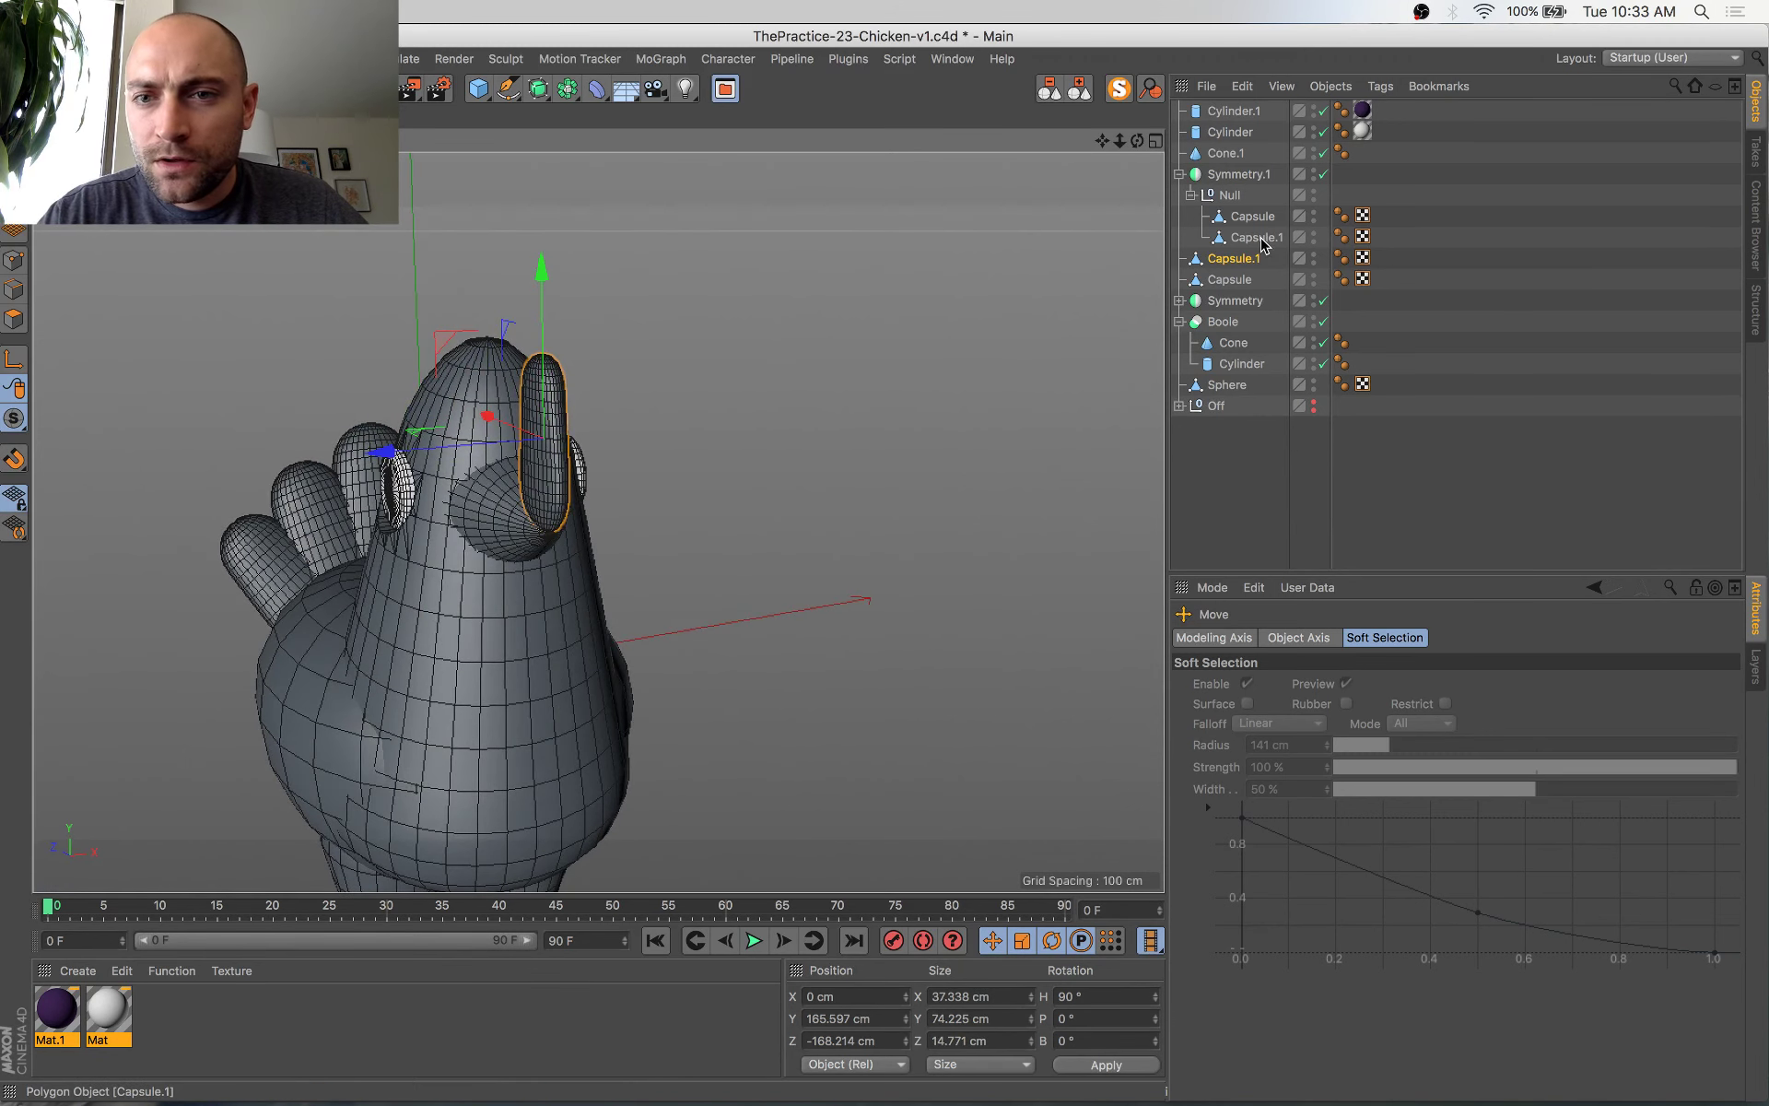
left_click_drag(1235, 260, 1236, 198)
key("e")
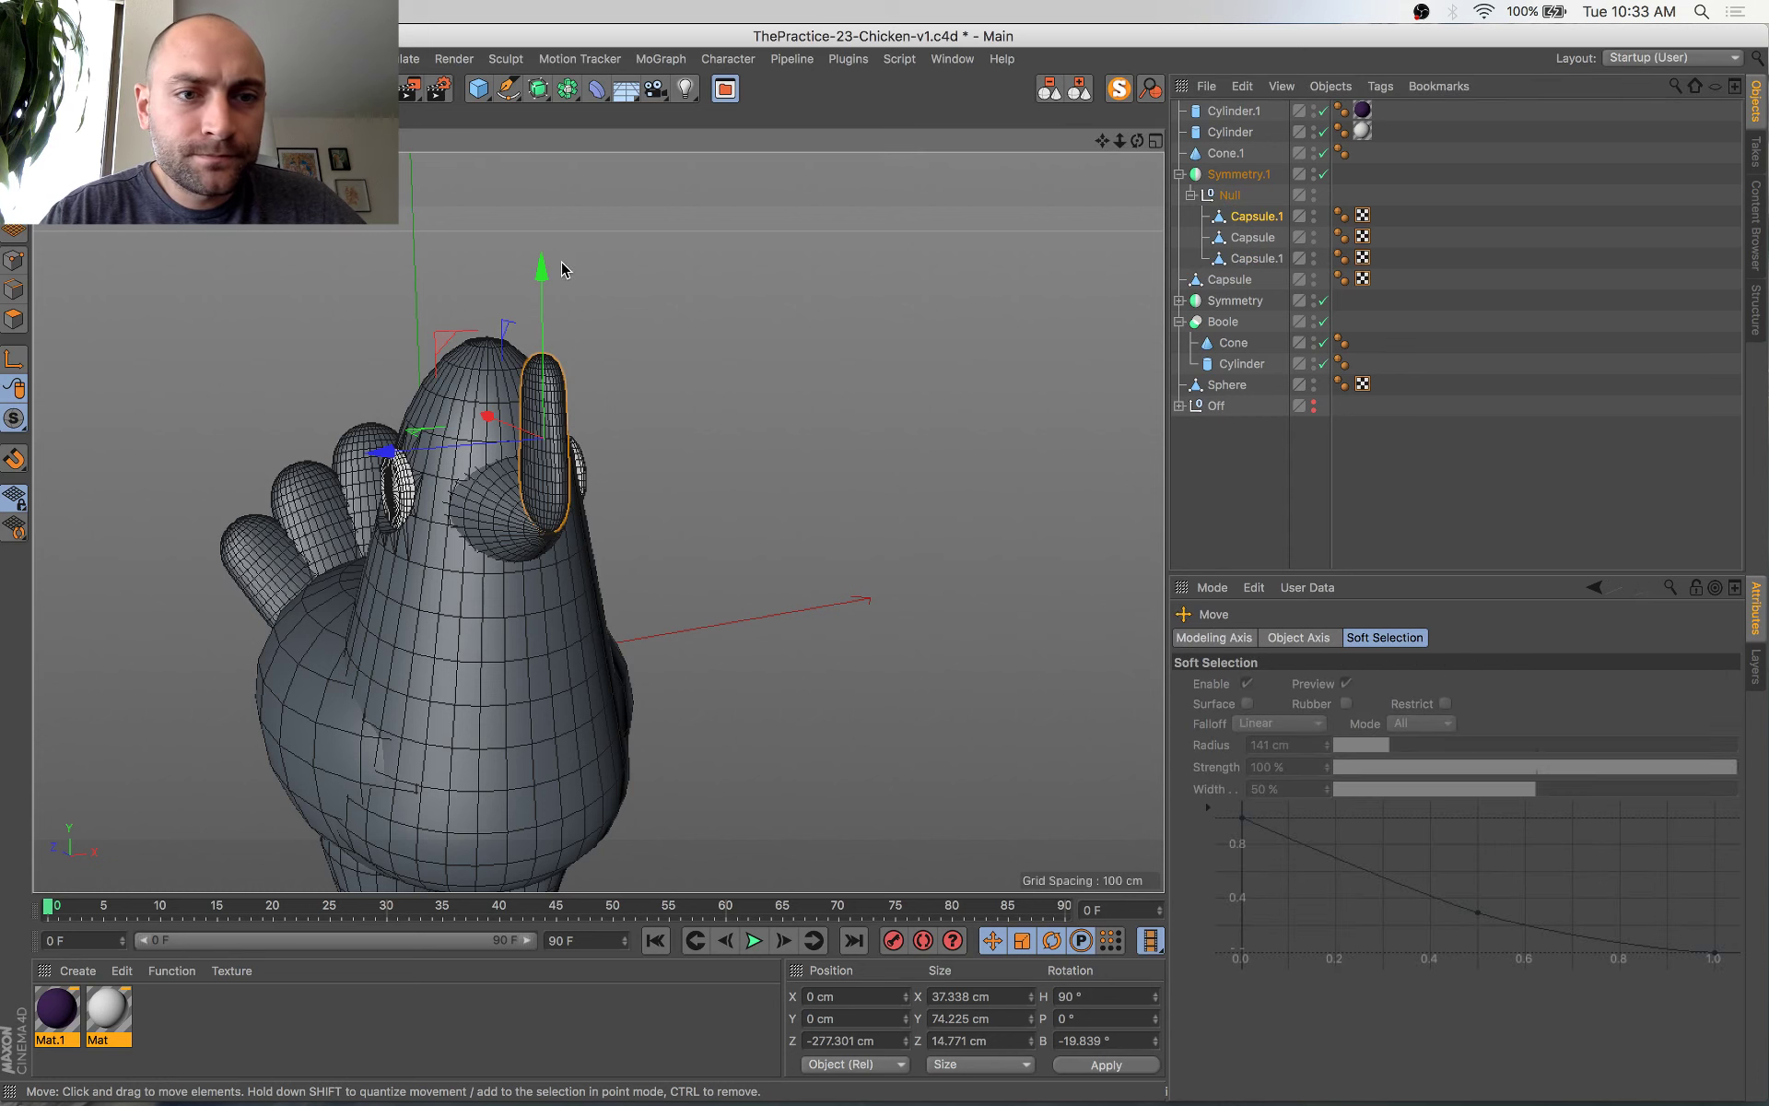
Lower the scaled-down capsule below the beak to about Y -57.6 cm and rename it Gobbler
left_click_drag(546, 280, 551, 424)
double_click(1260, 216)
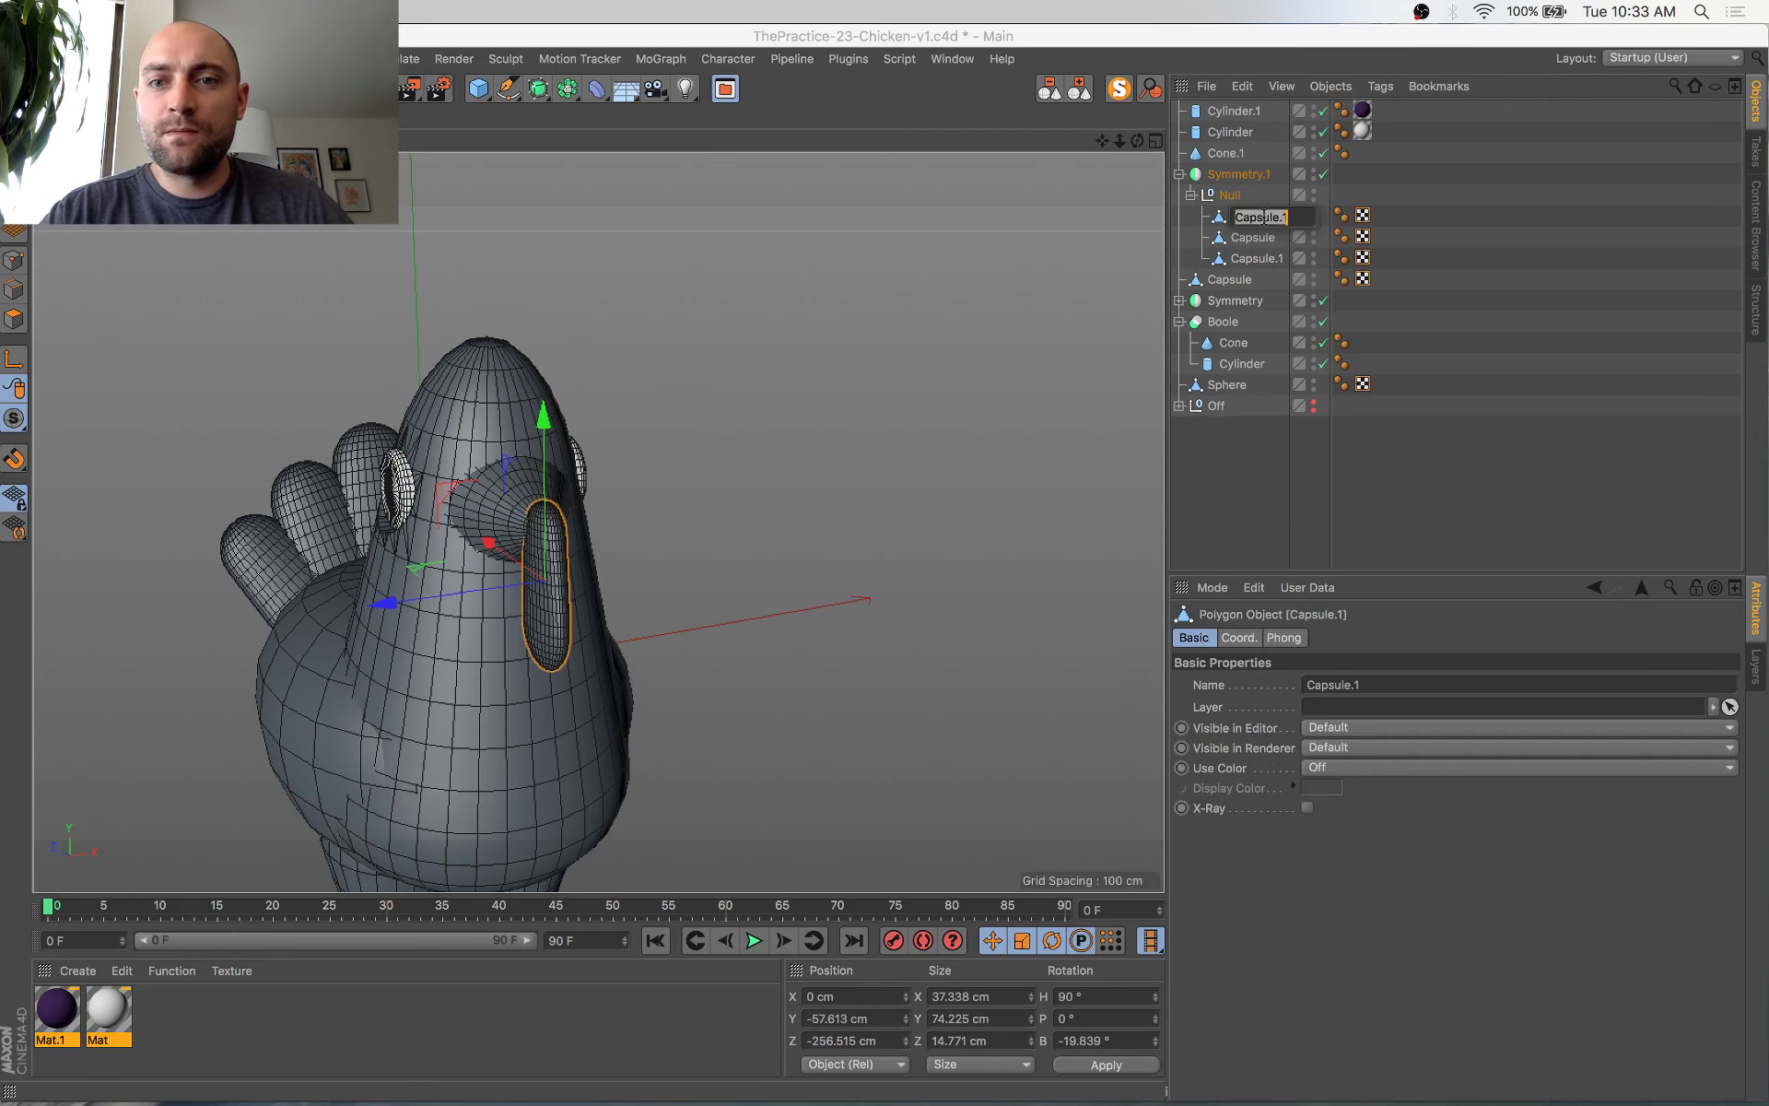
type("Gobble")
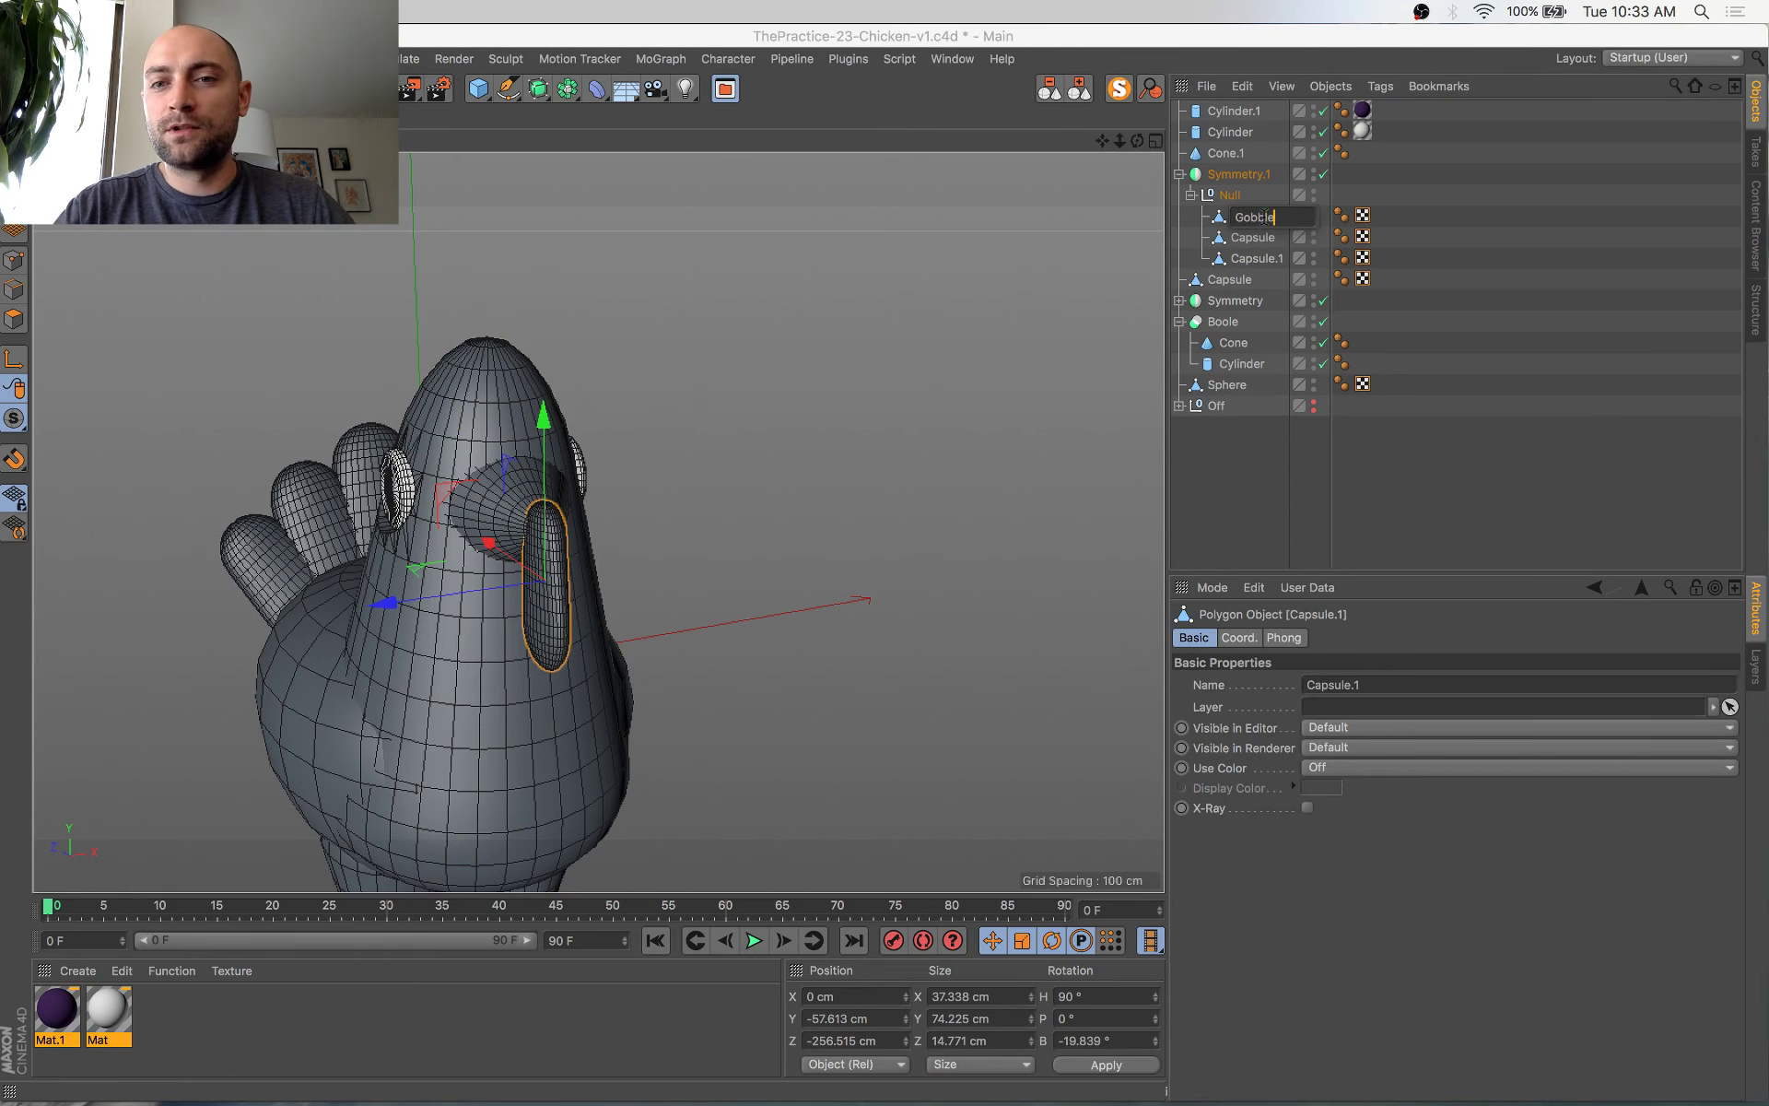
type("r")
key("Return")
Thicken the Gobbler to about 19.8 cm in Z and tuck it under the beak, at about Y -57 cm and Z -225 cm
left_click_drag(508, 549, 742, 510)
key("t")
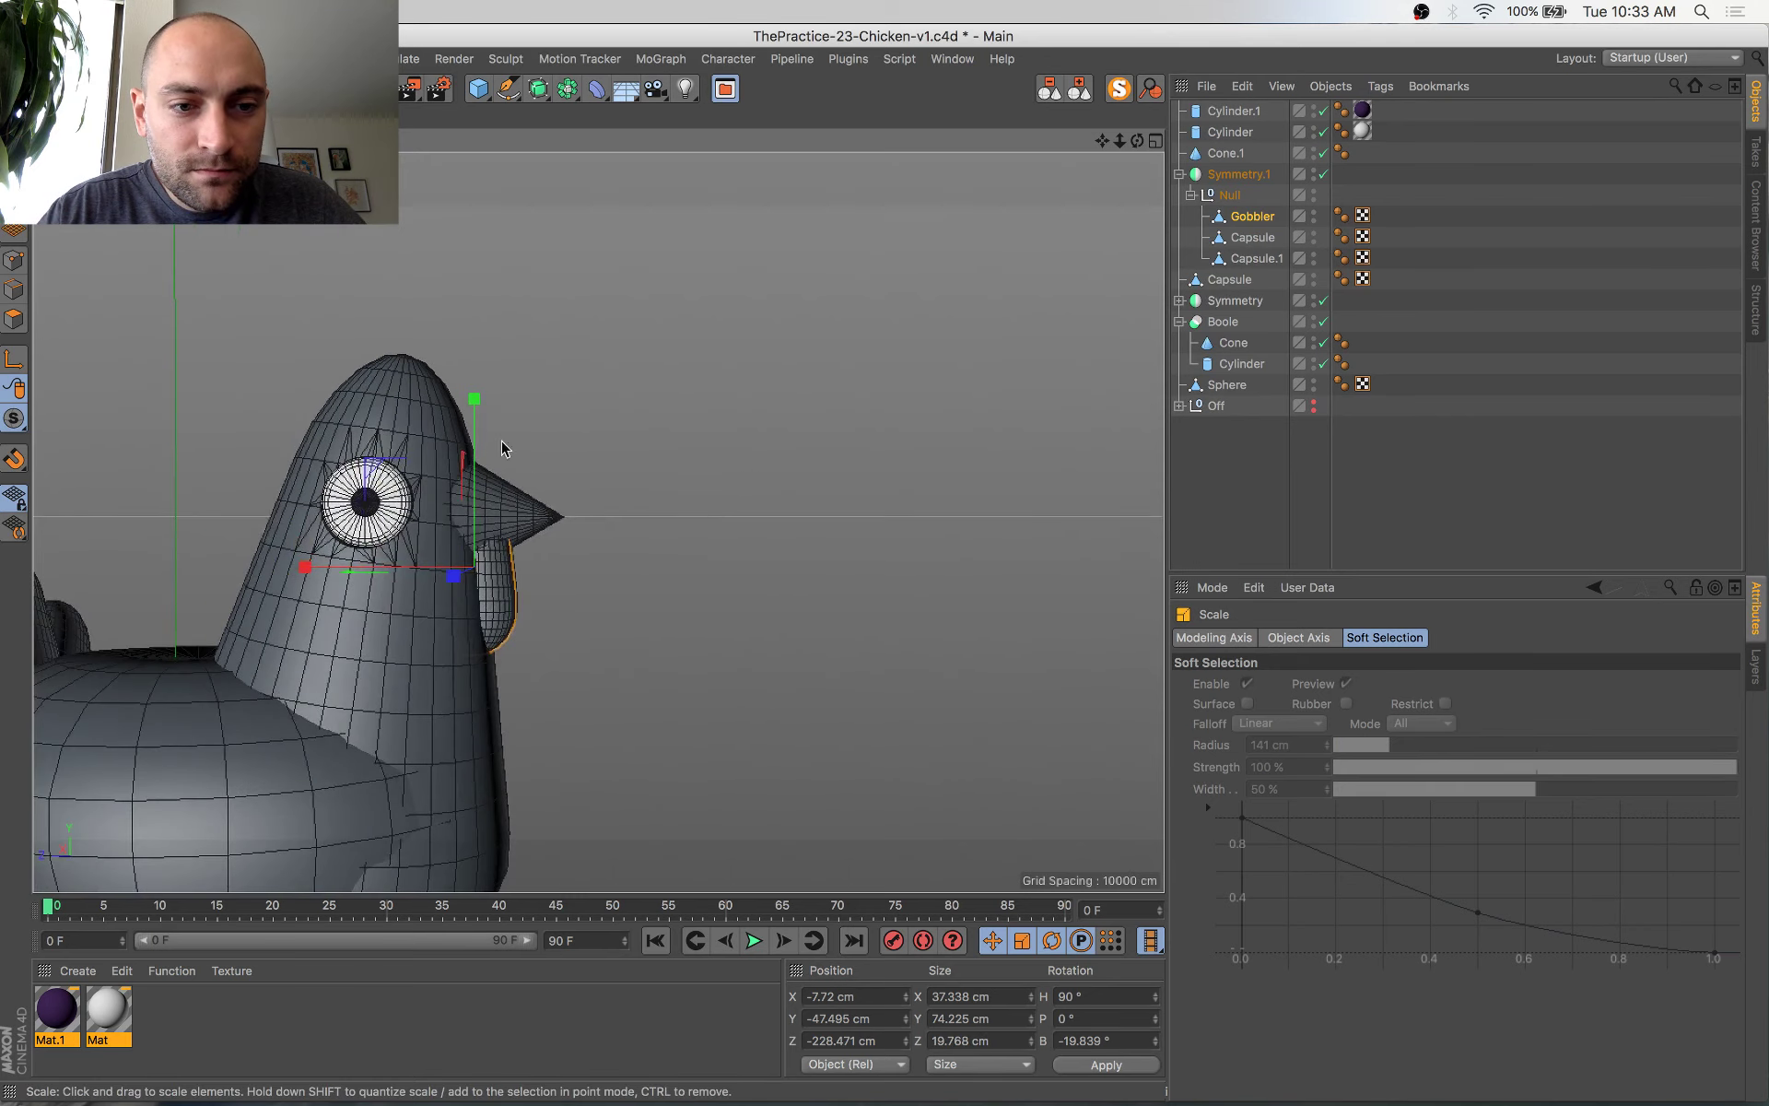
key("e")
left_click_drag(467, 412, 470, 443)
Shorten the beak cone's height to about 46.9 cm and compare the head with the chicken reference photo in the browser
left_click_drag(544, 499, 627, 525, "alt")
left_click(519, 523)
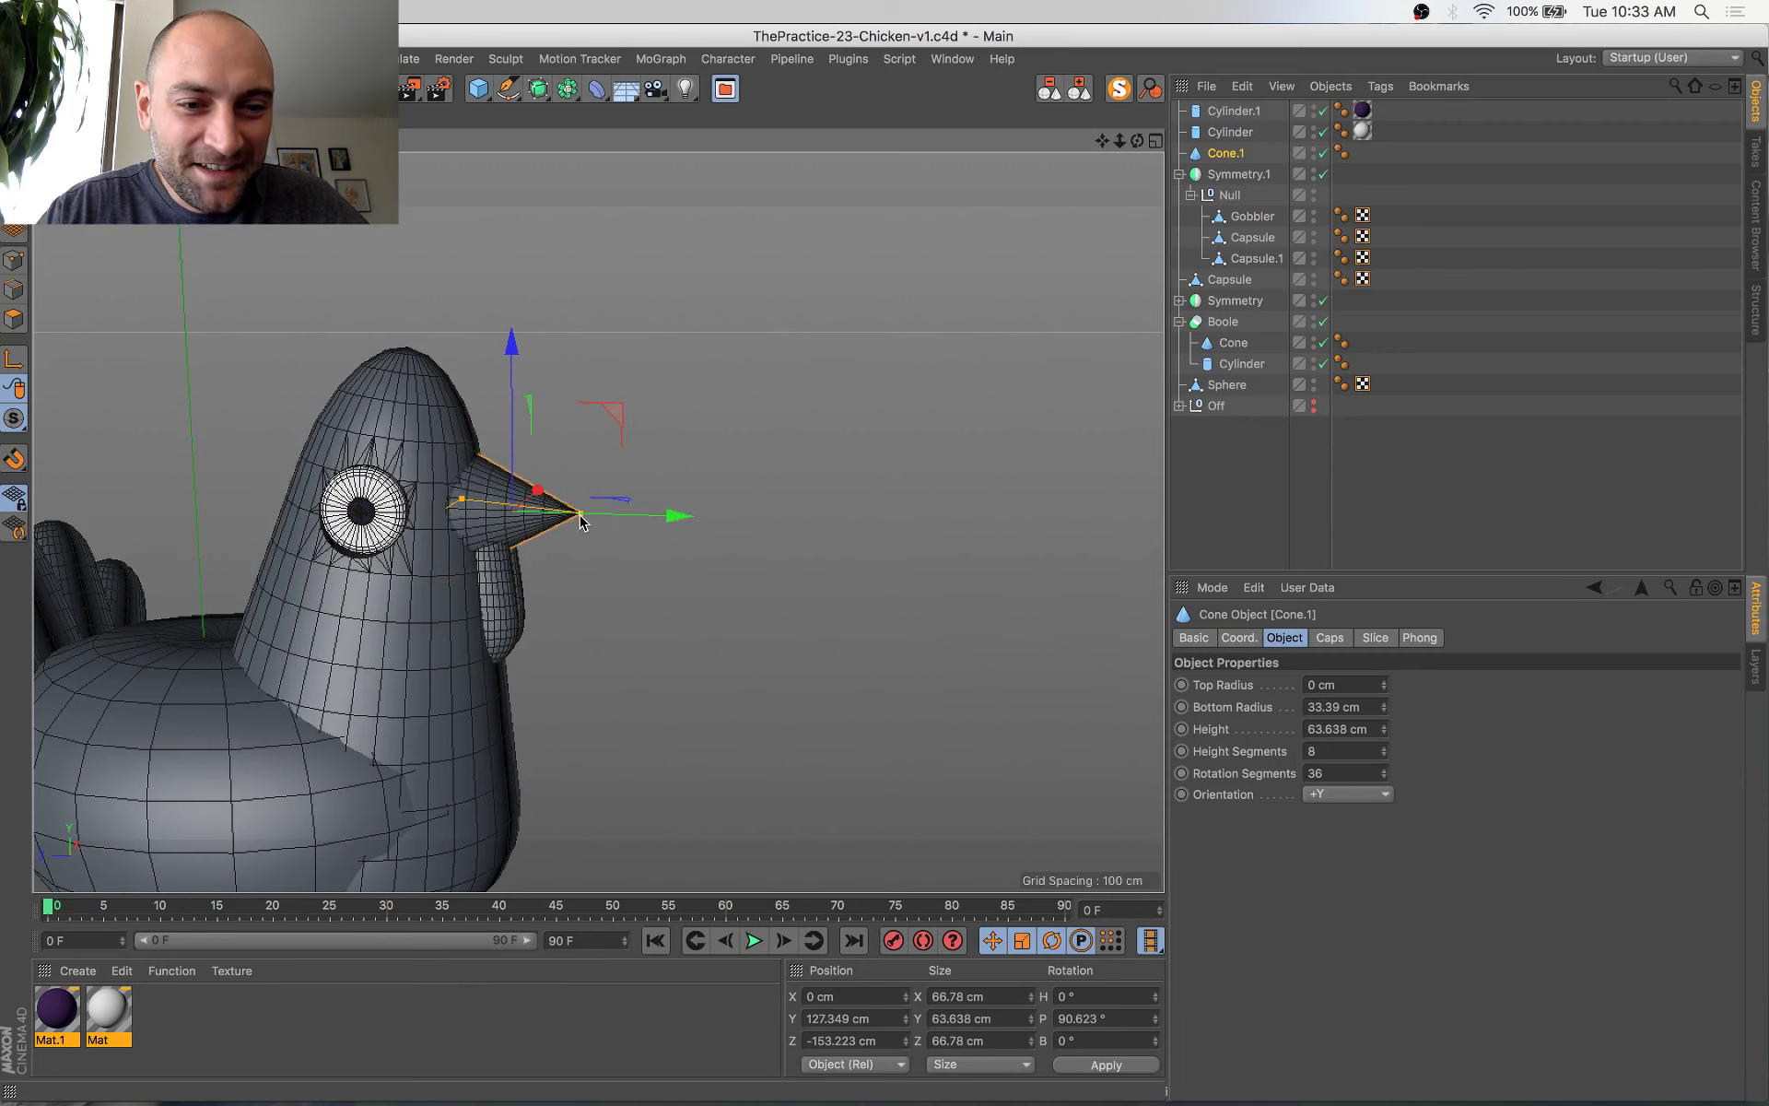
left_click_drag(581, 518, 564, 516)
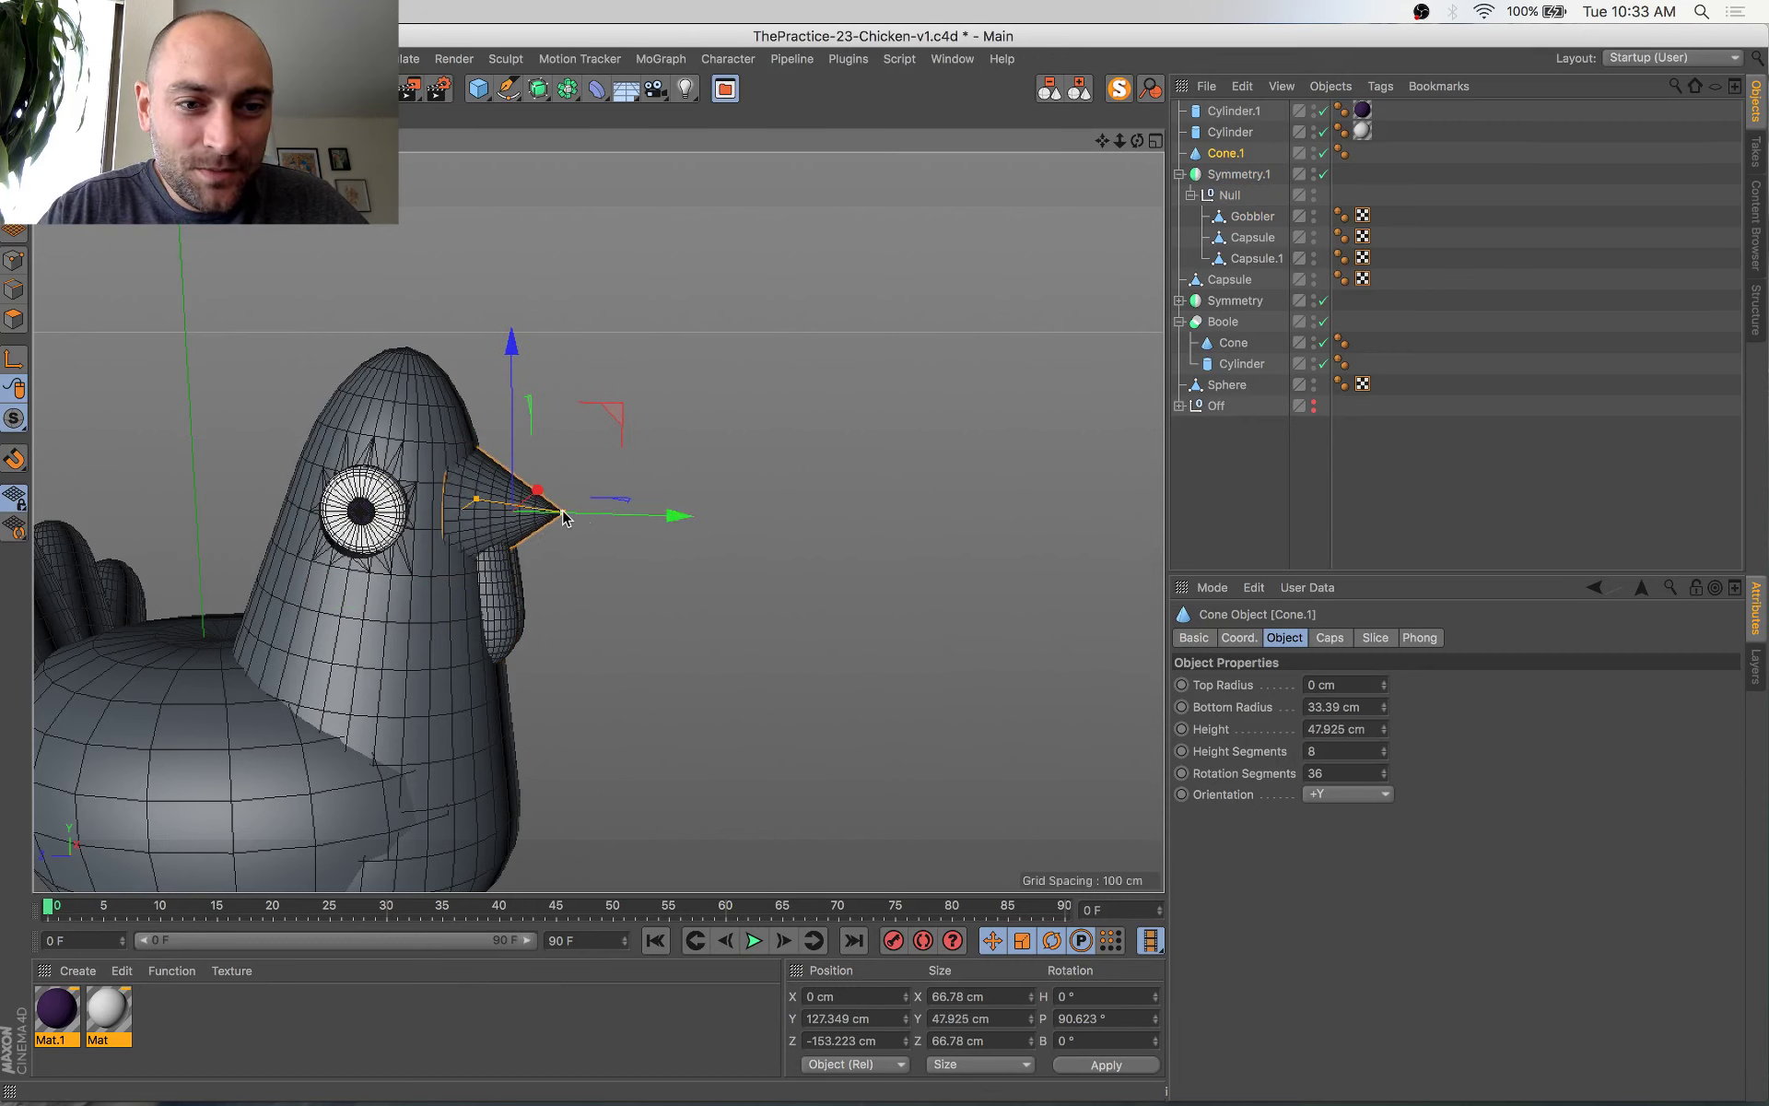
key("super+Tab")
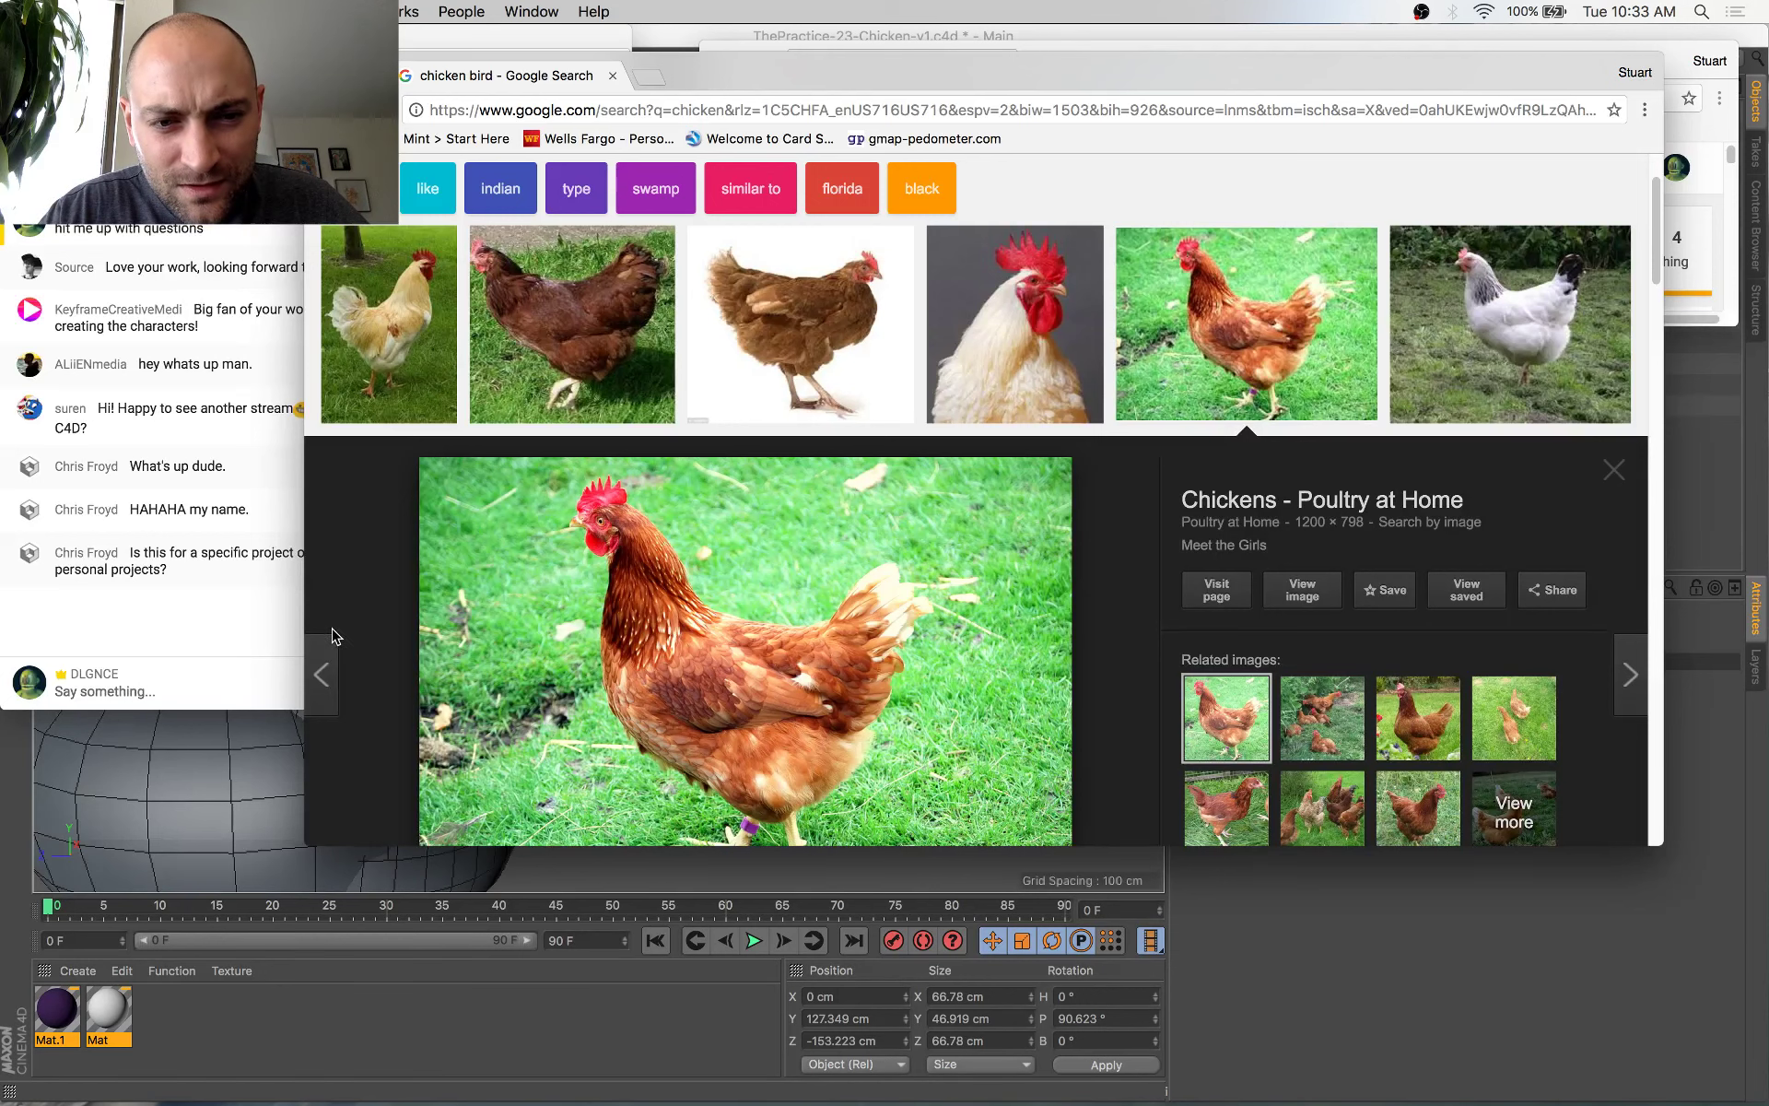
key("super+Tab")
Scale the beak cone up uniformly to about 70.6 cm wide and 49.6 cm long, and push it slightly into the head
key("t")
left_click_drag(432, 611, 493, 594)
key("e")
left_click_drag(647, 515, 638, 514)
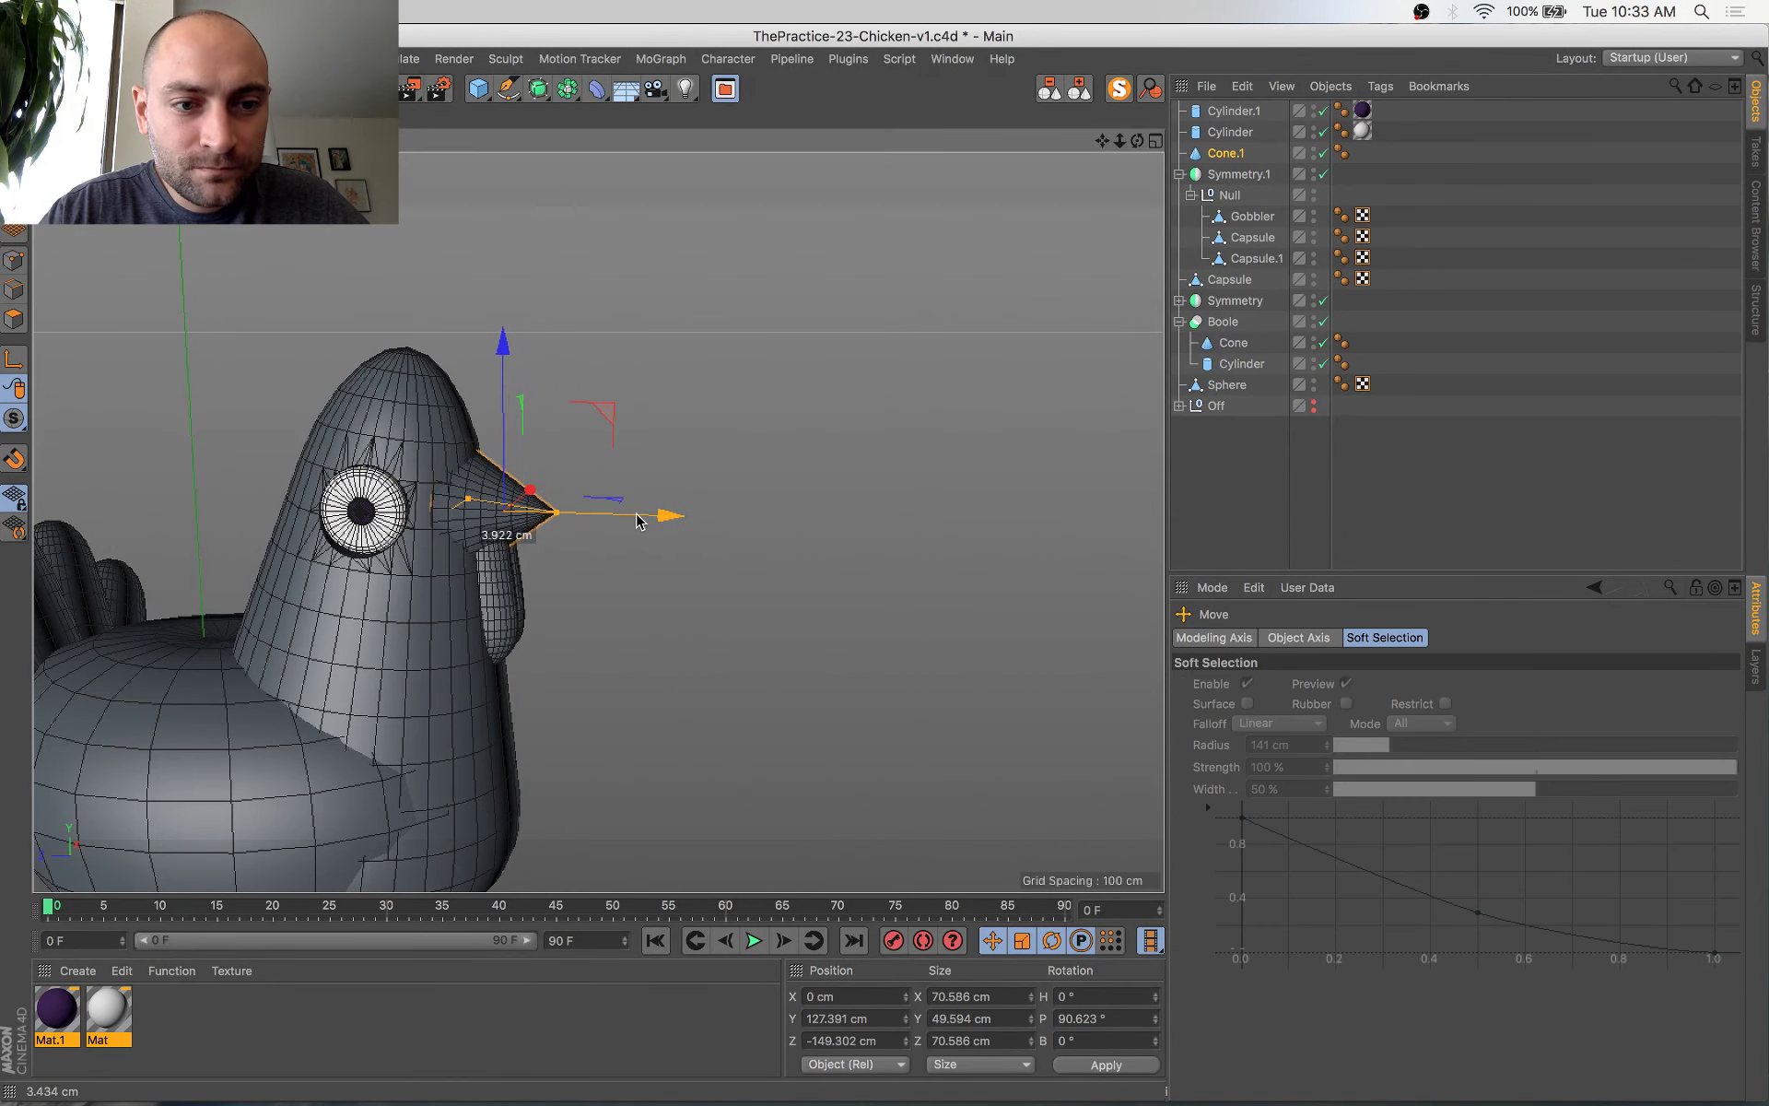
key("t")
left_click_drag(441, 595, 279, 587)
left_click(580, 591)
key("r")
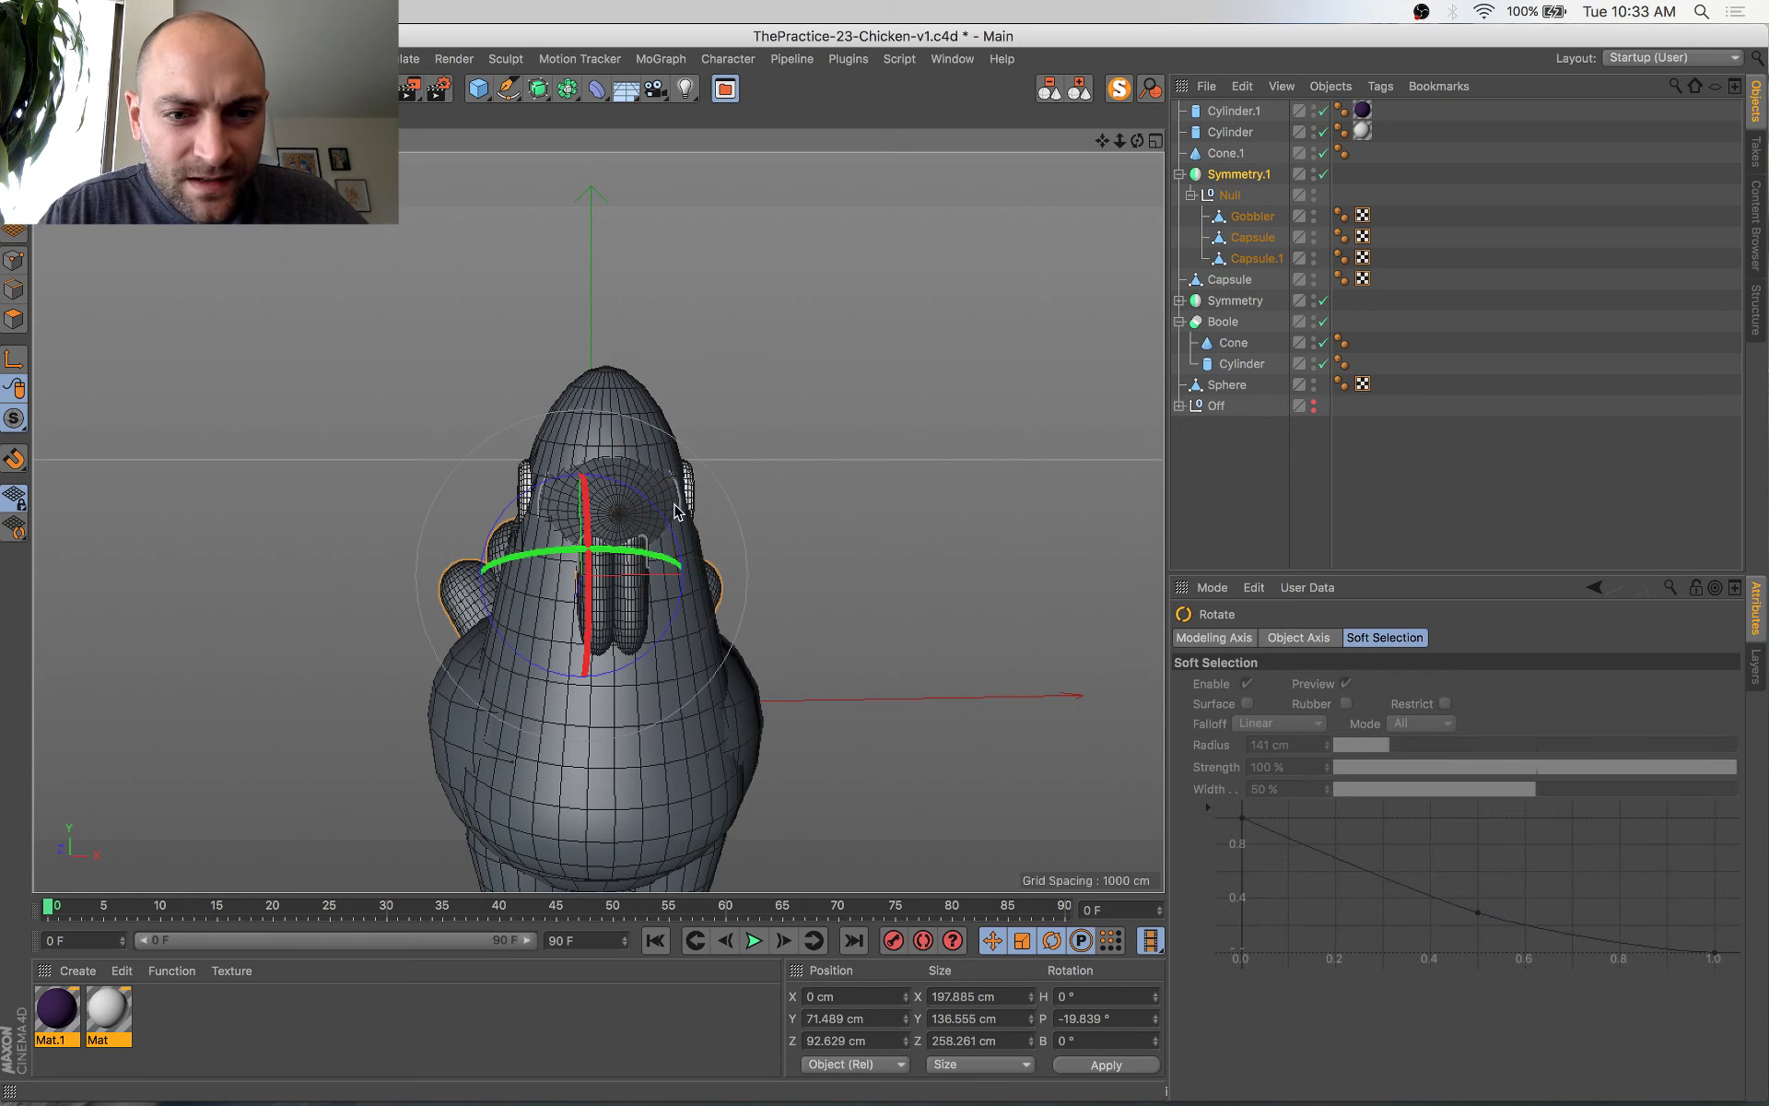
left_click_drag(670, 516, 665, 521)
key("super+z")
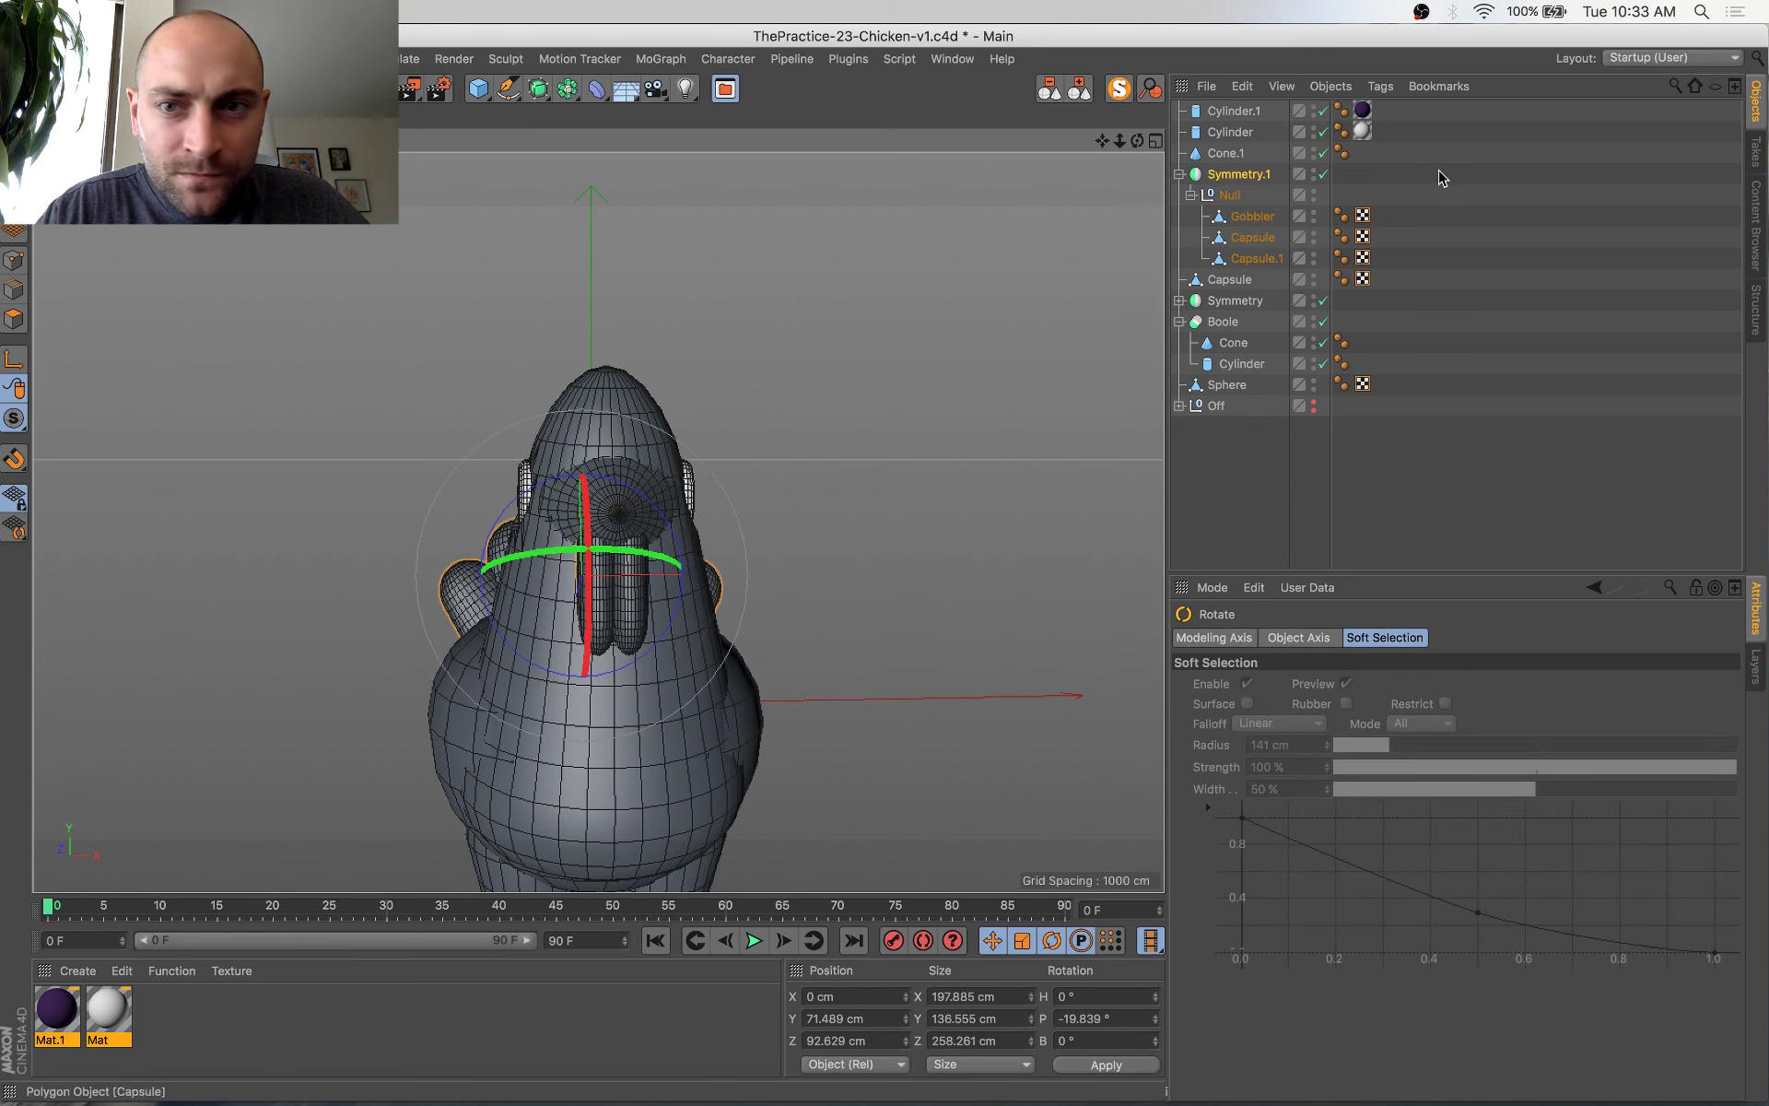
Rotate the Gobbler to about 91.3° heading and 3.5° pitch, and shift it to about X -7.9, Y -60.4, Z -225.7 cm
left_click(1246, 234)
left_click(1249, 219)
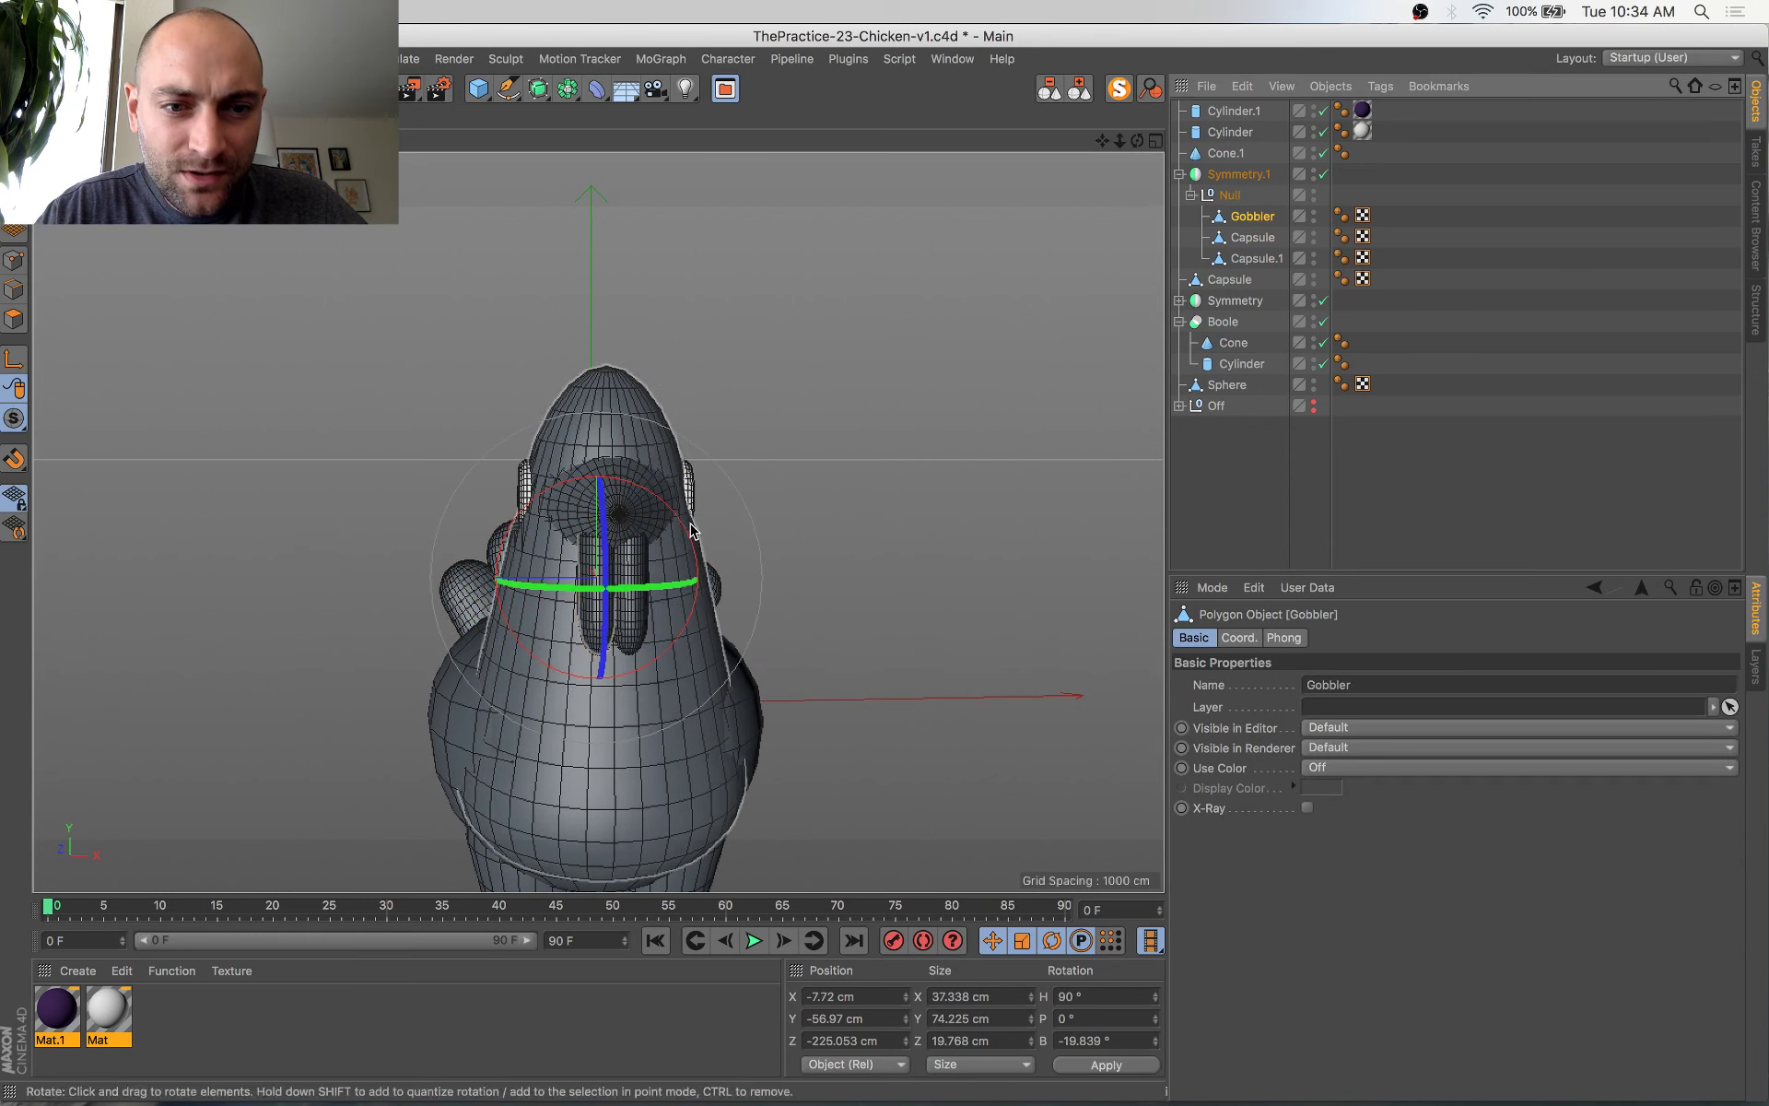
left_click_drag(685, 527, 1018, 553)
key("e")
left_click_drag(336, 585, 341, 586)
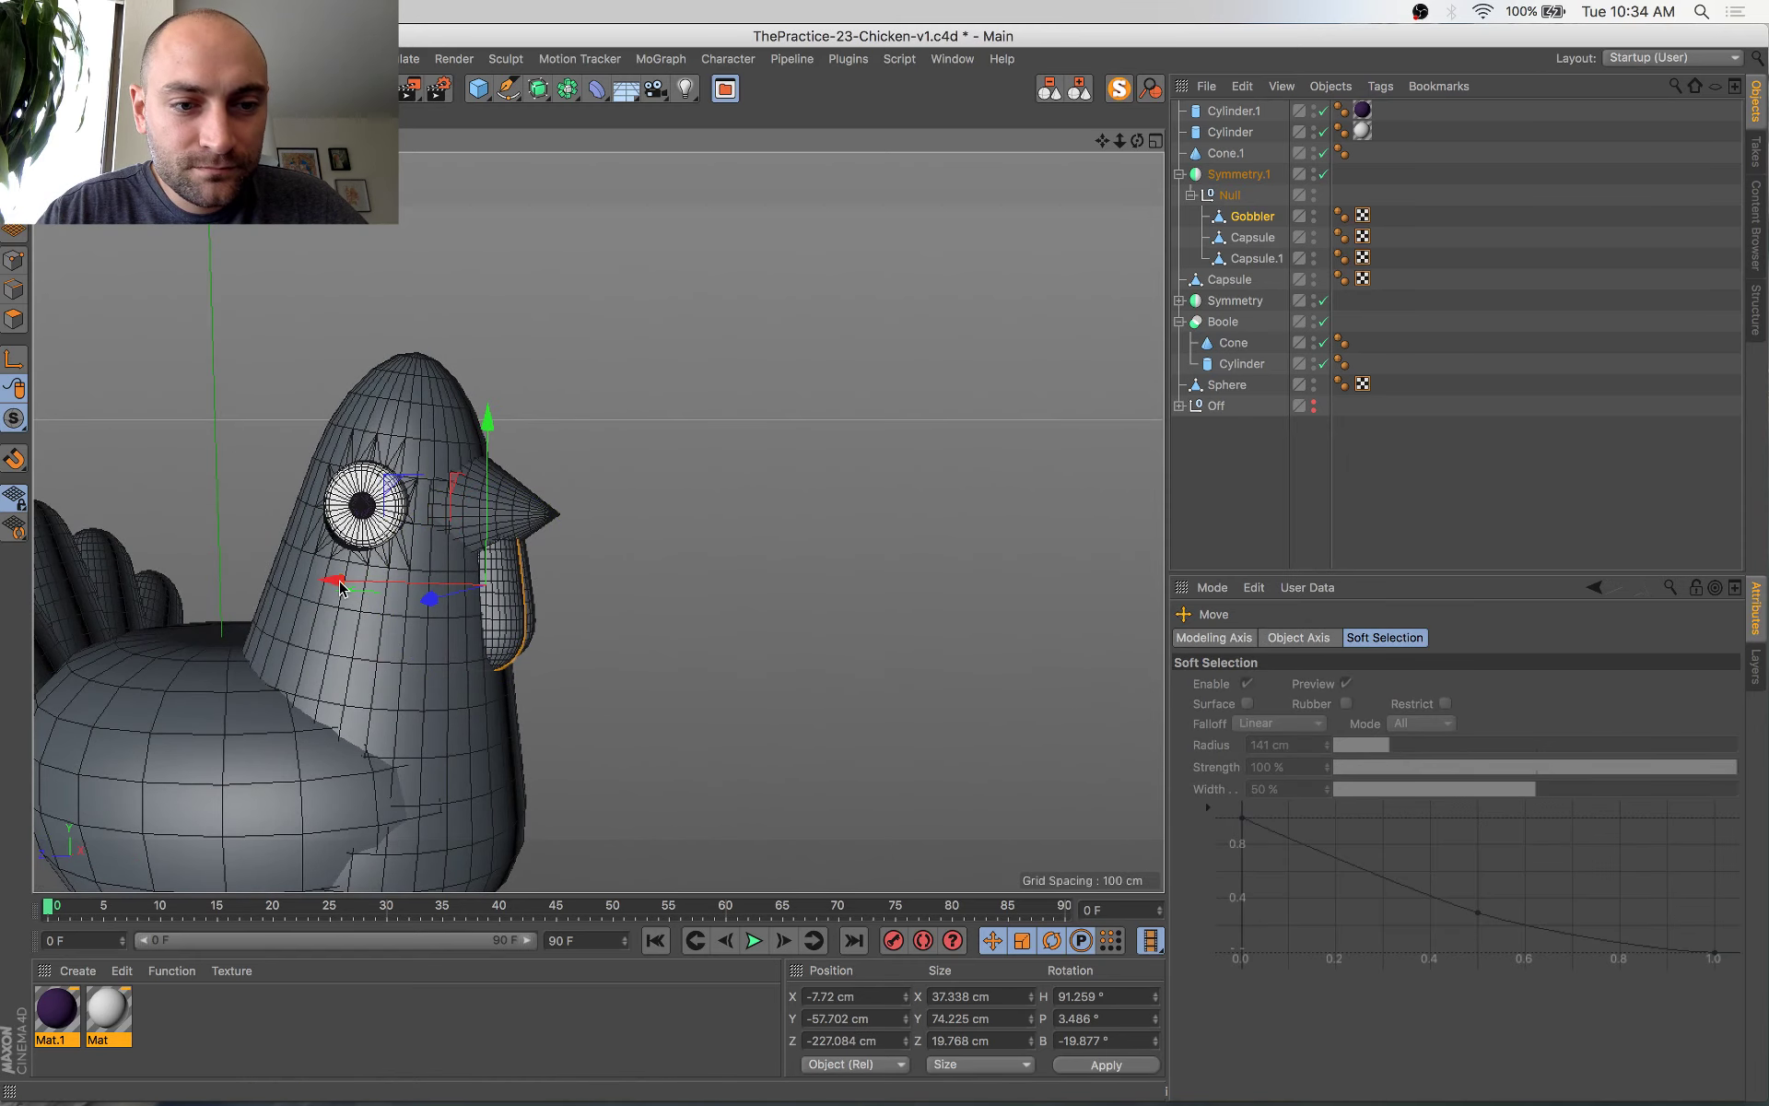
left_click_drag(489, 562, 267, 516, "alt")
left_click_drag(452, 446, 660, 614)
left_click_drag(356, 598, 352, 597)
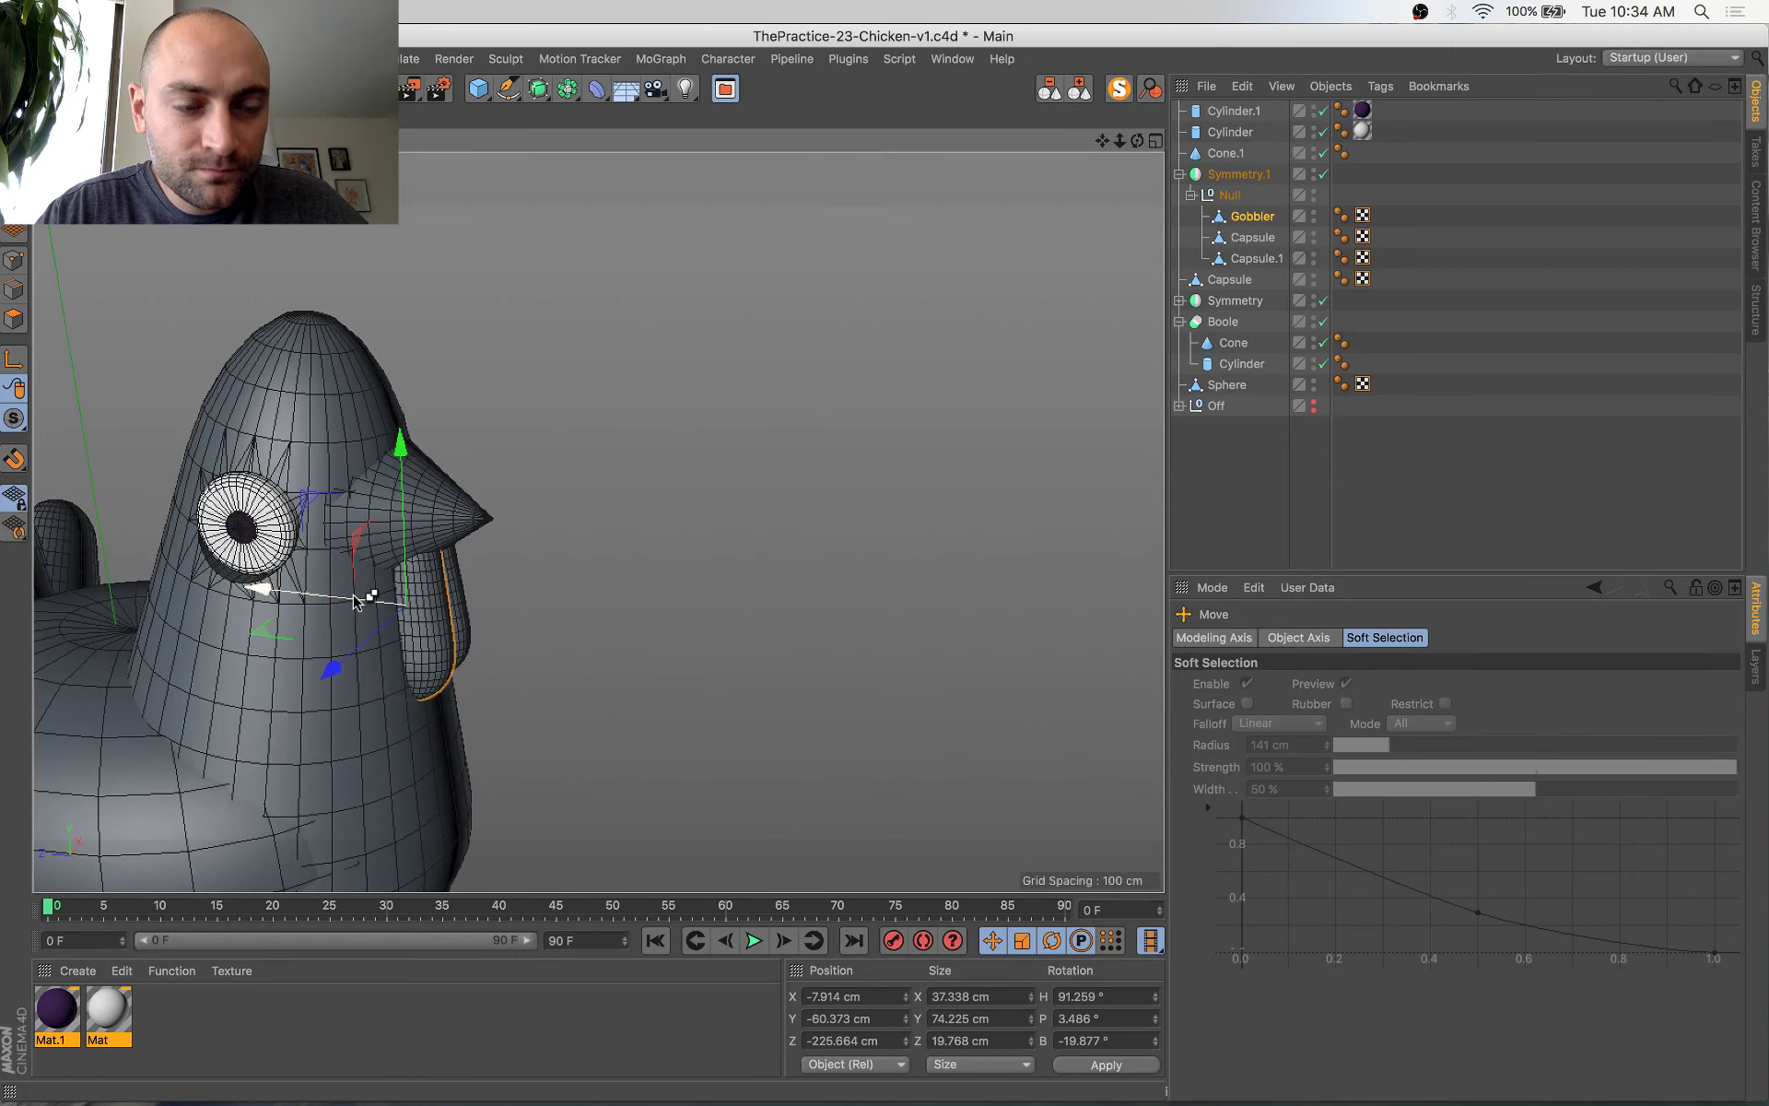
Place a backup copy of the Boole's Cone inside the Off null
middle_click_drag(463, 629, 811, 381, "alt")
left_click_drag(801, 387, 722, 560, "alt")
left_click(723, 560)
left_click(1179, 406)
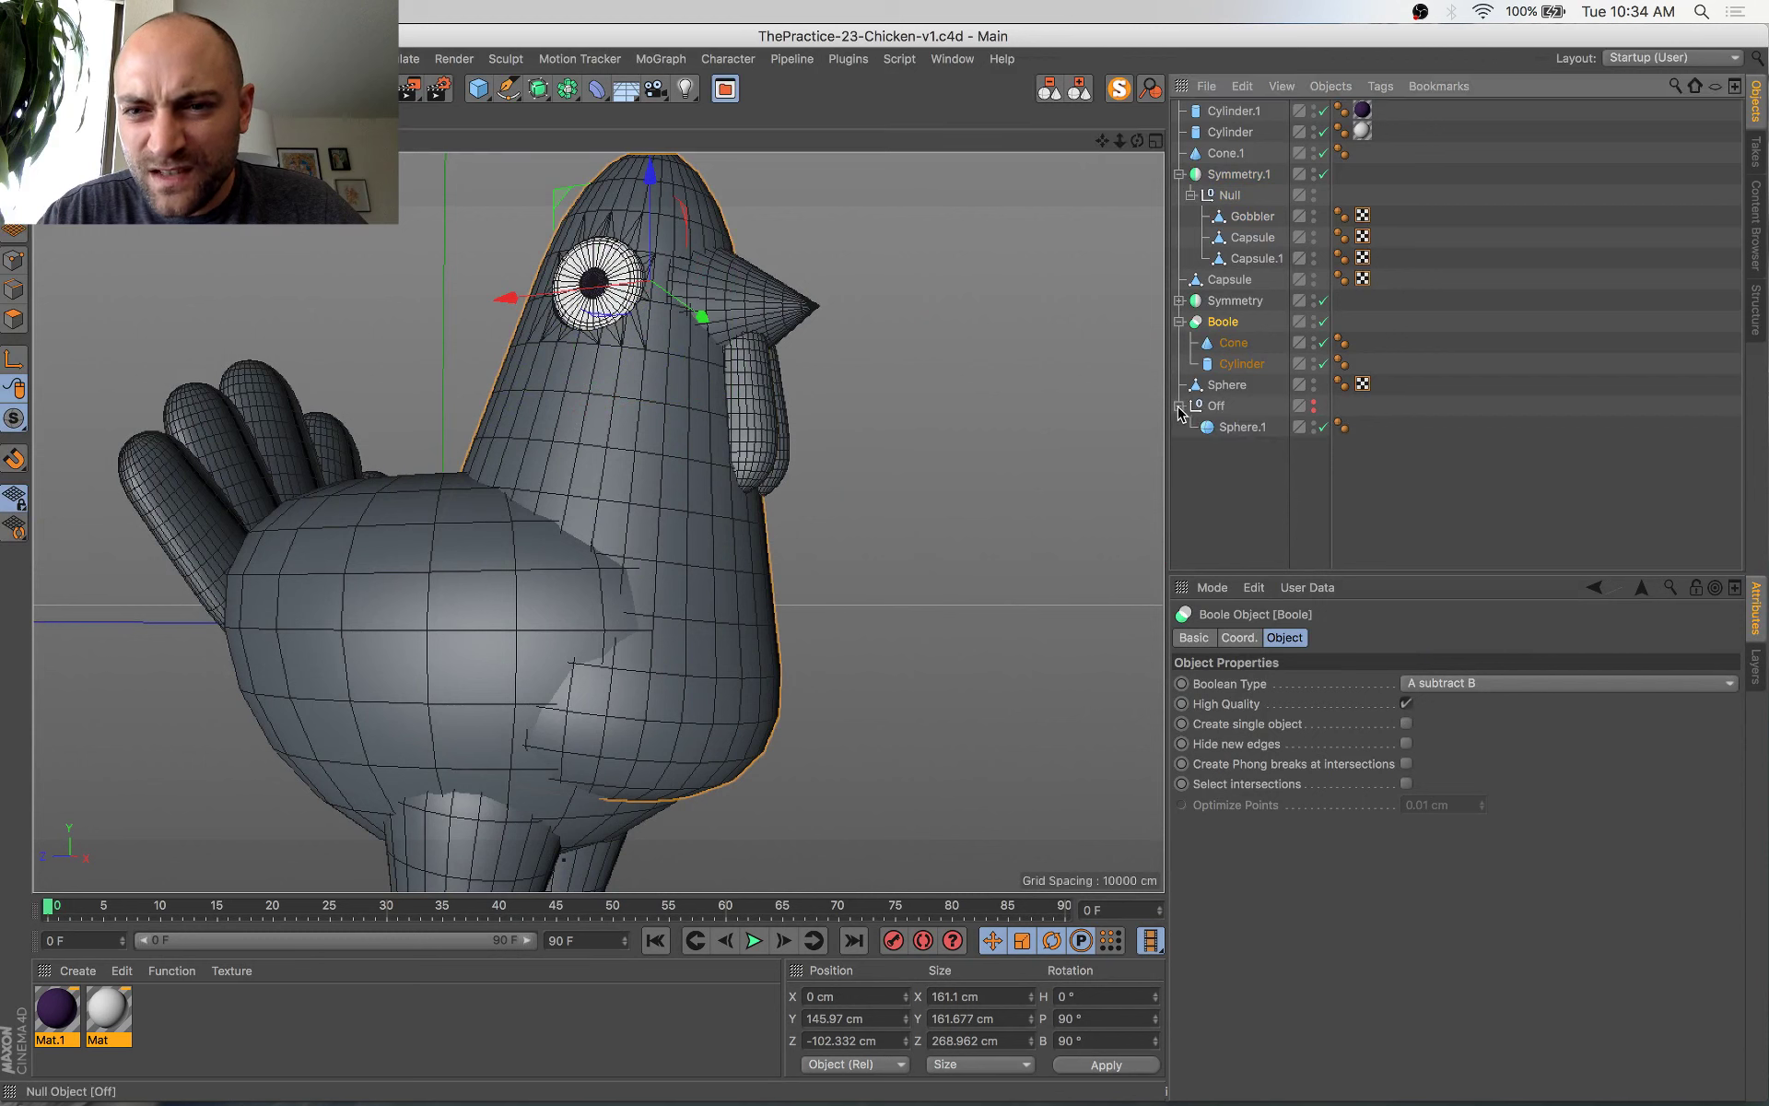
left_click(1241, 365)
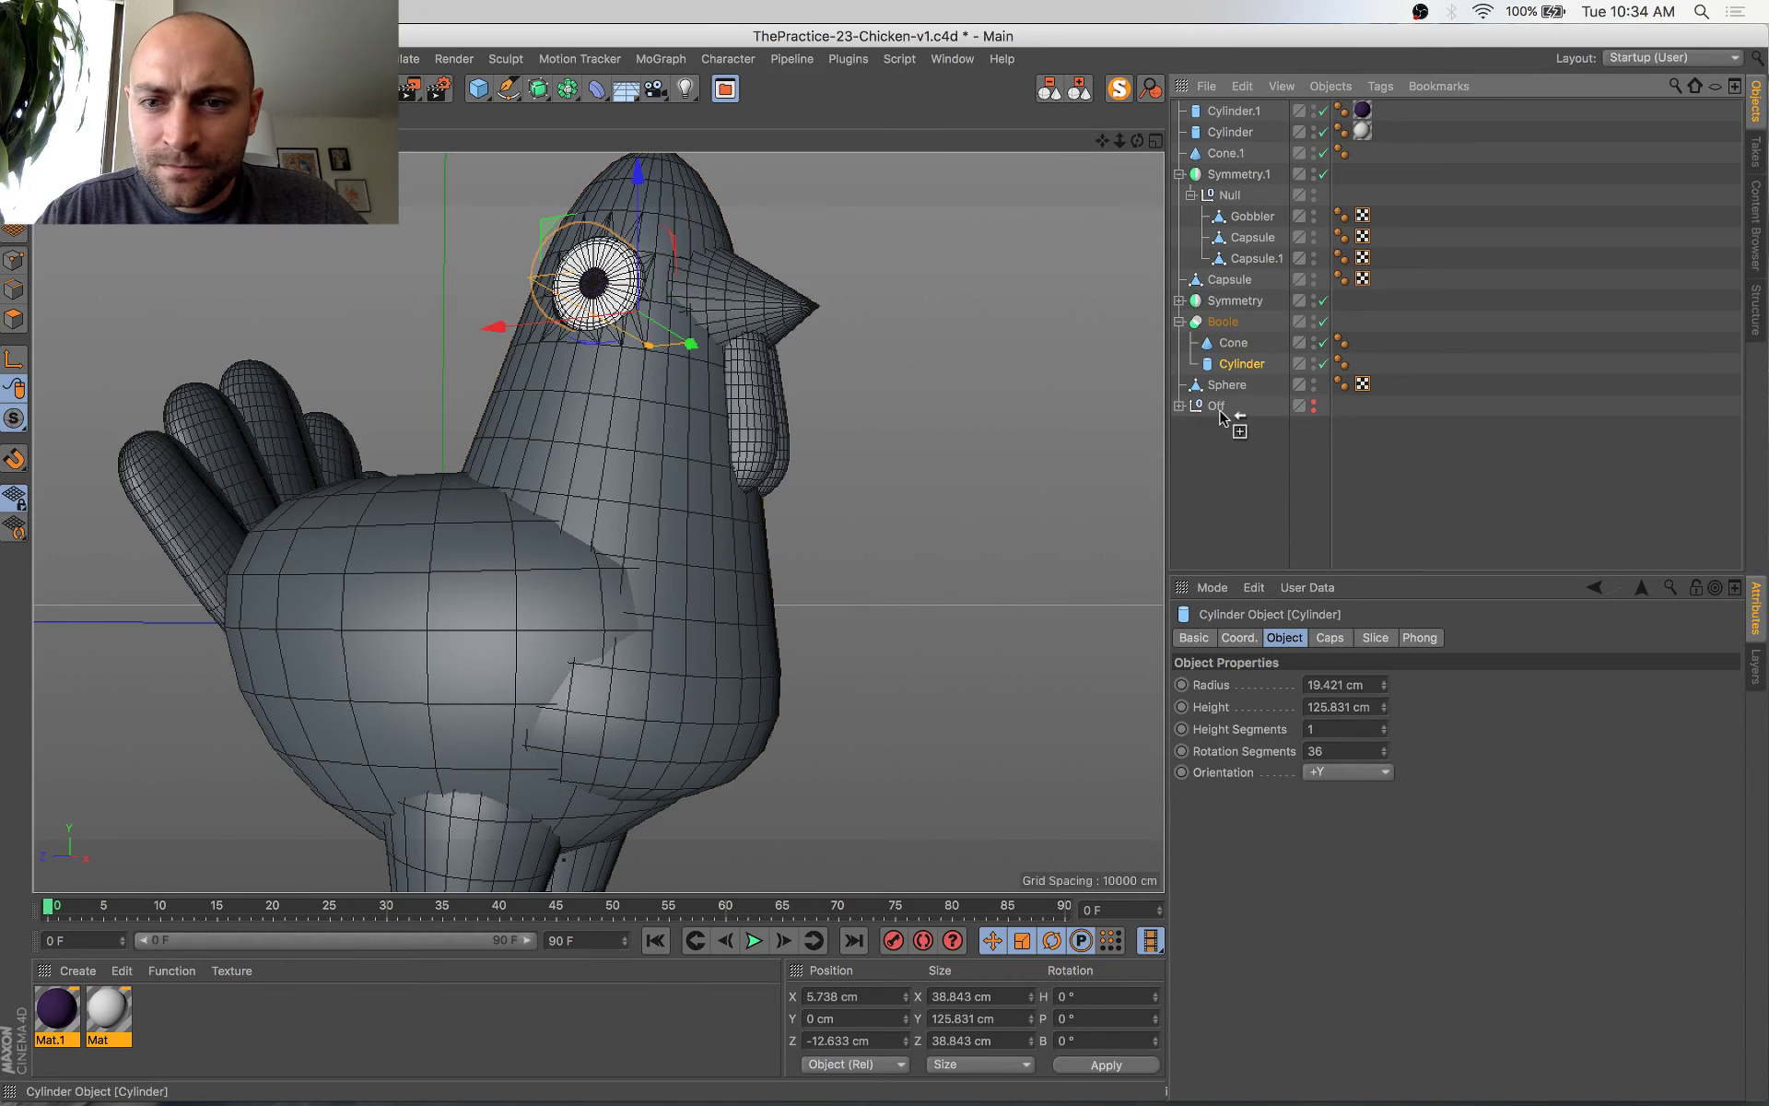
left_click(1235, 343)
left_click_drag(1218, 416, 1220, 408)
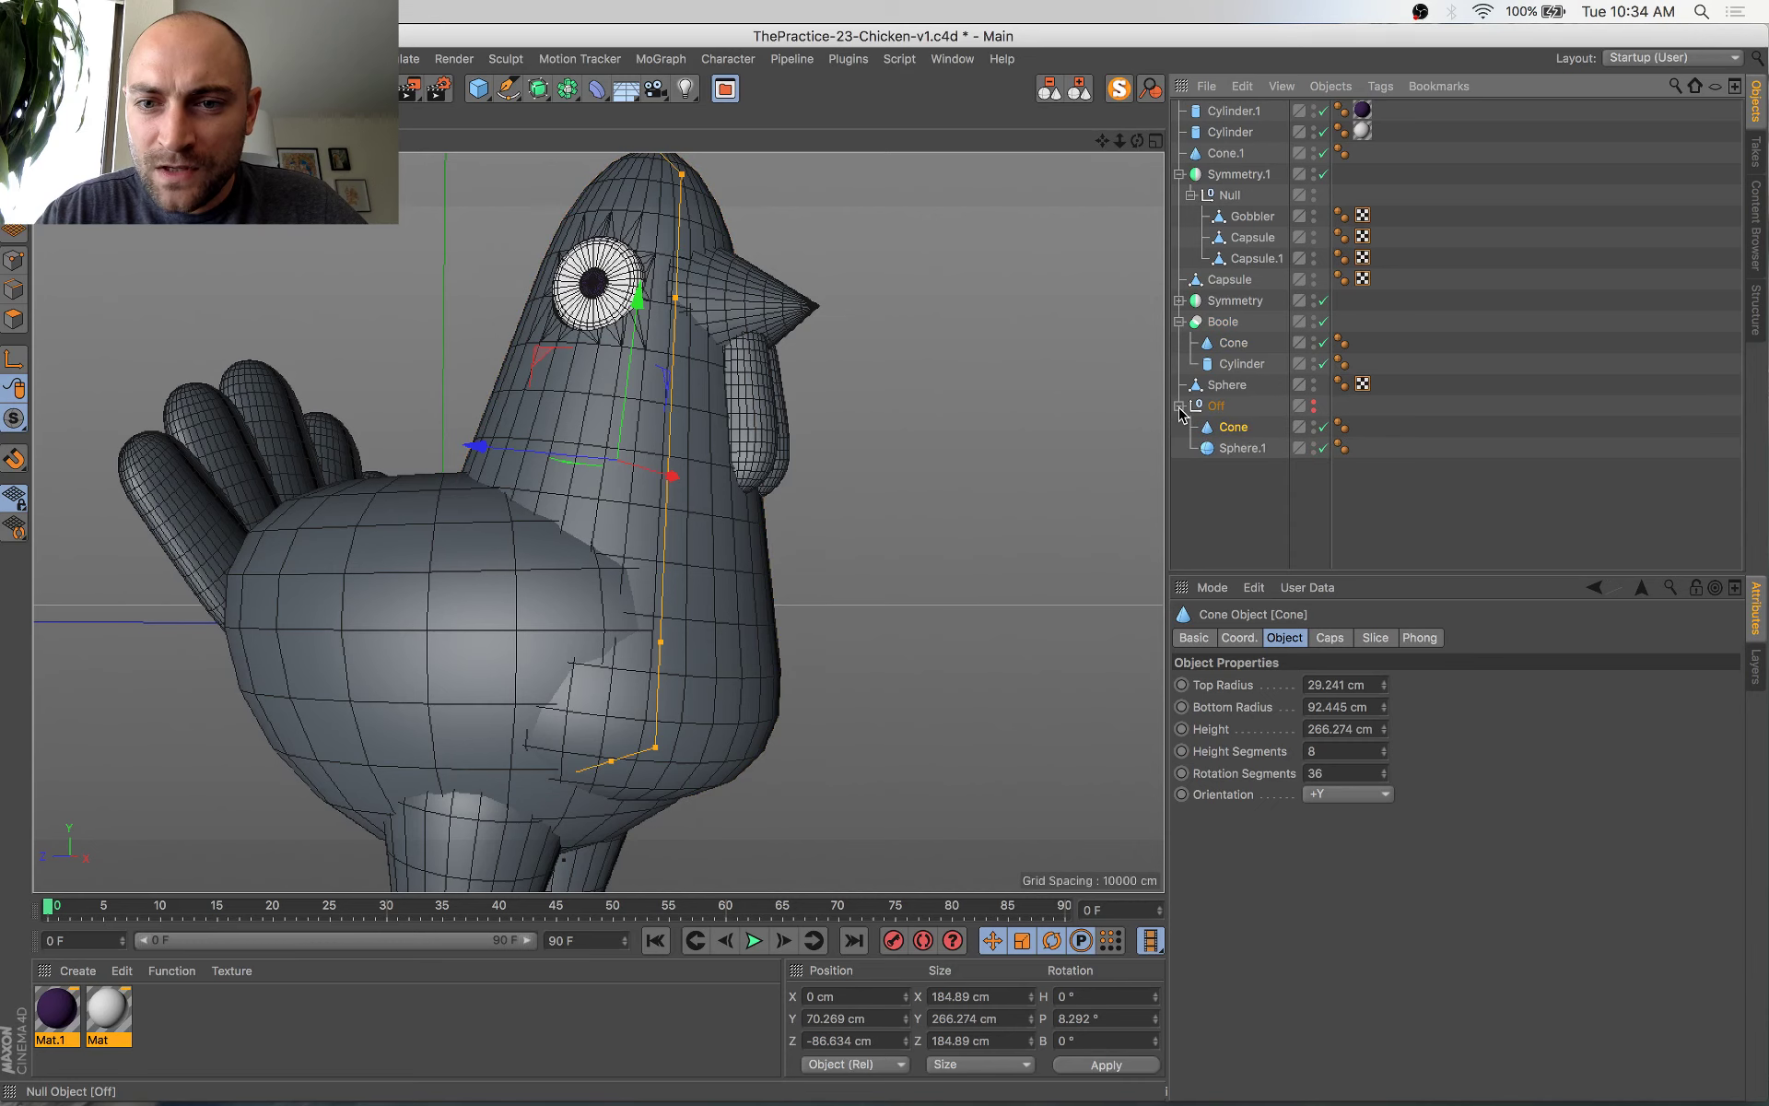
left_click(1179, 407)
Convert the Cone inside the Boole into an editable polygon object
left_click(1233, 345)
left_click_drag(909, 471, 877, 562, "alt")
key("c")
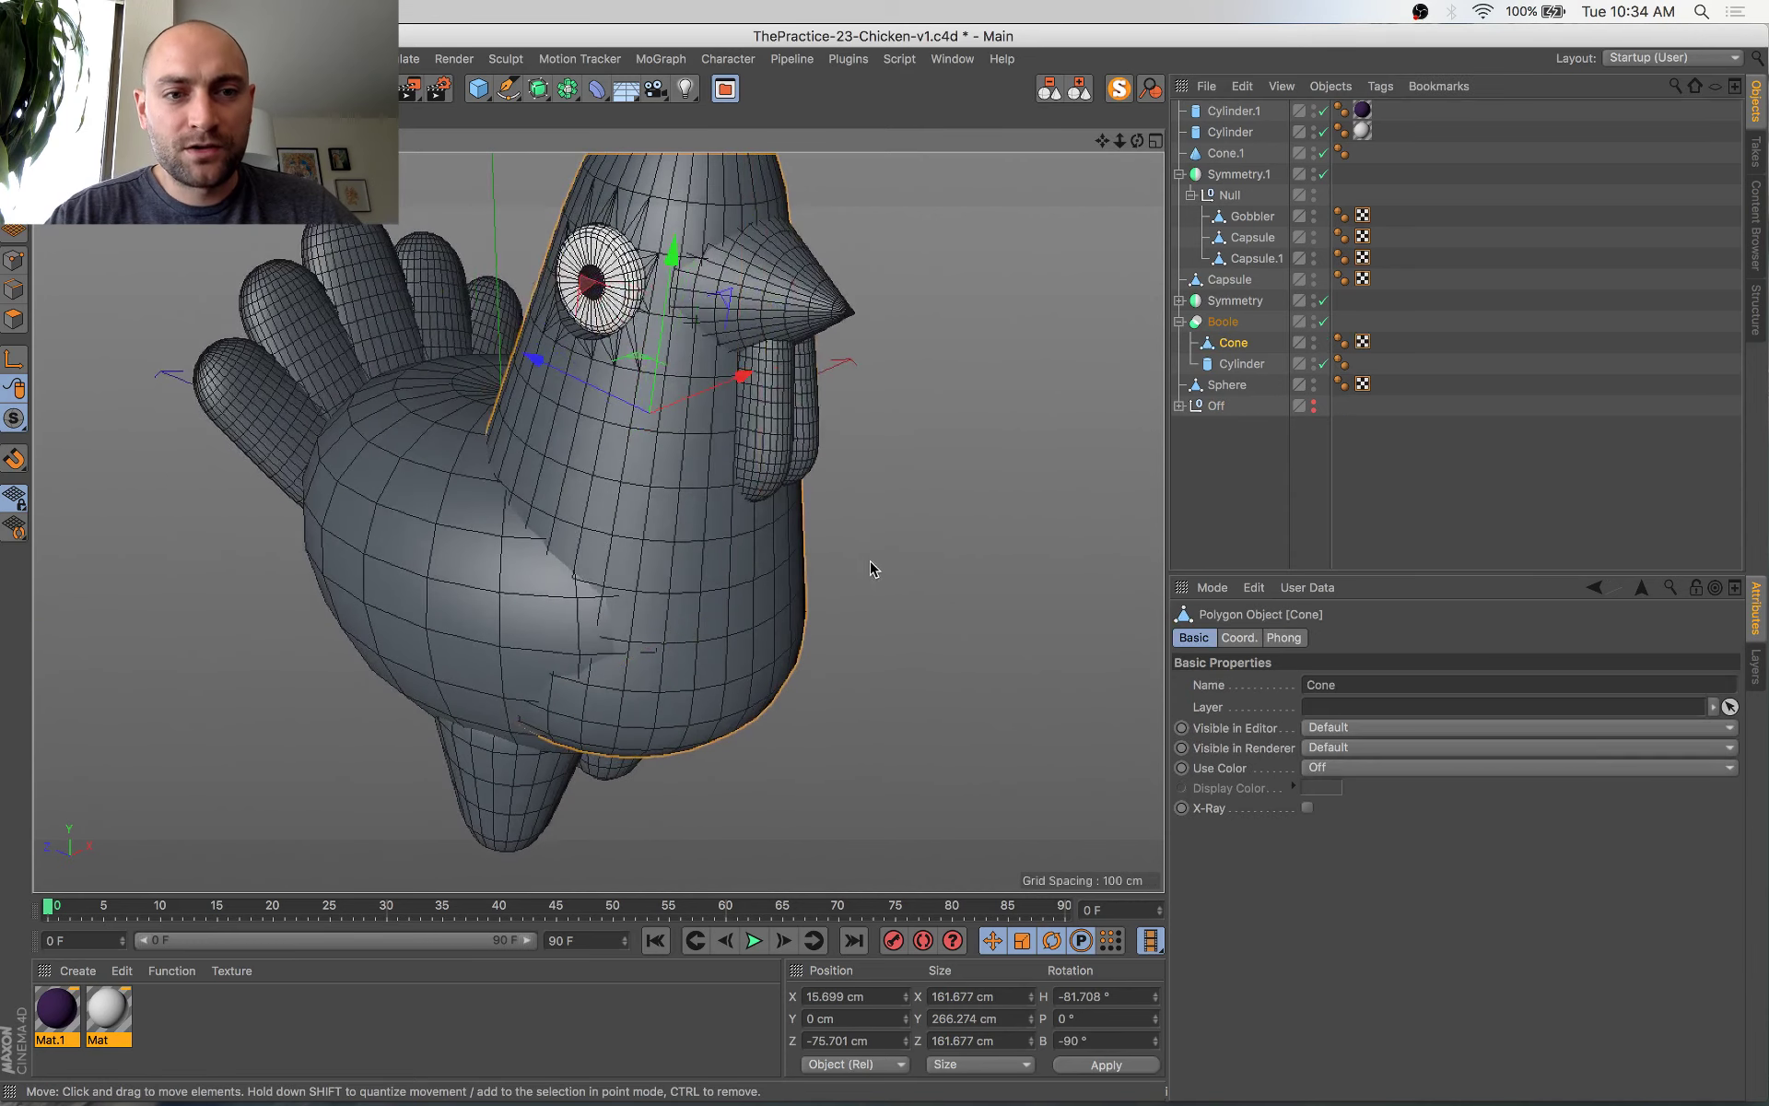
Check the chicken reference photo in the browser and the backup objects stored in the Off null
left_click(1208, 451)
key("super+Tab")
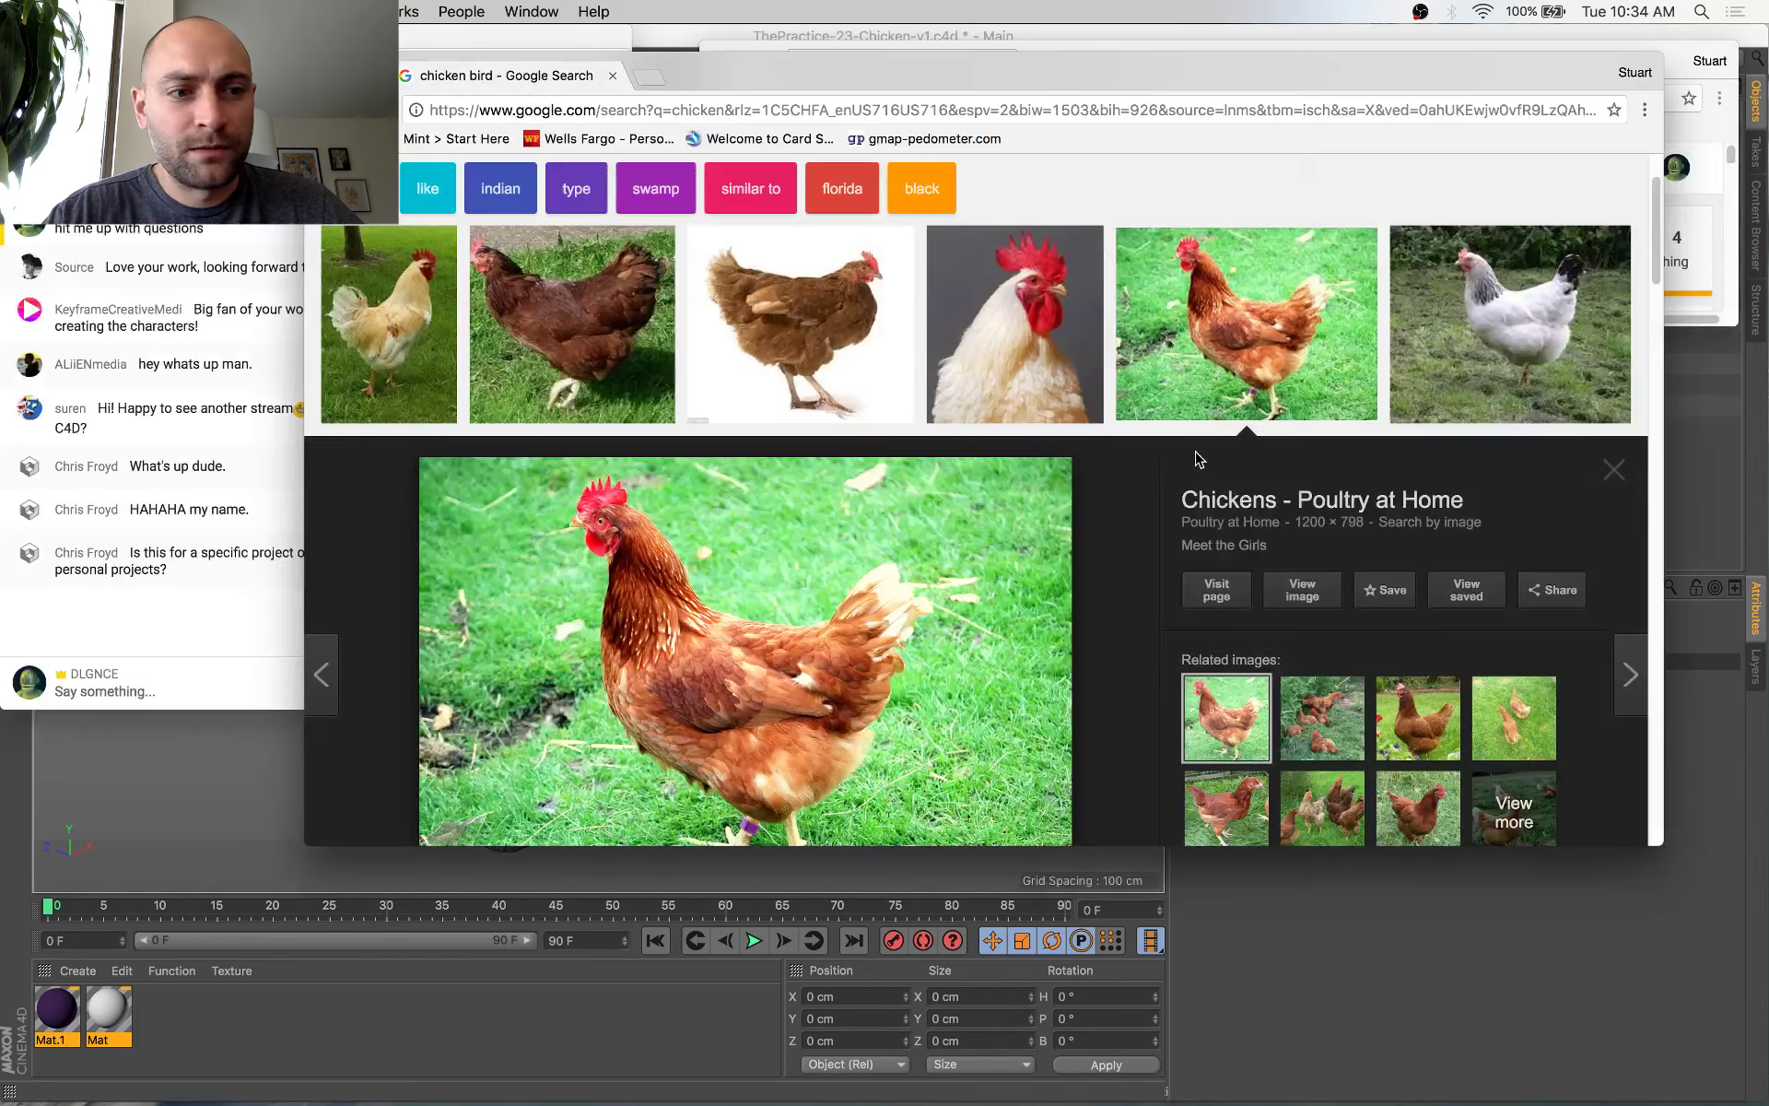
key("super+Tab")
left_click(1216, 408)
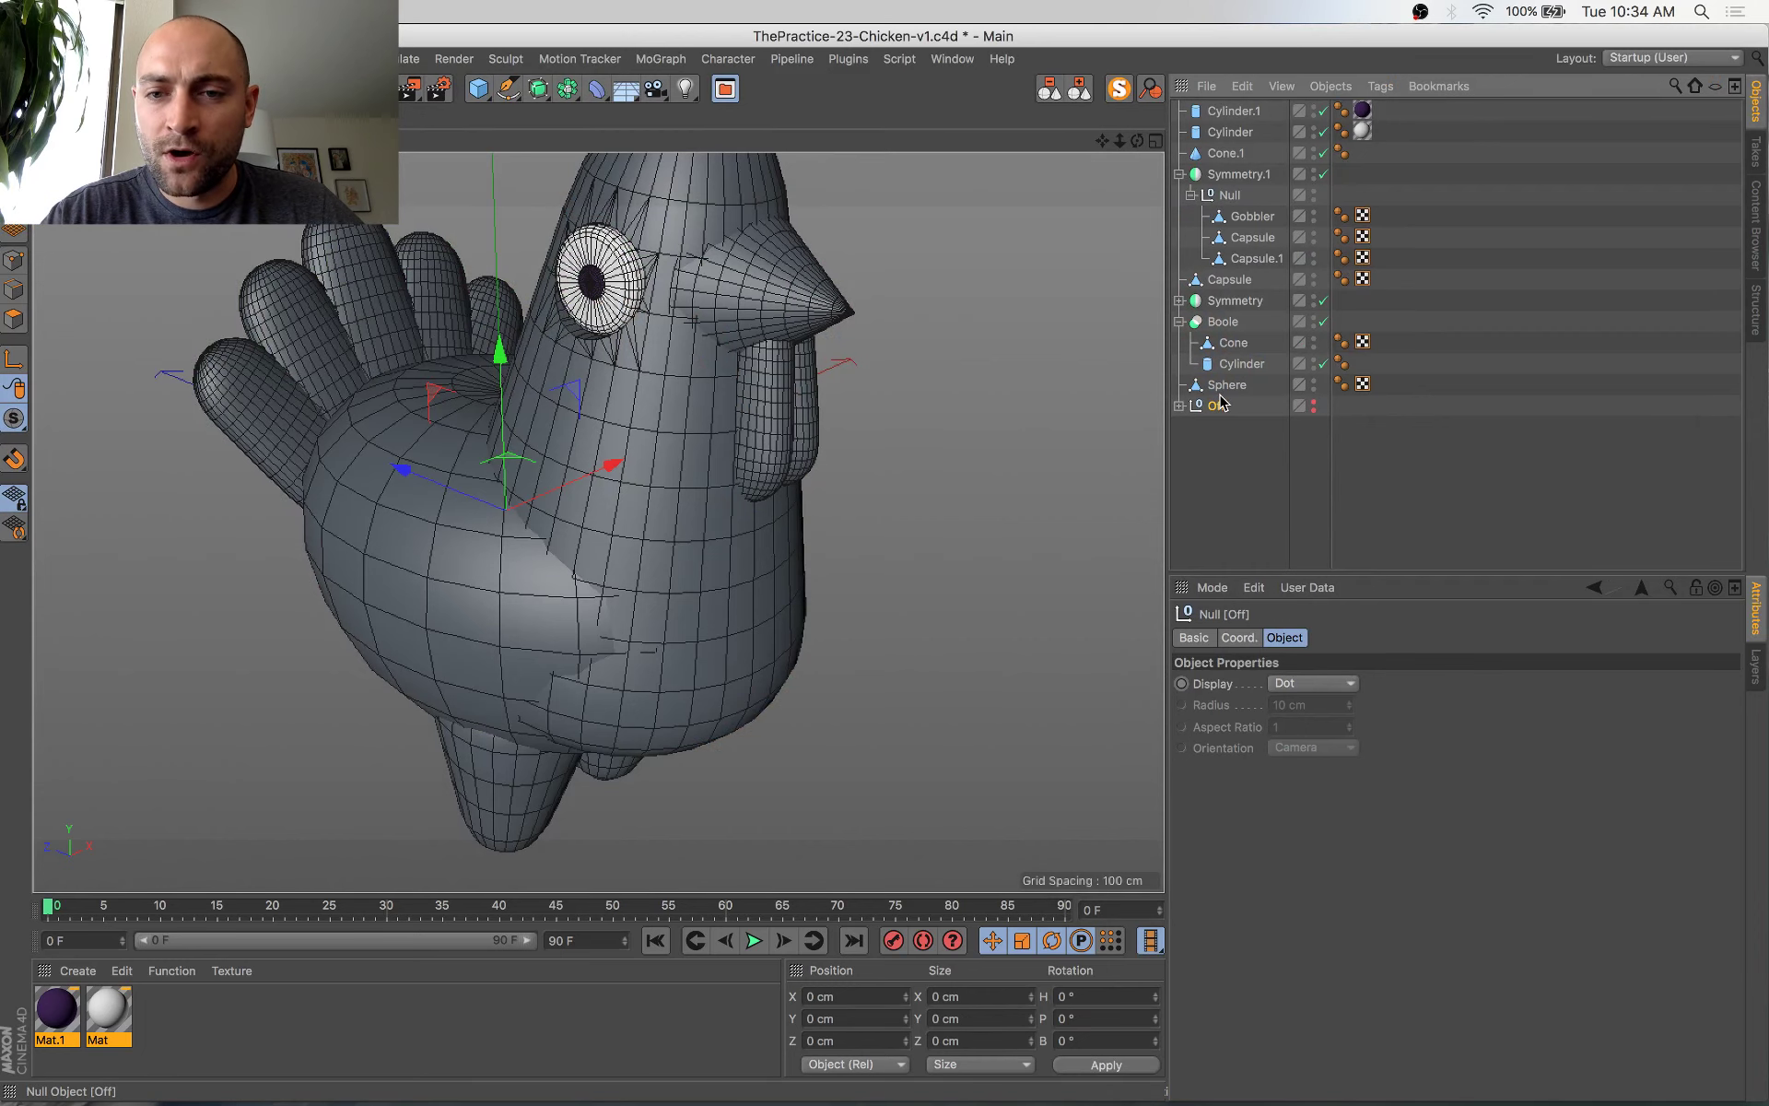
left_click(1180, 406)
left_click(1179, 406)
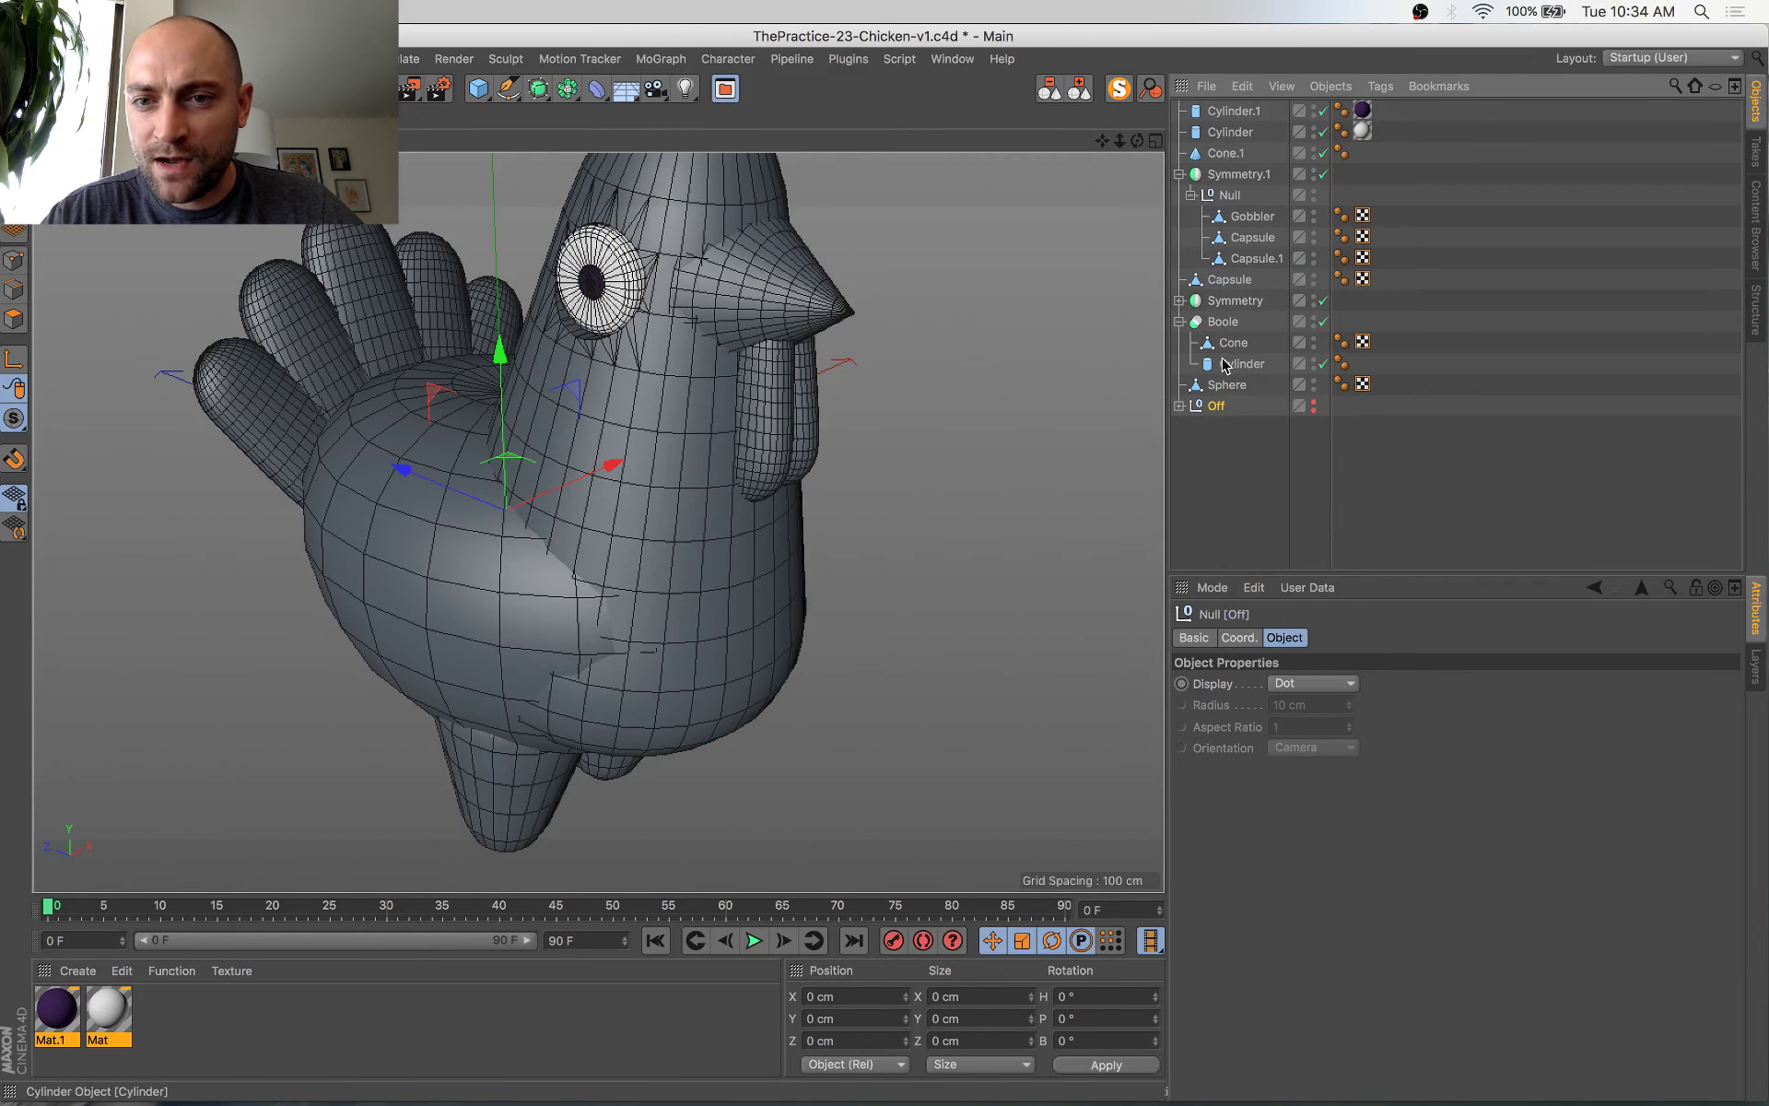
Switch the Boole's Cone to polygon editing and select a polygon just below the eye with Live Selection
left_click(1233, 343)
left_click_drag(871, 518, 898, 572, "alt")
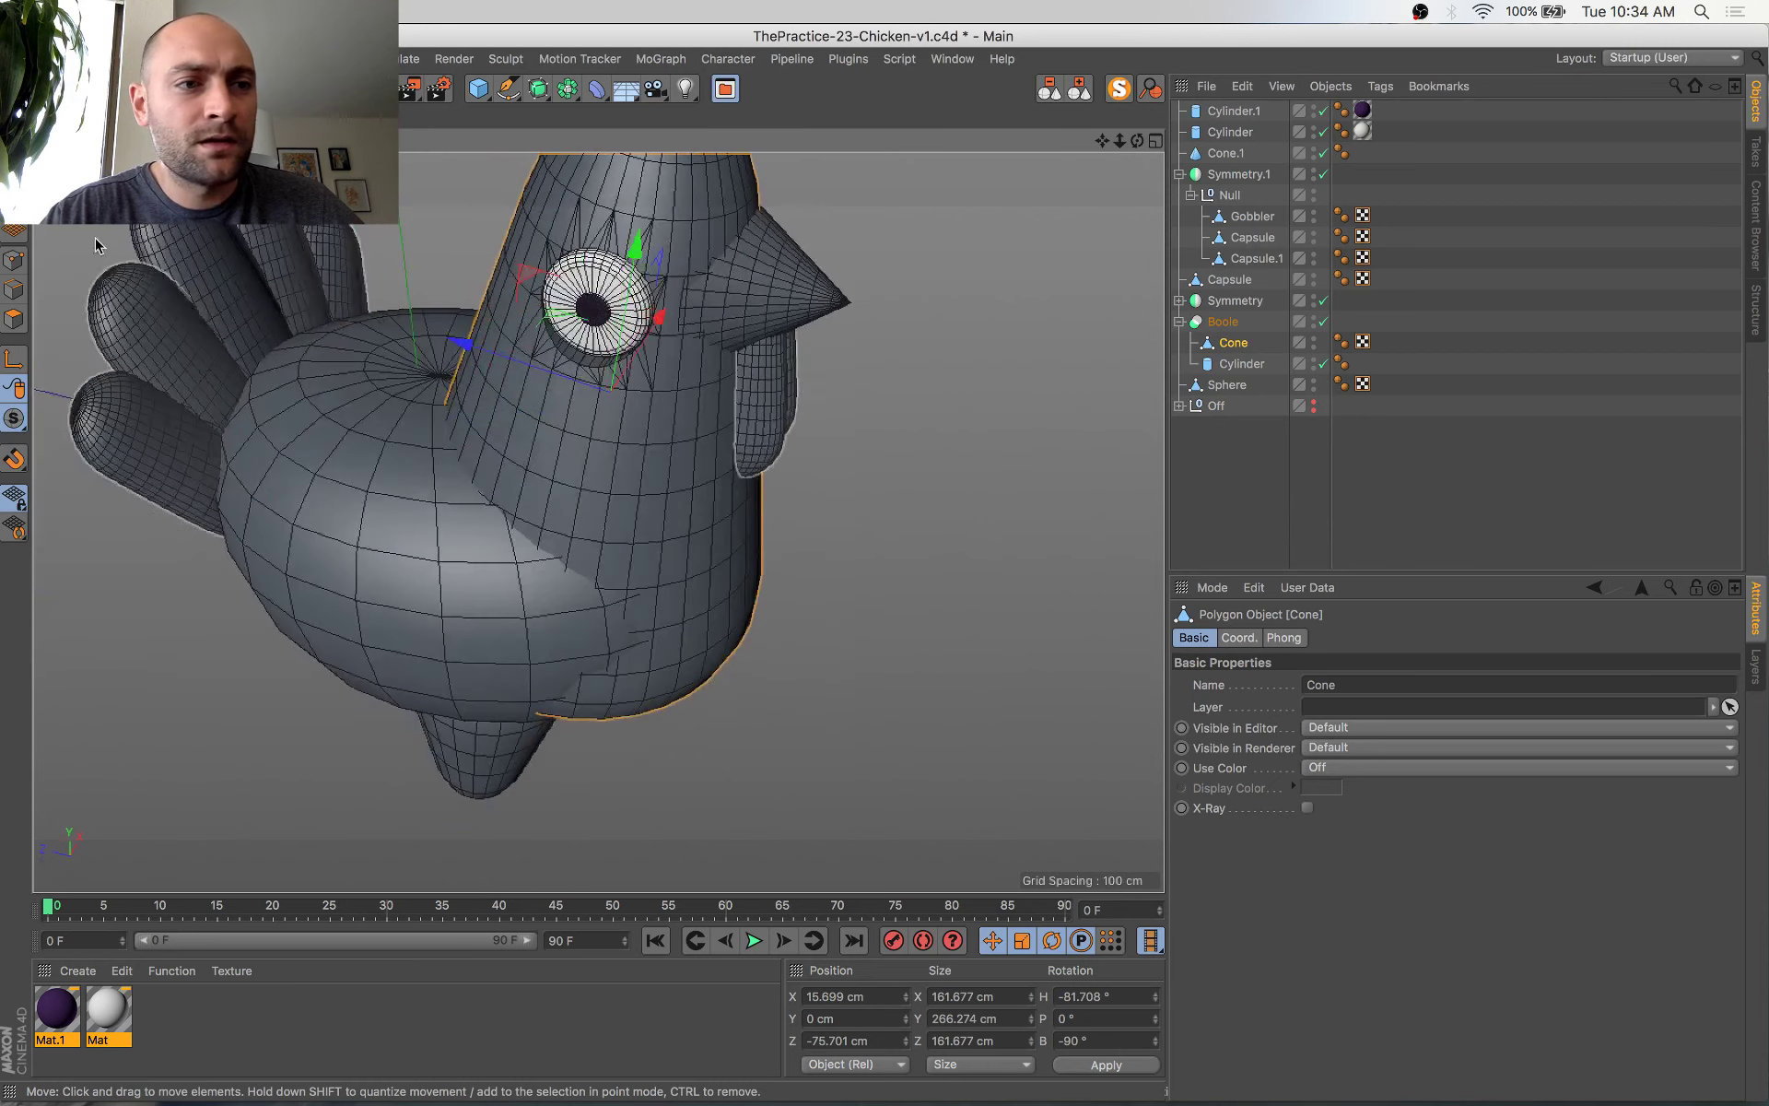
left_click(13, 319)
key("9")
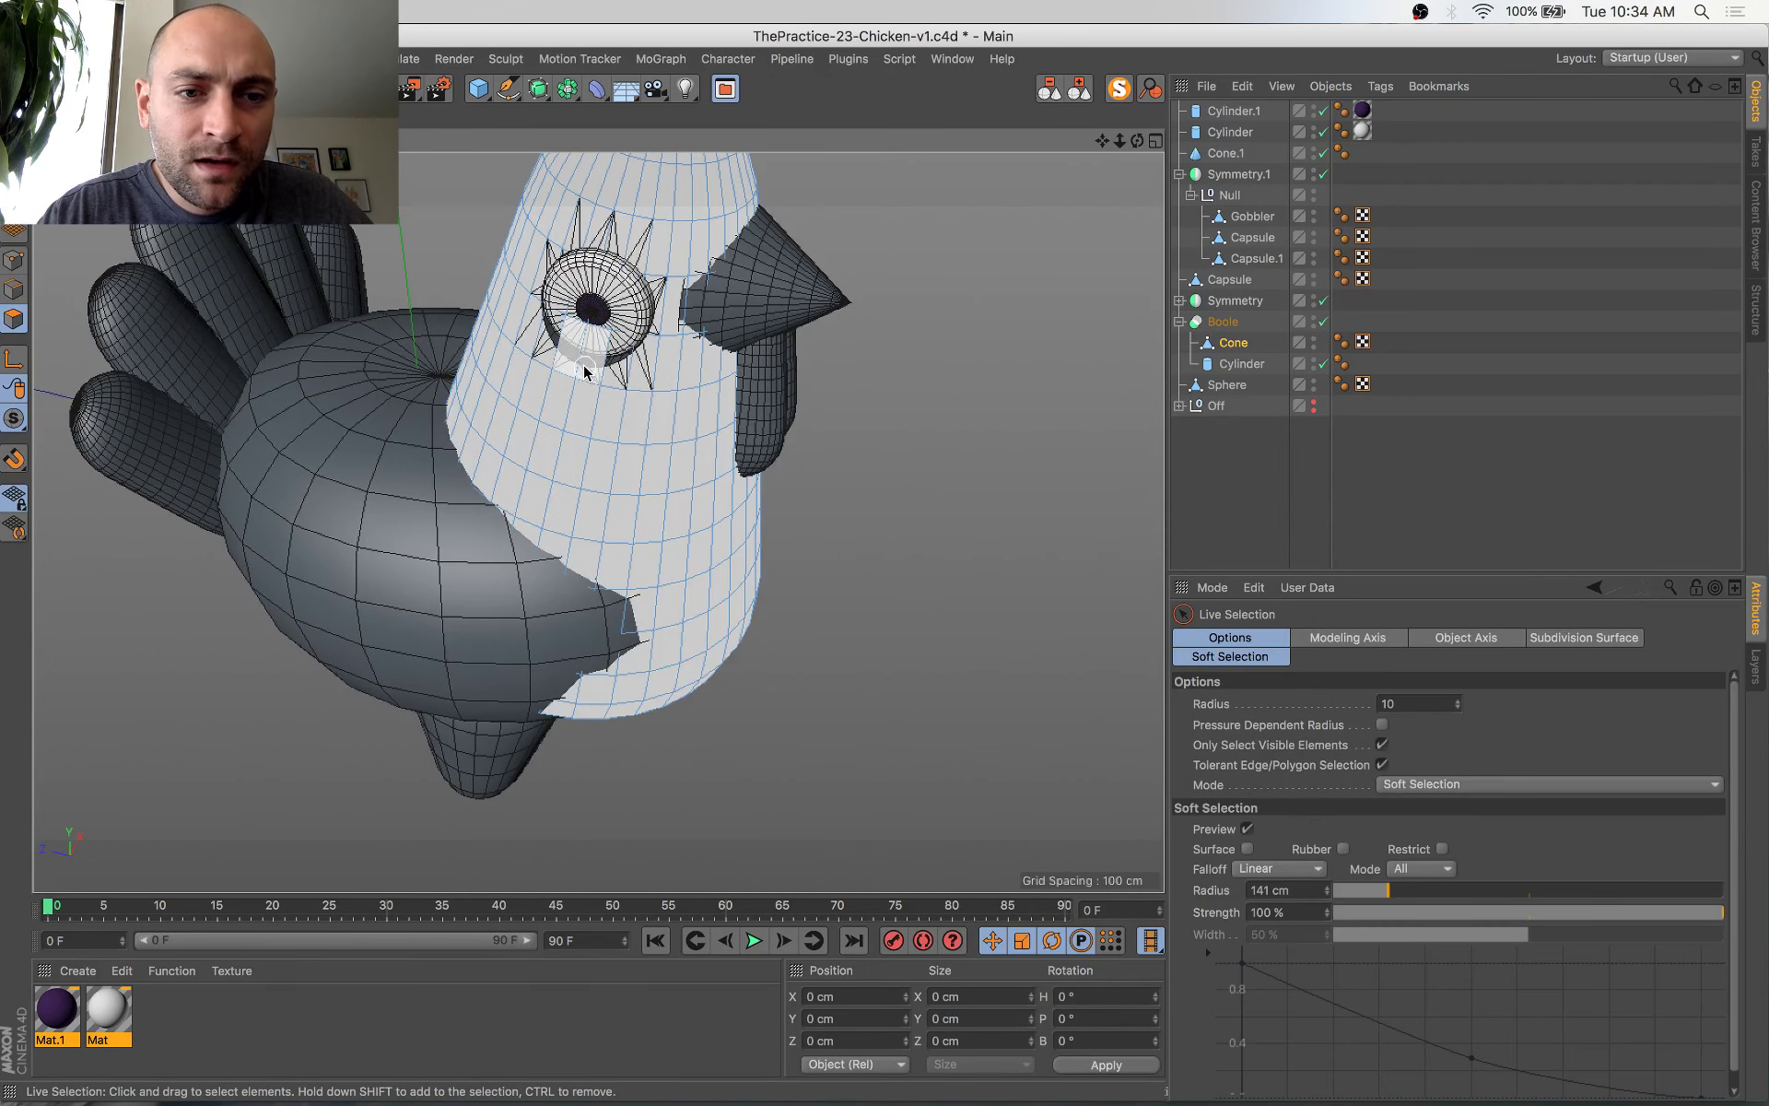
left_click(583, 363)
Show the four-view layout and turn off Only Select Visible Elements for Live Selection
middle_click(931, 483)
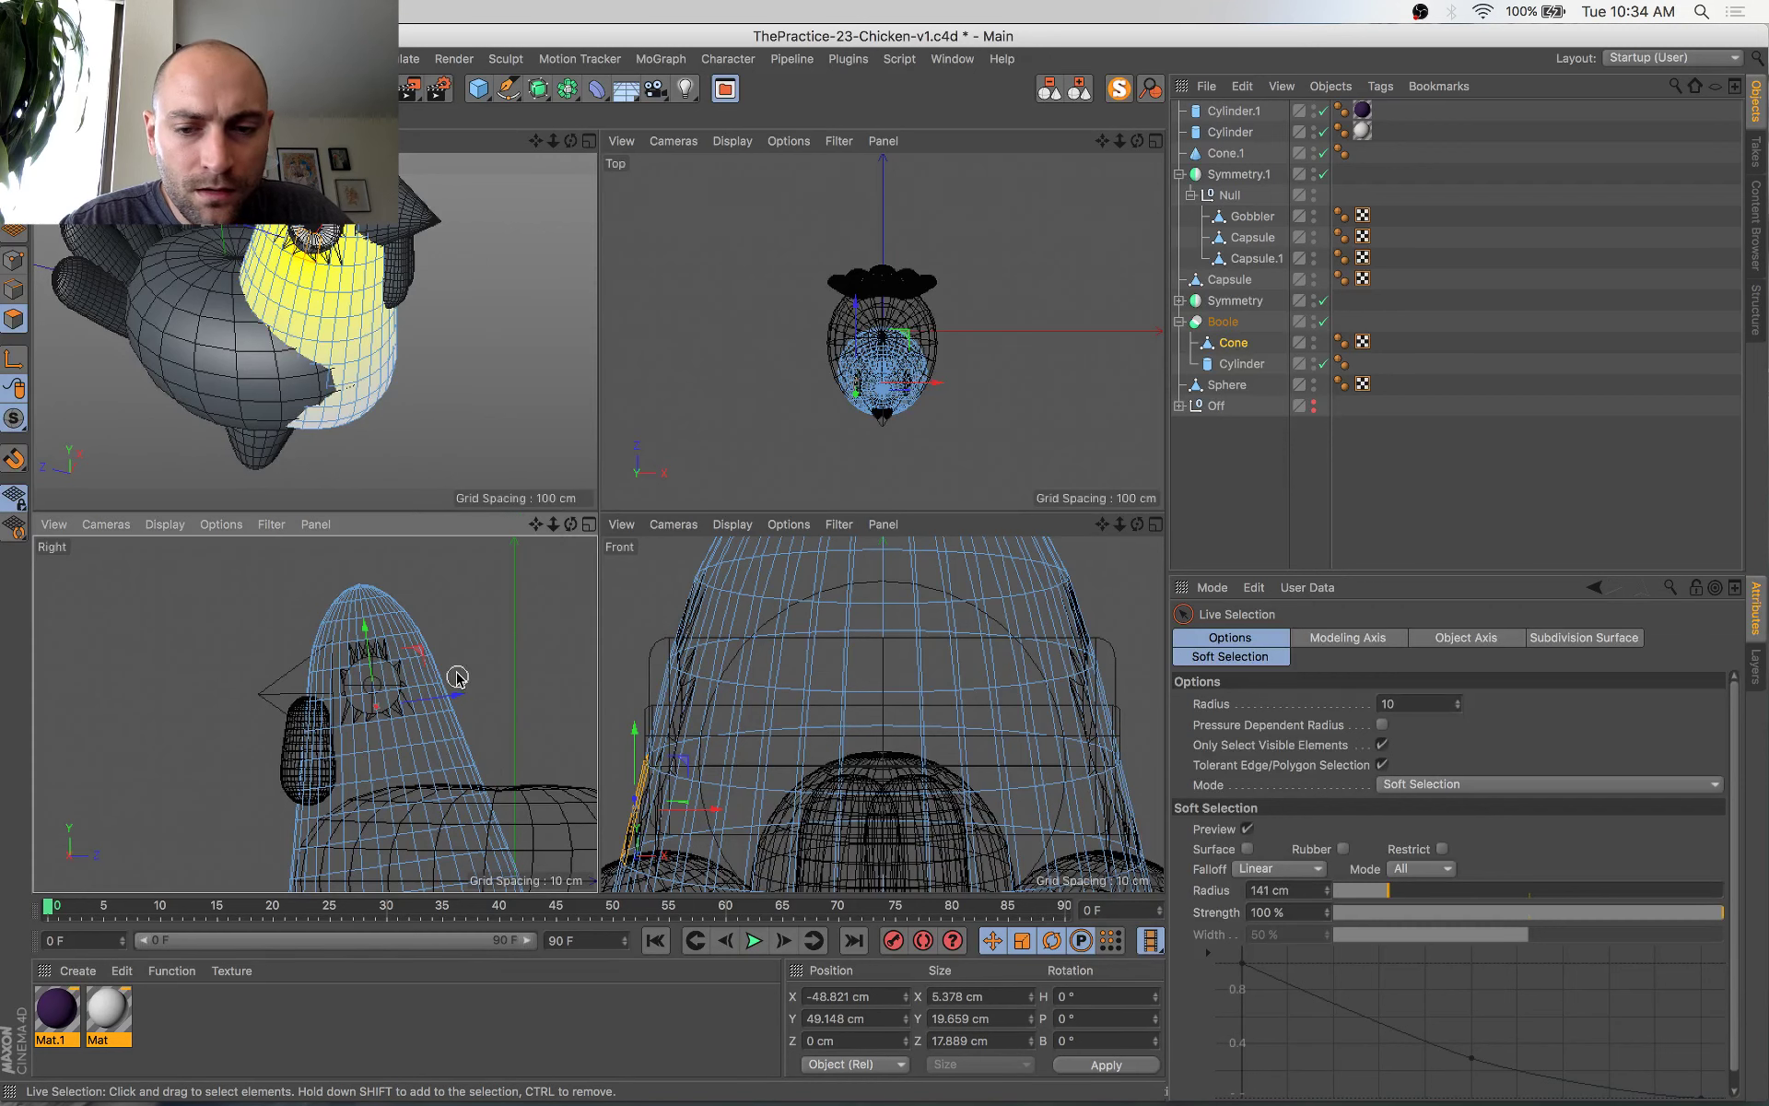
left_click(1442, 792)
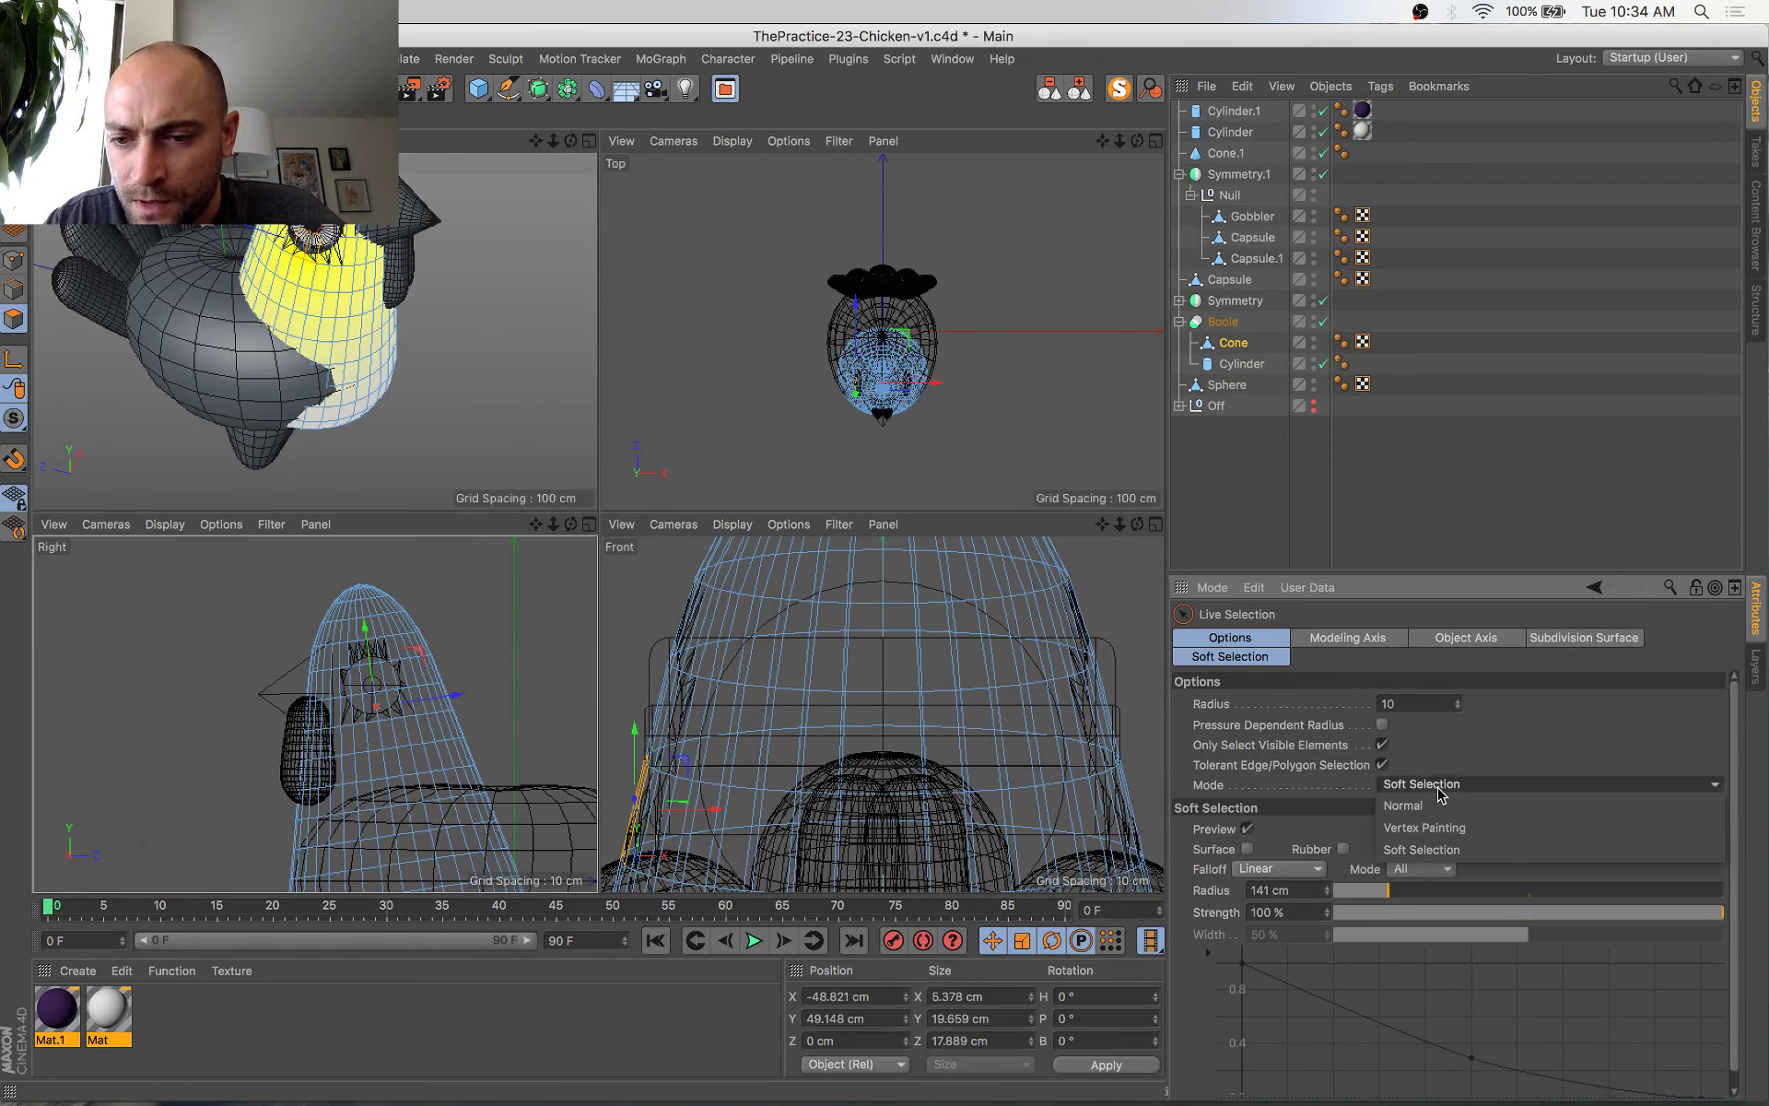
left_click(1417, 744)
left_click(1383, 745)
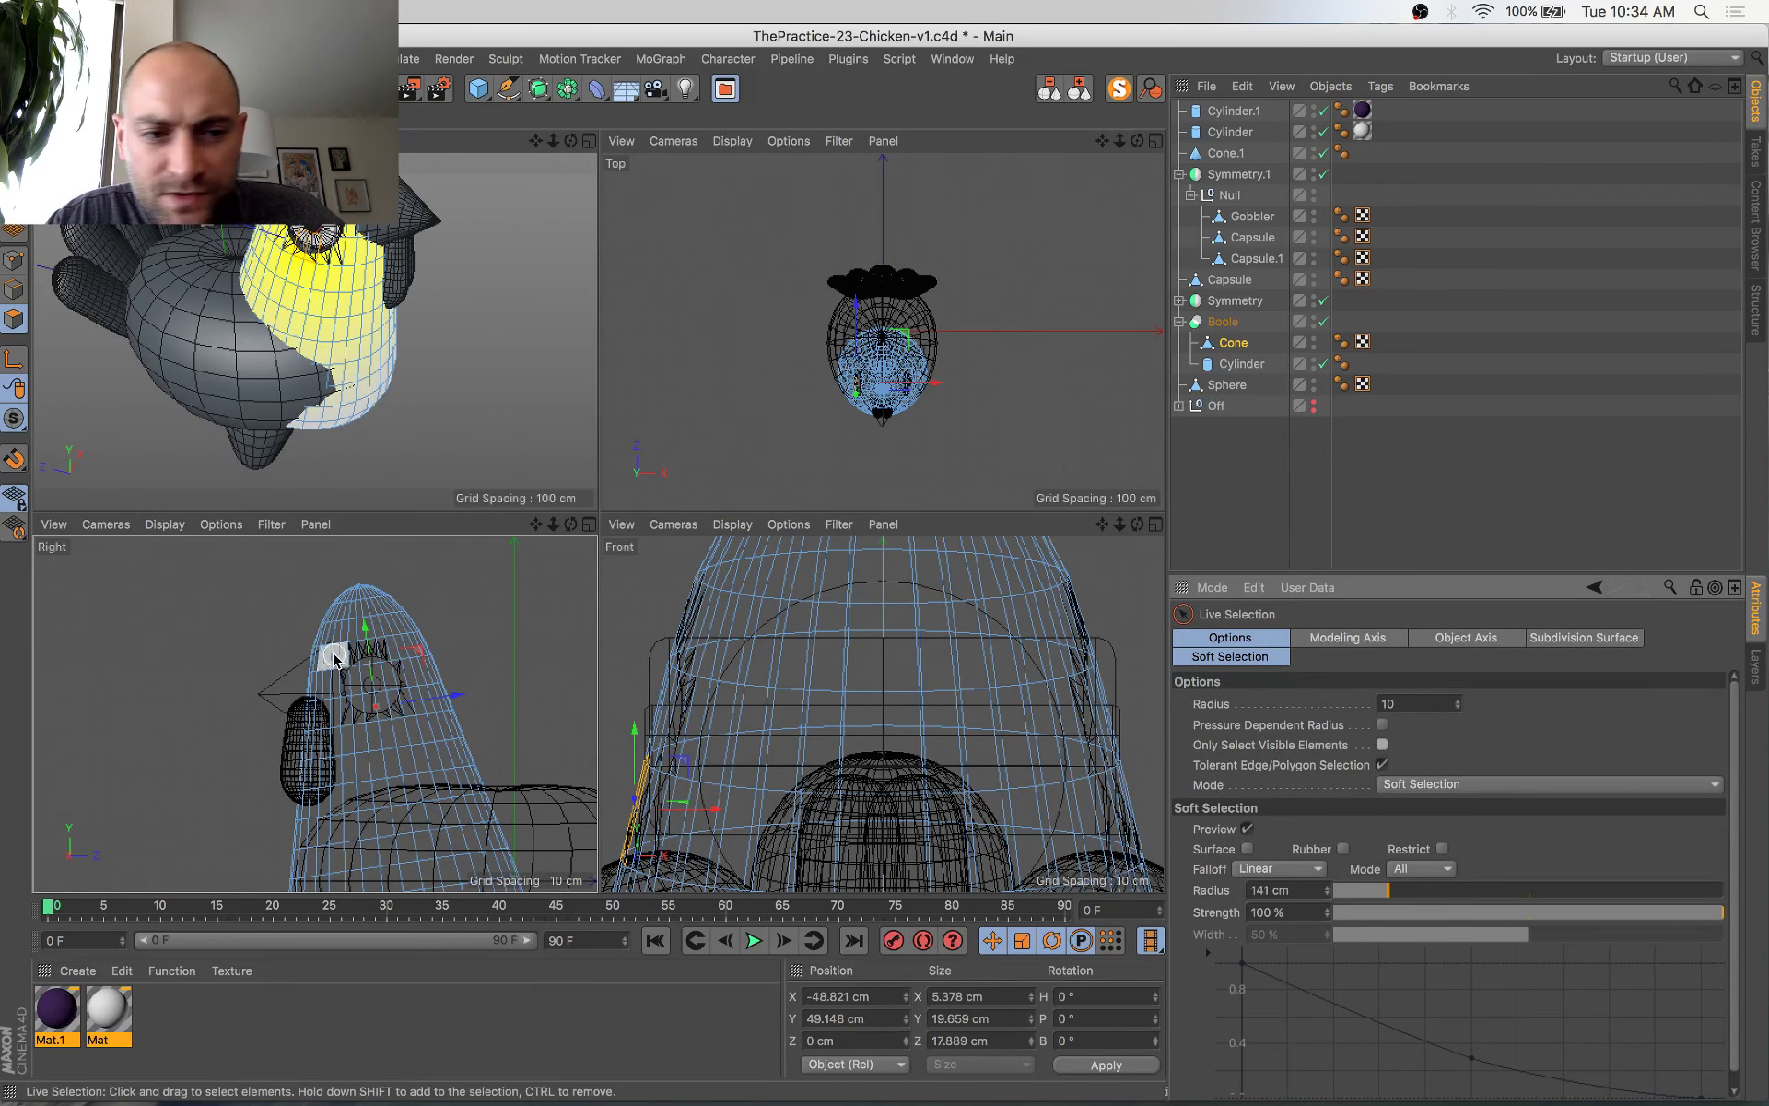
Replace the selection with two rows of polygons just below the eye, on both sides of the Cone, in the Right view
scroll(394, 711, "up", 3)
key("e")
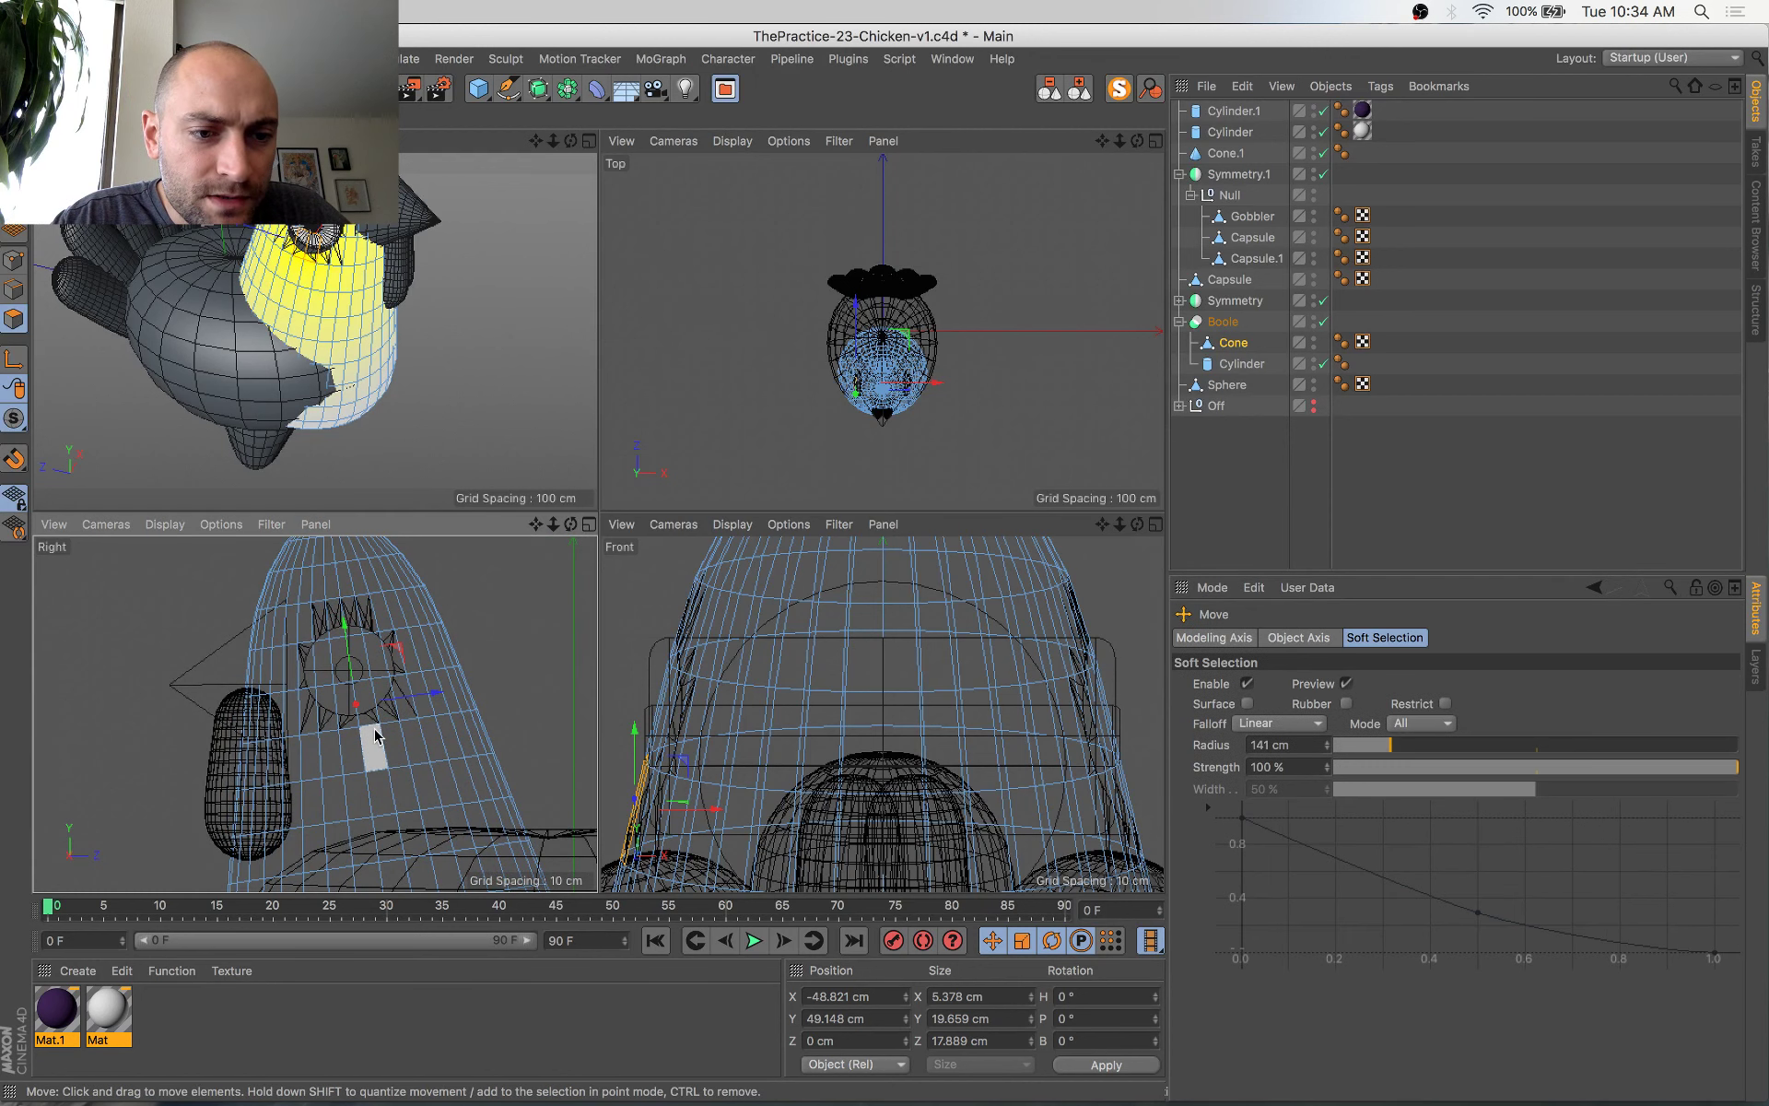
key("space")
left_click(186, 590)
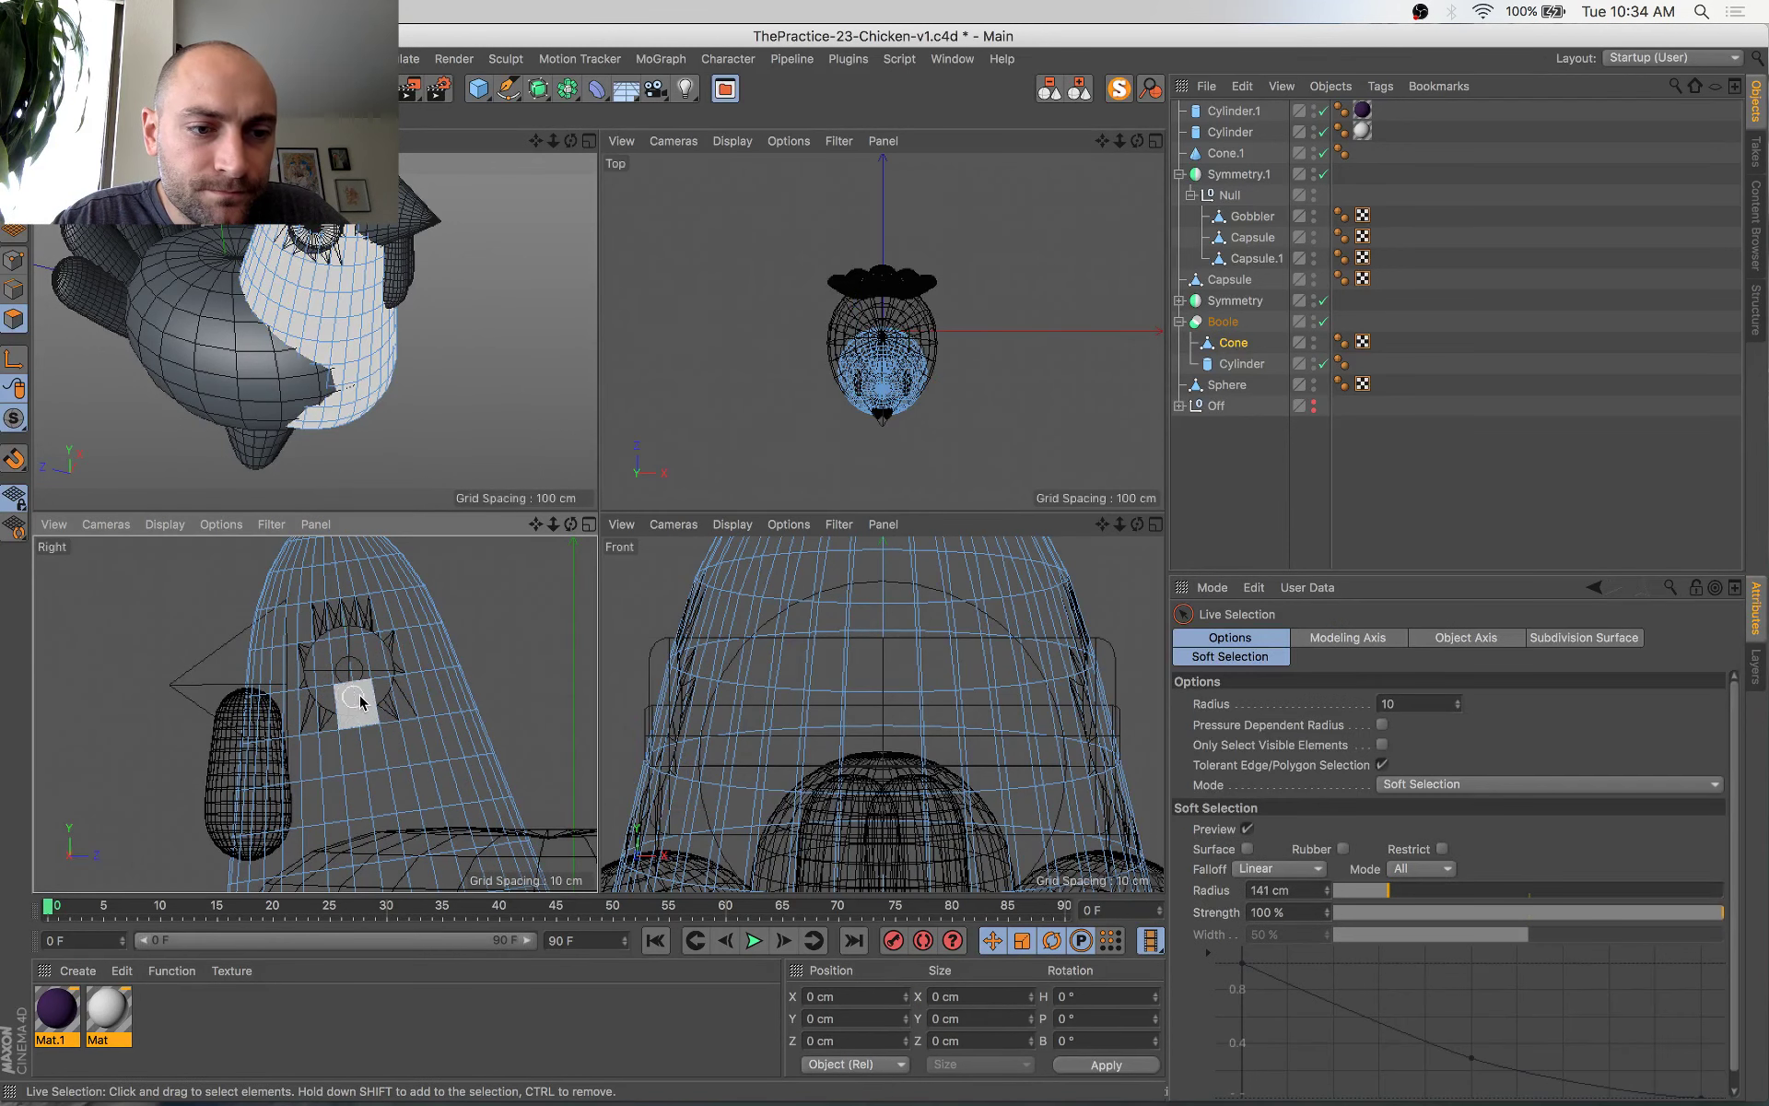
left_click(353, 705)
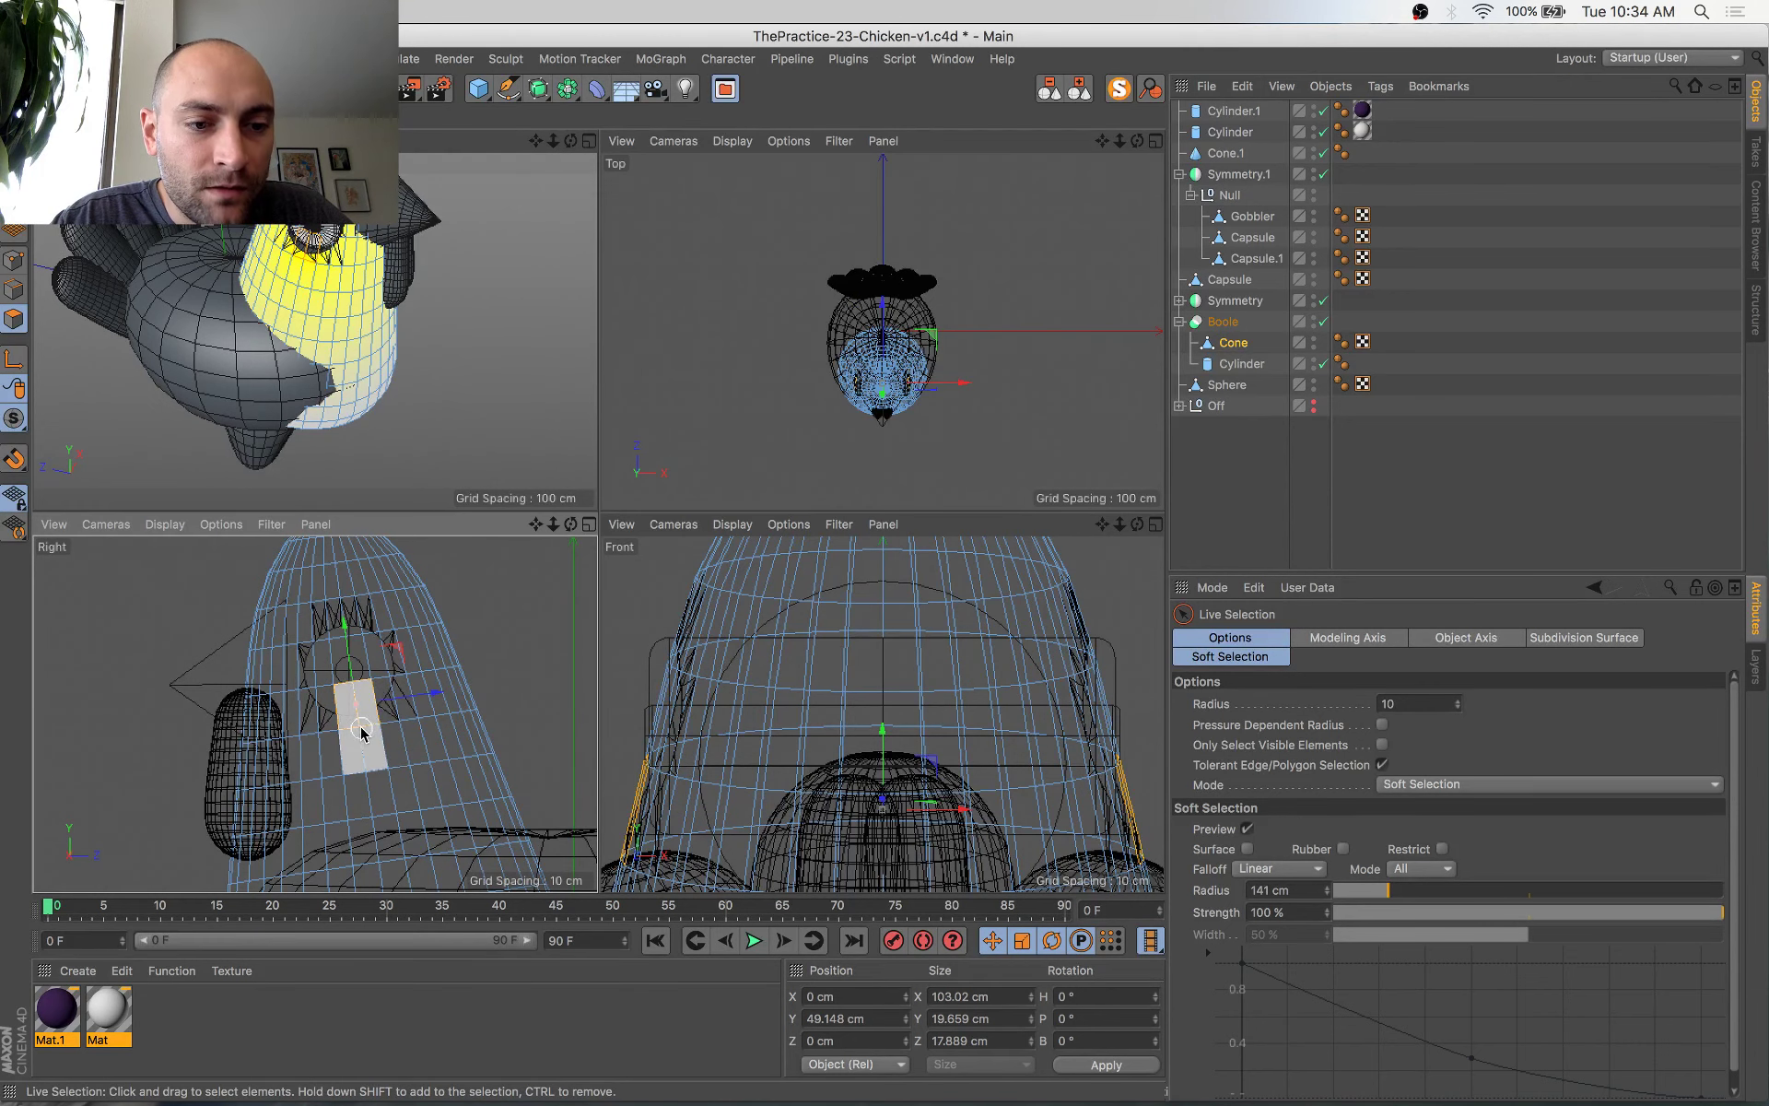
left_click(362, 732, "shift")
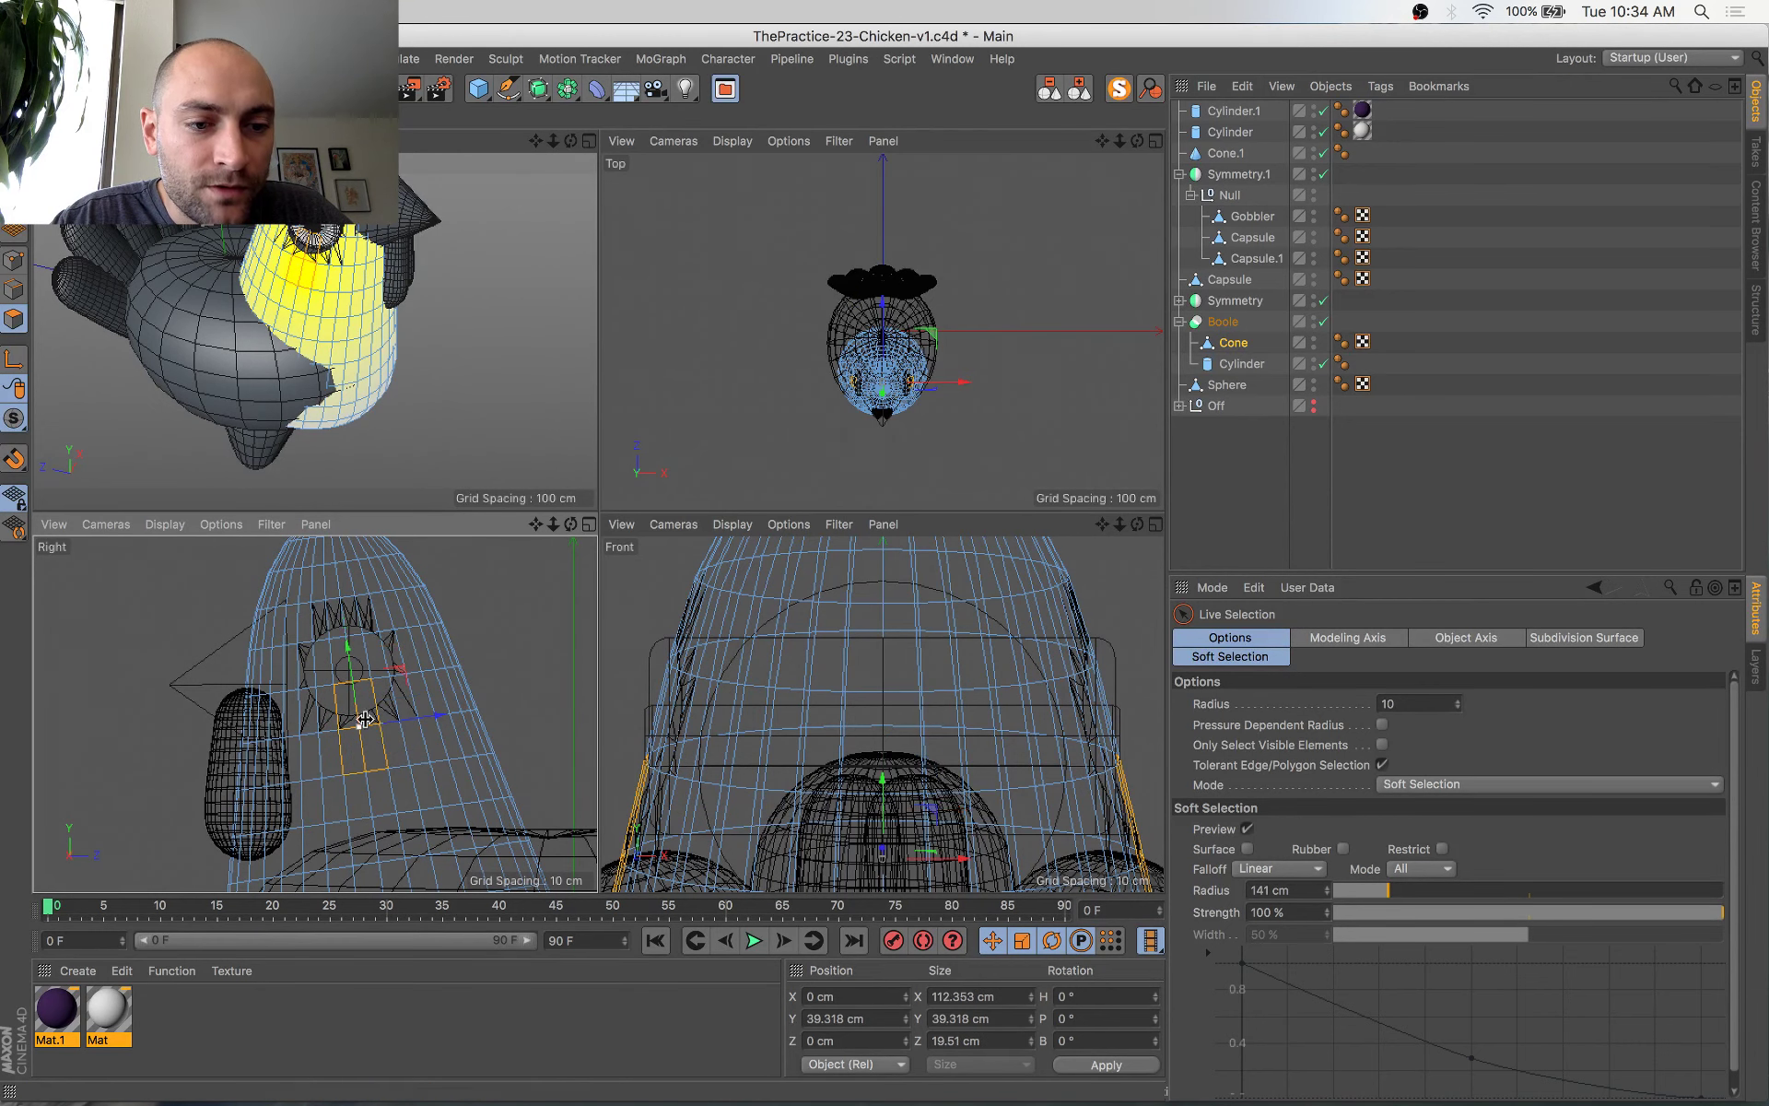
Reduce the soft selection radius to 22 cm and scale the selected cheek polygons inward along X to about 107.4 cm
middle_click(379, 350)
mouse_move(695, 466)
left_mouse_down("alt")
mouse_move(517, 423)
mouse_move(661, 467)
left_mouse_up("alt")
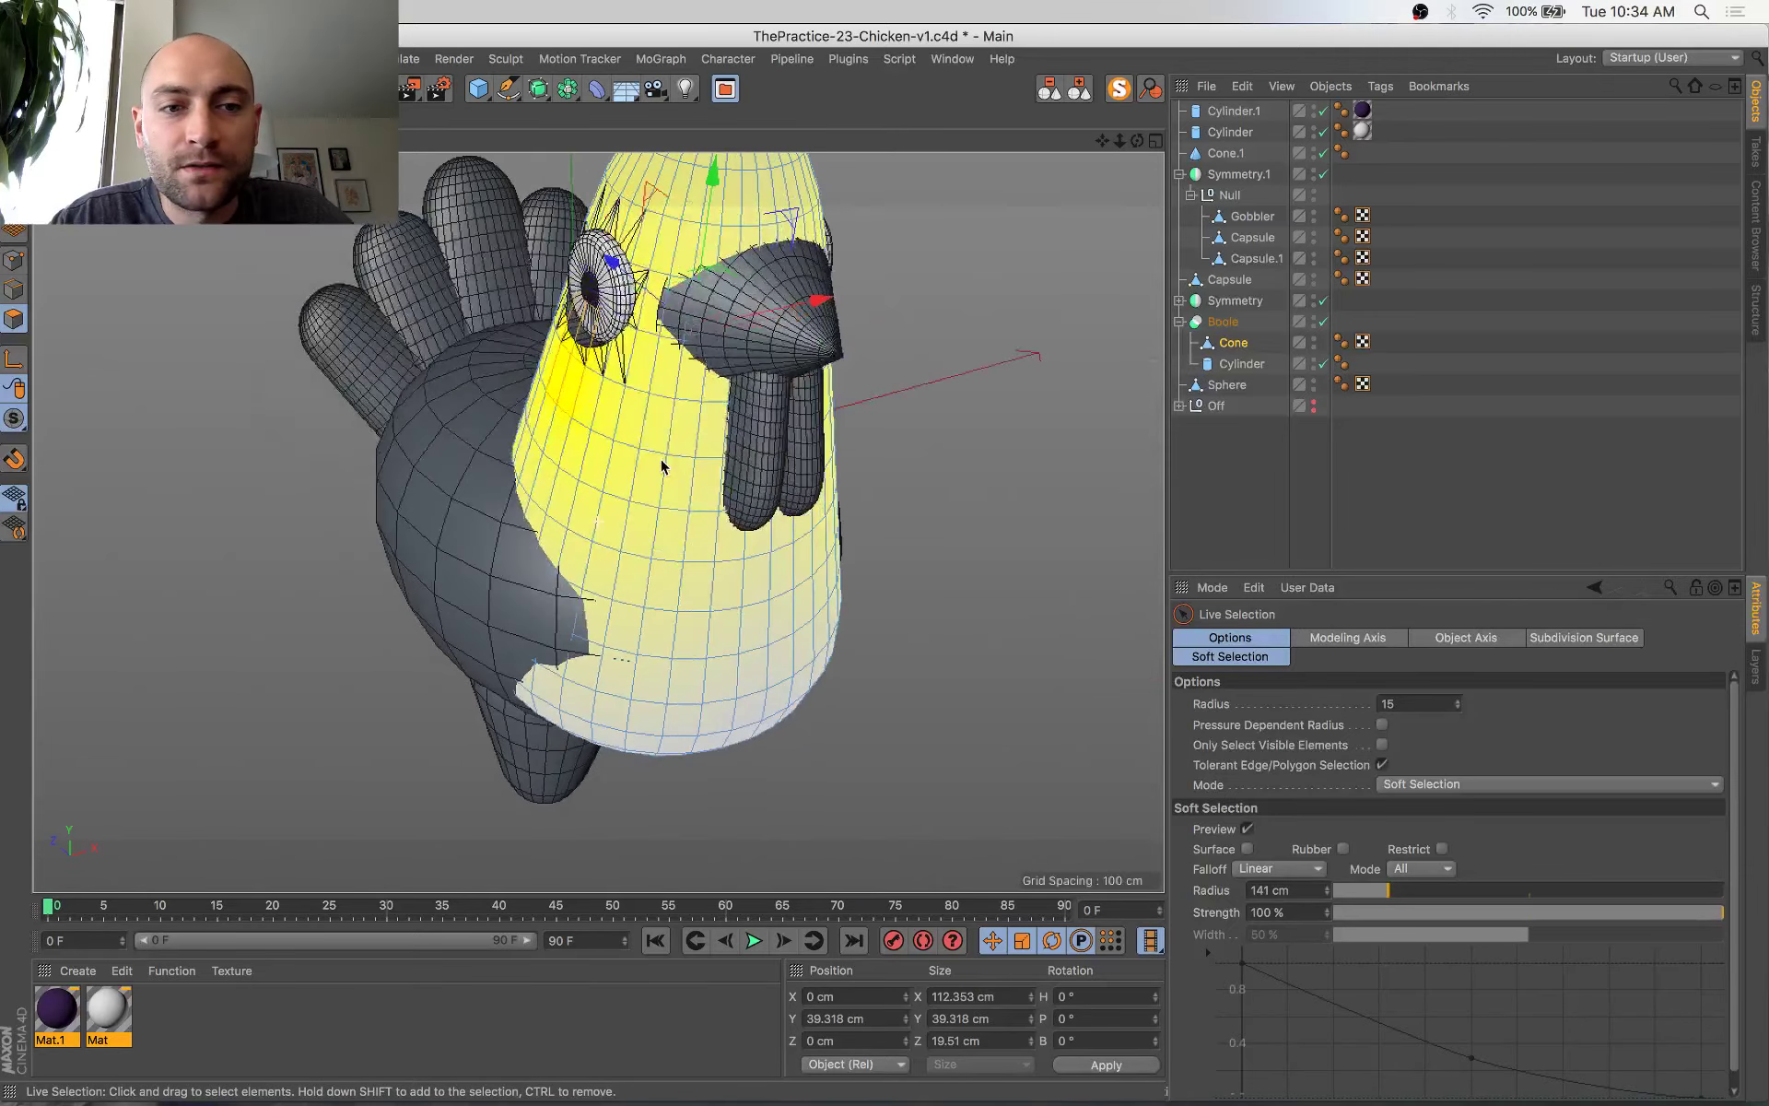
key("t")
left_click_drag(1377, 748, 1371, 751)
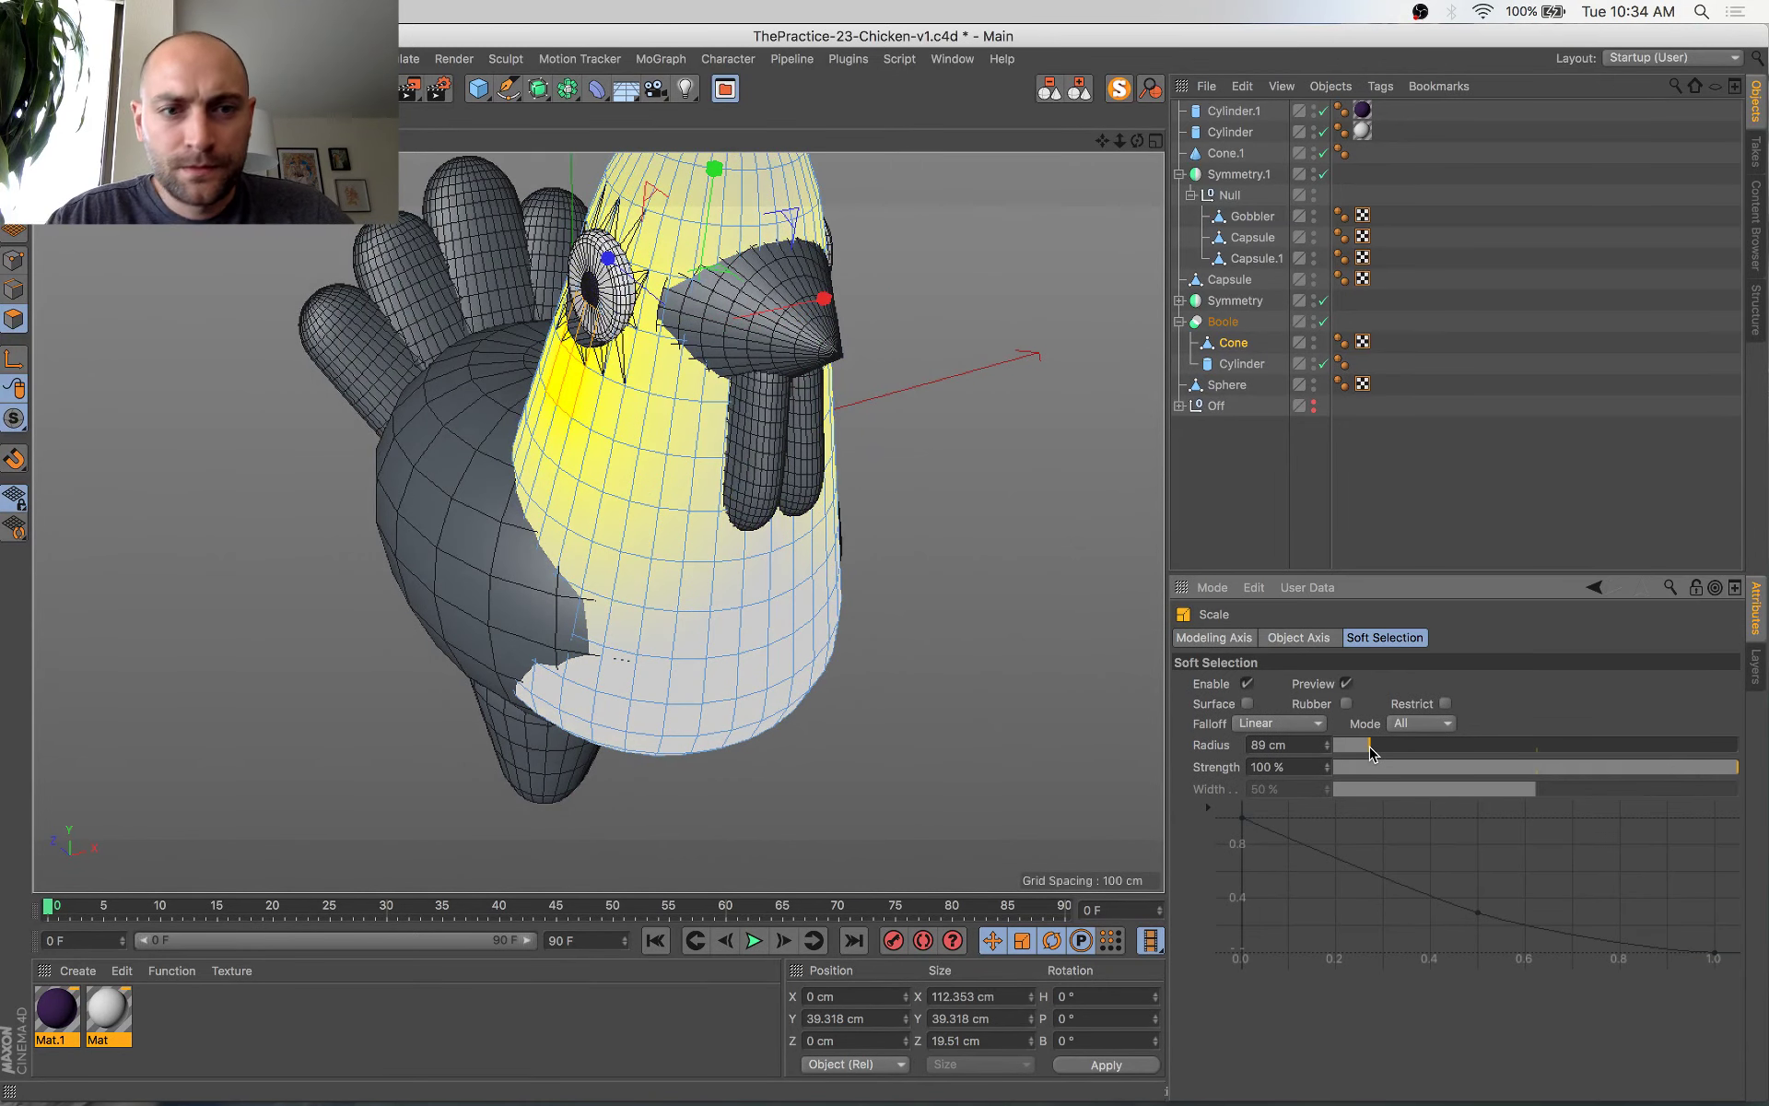
left_click_drag(822, 299, 806, 303)
key("super+z")
left_click_drag(1344, 747, 1346, 751)
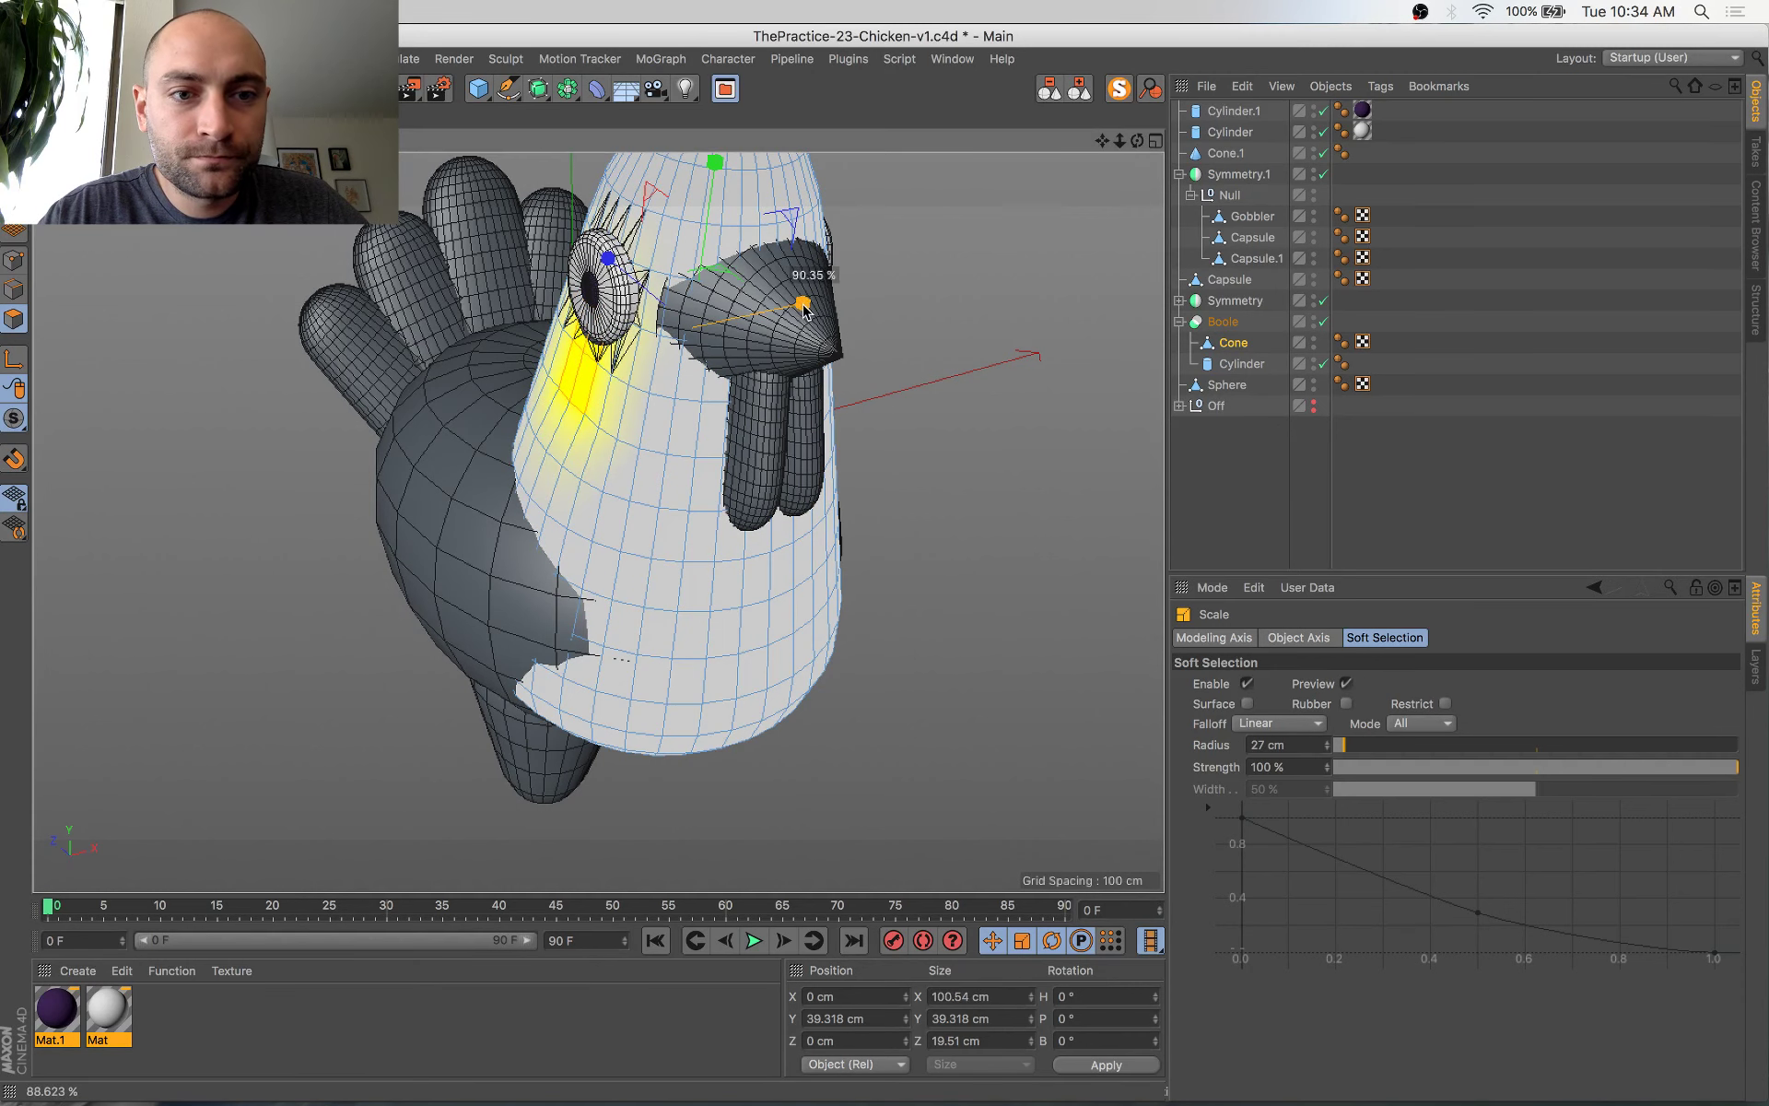
left_click(1328, 748)
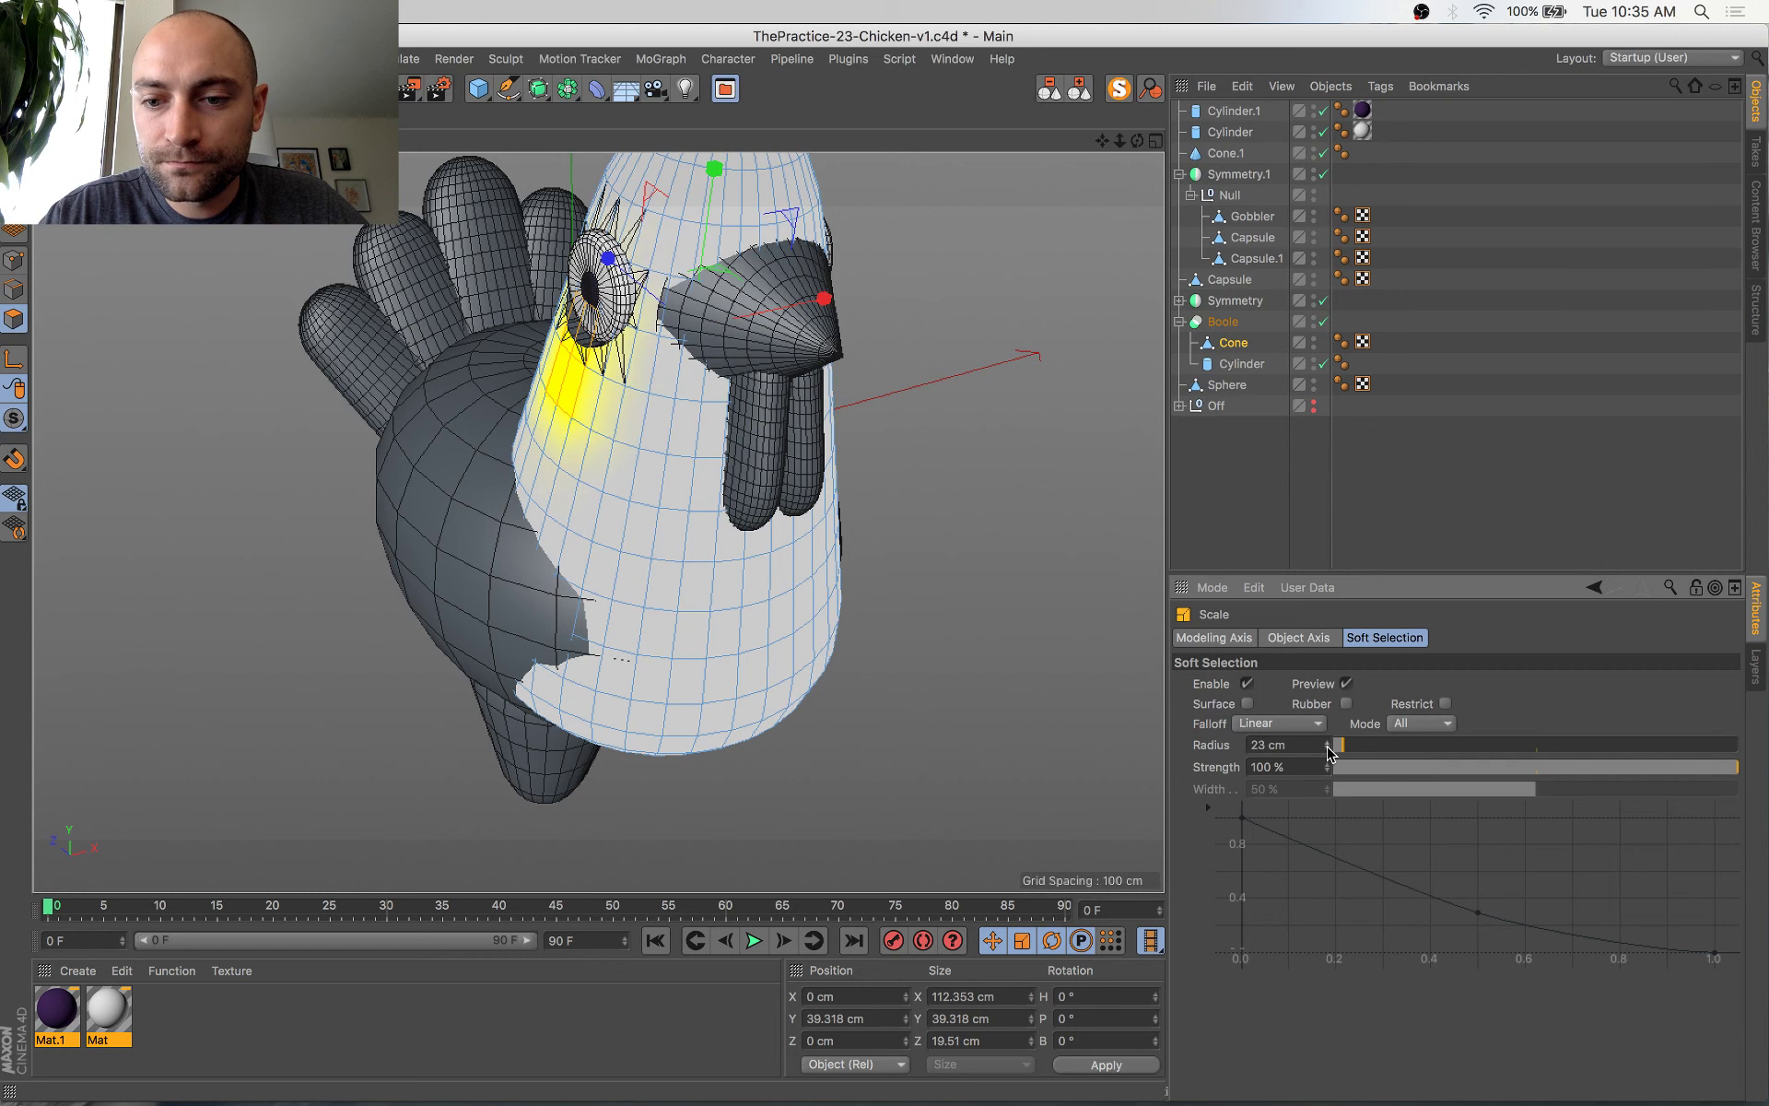
left_click_drag(779, 311, 959, 270)
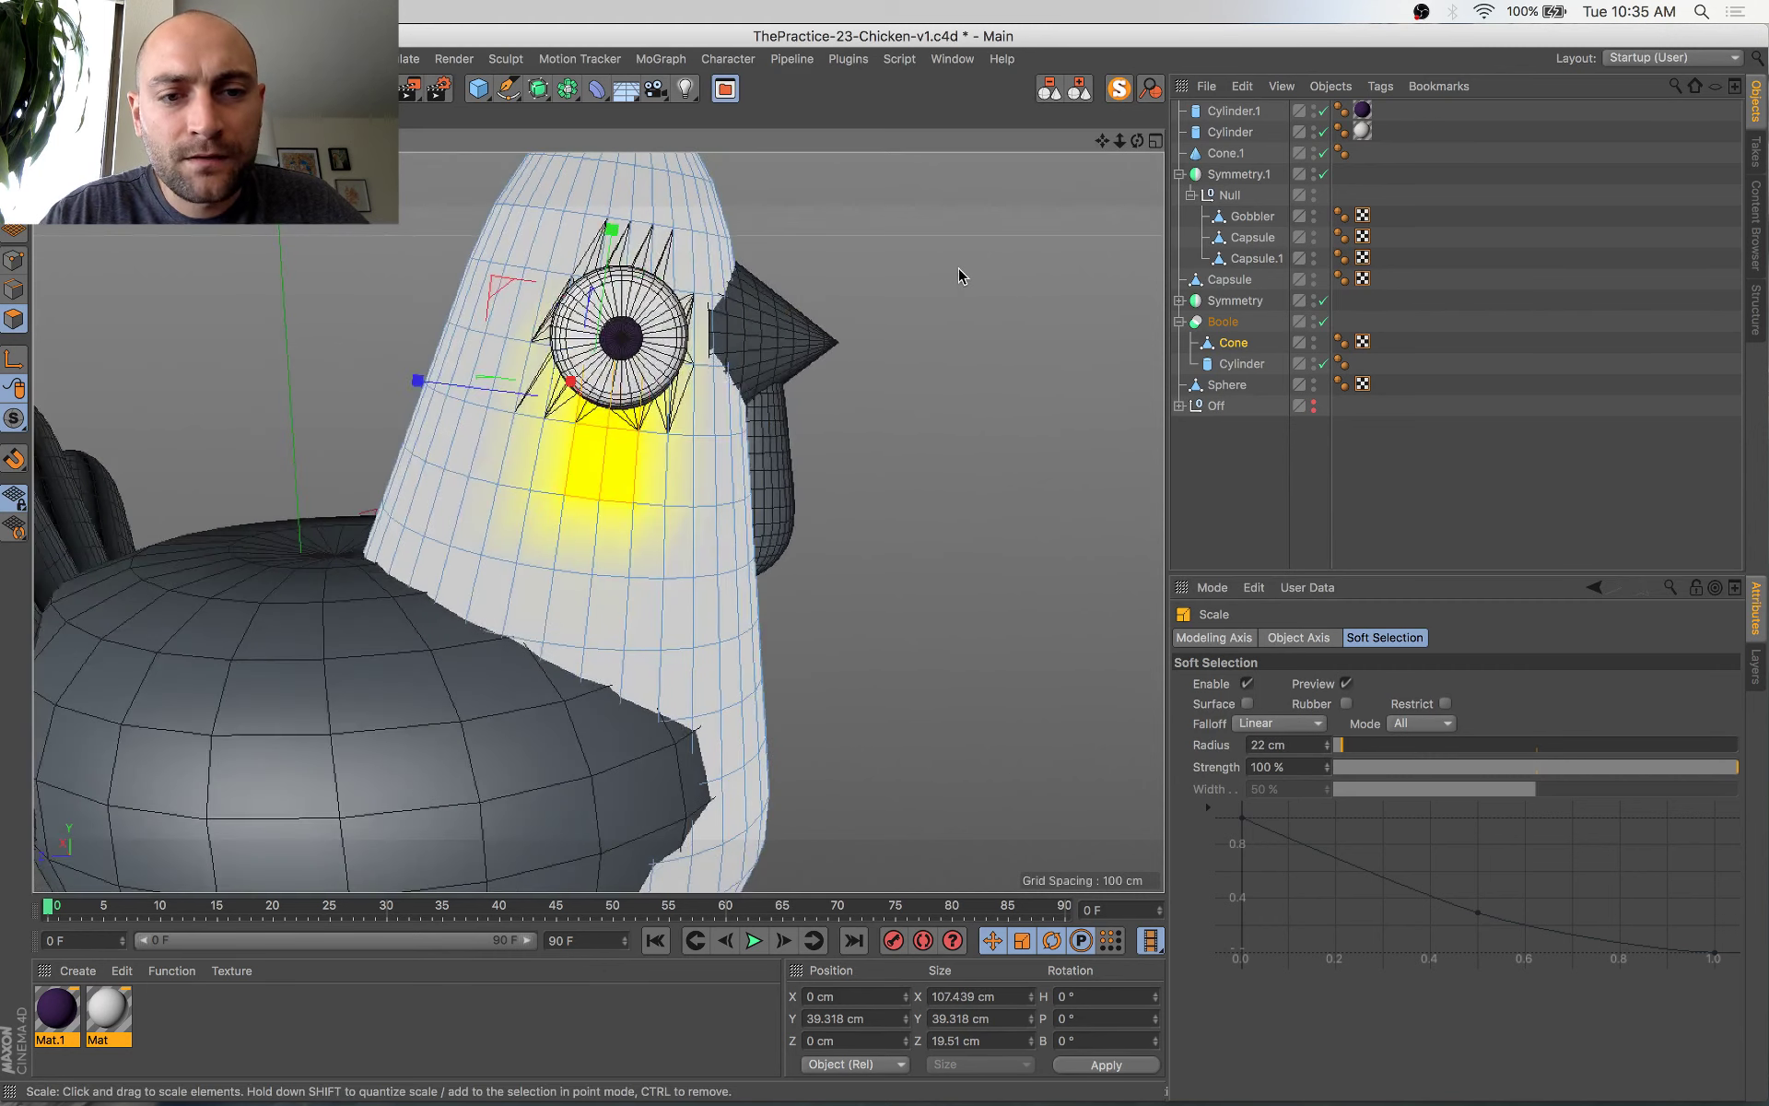
Replace the selection with two adjacent polygons at the eye's lower edge, on both sides of the Cone, in the Right view
middle_click(951, 276)
key("space")
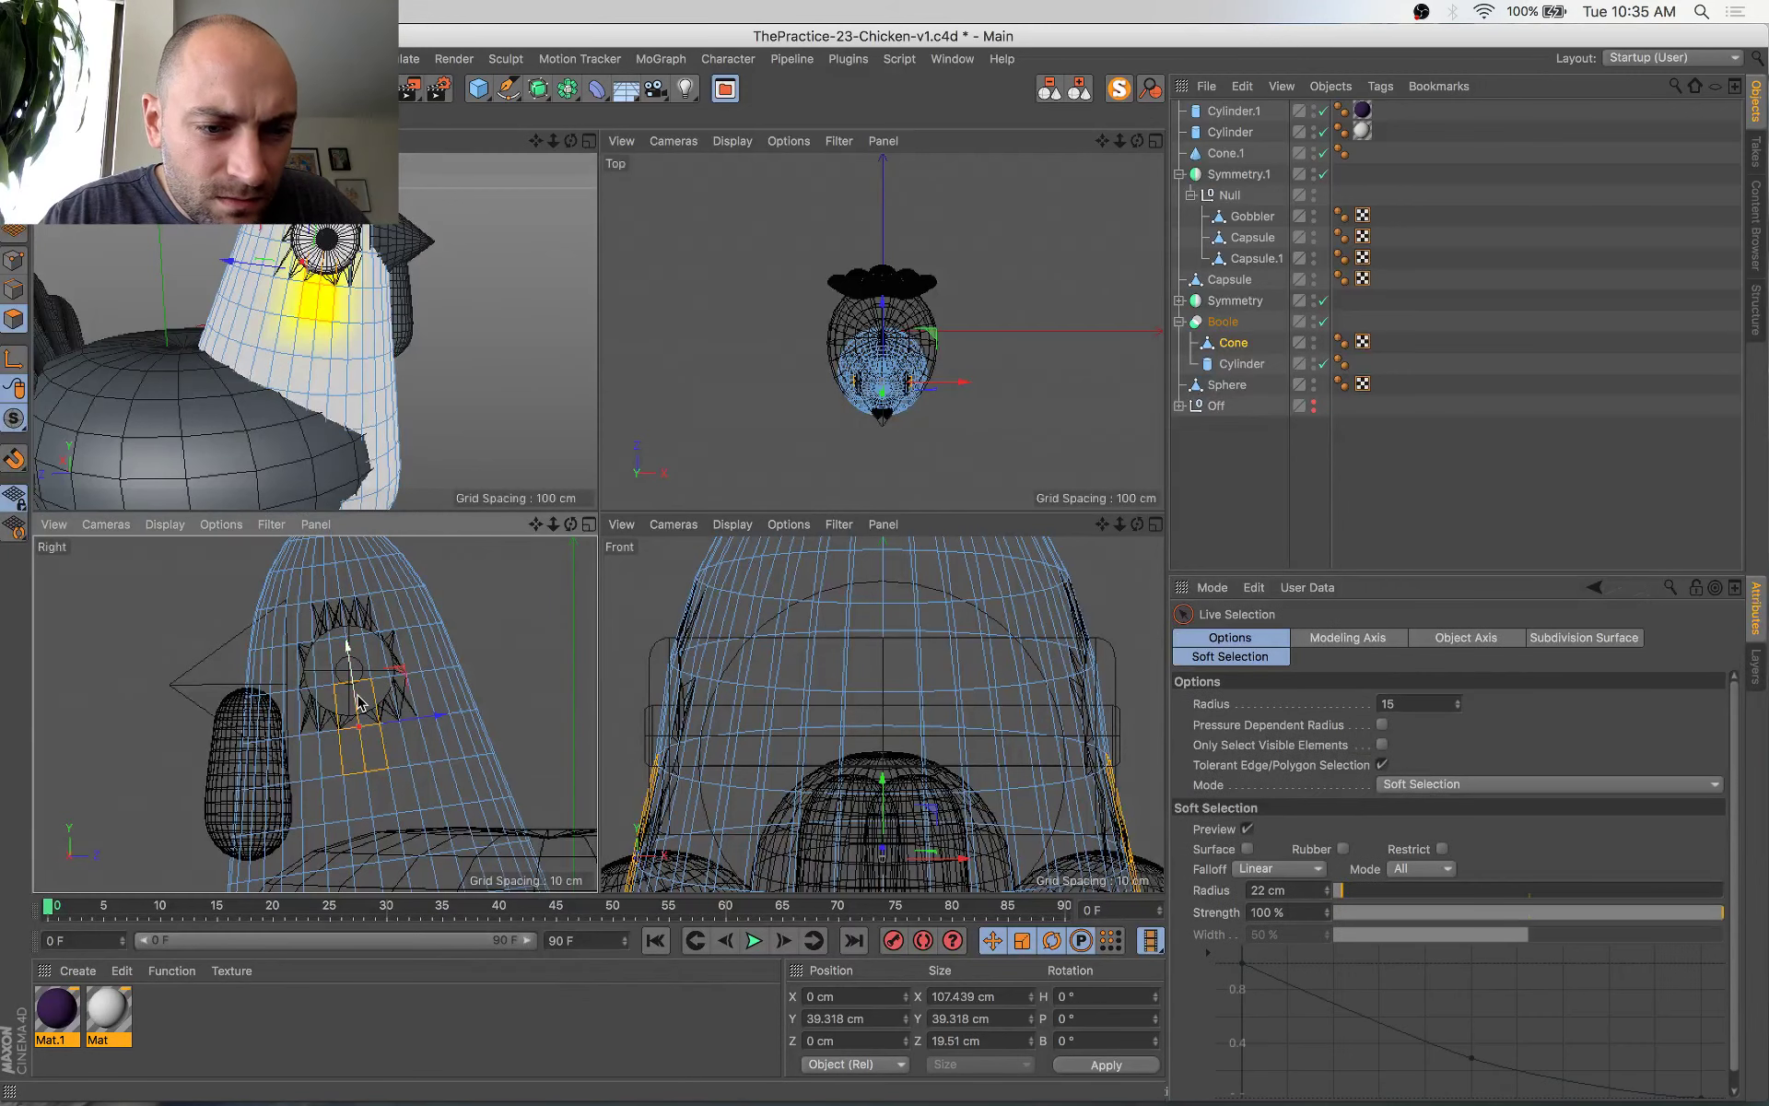
left_click(336, 703)
left_click(543, 608)
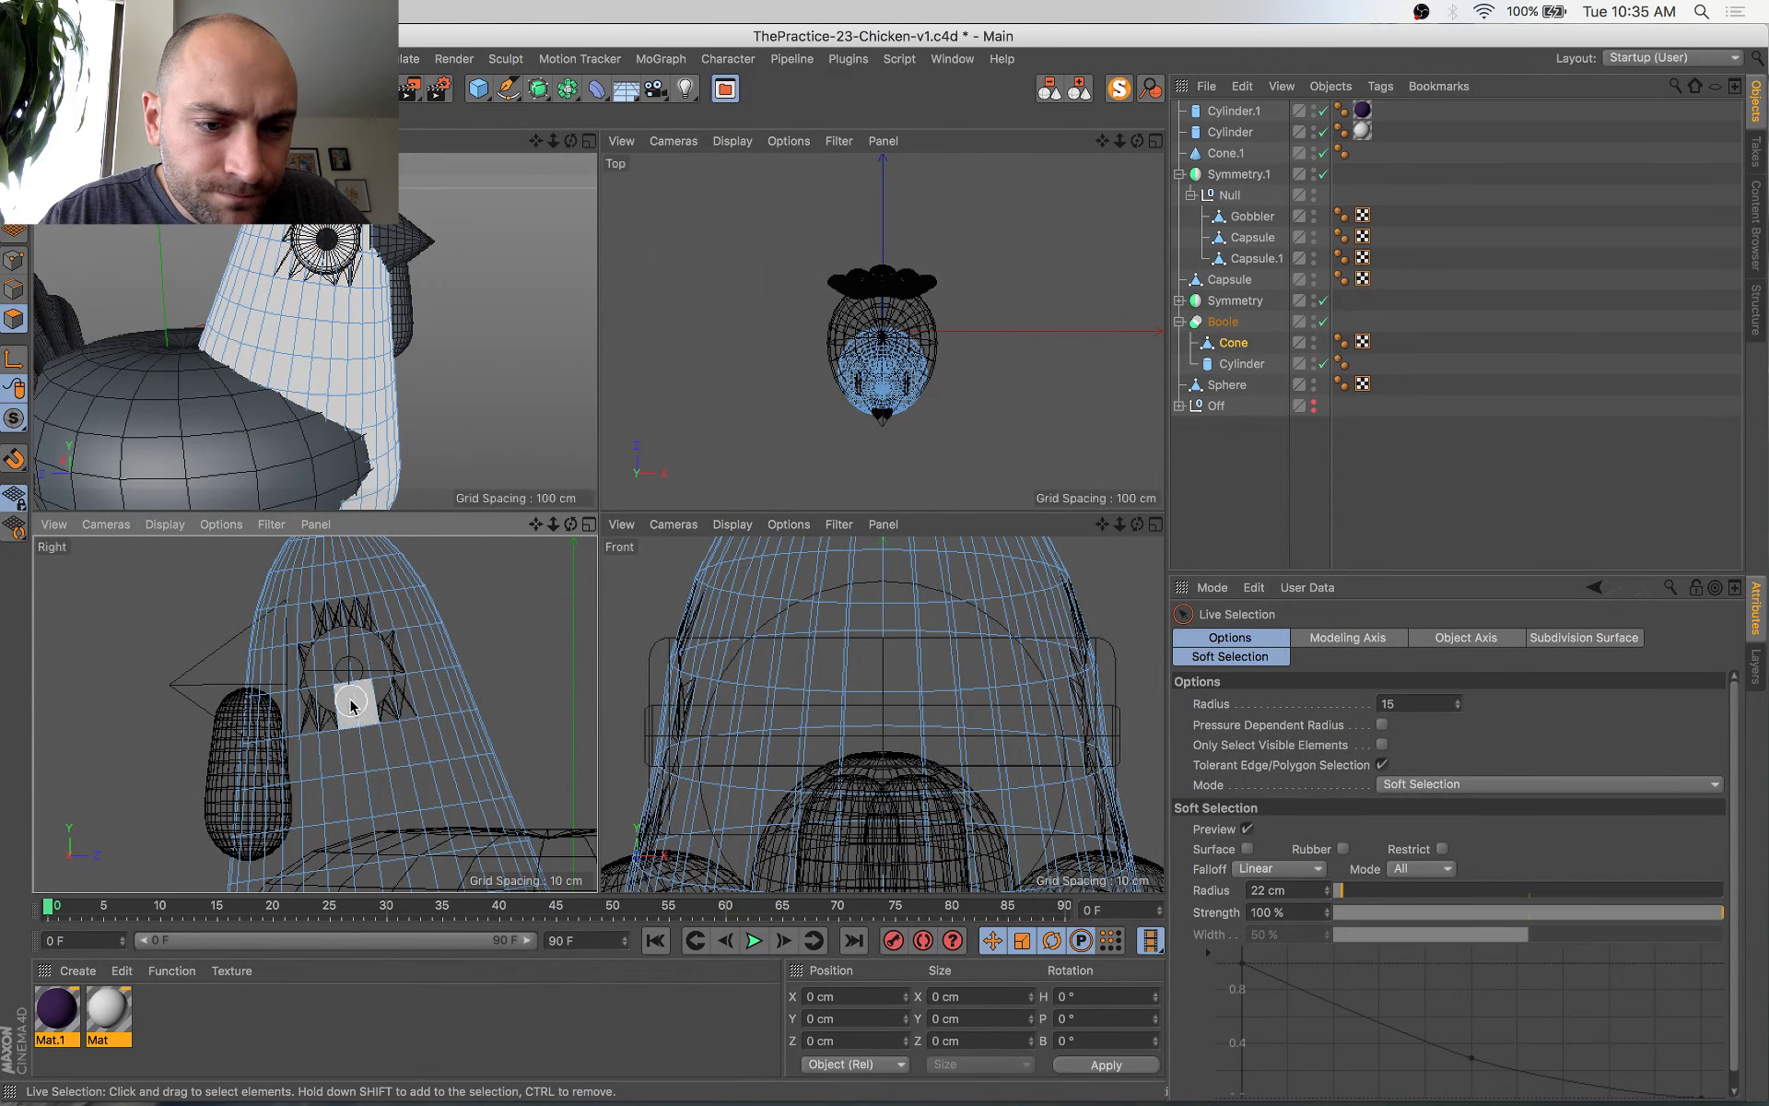
left_click(354, 705)
left_click_drag(489, 335, 396, 383, "alt")
middle_click(398, 383)
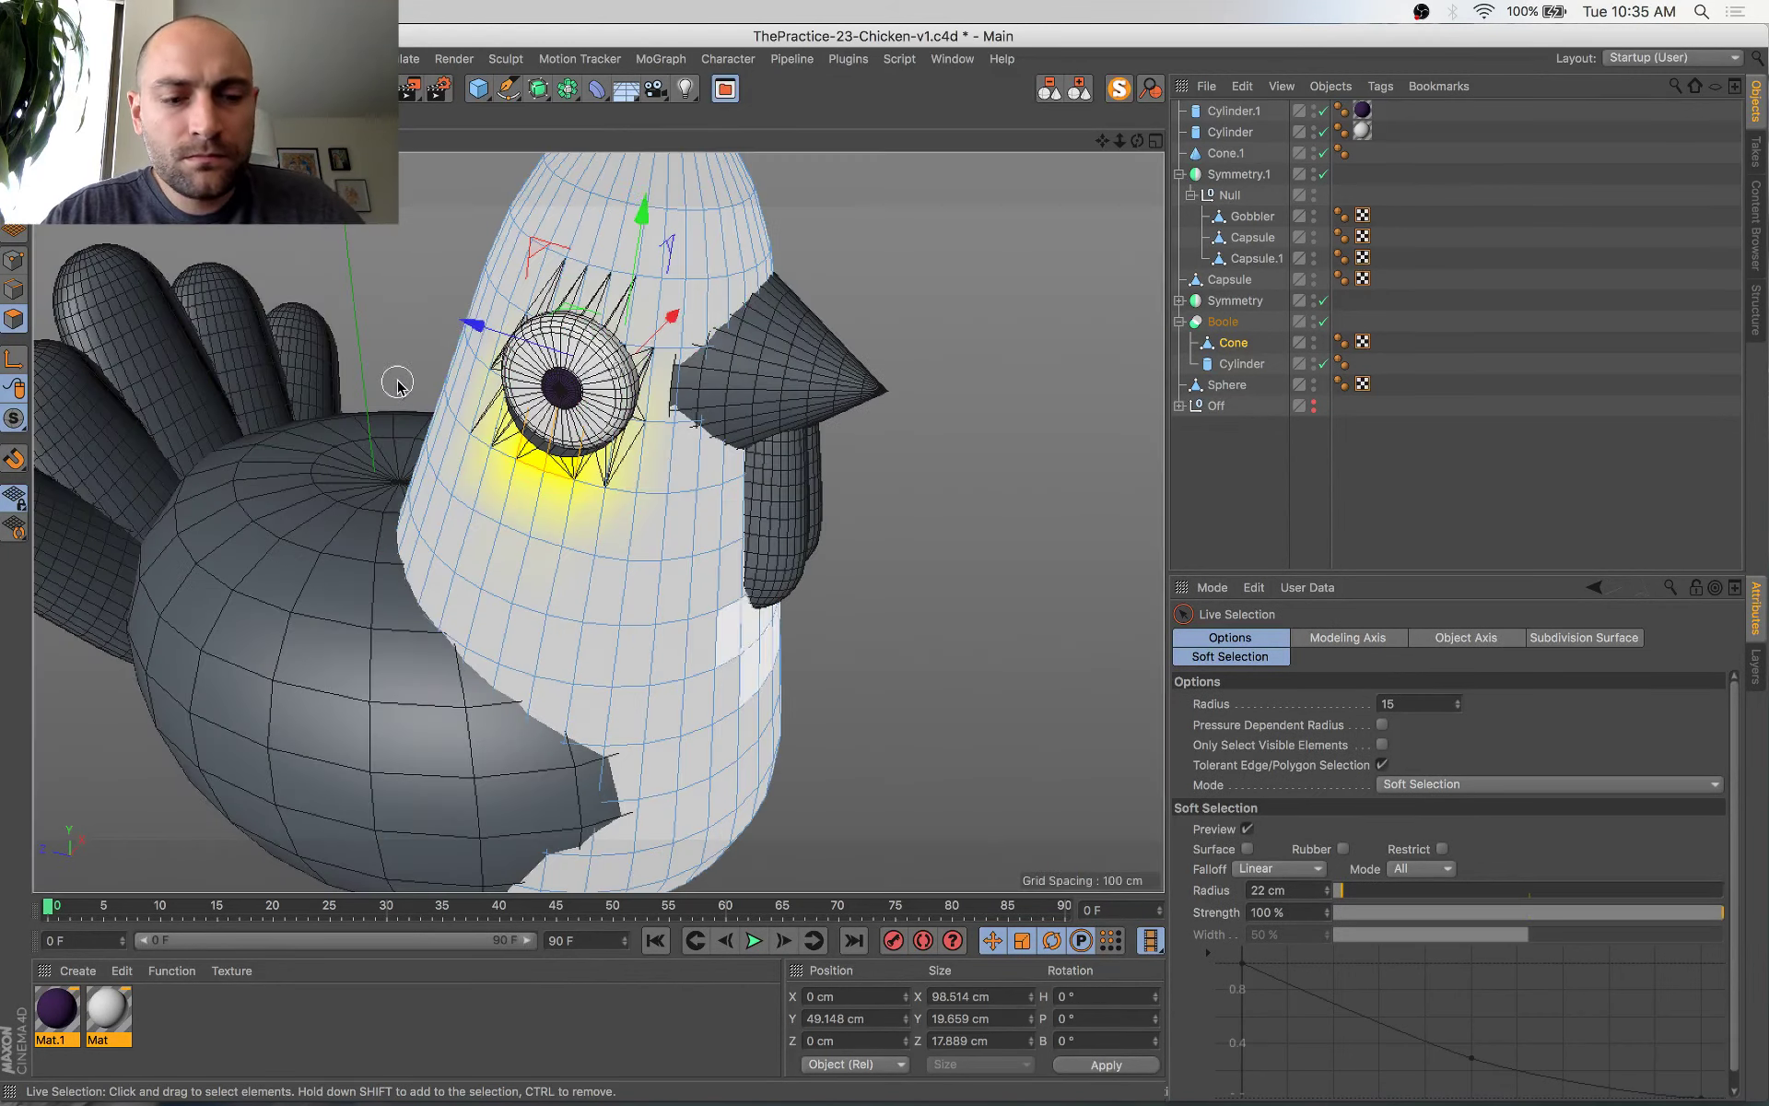
Scale the selected lower-eye polygons inward along X to about 95 cm
key("space")
left_click_drag(592, 527, 432, 493, "alt")
left_click_drag(814, 376, 1109, 355)
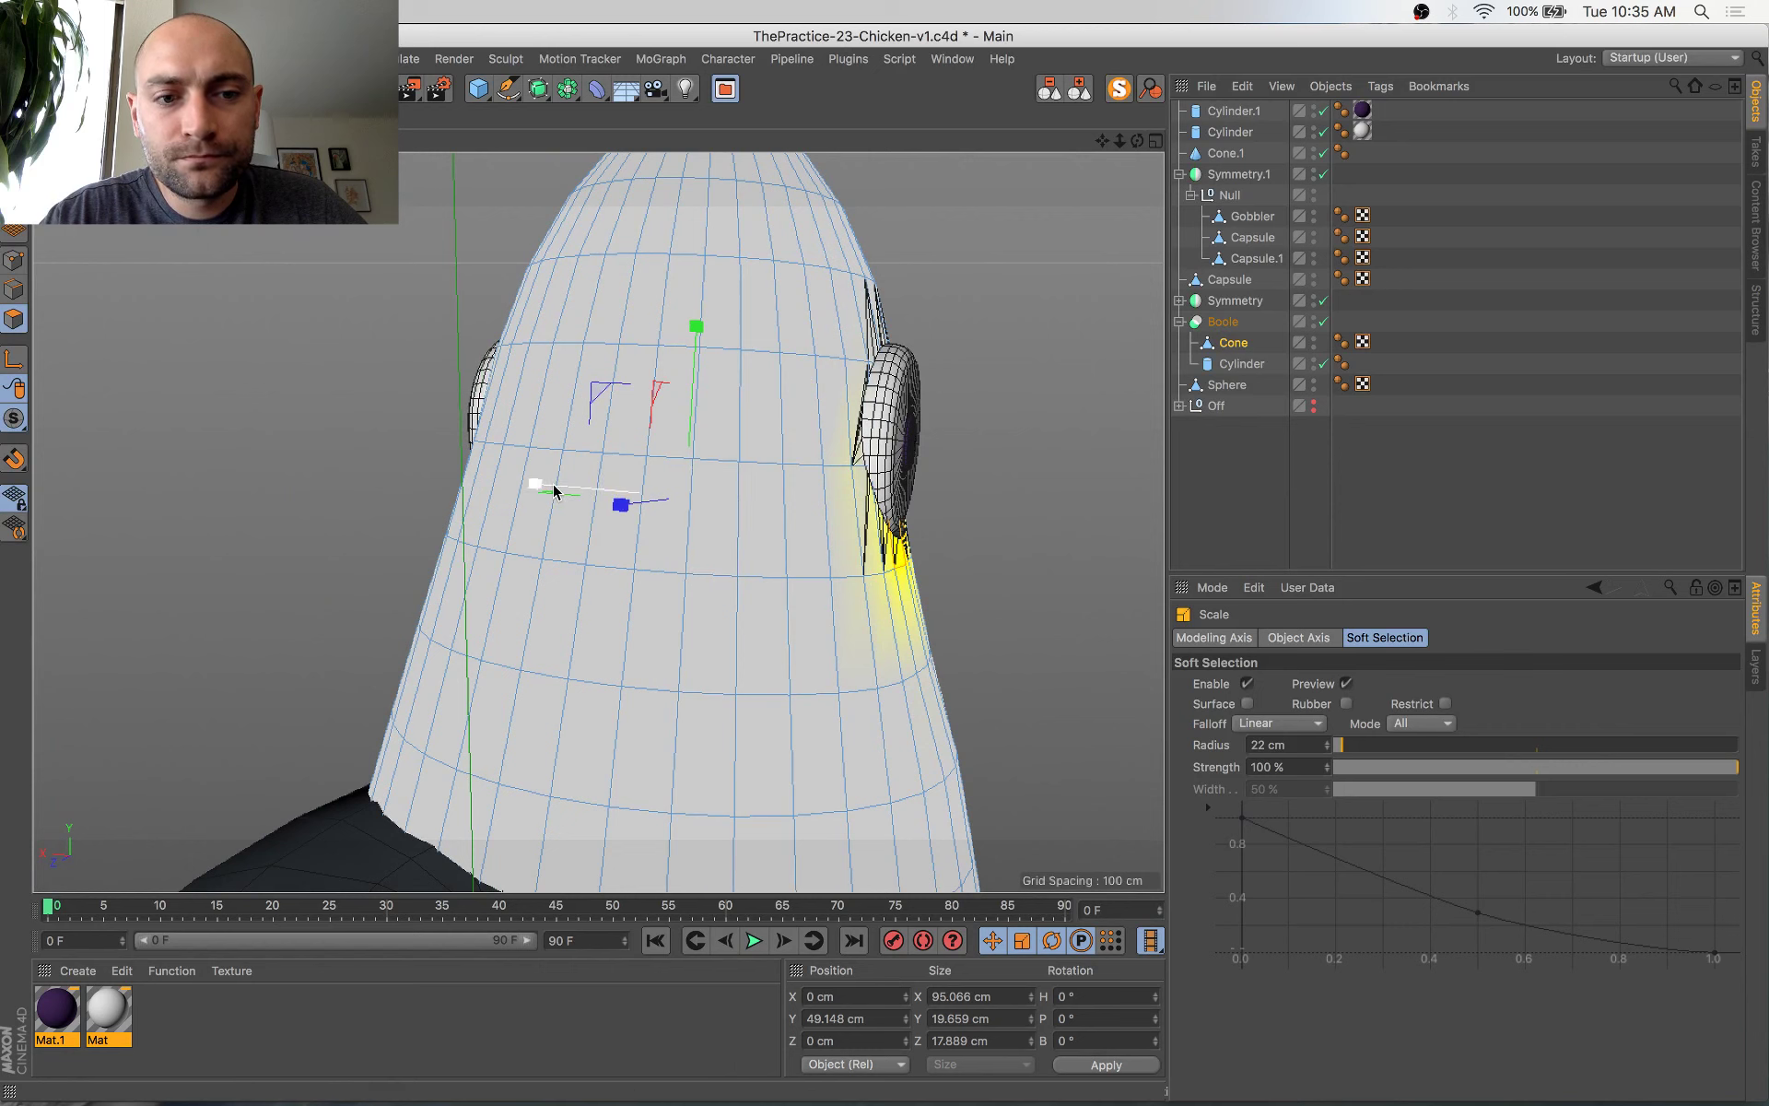
Return to whole-object editing, select the Boole head and narrow it along its Y axis to about 155.3 cm
left_click(14, 172)
left_click(515, 601)
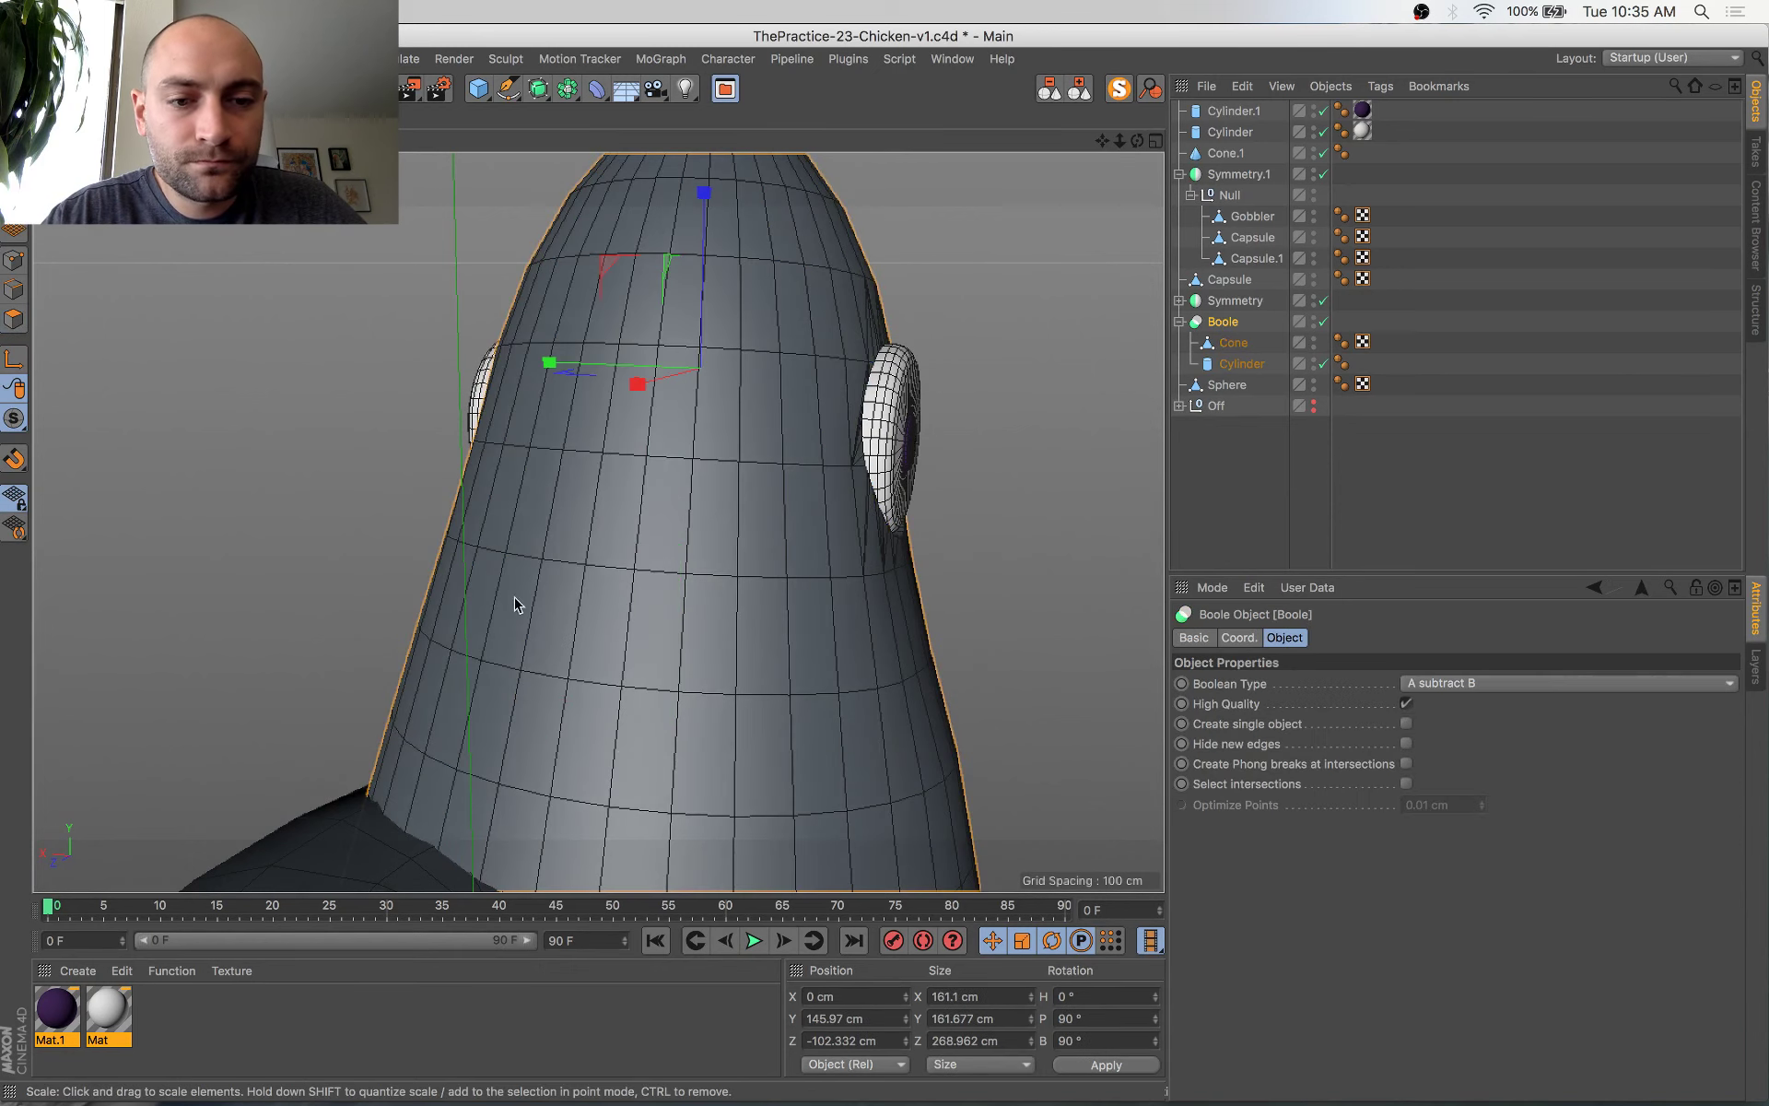
right_click_drag(563, 603, 736, 715, "alt")
left_click_drag(738, 719, 546, 672, "alt")
right_click_drag(615, 698, 919, 747, "alt")
left_click_drag(916, 743, 808, 713, "alt")
key("t")
left_click_drag(1146, 540, 1133, 541)
left_click_drag(1022, 660, 873, 684, "alt")
Select the beak cone and scale it down uniformly to about 71.3 cm across its base
left_click(1035, 584)
middle_click_drag(866, 684, 554, 608, "alt")
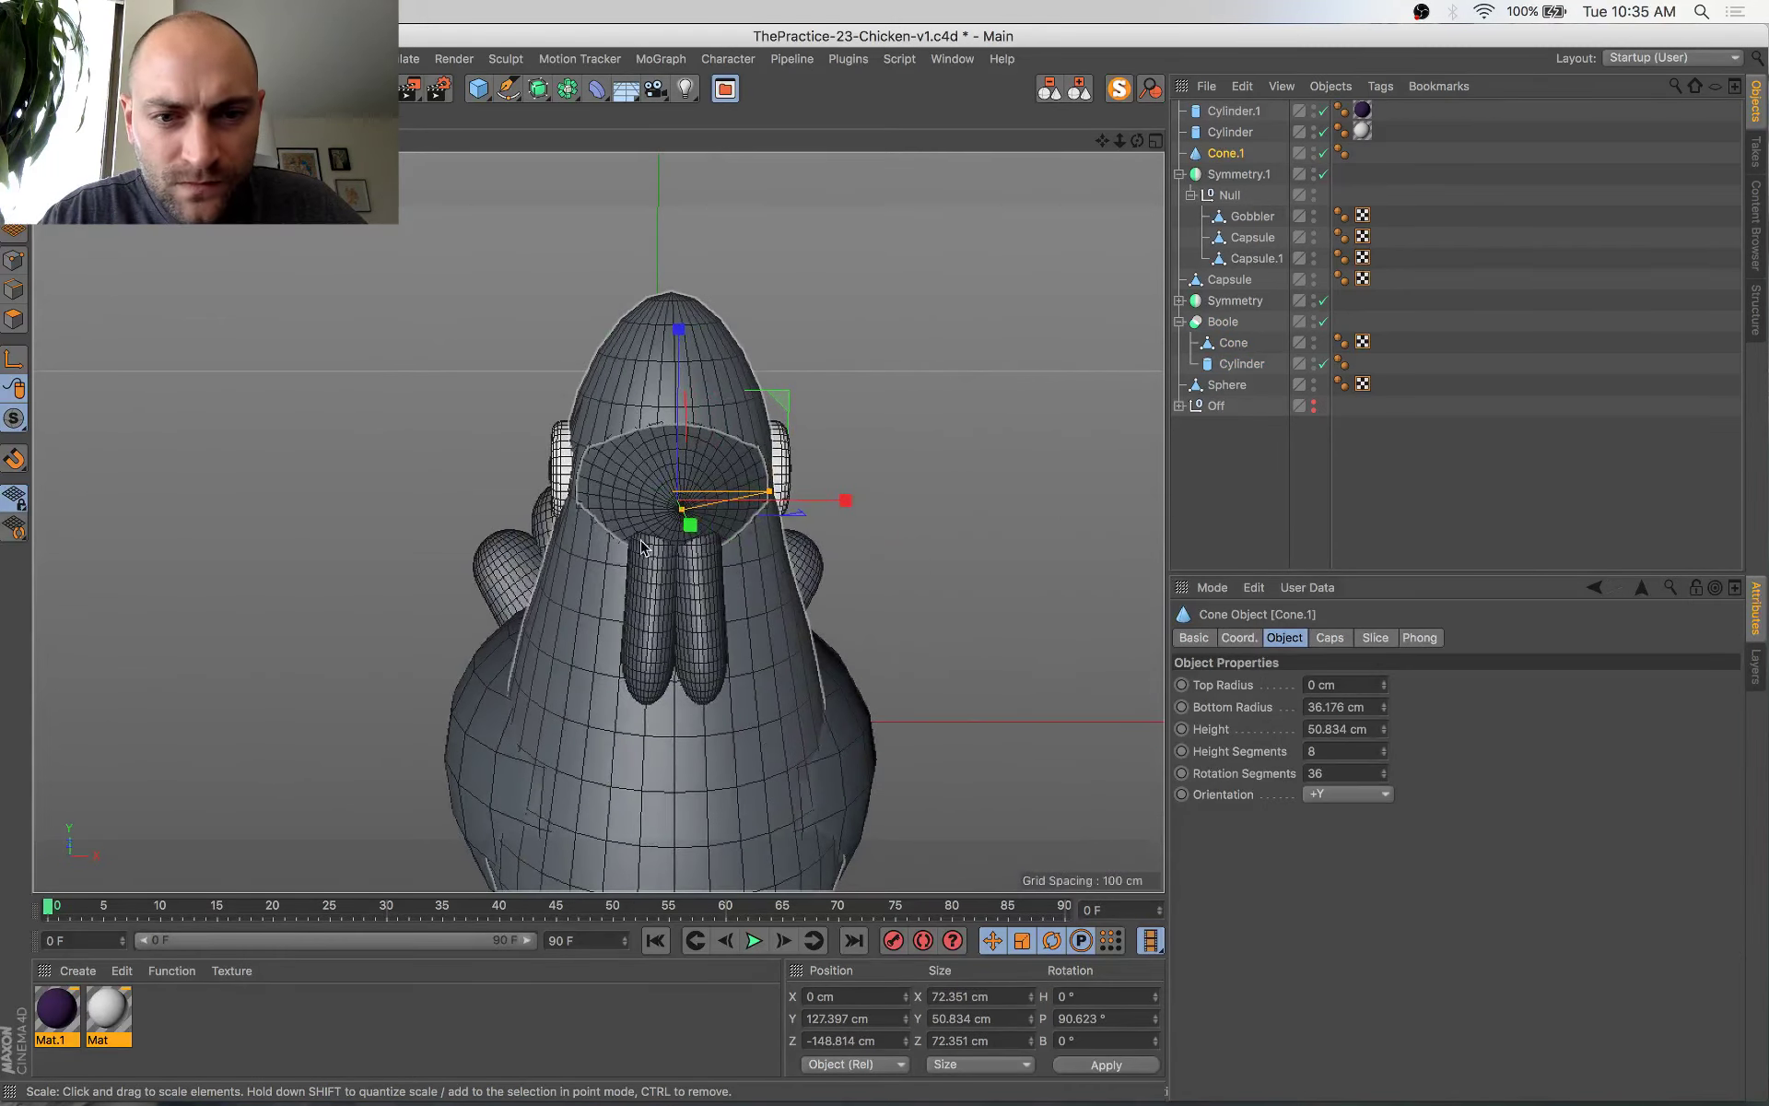
key("t")
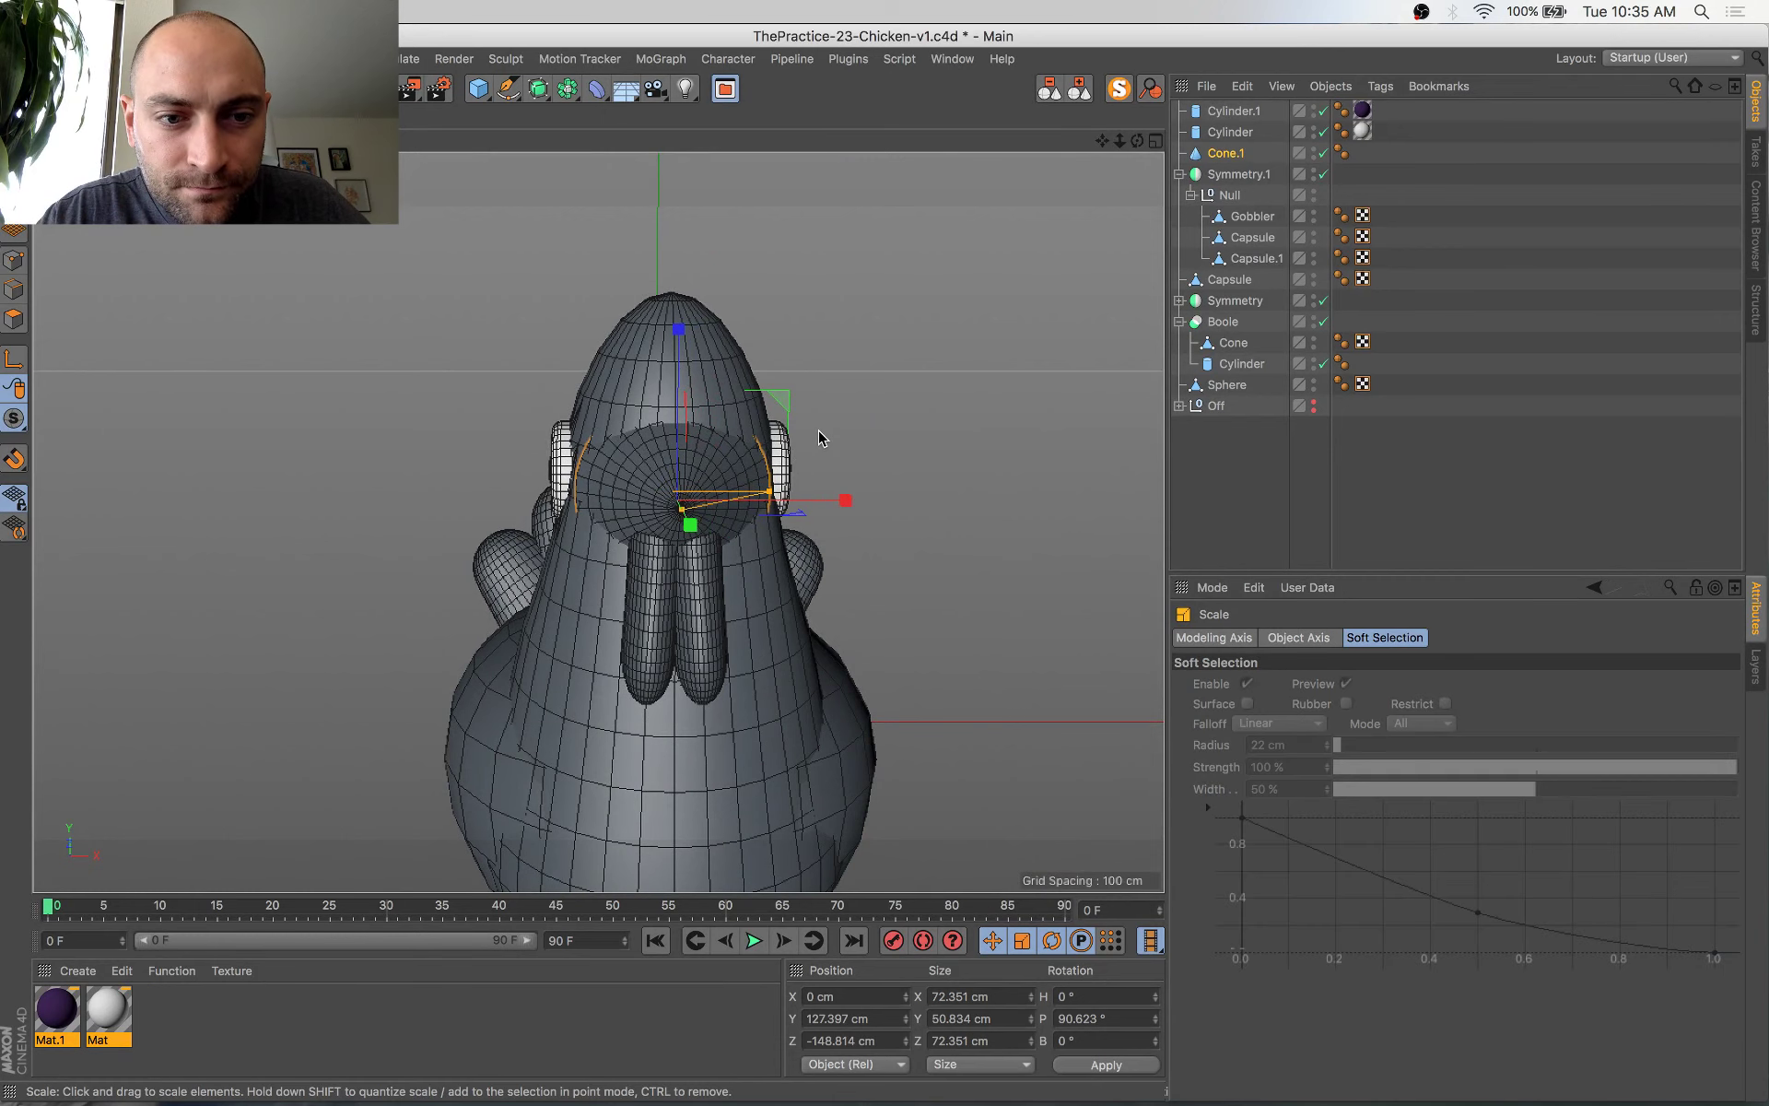
left_click_drag(818, 430, 813, 433)
left_click_drag(823, 540, 994, 541, "alt")
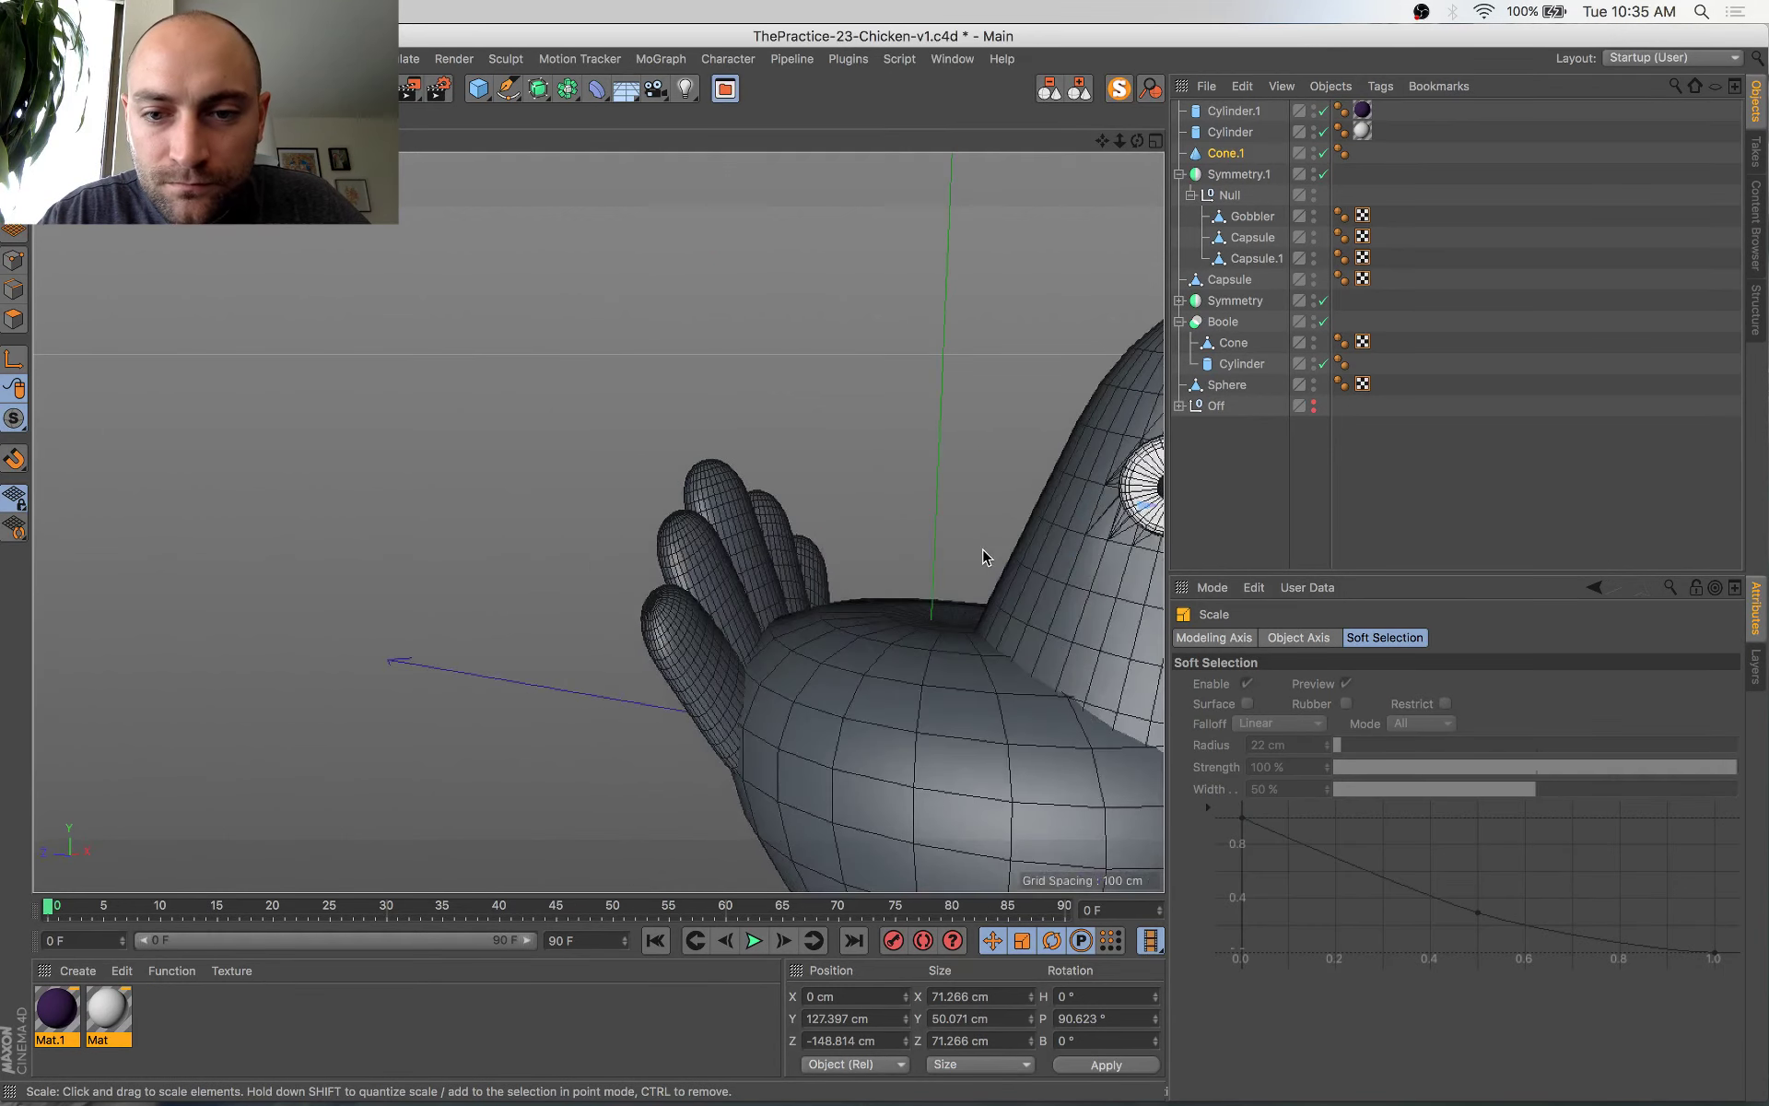
Nudge the beak cone to about -147.25 cm in Z and scale it up uniformly to about 76 cm across
key("s")
key("e")
left_click_drag(685, 532, 684, 536)
key("t")
left_click_drag(616, 601, 564, 620)
left_click_drag(693, 534, 578, 652)
Store a copy of the beak cone in the Off null and make the original Cone.1 editable
left_click_drag(1242, 159, 1214, 408)
left_click(1181, 406)
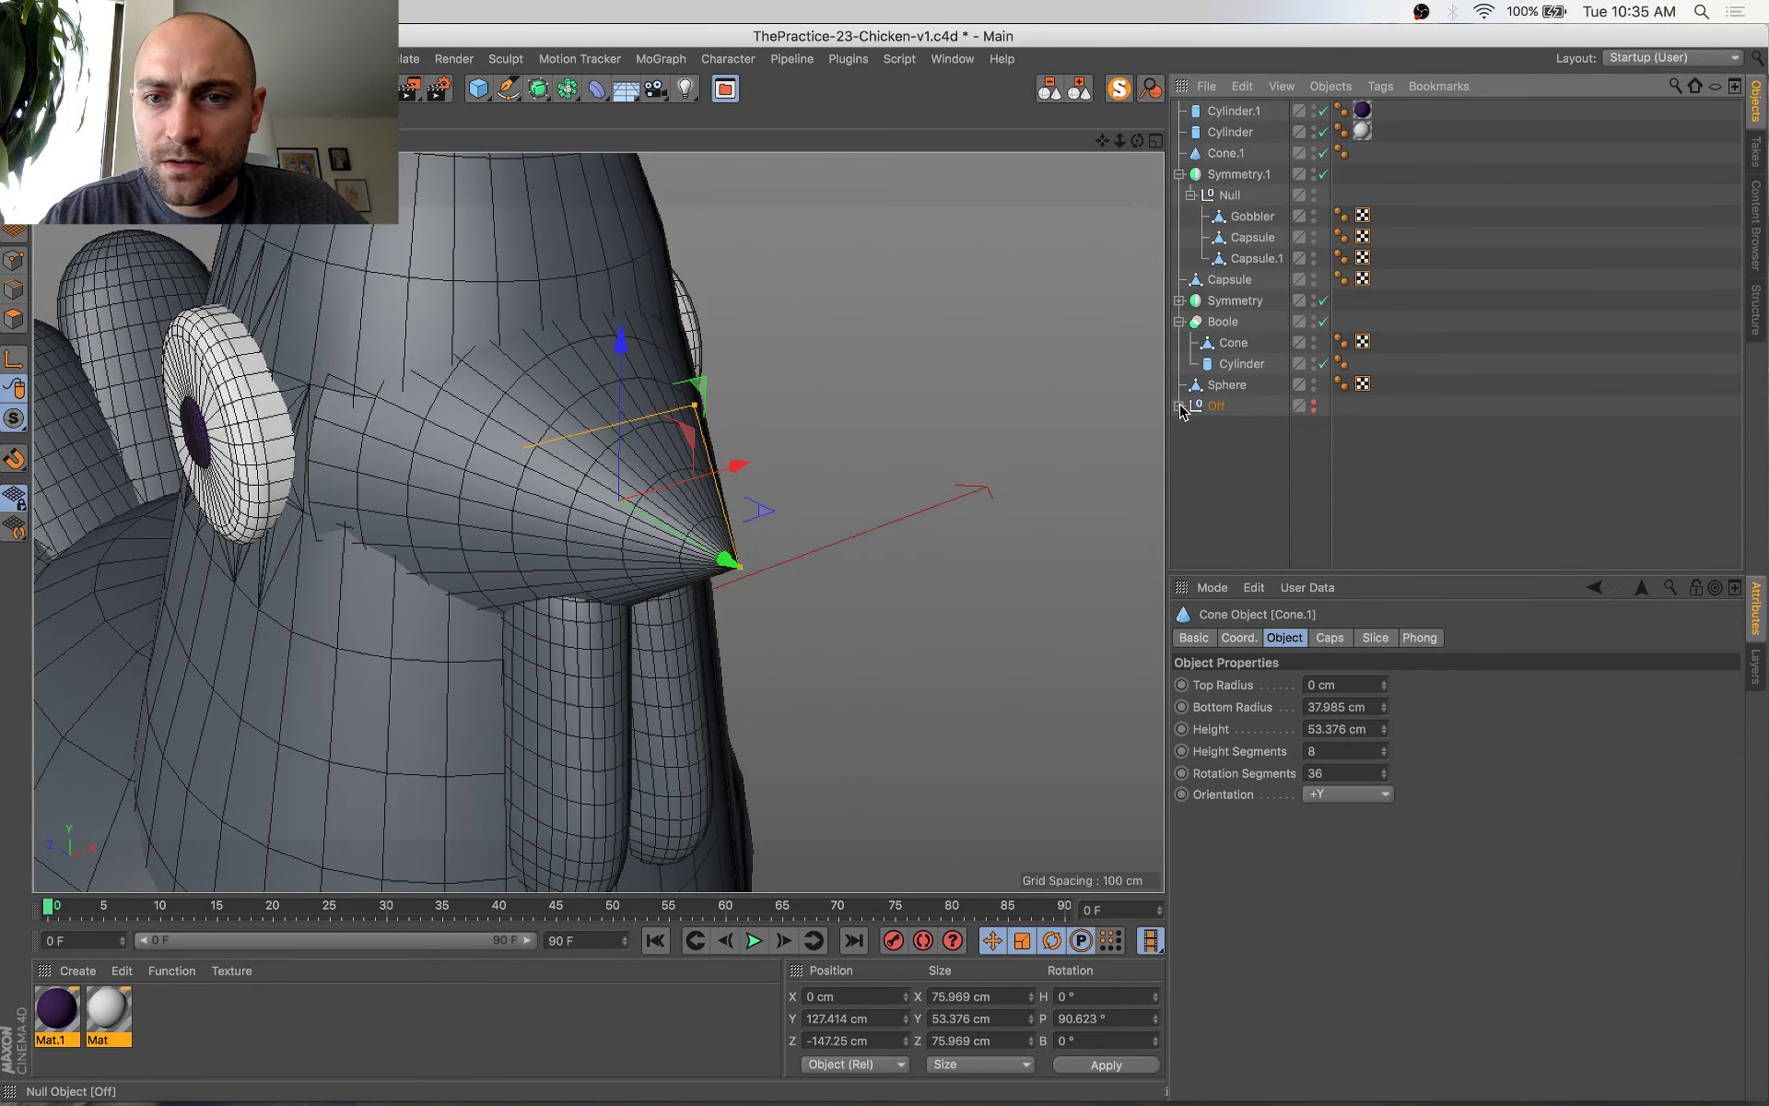
left_click(1217, 155)
key("c")
Narrow the editable beak cone along X to about 70.4 cm
key("t")
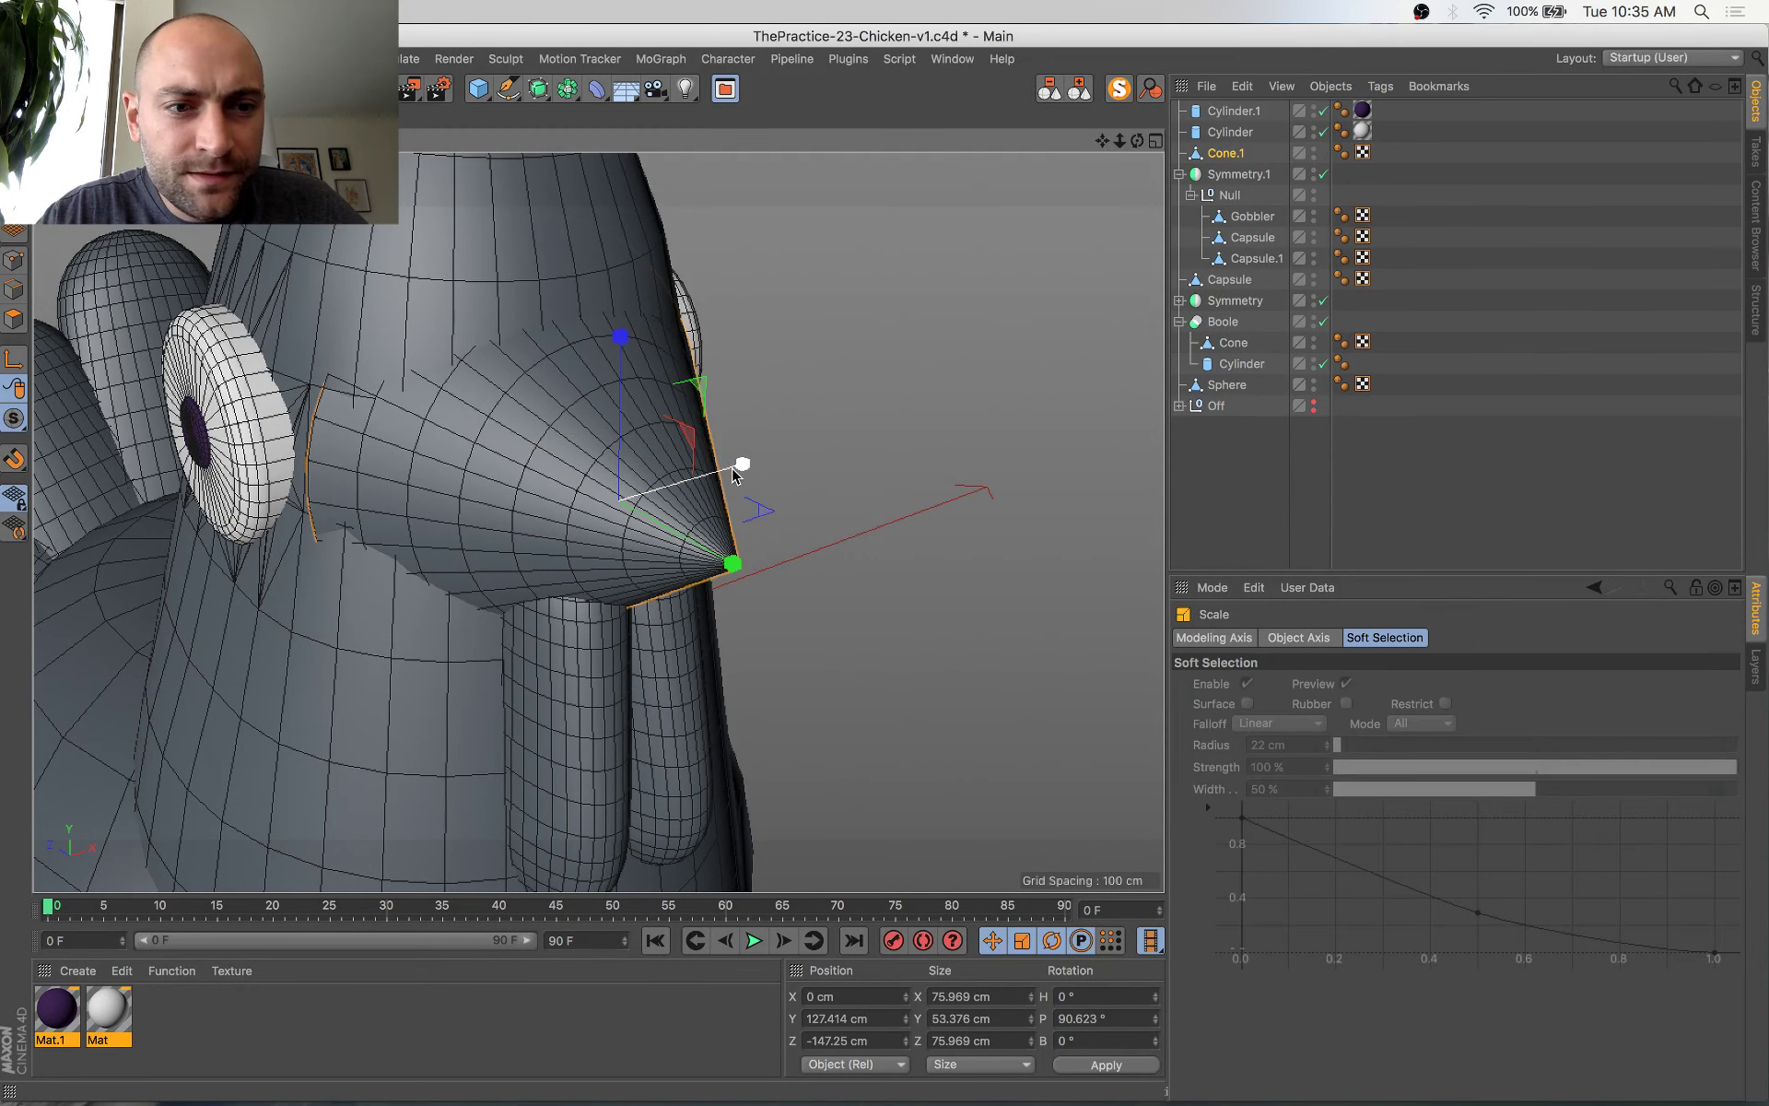
left_click_drag(734, 473, 725, 474)
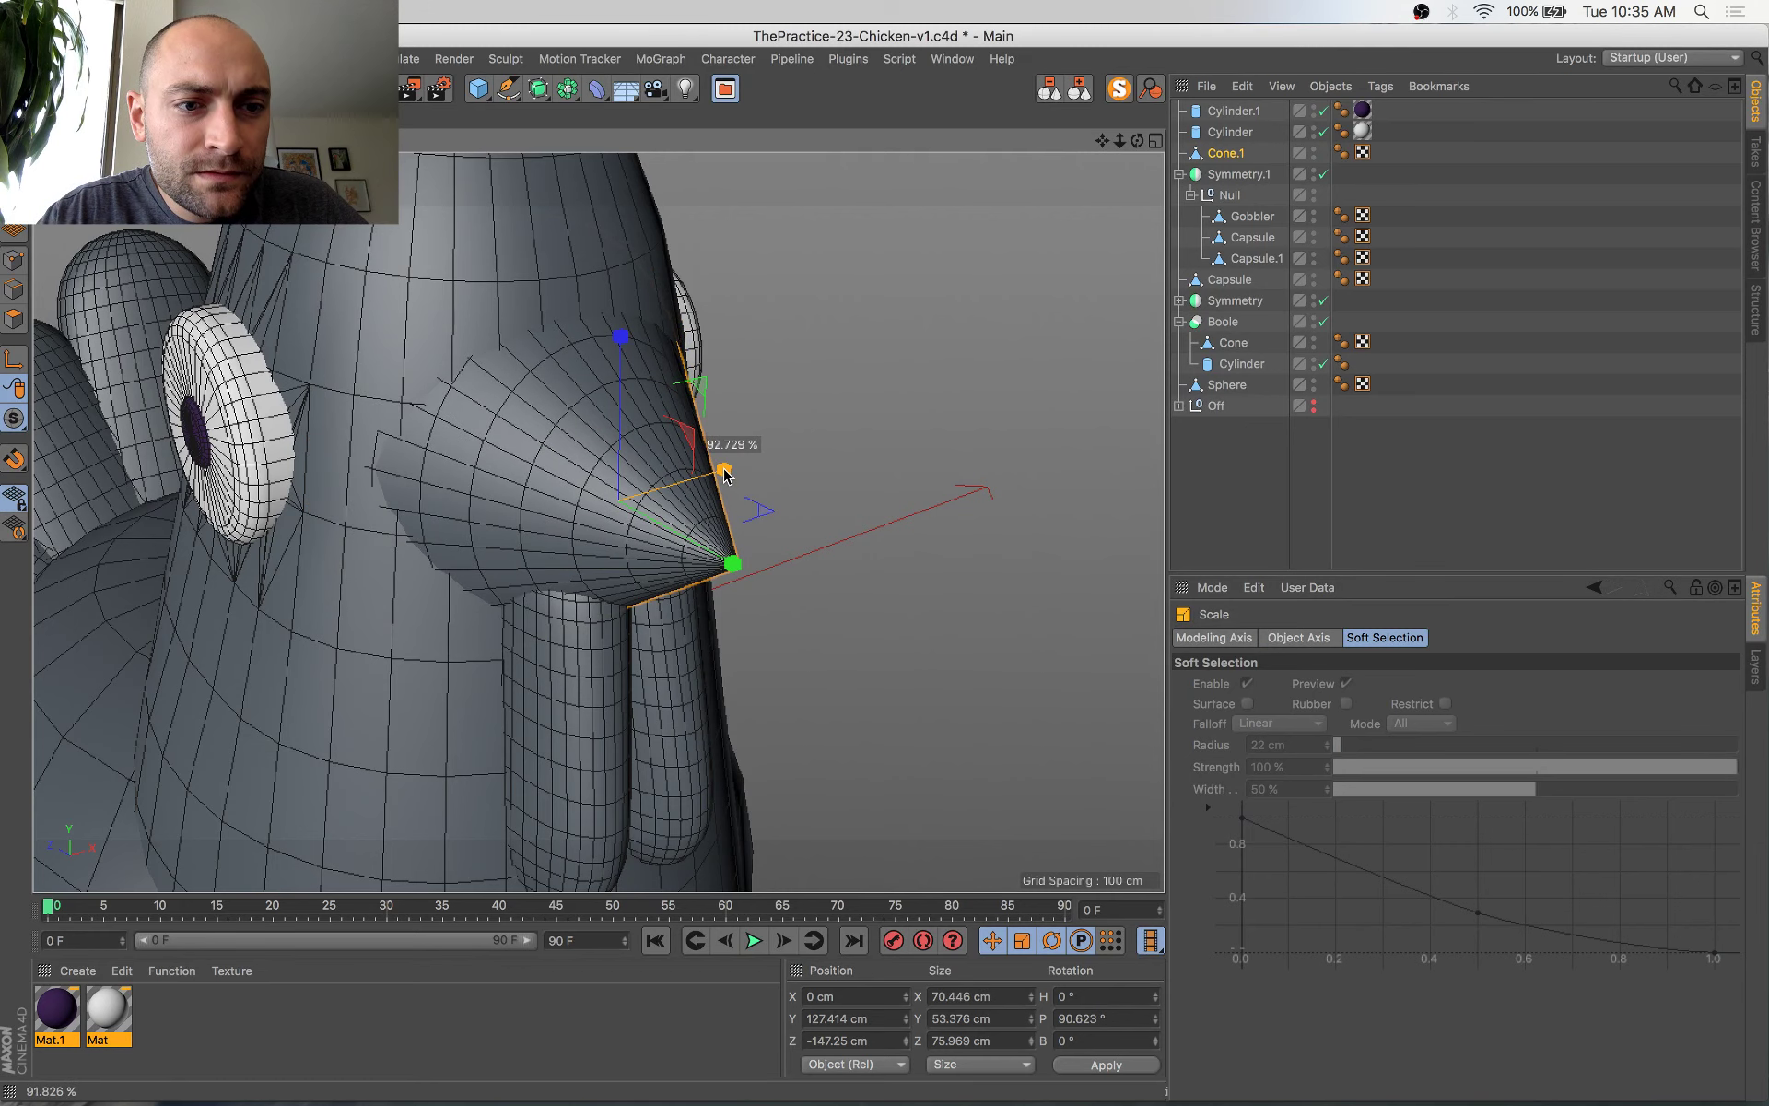
left_click_drag(723, 655, 876, 586, "alt")
scroll(877, 586, "down", 5)
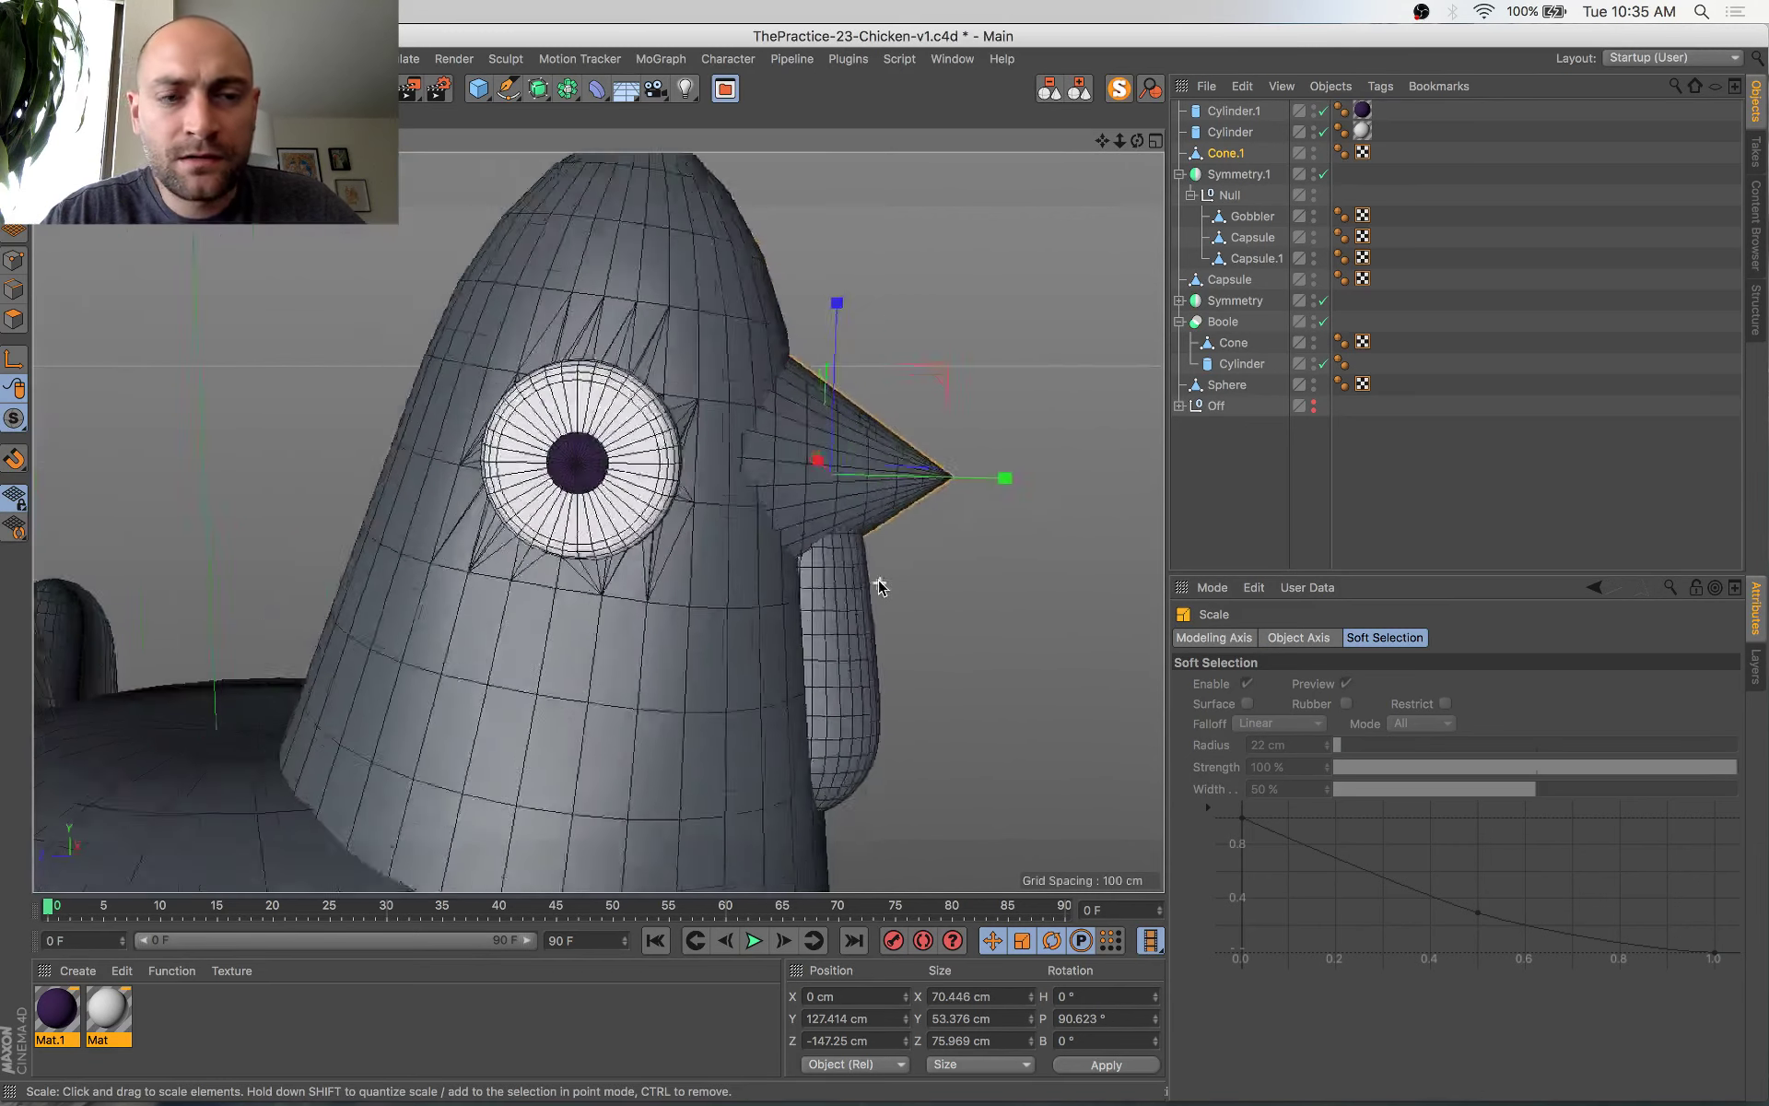
Select the Boole head and widen it along its Y axis to about 161.5 cm, undoing the overly wide attempt
left_click(799, 749)
left_click_drag(497, 718, 933, 757, "alt")
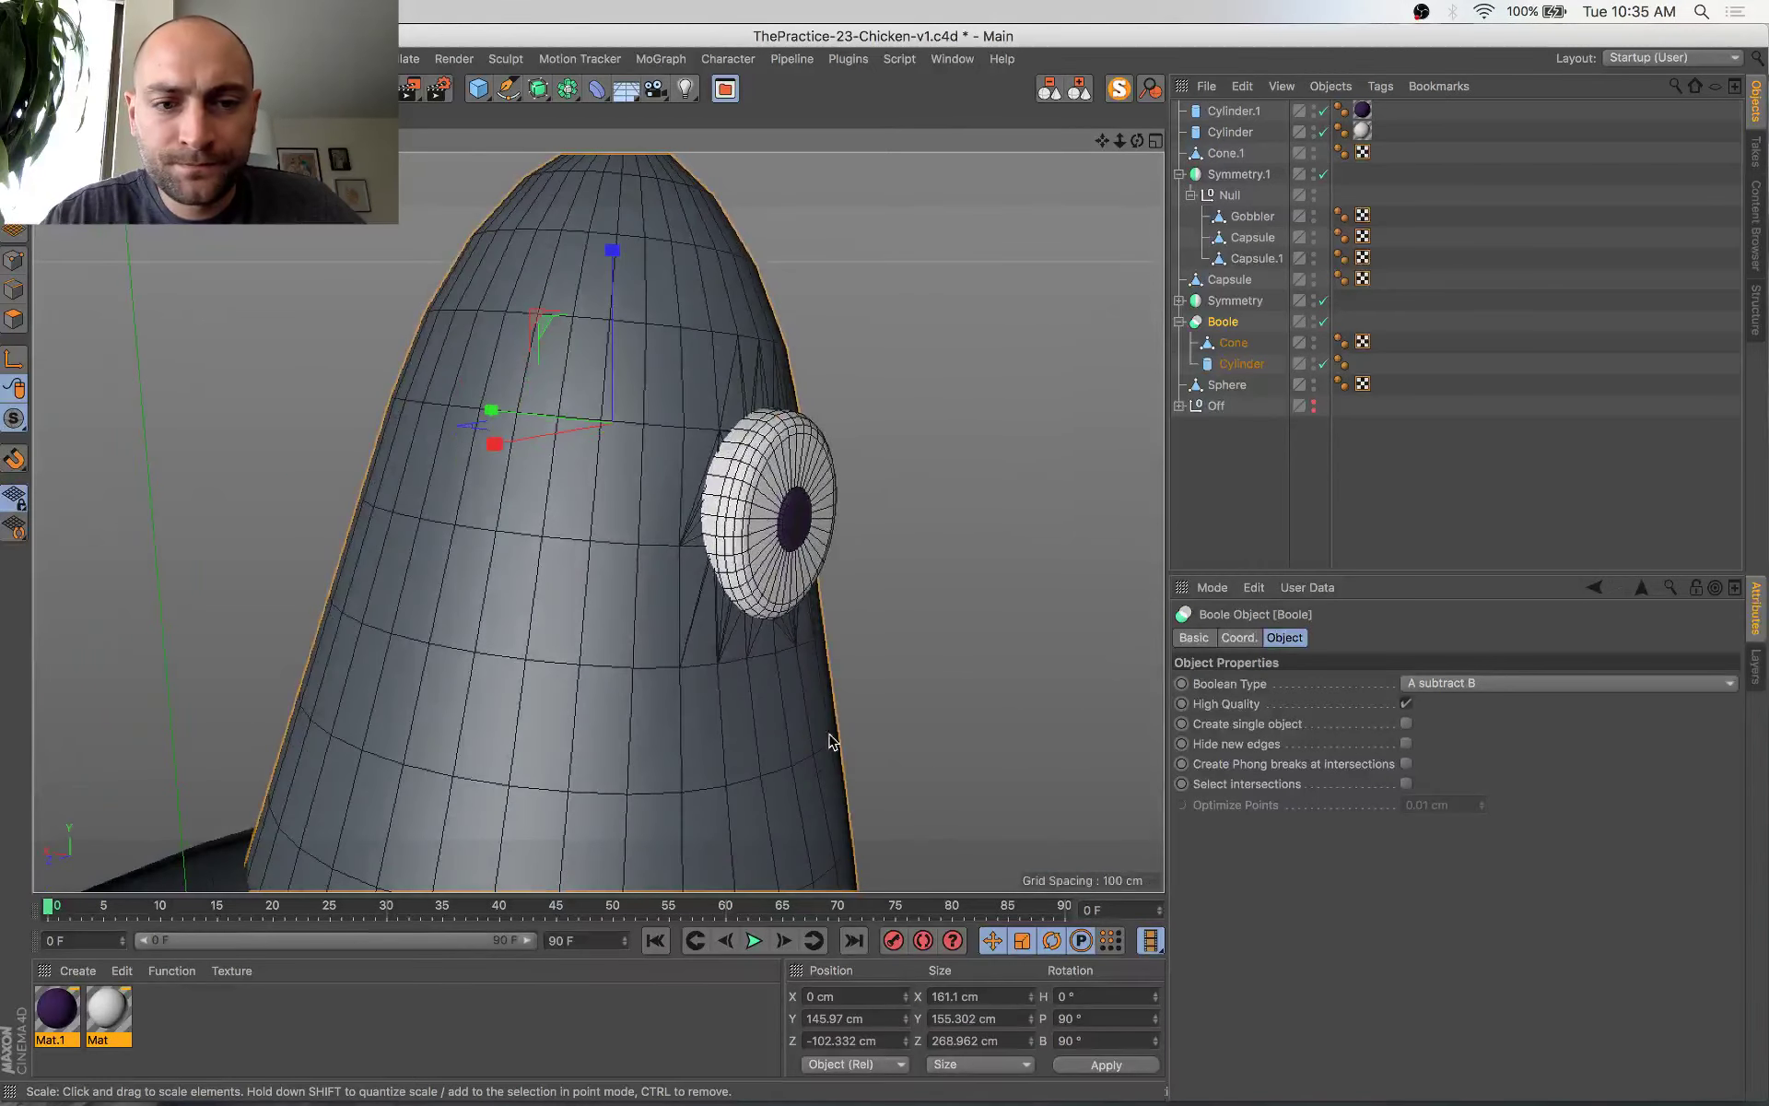
left_click_drag(505, 412, 498, 414)
left_click_drag(616, 555, 529, 584, "alt")
middle_click_drag(886, 636, 608, 614, "alt")
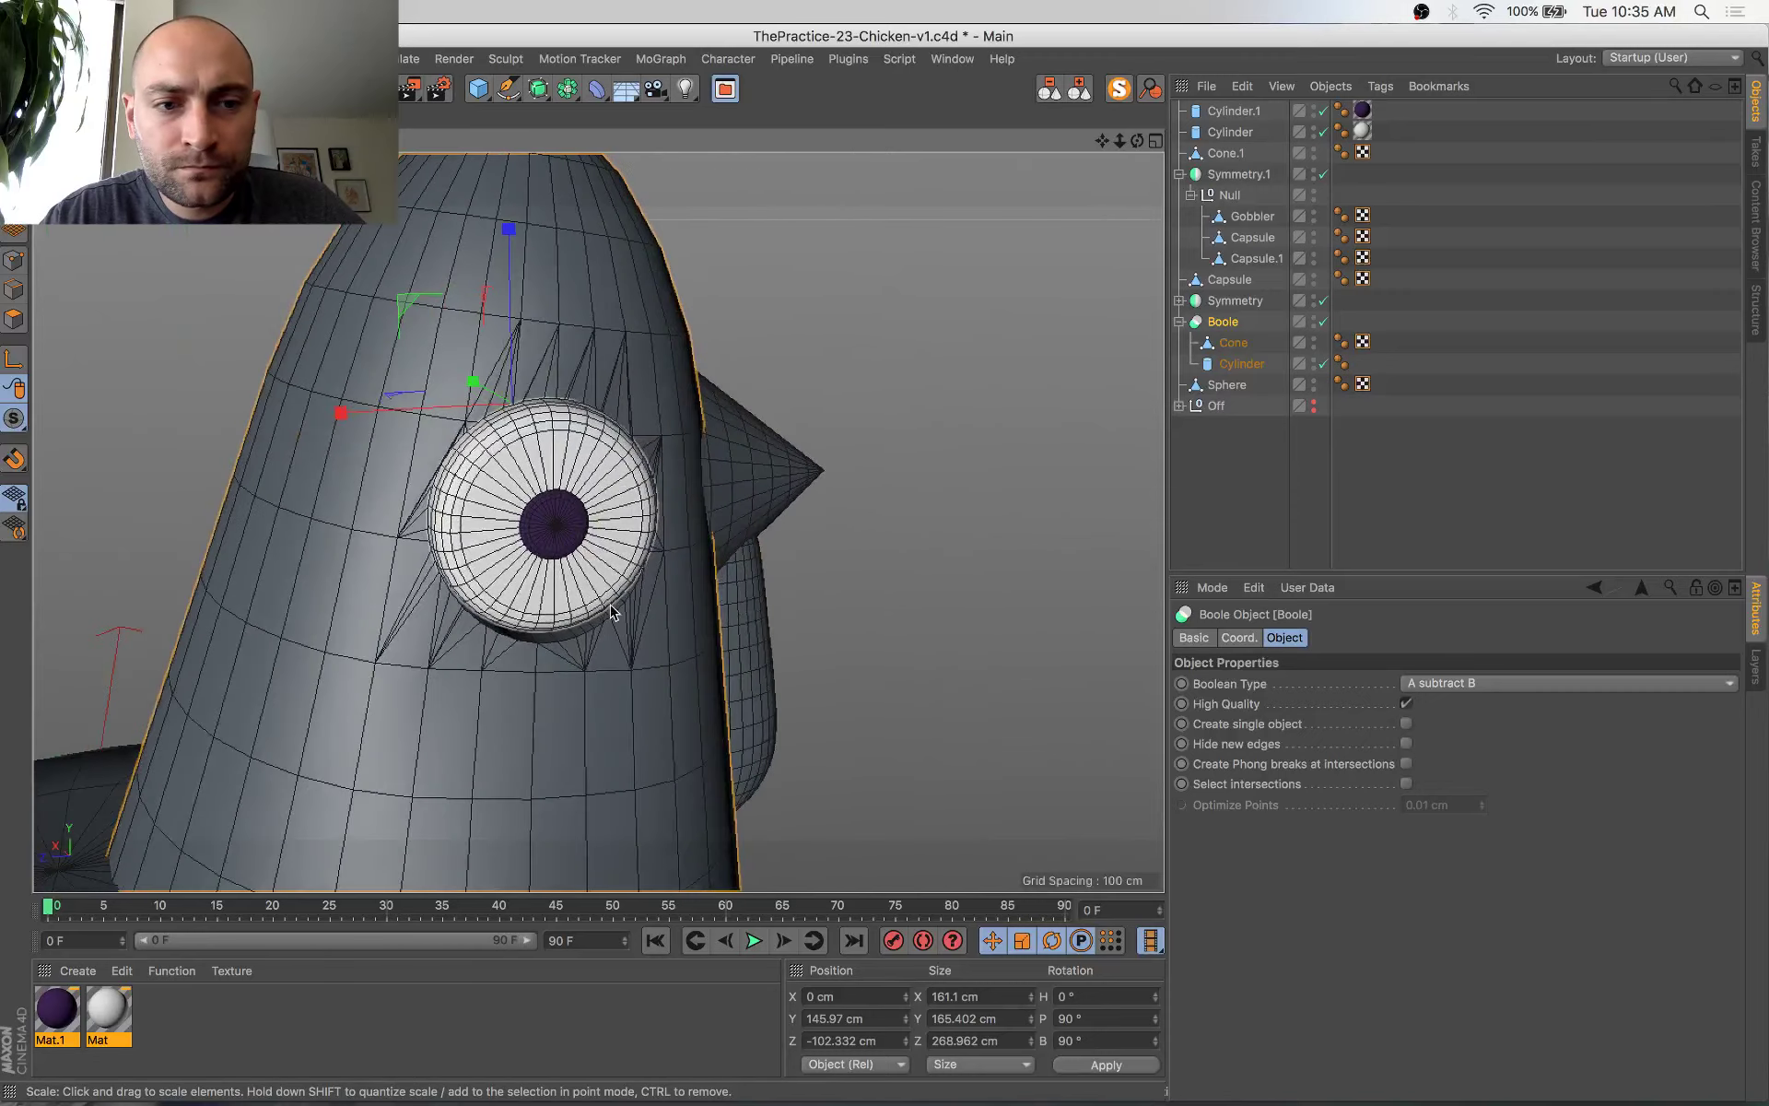
left_click_drag(608, 614, 488, 640, "alt")
scroll(488, 640, "down", 5)
key("super+z")
left_click_drag(738, 730, 546, 715, "alt")
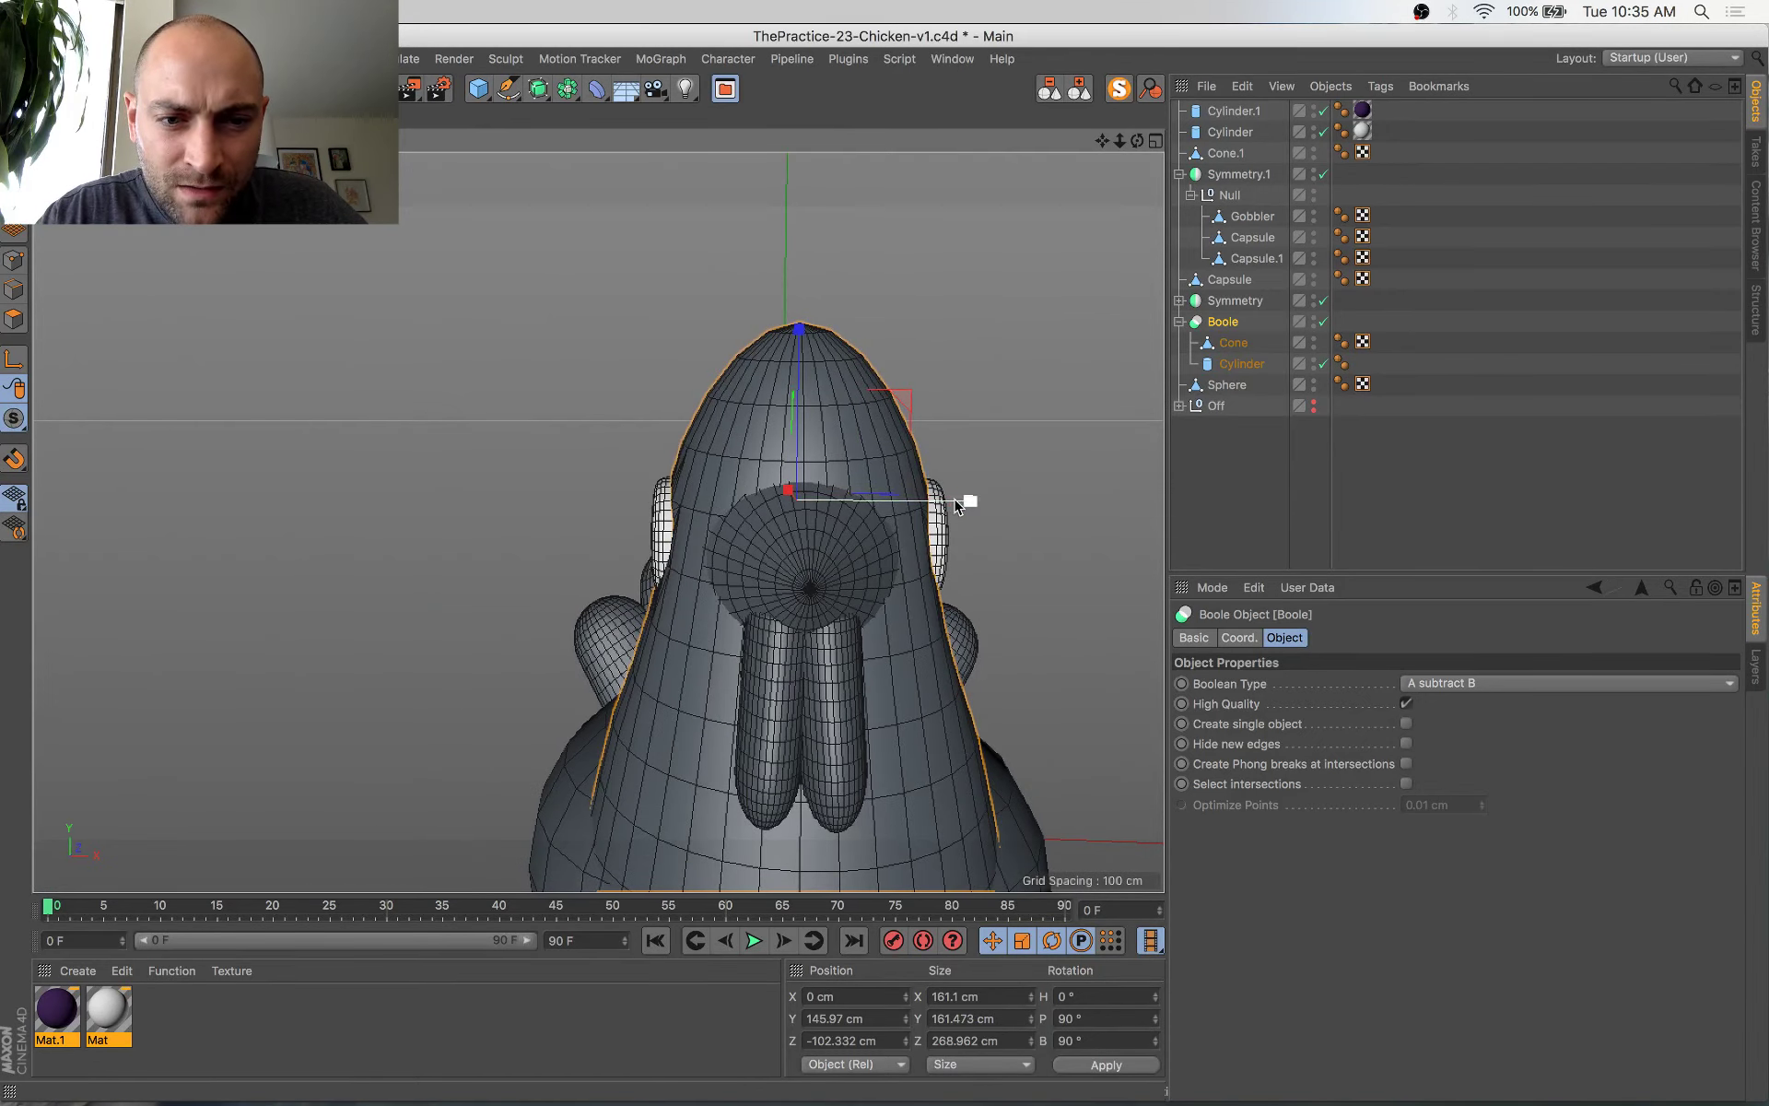
Select the beak cone and widen it slightly along X from the front view
left_click(855, 564)
left_click_drag(943, 578, 946, 578)
left_click_drag(932, 605, 1073, 612, "alt")
left_click(993, 719)
left_click_drag(989, 724, 830, 677, "alt")
middle_click_drag(829, 677, 711, 656, "alt")
Rotate the Gobbler slightly to a pitch of about 5.6° and scale it down to about 35.2 × 70.1 × 18.7 cm
left_click(1249, 205)
key("r")
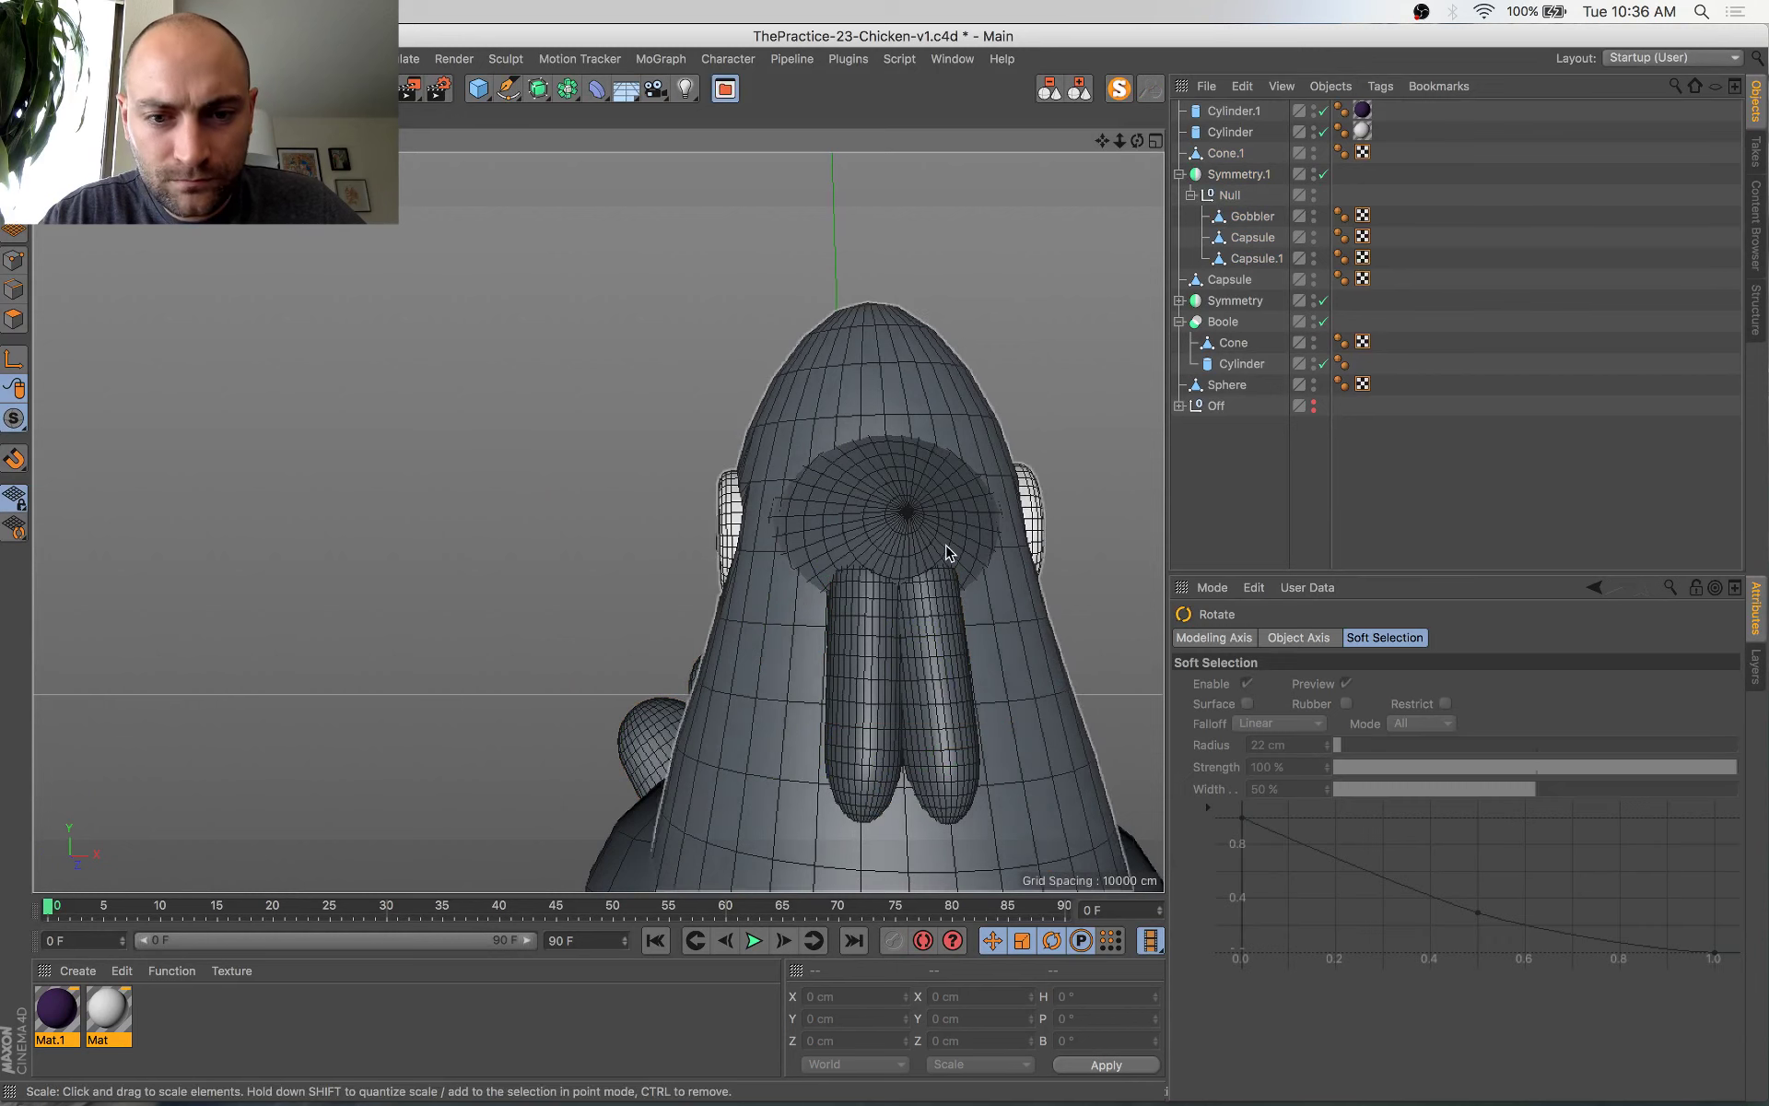
left_click(1259, 218)
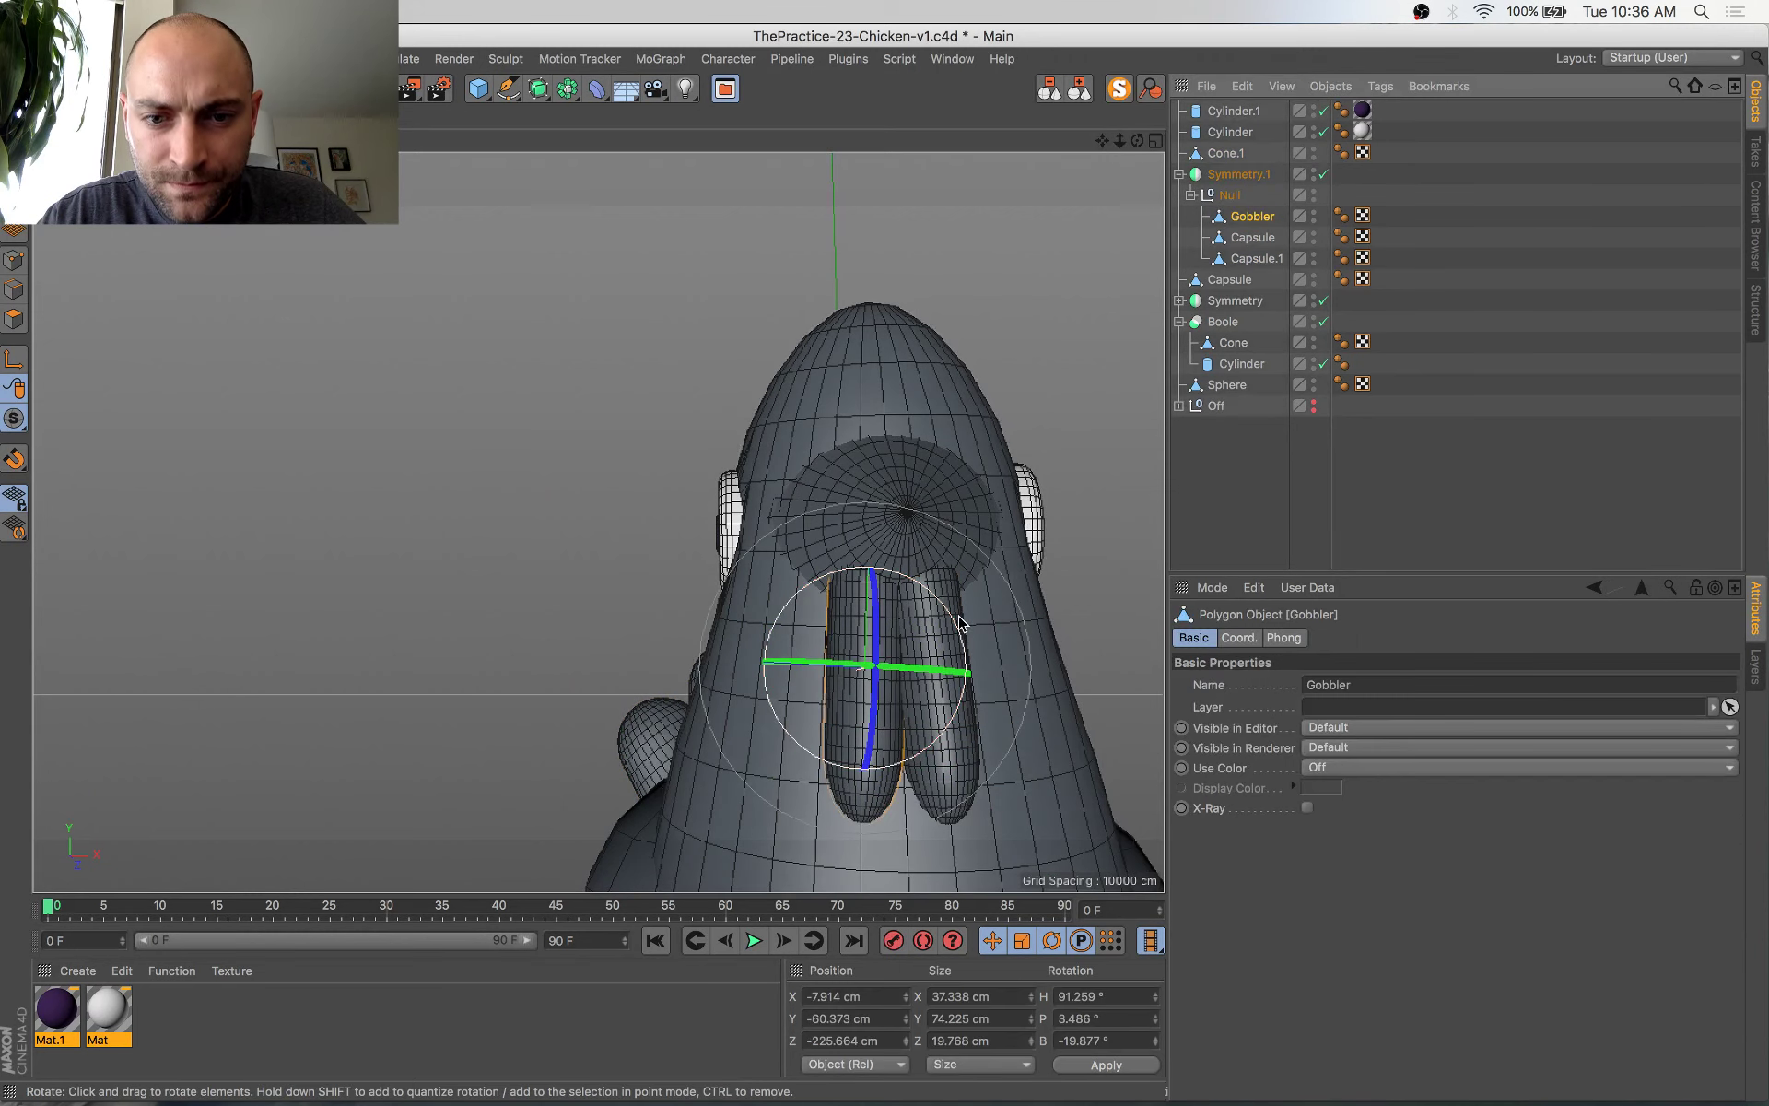
left_click_drag(957, 612, 1198, 601)
key("t")
Nudge the Gobbler slightly back toward the neck and save the project
key("e")
left_click_drag(892, 686, 890, 686)
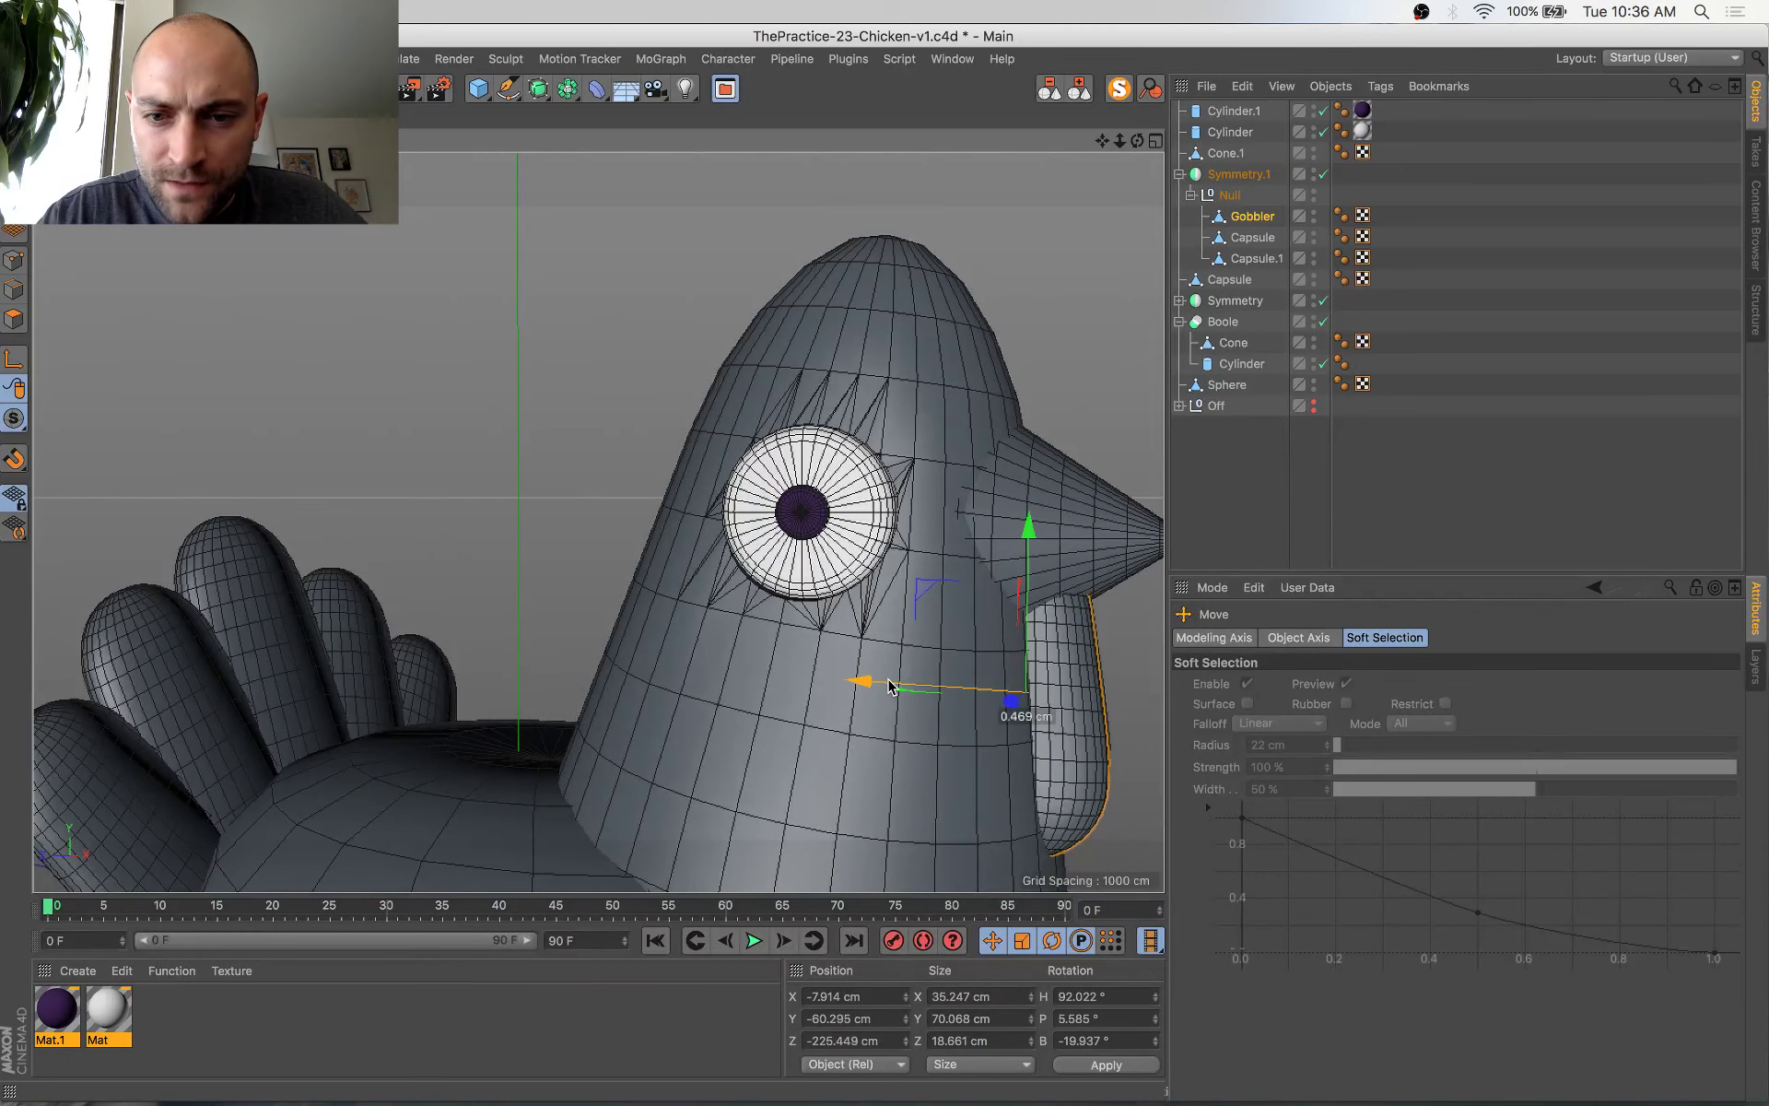
key("super+s")
Switch to Chrome to check the stream chat and chicken reference photo, and return to Cinema 4D
middle_click_drag(887, 680, 744, 509, "alt")
left_click_drag(745, 508, 757, 525, "alt")
key("super+Tab")
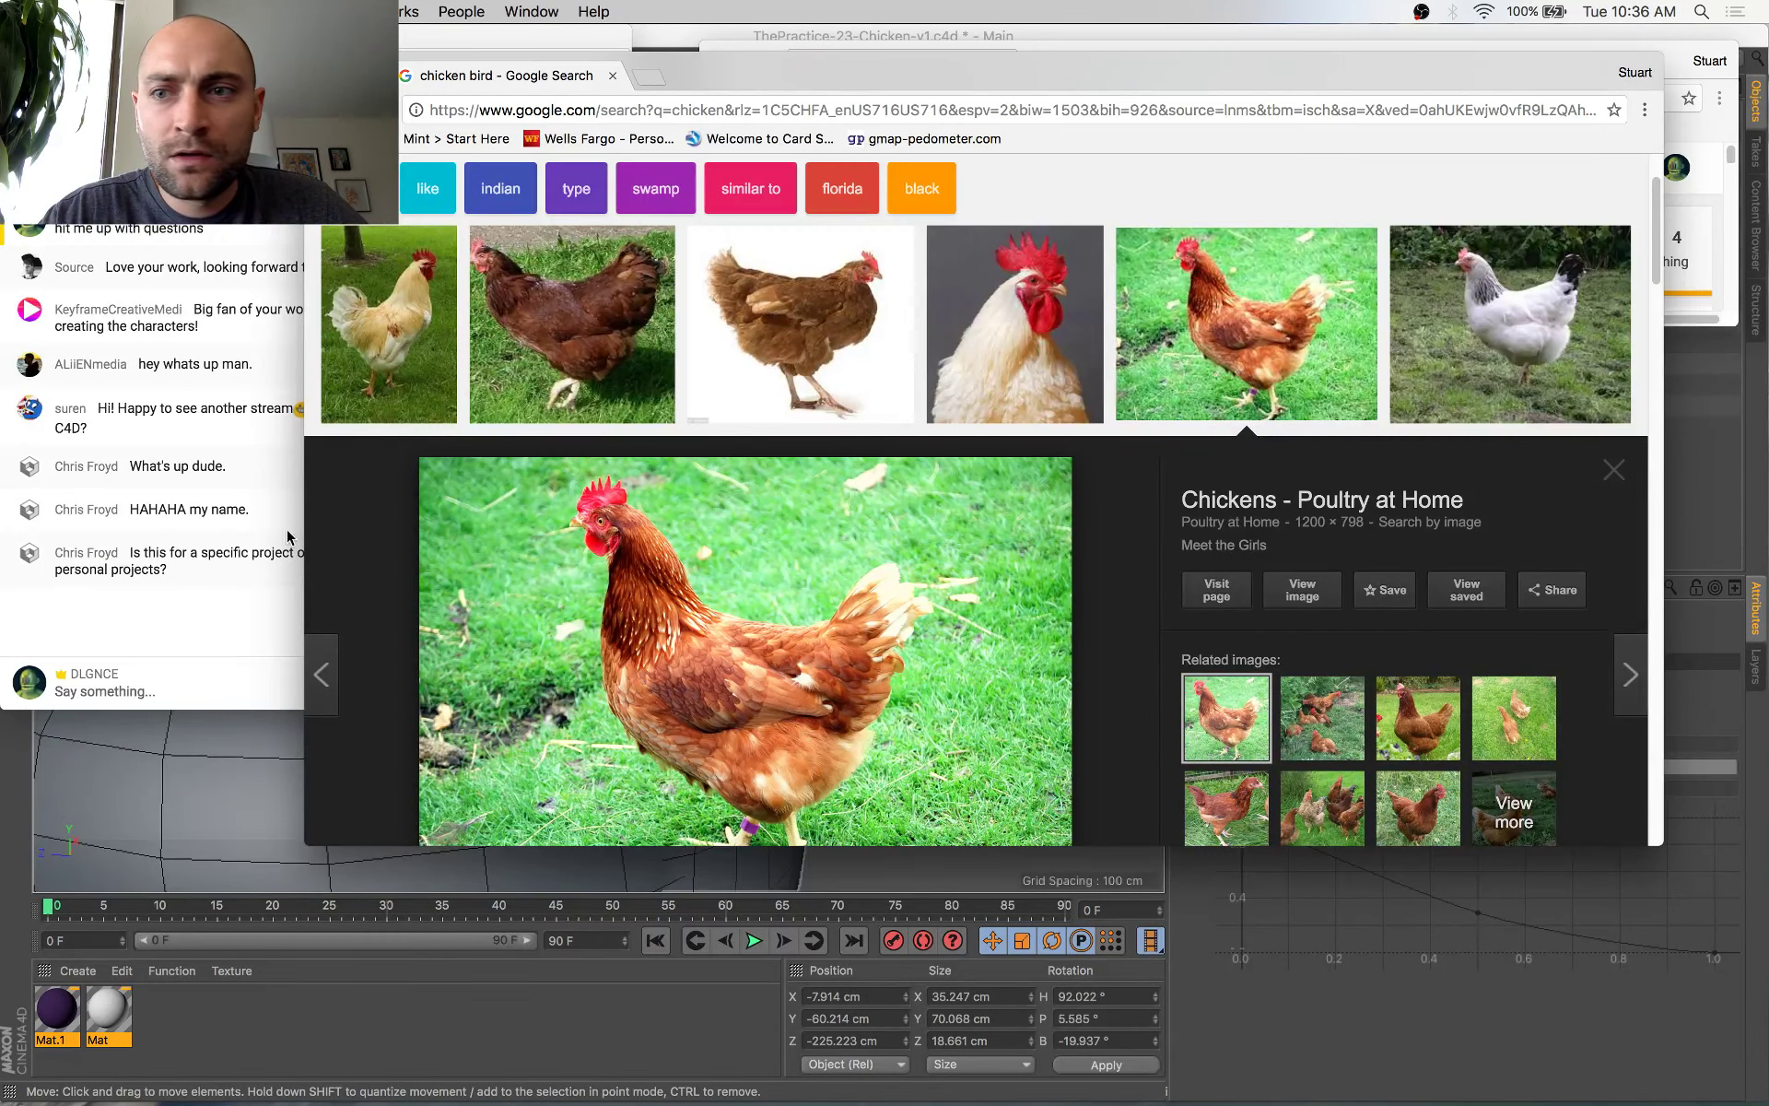
key("super+Tab")
Return to polygon editing and select the Cone inside the Boole, with its polygons at the eye's lower edge
left_click_drag(840, 318, 958, 384, "alt")
left_click(662, 281)
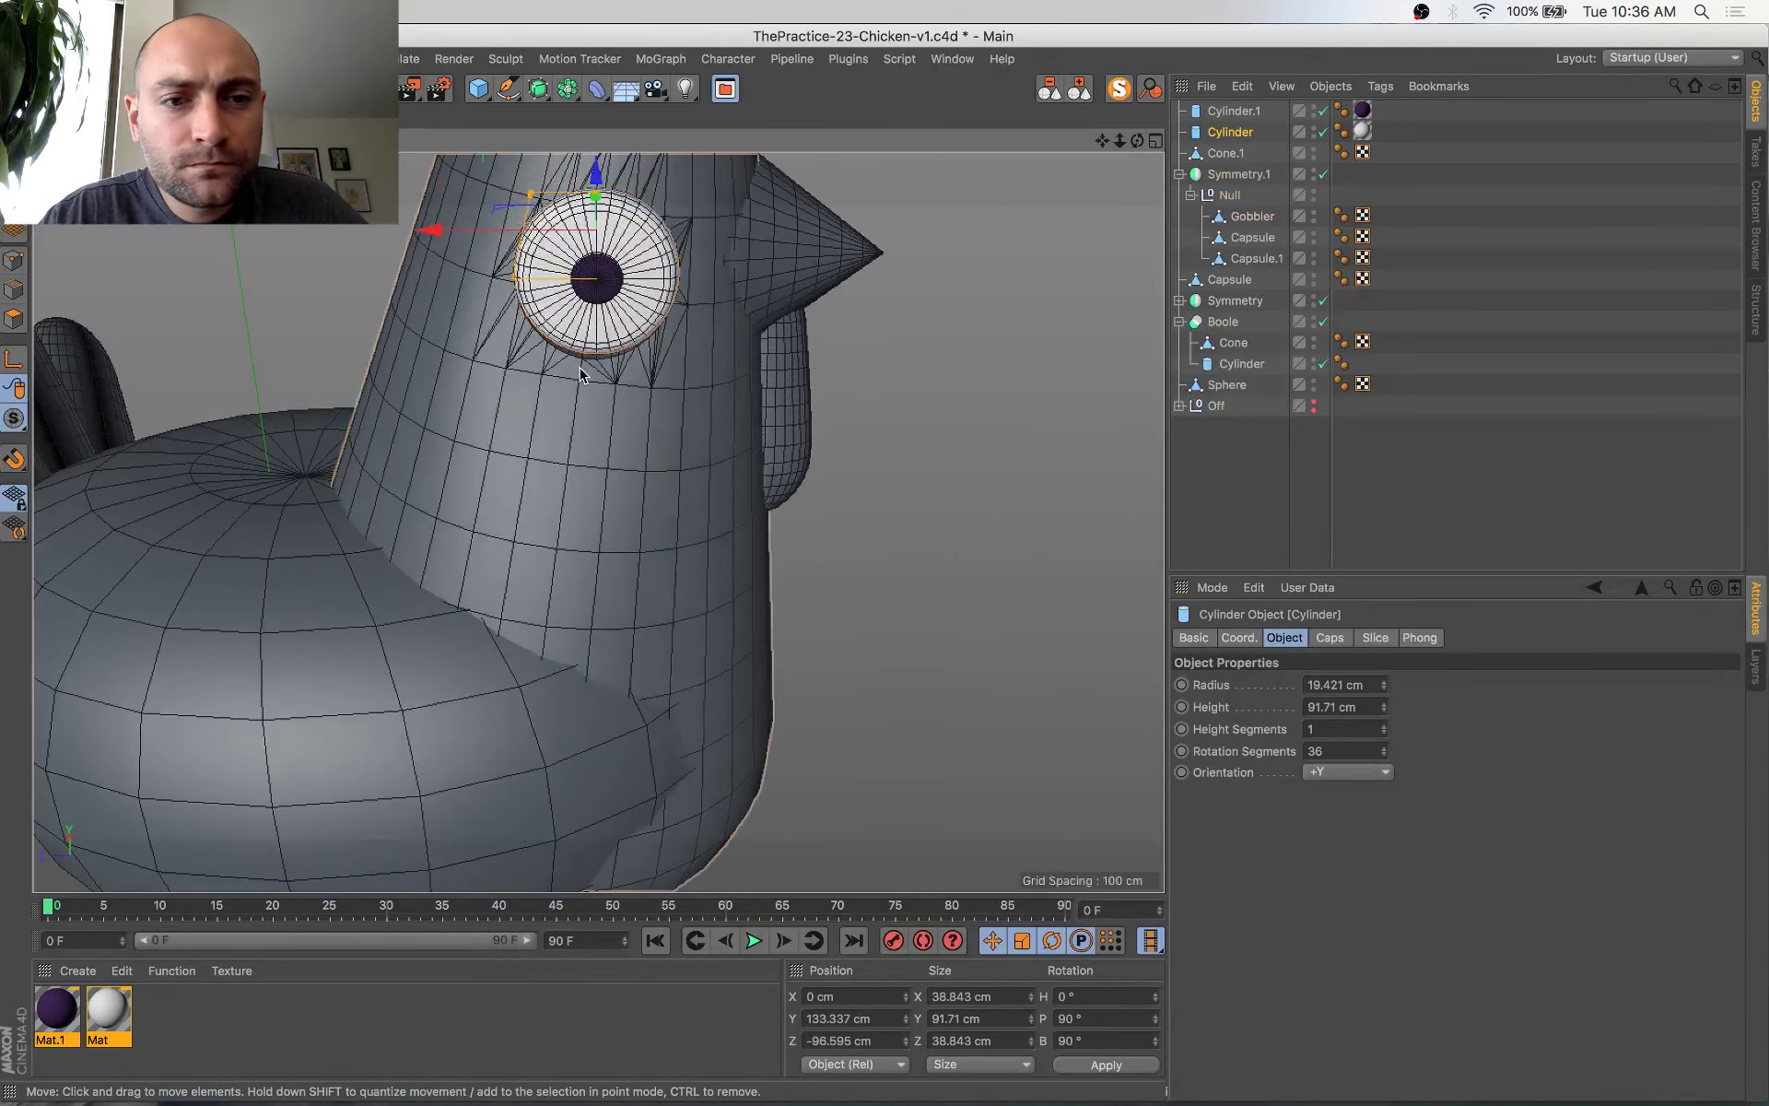
left_click(580, 373)
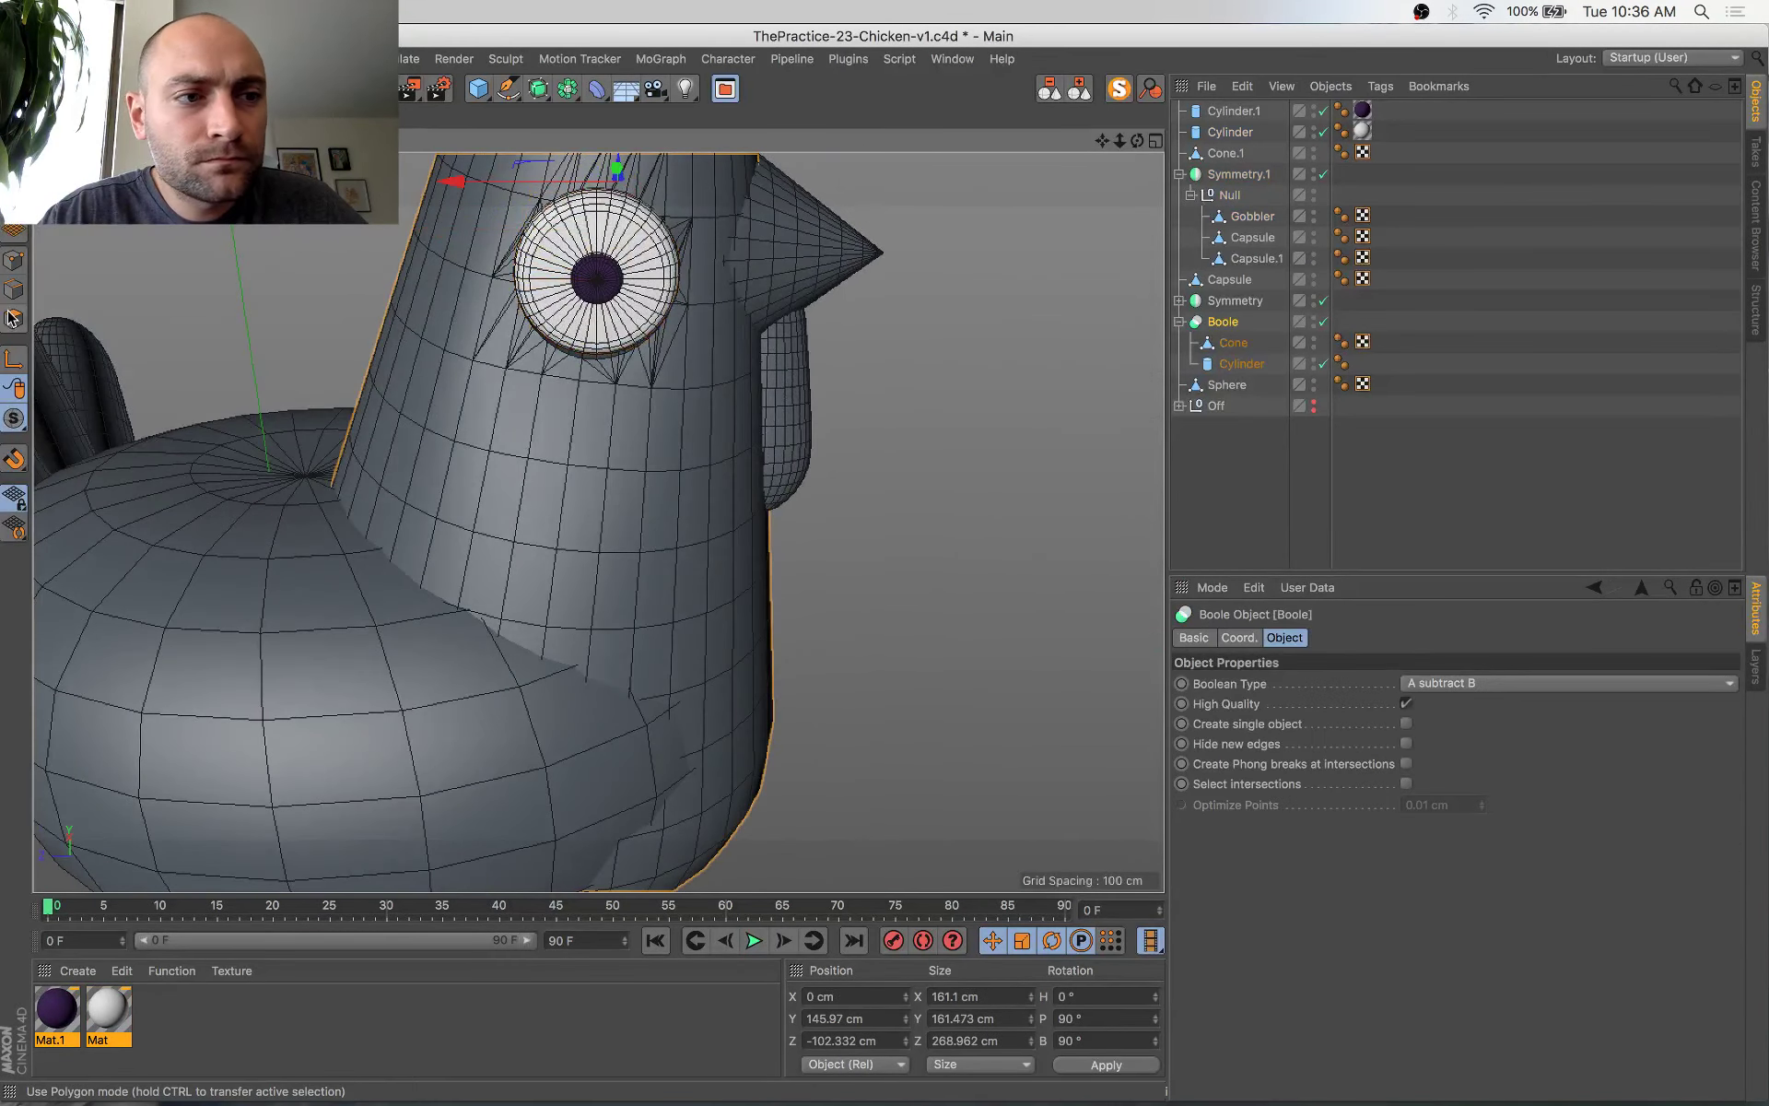
left_click(1249, 360)
left_click(1244, 342)
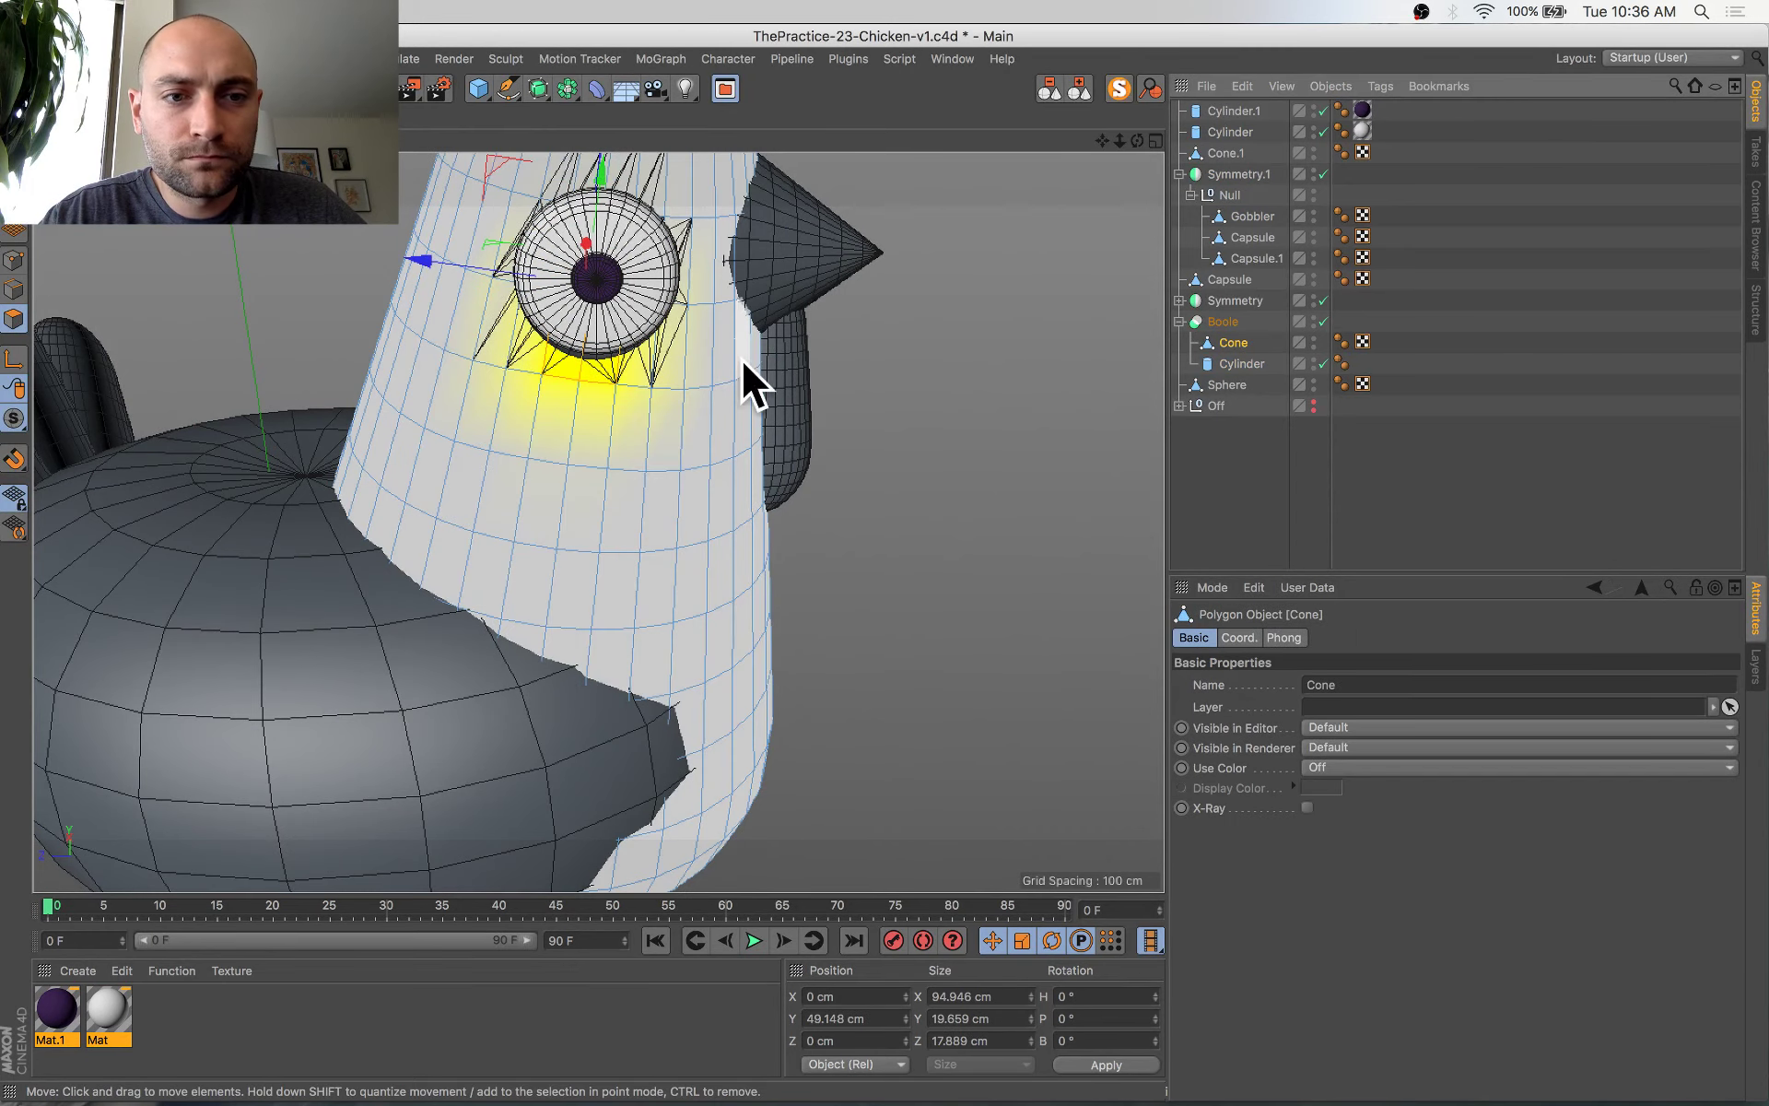
left_click_drag(907, 398, 735, 338, "alt")
left_click_drag(837, 378, 770, 355, "alt")
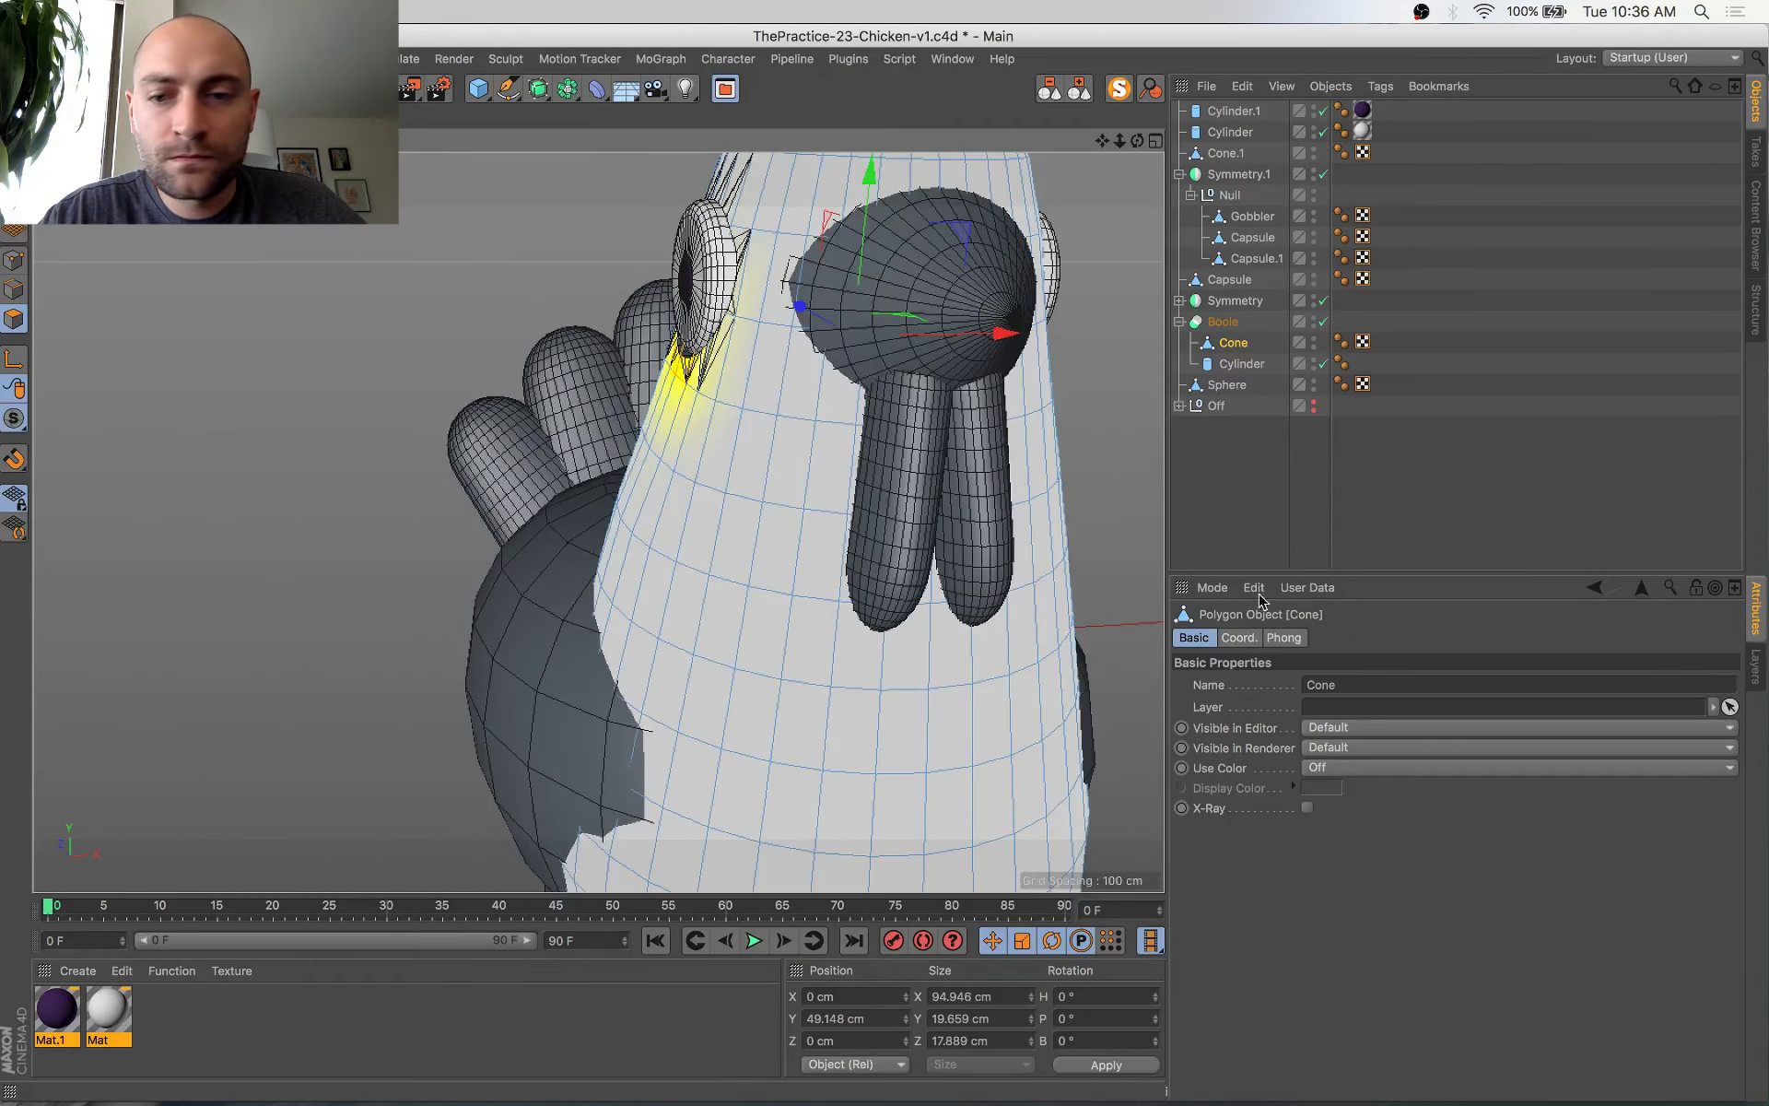
Raise the soft selection radius to 30 cm and scale the lower-eye polygons inward along X to about 88.3 cm
key("9")
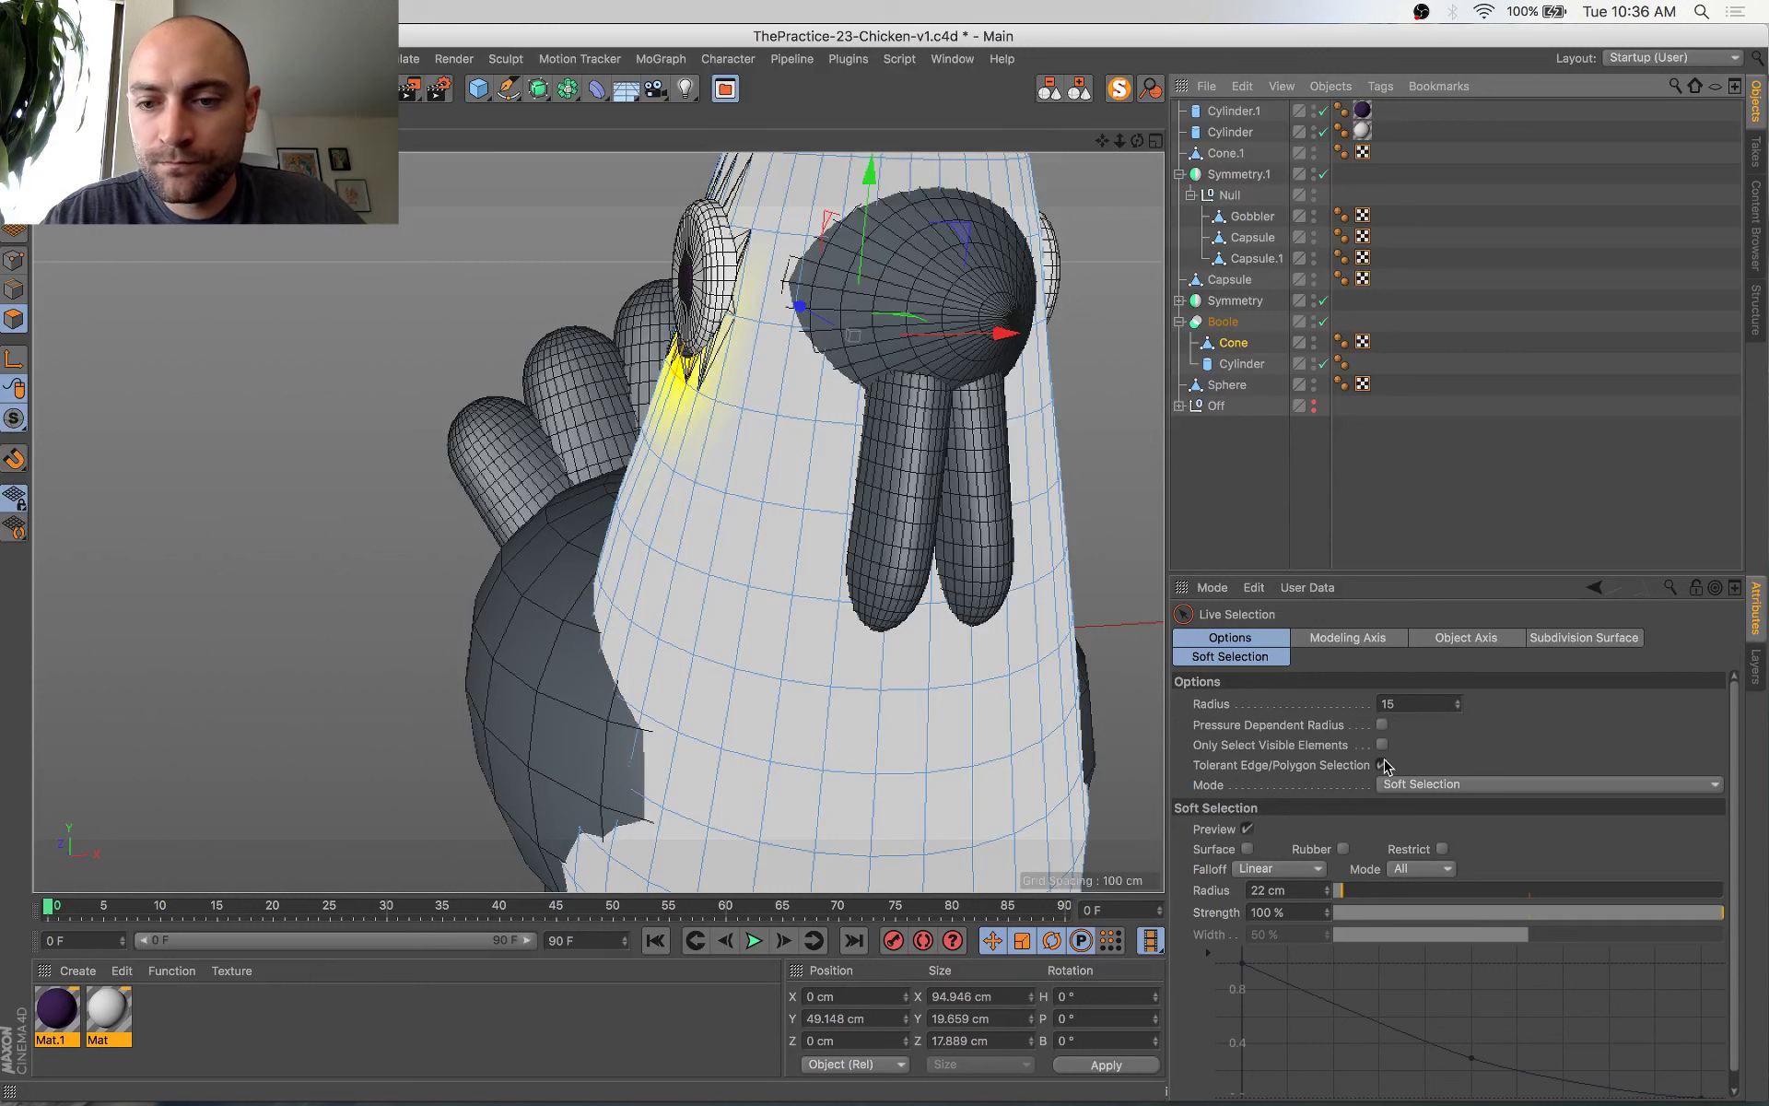
left_click(1327, 888)
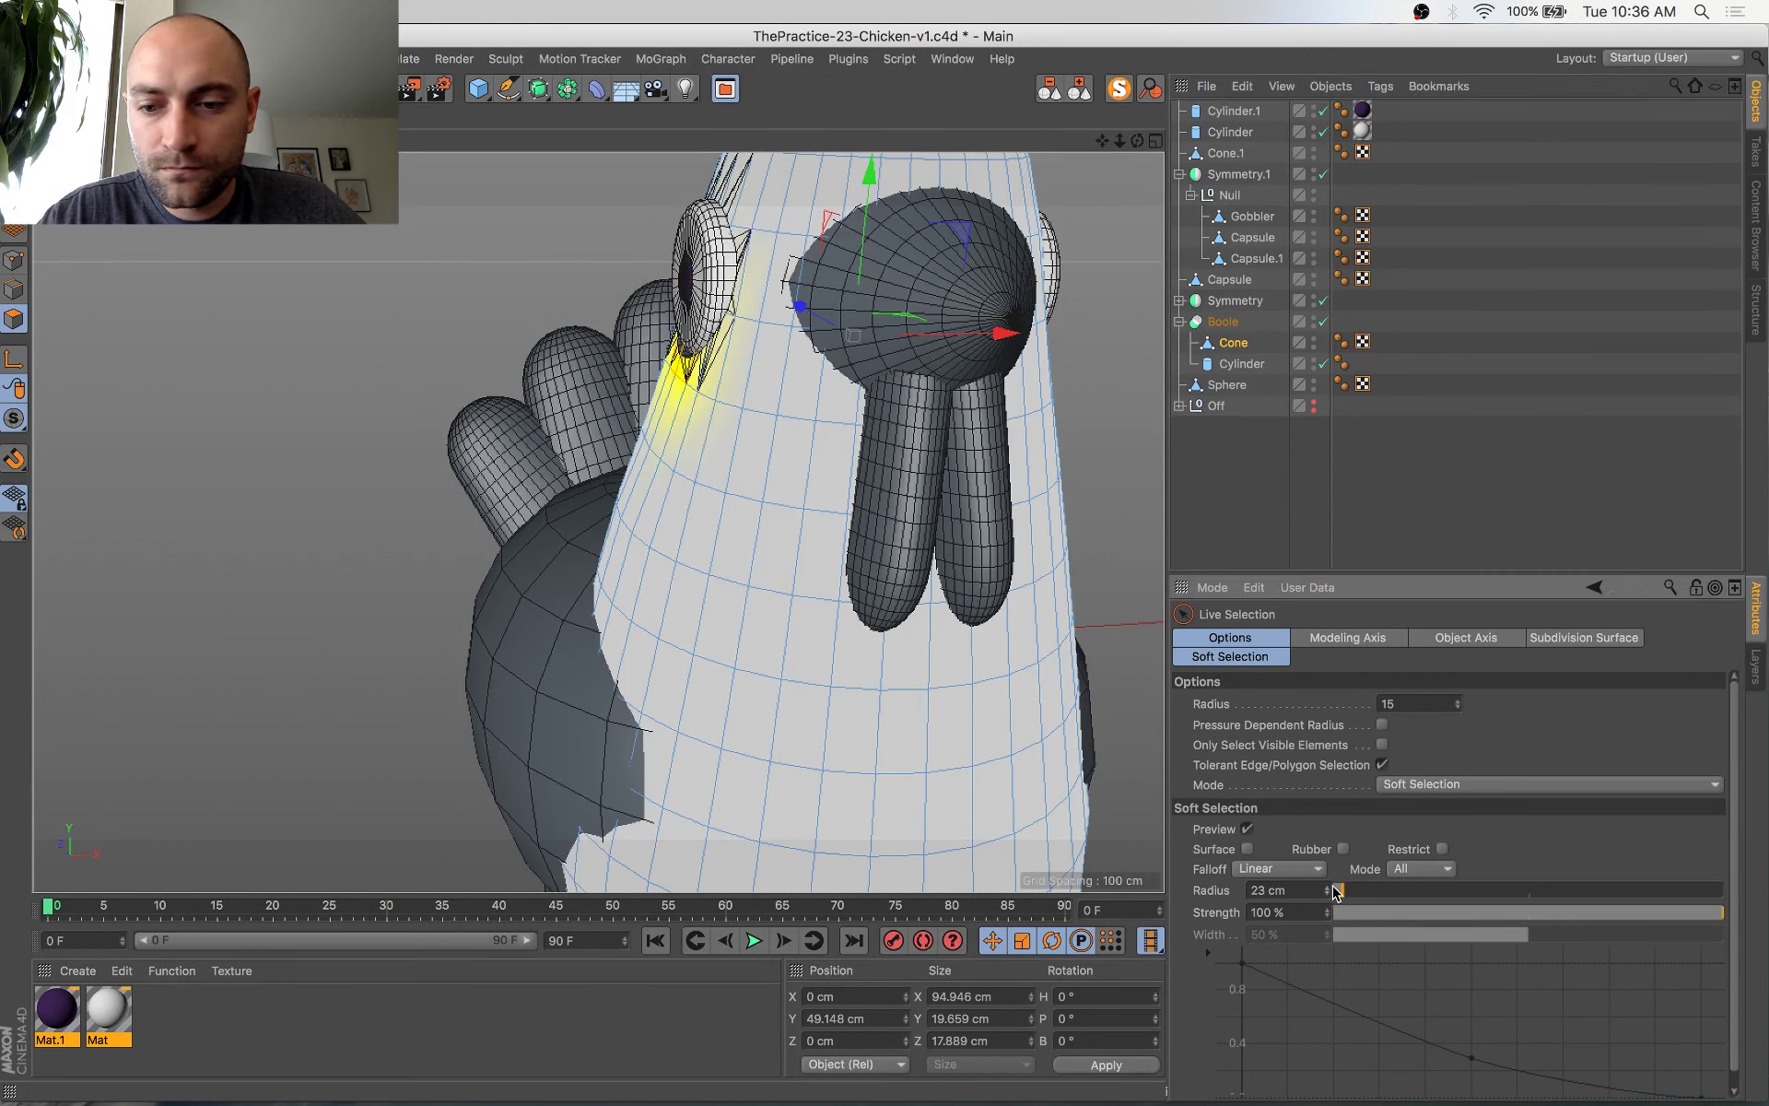
key("t")
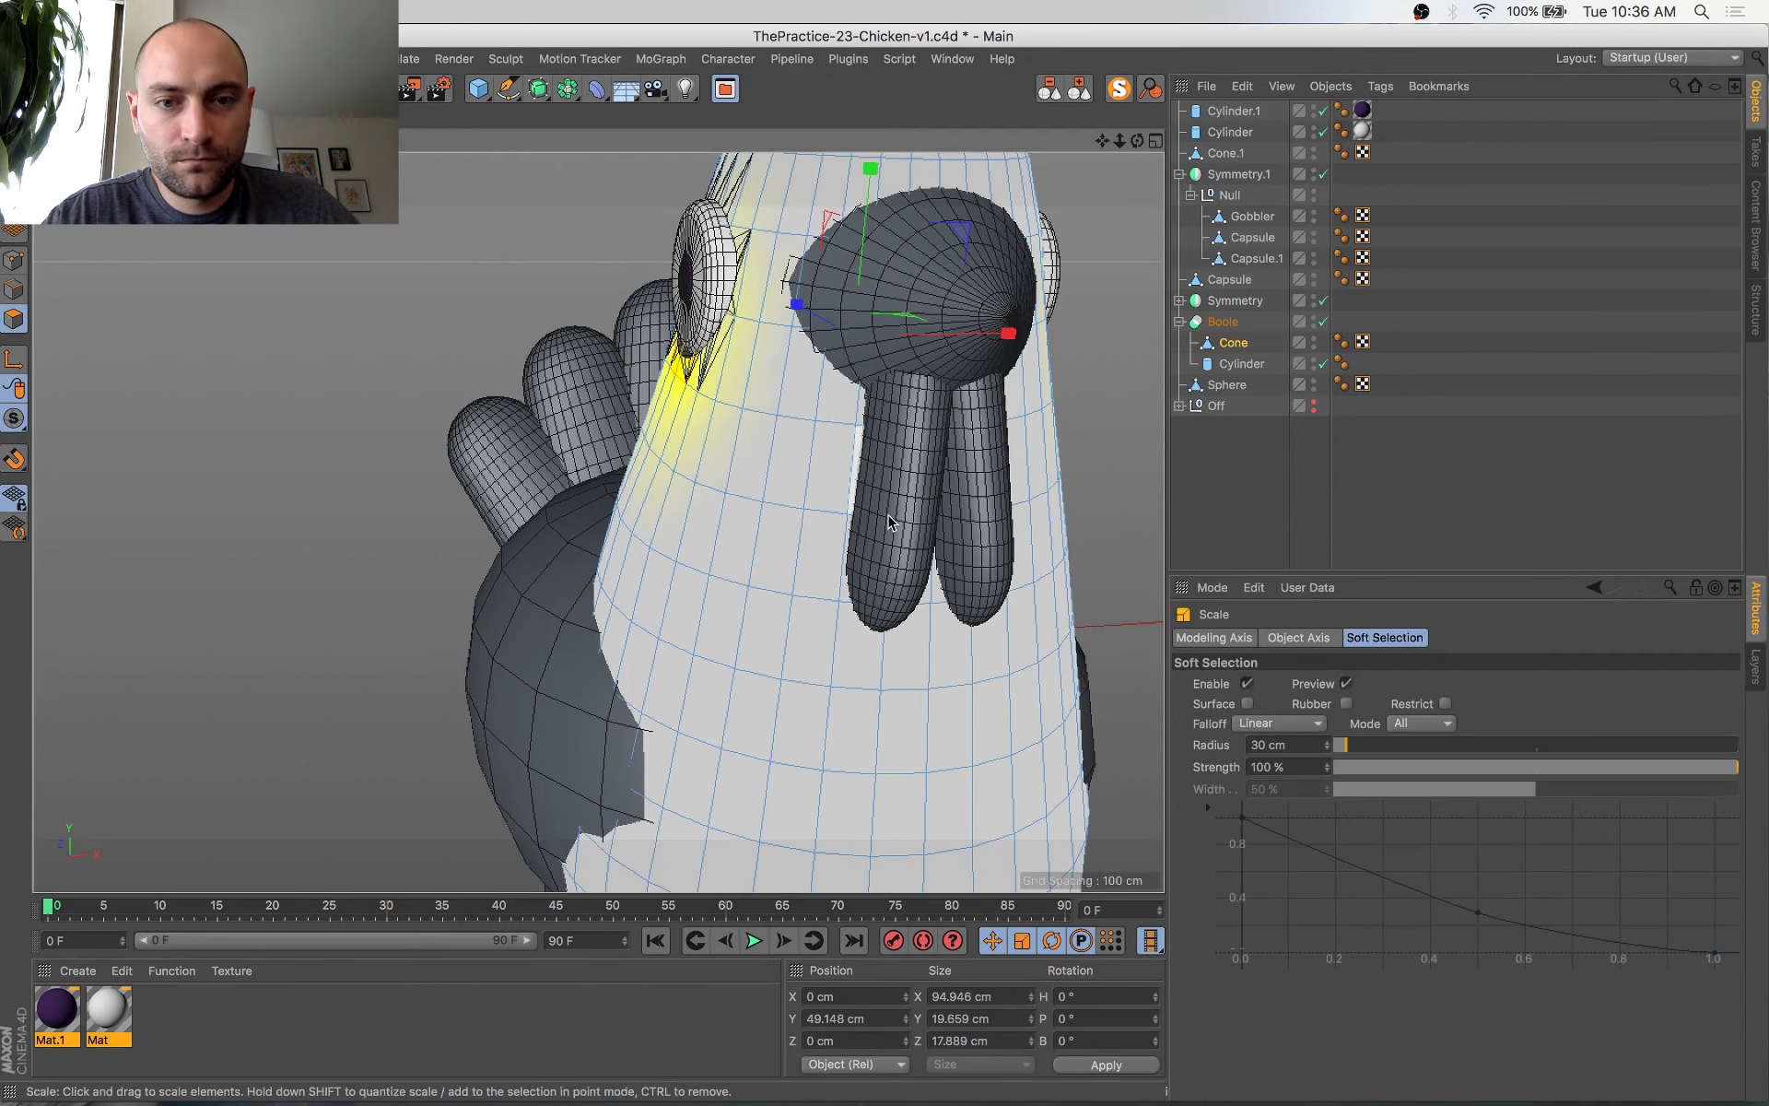
middle_click_drag(932, 462, 855, 579, "alt")
left_click_drag(944, 429, 932, 431)
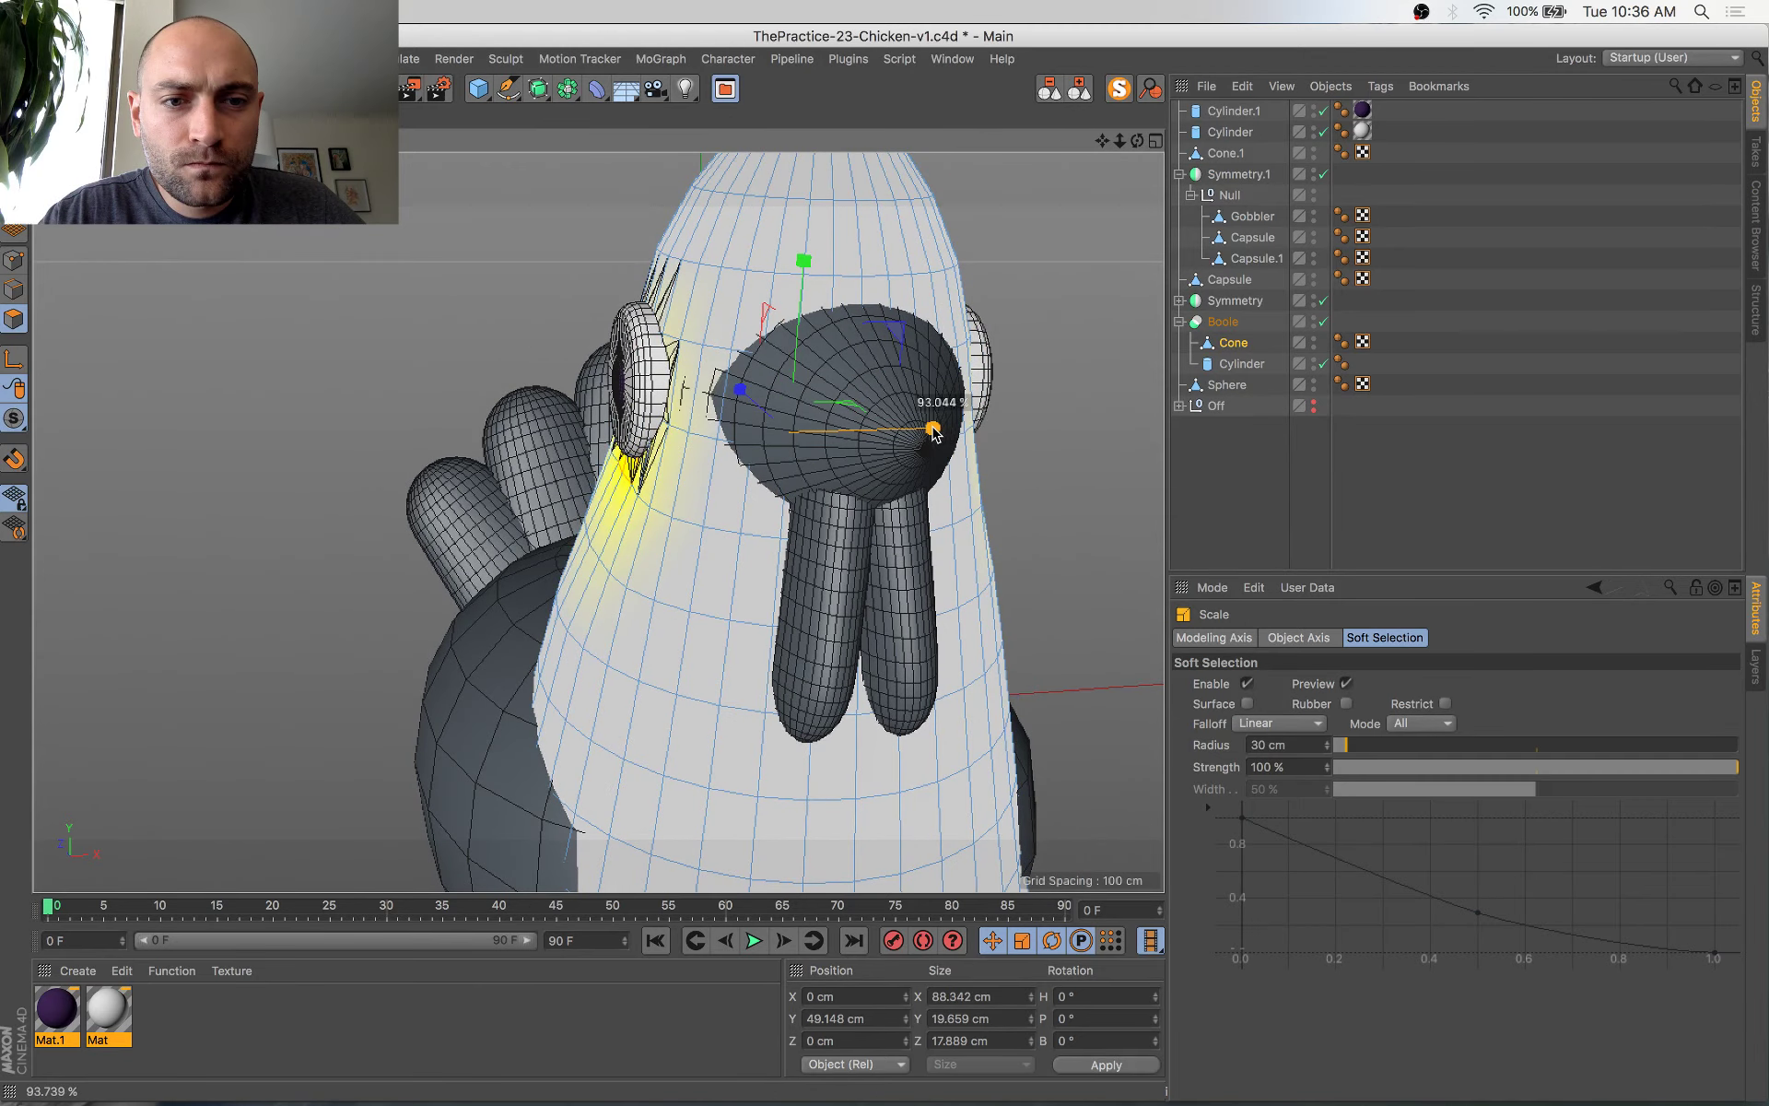
left_click_drag(700, 516, 776, 541, "alt")
Replace the selection with polygons at the eye's upper edge, on both sides of the Cone, in the Right view
key("space")
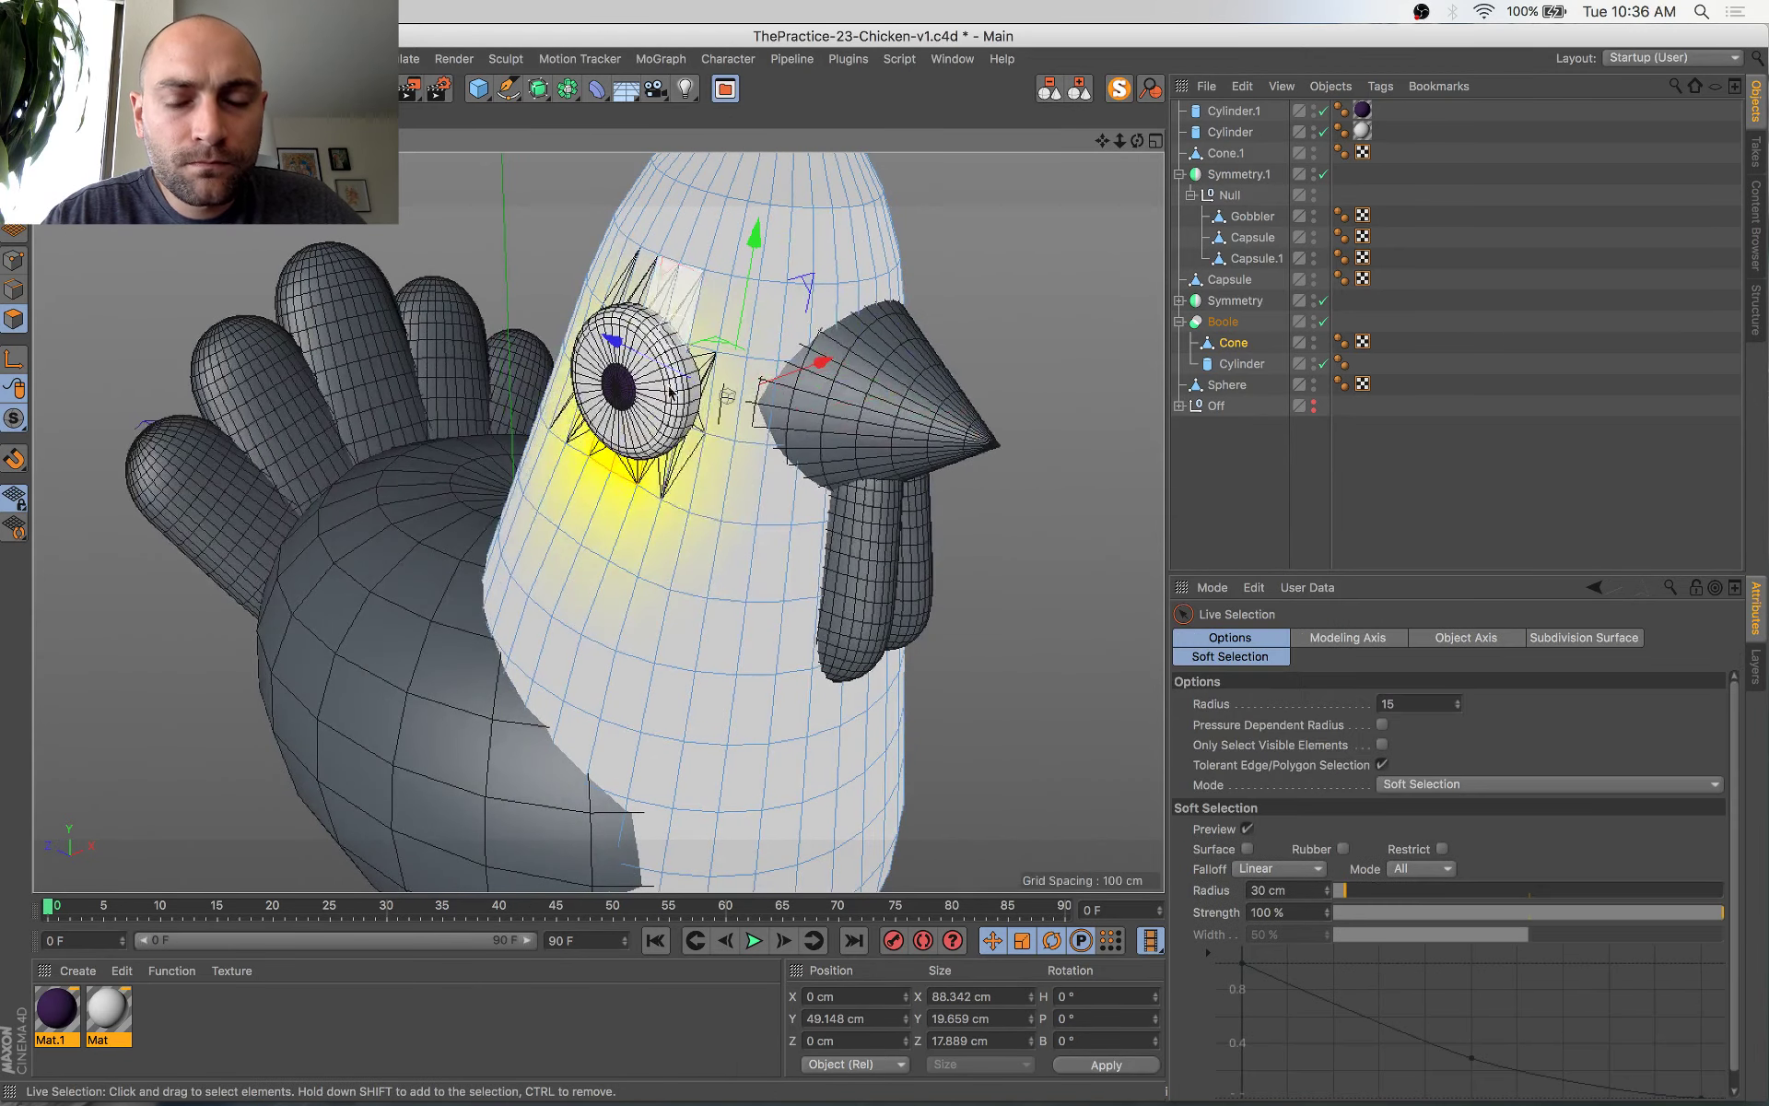
middle_click(710, 492)
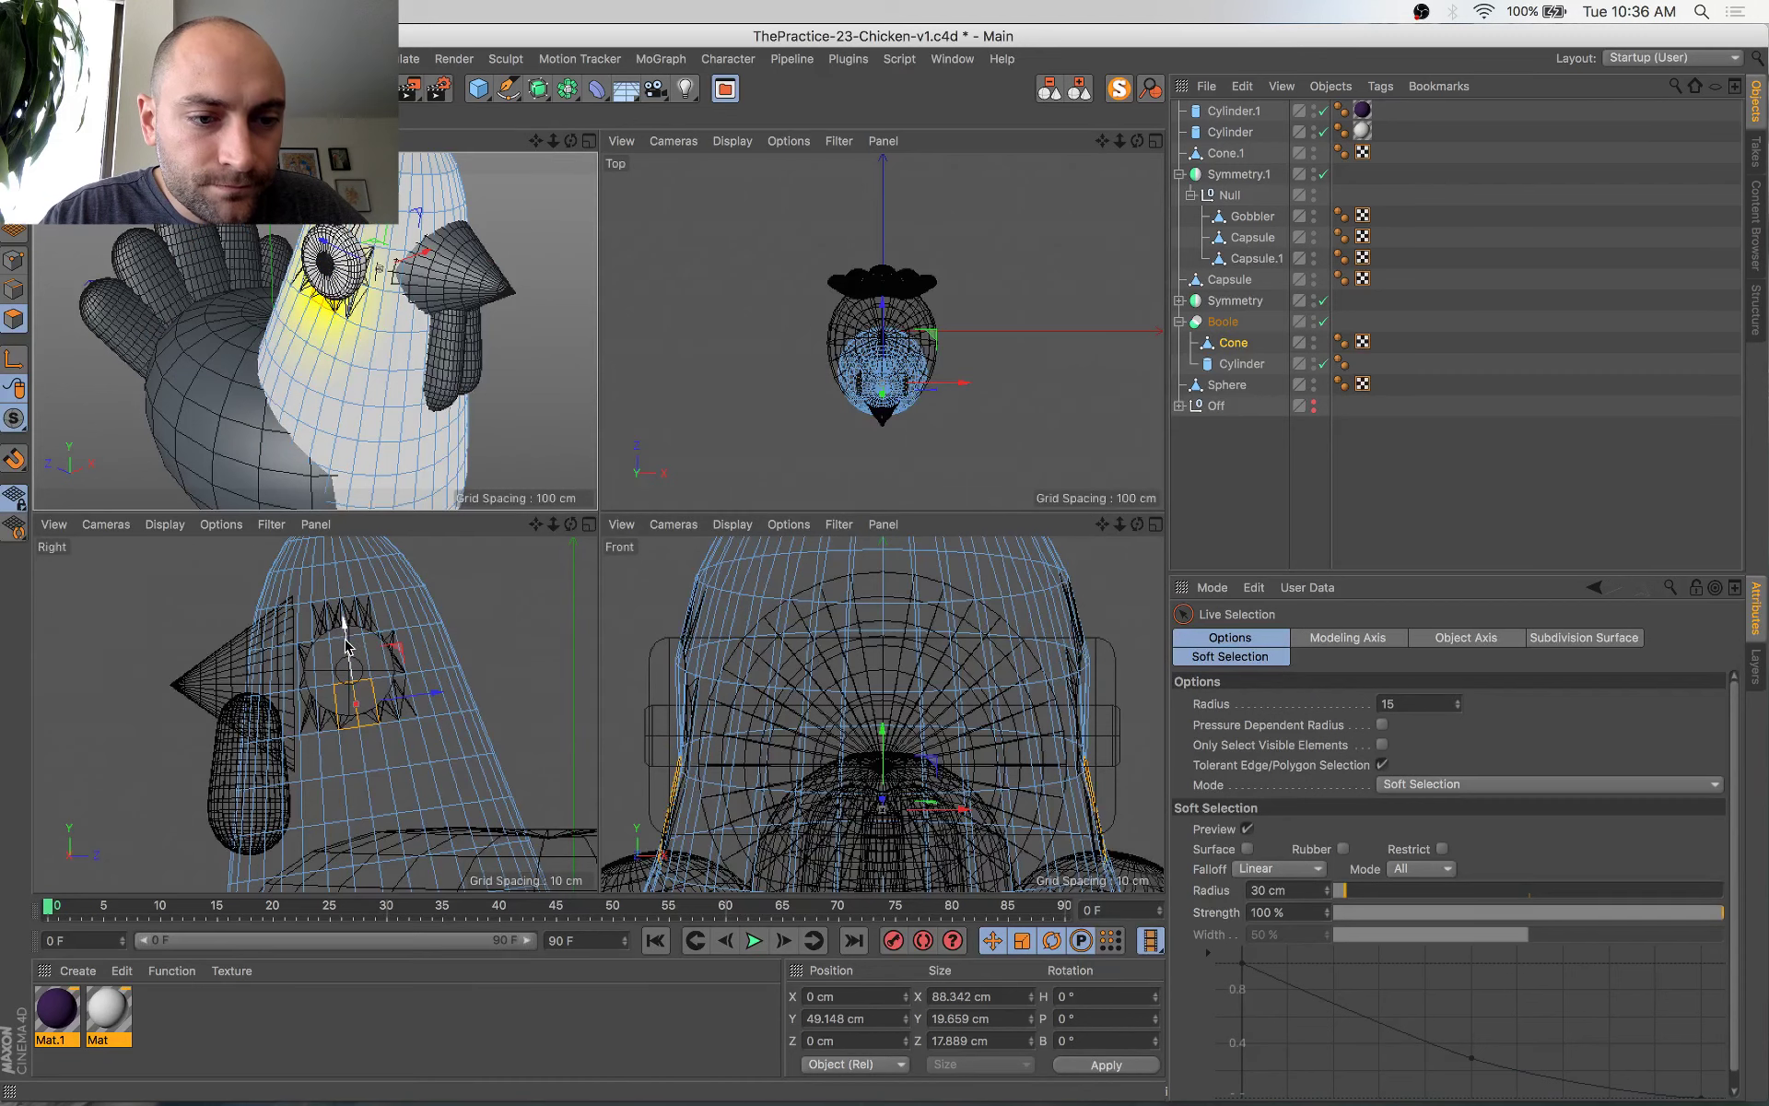
left_click(524, 571)
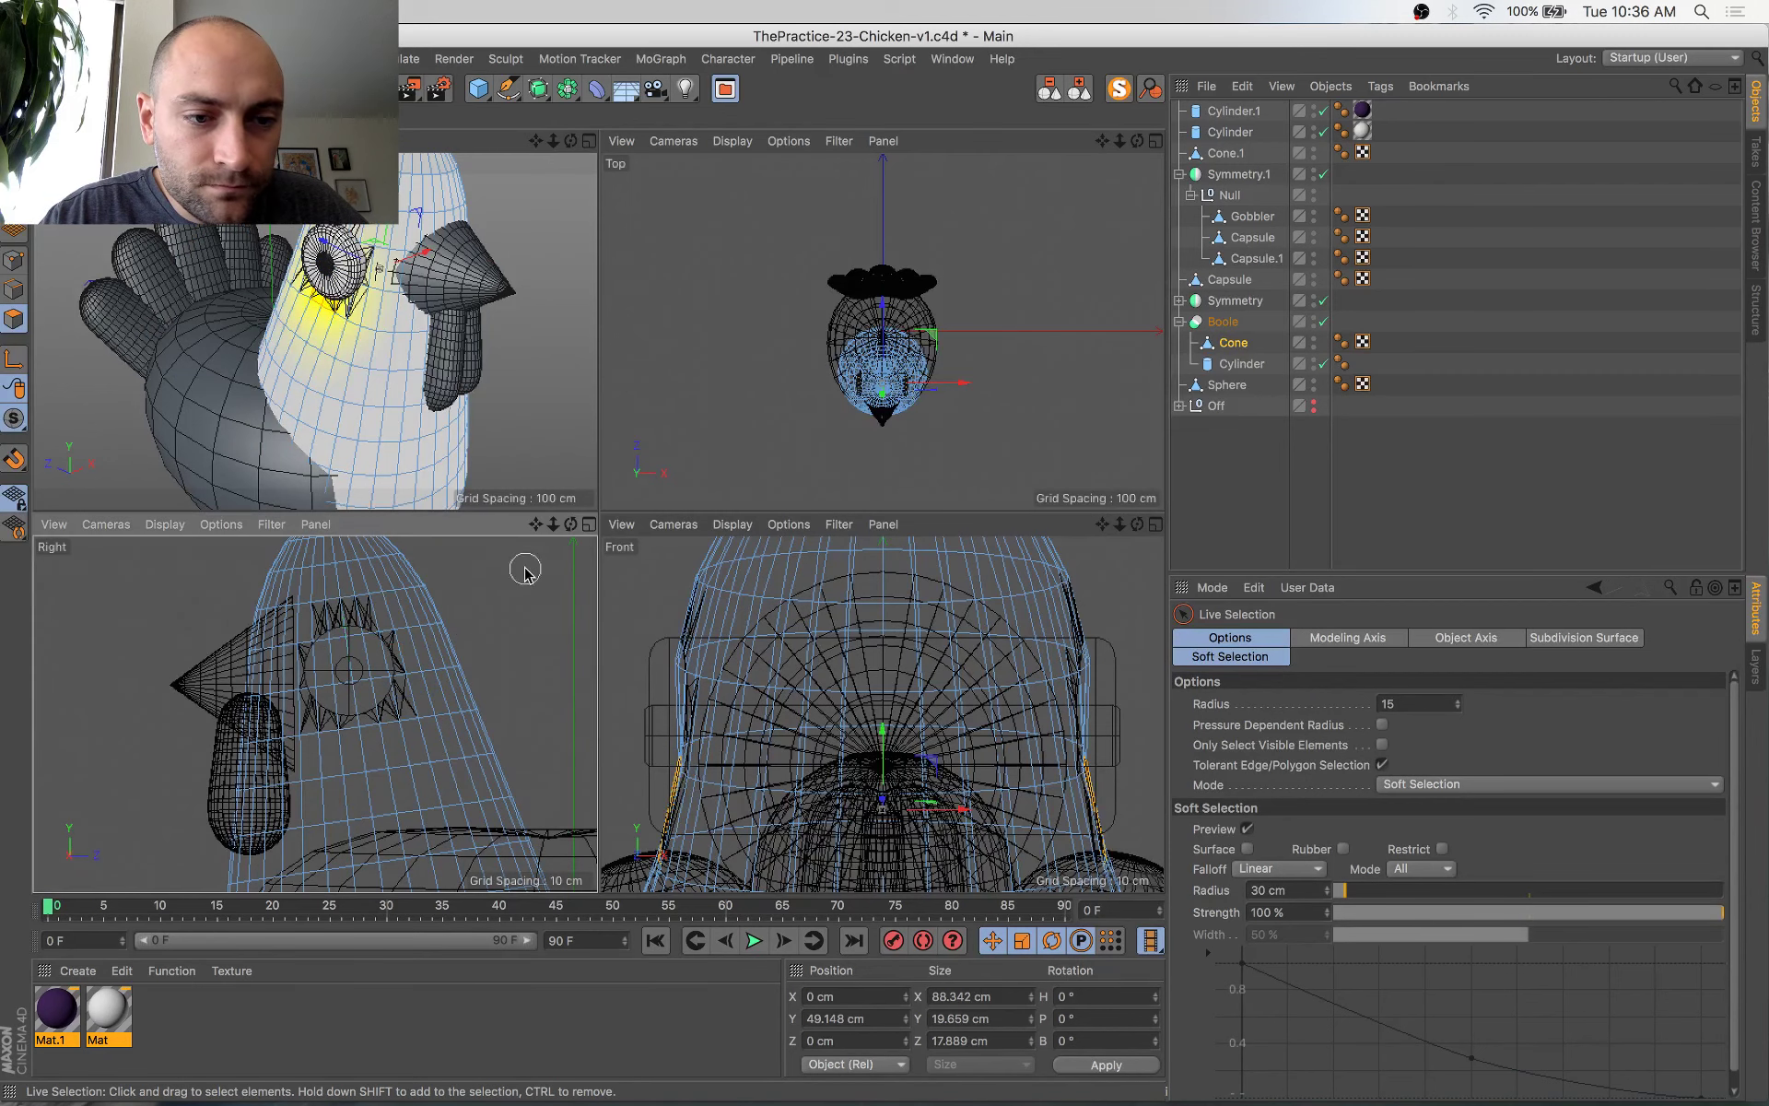
left_click(344, 624)
middle_click(423, 175)
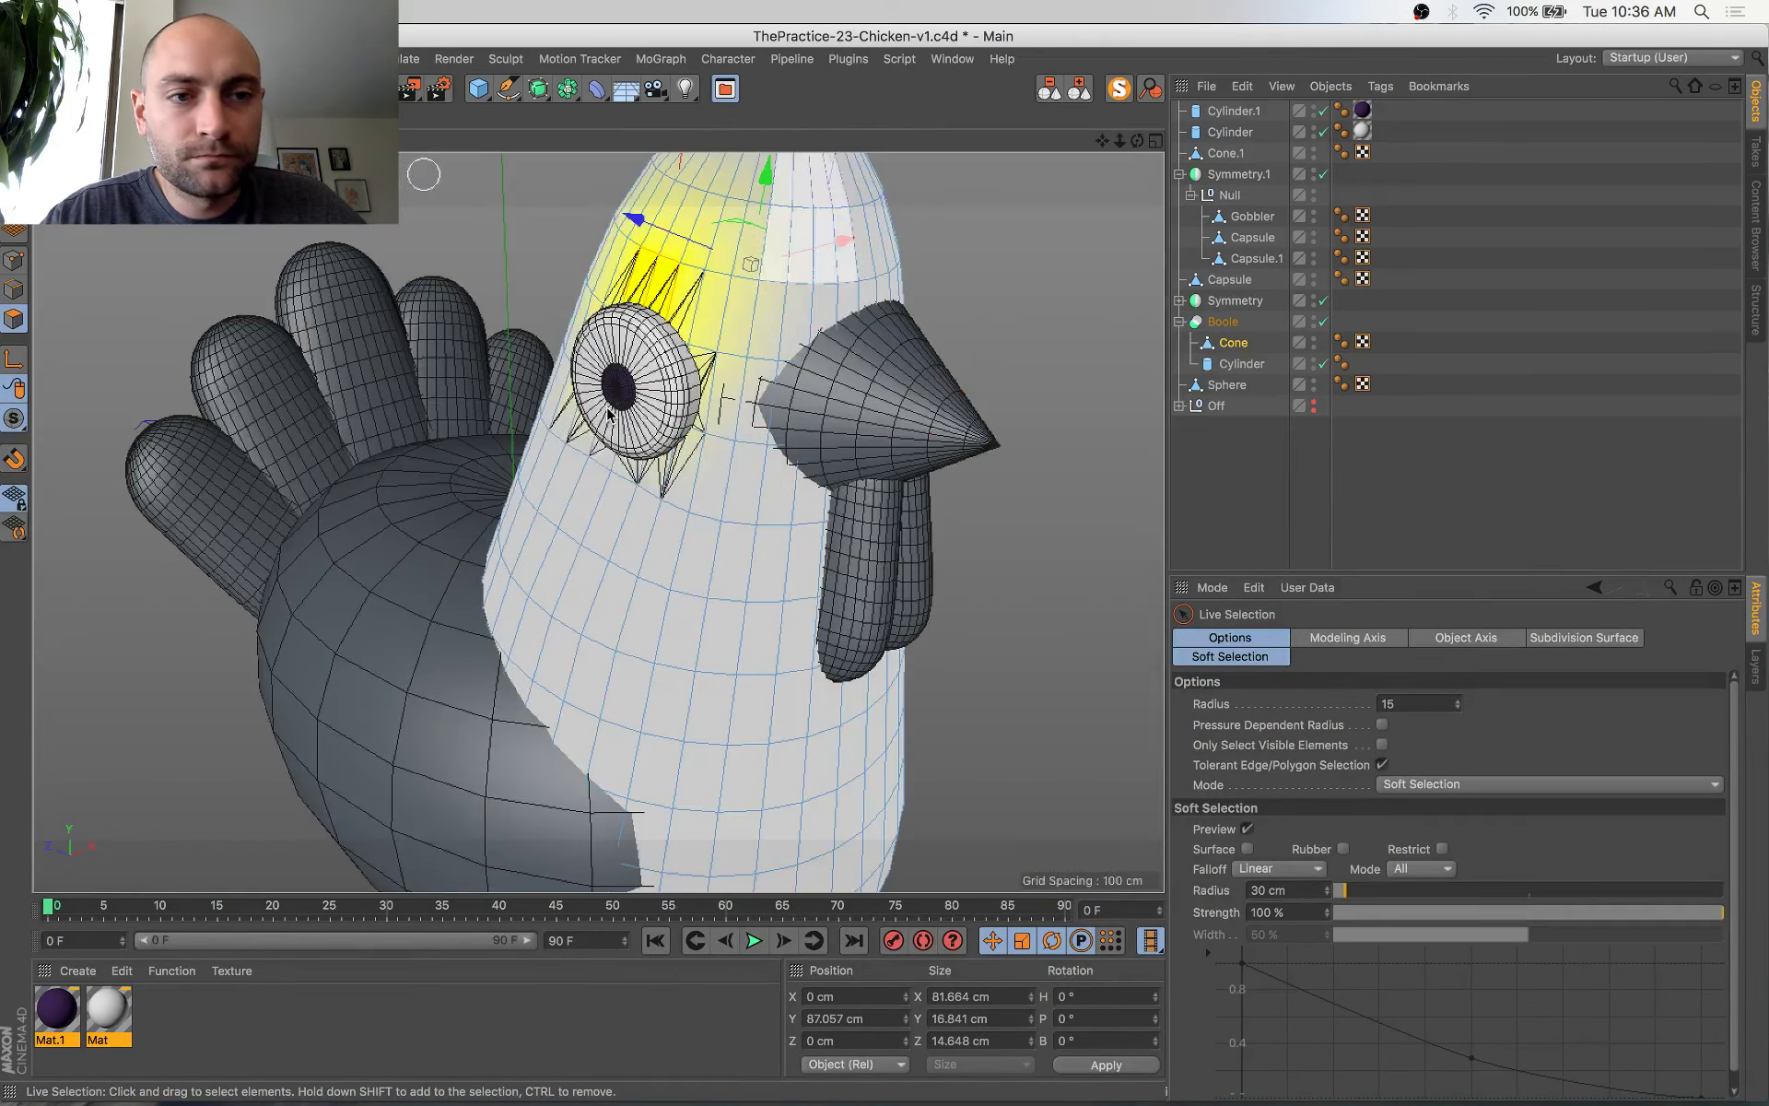
Scale the selected upper-eye polygons slightly outward along X to about 83.2 cm
left_click_drag(640, 443, 479, 400, "alt")
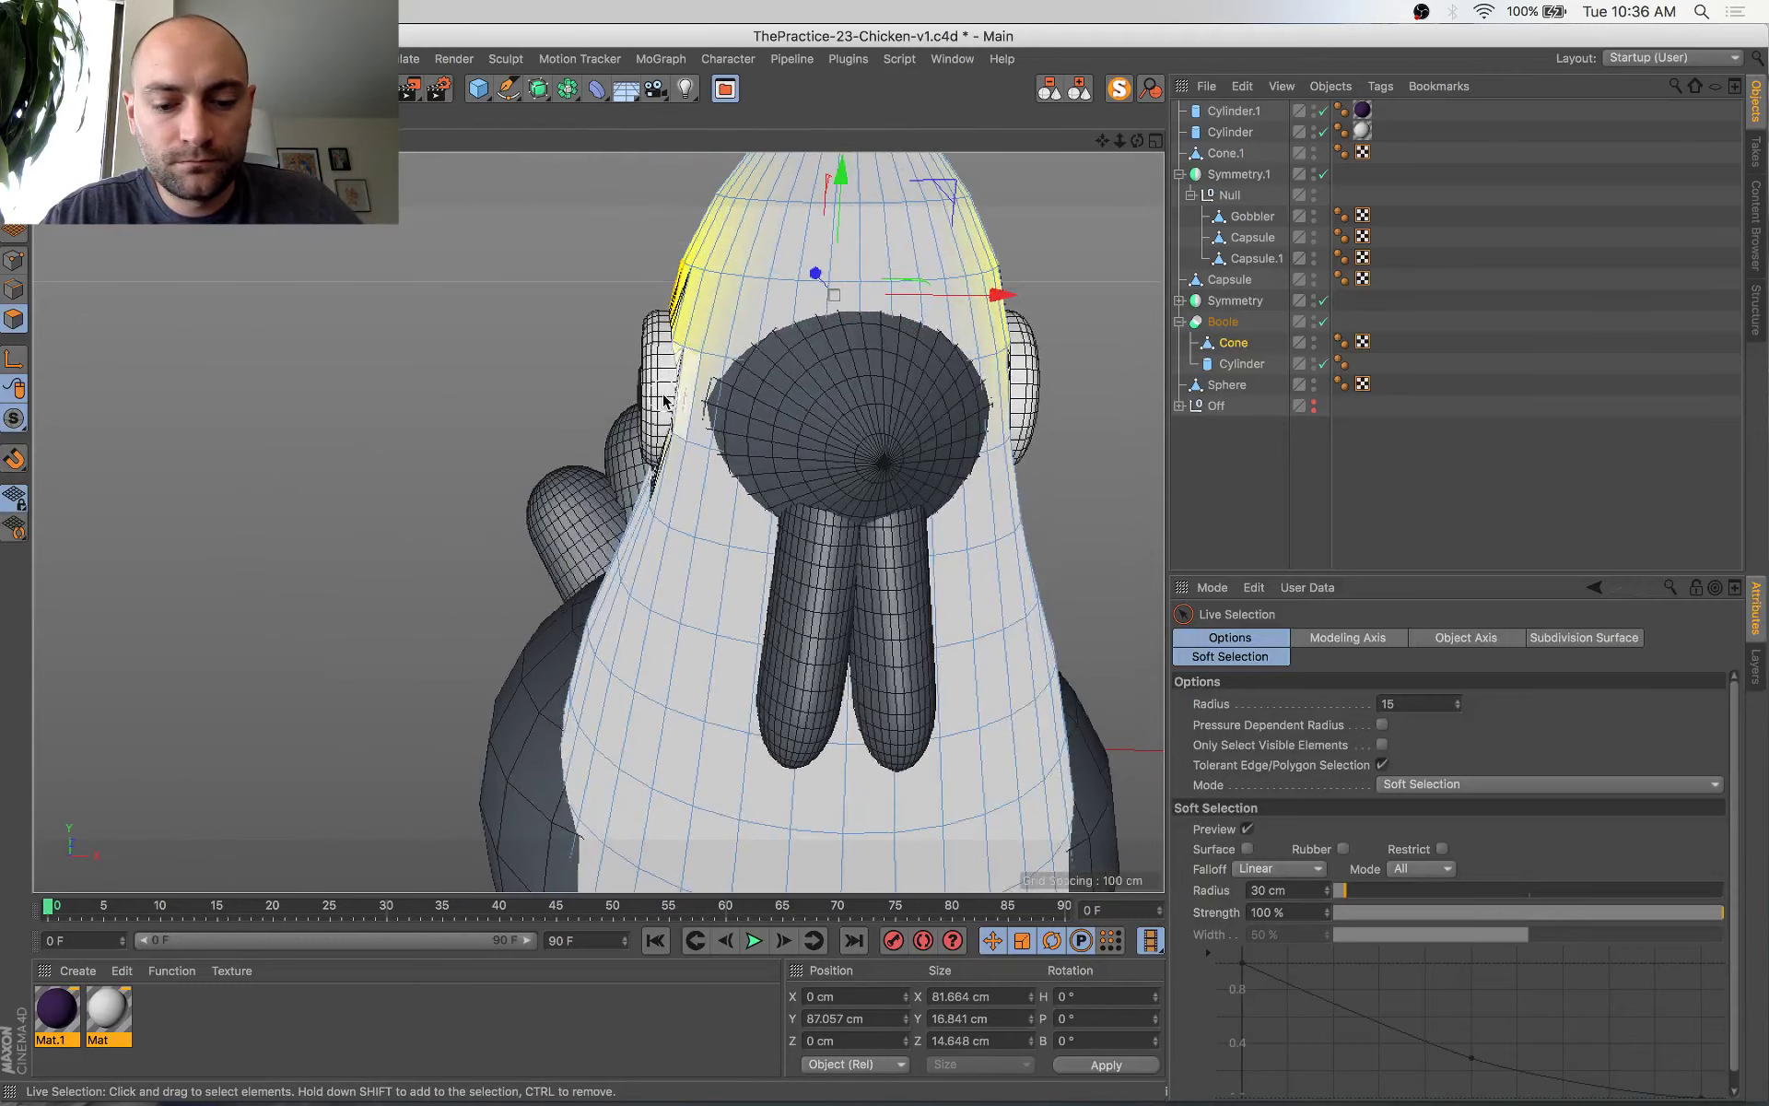
key("t")
left_click_drag(944, 296, 945, 293)
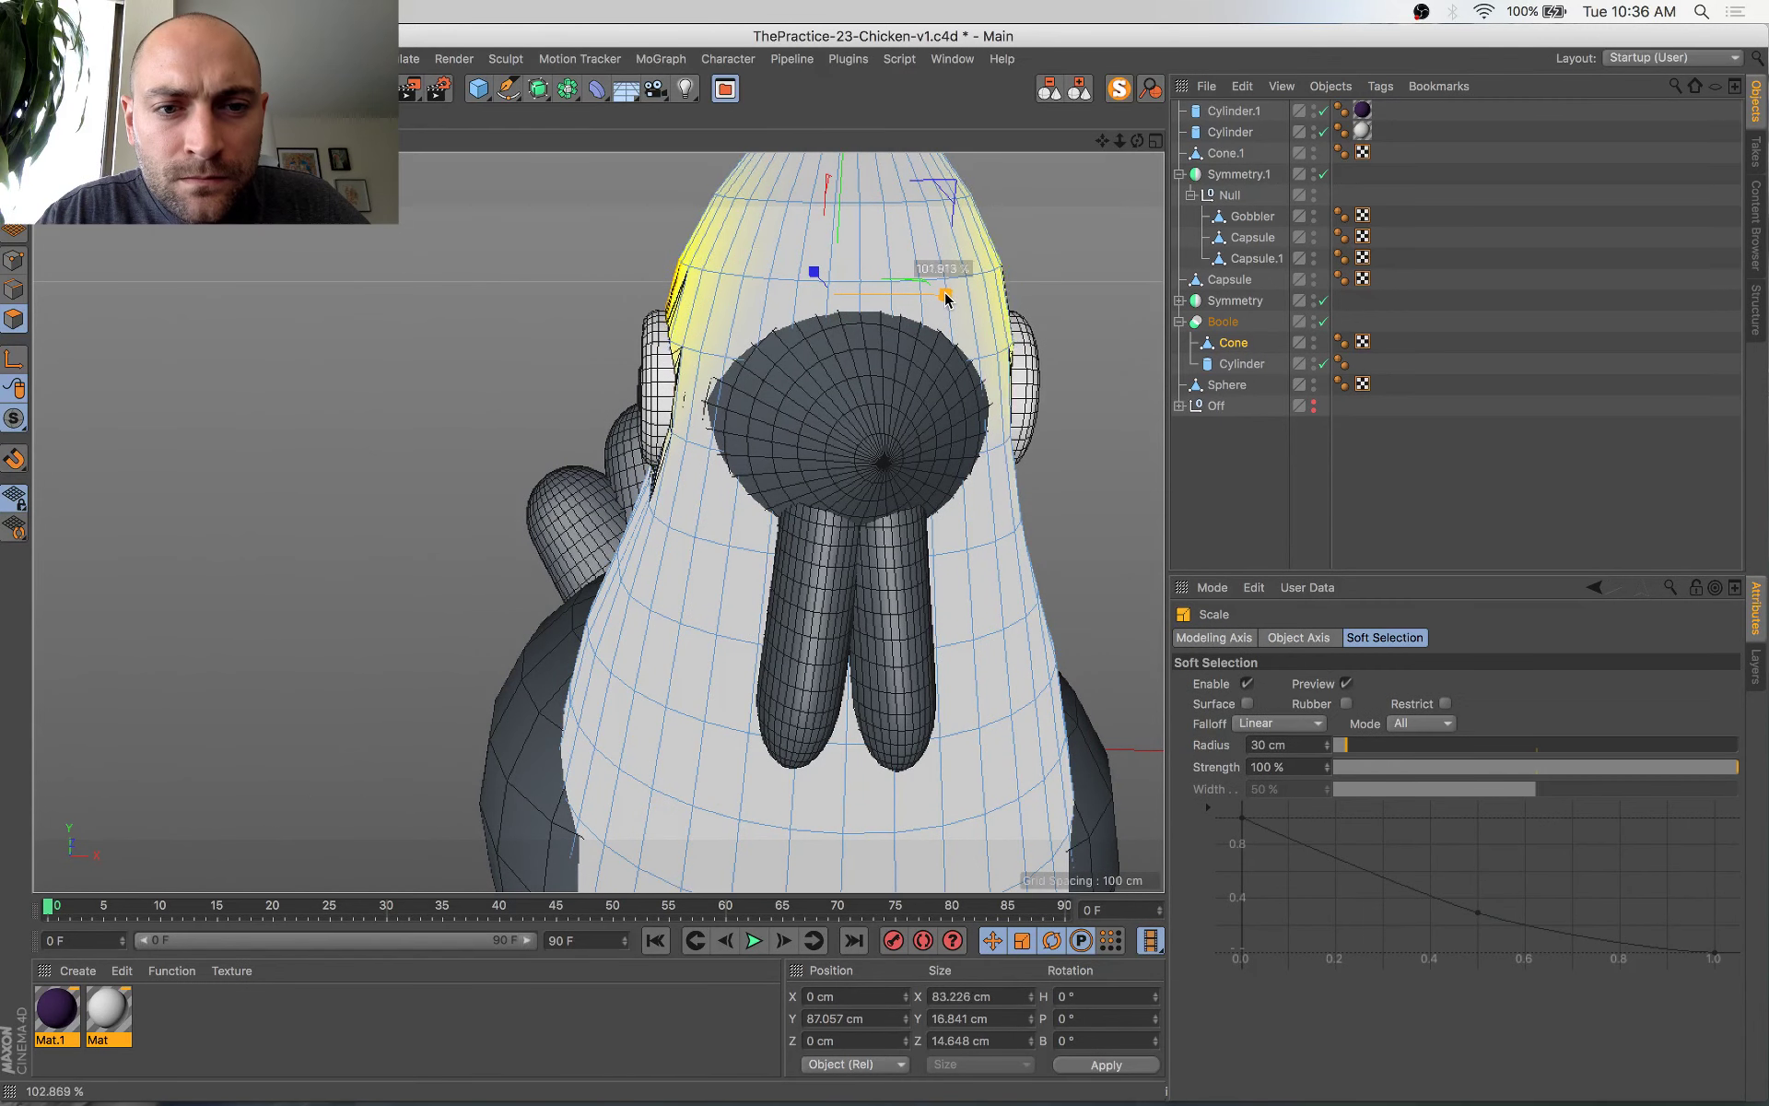
Replace the selection with two polygons at the eye's centre in the Right view and maximise that view
middle_click(736, 445)
key("space")
left_click(348, 653)
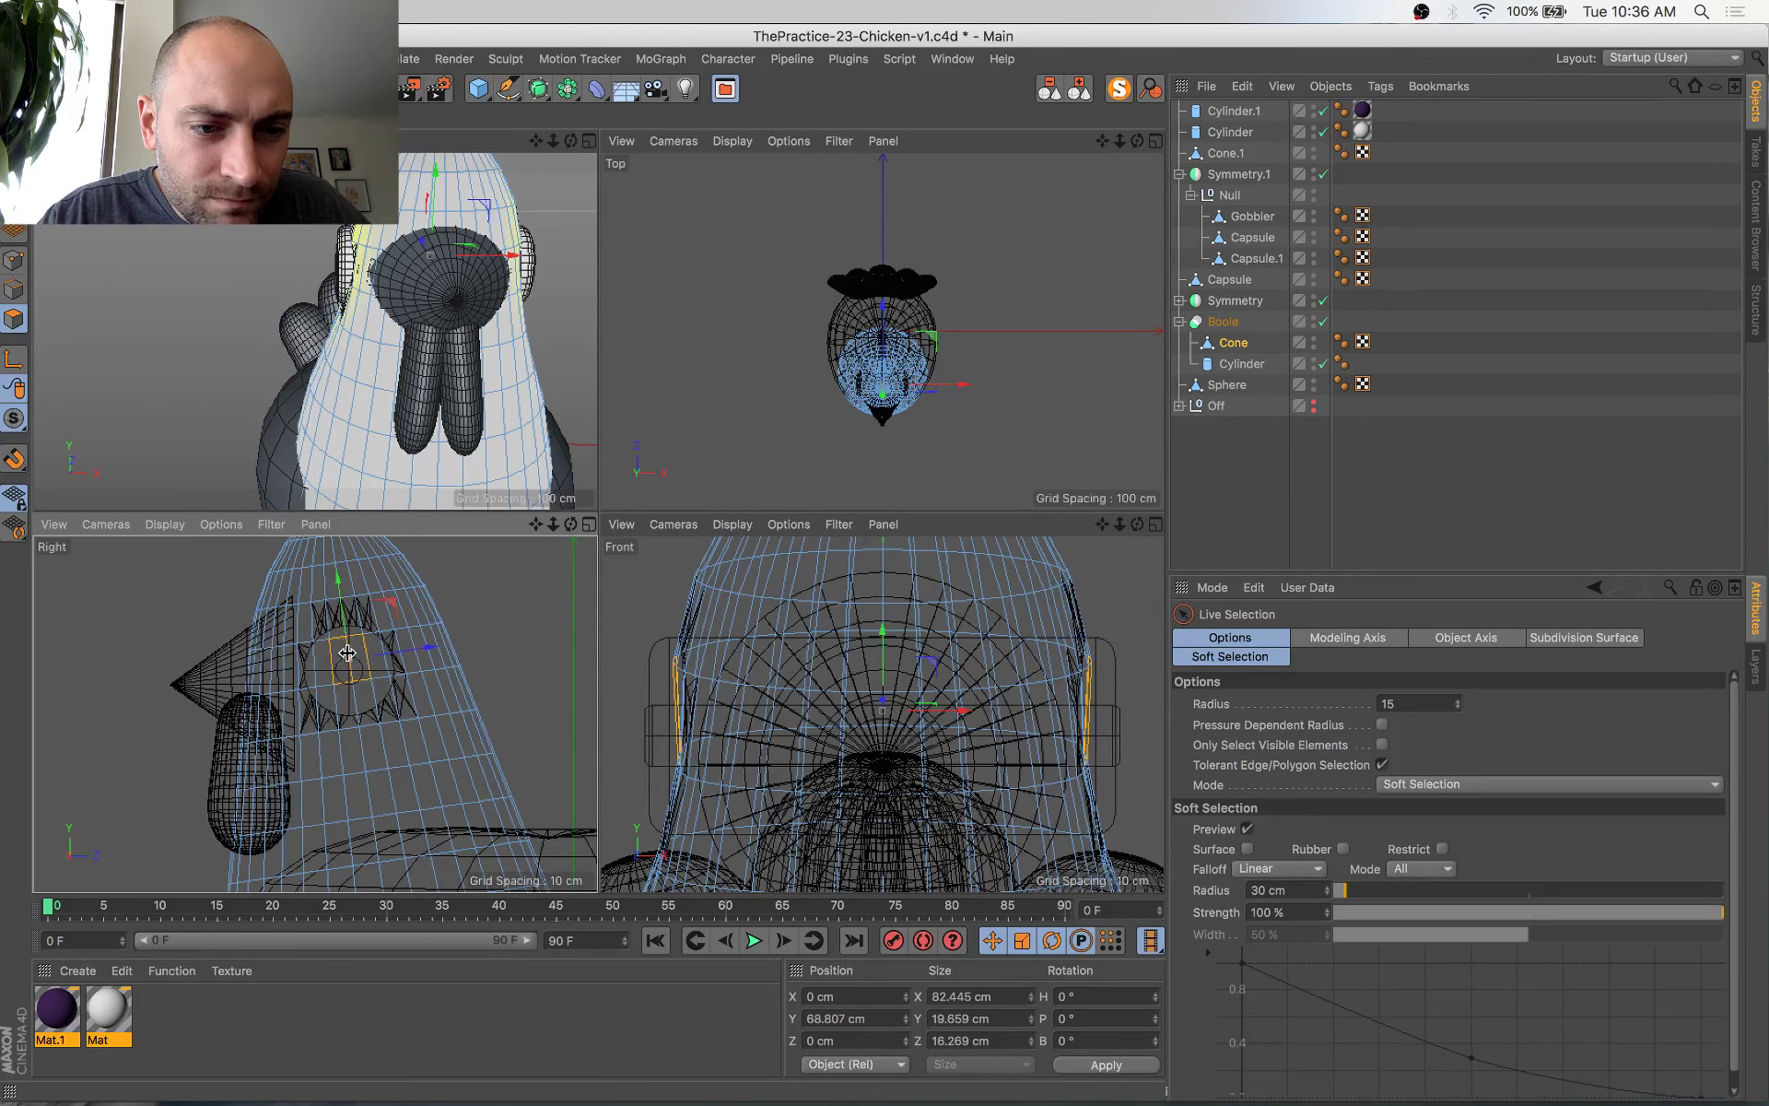
middle_click(353, 654)
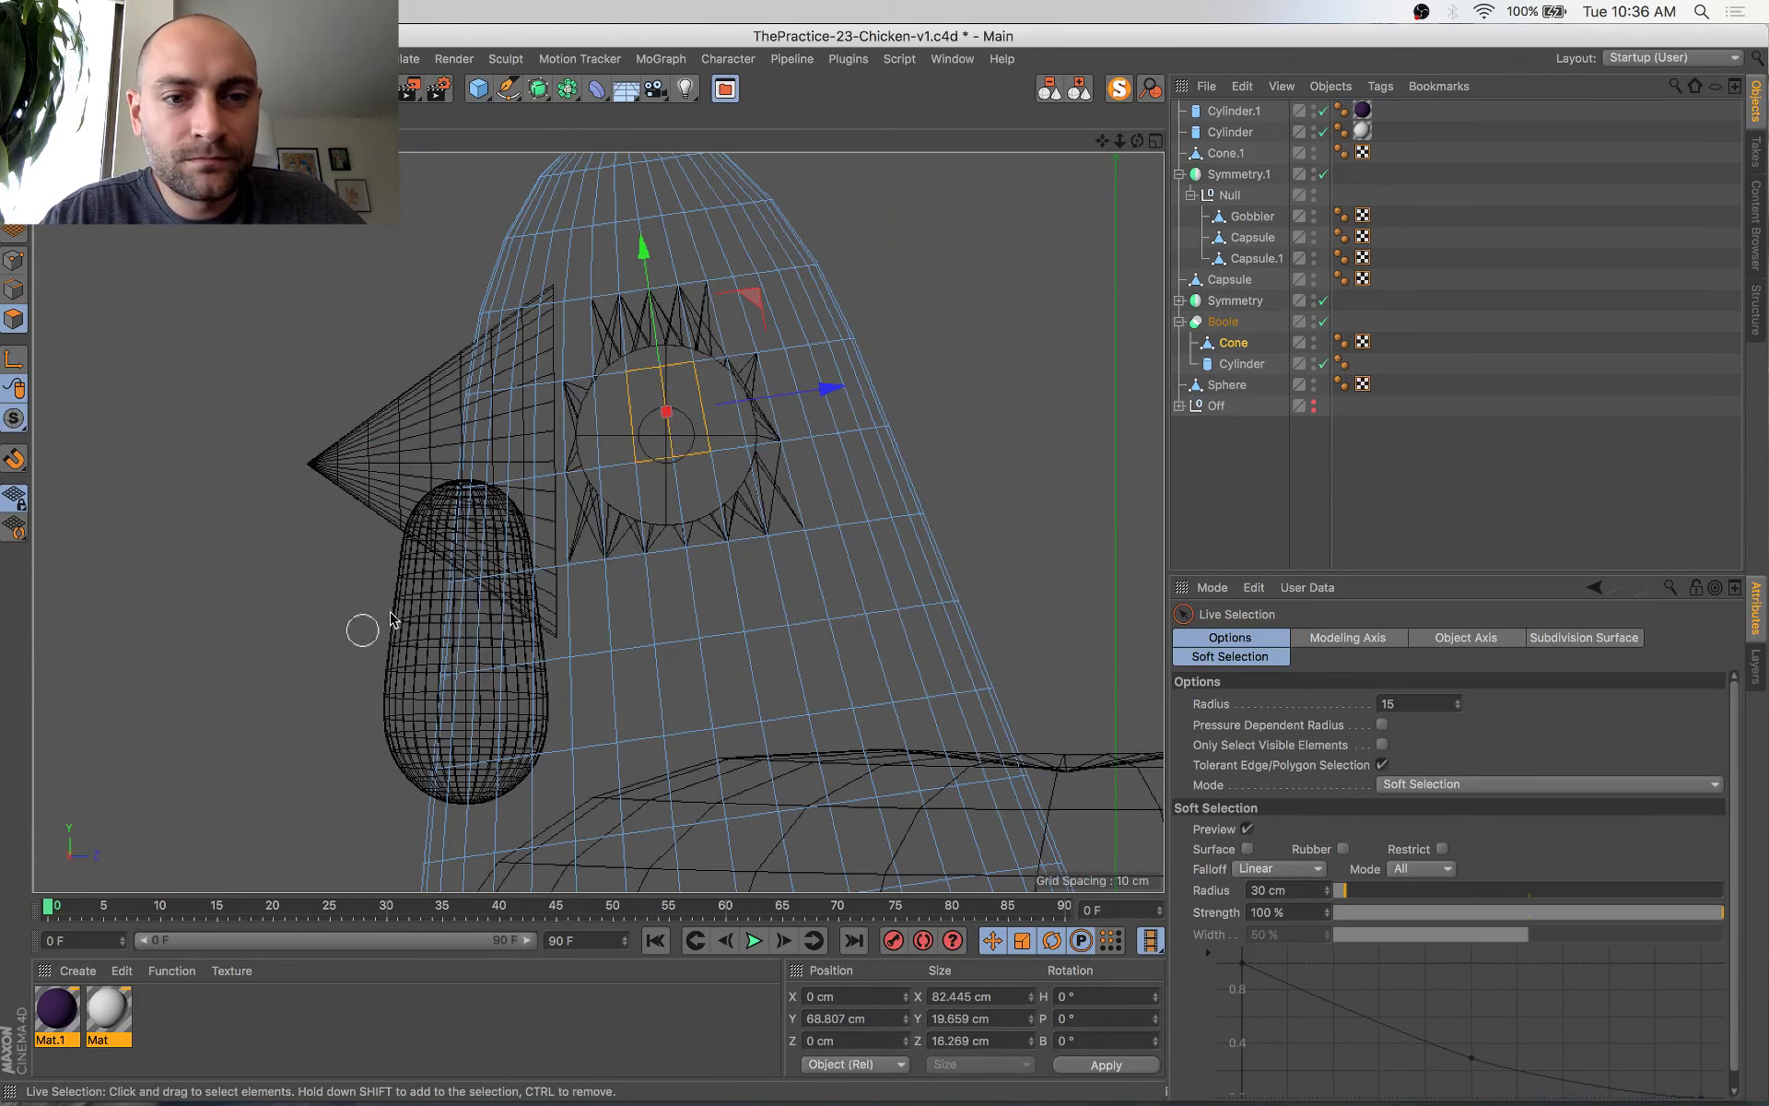
Scale the selected eye-centre polygons of the Cone outward along X to about 87.5 cm and frame them in the Perspective view
middle_click(486, 559)
key("space")
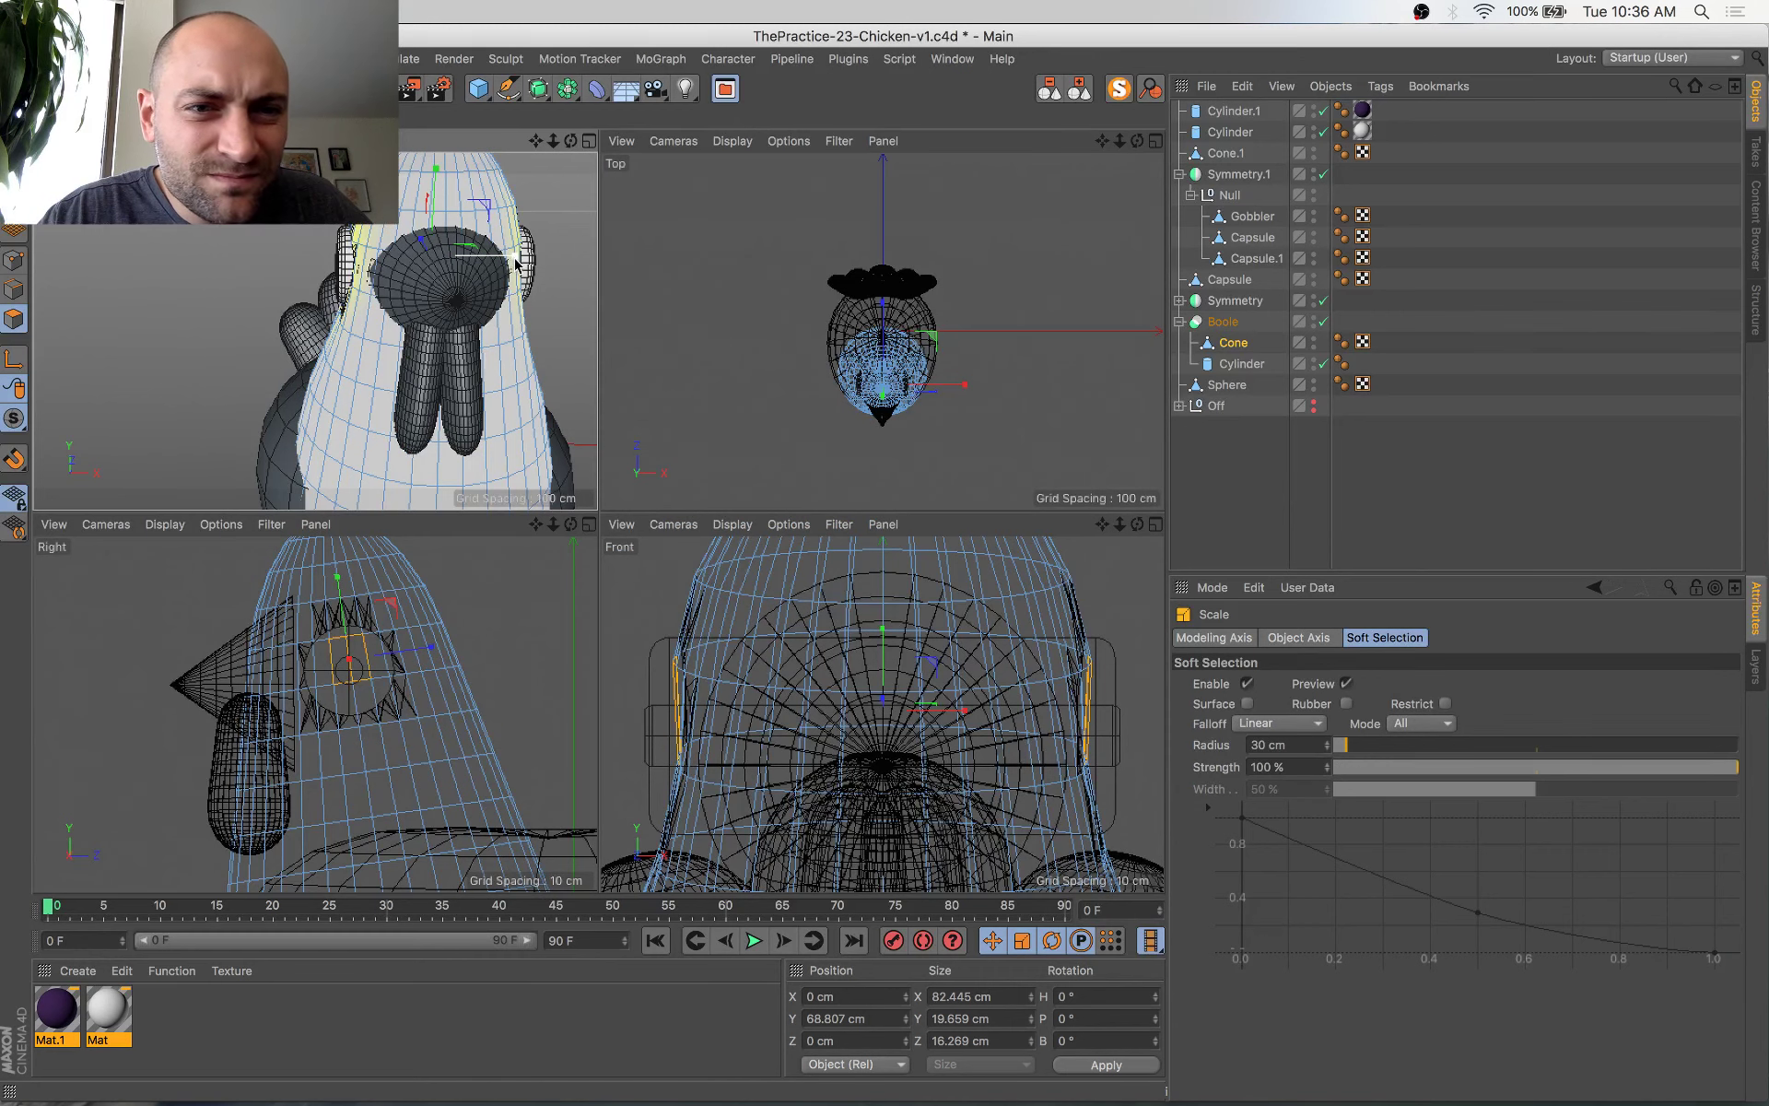
left_click_drag(516, 263, 521, 263)
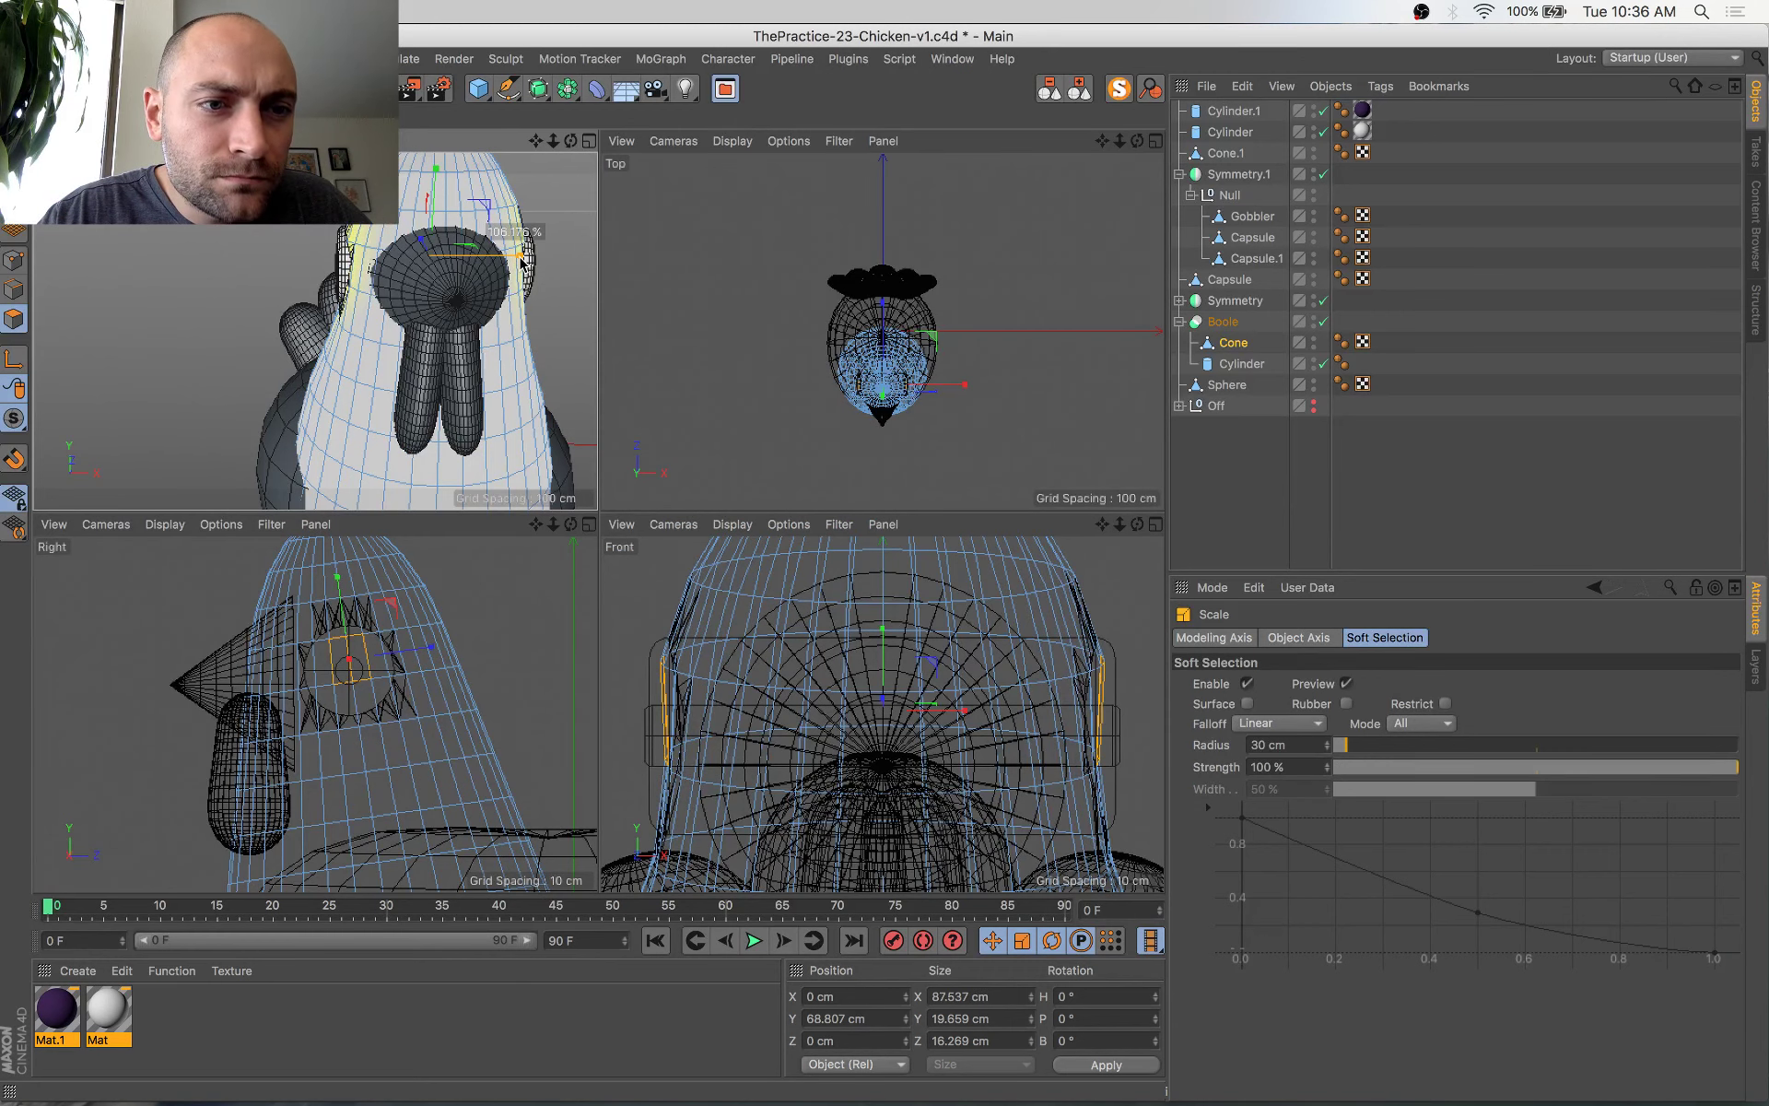
middle_click(509, 340)
left_click_drag(599, 483, 869, 468, "alt")
key("s")
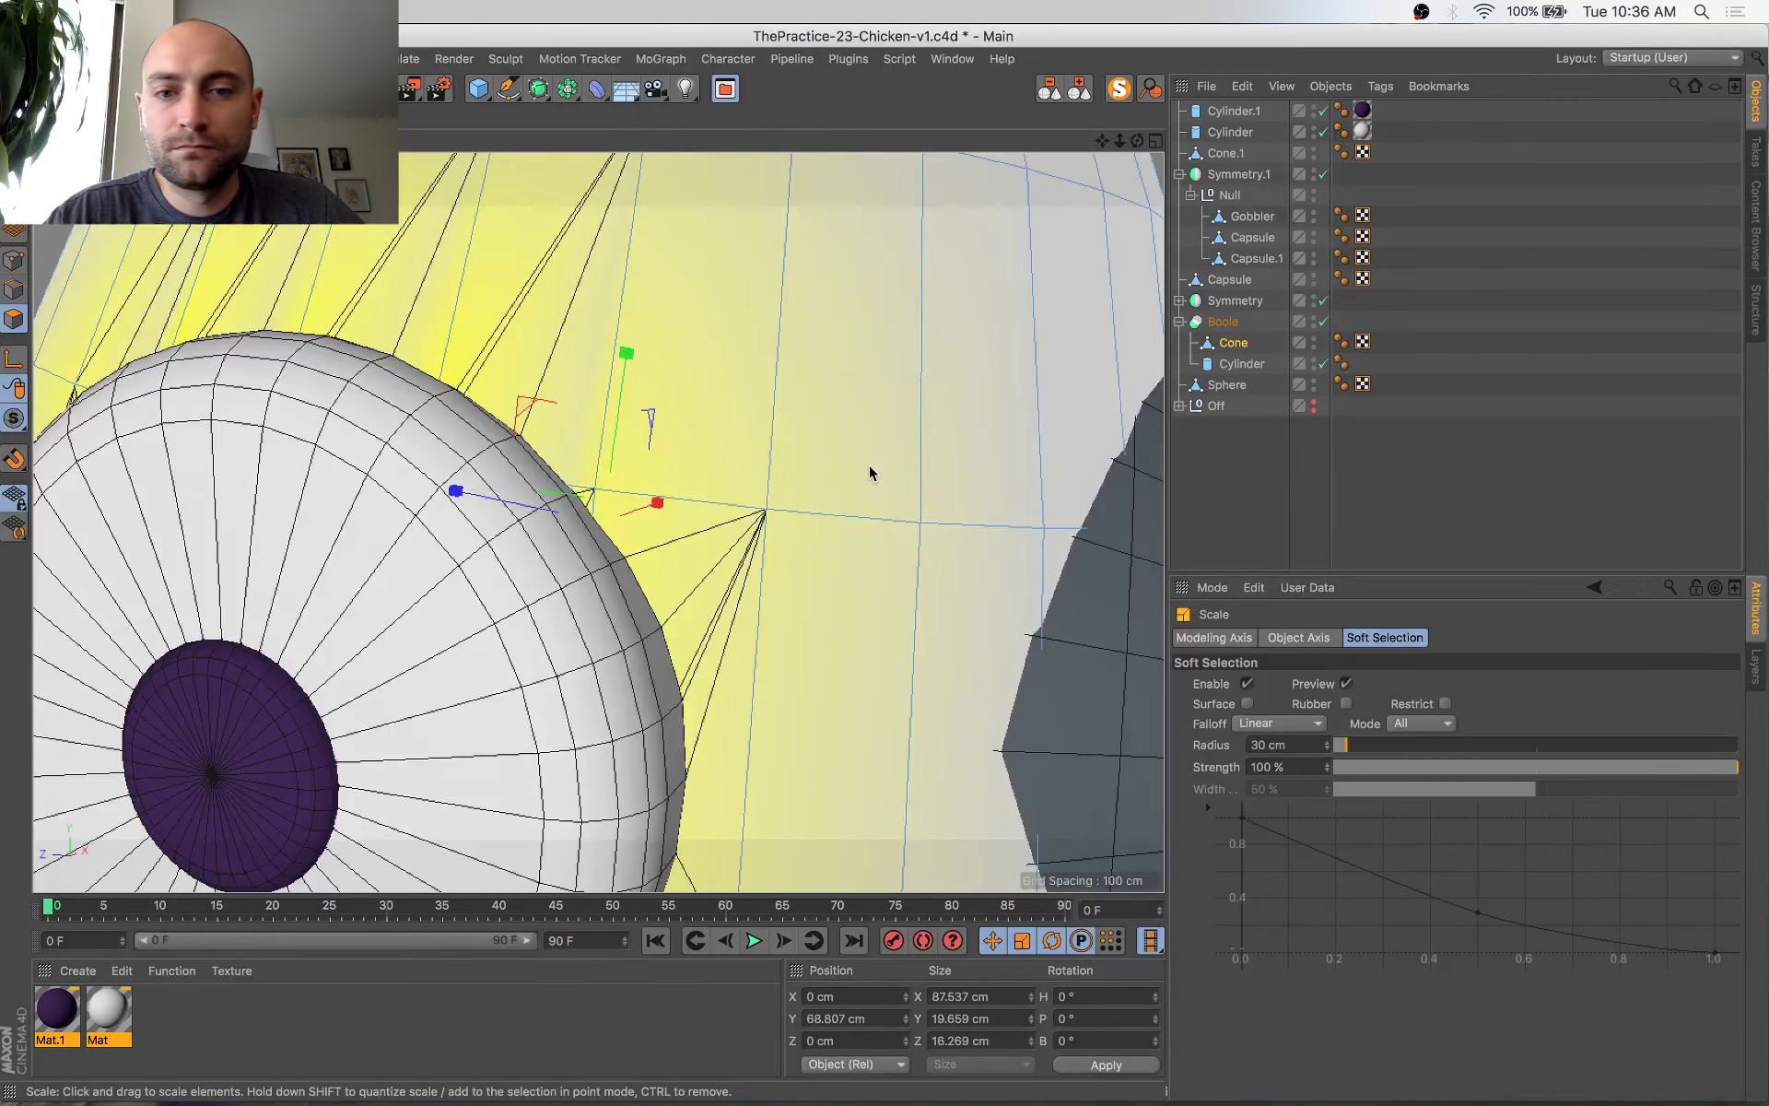
In model mode, select the white eye Cylinder and shorten it slightly so the eyes protrude less from the head
scroll(798, 573, "down", 5)
scroll(749, 610, "down", 5)
left_click_drag(778, 609, 577, 574, "alt")
scroll(605, 584, "down", 5)
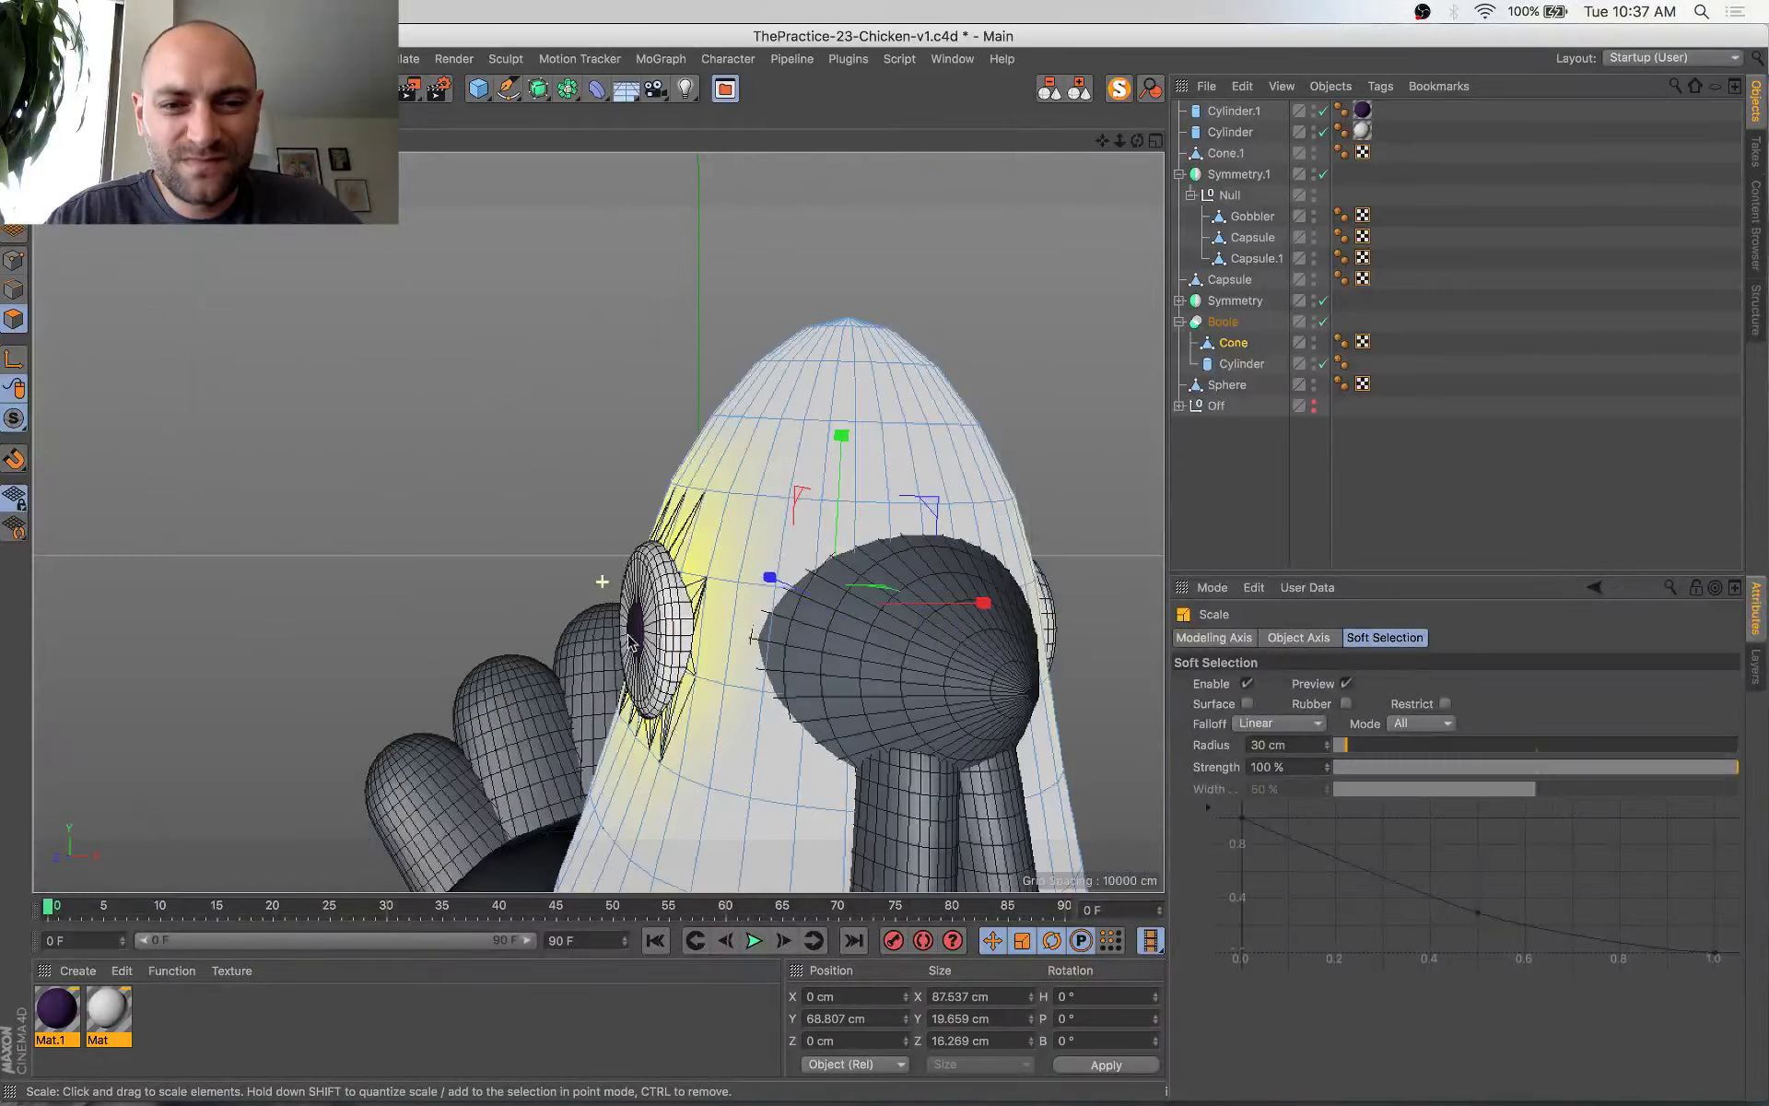
scroll(625, 657, "down", 5)
scroll(628, 659, "down", 5)
left_click_drag(630, 658, 899, 658, "alt")
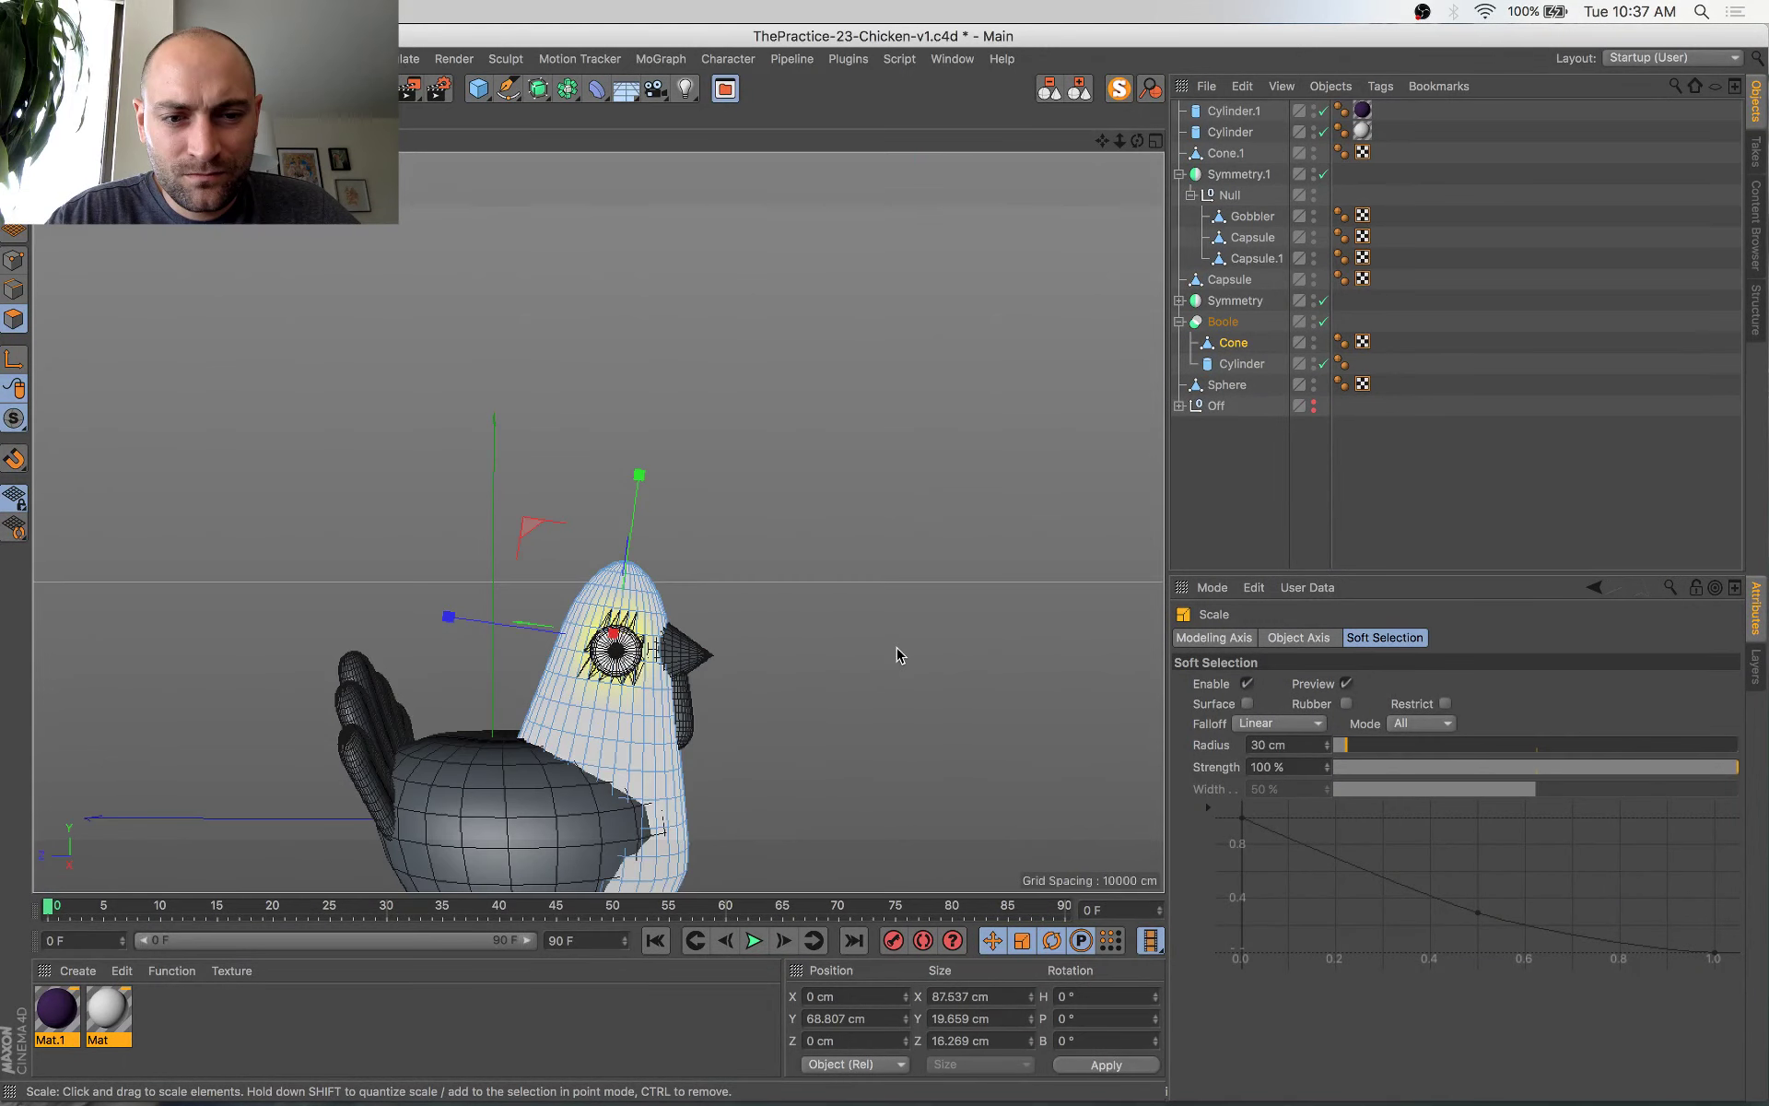
left_click(899, 658)
left_click(14, 171)
left_click(633, 659)
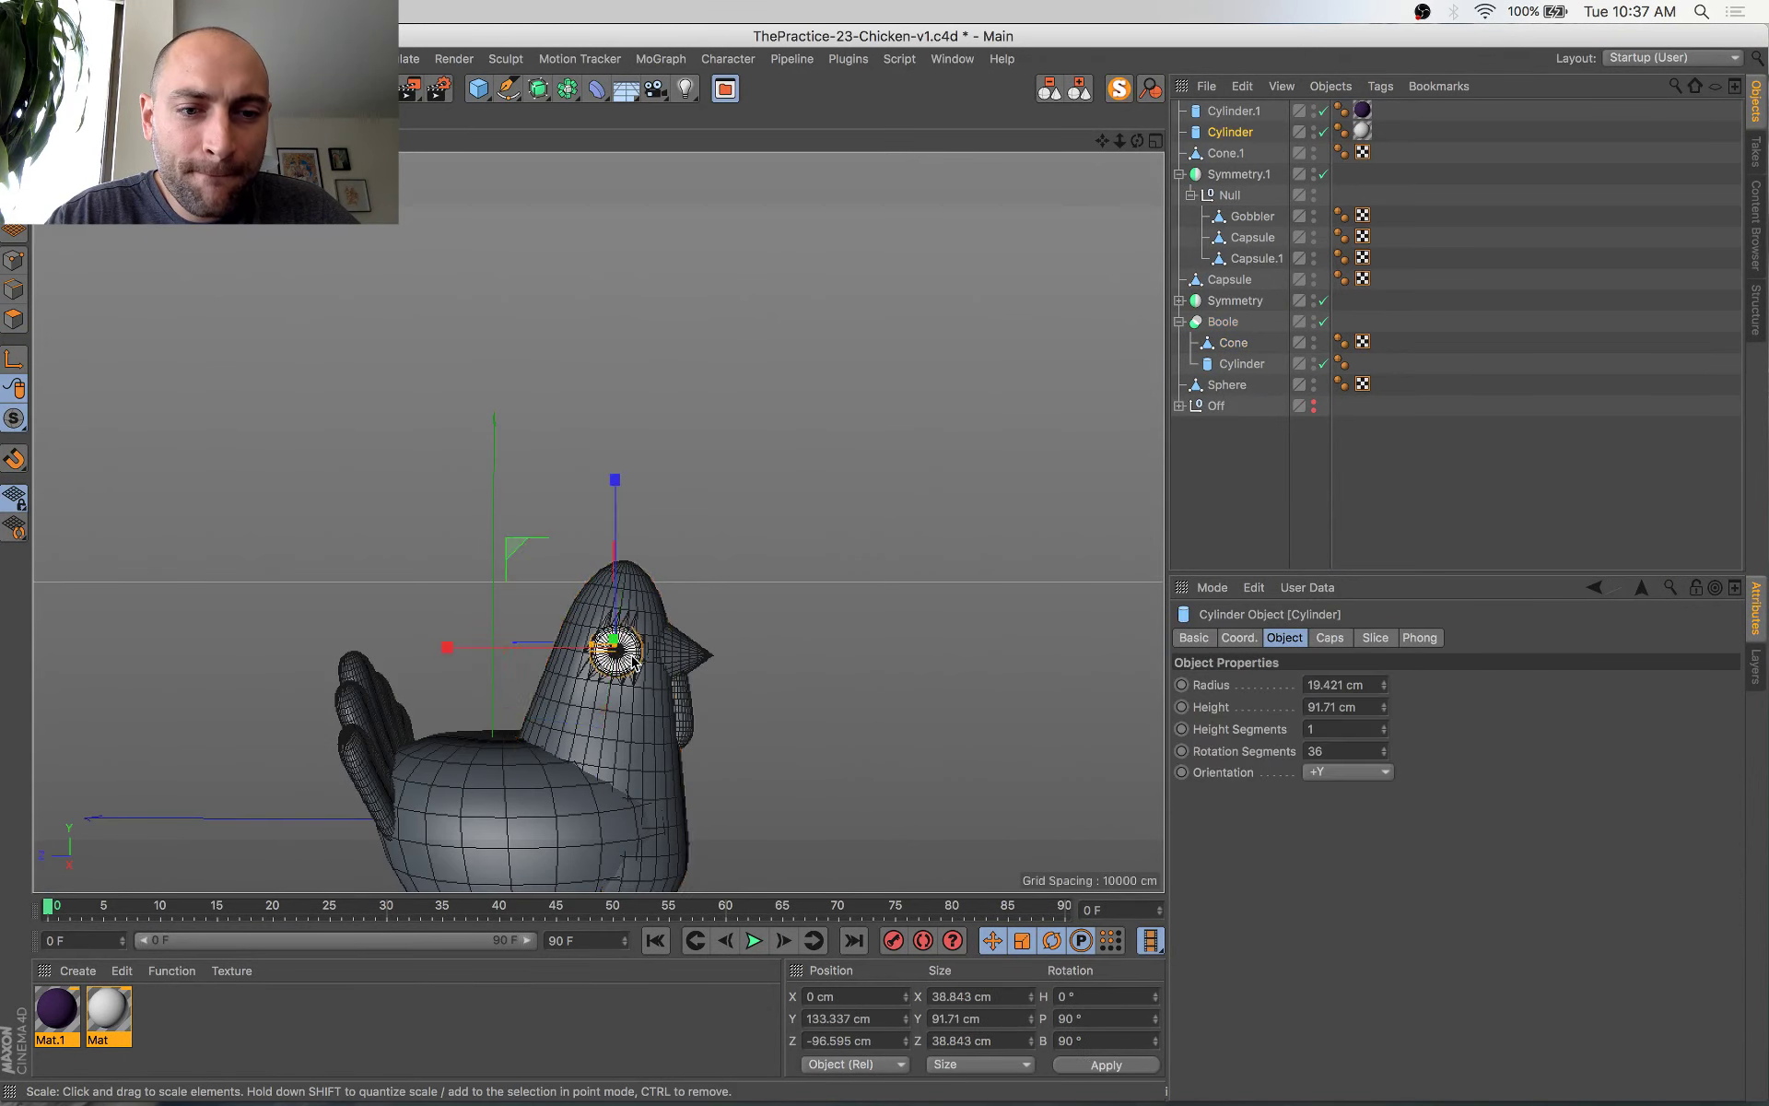
key("s")
left_click_drag(671, 693, 509, 734, "alt")
scroll(556, 731, "down", 5)
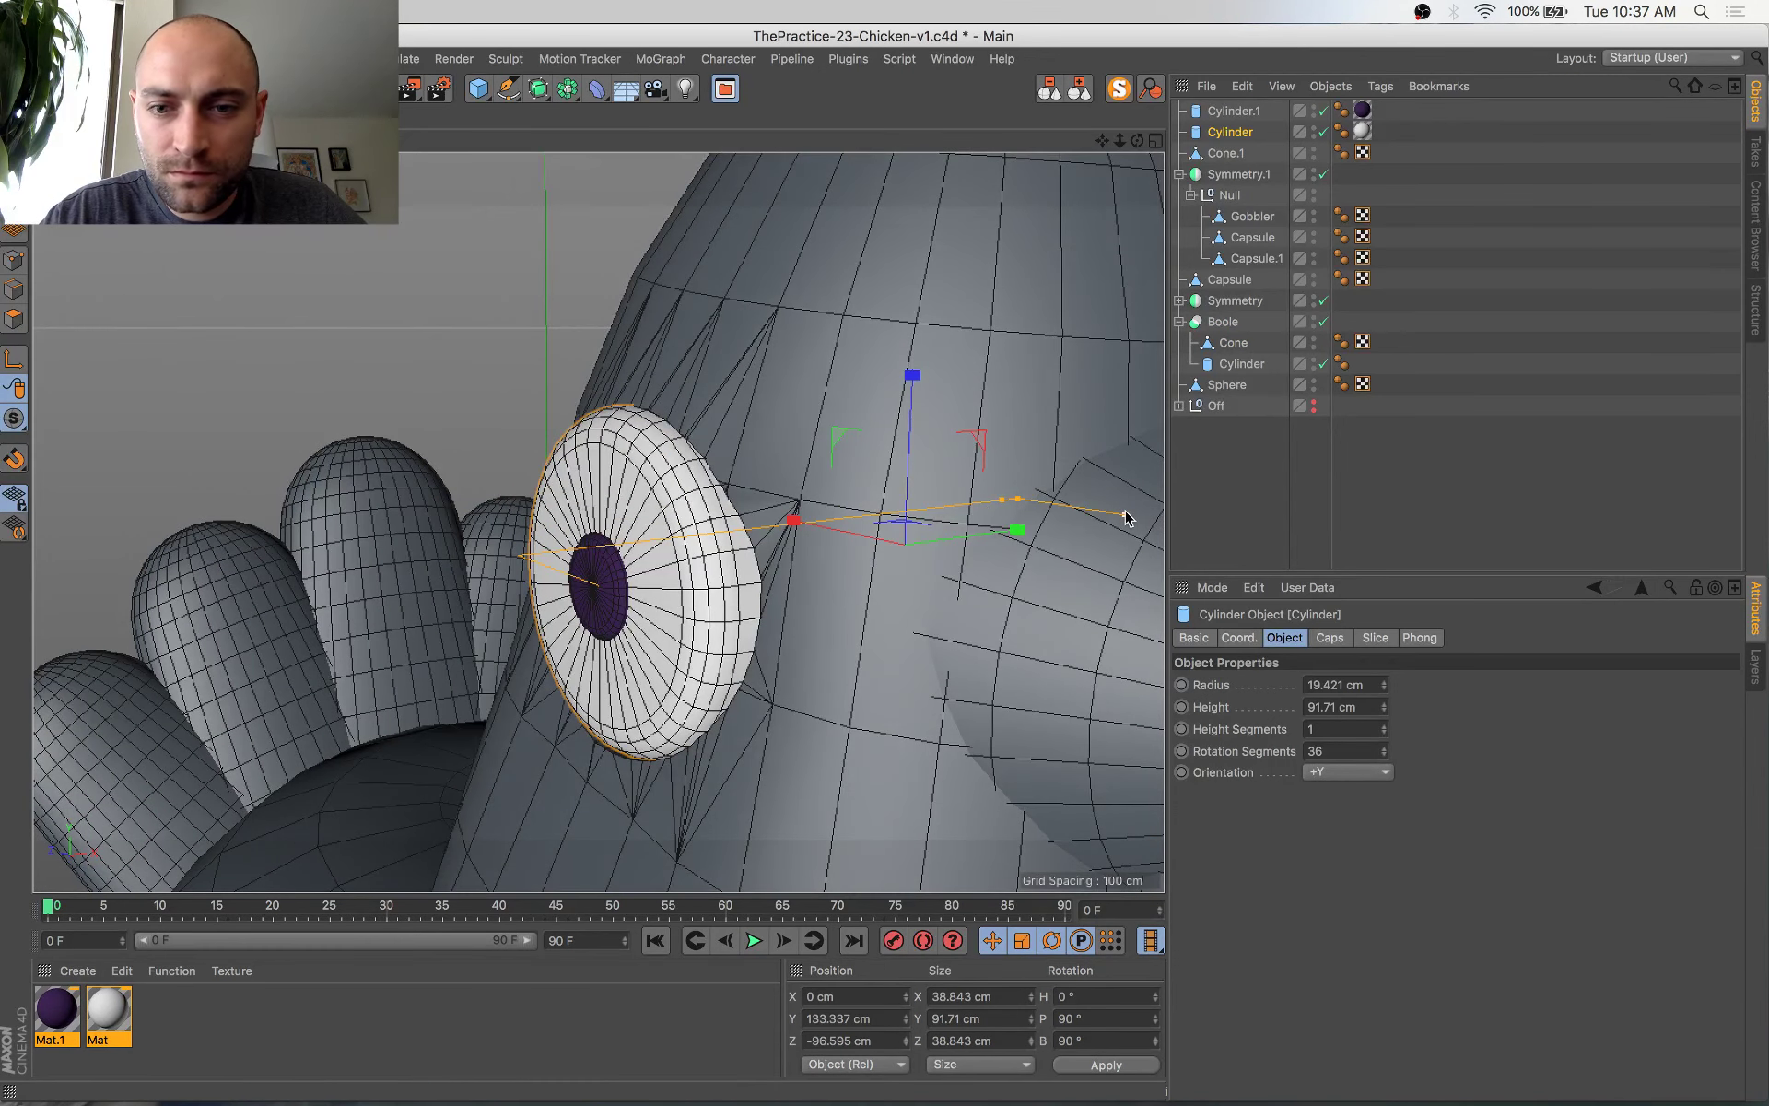
left_click_drag(1125, 513, 1115, 523)
Adjust the pupil cylinder's height to about 87.2 cm to suit the shortened eye and save the project
left_click(612, 608)
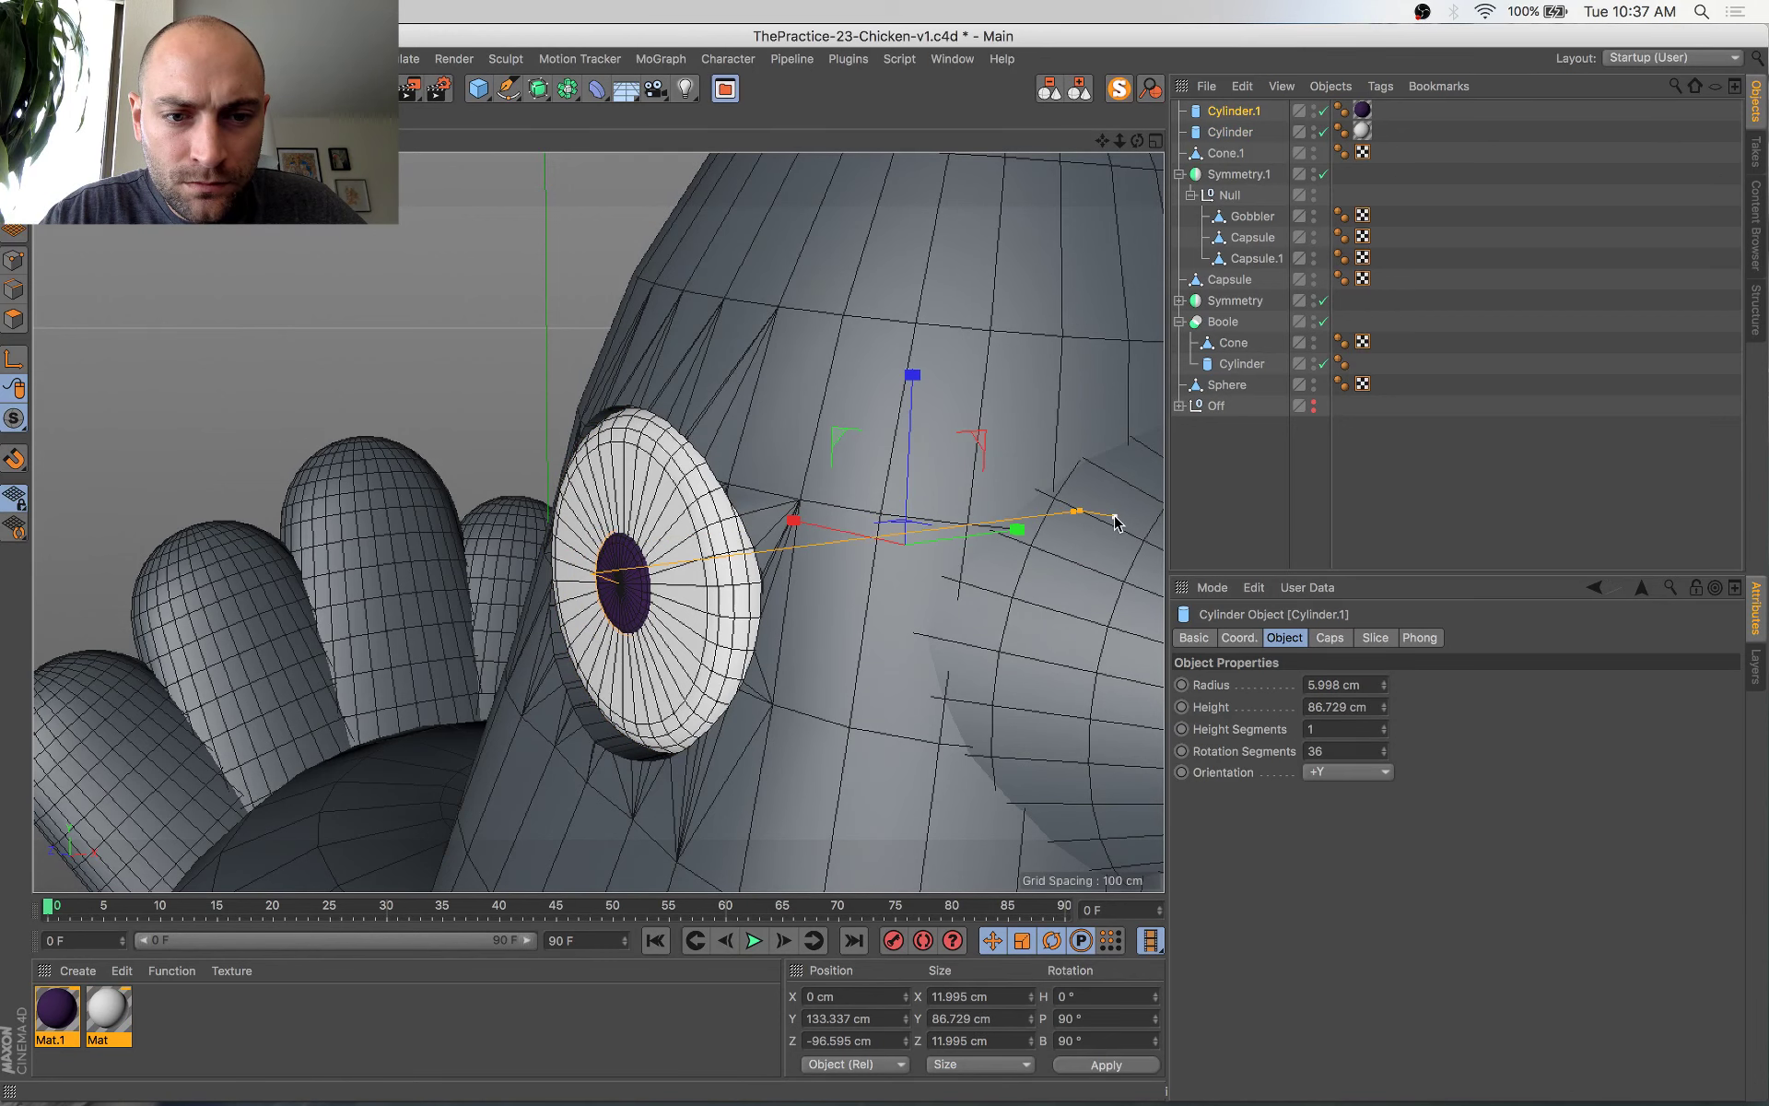
scroll(783, 636, "down", 15)
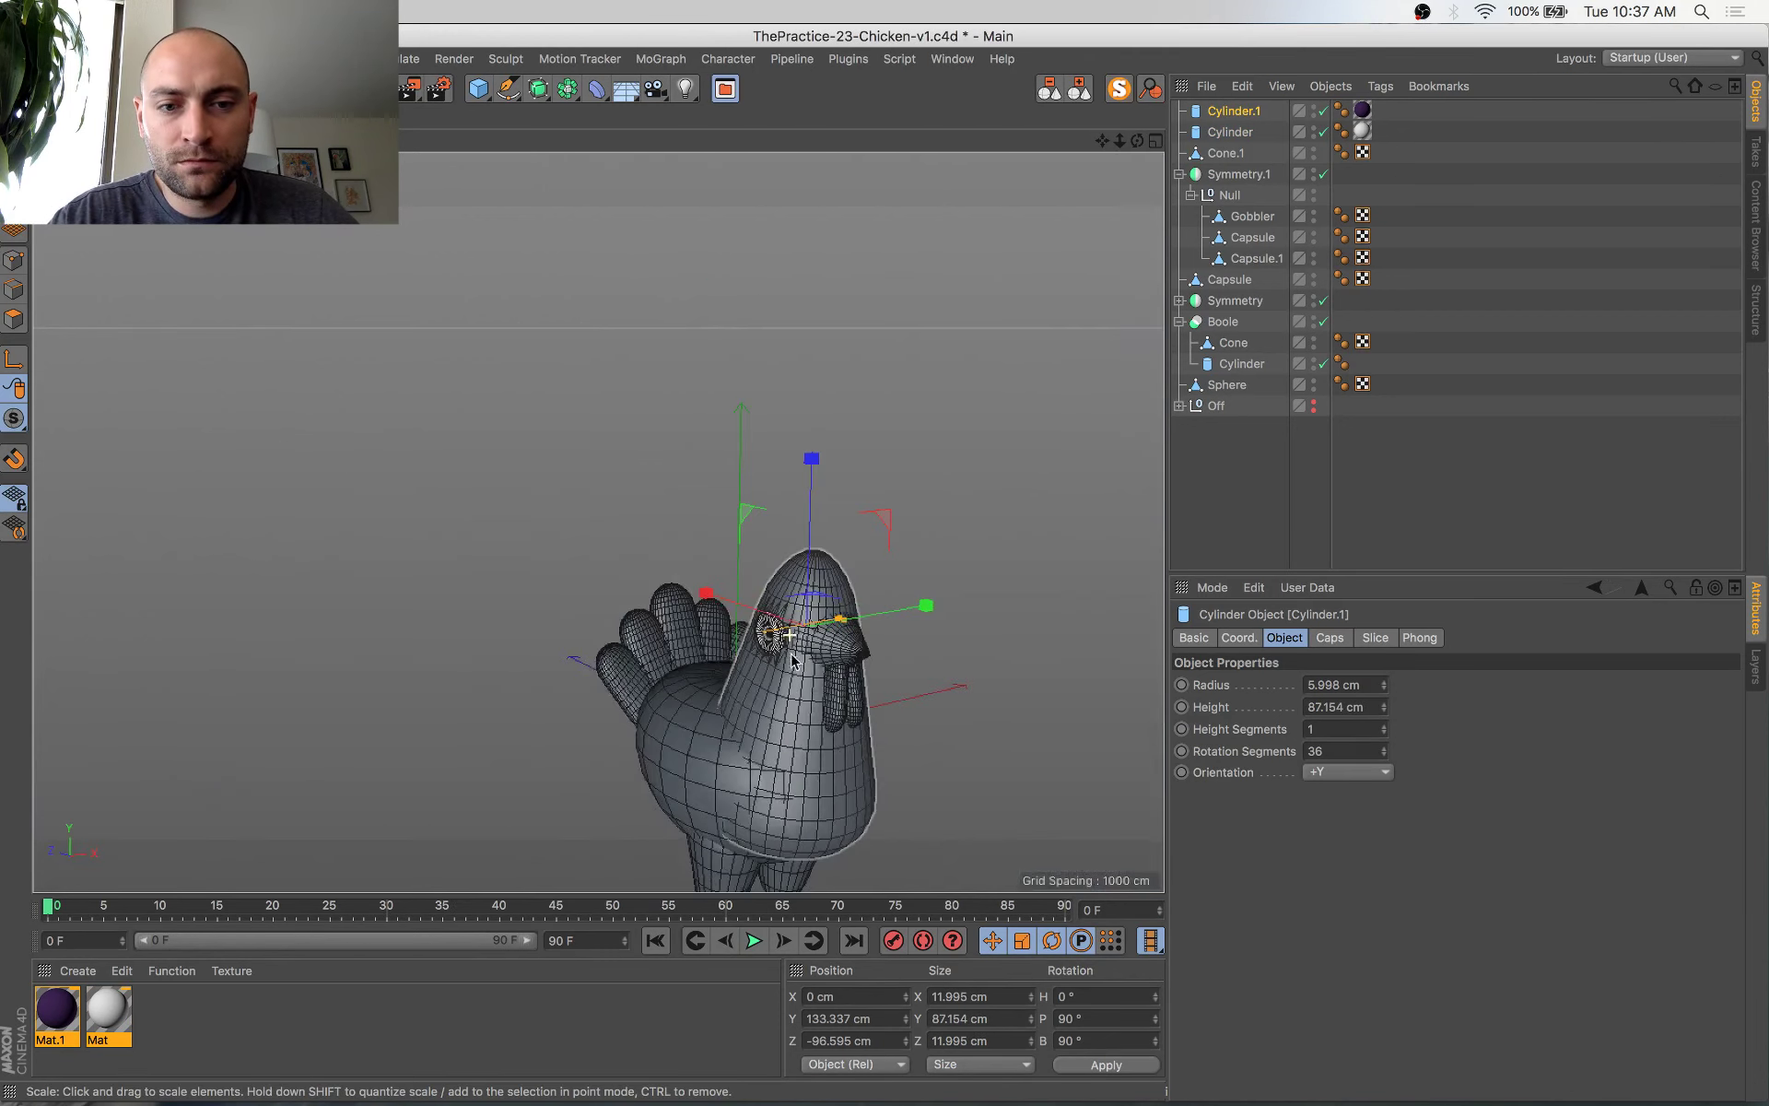
left_click_drag(823, 678, 908, 693, "alt")
middle_click_drag(894, 710, 785, 397, "alt")
right_click_drag(693, 411, 817, 489, "alt")
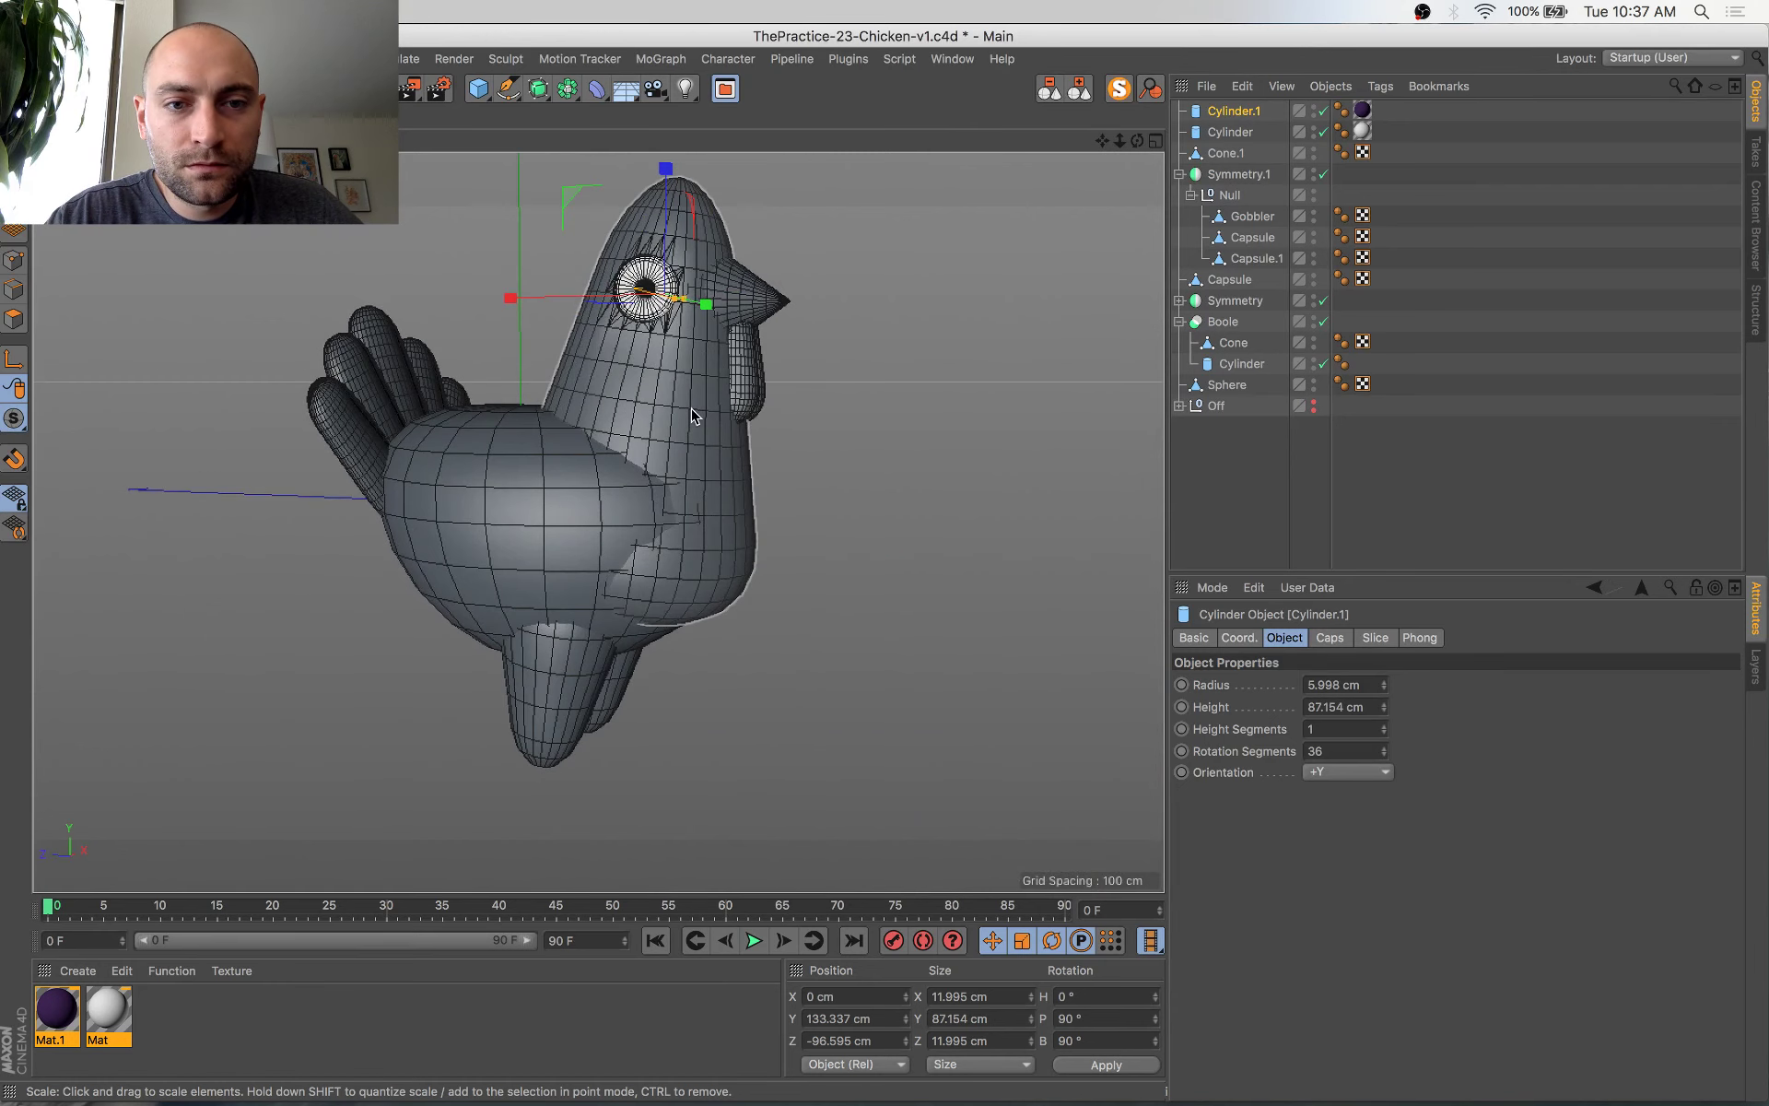
key("super+s")
Select the head Cone inside the Boole and pick its tip point in point mode
middle_click_drag(816, 489, 793, 651, "alt")
left_click(640, 555)
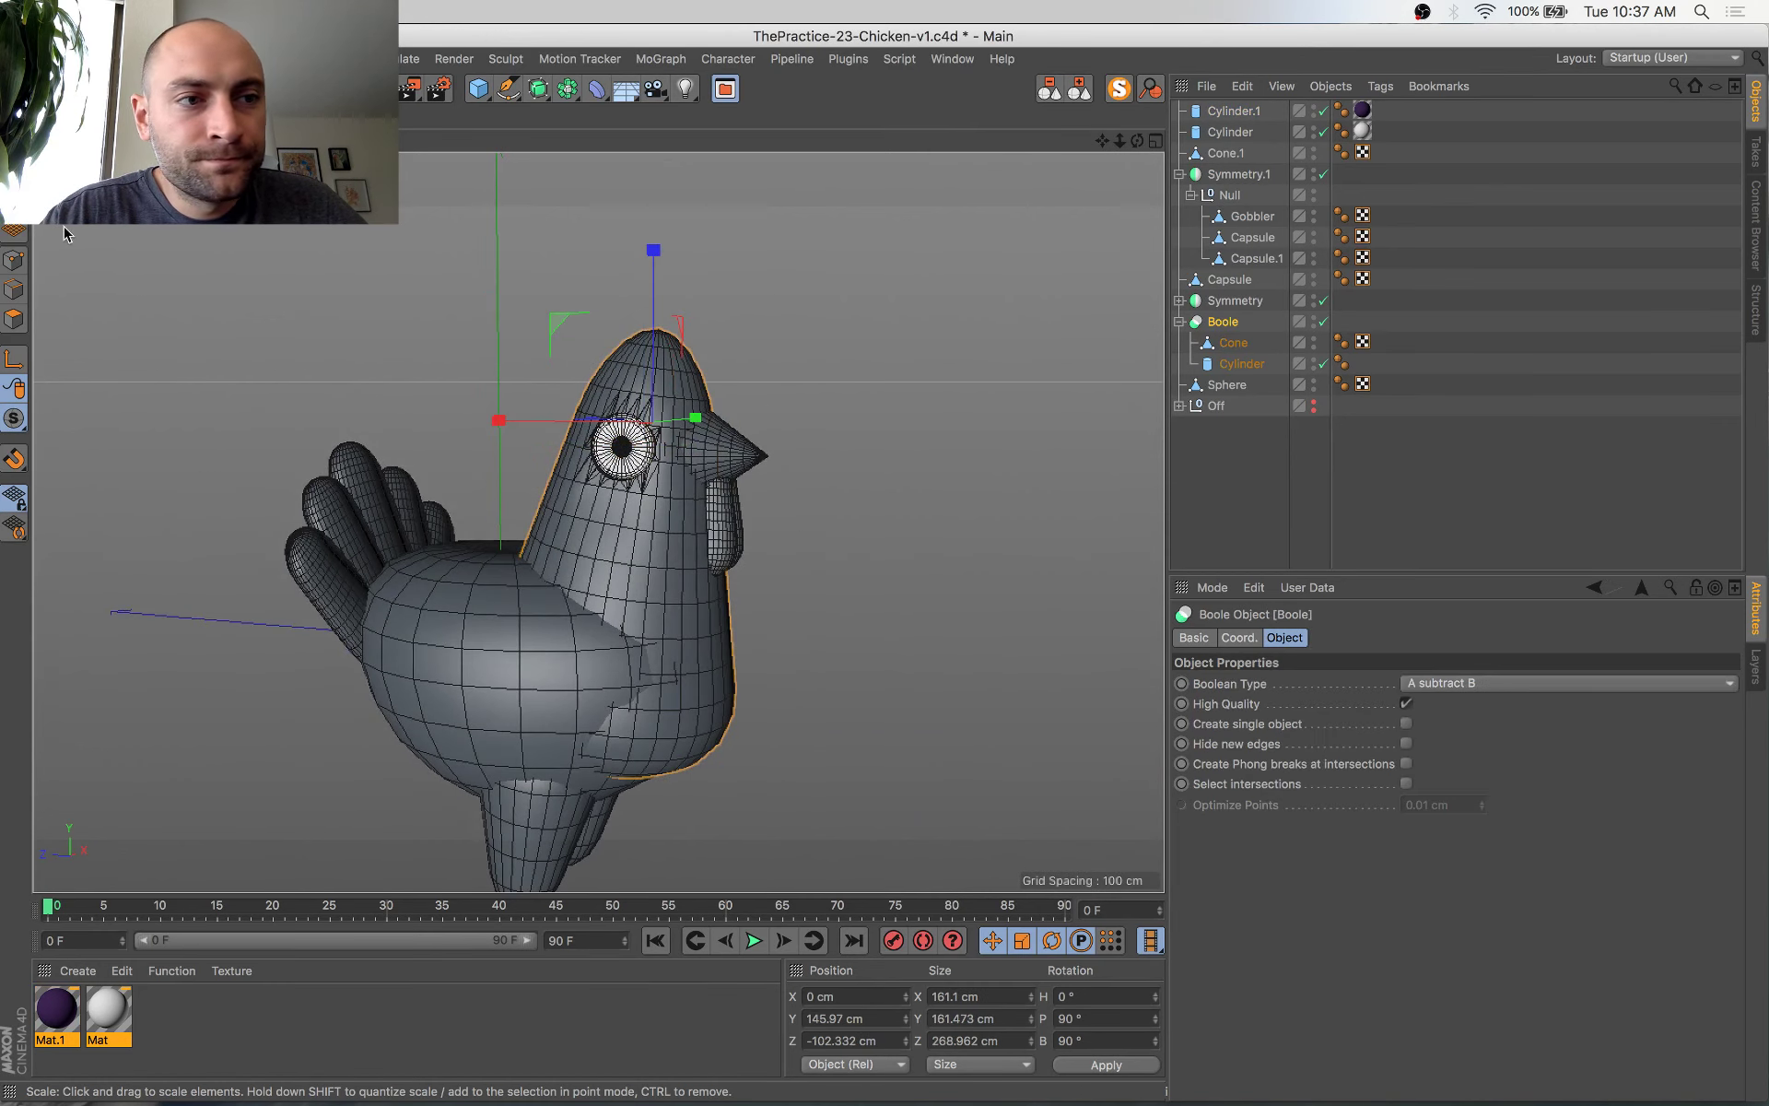
left_click(14, 259)
scroll(758, 288, "up", 5)
left_click_drag(690, 428, 576, 626, "alt")
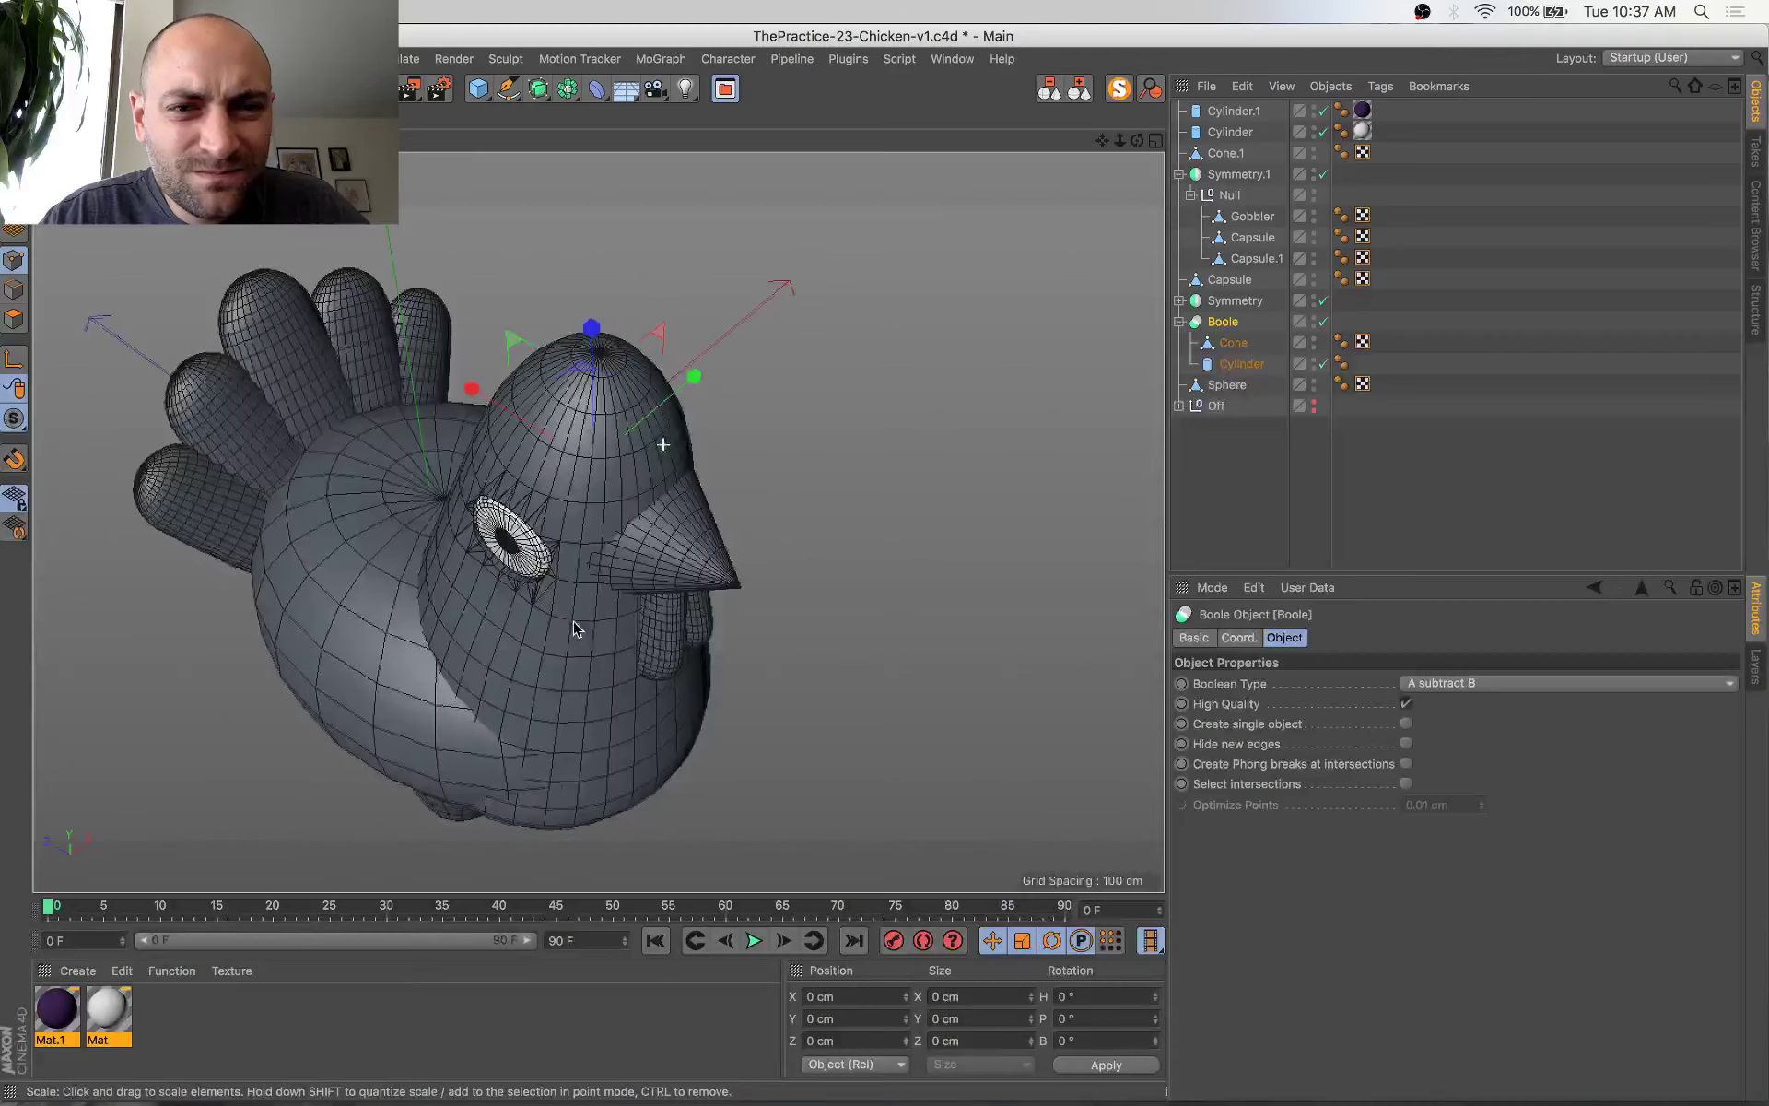
left_click(13, 170)
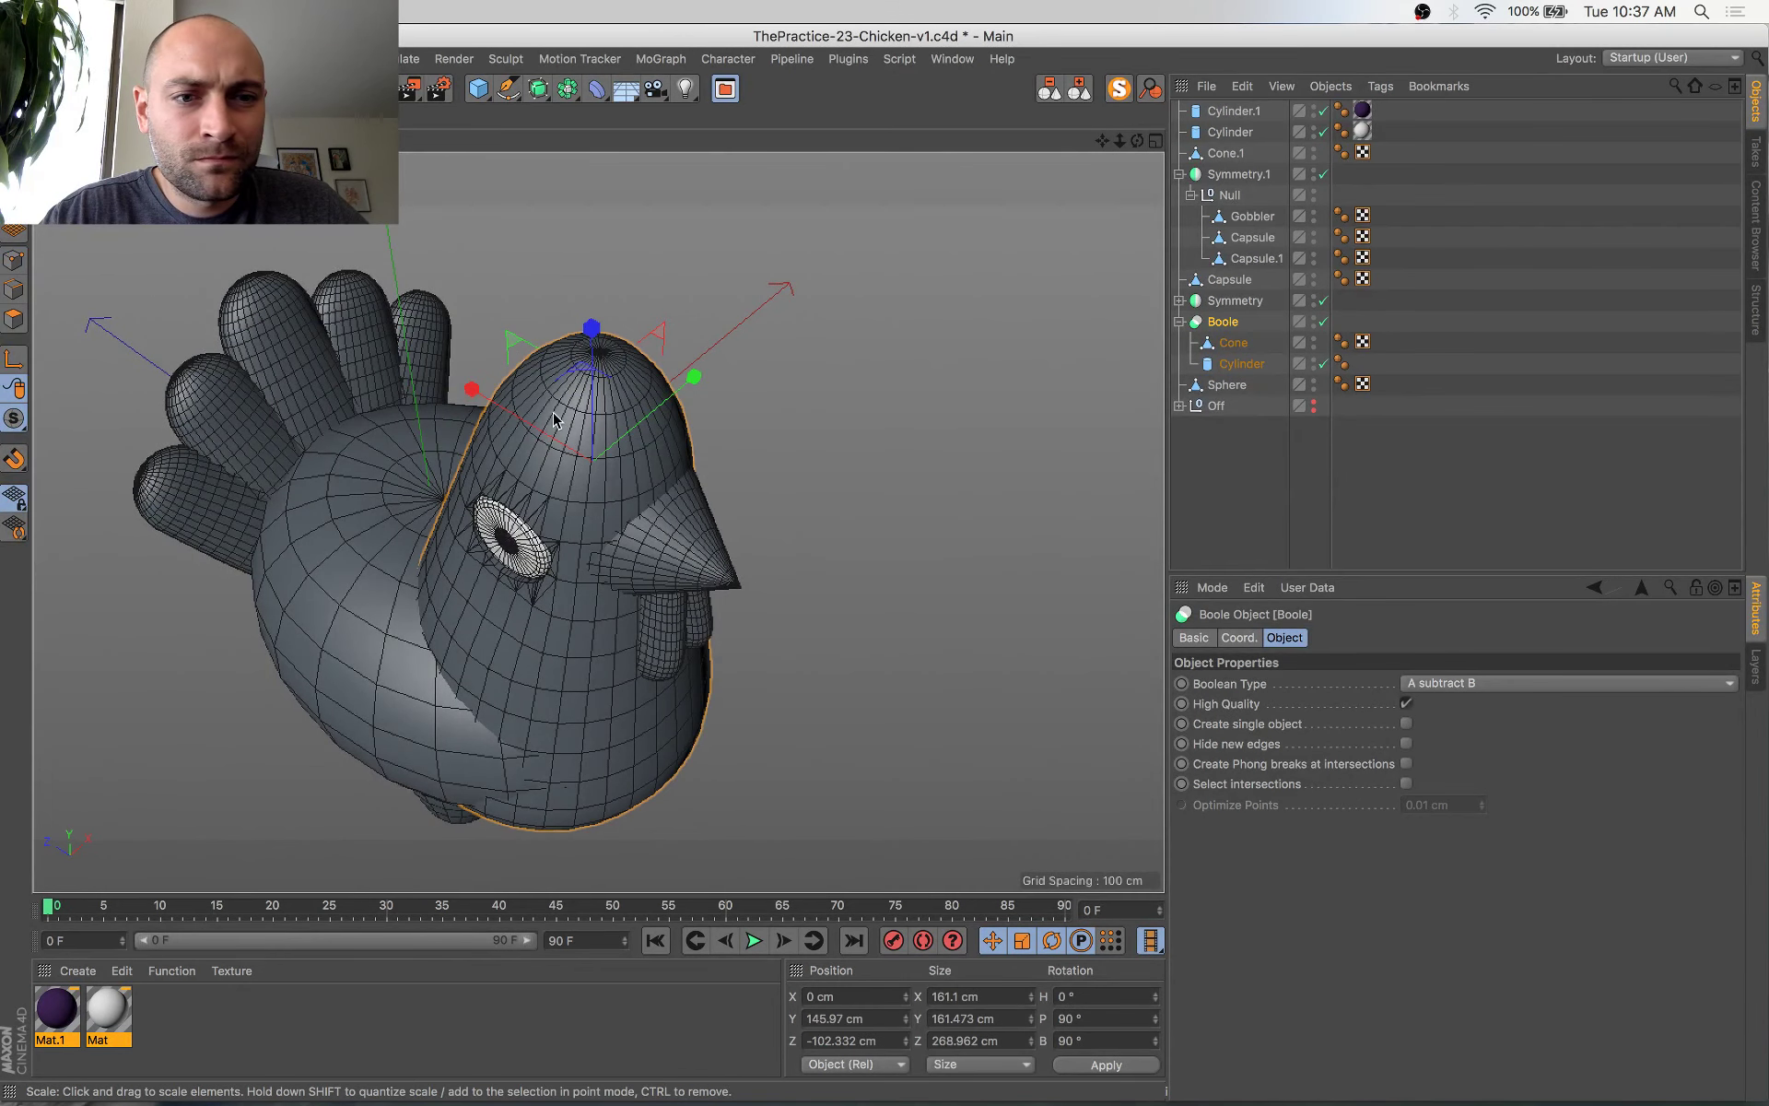
left_click(1239, 363)
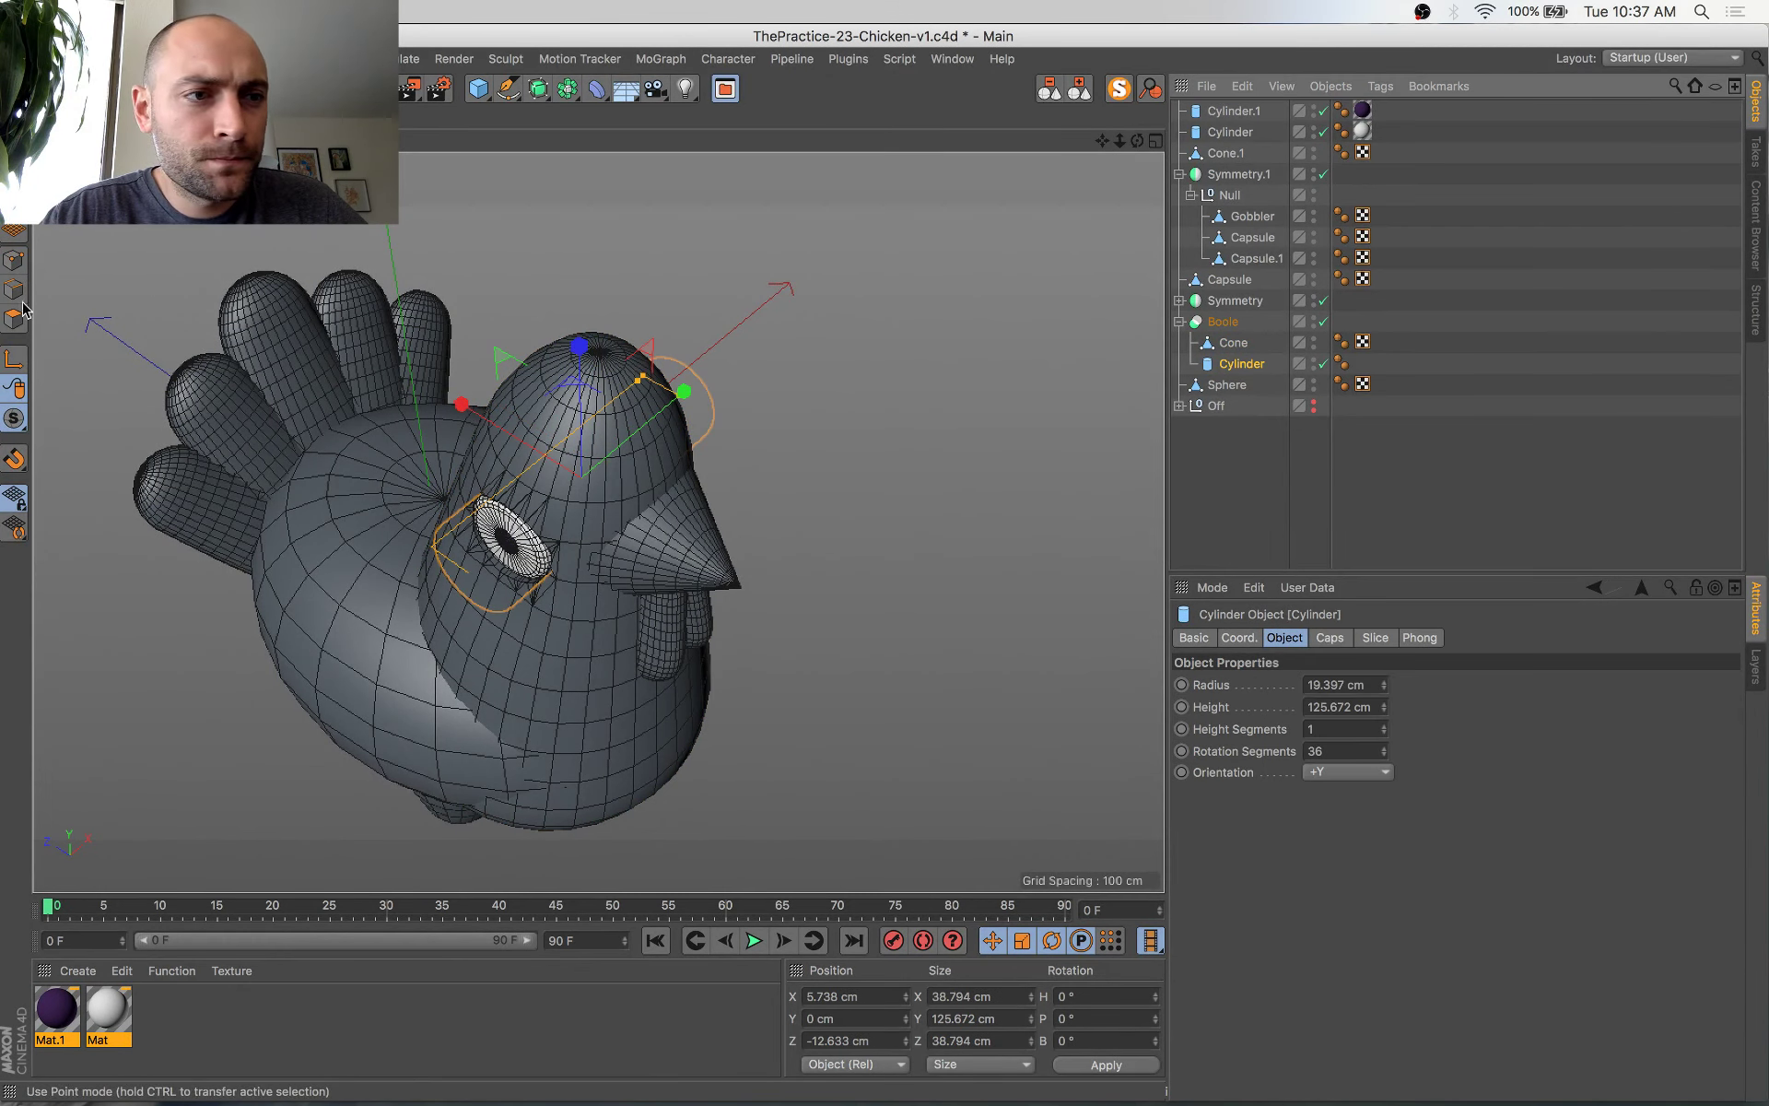
left_click(1234, 343)
left_click(14, 260)
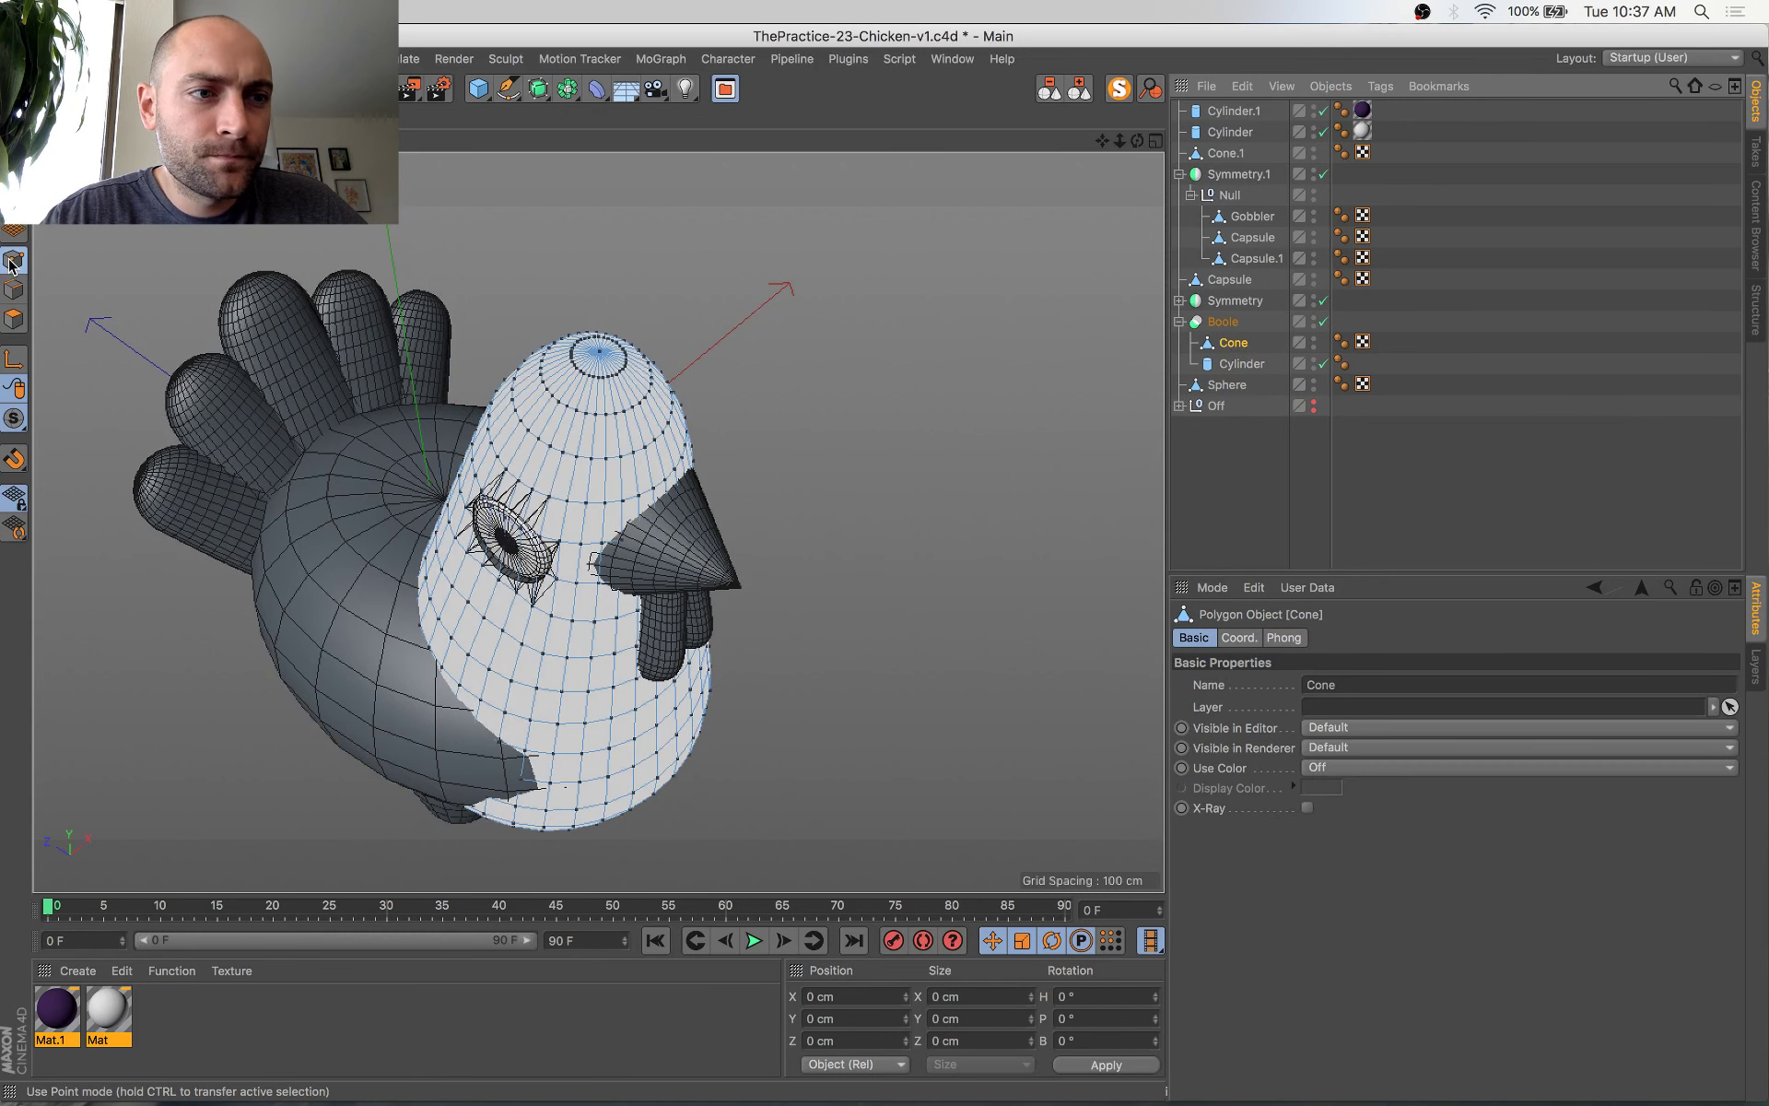
left_click(602, 355)
middle_click_drag(606, 359, 609, 528, "alt")
left_click_drag(668, 527, 786, 431, "alt")
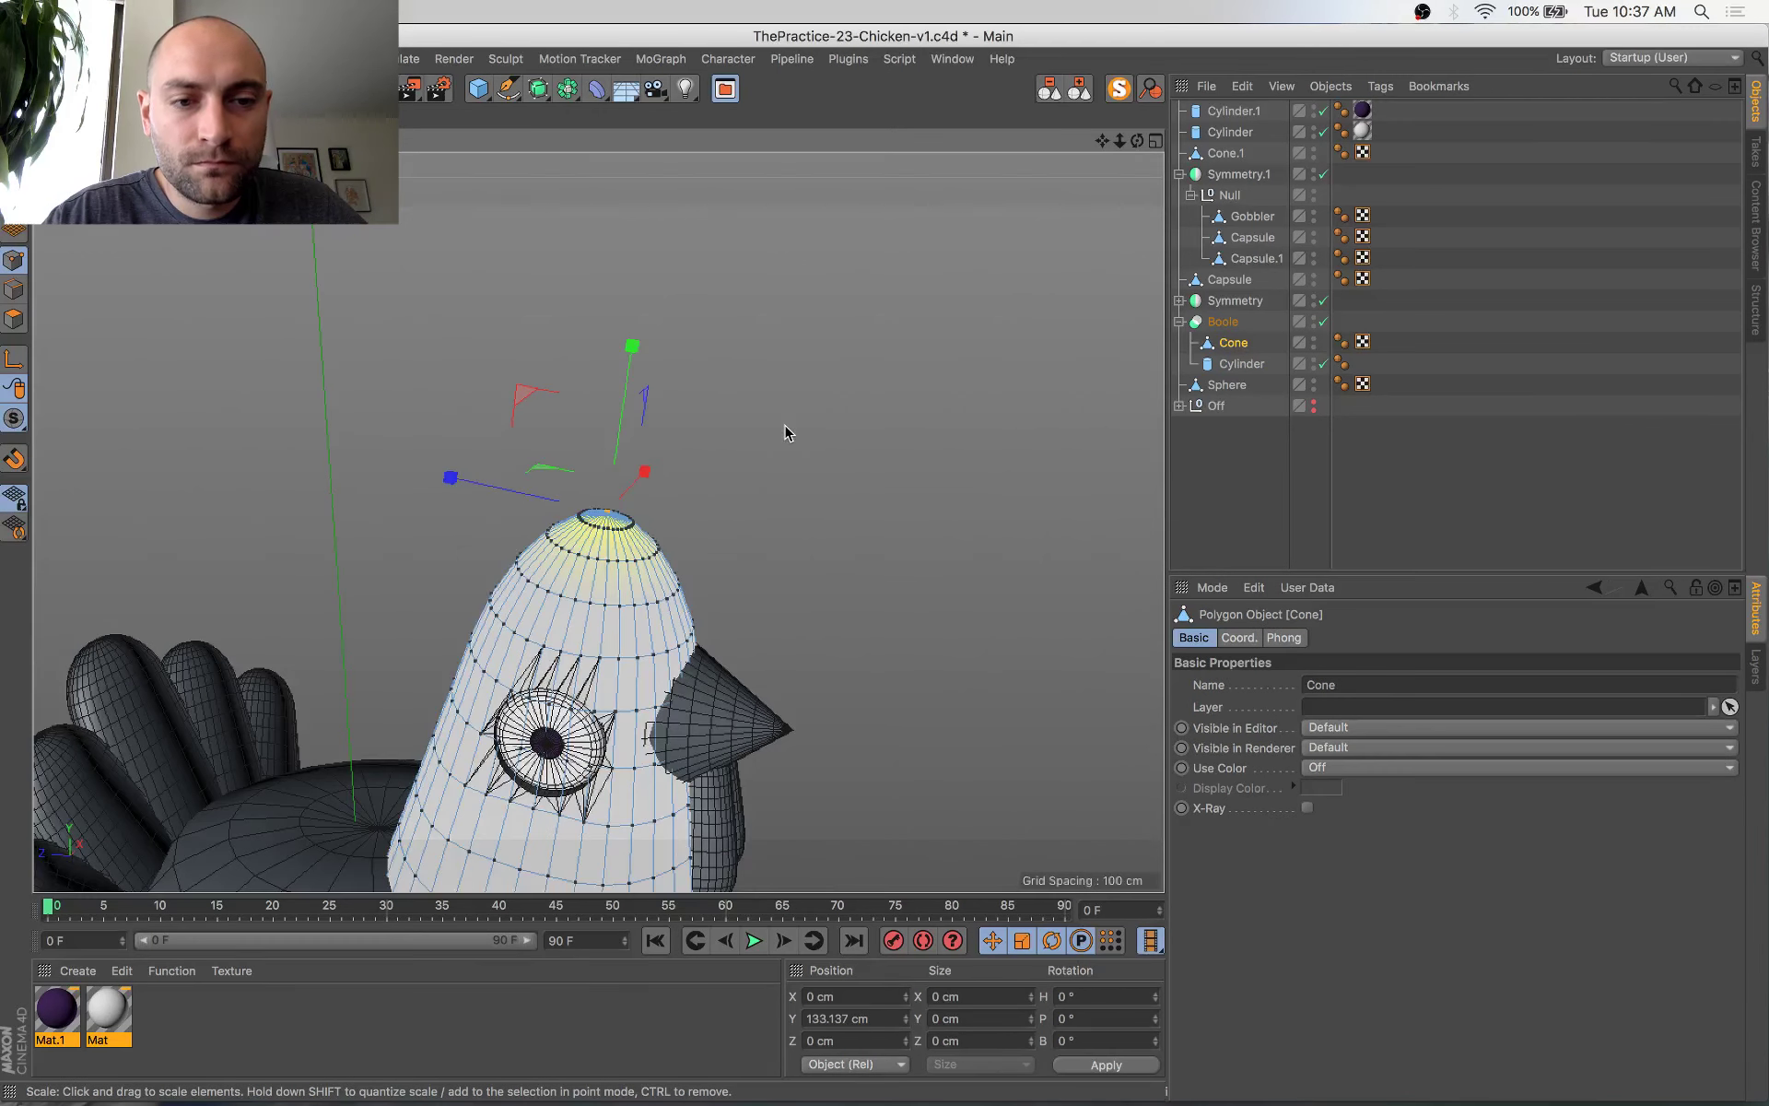
Set the soft selection radius to 61 cm, lower the Cone's tip to about Y 117.6 cm, and save the project
key("e")
key("super+z")
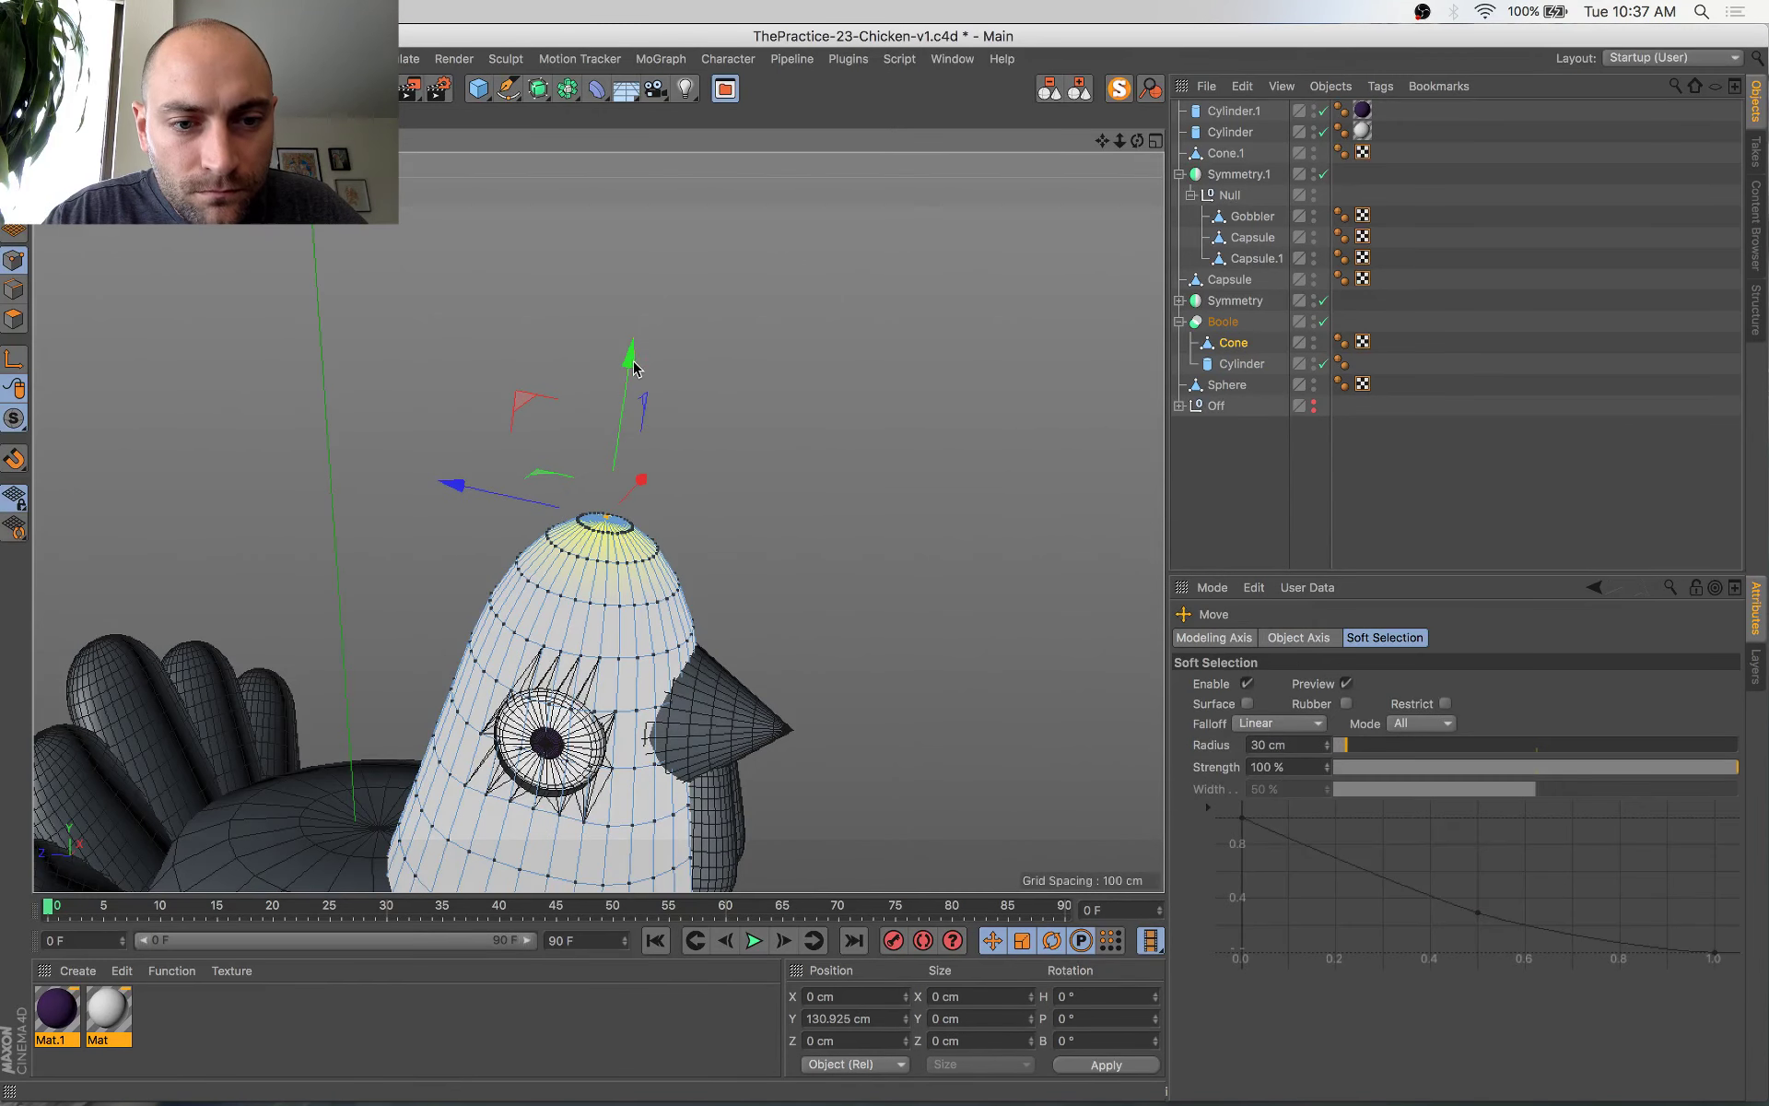
left_click(1358, 746)
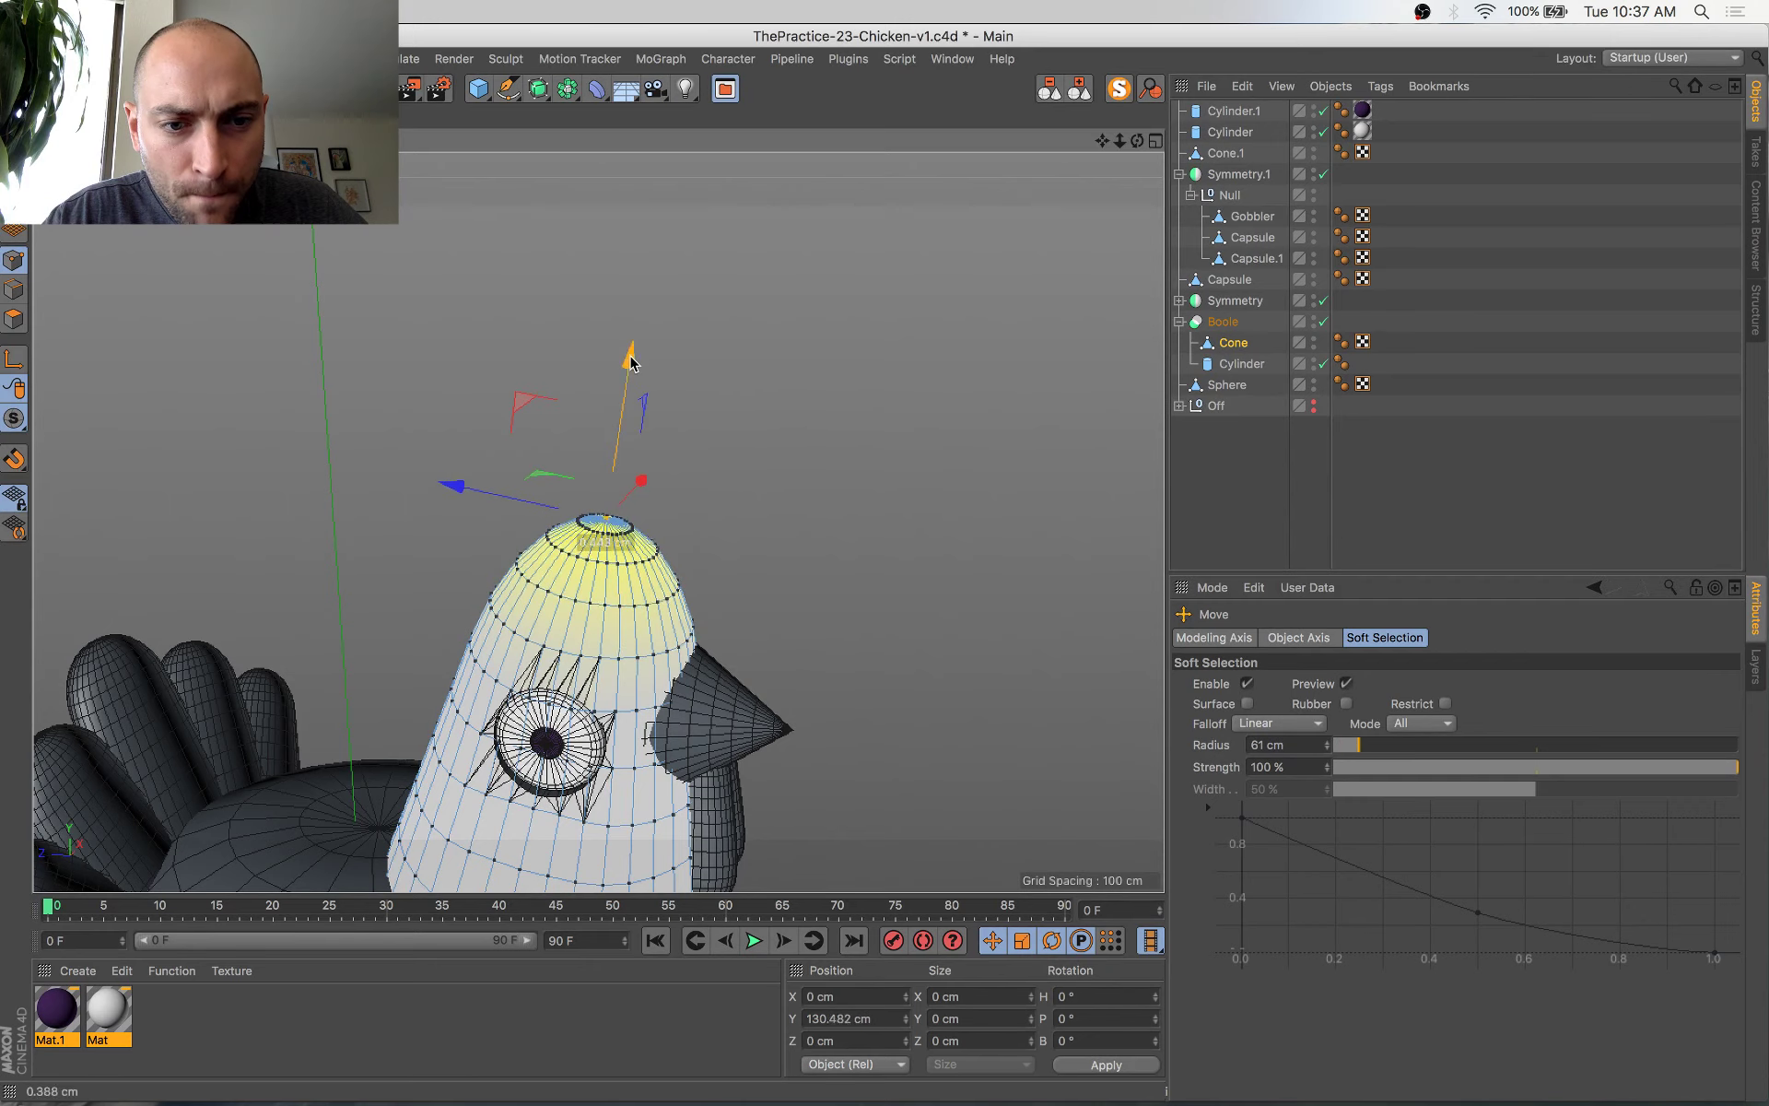
left_click_drag(624, 363, 615, 389)
middle_click_drag(767, 535, 870, 236, "alt")
mouse_move(882, 251)
left_mouse_down("alt")
mouse_move(937, 195)
mouse_move(887, 268)
mouse_move(898, 251)
left_mouse_up("alt")
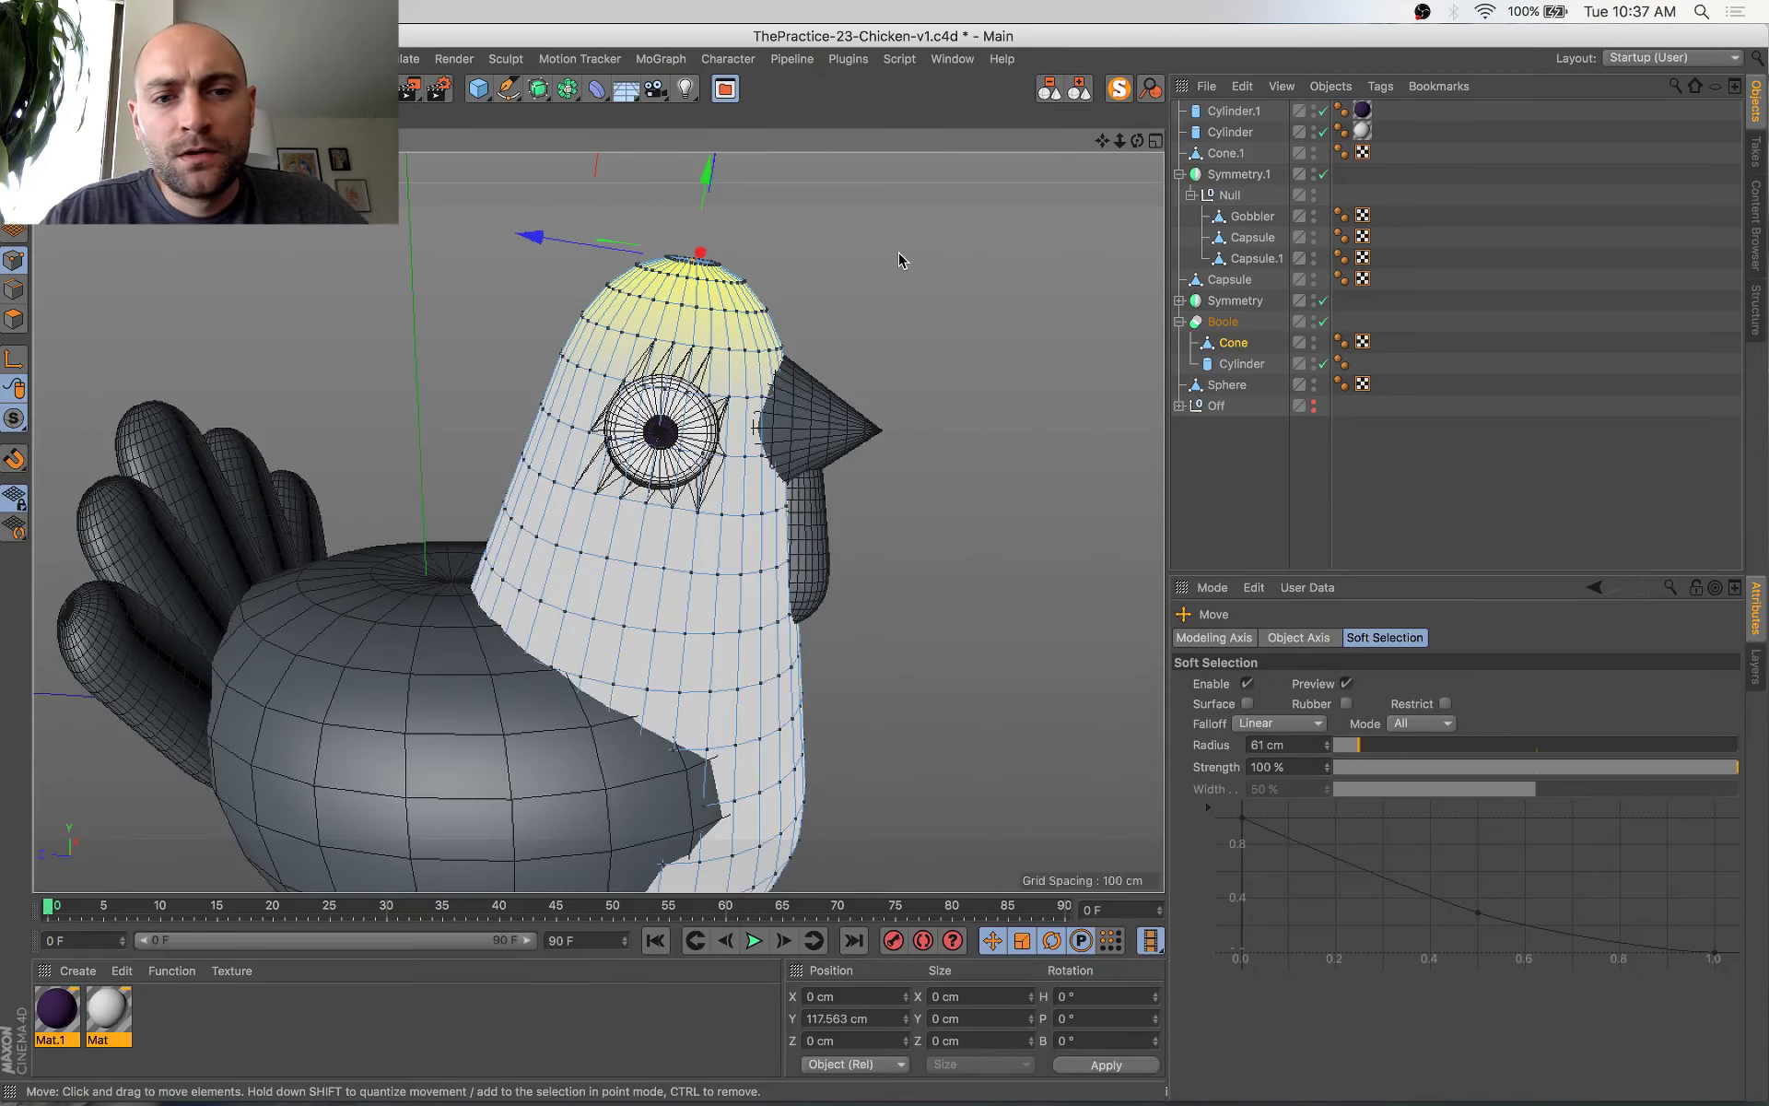
key("super+s")
Switch to the browser and check the livestream chat for new messages
key("super+Tab")
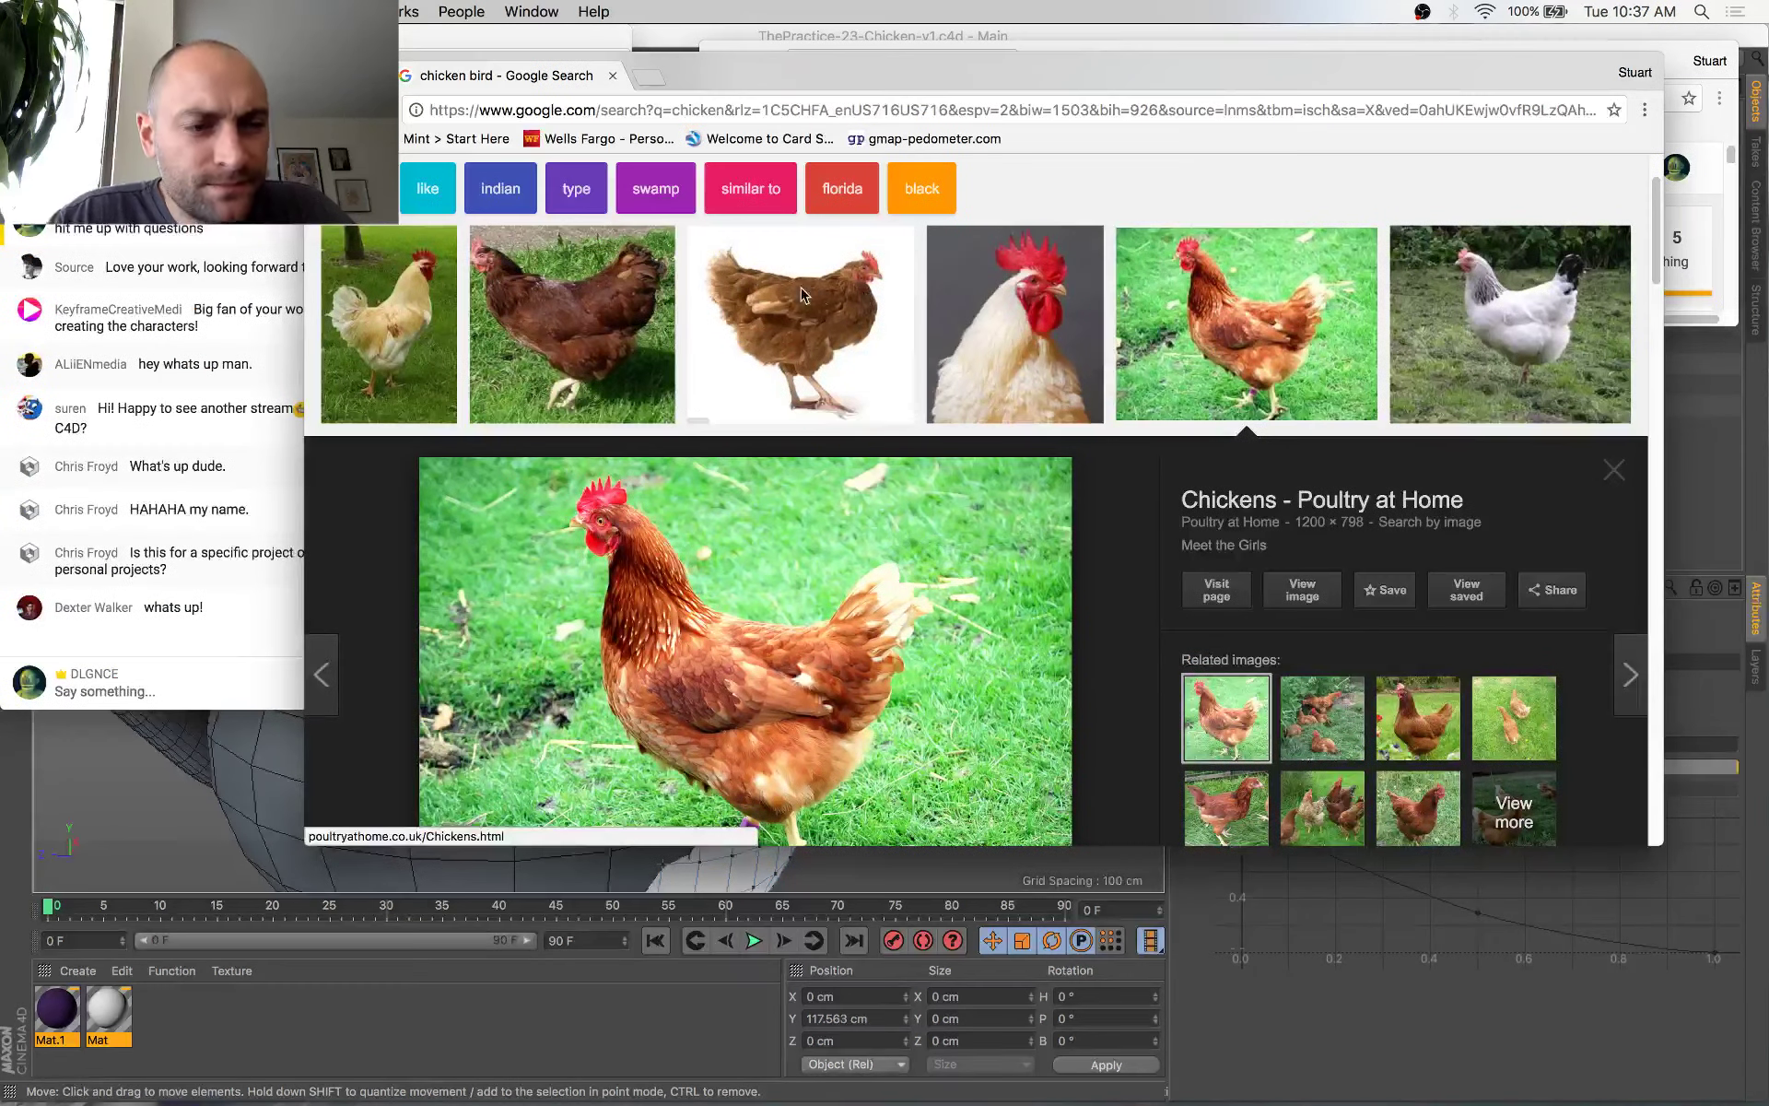
left_click(187, 611)
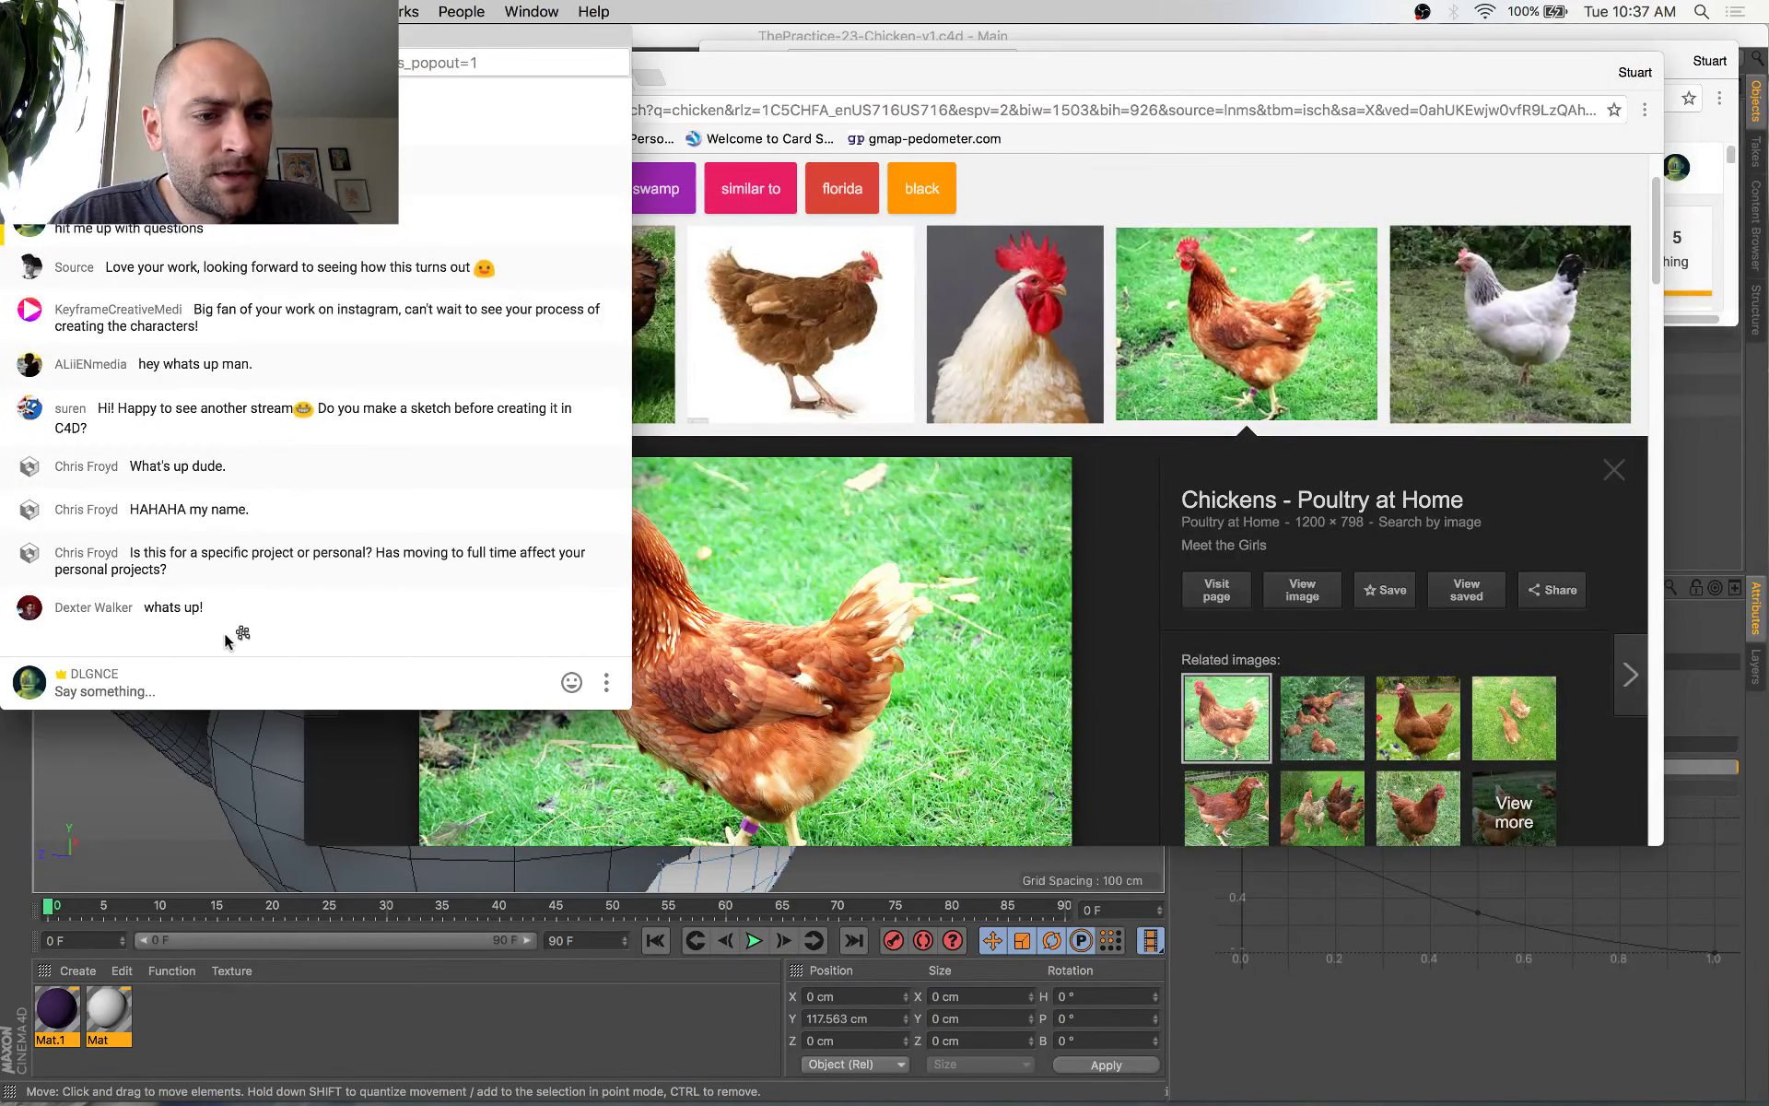
key("super+Tab")
Select both eye cylinders, the Boole's Cylinder, the beak cone and the Gobbler, and move them slightly upward on the head
left_click(14, 170)
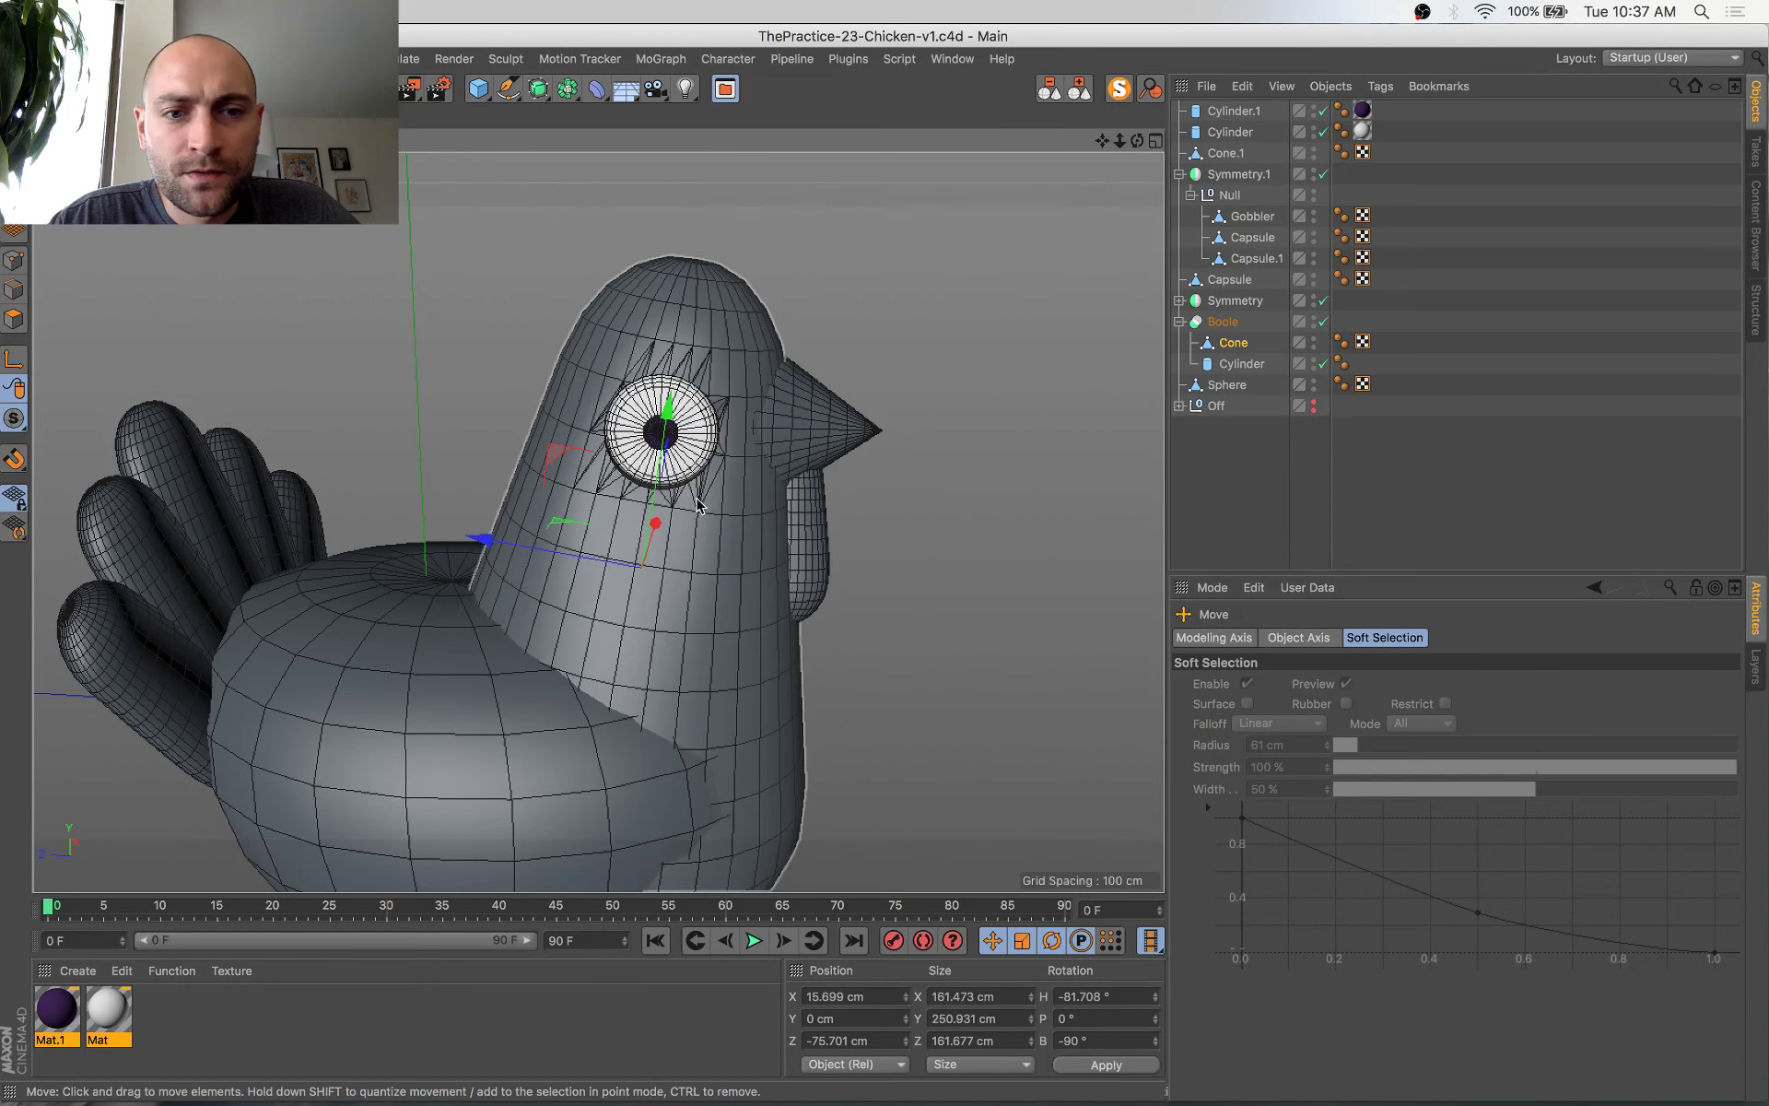
left_click(700, 446)
left_click(660, 441)
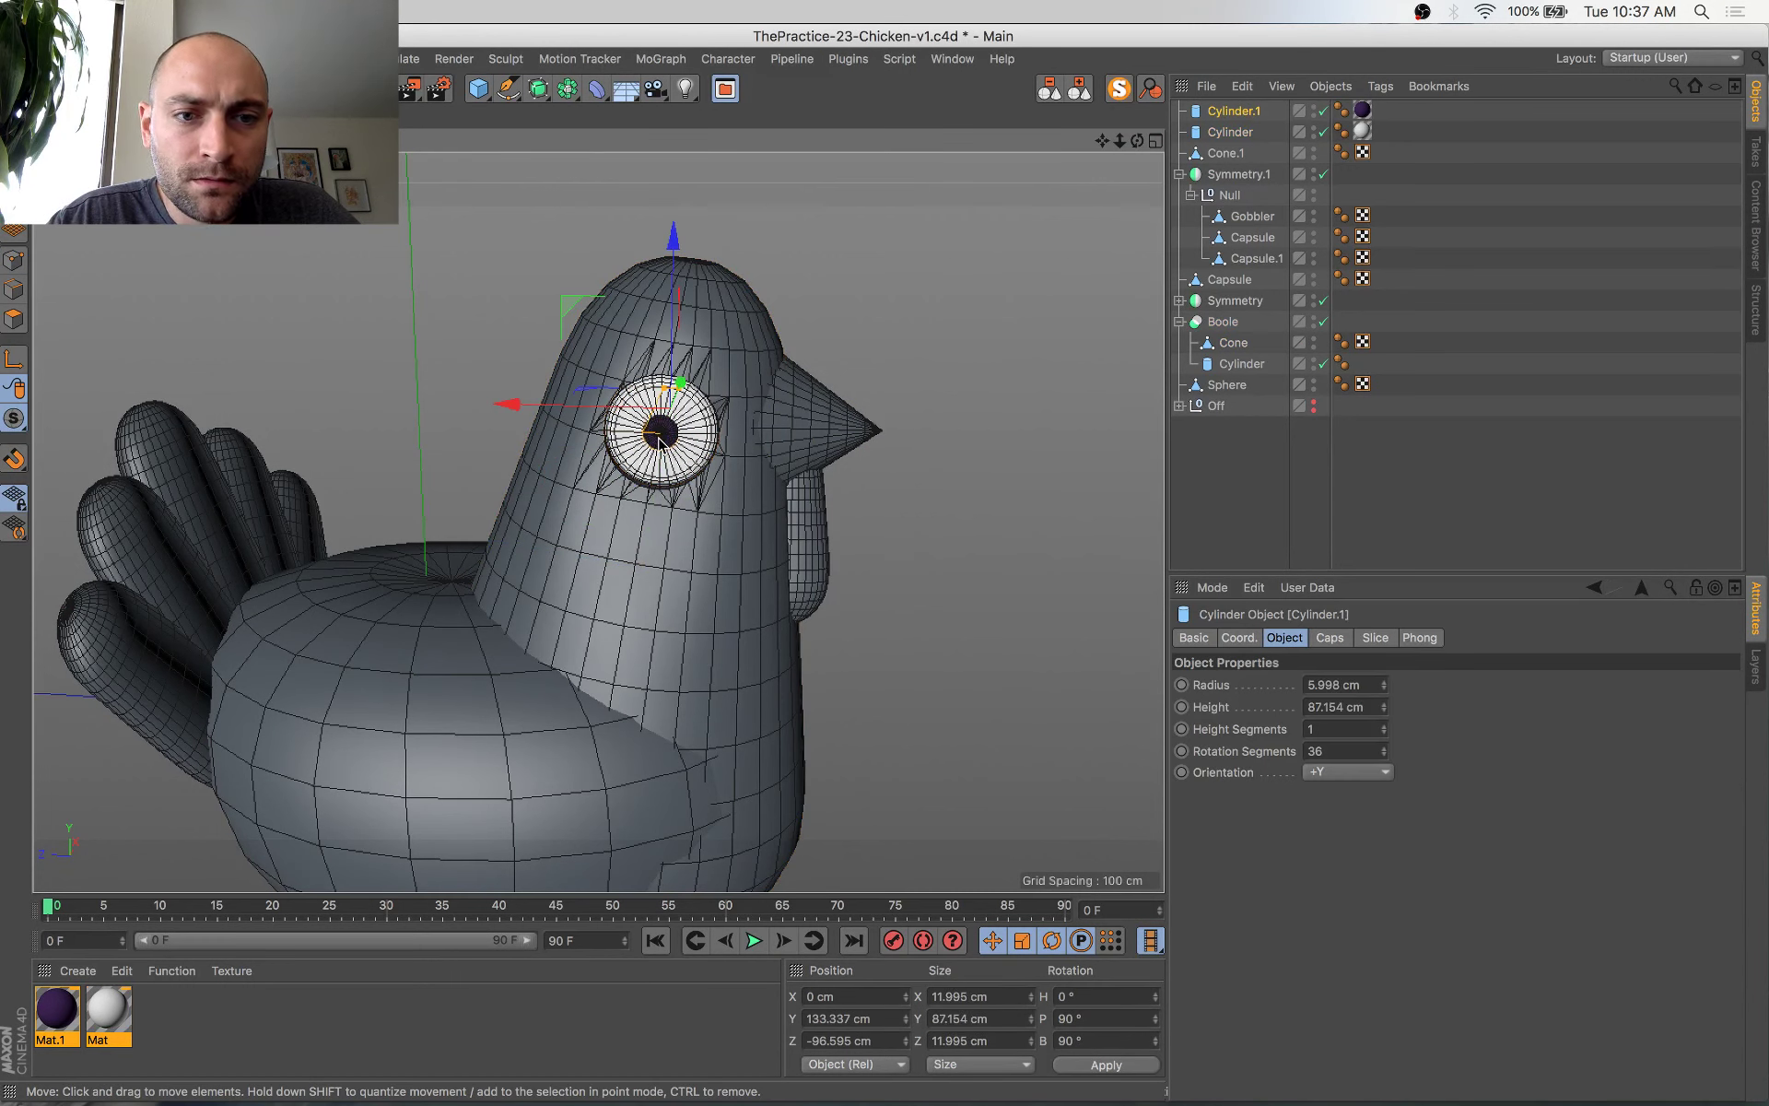
left_click(706, 430, "shift")
left_click(1259, 367, "shift")
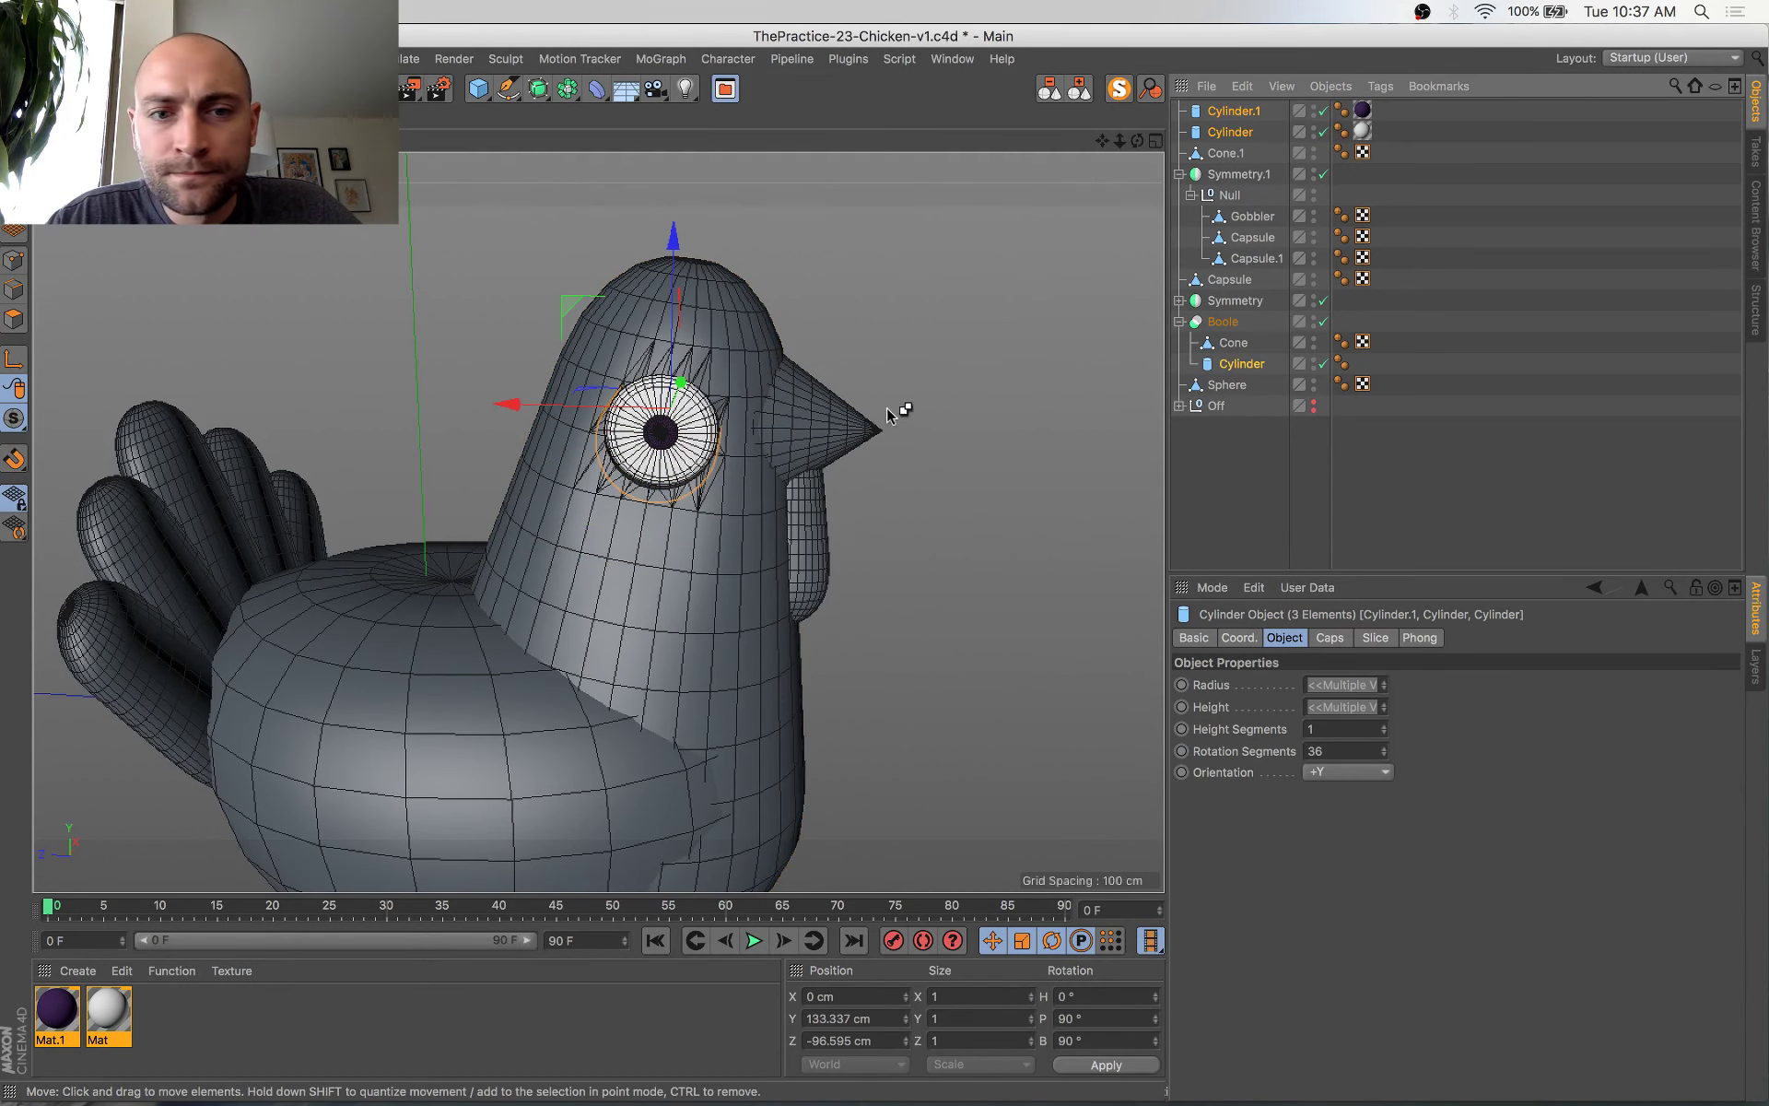
left_click(818, 425, "shift")
left_click(813, 509, "shift")
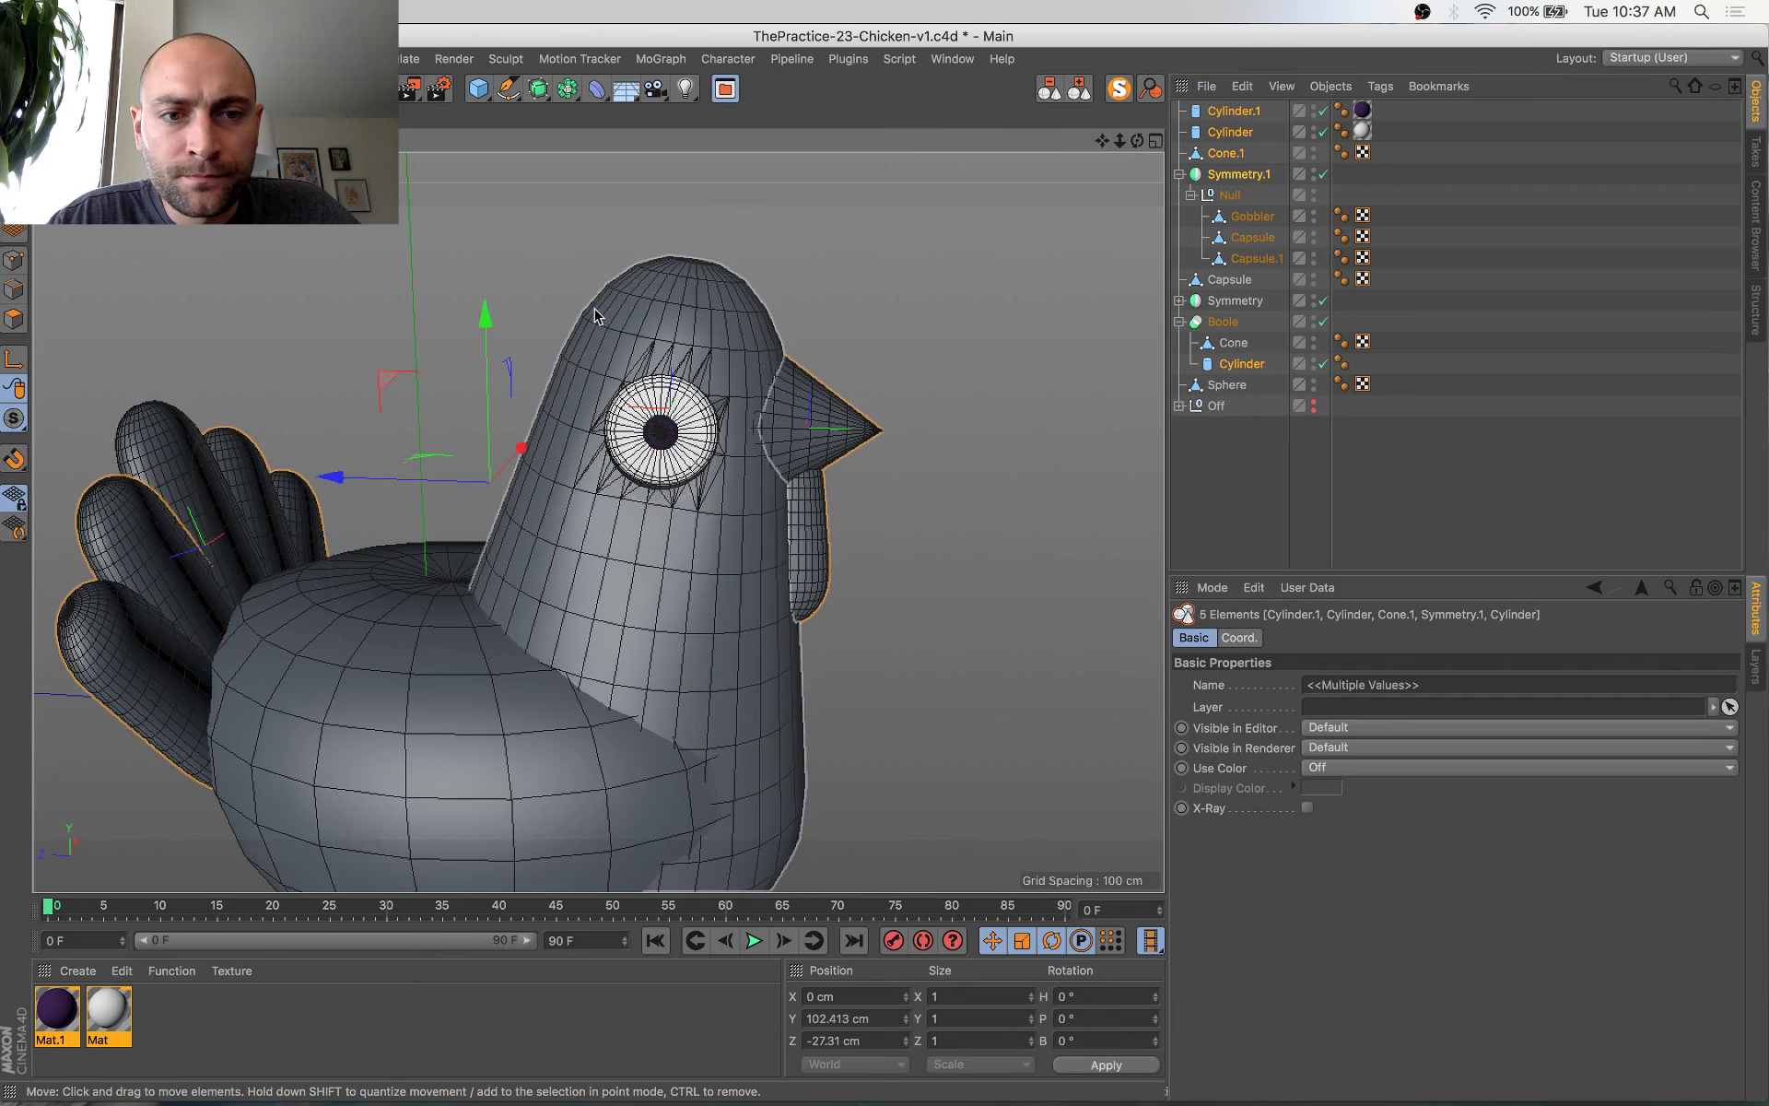
left_click(1251, 176, "ctrl")
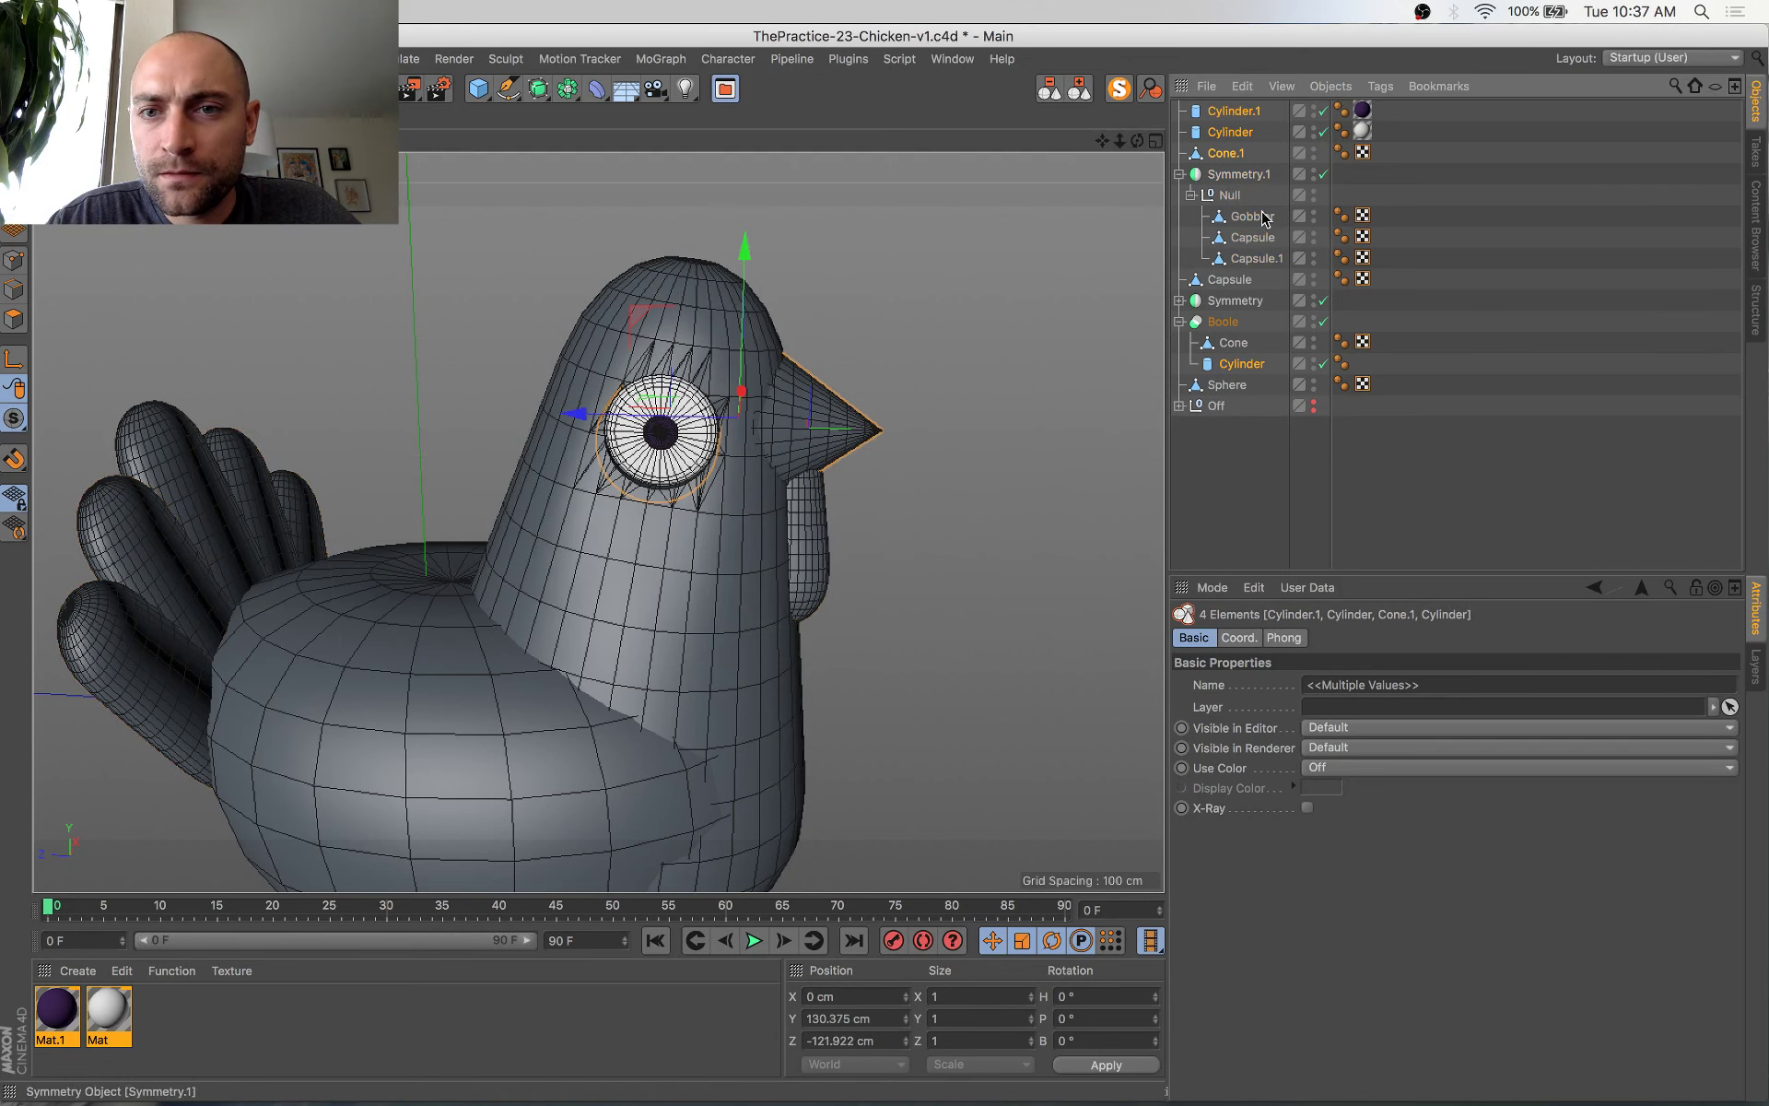
left_click(1260, 220, "ctrl")
left_click_drag(751, 305, 636, 290)
Scale the beak Cone.1 narrower along X to about 70.3 cm and save the project
left_click(778, 402)
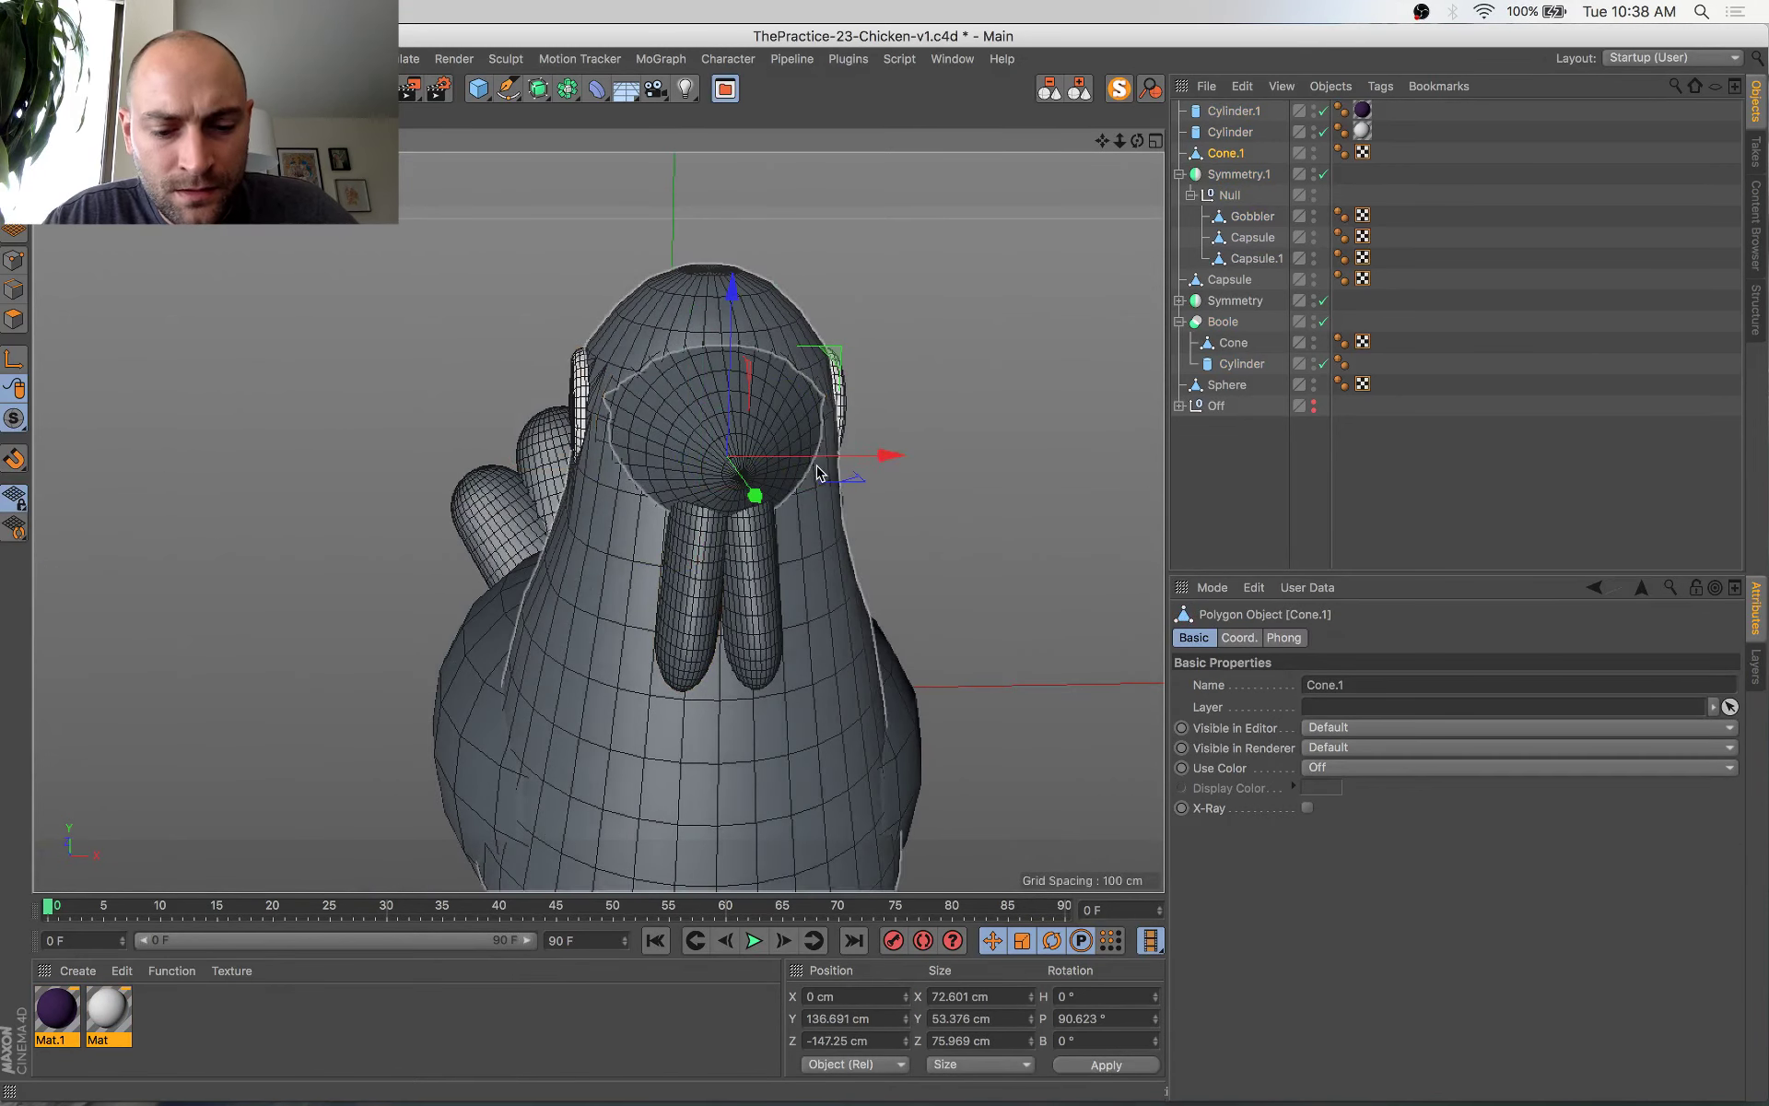
key("t")
left_click_drag(860, 459, 860, 459)
key("super+s")
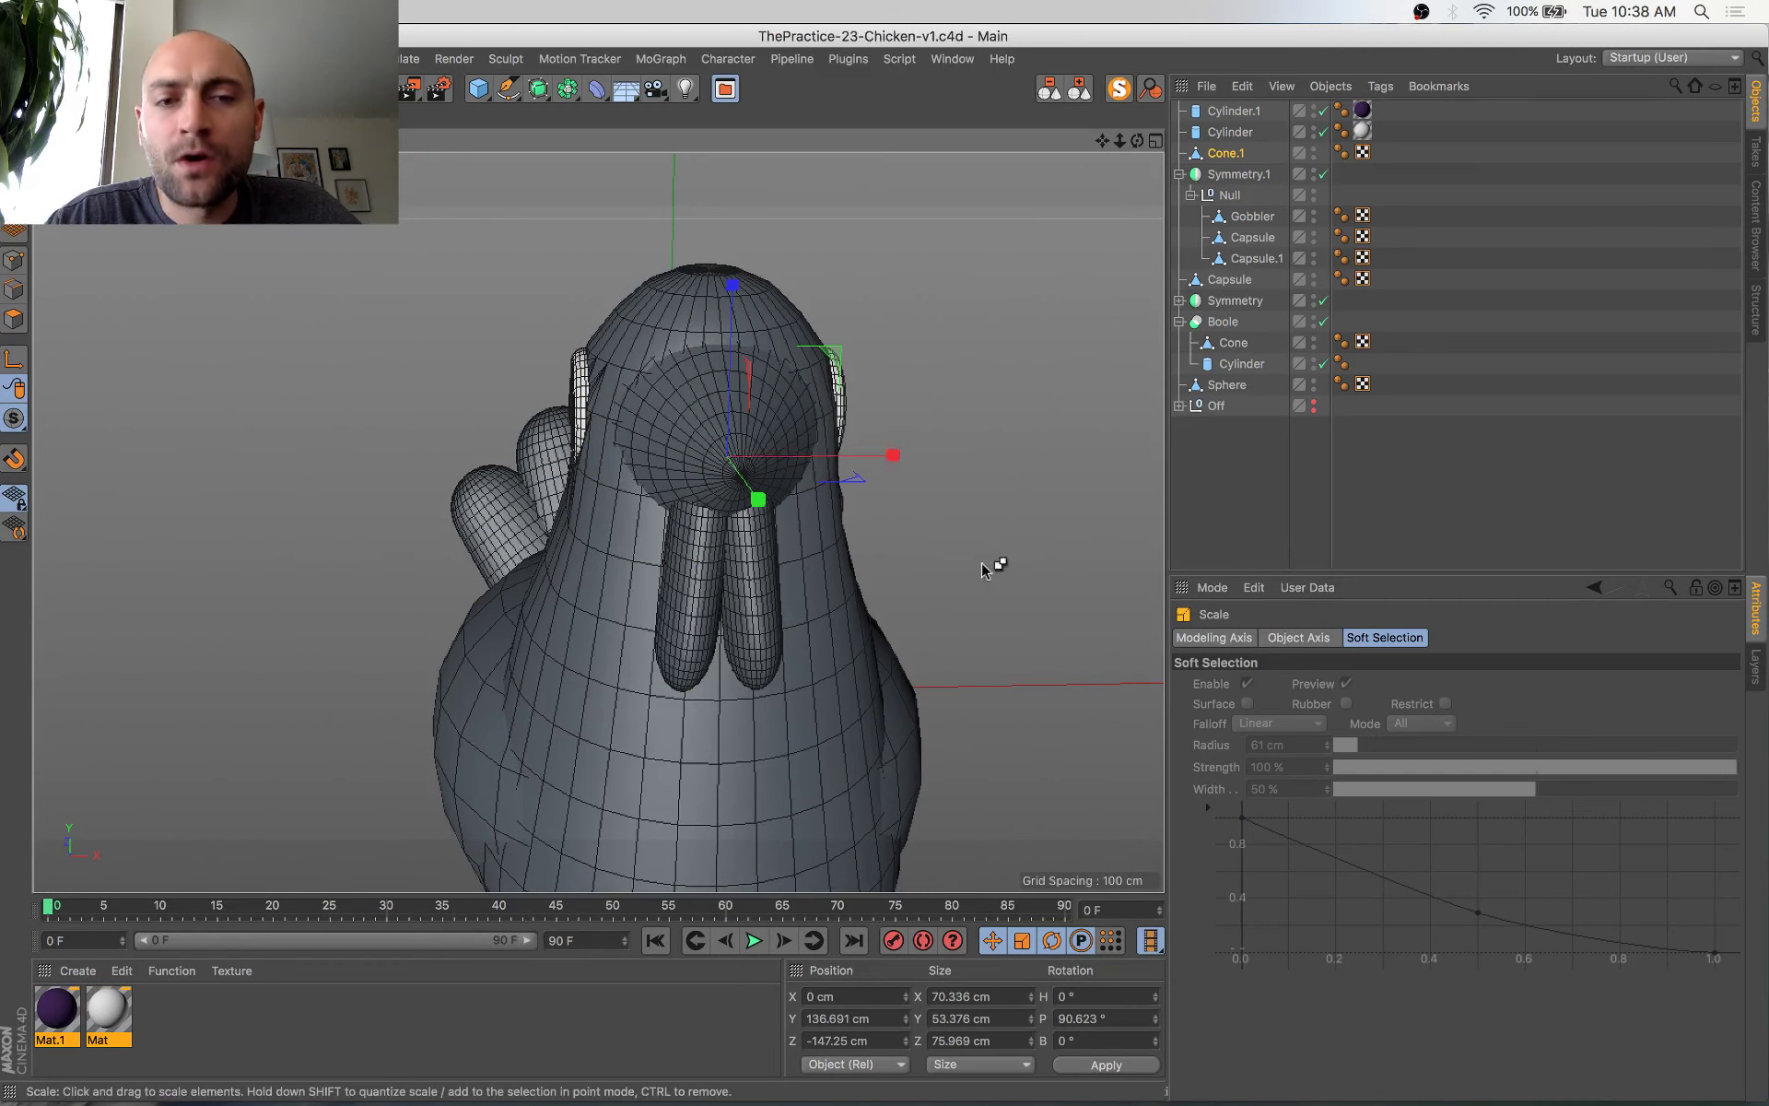
Examine the brown hen and white rooster reference photos in the browser, check the chat, and return to the Cinema 4D model
left_click_drag(981, 562, 671, 461, "alt")
key("super+Tab")
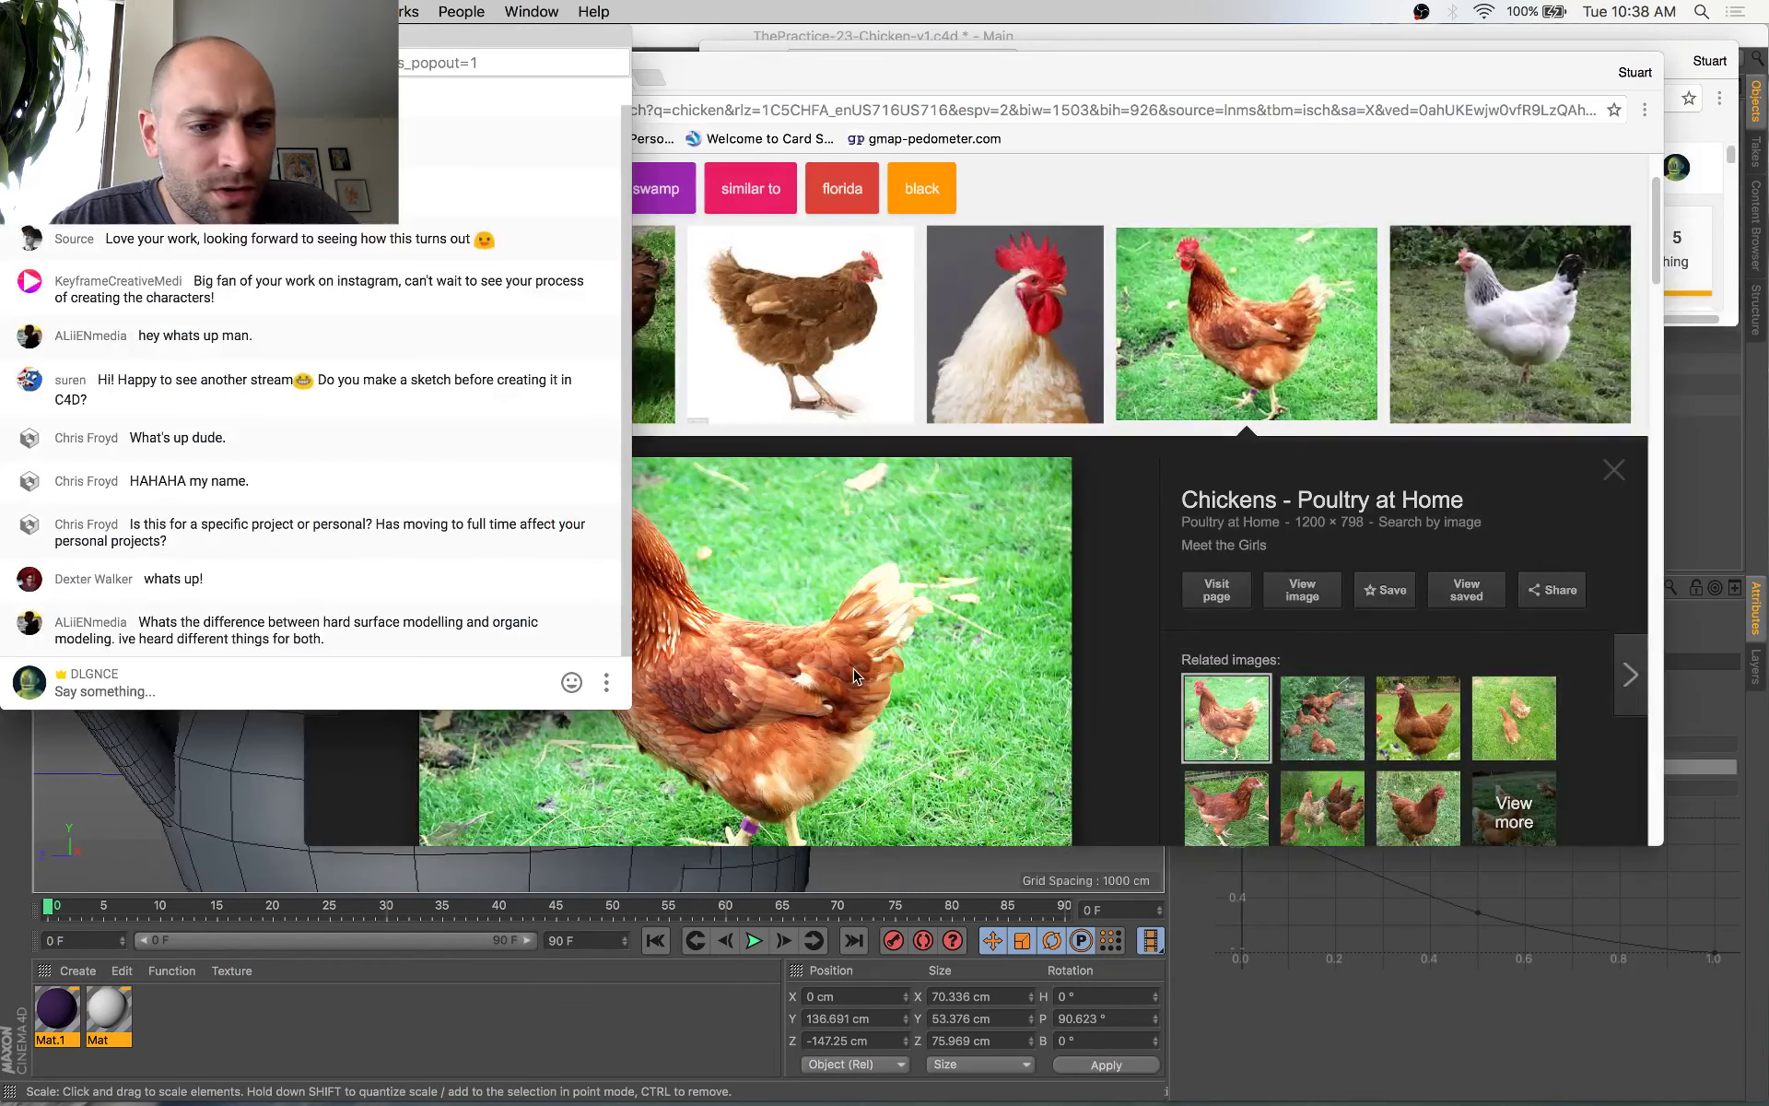
left_click(906, 697)
scroll(779, 771, "down", 2)
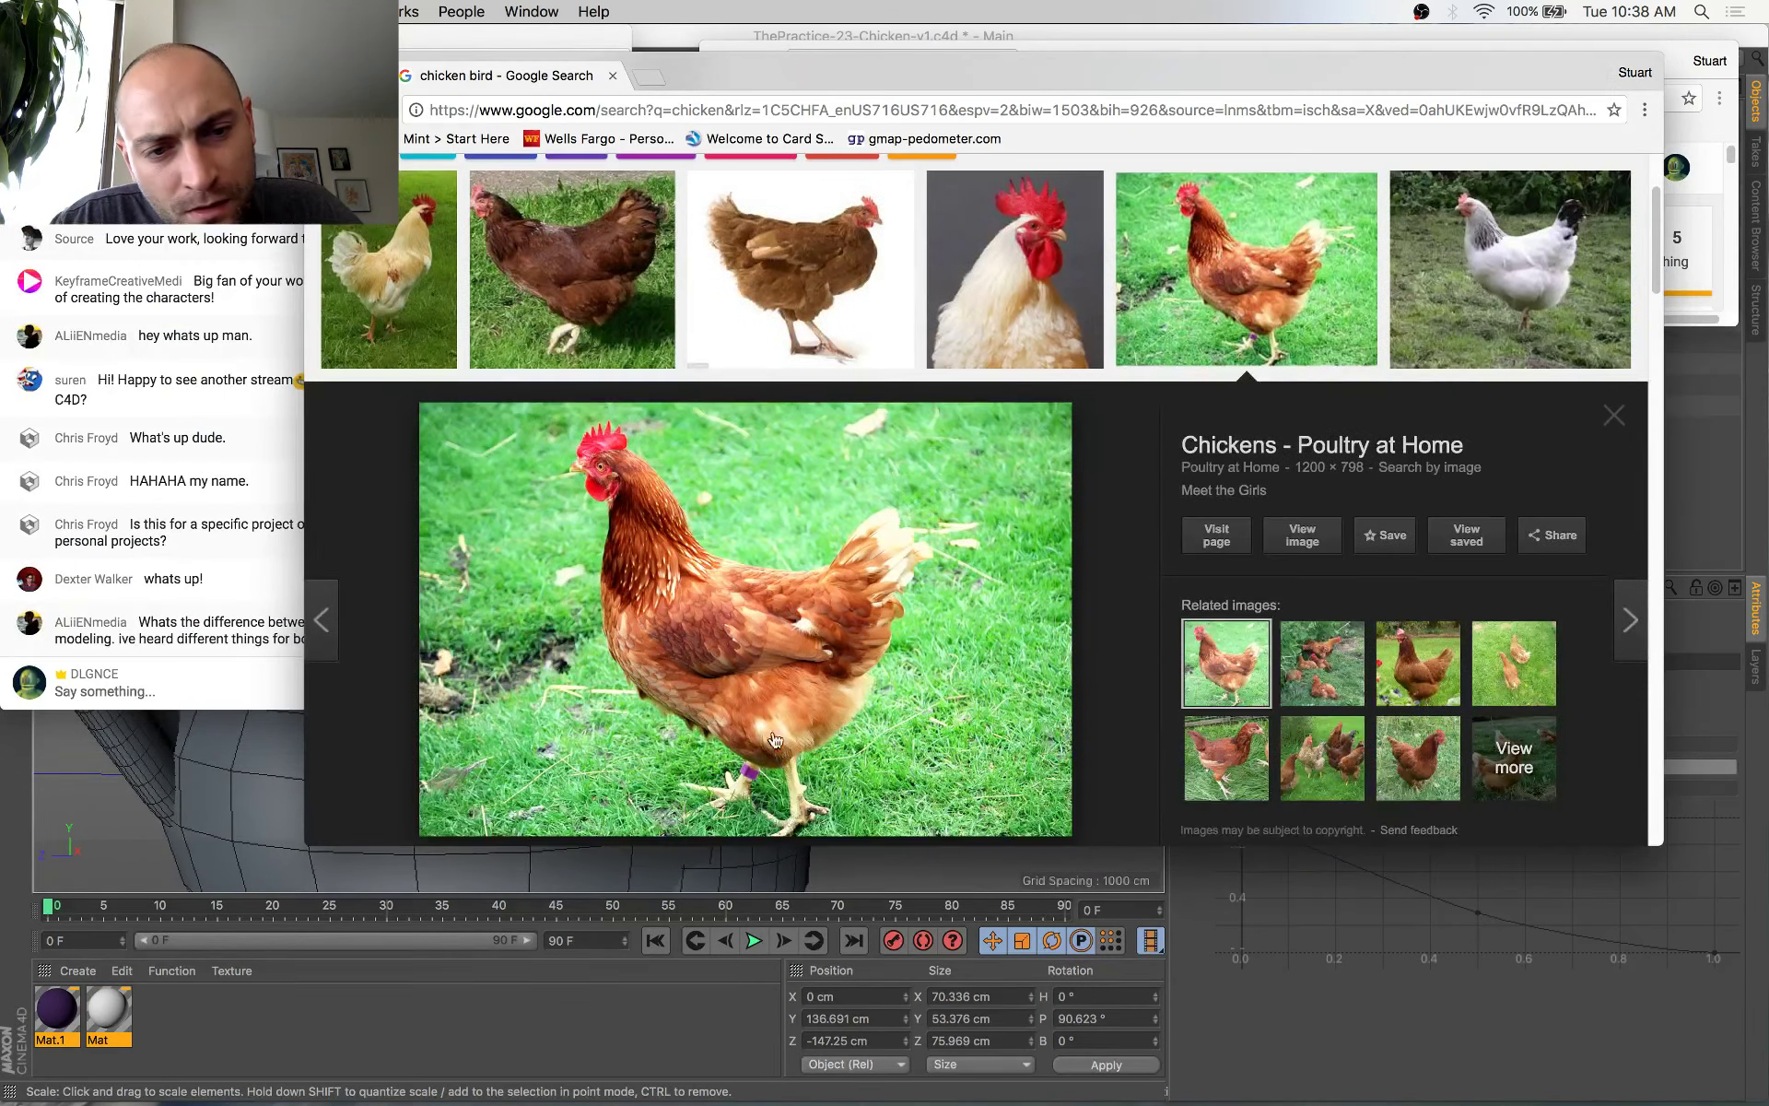
scroll(769, 573, "up", 1)
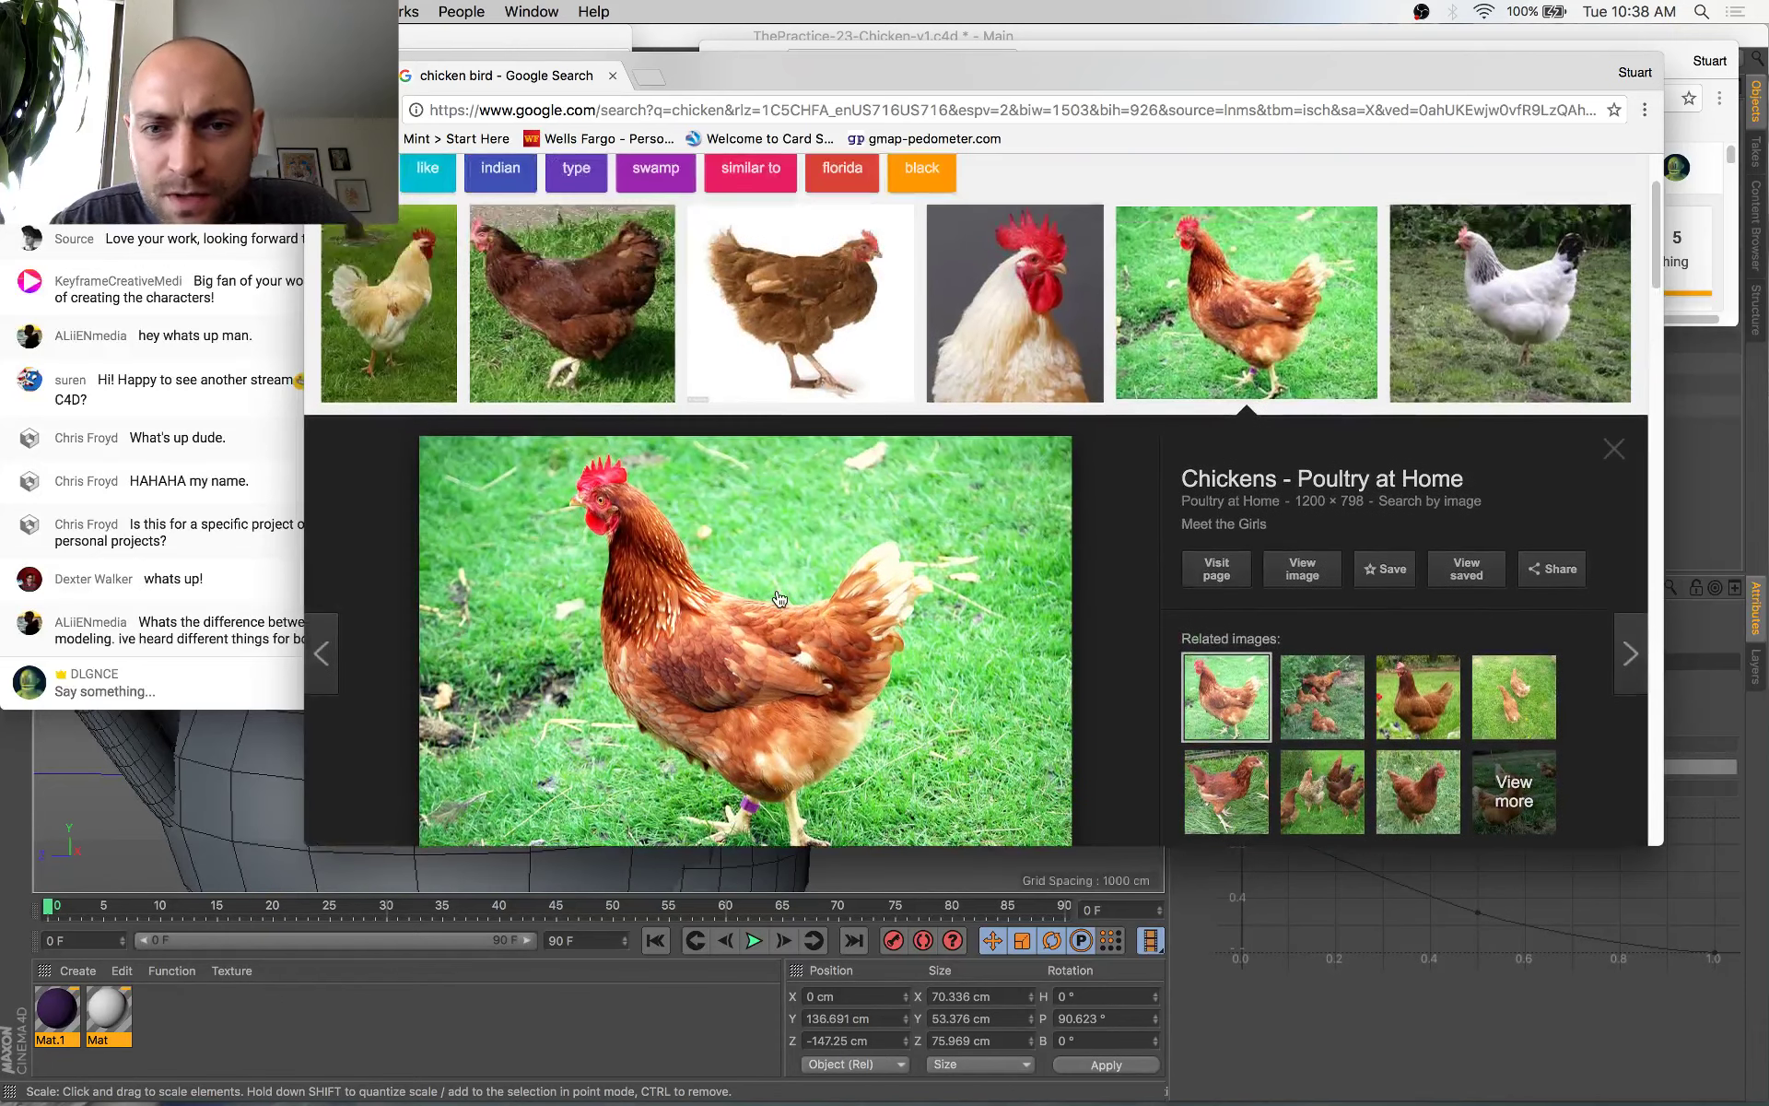
left_click(938, 362)
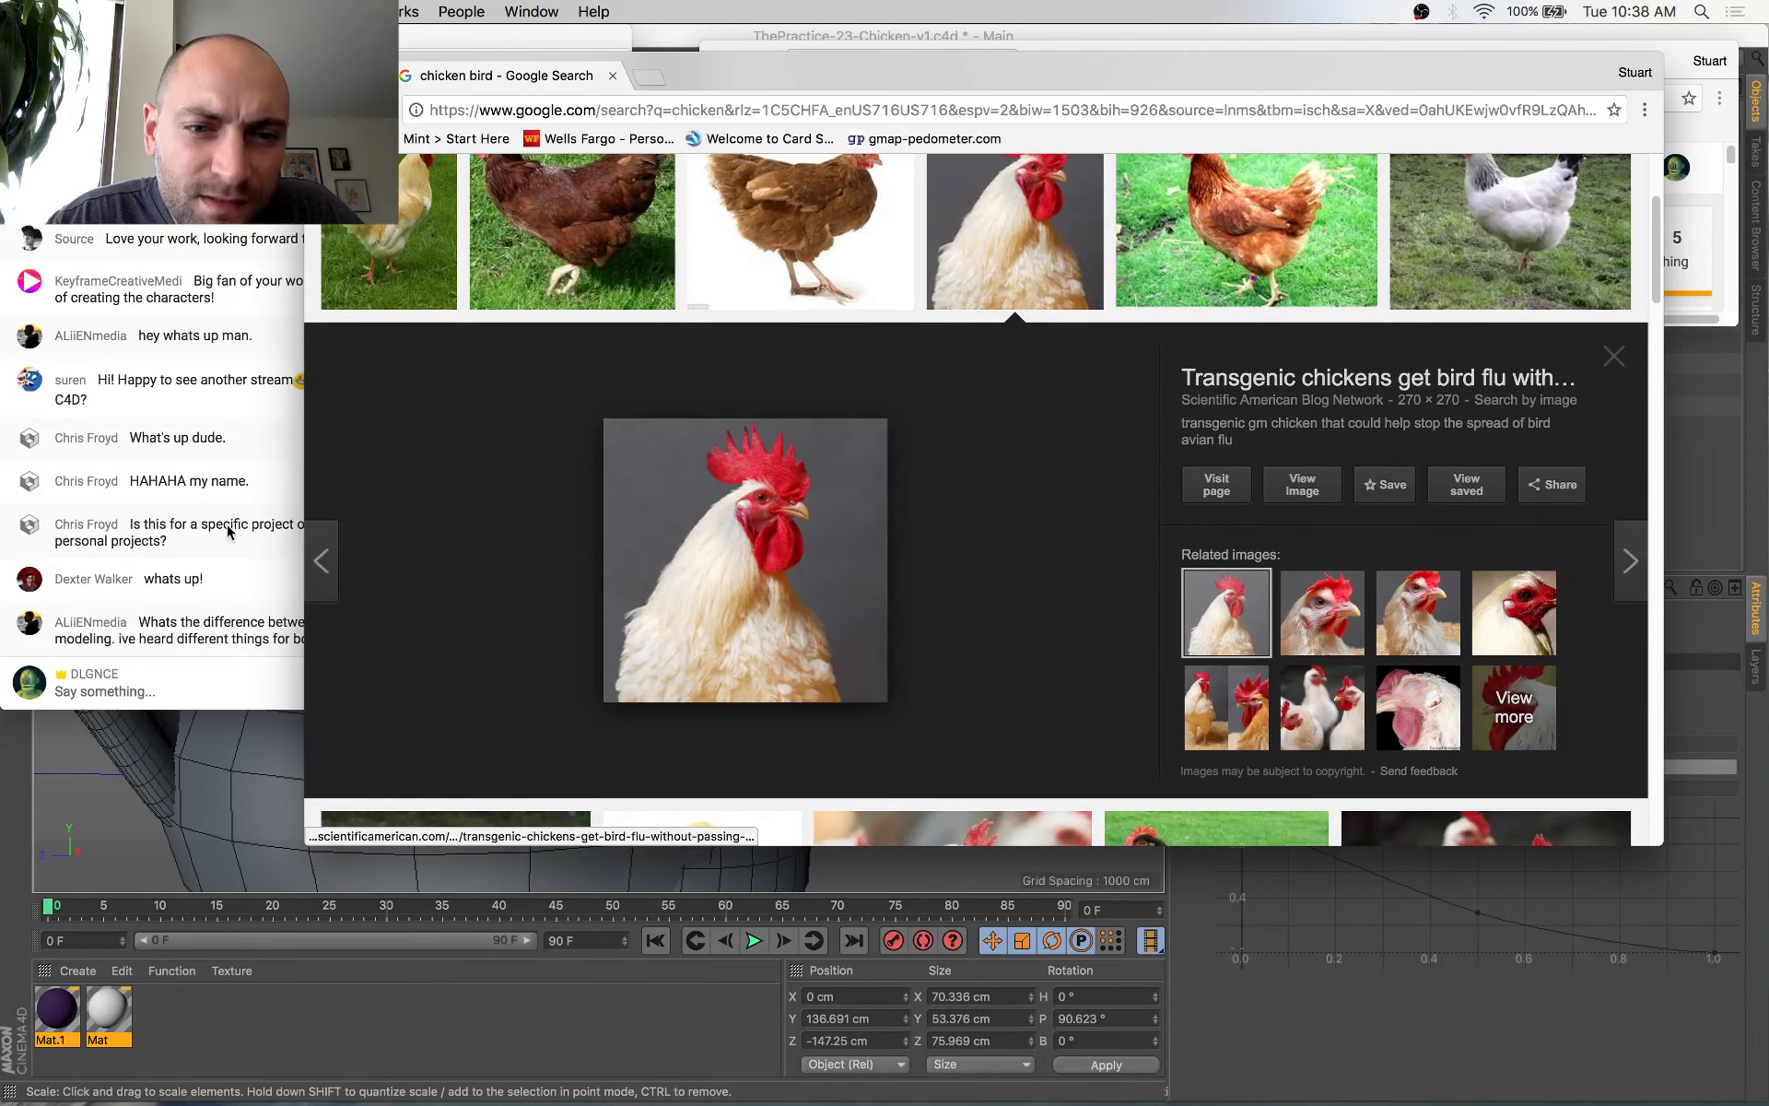
left_click(209, 663)
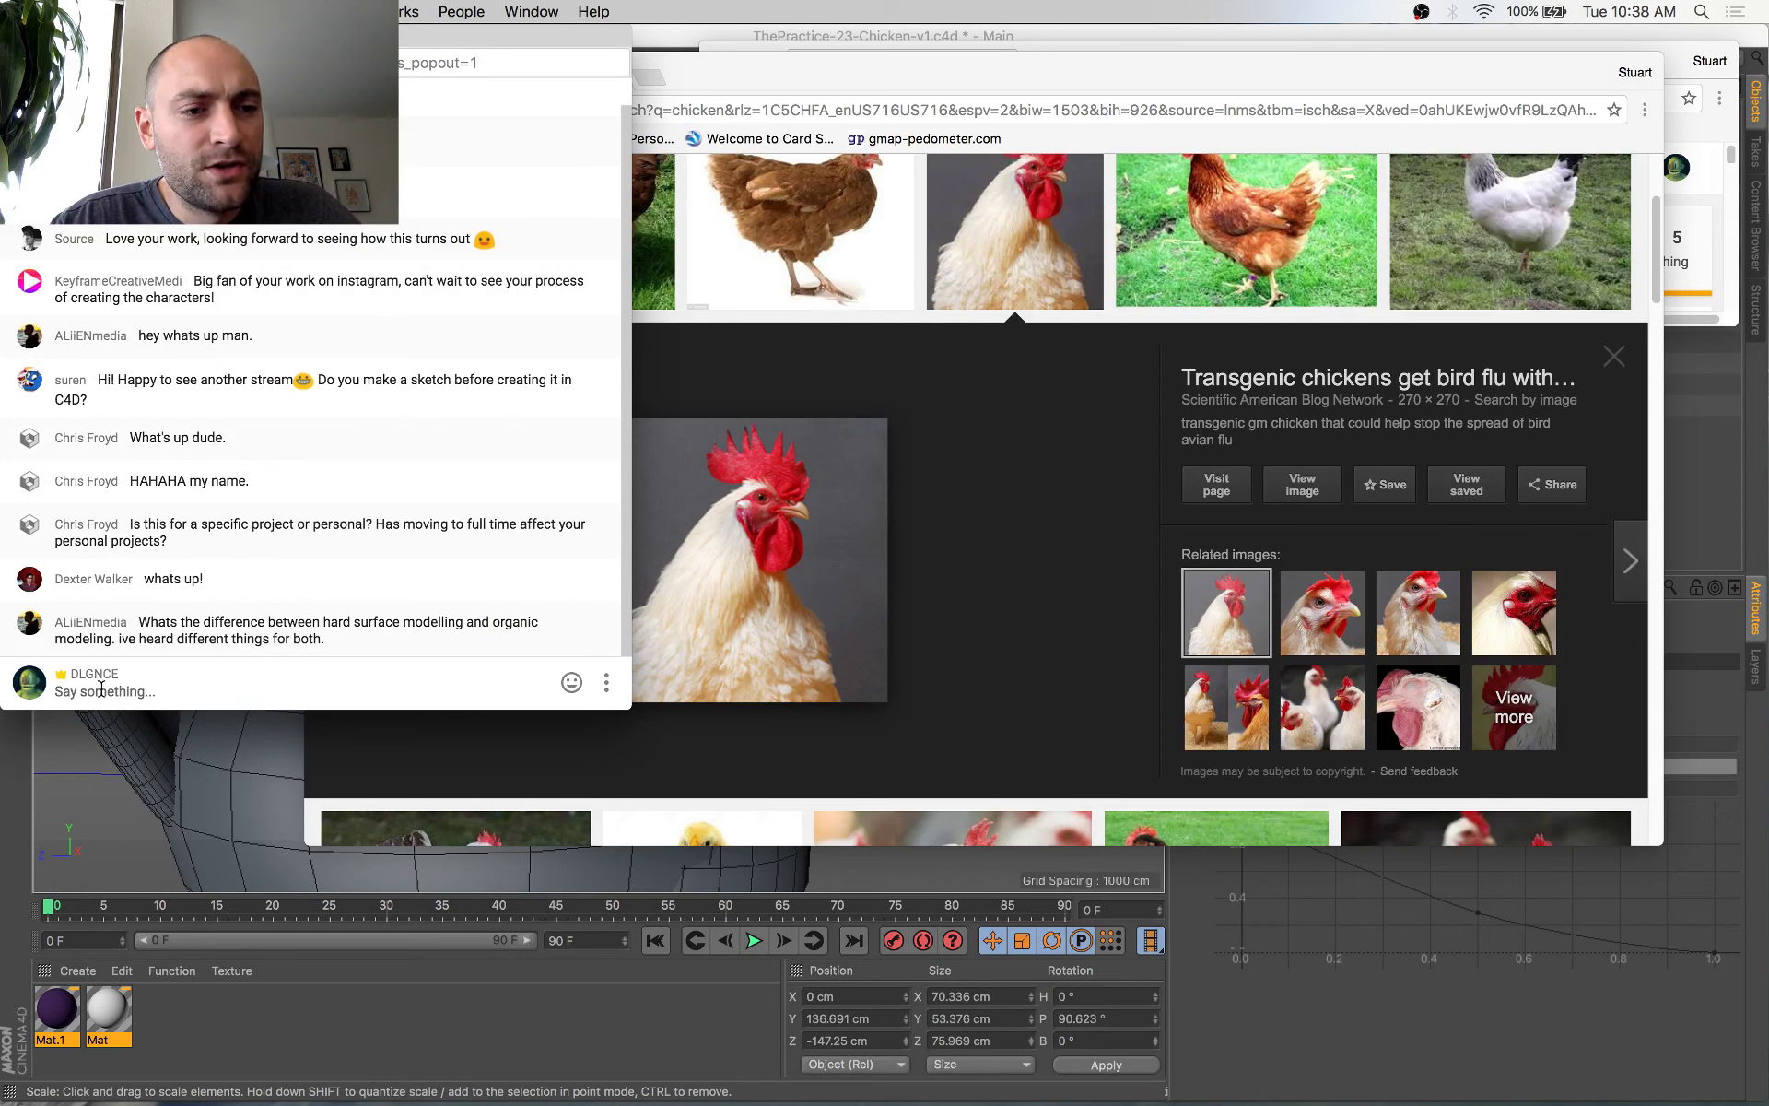
left_click(16, 769)
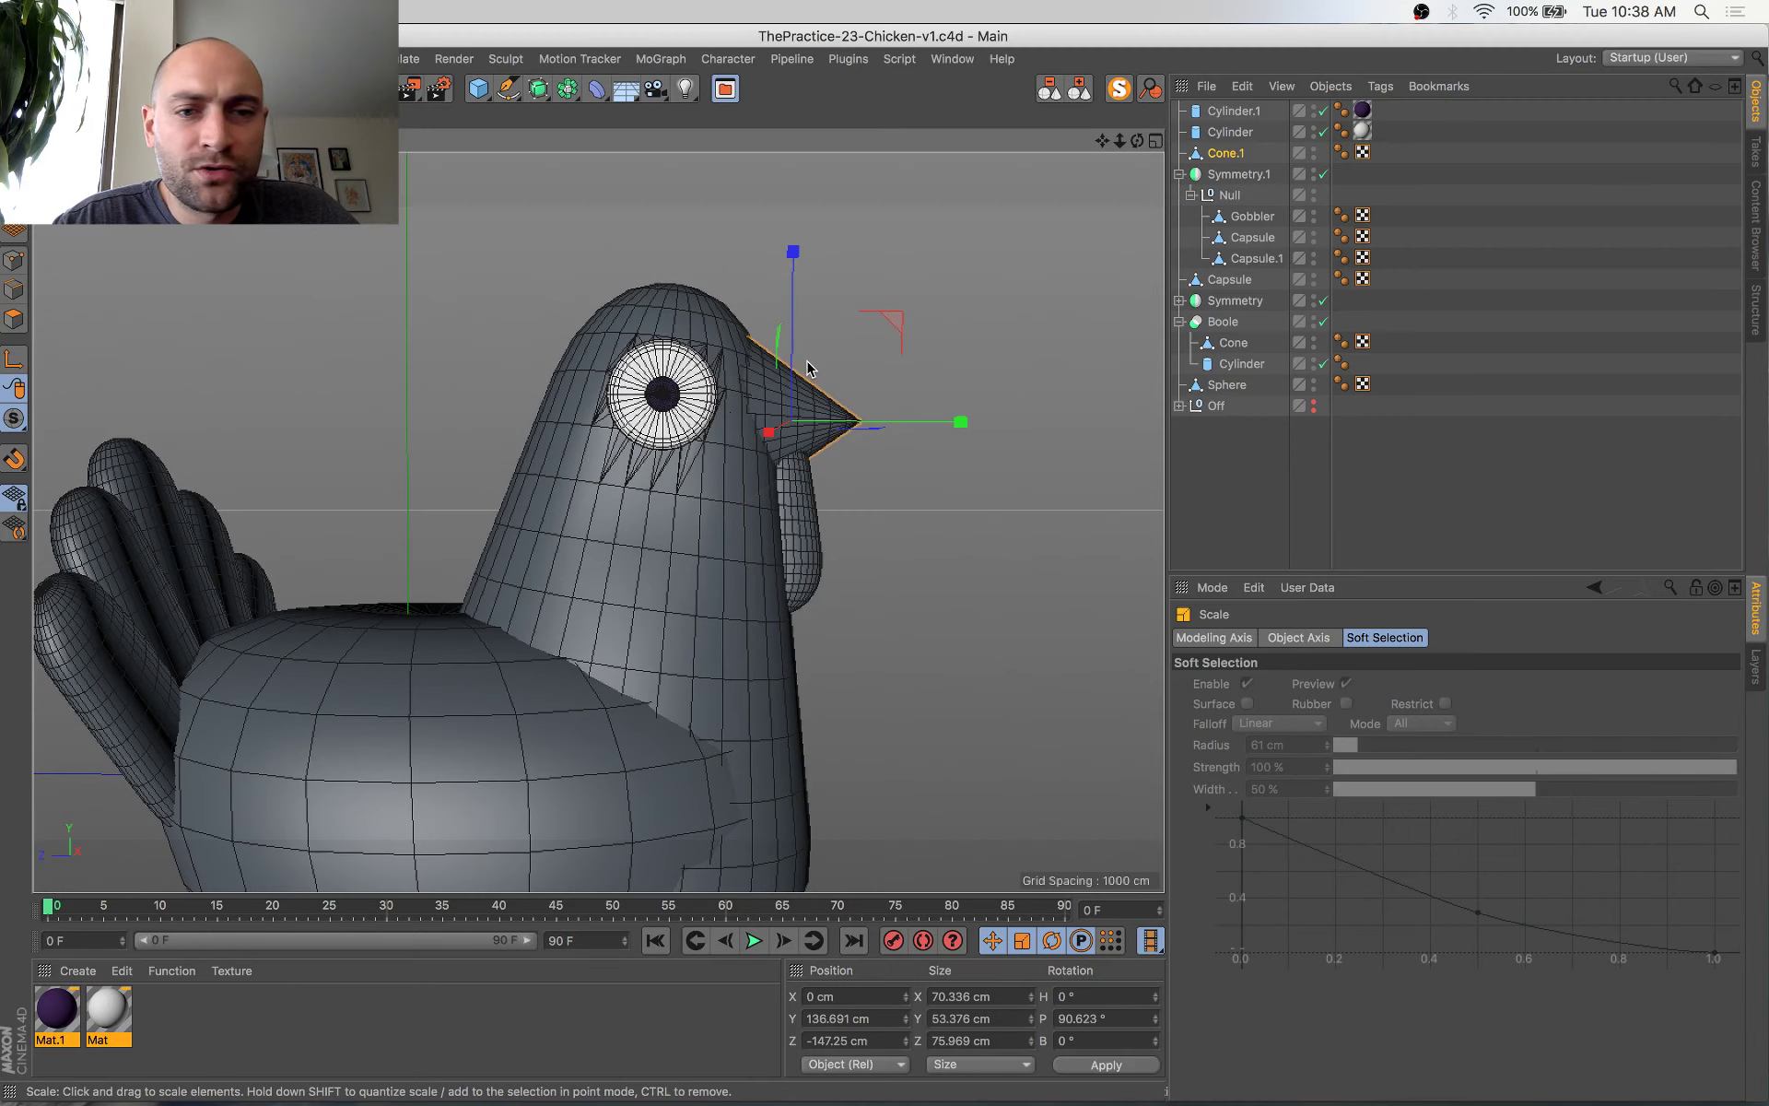
left_click_drag(854, 399, 808, 455, "alt")
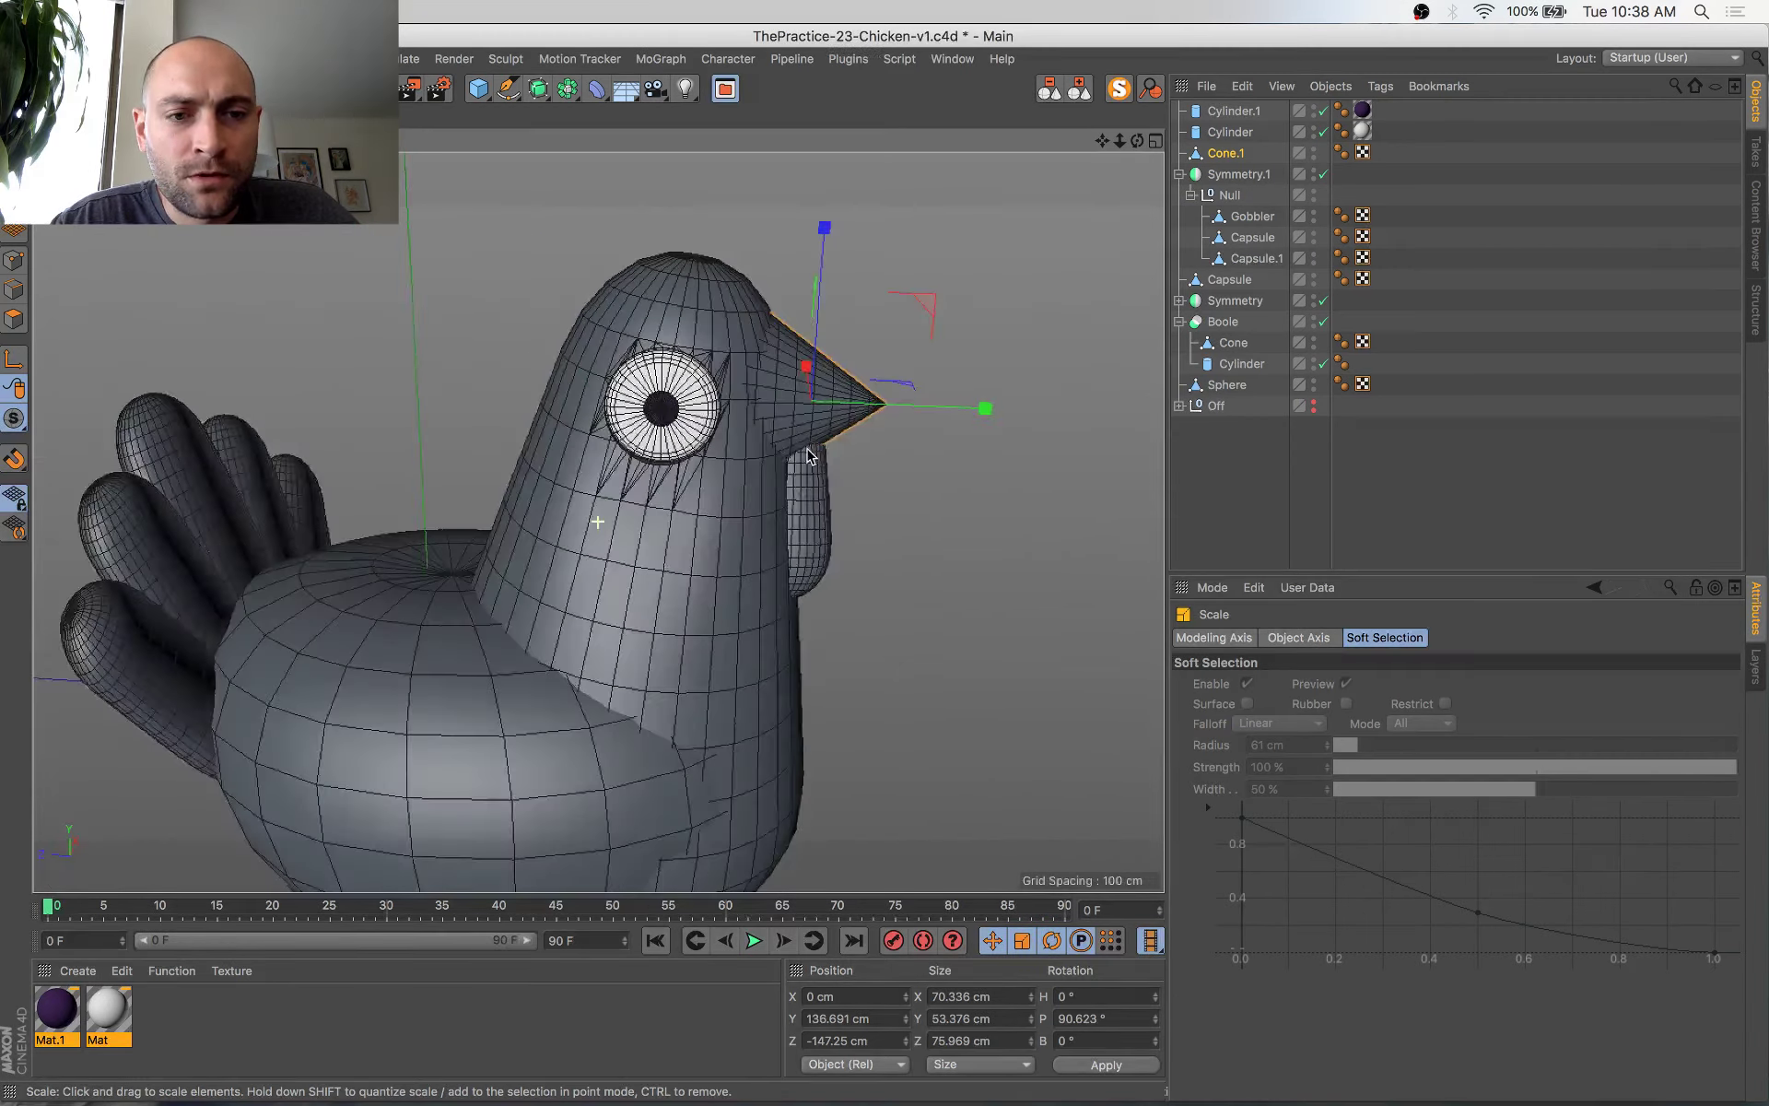
Check the livestream chat in the browser for new questions and return to the Cinema 4D model
key("super+Tab")
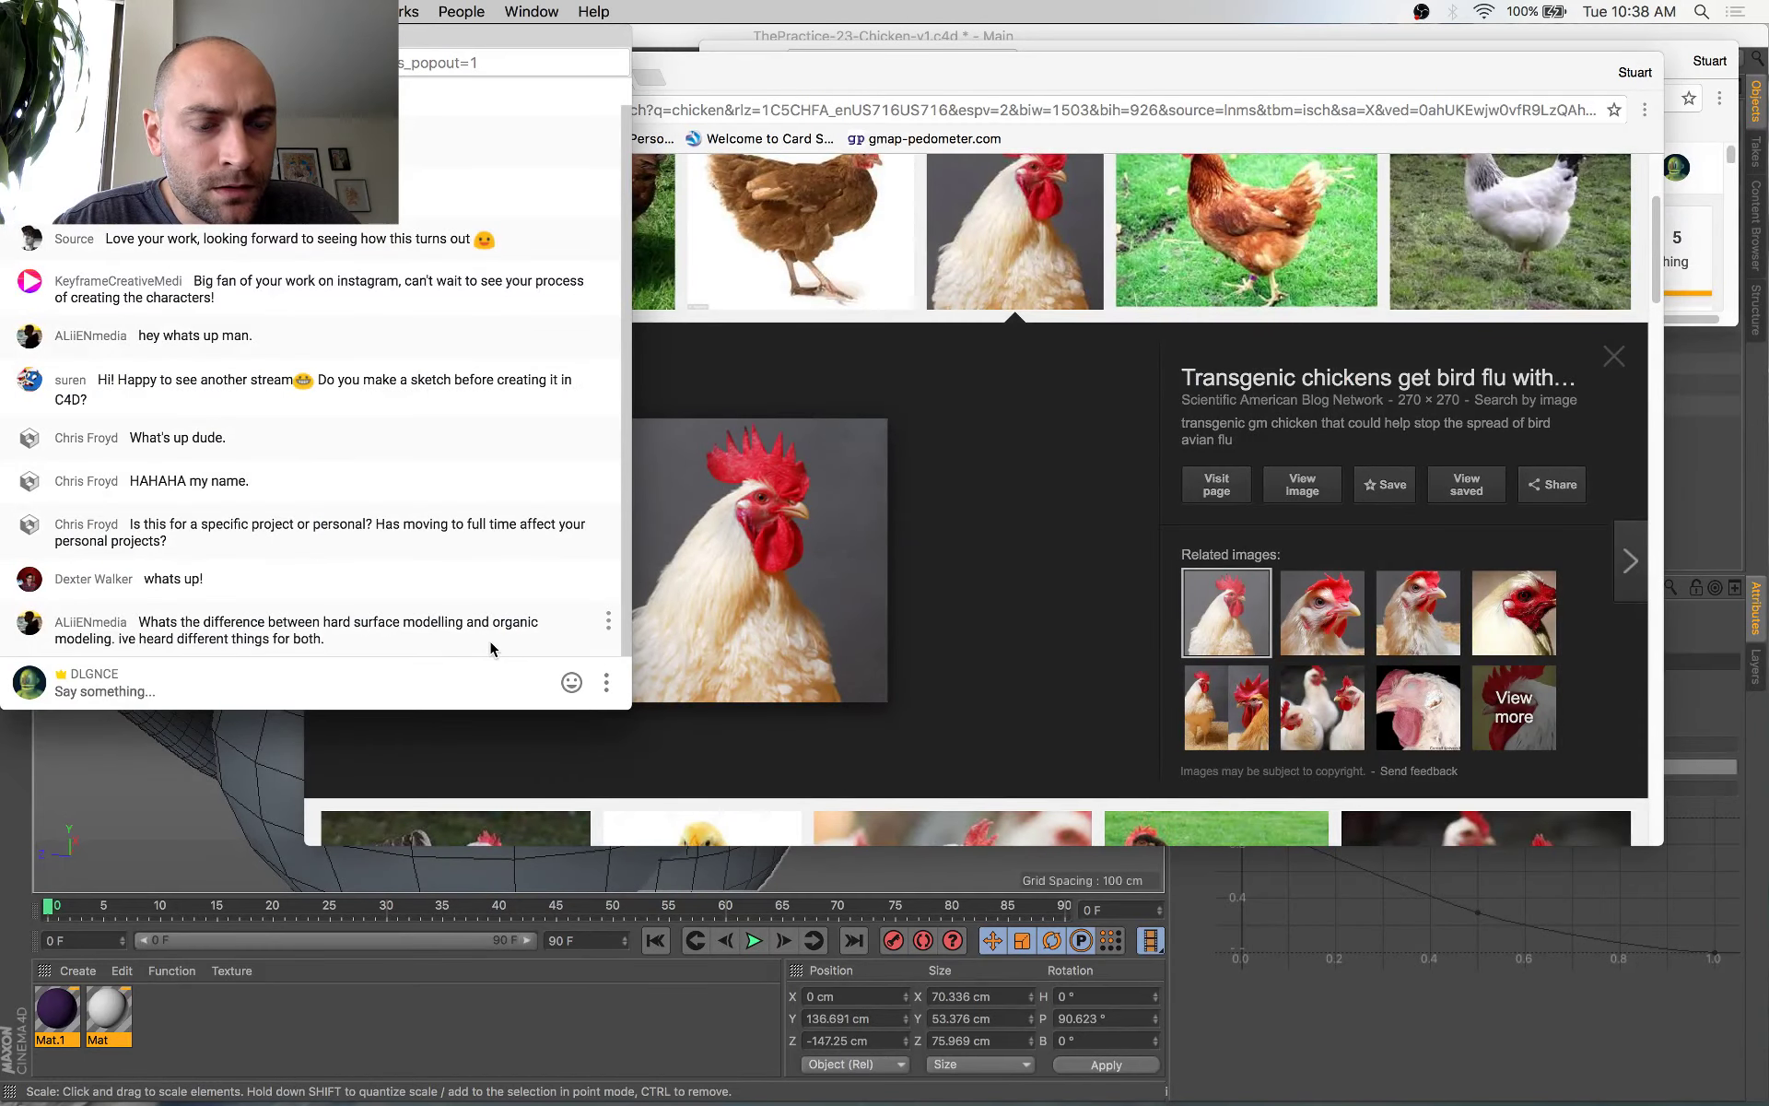
key("super+Tab")
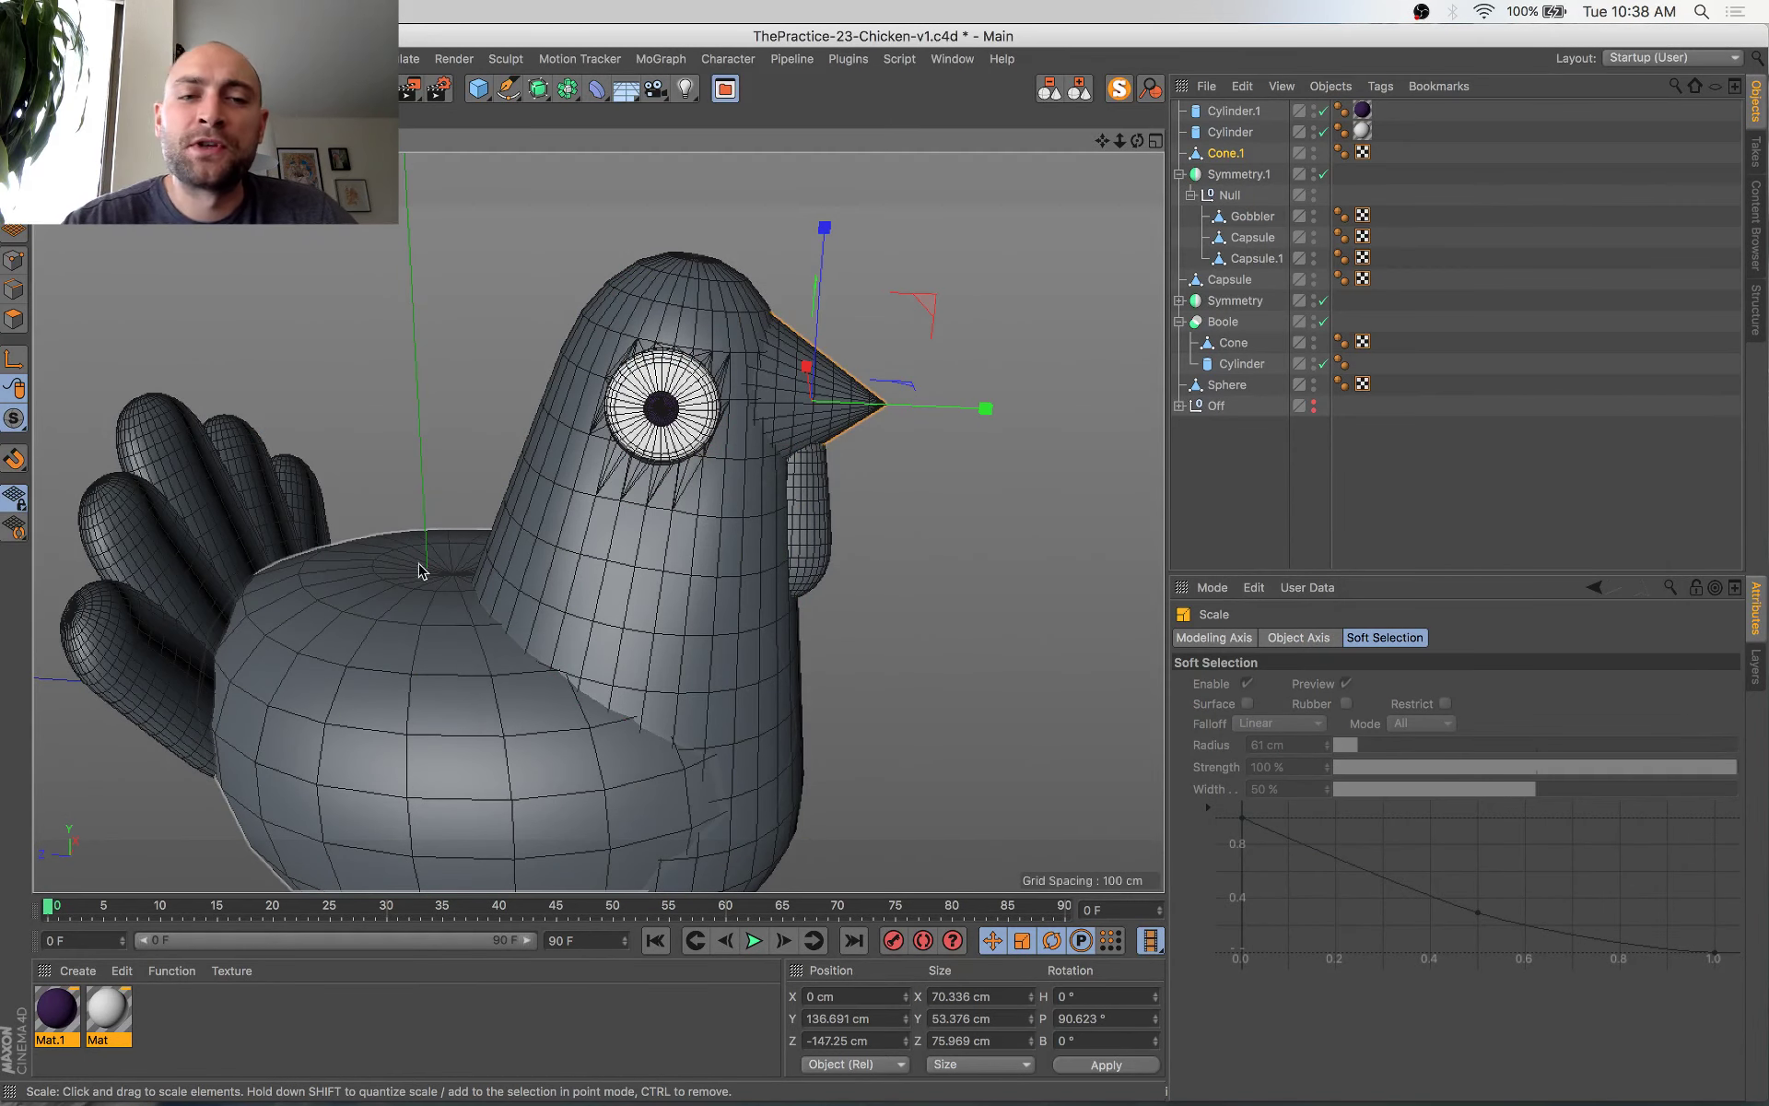
Inspect the chicken's head, eyes and beak from the front and side, and save the project
left_click_drag(744, 551, 590, 518, "alt")
middle_click_drag(665, 511, 626, 627, "alt")
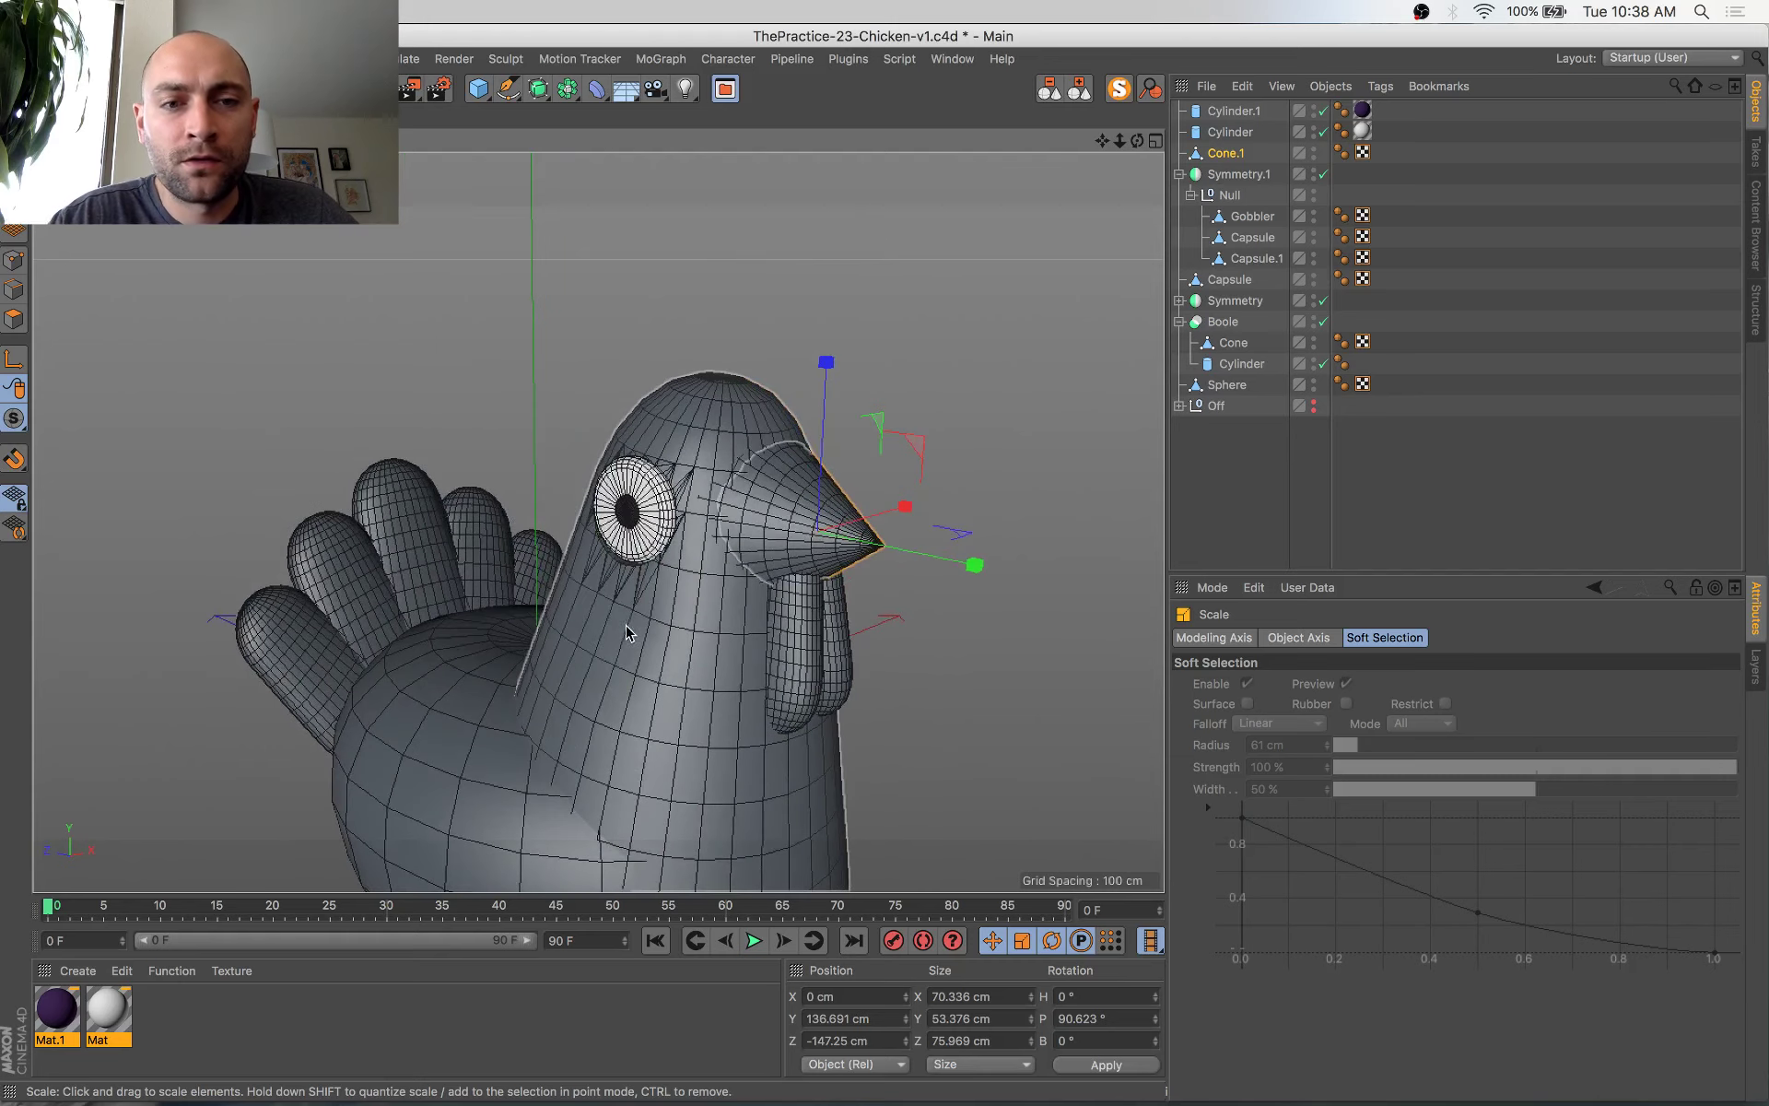
left_click_drag(763, 642, 861, 621, "alt")
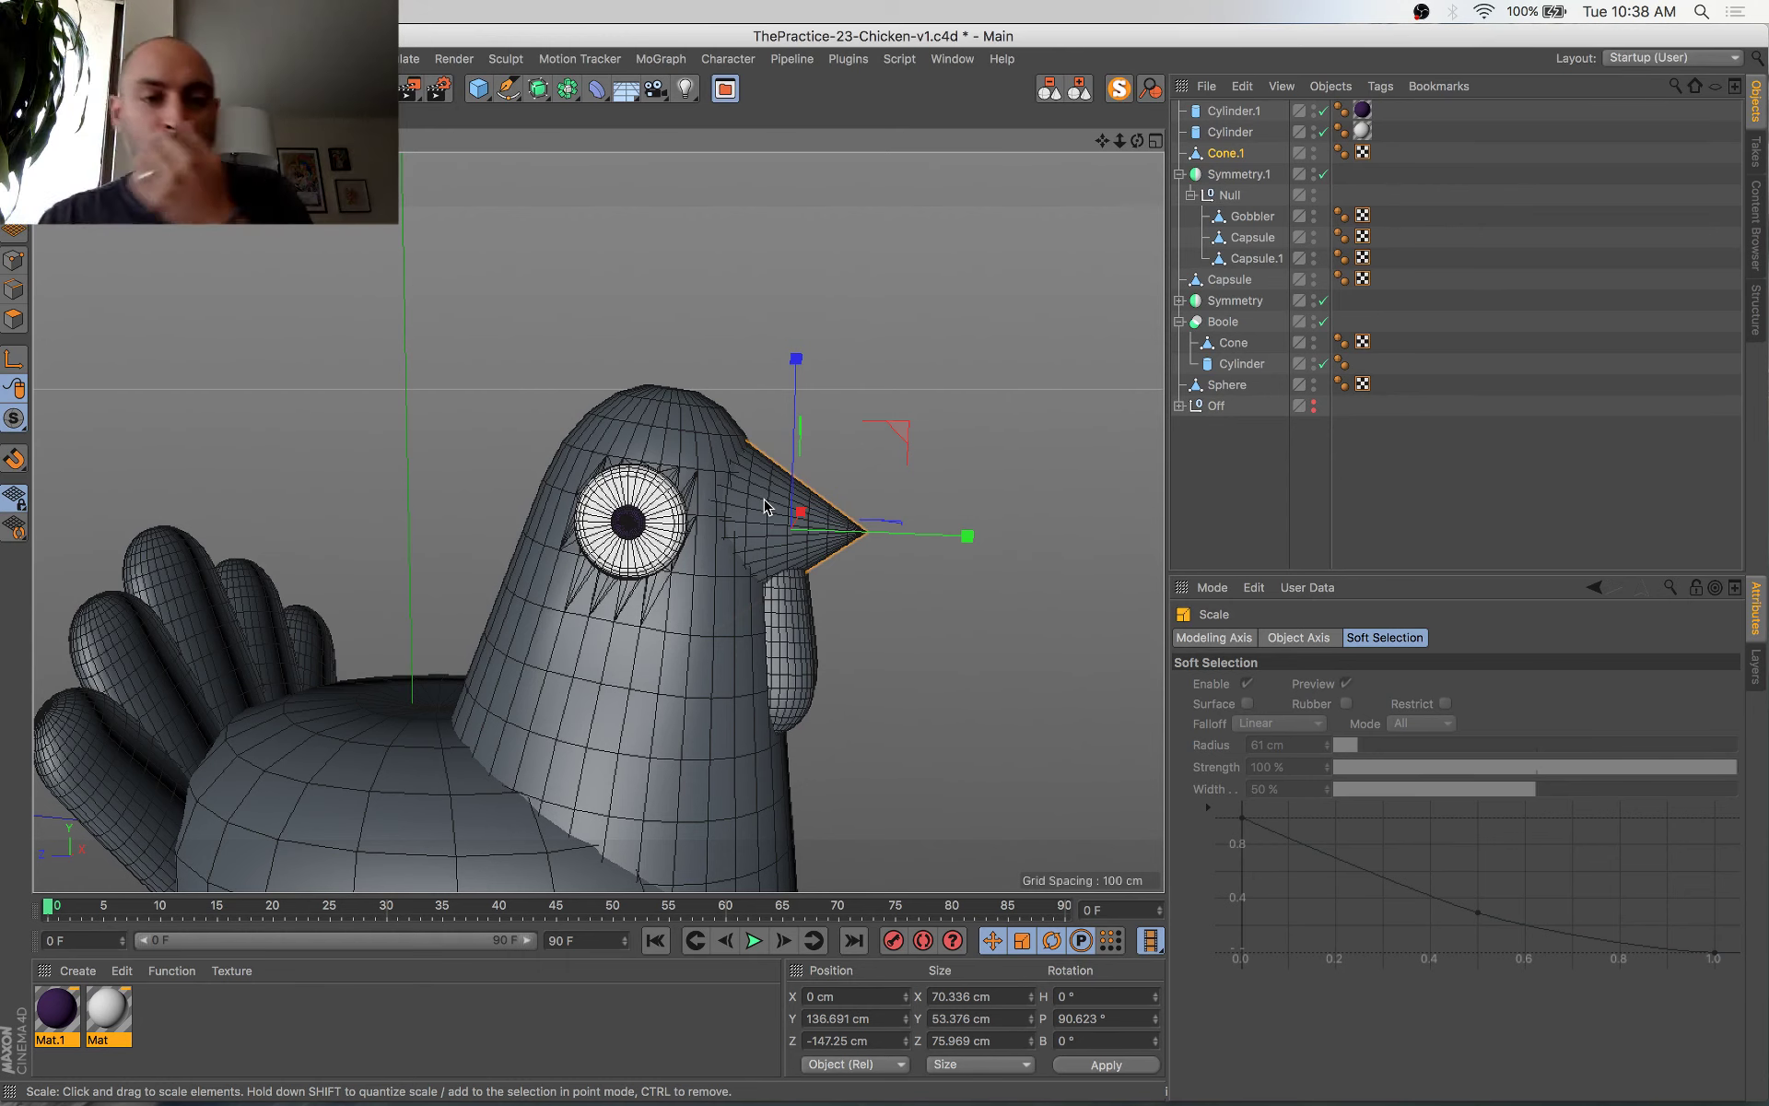
left_click_drag(568, 426, 595, 461, "alt")
key("super+s")
Activate the Sketch spline tool and switch the viewport to the four-view layout showing the chicken's side profile
left_click(507, 89)
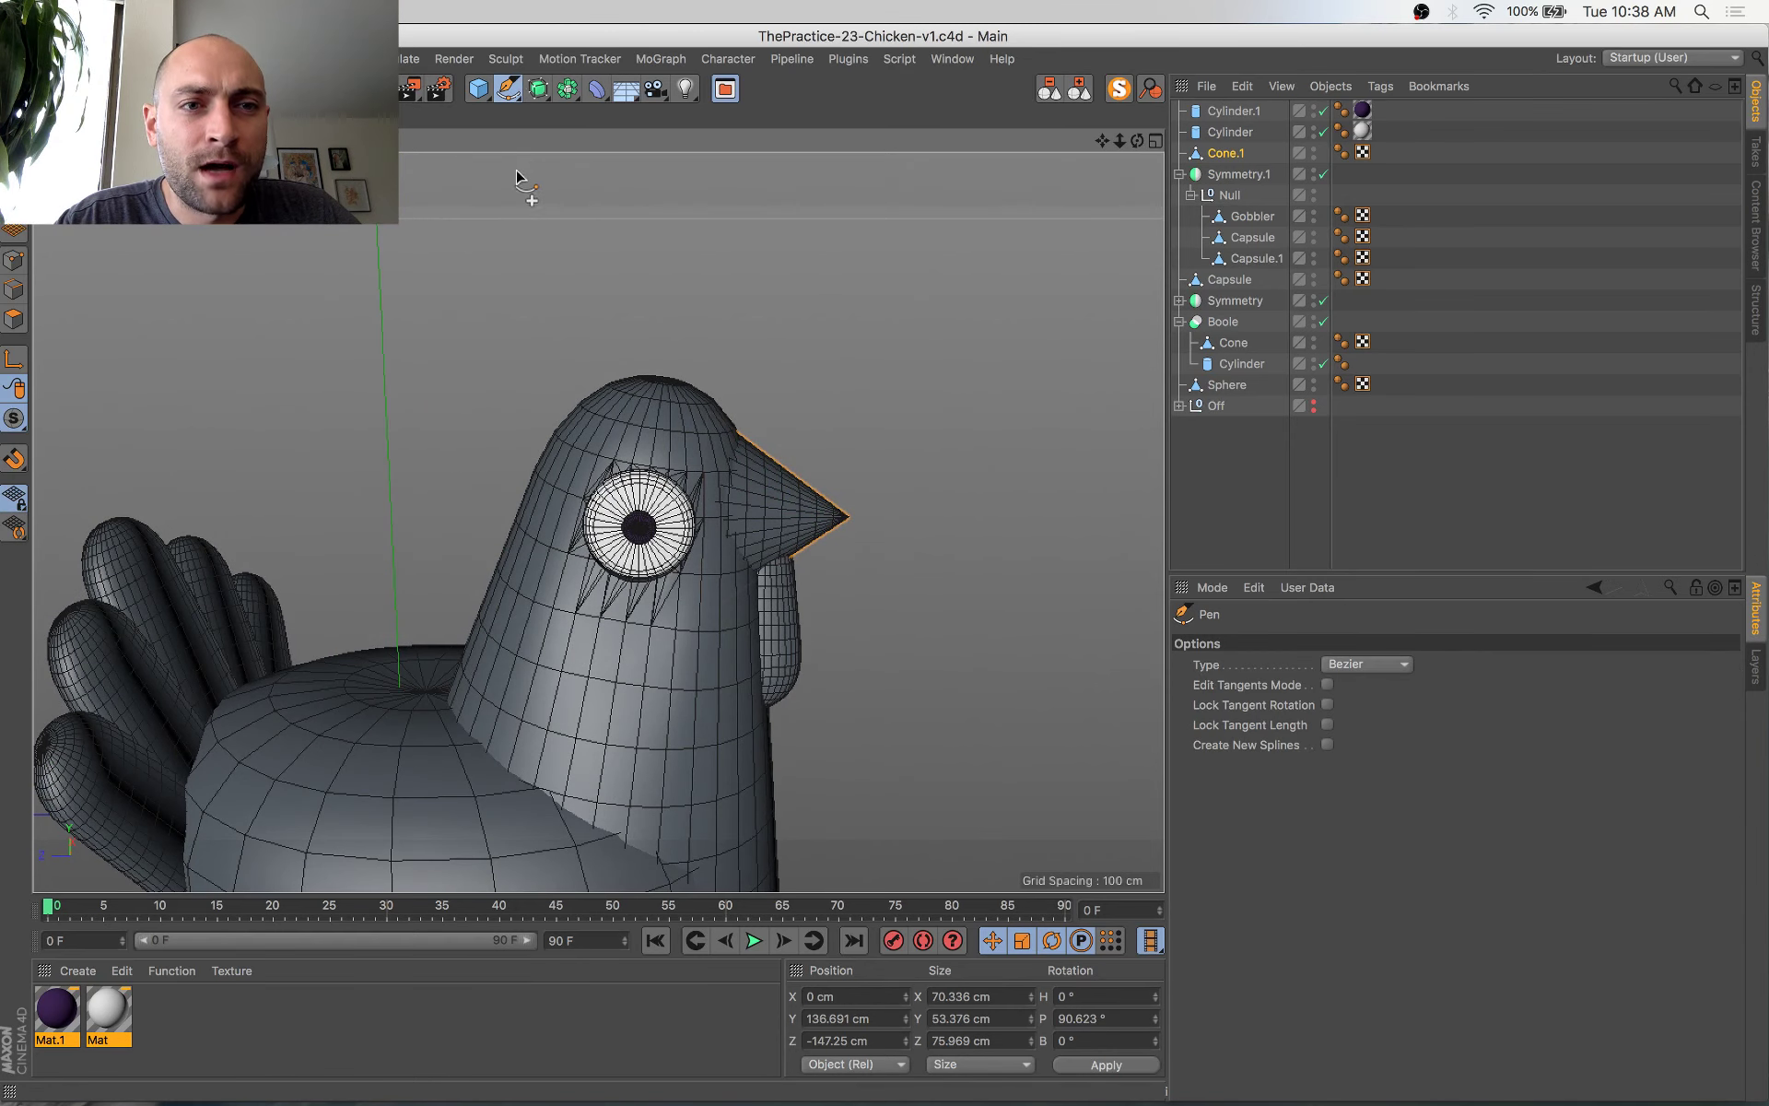
left_click(498, 99)
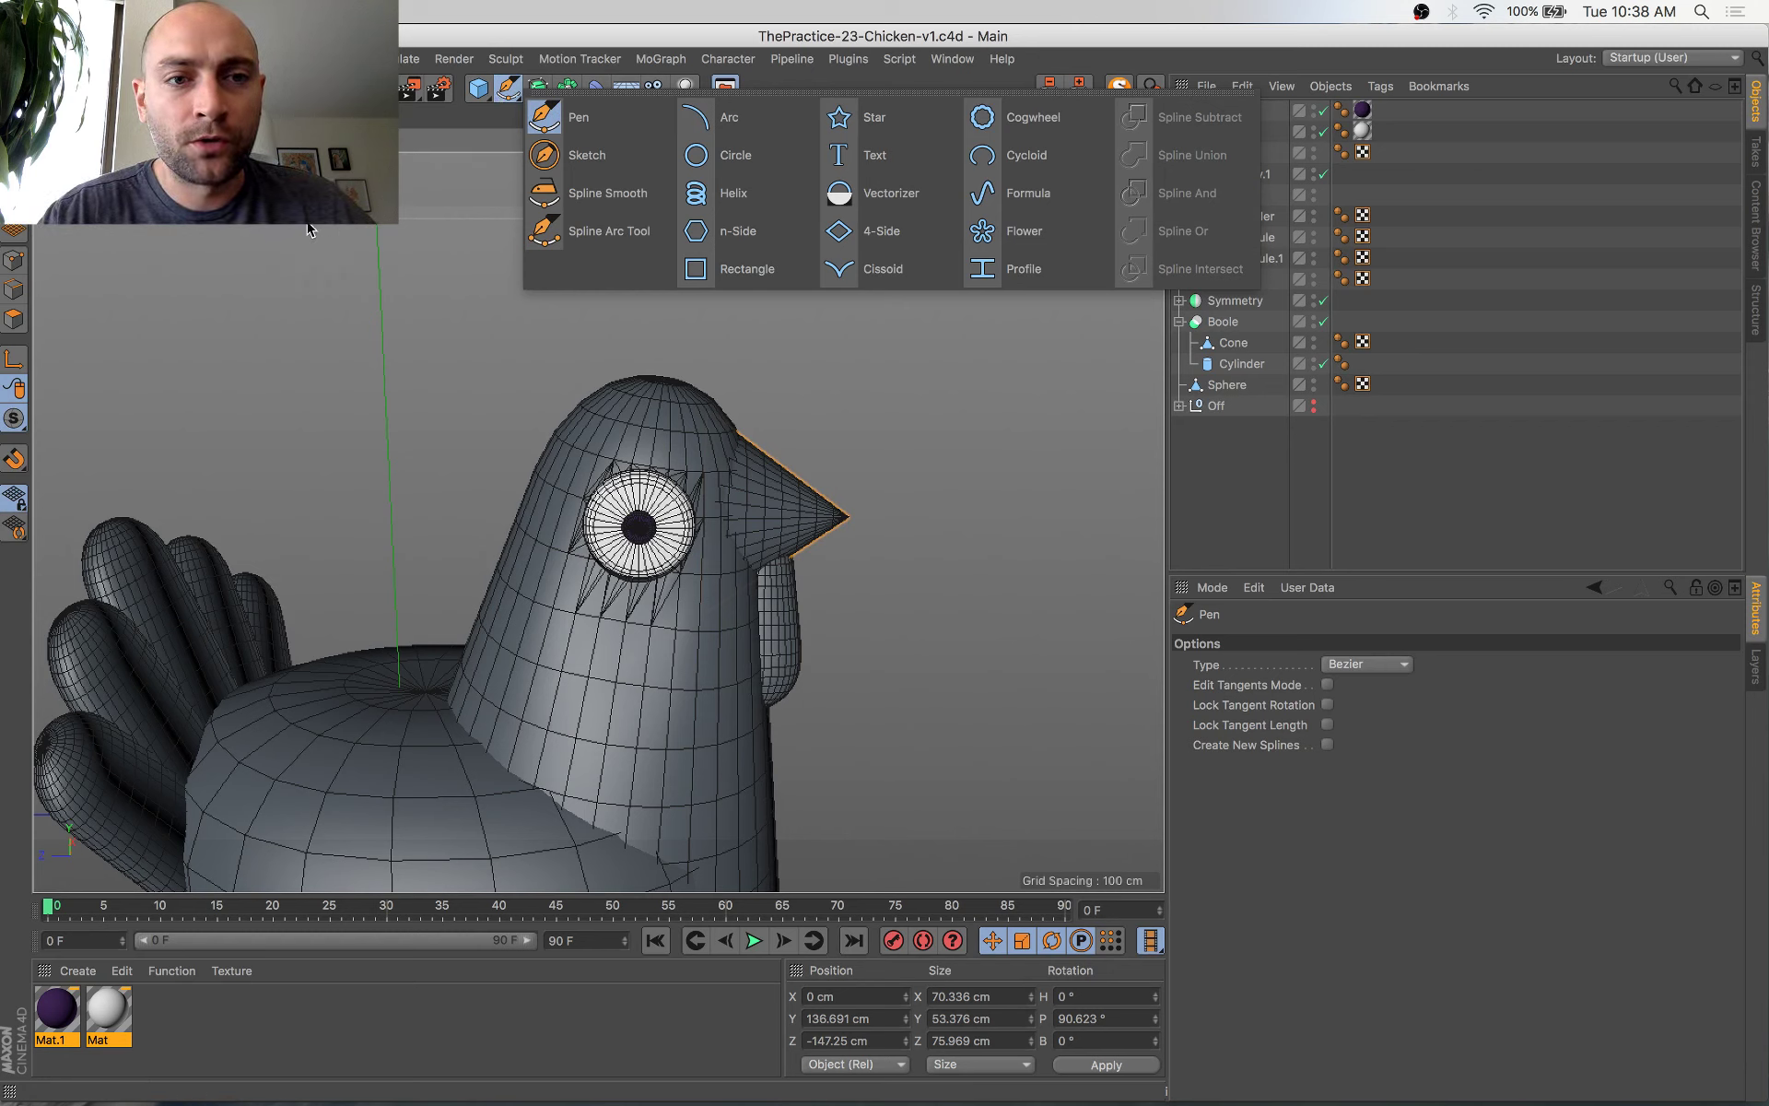
left_click(572, 166)
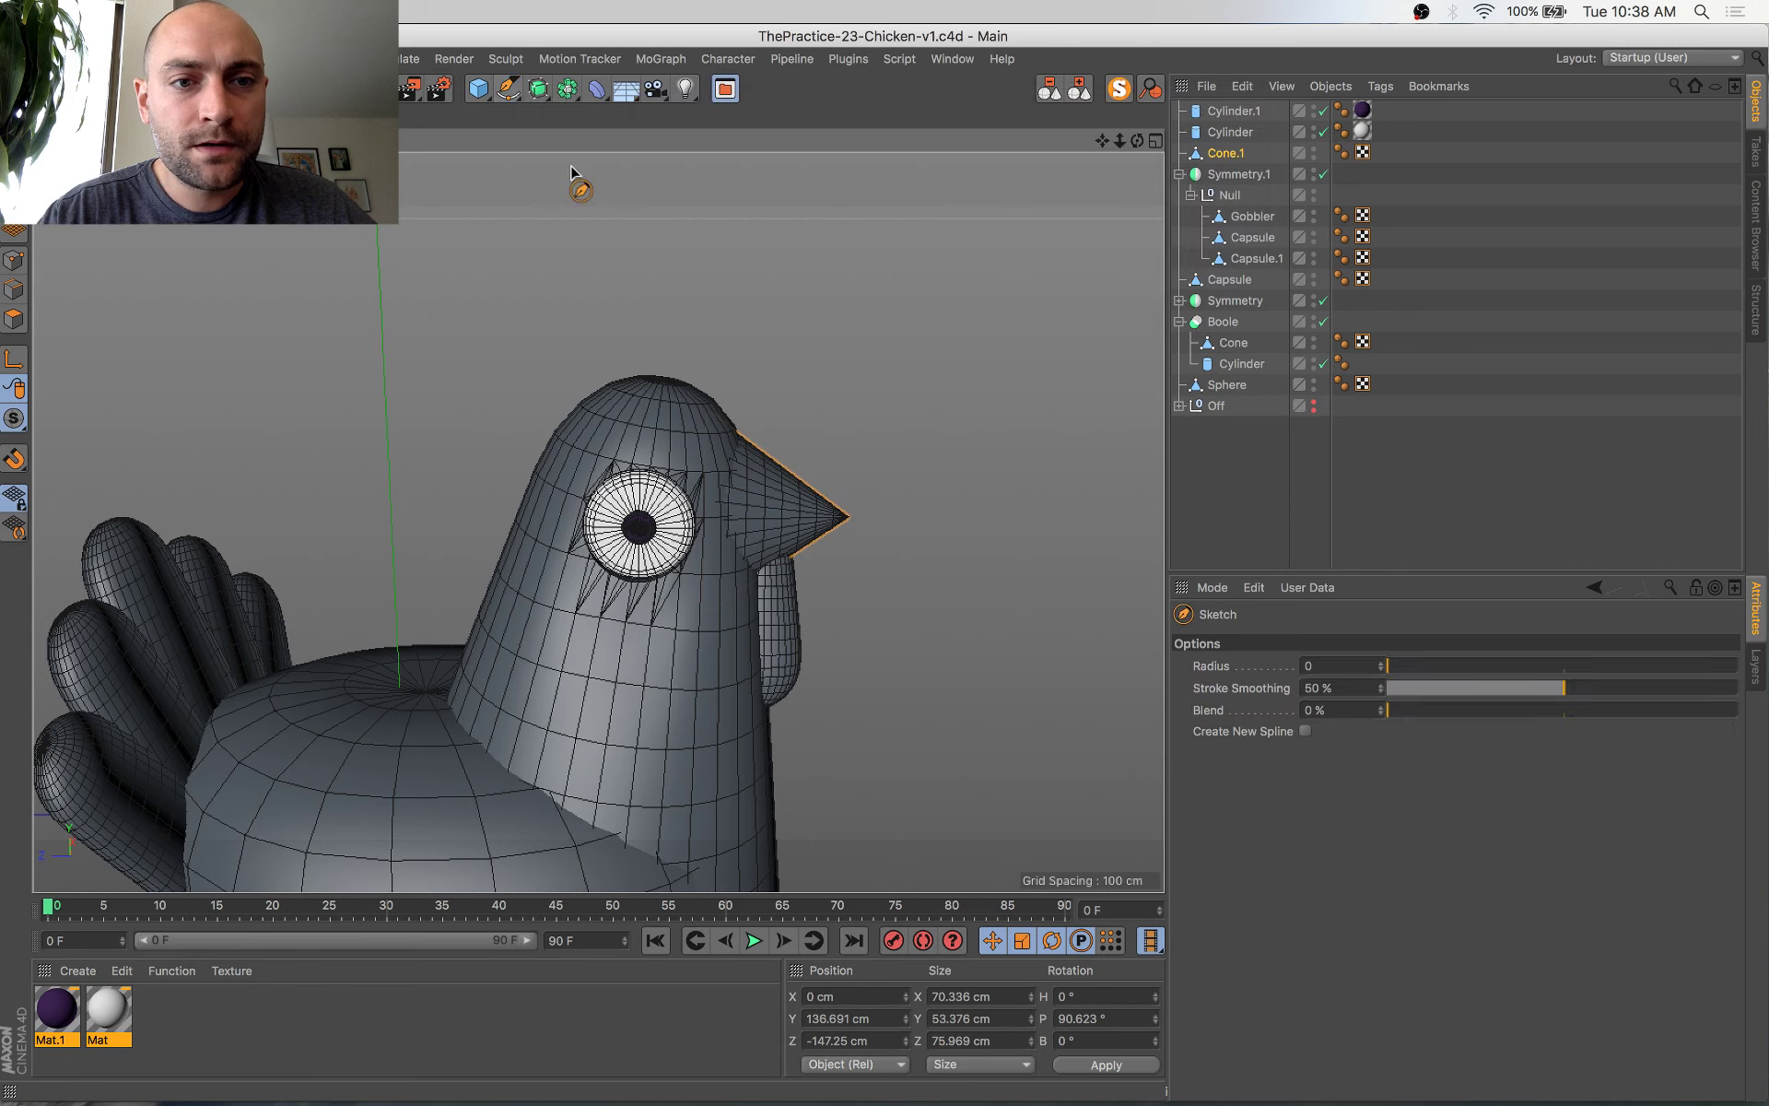
middle_click(564, 274)
middle_click(242, 323)
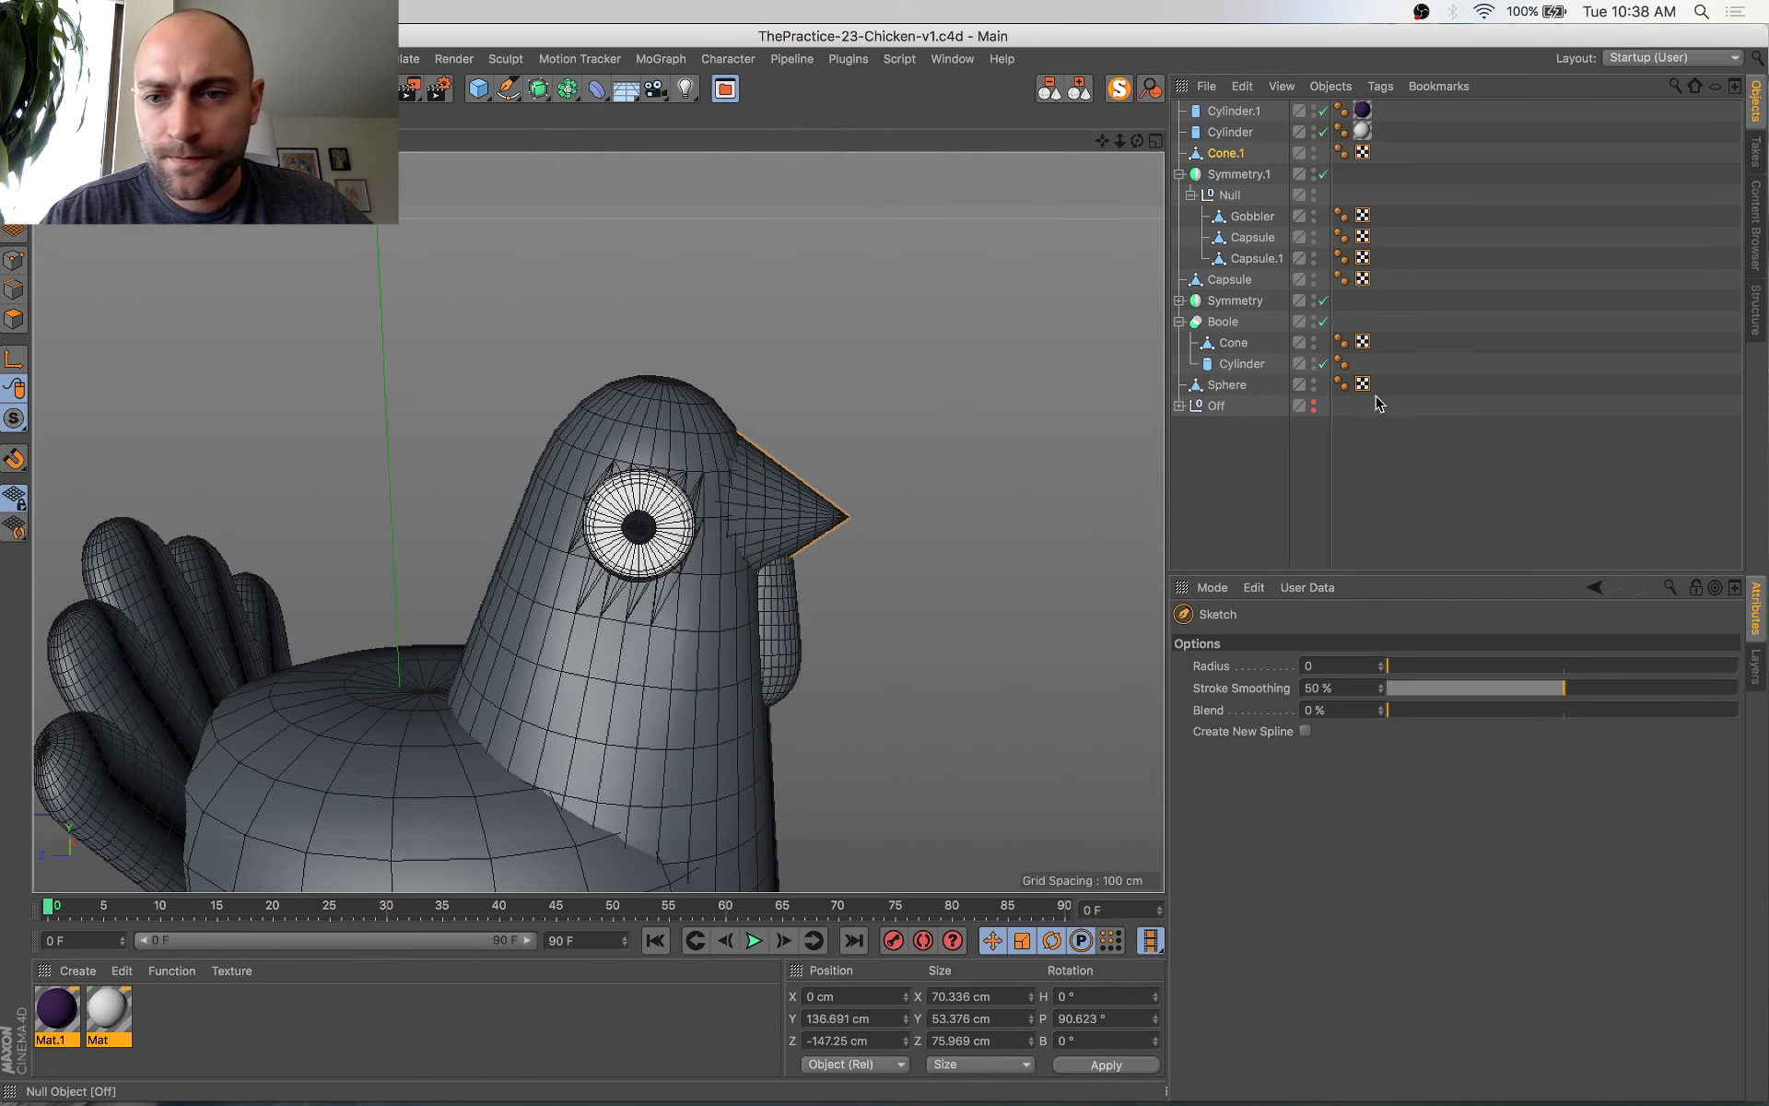
middle_click(636, 855)
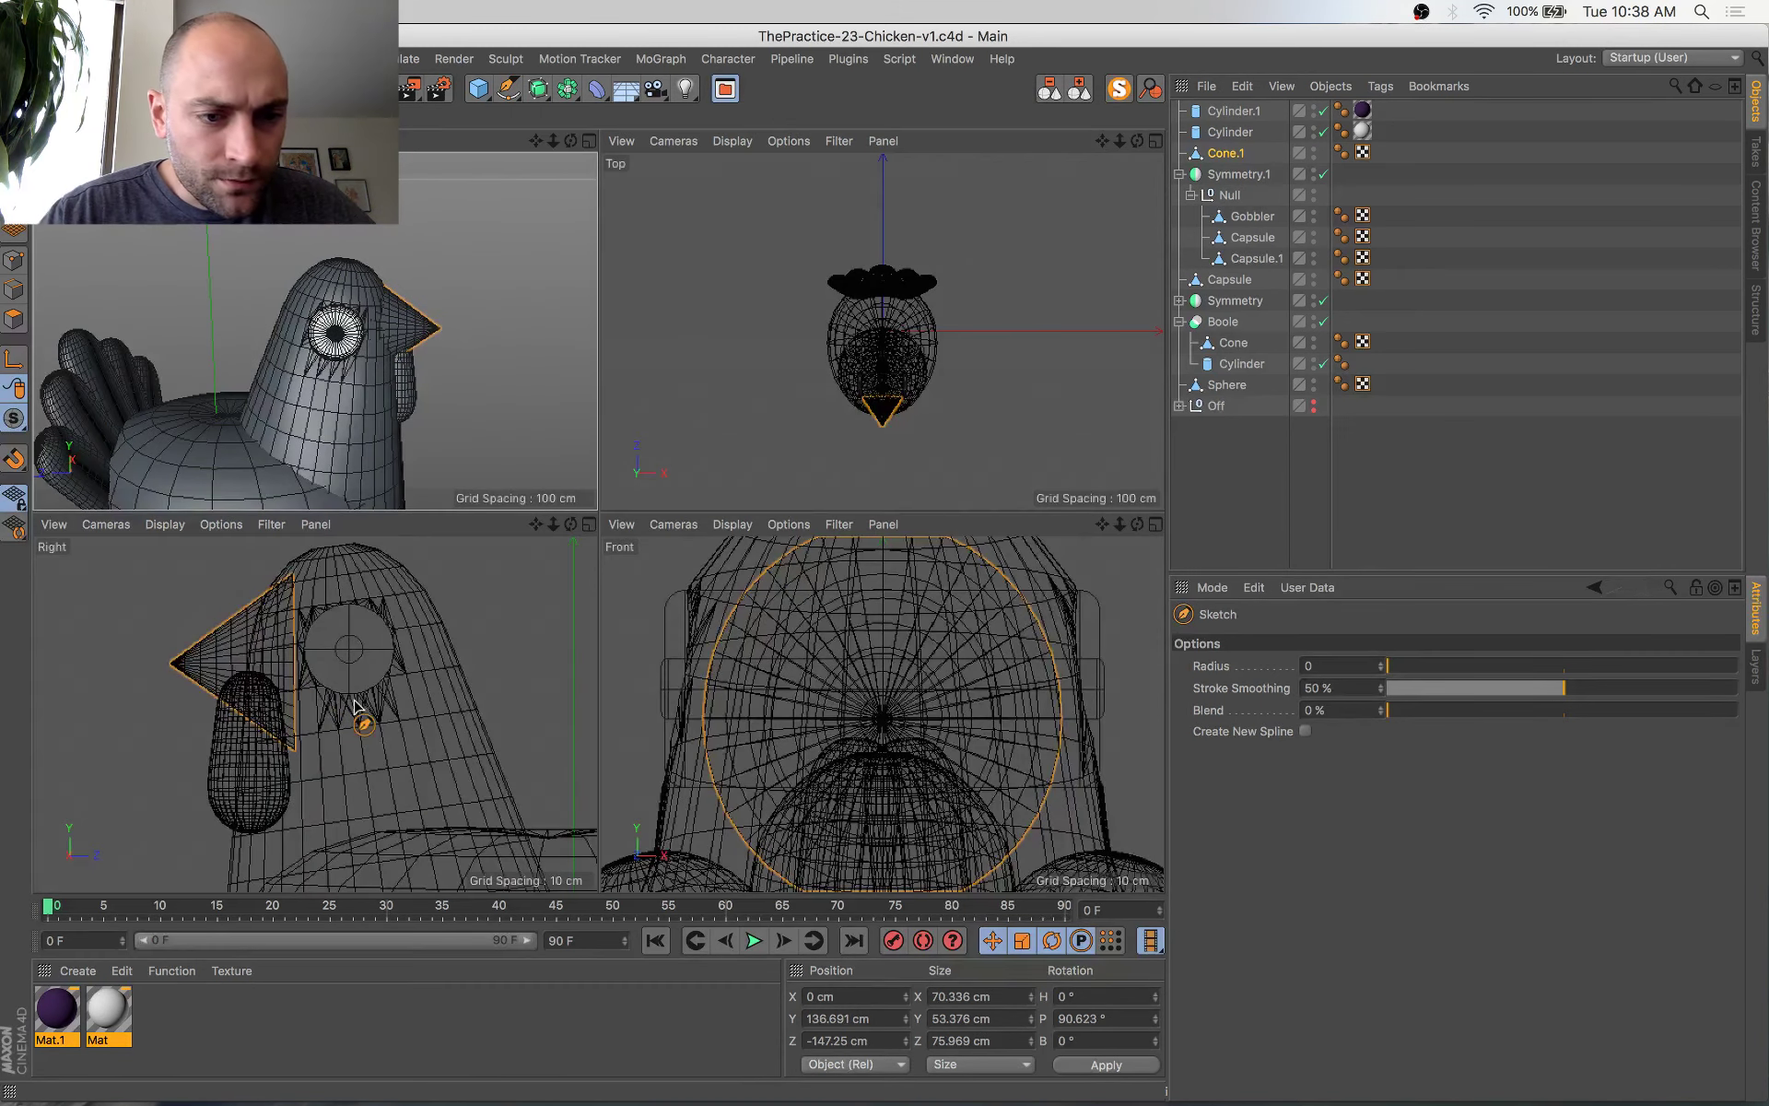
Sketch a freehand comb outline with four rounded bumps above the chicken's head in the Right view, ending back at its starting point
middle_click(354, 698)
middle_click_drag(551, 487, 556, 710, "alt")
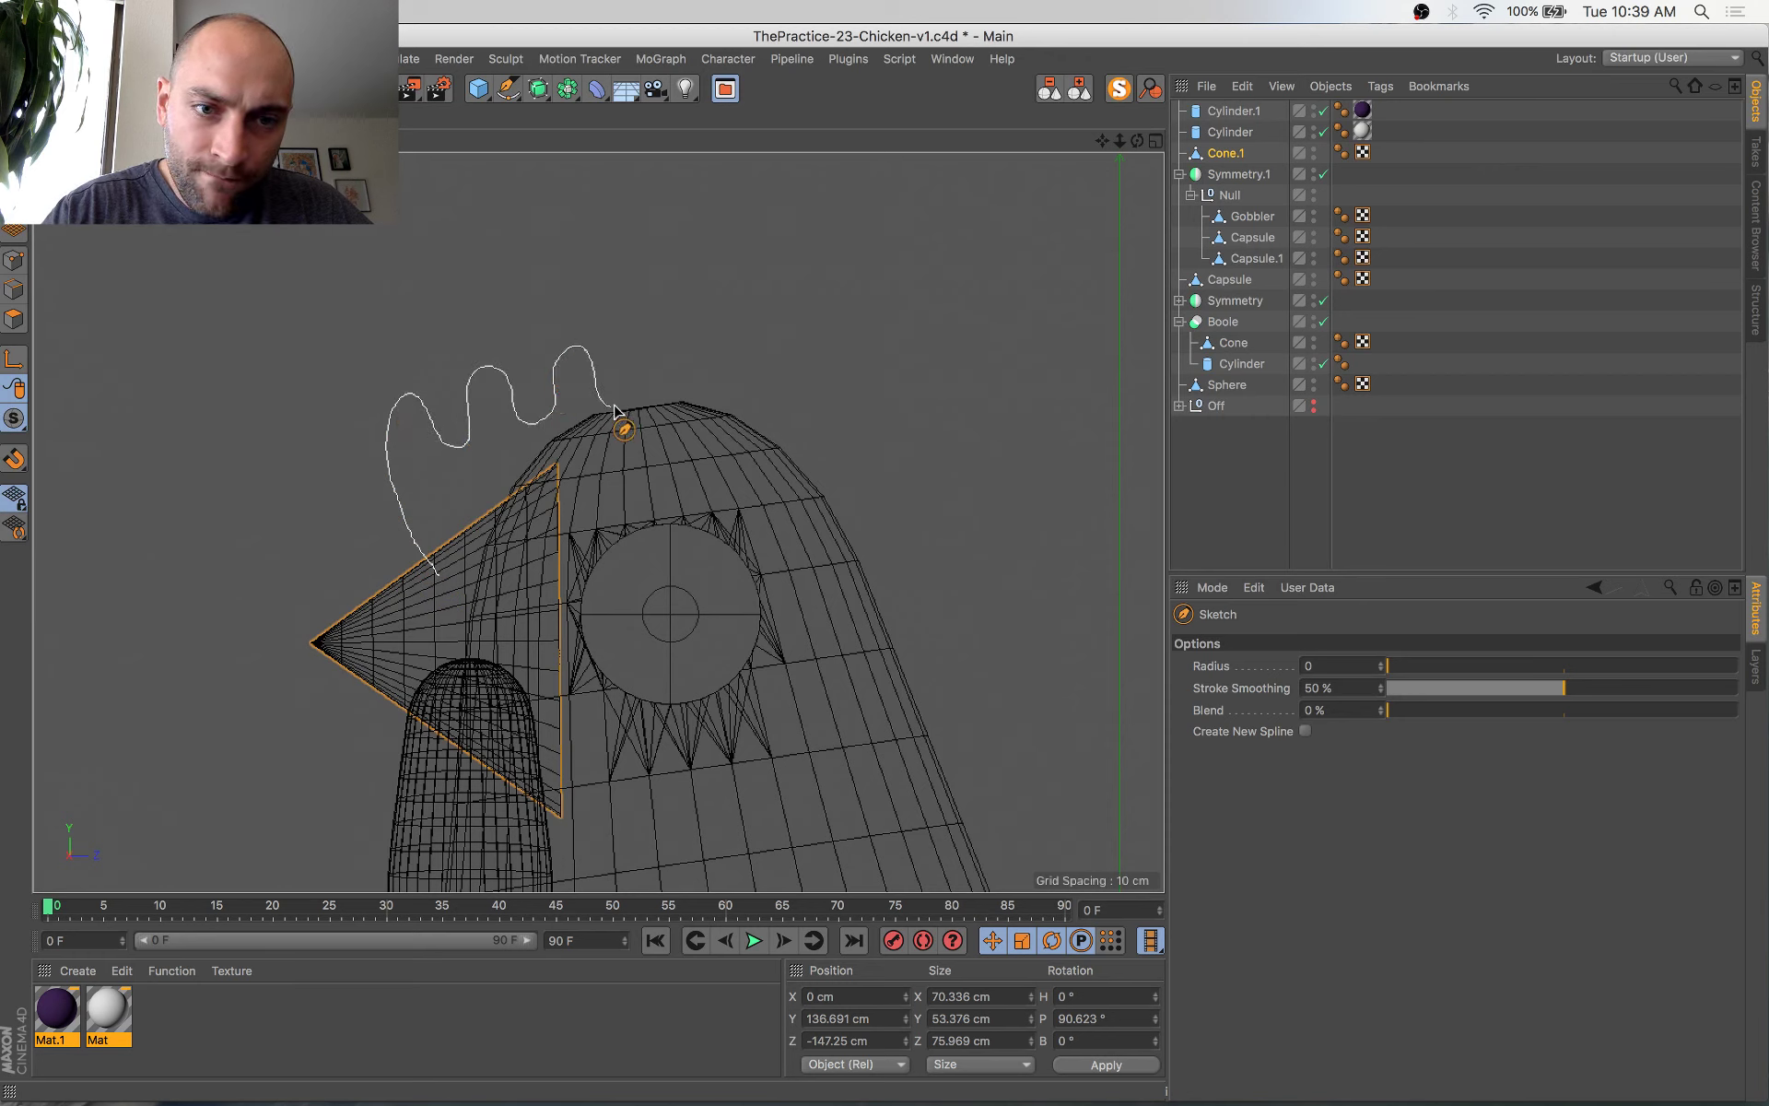
mouse_move(709, 355)
left_mouse_down()
mouse_move(714, 444)
mouse_move(625, 544)
mouse_move(454, 576)
left_mouse_up()
left_click_drag(444, 572, 441, 572)
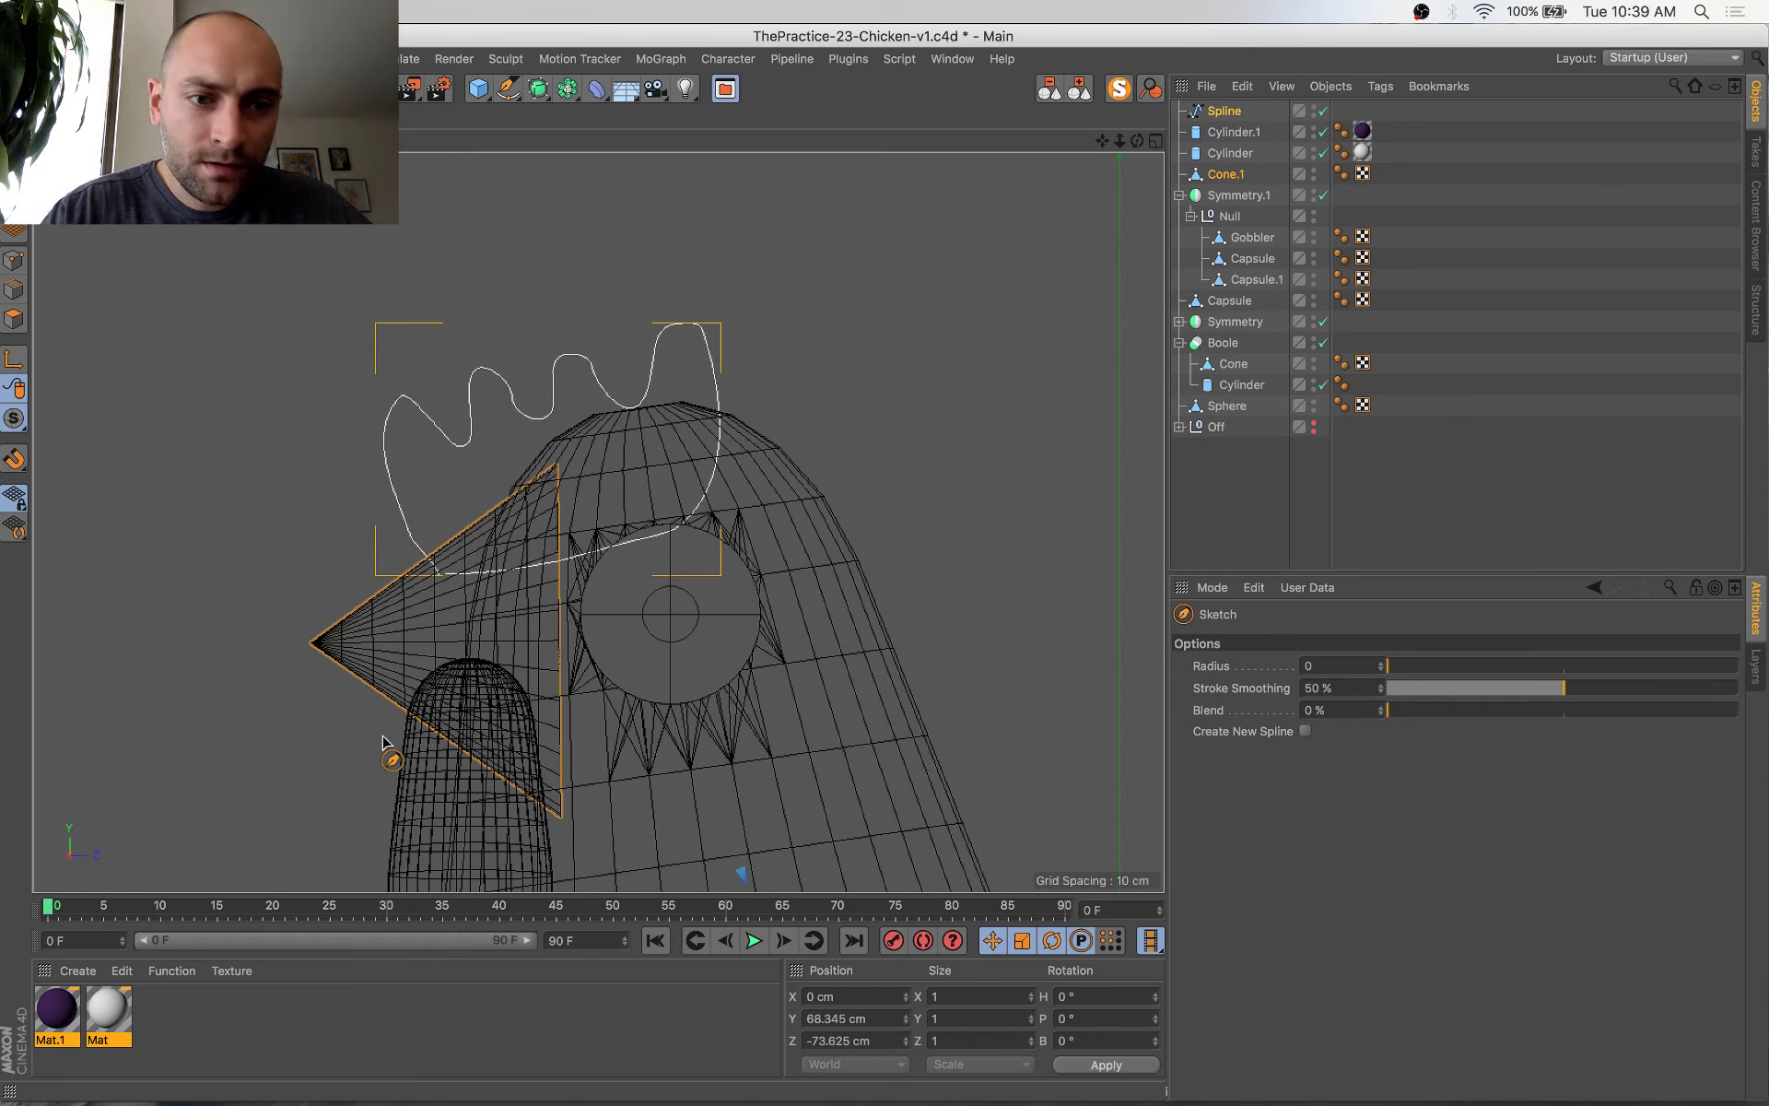
key("space")
Equalize the tangent lengths of the point at the first peak of the comb spline
left_click(1226, 109)
left_click(1227, 111)
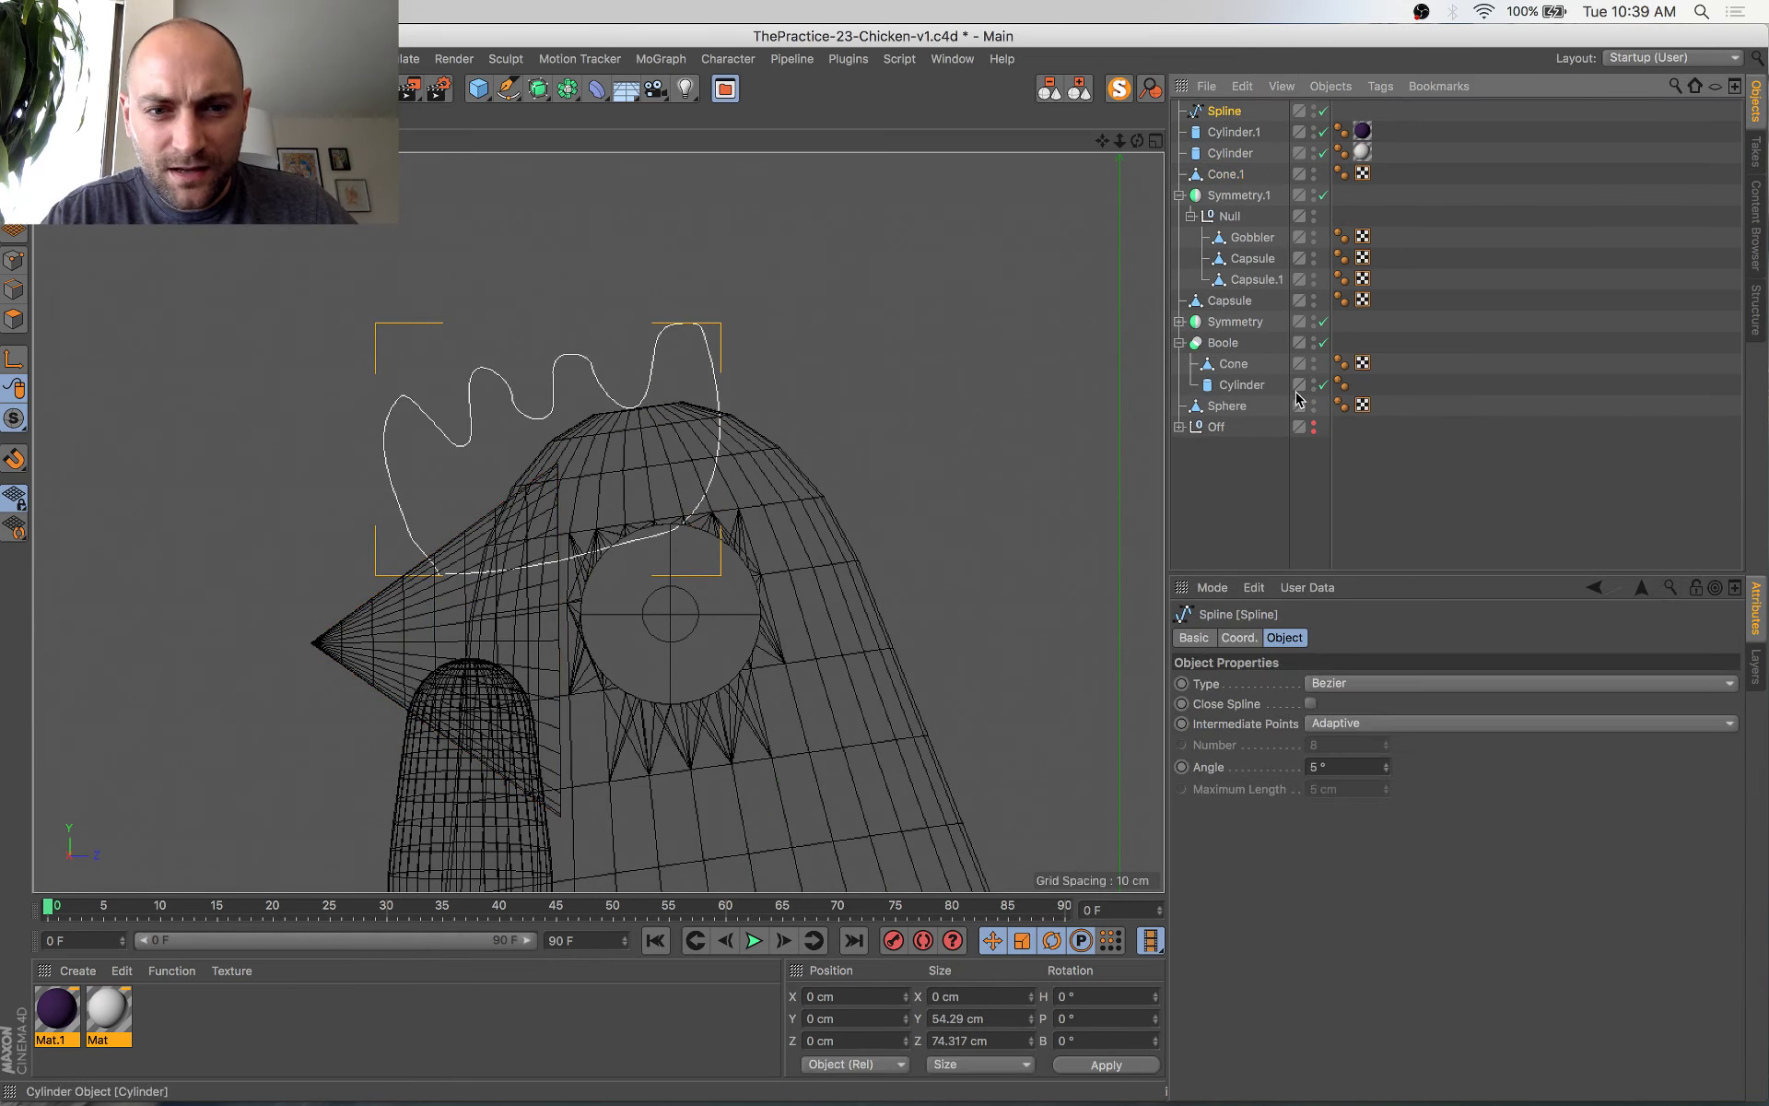
left_click(14, 260)
left_click(406, 396)
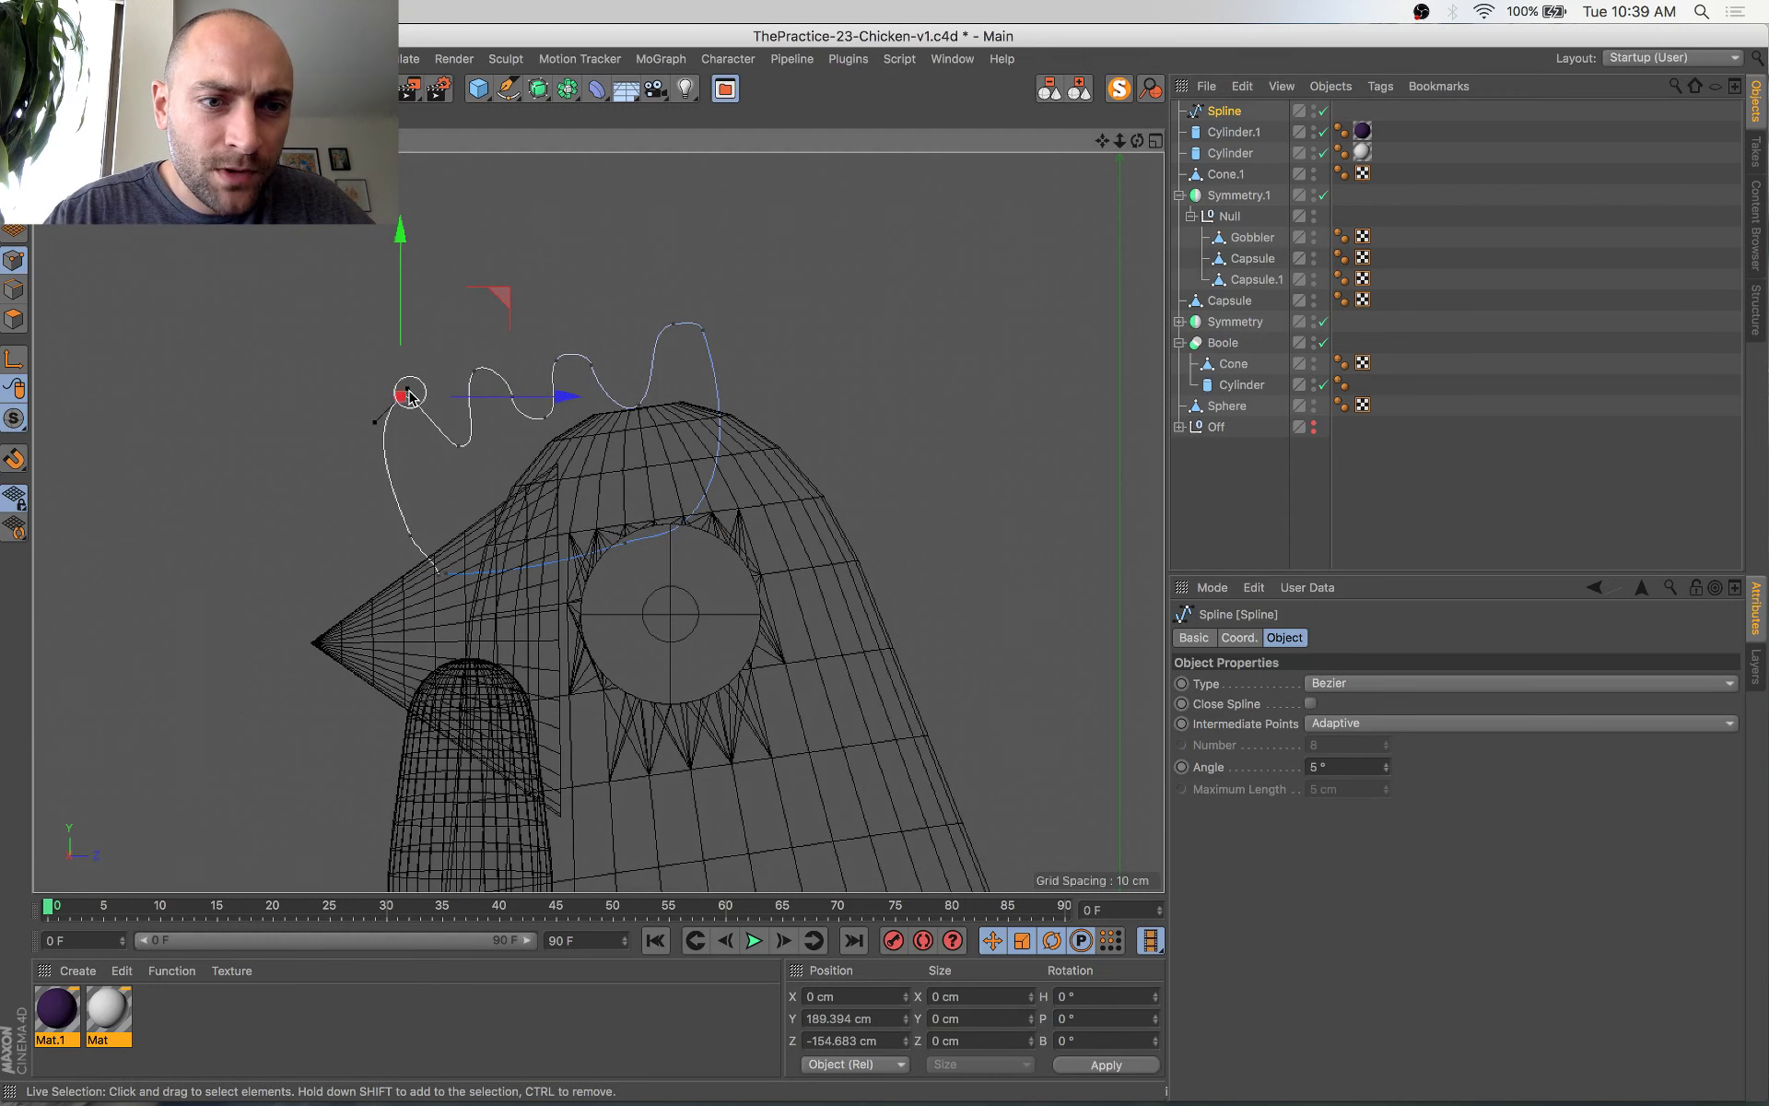
key("t")
scroll(322, 411, "up", 5)
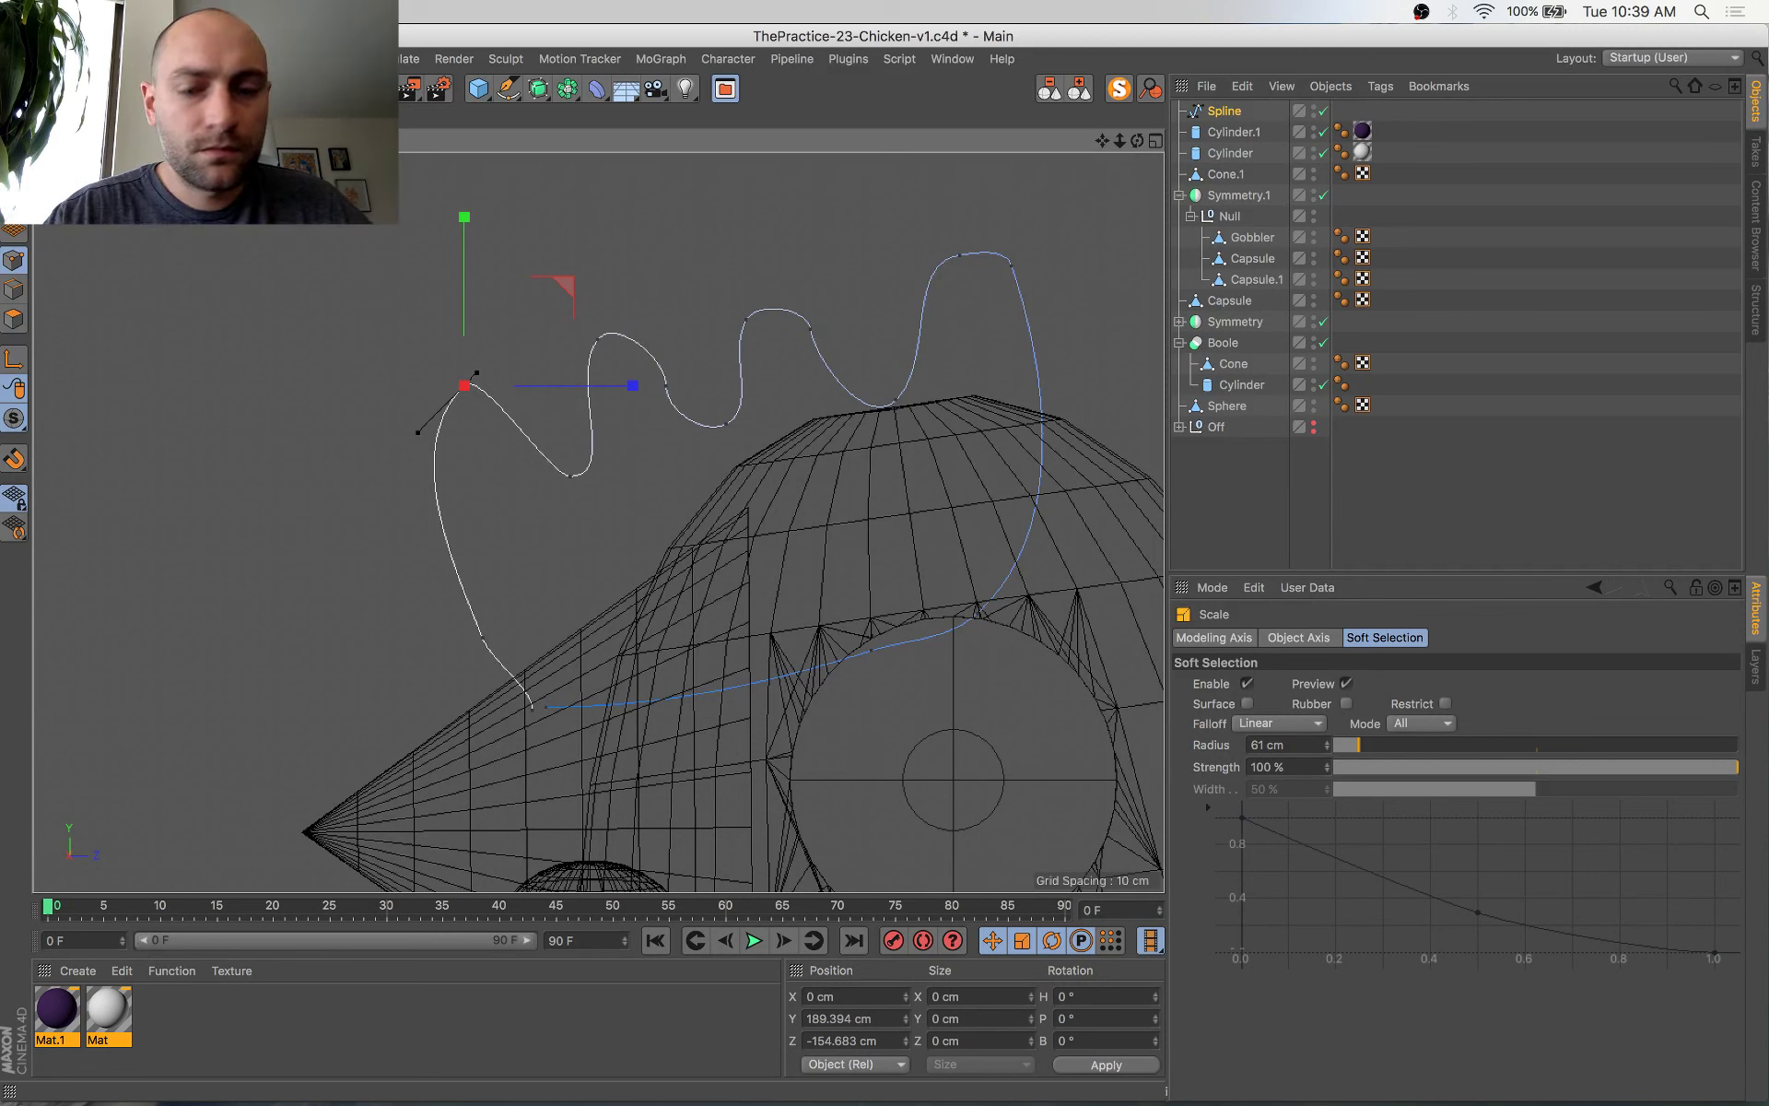
left_click(194, 59)
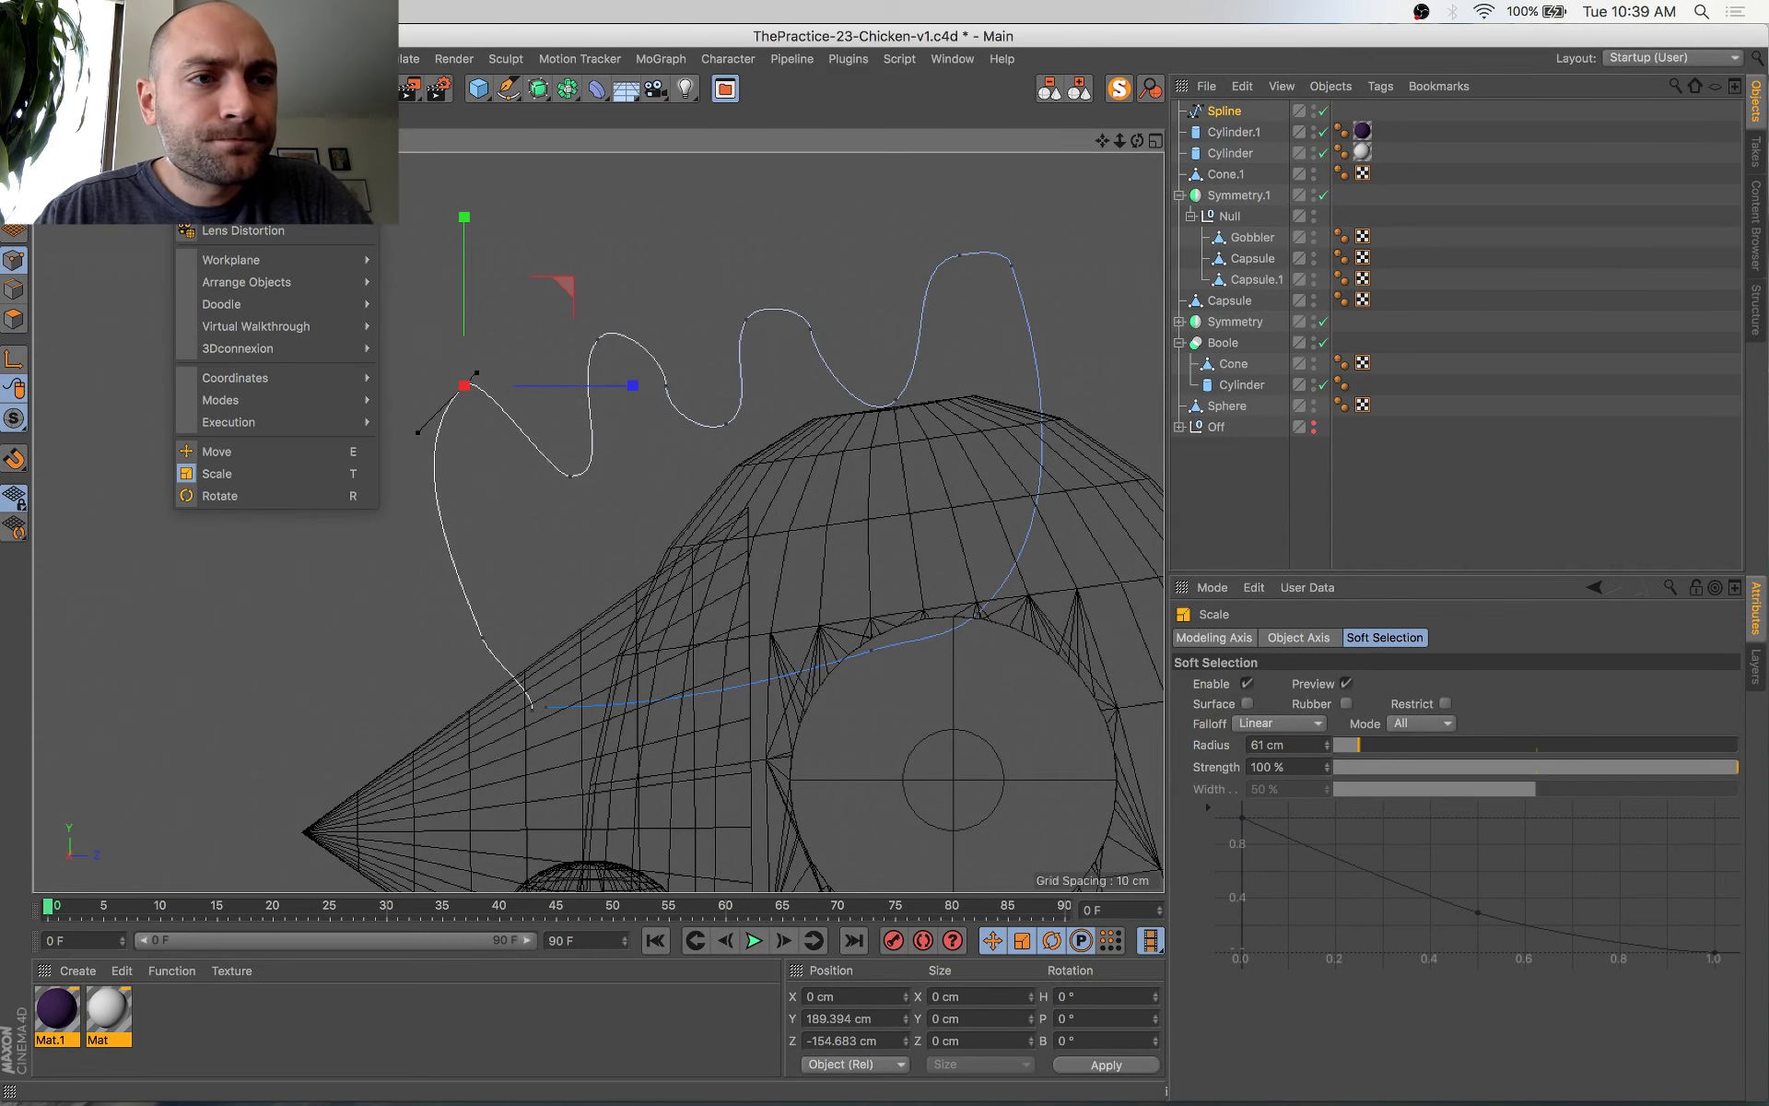
mouse_move(241, 59)
mouse_move(291, 215)
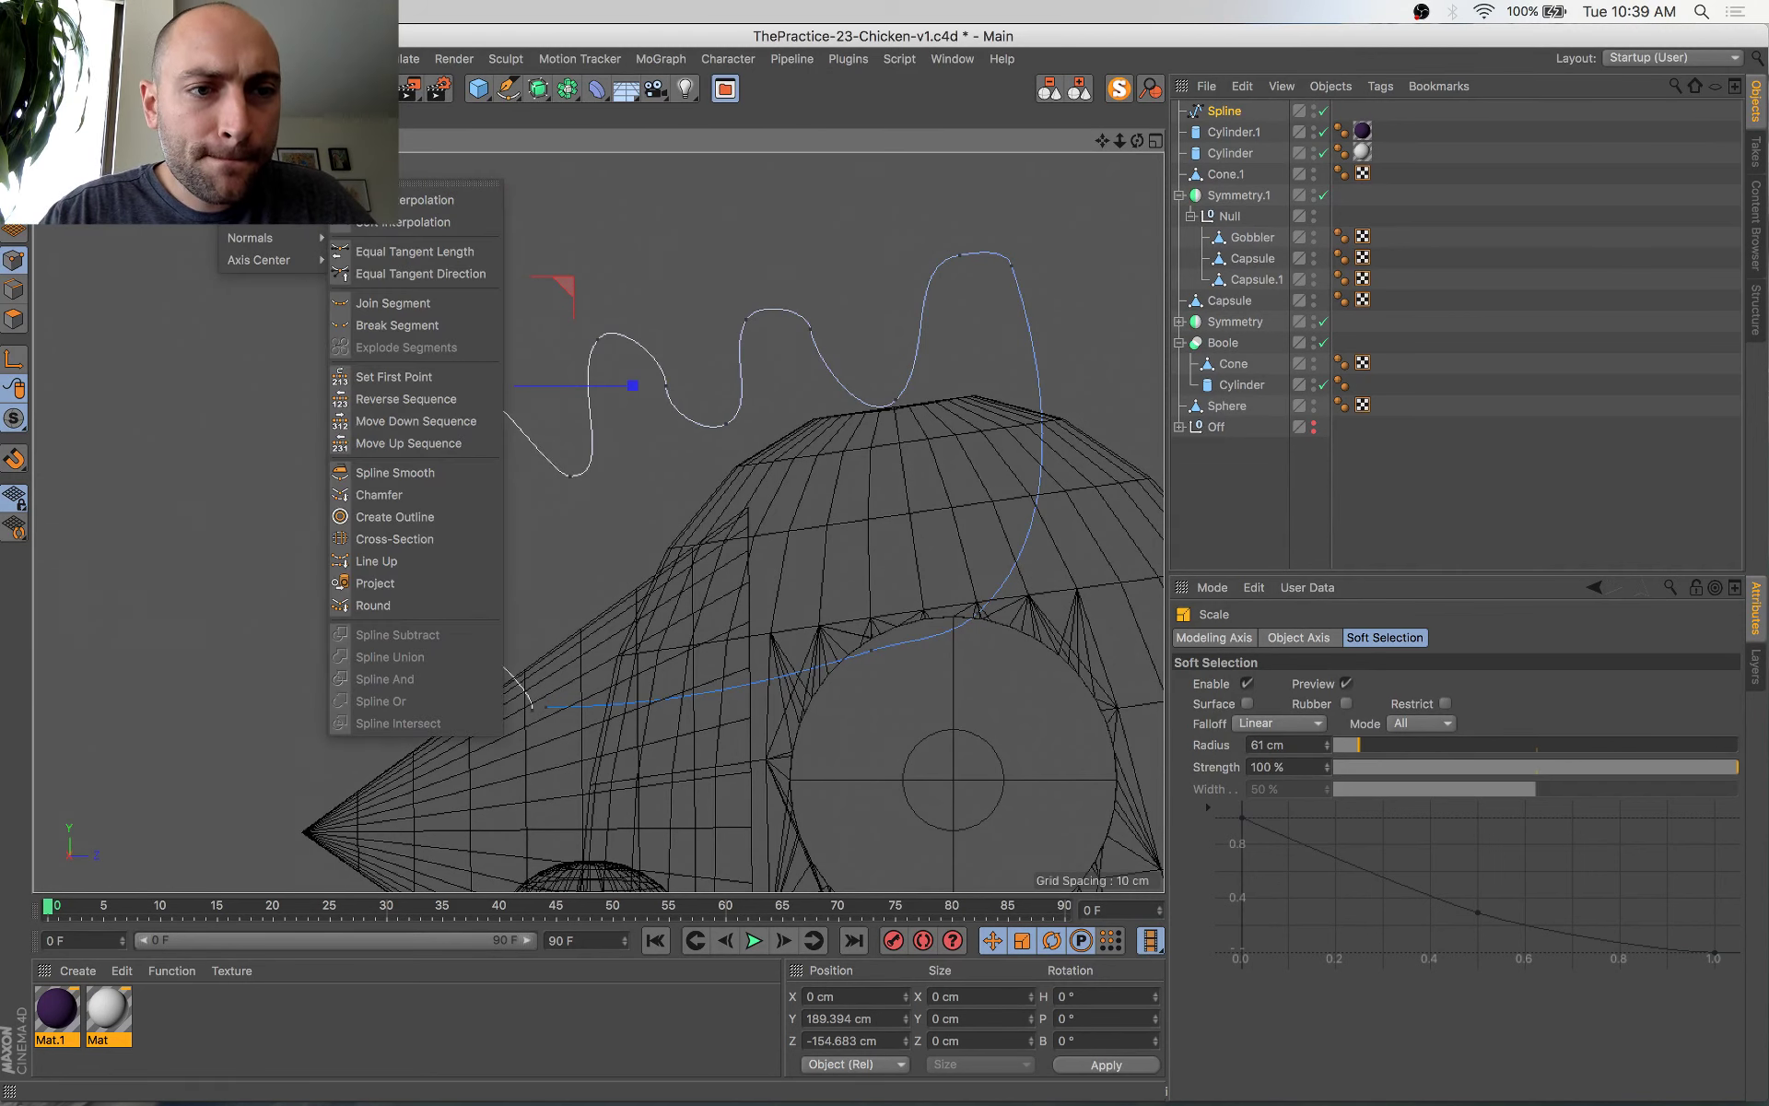
left_click(410, 222)
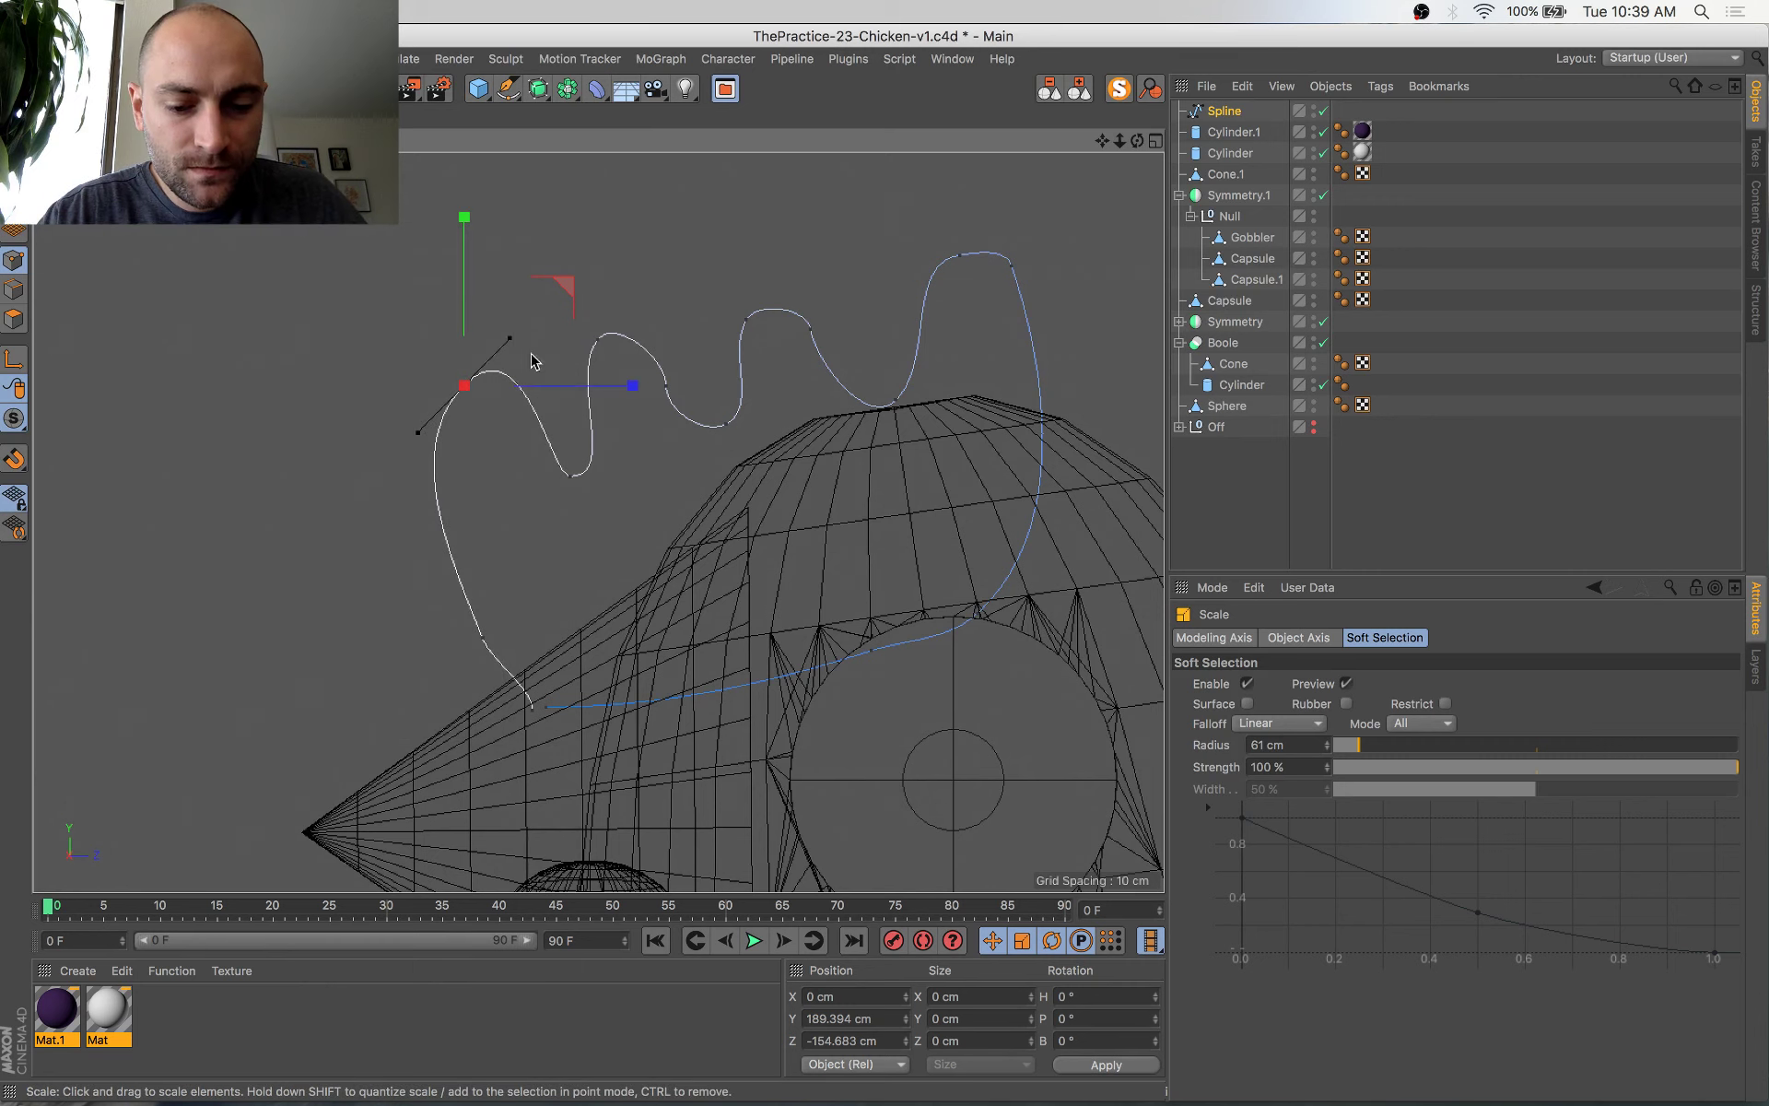
Scale and rotate the first peak's tangents to a flatter angle so the front bump is rounder
left_click_drag(609, 189, 551, 245)
key("r")
left_click_drag(539, 318, 555, 383)
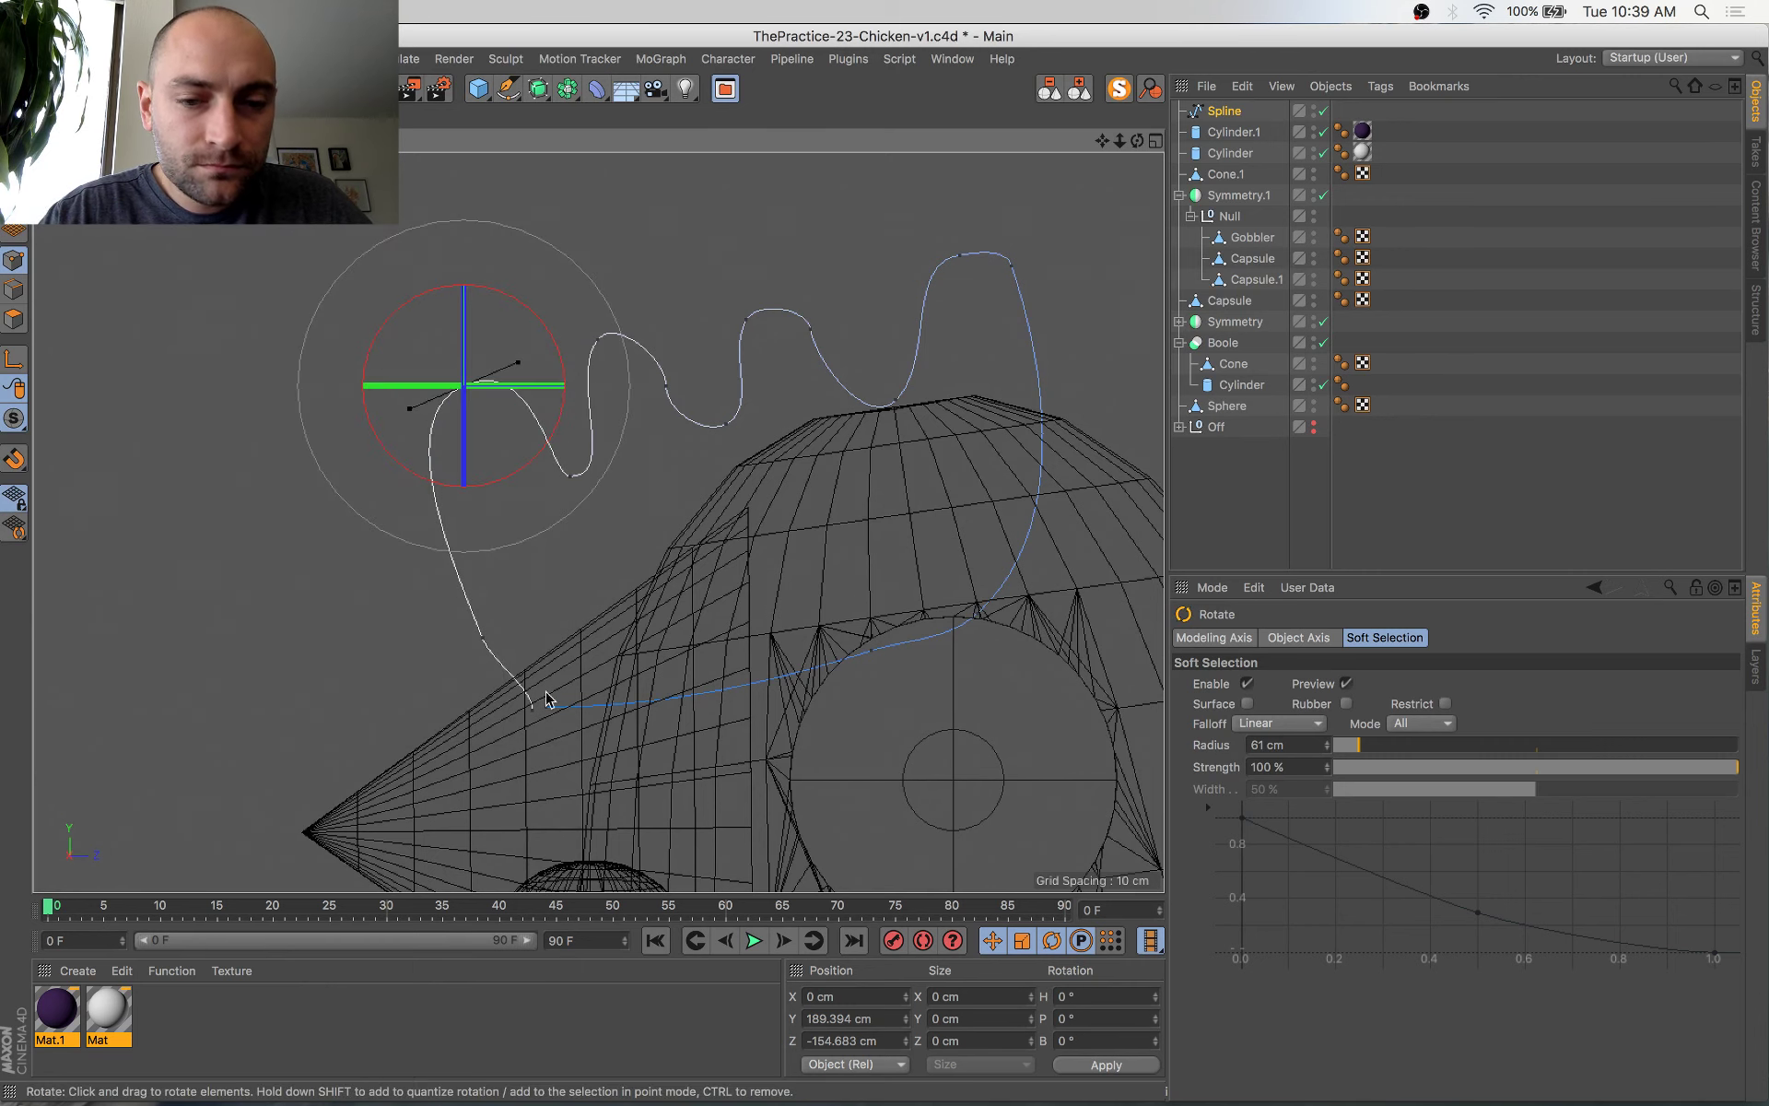
Close the comb spline and delete its redundant start point over the beak
key("space")
key("space")
left_click(1225, 113)
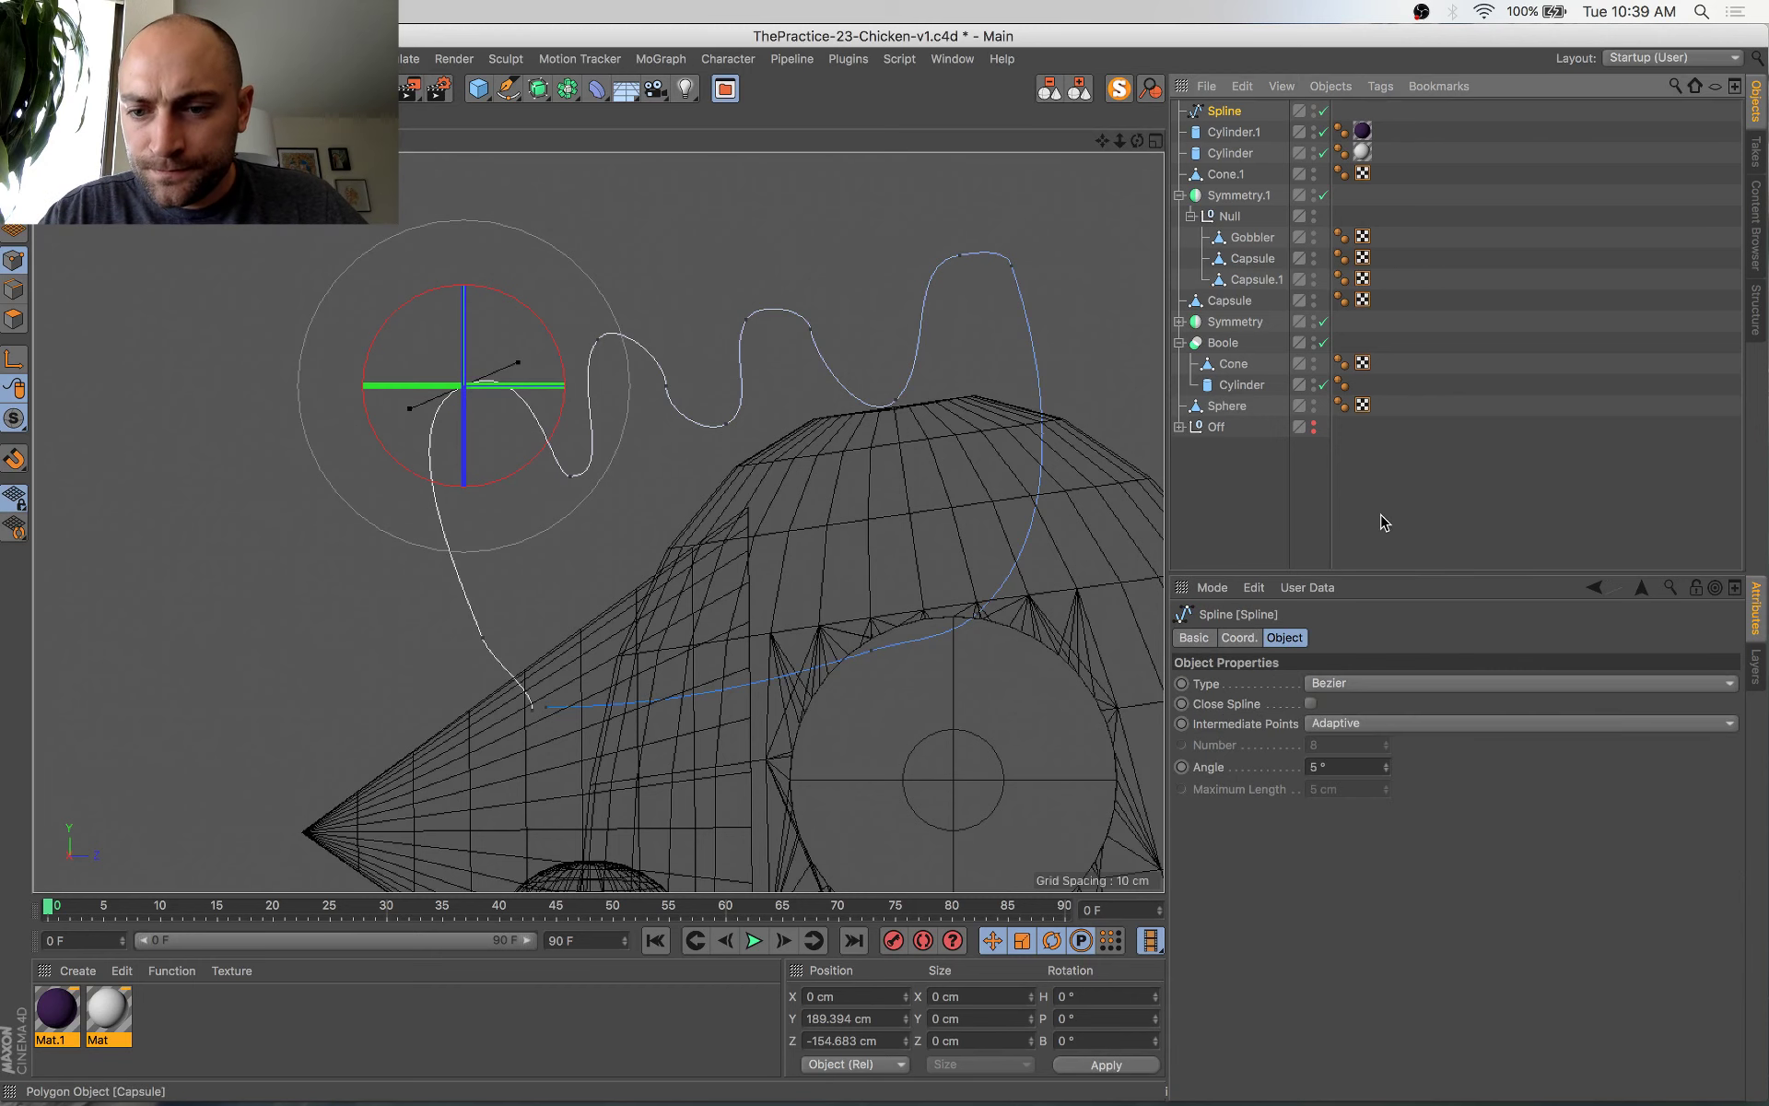
left_click(1310, 704)
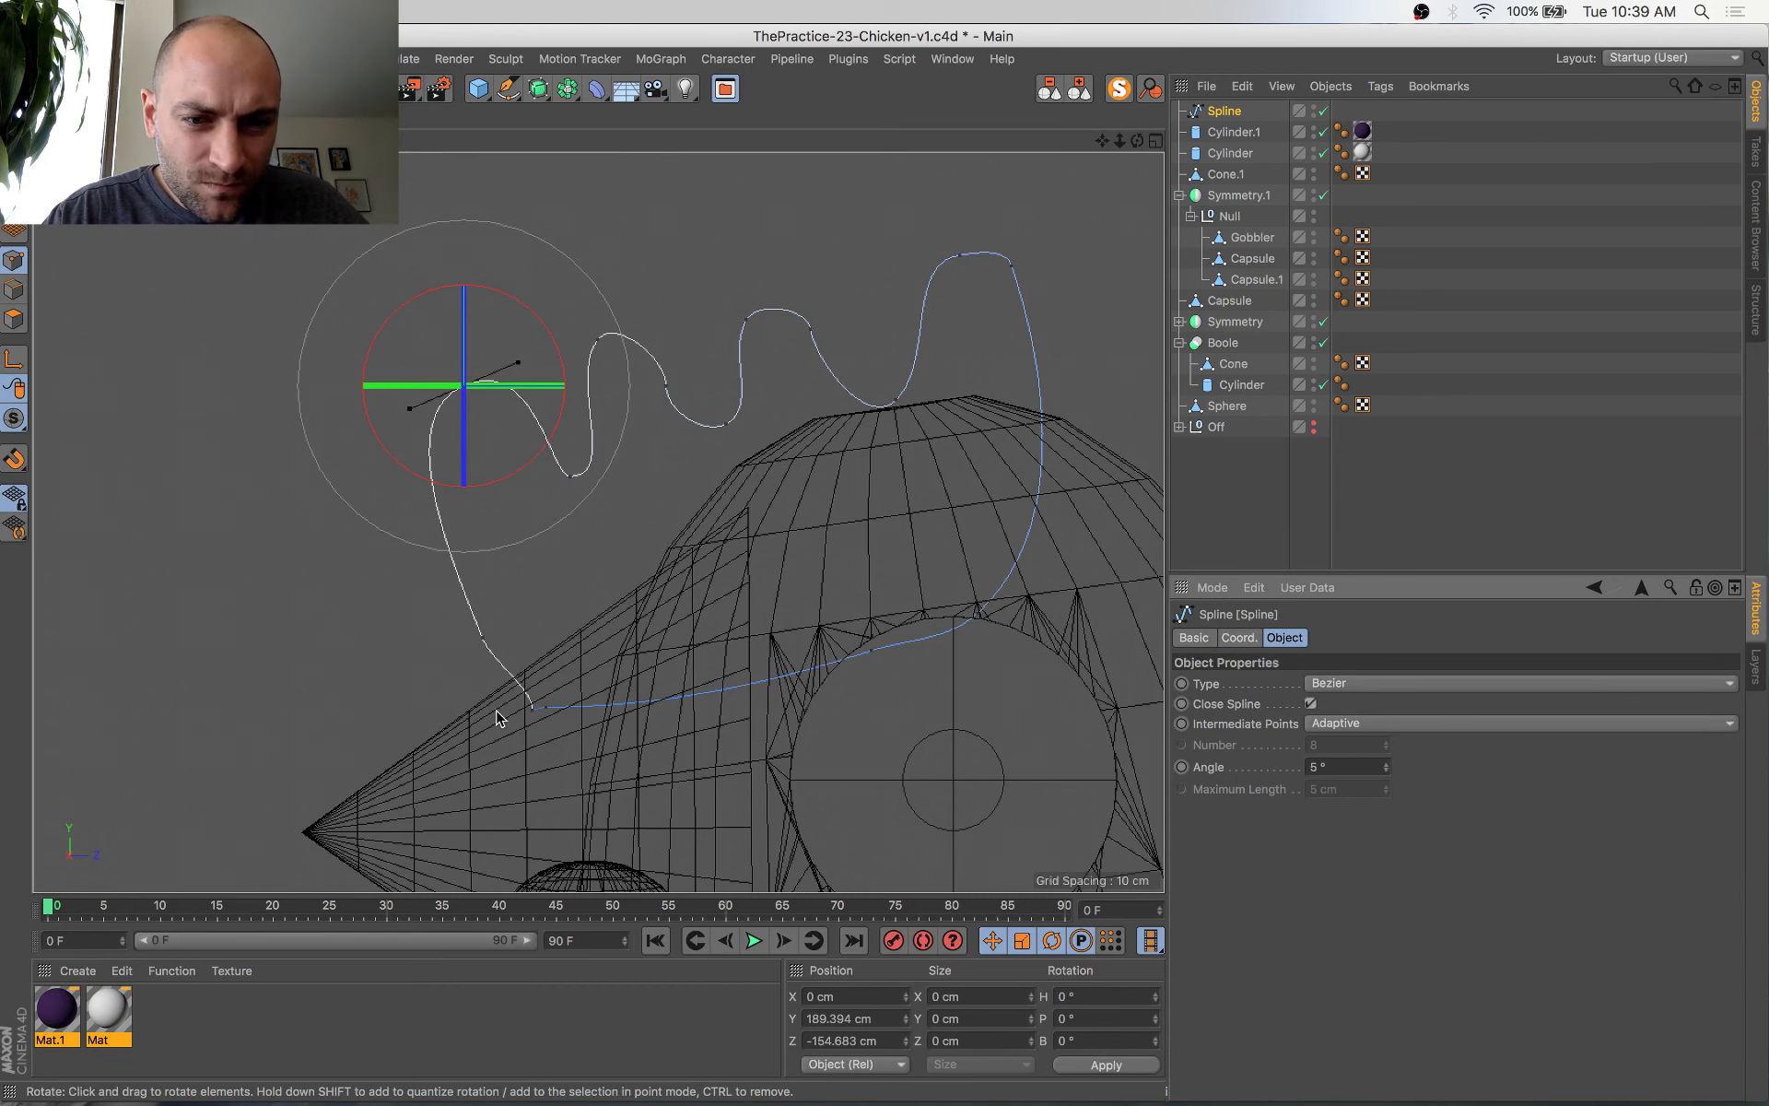
left_click(532, 708)
key("Delete")
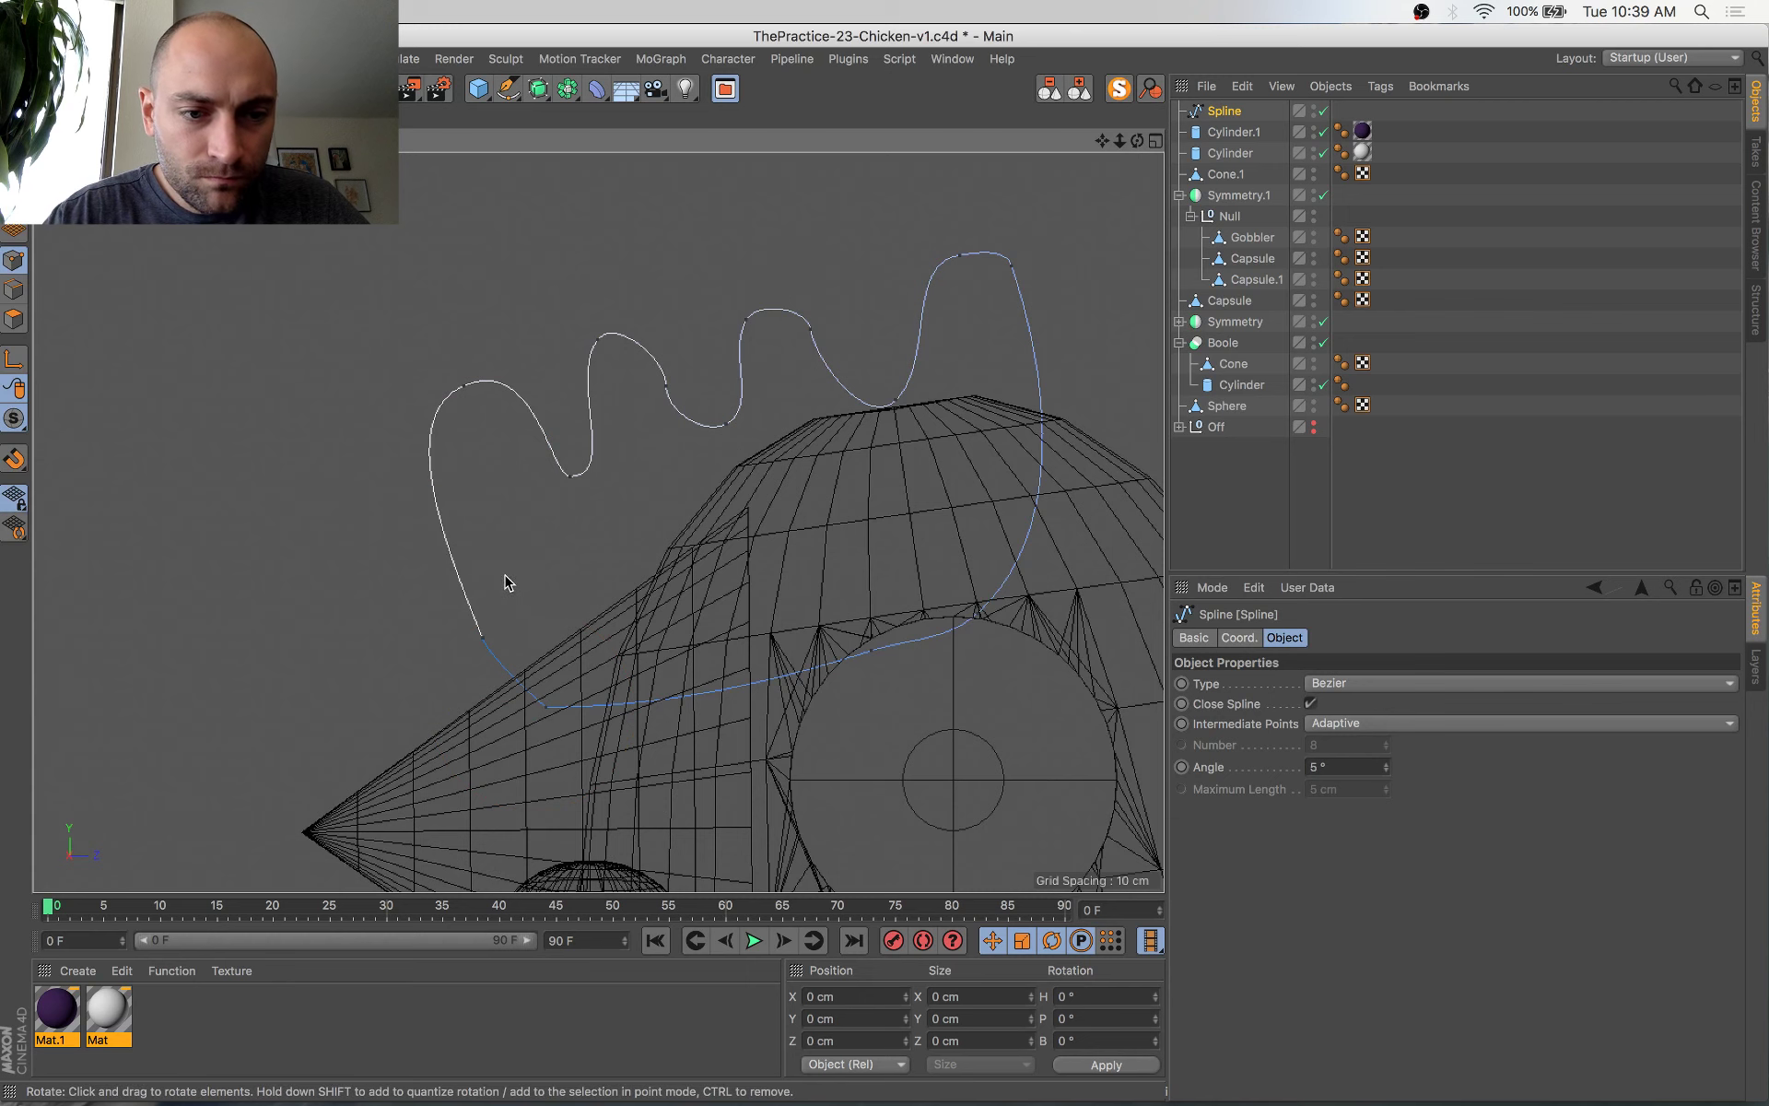
Nudge the lower front point of the comb spline slightly down toward the beak
left_click(482, 636)
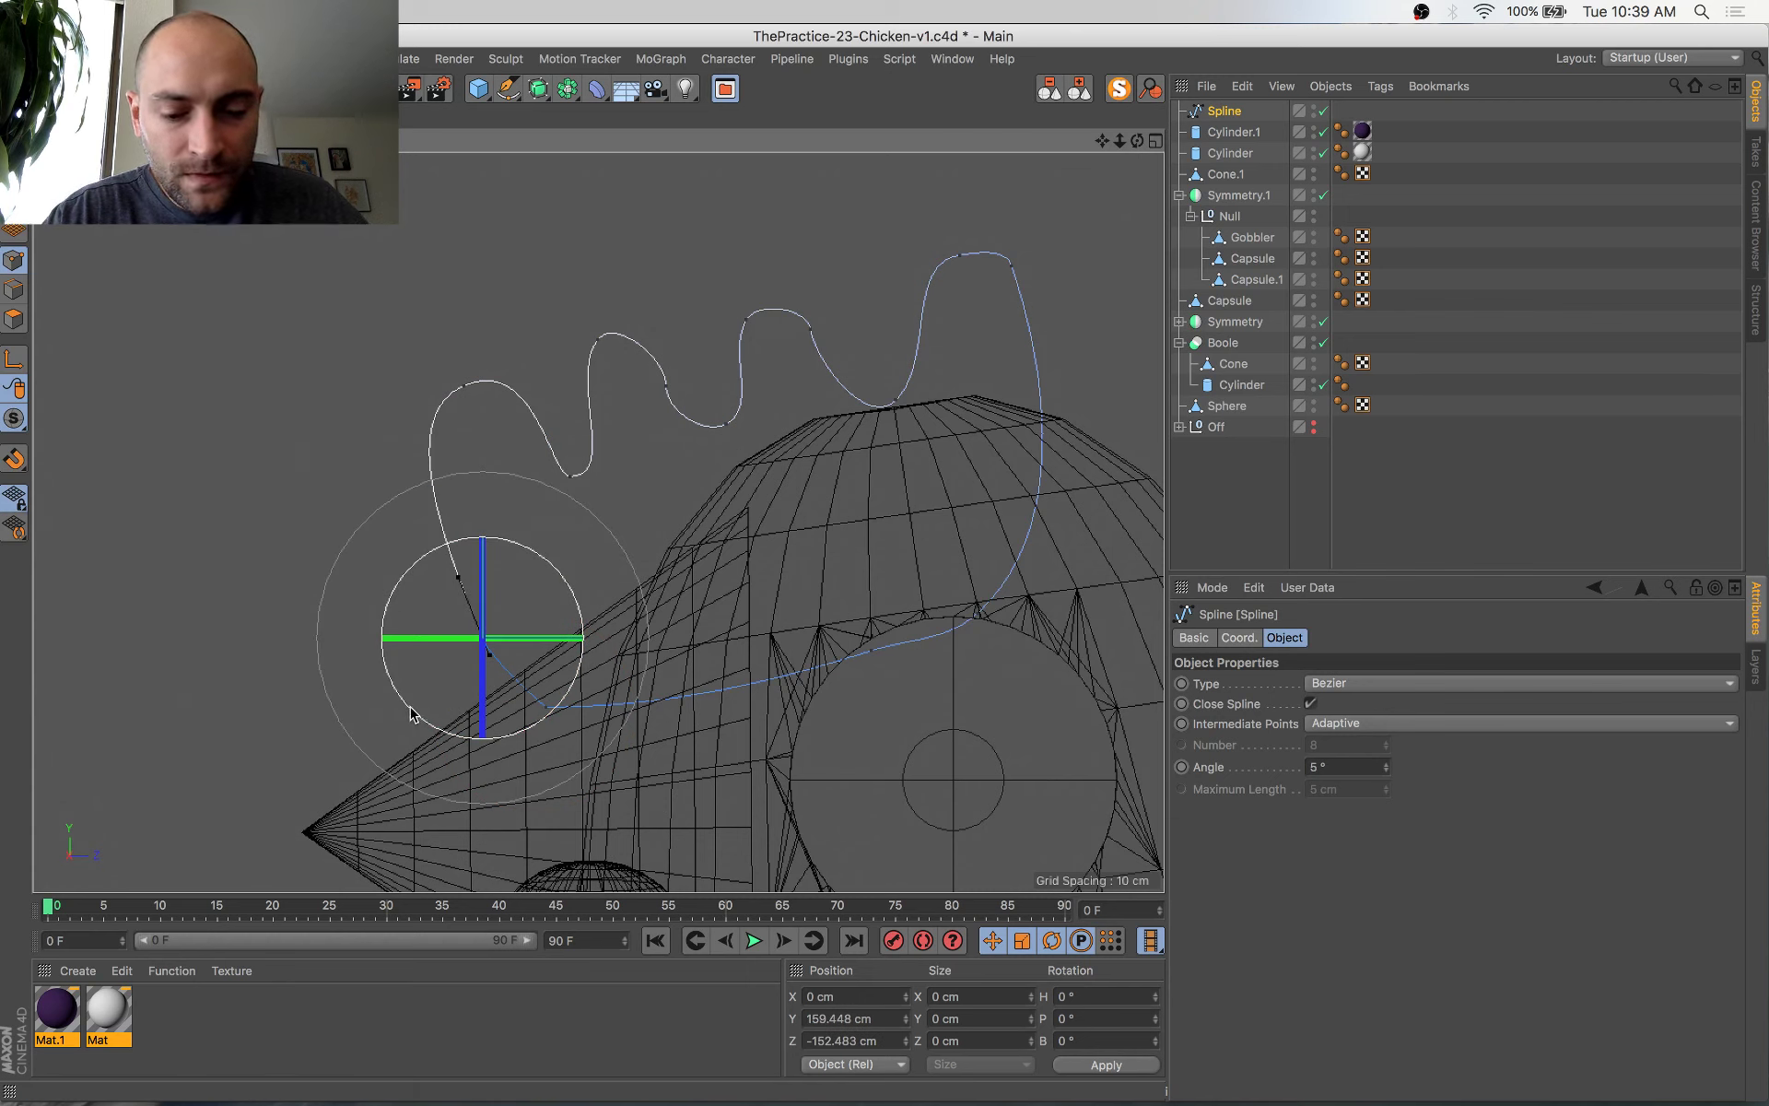
key("e")
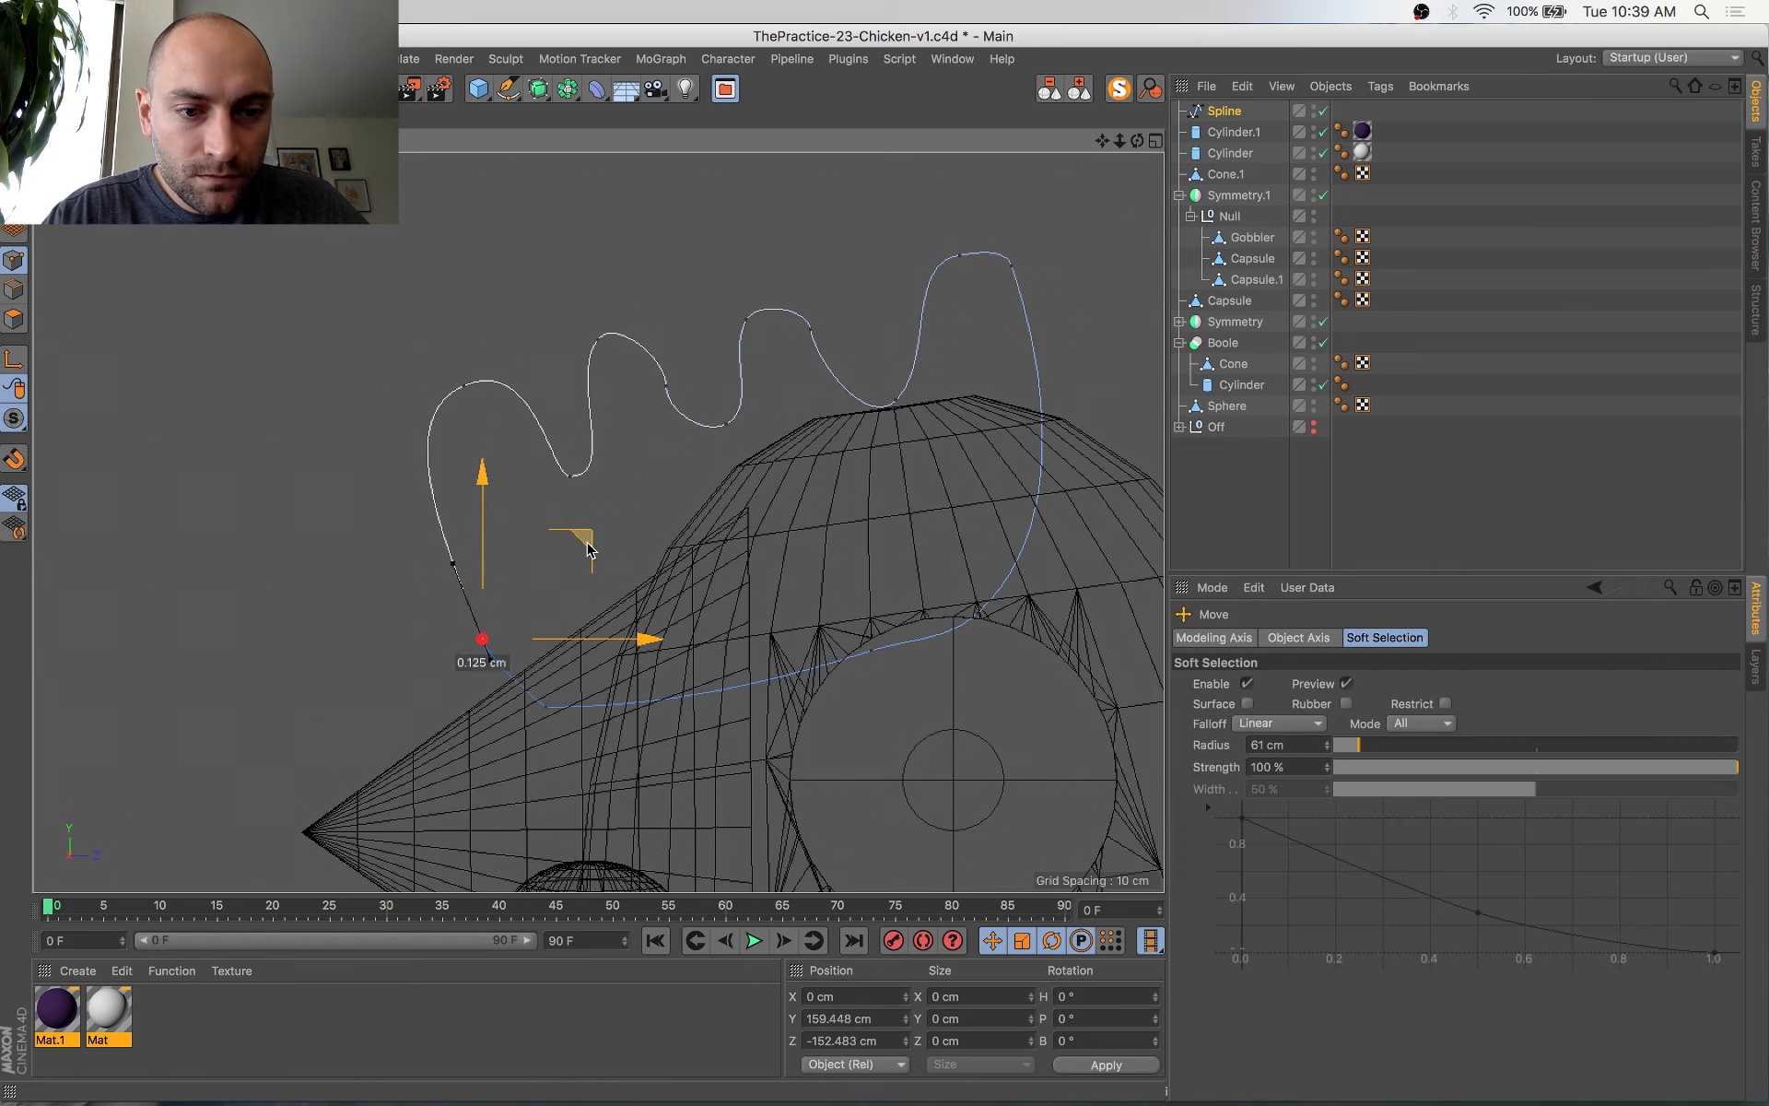
left_click_drag(587, 549, 594, 558)
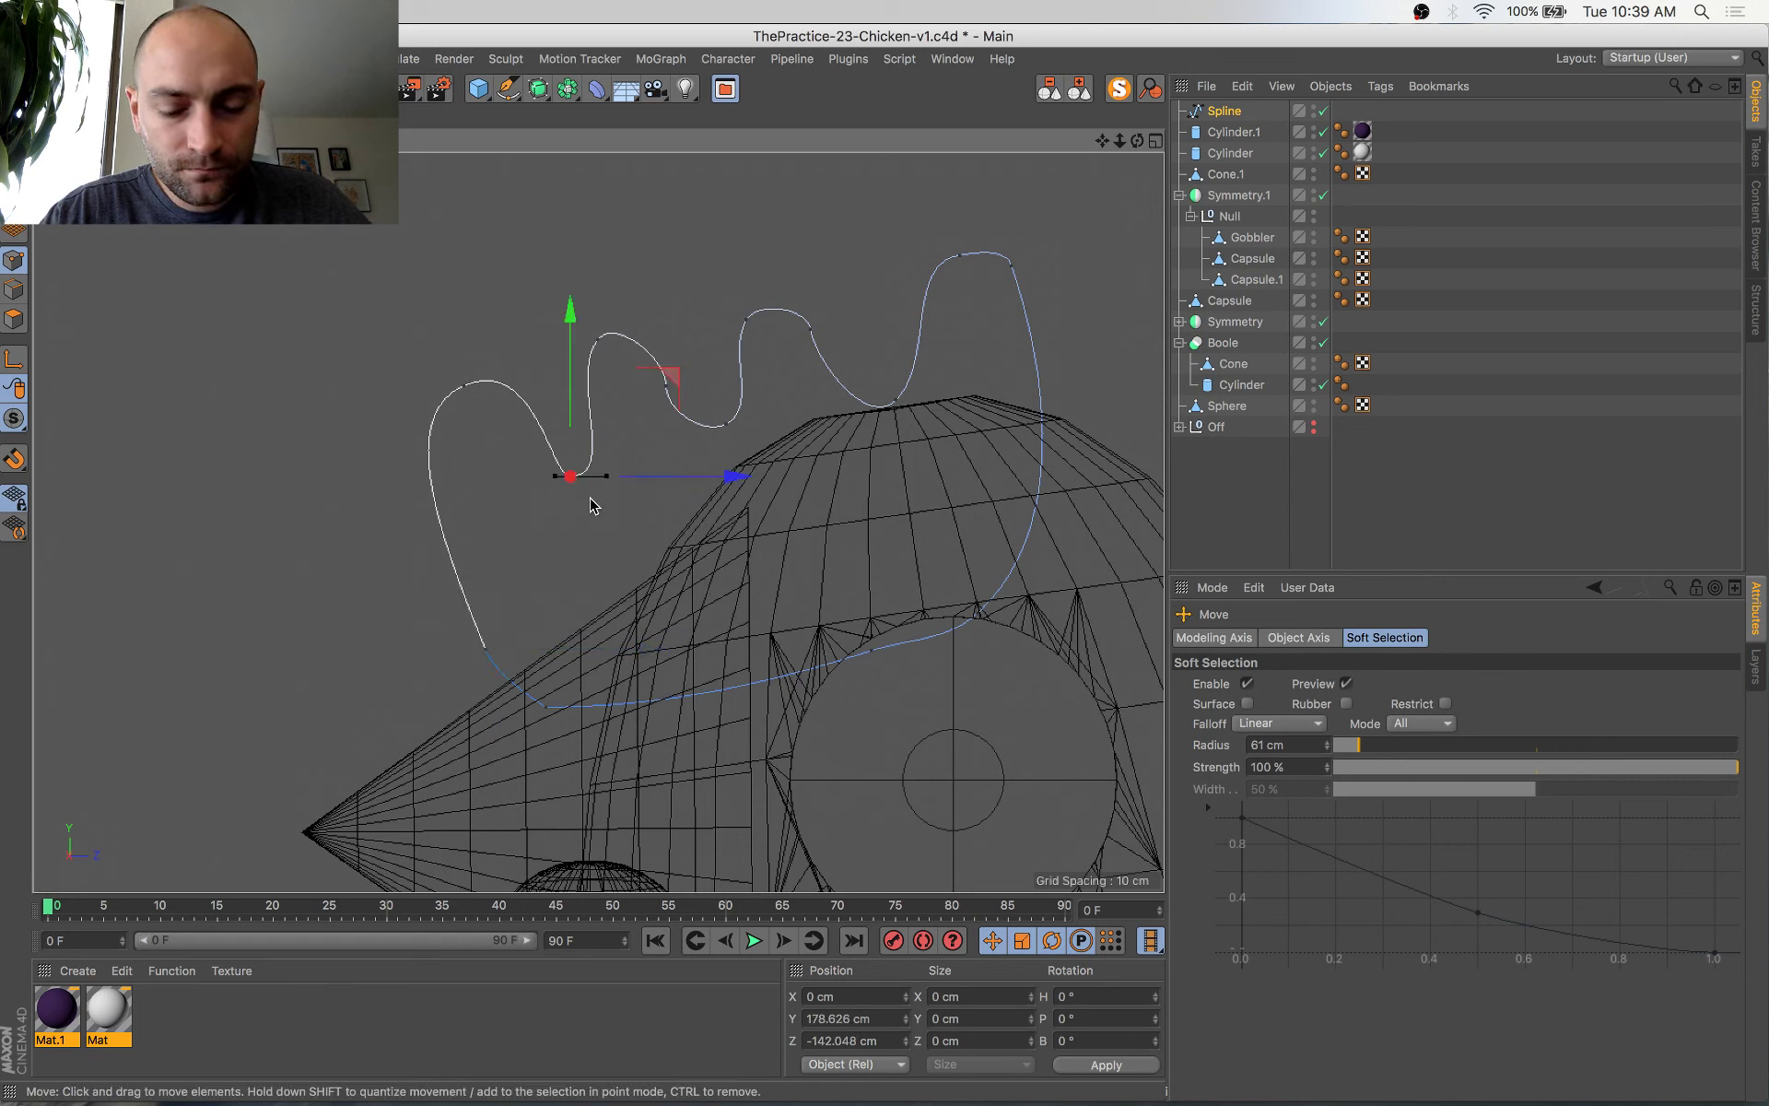
Equalize the tangent lengths of the point in the valley between the first and second bumps
key("v")
key("Escape")
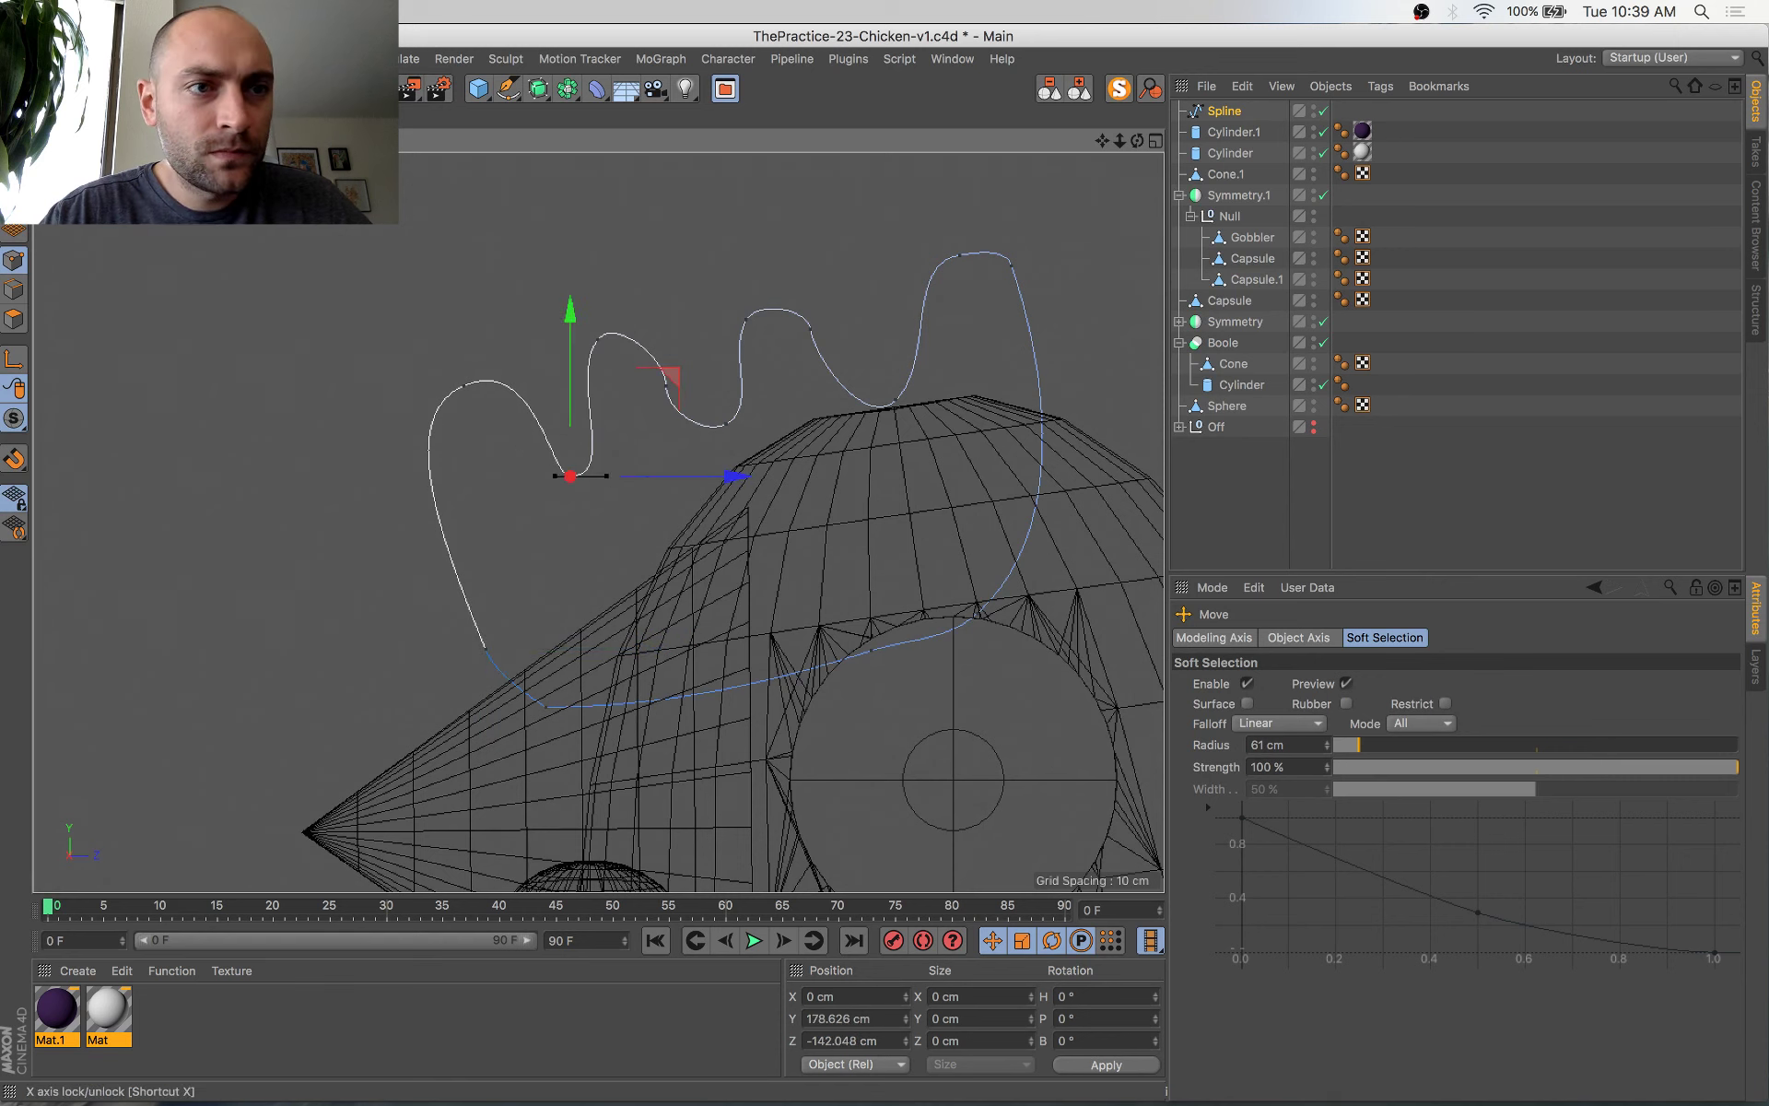
left_click(241, 59)
mouse_move(277, 216)
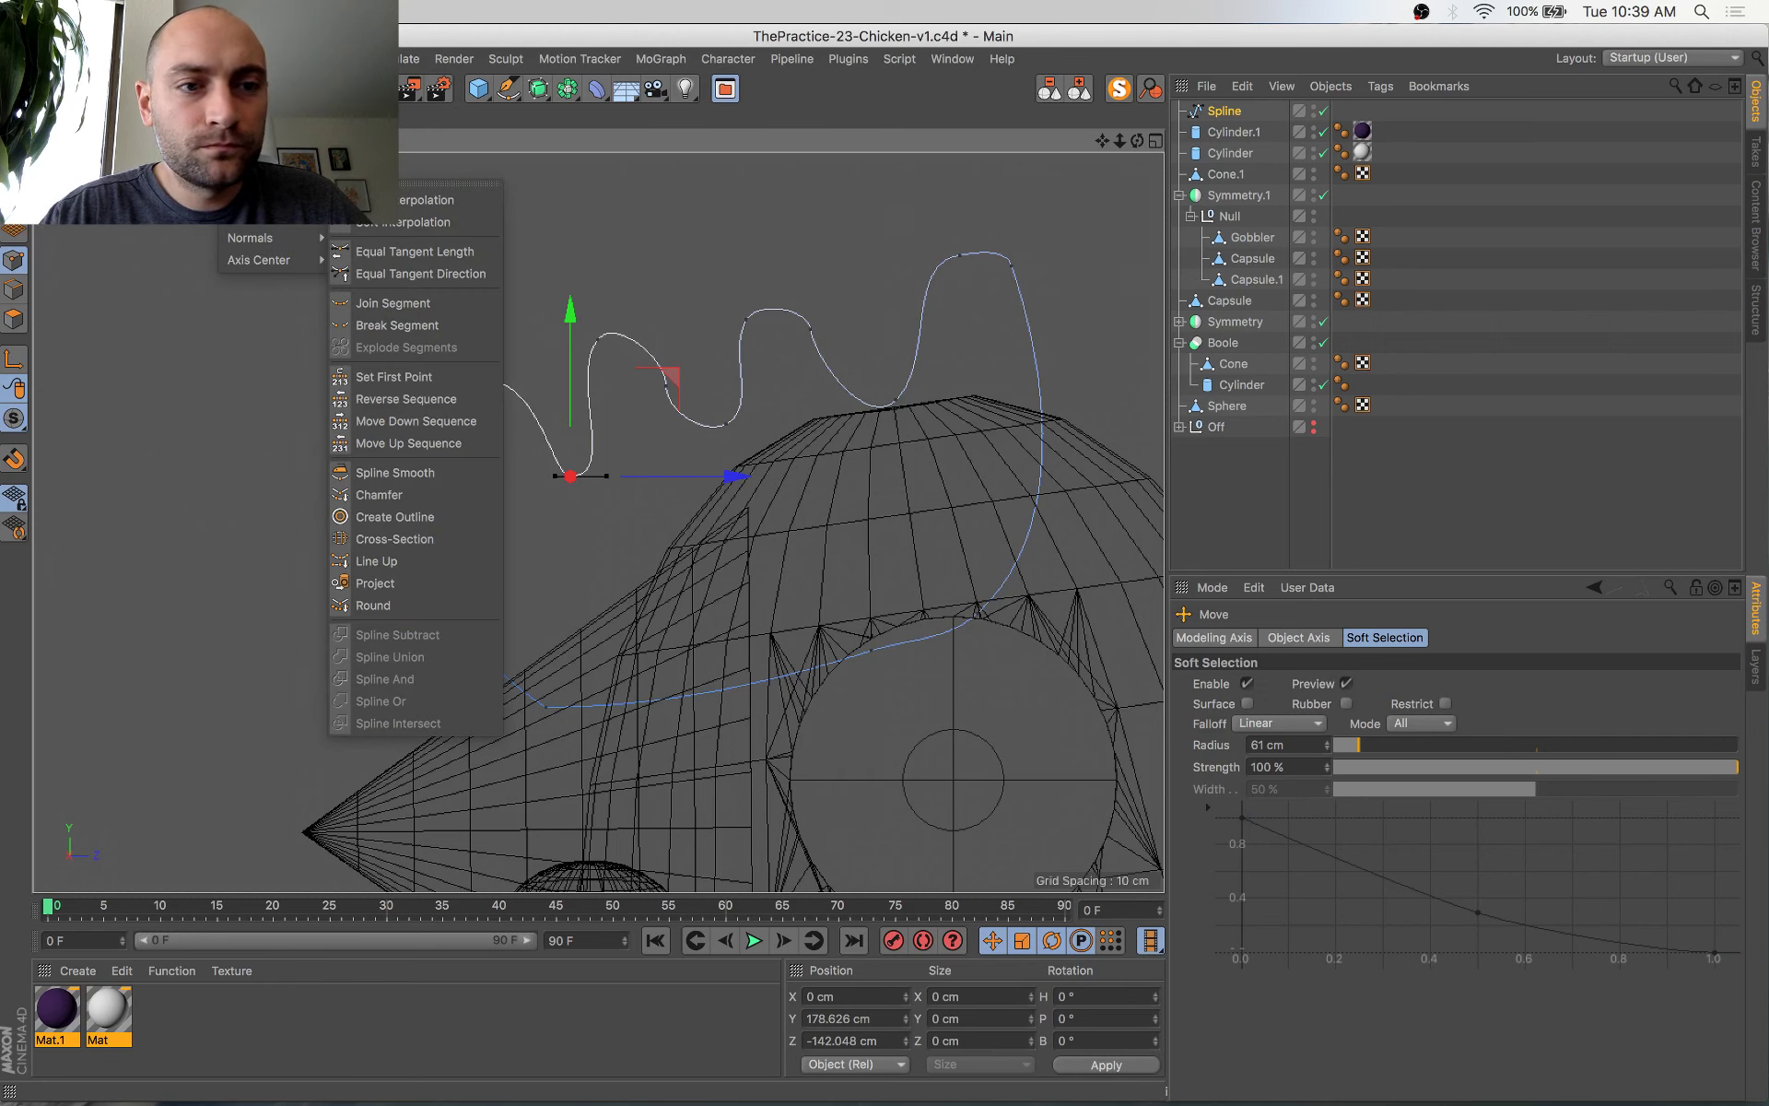
left_click(387, 251)
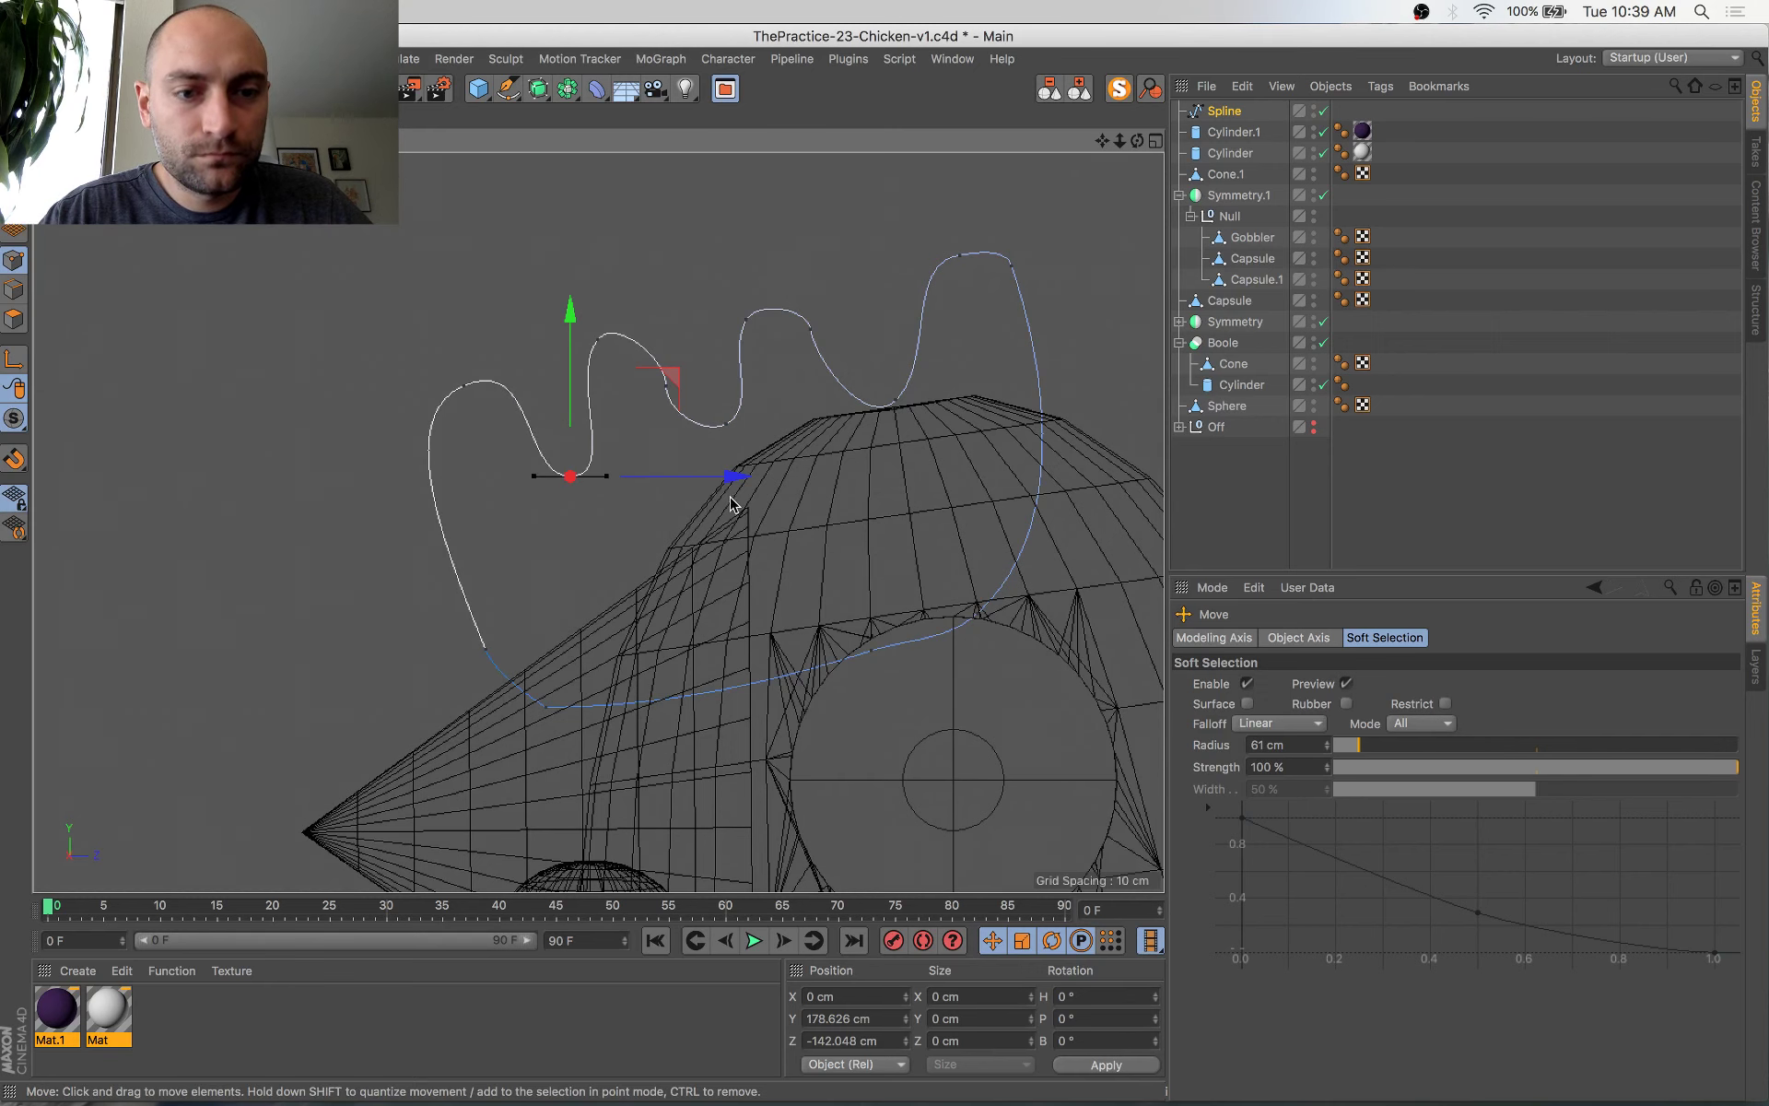
Scale the first valley point's tangents to about 128% and tilt them slightly upward toward the back
key("t")
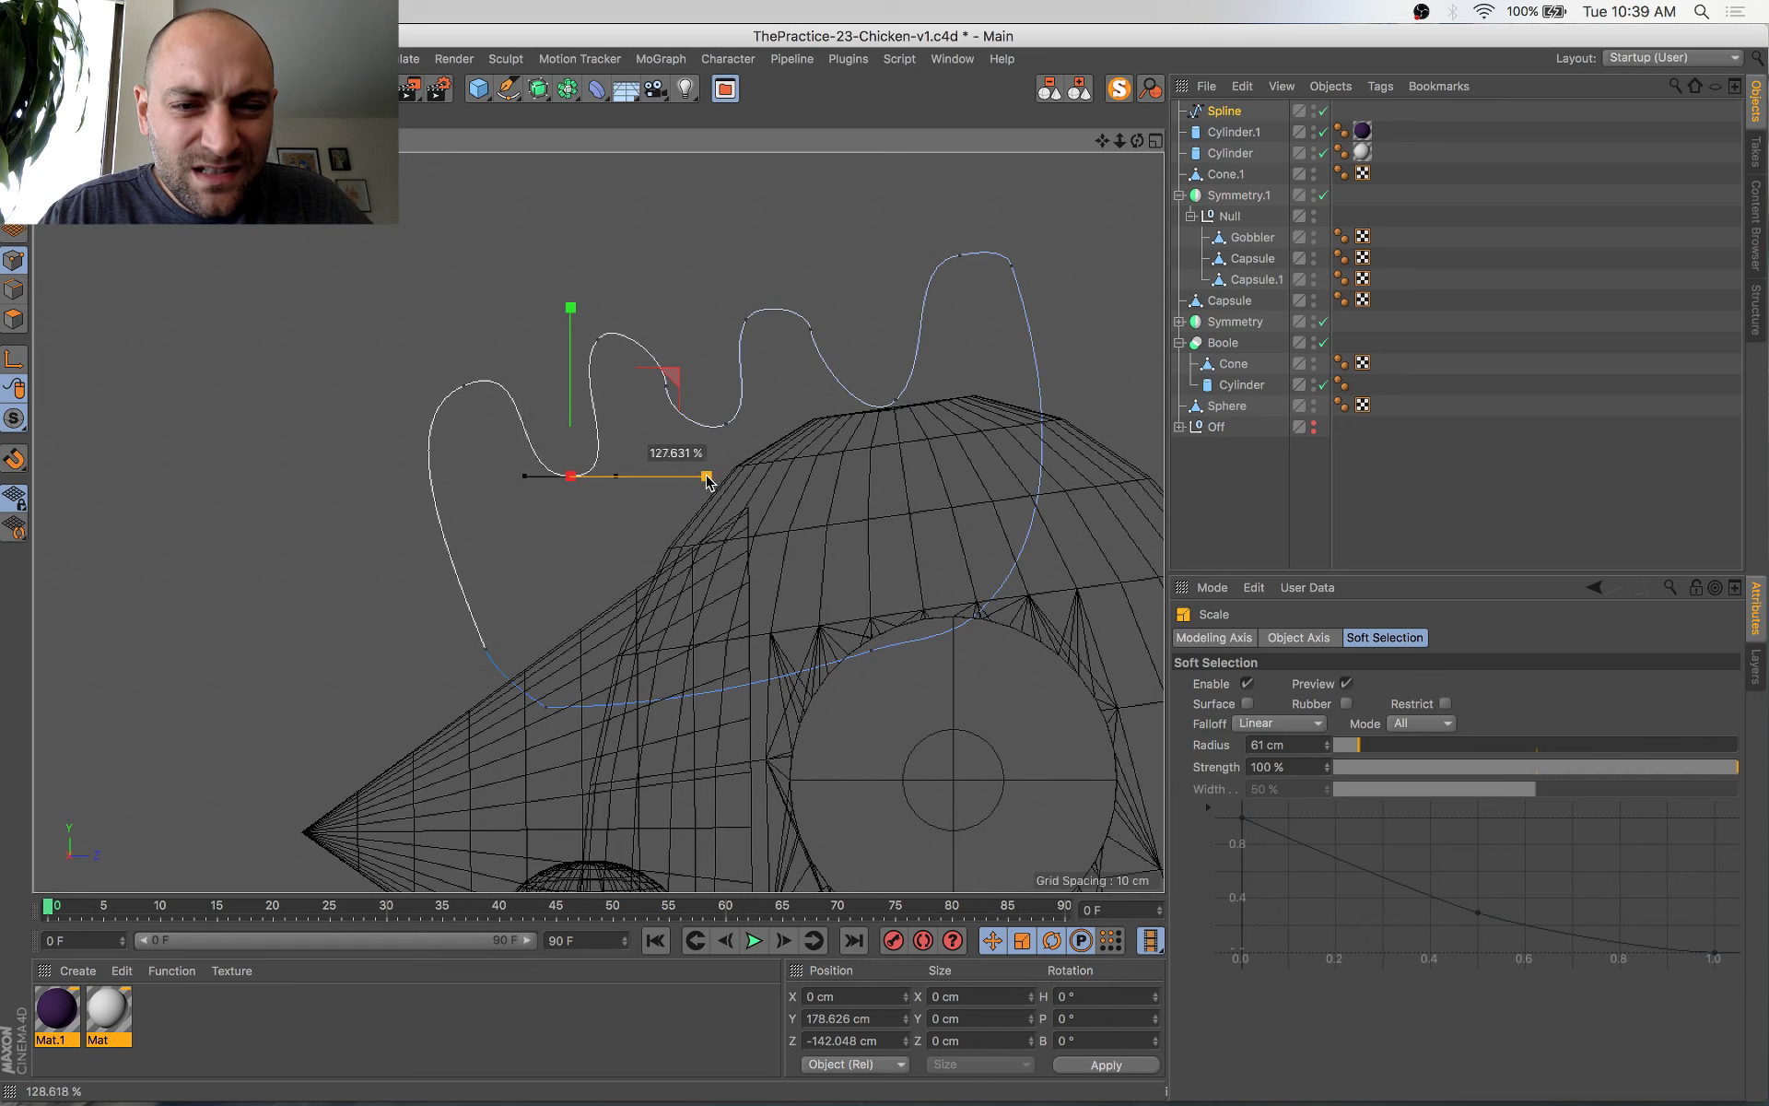
key("r")
left_click_drag(646, 408, 642, 398)
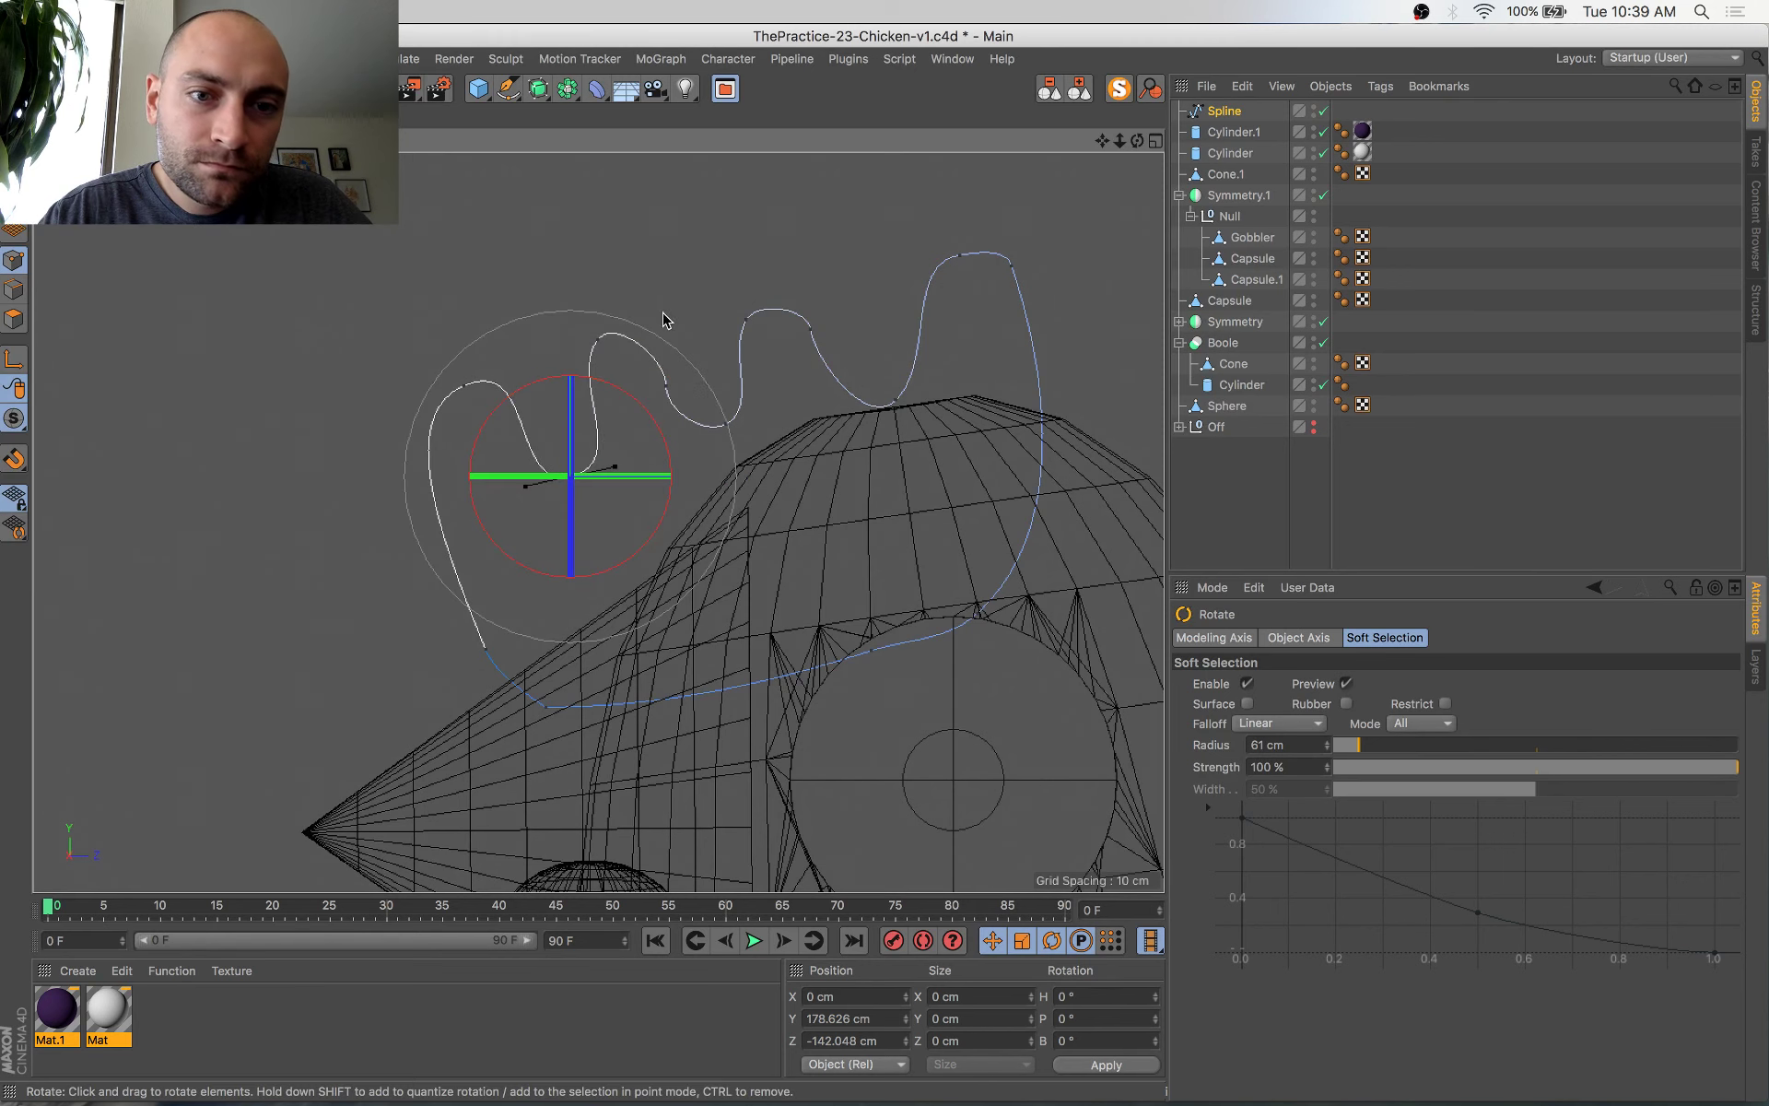
Delete the extra point behind the second peak and shift the second valley point slightly toward the beak
left_click(654, 399)
key("Delete")
left_click(728, 424)
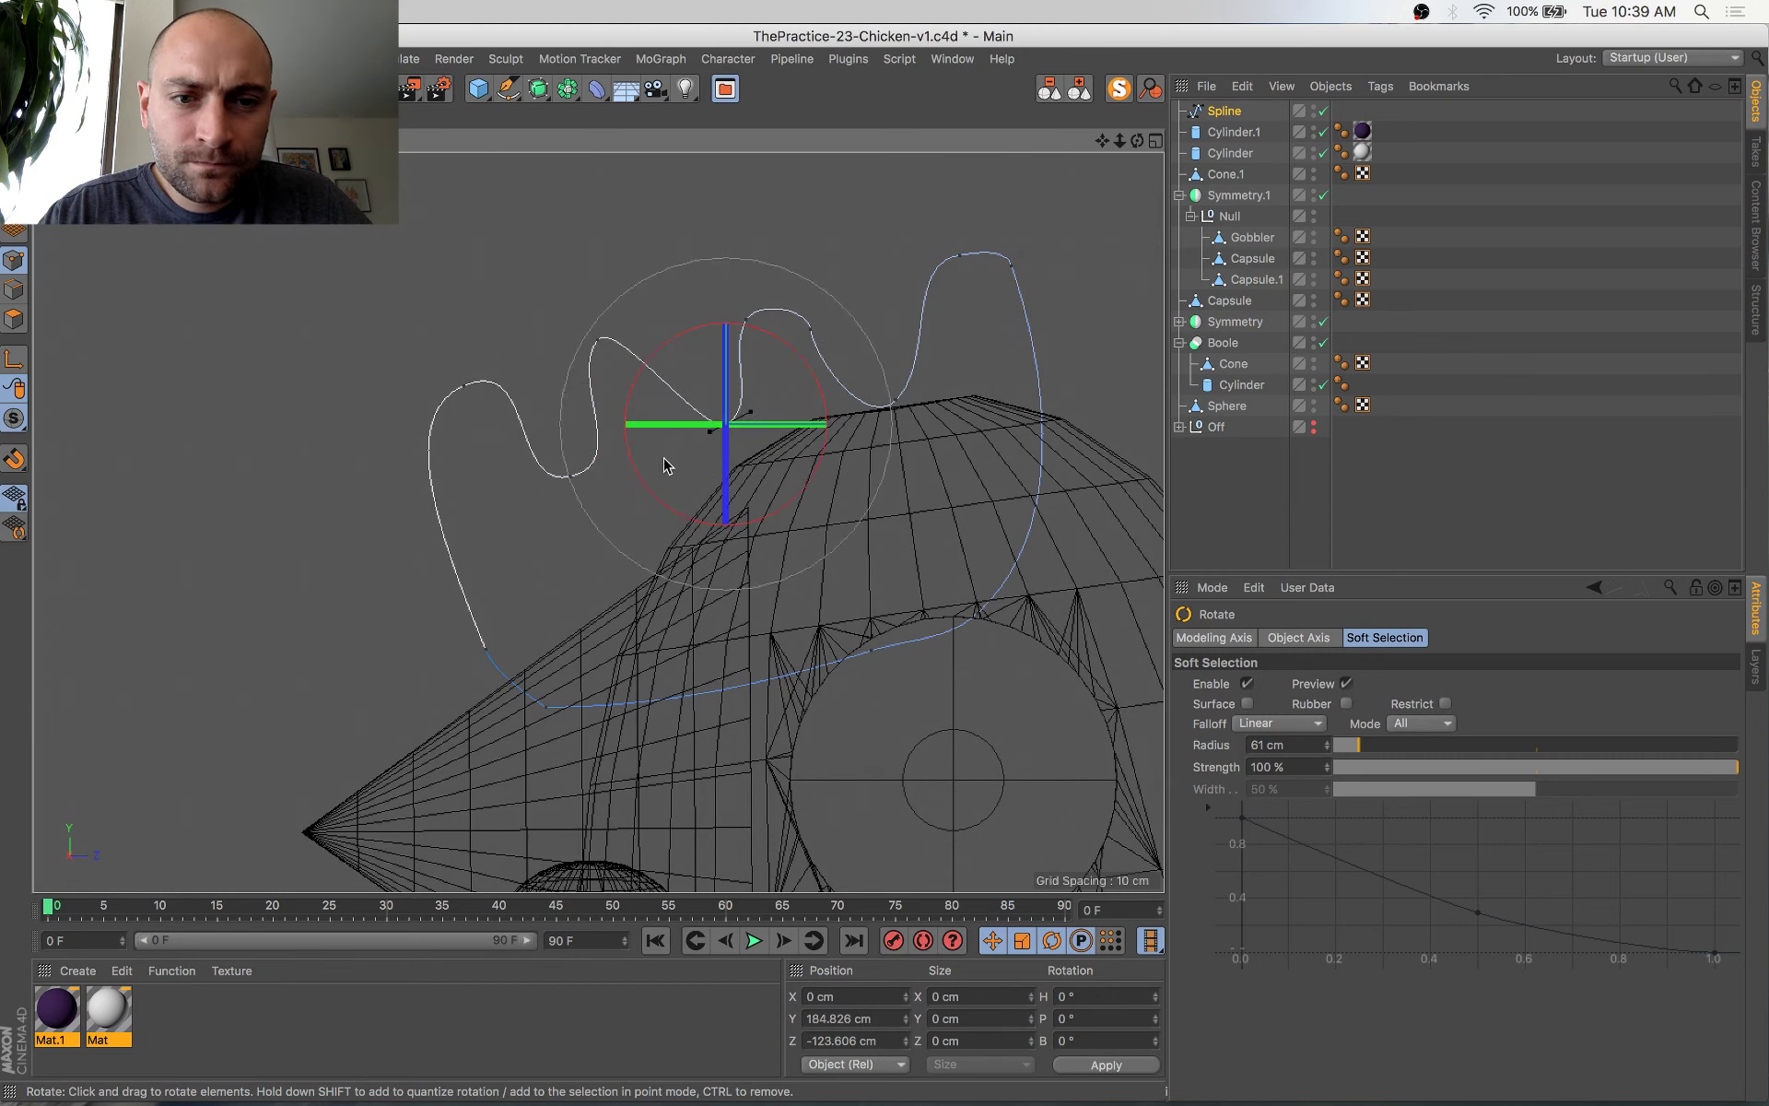
key("e")
left_click_drag(830, 422, 823, 428)
Rotate the second valley point's tangents nearly level, lengthen them and nudge the point toward the beak
key("r")
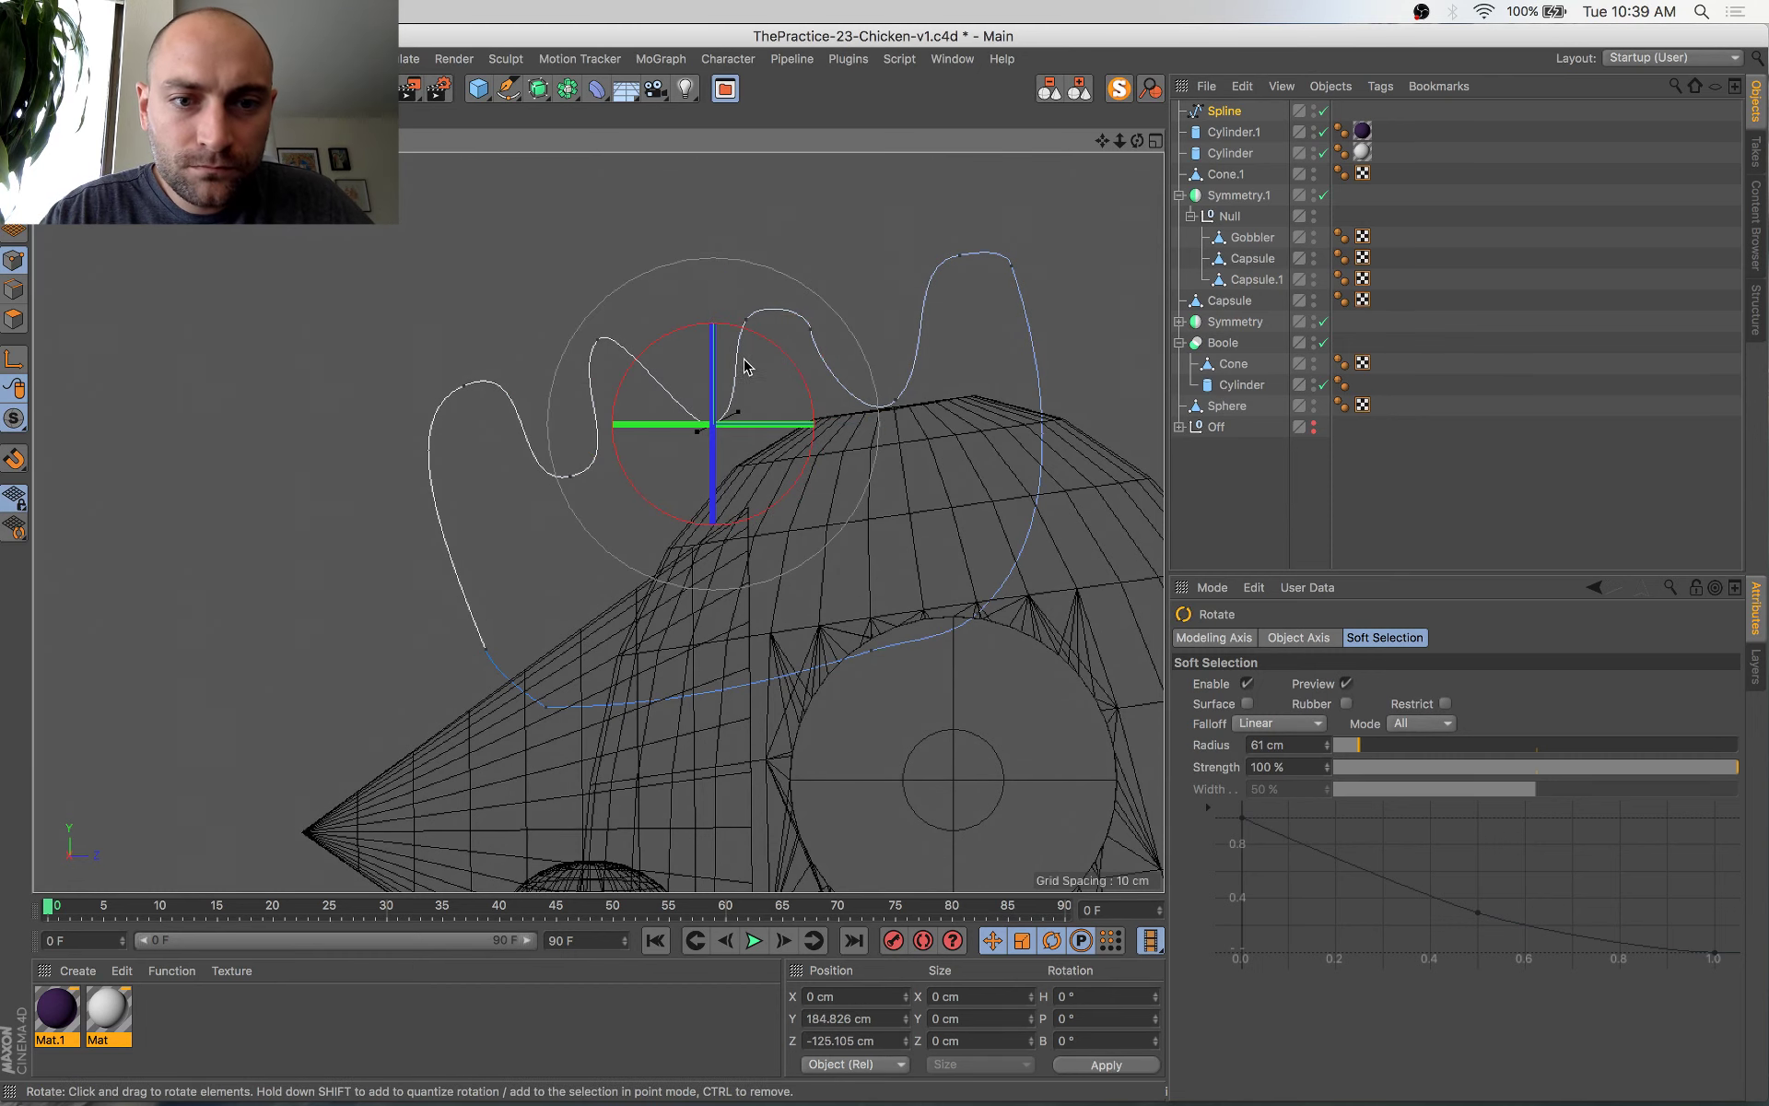
left_click_drag(785, 363, 800, 392)
key("t")
left_click_drag(551, 559, 714, 530)
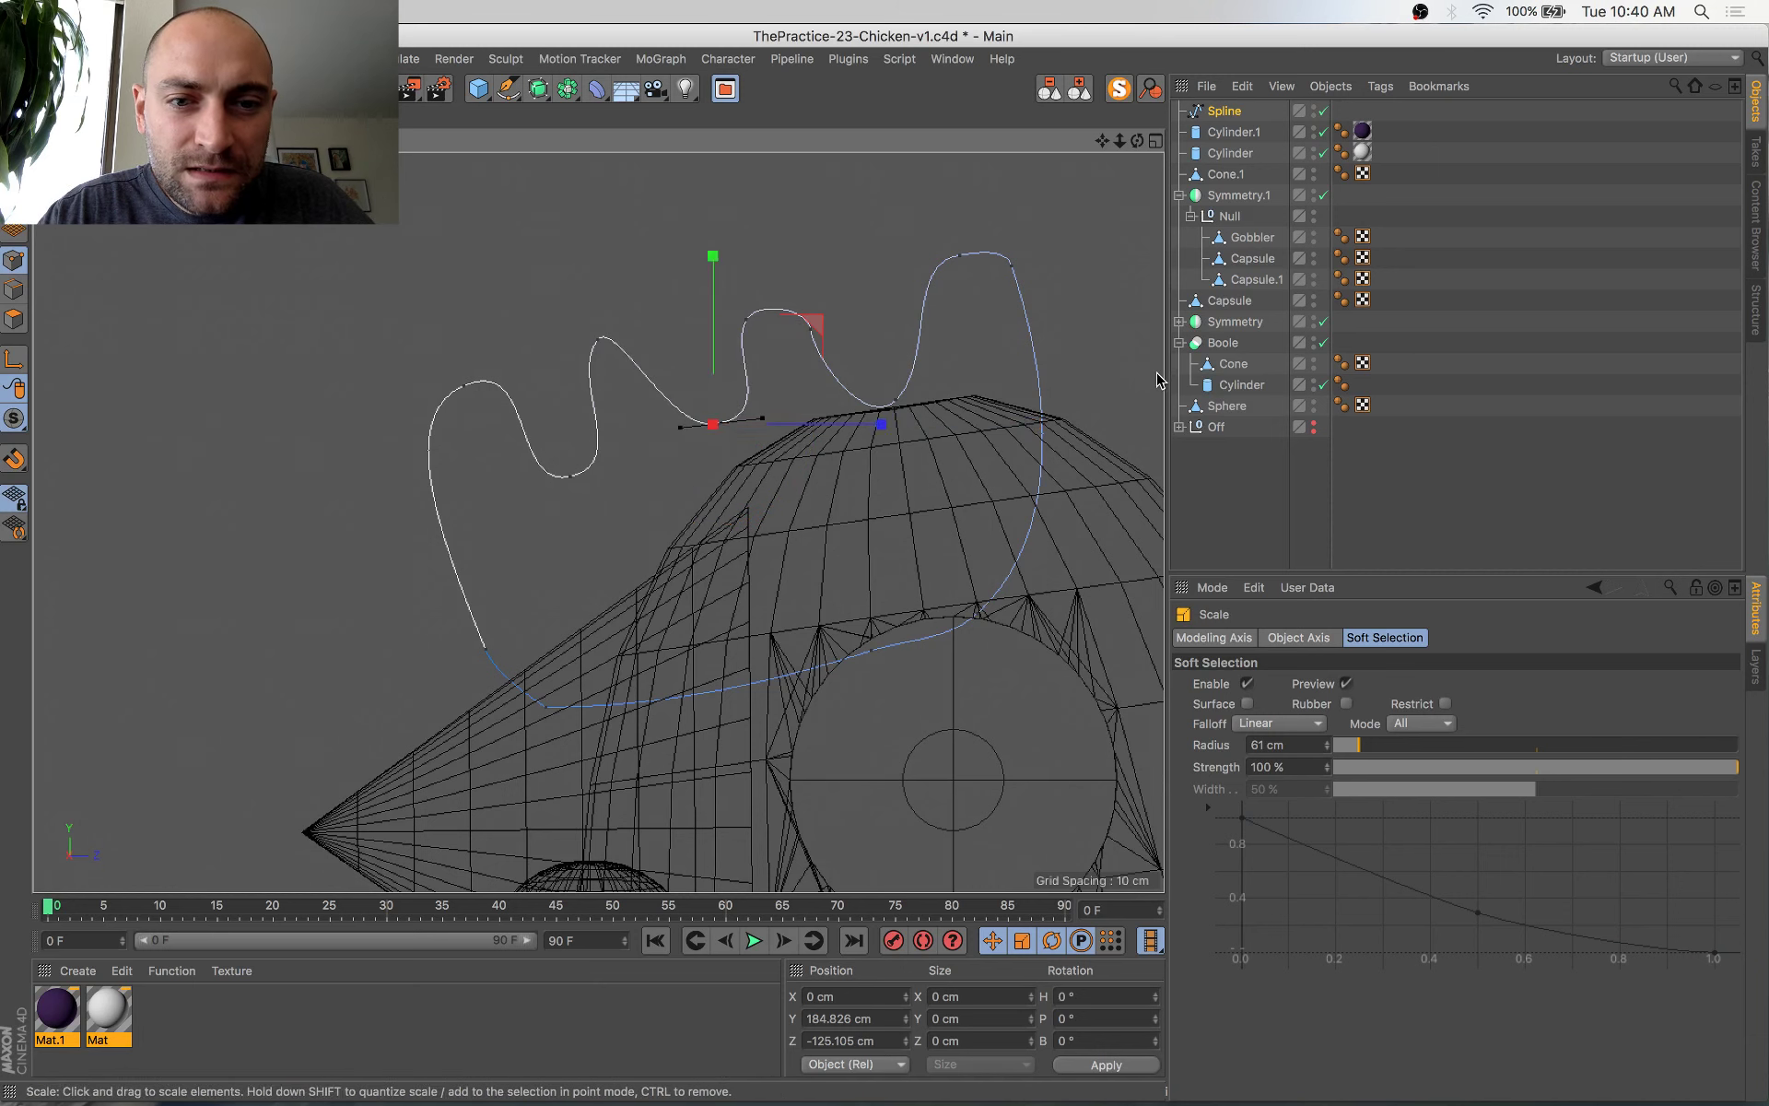
key("r")
key("e")
left_click_drag(815, 319, 809, 327)
Round the second bump by rotating and lengthening its peak point's tangents and moving the point slightly up and back
left_click(600, 338)
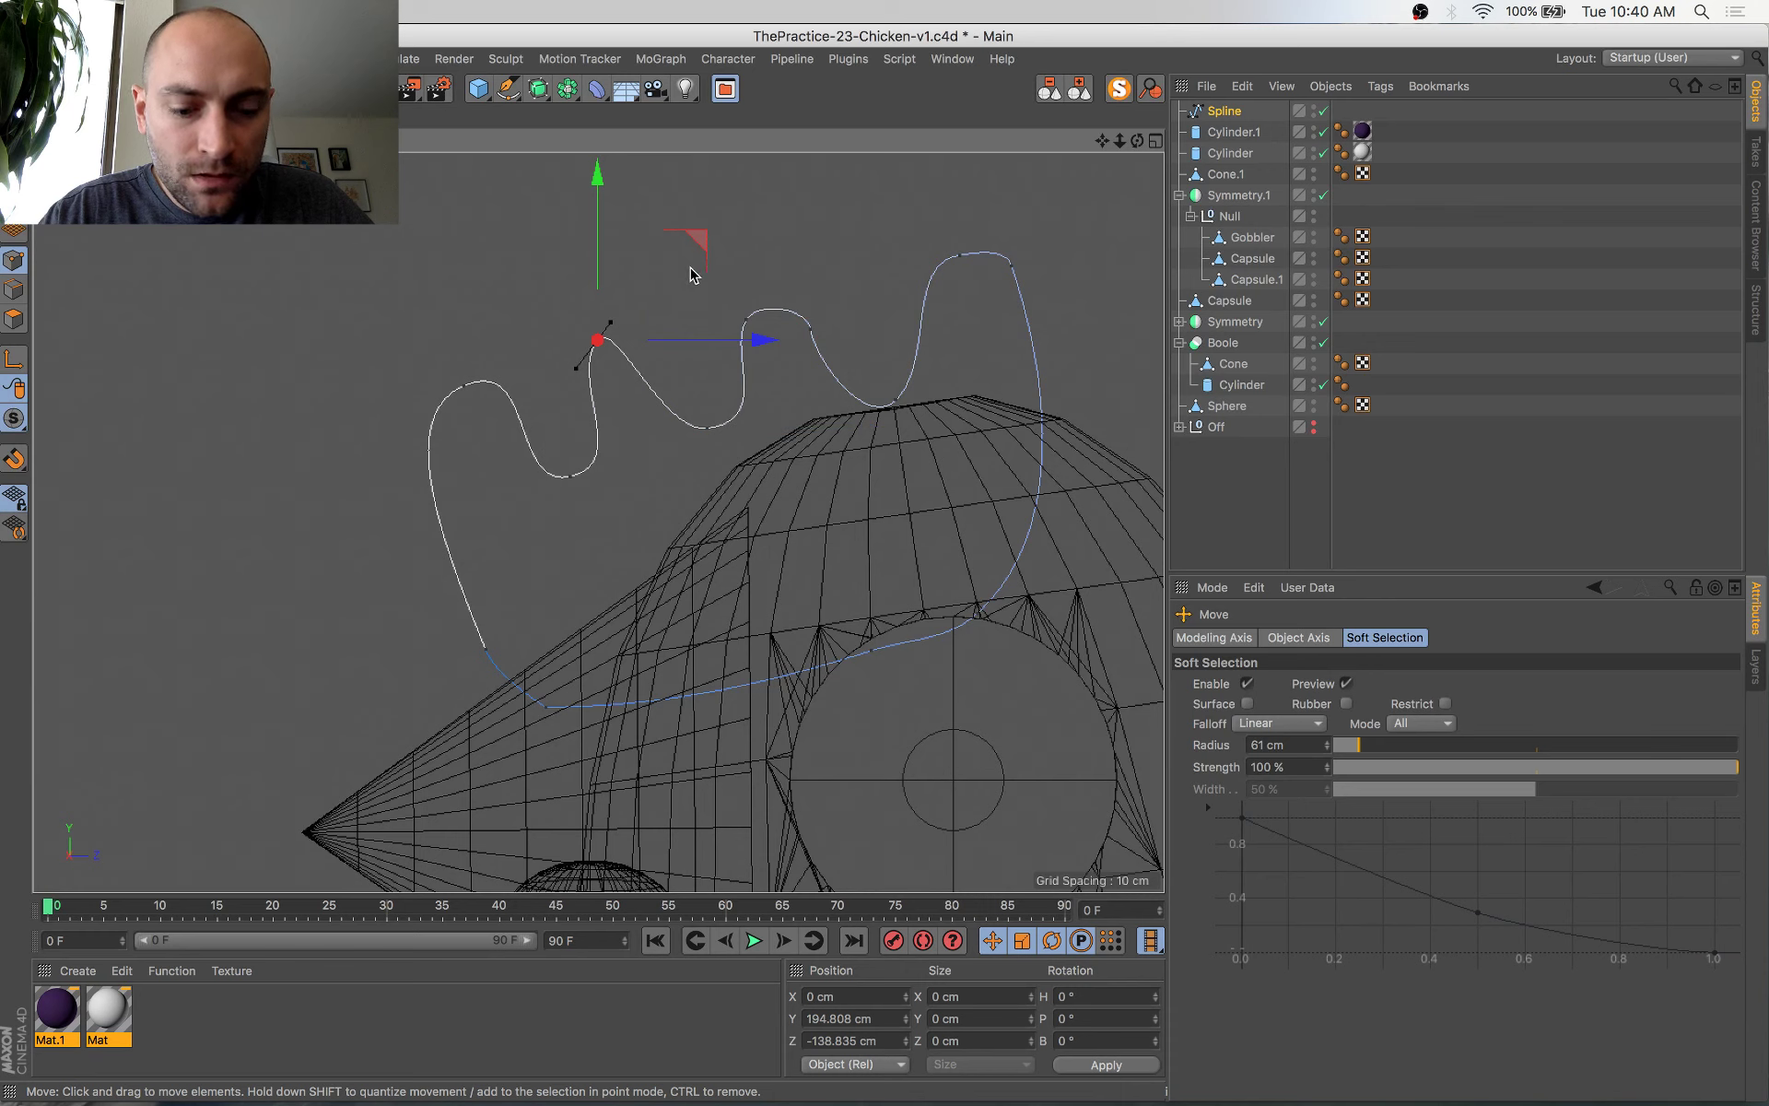
key("r")
left_click_drag(666, 264, 692, 327)
key("t")
left_click_drag(605, 411, 964, 316)
key("e")
left_click_drag(700, 238, 721, 226)
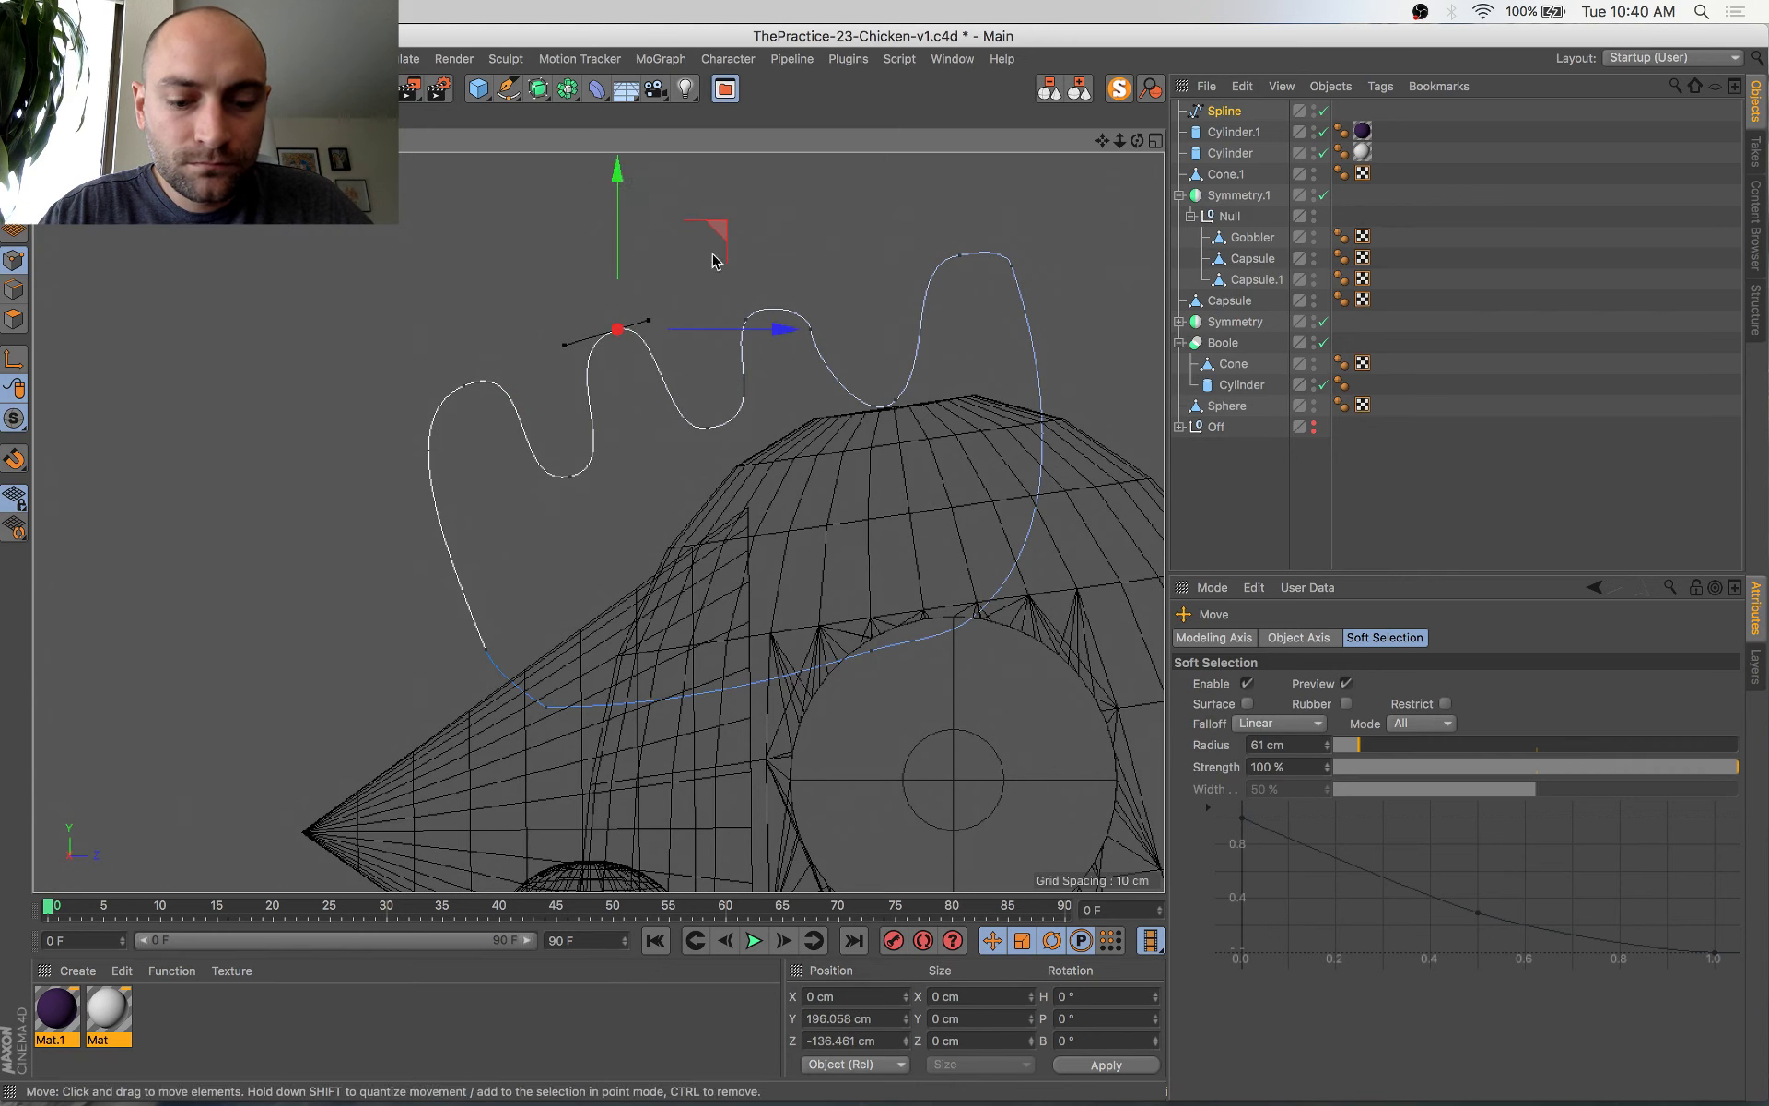
key("t")
left_click_drag(484, 466, 725, 430)
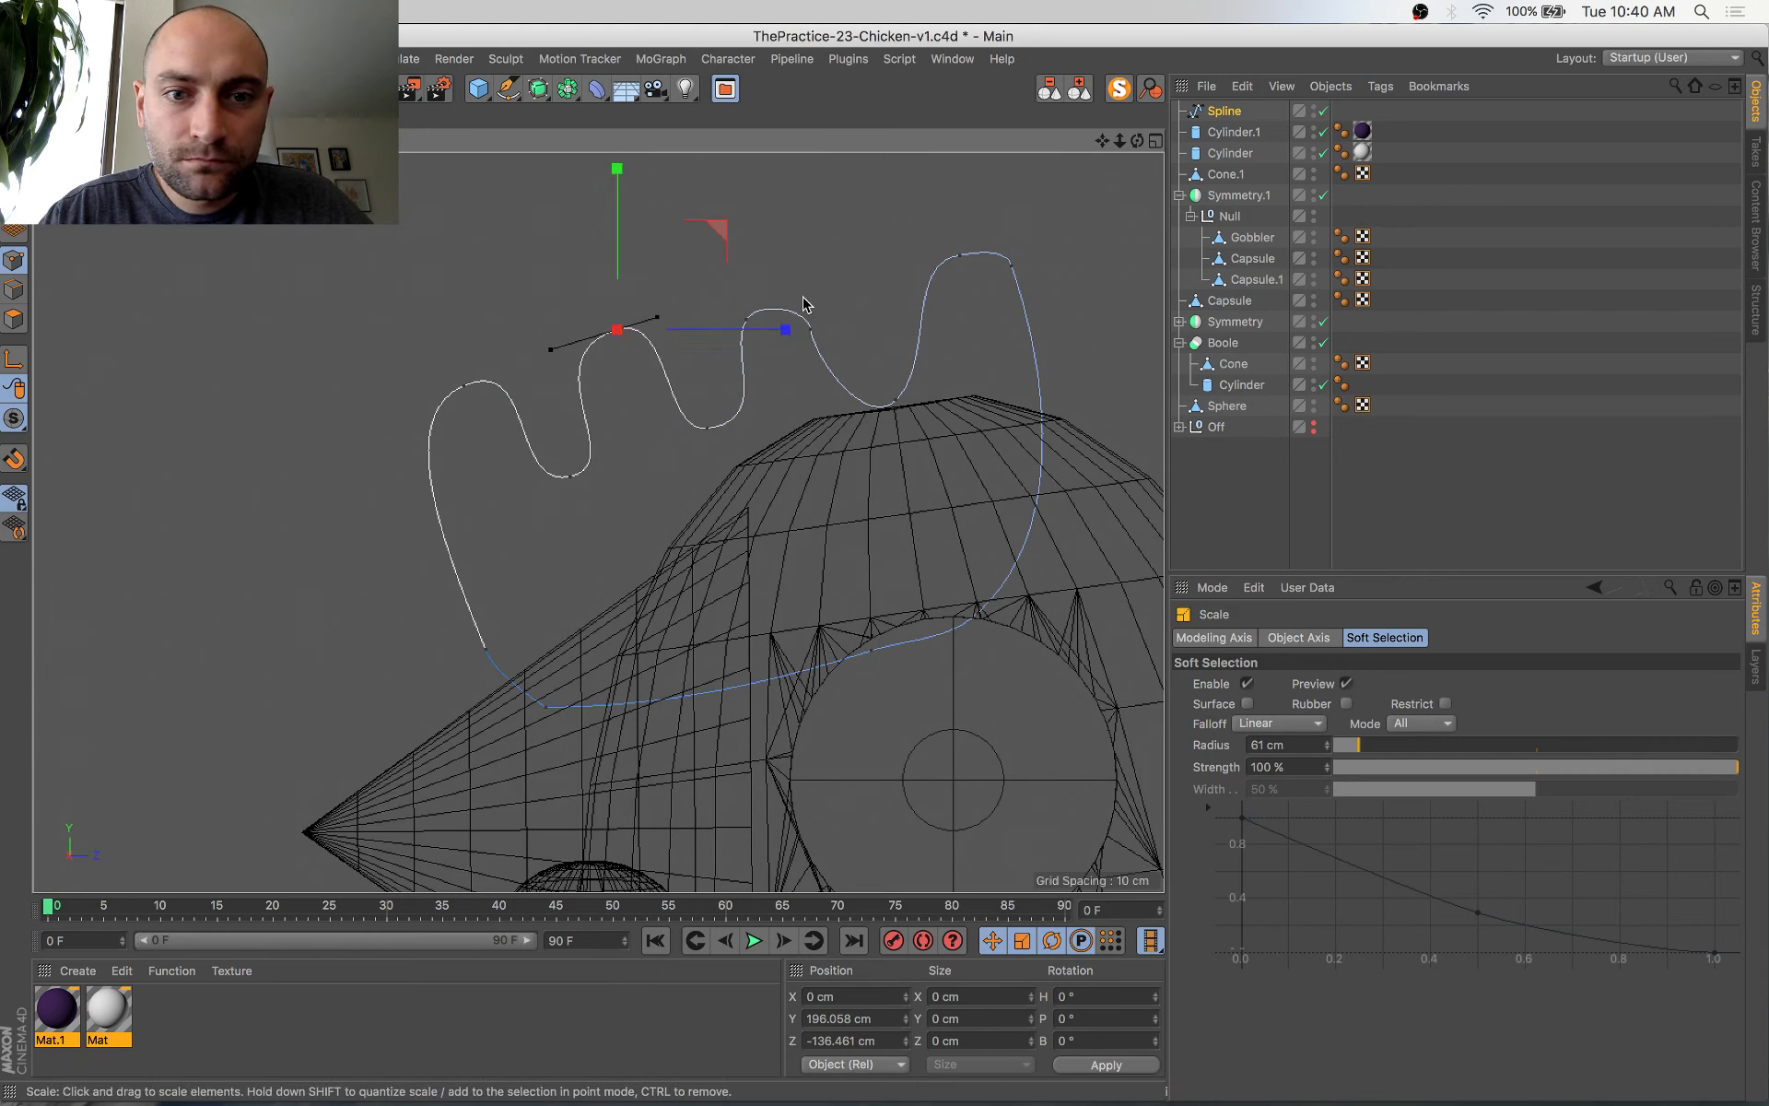
Delete the extra point behind the third peak and widen the third valley by rotating, lengthening and shifting its point about 3 cm toward the beak
left_click(810, 329)
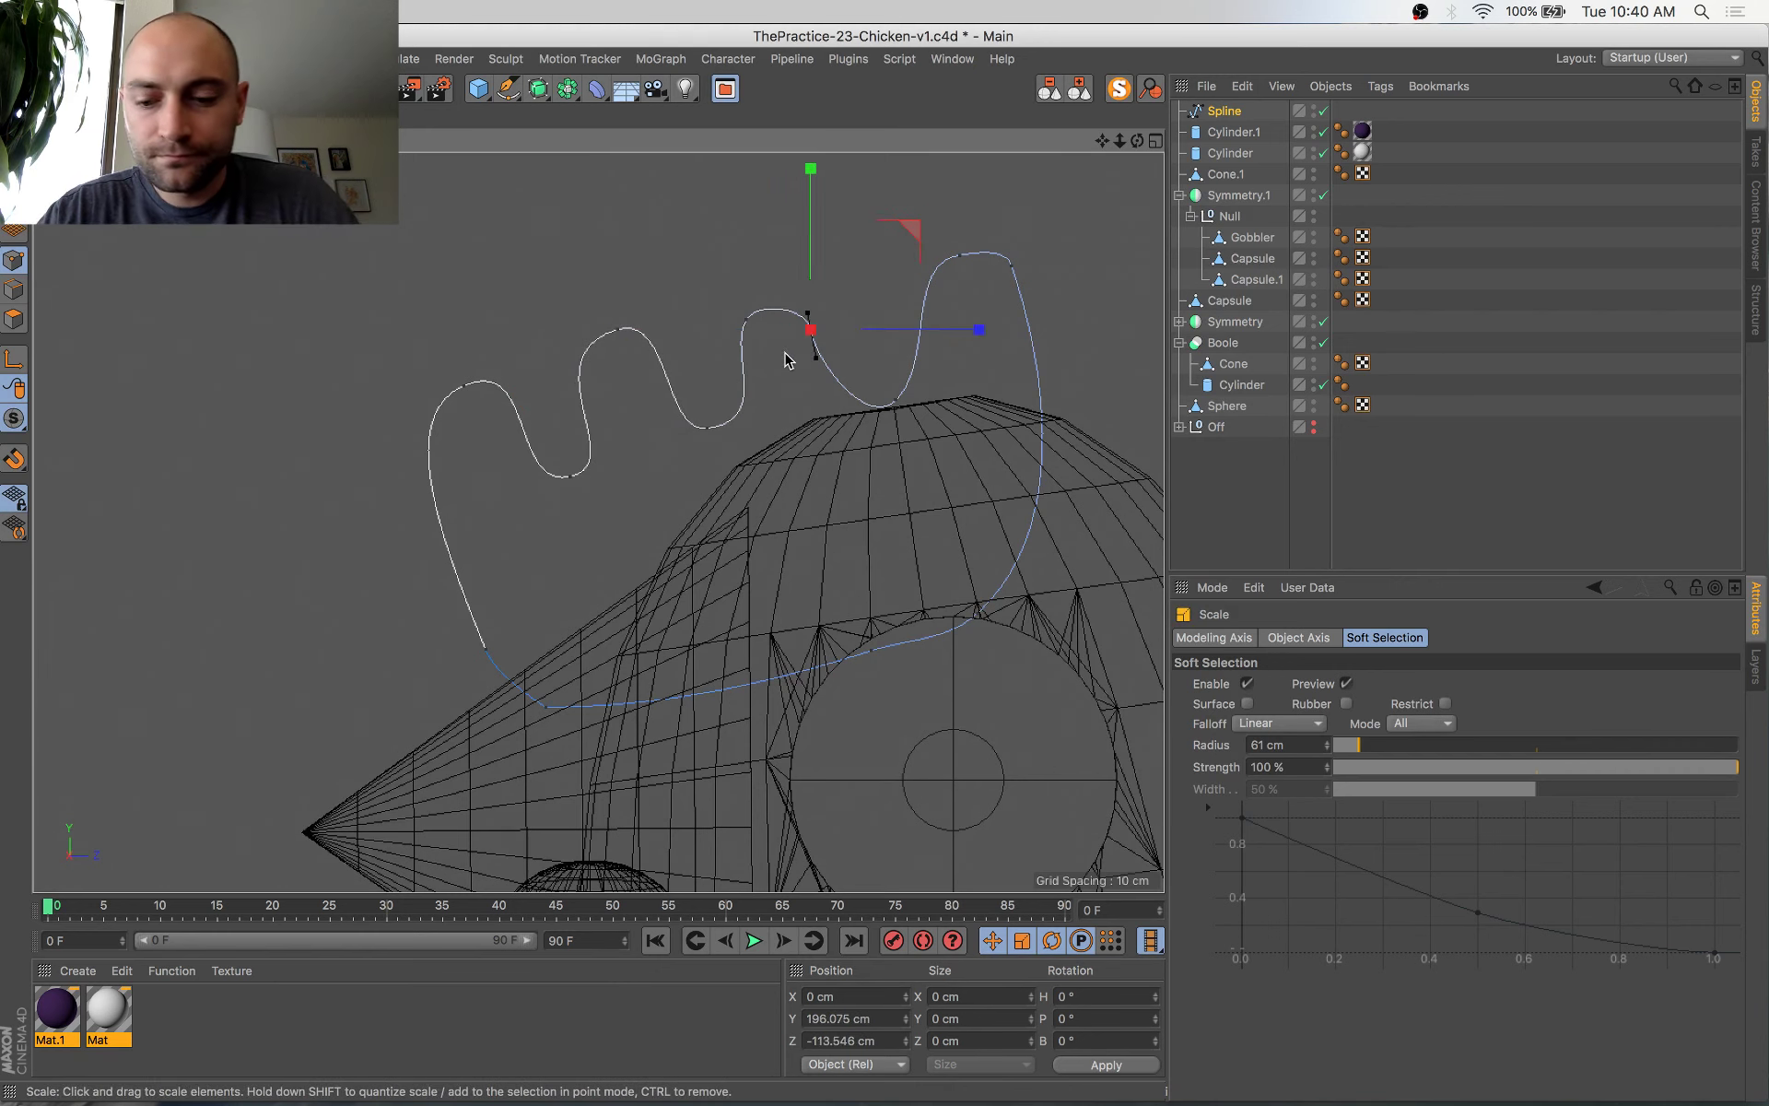
key("Delete")
left_click_drag(869, 368, 955, 430)
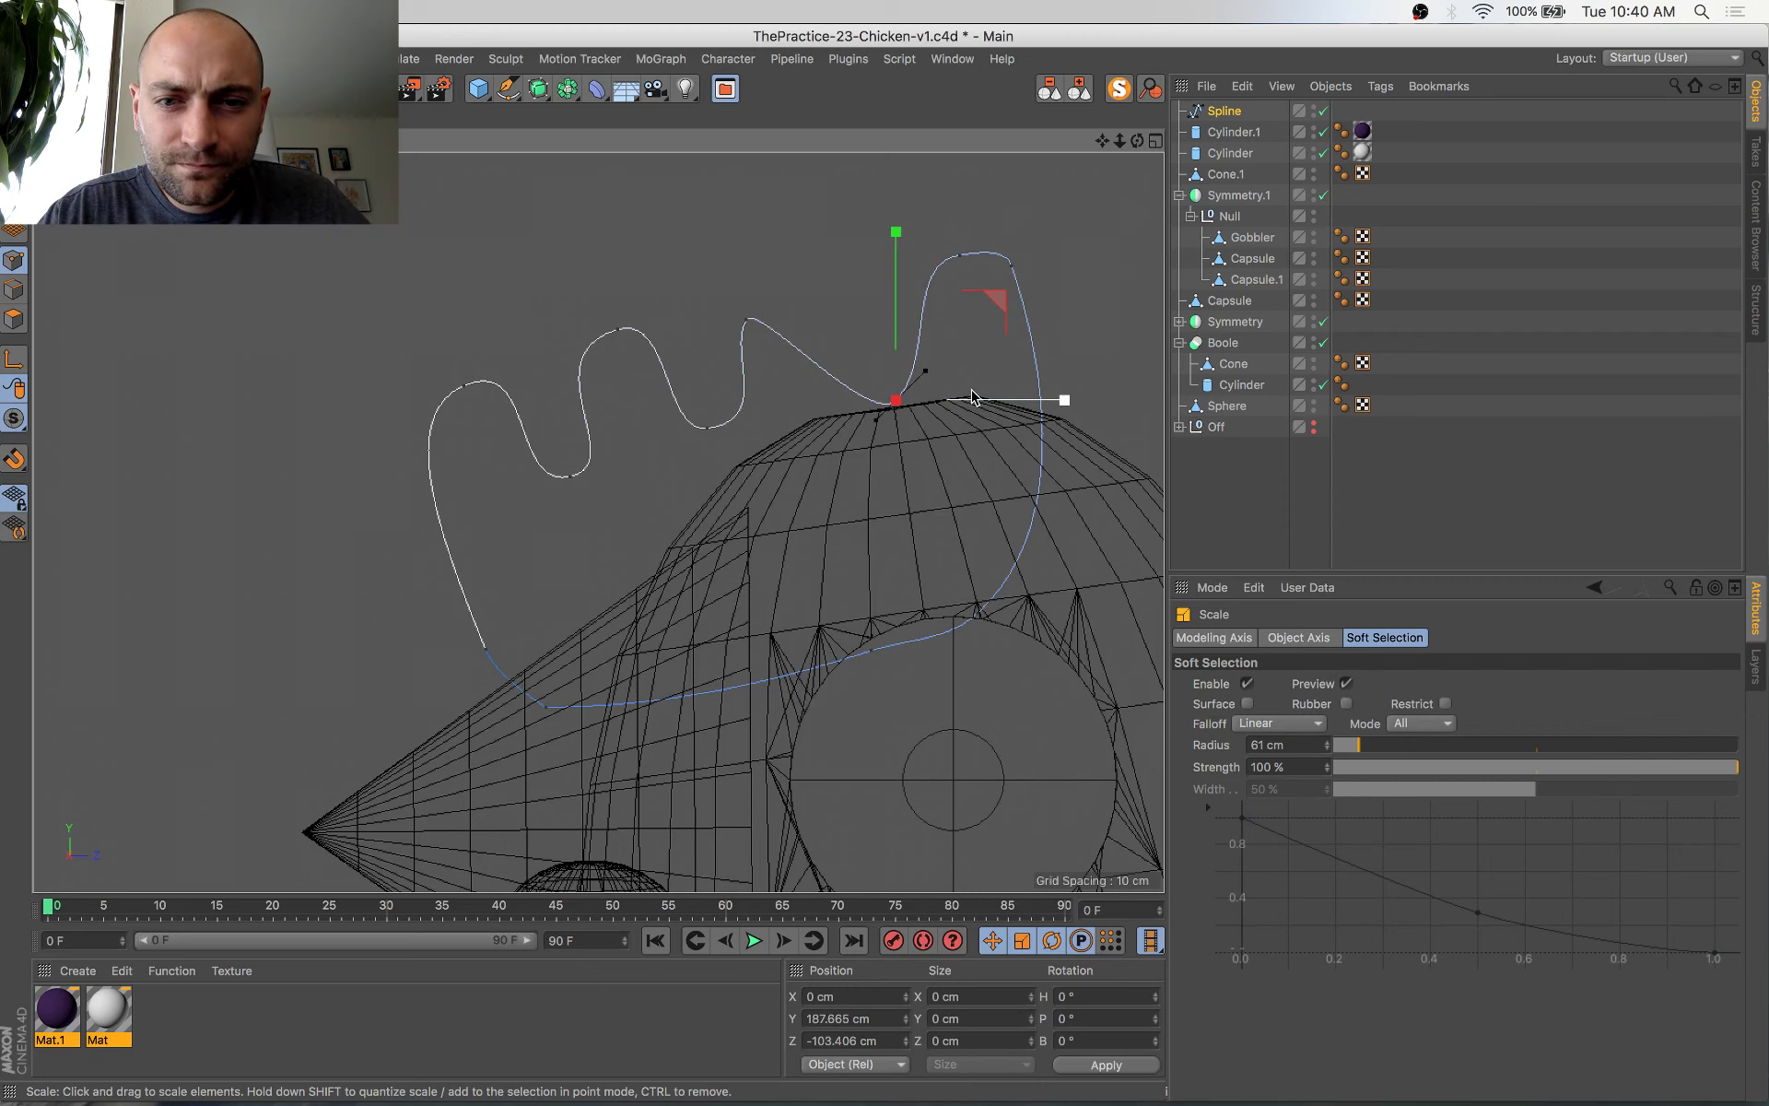
key("r")
left_click_drag(948, 316, 1000, 399)
key("e")
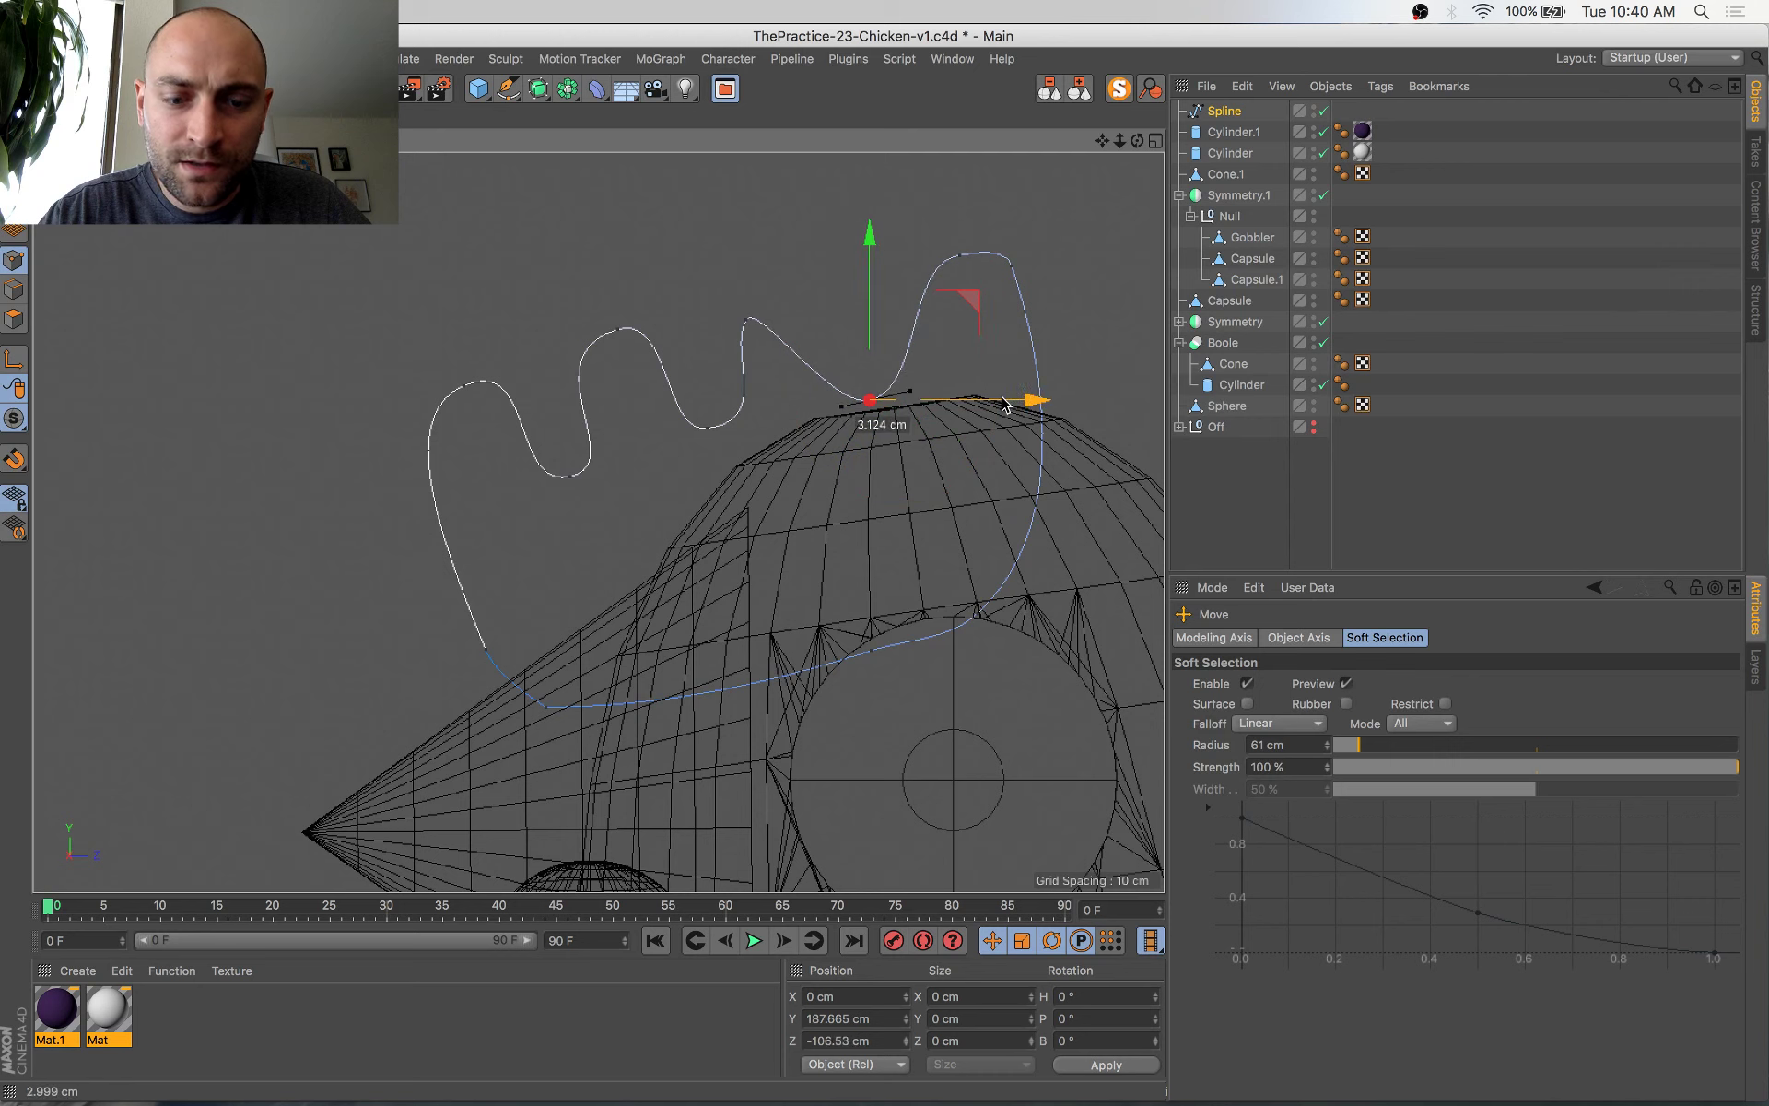
key("t")
left_click_drag(738, 504, 798, 502)
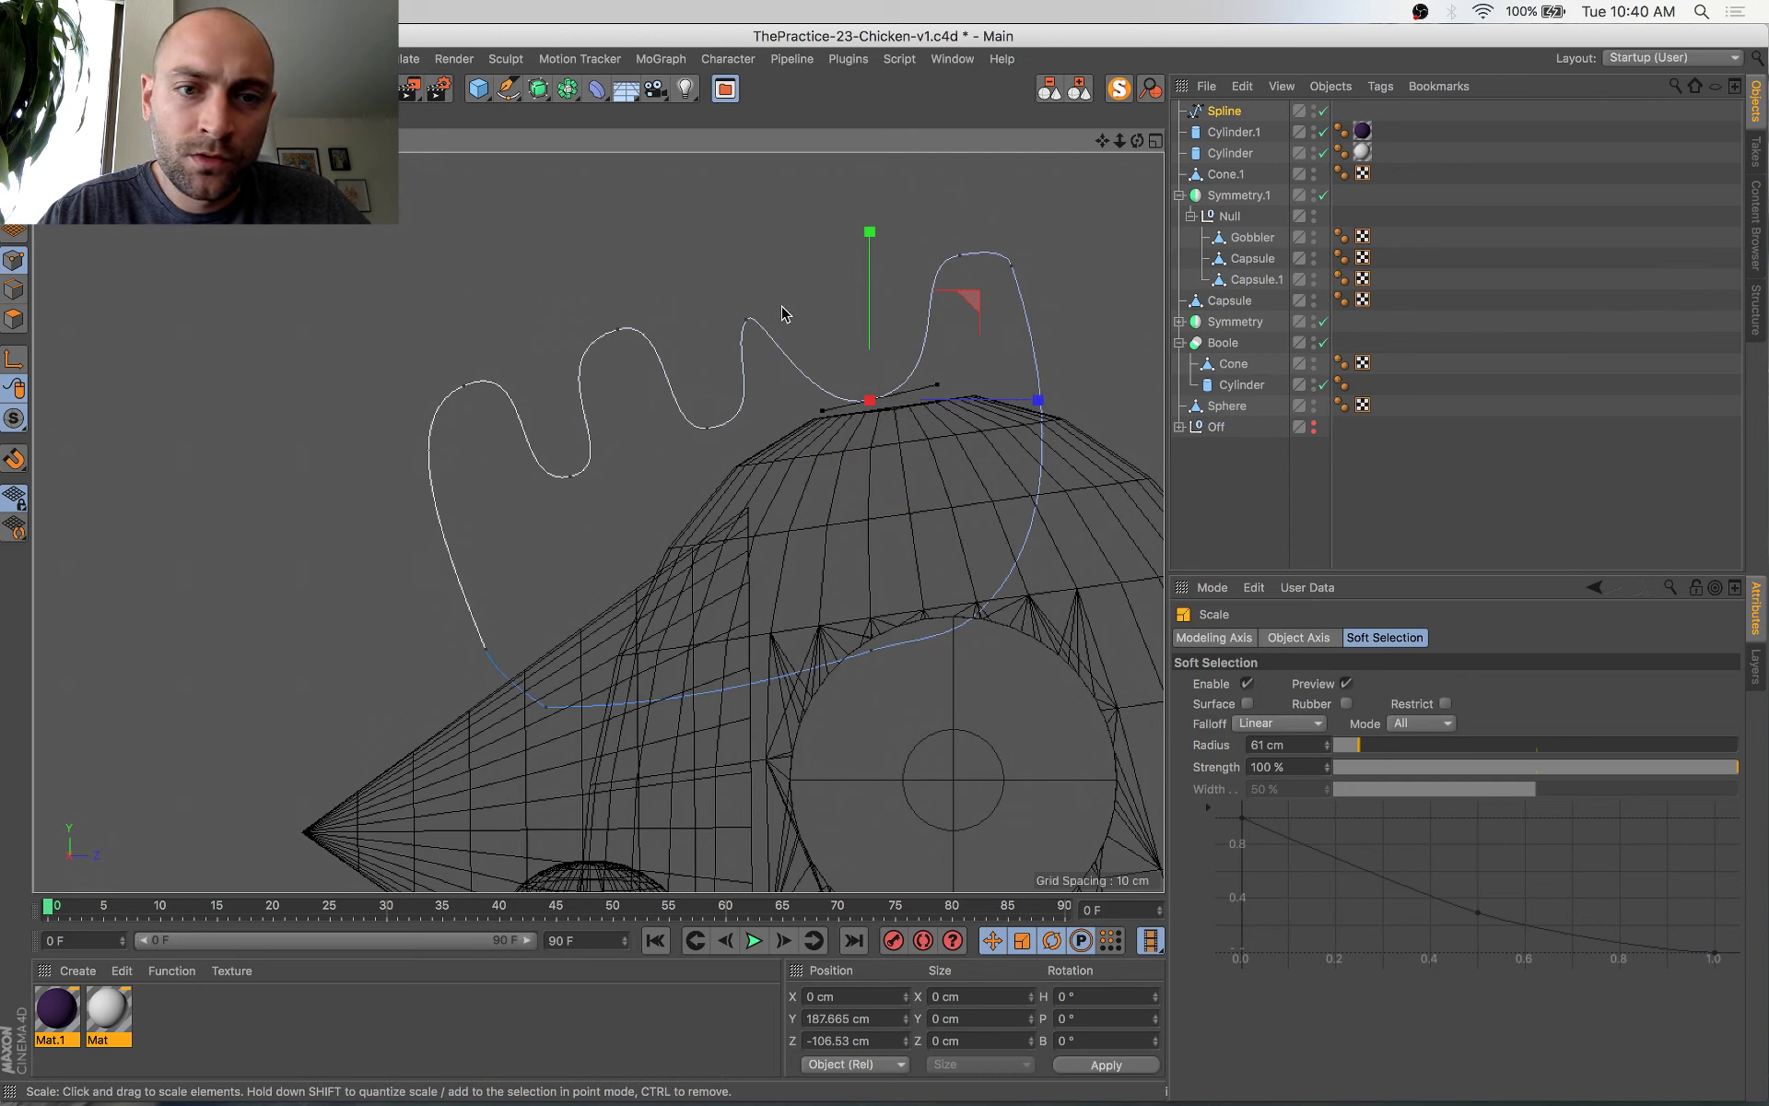
Round the third bump by rotating and lengthening its peak point's tangents and moving the point up and back
left_click(746, 320)
key("r")
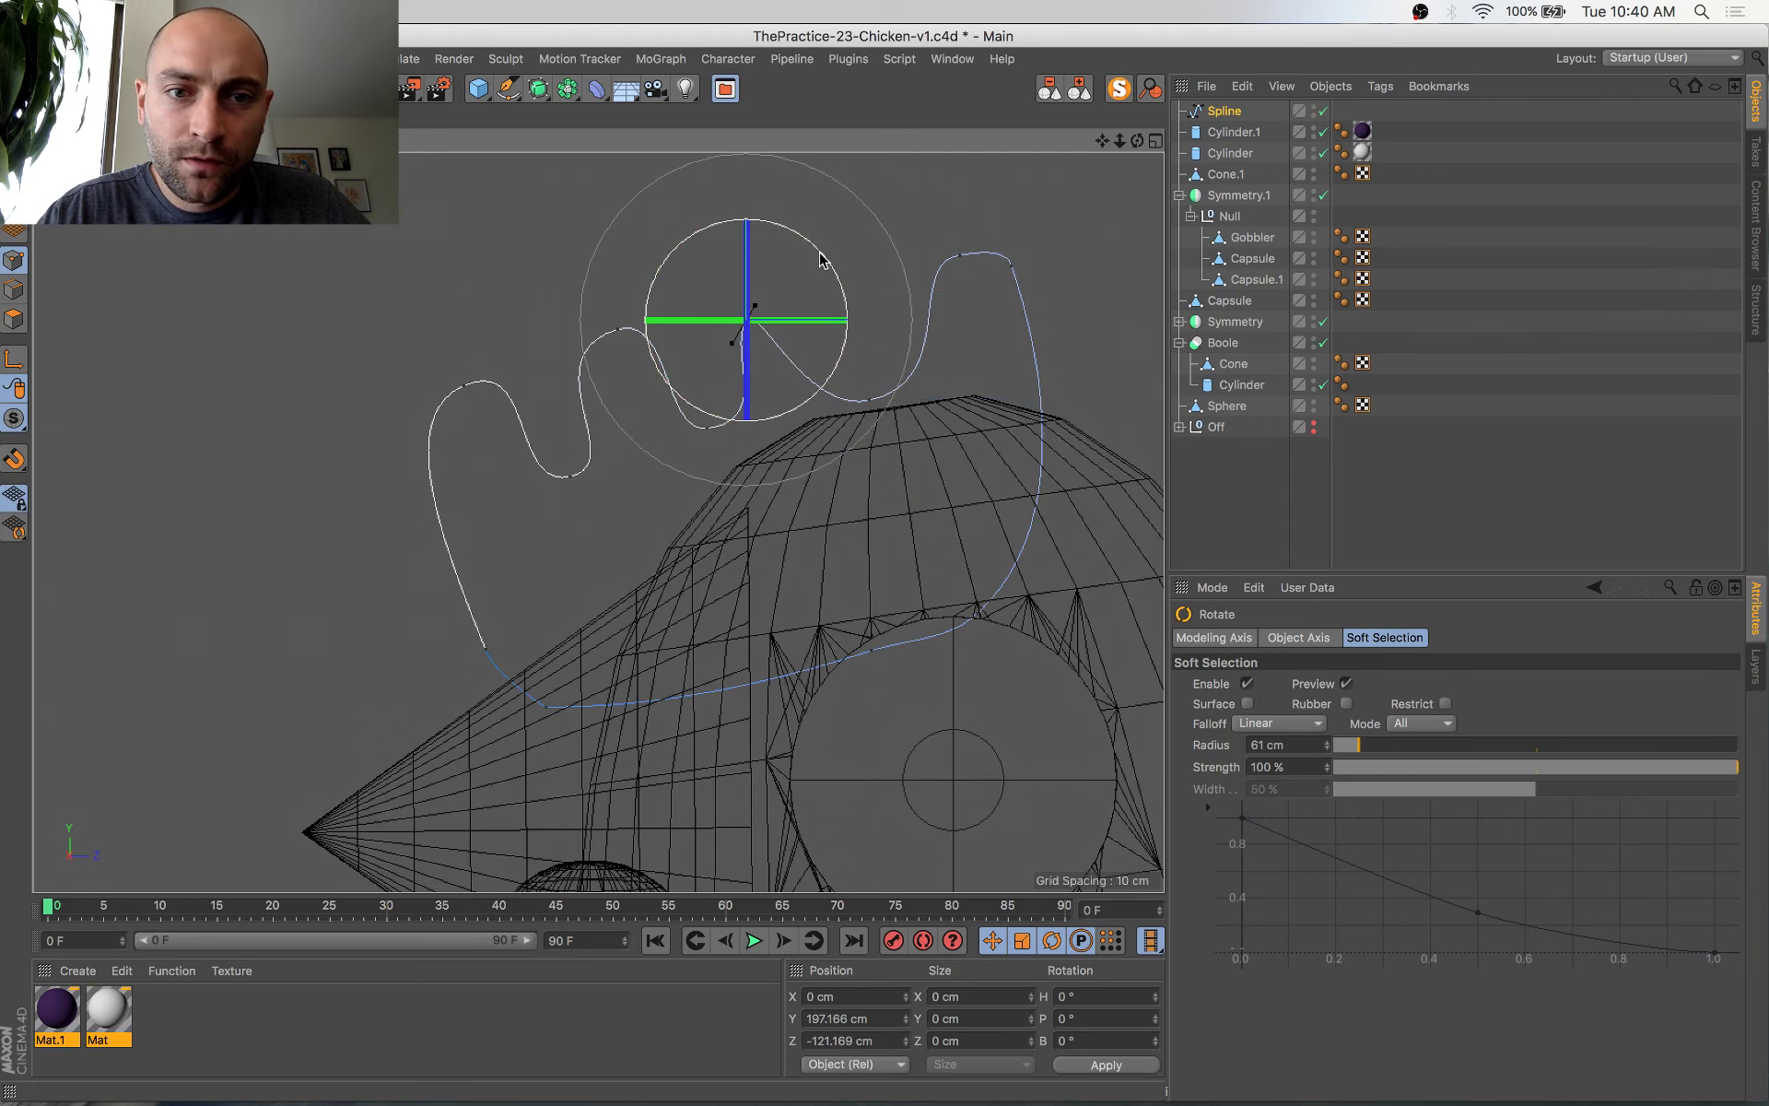
left_click_drag(820, 253, 849, 325)
key("t")
left_click_drag(704, 466, 799, 467)
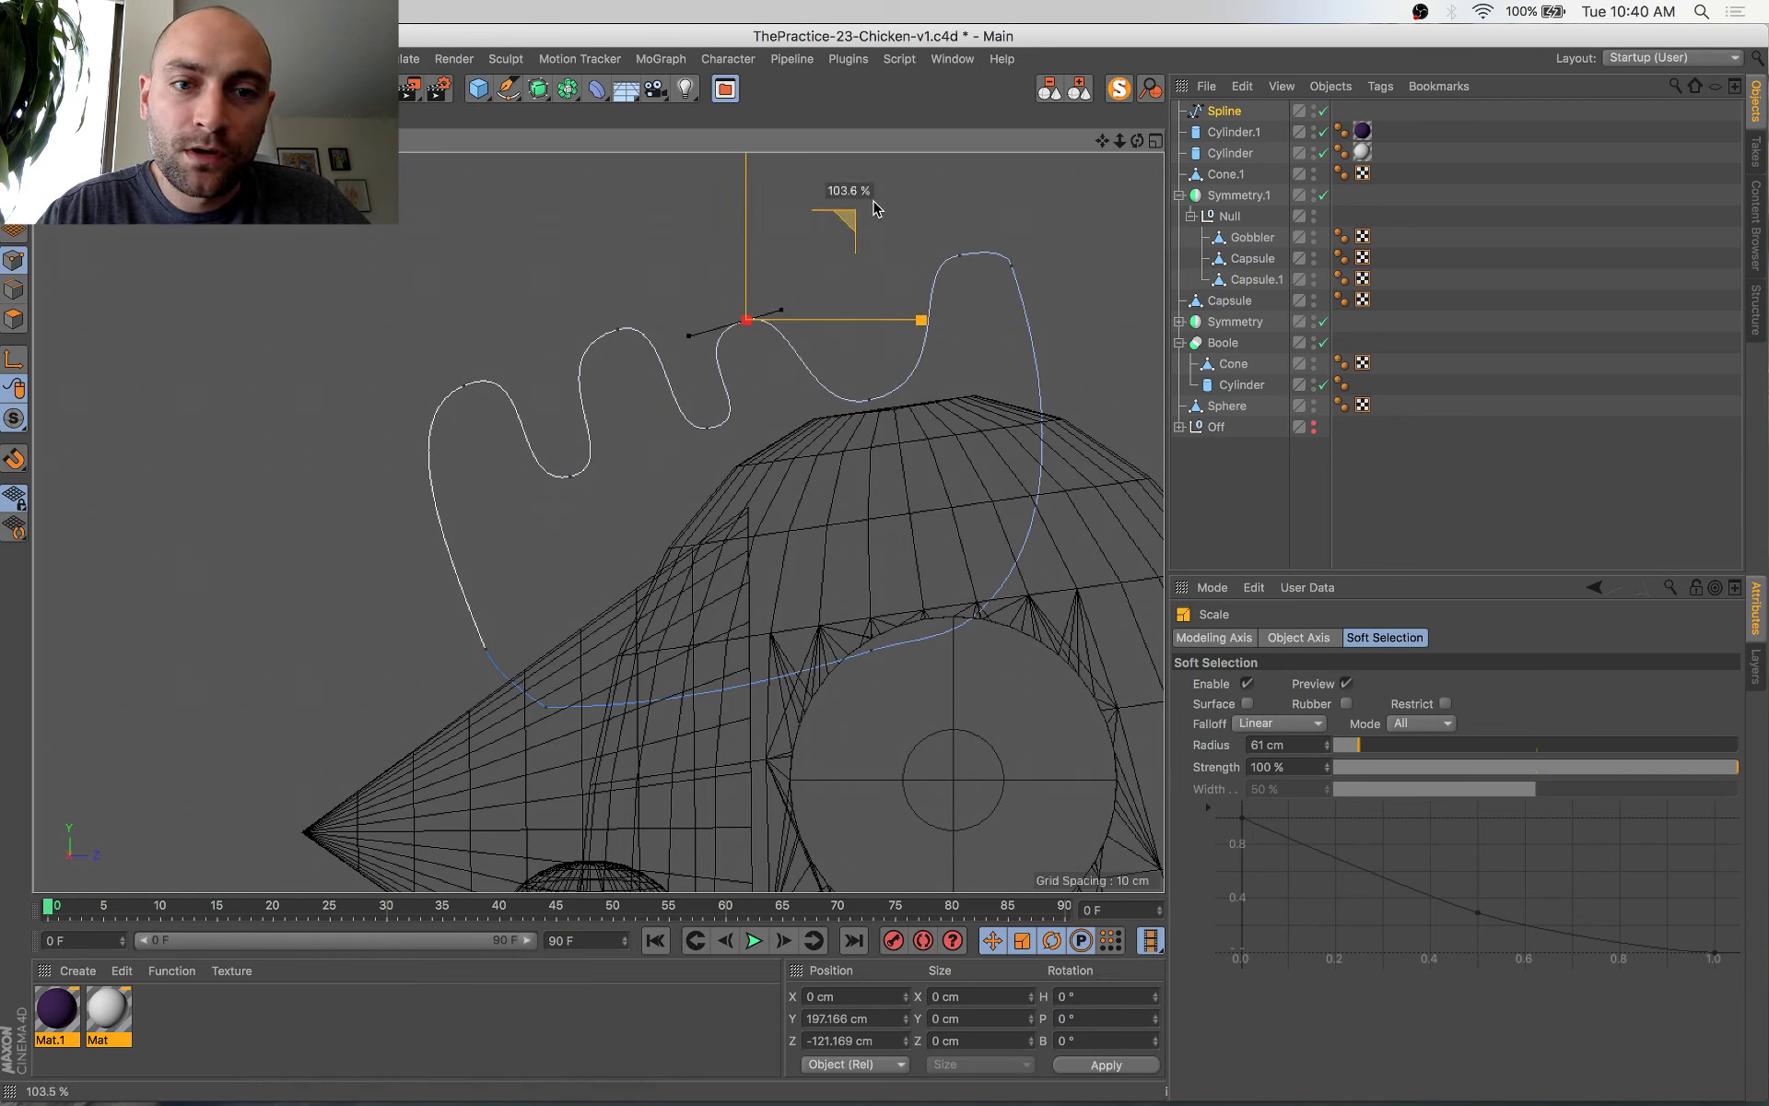
left_click_drag(845, 224, 867, 200)
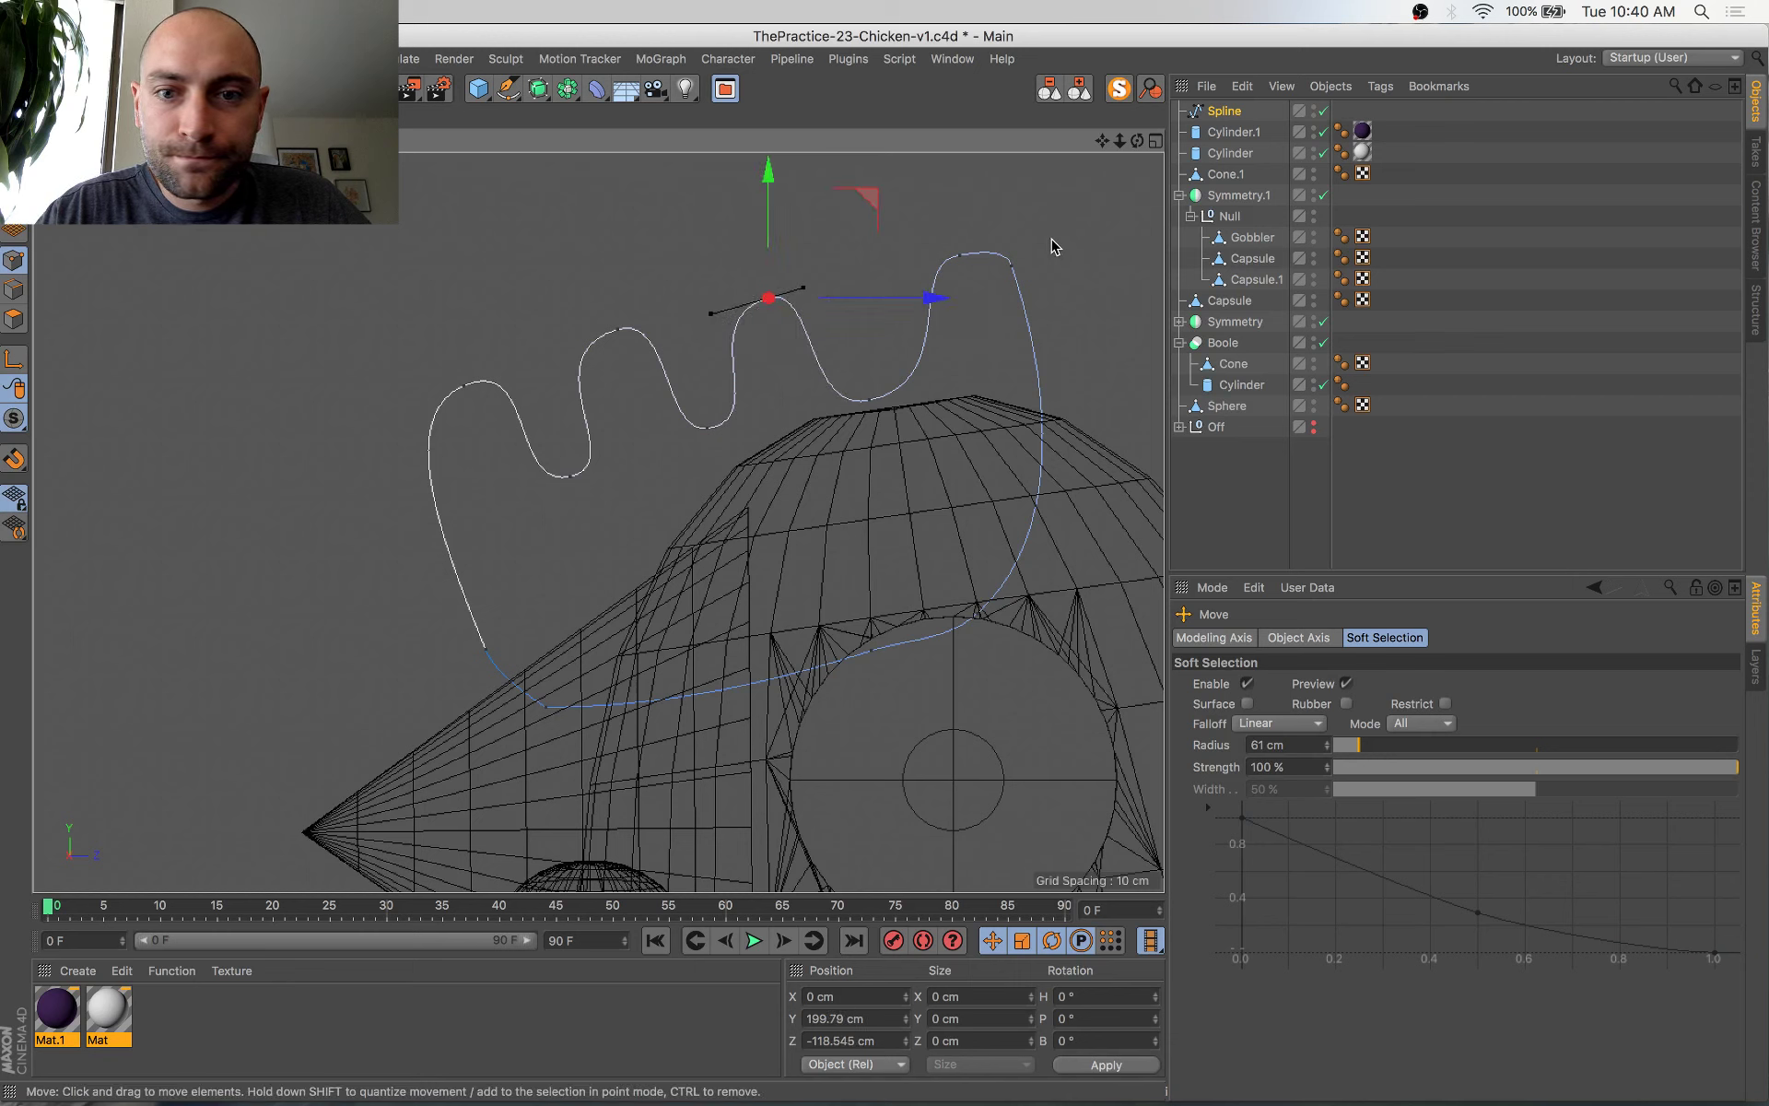
Shape the fourth bump by lowering the point behind its peak, rotating and lengthening the peak's tangents, and shifting the peak toward the beak
left_click_drag(996, 298, 996, 298)
left_click_drag(1013, 189, 1116, 237)
left_click_drag(1003, 241, 933, 275)
key("t")
left_click_drag(754, 371, 825, 366)
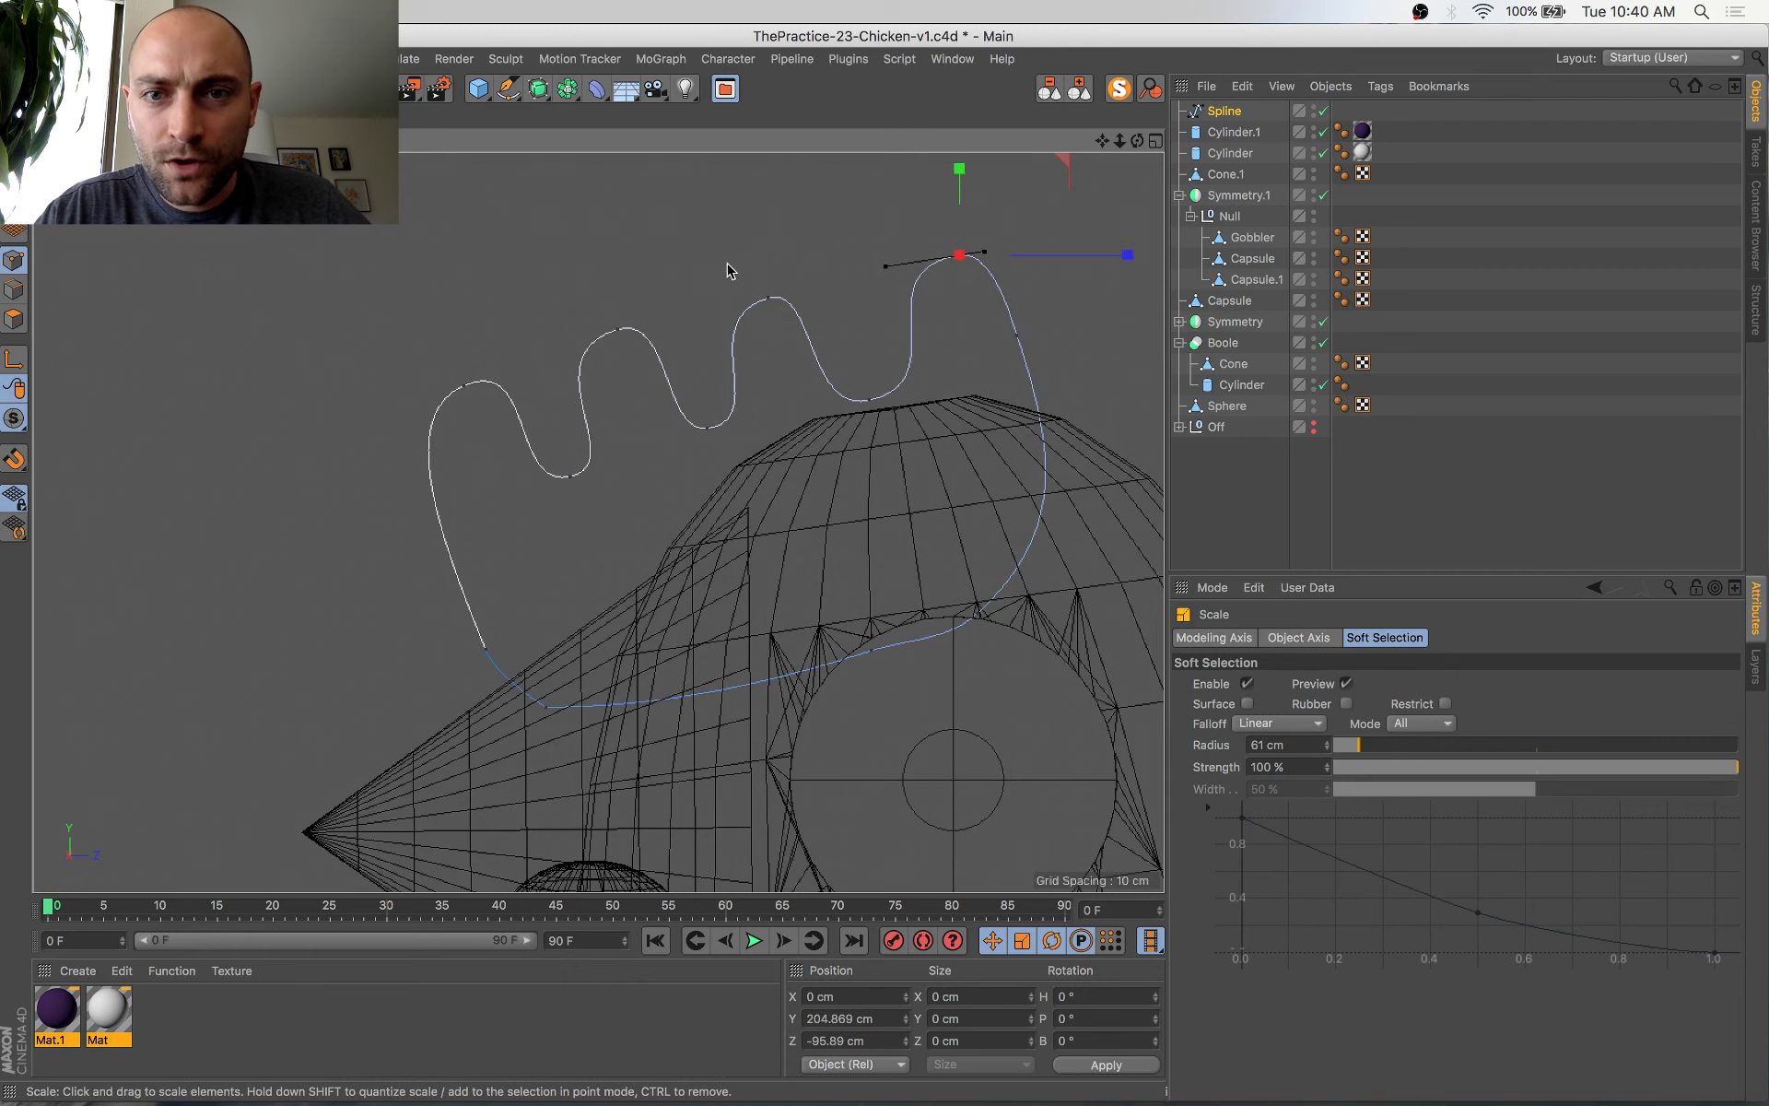
key("e")
left_click_drag(1061, 163, 1044, 169)
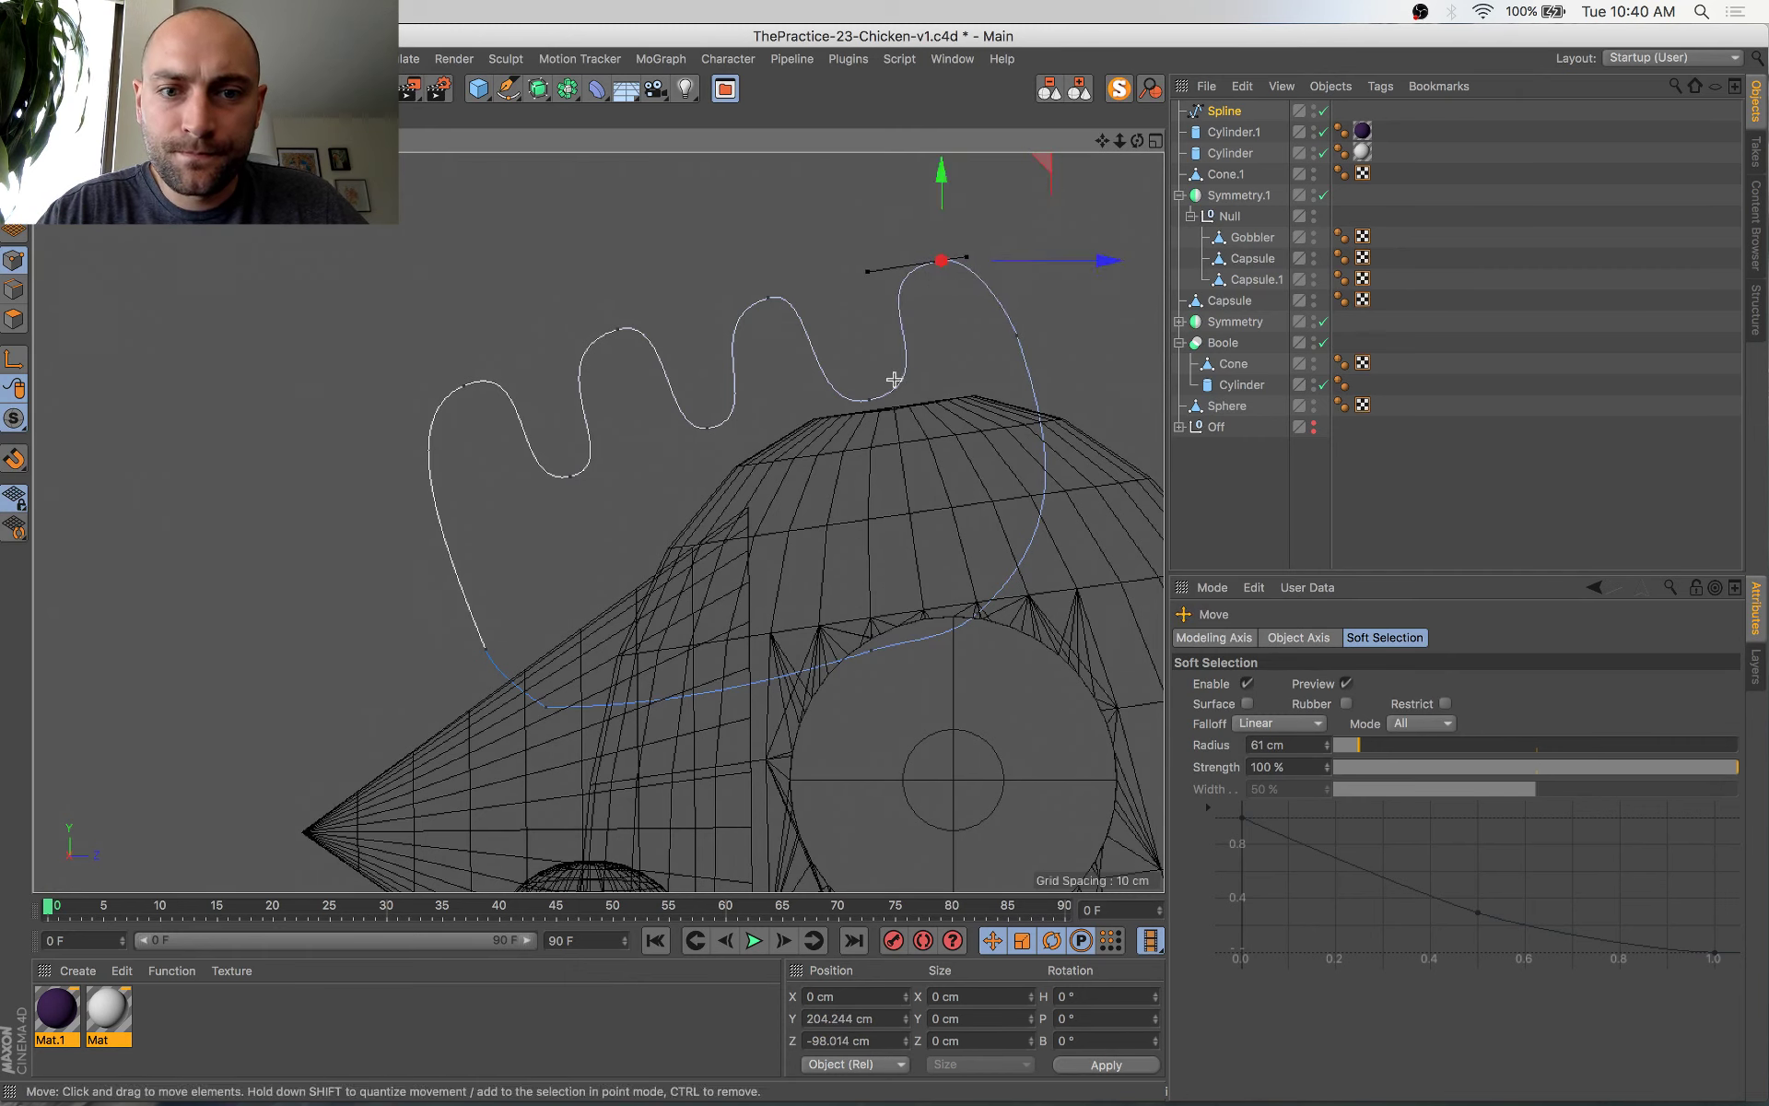
Widen the valley in front of the fourth bump by lengthening its point's tangents and shifting the point slightly toward the beak
left_click_drag(894, 379, 815, 446)
key("t")
left_click_drag(929, 335, 966, 304)
key("e")
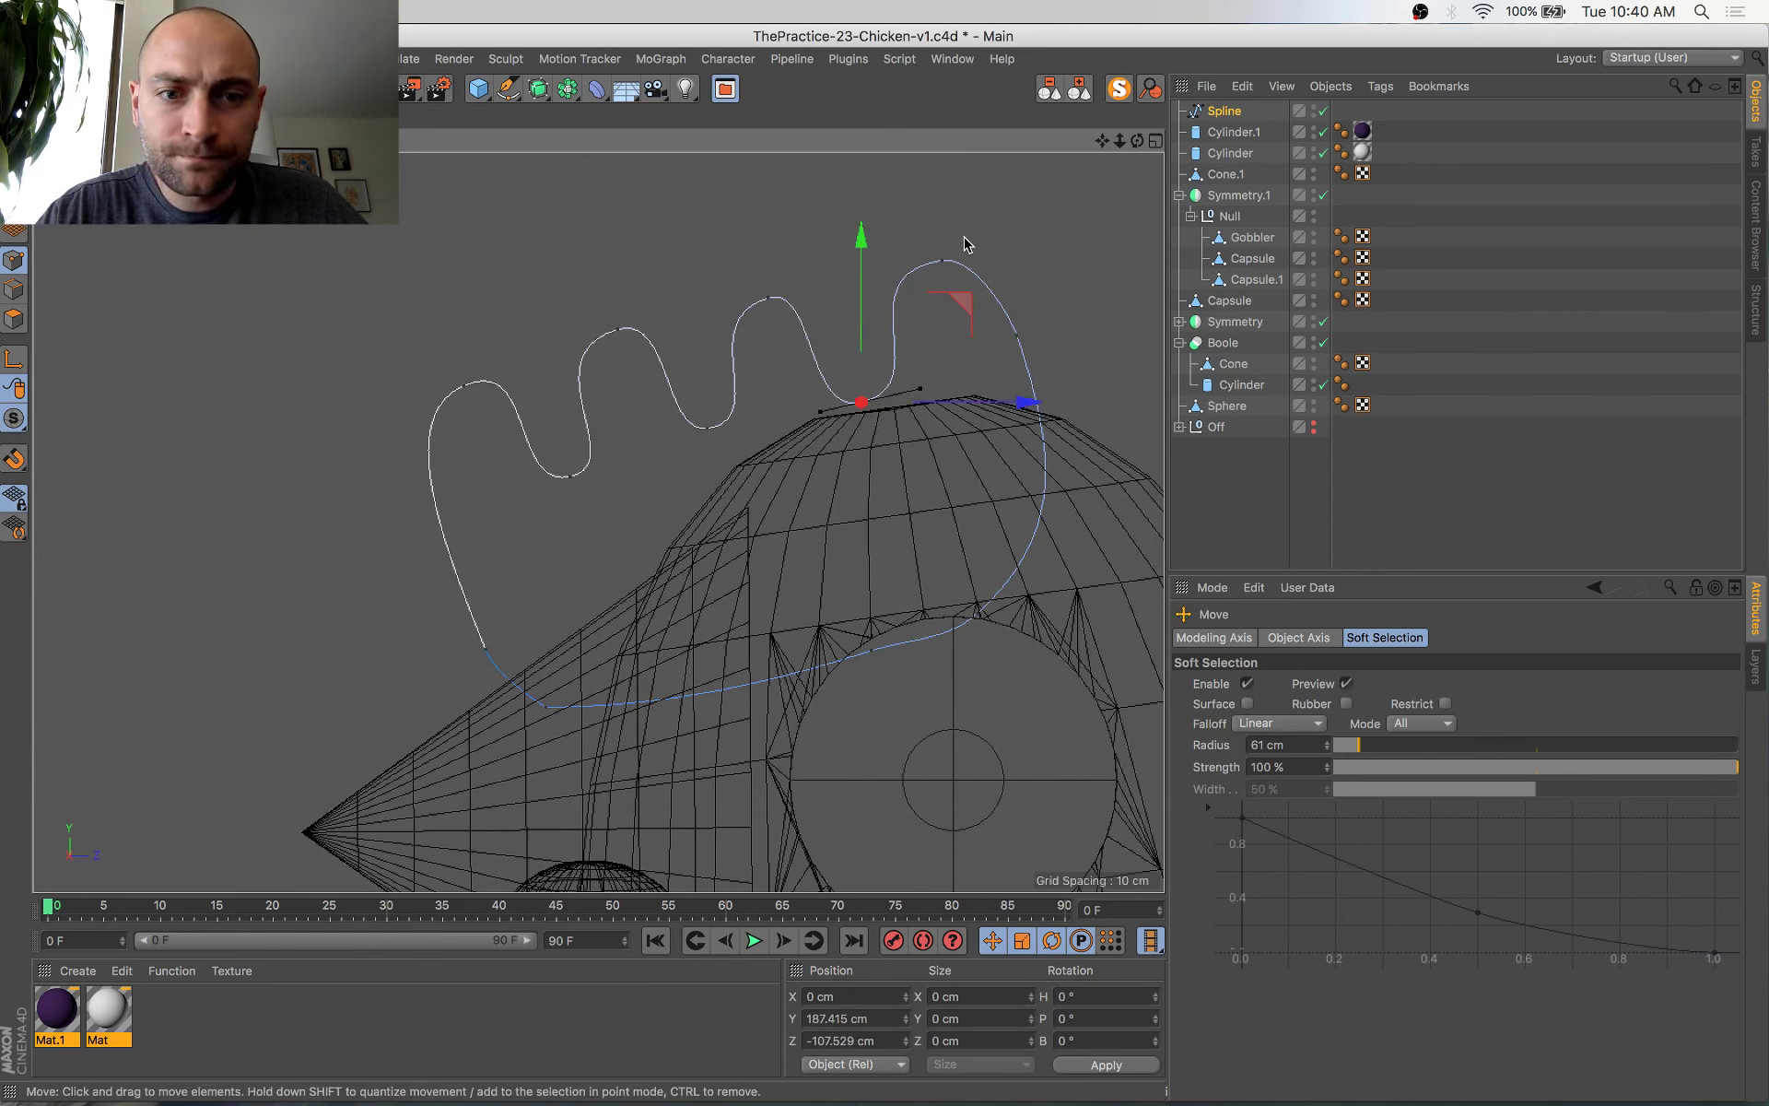
left_click(14, 173)
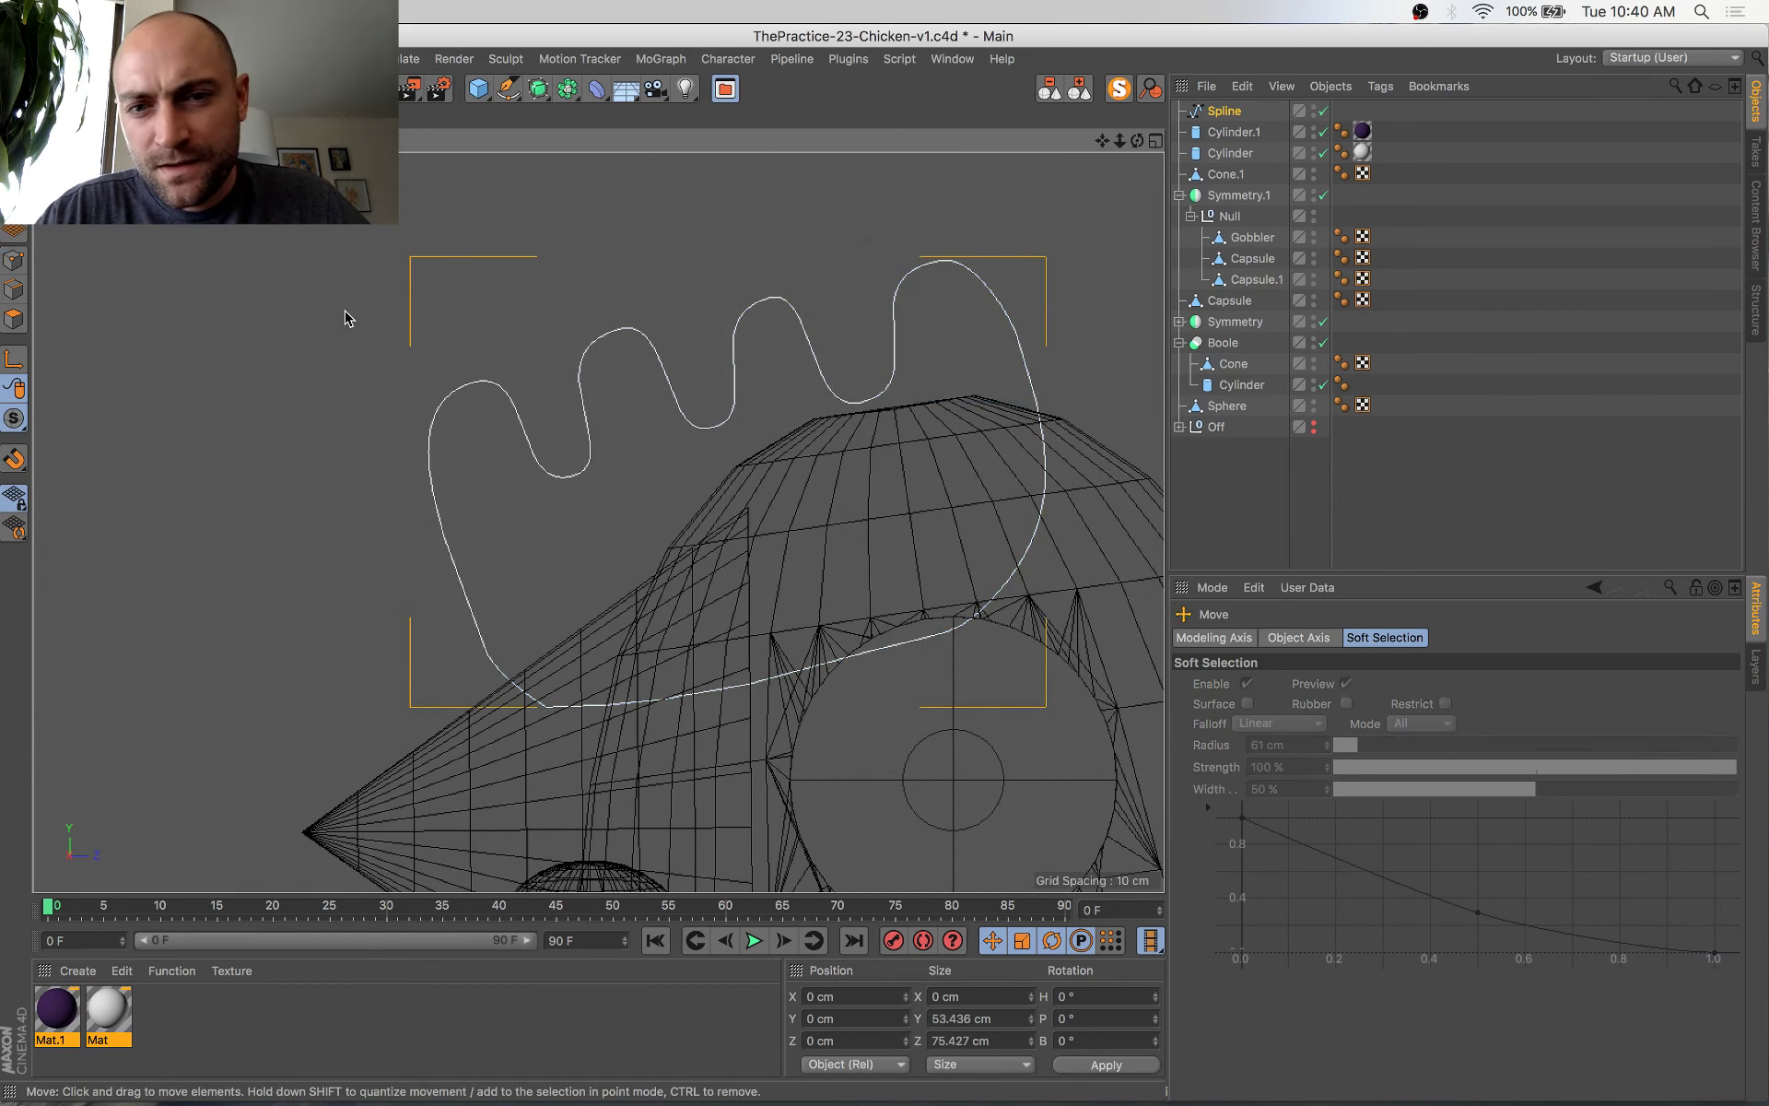
Apply Soft Interpolation to the point behind the fourth peak, lengthen and rotate its tangents, and lower the point about 3 cm
left_click(14, 260)
mouse_move(1059, 311)
left_mouse_down()
mouse_move(883, 381)
mouse_move(1083, 302)
left_mouse_up()
key("v")
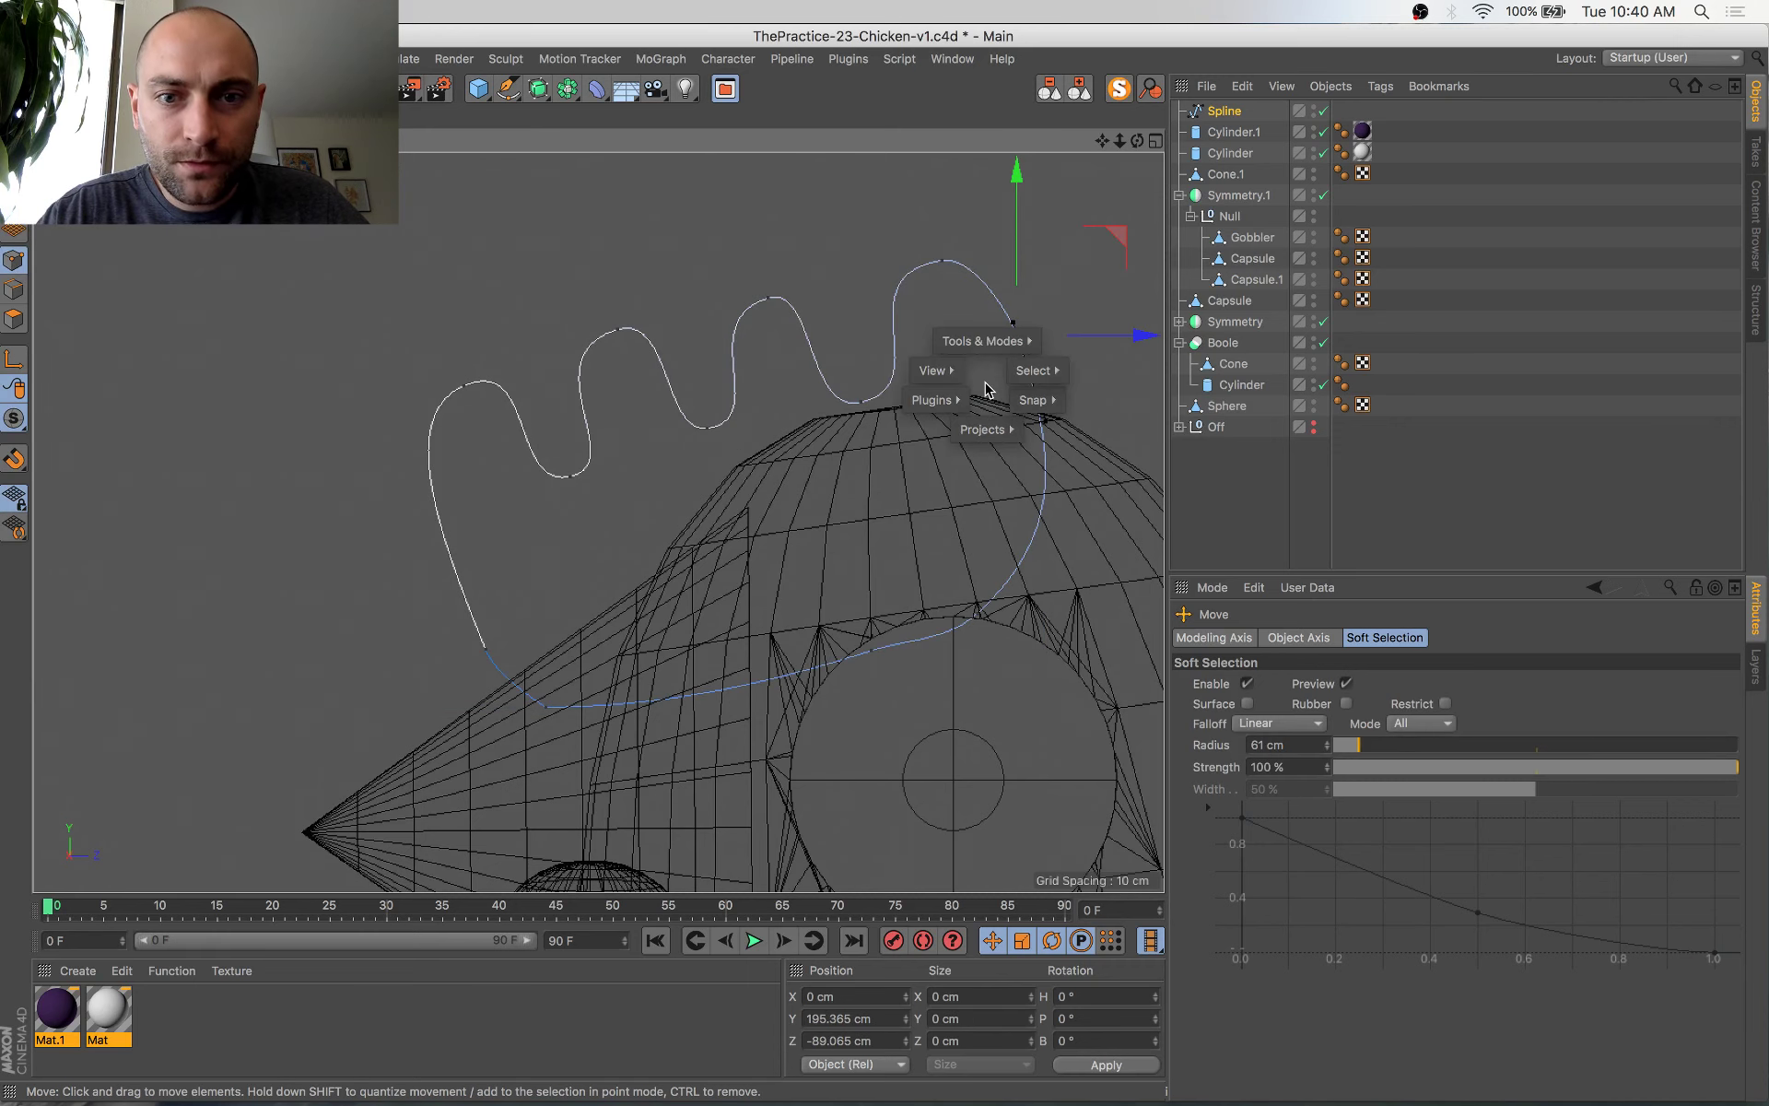
left_click(232, 59)
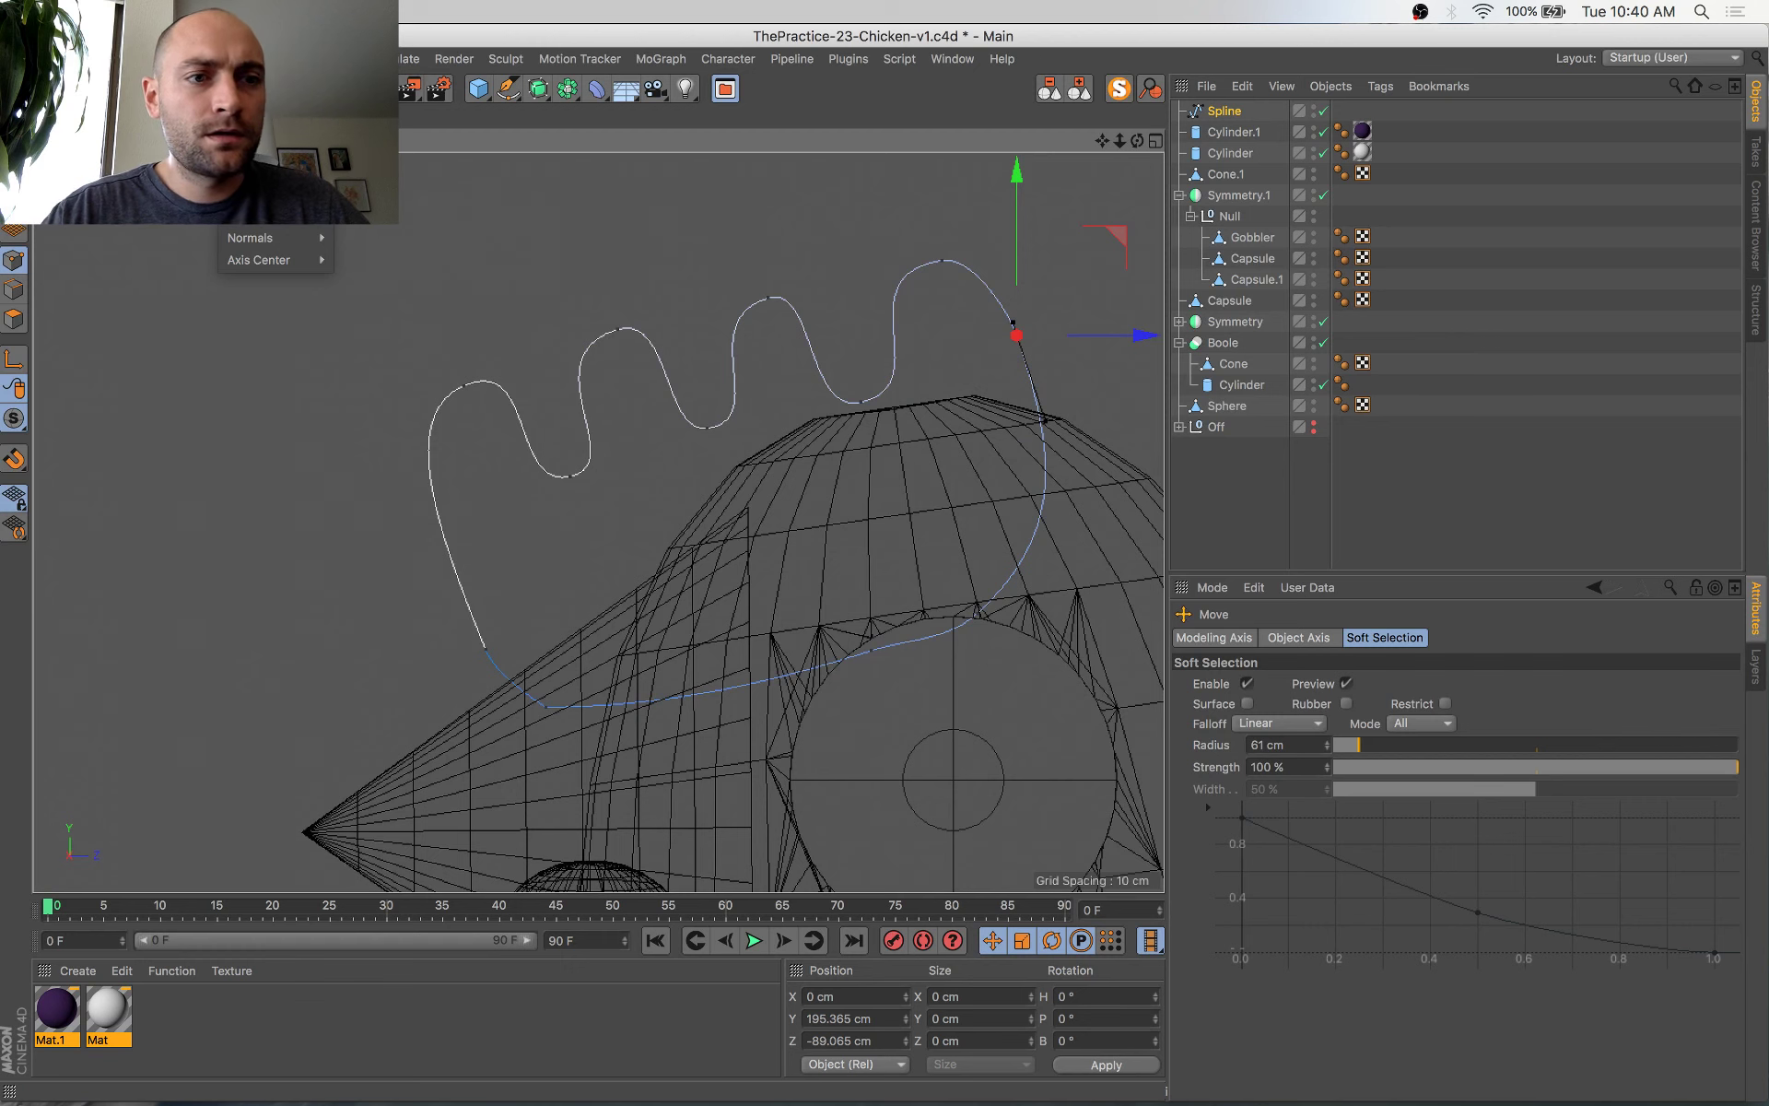
mouse_move(267, 216)
left_click(373, 222)
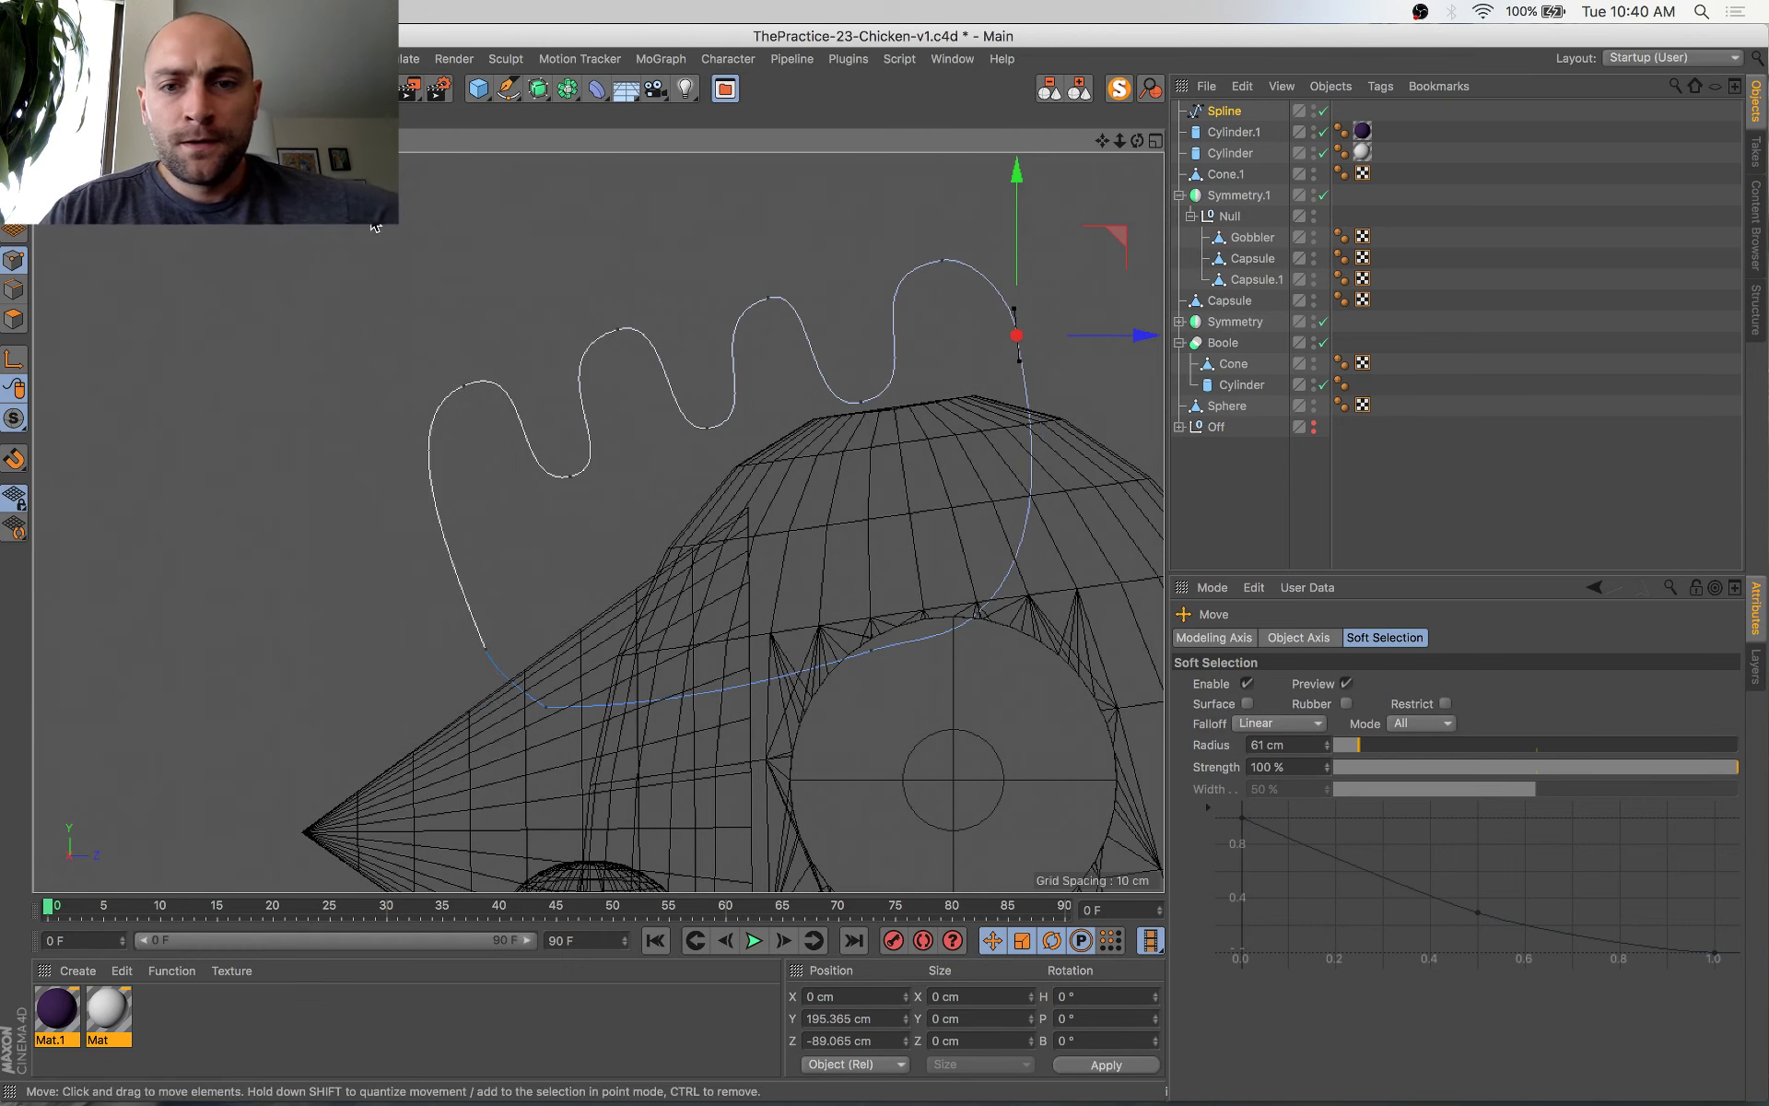
key("t")
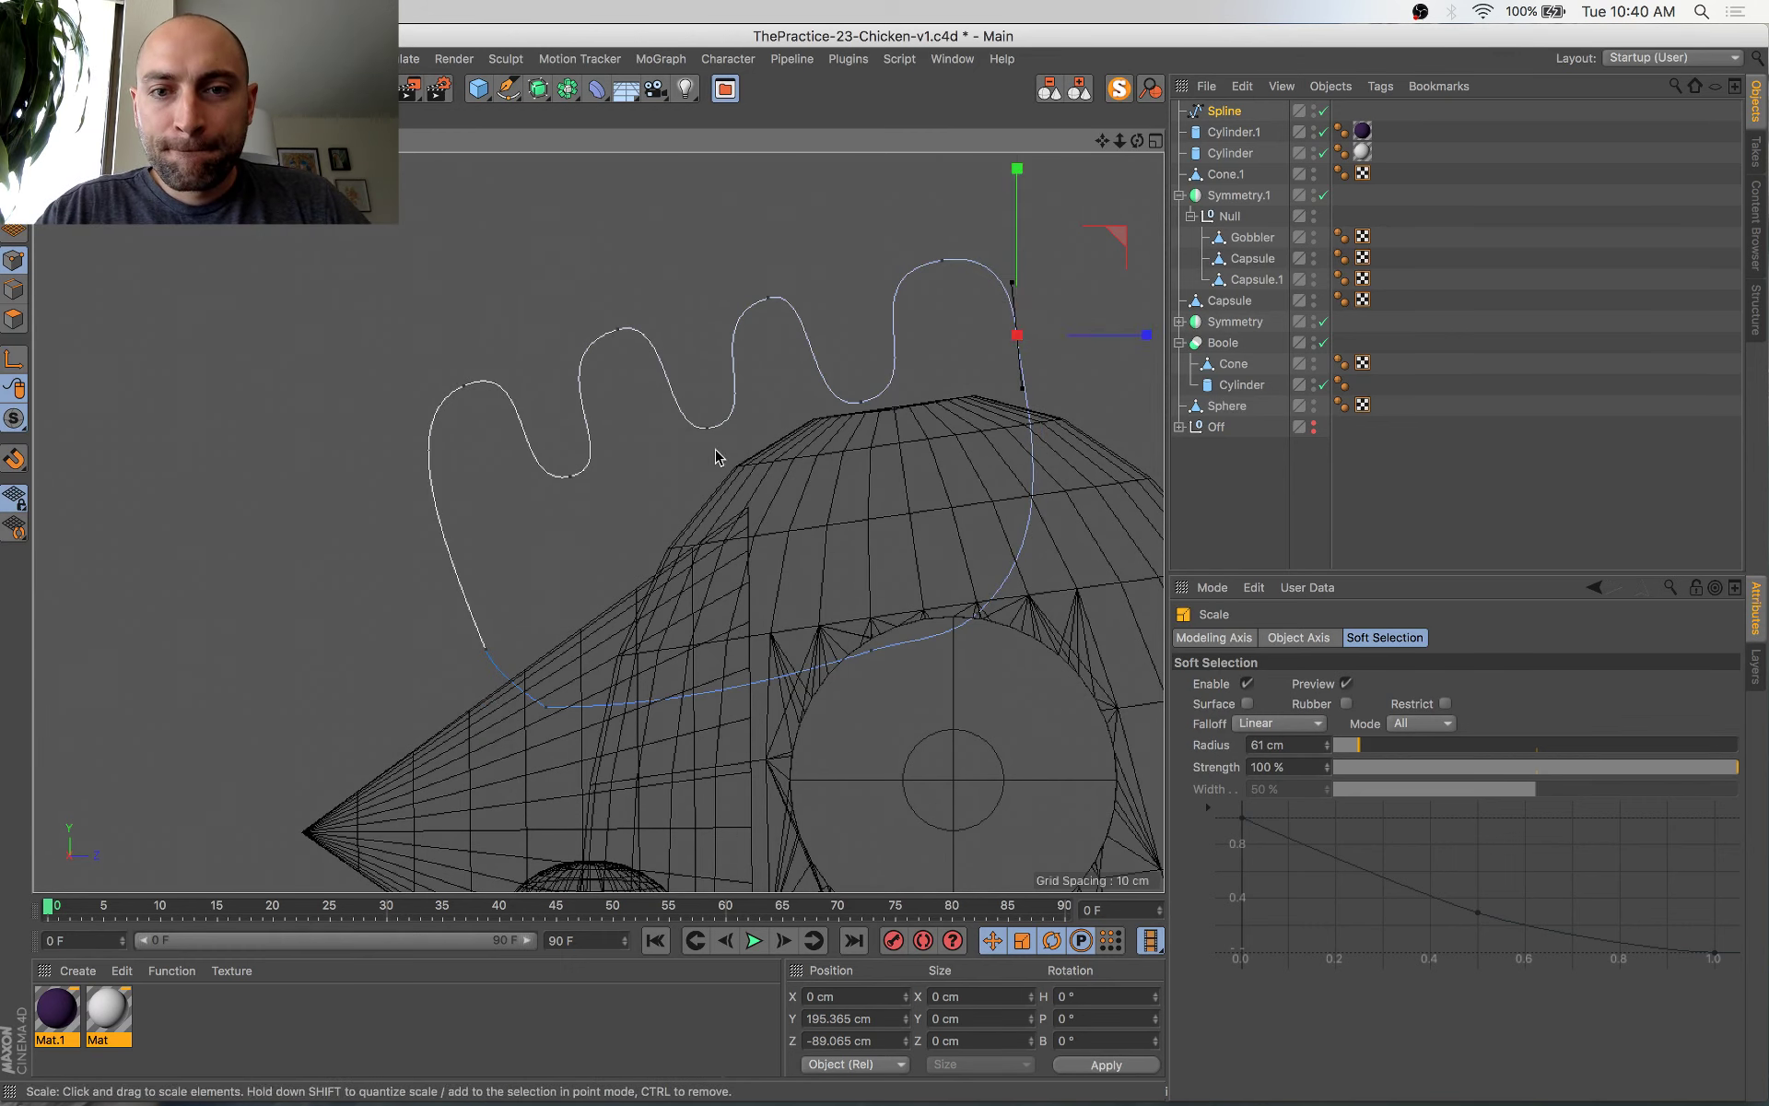
key("r")
mouse_move(1078, 278)
left_mouse_down()
mouse_move(1078, 255)
mouse_move(1112, 254)
mouse_move(1082, 271)
left_mouse_up()
key("e")
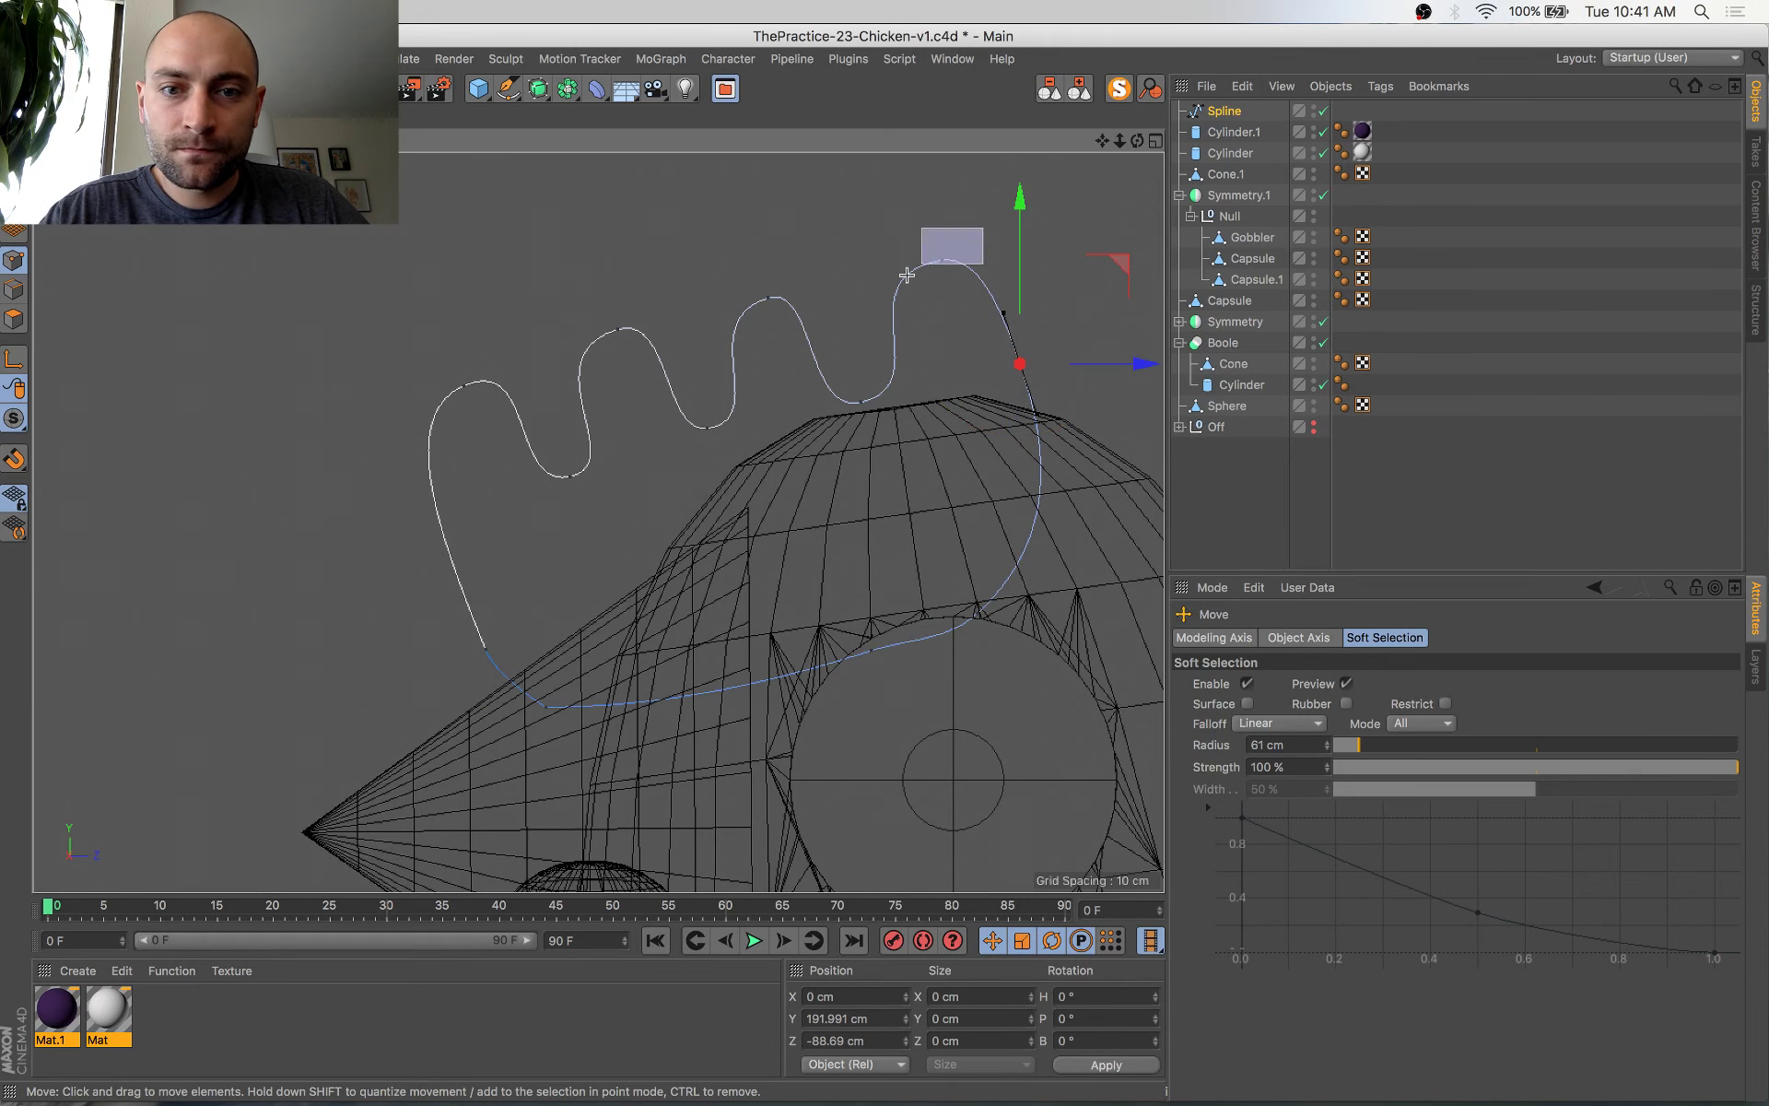
Apply Equal Tangent Length to the fourth bump's peak point and shift it about 3 cm toward the beak
left_click_drag(907, 276, 894, 292)
key("v")
key("Escape")
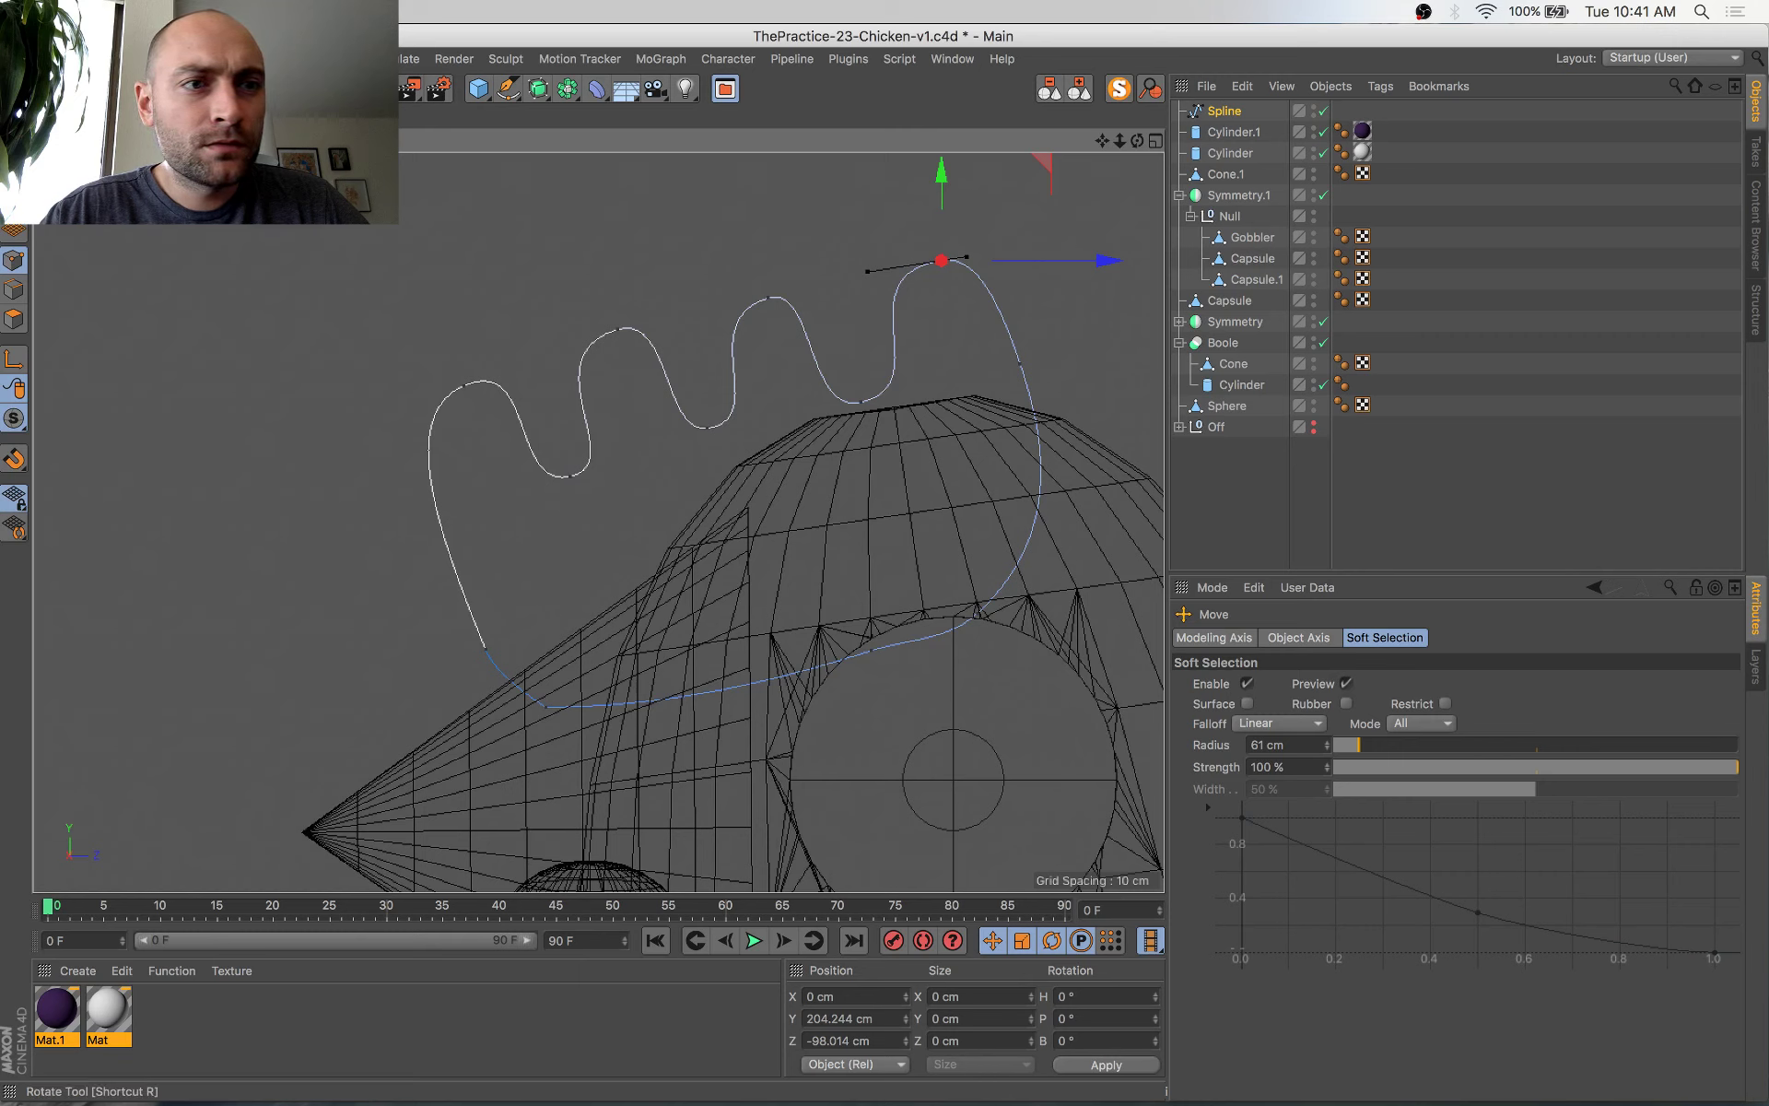
left_click(230, 59)
mouse_move(263, 194)
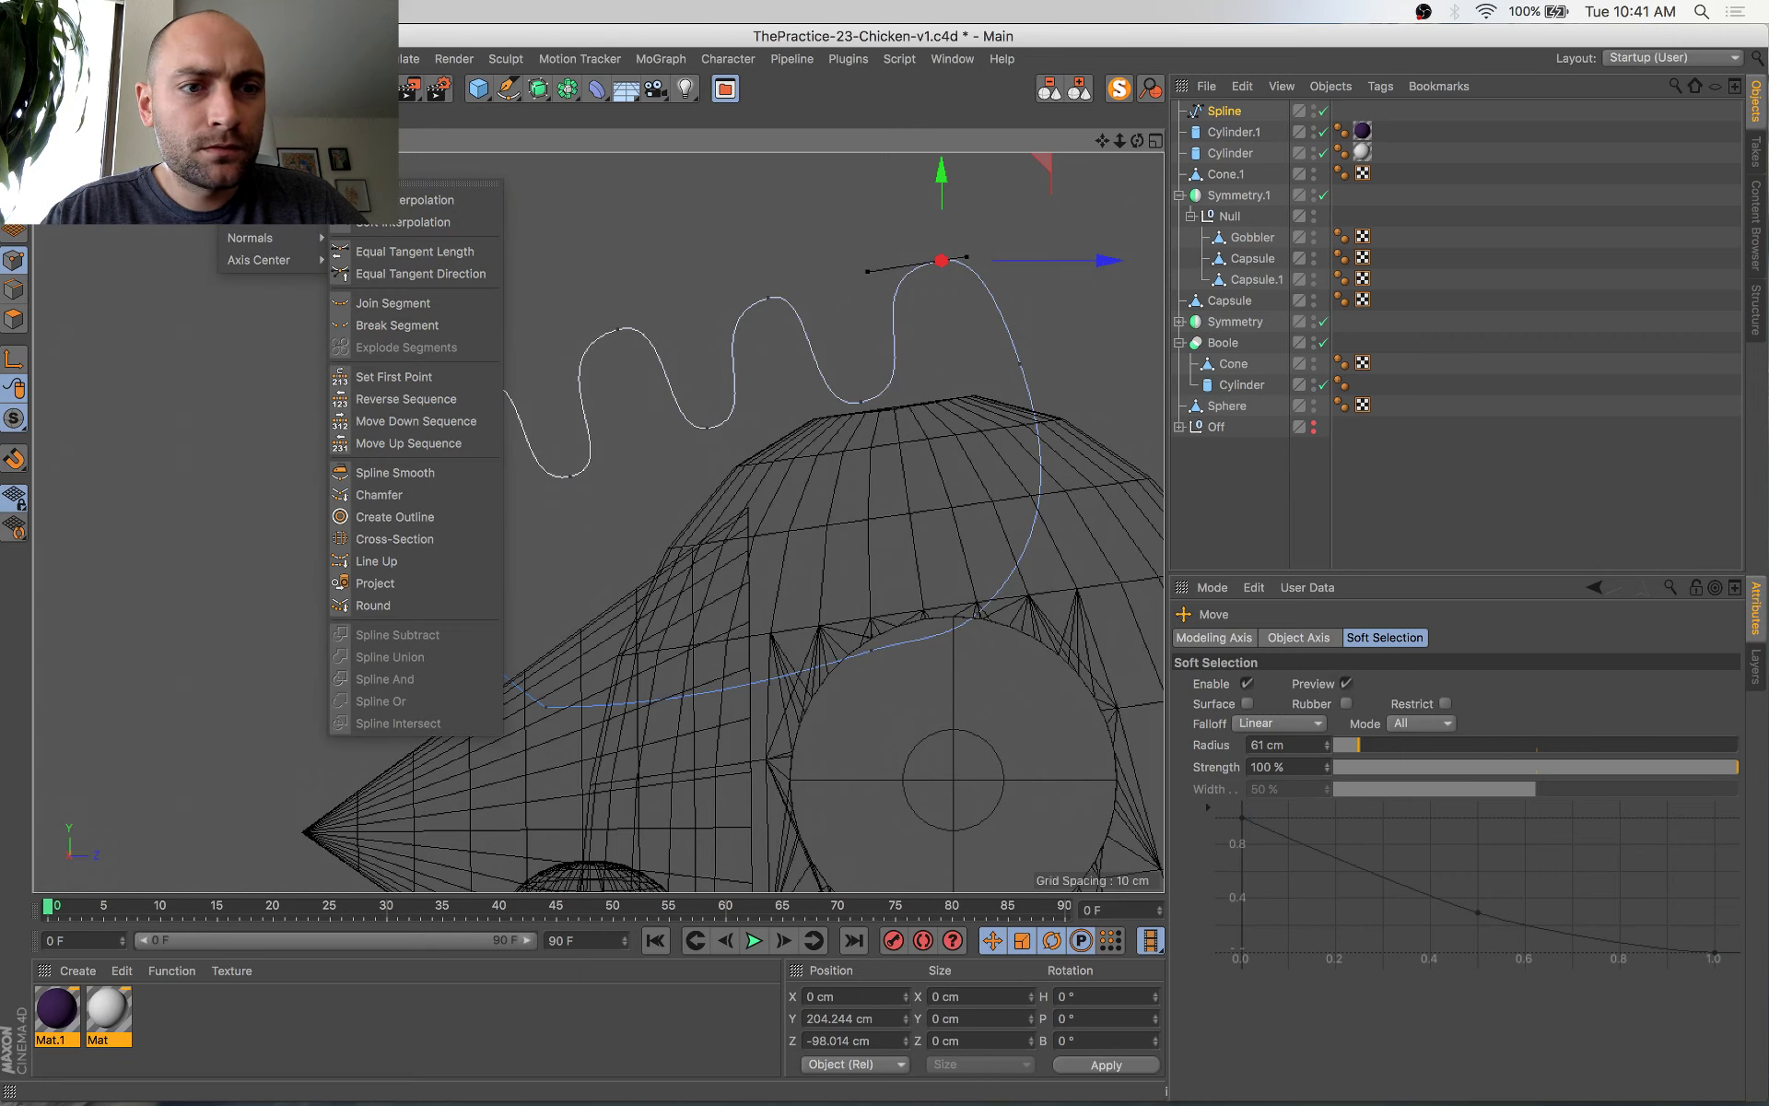
left_click(414, 252)
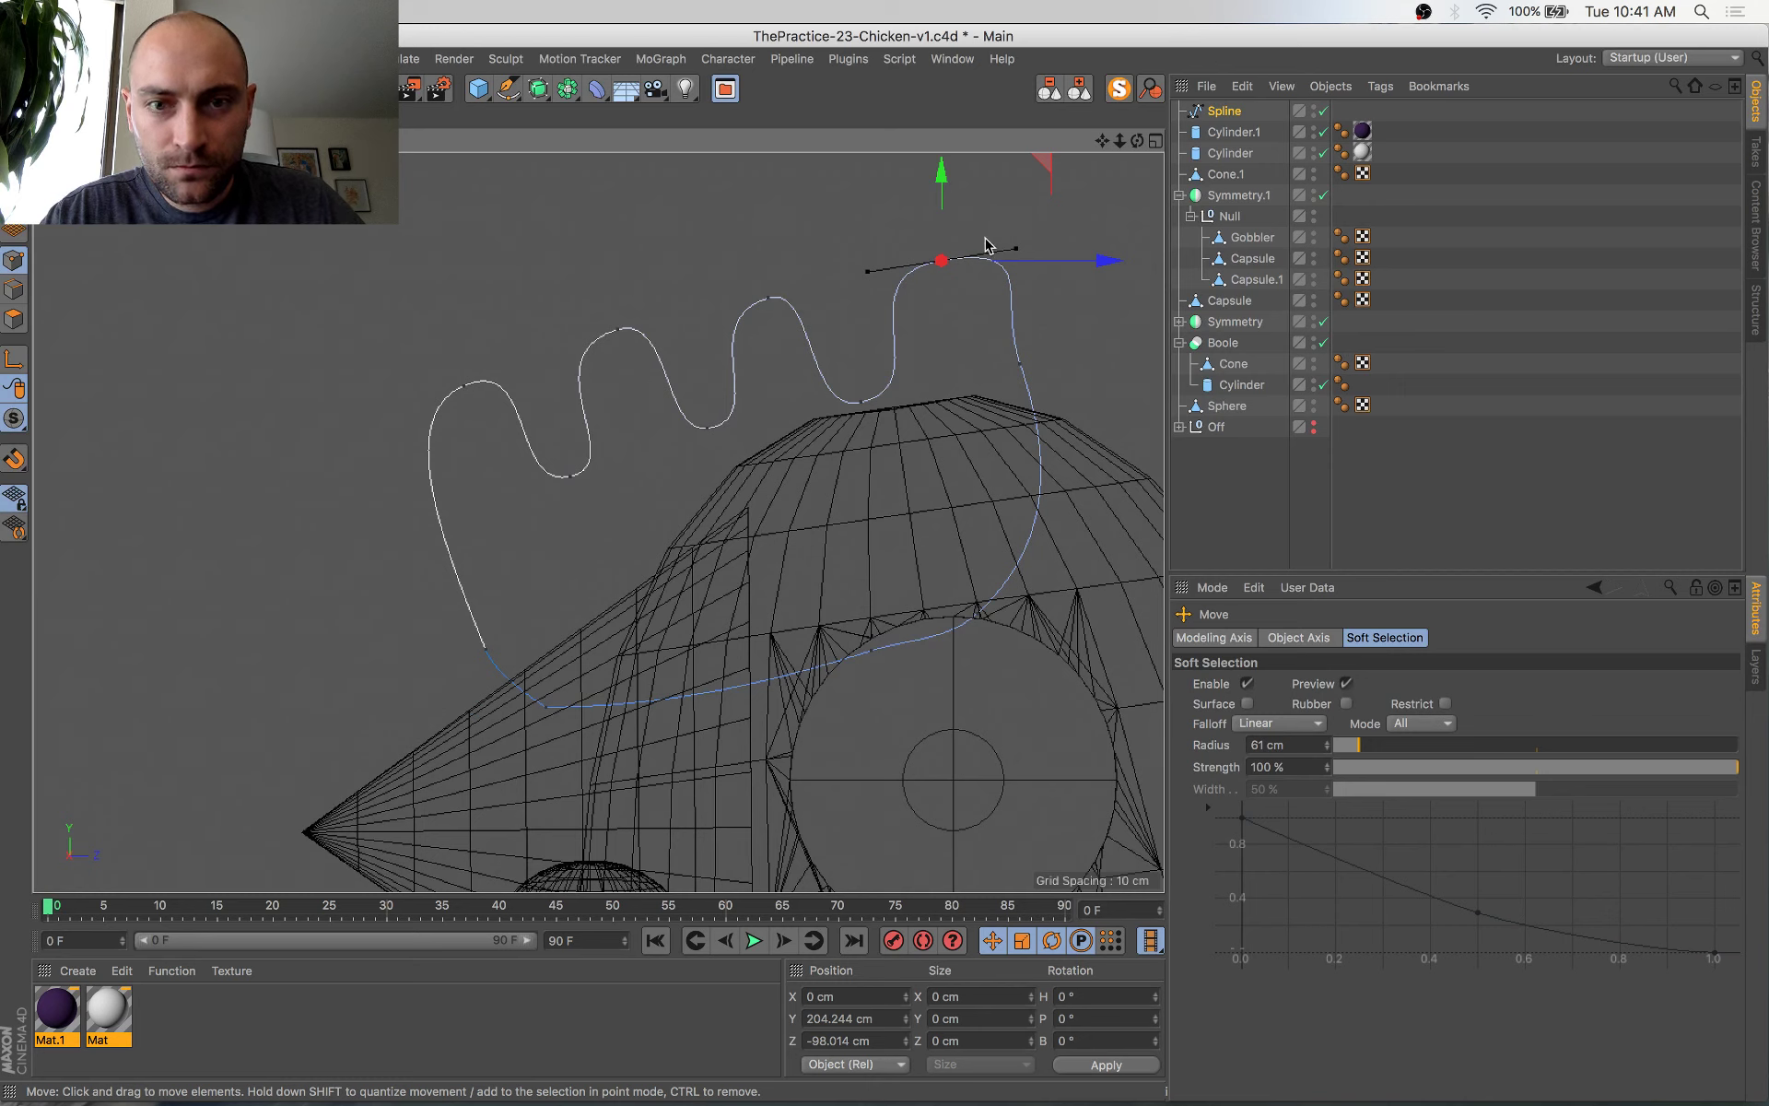
left_click_drag(1089, 265, 1145, 293)
Rotate the tangents of the point behind the fourth peak upright and move the point about 4 cm down and slightly toward the beak
left_click(1019, 363)
key("r")
left_click_drag(1109, 473, 1078, 493)
key("e")
left_click_drag(1143, 301, 1108, 306)
Shorten the fourth peak's tangents and move the peak point about 2 cm toward the beak
left_click(919, 260)
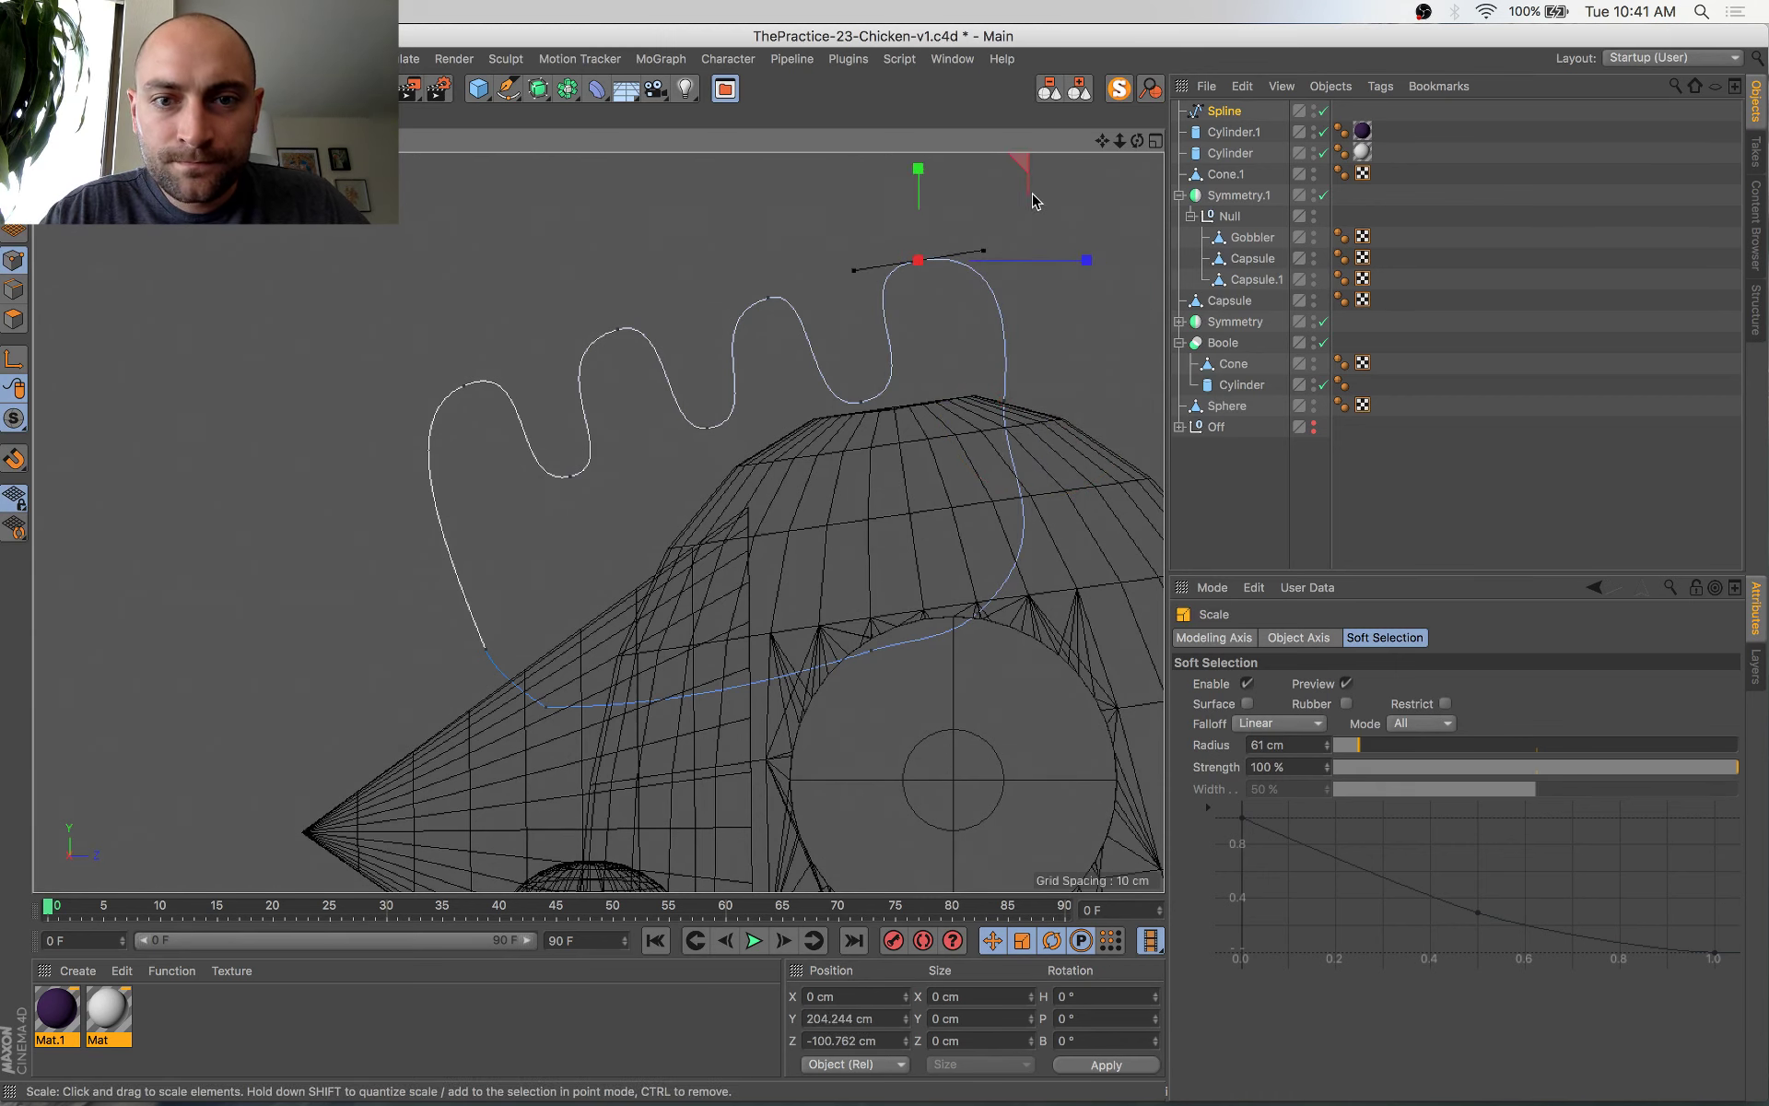
key("e")
left_click_drag(1077, 260, 1065, 264)
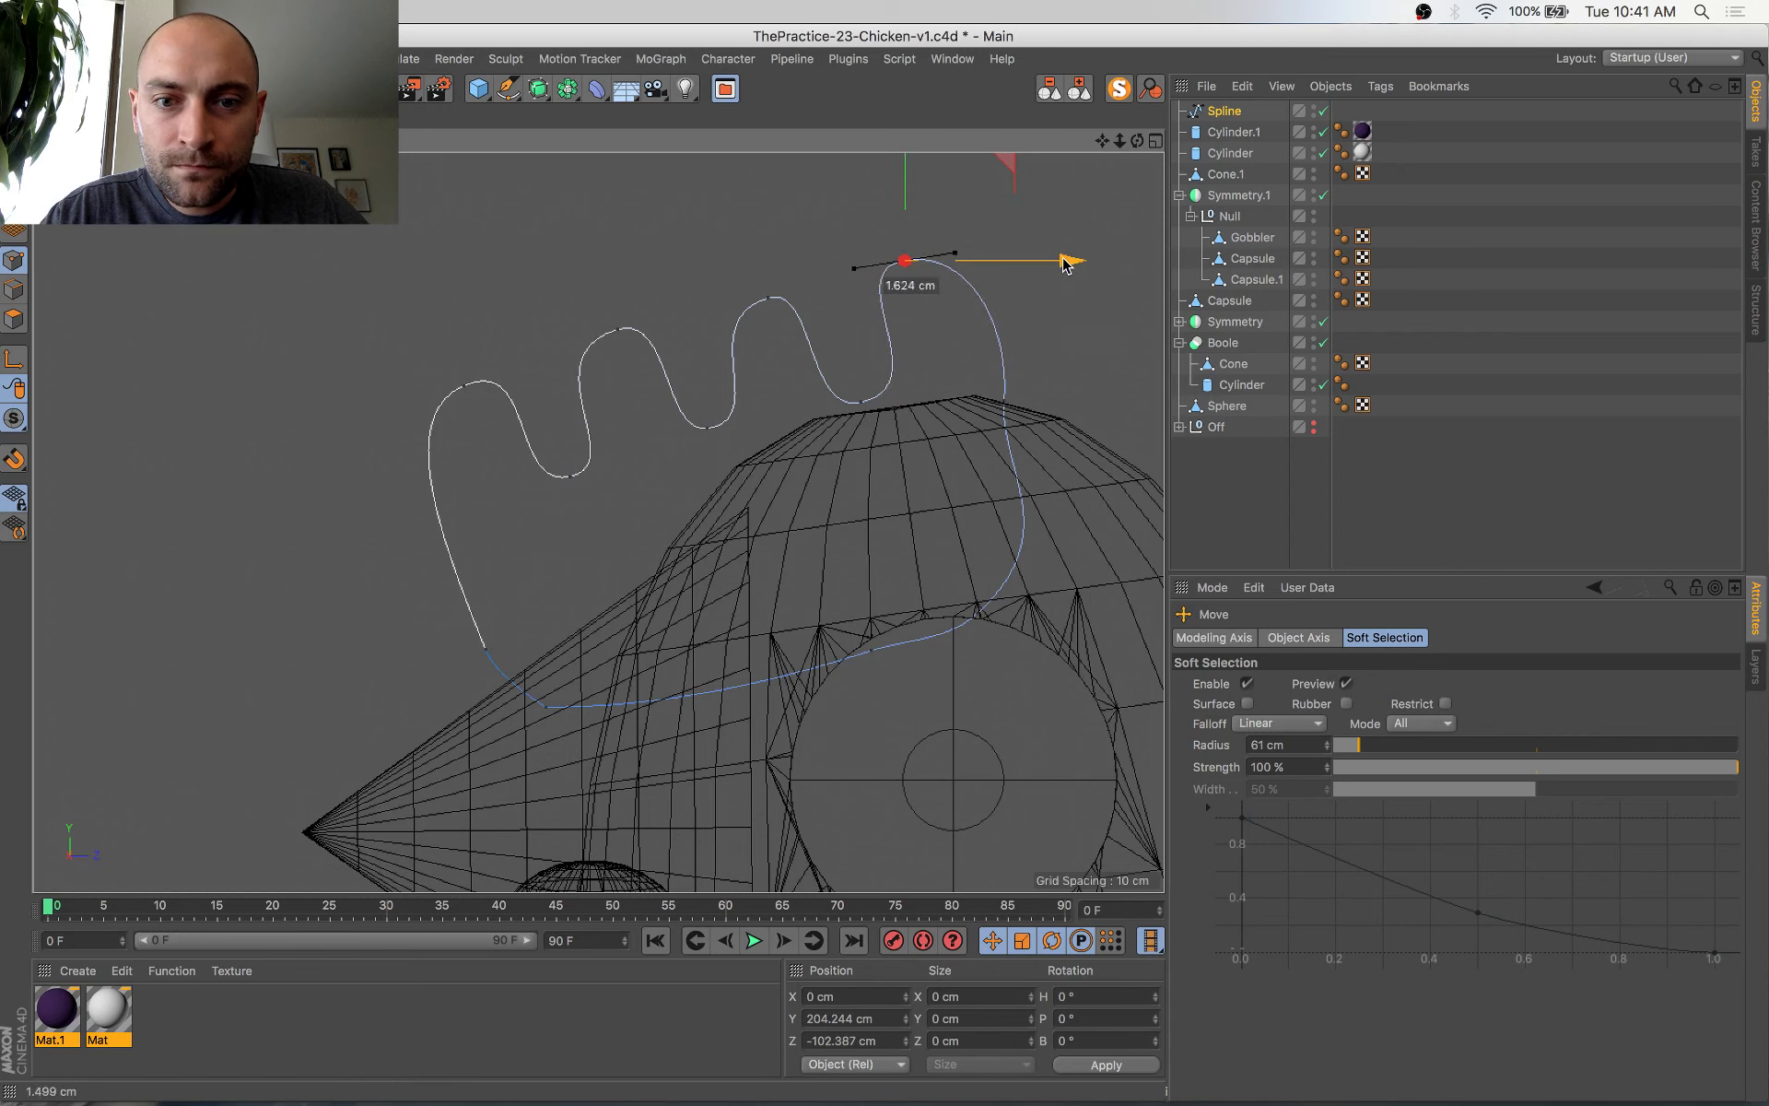
Refine the comb's rear edge by nudging the point behind the fourth peak away from the beak and tilting its tangents
left_click_drag(1063, 369, 911, 482)
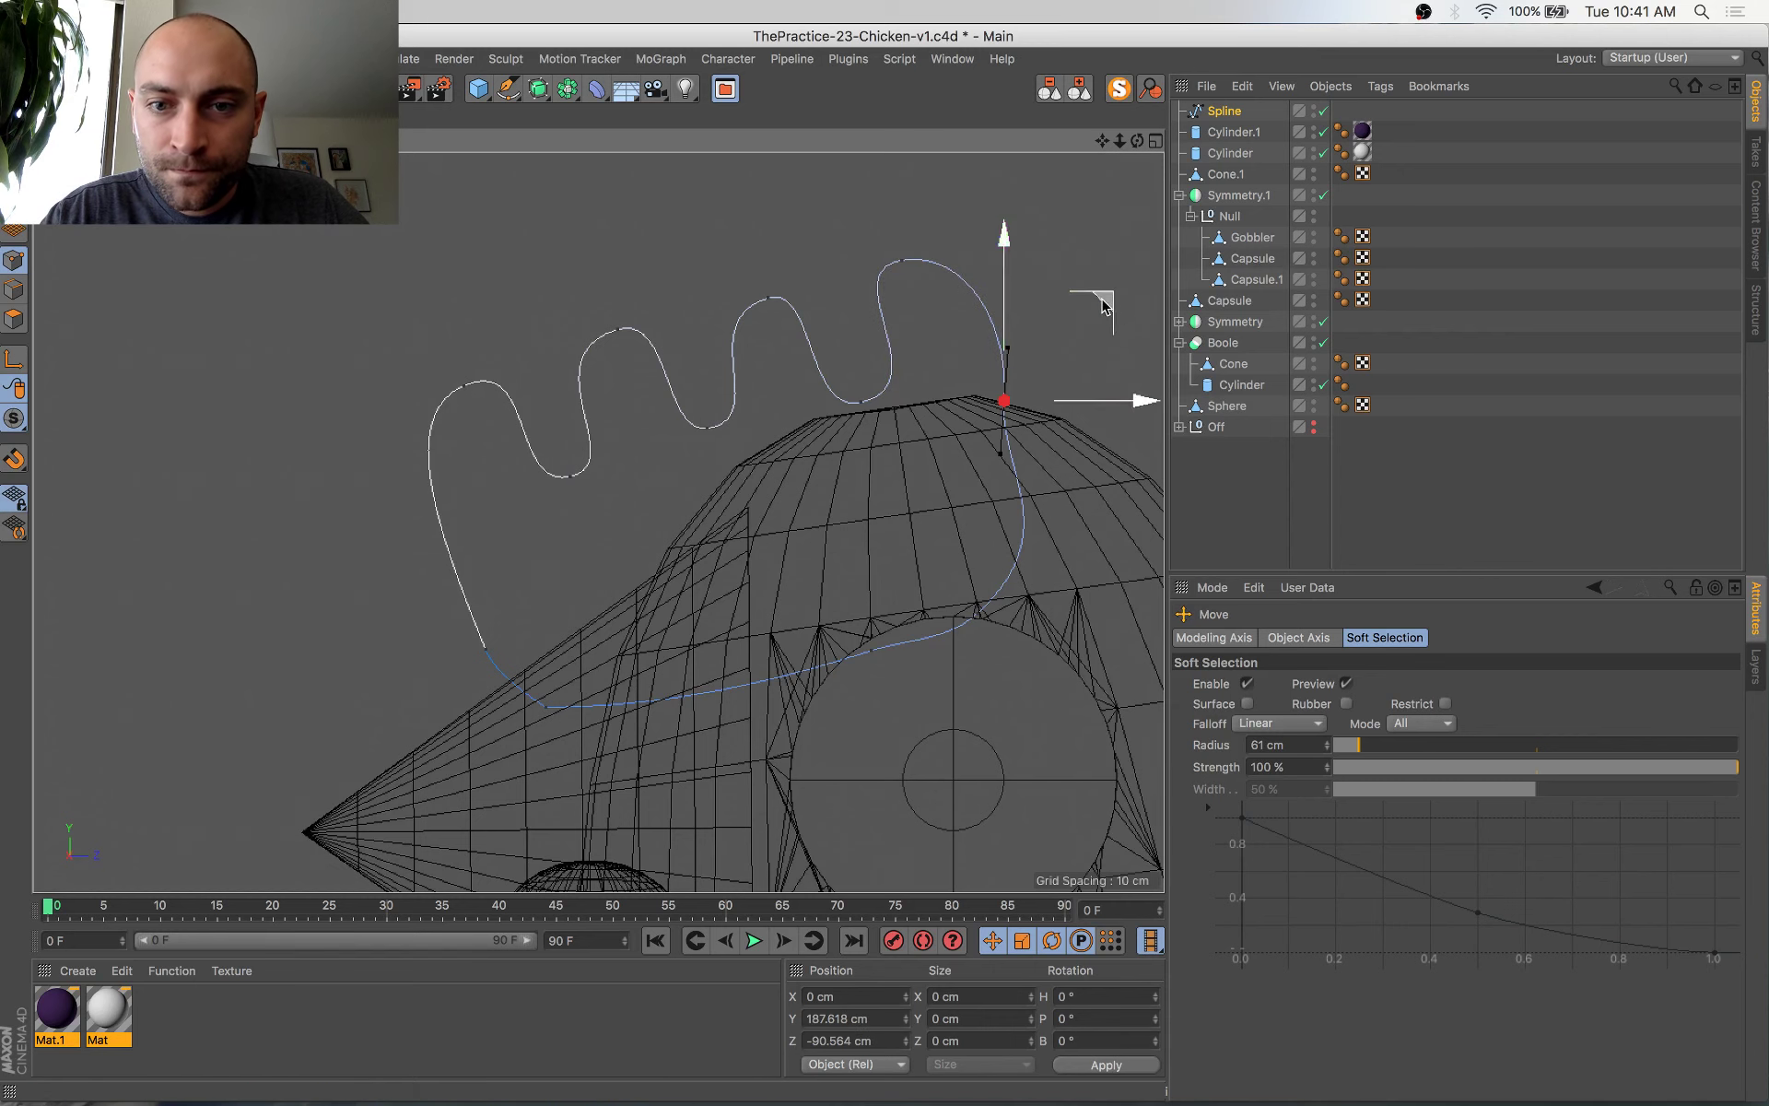
mouse_move(1100, 299)
left_mouse_down()
mouse_move(1120, 323)
mouse_move(1079, 332)
mouse_move(1111, 311)
left_mouse_up()
key("r")
key("e")
Shift the fourth peak about 1 cm away from the beak, rotate its tangents to a steeper slope, and save the file
left_click(901, 261)
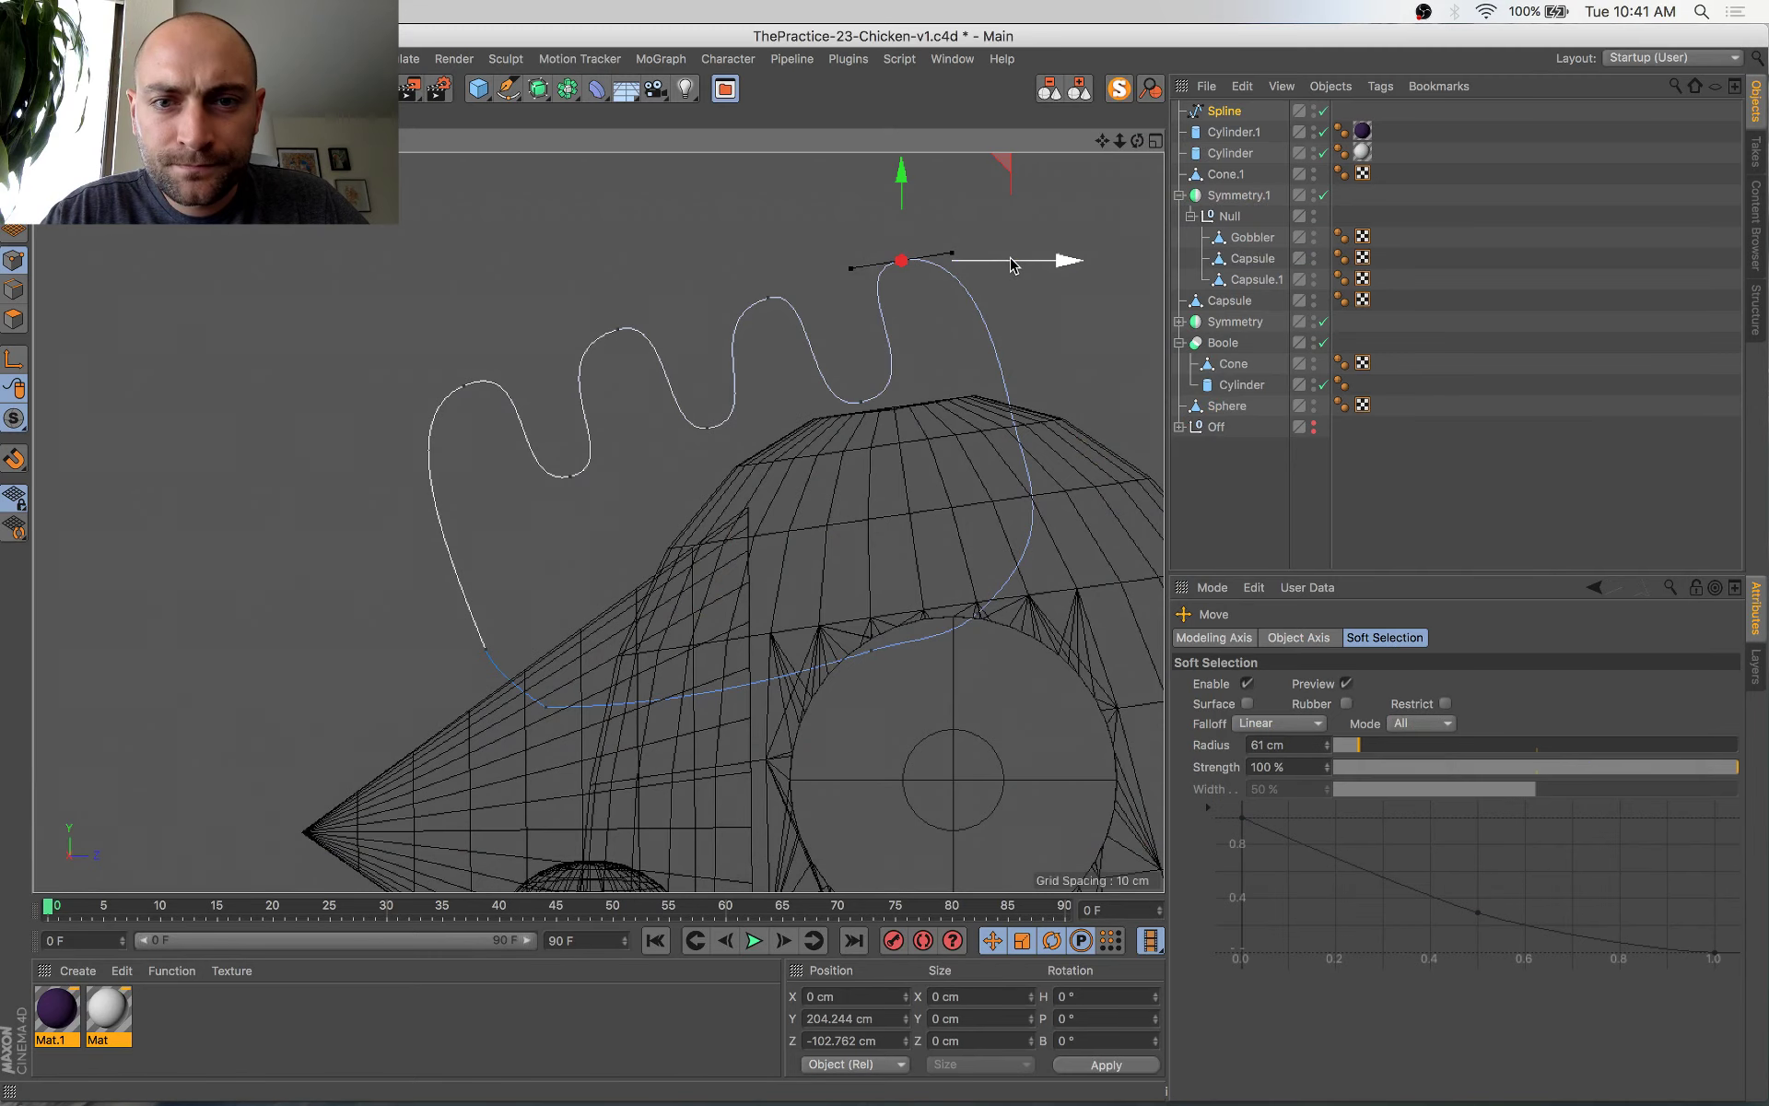
left_click_drag(1014, 262, 1025, 265)
key("r")
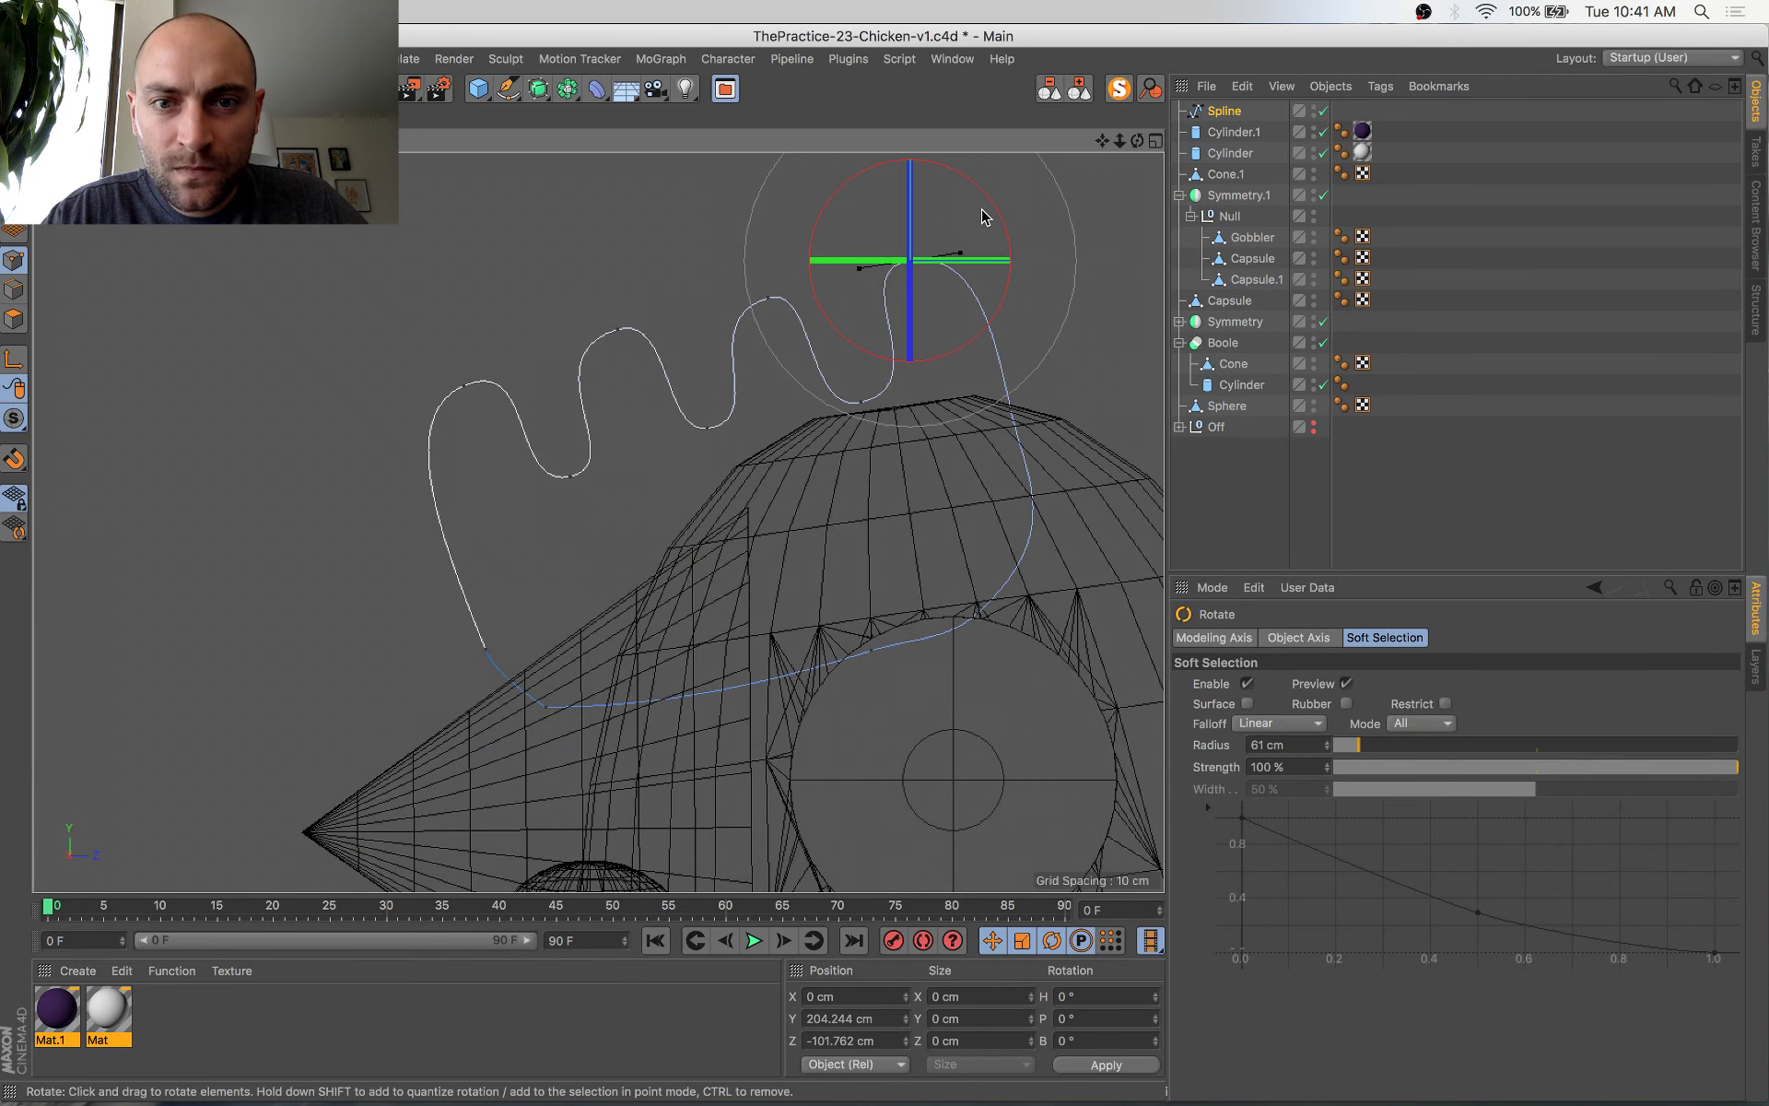
left_click_drag(987, 186, 983, 191)
key("super+s")
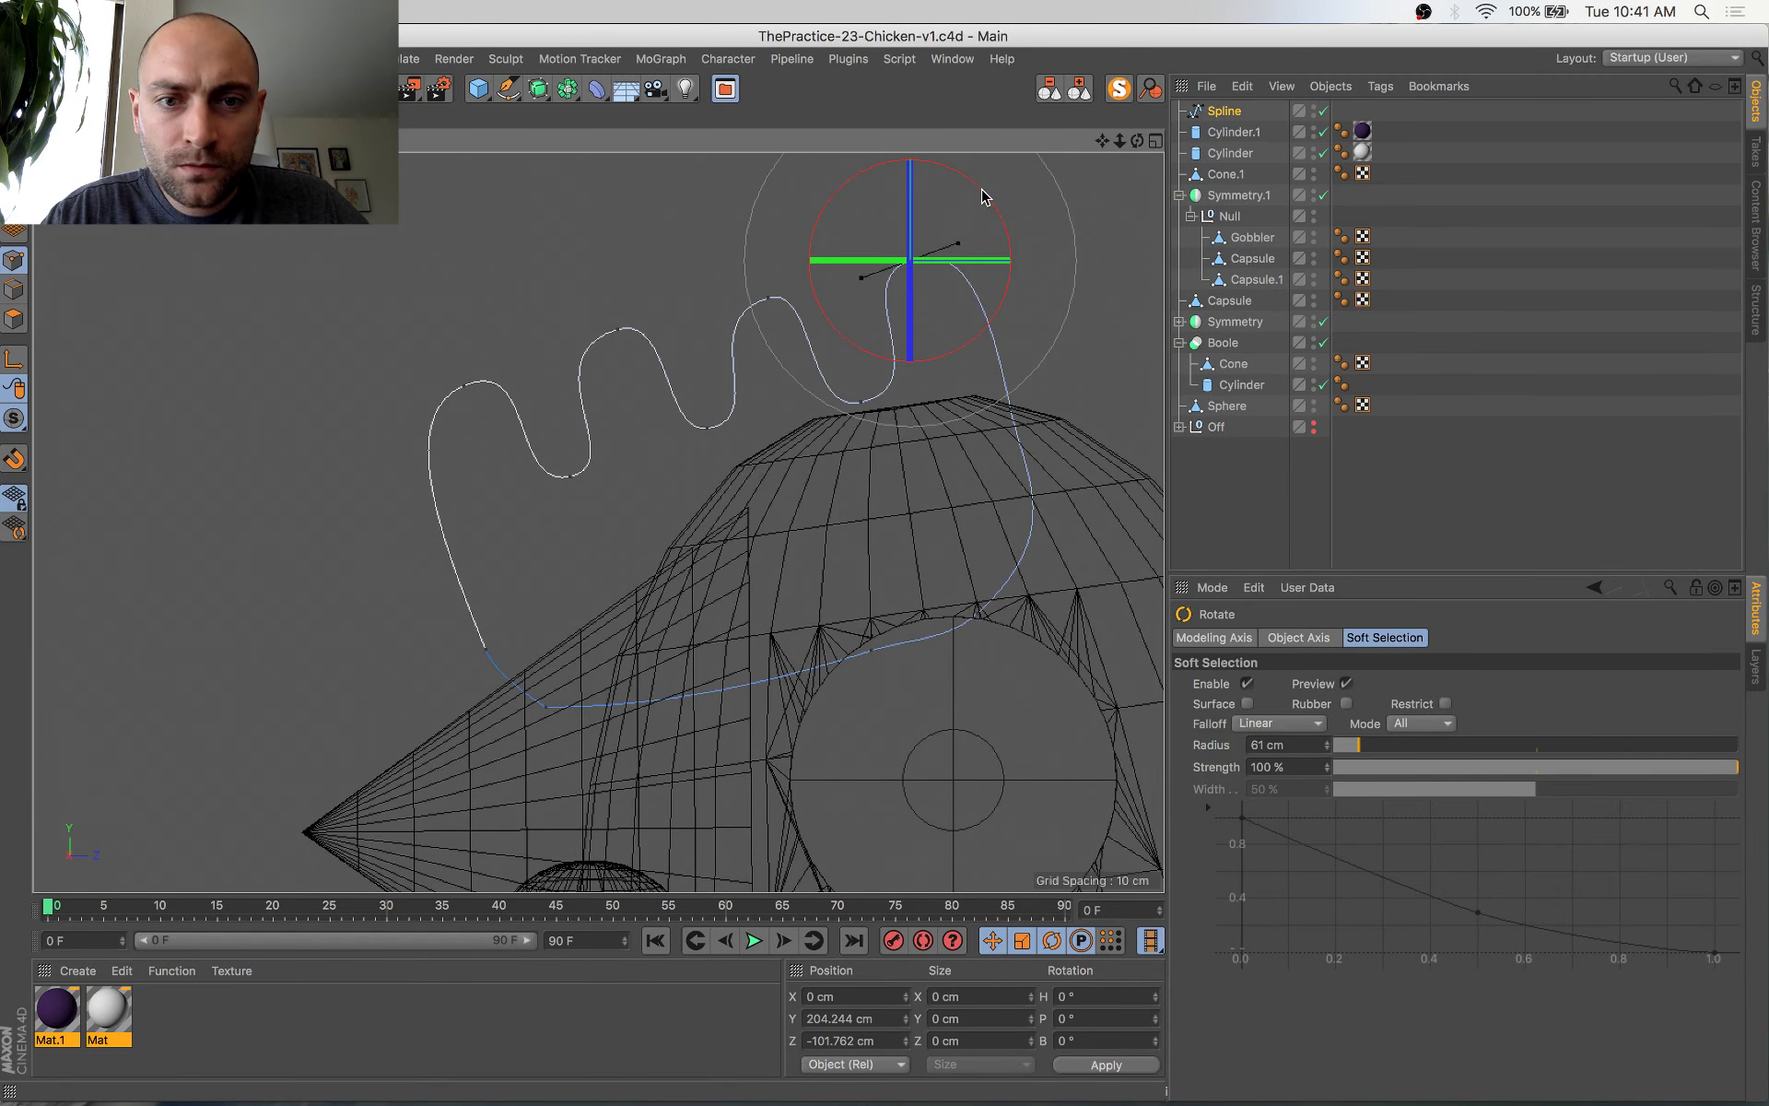
Switch to the browser to check the live chat and the chicken reference photo, then return to Cinema 4D
key("super+Tab")
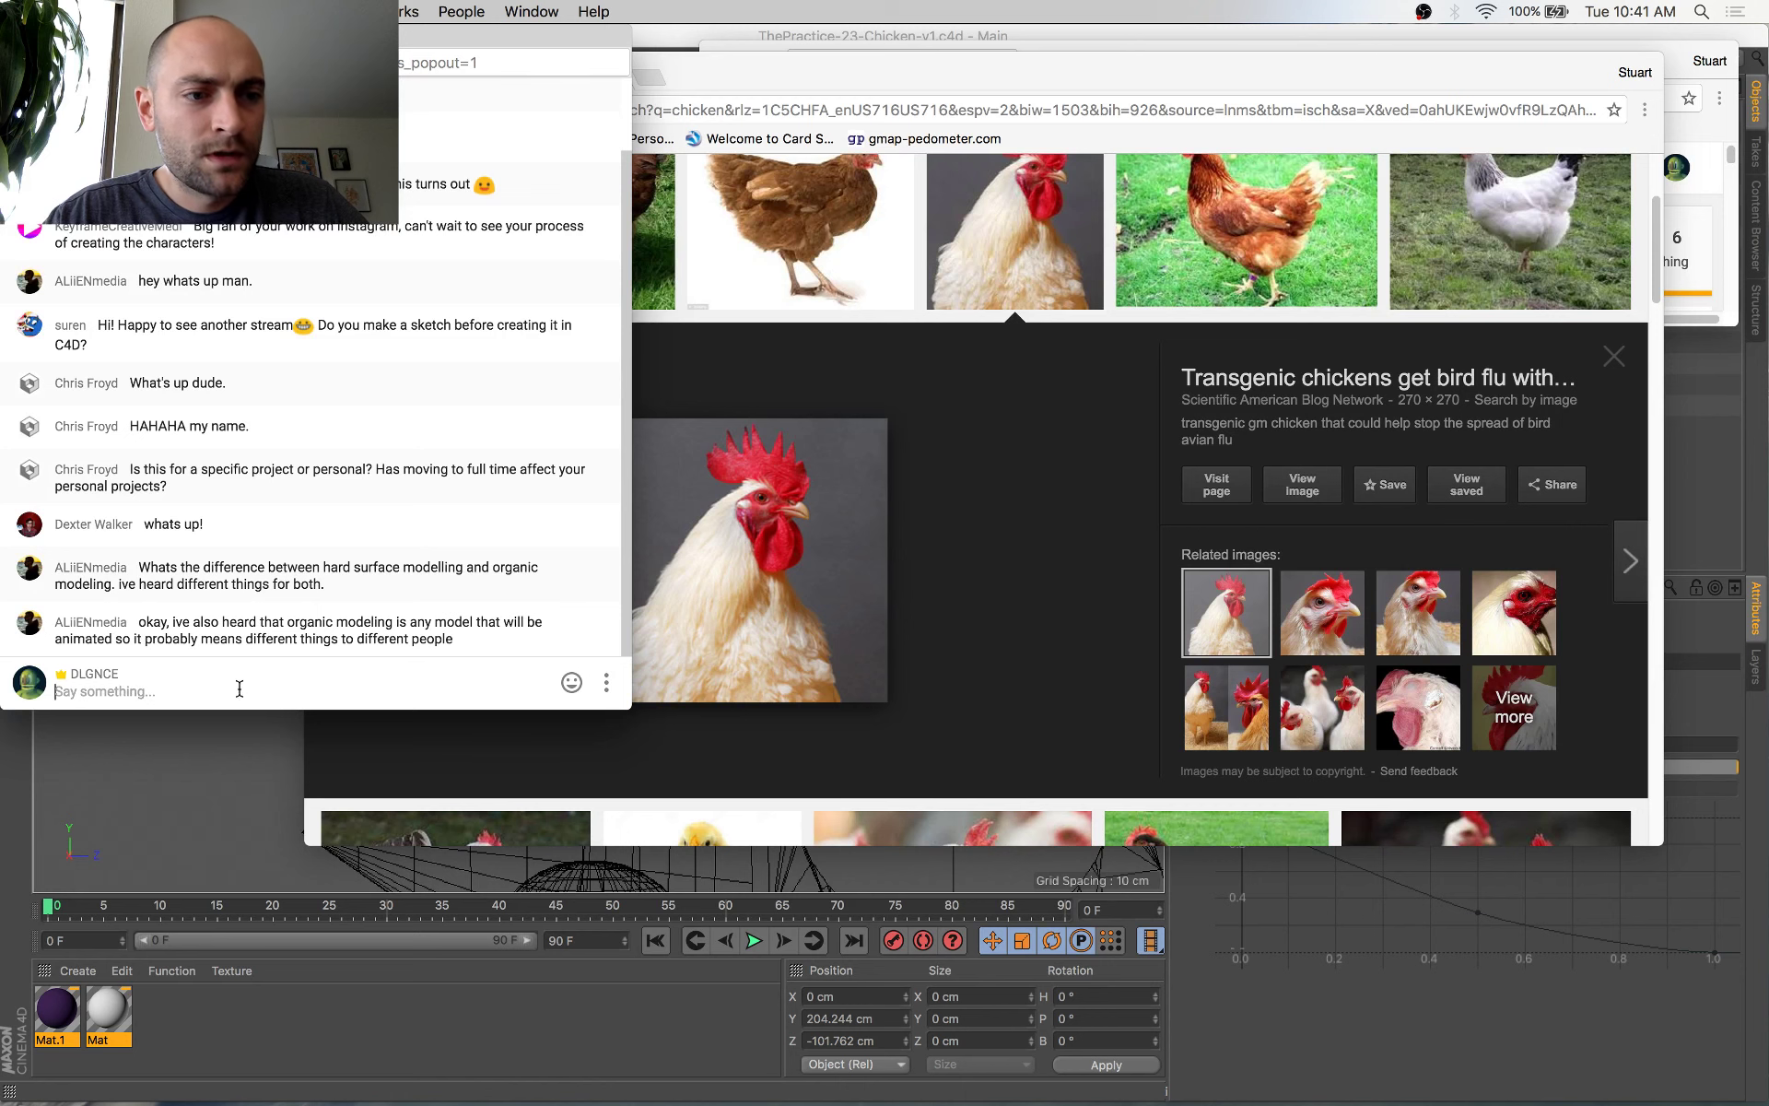
key("super+Tab")
key("super+Tab")
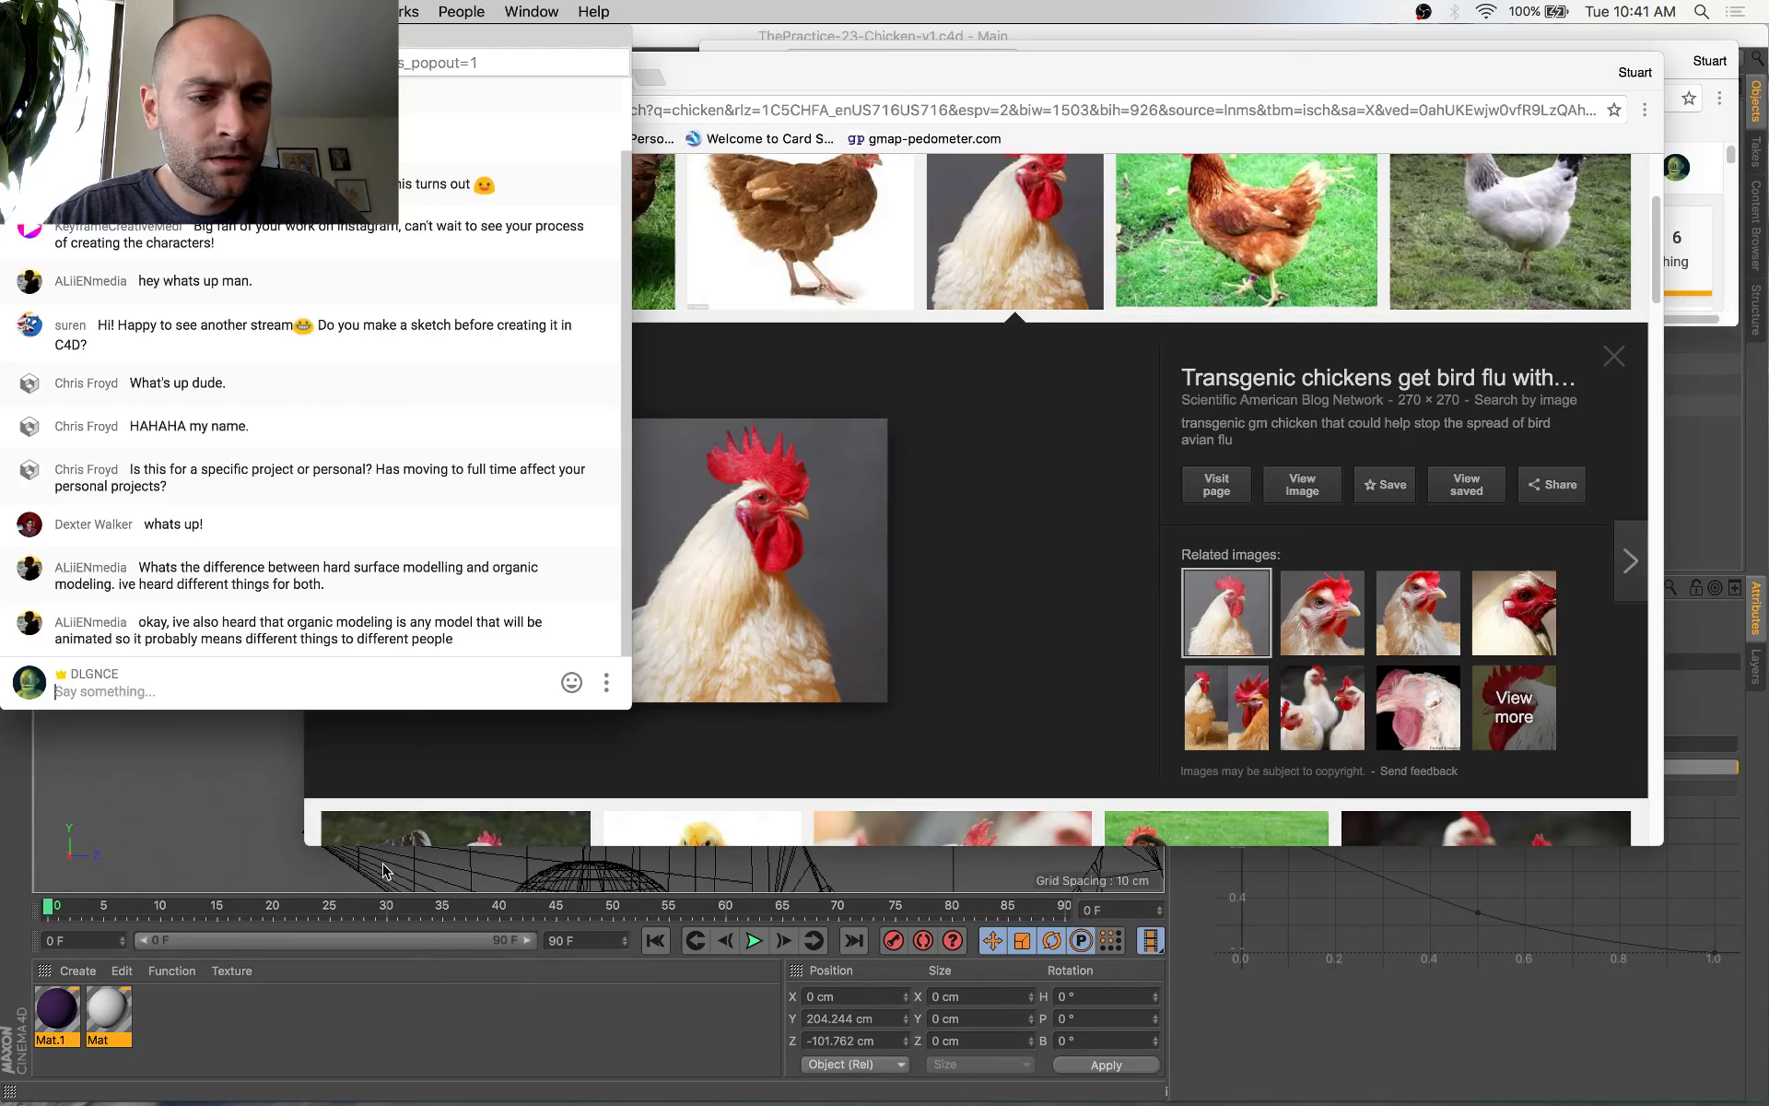
key("super+Tab")
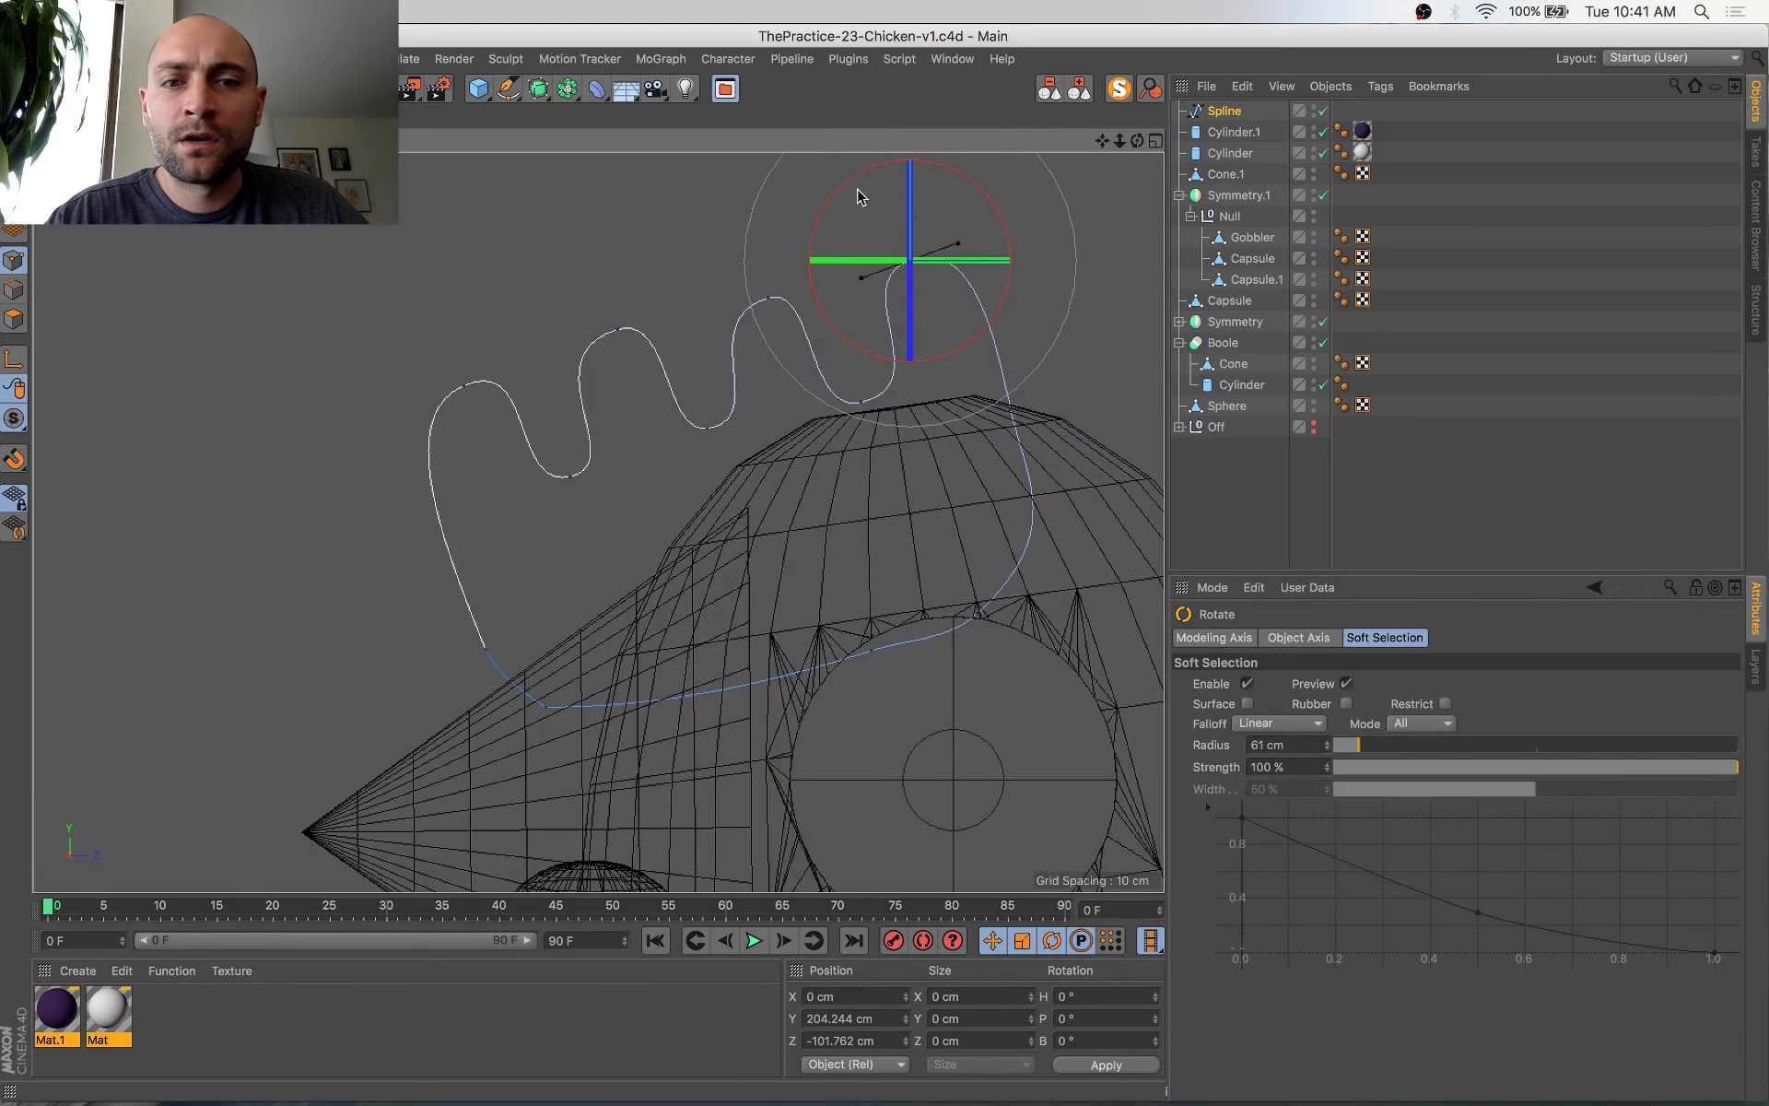
Fold the whole object hierarchy and add an Extrude generator as the parent of the comb spline
left_click(14, 171)
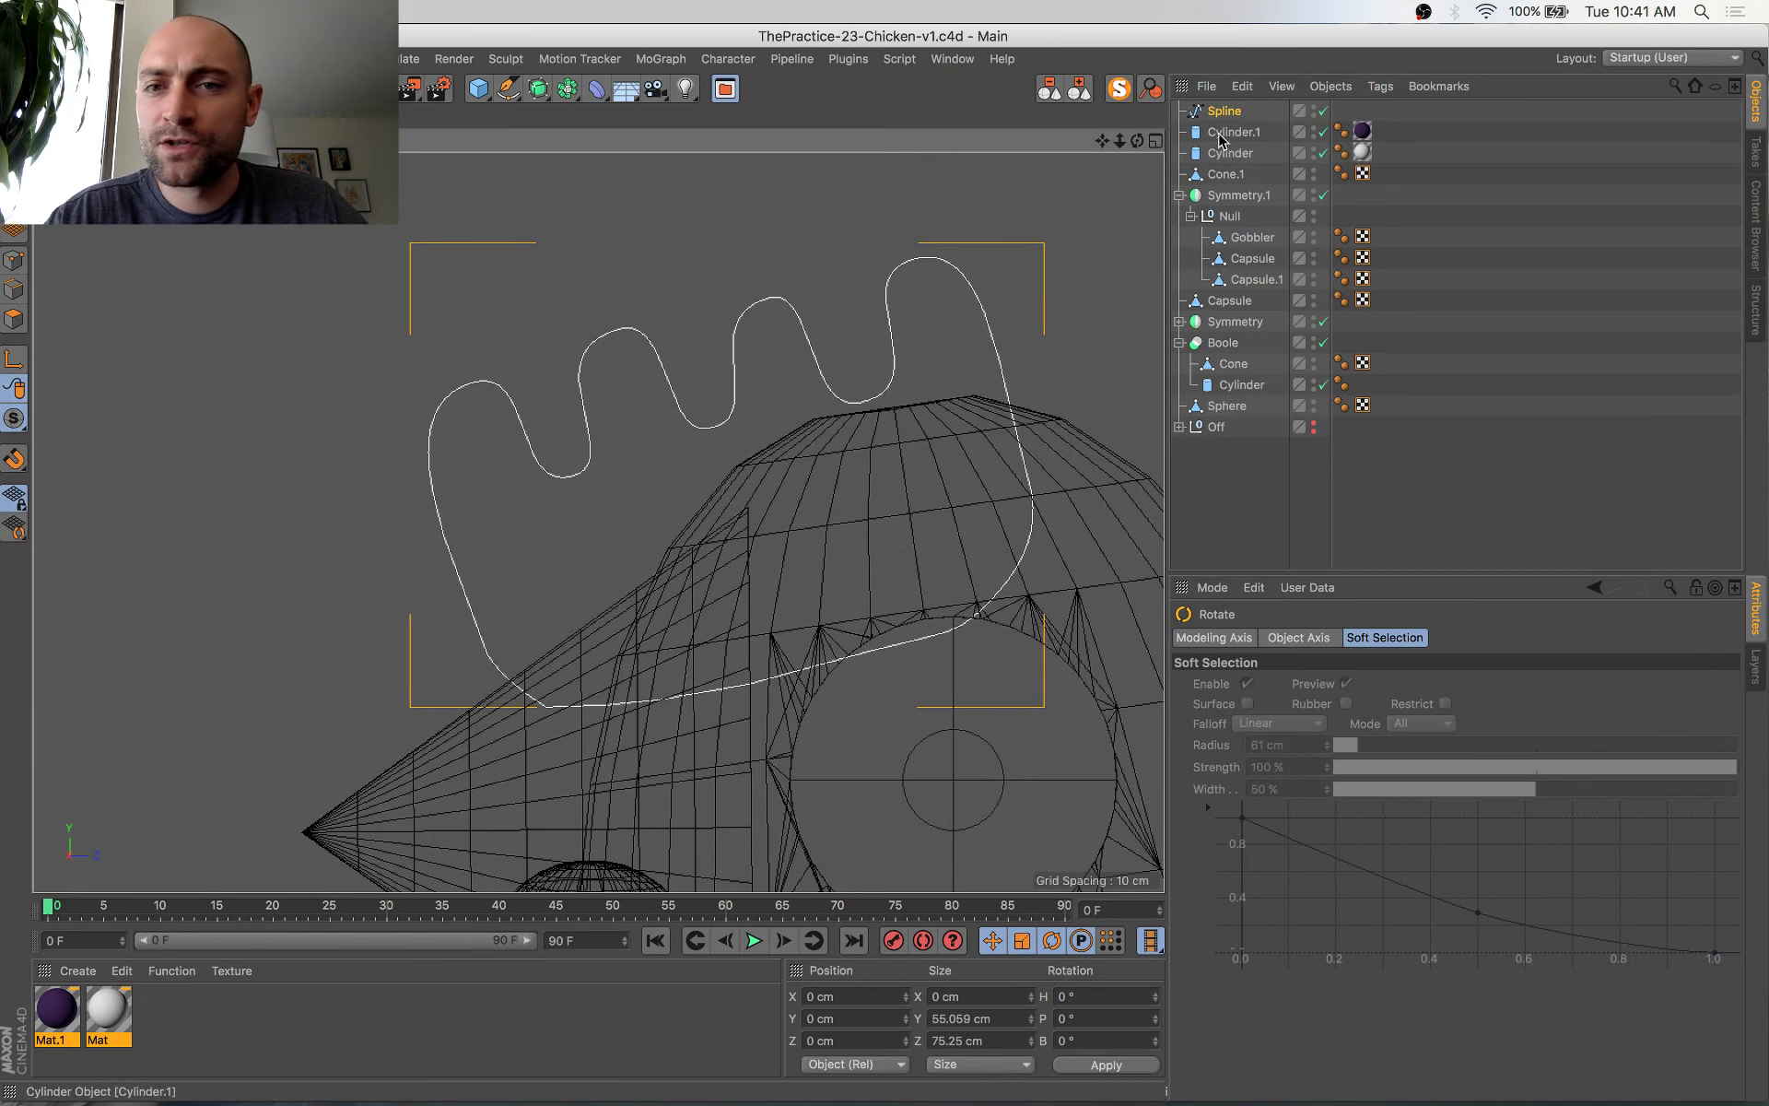
left_click(1080, 89)
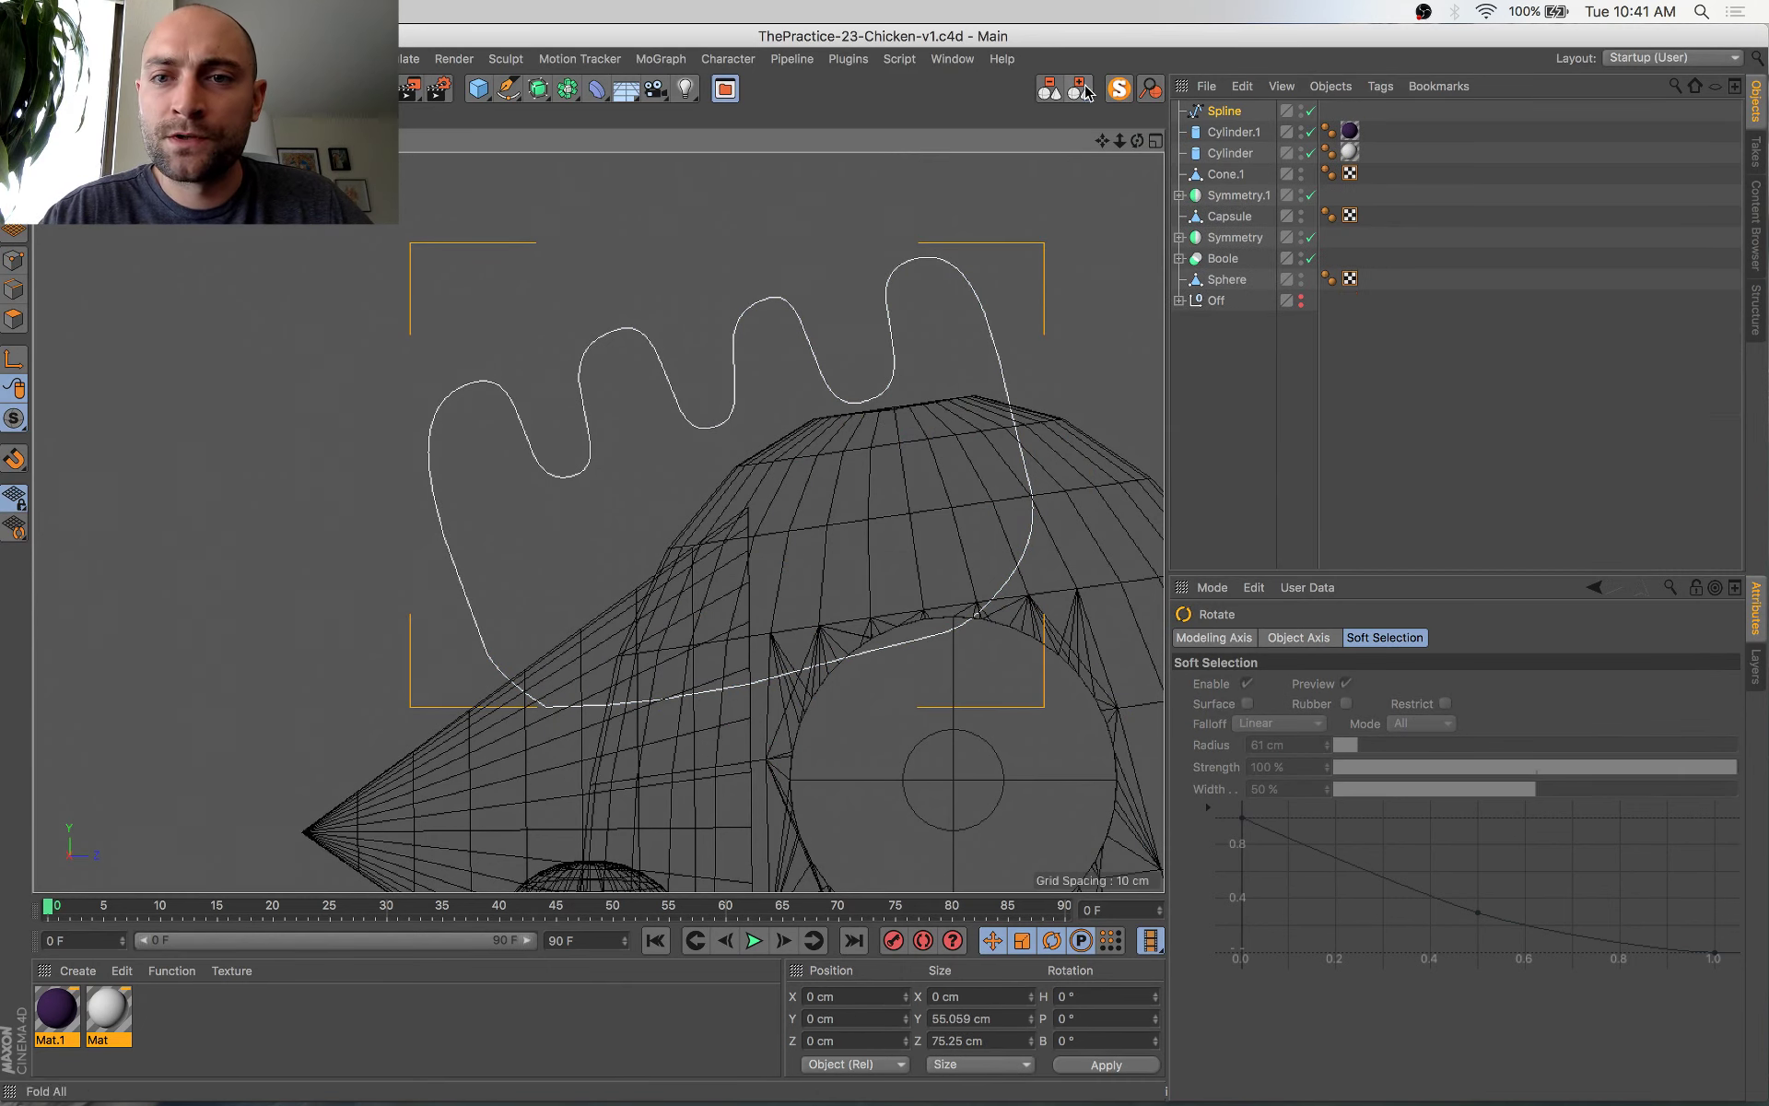
left_click(1227, 112)
left_click_drag(539, 94, 568, 121)
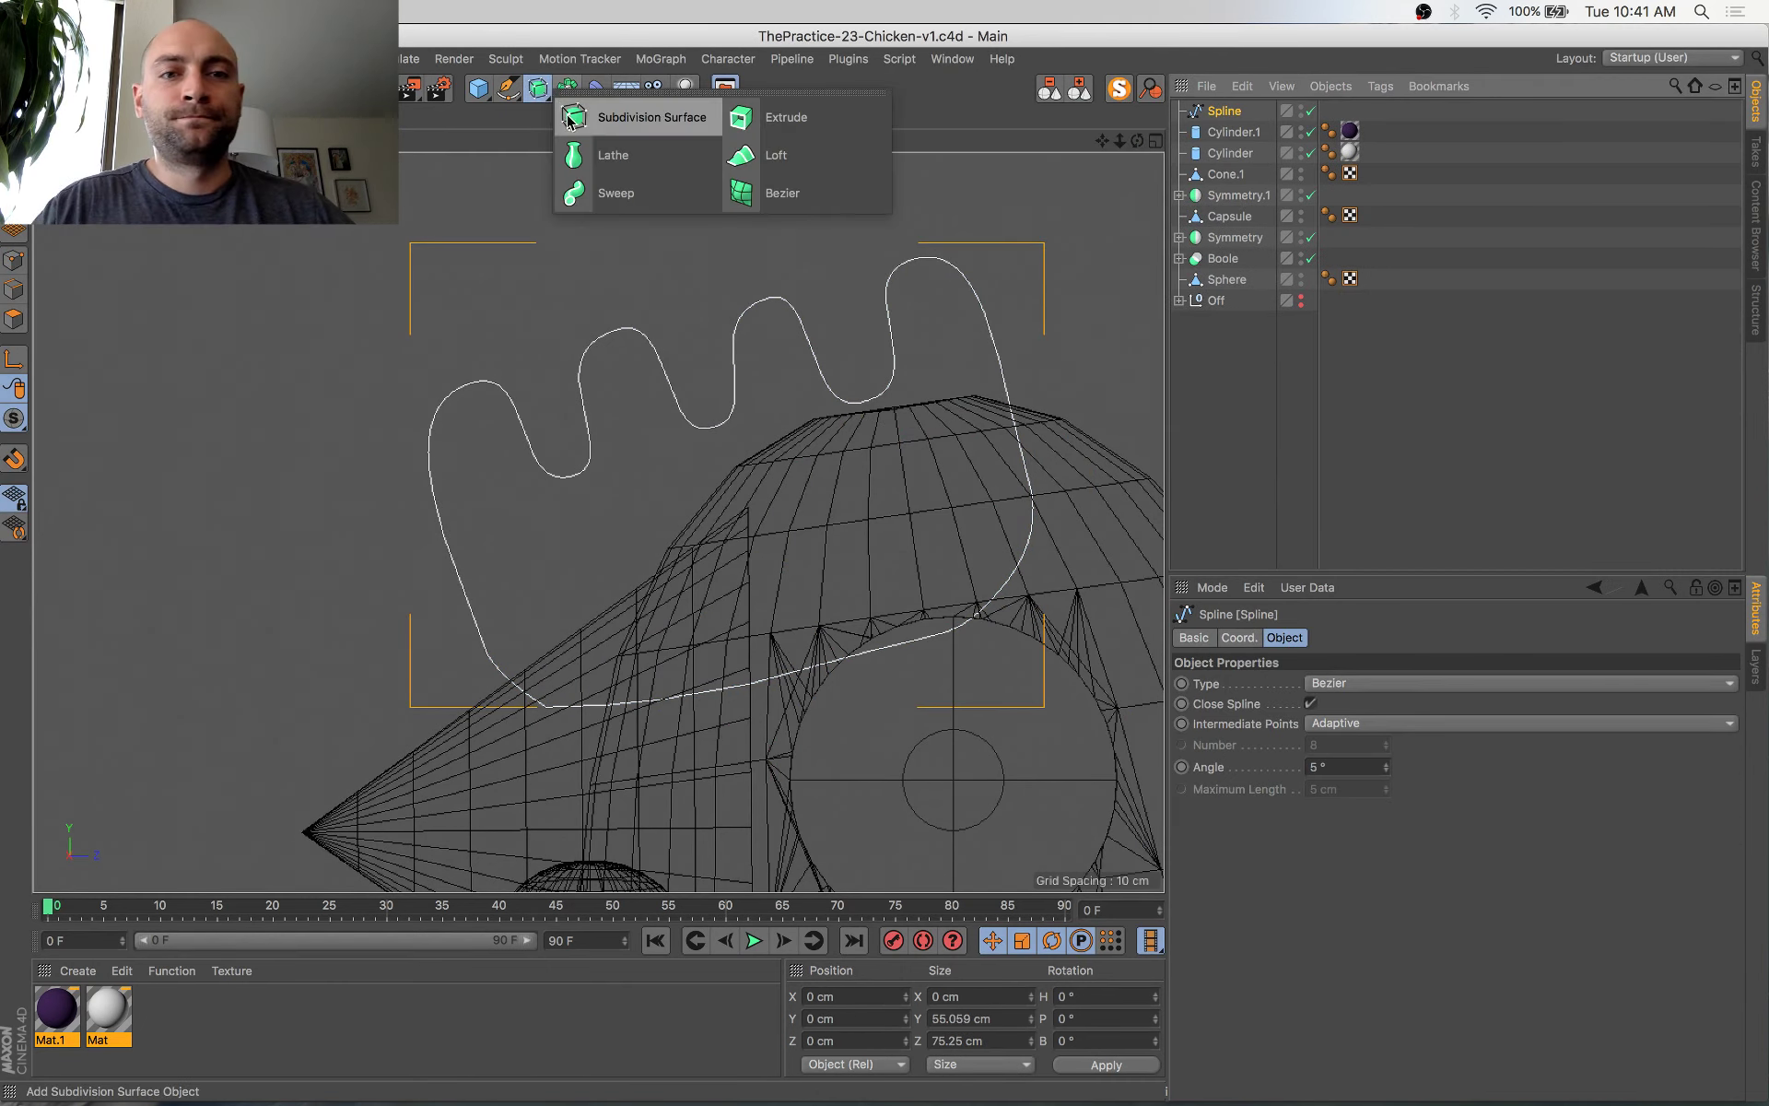
left_click(786, 117, "alt")
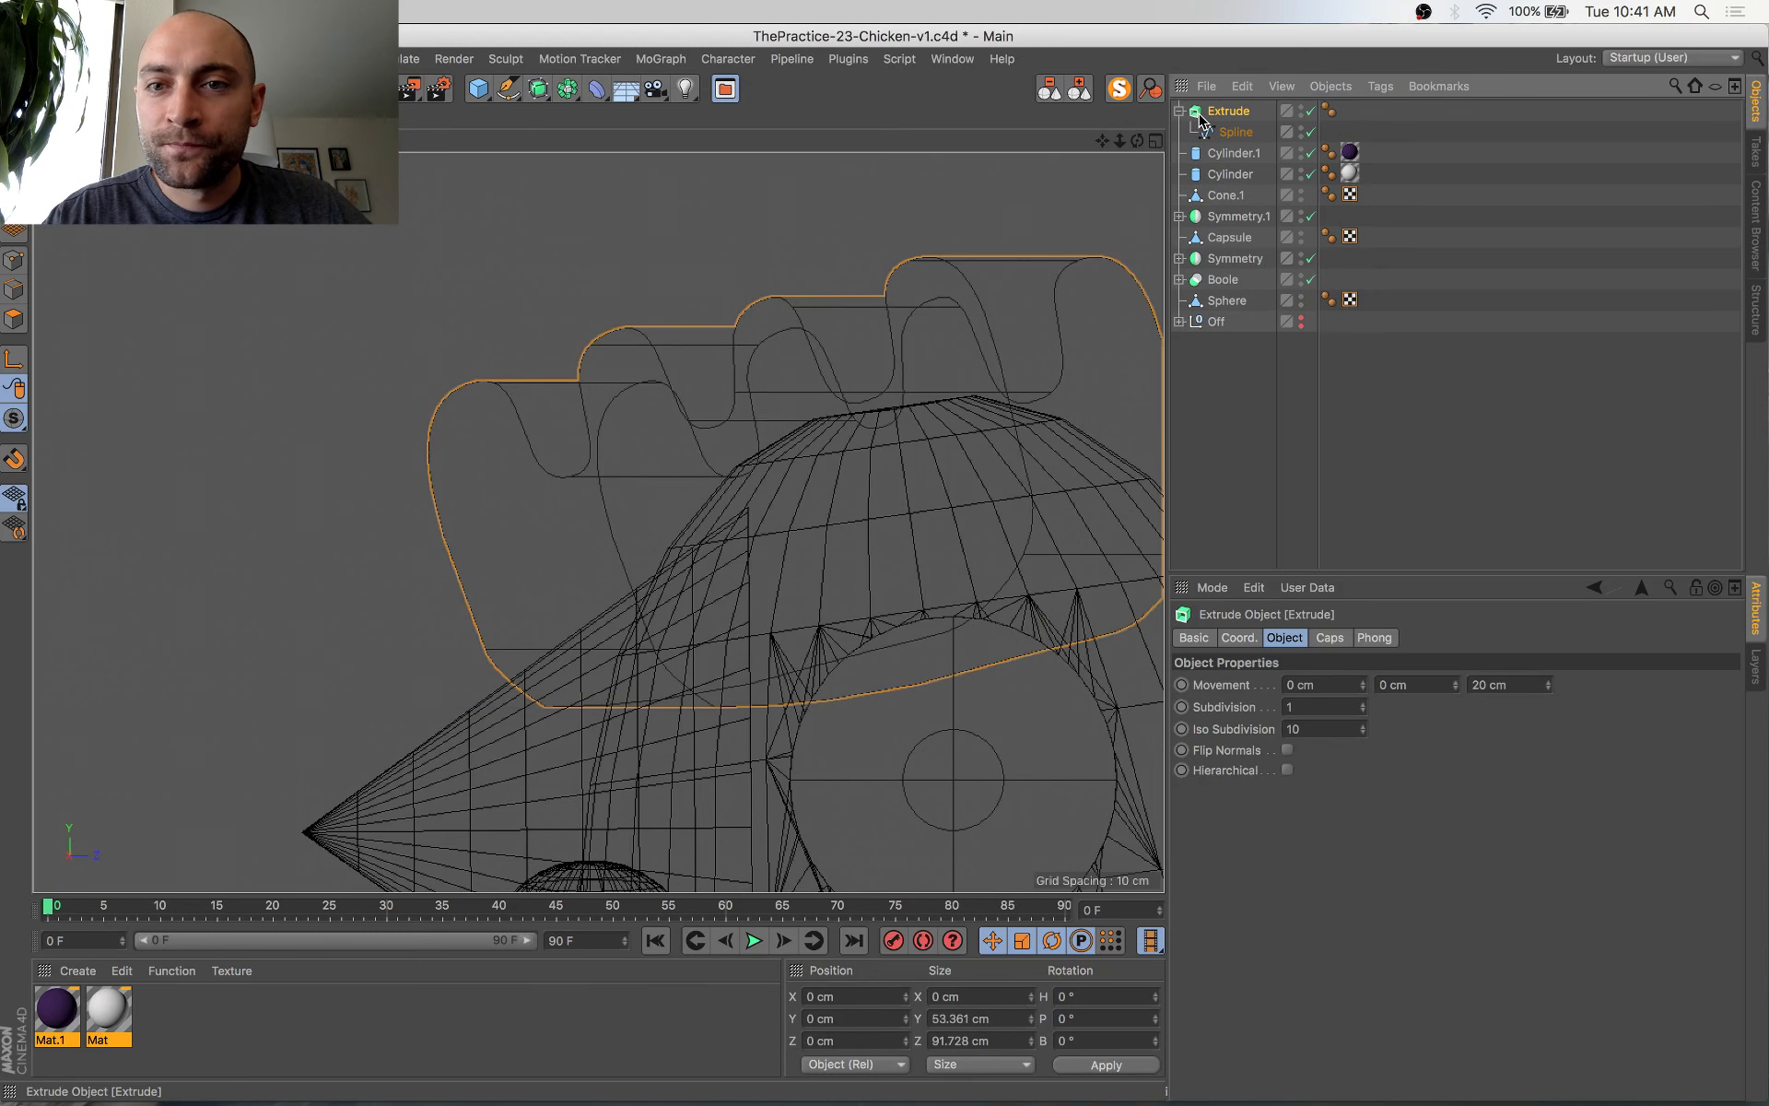
Set the comb's extrusion movement to 0 cm in Z and 16 cm in X
double_click(1512, 692)
type("0")
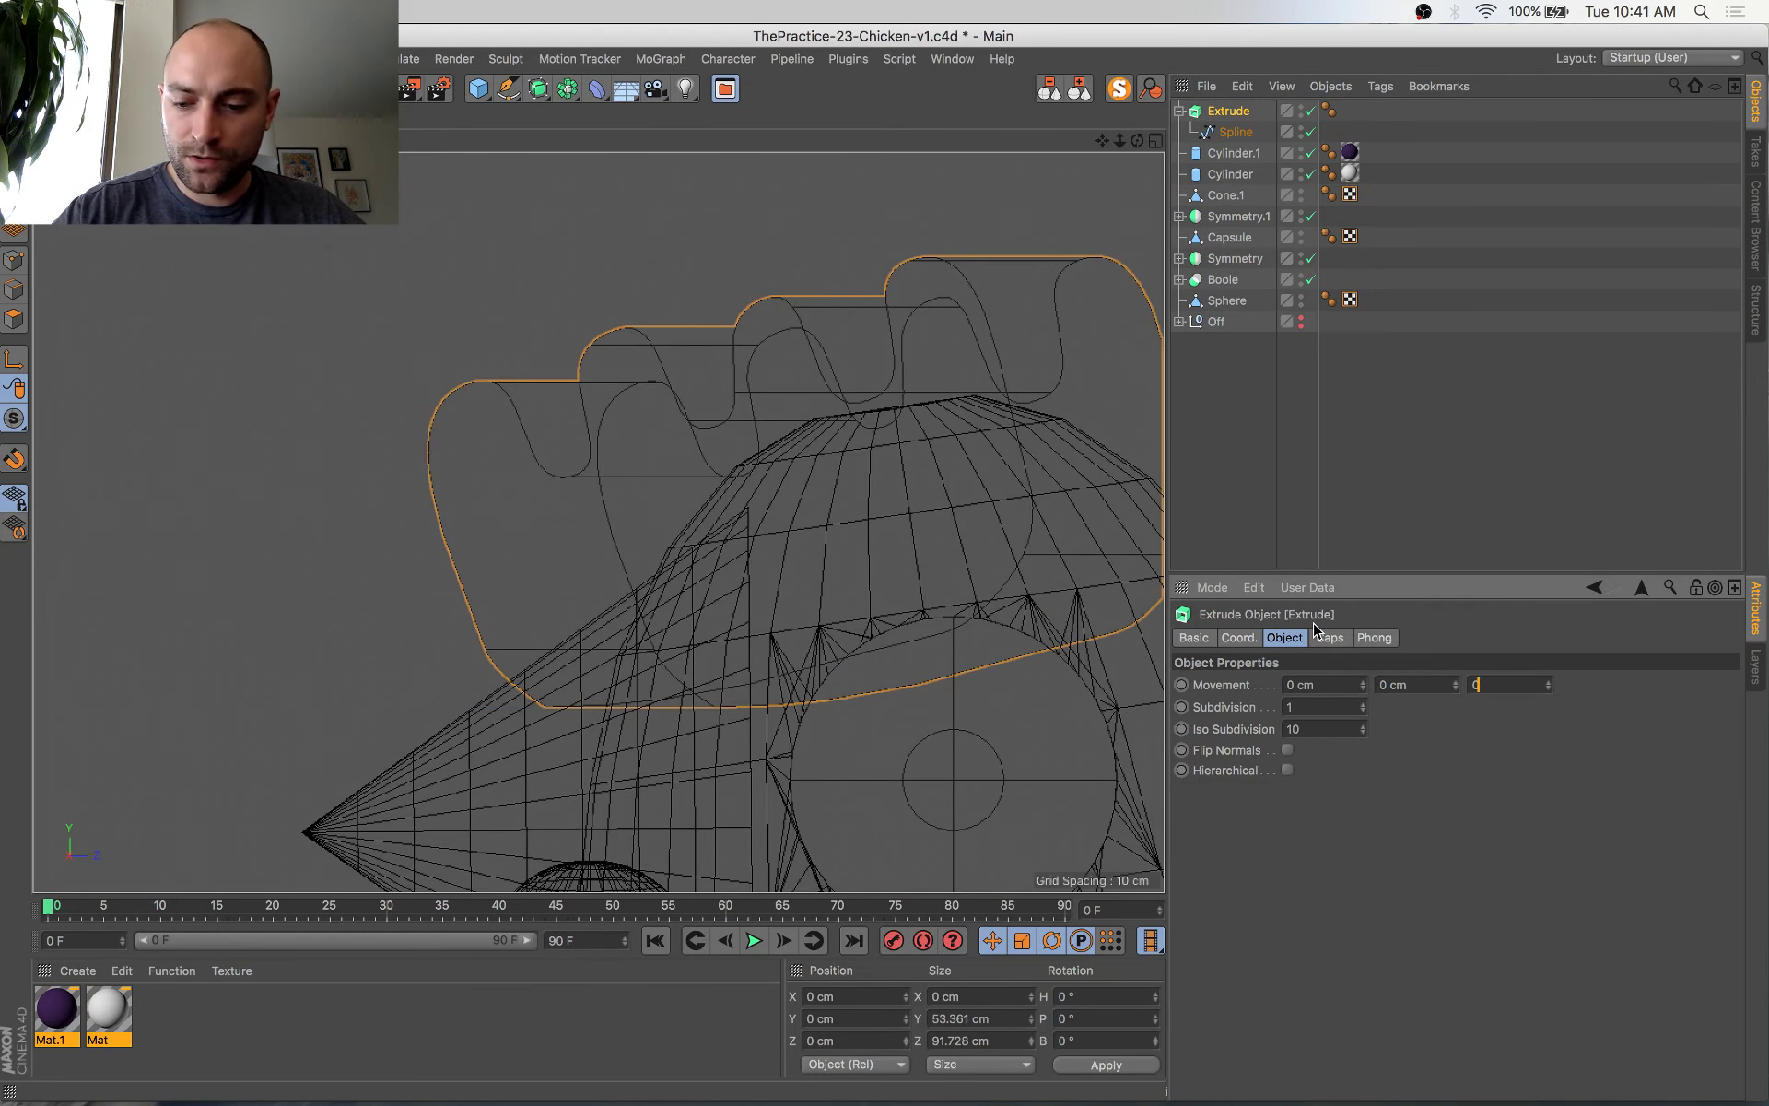
key("Return")
left_click_drag(1454, 685, 1454, 670)
key("super+z")
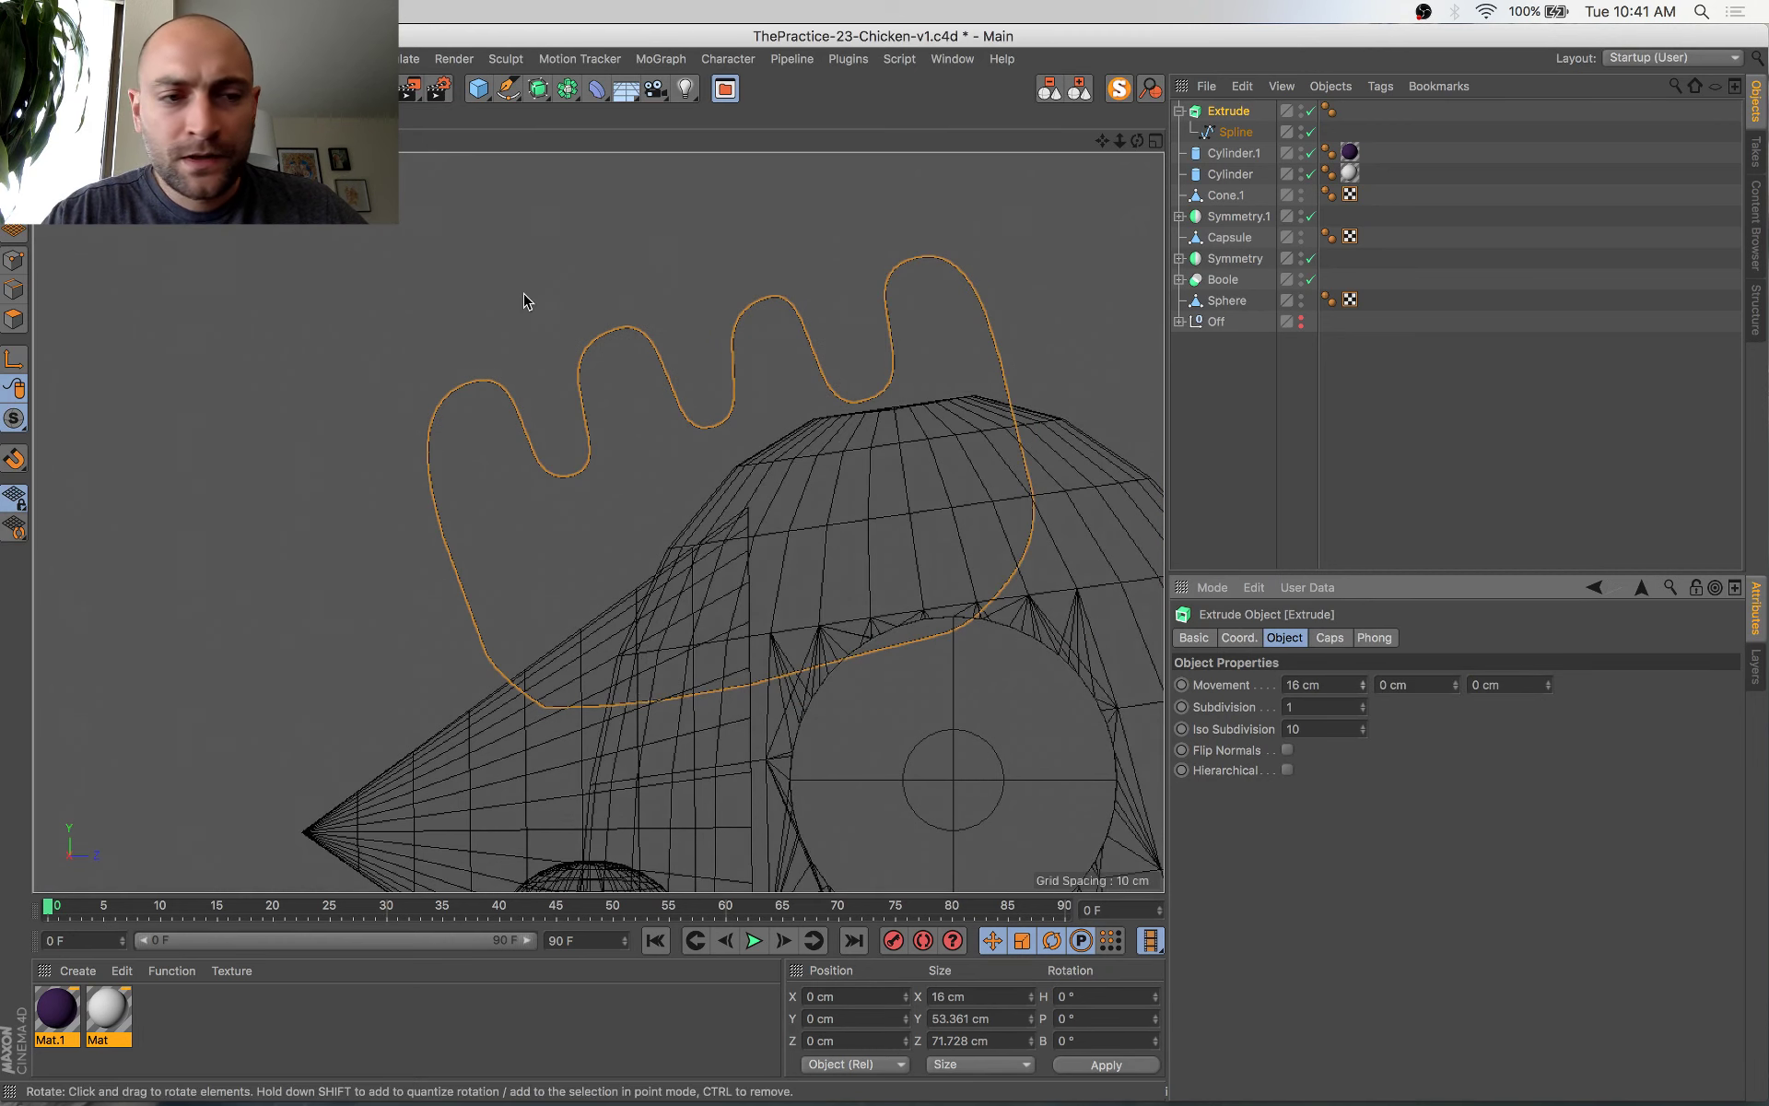
Examine the extruded comb's thickness and placement on the head from the side and the front in the perspective view
middle_click(527, 281)
left_click_drag(439, 294, 432, 293, "alt")
middle_click(430, 295)
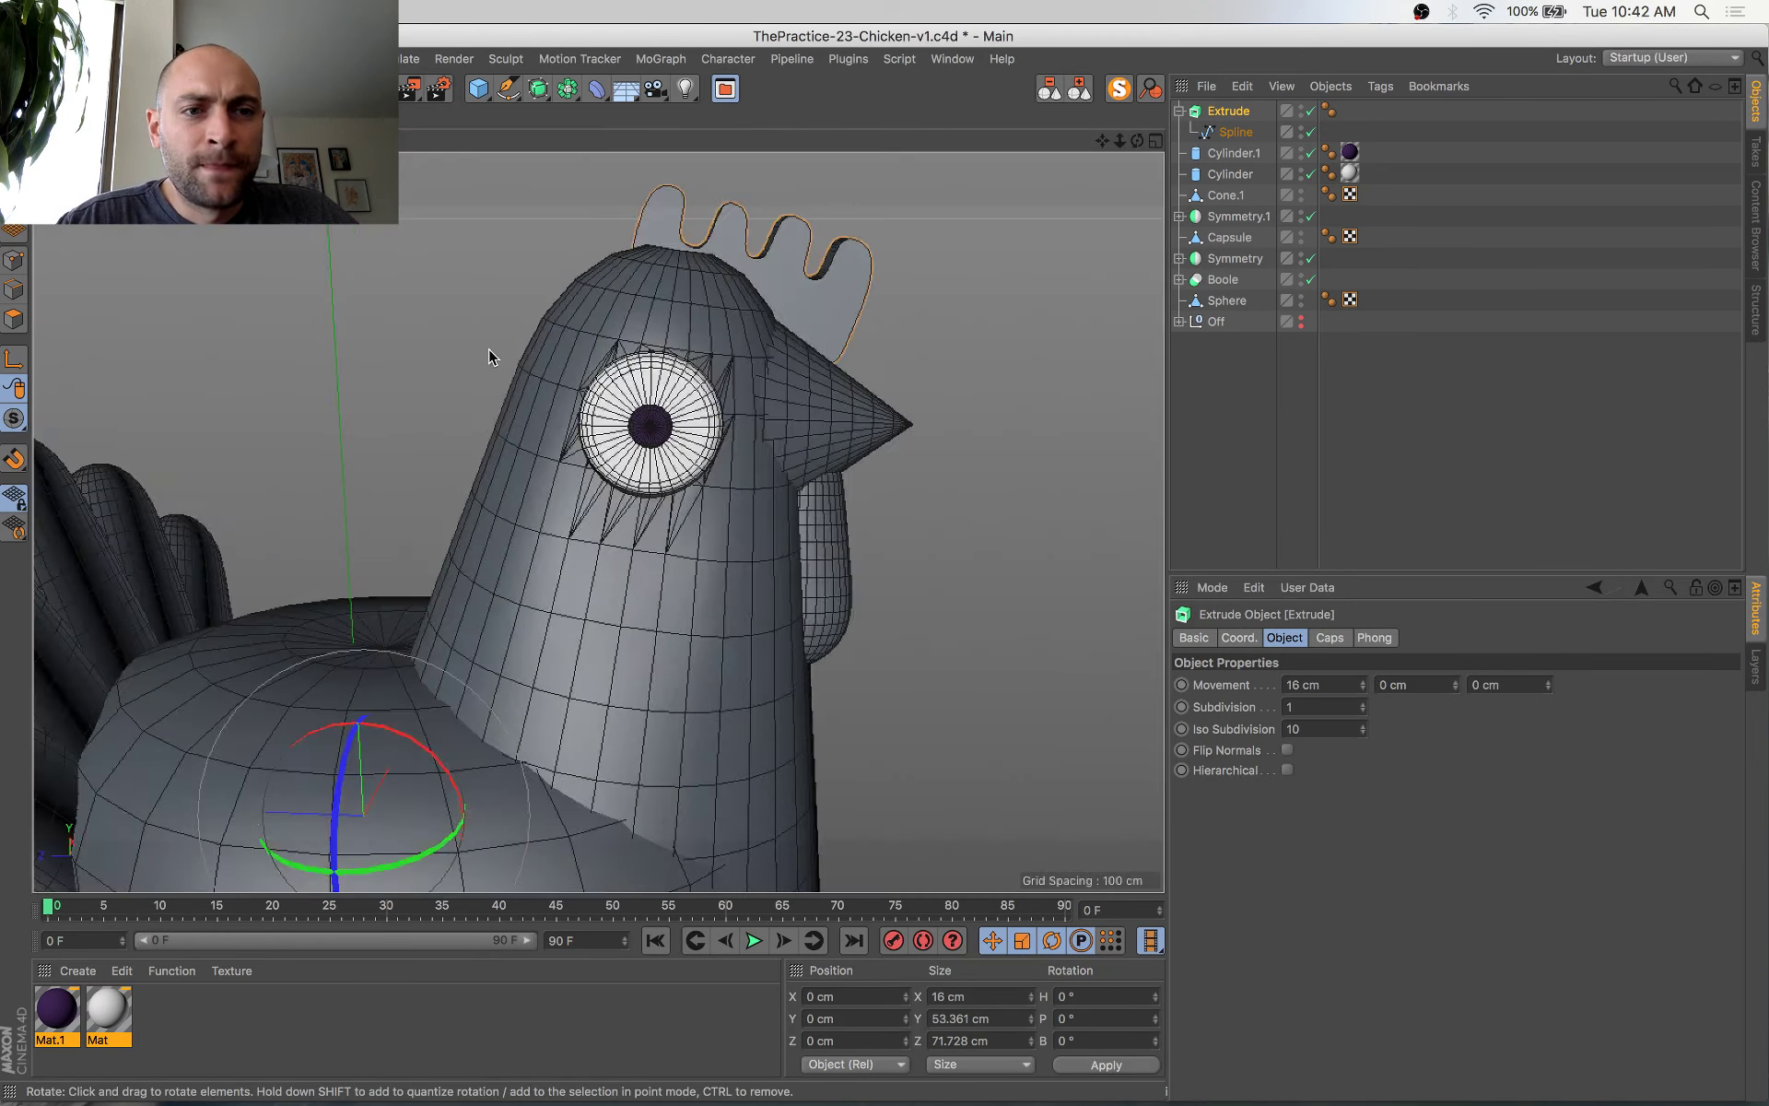
scroll(494, 356, "down", 3)
left_click_drag(772, 406, 373, 391, "alt")
middle_click_drag(774, 407, 747, 455, "alt")
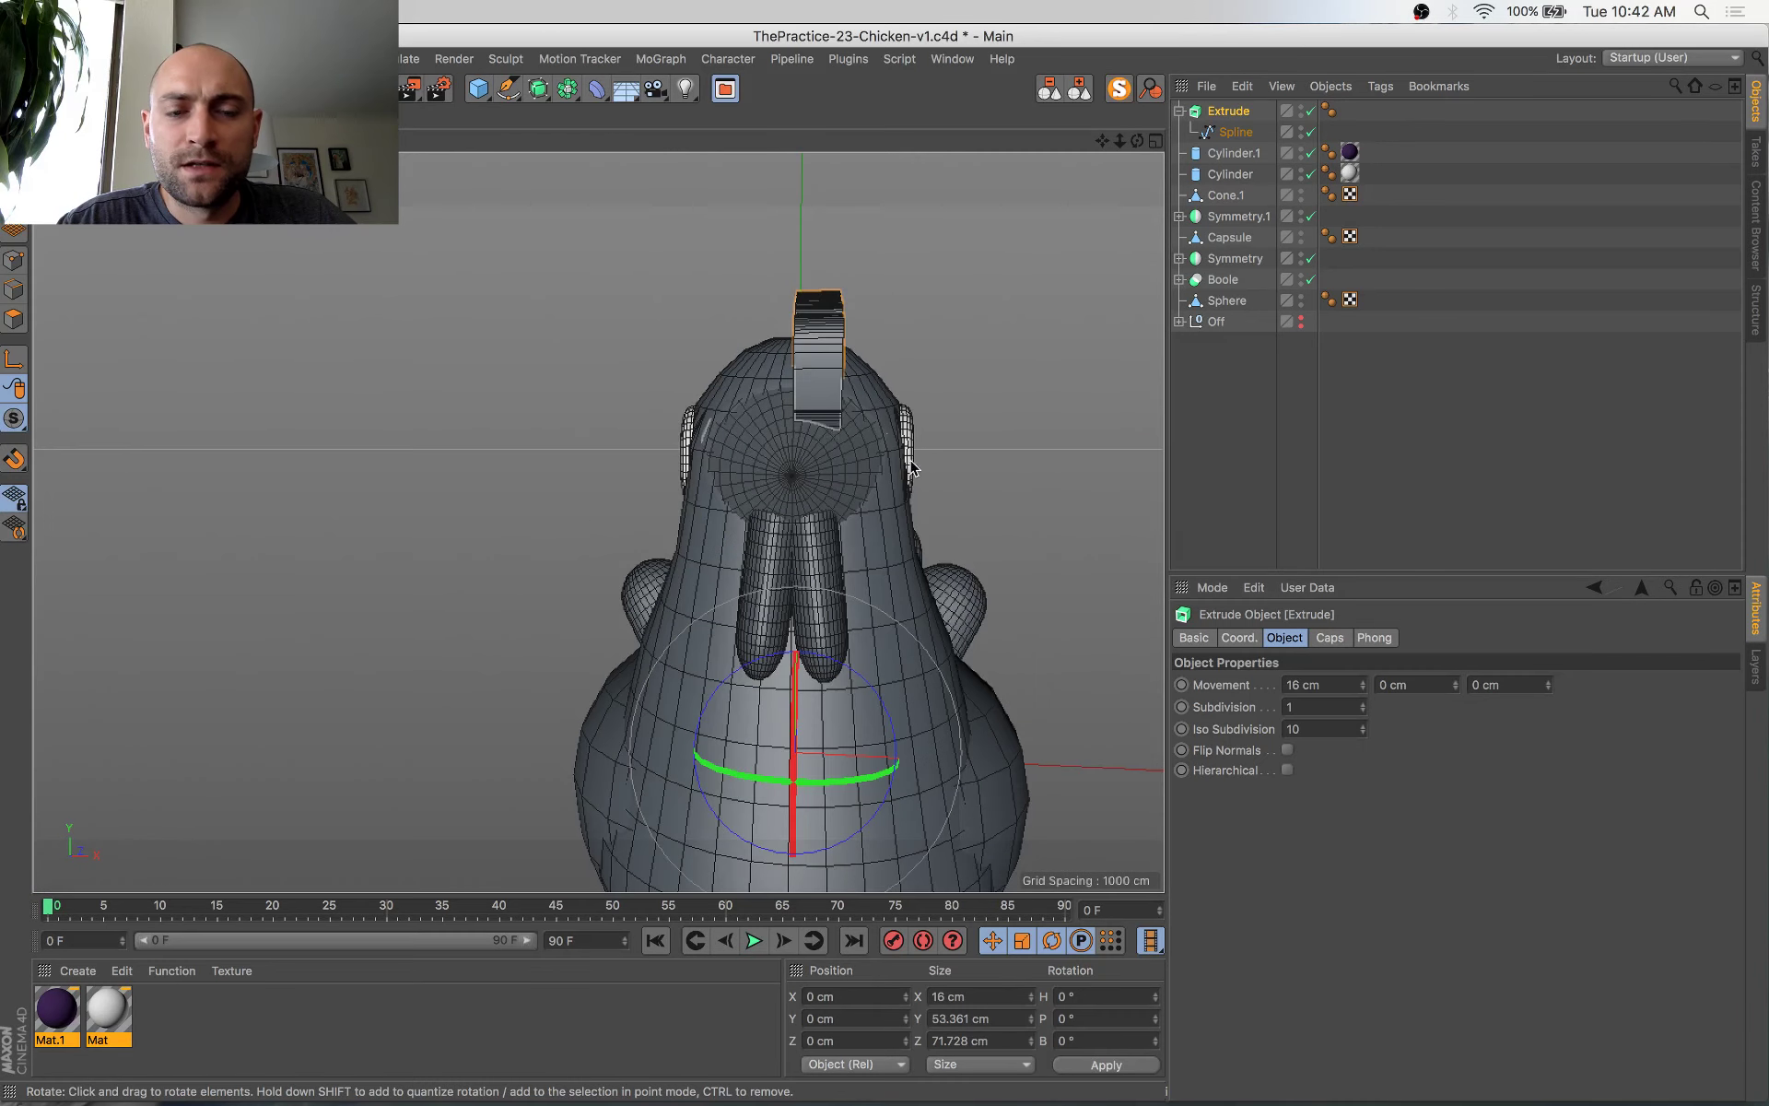
left_click_drag(912, 462, 962, 492, "alt")
middle_click_drag(929, 478, 836, 518, "alt")
scroll(765, 544, "up", 4)
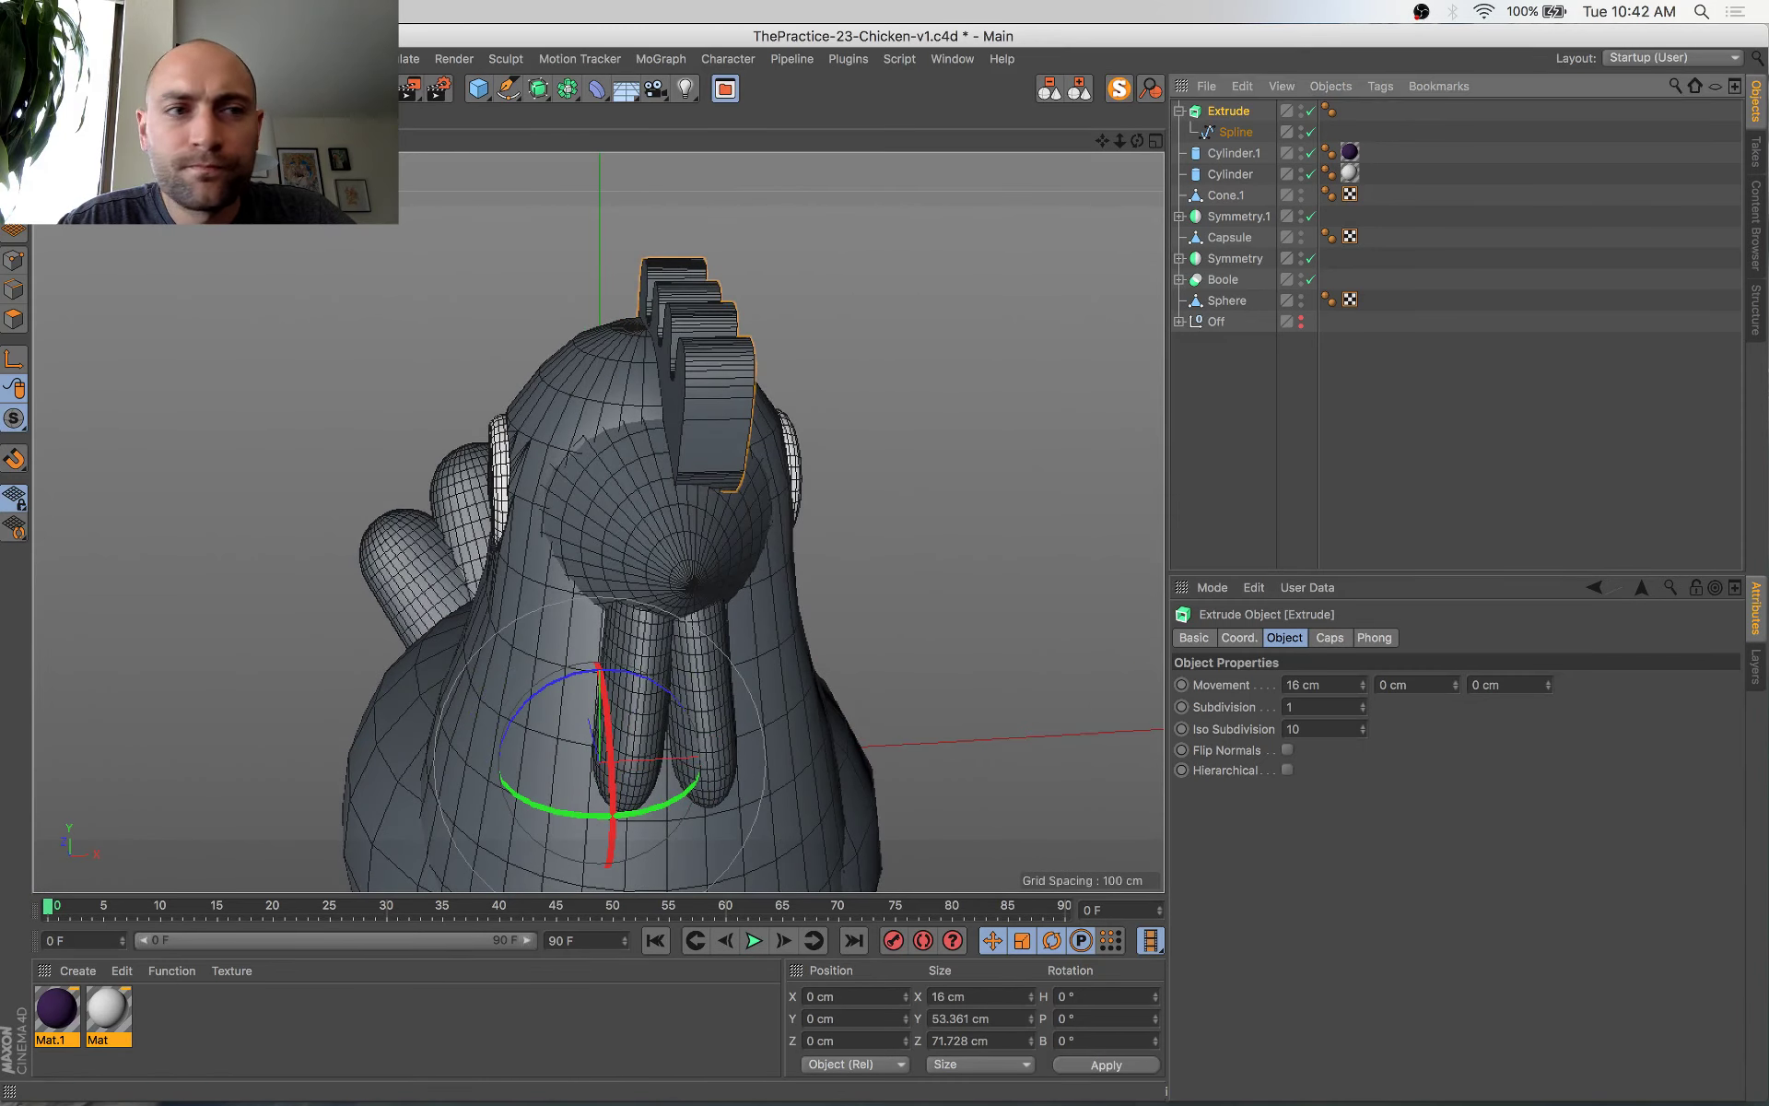
left_click_drag(695, 391, 890, 349, "alt")
right_click_drag(867, 366, 782, 601, "alt")
left_click_drag(782, 601, 951, 521, "alt")
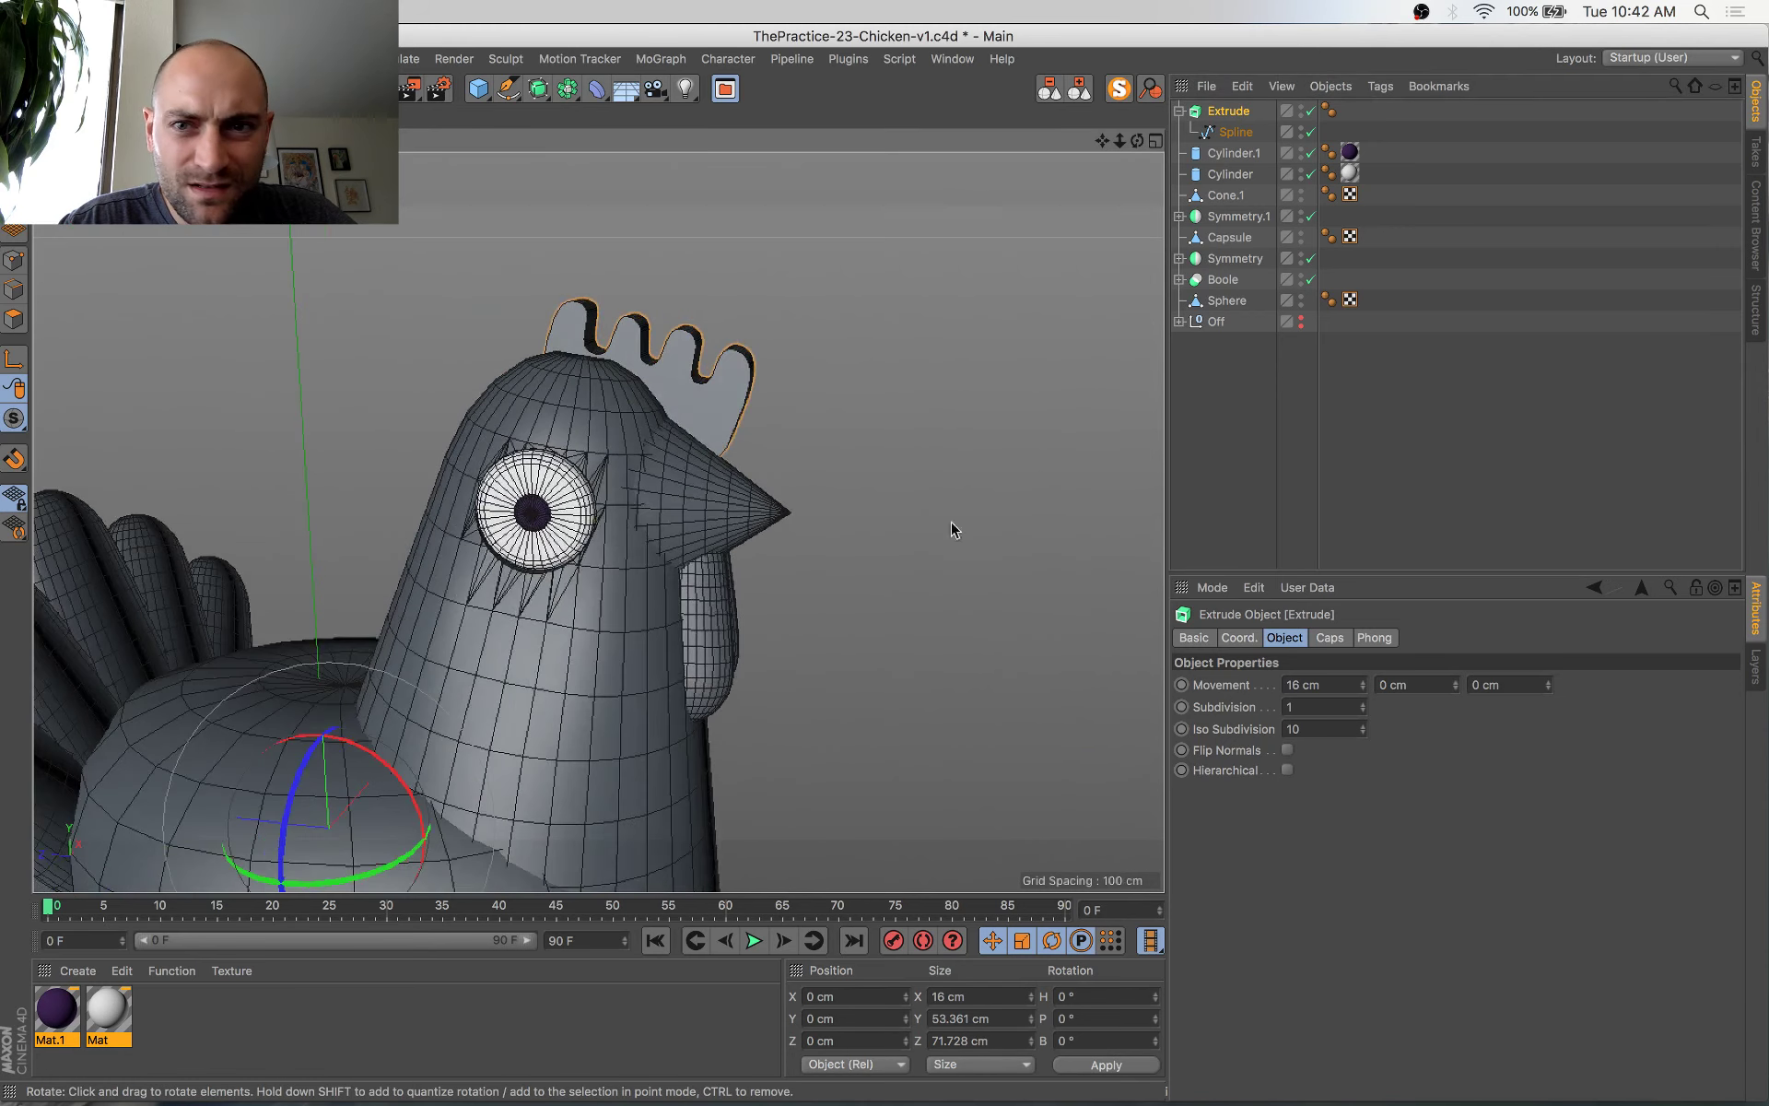
Move only the axis of the comb's Extrude object up to the head, to about Y 173.8 cm and Z -123.7 cm
left_click(1229, 133)
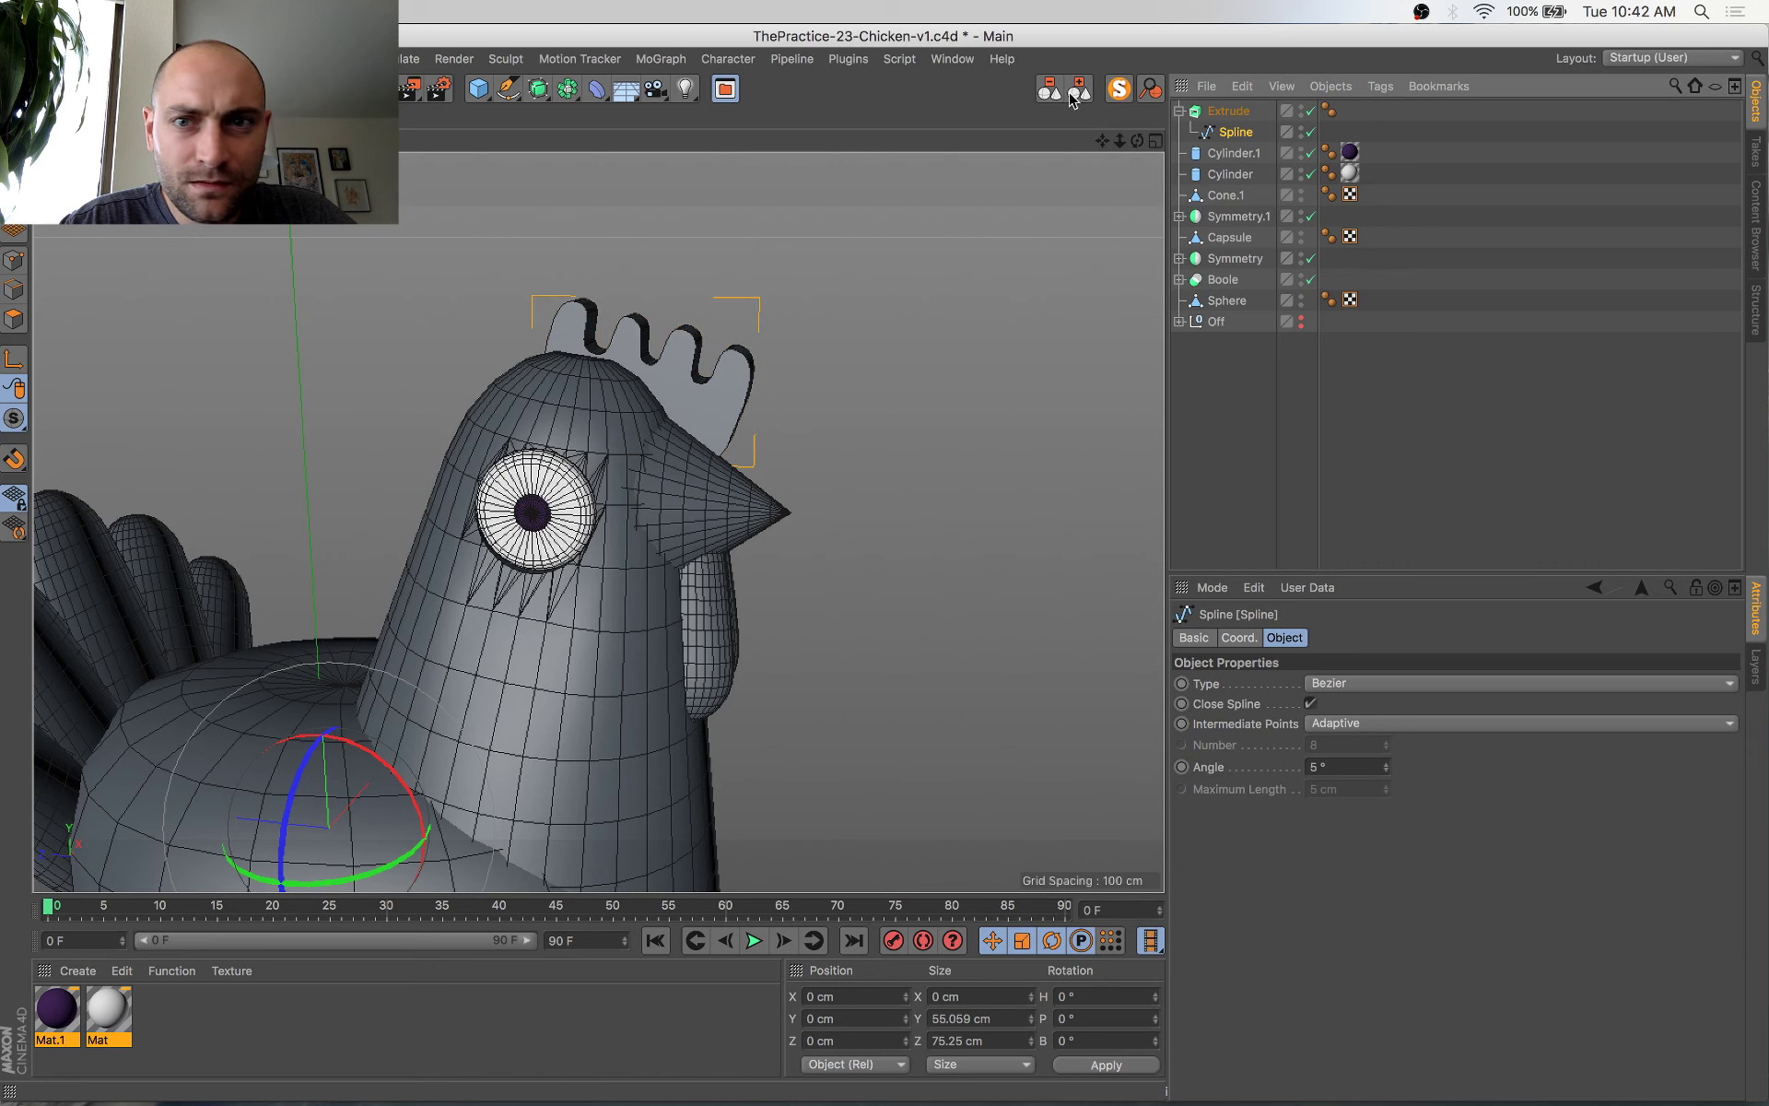
middle_click_drag(706, 539, 872, 391, "alt")
left_click(1246, 111)
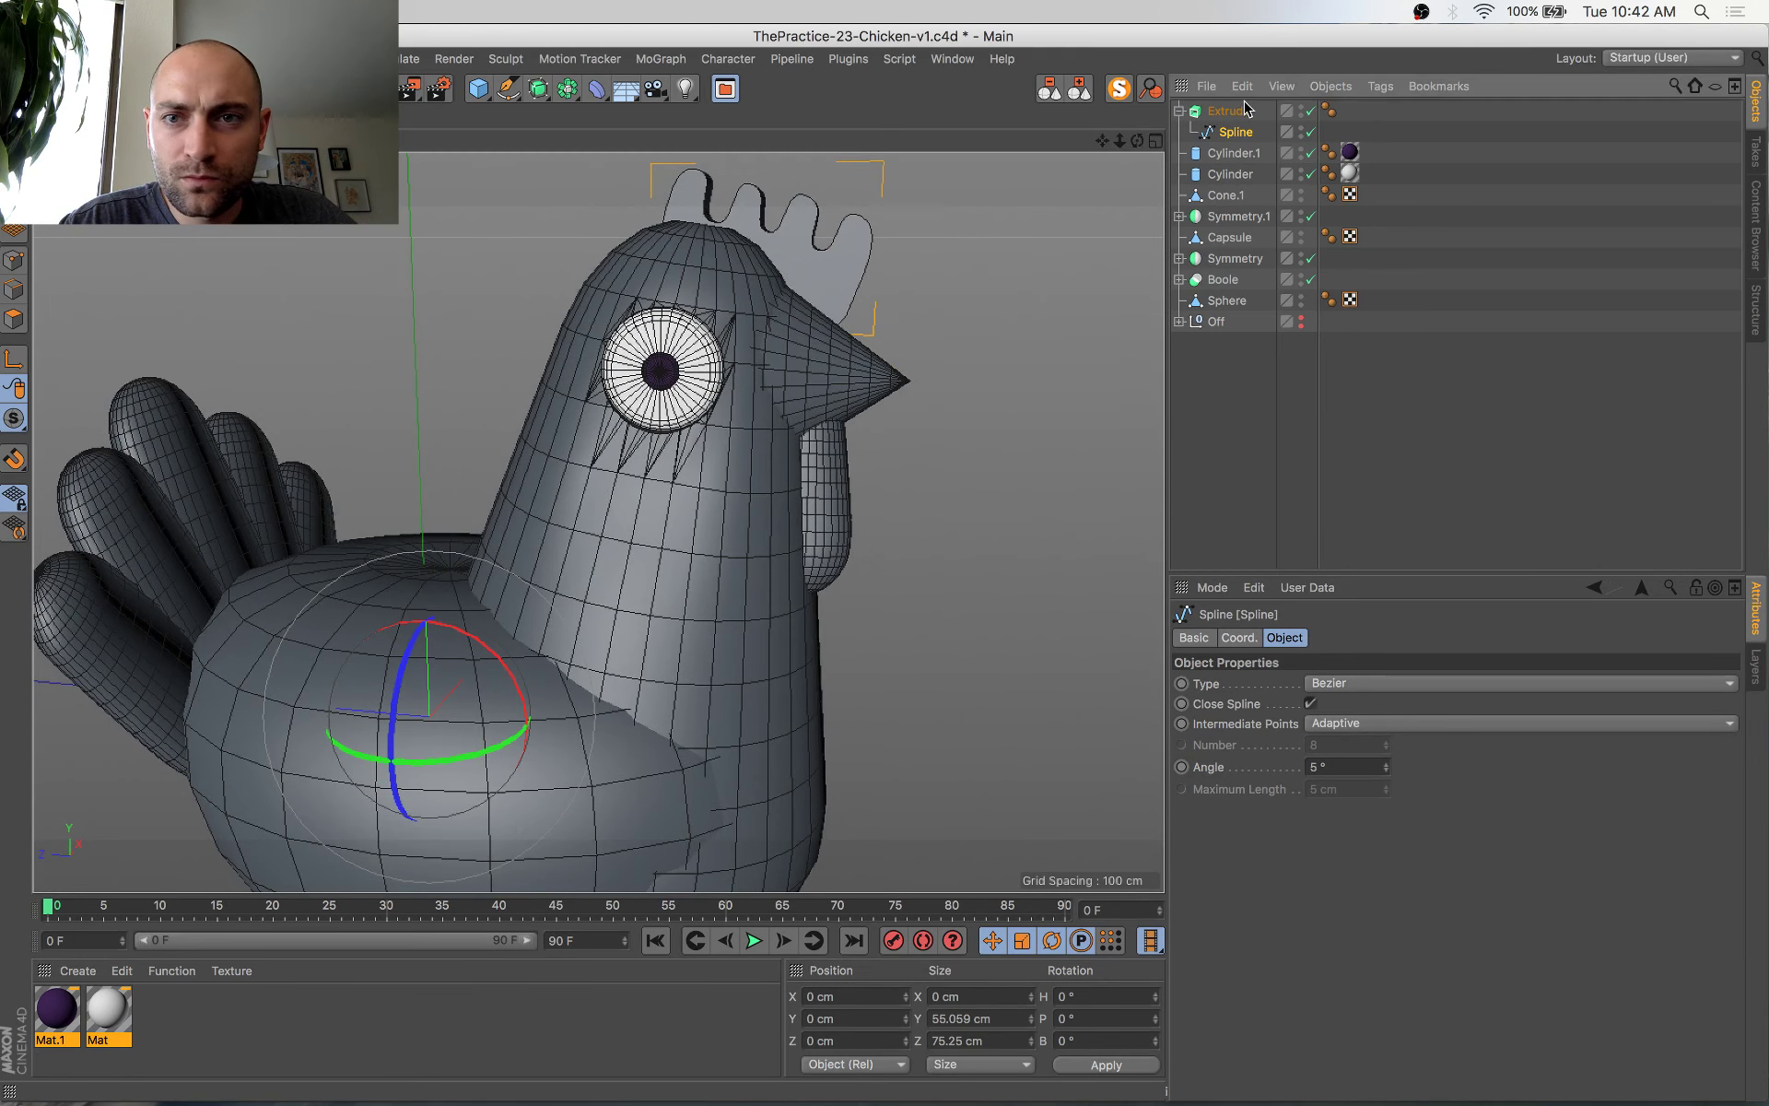
left_click(14, 360)
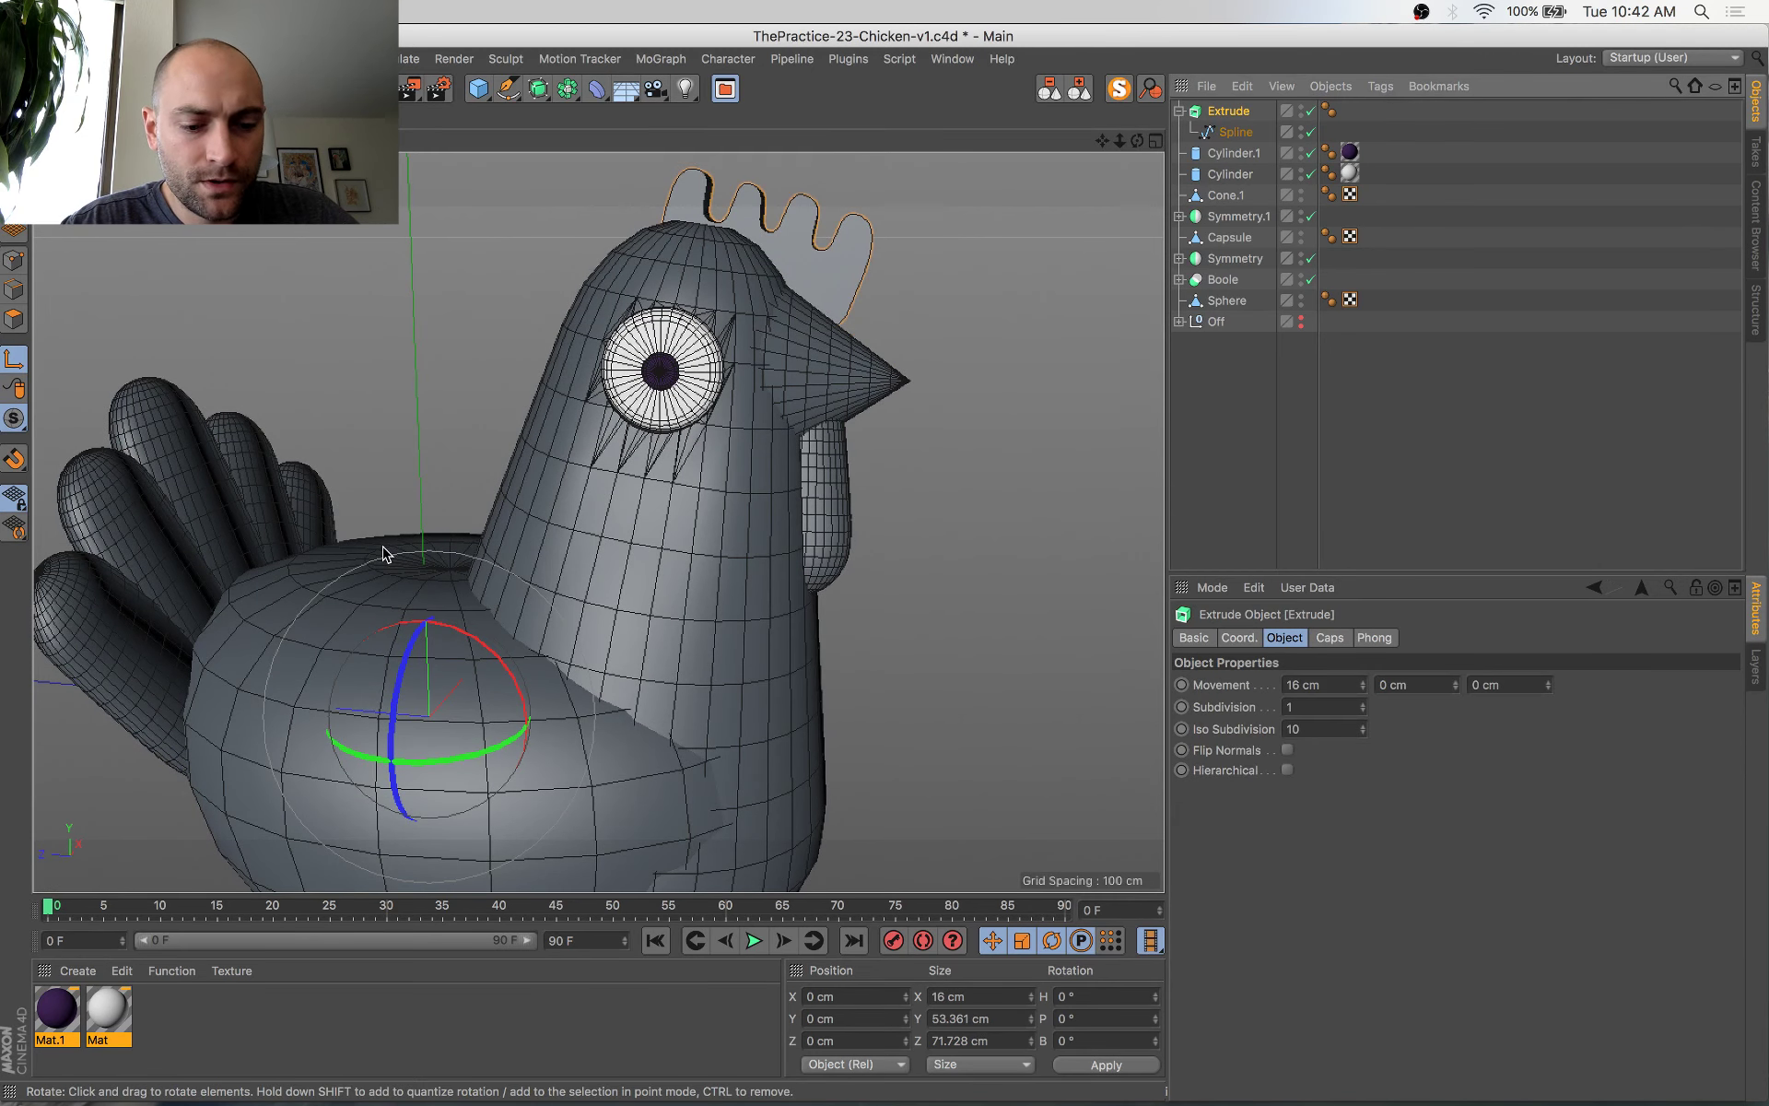
left_click(14, 389)
key("e")
left_click_drag(357, 711, 681, 751)
left_click_drag(772, 597, 788, 116)
left_click_drag(664, 262, 643, 258)
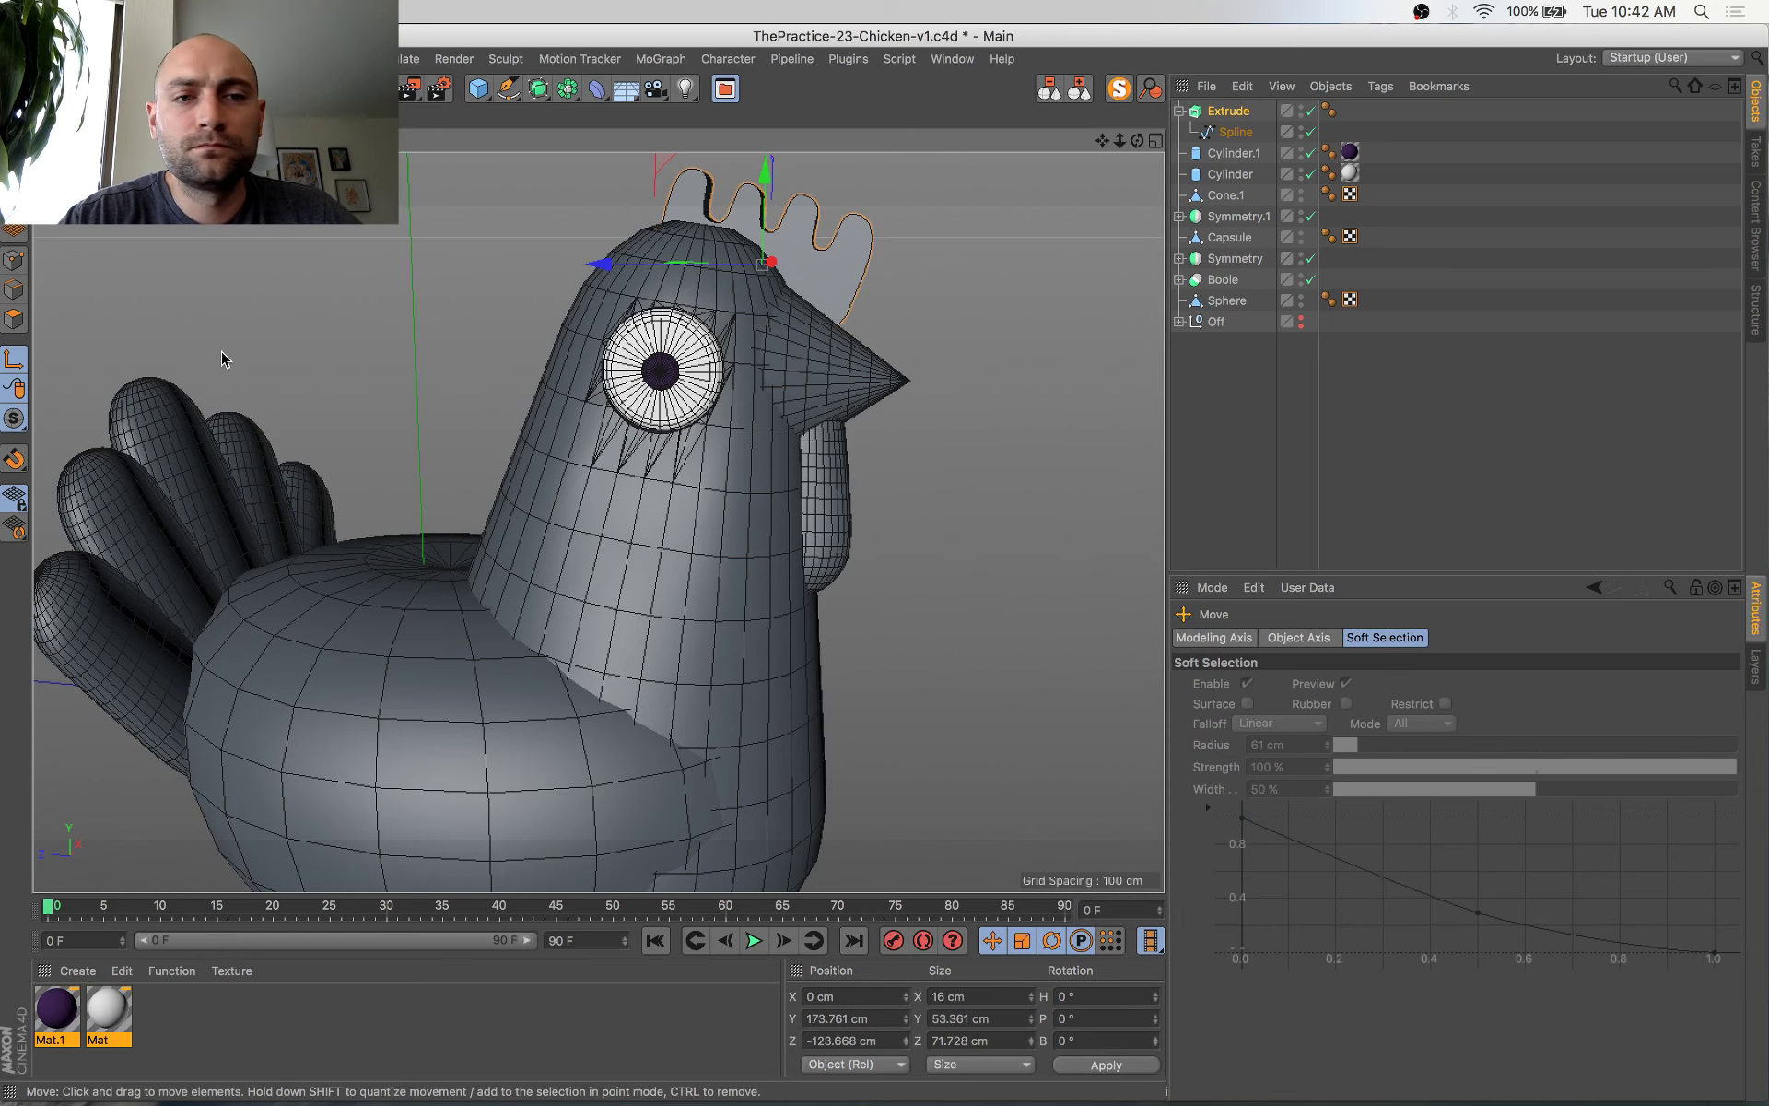
Reduce the comb's thickness by setting the Extrude object's X movement to 12 cm
left_click_drag(597, 522, 579, 479, "alt")
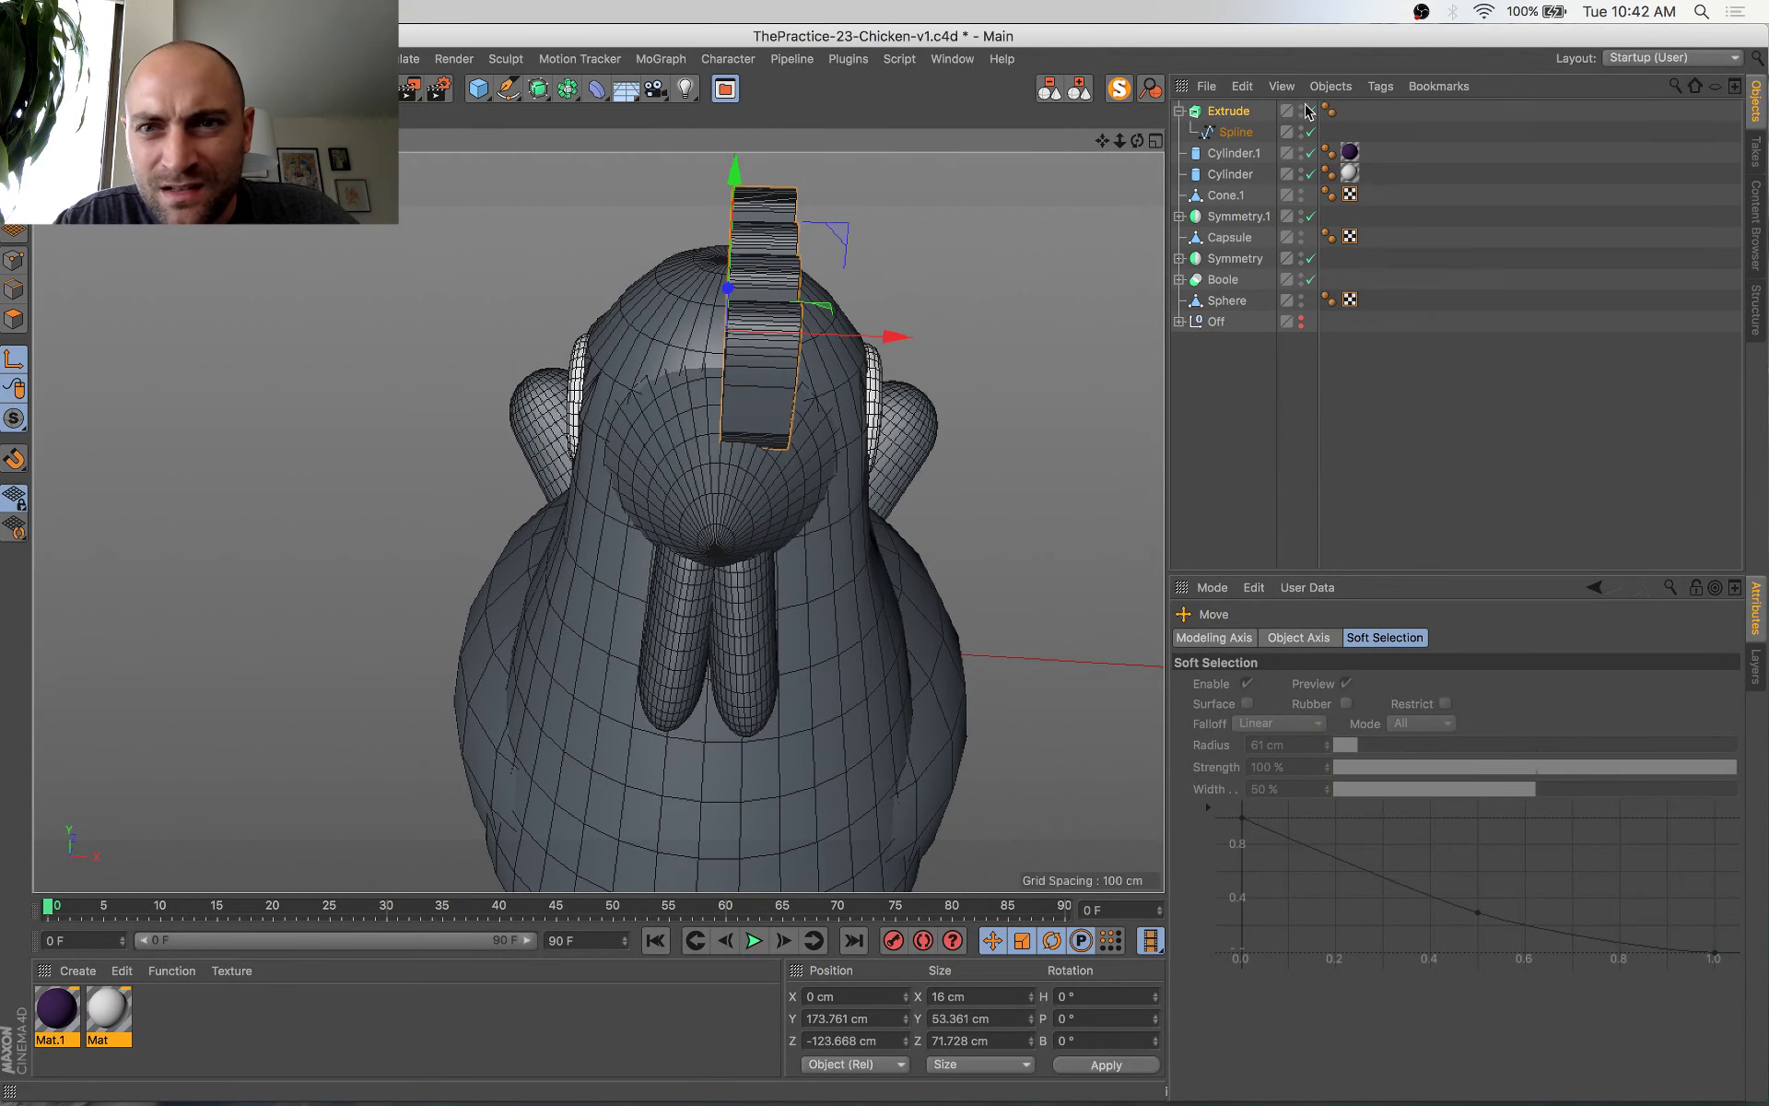
left_click(1248, 114)
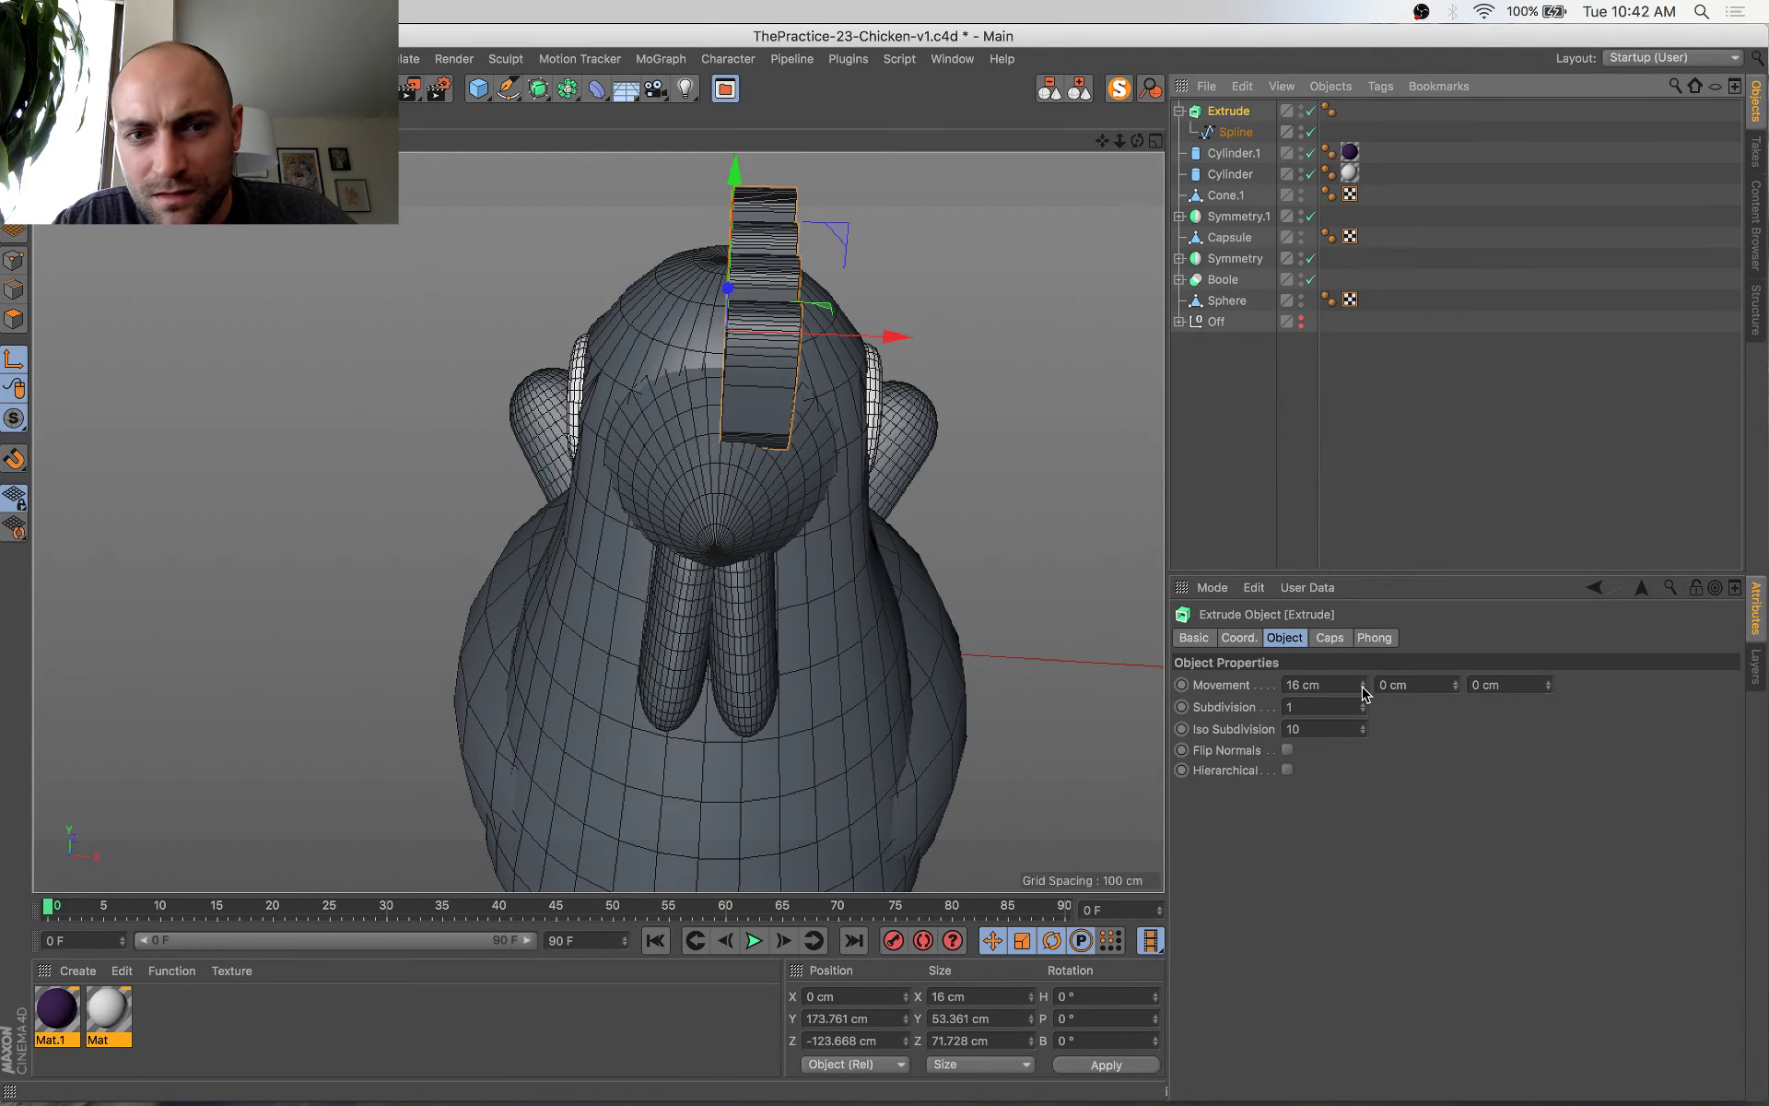
left_click_drag(1363, 688, 1363, 688)
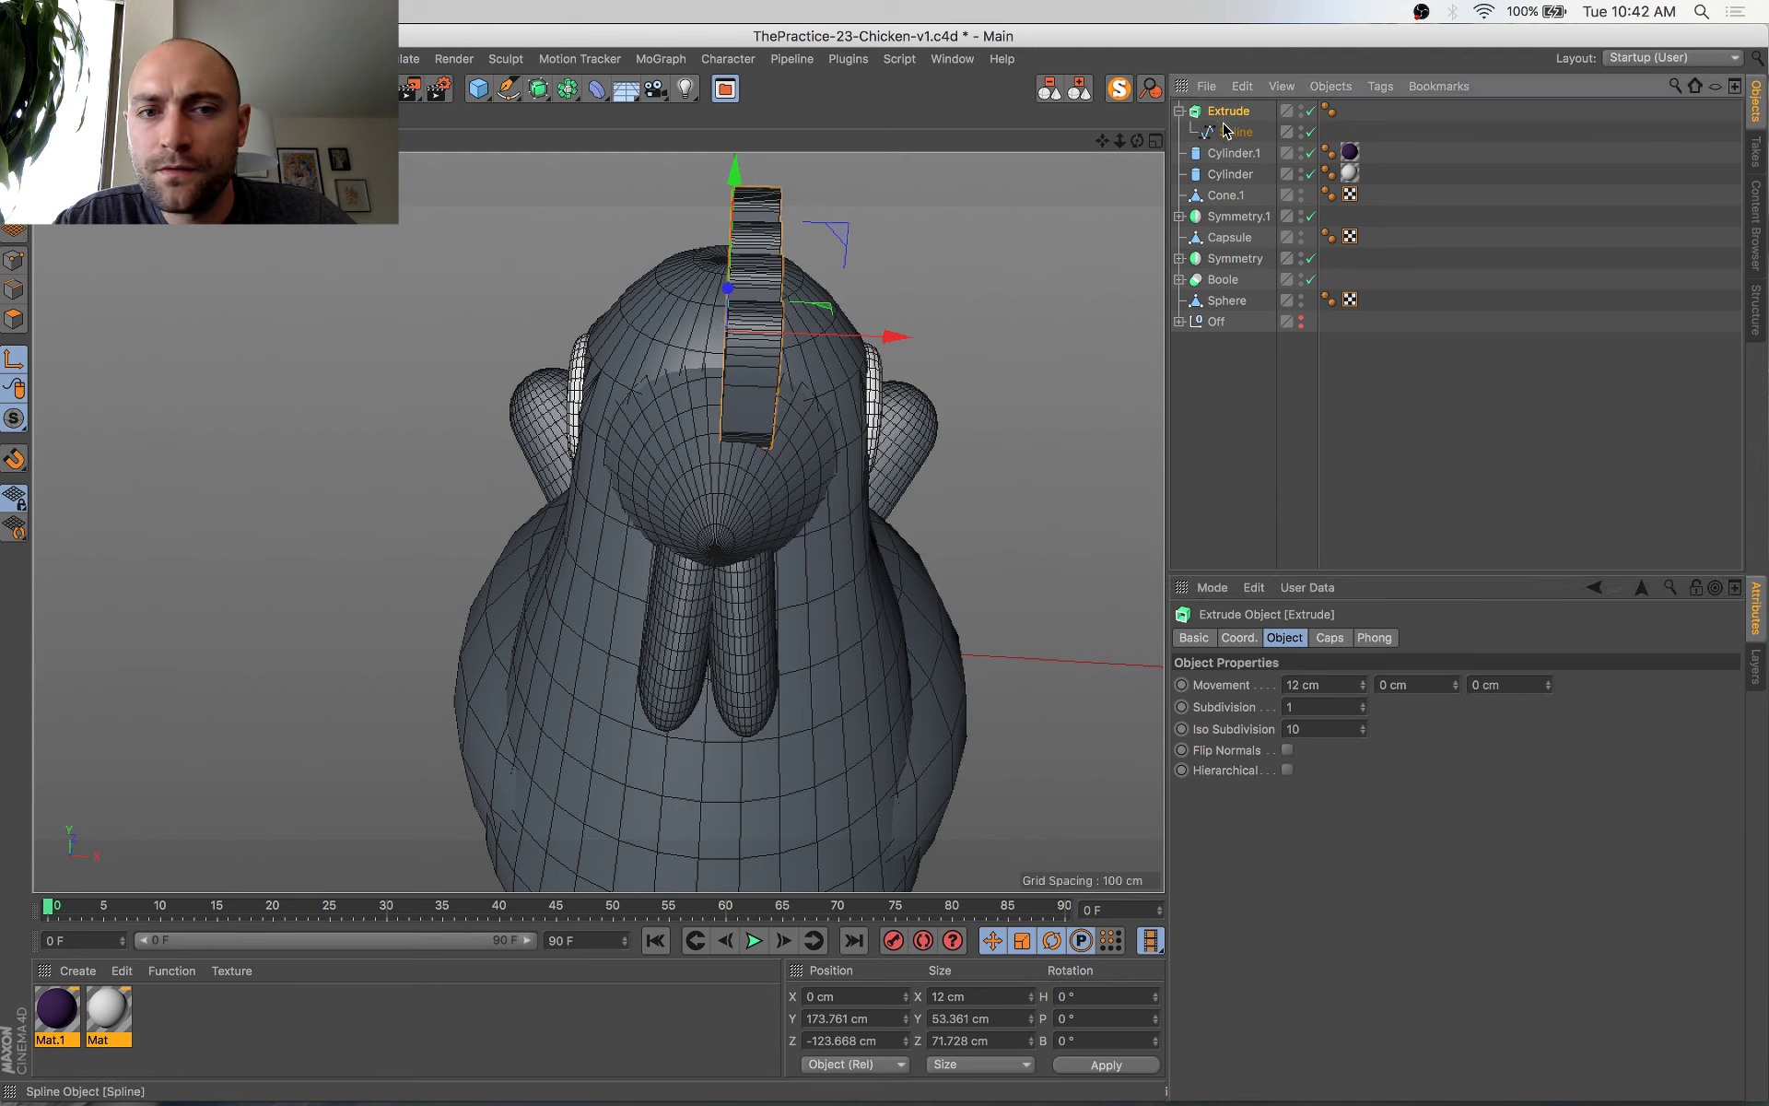
Shift only the comb's axis about 6 cm in X to mid-thickness, and set the Extrude object's X position to 0 cm
left_click_drag(870, 337, 887, 339)
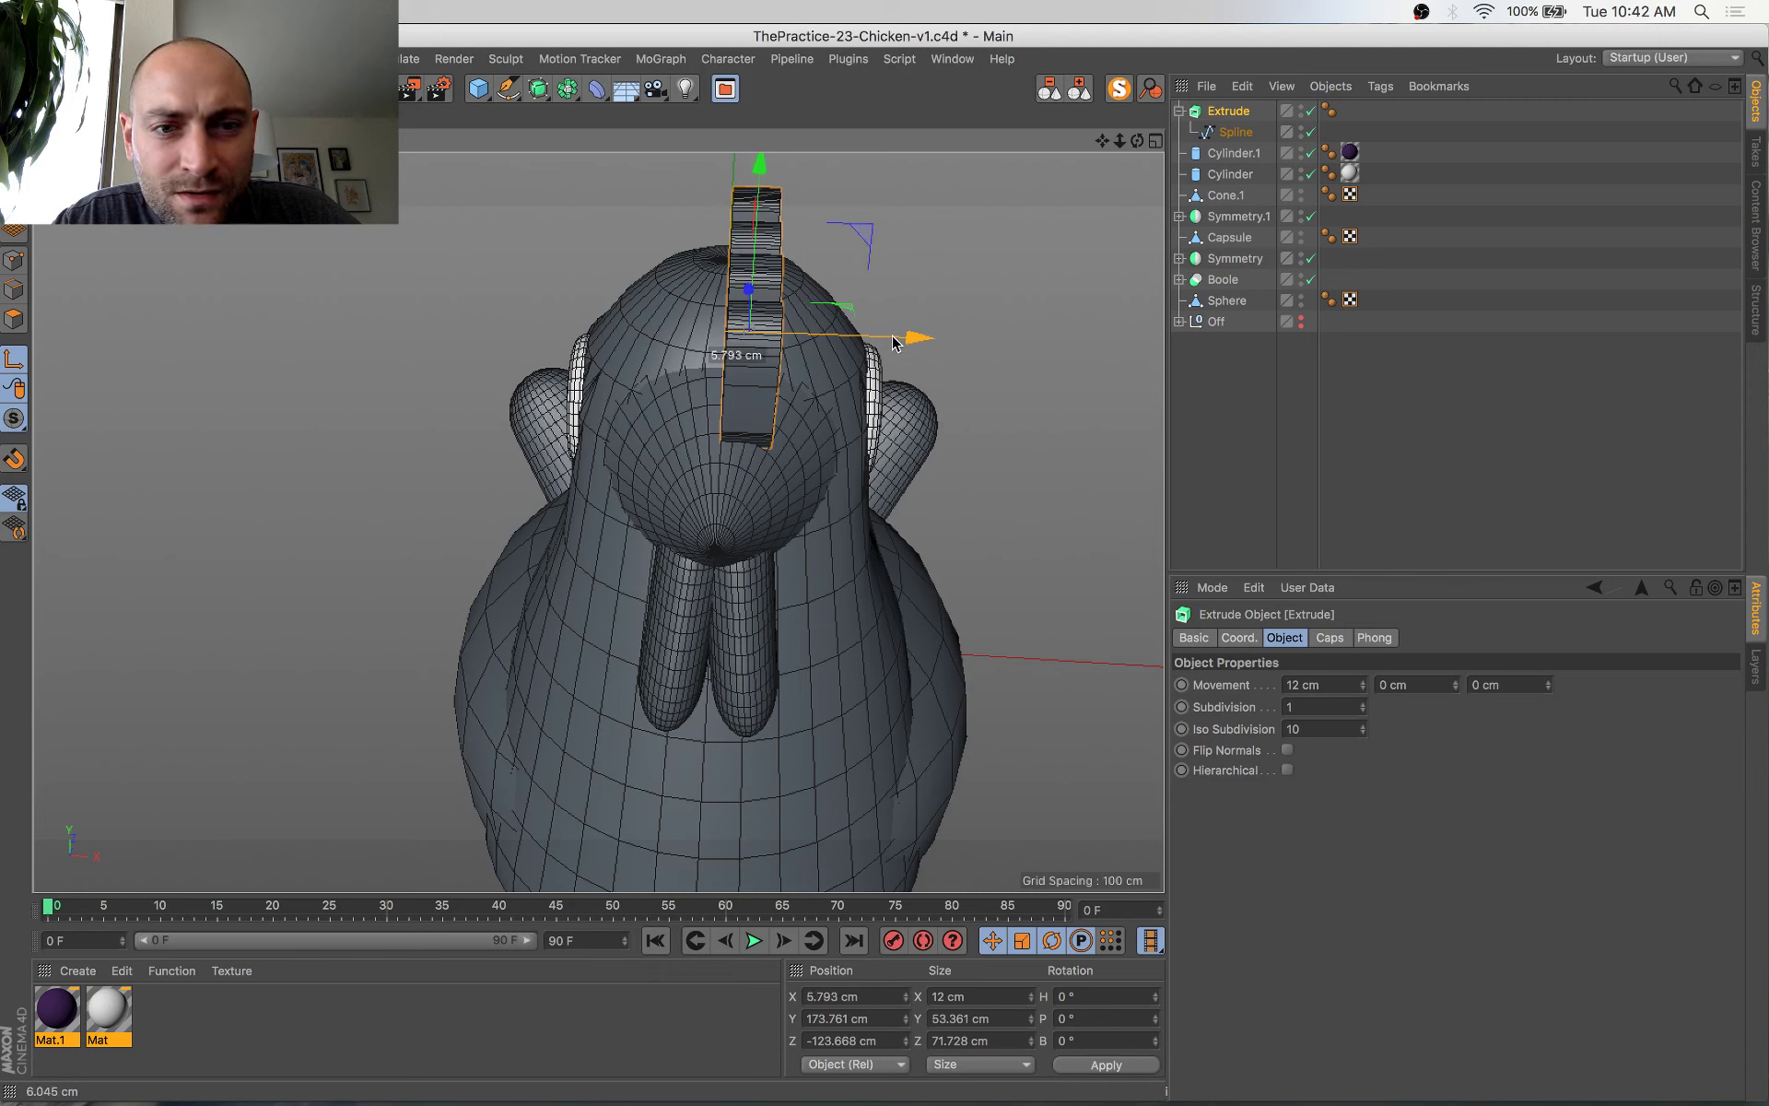
left_click_drag(925, 482, 869, 501, "alt")
left_click(1212, 114)
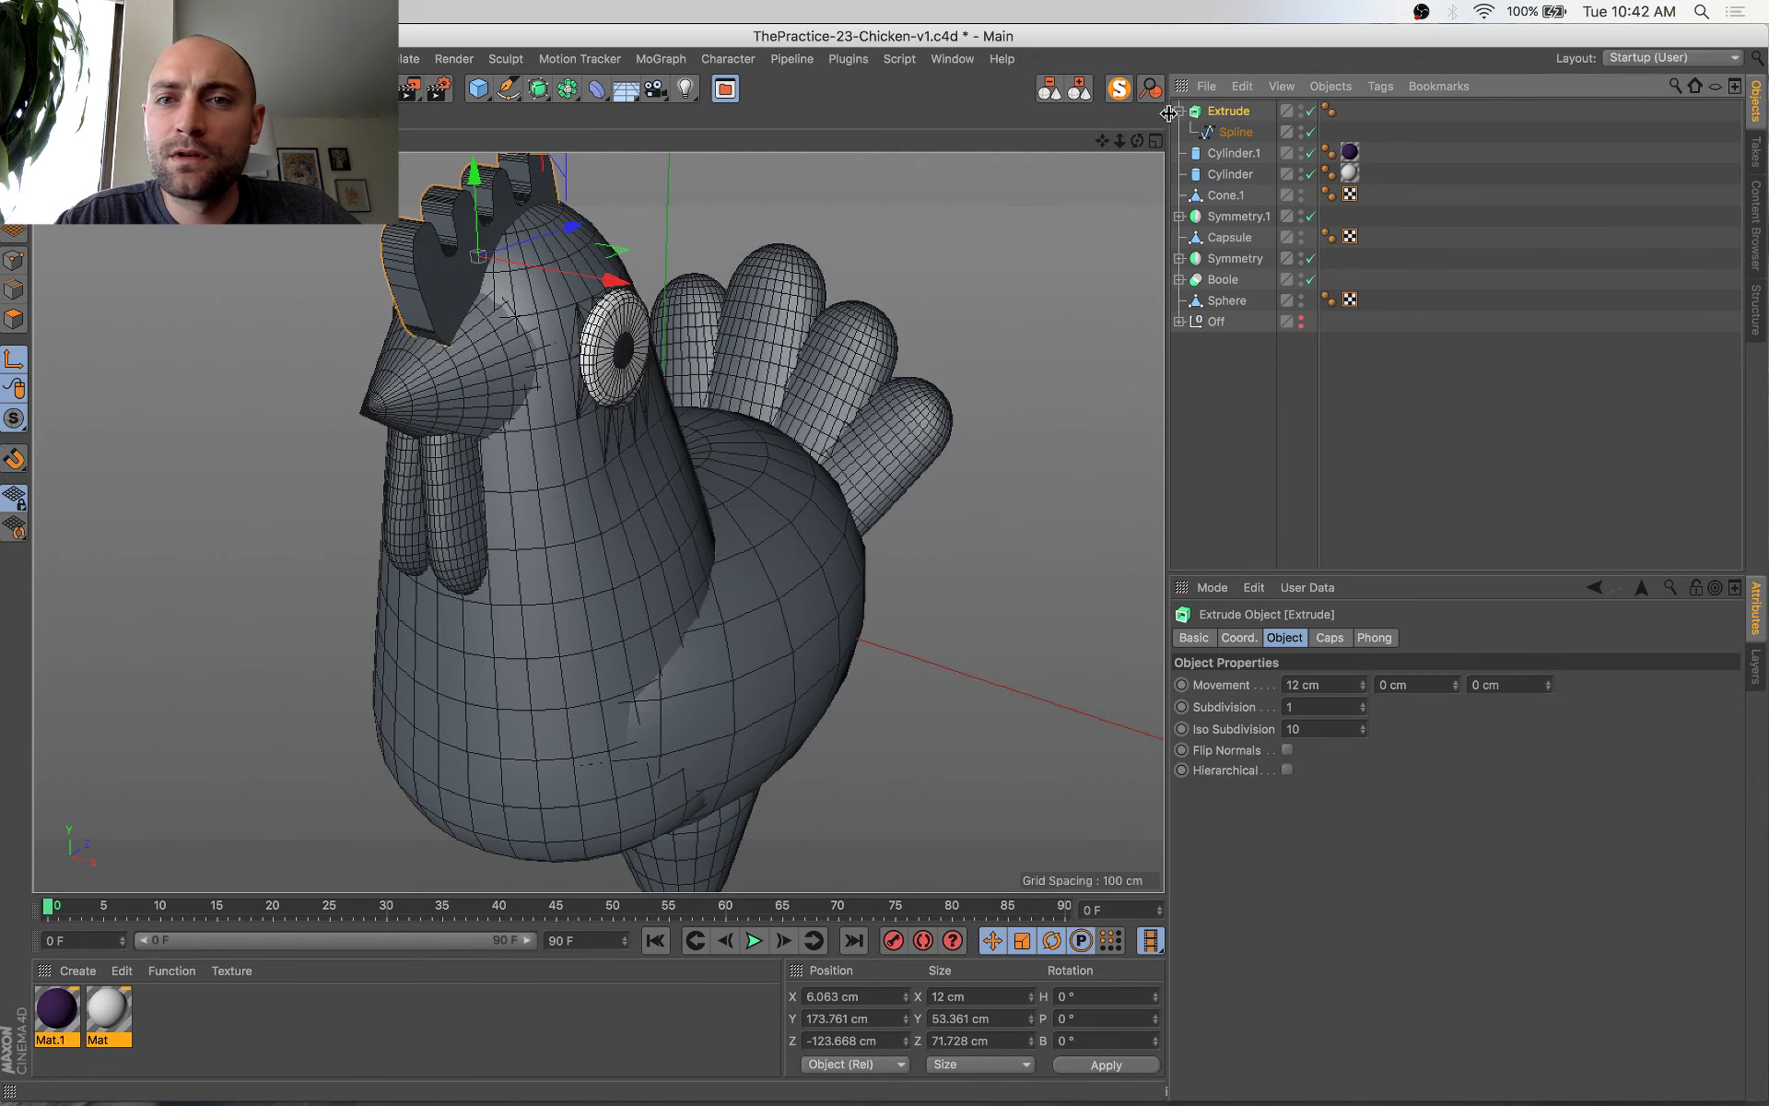
left_click(1178, 111)
left_click(14, 359)
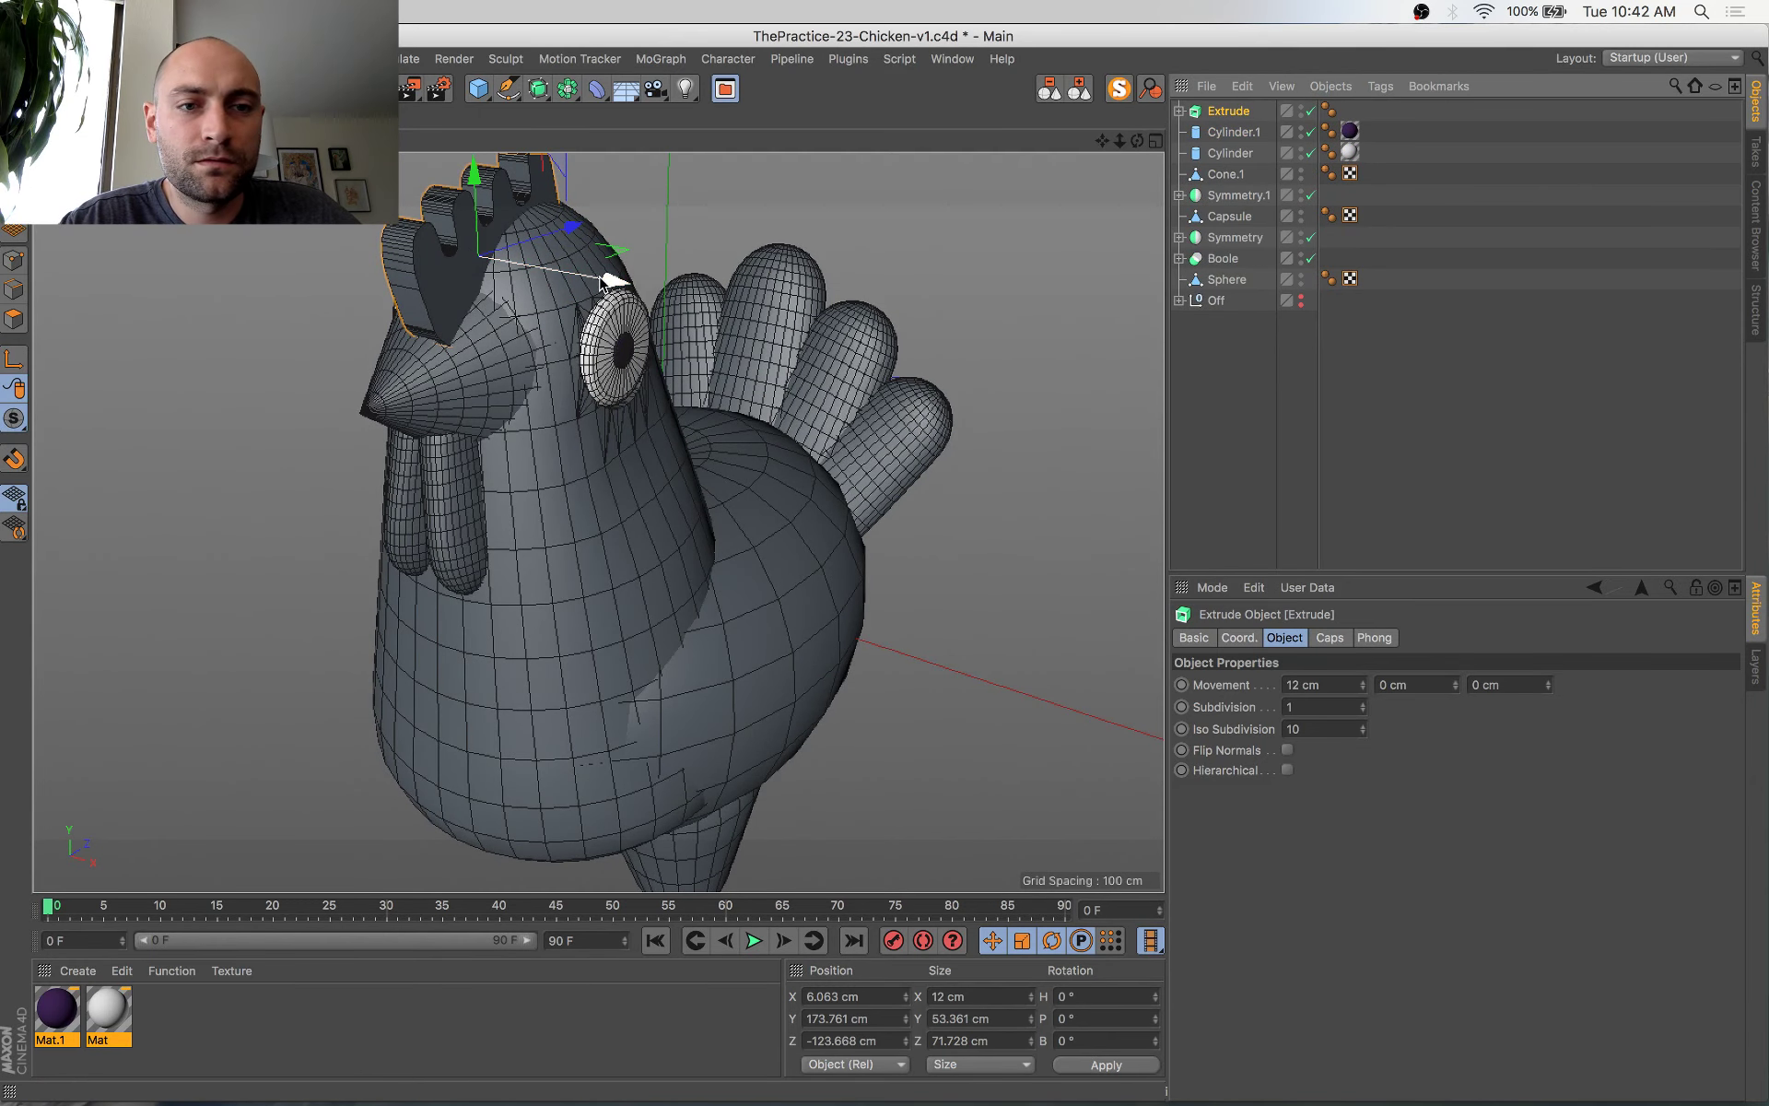
left_click(892, 994)
type("0")
key("Return")
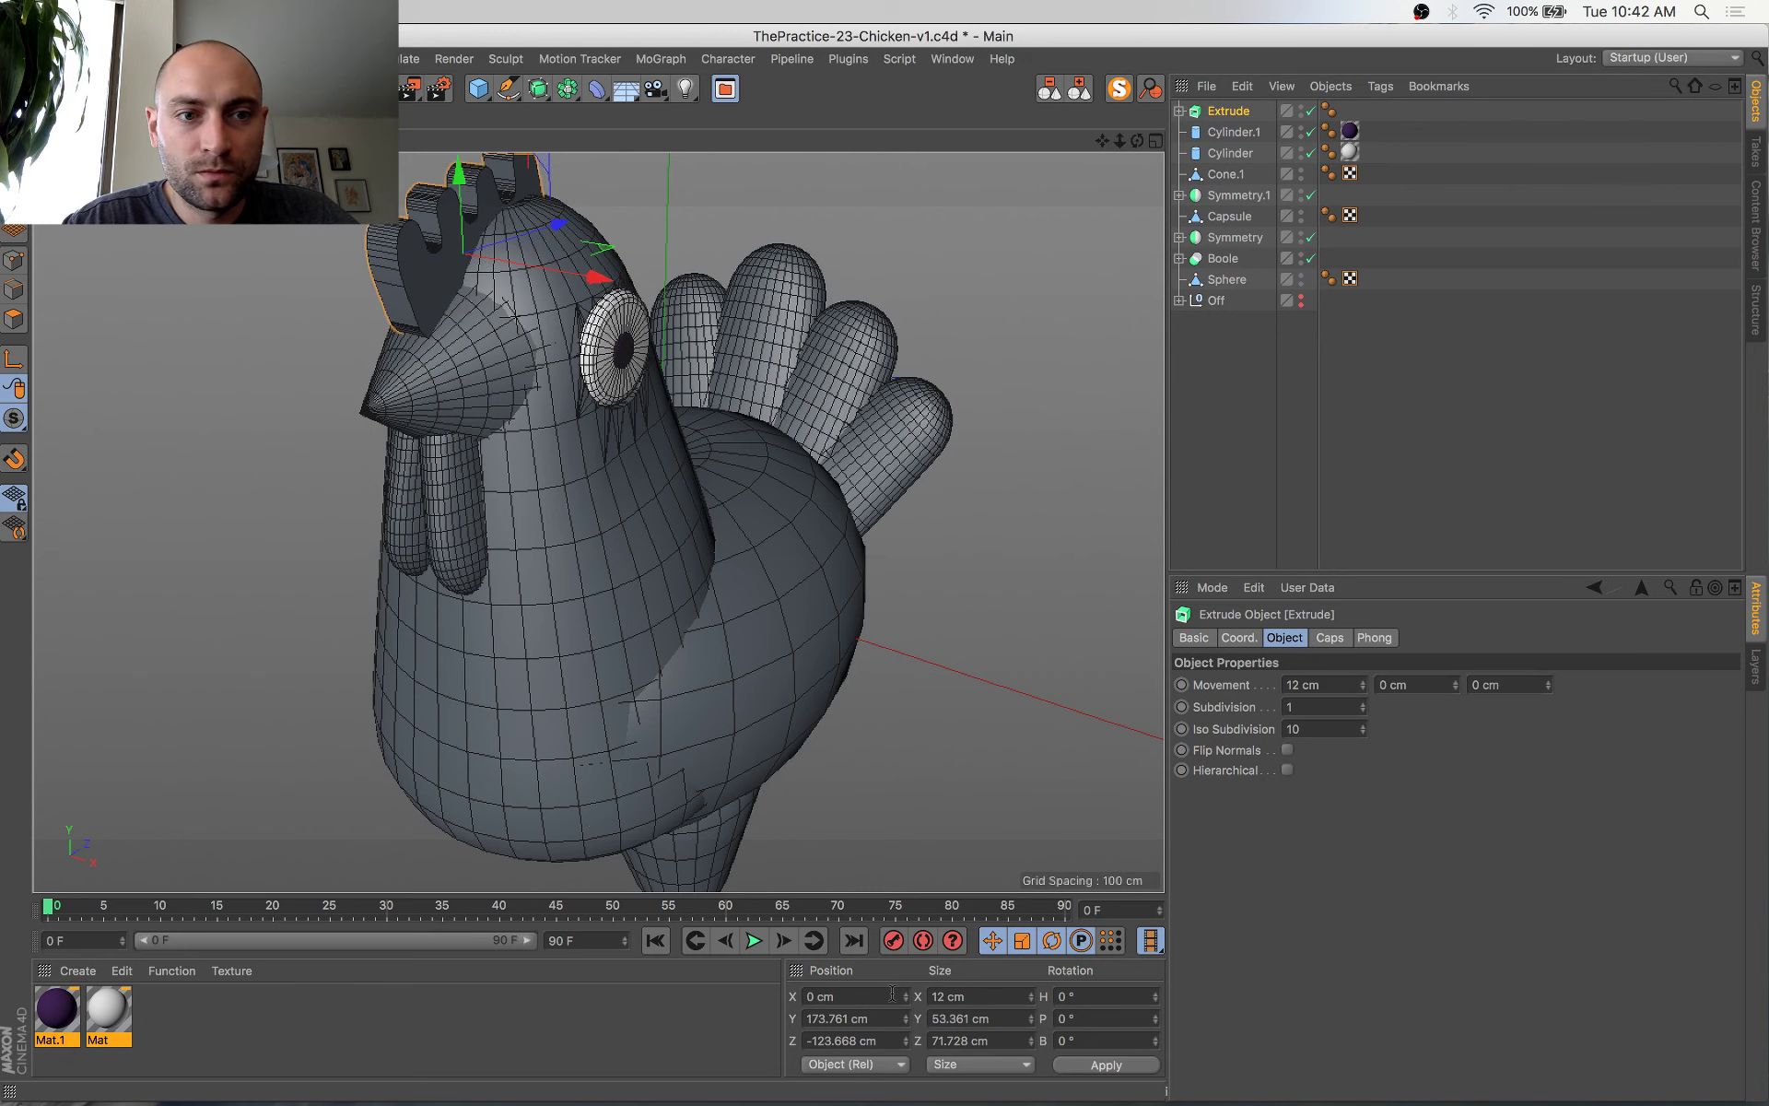
Change both the start and end caps of the comb's Extrude to Fillet Cap and enable Constrain
left_click_drag(551, 605, 716, 478, "alt")
middle_click(716, 478)
scroll(886, 414, "up", 5)
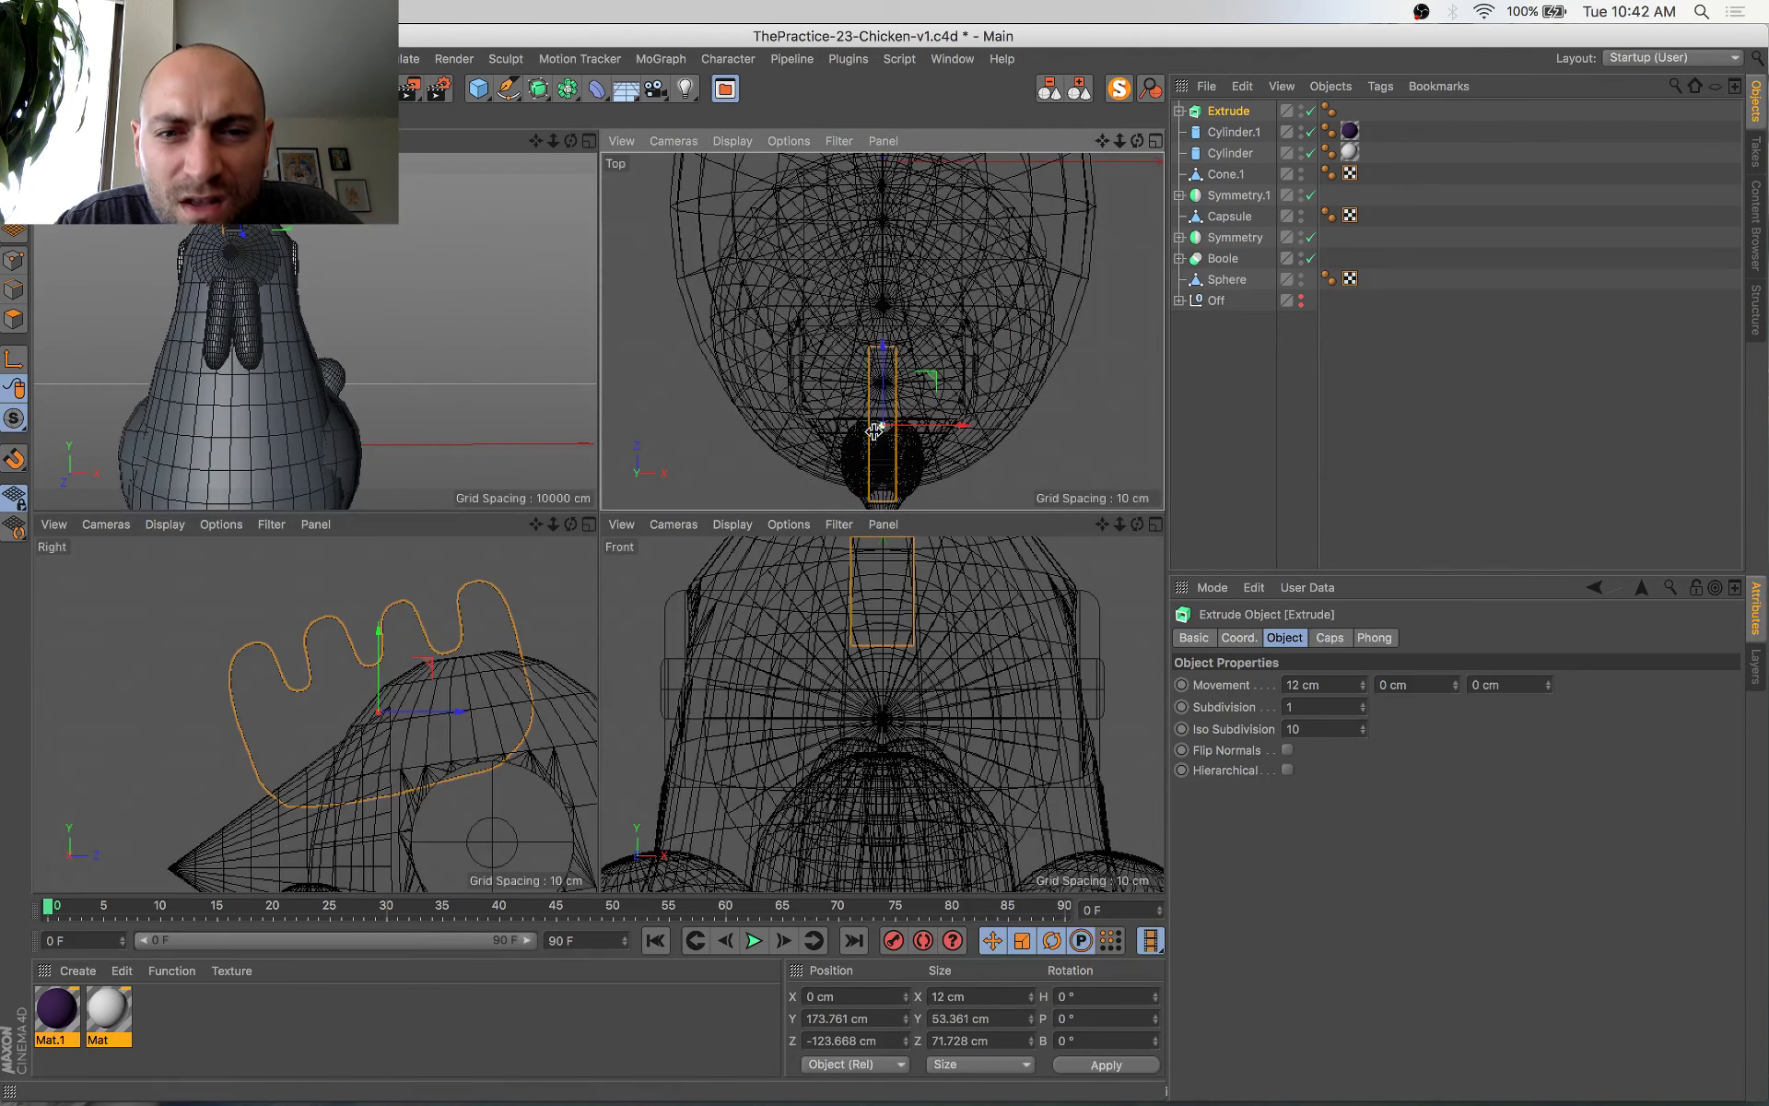
middle_click(334, 318)
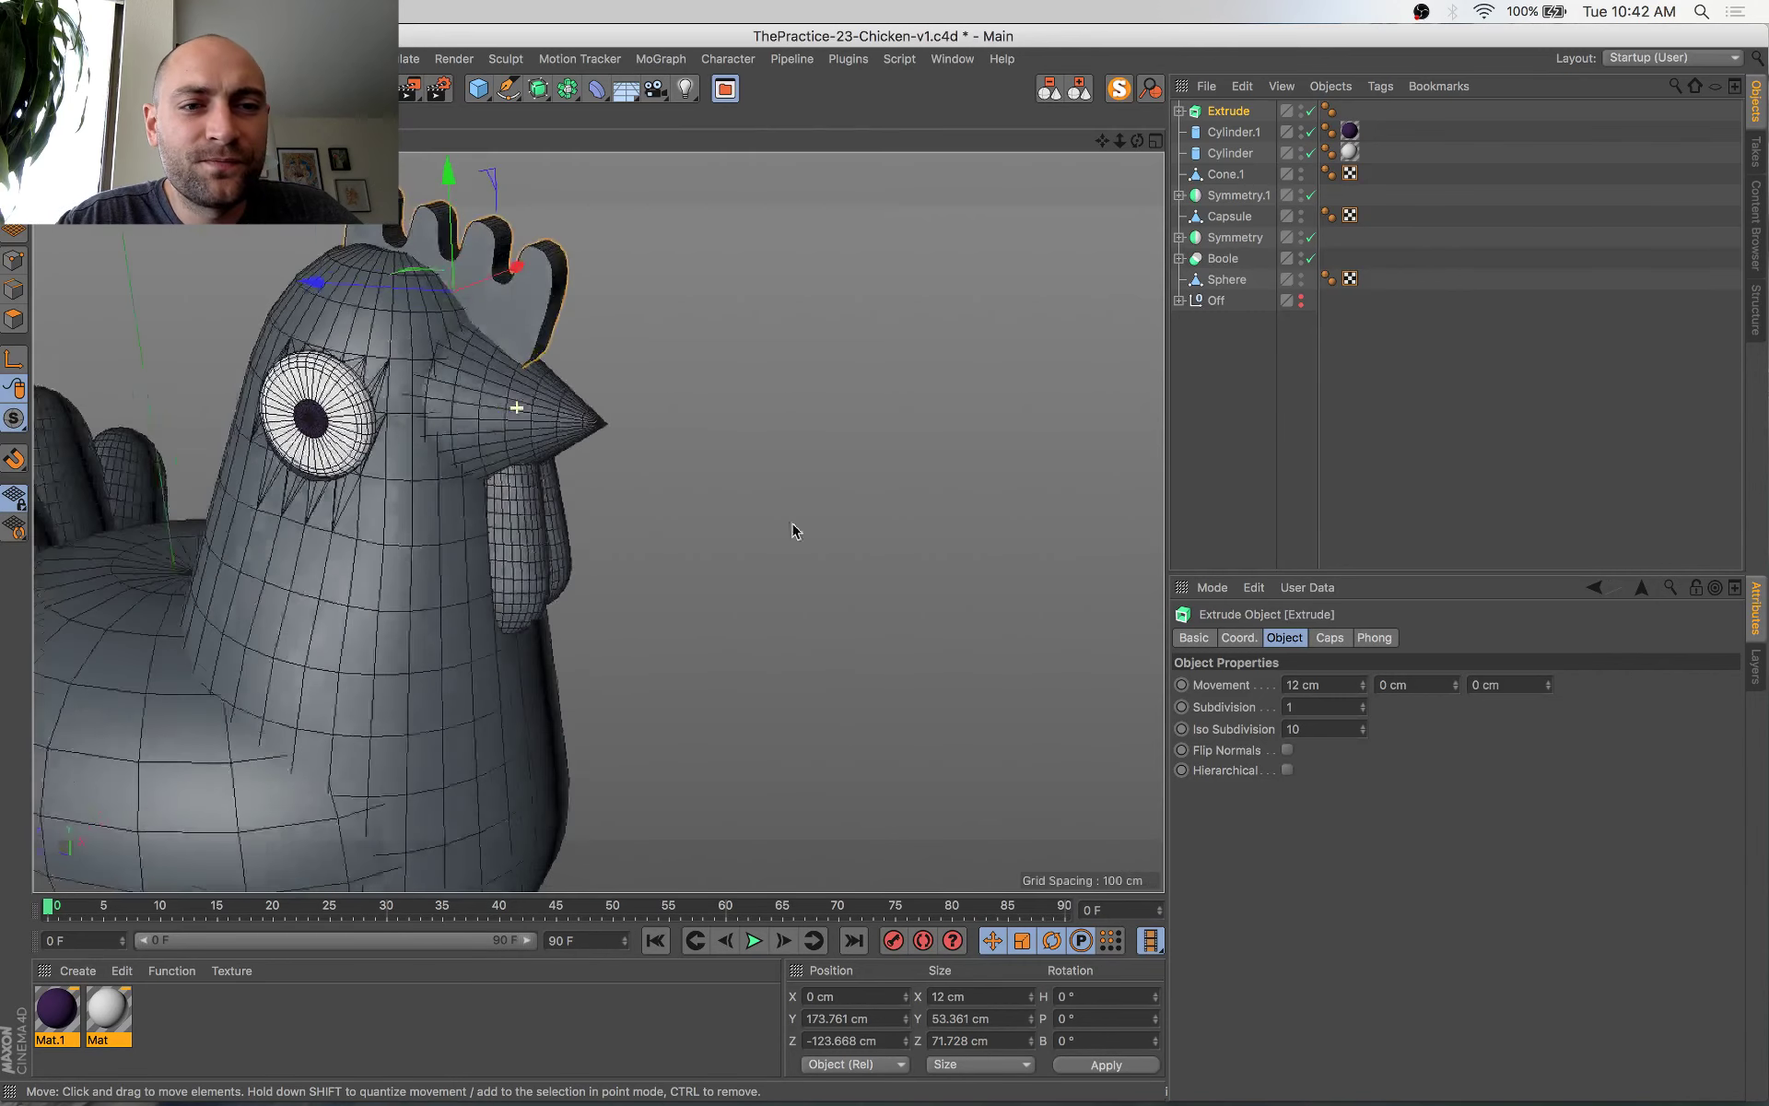
left_click_drag(792, 525, 809, 531, "alt")
middle_click_drag(750, 567, 776, 612, "alt")
left_click(1329, 638)
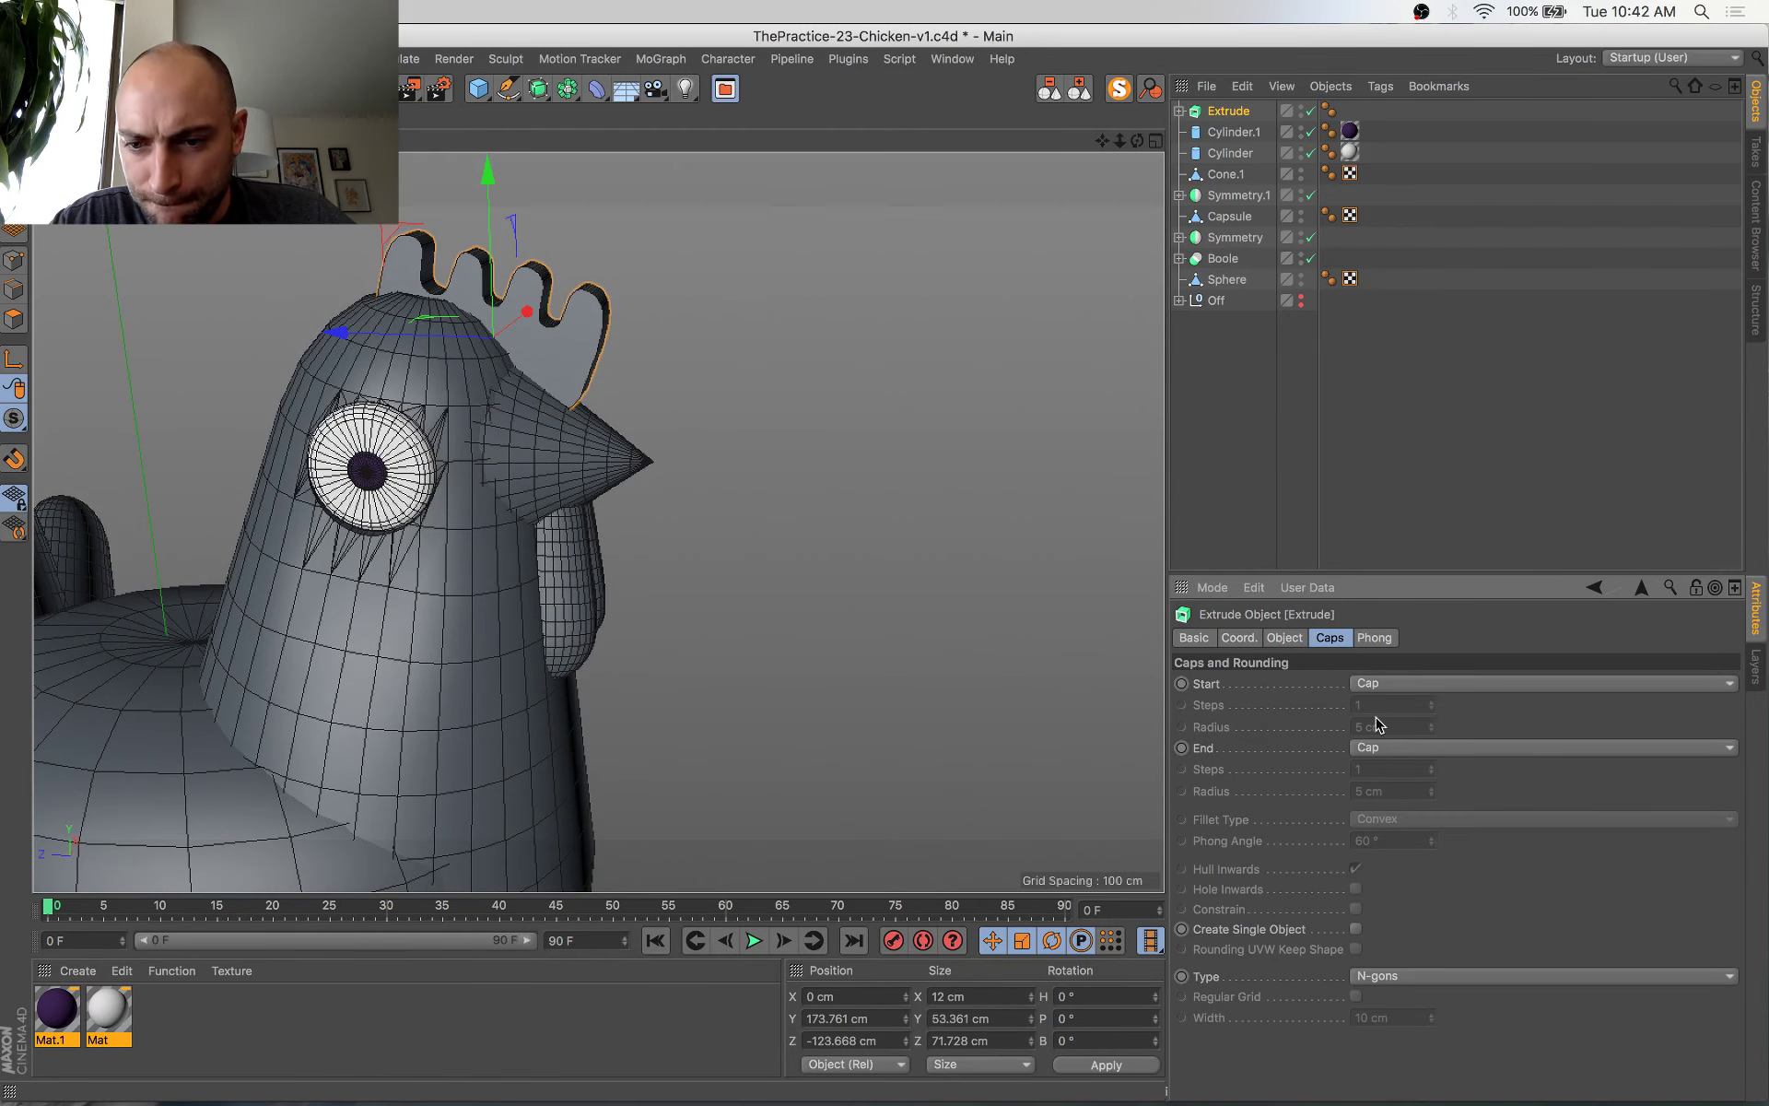
left_click(1396, 683)
left_click(1401, 771)
left_click(1403, 748)
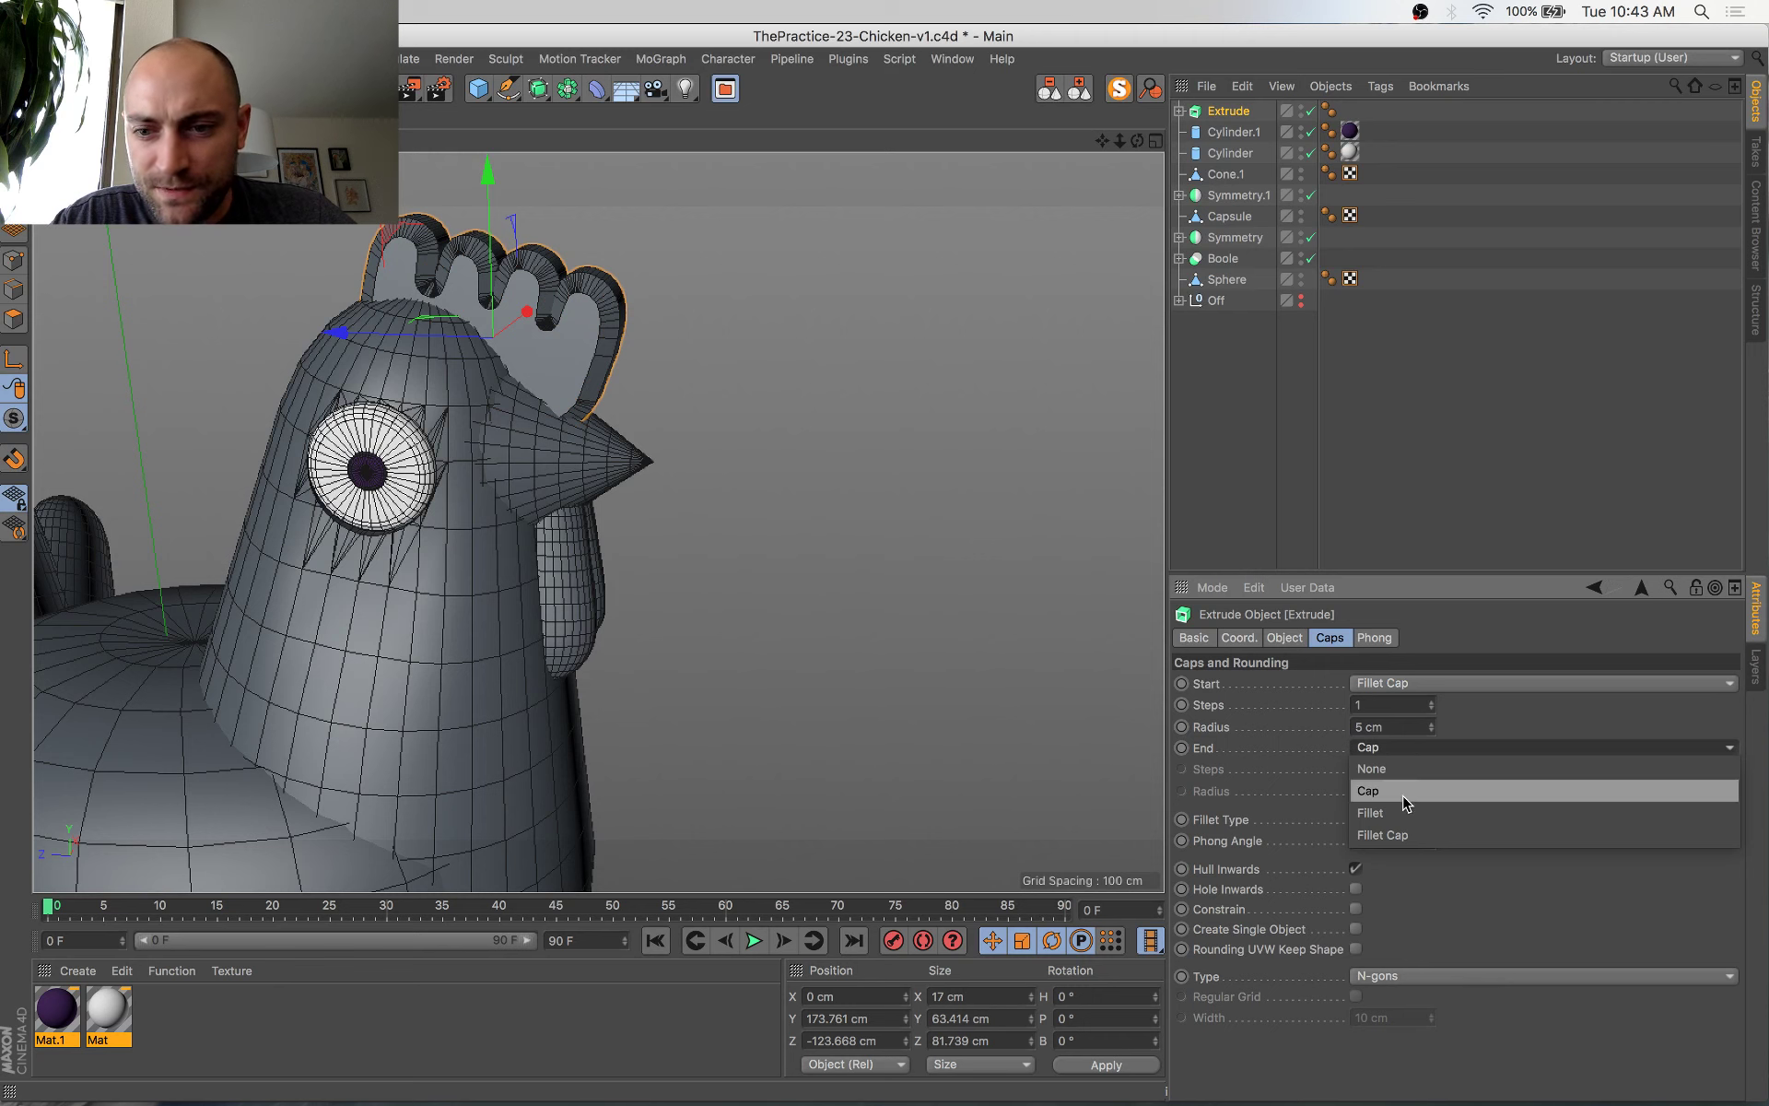
left_click(1385, 834)
left_click(1356, 910)
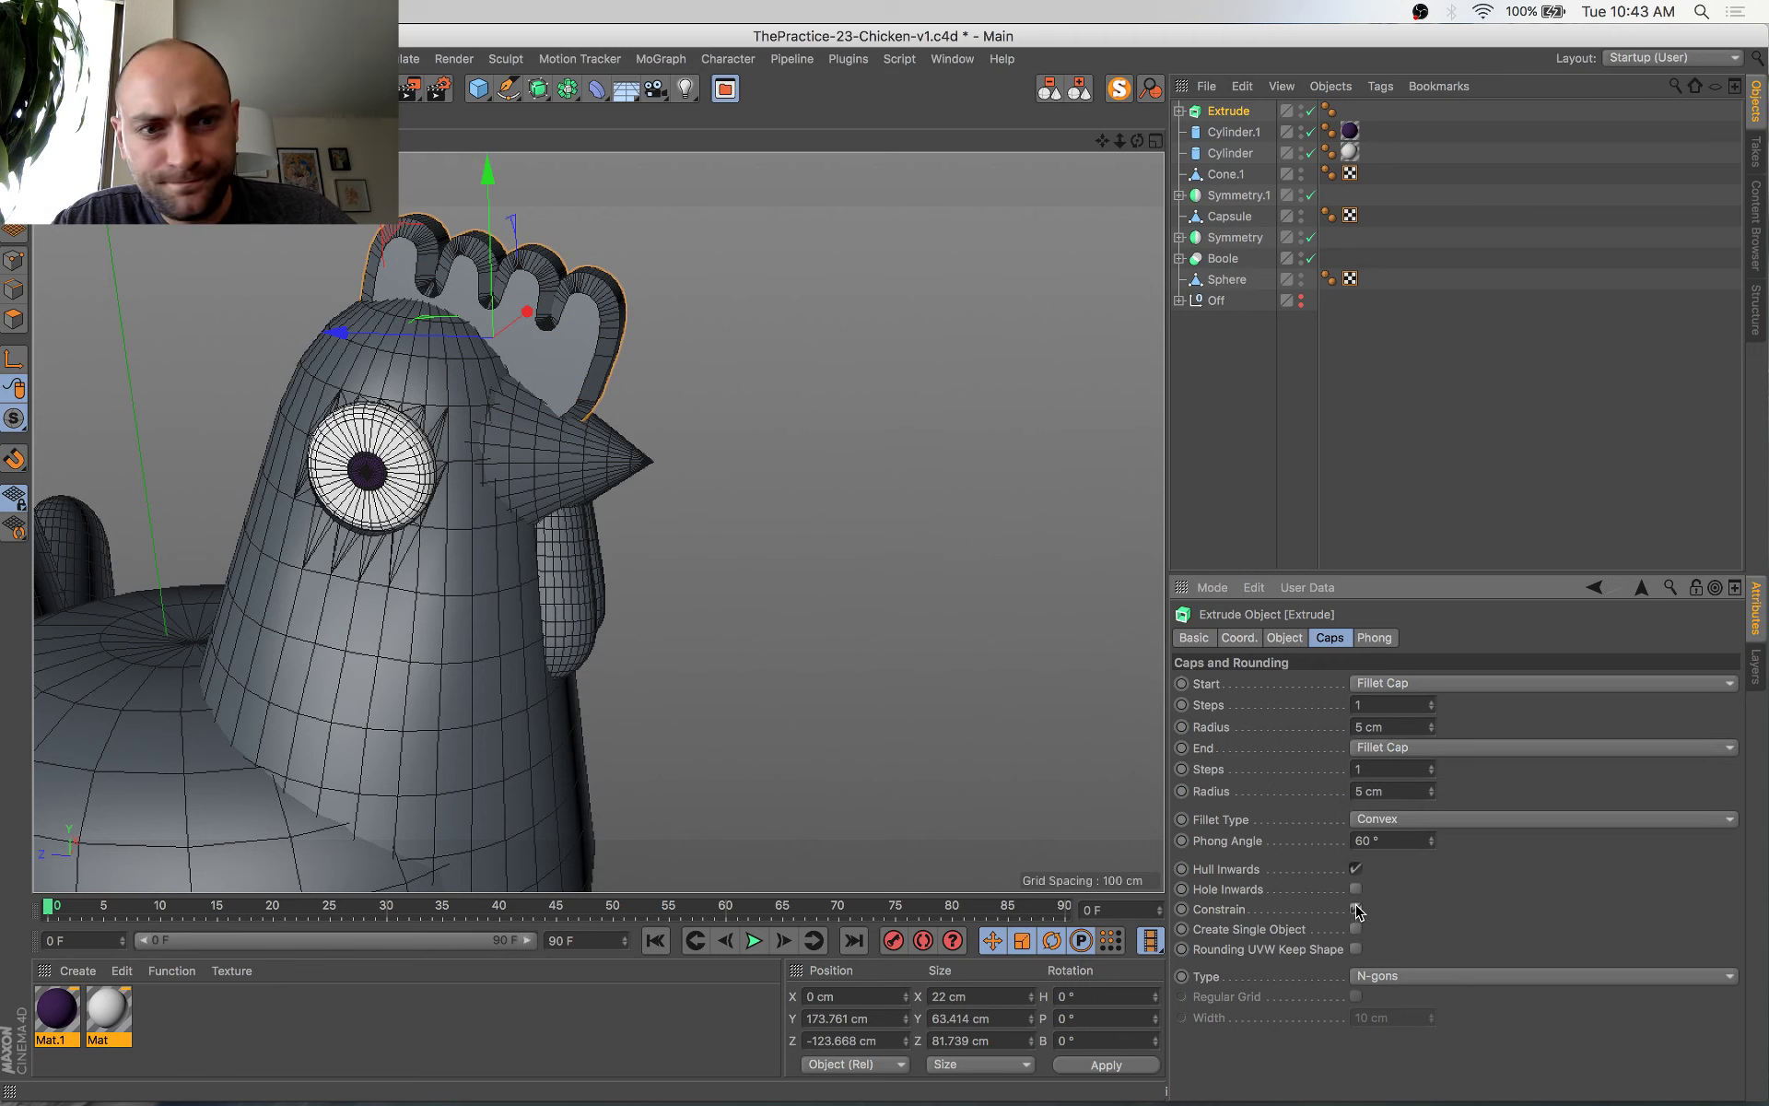
Set both fillet caps of the comb to 3 steps and a 3 cm radius
left_click(1434, 732)
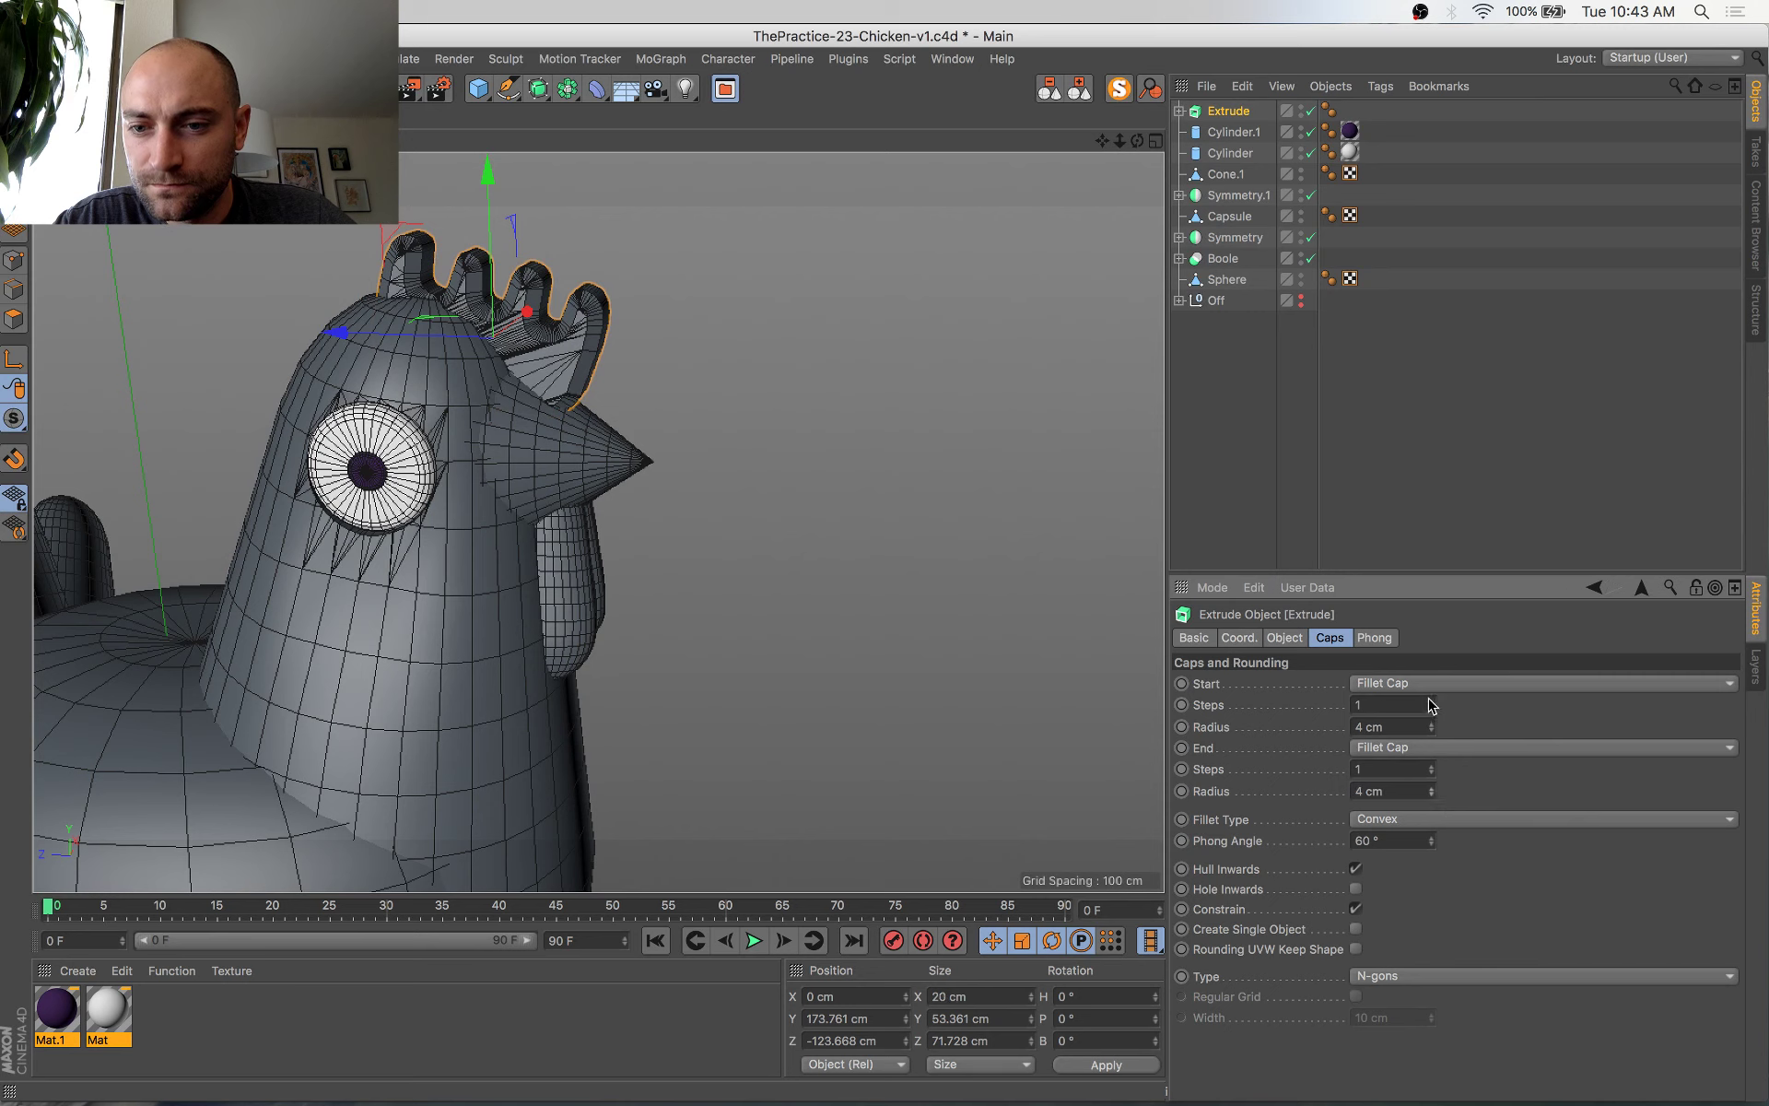
double_click(1431, 699)
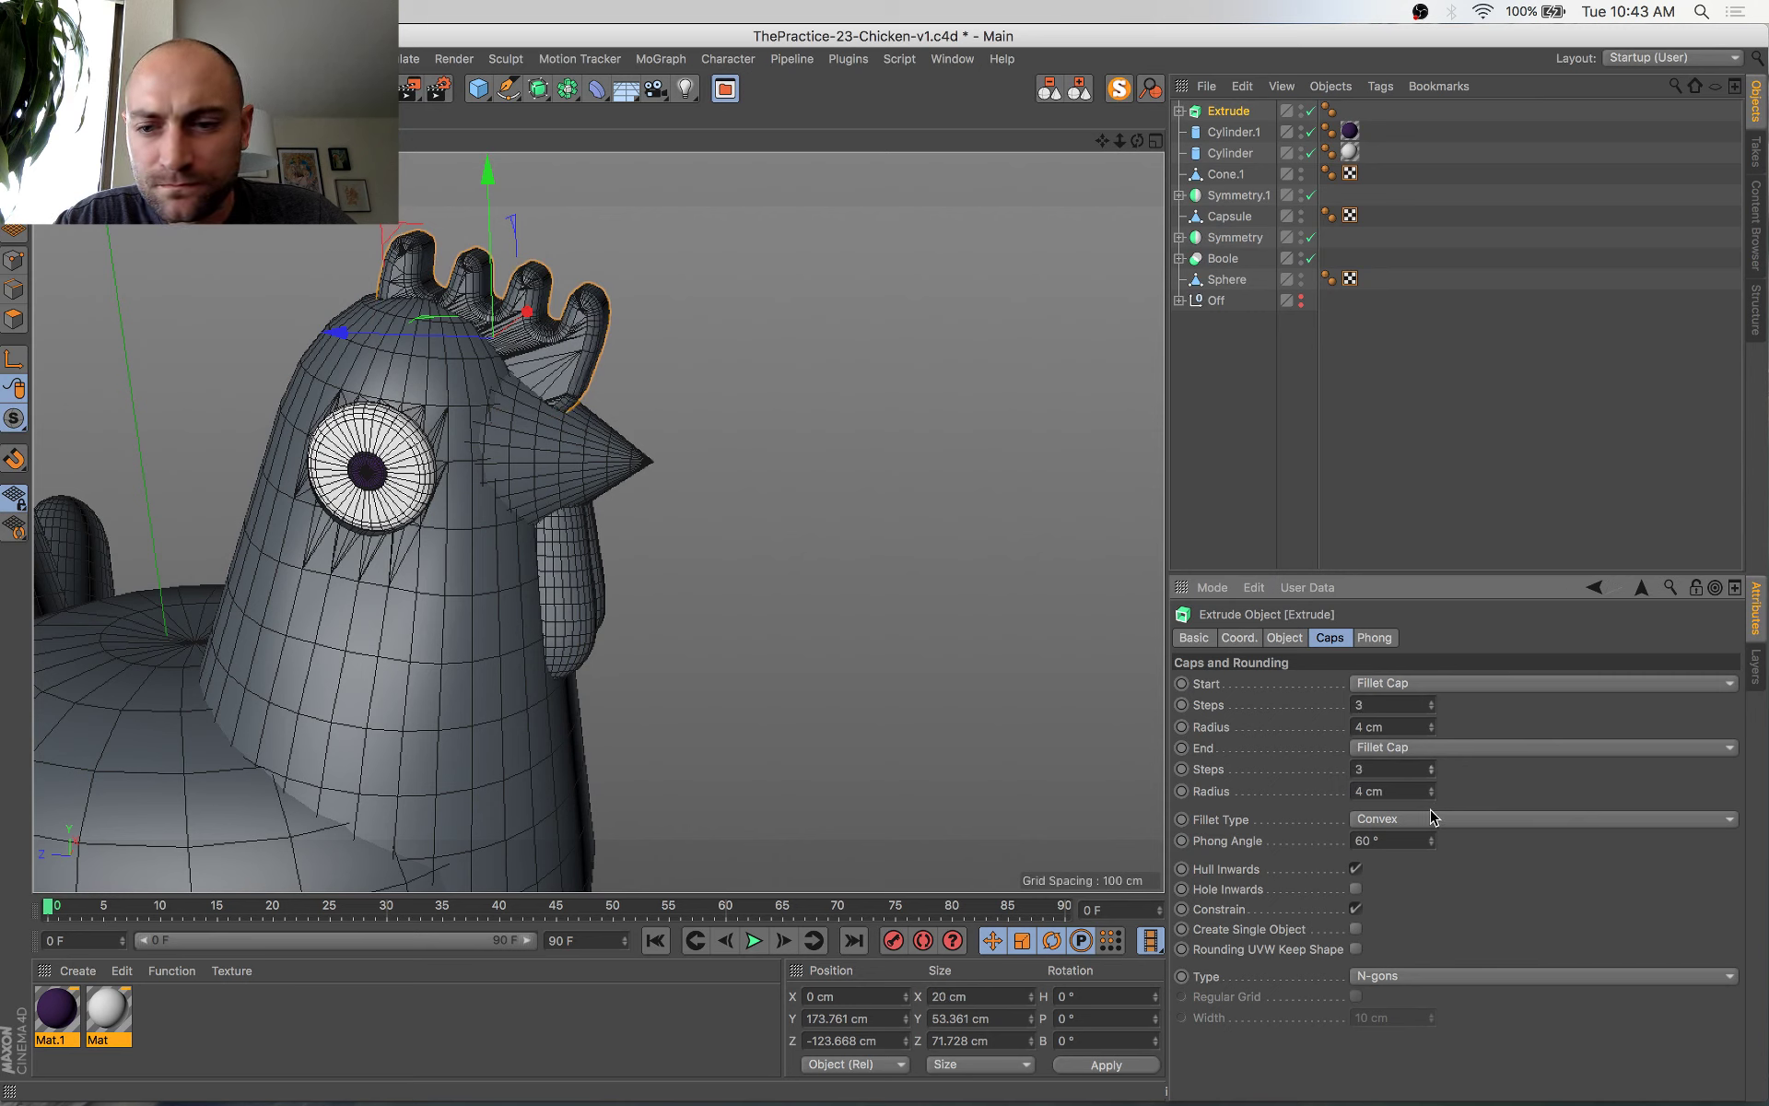
left_click(1433, 732)
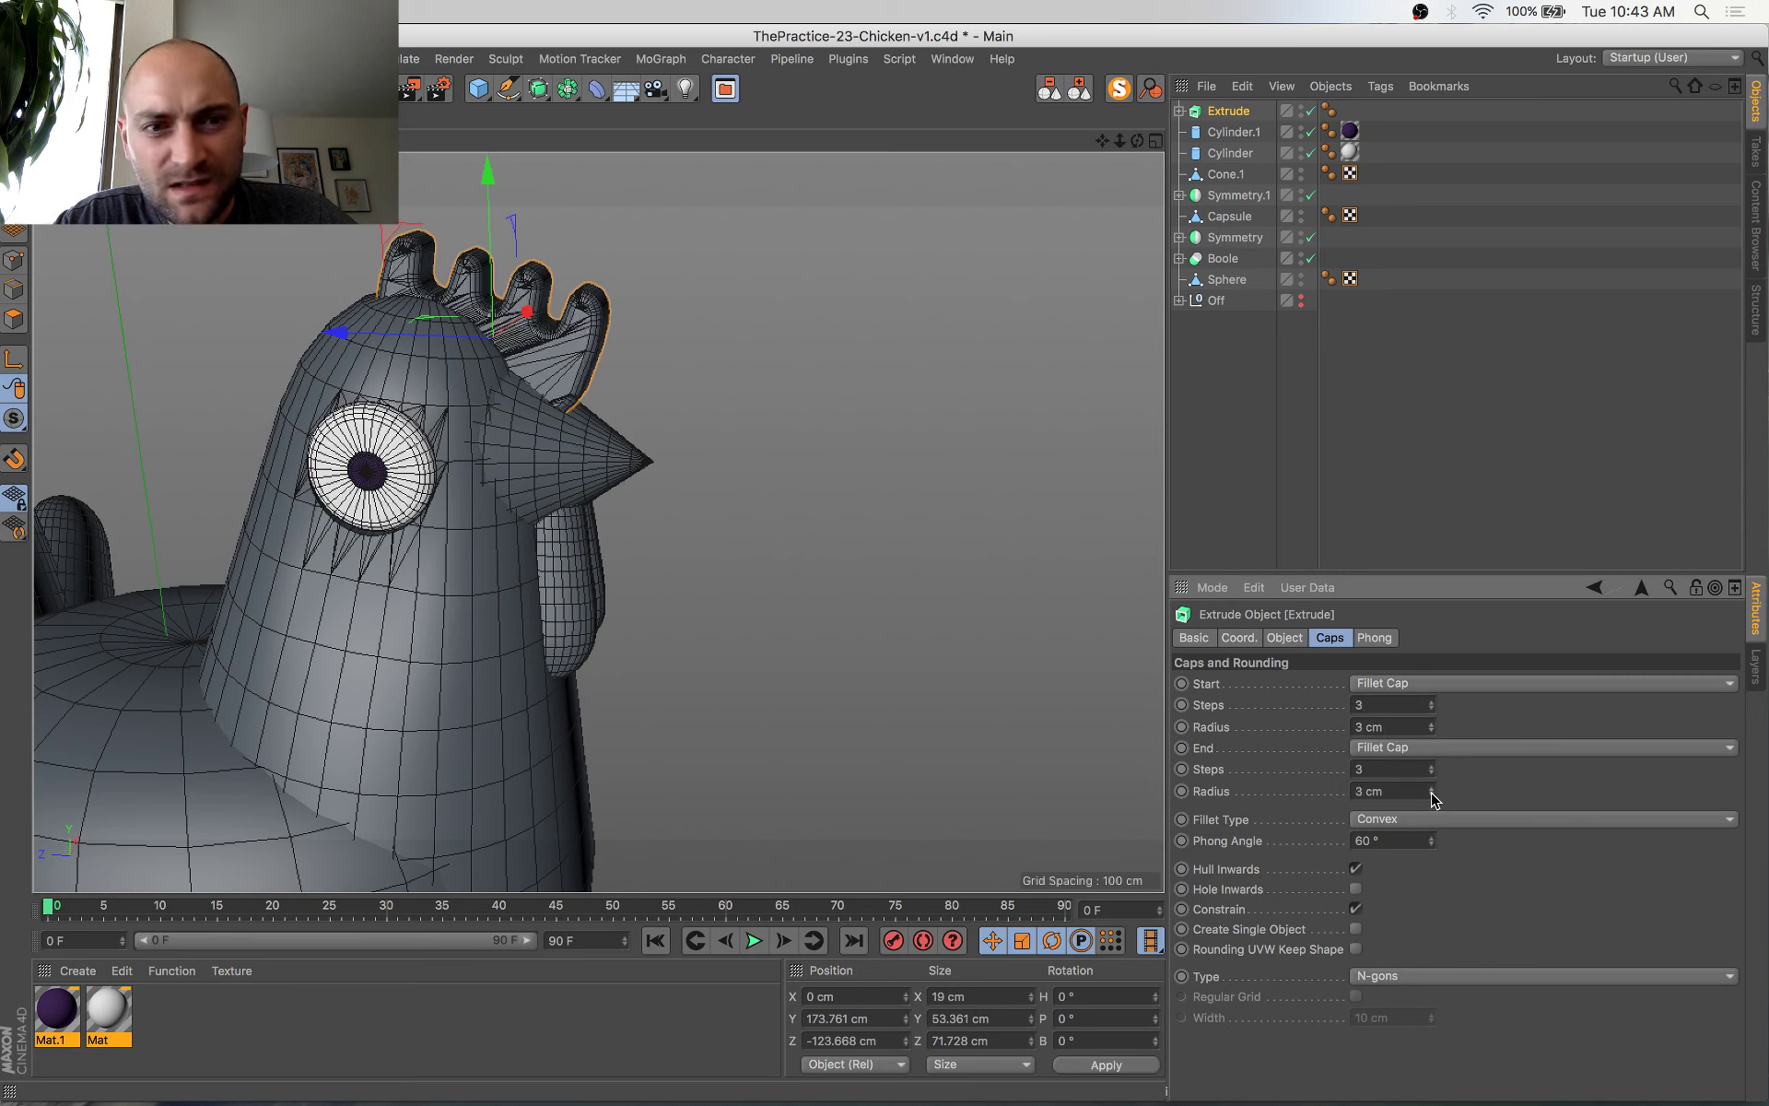
Preview-render the head from the side and the front, and examine the comb's rounded edges and cap faces up close
mouse_move(785, 427)
left_mouse_down("alt")
mouse_move(634, 360)
mouse_move(868, 447)
mouse_move(782, 424)
left_mouse_up("alt")
key("super+r")
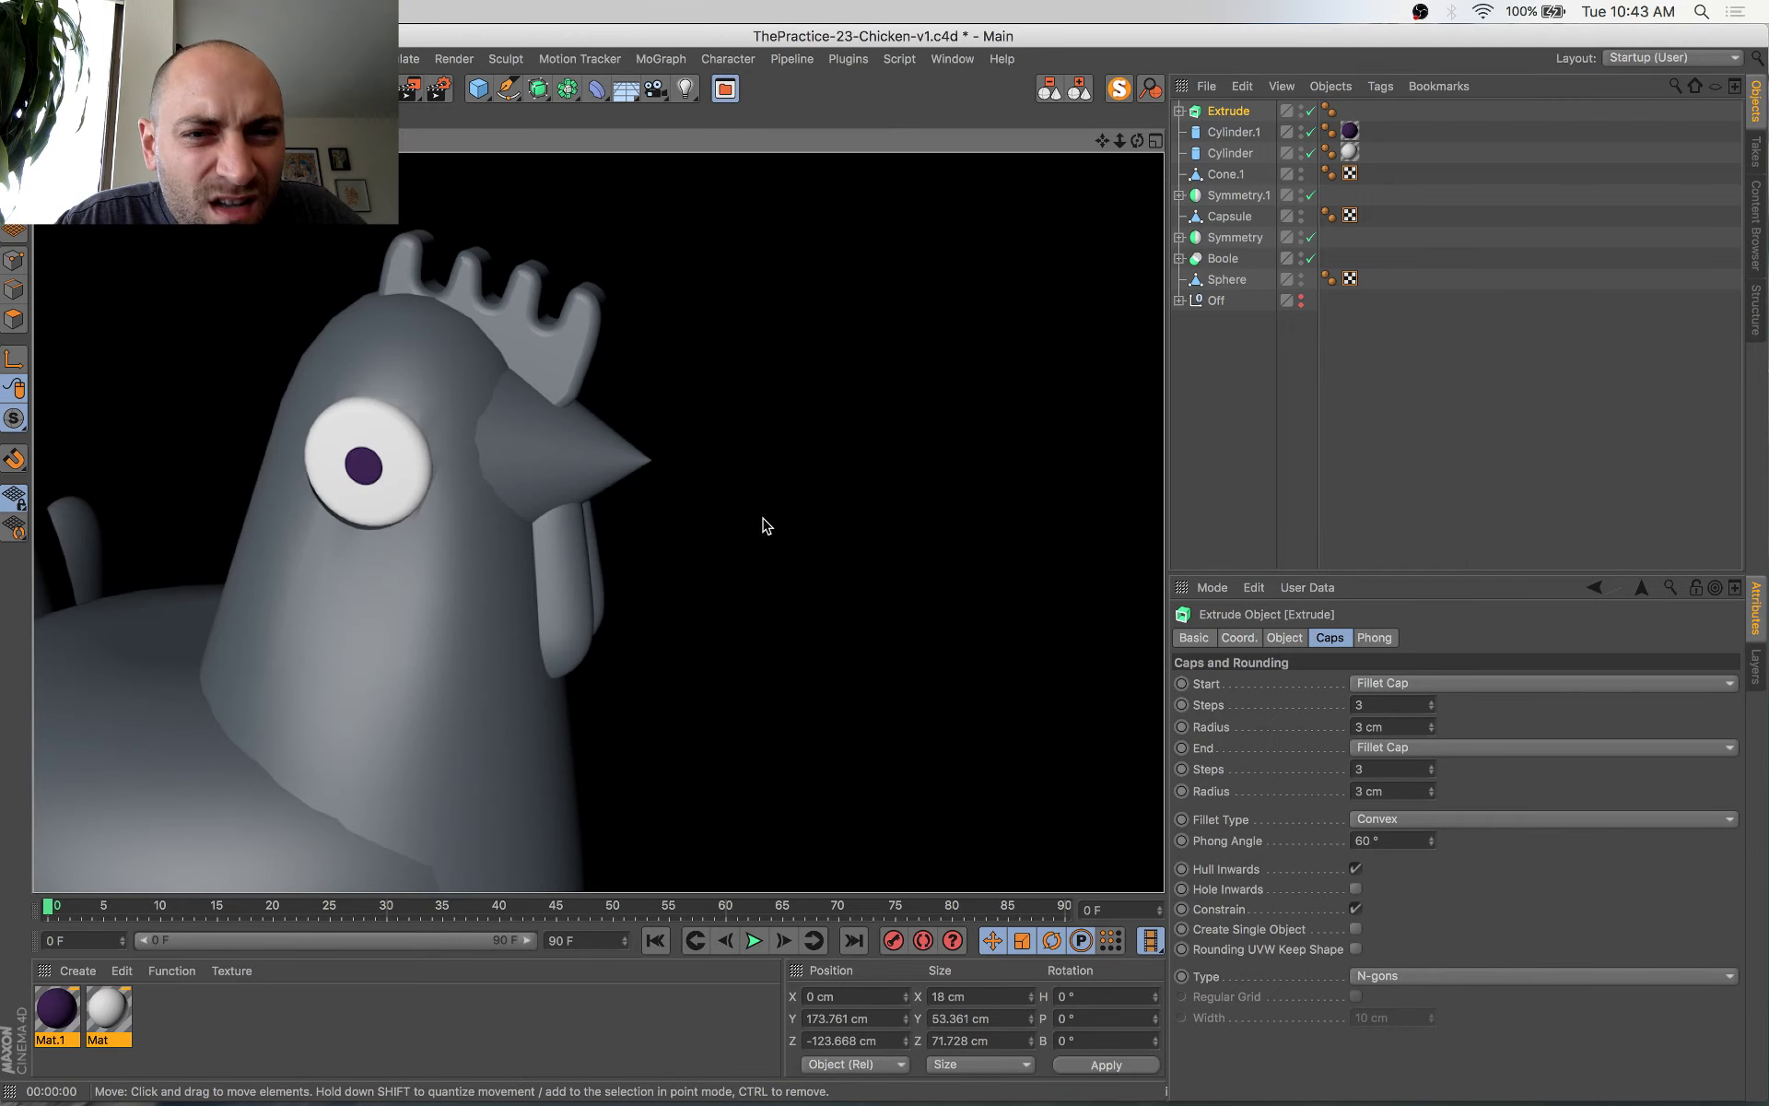
left_click_drag(766, 524, 604, 494, "alt")
key("super+r")
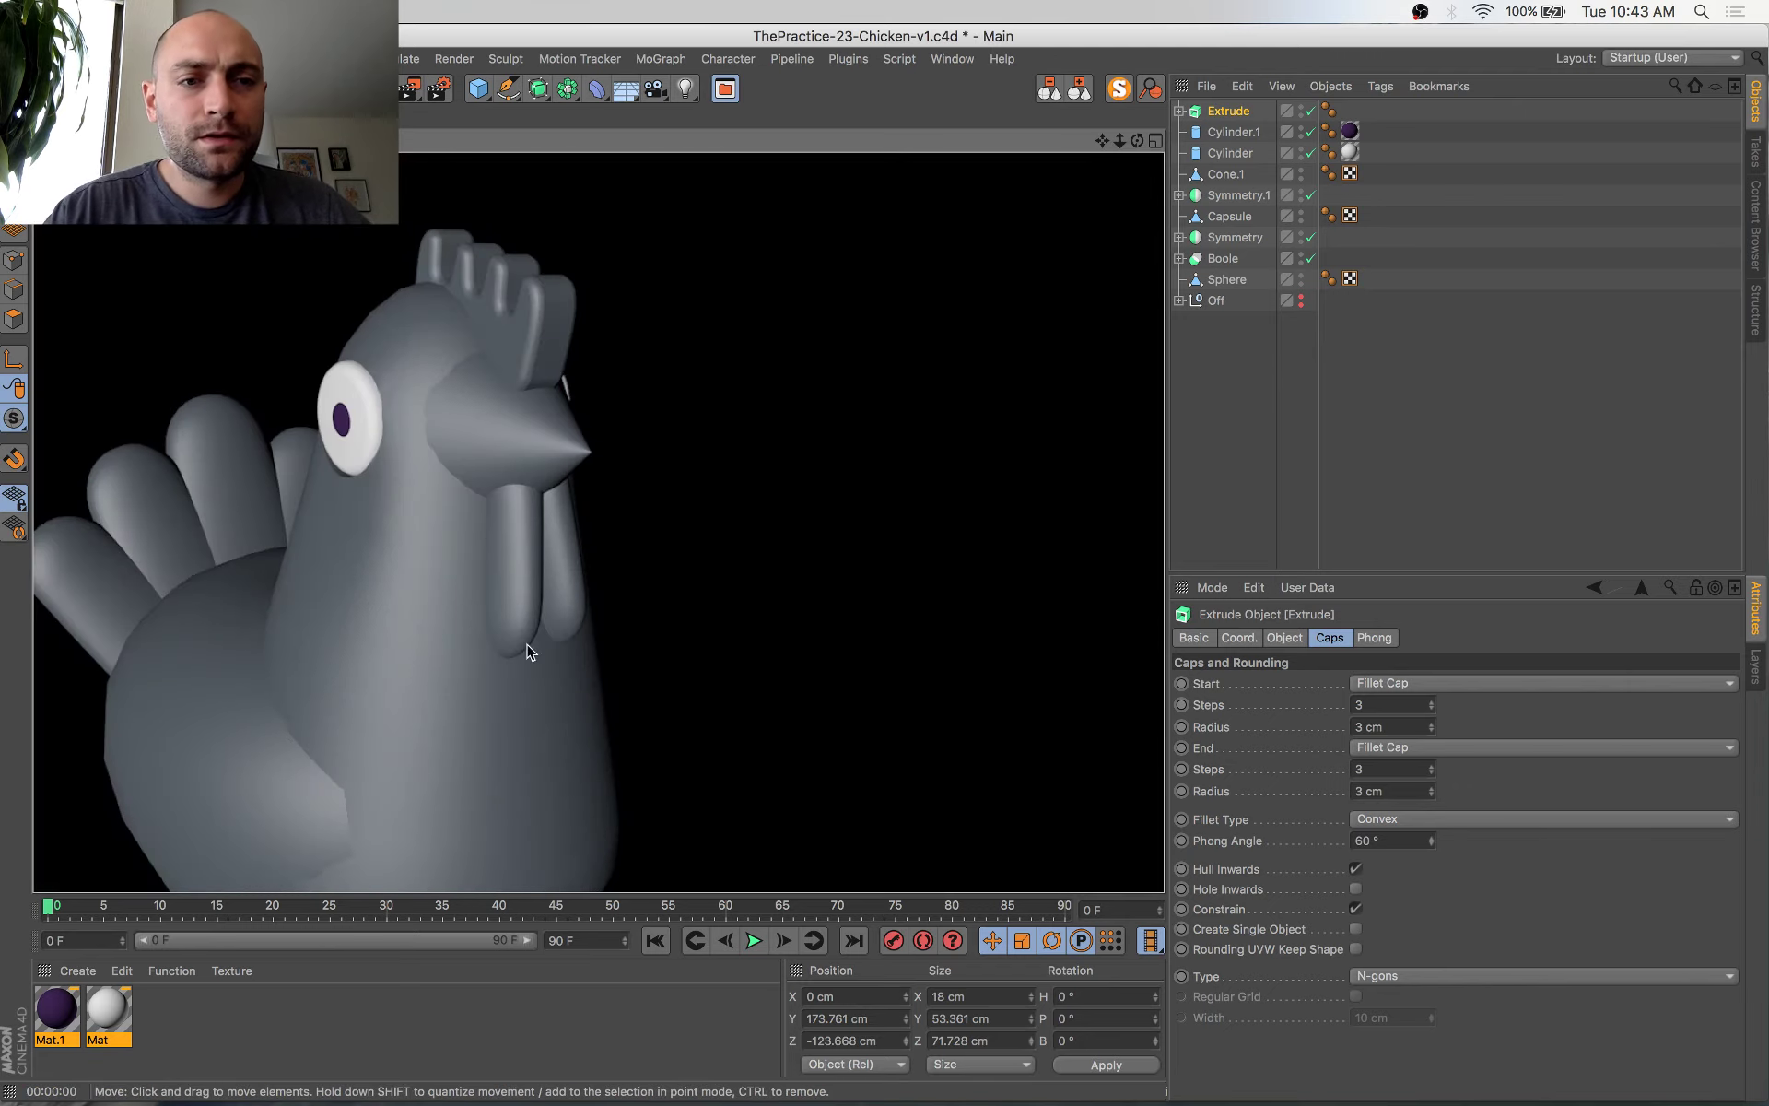
key("super+Tab")
key("super+Tab")
left_click_drag(598, 522, 244, 472, "alt")
scroll(786, 316, "up", 4)
middle_click_drag(830, 343, 966, 507, "alt")
left_click_drag(966, 507, 1003, 468, "alt")
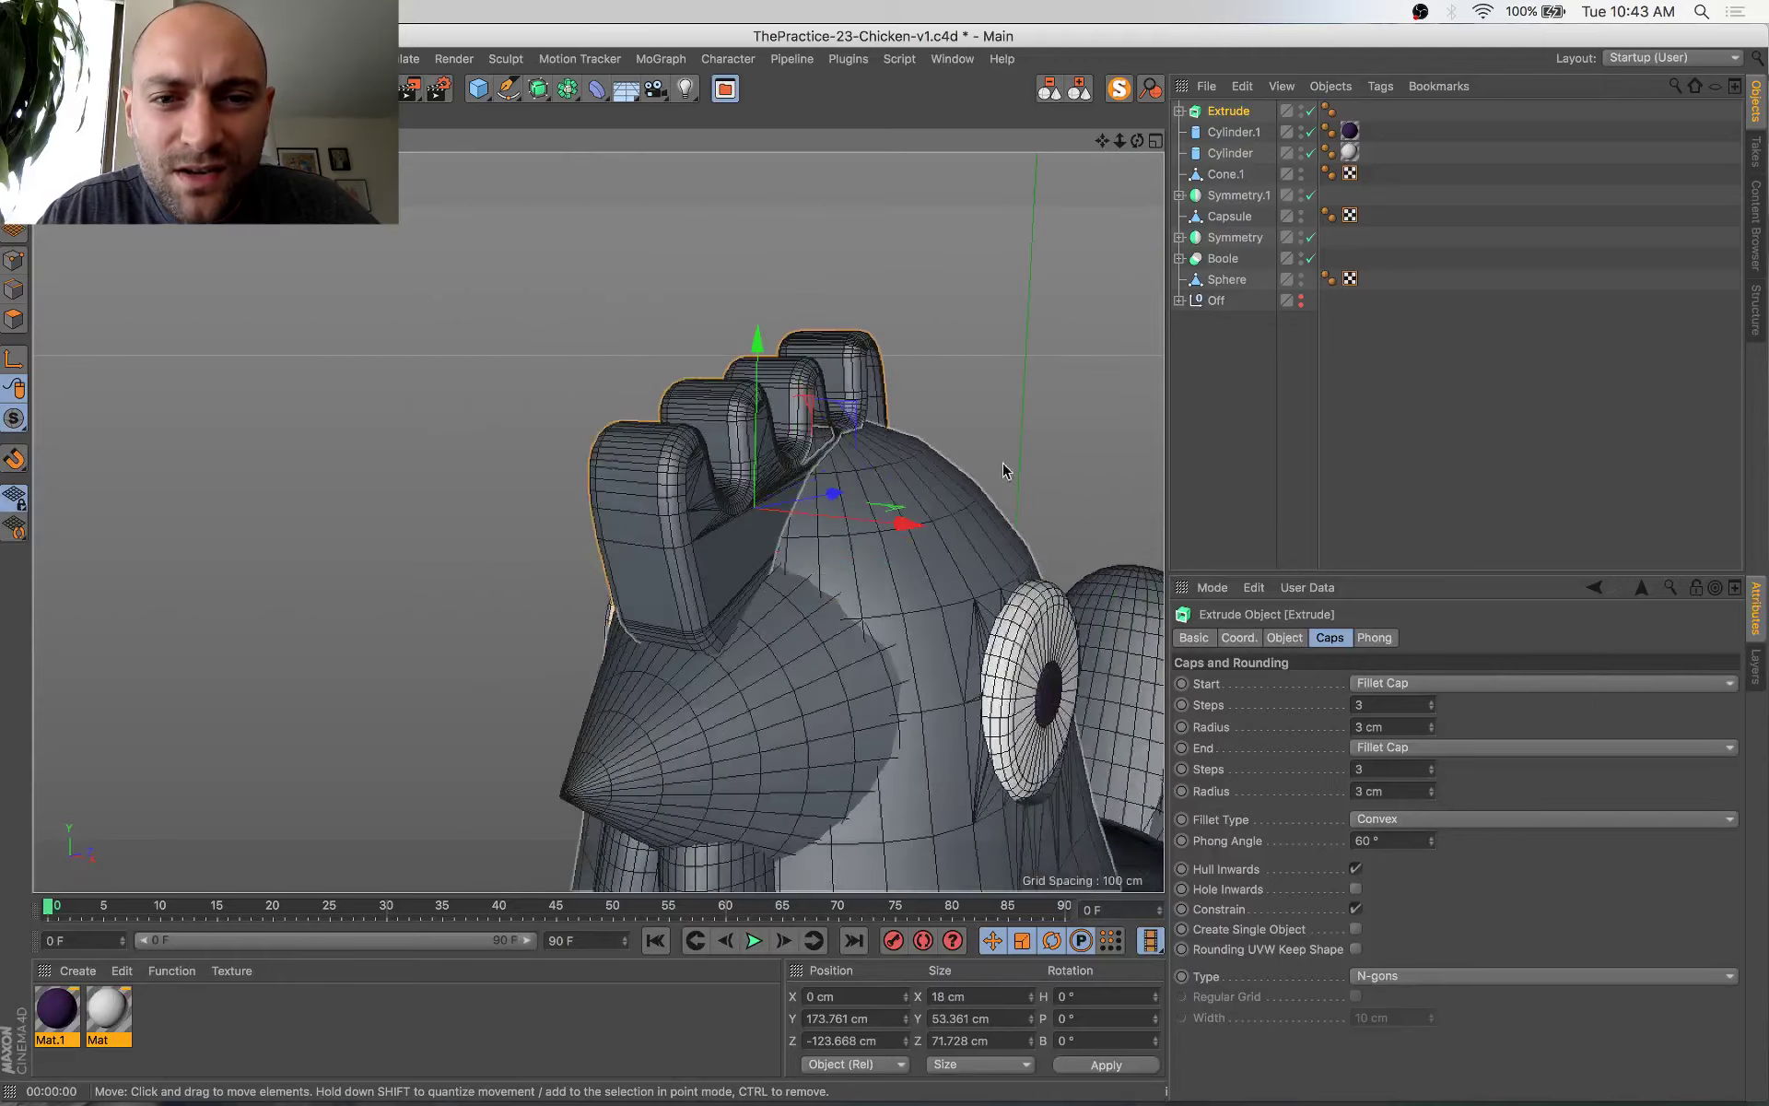
scroll(994, 429, "up", 6)
middle_click_drag(994, 430, 1003, 458, "alt")
left_click_drag(1002, 458, 879, 479, "alt")
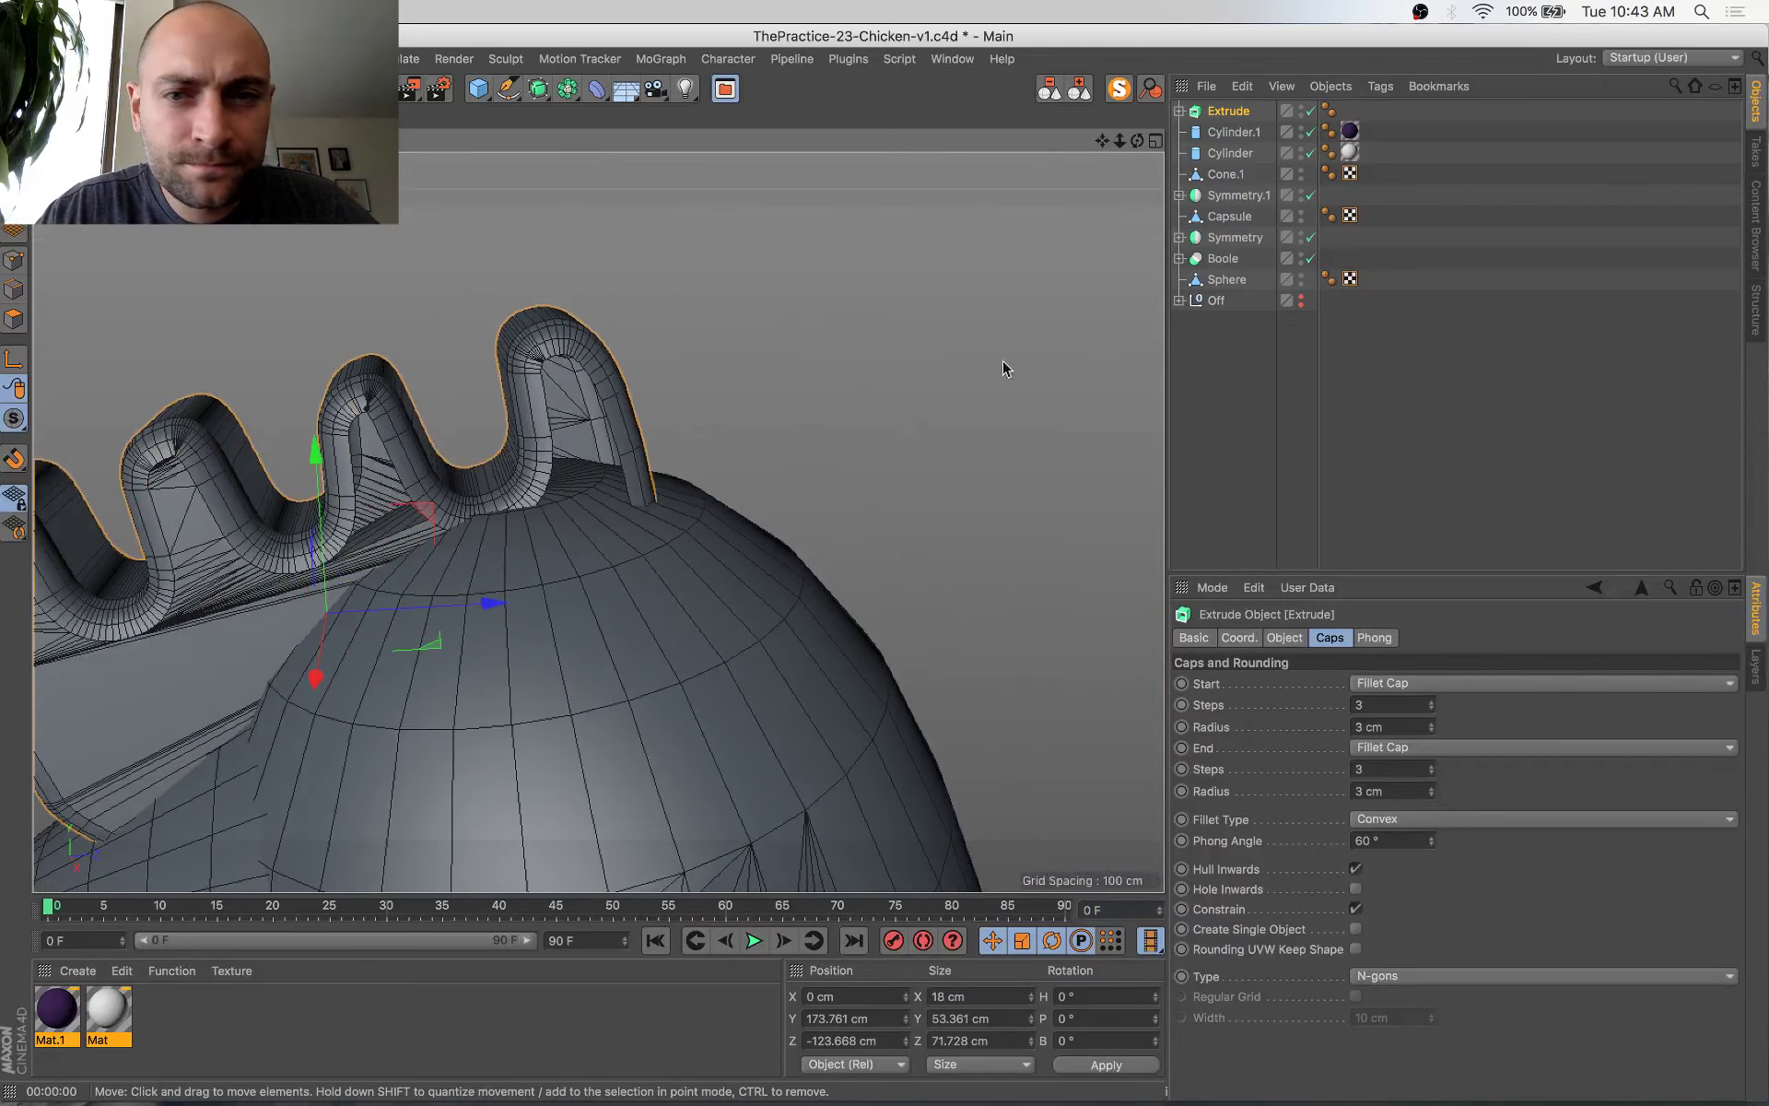
Select the top point of the comb spline's rearmost bump and rotate its tangent handles slightly
left_click(1180, 112)
left_click(1230, 135)
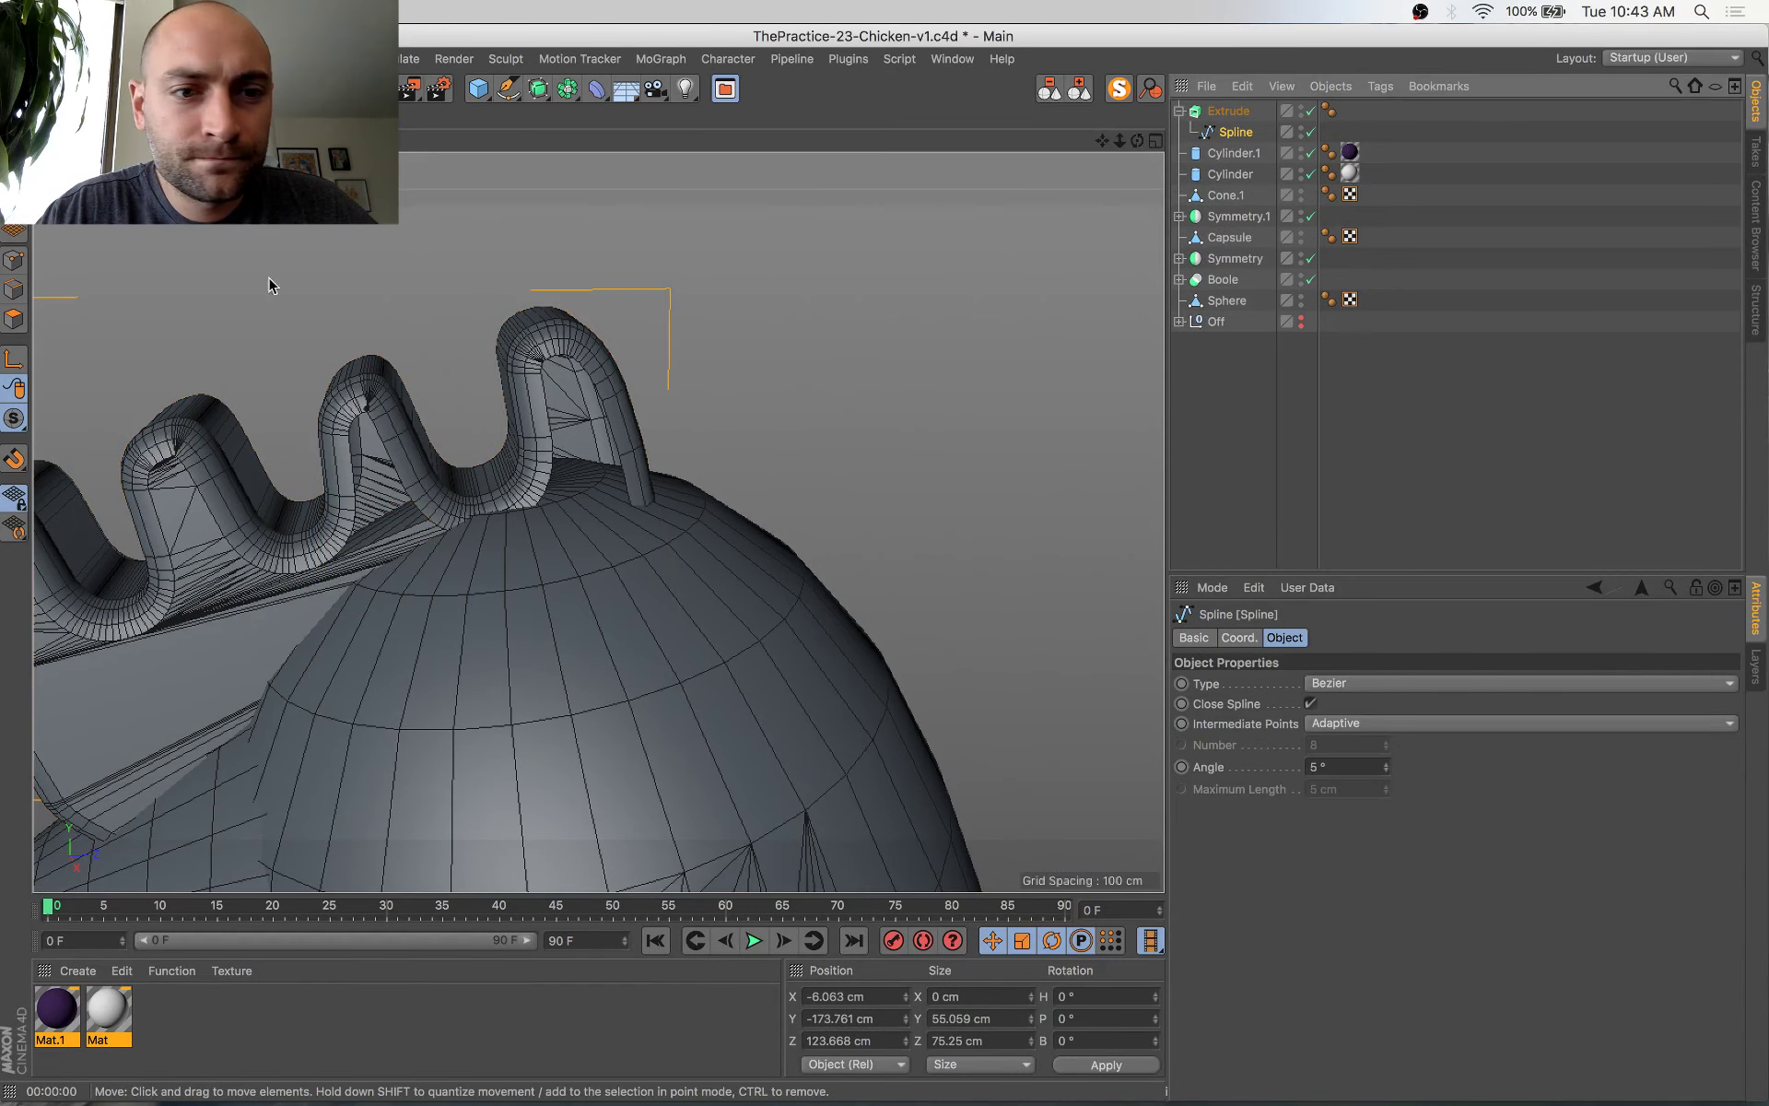
left_click(15, 261)
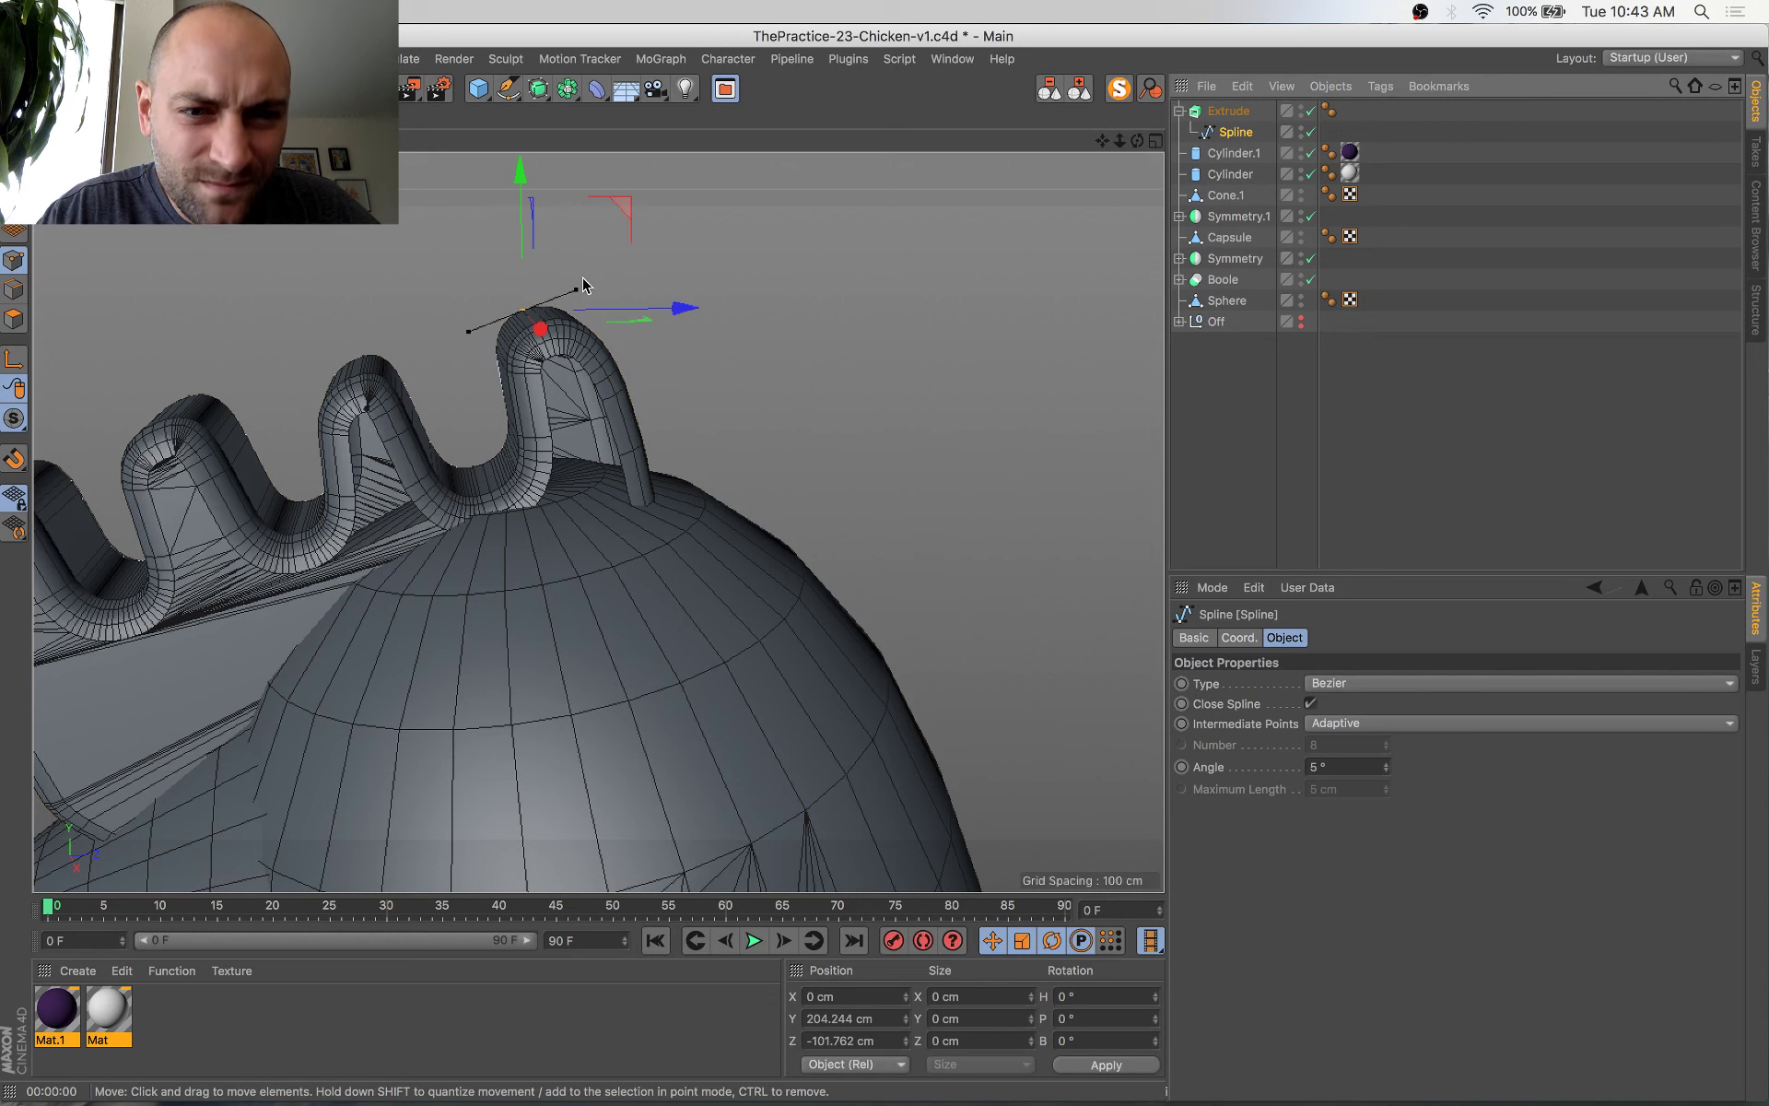
left_click(538, 339)
key("t")
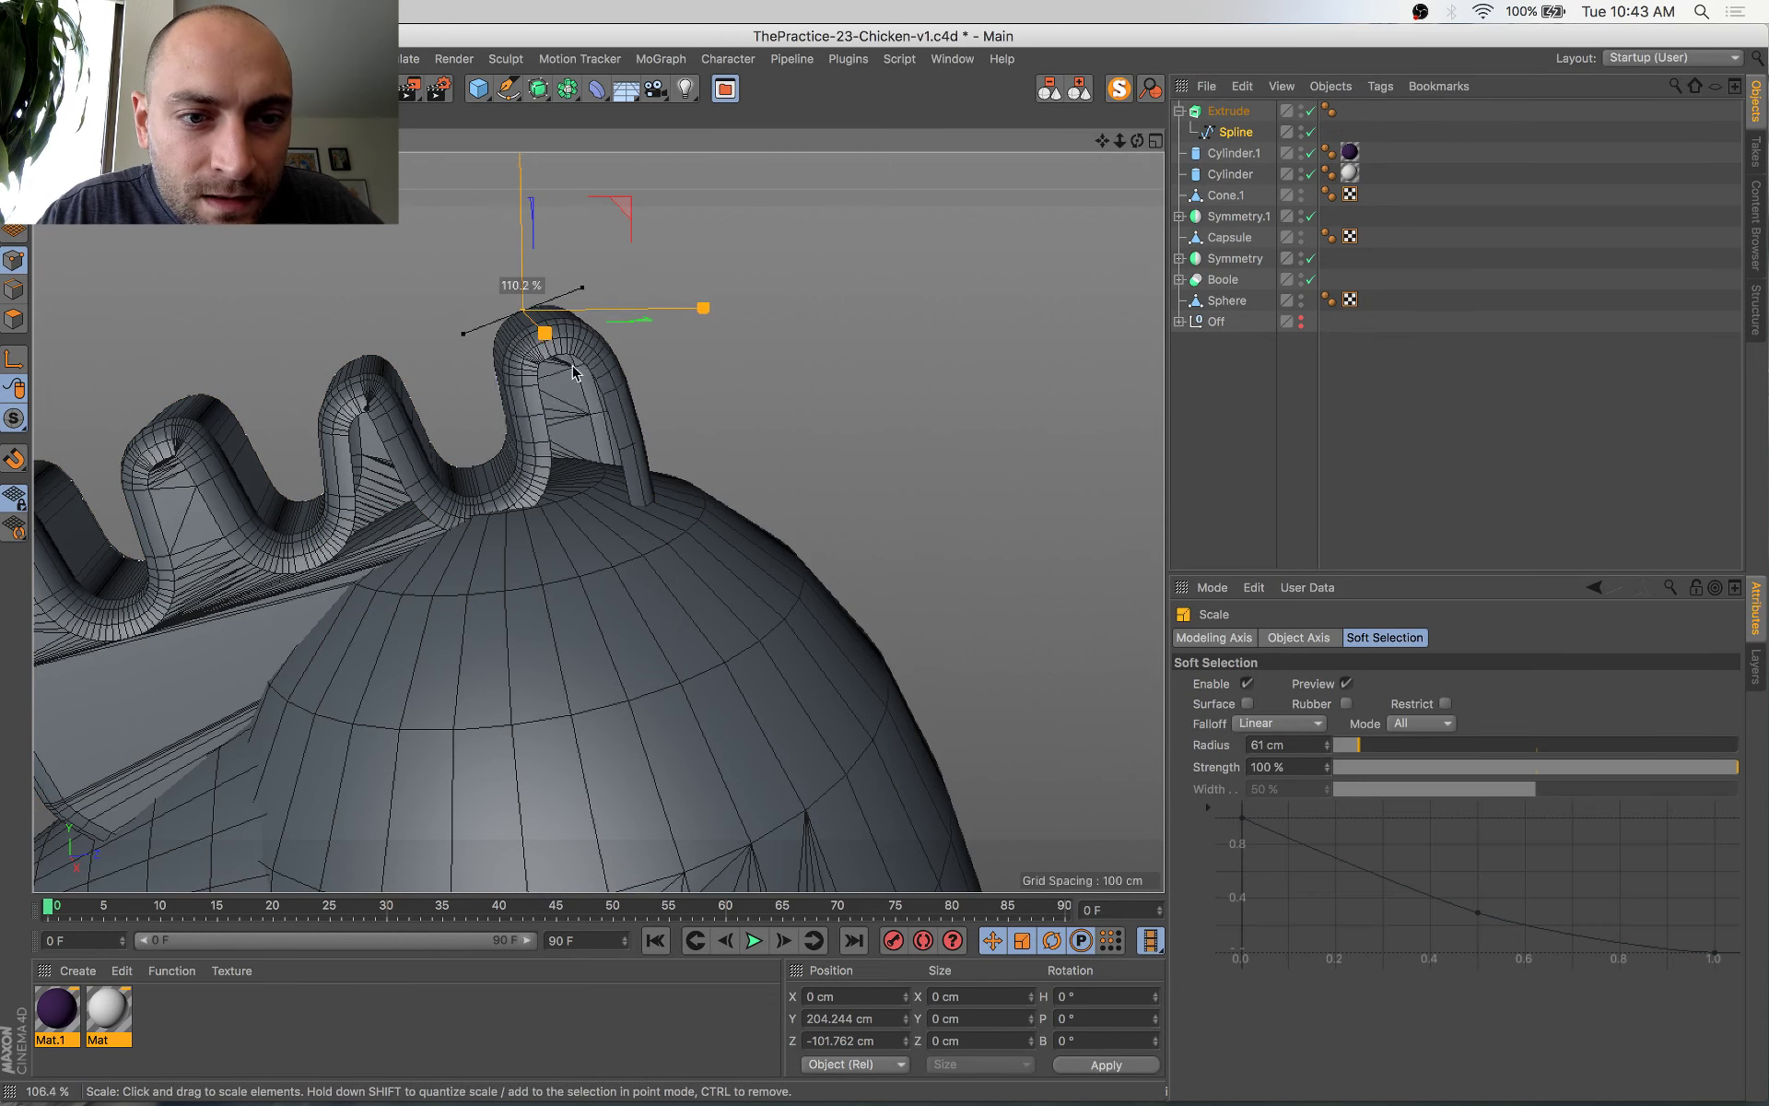
key("r")
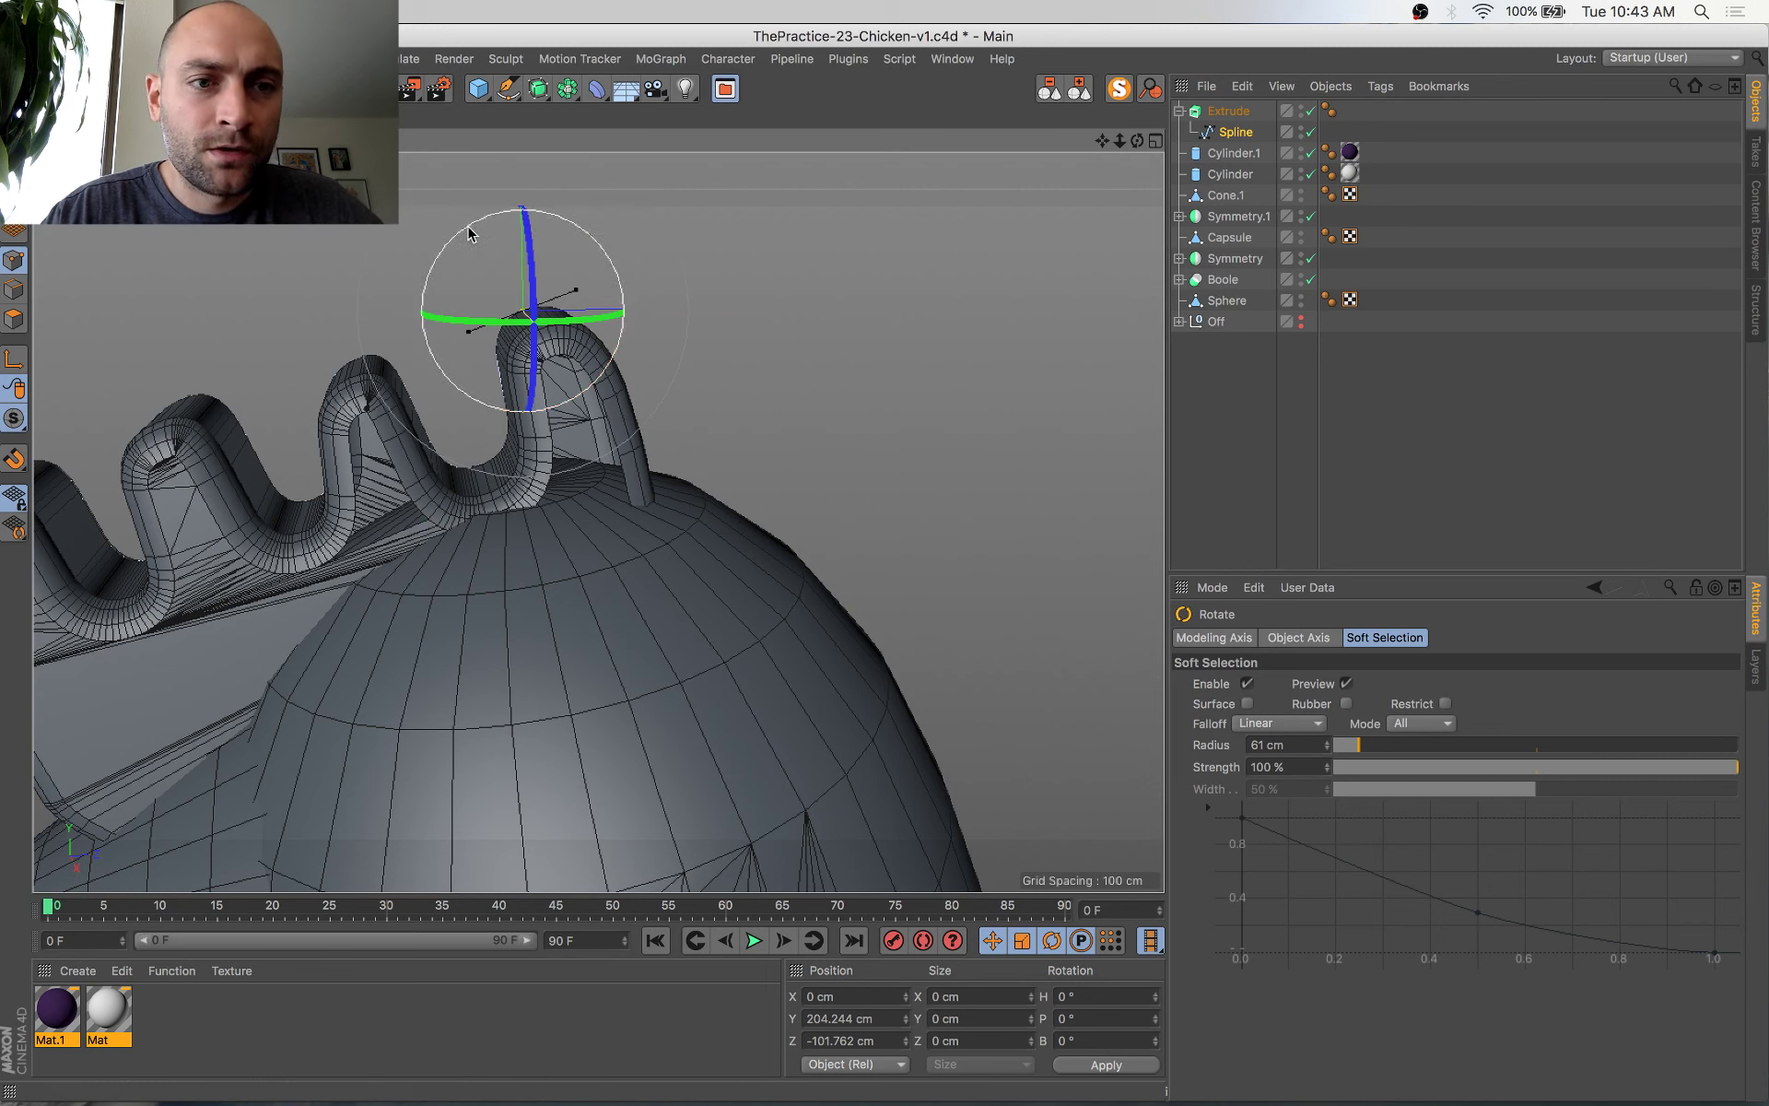
left_click_drag(473, 229, 459, 237)
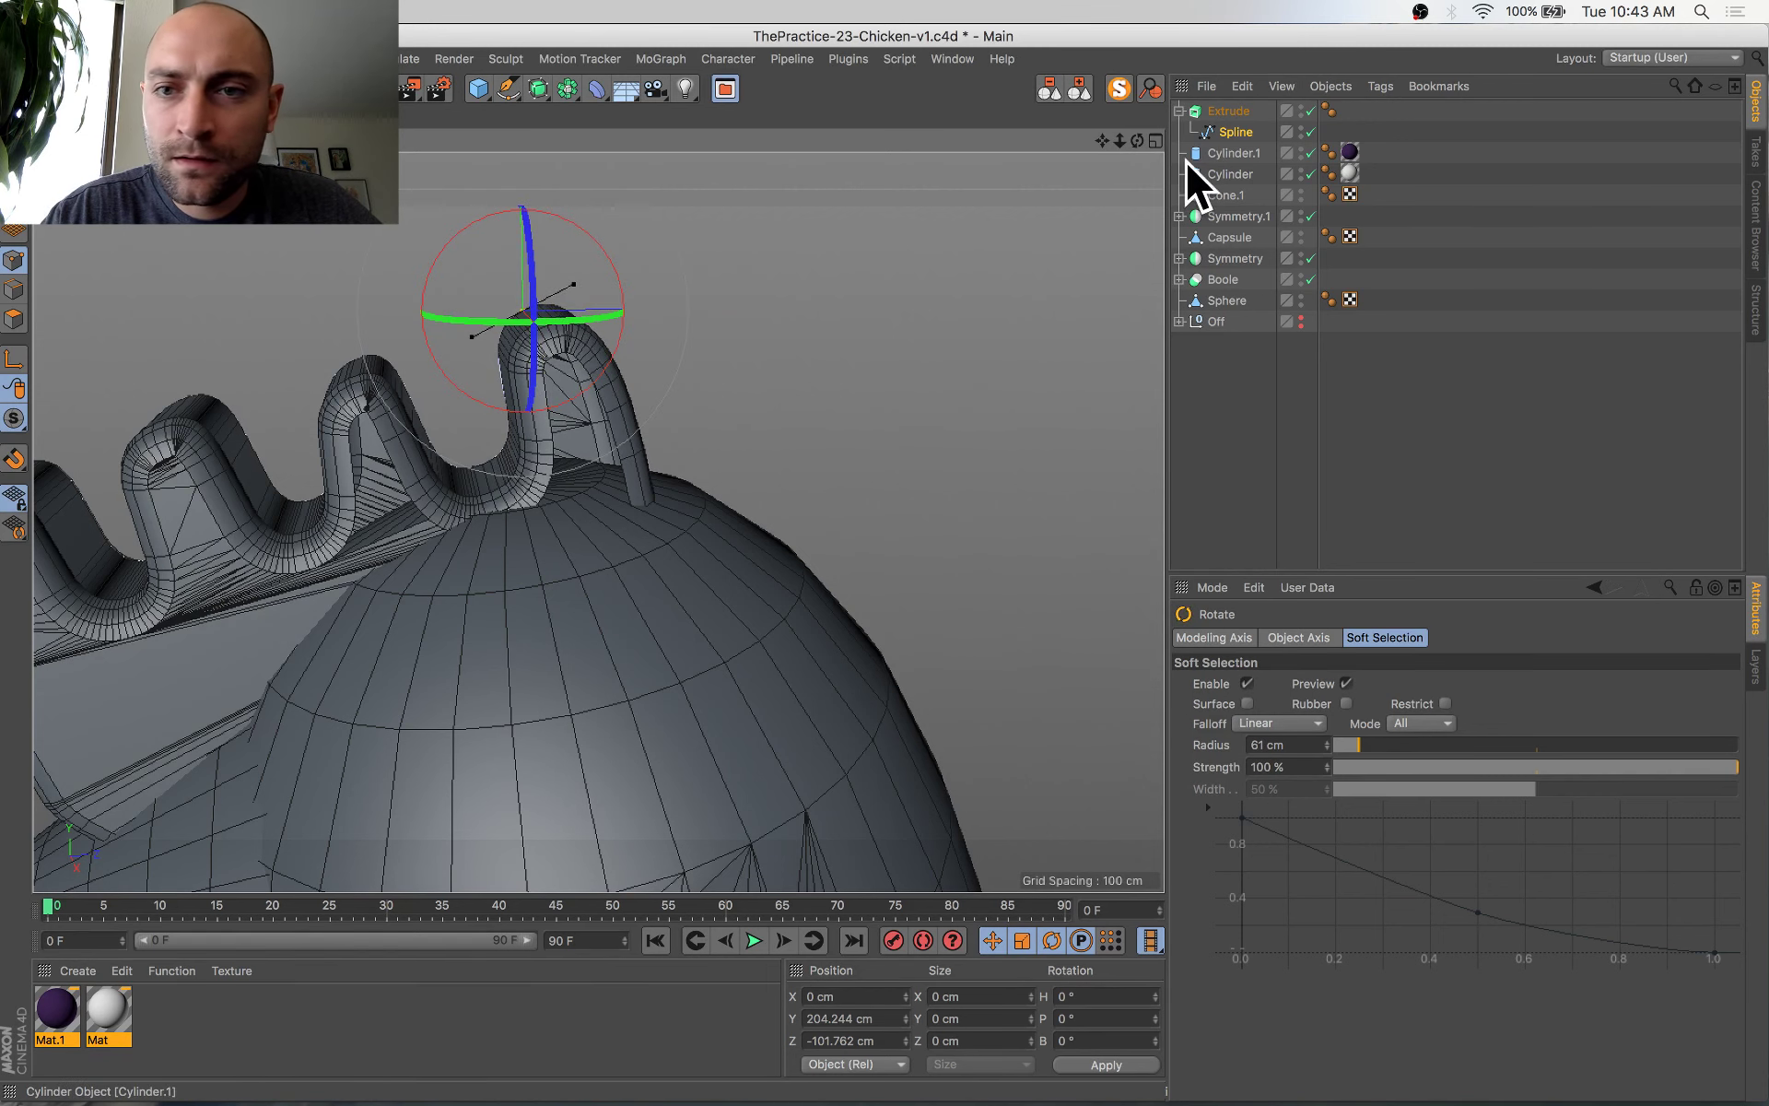
Isolate the comb's Extrude object with MagicSolo, keeping its child spline
left_click(1203, 112)
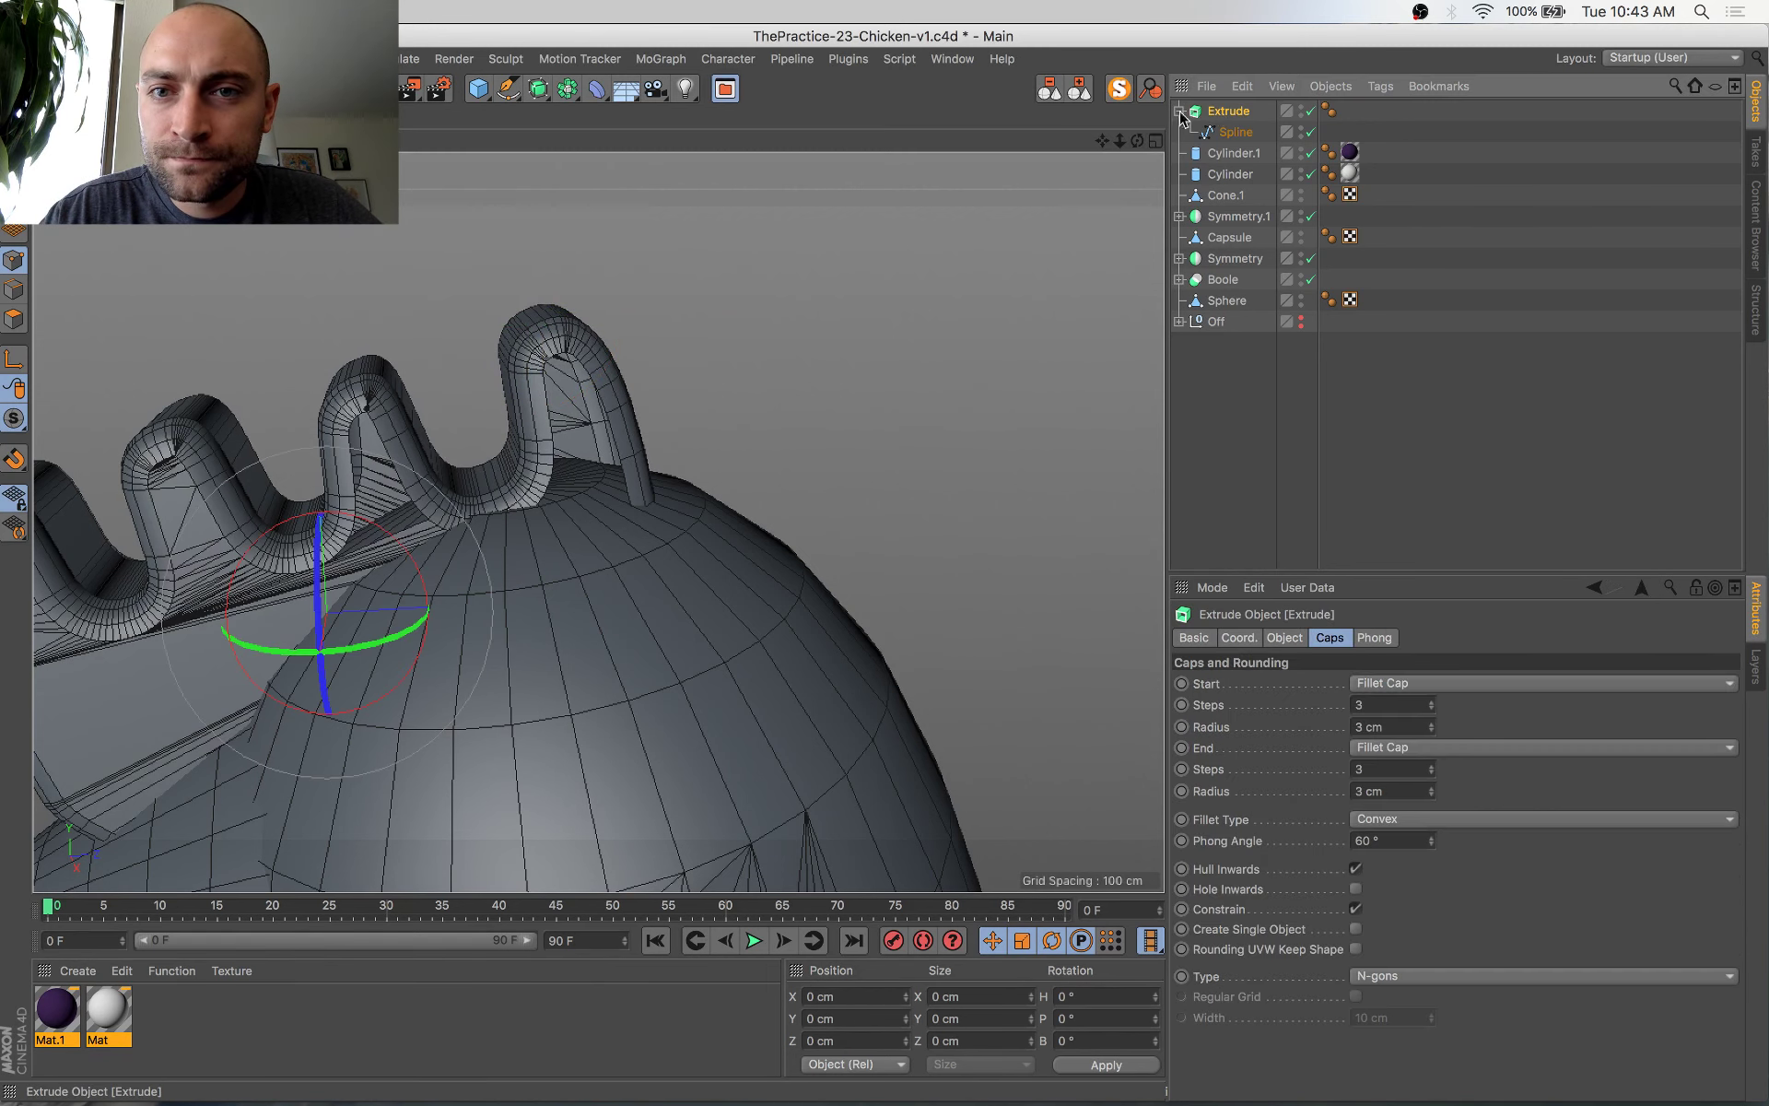
left_click(1129, 89)
mouse_move(700, 487)
left_mouse_down("alt")
mouse_move(827, 422)
mouse_move(728, 466)
left_mouse_up("alt")
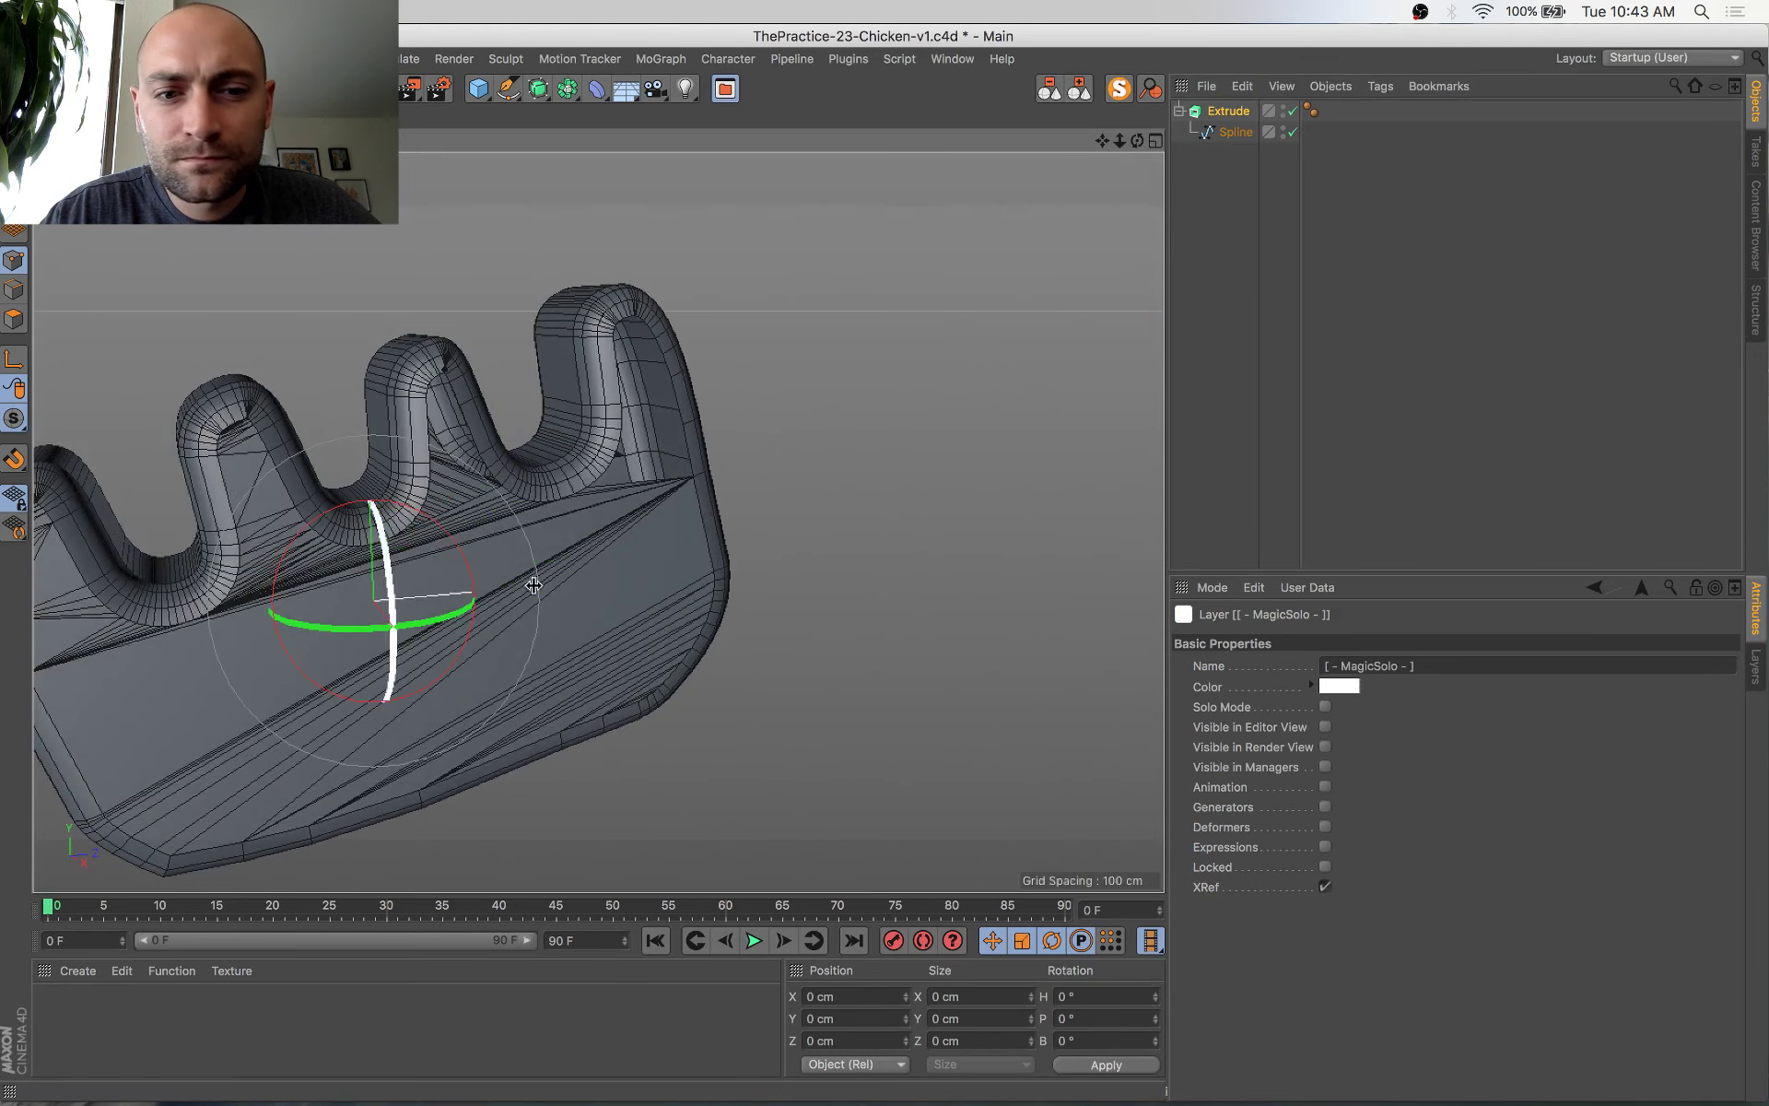
right_click_drag(534, 585, 790, 511, "alt")
Select the point on the spline's rear edge below the last bump and rotate its tangent handles slightly
left_click(1234, 134)
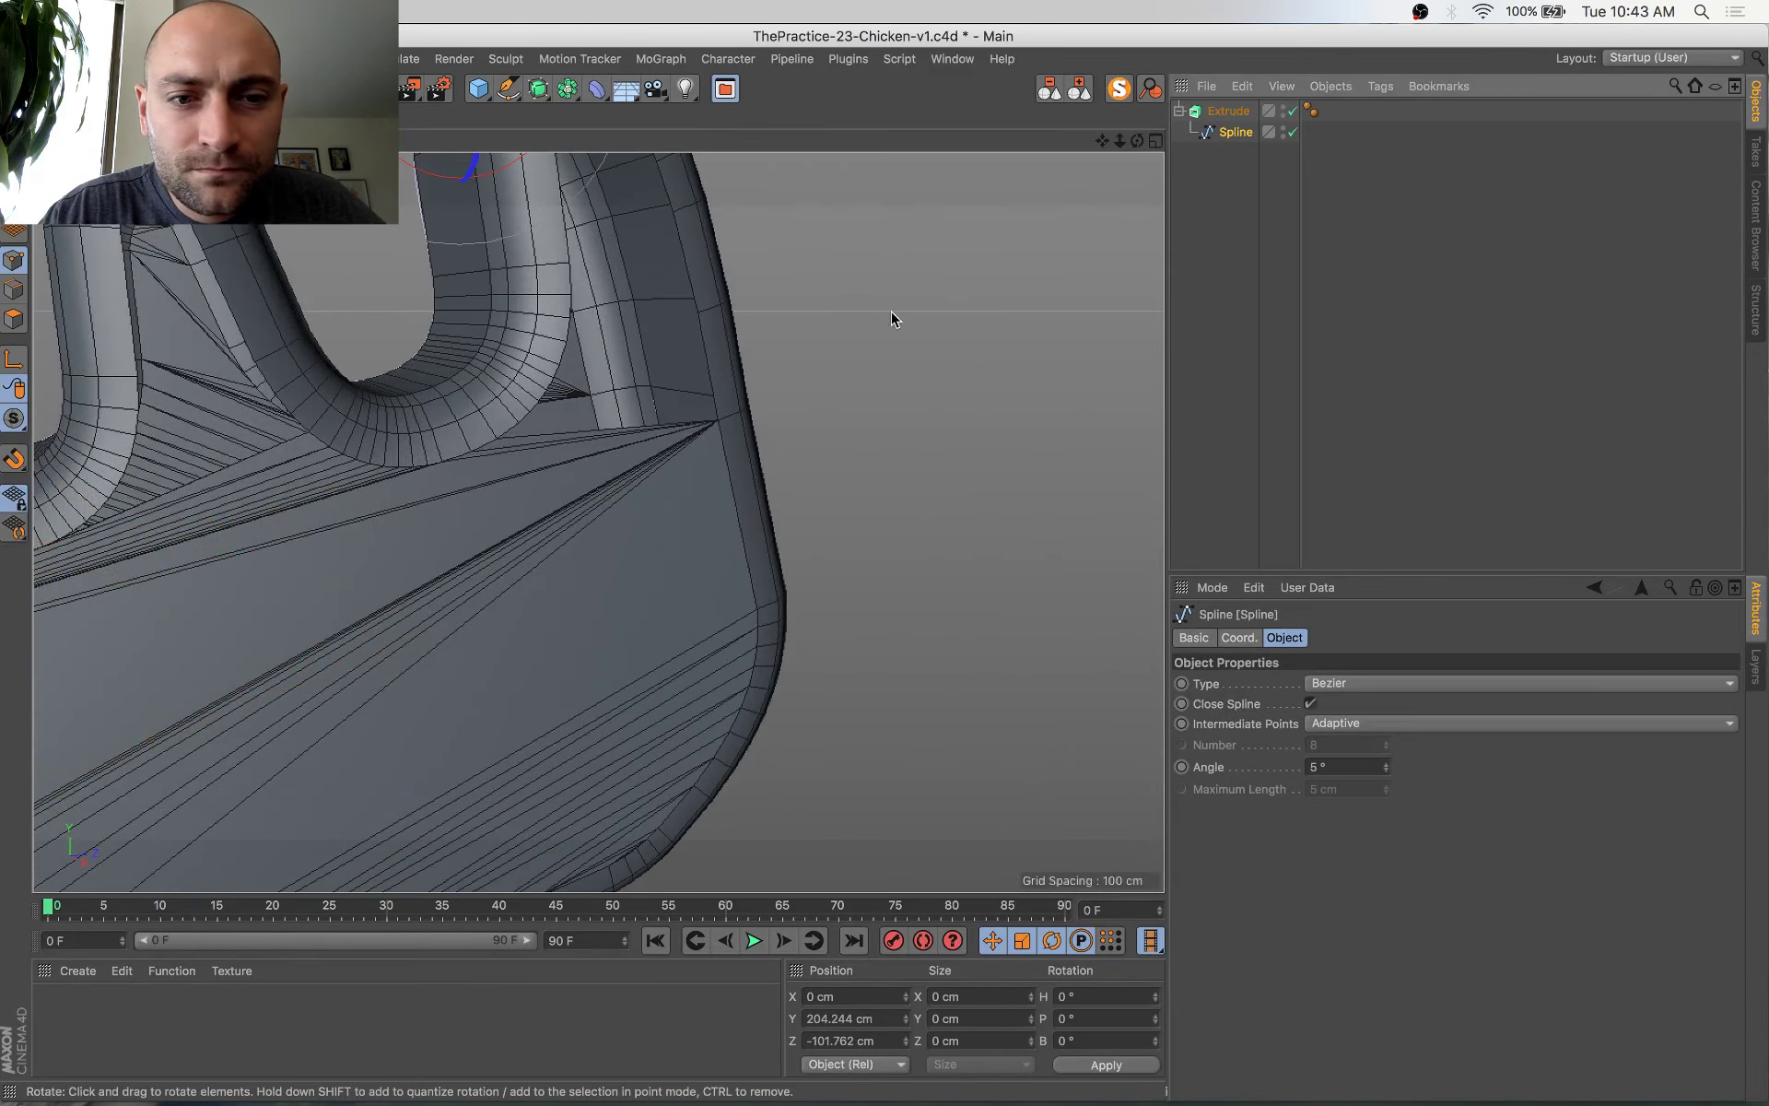
left_click_drag(833, 335, 597, 529)
left_click_drag(804, 519, 754, 516, "alt")
key("t")
key("r")
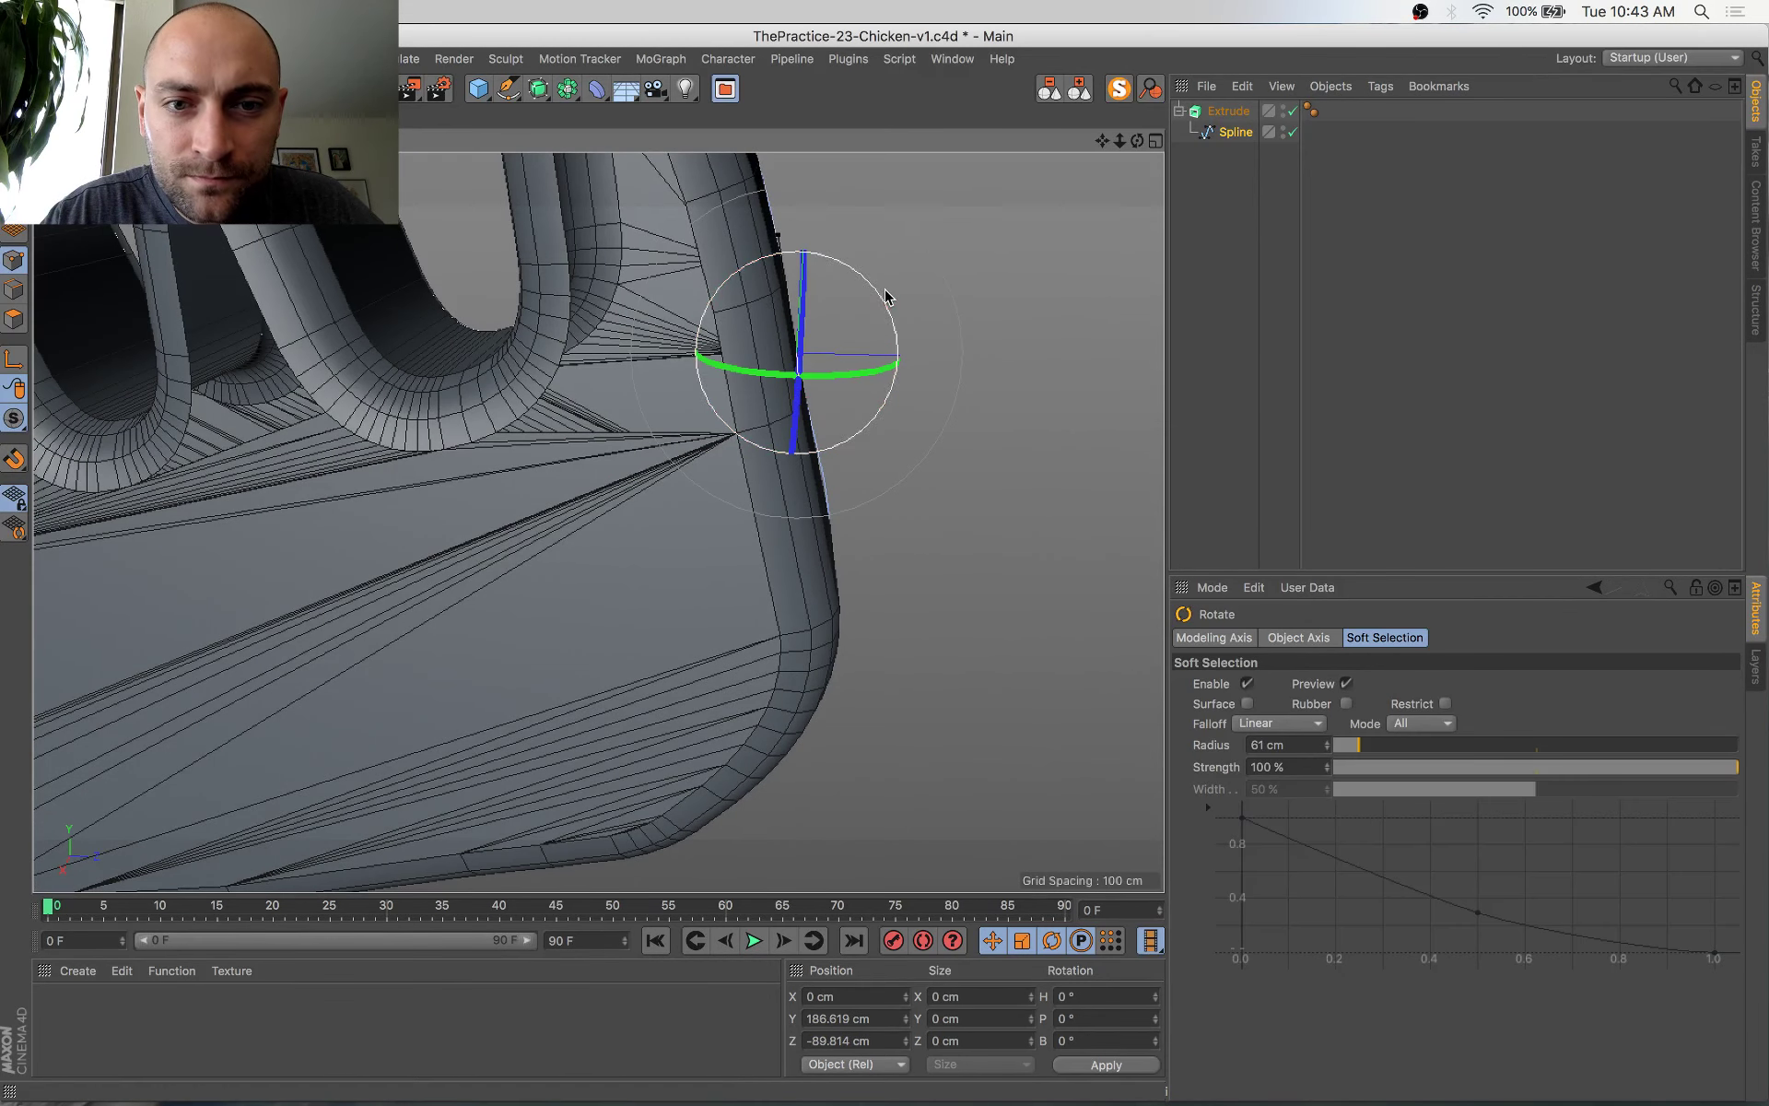
left_click_drag(880, 296, 865, 295)
Move the spline's rear-edge point outward to about Z -87.8 cm and slightly up to about Y 186.9 cm
key("e")
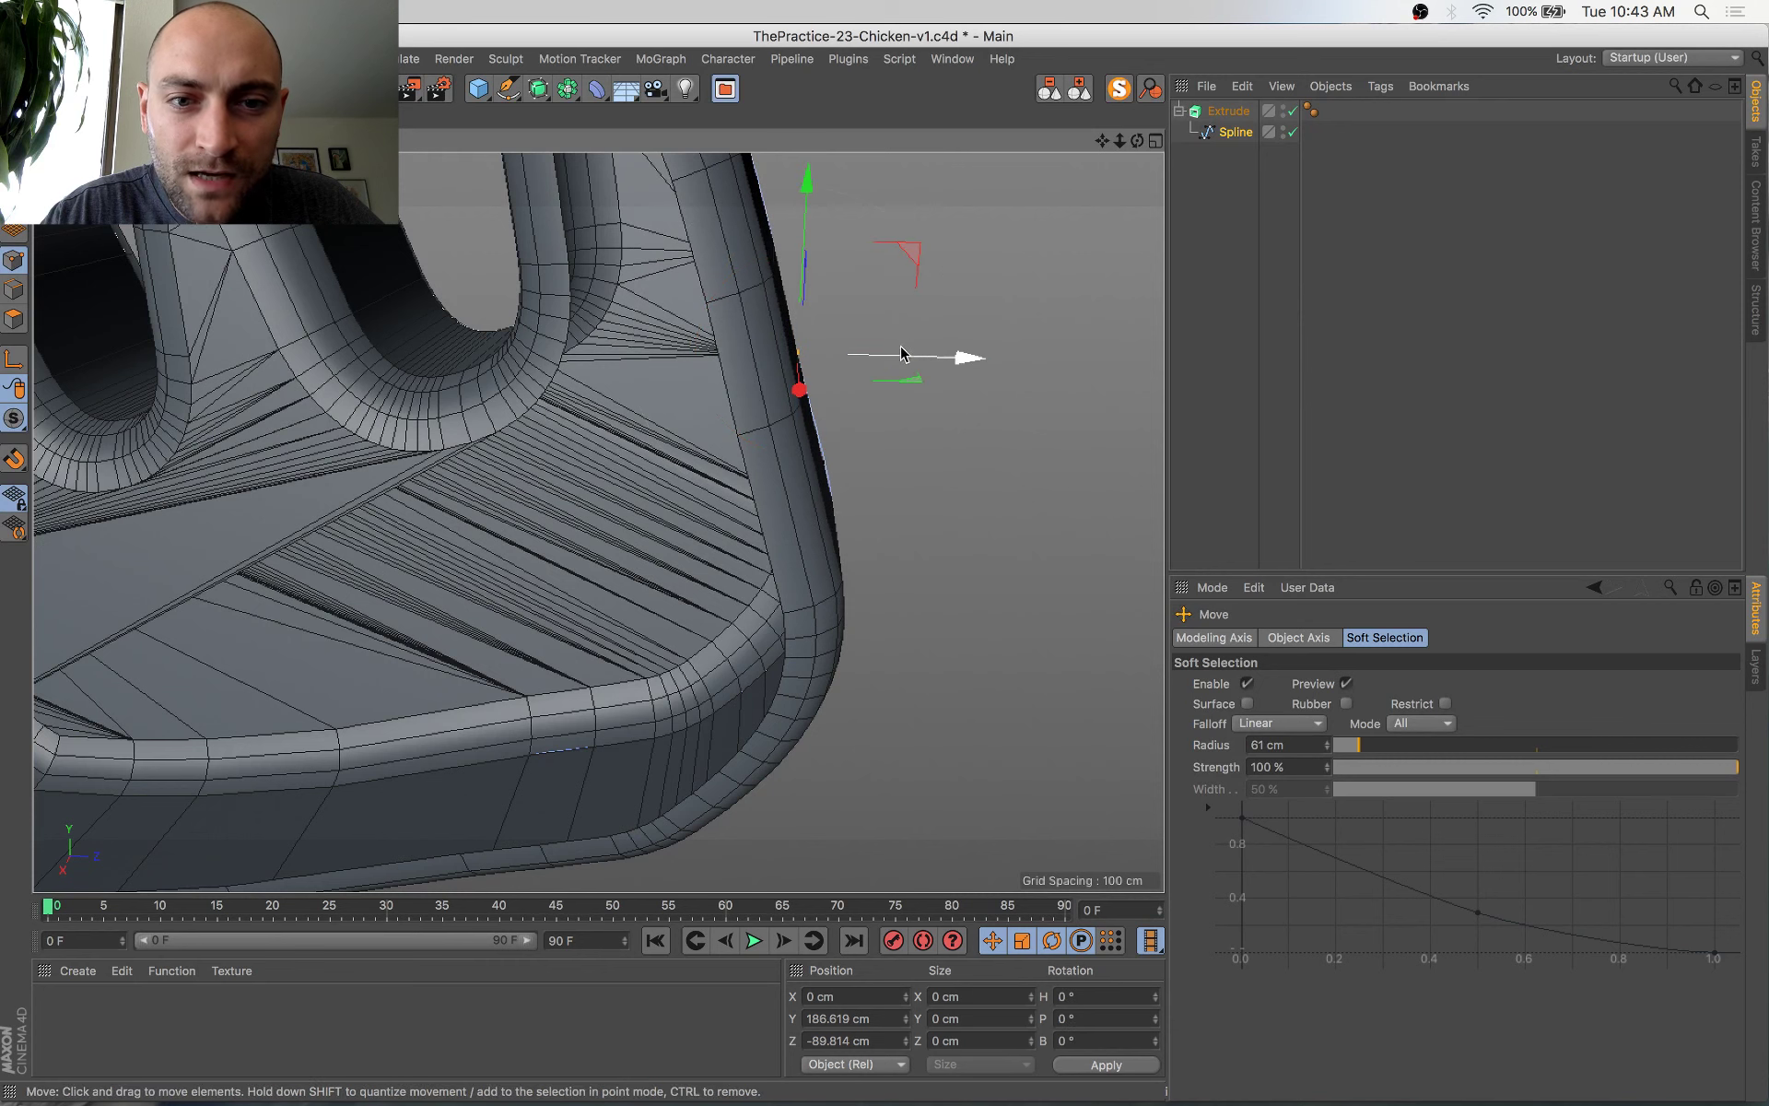
left_click_drag(908, 358, 956, 365)
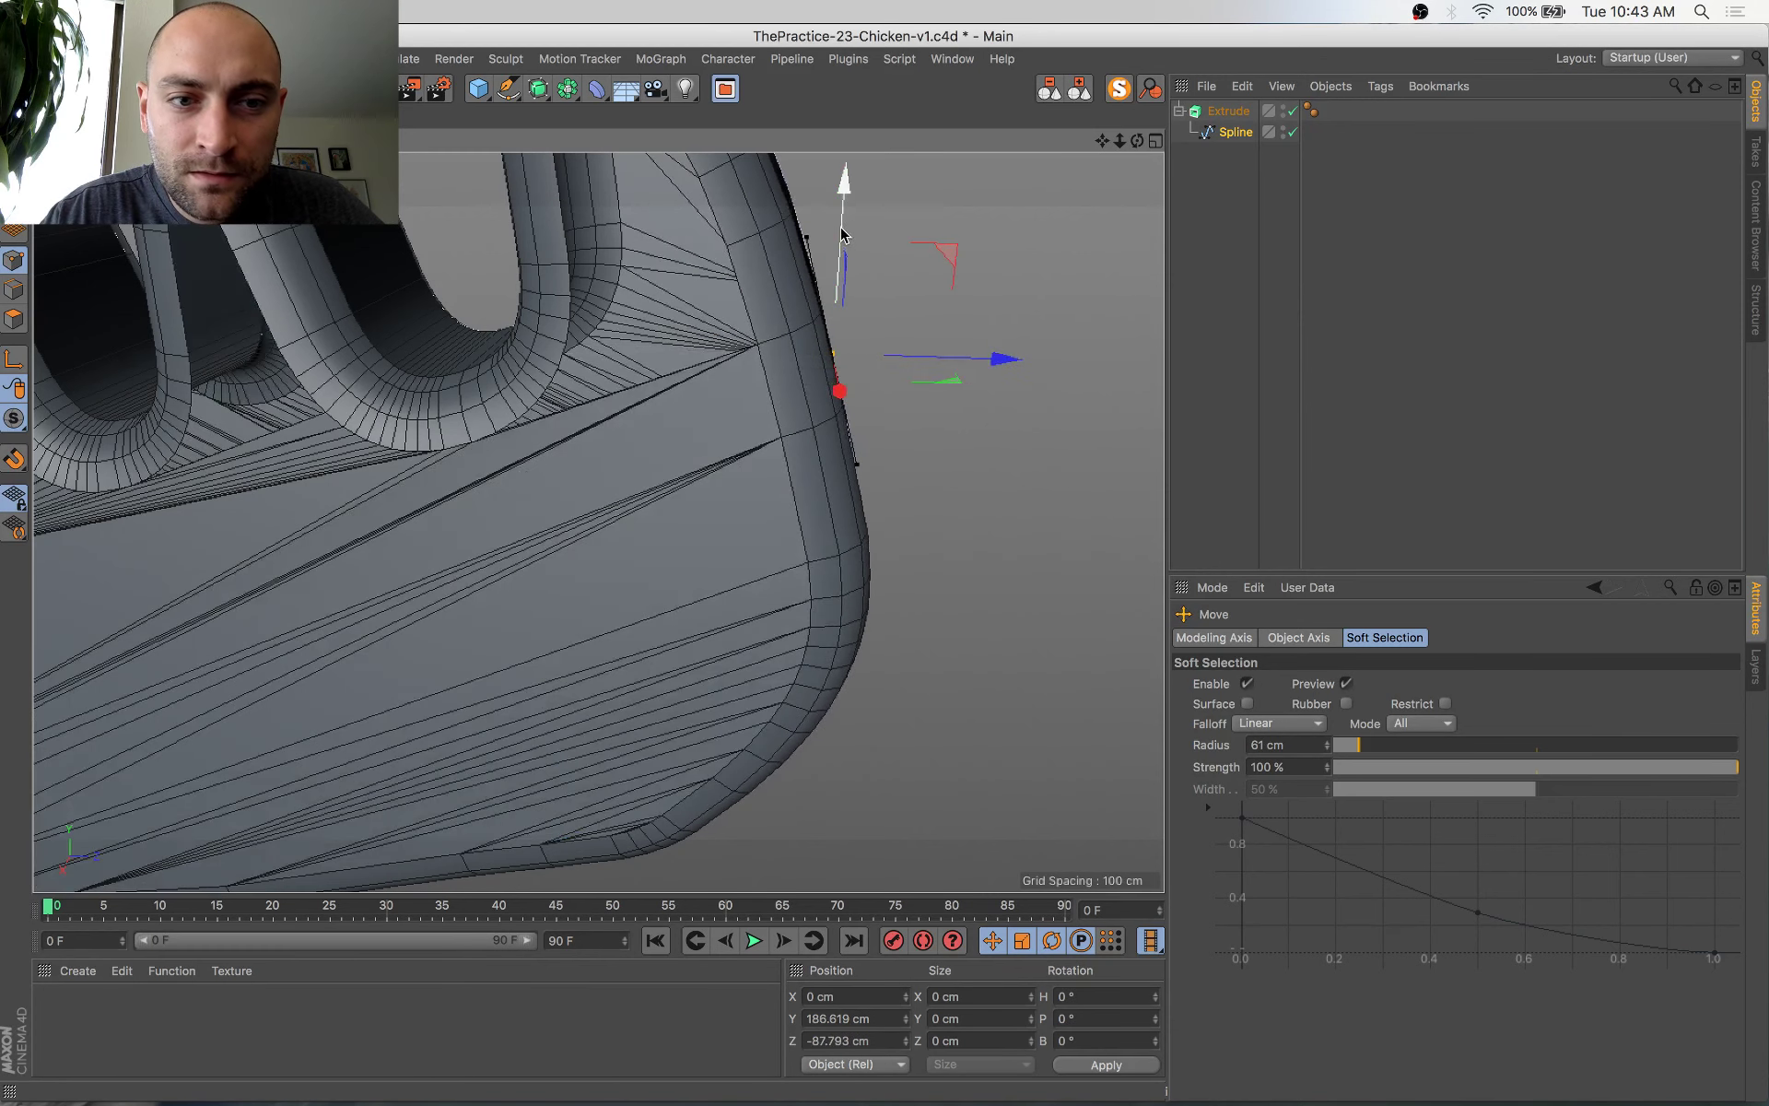
left_click_drag(842, 229, 842, 227)
middle_click_drag(805, 304, 894, 569, "alt")
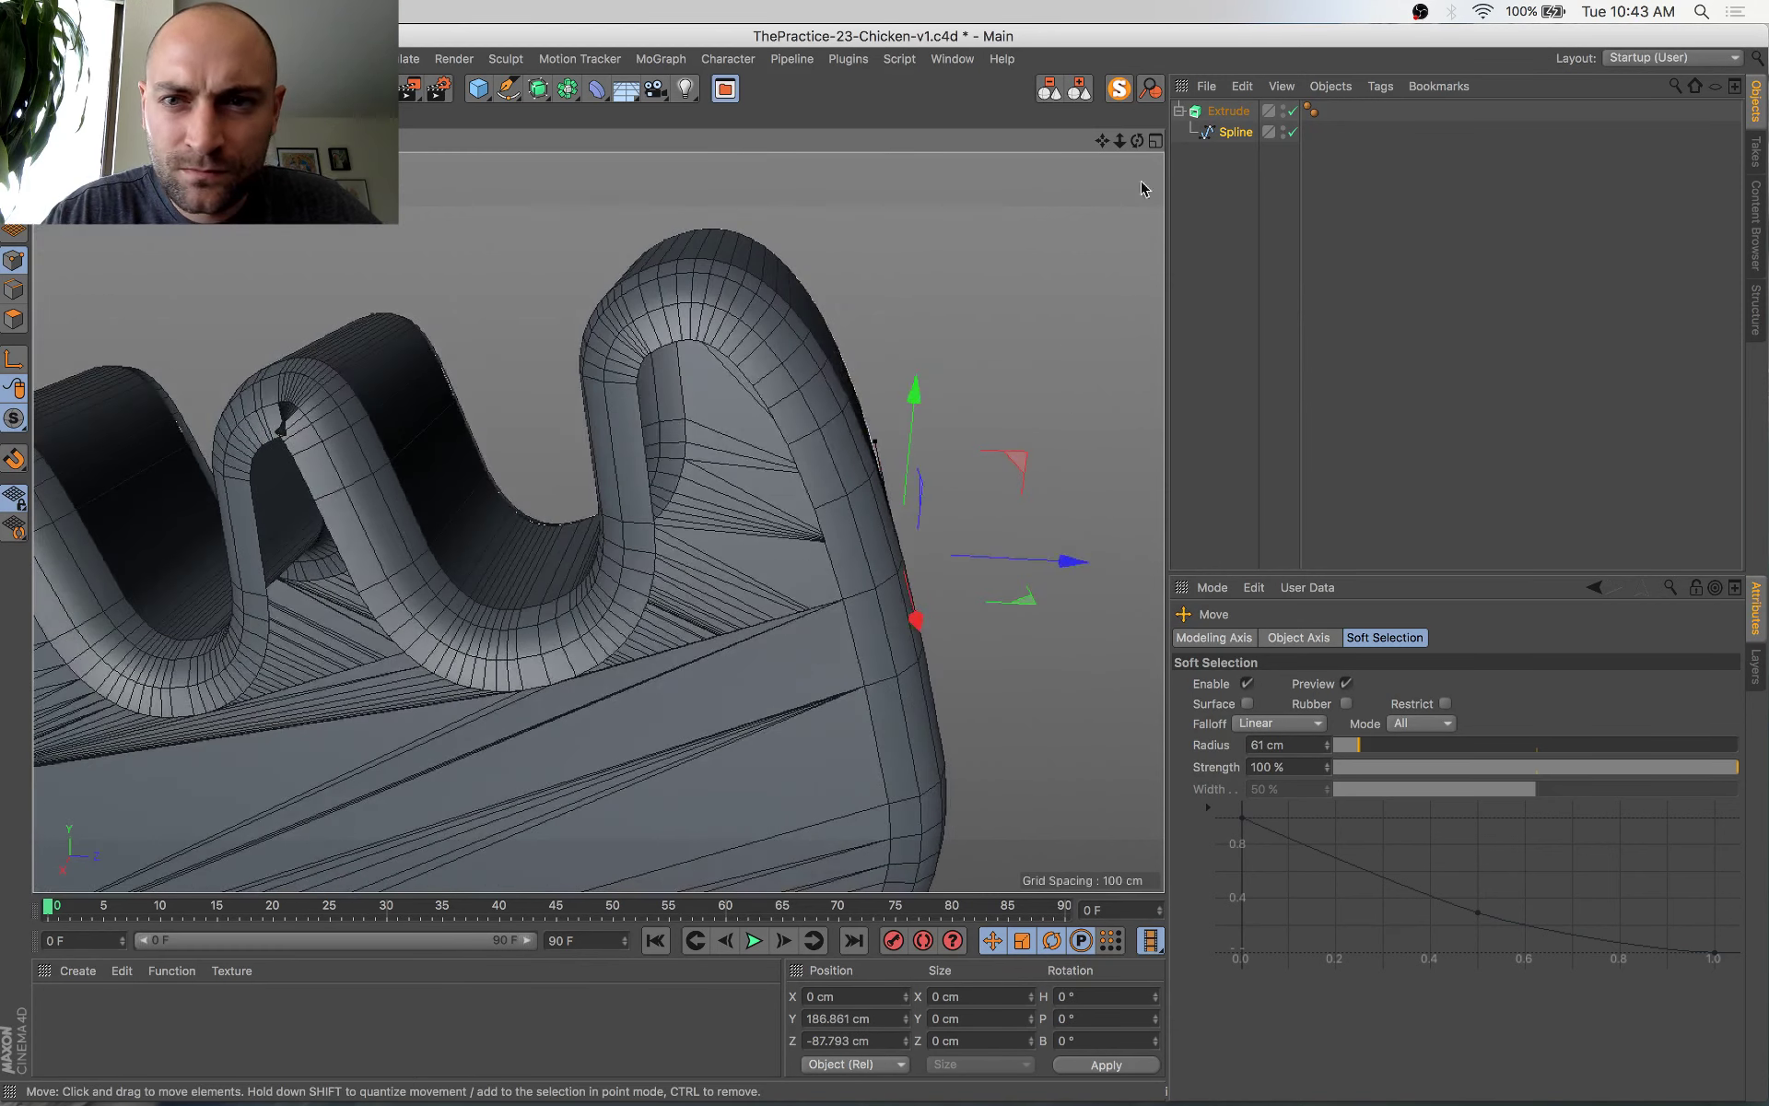
Isolate only the comb spline and delete the extra point on its lower edge, next to the rear corner point
left_click(1116, 89)
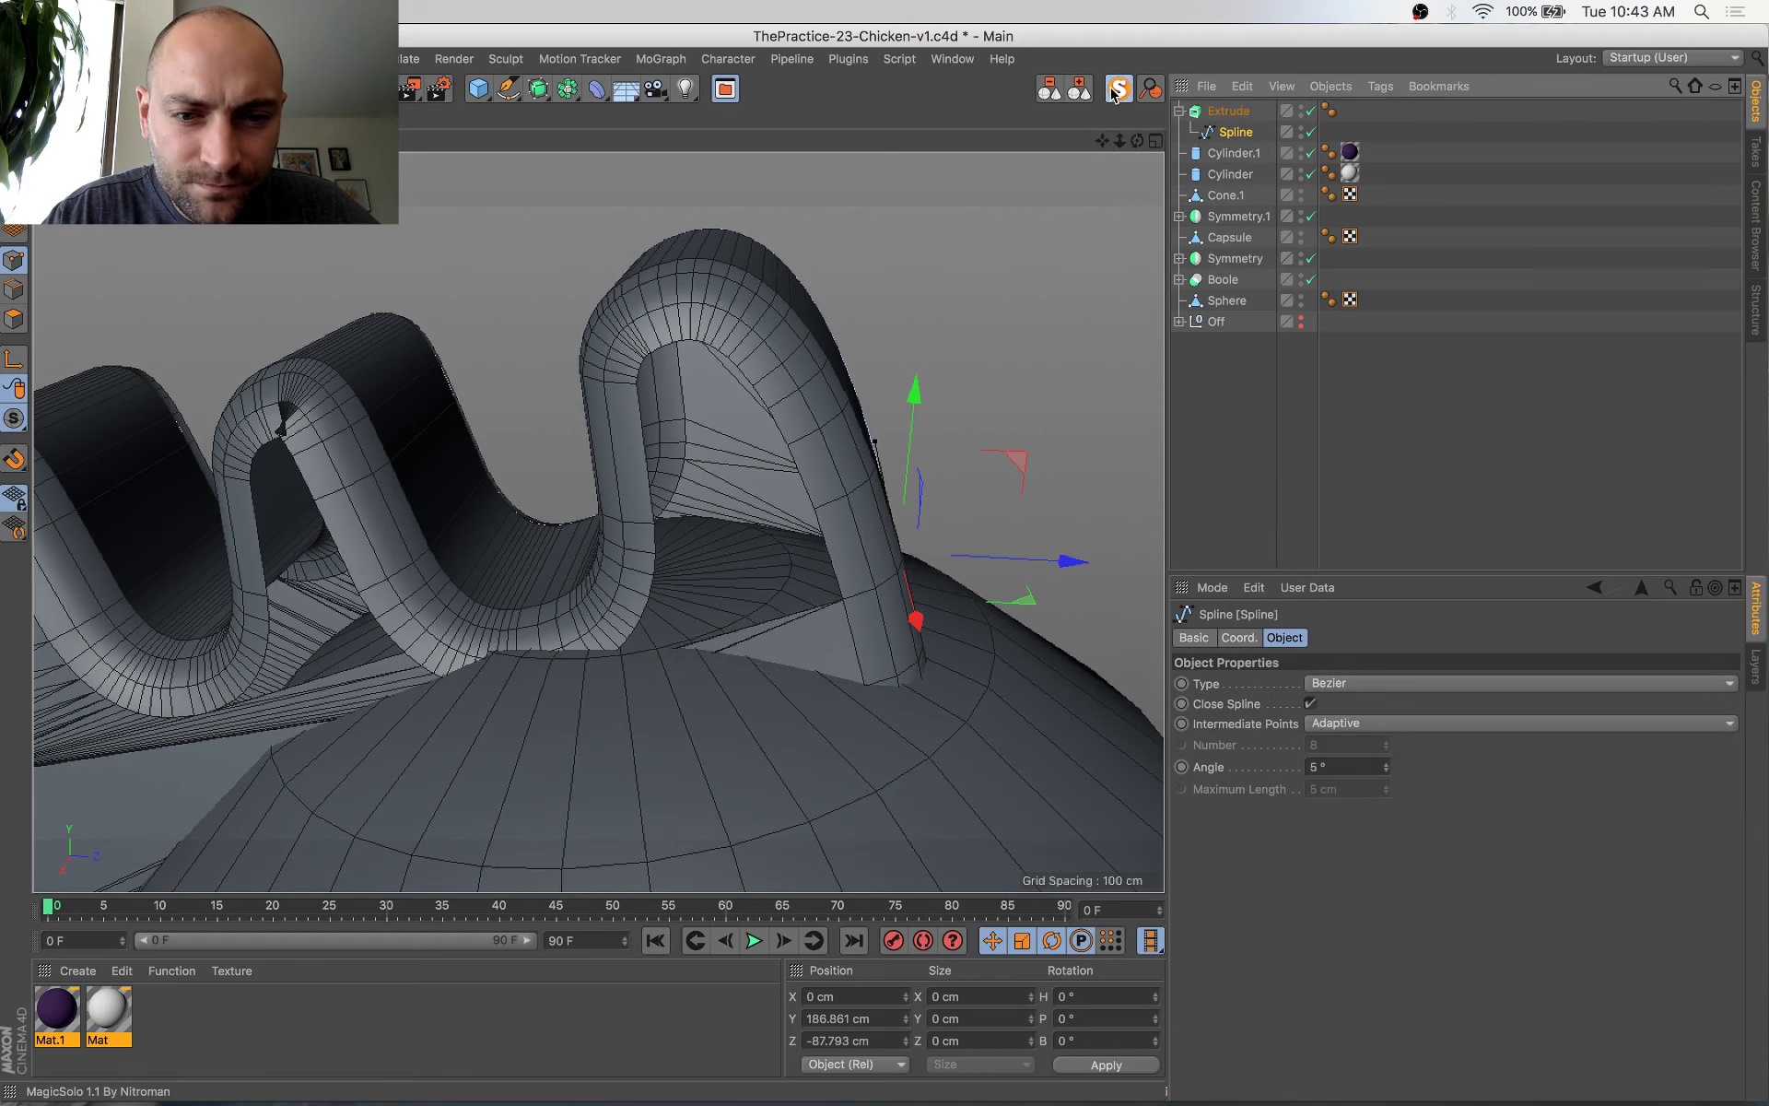
left_click(1111, 90)
scroll(891, 453, "down", 5)
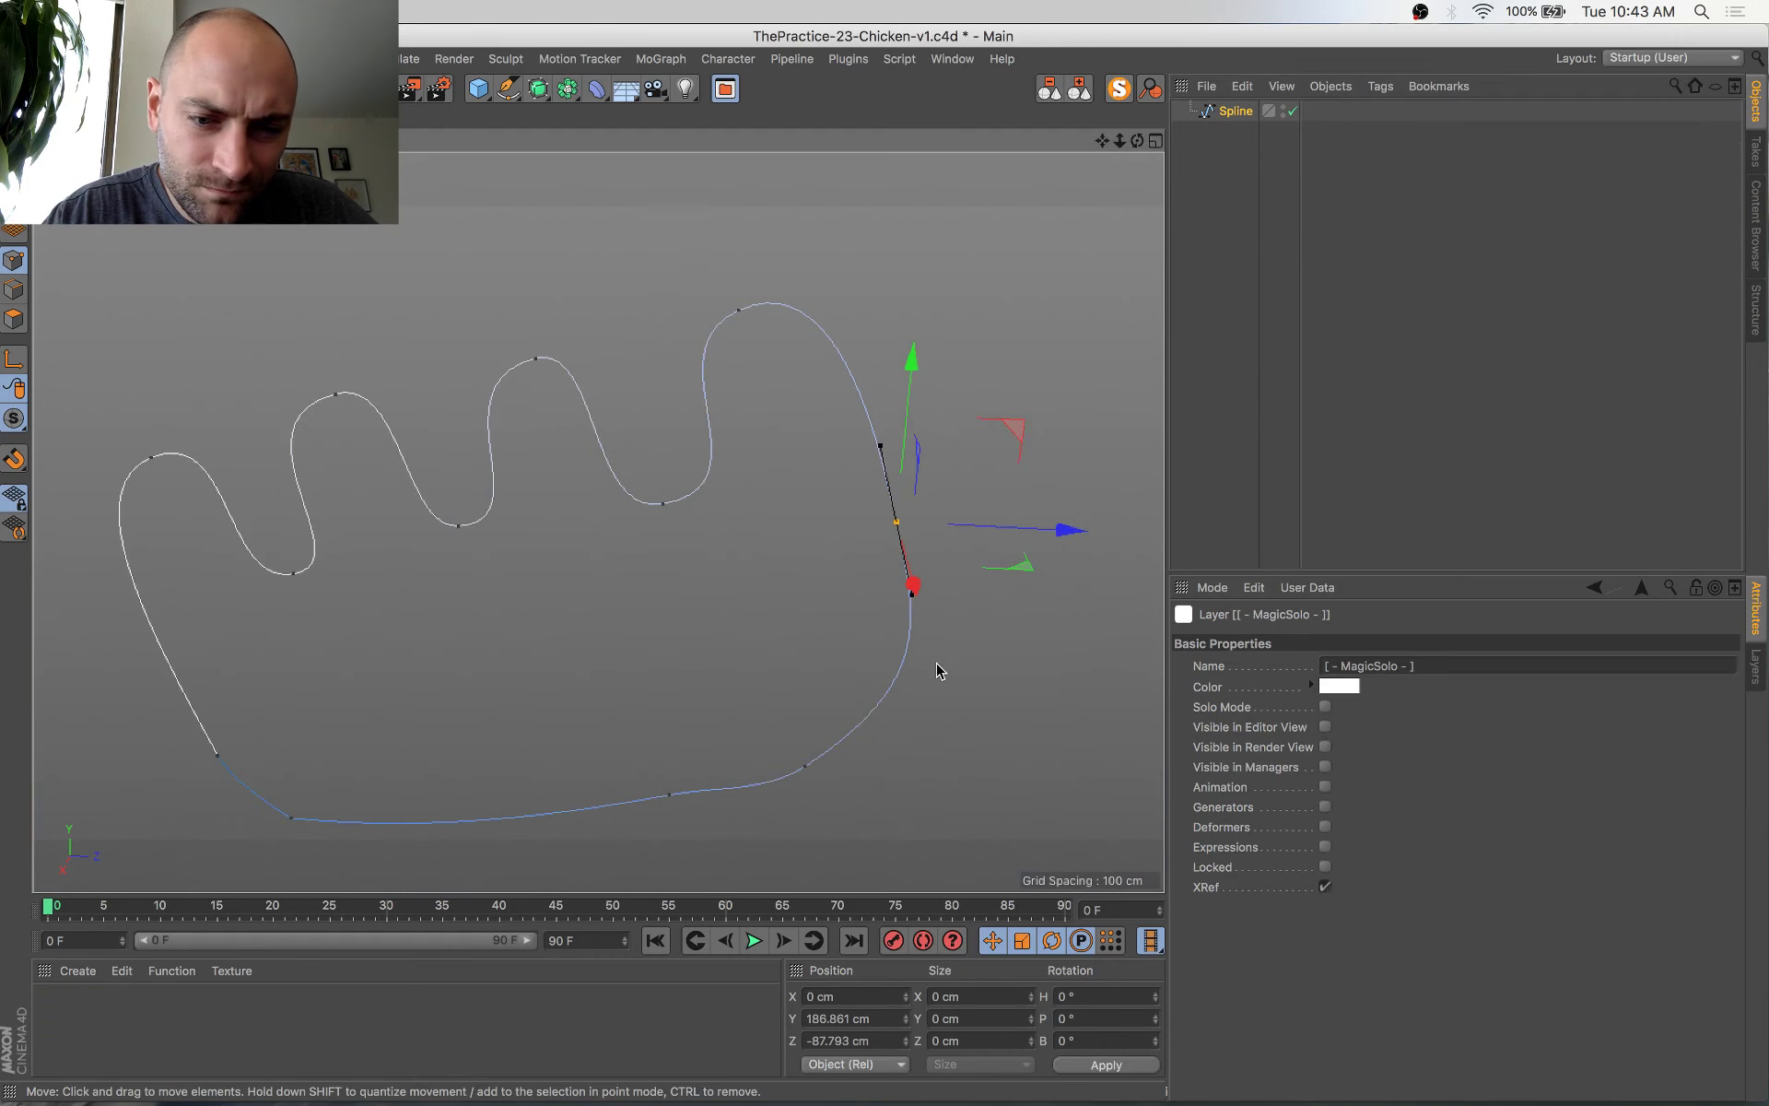
left_click_drag(936, 665, 964, 556, "alt")
left_click(826, 647)
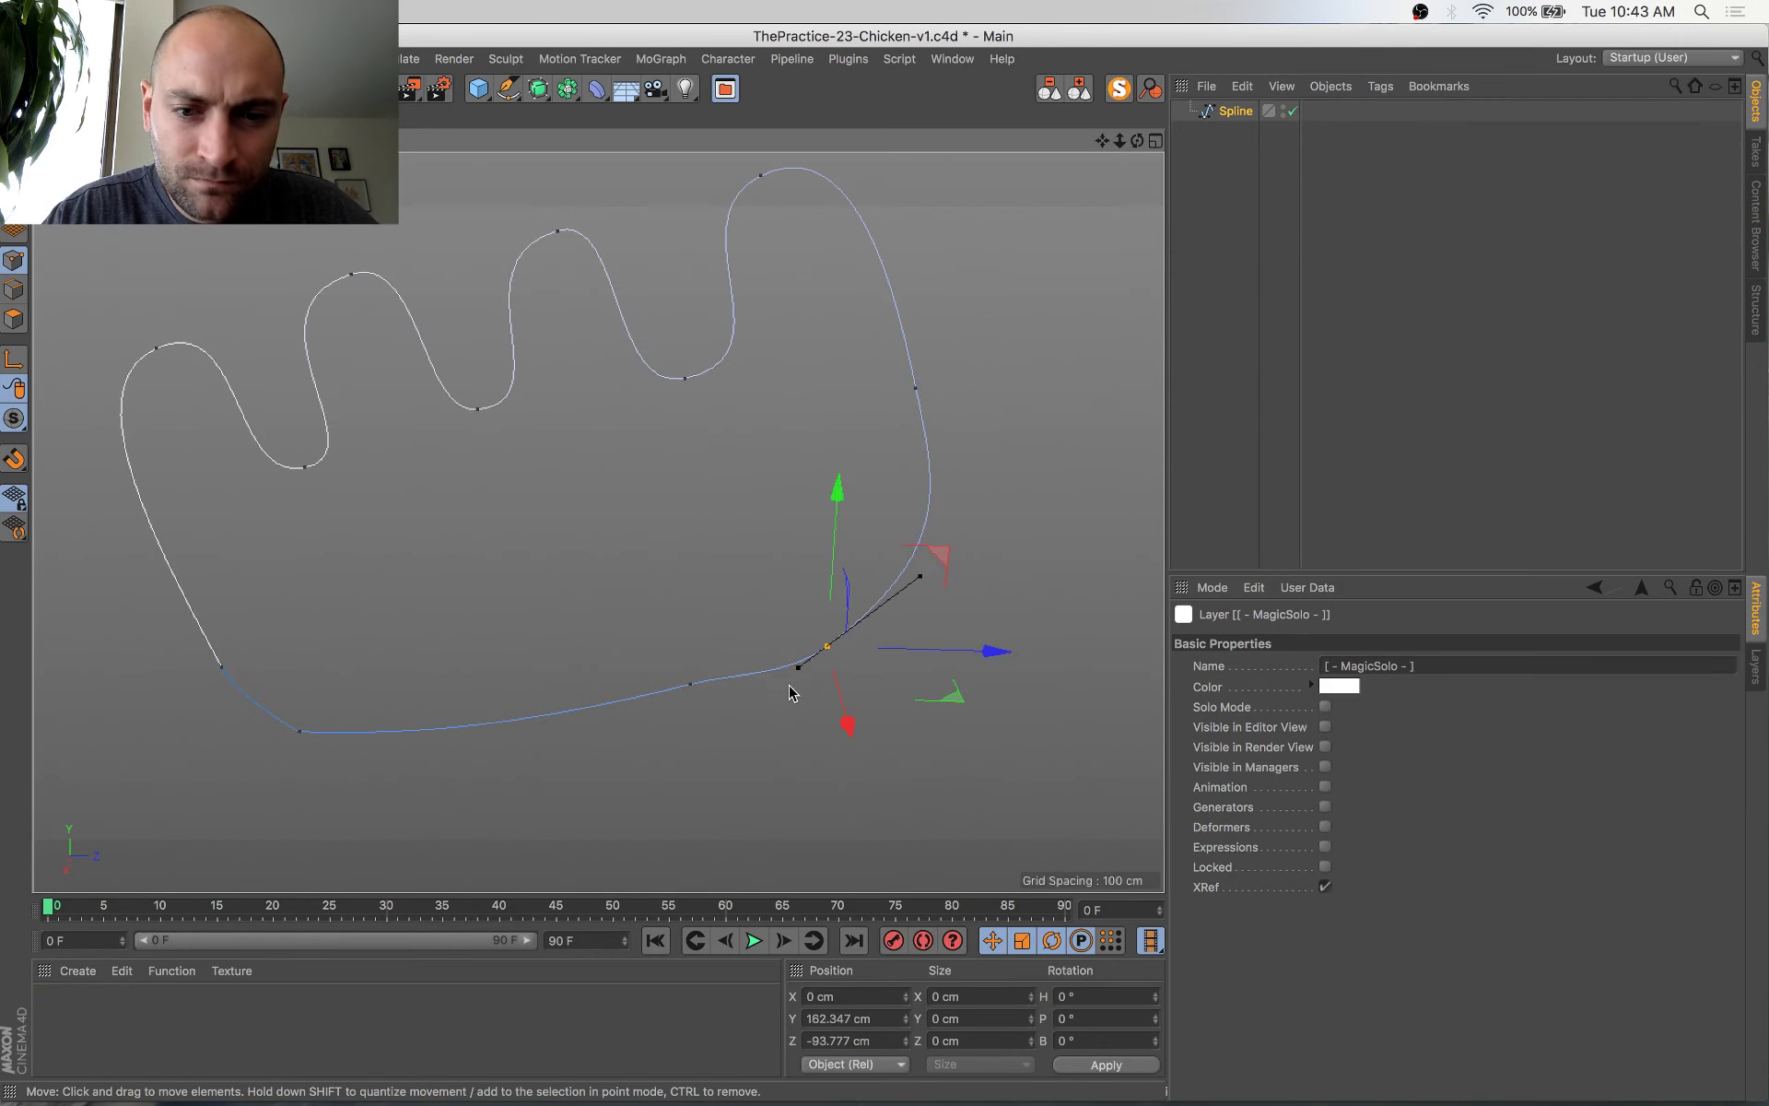
left_click(665, 710)
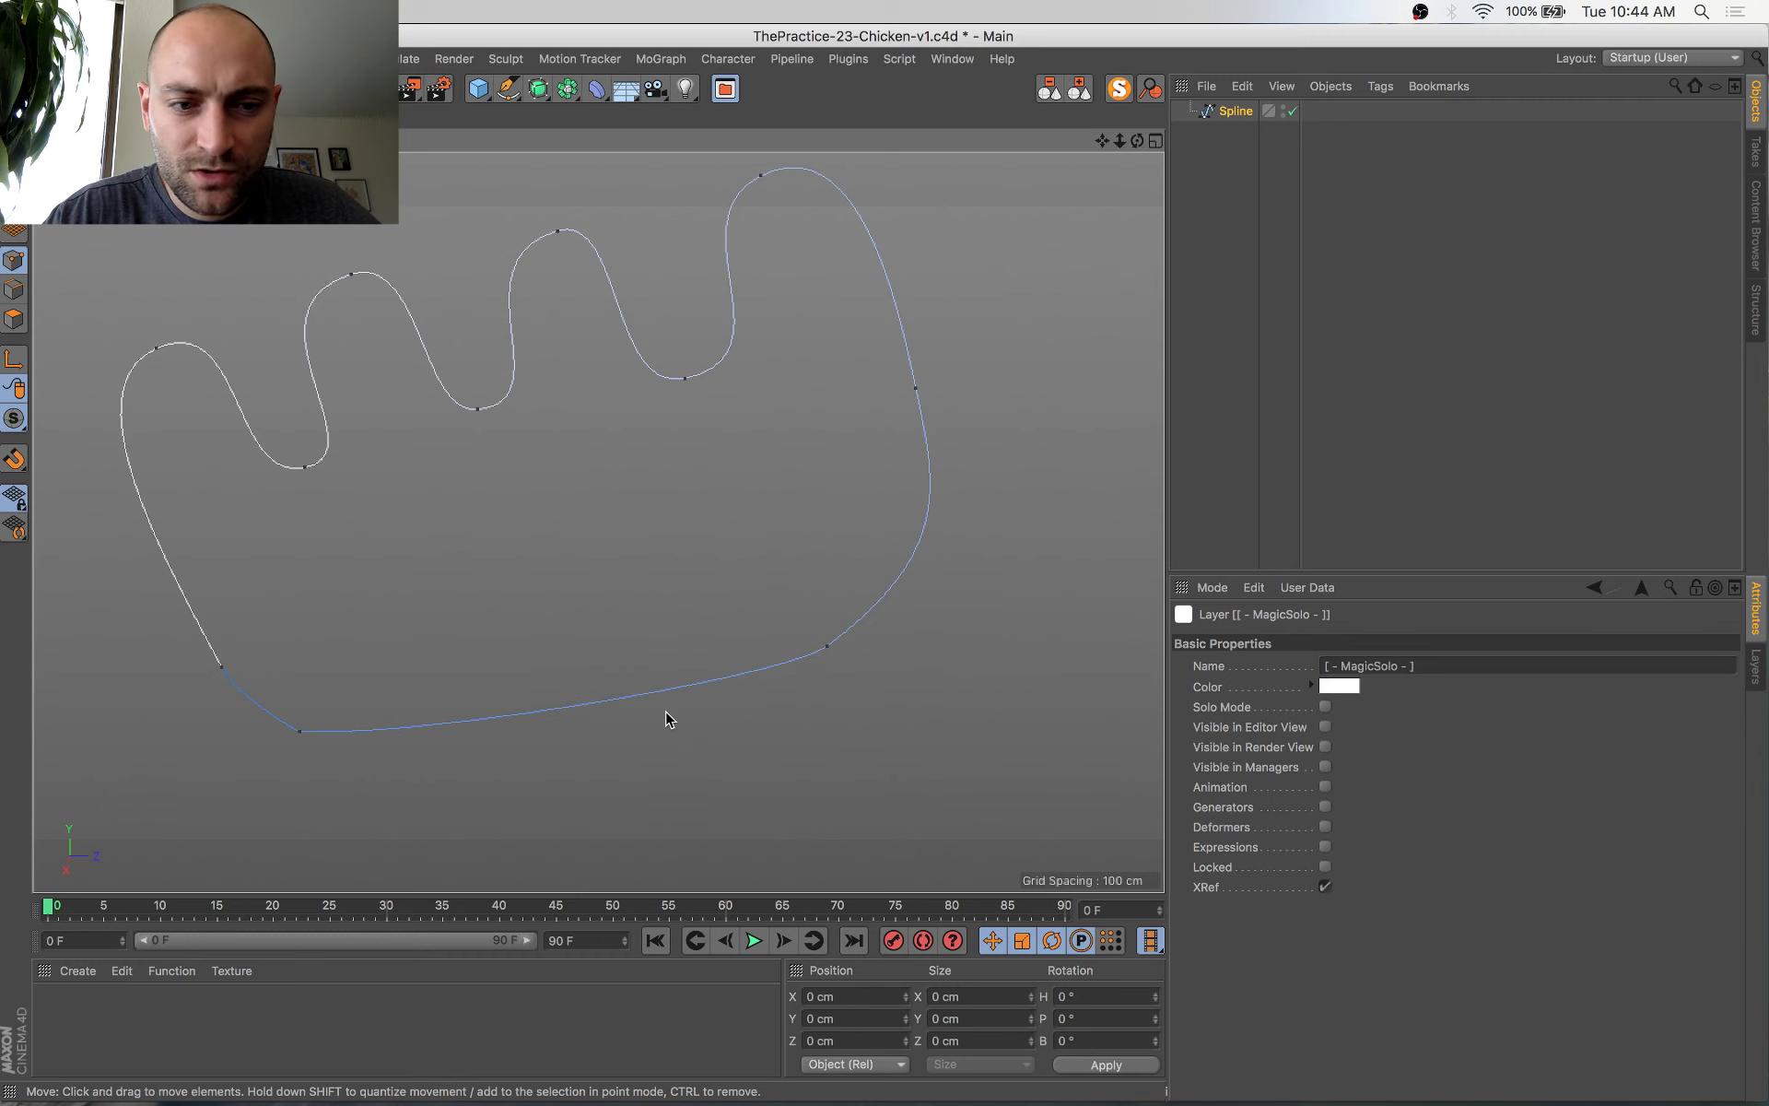
Try to offset the comb spline's rear-edge point sideways to about X 1.2 cm, and undo the change
left_click(1115, 91)
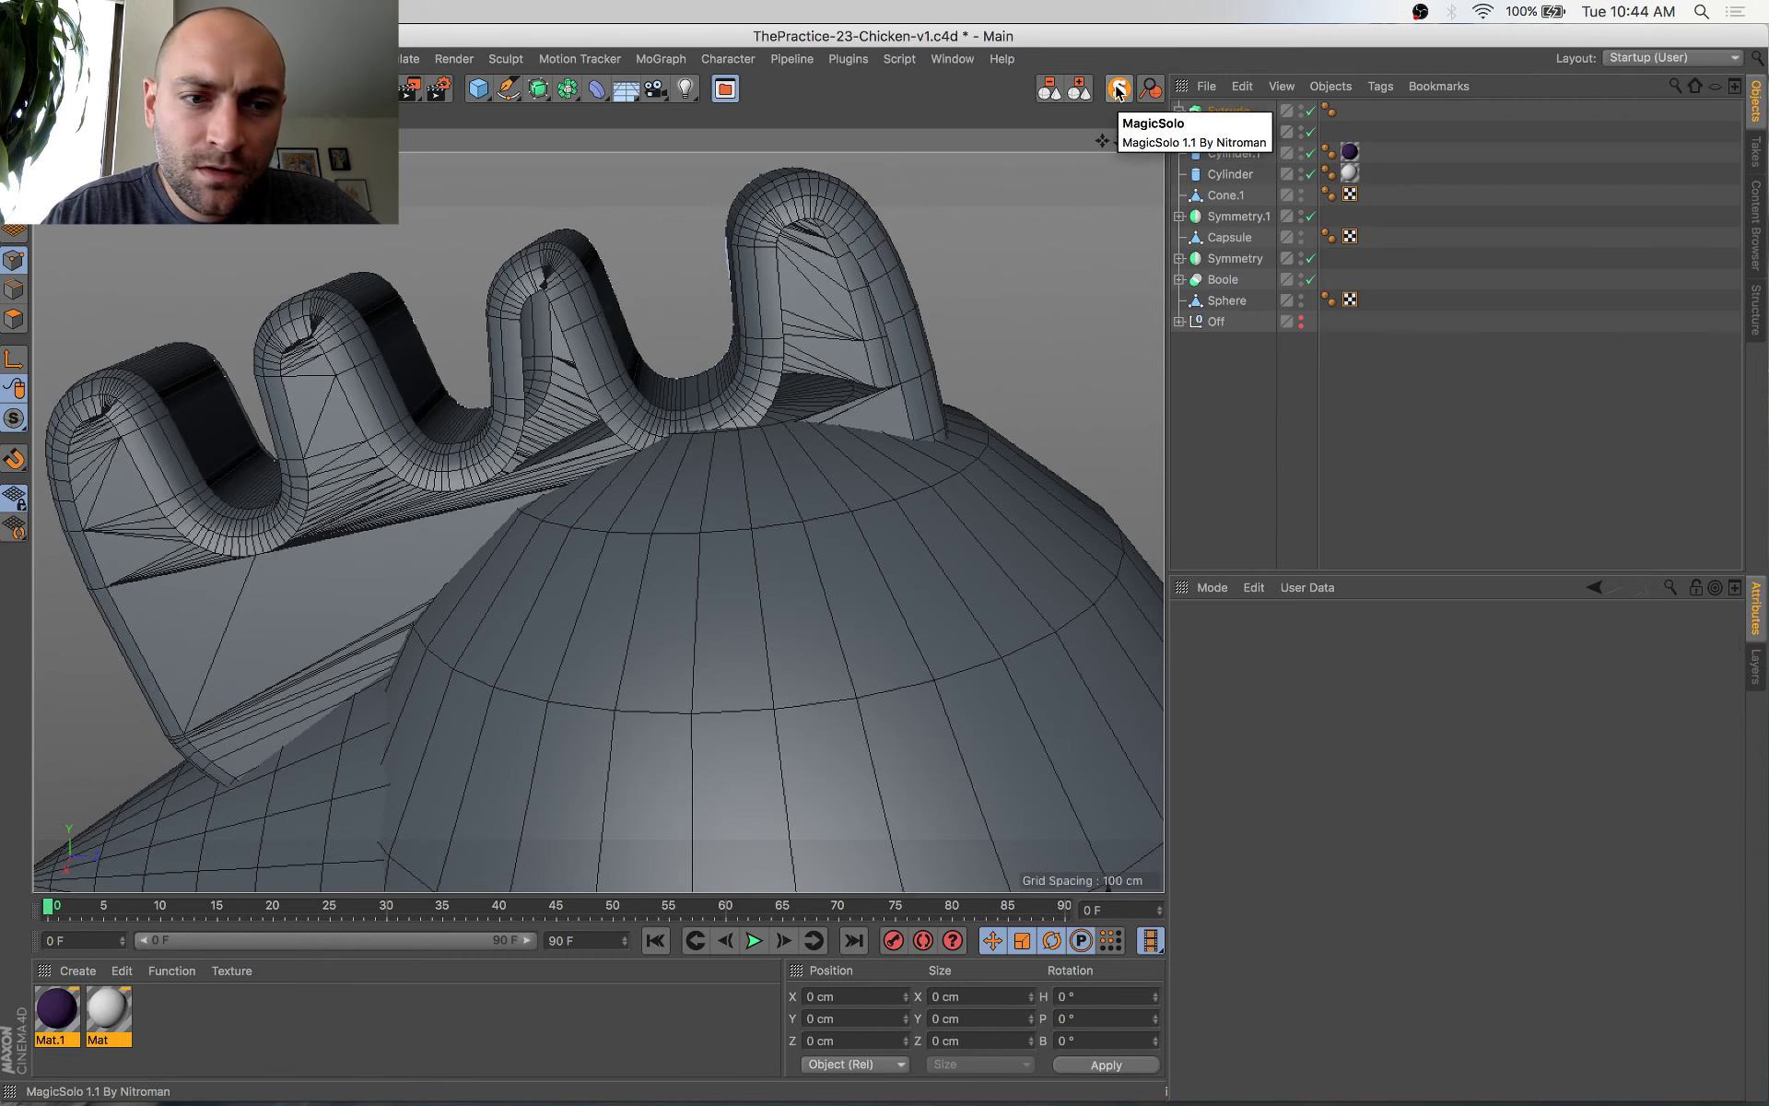
left_click(1118, 91)
left_click(916, 388)
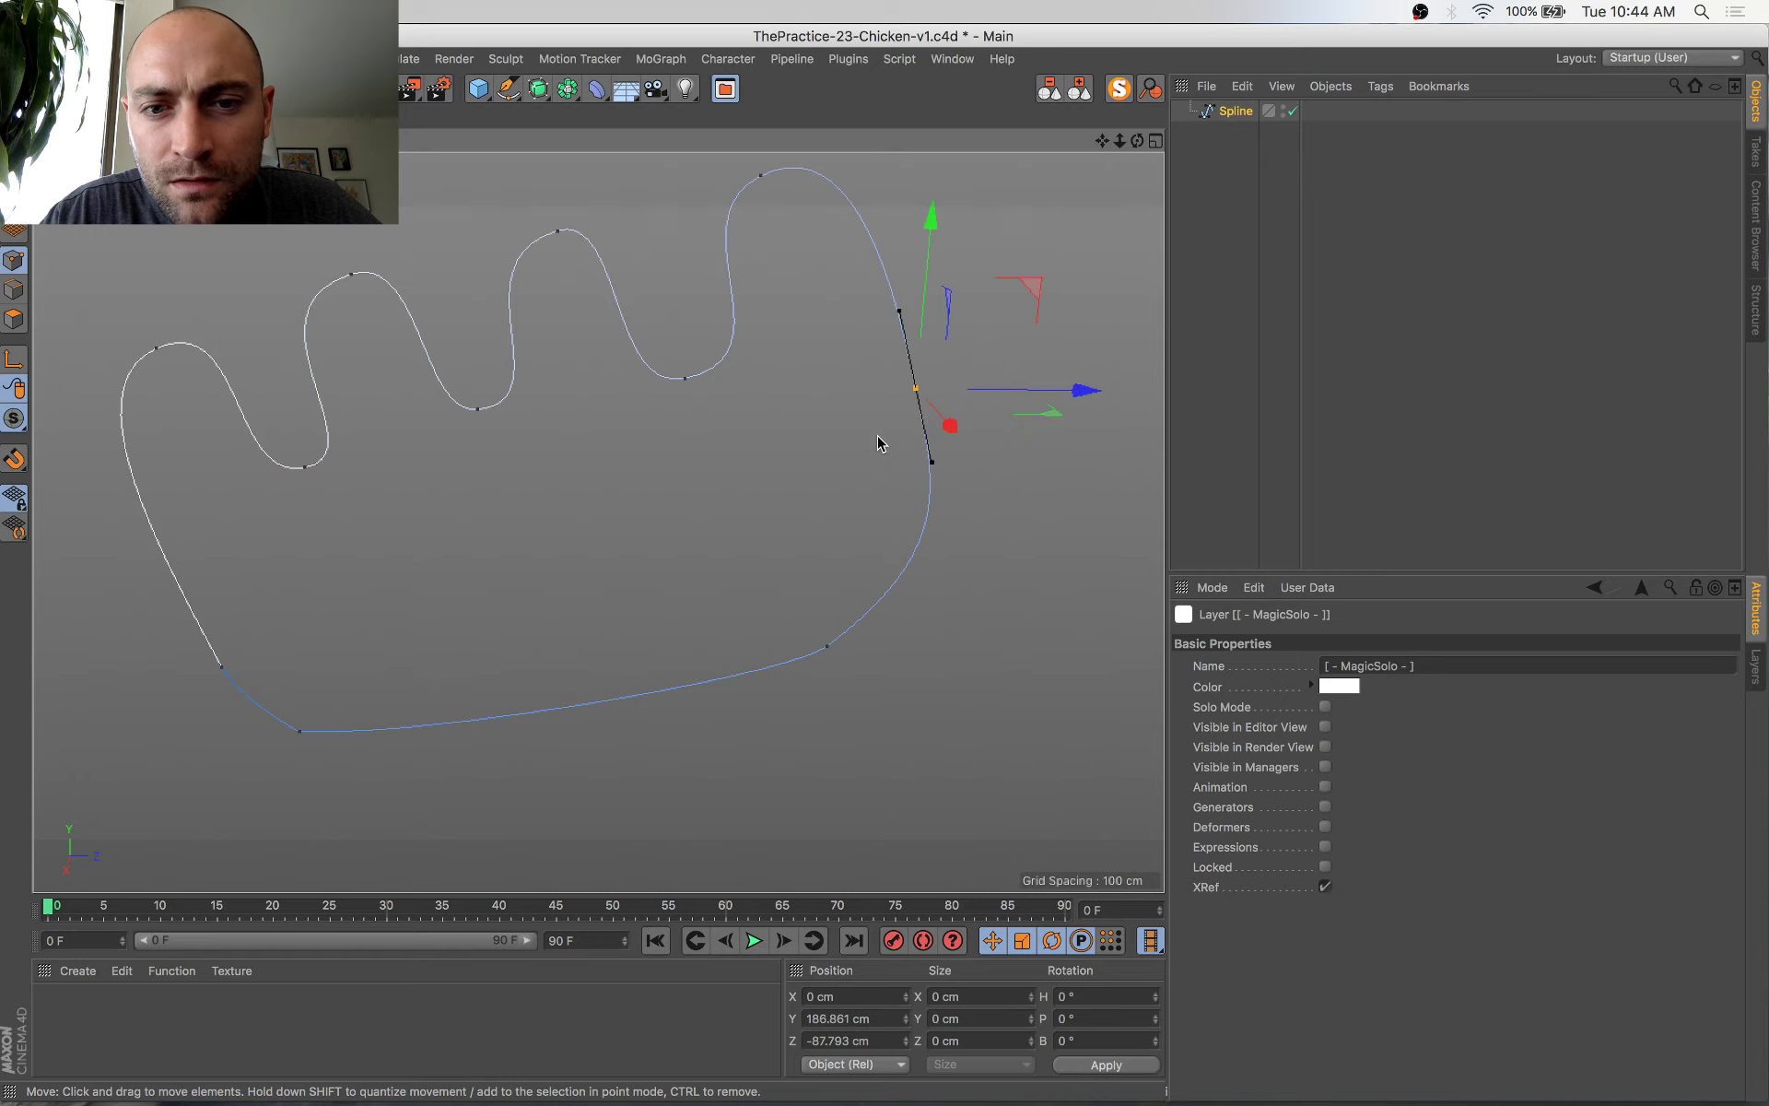
left_click_drag(882, 440, 1094, 400, "alt")
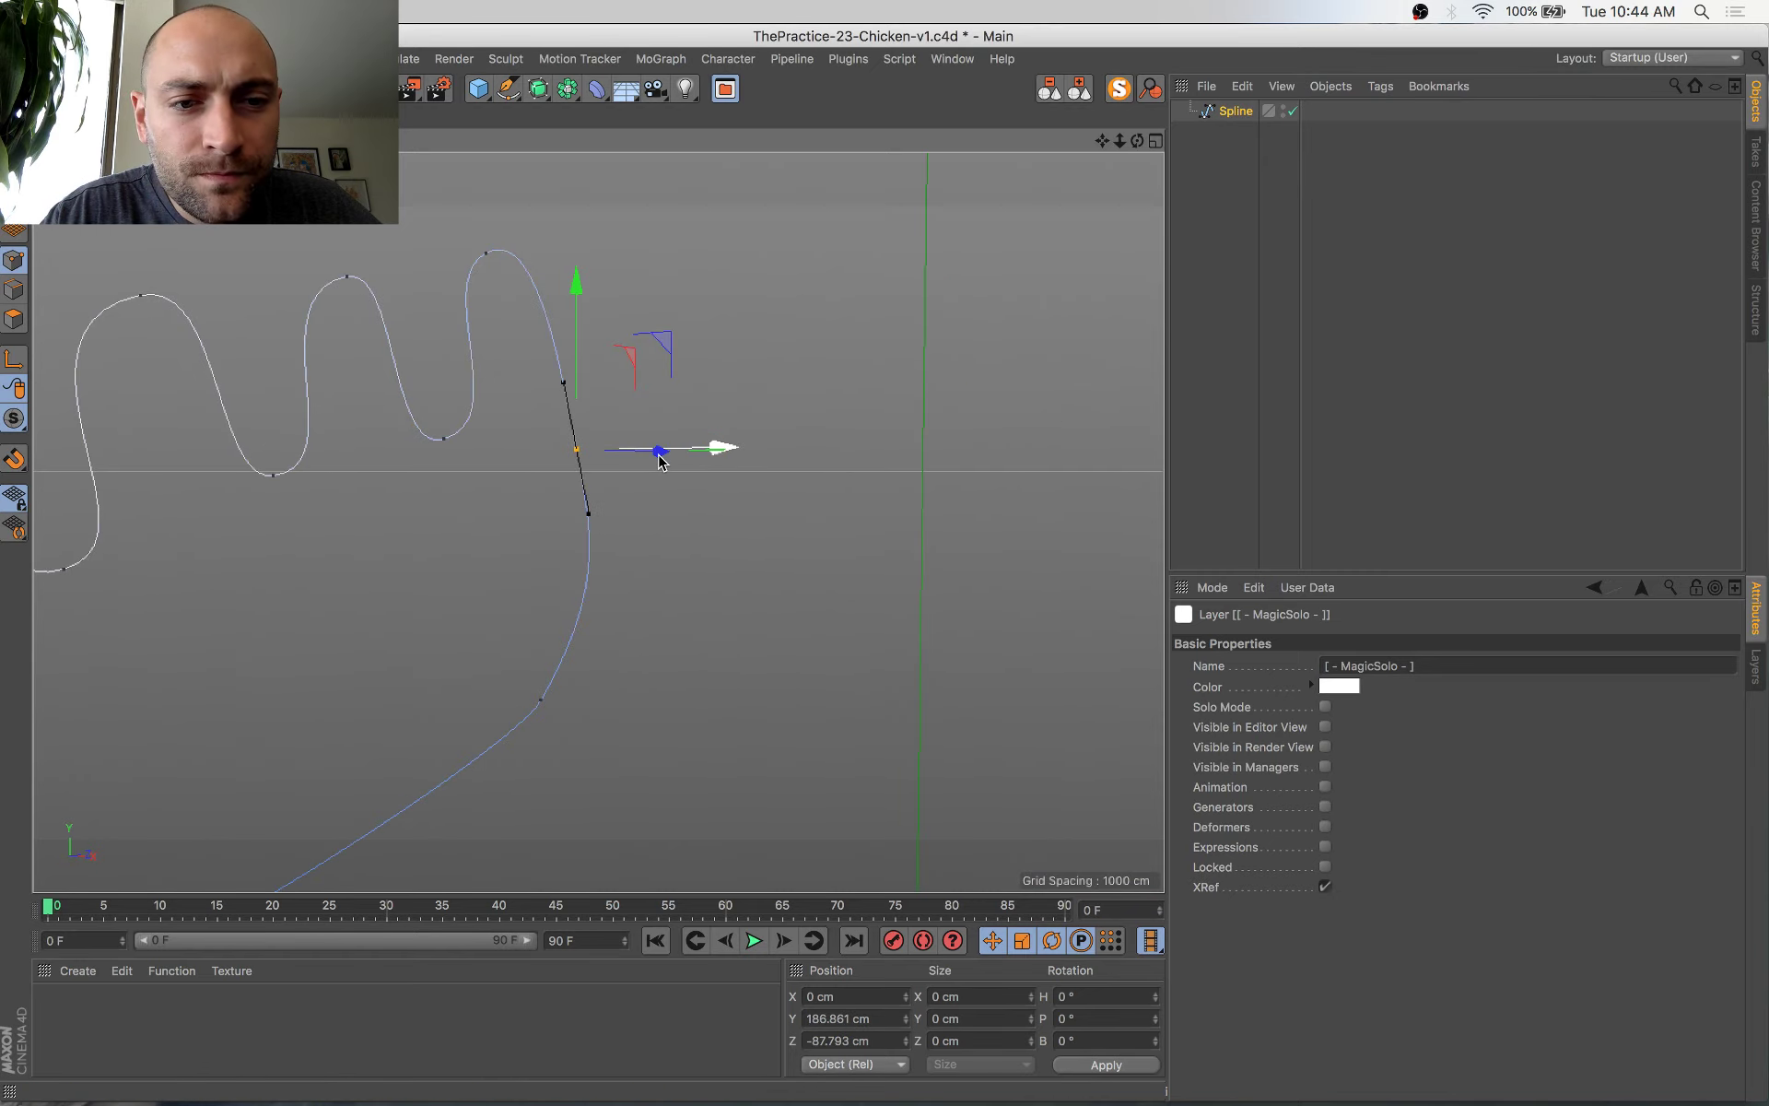
left_click_drag(658, 452, 670, 456)
left_click(1123, 87)
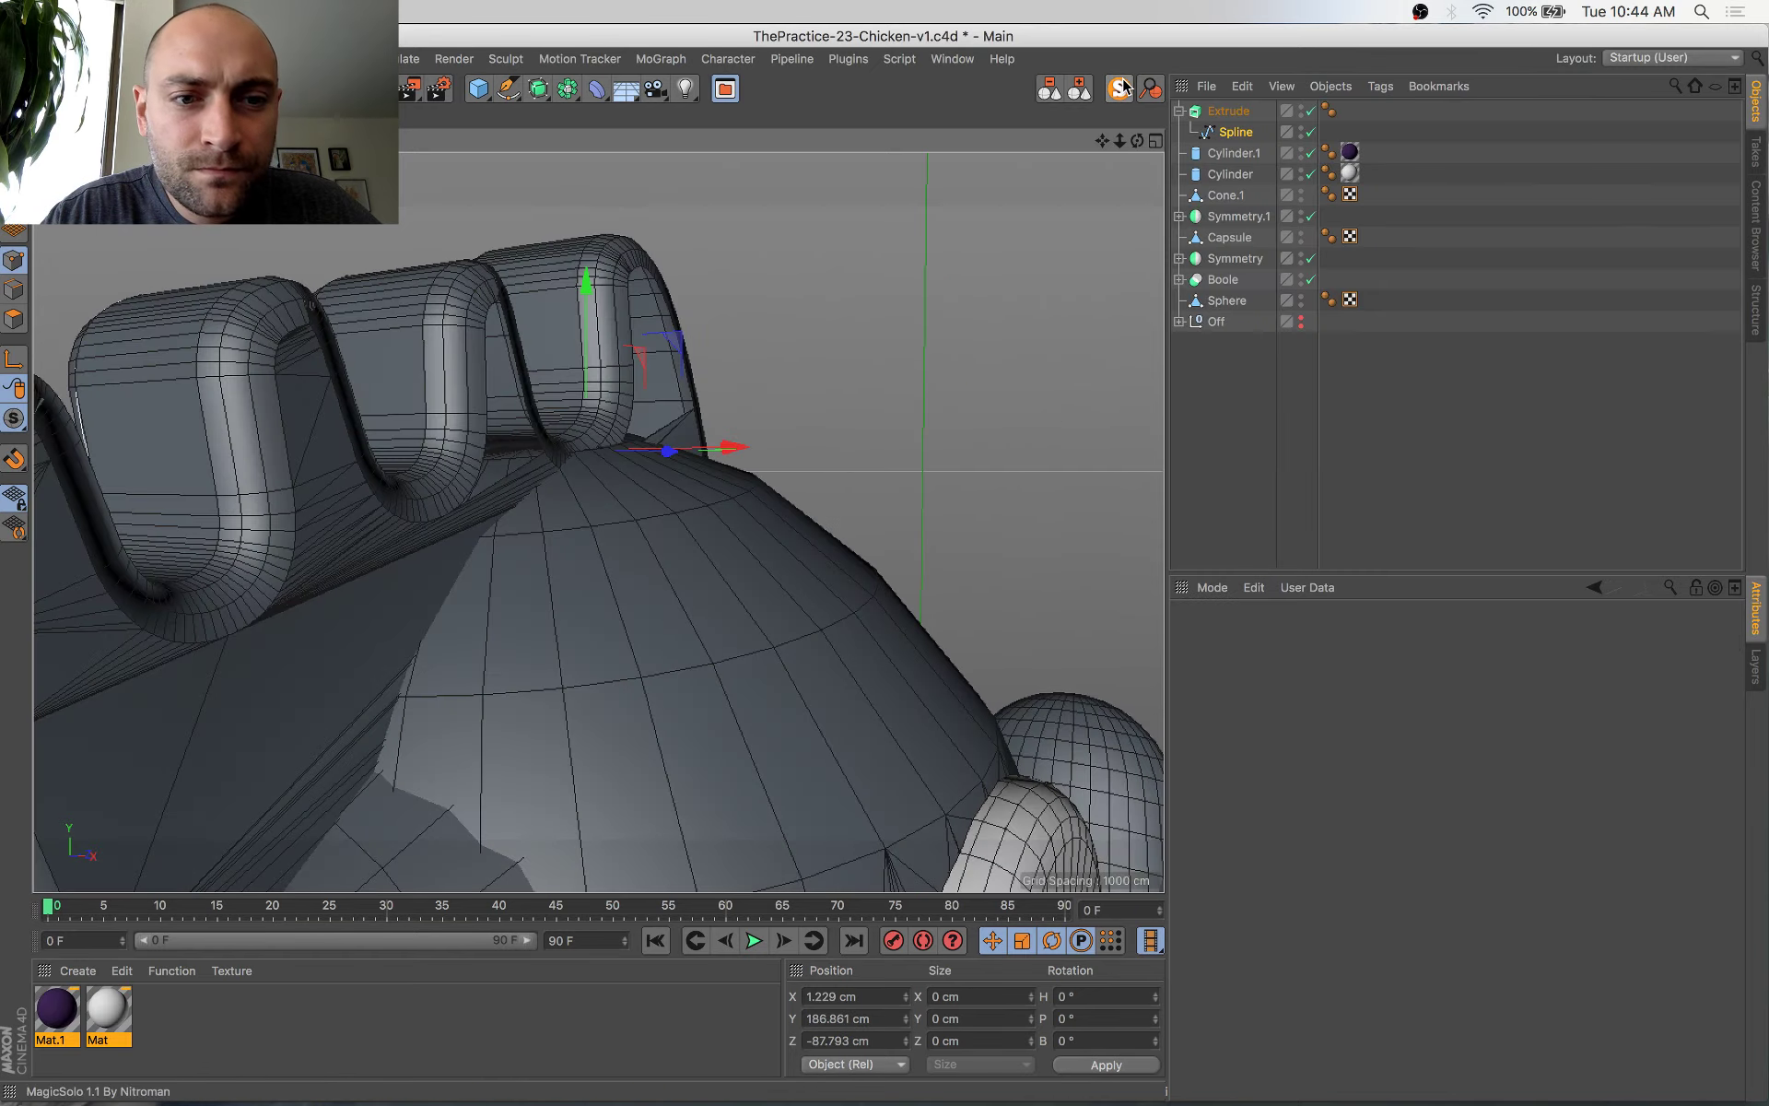
left_click_drag(597, 518, 936, 709, "alt")
key("super+z")
key("super+z")
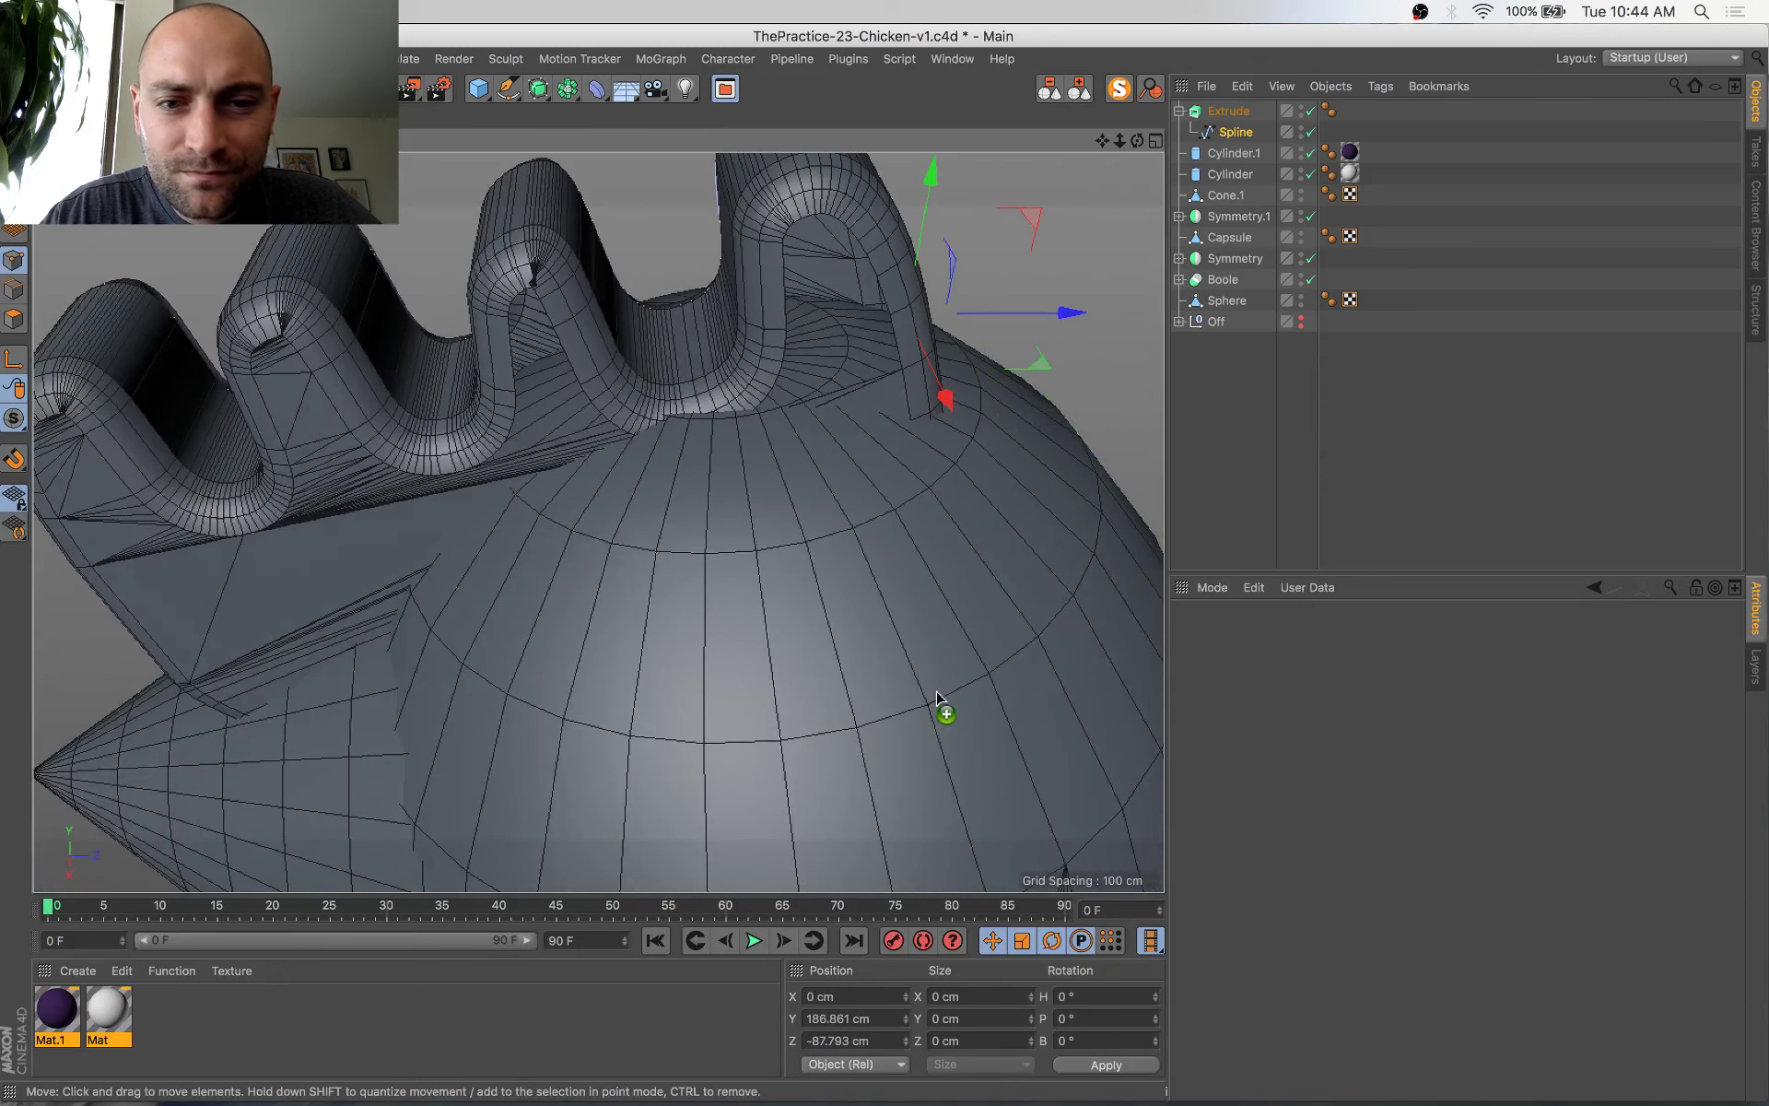
key("super+z")
Disable the Constrain option in the comb Extrude's caps and rounding settings
left_click_drag(972, 516, 961, 459, "alt")
left_click(1241, 107)
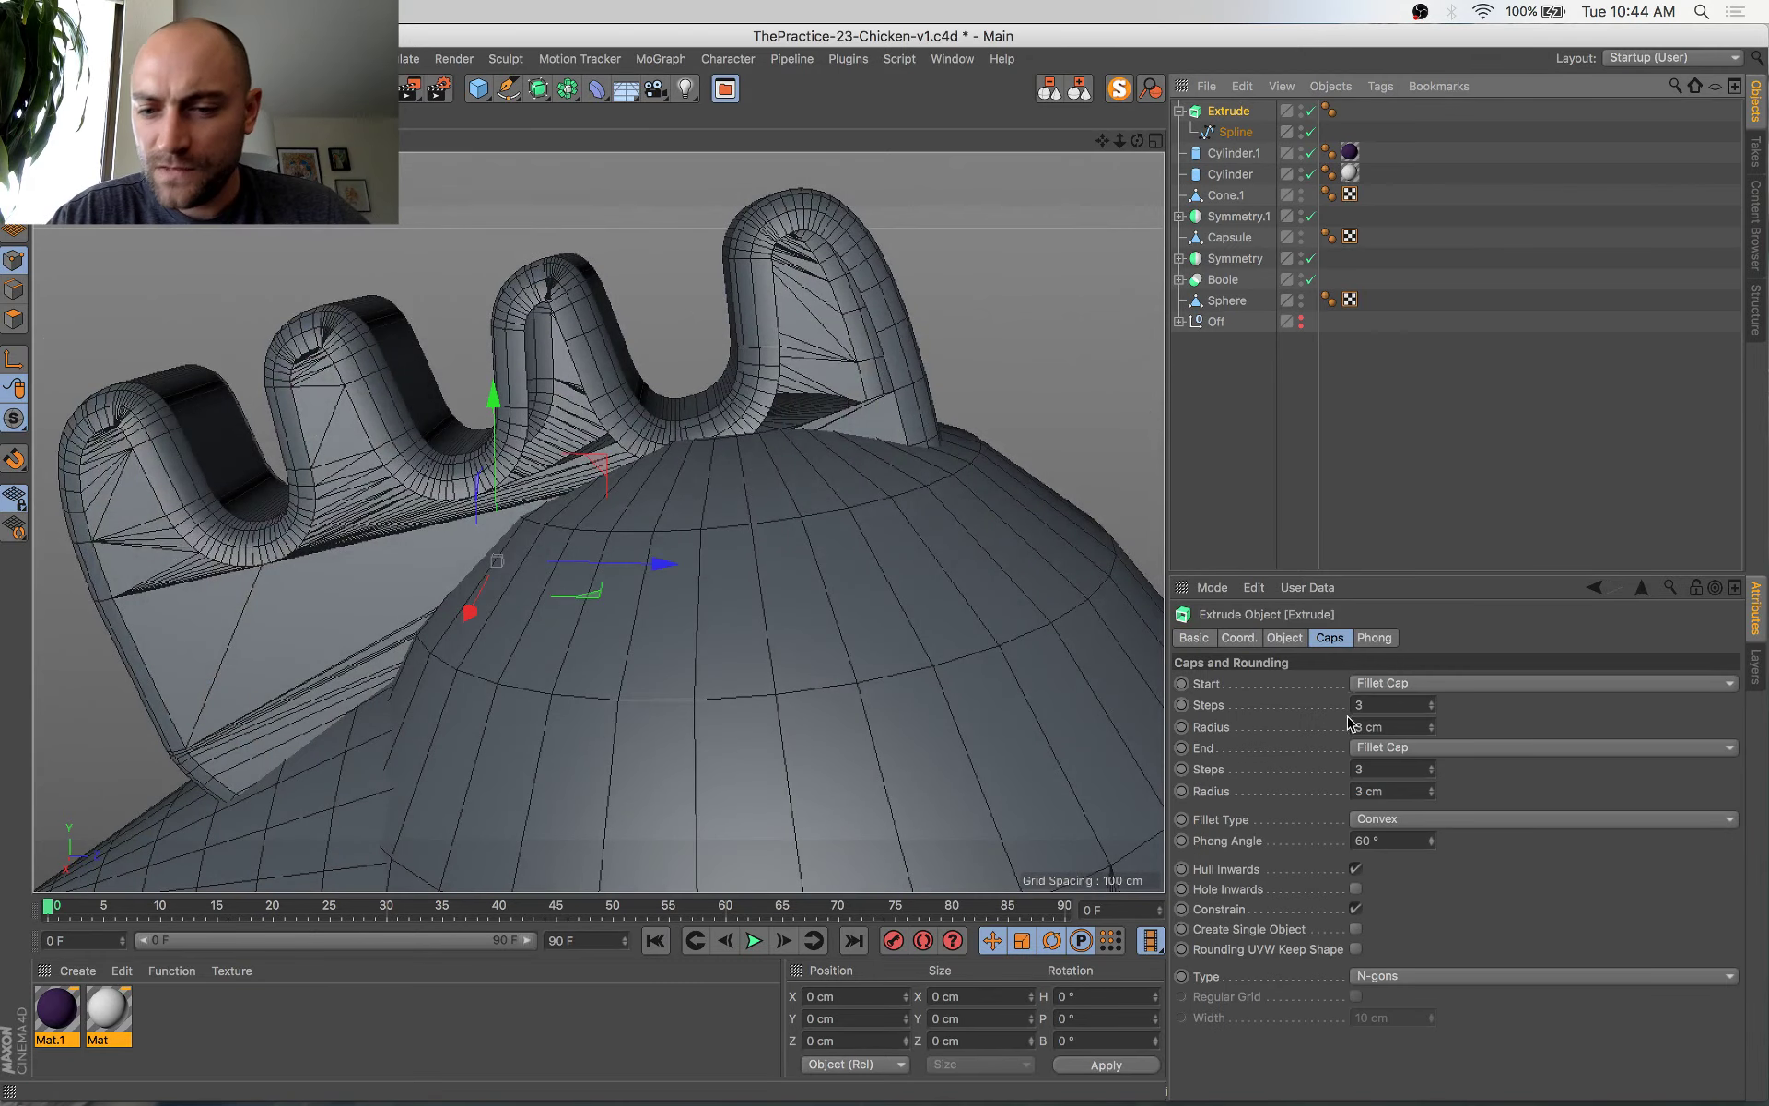
left_click(1356, 909)
left_click_drag(816, 573, 687, 602, "alt")
scroll(910, 565, "down", 5)
mouse_move(1157, 518)
left_mouse_down("alt")
mouse_move(1039, 584)
mouse_move(1083, 545)
left_mouse_up("alt")
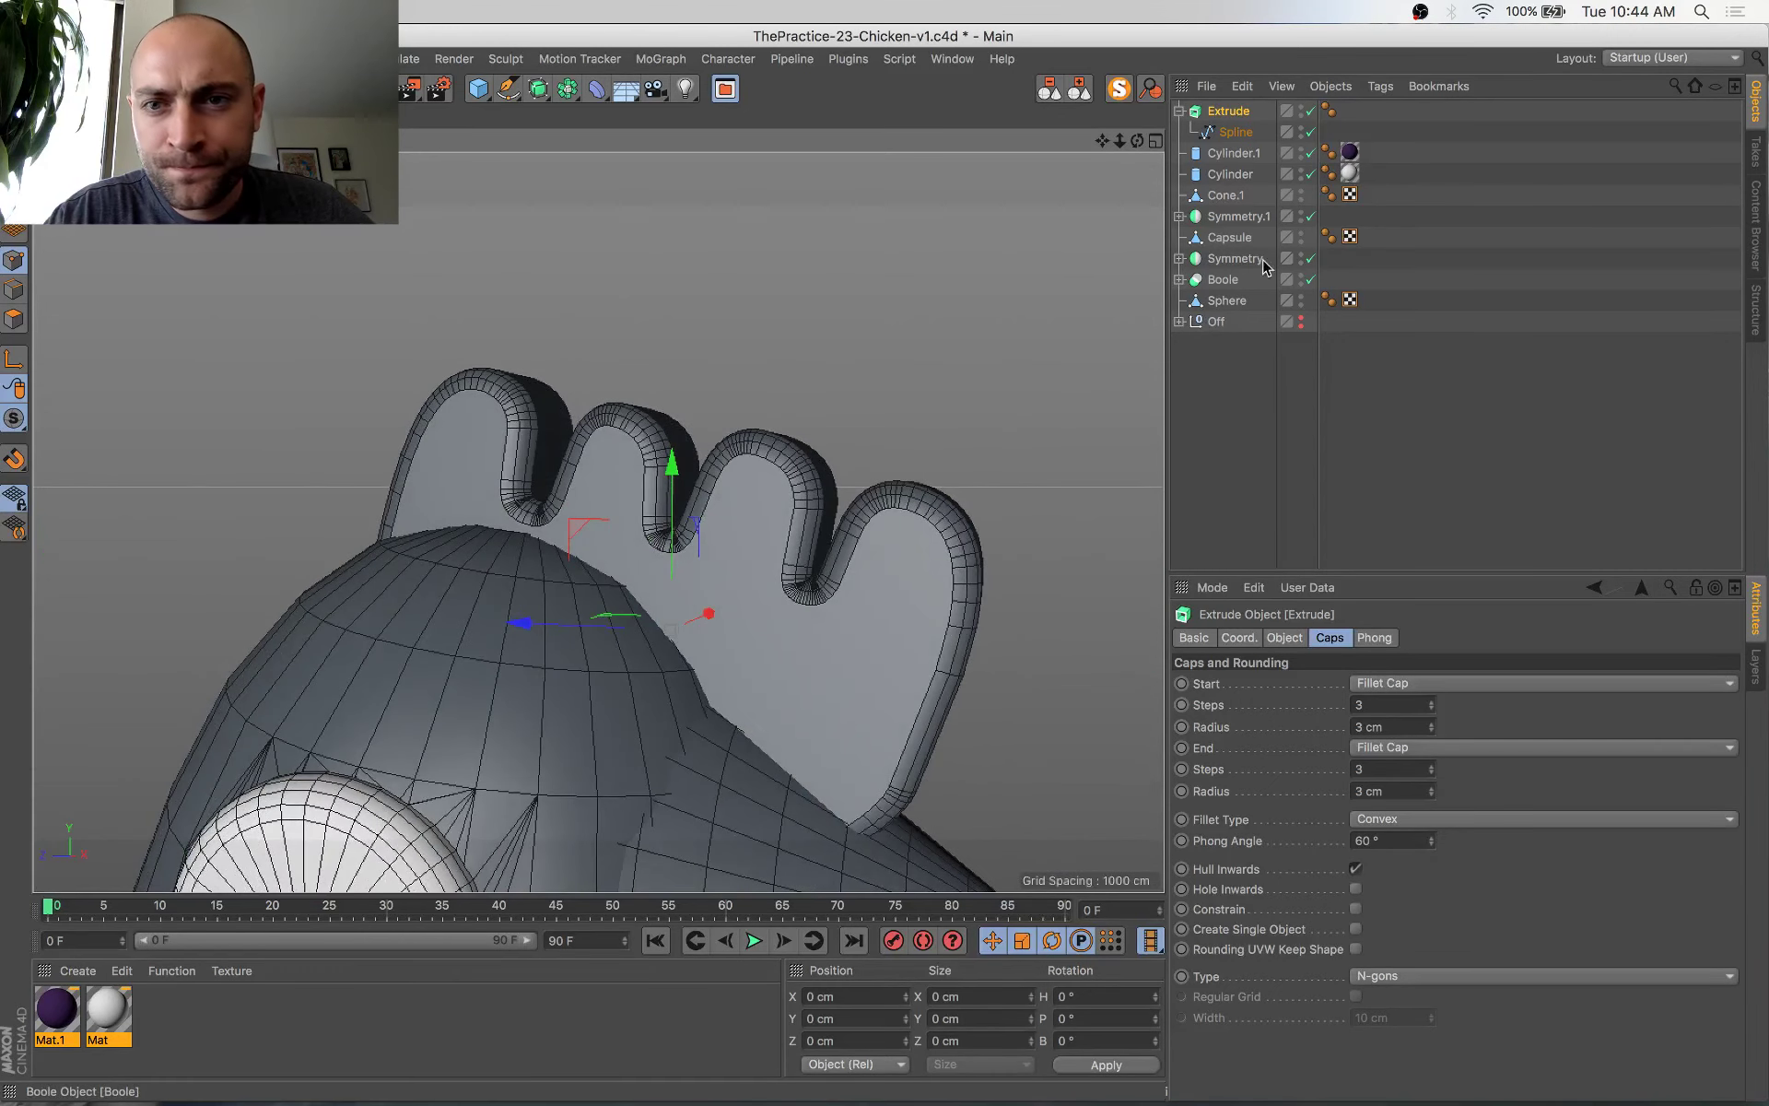
Isolate the comb spline, create an inward outline from all its points and keep only the inner contour
left_click(1238, 136)
left_click(1129, 91)
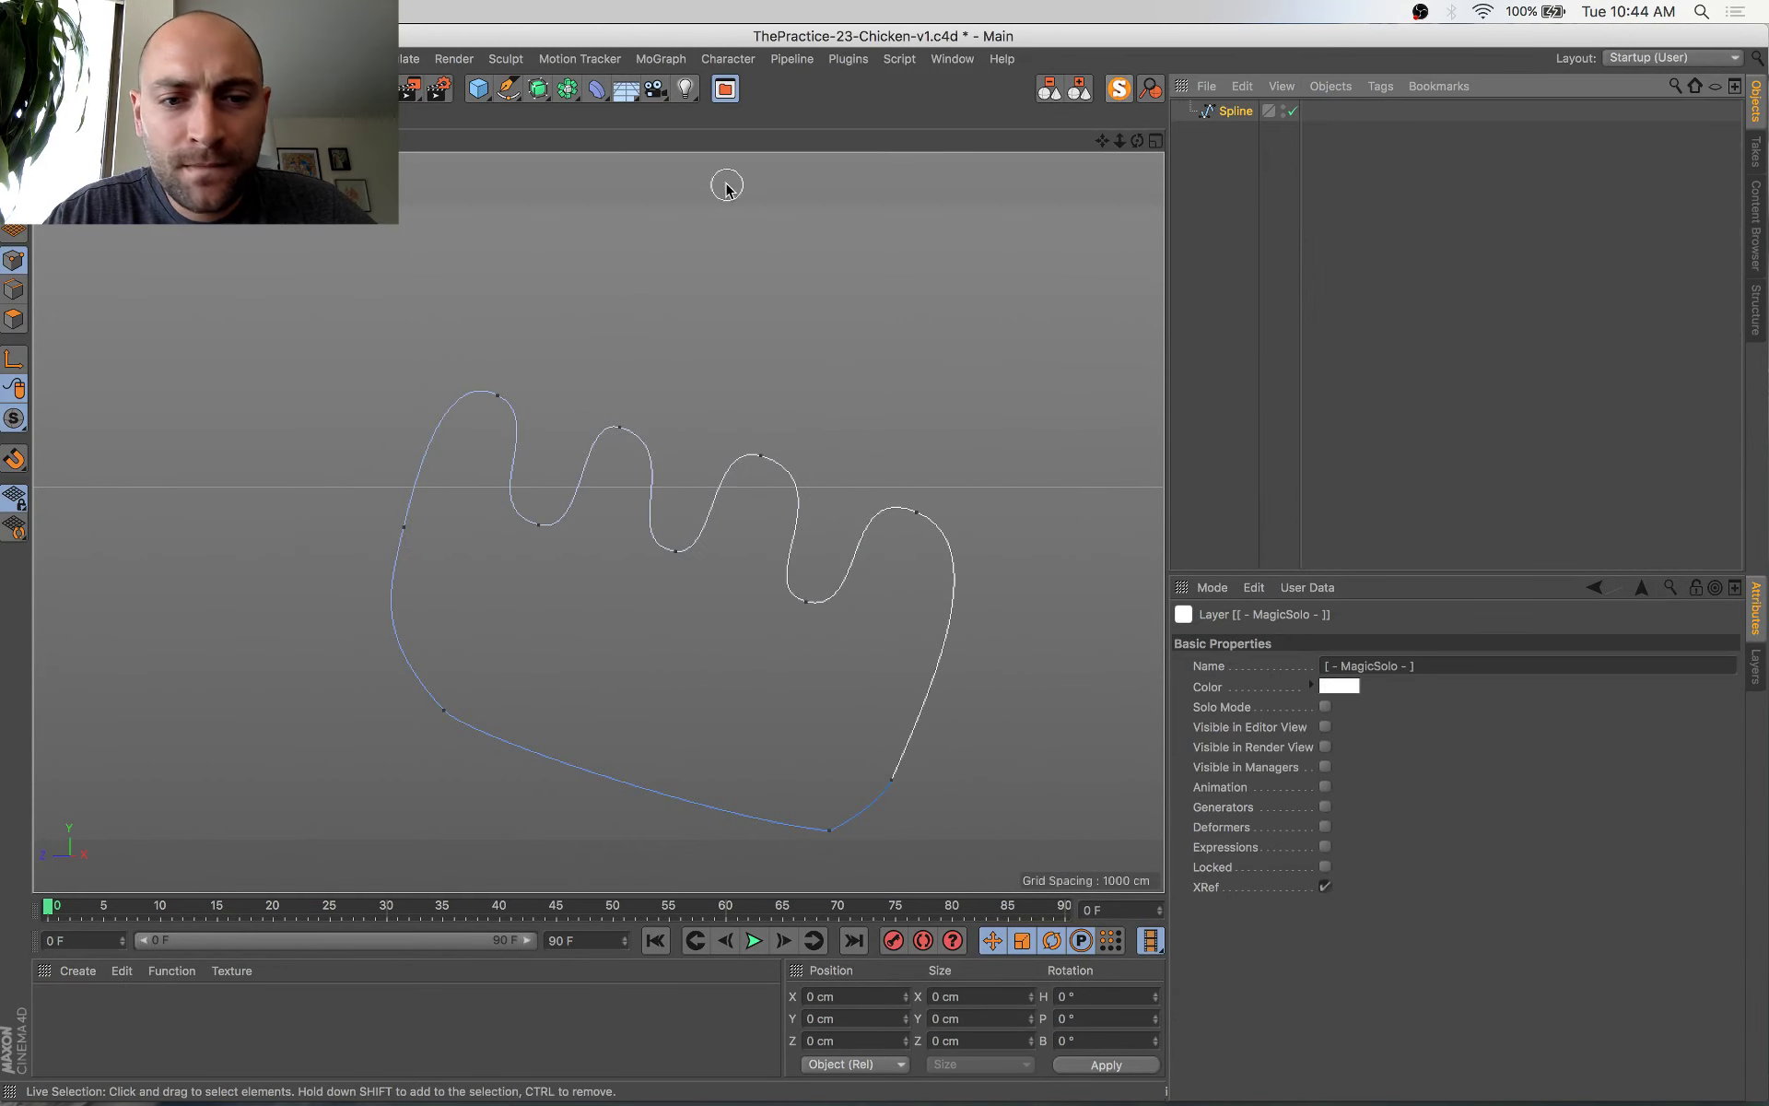
key("super+a")
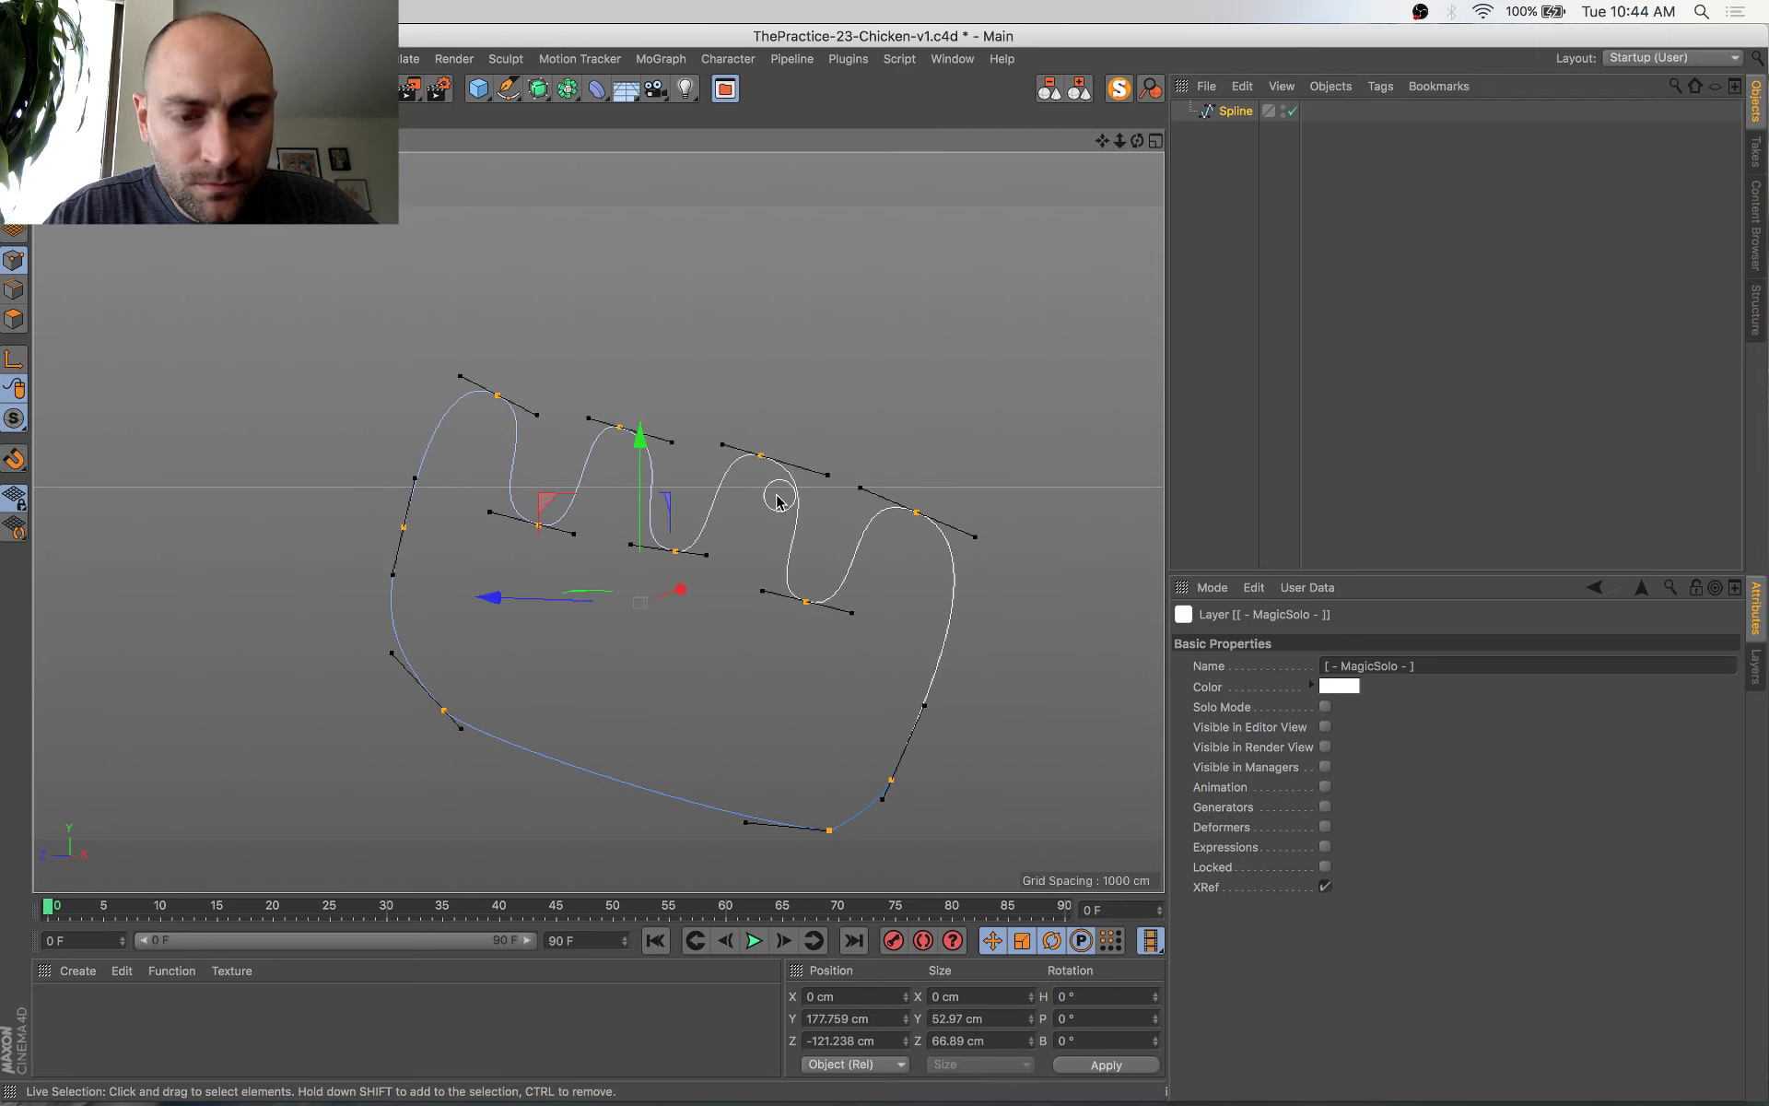
key("v")
mouse_move(671, 616)
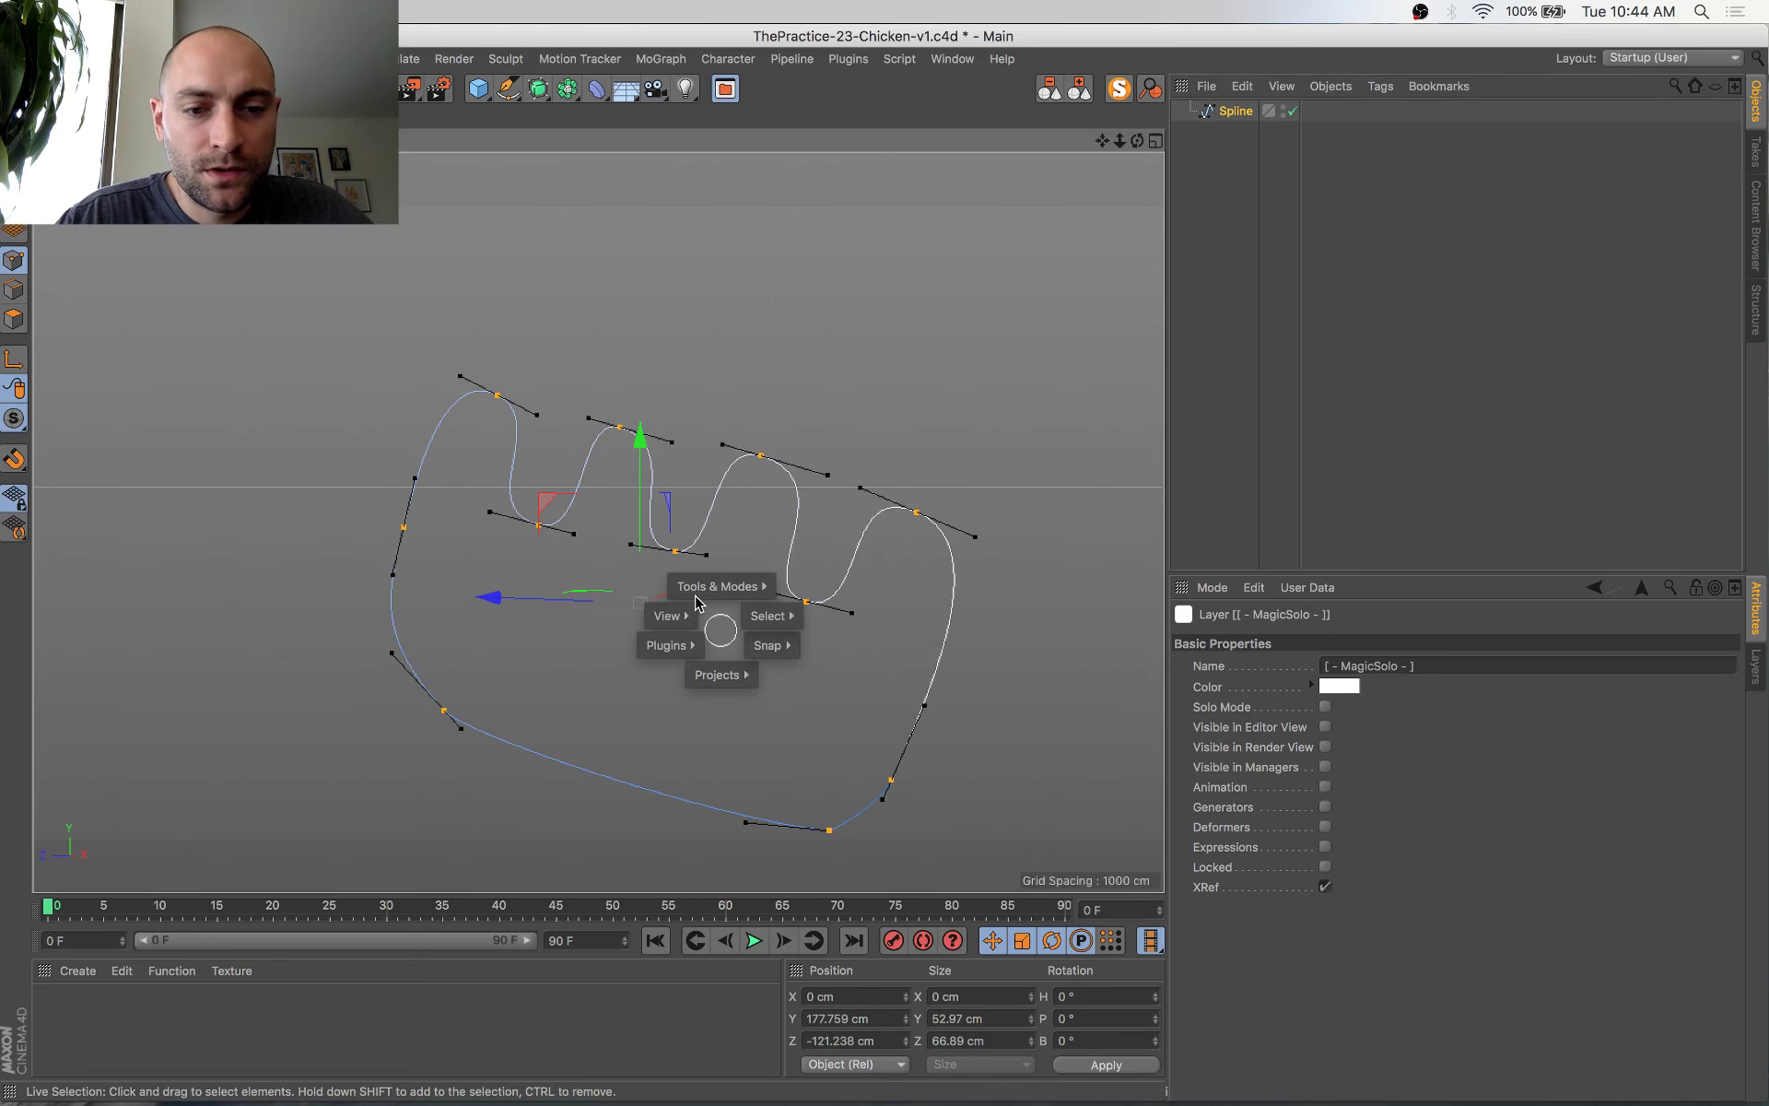
left_click(190, 59)
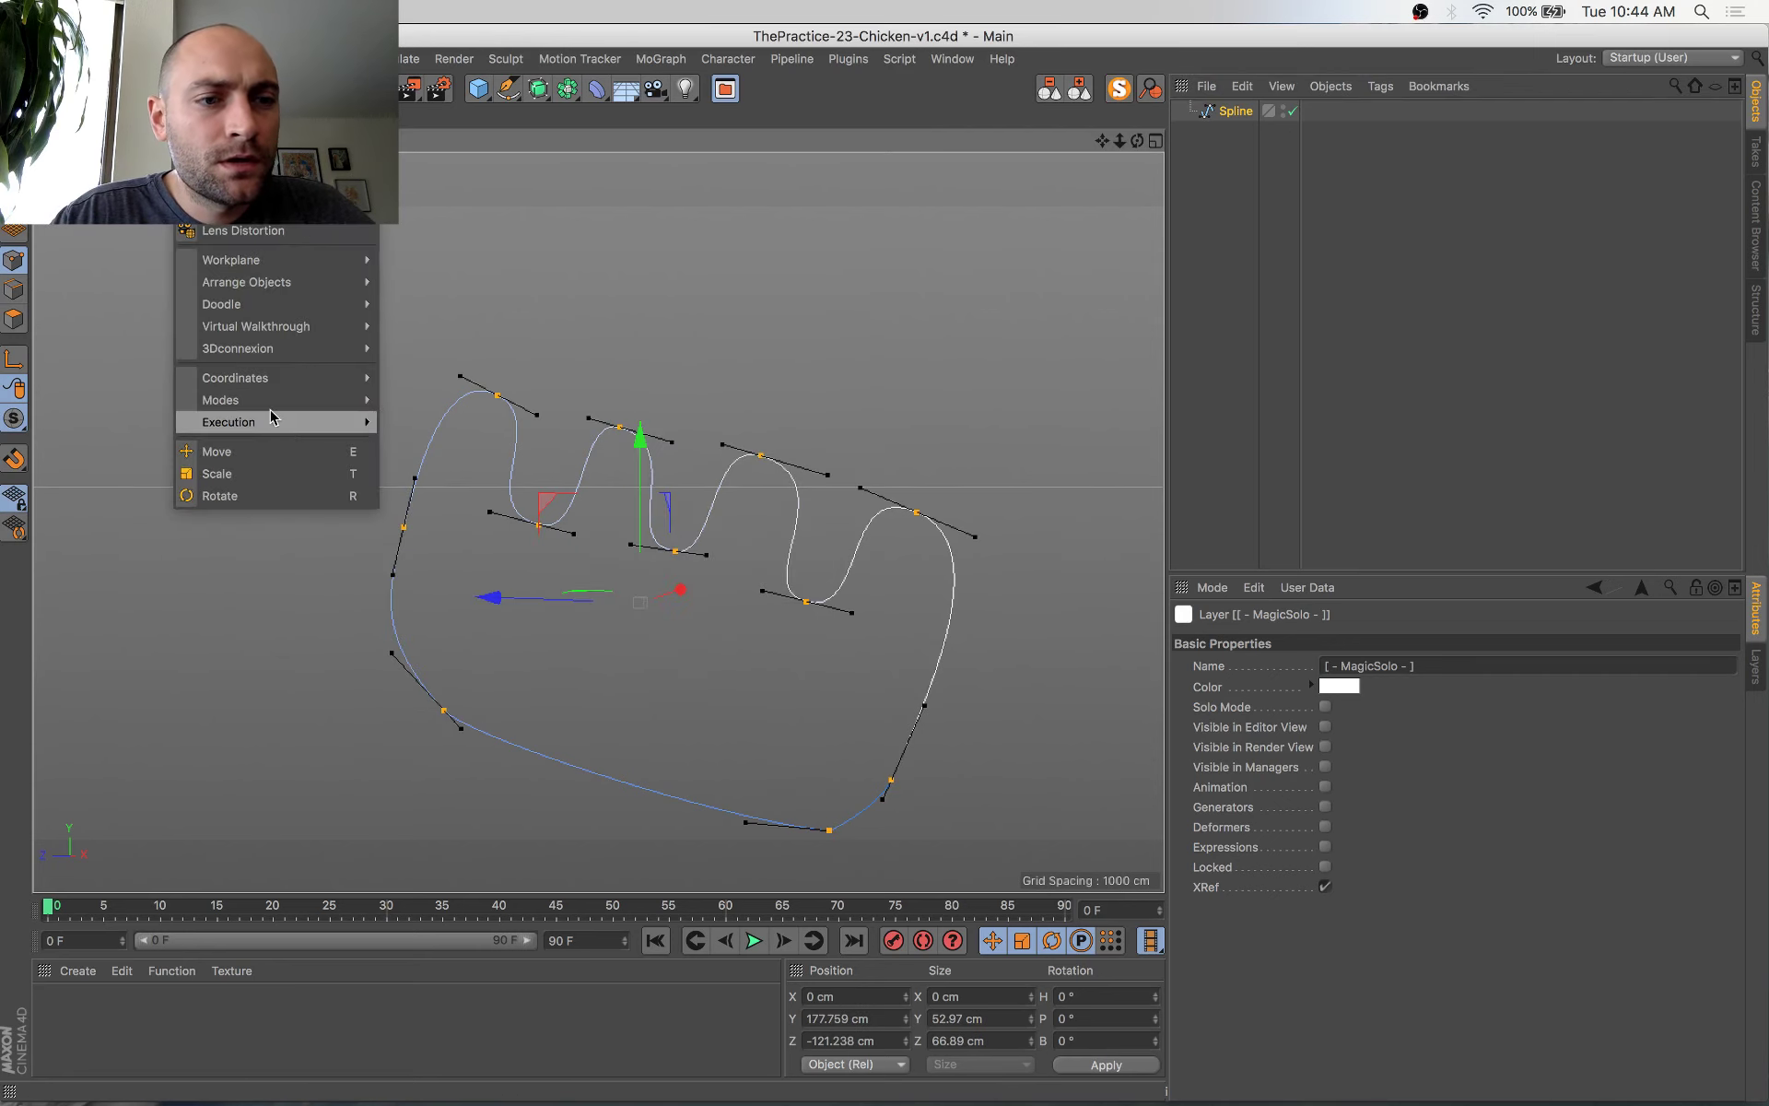
mouse_move(141, 59)
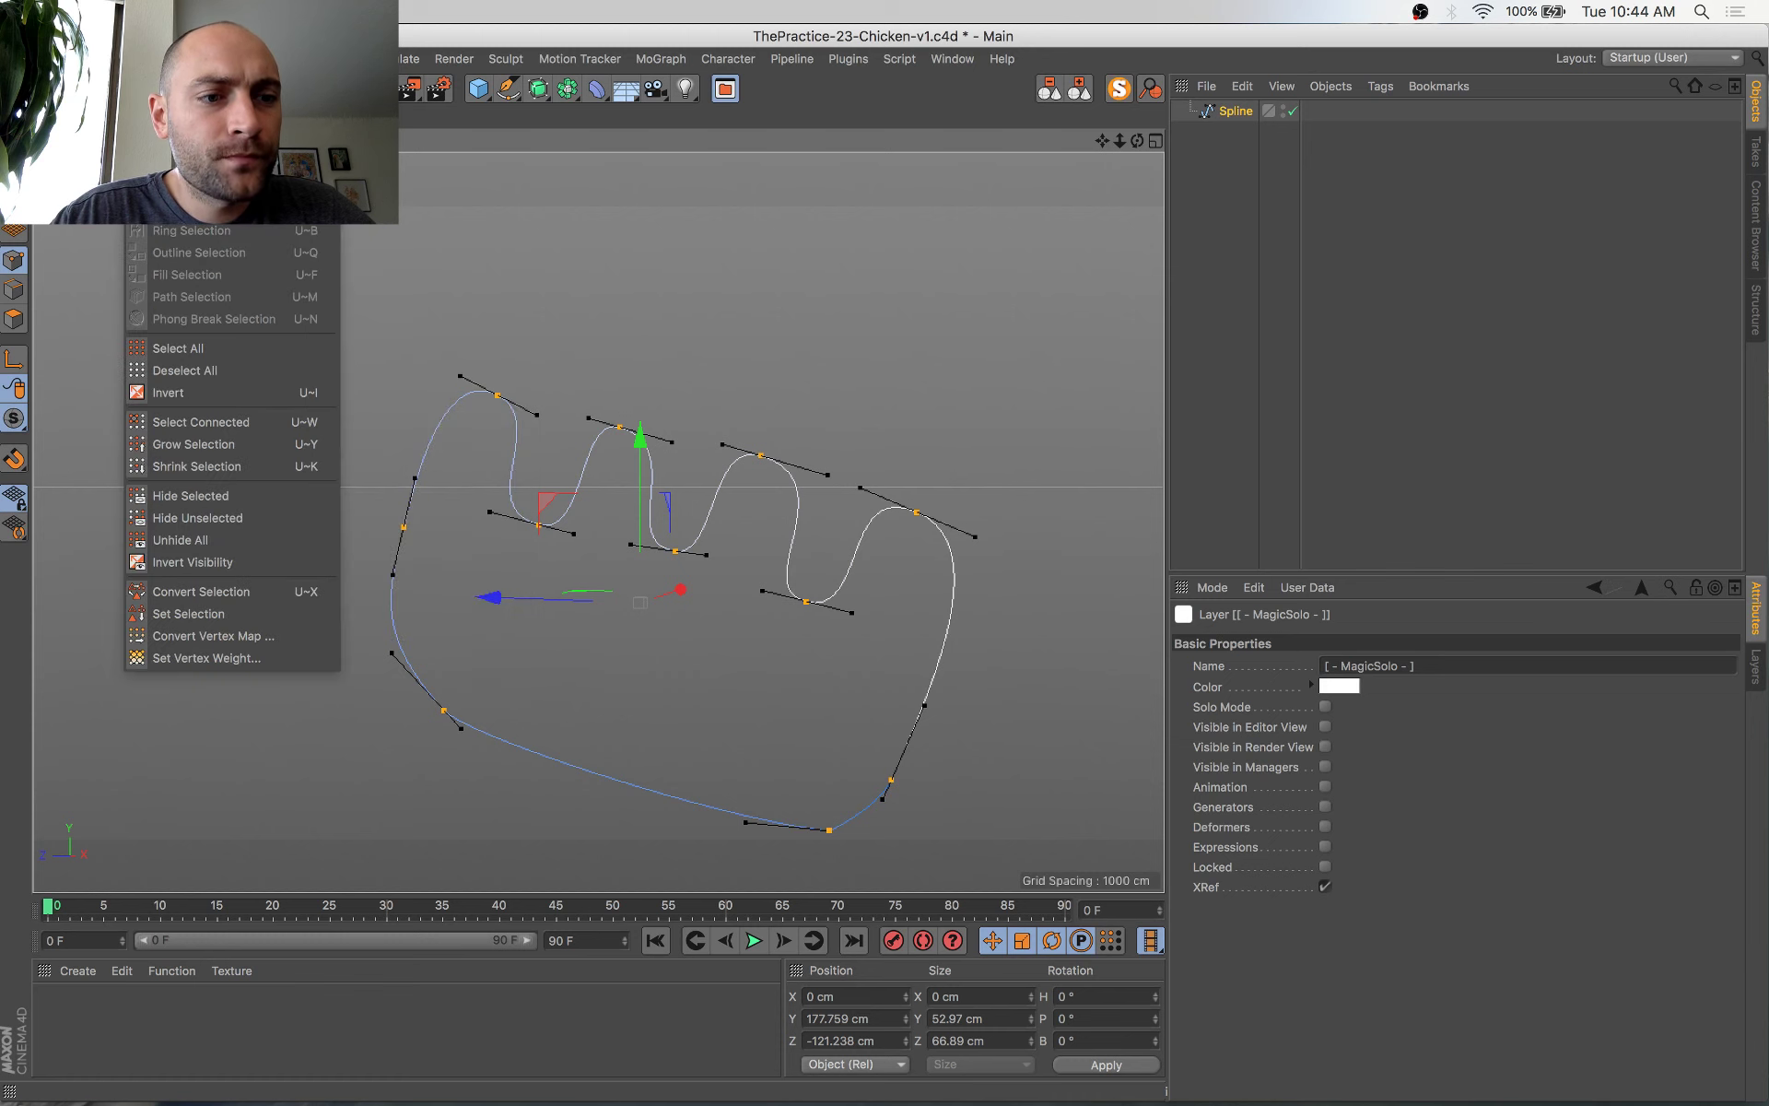
mouse_move(234, 59)
mouse_move(280, 217)
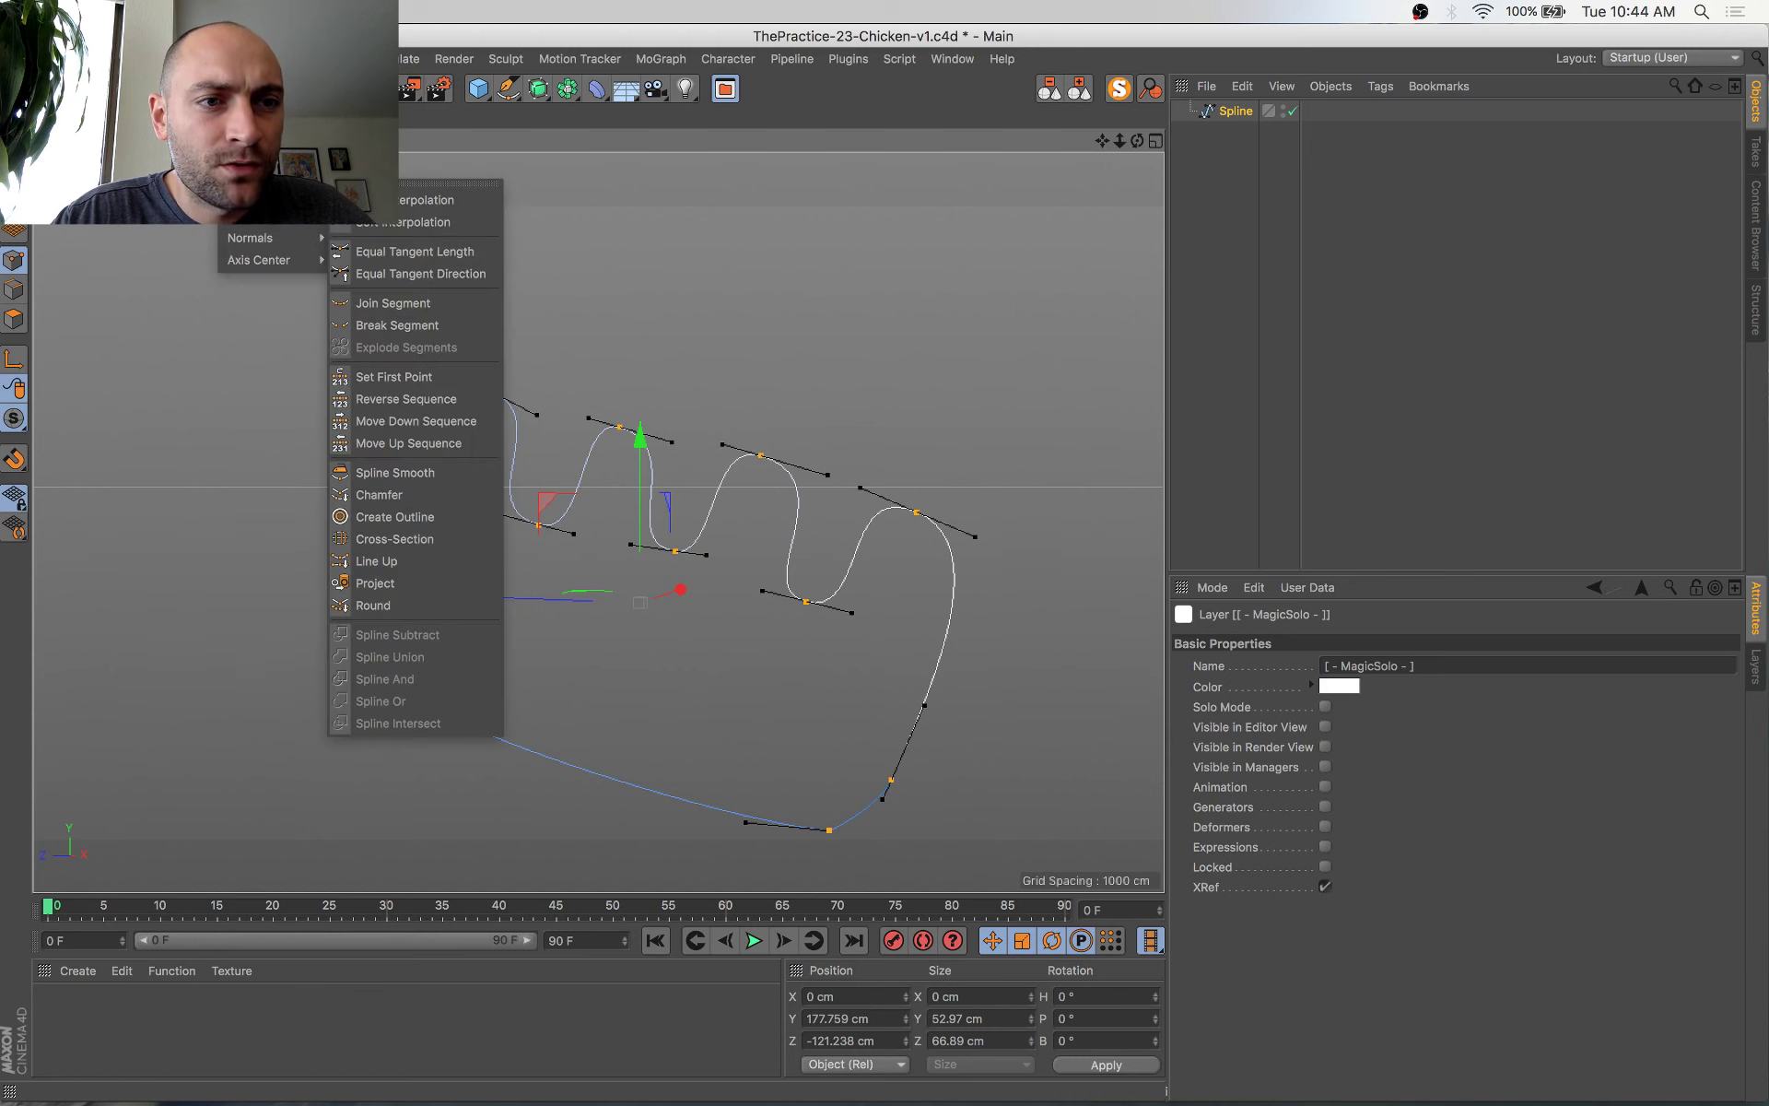
left_click(446, 517)
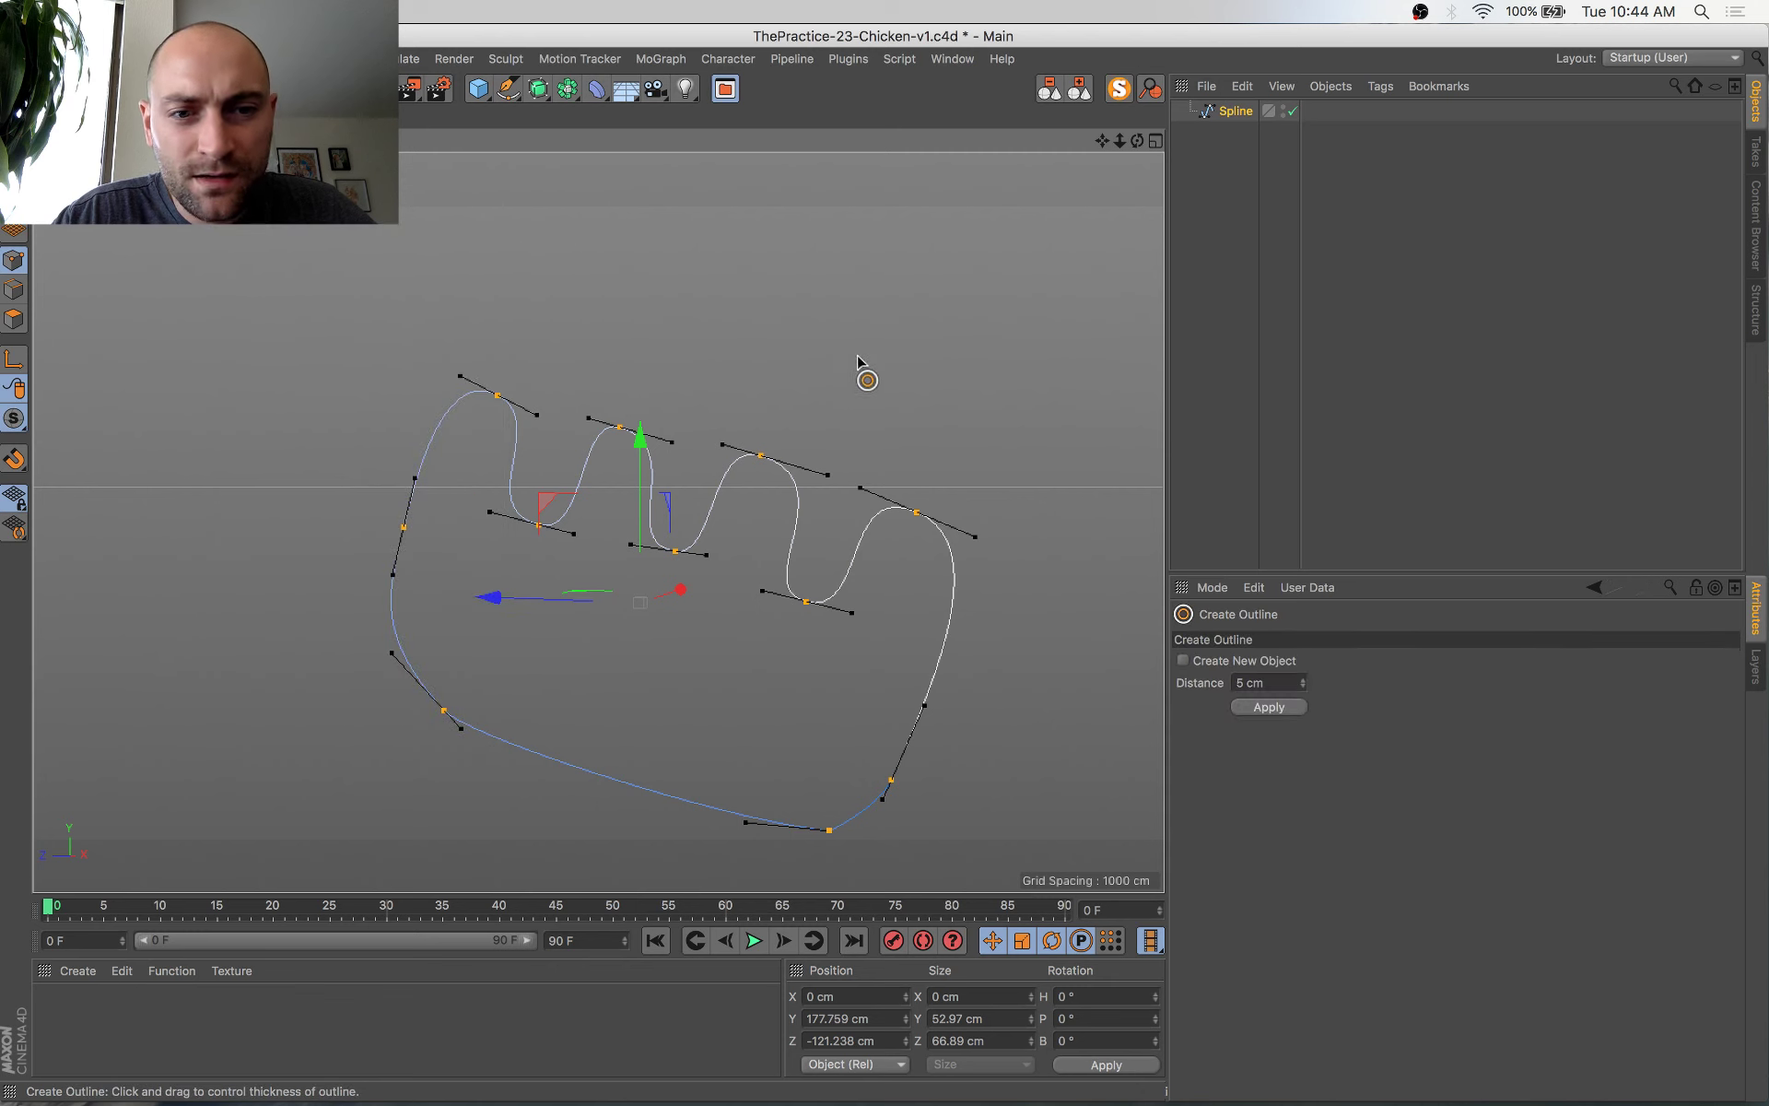
left_click_drag(446, 517, 440, 517)
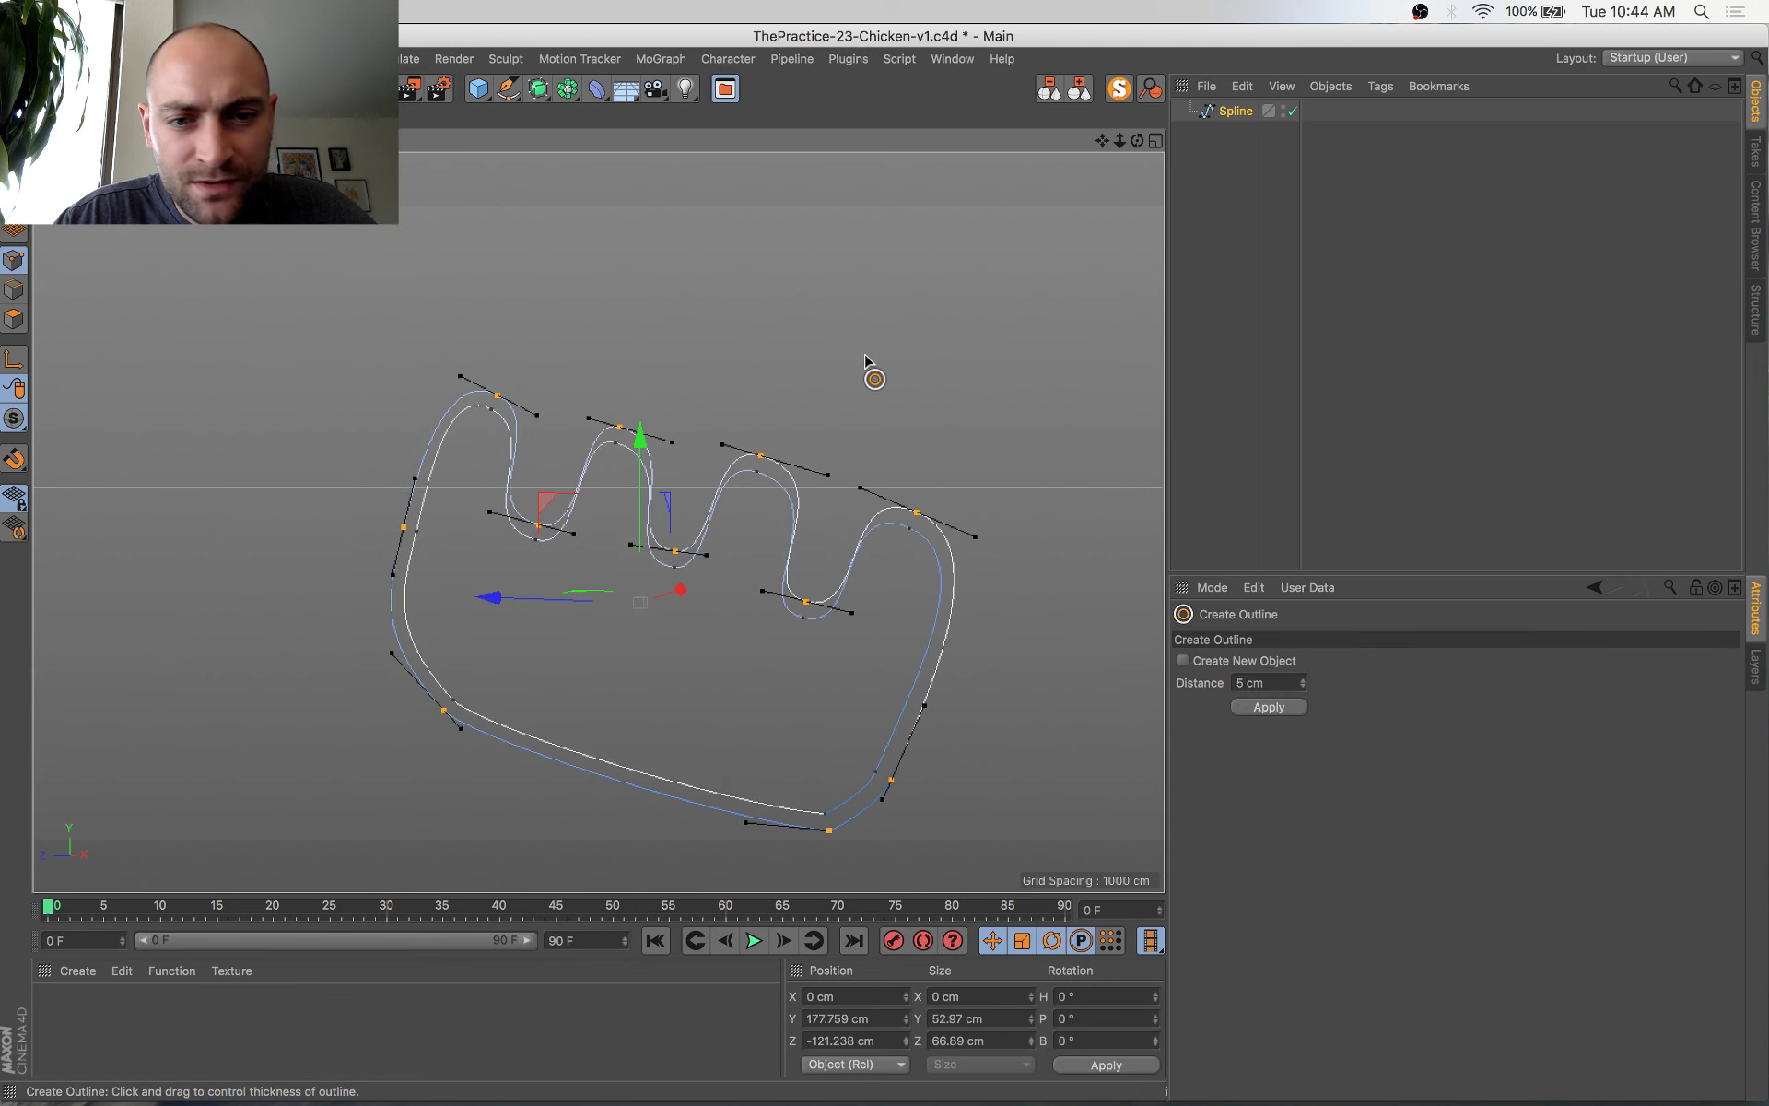
left_click(1117, 88)
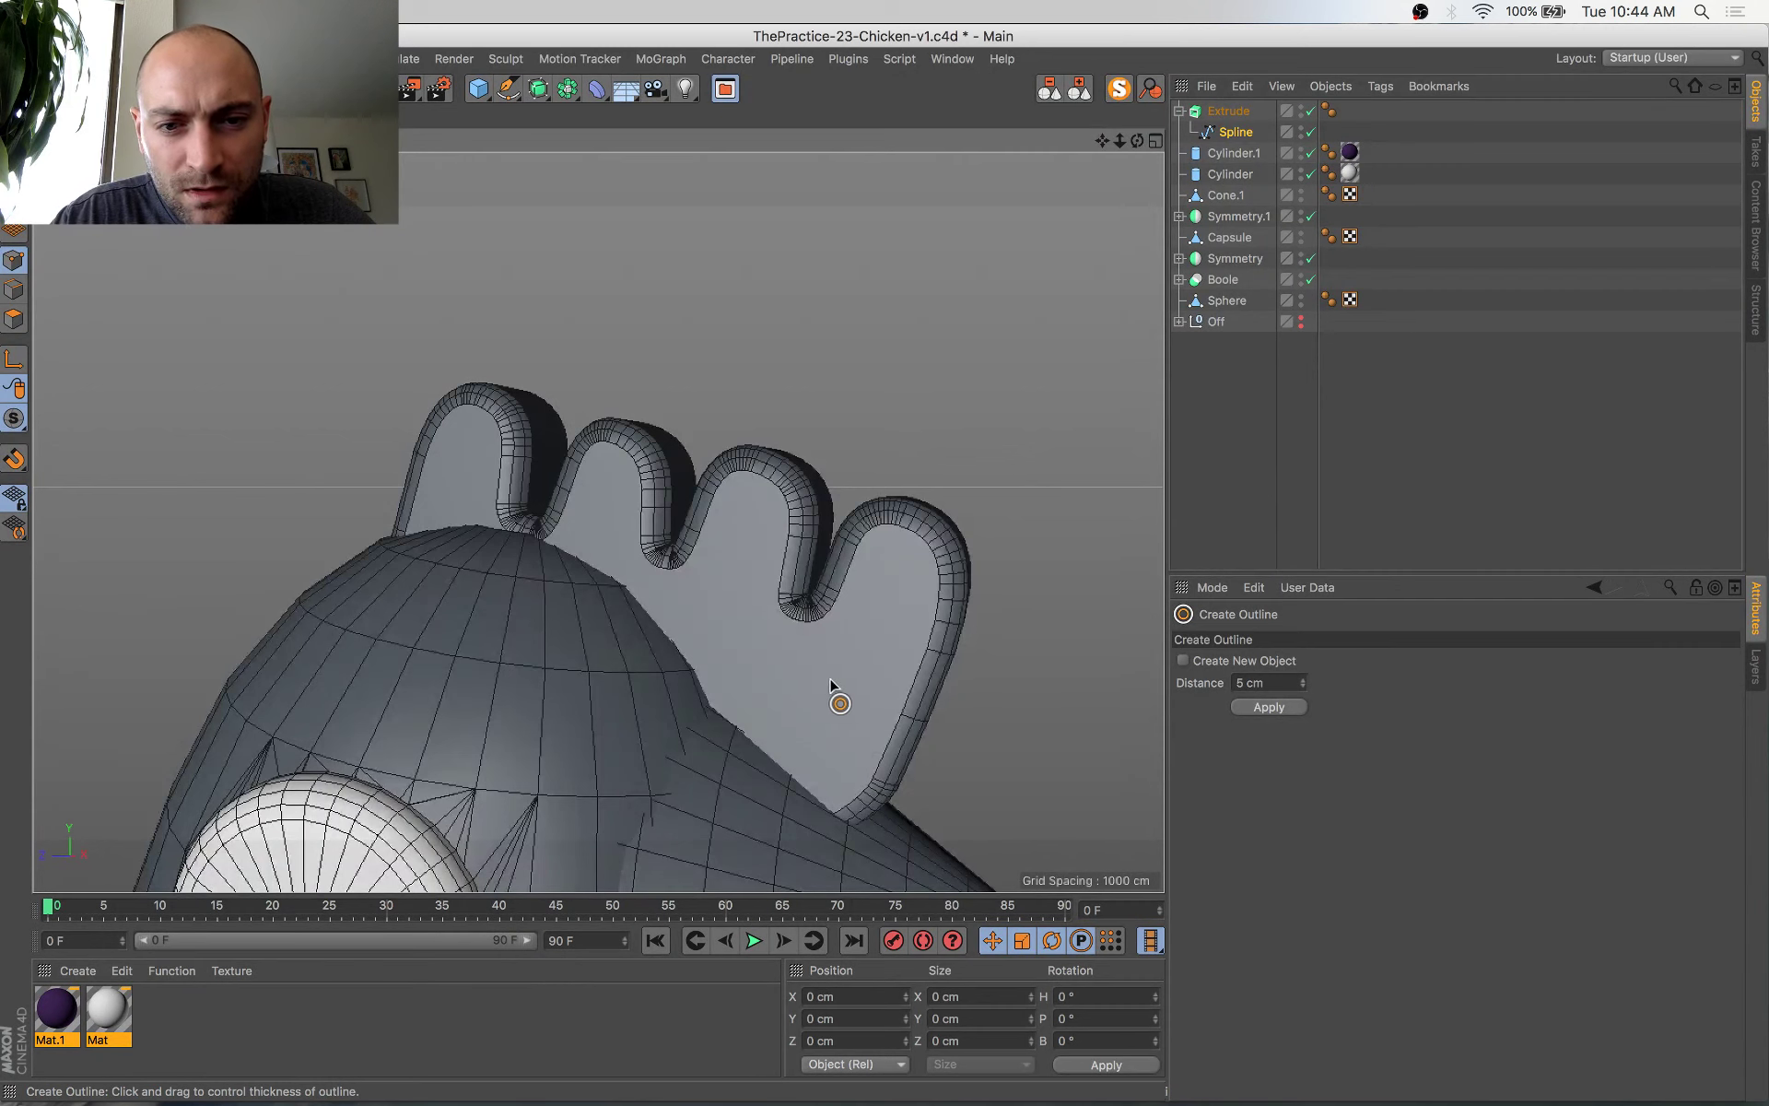
Scale up the tangents of the two valley points nearest the beak to widen those gaps between the comb's bumps
left_click_drag(830, 681, 870, 692, "alt")
key("space")
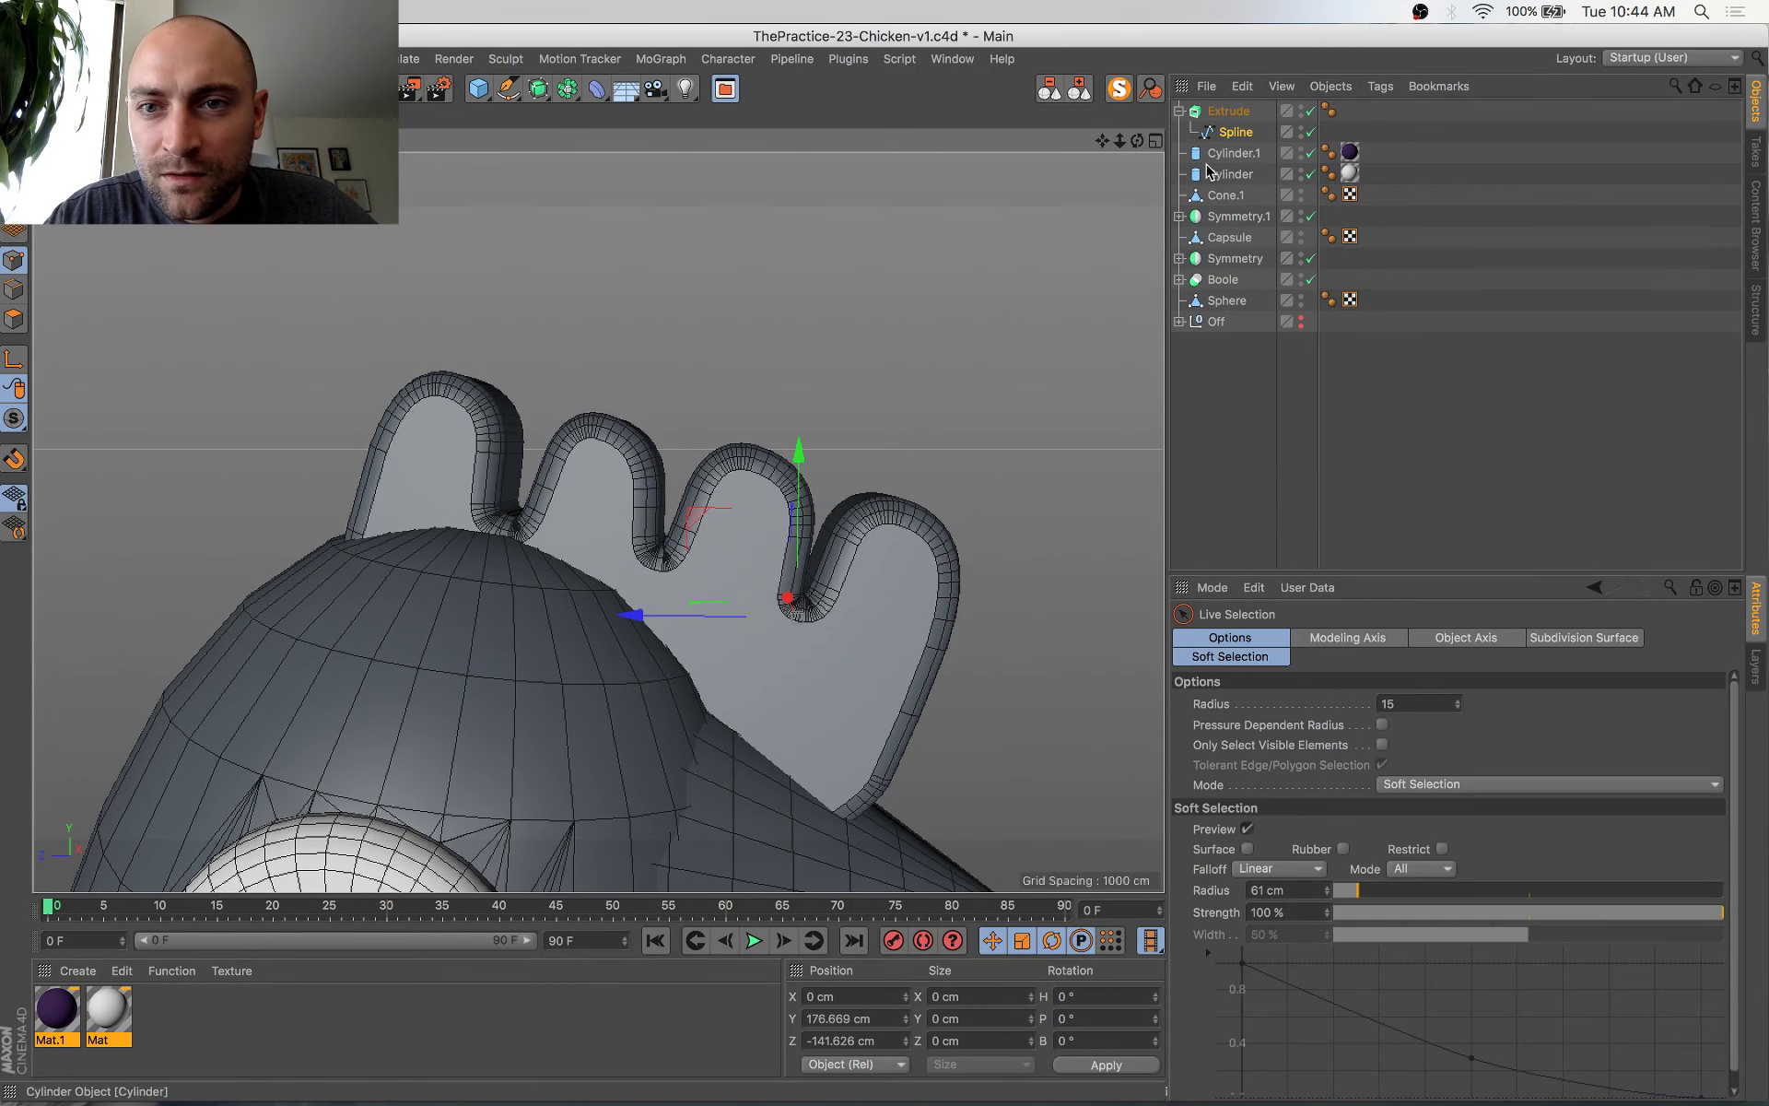
key("t")
left_click_drag(775, 680, 1127, 665)
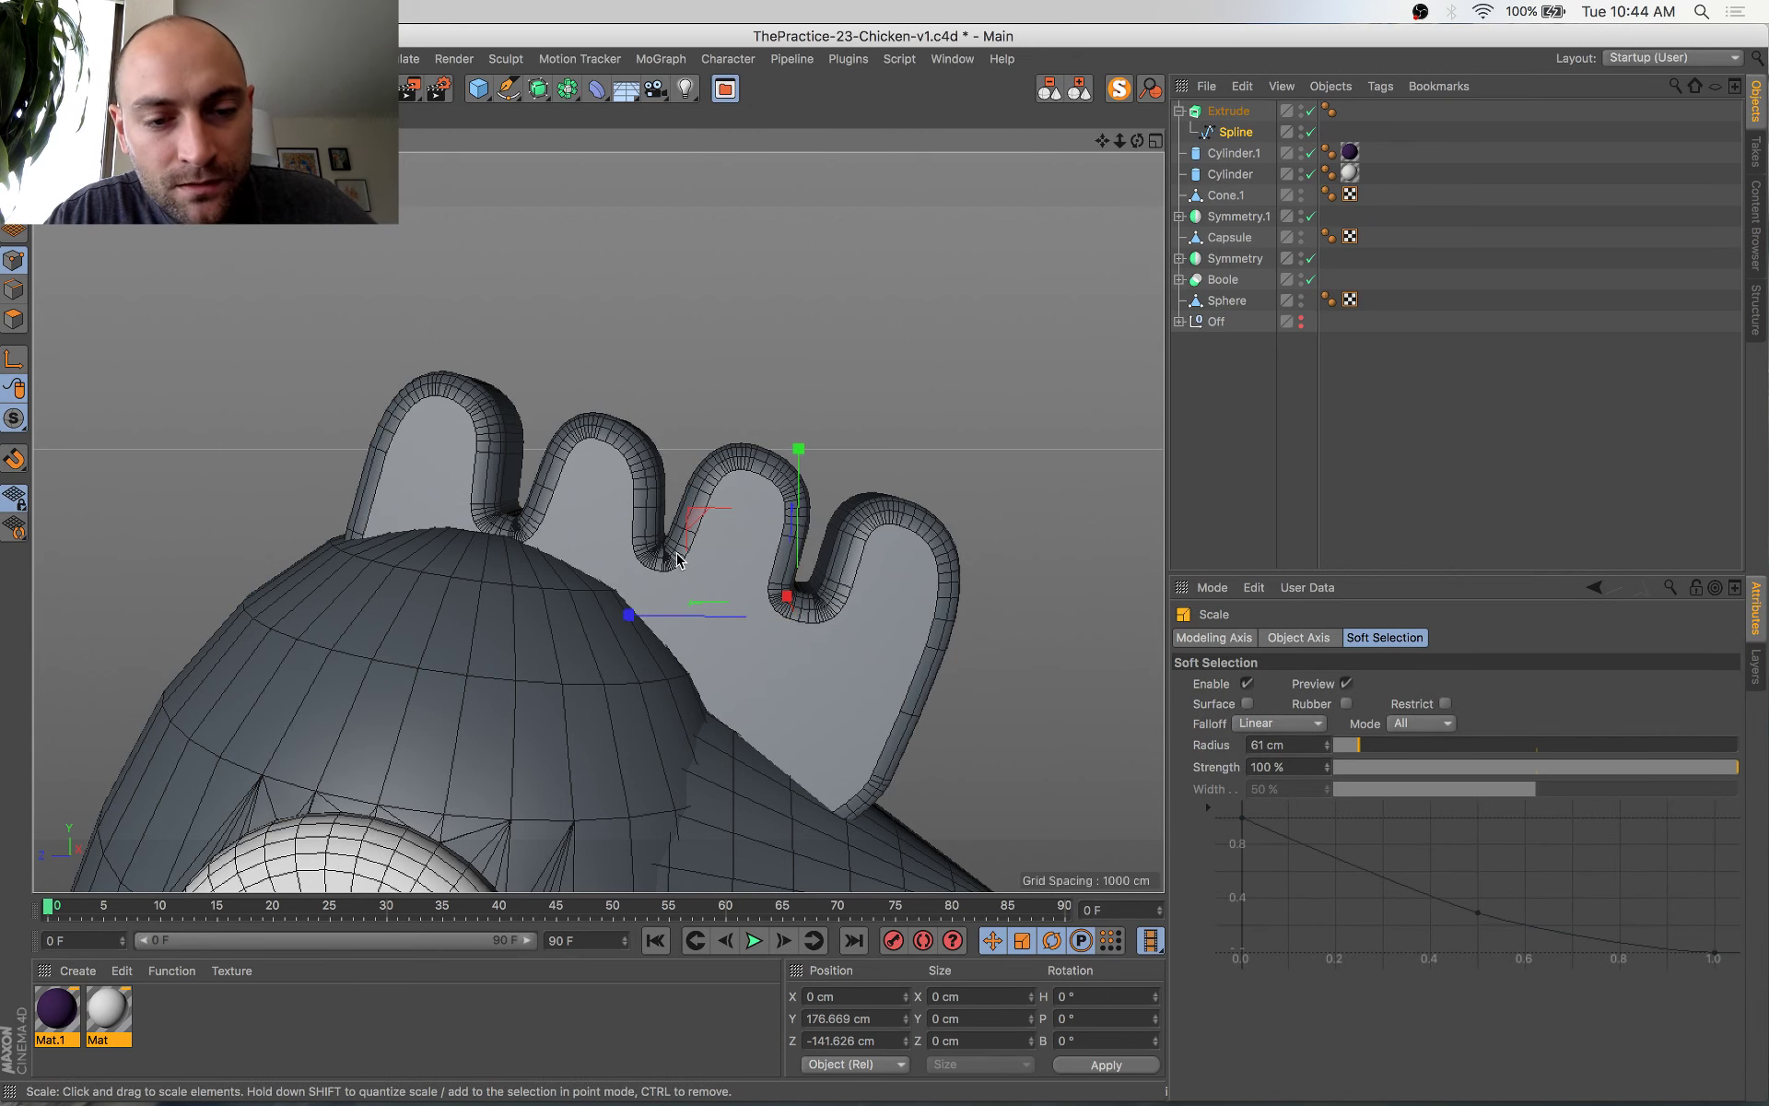
key("space")
left_click(666, 558)
key("space")
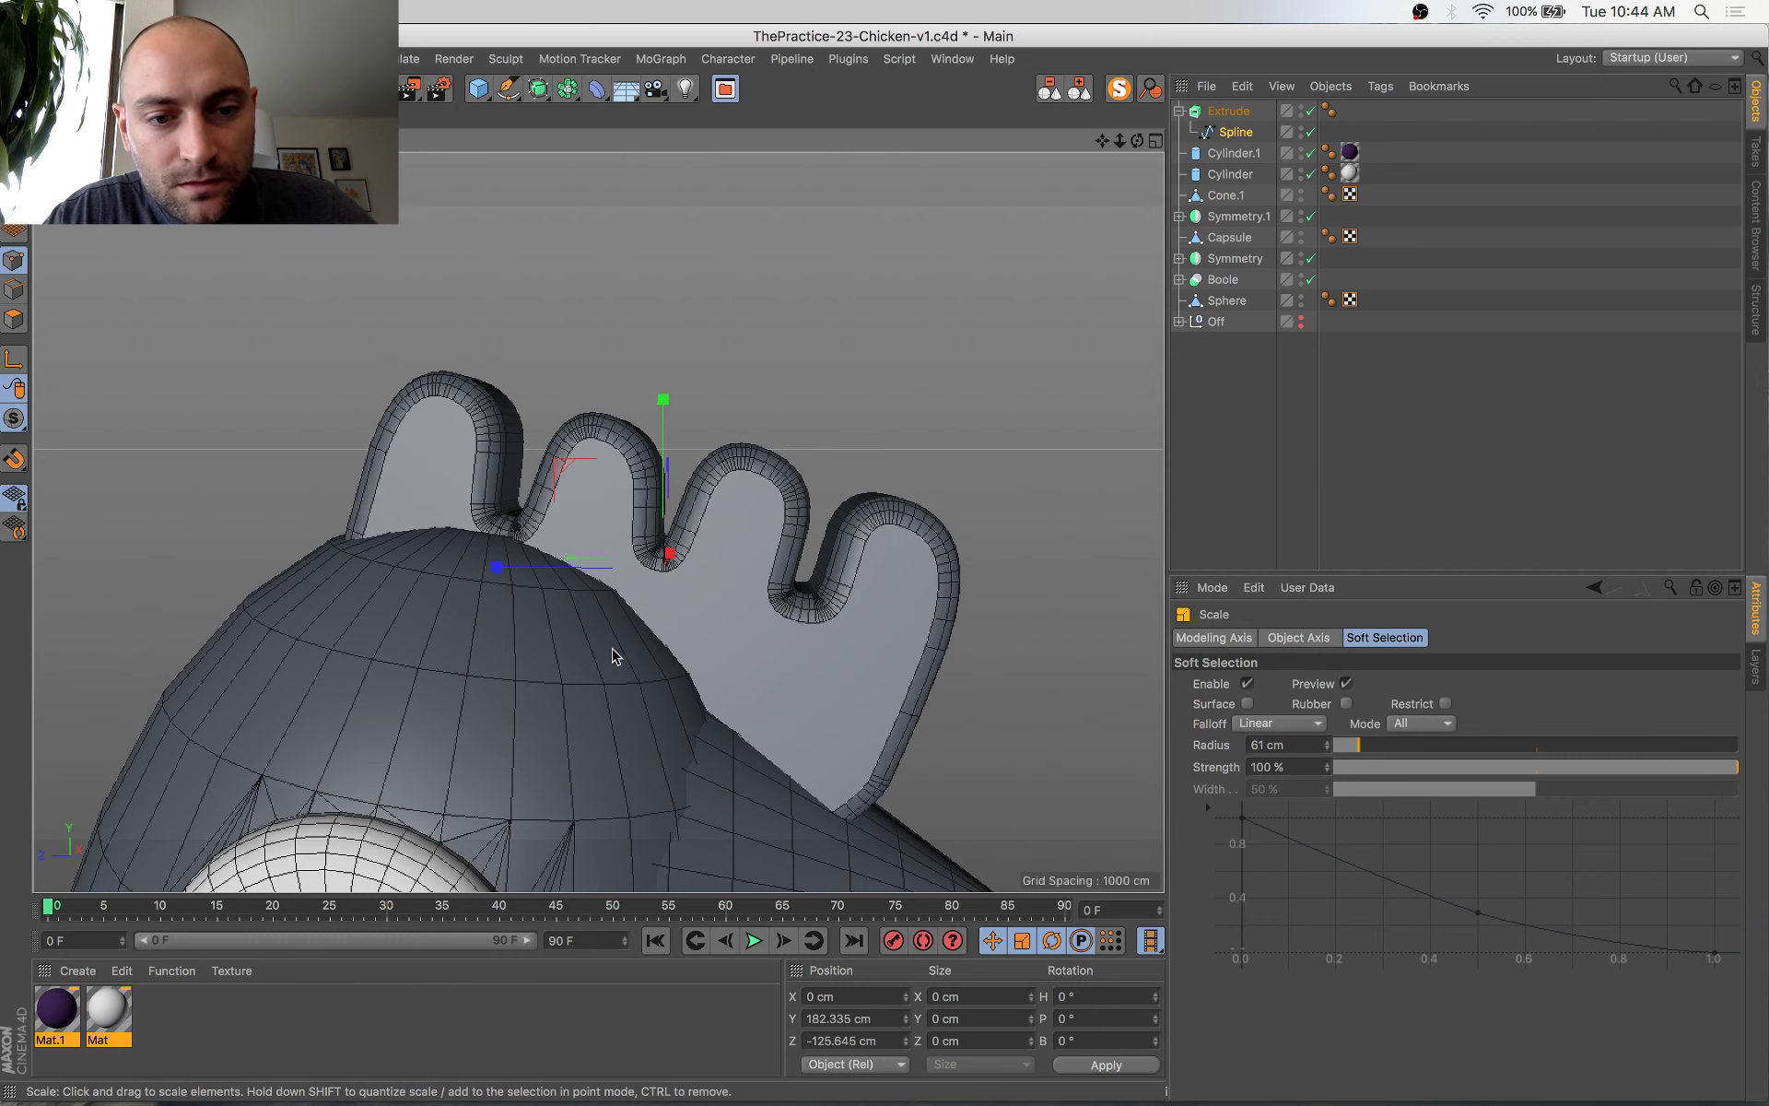
left_click_drag(614, 655, 976, 669)
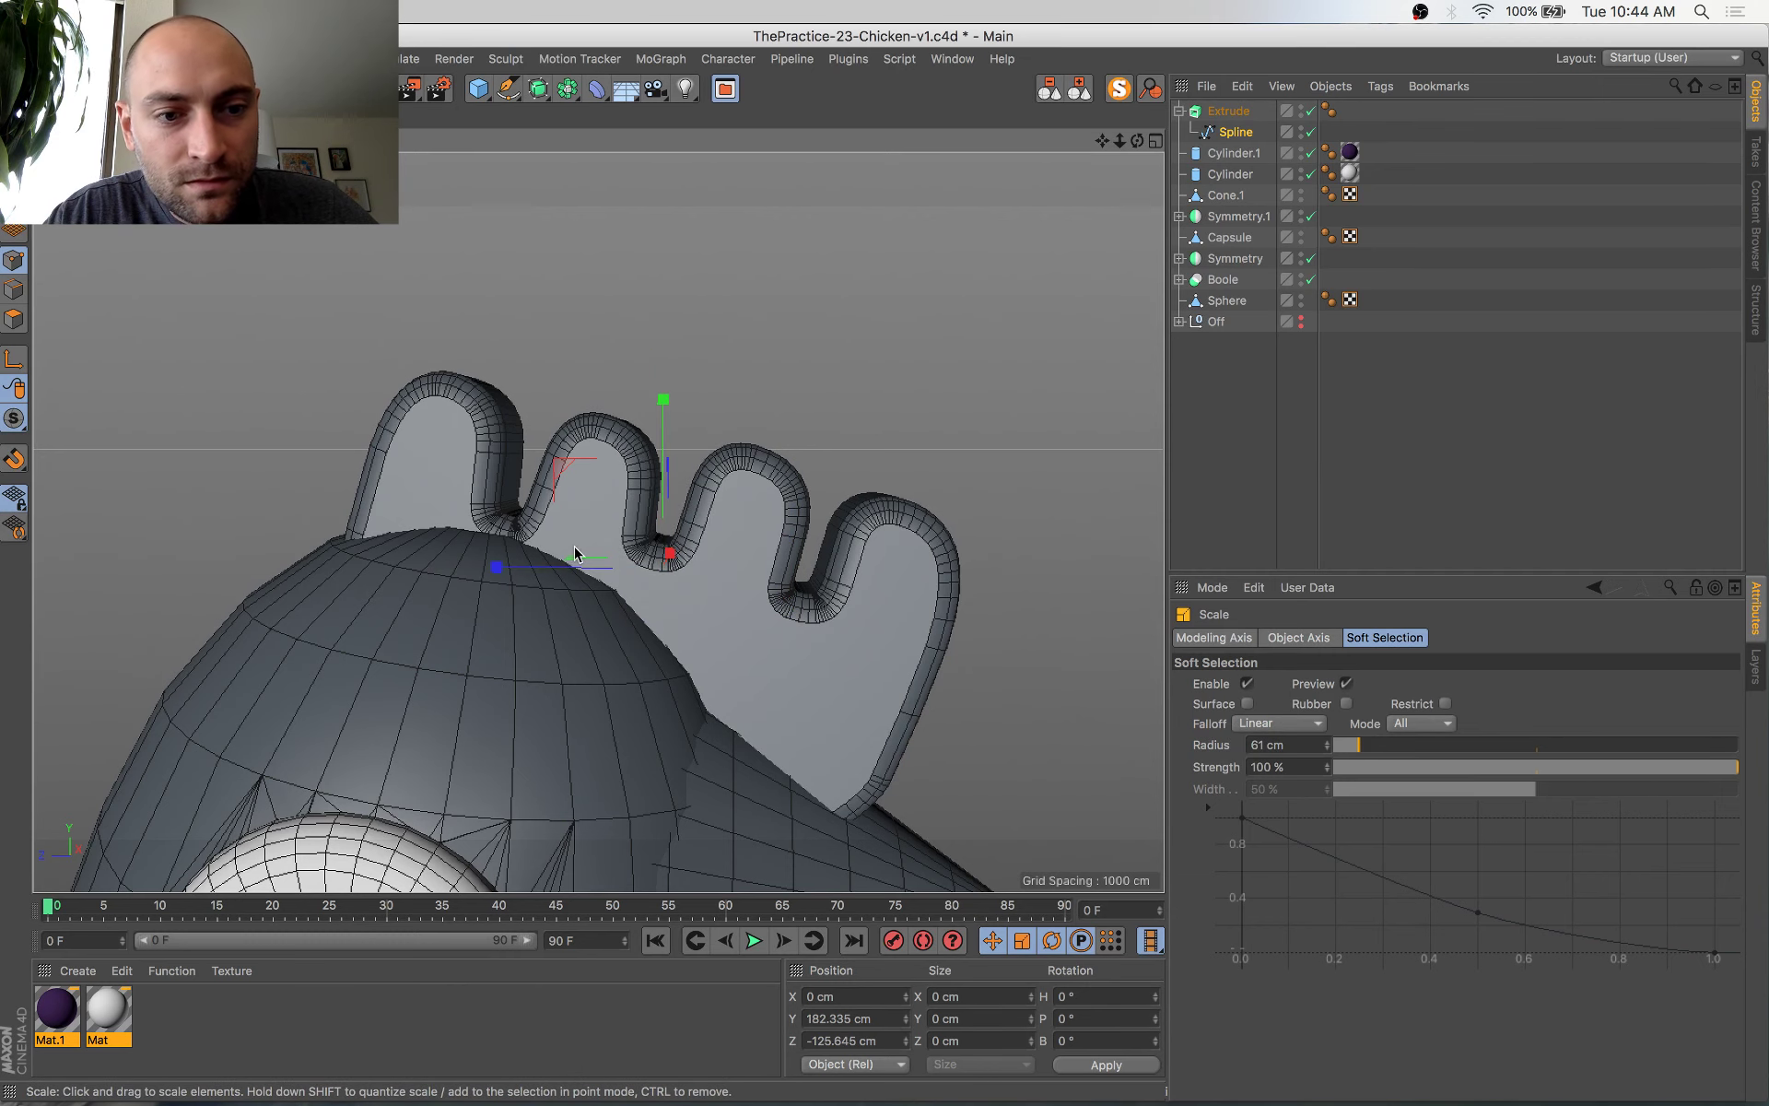
Move the whole comb Extrude back to about Z -120.9 cm and scale it up to about 19.3 × 59.1 × 80.1 cm
scroll(513, 521, "down", 10)
middle_click_drag(604, 700, 753, 334, "alt")
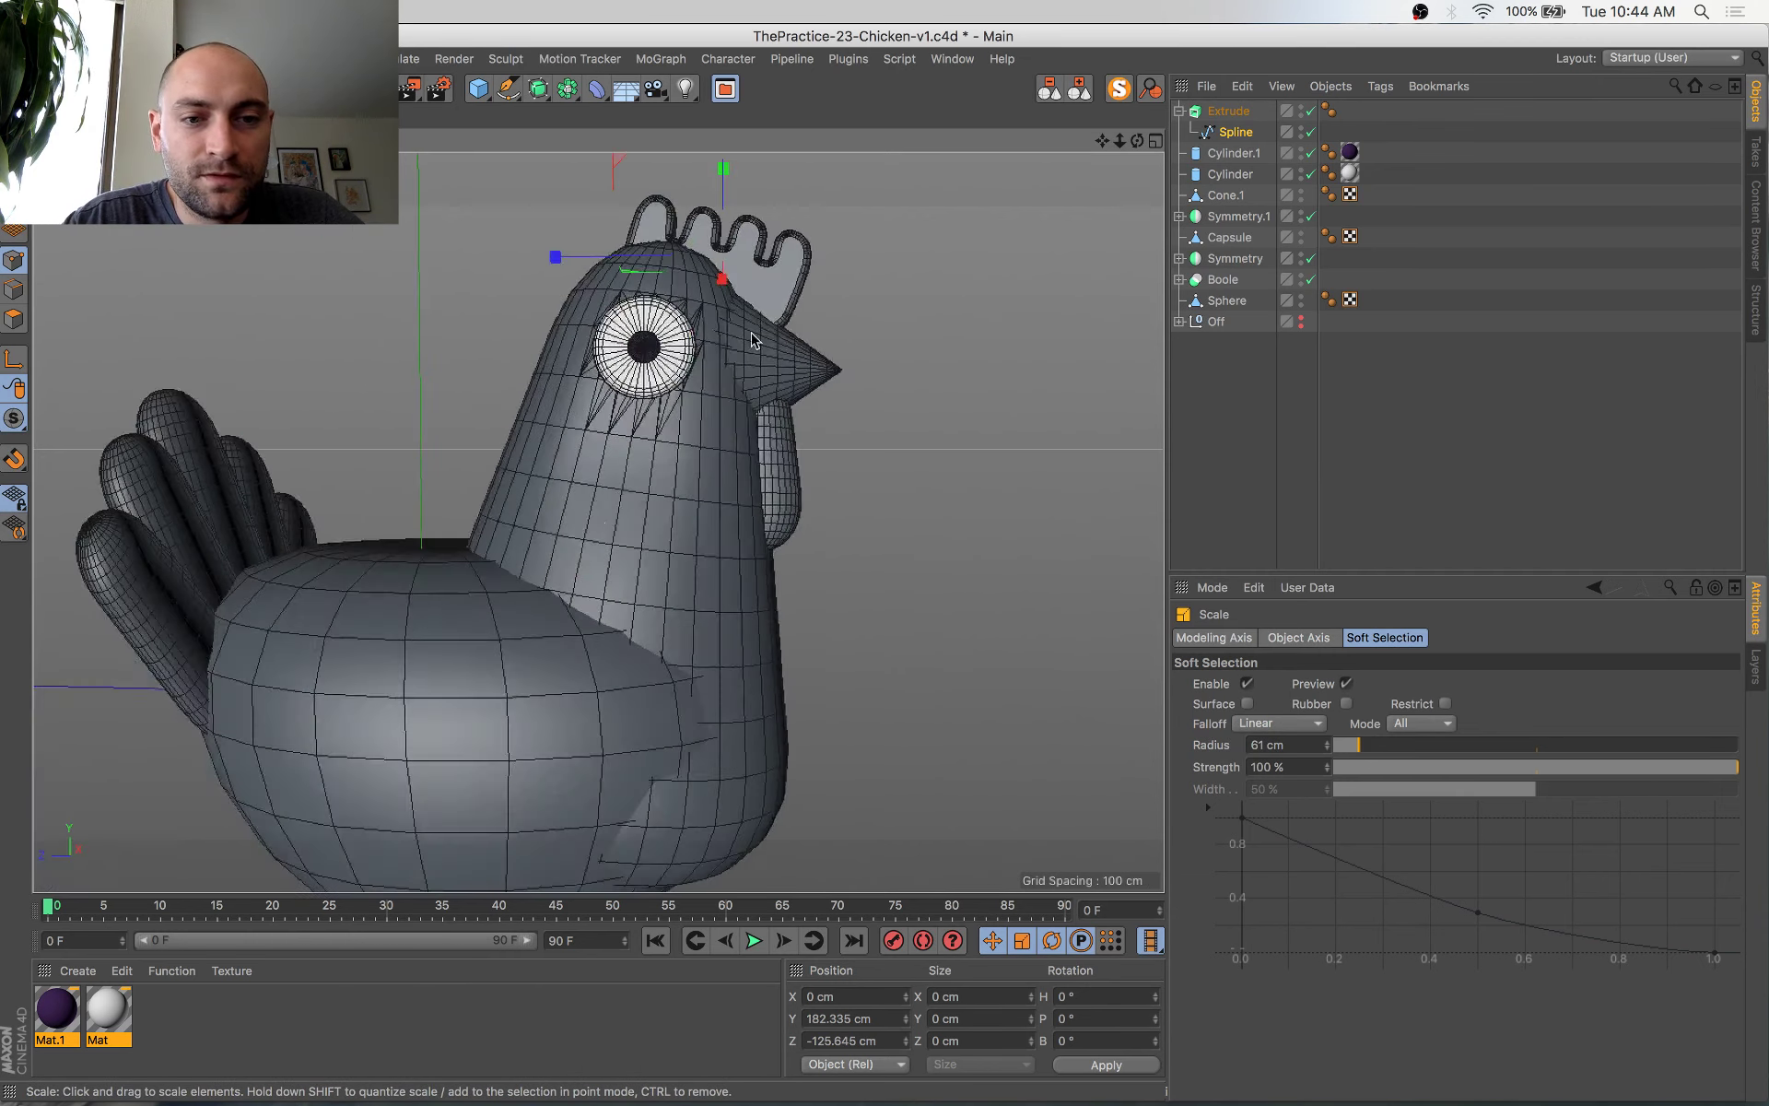
left_click_drag(752, 337, 633, 448, "alt")
left_click(14, 172)
scroll(517, 395, "down", 5)
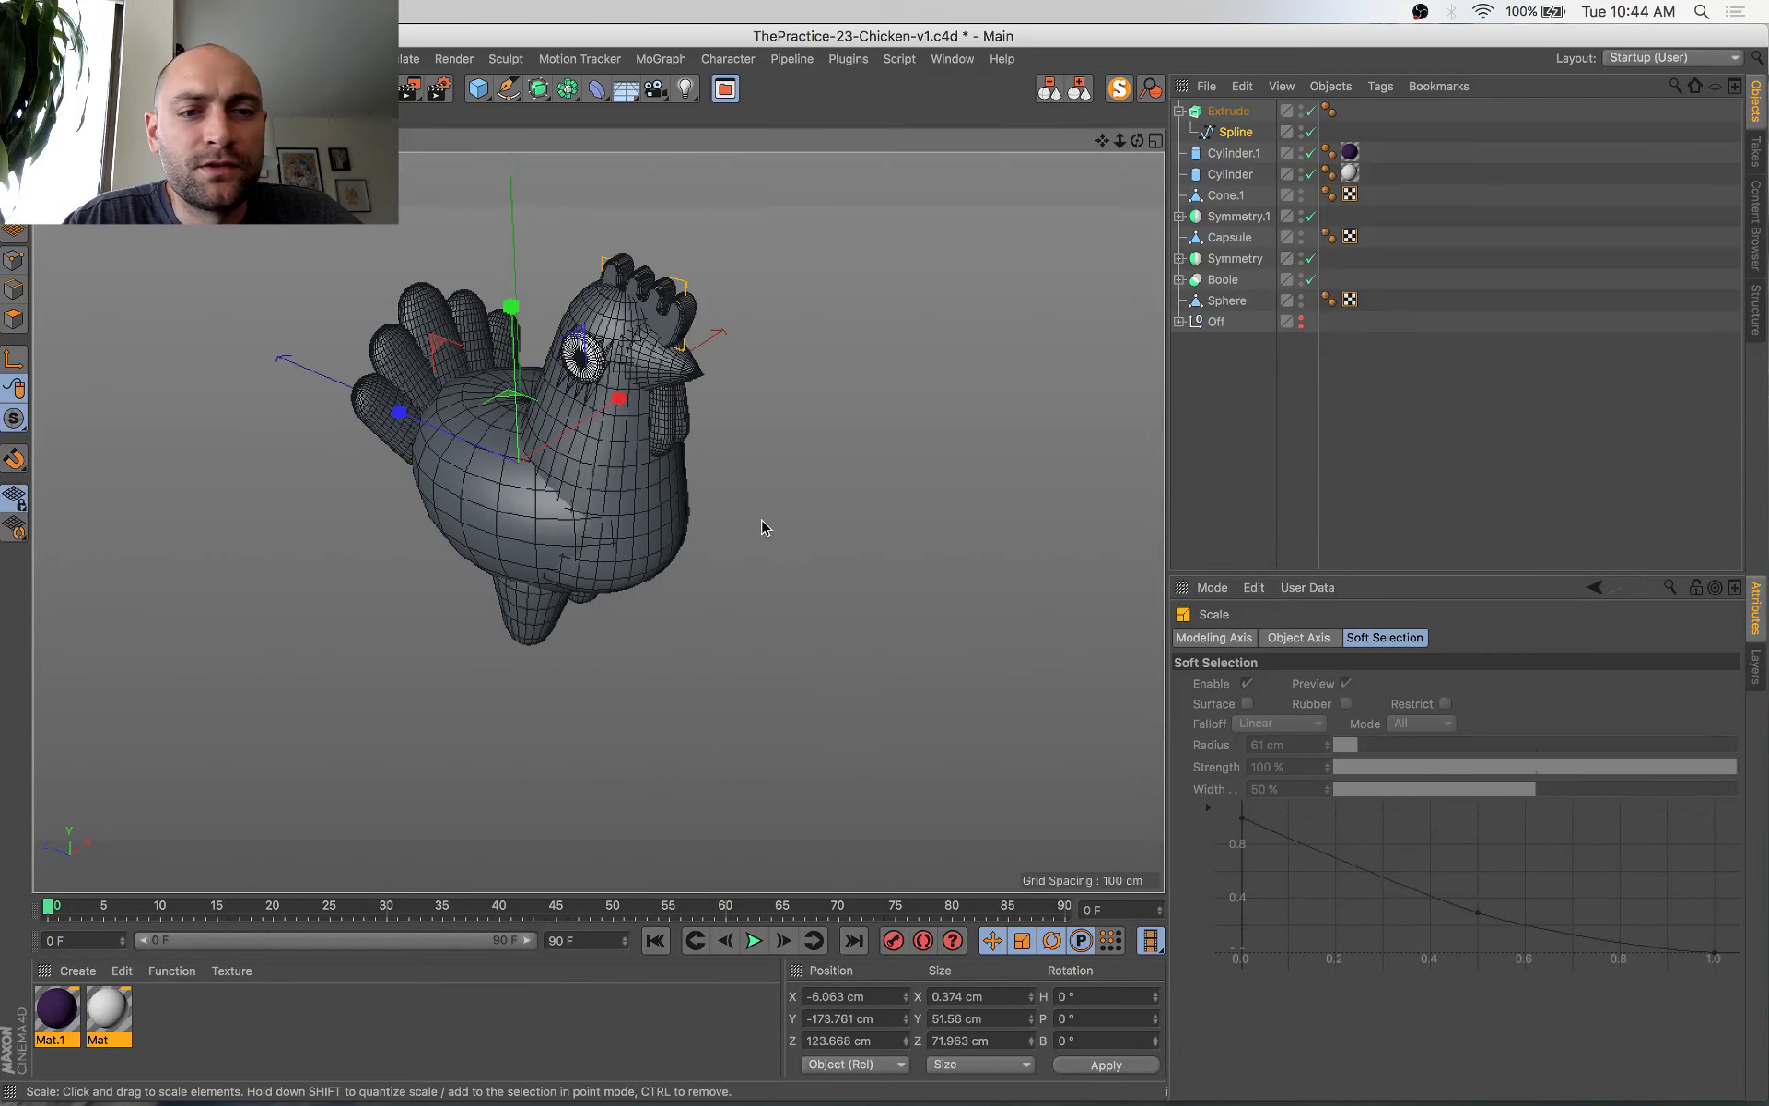
left_click_drag(761, 518, 864, 430, "alt")
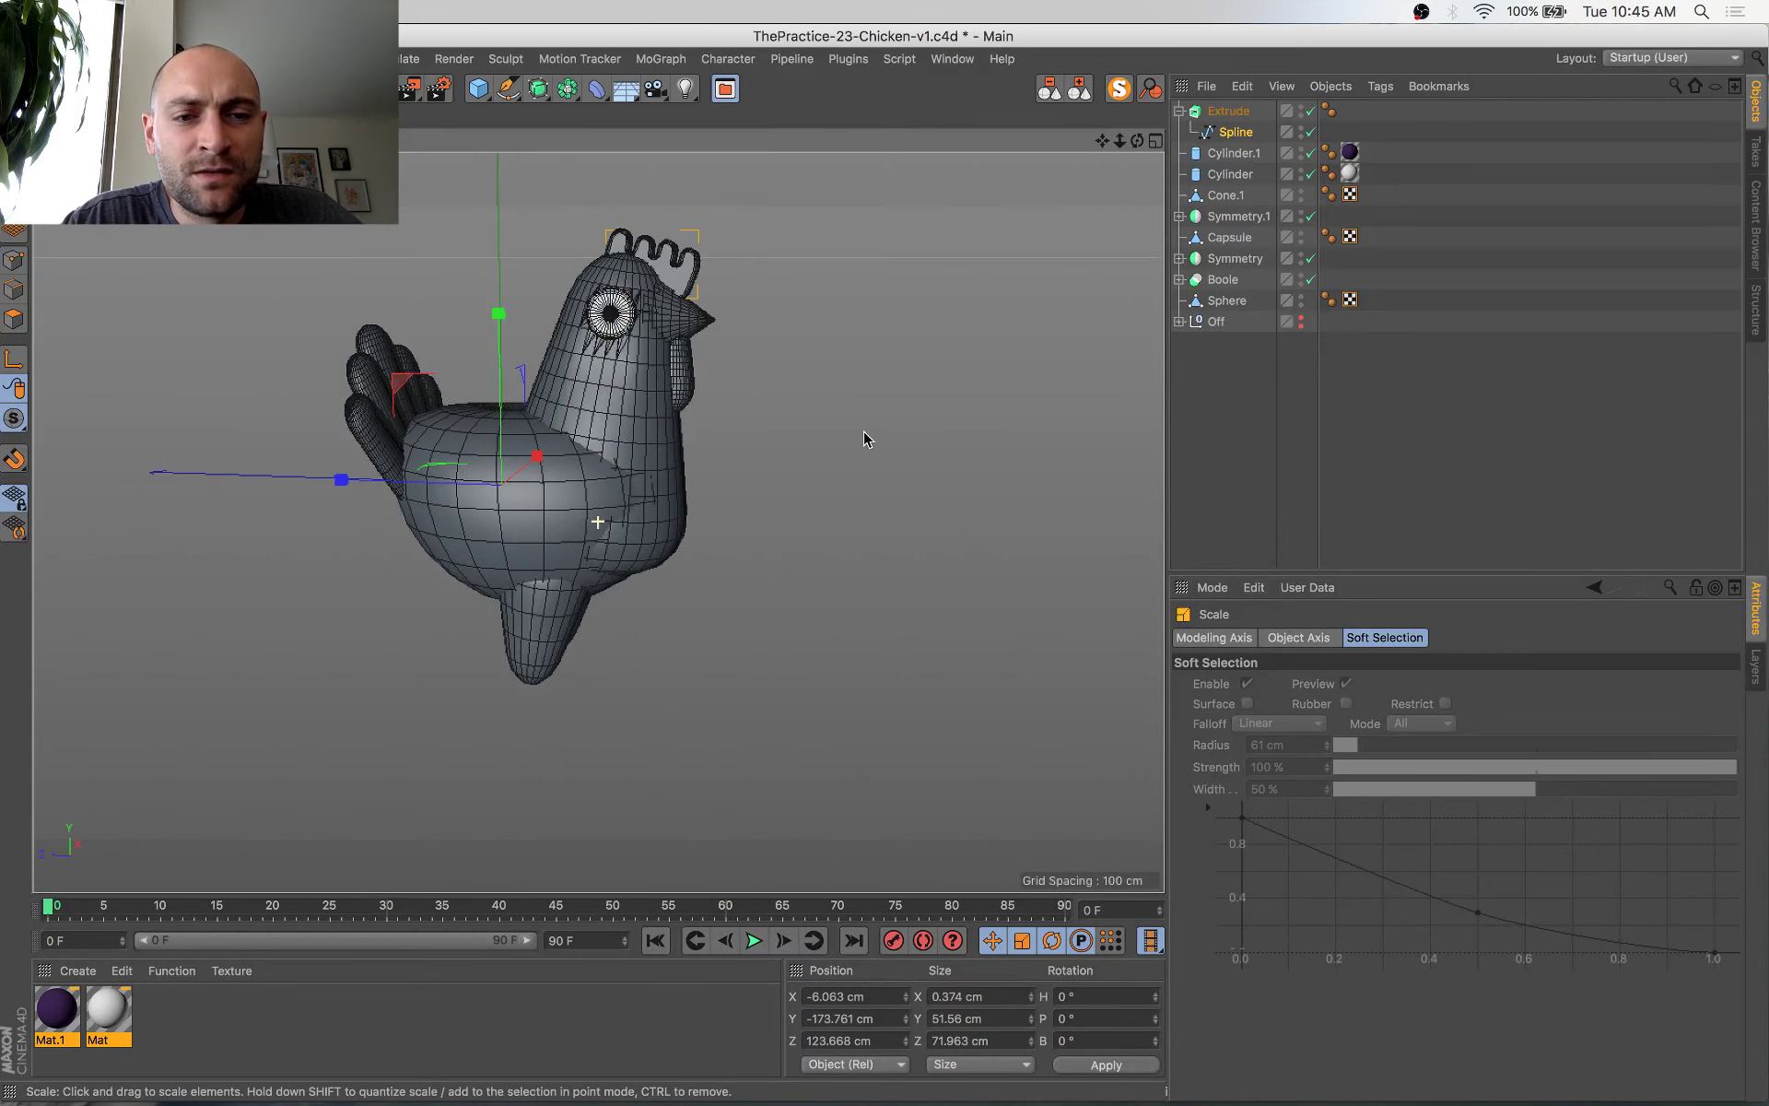
middle_click_drag(726, 296, 748, 502, "alt")
scroll(749, 509, "up", 4)
left_click(695, 463)
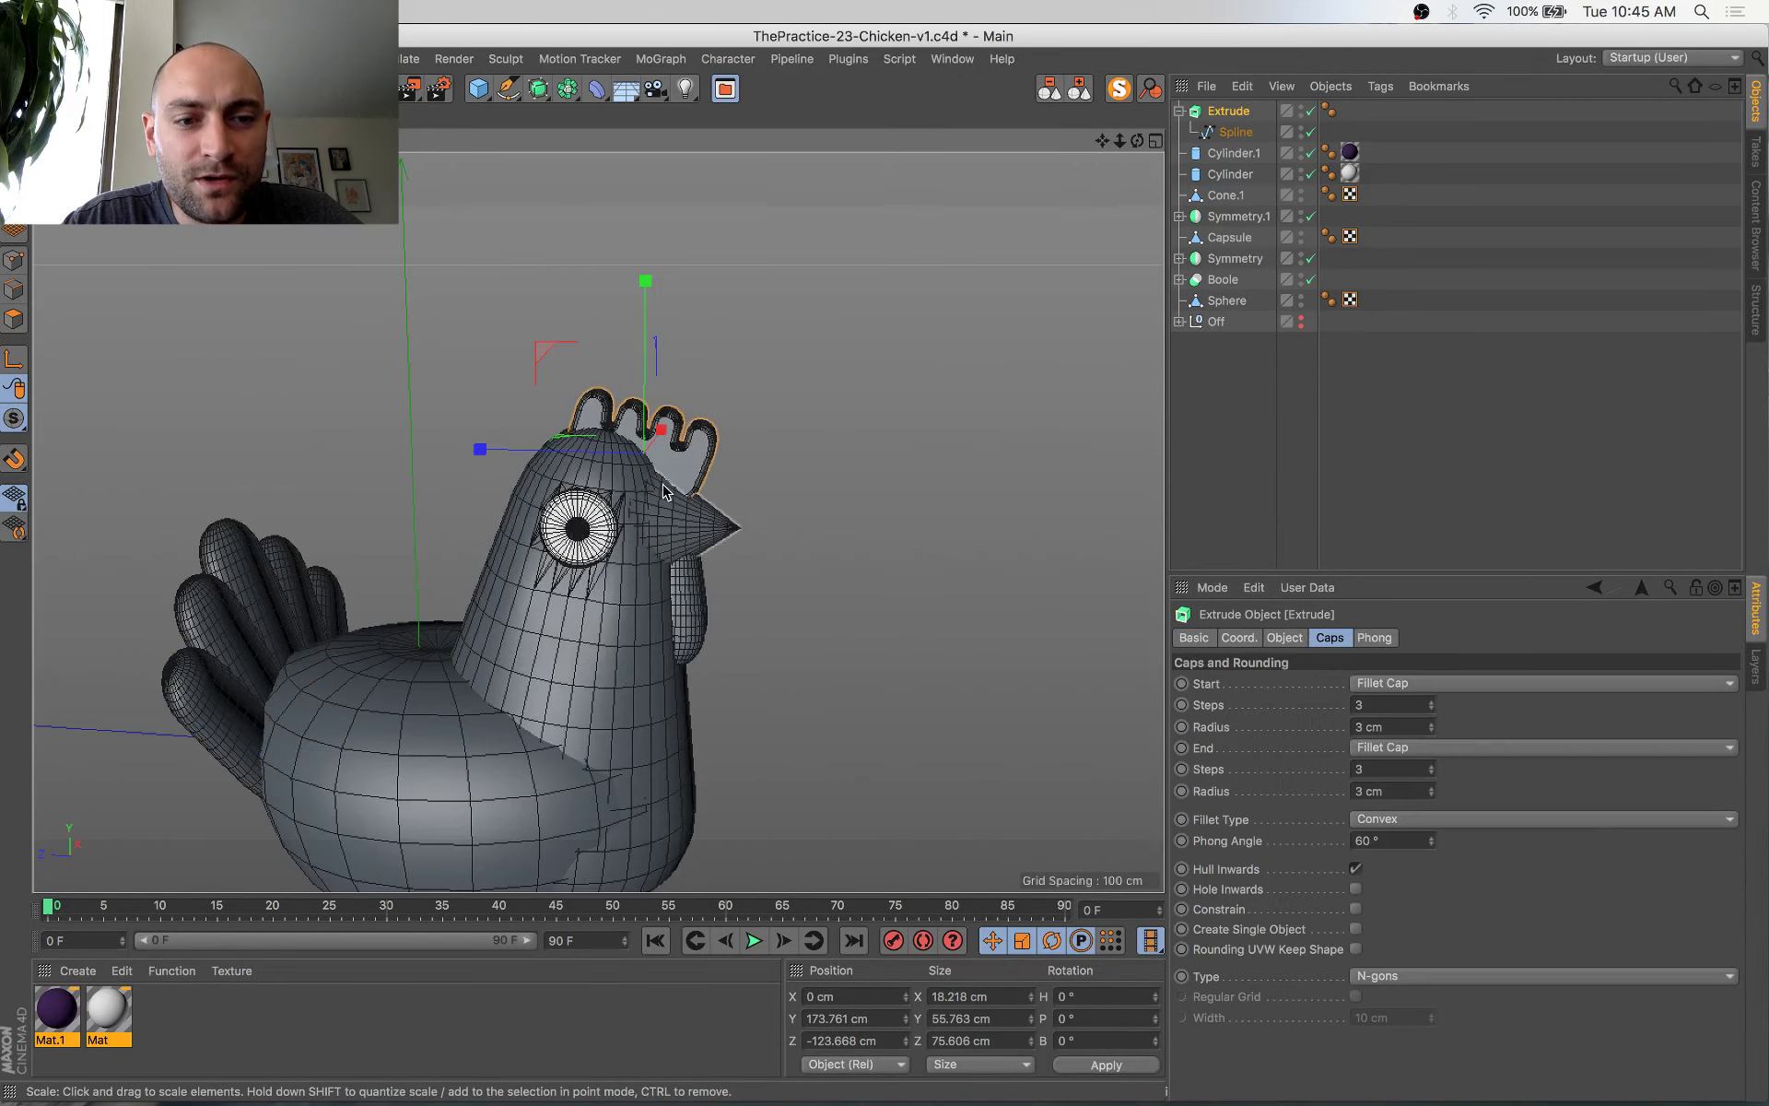
key("e")
left_click_drag(542, 455, 534, 451)
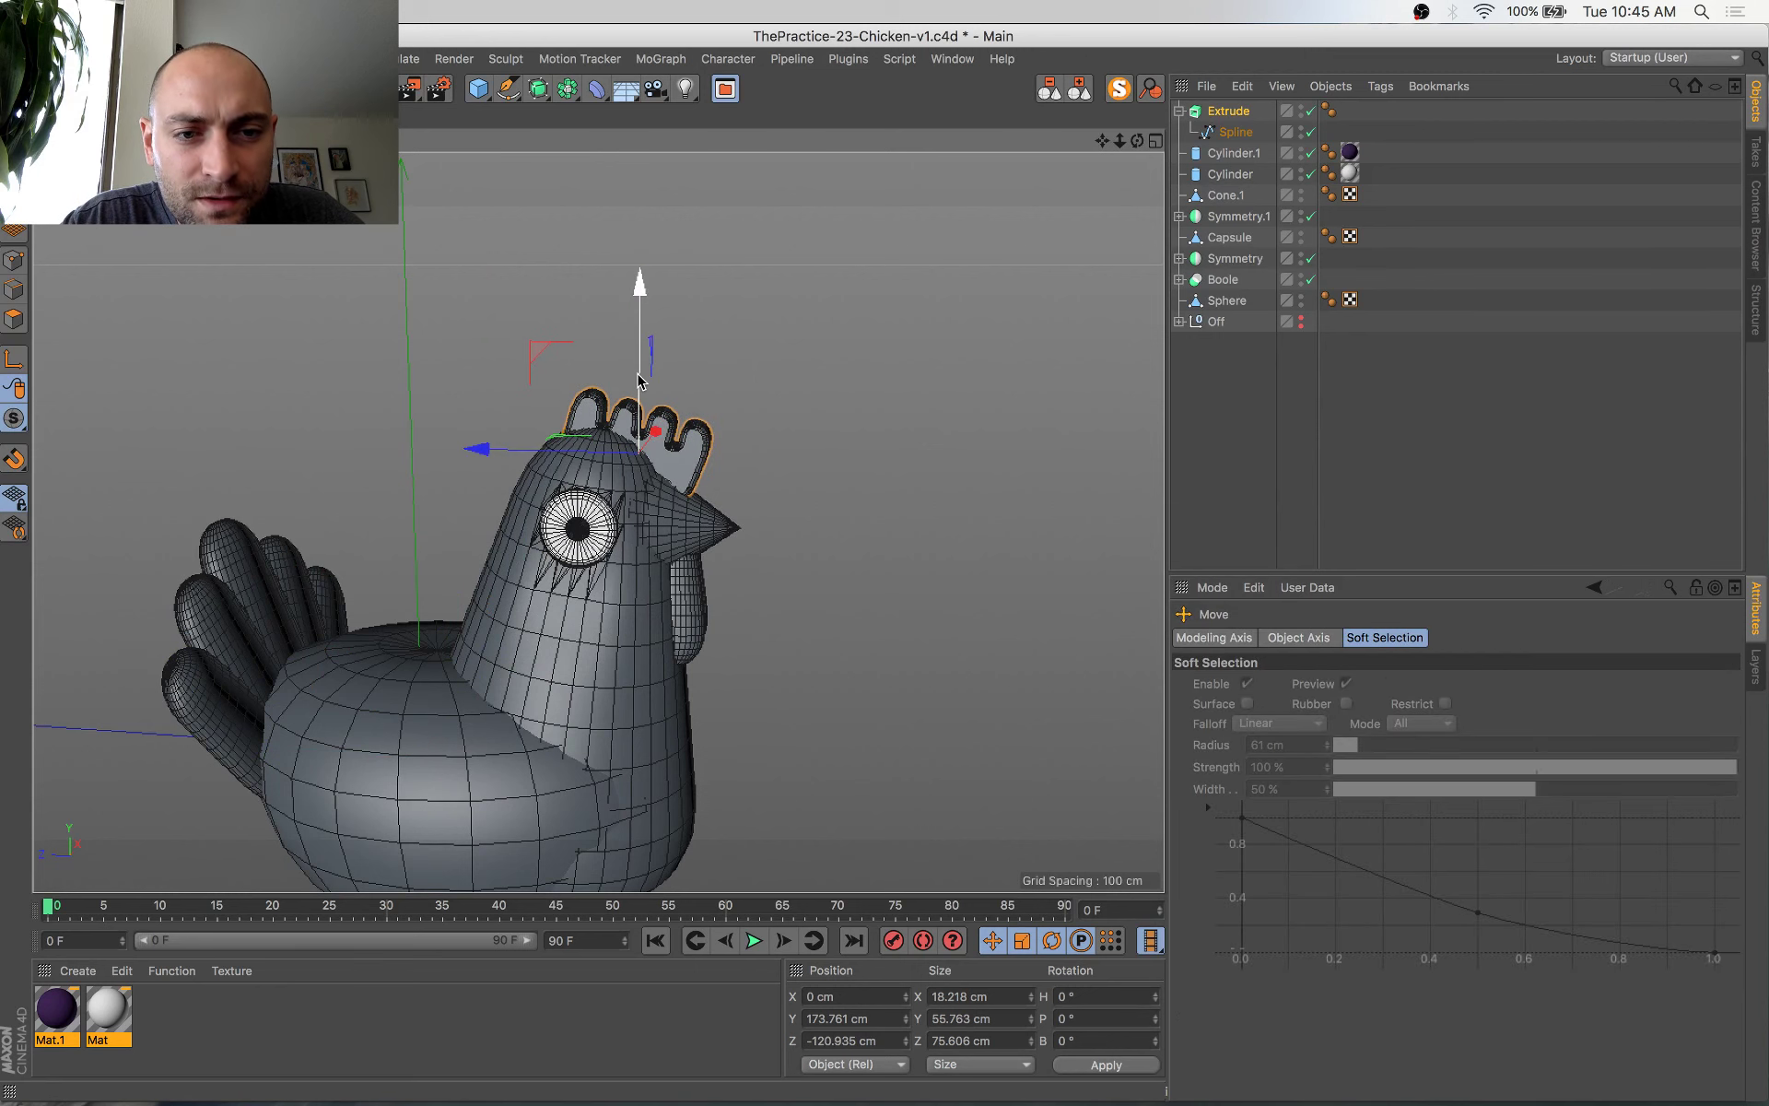
key("t")
left_click_drag(416, 608, 461, 584)
Reposition the comb at about Y 175.4 cm, Z -117.1 cm and save the scene
key("e")
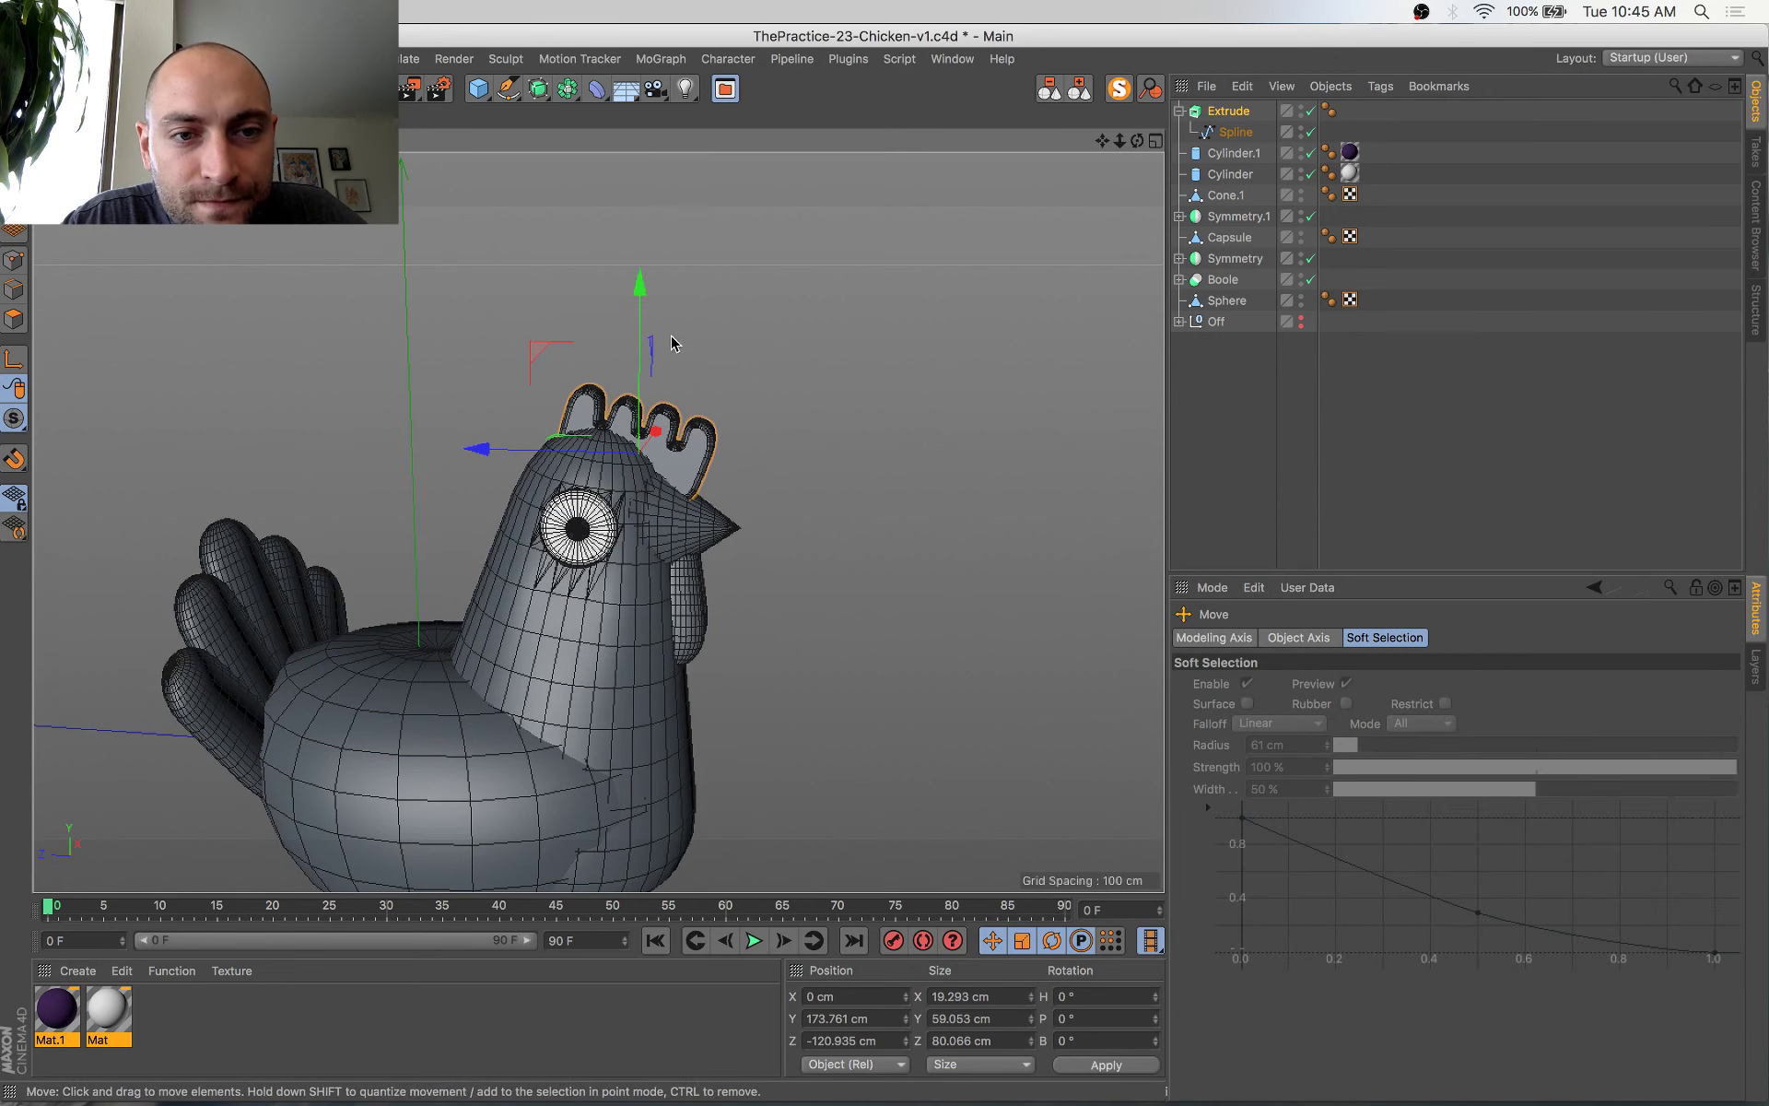
left_click_drag(641, 353, 644, 356)
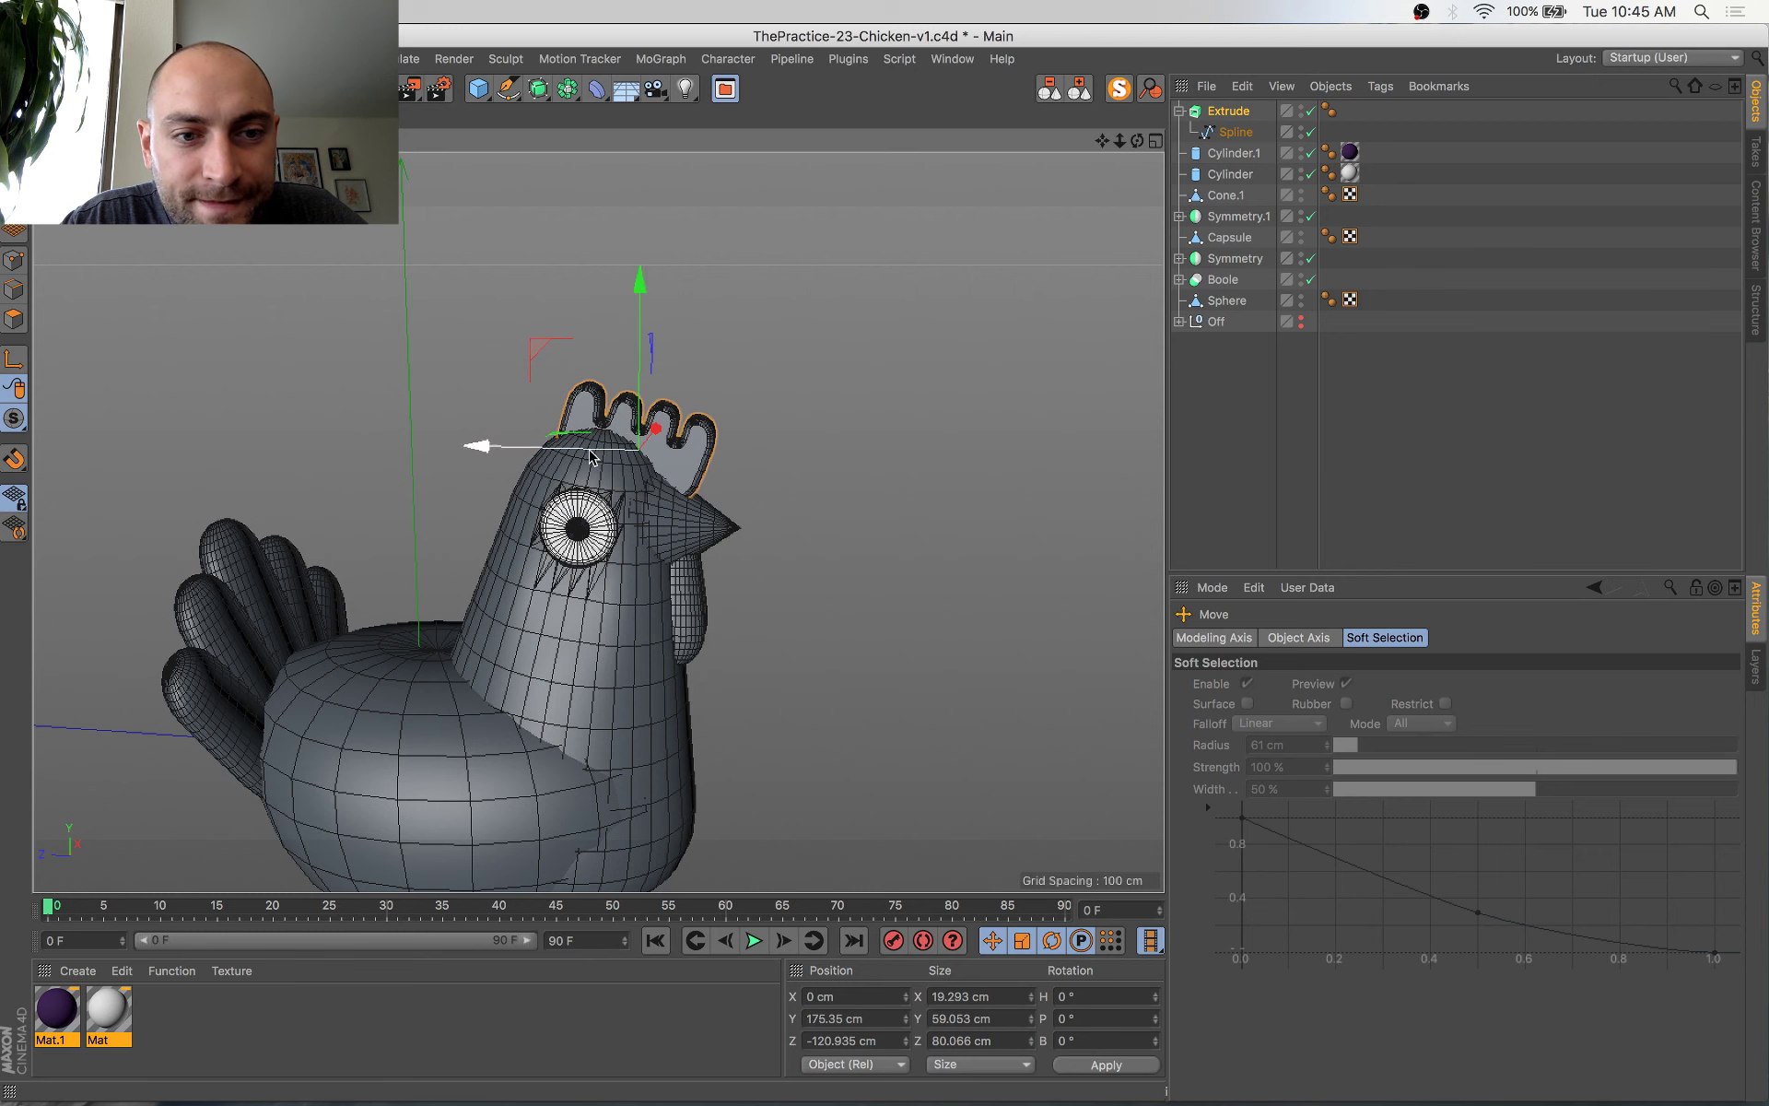
left_click_drag(590, 448, 583, 449)
key("super+s")
Check the chicken reference photo in the browser, and move the comb to about Y 176.7 cm, Z -115.4 cm, saving the scene
key("super+Tab")
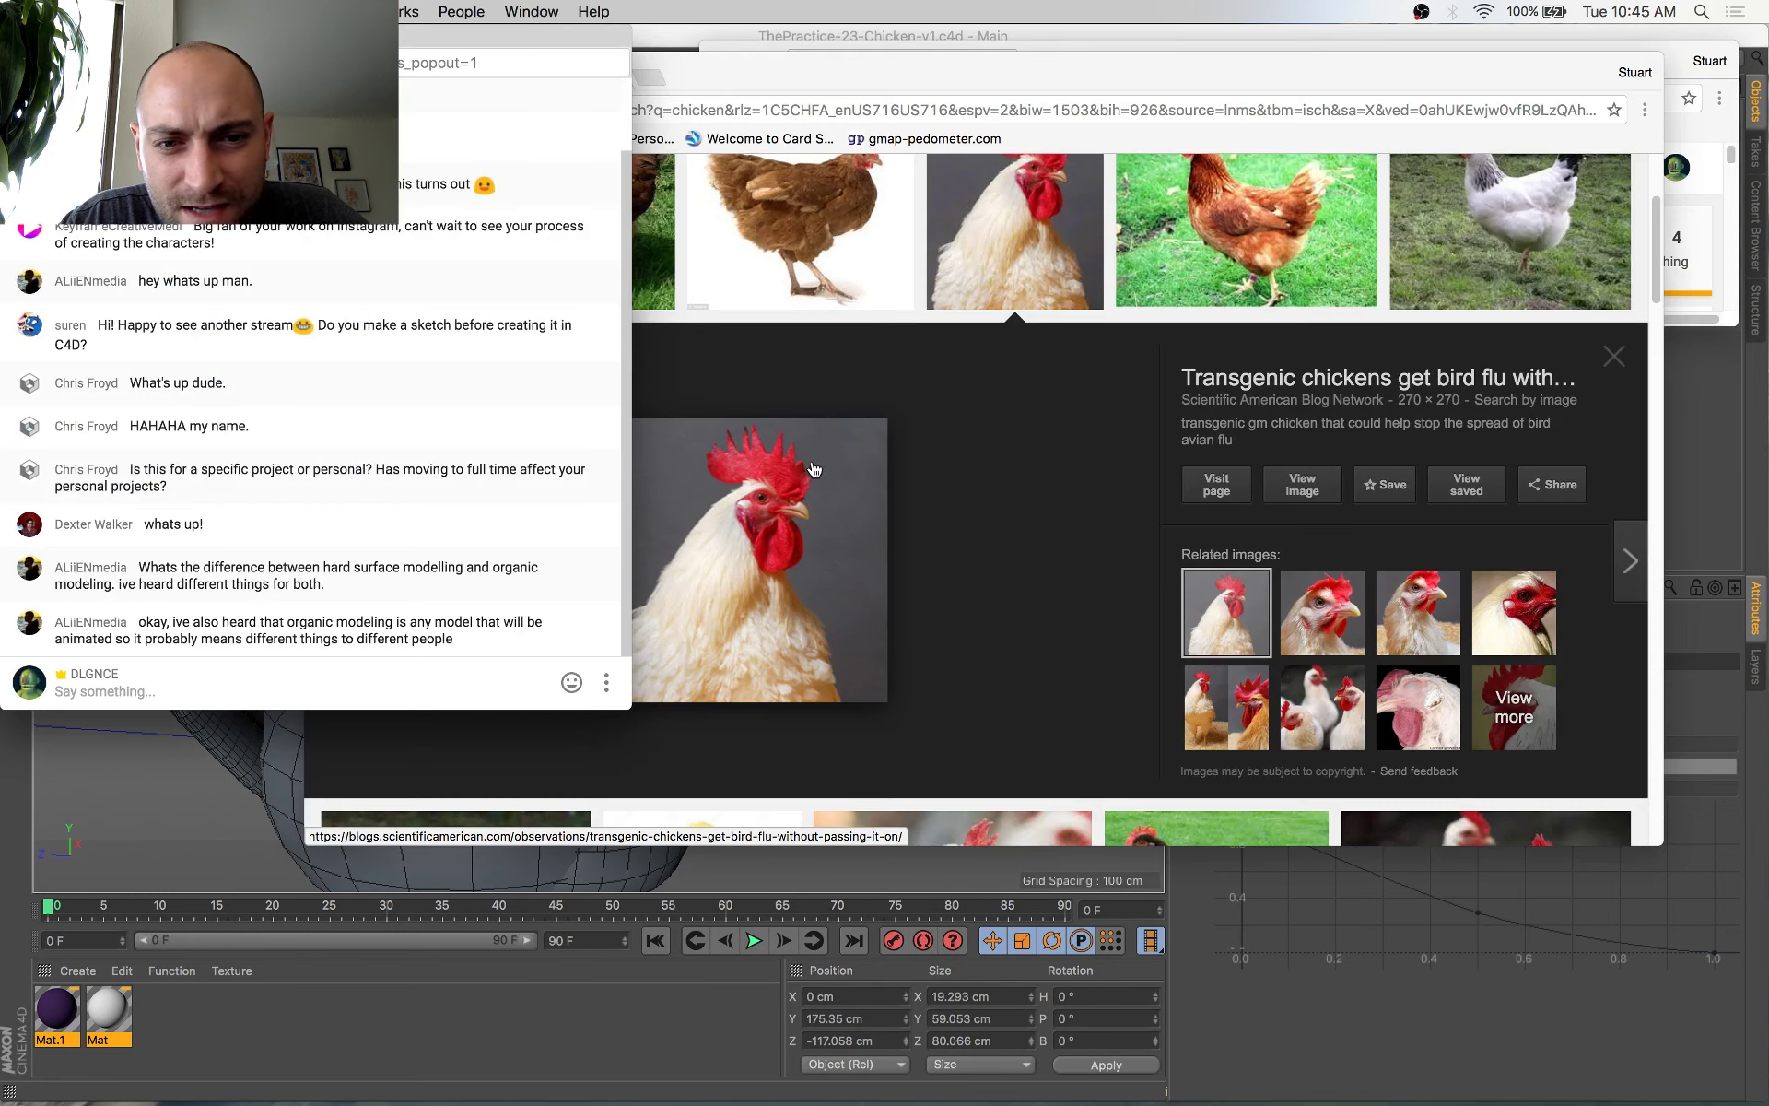
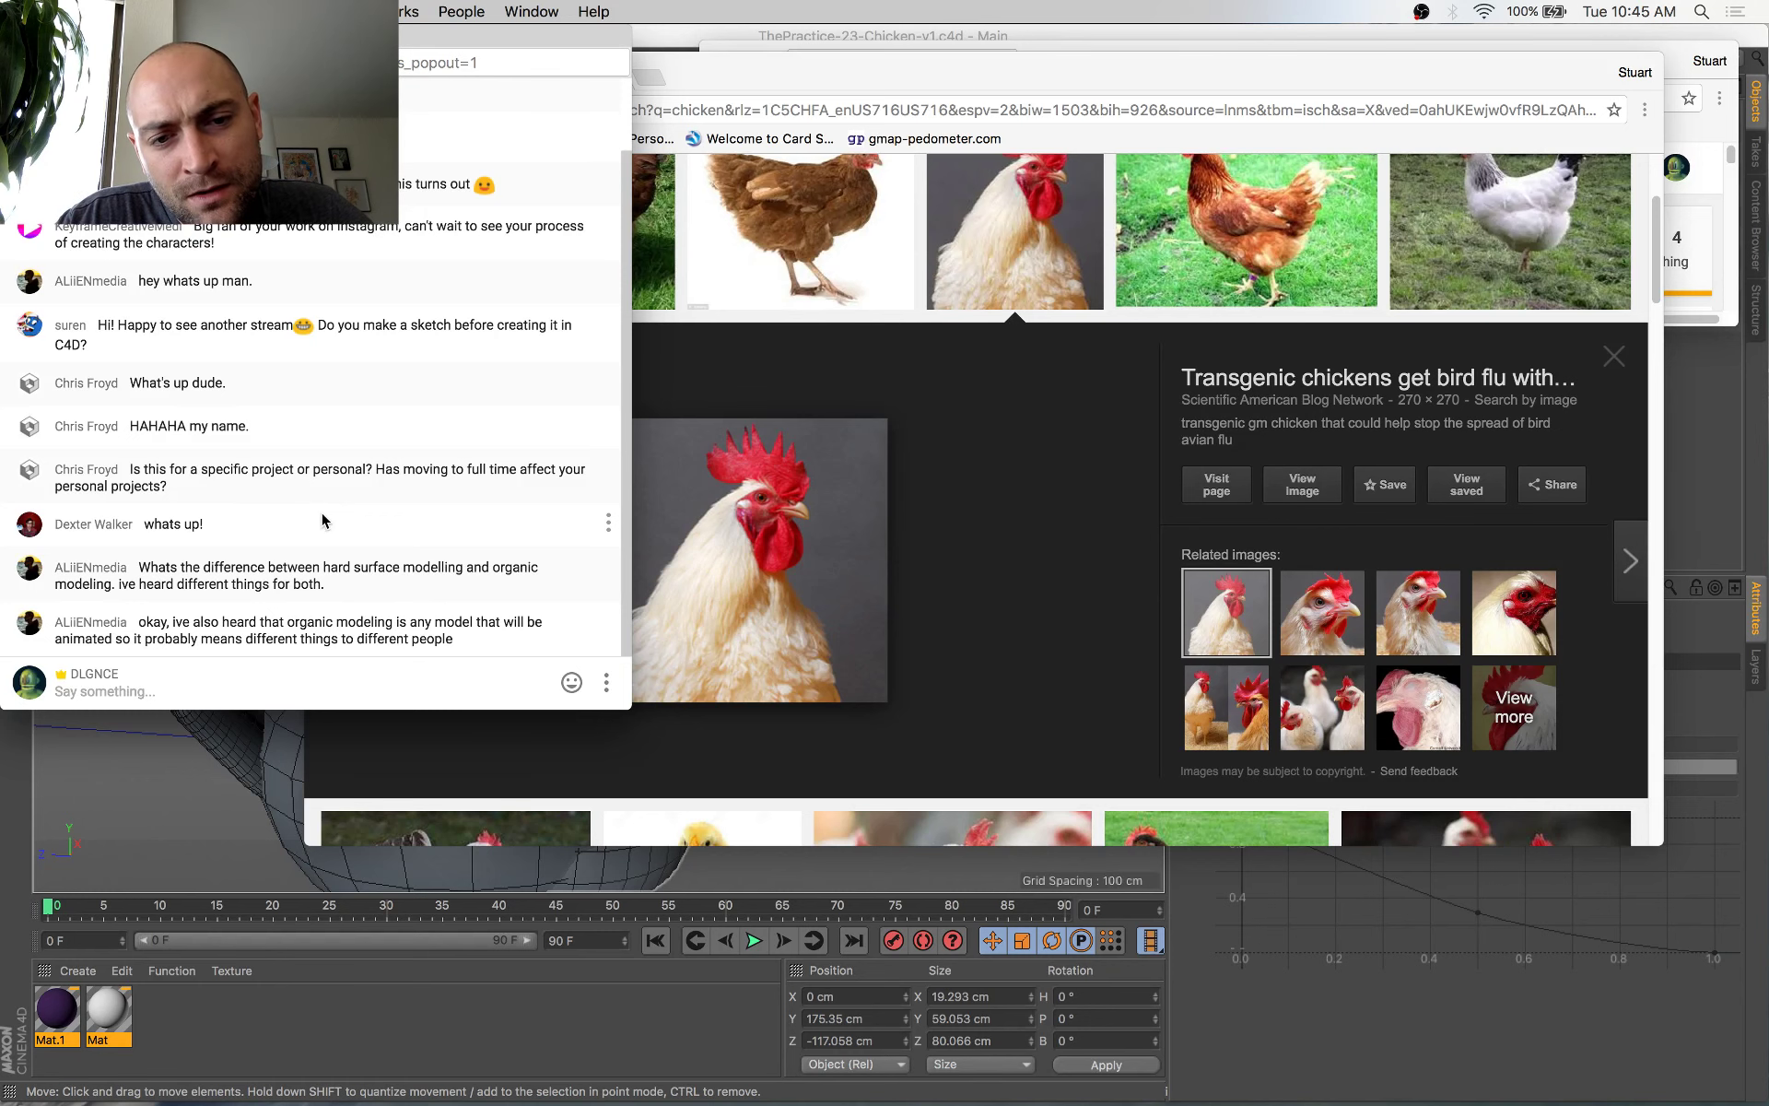
key("super+Tab")
scroll(492, 434, "up", 5)
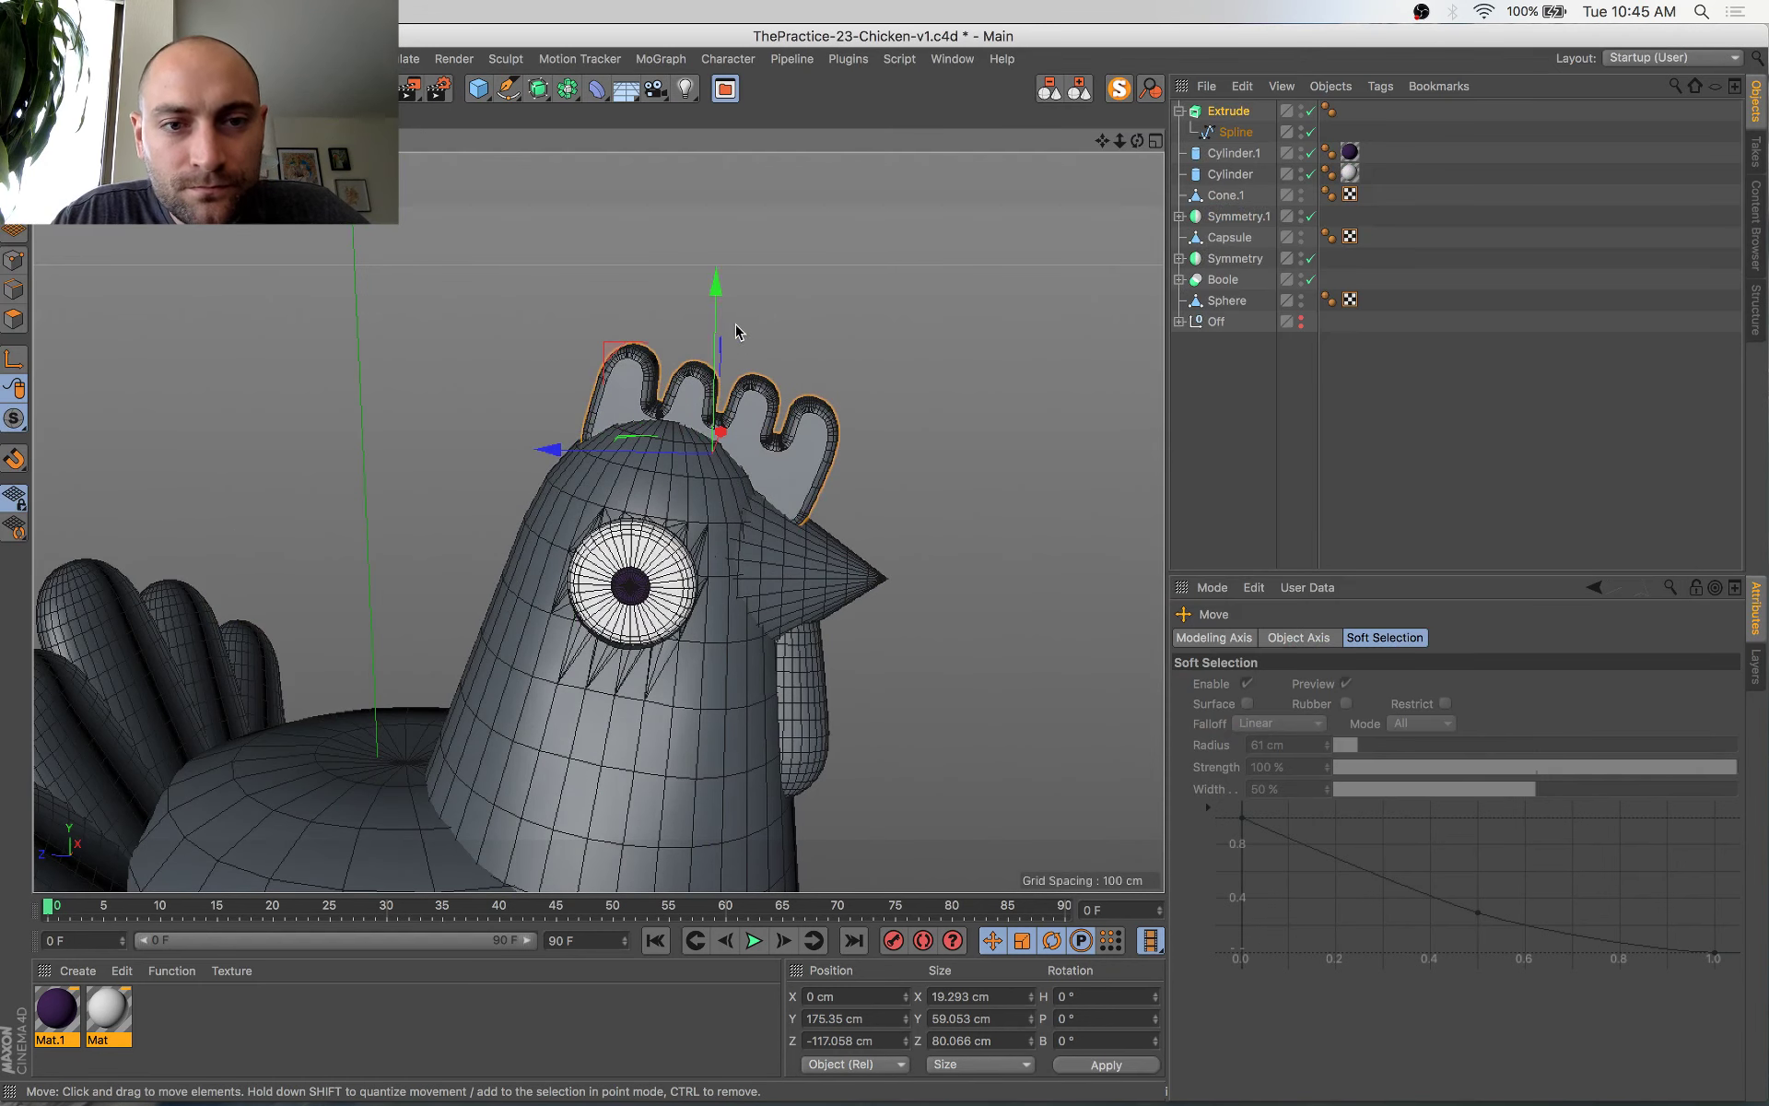
left_click_drag(718, 326, 717, 320)
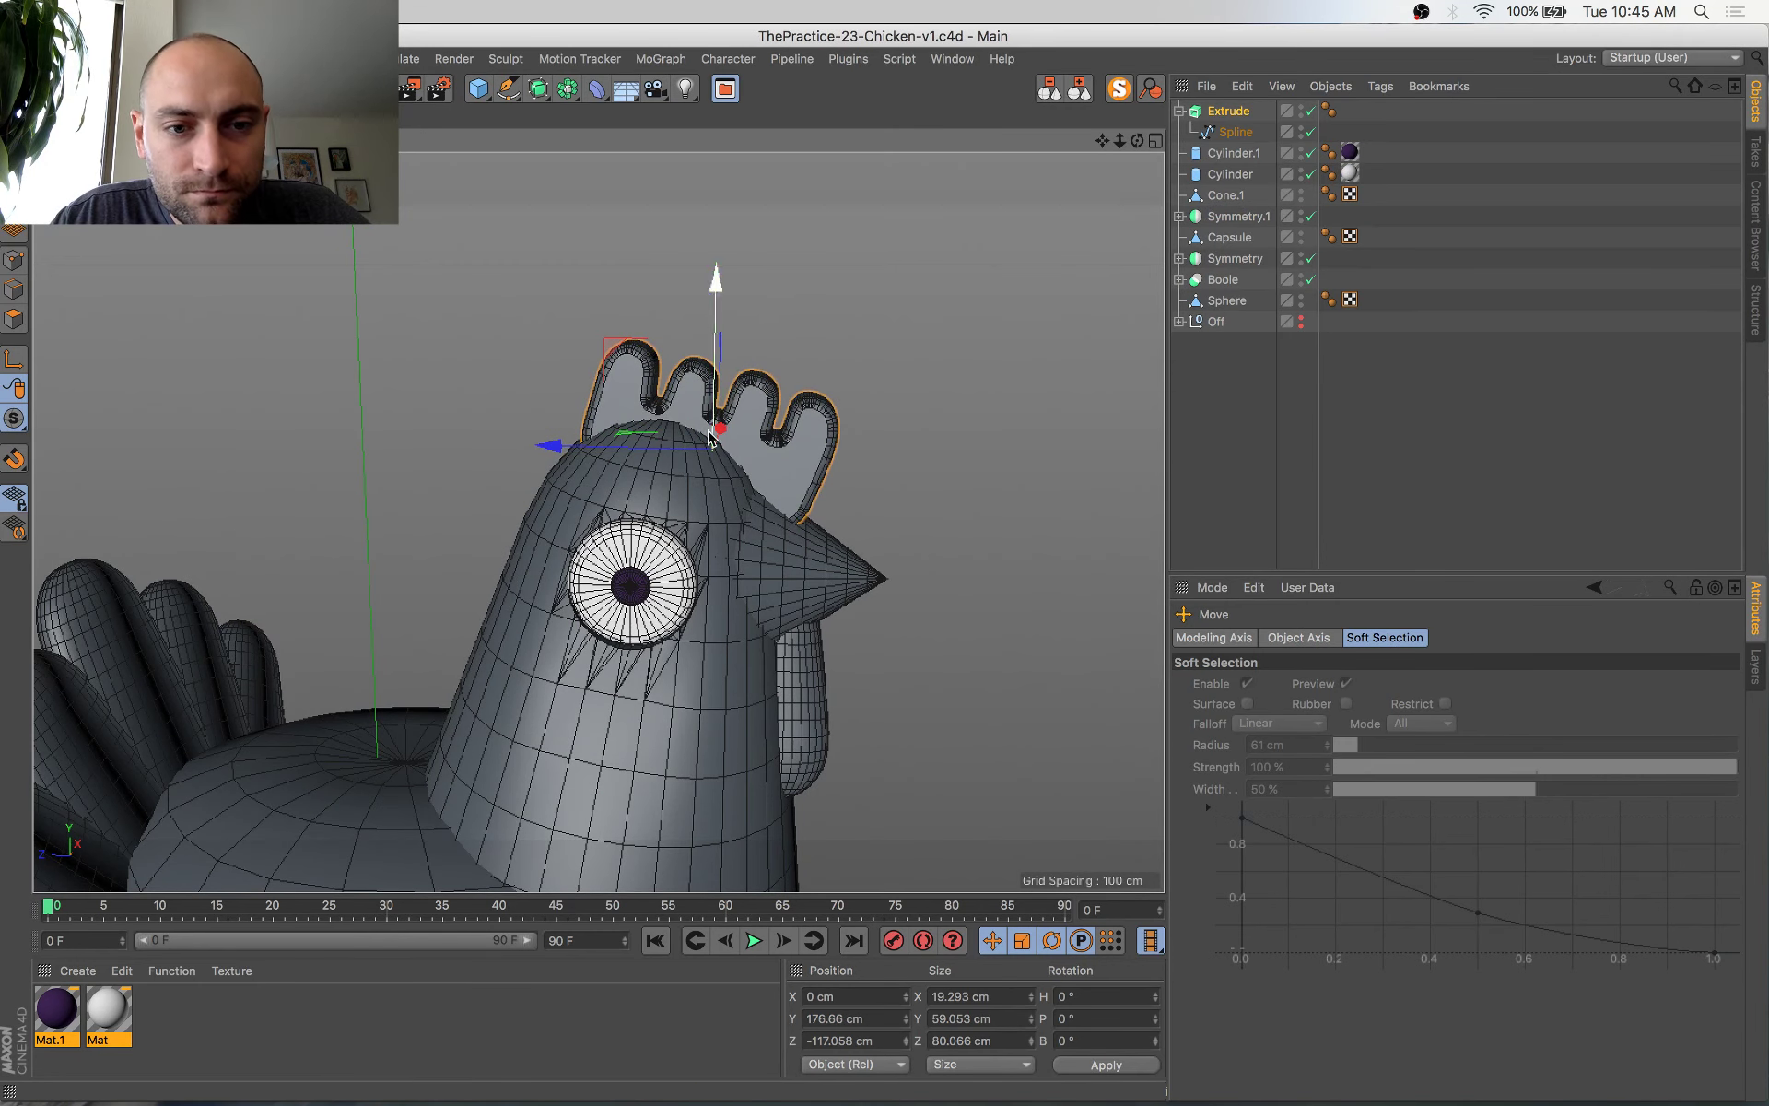
left_click_drag(675, 445, 739, 434)
scroll(709, 453, "down", 8)
key("super+s")
Inspect the whole chicken model, and switch to the browser's image results to open the photo of the white chicken on grass
left_click_drag(715, 502, 671, 634, "alt")
scroll(696, 370, "up", 5)
scroll(698, 374, "up", 4)
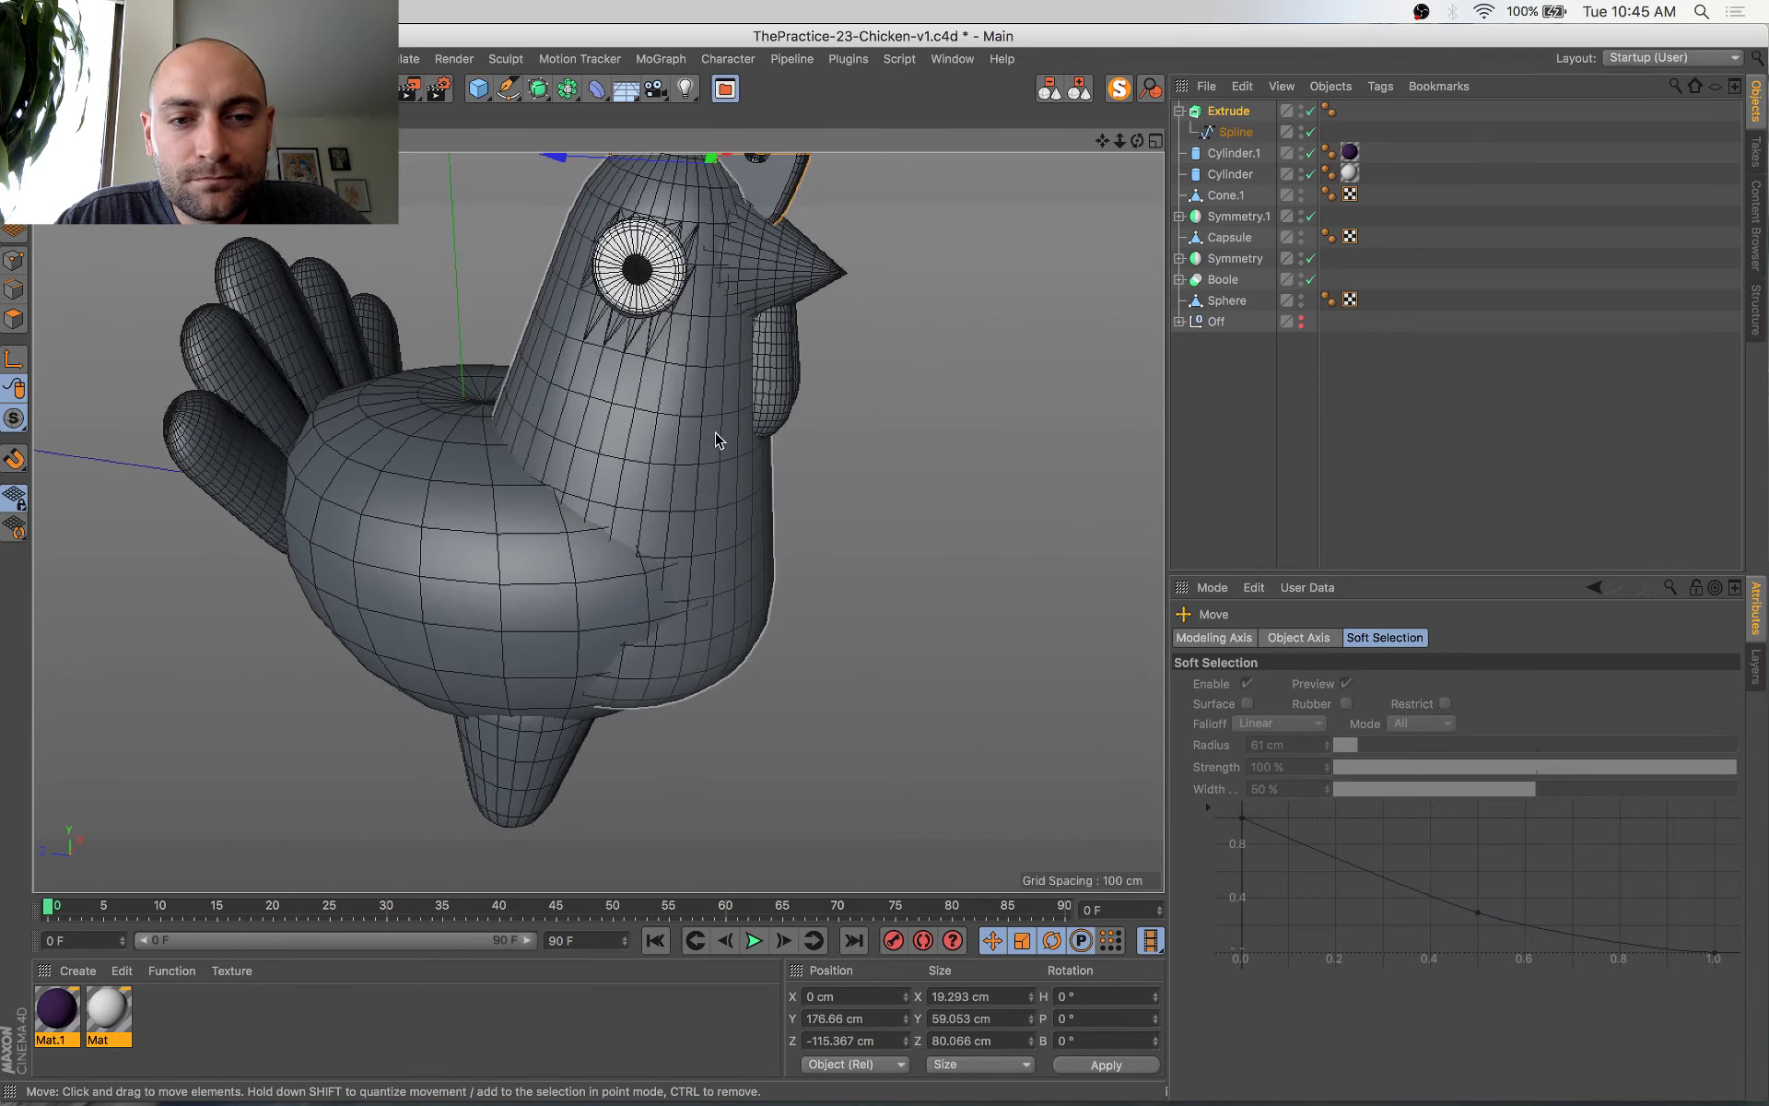
left_click_drag(715, 434, 758, 335, "alt")
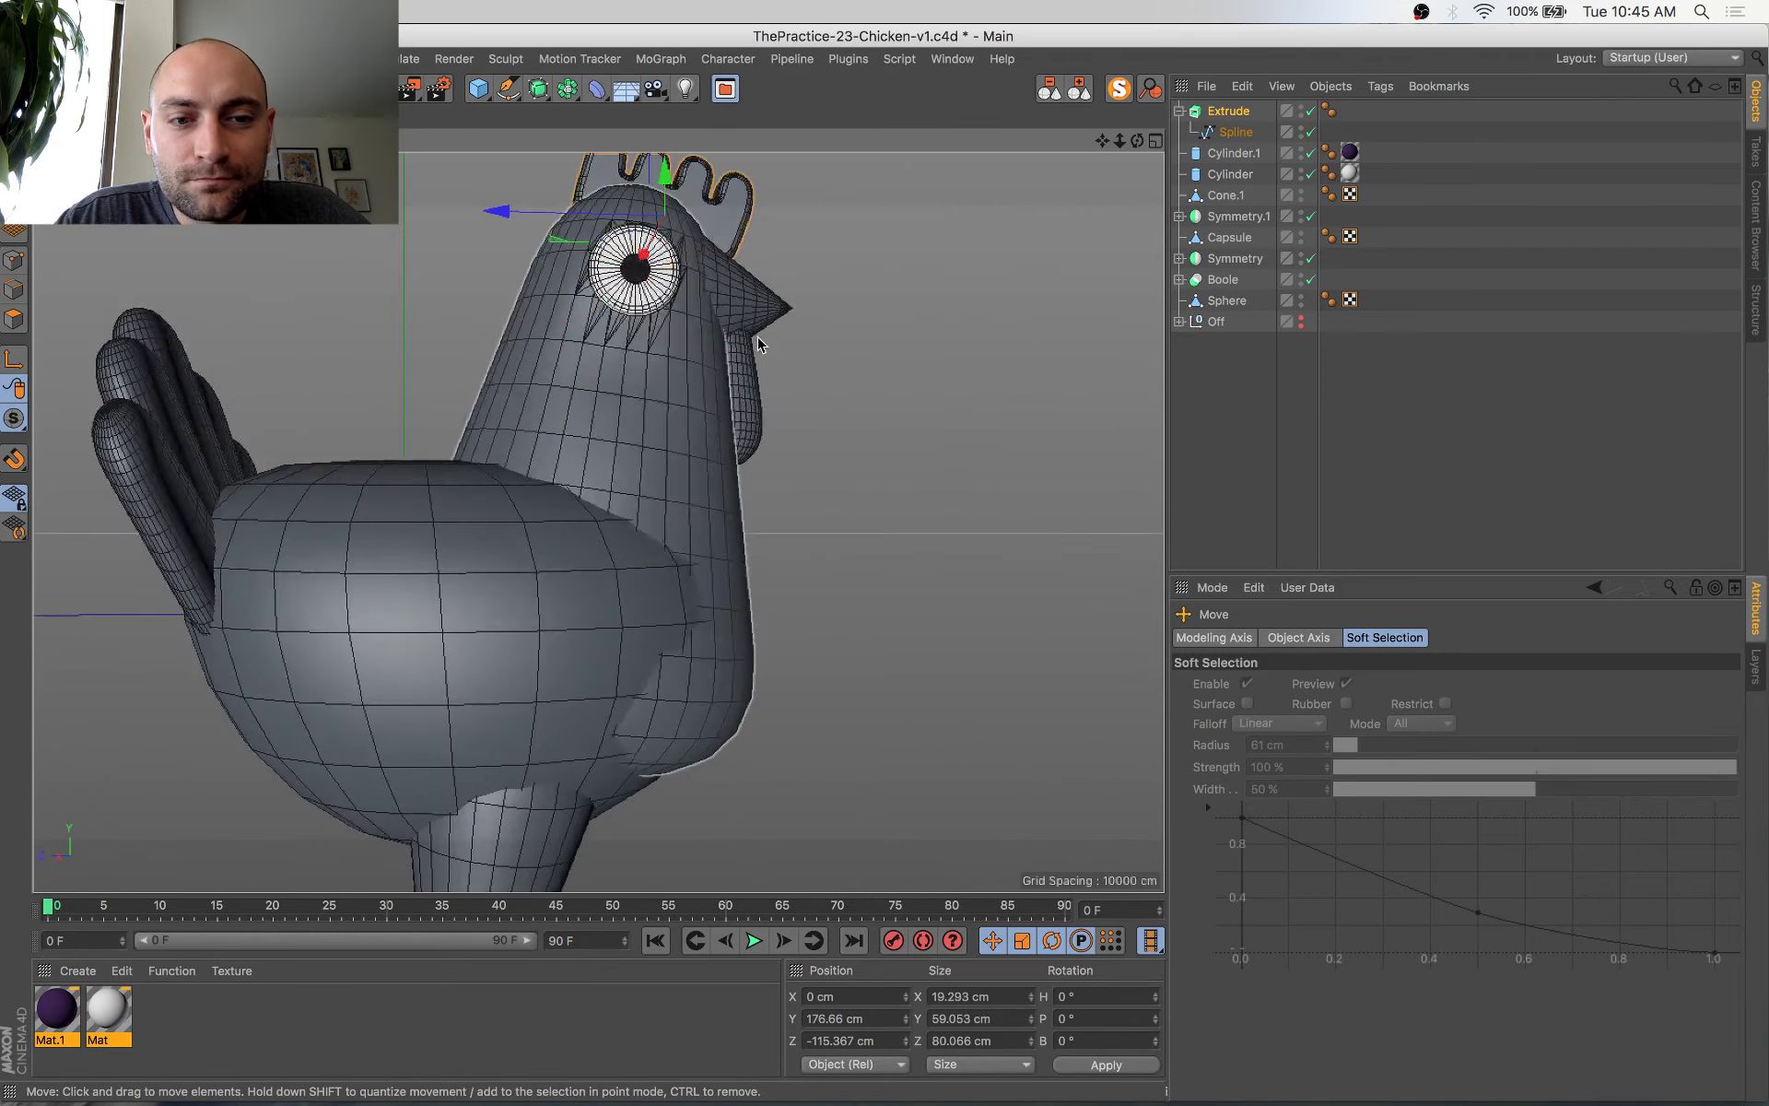
scroll(757, 336, "down", 5)
key("super+Tab")
scroll(933, 523, "up", 3)
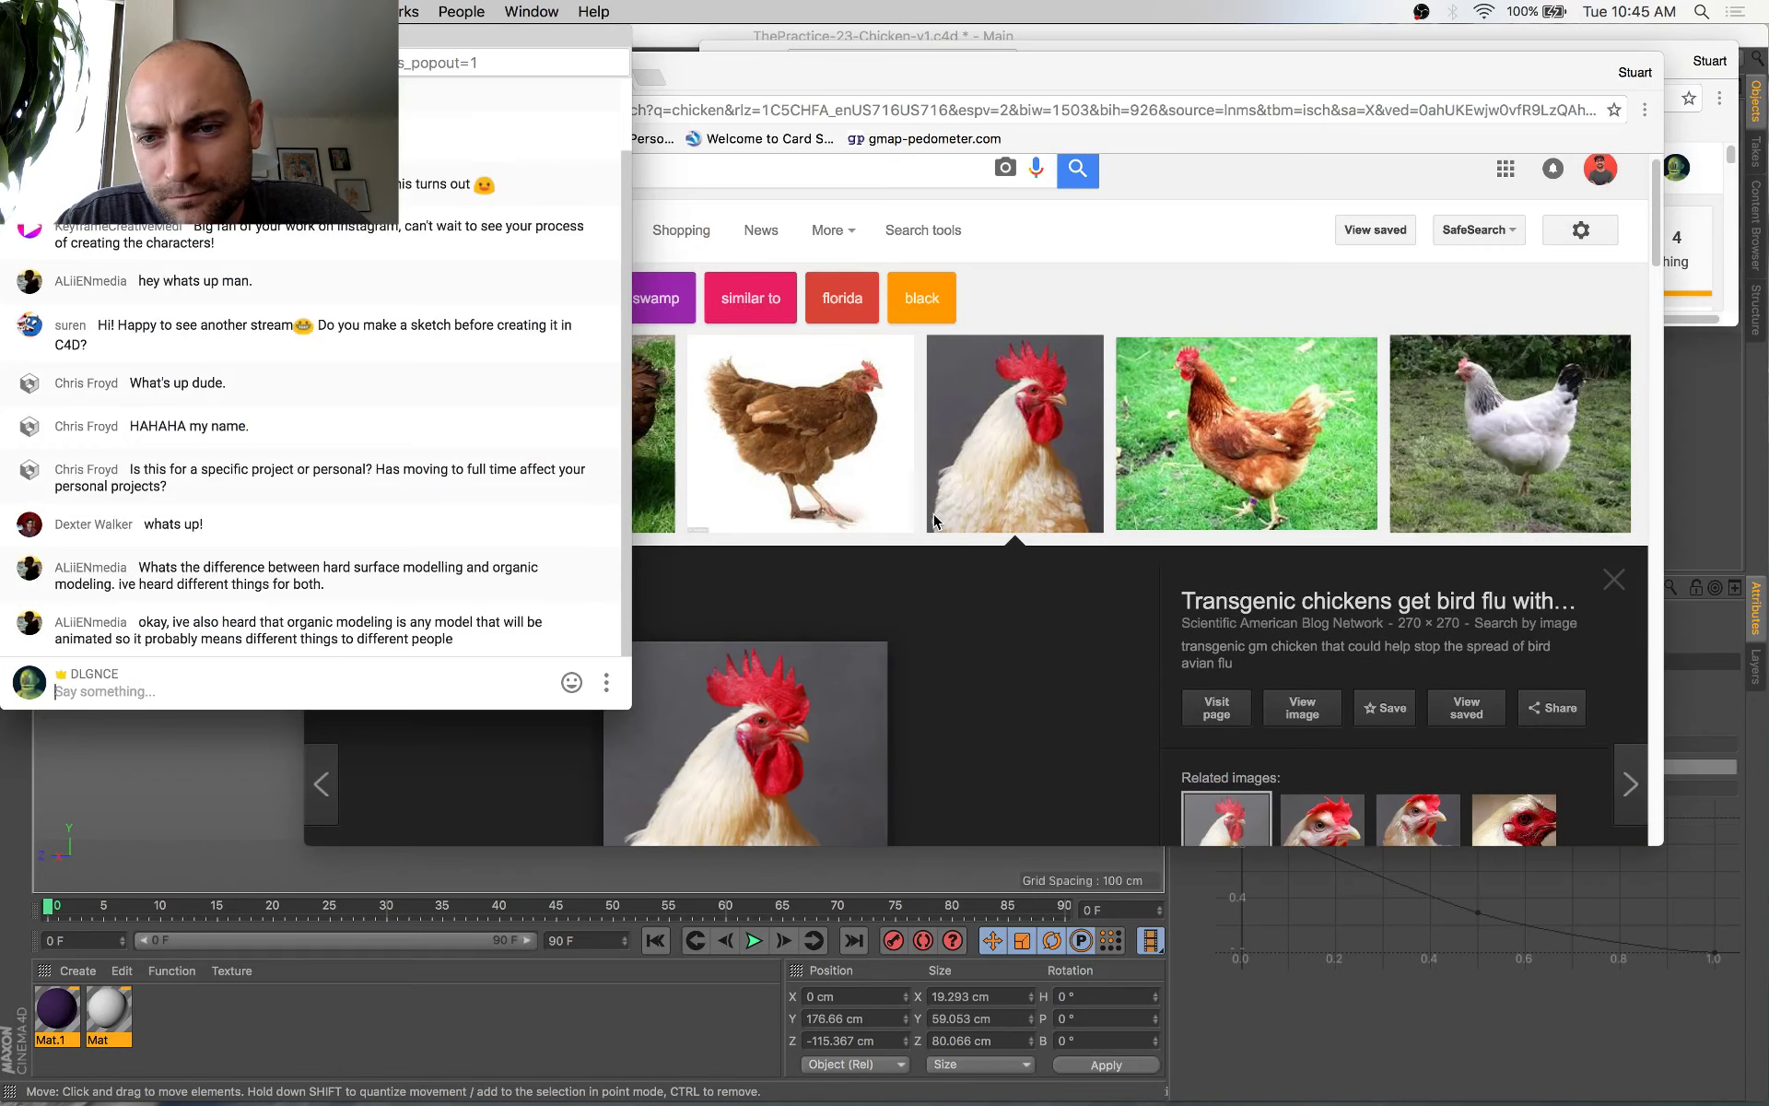
left_click(1489, 447)
left_click(1478, 452)
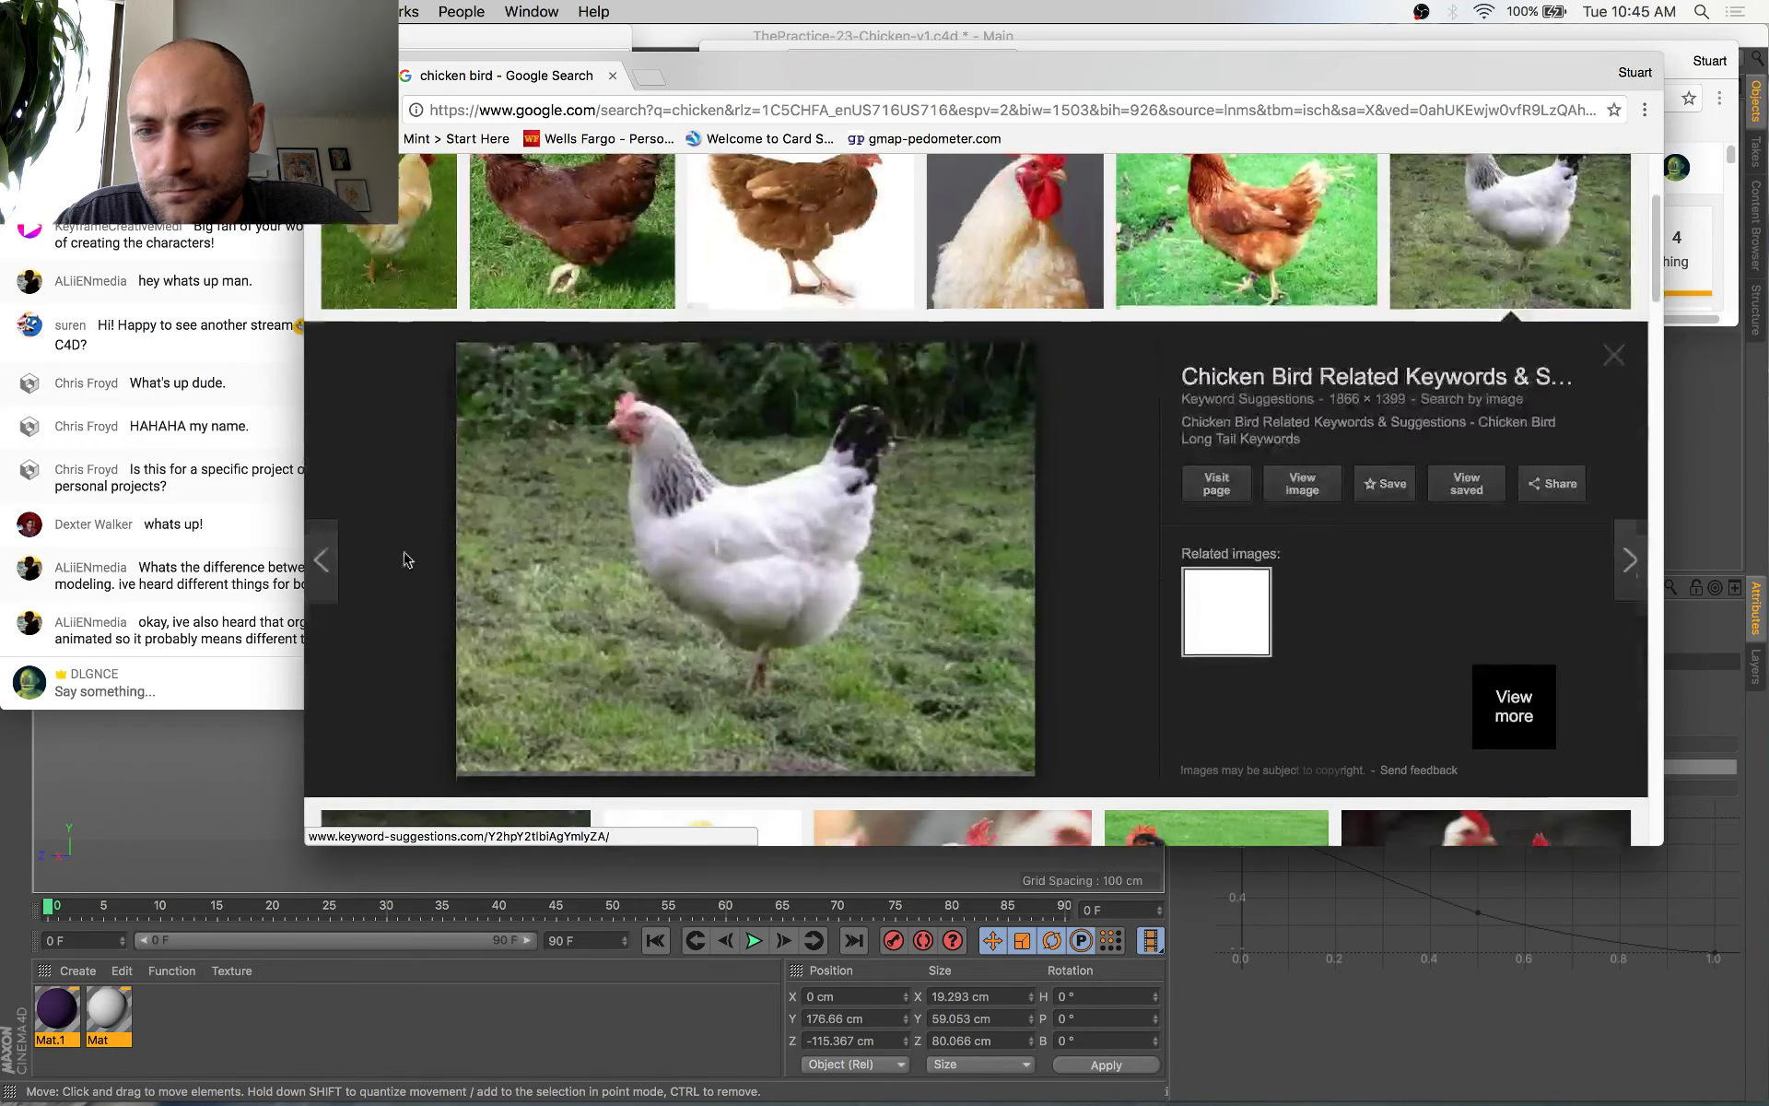
Switch to Cinema 4D and select the leg's Cone.1 inside the Null of the Symmetry object
key("super+Tab")
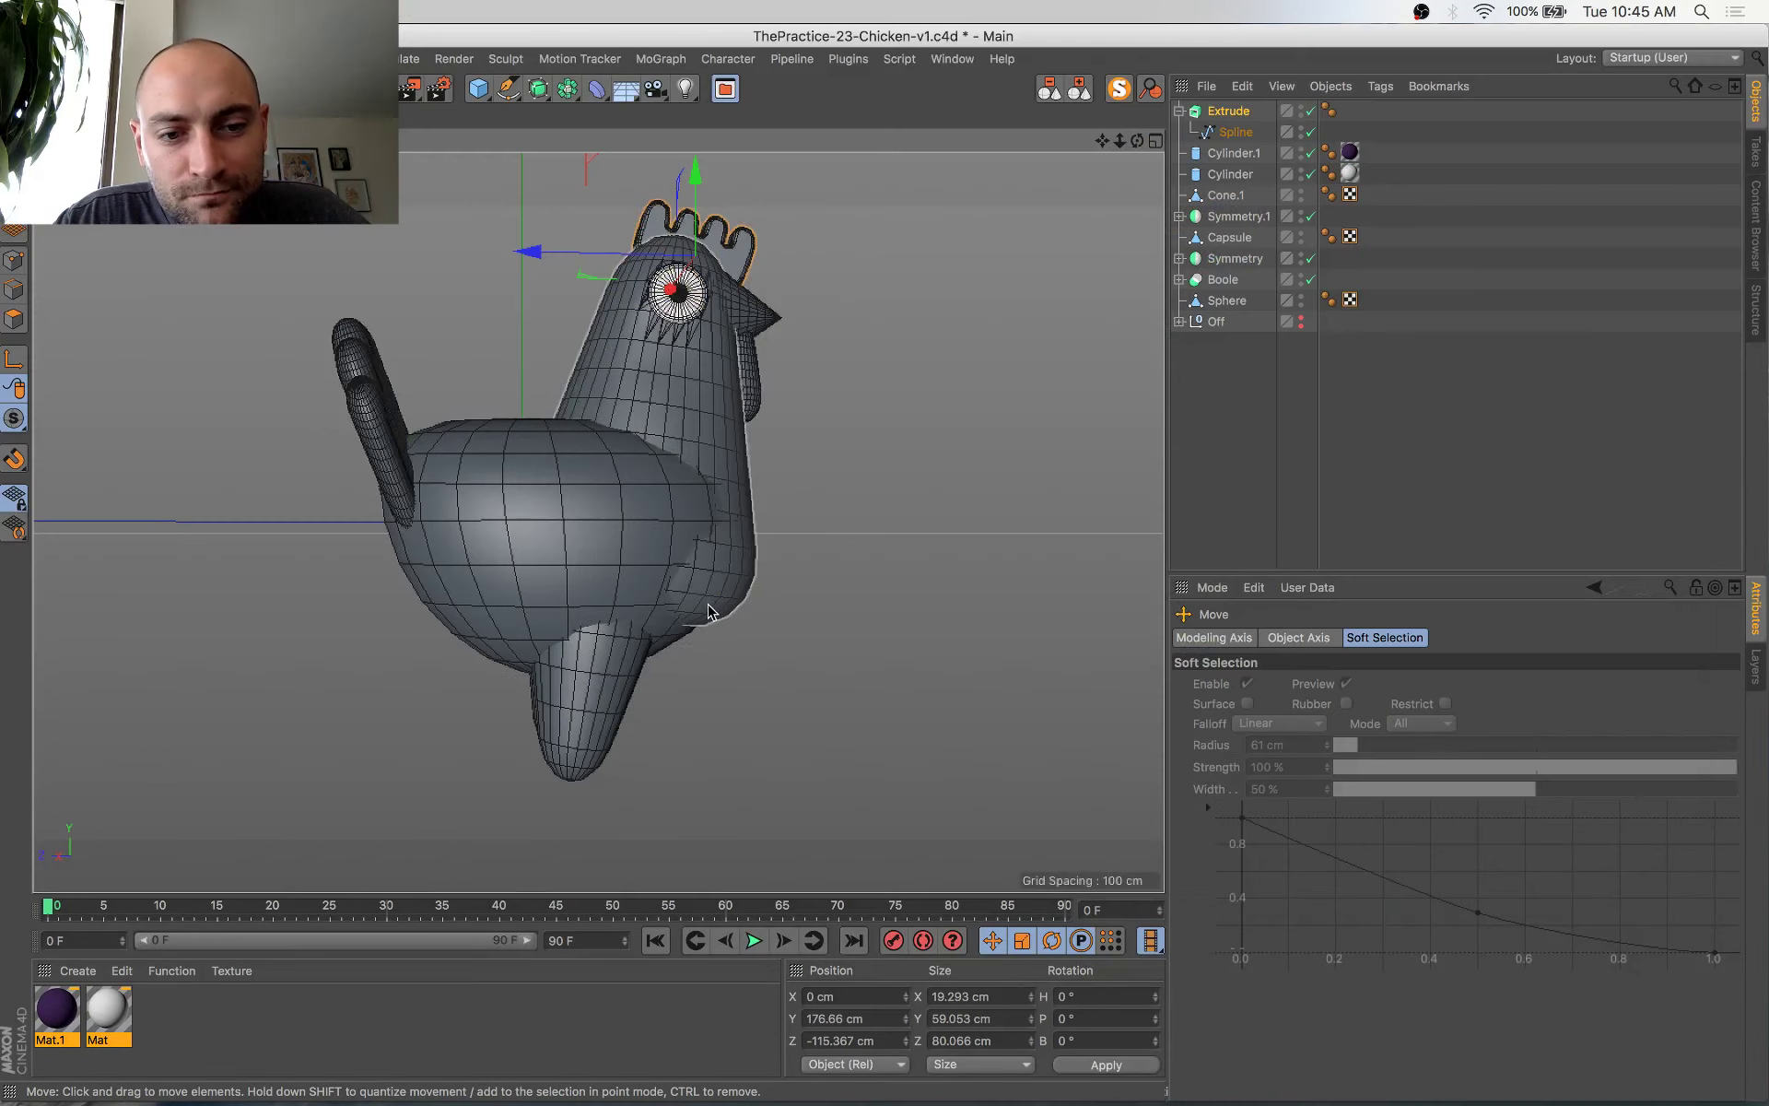
left_click(590, 698)
left_click_drag(594, 695, 498, 621, "alt")
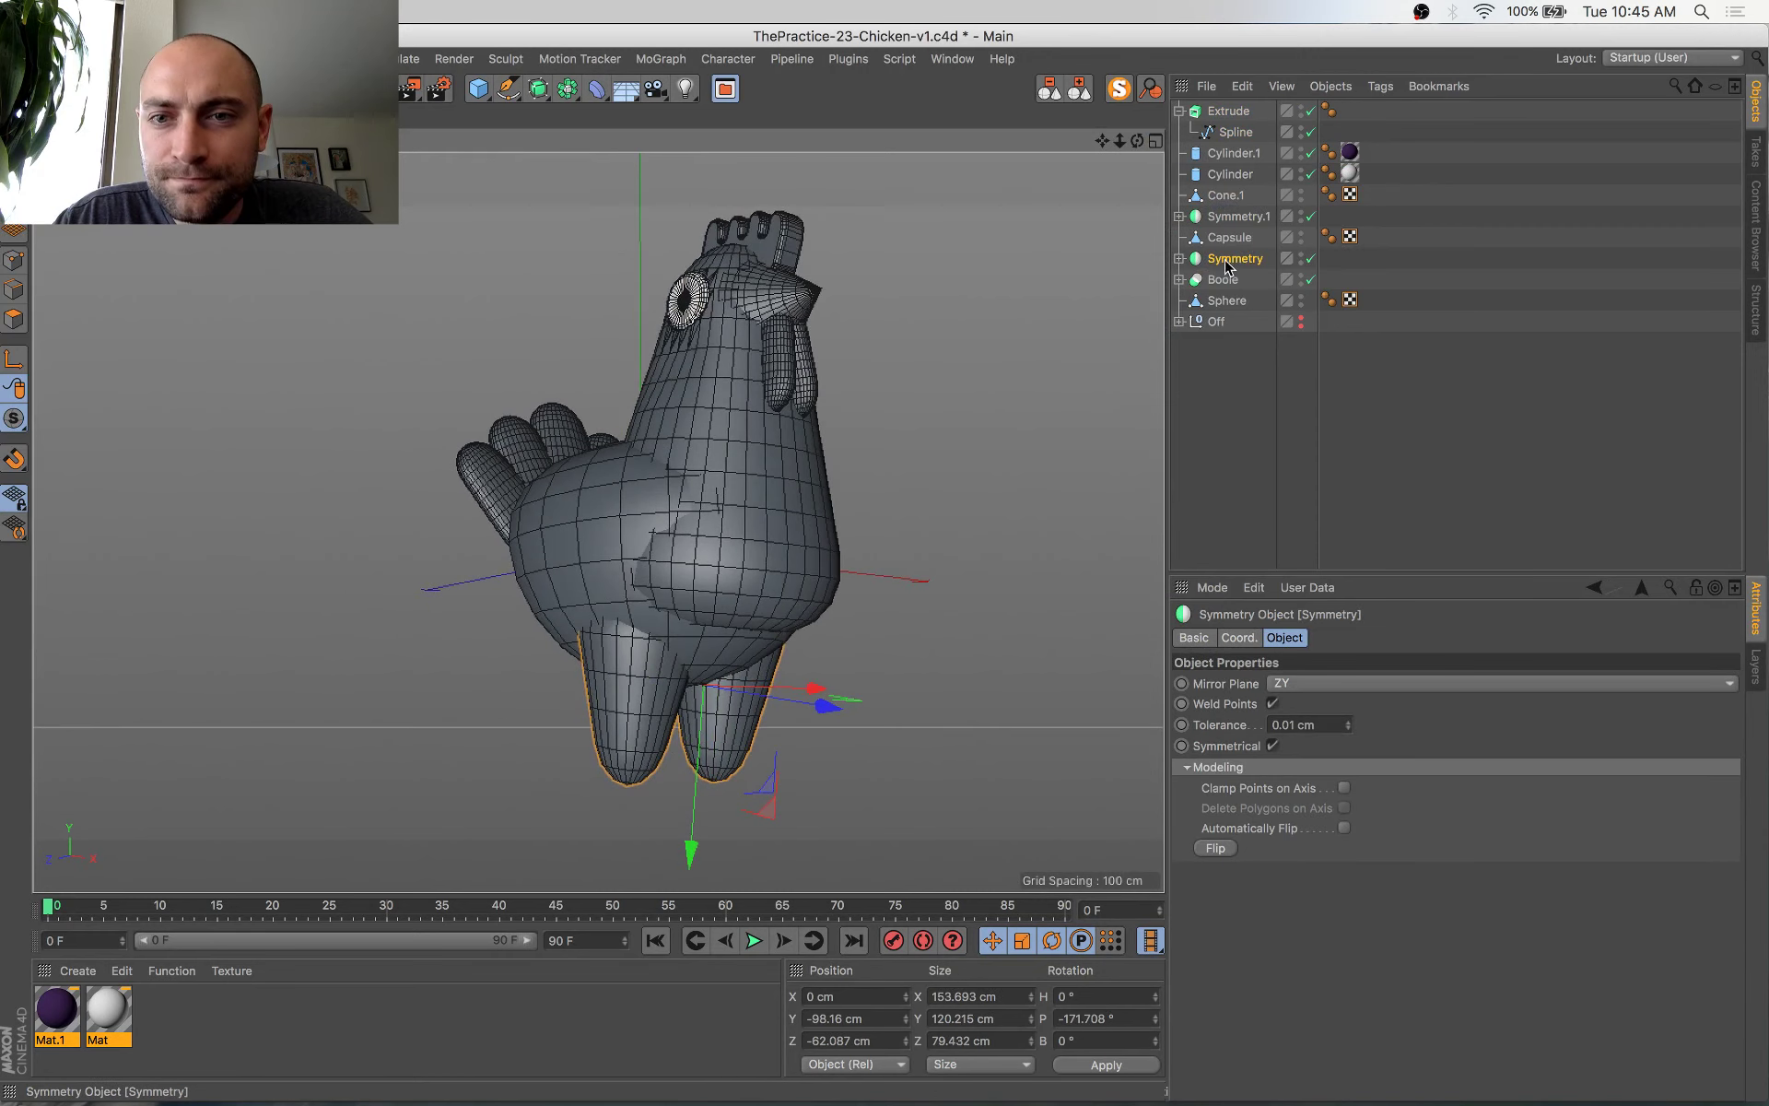
left_click(1181, 259)
left_click(1233, 282)
left_click(1192, 279)
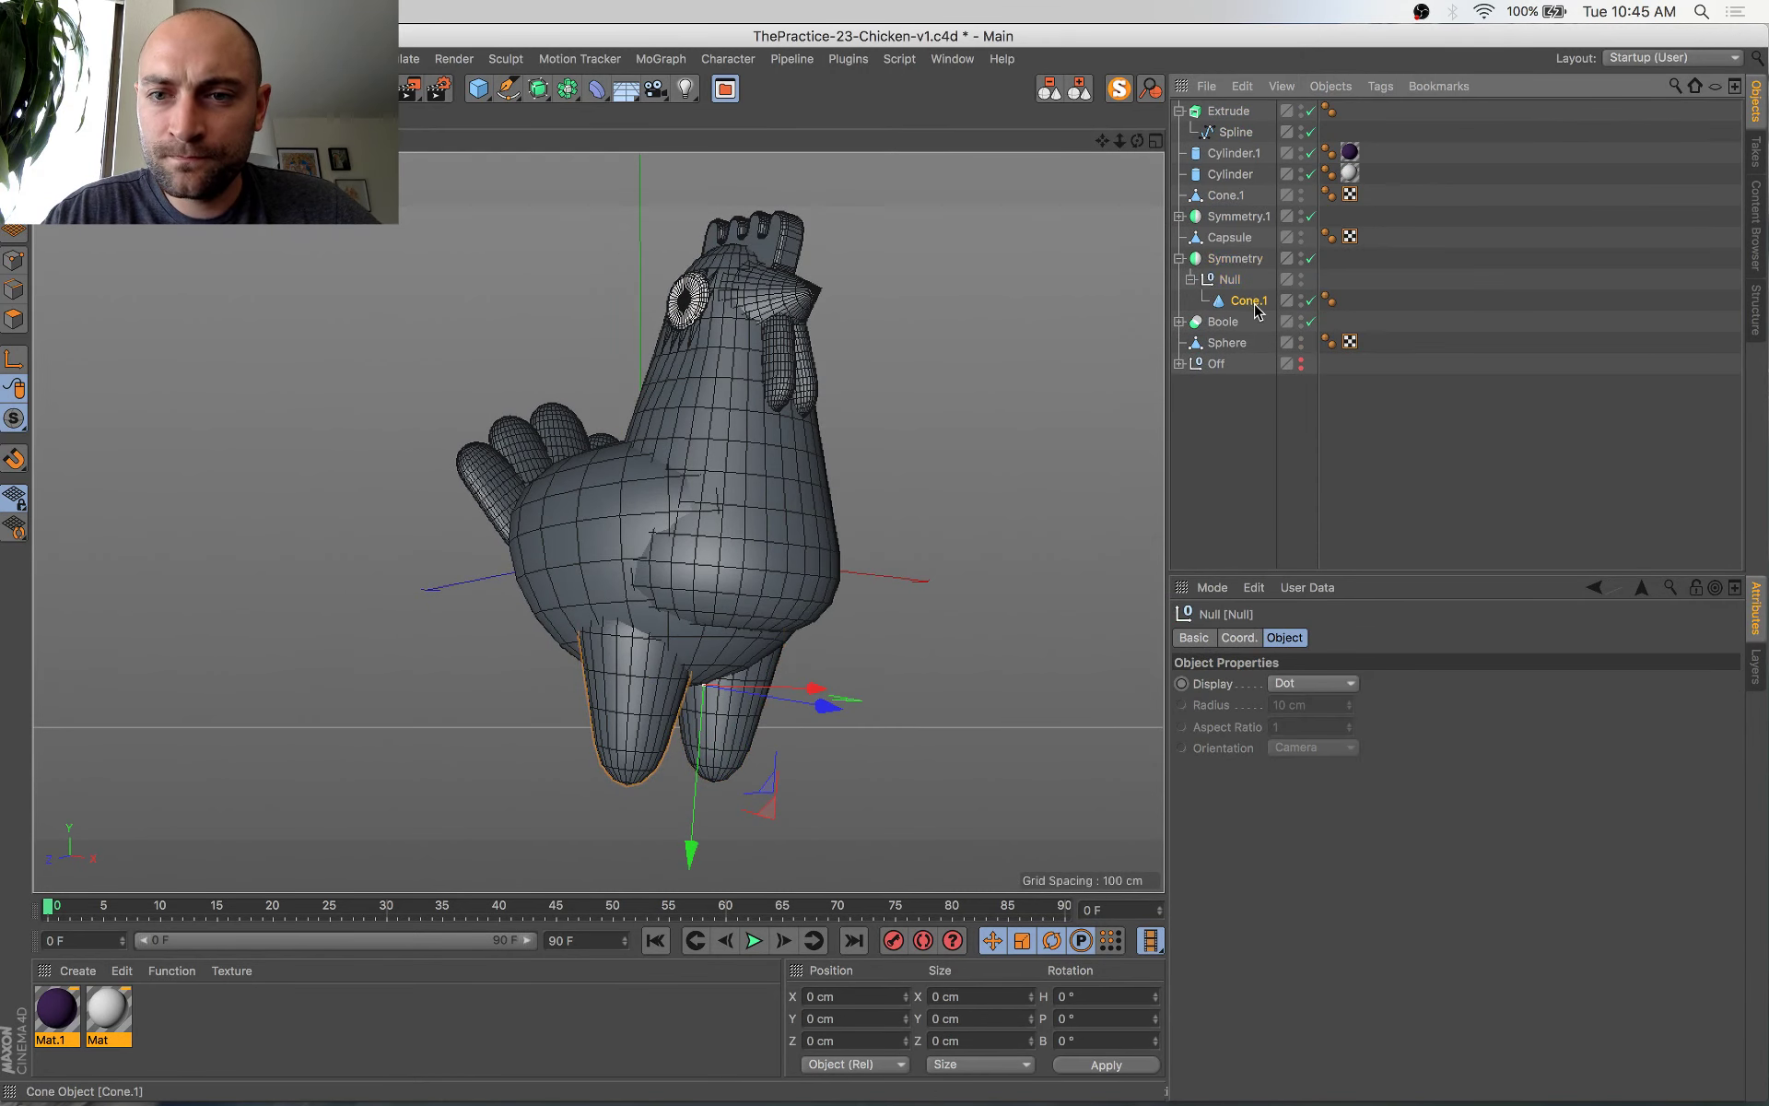
left_click(1251, 302)
Reshape the leg Cone.1 to about 118.4 × 134.7 × 118.4 cm with a top cap radius of about 16.2 cm
mouse_move(696, 602)
left_mouse_down()
mouse_move(730, 617)
mouse_move(693, 634)
left_mouse_up()
left_click_drag(759, 711, 750, 711)
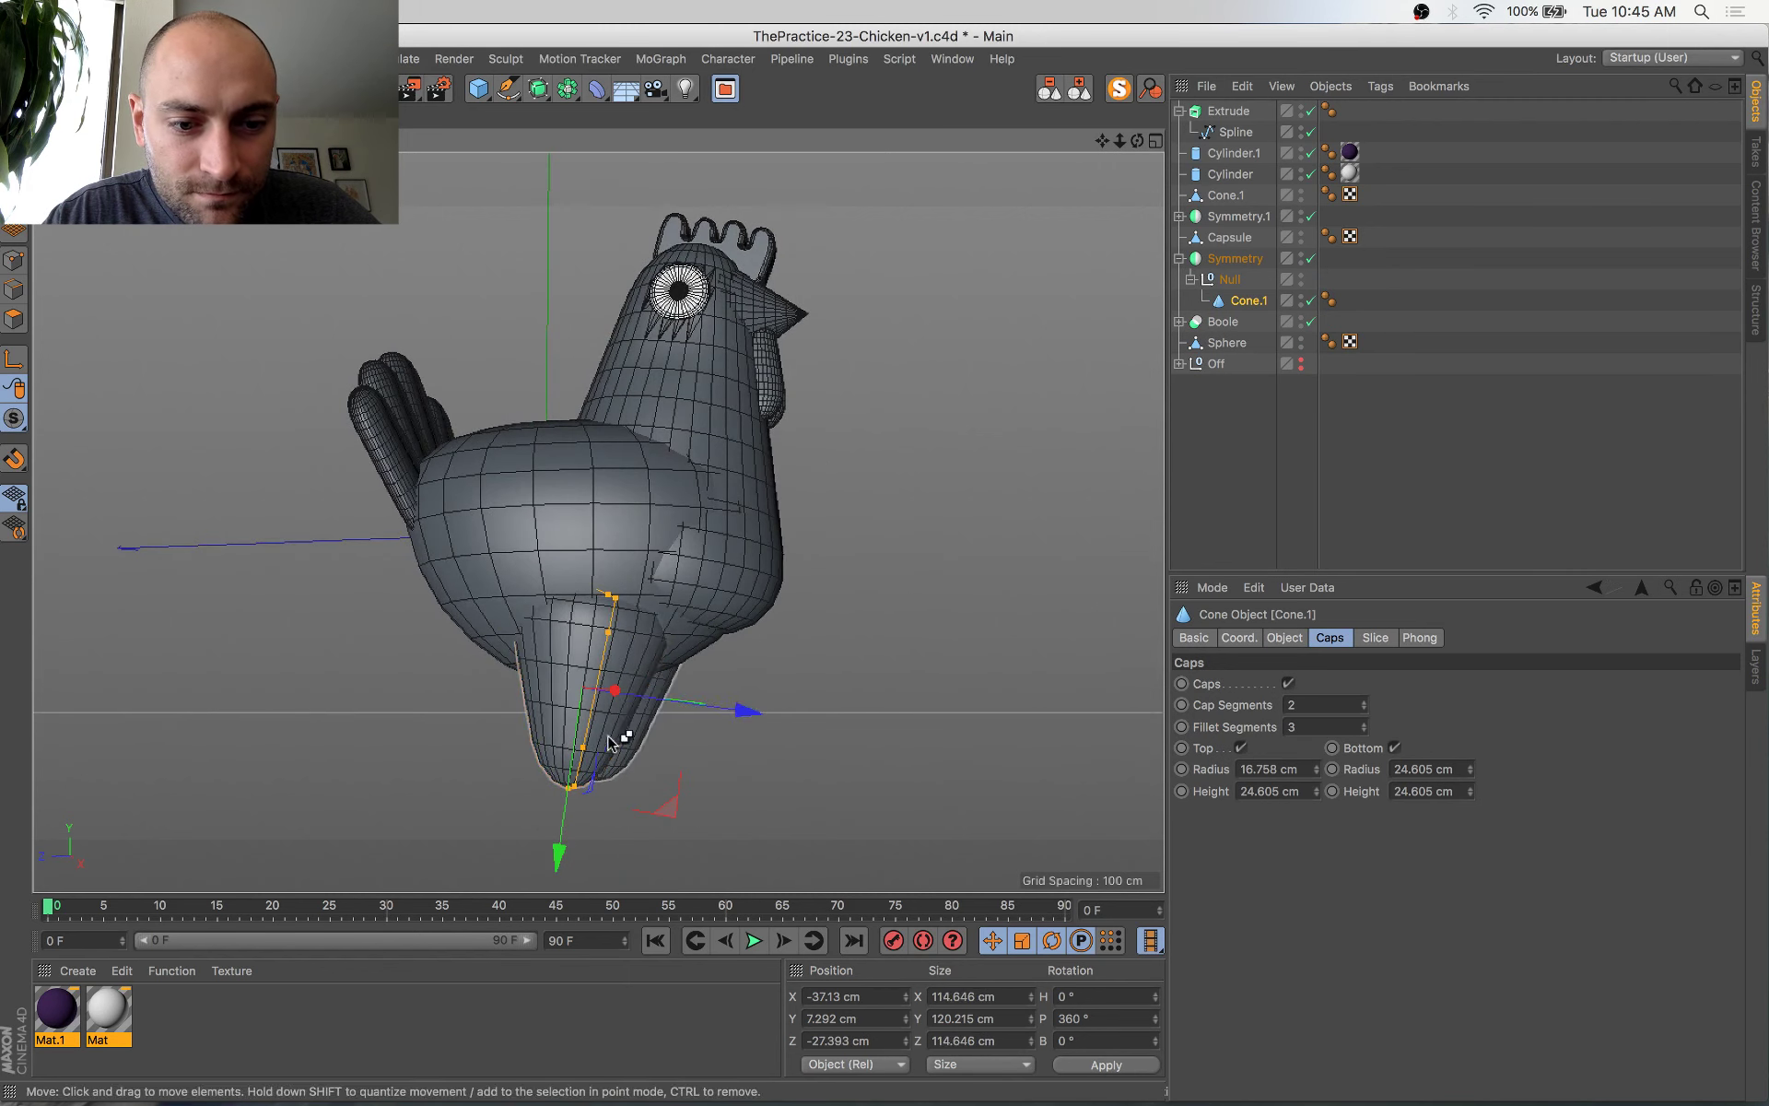
right_click_drag(568, 795, 672, 760, "alt")
left_click_drag(710, 719, 525, 674, "alt")
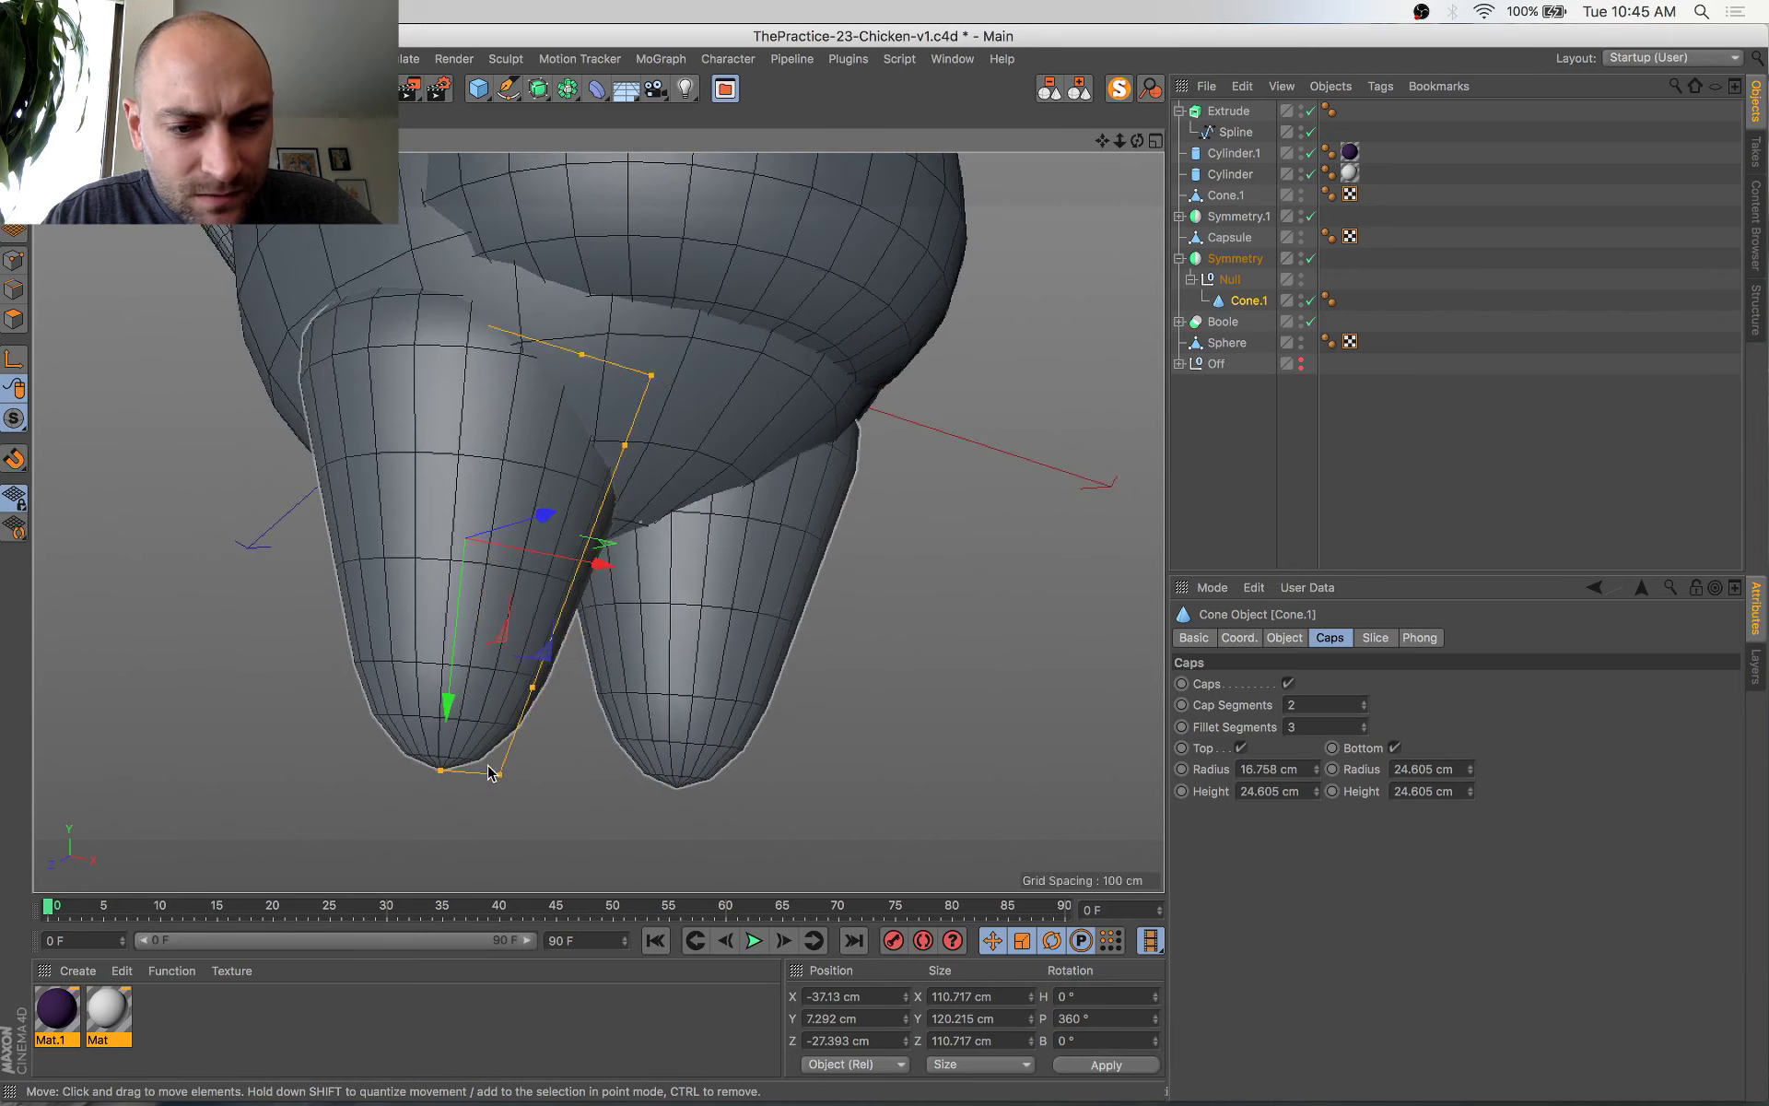
left_click_drag(441, 775, 443, 781)
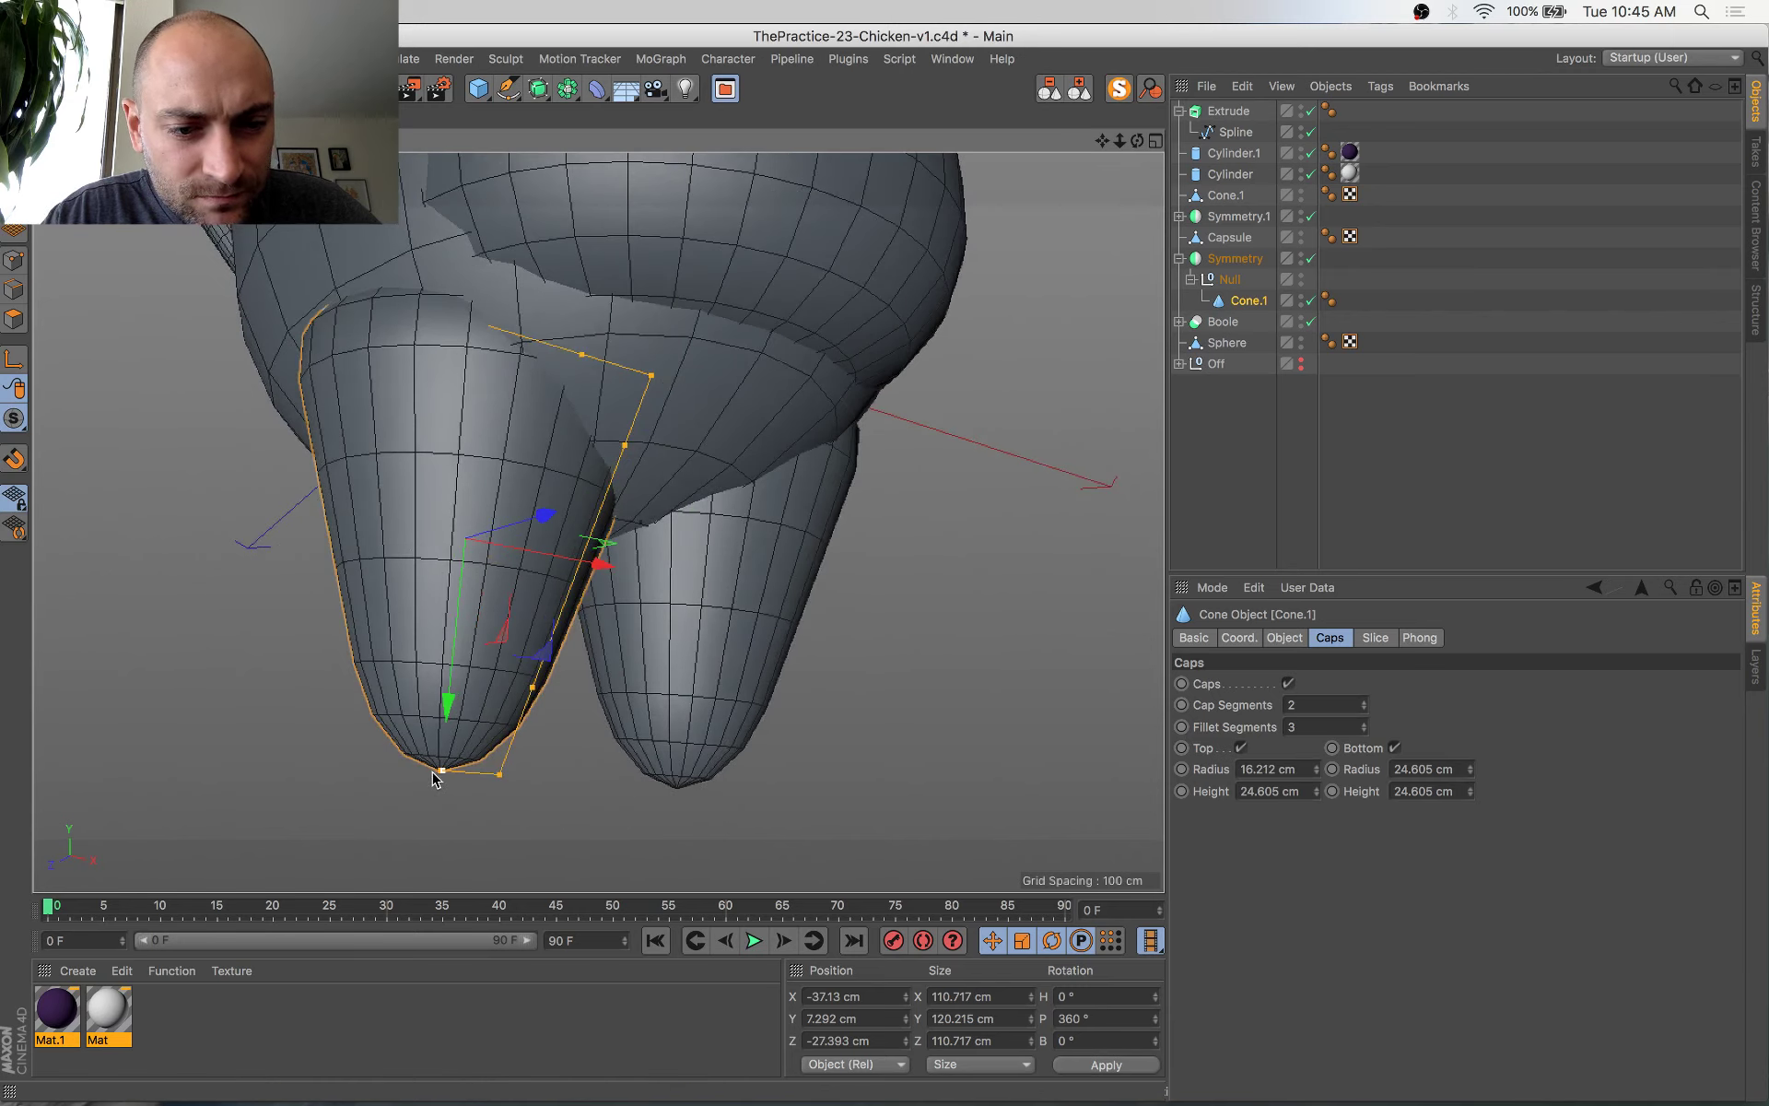
left_click_drag(433, 779, 430, 809)
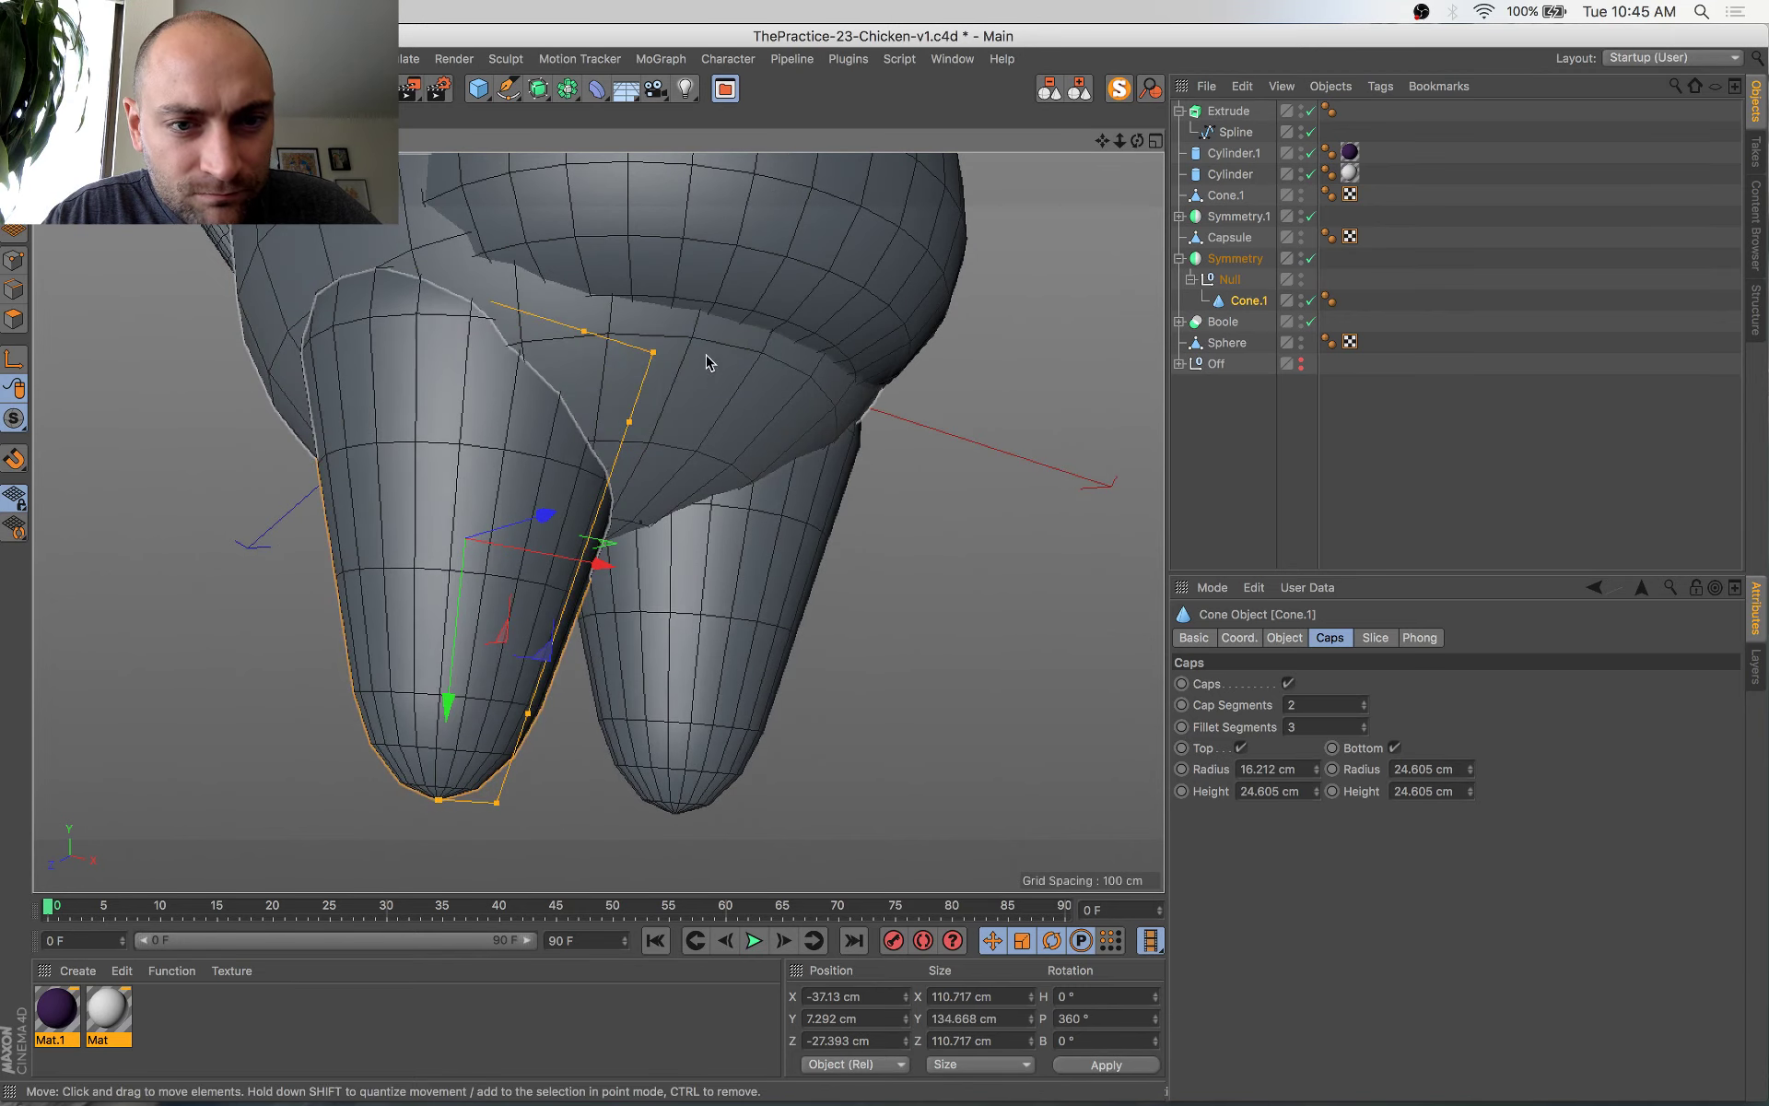
left_click_drag(648, 355, 659, 356)
Move the leg Cone.1 along its length to about Y 0.66 cm and save the scene
key("e")
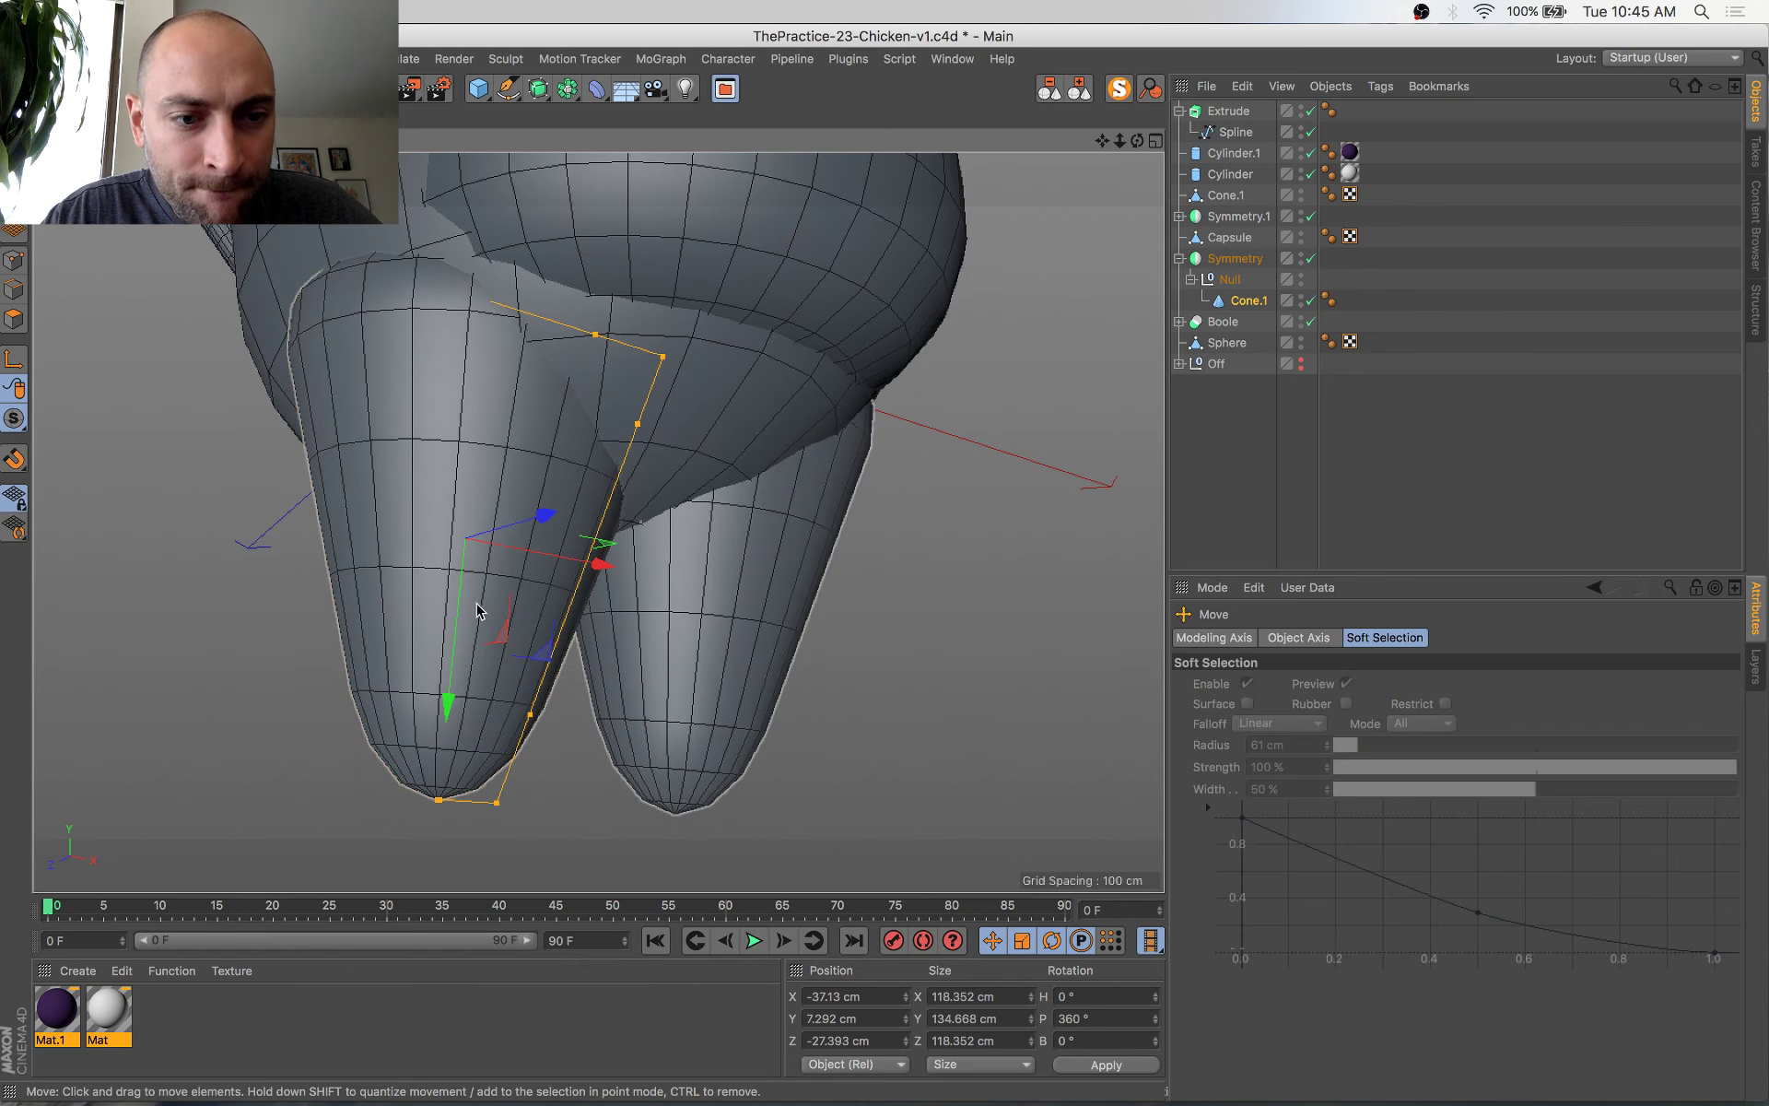
left_click_drag(461, 599, 885, 564)
scroll(884, 564, "down", 3)
middle_click_drag(888, 571, 788, 746, "alt")
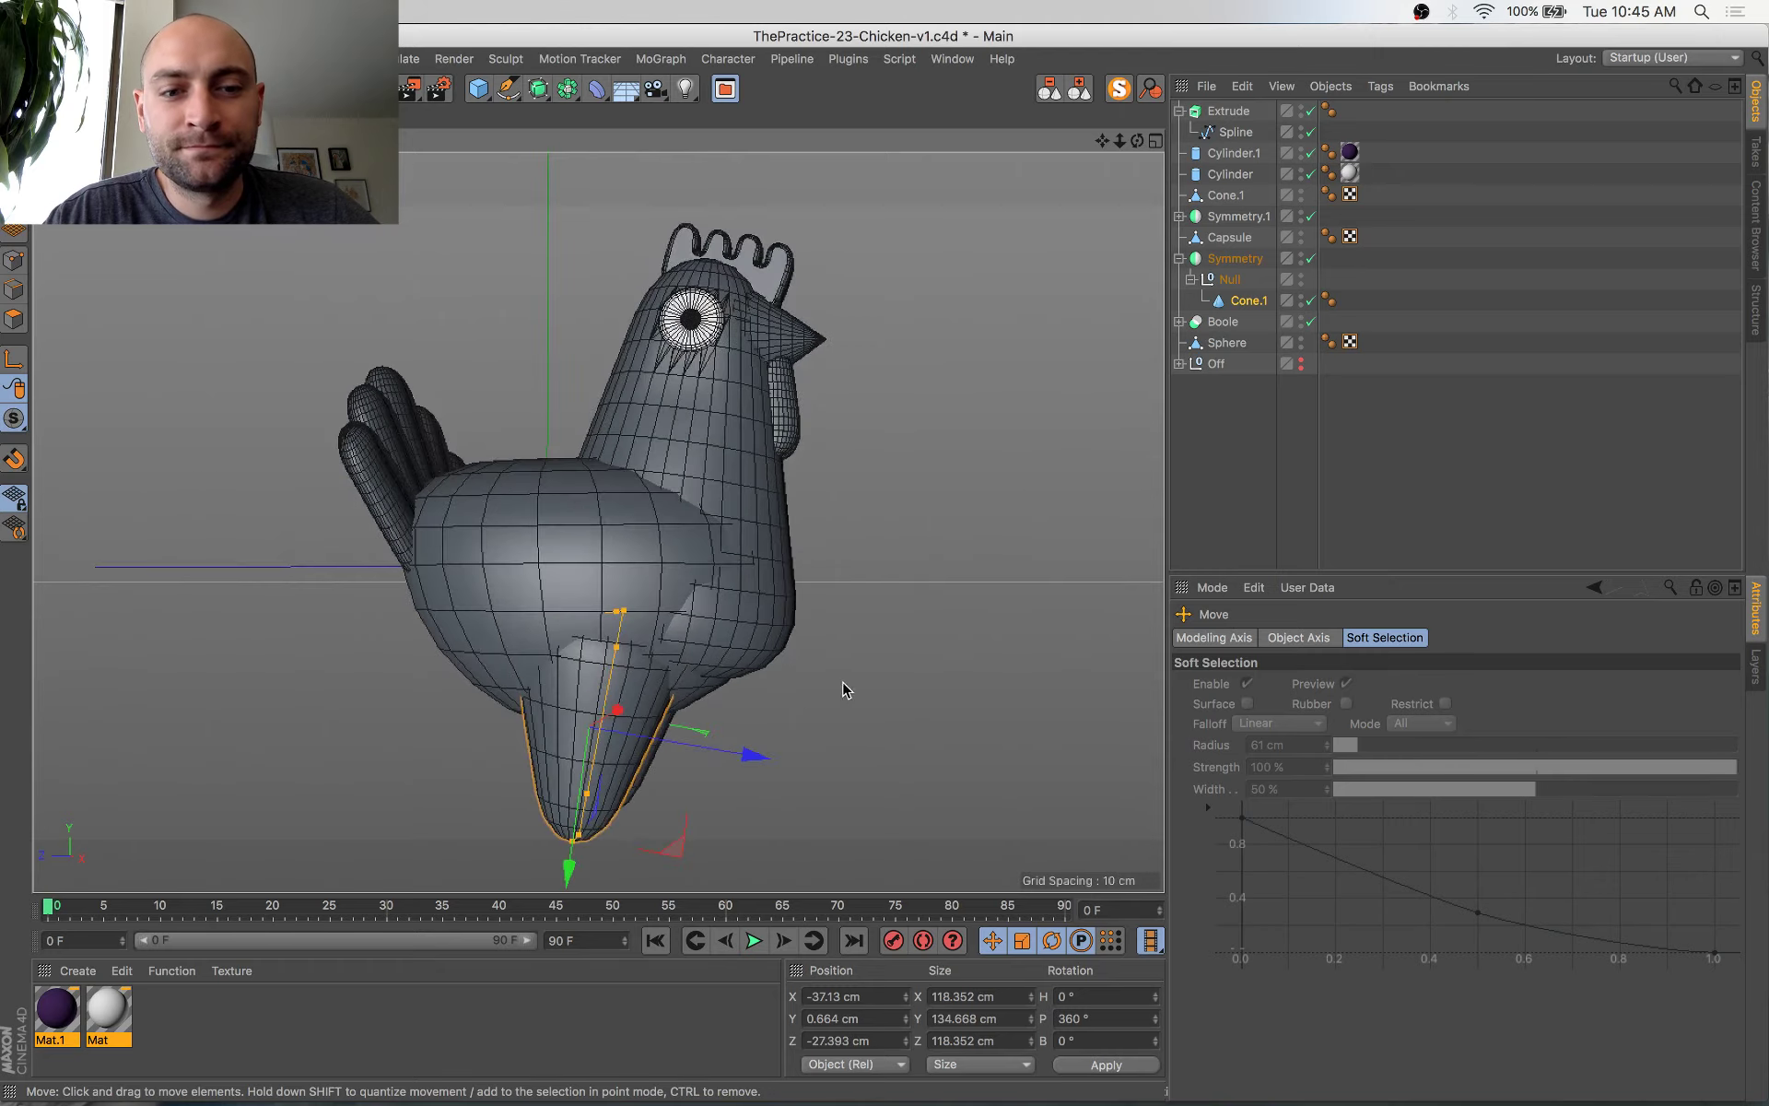
left_click_drag(842, 683, 907, 680, "alt")
key("super+s")
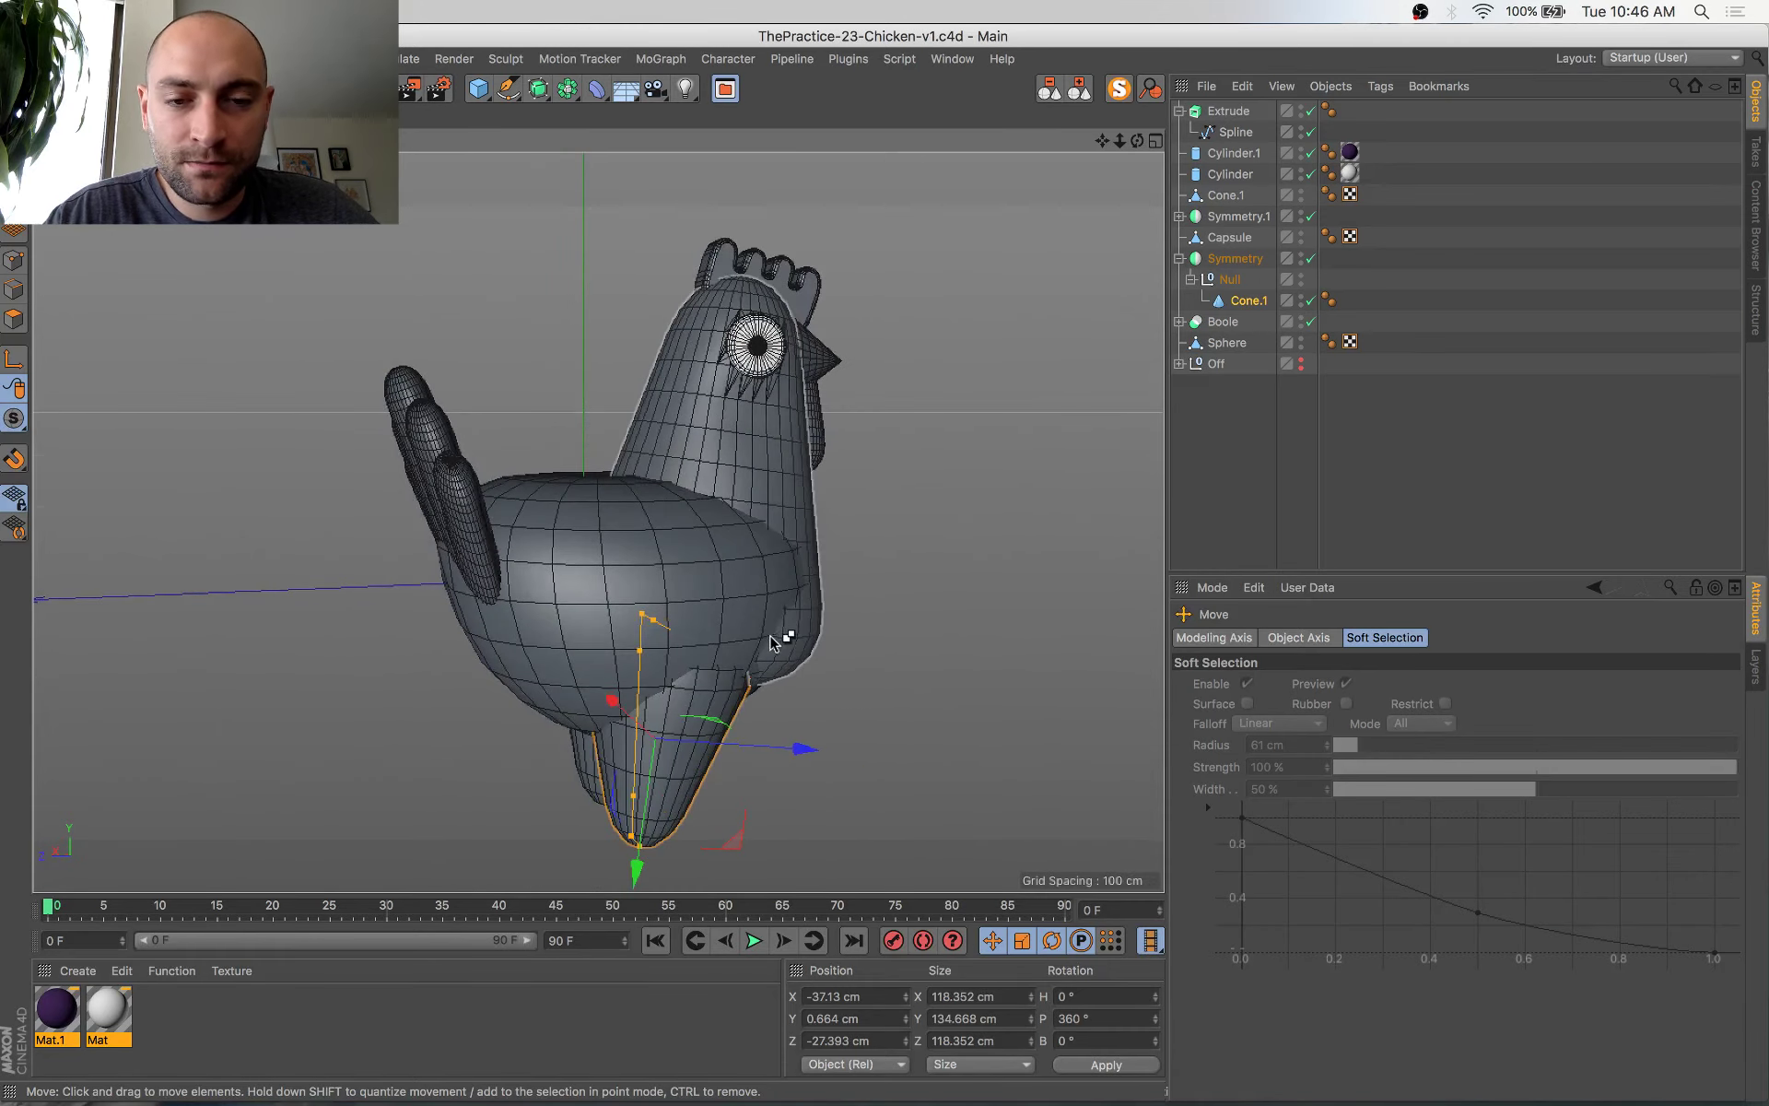
Compare the chicken model with the white chicken photo in the browser
key("super+Tab")
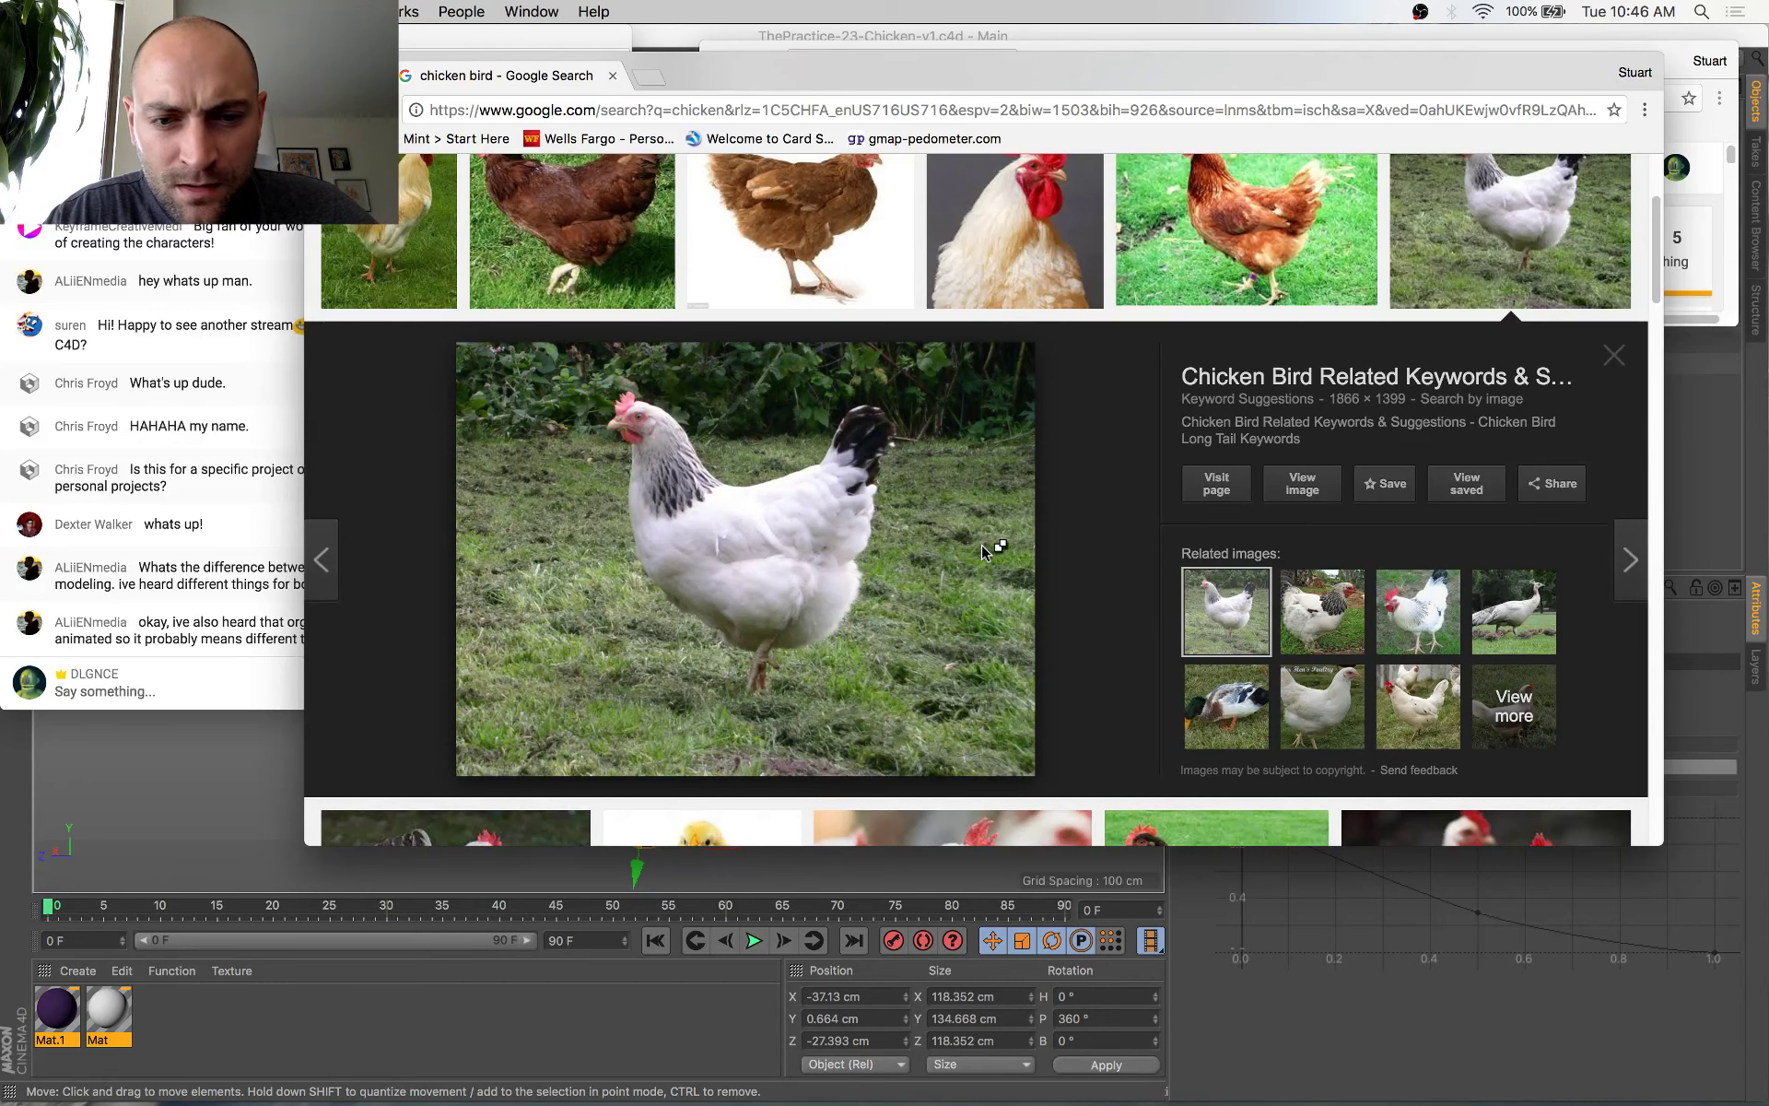
key("super+Tab")
left_click_drag(878, 579, 650, 665, "alt")
key("super+Tab")
key("super+Tab")
Scale the body Sphere along X to a width of about 203.4 cm
left_click(596, 526)
left_click_drag(993, 601, 904, 583, "alt")
key("t")
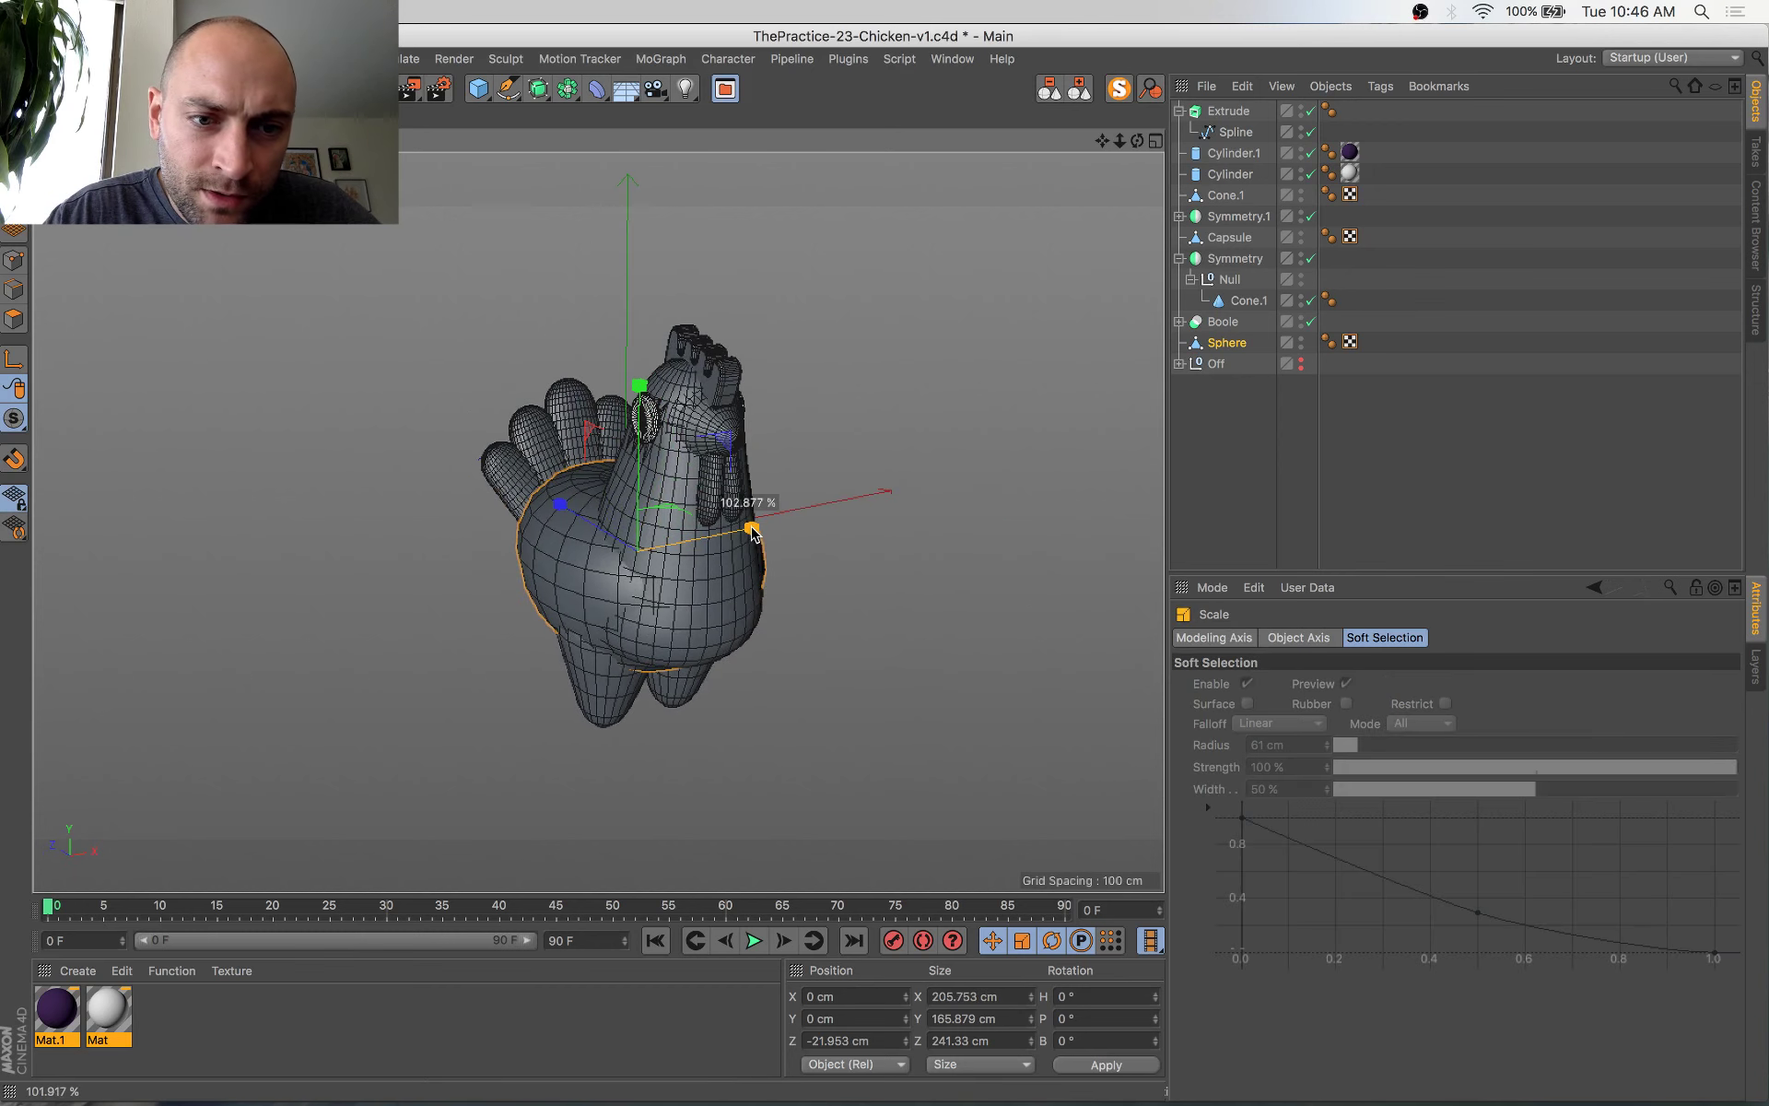
left_click_drag(753, 528, 900, 511)
scroll(900, 512, "down", 4)
left_click_drag(924, 621, 829, 662, "alt")
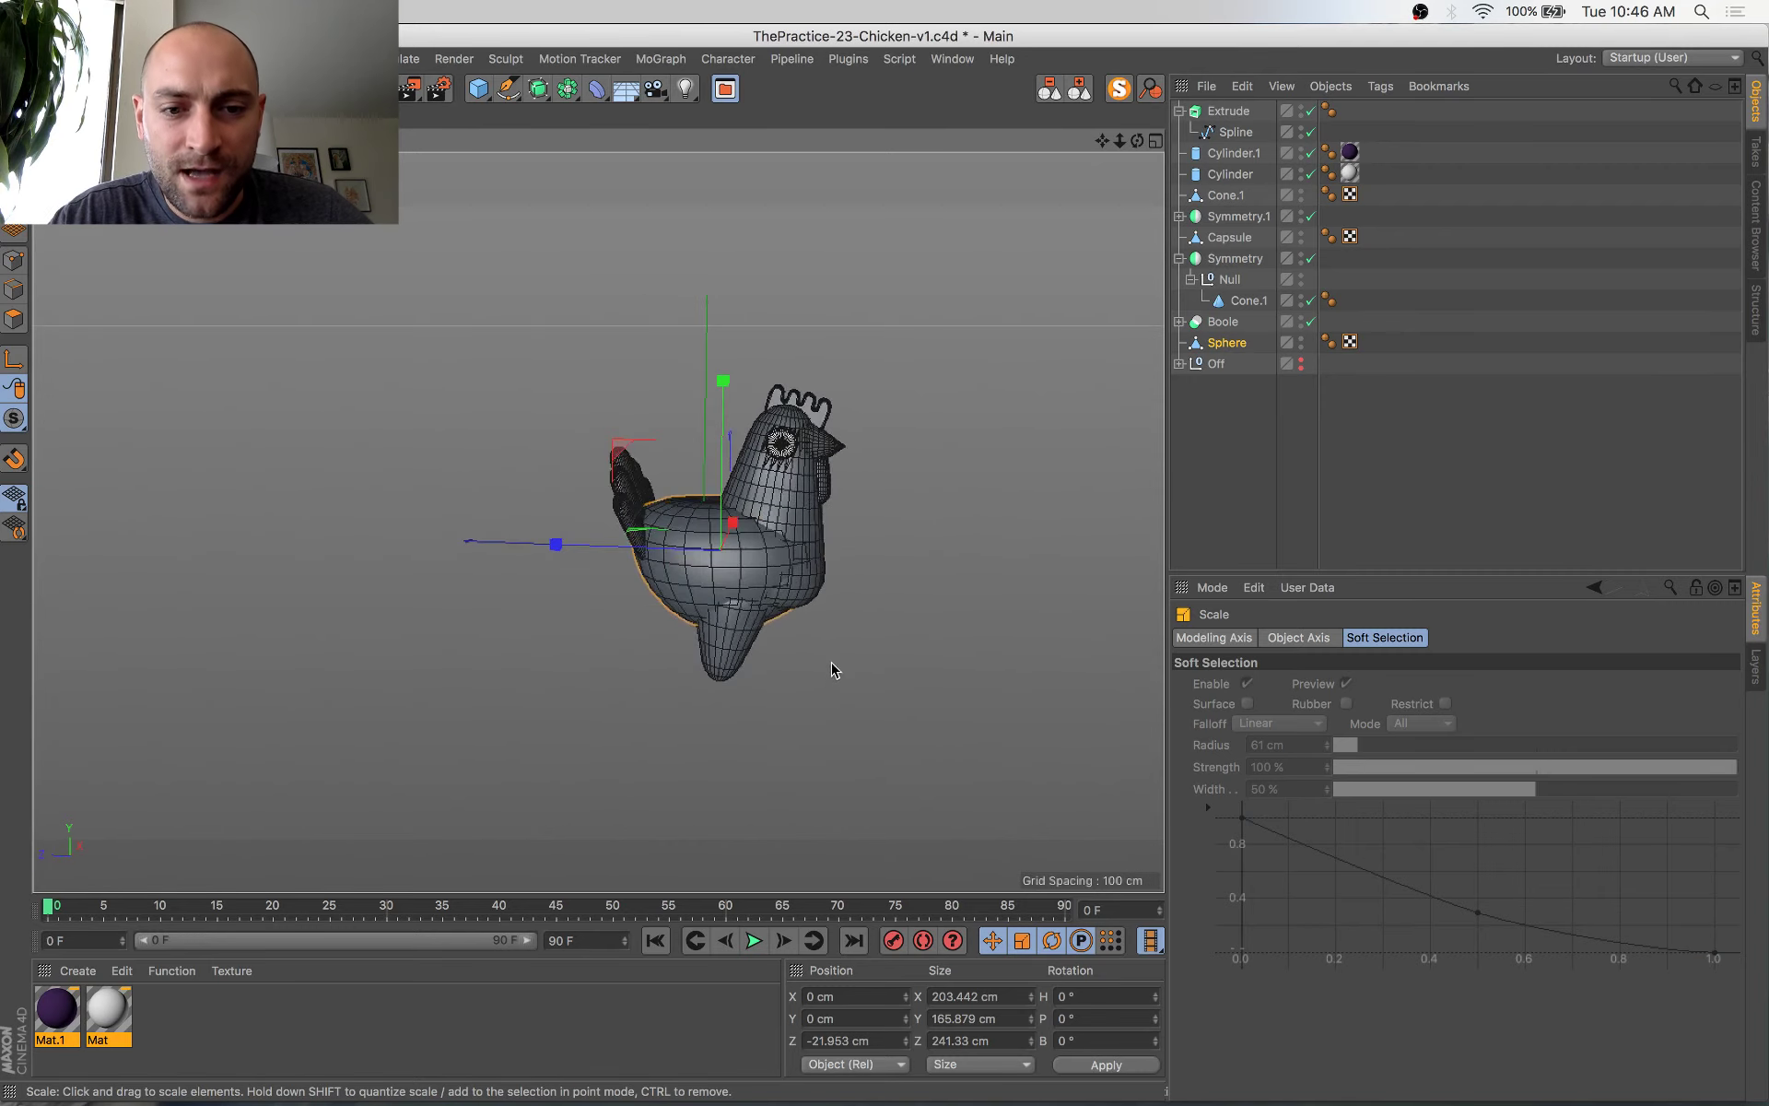
Shift the body Sphere's rear point along Z with a 61 cm soft selection, return to the whole object and save the scene
scroll(818, 658, "up", 6)
middle_click_drag(776, 650, 813, 687, "alt")
left_click_drag(812, 687, 1012, 642, "alt")
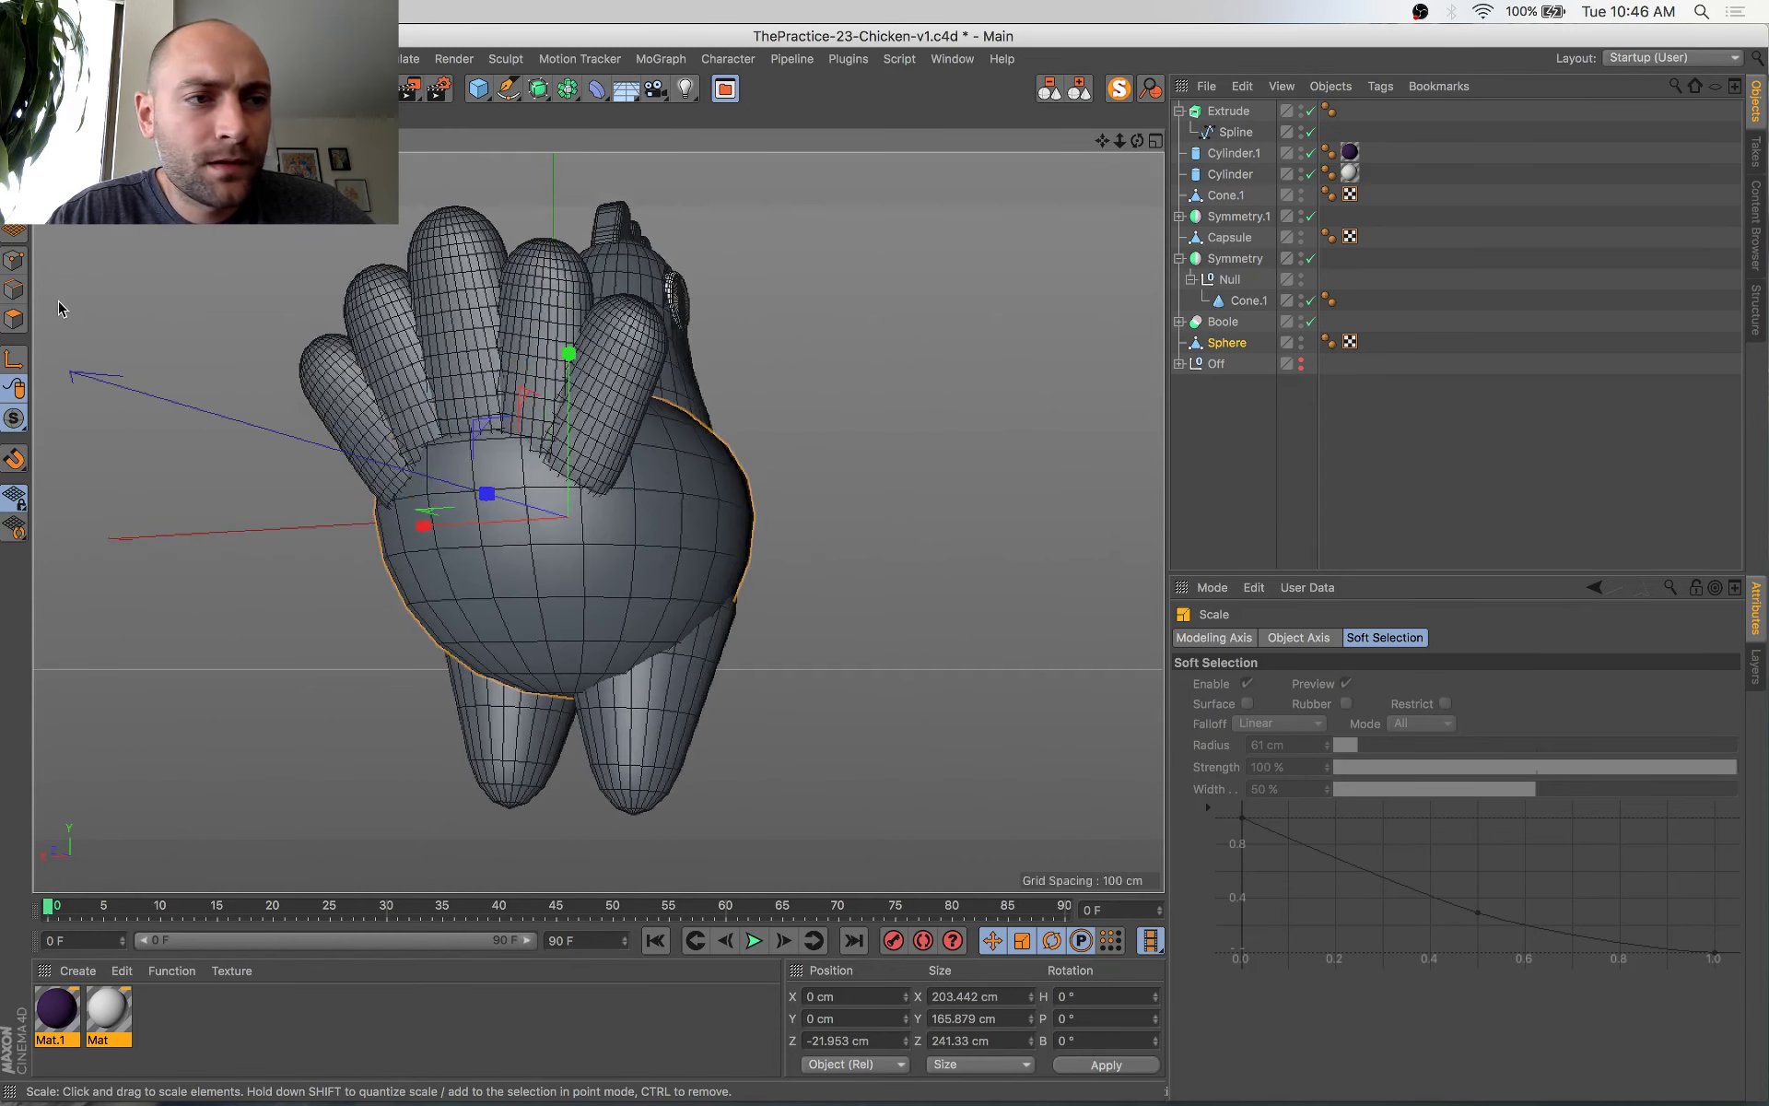
left_click(11, 261)
left_click(485, 550)
left_click_drag(486, 550, 346, 737, "alt")
key("e")
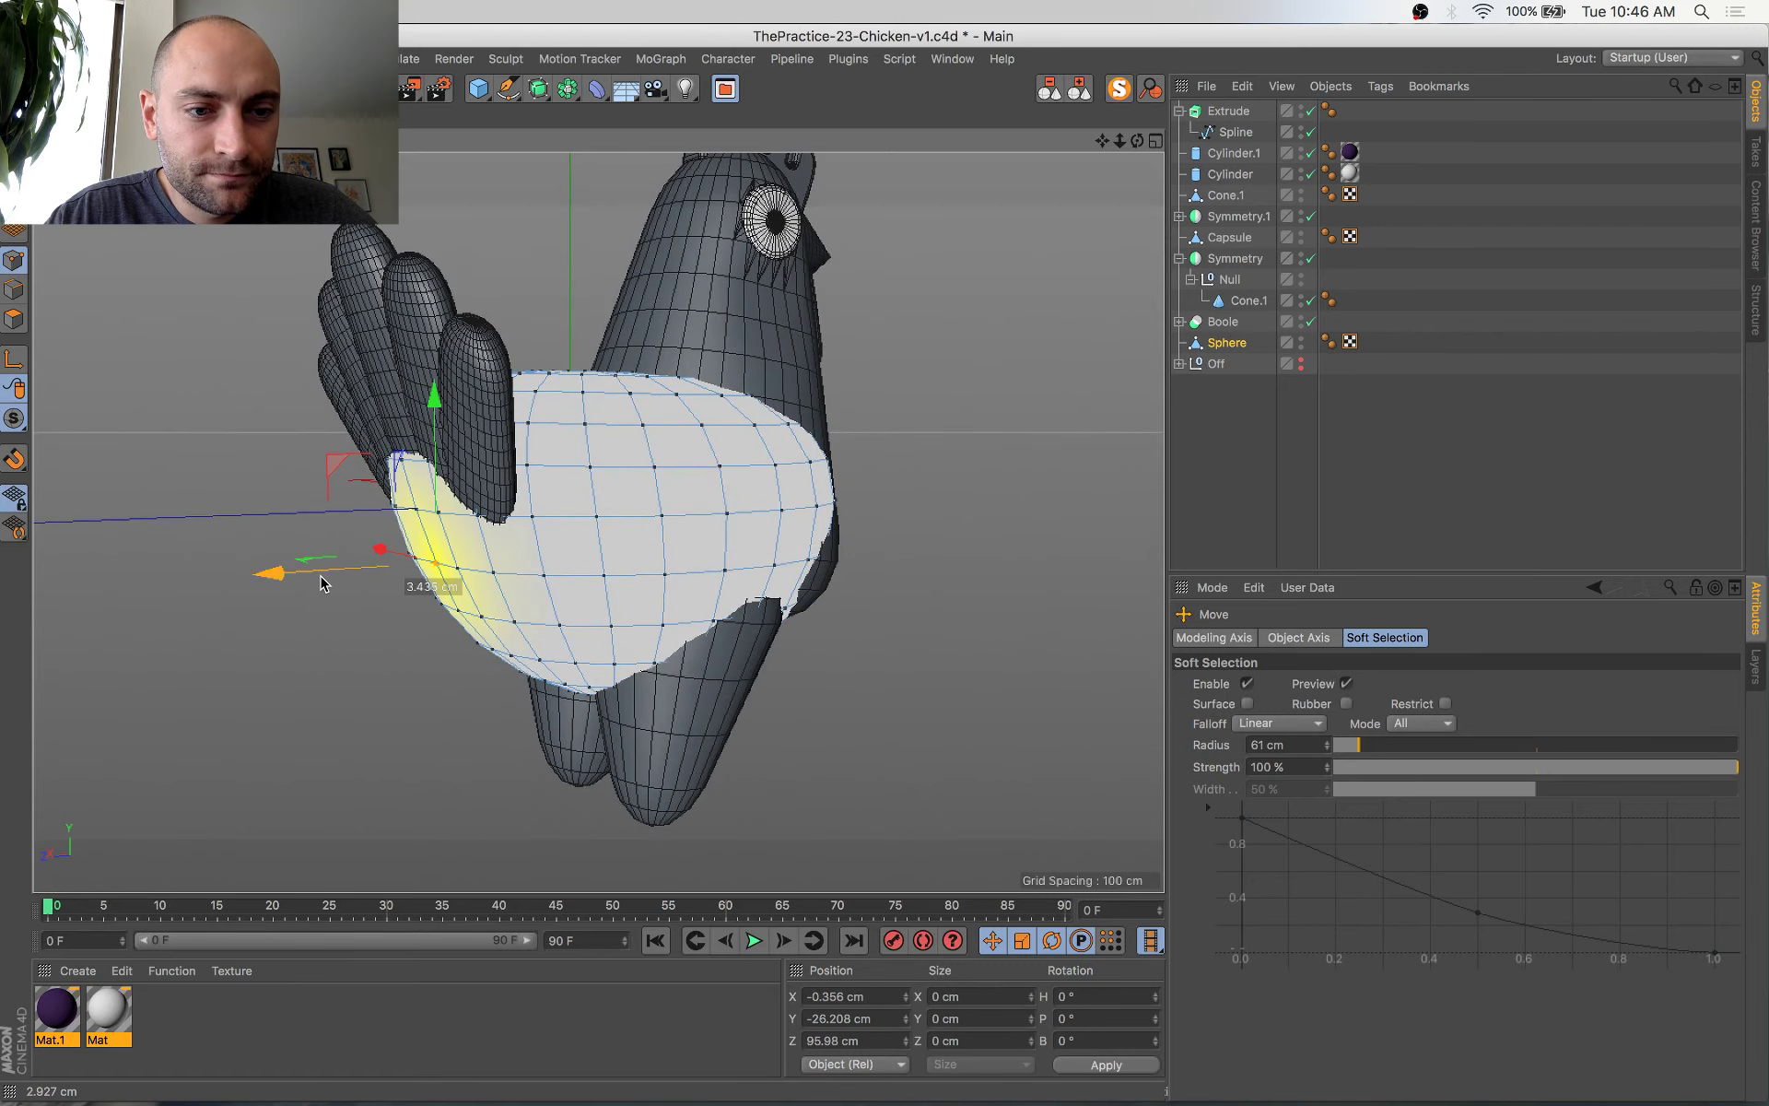
mouse_move(814, 607)
left_mouse_down("alt")
mouse_move(1152, 594)
mouse_move(693, 627)
mouse_move(762, 590)
mouse_move(818, 593)
left_mouse_up("alt")
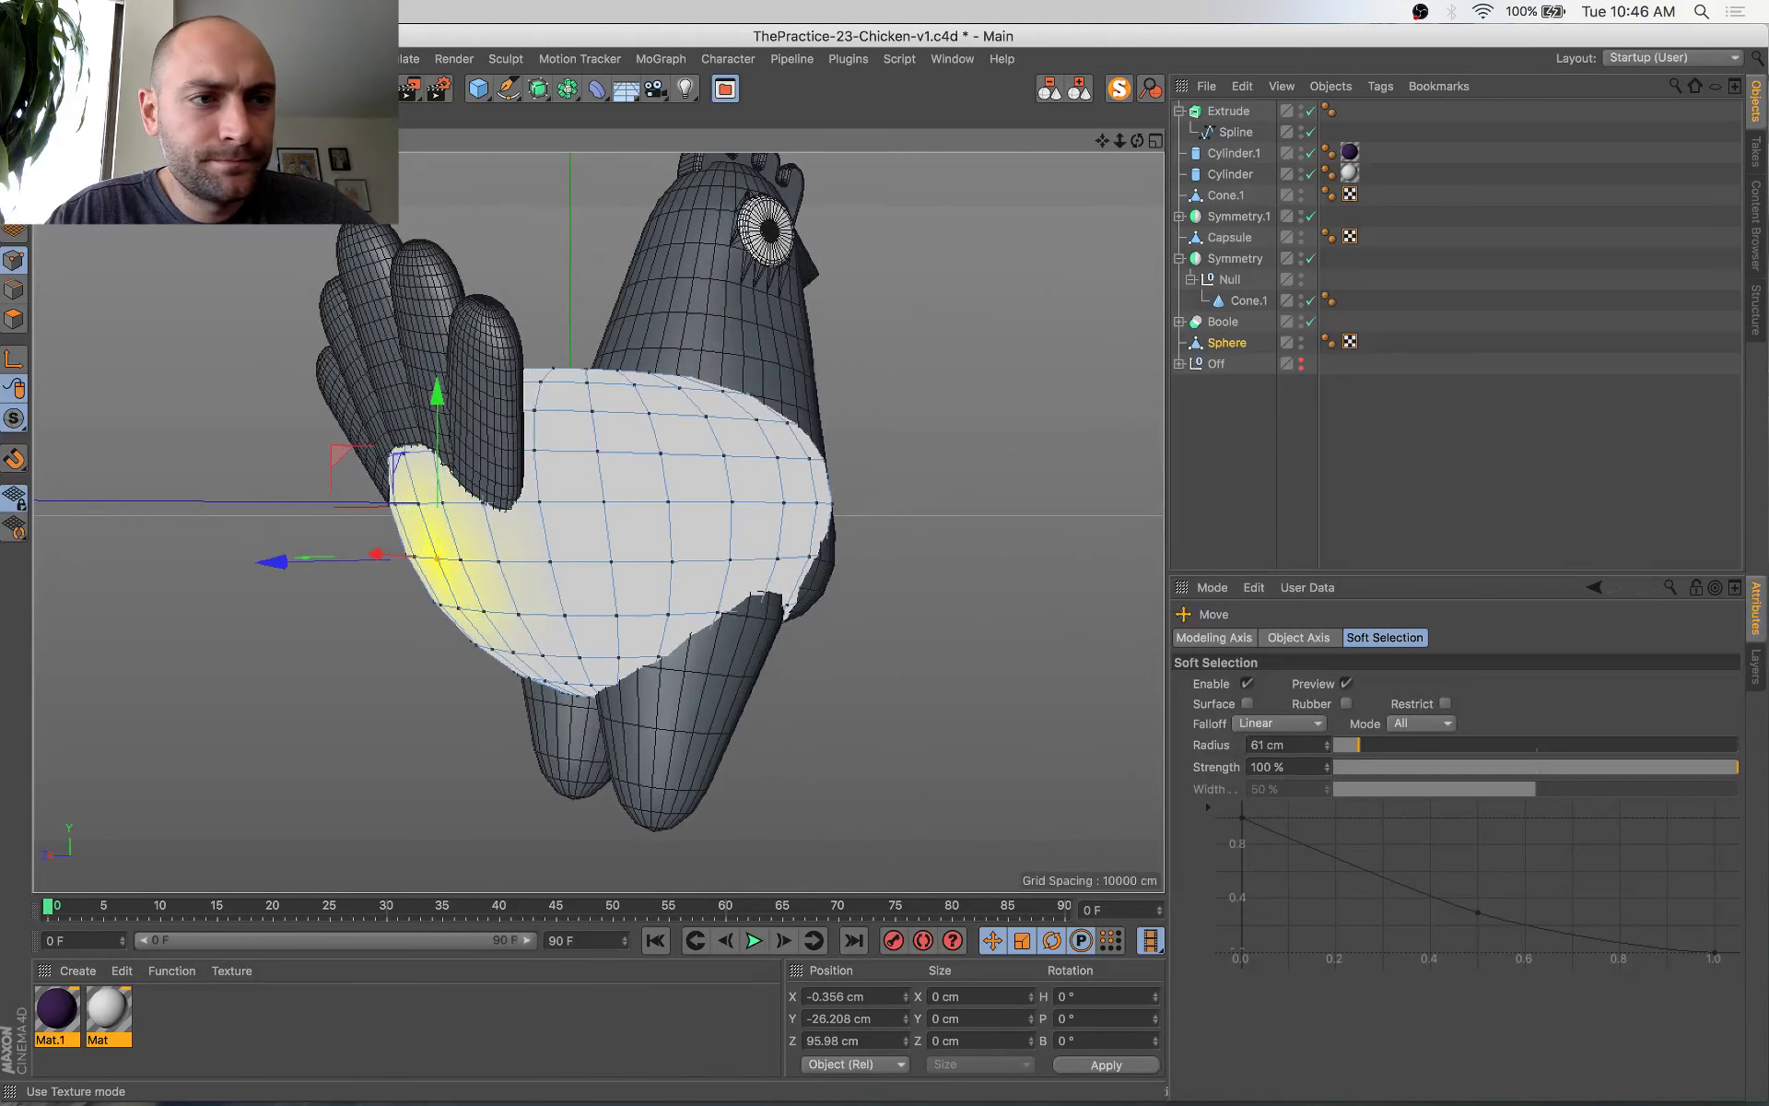
left_click(12, 173)
key("super+s")
Check the chicken photo and chat in the browser against the whole model, and save the scene
key("super+Tab")
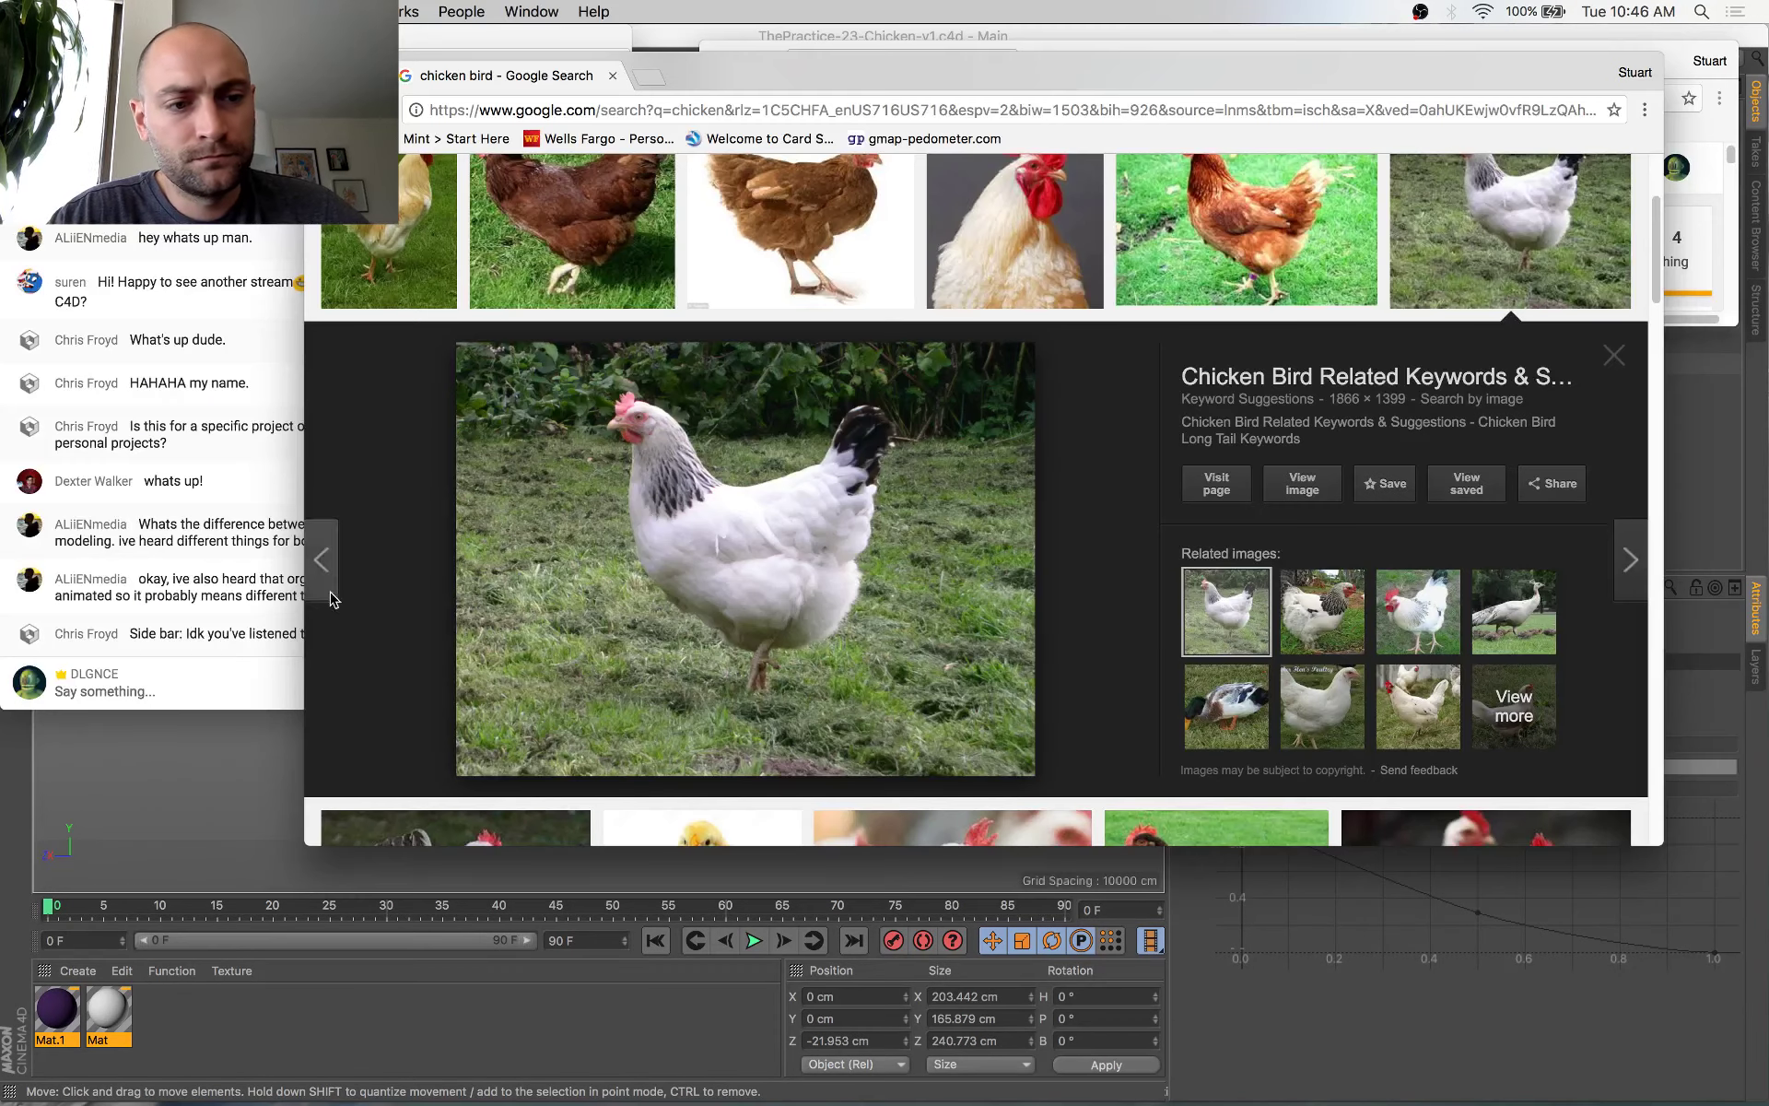
left_click(255, 656)
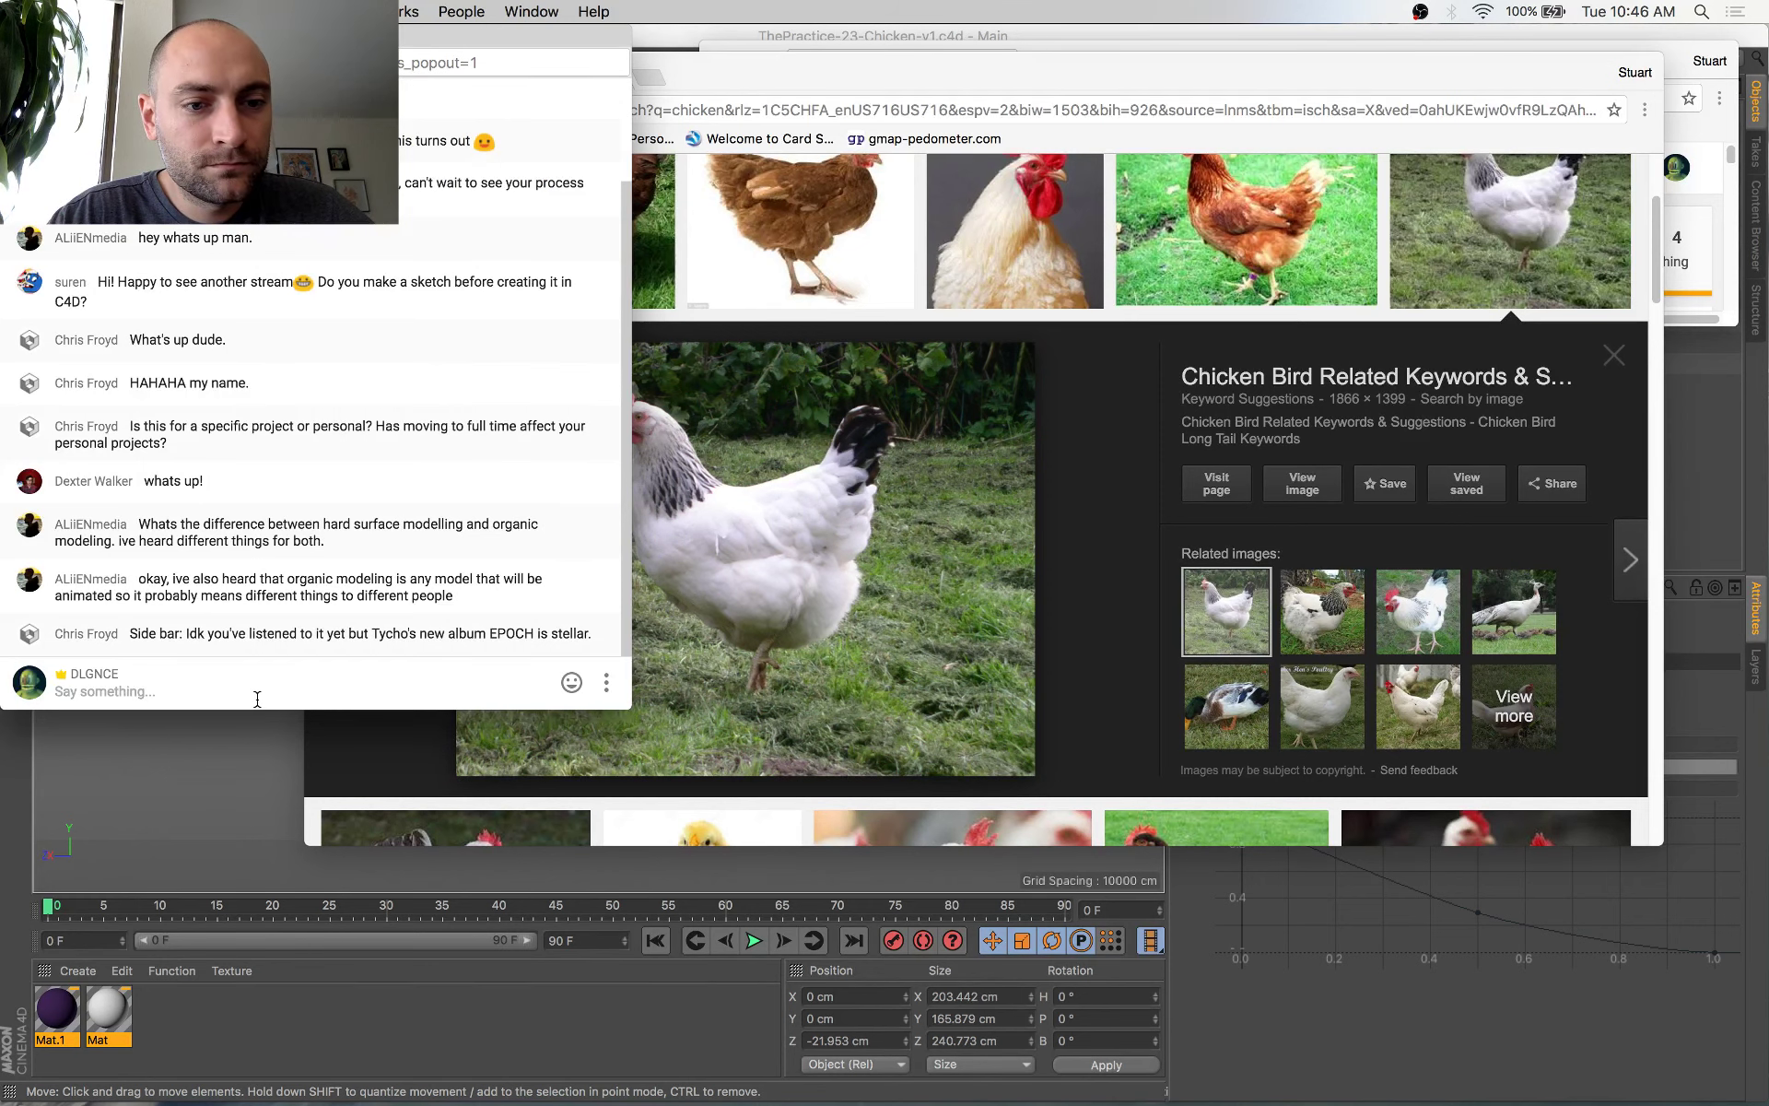
key("super+Tab")
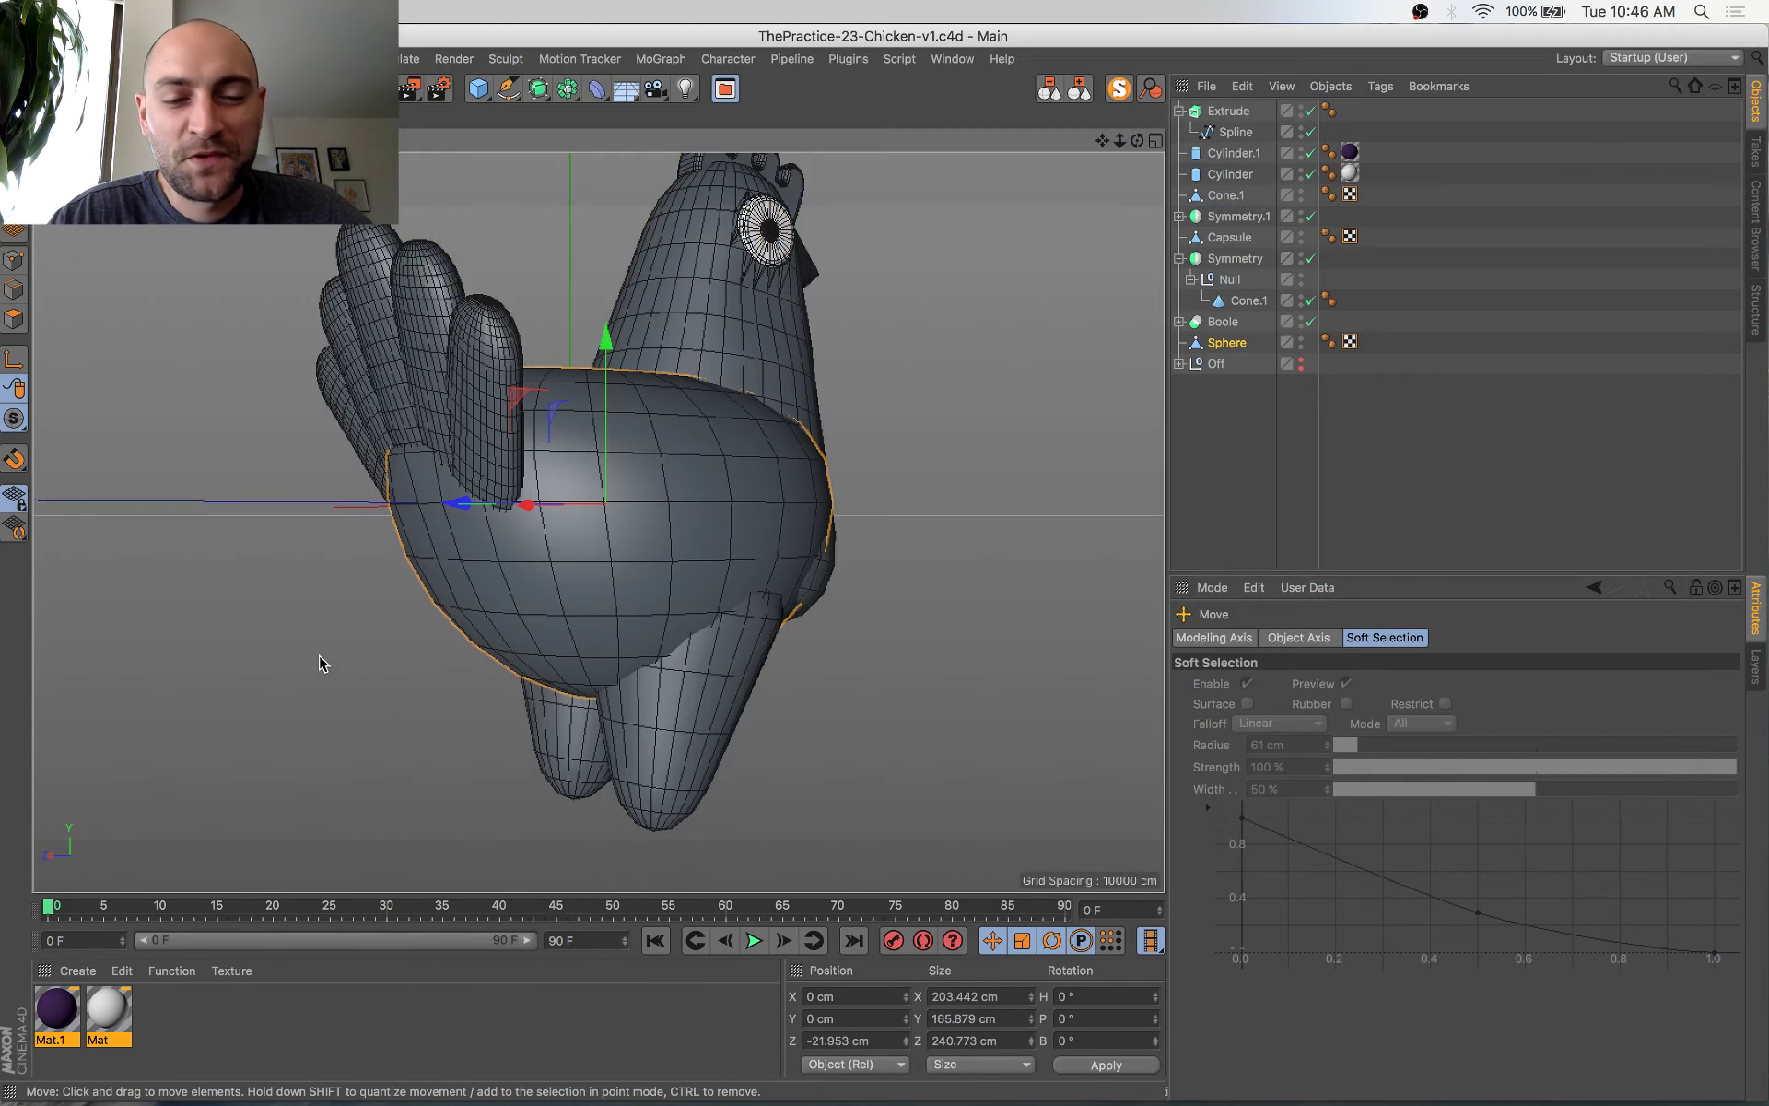
left_click_drag(808, 587, 677, 628, "alt")
middle_click_drag(865, 651, 789, 671, "alt")
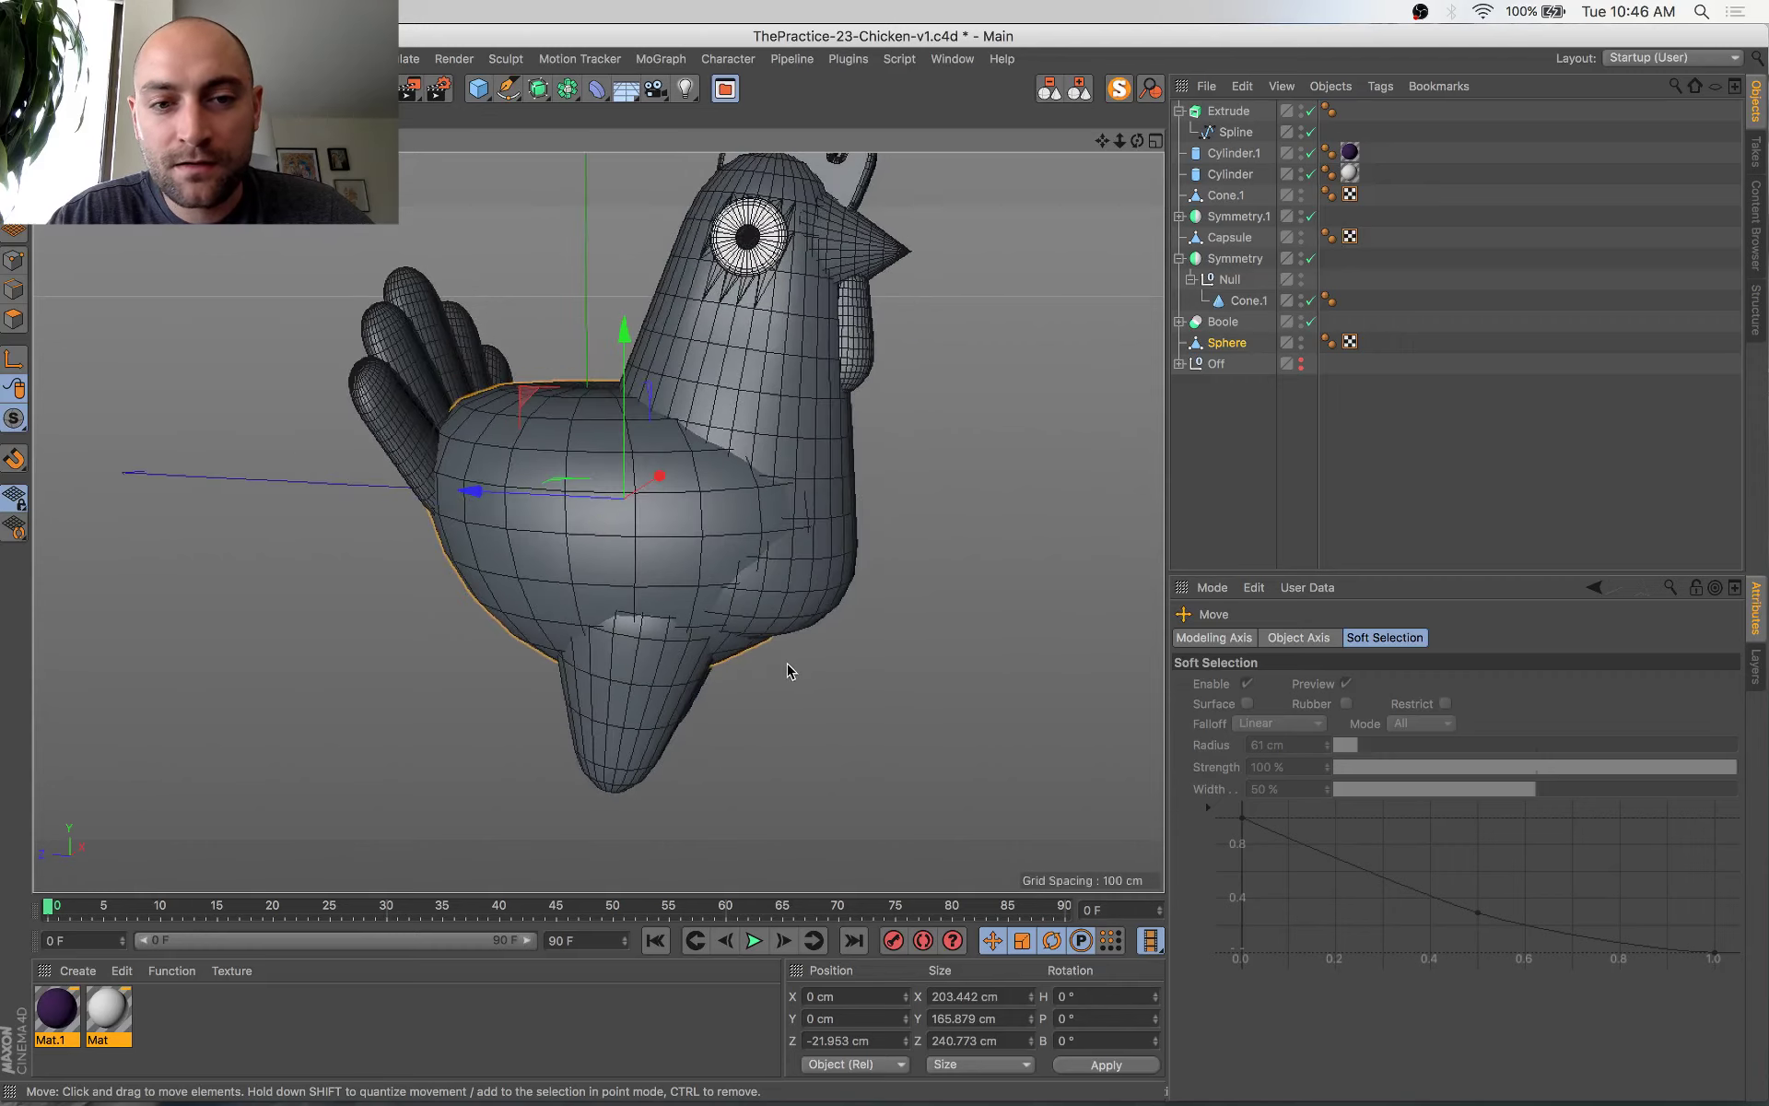
left_click_drag(789, 672, 705, 619, "alt")
key("super+s")
left_click_drag(478, 89, 893, 131)
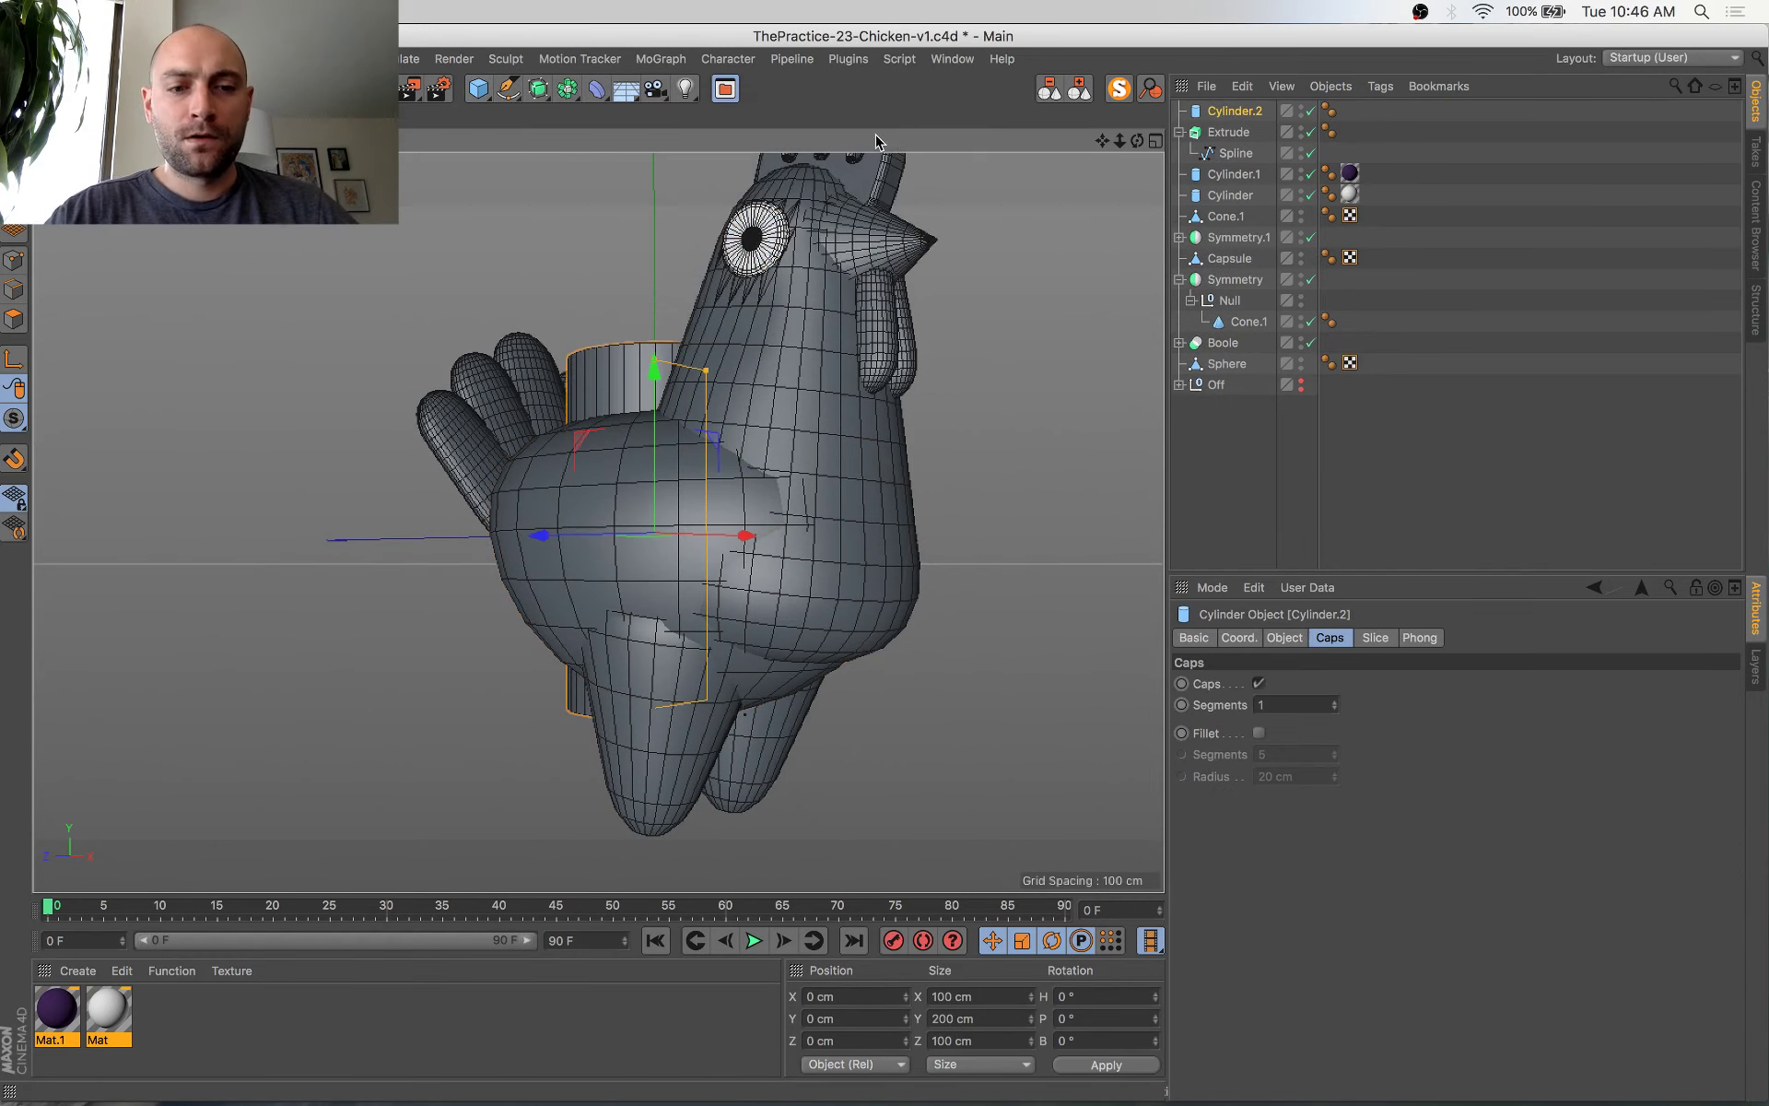
scroll(888, 184, "down", 2)
middle_click_drag(868, 523, 877, 446, "alt")
left_click_drag(879, 447, 883, 500, "alt")
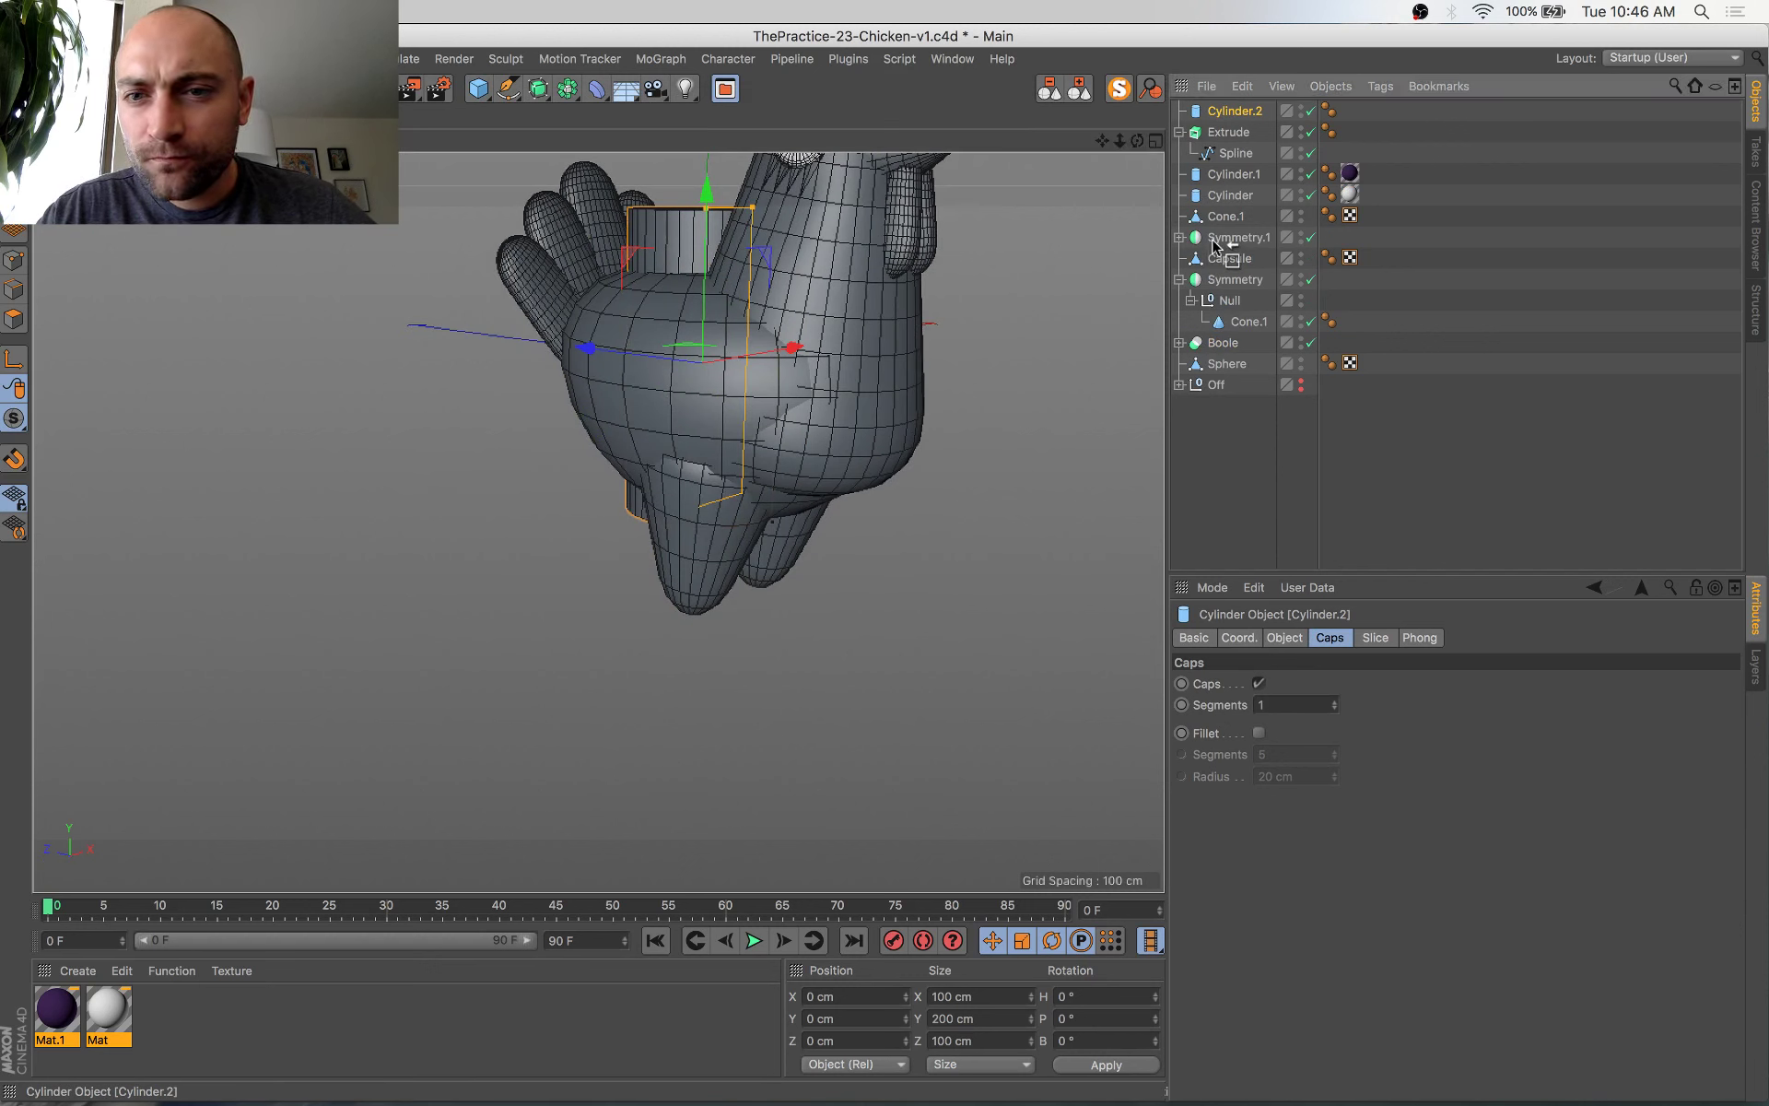
left_click(1237, 222)
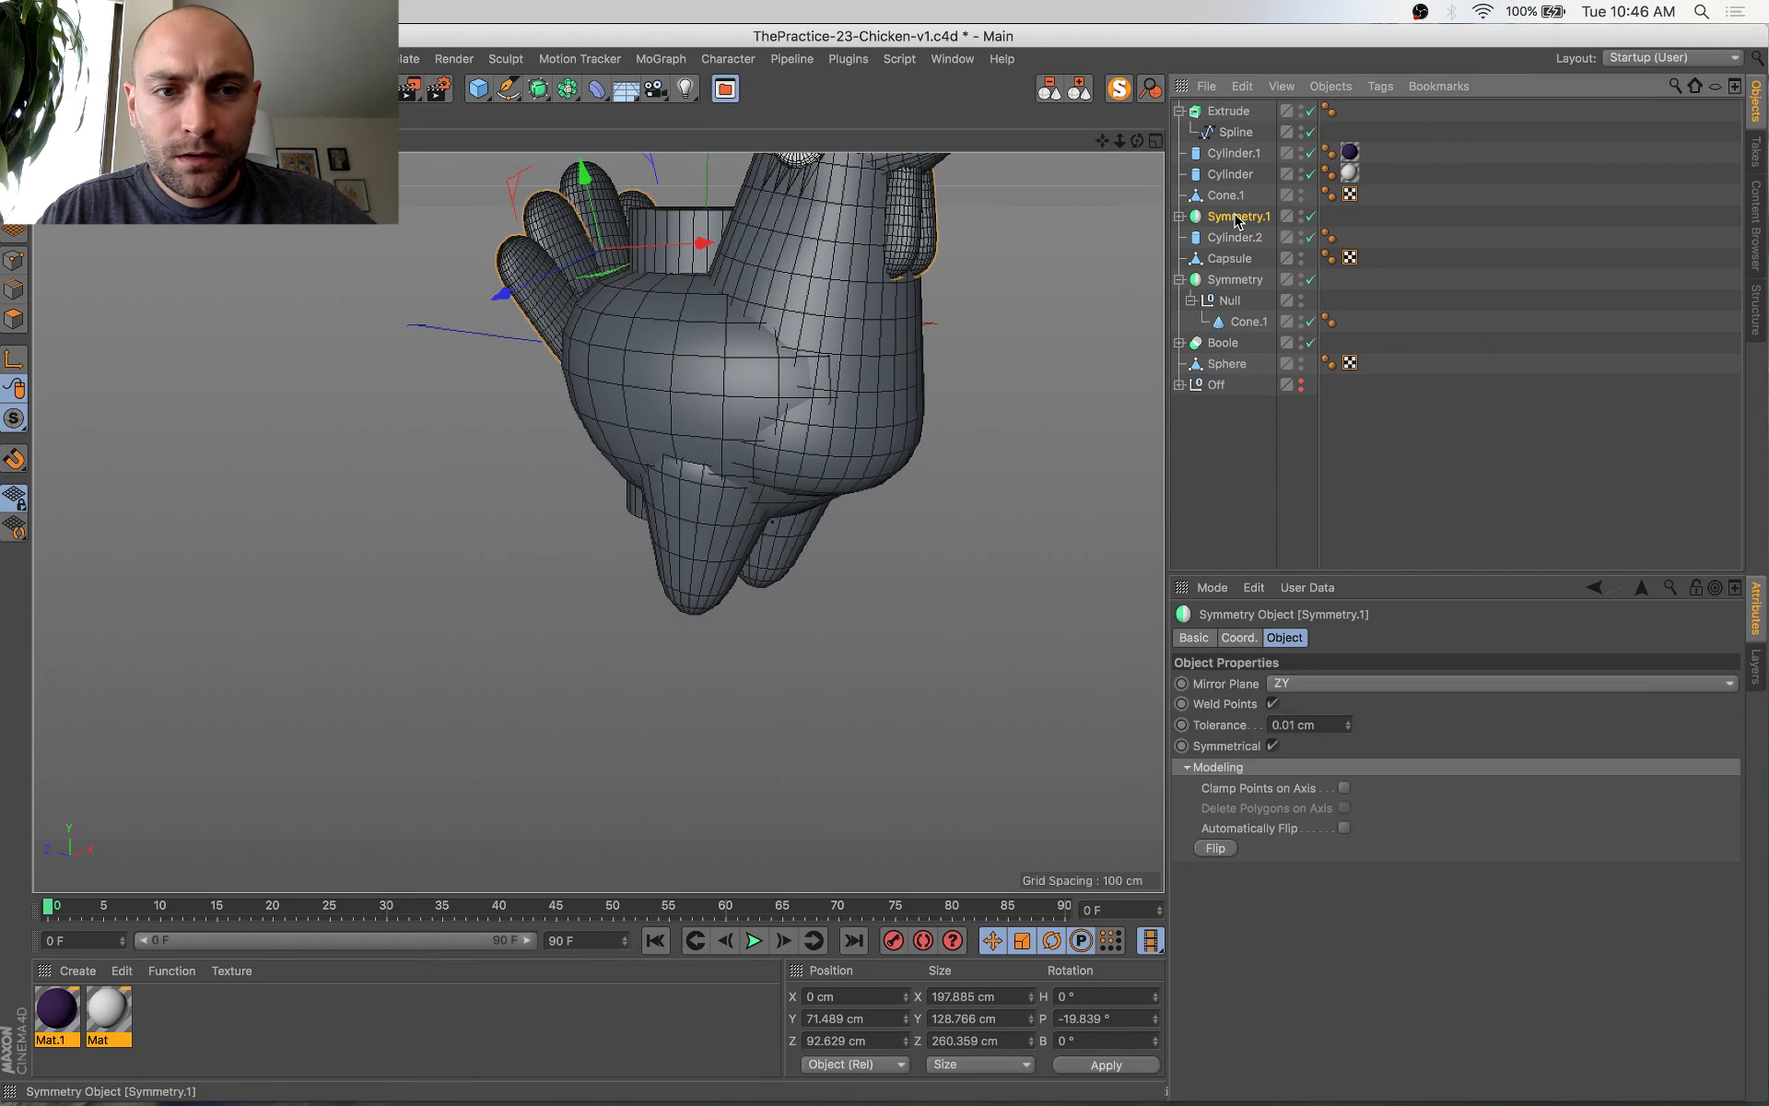
left_click(1236, 239)
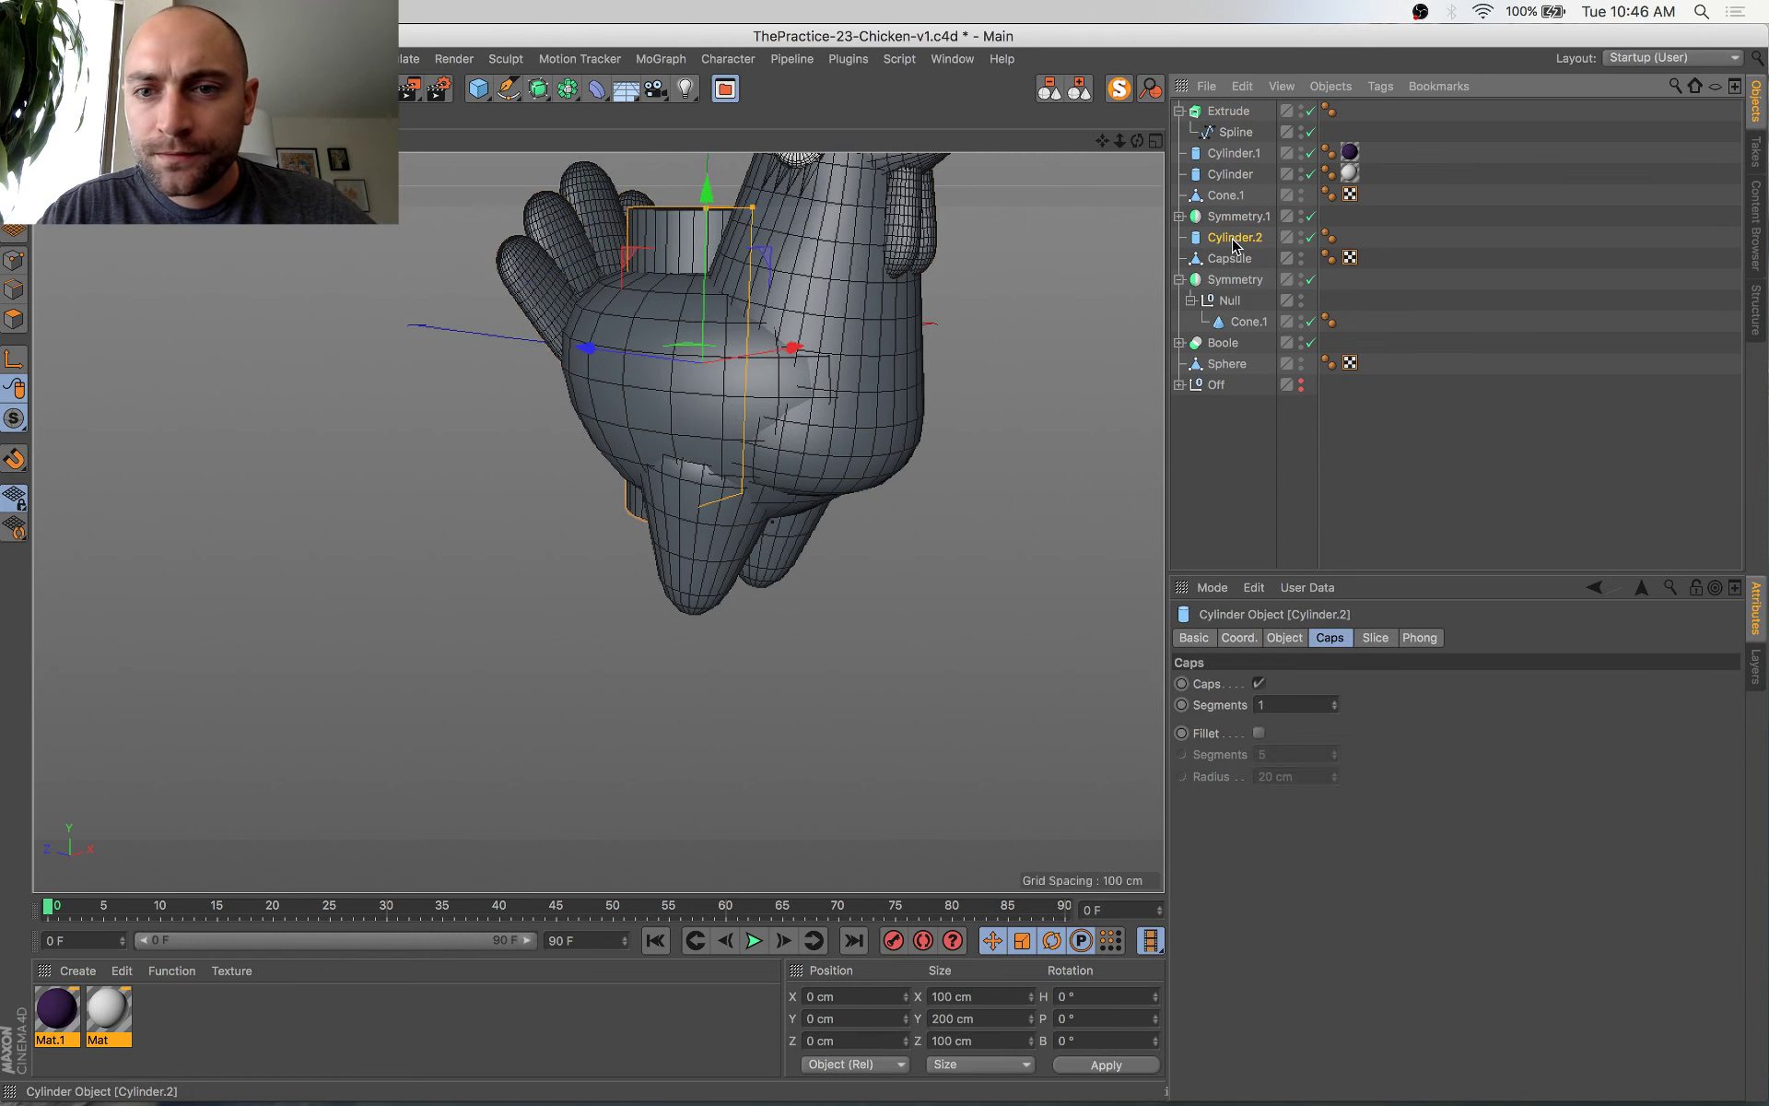
left_click_drag(1243, 318, 1243, 291)
left_click(1245, 323)
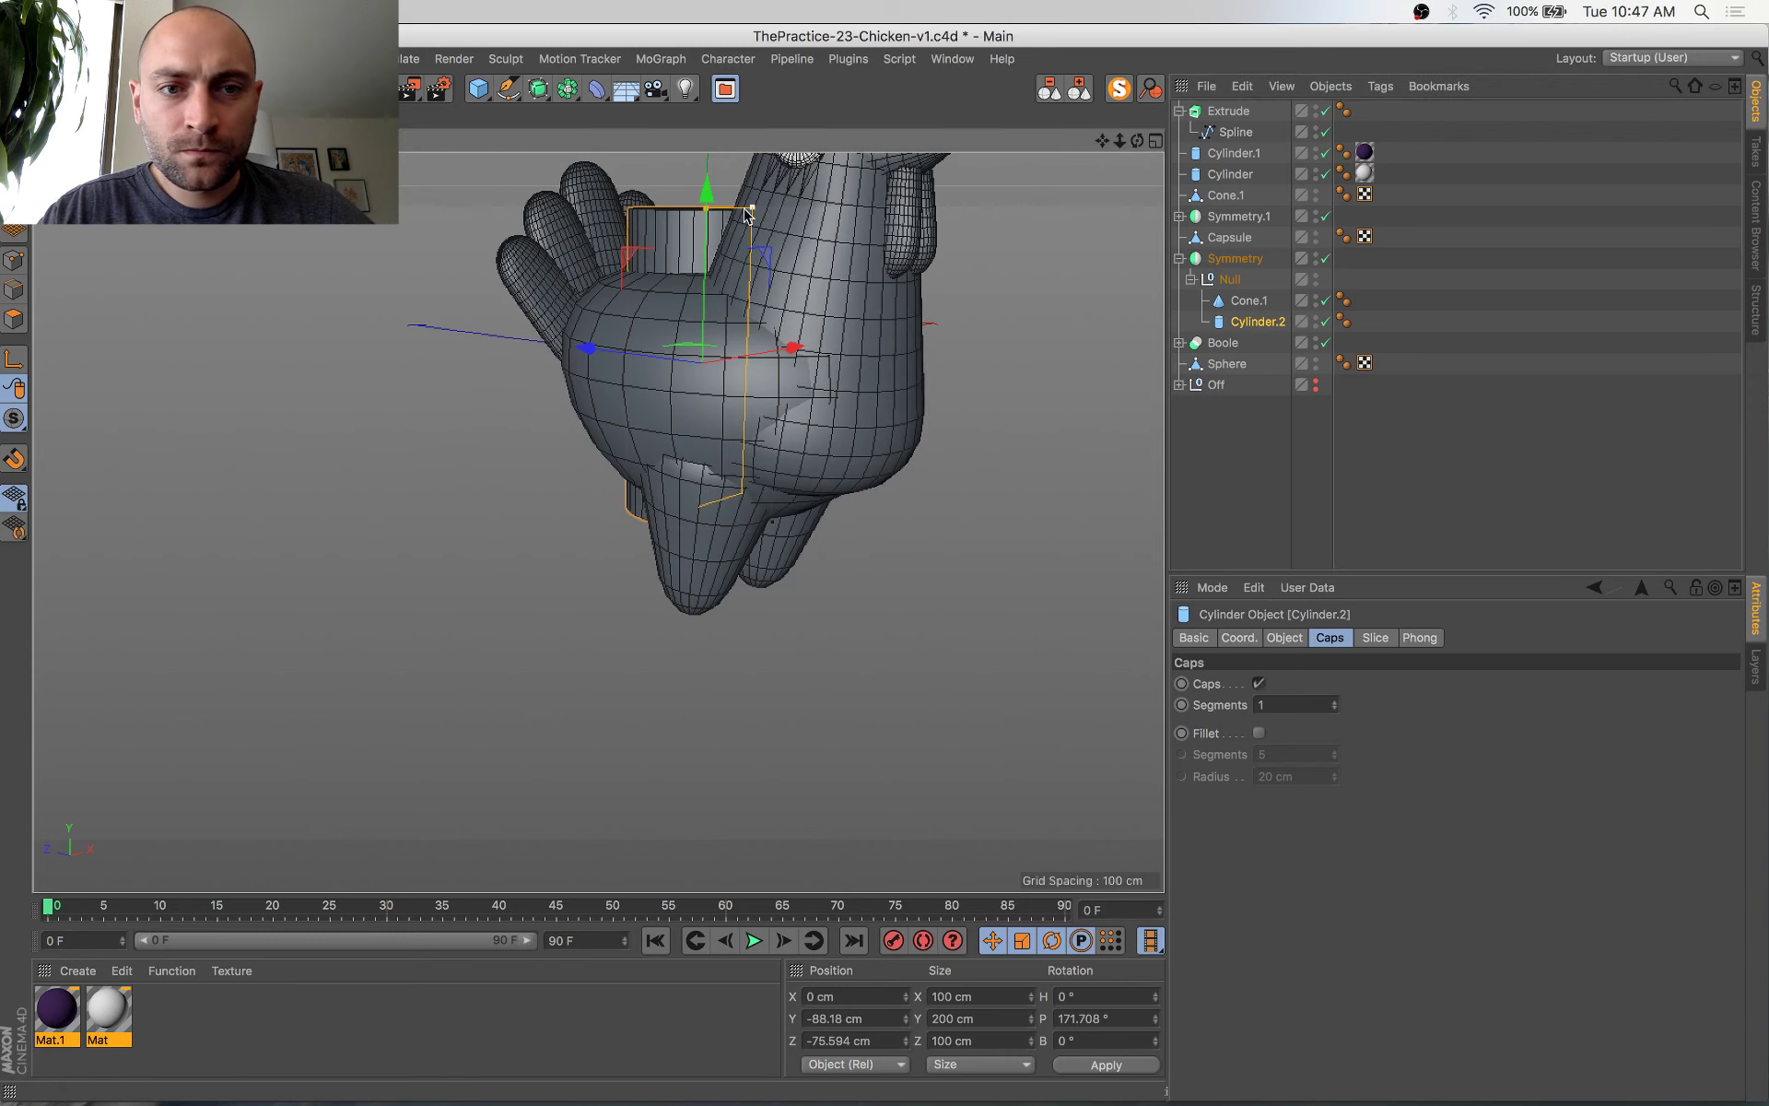
left_click_drag(748, 214, 705, 531)
key("s")
left_click_drag(769, 611, 915, 530, "alt")
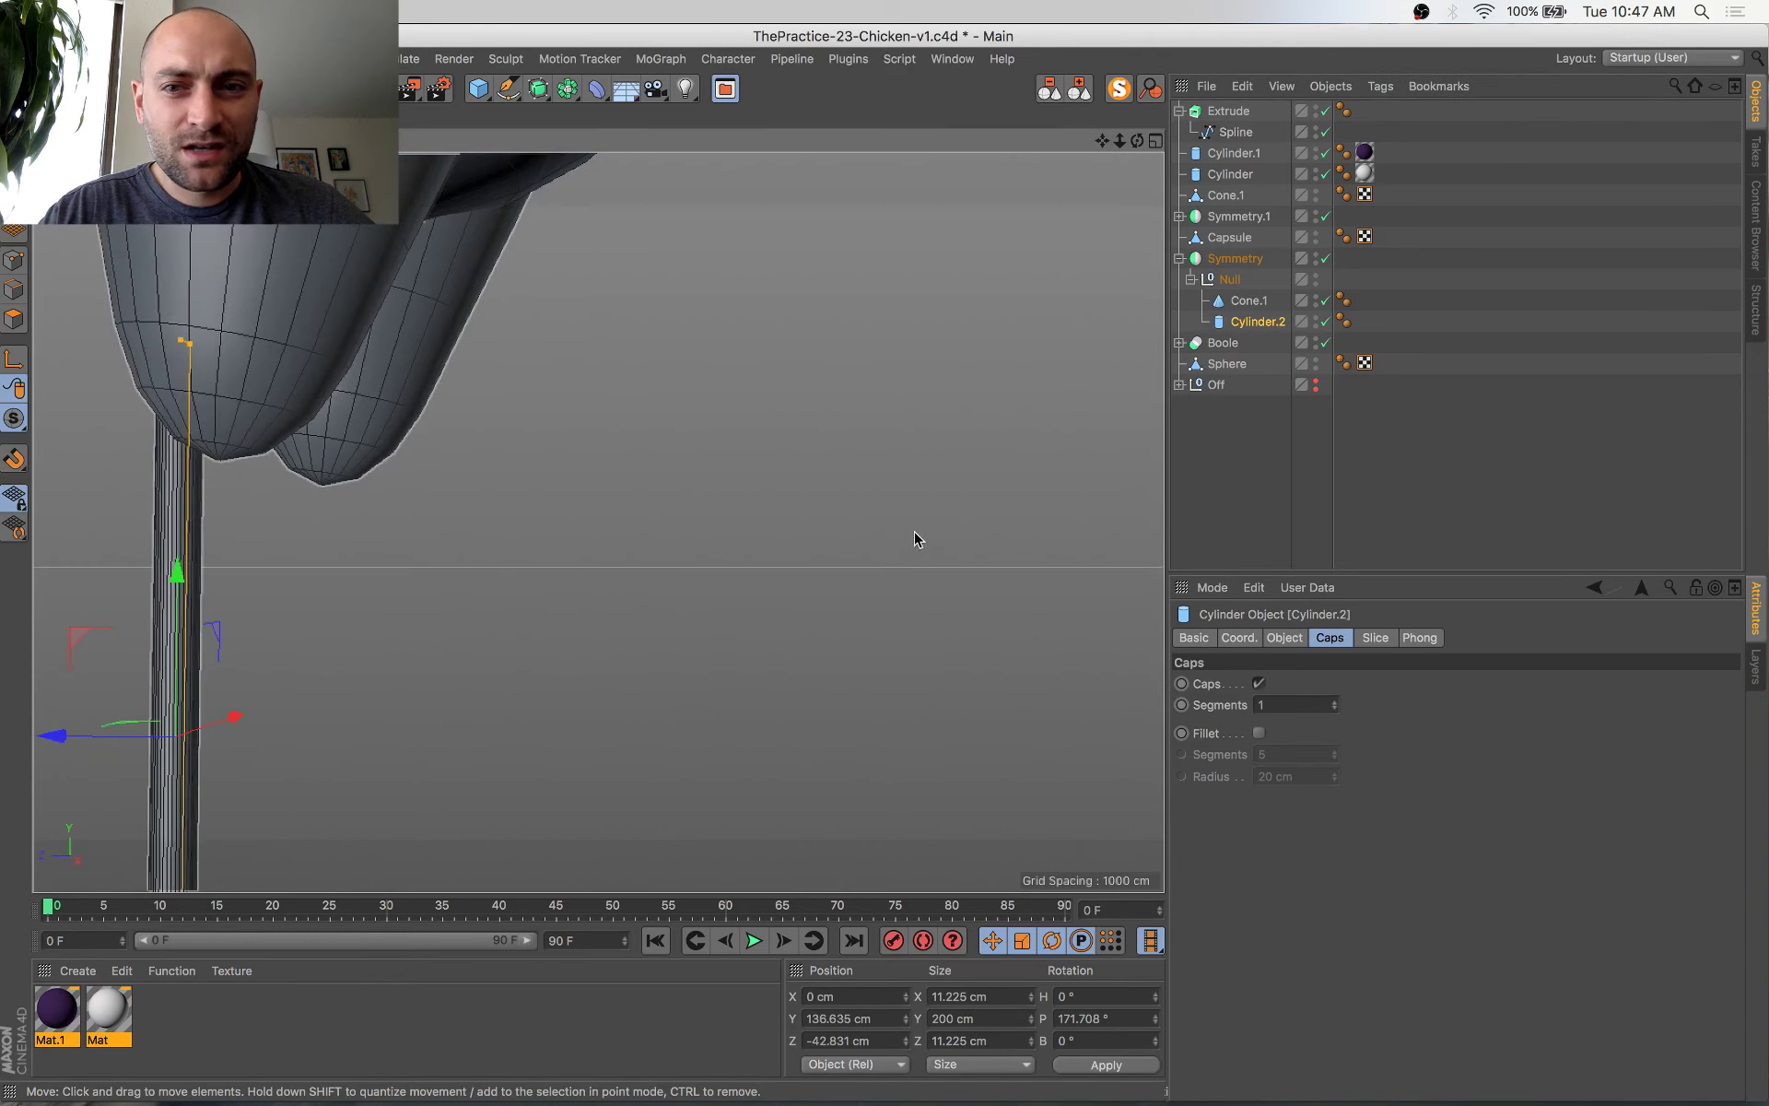
left_click(1249, 327)
key("Delete")
Add a Cylinder at the leg Cone.1's position and orientation, and place it beside Cone.1 inside the Symmetry's Null
left_click(1247, 304)
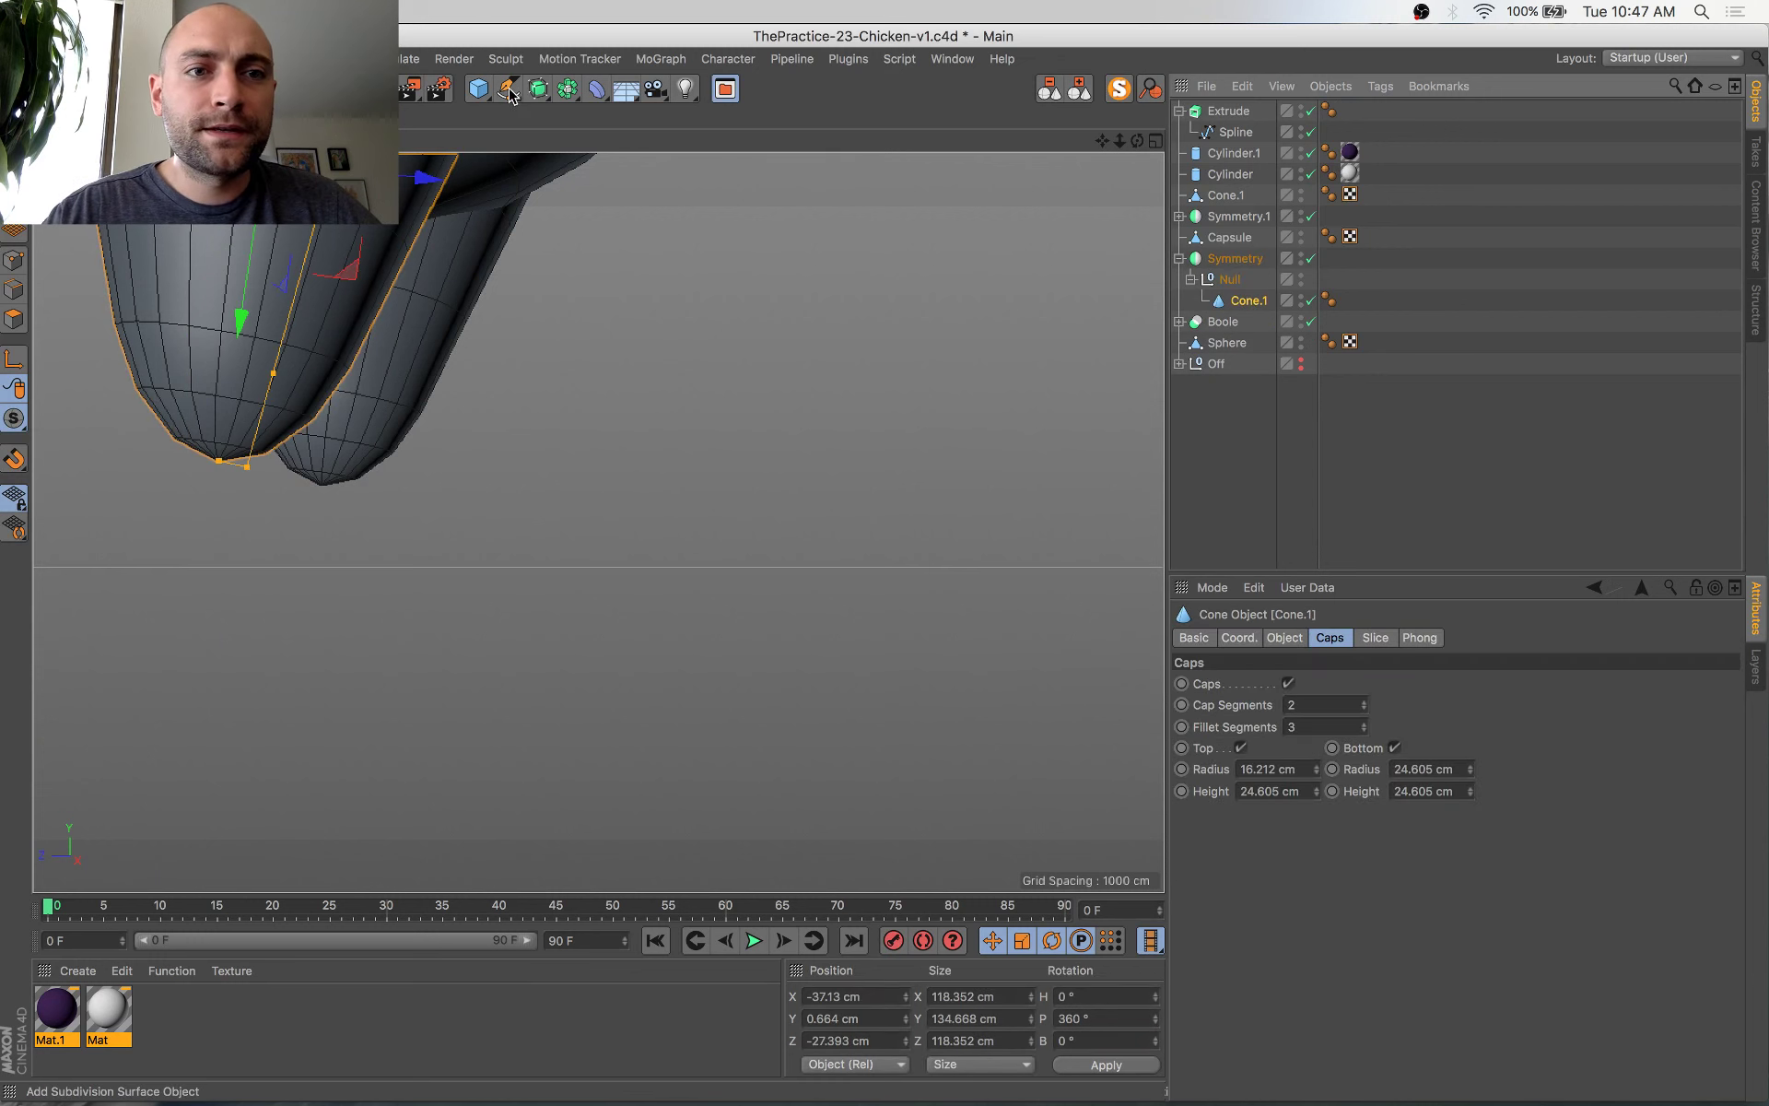
left_click_drag(481, 90, 565, 91)
left_click(884, 129, "alt")
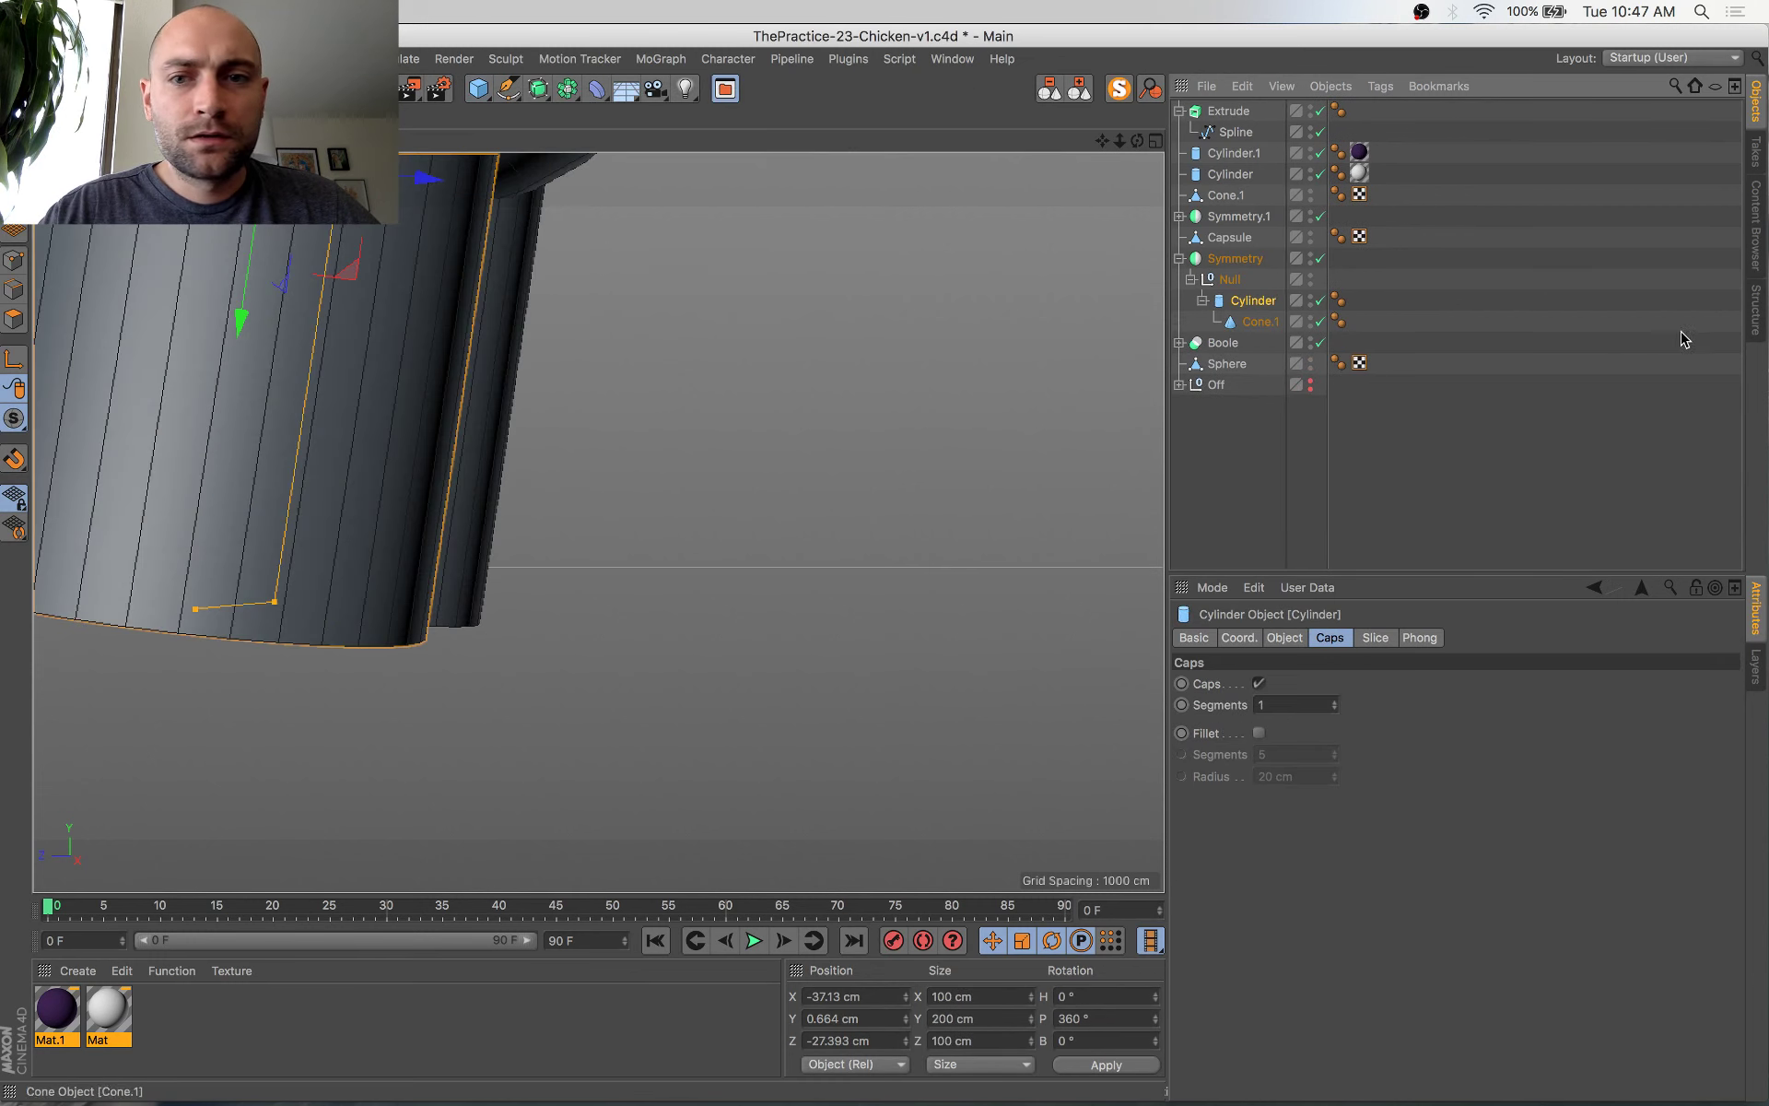
left_click_drag(1253, 322, 1244, 293)
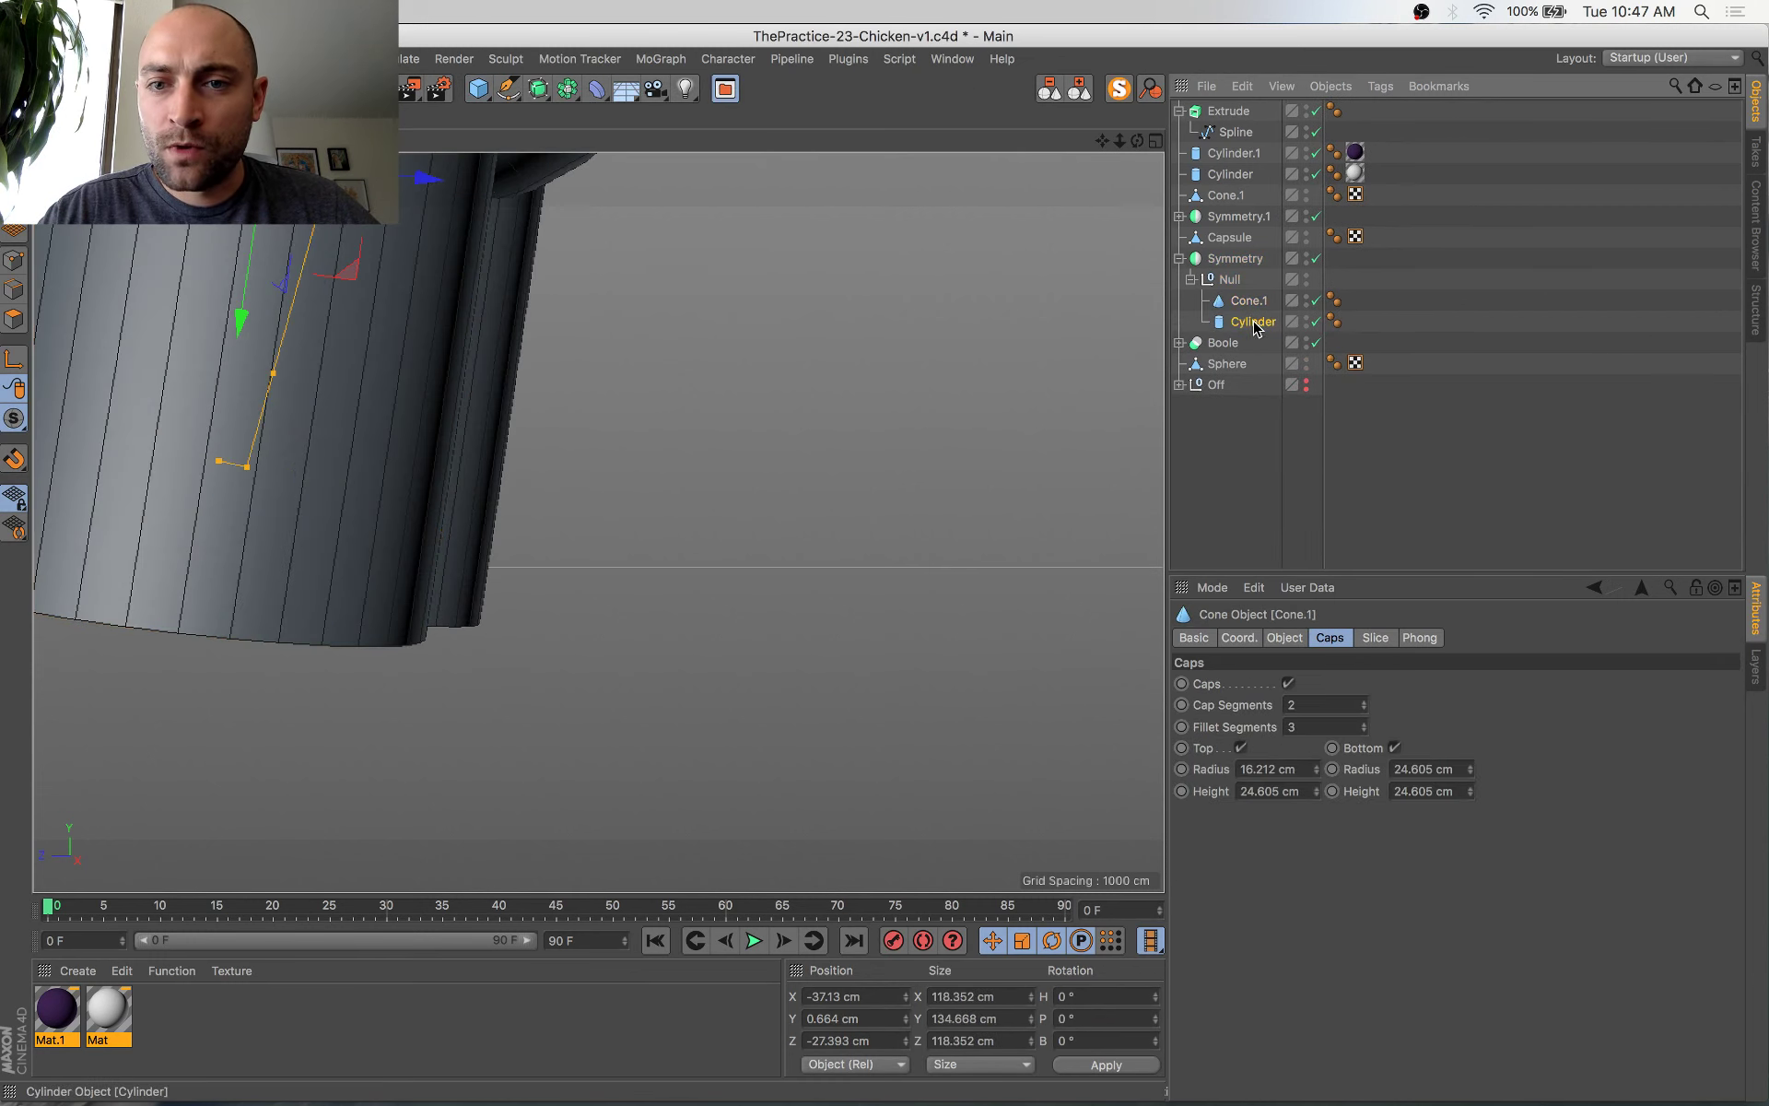
left_click(1254, 323)
Scale the leg Cylinder uniformly down to about 27.8 × 55.6 × 27.8 cm
scroll(535, 473, "down", 3)
middle_click_drag(535, 473, 760, 749, "alt")
scroll(765, 737, "down", 3)
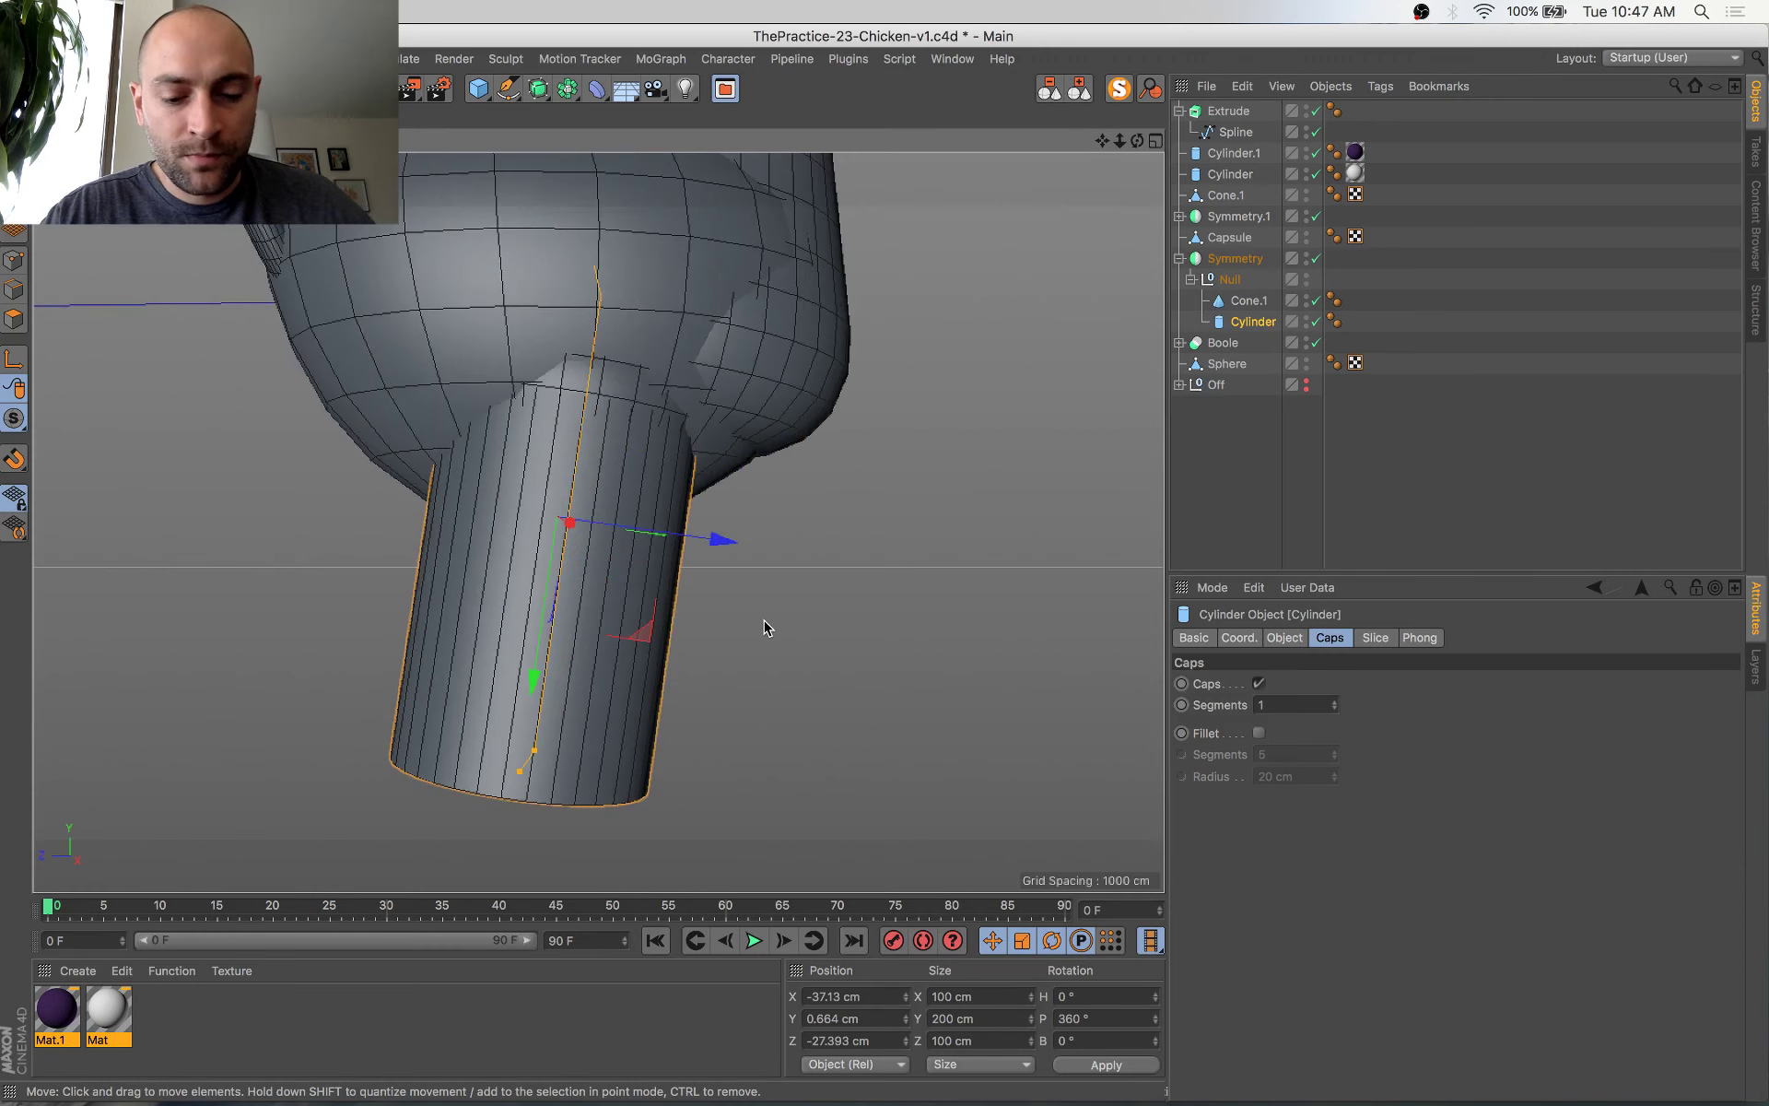
key("t")
left_click_drag(860, 280, 553, 492)
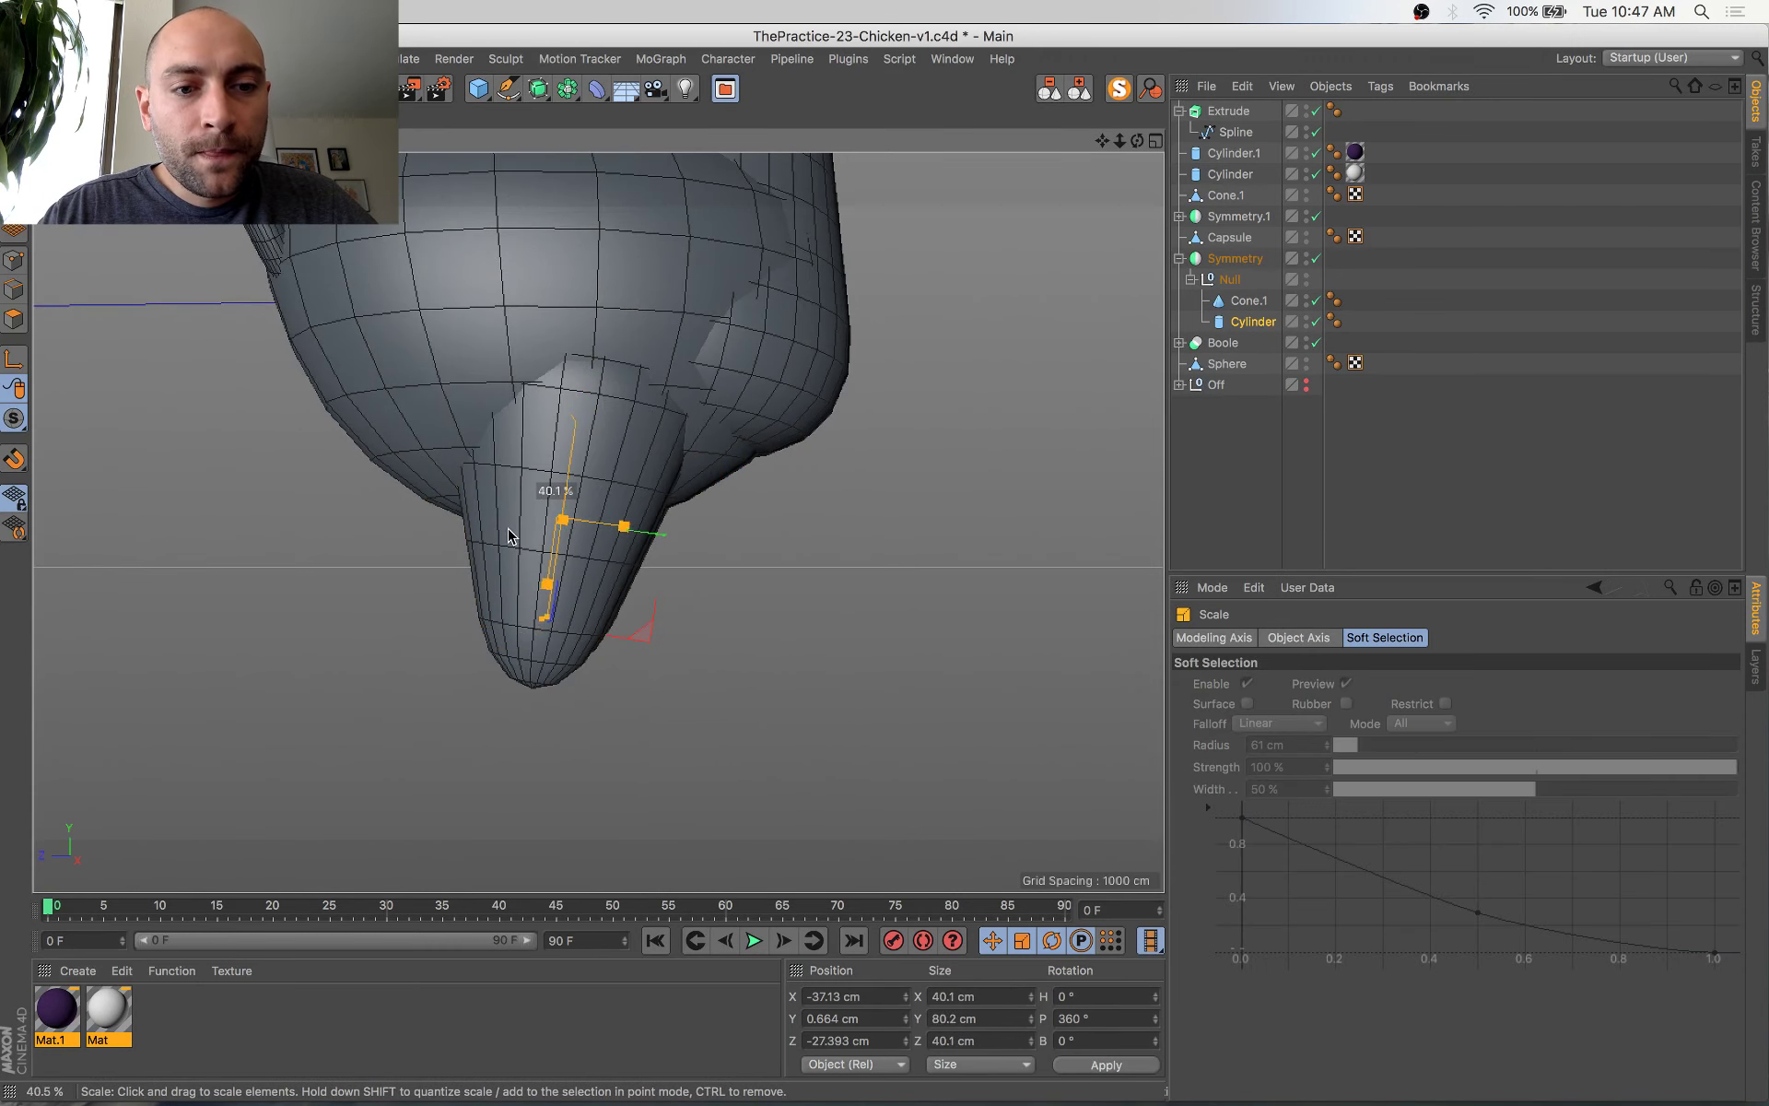
left_click_drag(444, 588, 444, 590)
left_click_drag(716, 584, 572, 601, "alt")
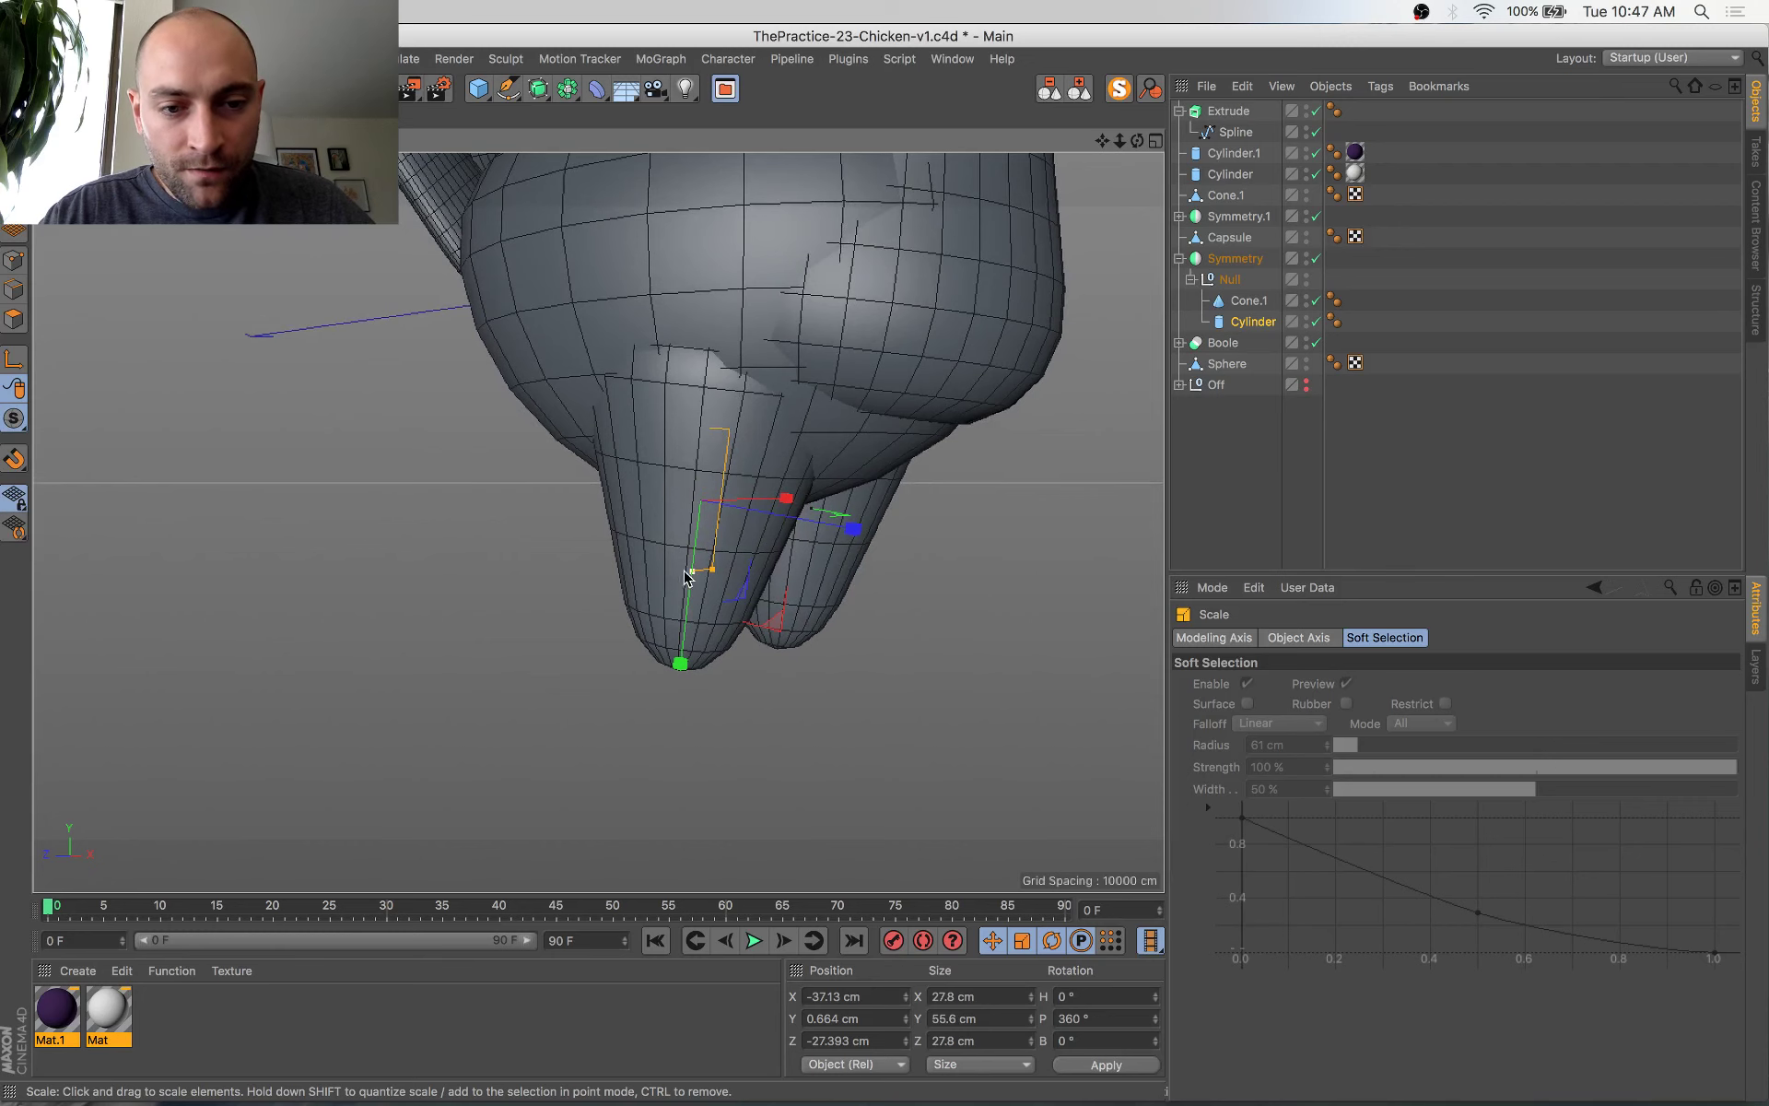
Move the leg Cylinder to about Y 79 cm, resize it to about 12.1 × 115 × 12.1 cm, and check the browser's chicken photo
left_click_drag(698, 550, 675, 743)
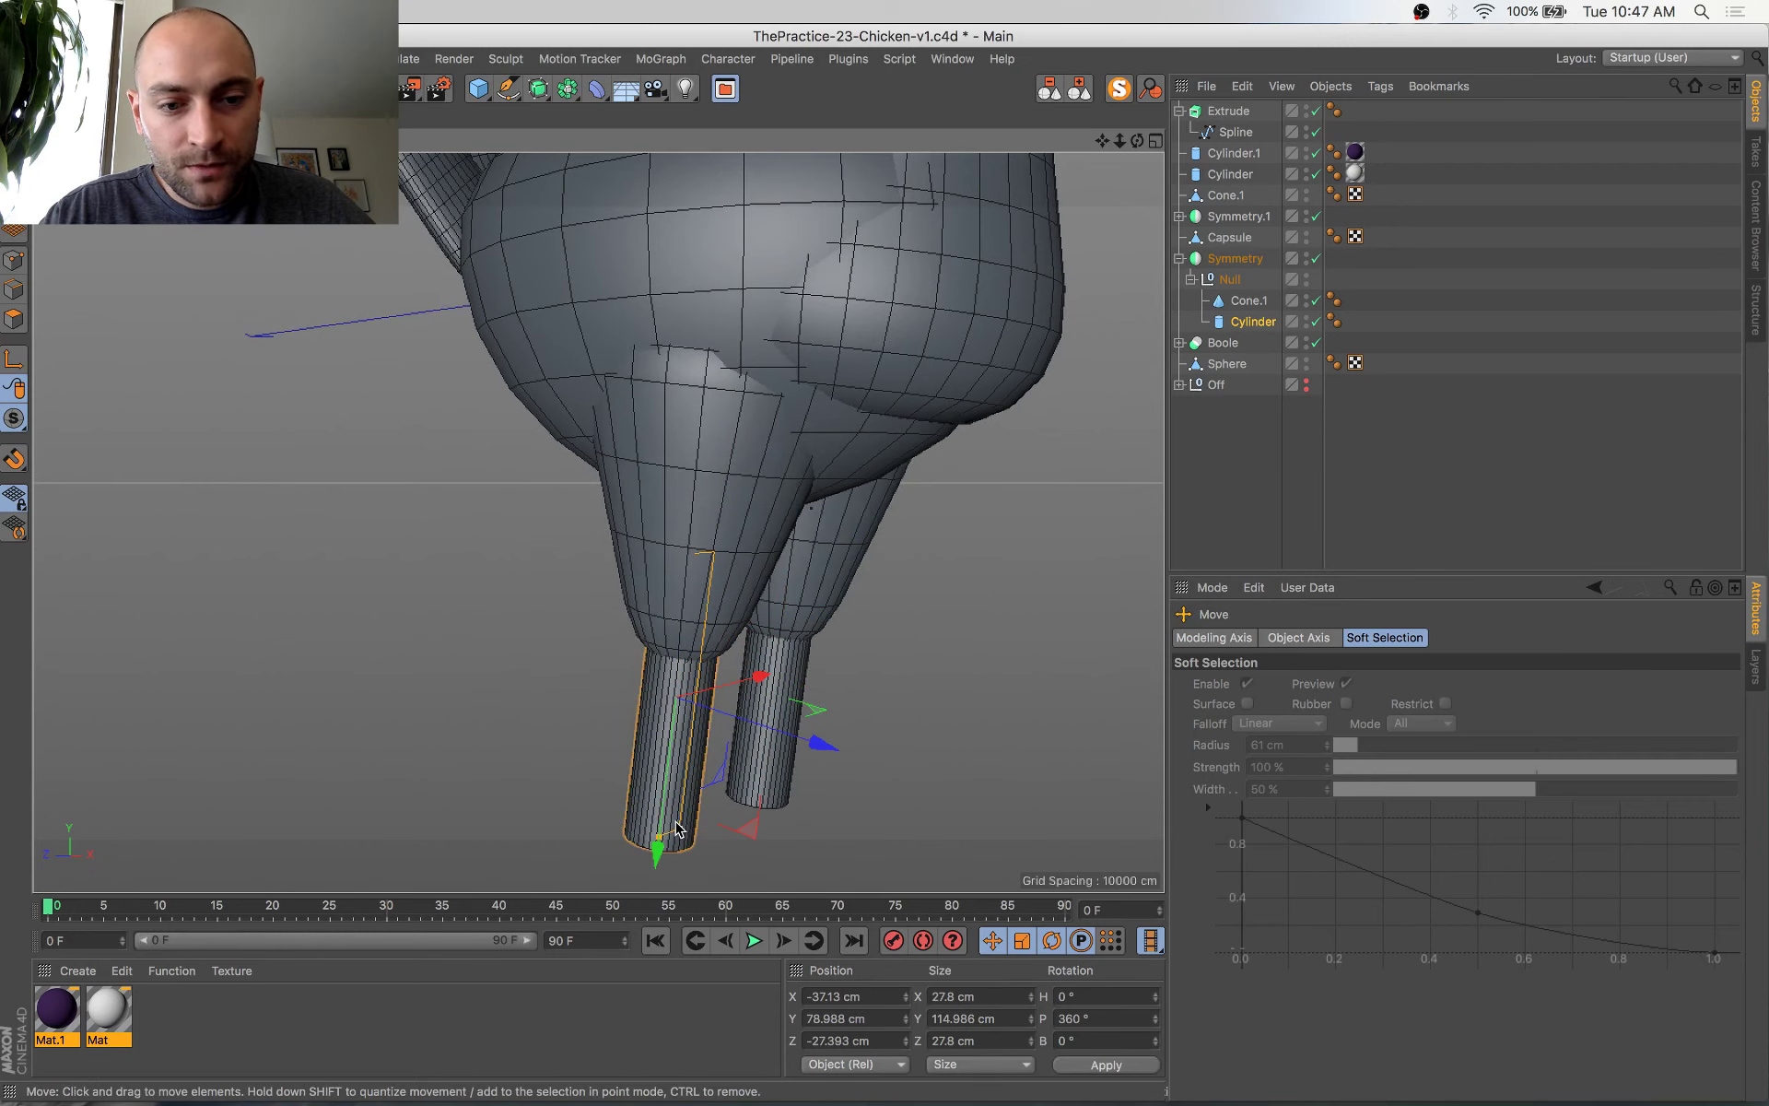
left_click_drag(681, 823, 836, 769)
right_click_drag(684, 601, 755, 621, "alt")
left_click_drag(755, 618, 723, 644, "alt")
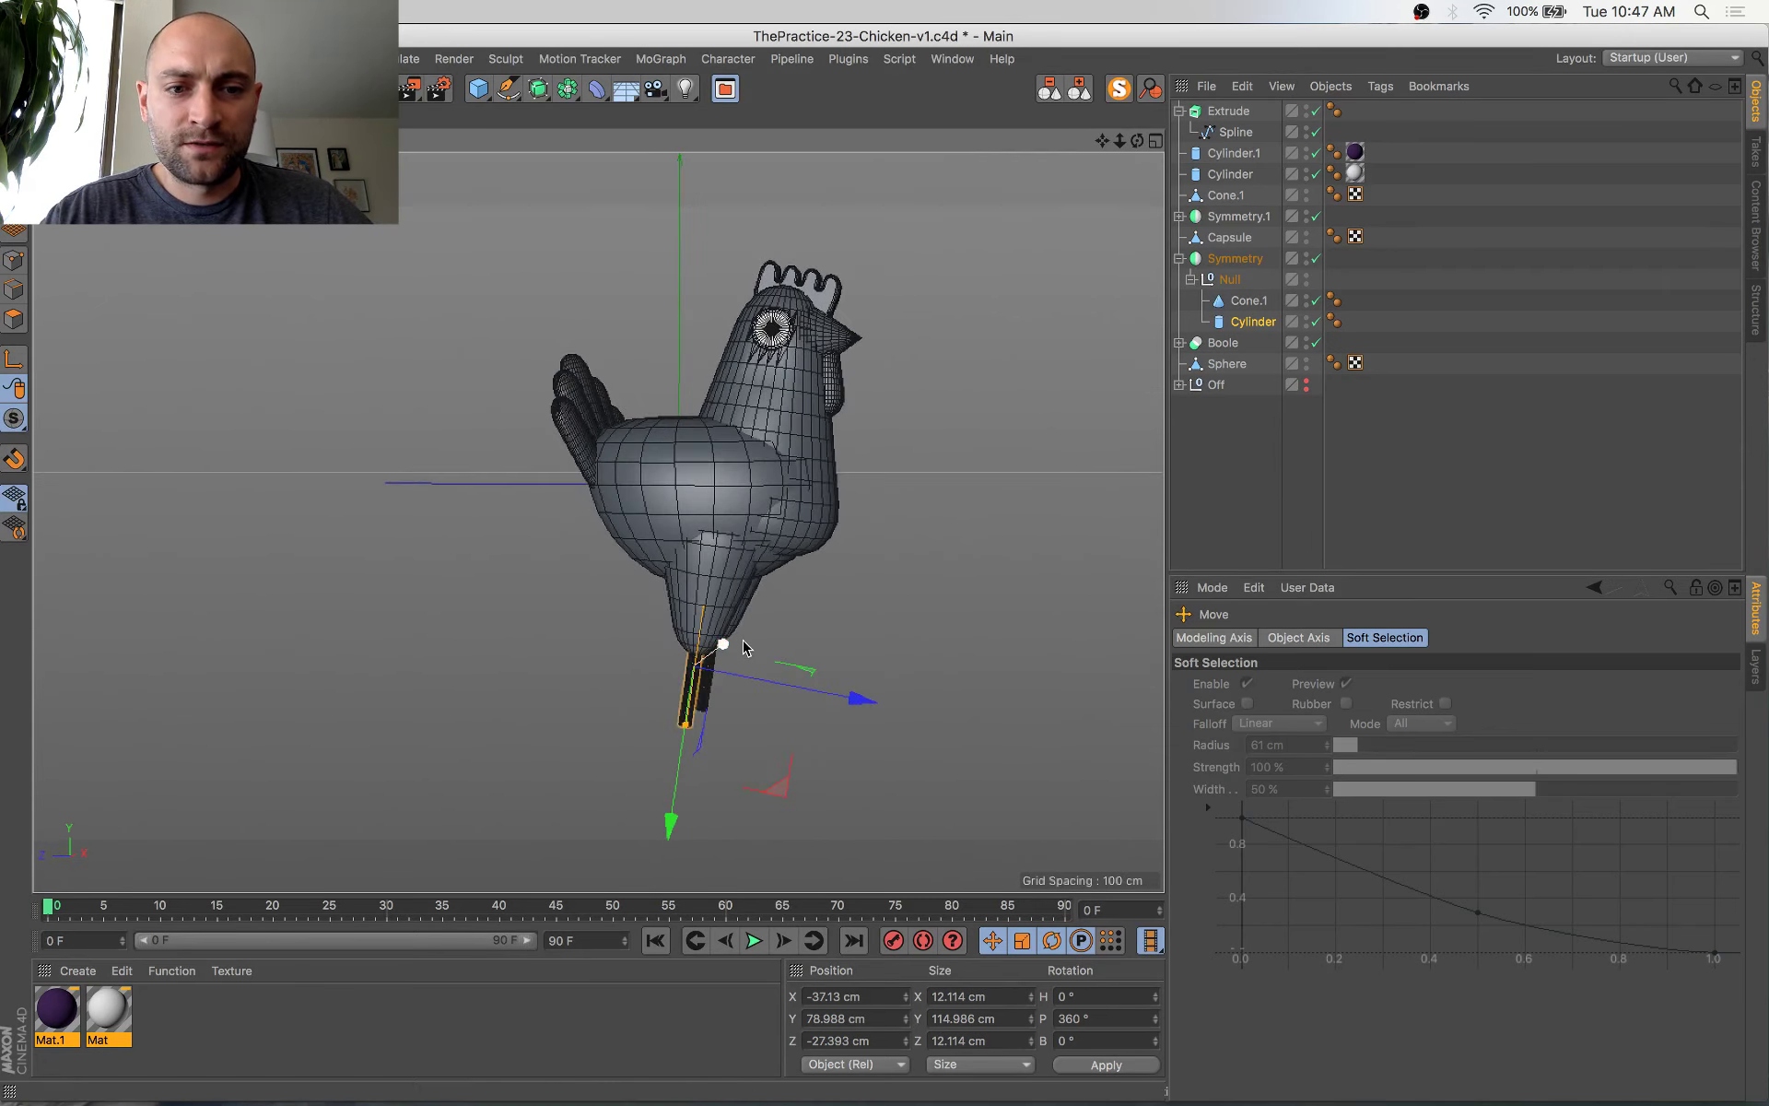
right_click_drag(722, 645, 754, 644, "alt")
key("super+Tab")
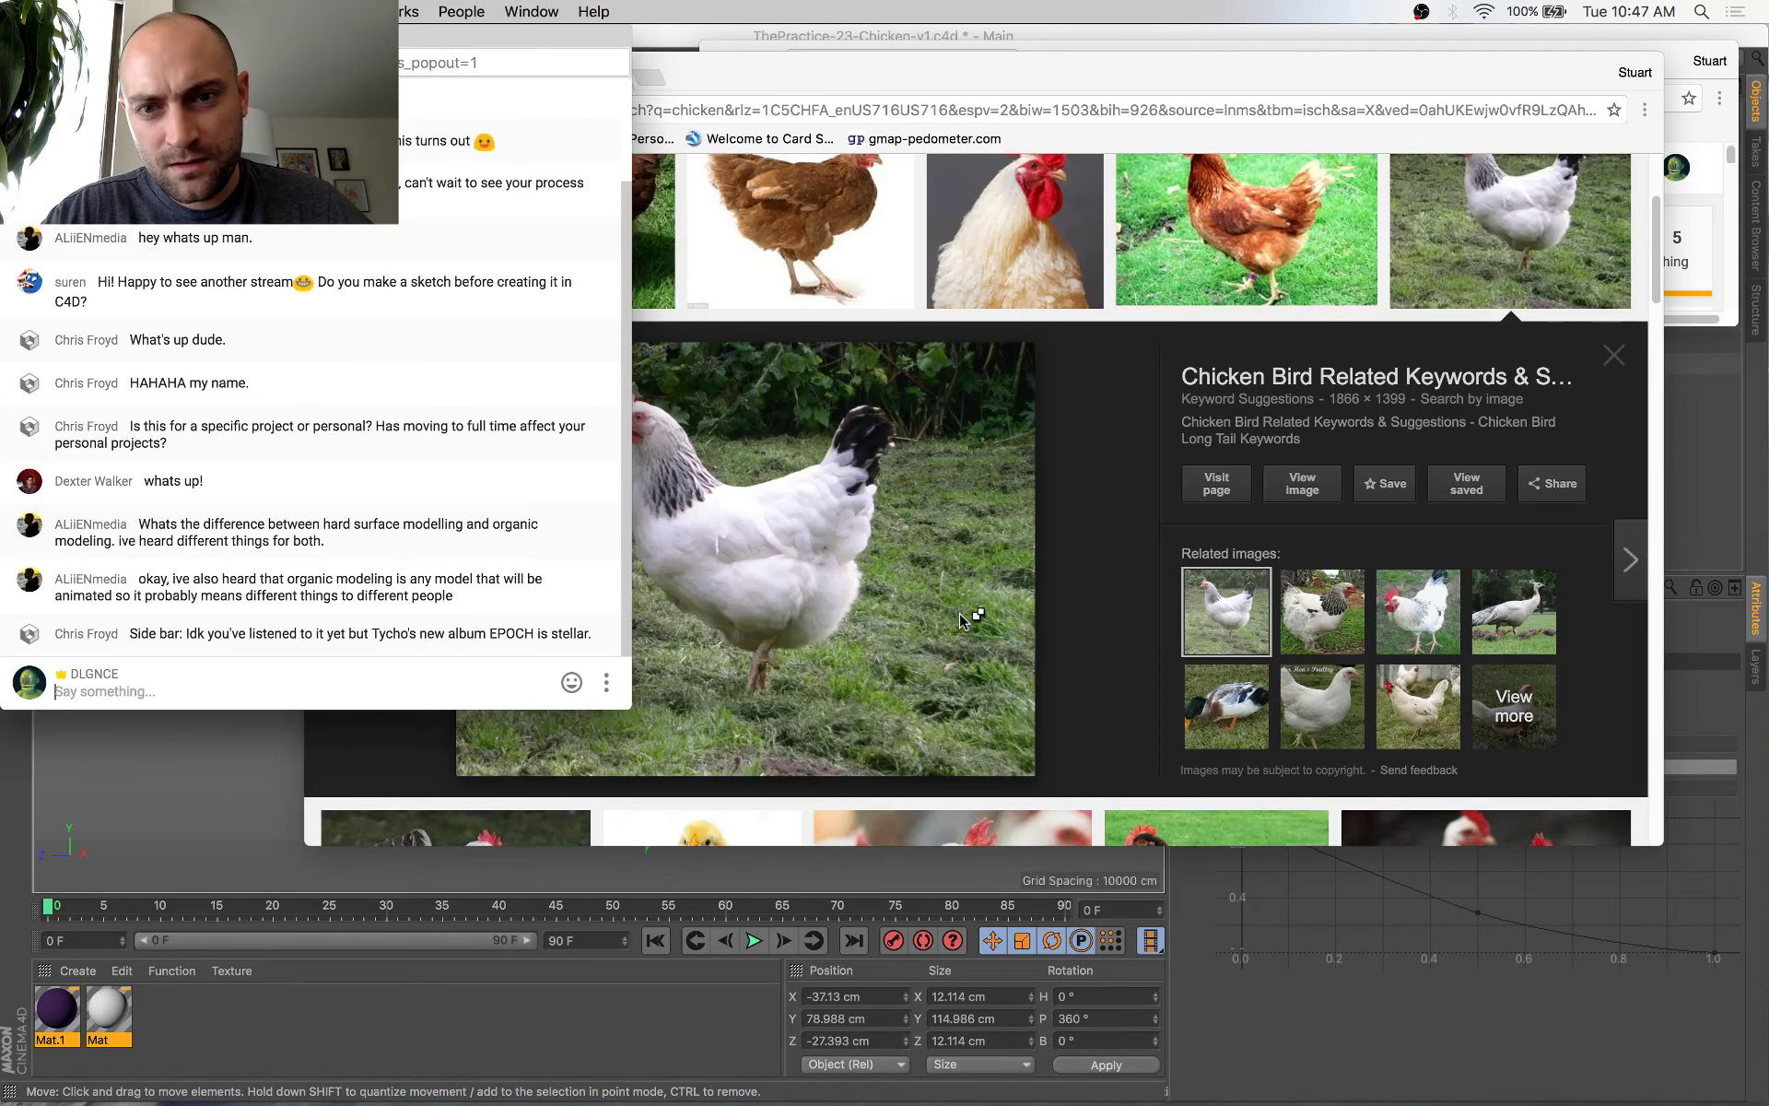
Compare the white hen and yellow rooster photos in the browser, and return to the Cinema 4D scene
scroll(1202, 403, "up", 3)
left_click(1532, 387)
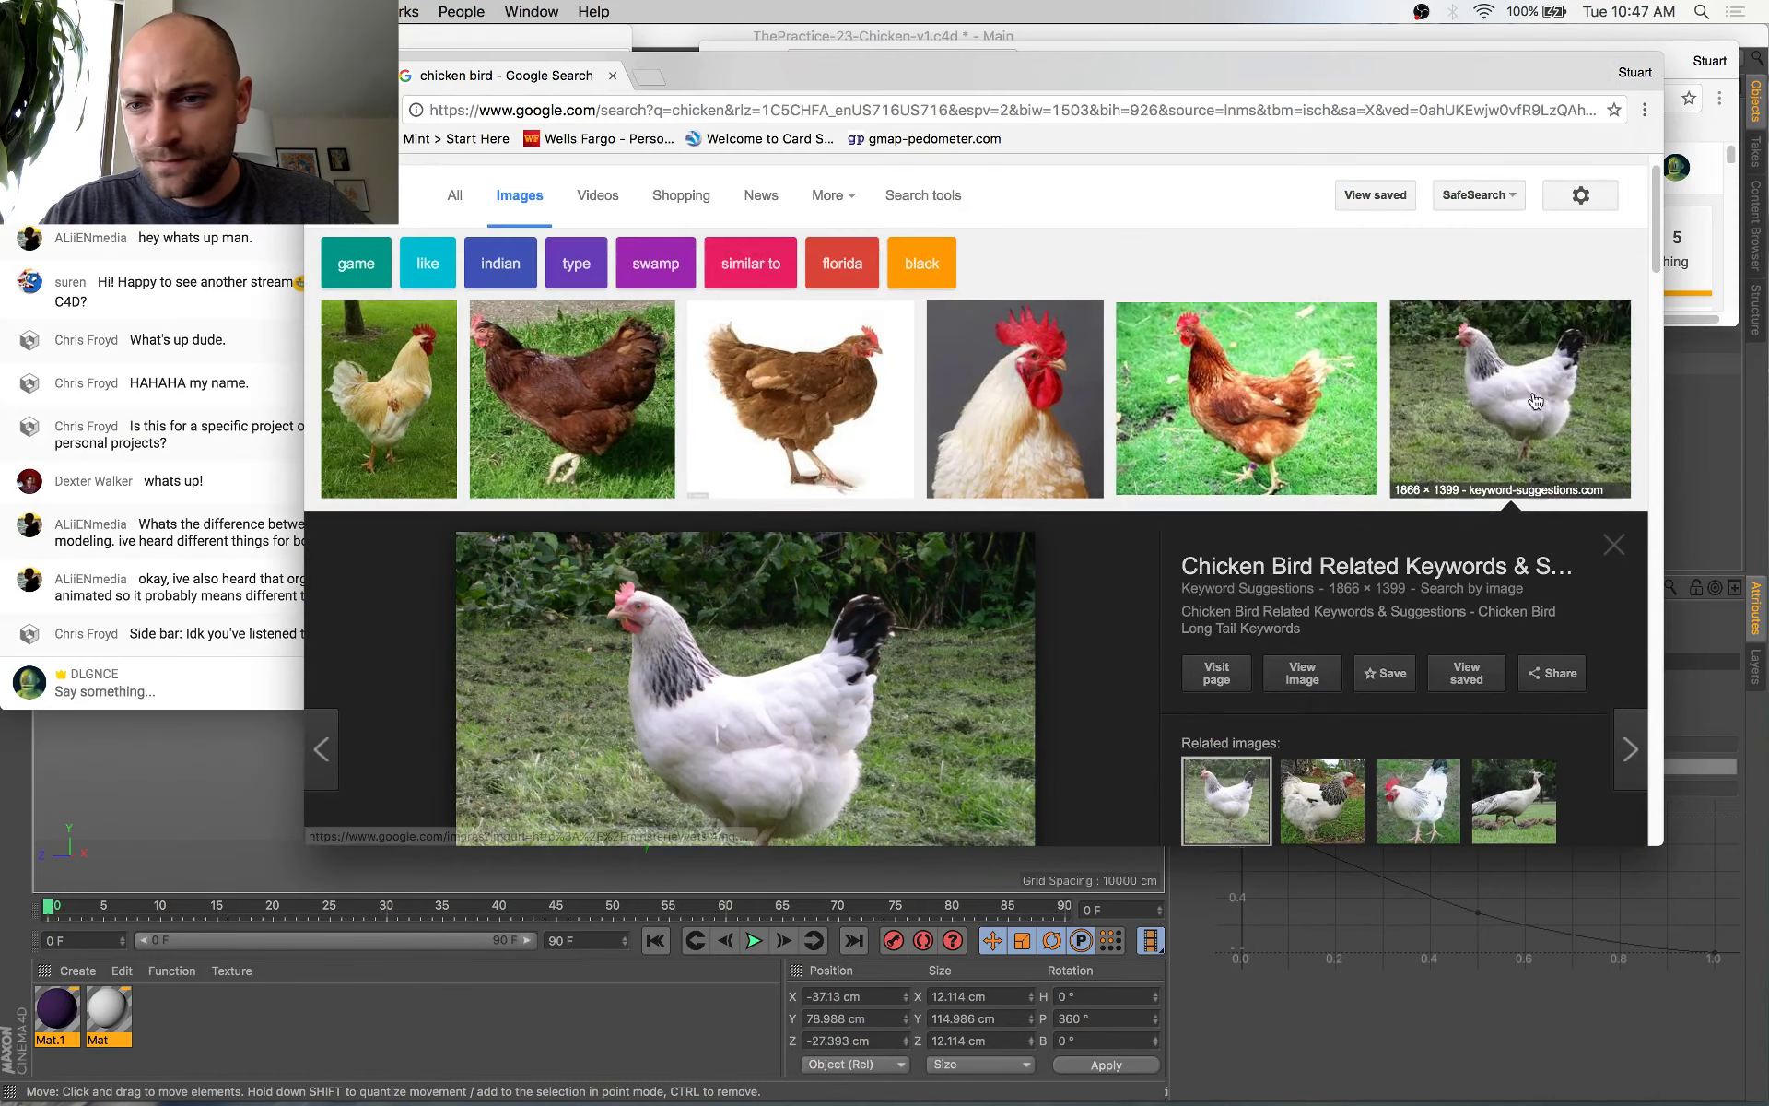
left_click(1307, 368)
left_click(398, 267)
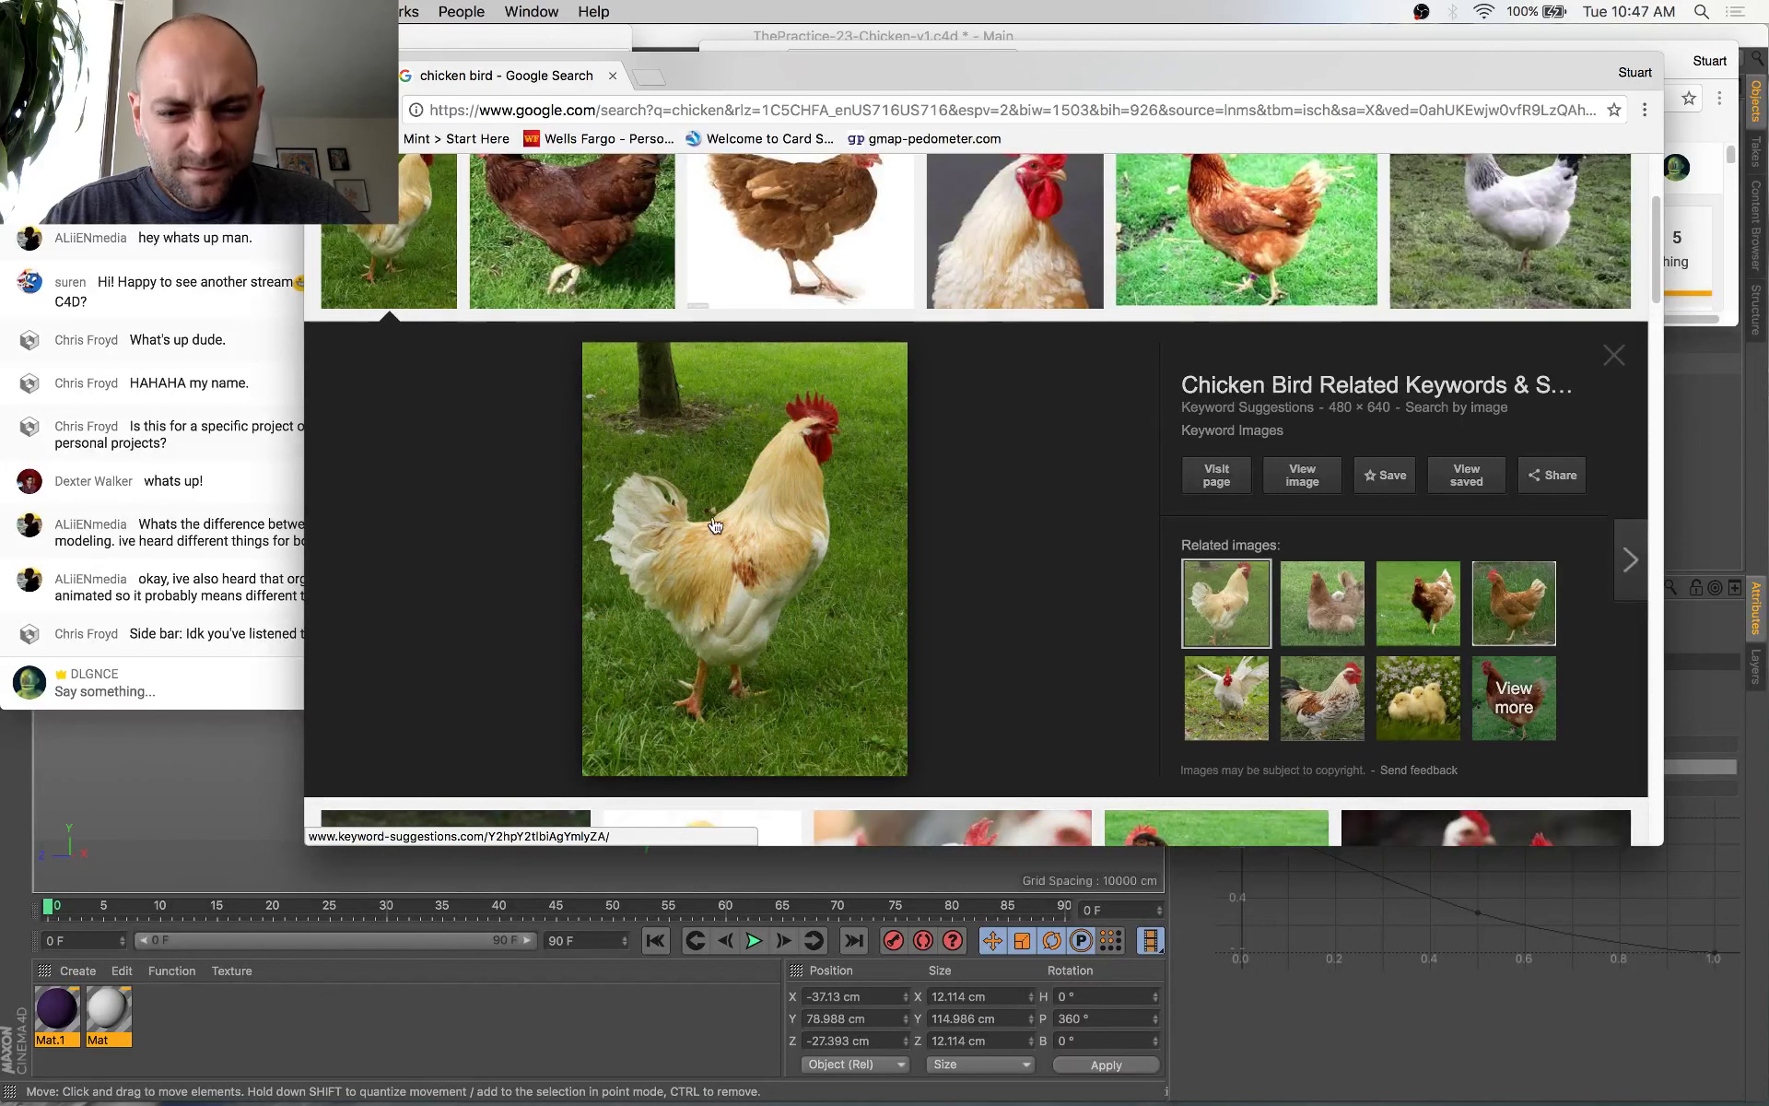
key("super+Tab")
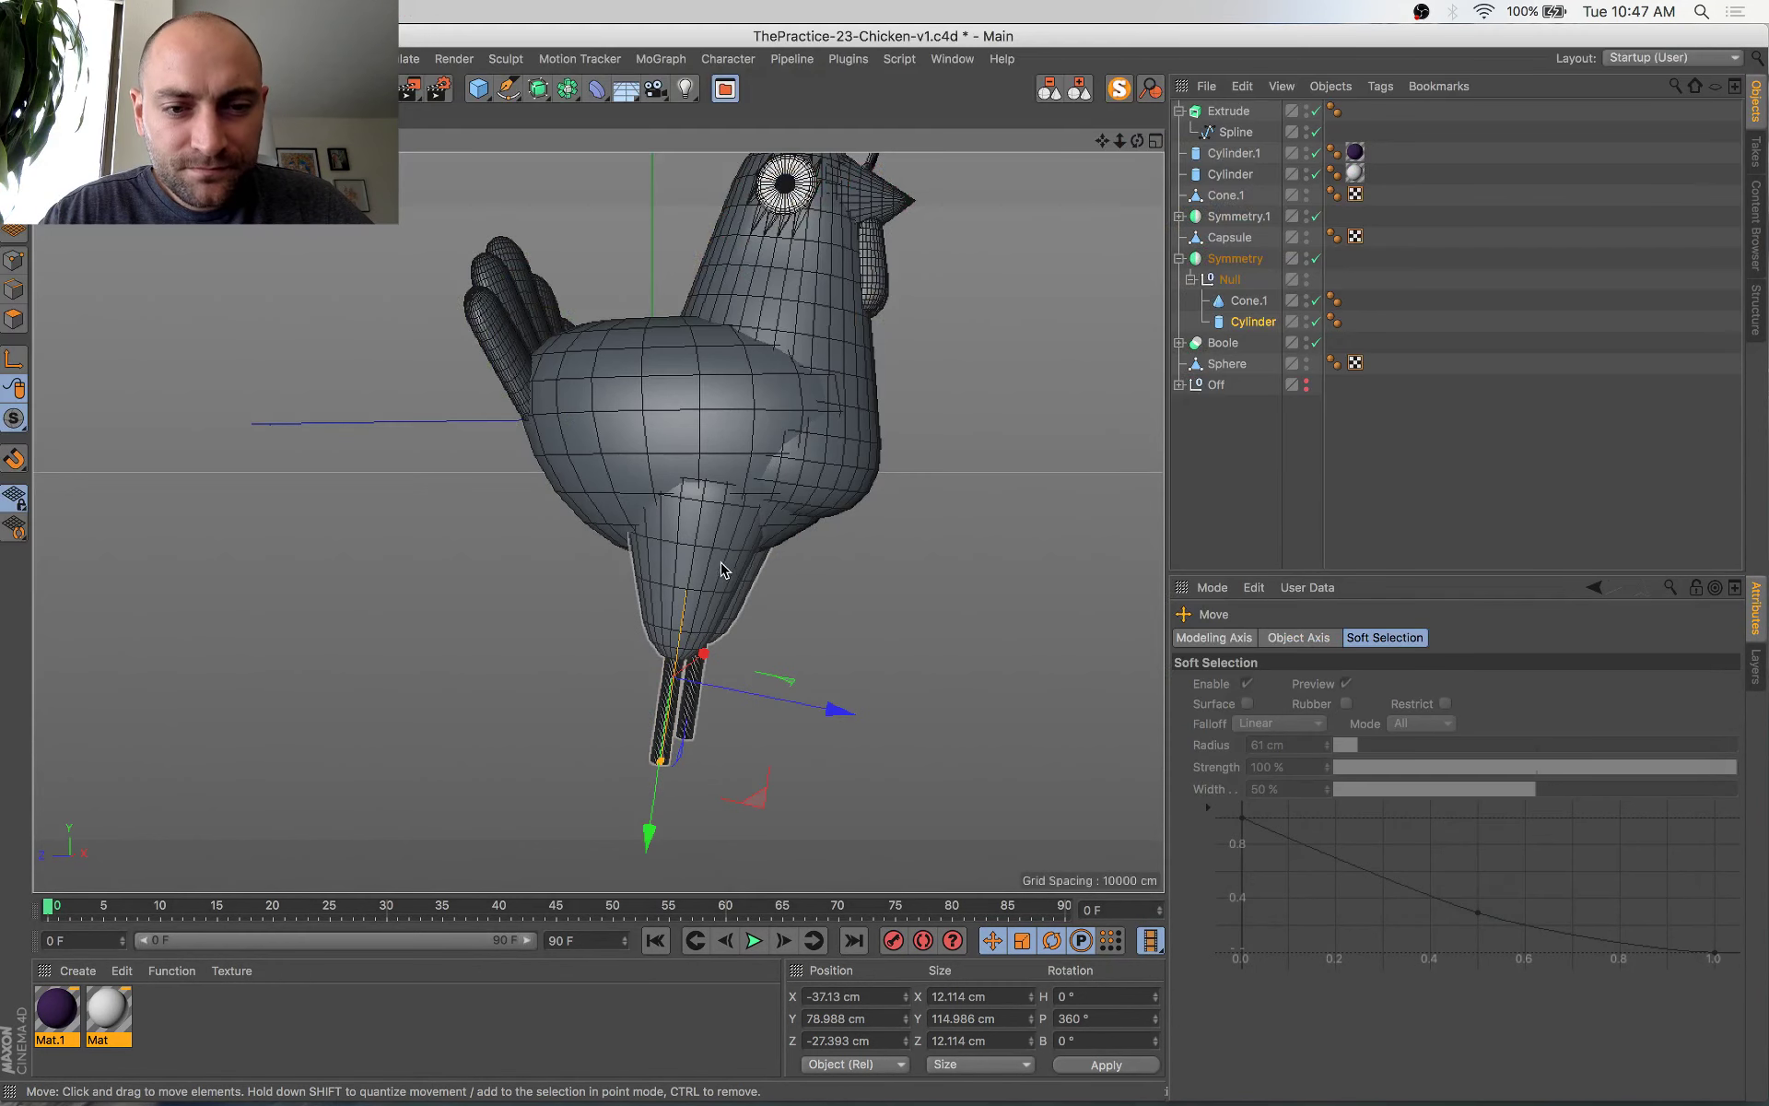
Raise the Symmetry holding the mirrored thighs and legs slightly into the body, to about Y -91.6 cm
left_click(723, 569, "shift")
left_click_drag(702, 689, 705, 682)
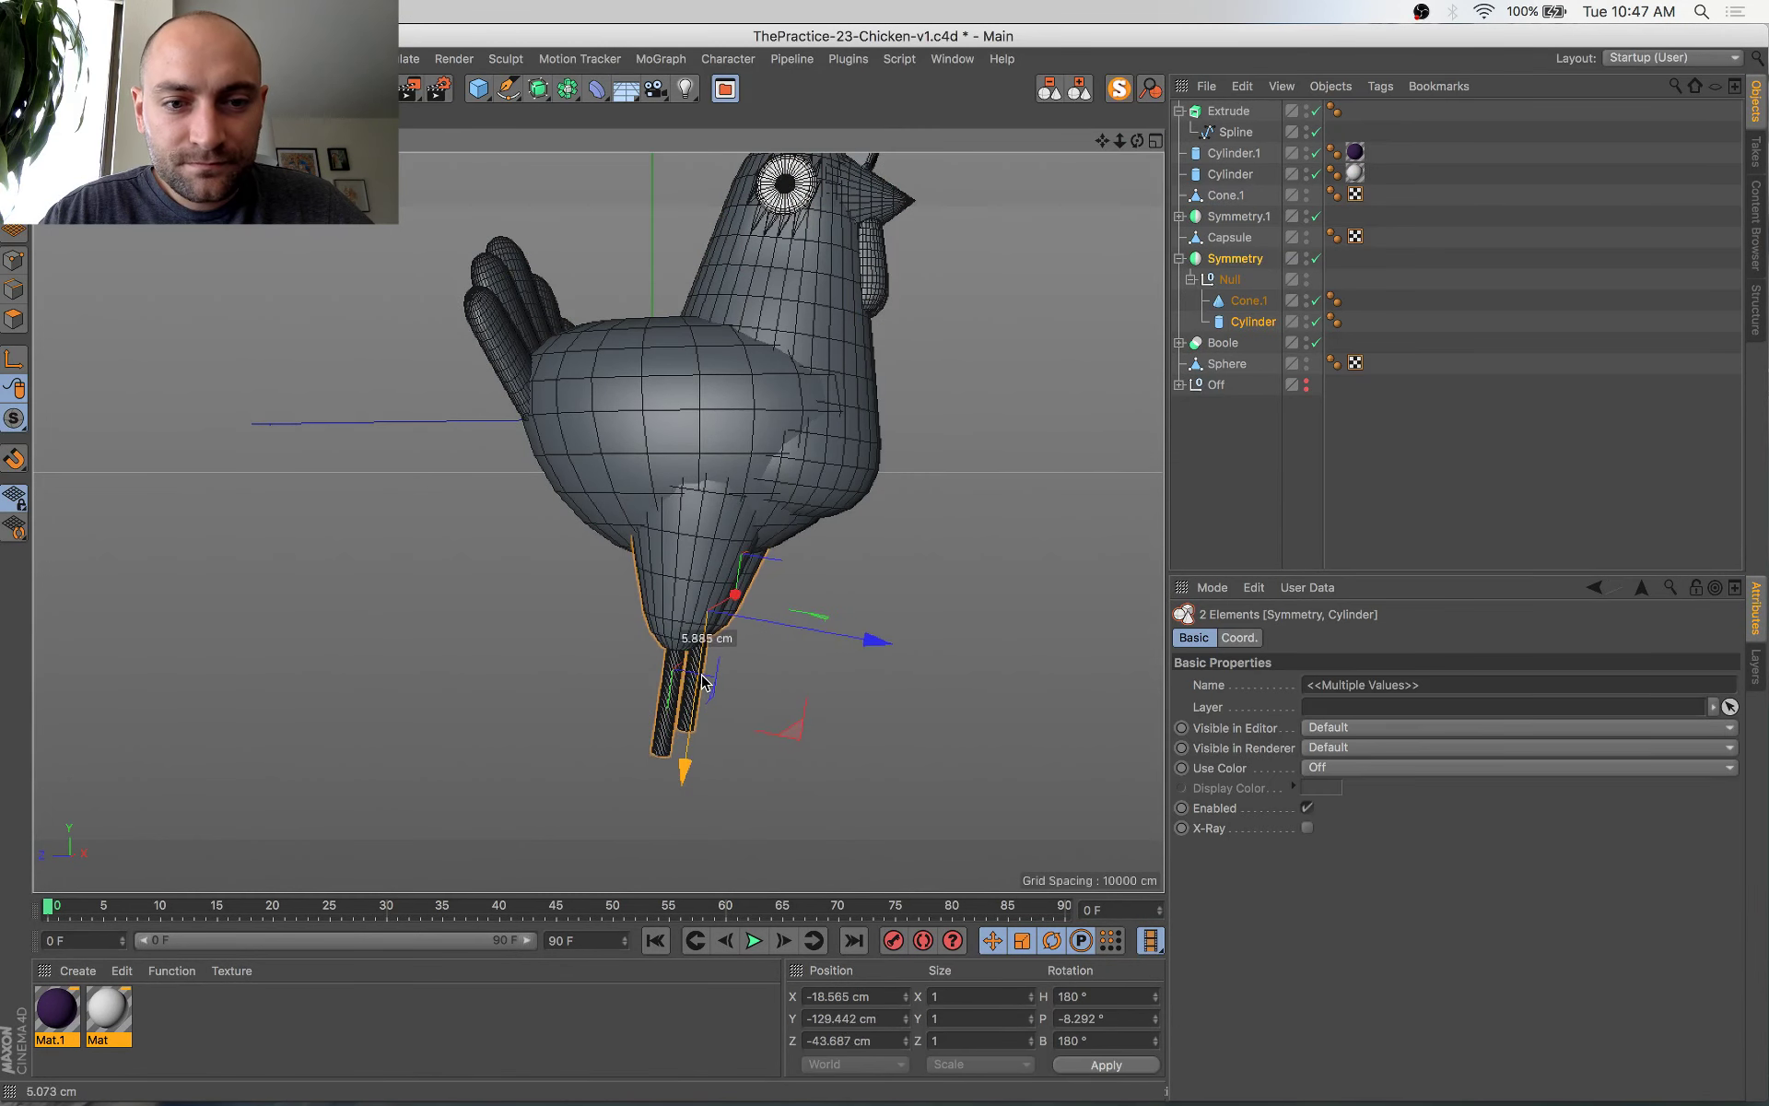
left_click(810, 764)
left_click(710, 581)
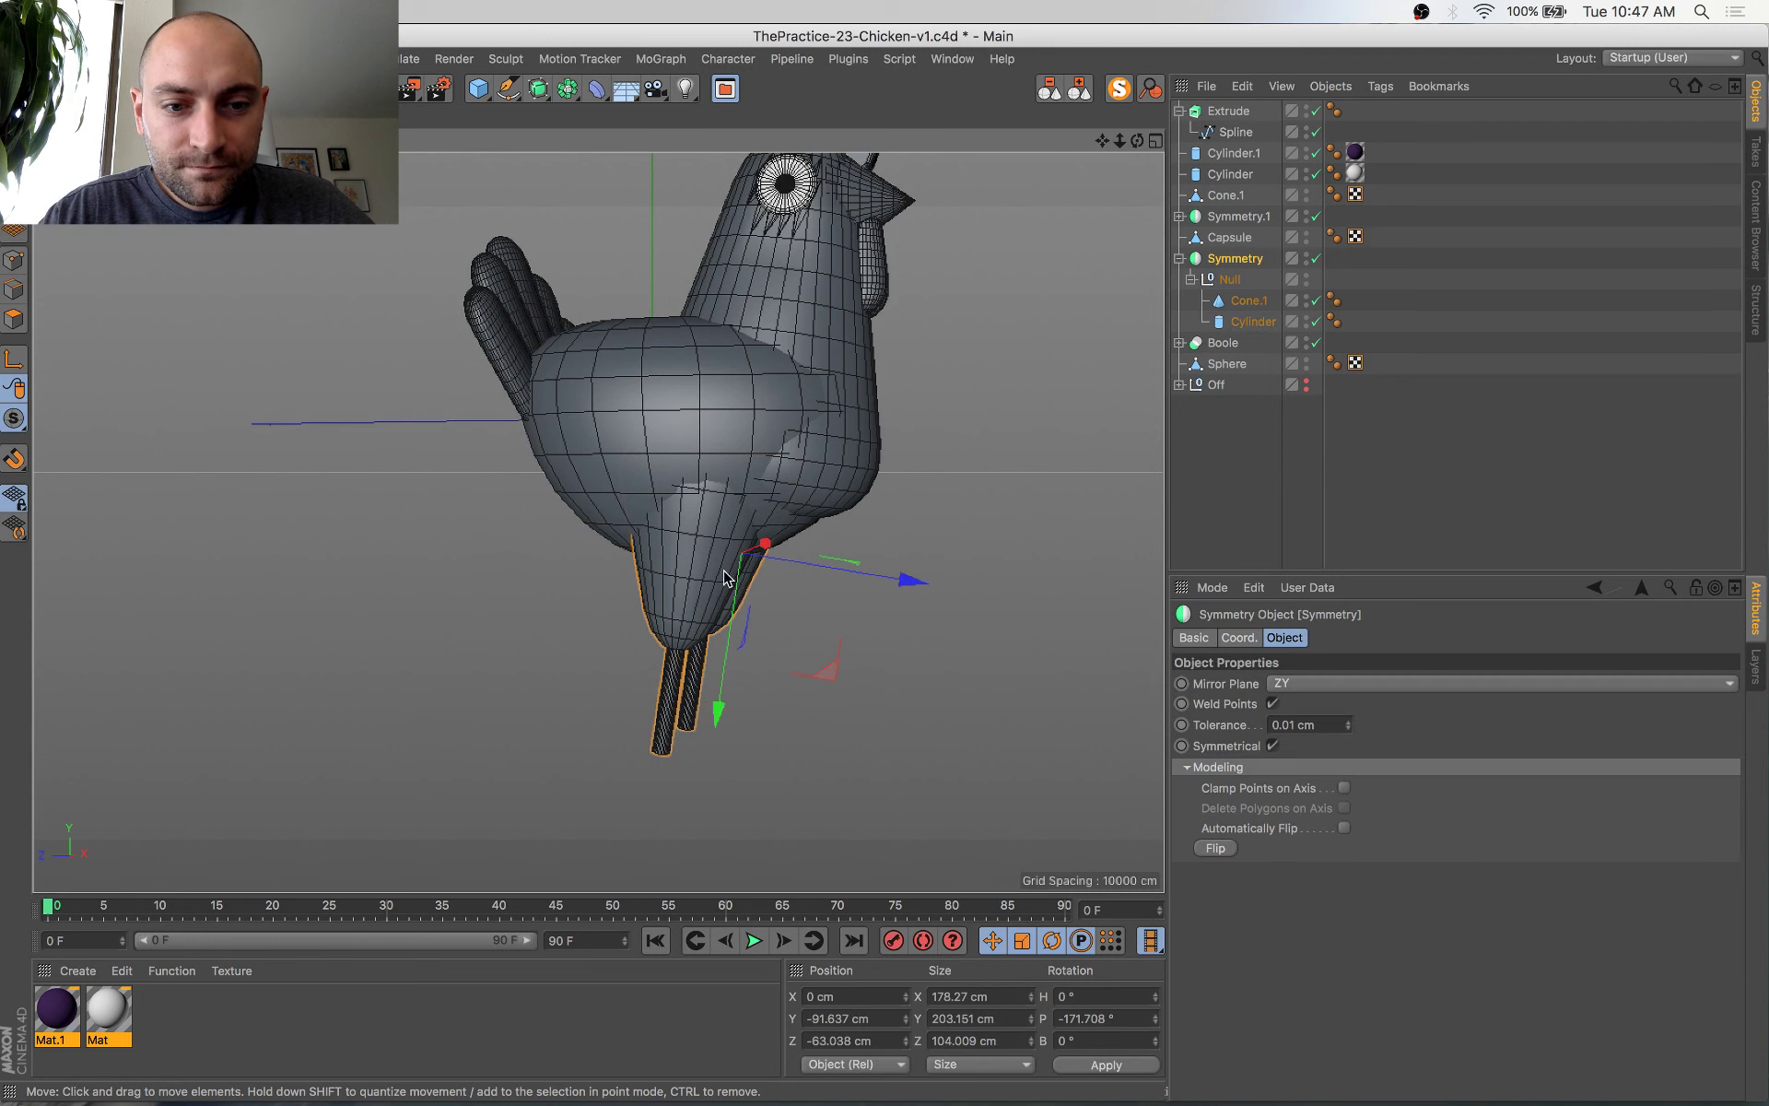
left_click_drag(810, 722, 553, 613, "alt")
left_click(824, 615)
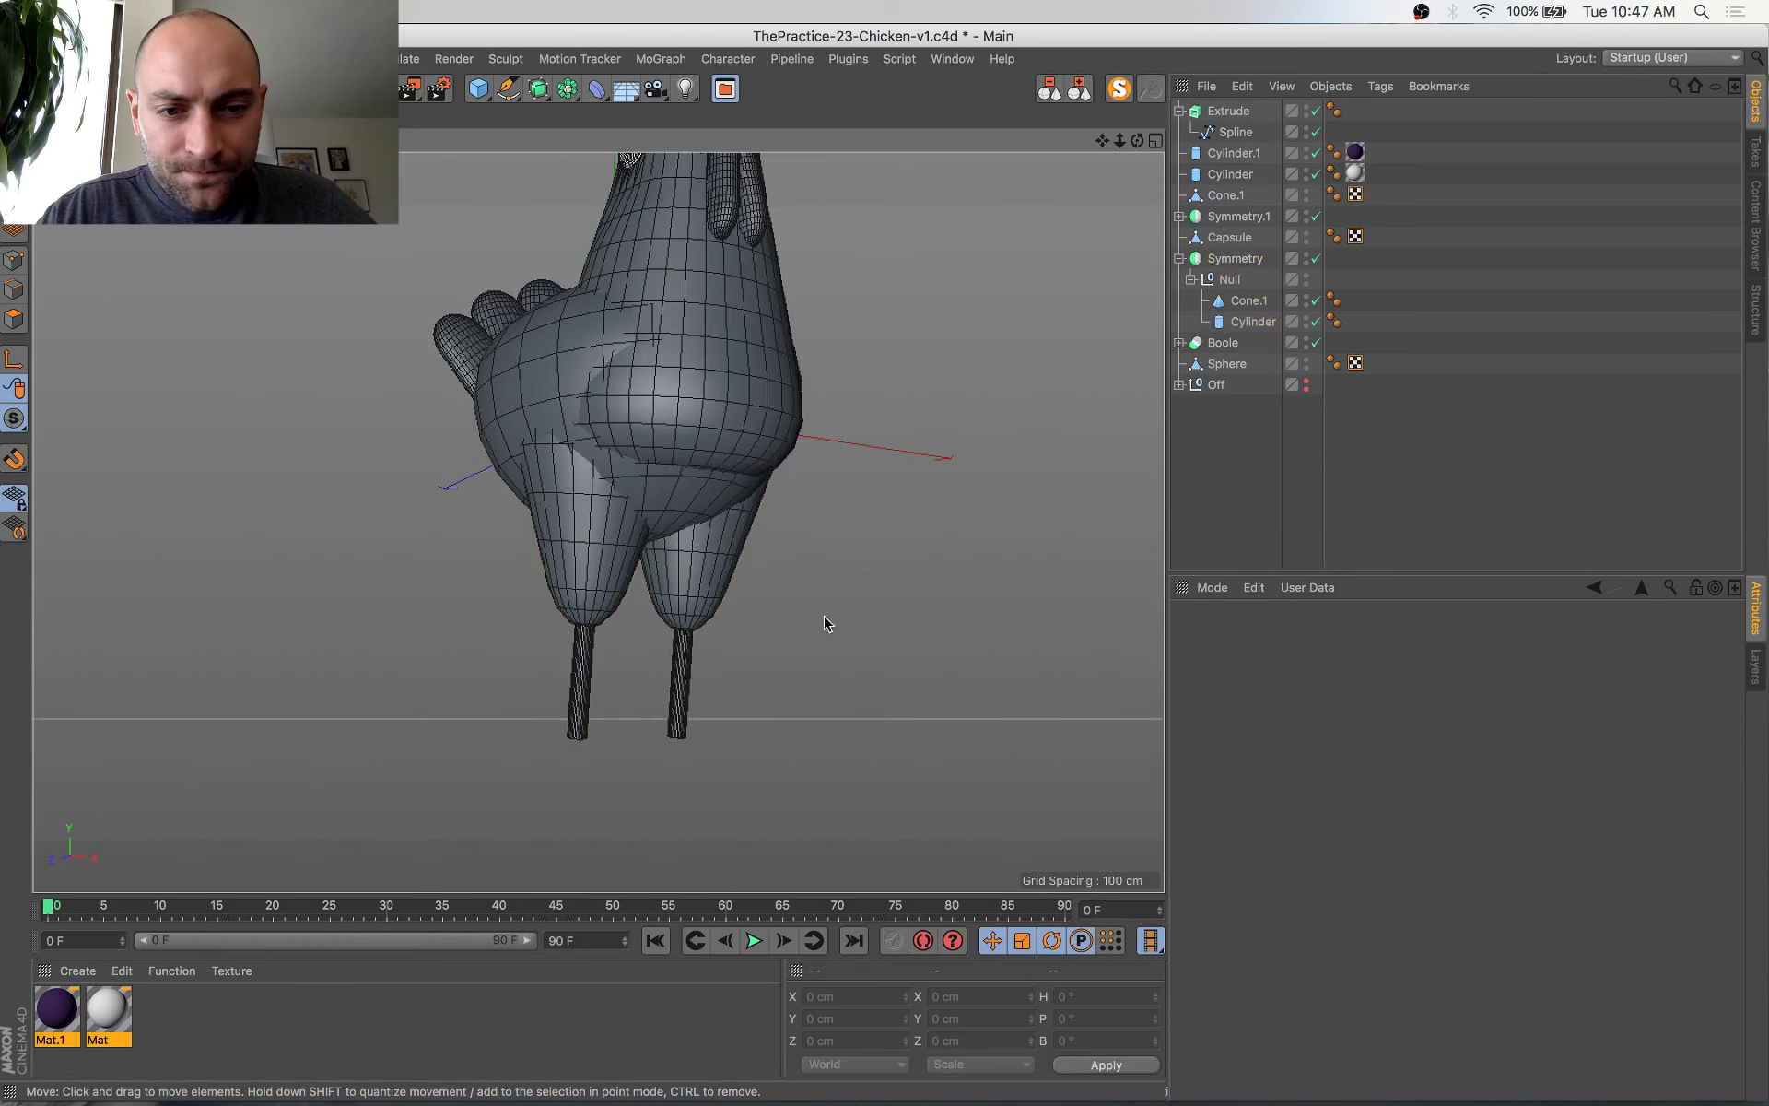
Shorten the thigh Cone.1 to about 123.3 cm high and nudge it slightly along its length
left_click(1254, 305)
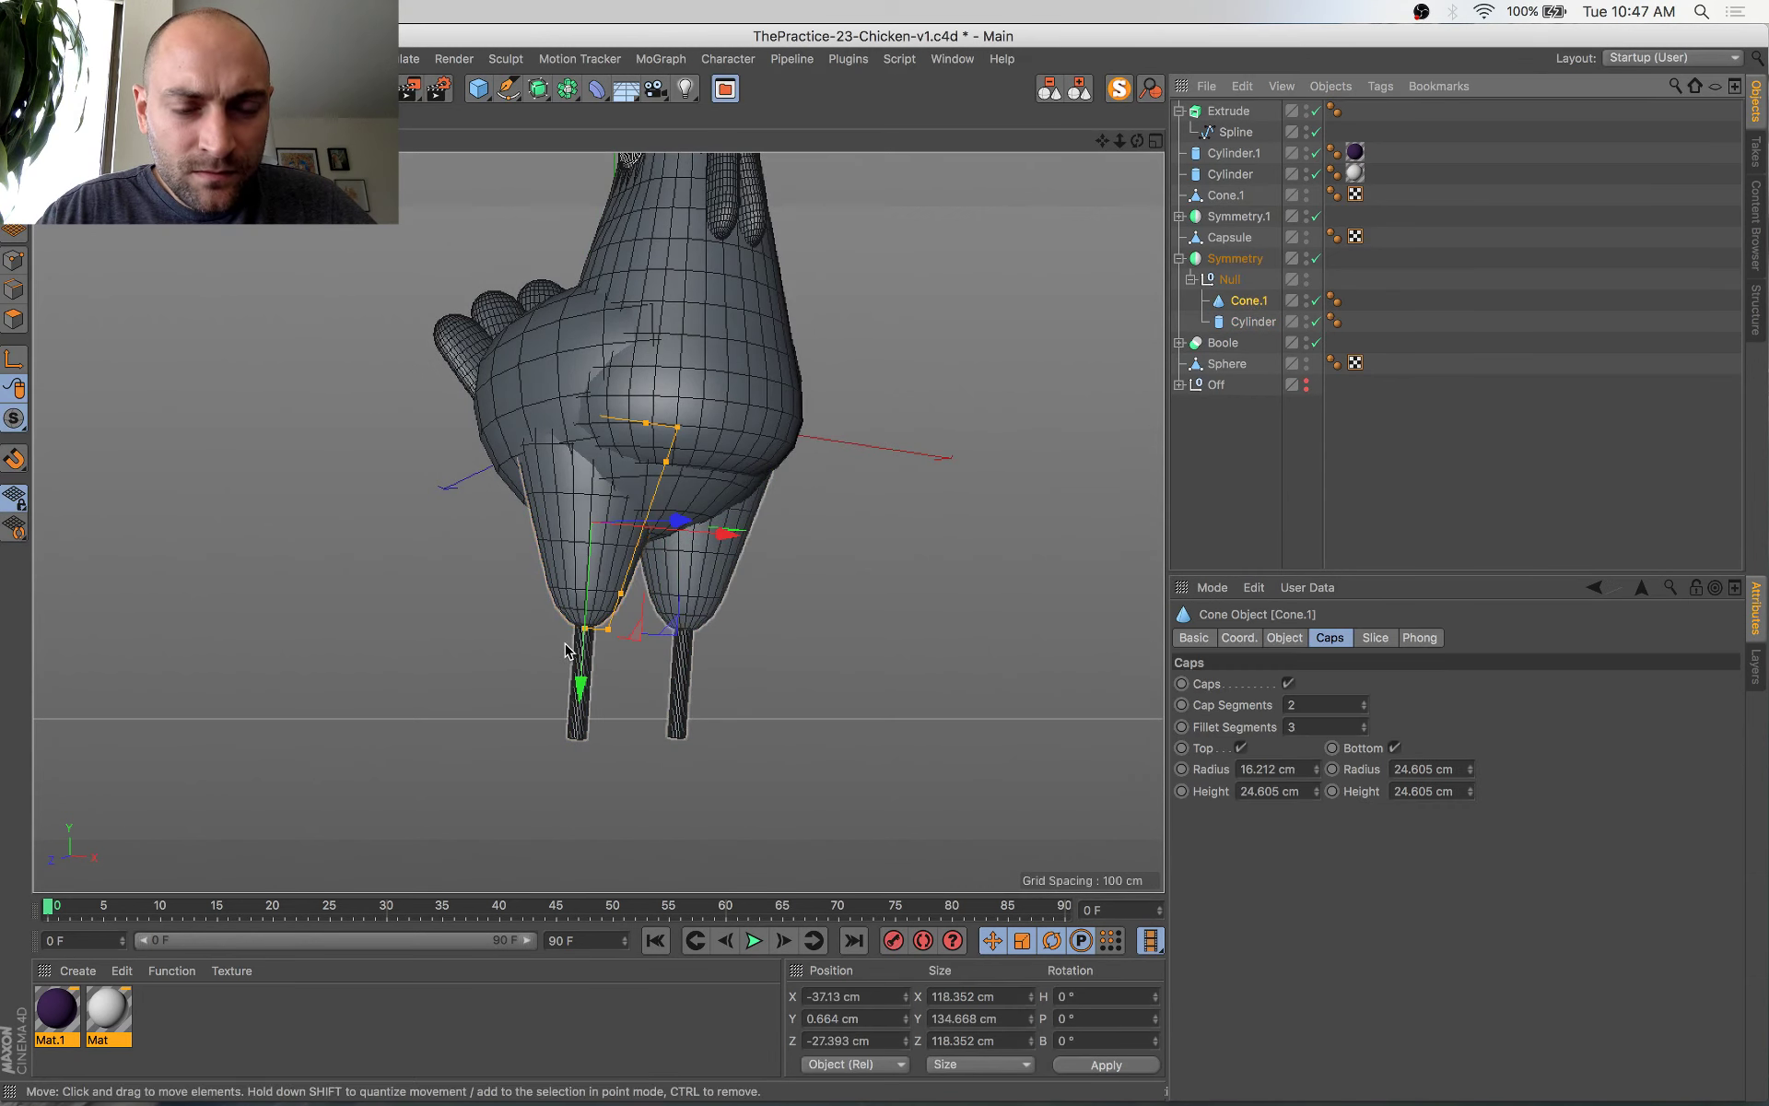
key("s")
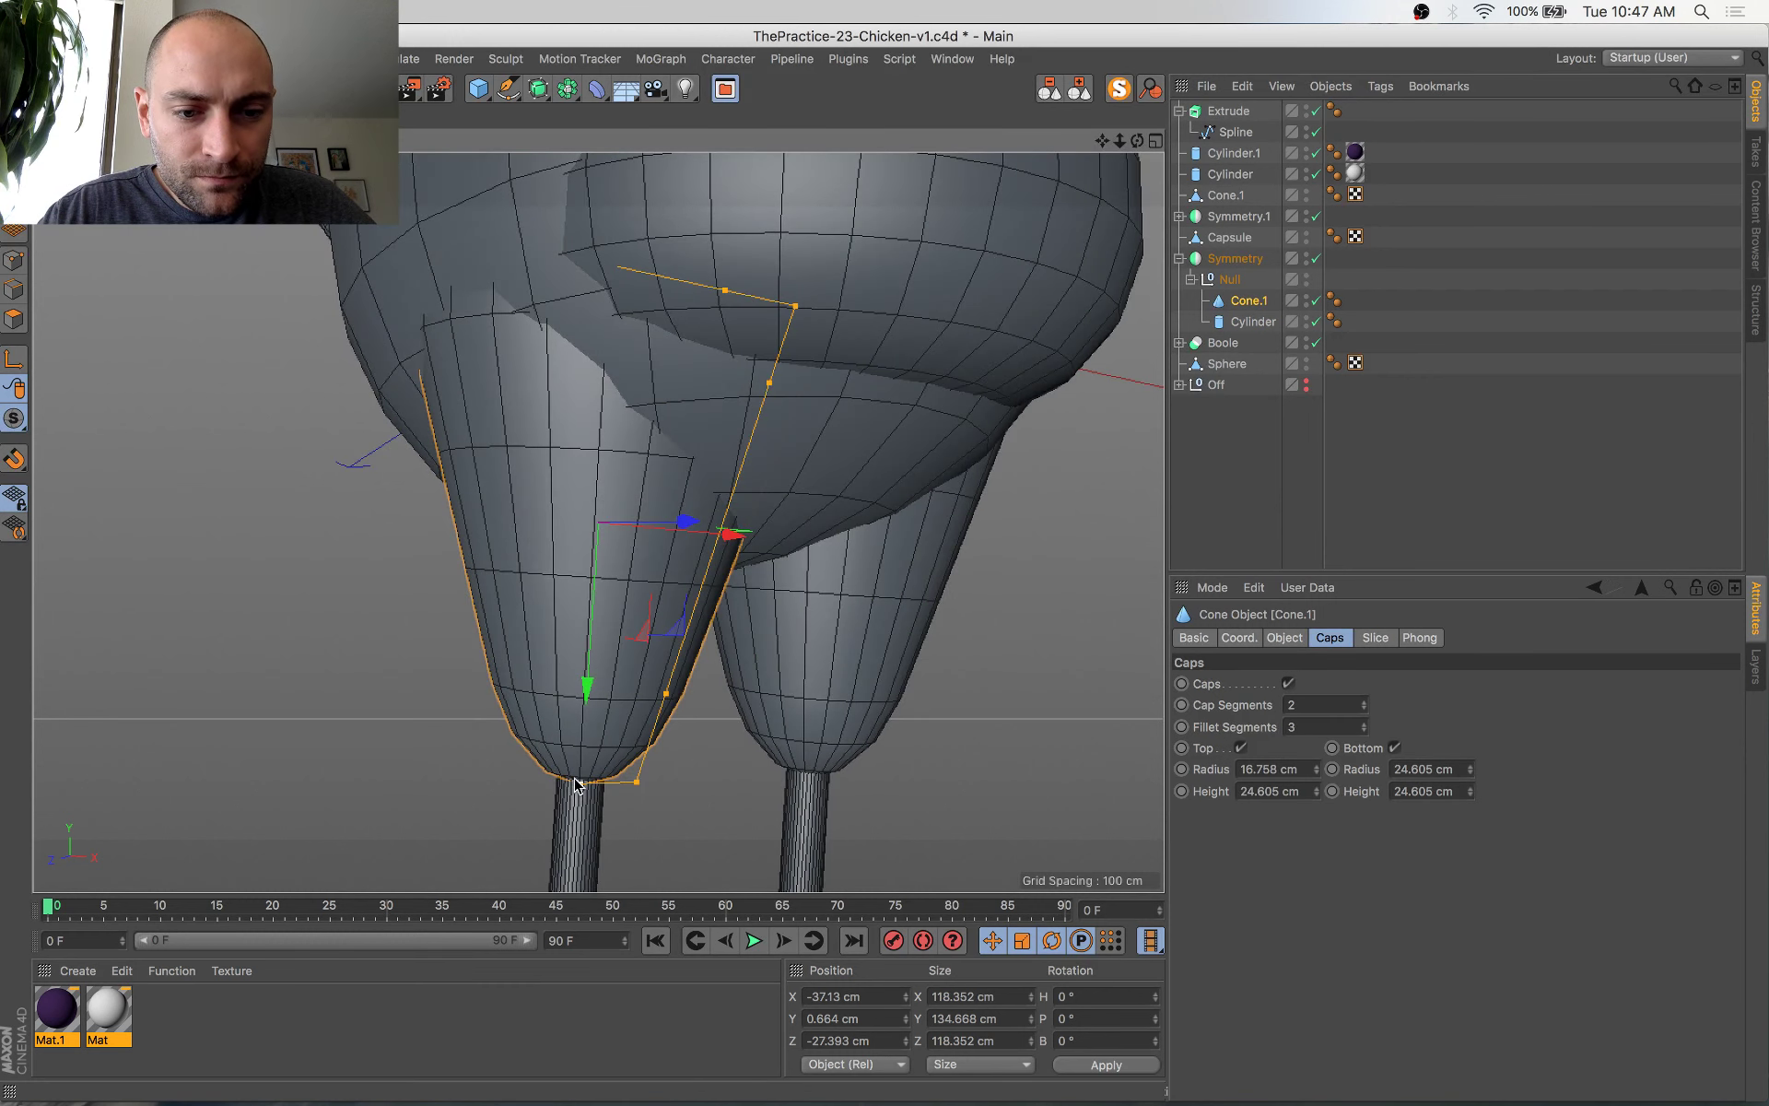
scroll(561, 800, "up", 3)
left_click_drag(575, 785, 810, 750)
scroll(583, 746, "down", 3)
key("e")
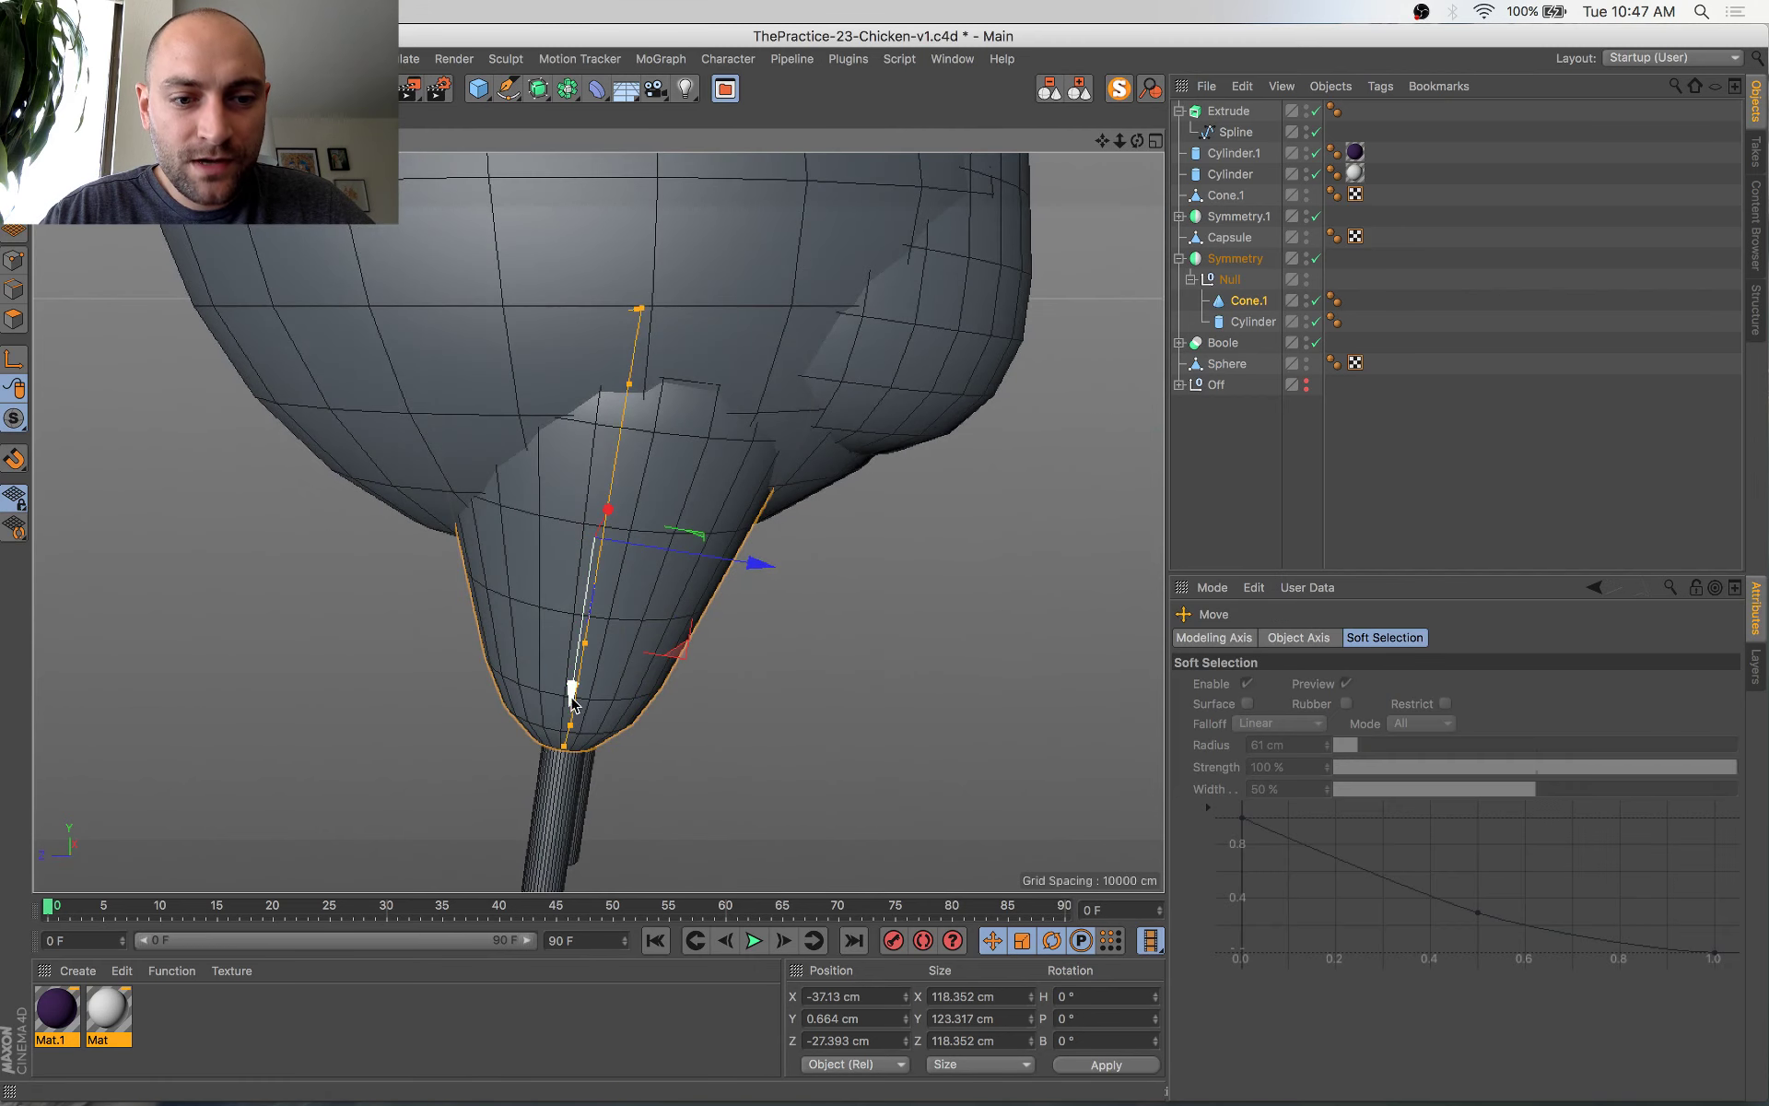
left_click_drag(573, 698, 575, 693)
scroll(580, 717, "down", 3)
Set the leg Cylinder's rotation segments to 12
left_click(561, 785)
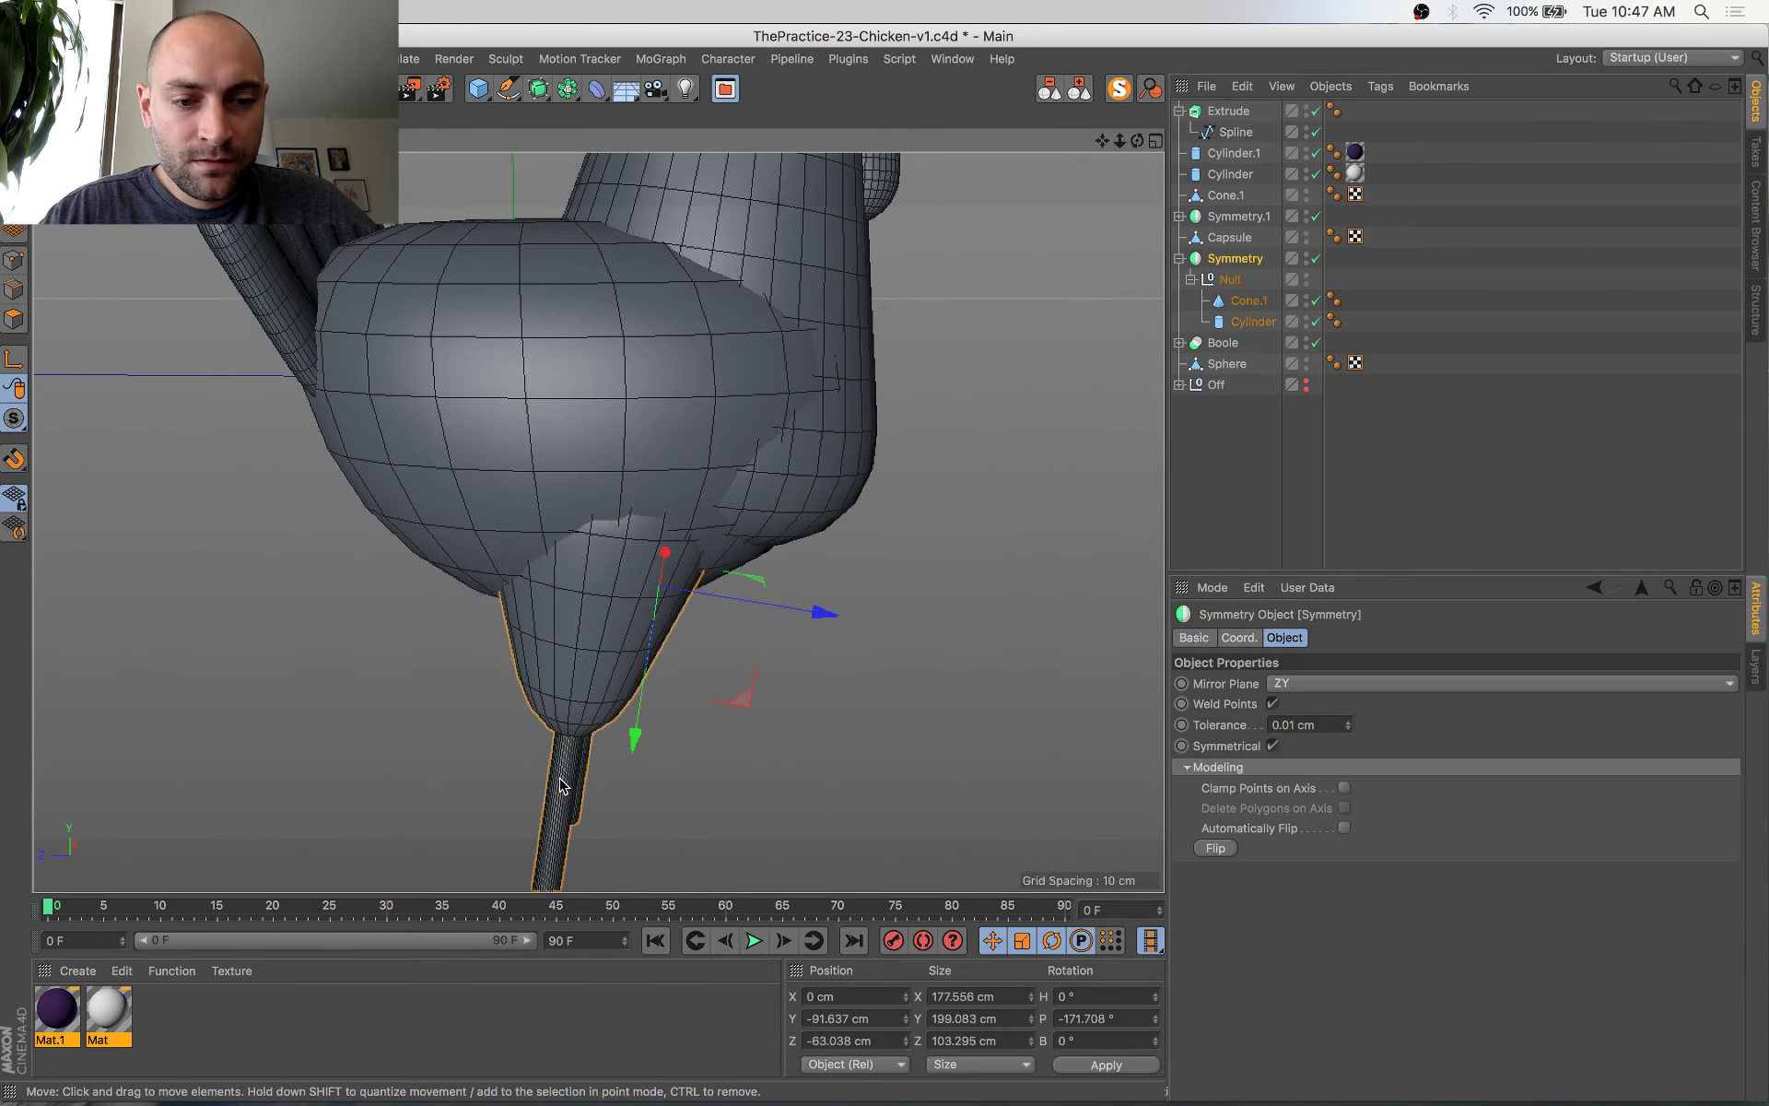
left_click(1245, 322)
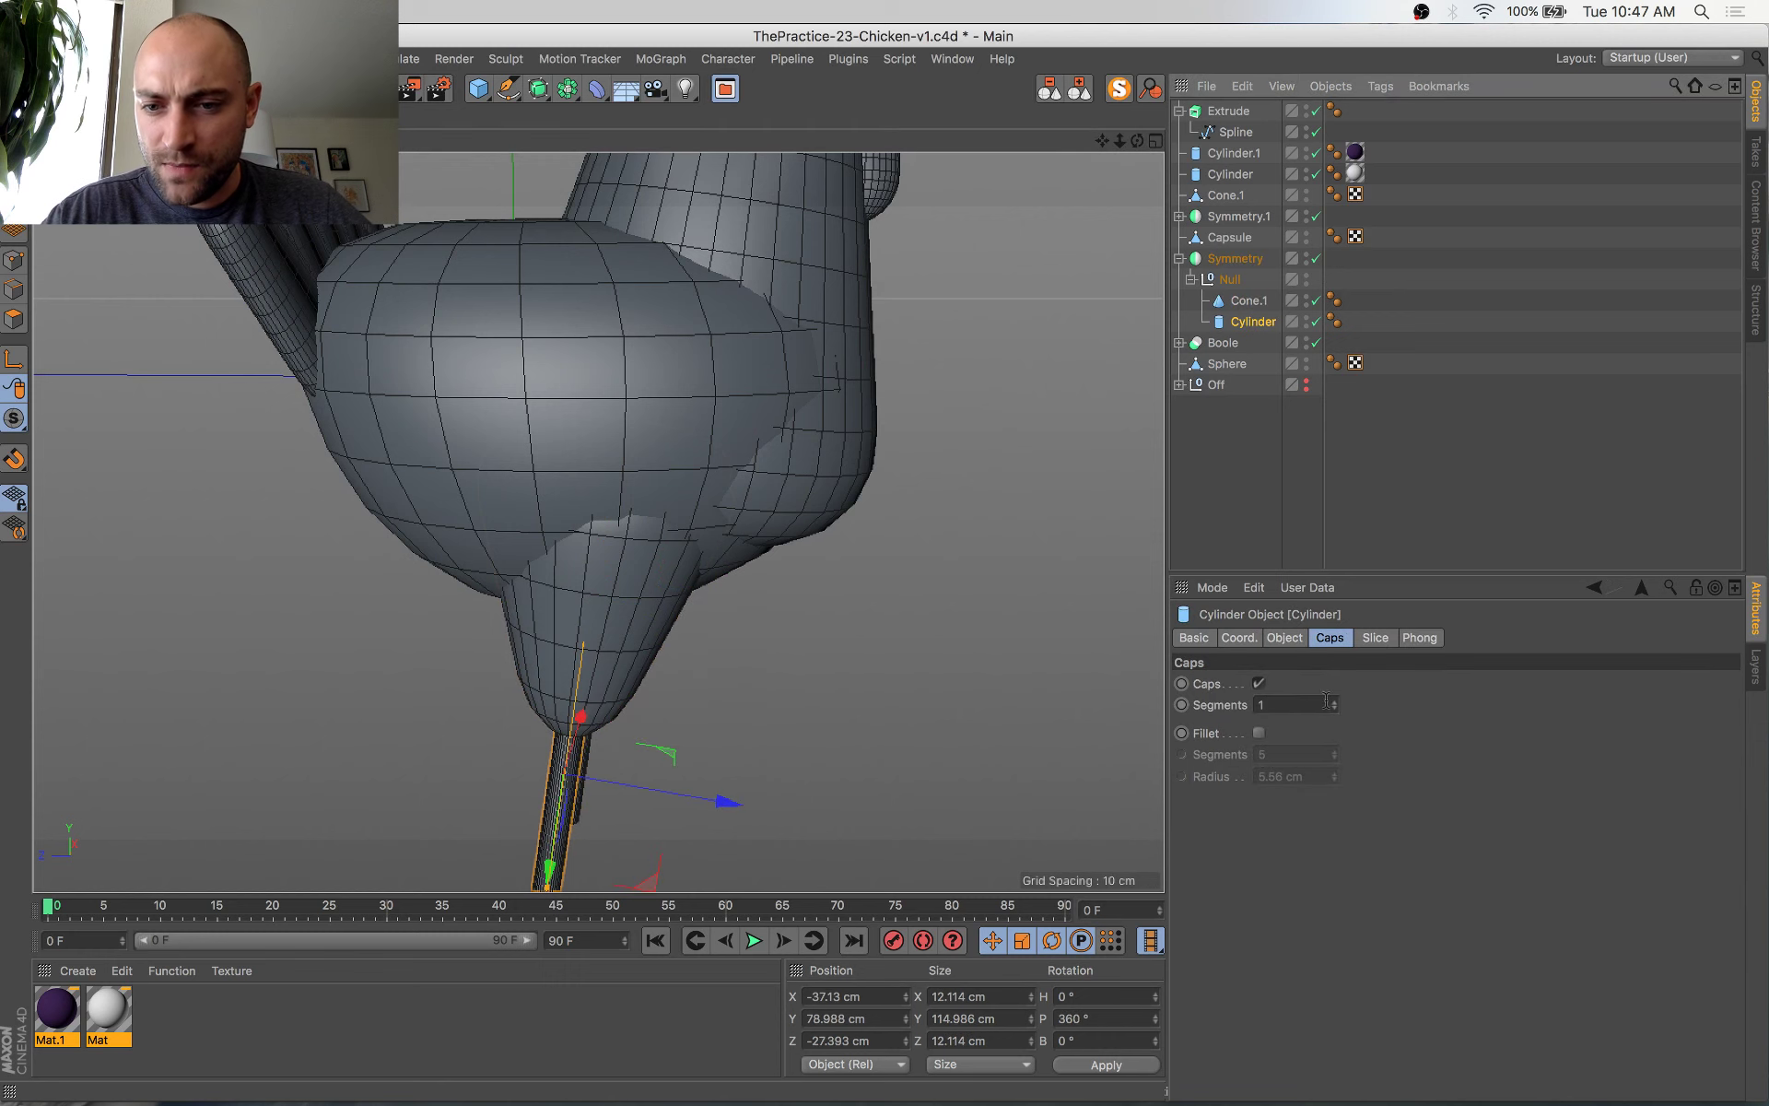
left_click(1286, 637)
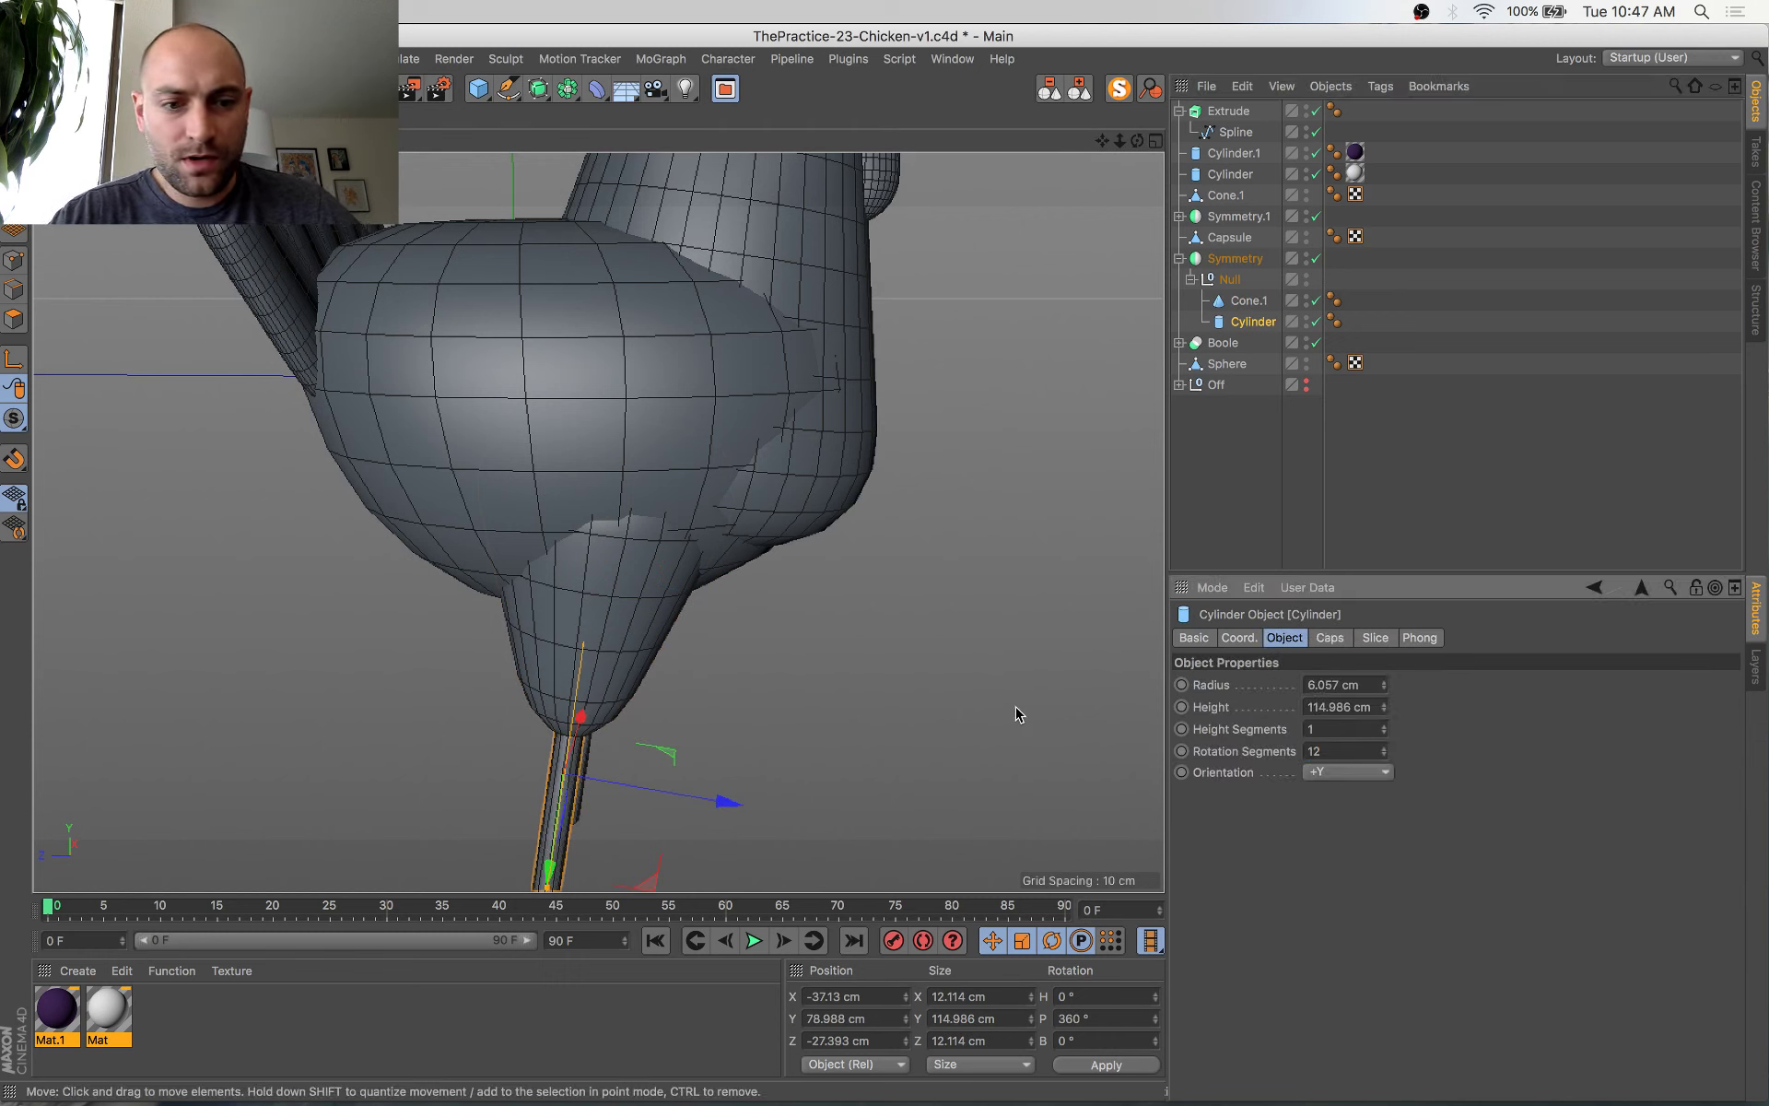
Reduce the leg Cylinder to about 3.9 cm radius and 78.4 cm height, and move it up to about Y 63.4 cm
scroll(837, 698, "down", 5)
left_click_drag(837, 697, 649, 645, "alt")
scroll(646, 844, "up", 8)
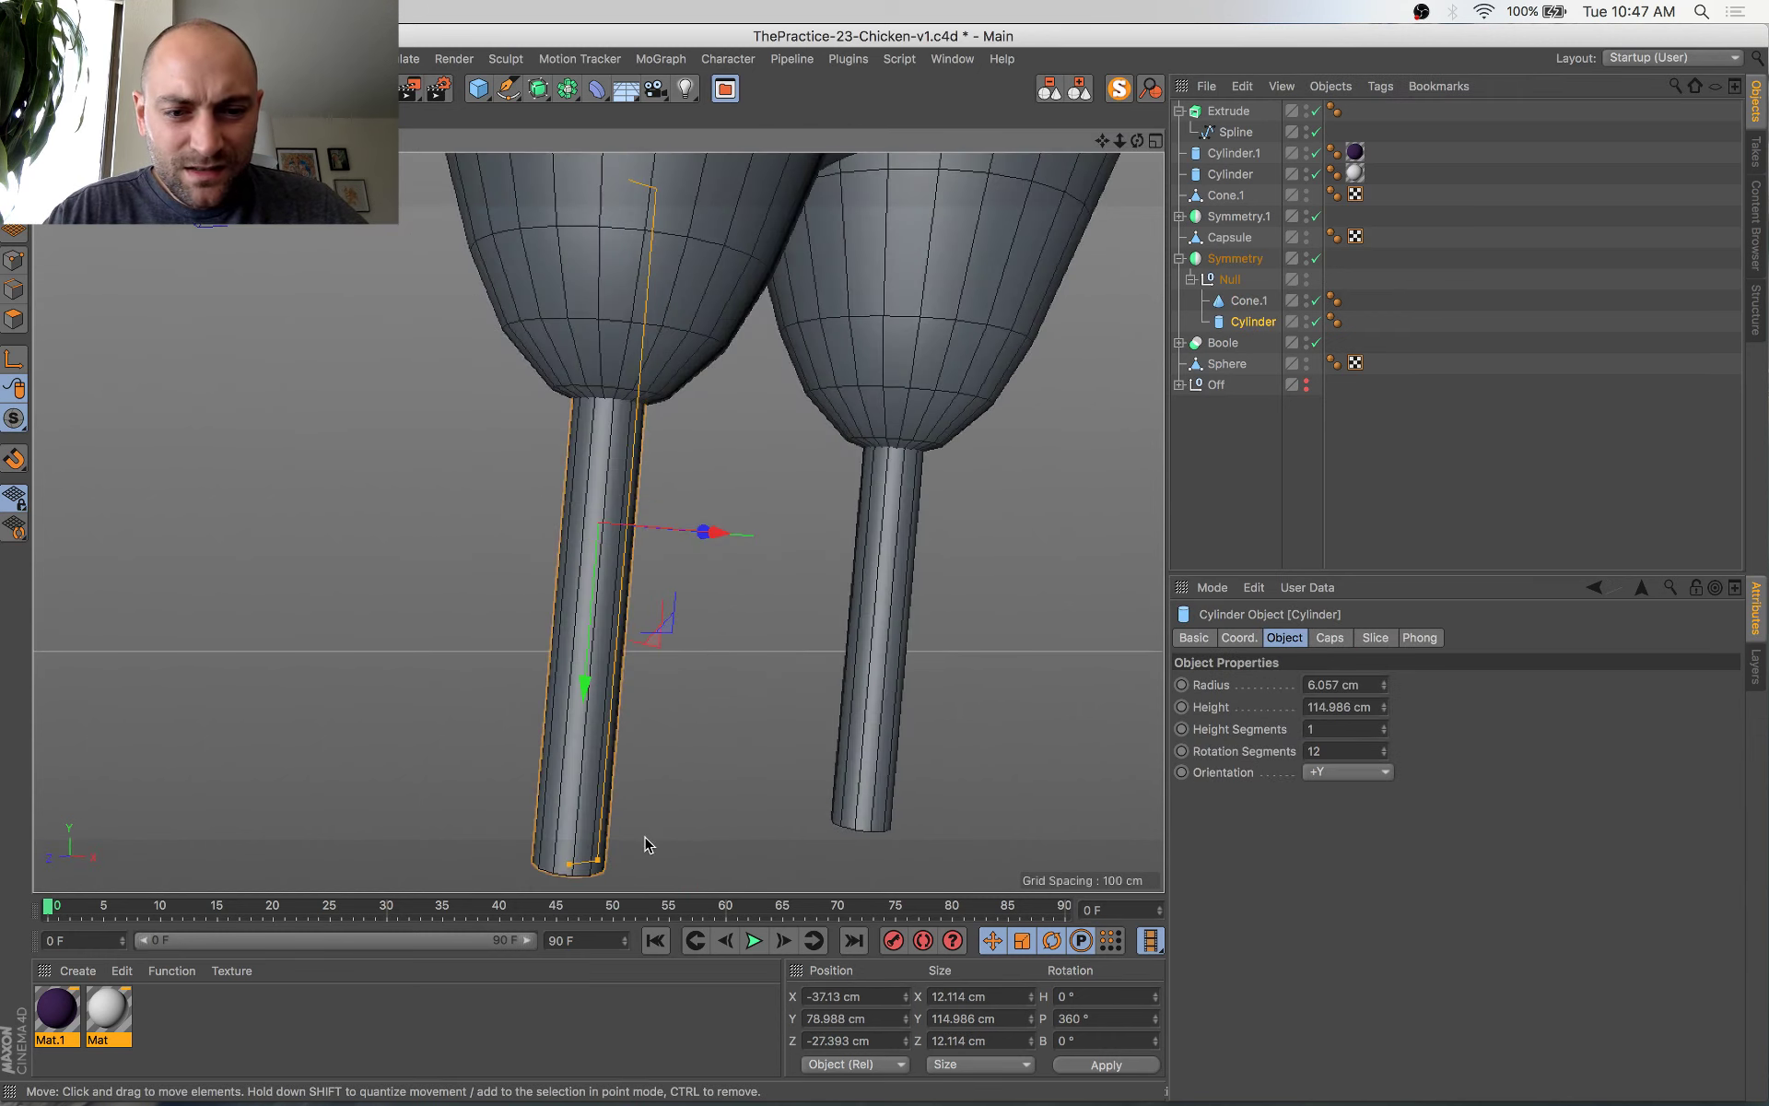
left_click_drag(605, 864, 594, 866)
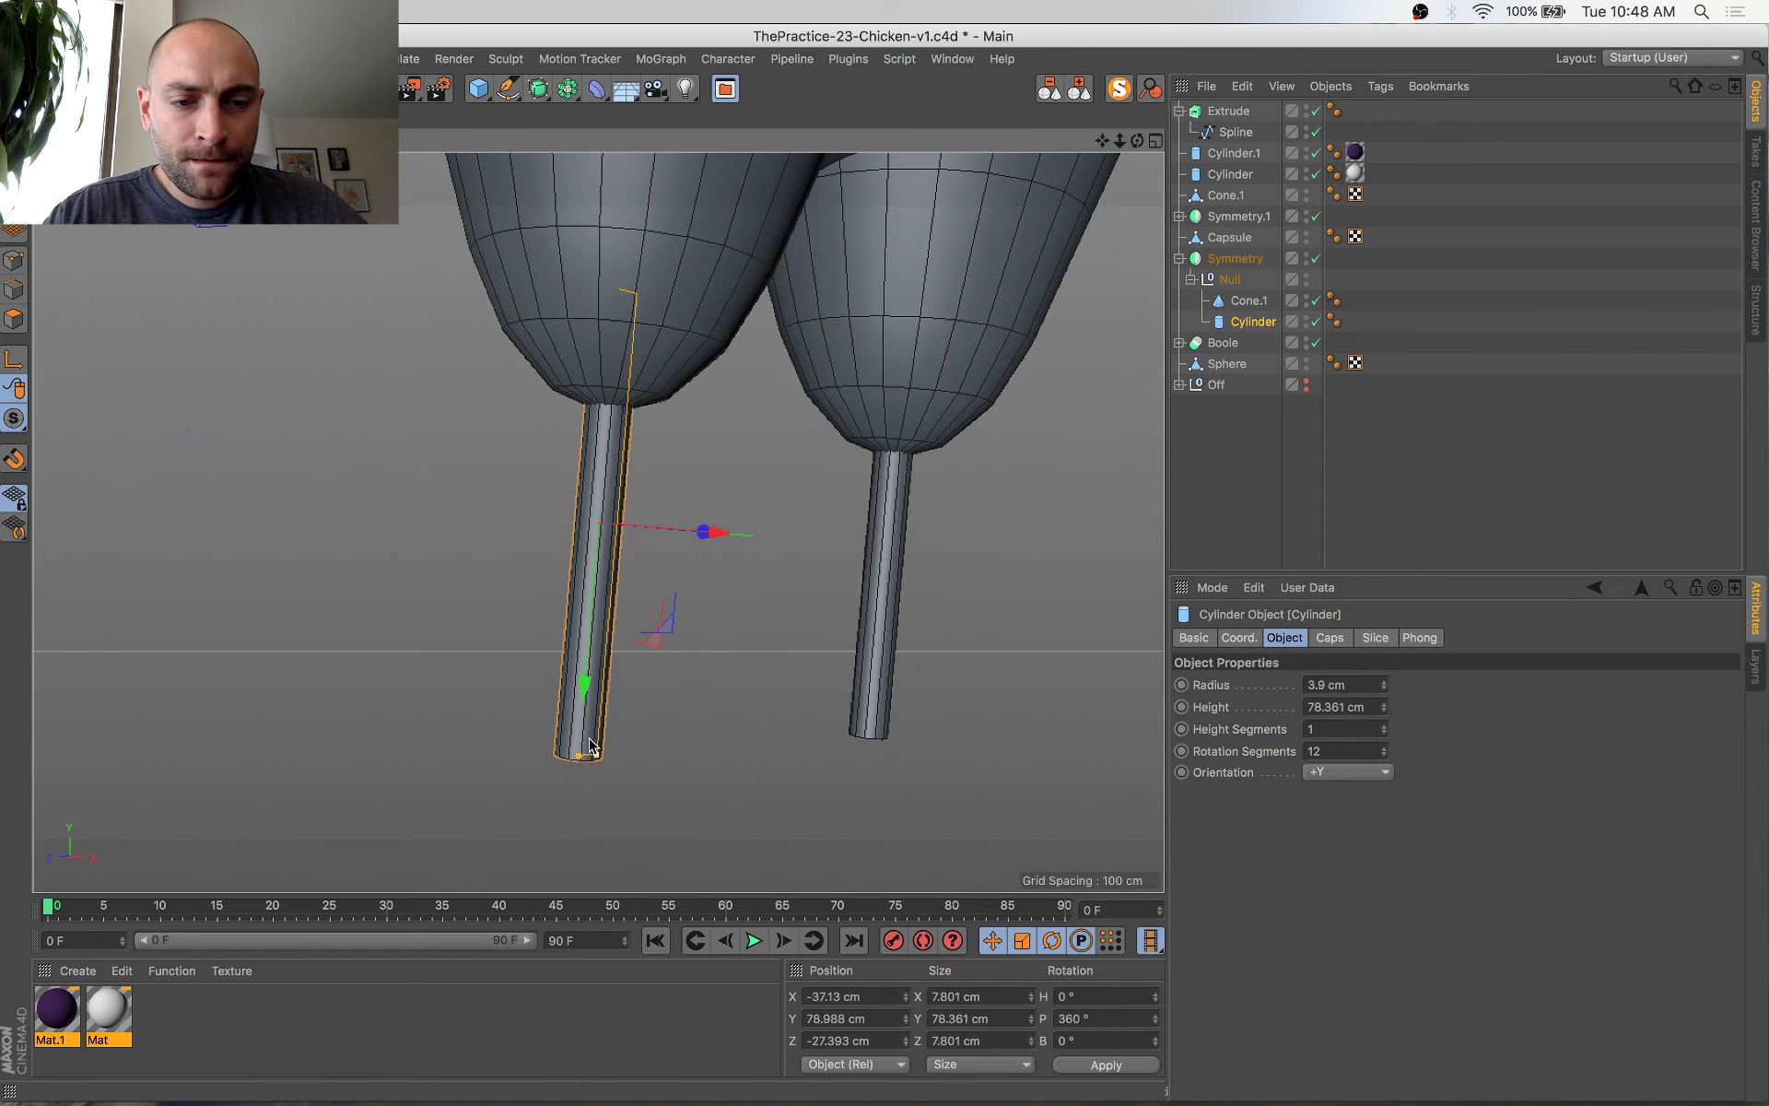
left_click_drag(592, 668, 598, 590)
scroll(630, 610, "down", 4)
left_click_drag(715, 589, 899, 596, "alt")
Duplicate the leg Cylinder and rotate the copy to a pitch of 260° to make a toe
left_click(1257, 322)
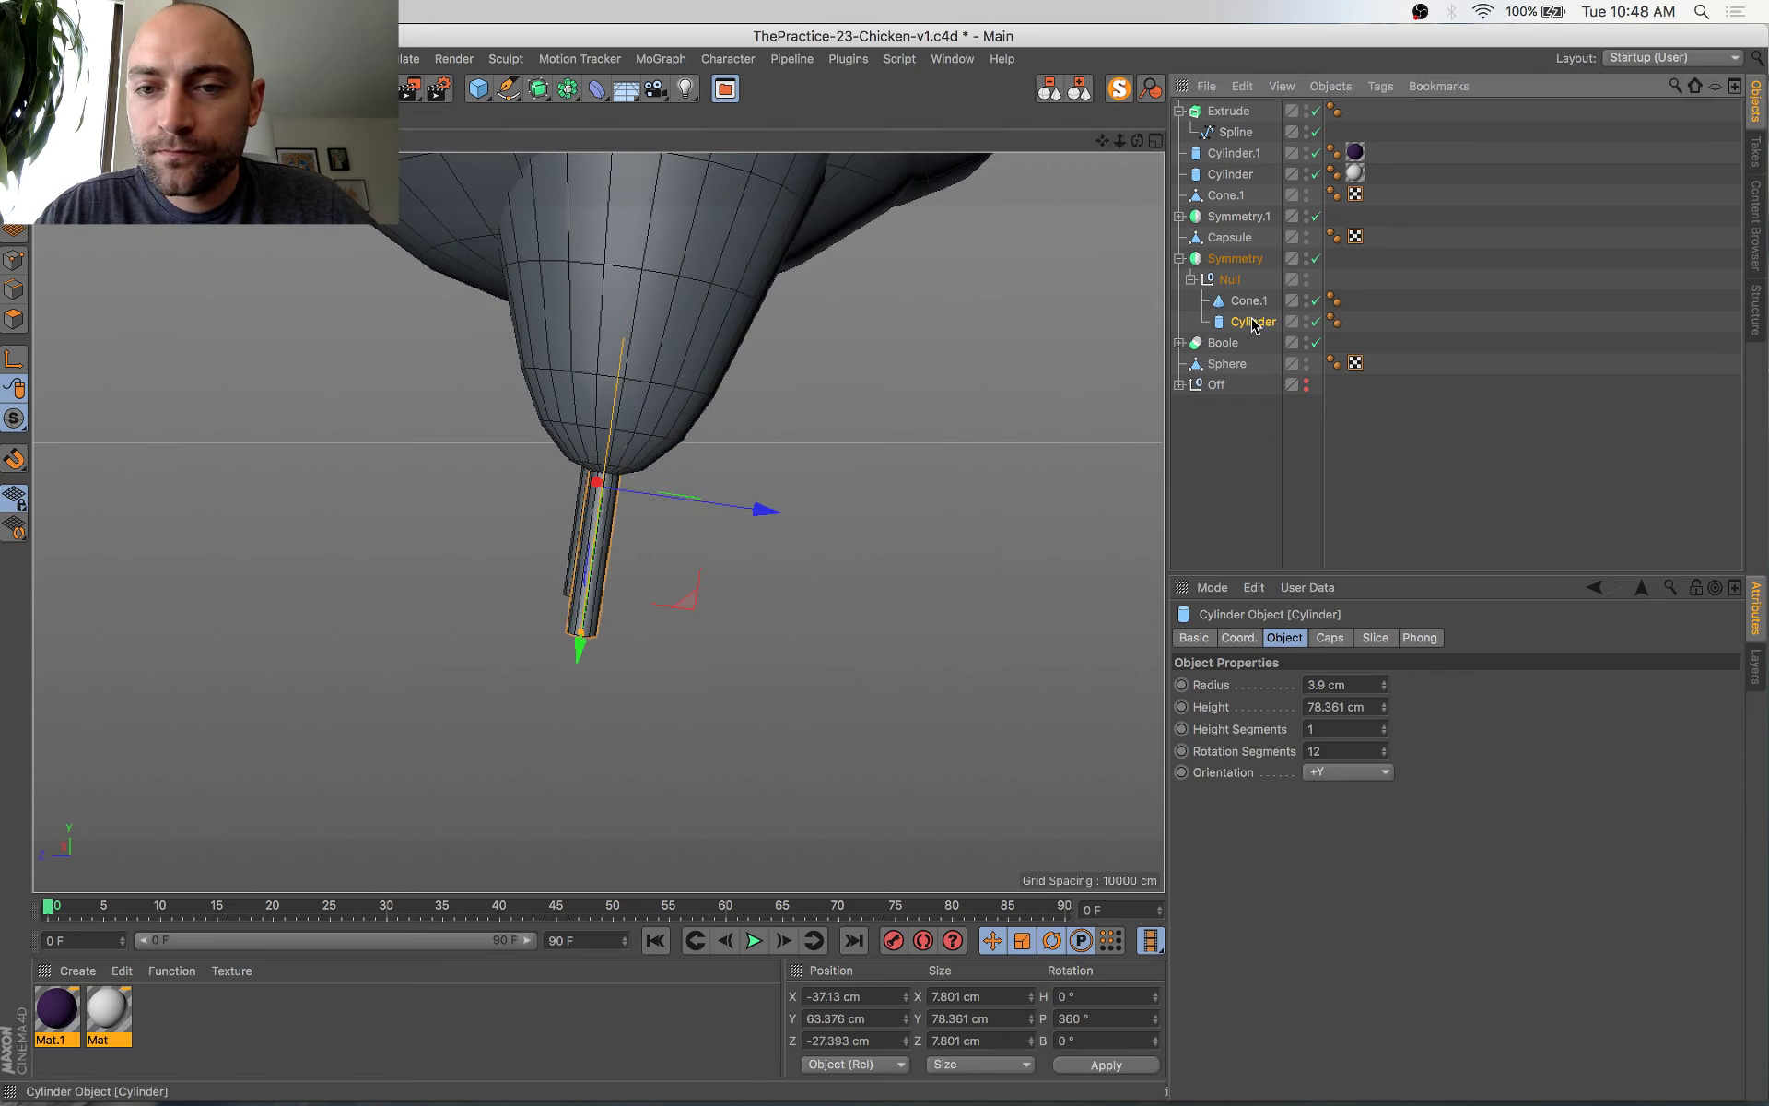
key("super+c")
key("super+v")
key("r")
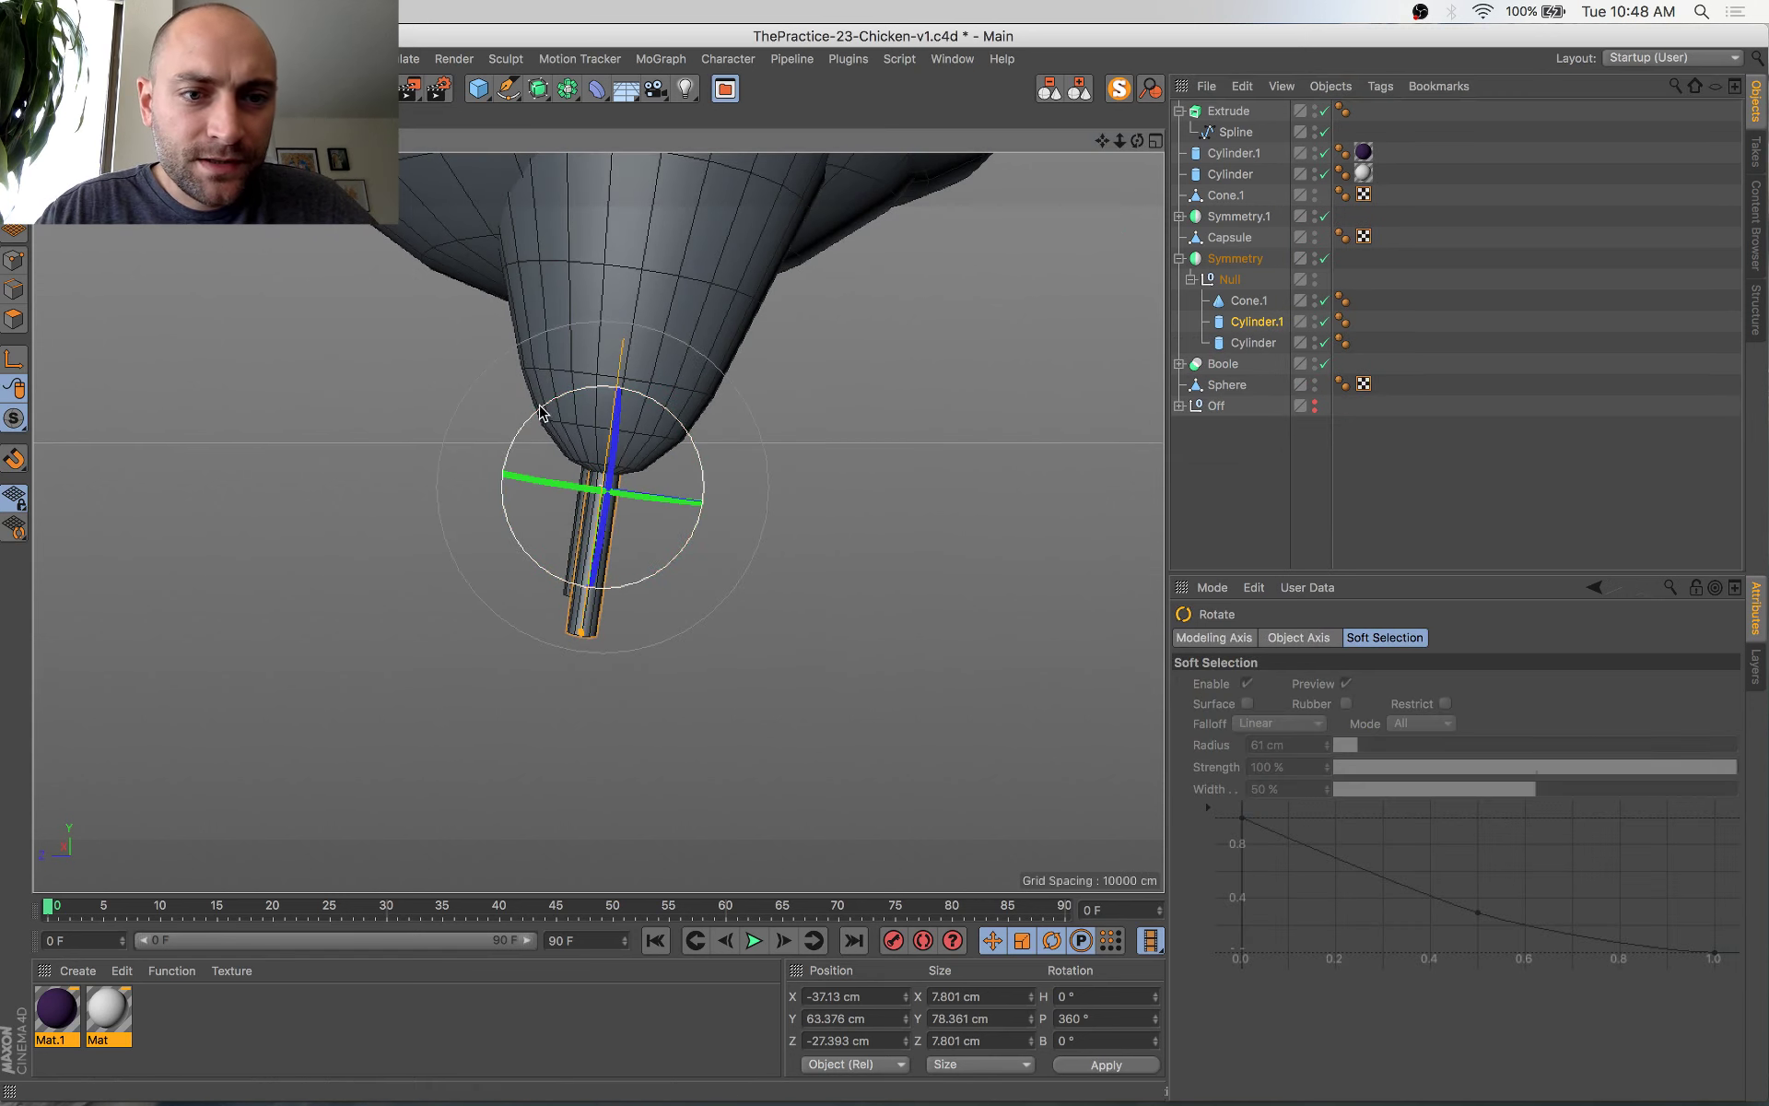
left_click_drag(550, 408, 478, 575)
Move the toe Cylinder.1 to the leg's lower end, at about Y 99.9 cm and Z -17.7 cm
key("e")
left_click_drag(597, 320, 572, 673)
key("s")
scroll(572, 673, "down", 4)
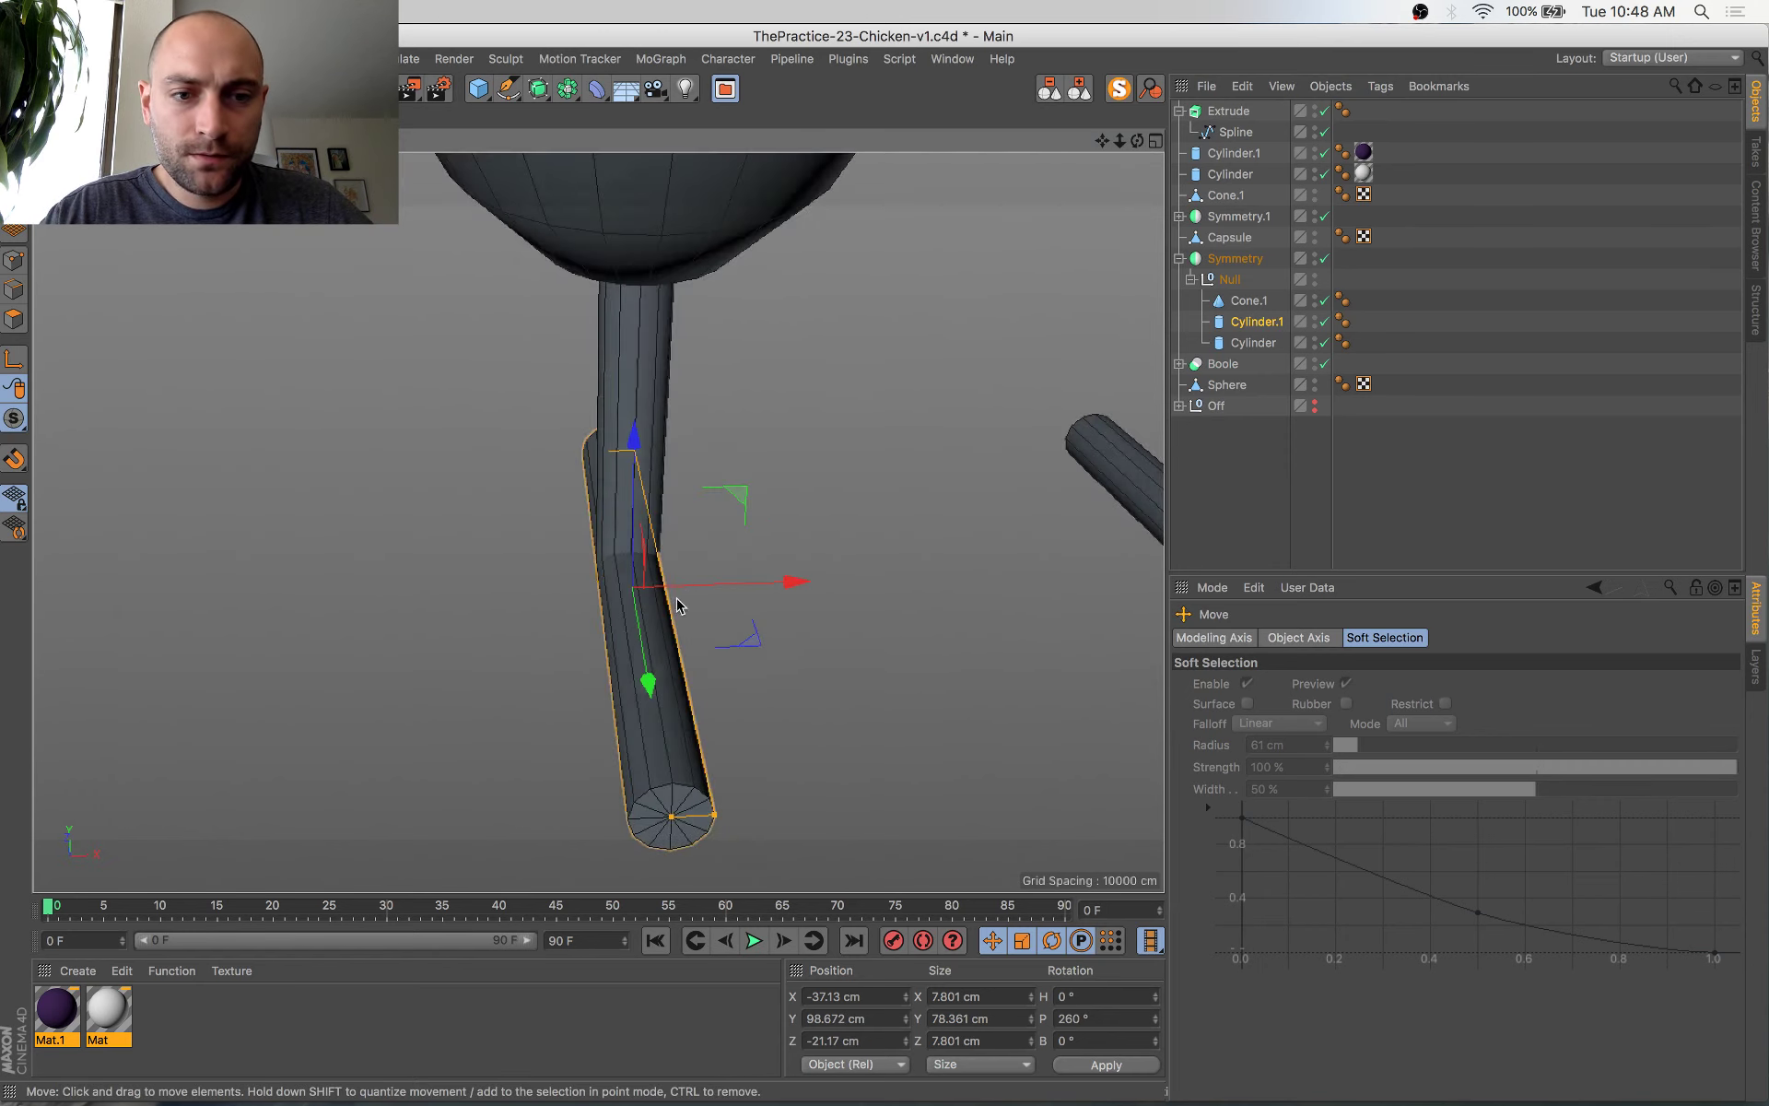
left_click_drag(677, 599, 907, 588, "alt")
left_click_drag(680, 564, 708, 577)
left_click_drag(665, 413, 666, 426)
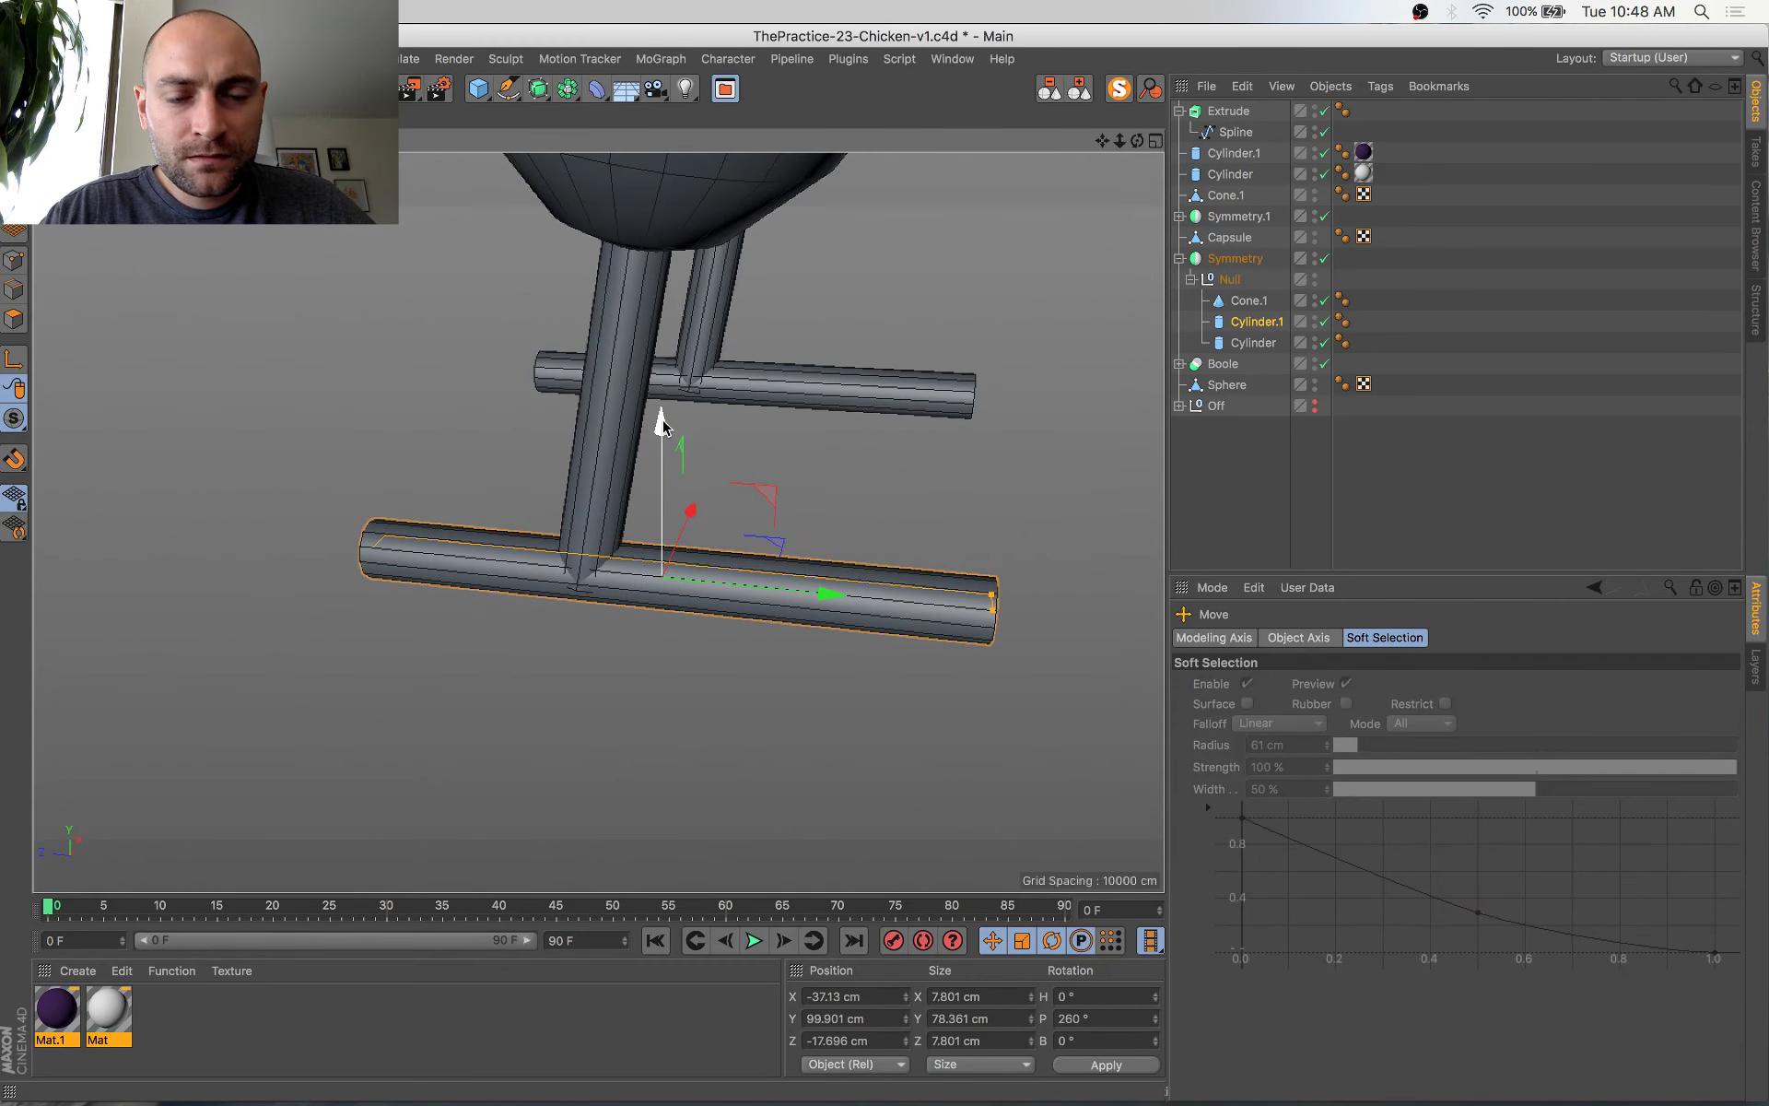
Add a Sphere at the toe Cylinder.1's position inside the Symmetry's Null and scale it down to about 16 cm
left_click(482, 90)
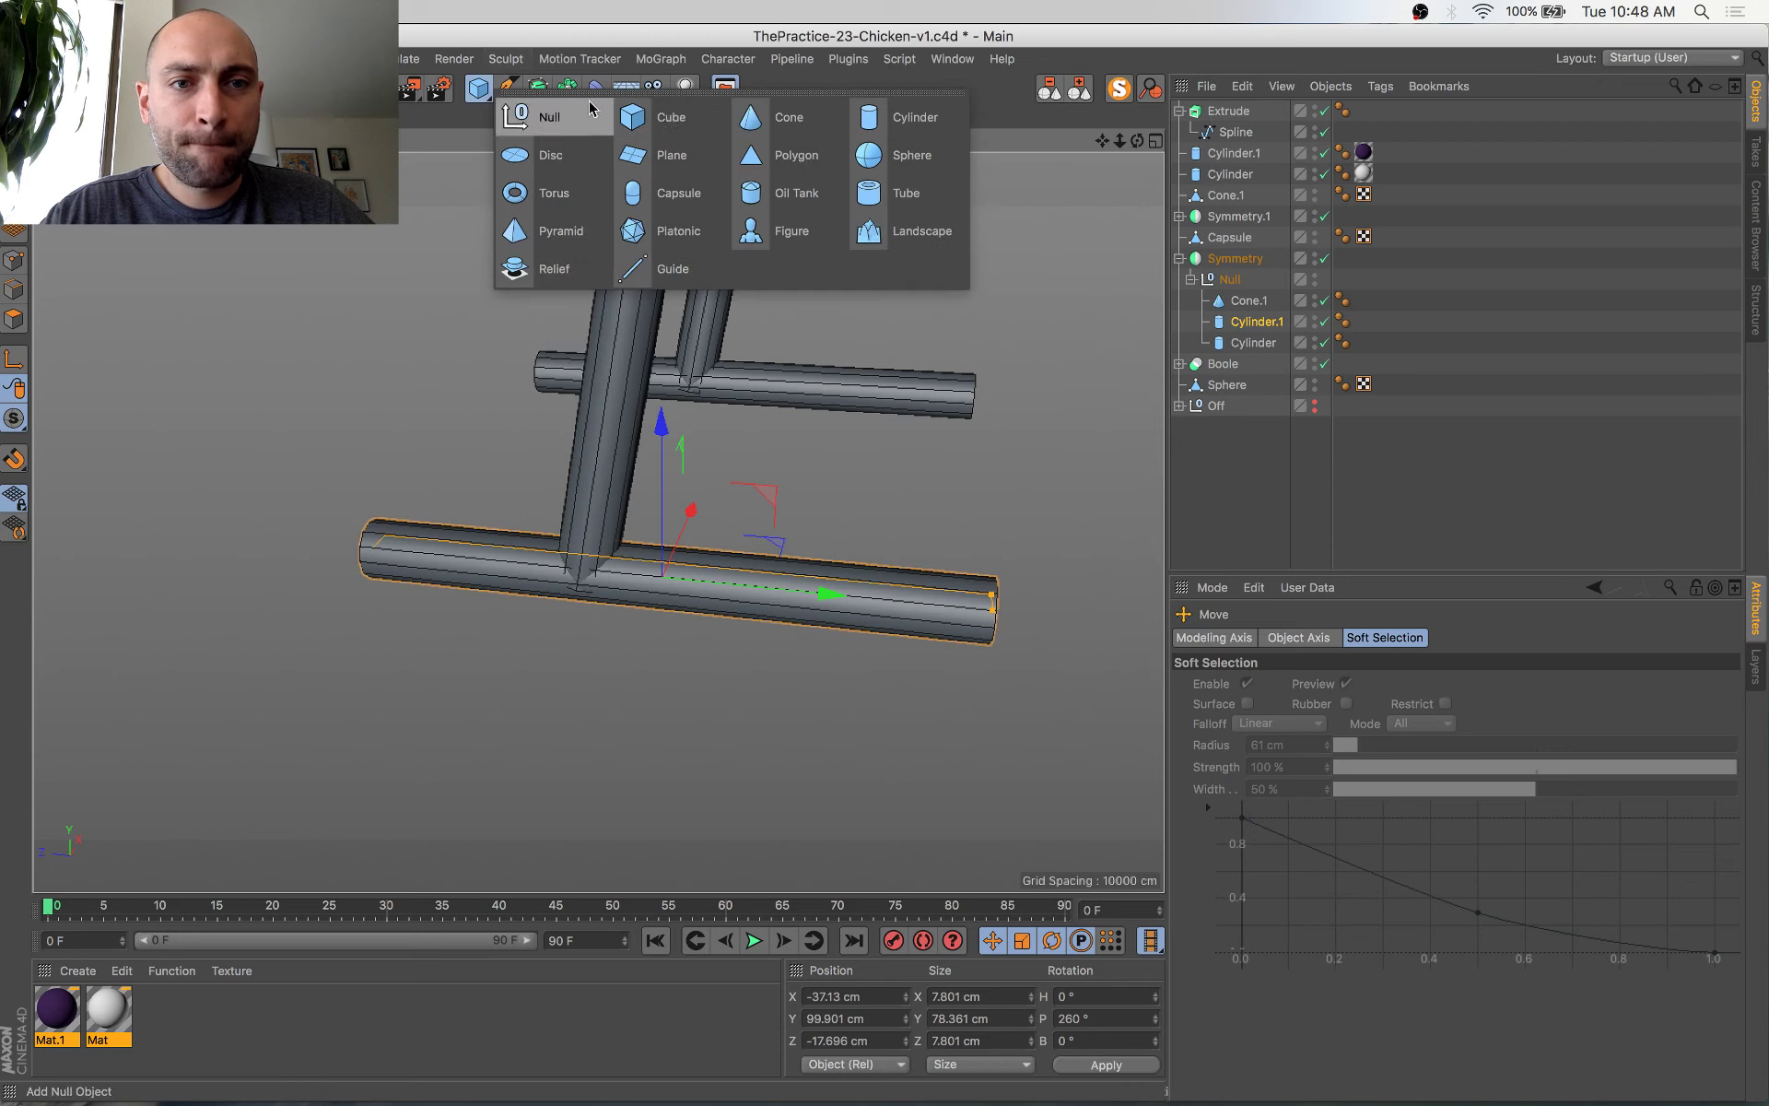
left_click(883, 154, "alt")
left_click_drag(1250, 347, 1241, 314)
left_click(1230, 346)
key("t")
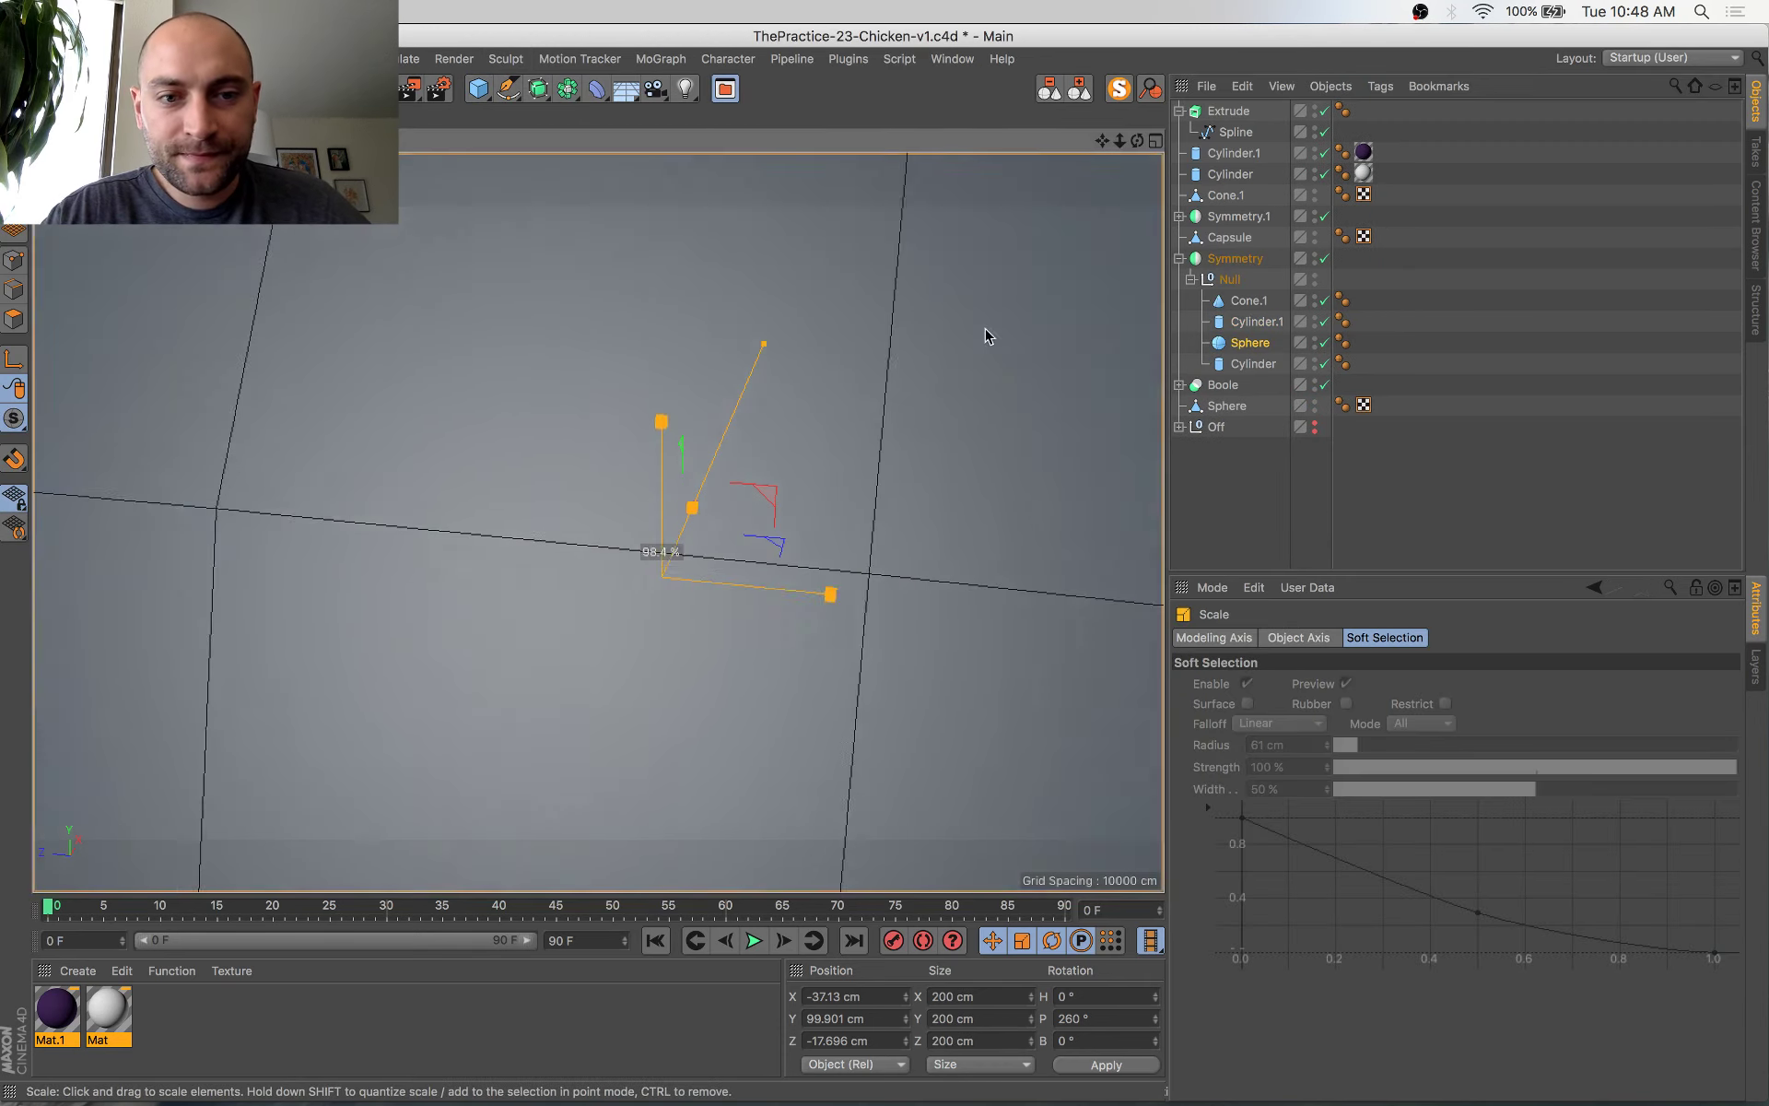
left_click_drag(987, 331, 417, 709)
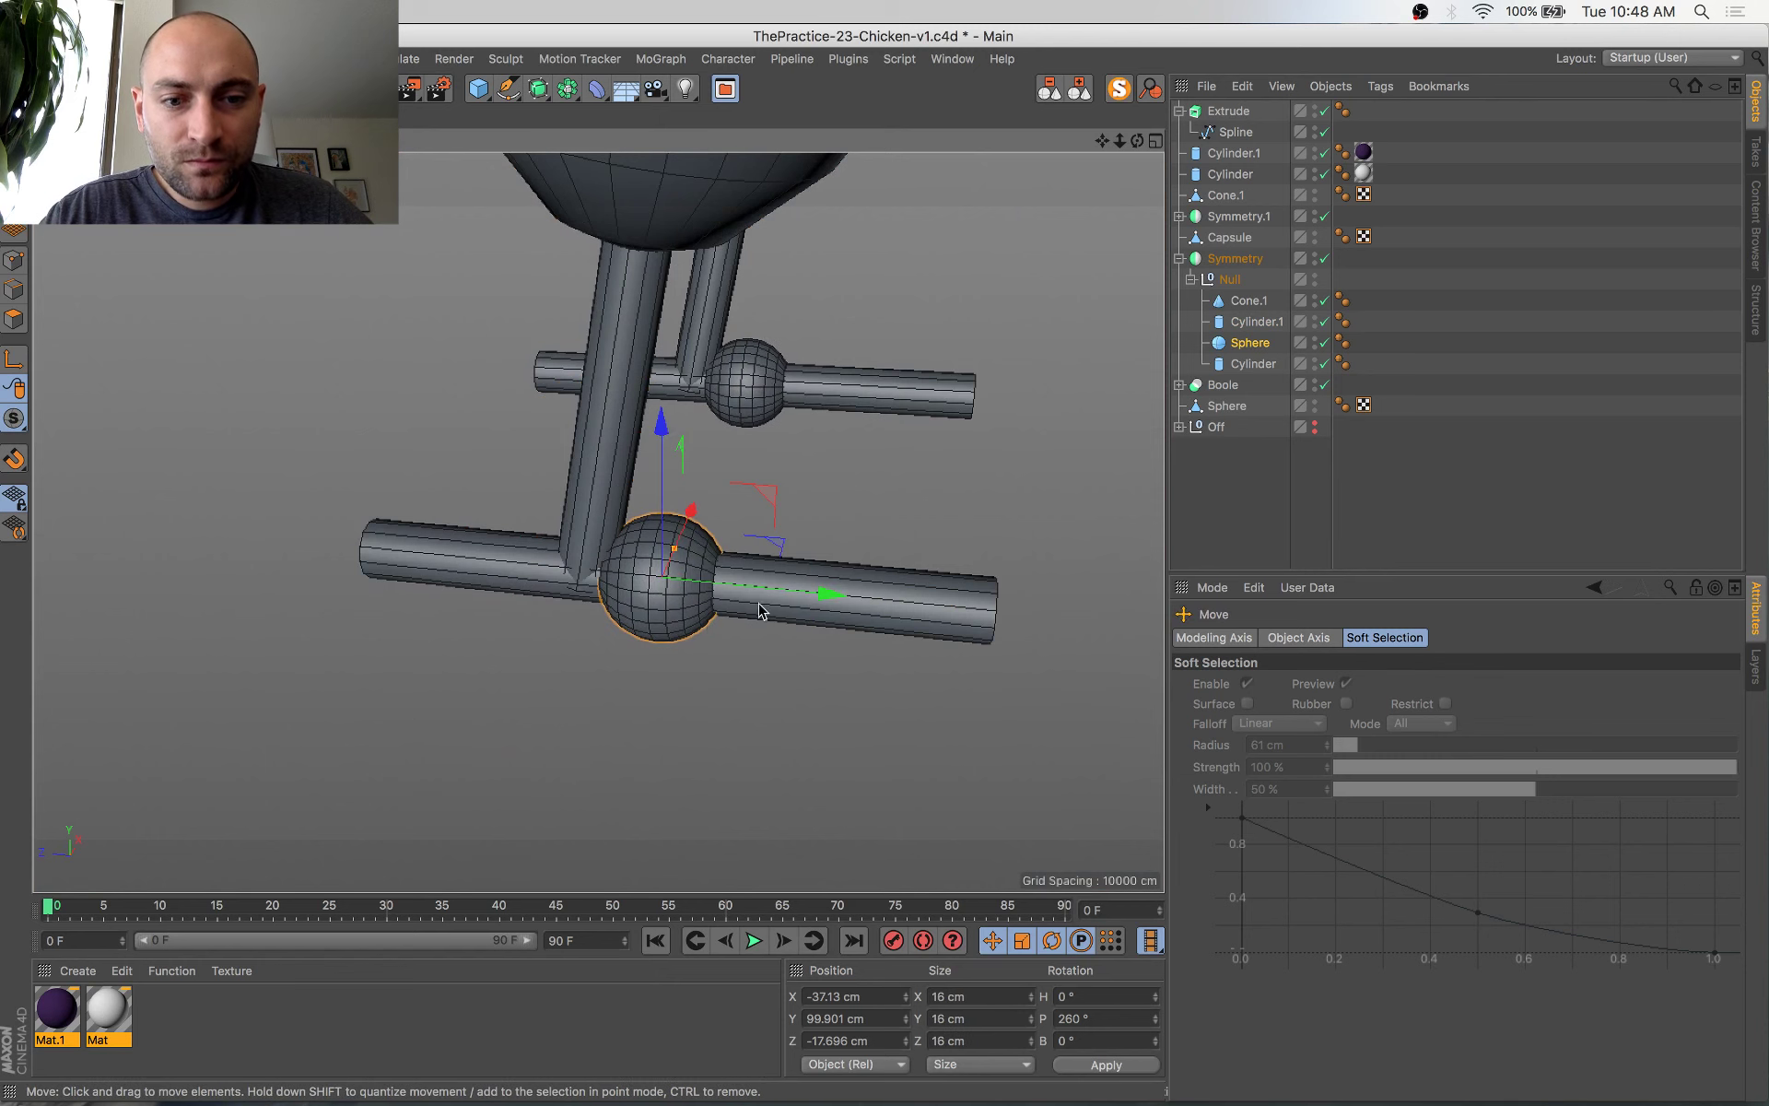
Move the Sphere to the joint of leg and toe, at about Y 101.5 cm and Z -26.9 cm, and scale it to about 13.4 cm
left_click_drag(822, 593, 743, 599)
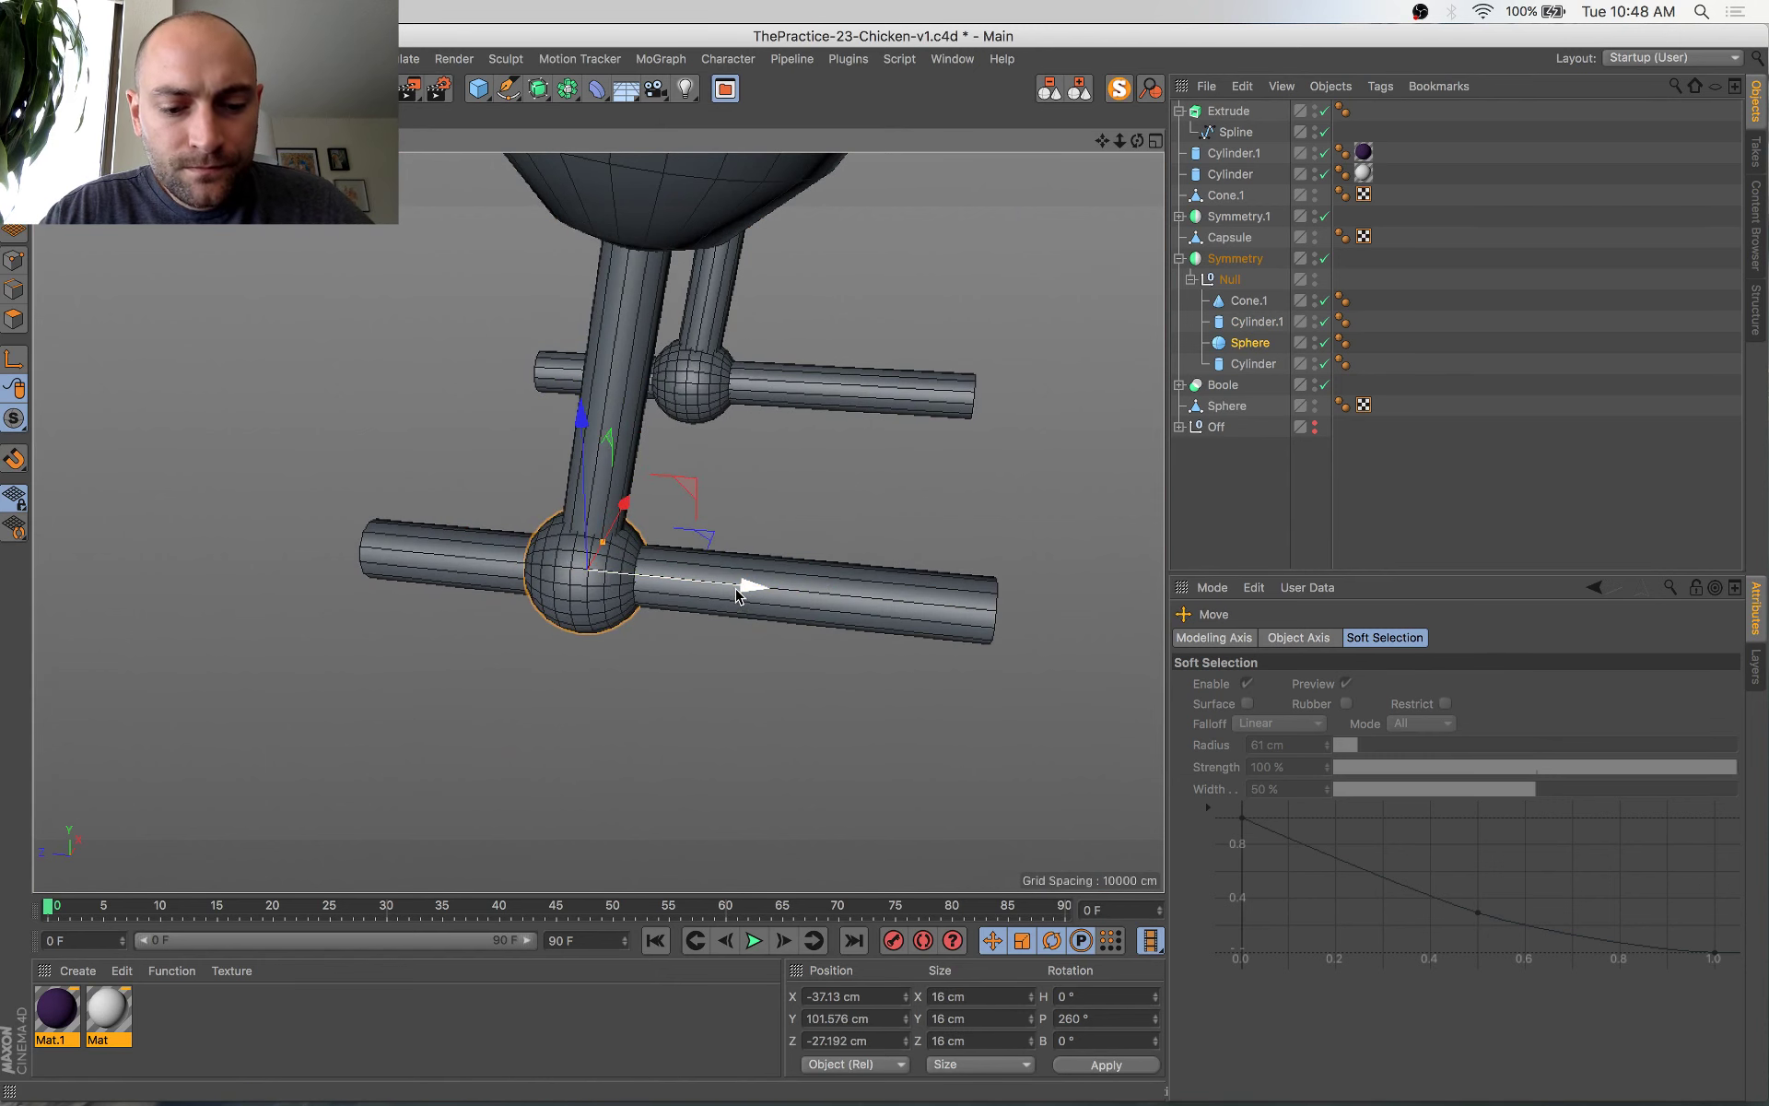
key("t")
left_click_drag(747, 484, 695, 587)
key("e")
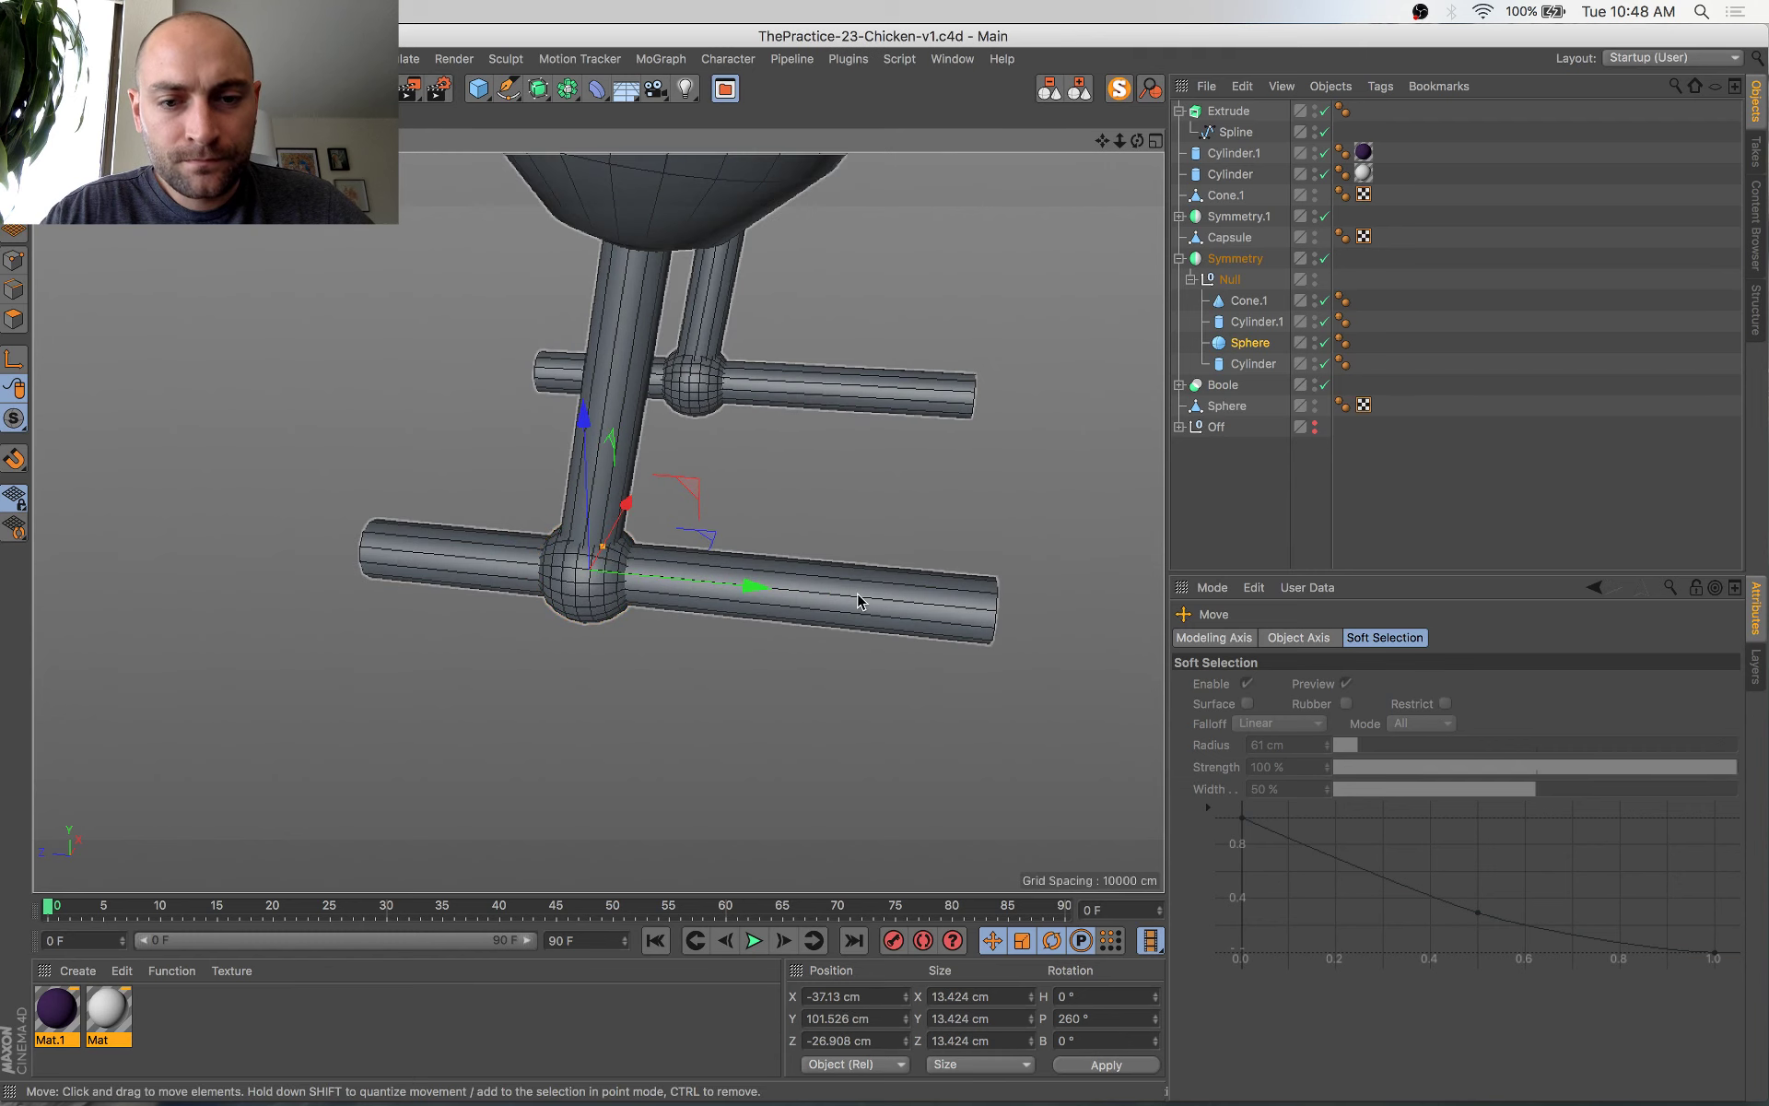
Group the toe Cylinder.1 and the ankle Sphere into a new Null
left_click(862, 601)
left_click_drag(866, 636, 689, 638, "alt")
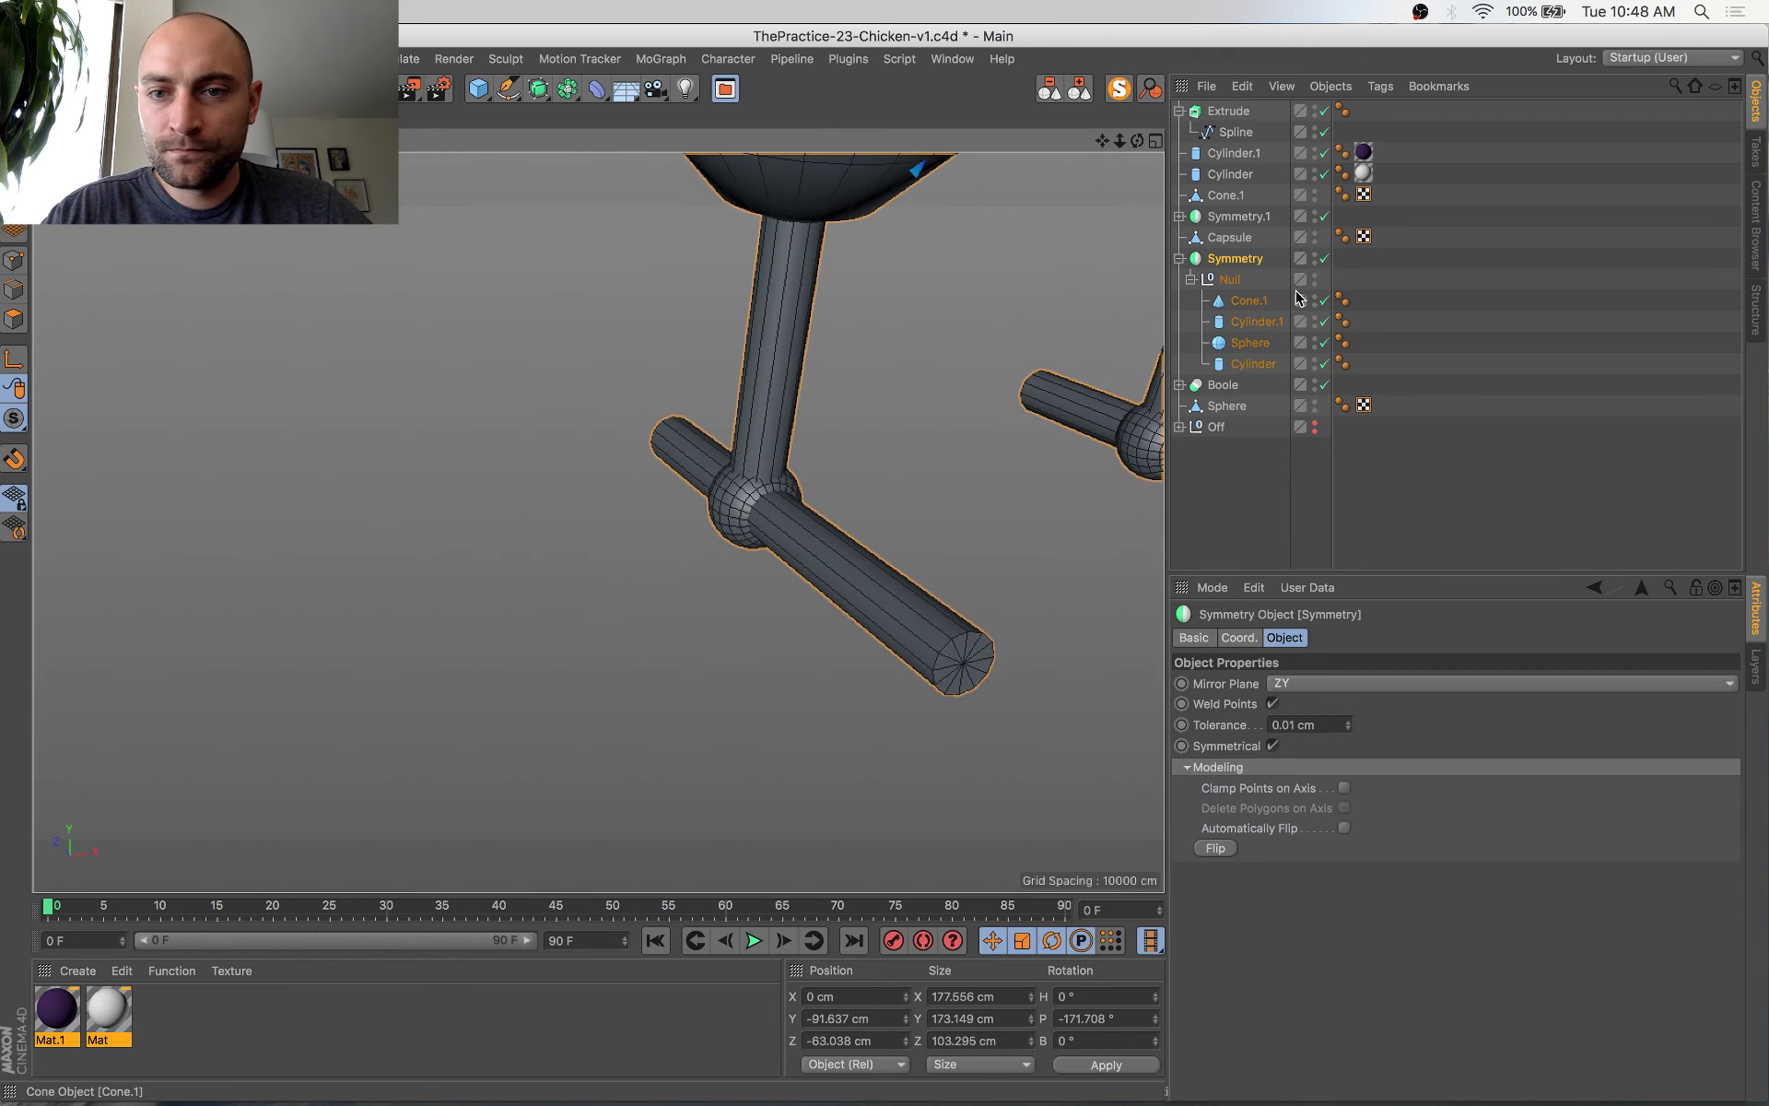
left_click(1248, 347)
left_click(1247, 369)
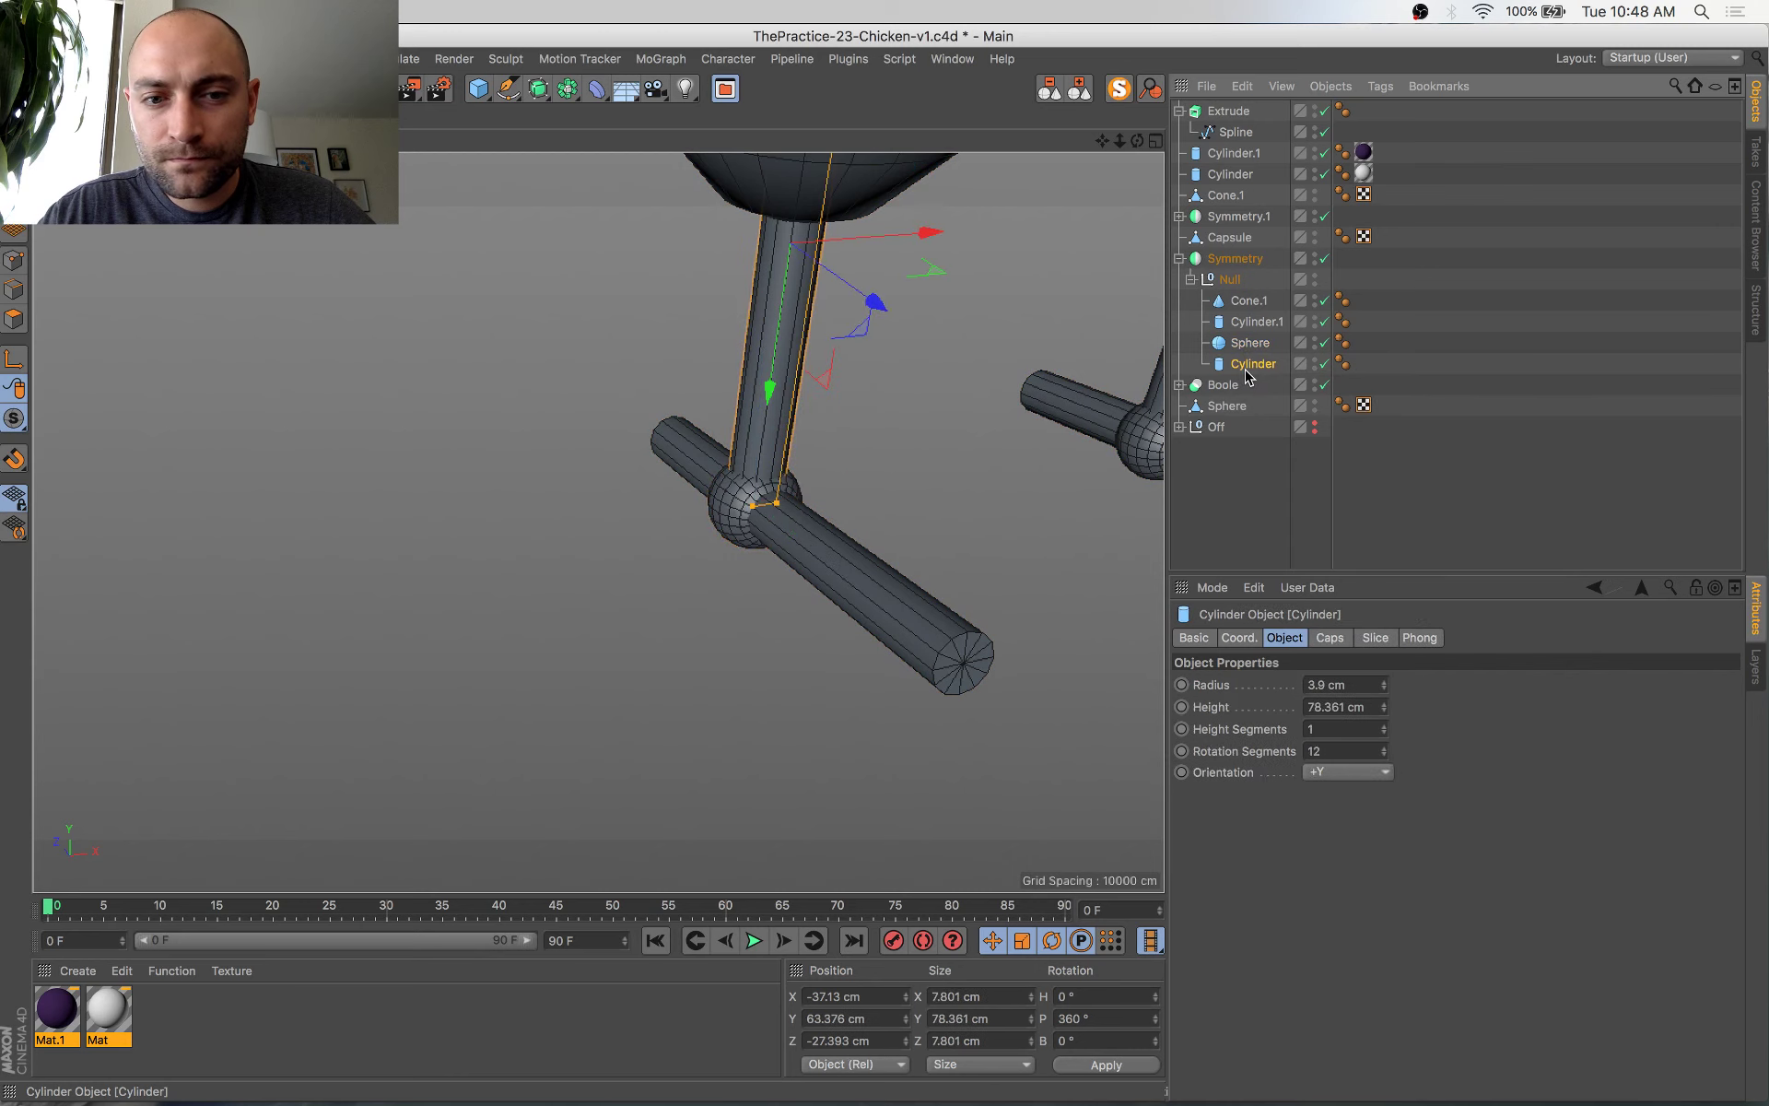
left_click(1249, 343)
left_click(1253, 323, "ctrl")
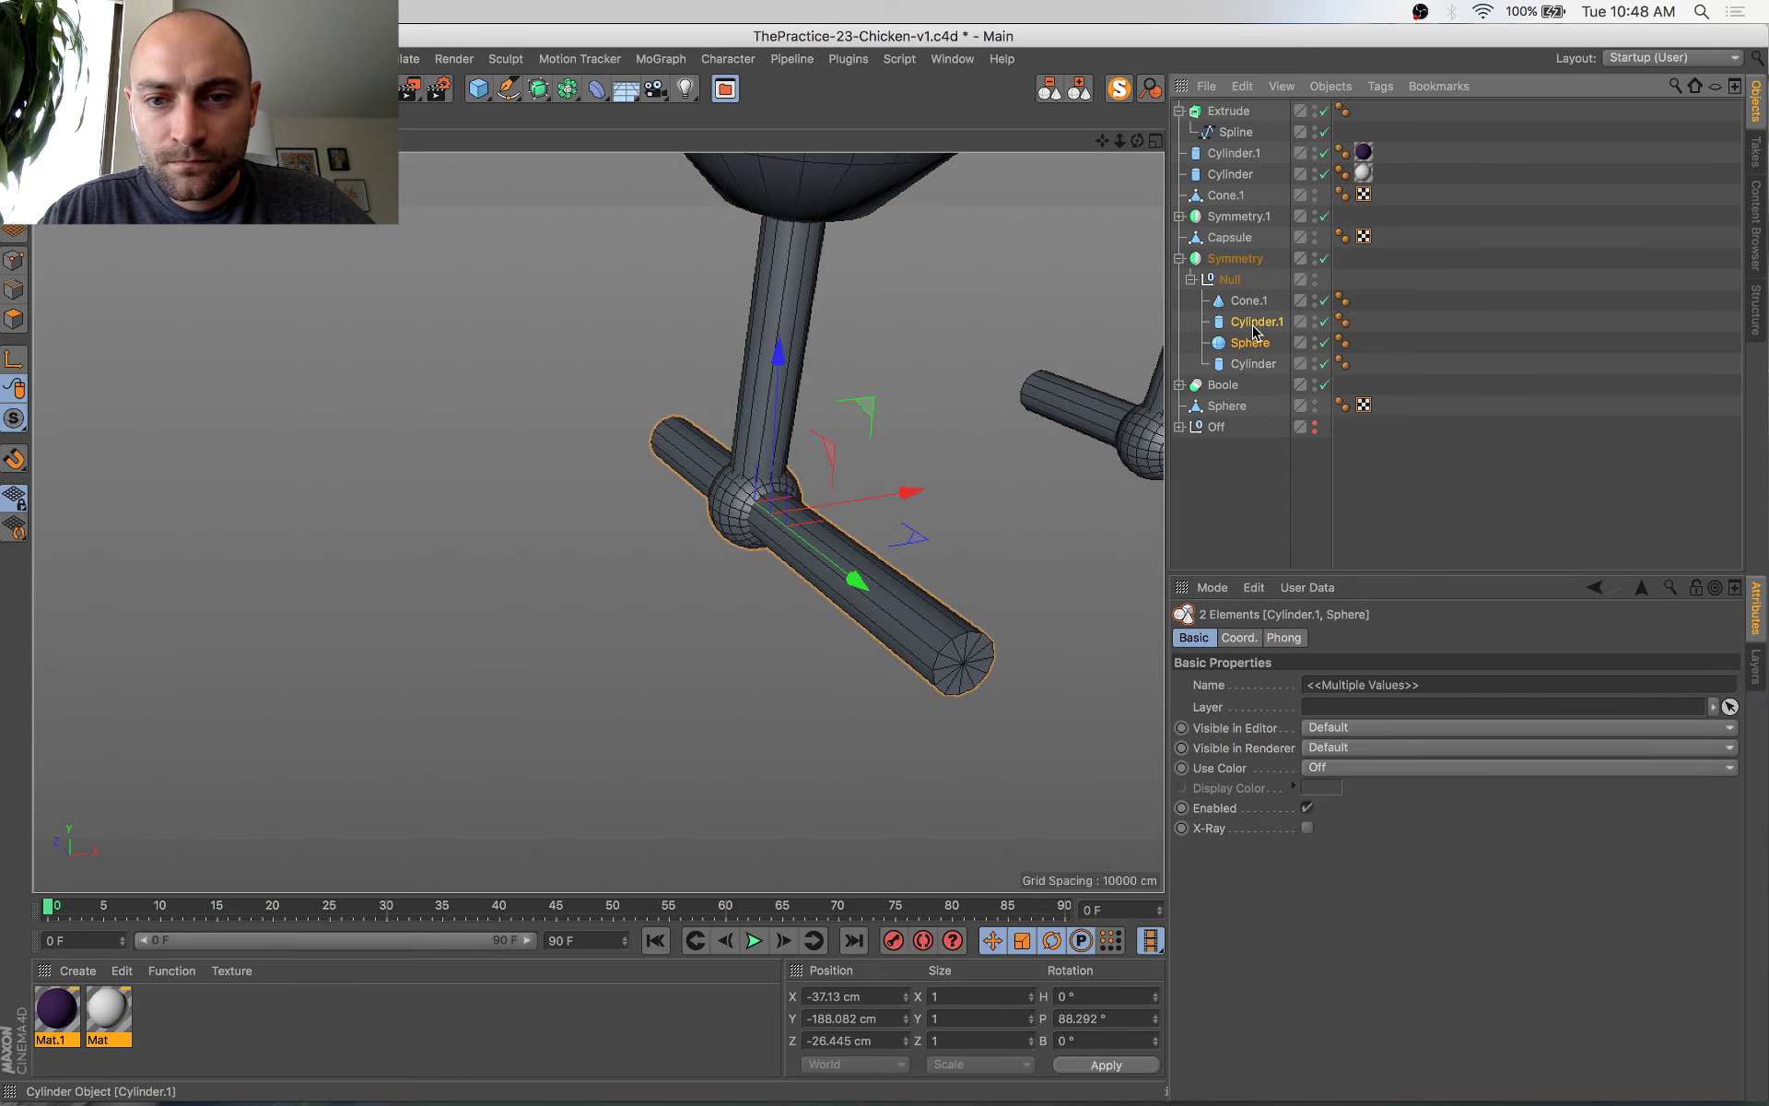
key("alt+g")
Rename the new group Foot and place the leg Cylinder above it in the hierarchy
double_click(1251, 324)
type("Fo")
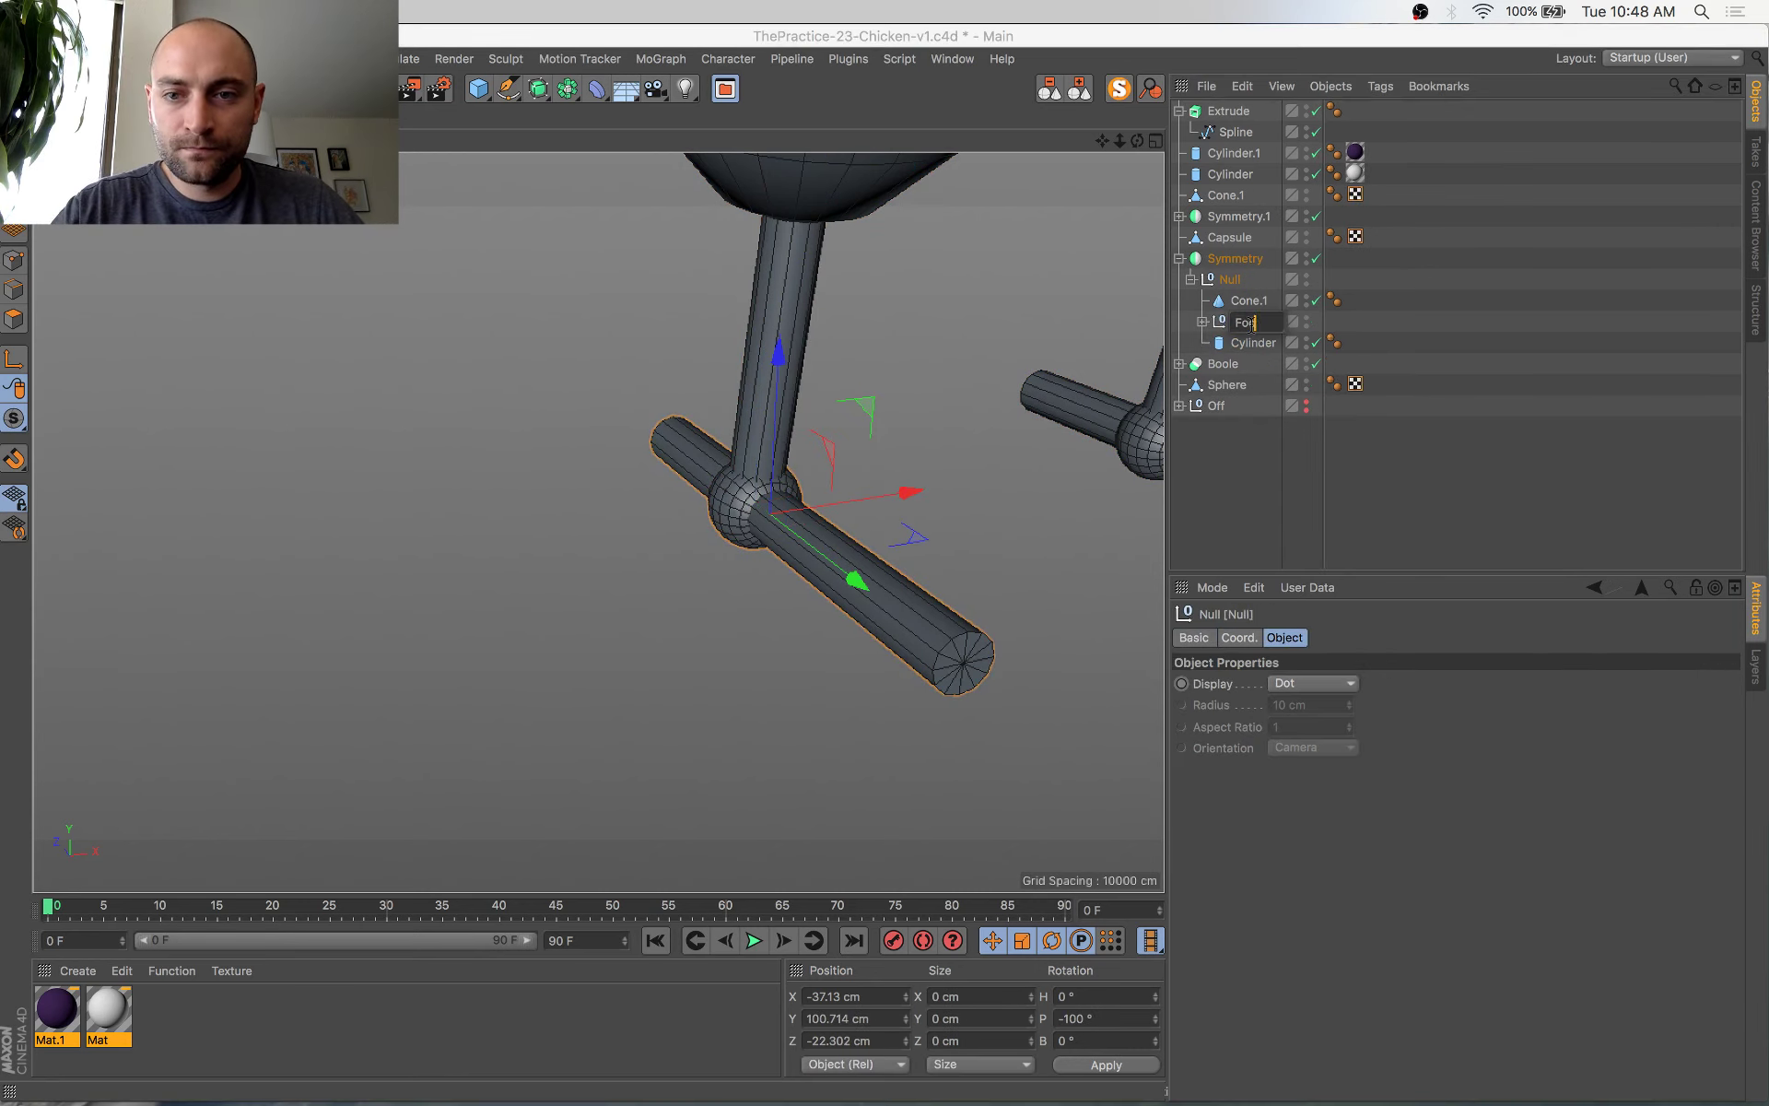
type("ot")
key("Return")
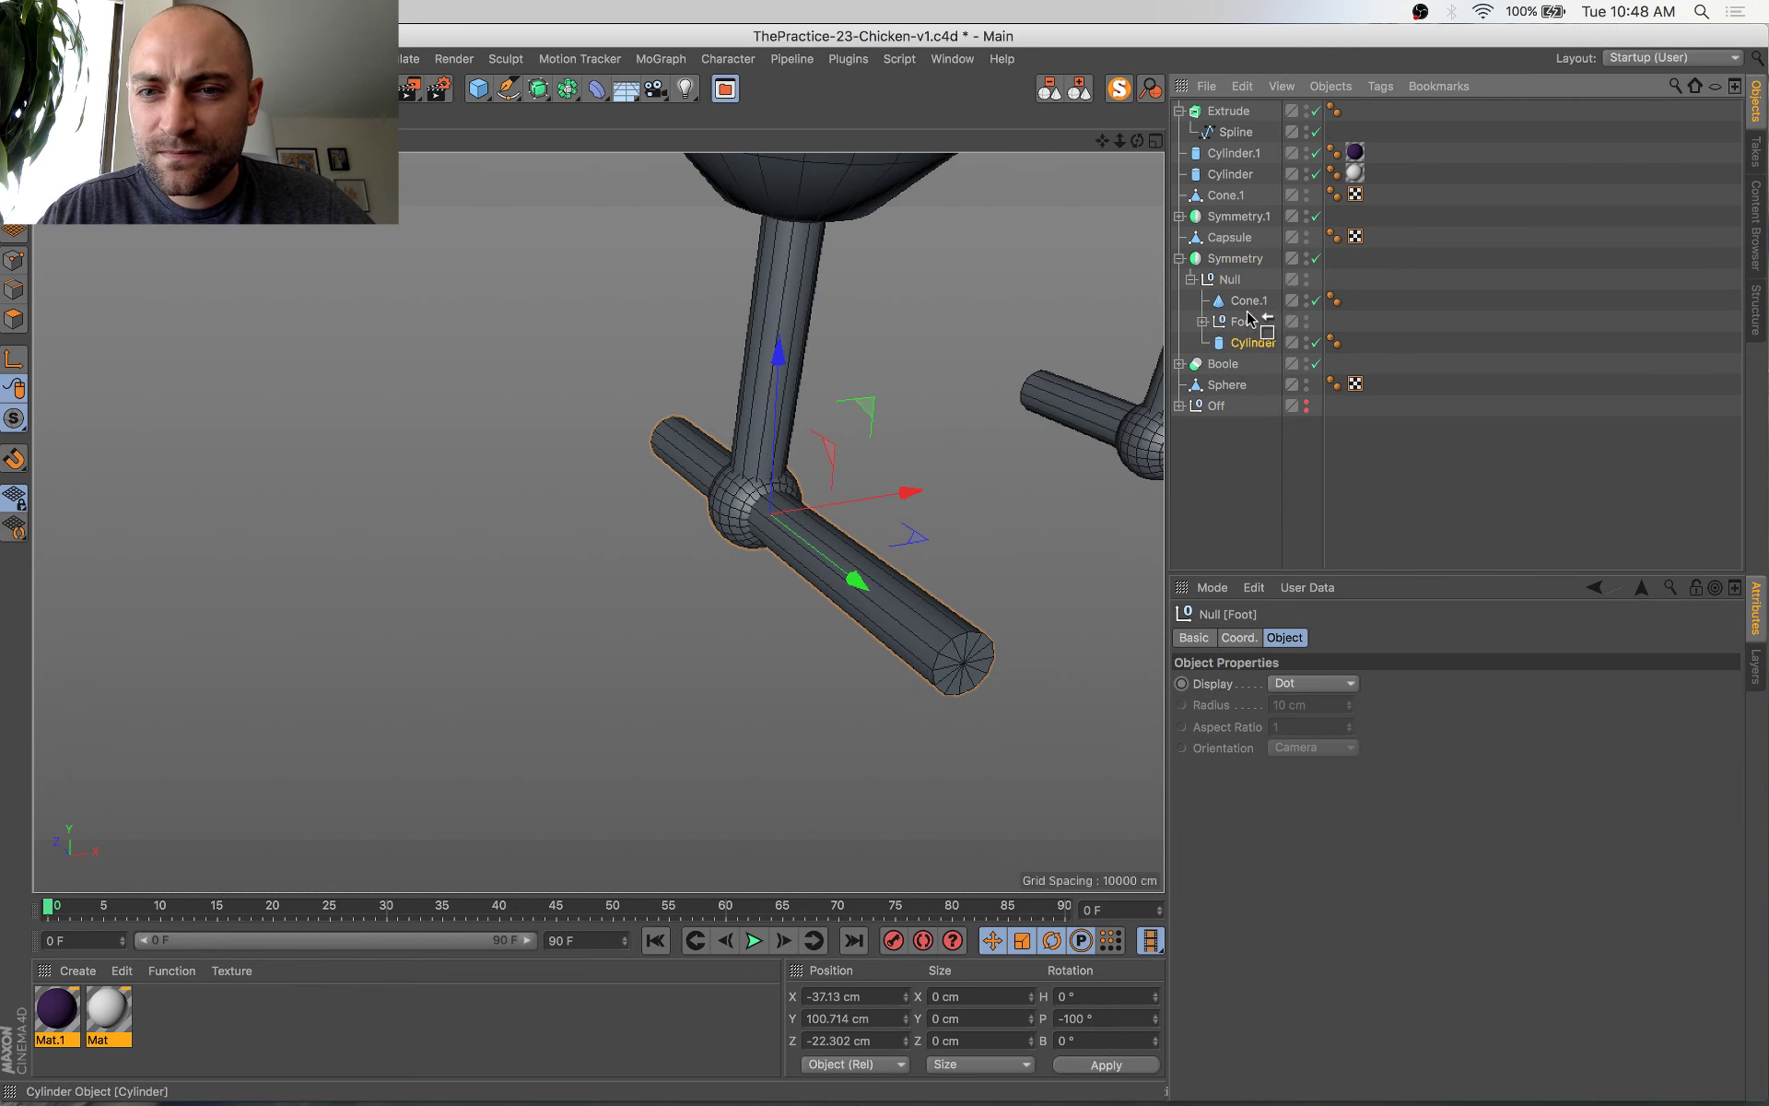
left_click_drag(1247, 312, 1248, 310)
left_click(1243, 342)
Duplicate the toe Cylinder.1 inside Foot, shorten the copy to about 39 cm, and shift it forward to about Y 14.2 cm
left_click(1203, 341)
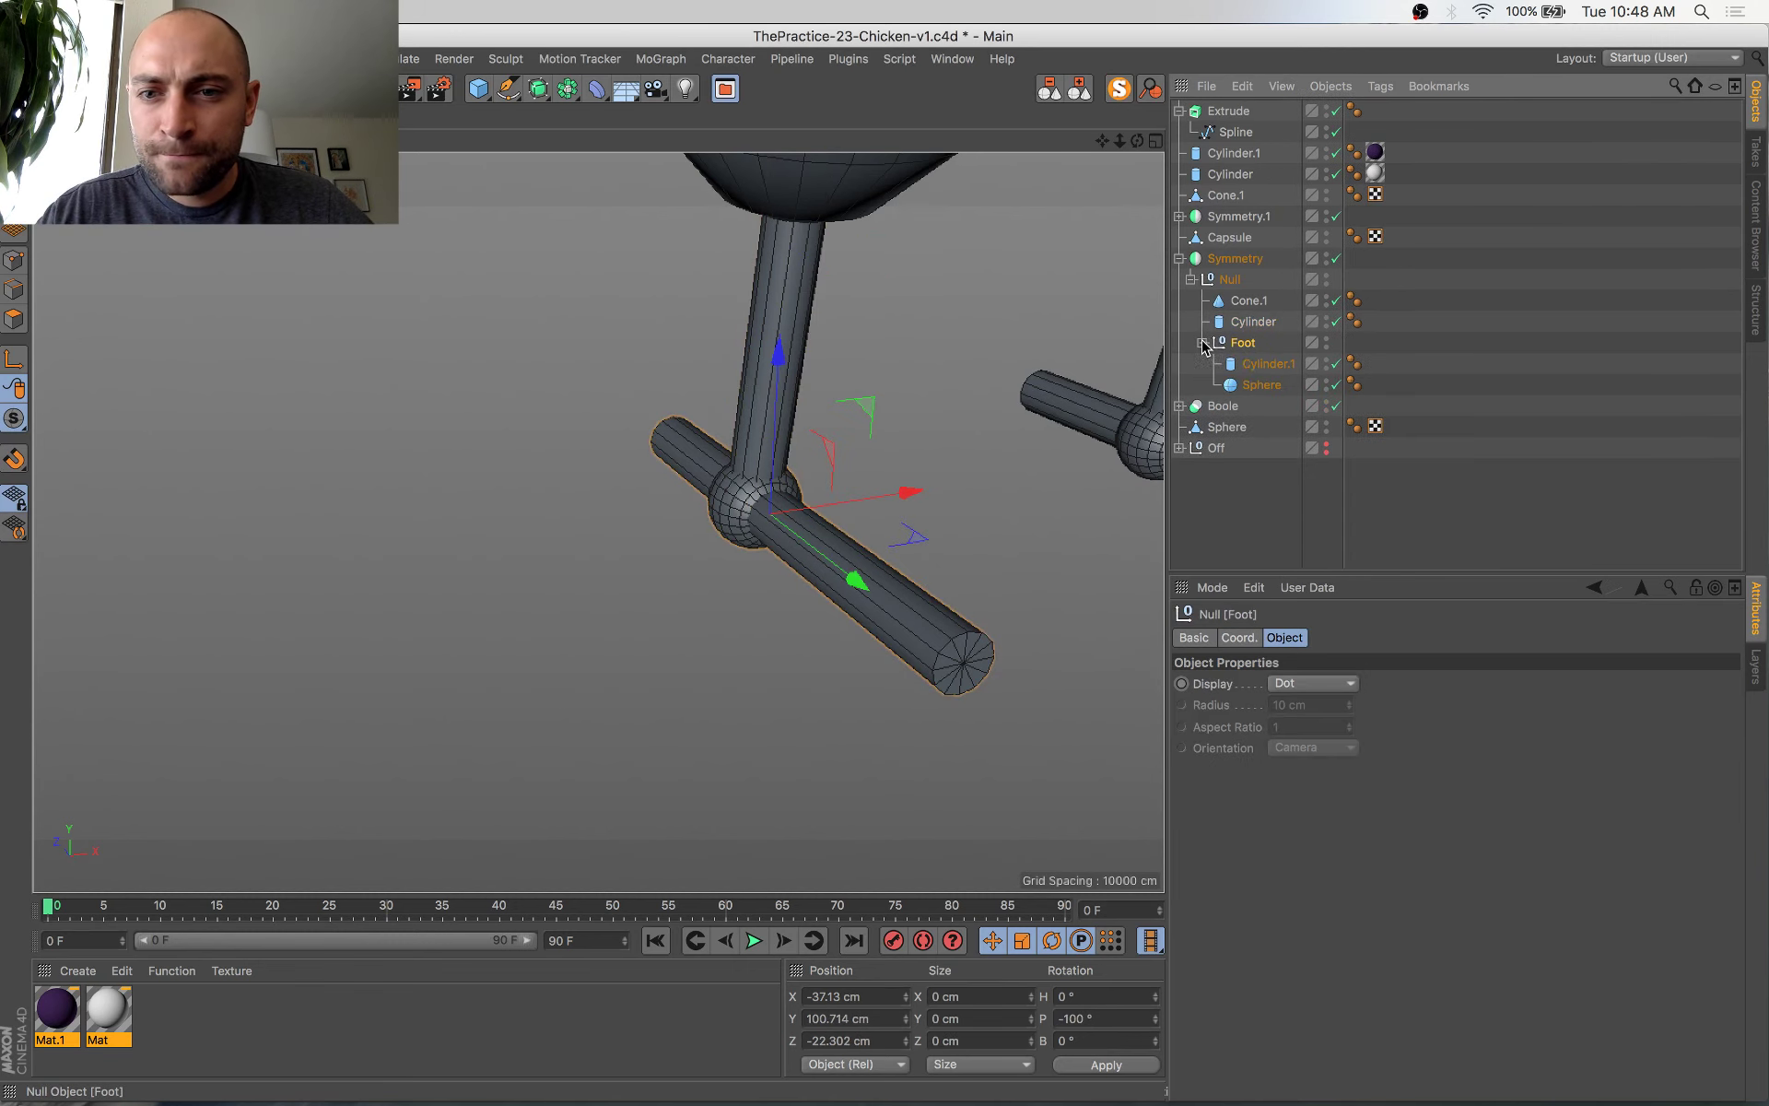
left_click(1261, 367)
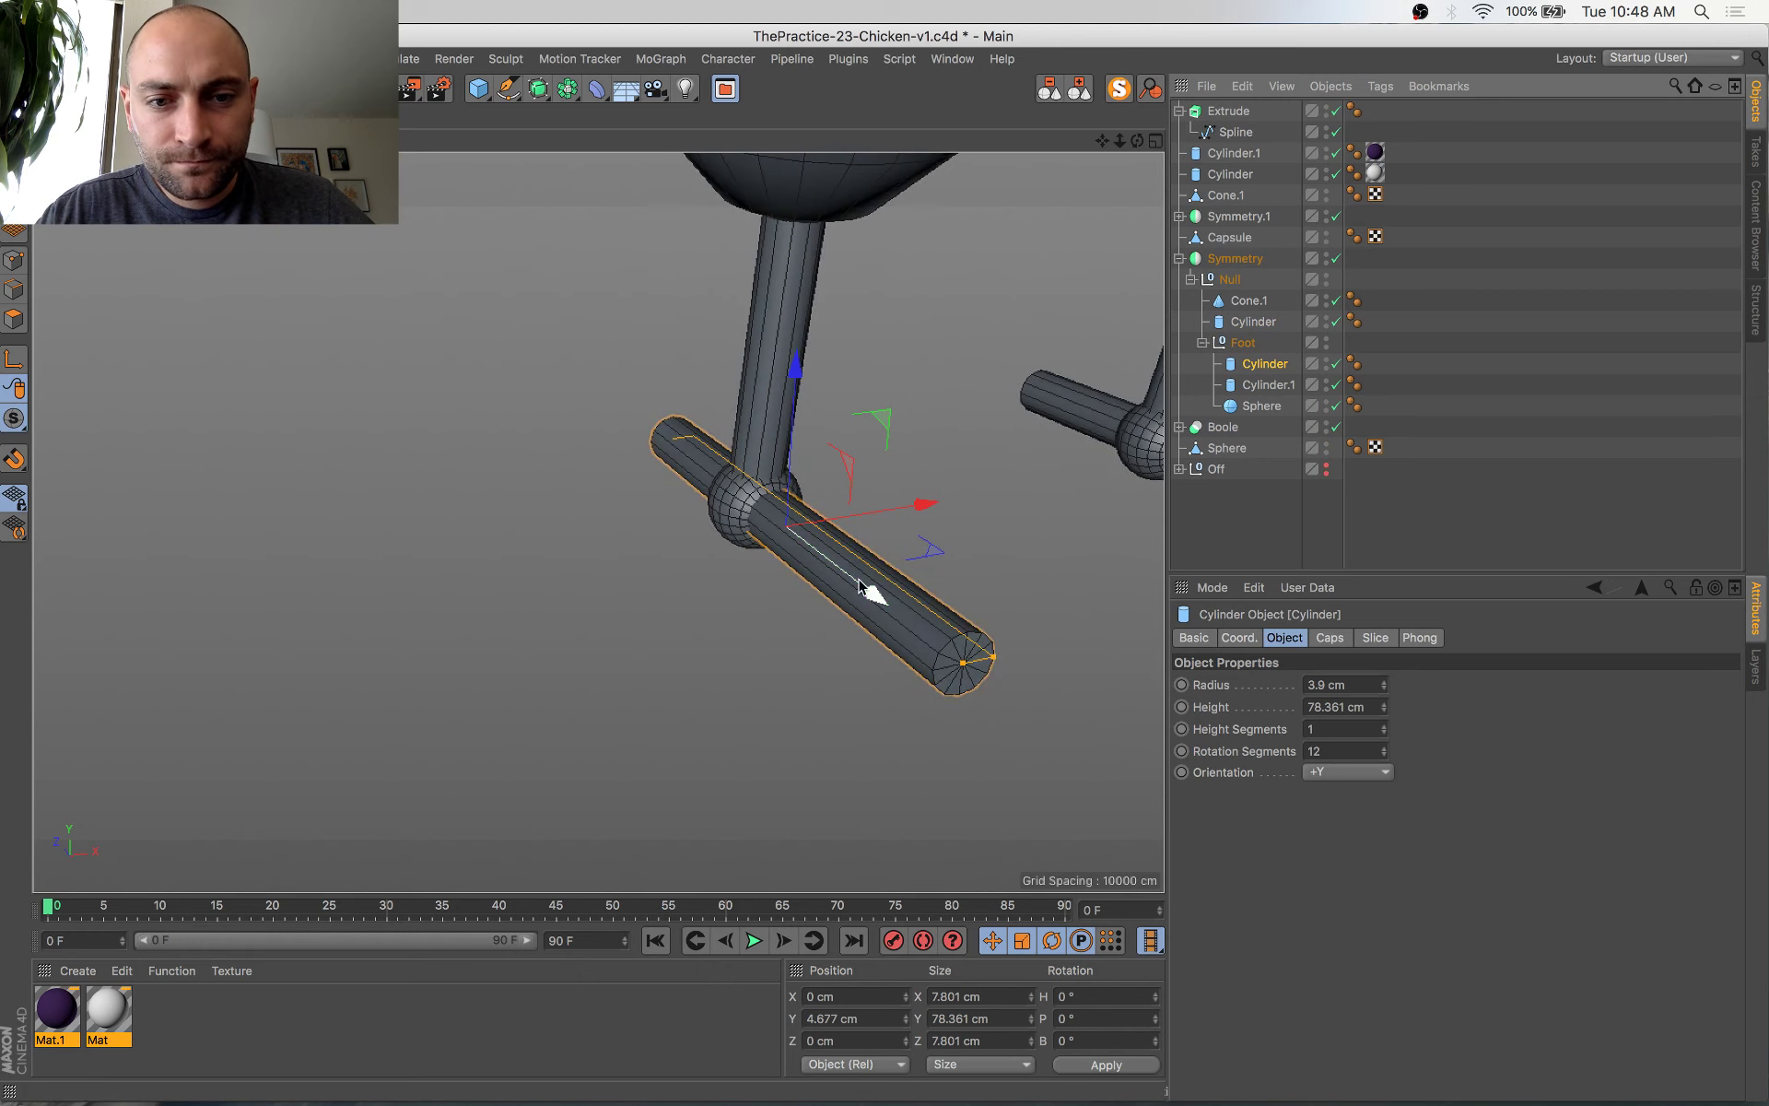
left_click_drag(963, 662, 926, 656)
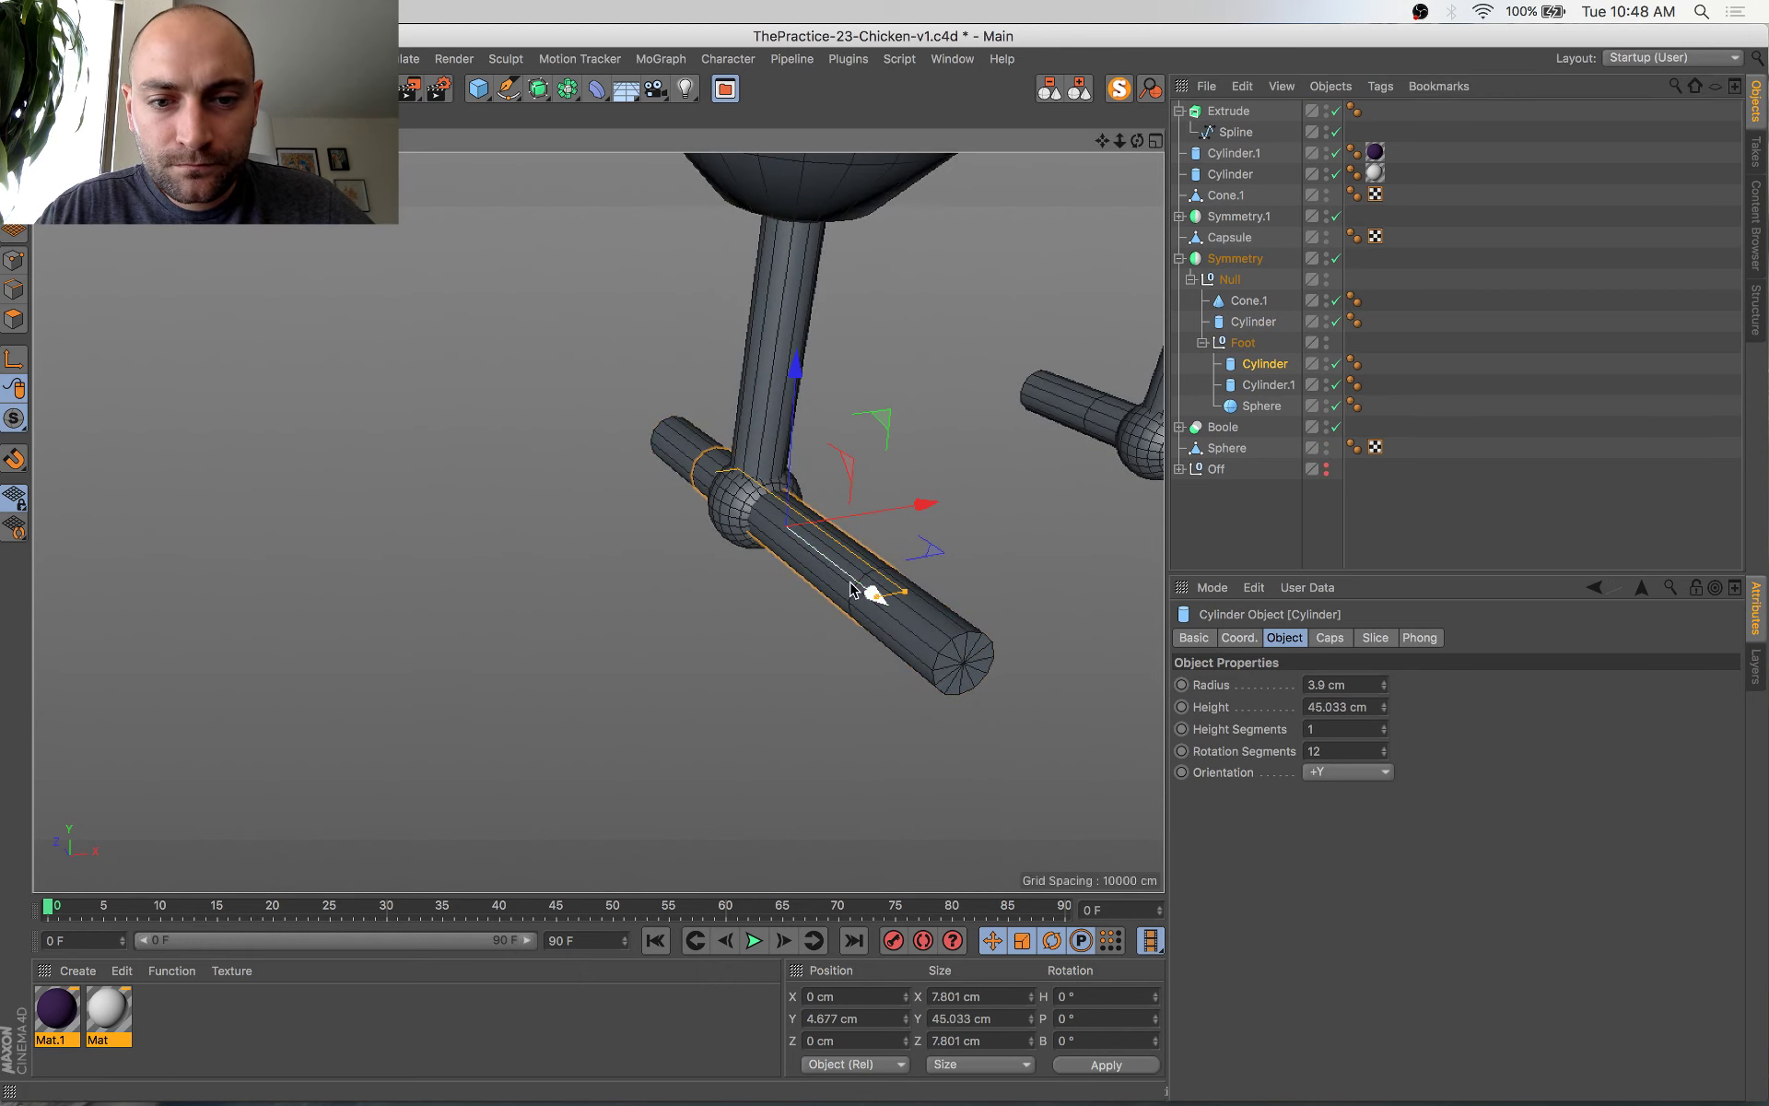
left_click_drag(859, 581, 903, 606)
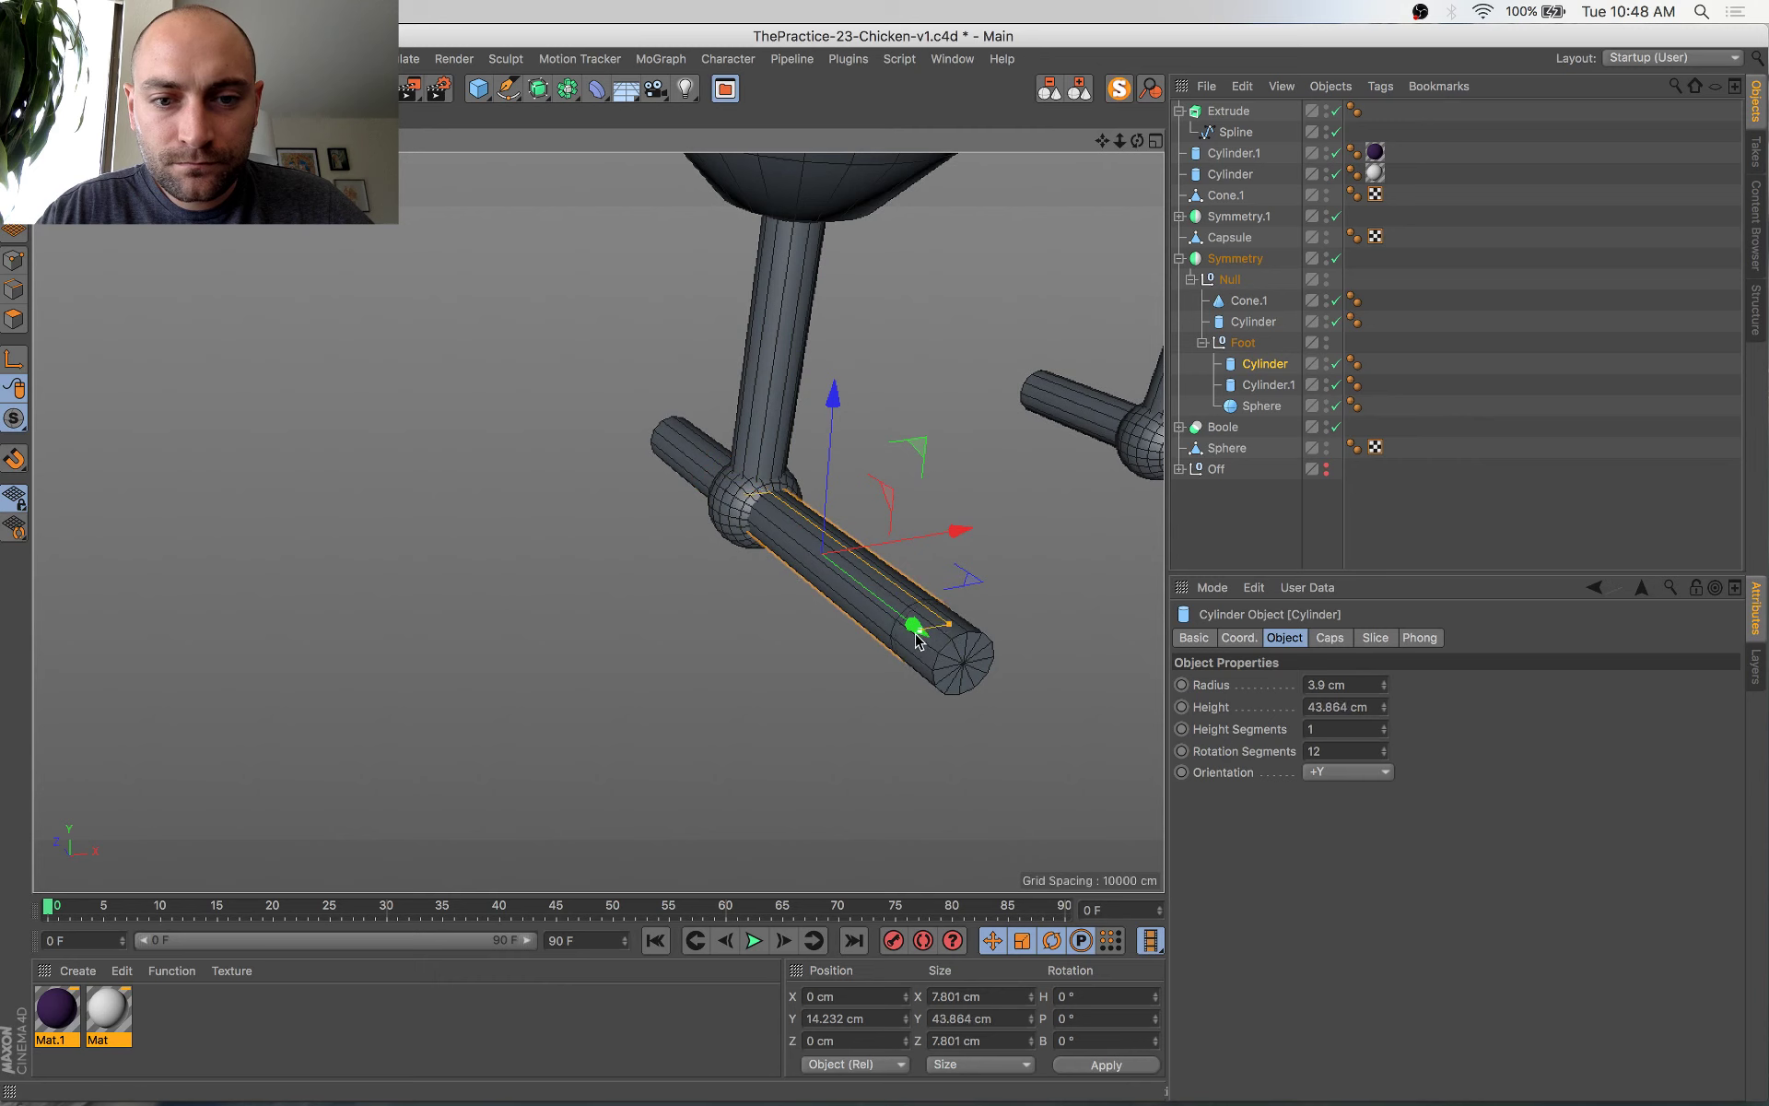
Angle the copied toe Cylinder outward to about B -27.6°, scale it to about 35.9 cm long near X -9.9 cm, Y 11.1 cm, and save
key("r")
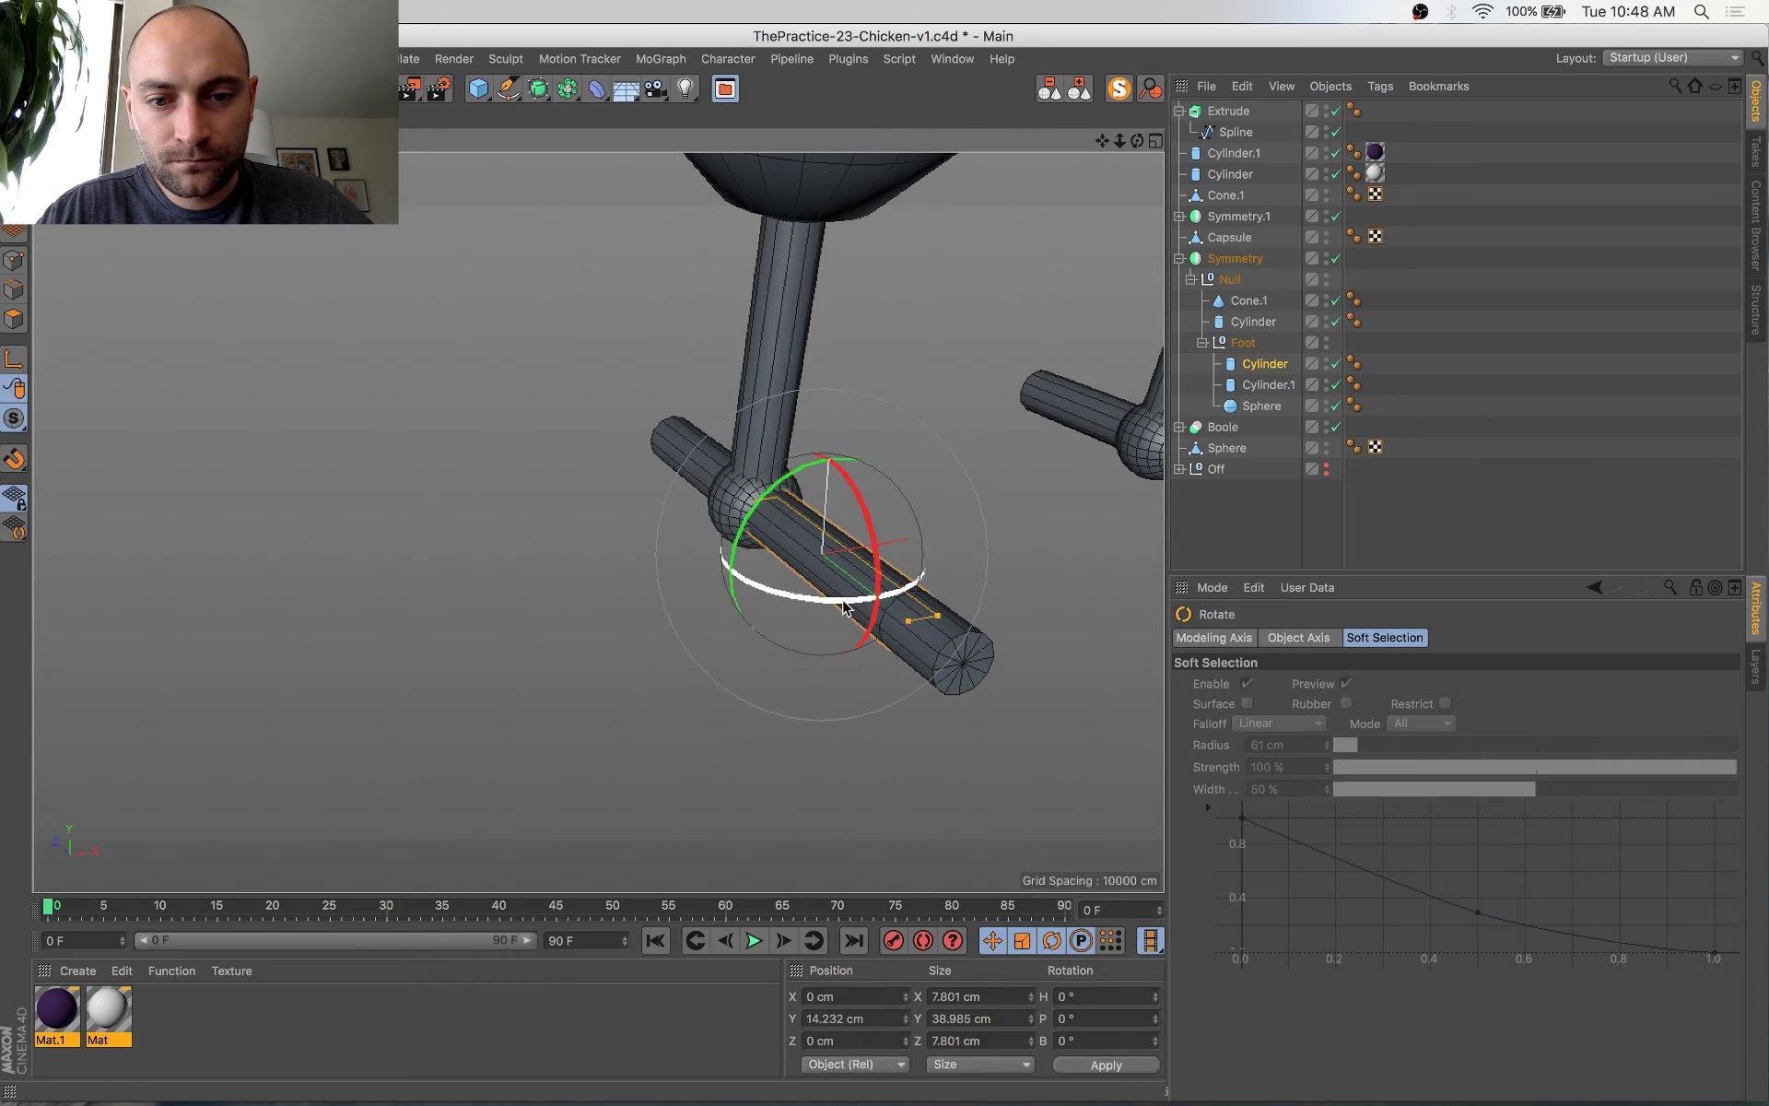
left_click_drag(843, 604, 820, 691)
key("e")
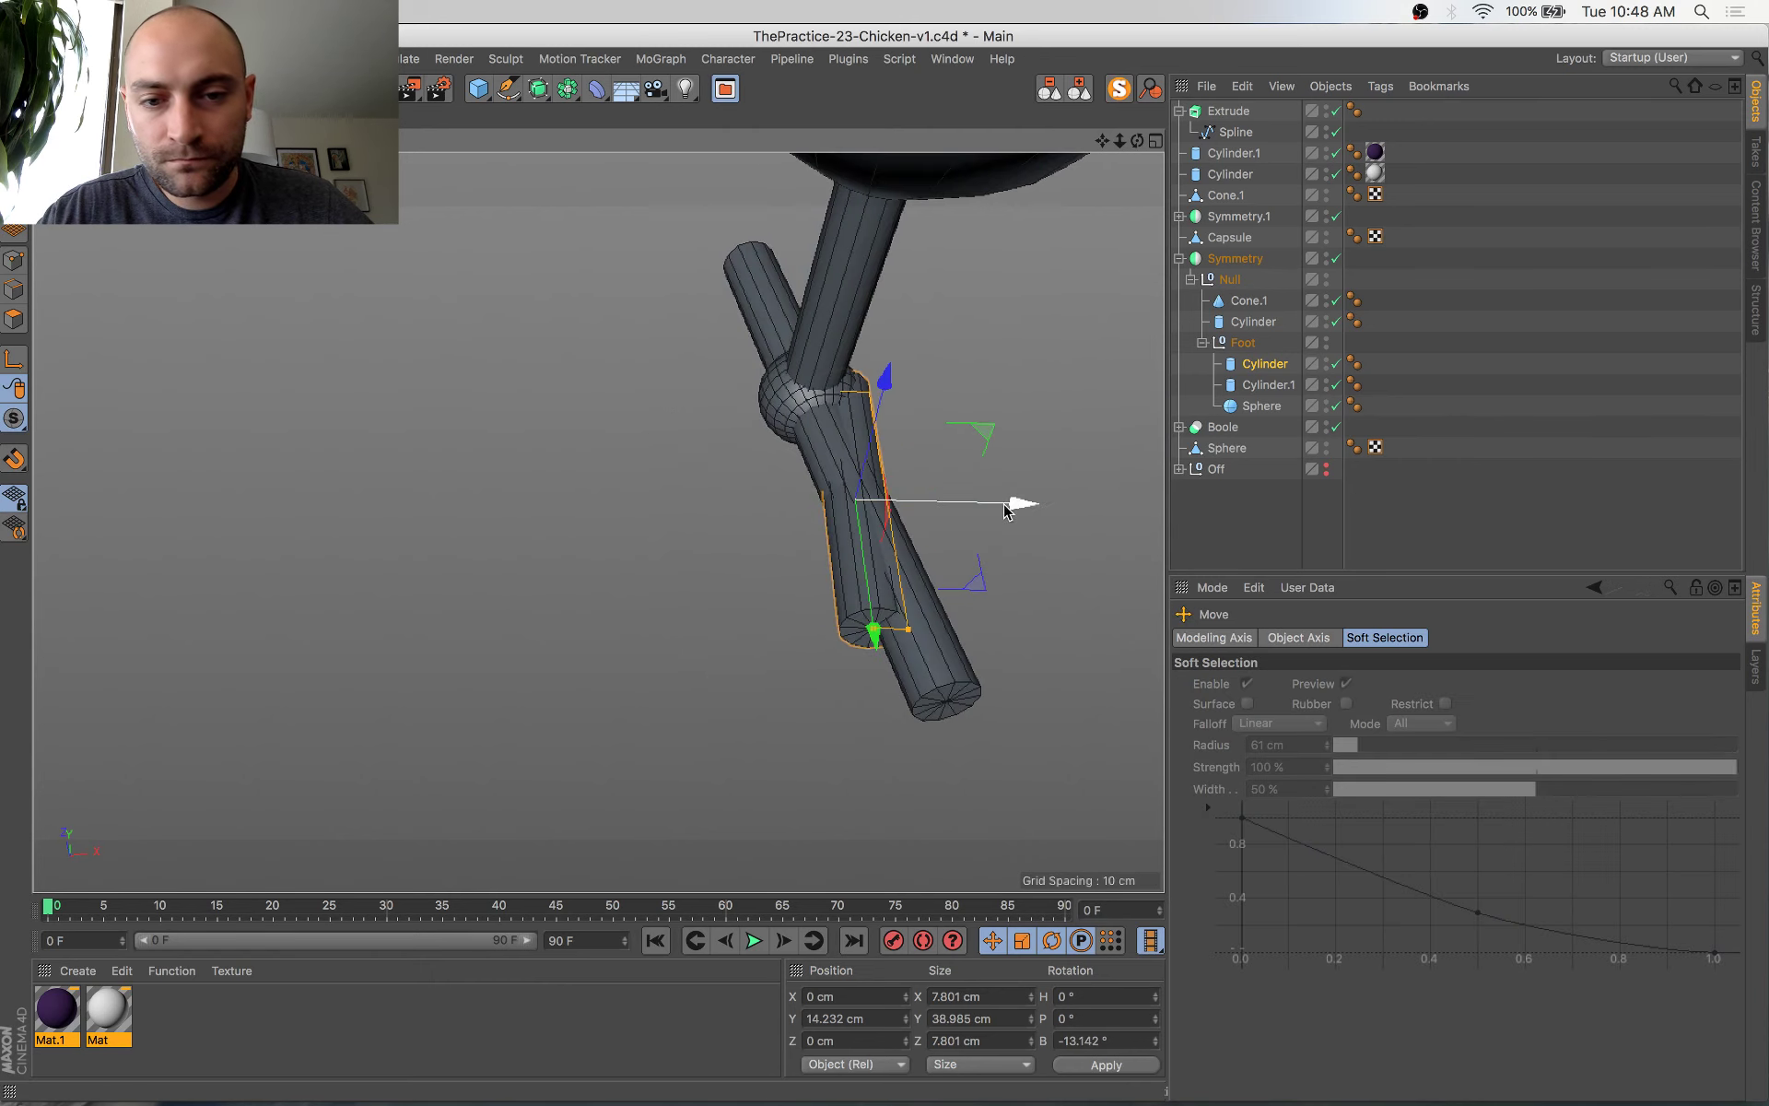
left_click_drag(1007, 510, 959, 507)
key("r")
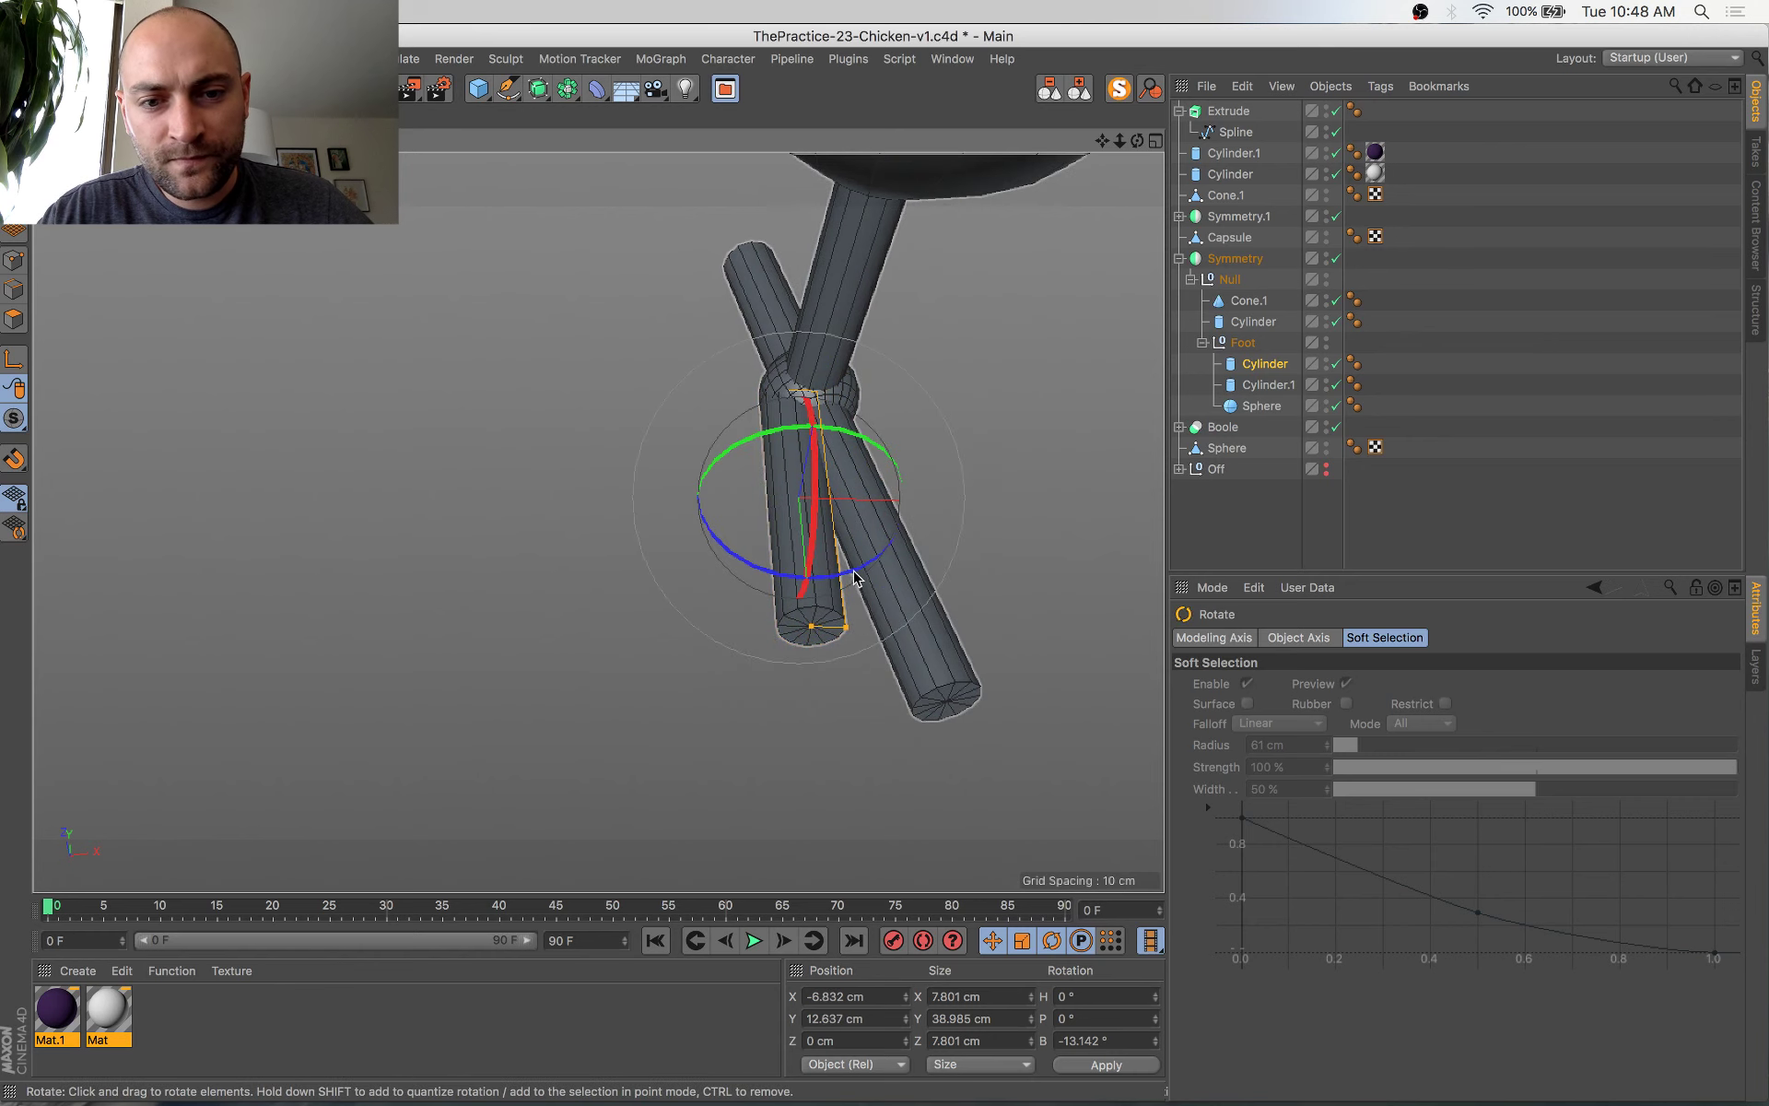
left_click_drag(856, 577, 838, 553)
key("e")
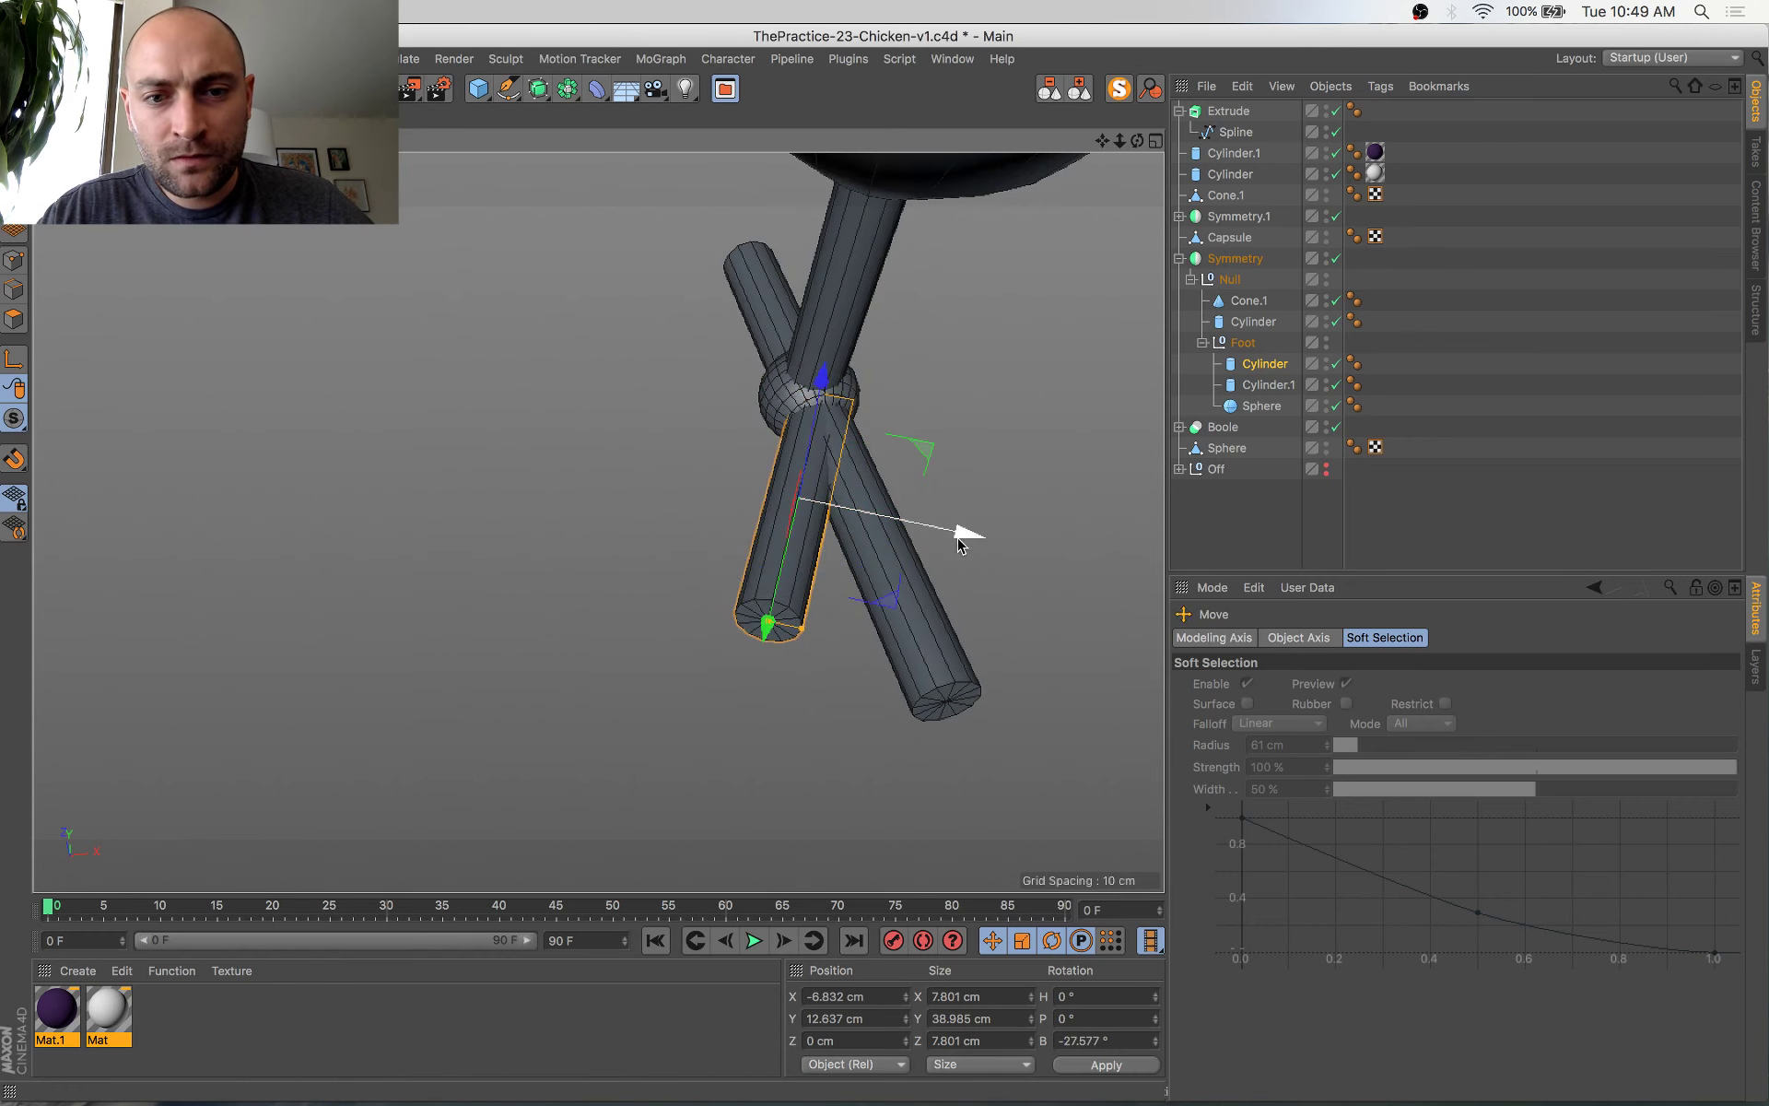
left_click_drag(958, 540, 875, 457)
key("super+s")
Lower the angled toe to about Z -1 cm and lengthen it to about 41.7 cm, near X -10.5 cm and Y 12.3 cm
key("e")
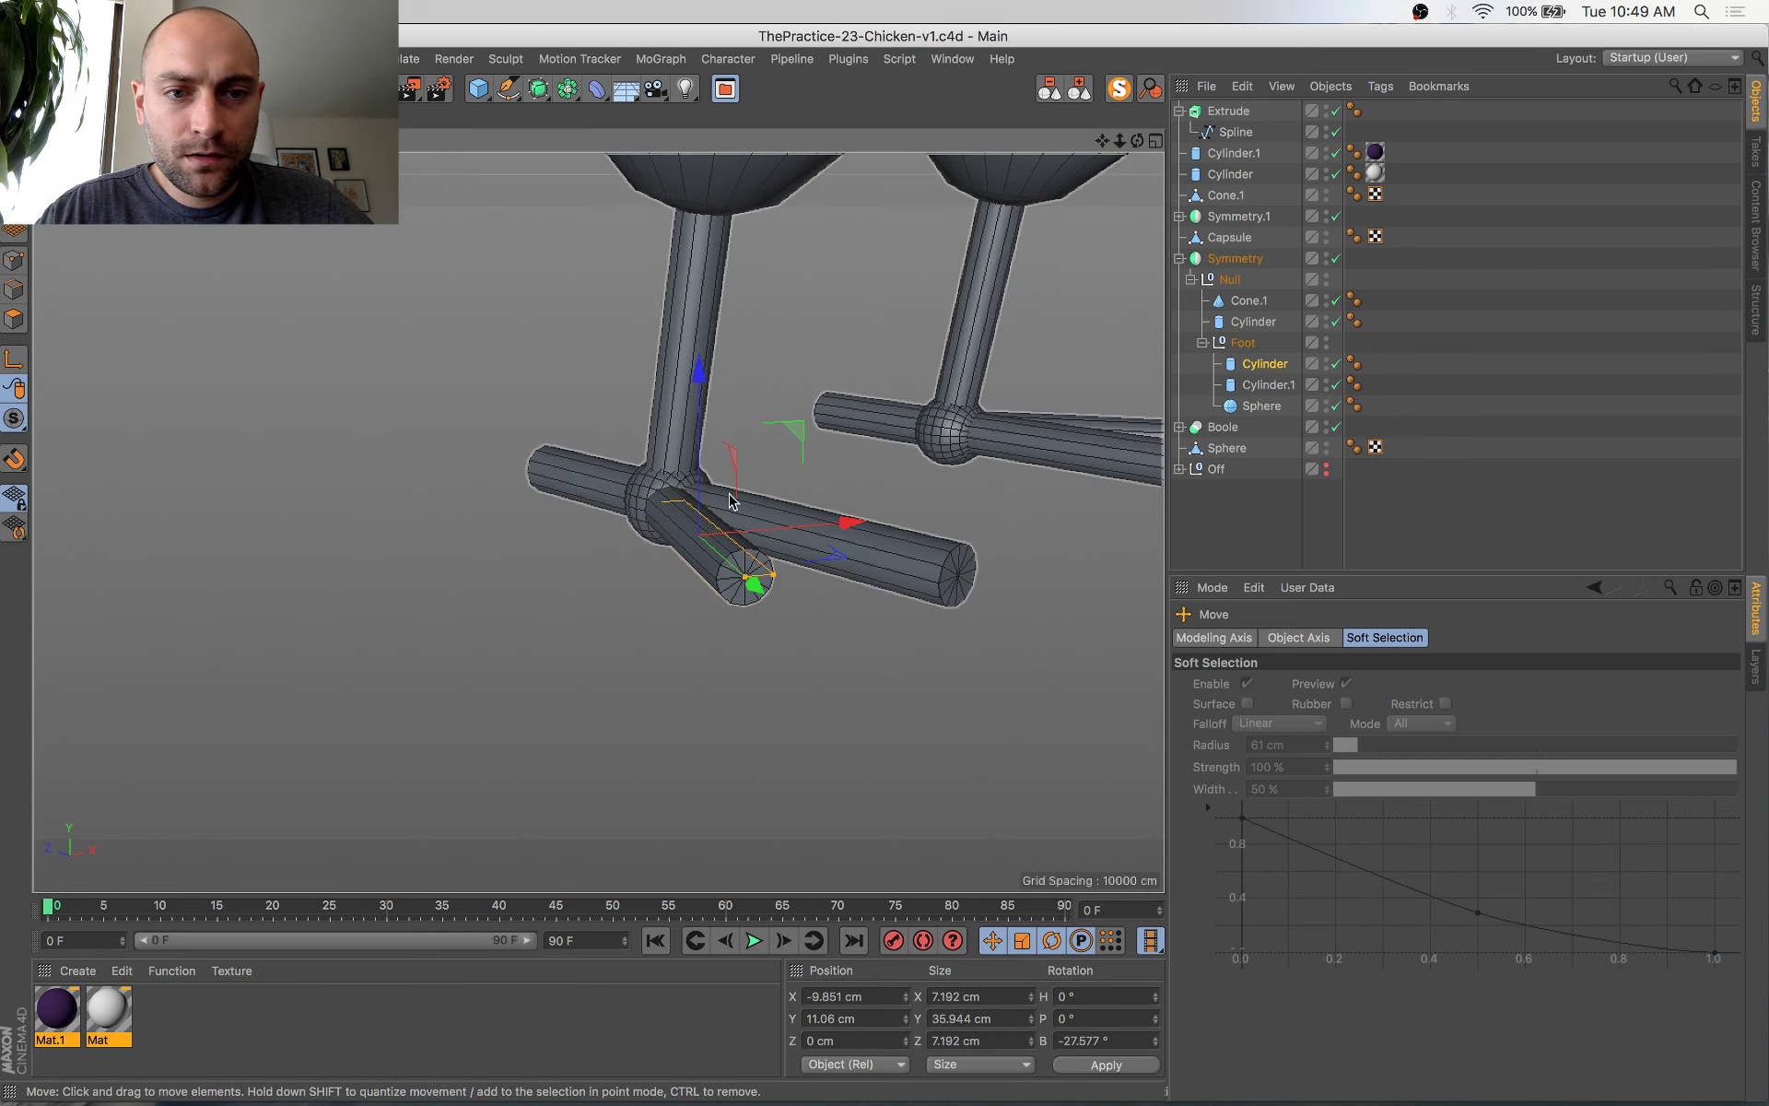
left_click_drag(730, 495, 775, 569, "alt")
left_click_drag(714, 415, 715, 433)
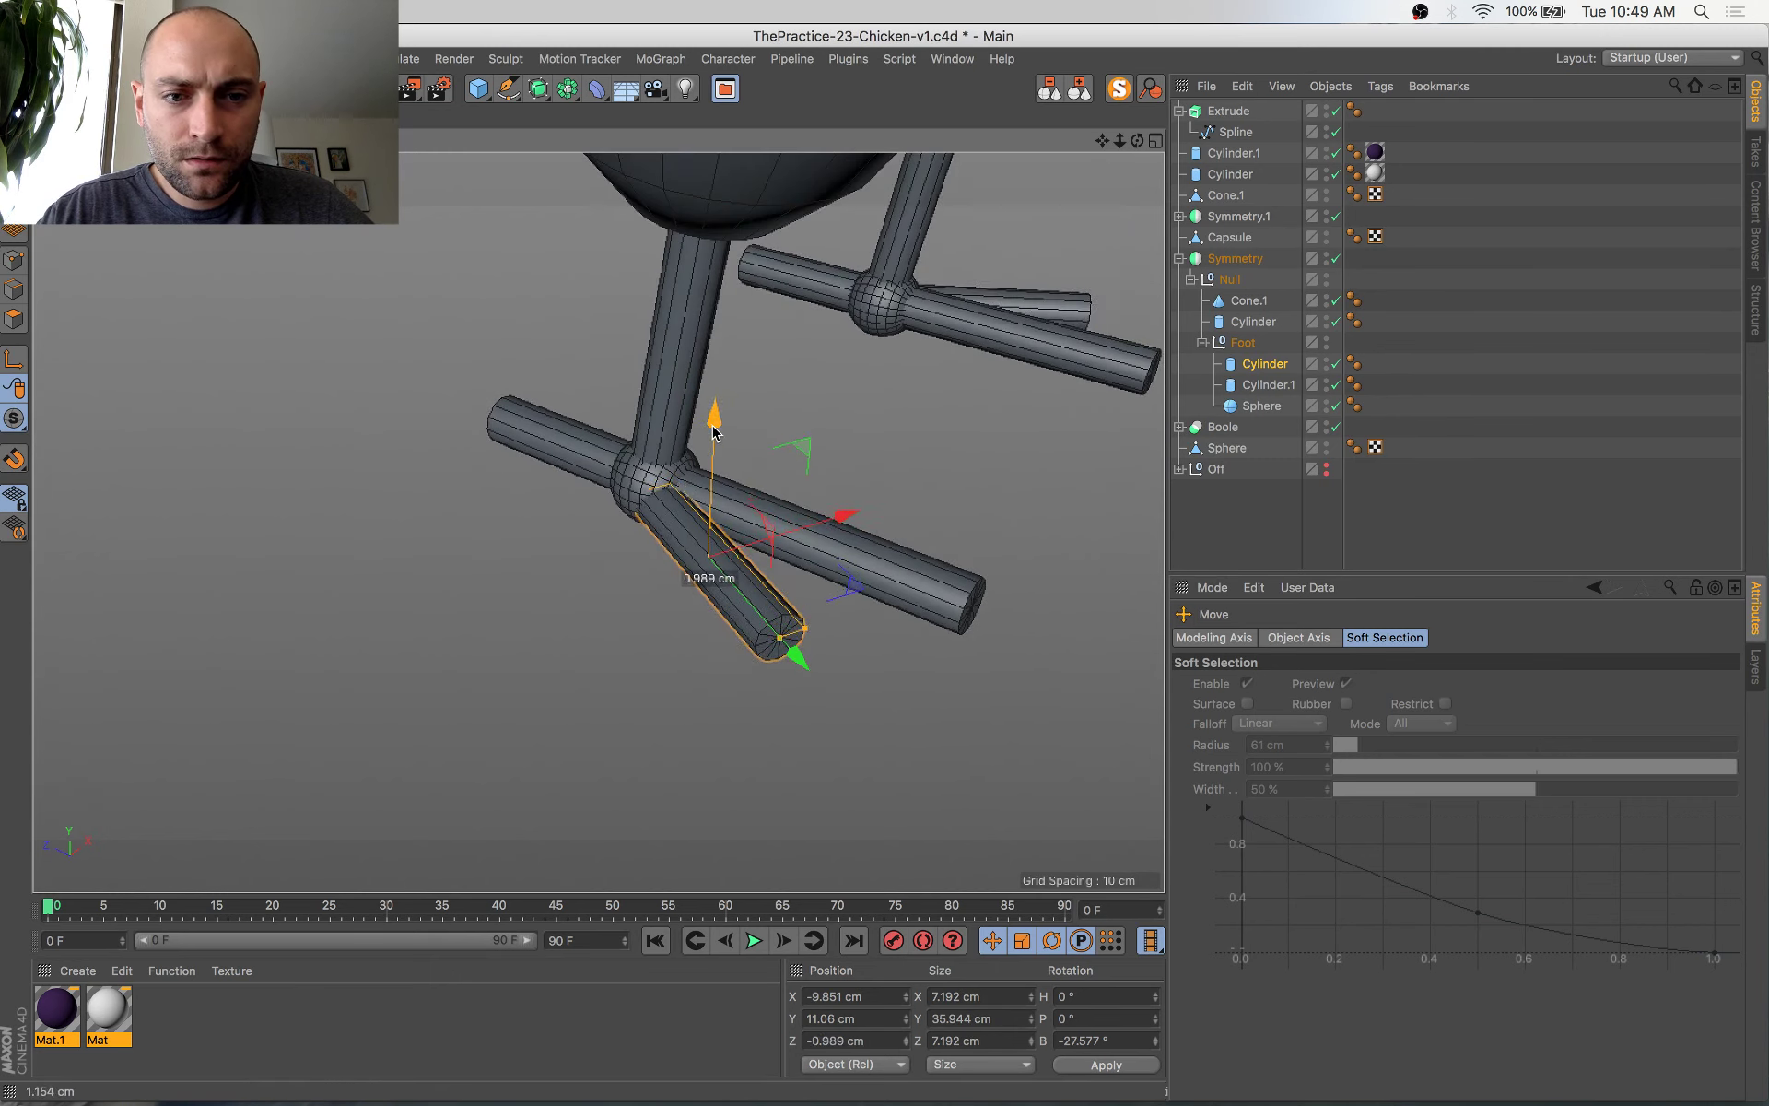
left_click_drag(782, 534, 1016, 458, "alt")
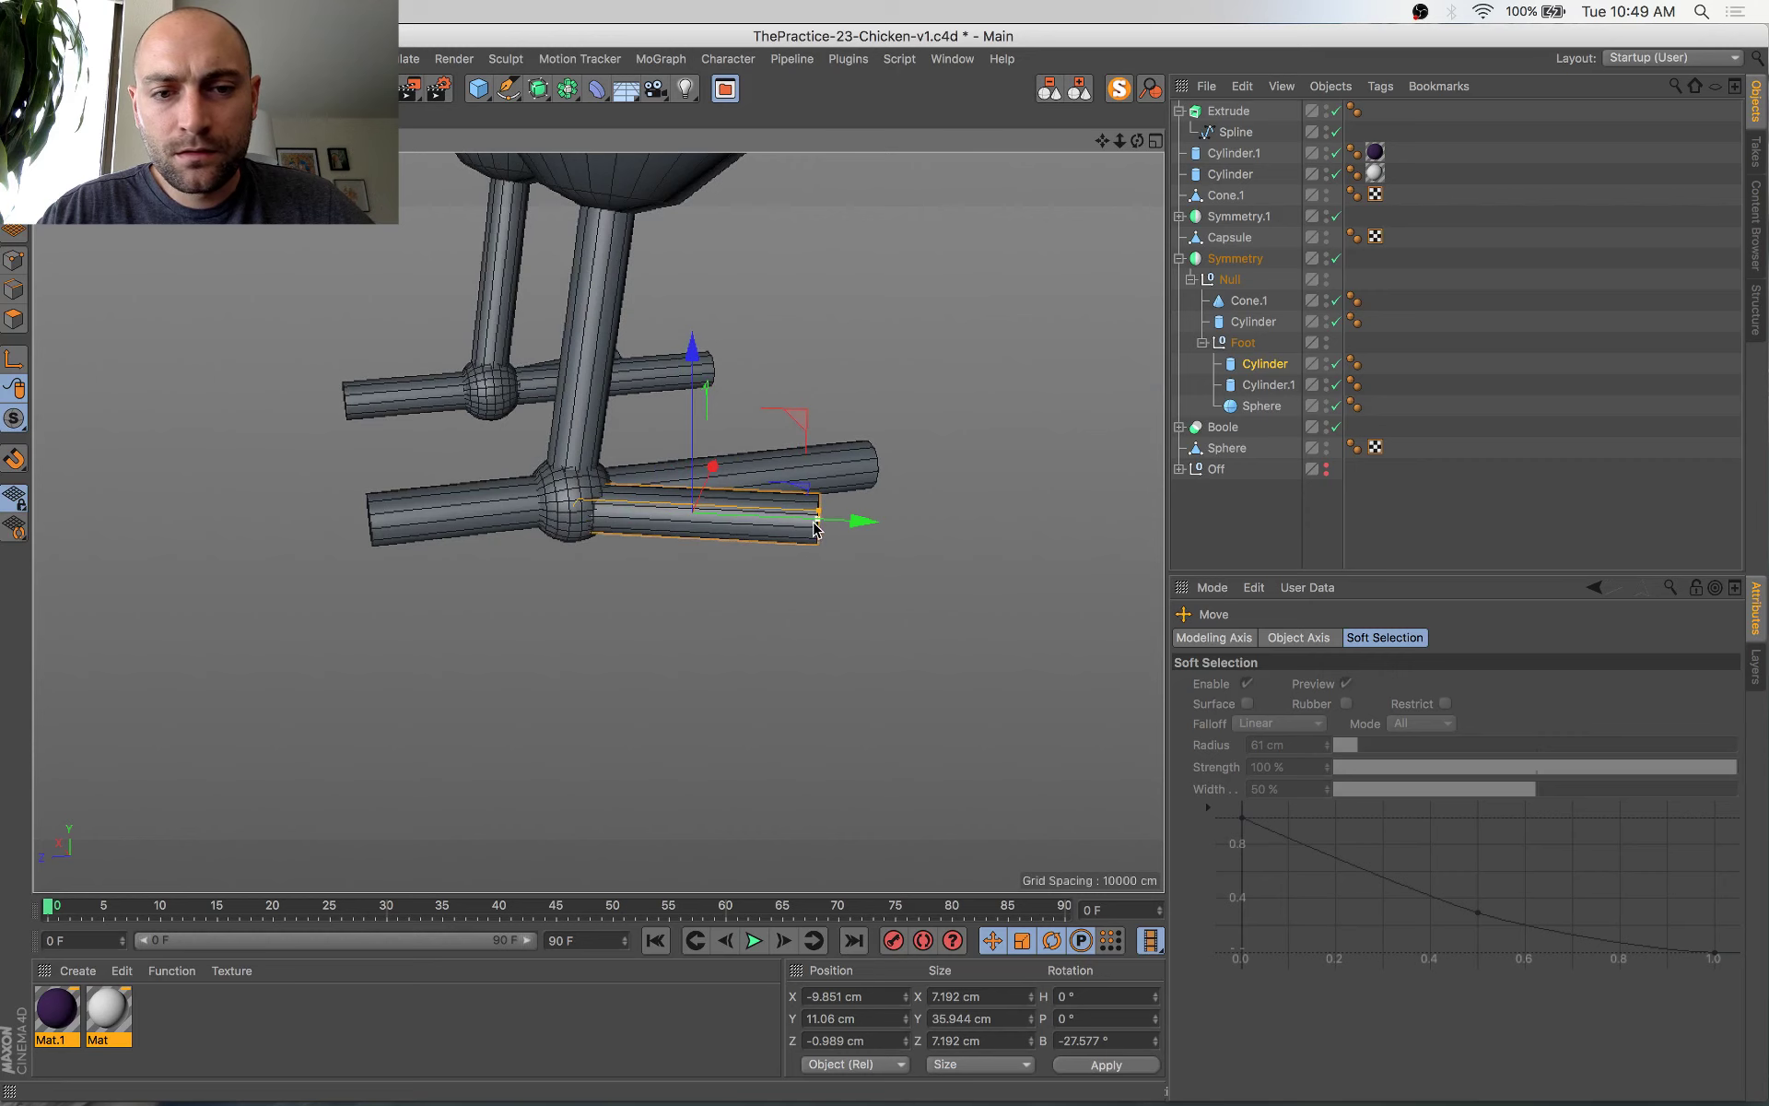
left_click_drag(845, 533, 513, 660)
Duplicate the angled toe inside Foot, move the copy across to about X 10.8 cm, and rotate it outward to about B 32.1°
middle_click_drag(650, 573, 546, 455, "alt")
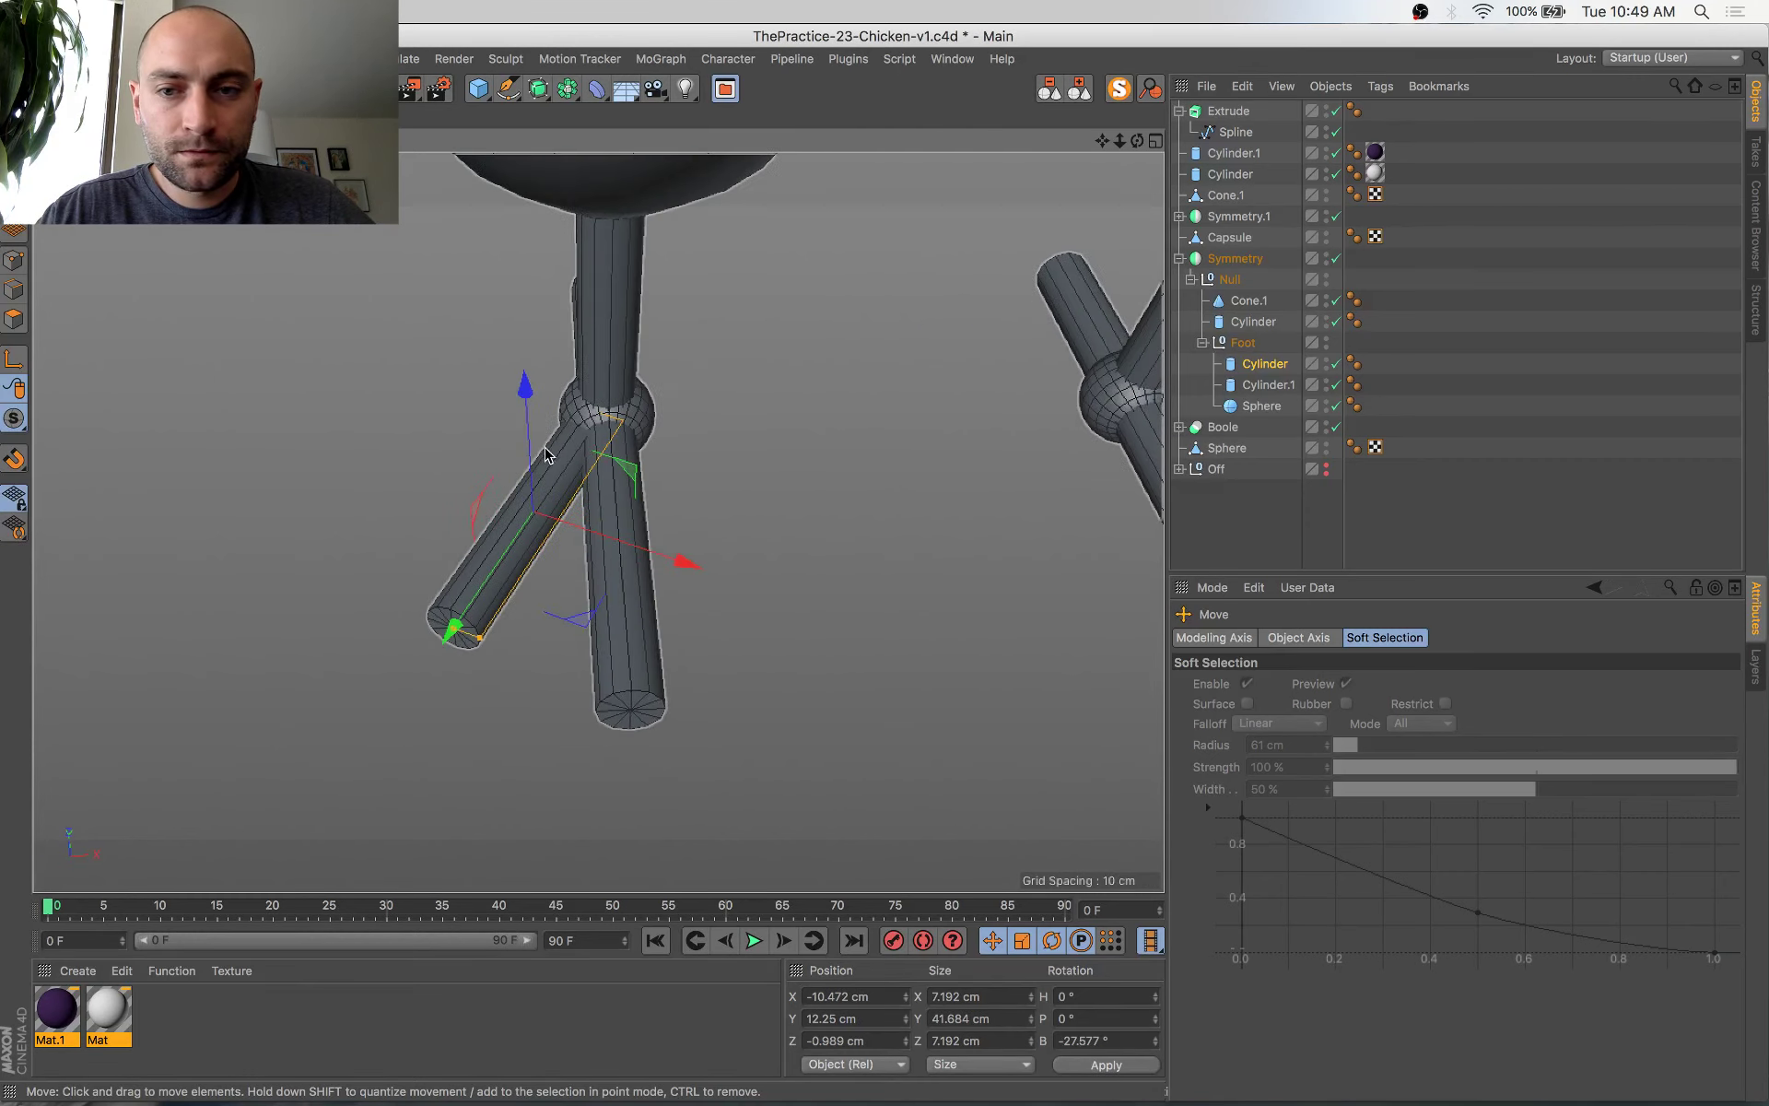
left_click_drag(595, 447, 590, 458, "alt")
left_click_drag(1273, 364, 1273, 356, "ctrl")
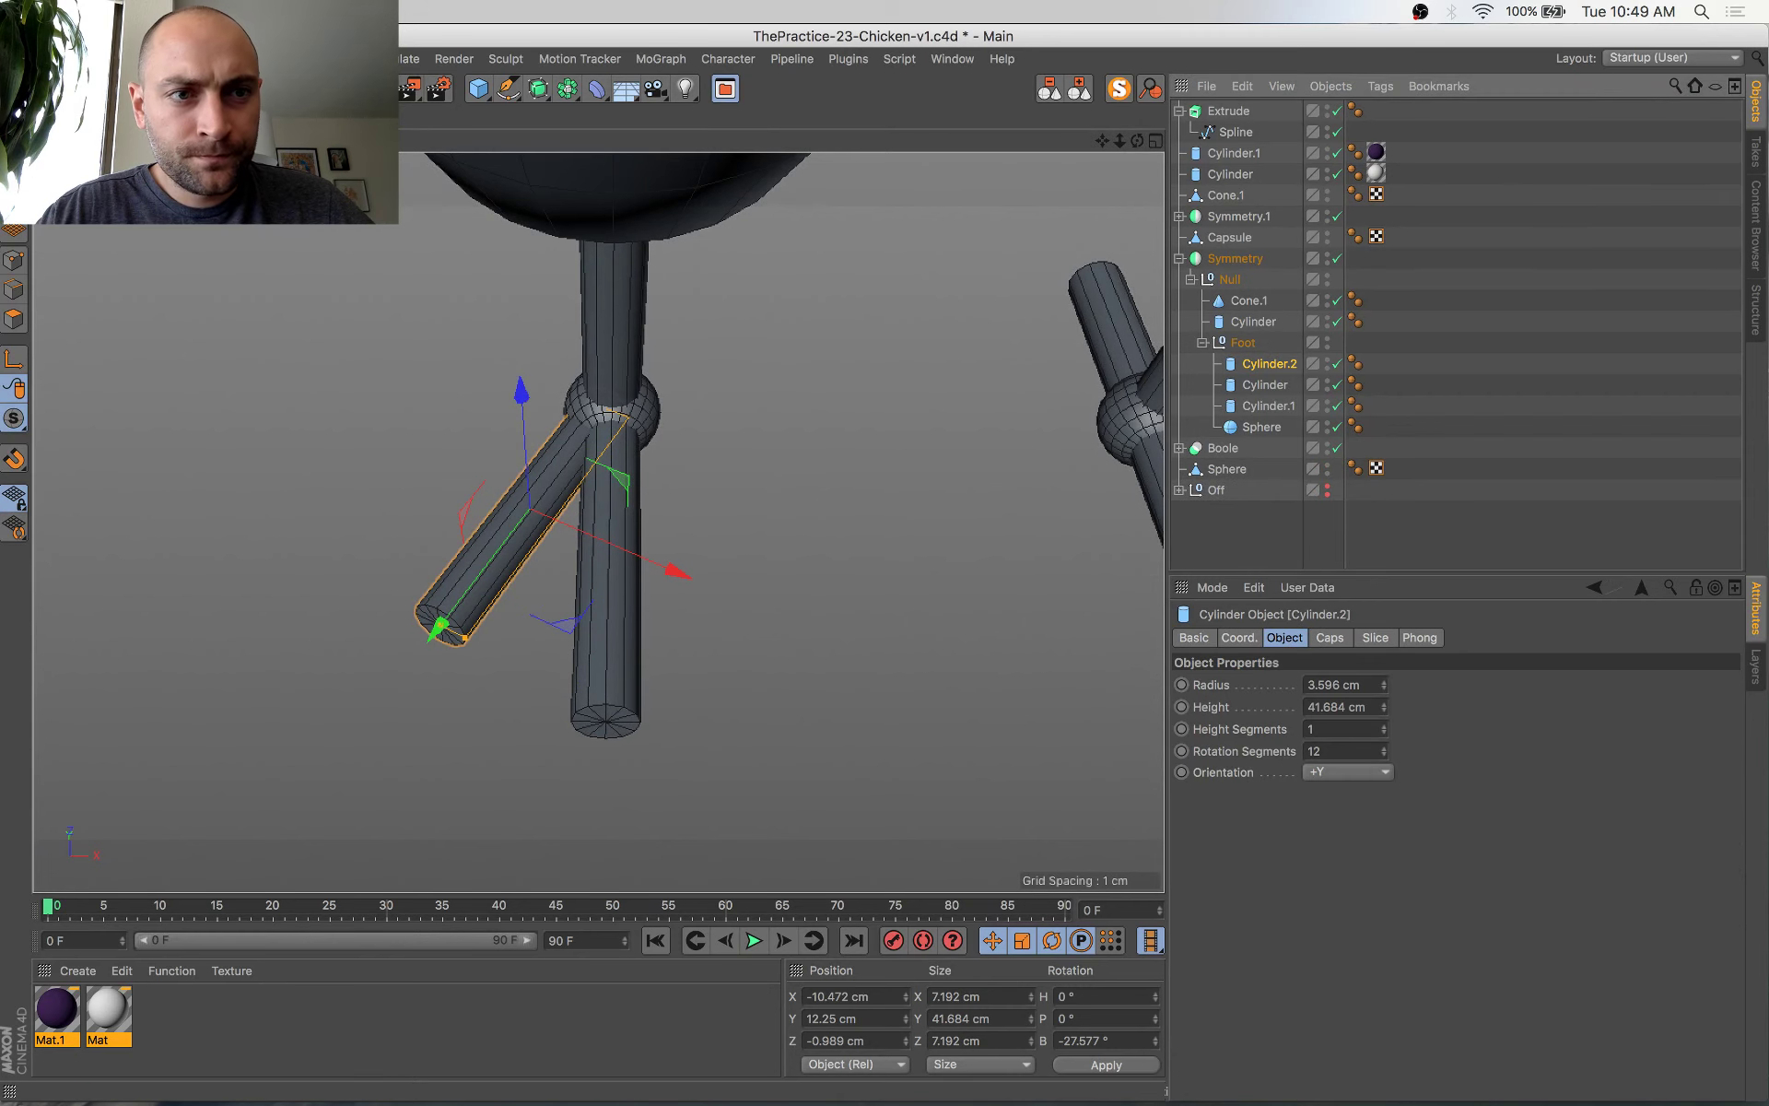
left_click(342, 88)
left_click_drag(688, 516, 821, 526)
key("r")
left_click_drag(702, 589, 824, 523)
key("e")
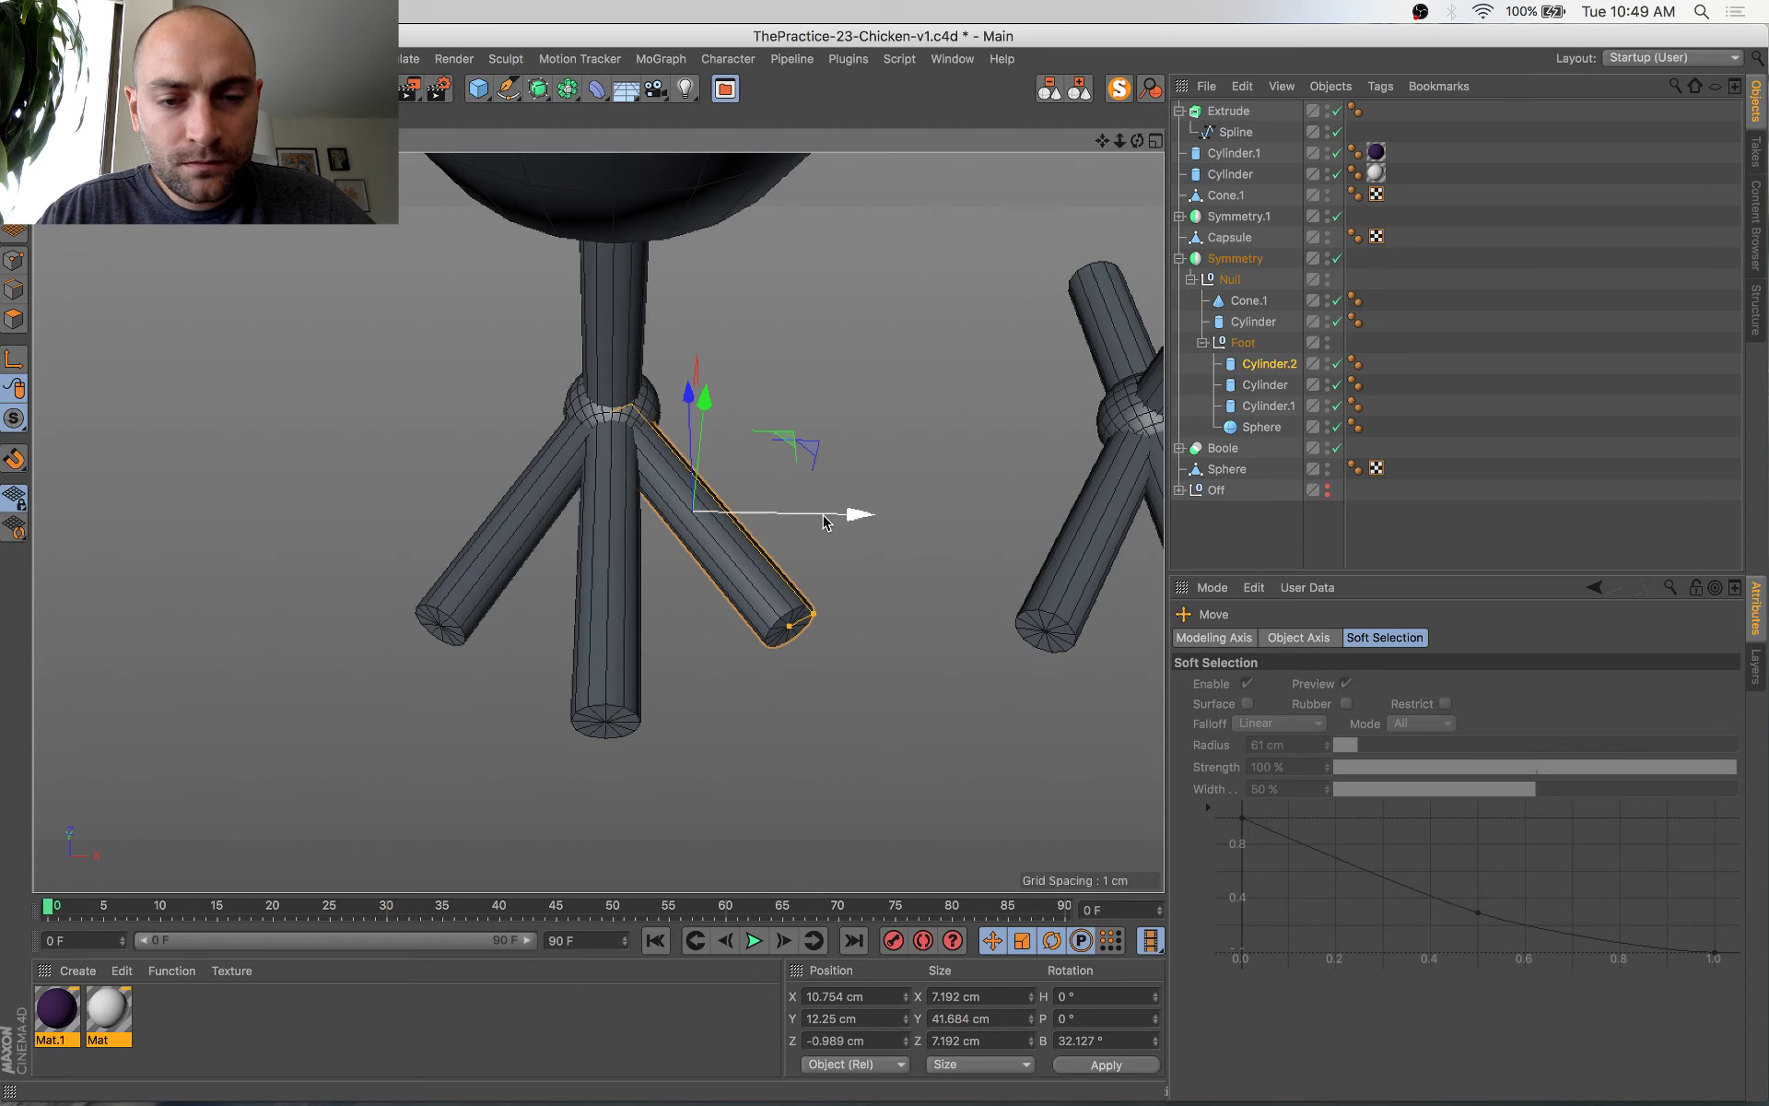
Fine-tune the duplicated side toe to about X 11.4 cm and B 30° so it joins the ankle, and save the project
middle_click(999, 561)
key("s")
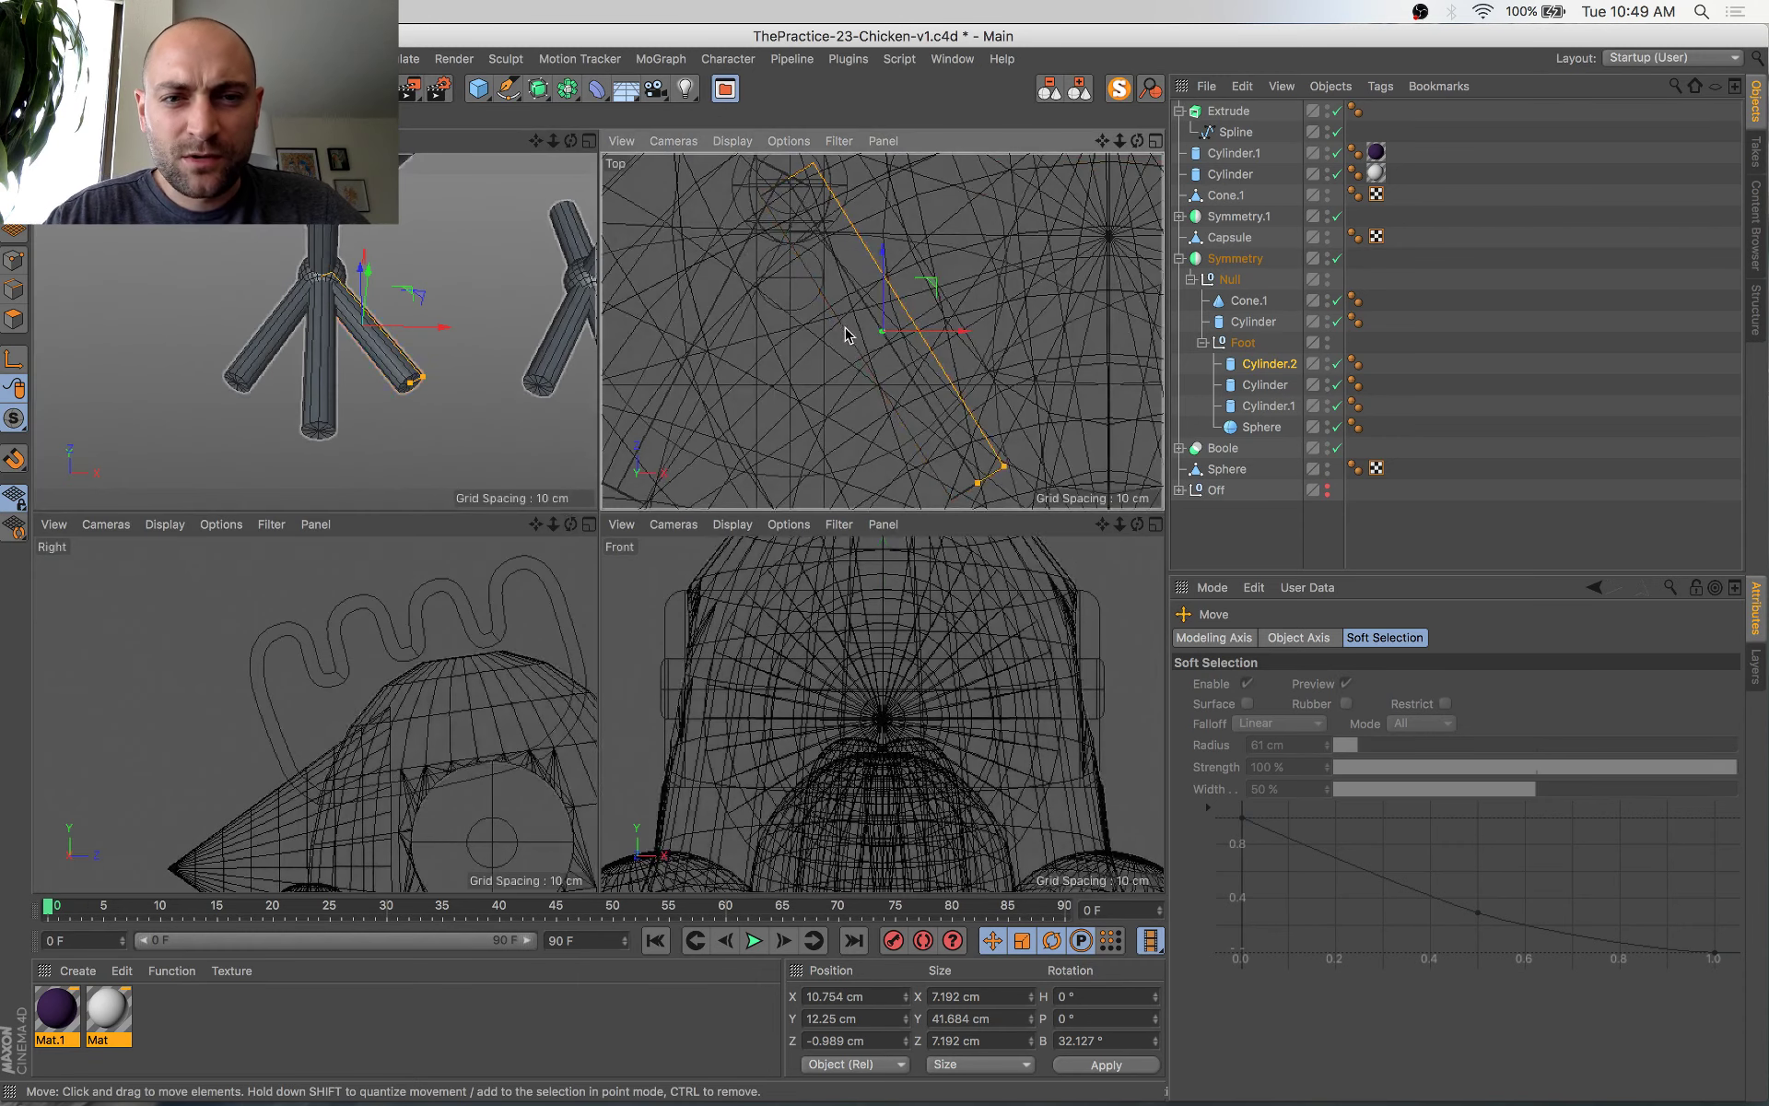
scroll(913, 680, "down", 2)
left_click_drag(363, 327, 424, 297, "alt")
scroll(352, 378, "up", 3)
key("r")
key("e")
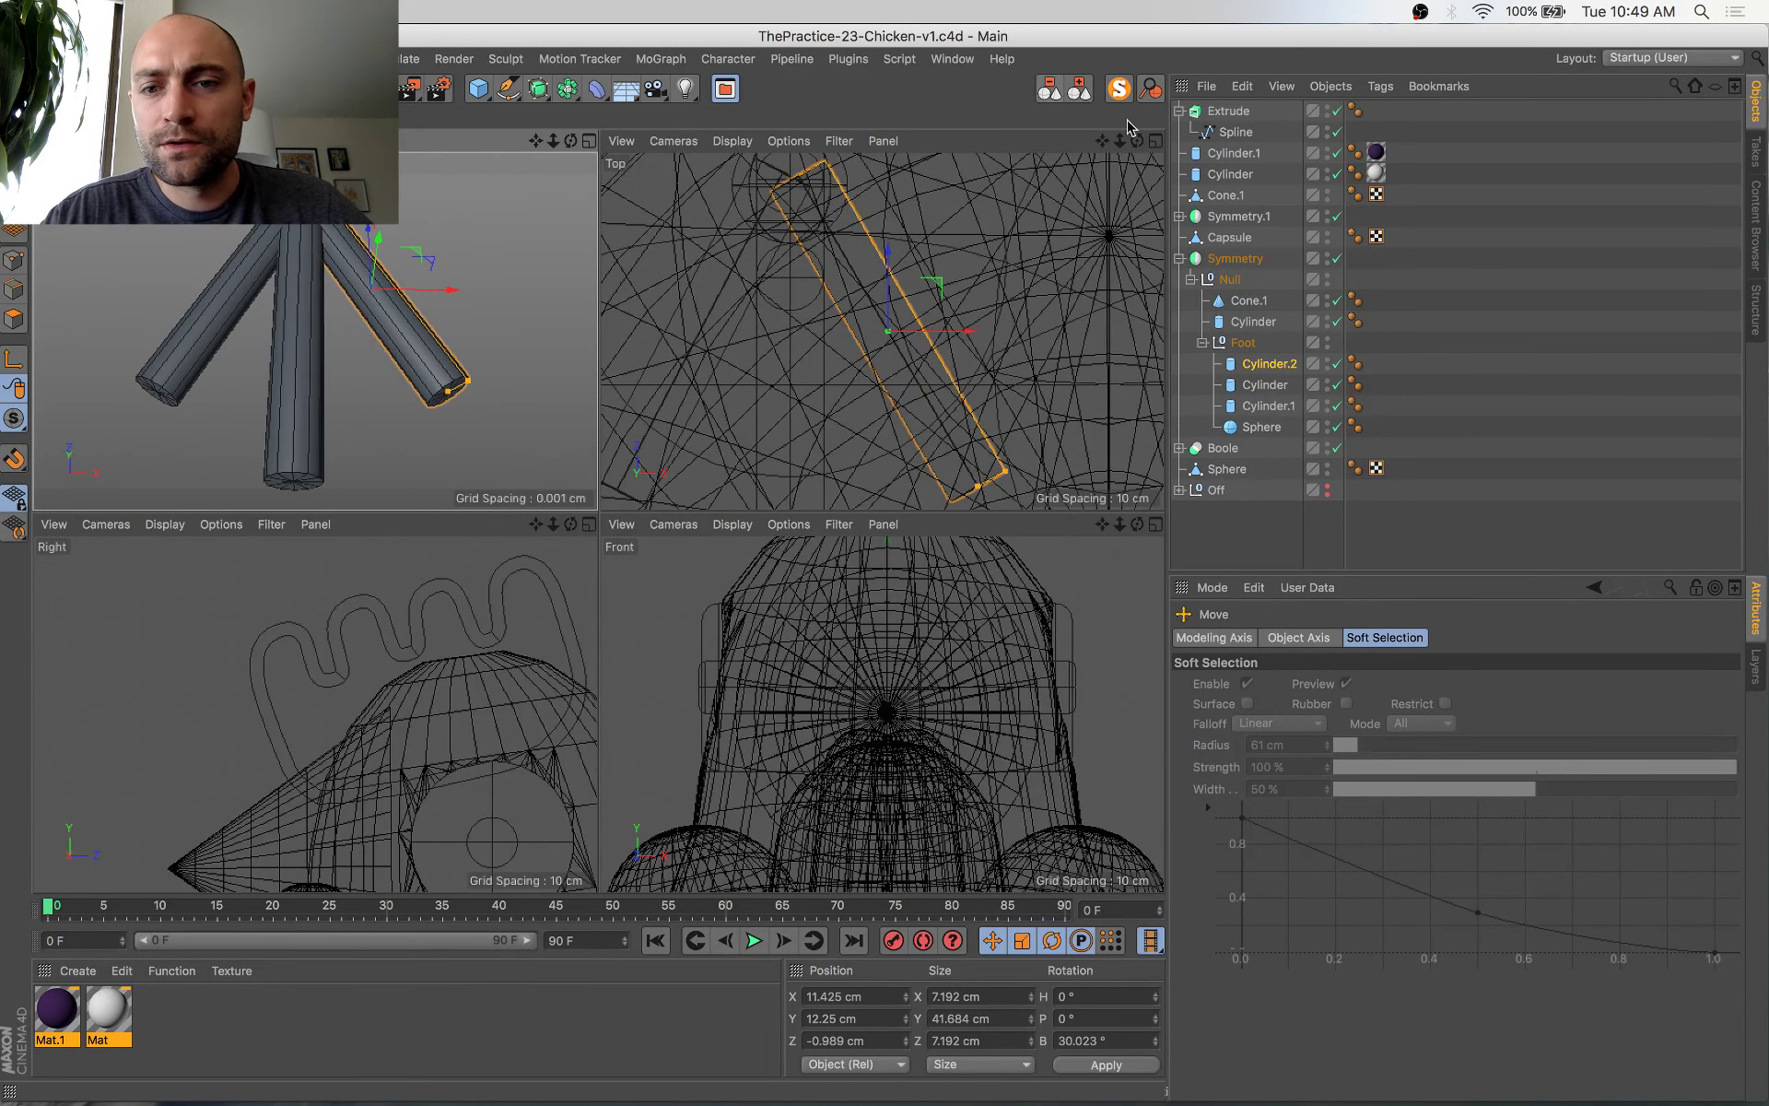
Examine the feet and legs from several angles and their proportions against the whole chicken
middle_click(206, 319)
scroll(562, 342, "down", 6)
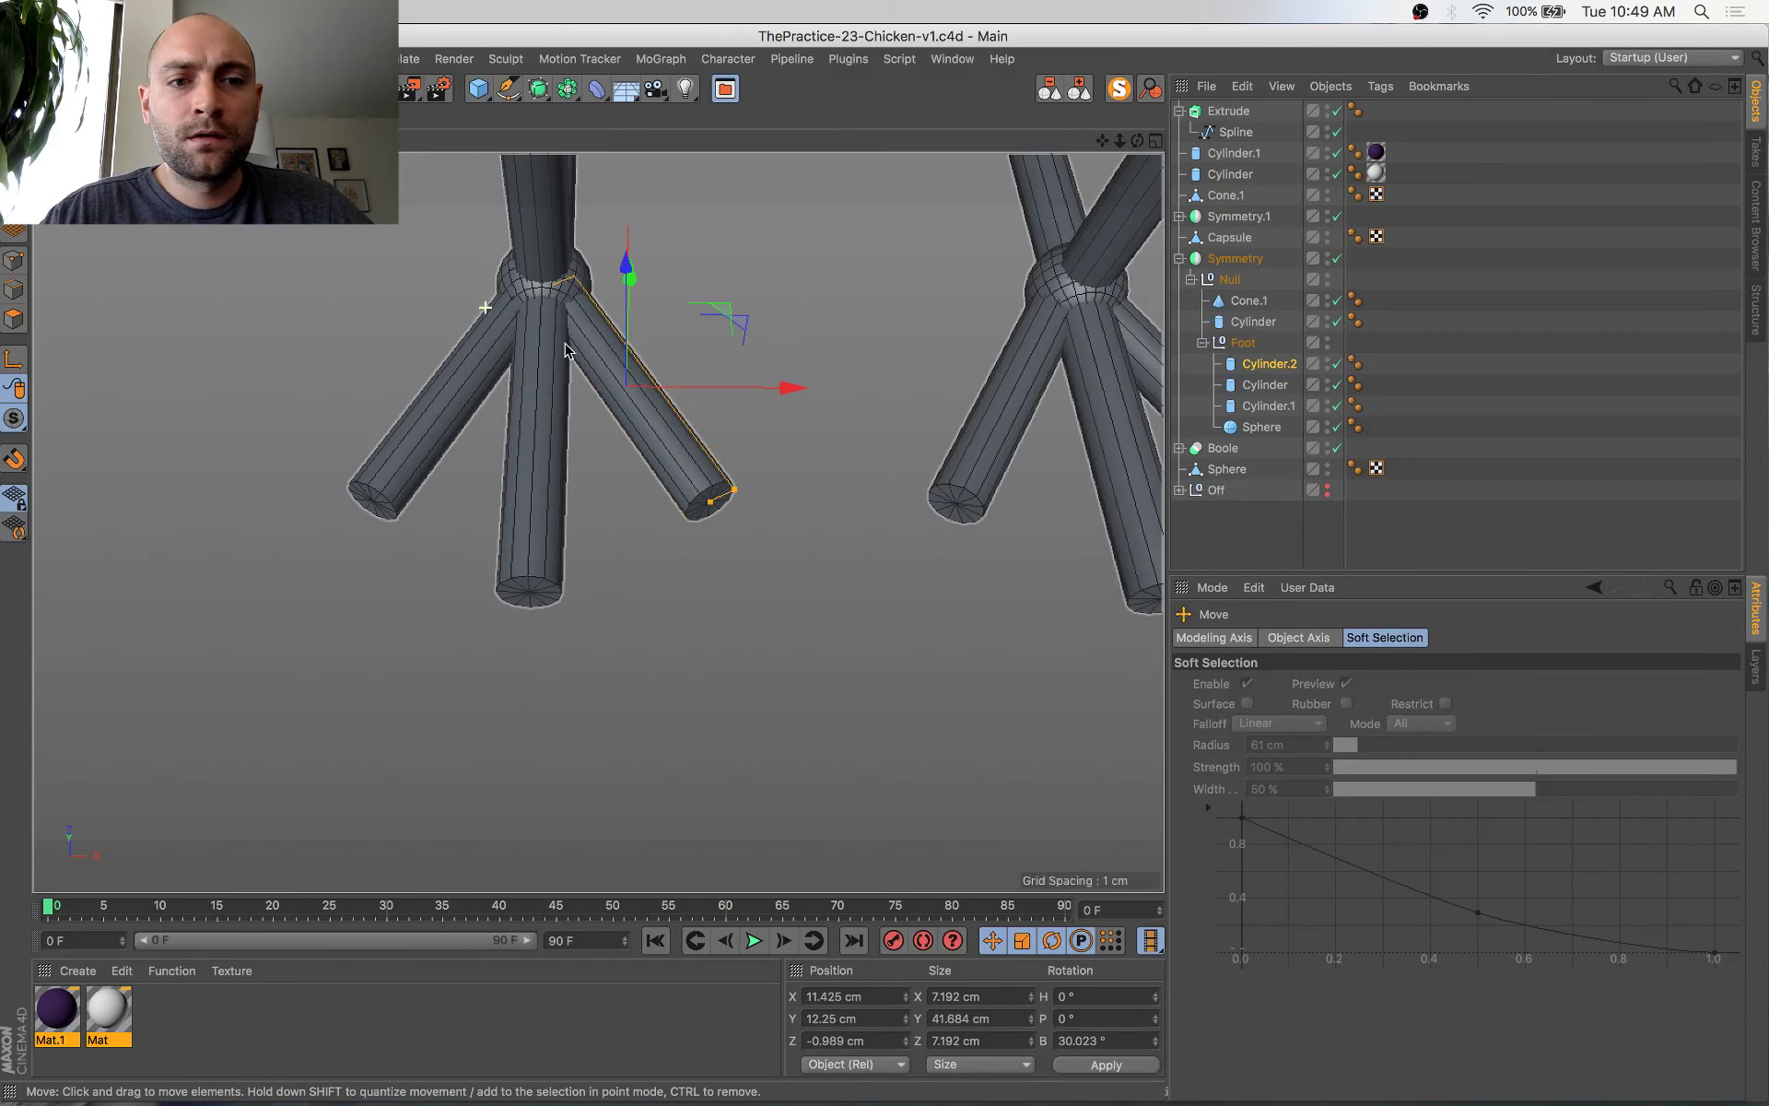
left_click_drag(580, 408, 894, 278, "alt")
scroll(827, 309, "down", 6)
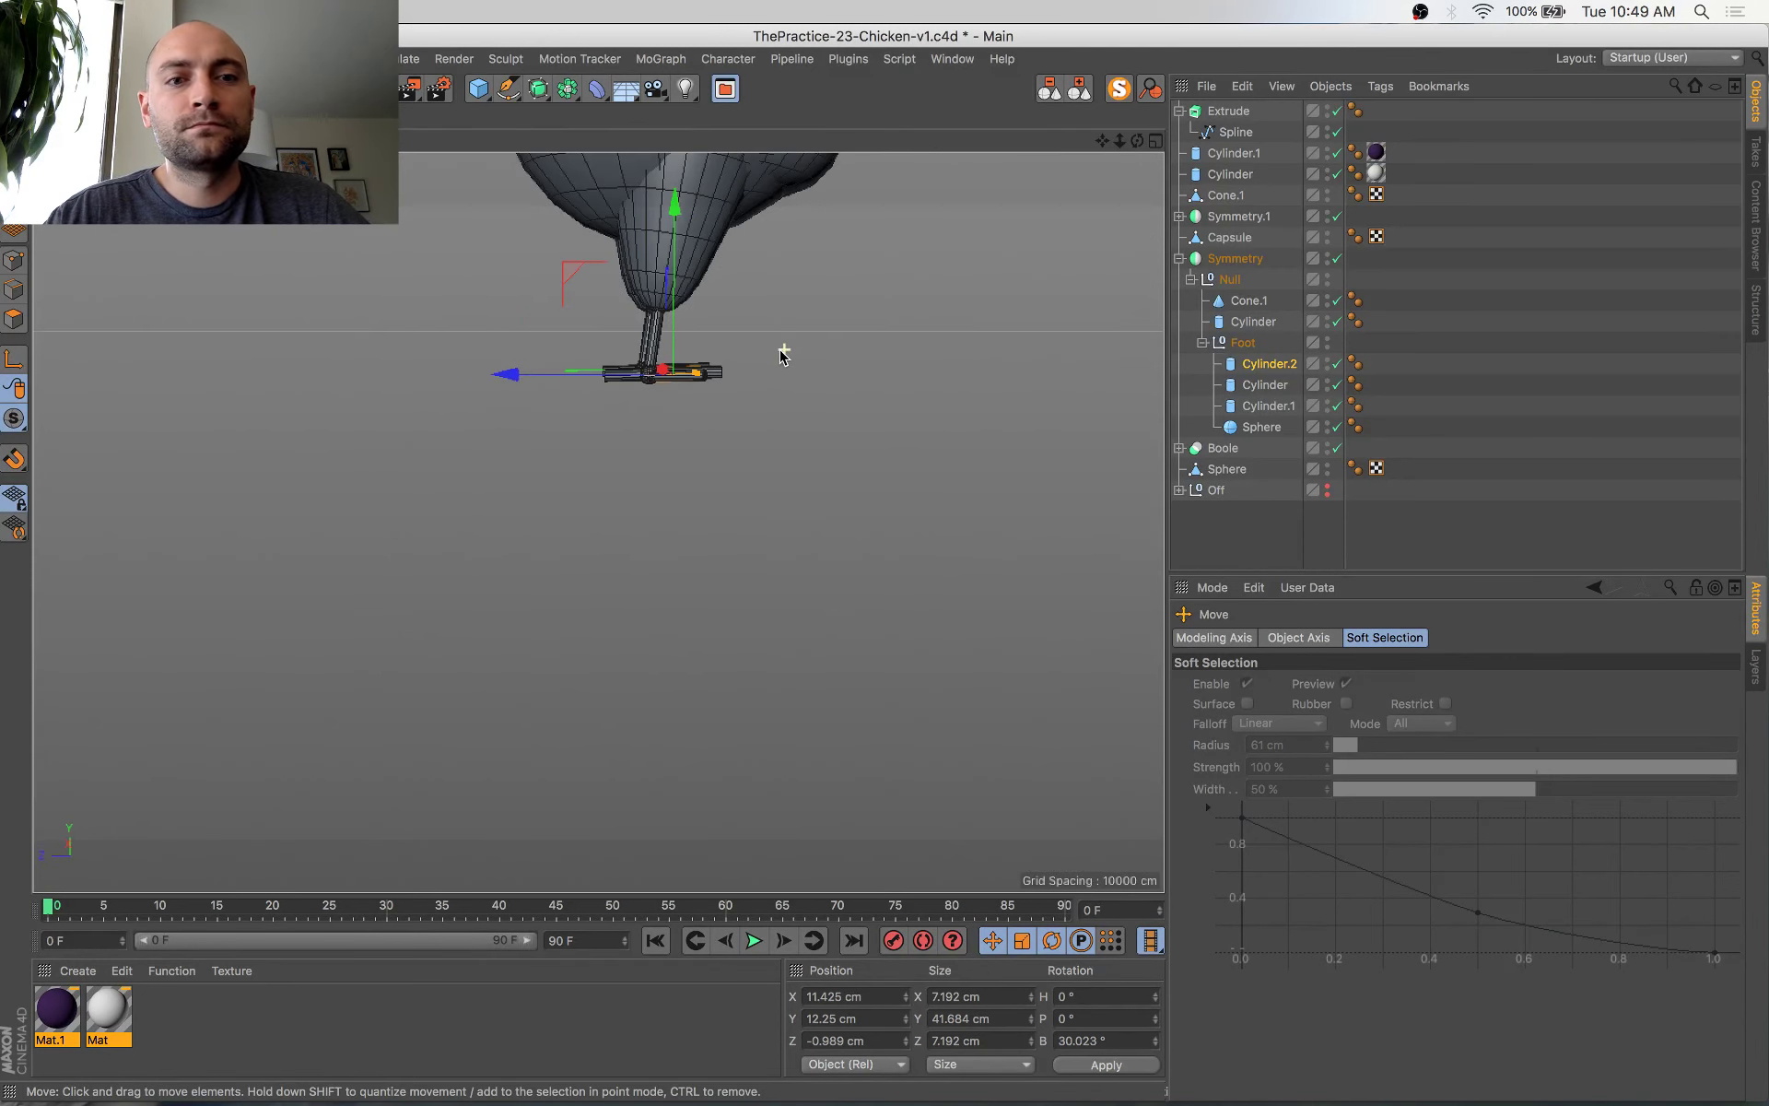
middle_click_drag(751, 406, 679, 730, "alt")
scroll(680, 728, "down", 4)
left_click_drag(715, 665, 909, 586, "alt")
scroll(676, 687, "up", 3)
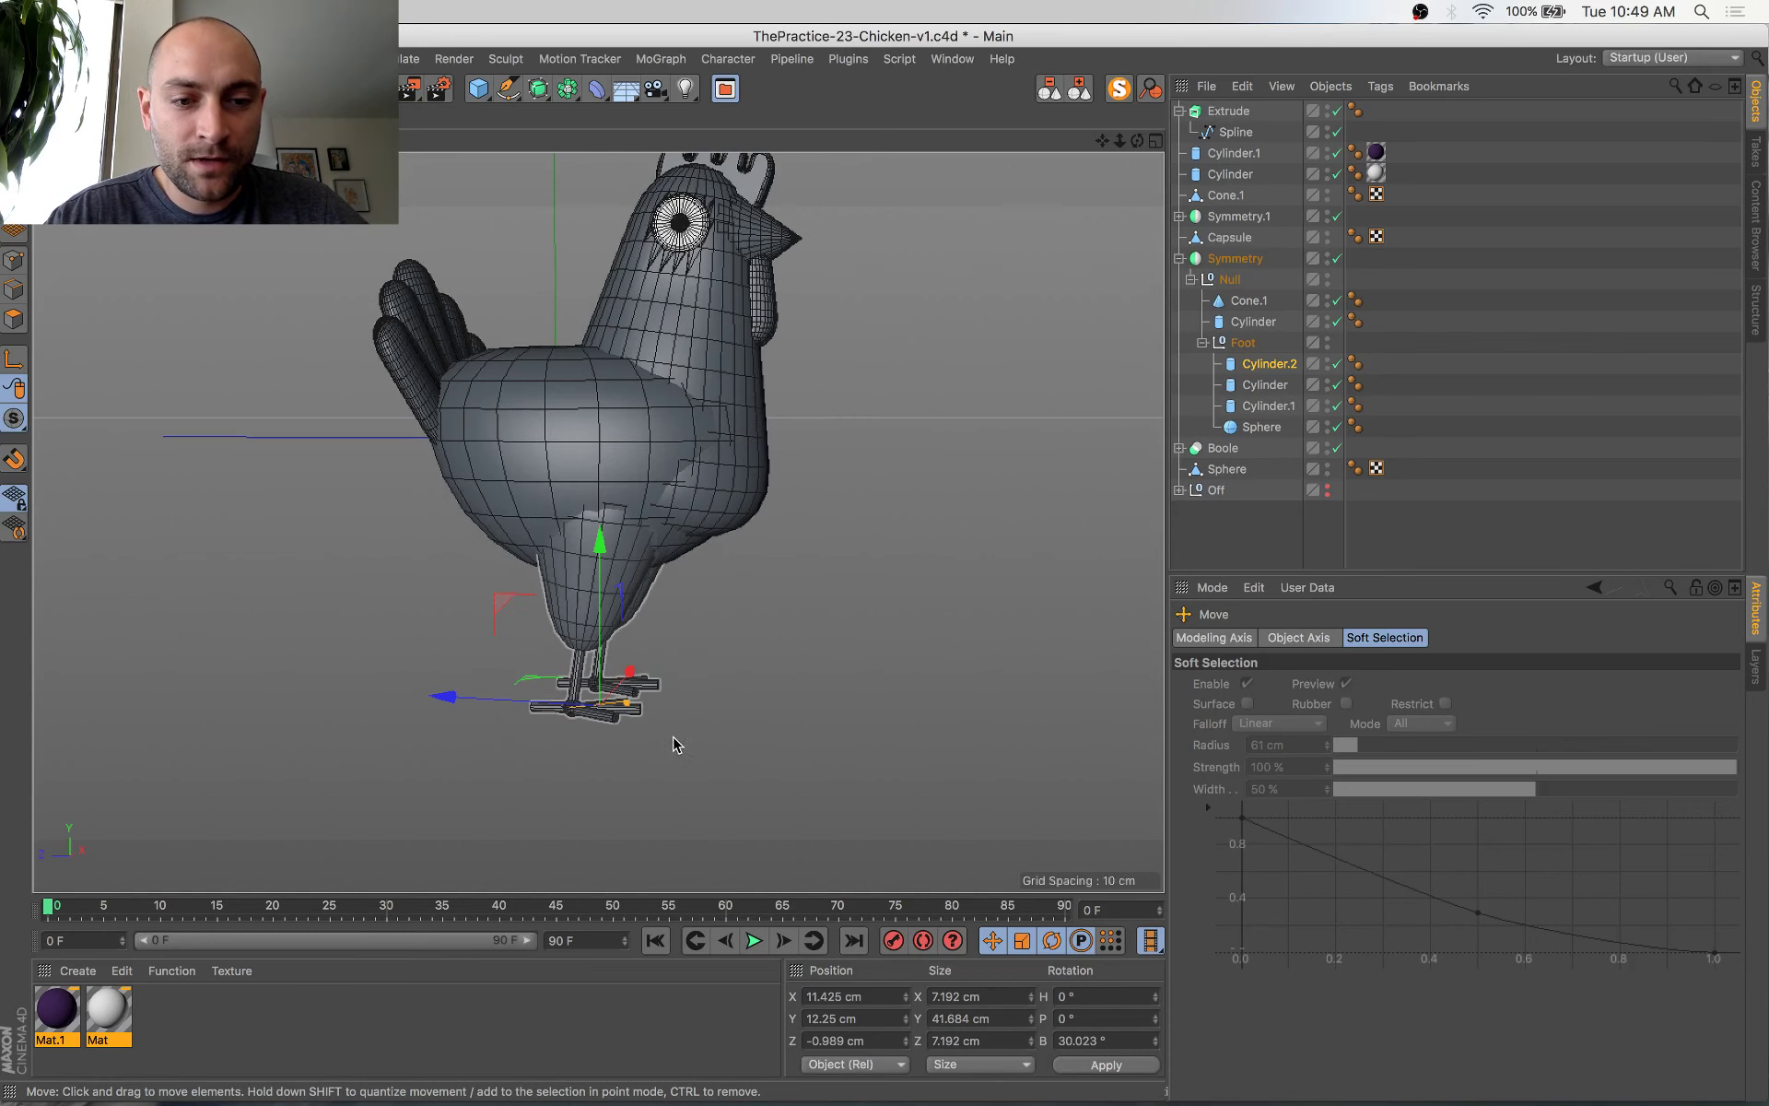
middle_click_drag(673, 735, 758, 672, "alt")
scroll(665, 663, "up", 4)
scroll(664, 665, "up", 5)
left_click_drag(661, 675, 684, 636, "alt")
Scale up the Foot group until its side toes are about 46.5 cm long, and rotate it to about B -13.6°
left_click(1202, 343)
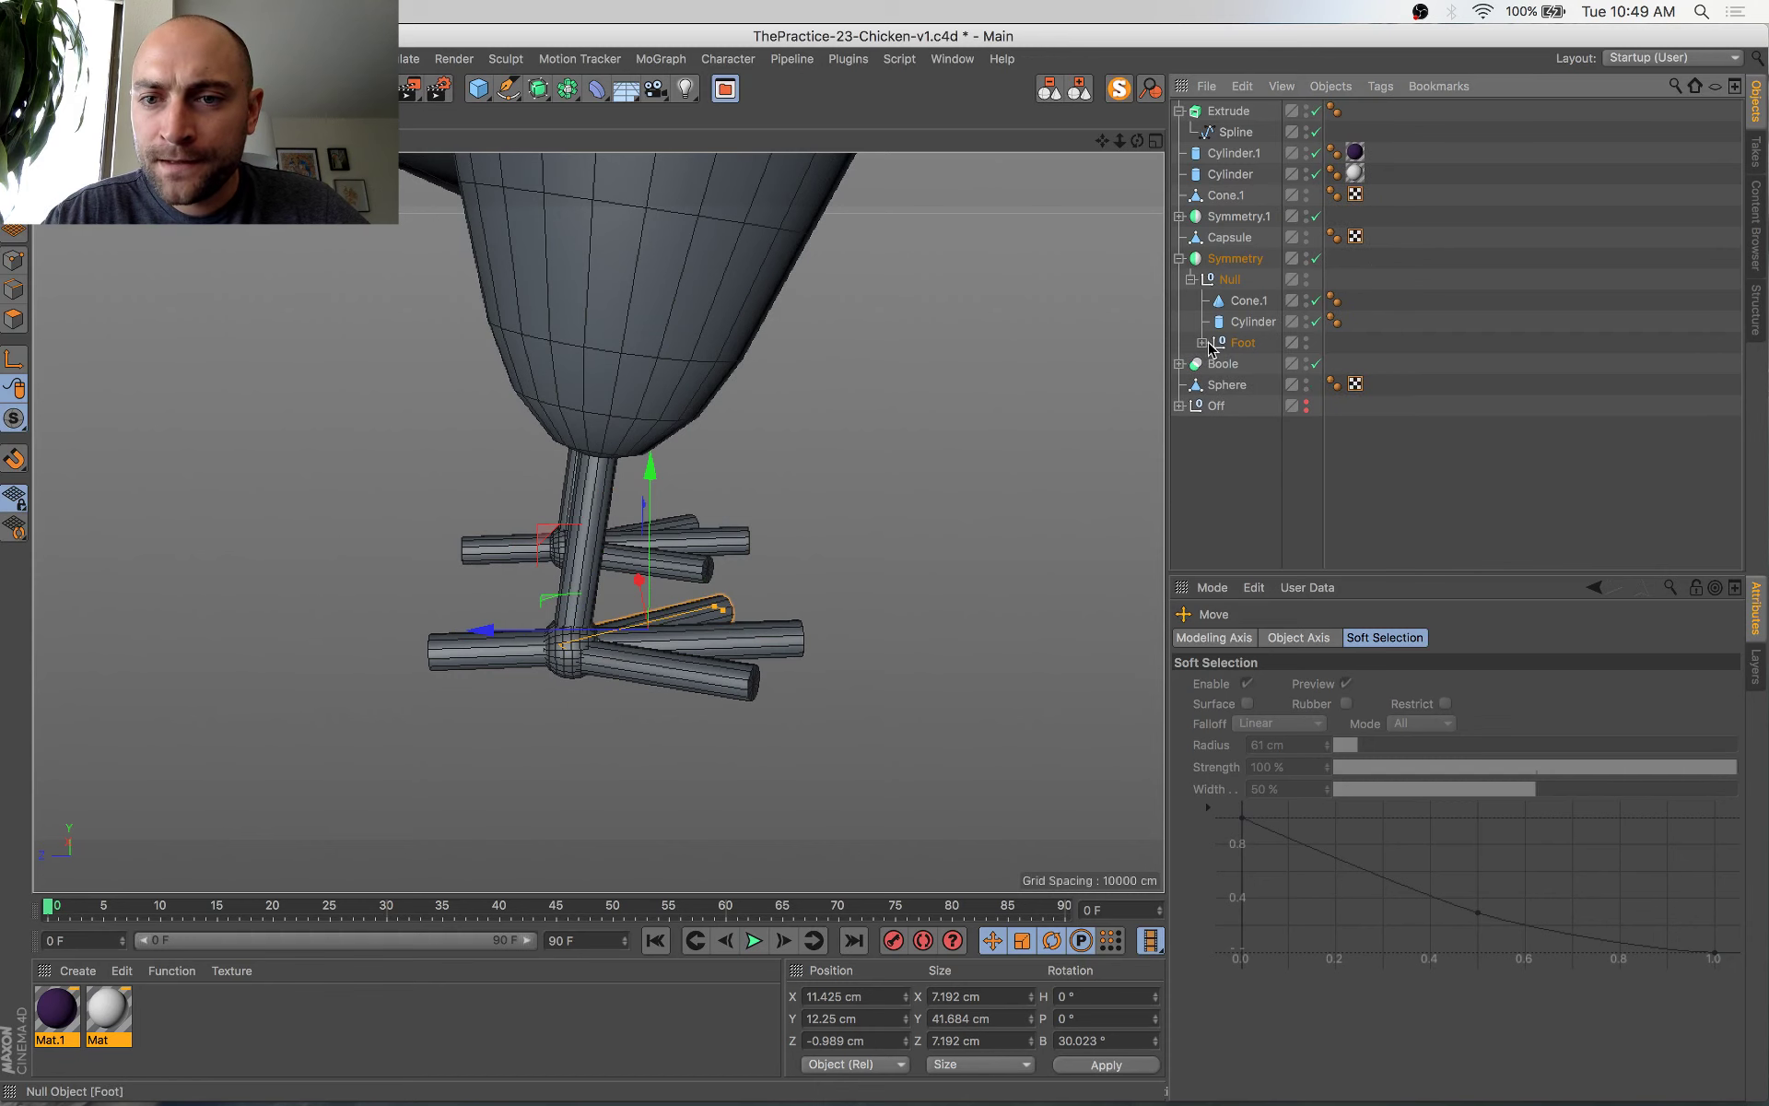
left_click(1240, 344)
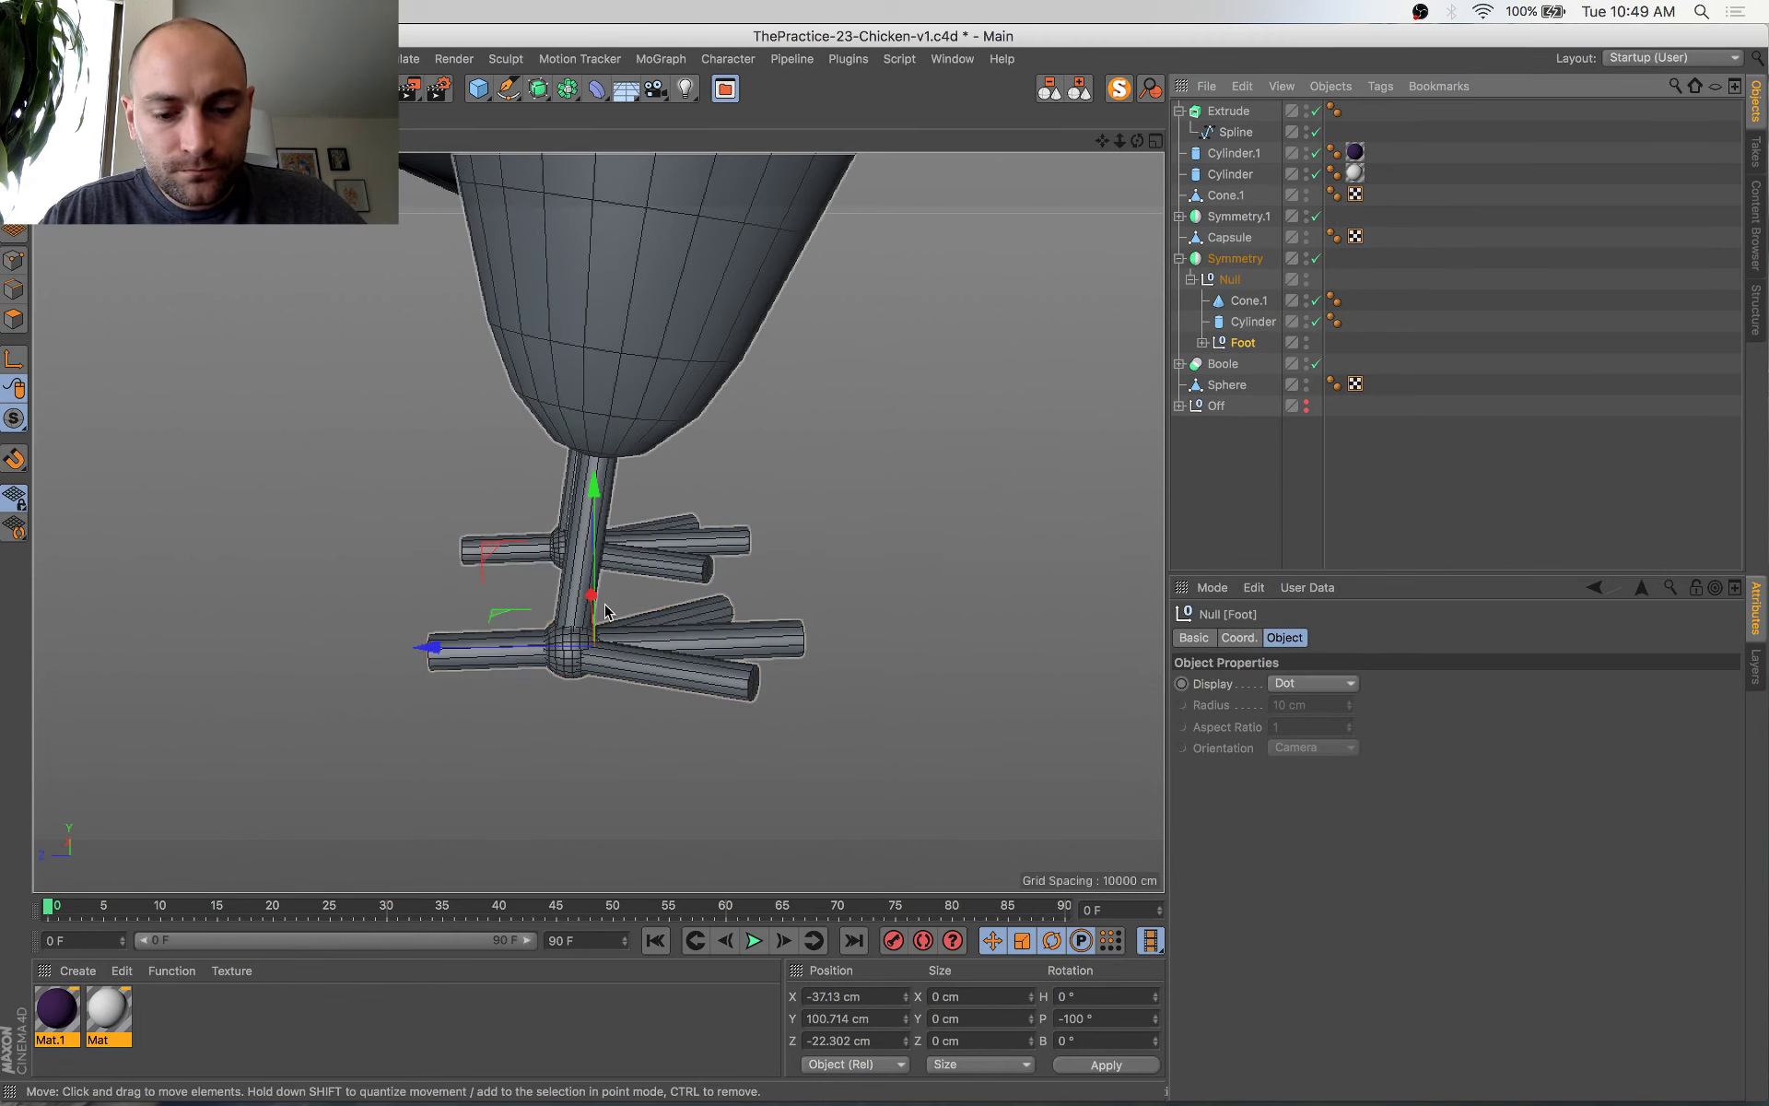
key("t")
left_click_drag(857, 524, 699, 601)
key("r")
left_click_drag(708, 671, 687, 686)
Thin all three toe cylinders in the Foot group by setting their radius to 3 cm
left_click(1203, 343)
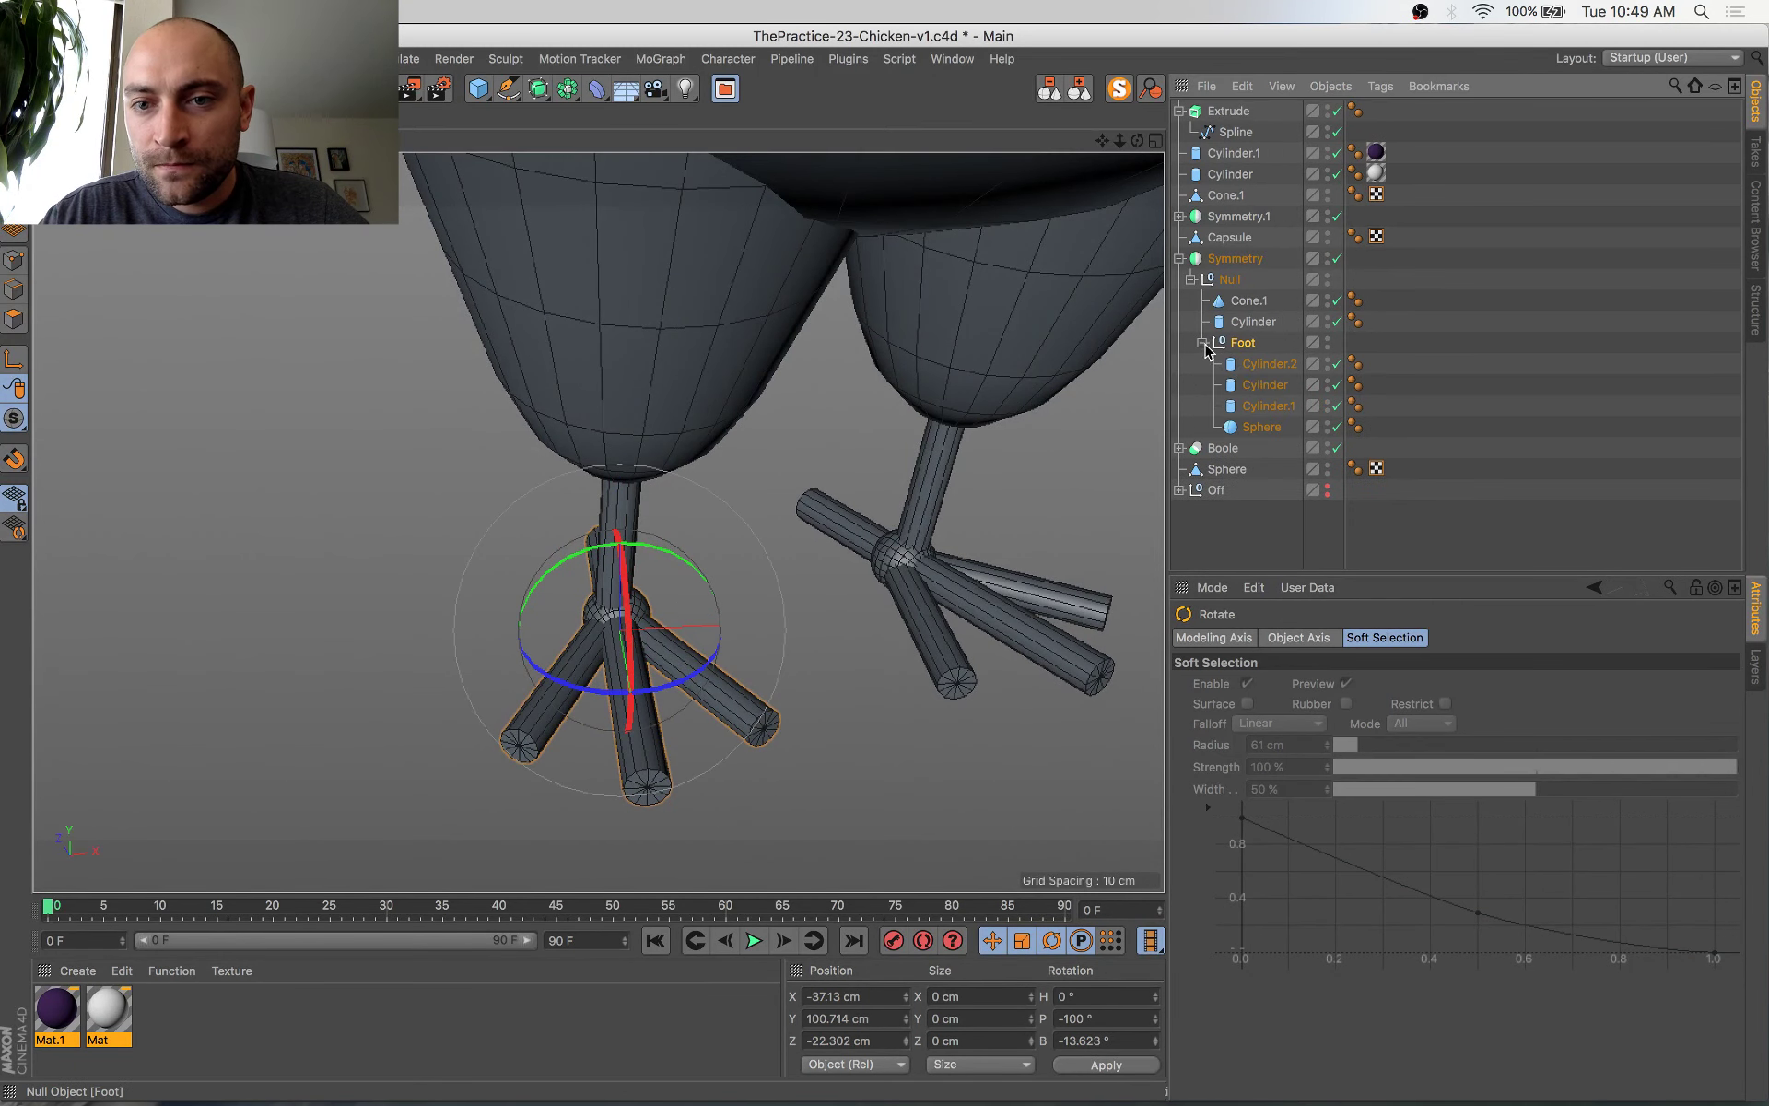
left_click(1269, 405, "shift")
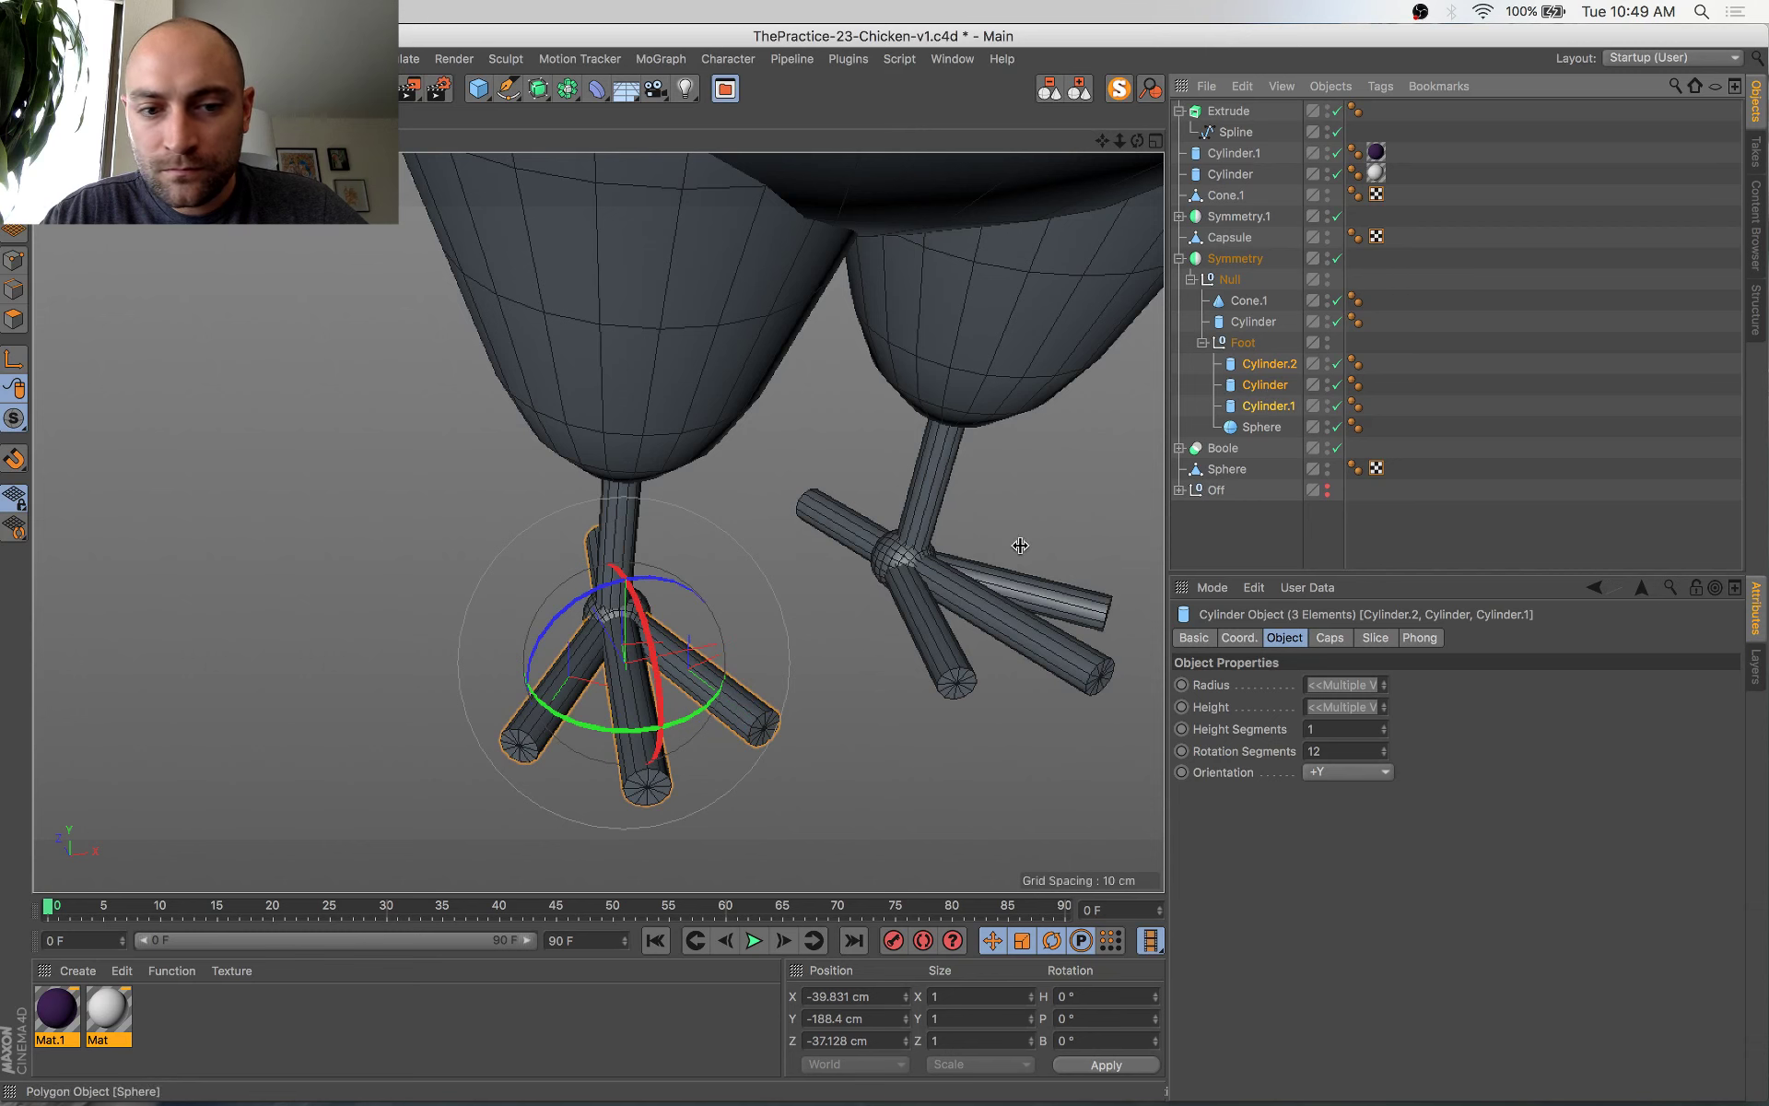
left_click(1264, 372)
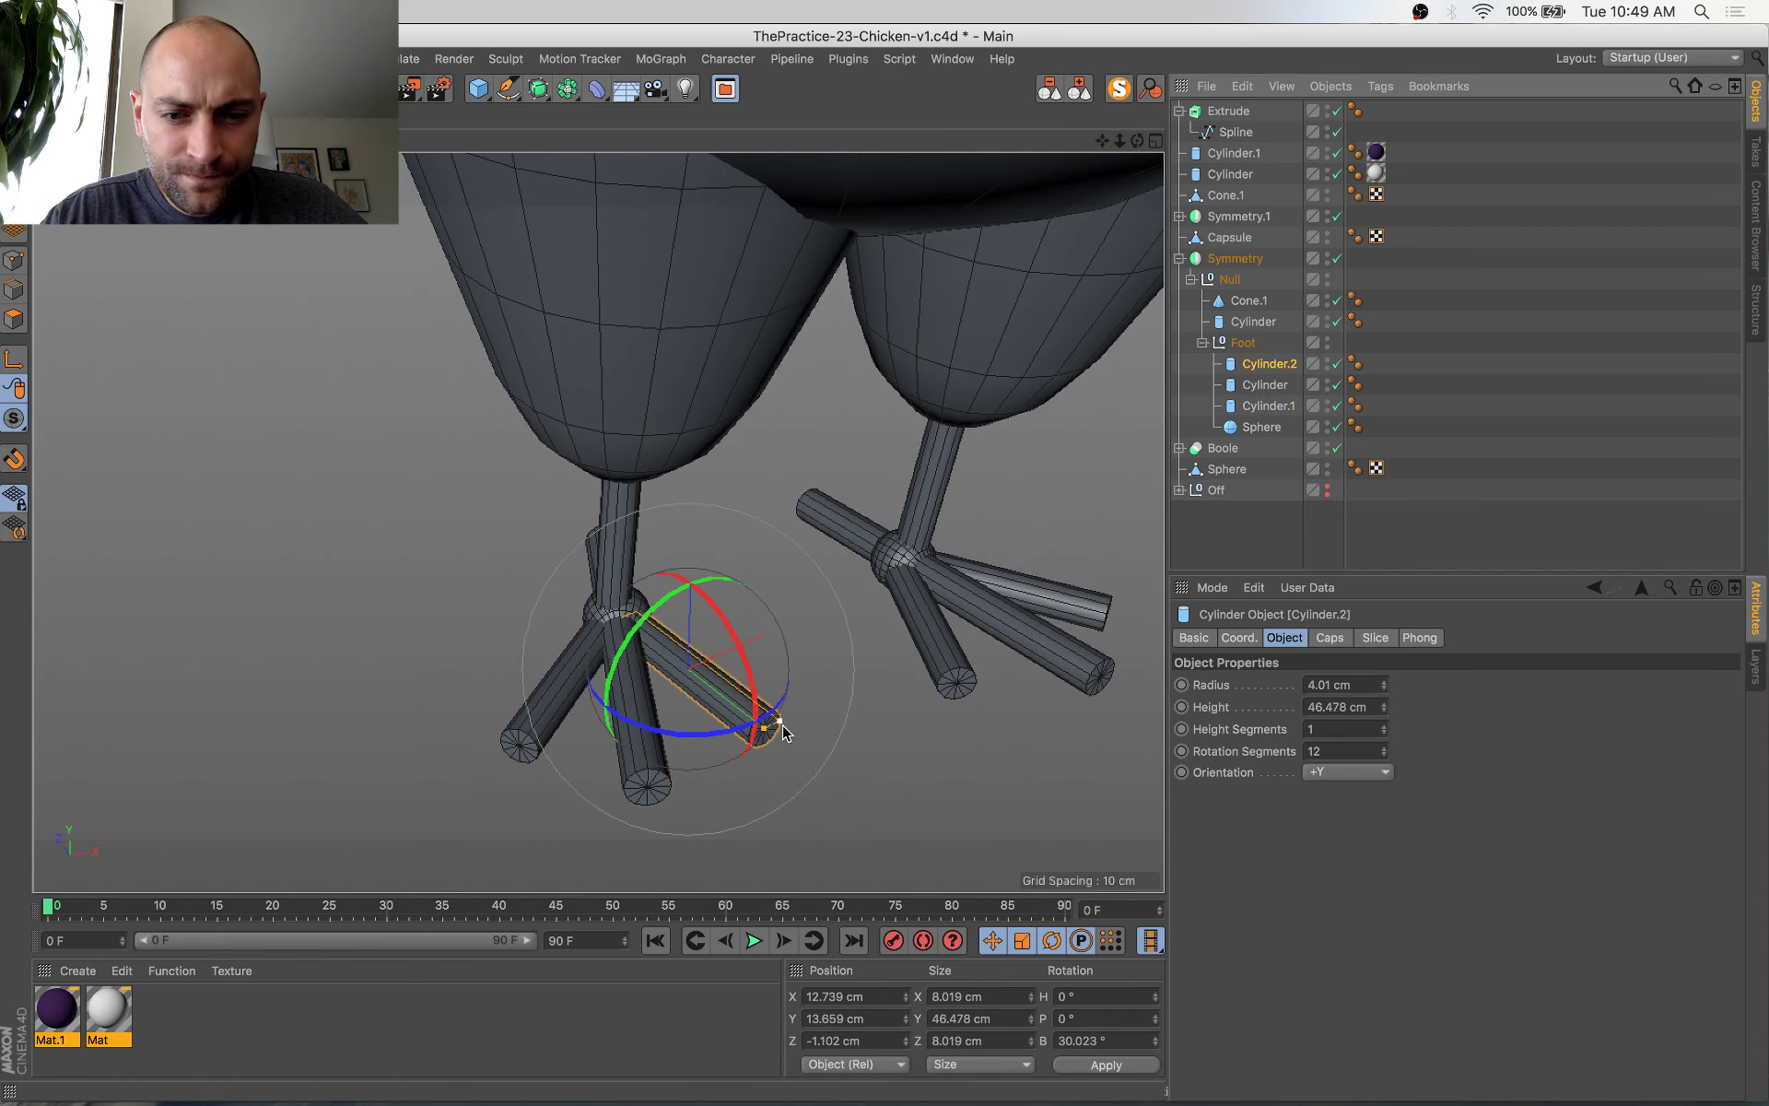
left_click(1269, 405, "super")
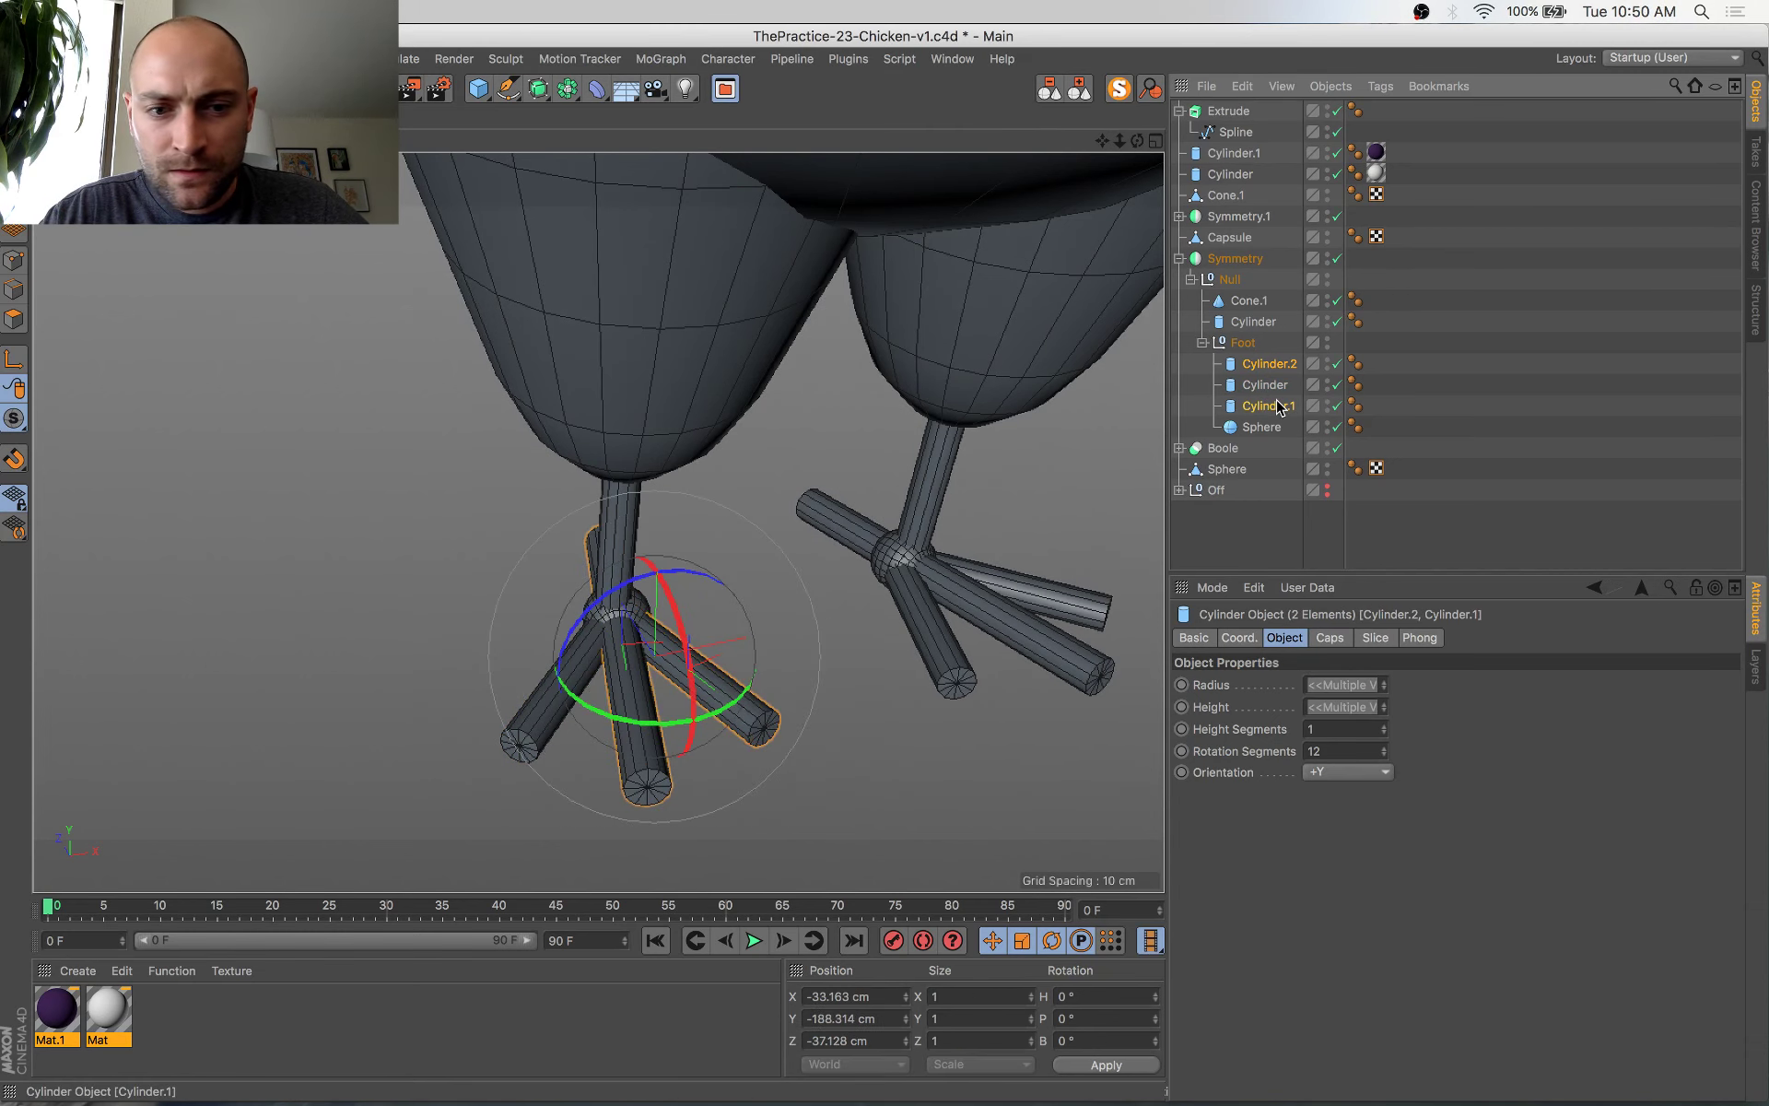
left_click(1276, 402, "super")
left_click(1279, 388, "super")
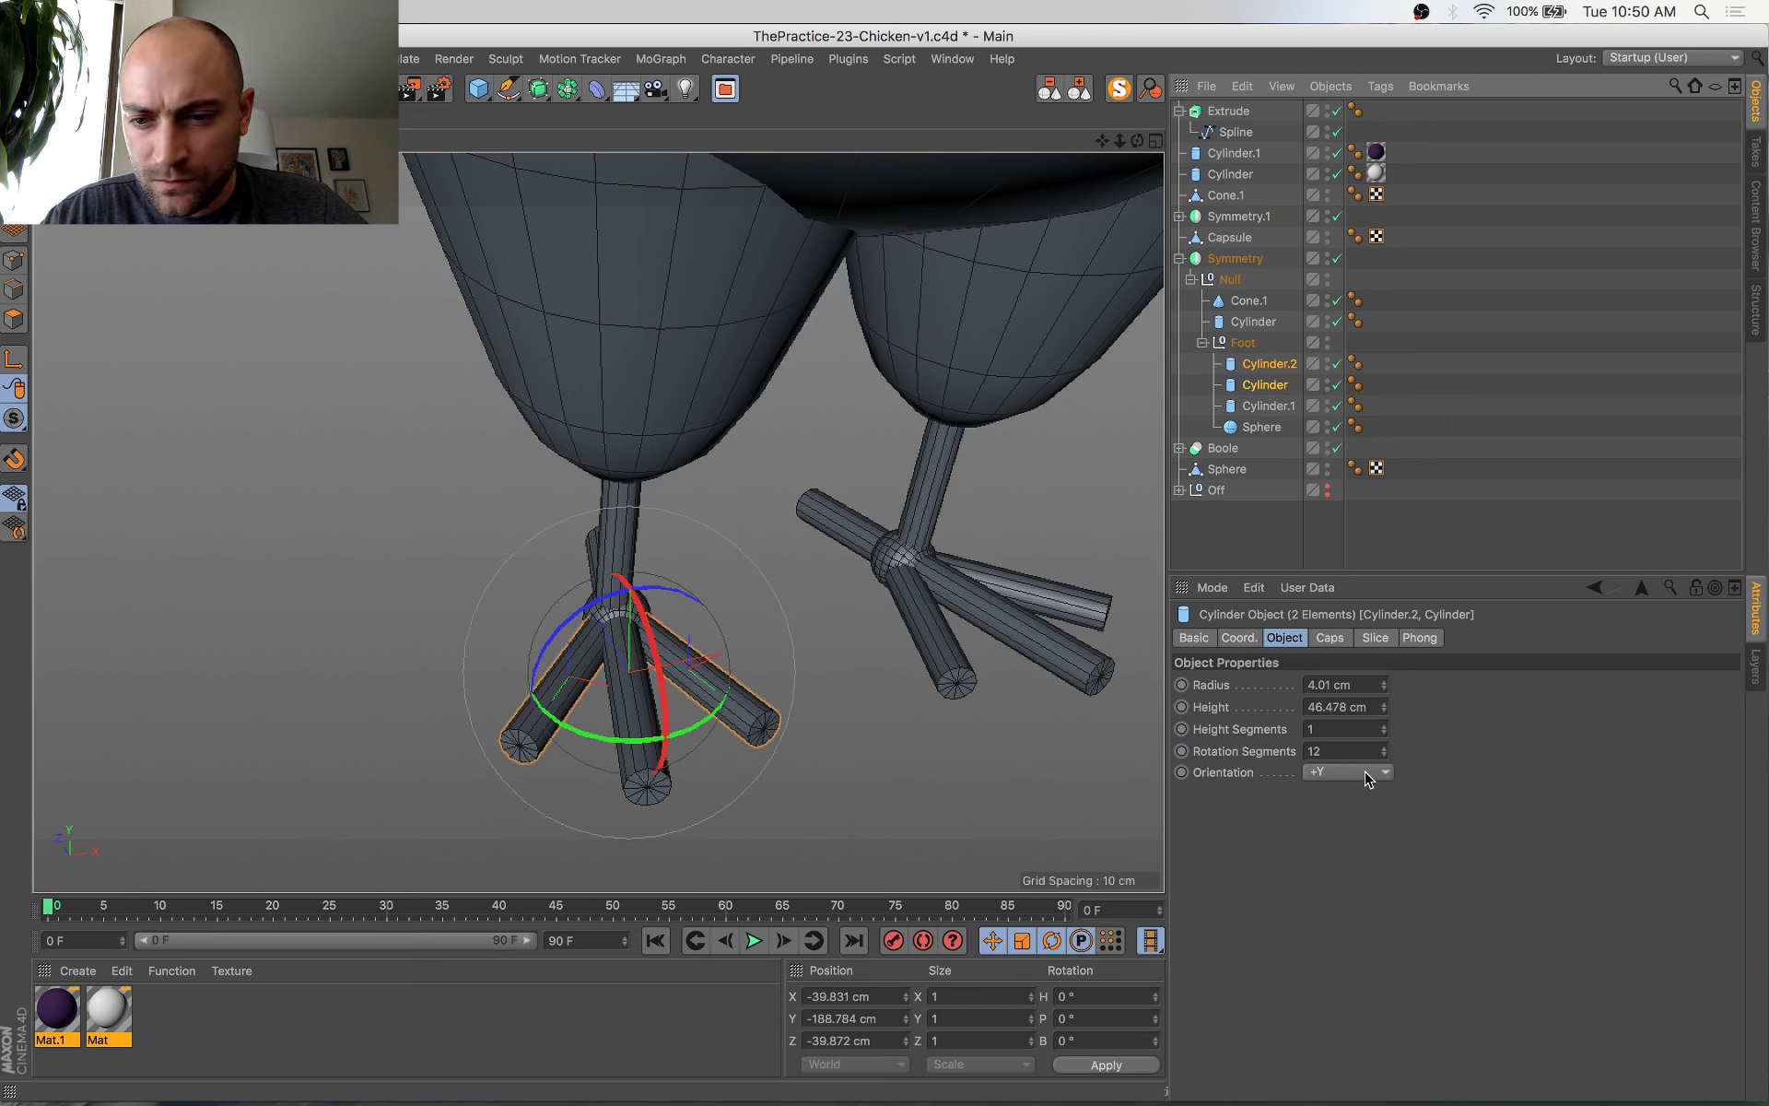
left_click(1383, 688)
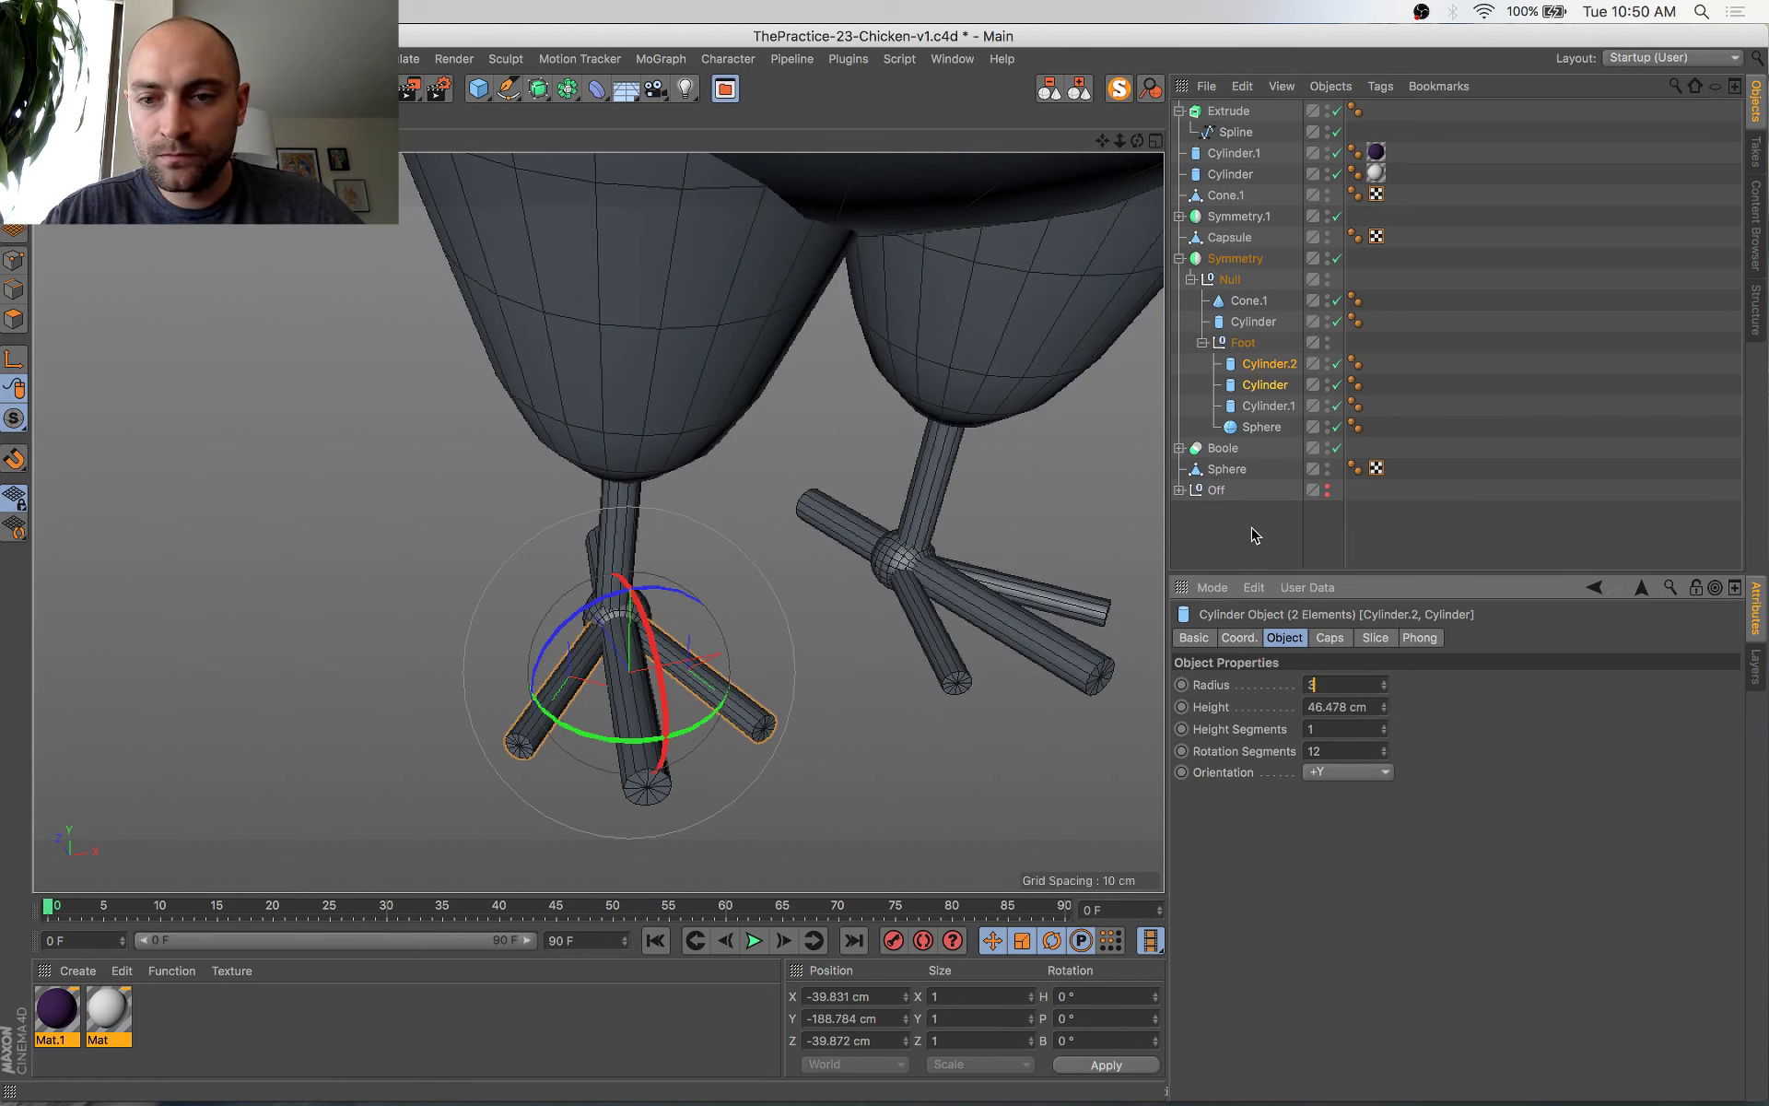
left_click(1270, 406)
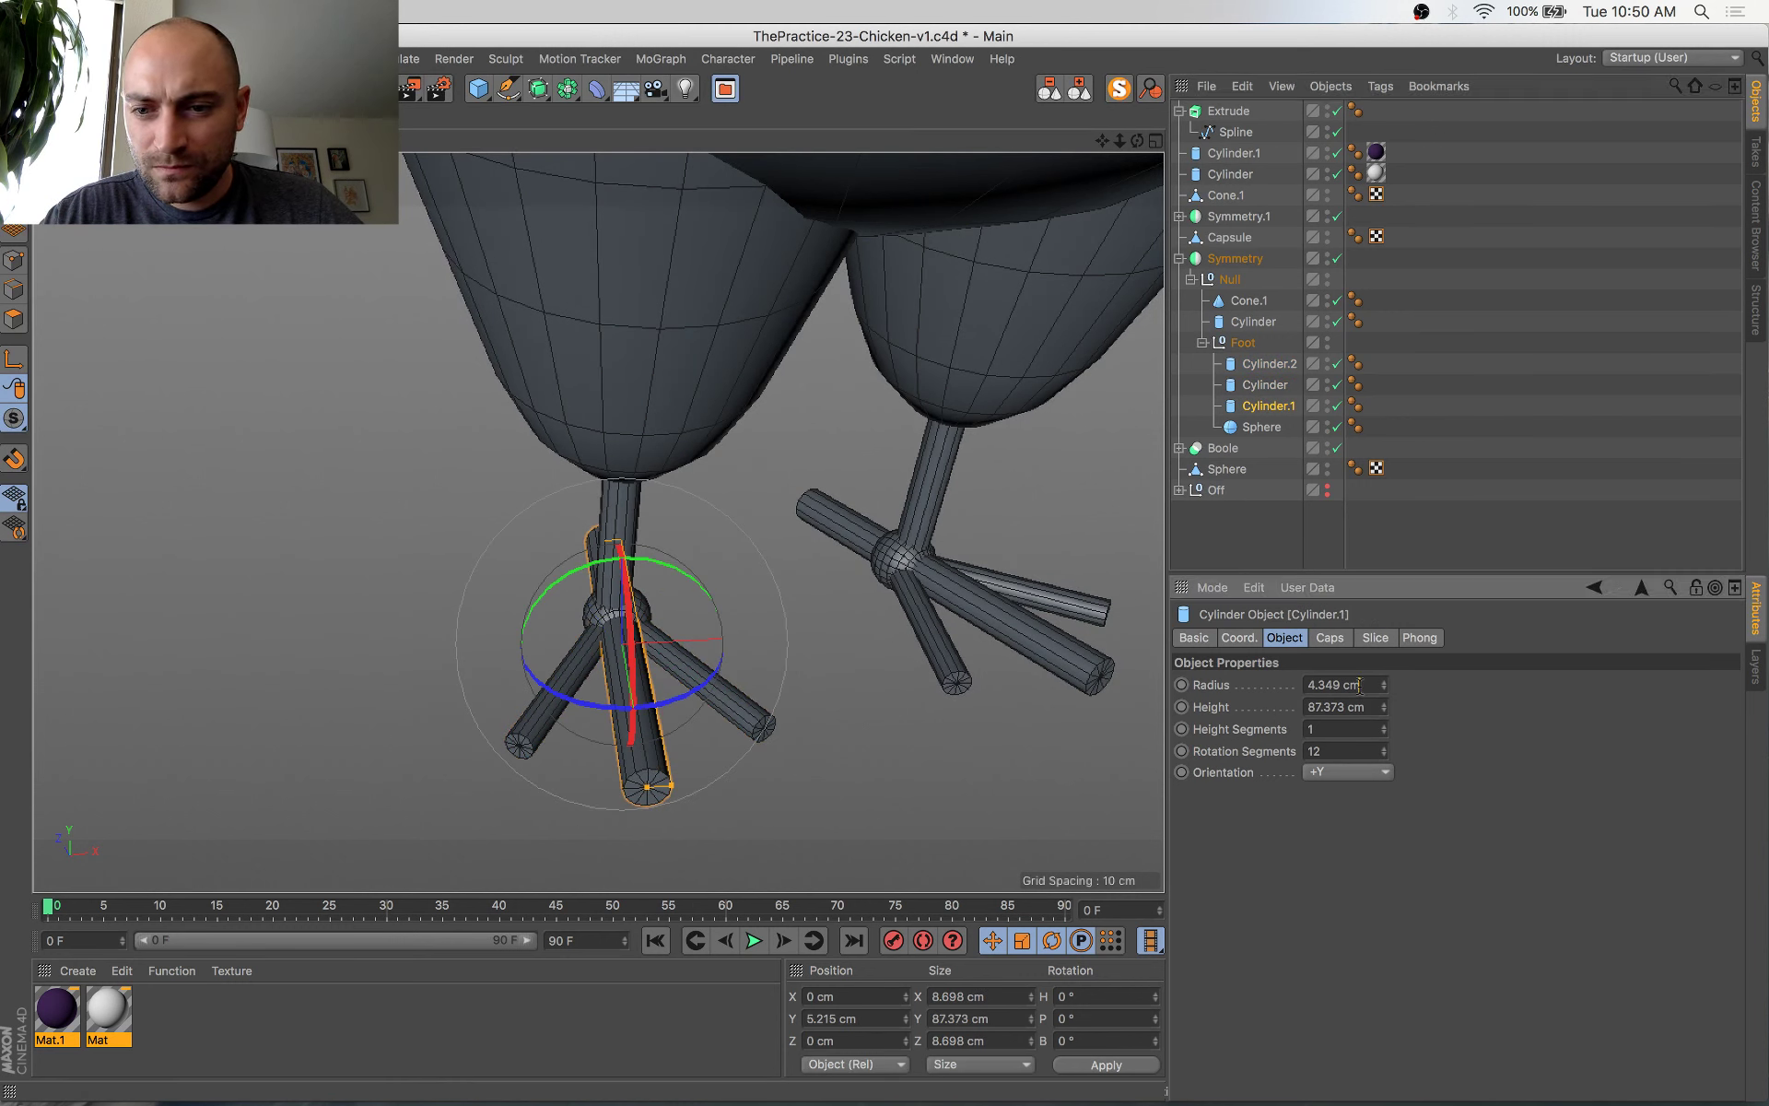
scroll(838, 482, "down", 8)
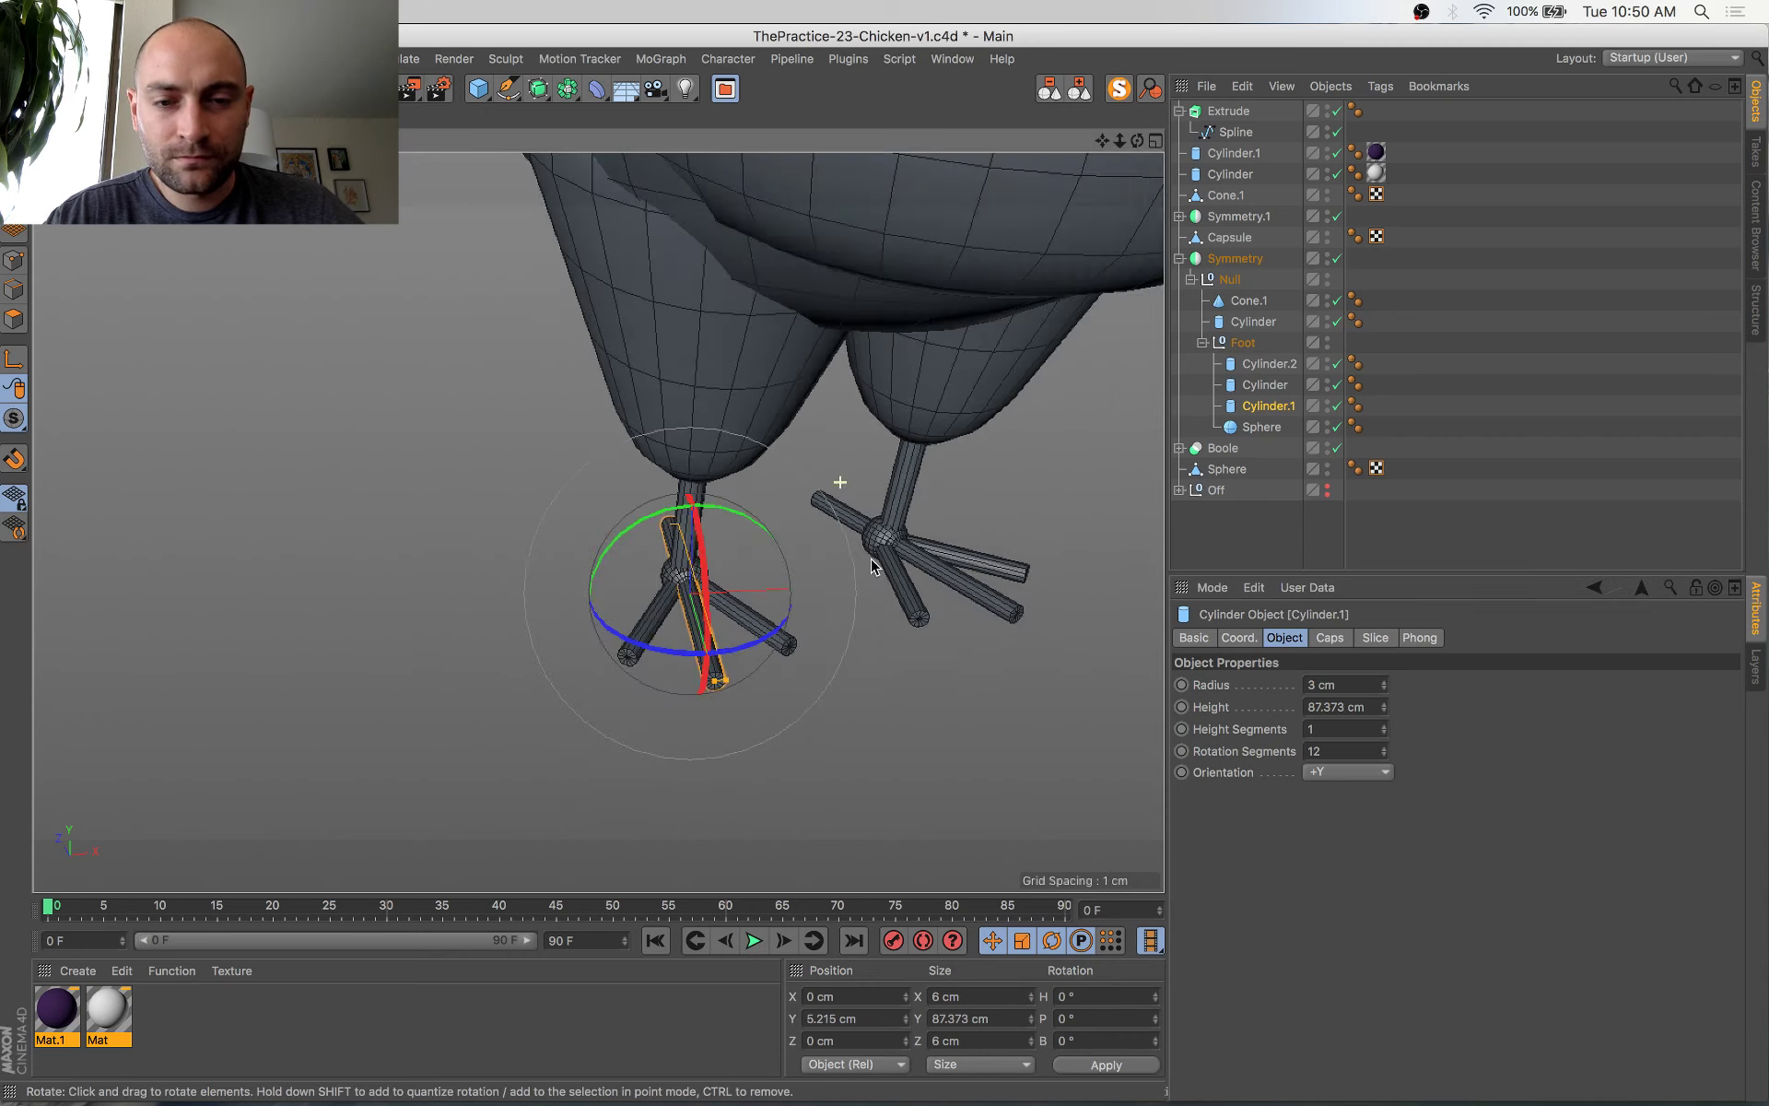
left_click_drag(858, 597, 1051, 534, "alt")
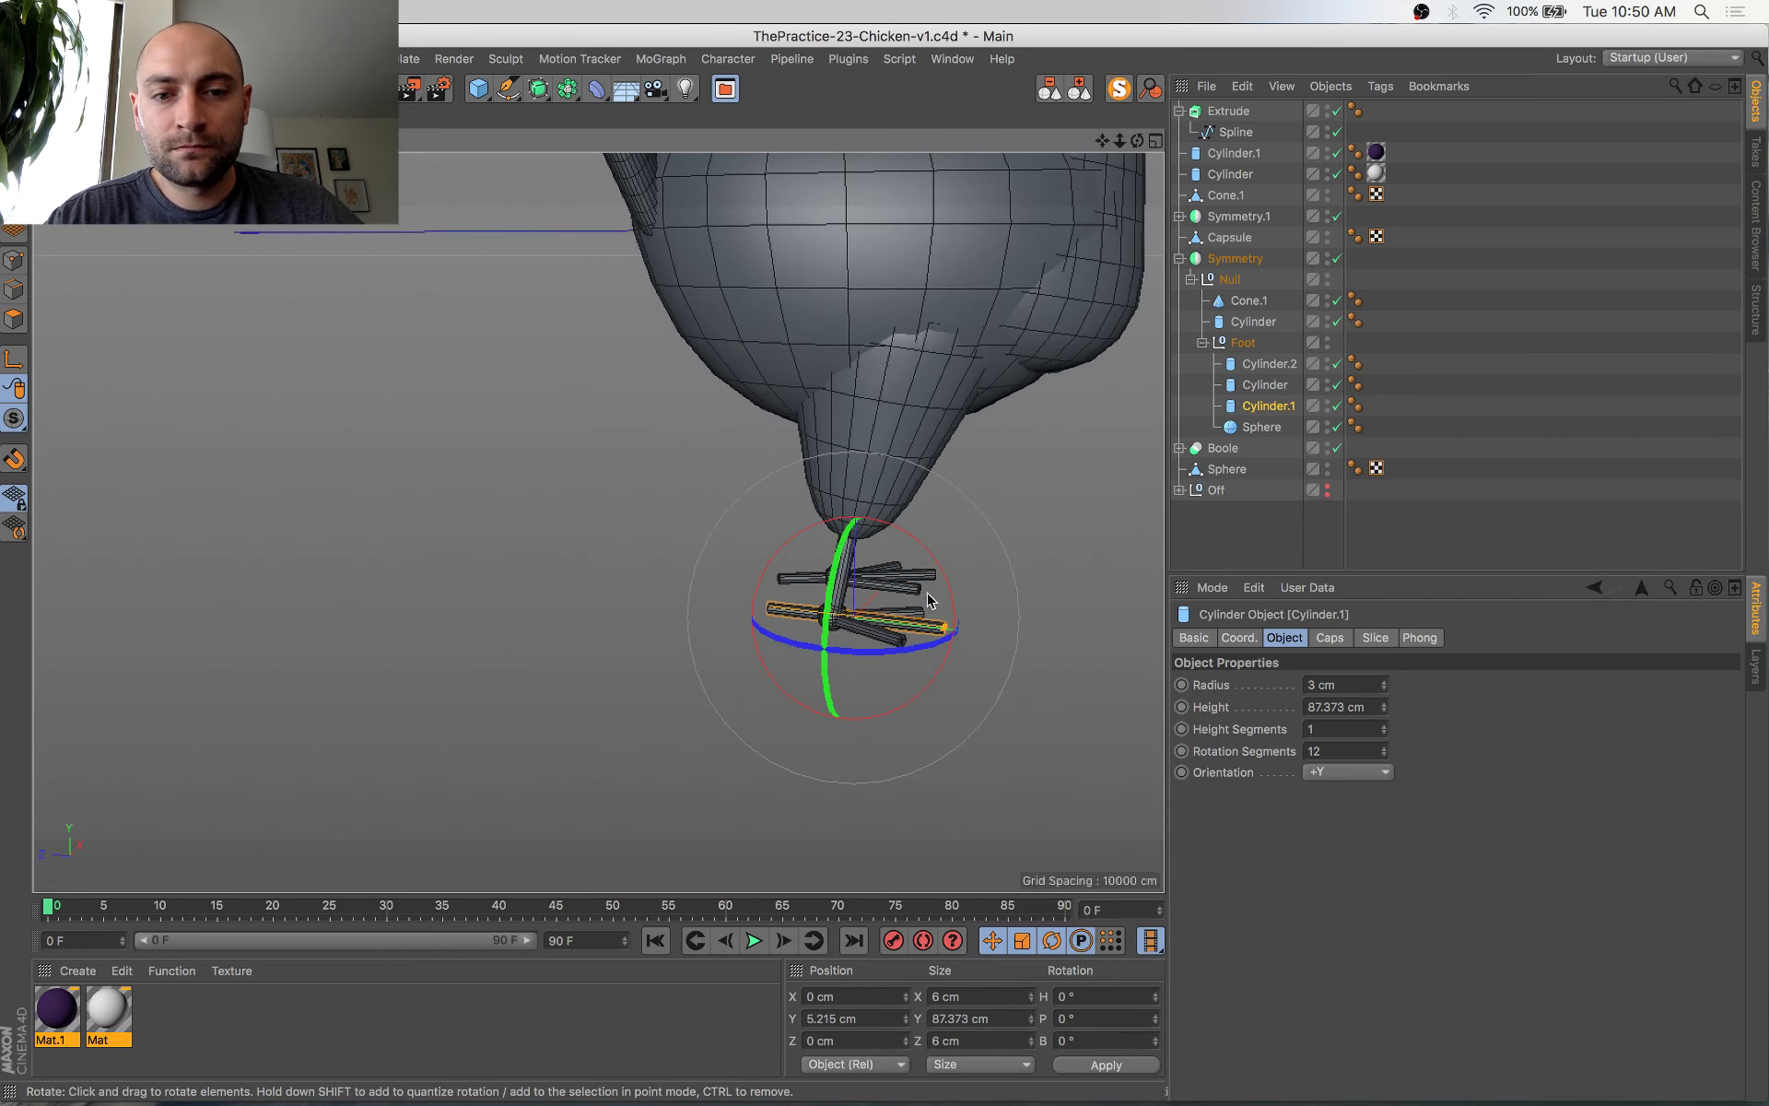
scroll(927, 593, "up", 5)
left_click(886, 330)
key("e")
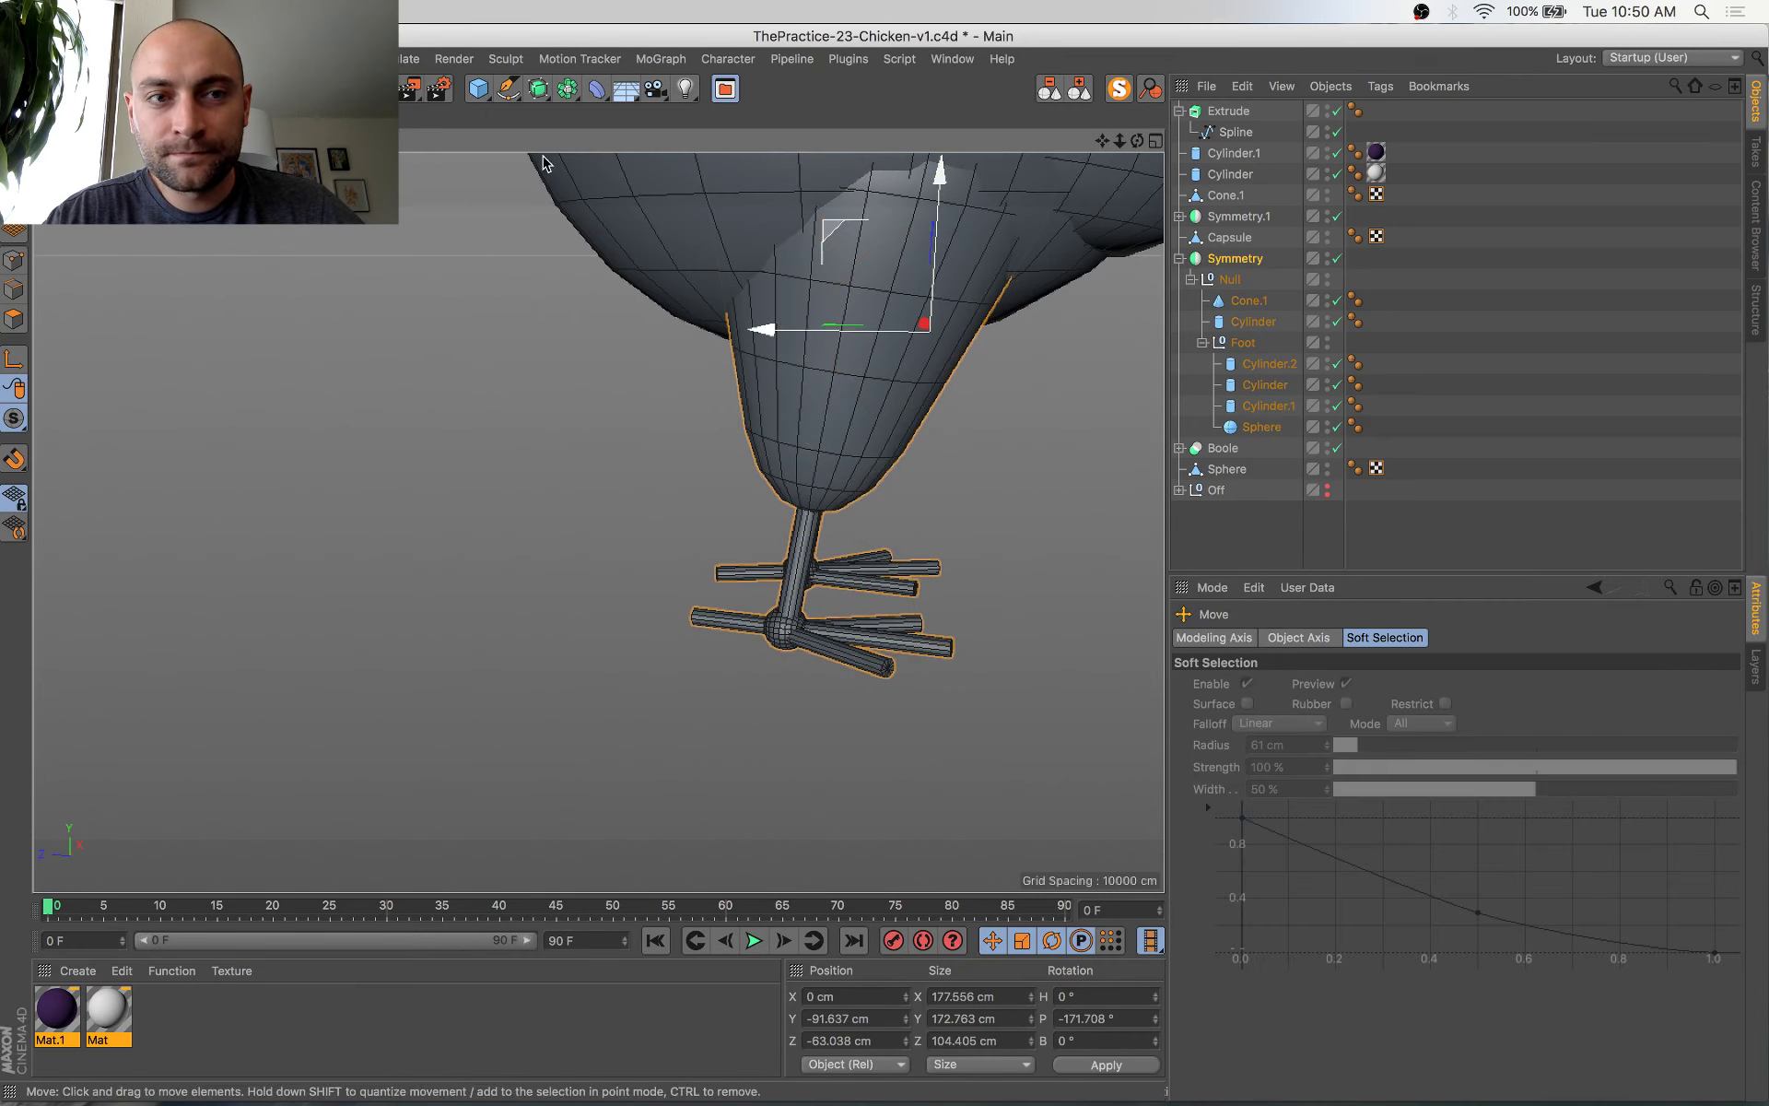
left_click_drag(912, 430, 916, 417)
key("super+z")
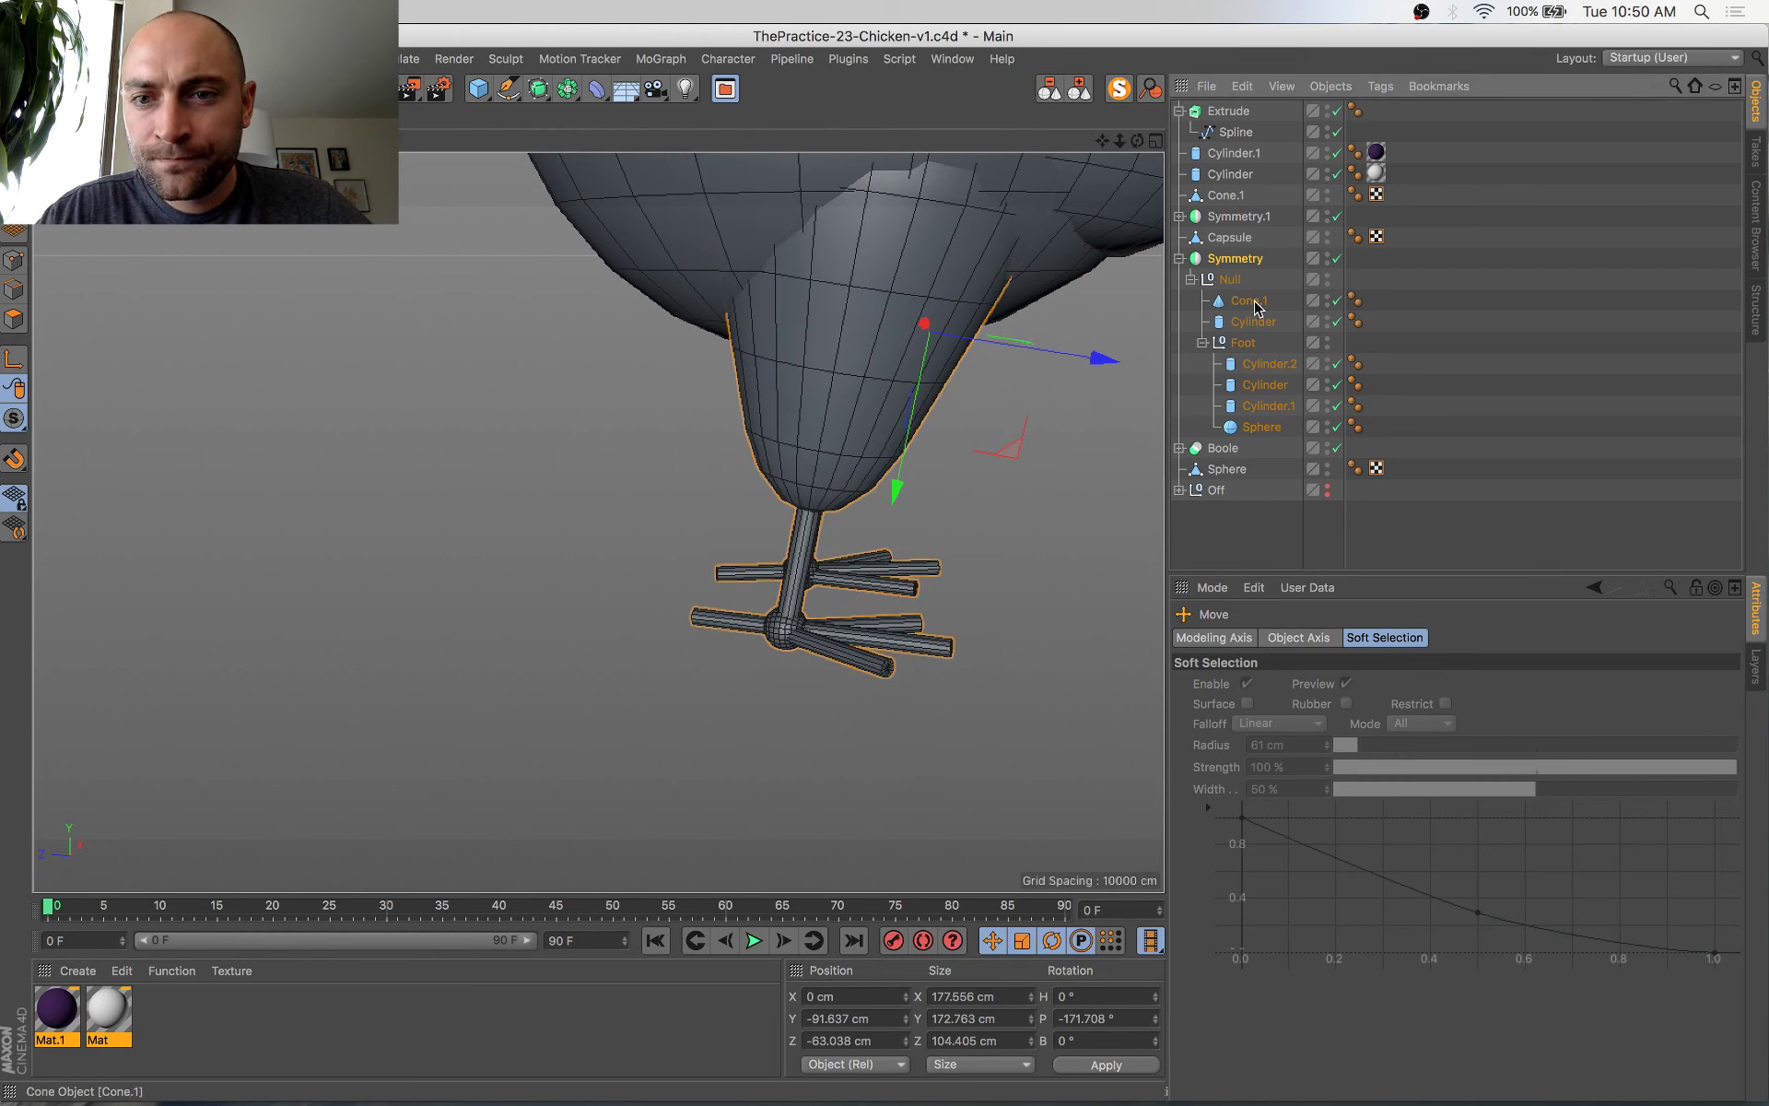
Raise the thigh Cone.1 slightly along the leg toward the body
left_click(1255, 302)
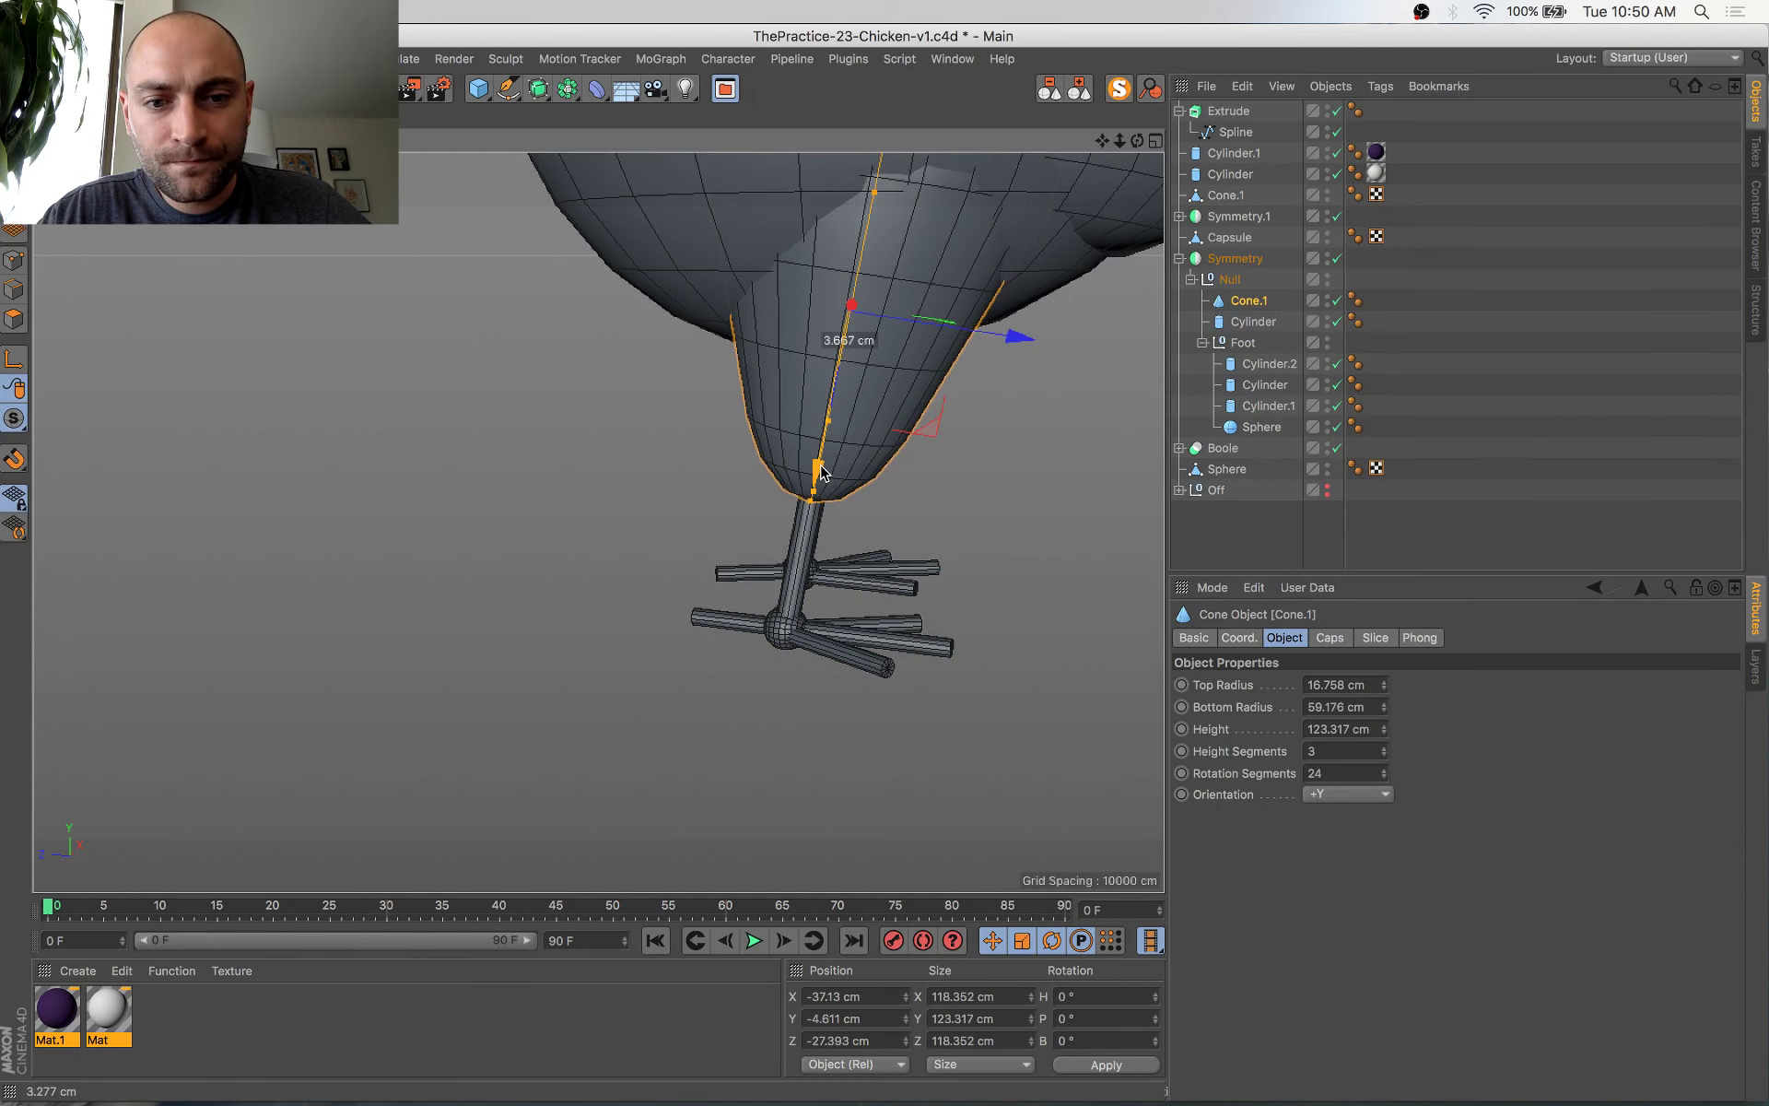
left_click(805, 559)
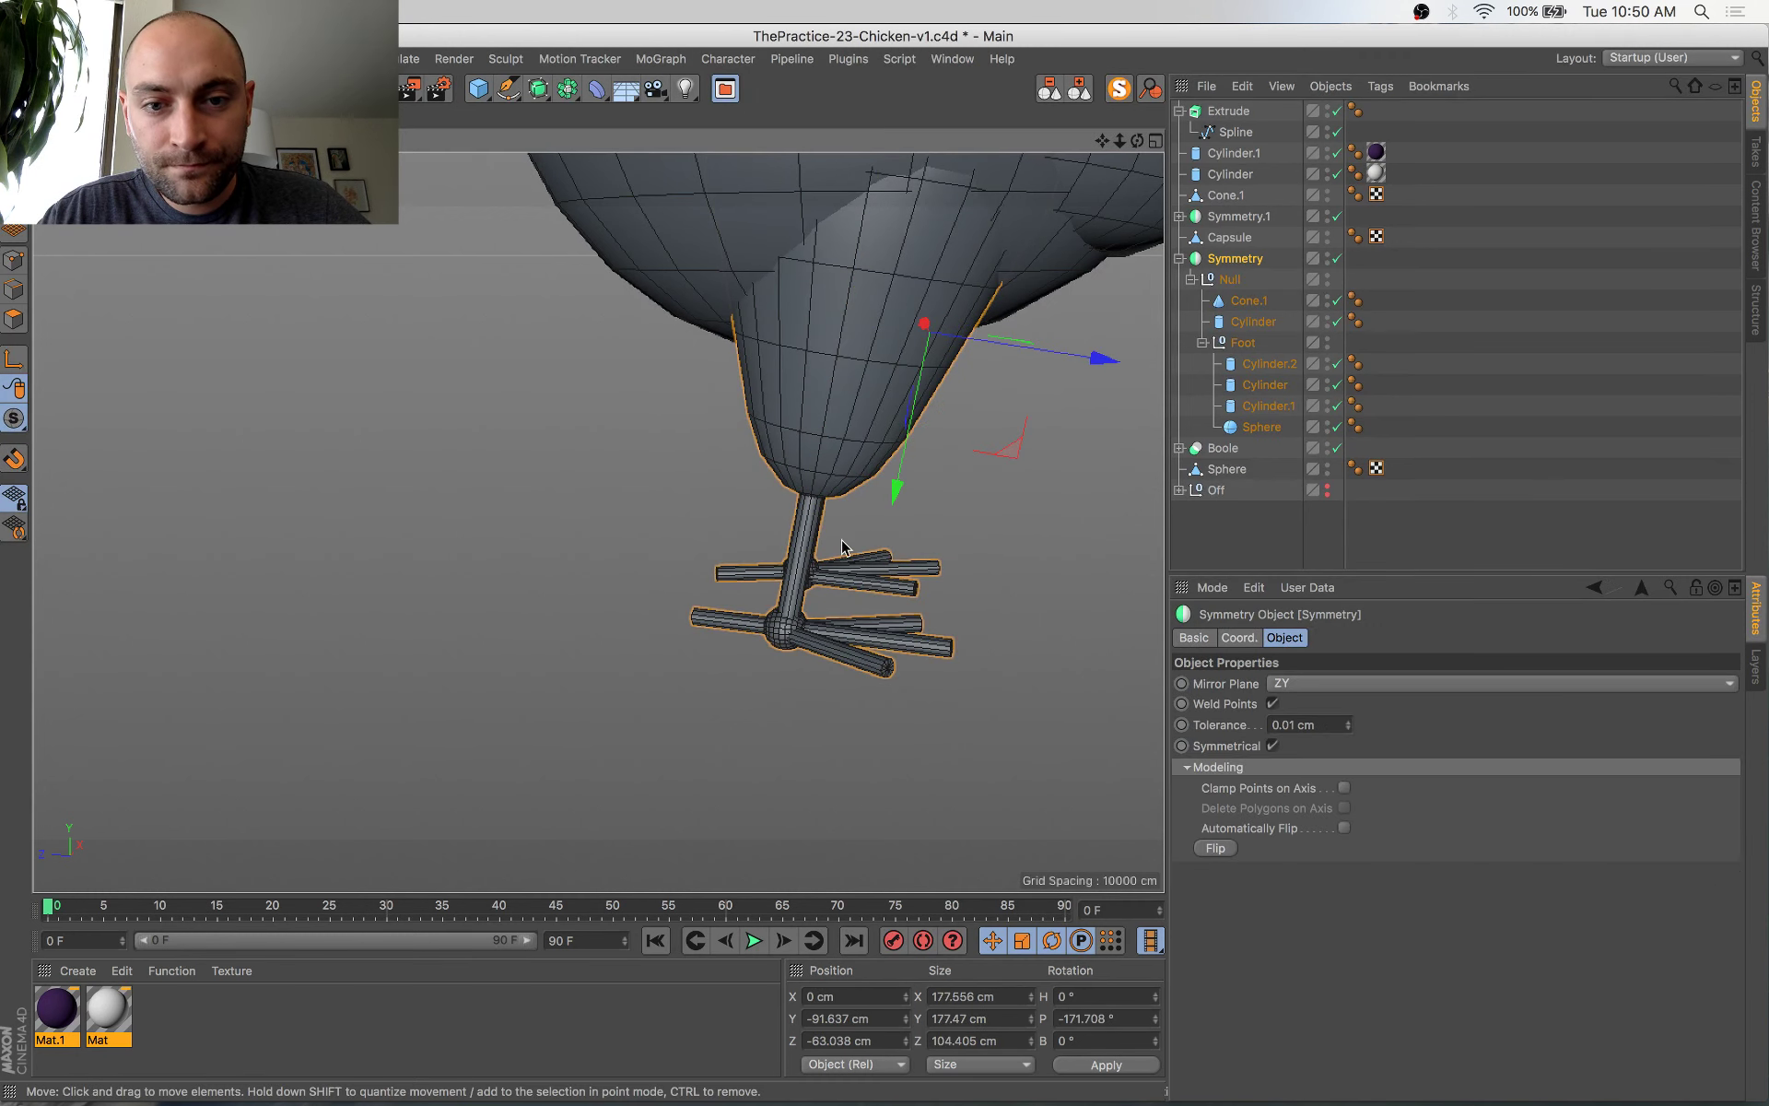
left_click(1264, 385)
left_click_drag(600, 522, 917, 507, "alt")
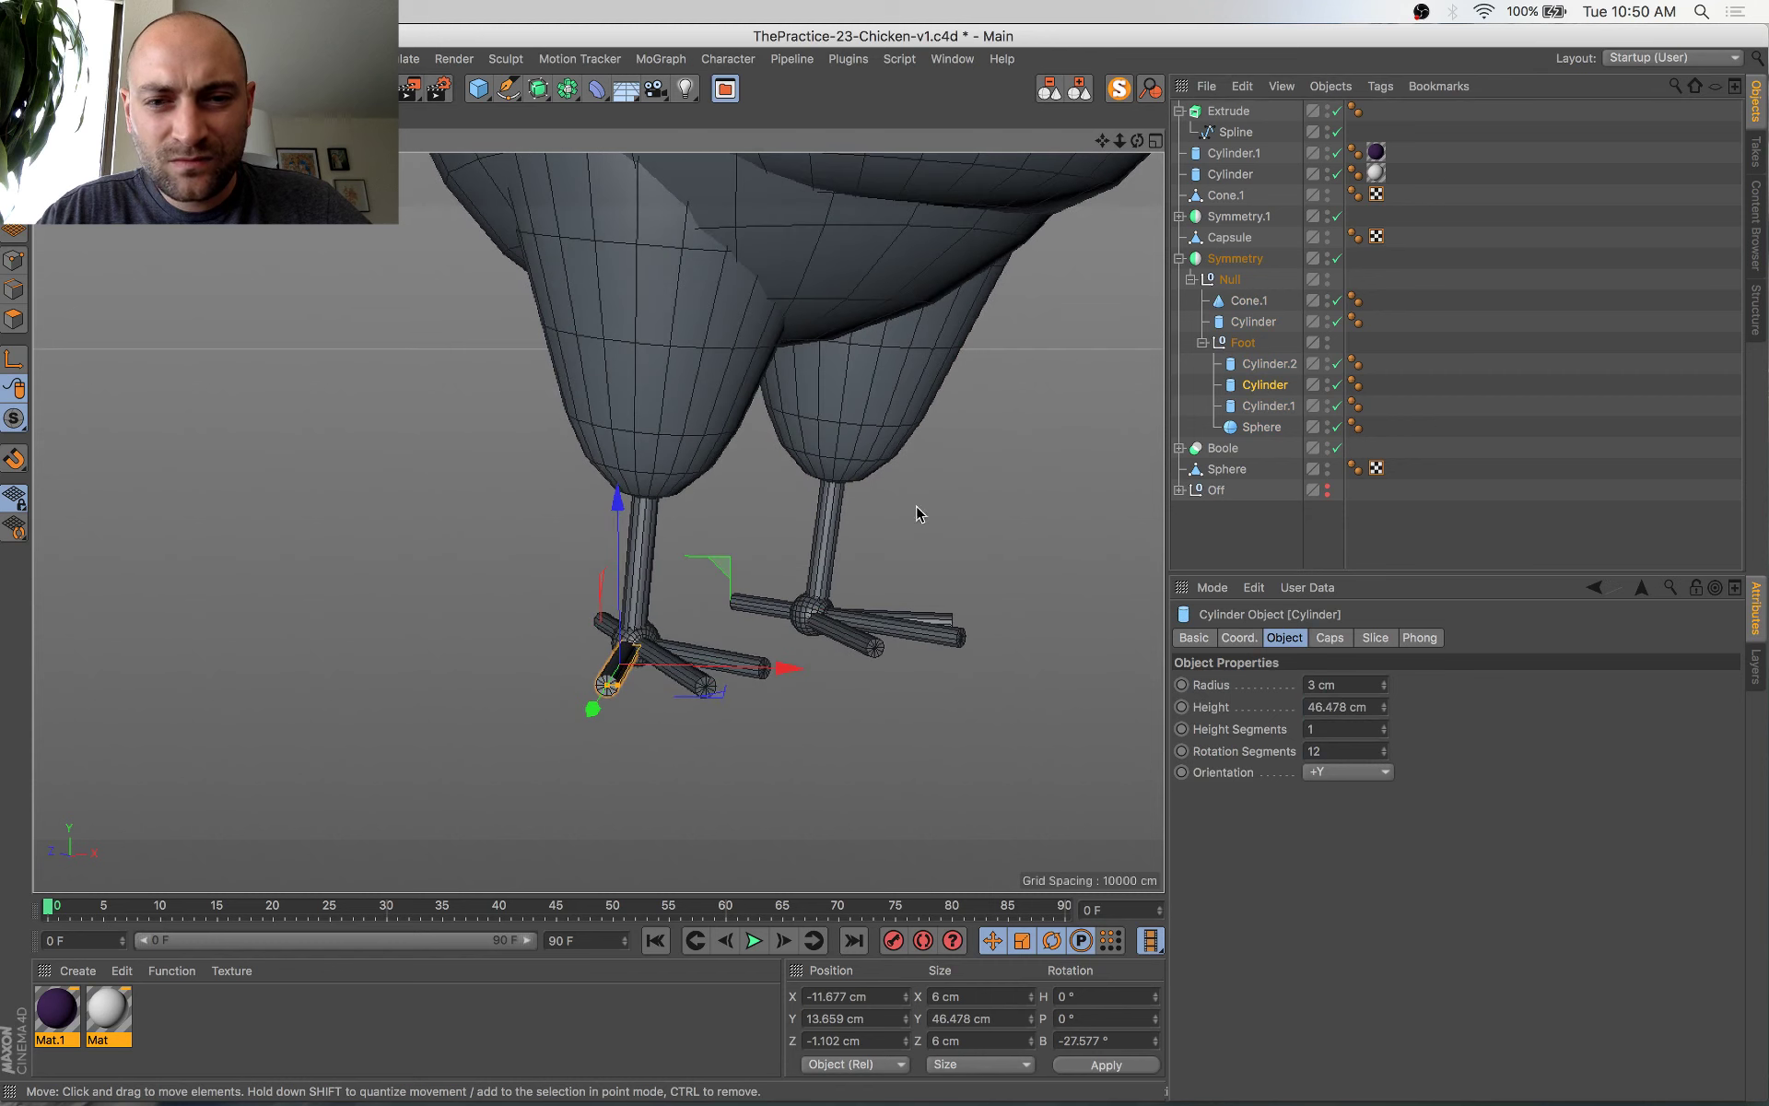
left_click(1239, 343)
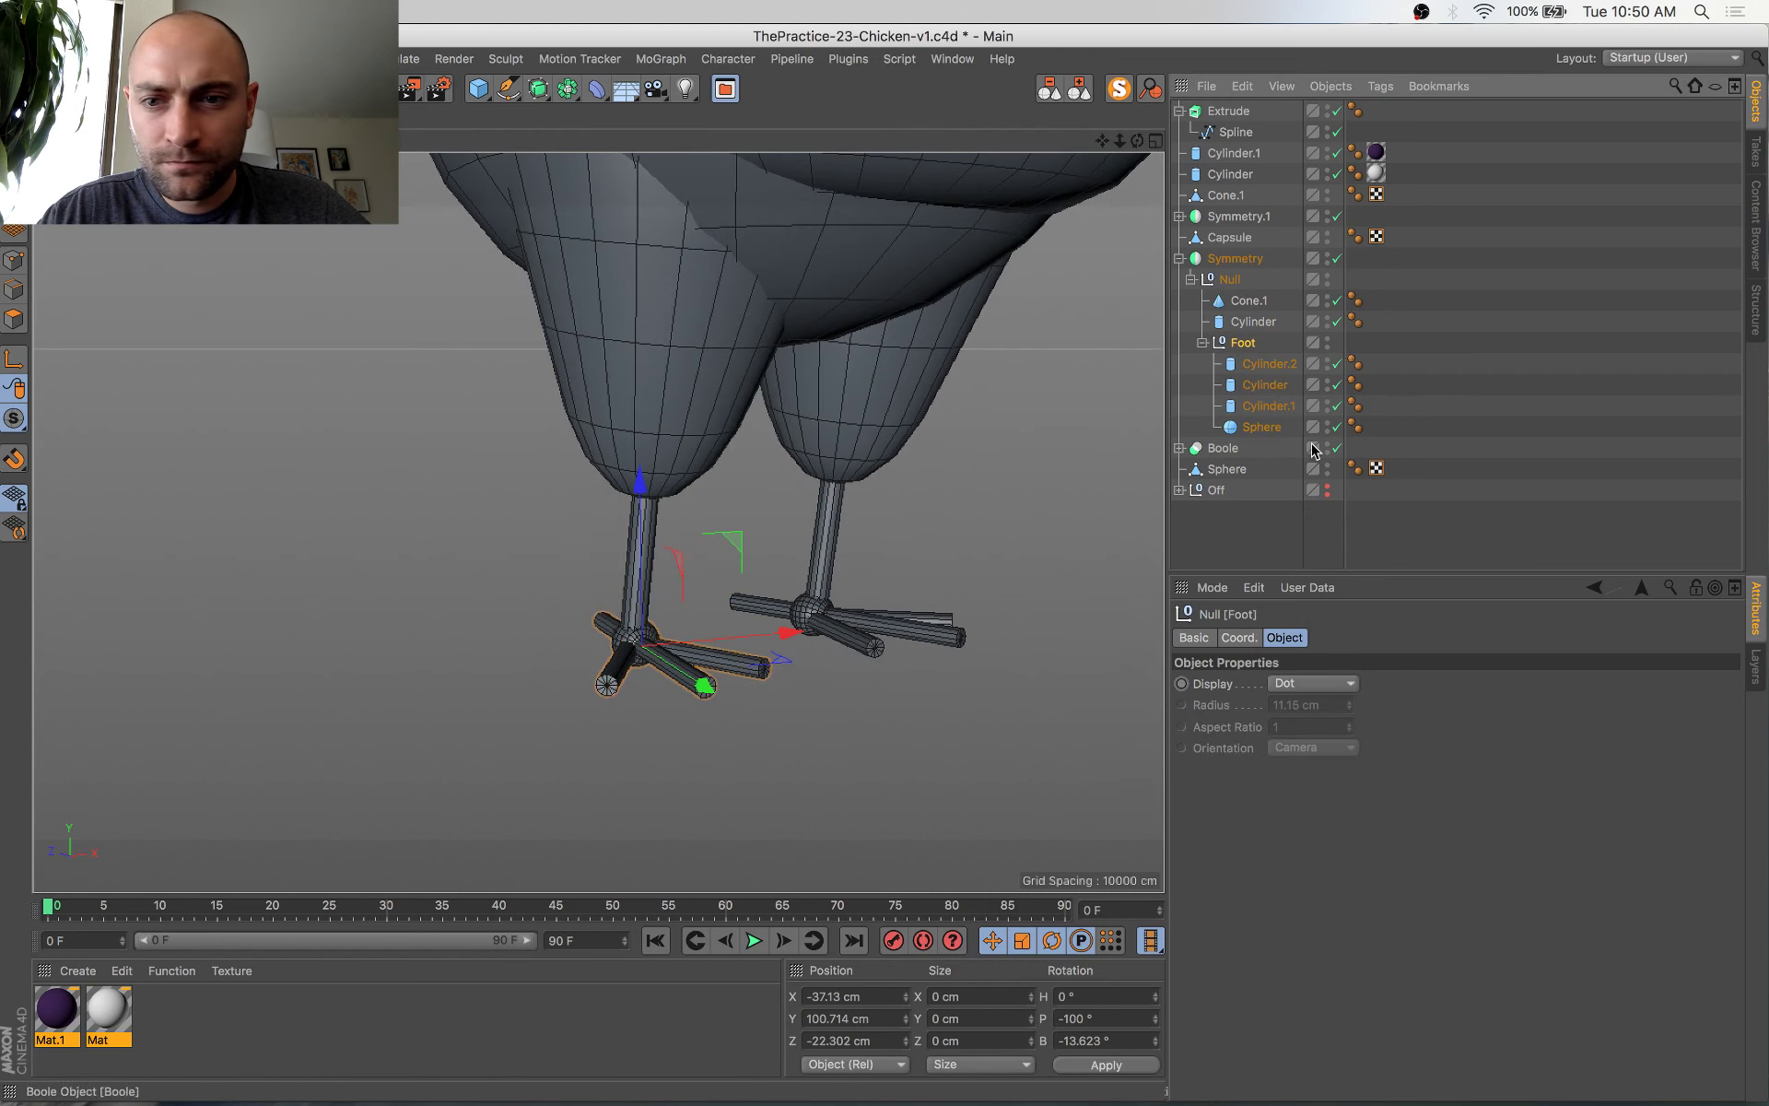
Shorten the leg Cylinder to about 54.9 cm, place it at about Y 72.6 cm so it ends in the ankle sphere, and save
left_click(1252, 323)
left_click_drag(825, 466, 921, 444, "alt")
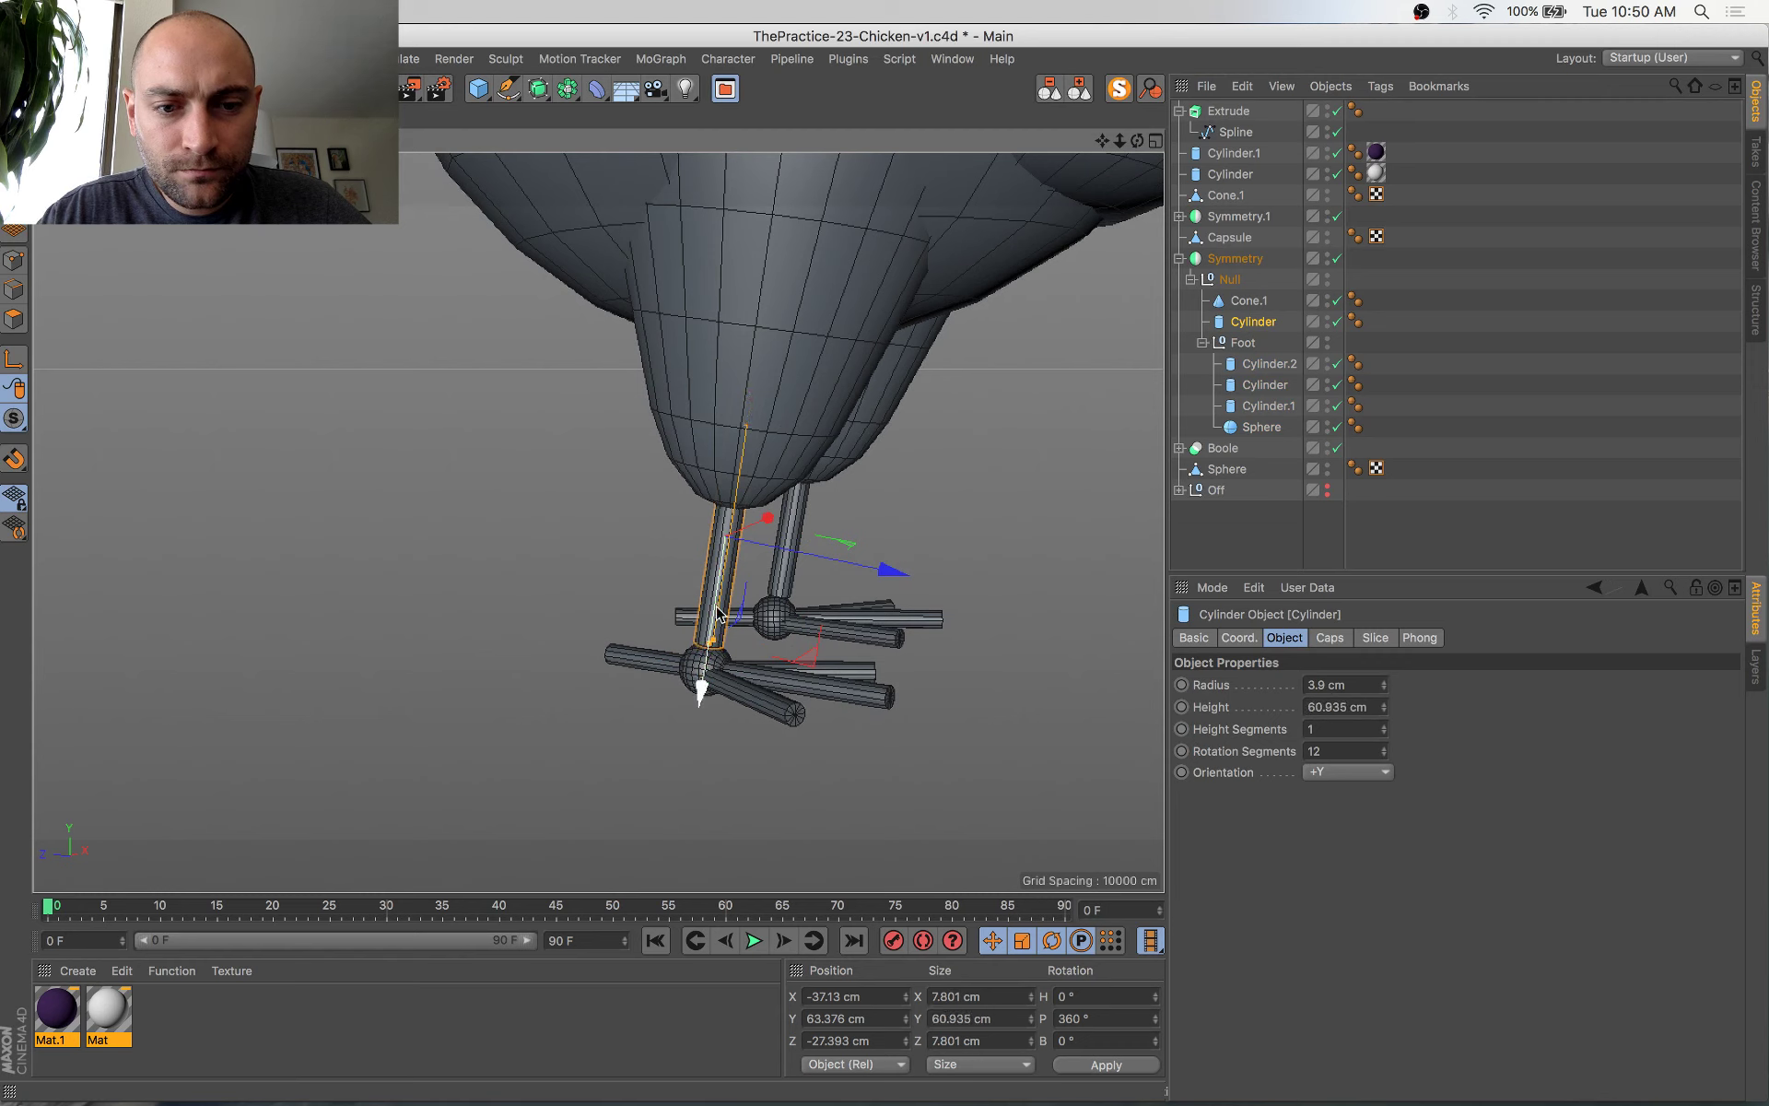
left_click_drag(719, 612, 713, 627)
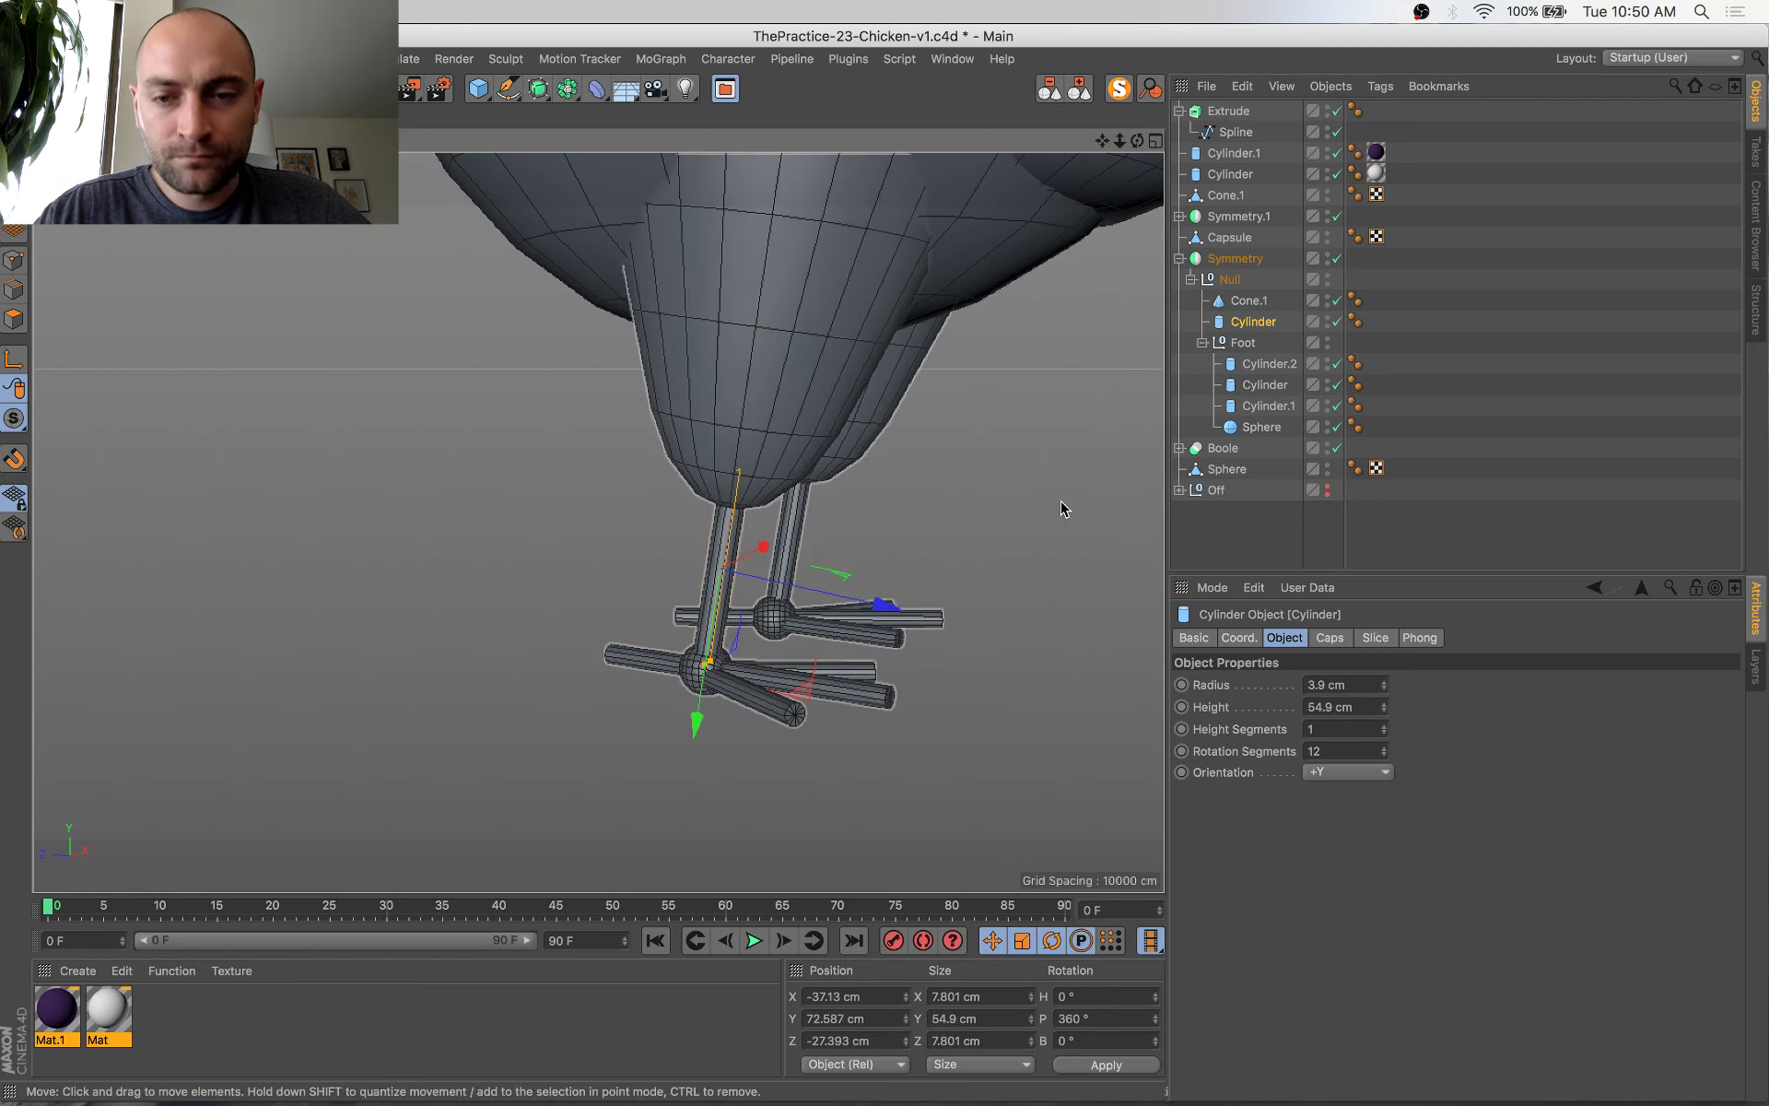
key("super+s")
Nest the Foot group under the leg Cylinder and the Cylinder under Cone.1 to build a leg hierarchy
left_click(1203, 343)
left_click(1240, 344)
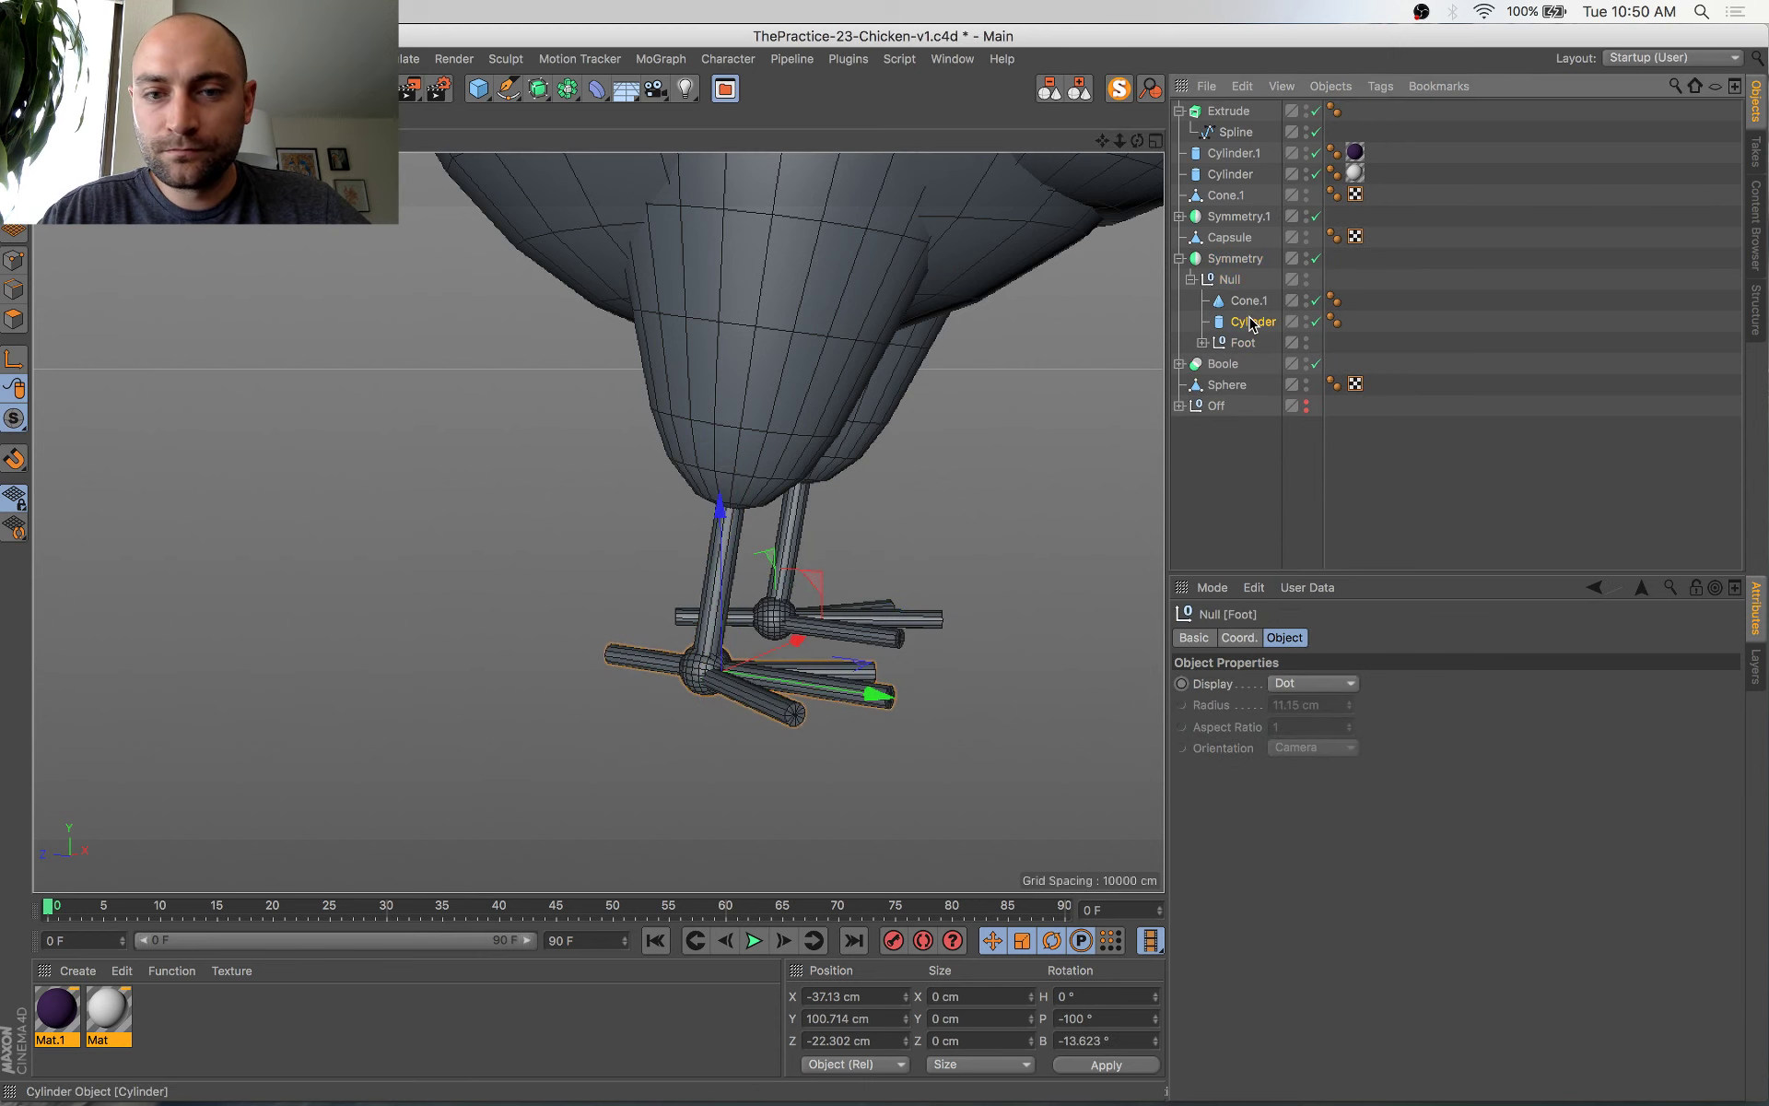
left_click(1251, 321)
left_click_drag(1262, 329, 1253, 303)
left_click(1253, 302)
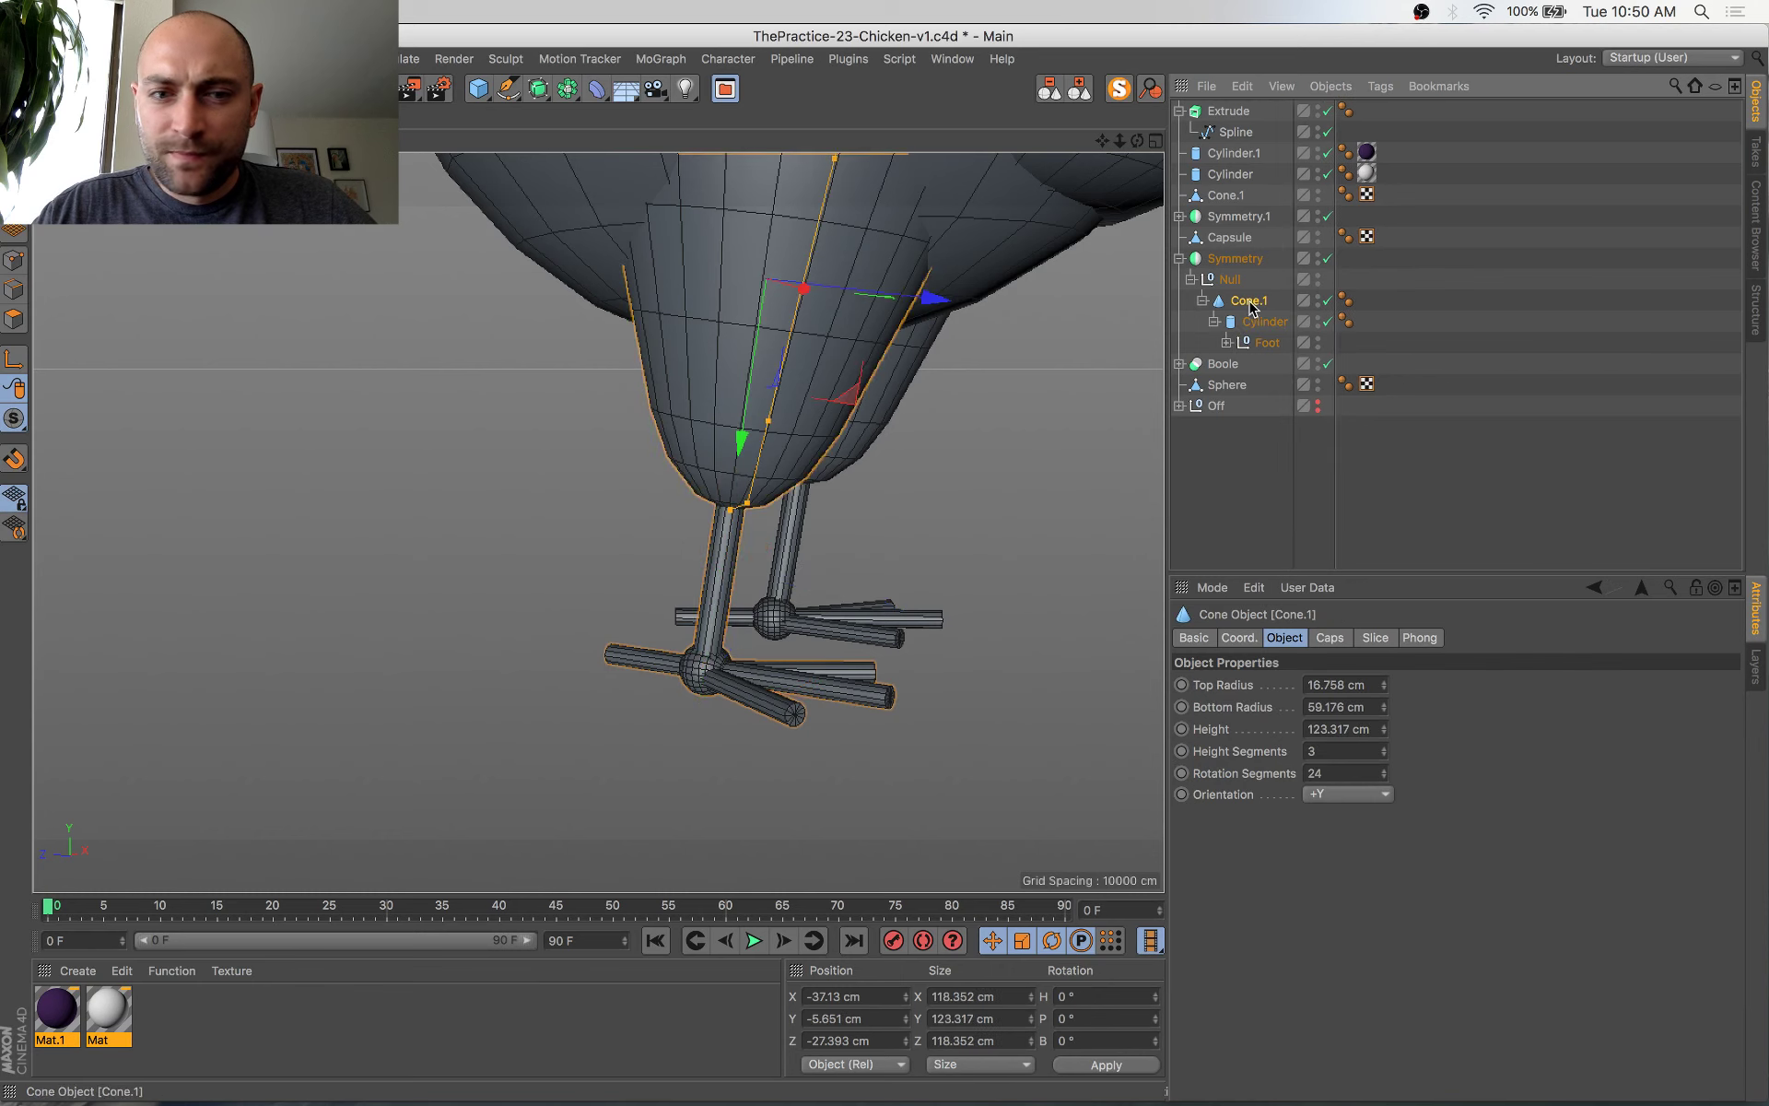
Try rotating Cone.1 and the Foot group to test the leg hierarchy, undoing each rotation
key("r")
left_click_drag(849, 326, 827, 446)
key("super+z")
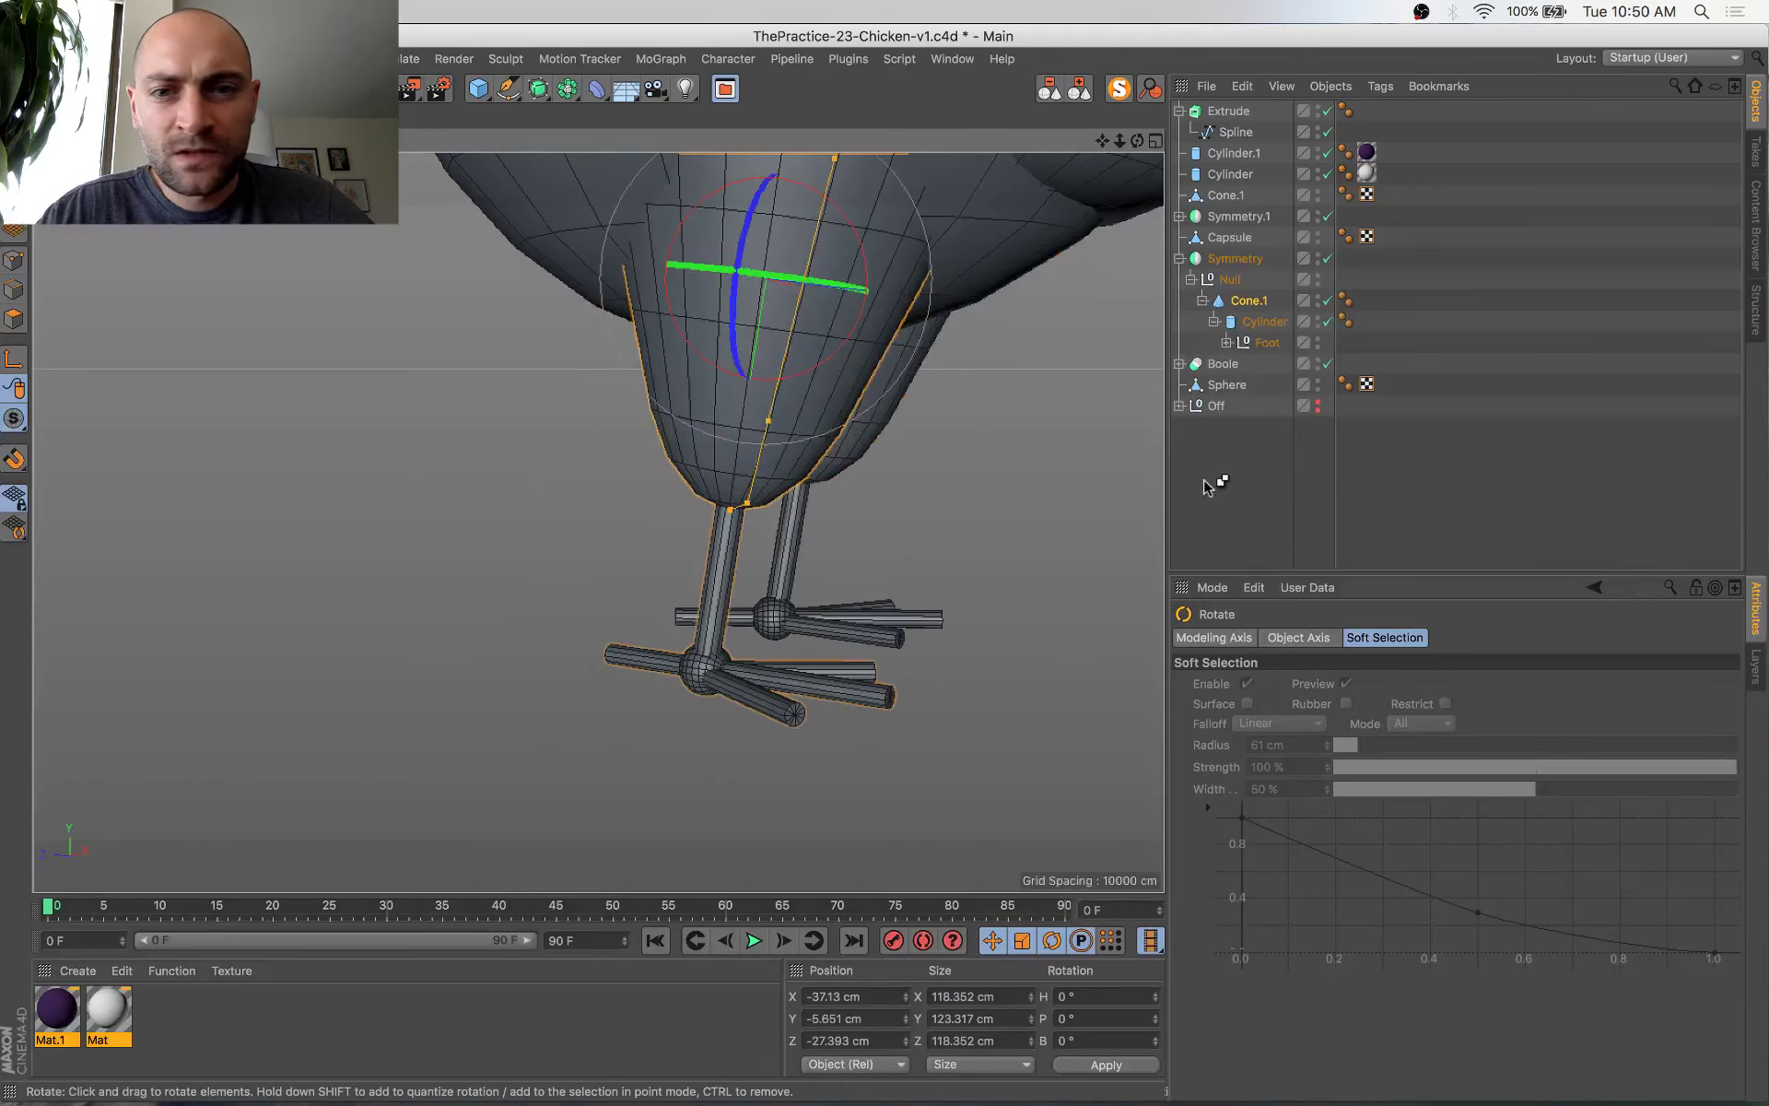
left_click(1264, 322)
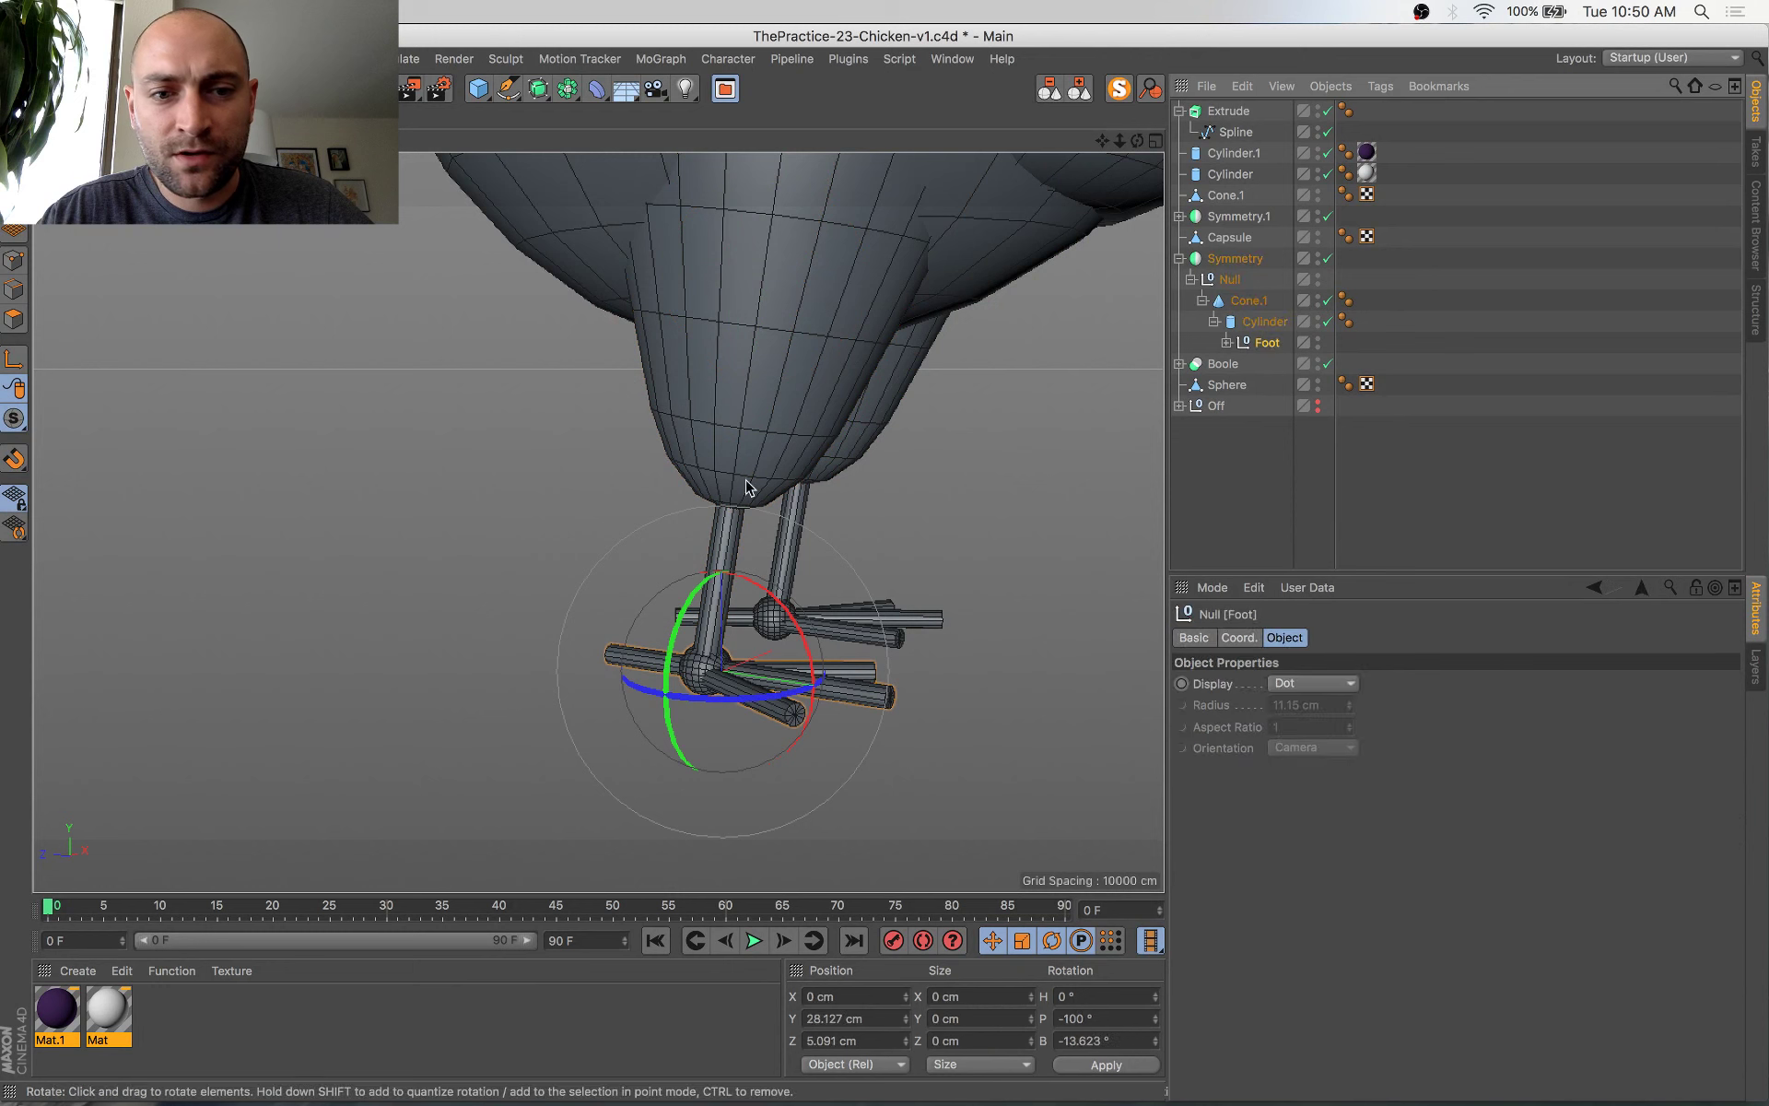
left_click_drag(821, 544, 760, 736)
key("super+z")
Make the leg Cylinder editable and move only its axis up to the cylinder's upper end, at about Y 53.1 cm
left_click(1264, 328)
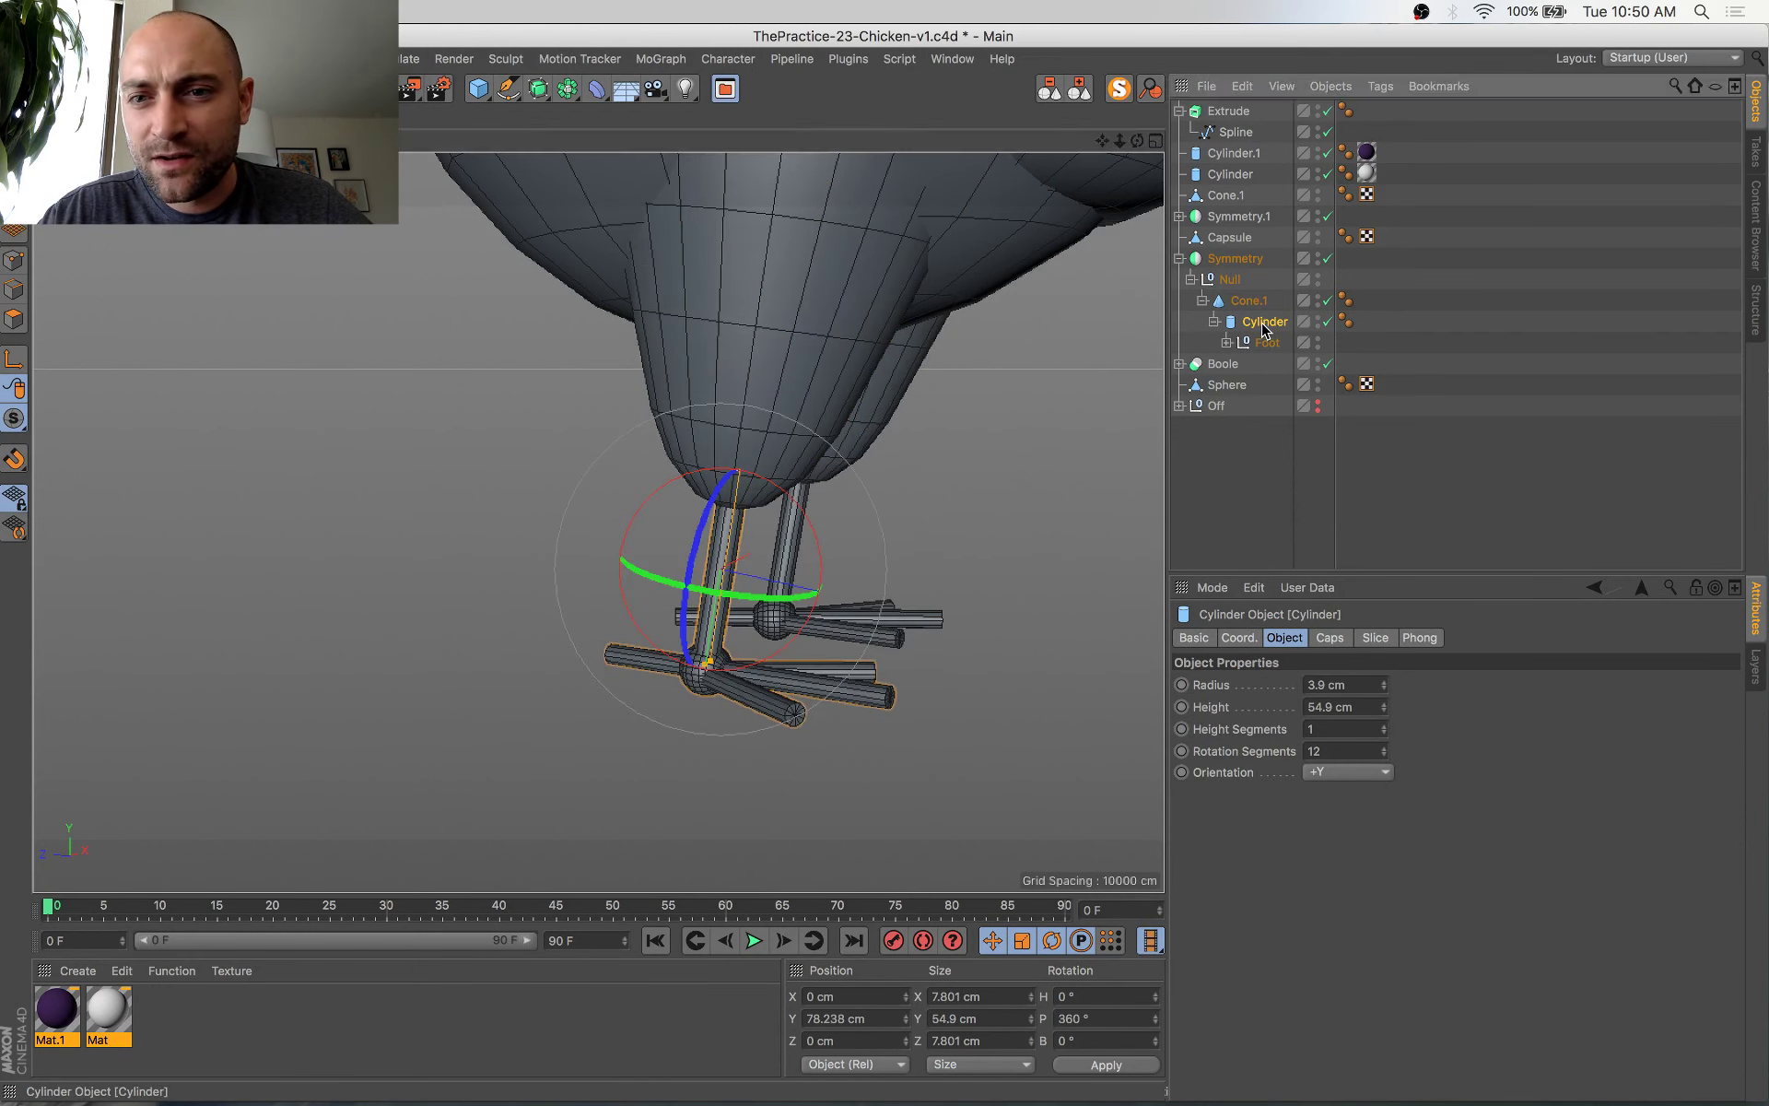
left_click(16, 361)
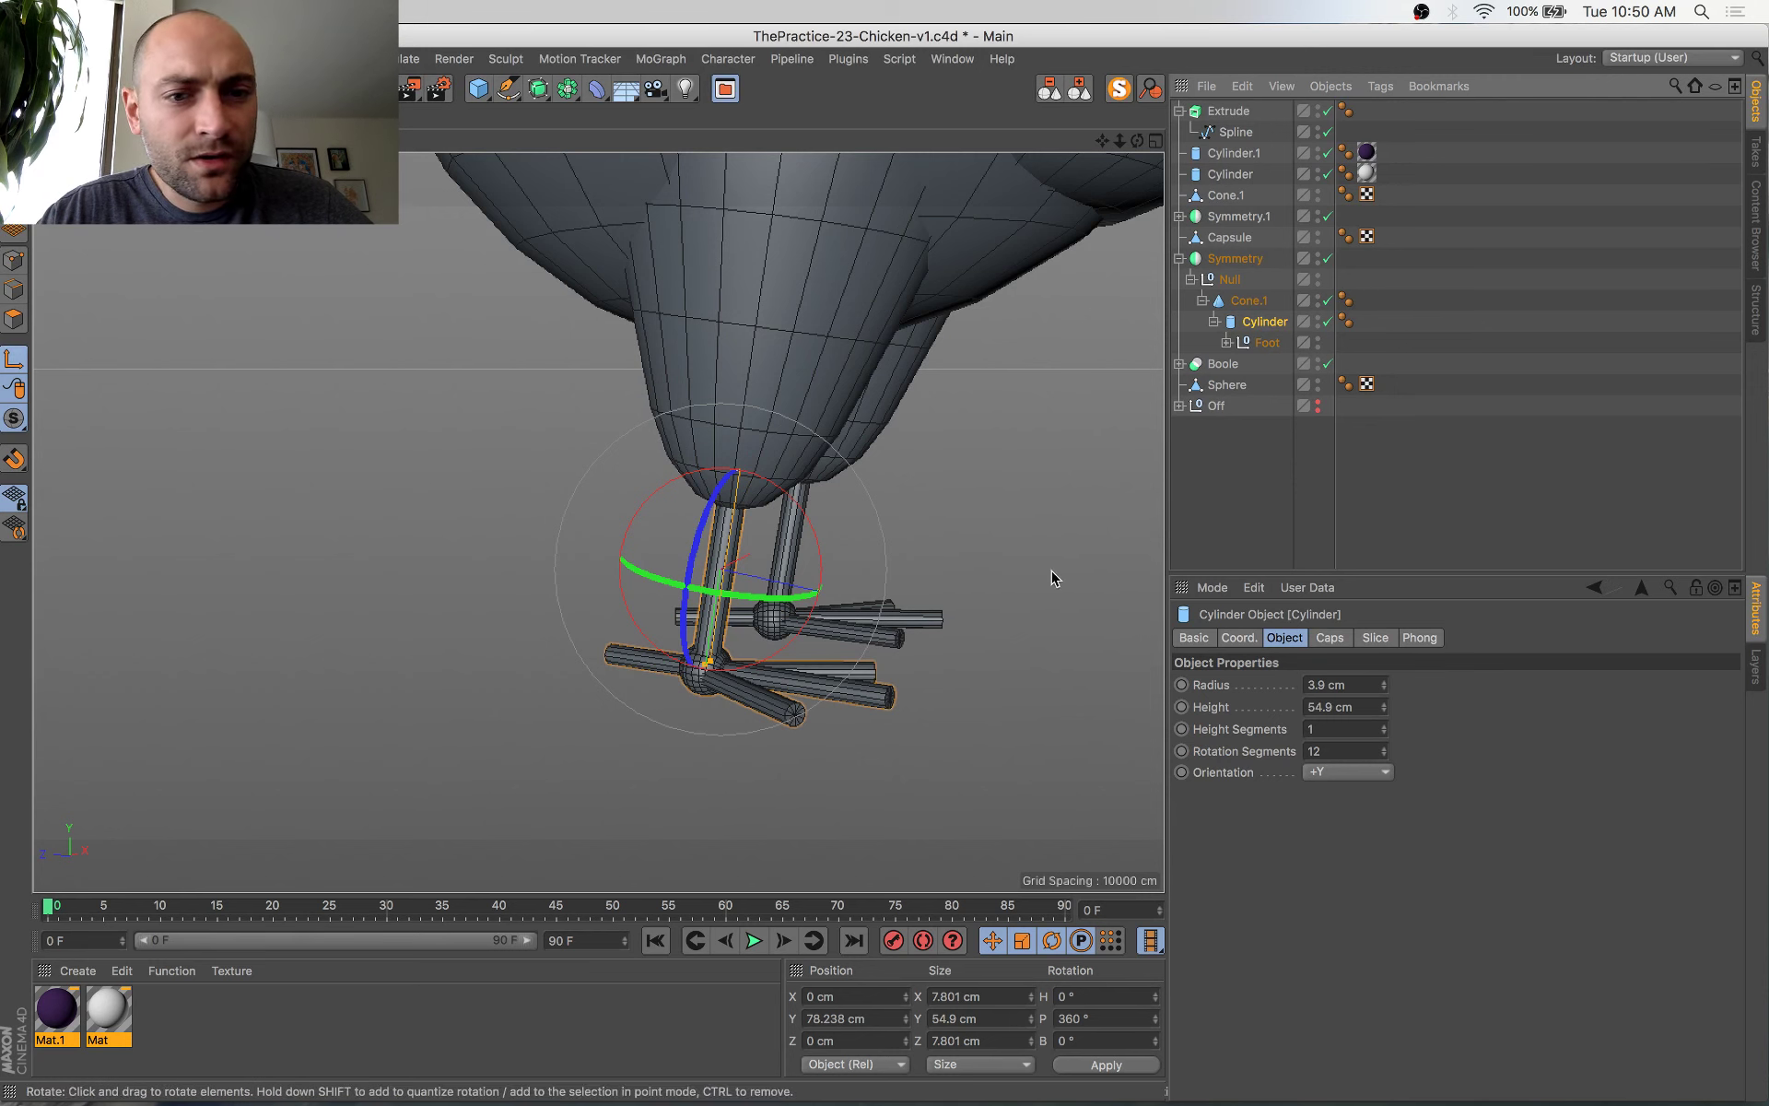
key("e")
left_click_drag(697, 724, 701, 689)
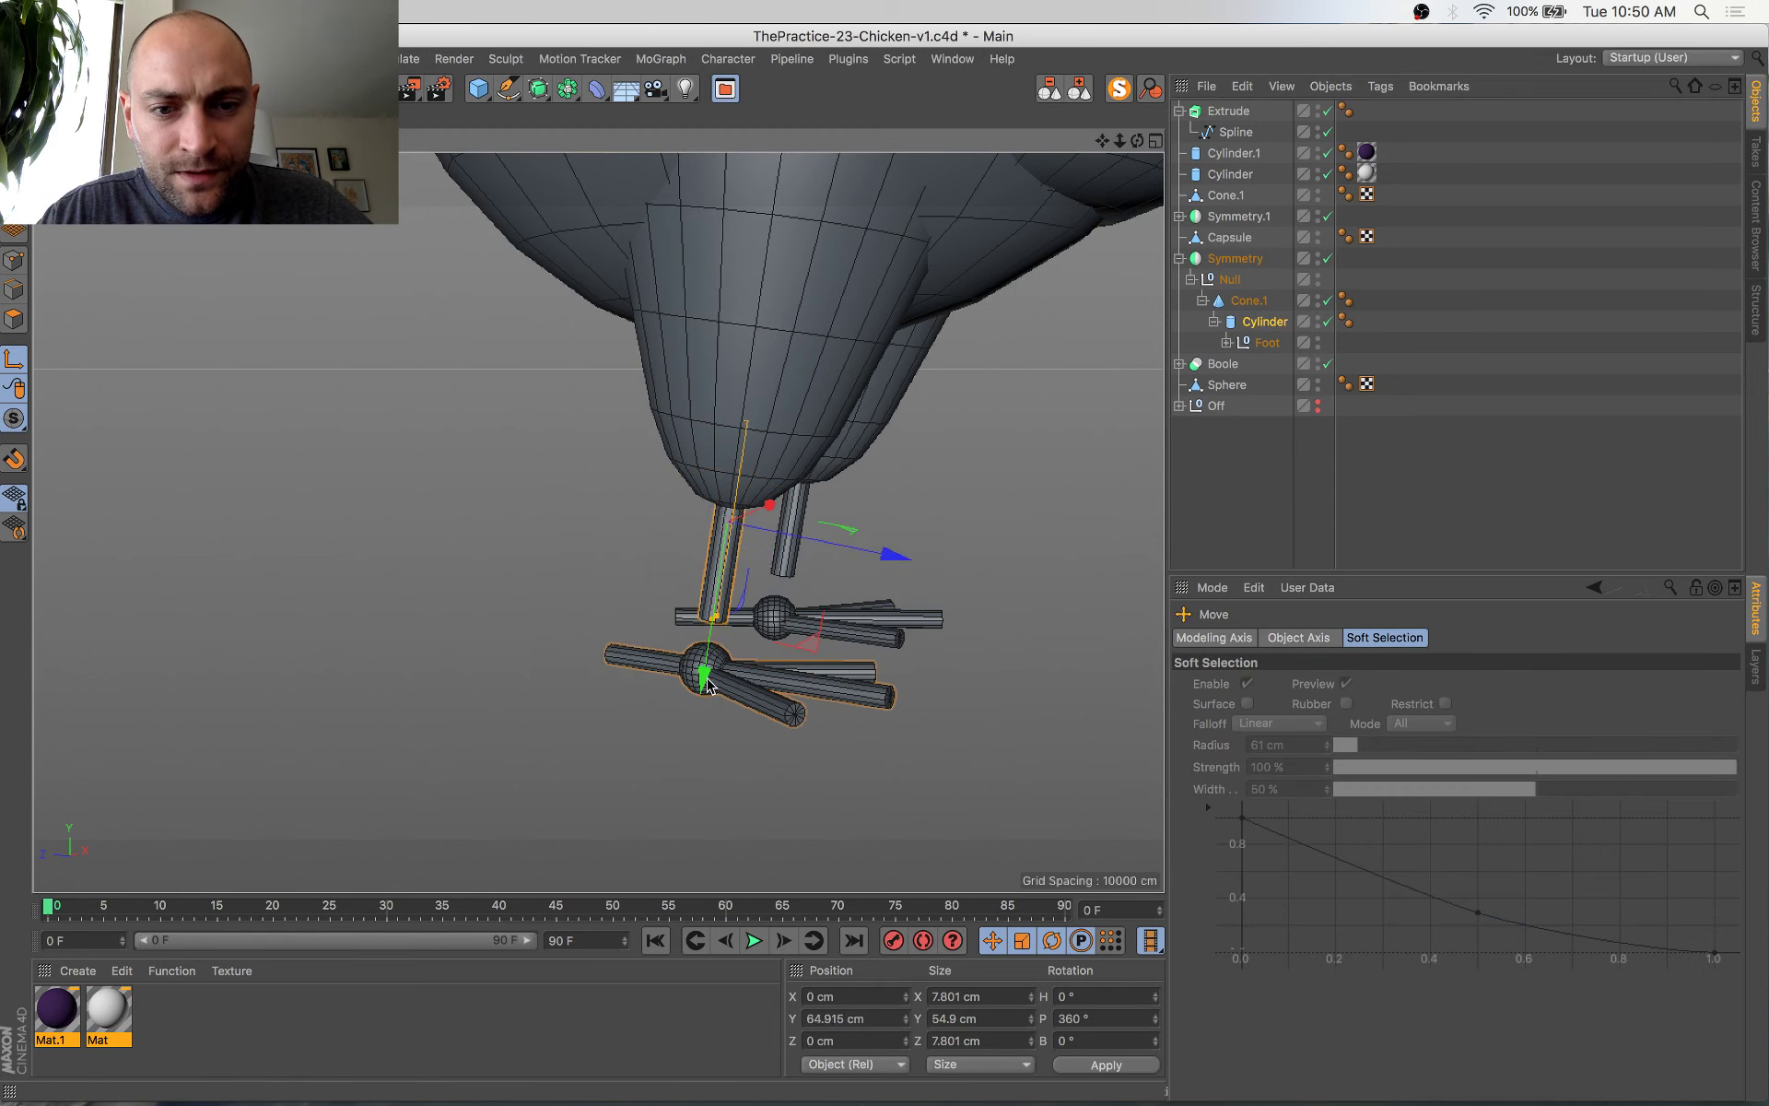
key("super+z")
left_click(1268, 322)
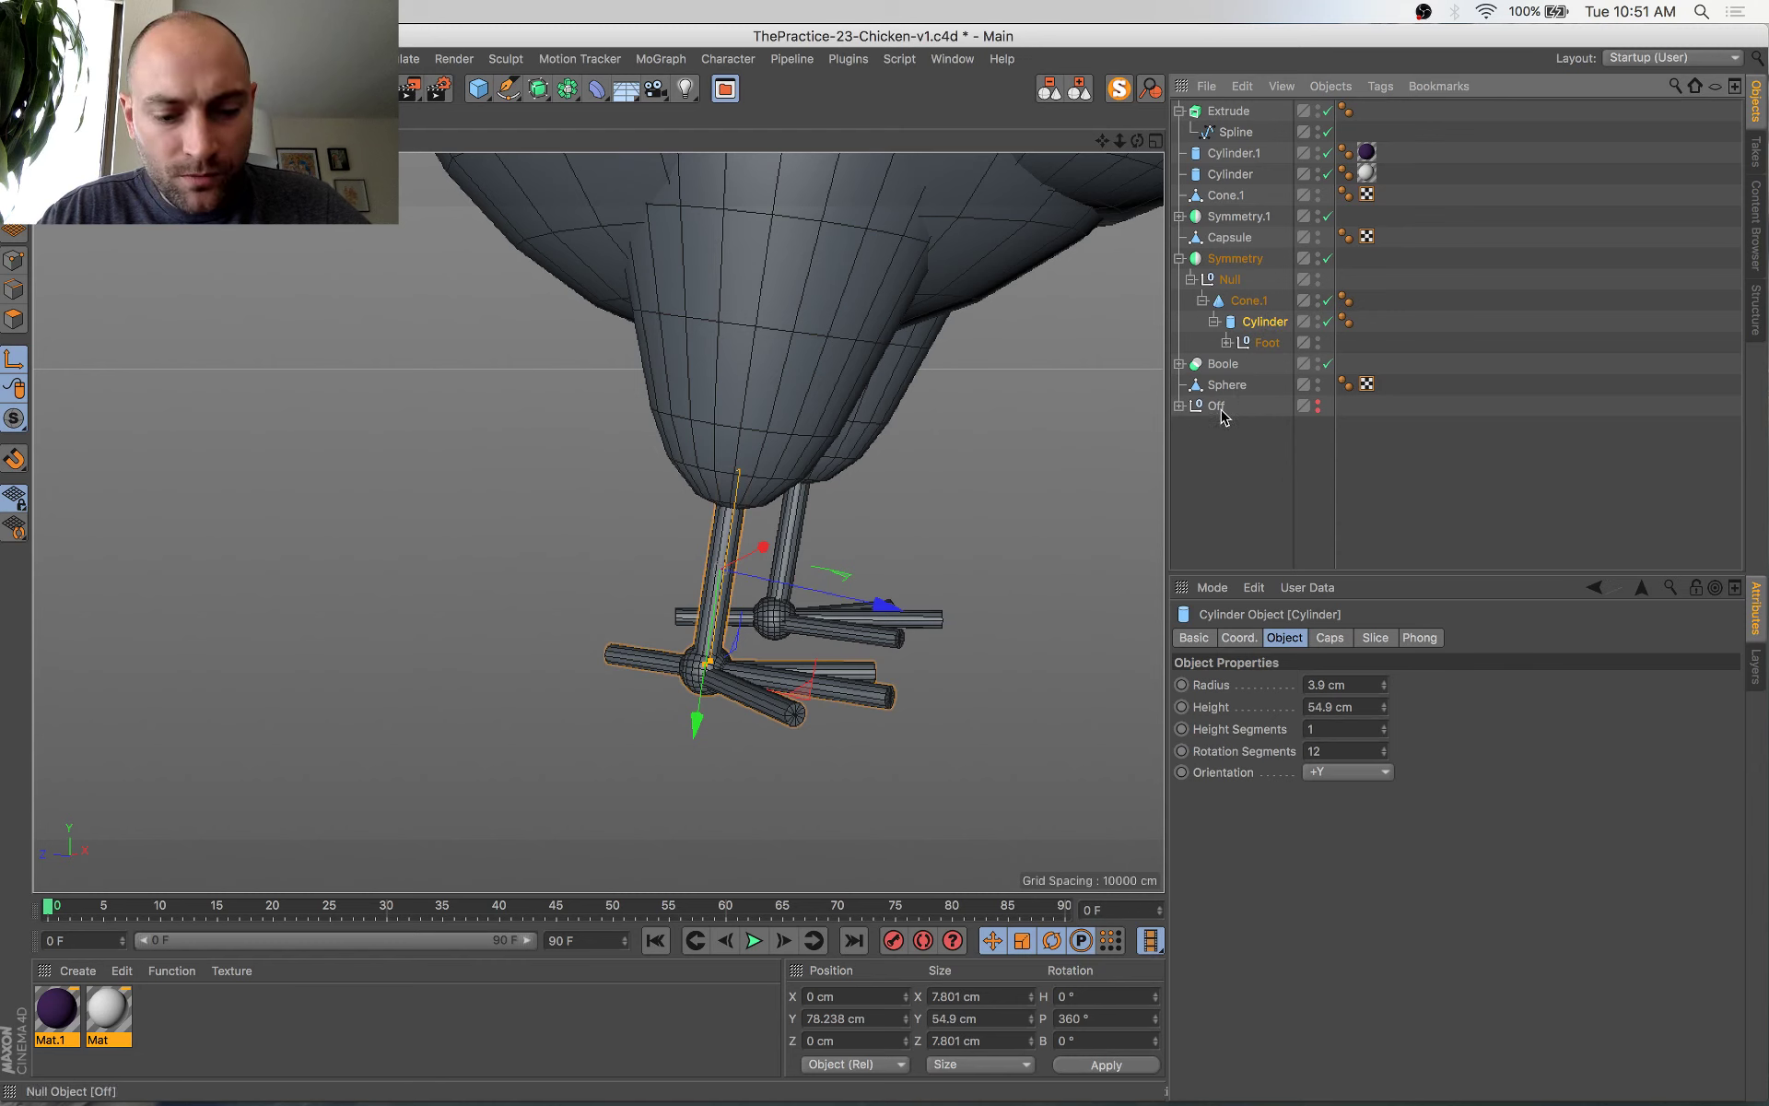
key("c")
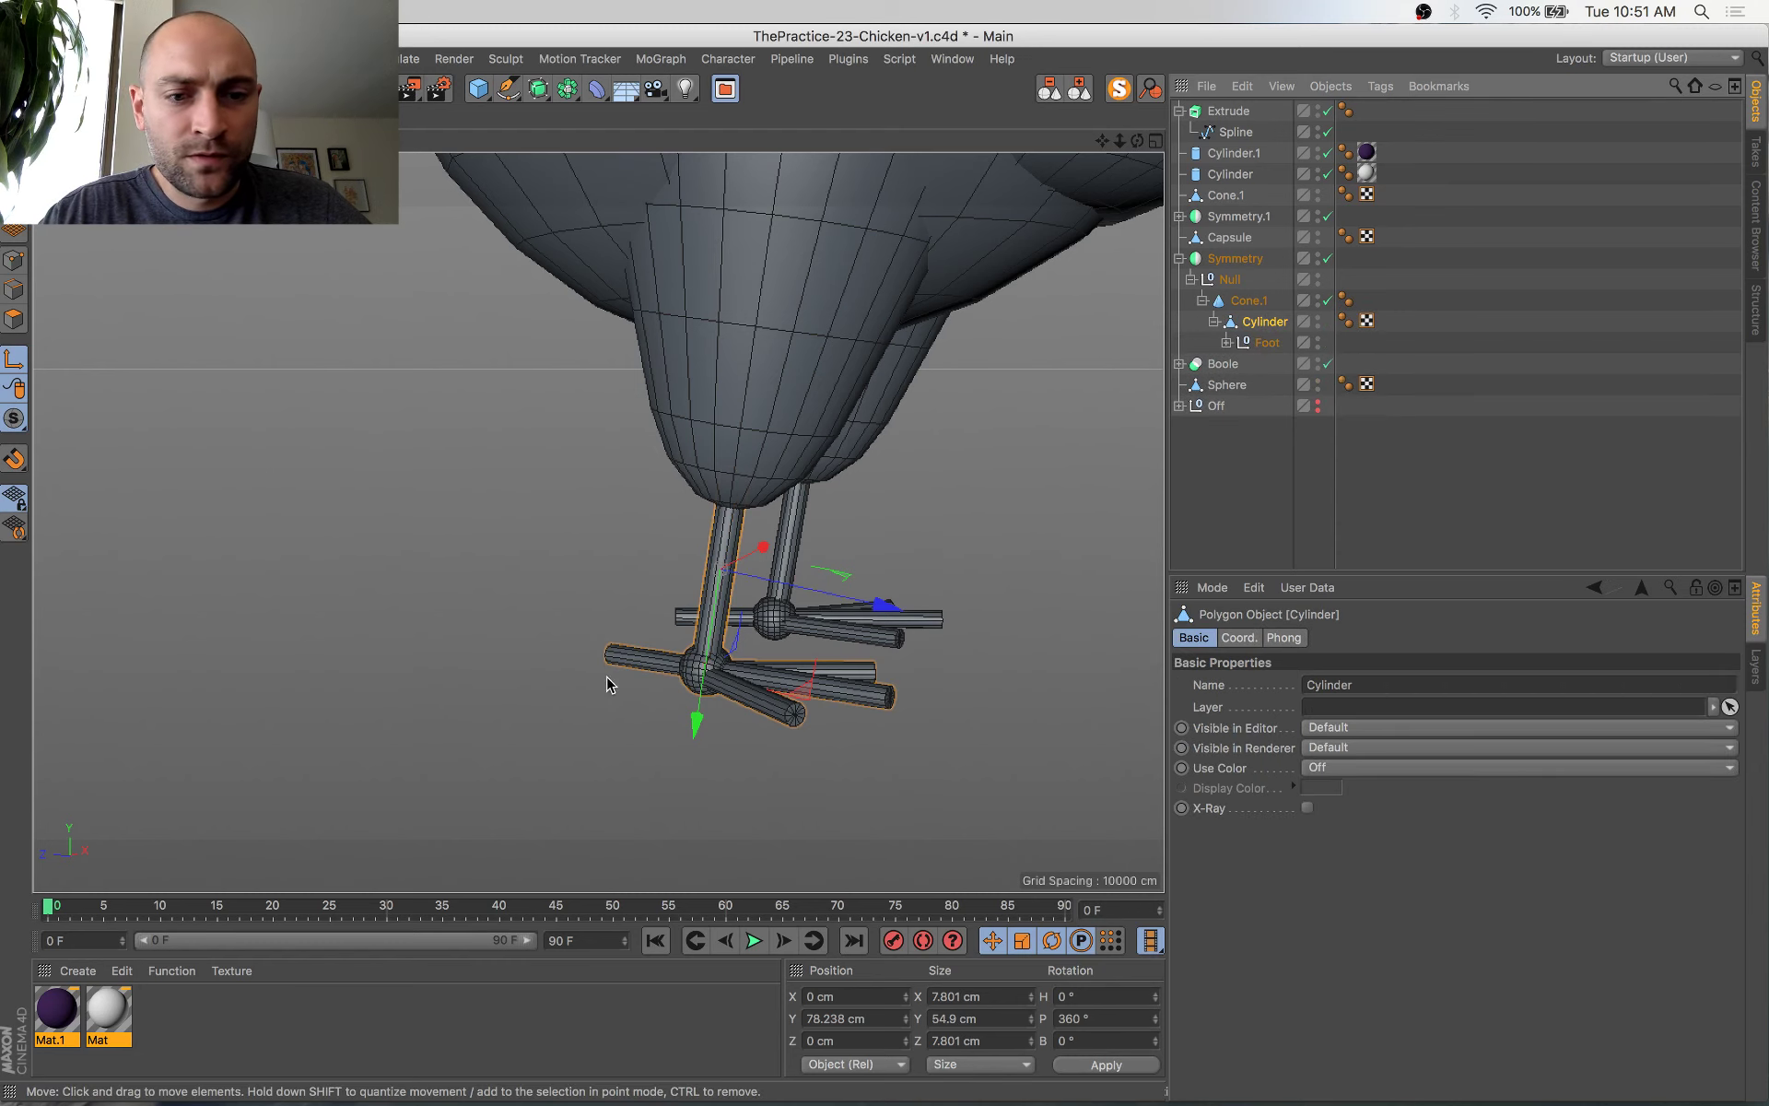
left_click_drag(695, 721, 718, 636)
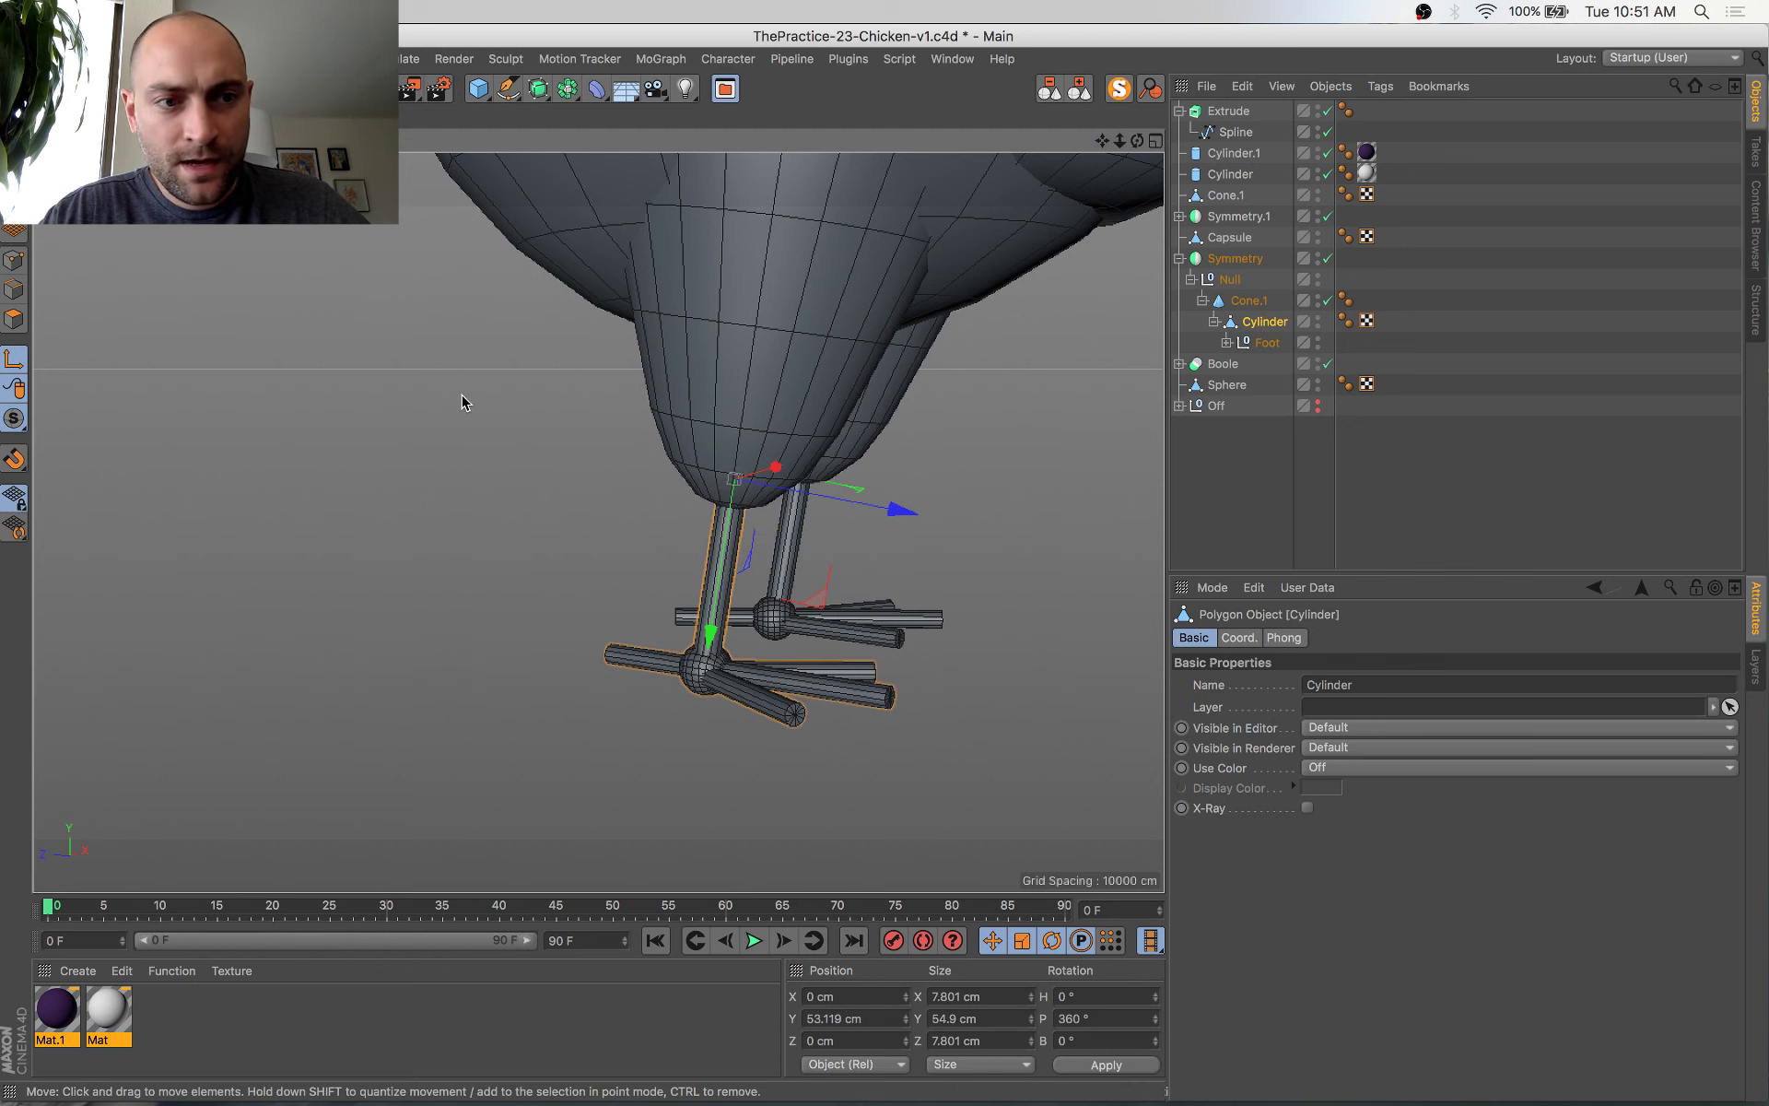
Try swinging the leg Cylinder and its foot about the relocated axis, and undo the rotation
key("r")
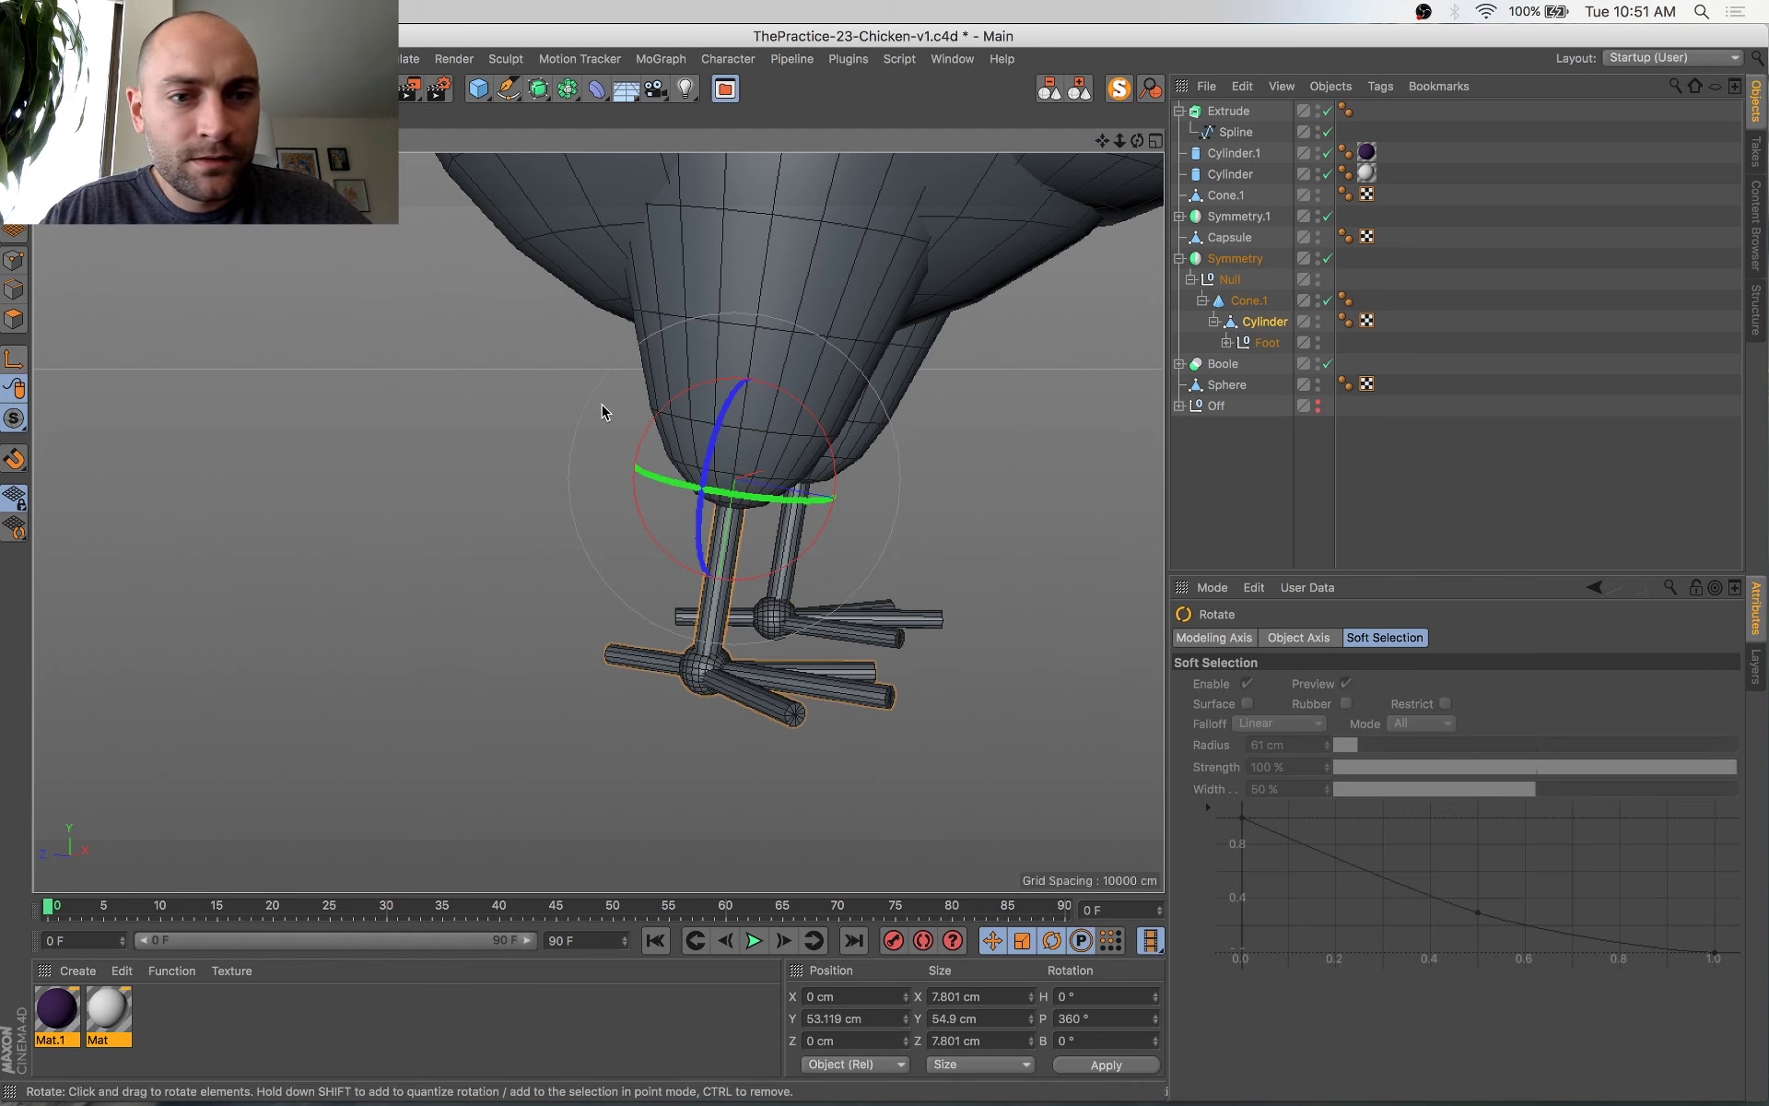
left_click_drag(830, 439, 773, 604)
scroll(772, 603, "down", 3)
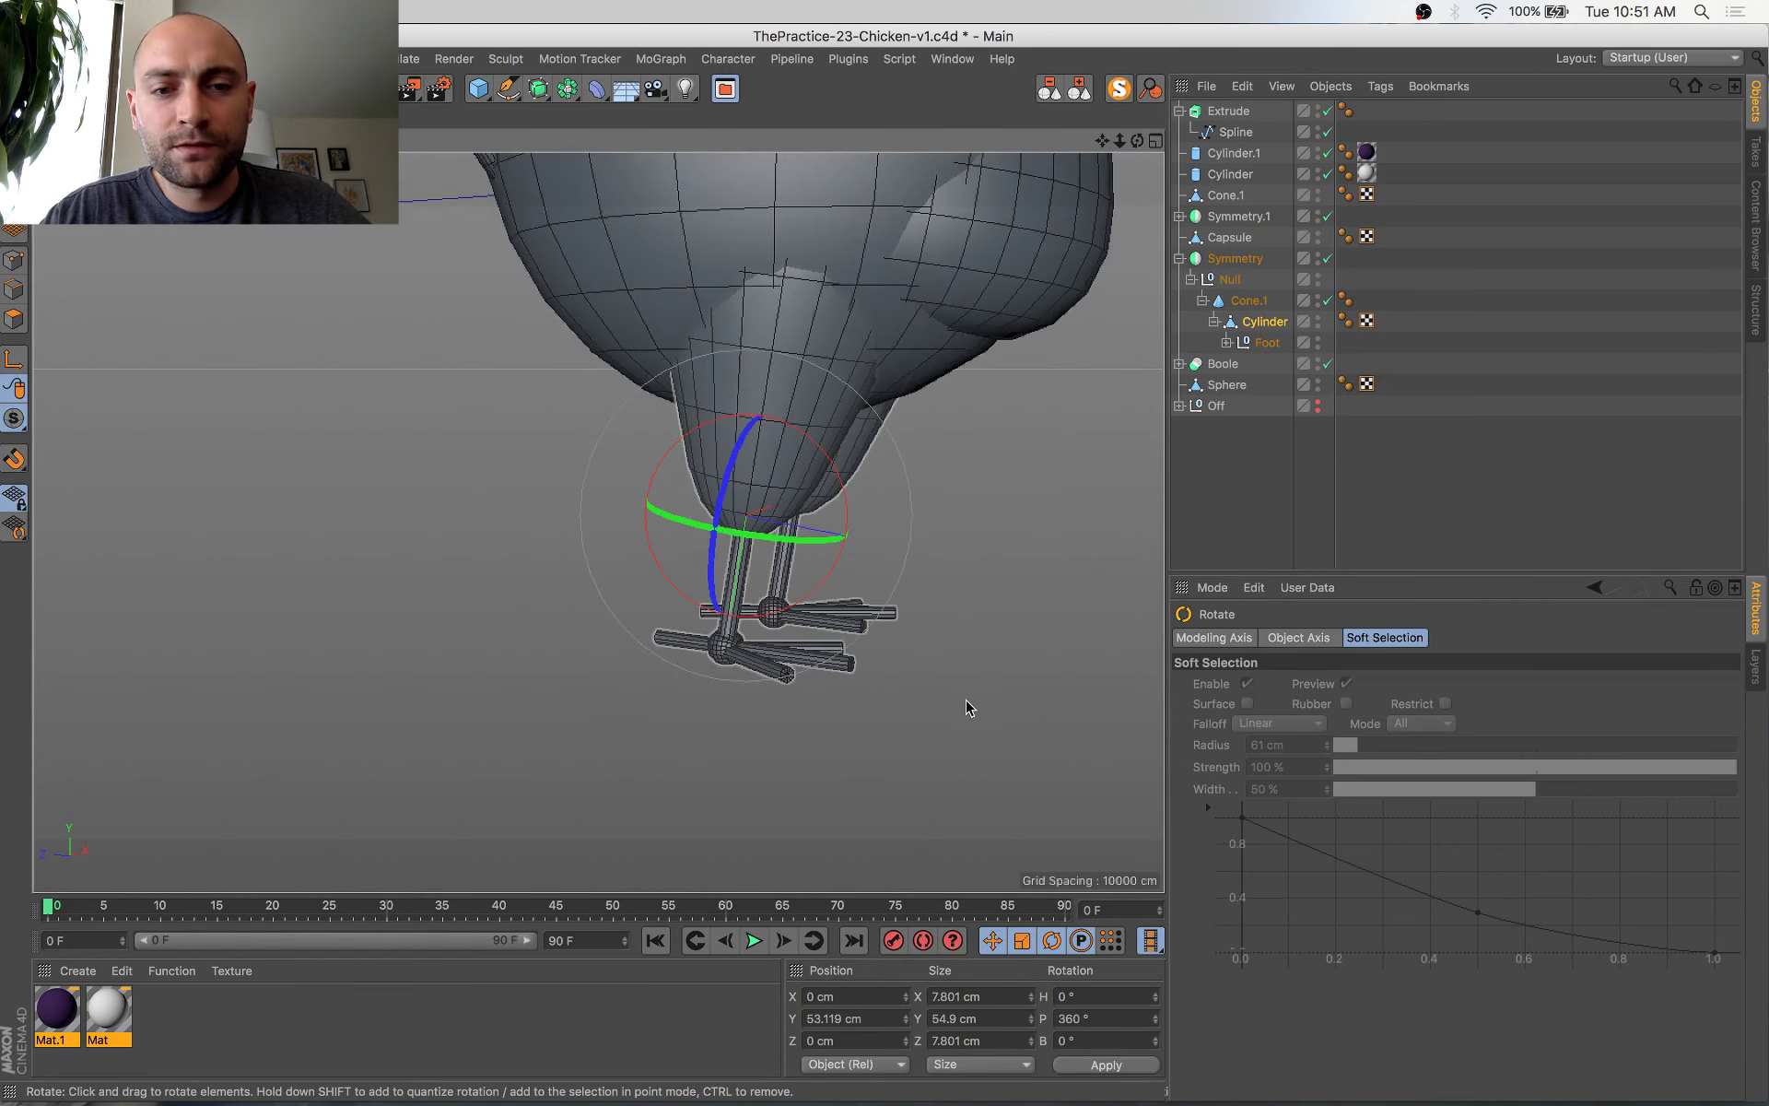
left_click_drag(844, 491, 807, 373)
key("super+z")
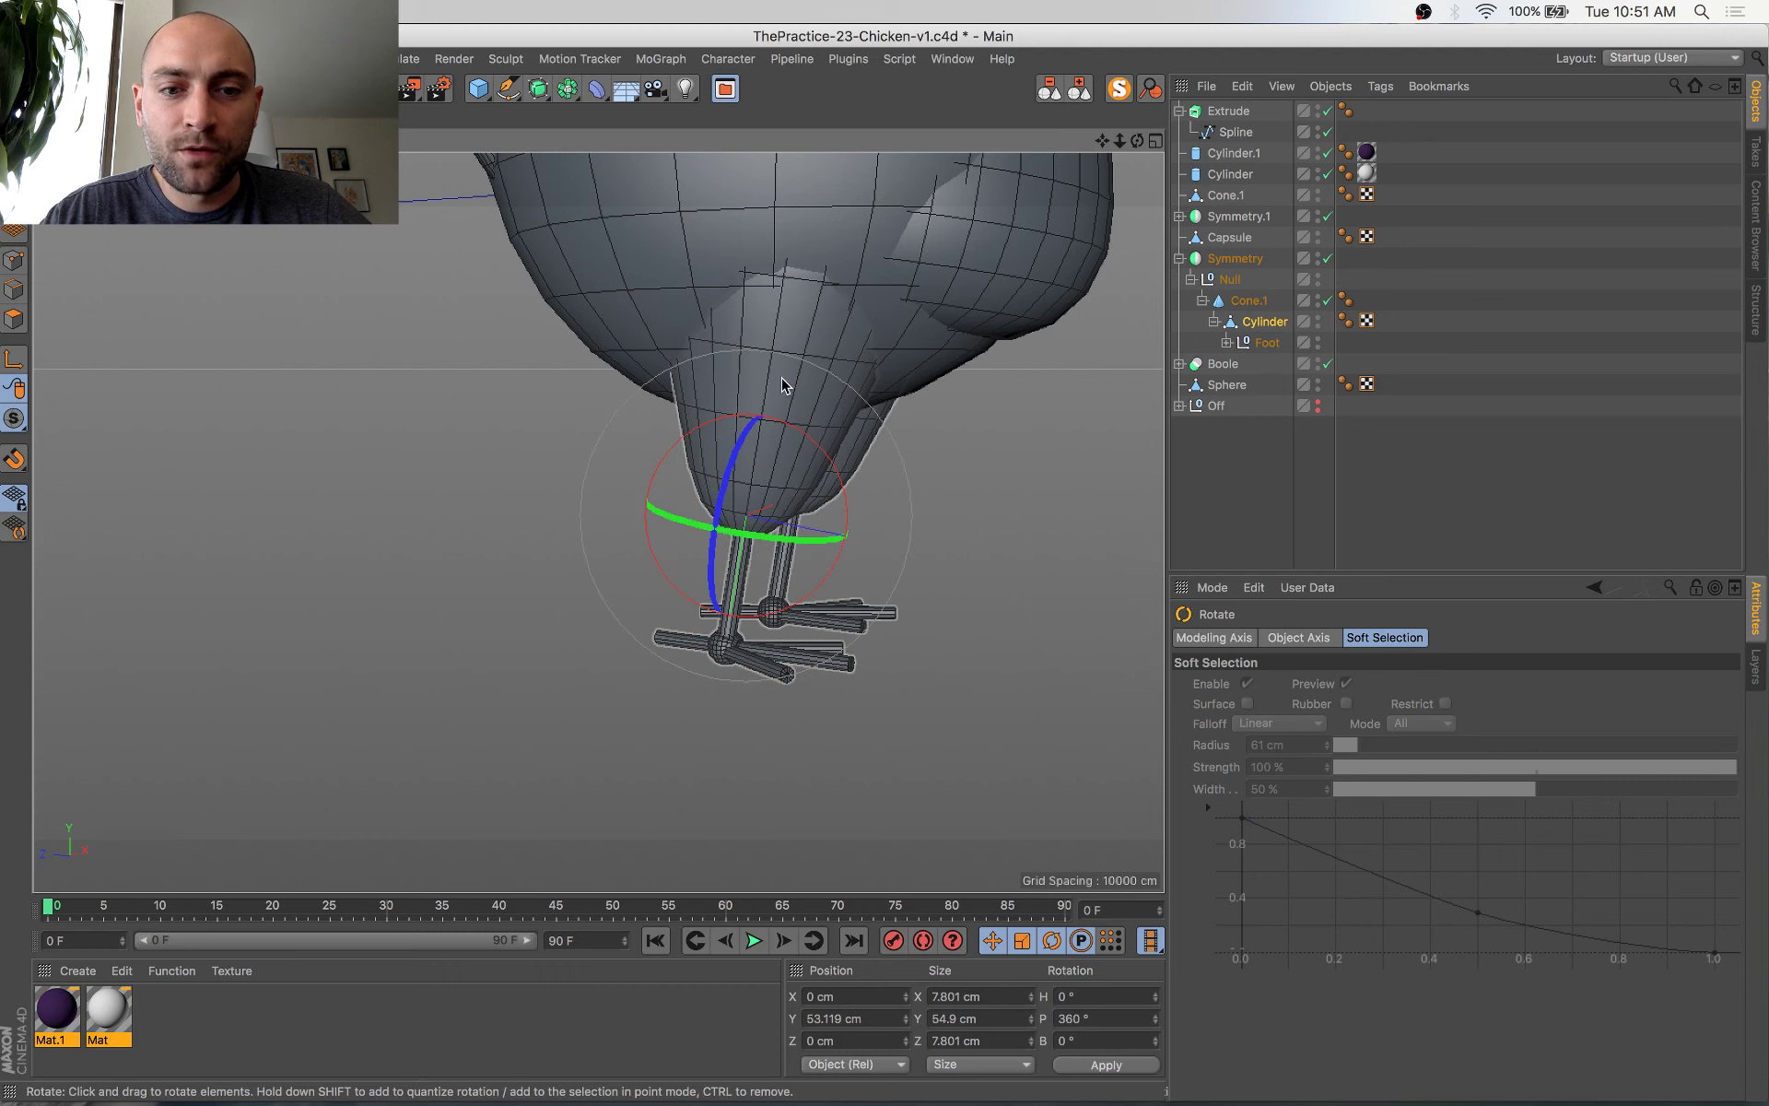
Switch to the browser to compare the legs with the chicken reference photo, and return to Cinema 4D
left_click_drag(956, 464, 959, 505, "alt")
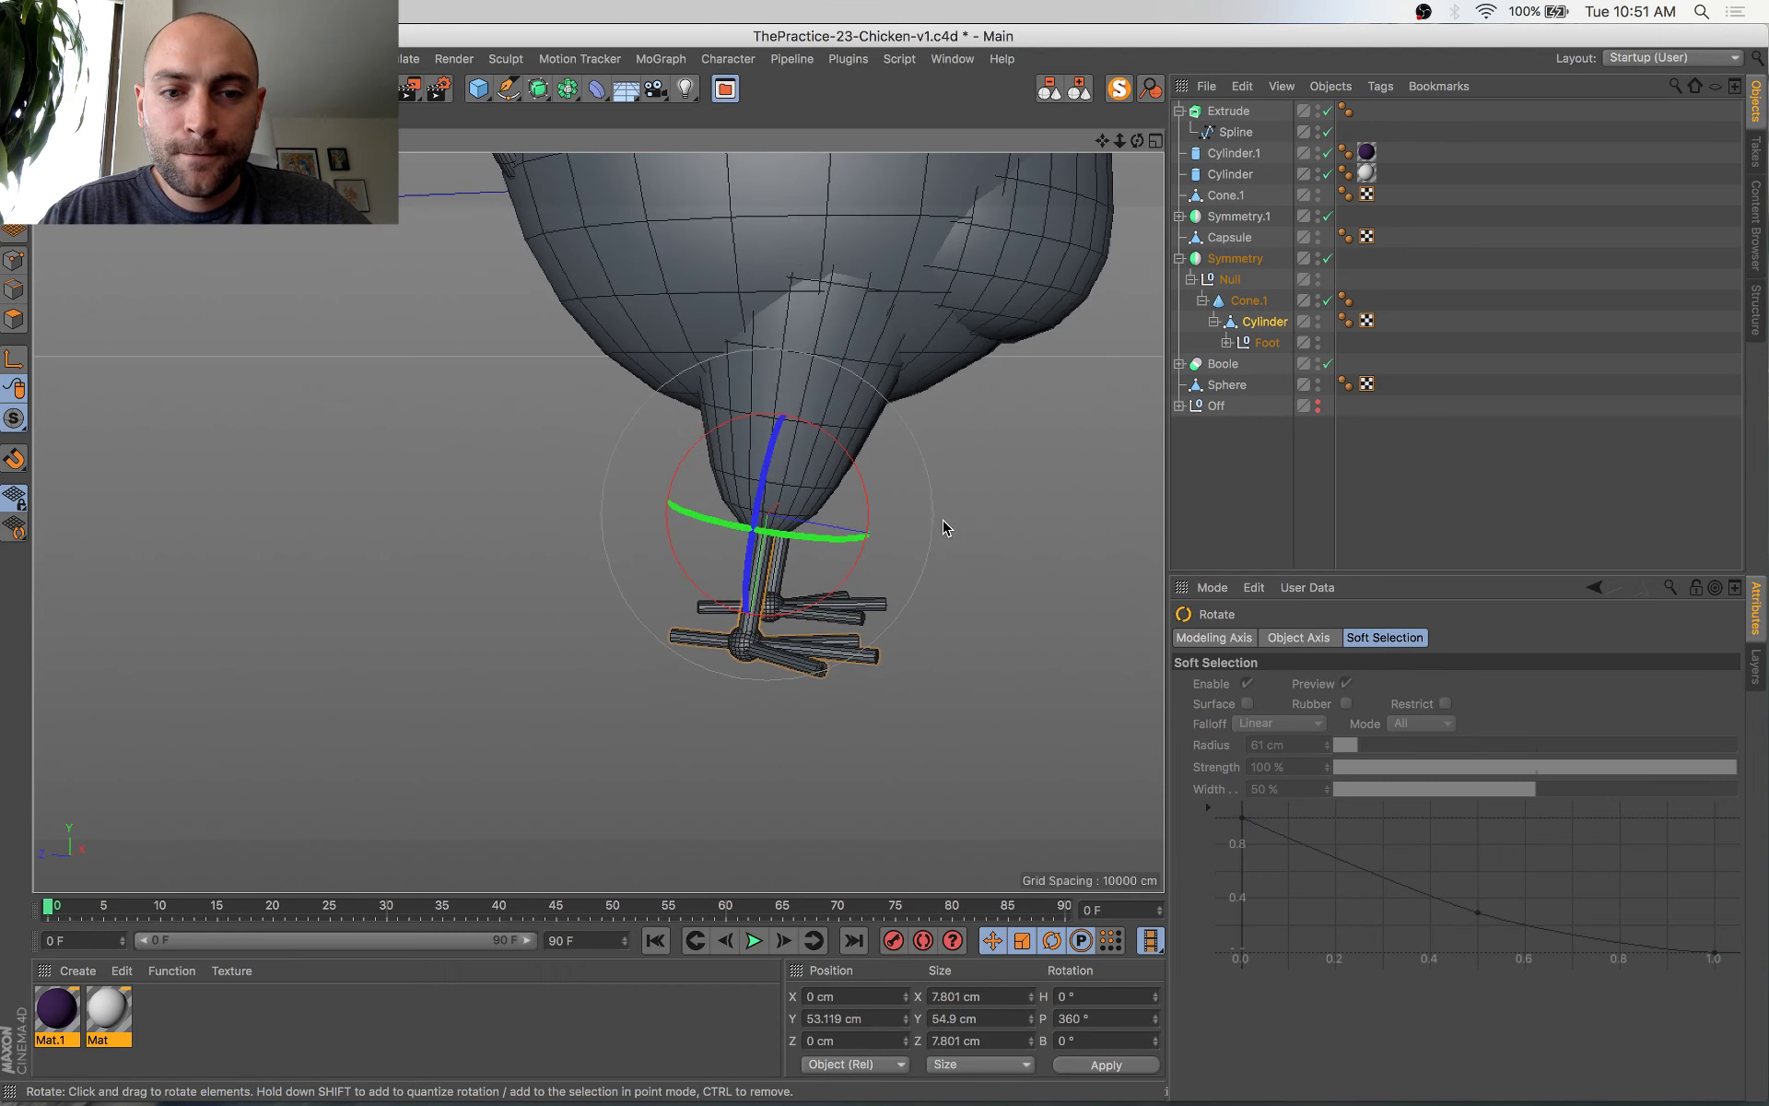
key("super+Tab")
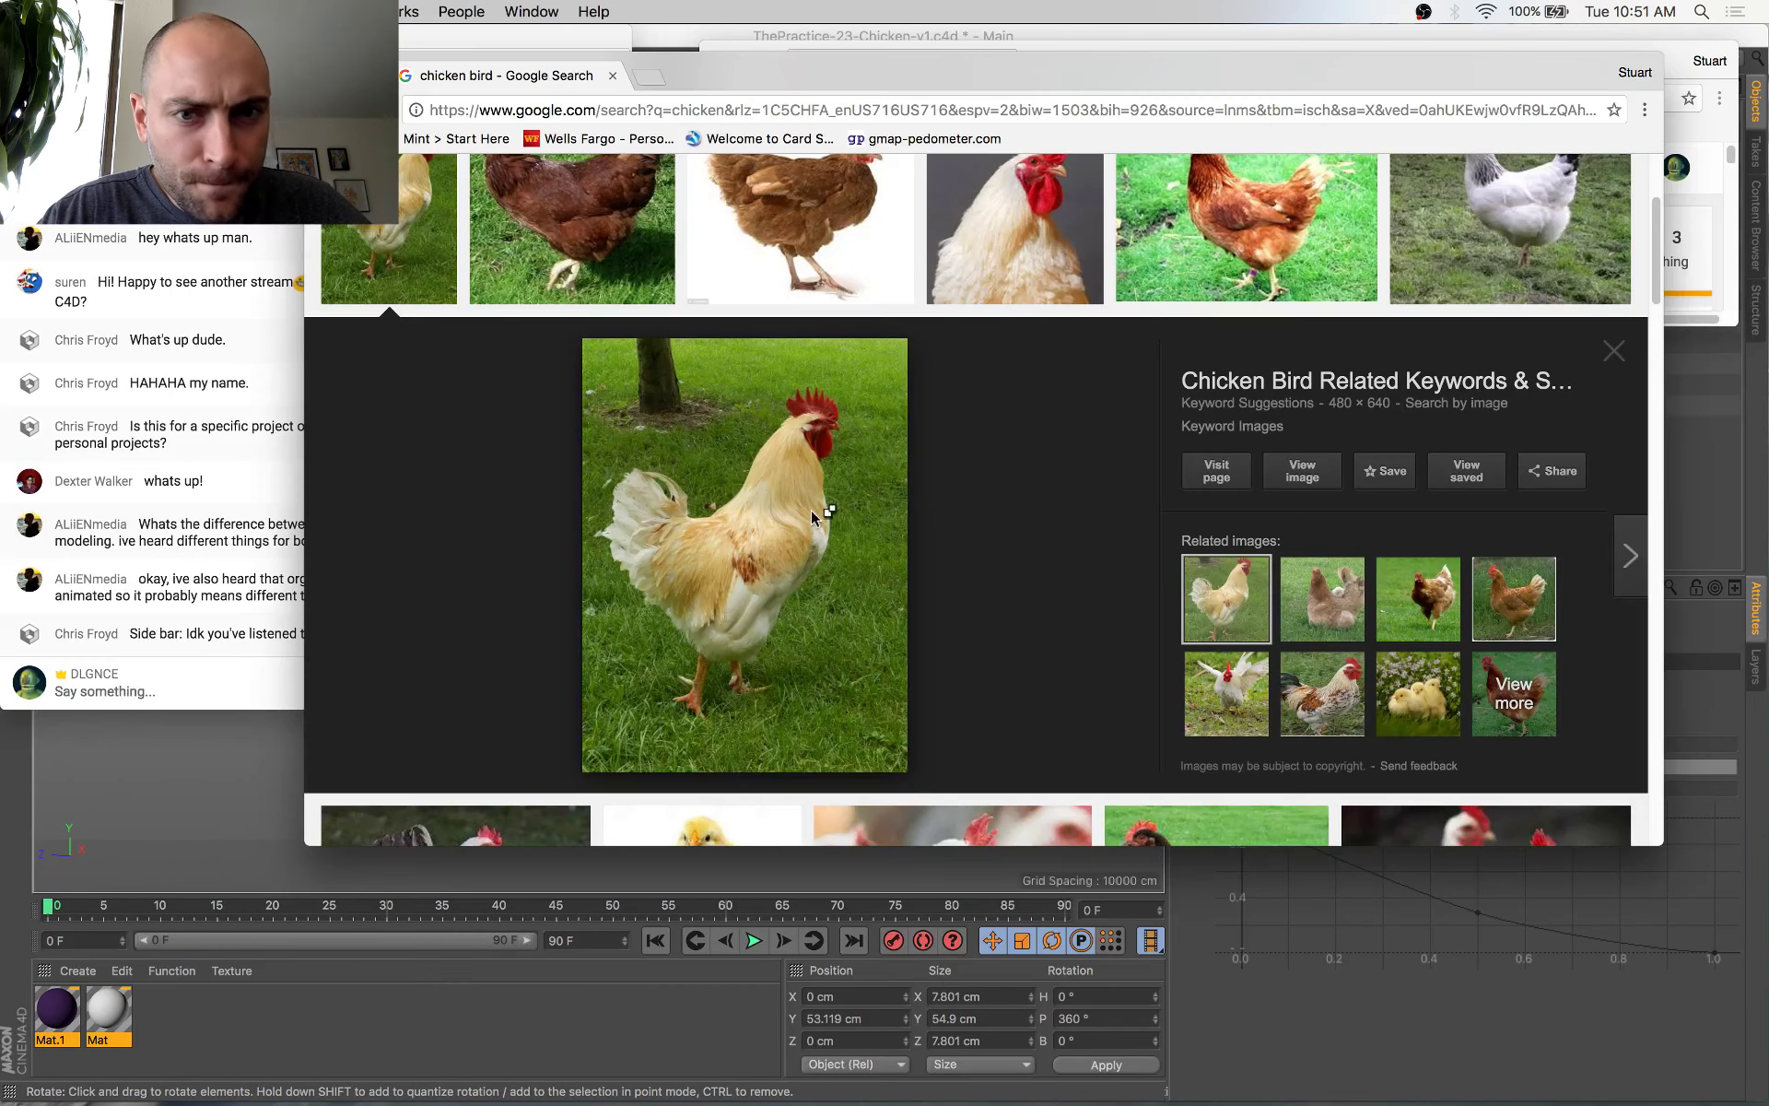
key("super+Tab")
Render a viewport preview of the whole chicken from the side and save the project
left_click_drag(816, 513, 908, 536, "alt")
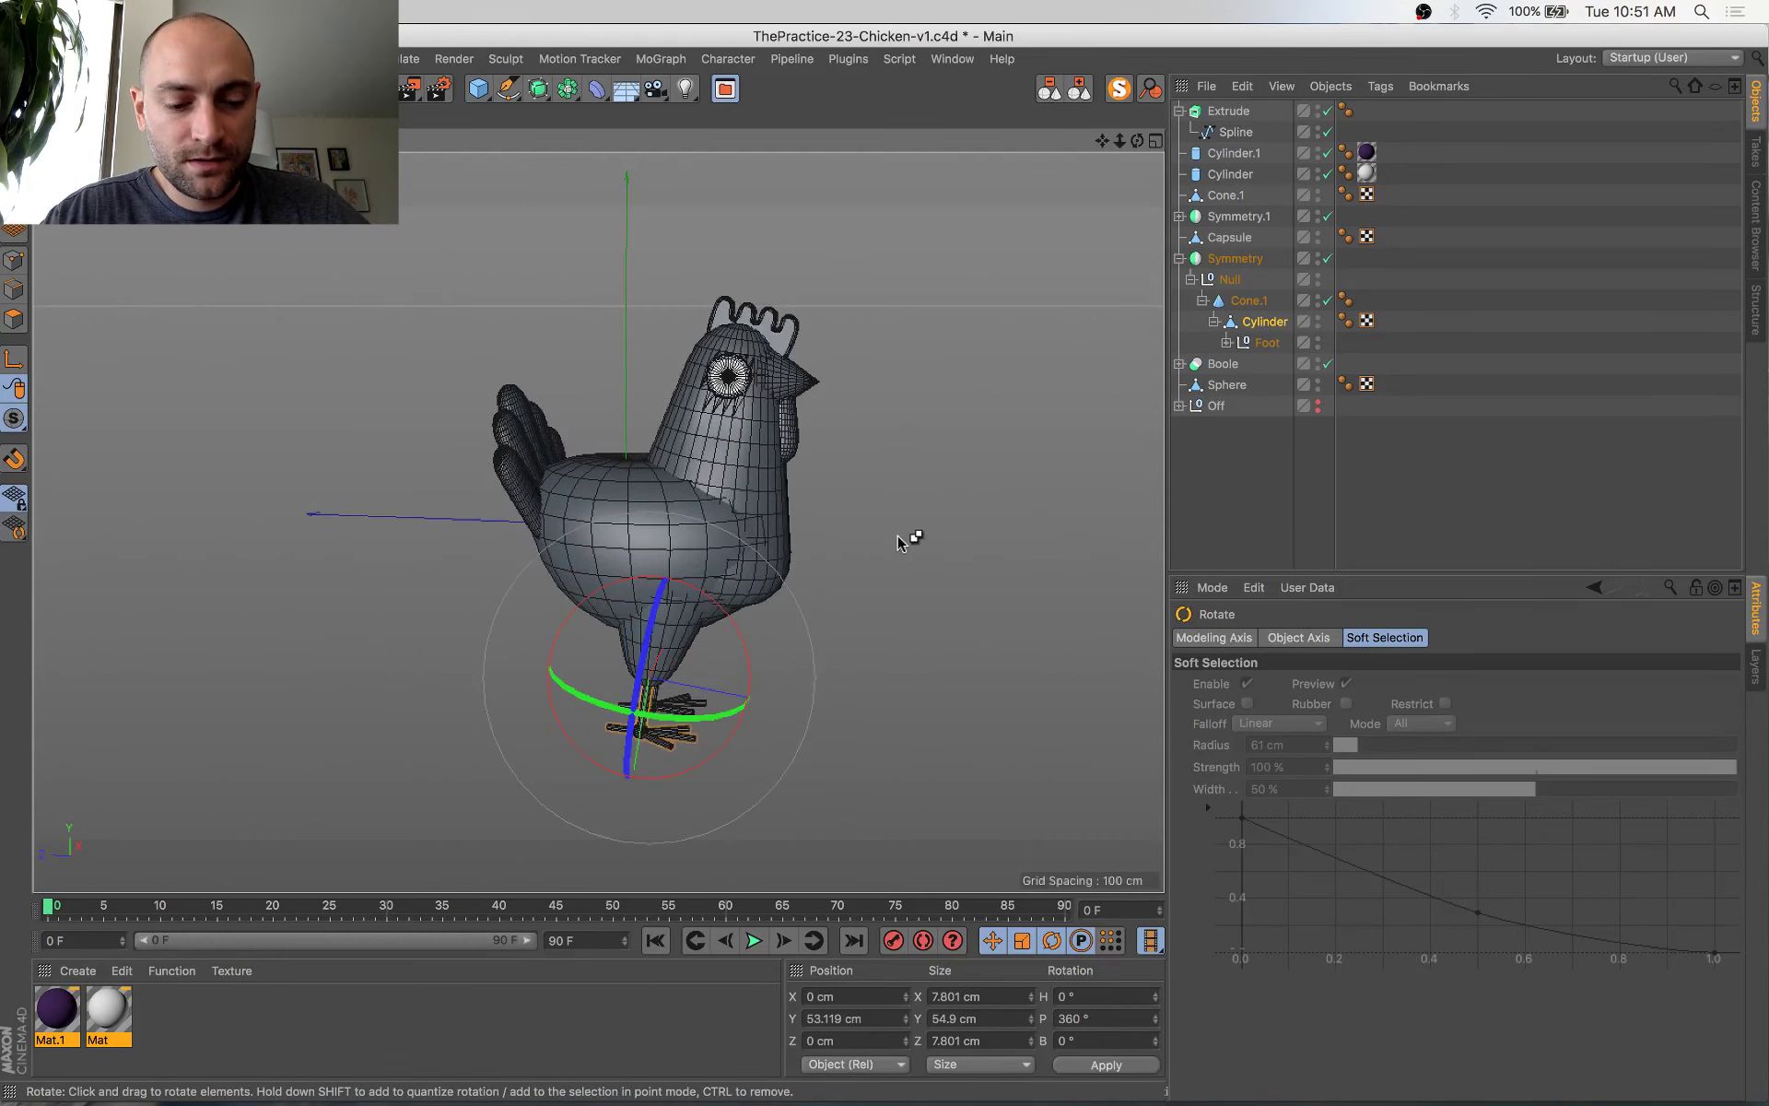
key("super+r")
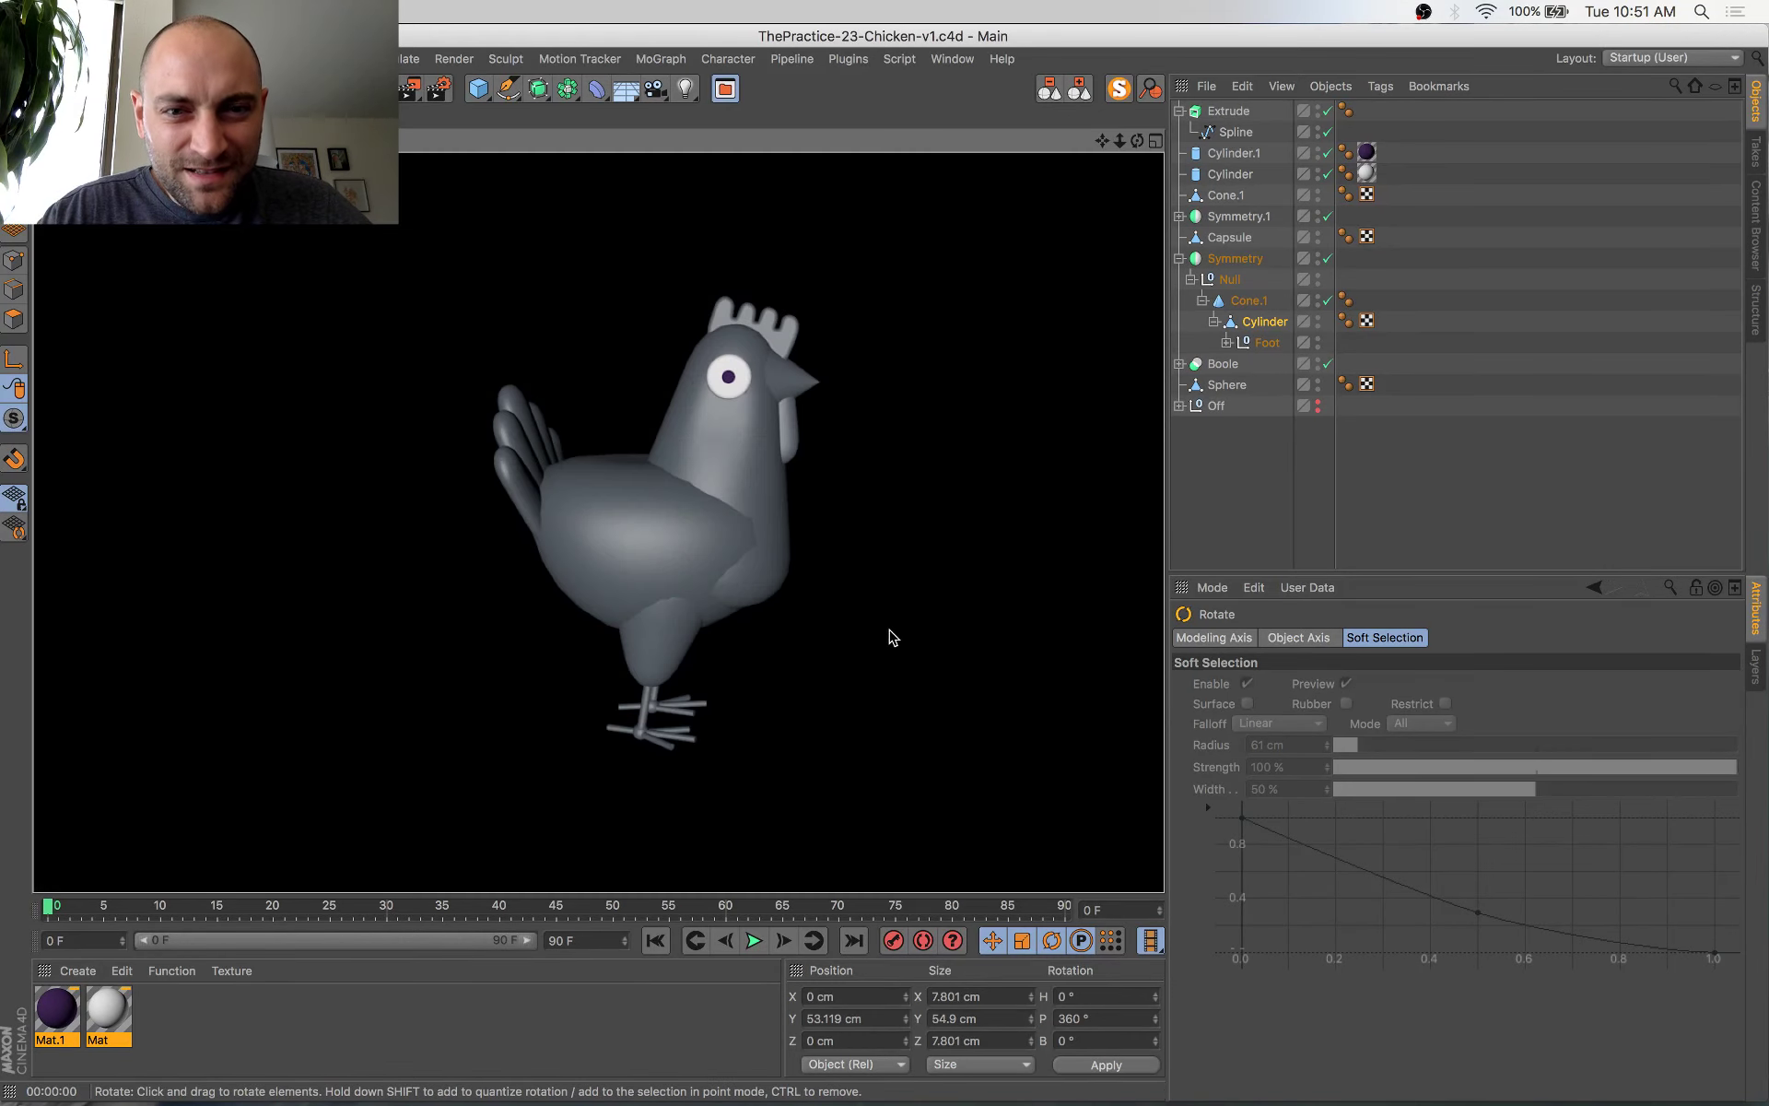
left_click_drag(891, 631, 789, 634, "alt")
scroll(790, 634, "up", 4)
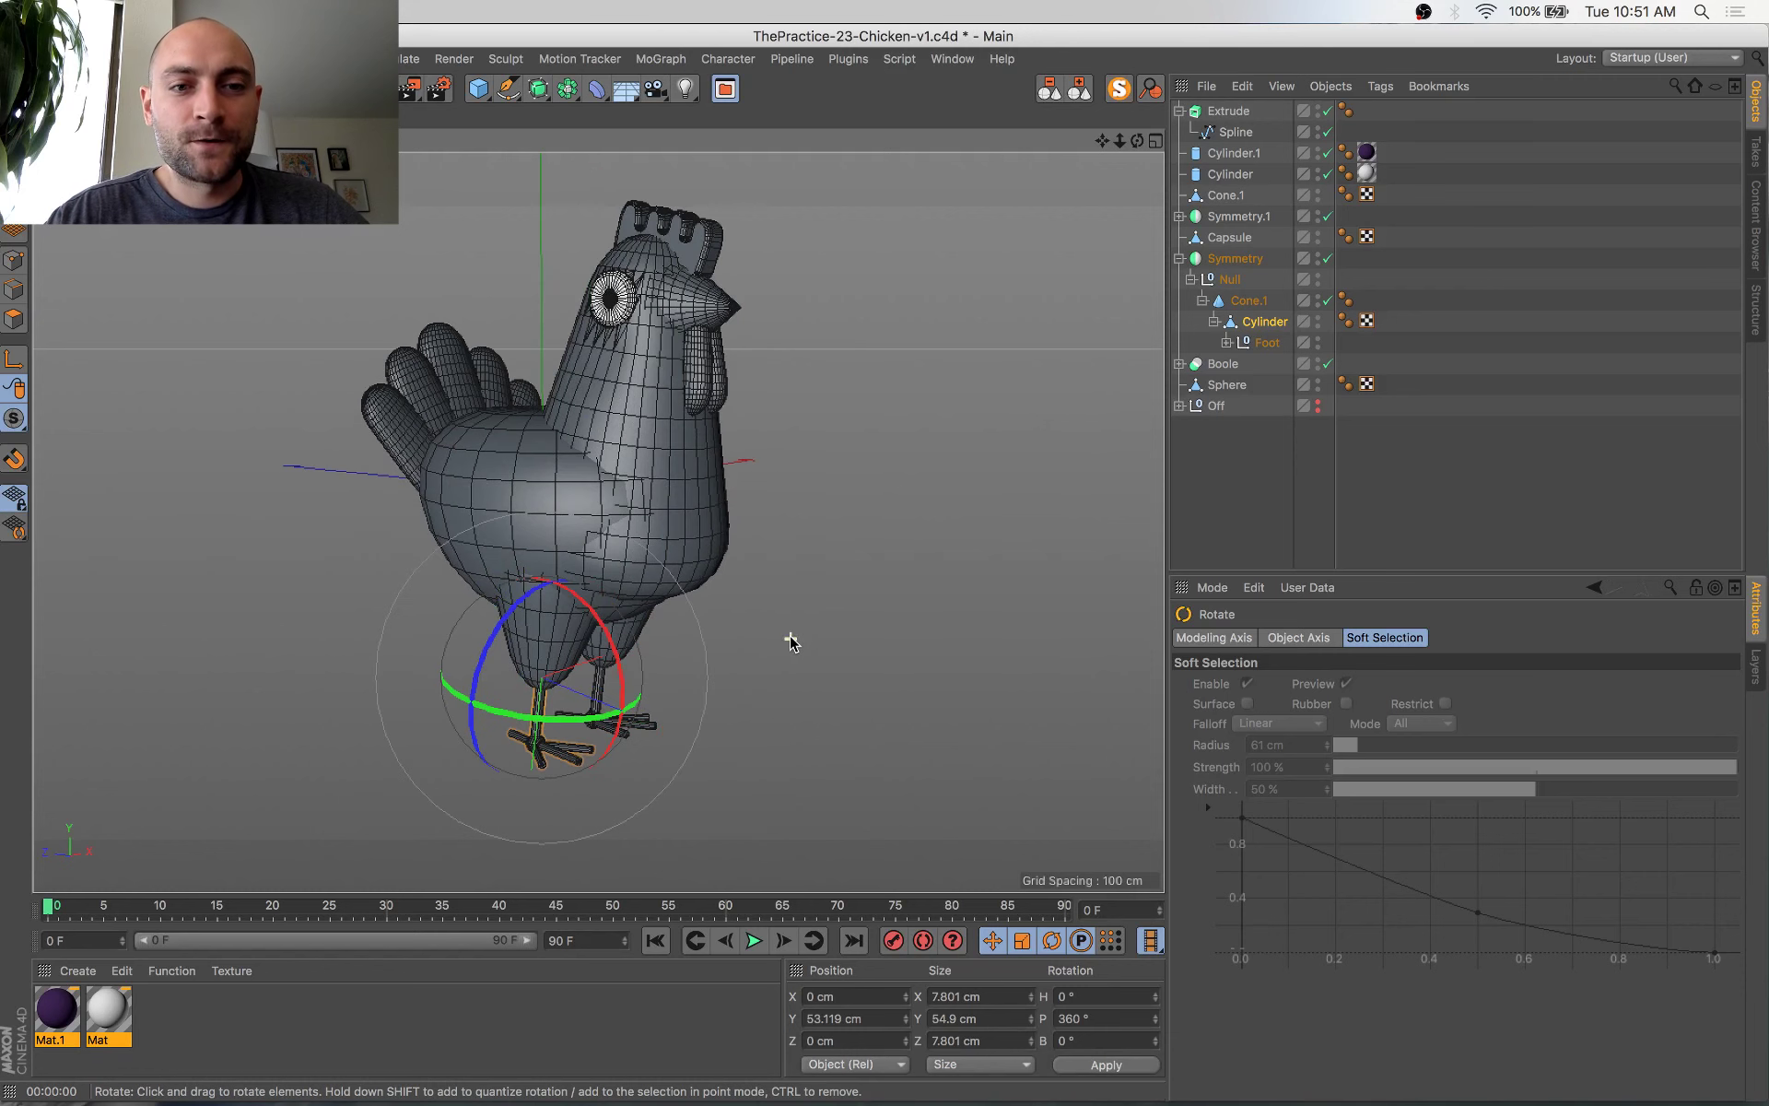
scroll(790, 634, "down", 2)
middle_click_drag(790, 634, 811, 682, "alt")
key("super+s")
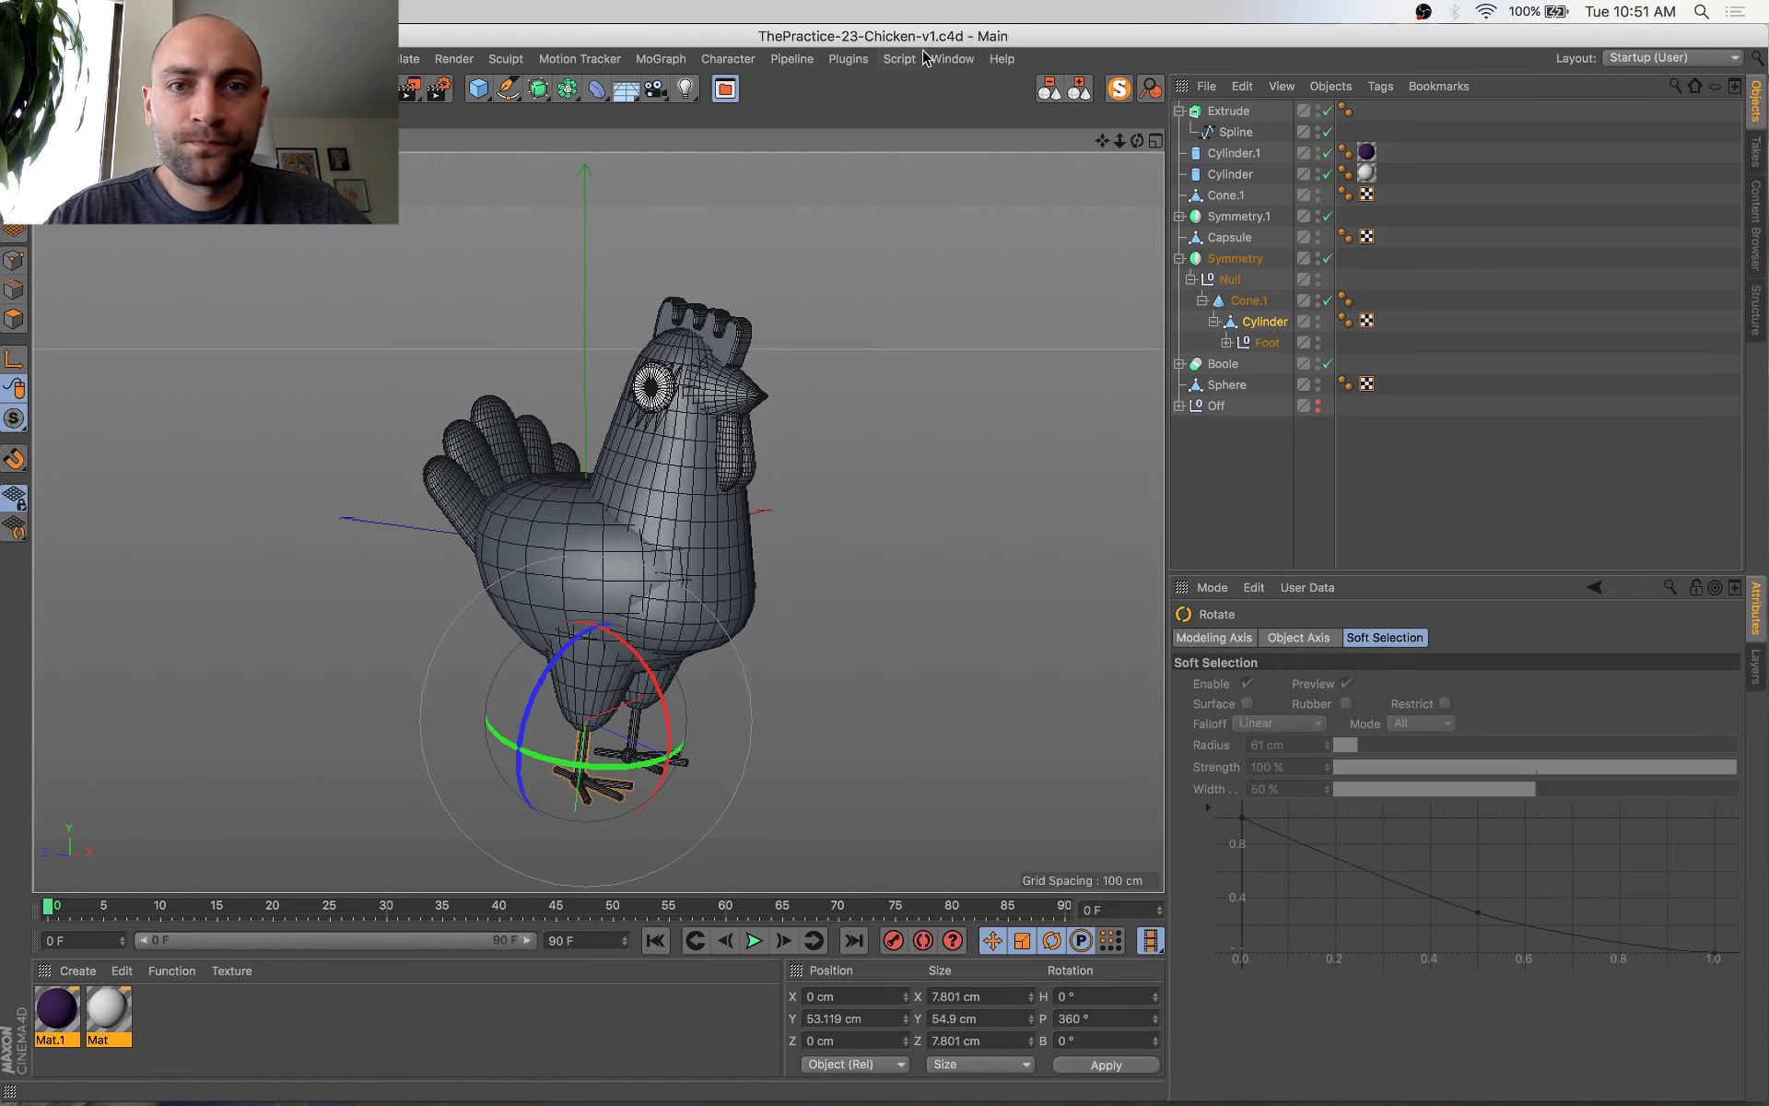
Switch to the Birdie2-baseModel-2.c4d scene and copy its Background, Cube, Sky and Light objects
left_click(931, 58)
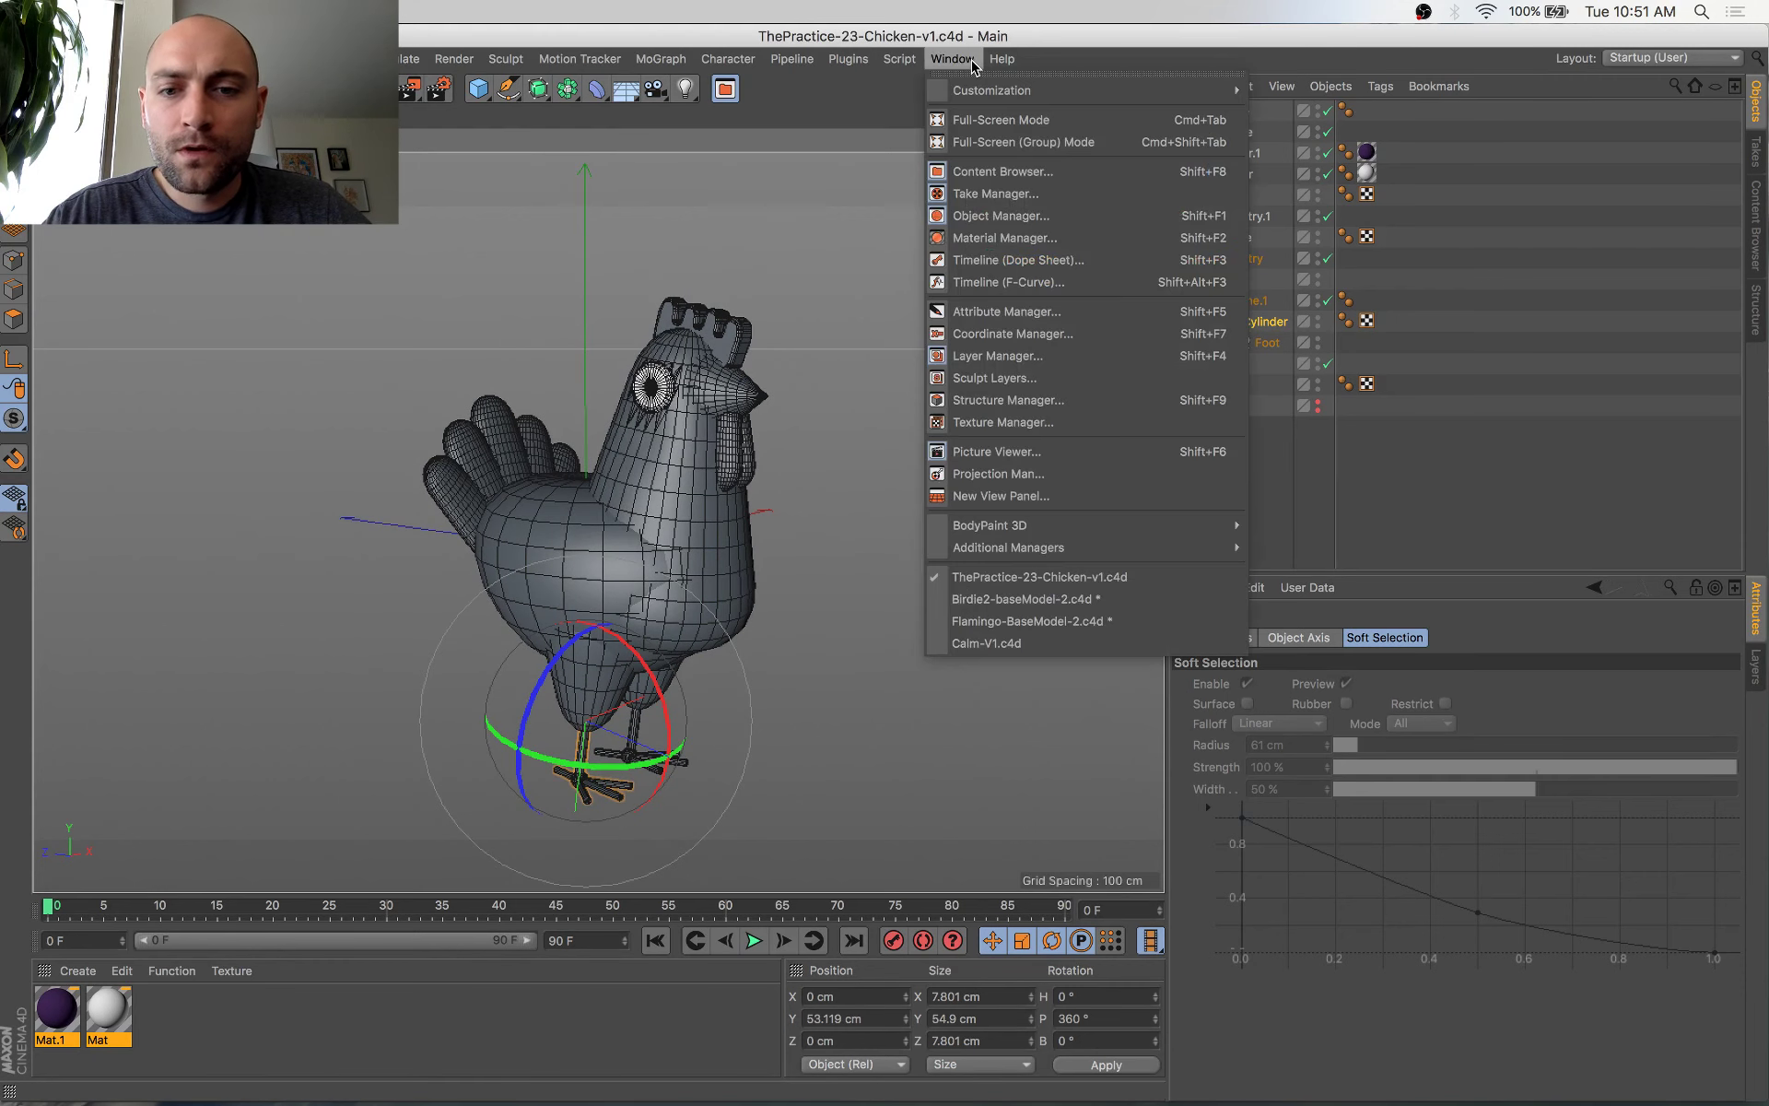
left_click(1054, 597)
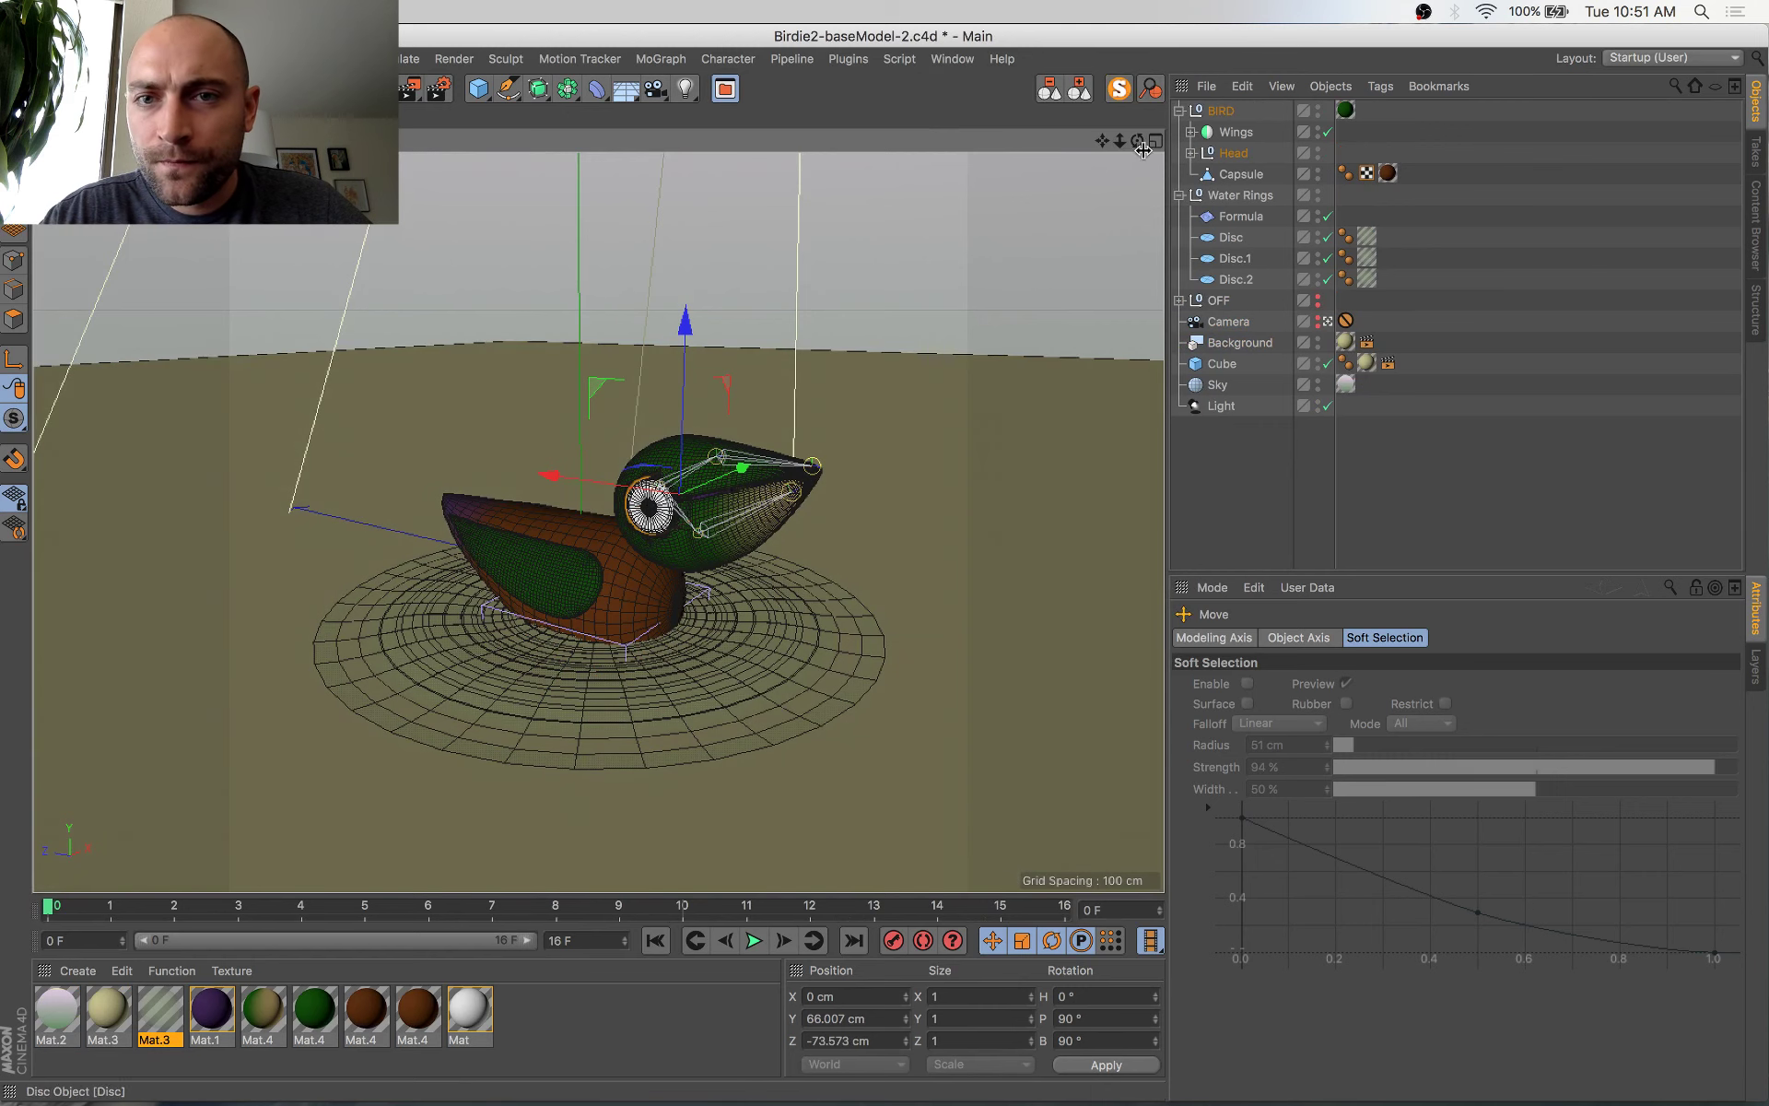
left_click(1087, 87)
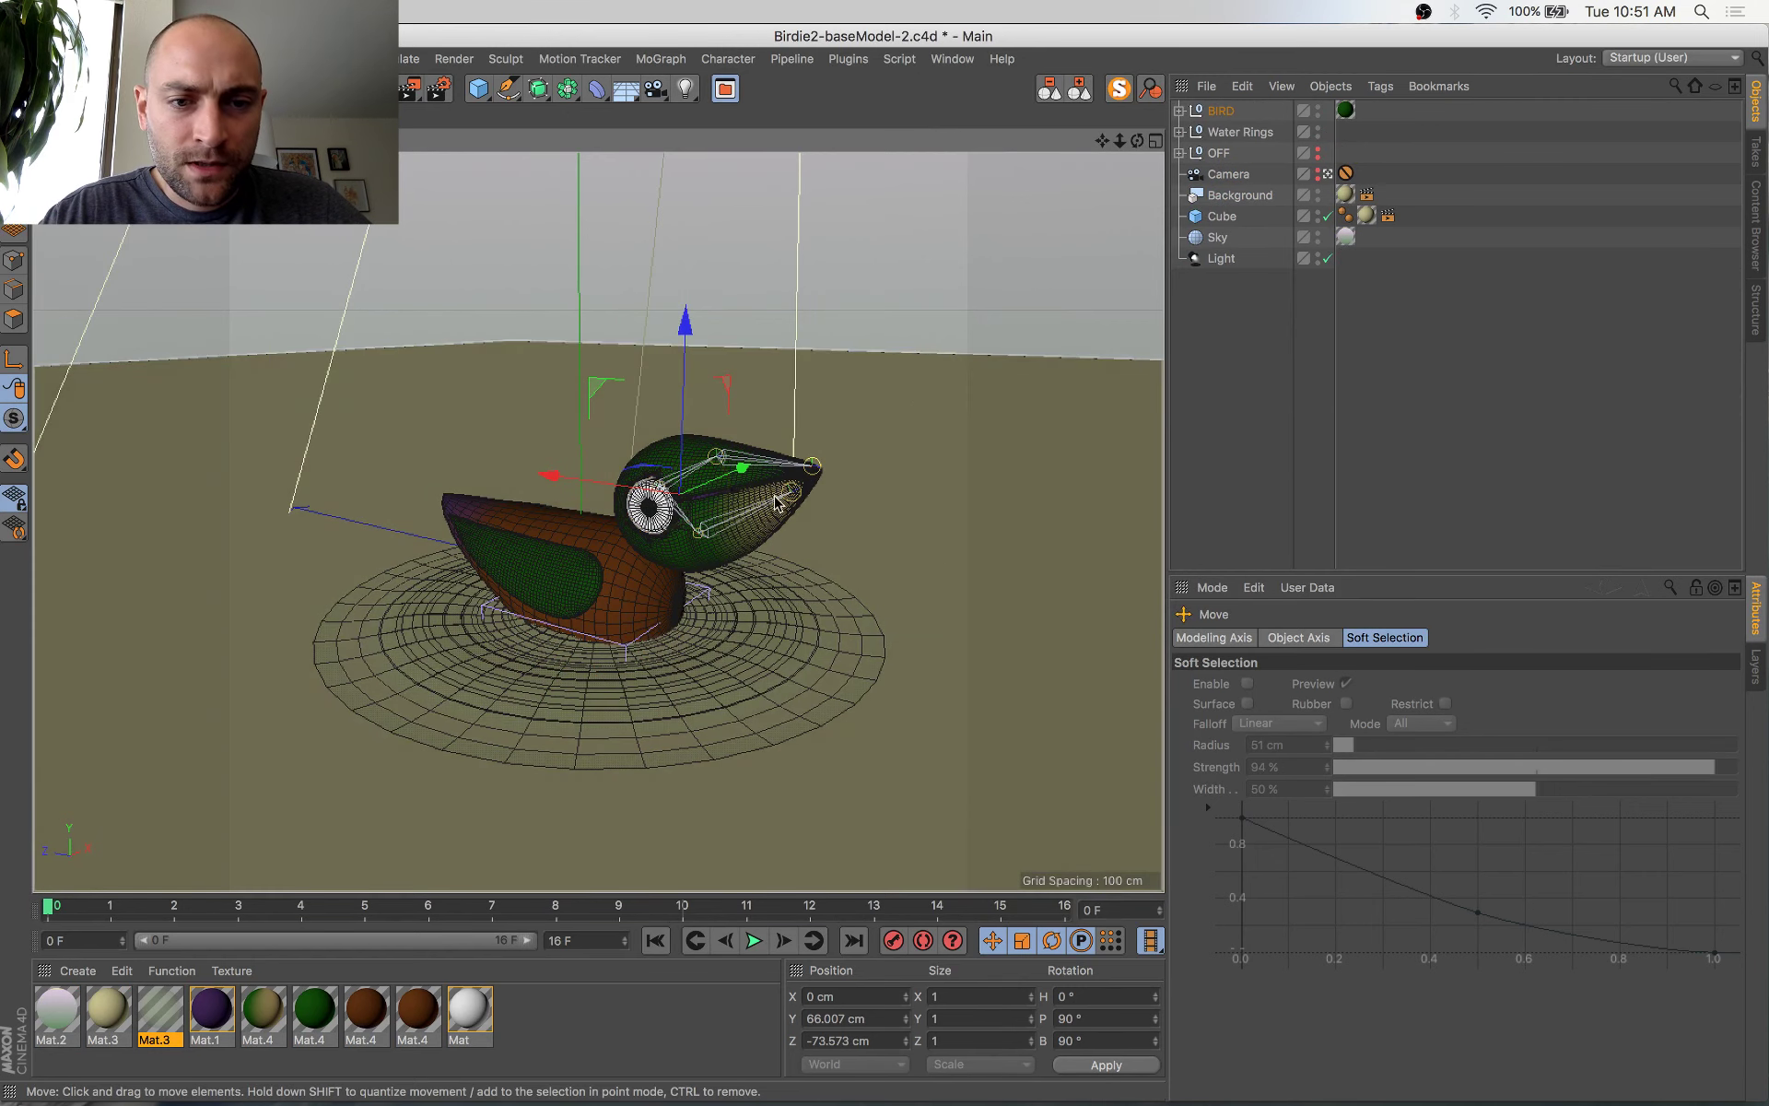
left_click(1221, 111)
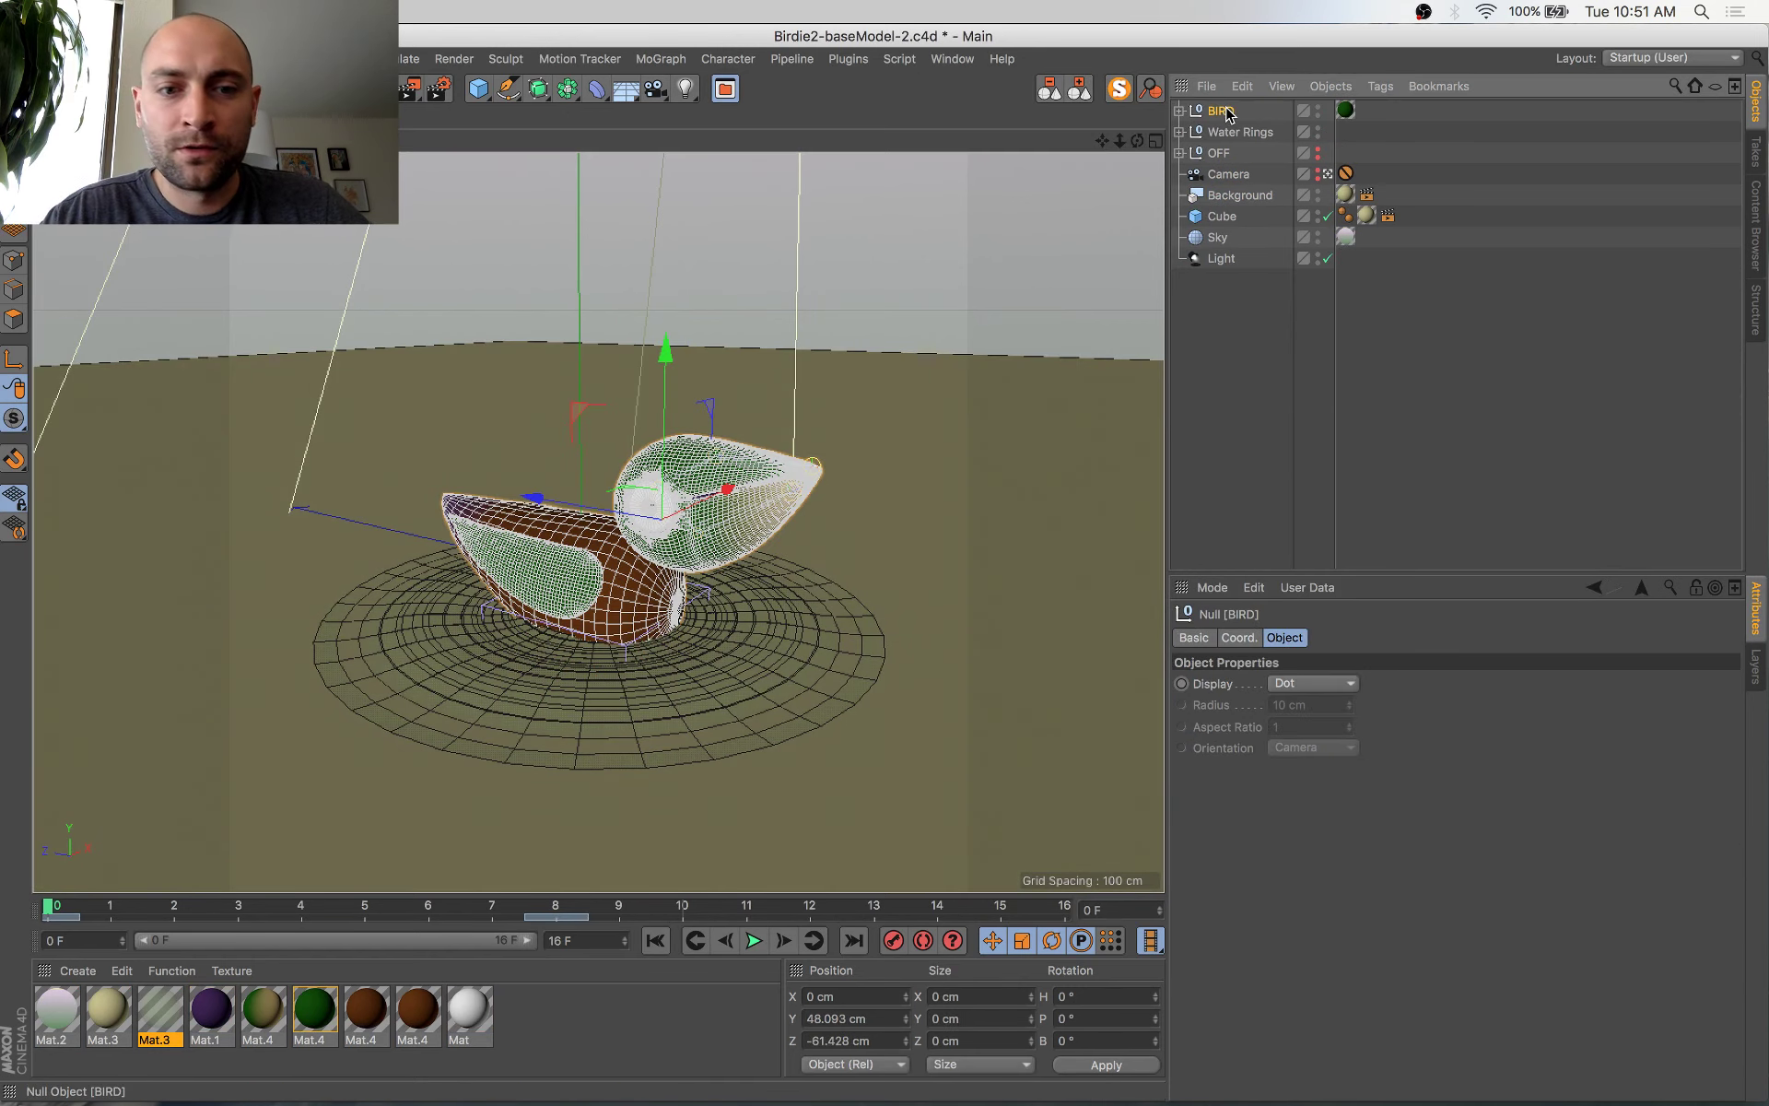
left_click(1227, 177)
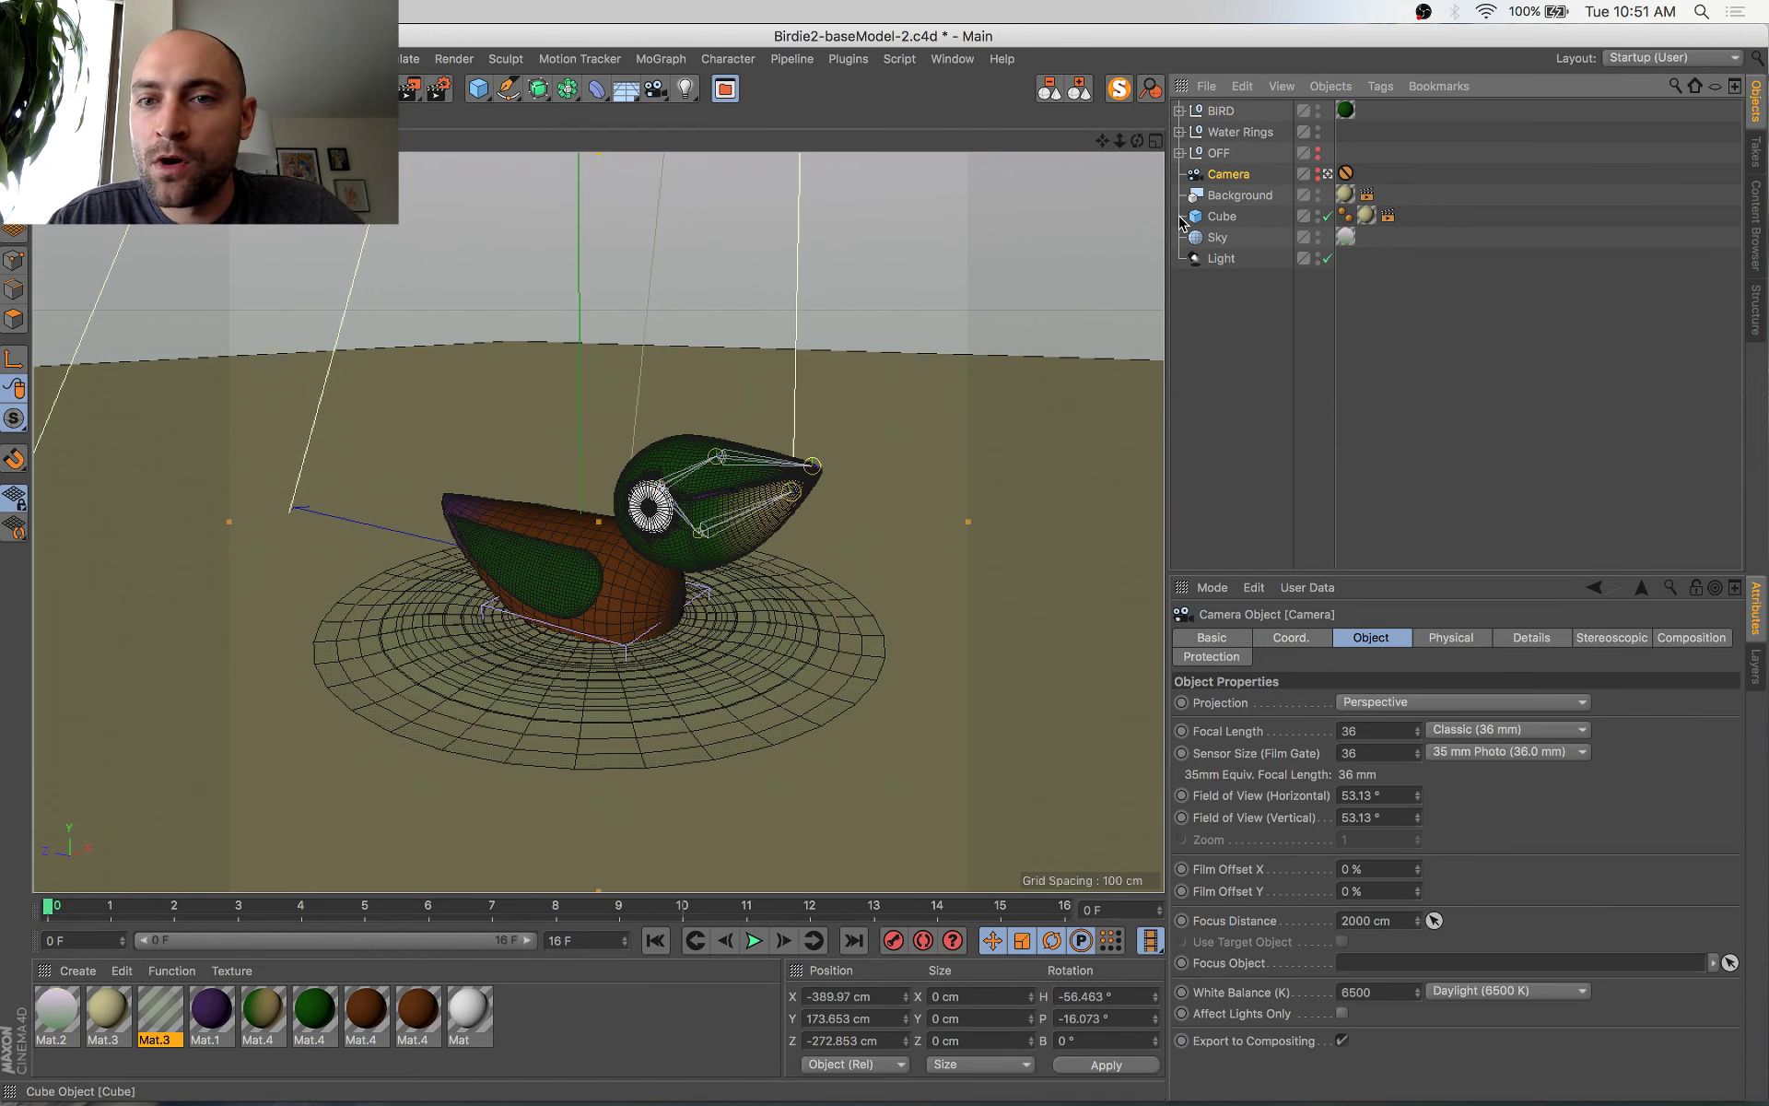
left_click(1240, 196)
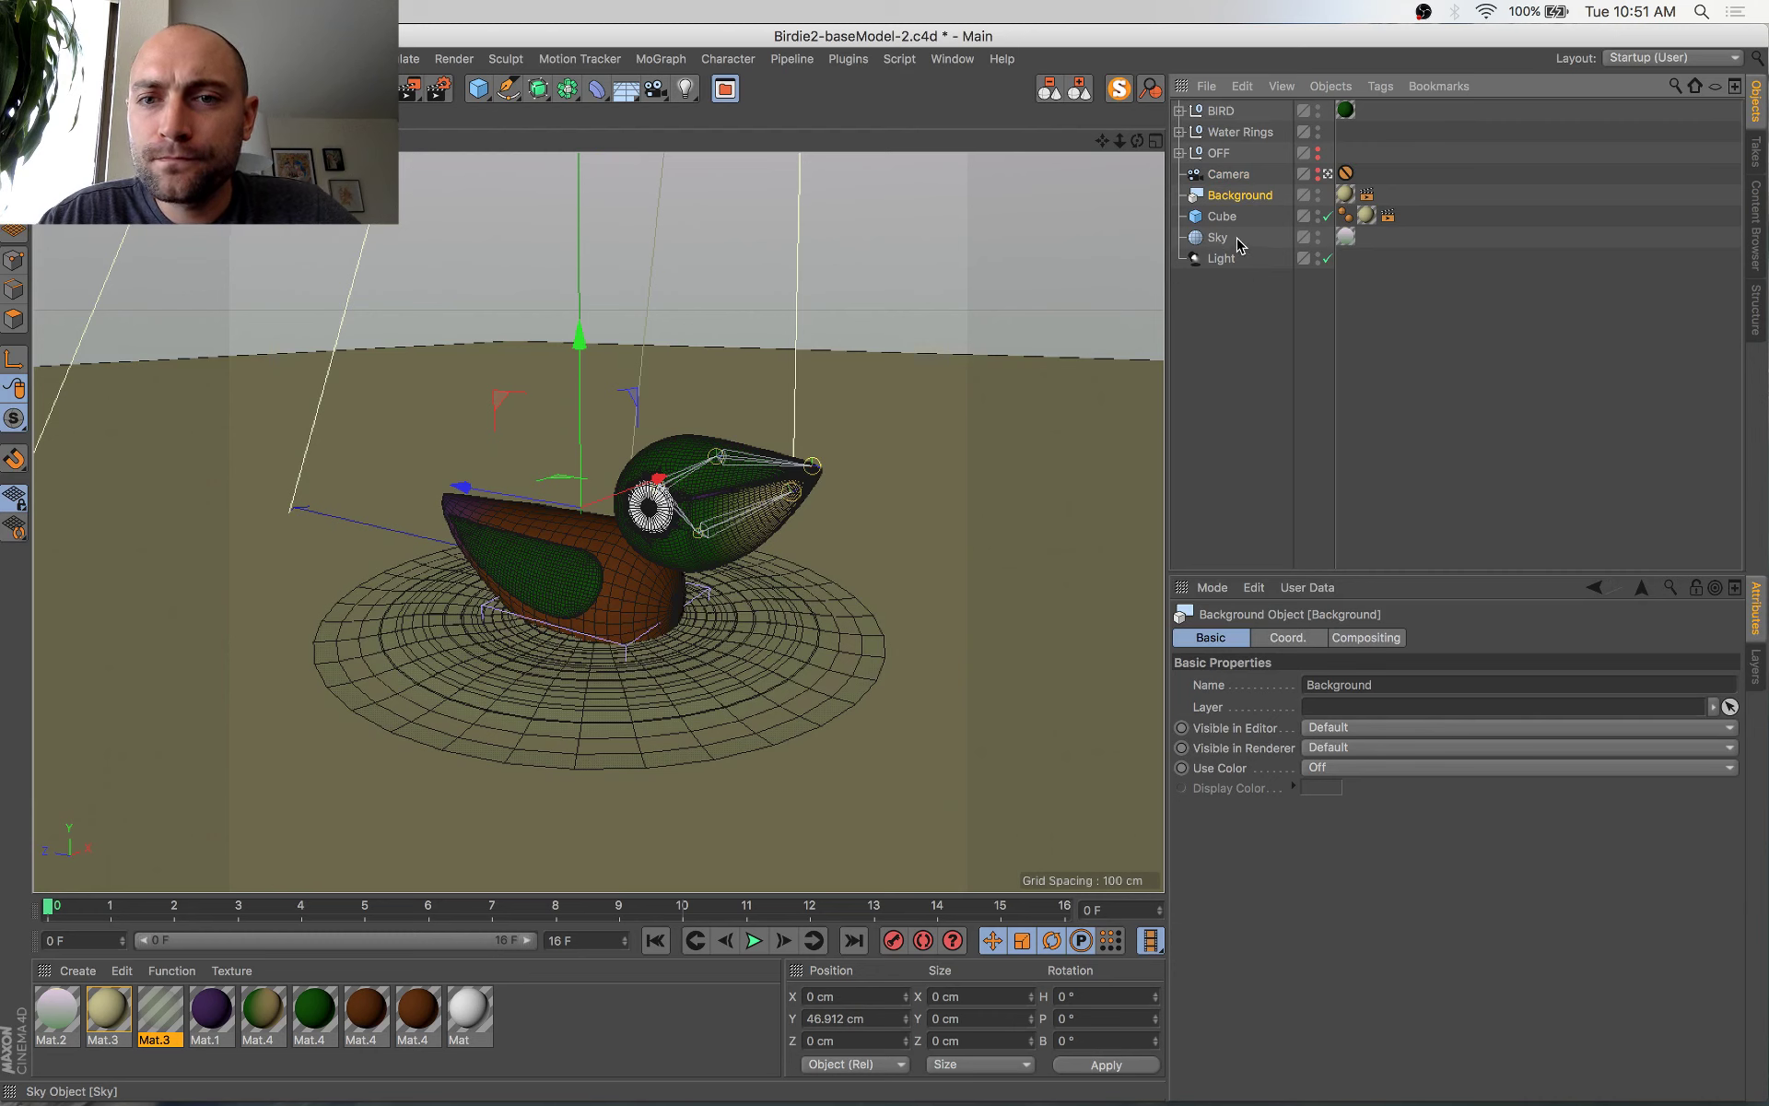
left_click(1204, 263, "shift")
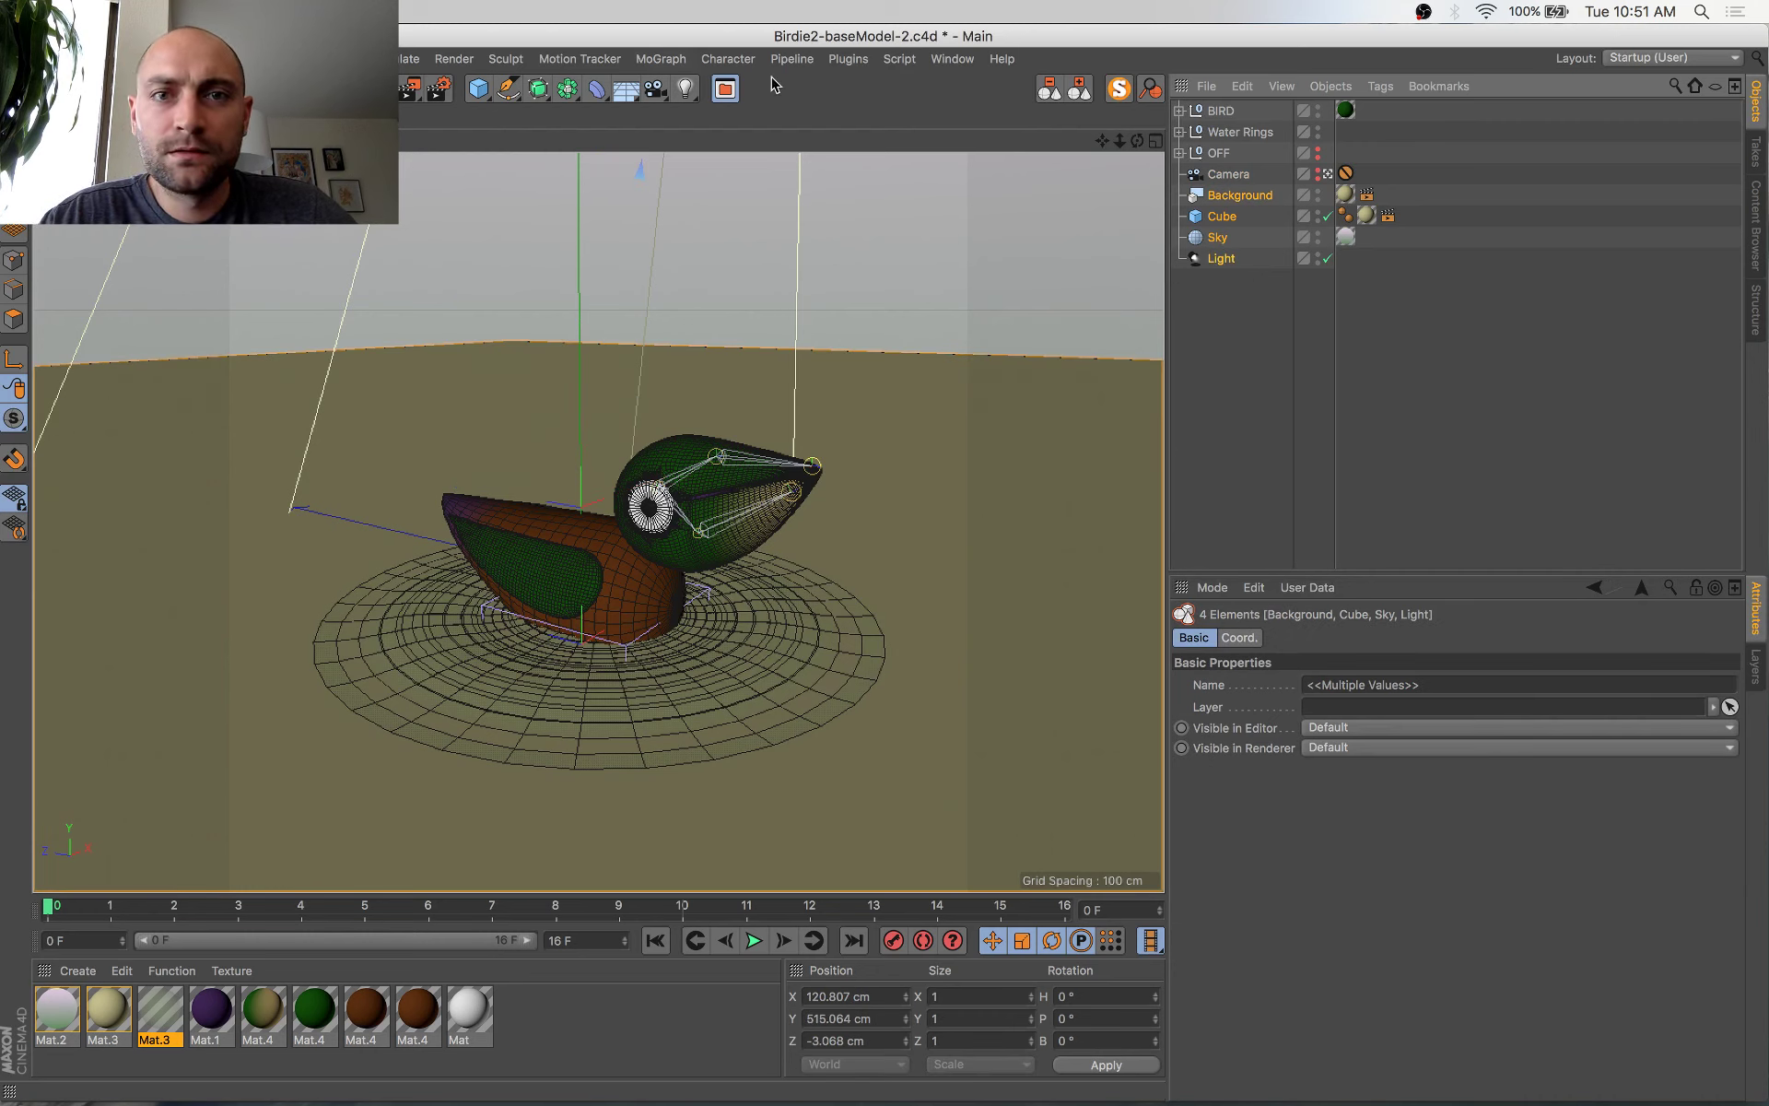
Return to ThePractice-23-Chicken-v1.c4d and paste the Background, Cube, Sky and Light objects into the scene
left_click(953, 61)
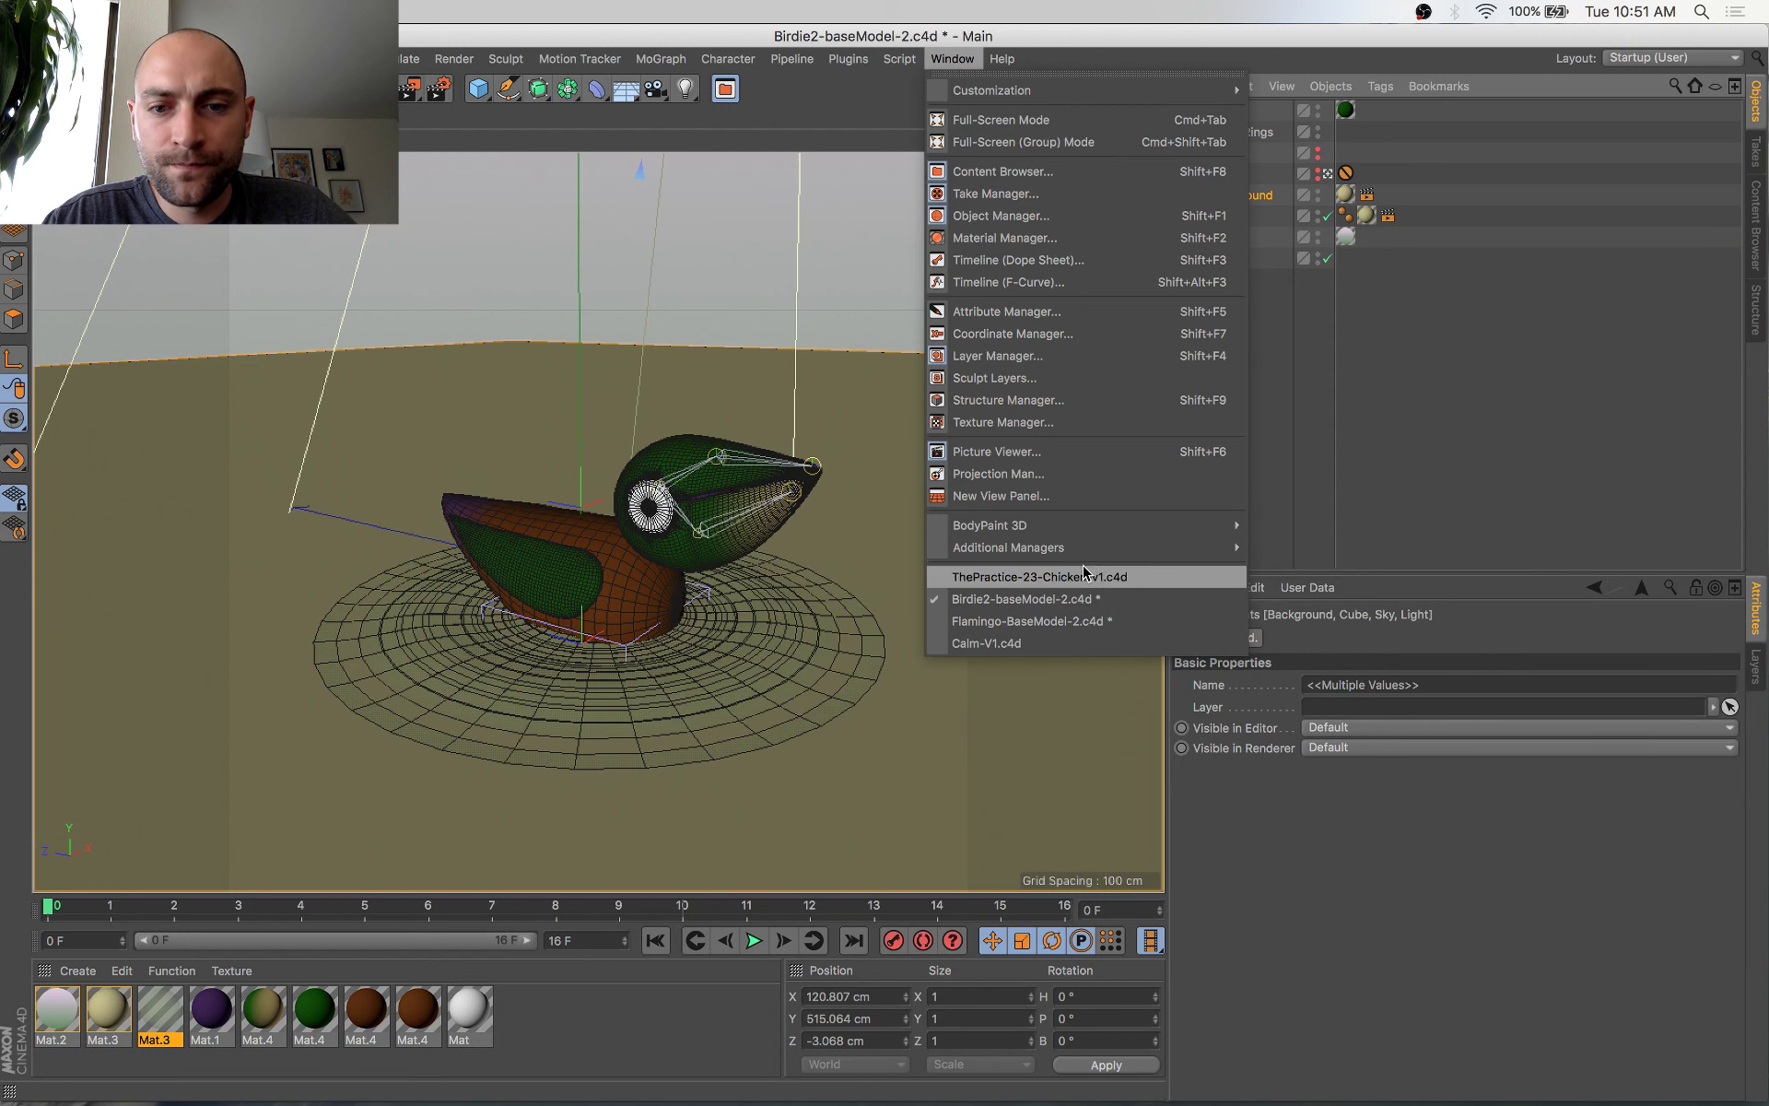
left_click(1040, 576)
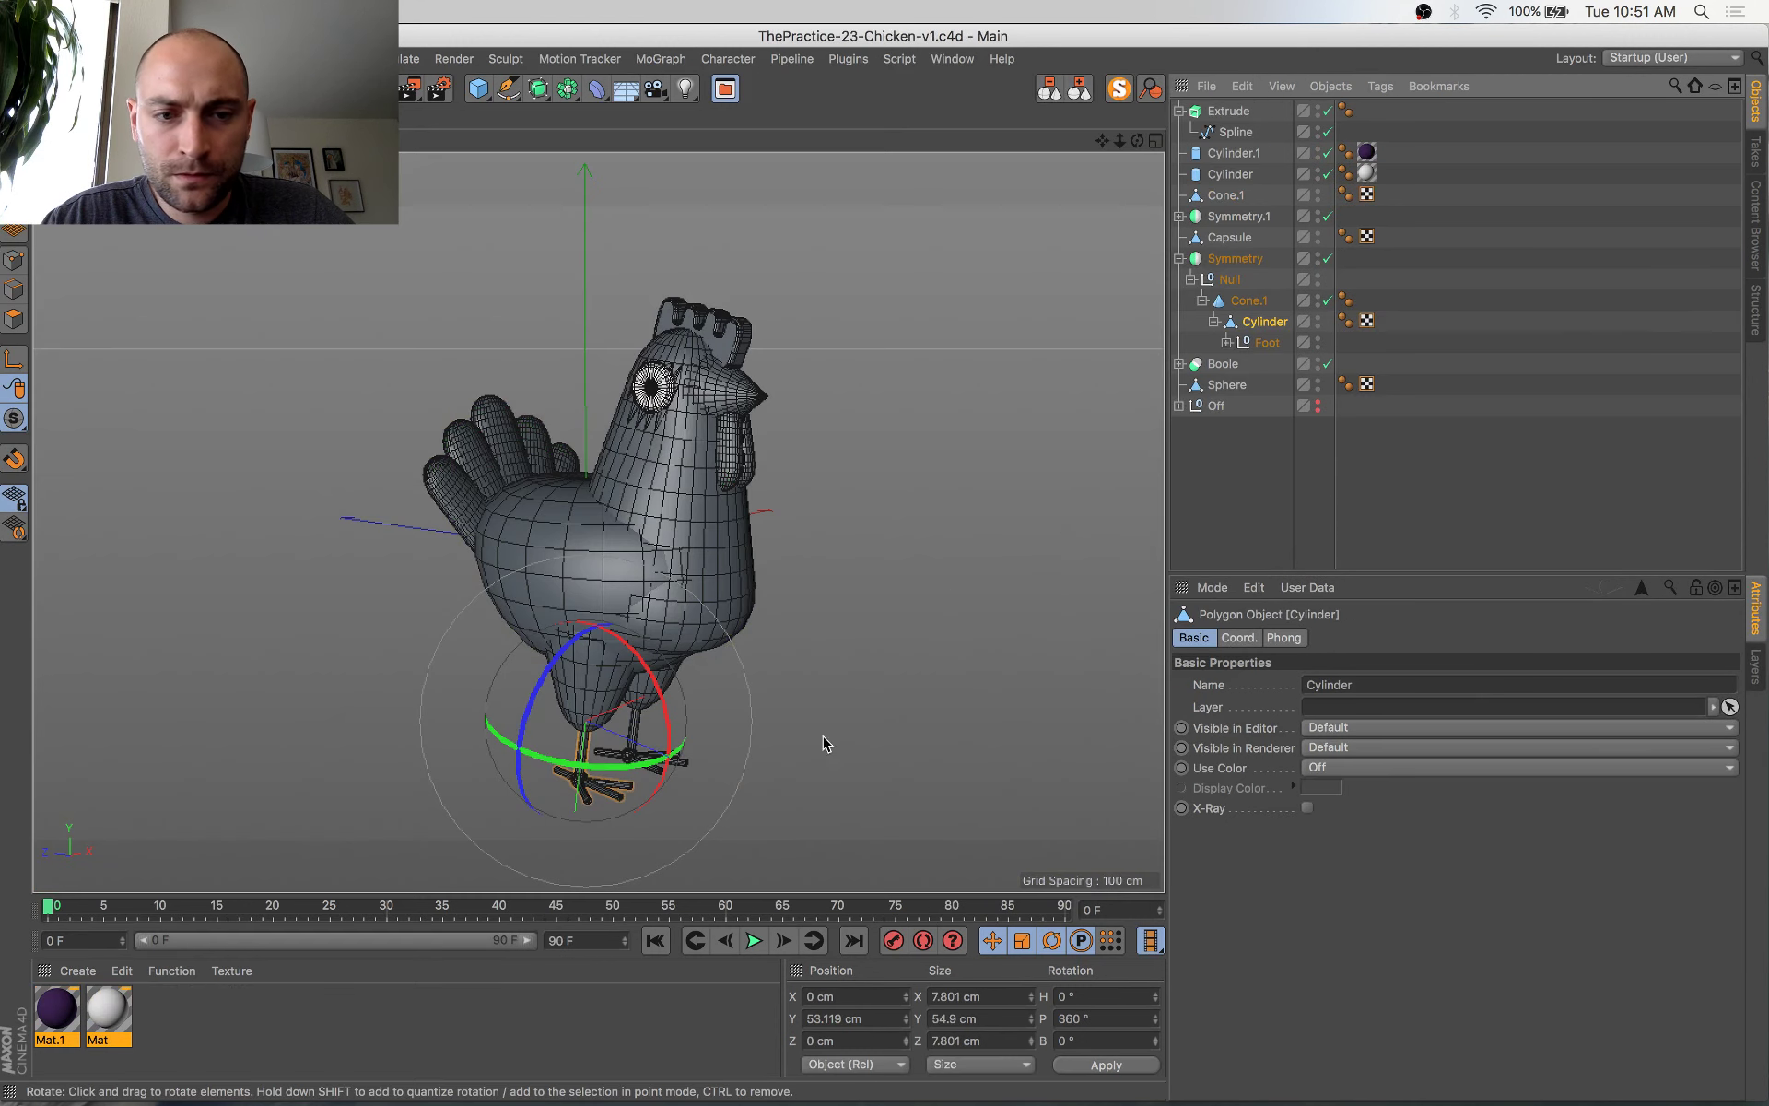
scroll(693, 606, "down", 4)
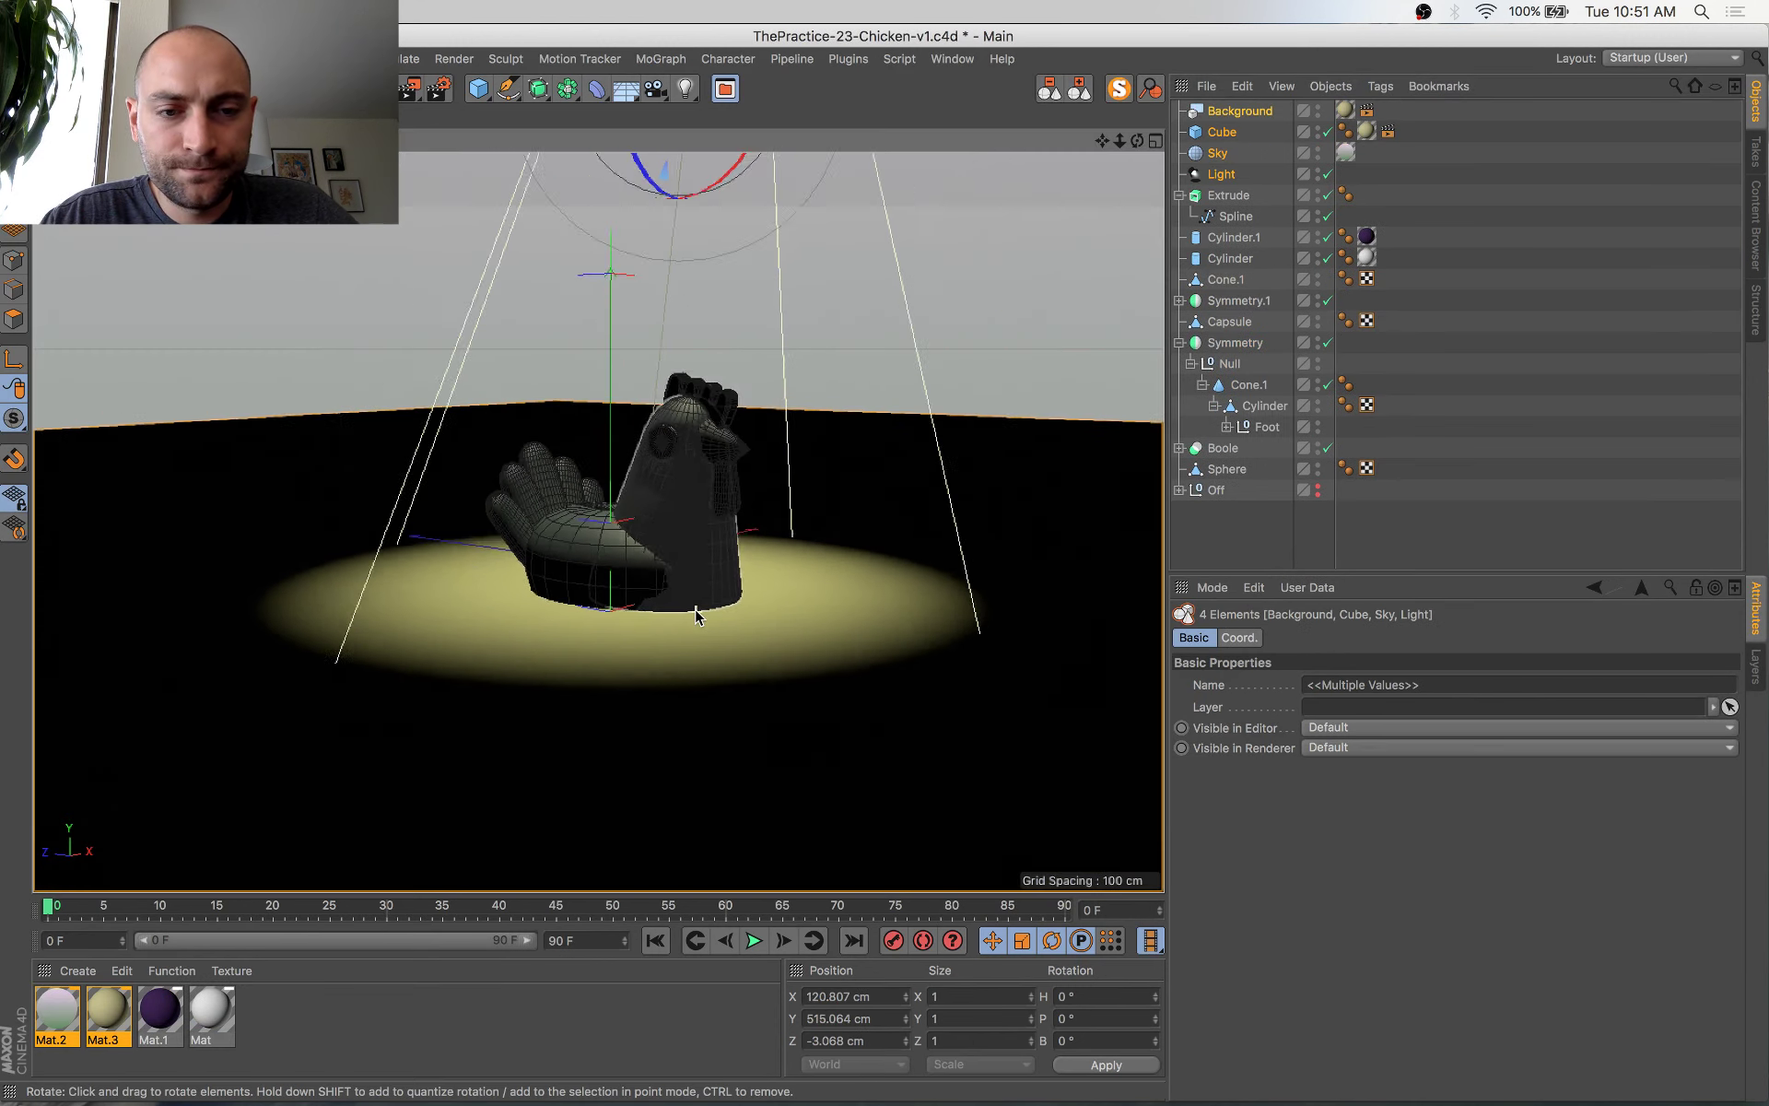
middle_click_drag(721, 585, 707, 748, "alt")
scroll(709, 751, "down", 3)
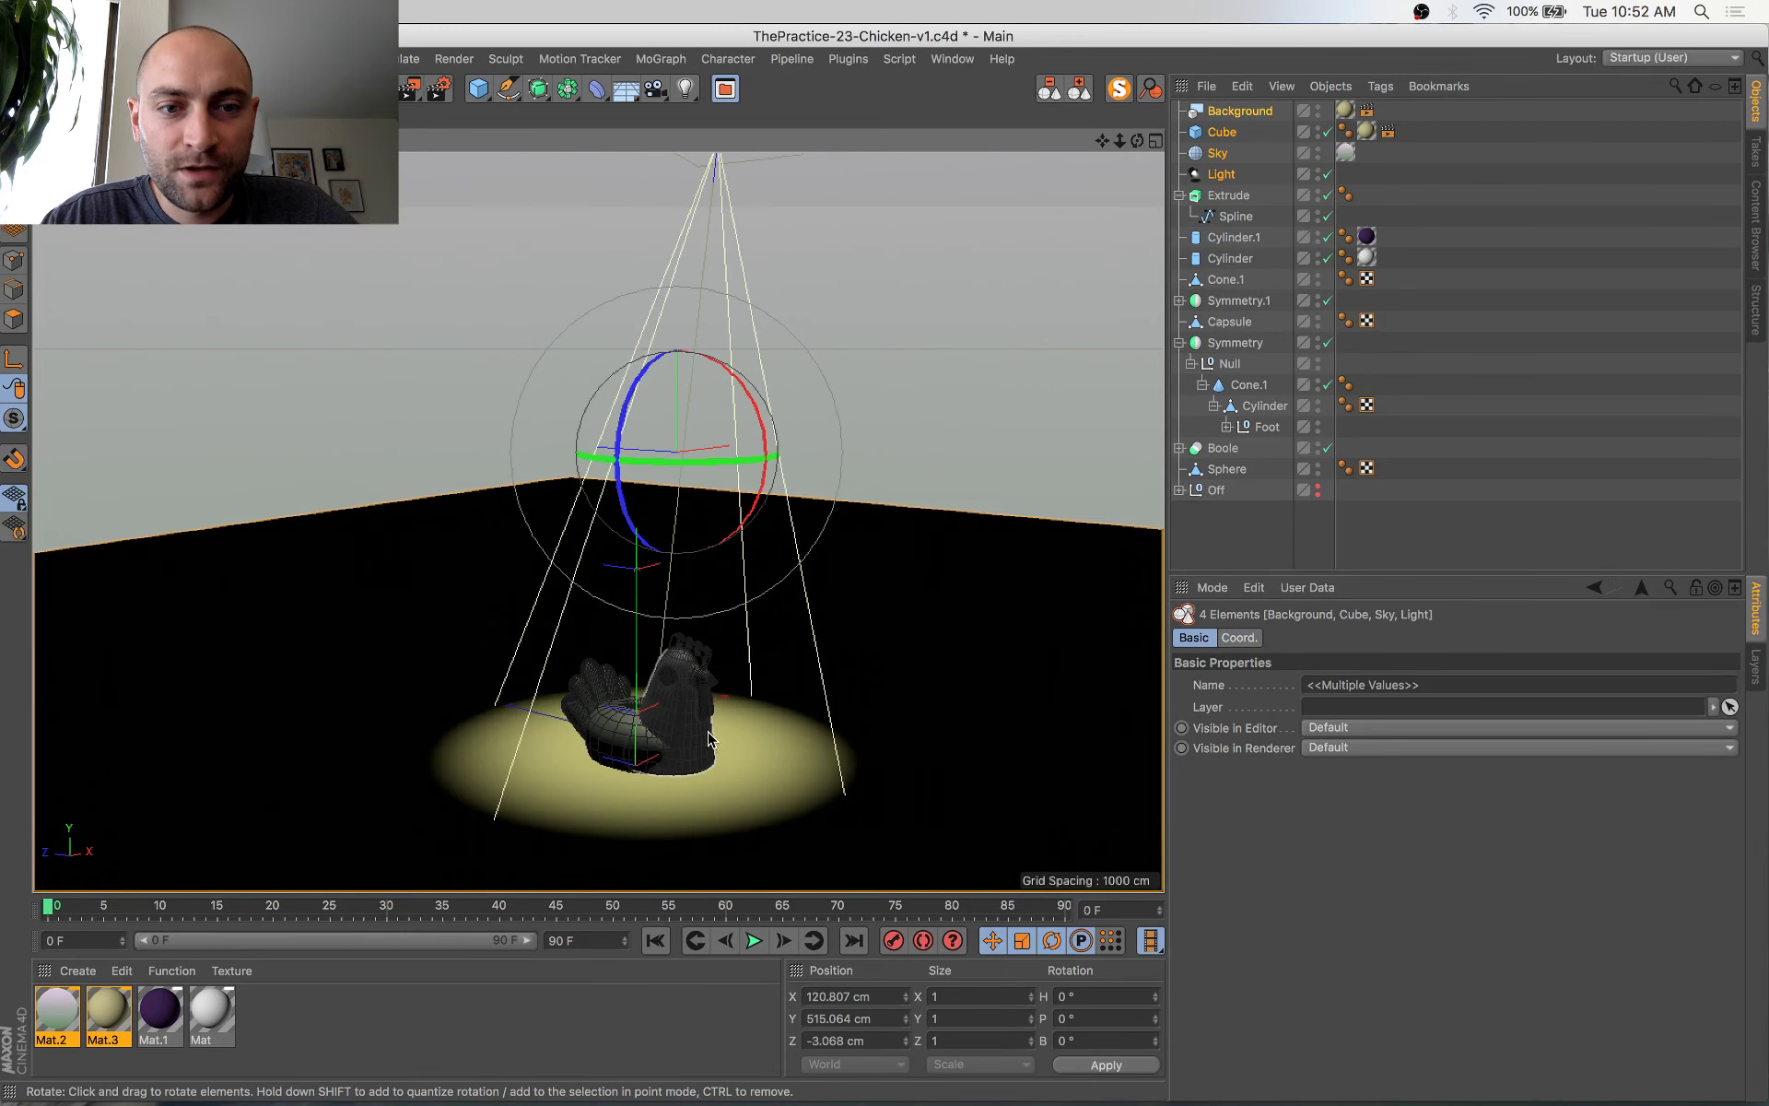
Collapse the object hierarchy and move Background, Cube, Sky and Light below all the other objects
key("e")
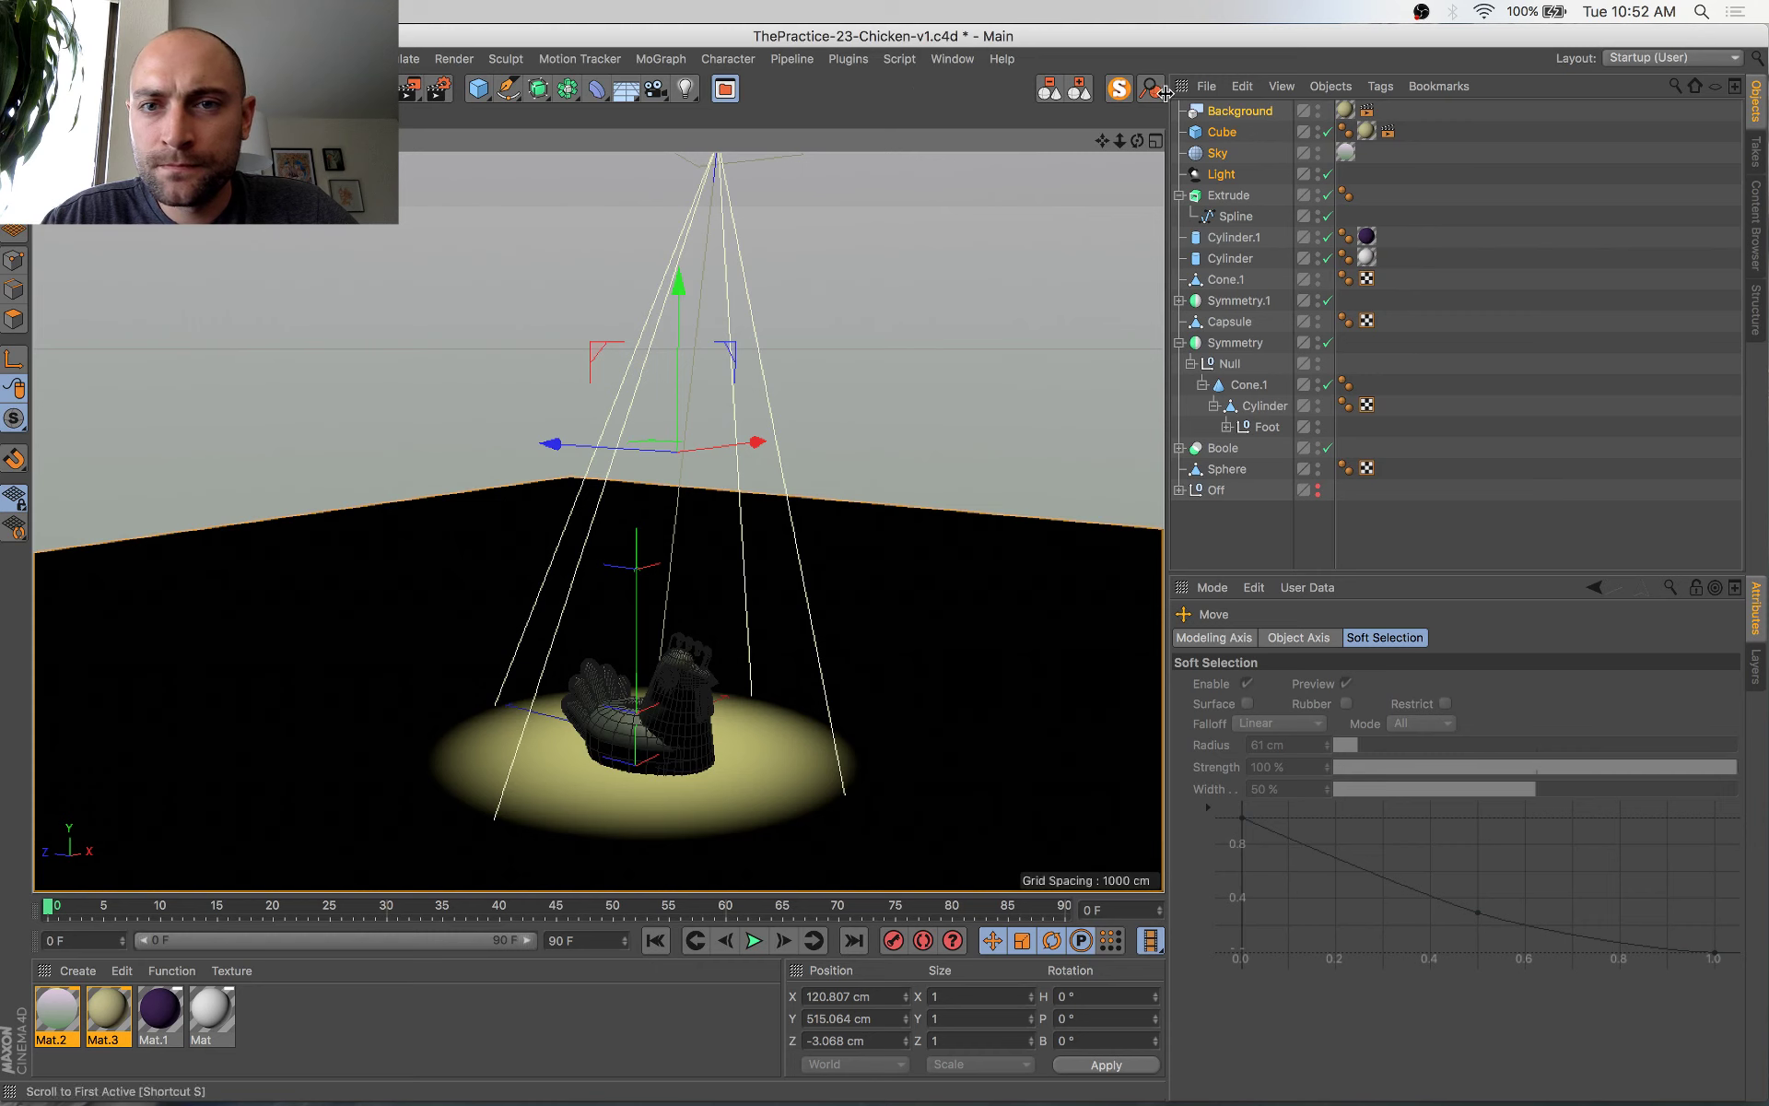
left_click(1080, 89)
left_click_drag(1239, 179, 1224, 502)
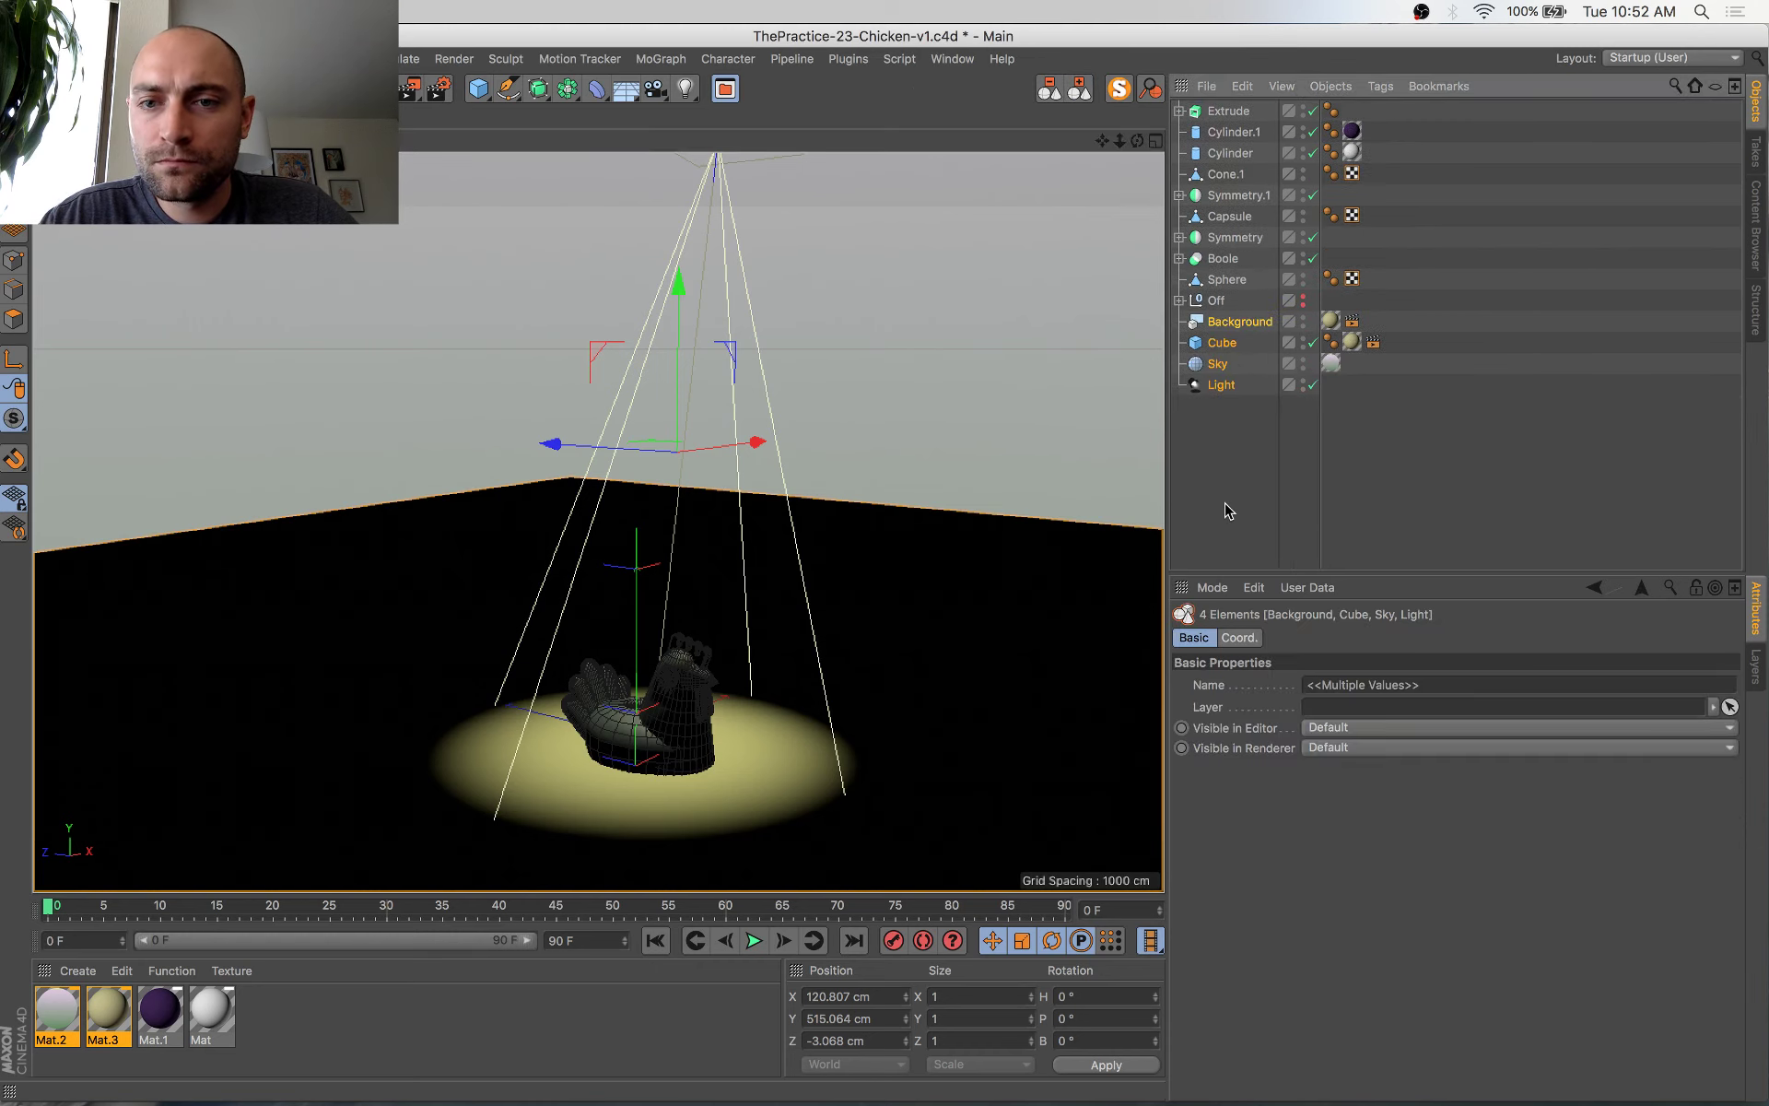
Group all chicken parts from Extrude through Sphere into one null and name it Chicken
left_click(1232, 280)
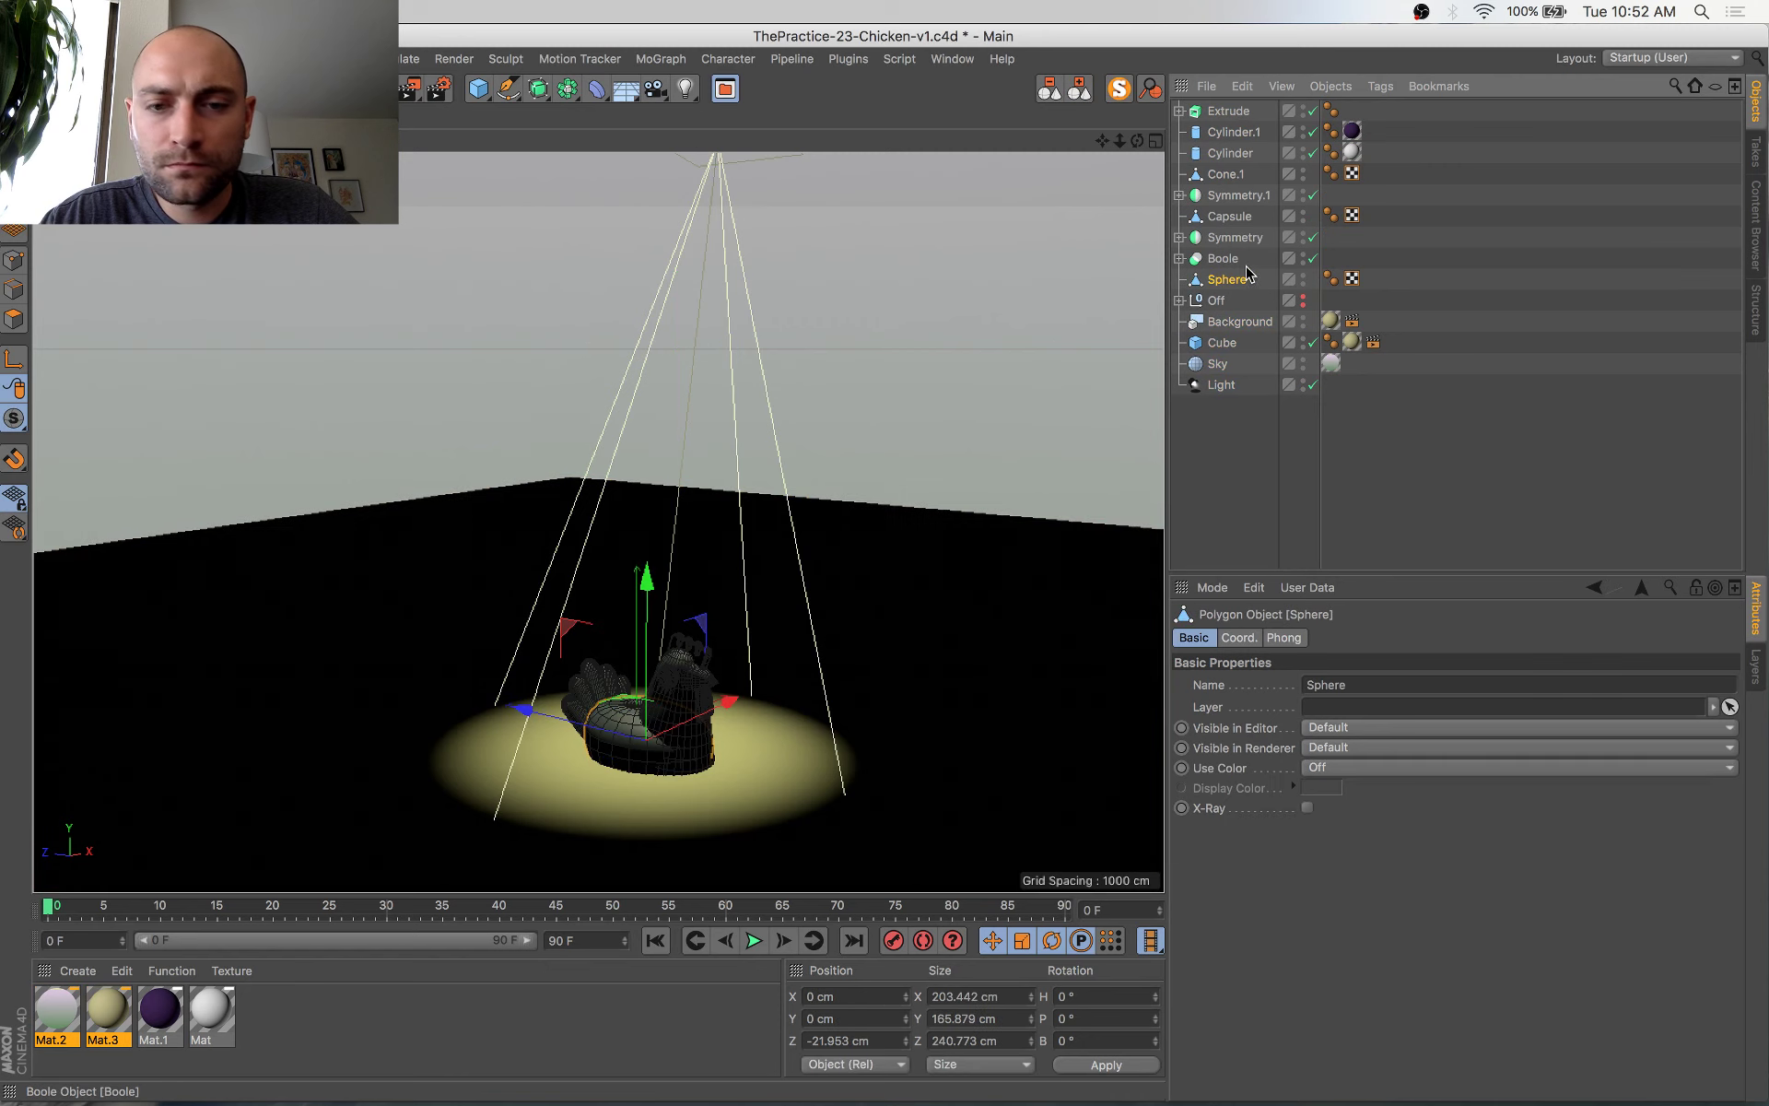
left_click(1231, 112, "shift")
key("alt+g")
double_click(1217, 112)
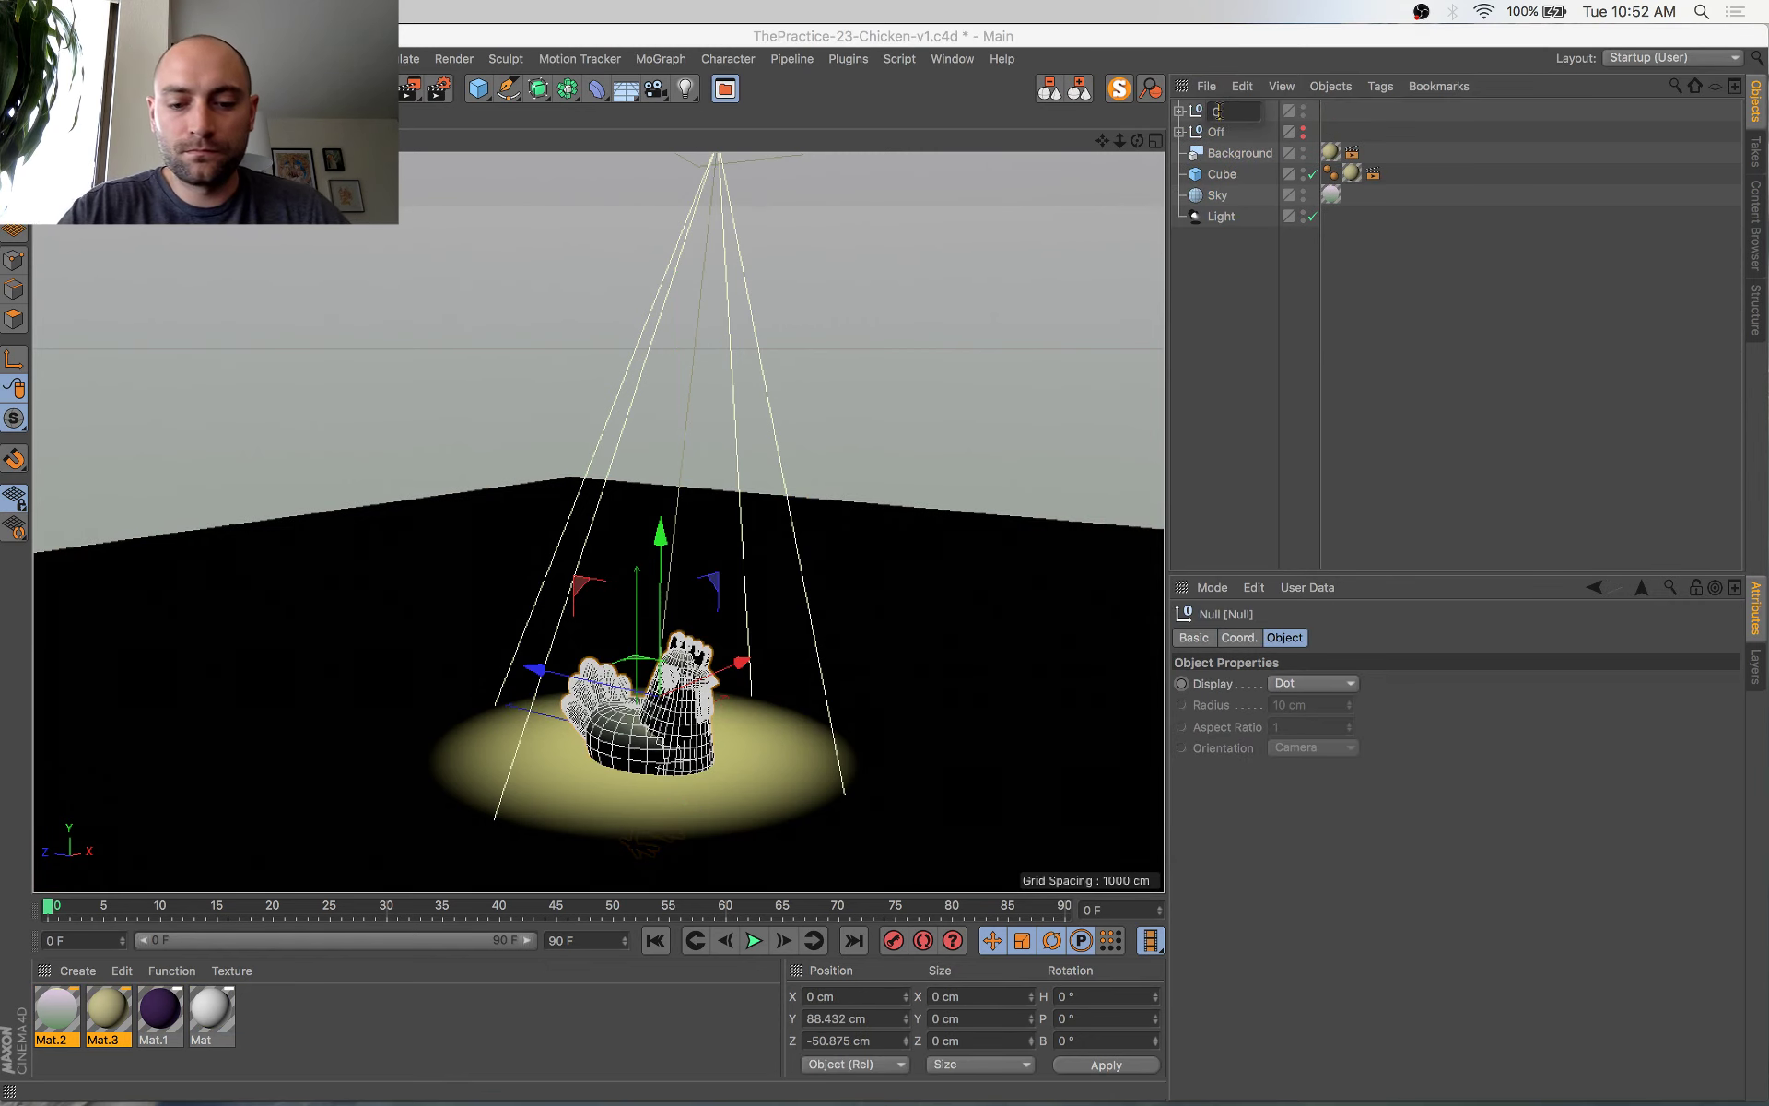
type("Chicken")
key("Return")
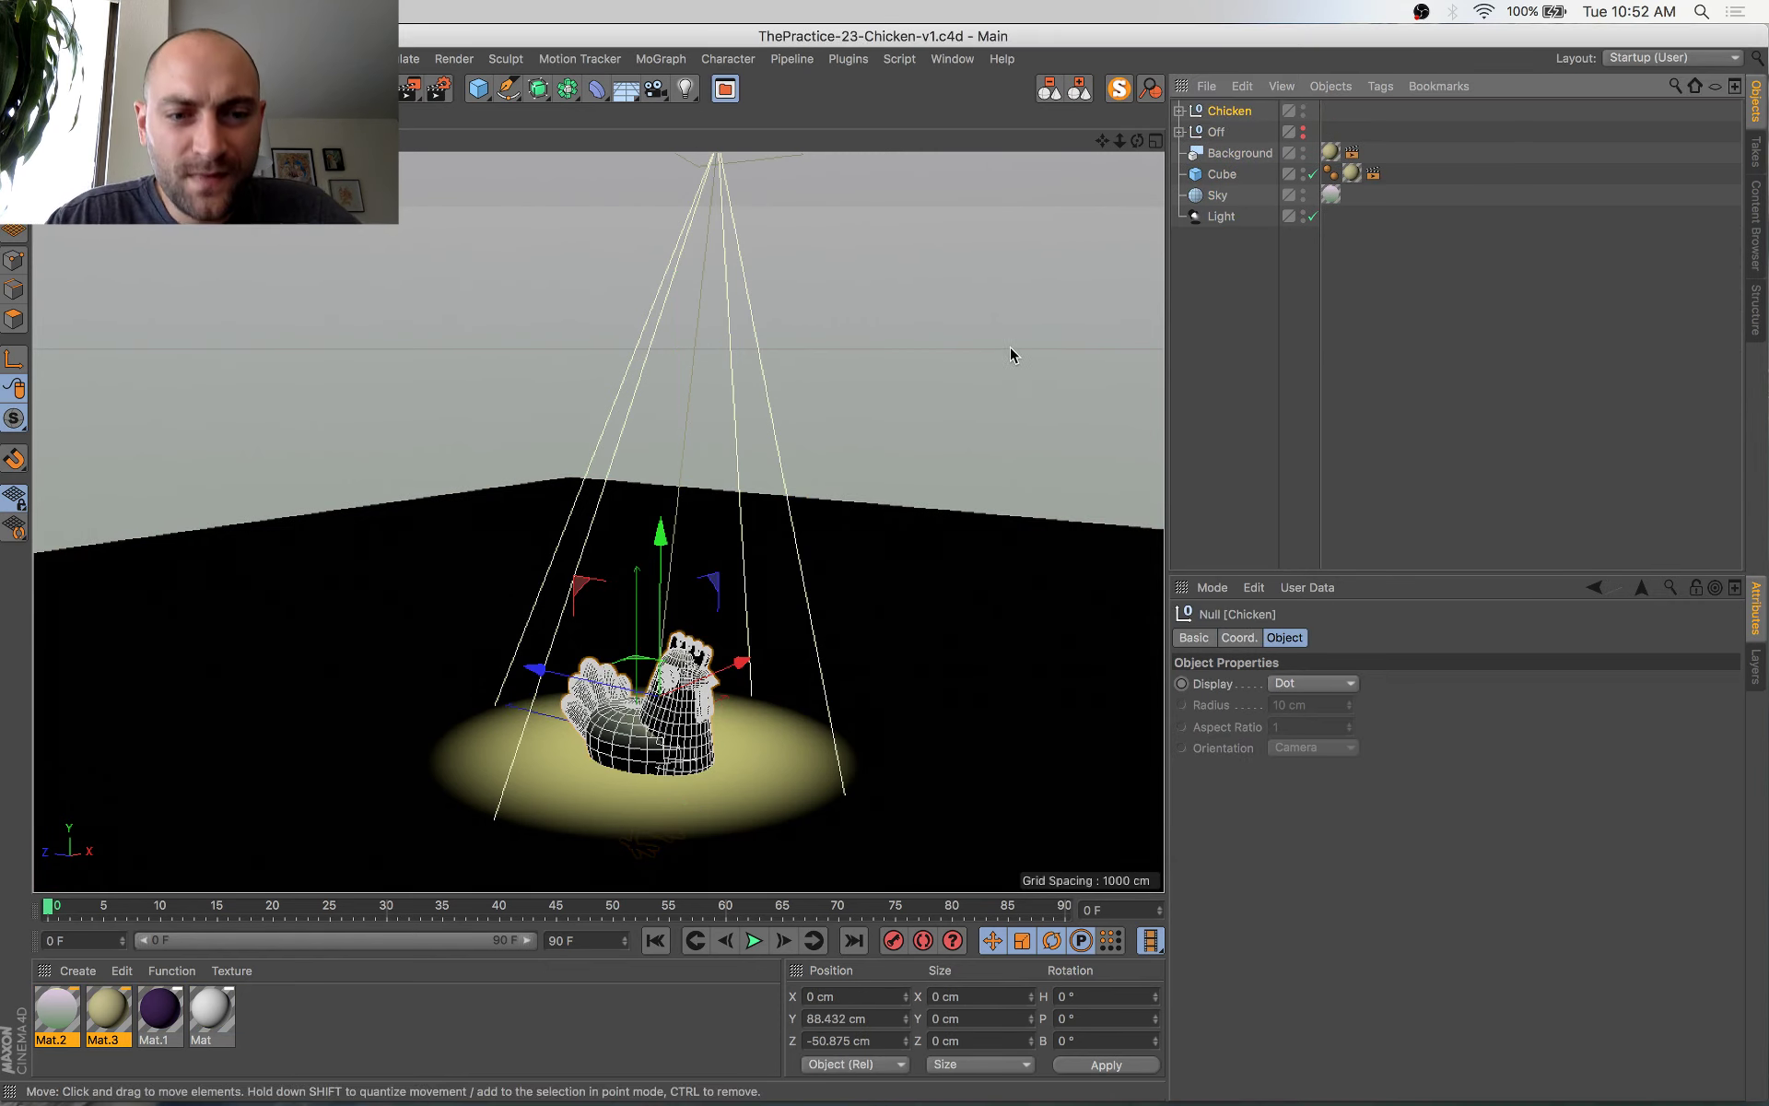
Raise the Chicken null along Y to about 253 cm so its feet stand near the floor
left_click_drag(661, 542, 693, 463)
key("o")
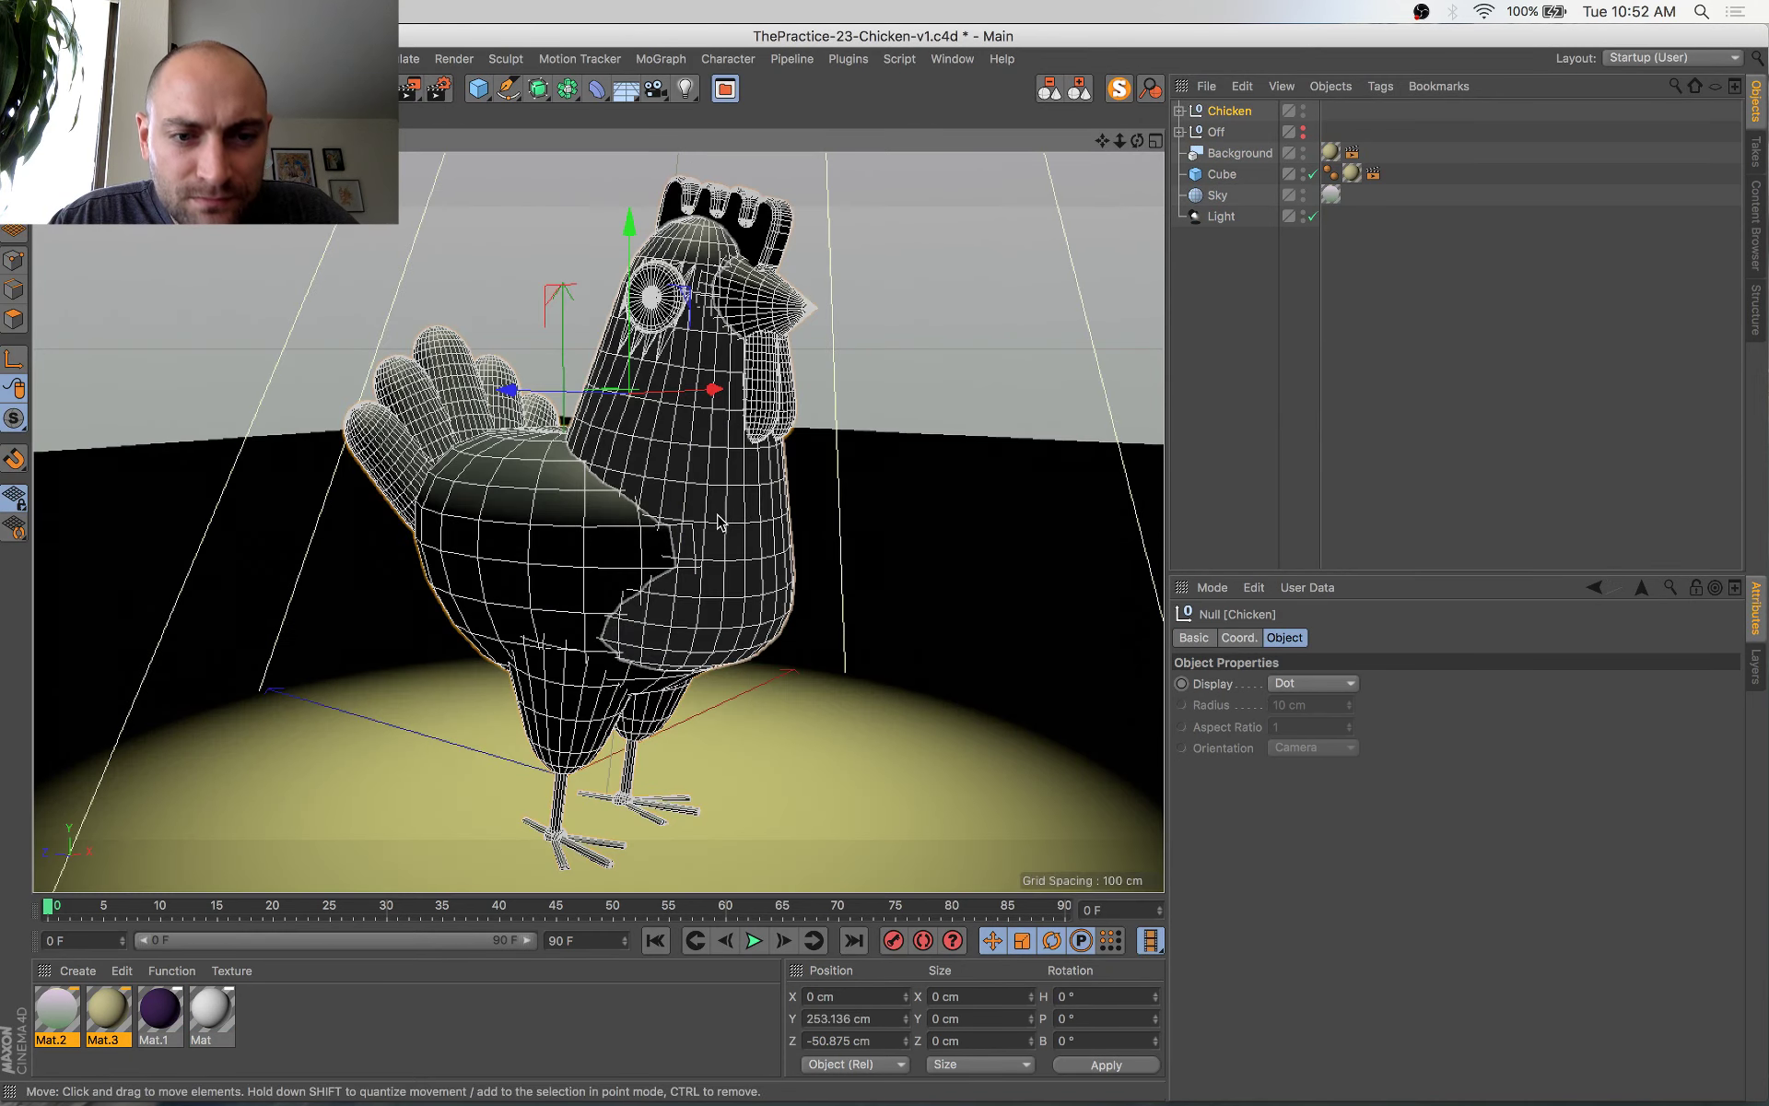
key("super+Tab")
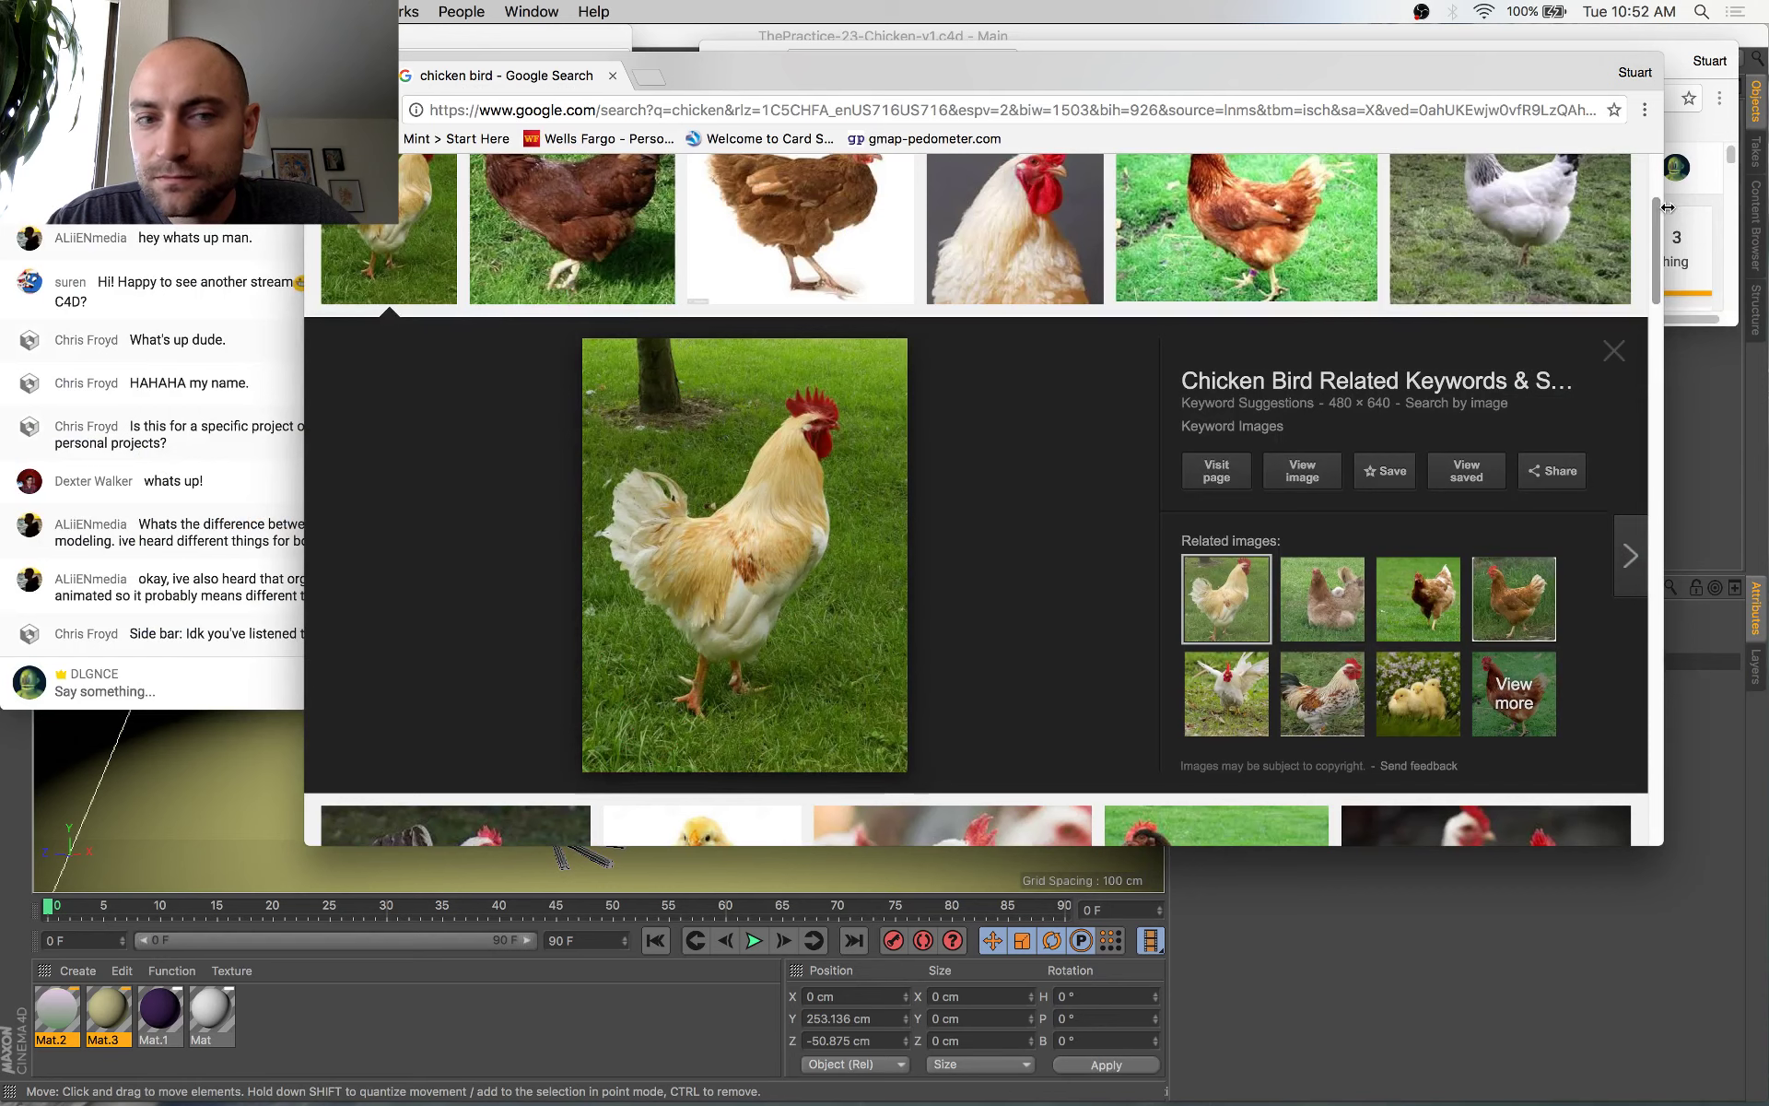
left_click(1699, 233)
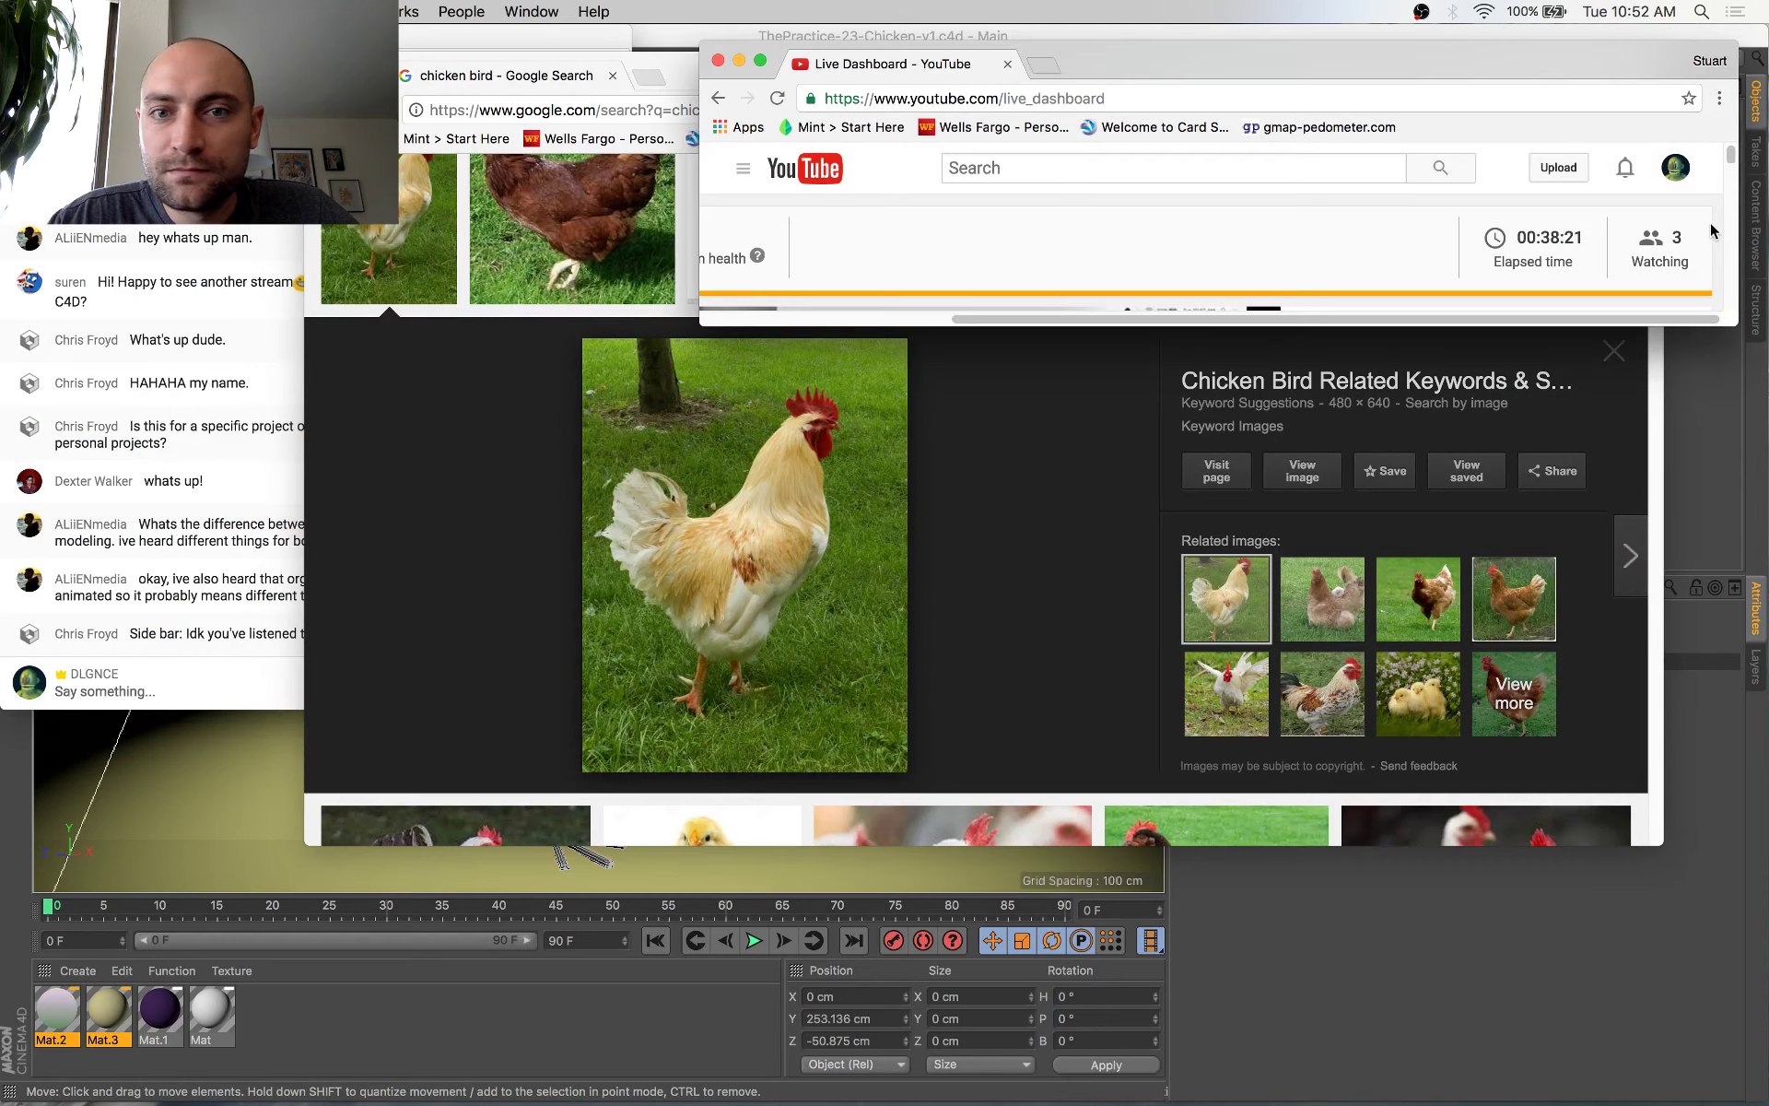
left_click(1716, 444)
Fine-tune the Chicken null's height to about 255.3 cm in Y so the feet rest on the floor
mouse_move(863, 522)
left_mouse_down("alt")
mouse_move(902, 517)
mouse_move(833, 505)
left_mouse_up("alt")
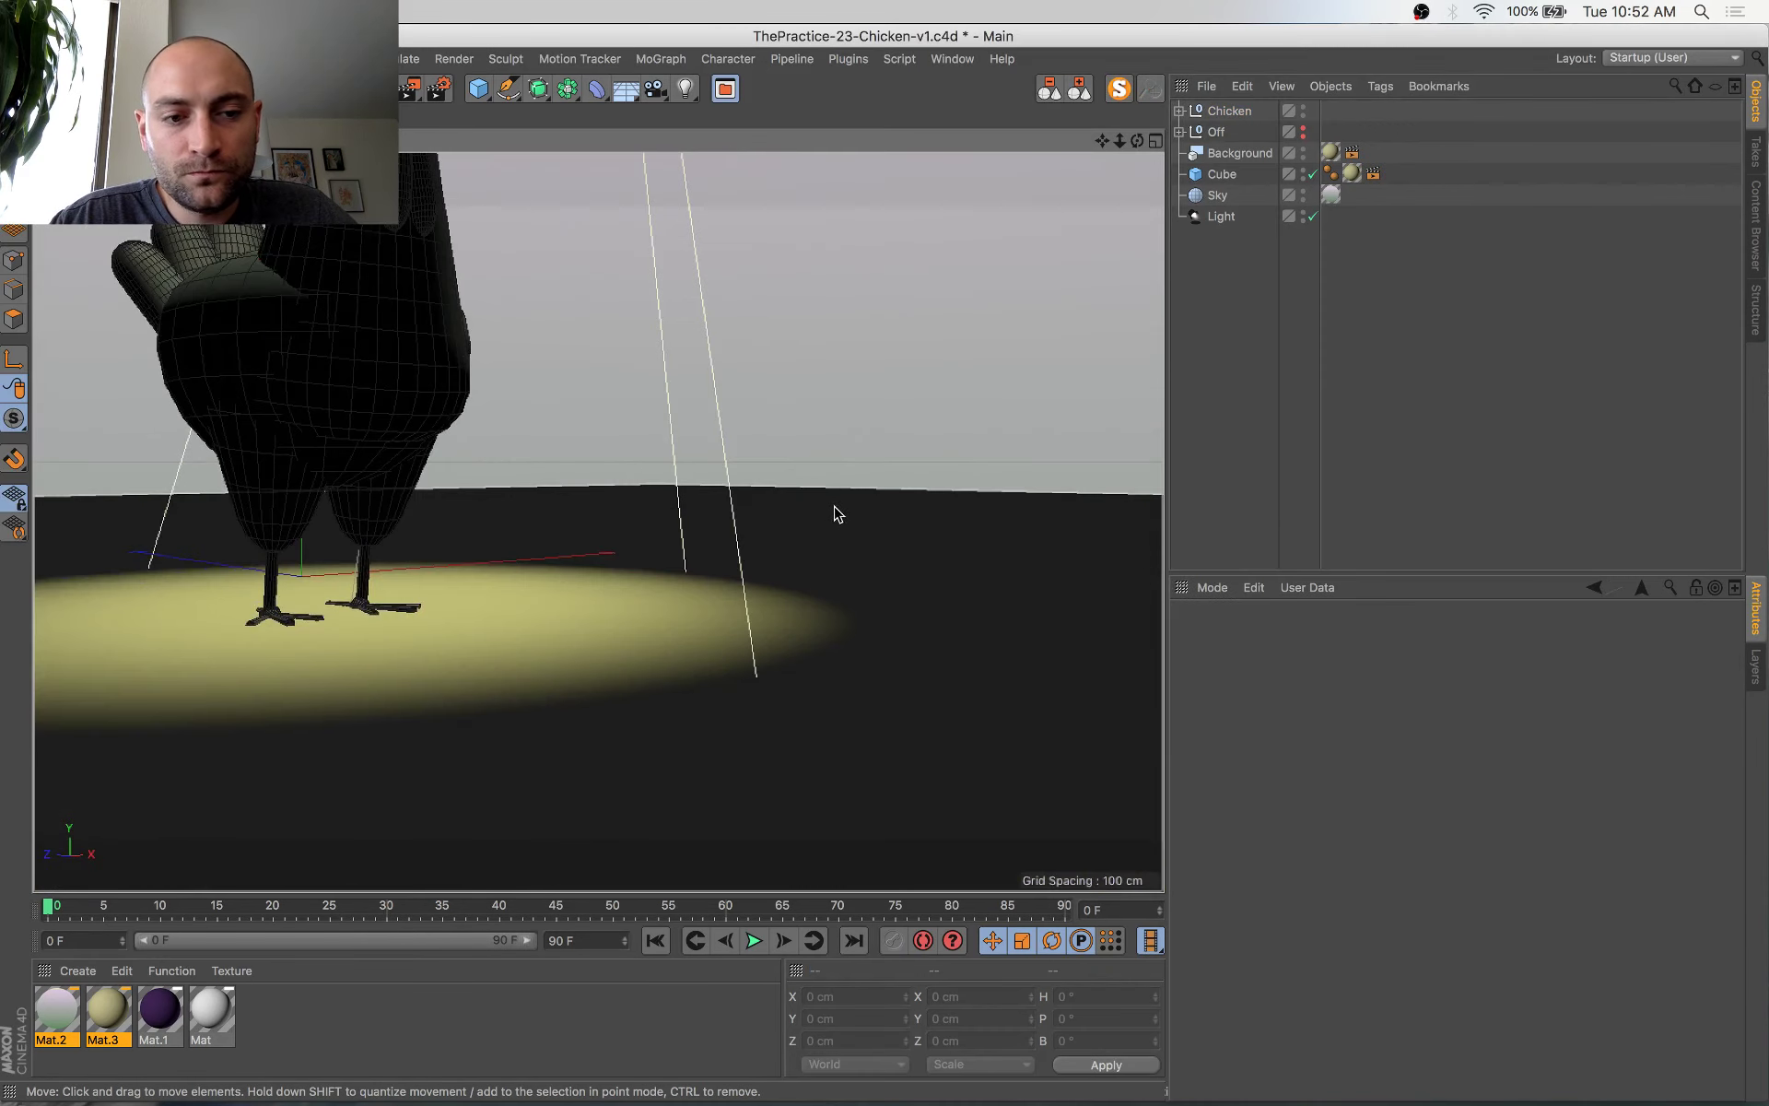
left_click(1229, 111)
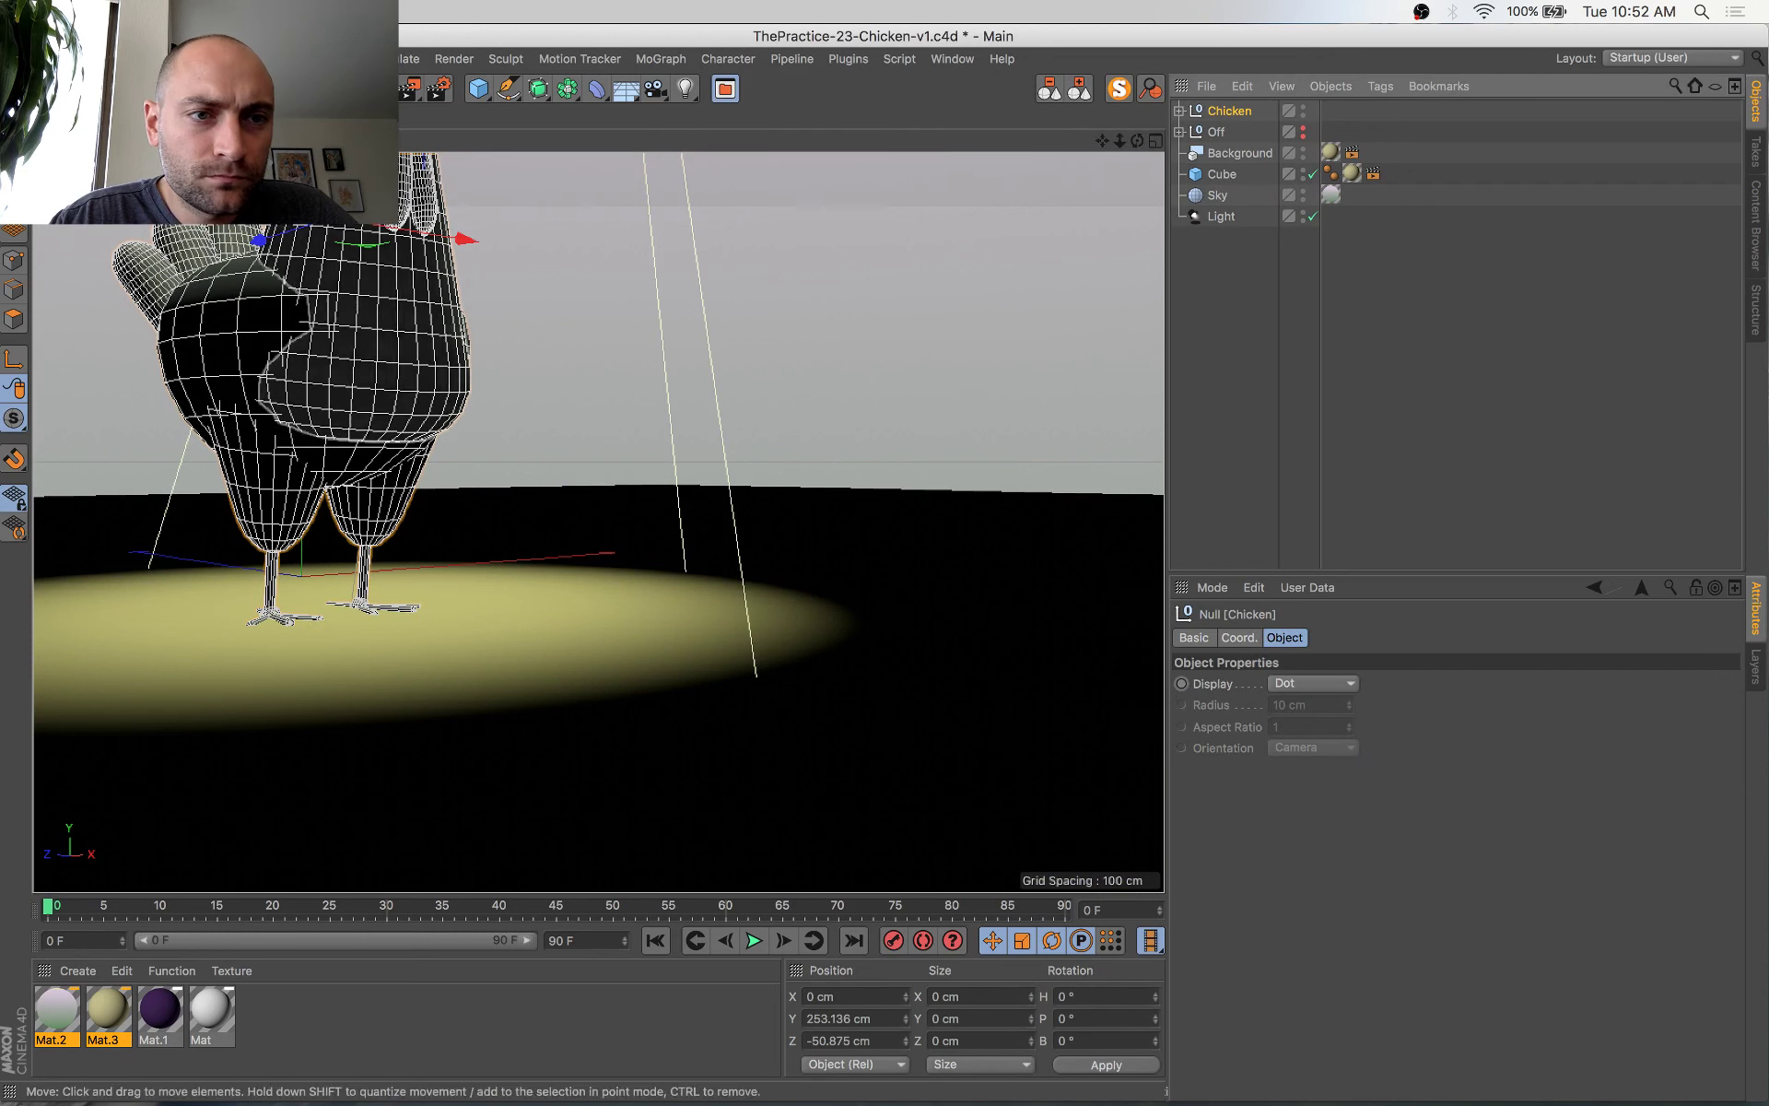
left_click_drag(316, 78, 316, 77)
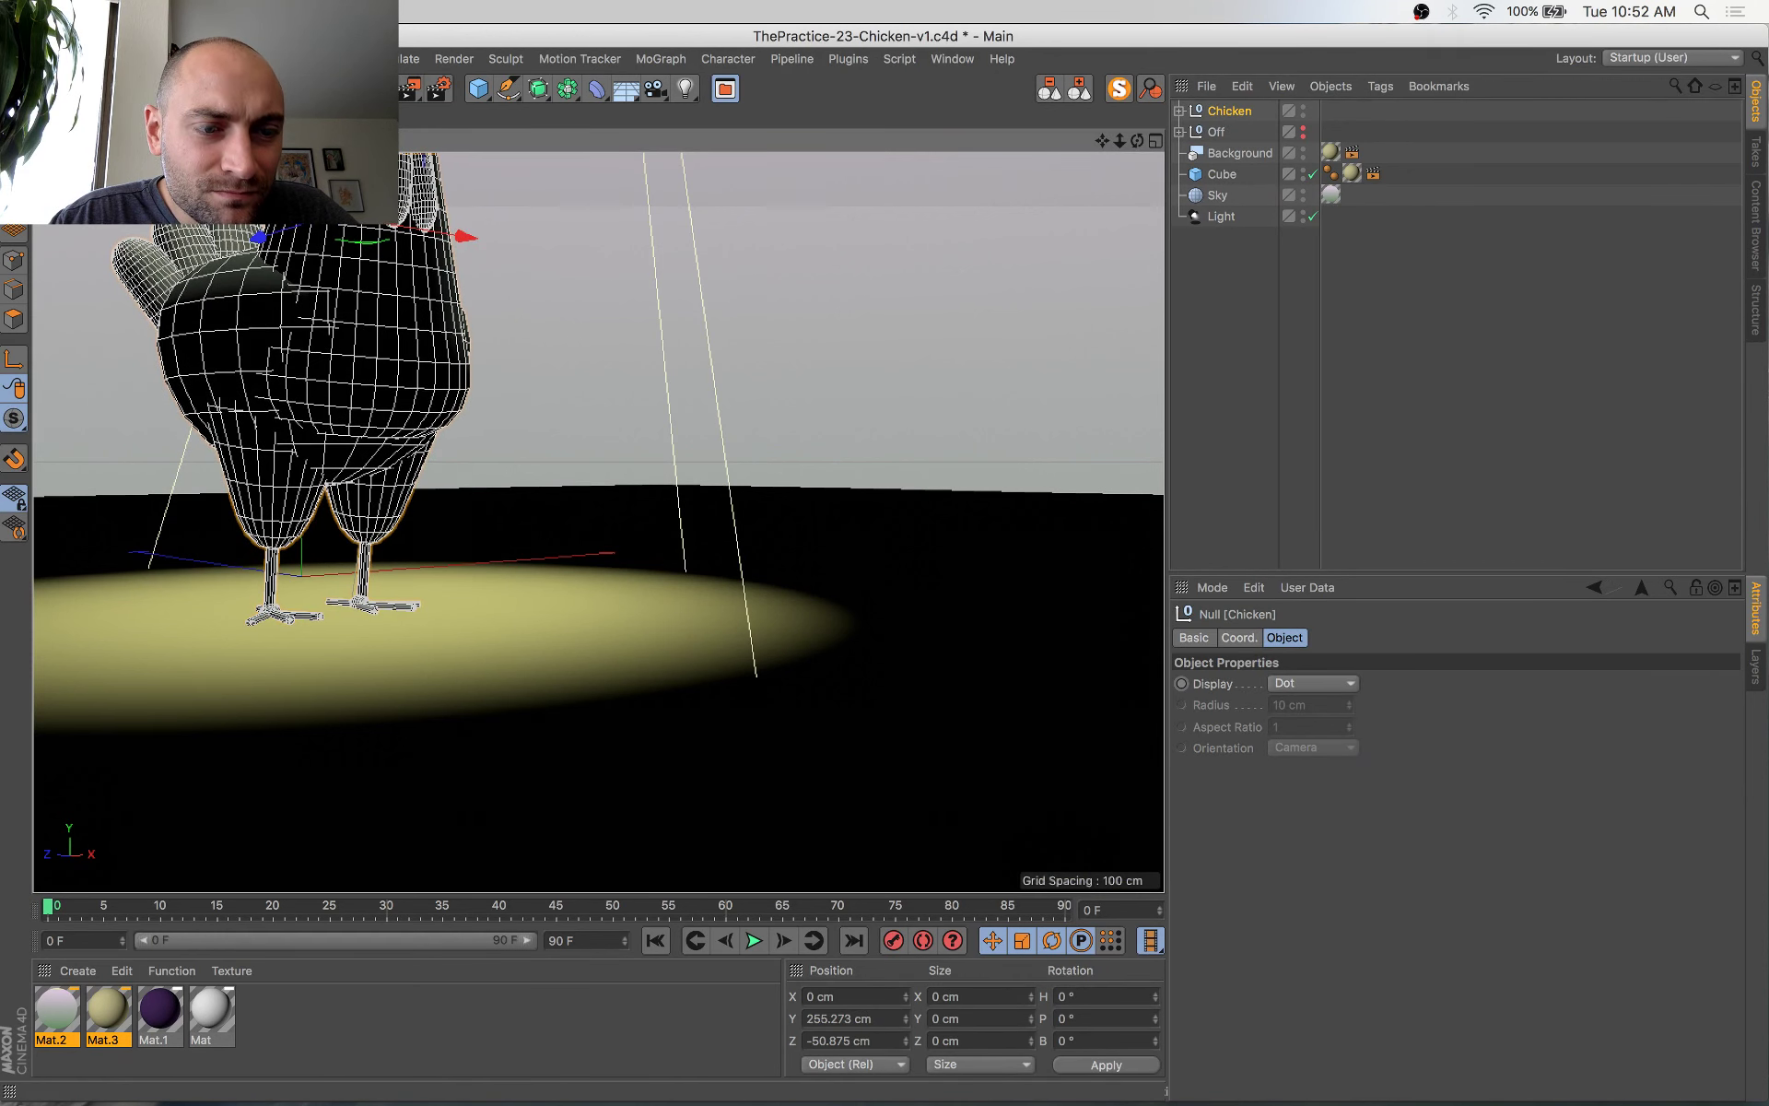
key("o")
scroll(589, 424, "down", 3)
Check the chicken's placement on the floor Cube from several angles and save the project
left_click_drag(715, 566, 640, 608, "alt")
left_click(869, 522)
scroll(880, 543, "down", 5)
left_click_drag(897, 568, 981, 531, "alt")
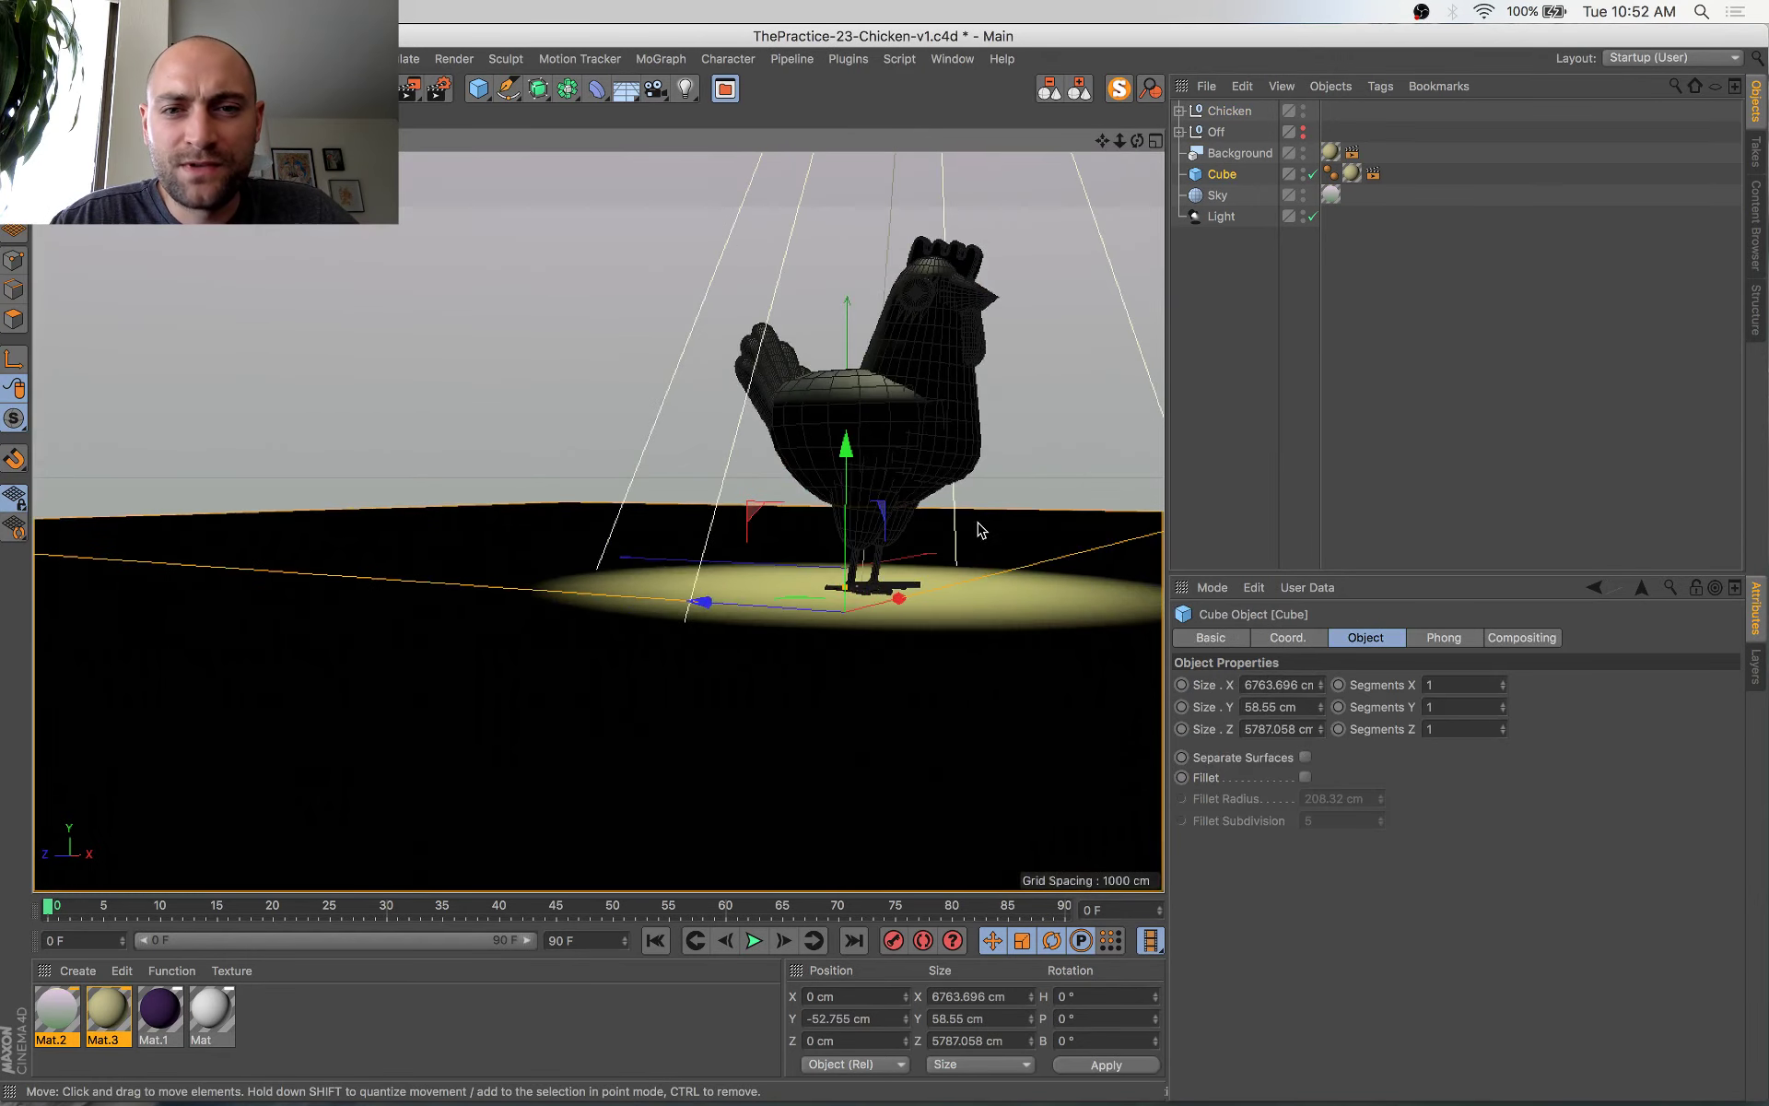
key("o")
scroll(774, 545, "down", 1)
left_click_drag(684, 524, 638, 587, "alt")
scroll(626, 527, "up", 5)
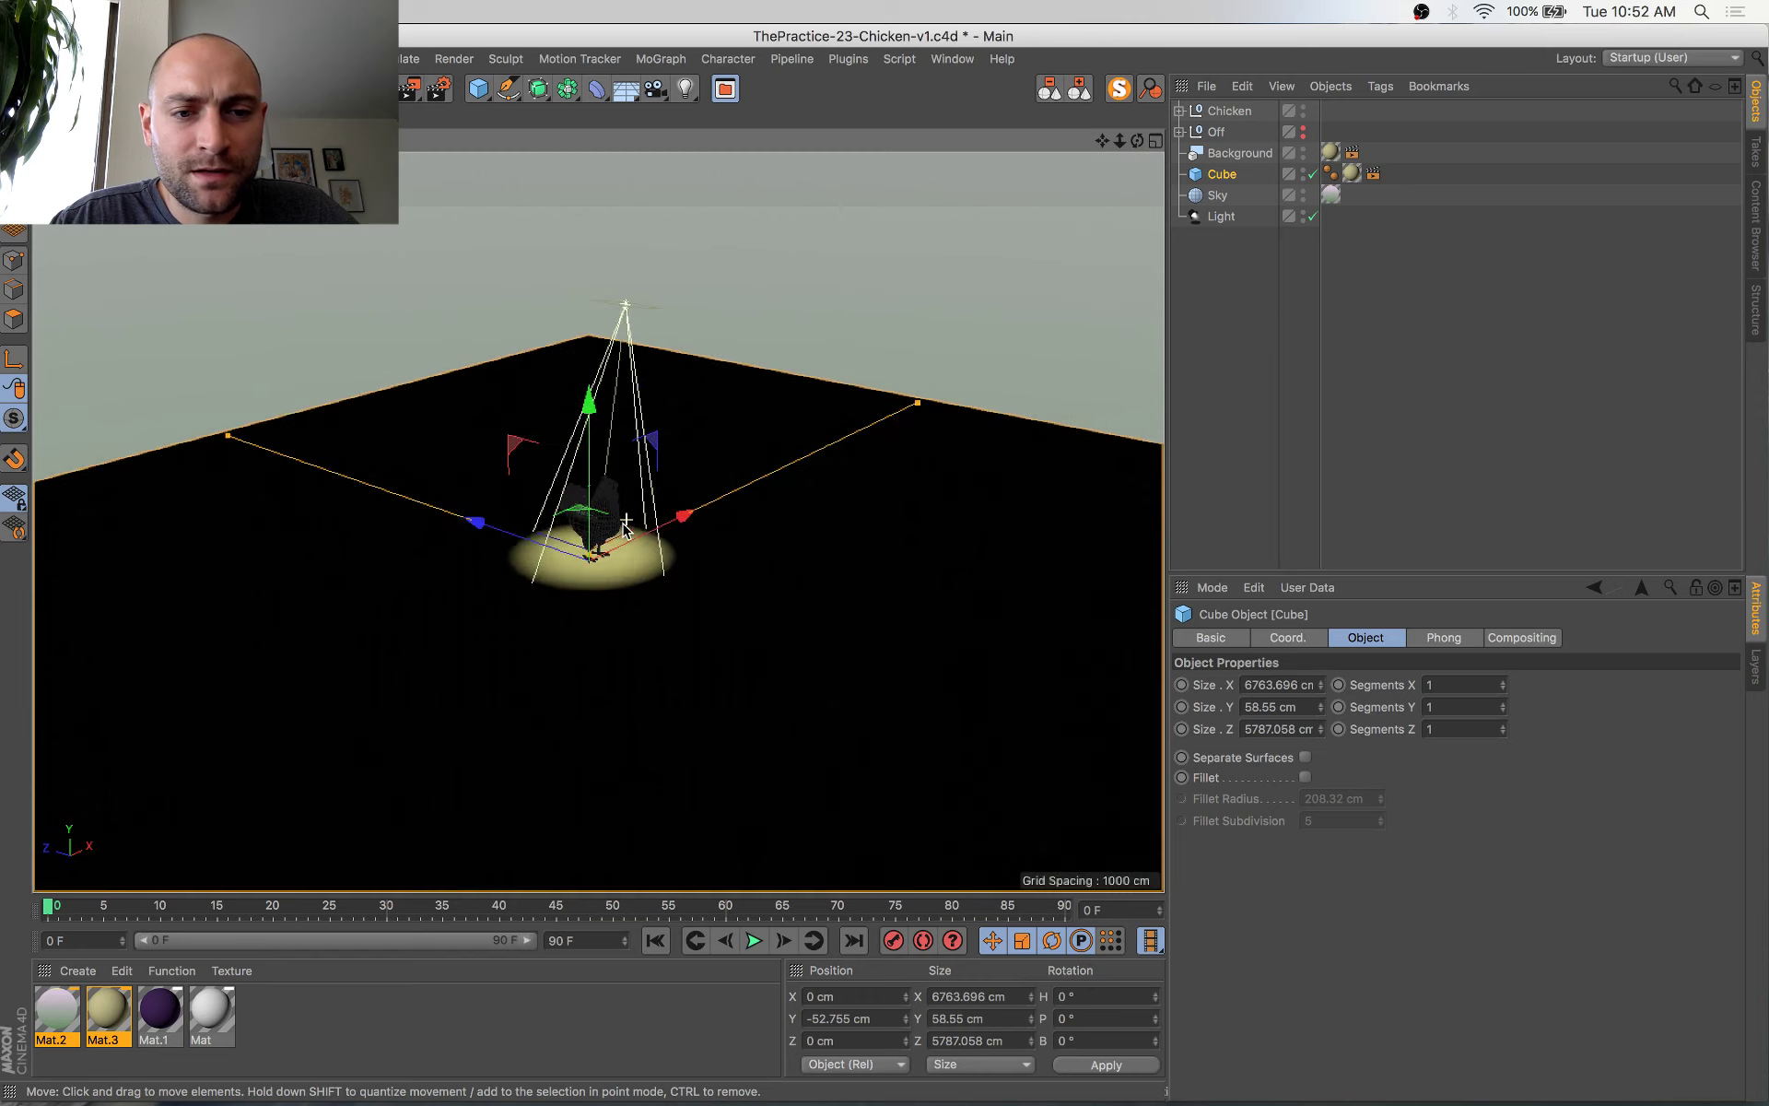
scroll(625, 527, "up", 10)
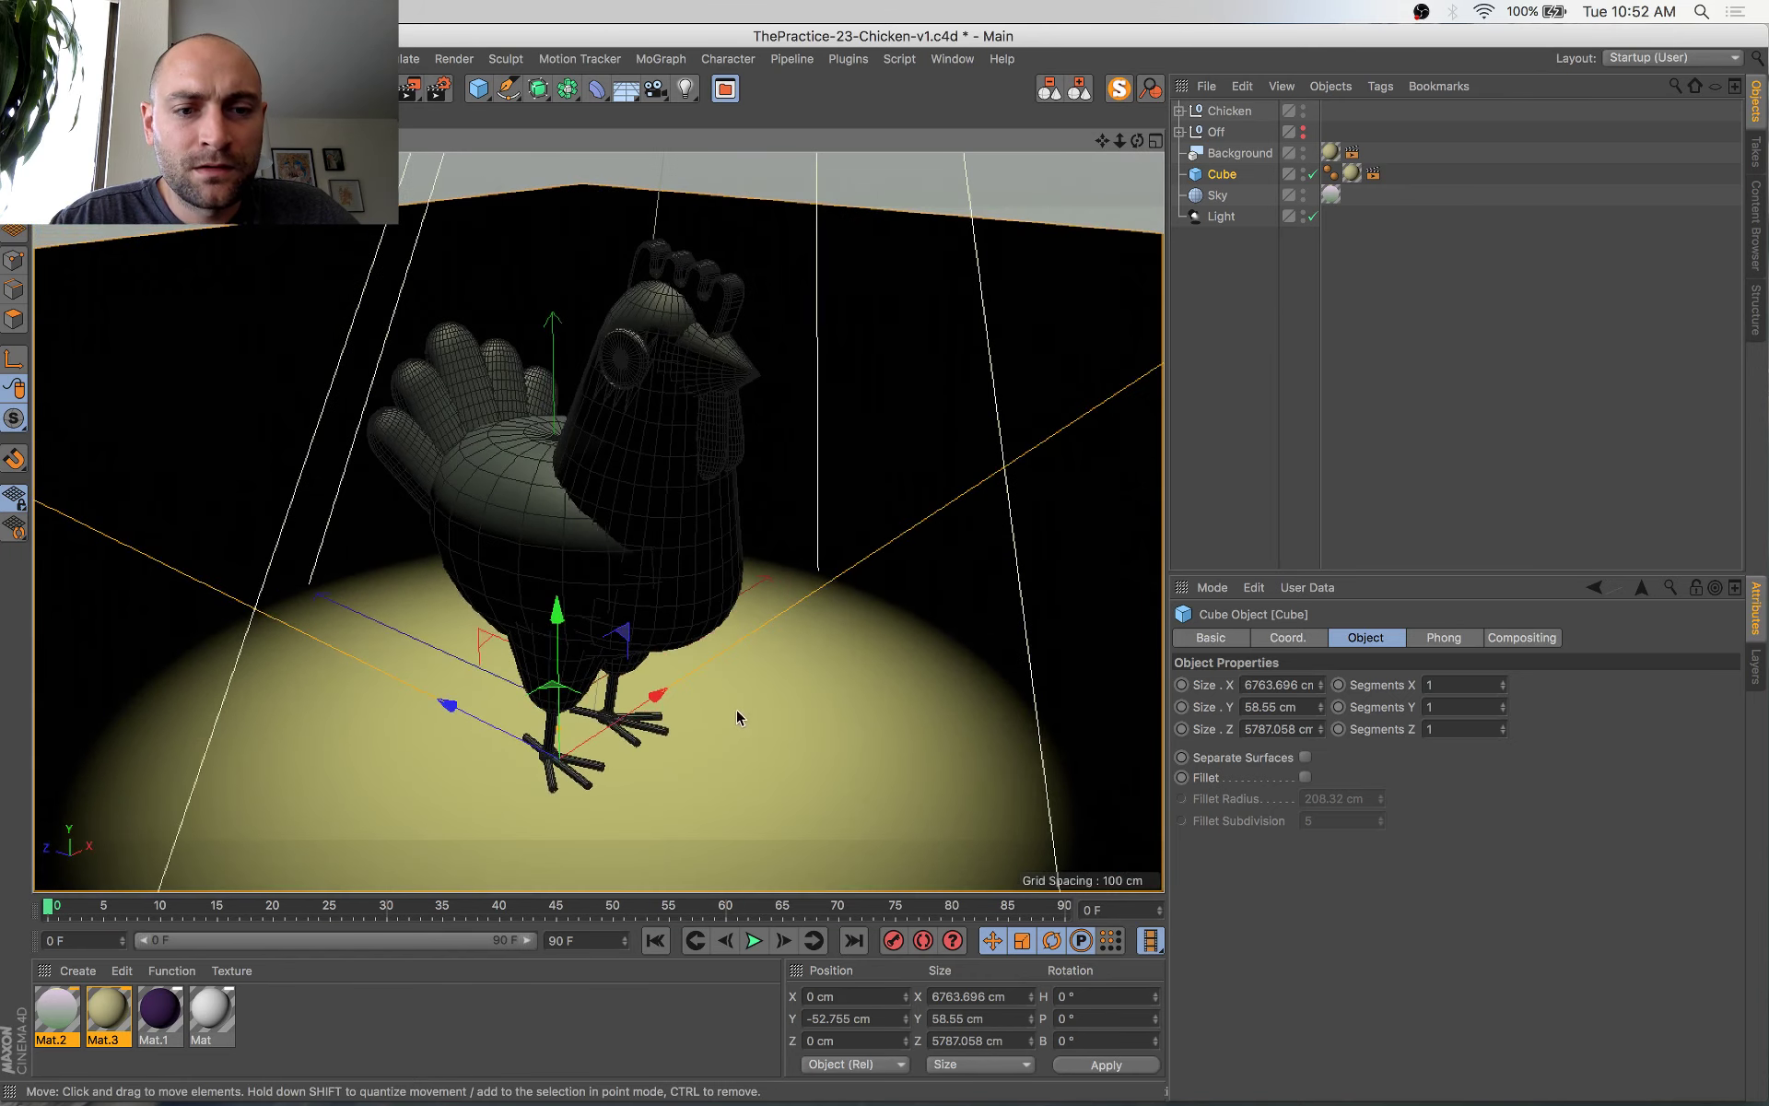
scroll(737, 717, "down", 5)
middle_click_drag(739, 706, 759, 660, "alt")
key("super+s")
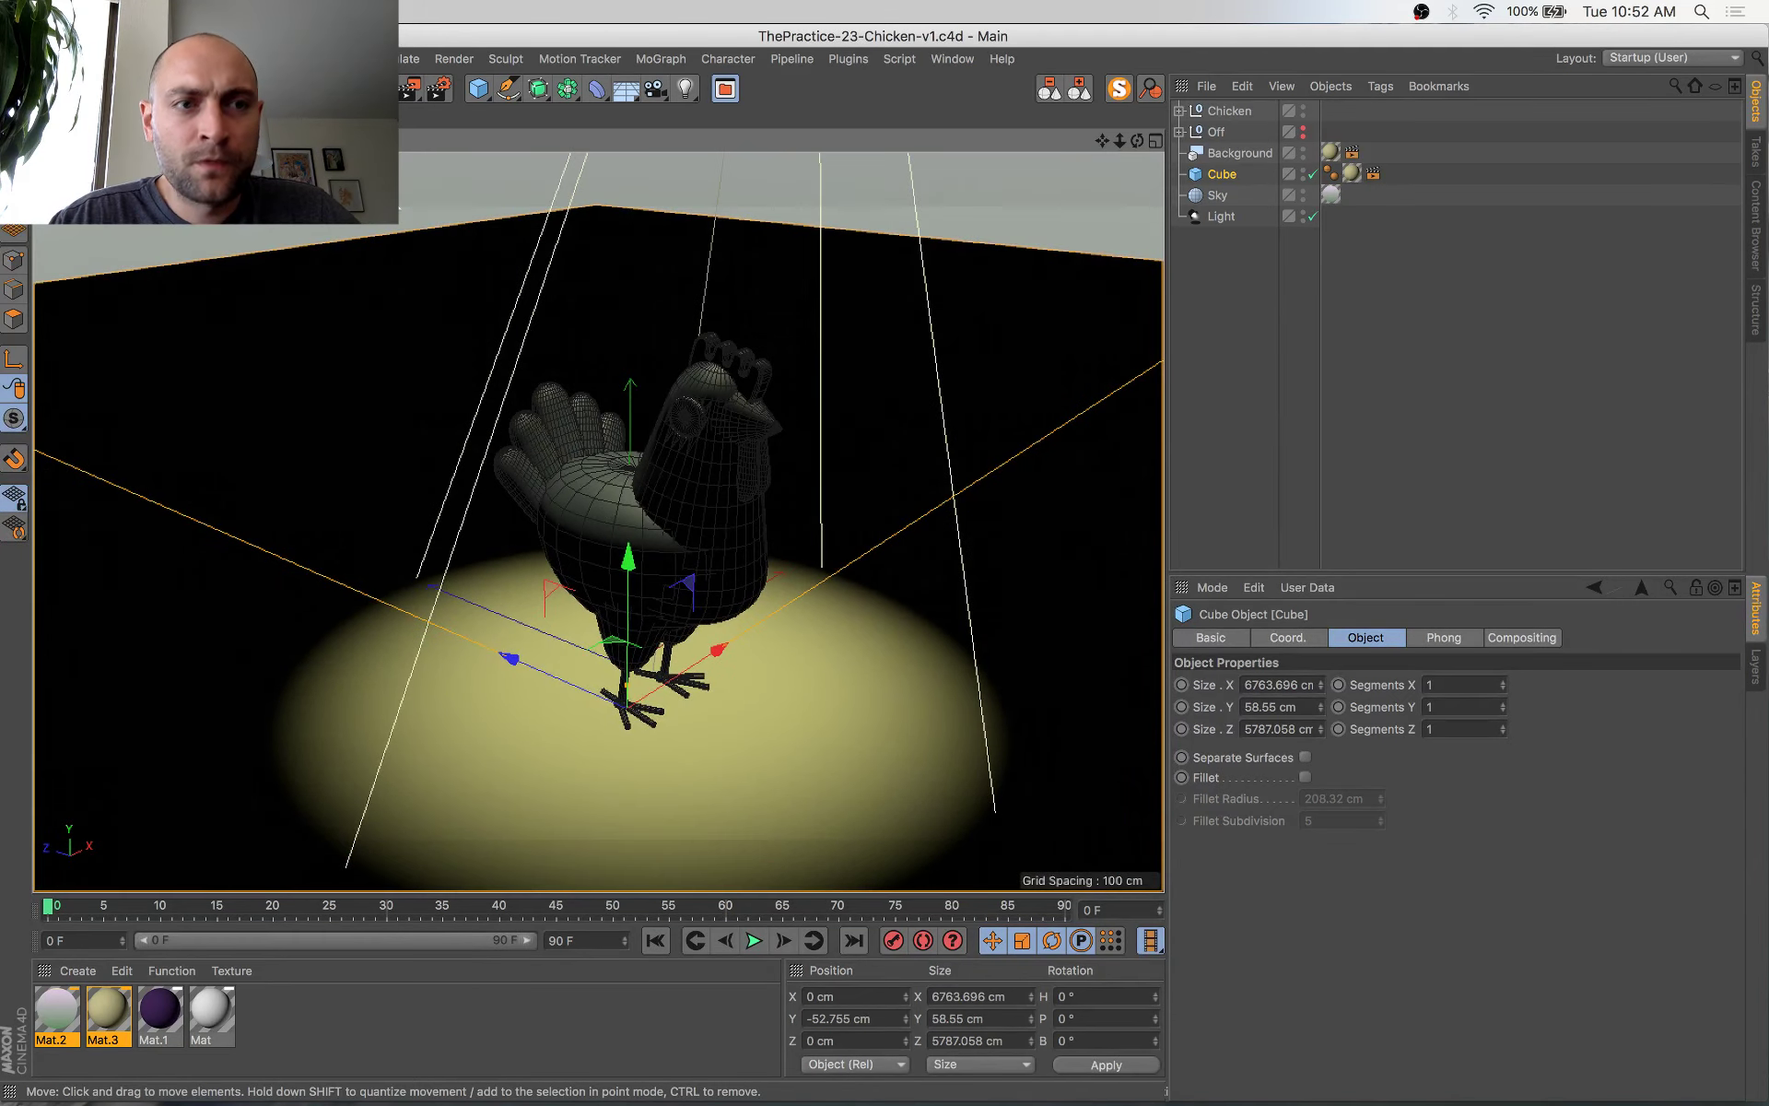
Load the Birdie Project render preset, remove My Render Setting, and save the project
left_click(440, 89)
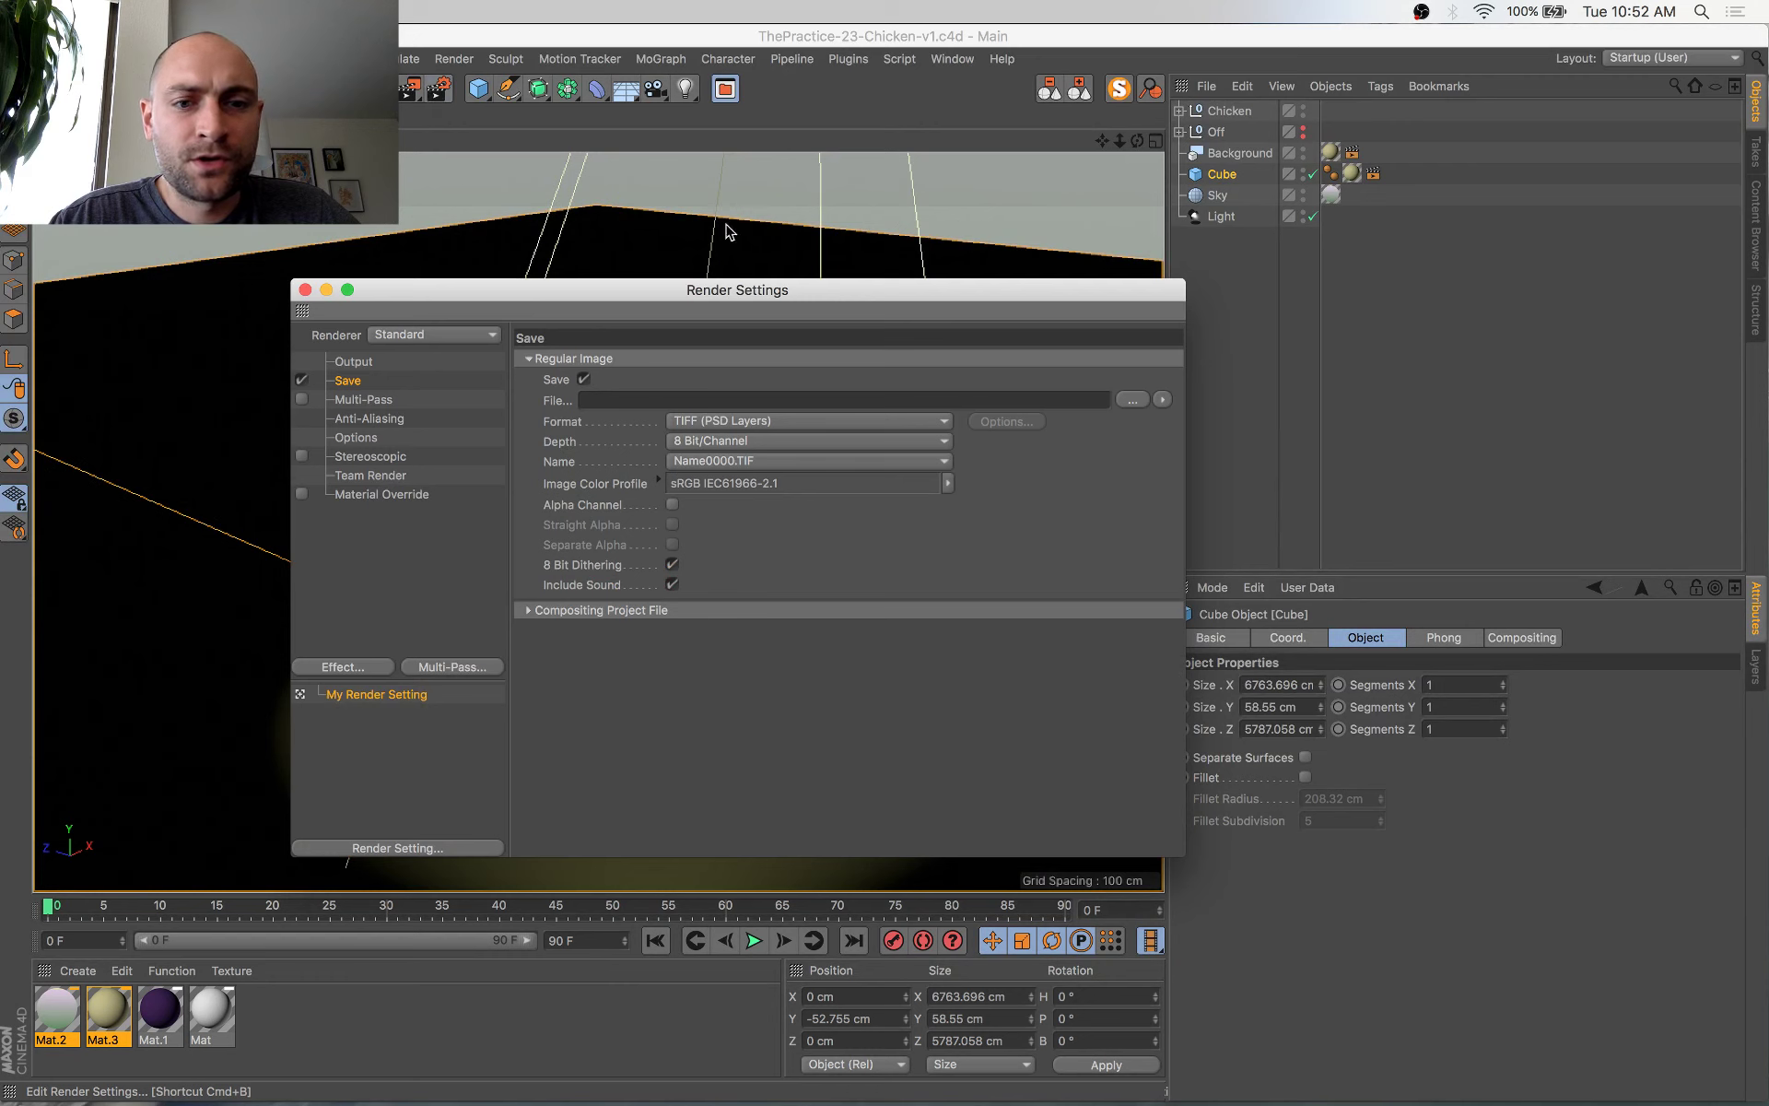
left_click(476, 855)
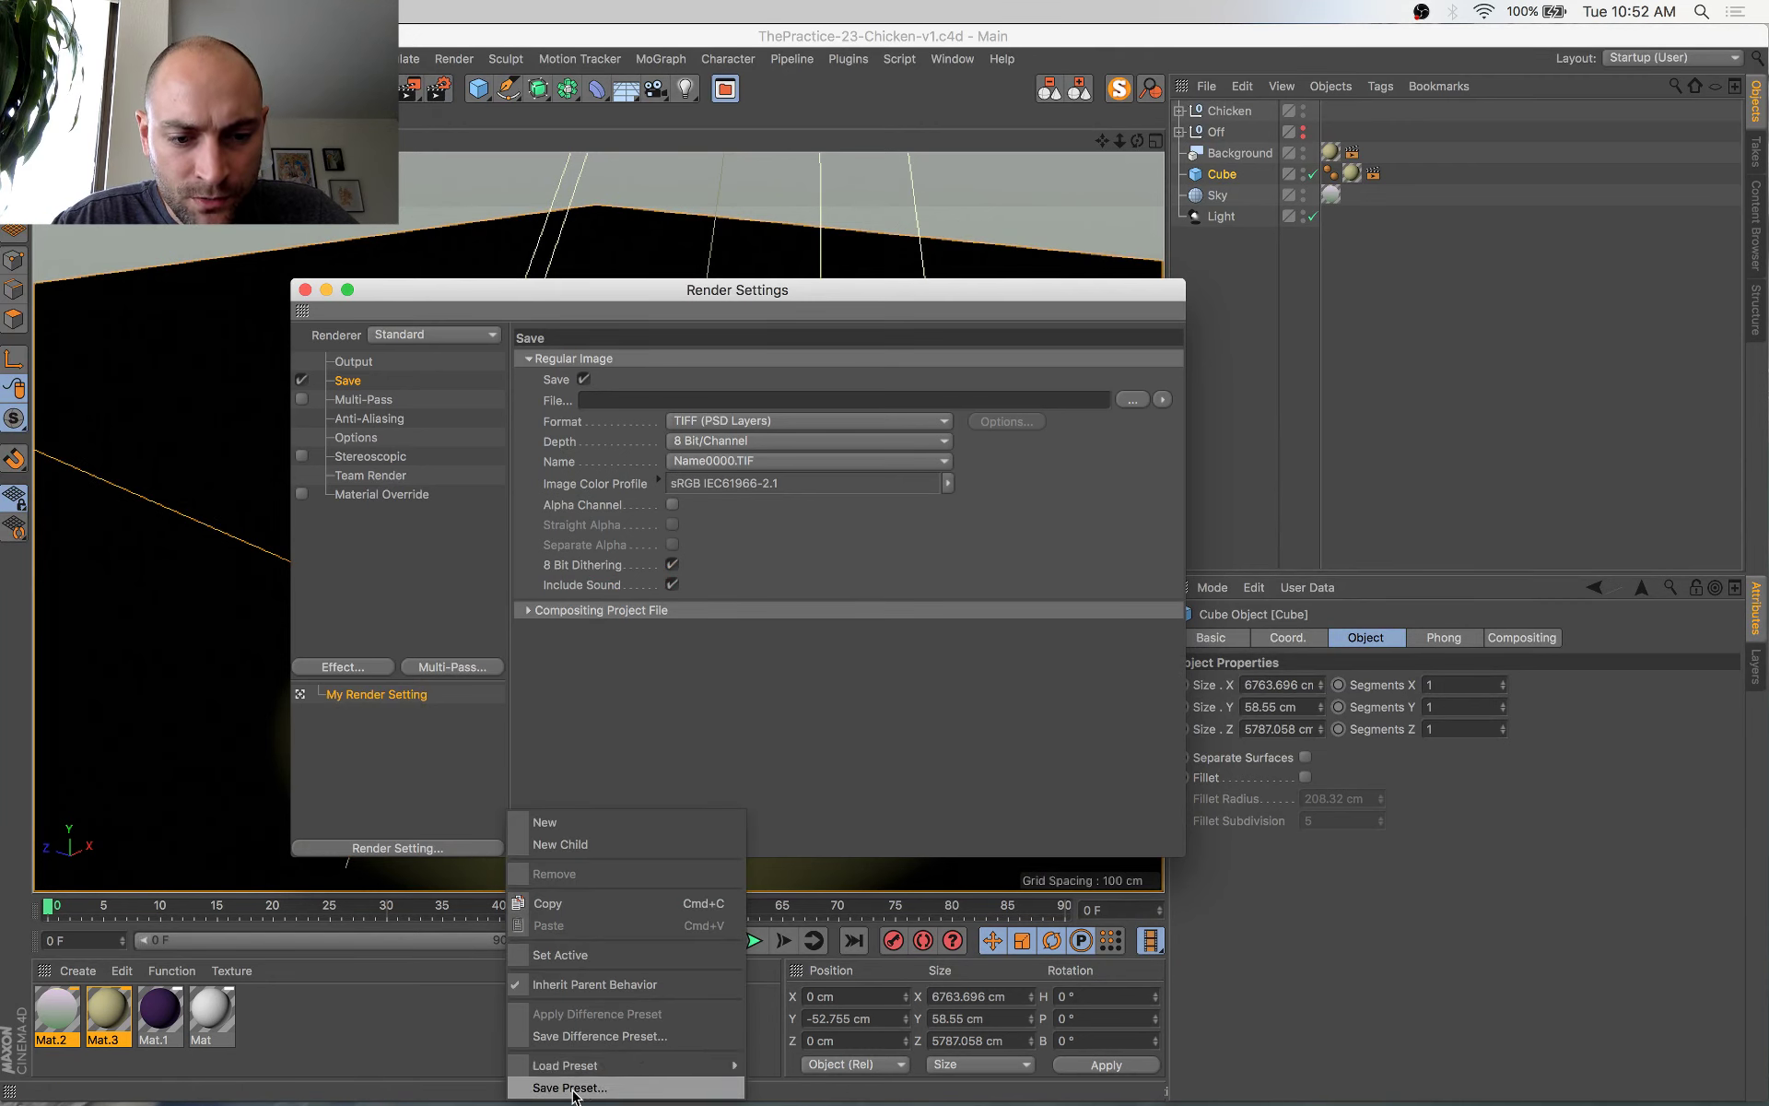
mouse_move(590, 1074)
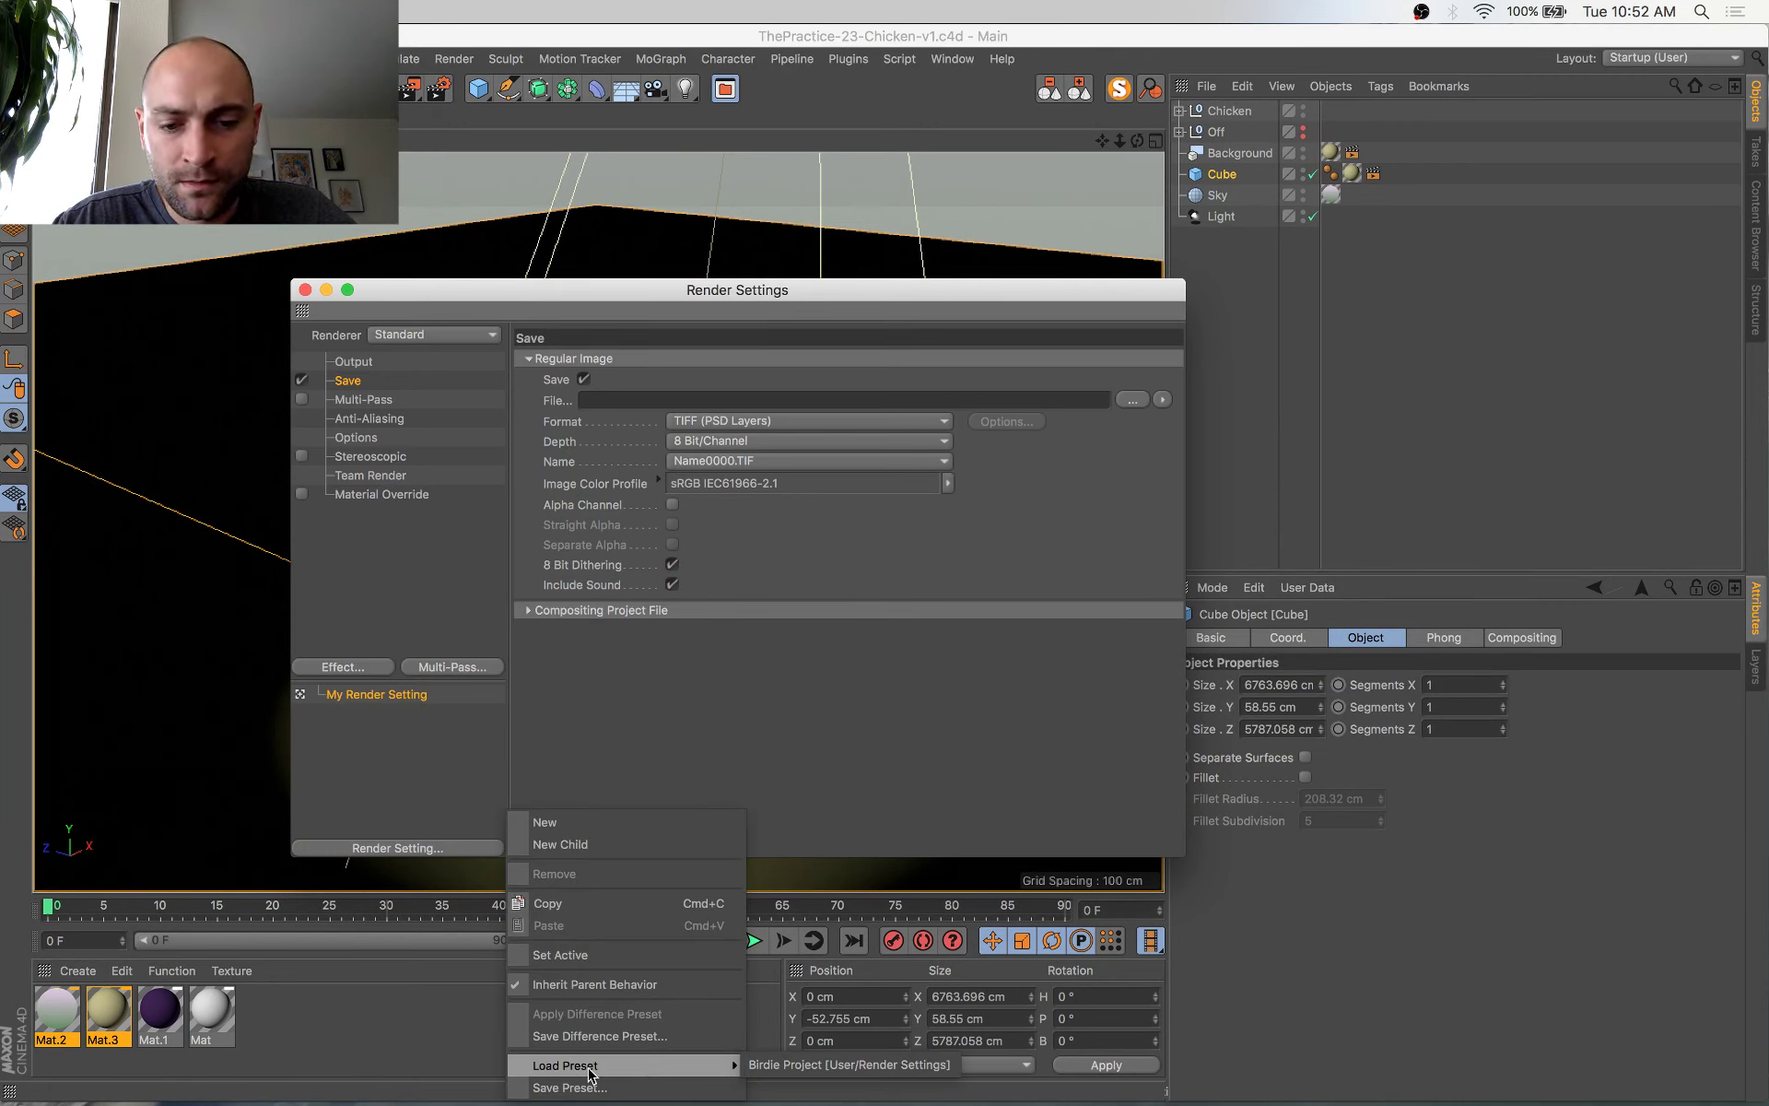
left_click(815, 1066)
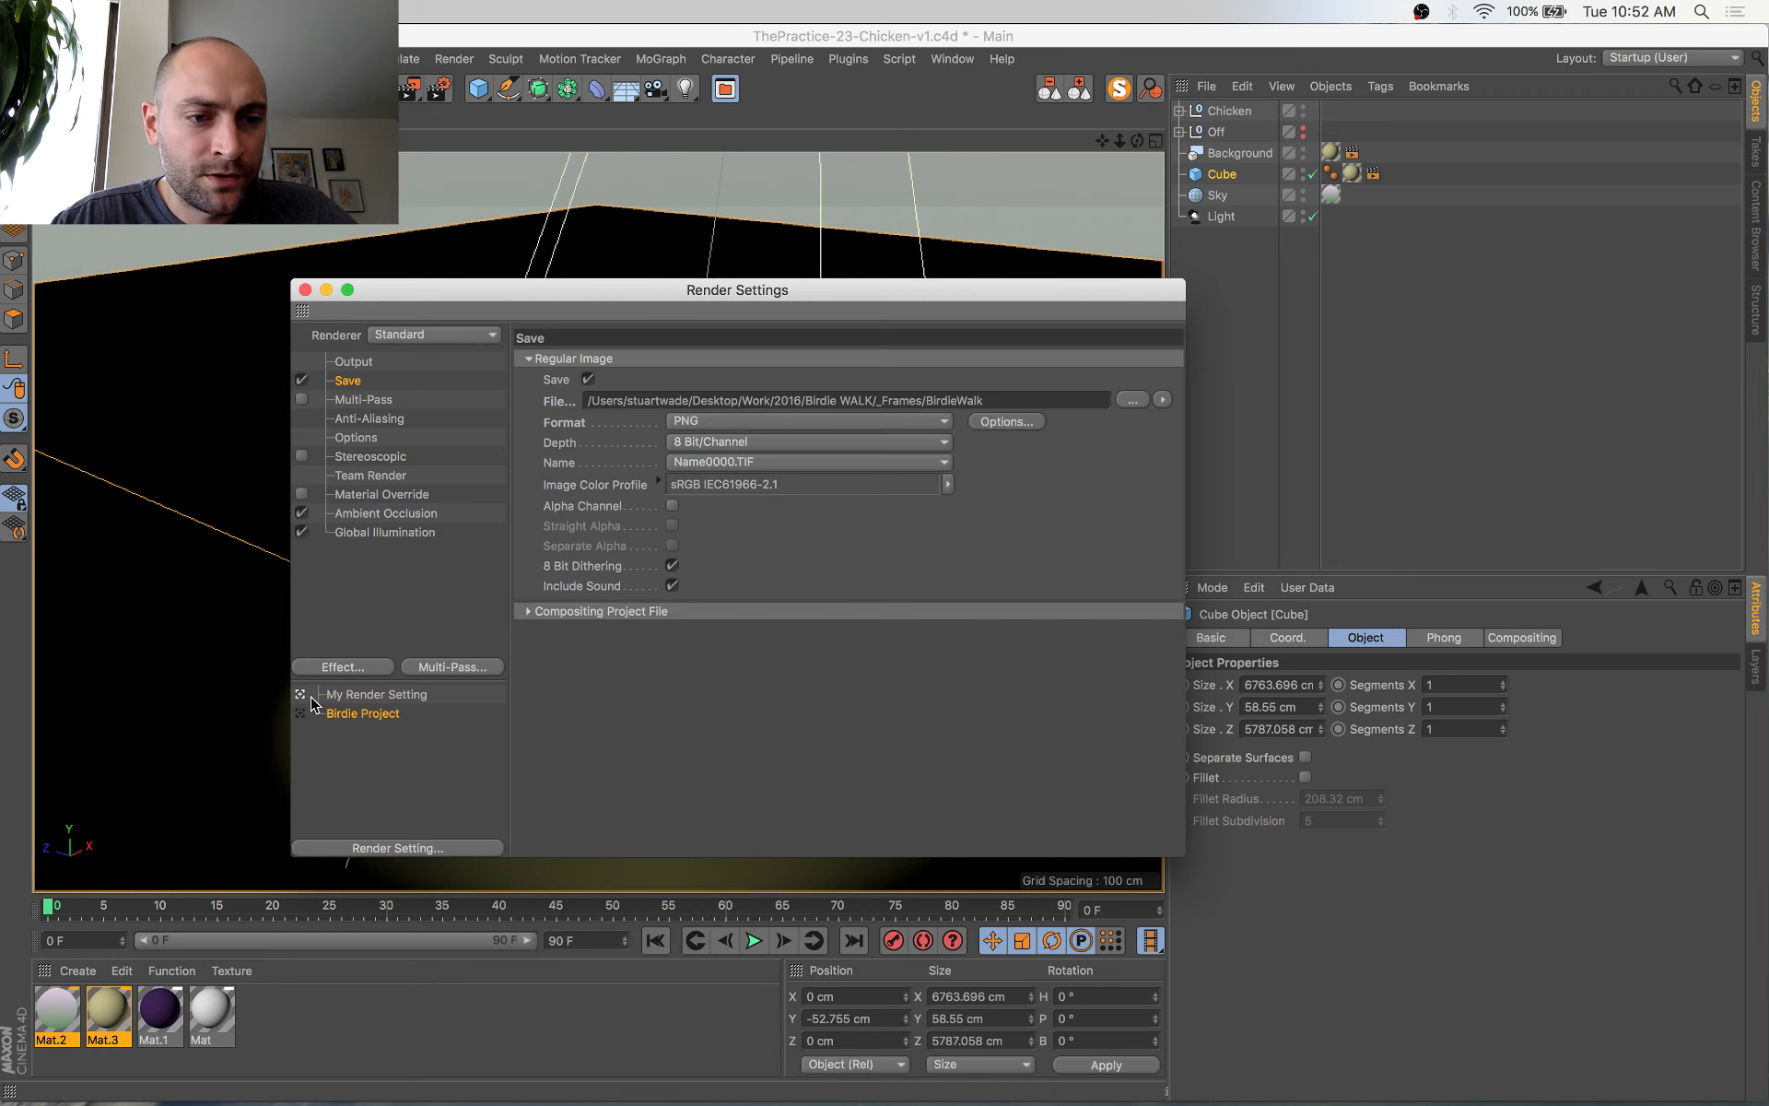
key("Delete")
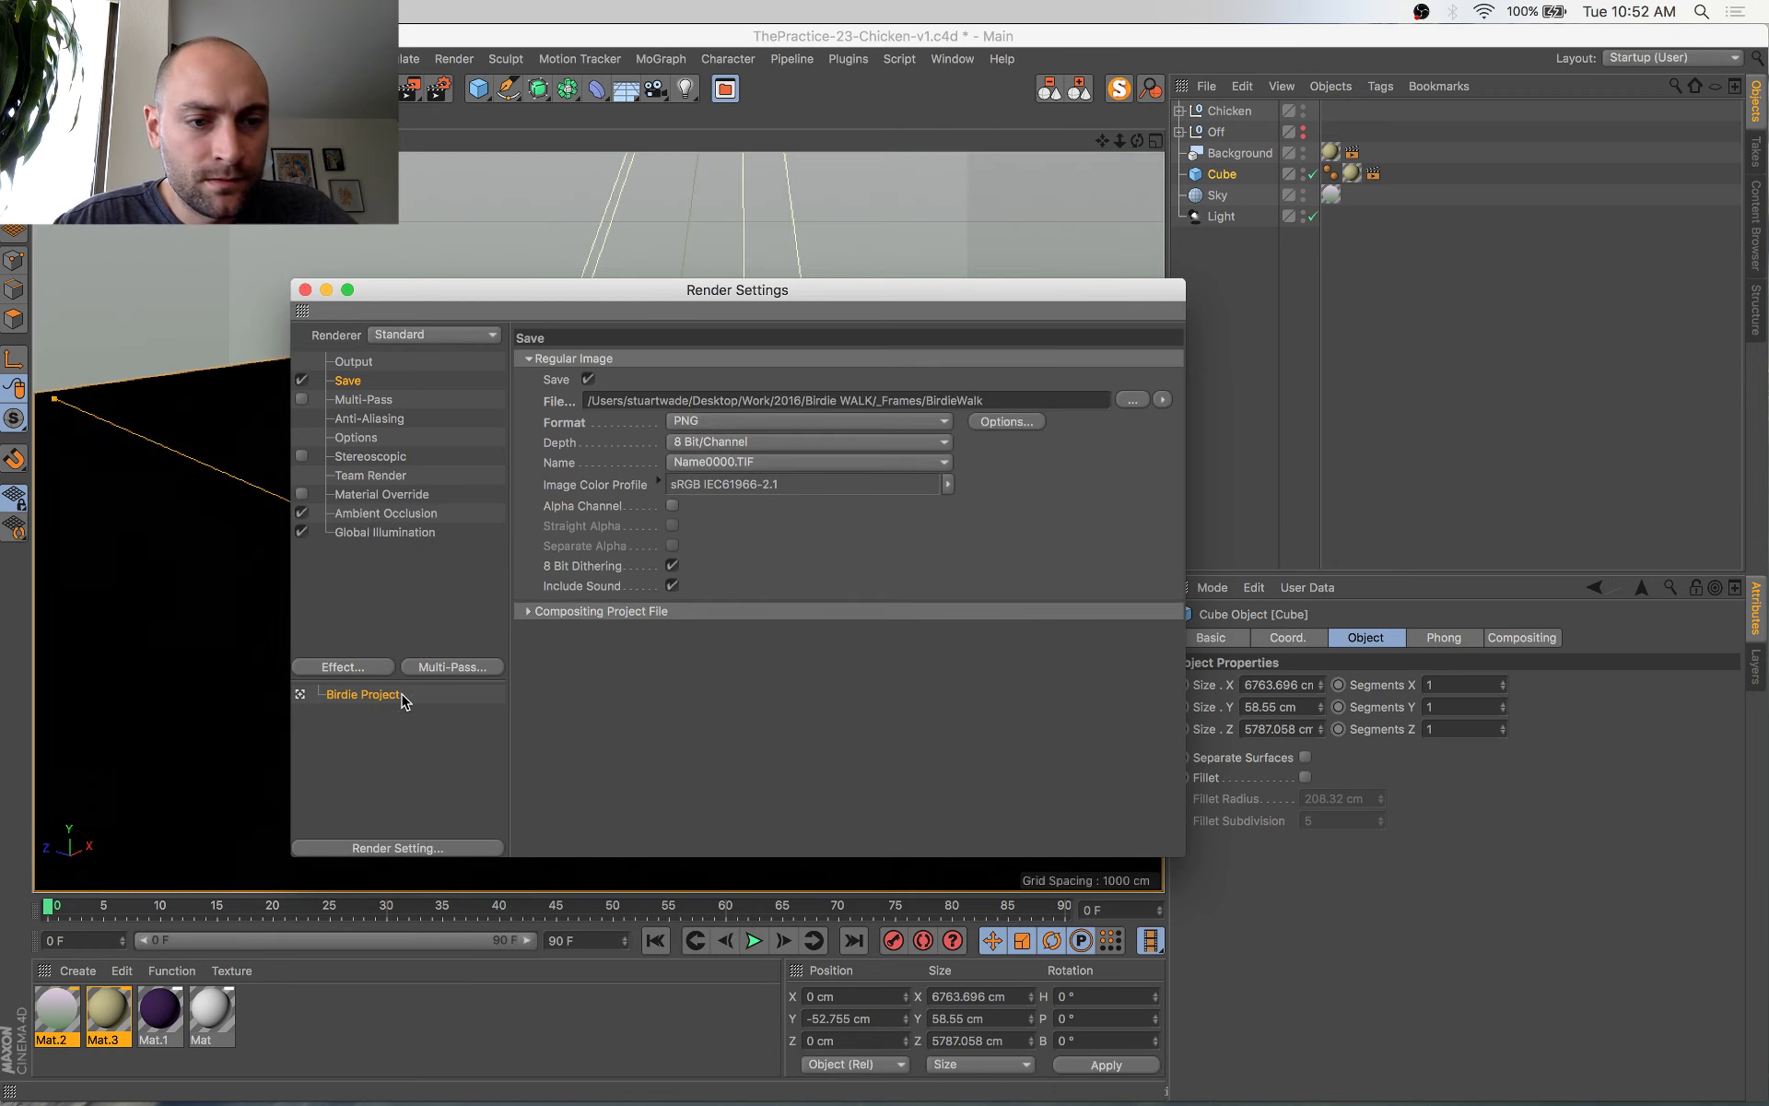
key("super+s")
left_click(305, 291)
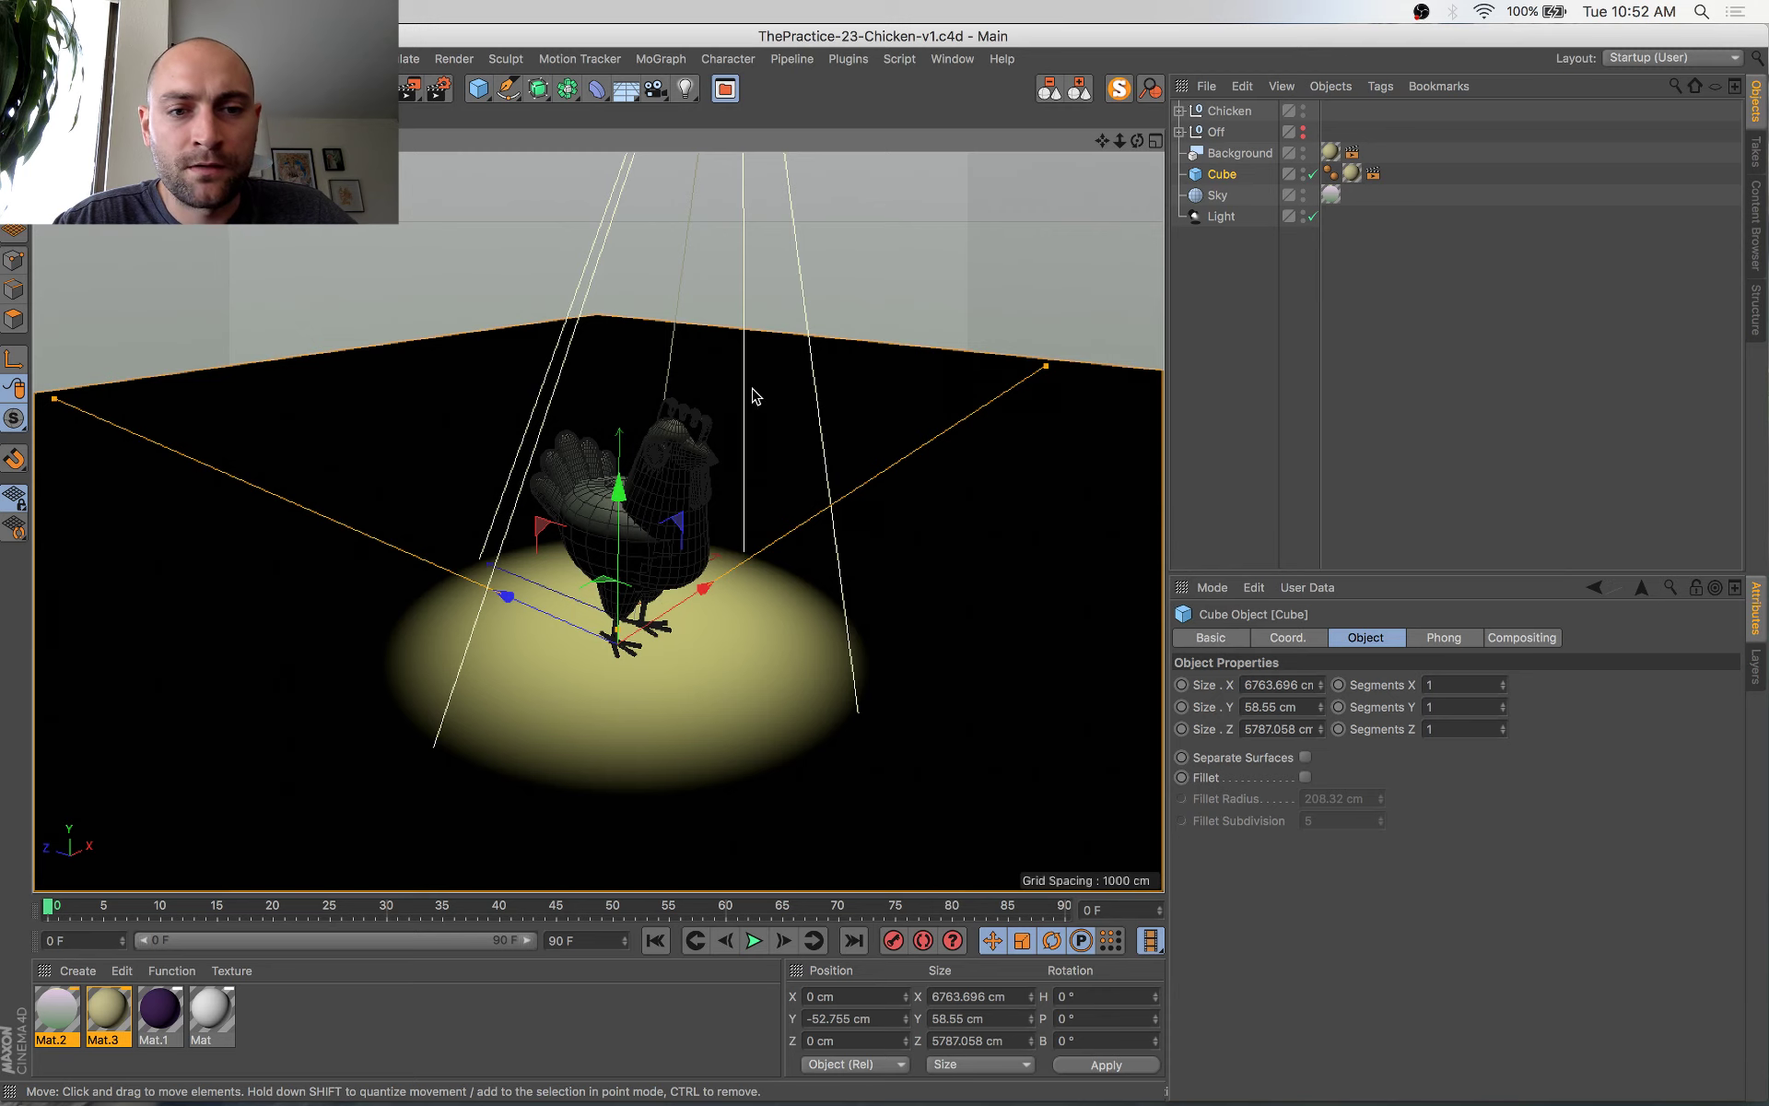
Clear the output file path in the Birdie Project render setting's save options
scroll(752, 389, "up", 5)
scroll(752, 389, "down", 4)
mouse_move(793, 458)
left_mouse_down("alt")
mouse_move(811, 427)
mouse_move(780, 495)
mouse_move(784, 473)
left_mouse_up("alt")
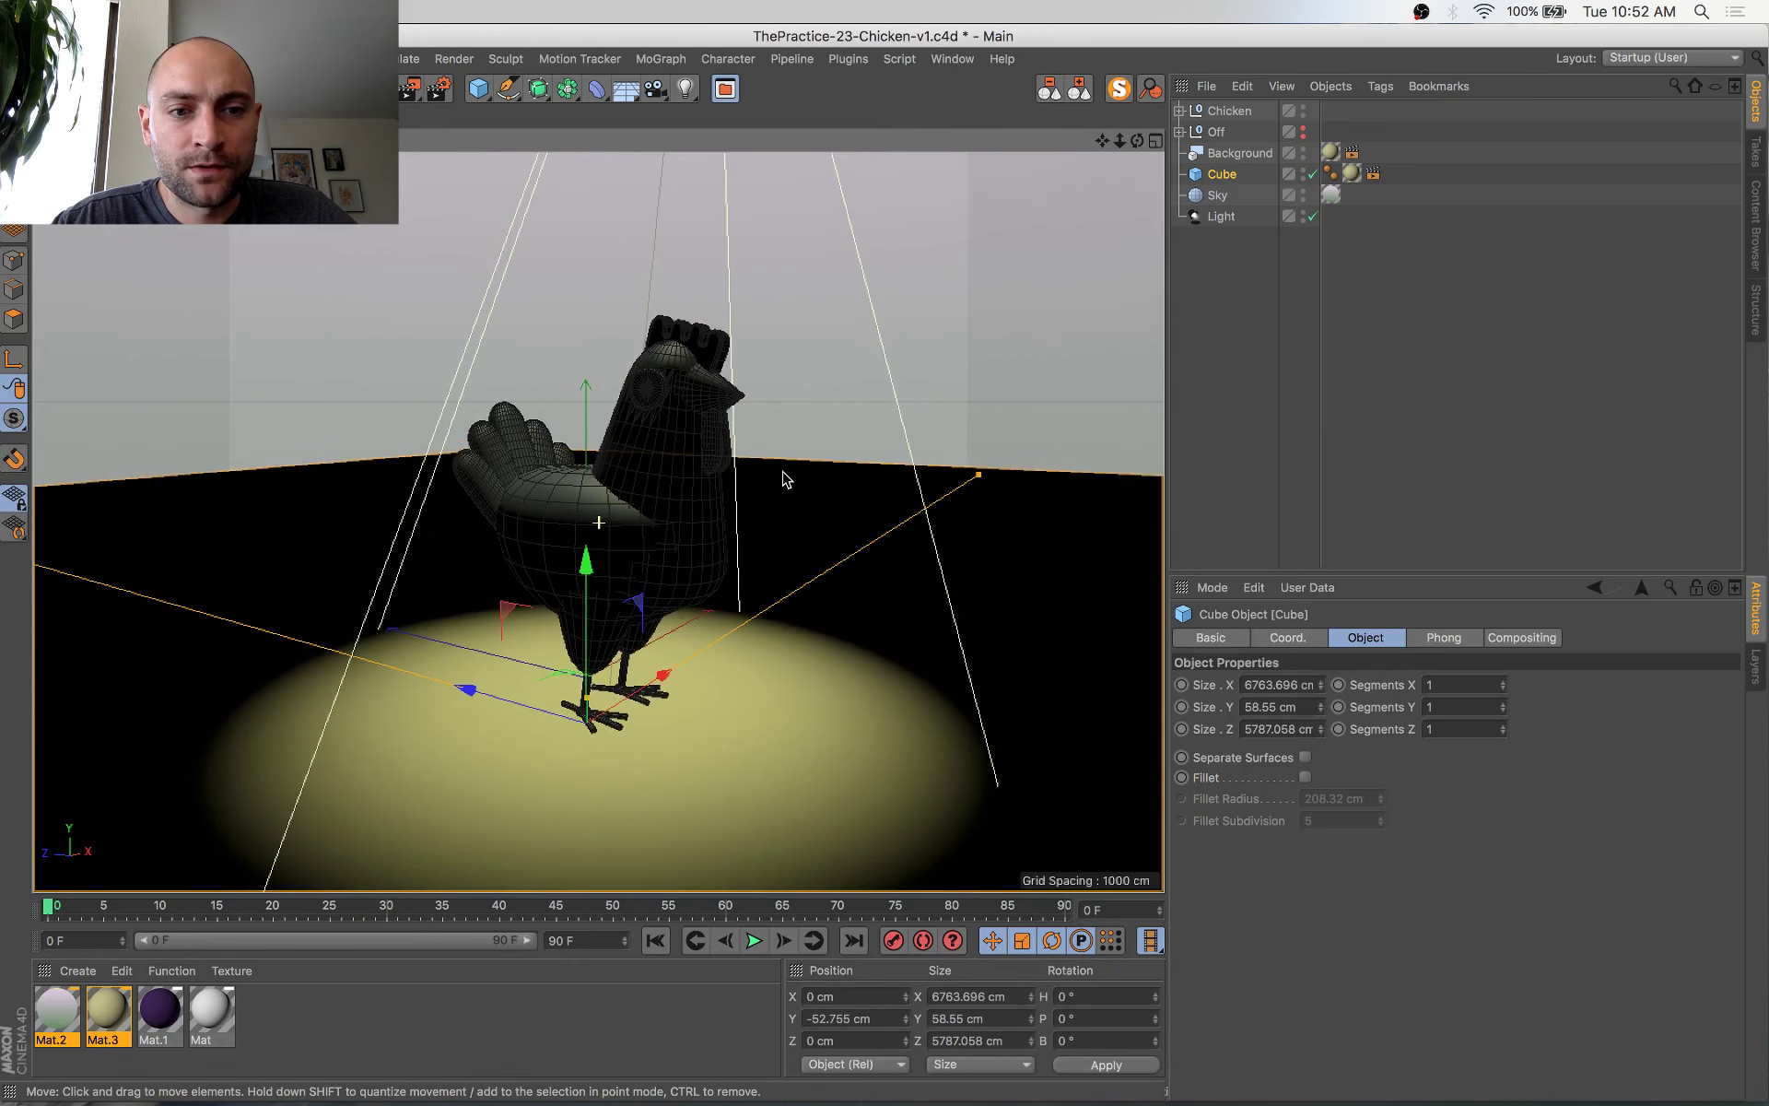
left_click(439, 89)
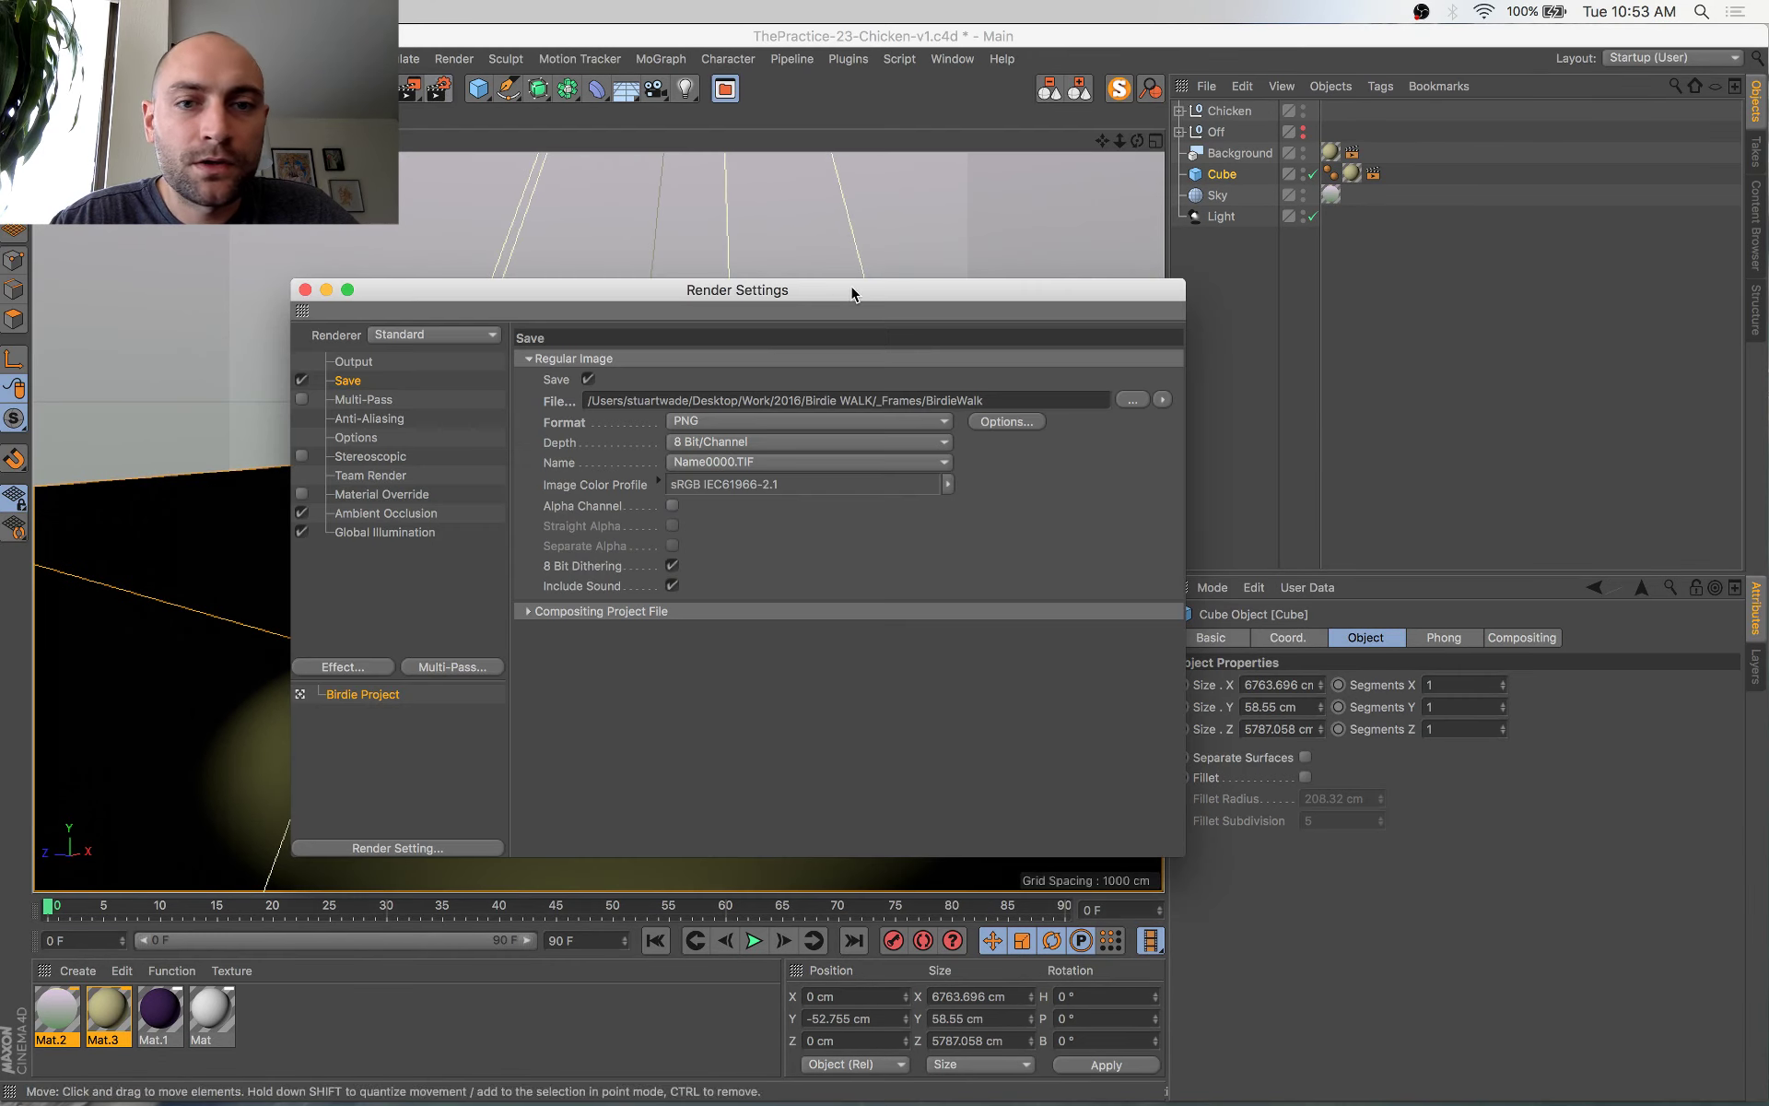
left_click_drag(1037, 399, 446, 345)
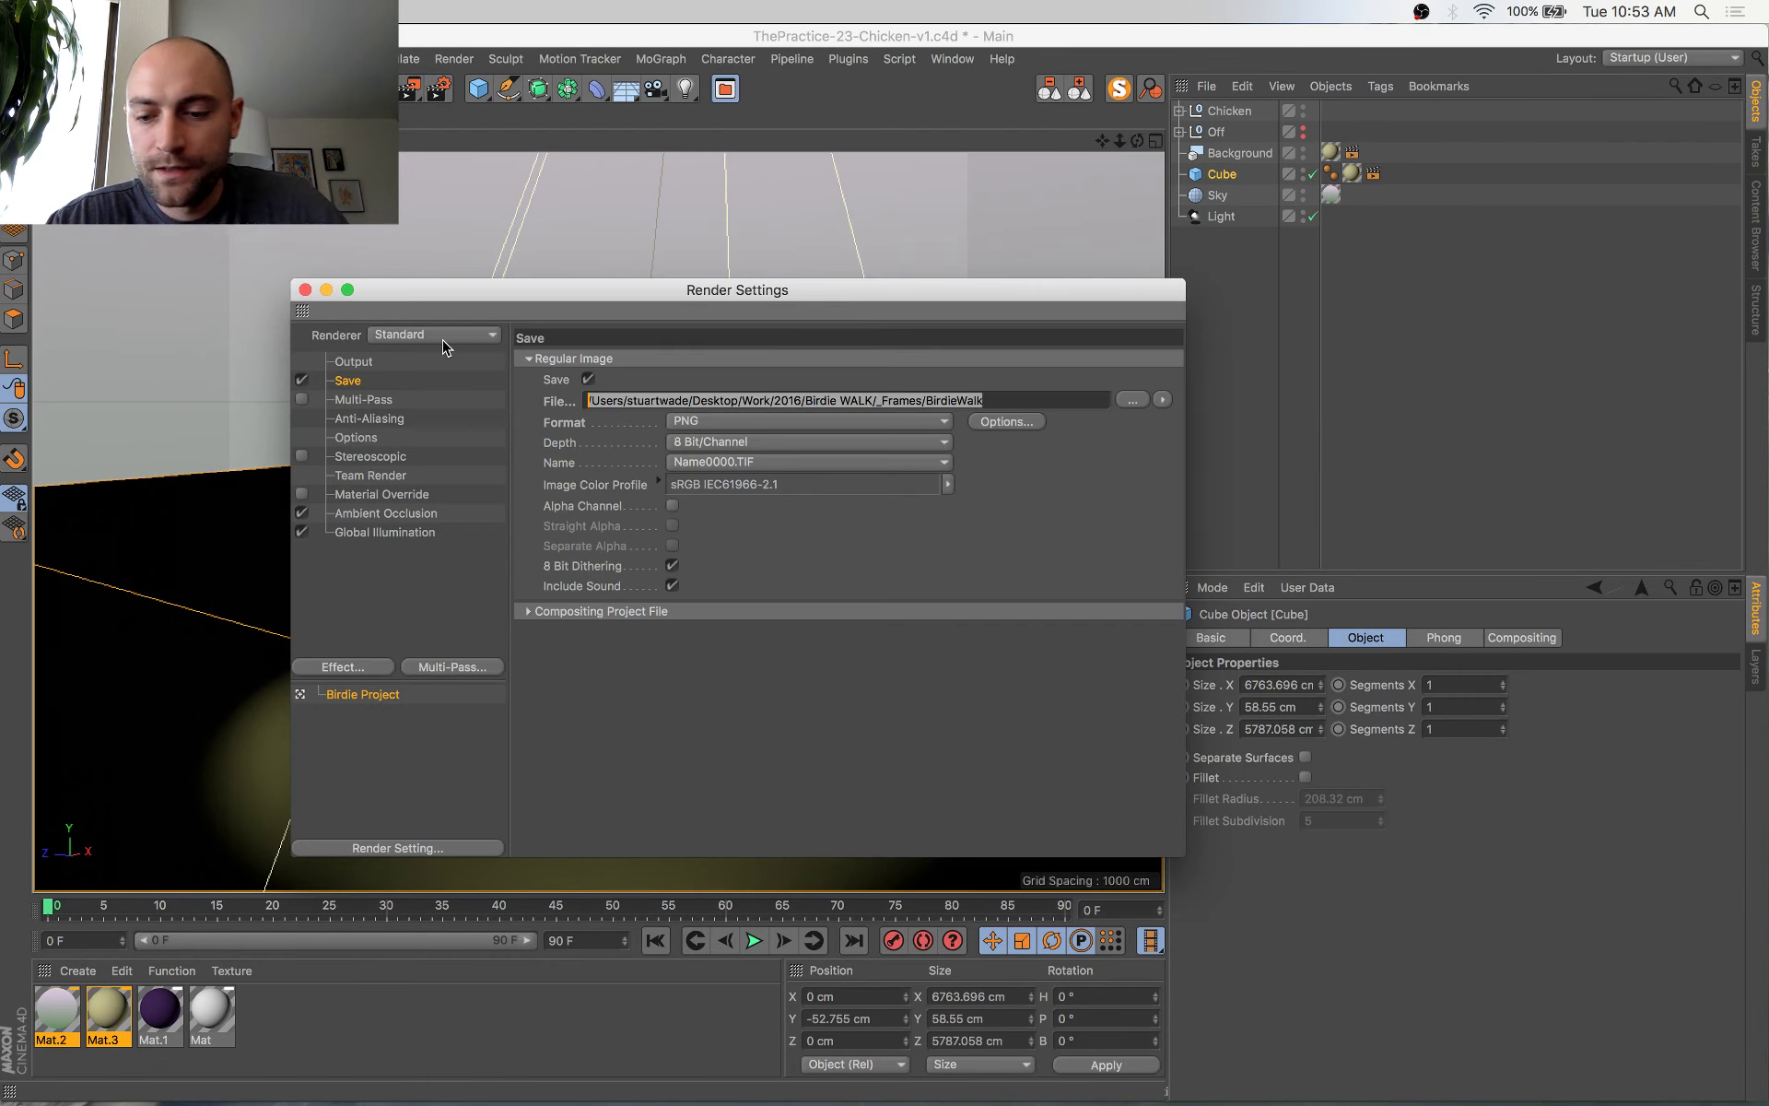
key("BackSpace")
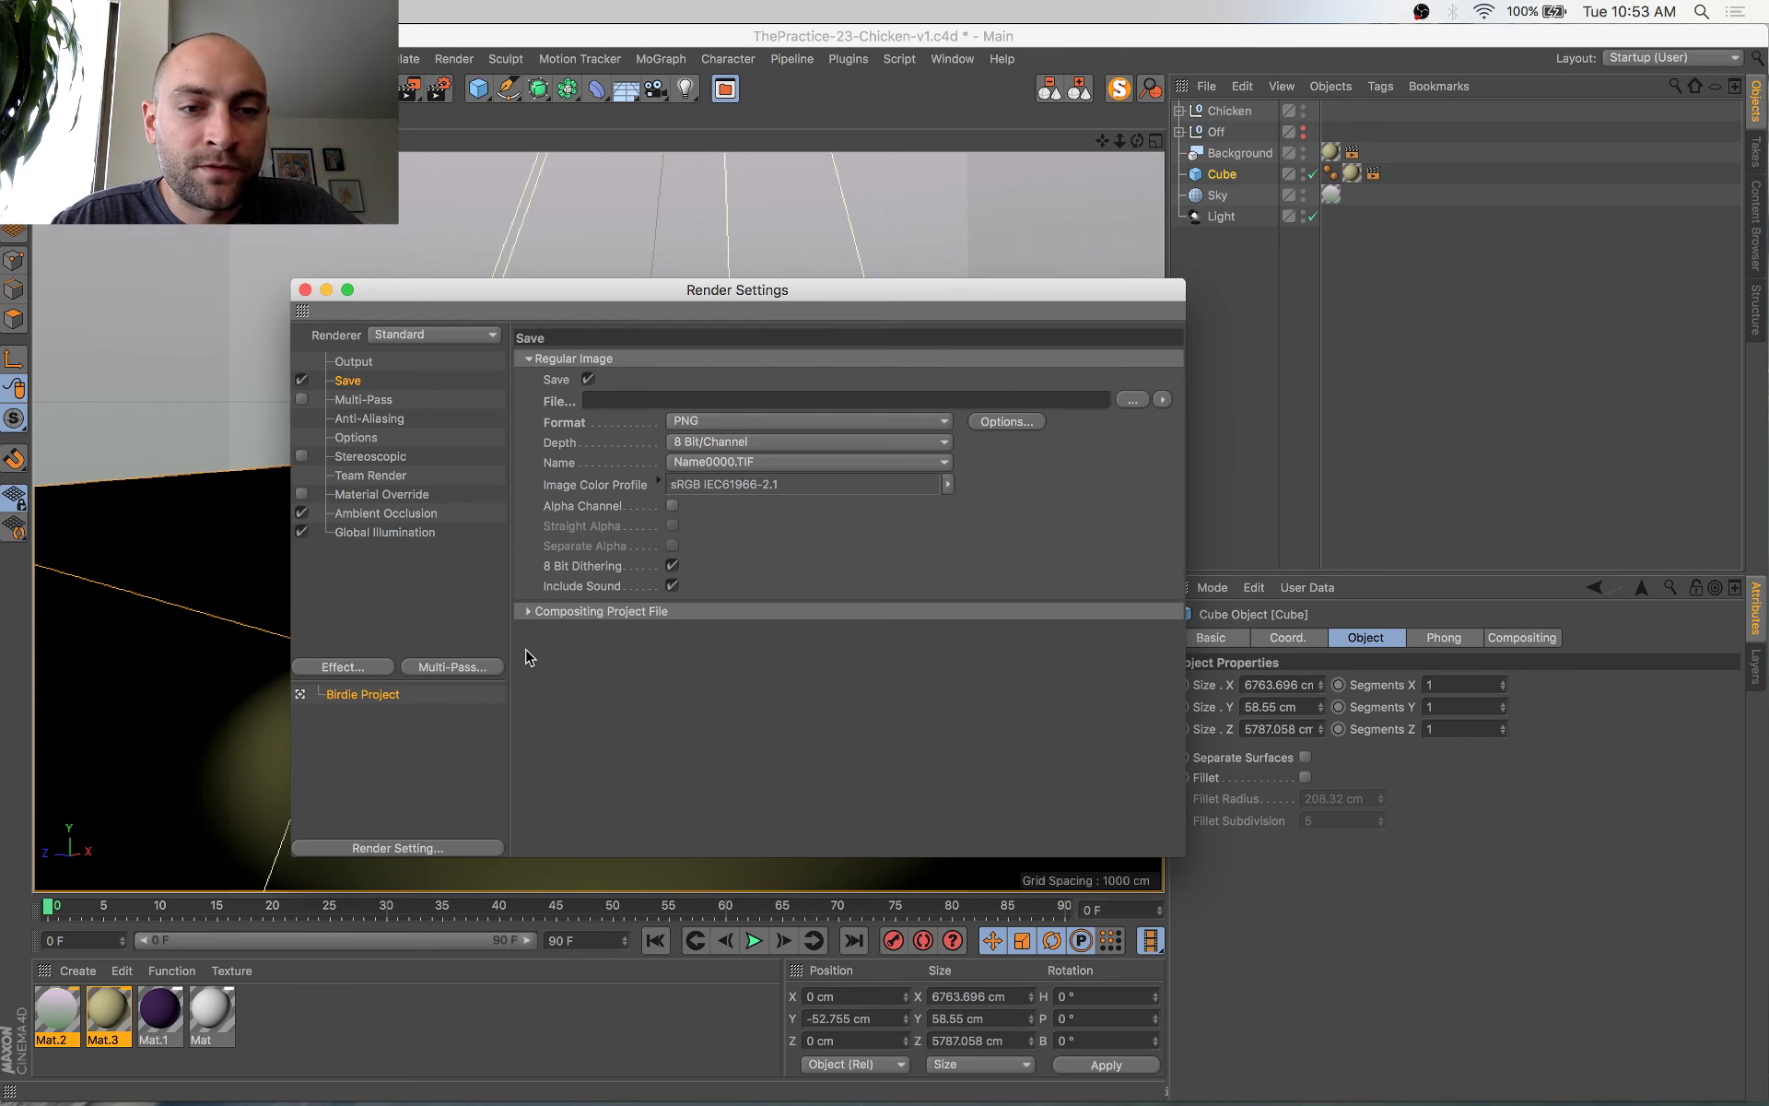
left_click_drag(799, 299, 811, 283)
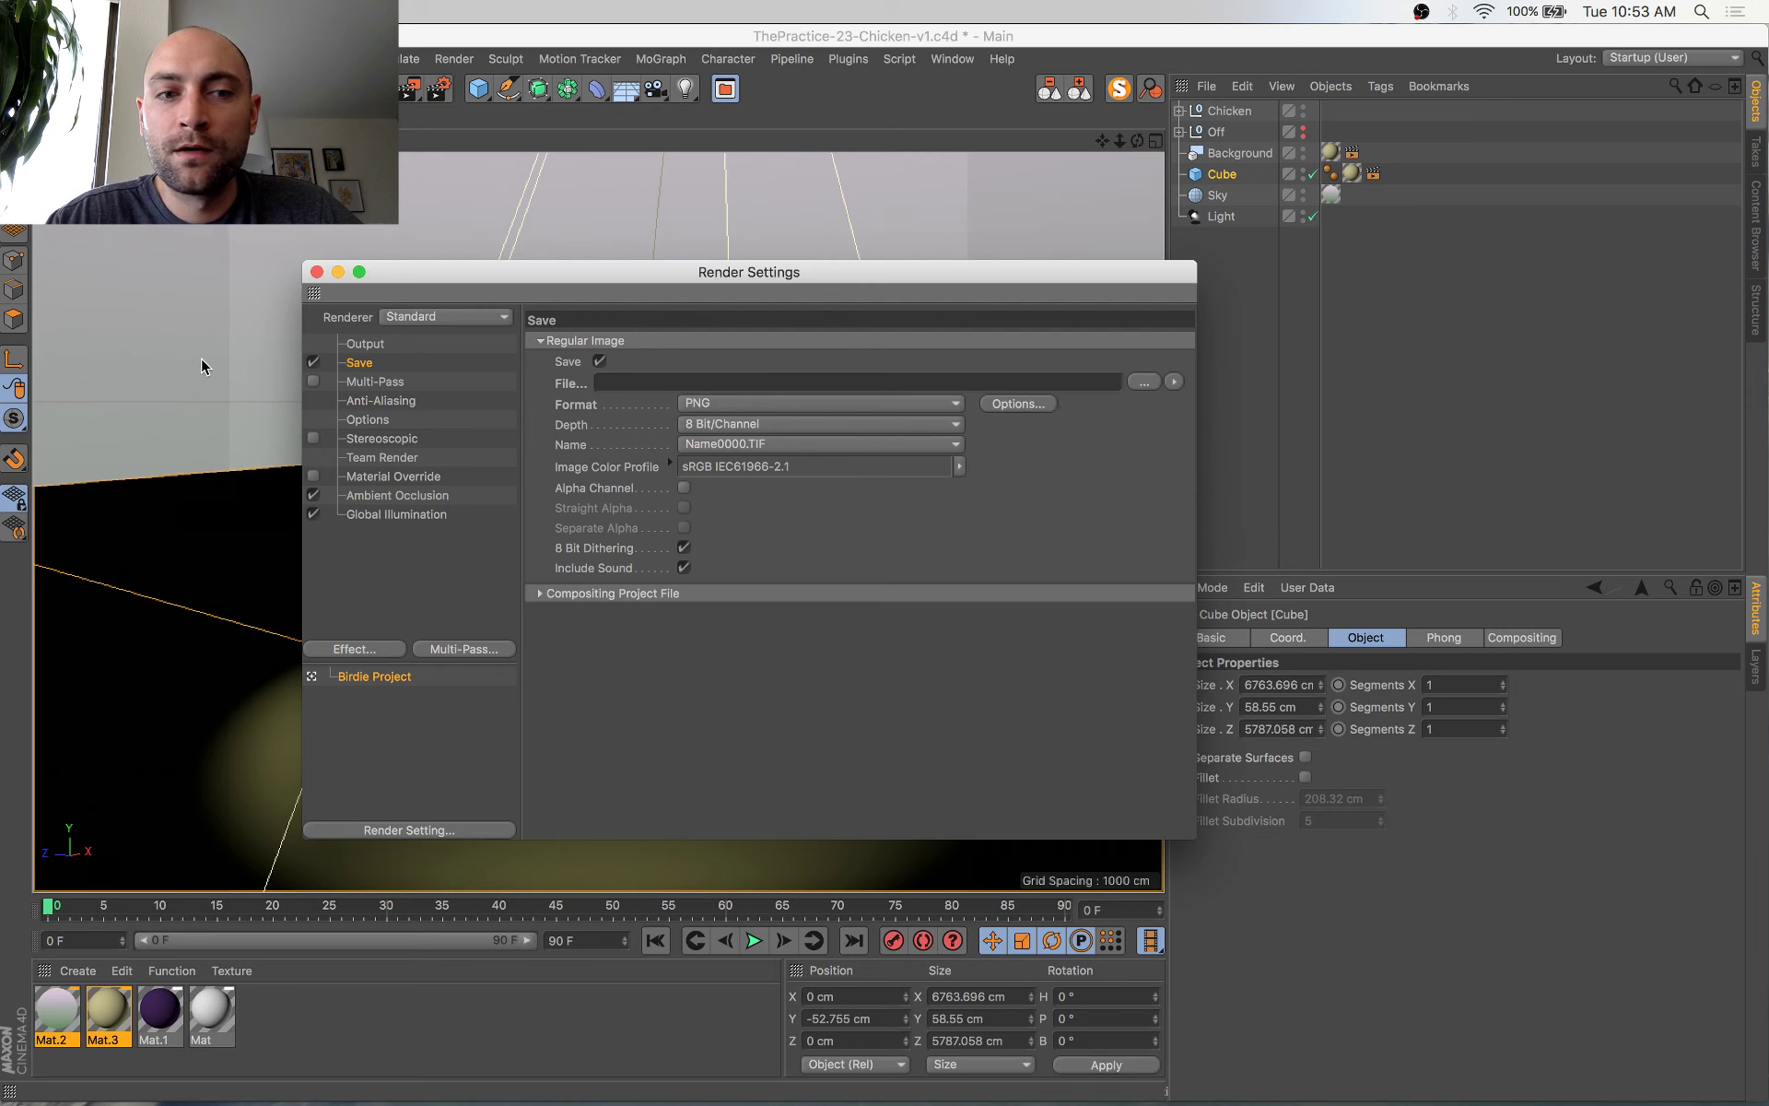
Set the render output's Frame Range to Current Frame
left_click(363, 344)
left_click(857, 571)
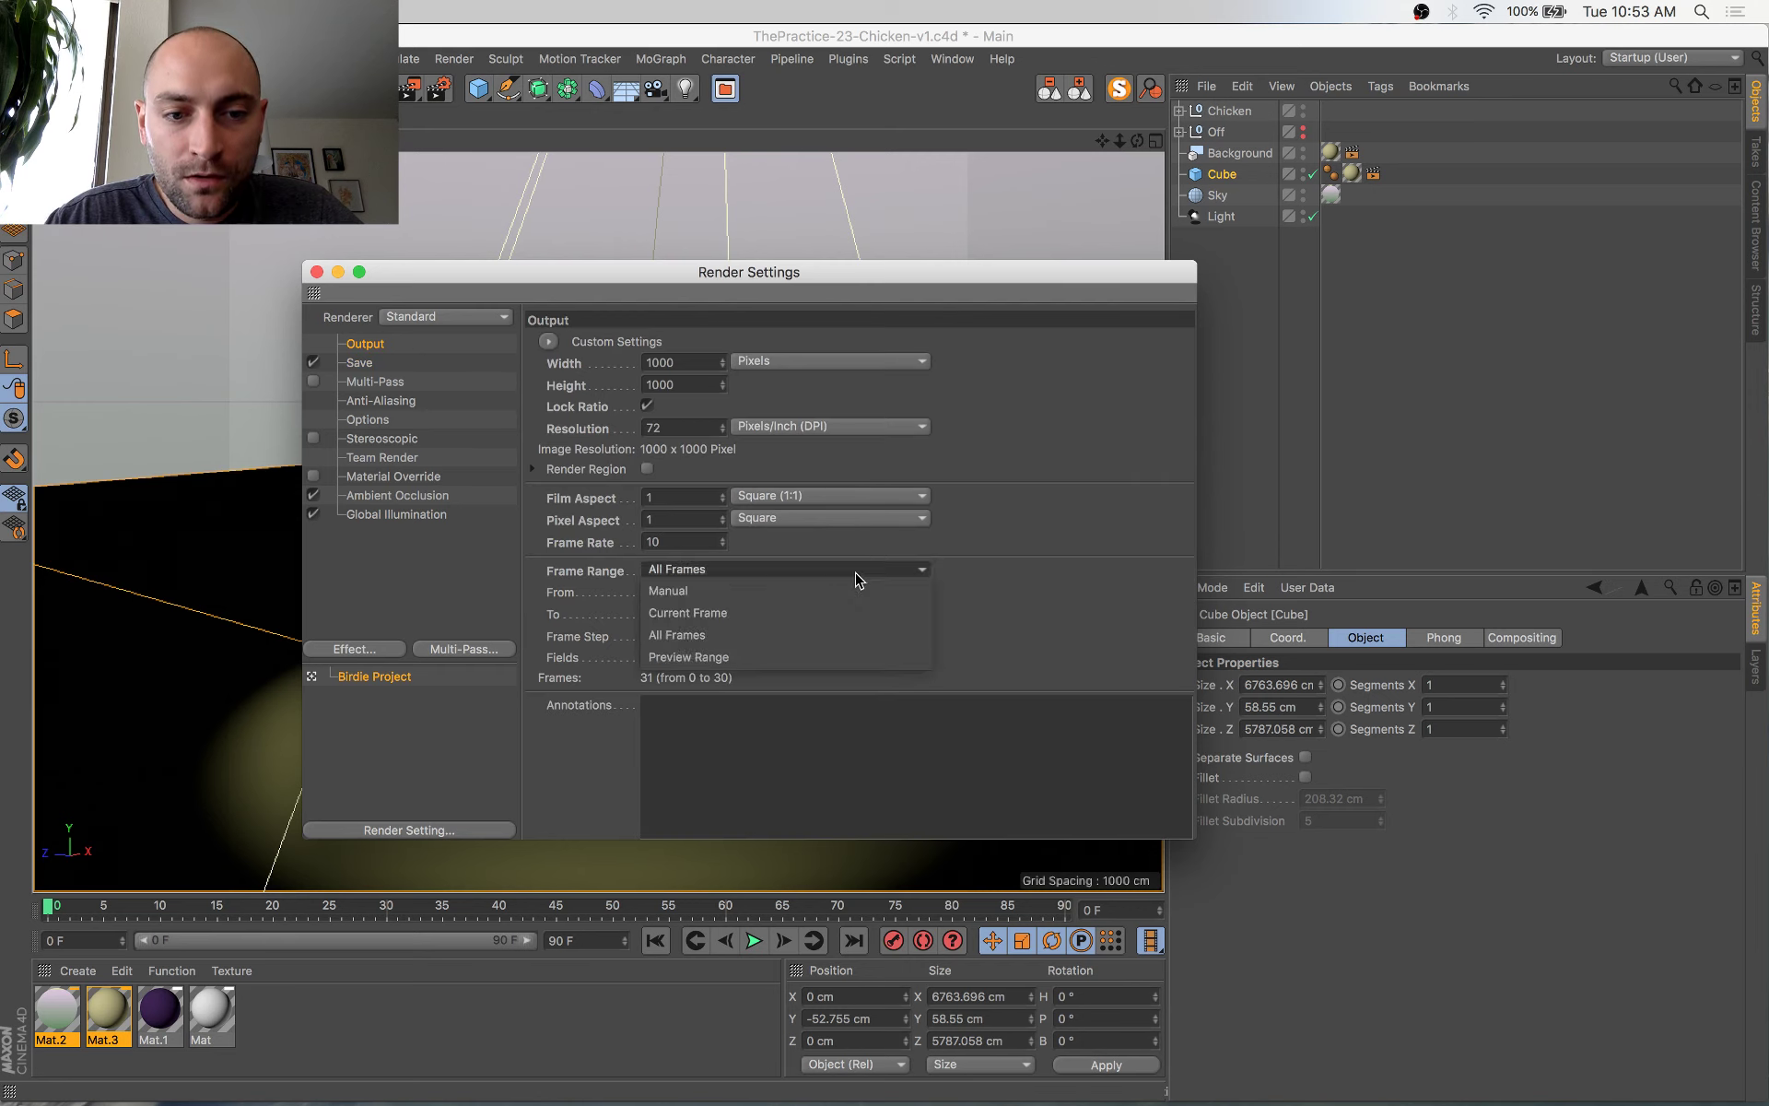
left_click(846, 635)
left_click(831, 572)
left_click(783, 613)
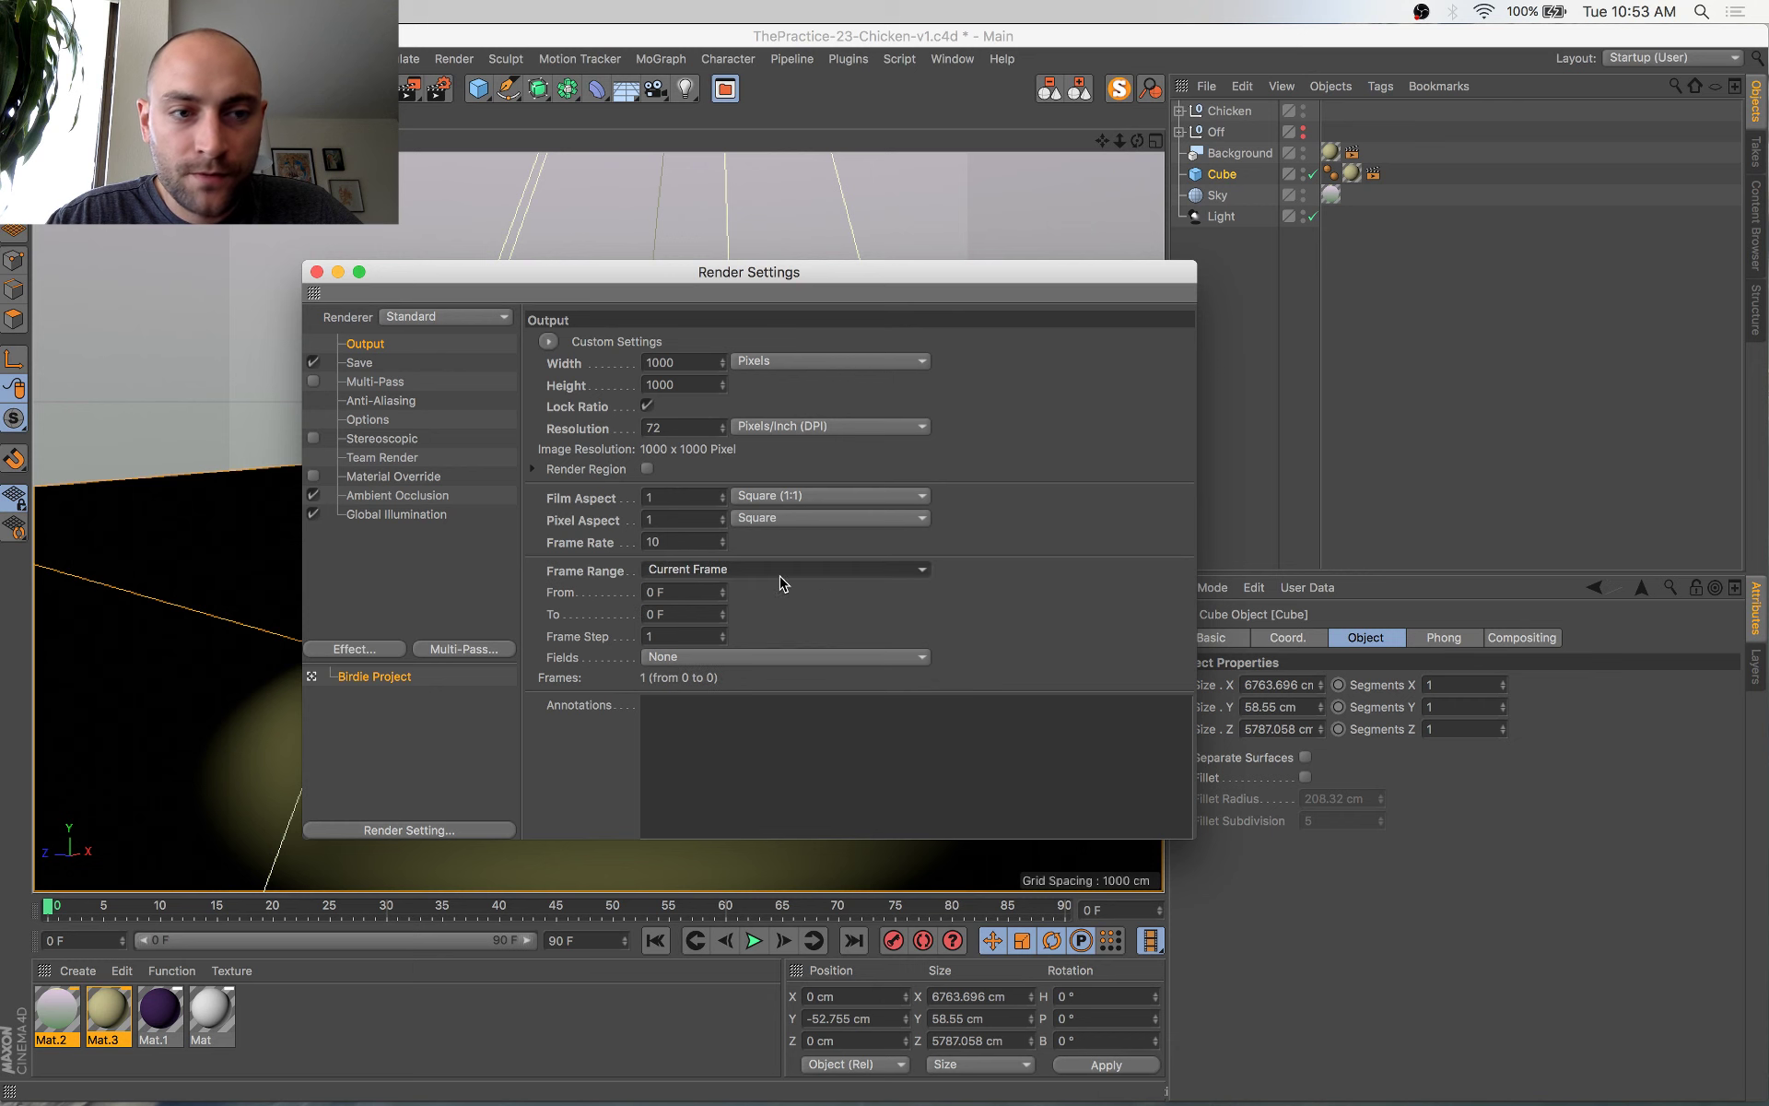
Close the render settings, save the project, and render the chicken to the Picture Viewer
left_click(317, 273)
key("super+s")
key("shift+r")
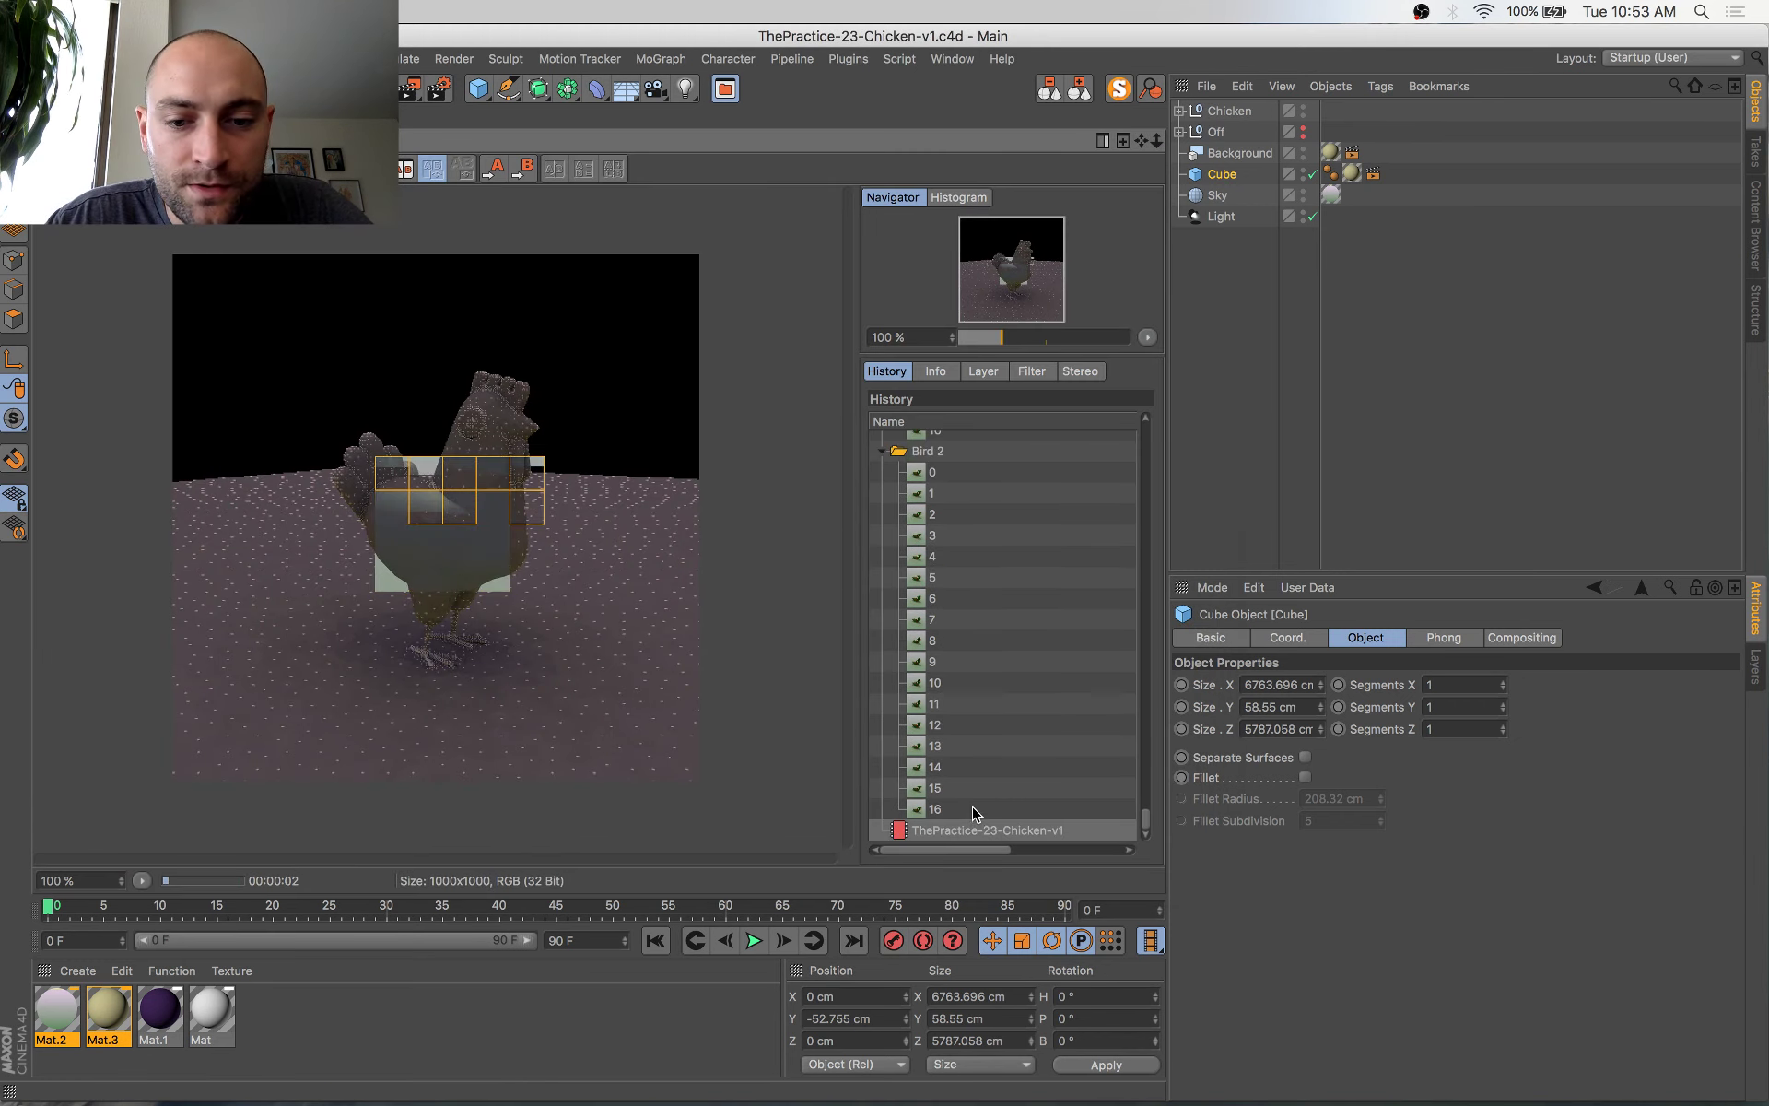
Play back the earlier Bird 2 render and compare its last frame with the new chicken render
left_click(975, 811)
left_click(1022, 854)
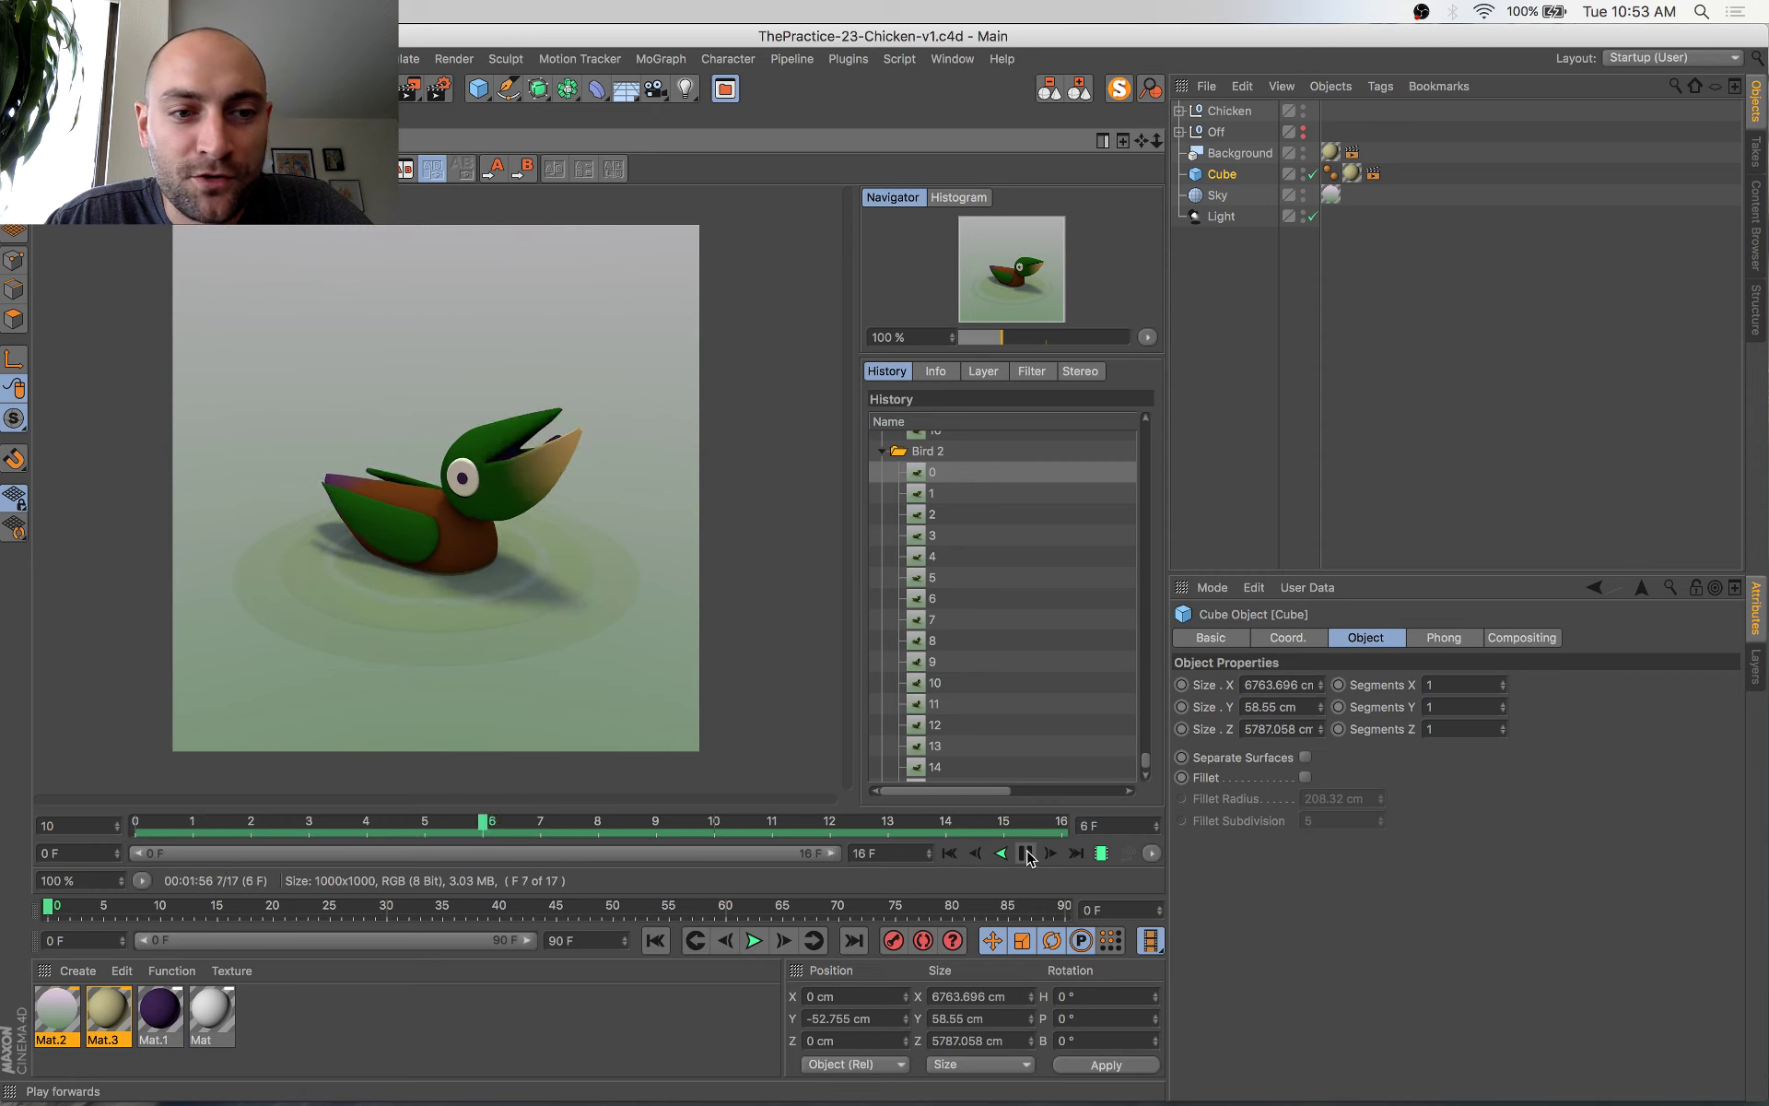
left_click(1028, 858)
left_click(1077, 855)
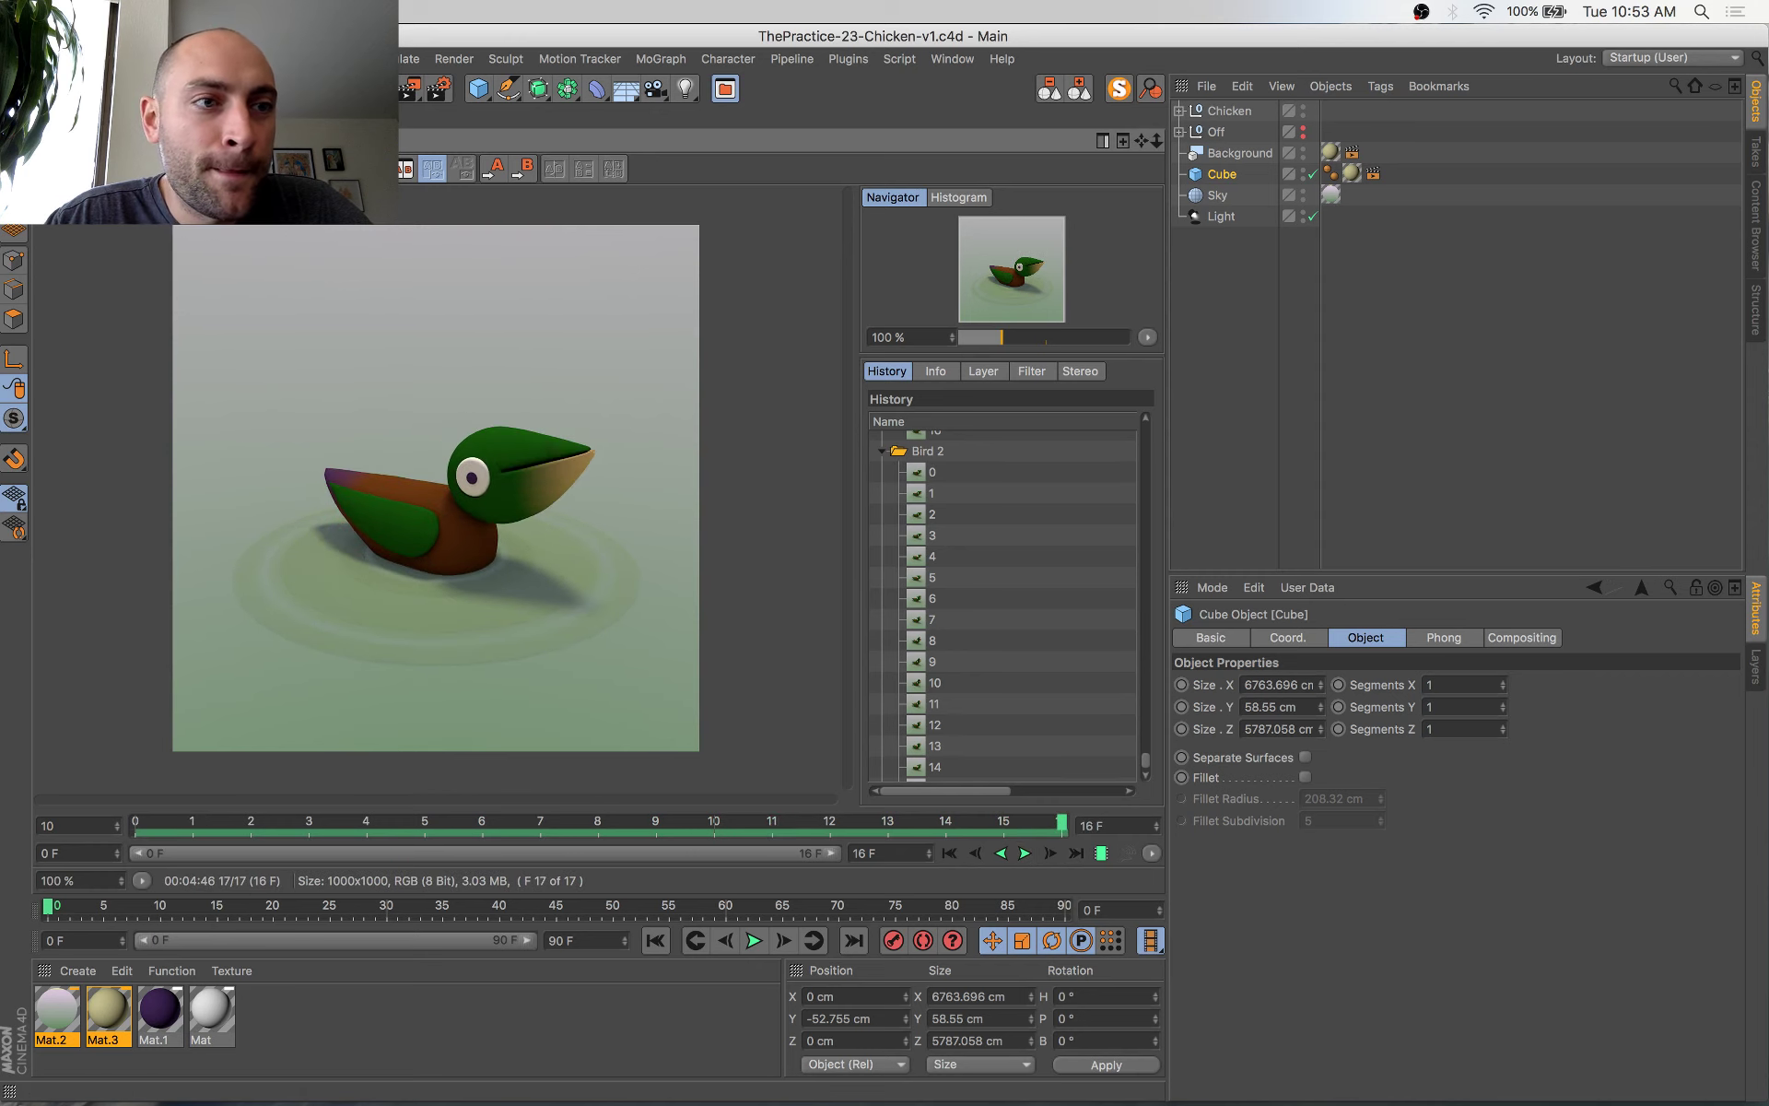
scroll(953, 670, "down", 3)
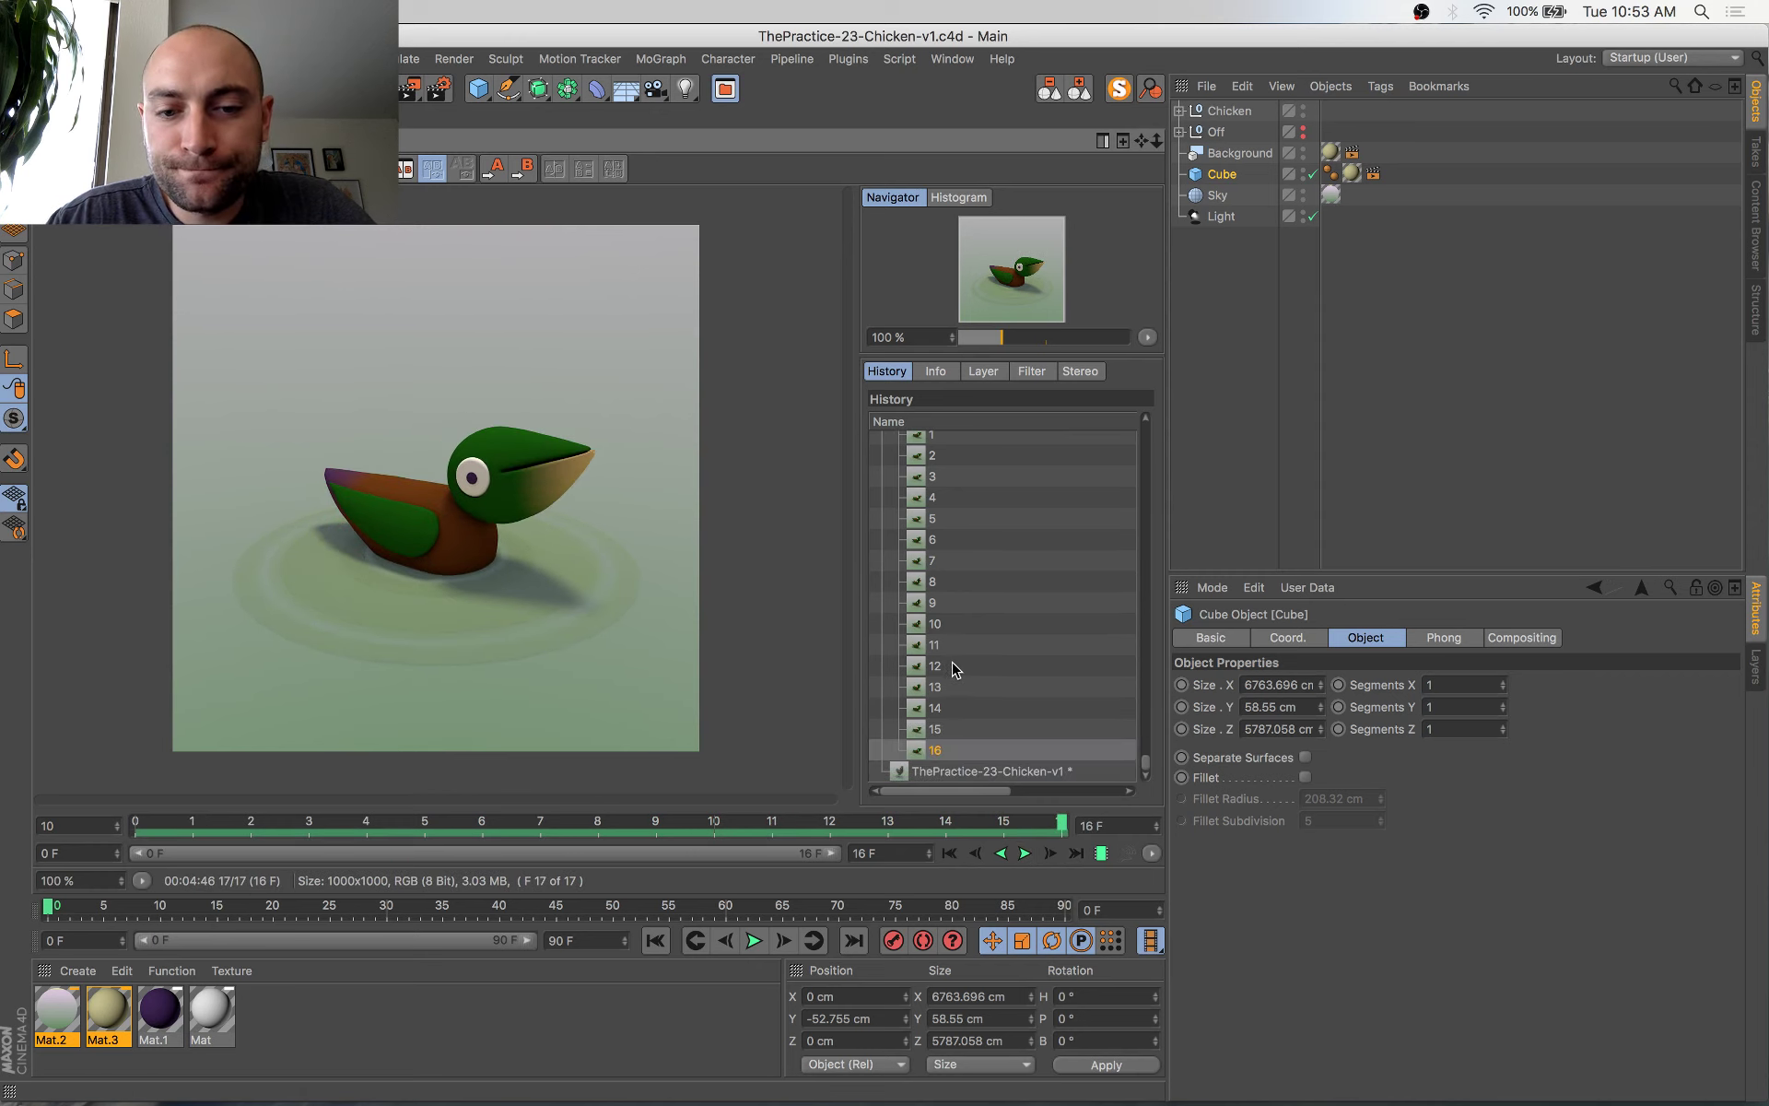
left_click(940, 774)
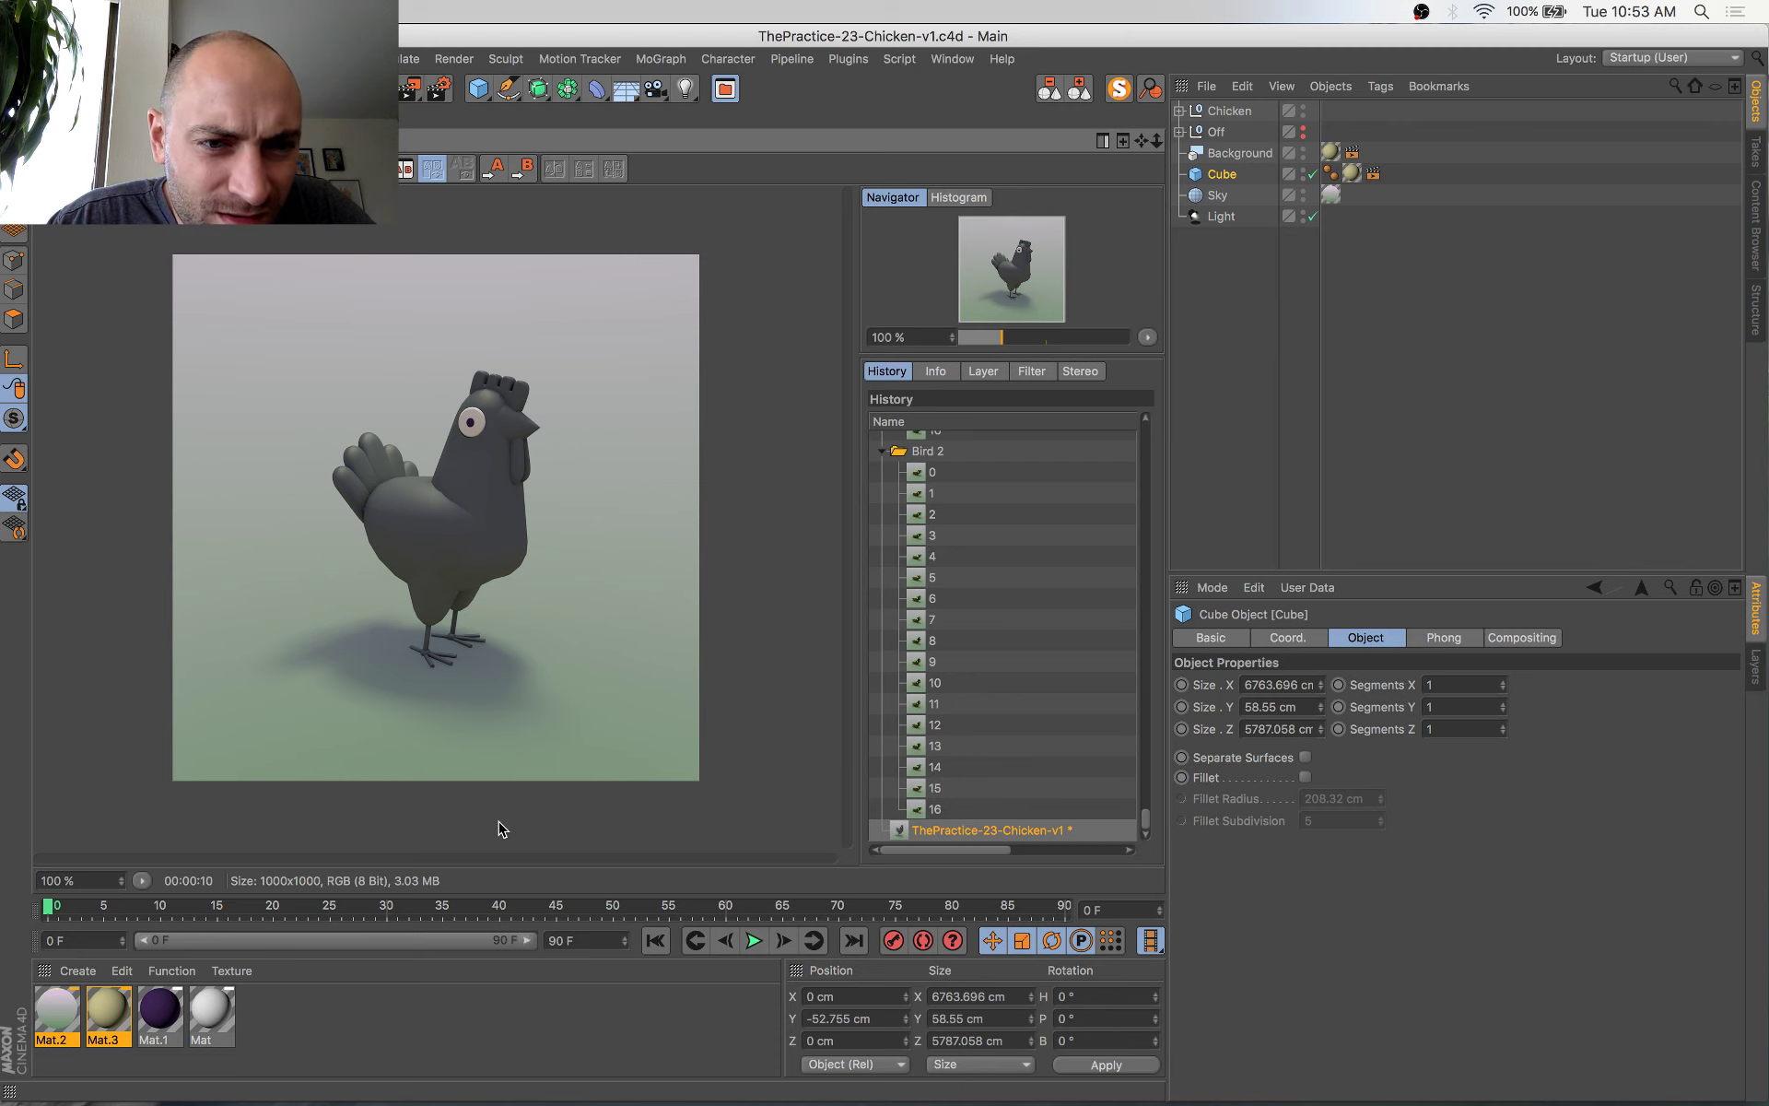
left_click(934, 816)
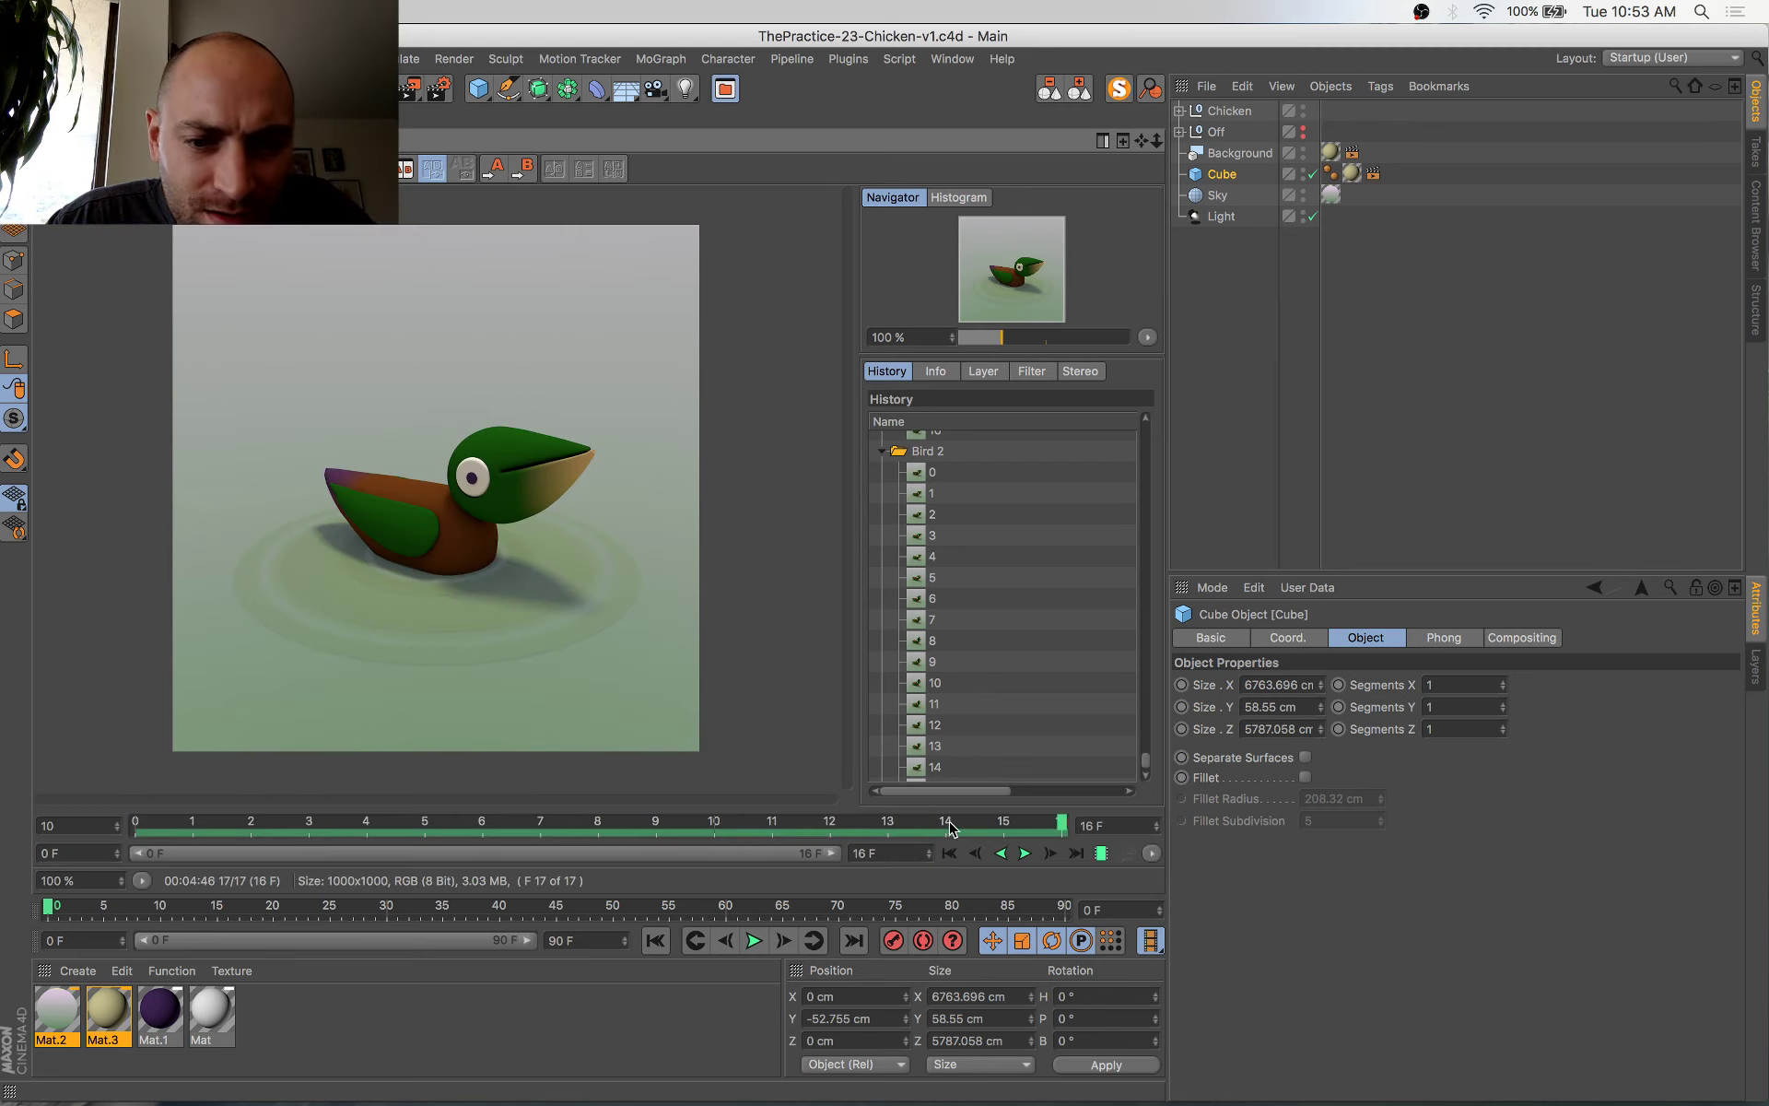
scroll(947, 748, "down", 3)
left_click(966, 772)
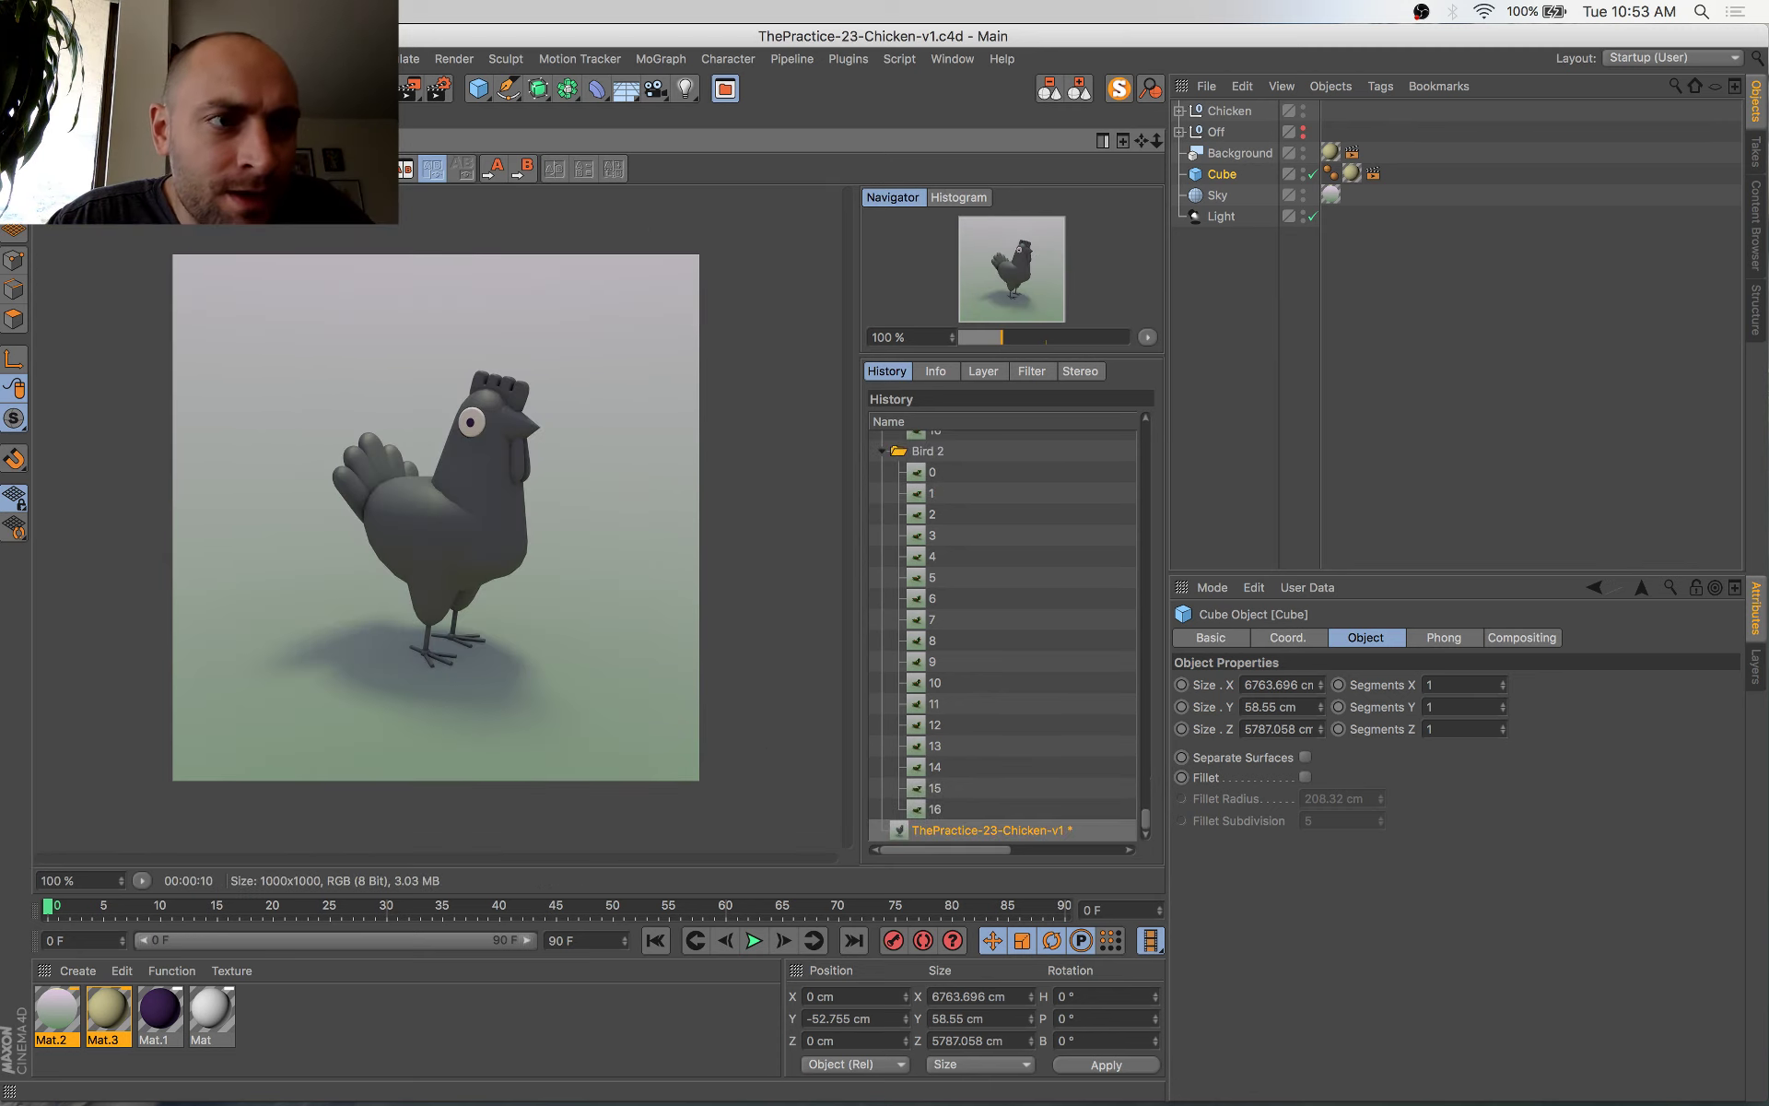
Change the purple Mat.1 material to dark red by setting its color hue to 0°
key("shift+F6")
left_click(299, 1048)
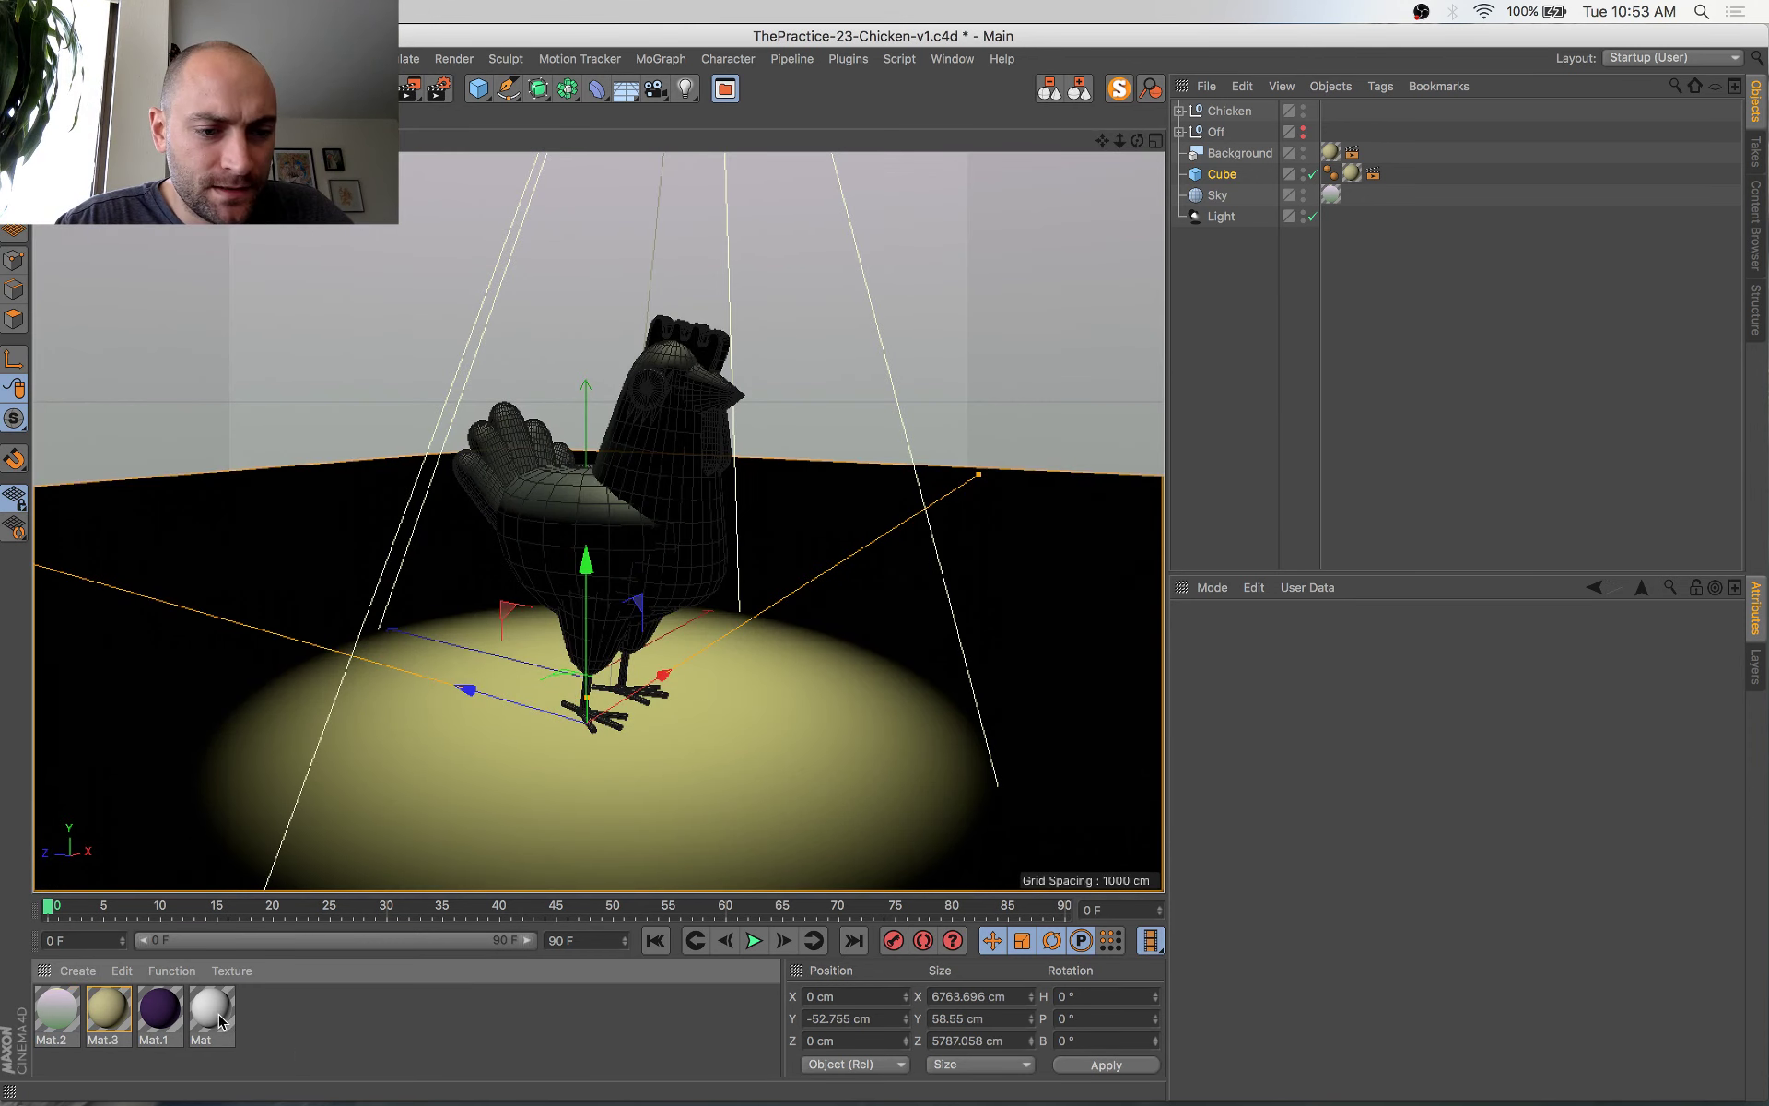
left_click(212, 1013)
double_click(169, 1012)
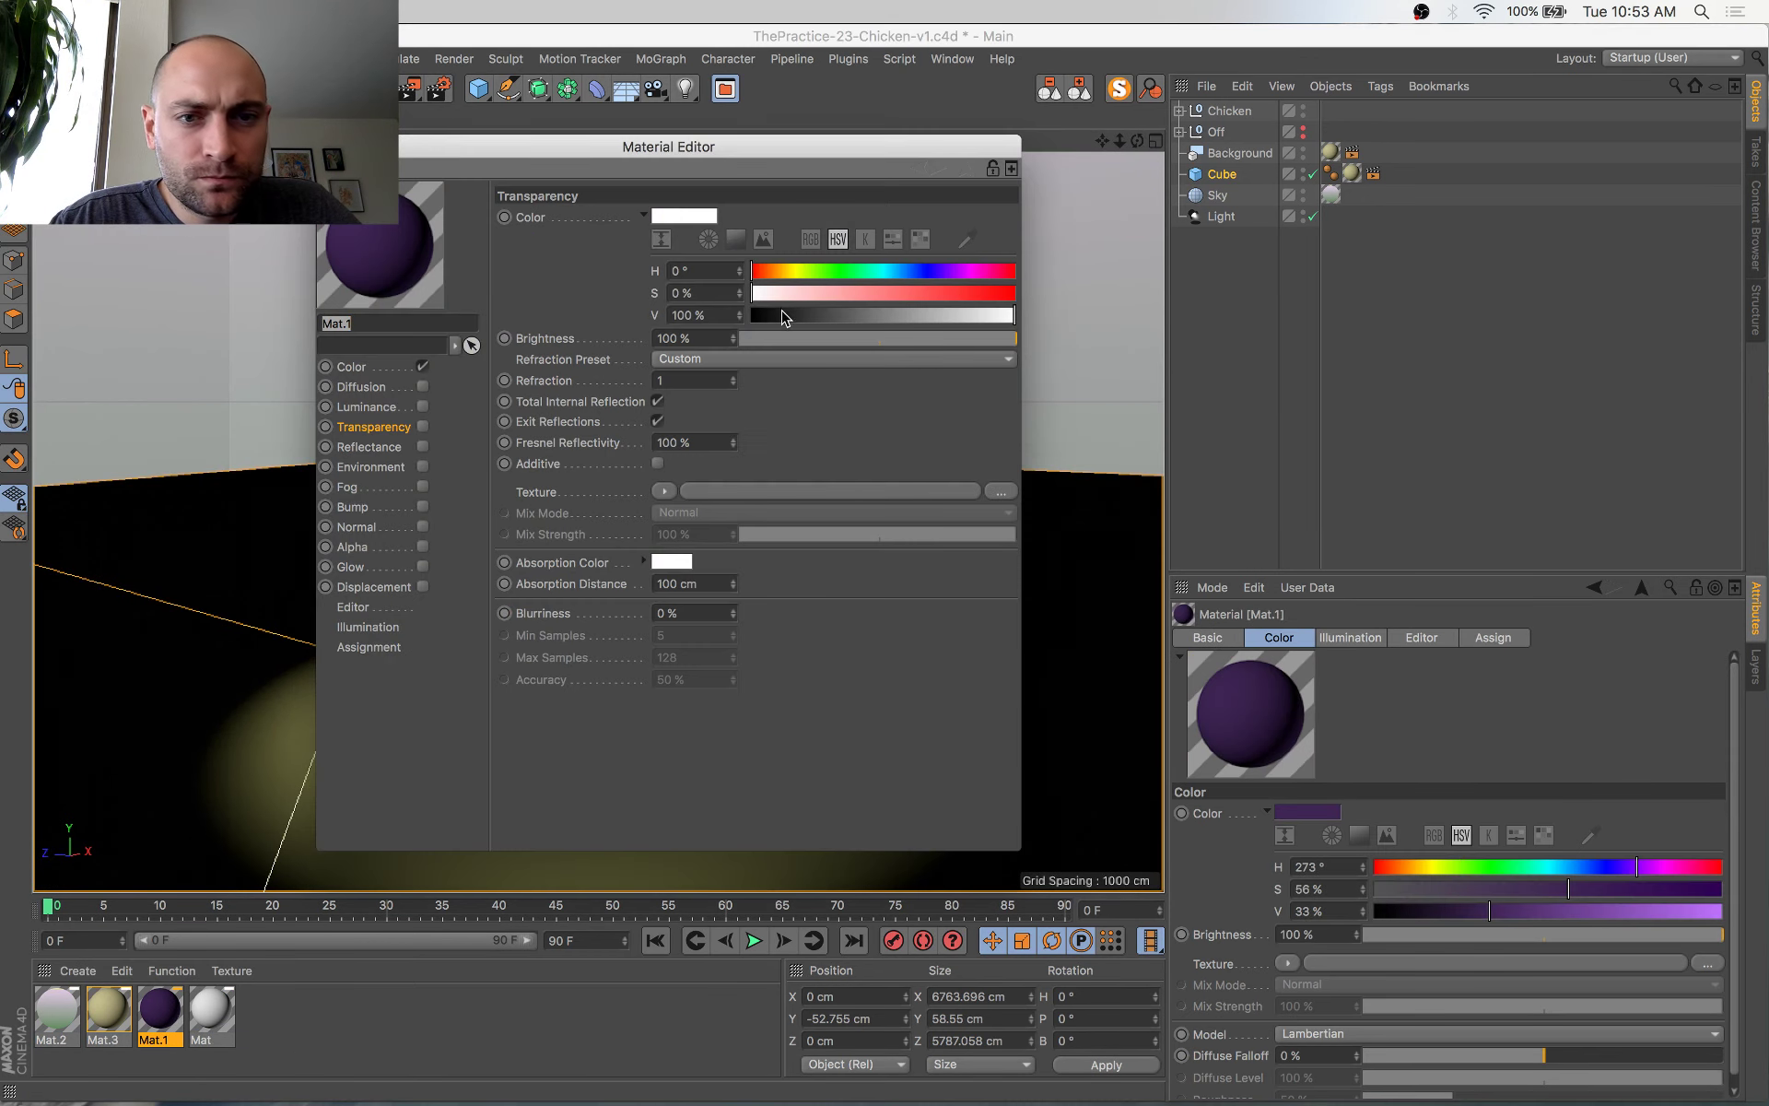
left_click(372, 372)
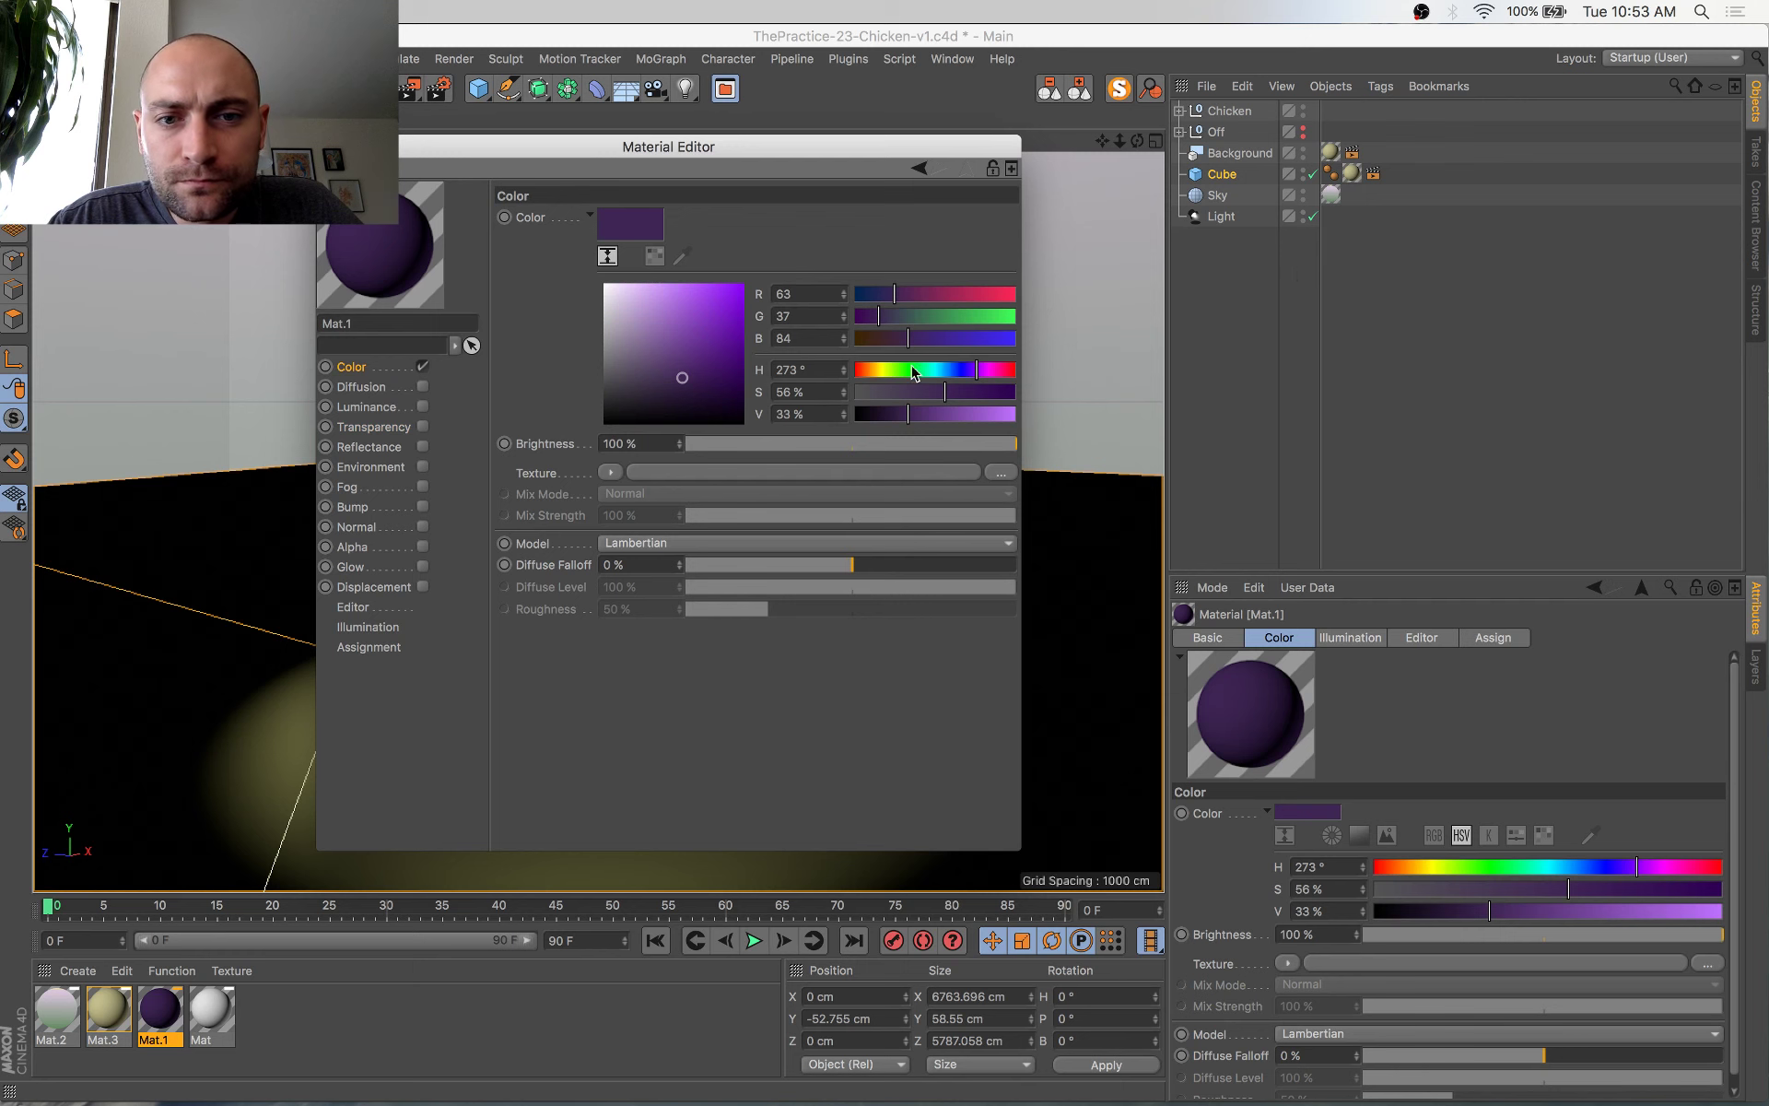
left_click_drag(915, 372, 856, 370)
left_click(328, 146)
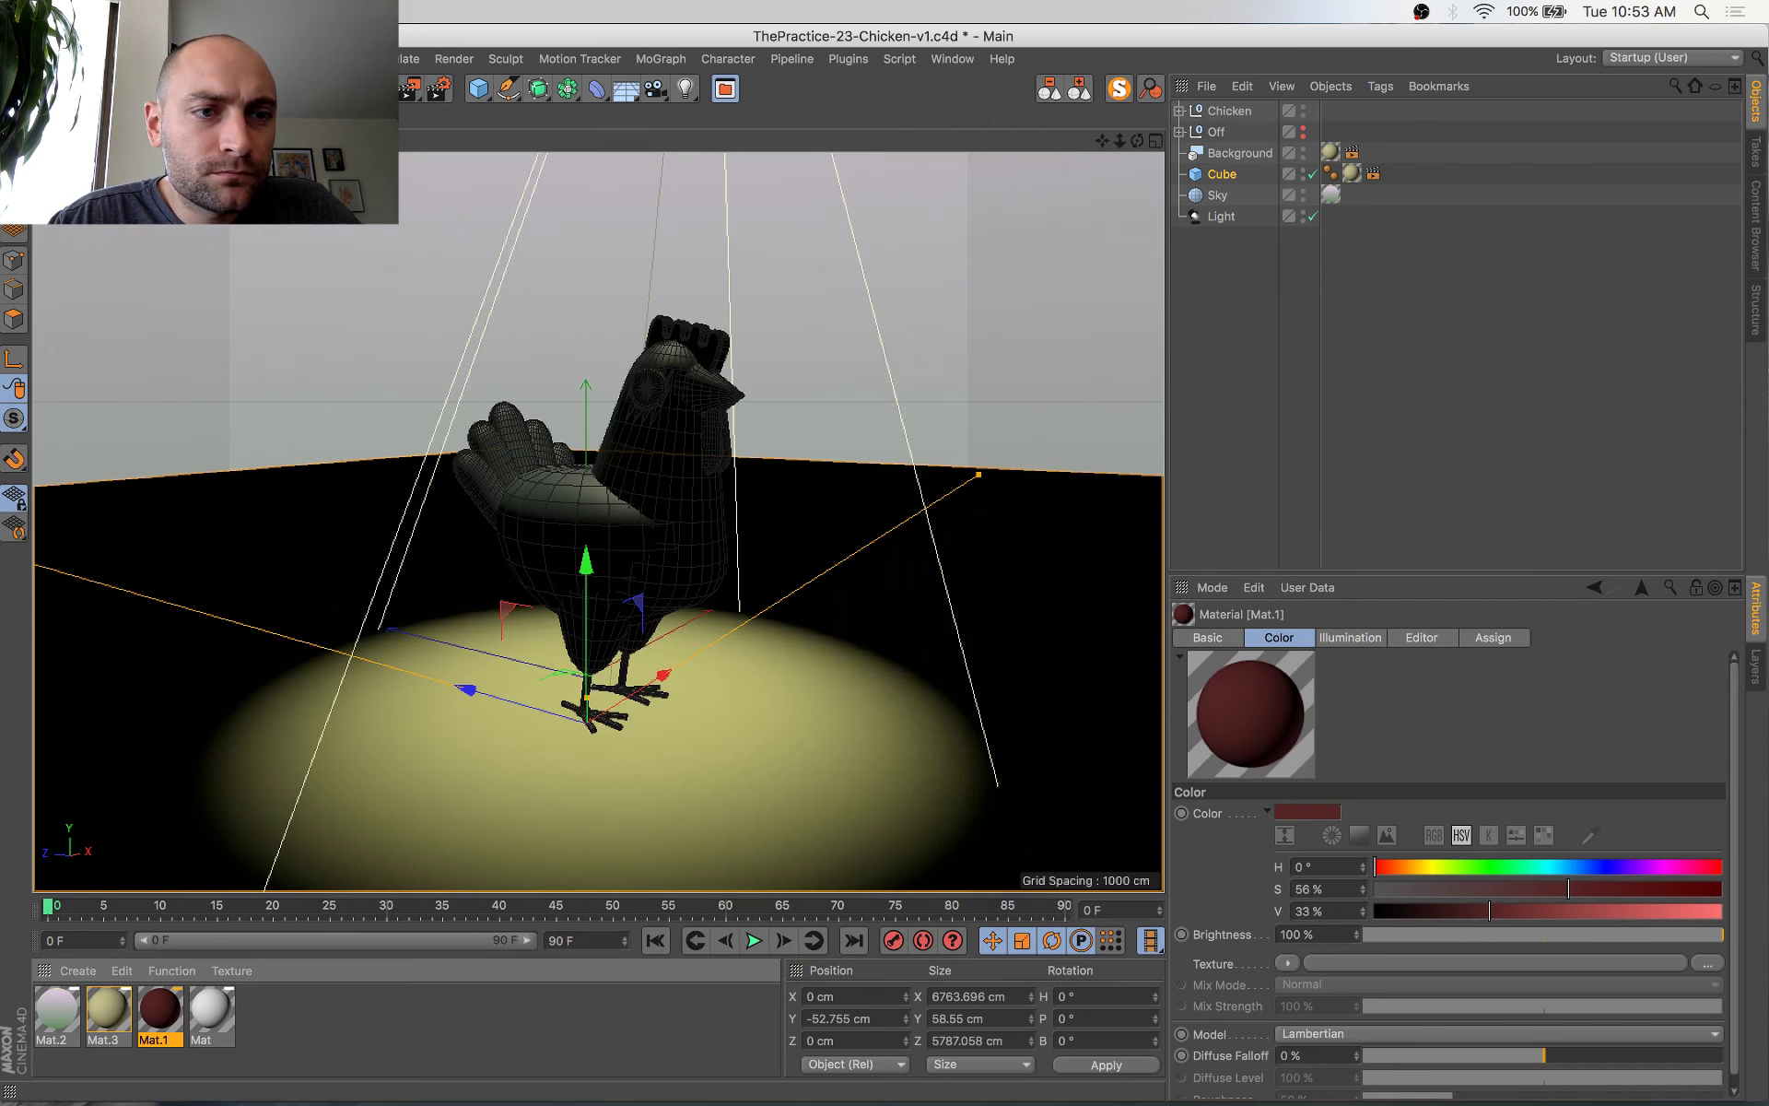
left_click(152, 1073)
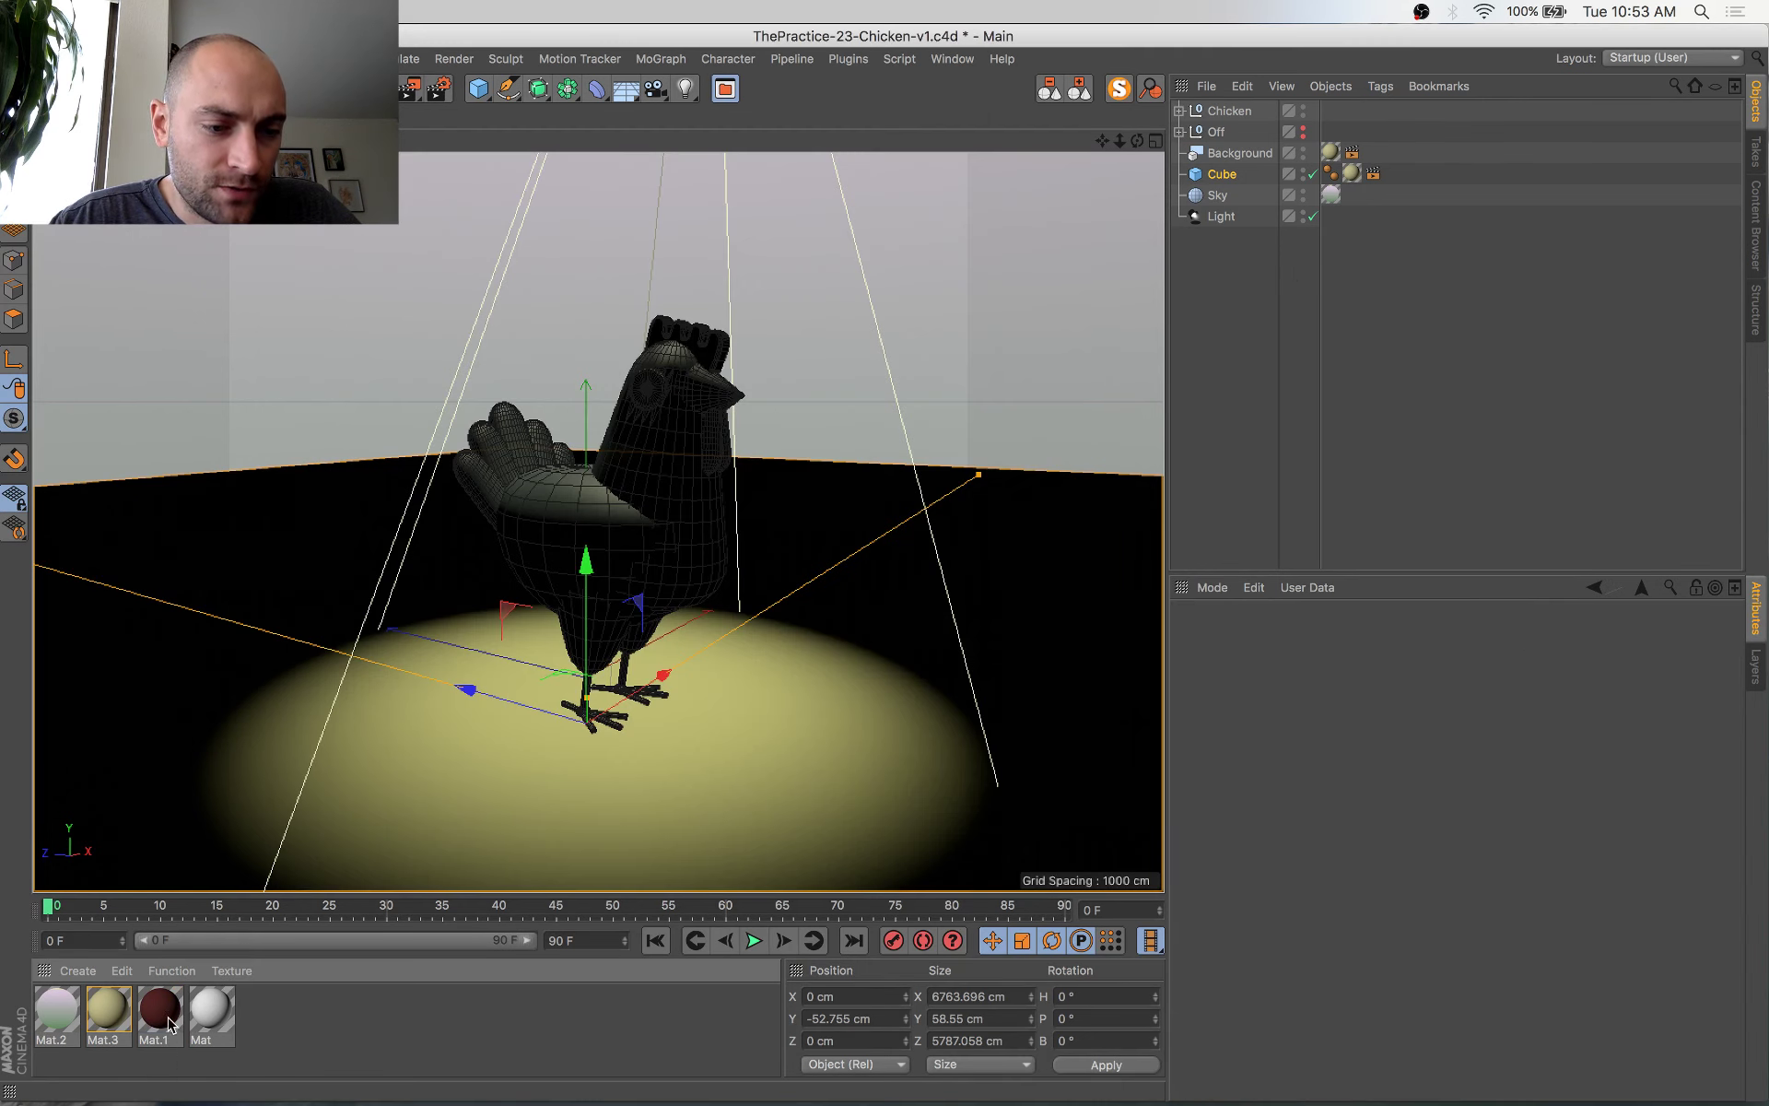
Make a pale pink copy of the dark red Mat.1 material, with RGB 219, 178, 178, and save the project
left_click_drag(174, 998, 196, 1004, "ctrl")
double_click(211, 1004)
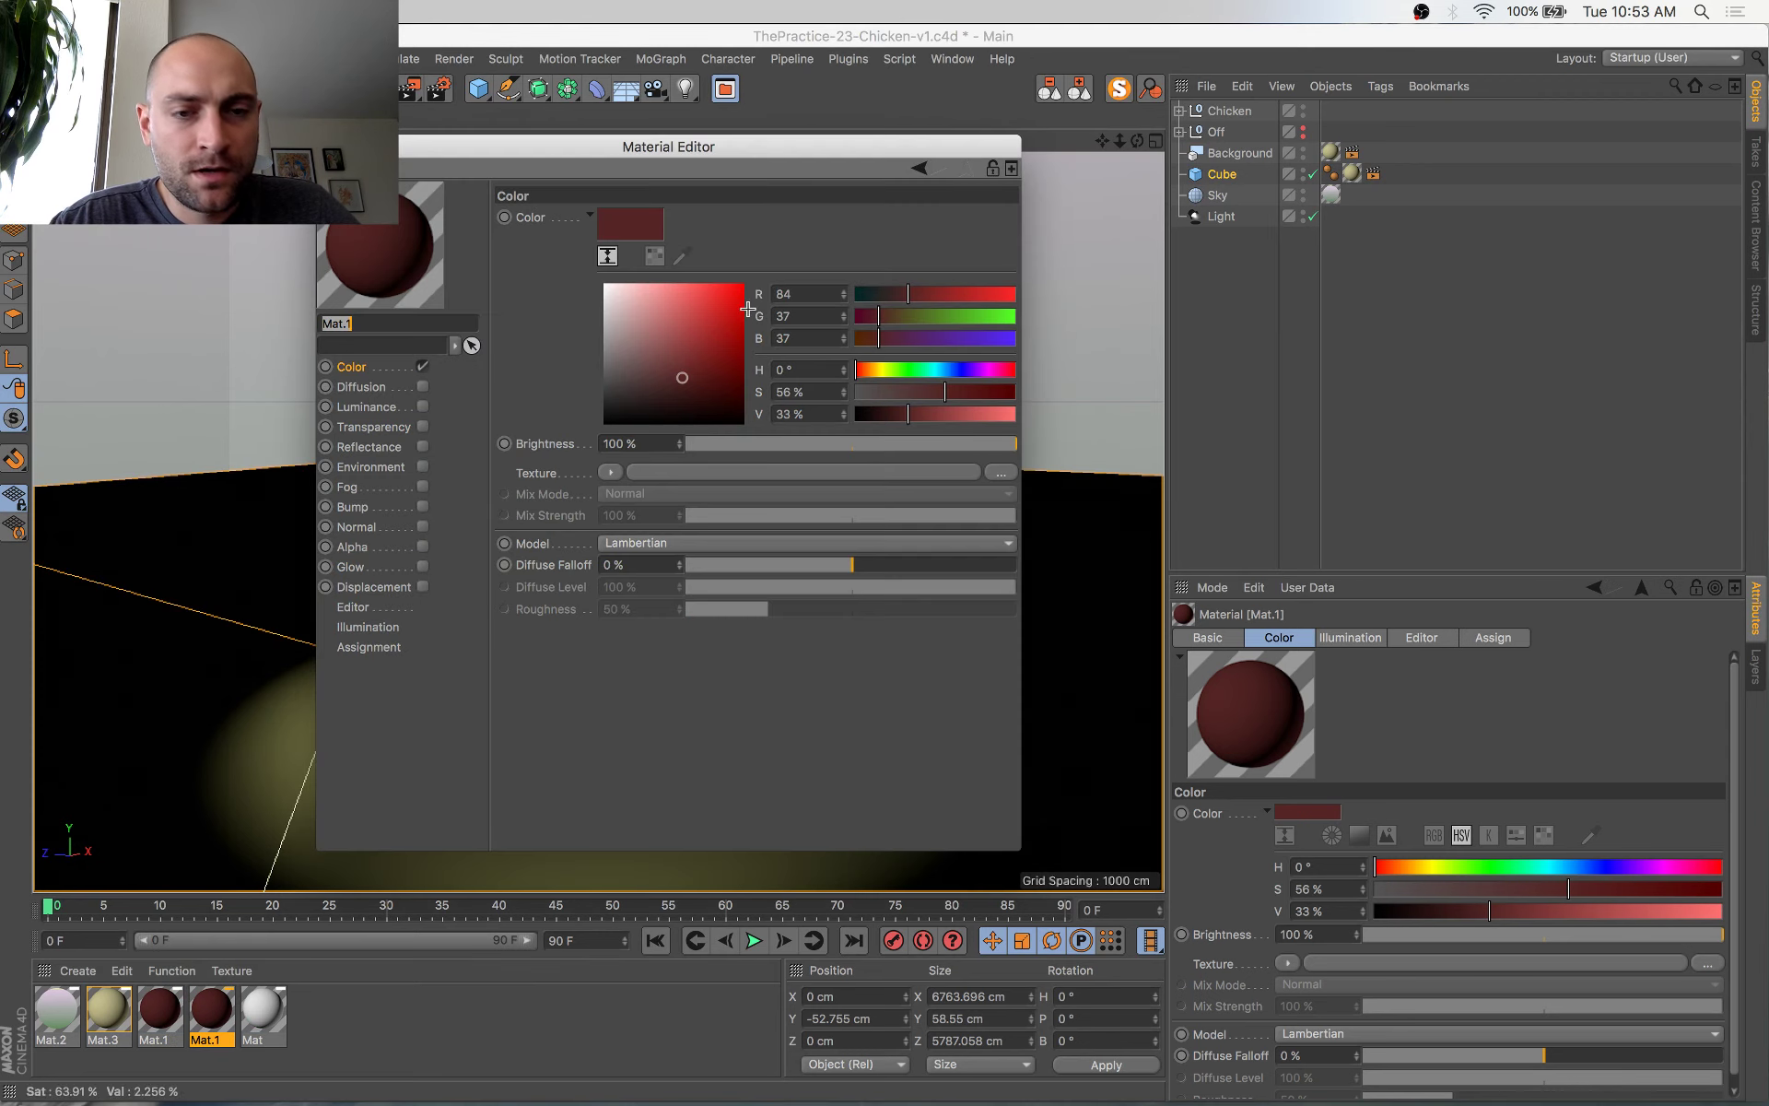
left_click_drag(770, 148, 947, 222)
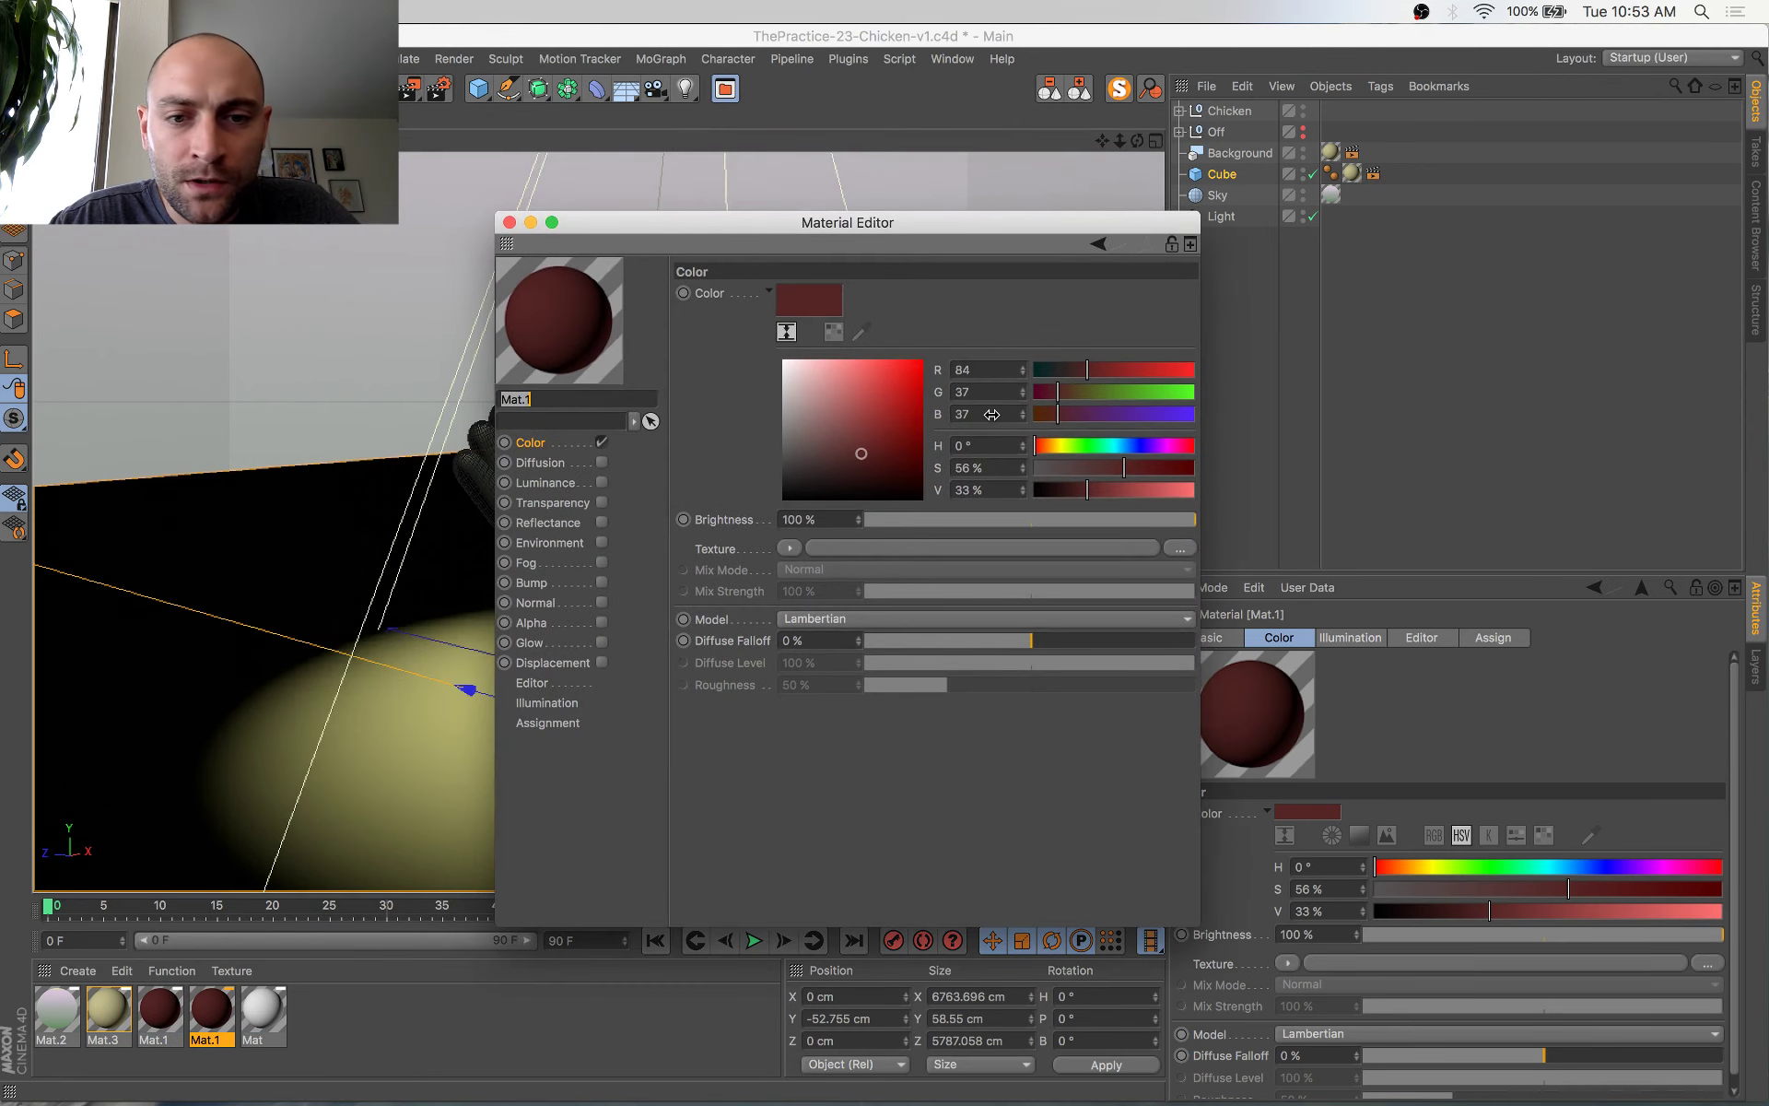
left_click(833, 394)
left_click(808, 379)
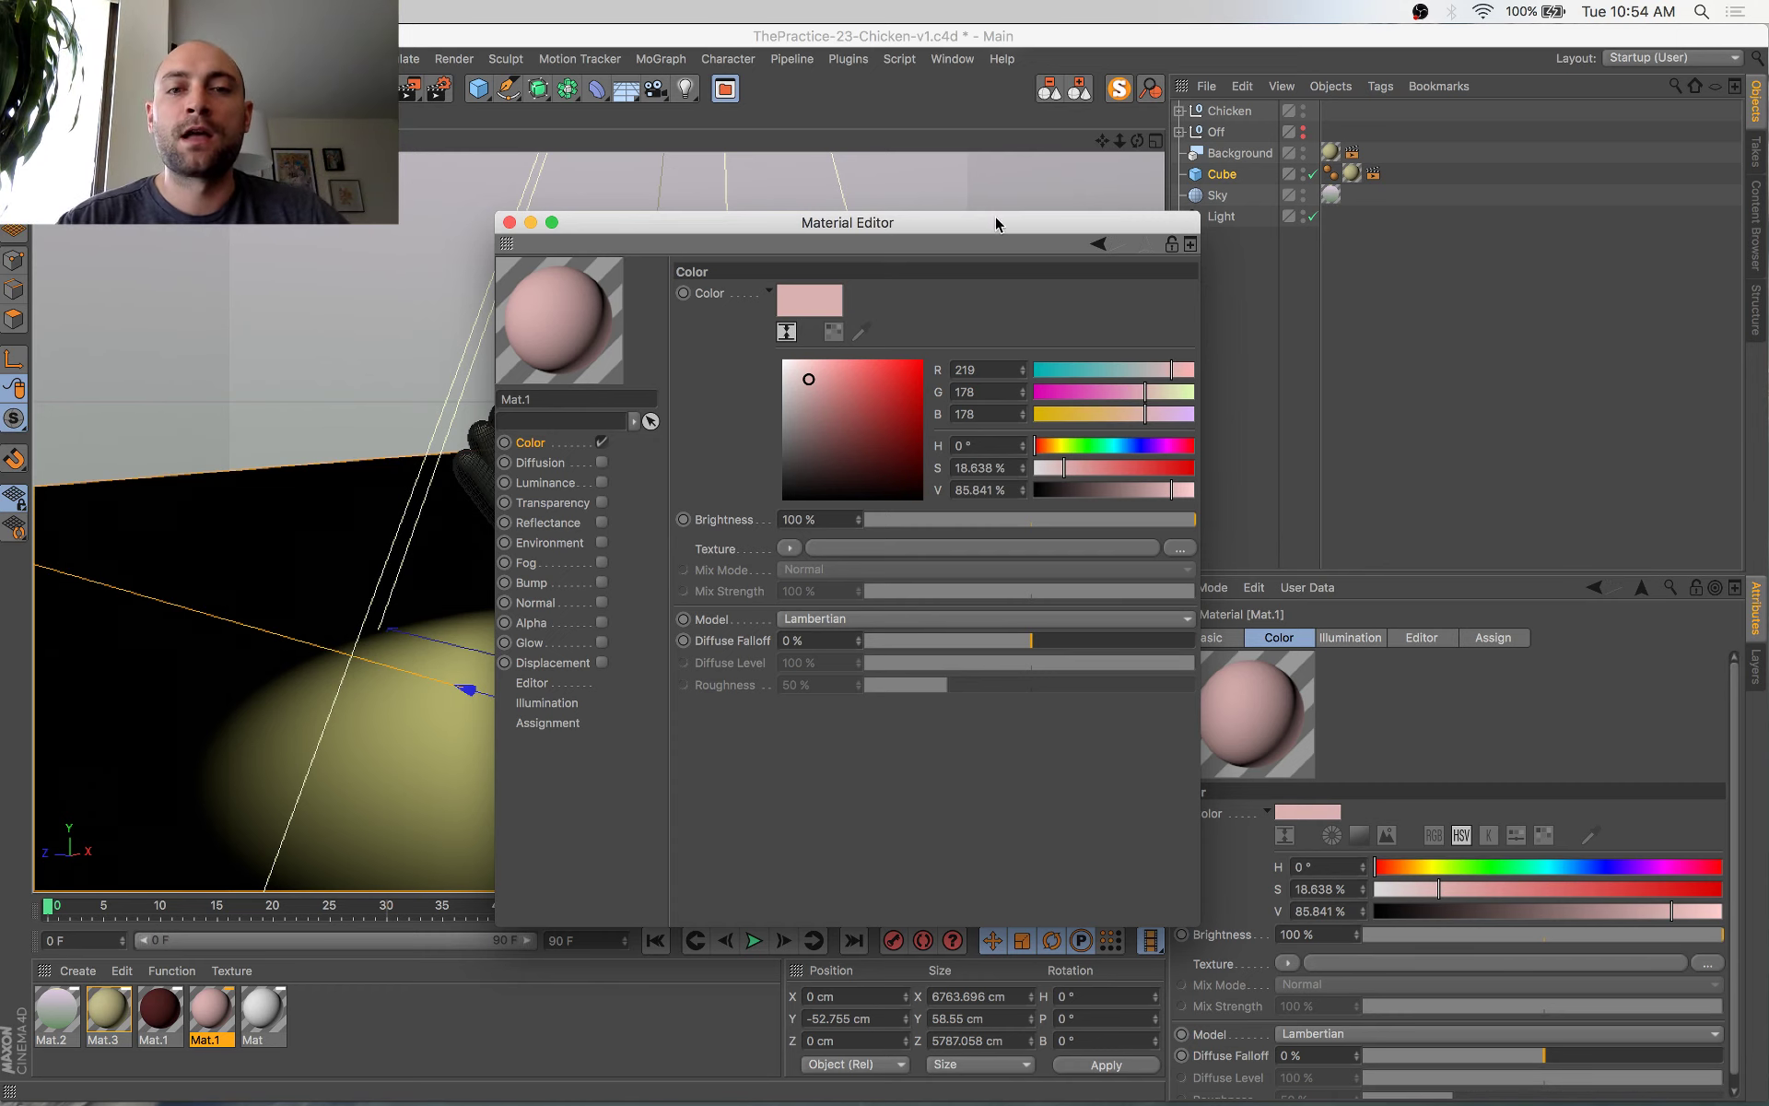
left_click_drag(995, 225, 1061, 224)
key("super+s")
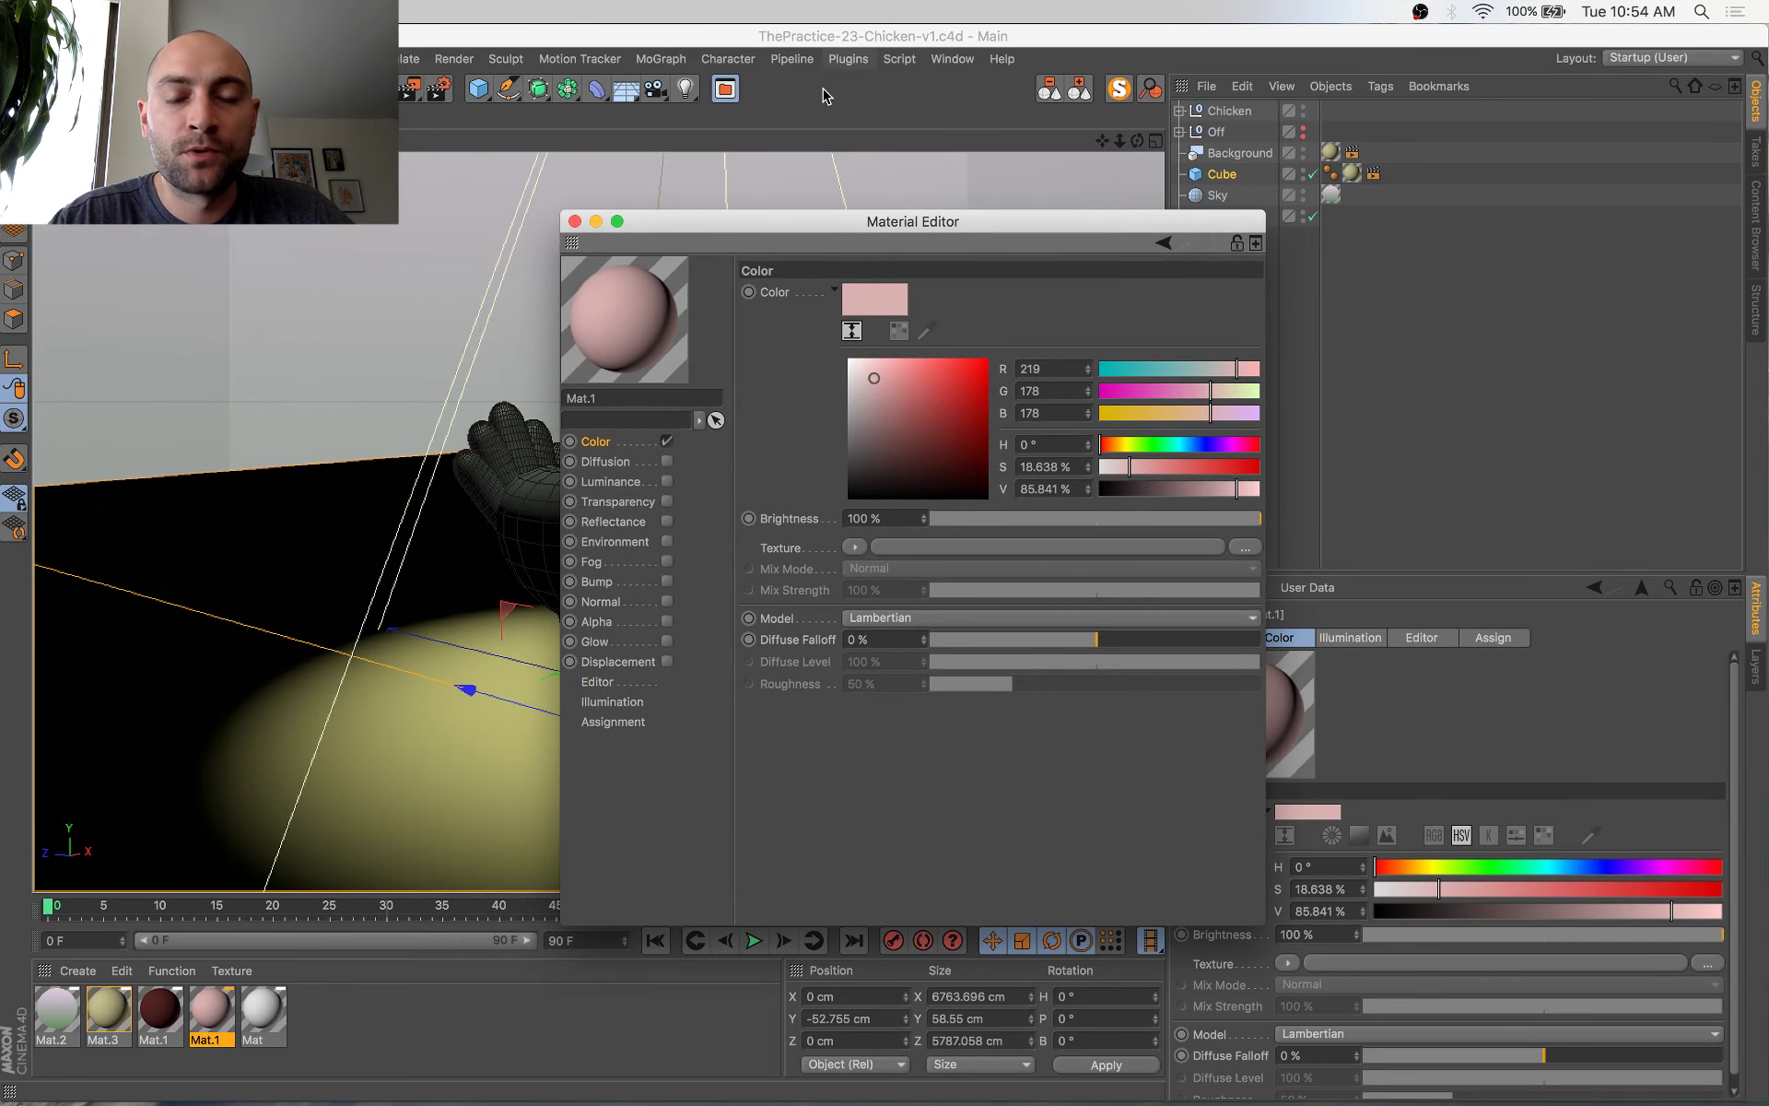
Switch to Finder and preview the earlier bird animations BirdieWalk0000.gif and FlamingoFrames0000.gif as colour references
key("ctrl+Up")
left_click(297, 873)
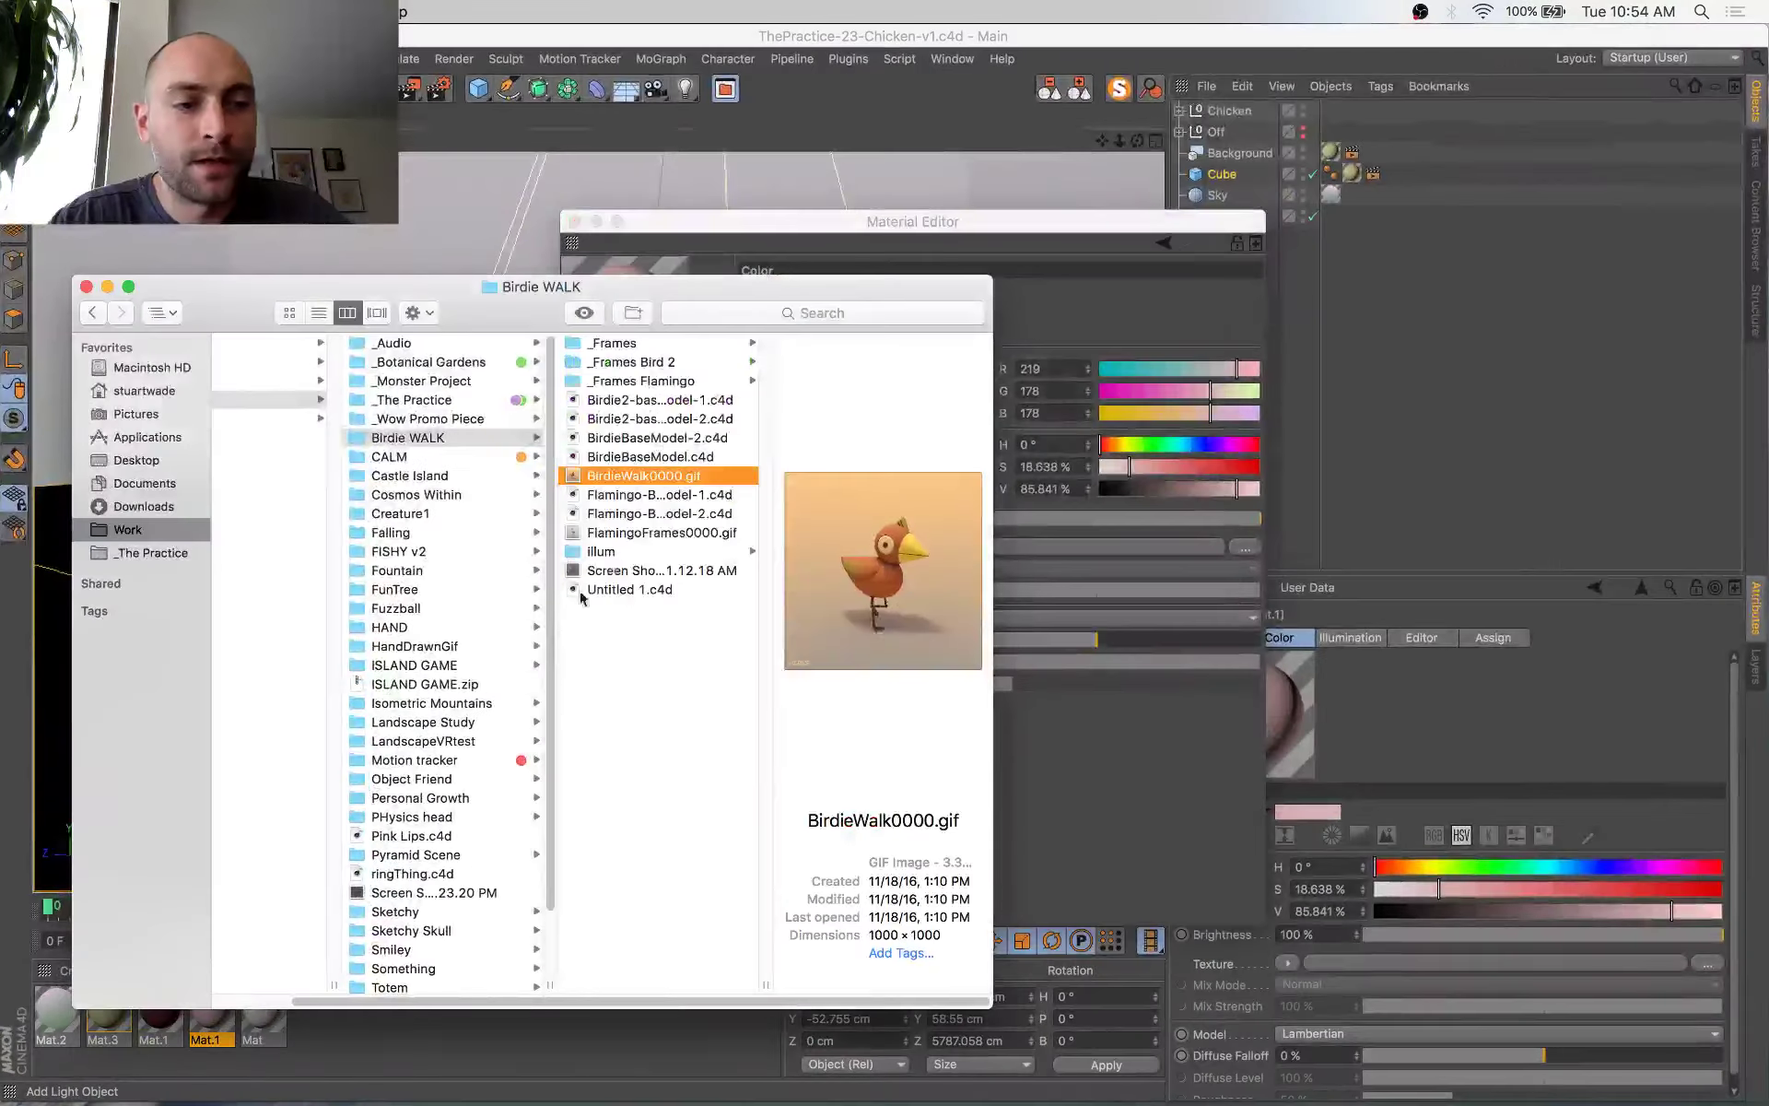
key("space")
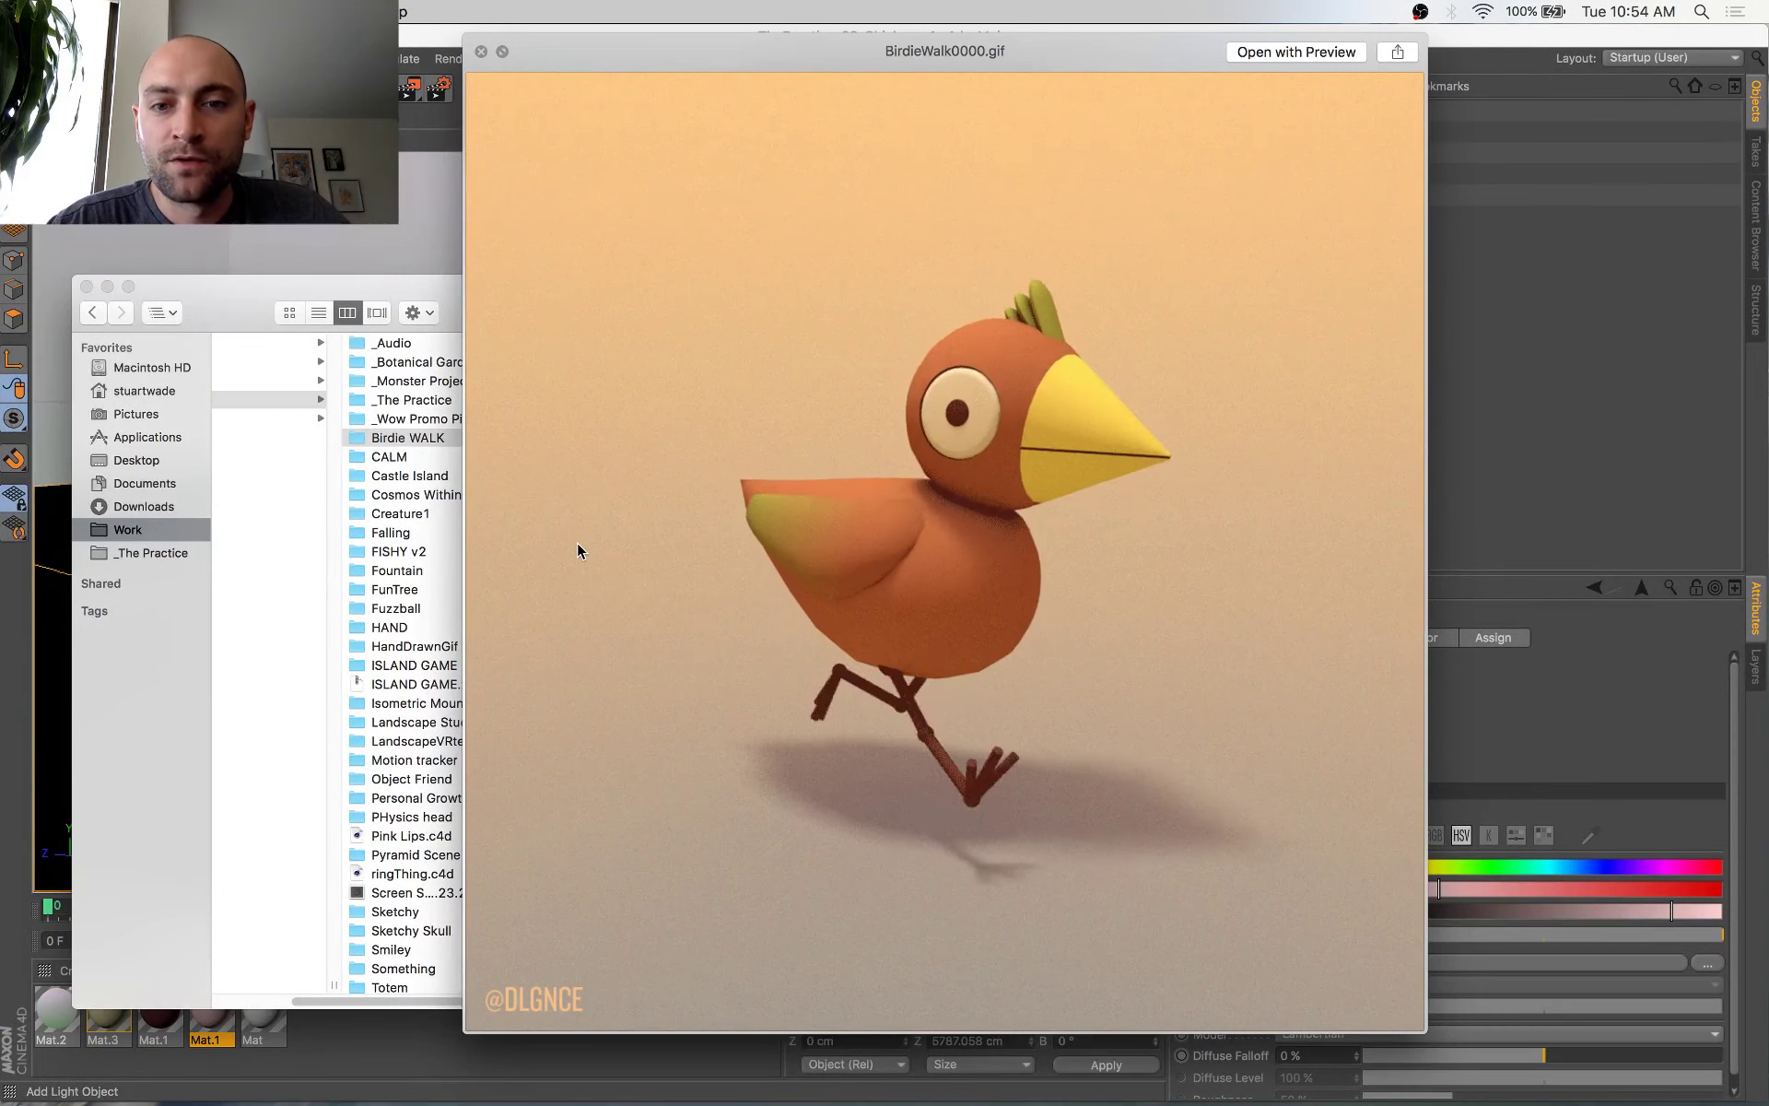
key("space")
left_click(607, 535)
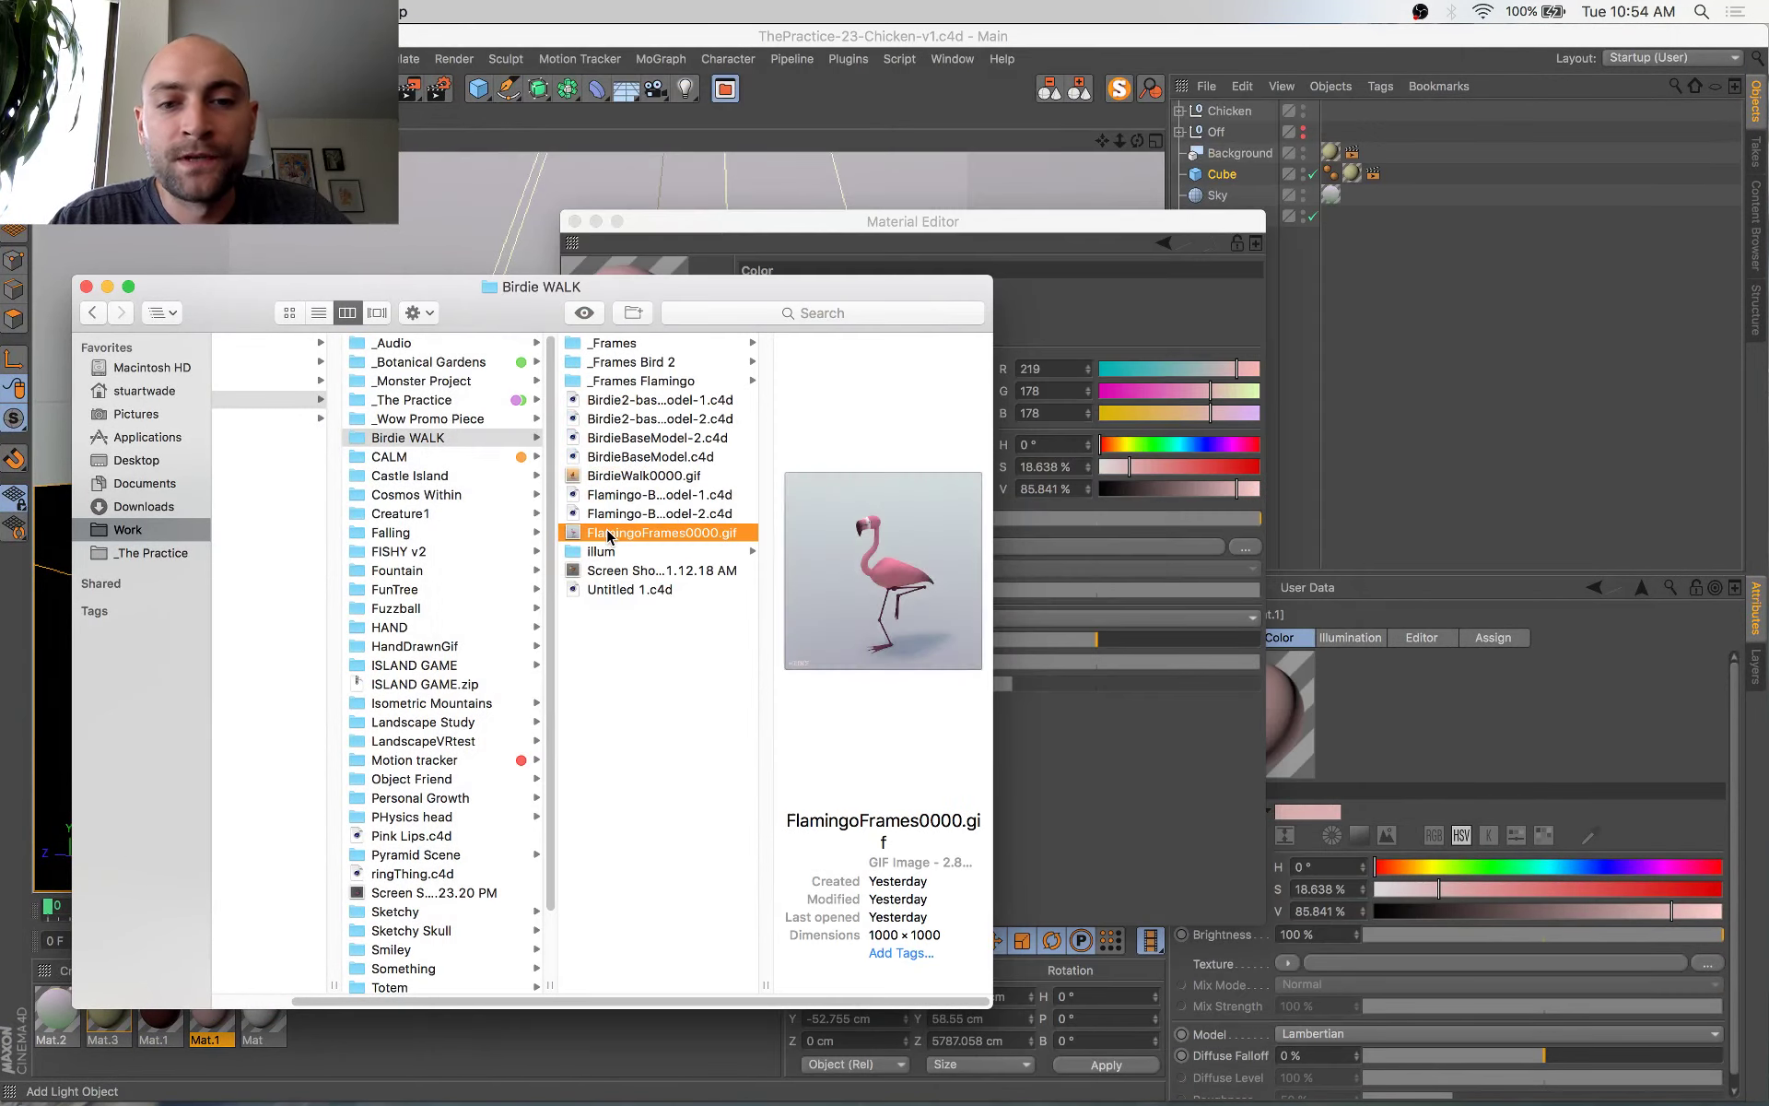
key("space")
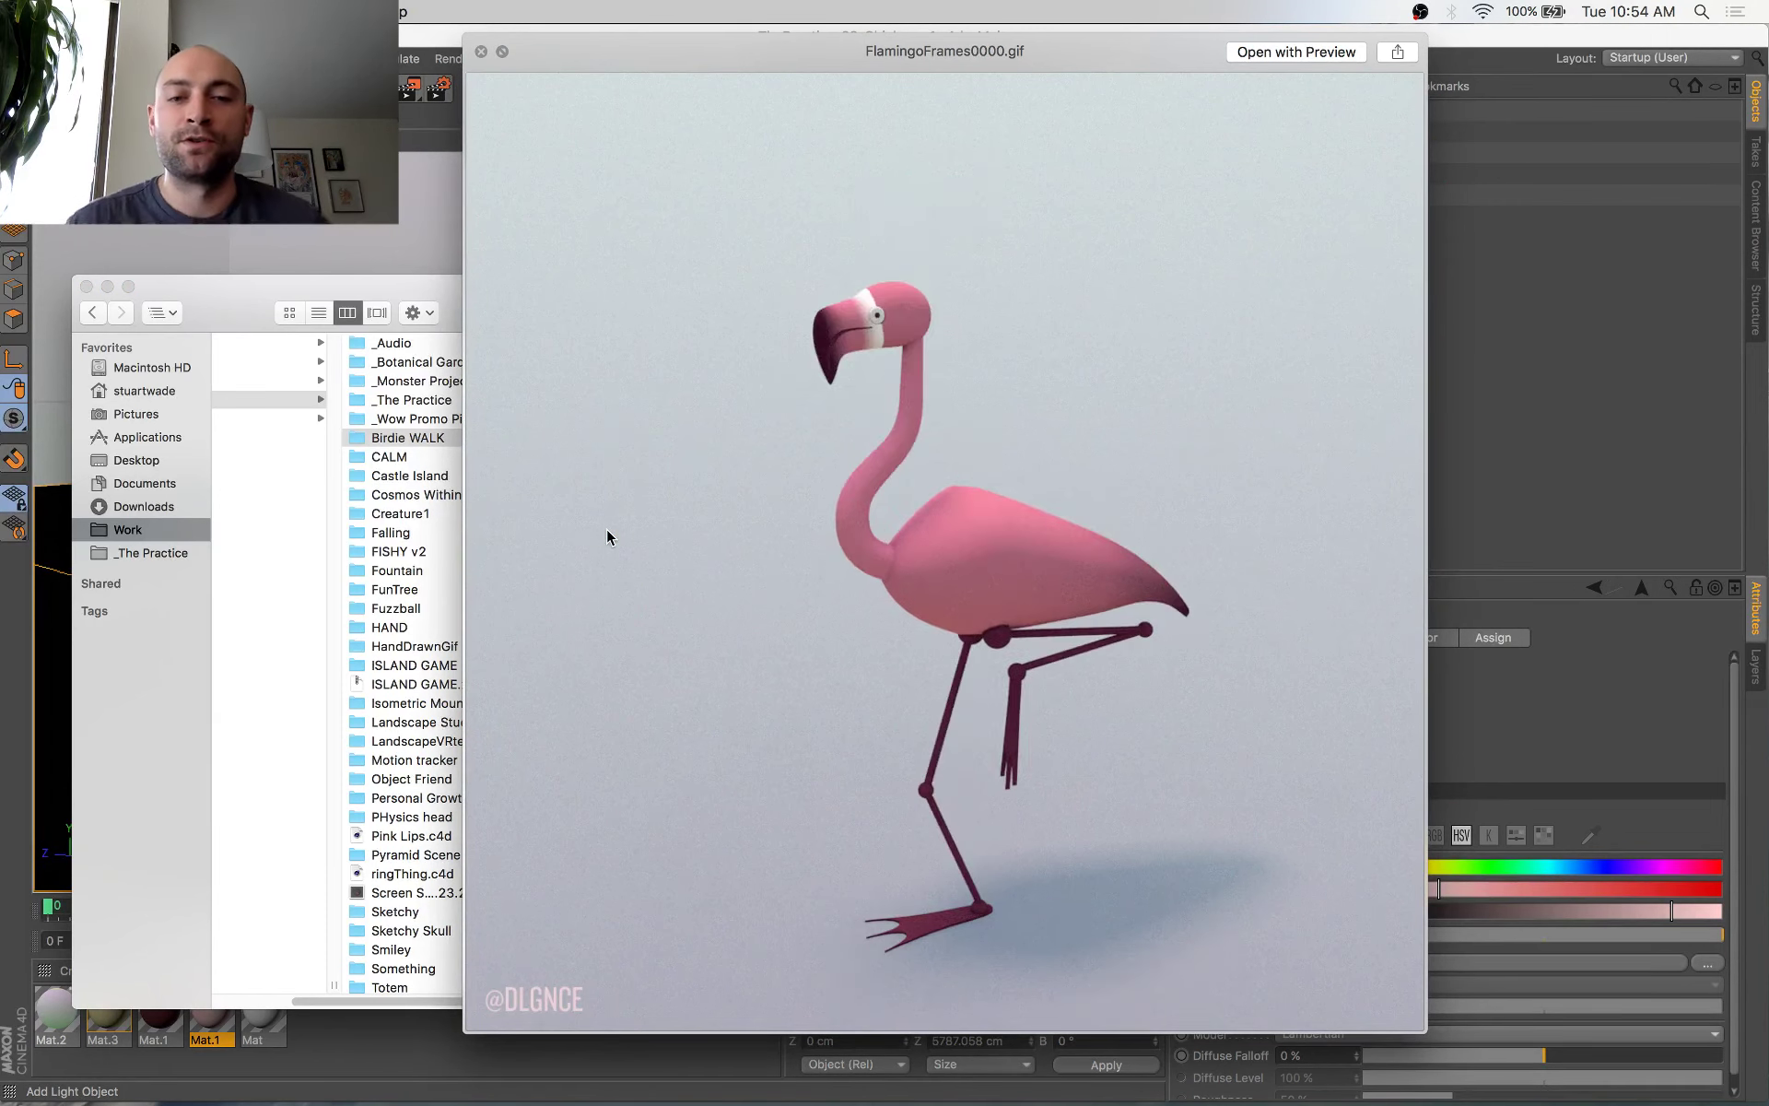
key("space")
key("super+Tab")
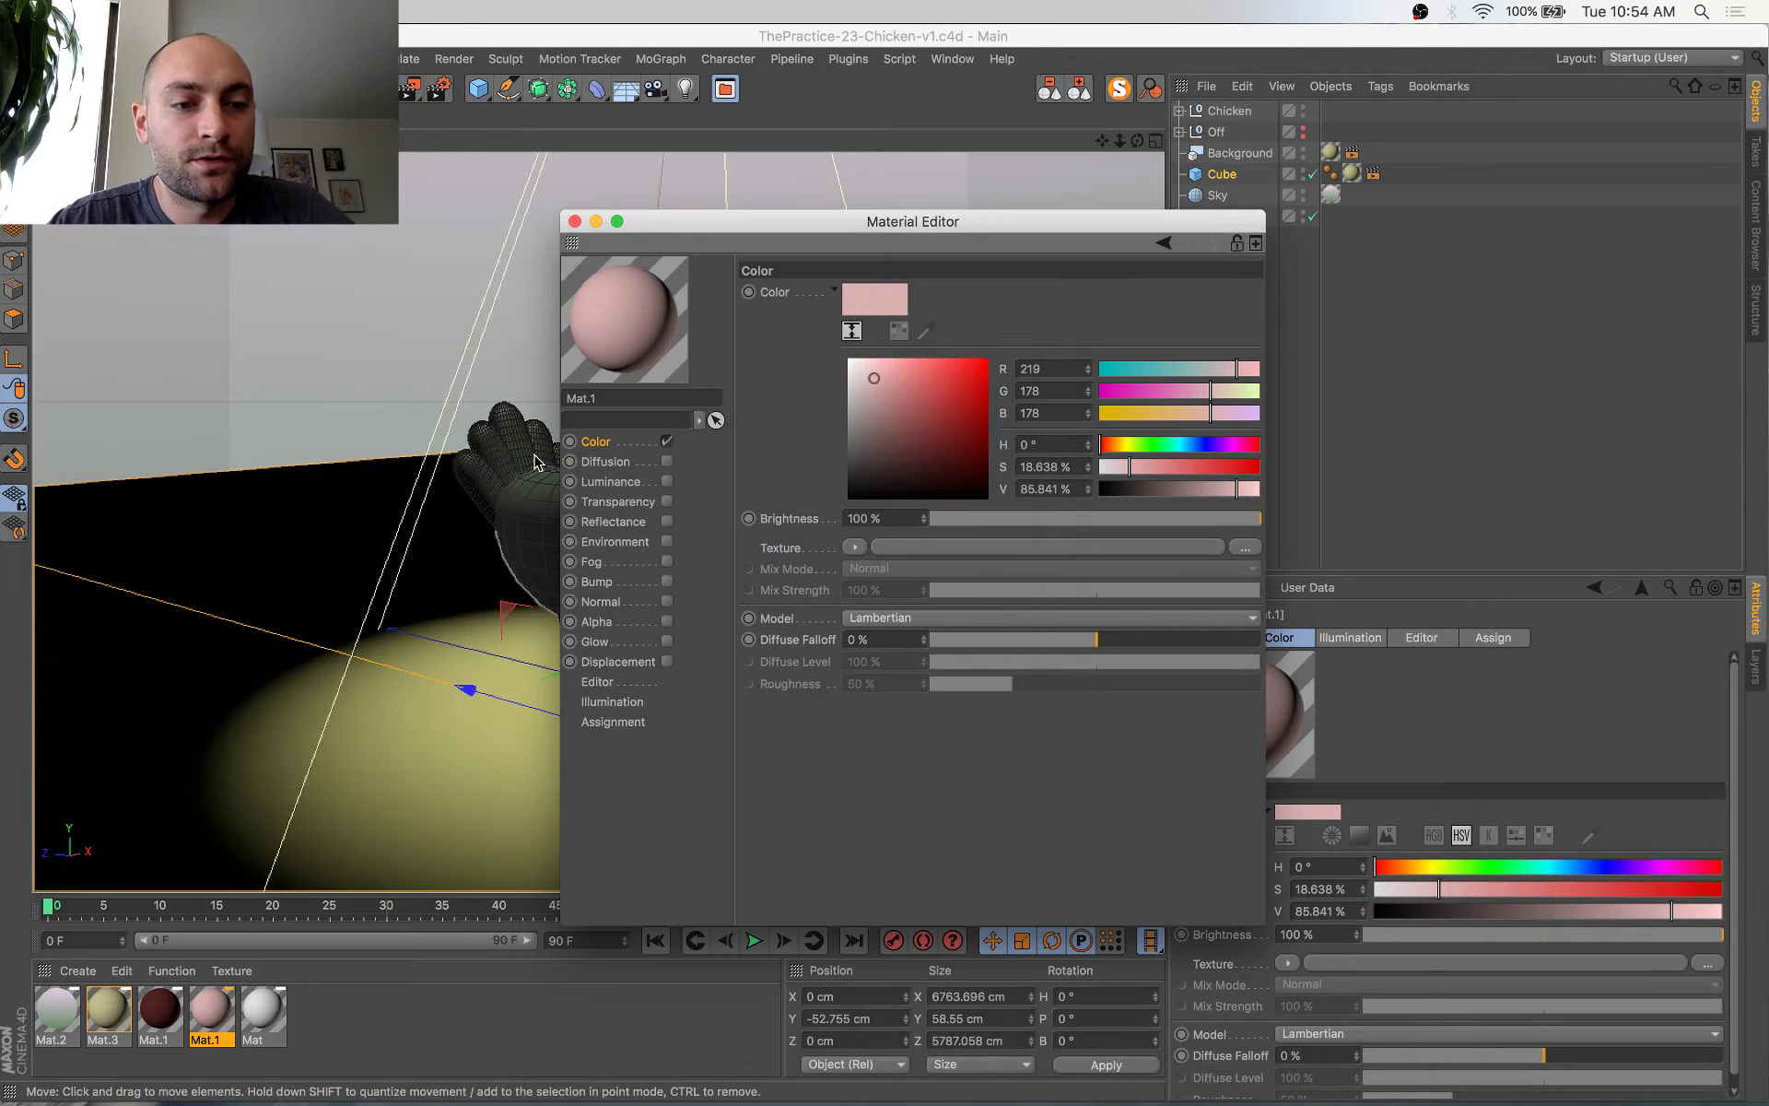
Check the live-stream chat window for new messages and return to Cinema 4D
key("ctrl+Up")
left_click(149, 553)
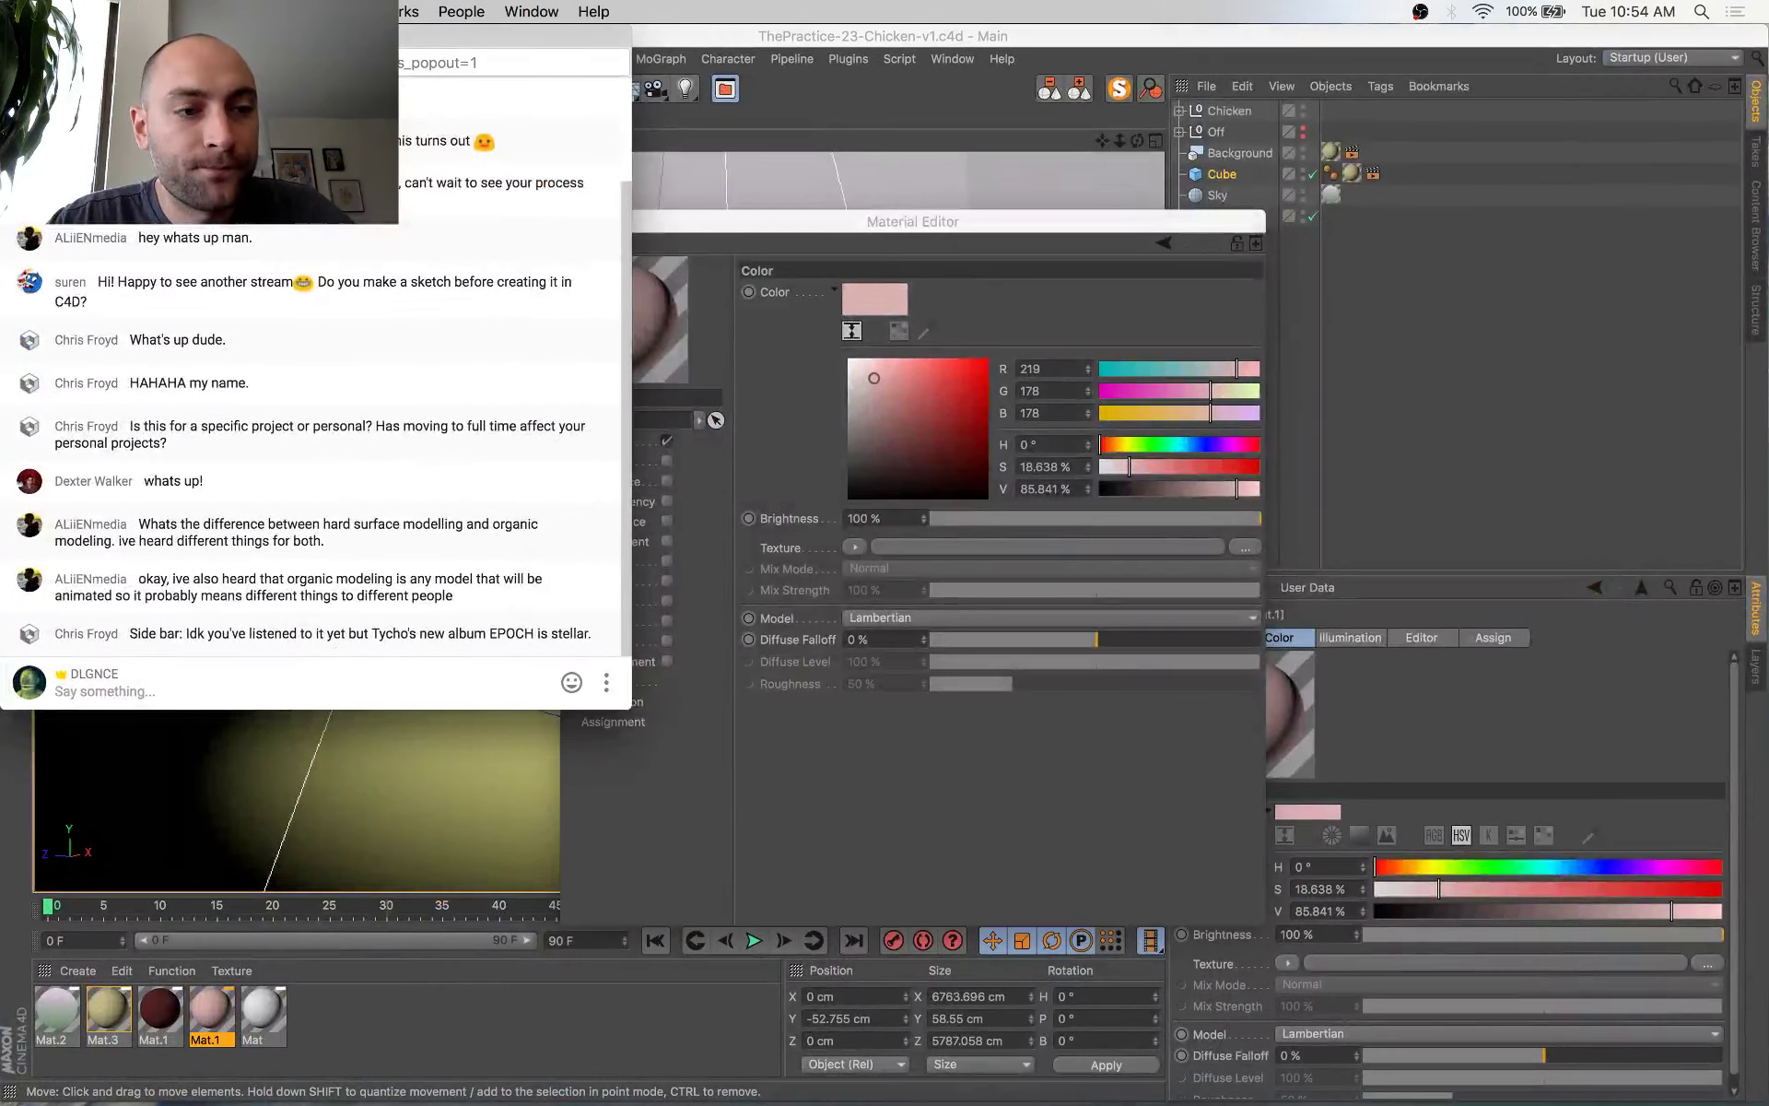
key("ctrl+Up")
left_click(880, 493)
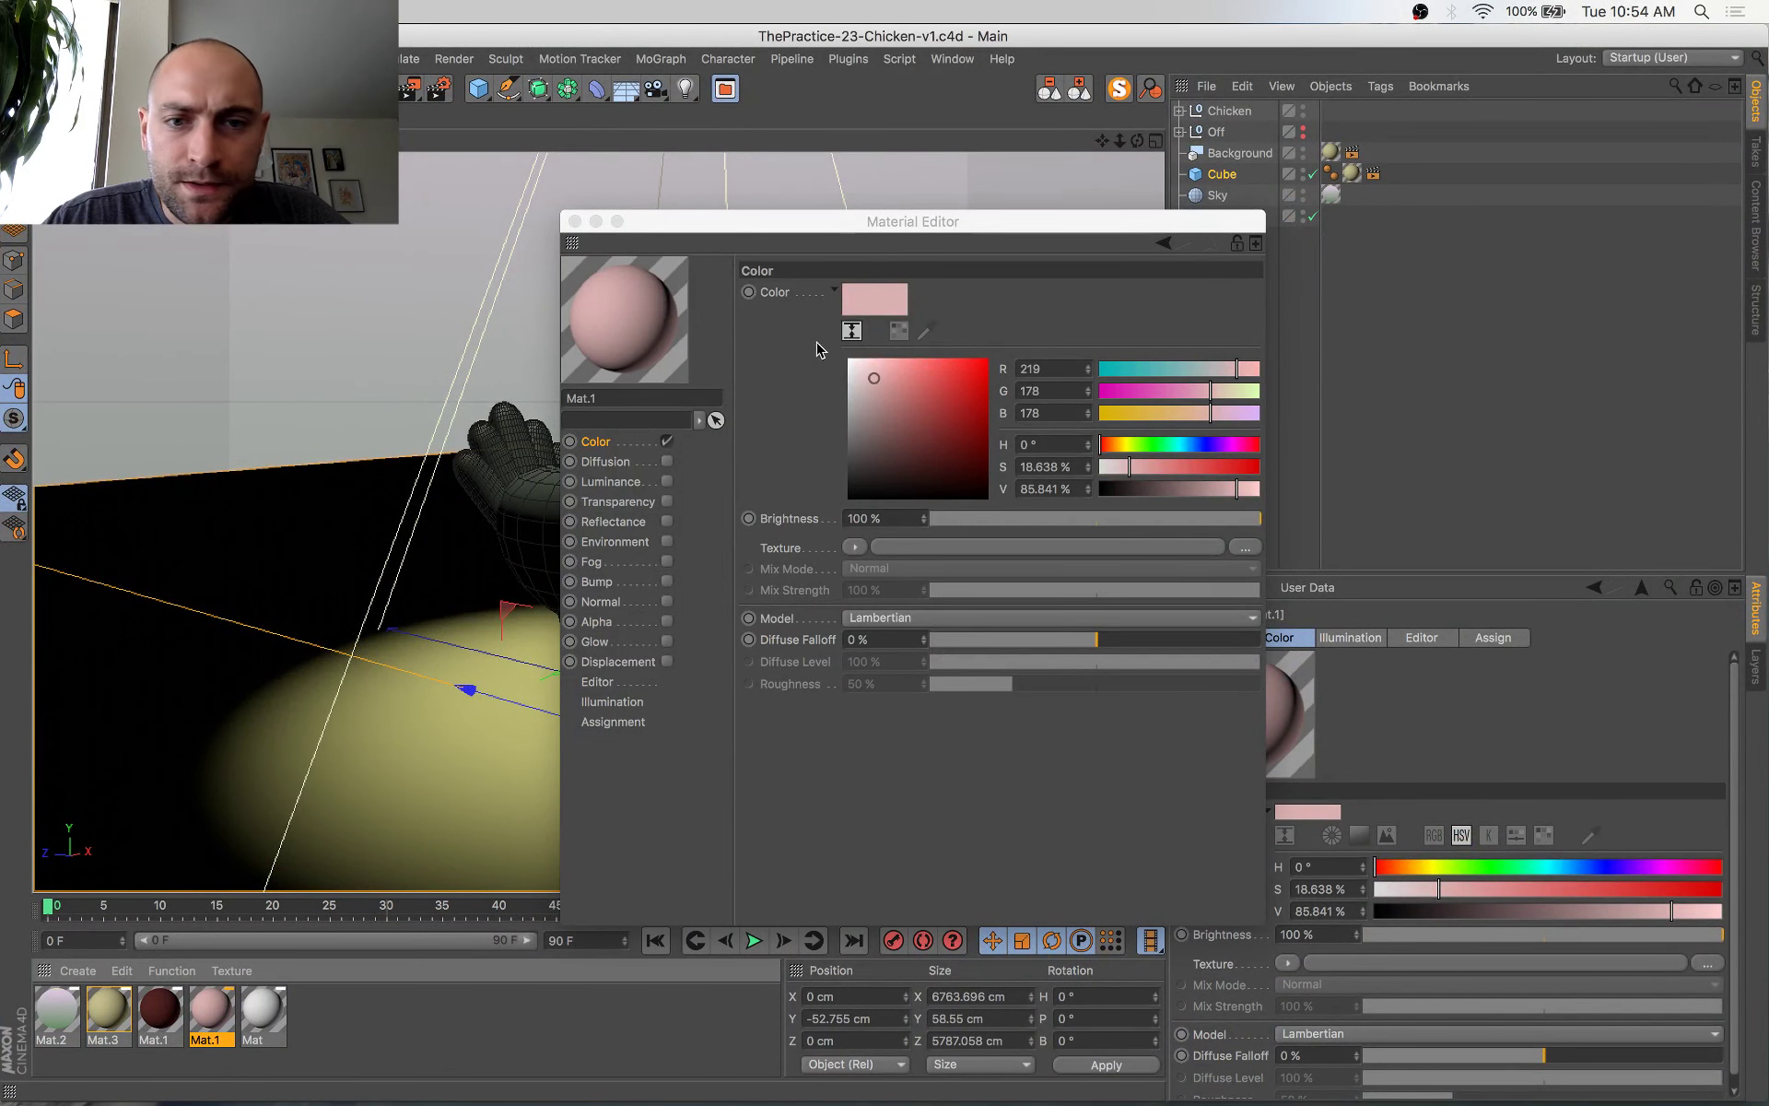
Recolour the pale pink Mat.1 copy to cream, with hue 49°, saturation 10.441% and value 88.913%, and apply it to the Chicken object
left_click_drag(1110, 446, 1121, 446)
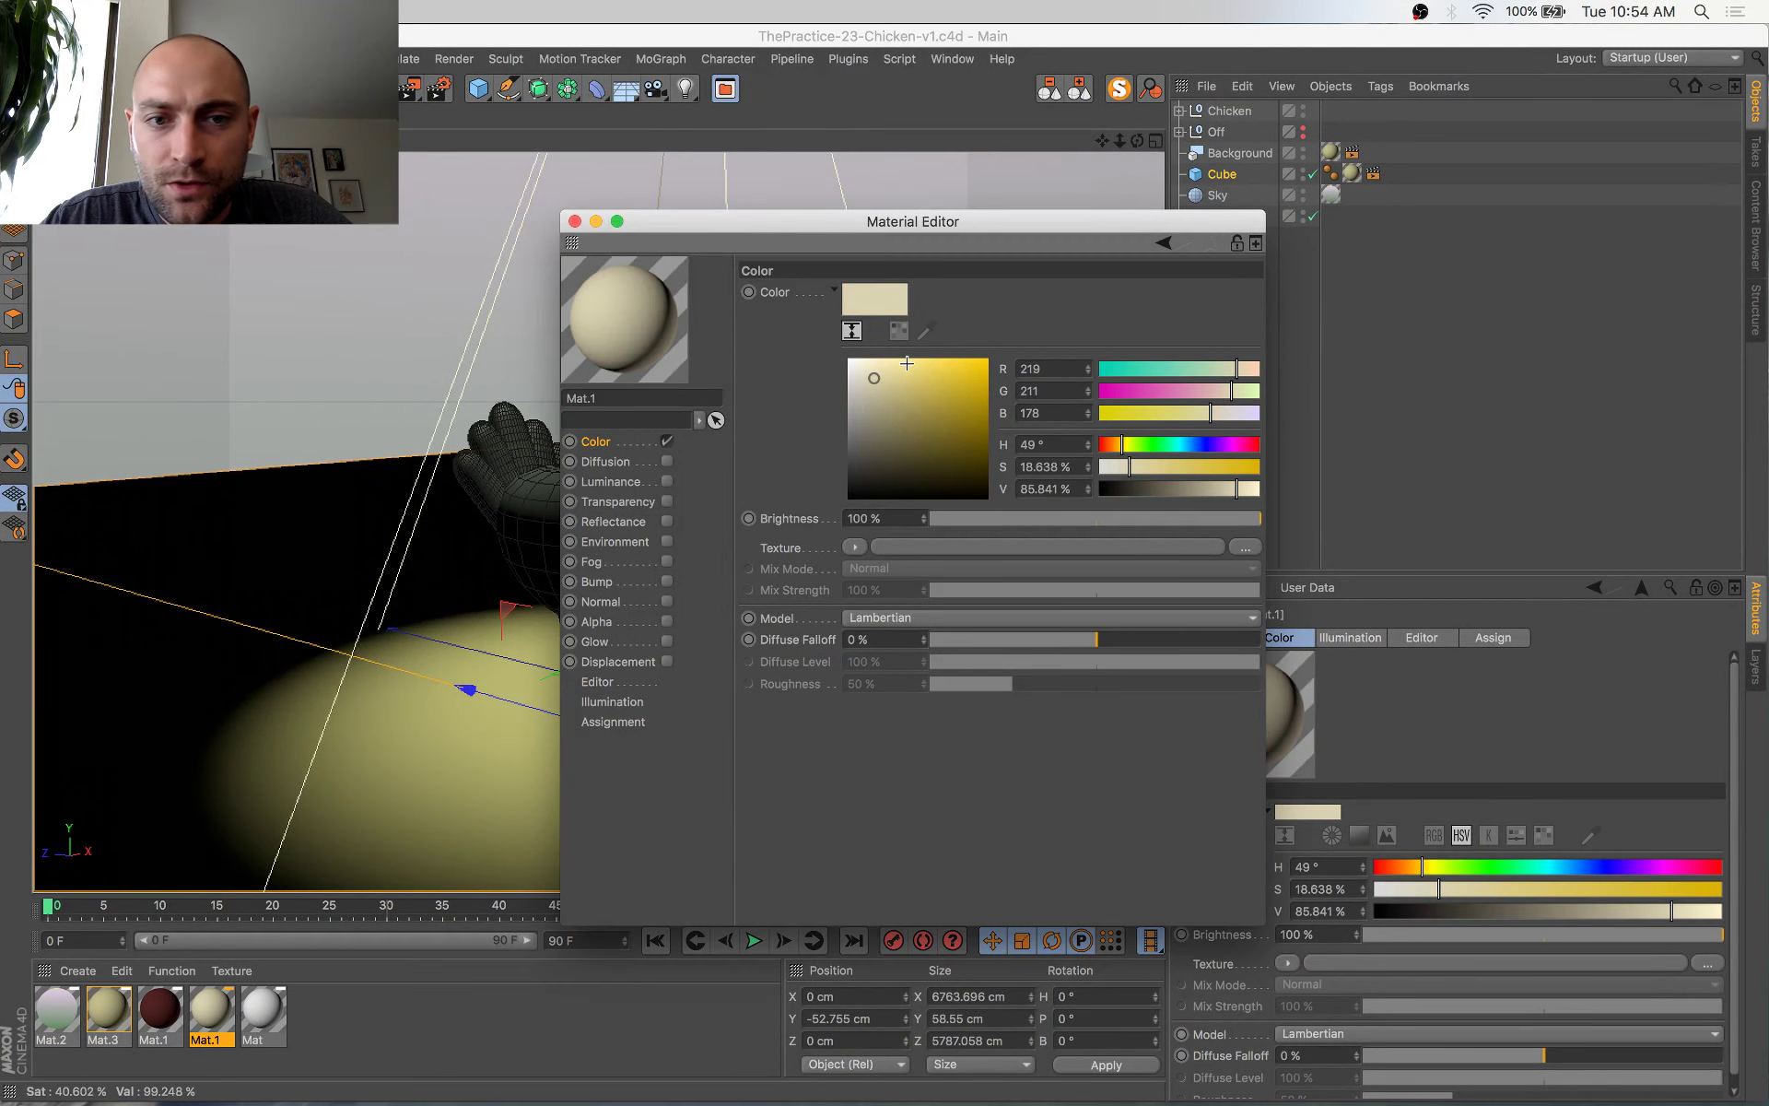
left_click_drag(873, 378, 862, 373)
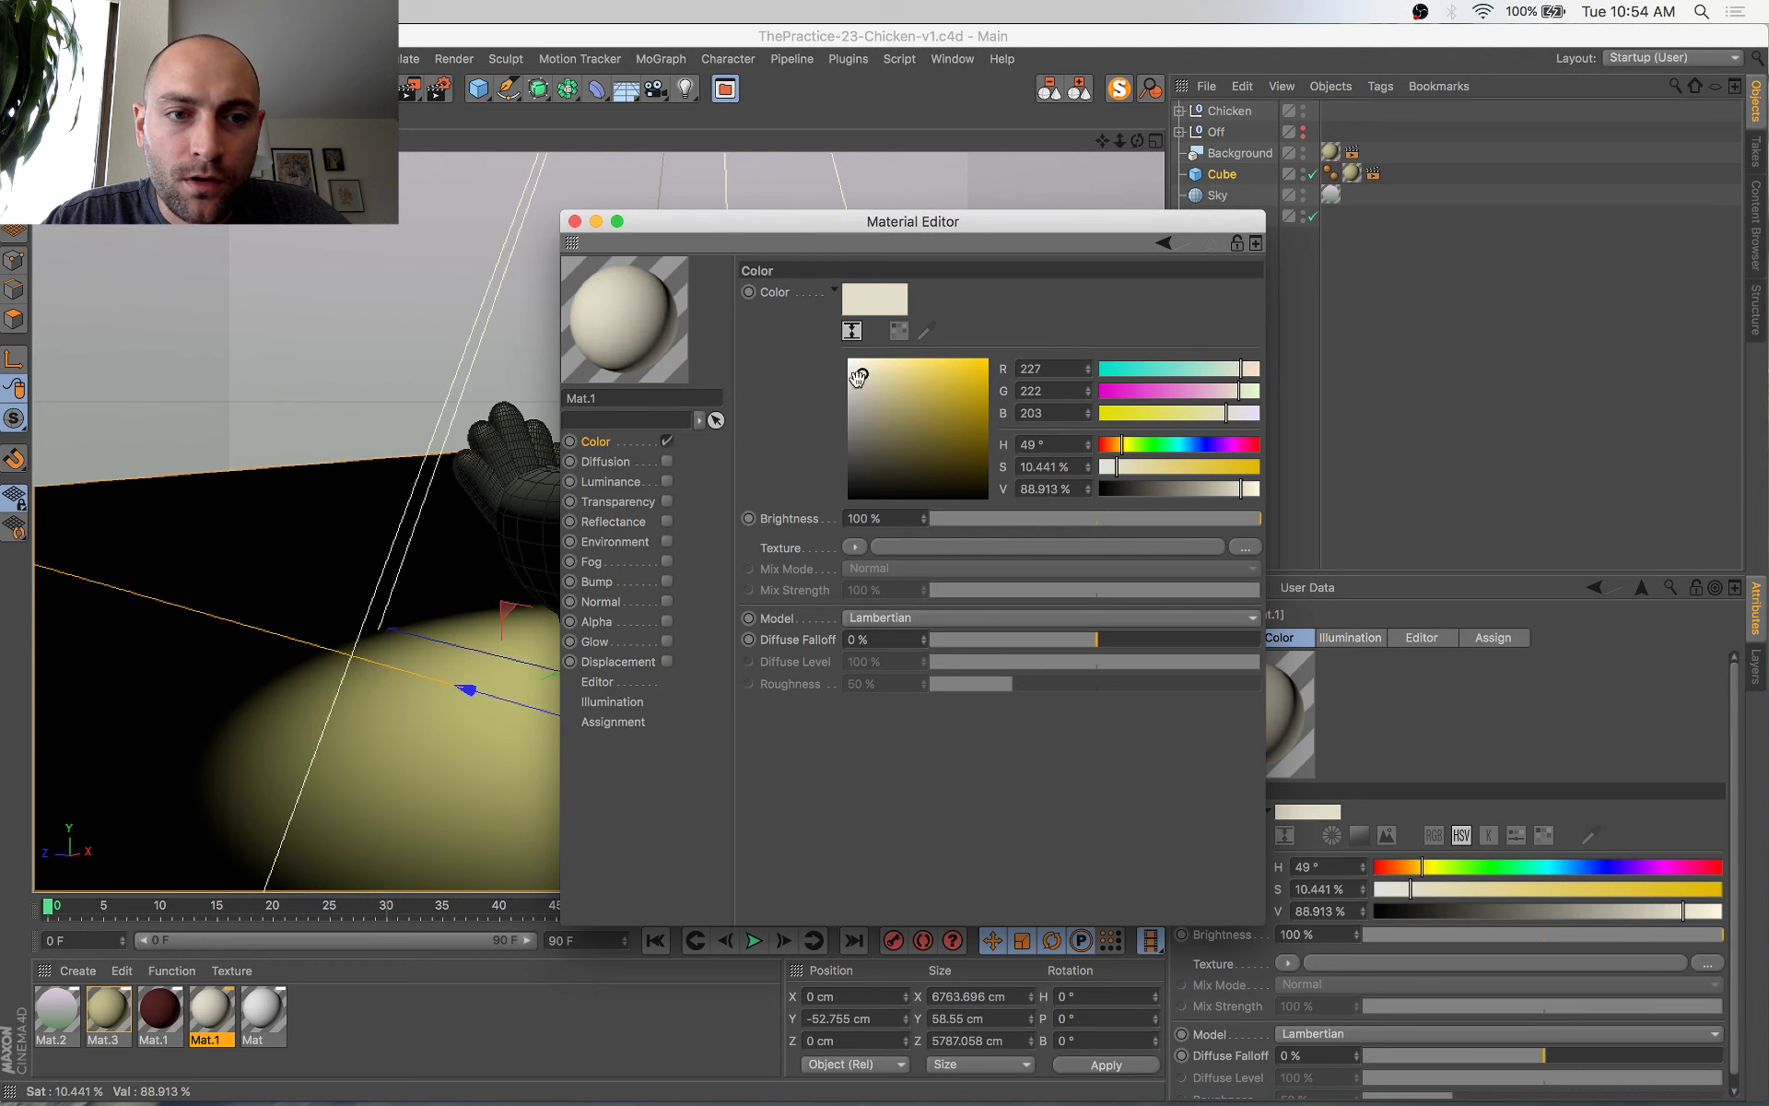
left_click_drag(1264, 169, 1235, 112)
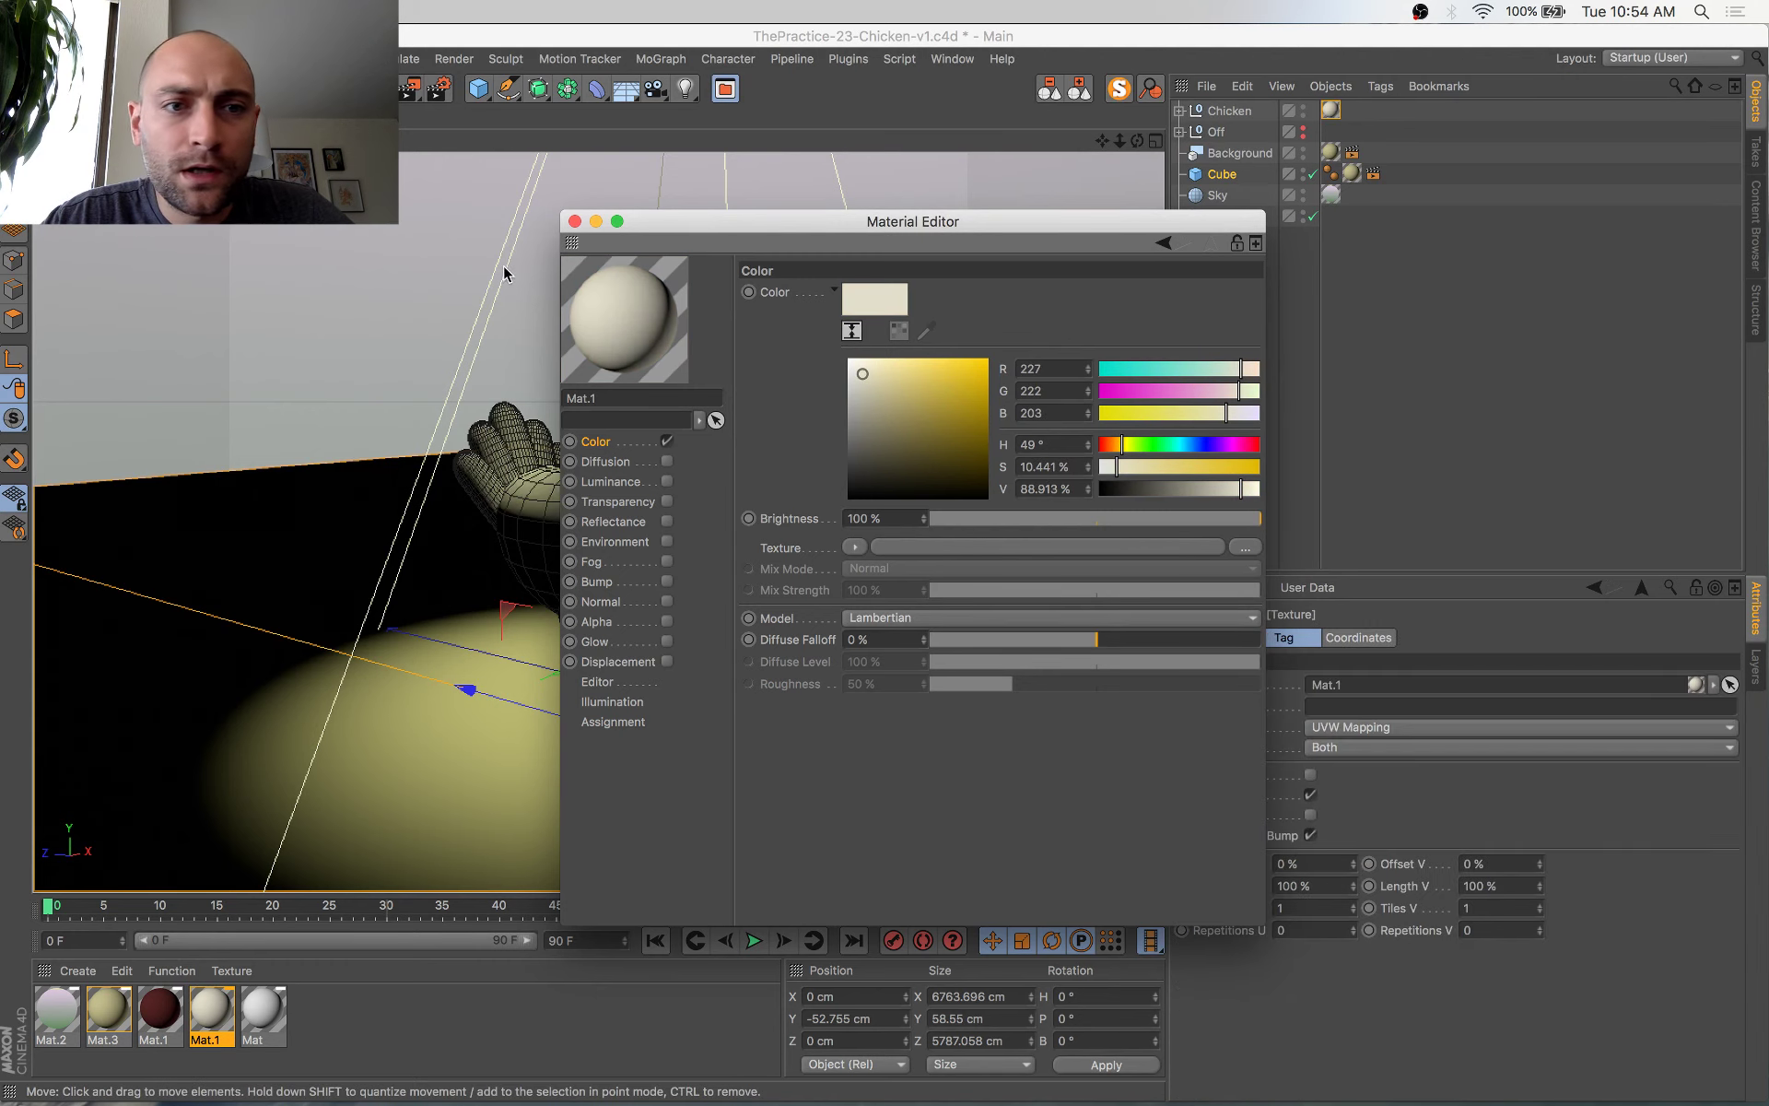
left_click(575, 221)
Render the cream chicken to the Picture Viewer and compare it with the previous grey render
key("shift+r")
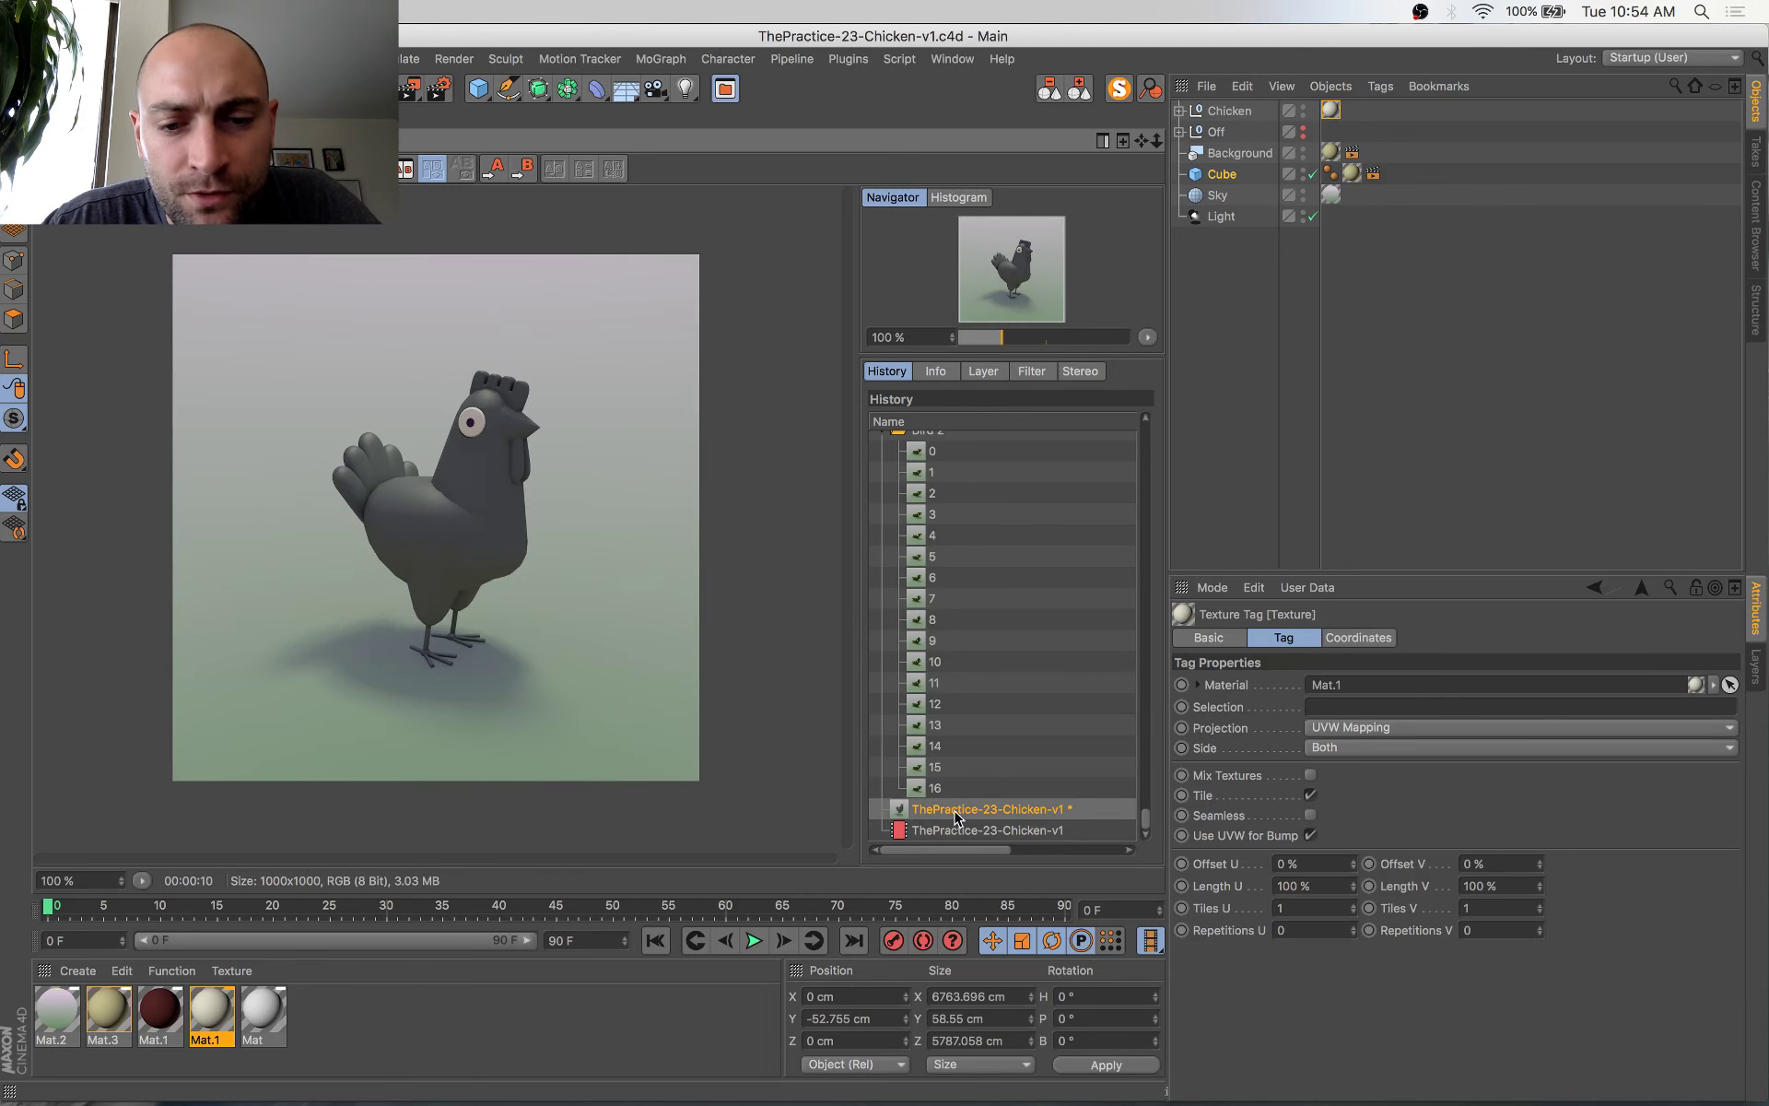
left_click(1018, 829)
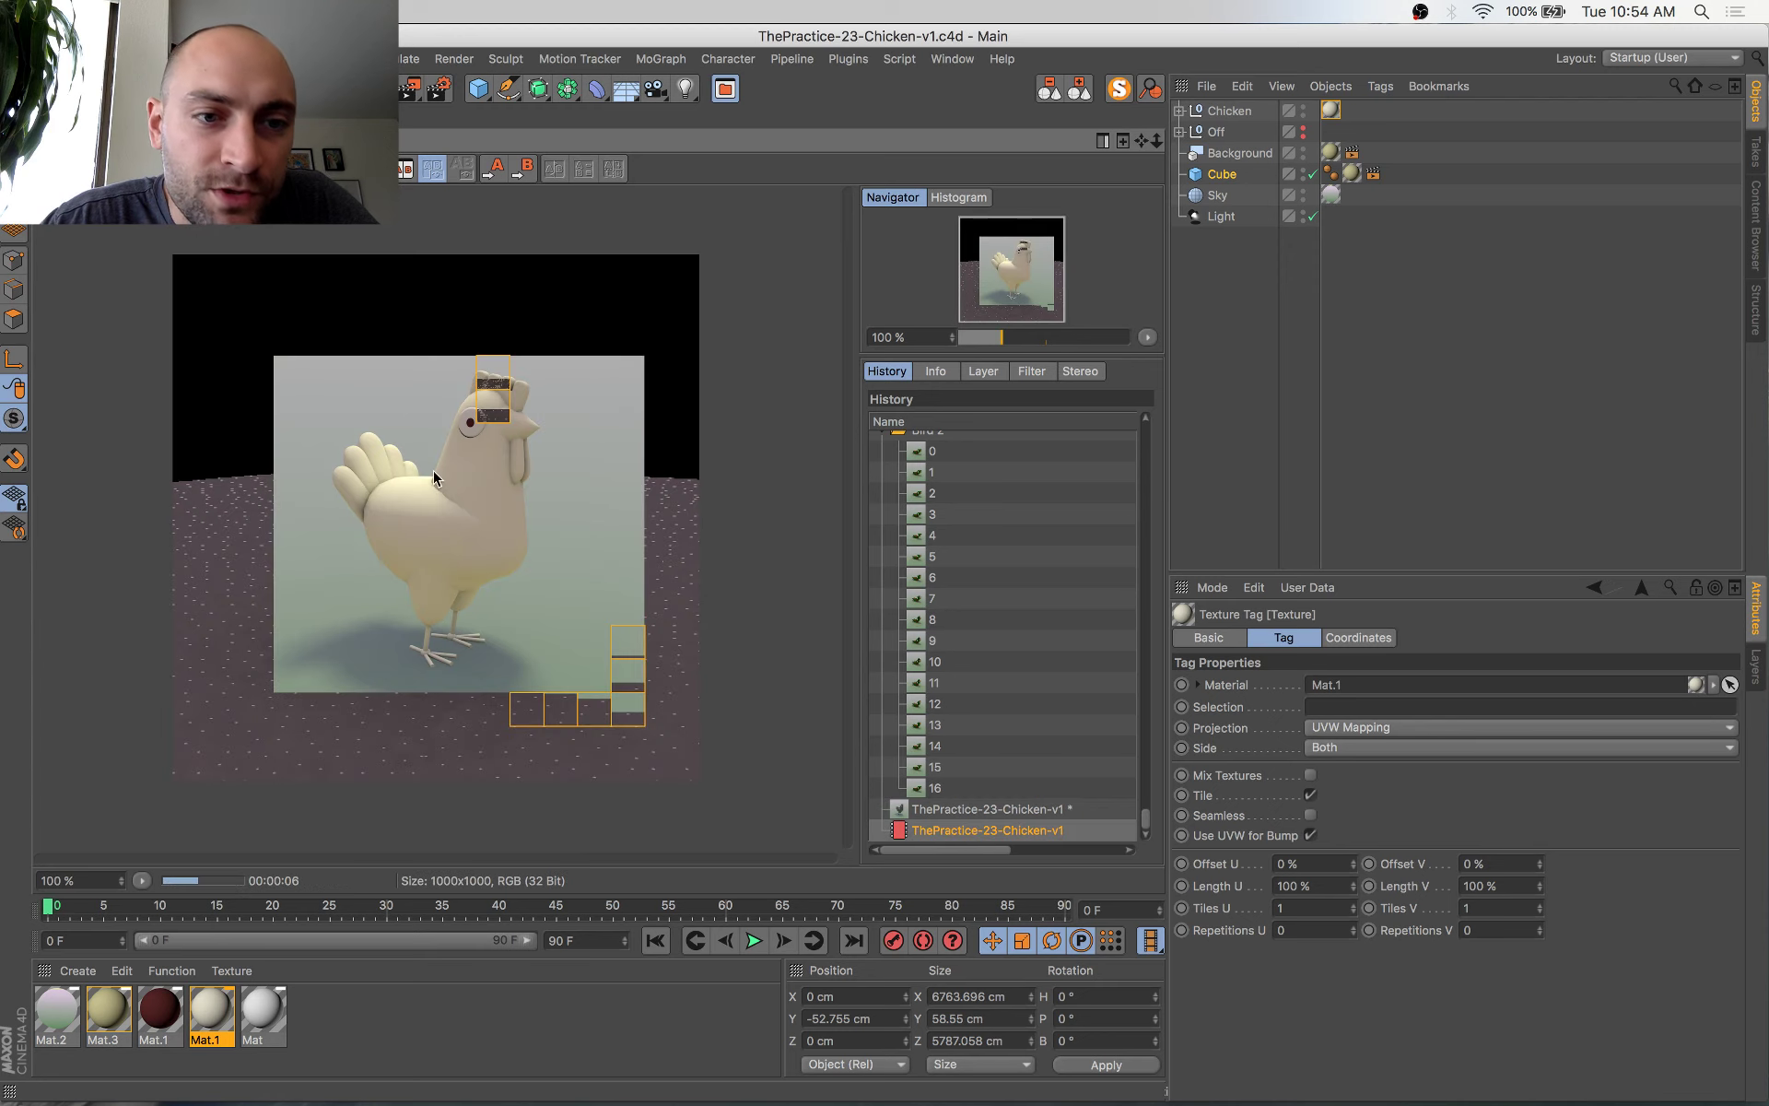
left_click(997, 811)
left_click(990, 832)
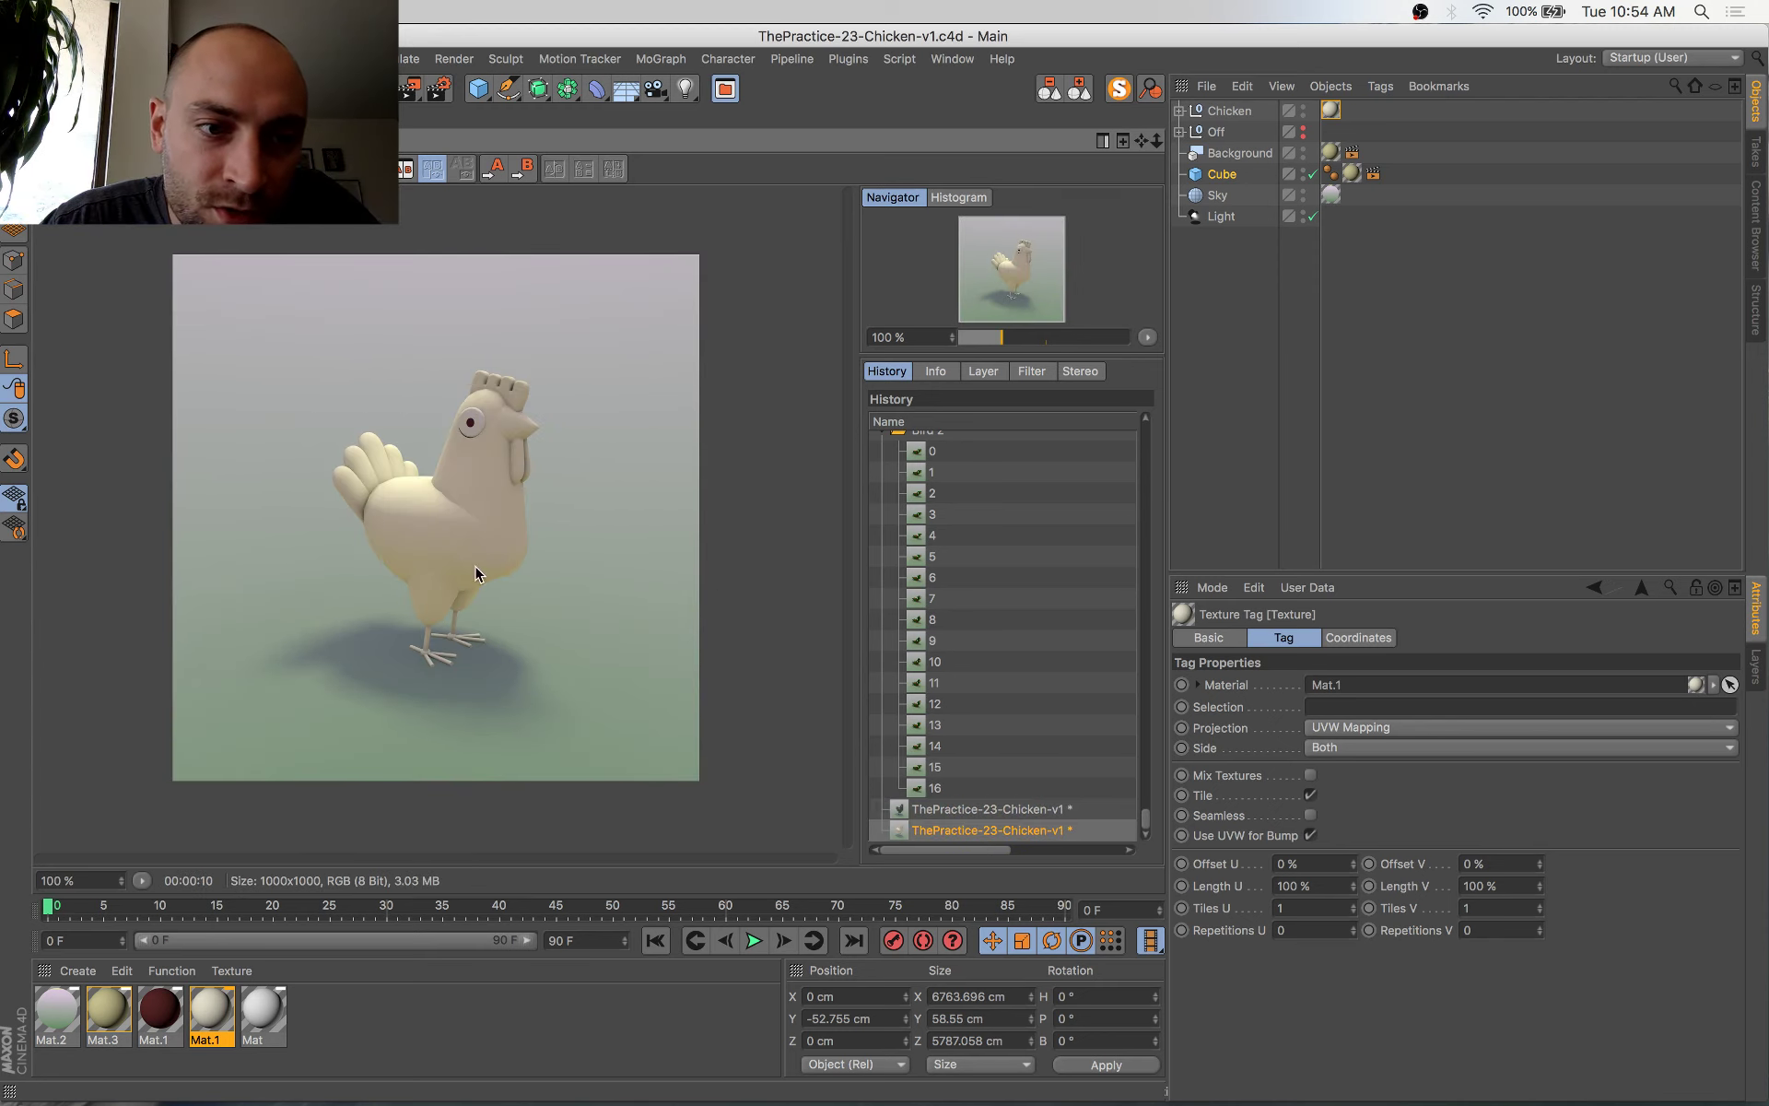
Inspect the sky's Mat.2 material and the Birdie Project render settings, leaving both unchanged
double_click(204, 1015)
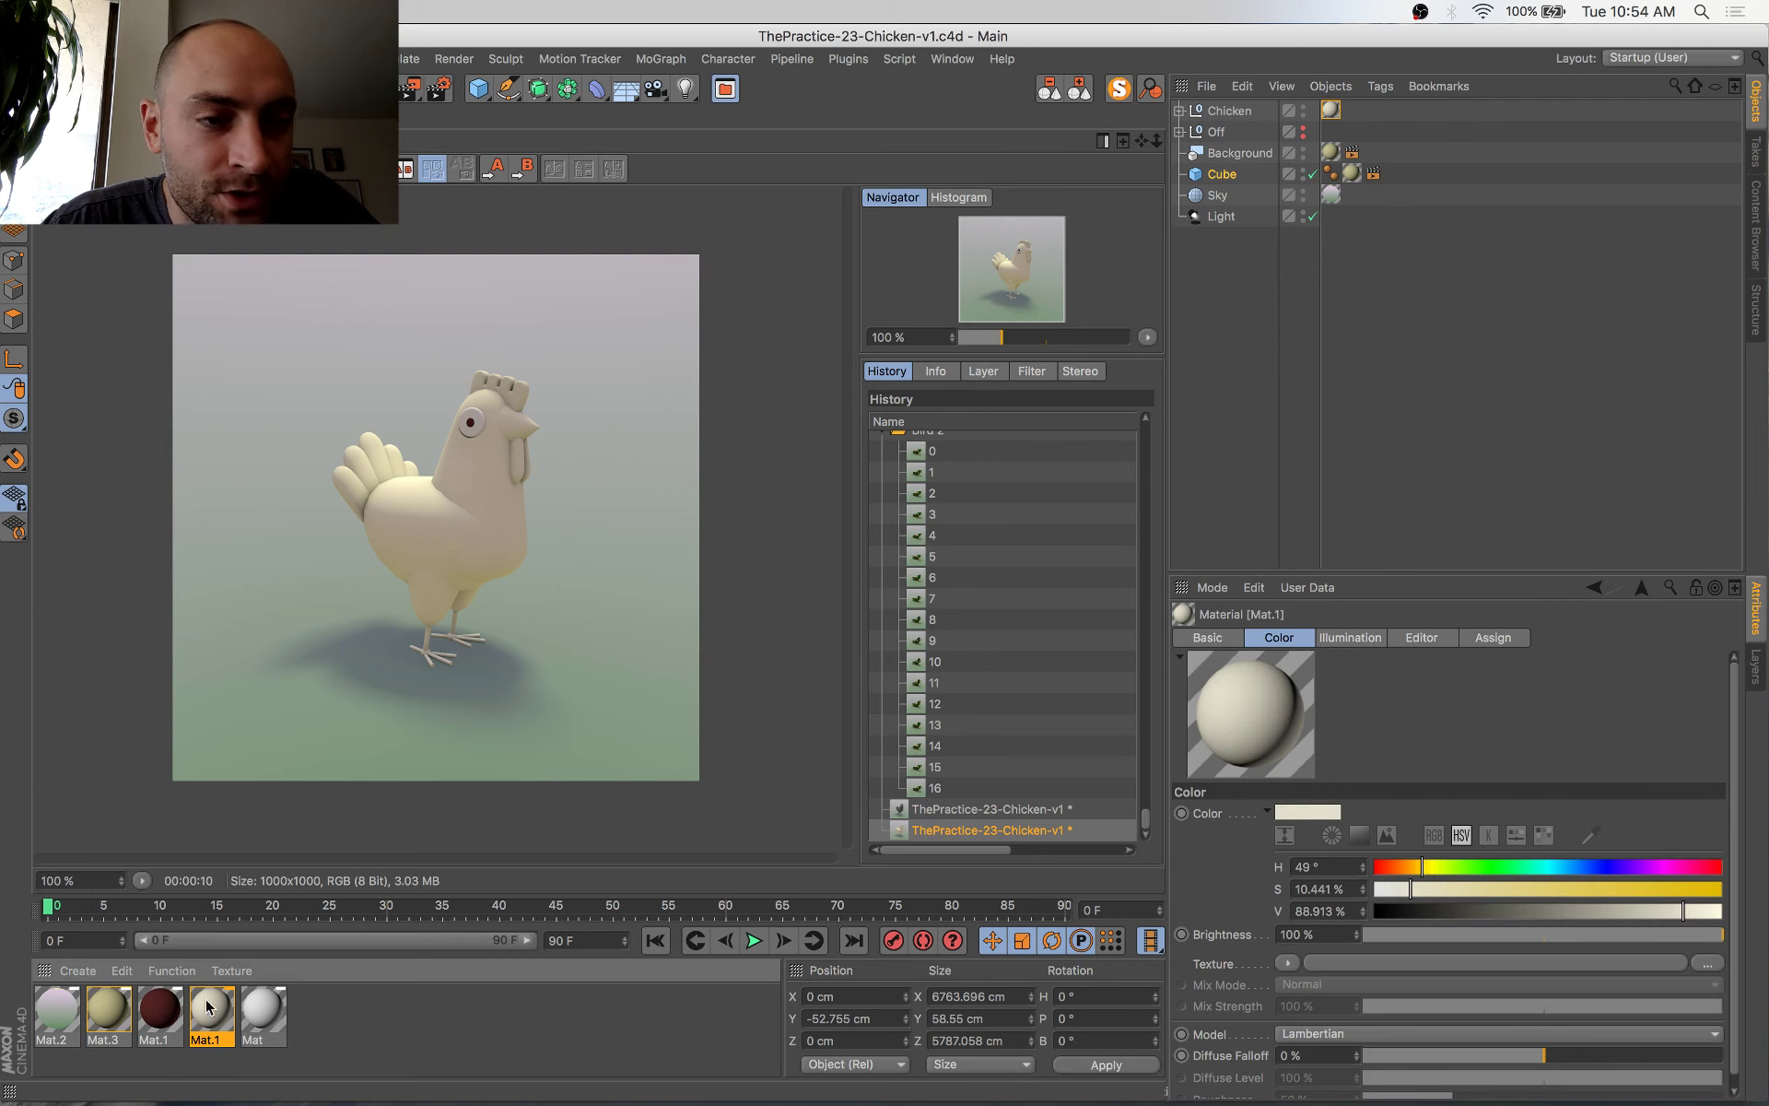
left_click(329, 149)
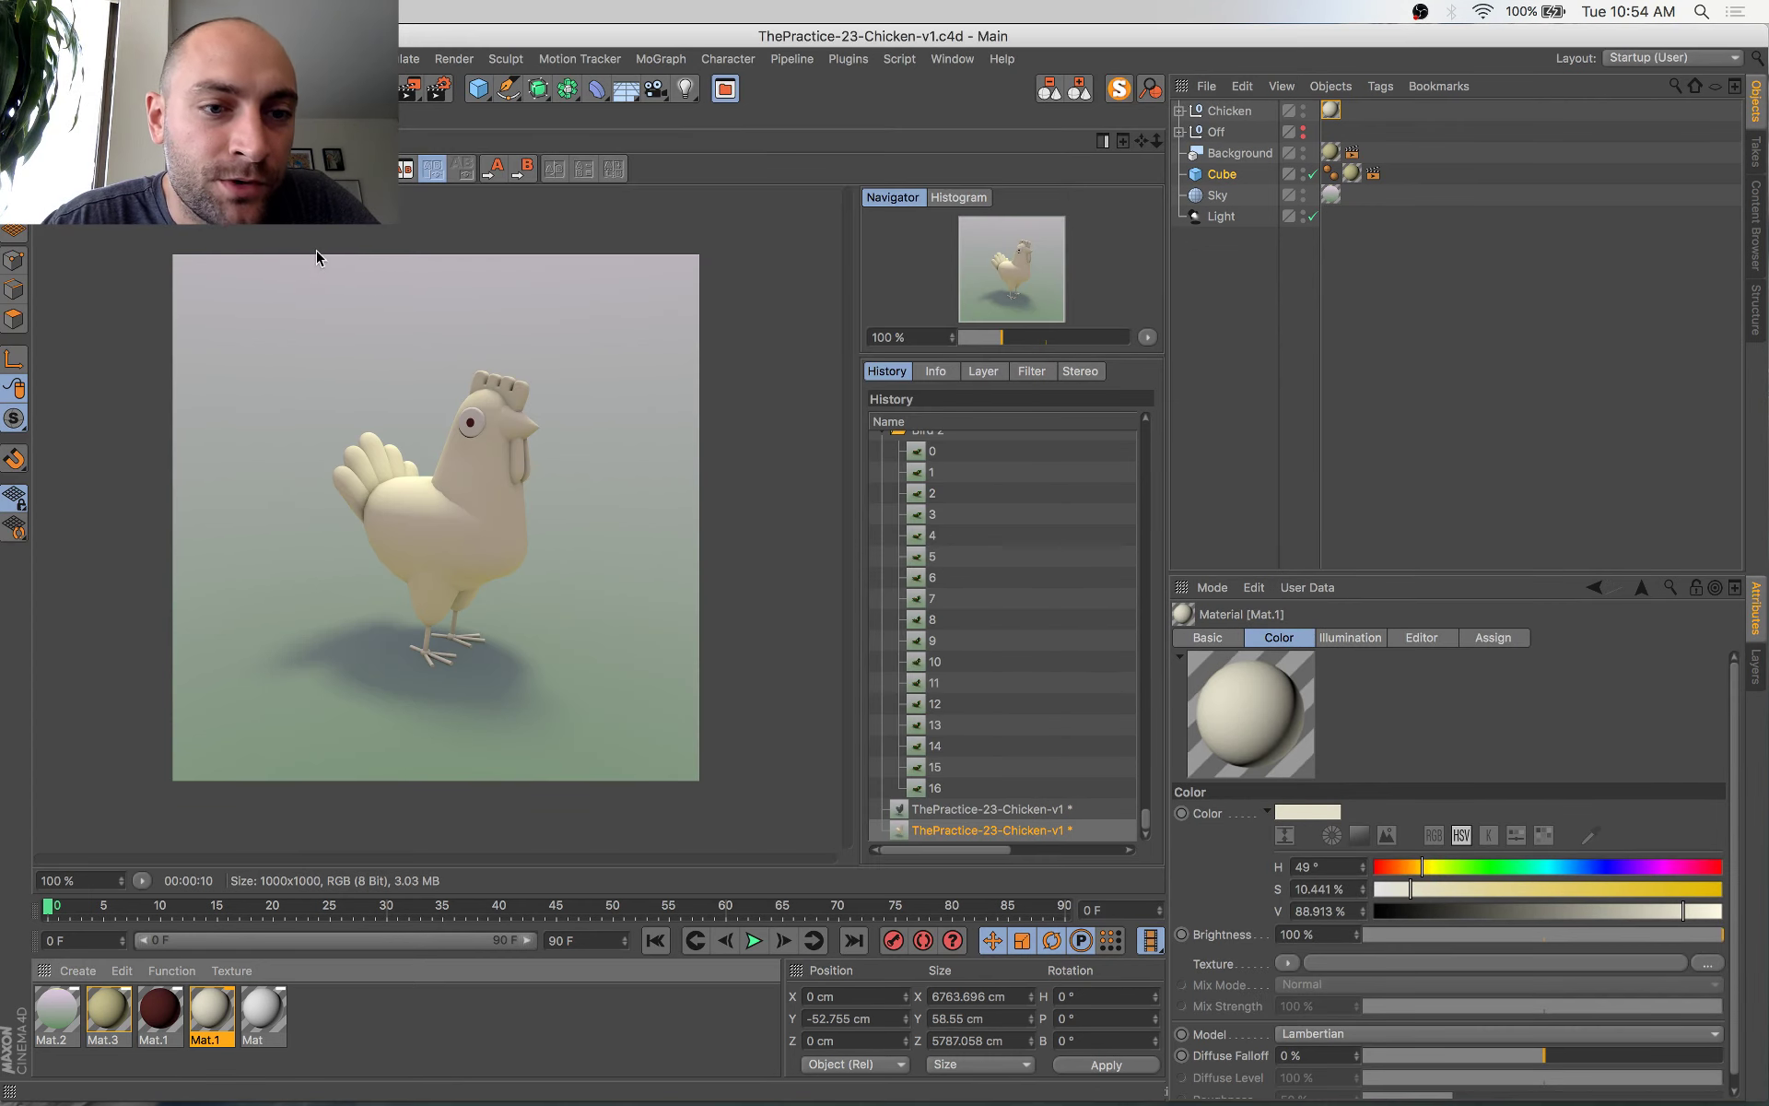
double_click(55, 1014)
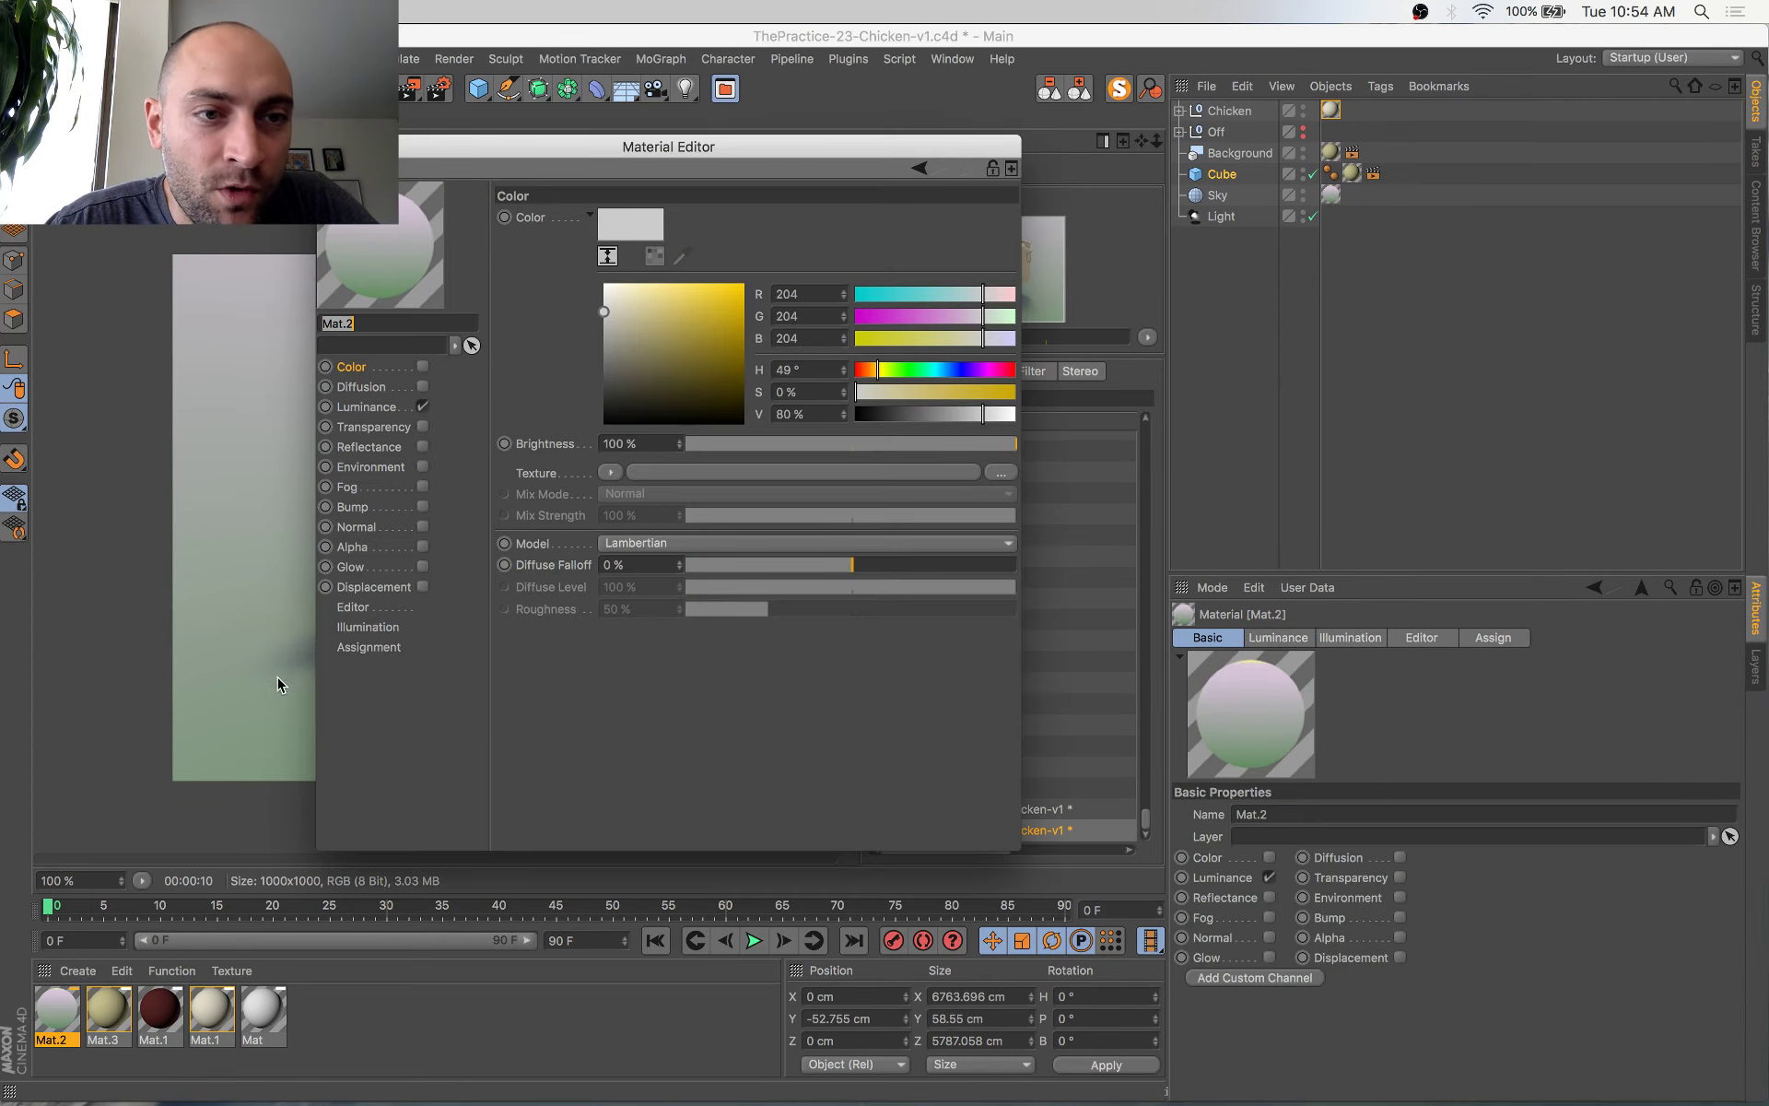
left_click_drag(522, 137, 1075, 229)
left_click(421, 84)
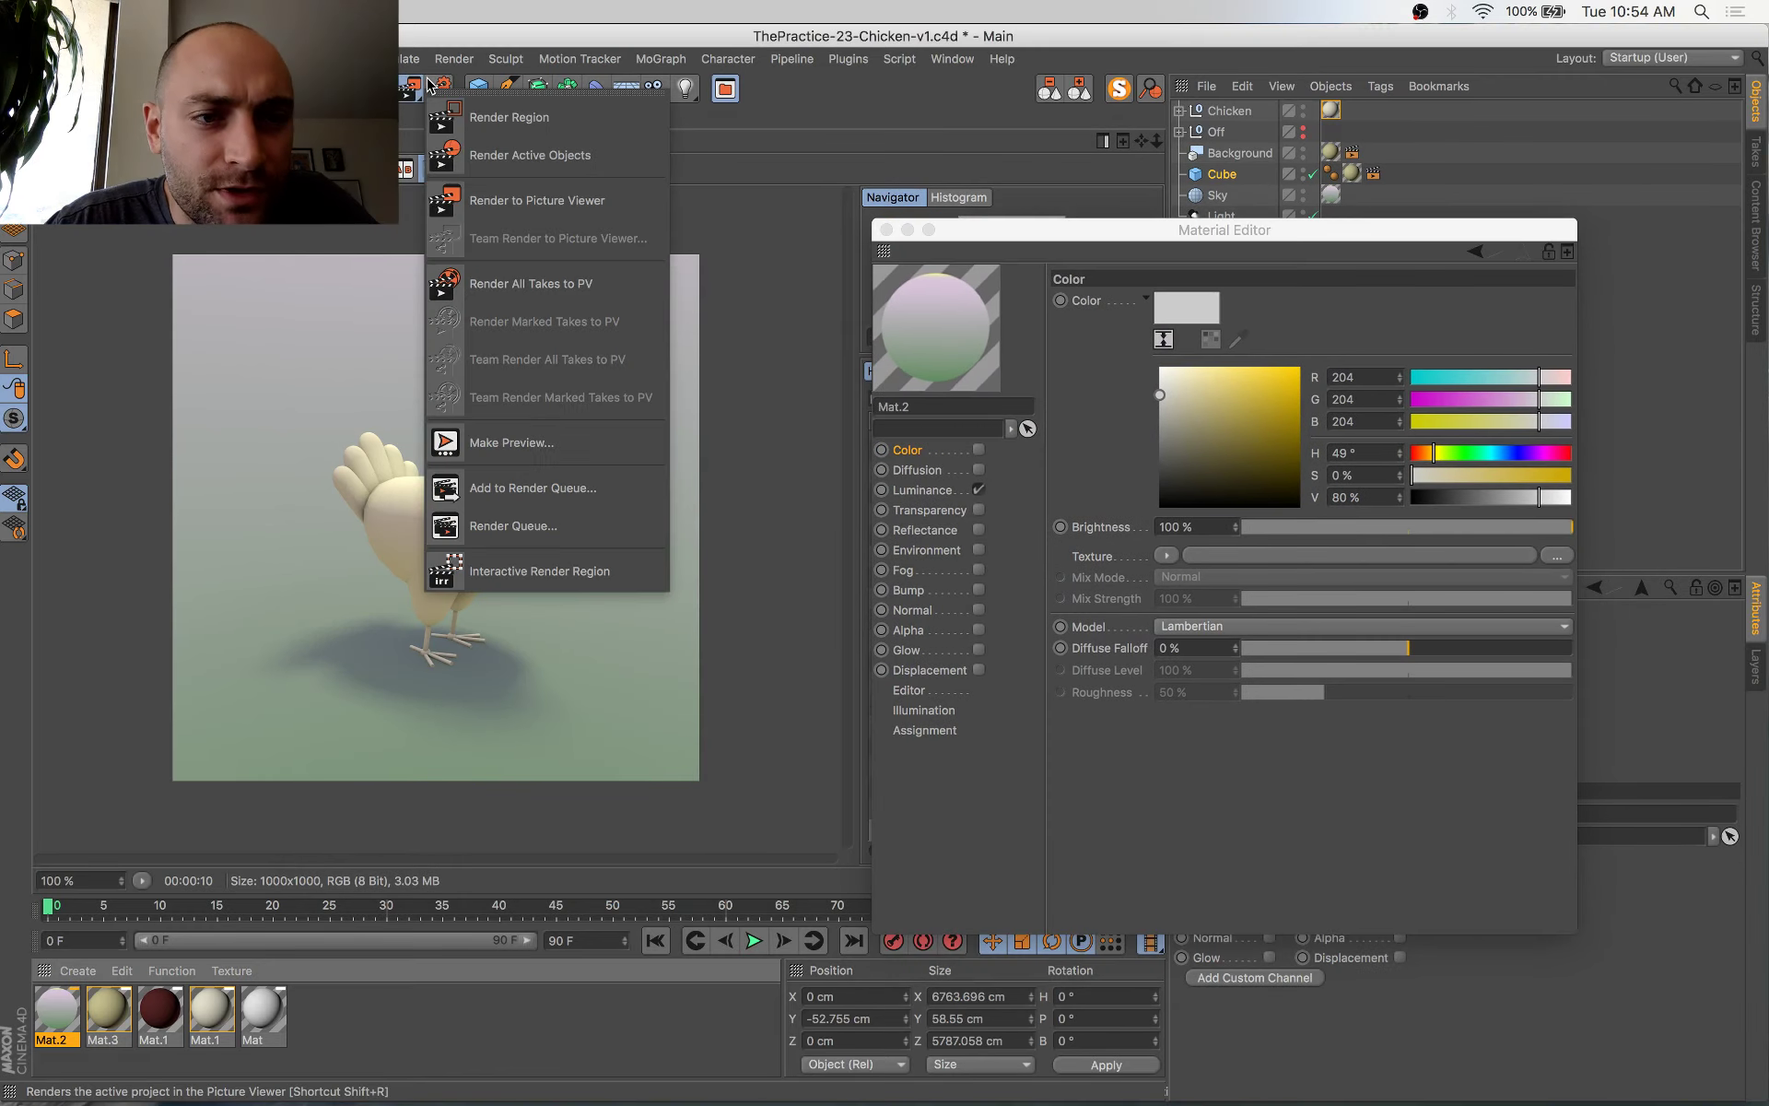
left_click(410, 92)
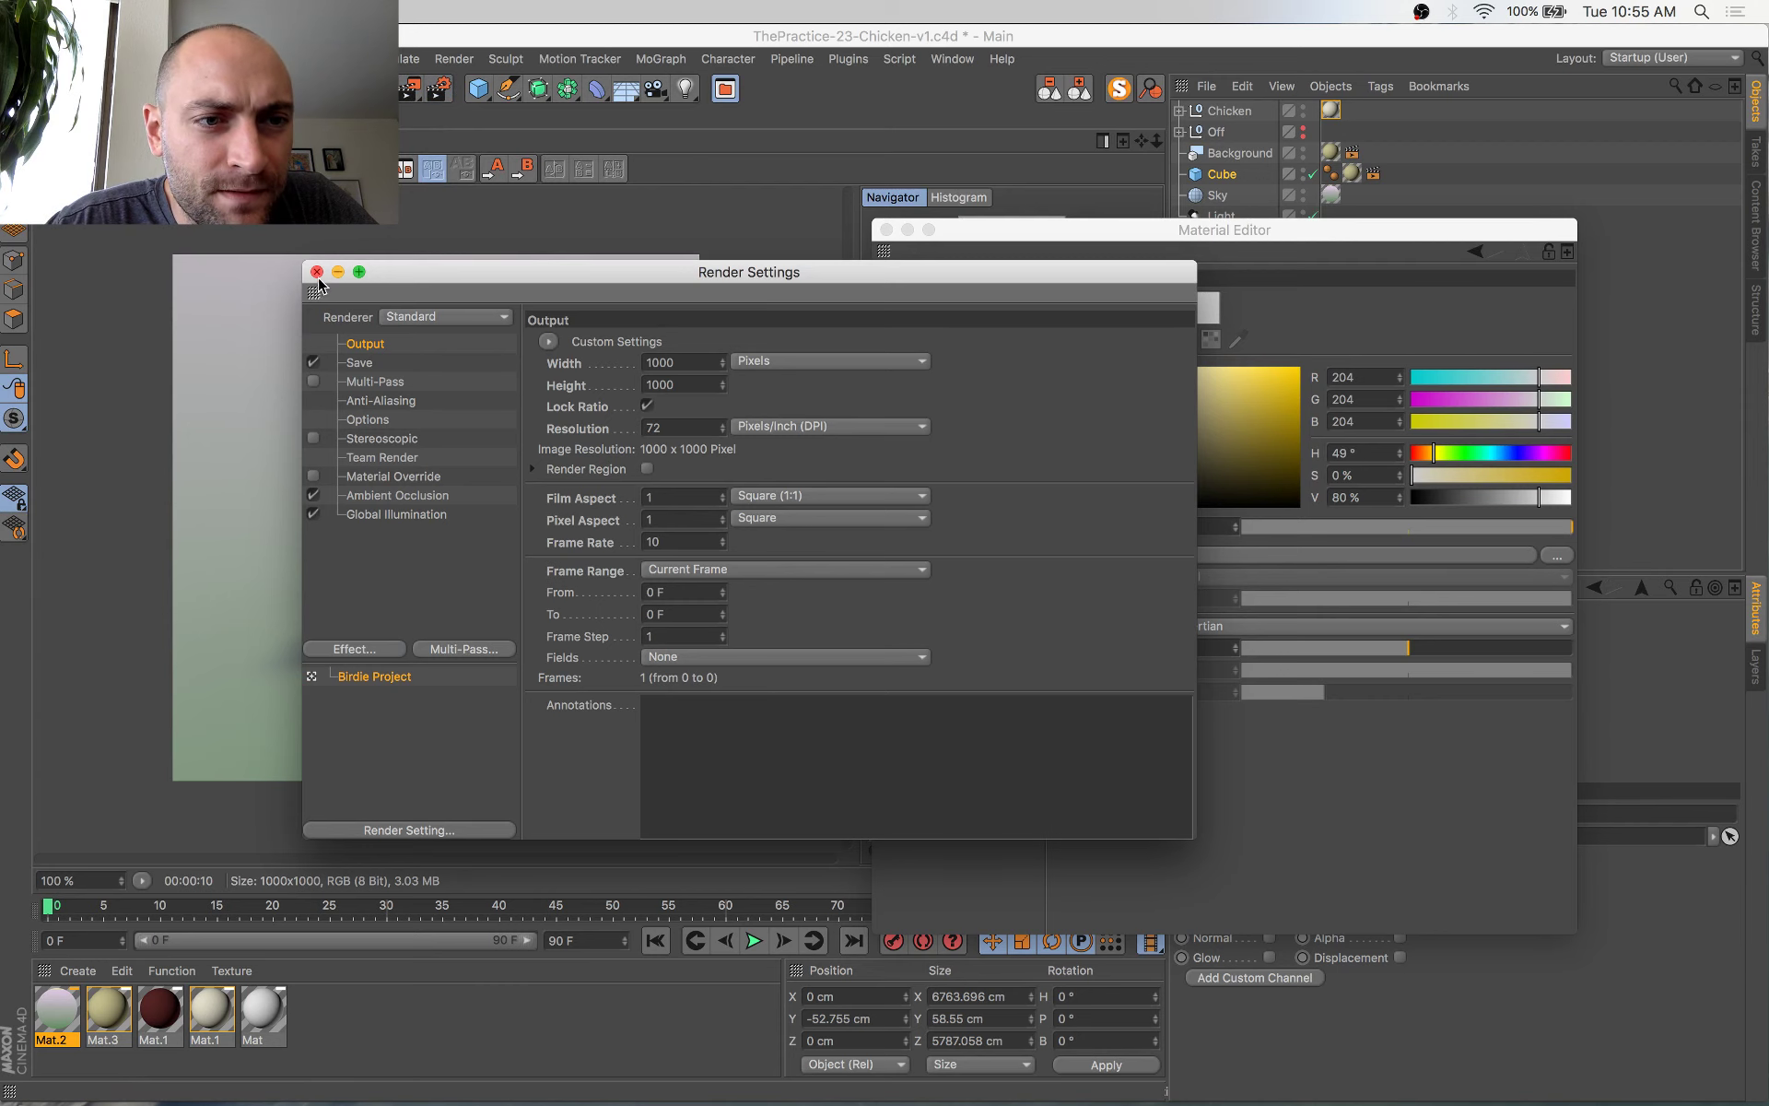
left_click(317, 272)
left_click(886, 230)
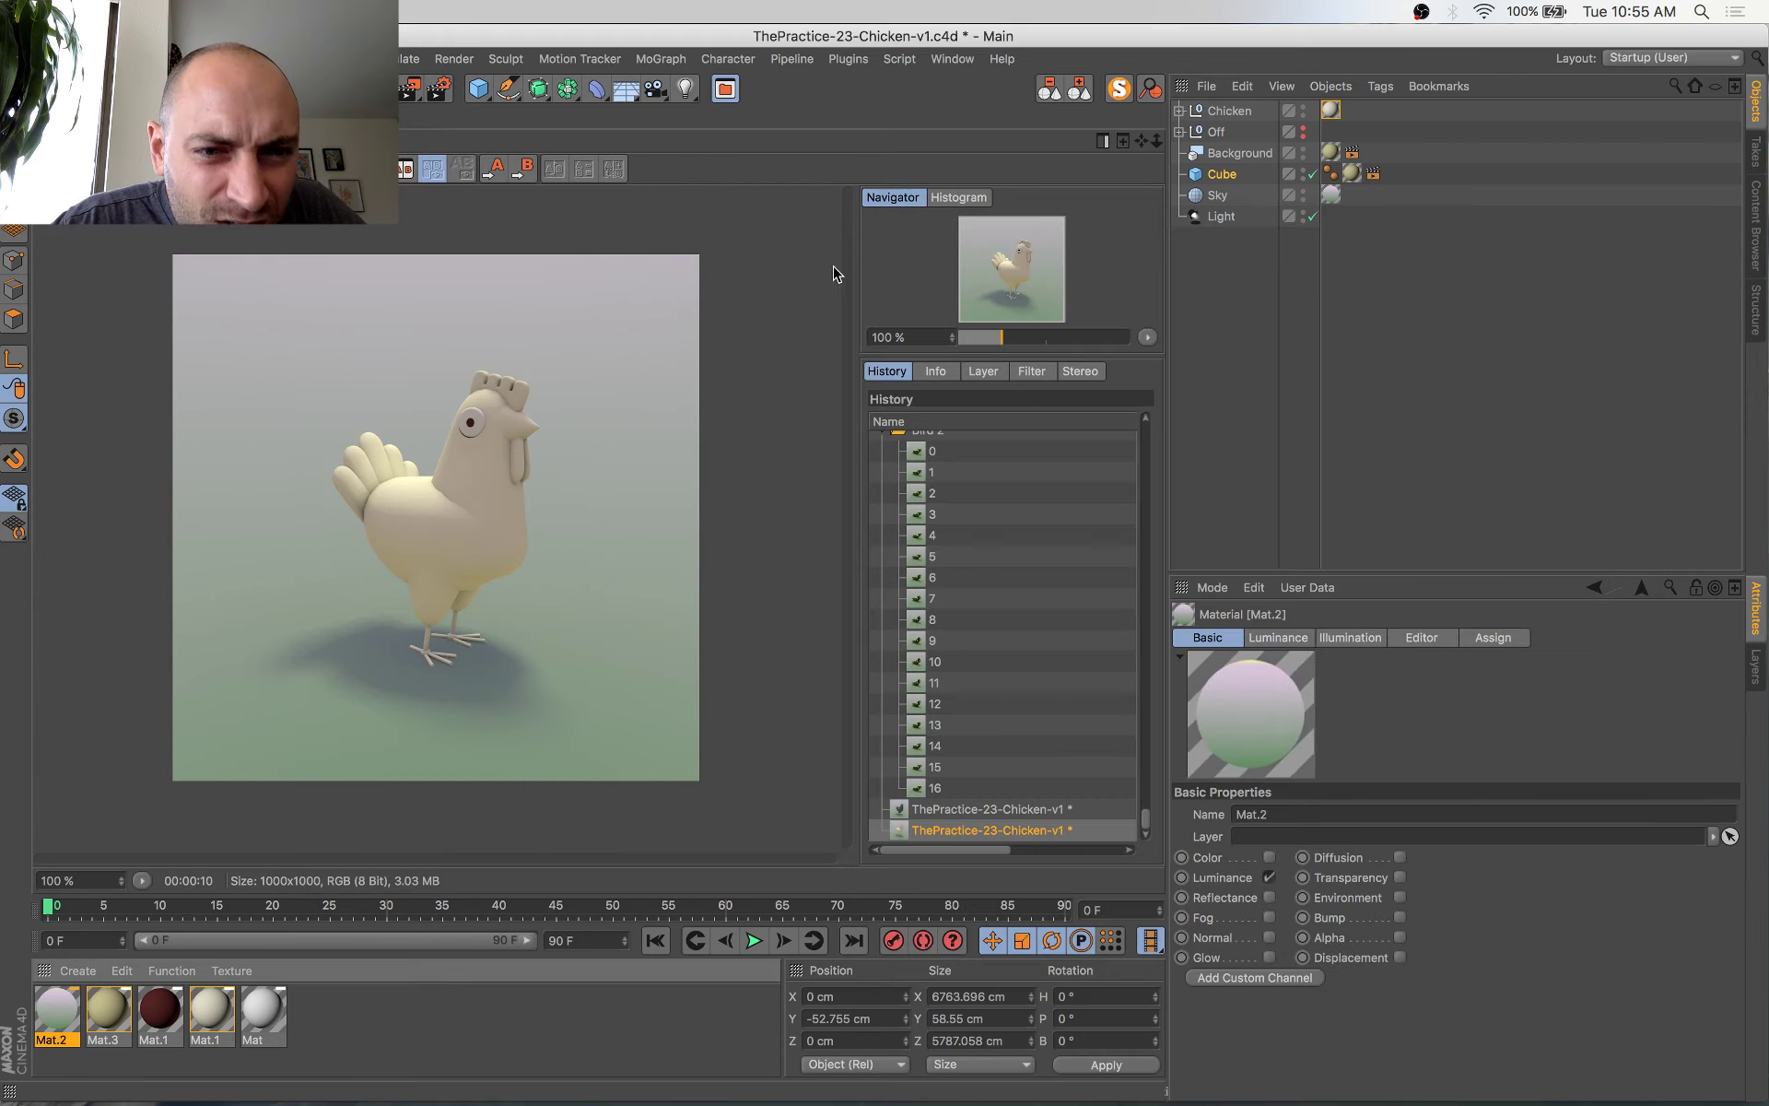
Raise the spot light above the chicken to a height of about 1522 cm along Y
left_click(1218, 224)
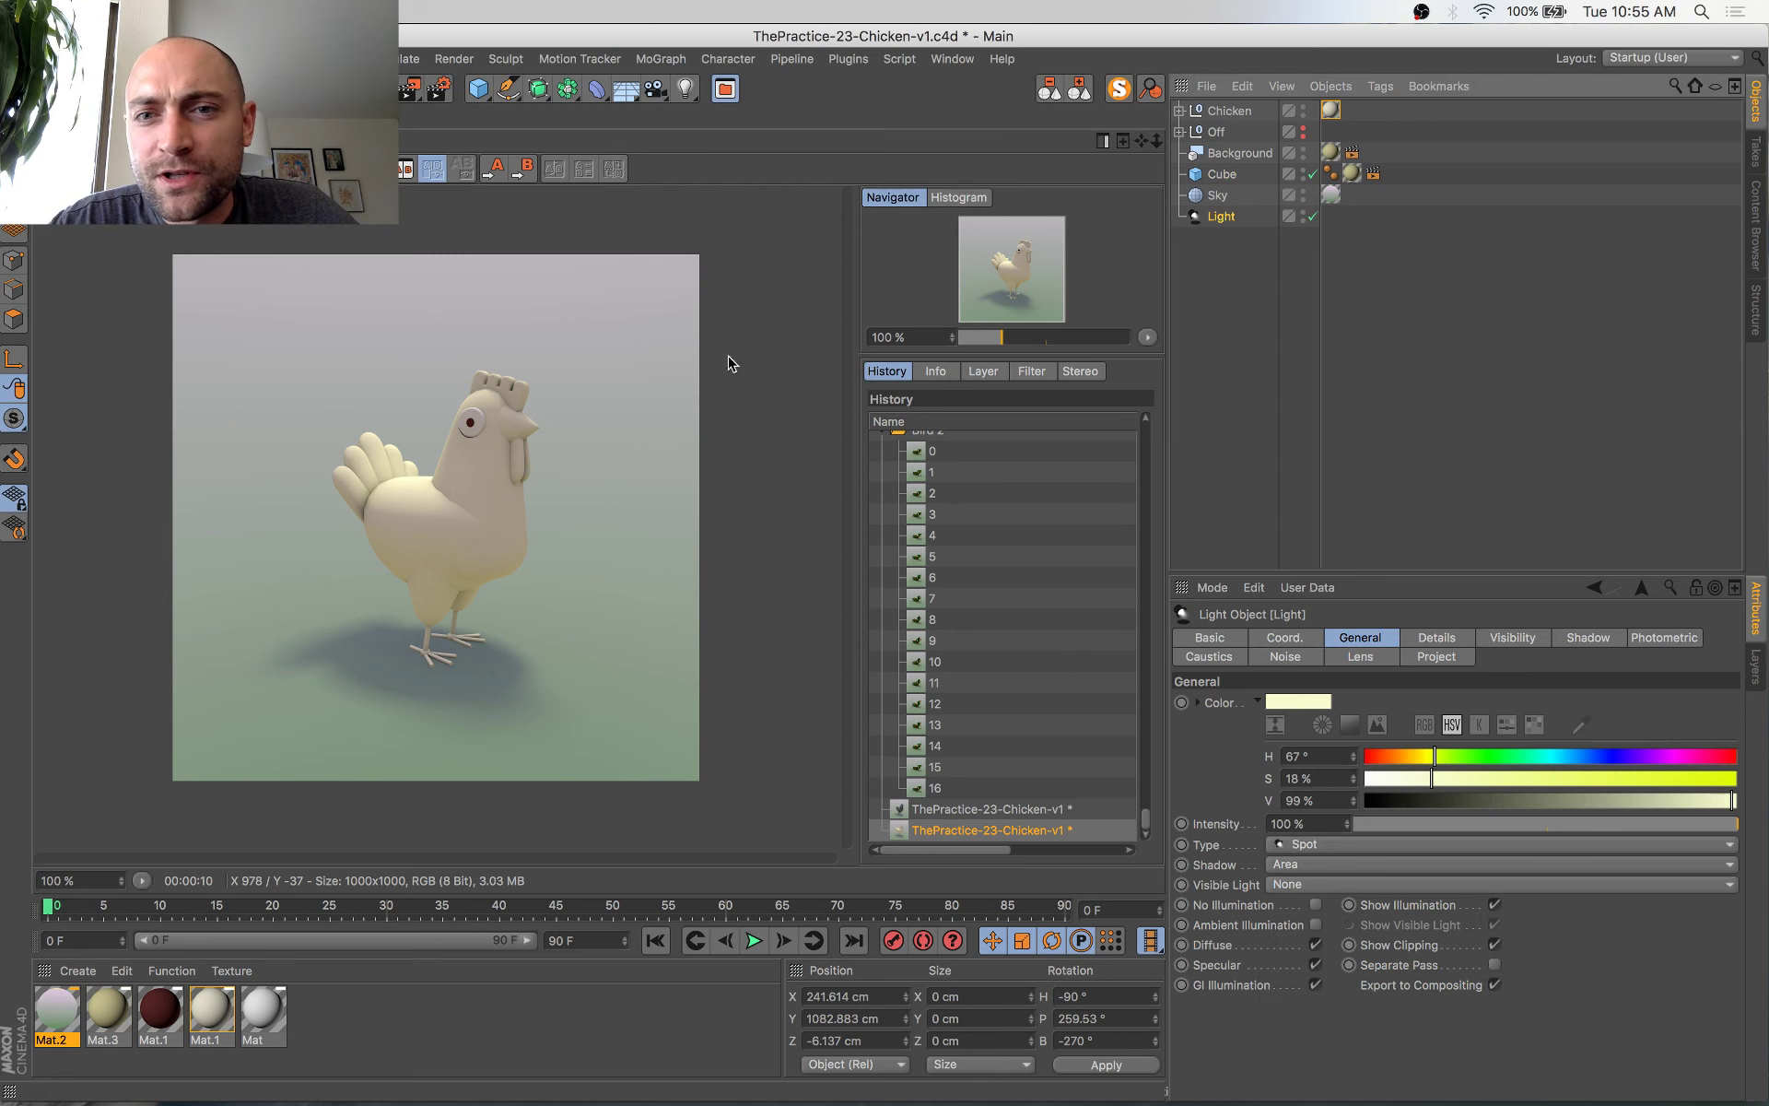
left_click(73, 117)
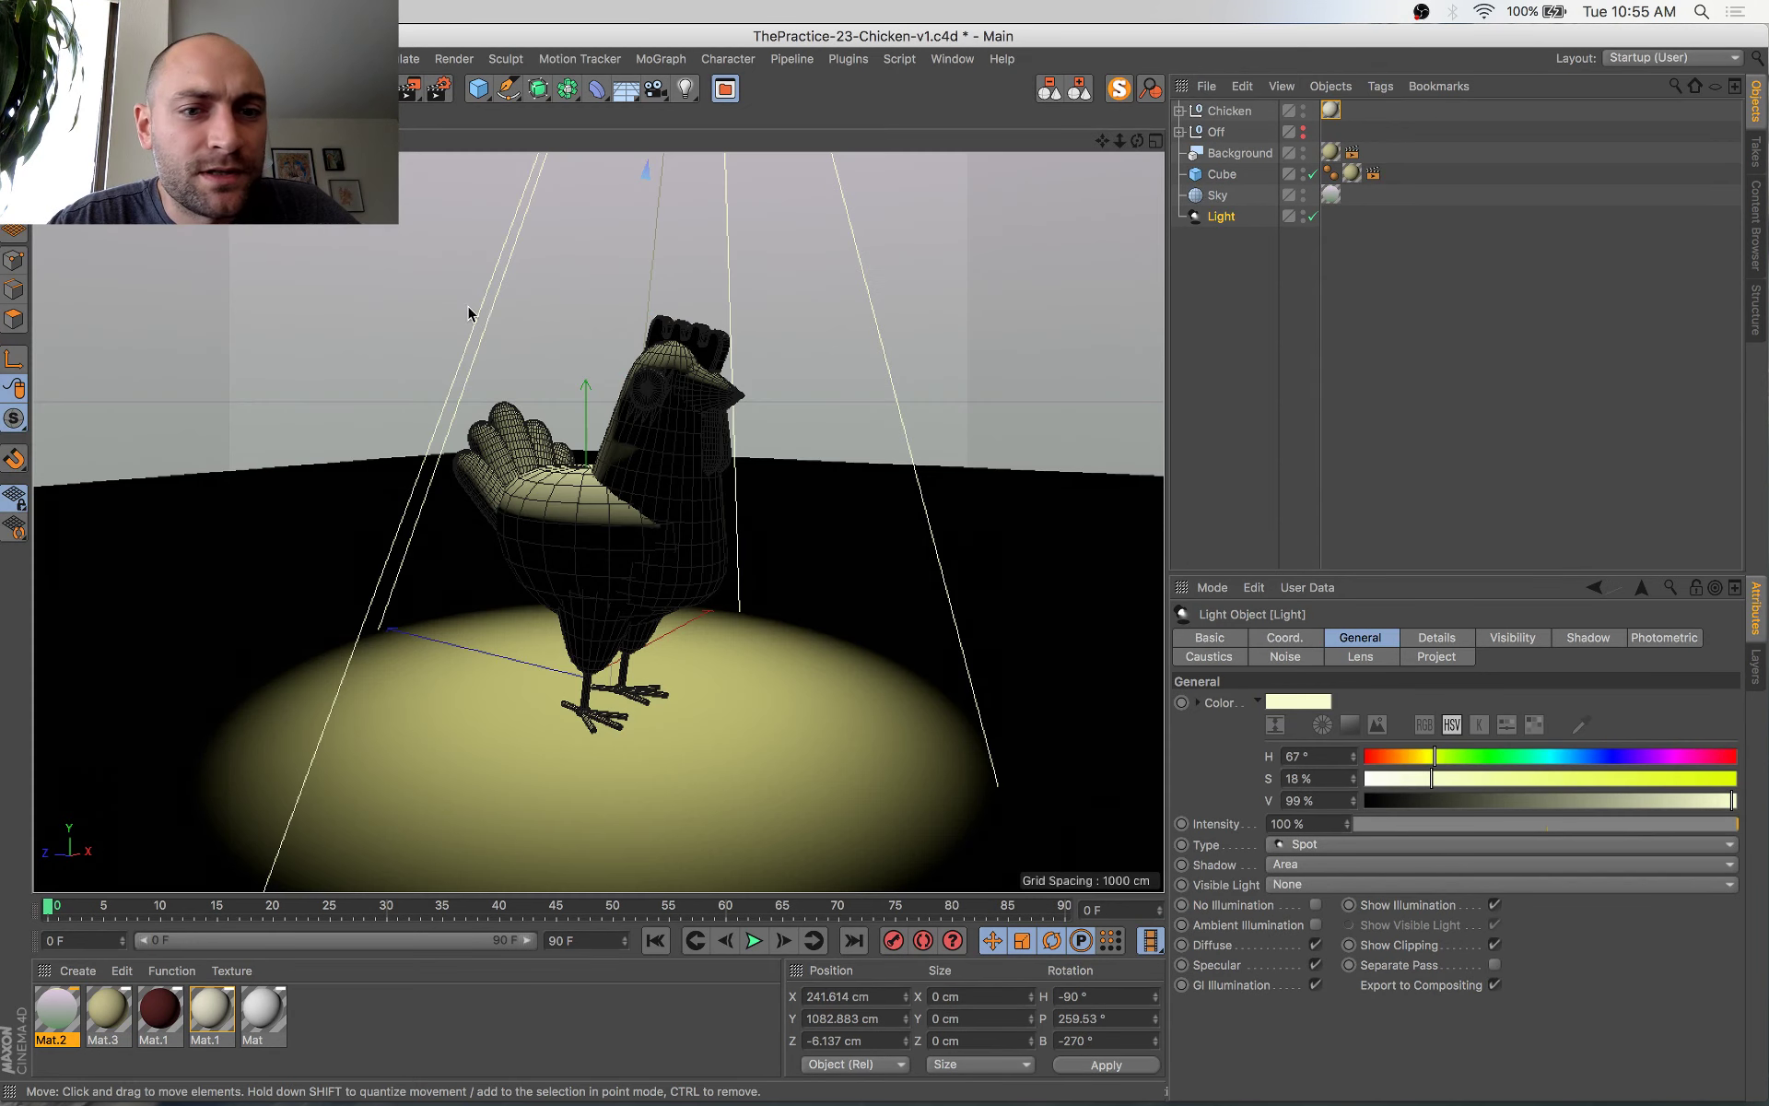
middle_click(739, 355)
scroll(740, 355, "down", 3)
scroll(886, 353, "down", 7)
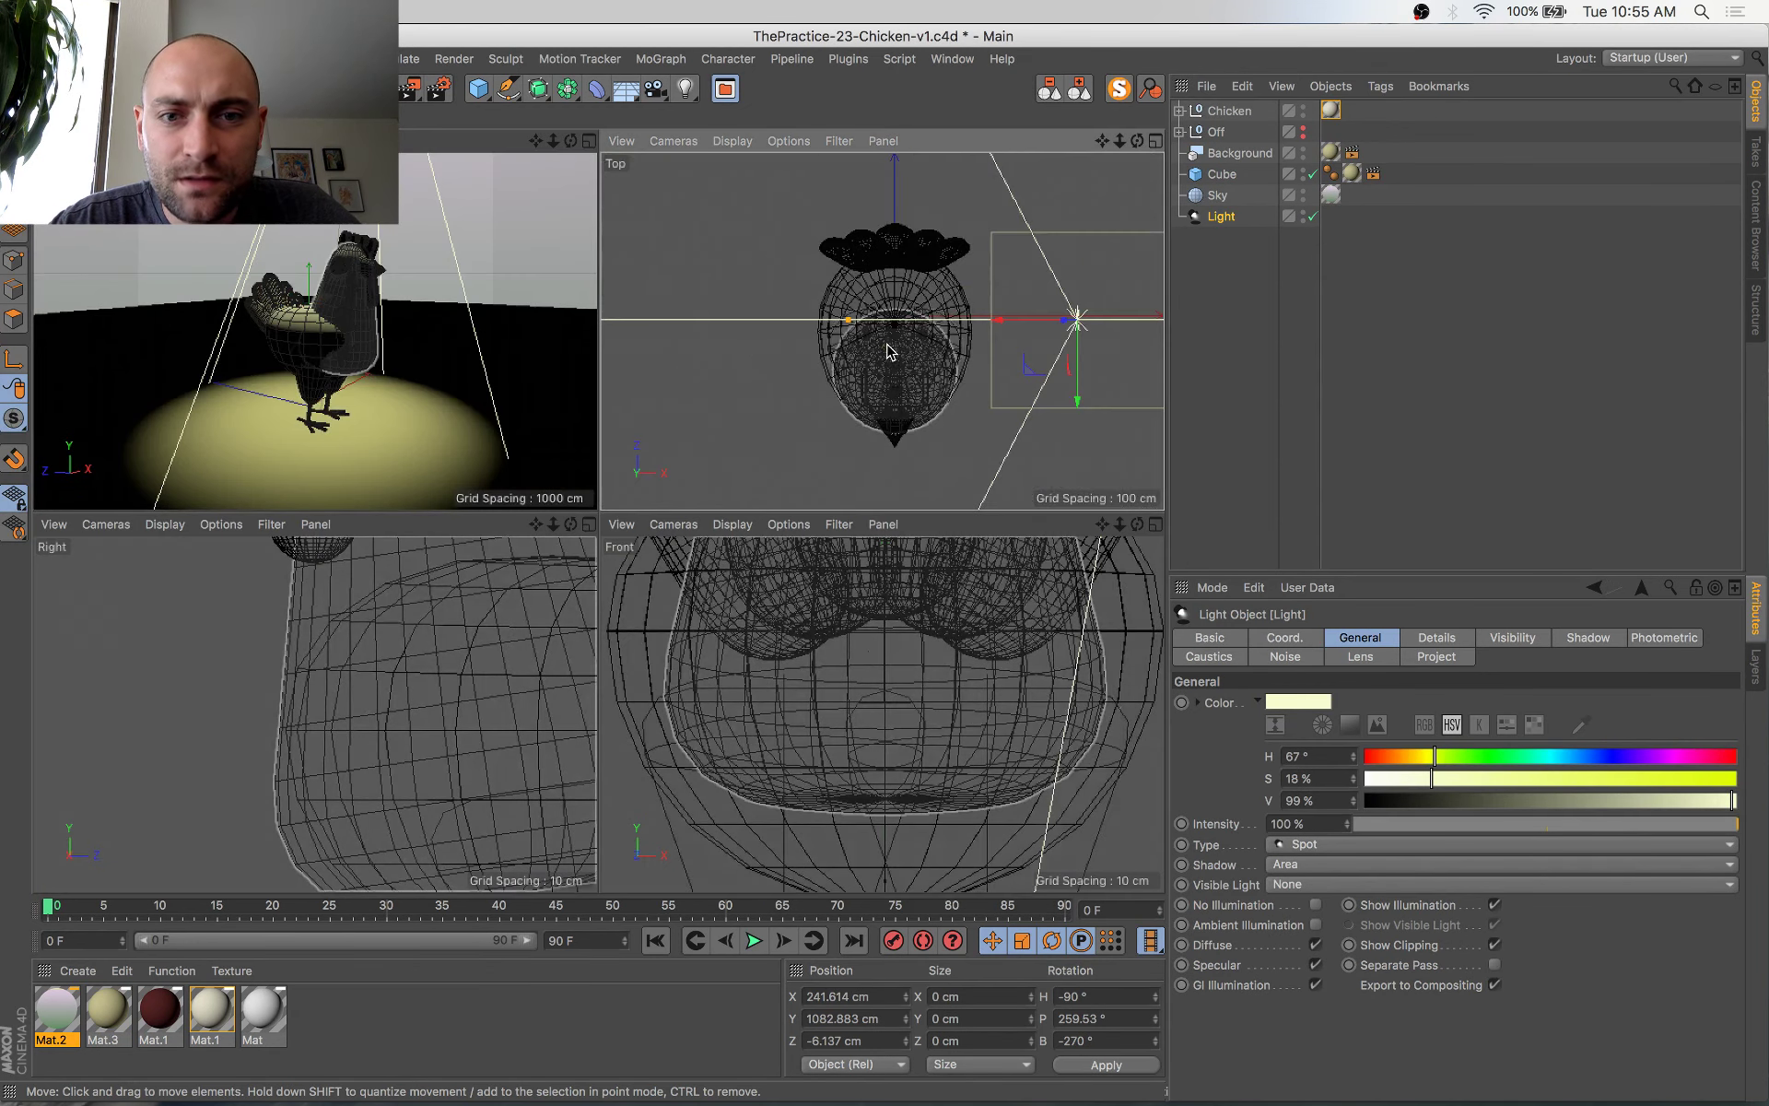
scroll(889, 350, "down", 6)
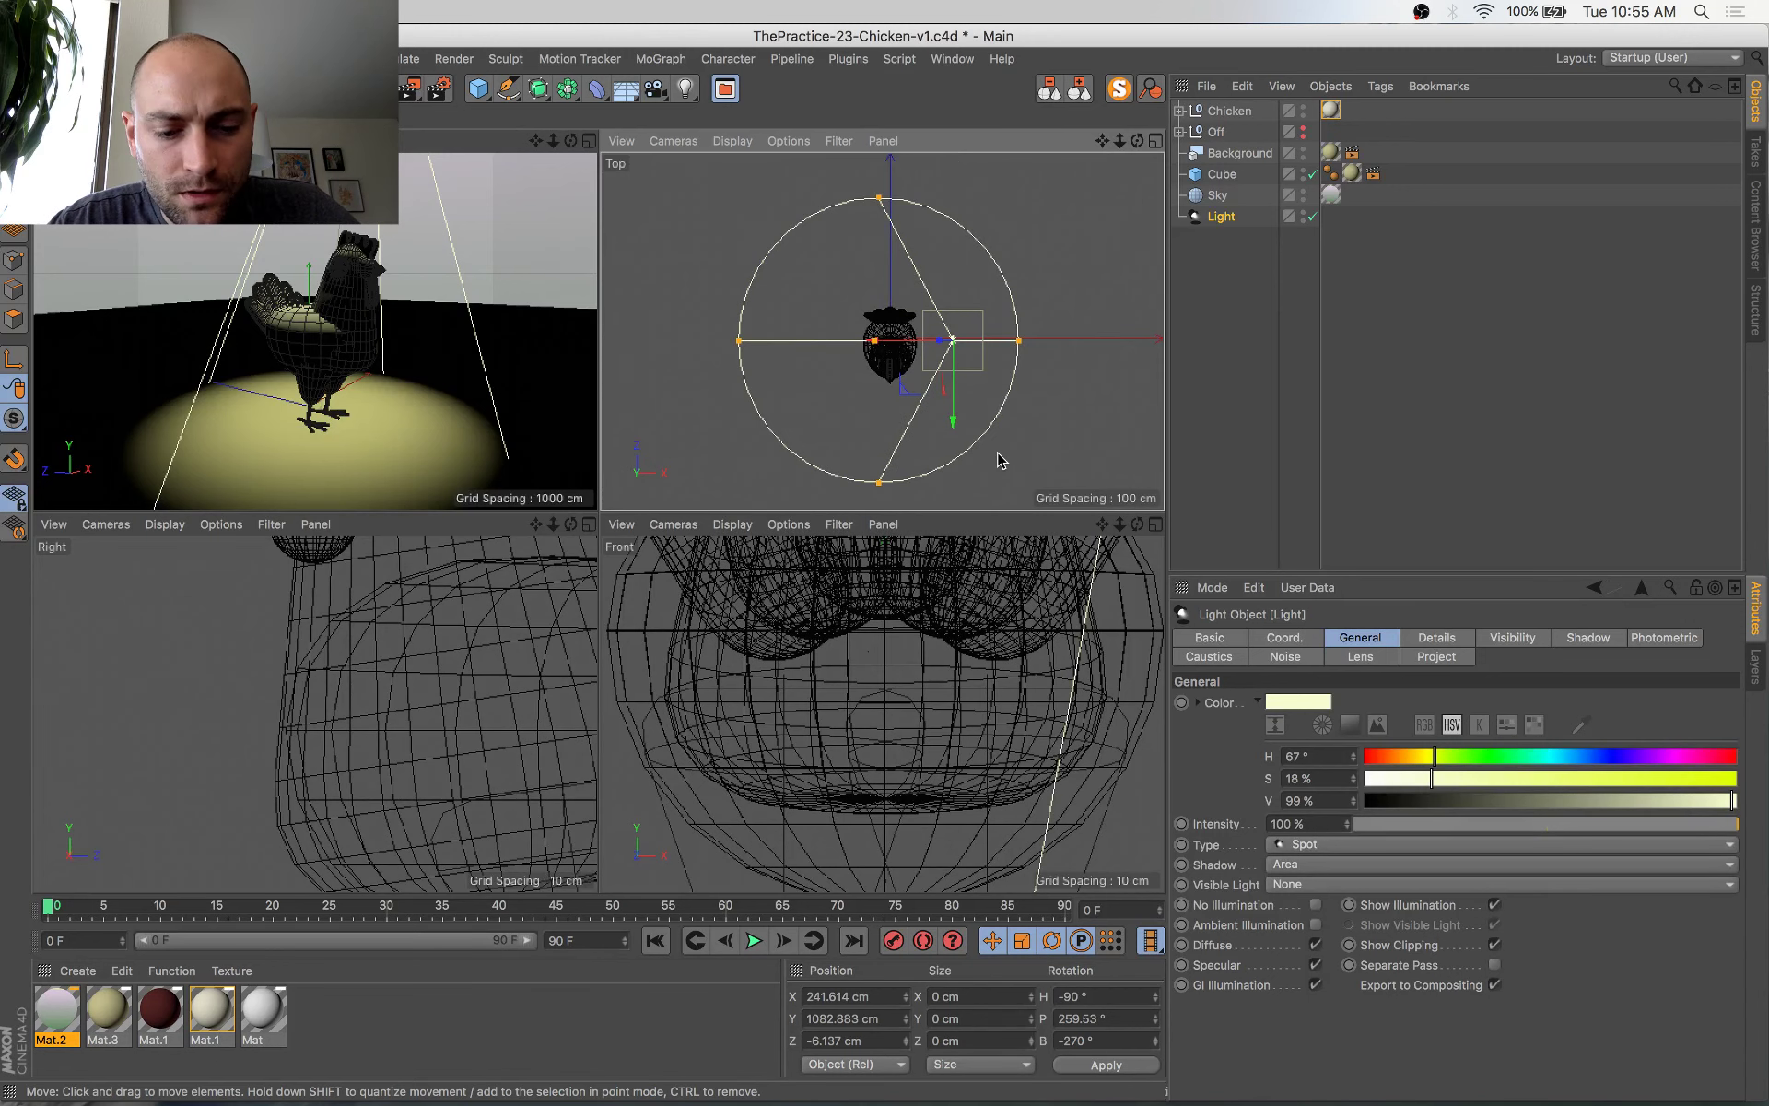
key("e")
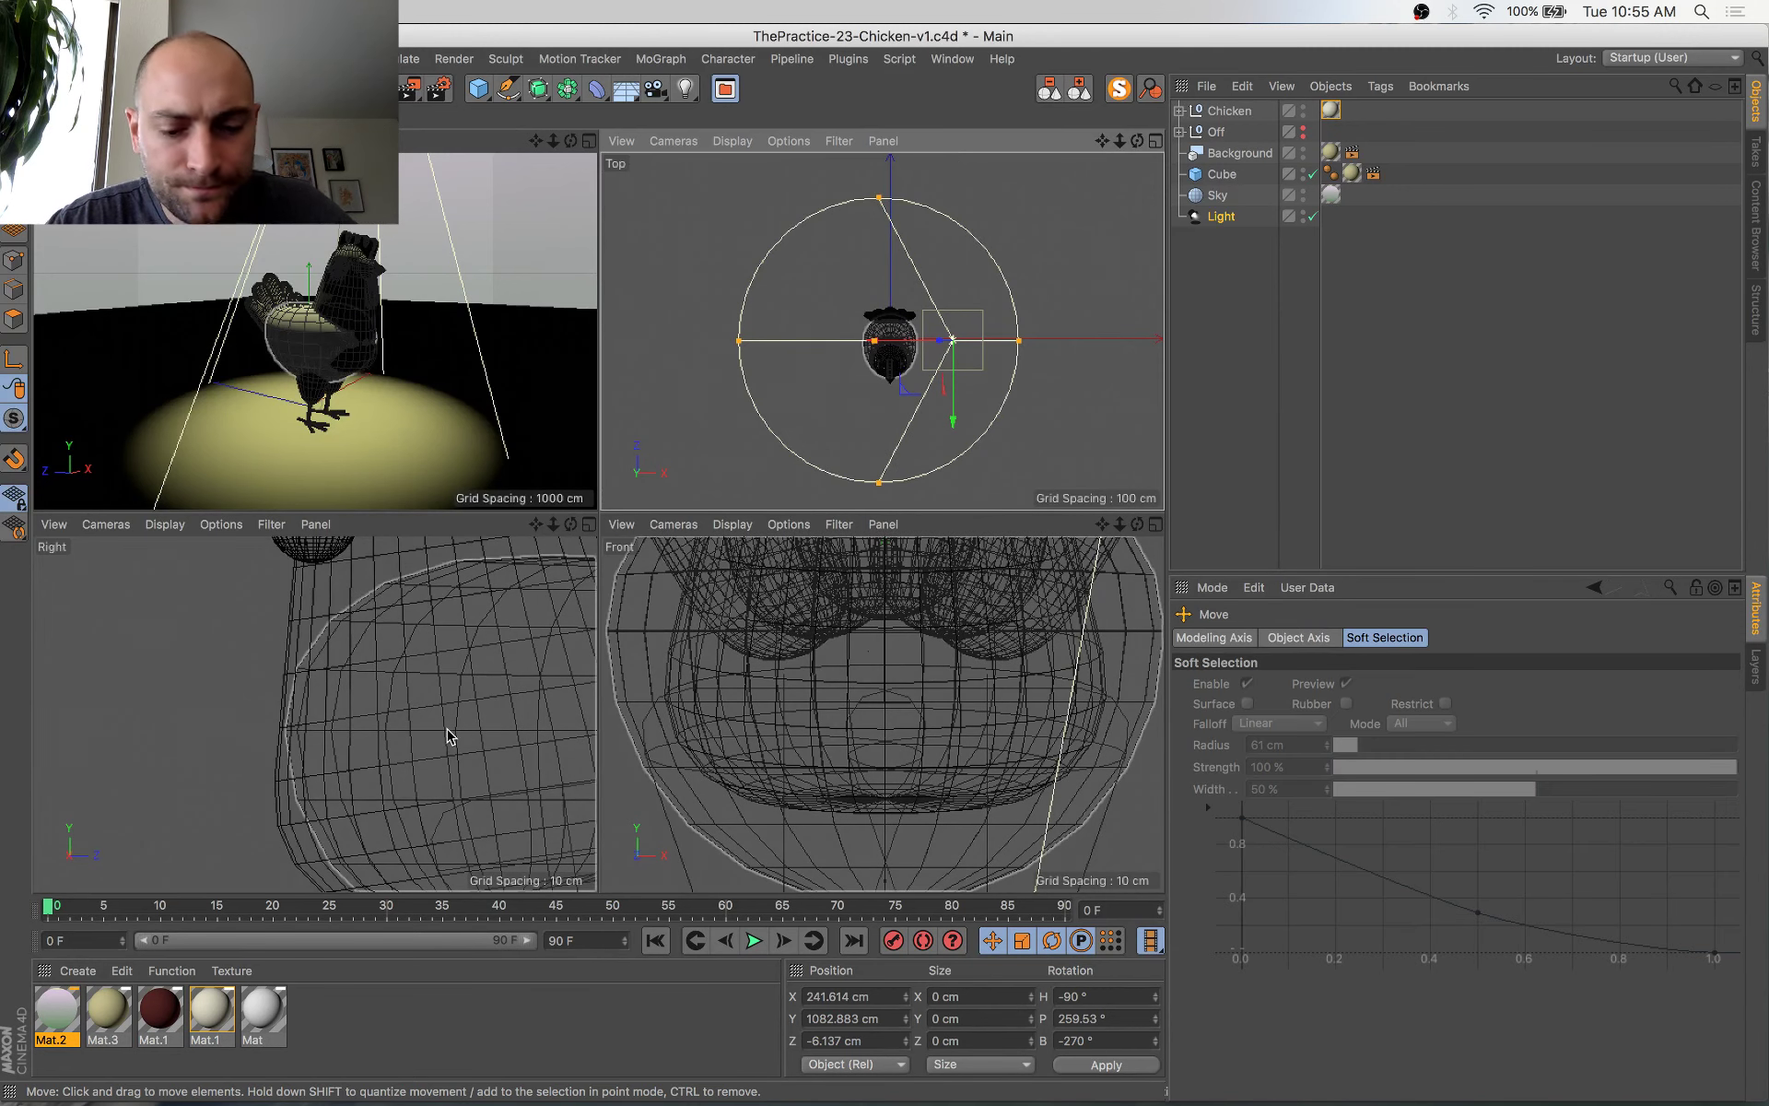
scroll(449, 734, "down", 10)
scroll(884, 700, "down", 10)
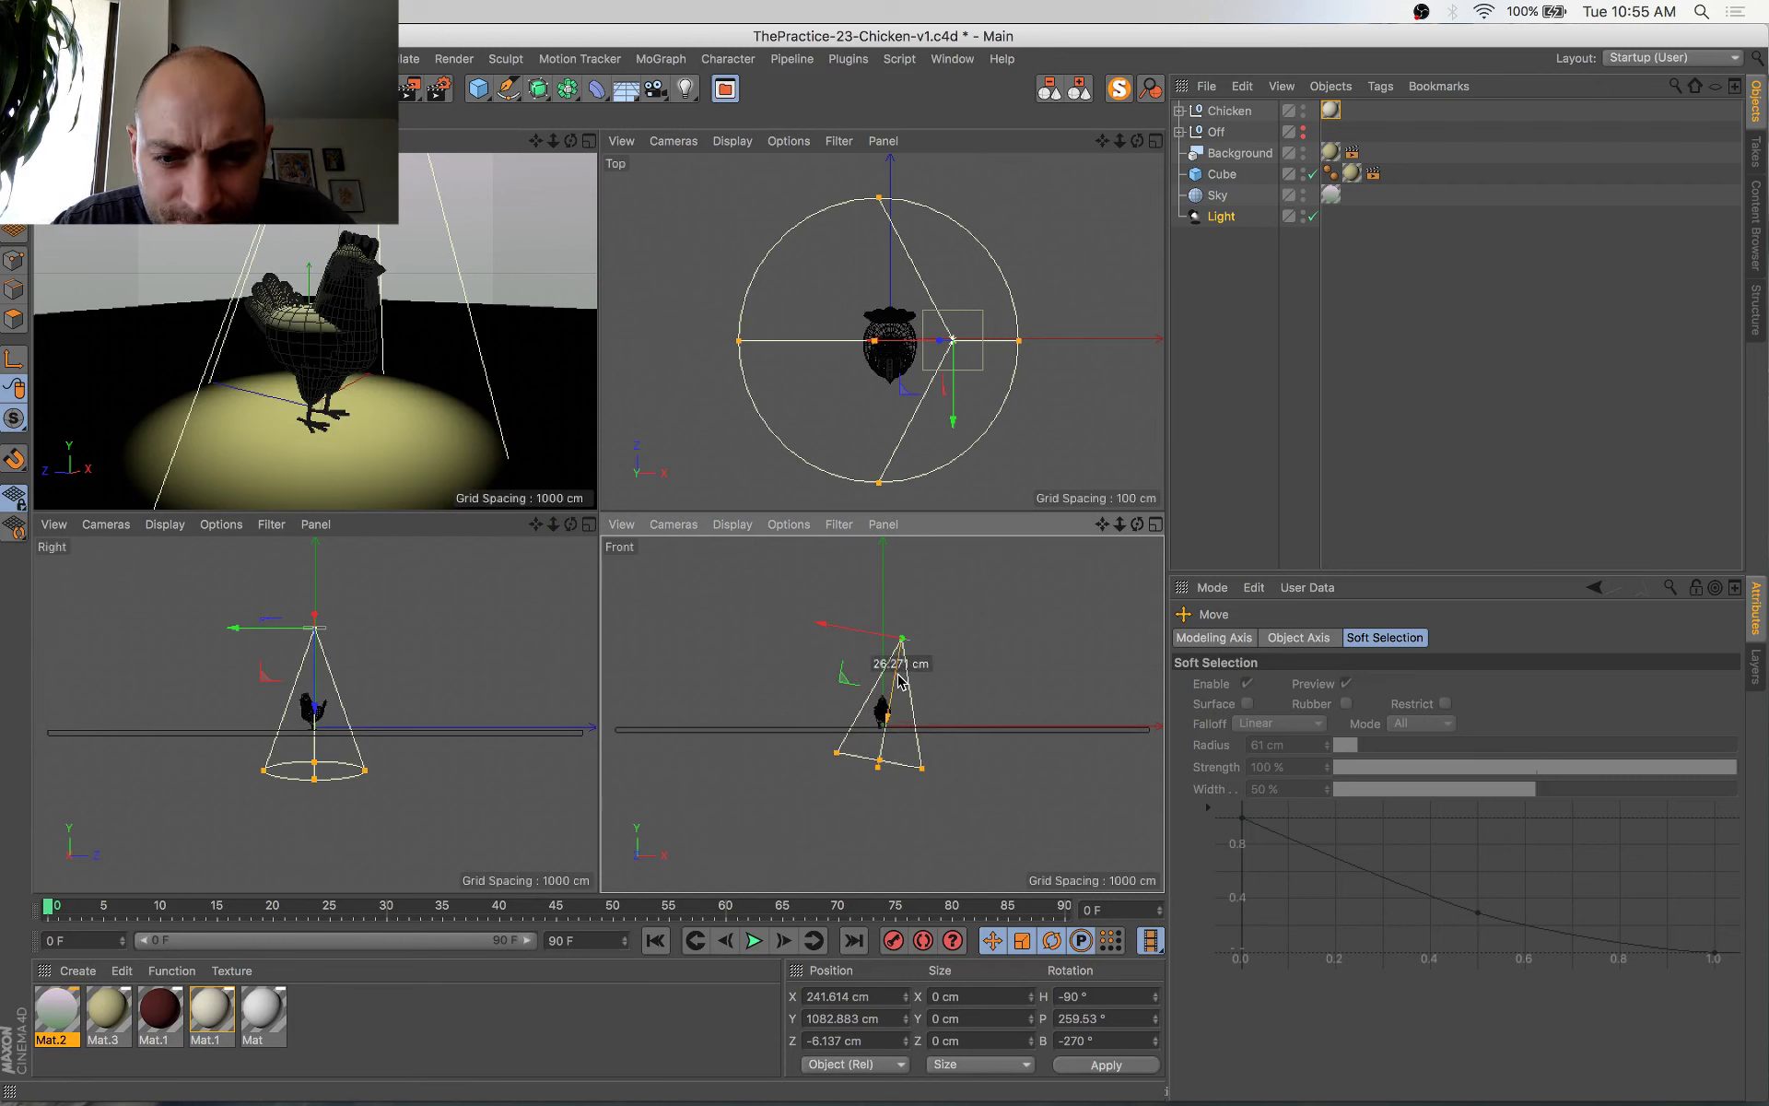
left_click_drag(901, 681, 885, 606)
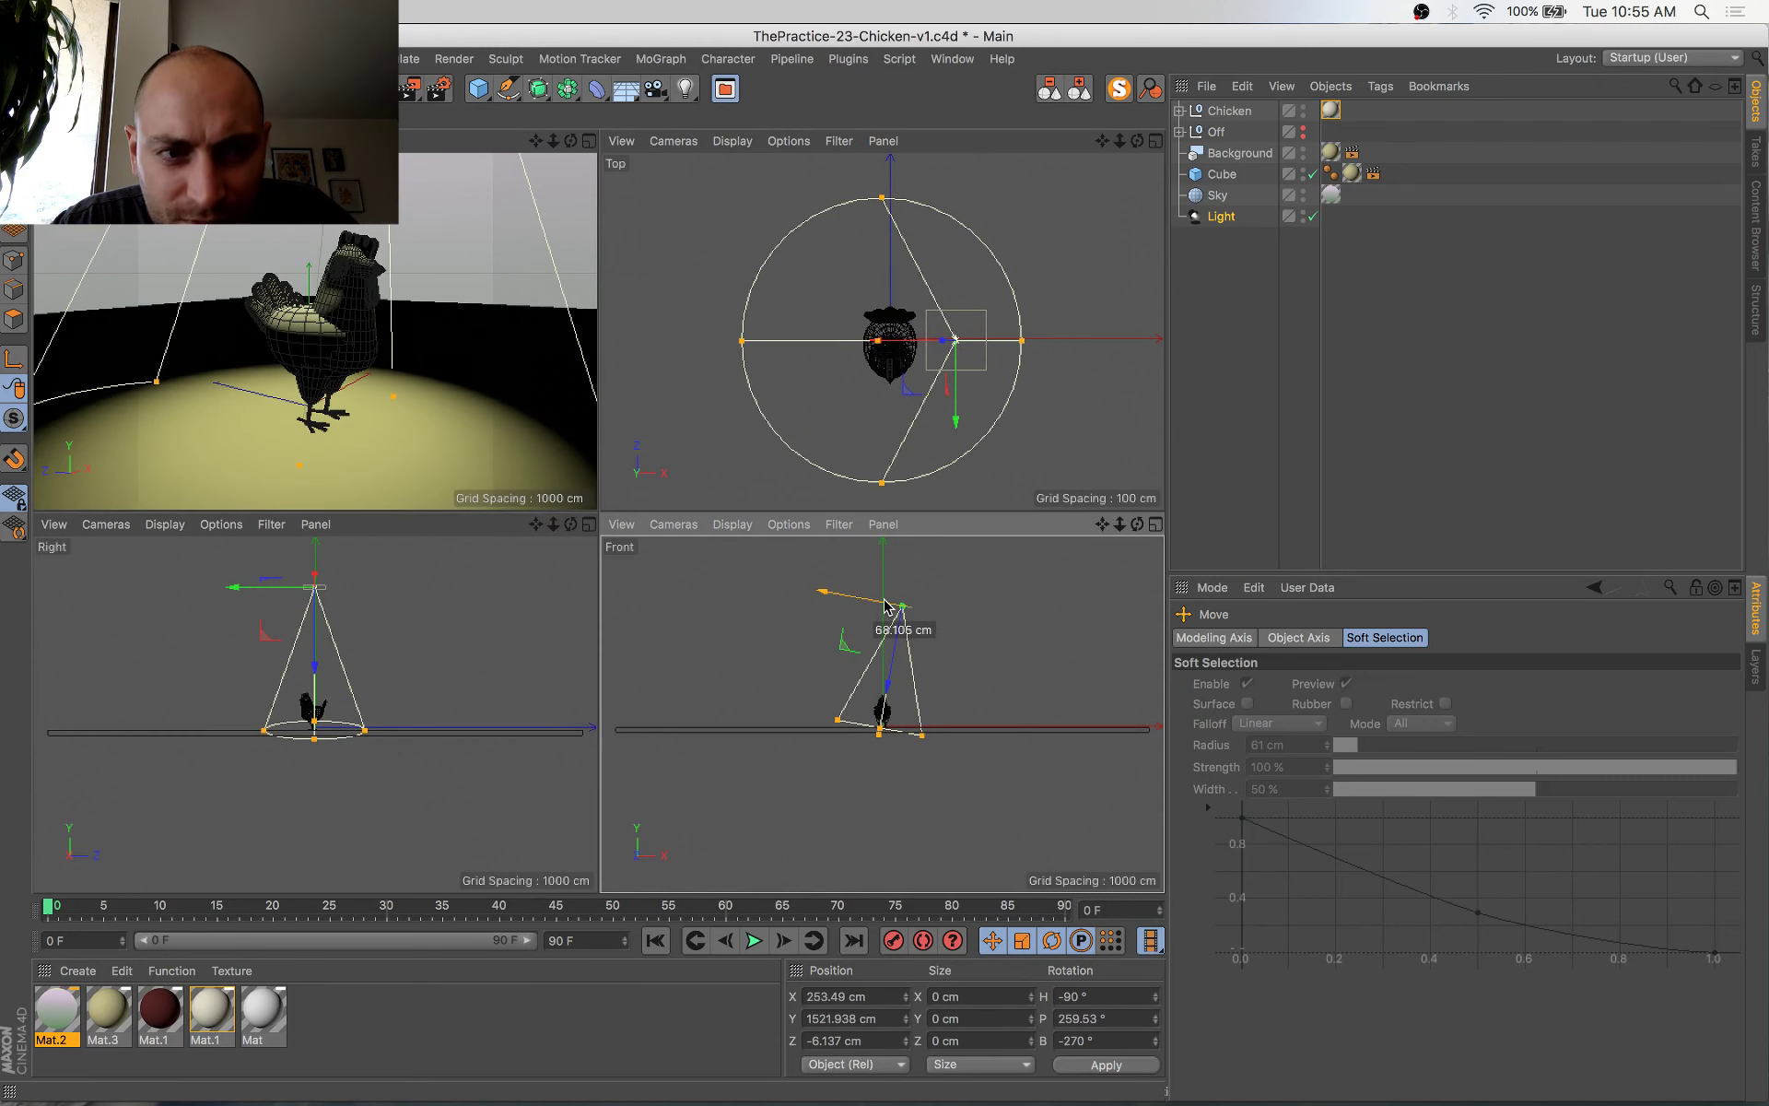
Warm the spot light's color by setting its hue to 27°, then save and render the scene to the Picture Viewer
left_click(1223, 217)
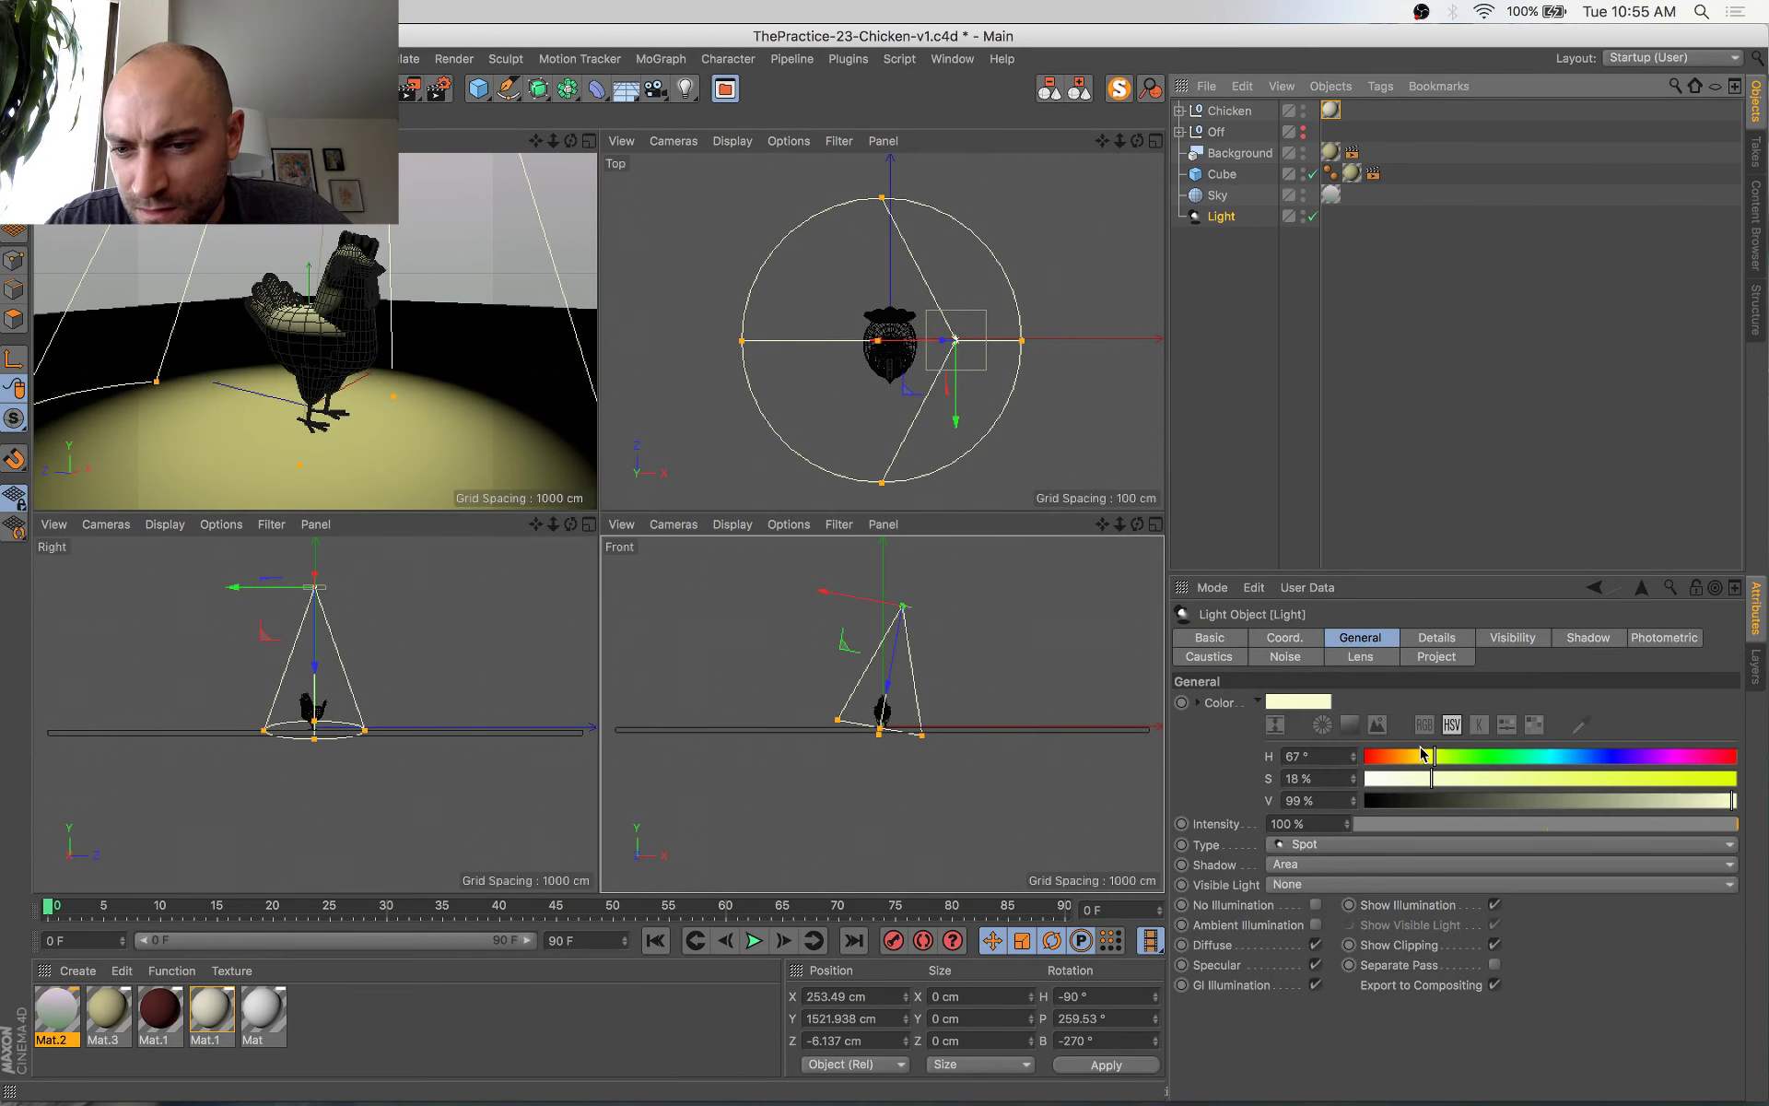
left_click_drag(1432, 753, 1400, 758)
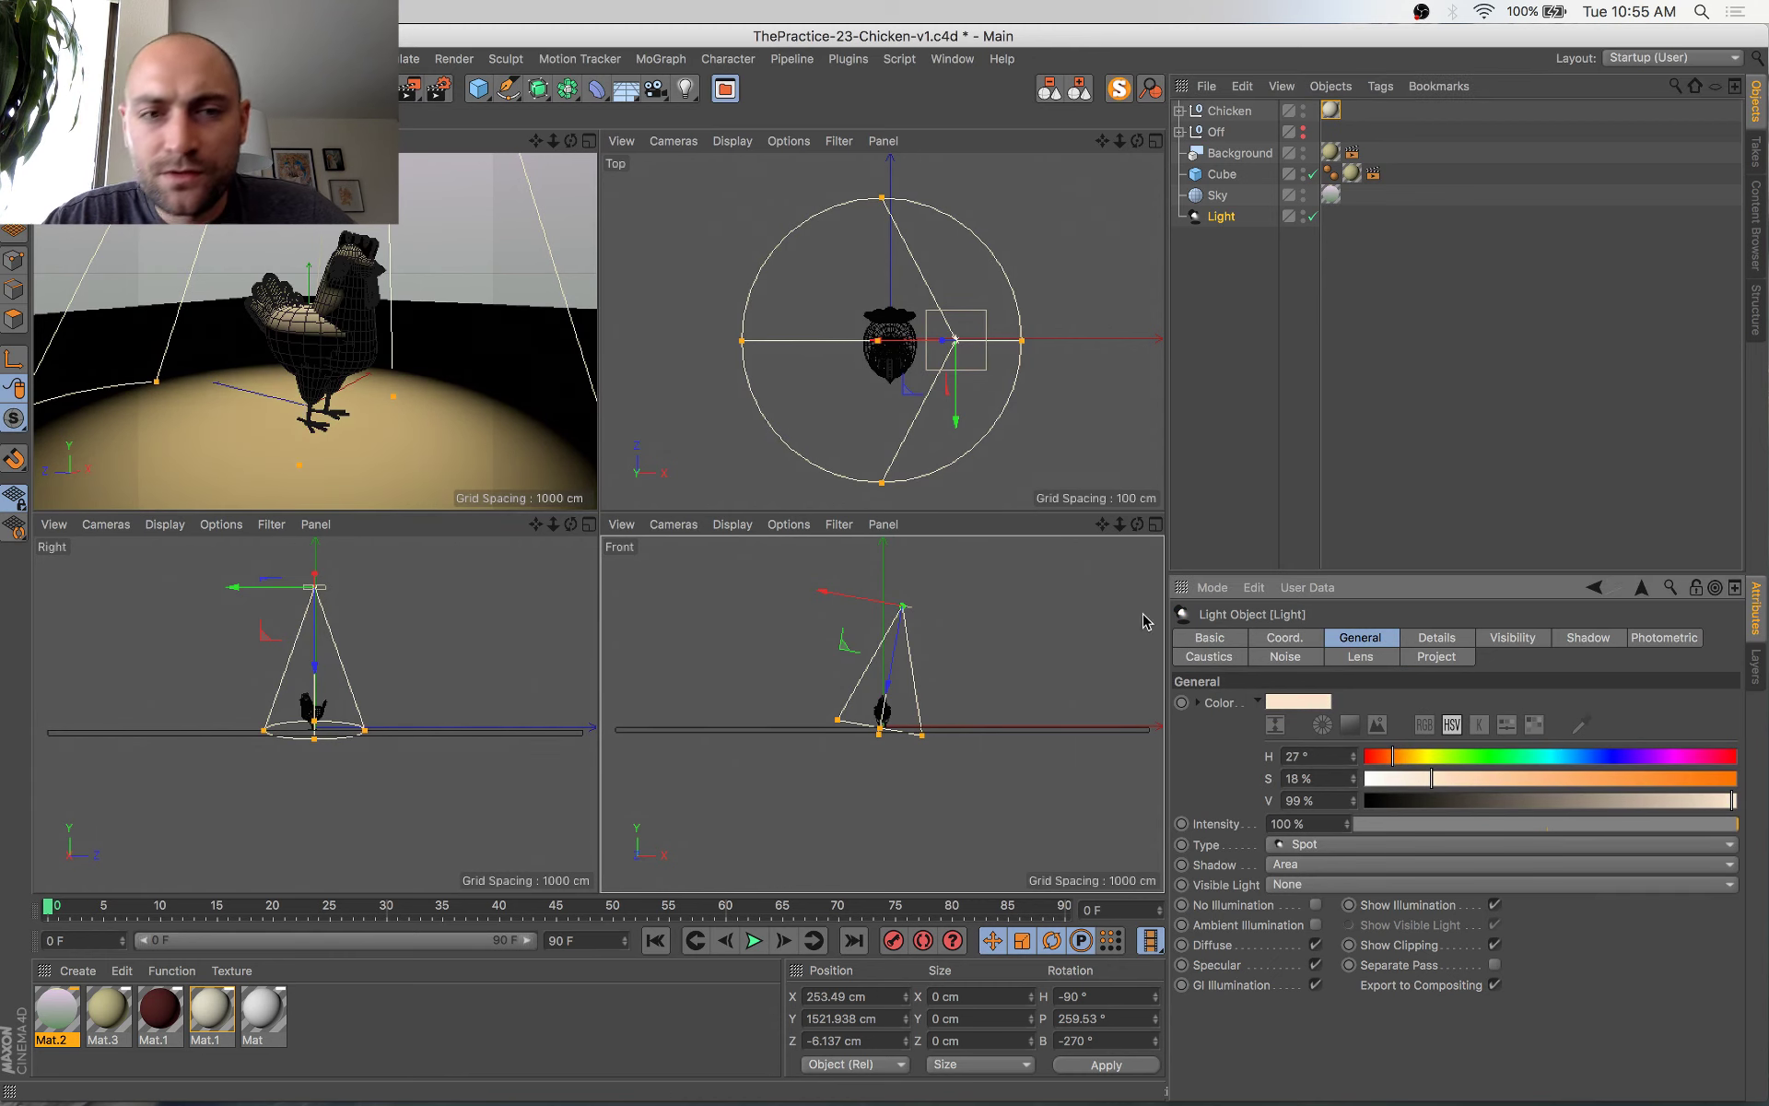
middle_click(352, 271)
key("super+s")
key("shift+r")
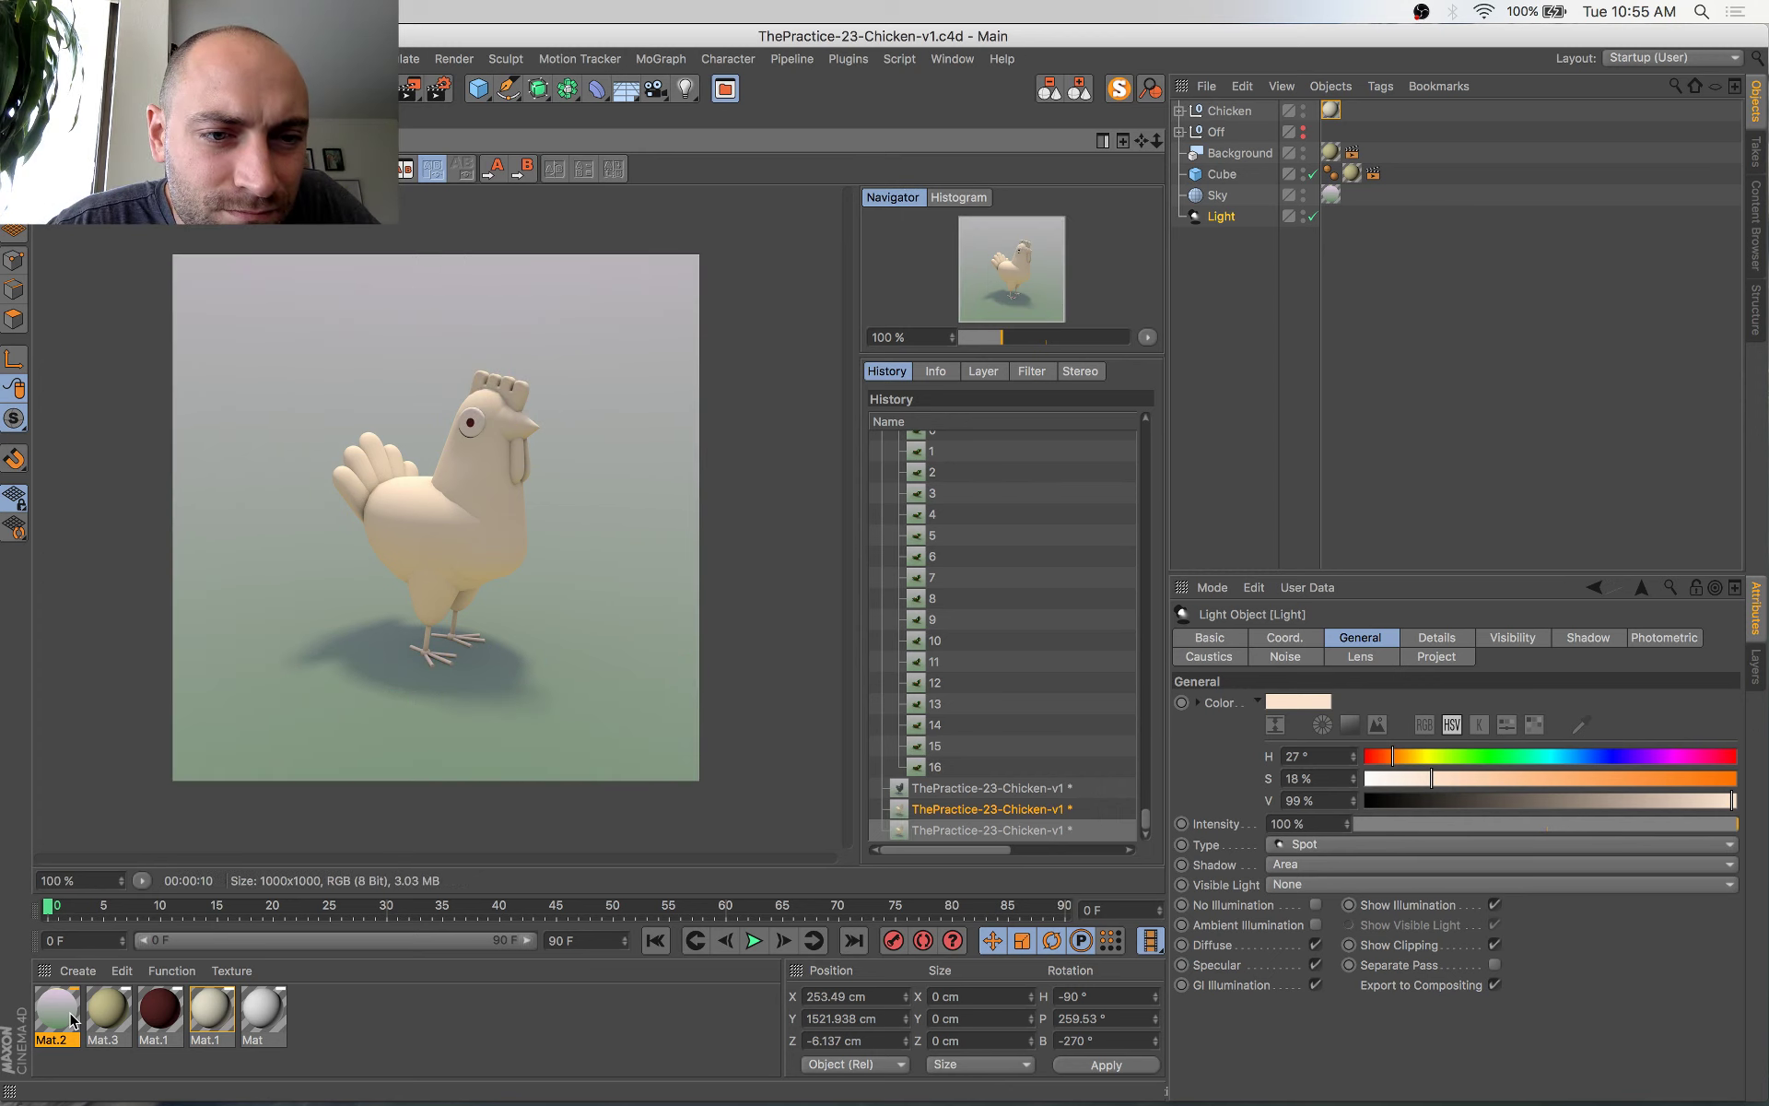
Duplicate the dark red Mat.1 material in the material list
left_click(72, 1019)
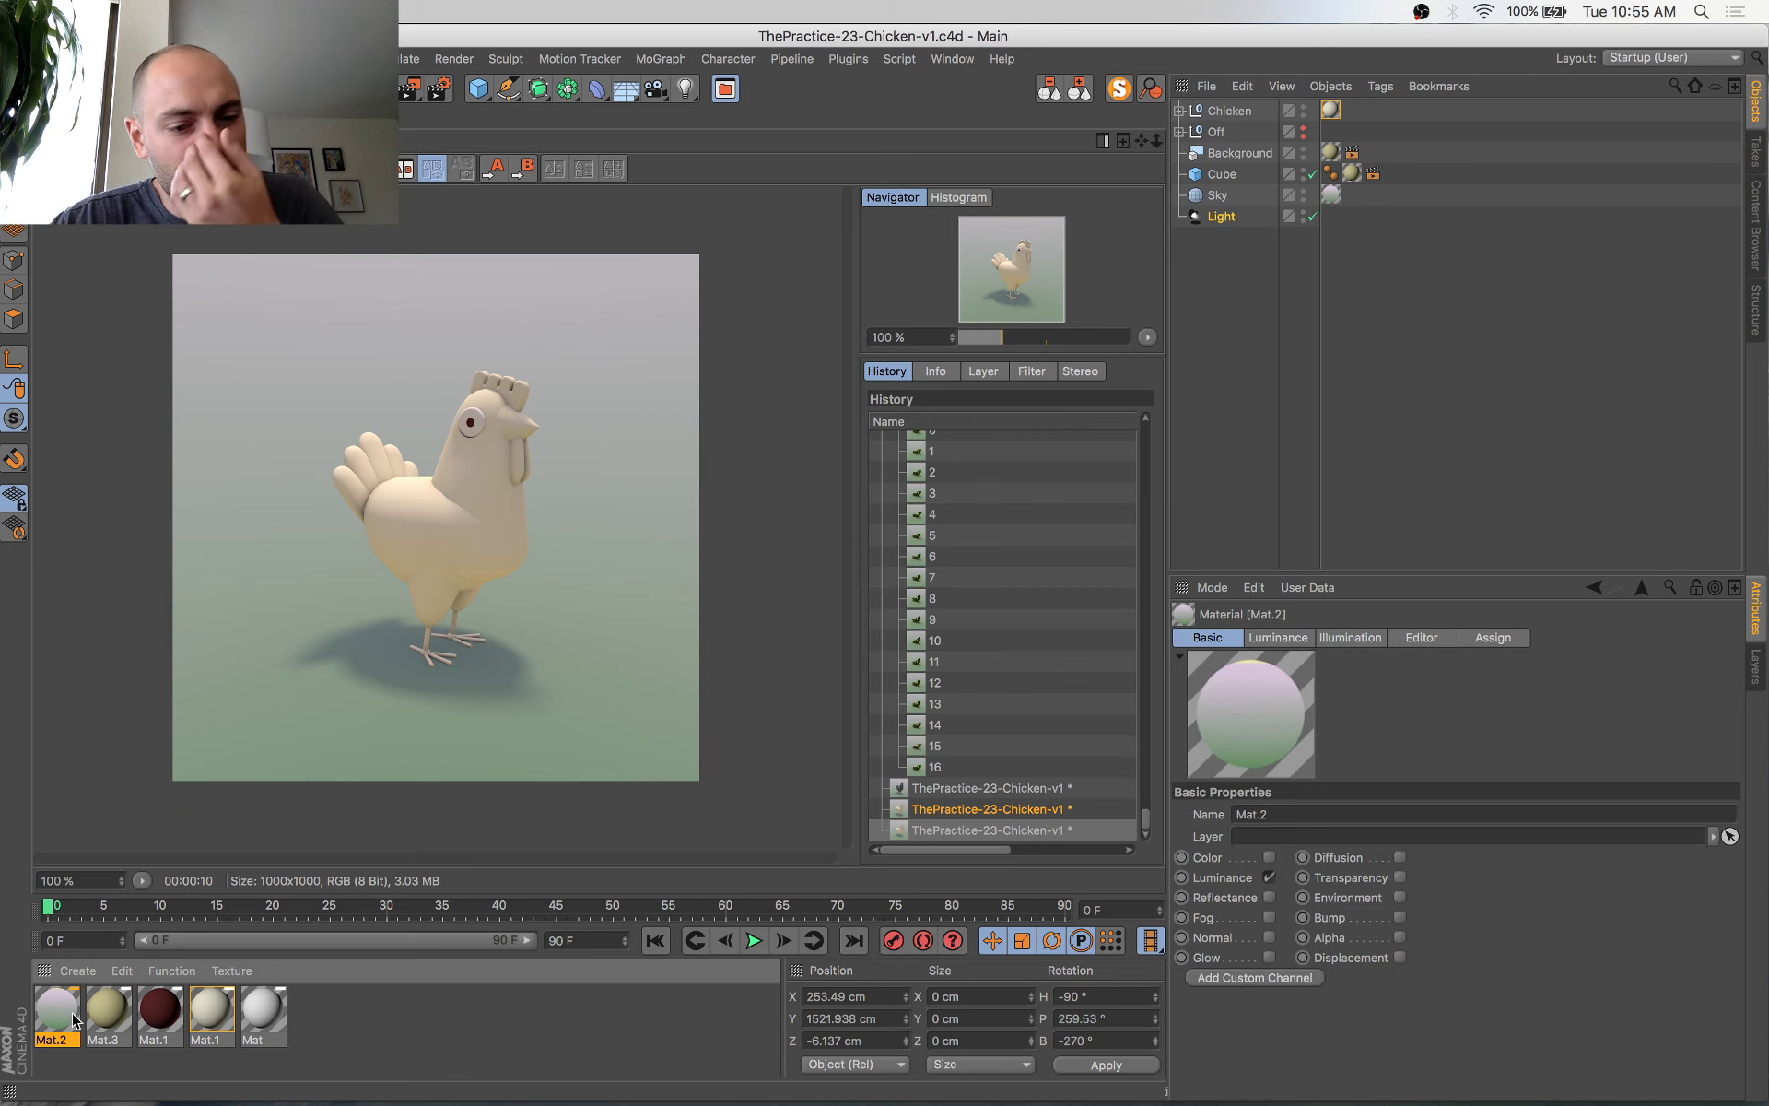
left_click(163, 1008)
left_click_drag(164, 1009, 201, 1006, "ctrl")
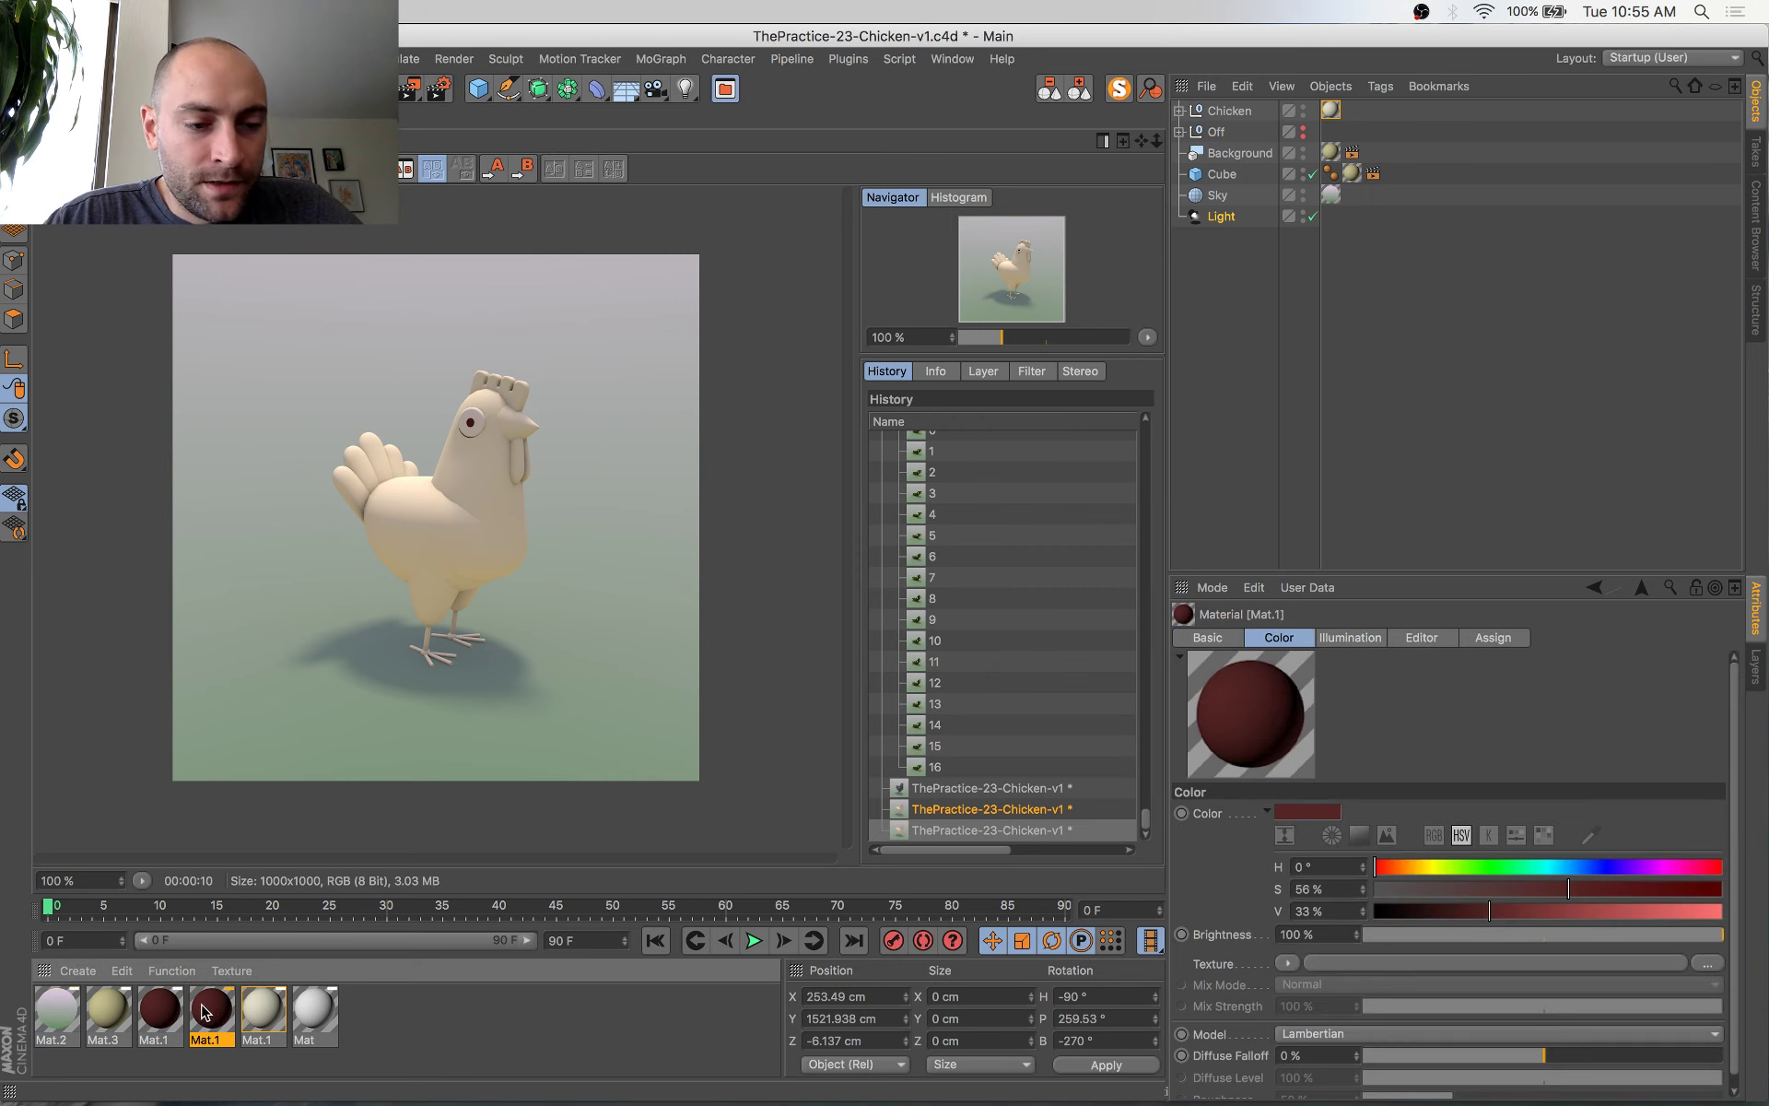
Brighten the duplicated dark red material to a vivid red with about 74% saturation and 63% value
double_click(203, 1005)
left_click_drag(562, 144, 652, 253)
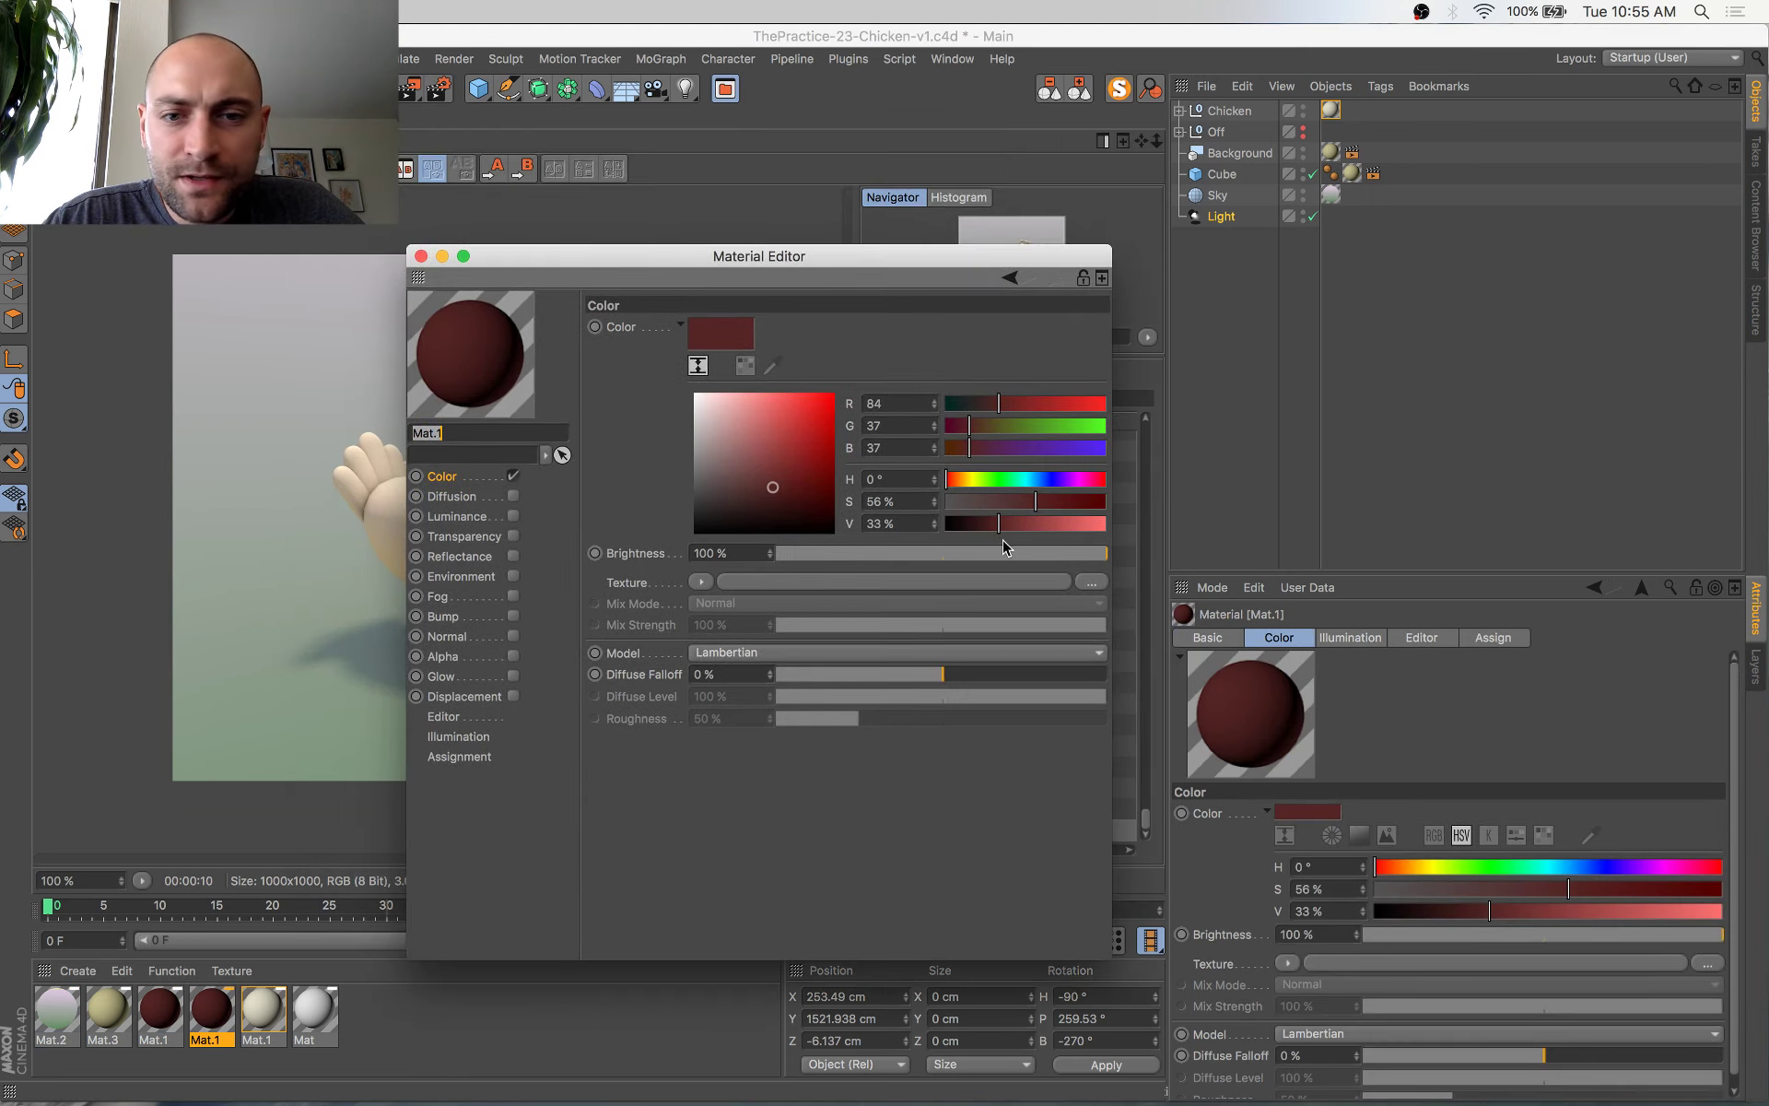
left_click_drag(949, 481, 953, 481)
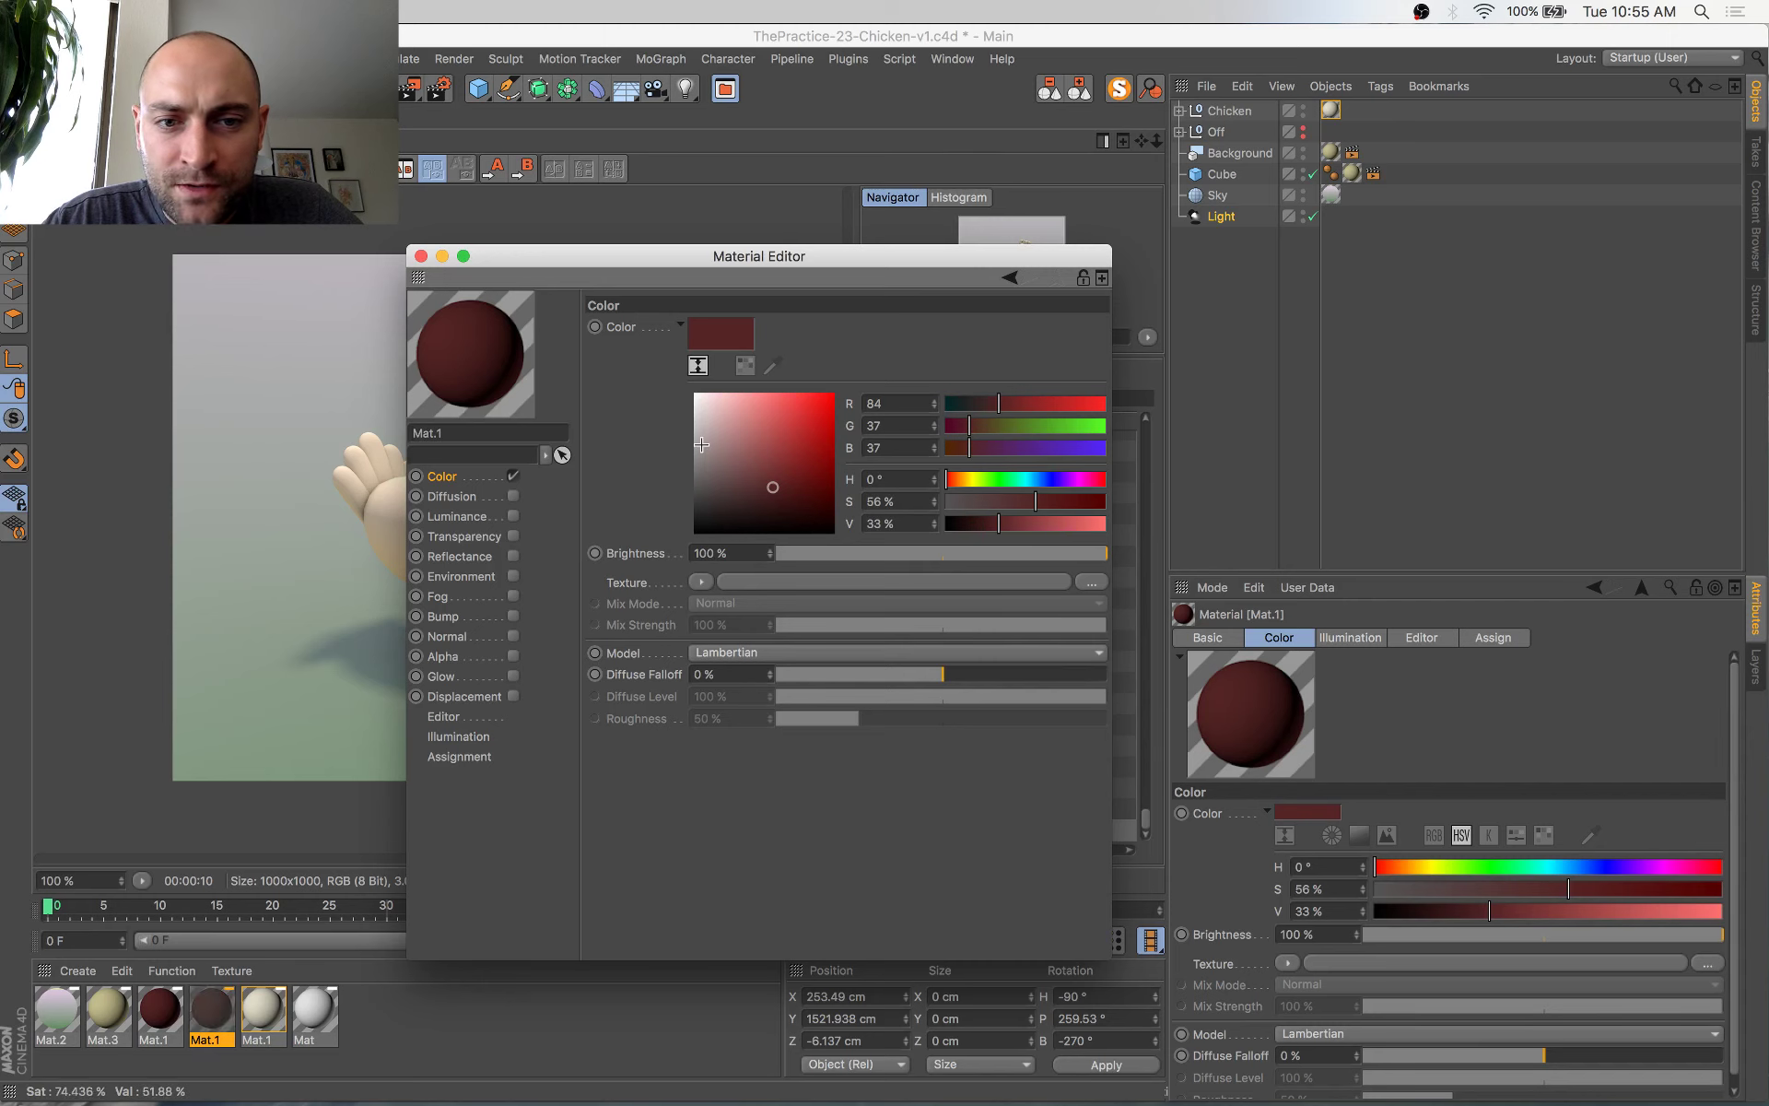
mouse_move(810, 424)
left_mouse_down()
mouse_move(774, 430)
mouse_move(798, 445)
left_mouse_up()
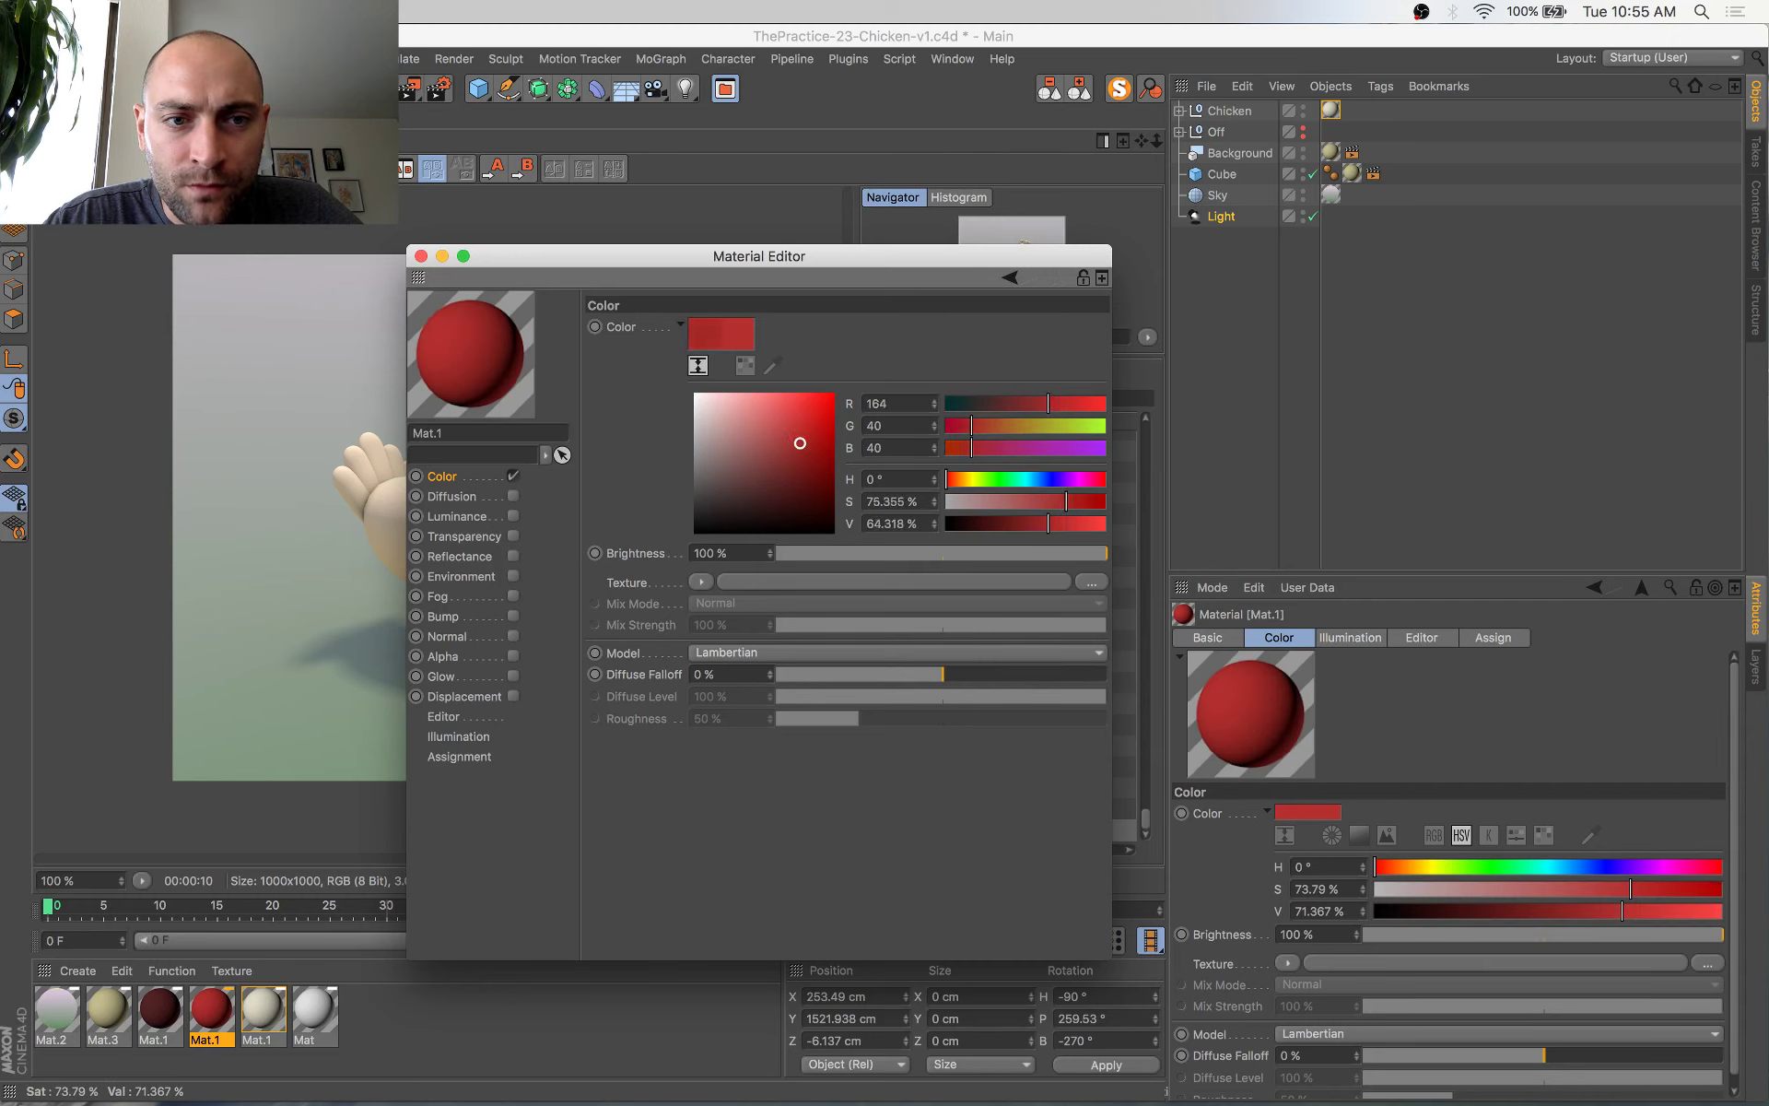
left_click(421, 256)
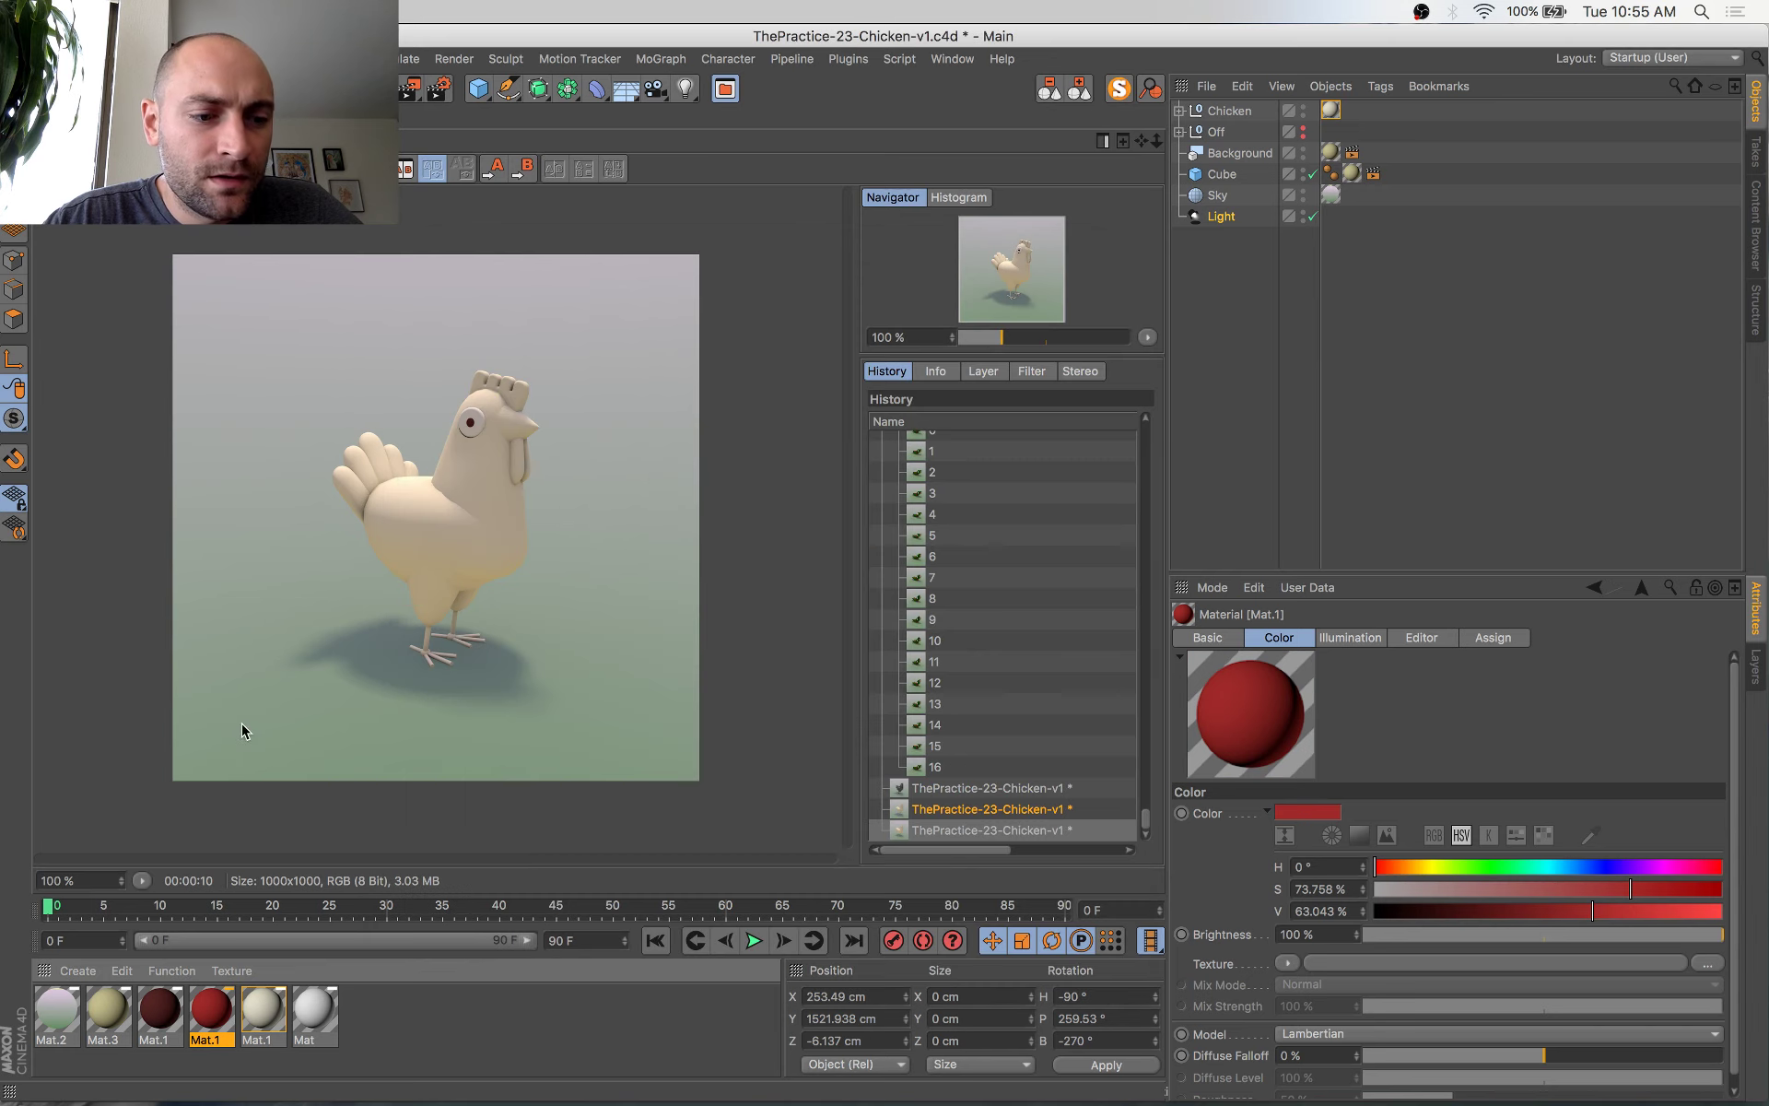
Apply the bright red material to the chicken's comb and wattle, and save the scene
left_click(83, 115)
key("super+s")
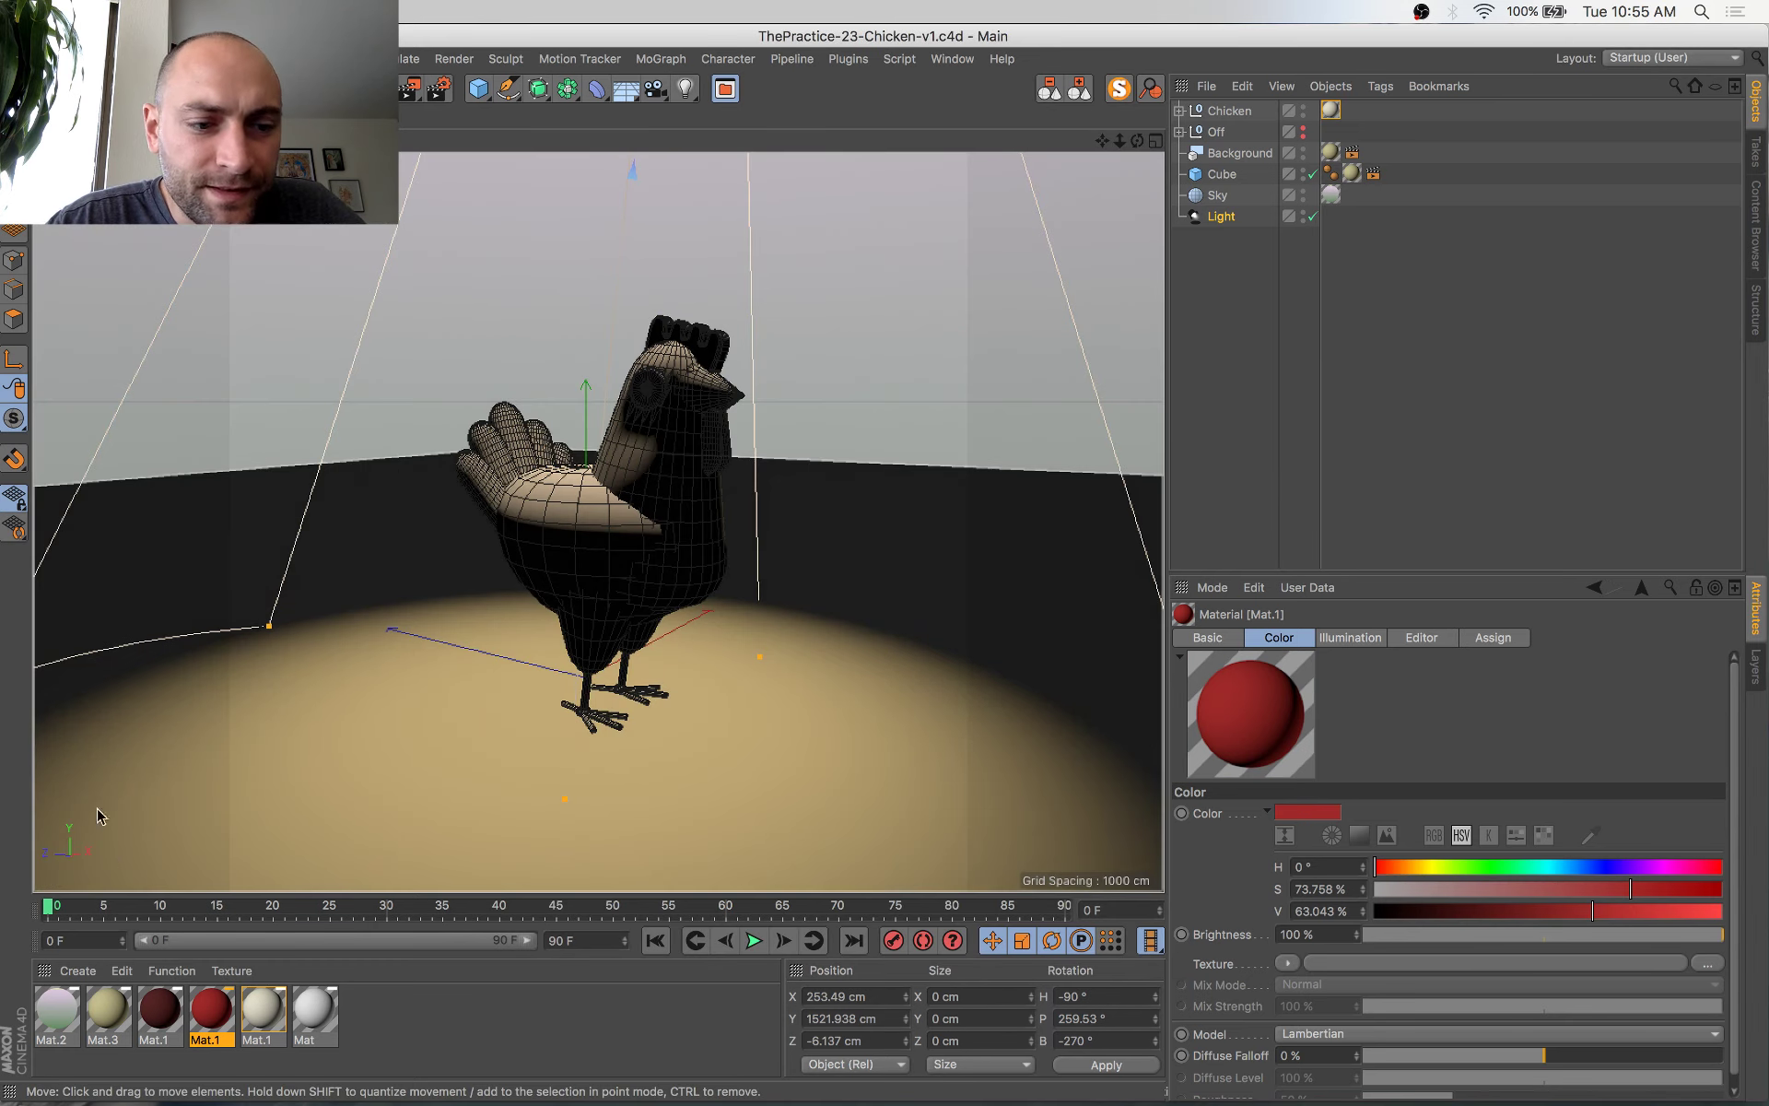
left_click_drag(217, 1004, 717, 336)
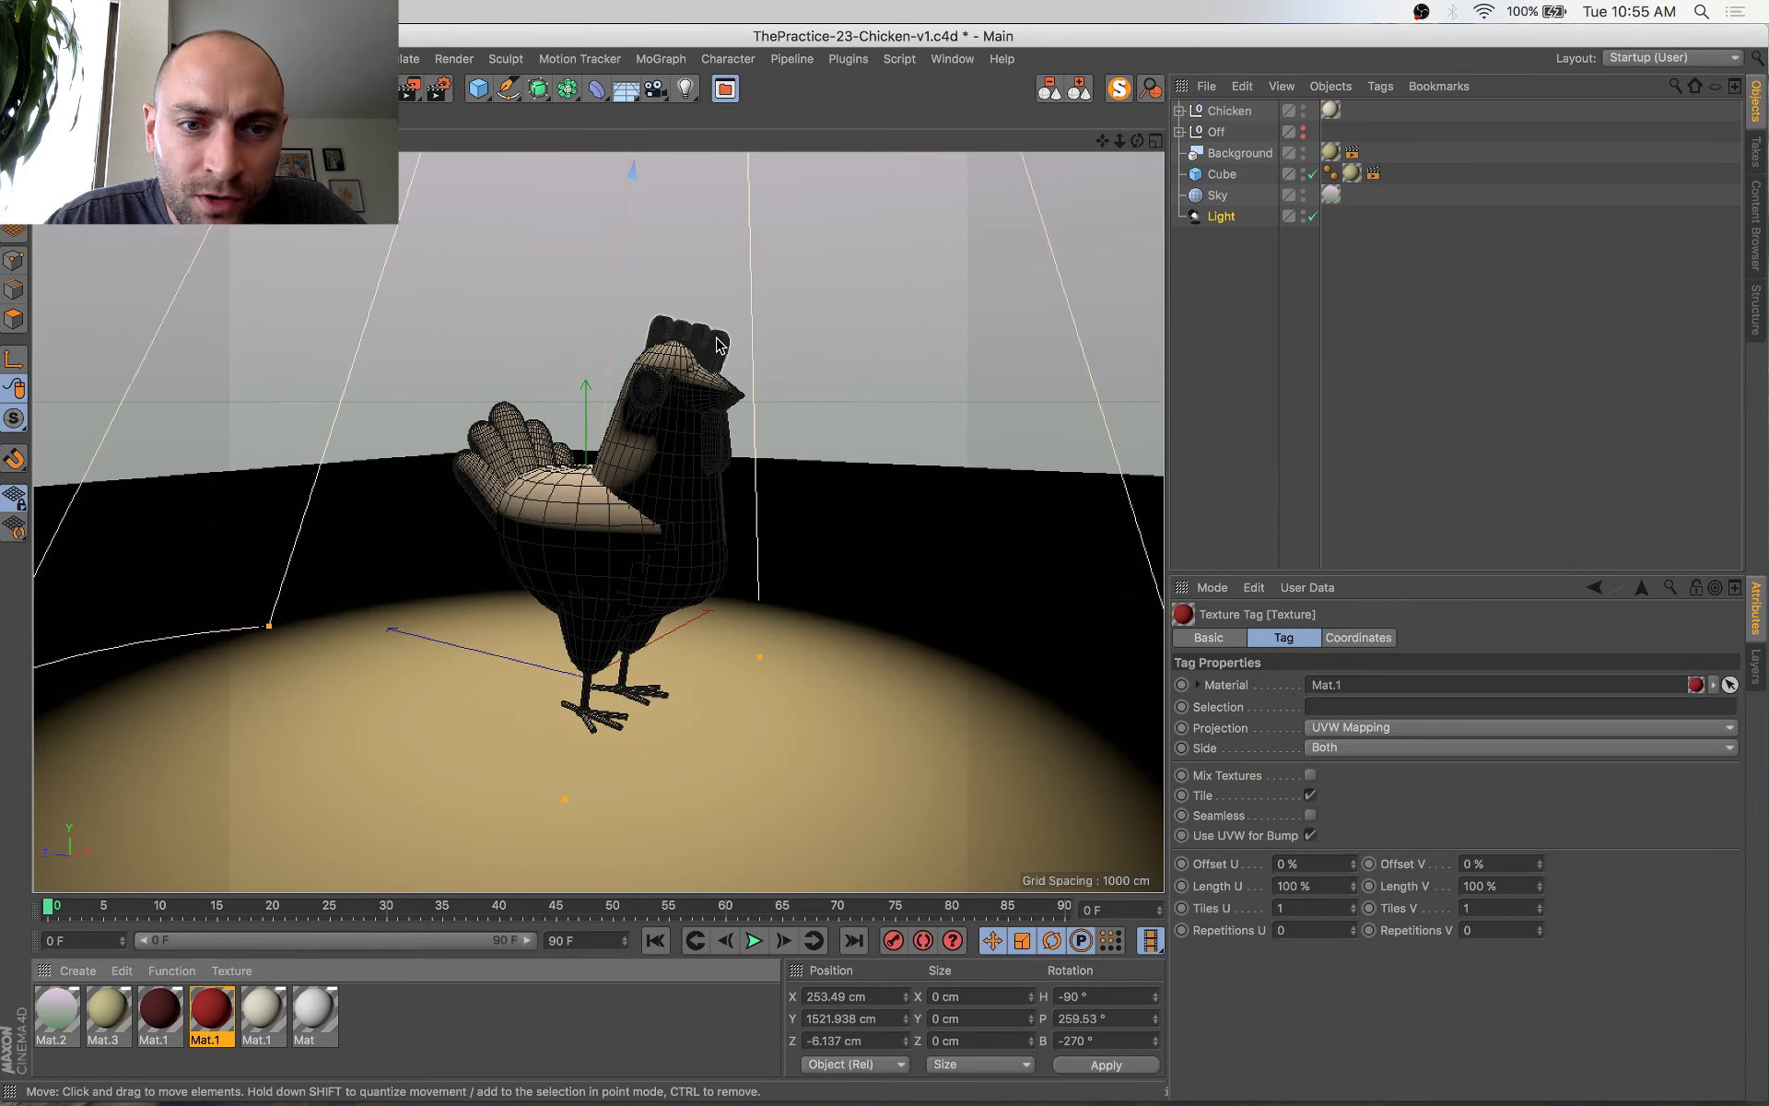
left_click_drag(266, 926, 719, 442)
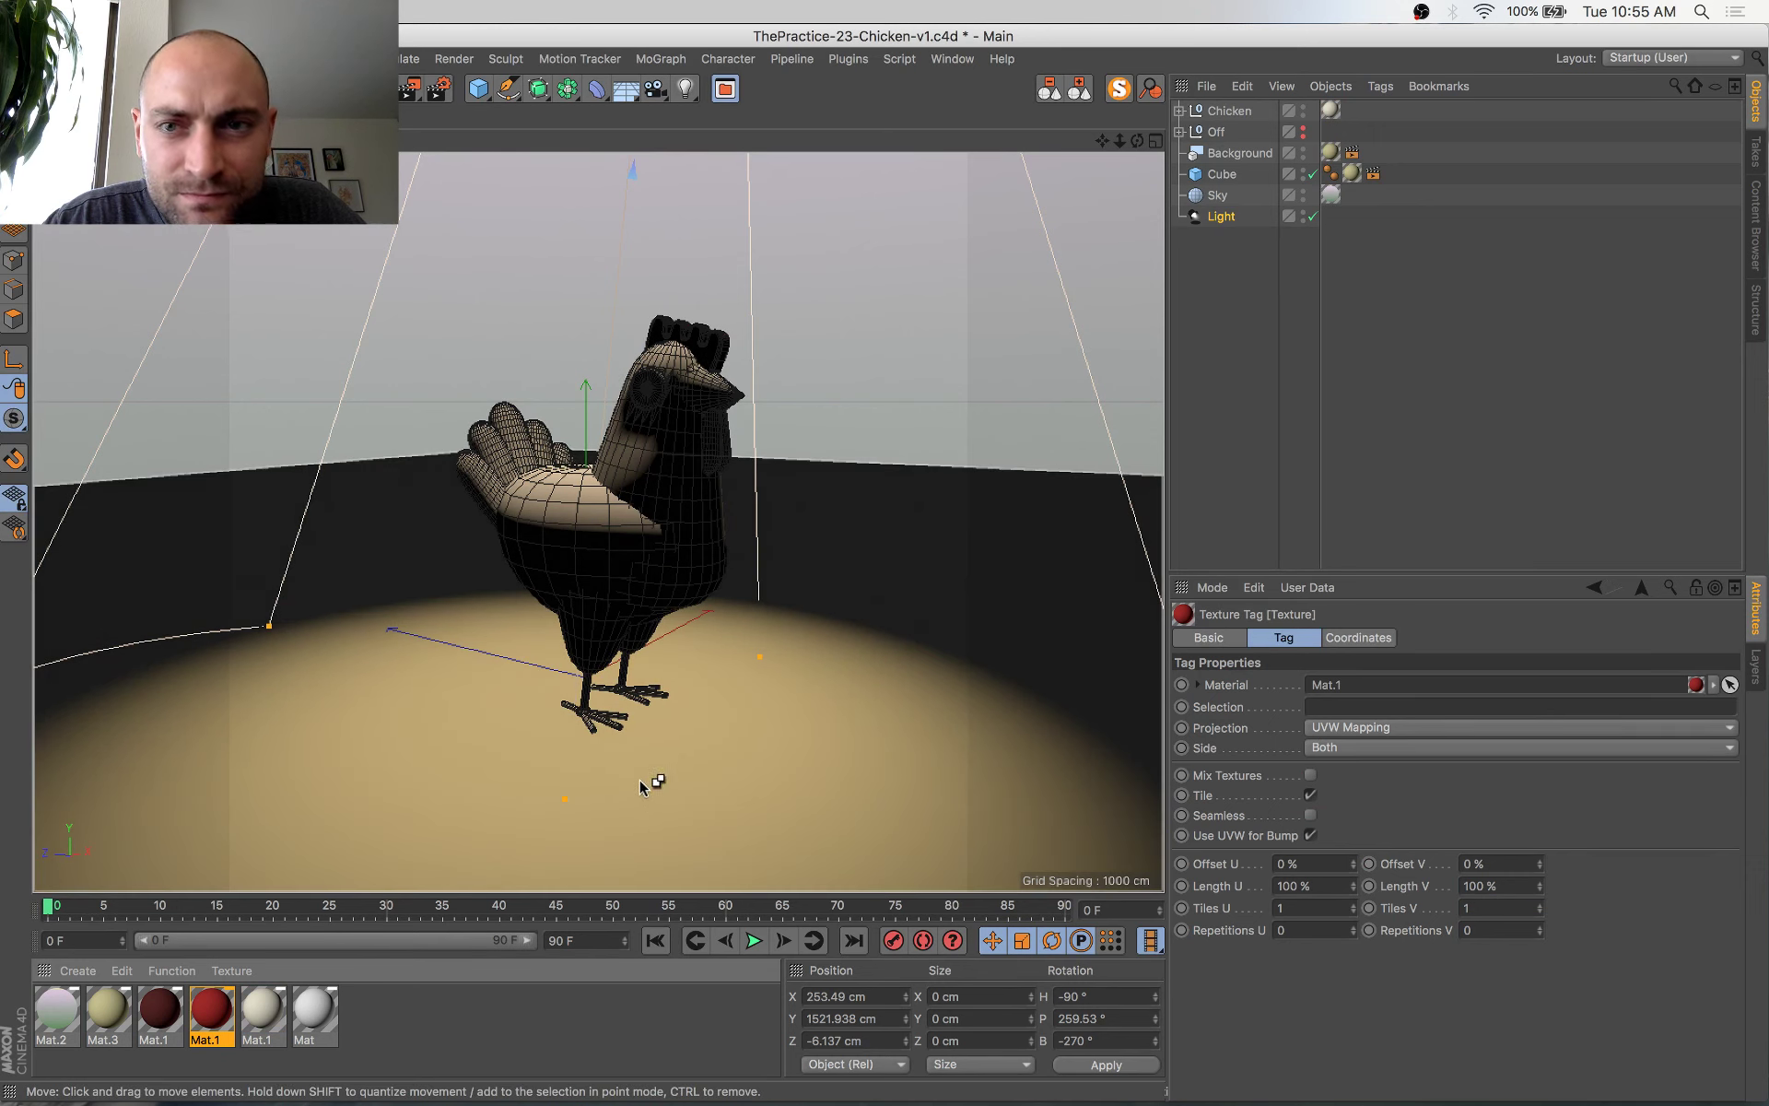
key("super+s")
Set the viewport display to Quick Shading (Lines) and save the scene
left_click(178, 141)
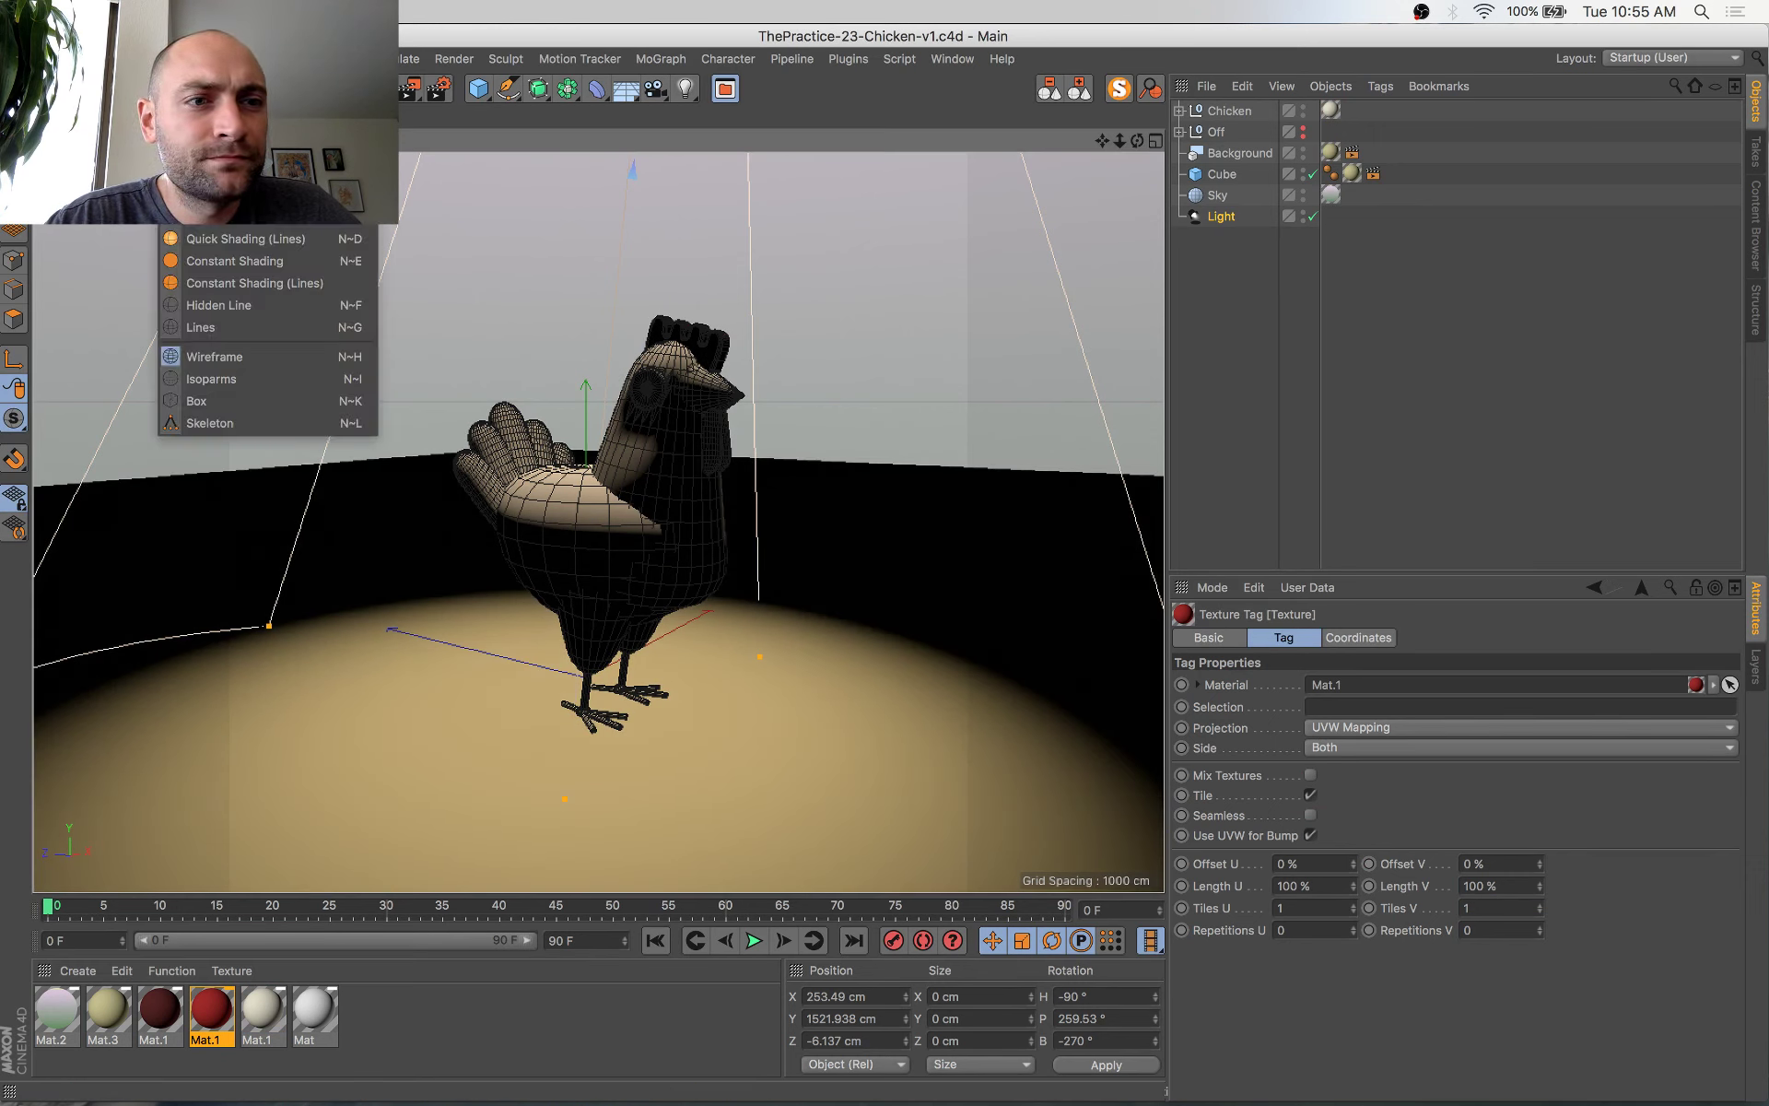
left_click(214, 238)
left_click(766, 223)
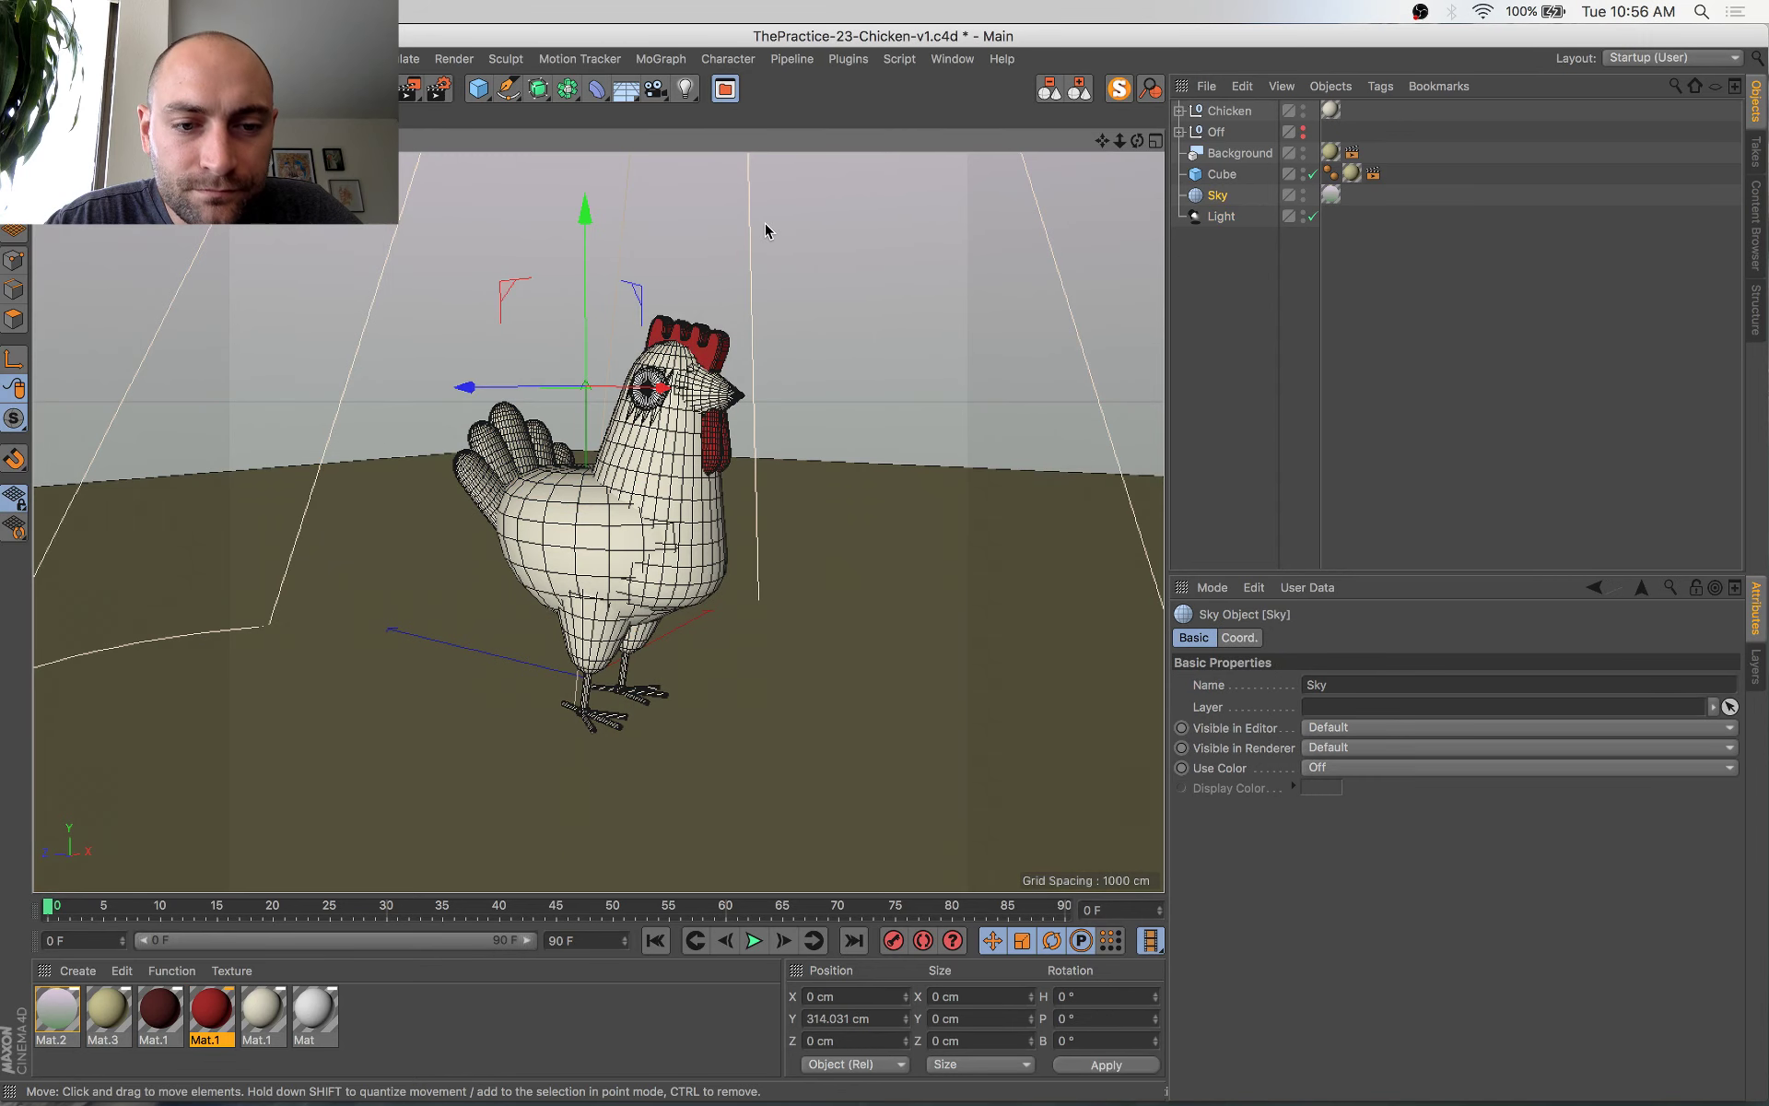
key("super+s")
Check the chicken reference photo in the browser and set the cream body material's color to 18.38% saturation and 83.849% value
key("super+Tab")
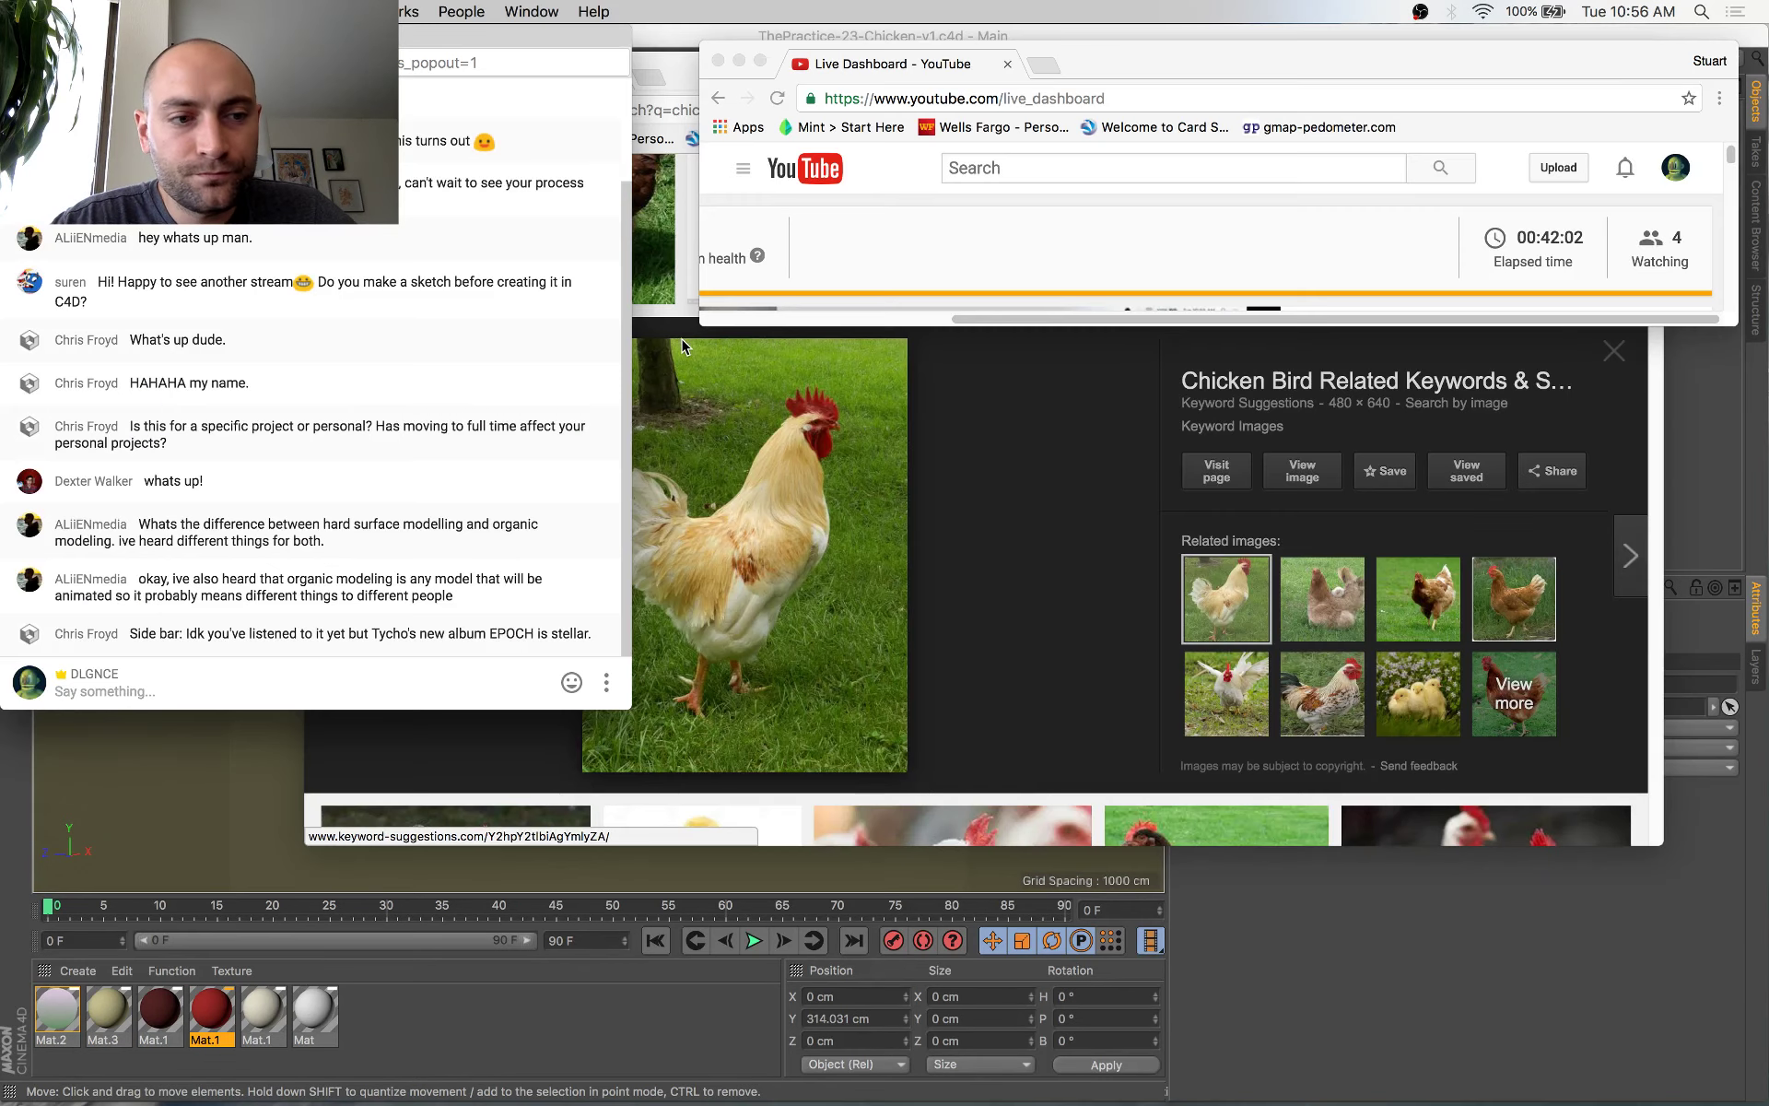
key("super+Tab")
double_click(267, 1014)
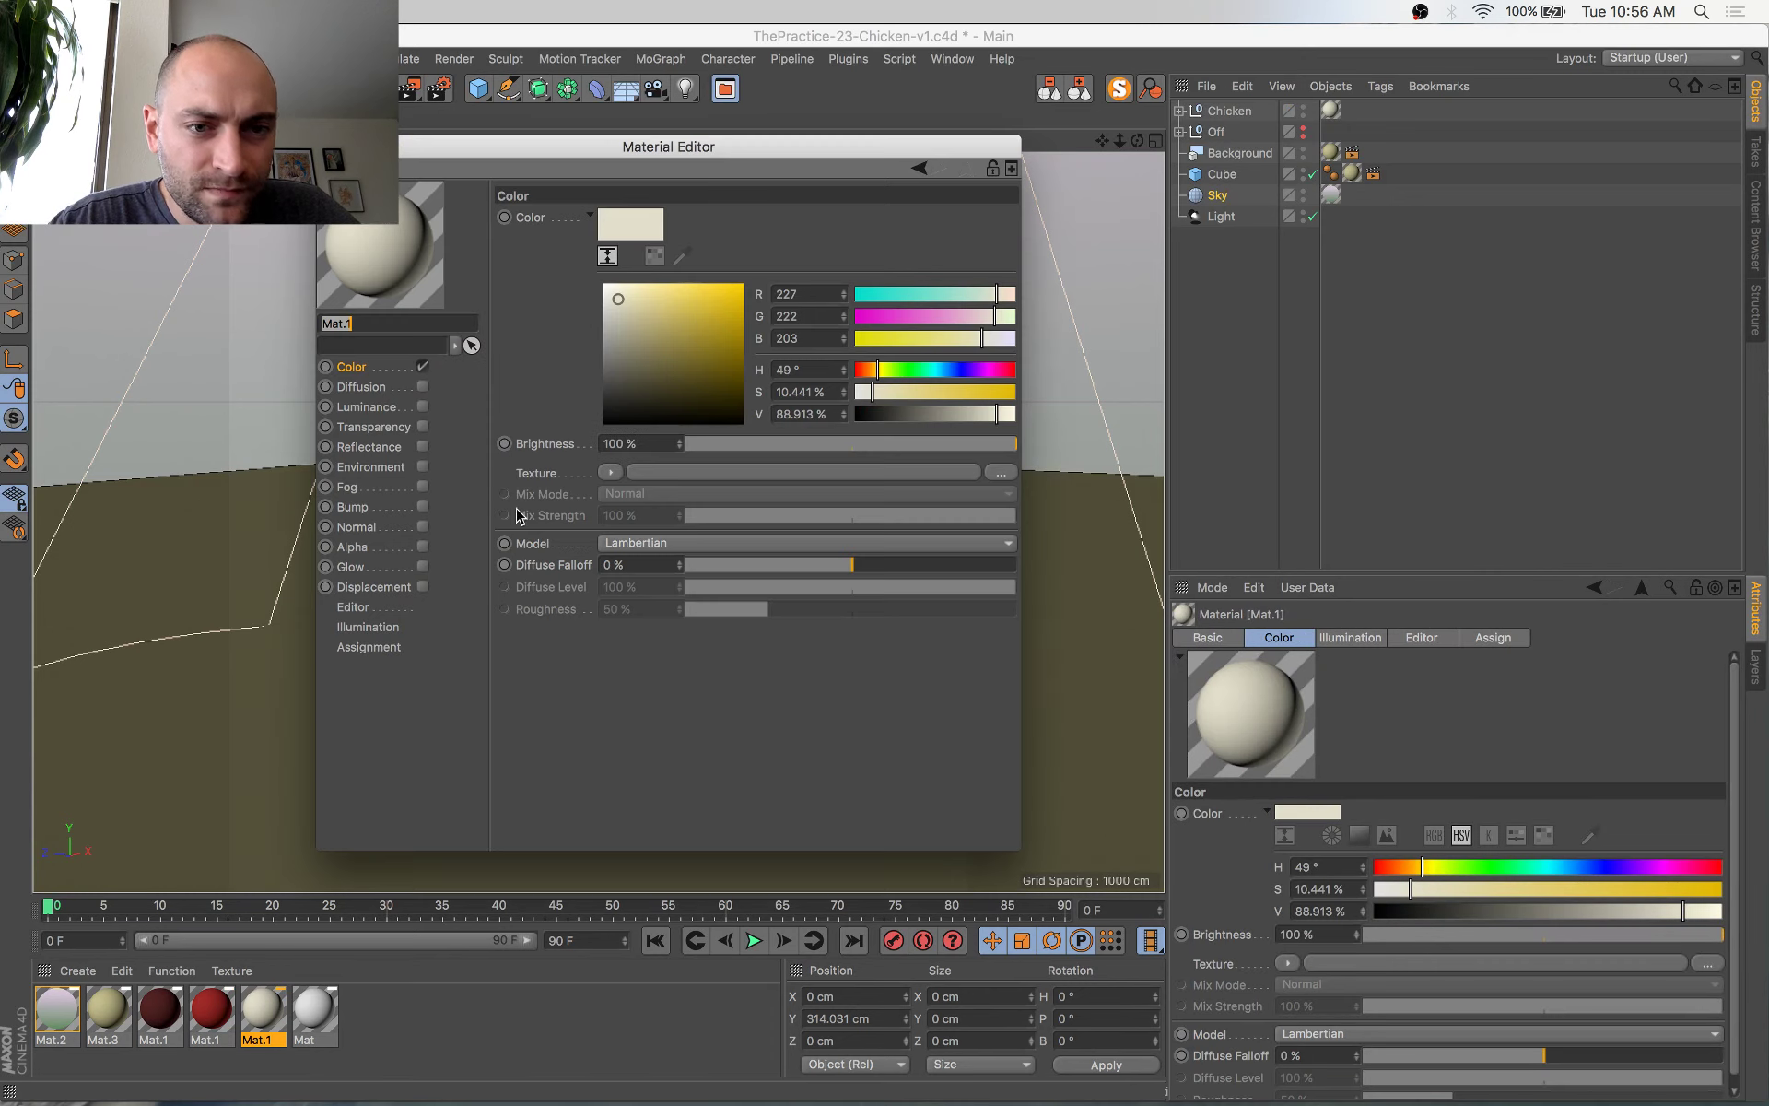
left_click_drag(619, 298, 626, 306)
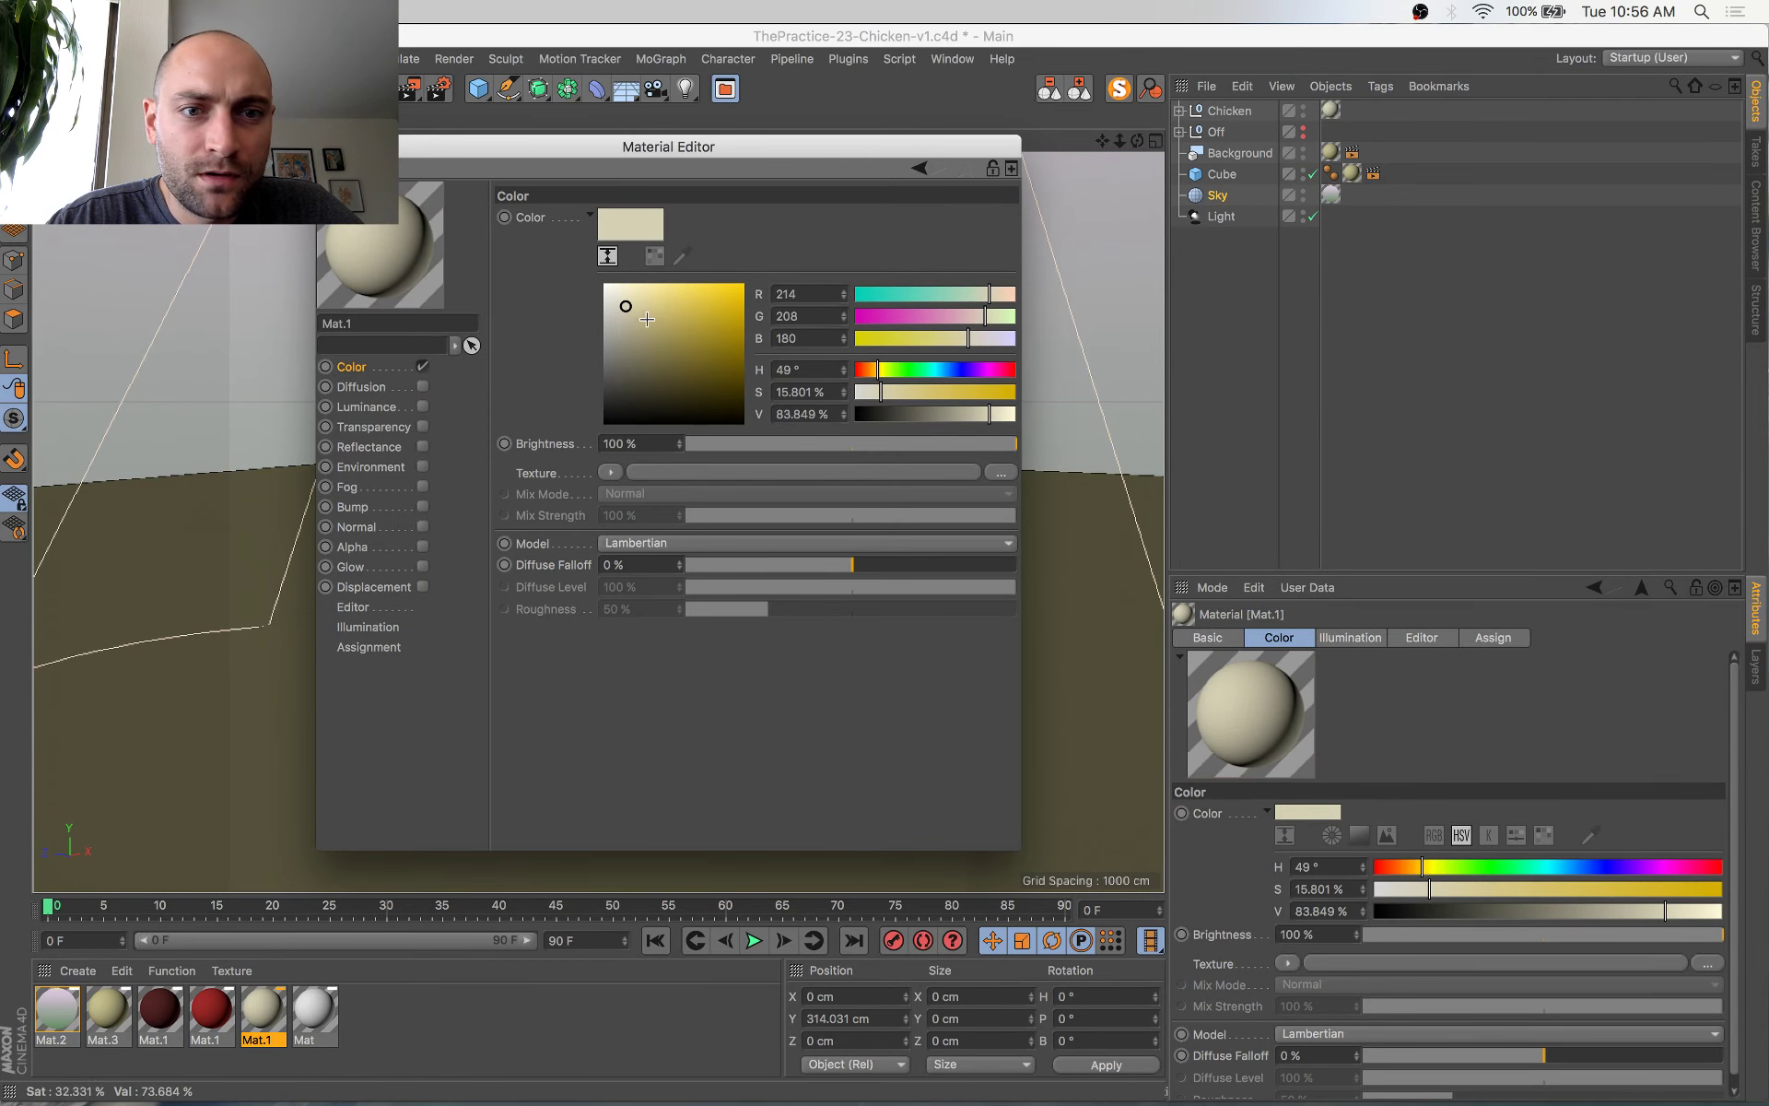
left_click_drag(629, 307, 629, 306)
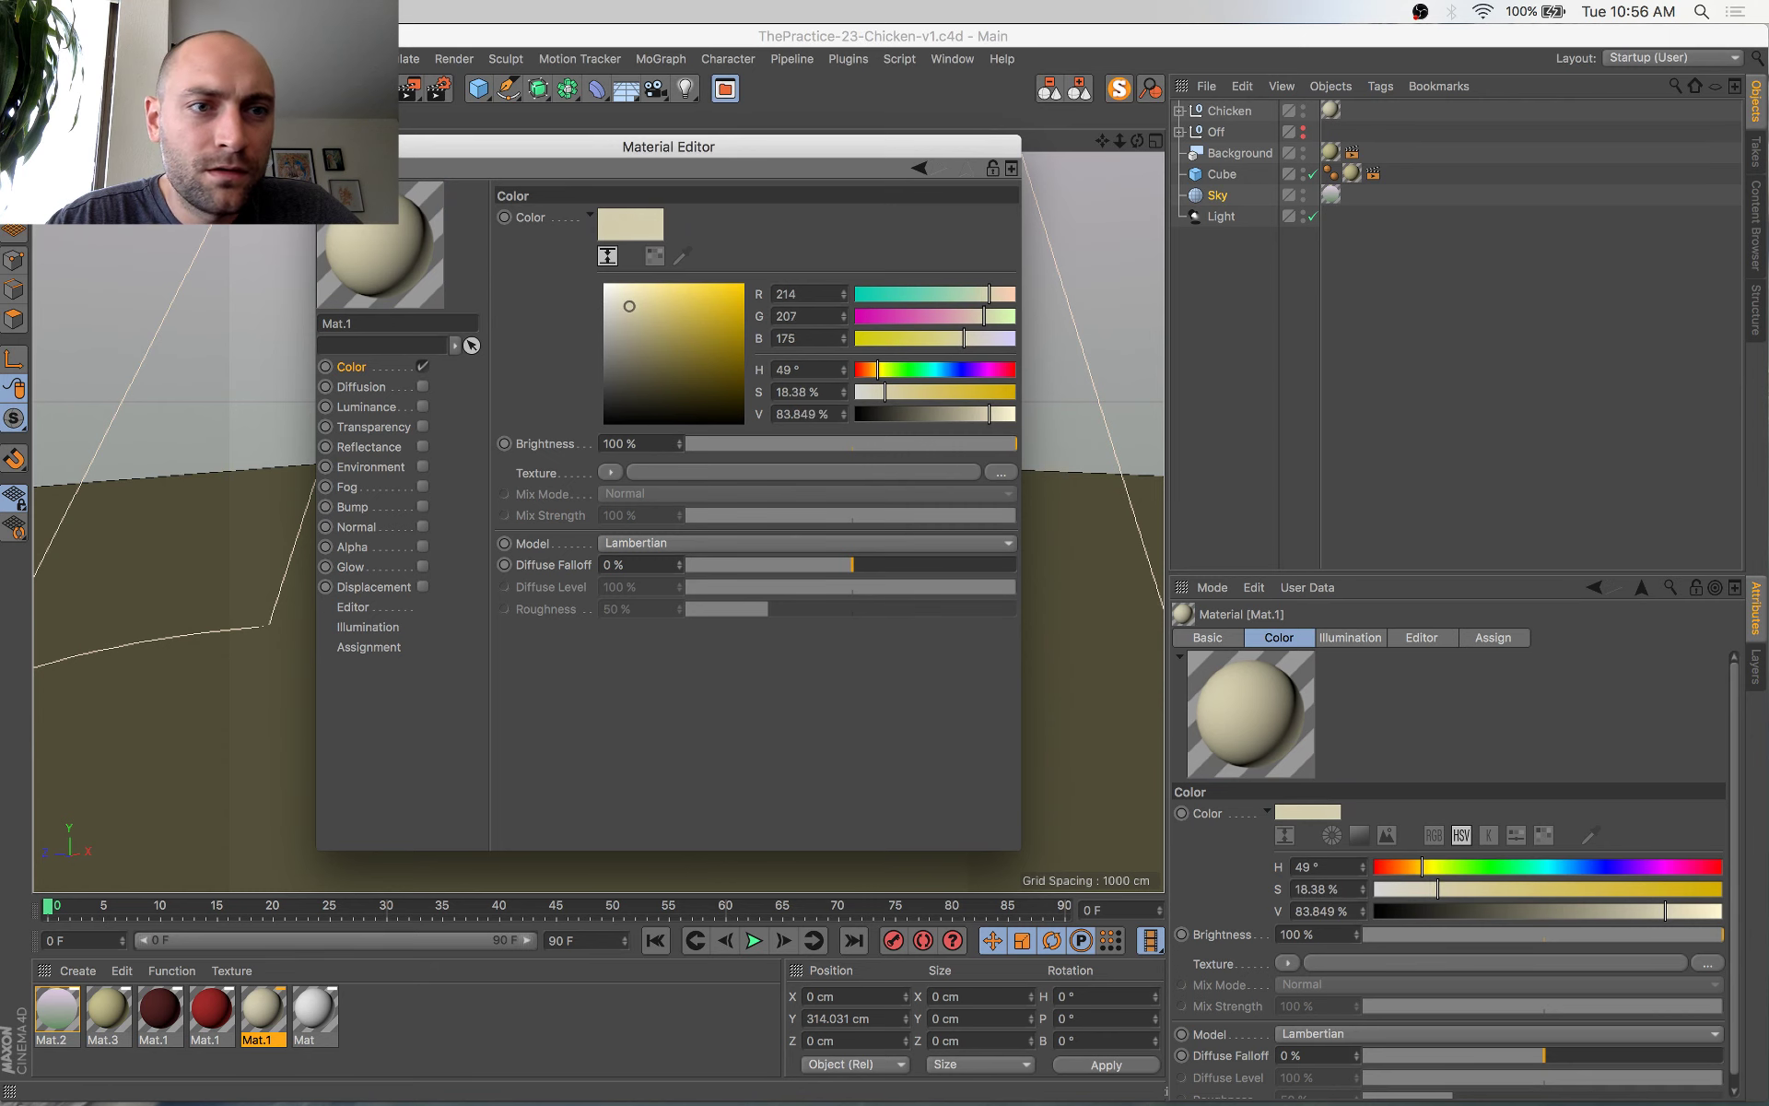
left_click(329, 147)
Save and render the scene to the Picture Viewer, and compare the new render with the earlier ones in the history
key("super+s")
key("shift+r")
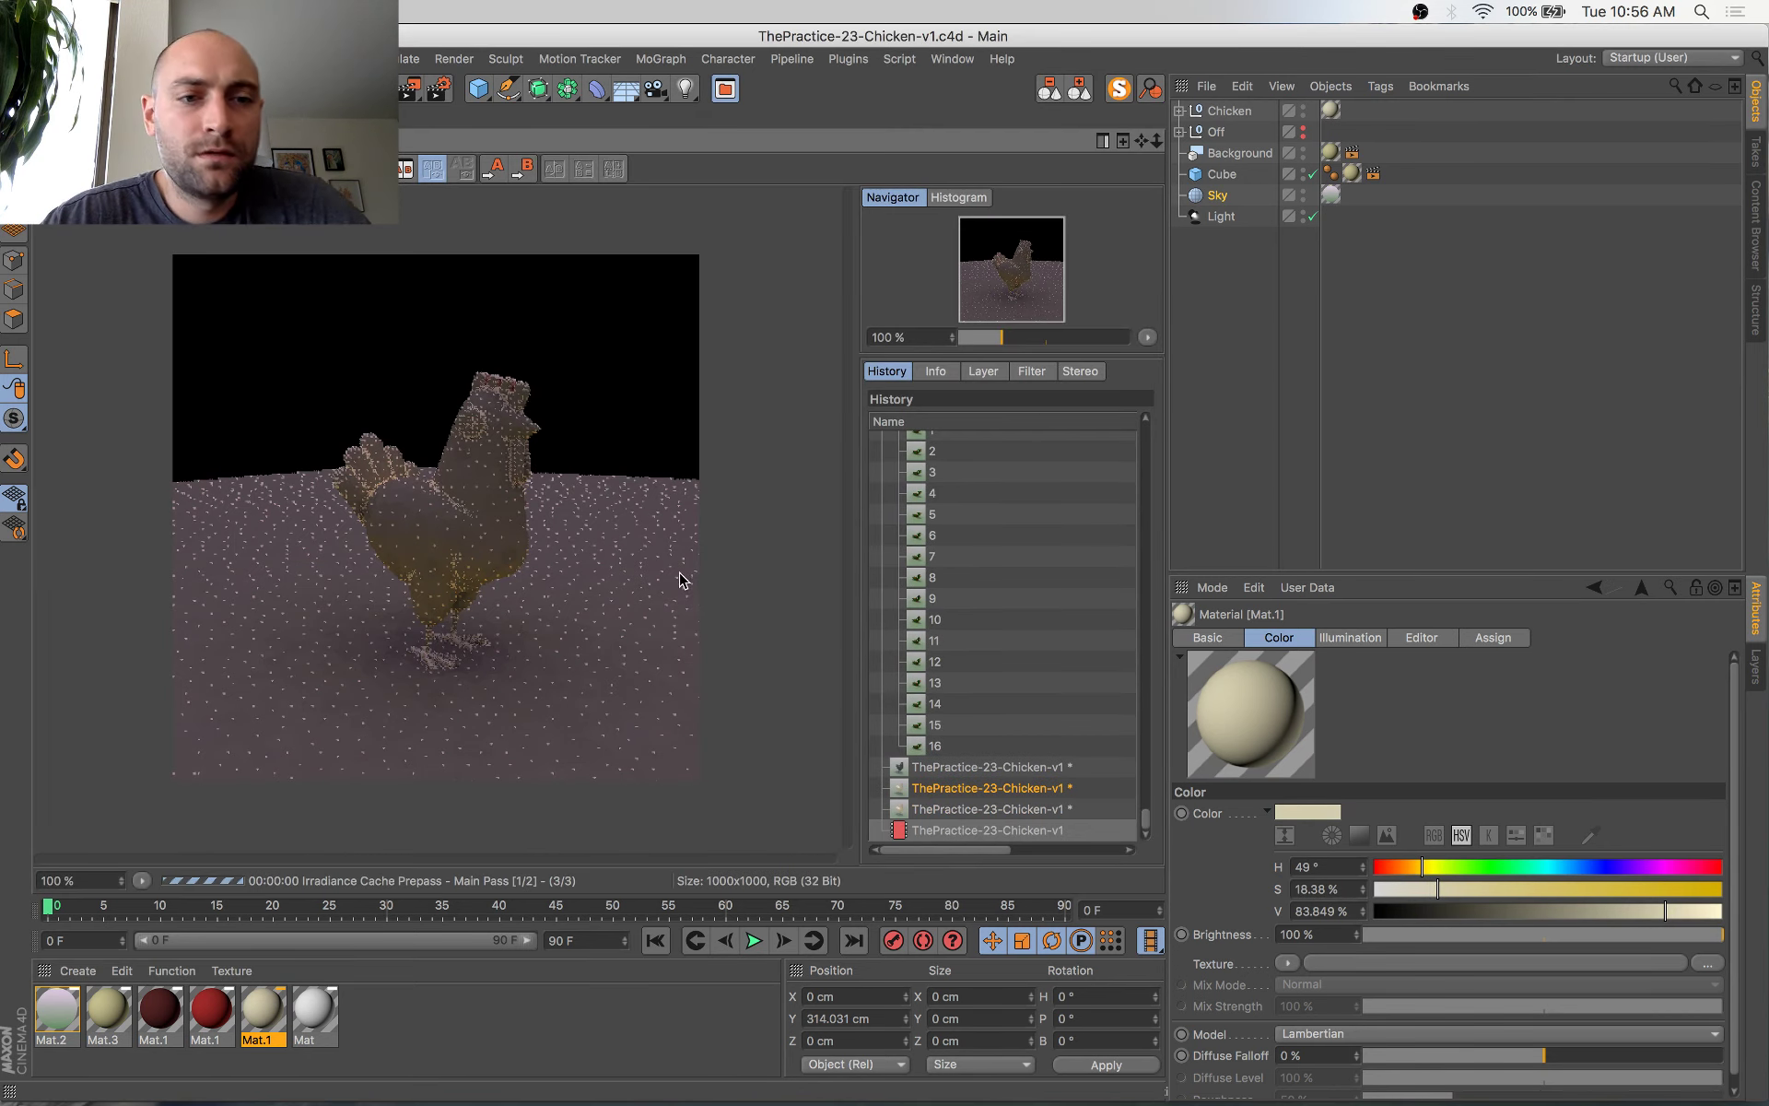
left_click(1019, 812)
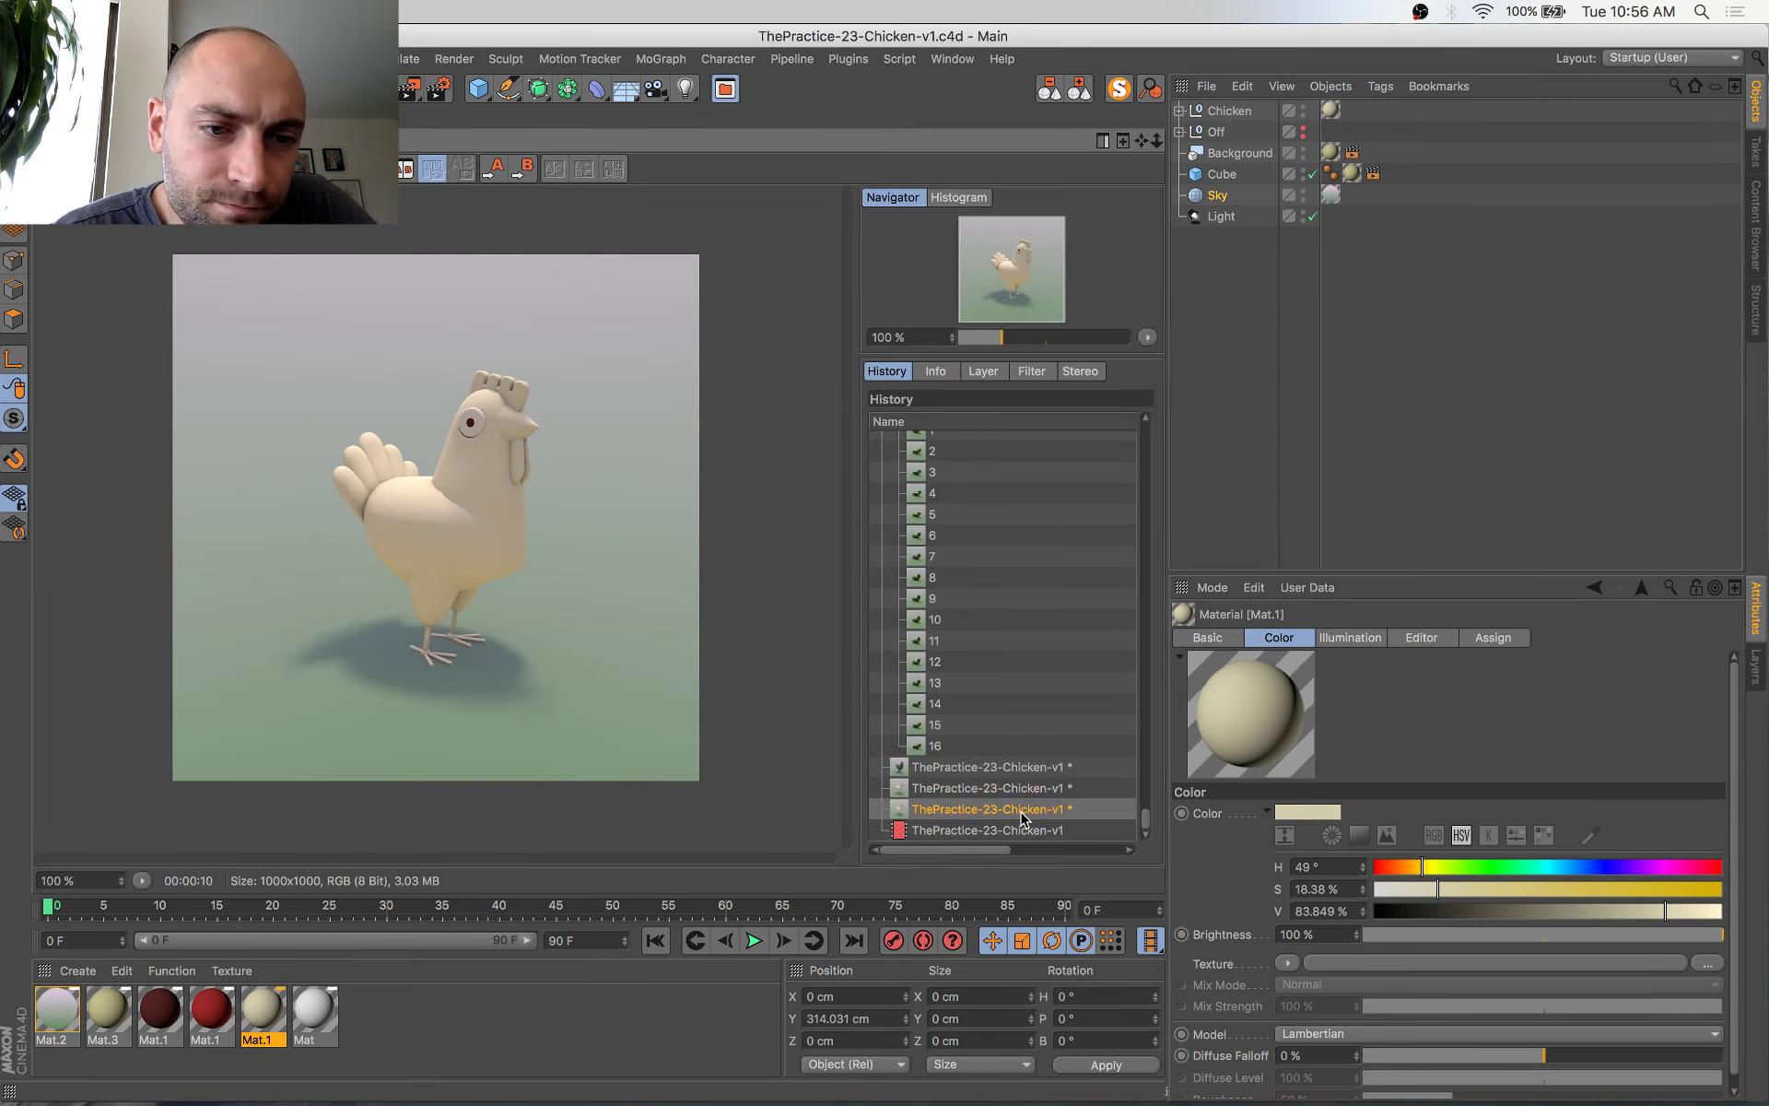
key("Up")
key("Down")
key("Down")
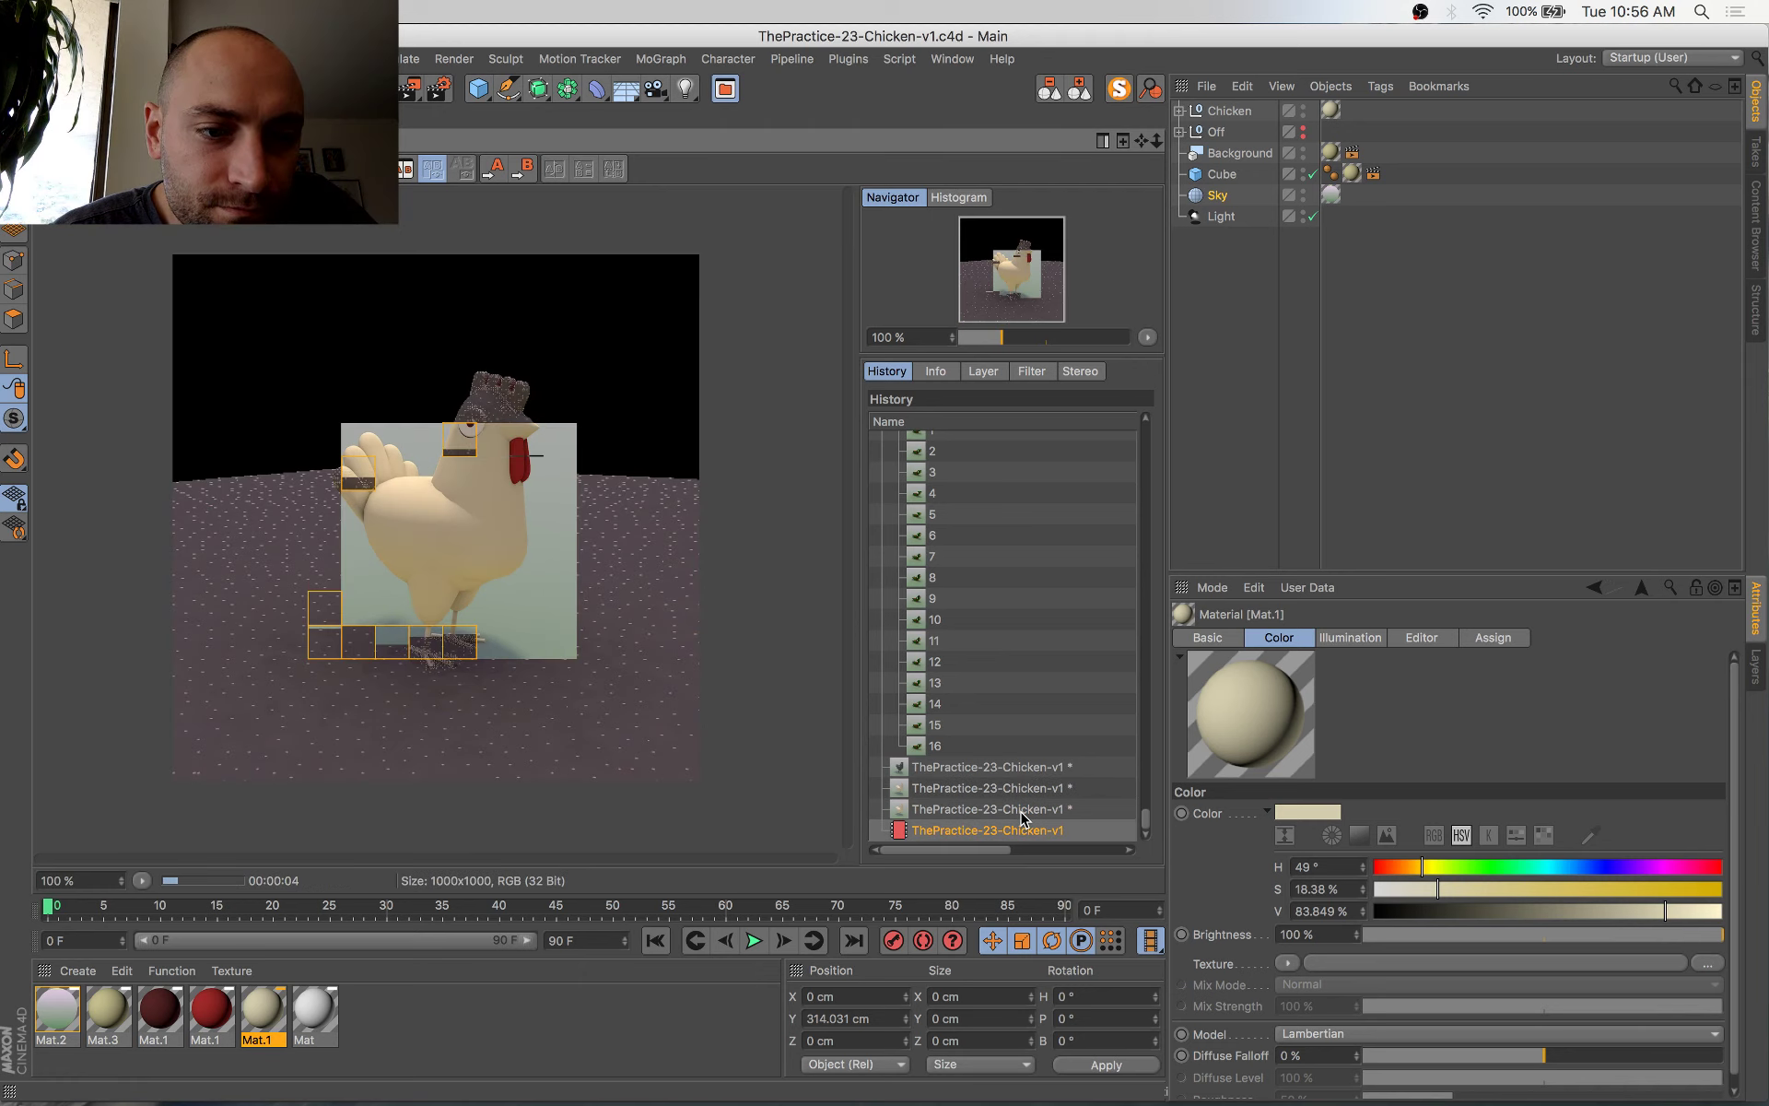
key("Up")
key("Down")
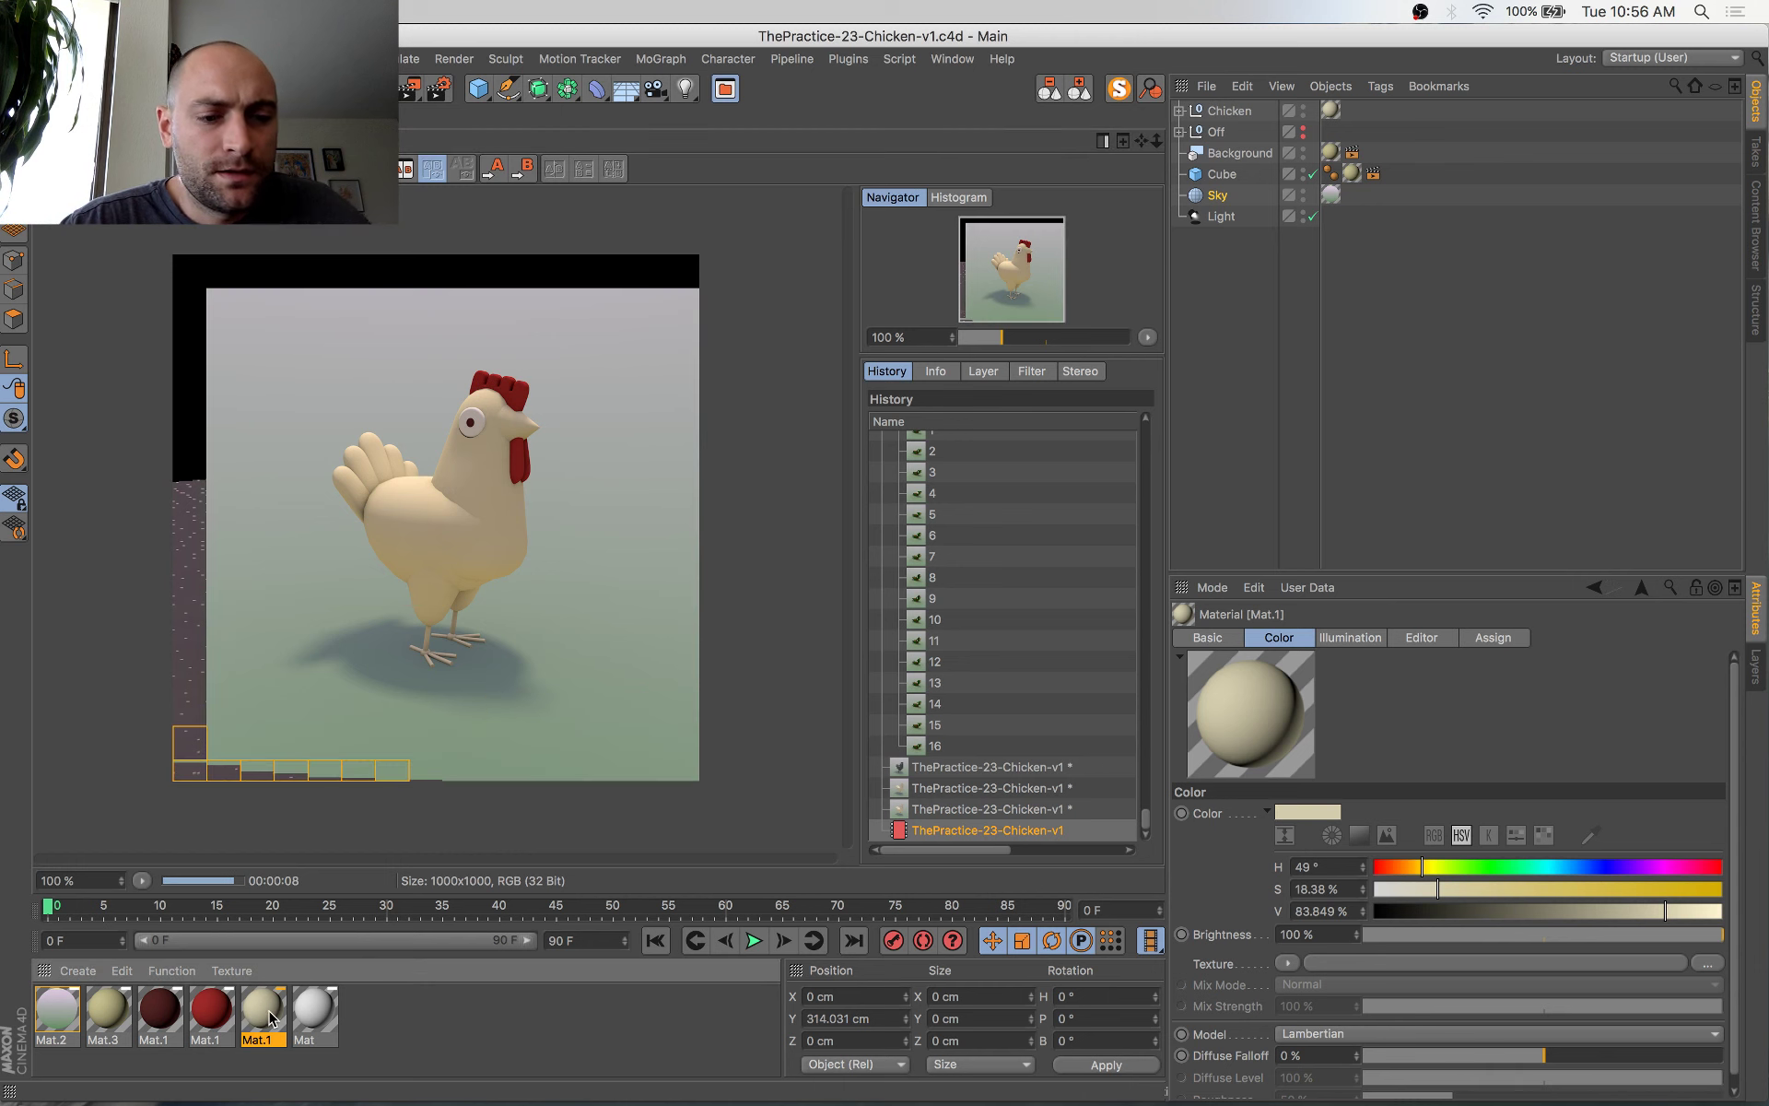
Duplicate the cream body material and color one copy yellow with about 65% saturation and 88.7% value
left_click_drag(269, 1015, 261, 1018, "ctrl")
double_click(263, 1016)
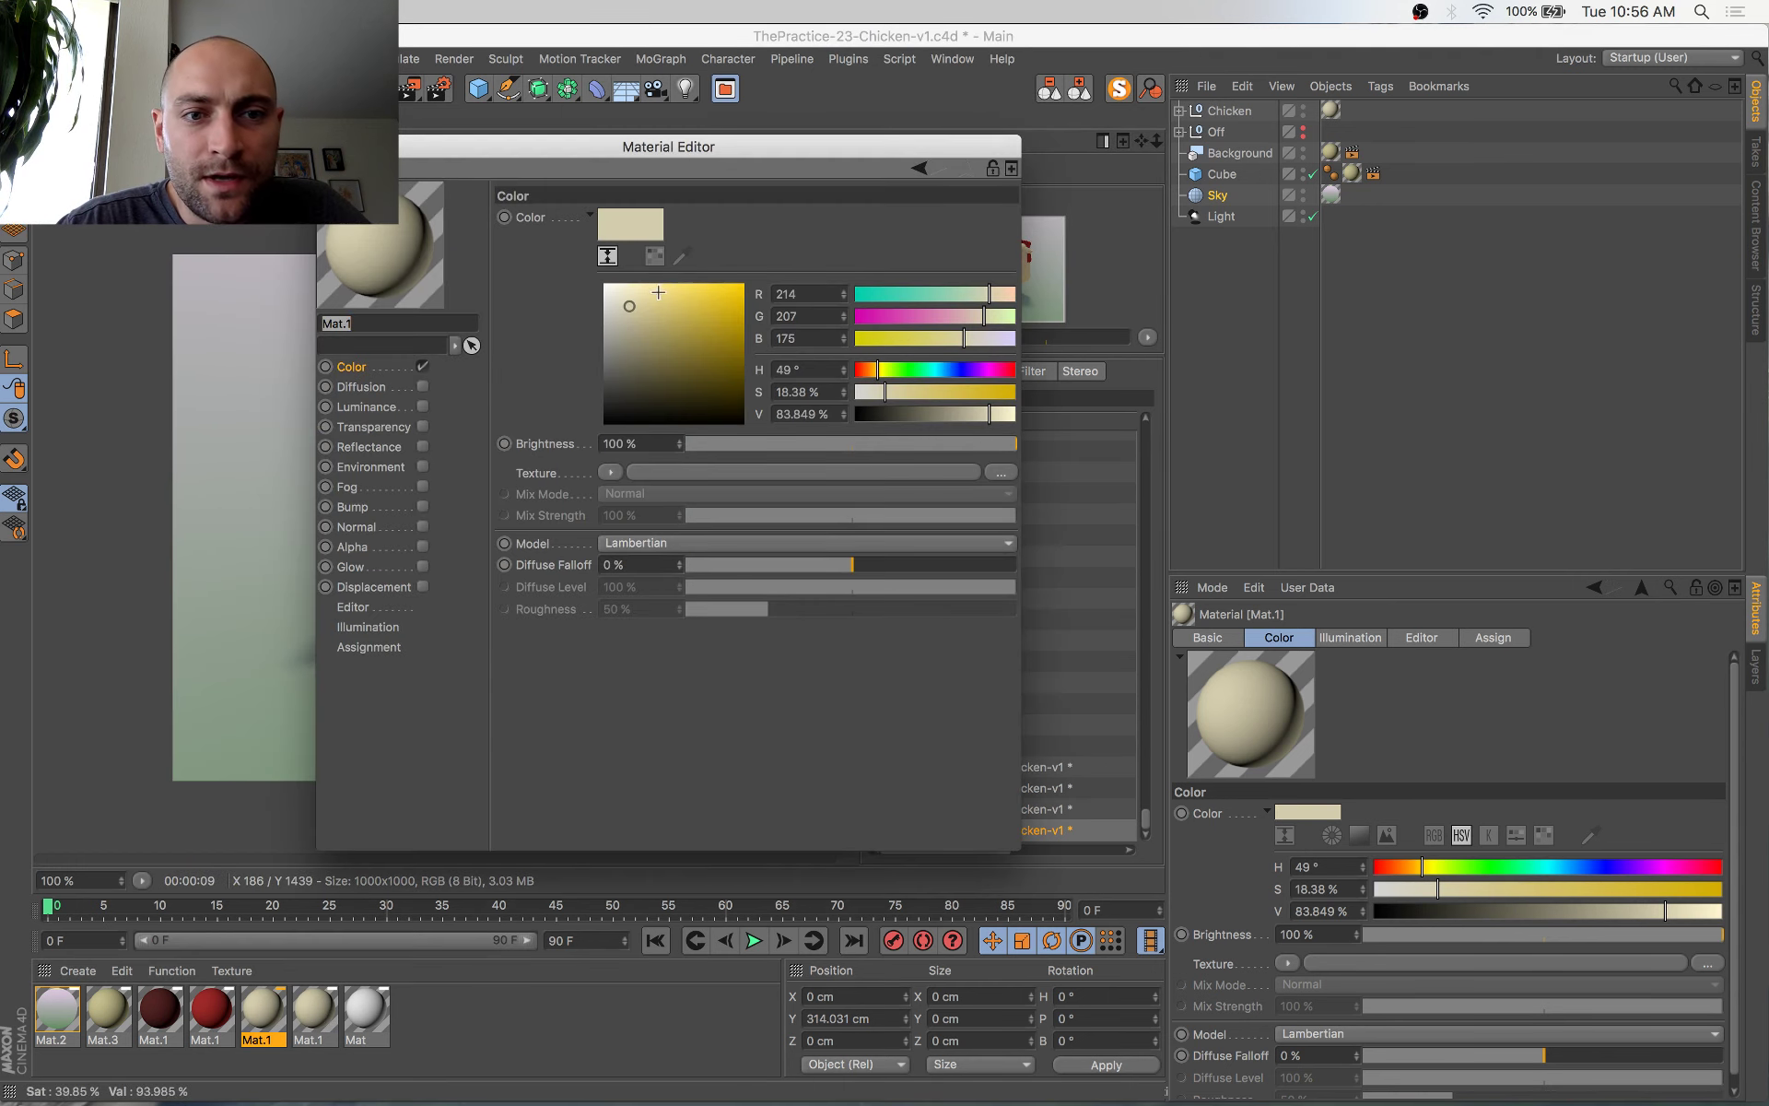
left_click_drag(658, 292, 694, 299)
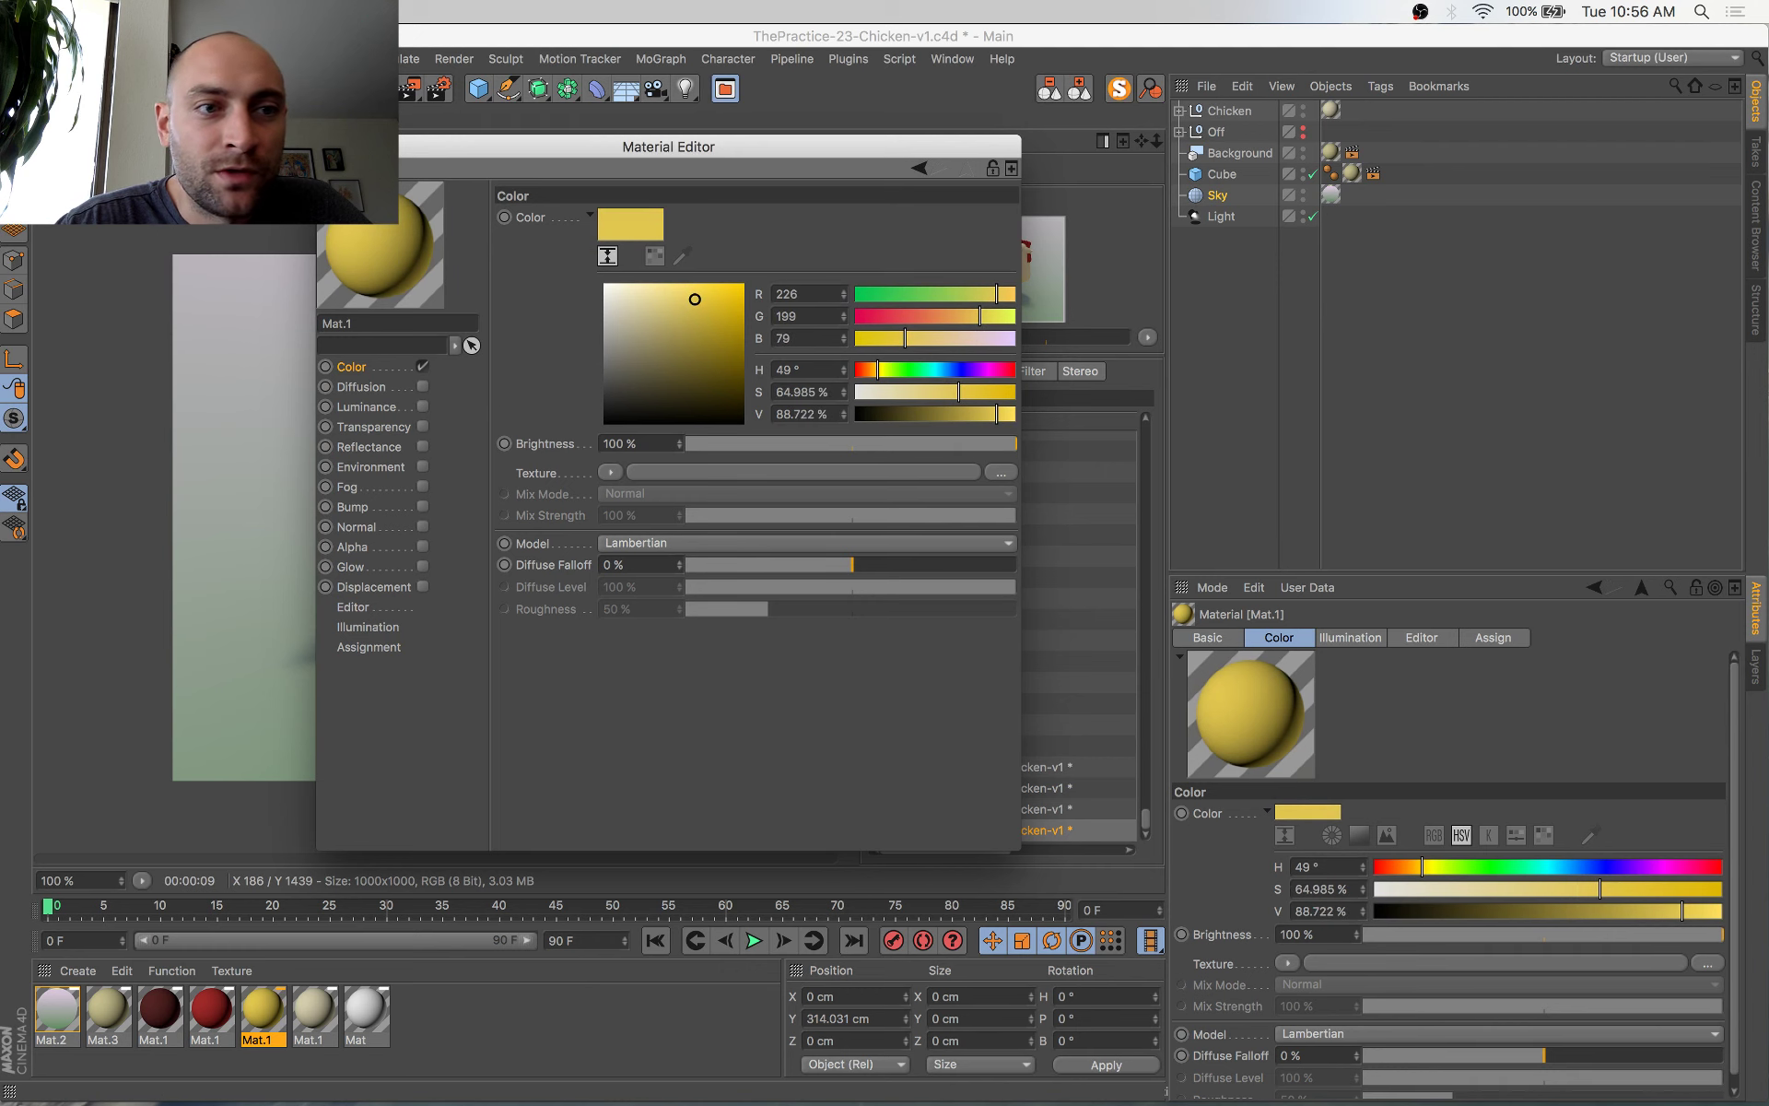
left_click(328, 146)
Apply the yellow material to the chicken's beak and legs, saving the scene
left_click(65, 116)
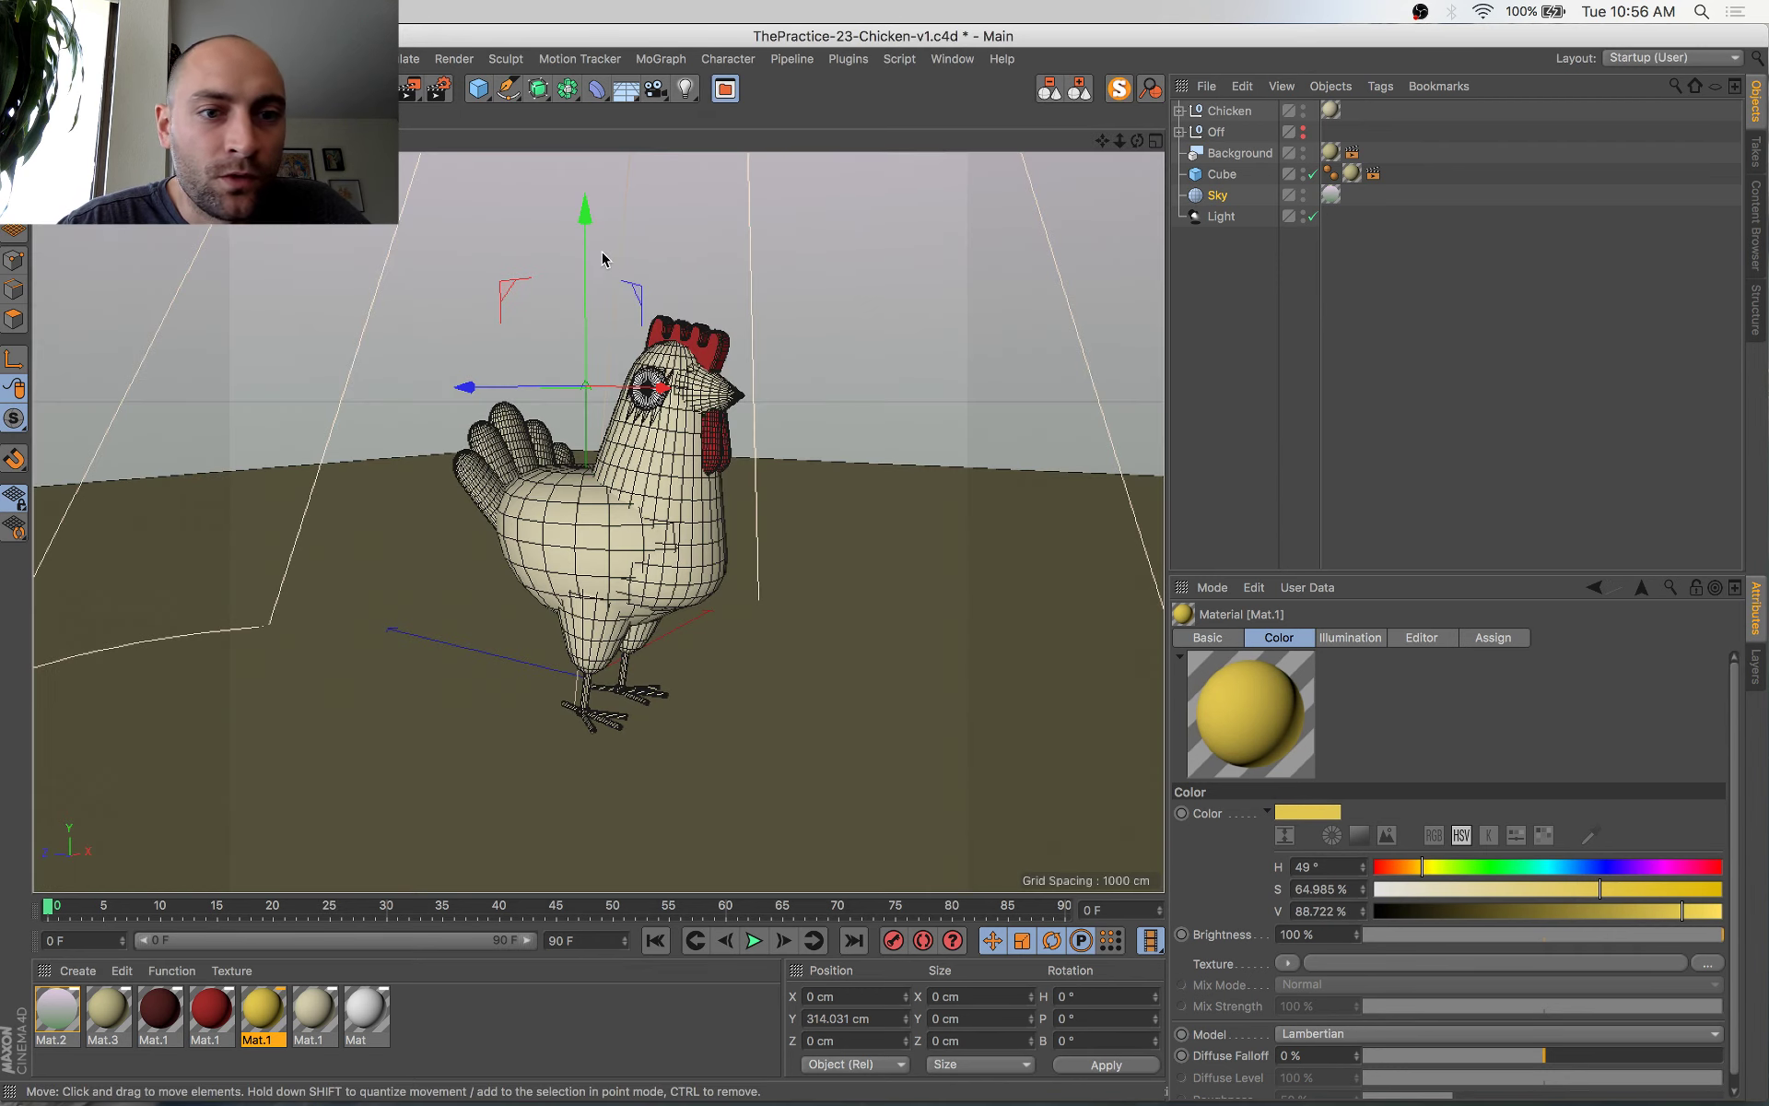
key("super+s")
left_click_drag(262, 1017, 721, 394)
left_click_drag(265, 1017, 587, 700)
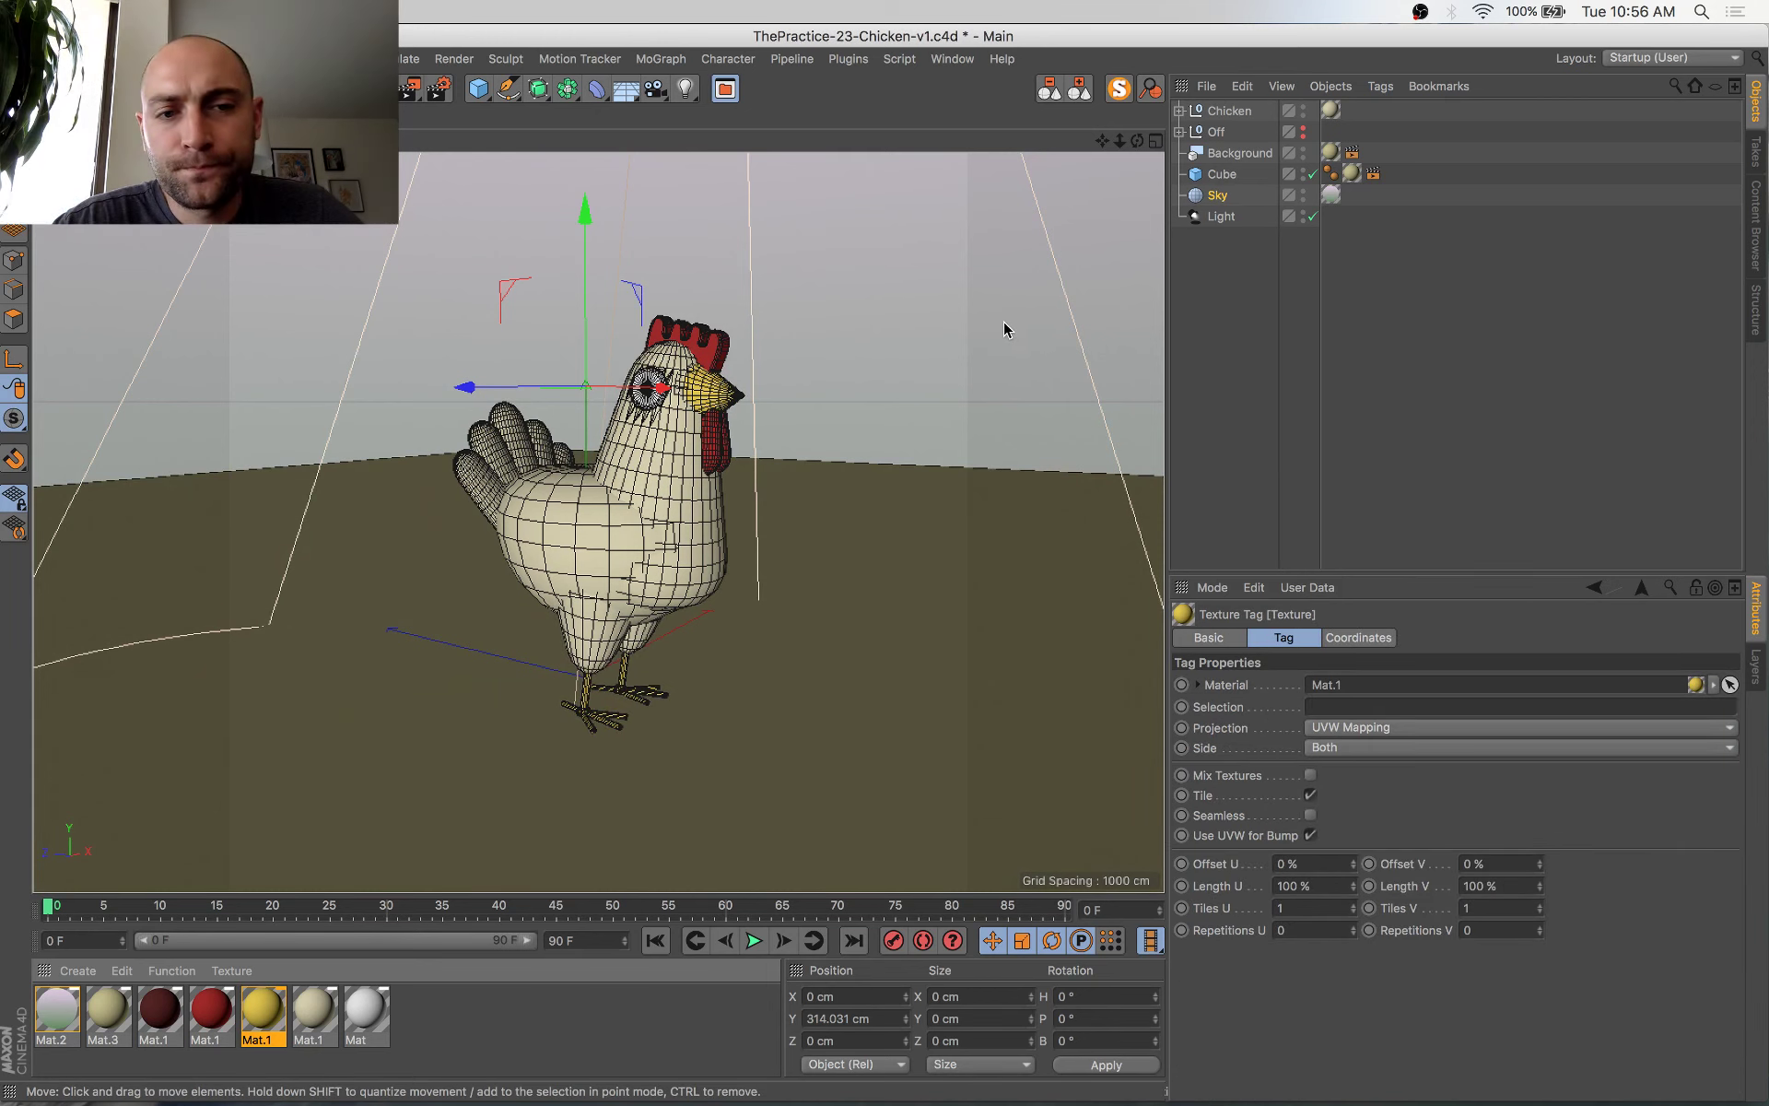
key("super+s")
Add a Noise shader to the cream body material's color texture and set its Color 1 to hue 33°, saturation 68%, value 62%
double_click(316, 1012)
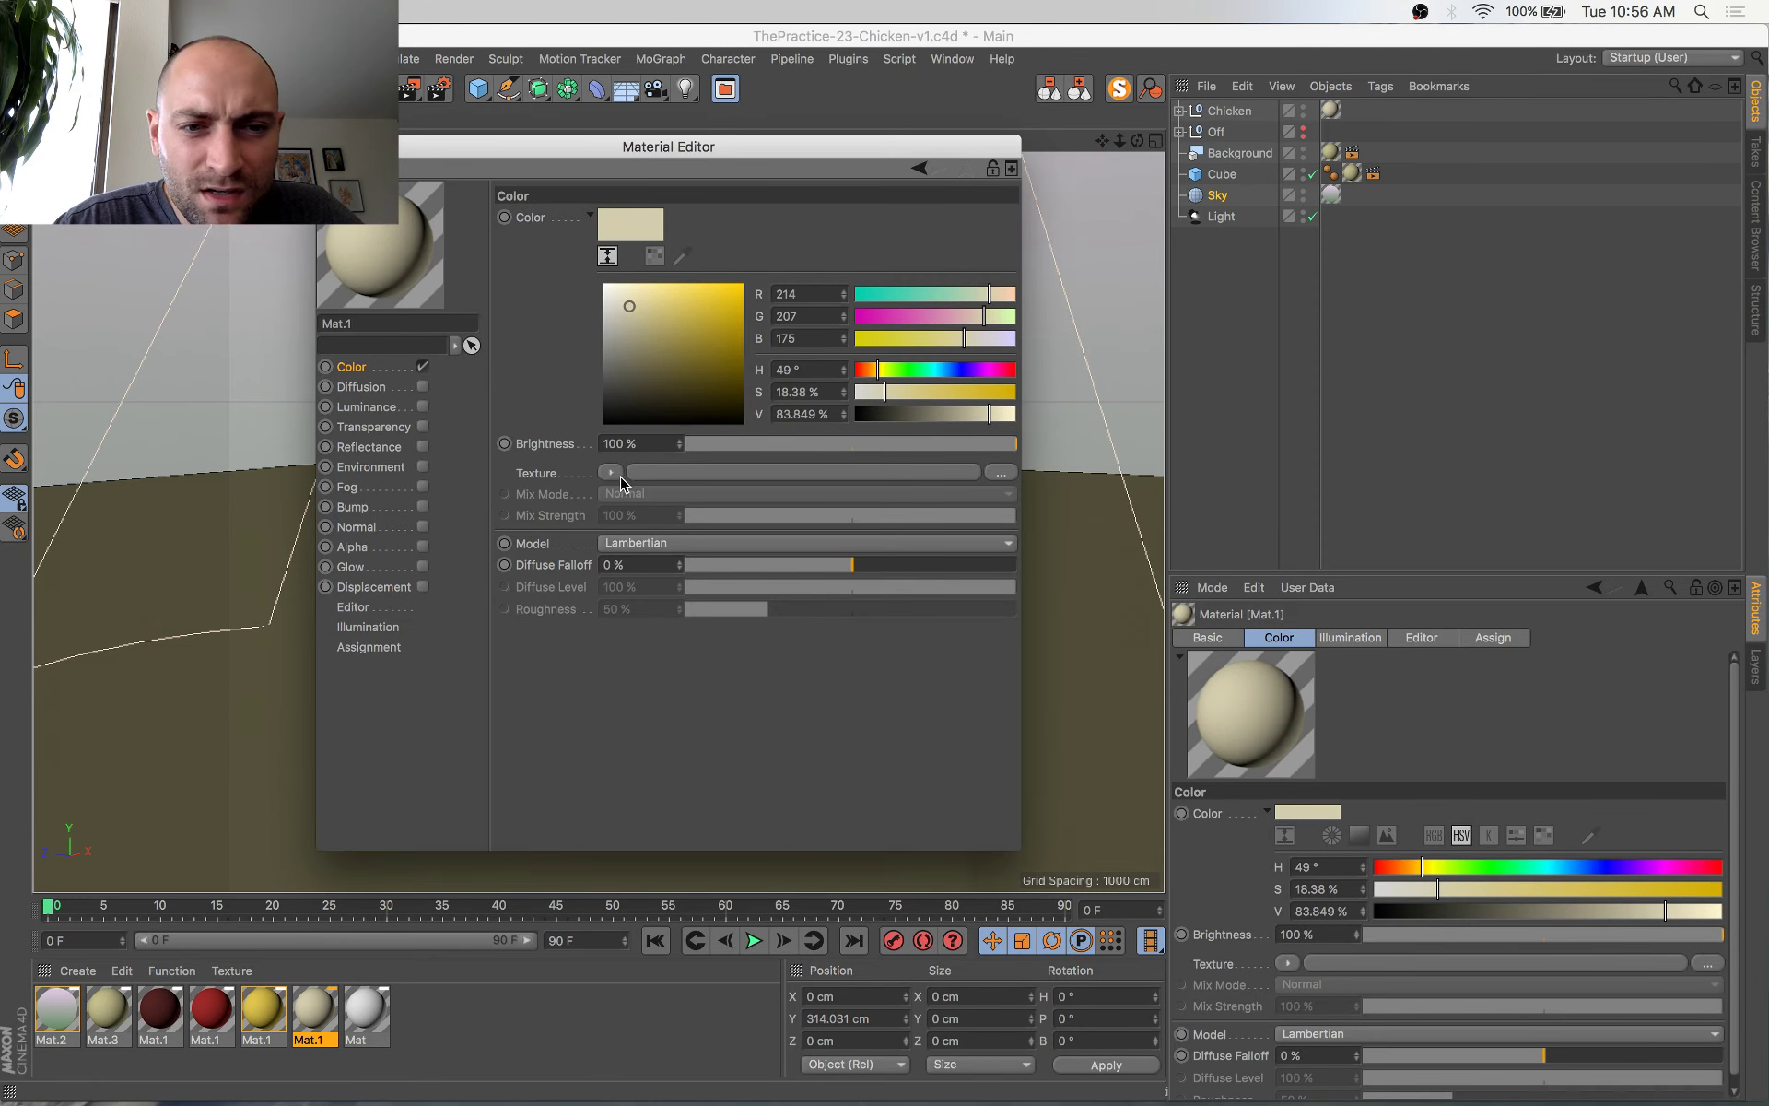
left_click(611, 471)
left_click(629, 730)
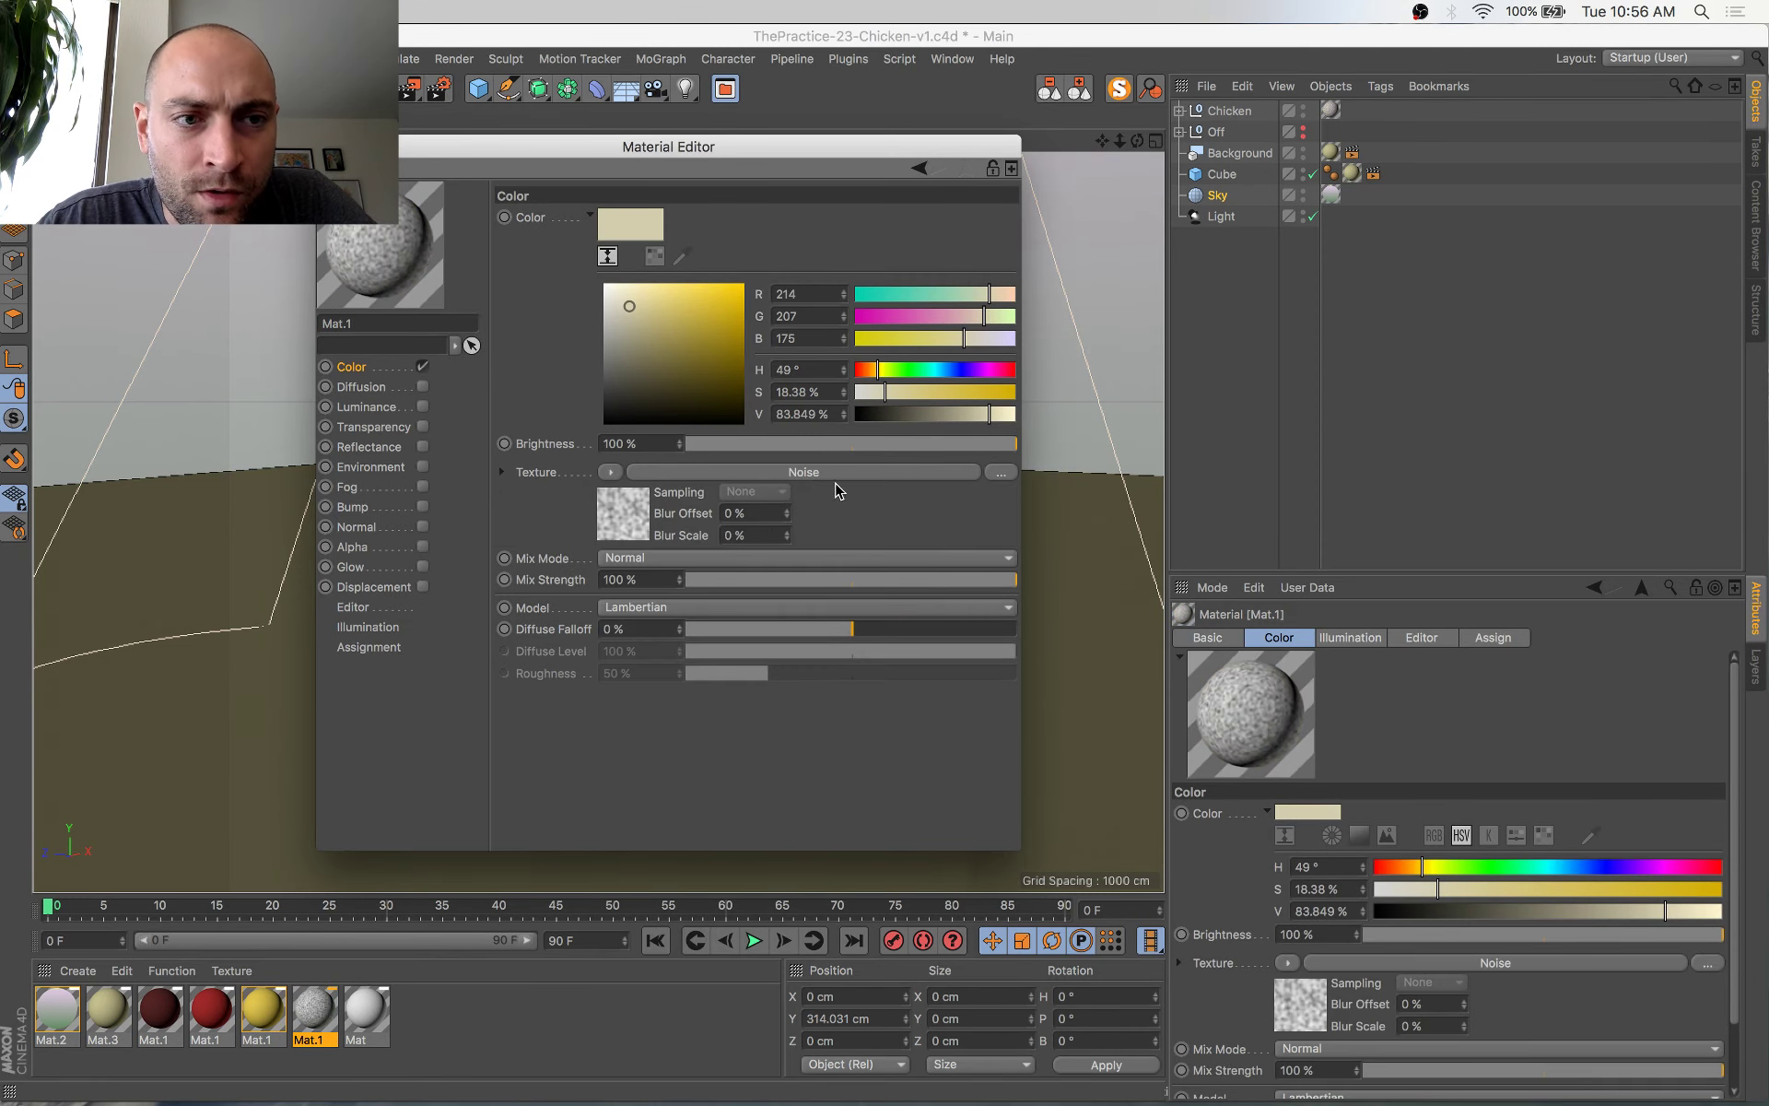
left_click(634, 525)
left_click(642, 364)
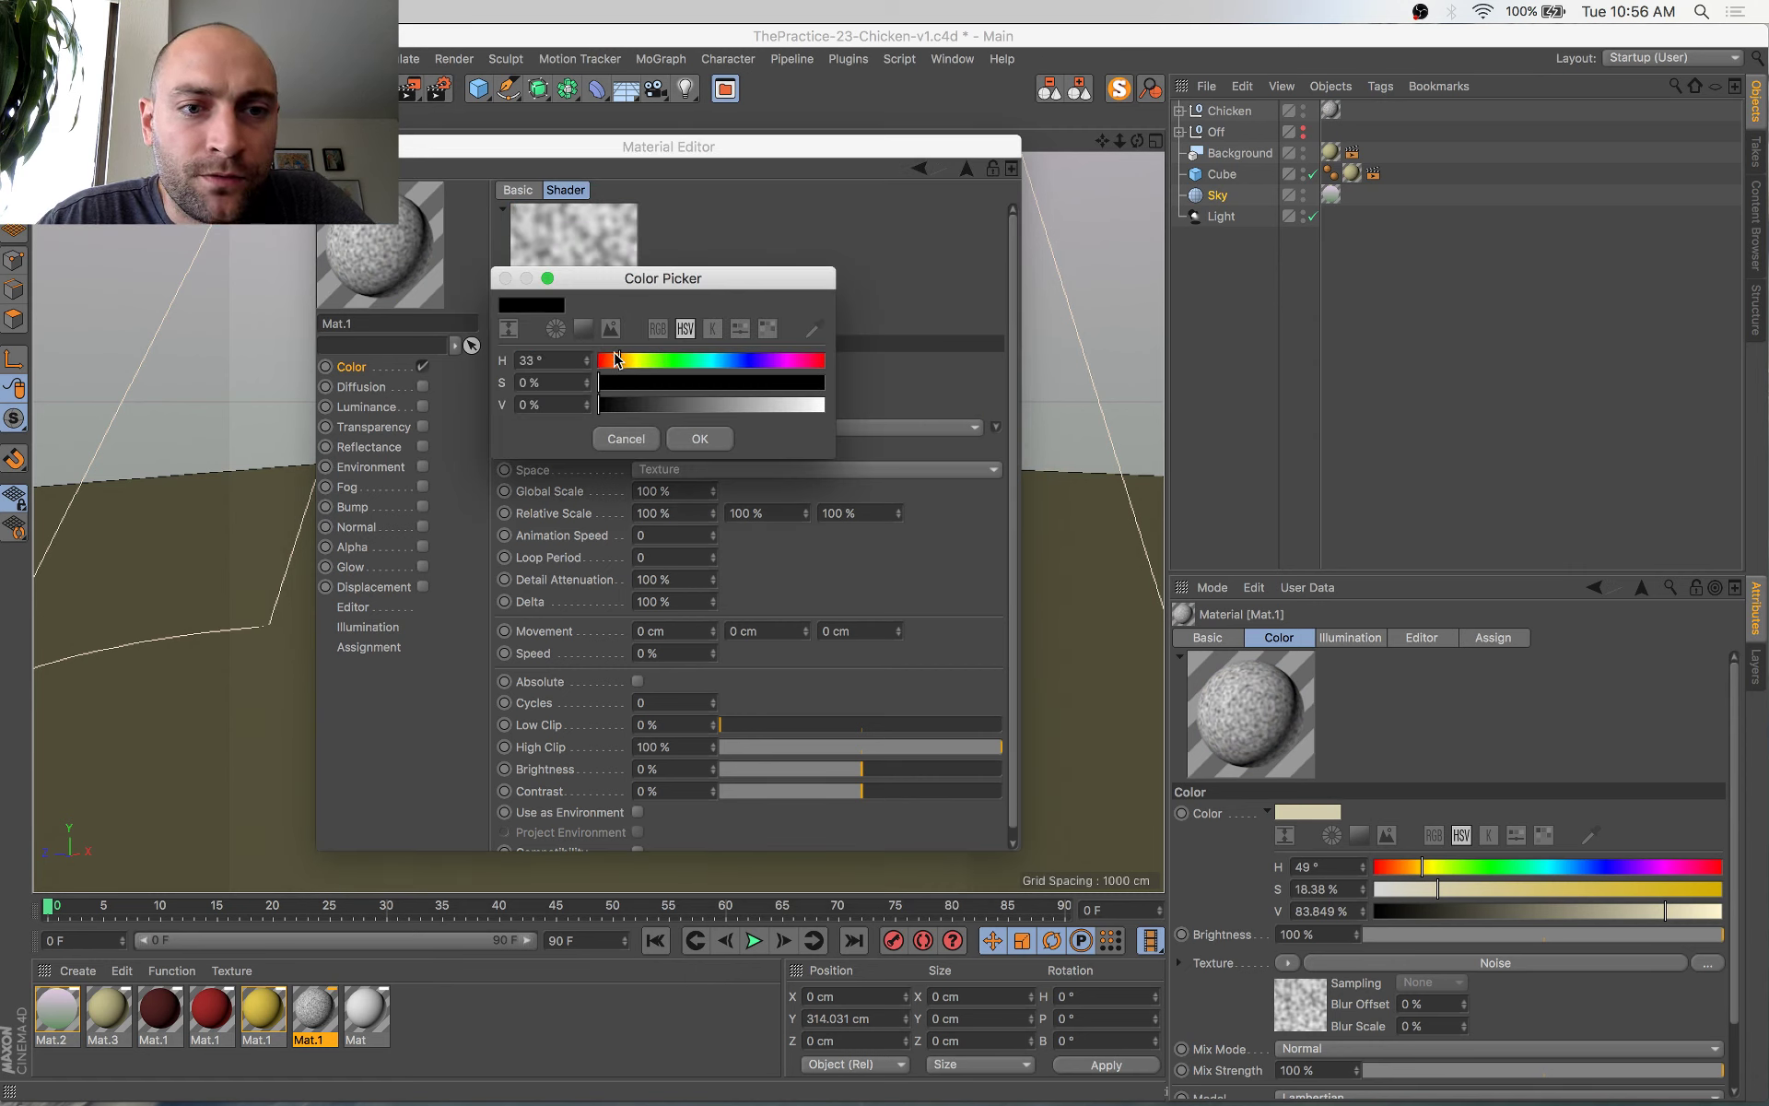
left_click_drag(630, 384, 752, 382)
left_click(738, 405)
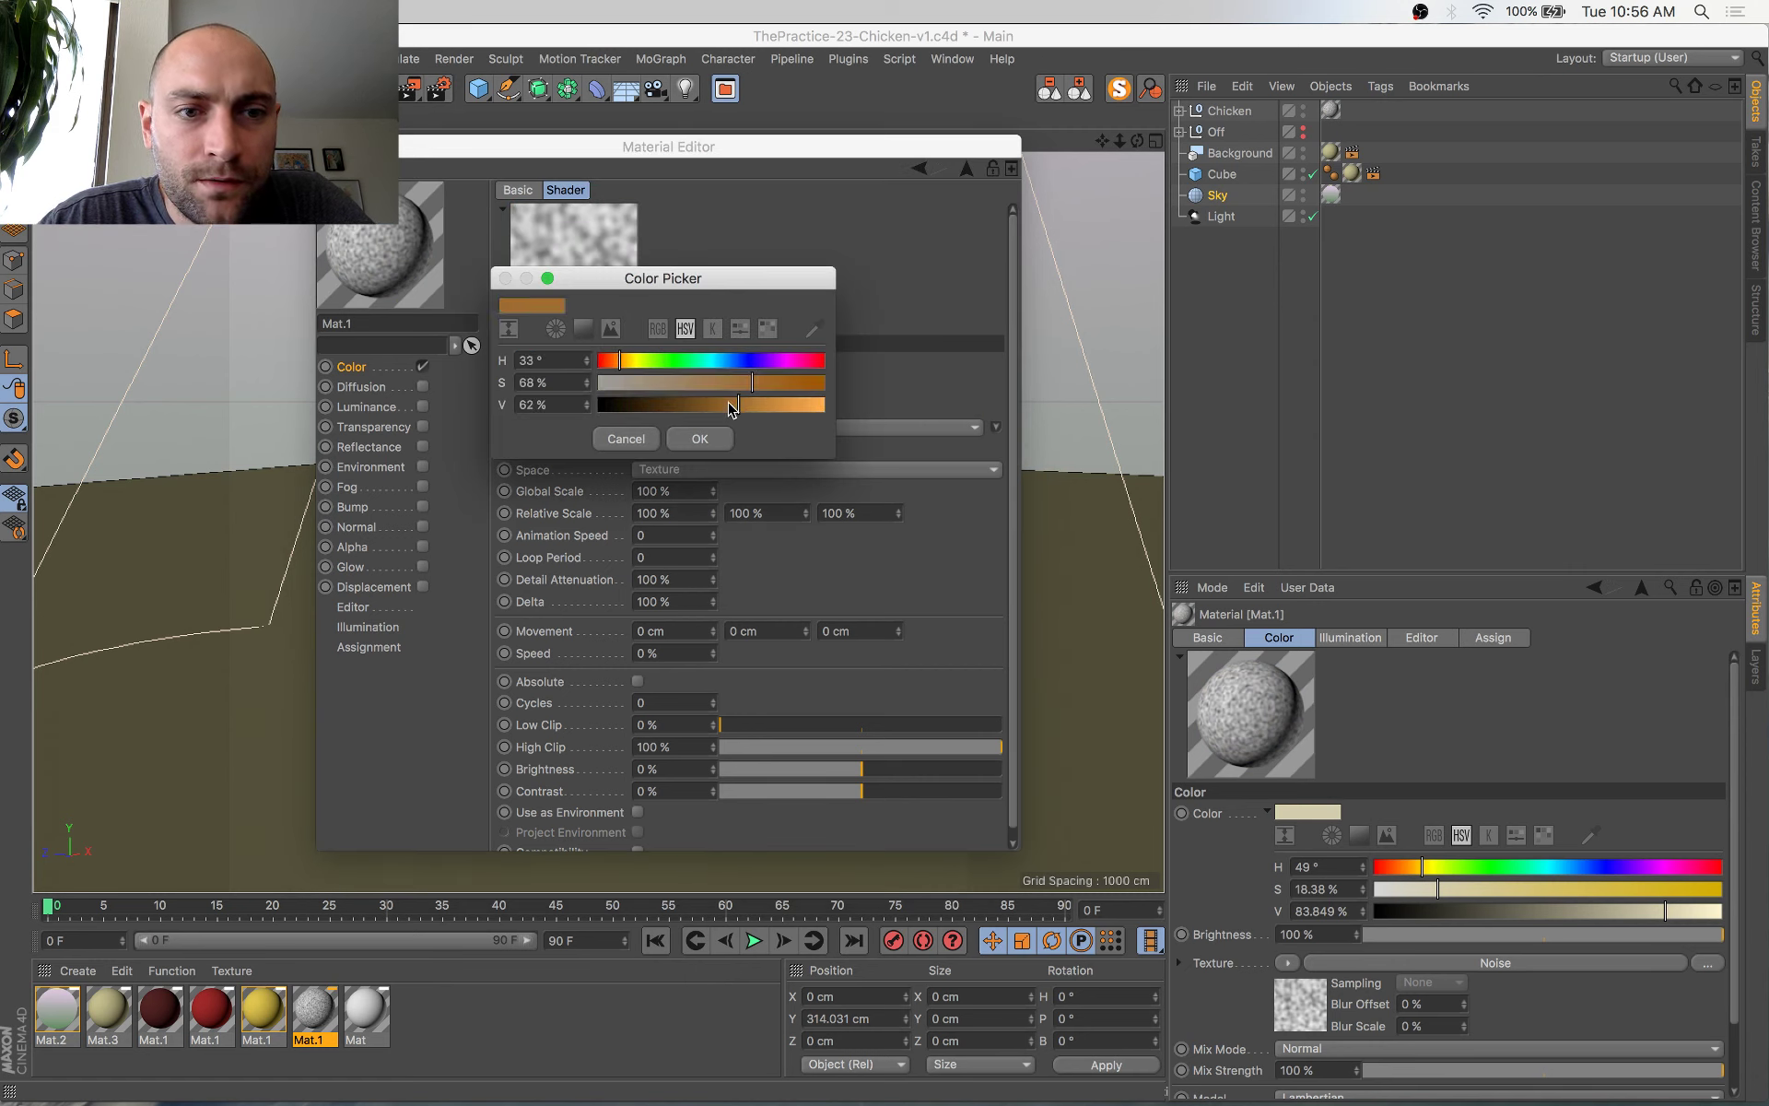
left_click(700, 439)
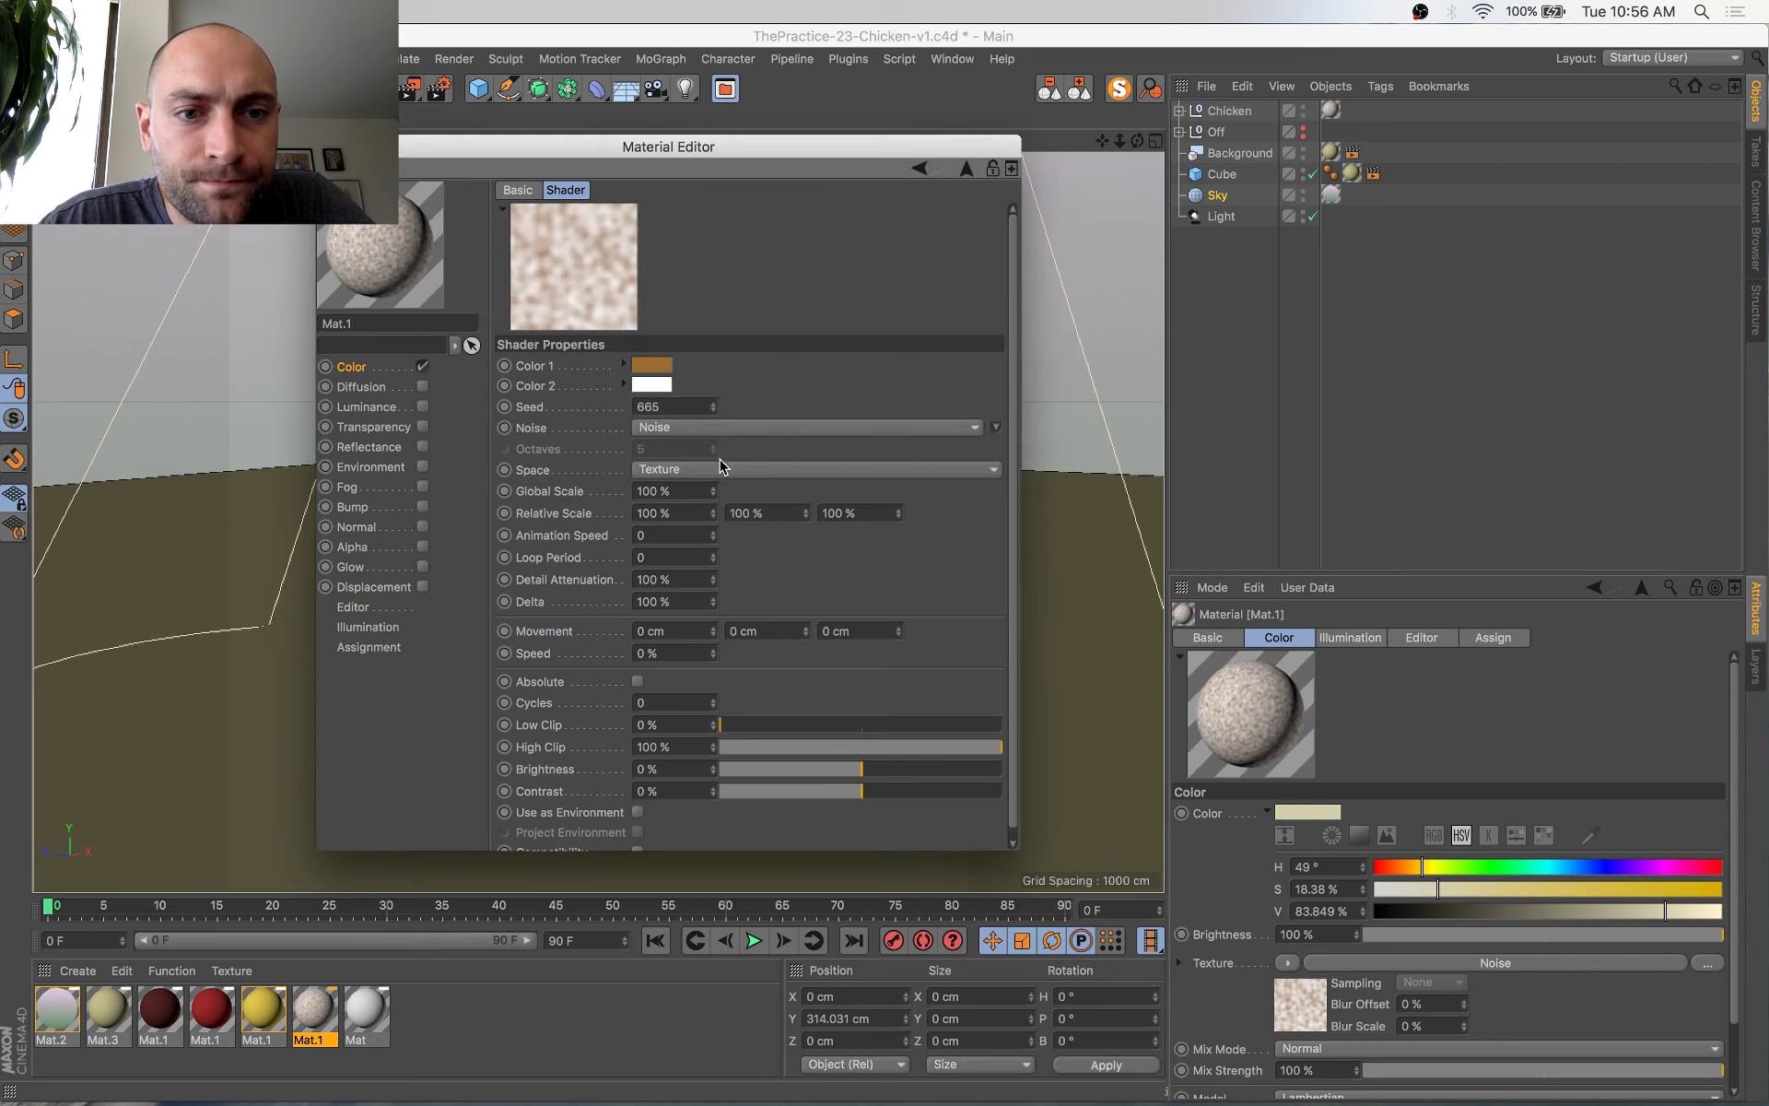
Set the noise shader's Color 2 to a pale beige with hue 58°, saturation 19% and value 77%
left_click(633, 387)
left_click(622, 387)
left_click(698, 416)
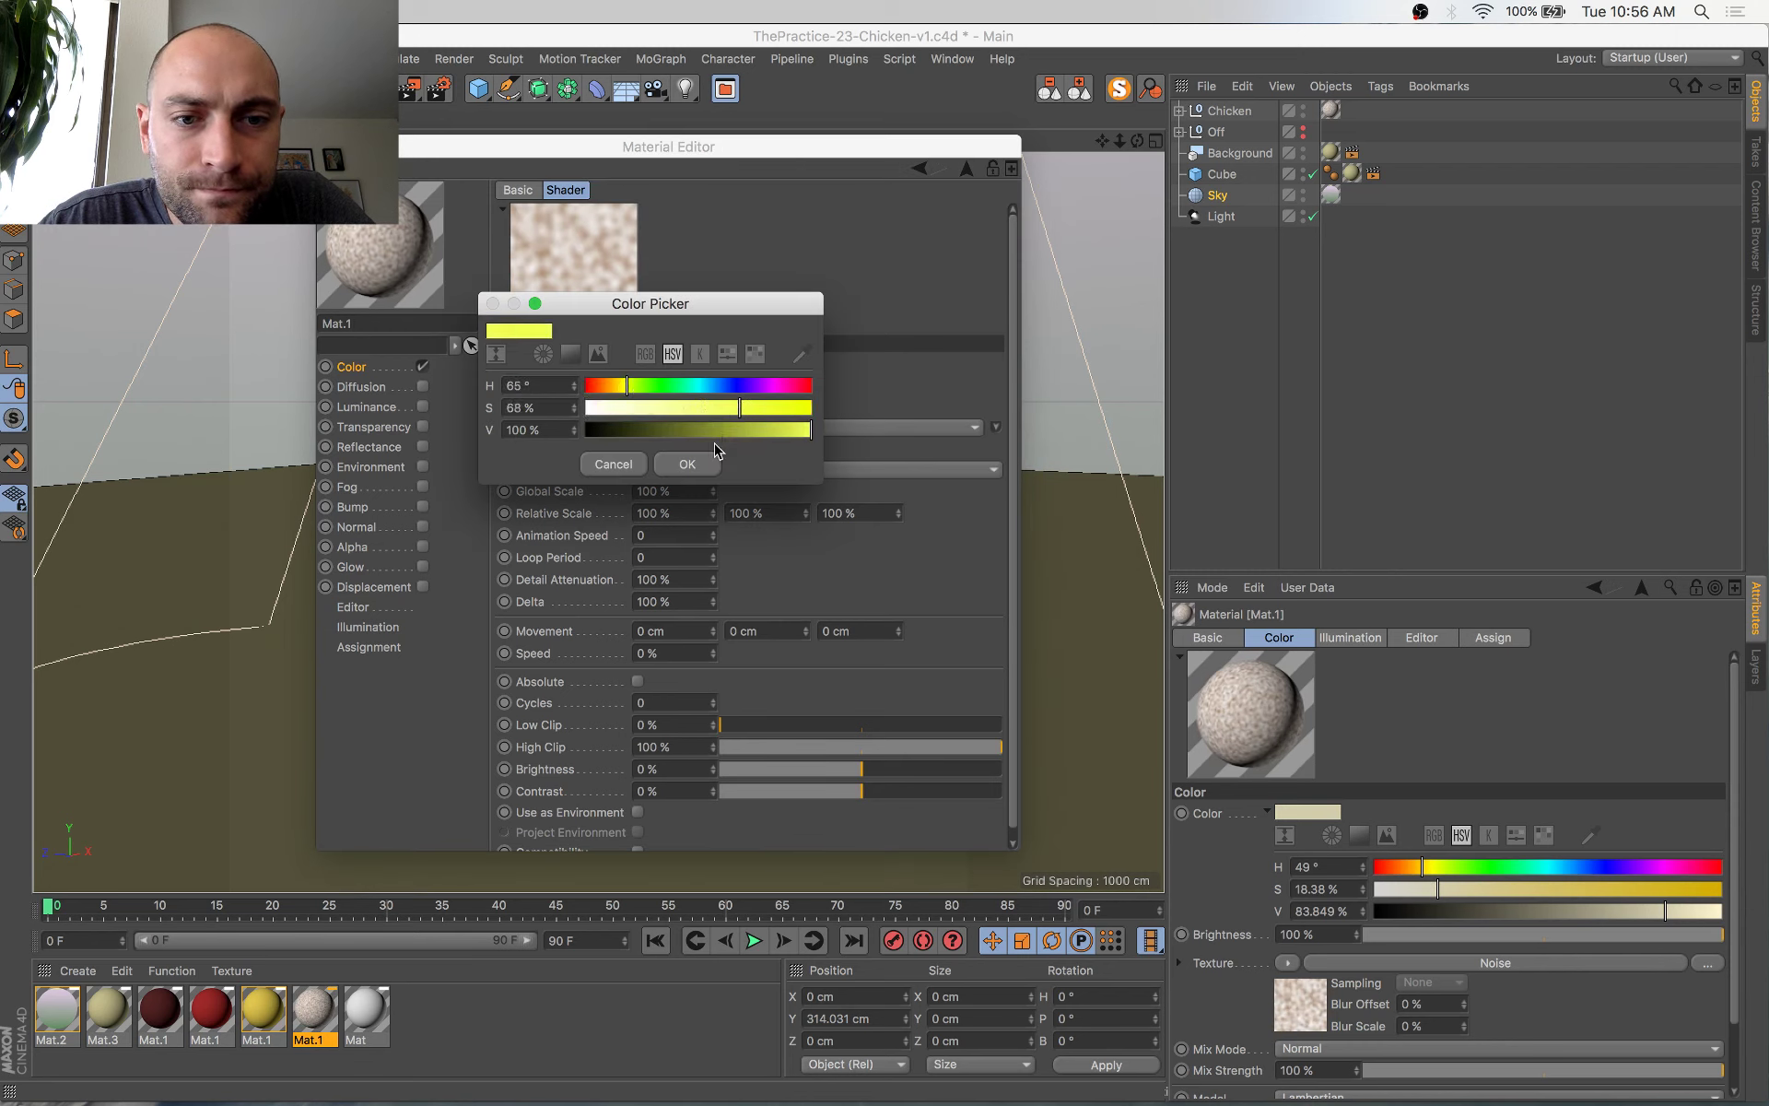
left_click(691, 465)
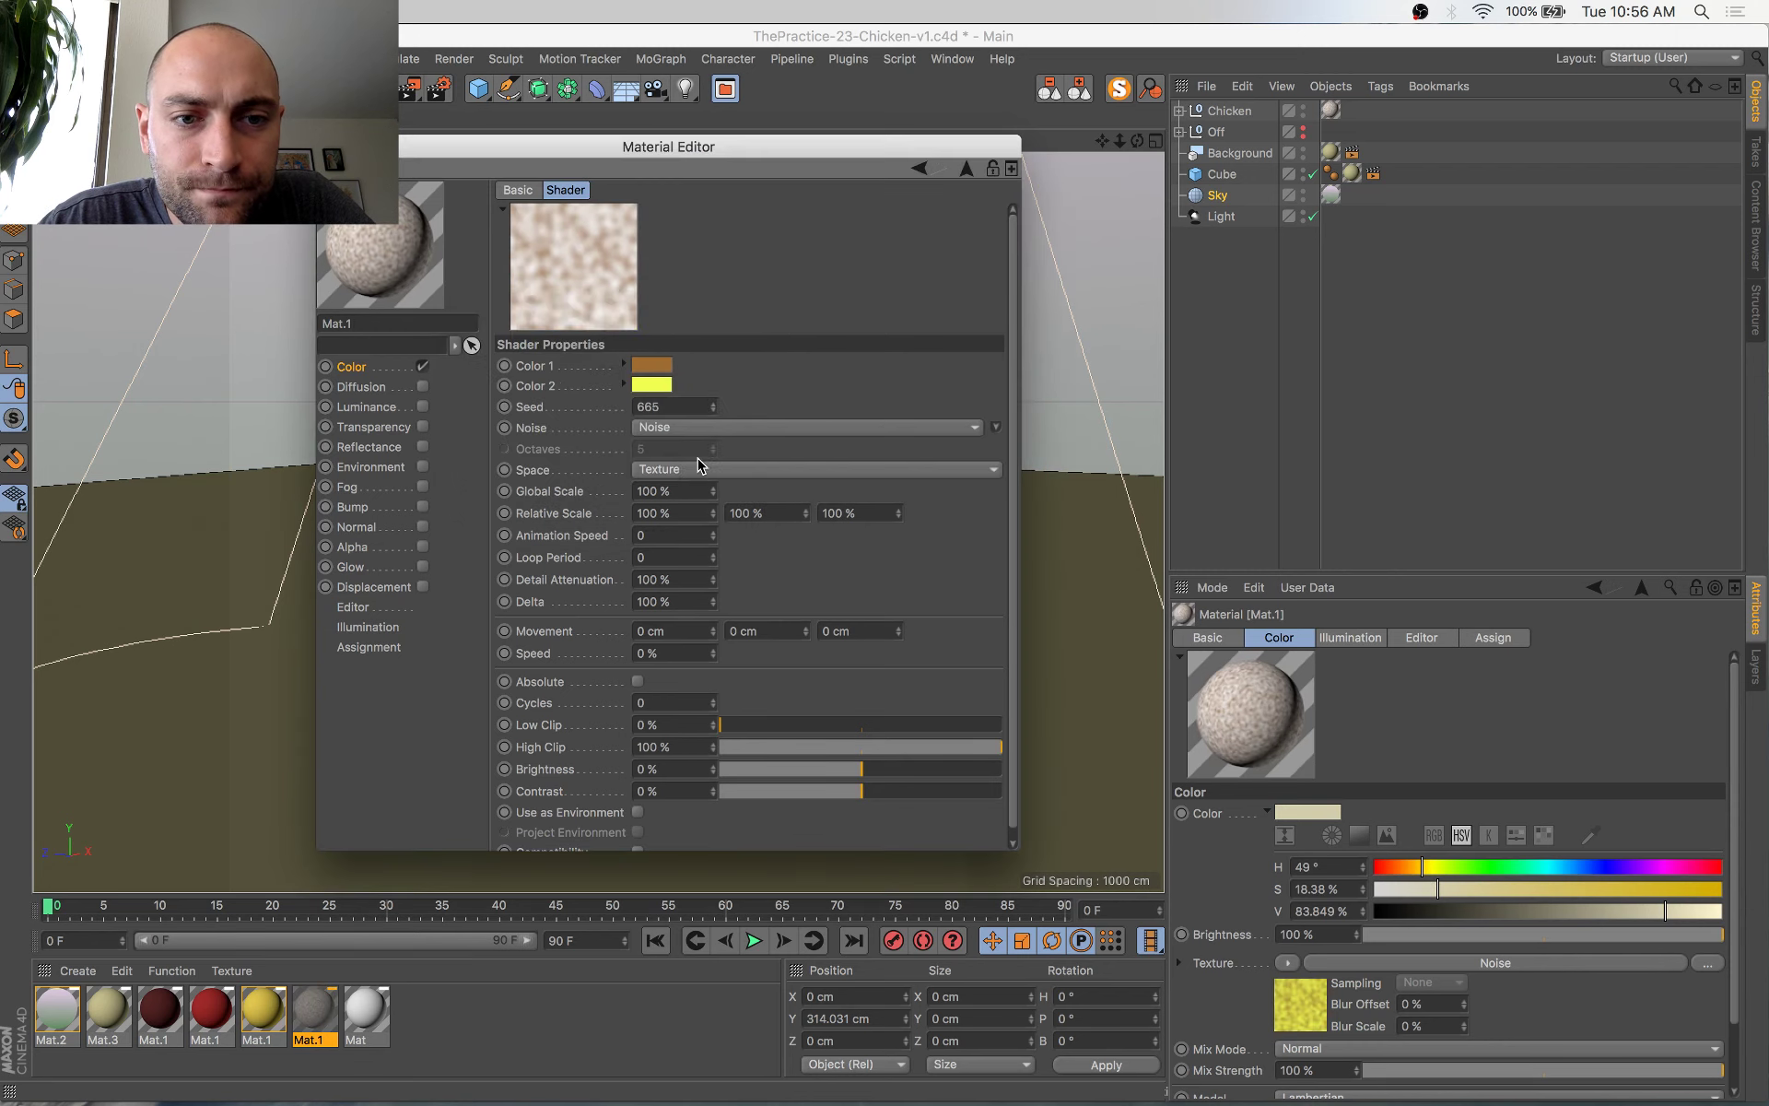
left_click(647, 385)
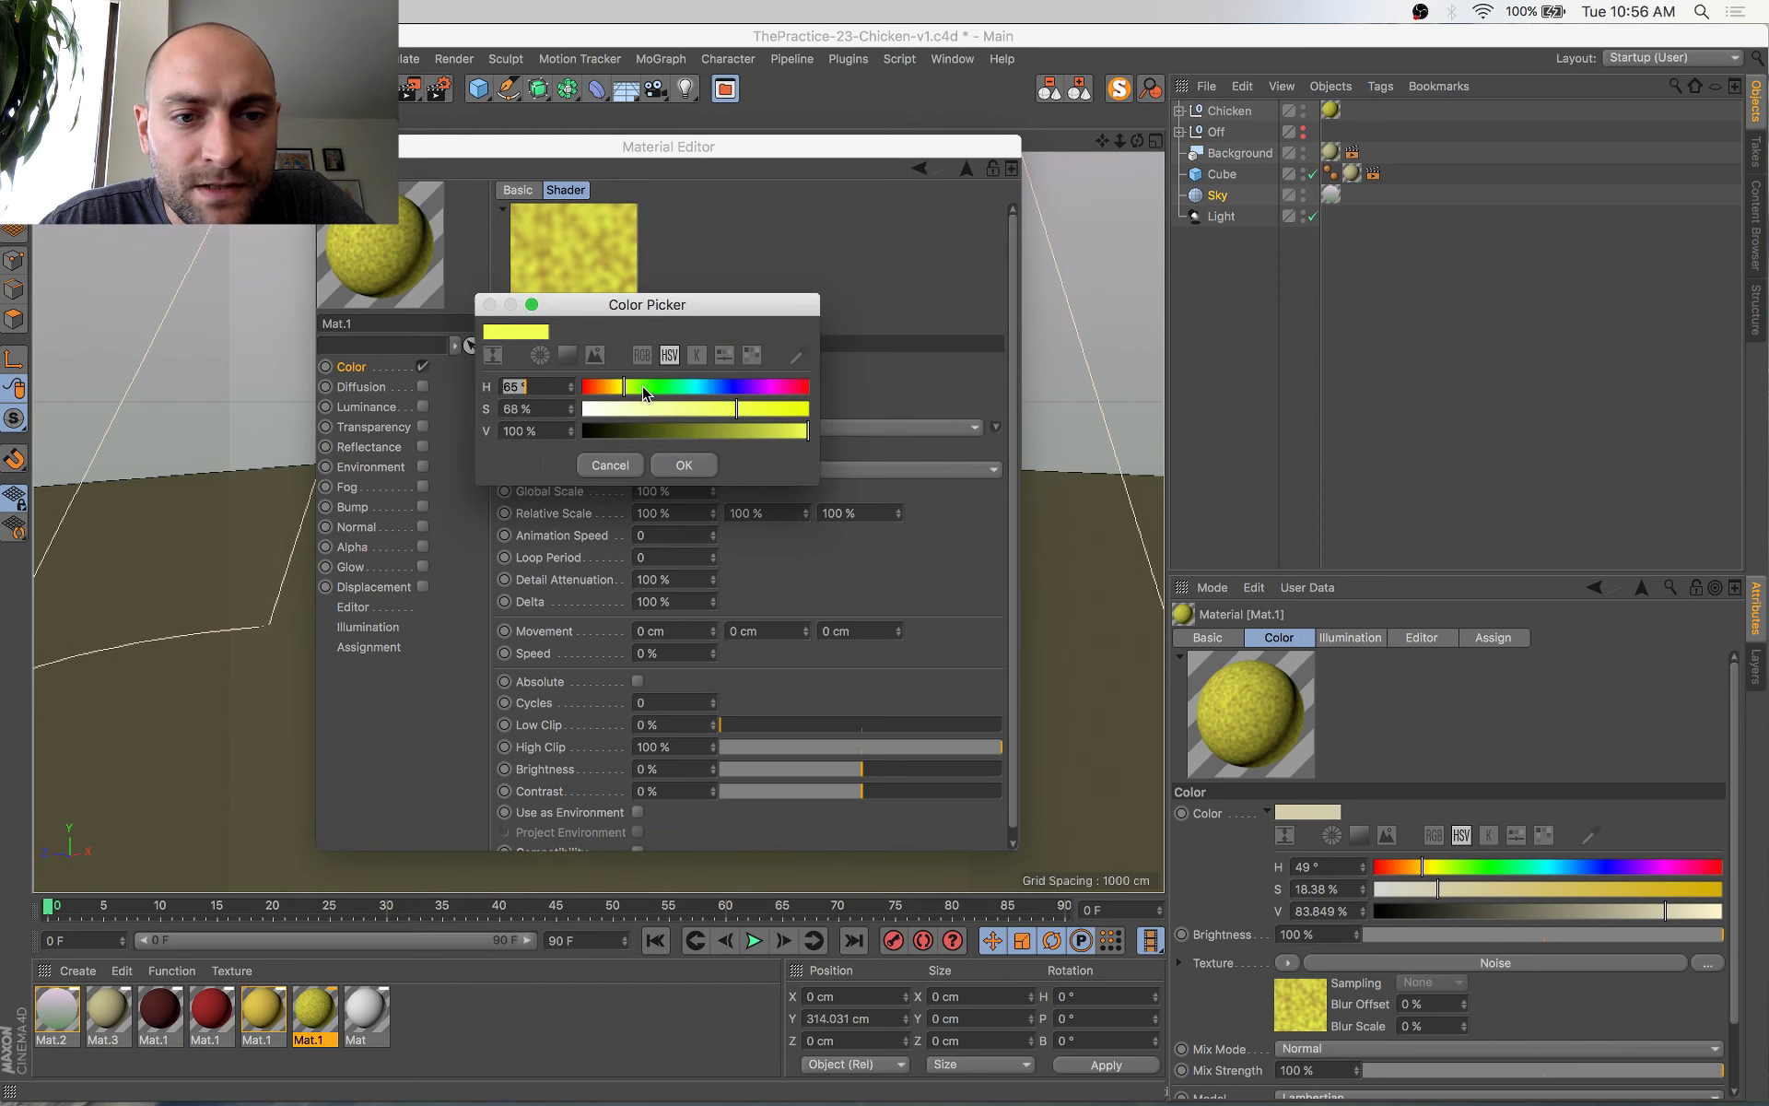
left_click(735, 432)
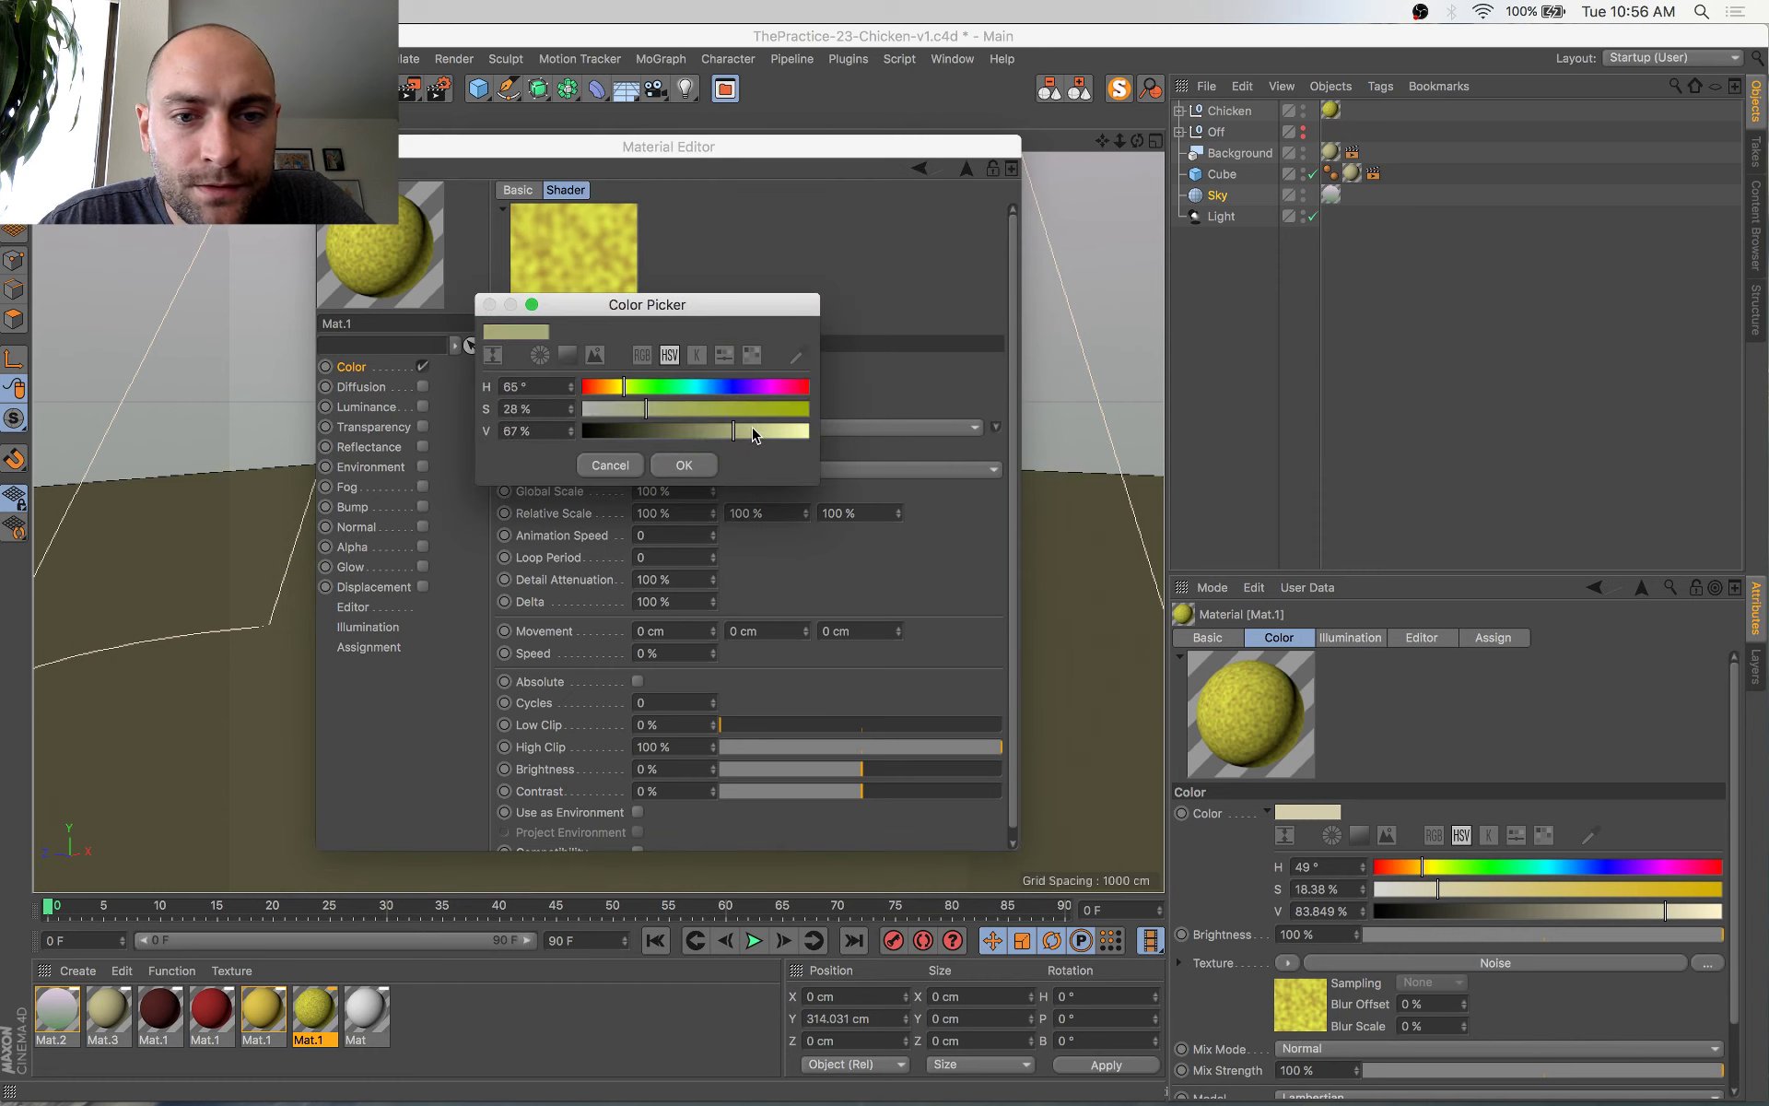
left_click(755, 431)
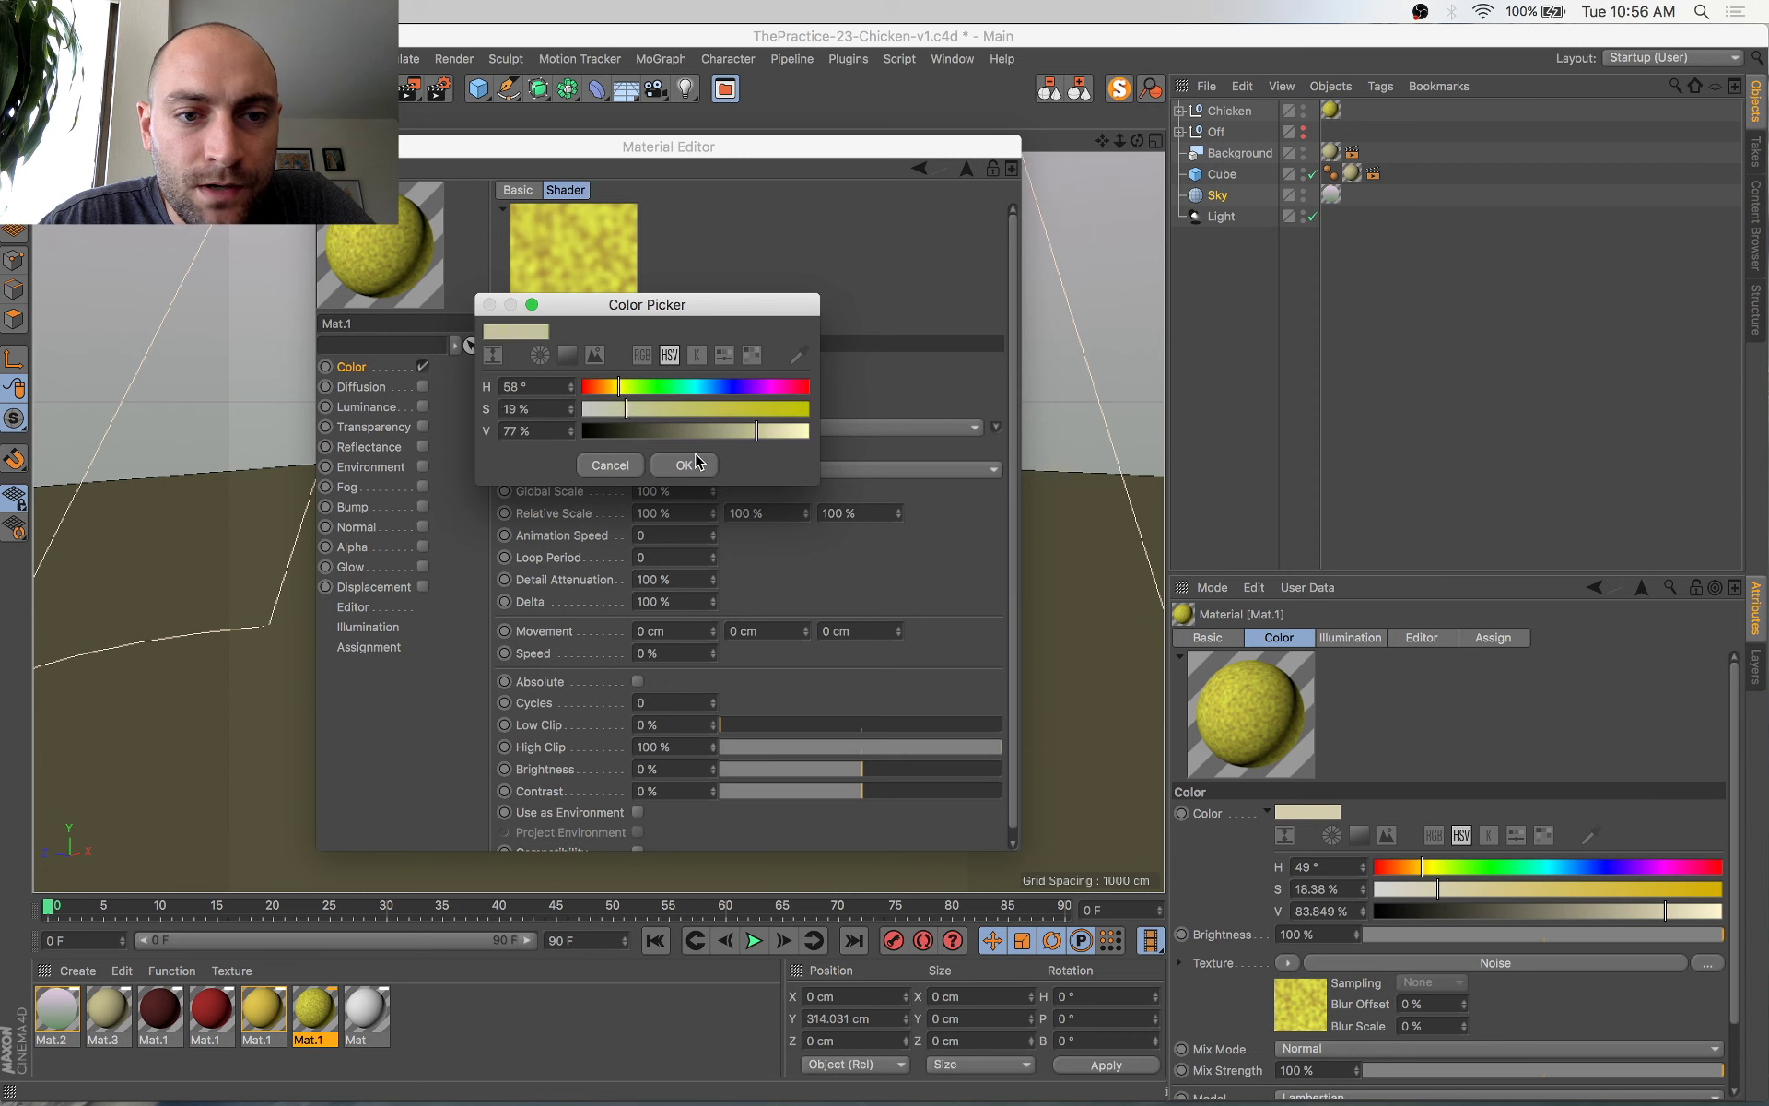
left_click(696, 461)
Shift the noise shader's Color 1 to a slightly redder orange and reduce the texture's Mix Strength to 36%
left_click(649, 361)
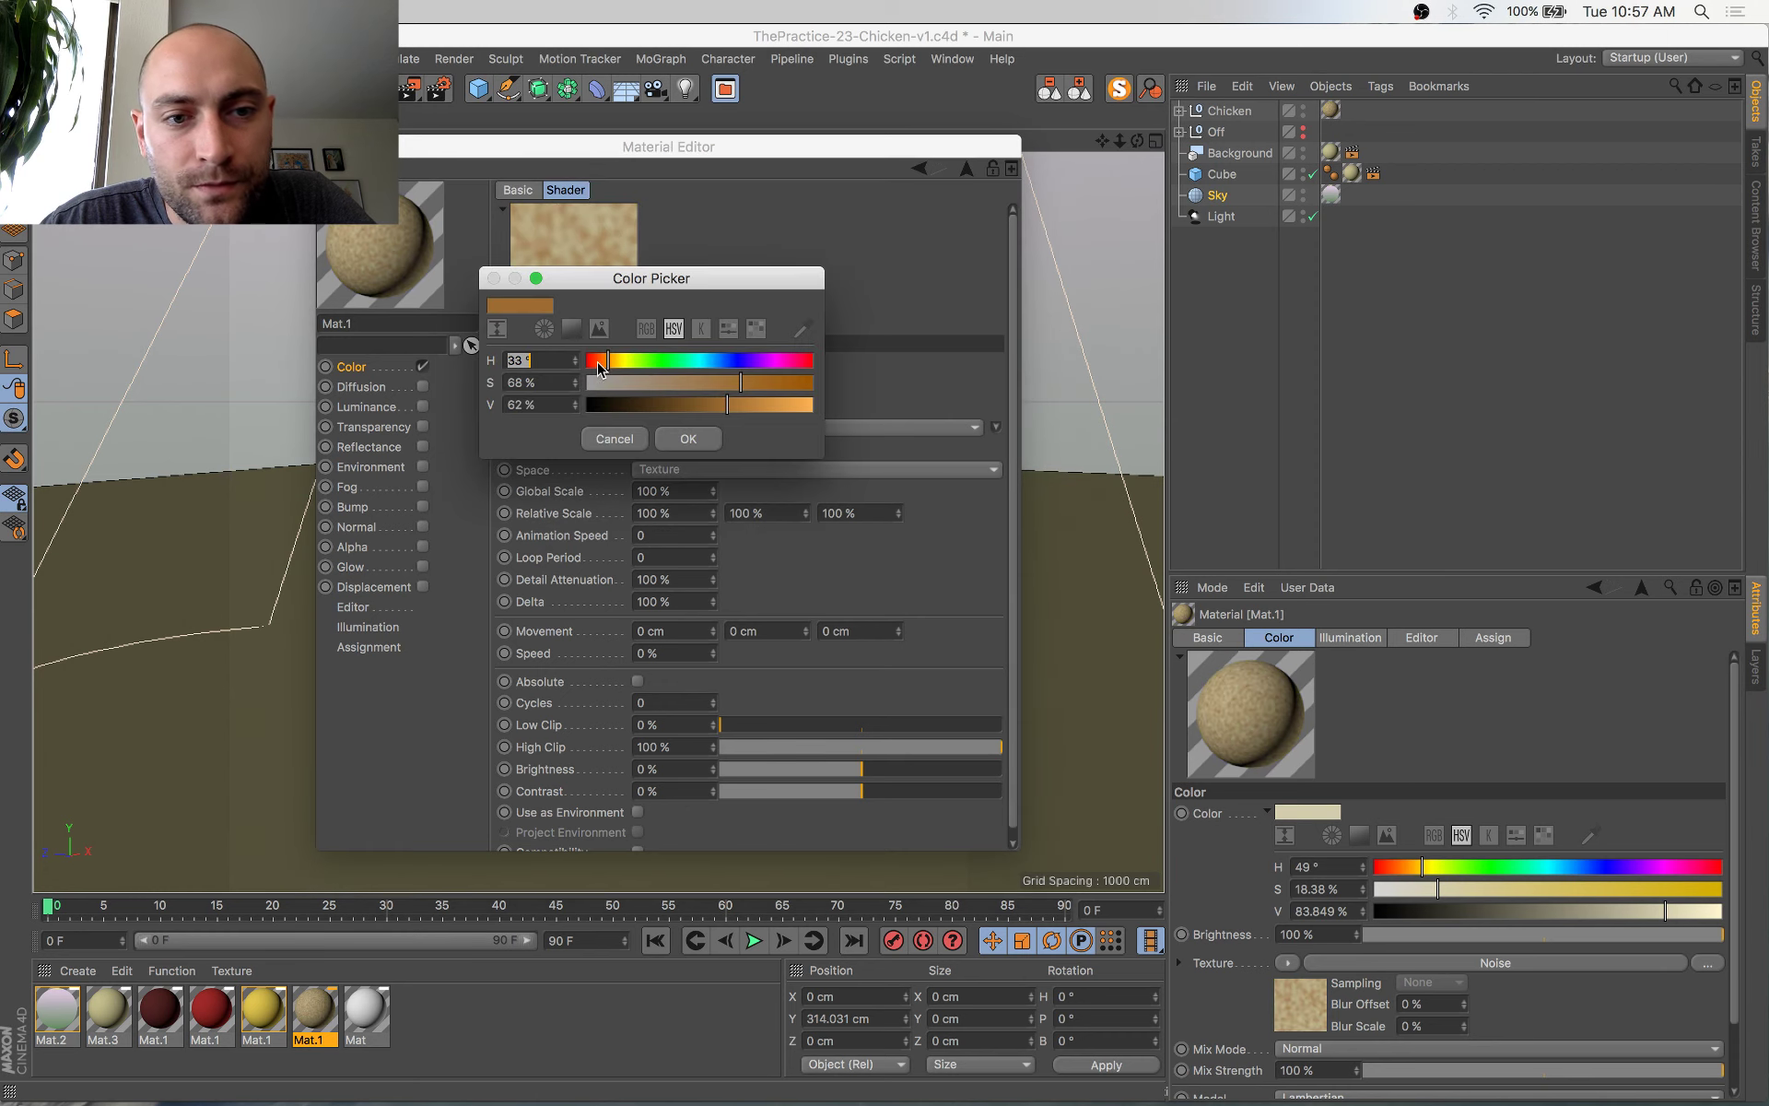
left_click(688, 439)
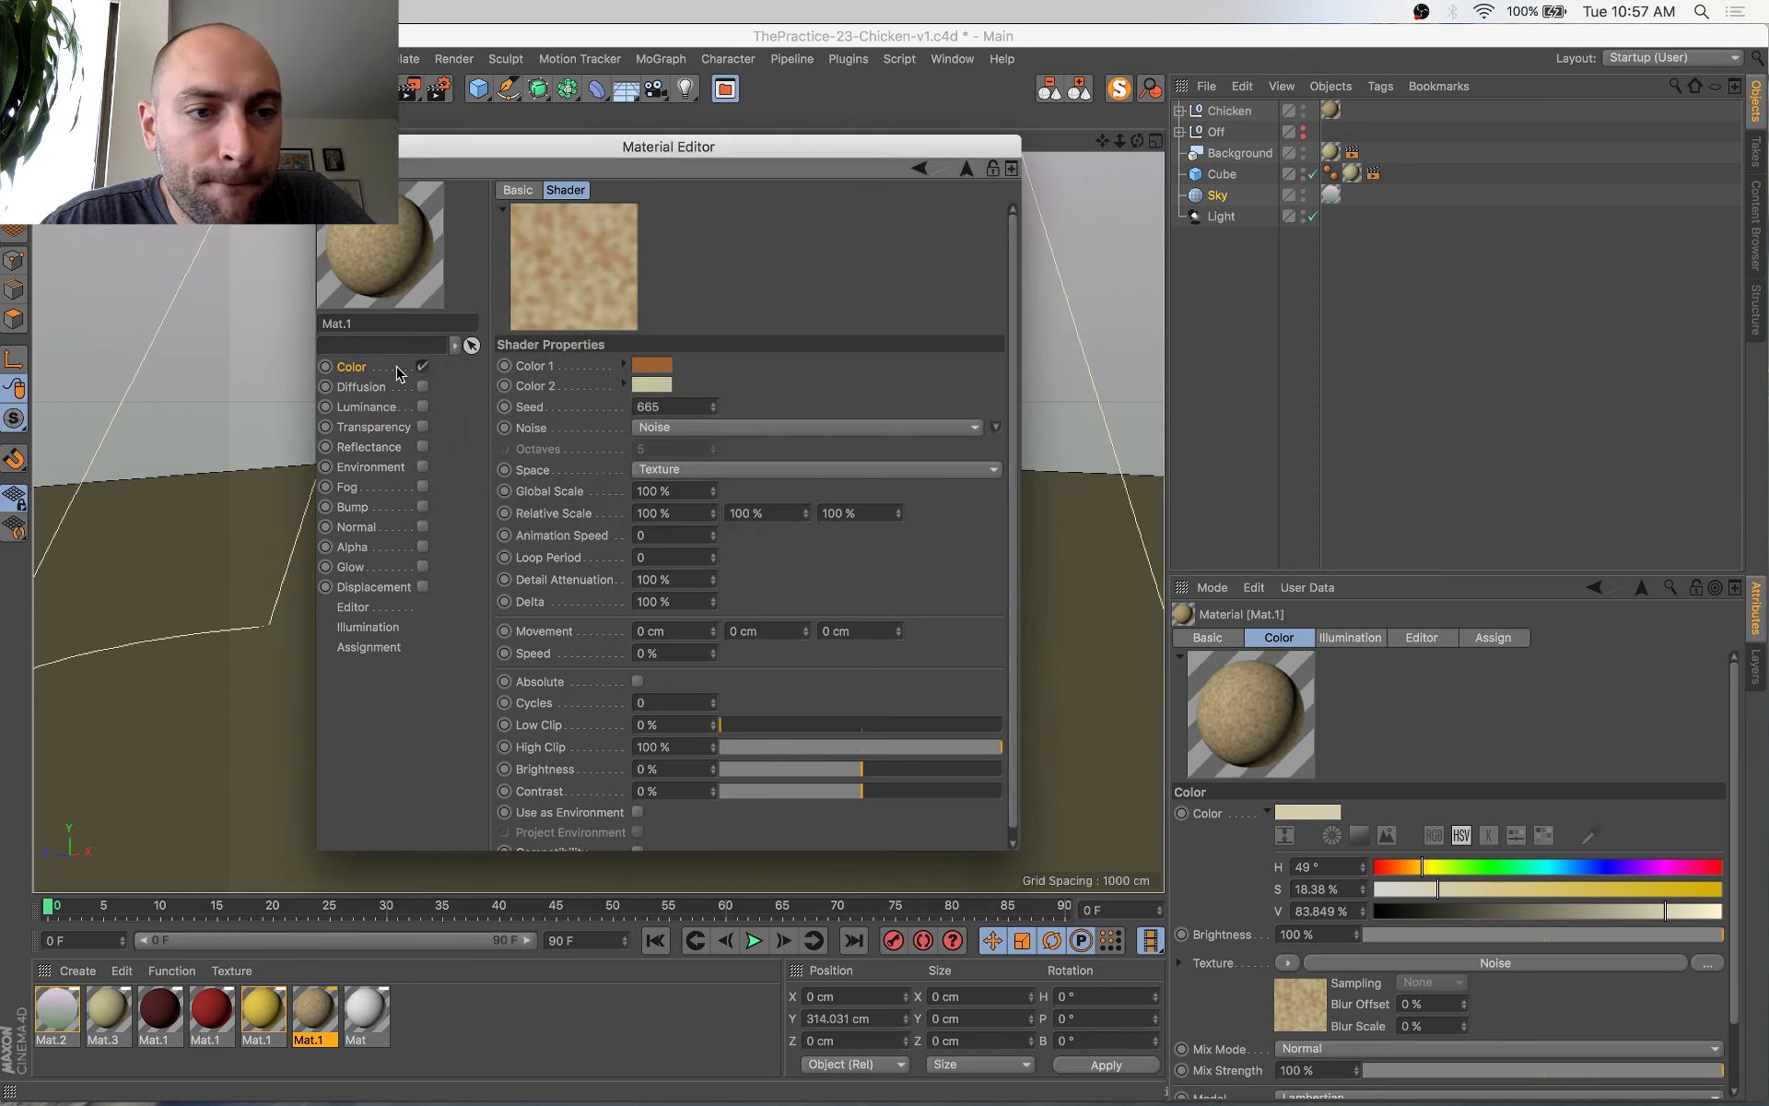
left_click(369, 367)
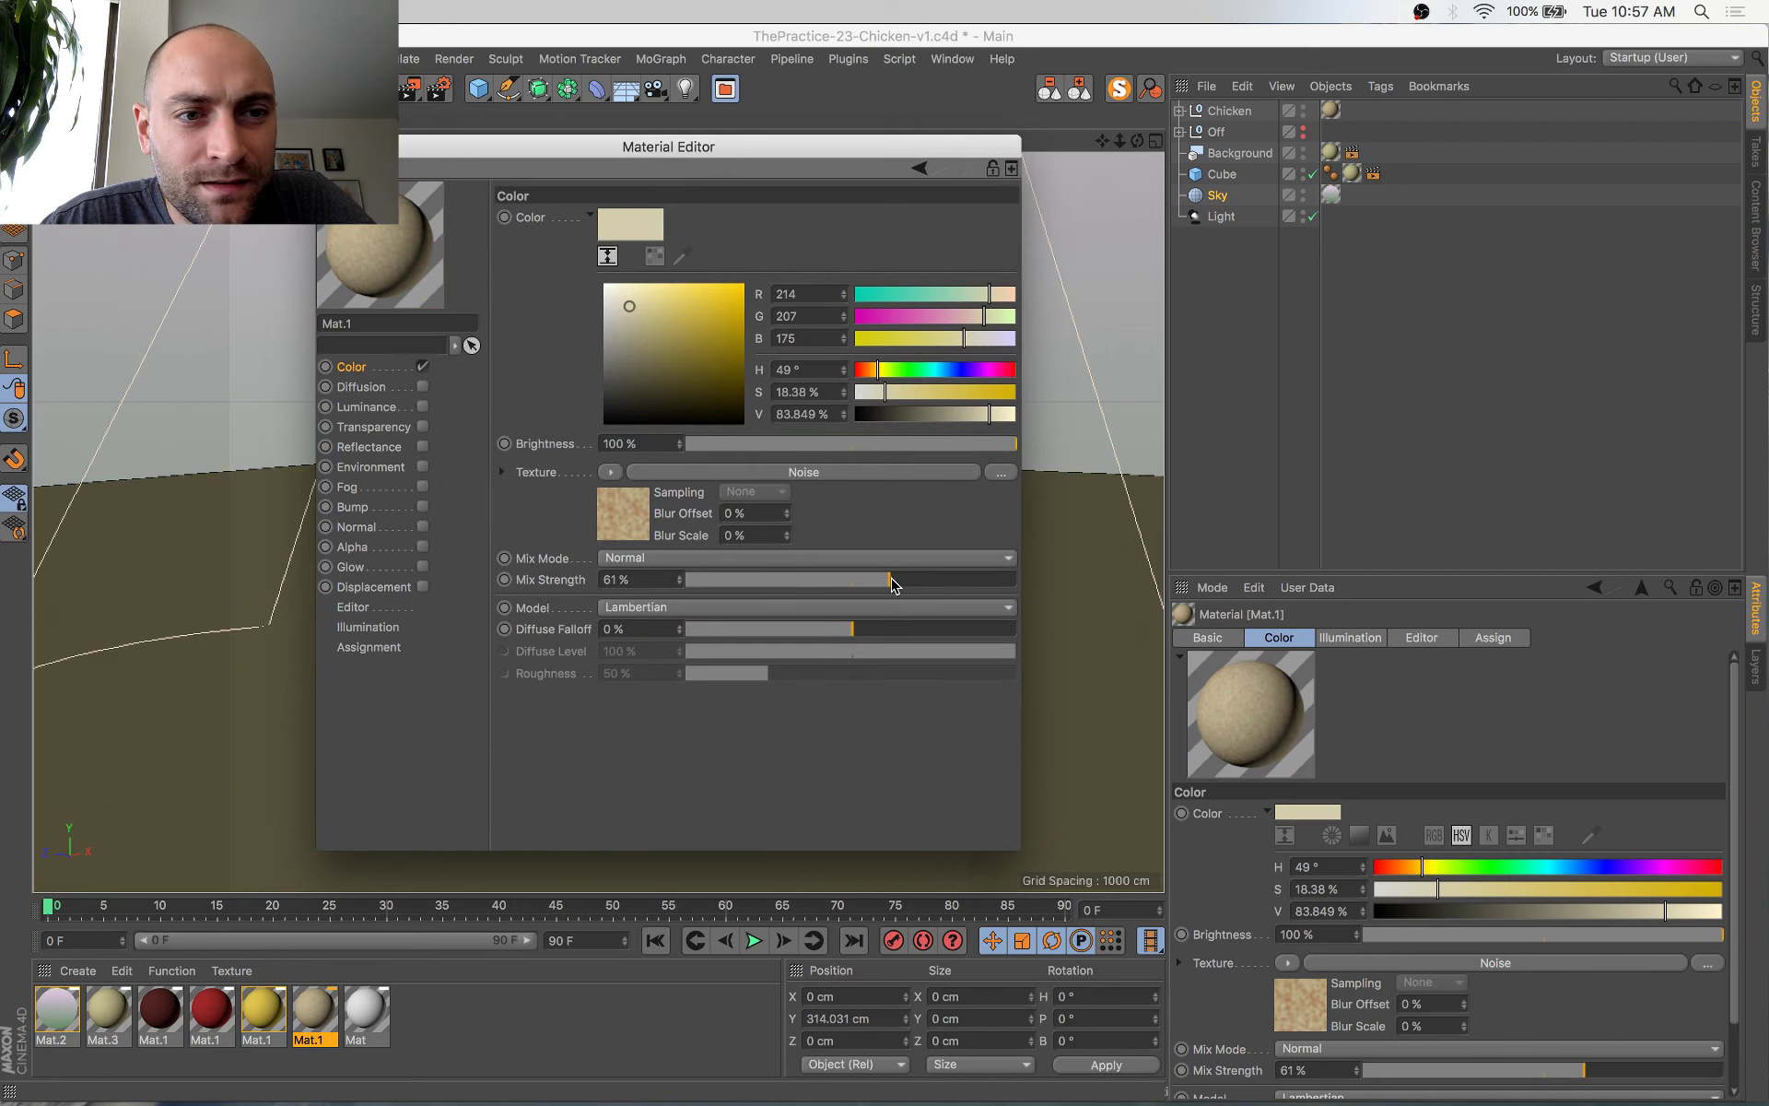
left_click_drag(887, 570, 805, 570)
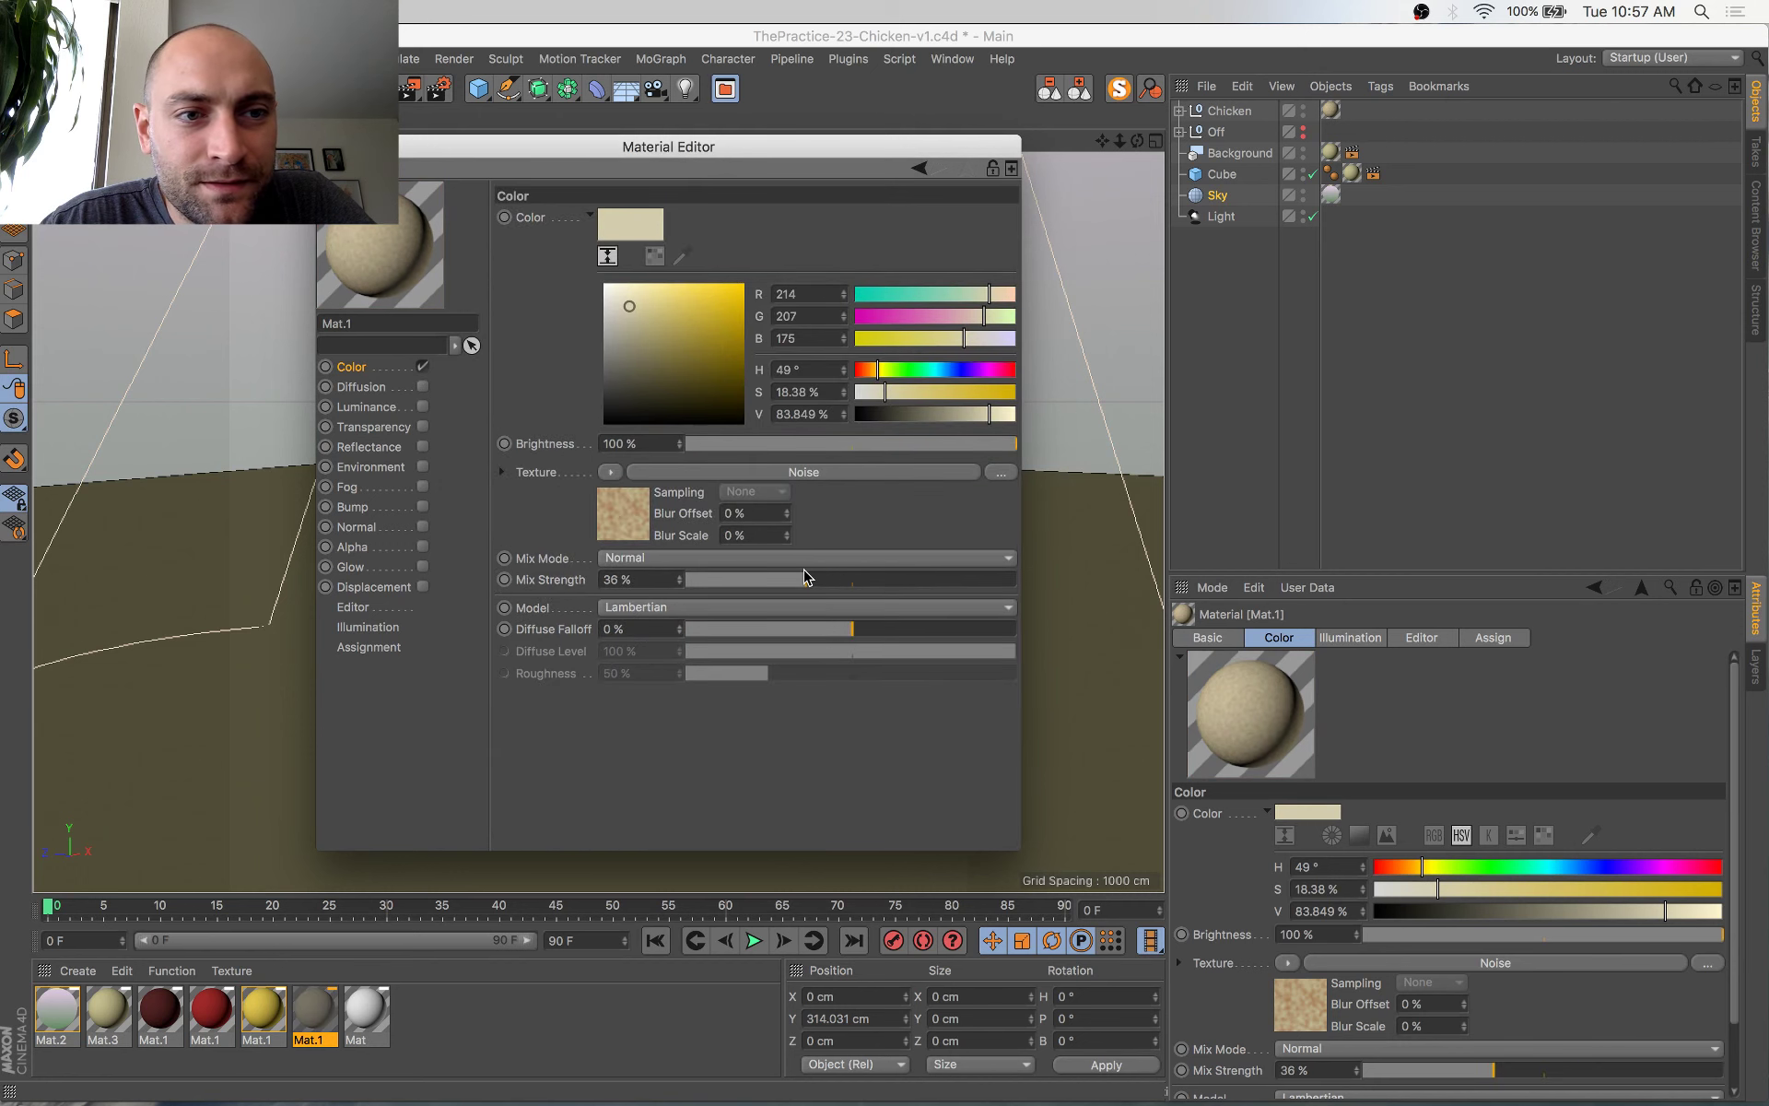
Set the body material's noise shader to a Global Scale of 39%, a Low Clip of 6% and a High Clip of 44%
left_click(636, 514)
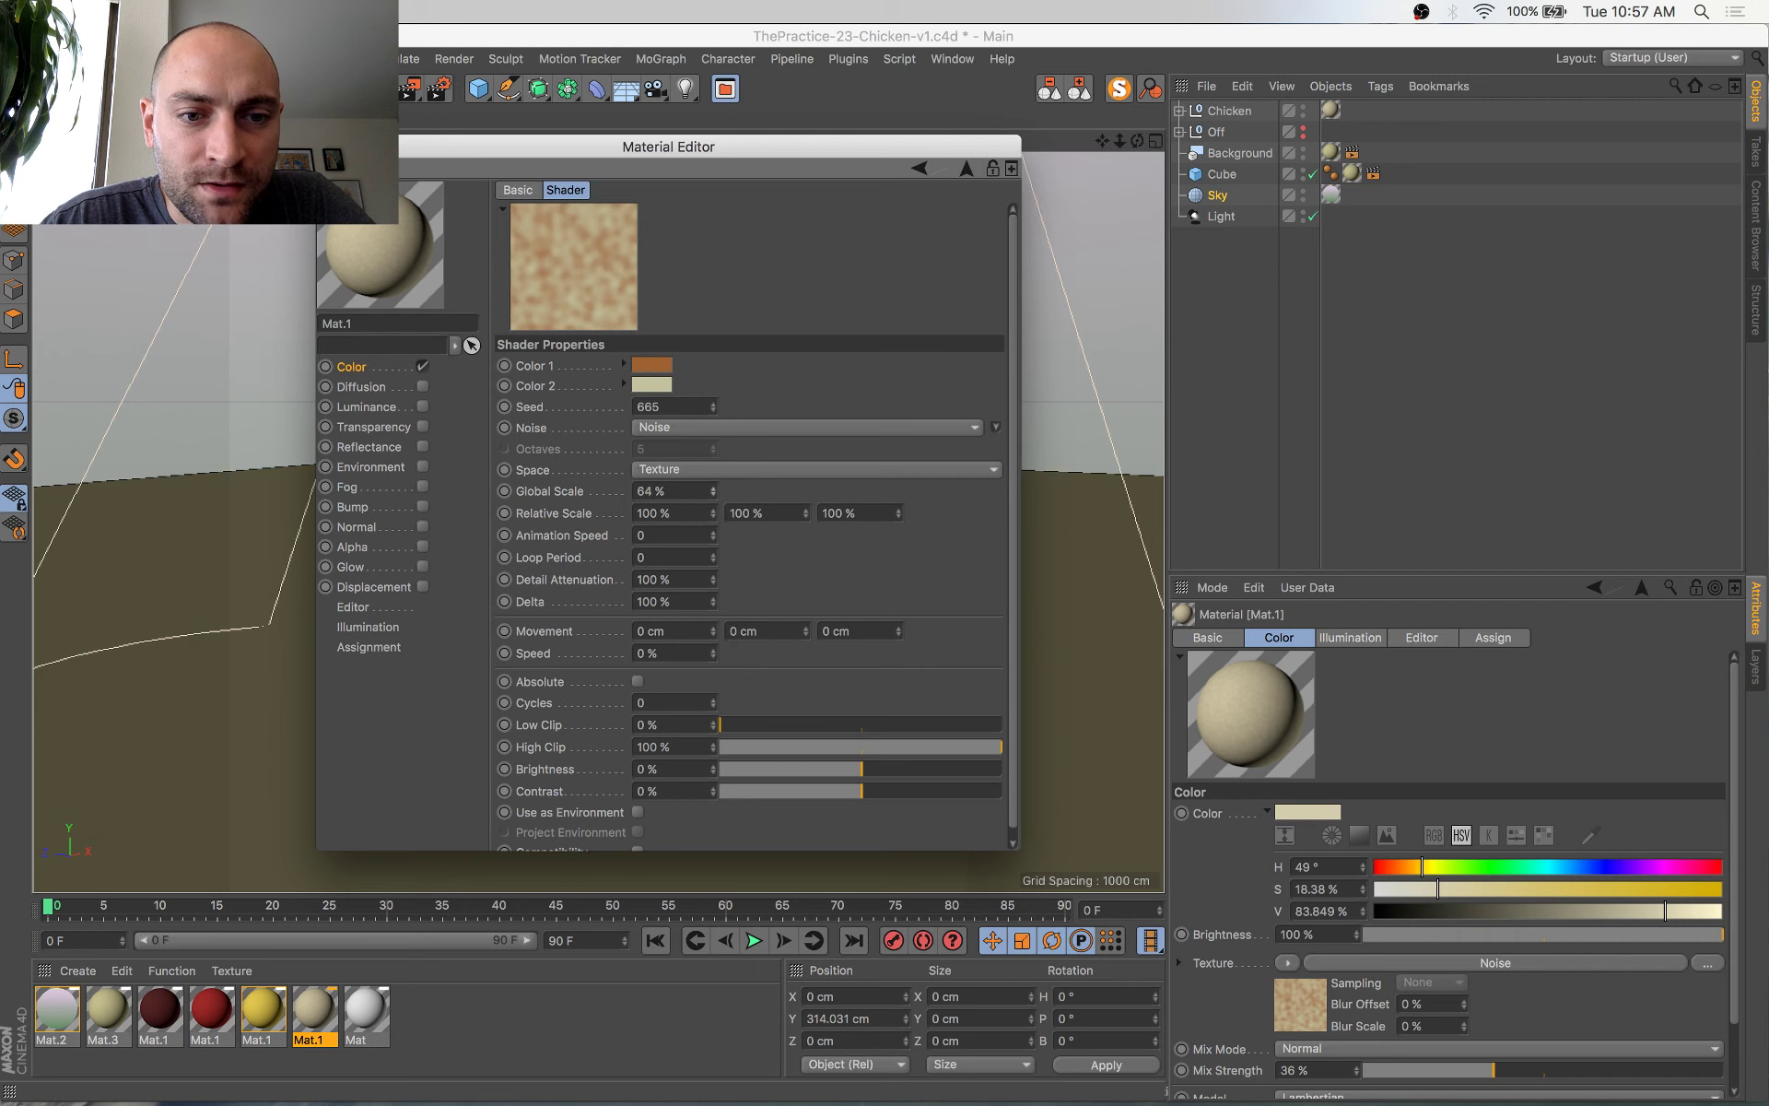
left_click_drag(713, 492, 714, 490)
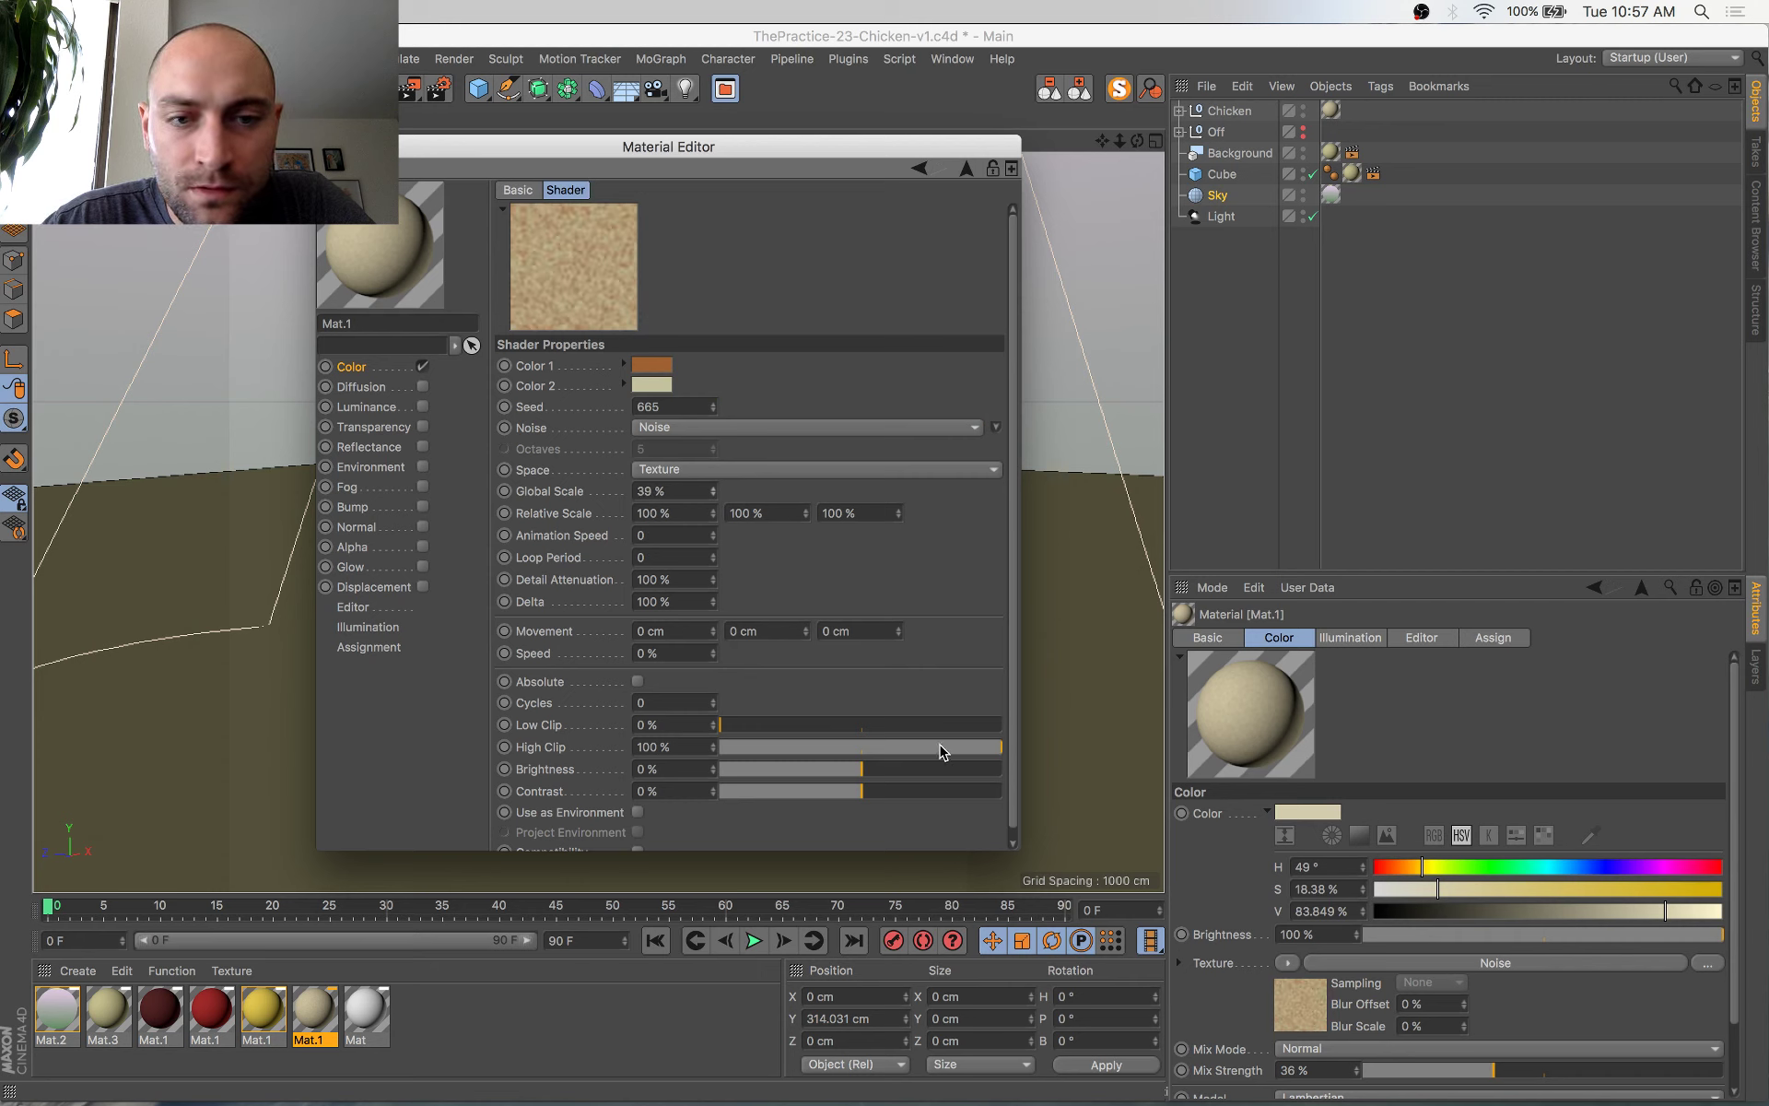
left_click_drag(942, 747, 901, 748)
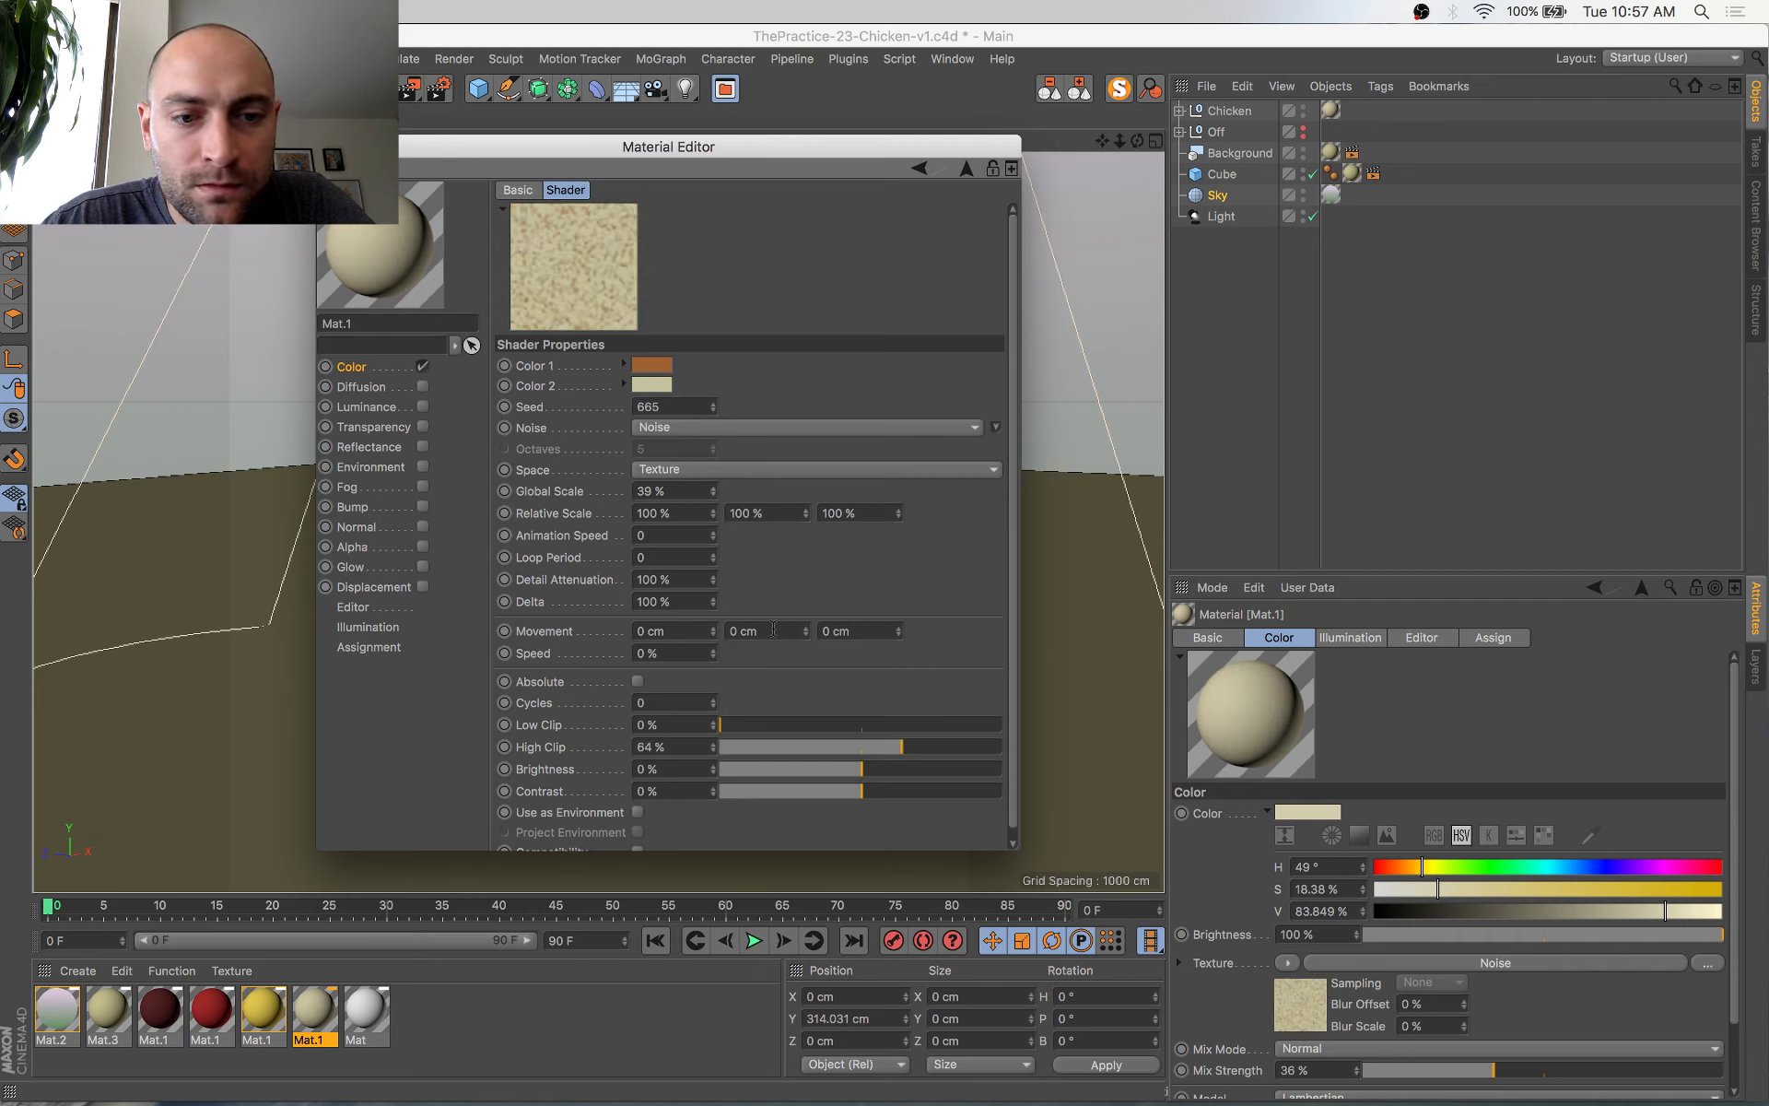
left_click_drag(736, 728, 738, 727)
left_click_drag(855, 745, 846, 749)
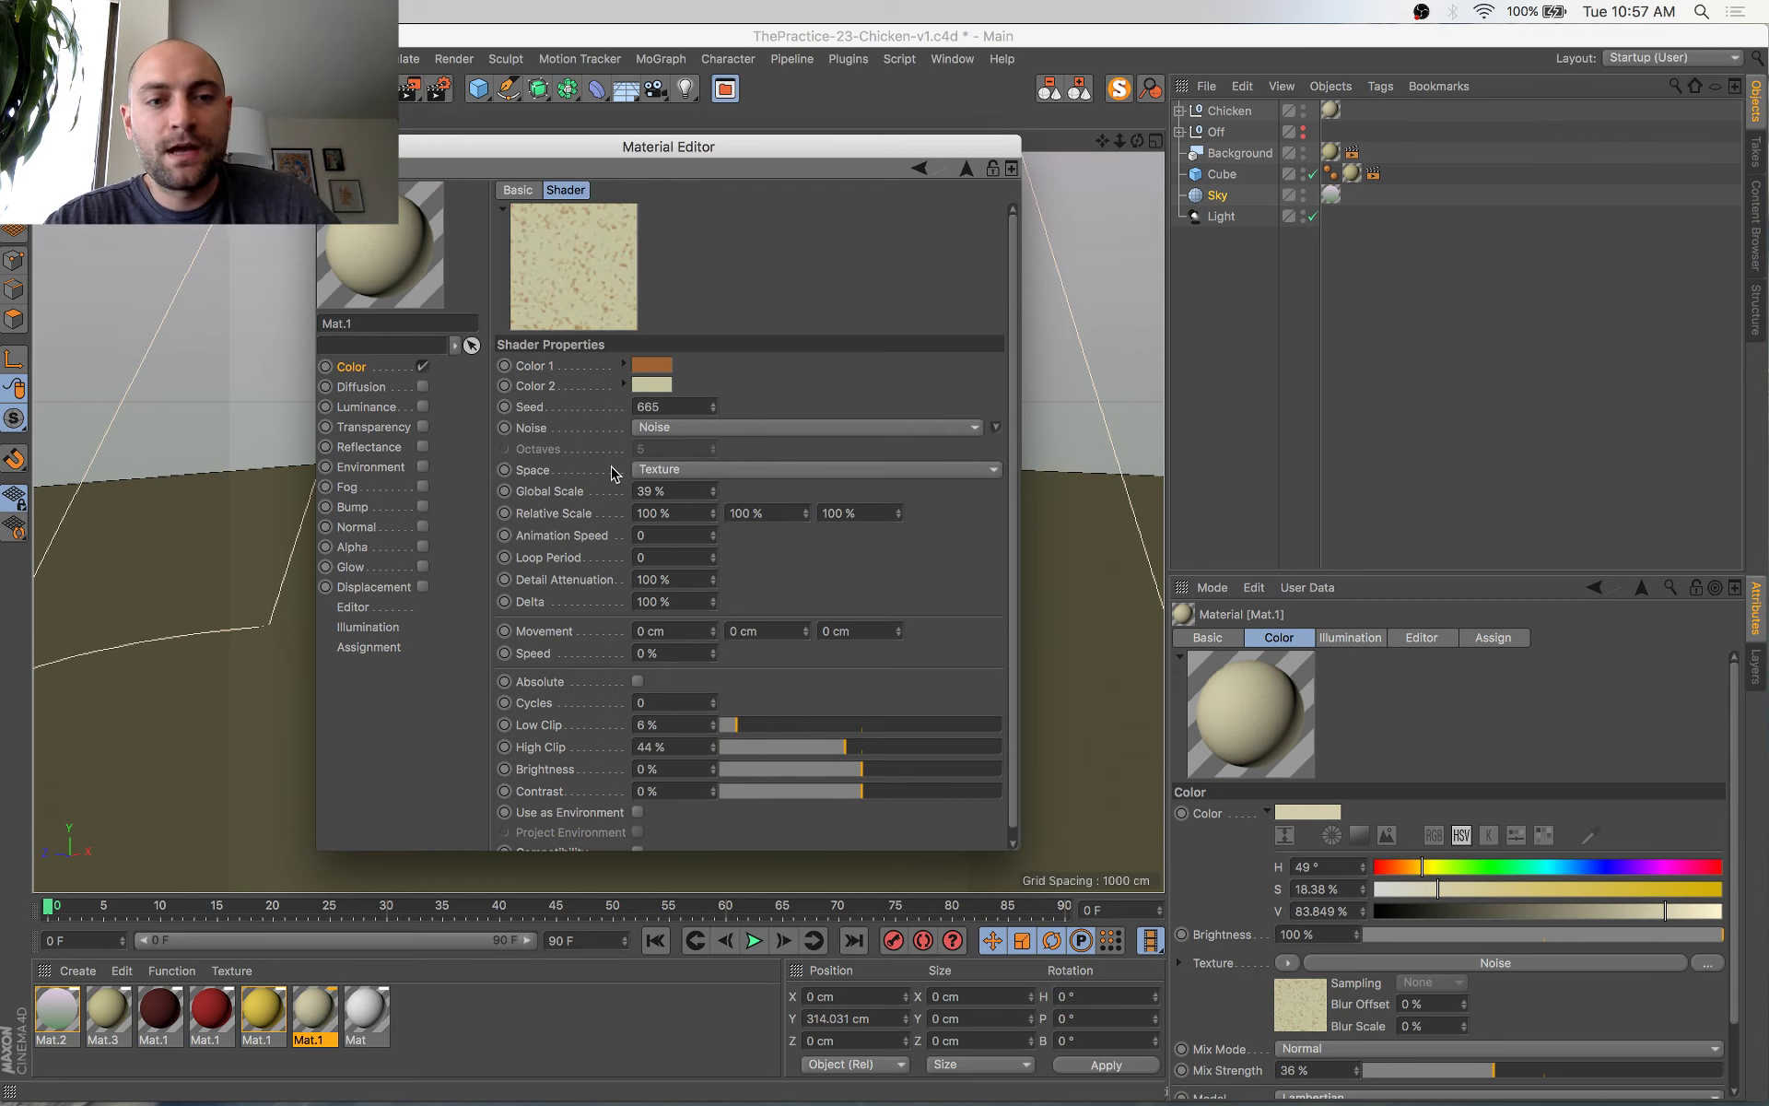
Render the chicken scene to the Picture Viewer to check the speckled body texture, and close the Material Editor
key("shift+r")
left_click_drag(564, 150, 1038, 149)
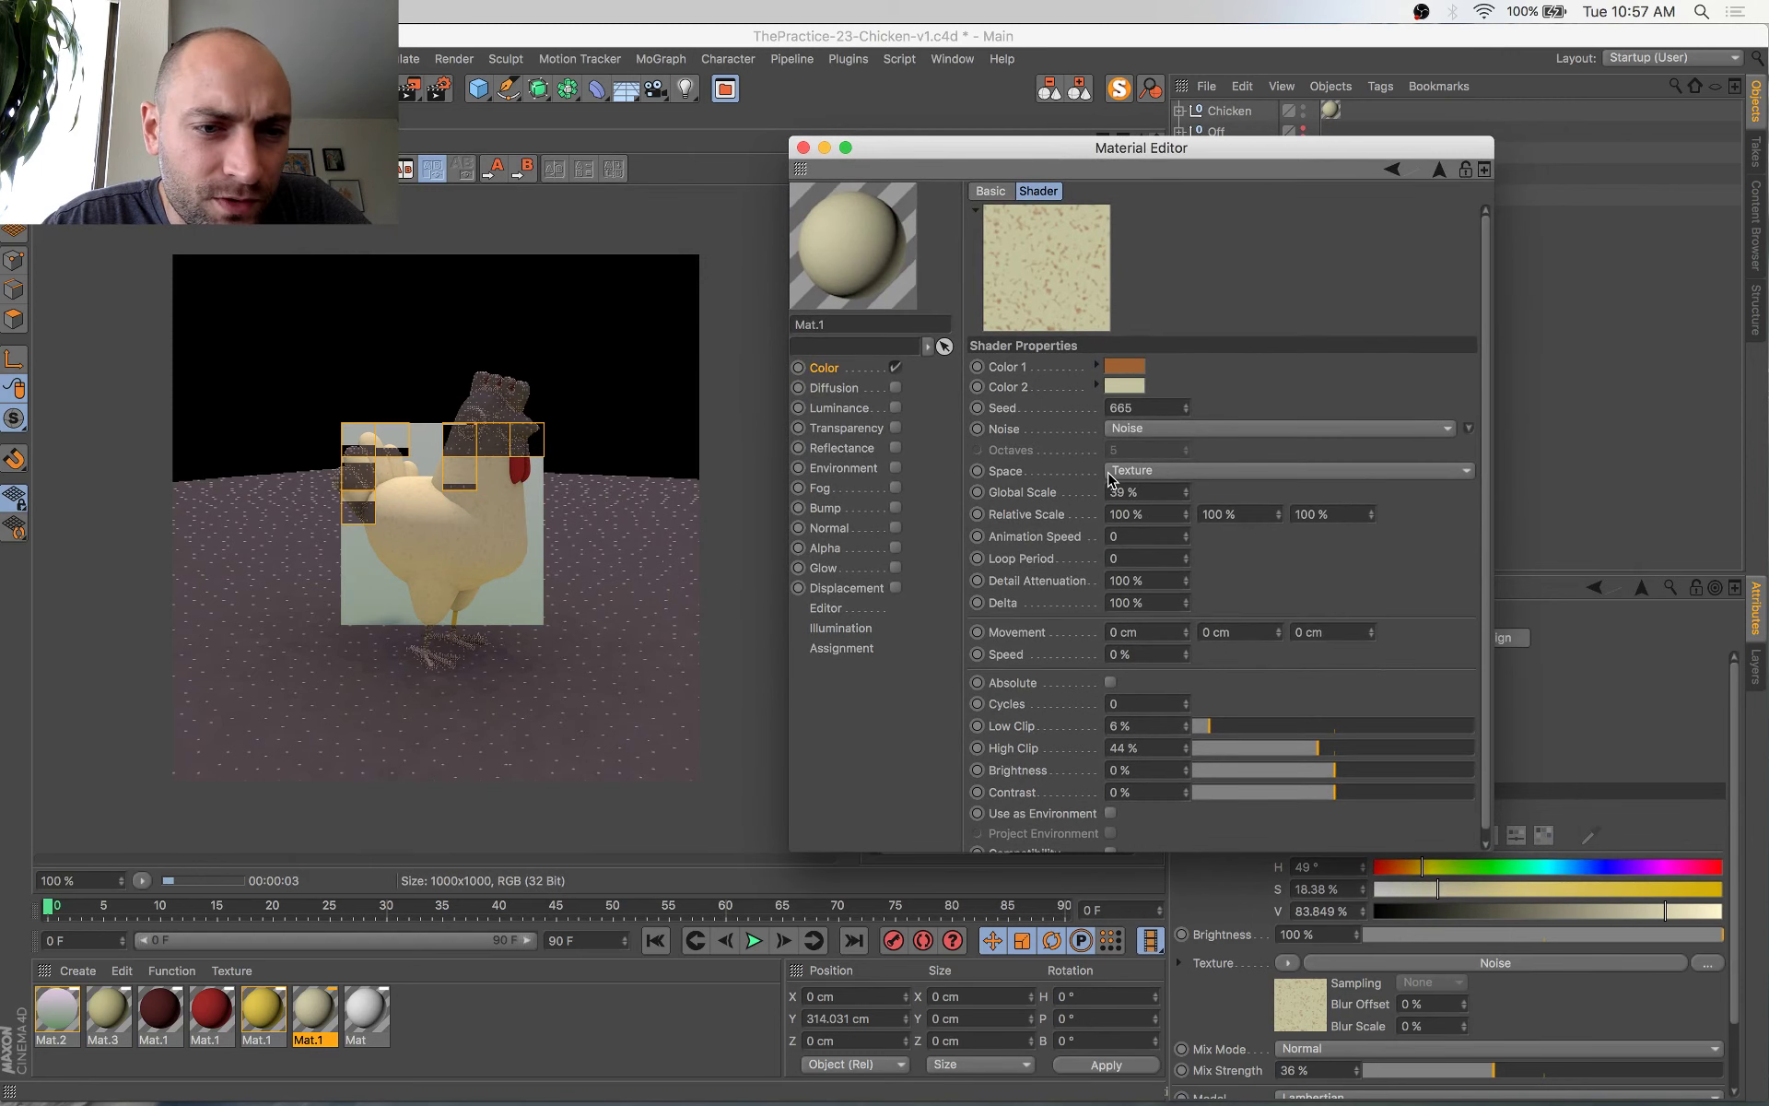
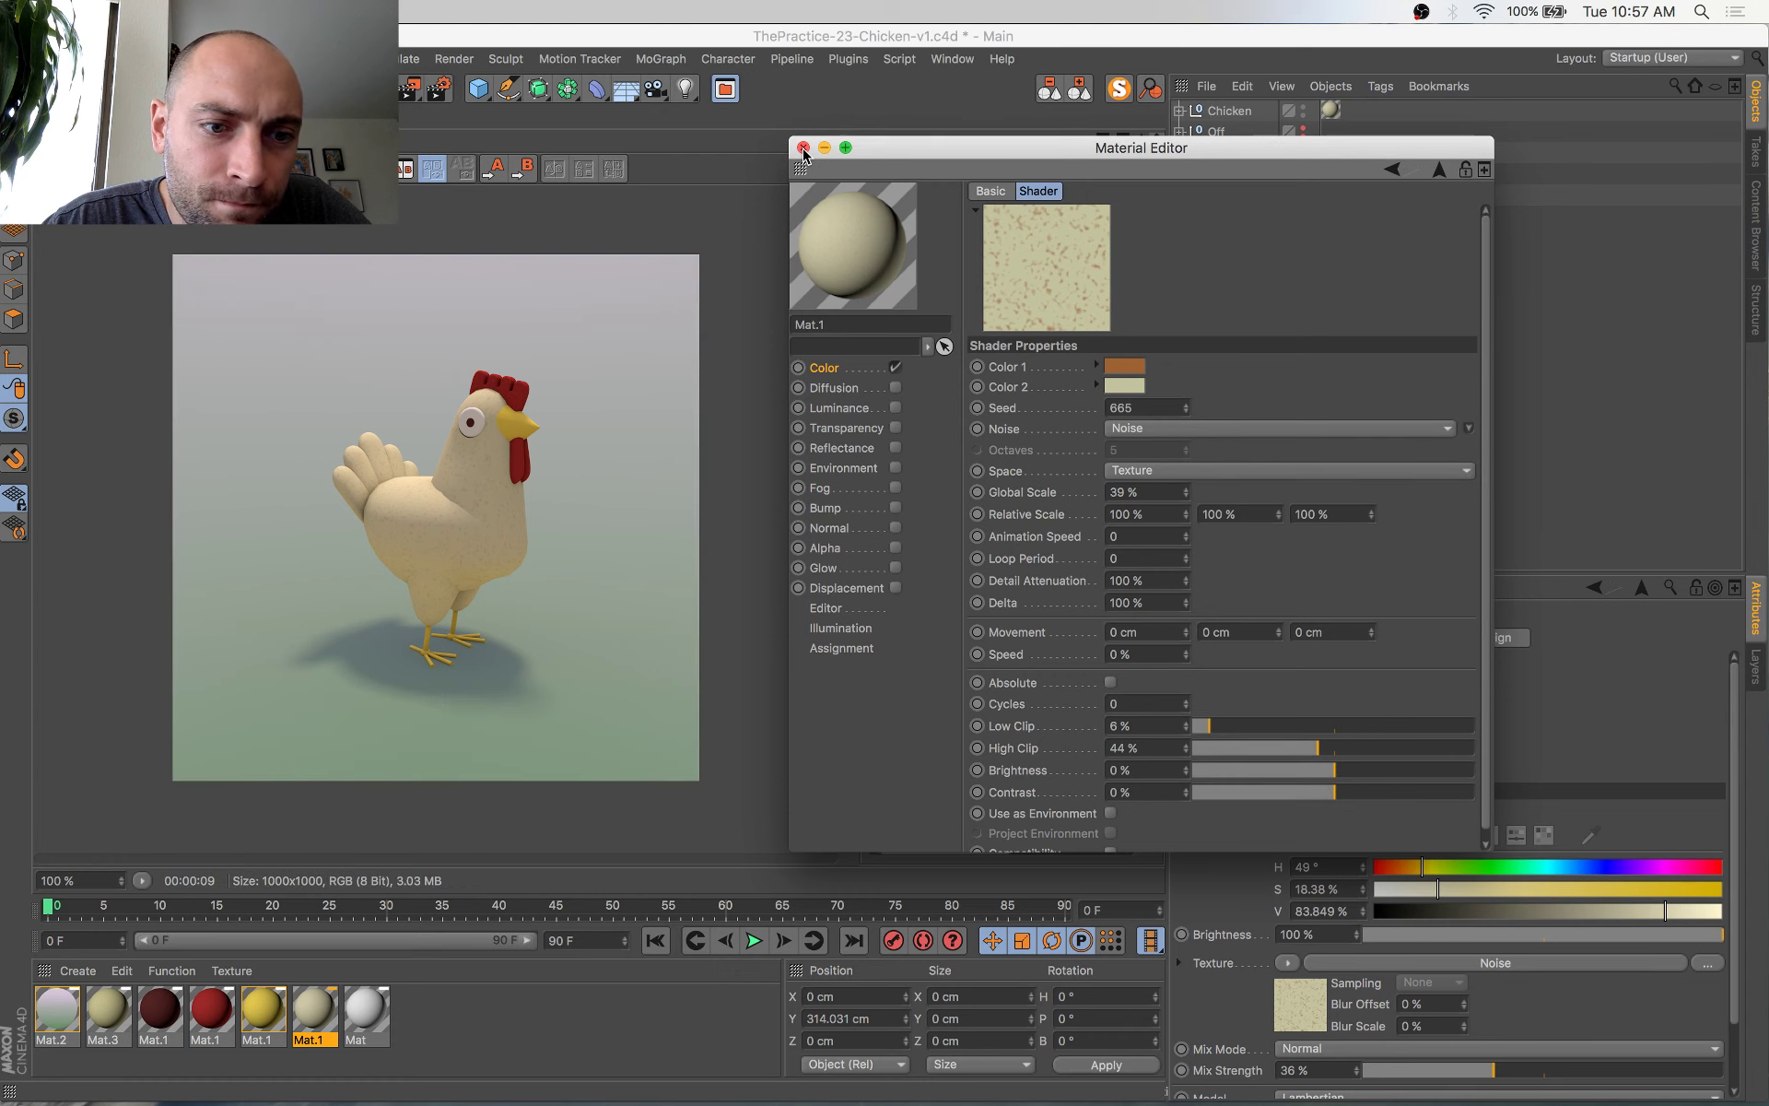
left_click(803, 149)
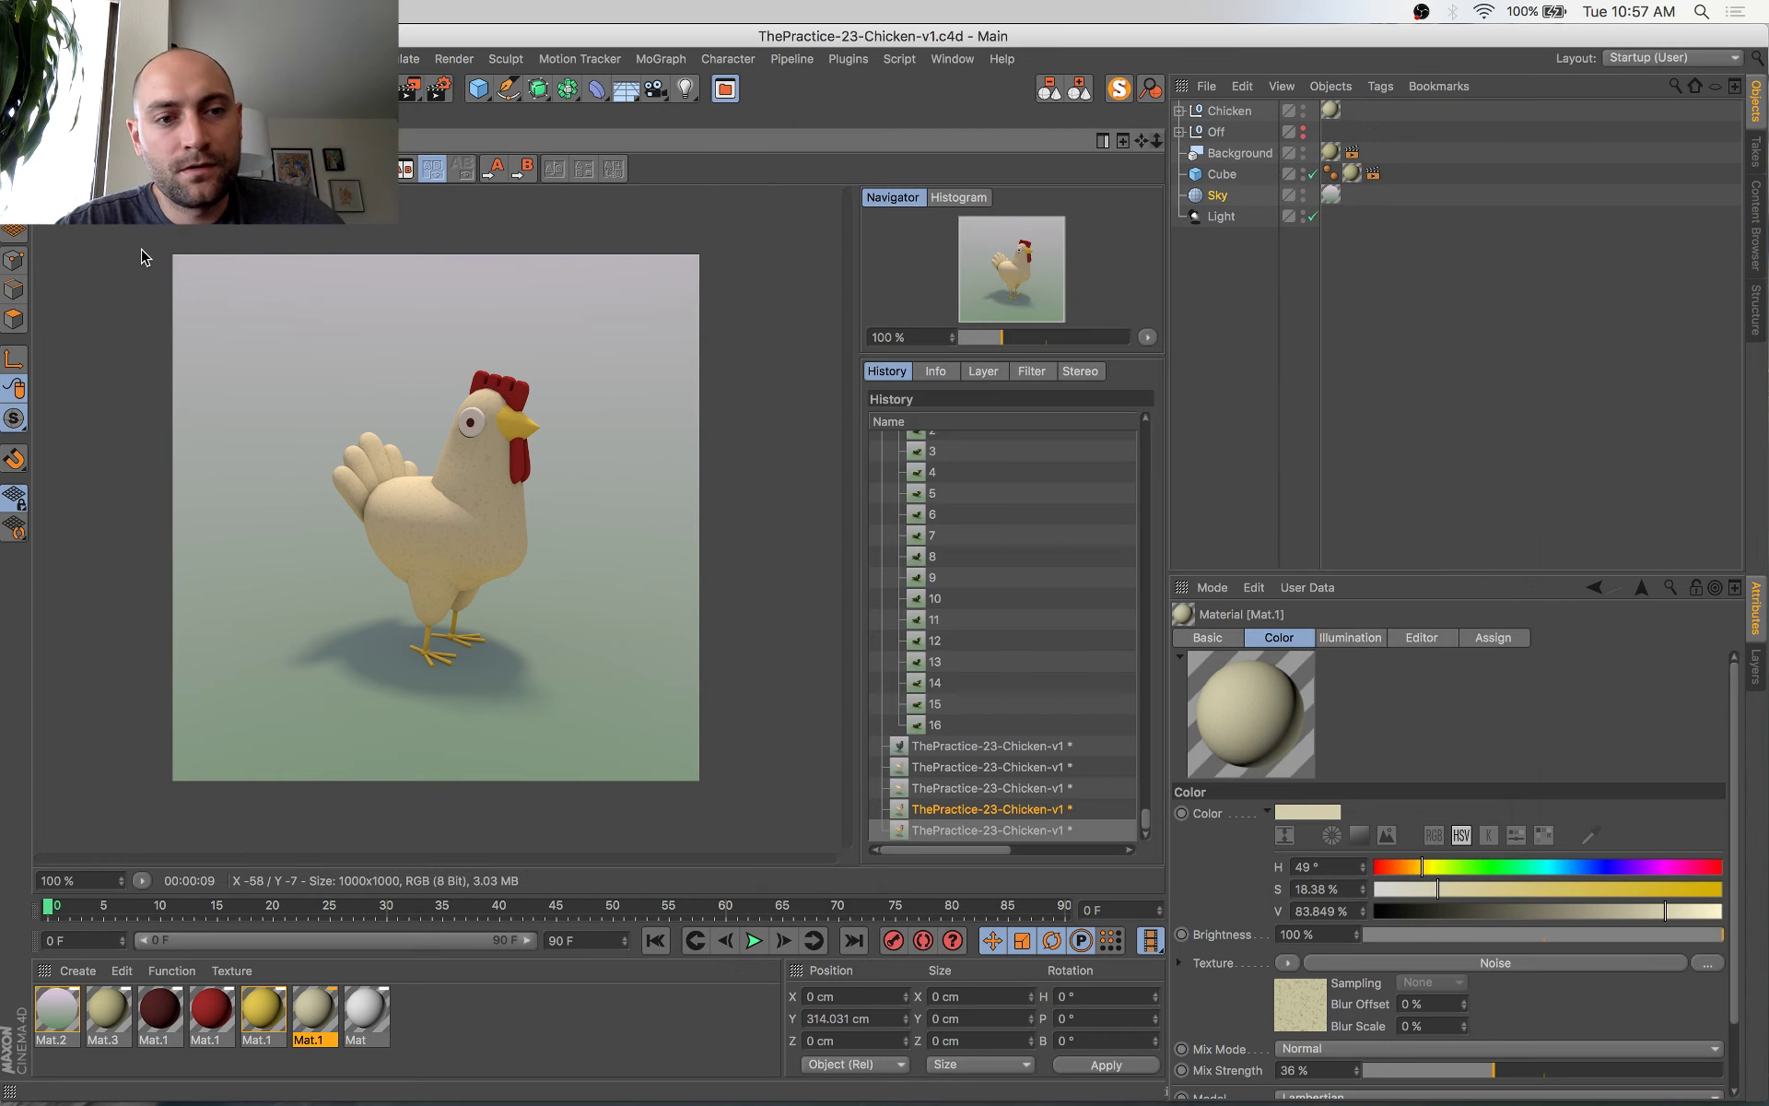
Switch to Chrome to check the live stream chat, and return to Cinema 4D
key("super+Tab")
key("super+Tab")
key("super+Tab")
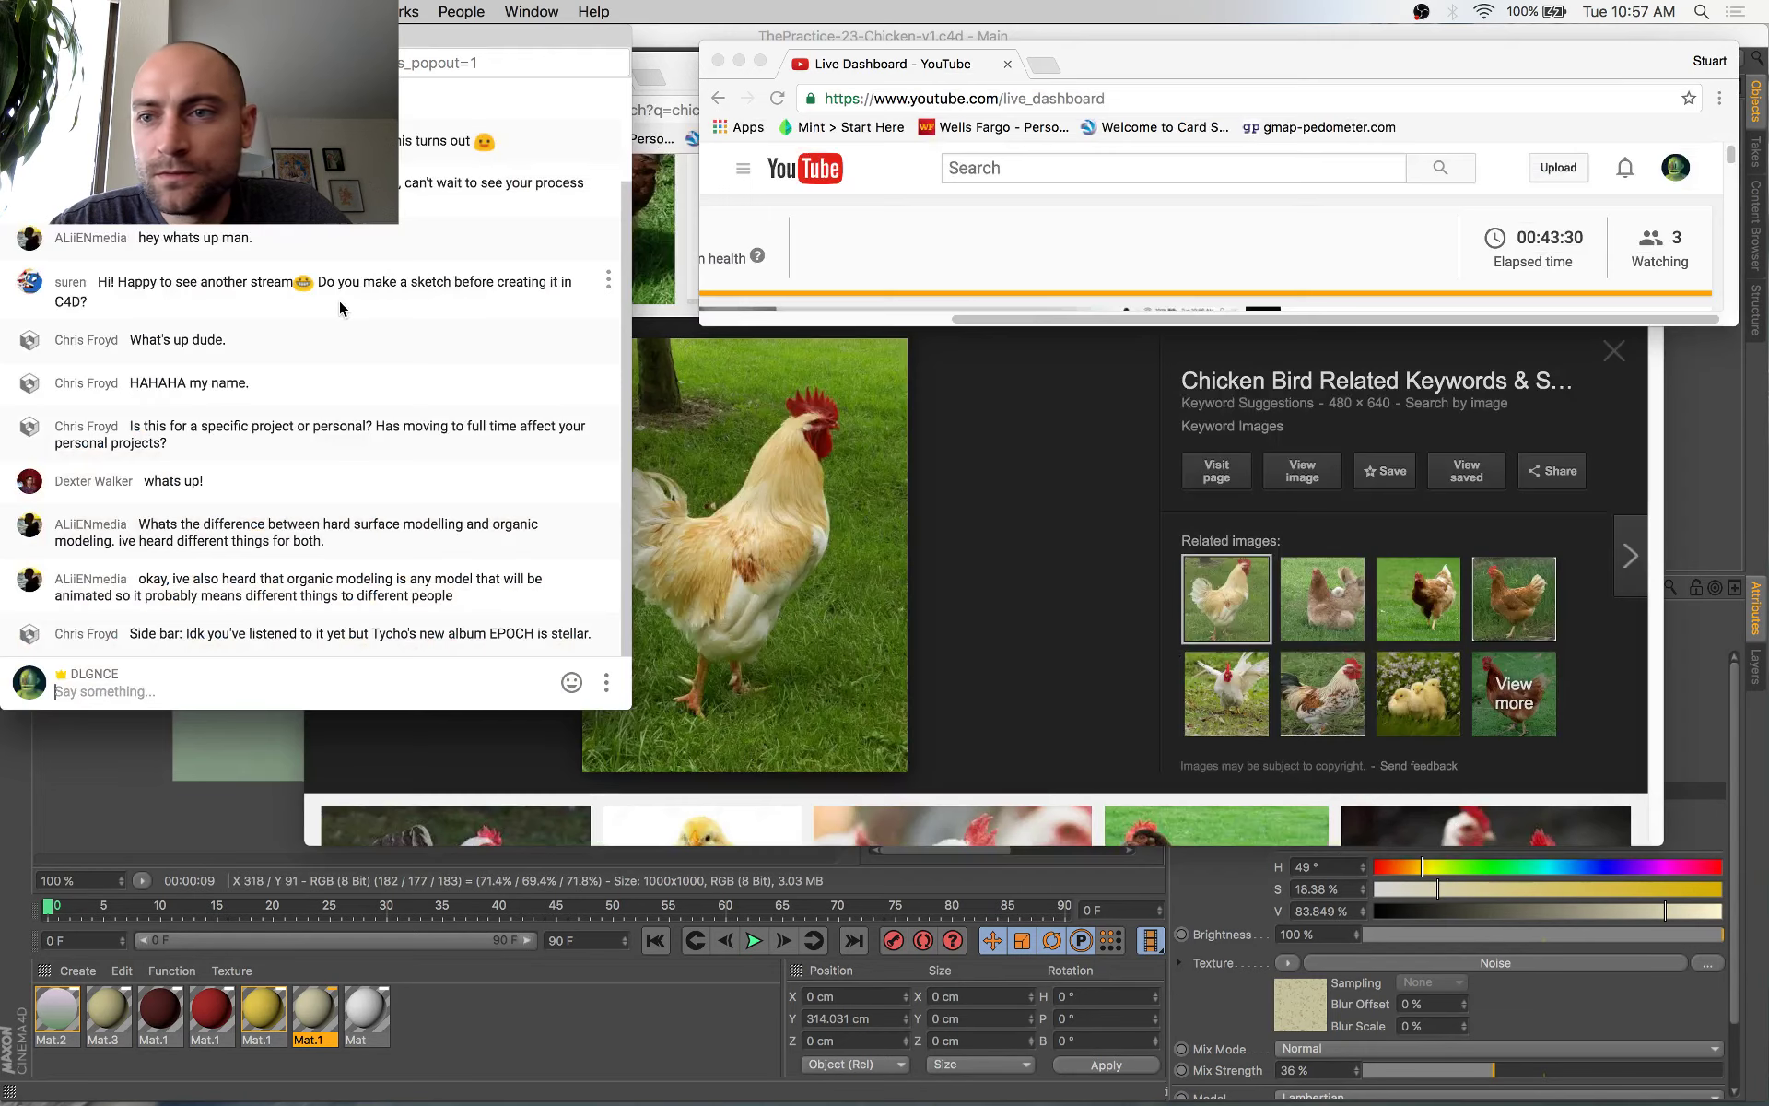
key("super+Tab")
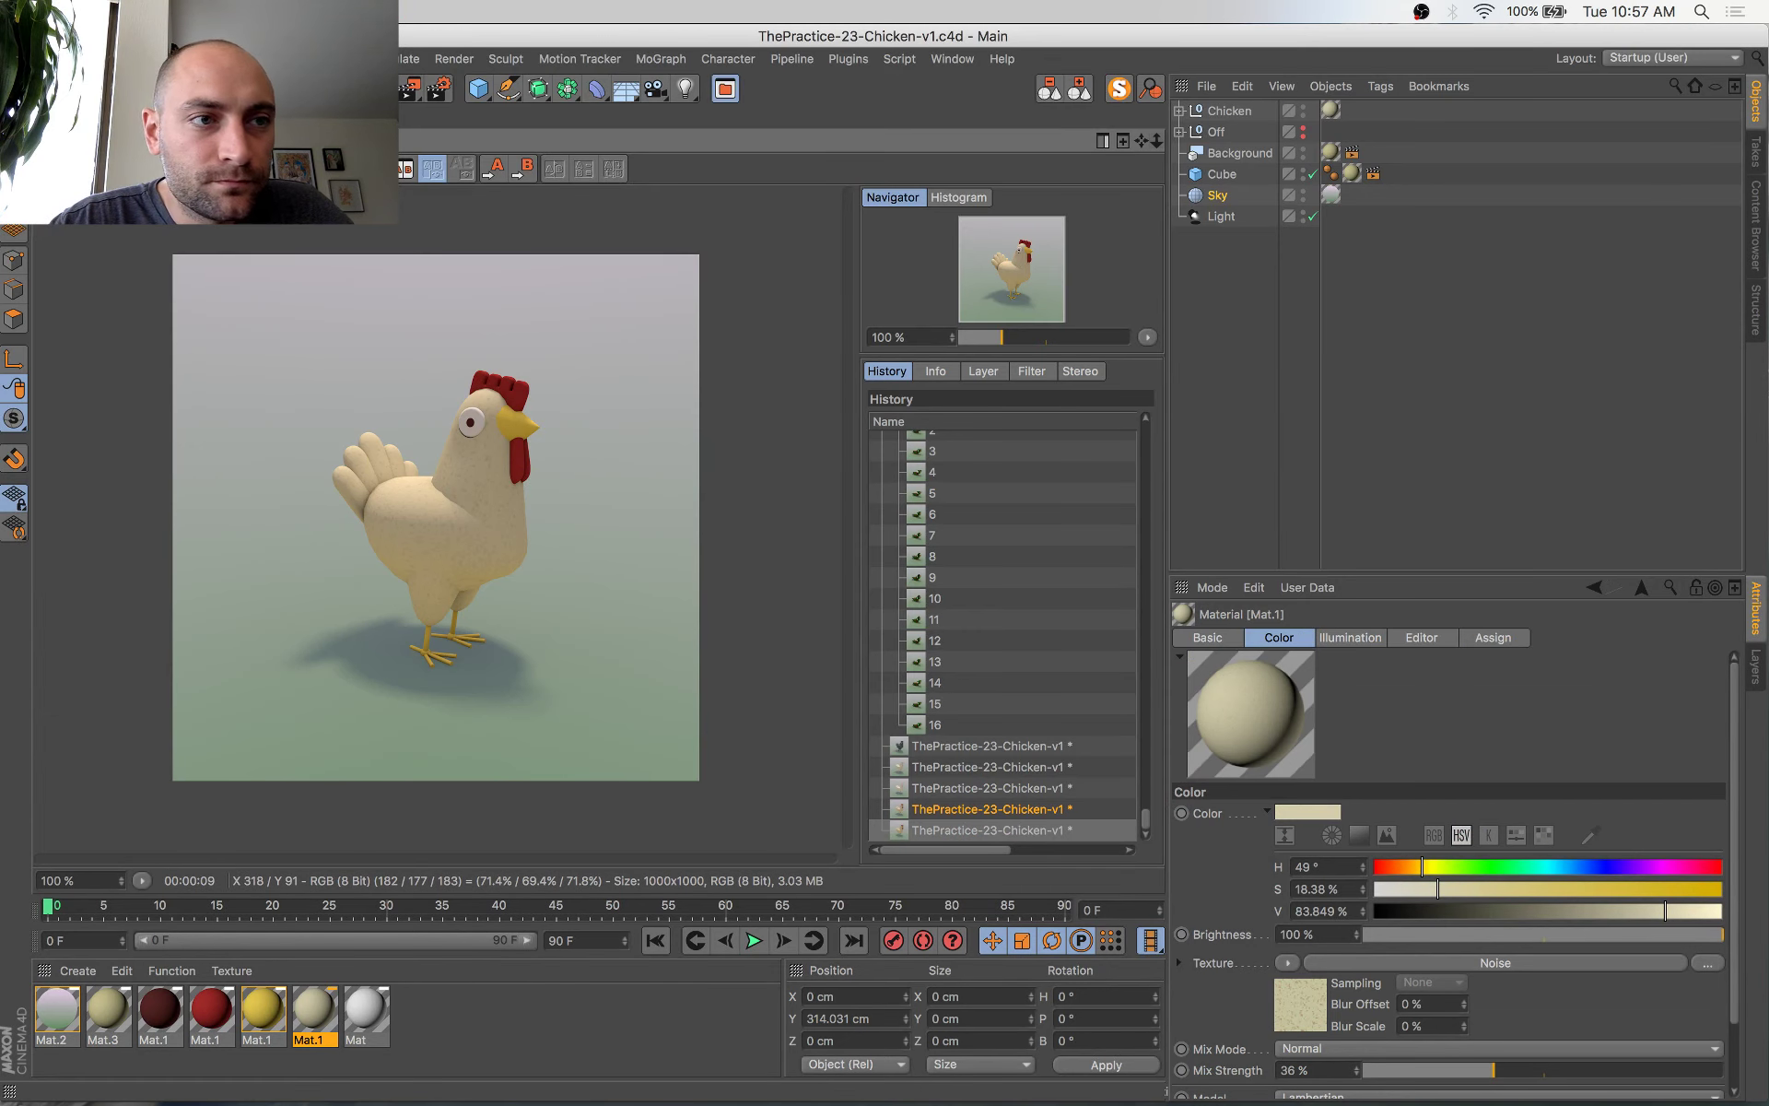
Close the render view, select the chicken's beak, and bring up the chicken reference photo in Chrome for comparison
left_click(69, 114)
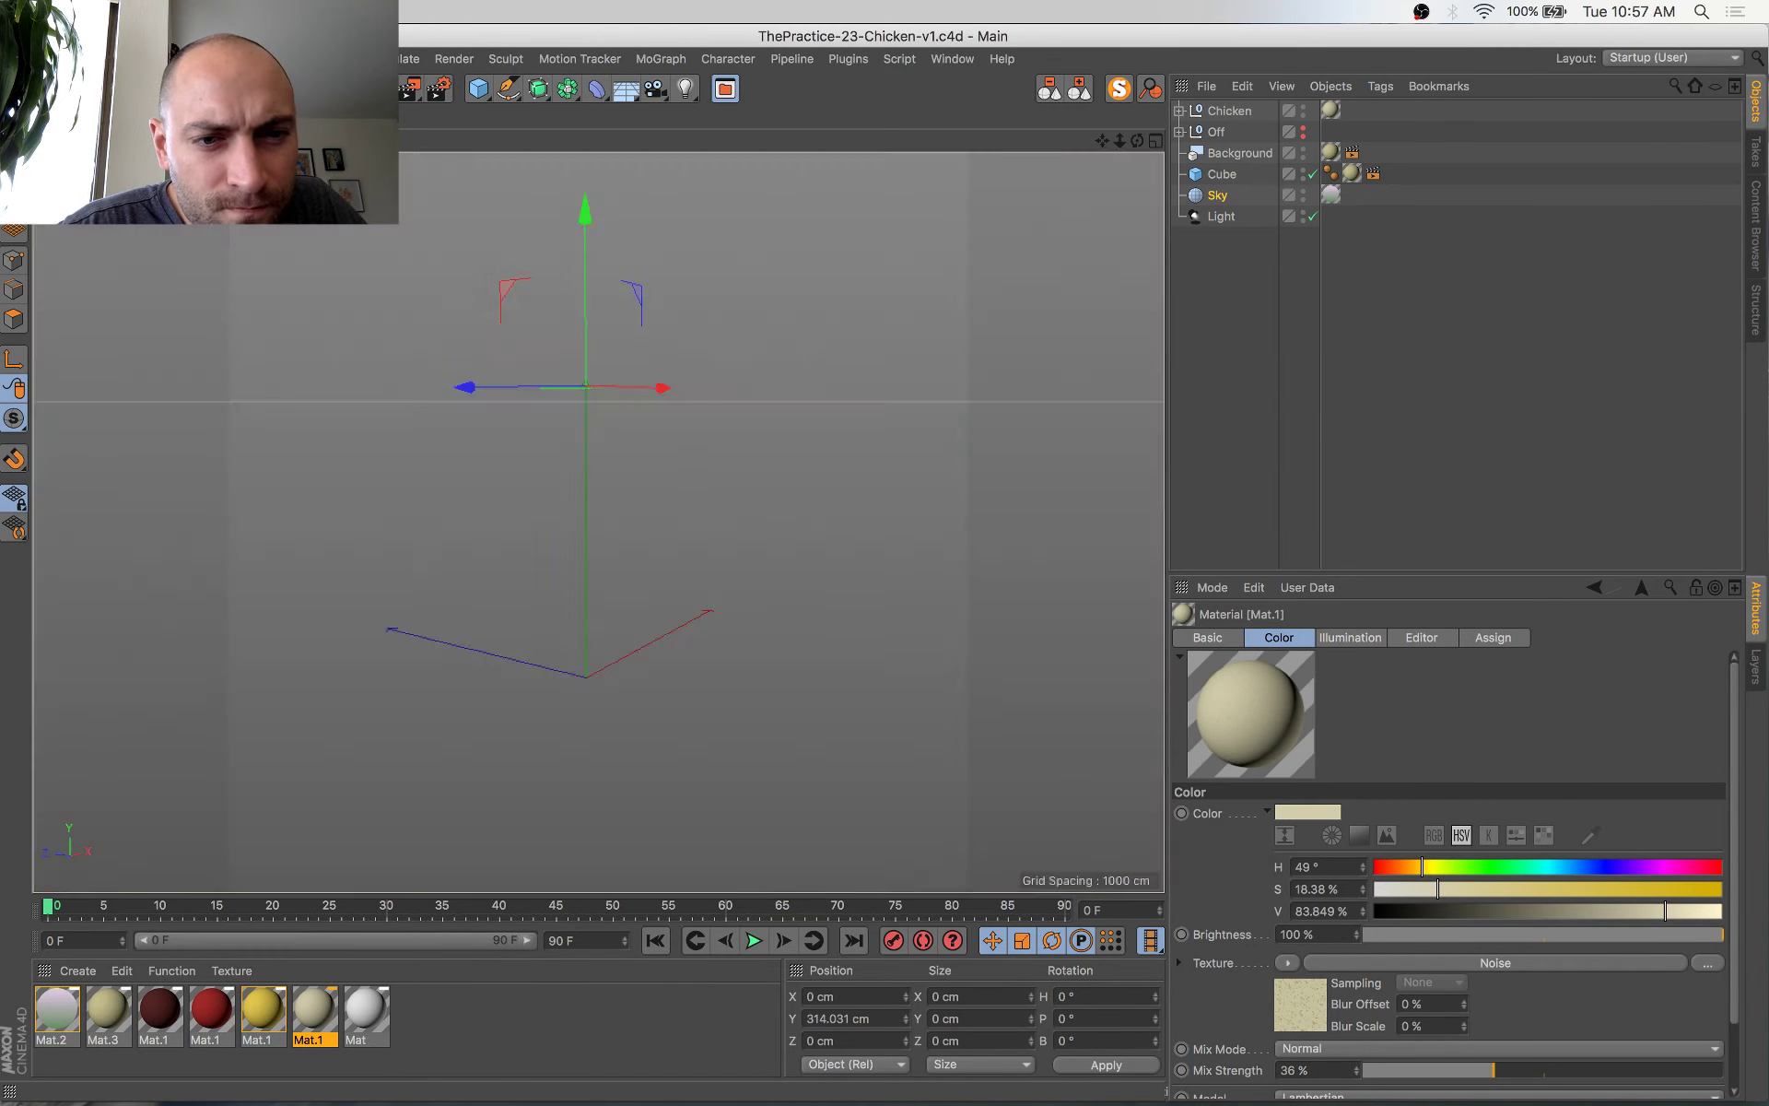
left_click(731, 398)
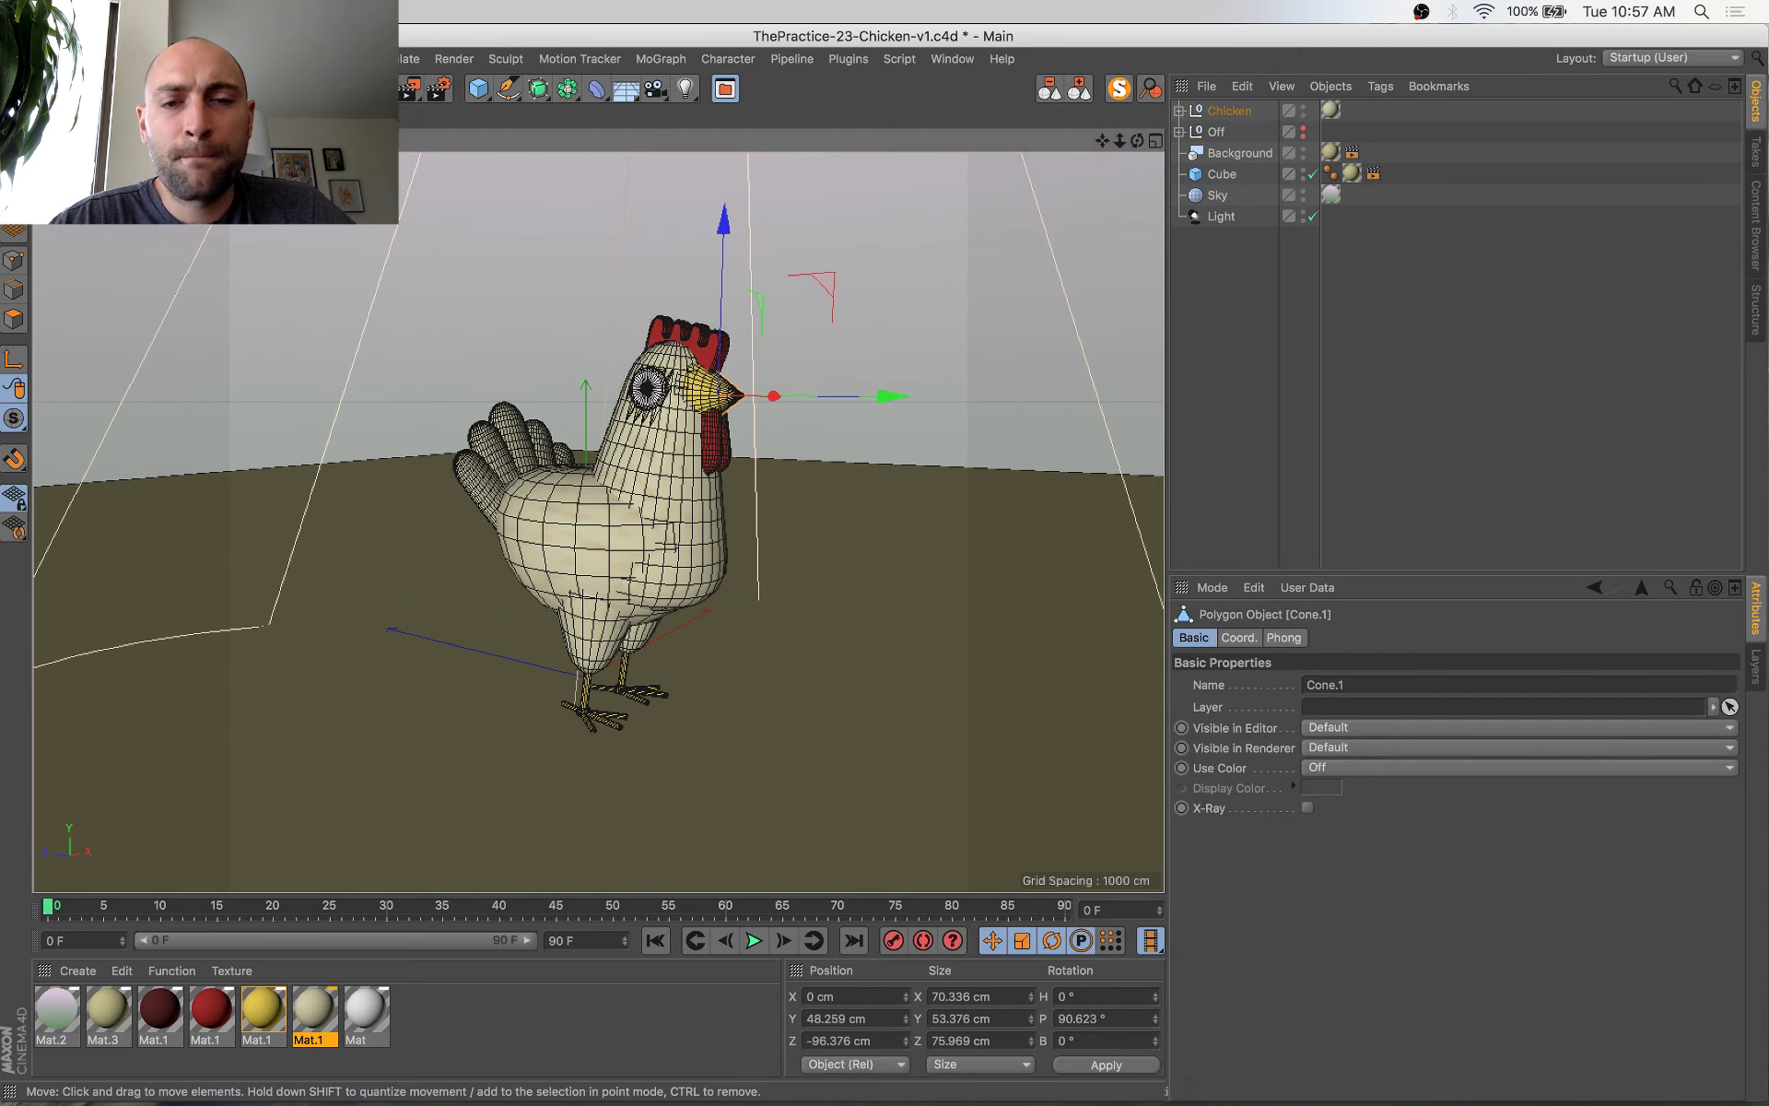
key("ctrl+Up")
left_click(1426, 579)
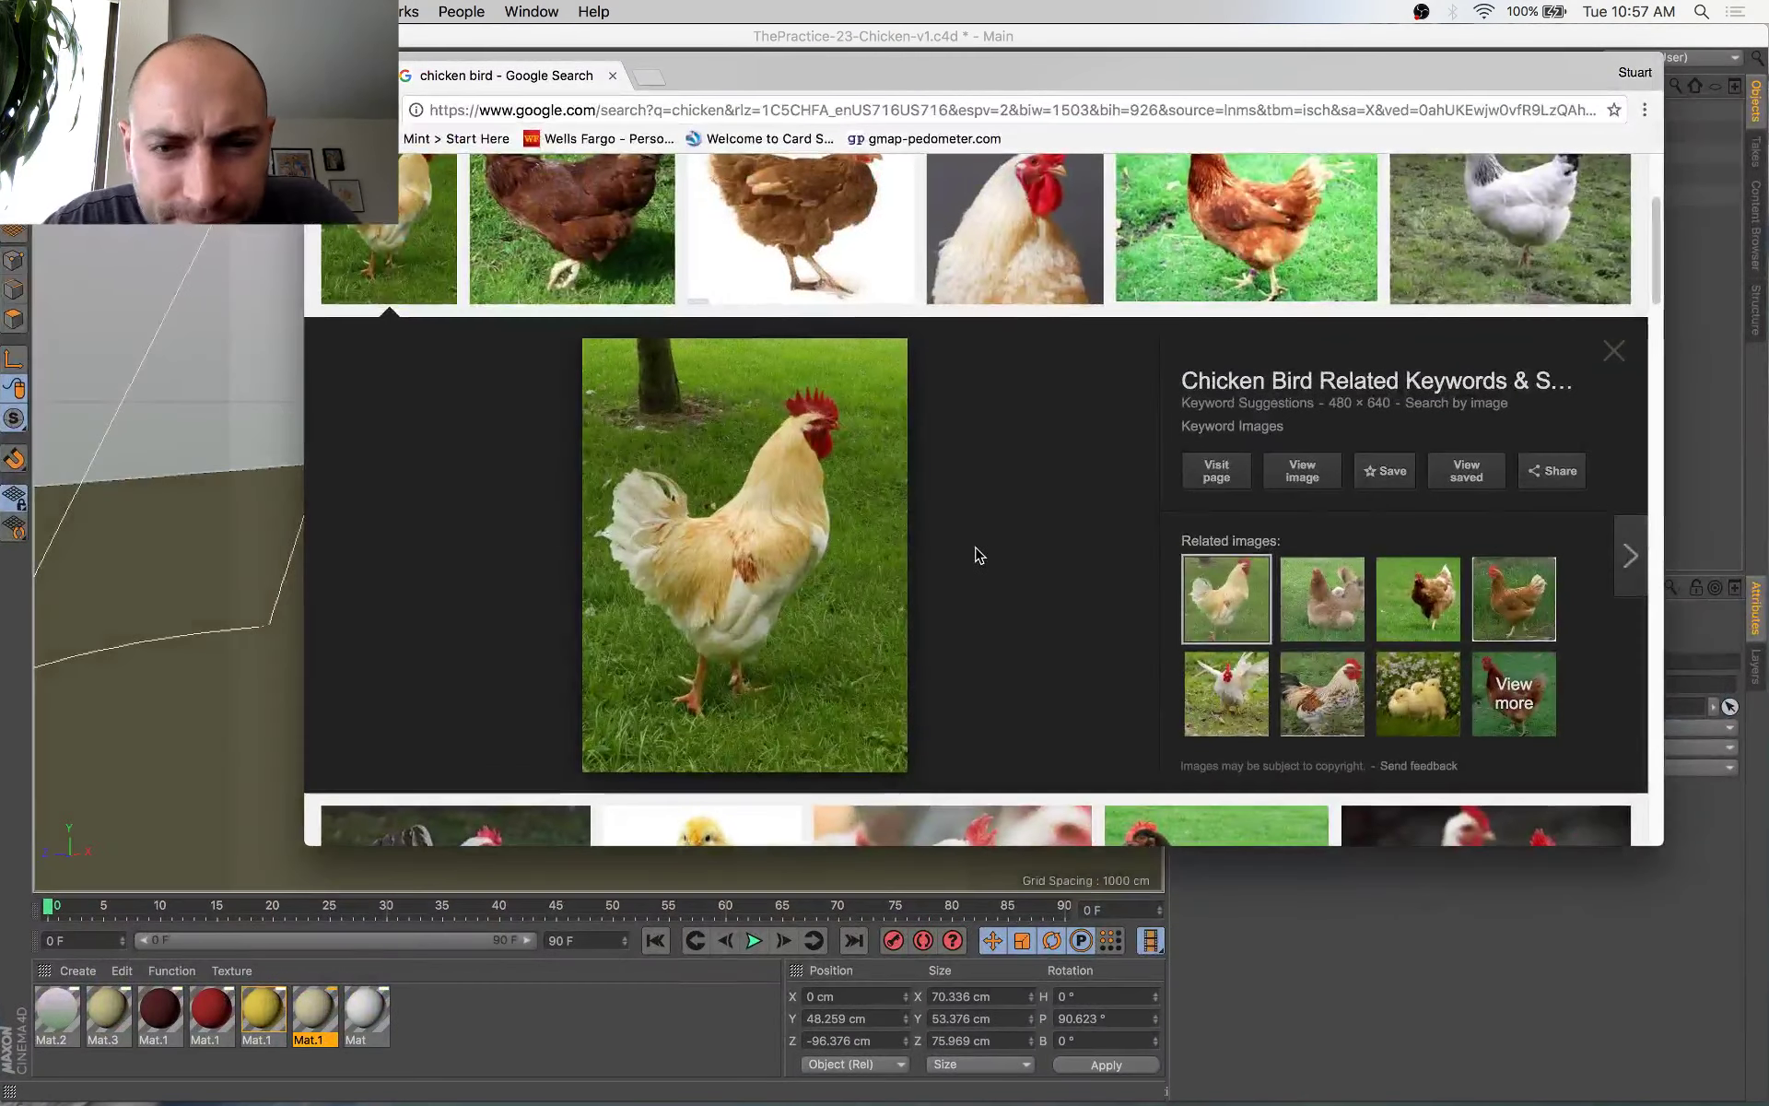
Switch back to Cinema 4D and duplicate the cream Mat.1 material
key("super+Tab")
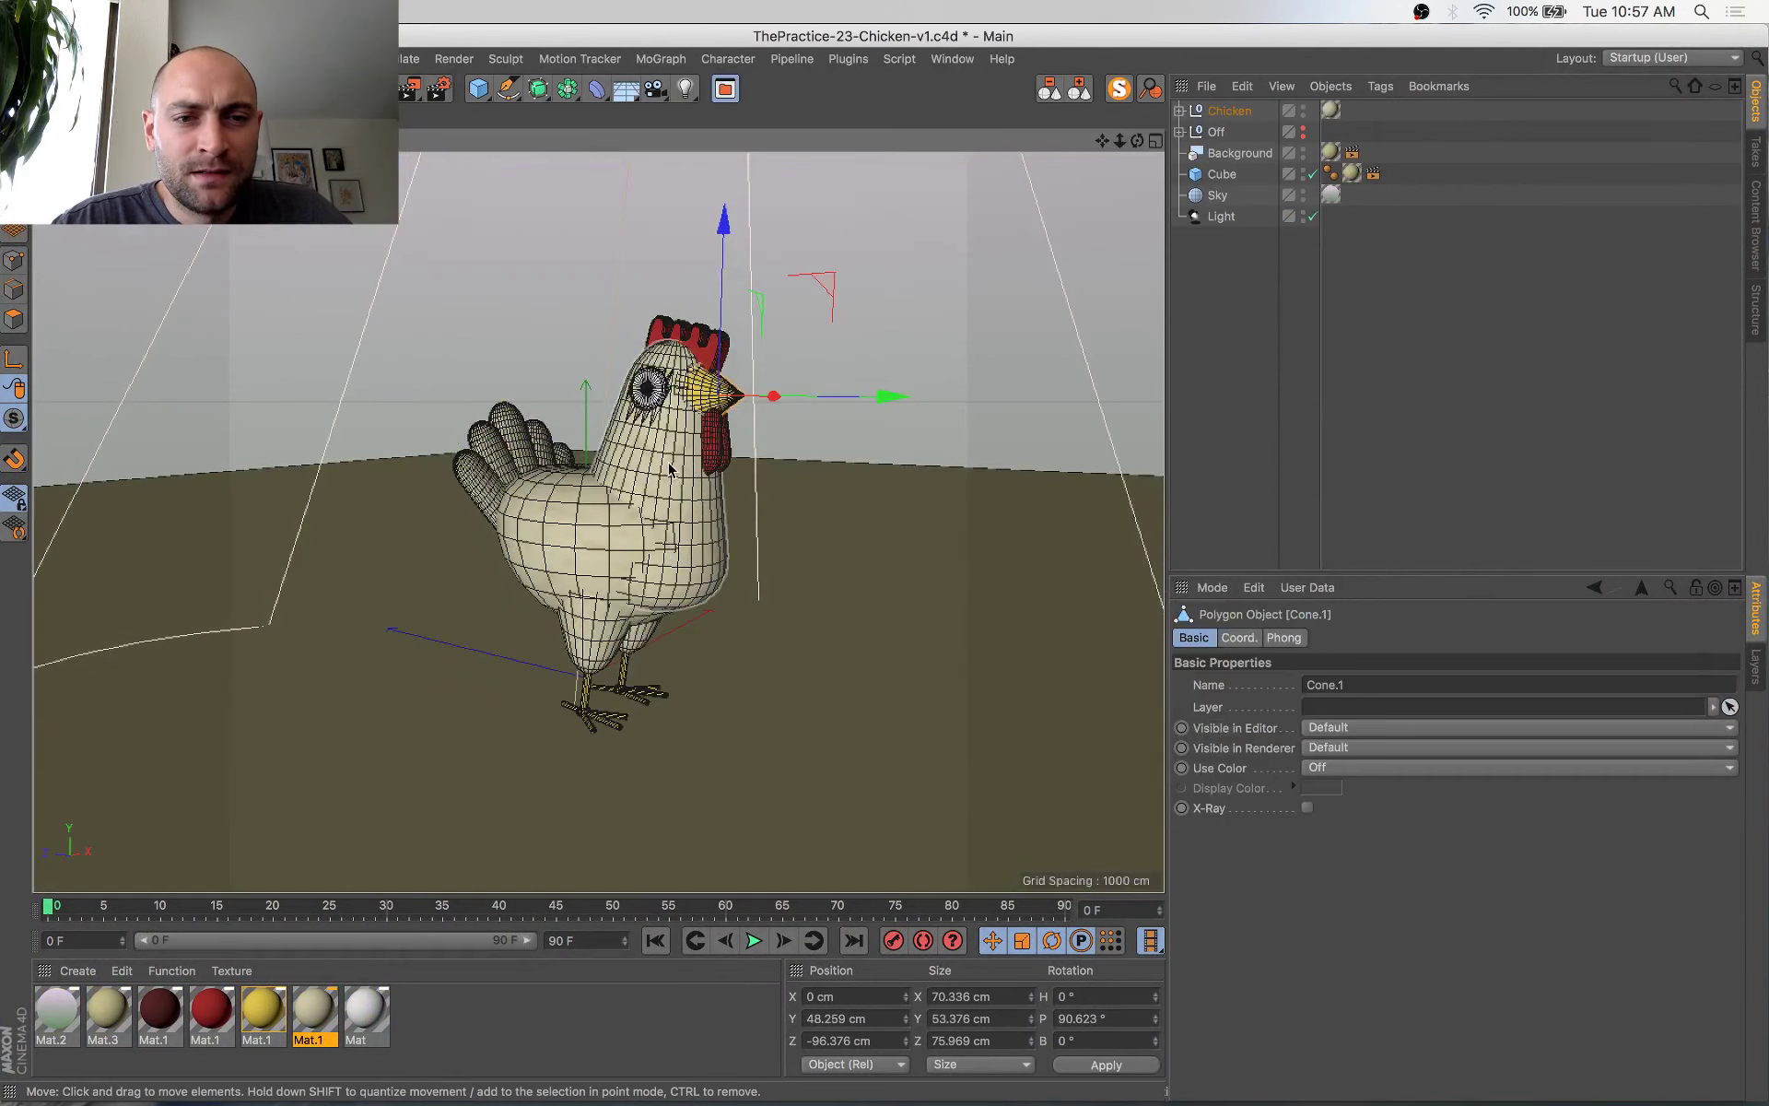
left_click(670, 464)
left_click(215, 1013)
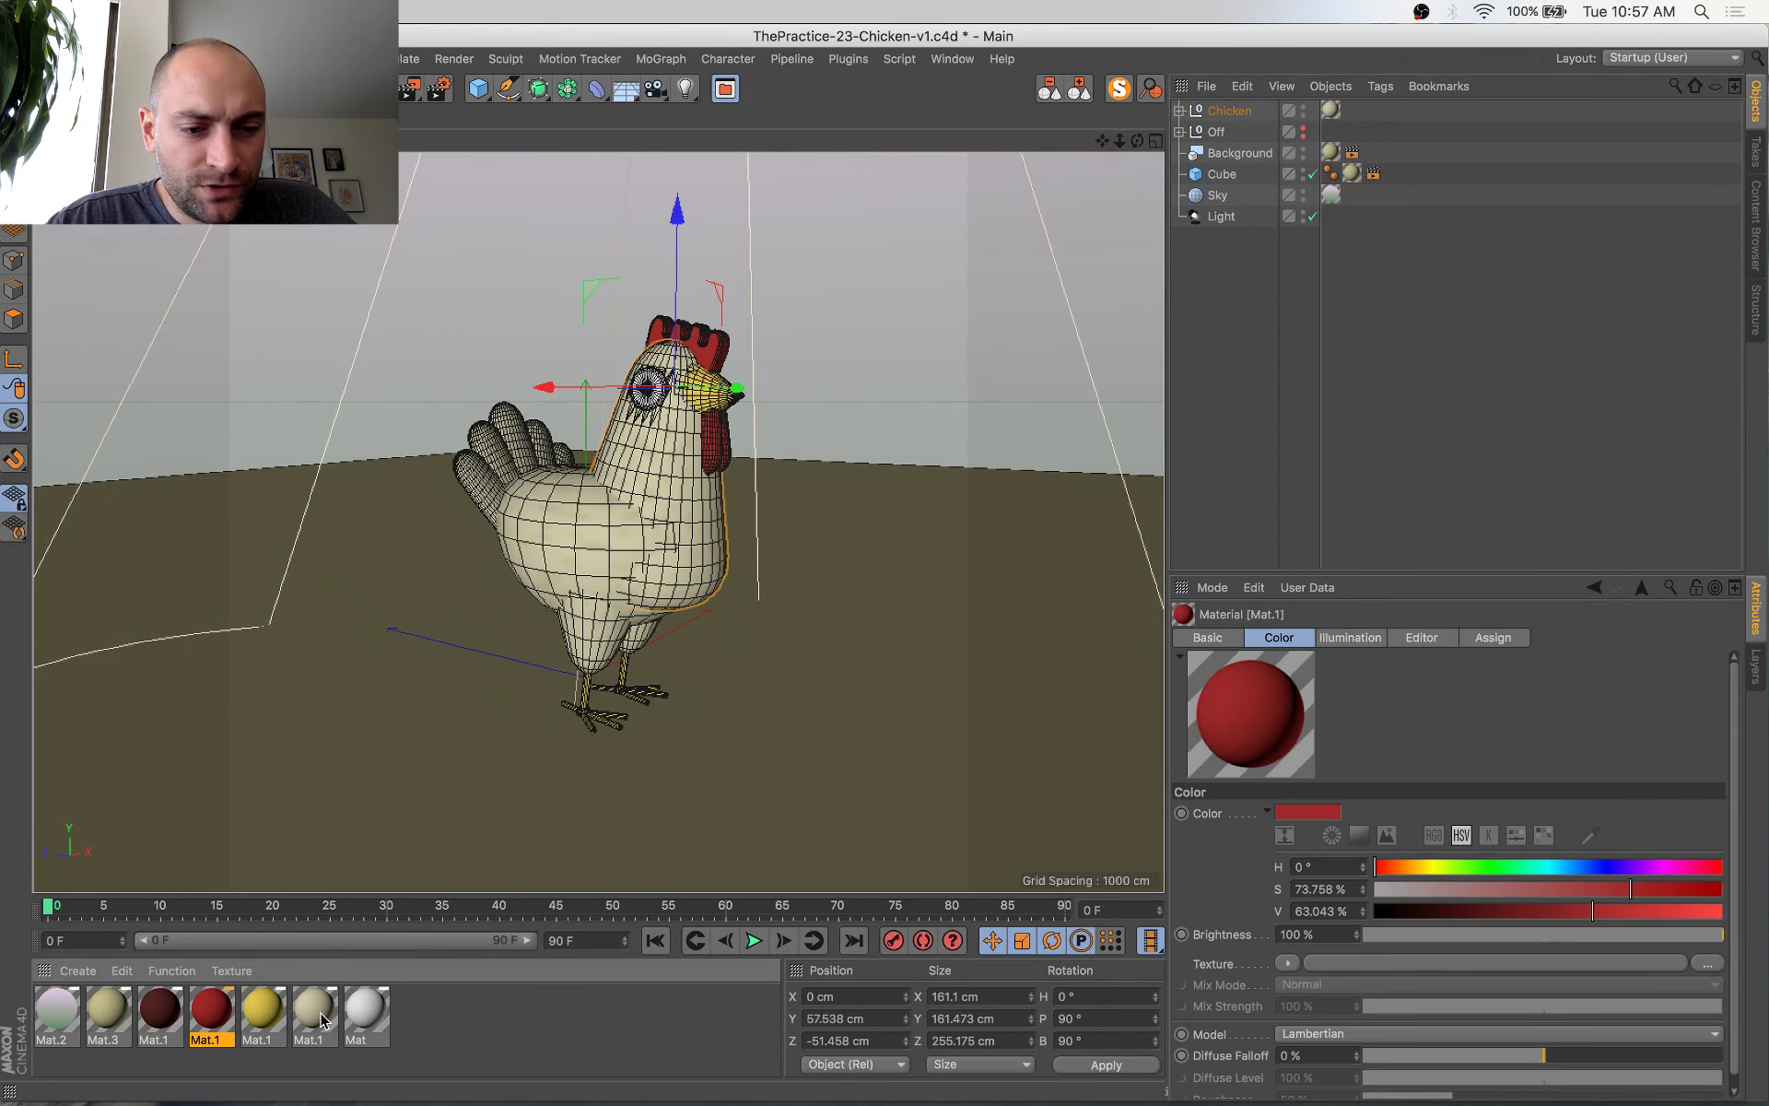
left_click_drag(321, 1020, 369, 1016, "ctrl")
Examine several chicken reference photos in the browser's image results, then return to Cinema 4D
key("super+Tab")
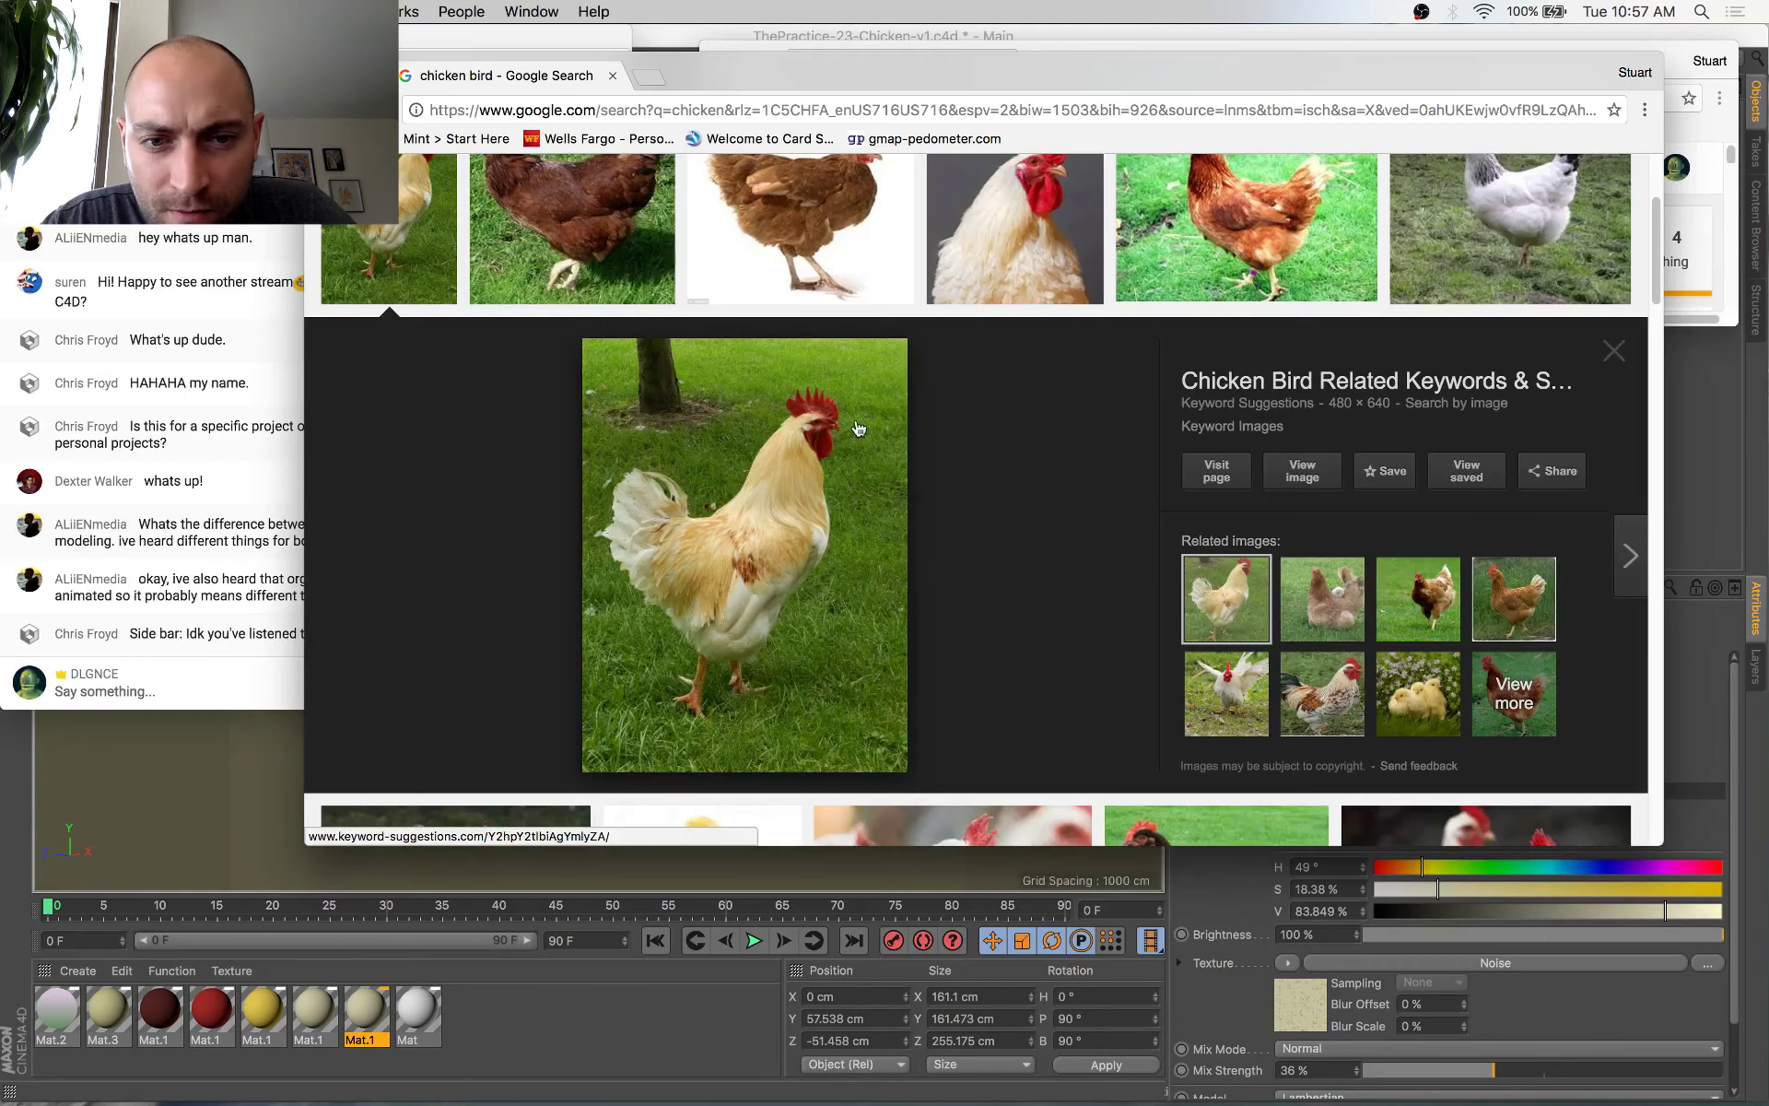
scroll(972, 400, "up", 2)
left_click(1022, 285)
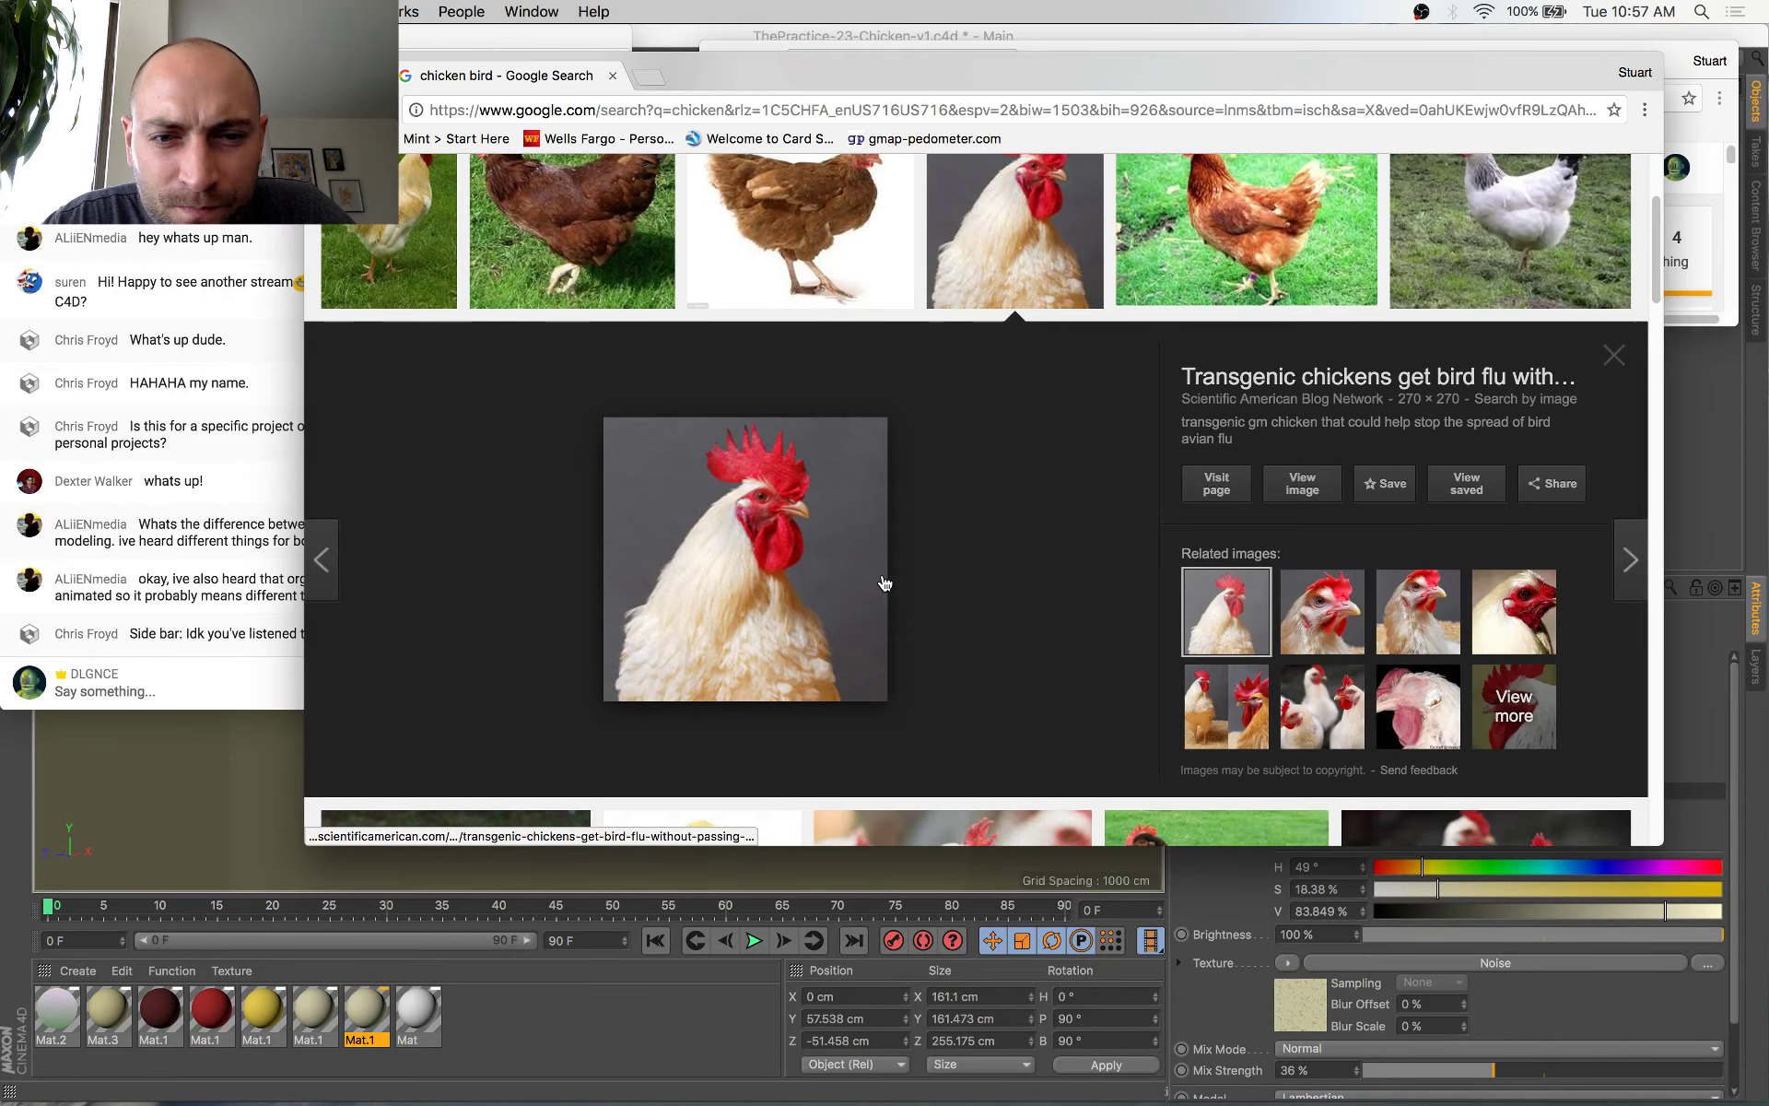
scroll(1226, 301, "up", 1)
left_click(1420, 227)
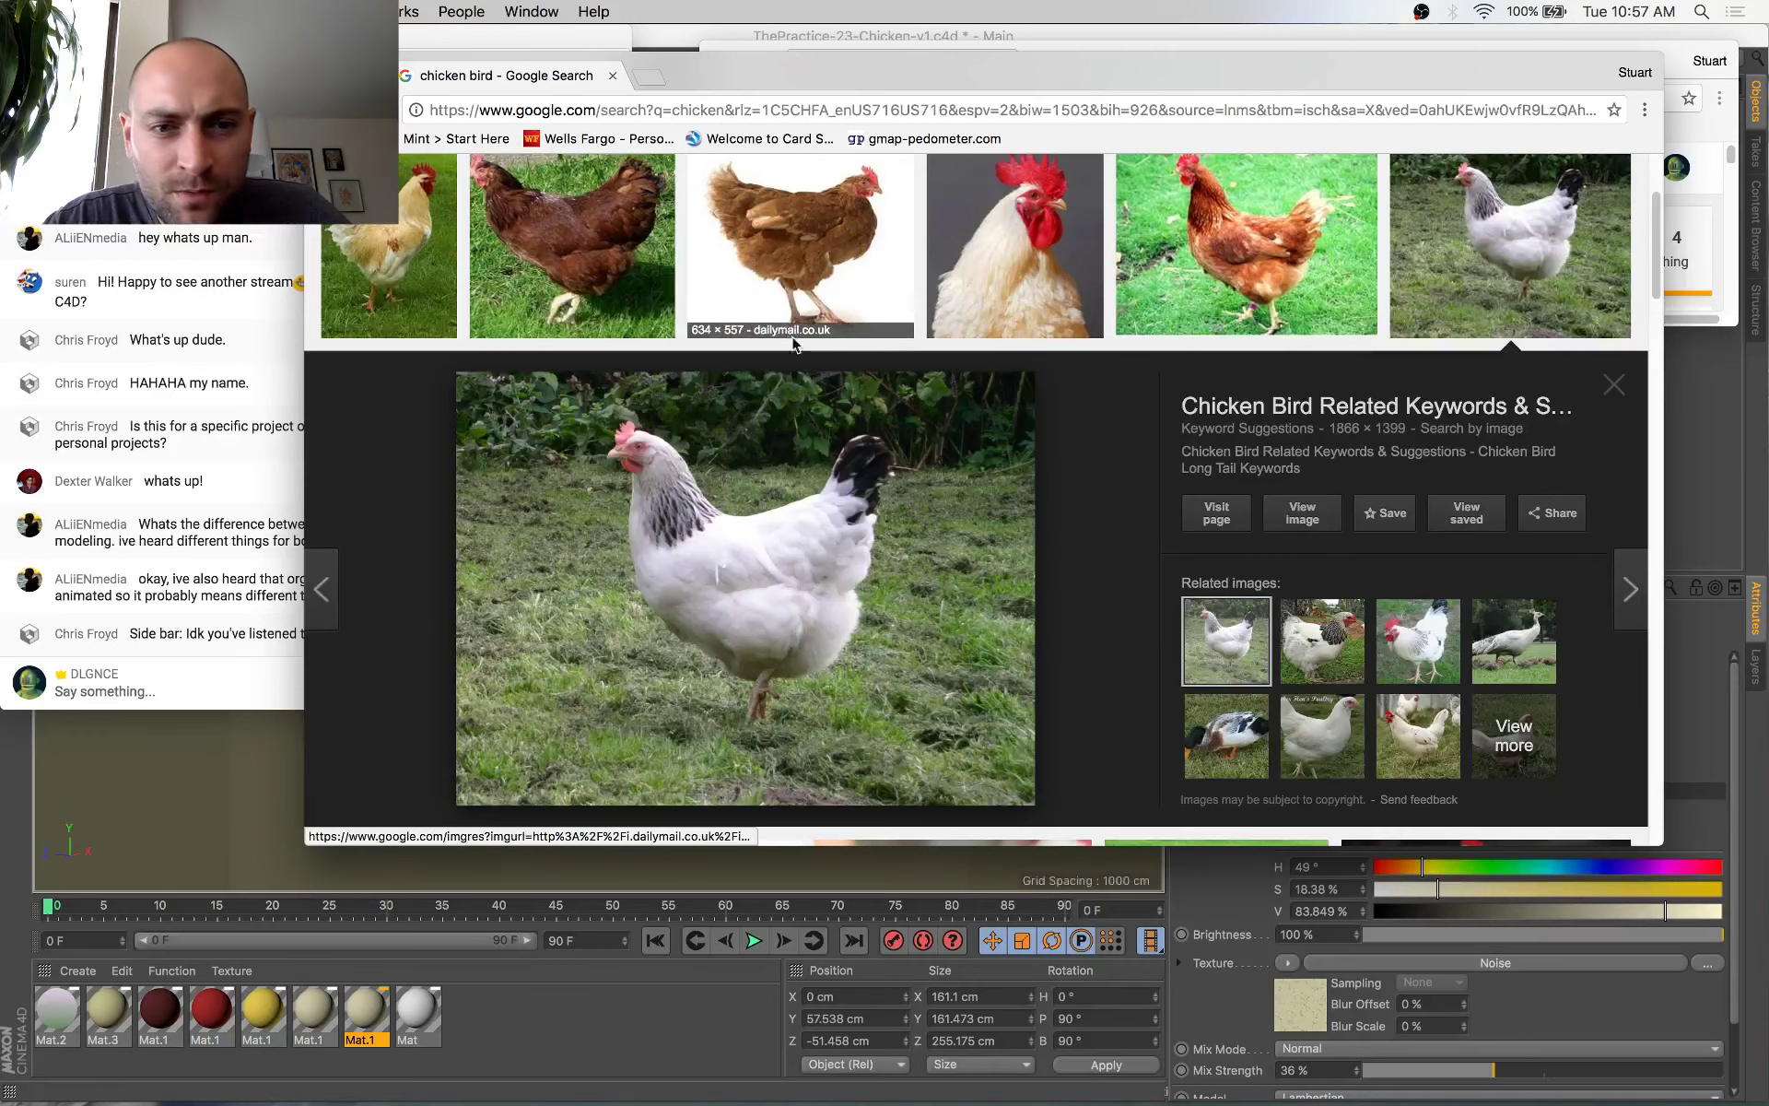
left_click(840, 250)
left_click(461, 1077)
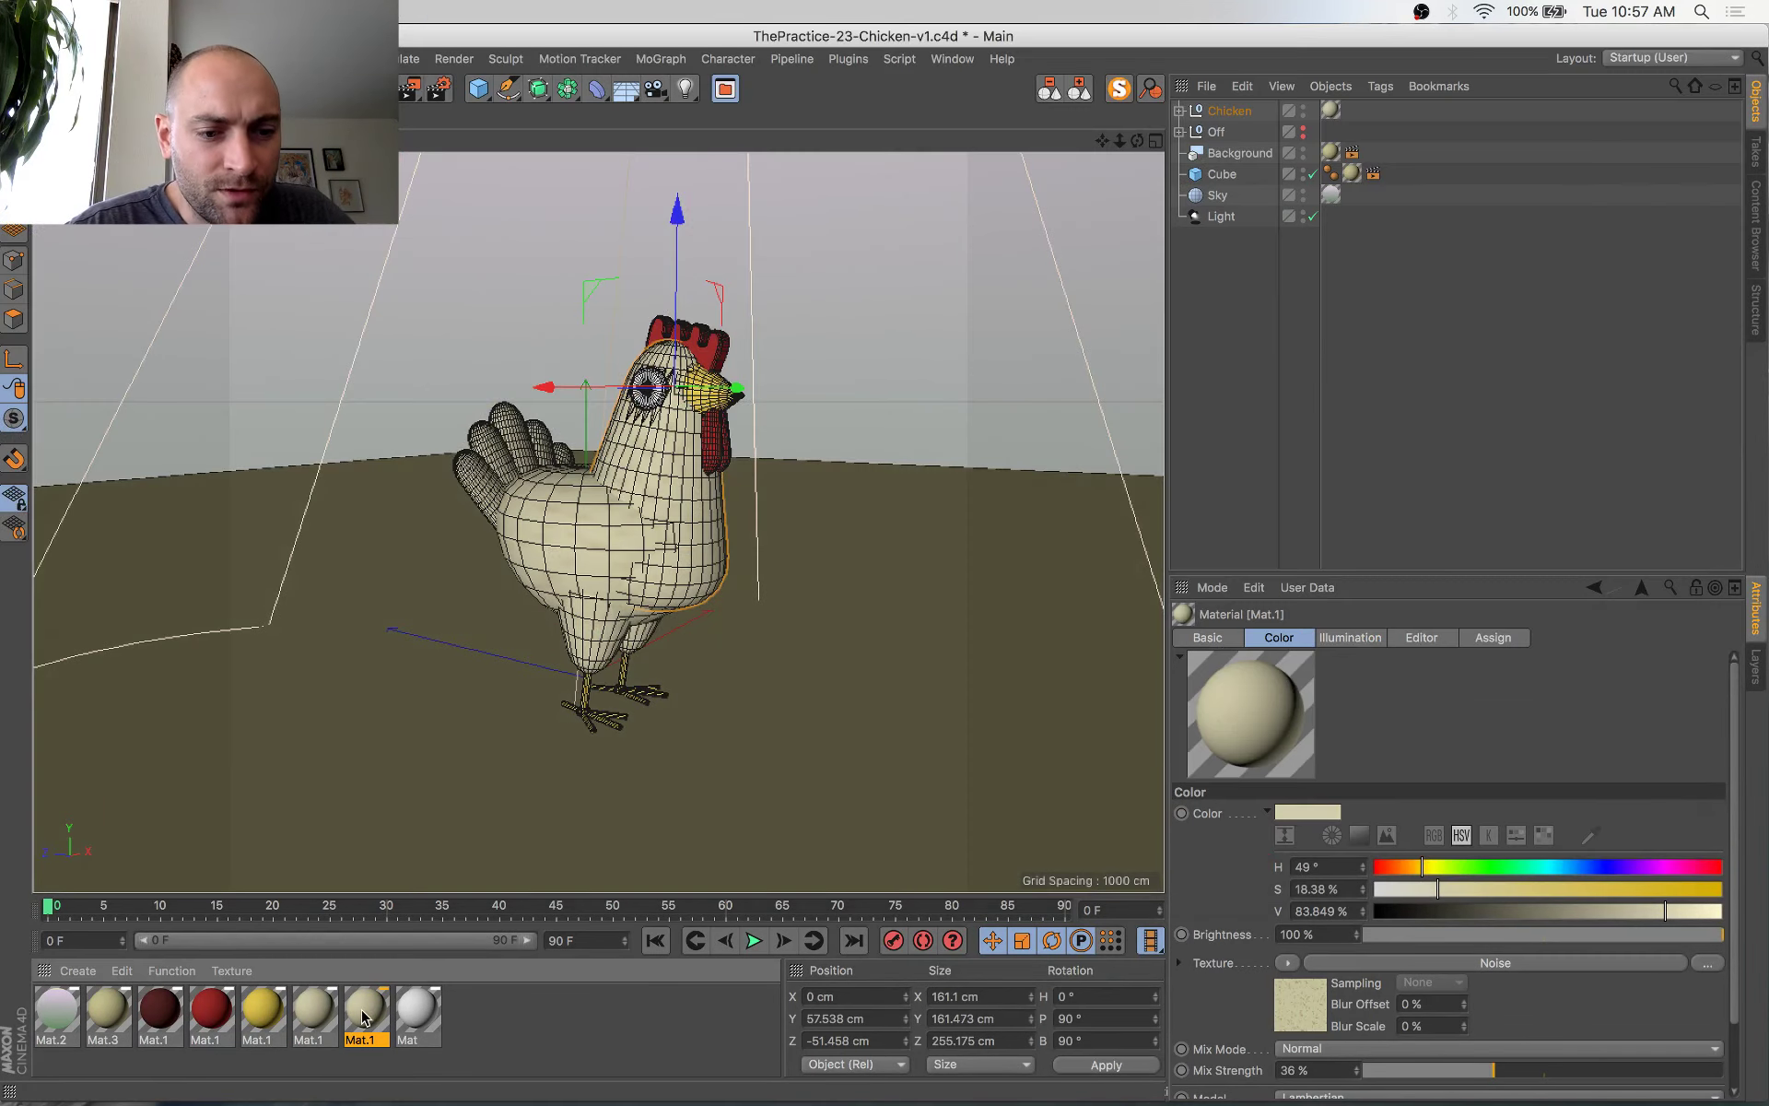
Open the duplicated material for editing and wrap its colour channel's Noise texture in a Layer shader
double_click(370, 1014)
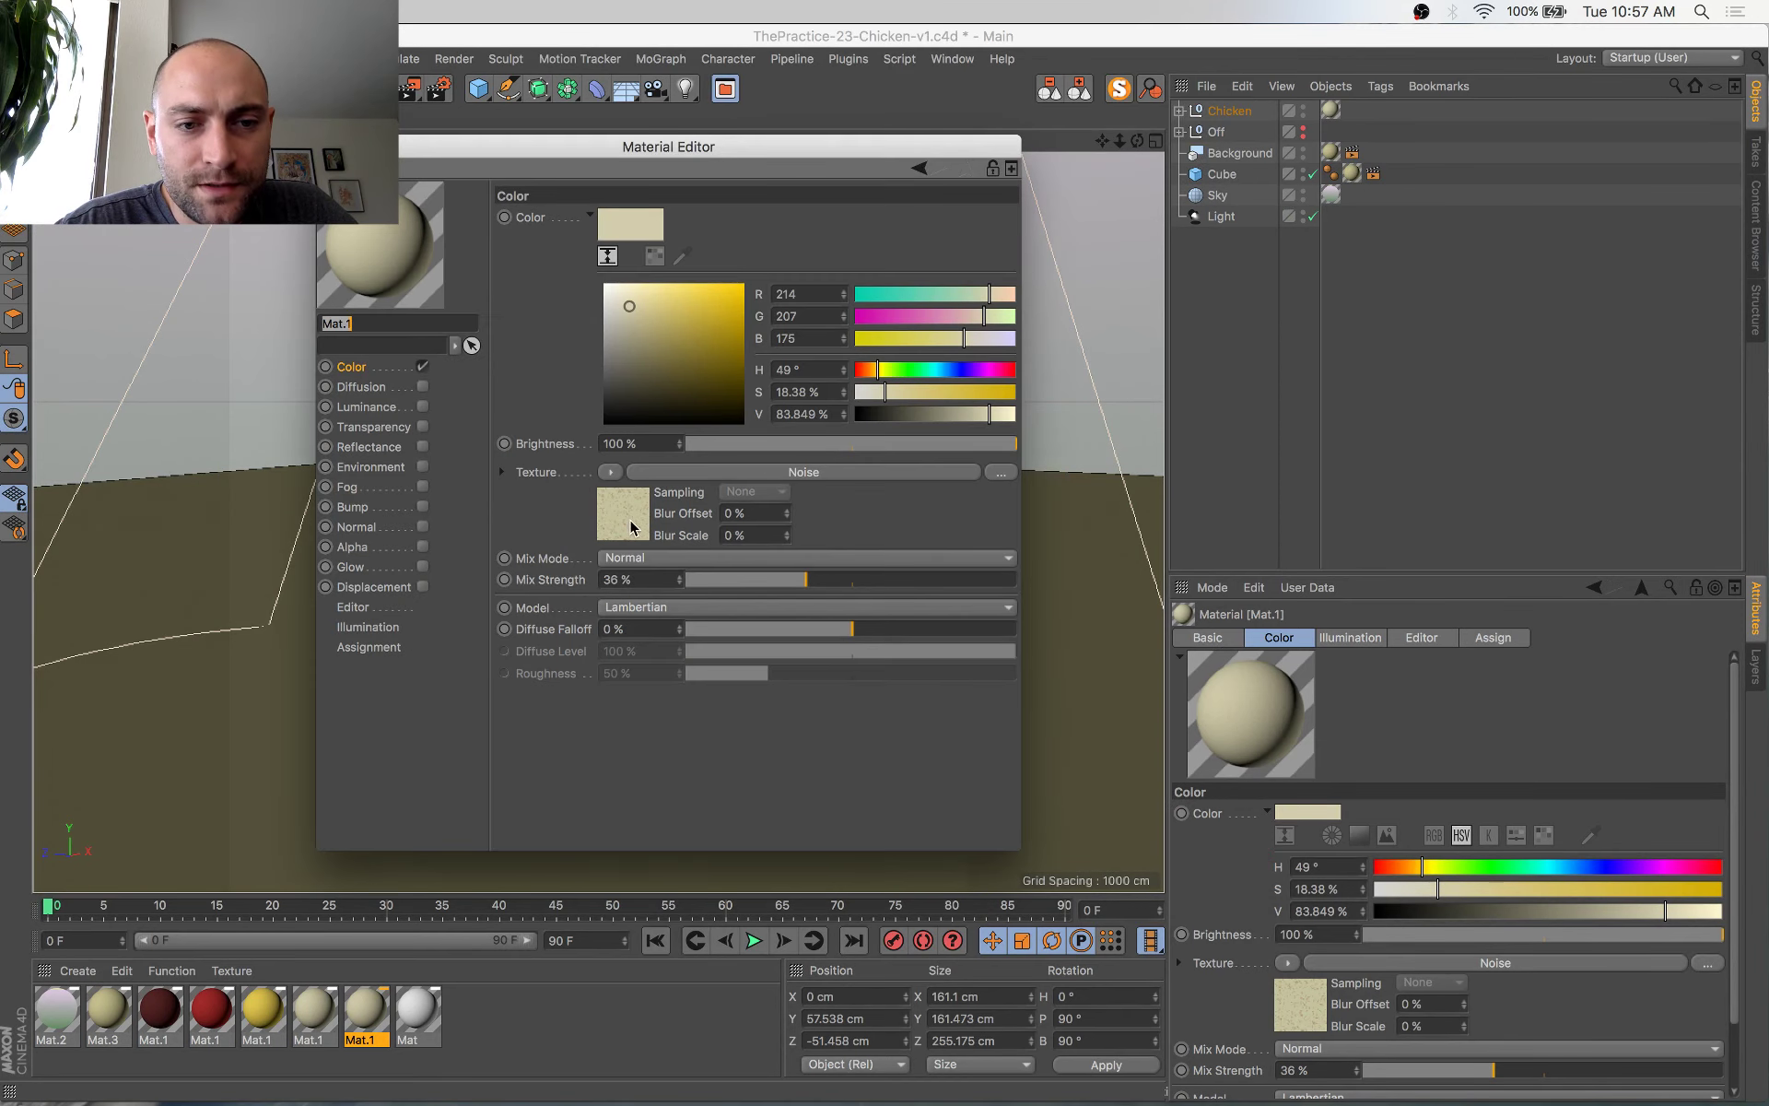
left_click(613, 472)
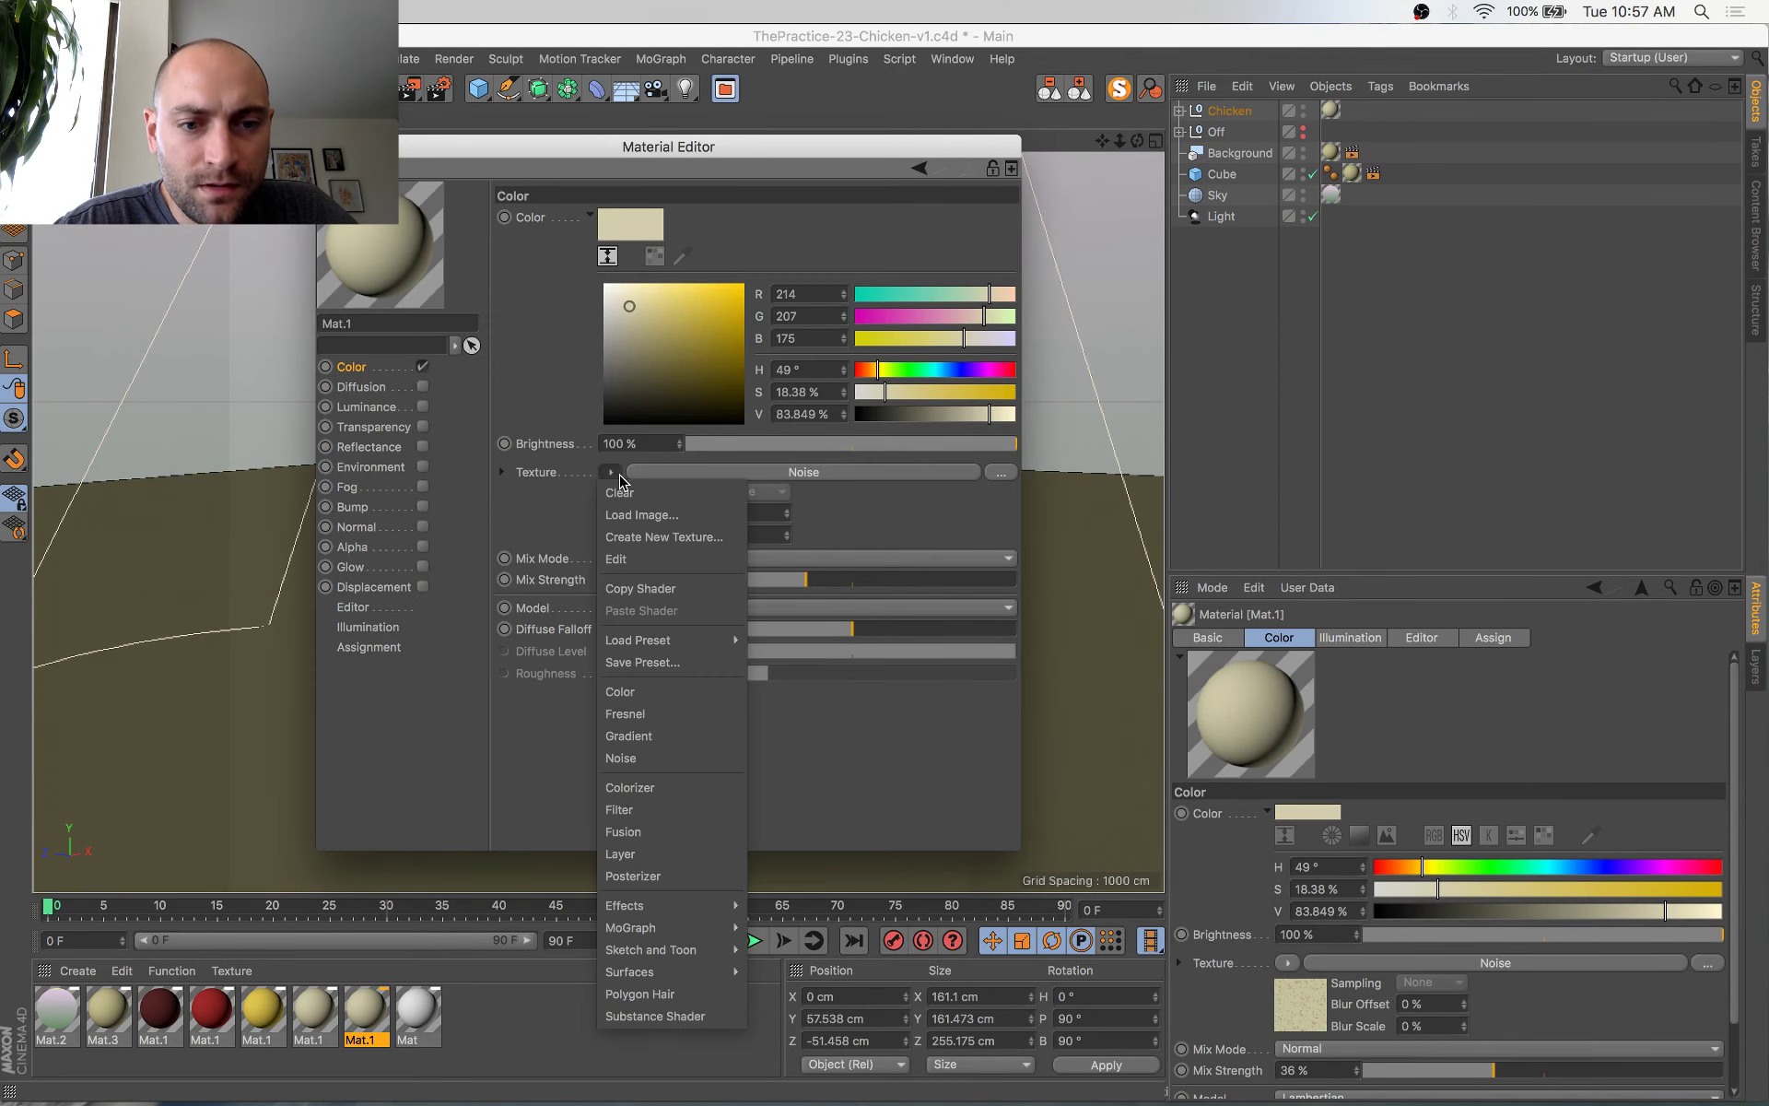
left_click(711, 860)
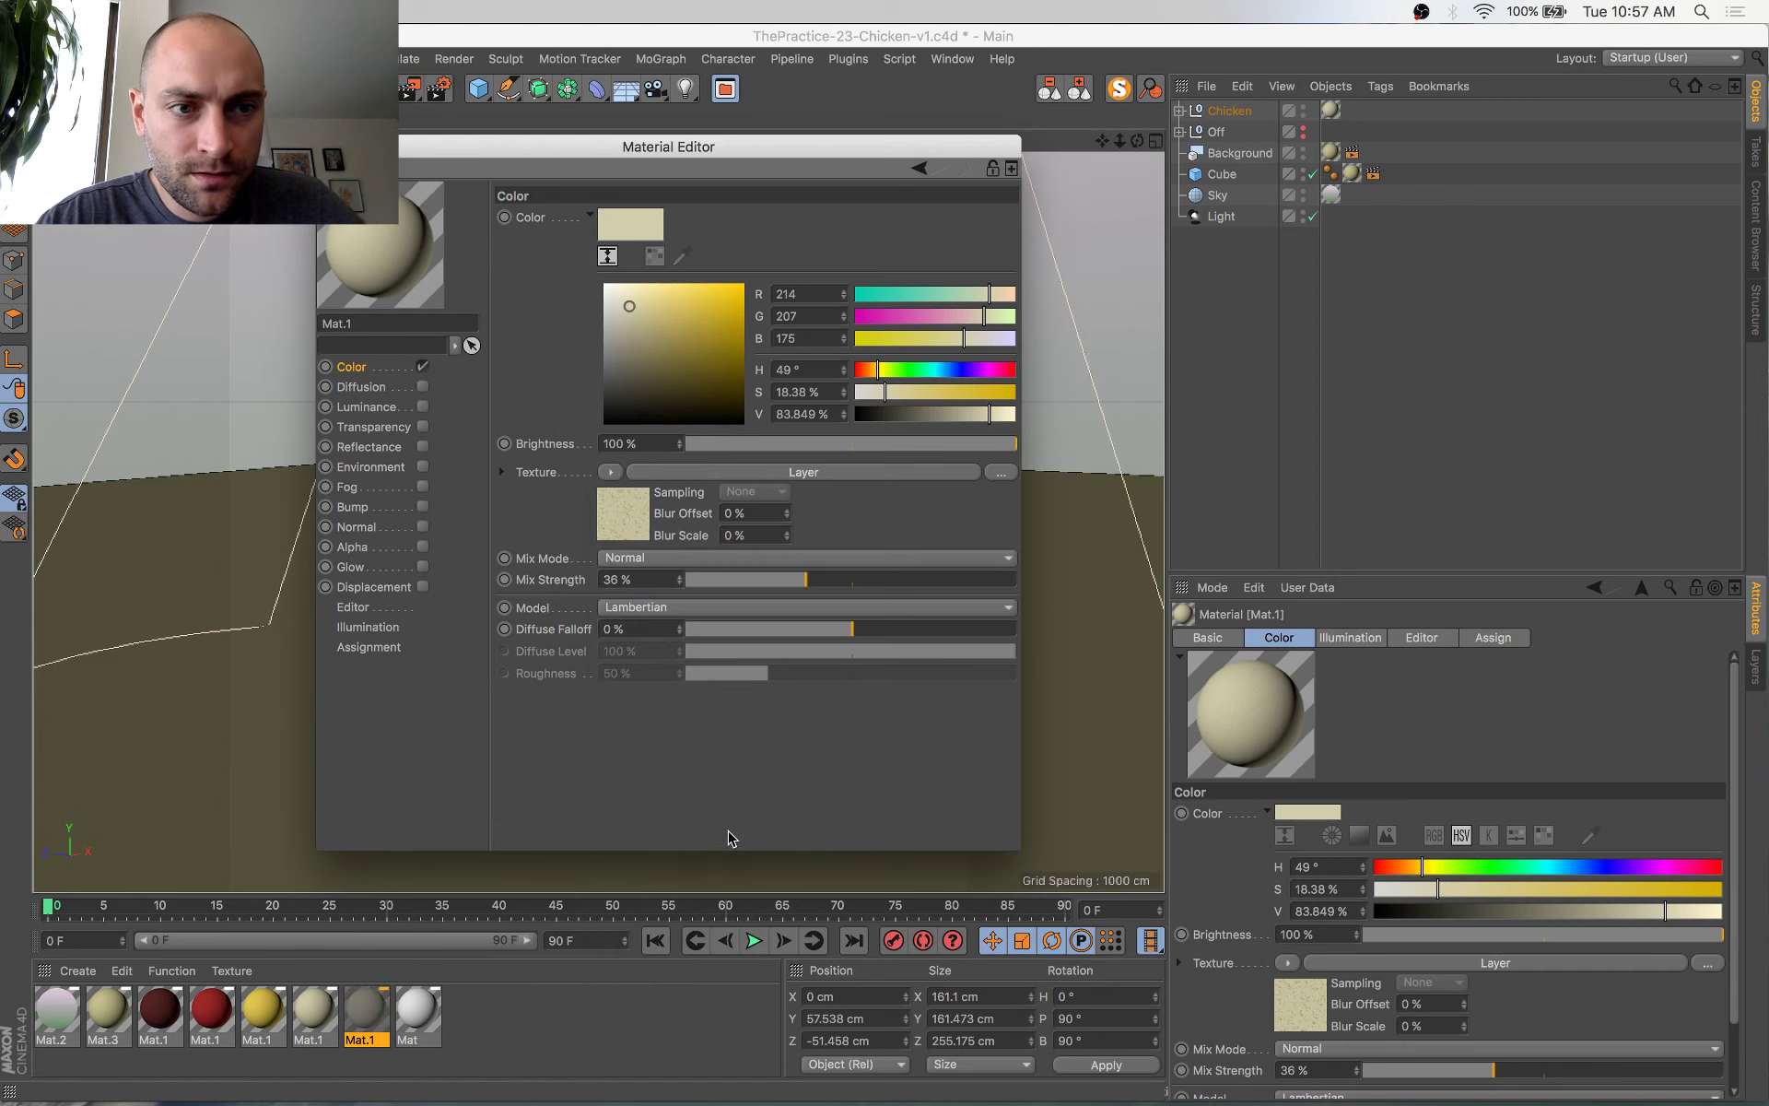
Add a Gradient shader above the Noise in the Layer shader and set its blending mode to Multiply
left_click(636, 507)
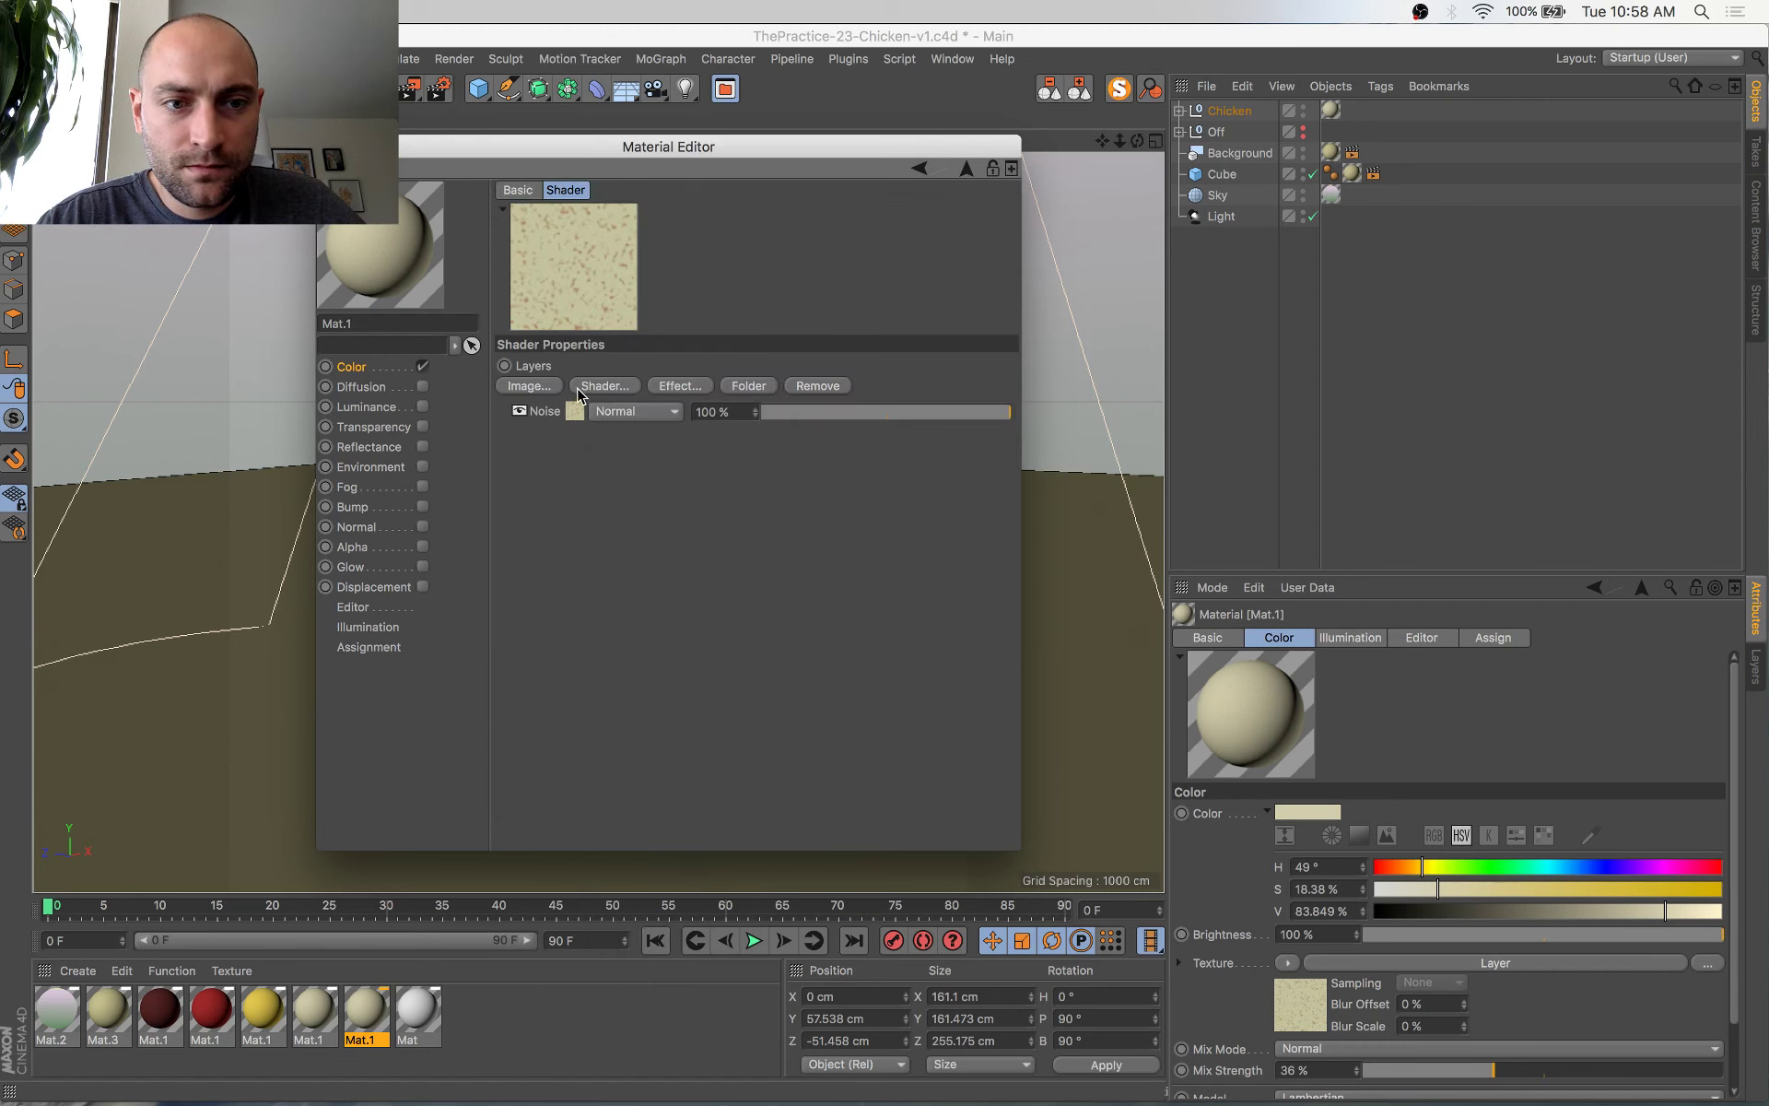
left_click(579, 387)
left_click(672, 481)
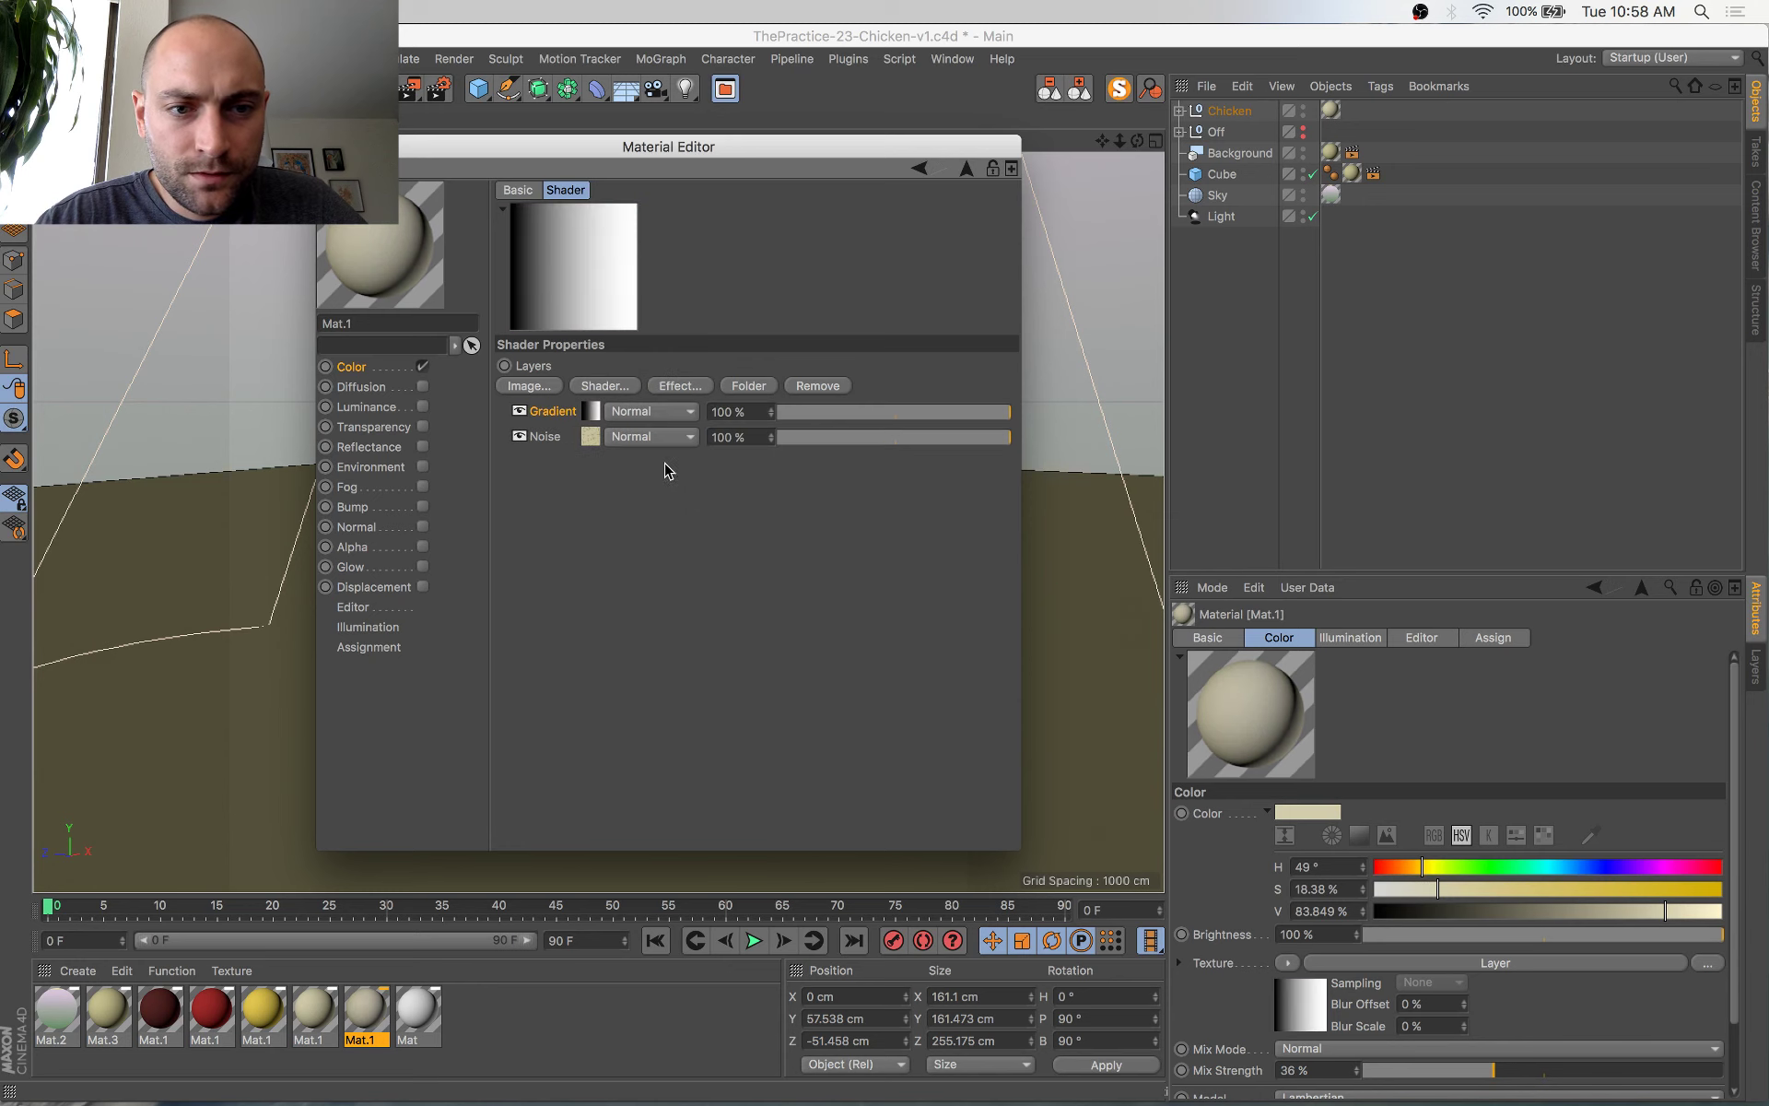
left_click(645, 411)
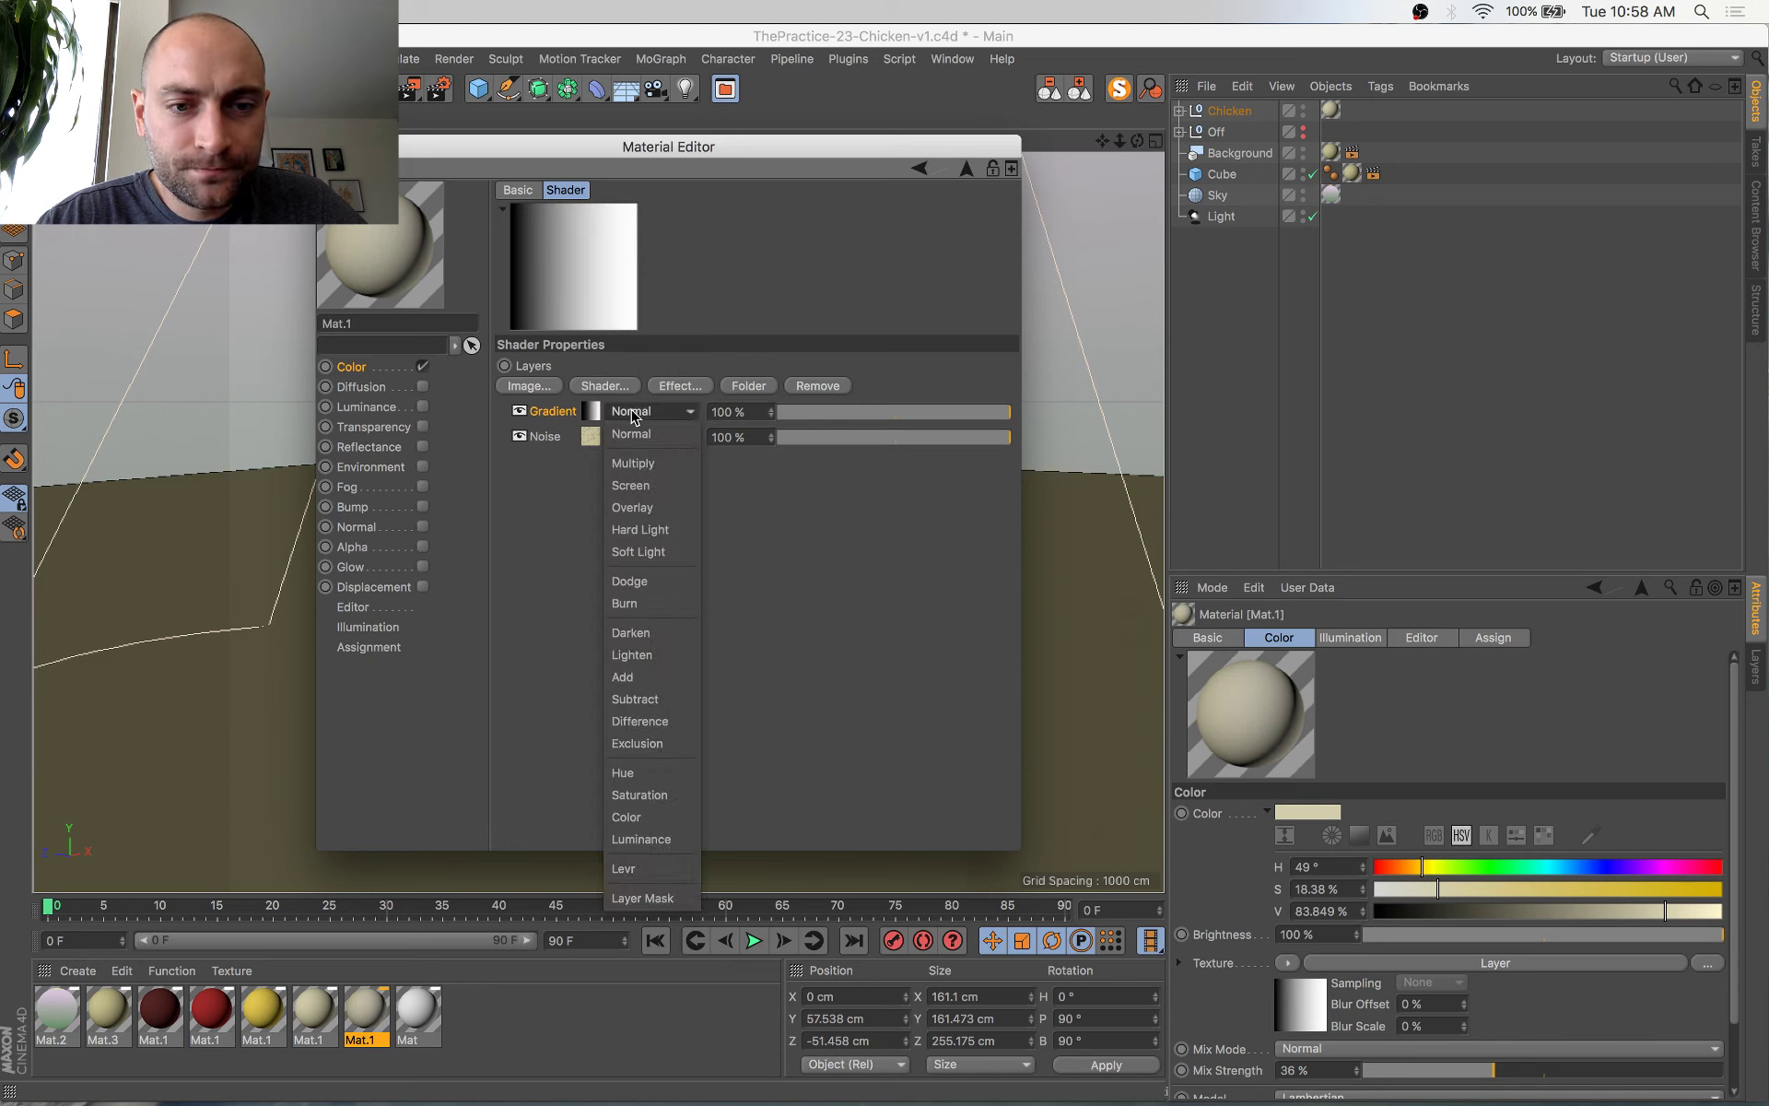
left_click(651, 462)
Set the type of the new gradient shader to 2D - Circular
left_click(591, 411)
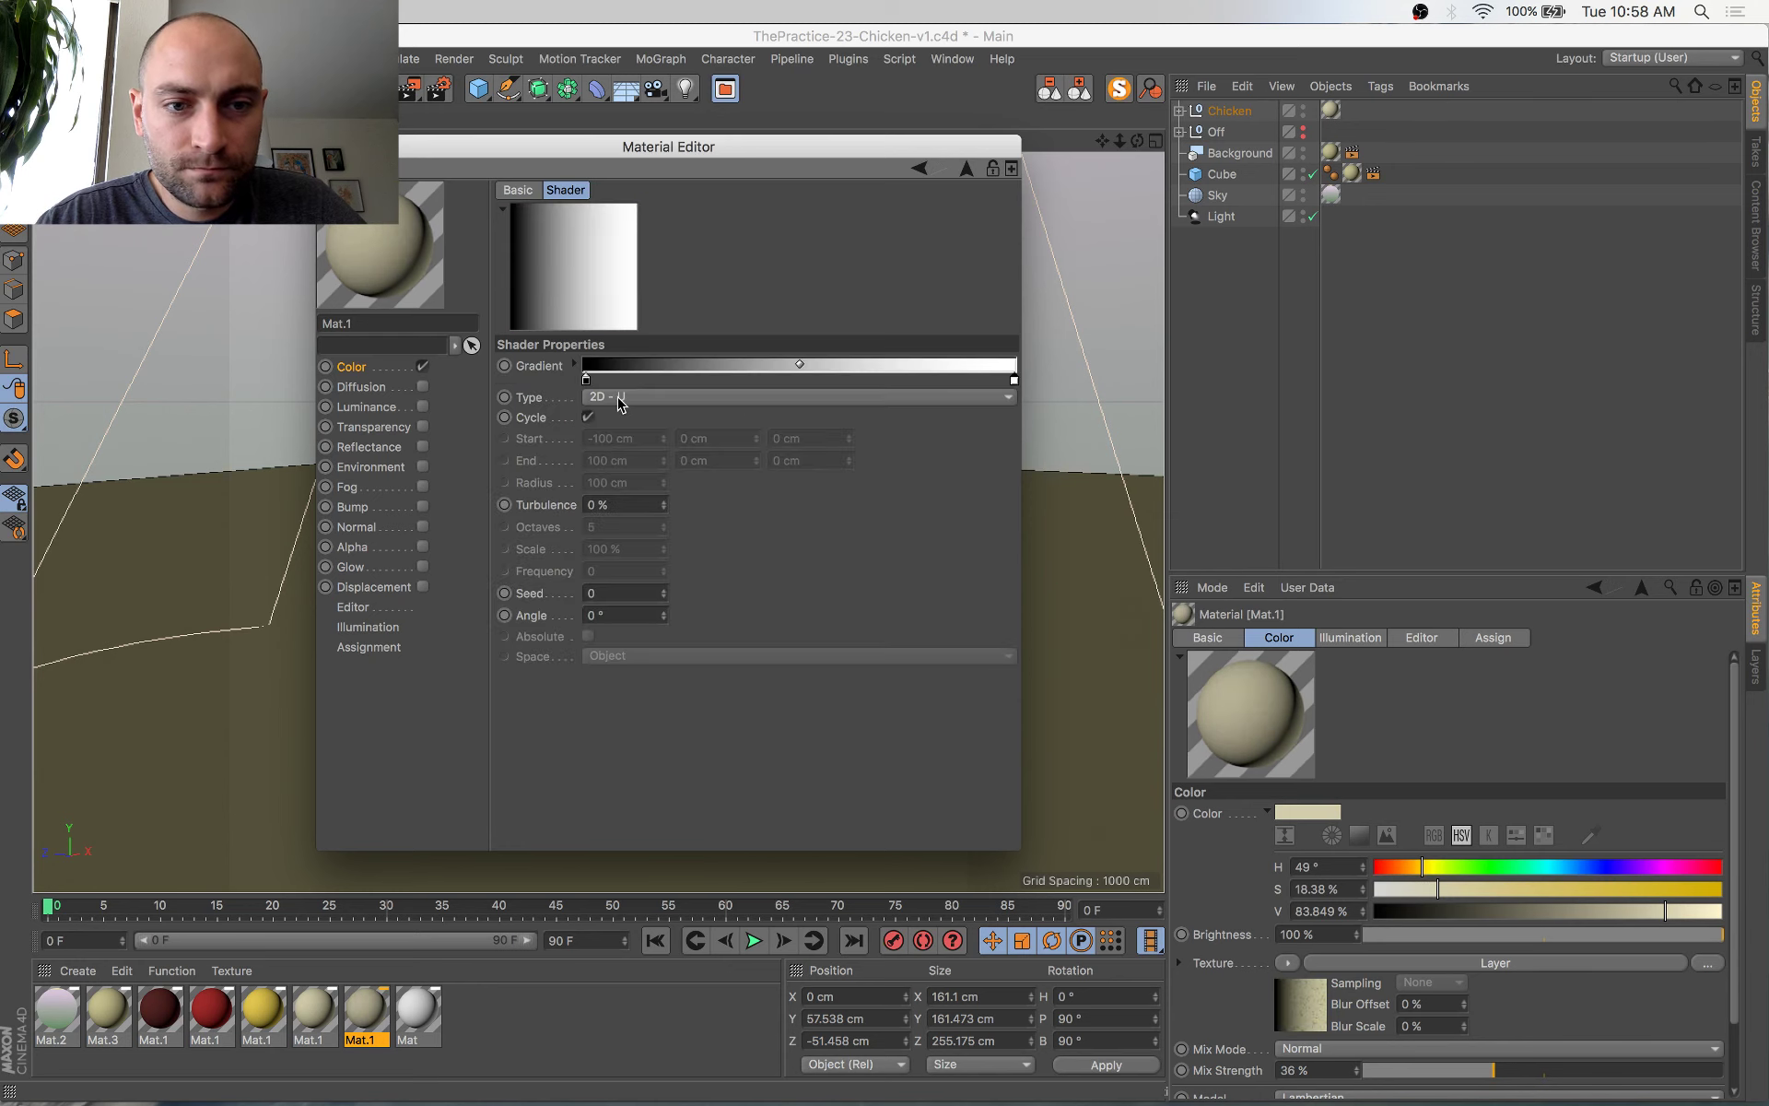
left_click(619, 402)
left_click(642, 484)
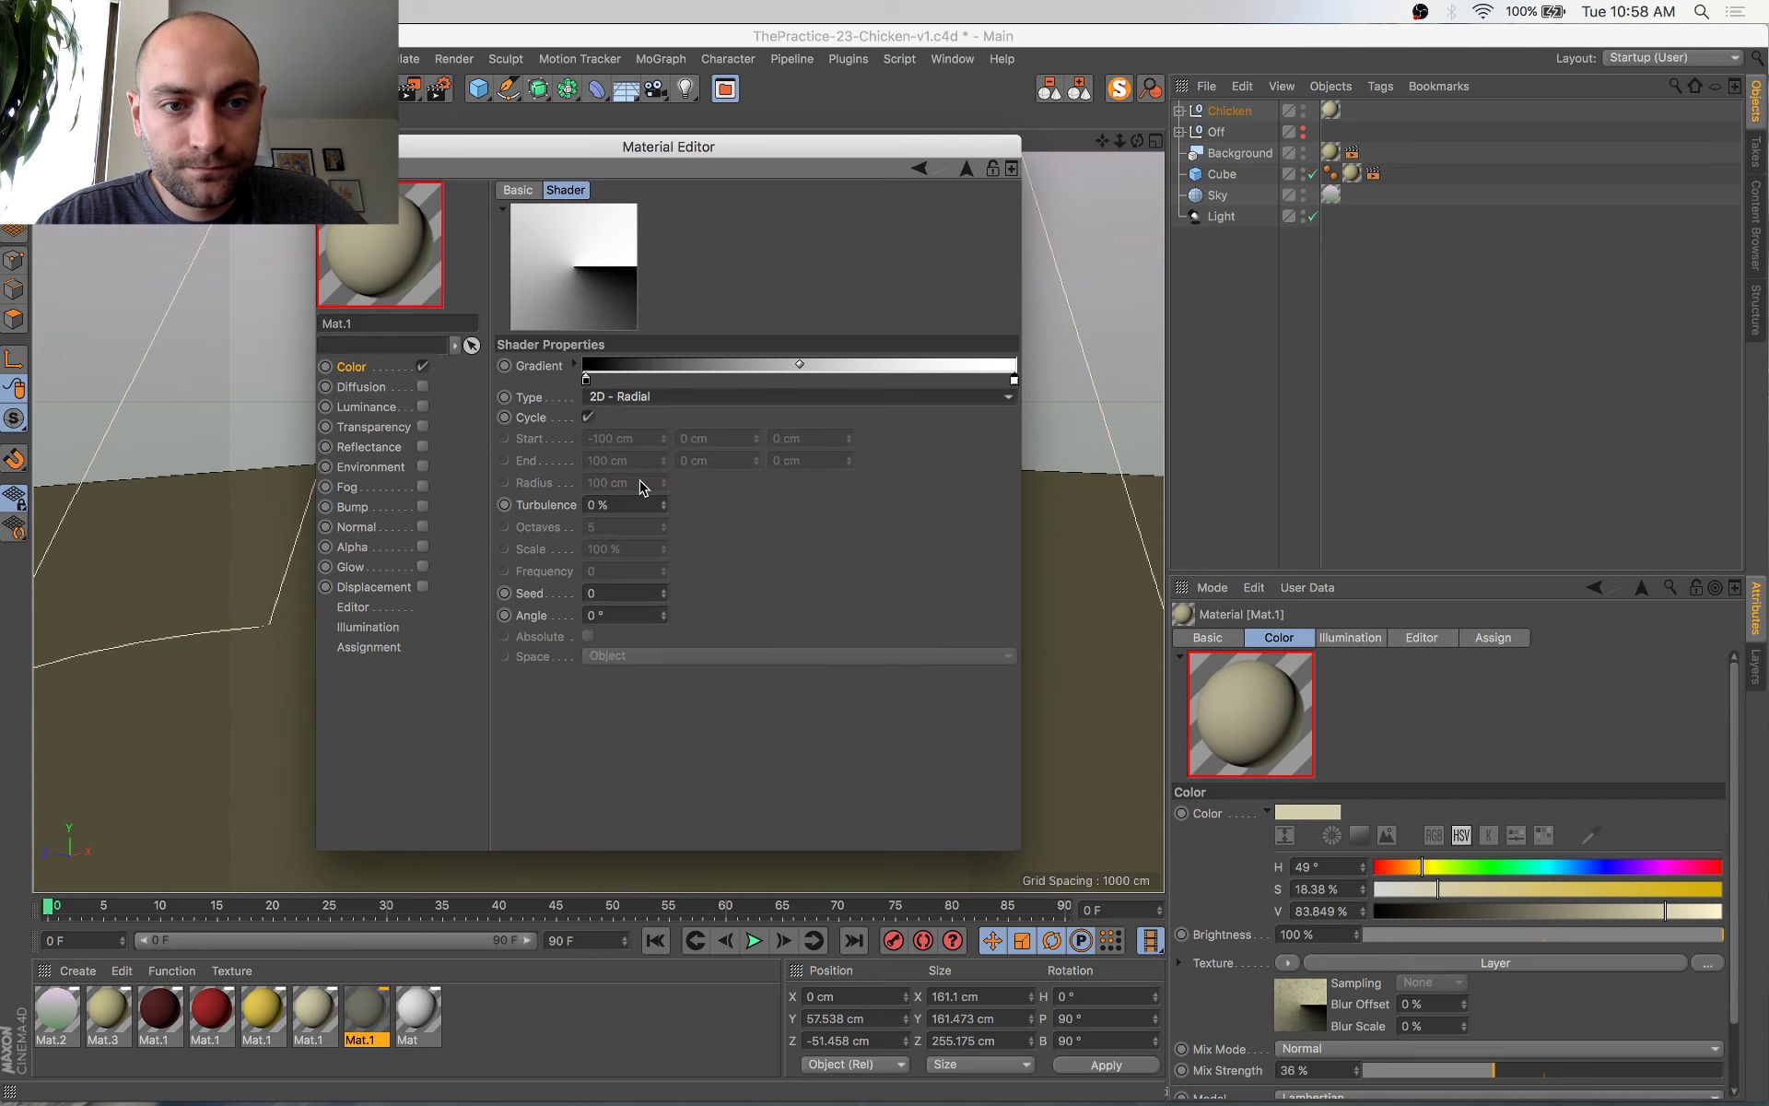
left_click(642, 398)
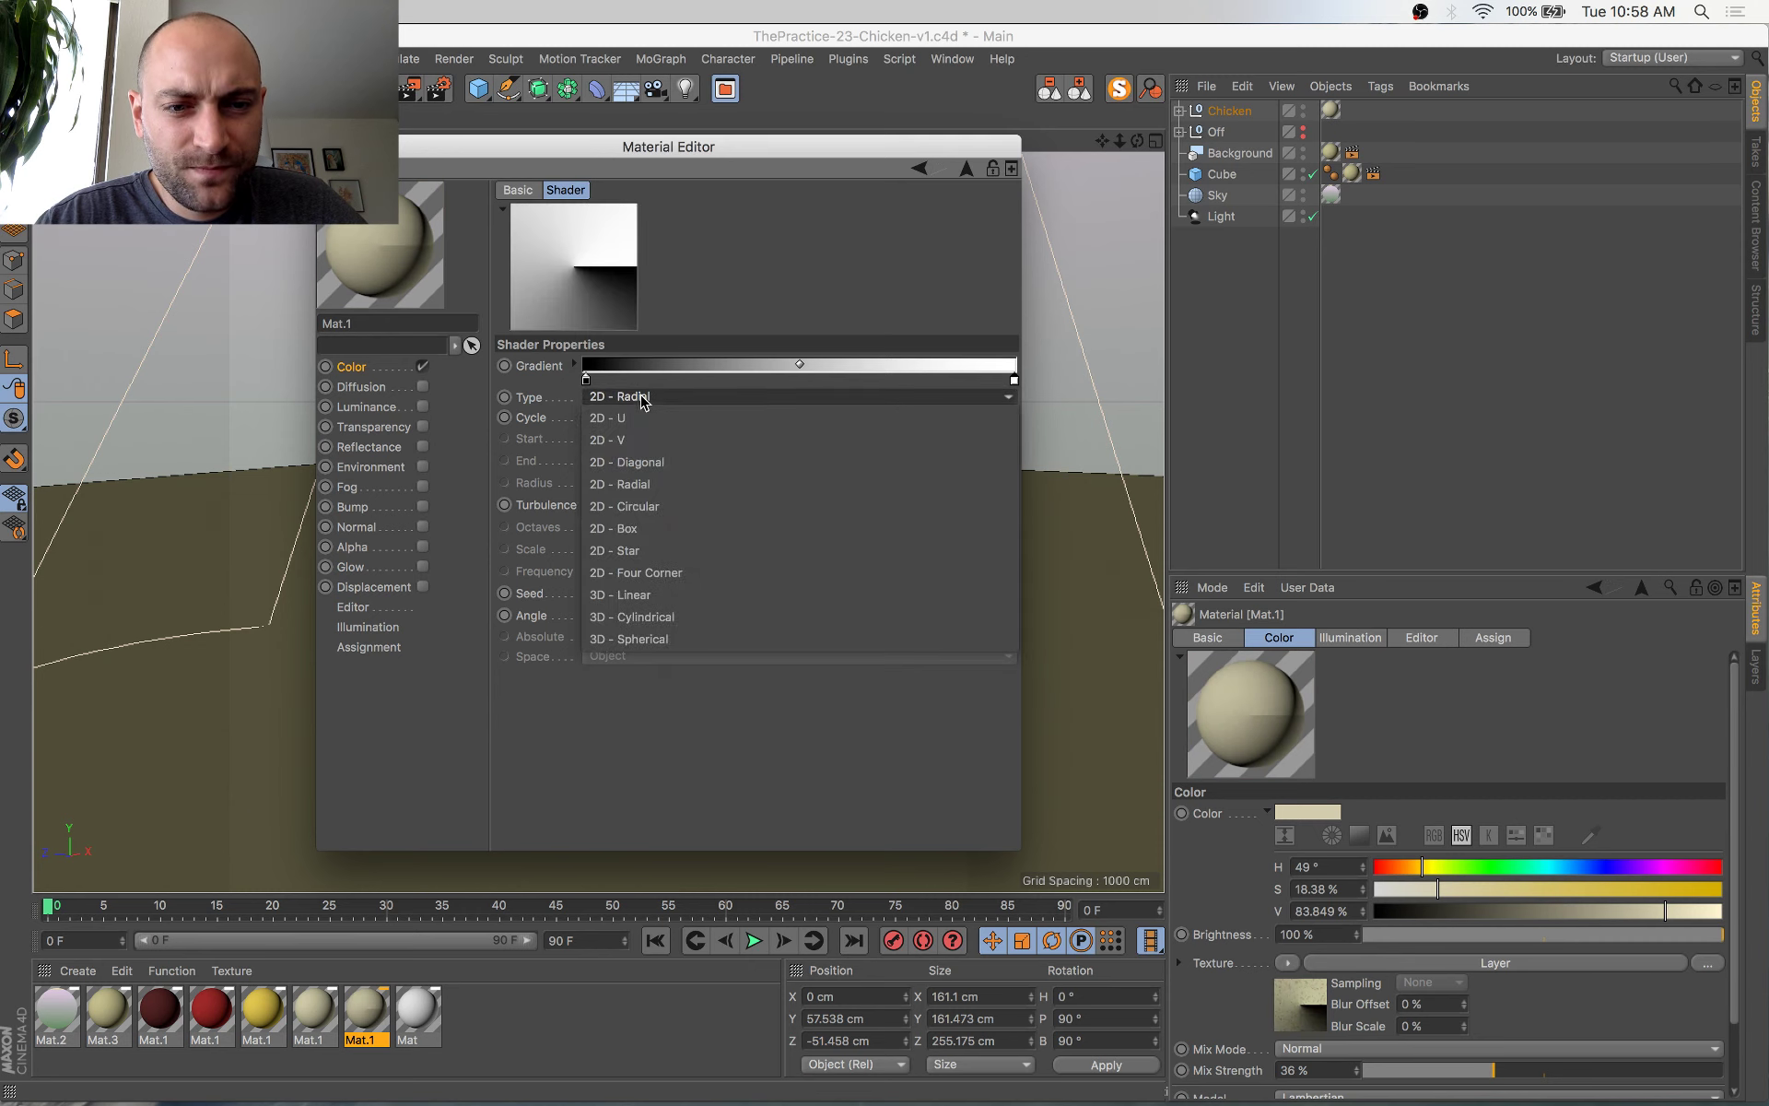
left_click(644, 505)
Change the gradient's black knot to a dark red with hue 0°, saturation 78.038 % and value 59.496 %
double_click(587, 377)
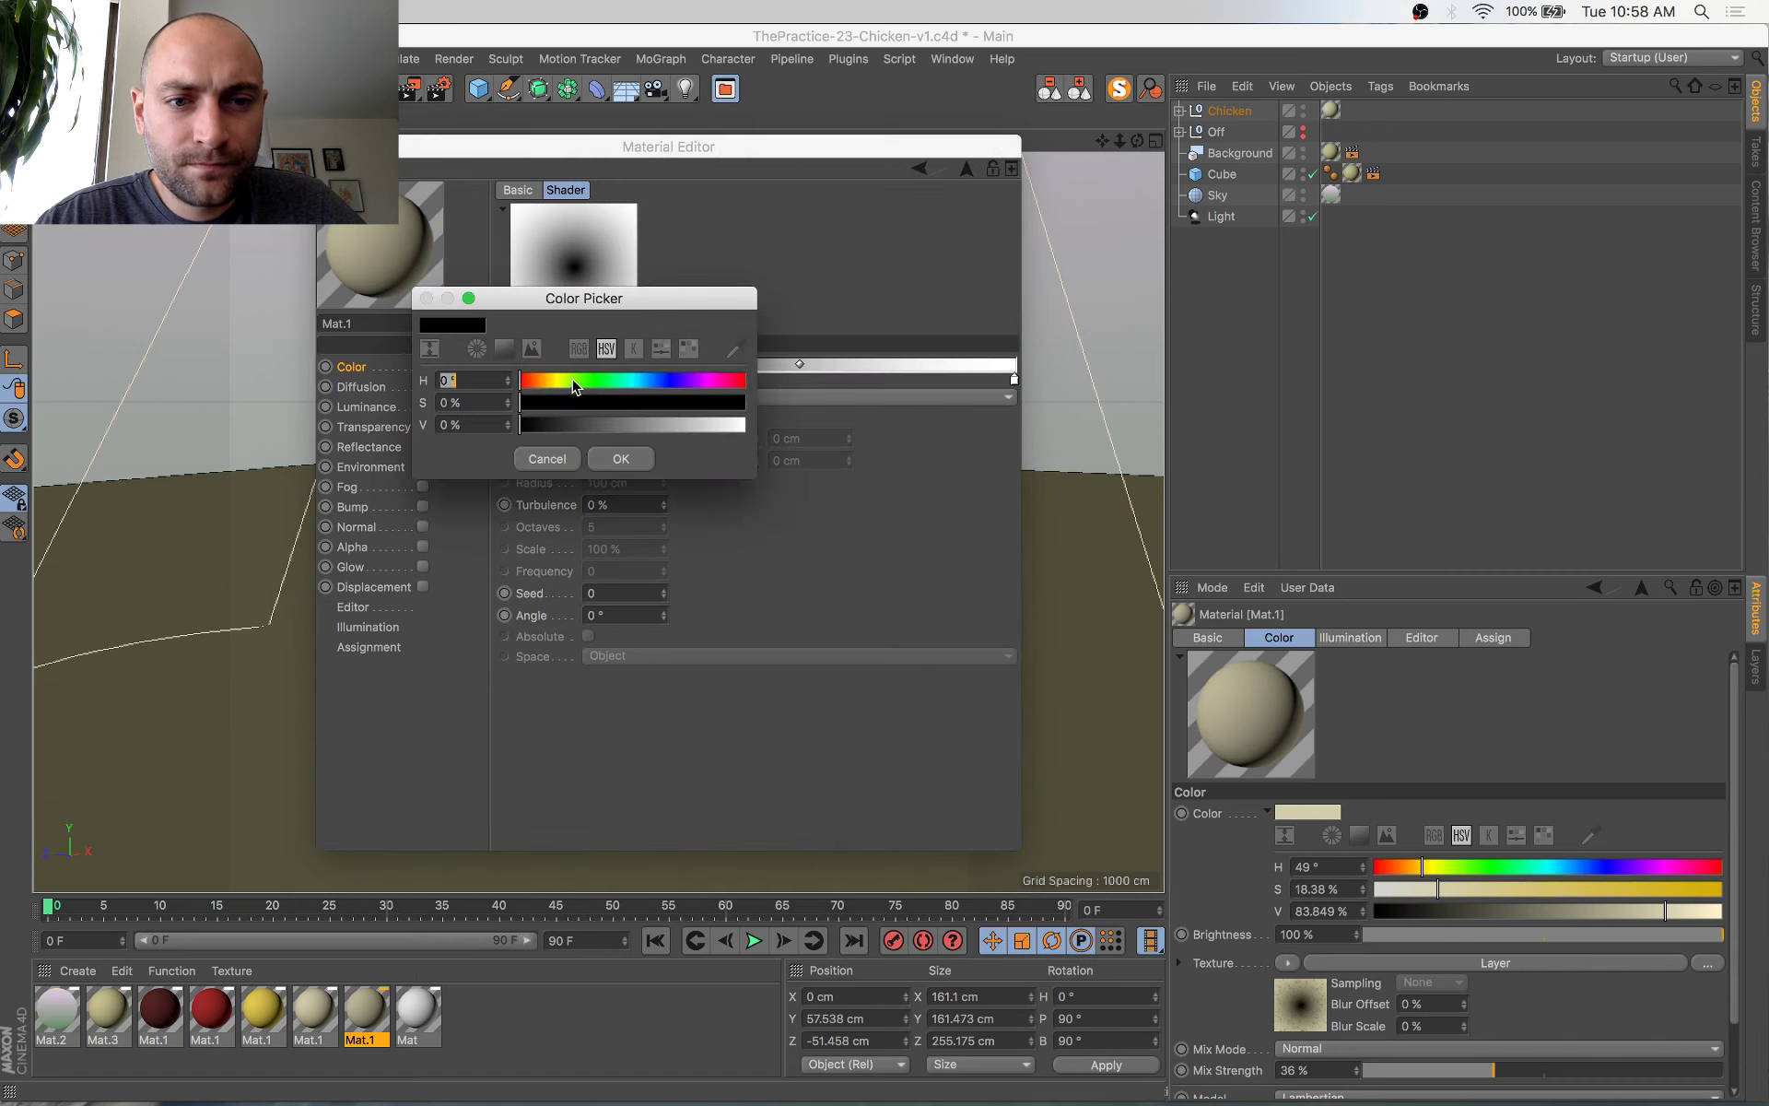
left_click_drag(711, 407, 748, 405)
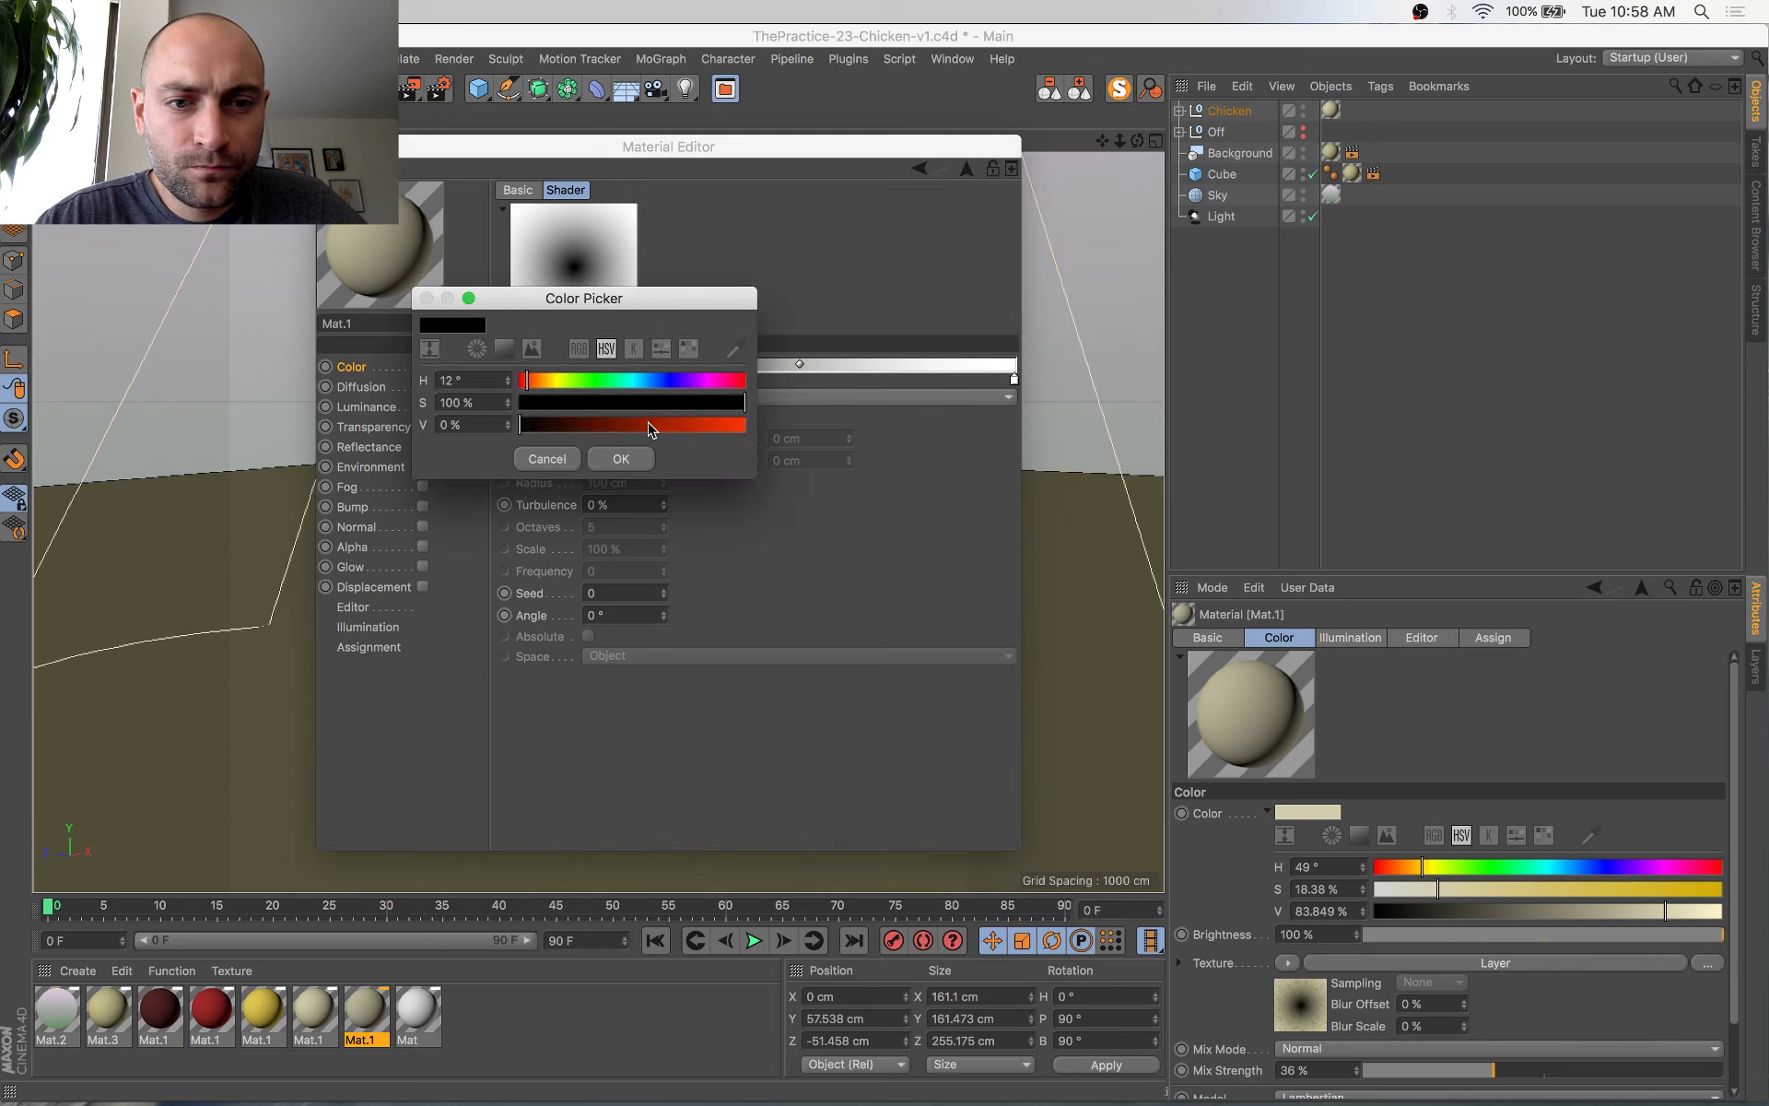
left_click(629, 426)
left_click(707, 403)
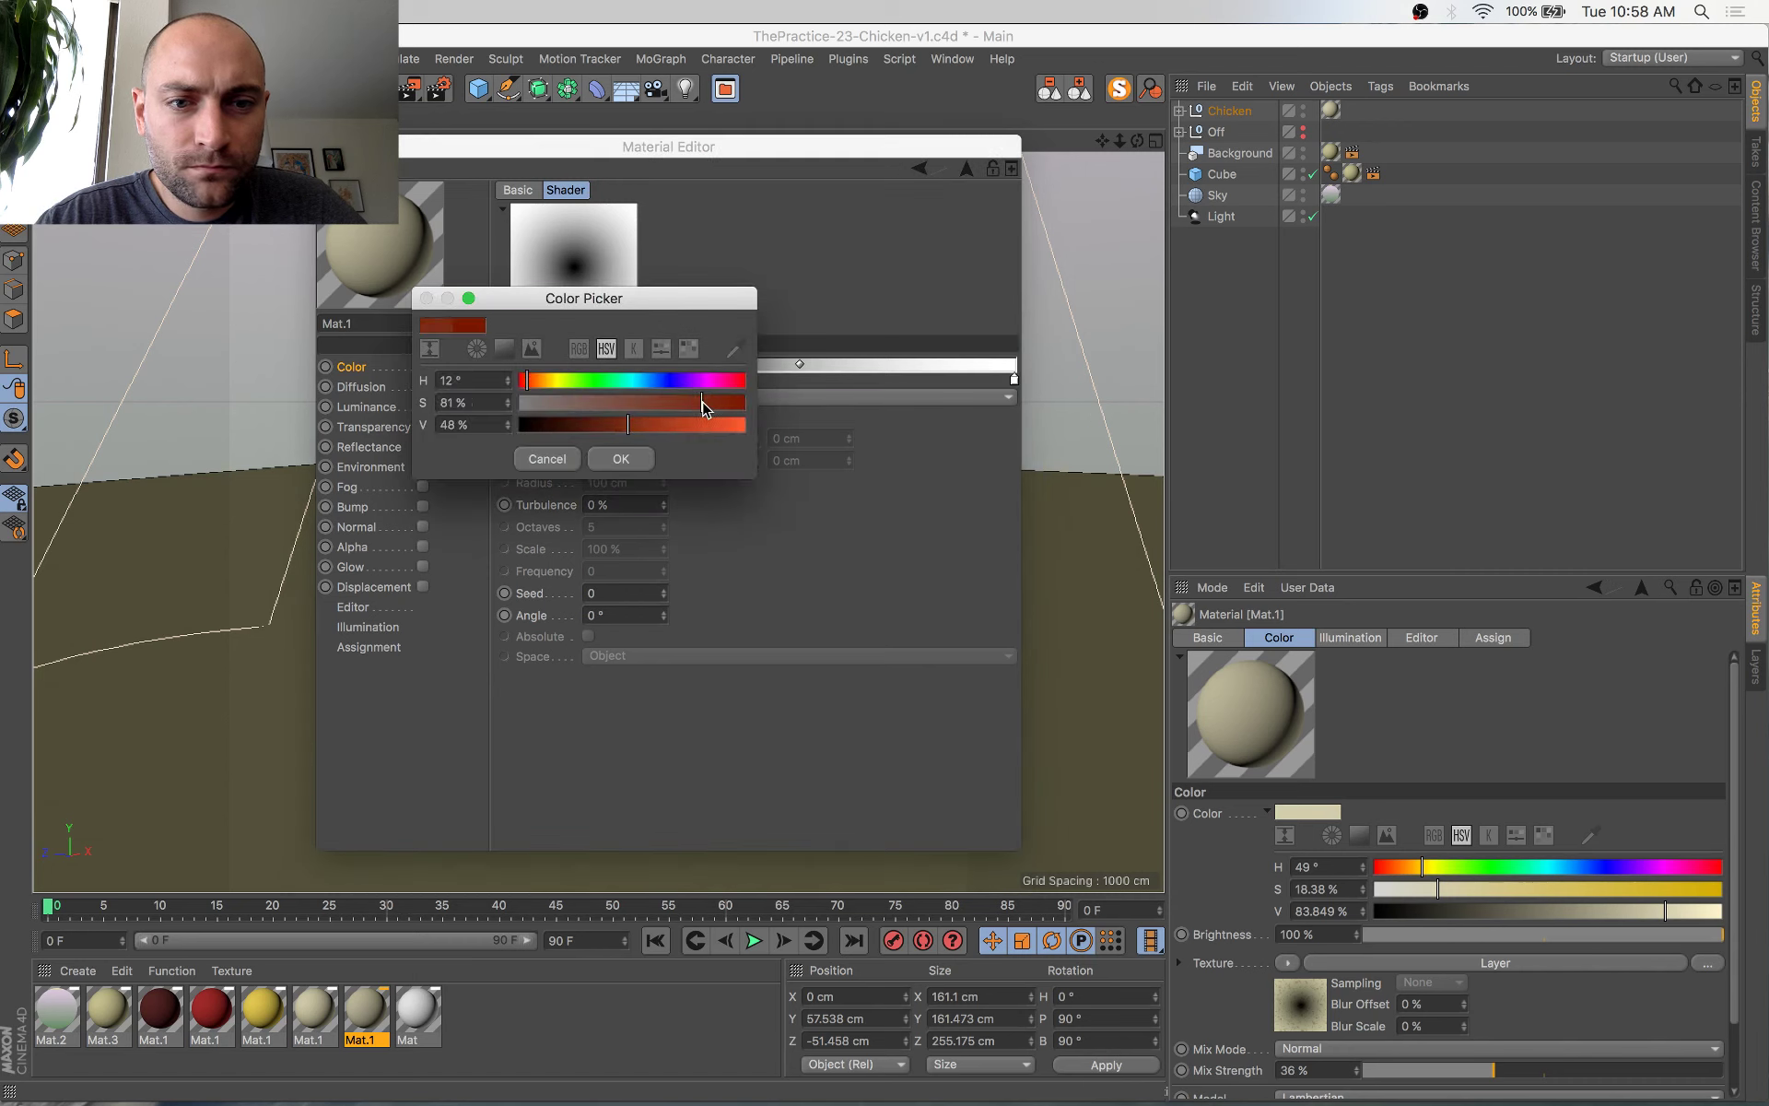
left_click(476, 350)
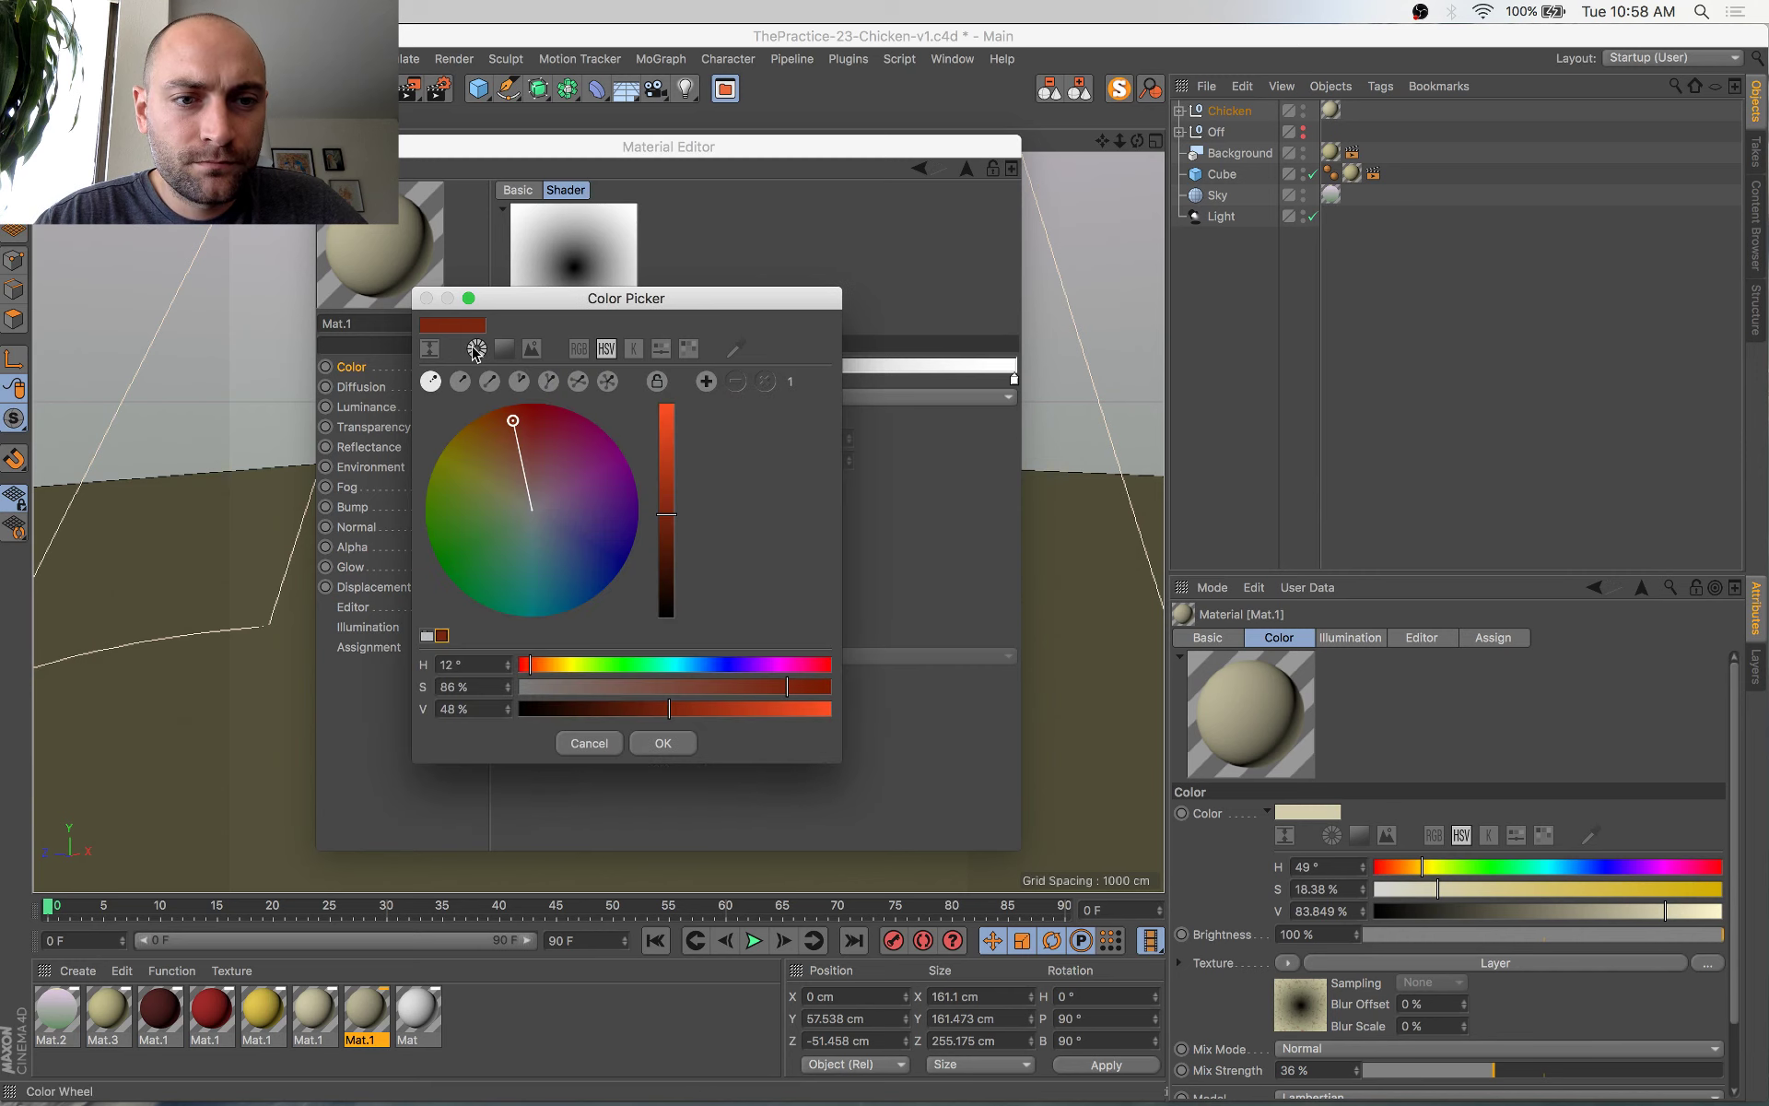
left_click(504, 348)
left_click_drag(659, 384, 660, 347)
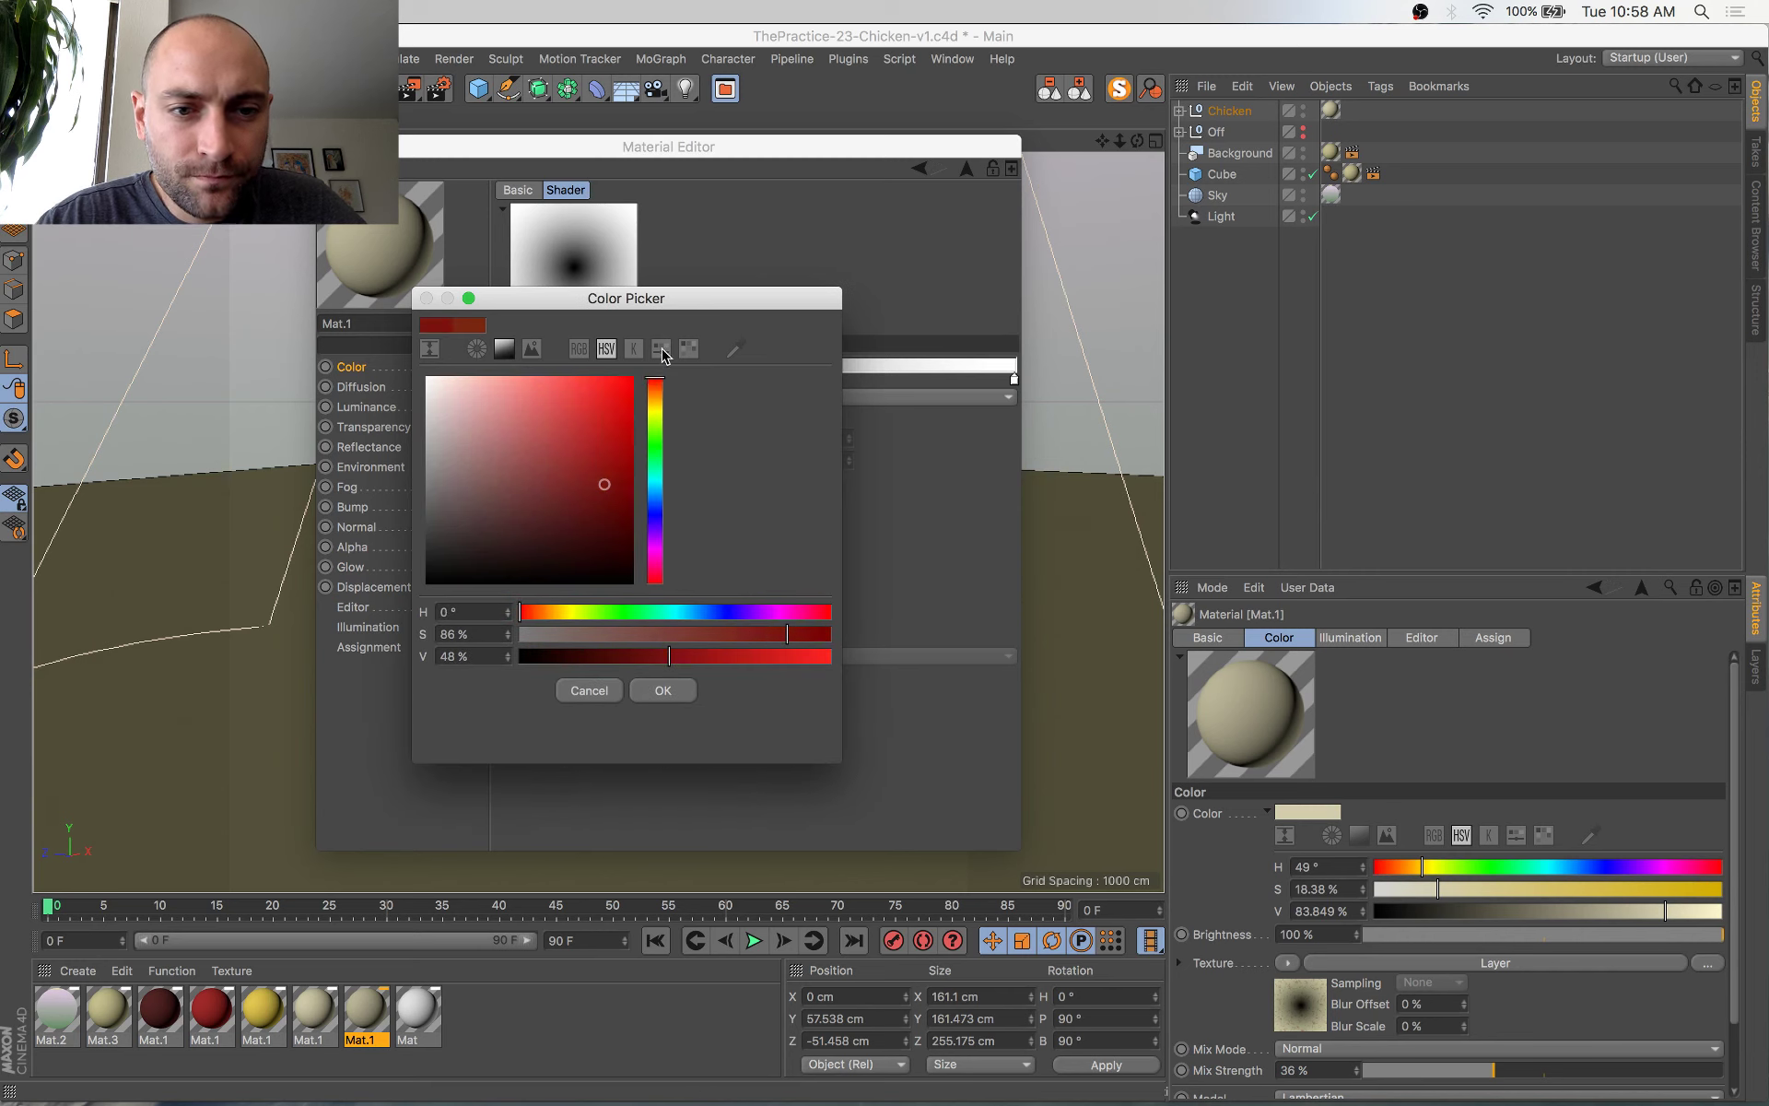
left_click(596, 442)
left_click(562, 463)
left_click_drag(562, 464, 587, 463)
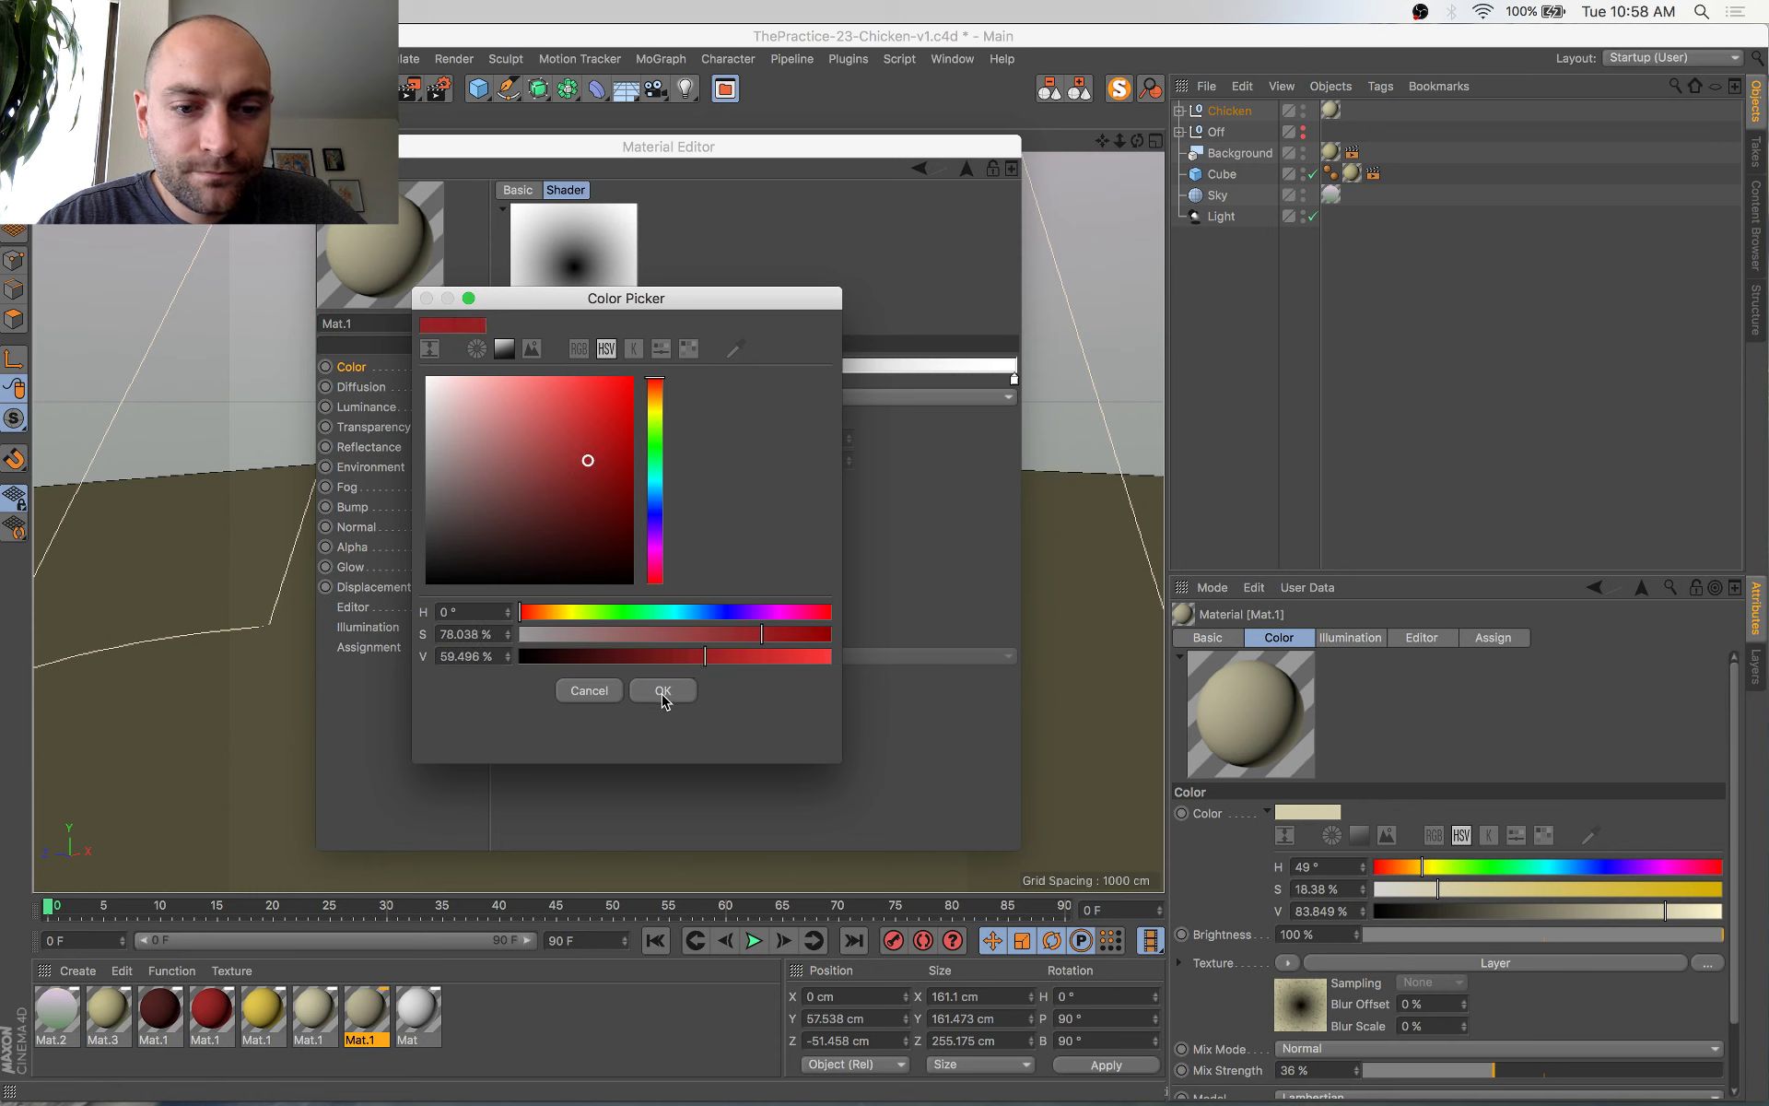
left_click(663, 690)
Return to the material's shader layers and move the Material Editor aside to uncover the chicken and the materials
left_click(351, 370)
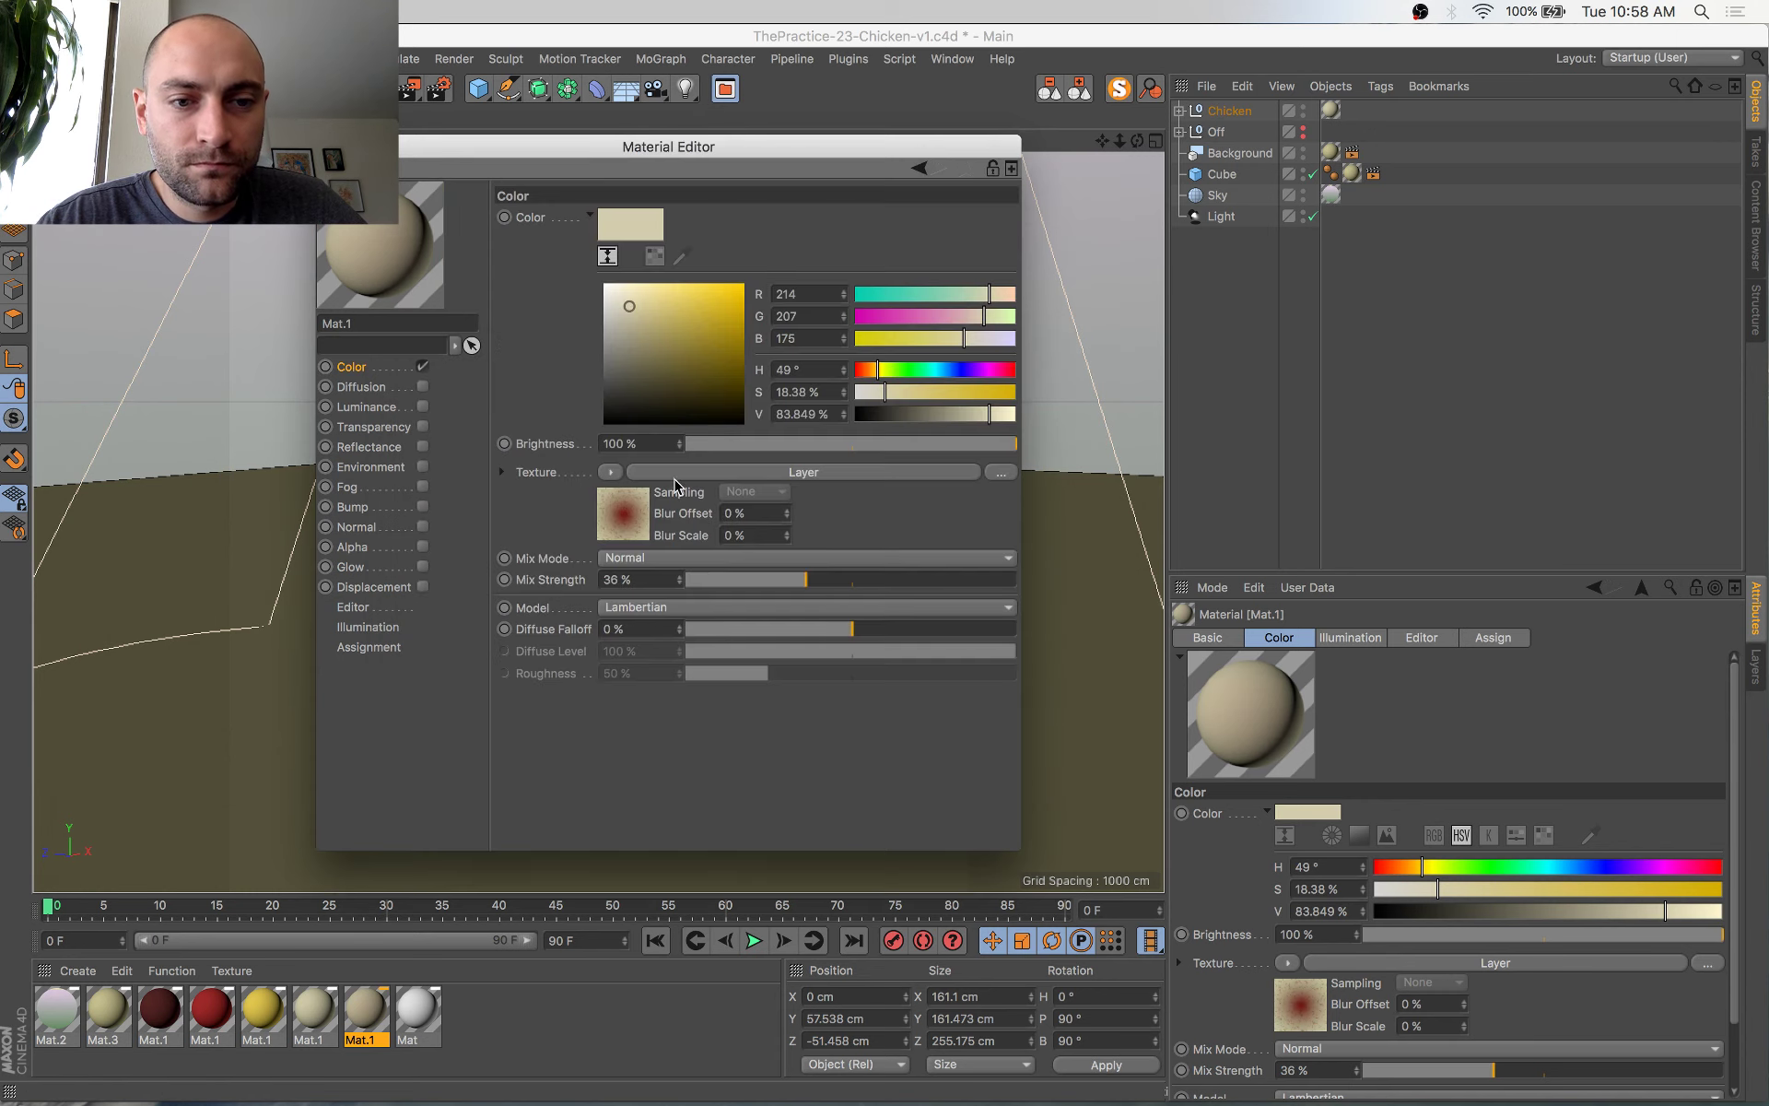
left_click(622, 513)
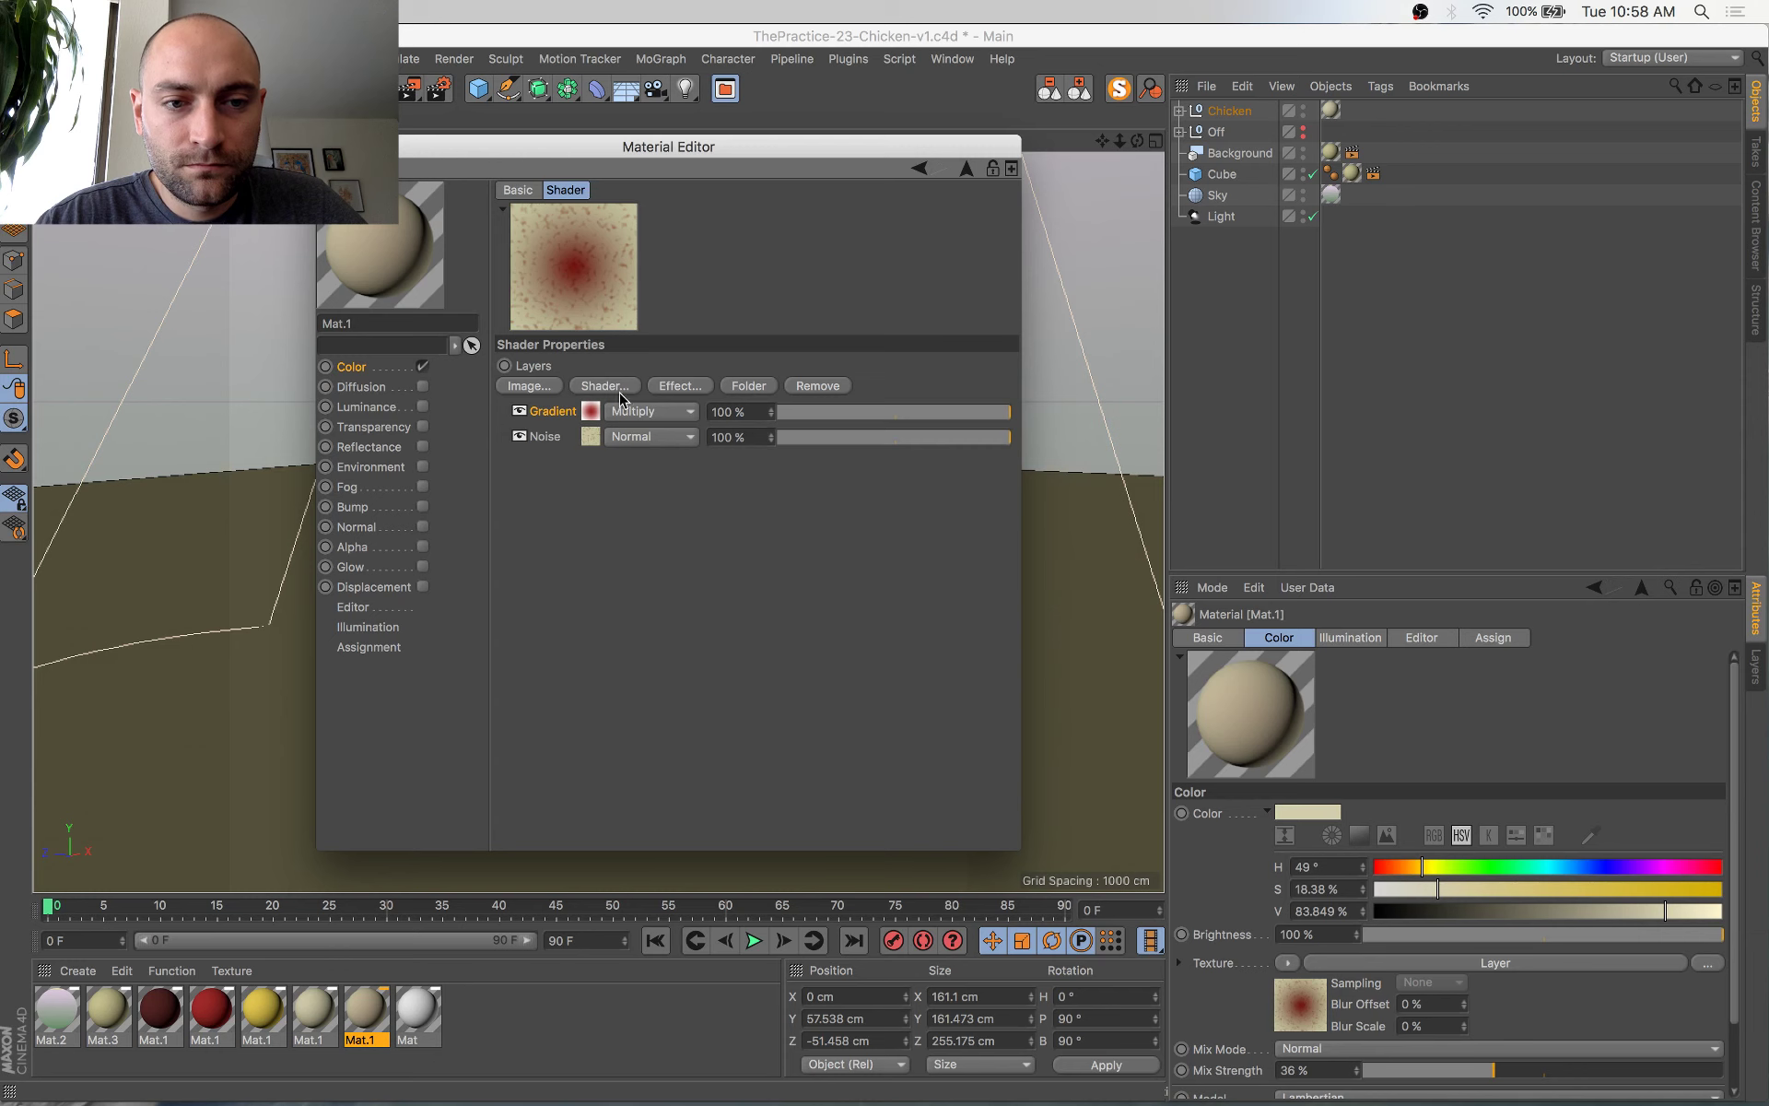
left_click(629, 414)
left_click(699, 277)
left_click_drag(689, 149, 1081, 492)
left_click(365, 1020)
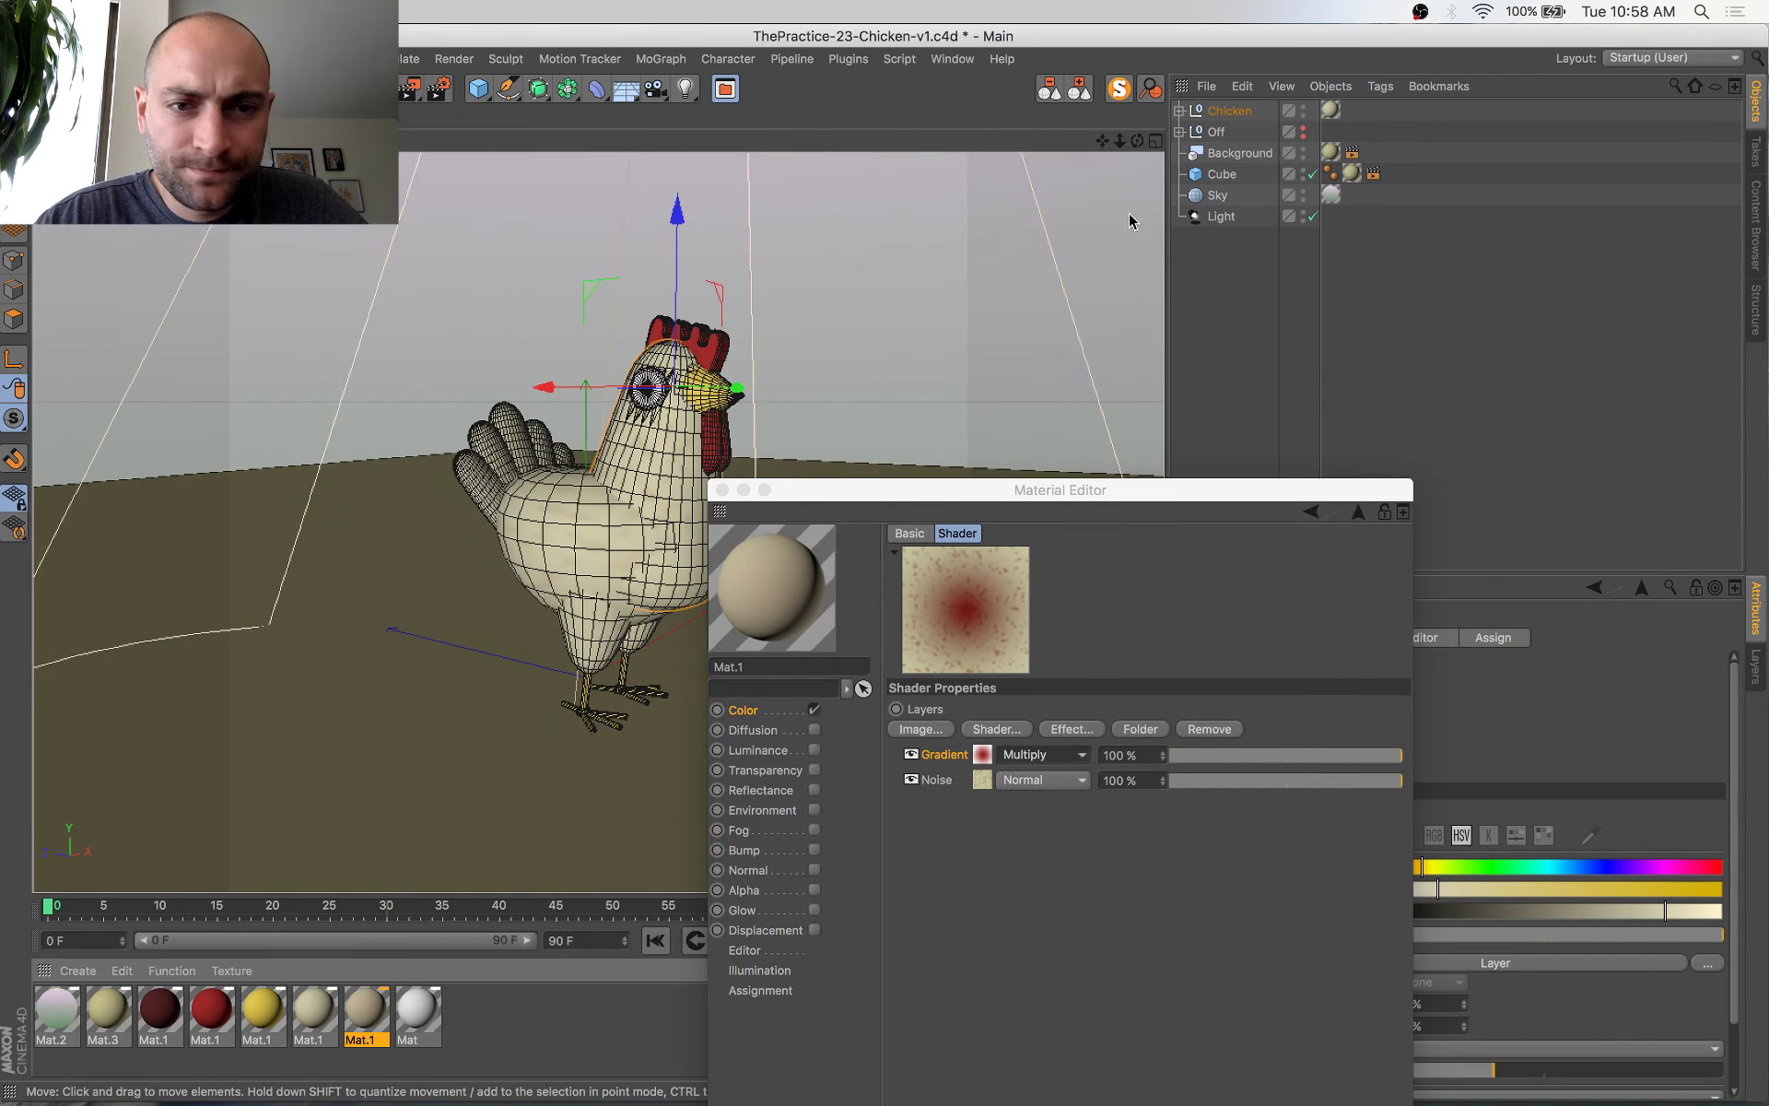
Expand the Chicken group and its Boole, apply the duplicated material to the Cone, and close the Material Editor
left_click(1180, 110)
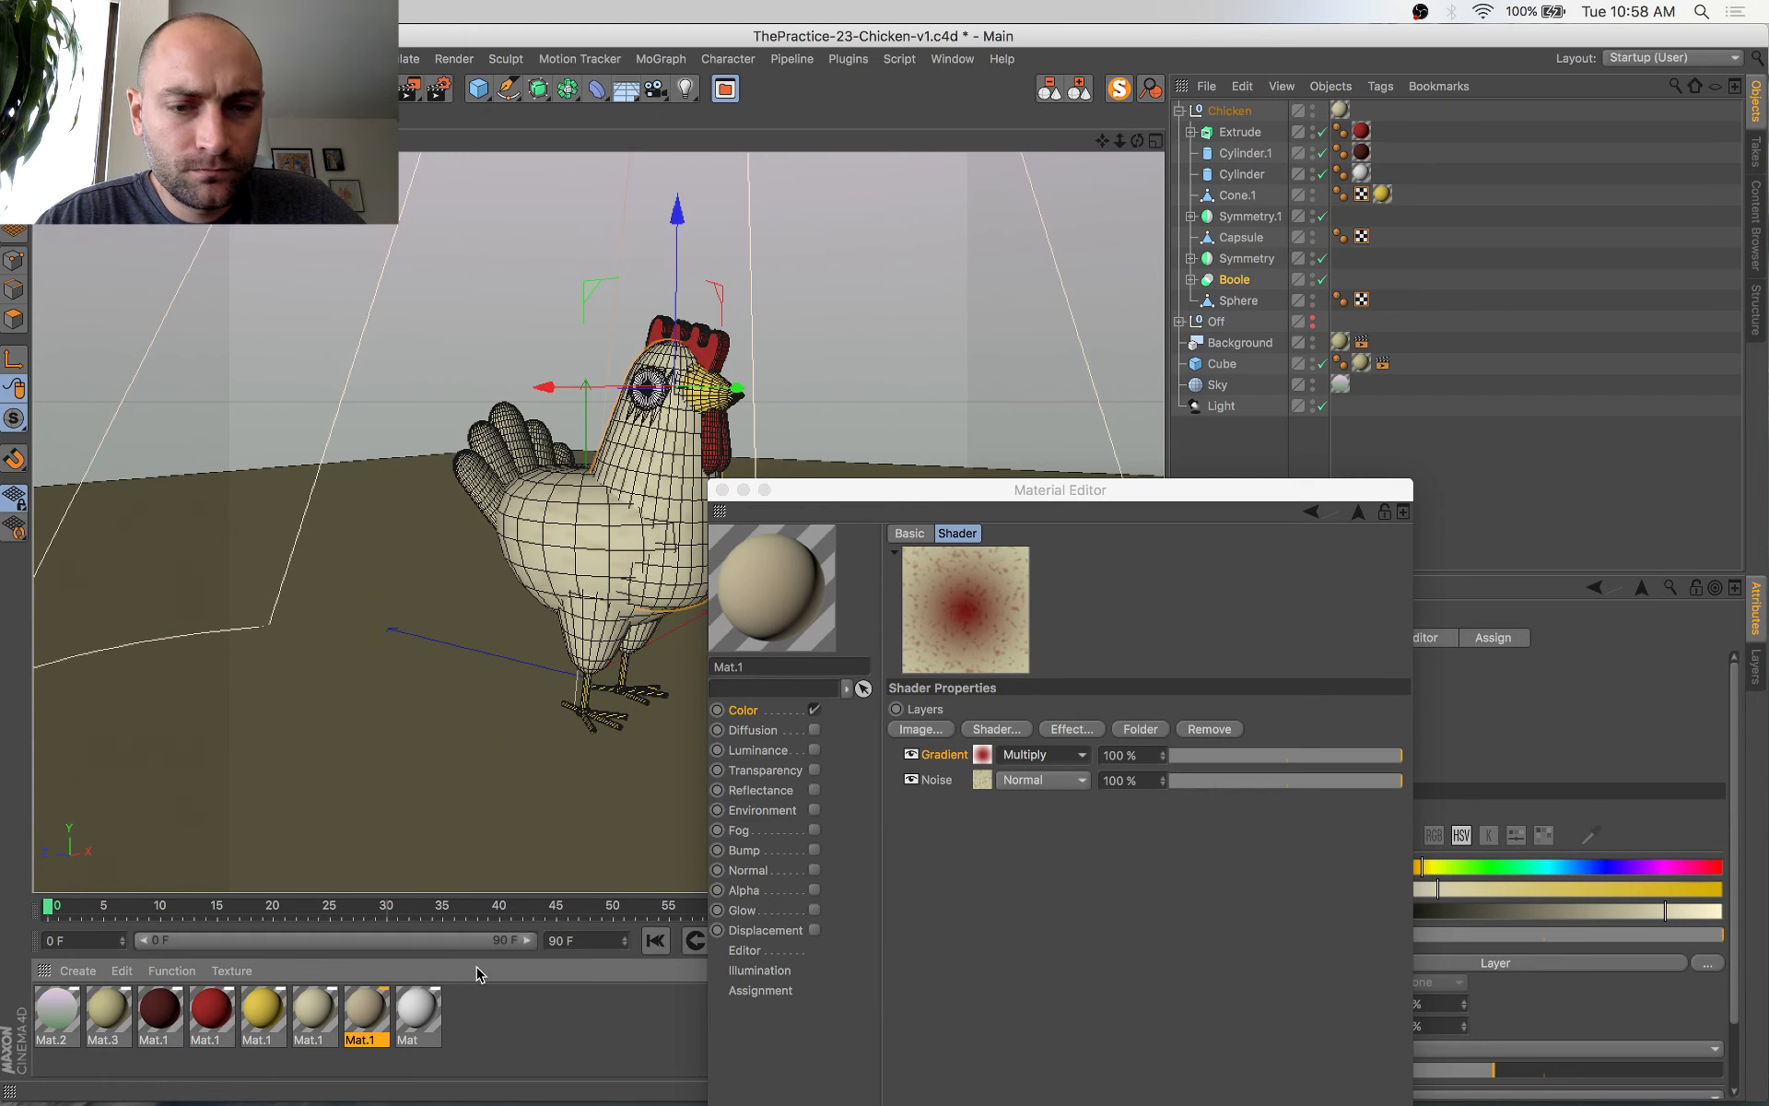
left_click(1191, 280)
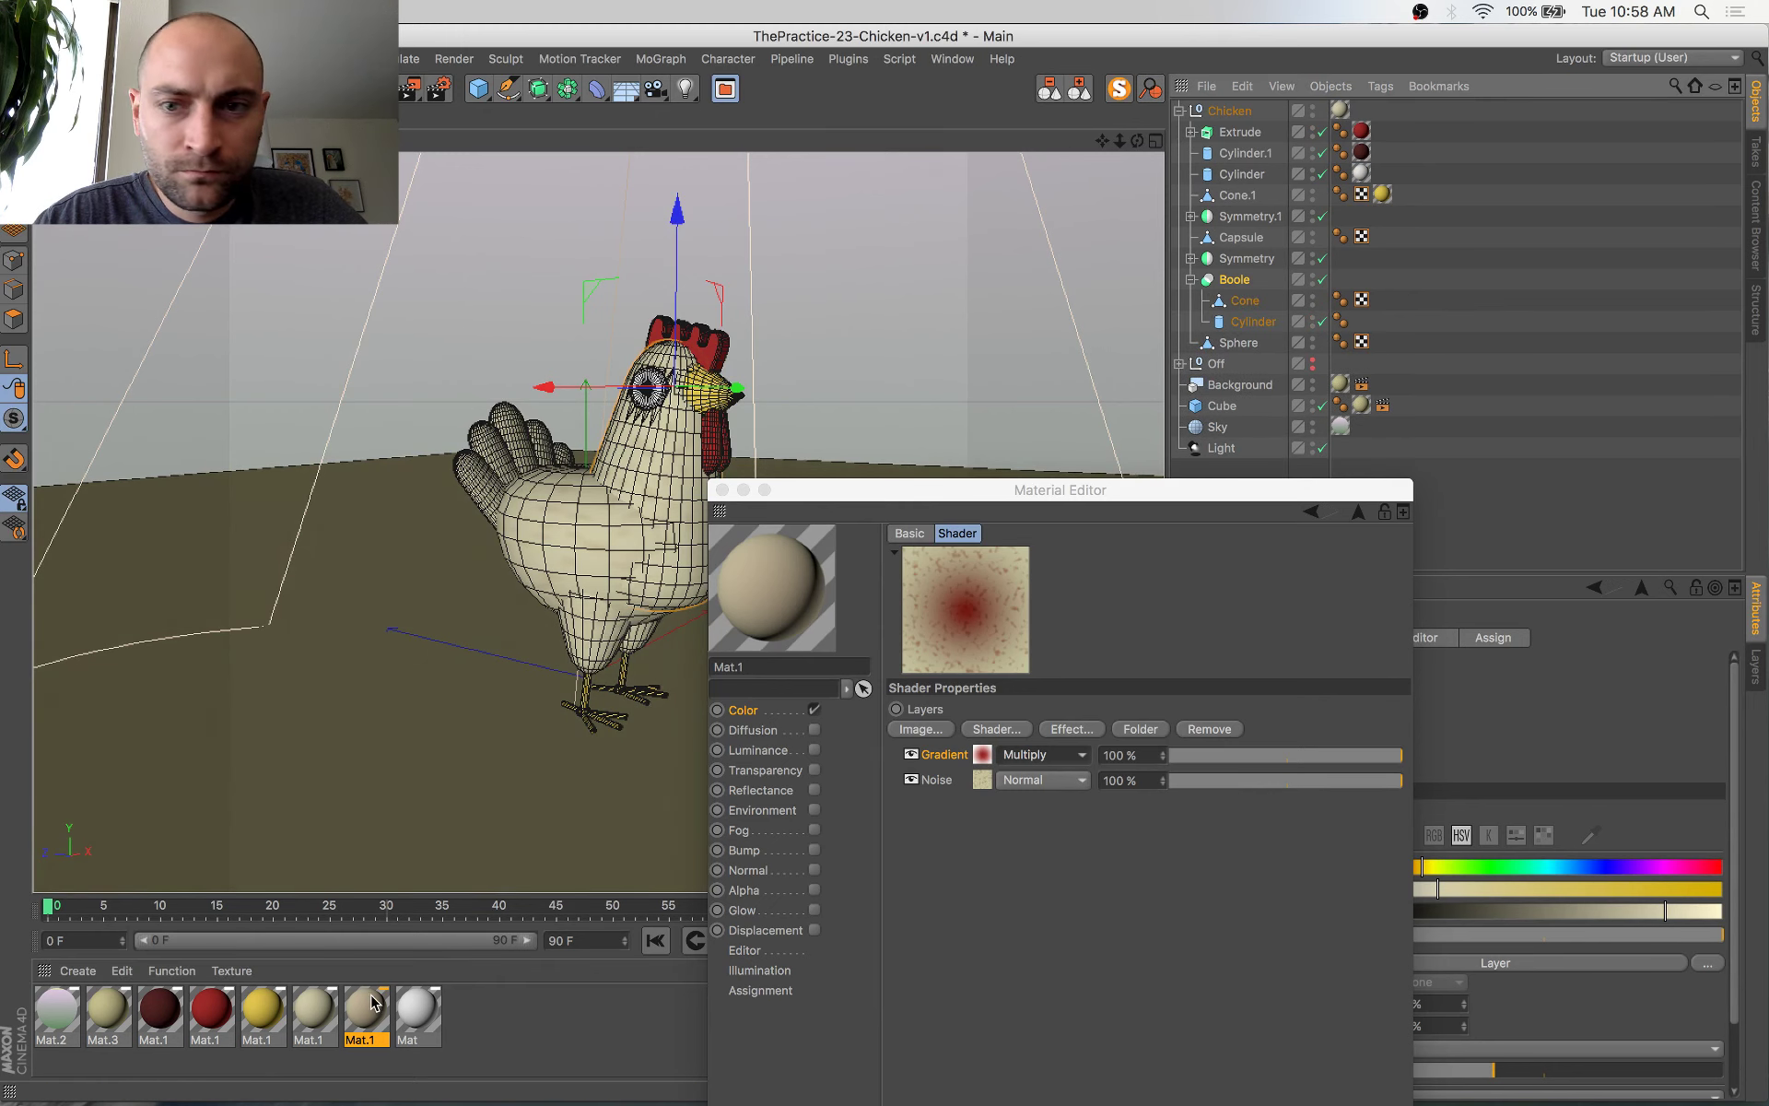
left_click_drag(373, 1003, 1129, 433)
left_click_drag(1244, 307, 1244, 304)
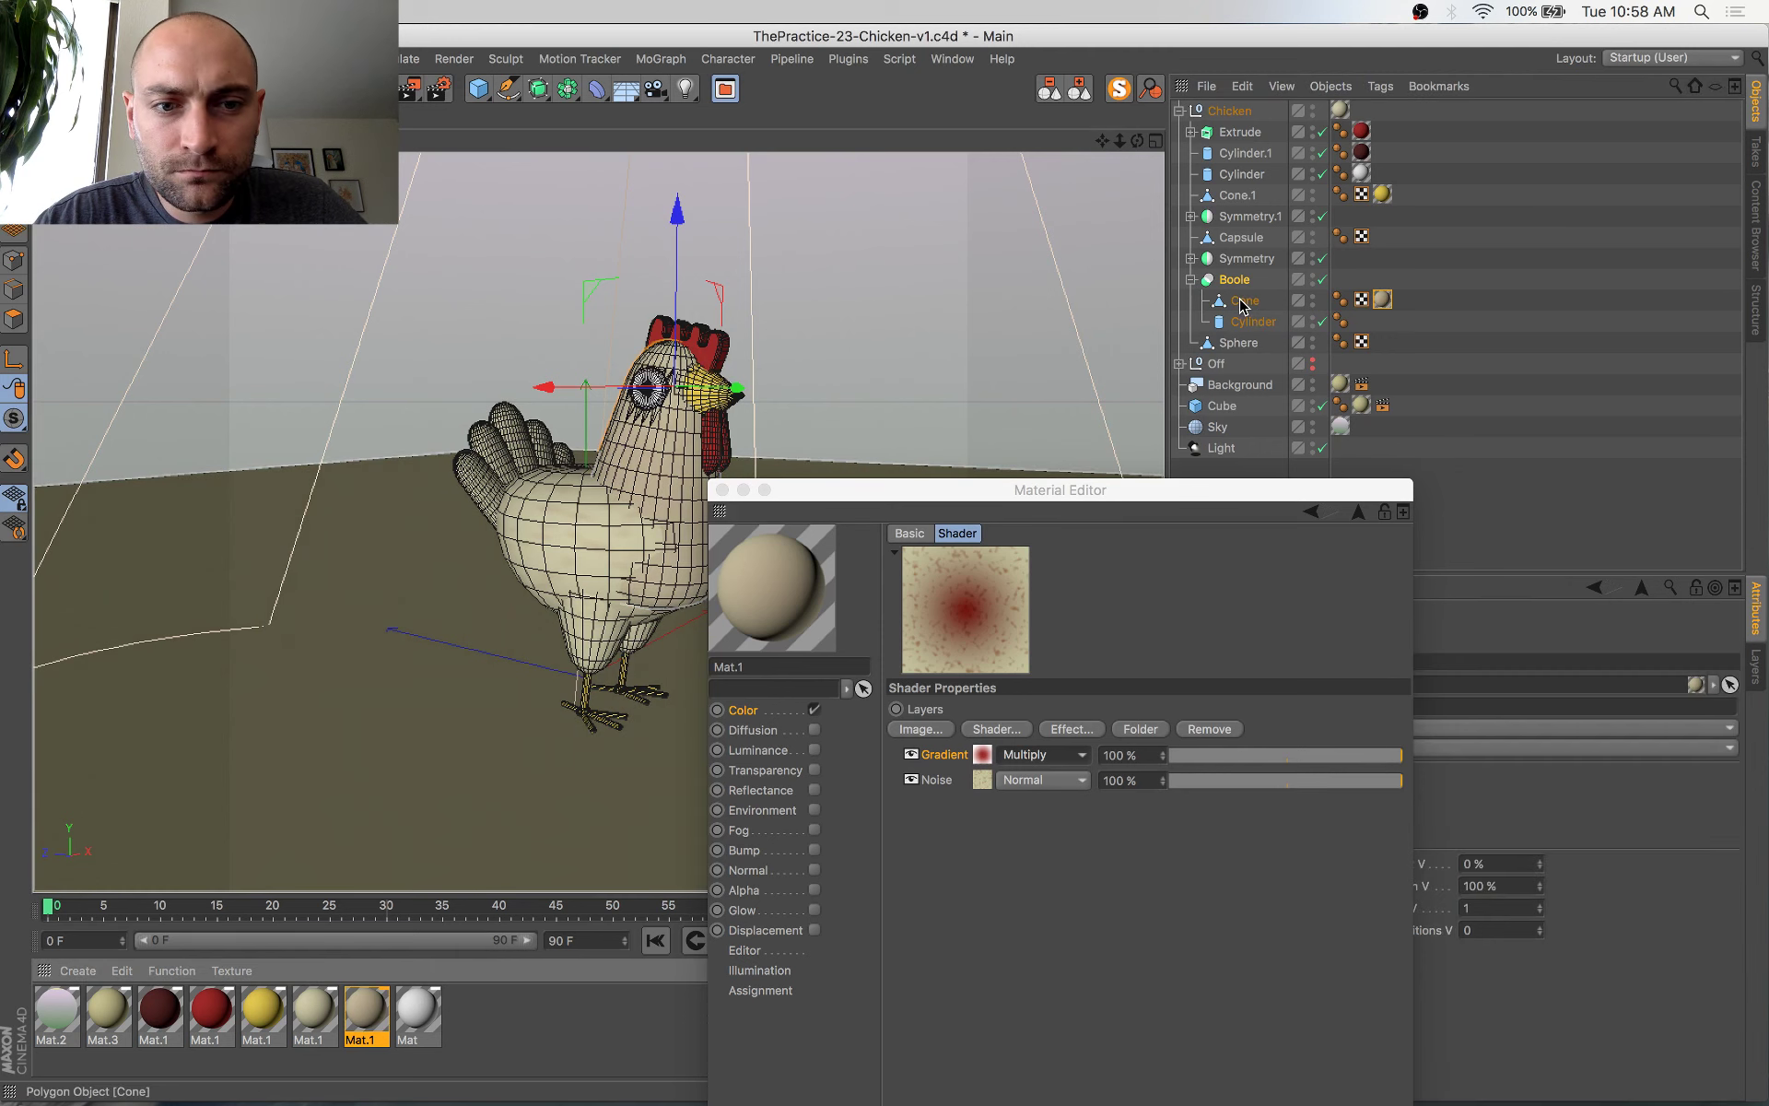
left_click(720, 490)
Set the Cone texture tag's projection to Cylindrical and activate texture mode
left_click(1383, 728)
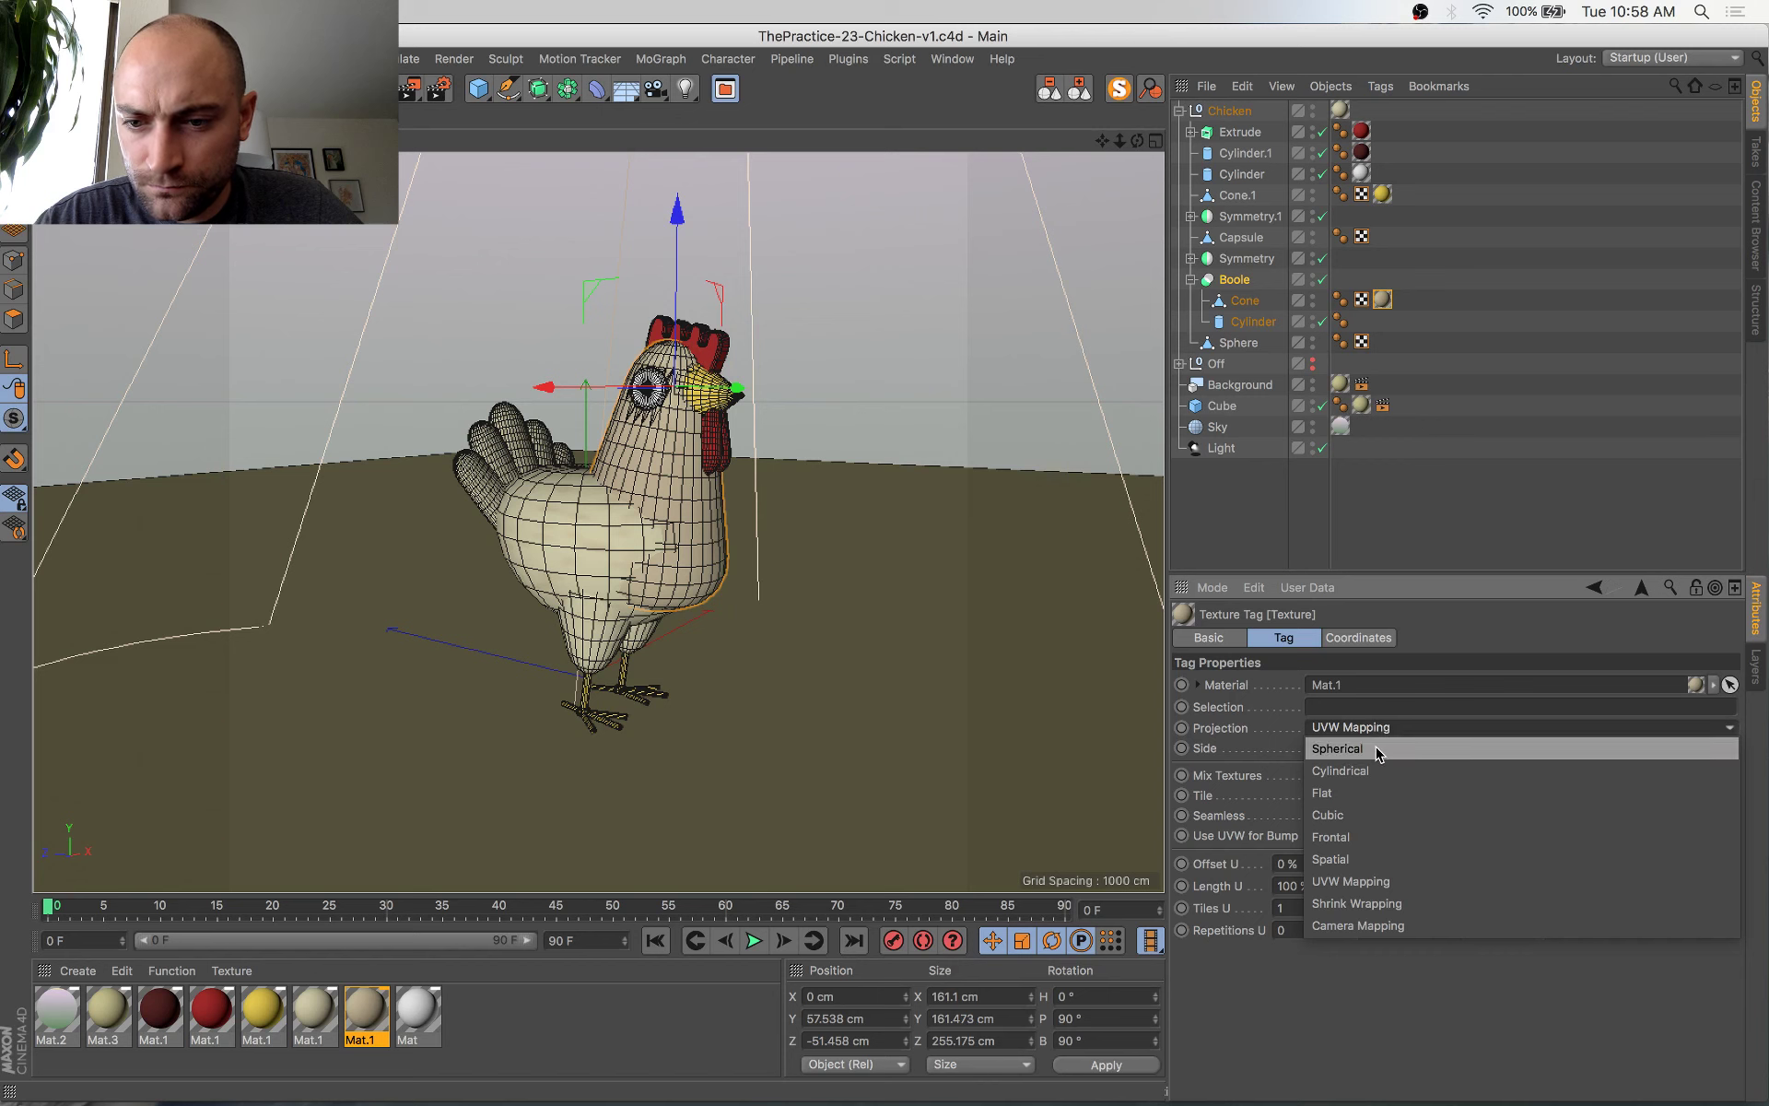
left_click(1377, 771)
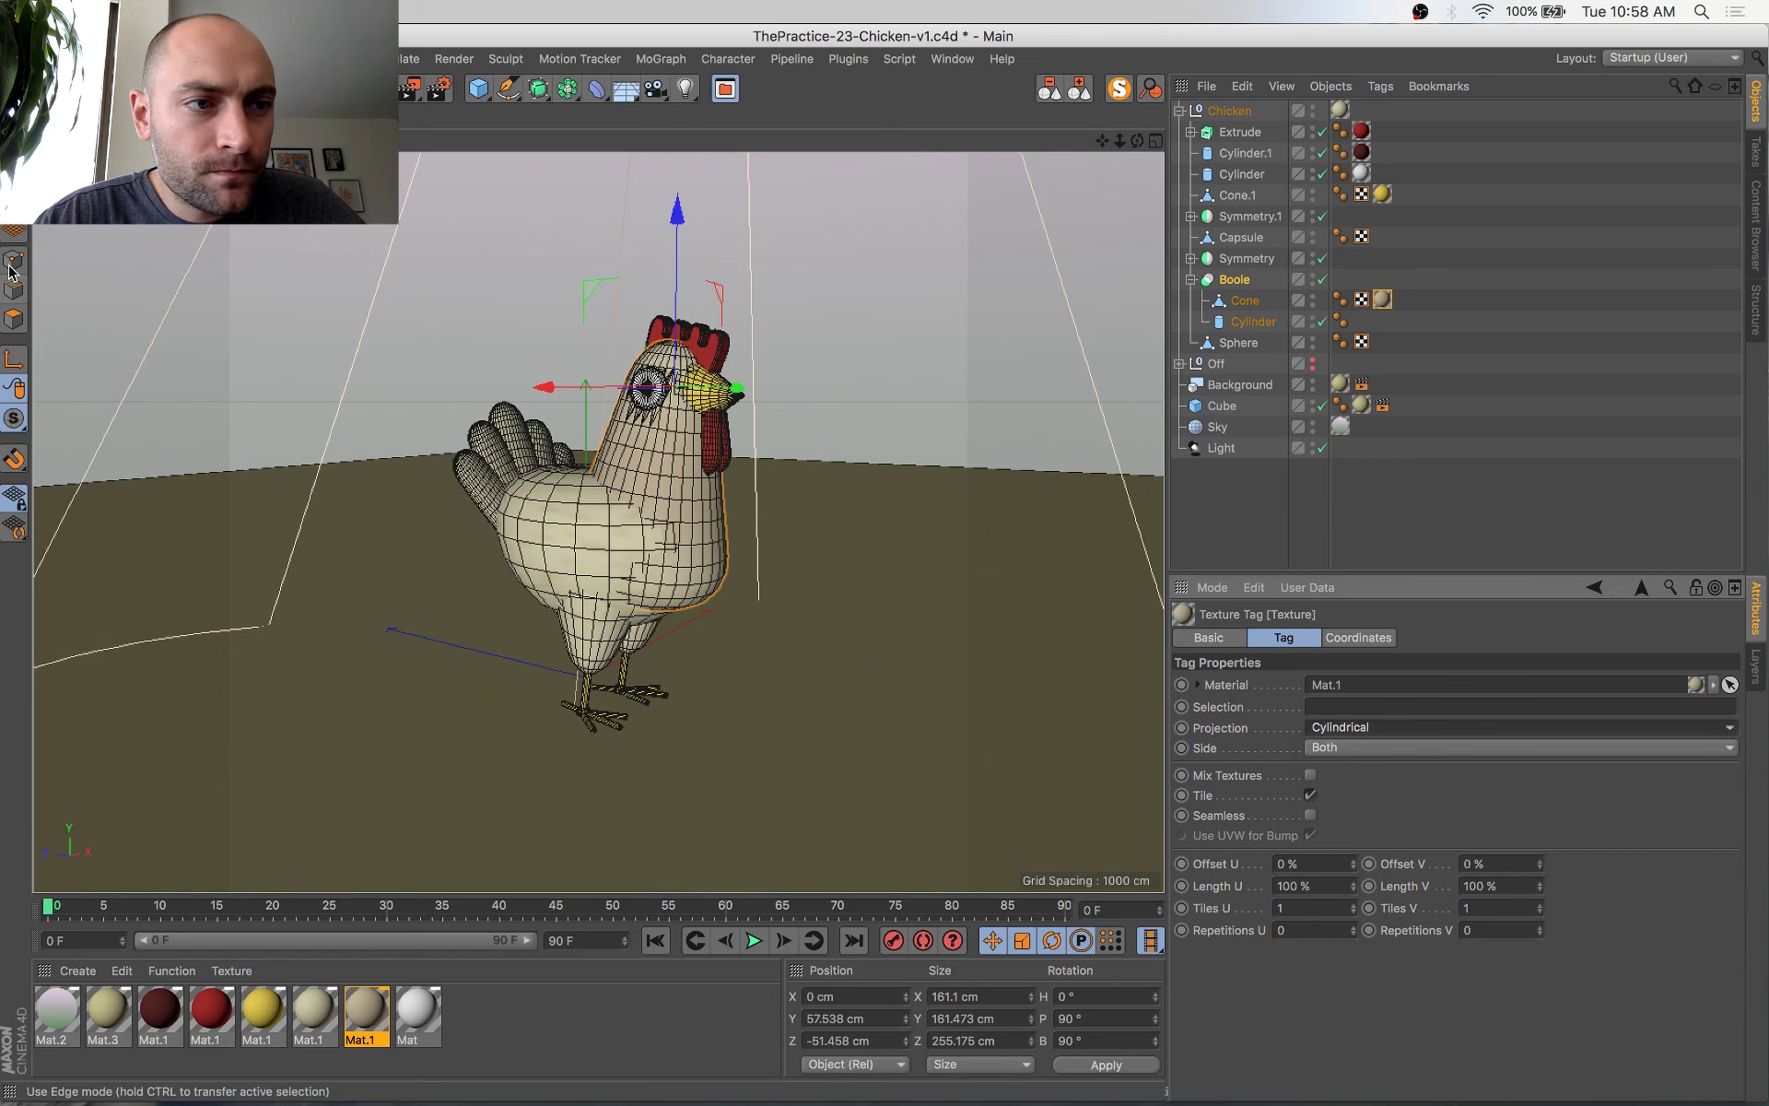
left_click(13, 201)
Move the Cone's cylindrical texture projection upward along the chicken, to a Y offset of about -30.2 %
key("t")
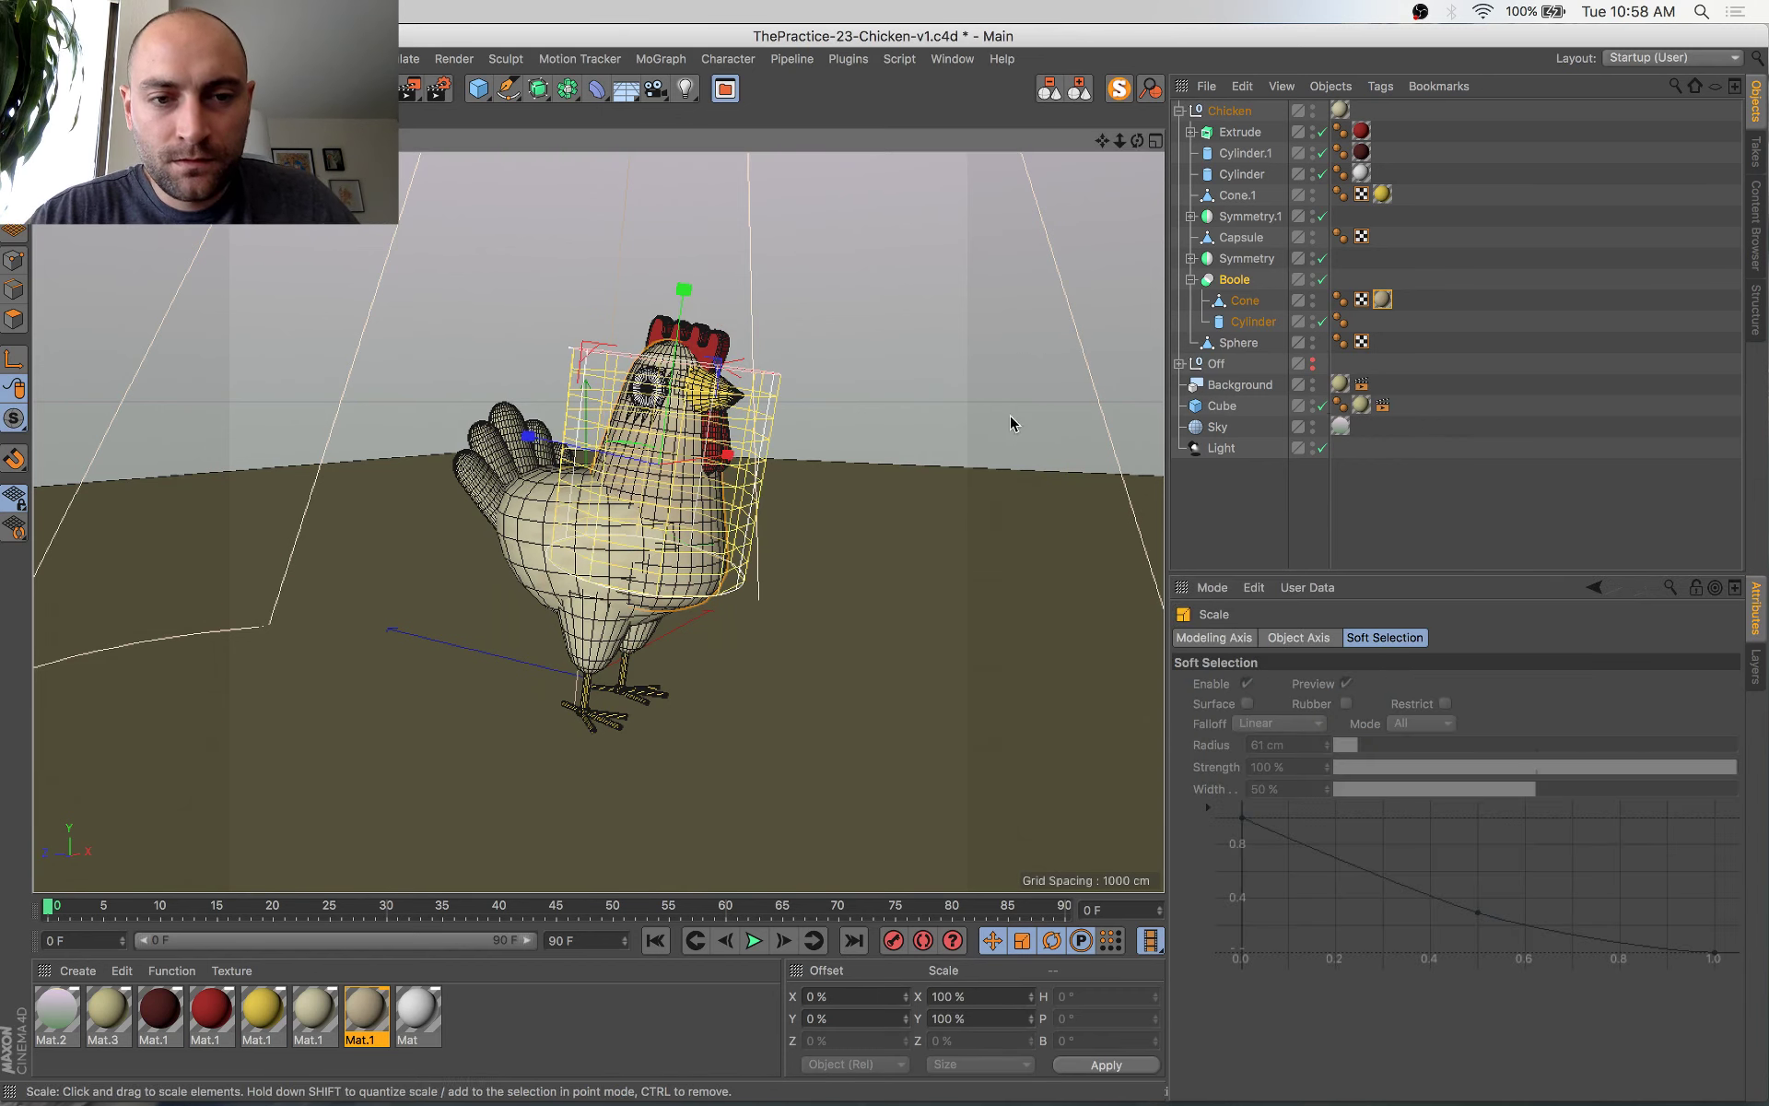
scroll(687, 456, "up", 2)
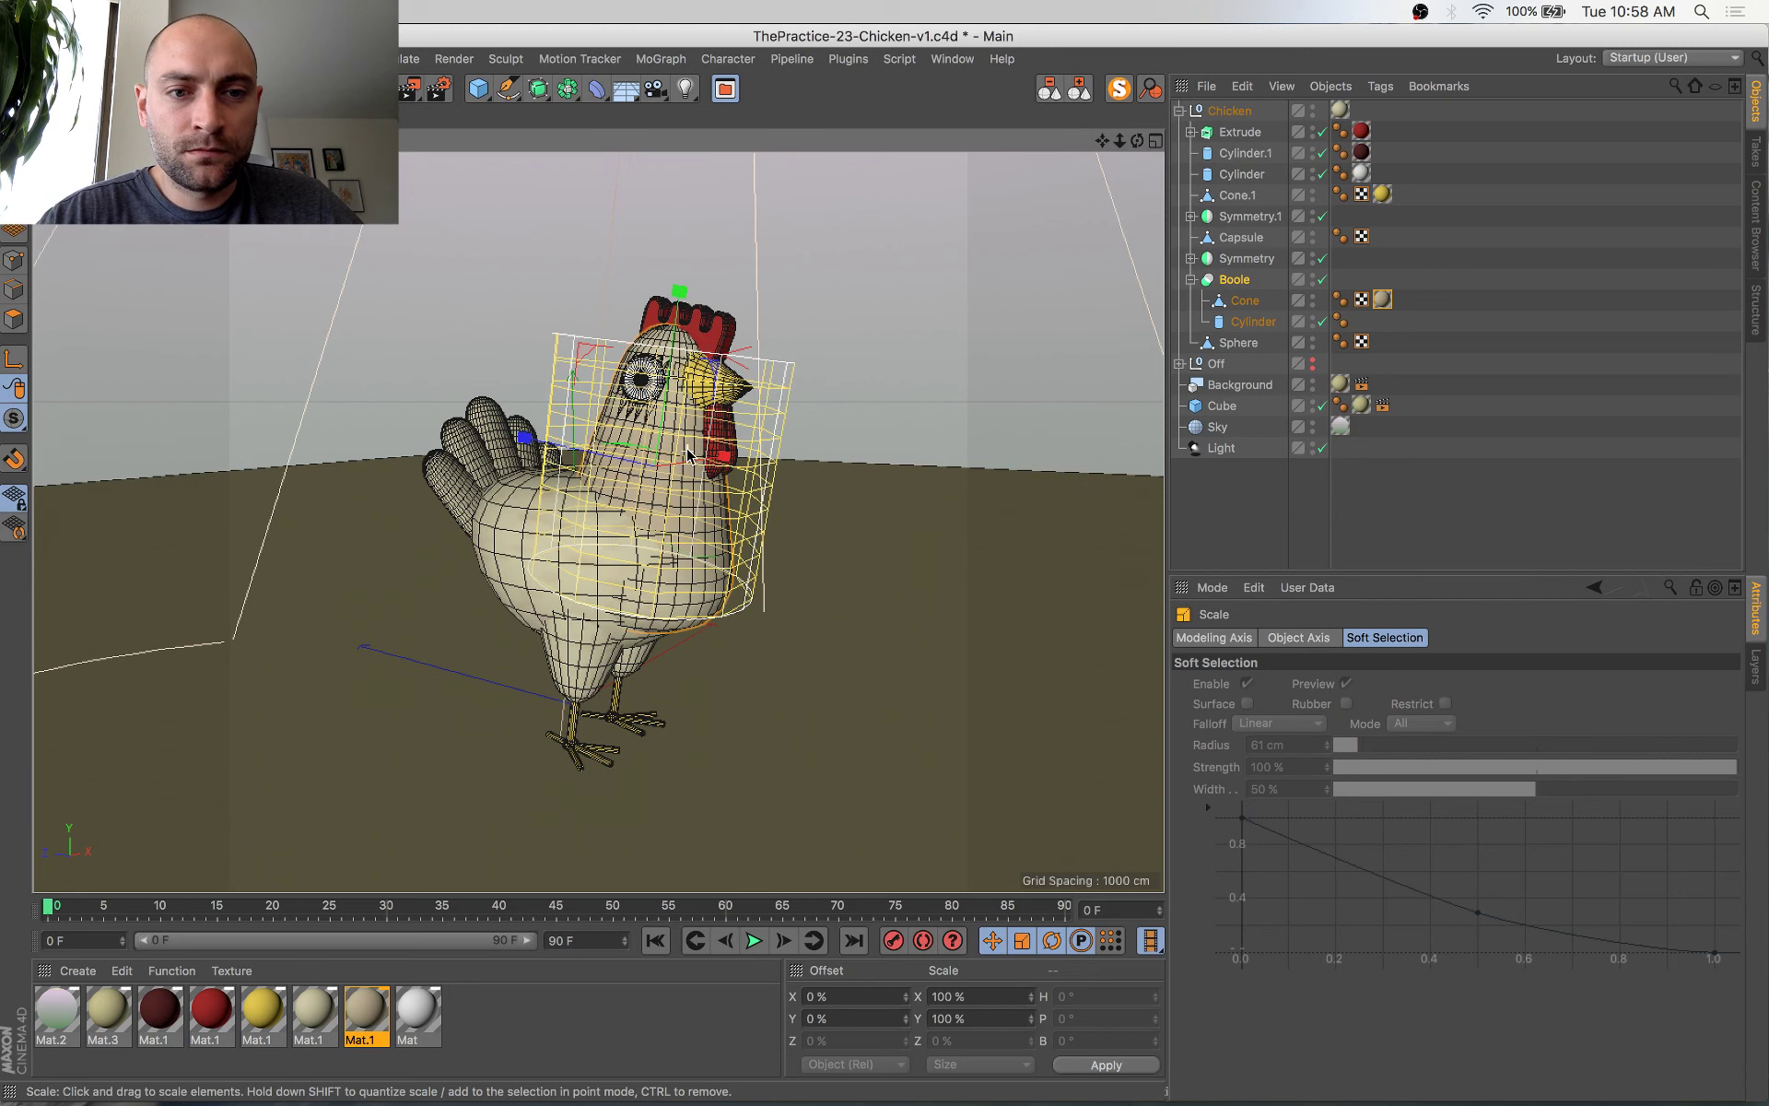
middle_click_drag(734, 453, 742, 457, "alt")
key("shift+r")
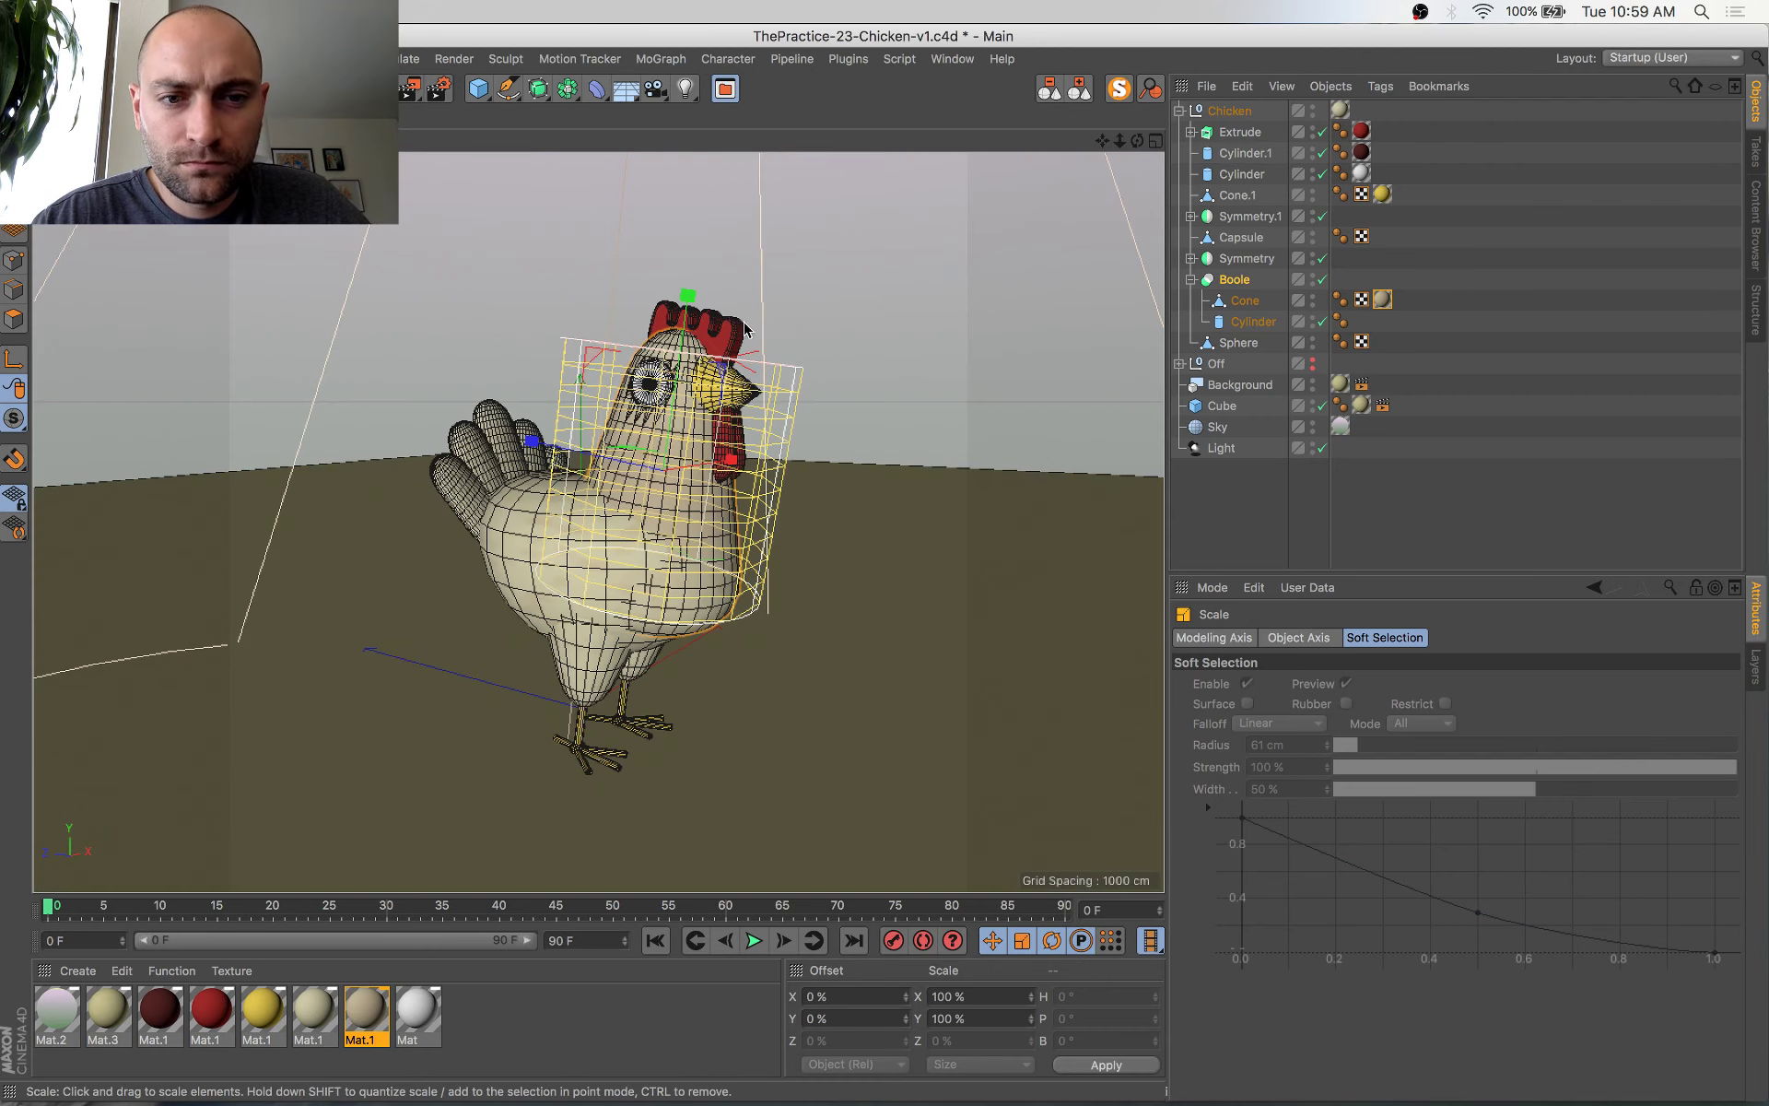
key("e")
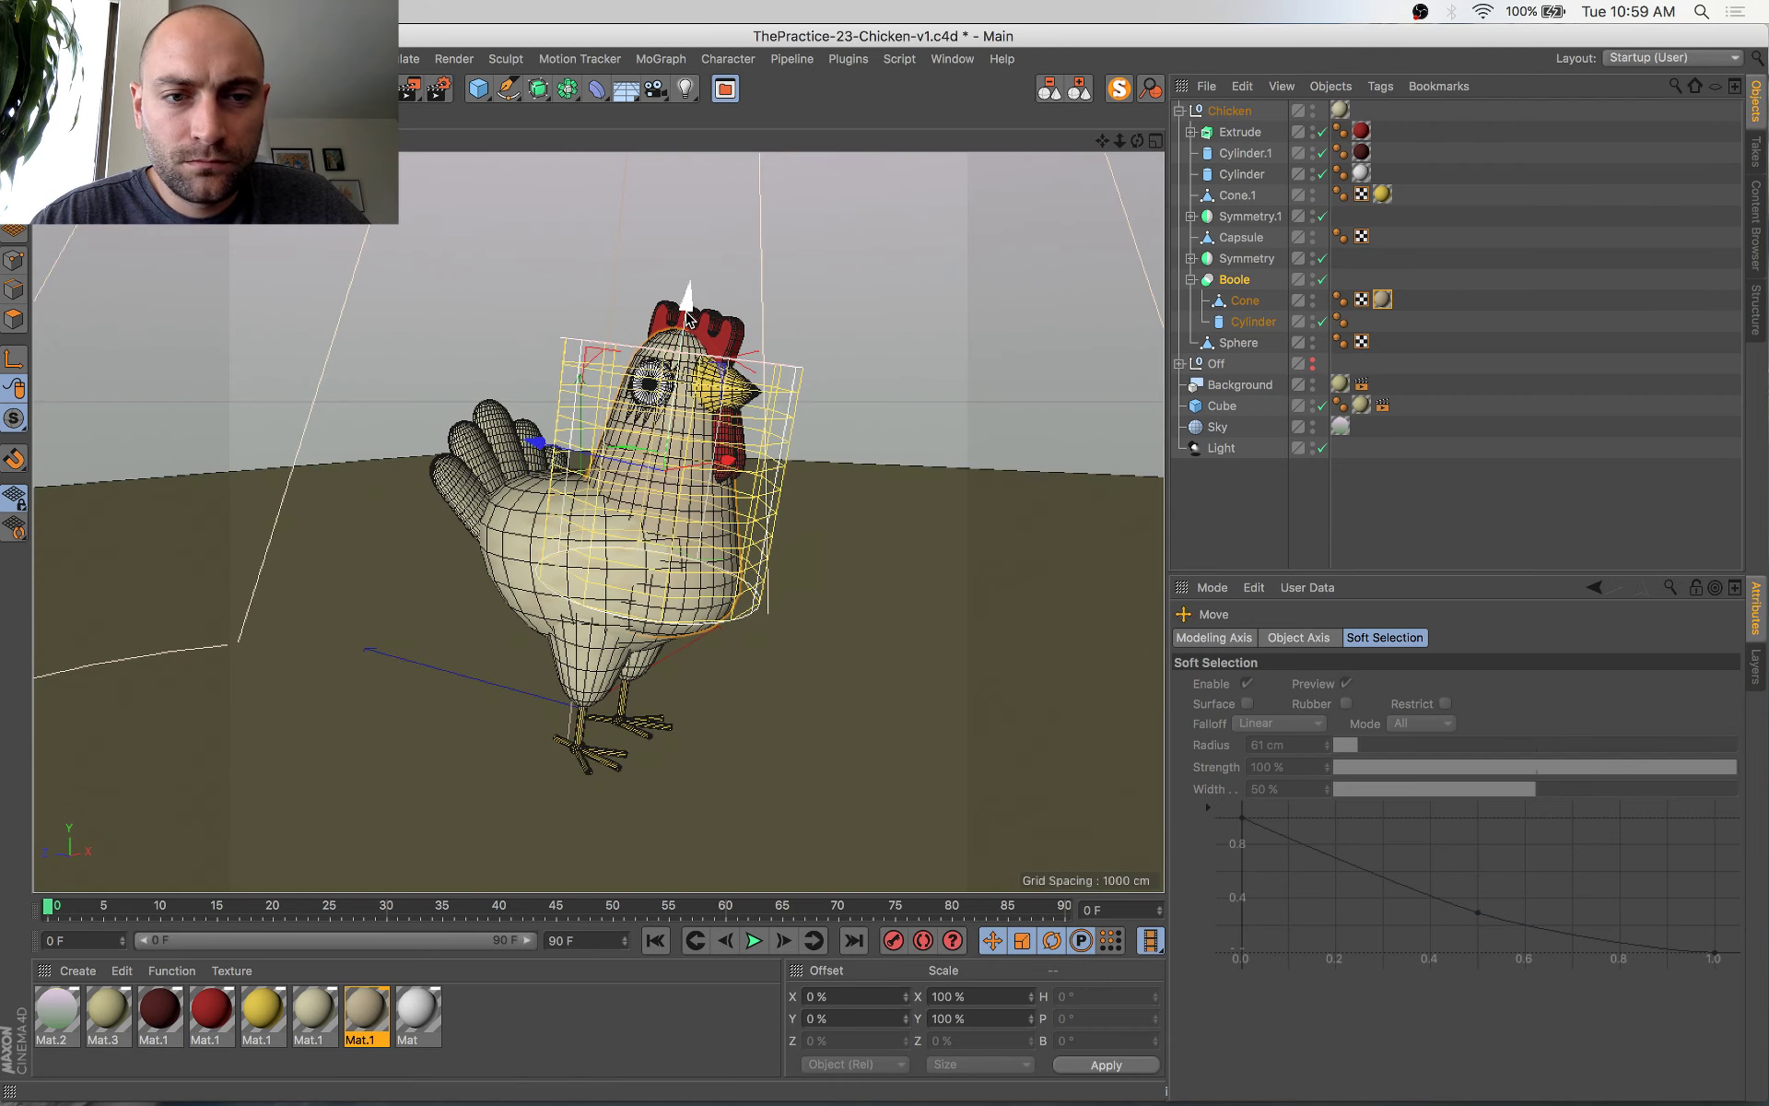
left_click_drag(689, 302, 701, 217)
Reopen the Cone's material and tighten its red circular gradient by moving the white knot inward to a little over a third of the gradient
double_click(380, 1022)
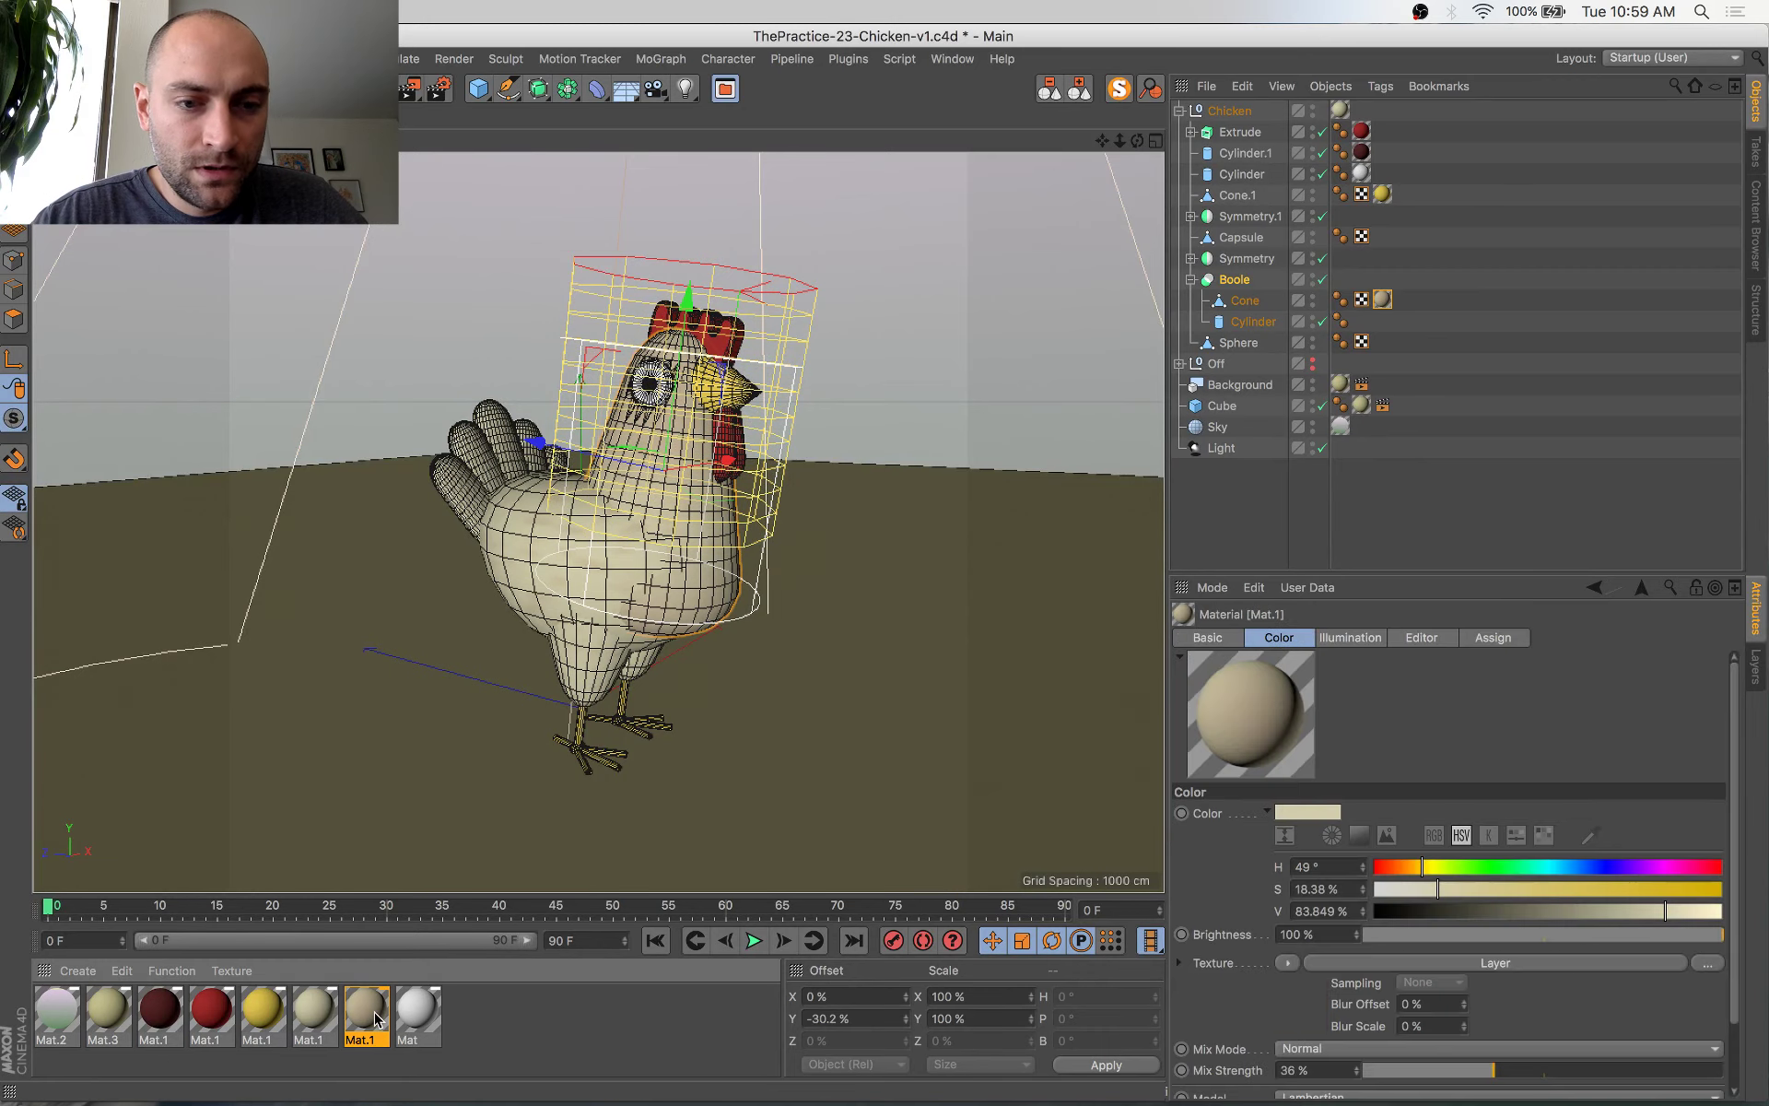
left_click_drag(681, 138, 702, 151)
key("ctrl+Up")
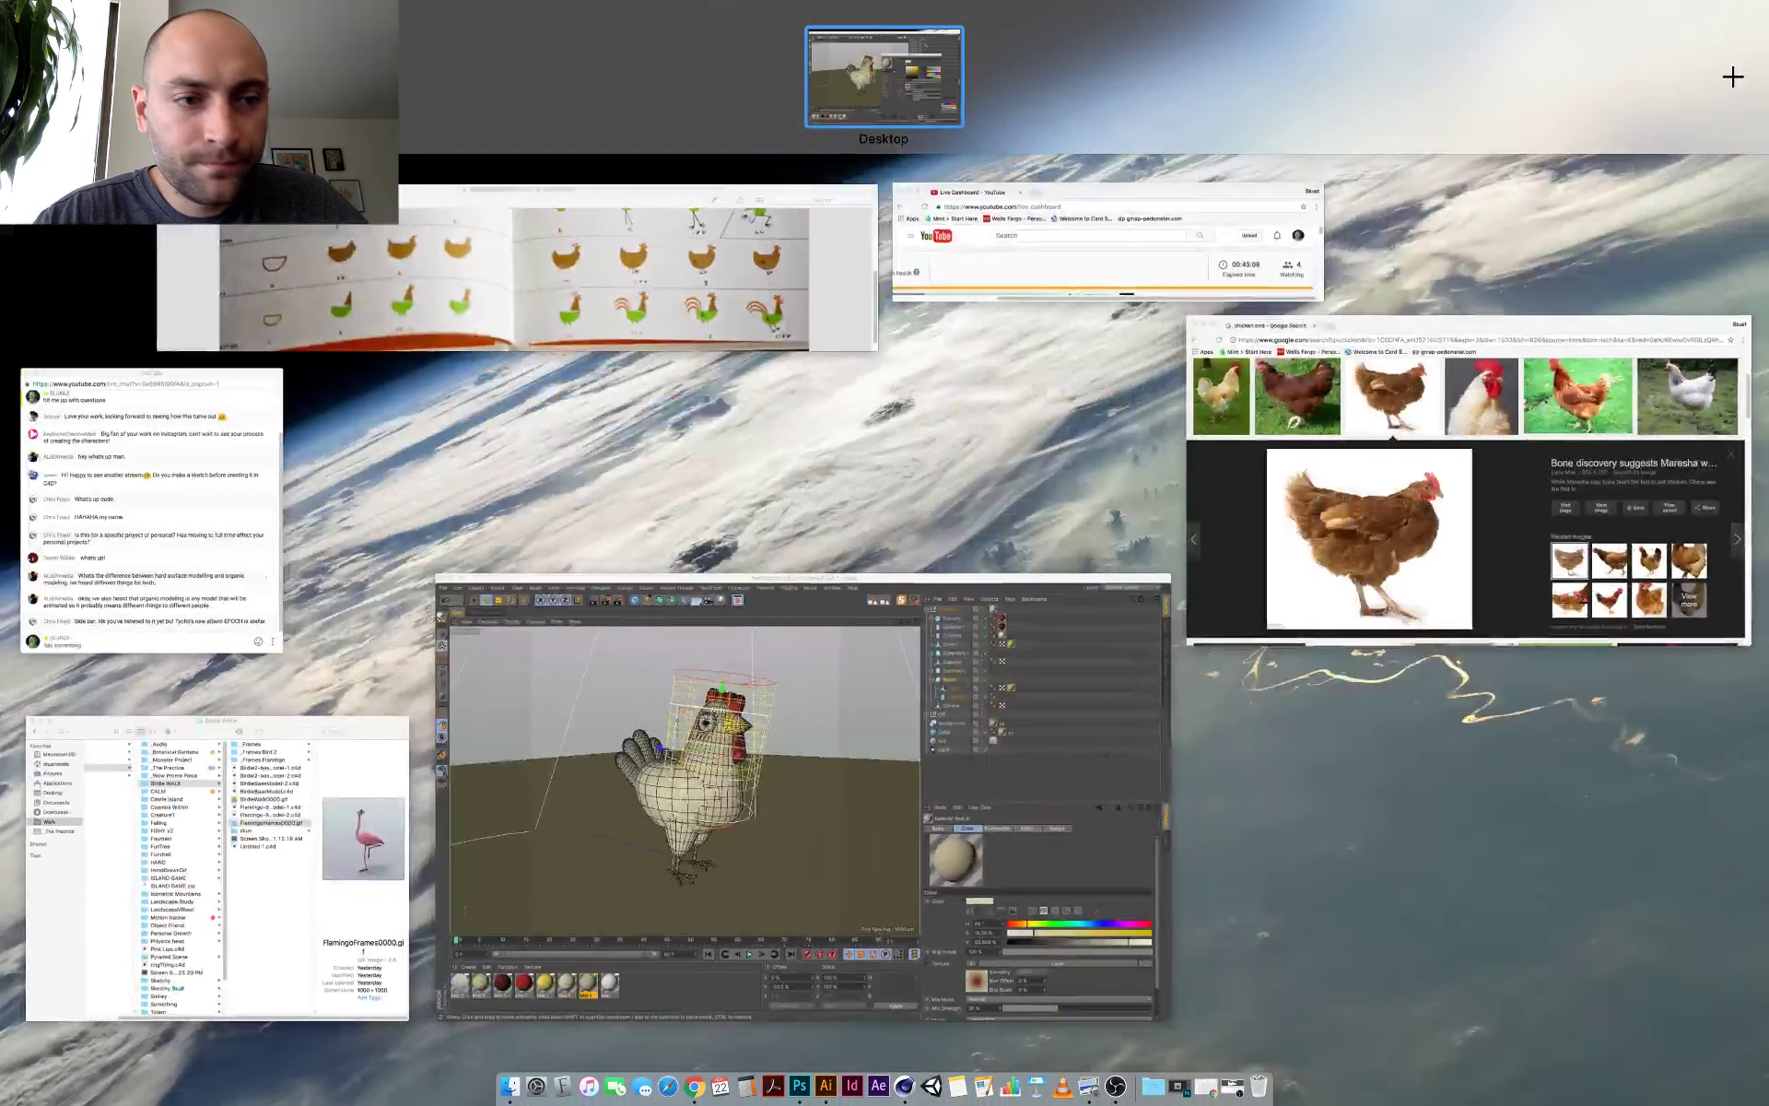
key("ctrl+Up")
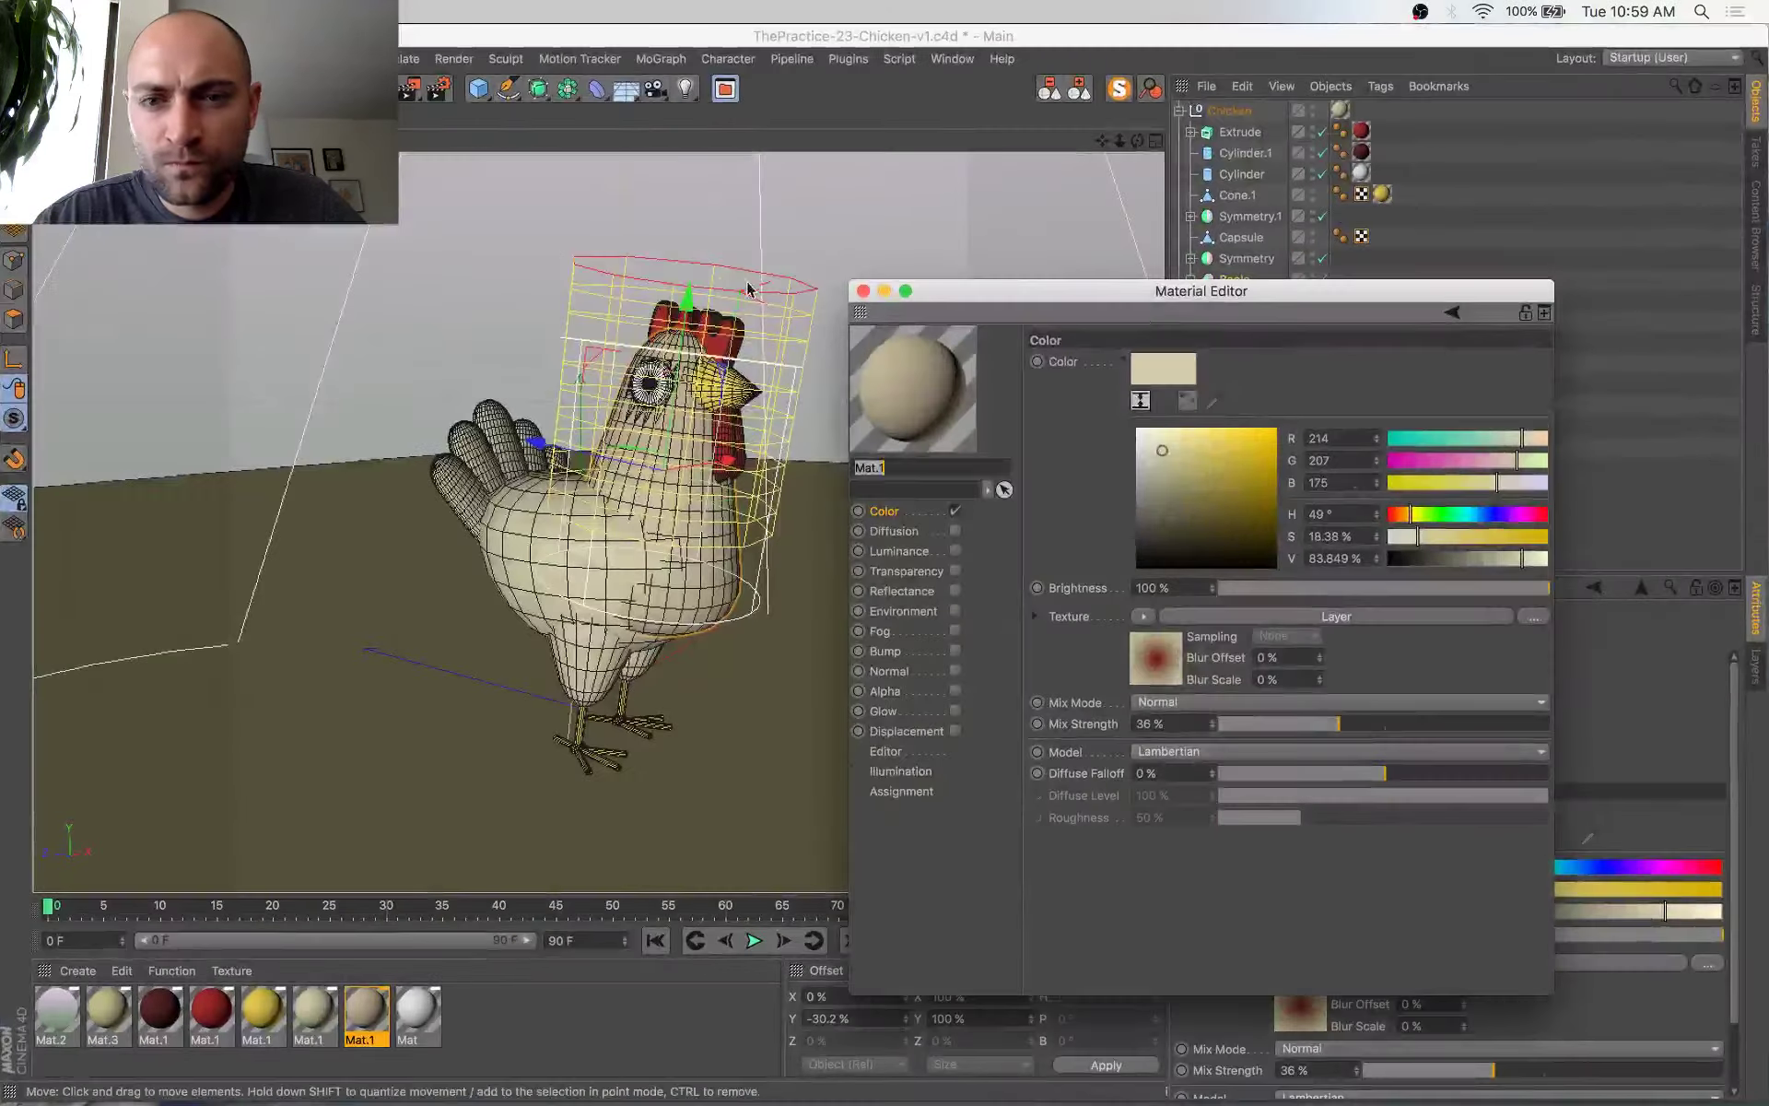
left_click_drag(1108, 301, 1170, 174)
left_click(1214, 524)
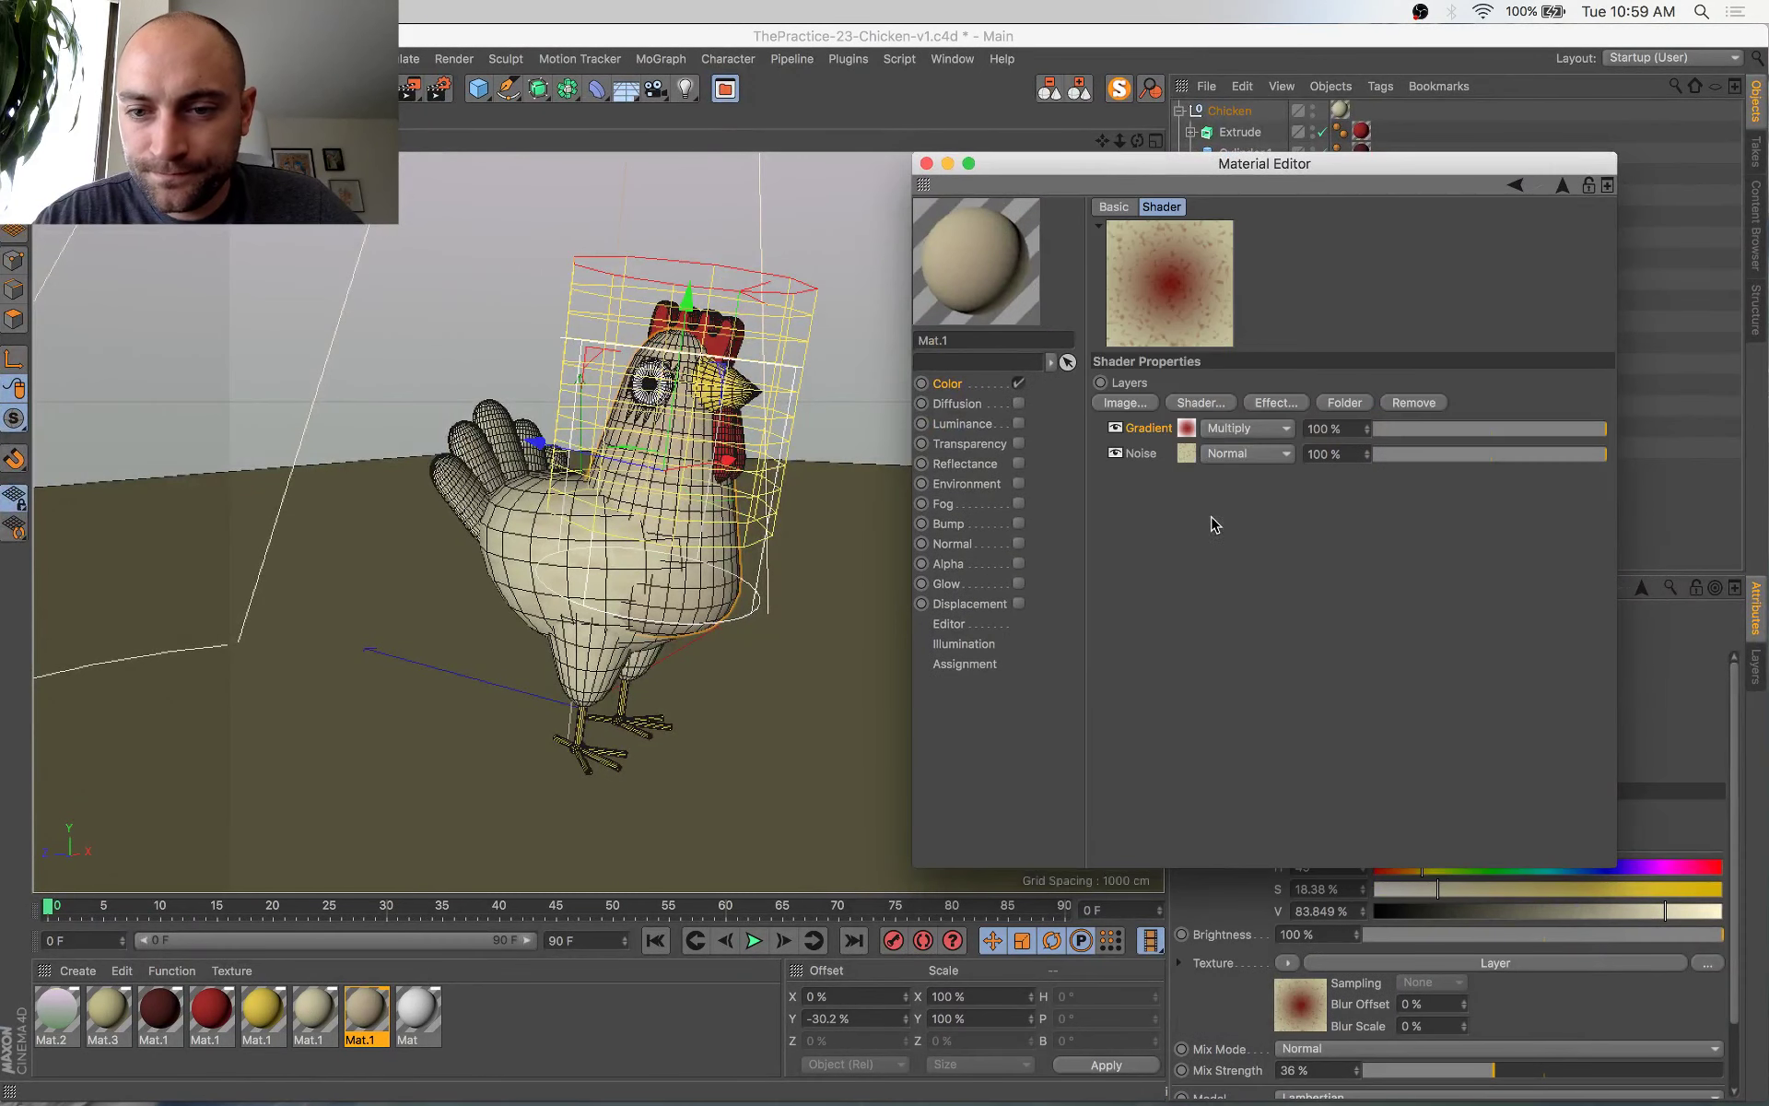
left_click(1188, 428)
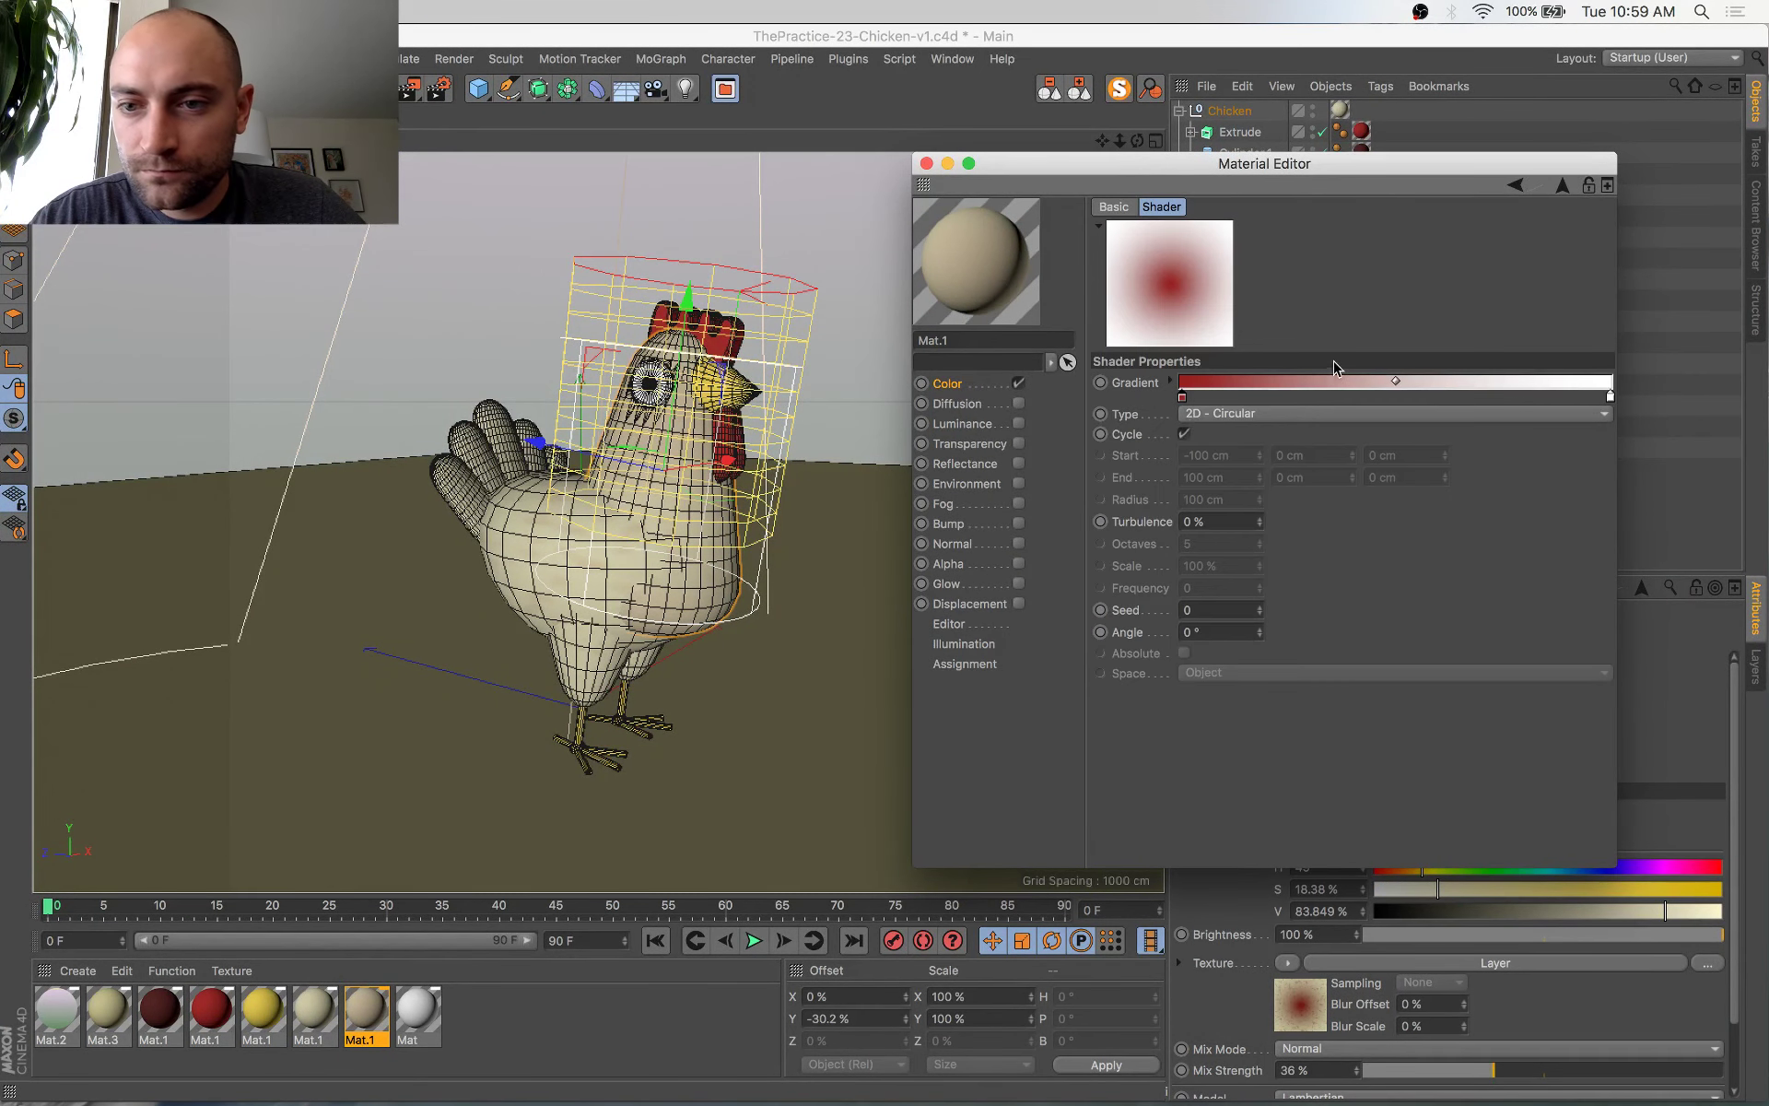
left_click_drag(1608, 397, 1346, 404)
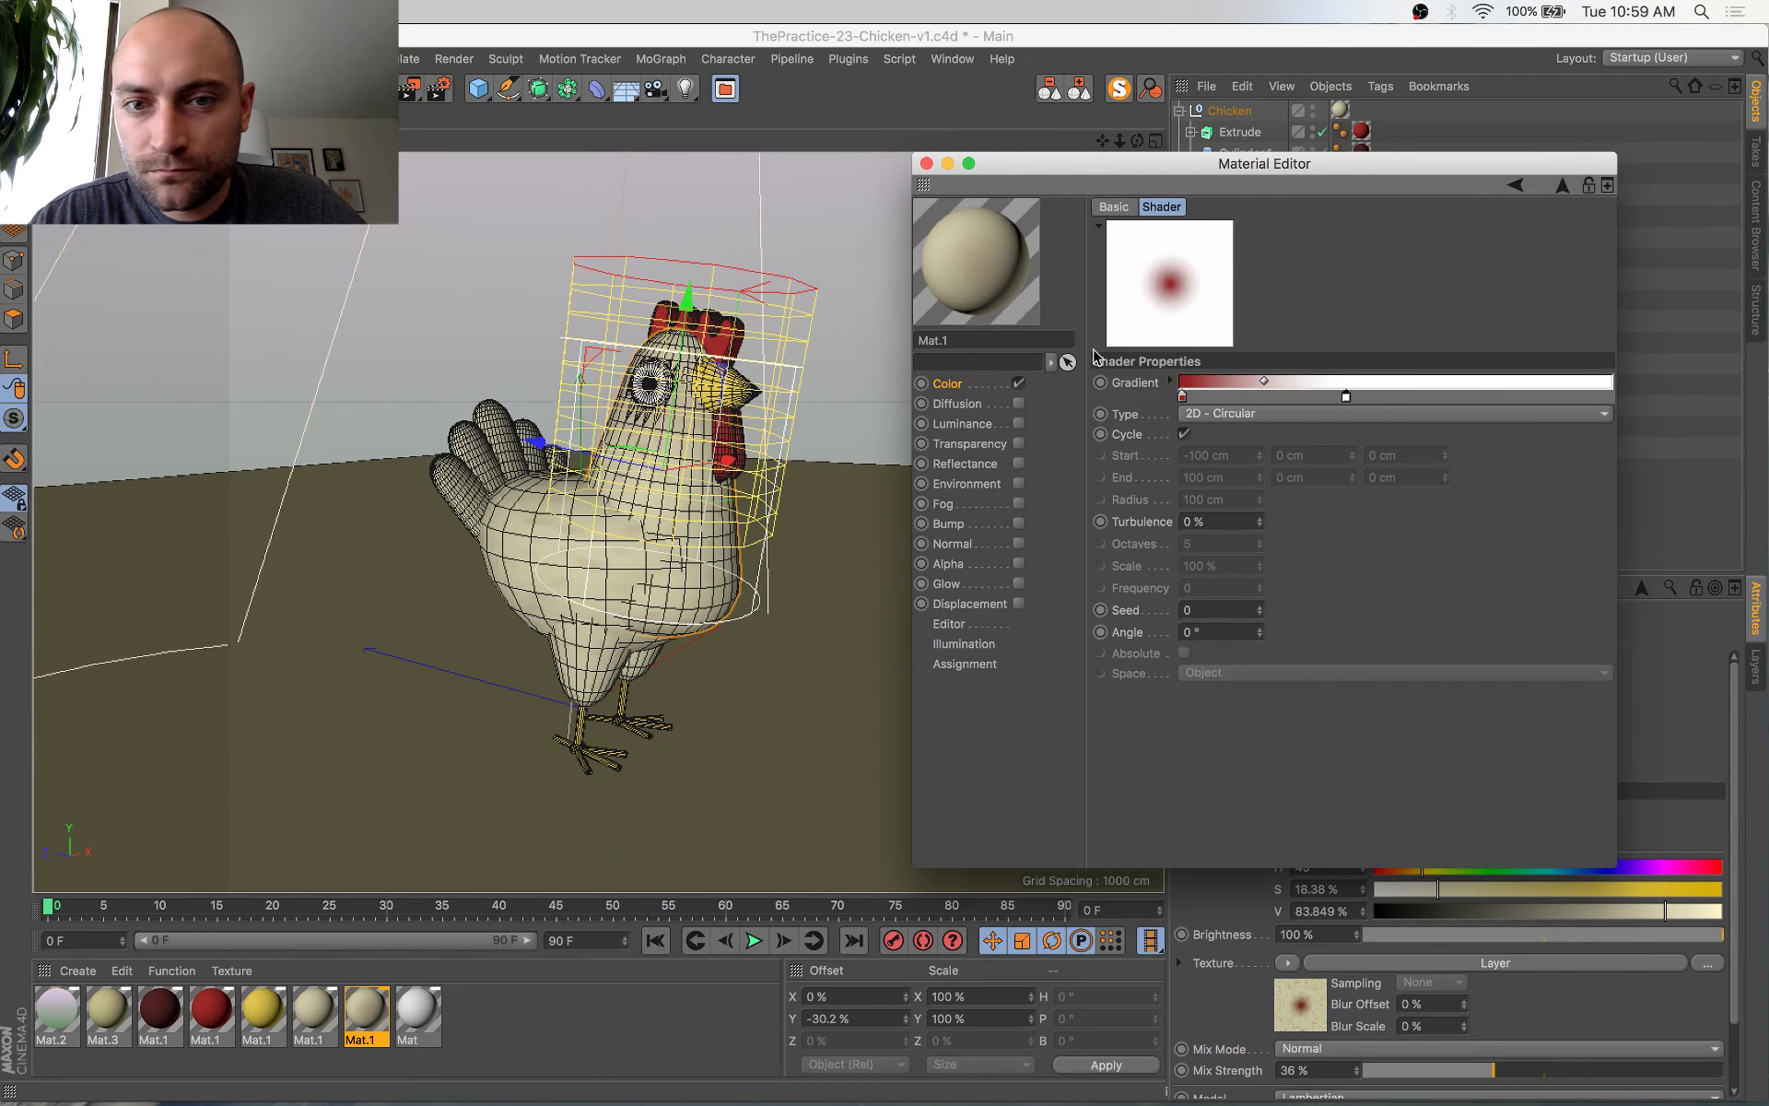
left_click(926, 163)
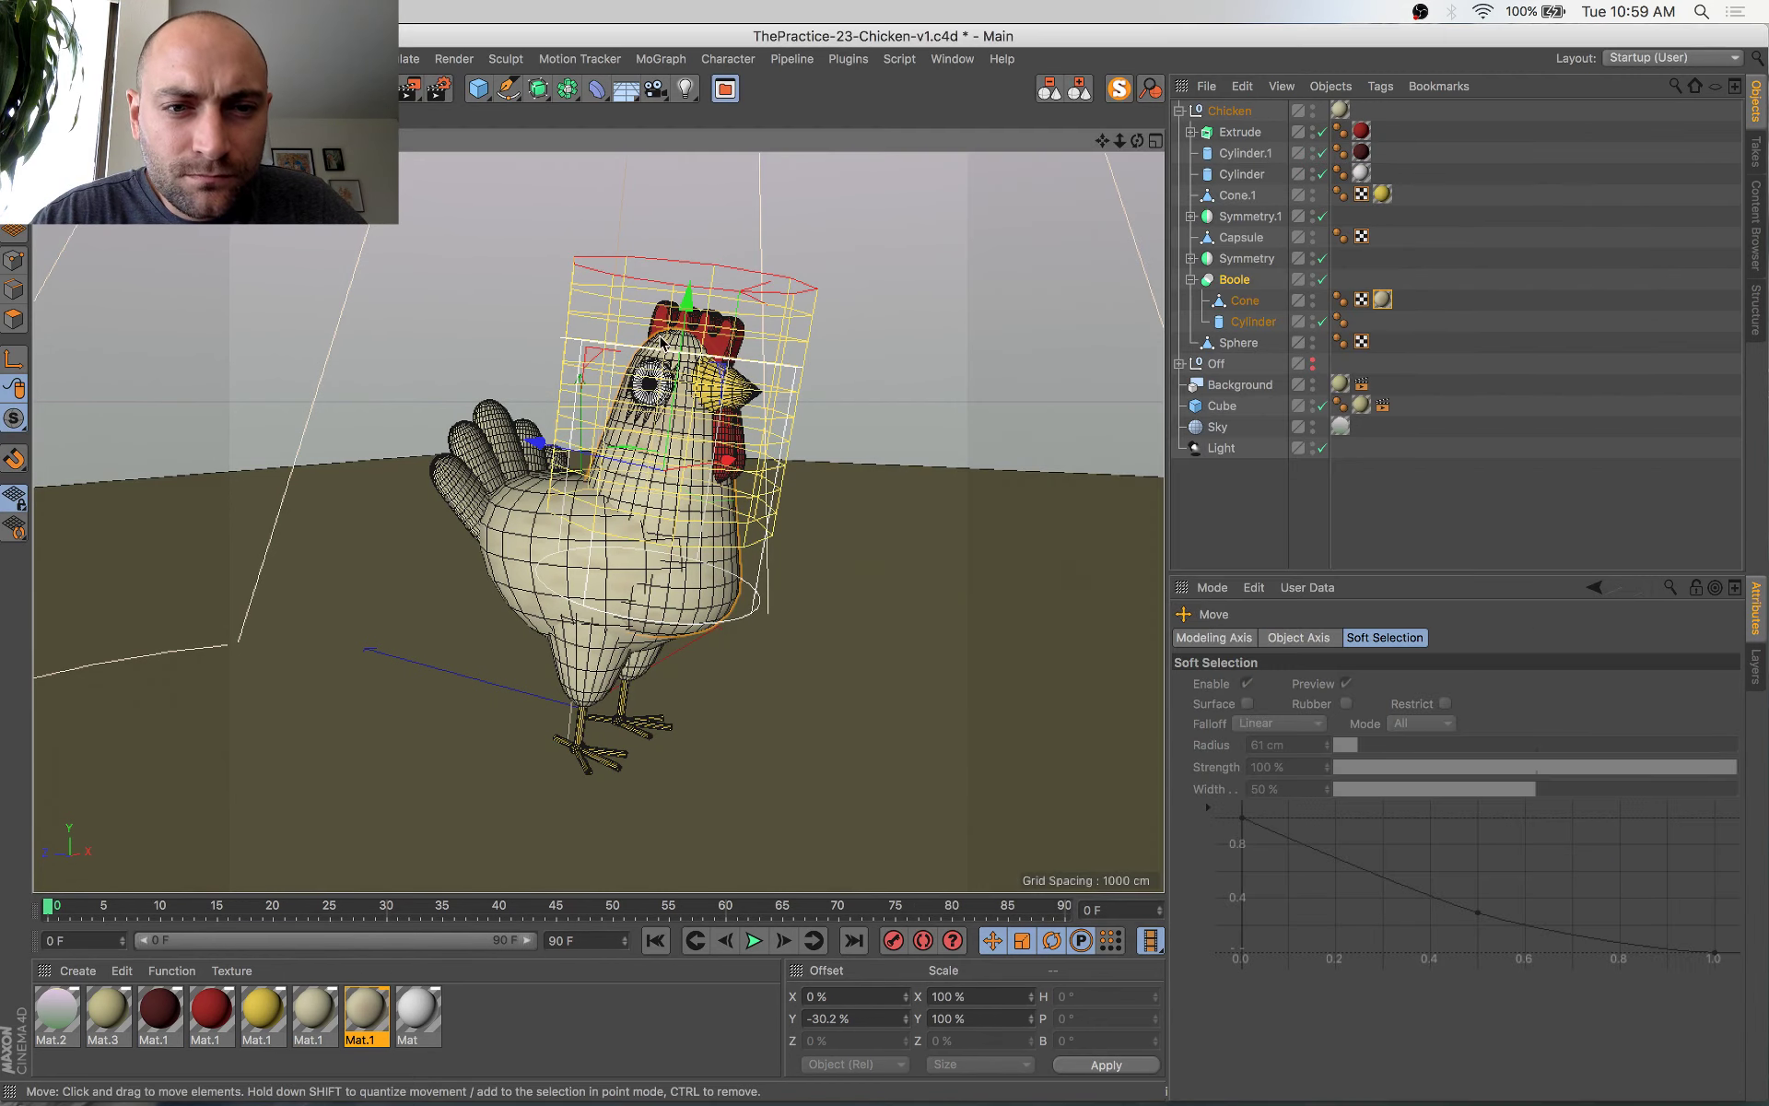
Raise the Cone's texture projection to a Y offset of about -35.2 % and render the chicken for comparison with the previous render
mouse_move(681, 341)
left_mouse_down()
mouse_move(698, 257)
mouse_move(673, 317)
left_mouse_up()
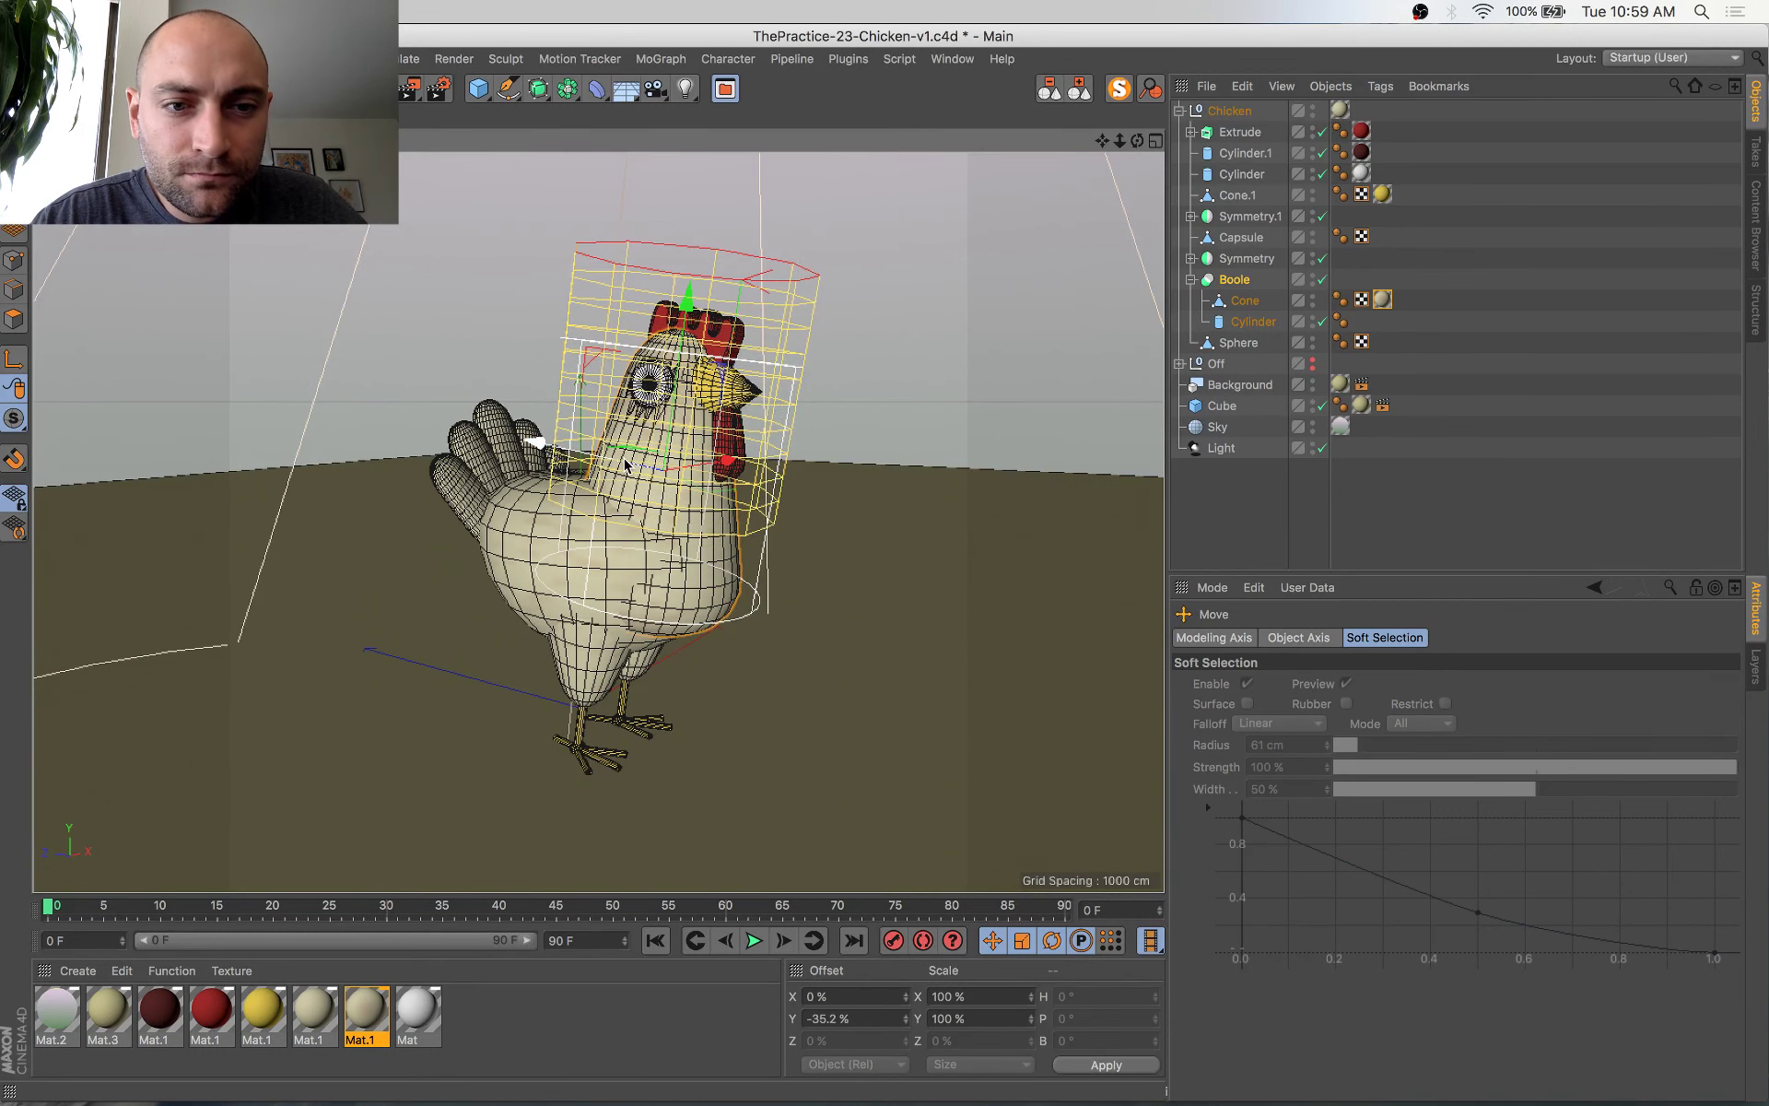
key("shift+r")
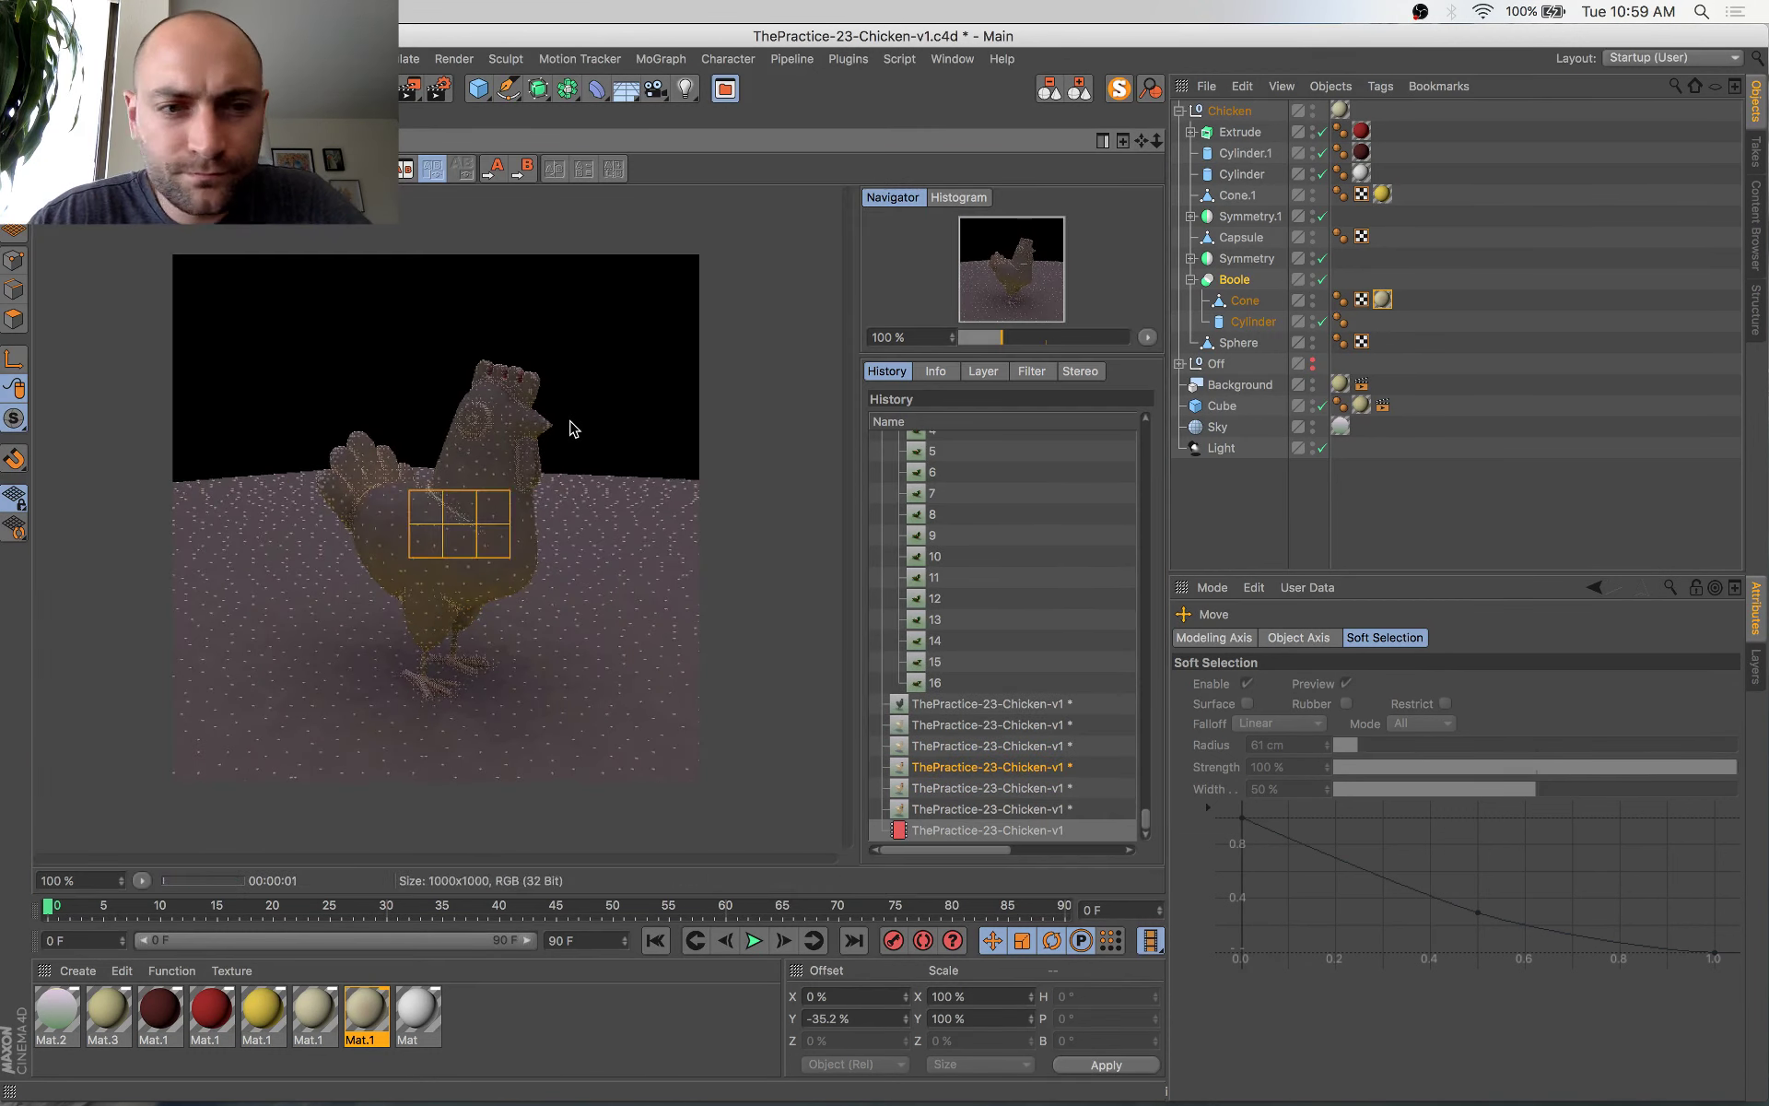
left_click(964, 811)
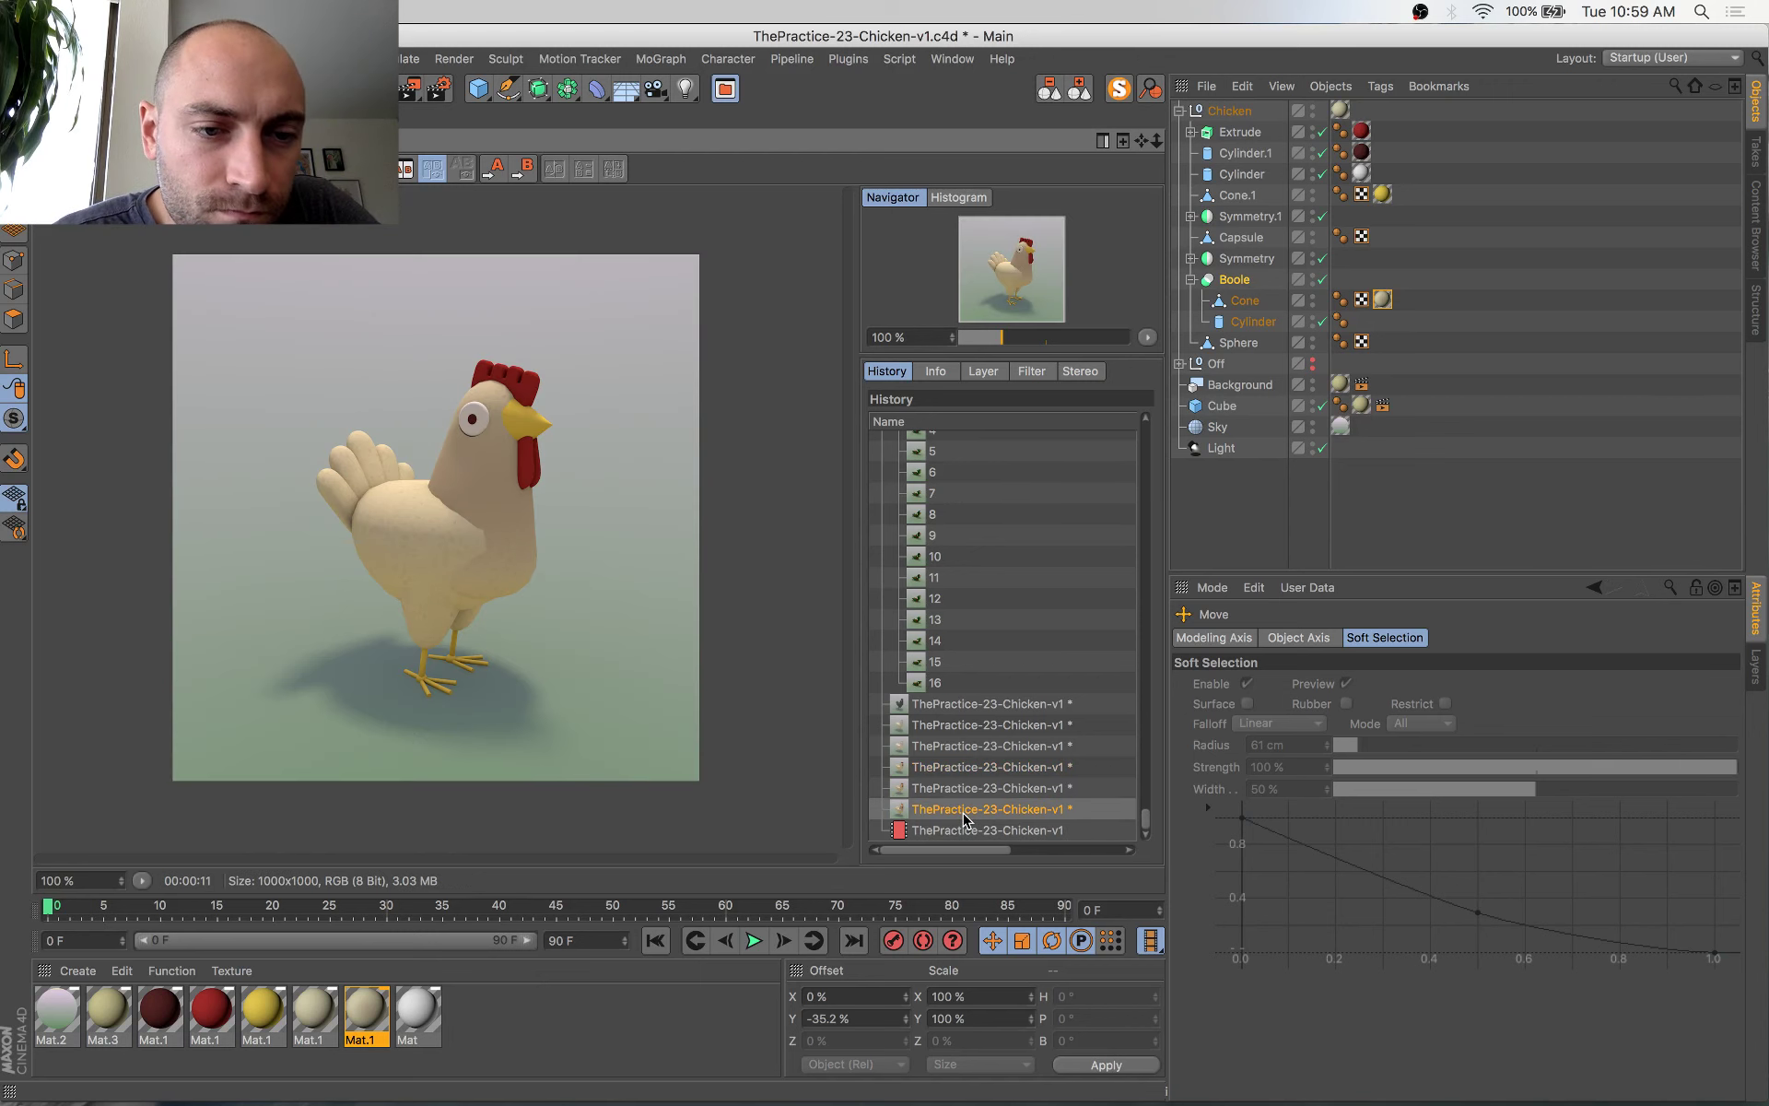
key("Down")
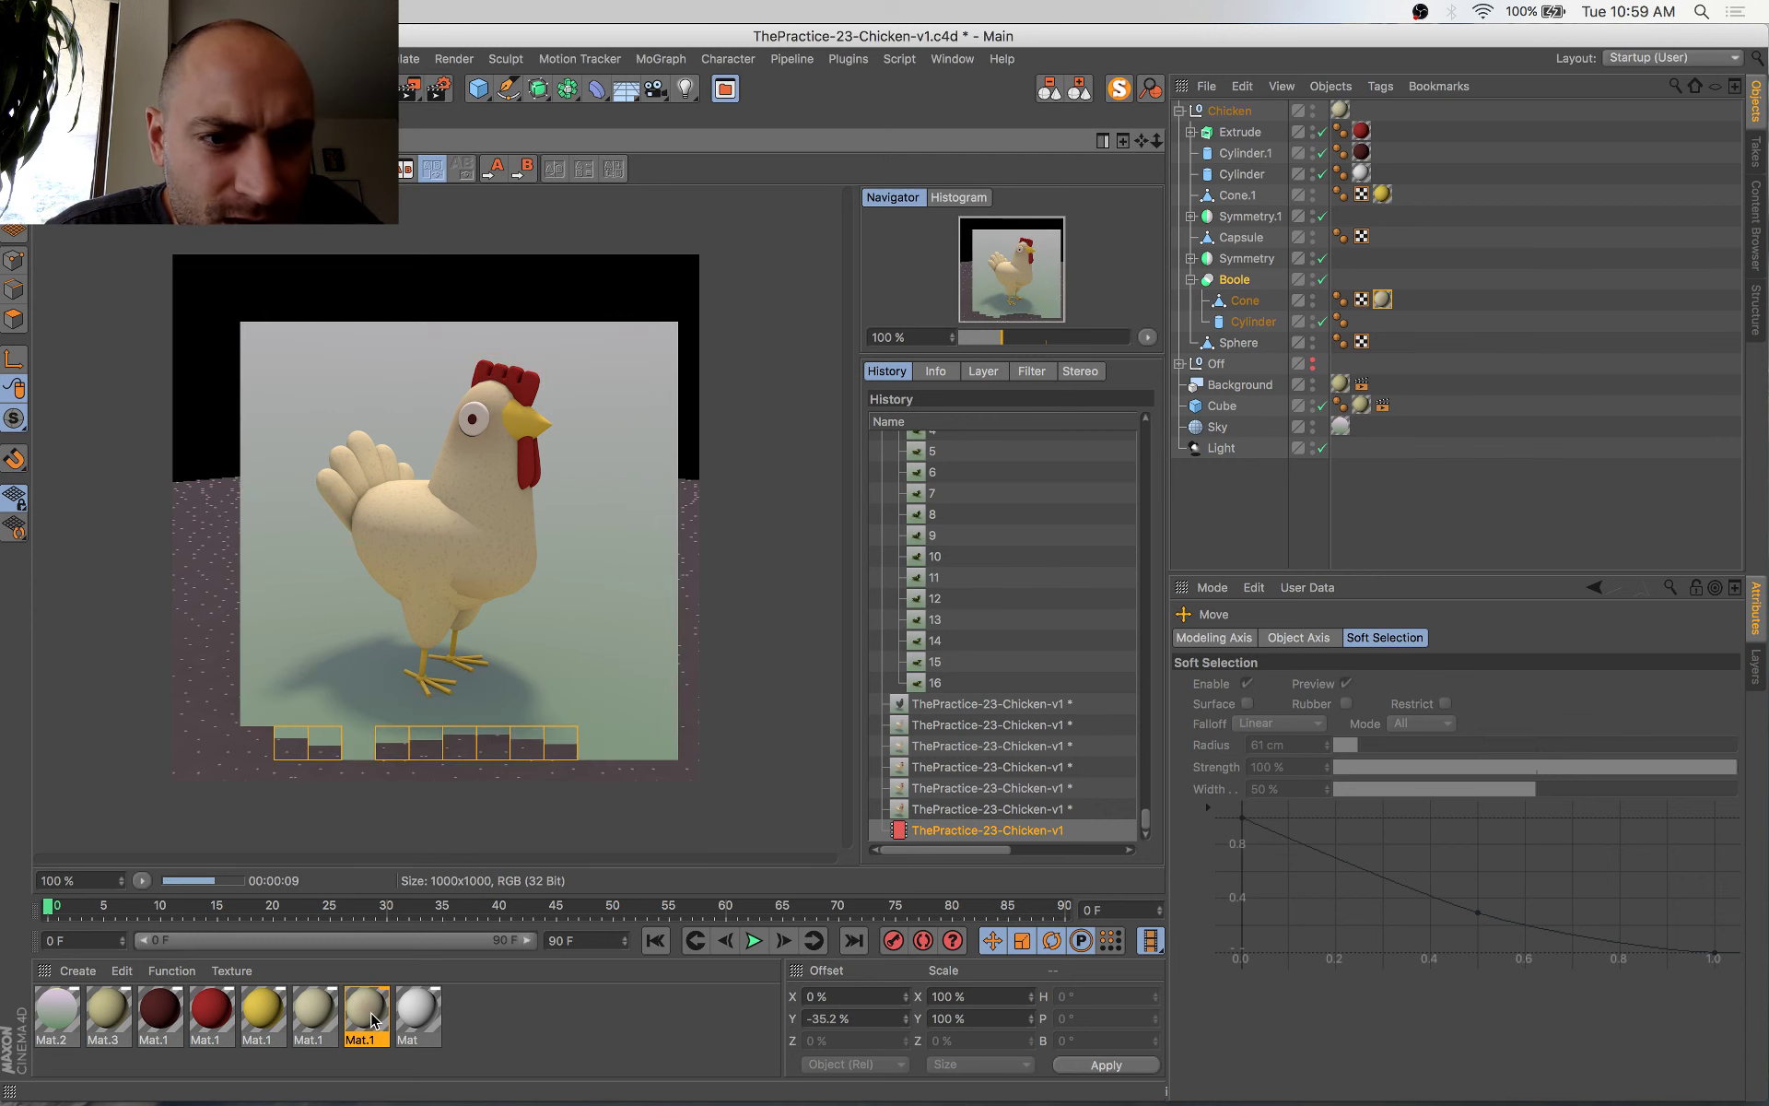
Set the Cone material's color Mix Strength to 100 % and check it against the body material
double_click(372, 1020)
left_click_drag(728, 140, 1126, 168)
left_click(1017, 553)
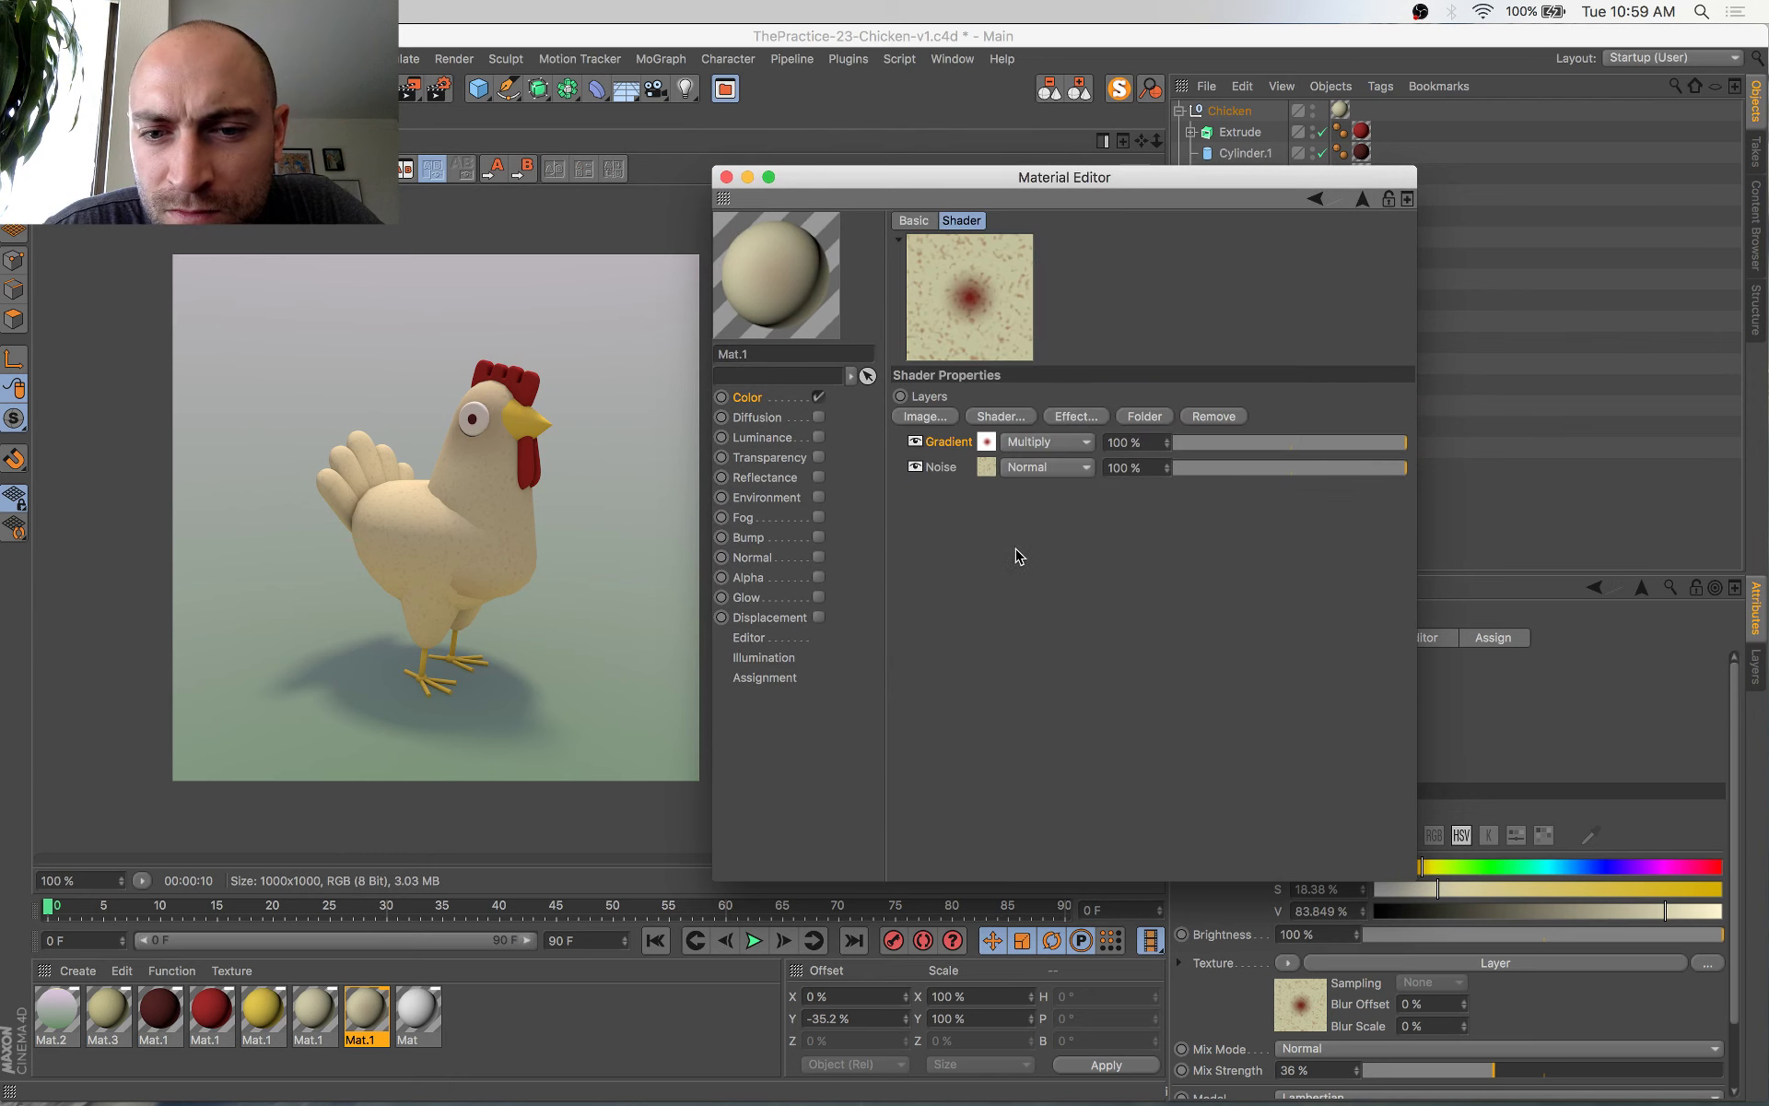
left_click(772, 398)
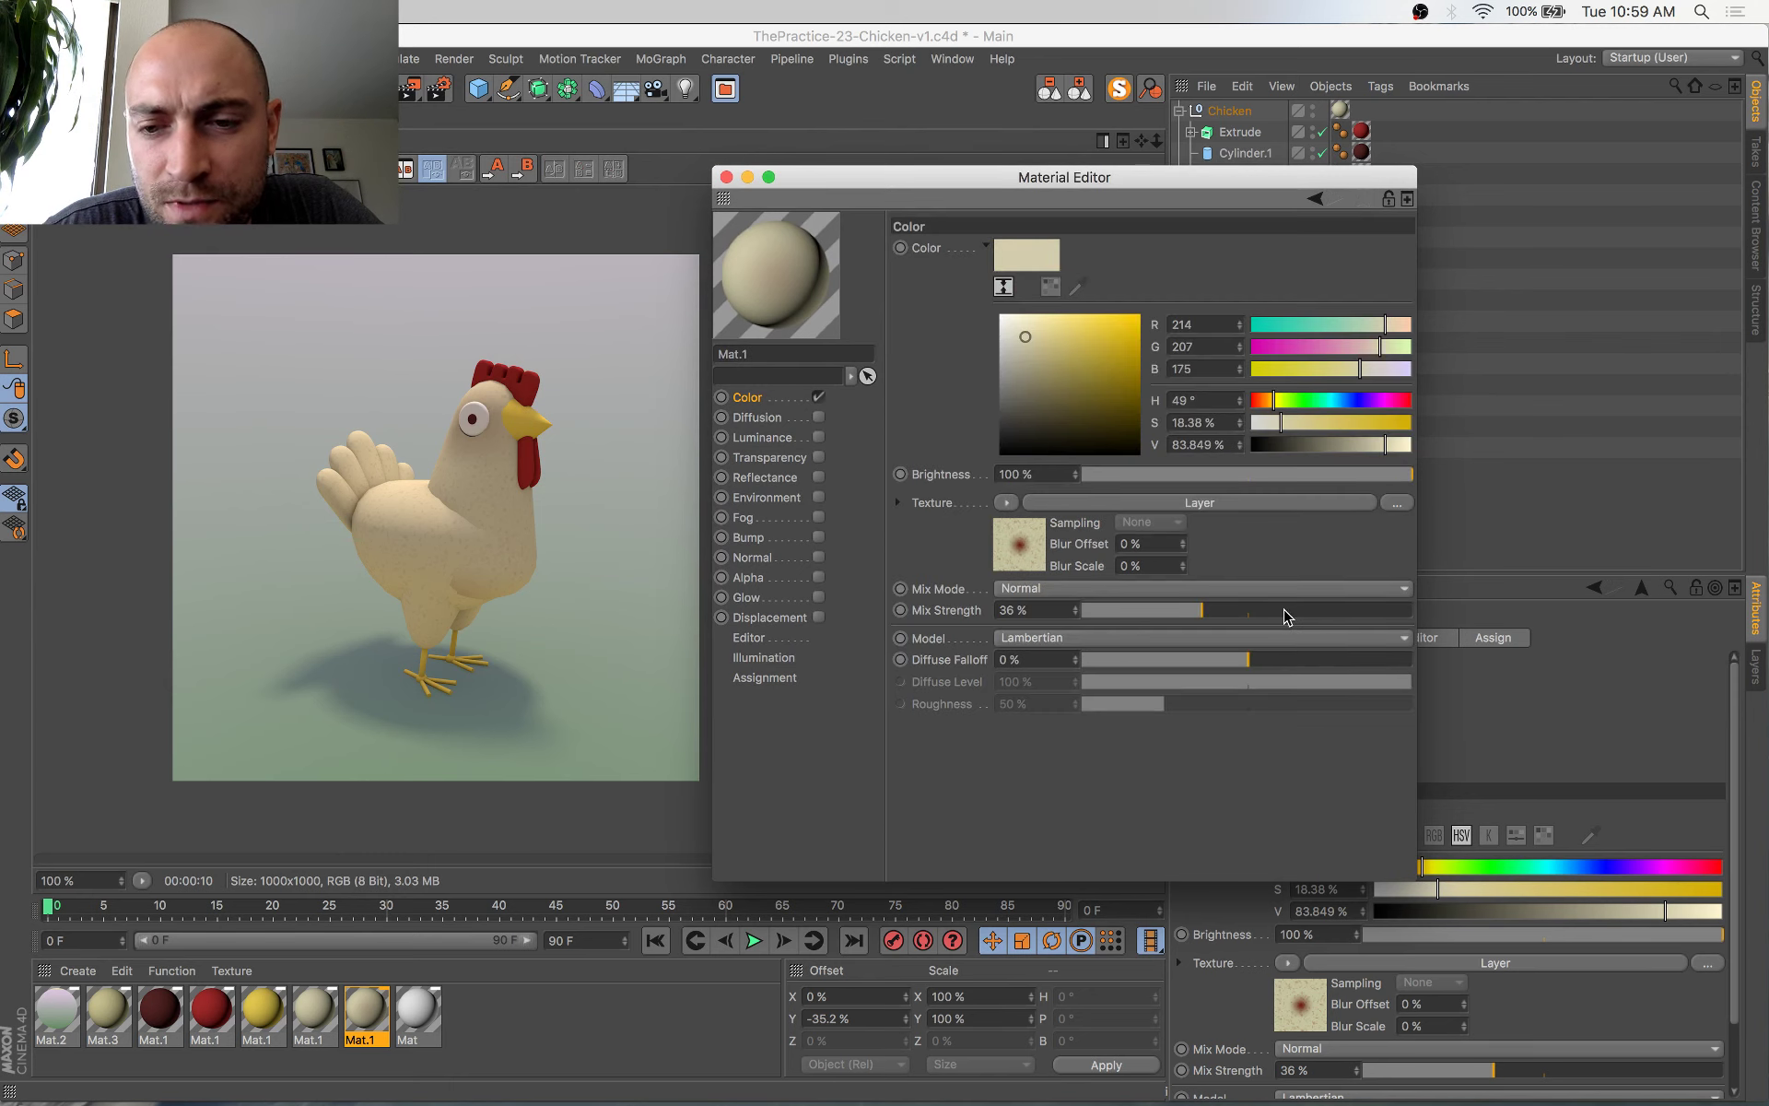
left_click_drag(1284, 611, 1419, 612)
left_click(309, 1014)
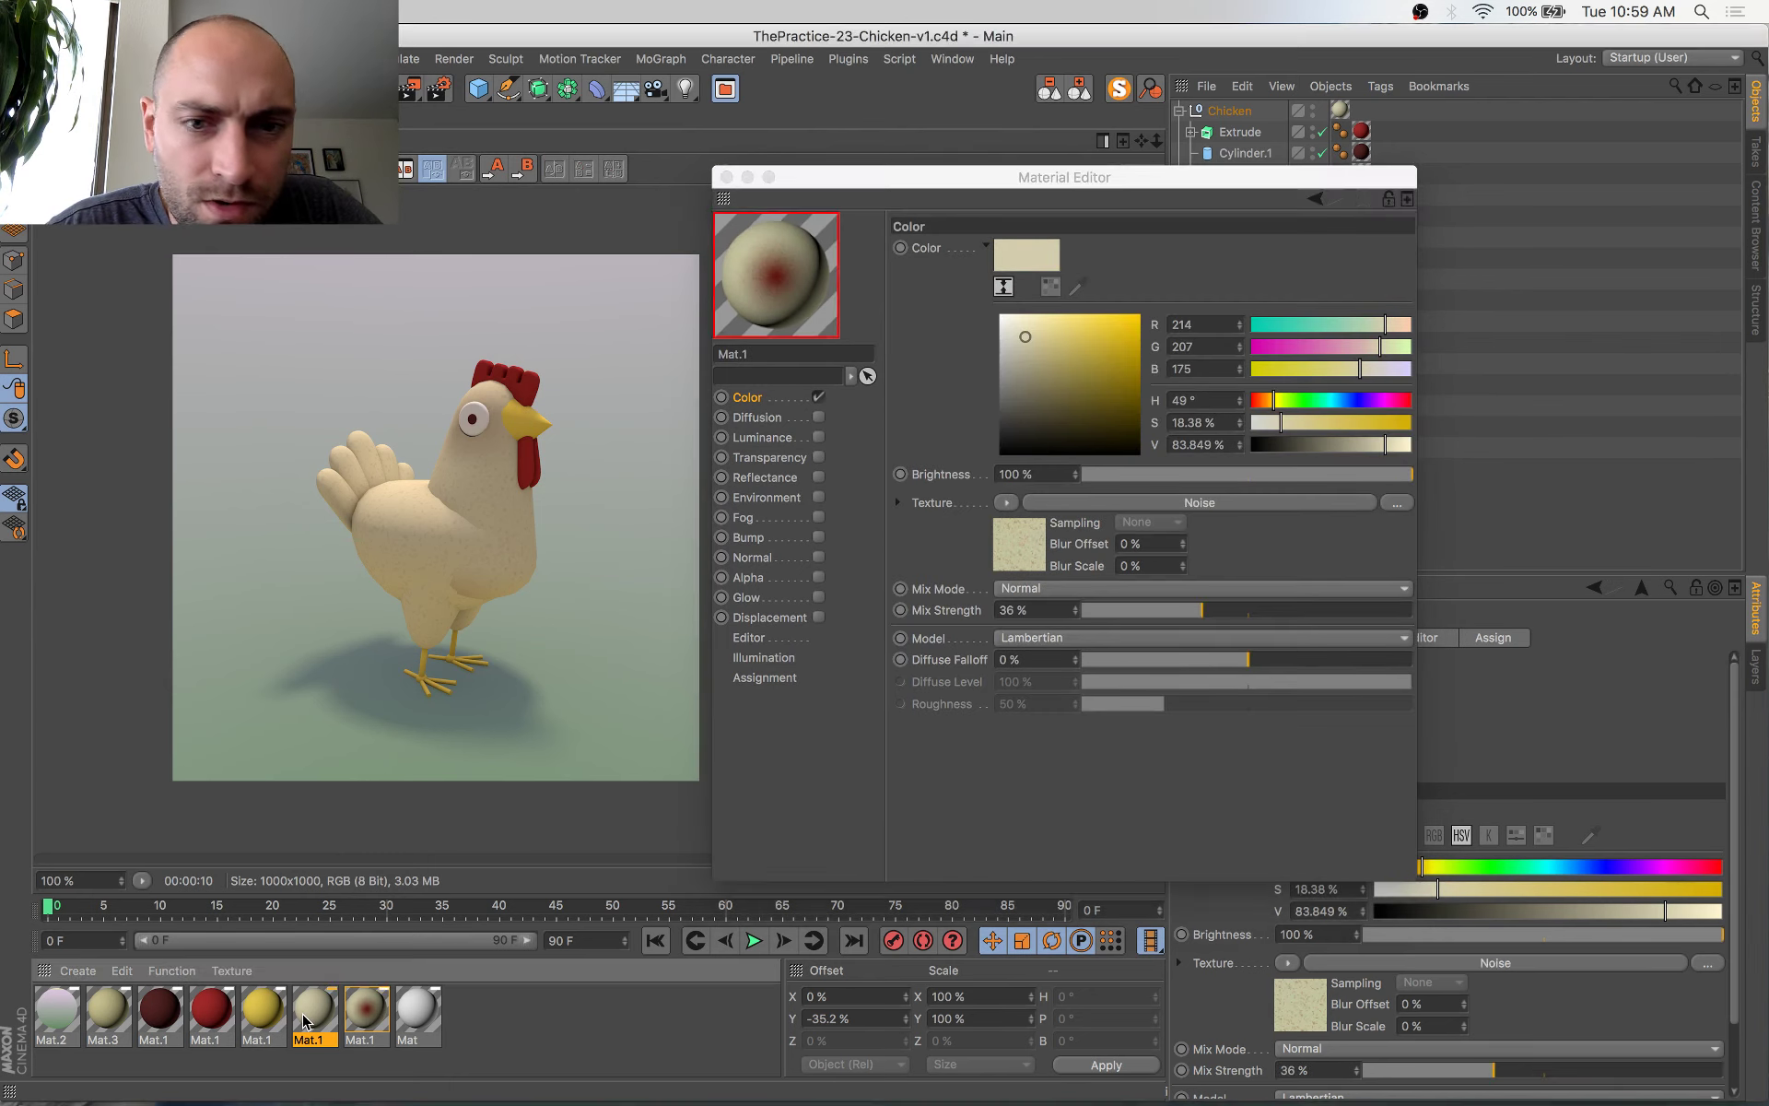
left_click(378, 1027)
Set the Noise layer's opacity to 36 % in the Cone material's layer shader
left_click(1019, 547)
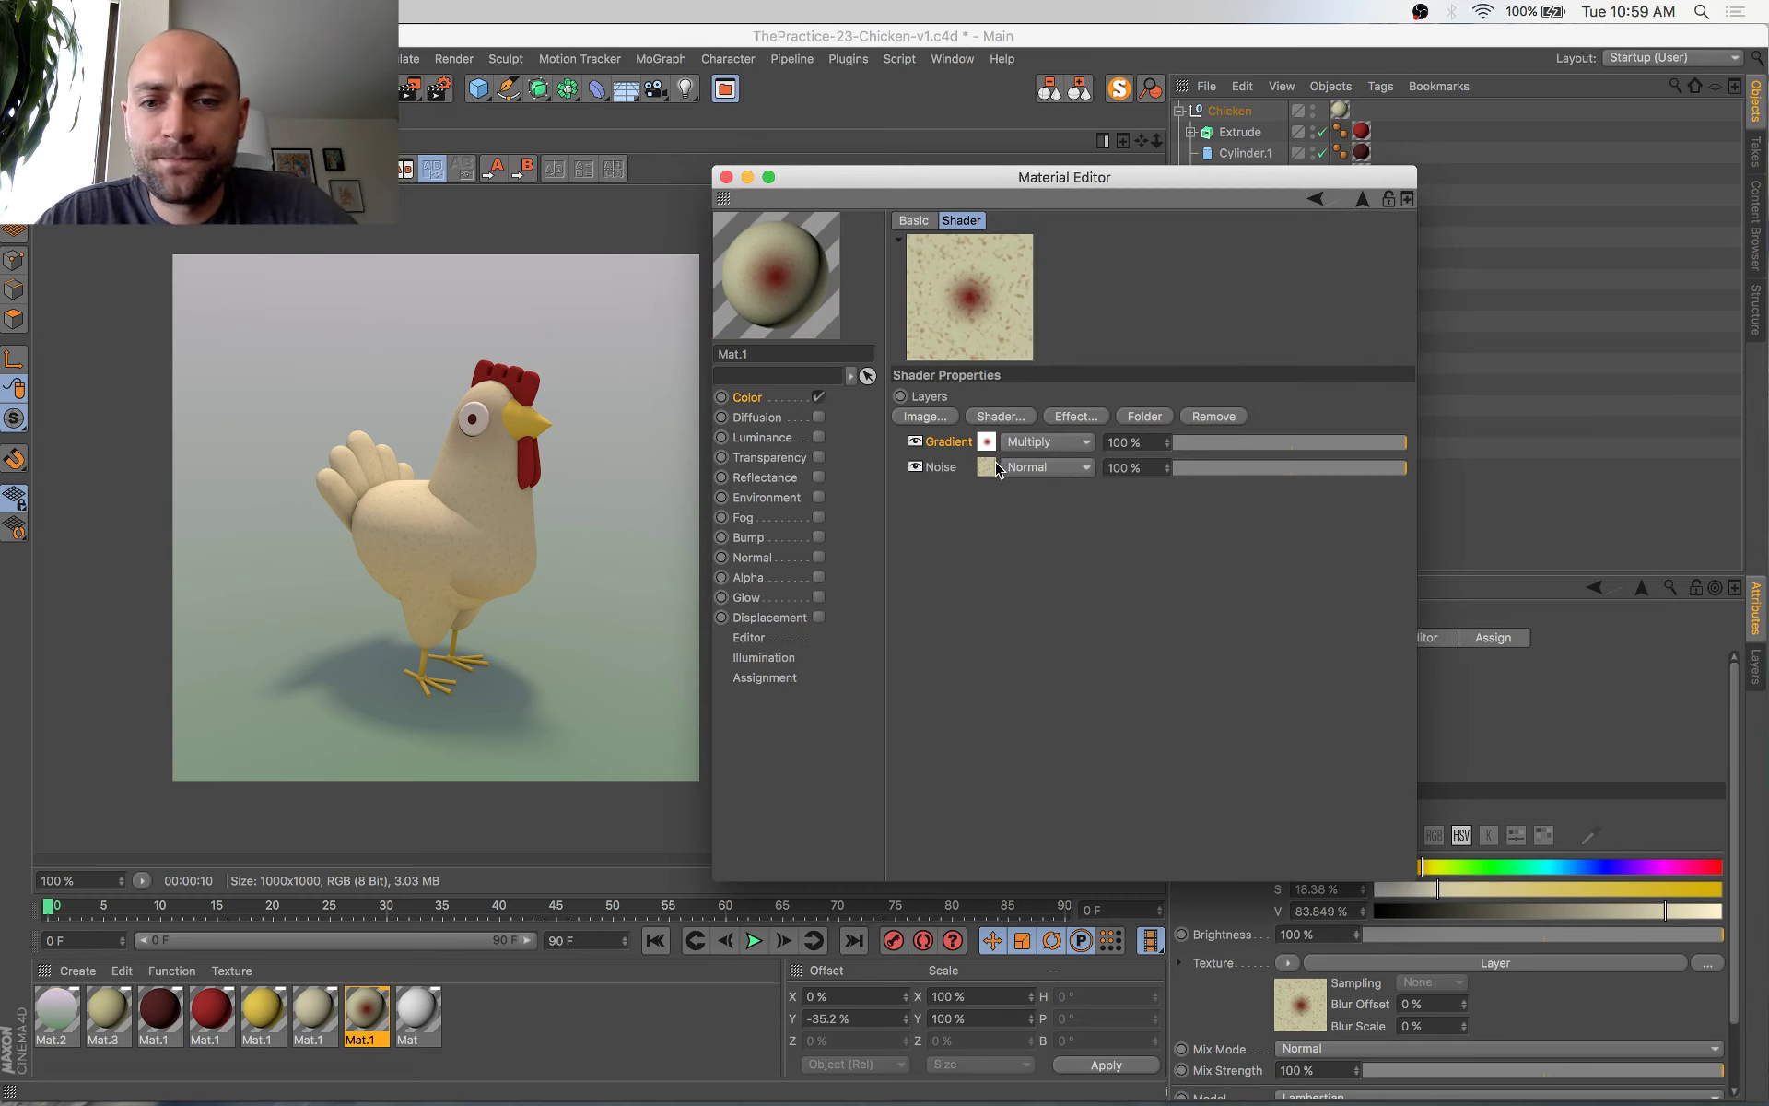
left_click(1312, 466)
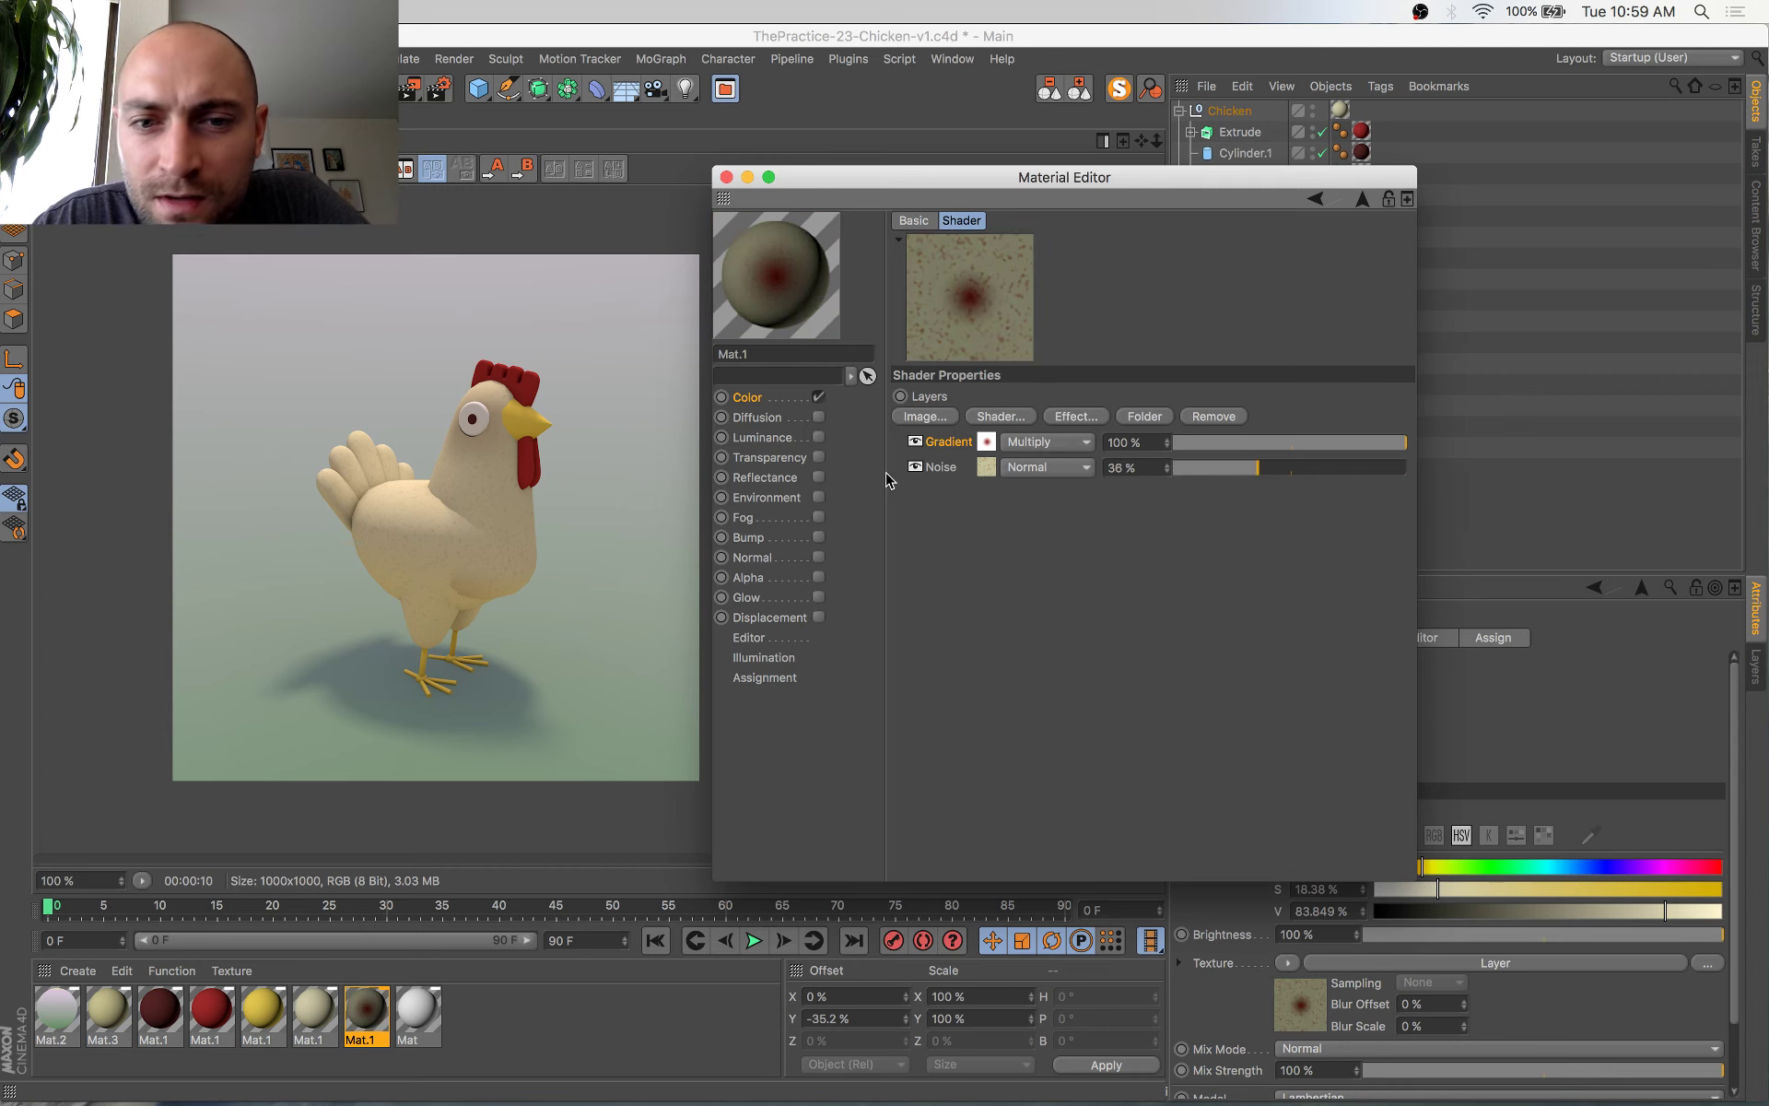
left_click(926, 416)
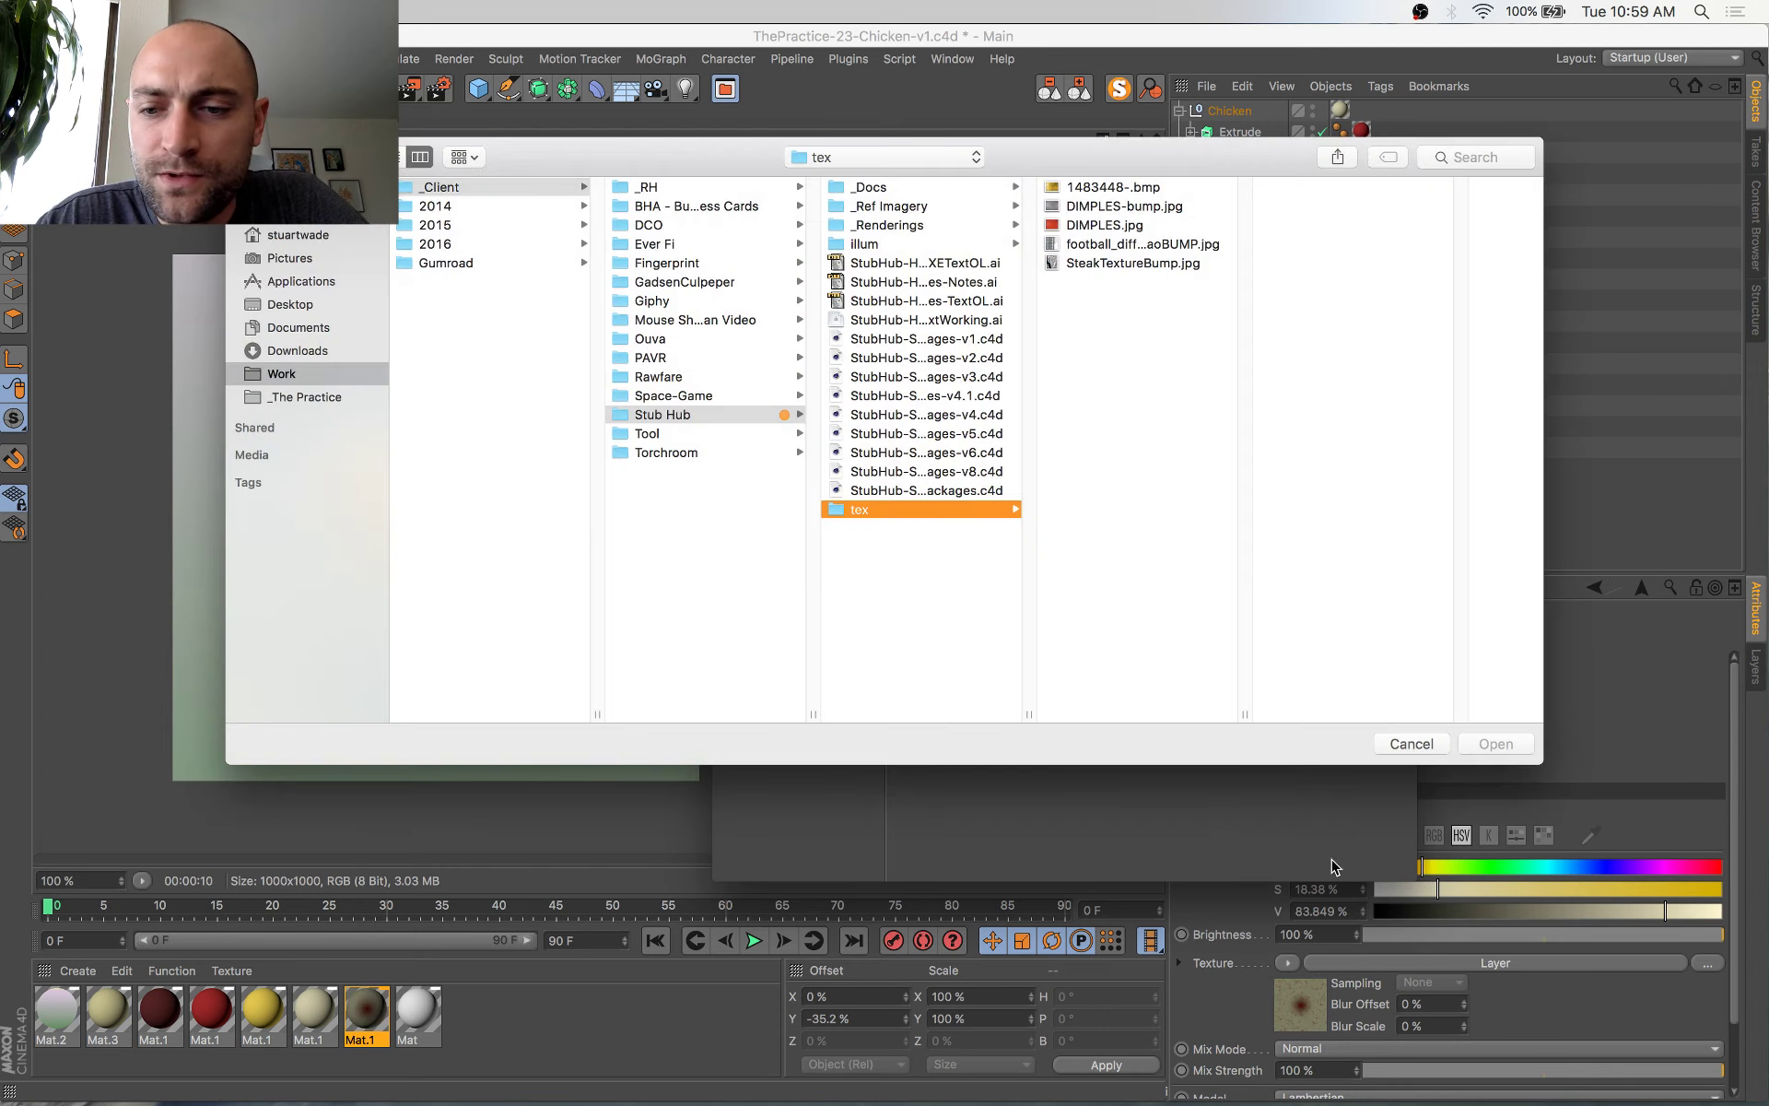
left_click(1411, 745)
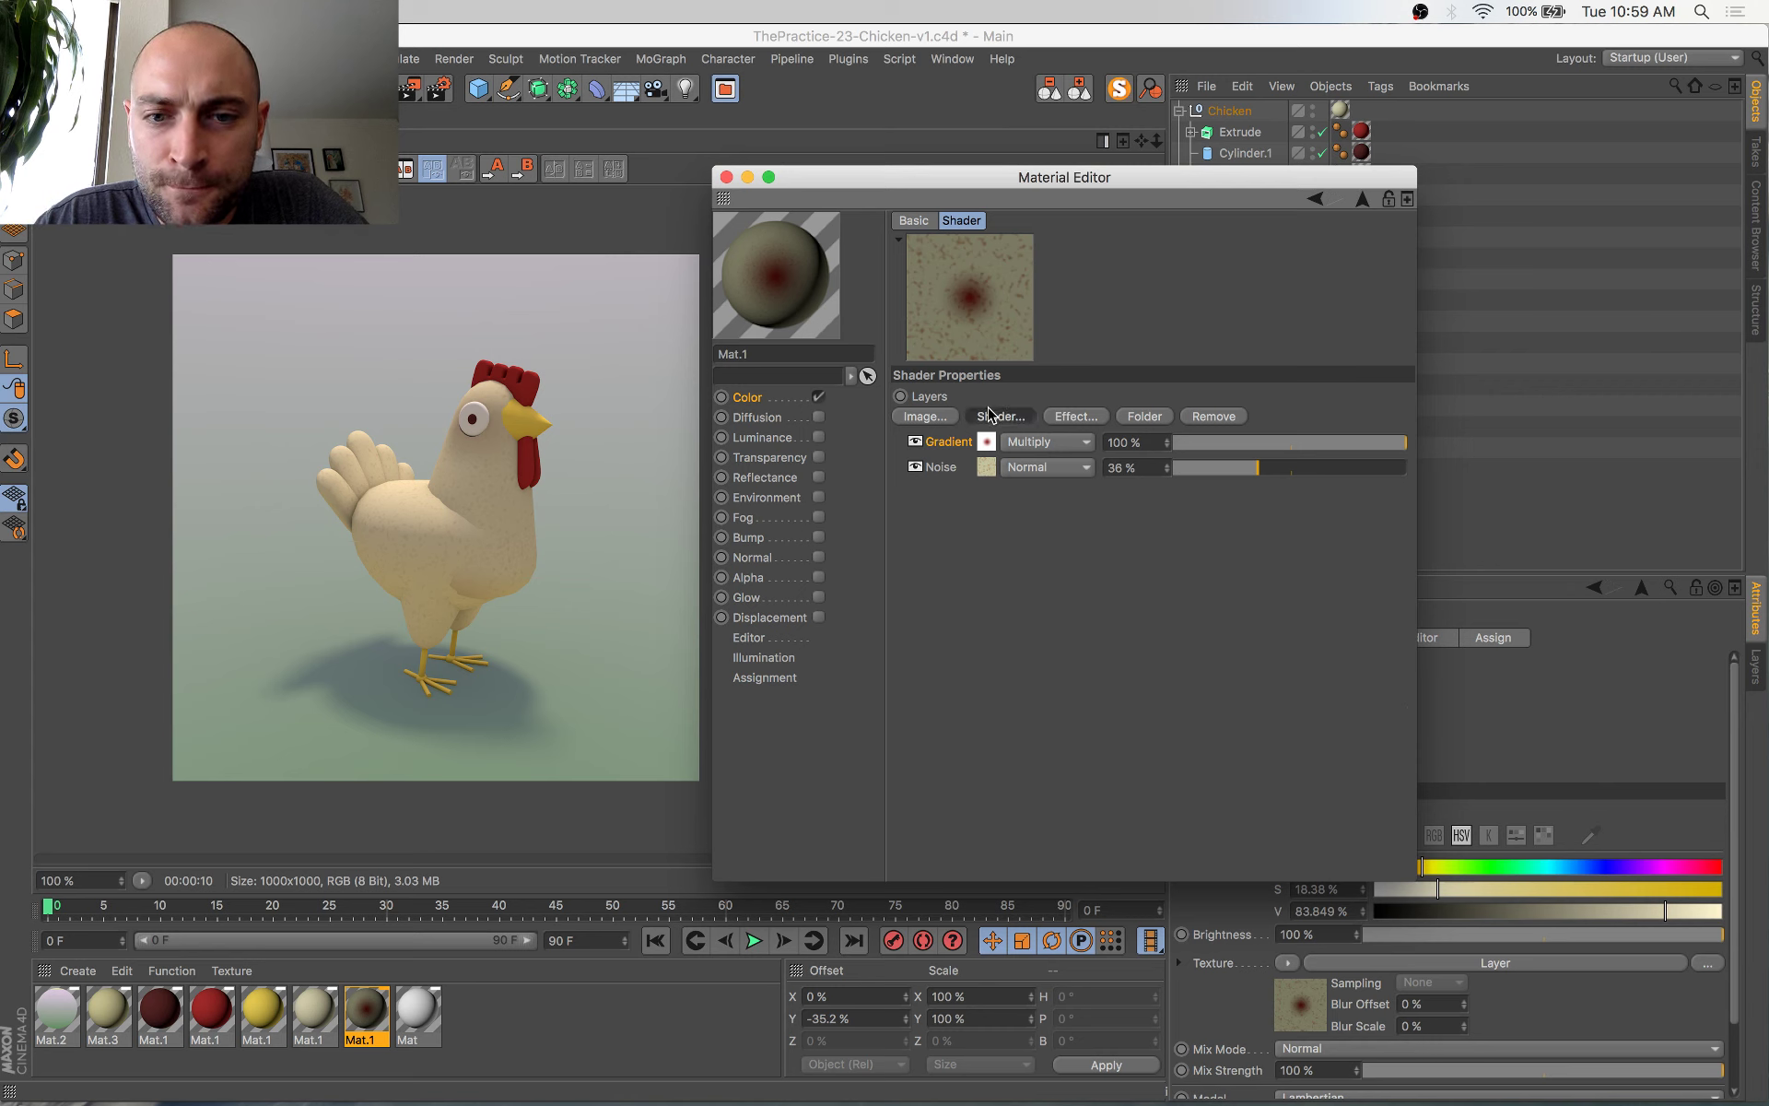
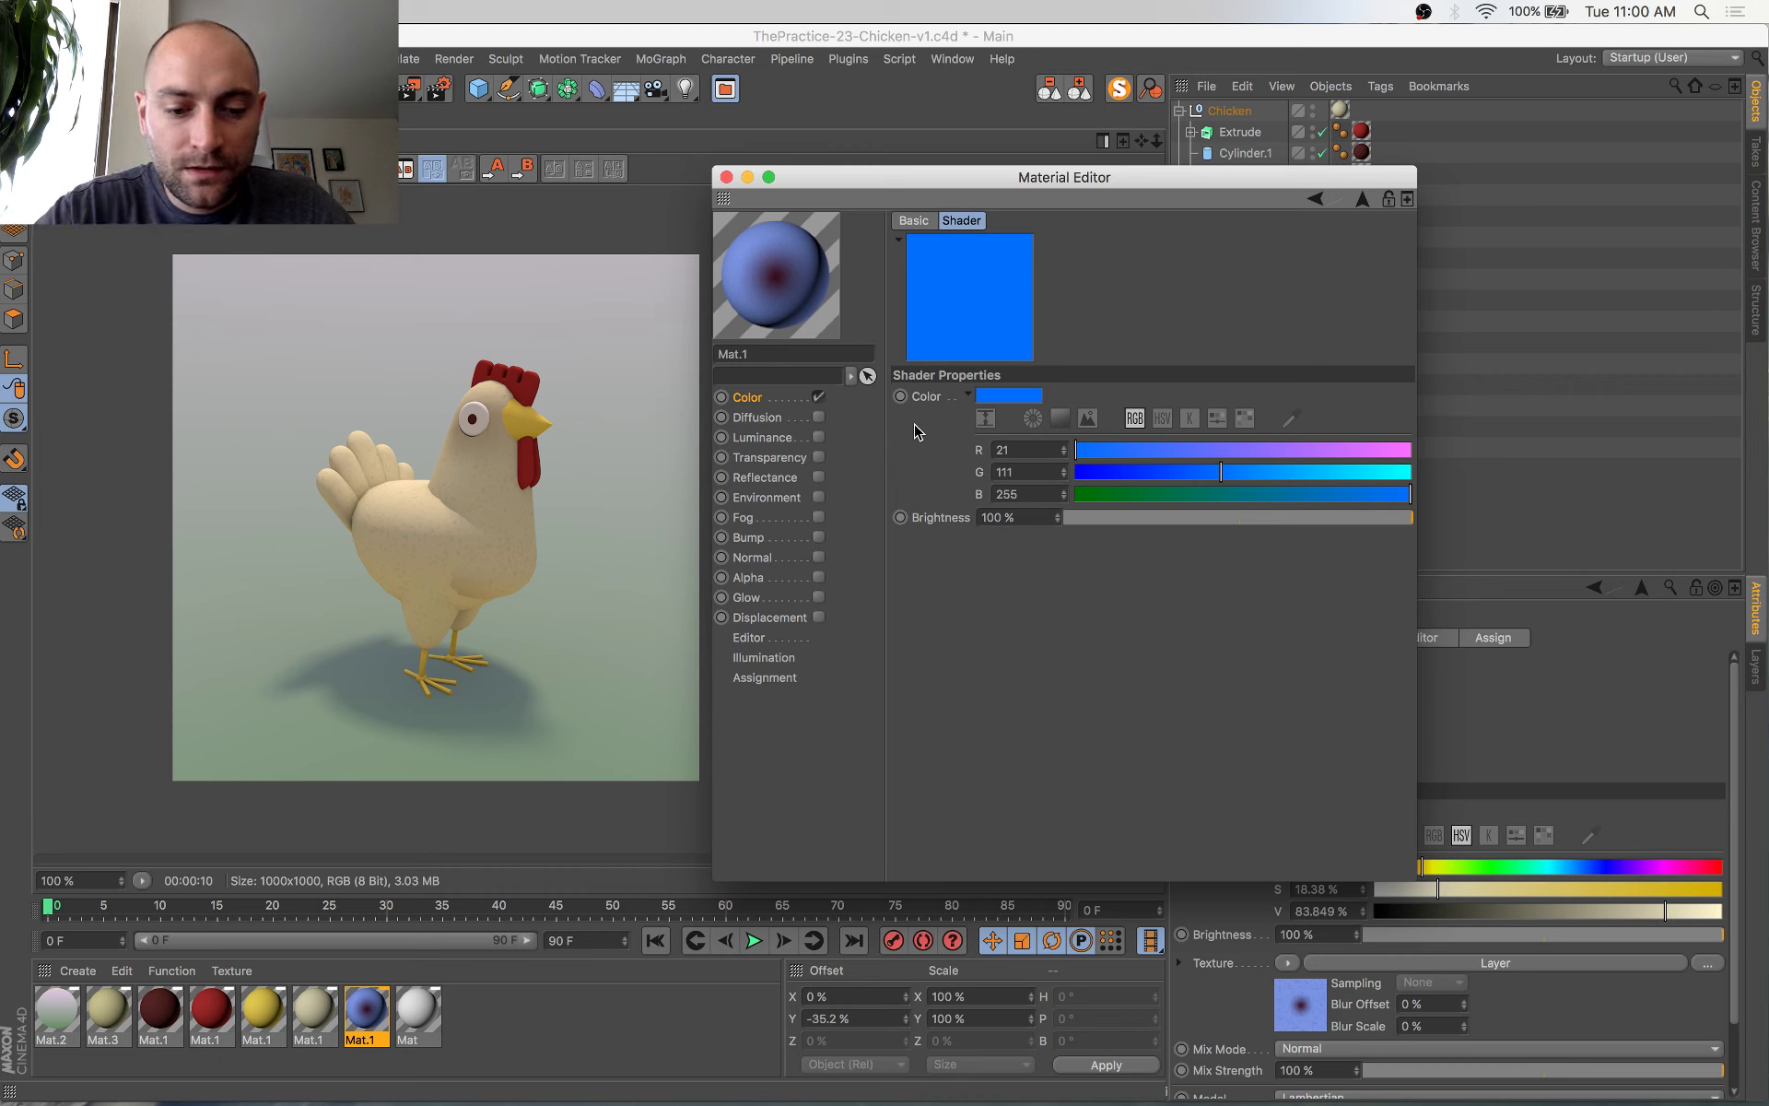
Set the Color shader to RGB 214, 207, 175 and return to the material's Color channel
type("4")
key("Tab")
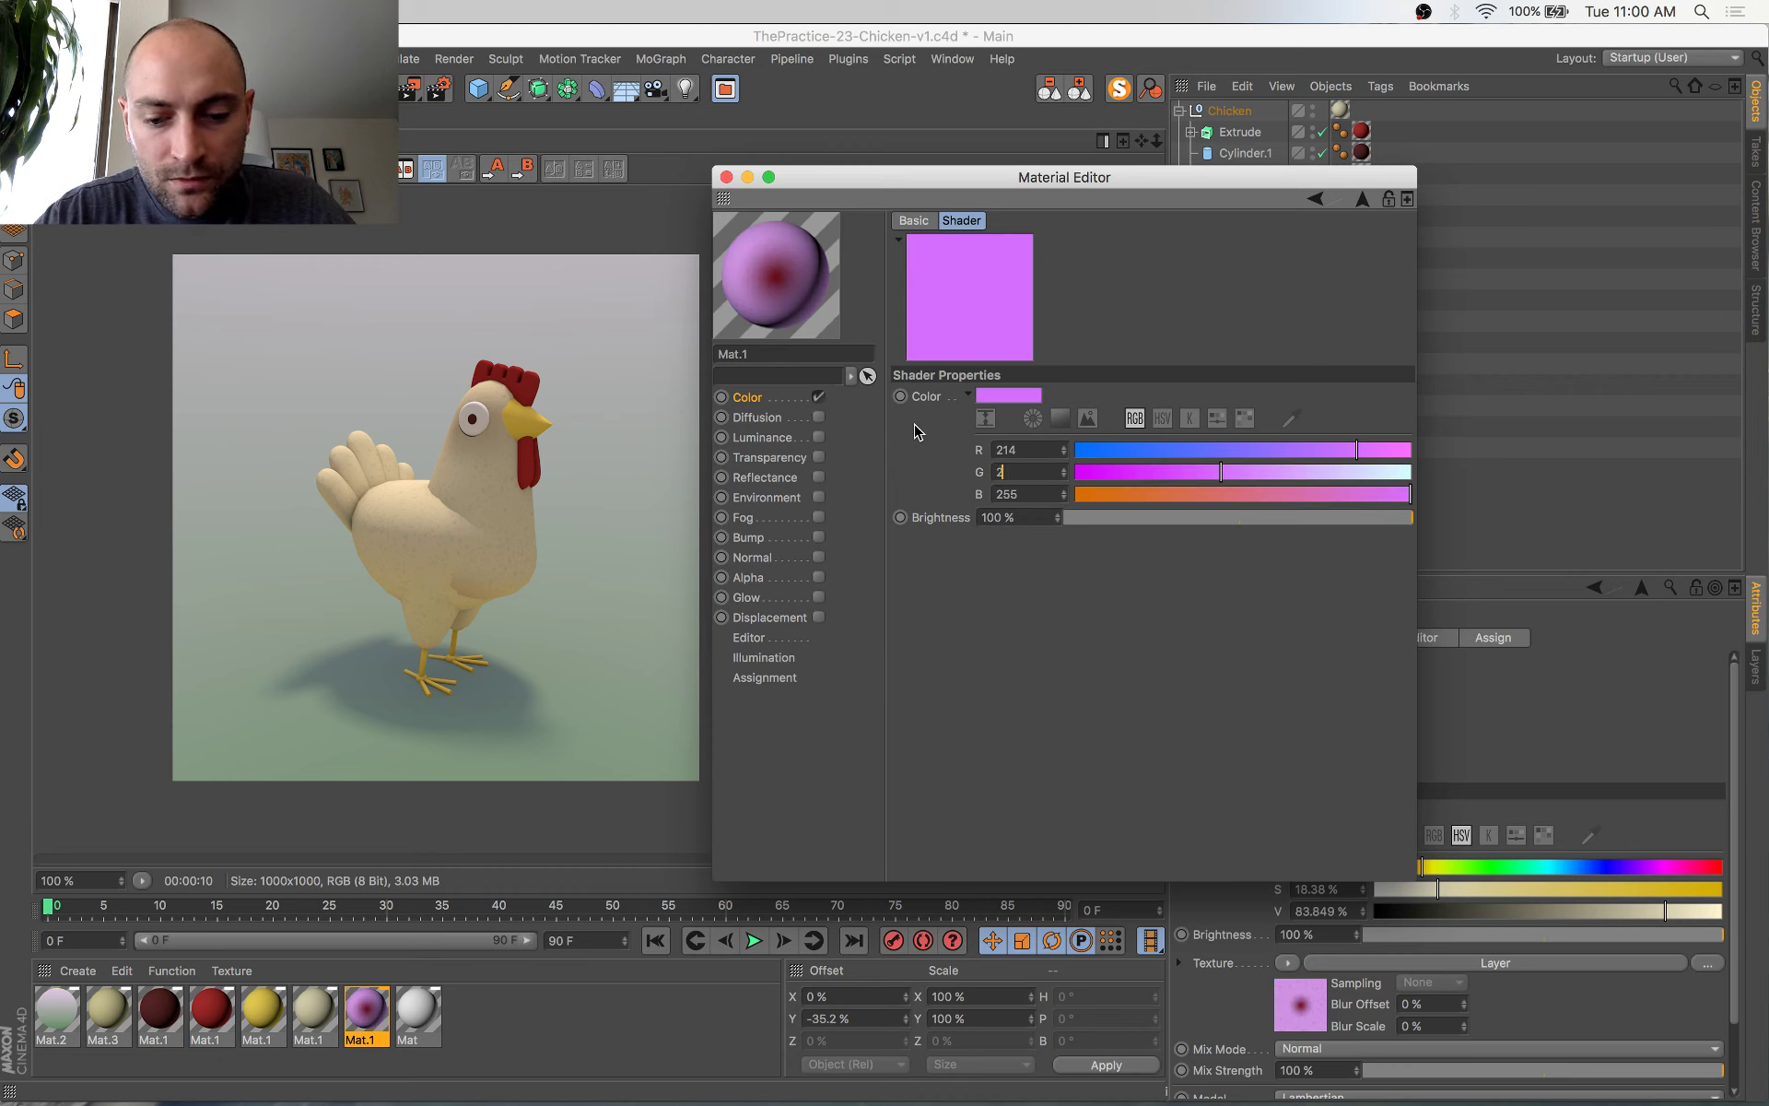
key("Tab")
type("1")
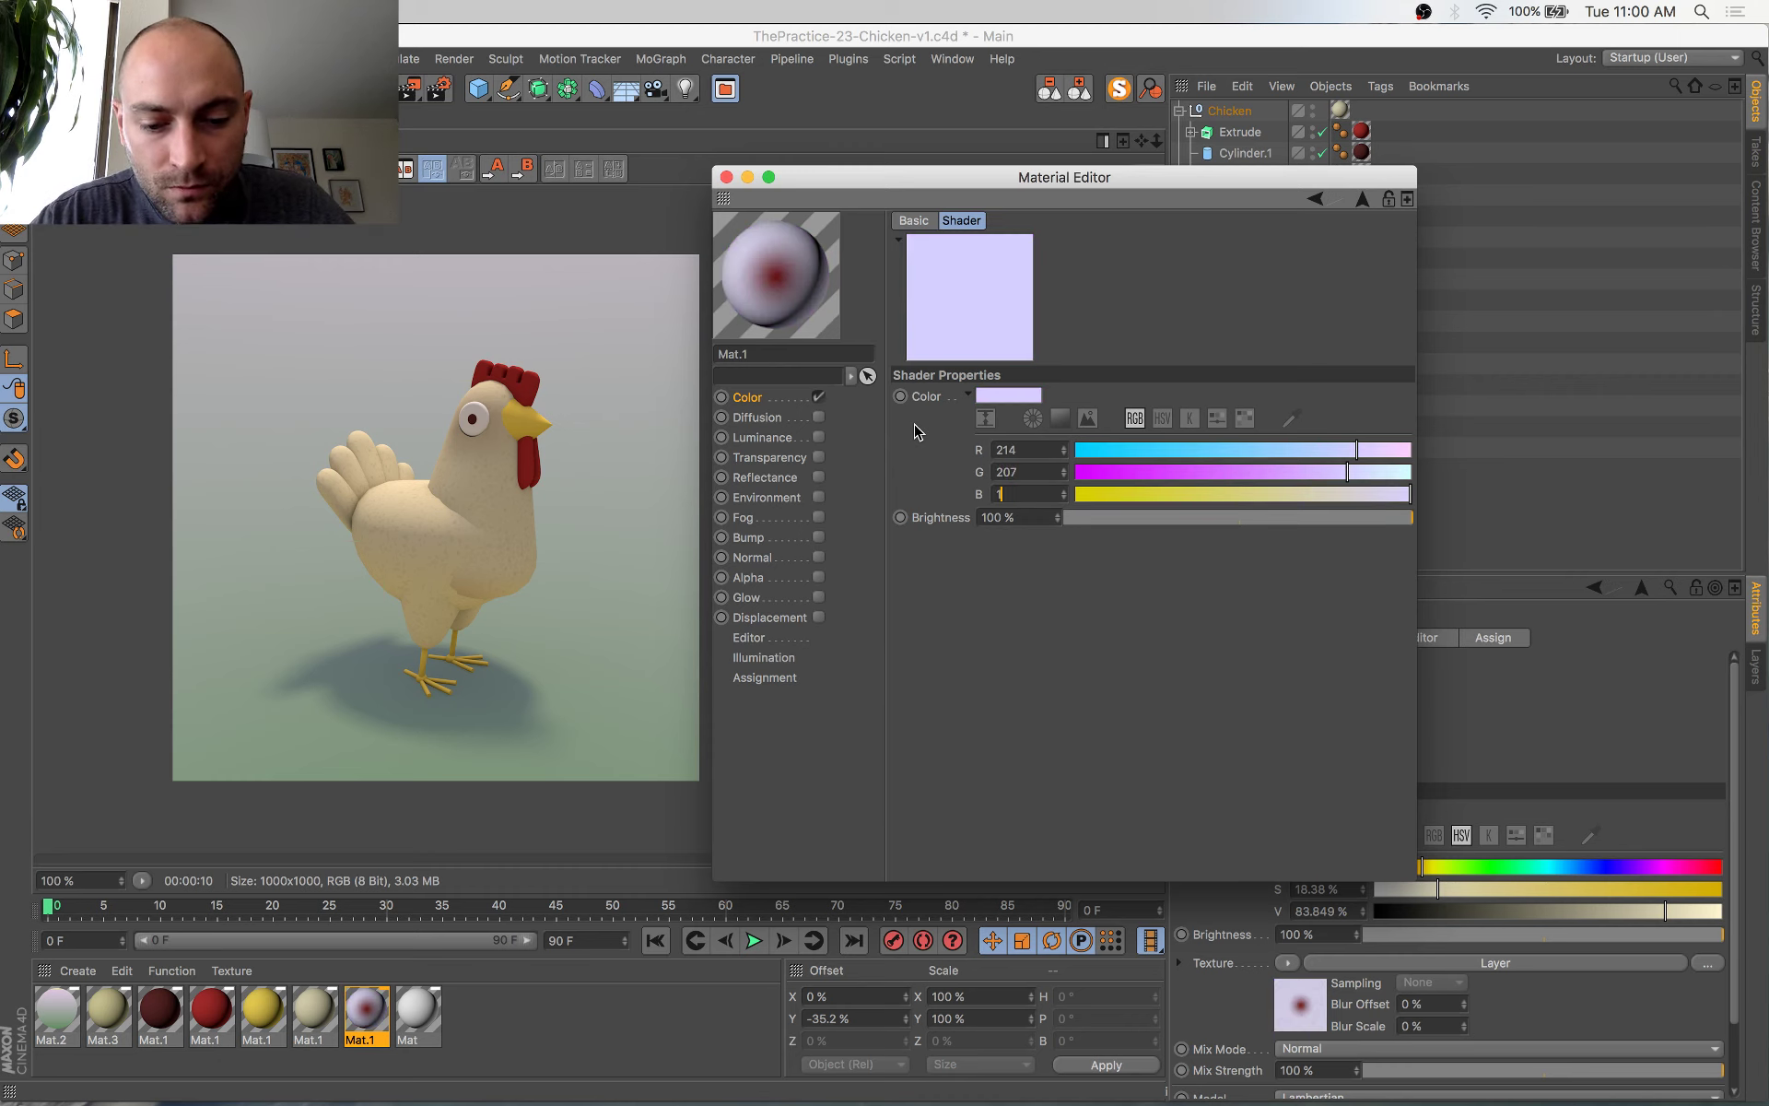
key("Return")
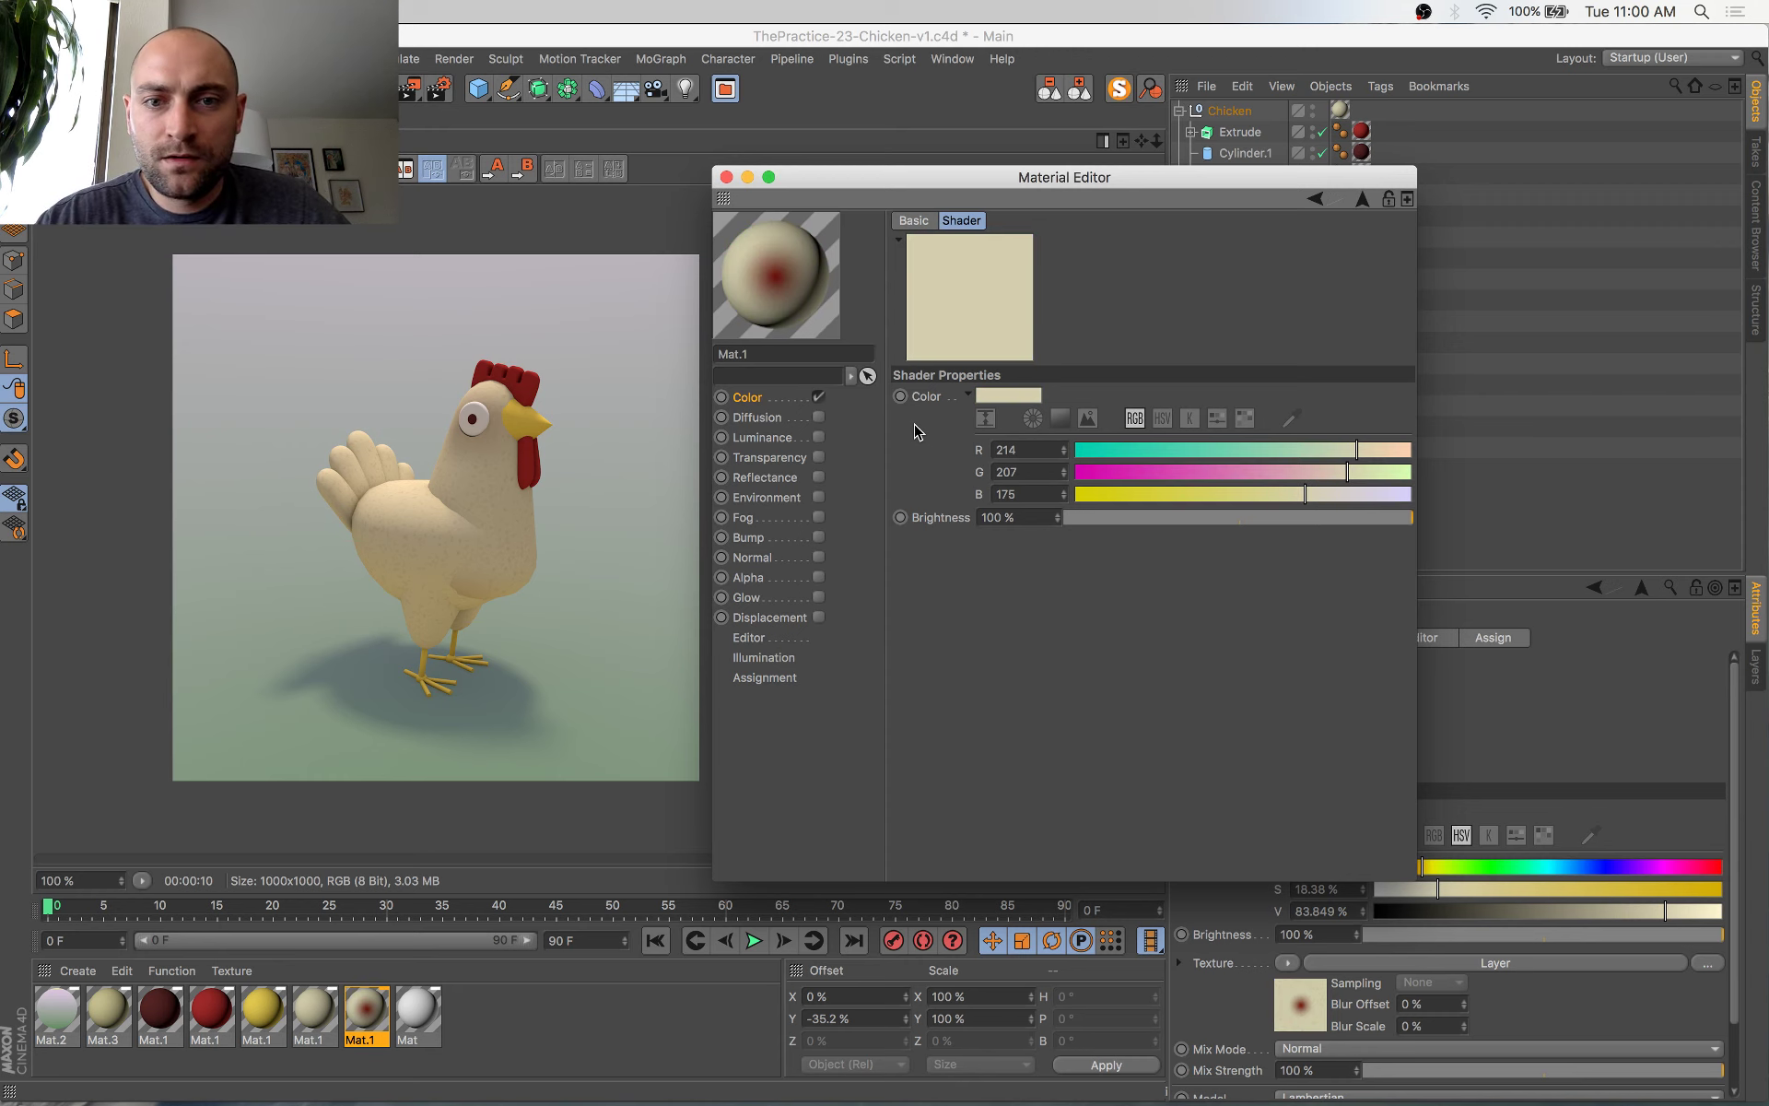
left_click(774, 402)
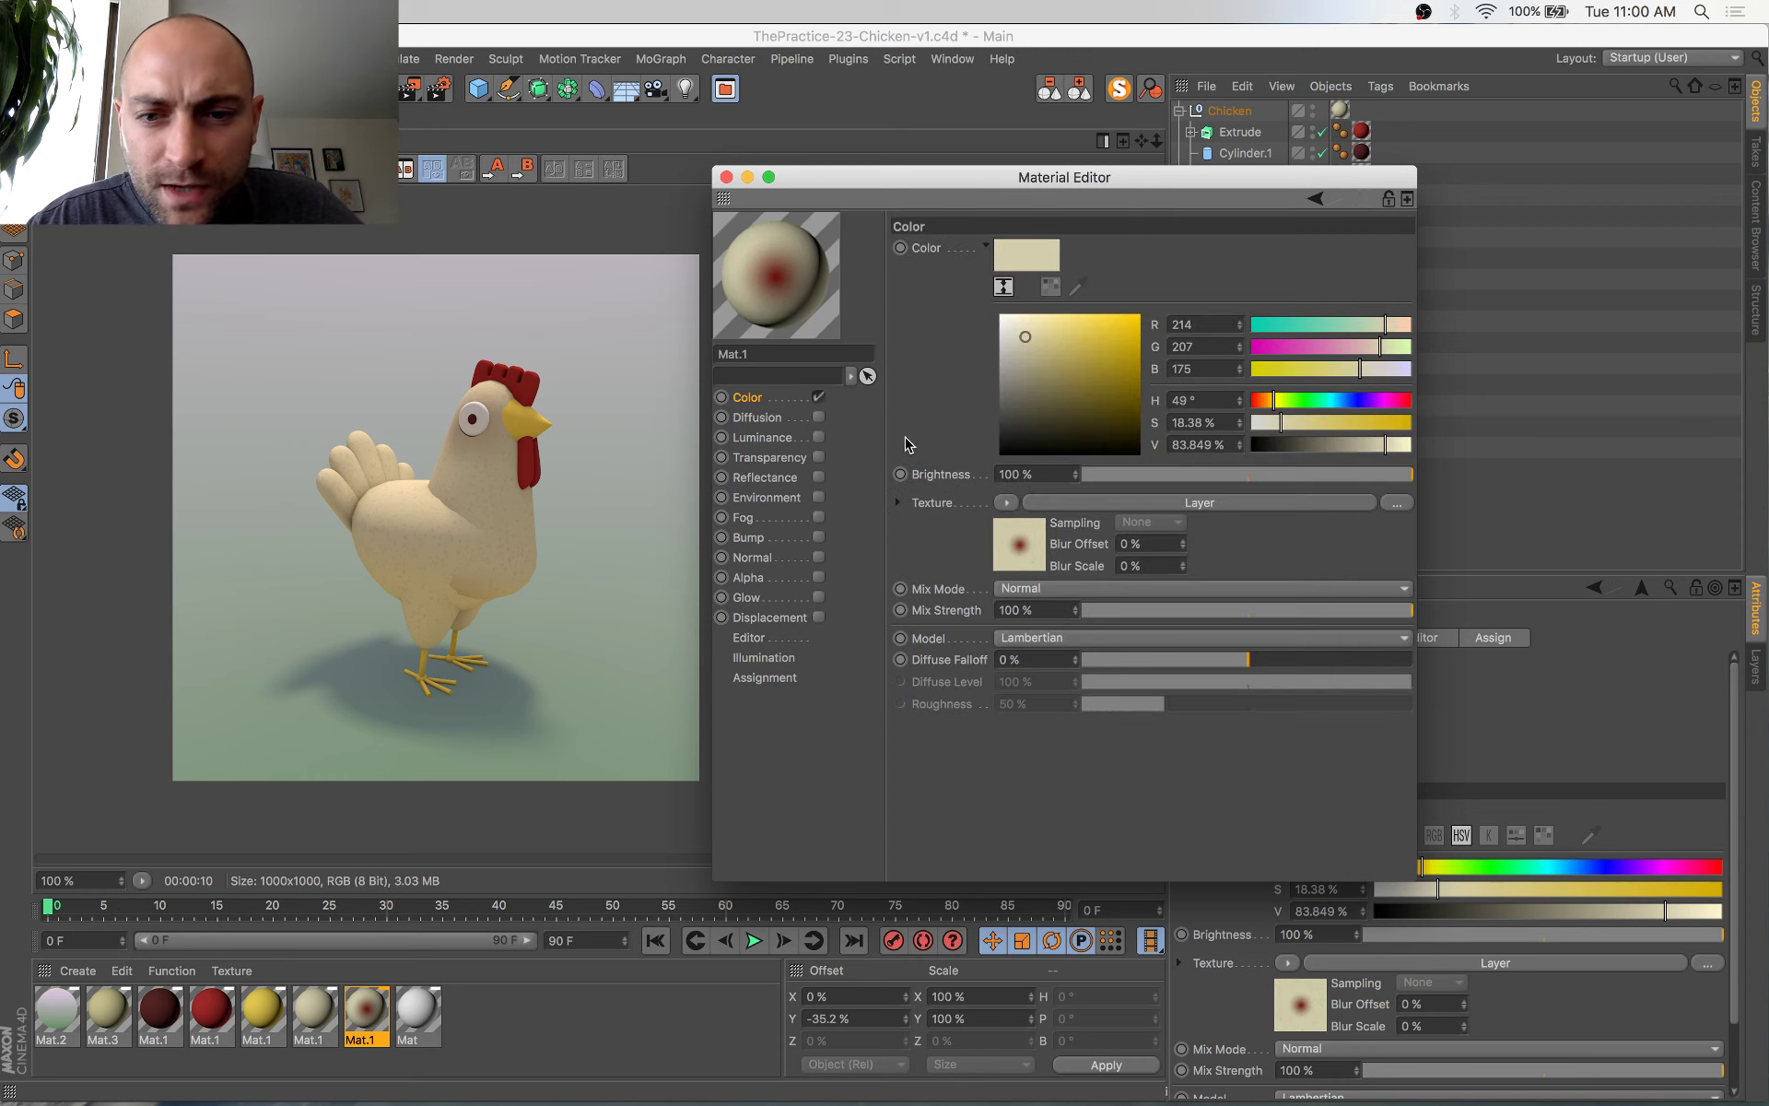
Go back to the material's shader layers, save the project, and render the chicken again
left_click(1026, 570)
key("super+s")
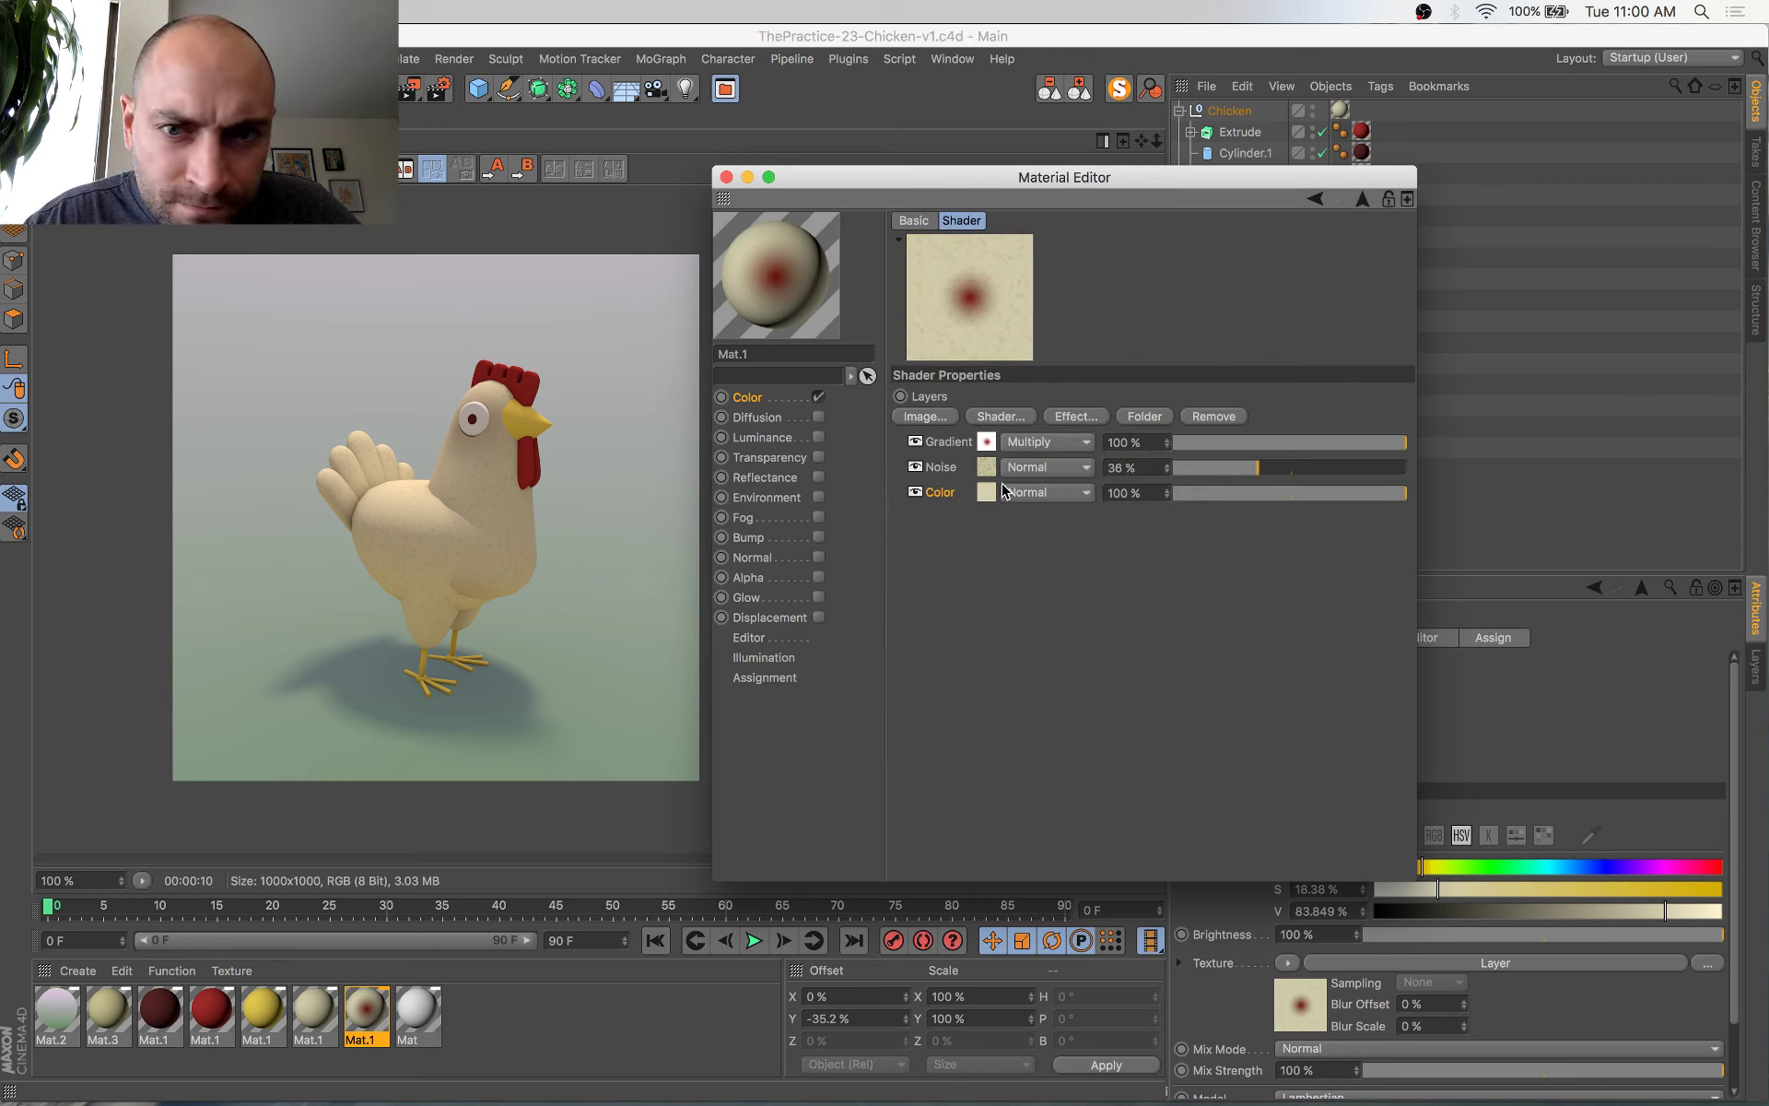
key("shift+r")
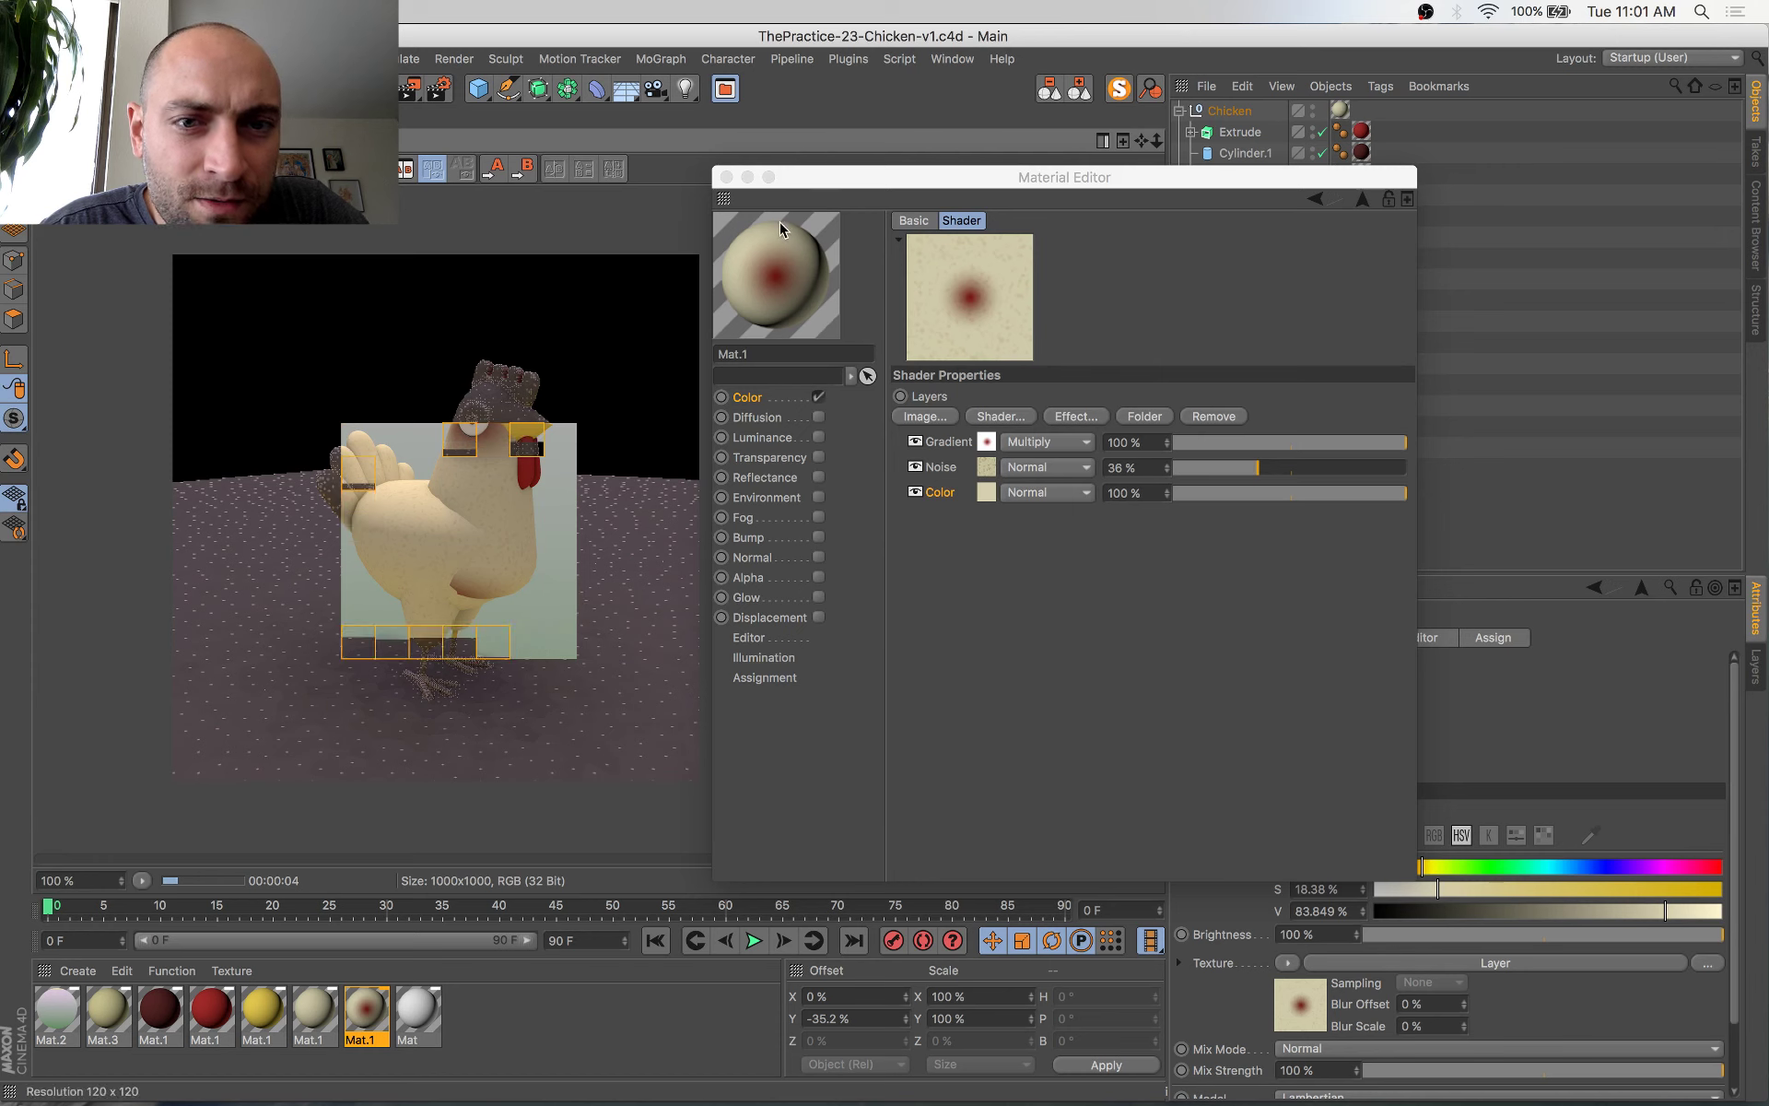
Open the Gradient layer's settings and examine the red face area in the brown hen reference photo in the browser
left_click(986, 441)
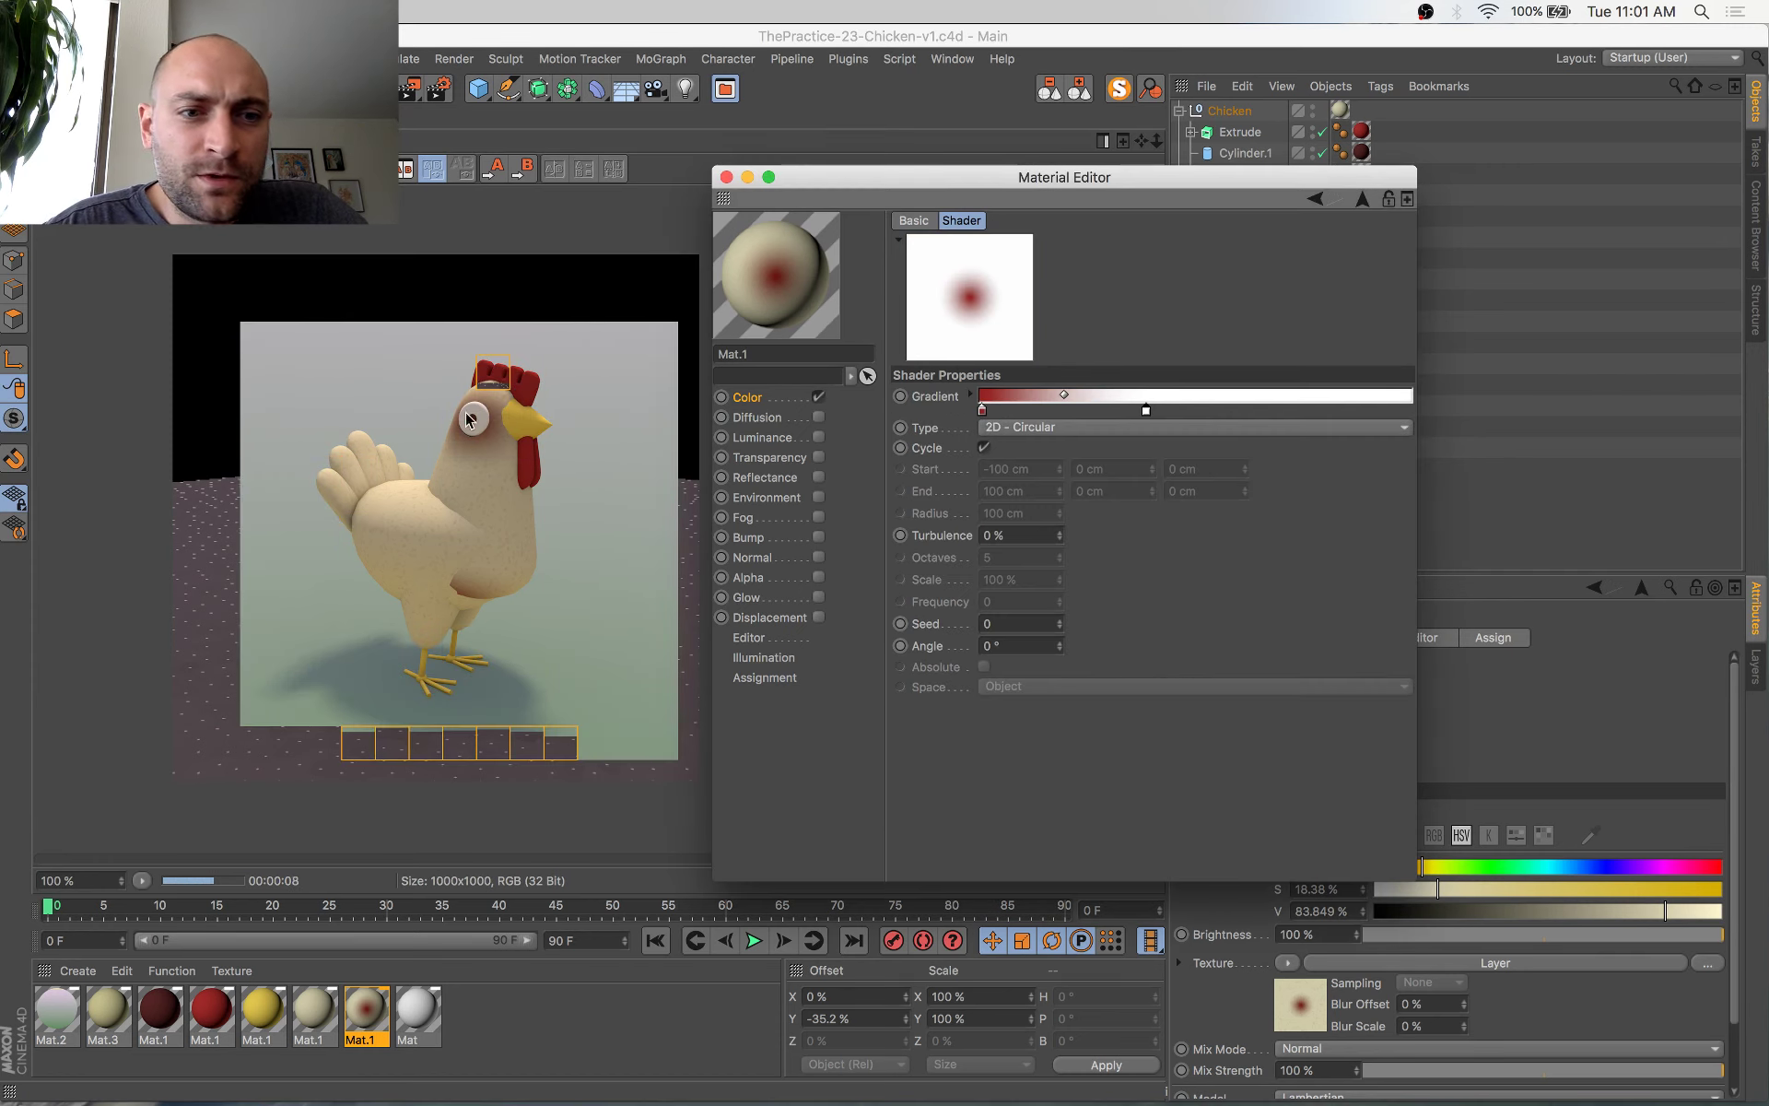
key("ctrl+Up")
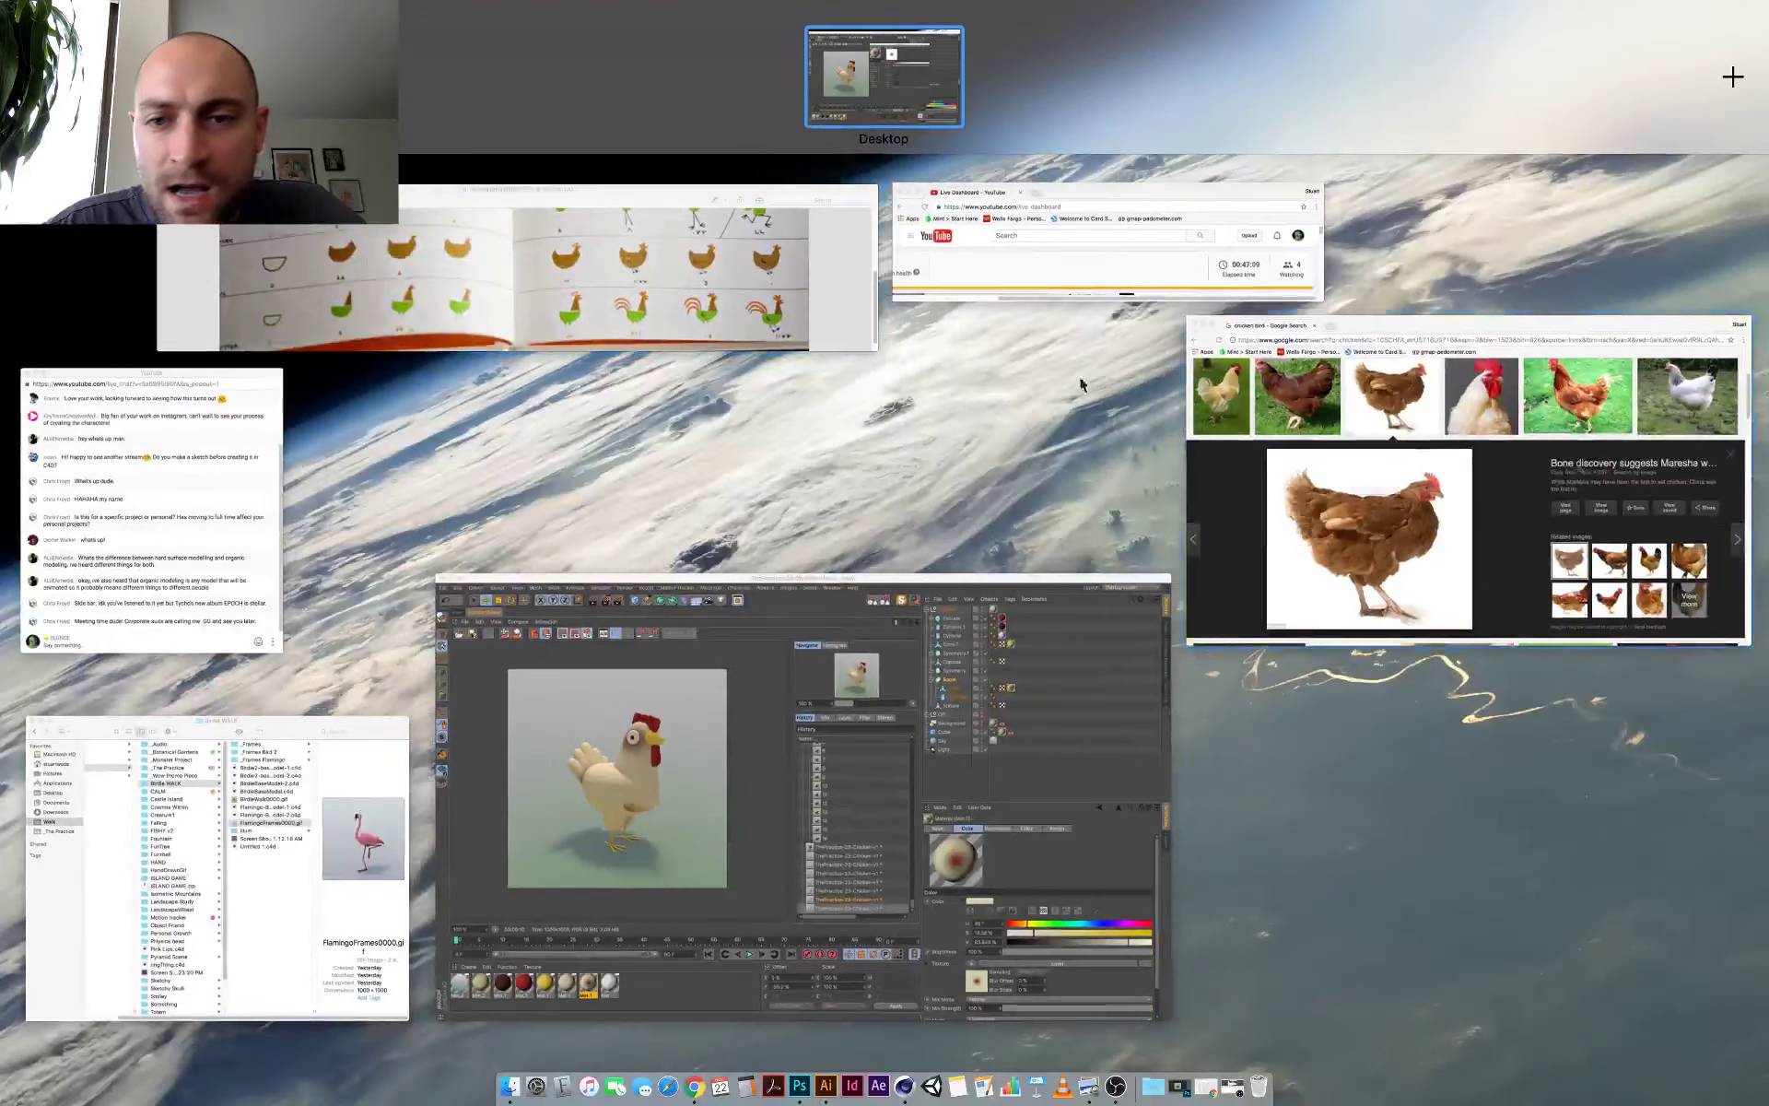
left_click(1397, 494)
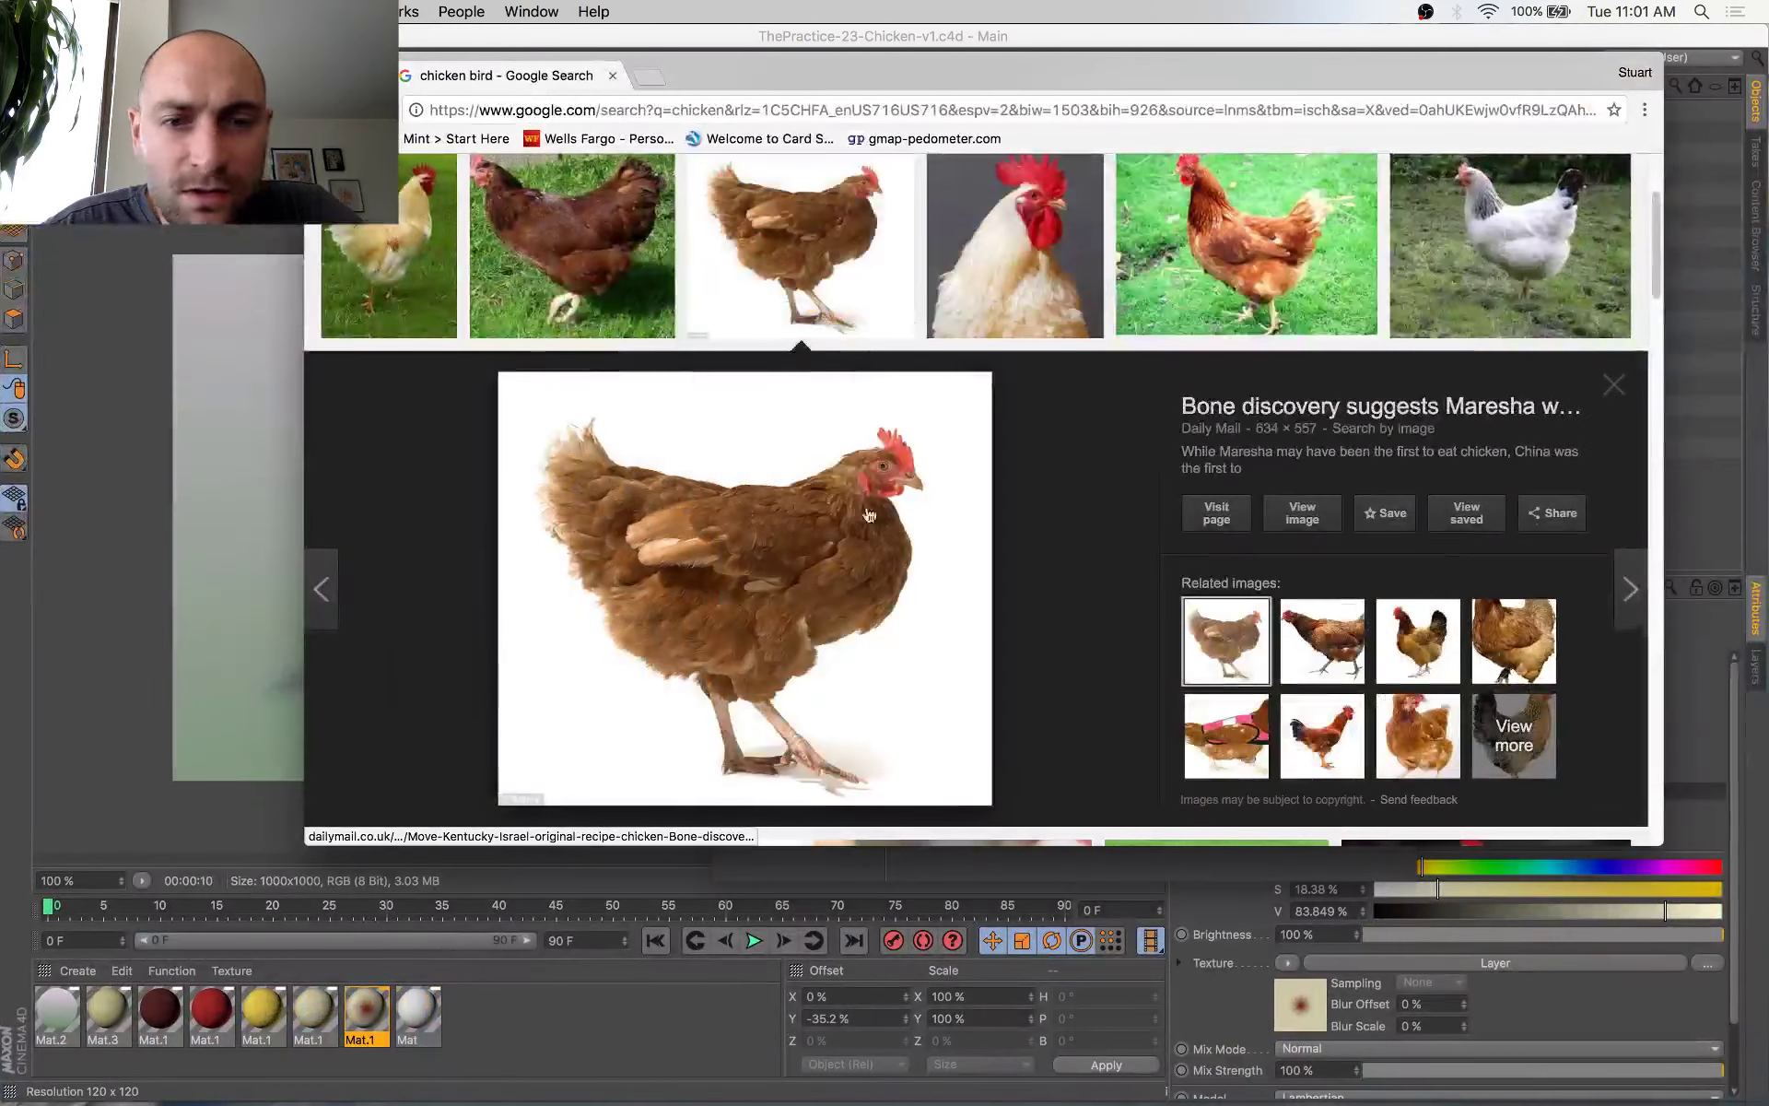
left_click(242, 252)
Switch to the YouTube live chat window and read the latest messages
key("ctrl+Up")
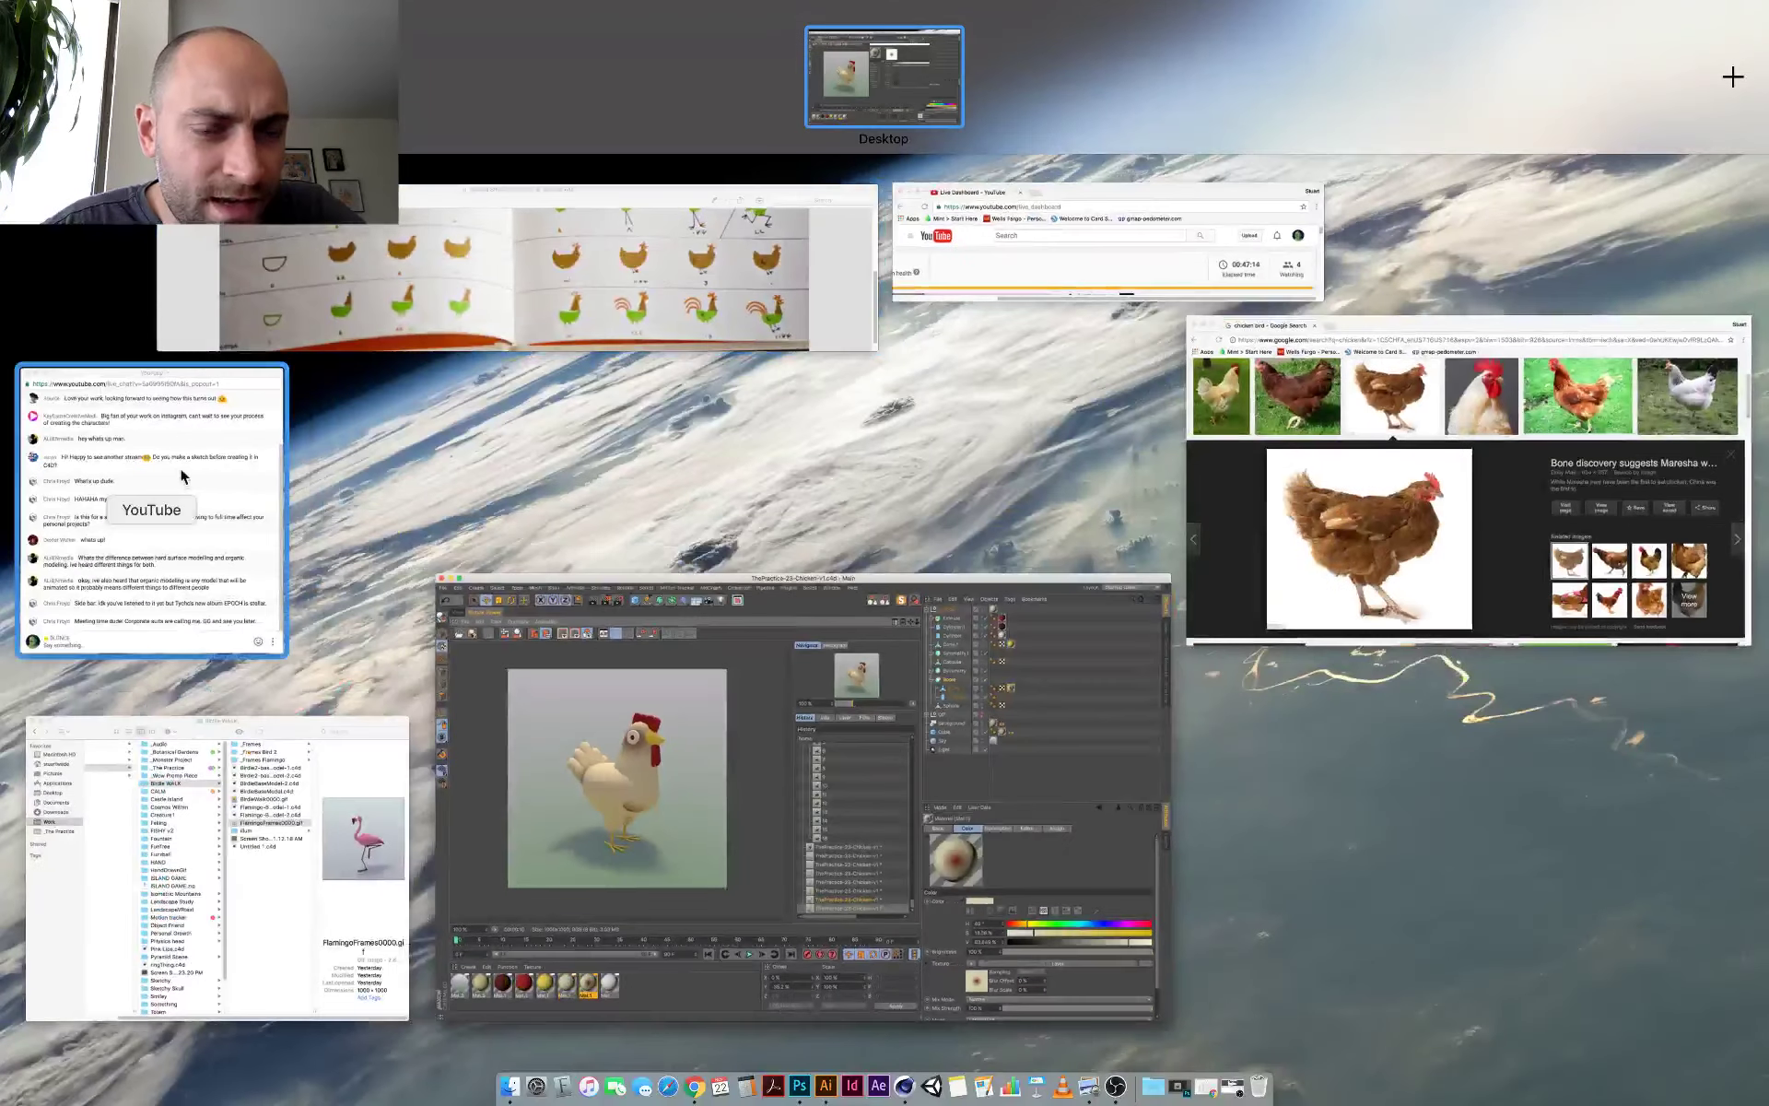
left_click(184, 474)
left_click(278, 678)
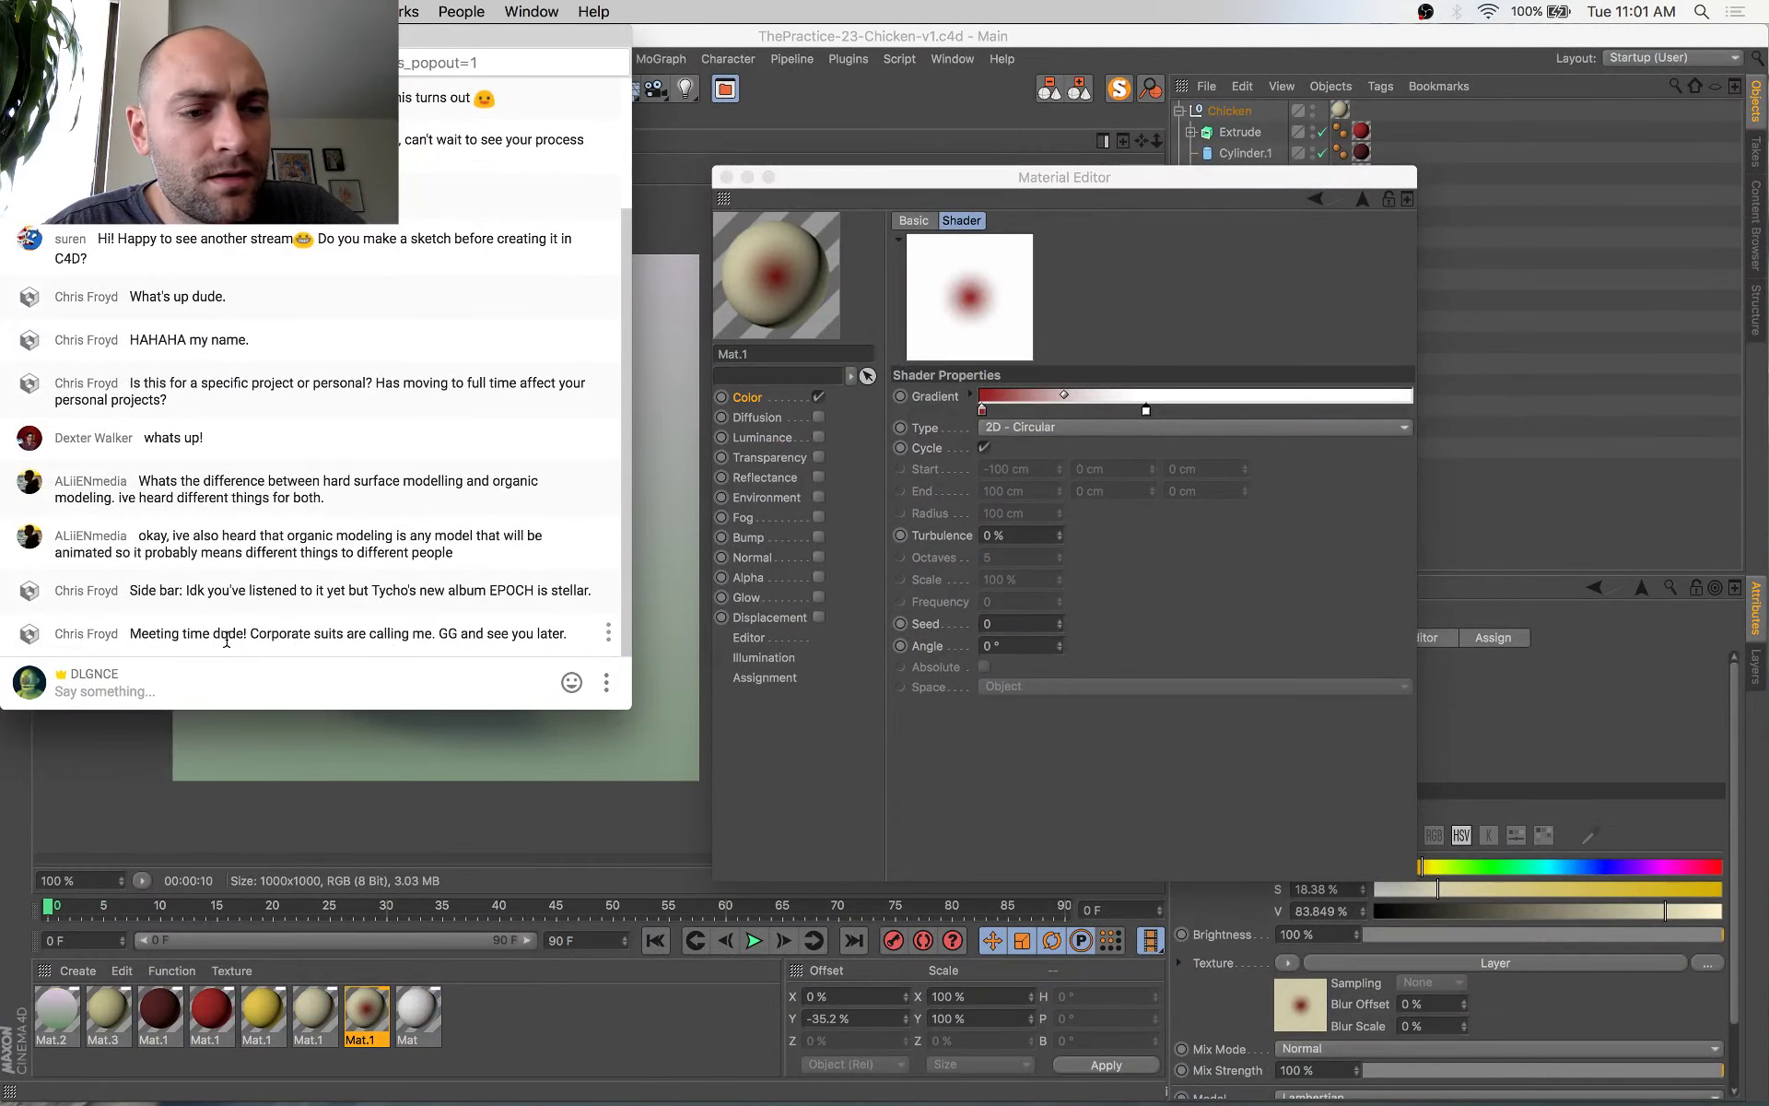
left_click_drag(171, 635, 462, 635)
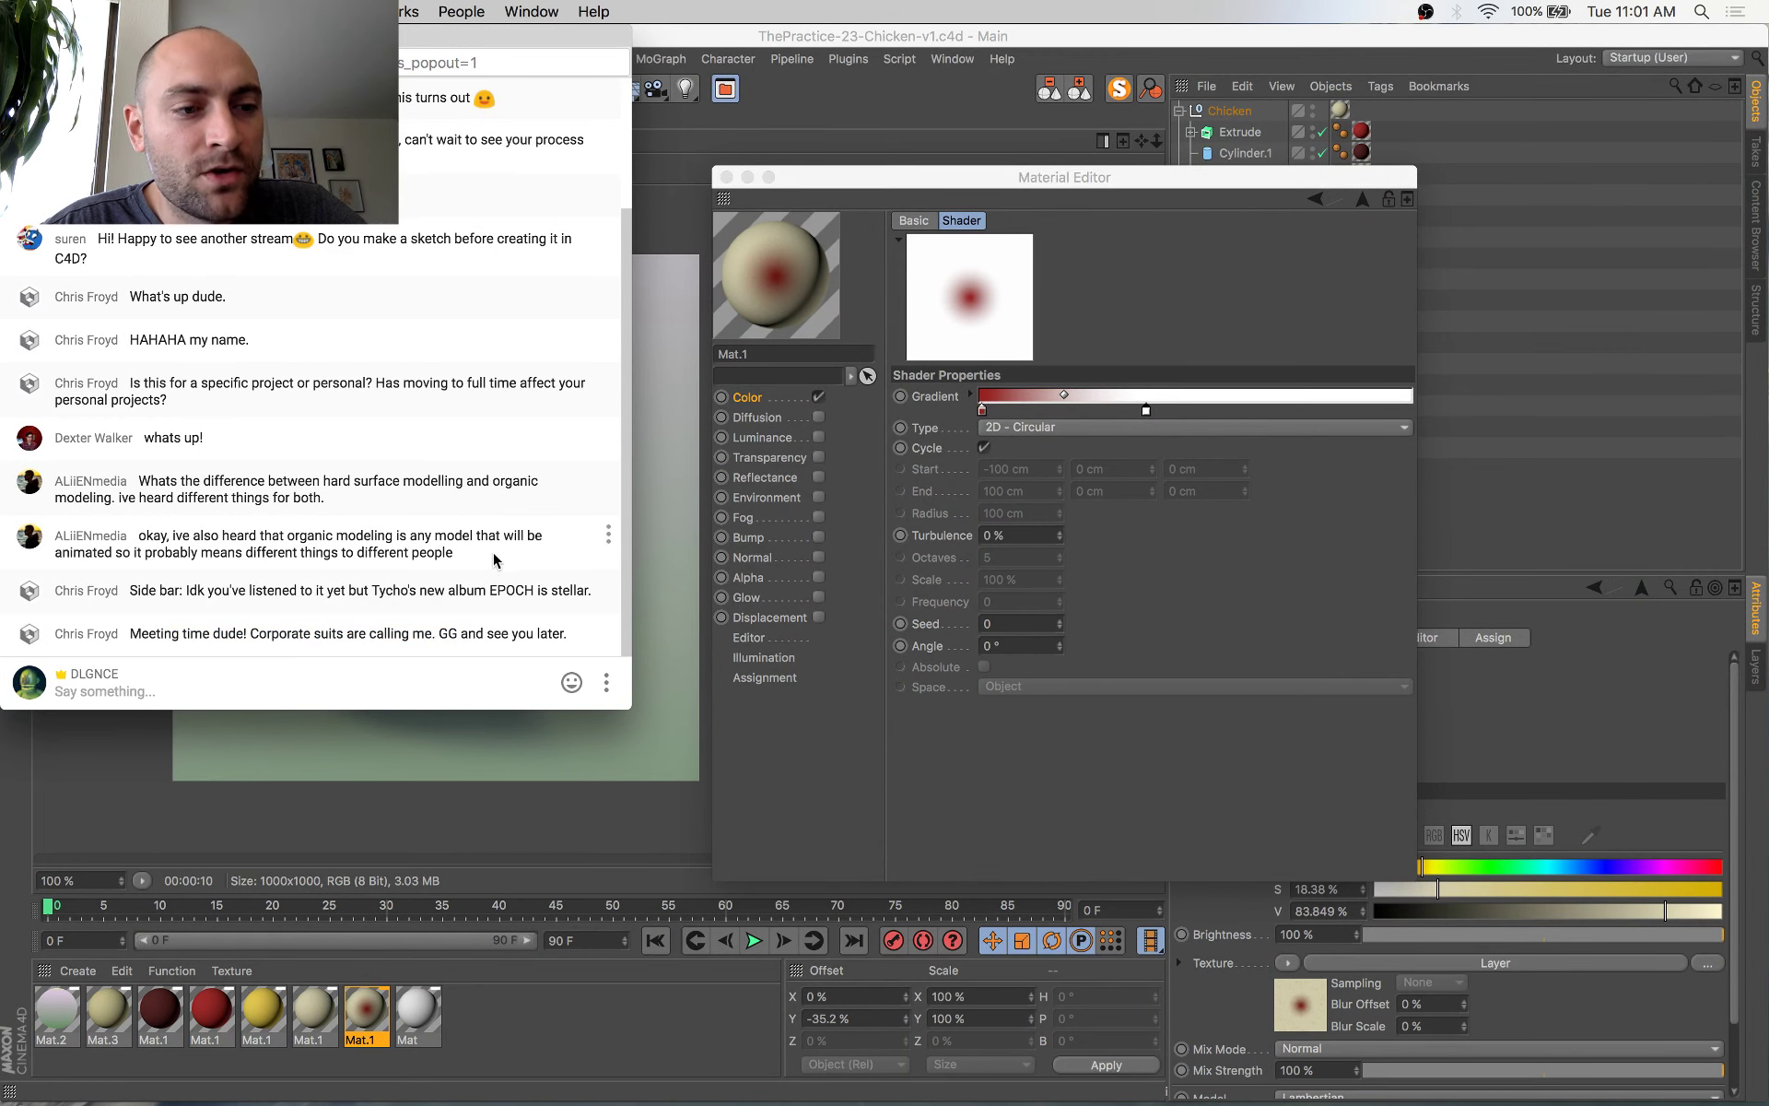
Recheck the brown hen photo, return to Cinema 4D, and move the gradient's red knot slightly toward the white knot
key("ctrl+Up")
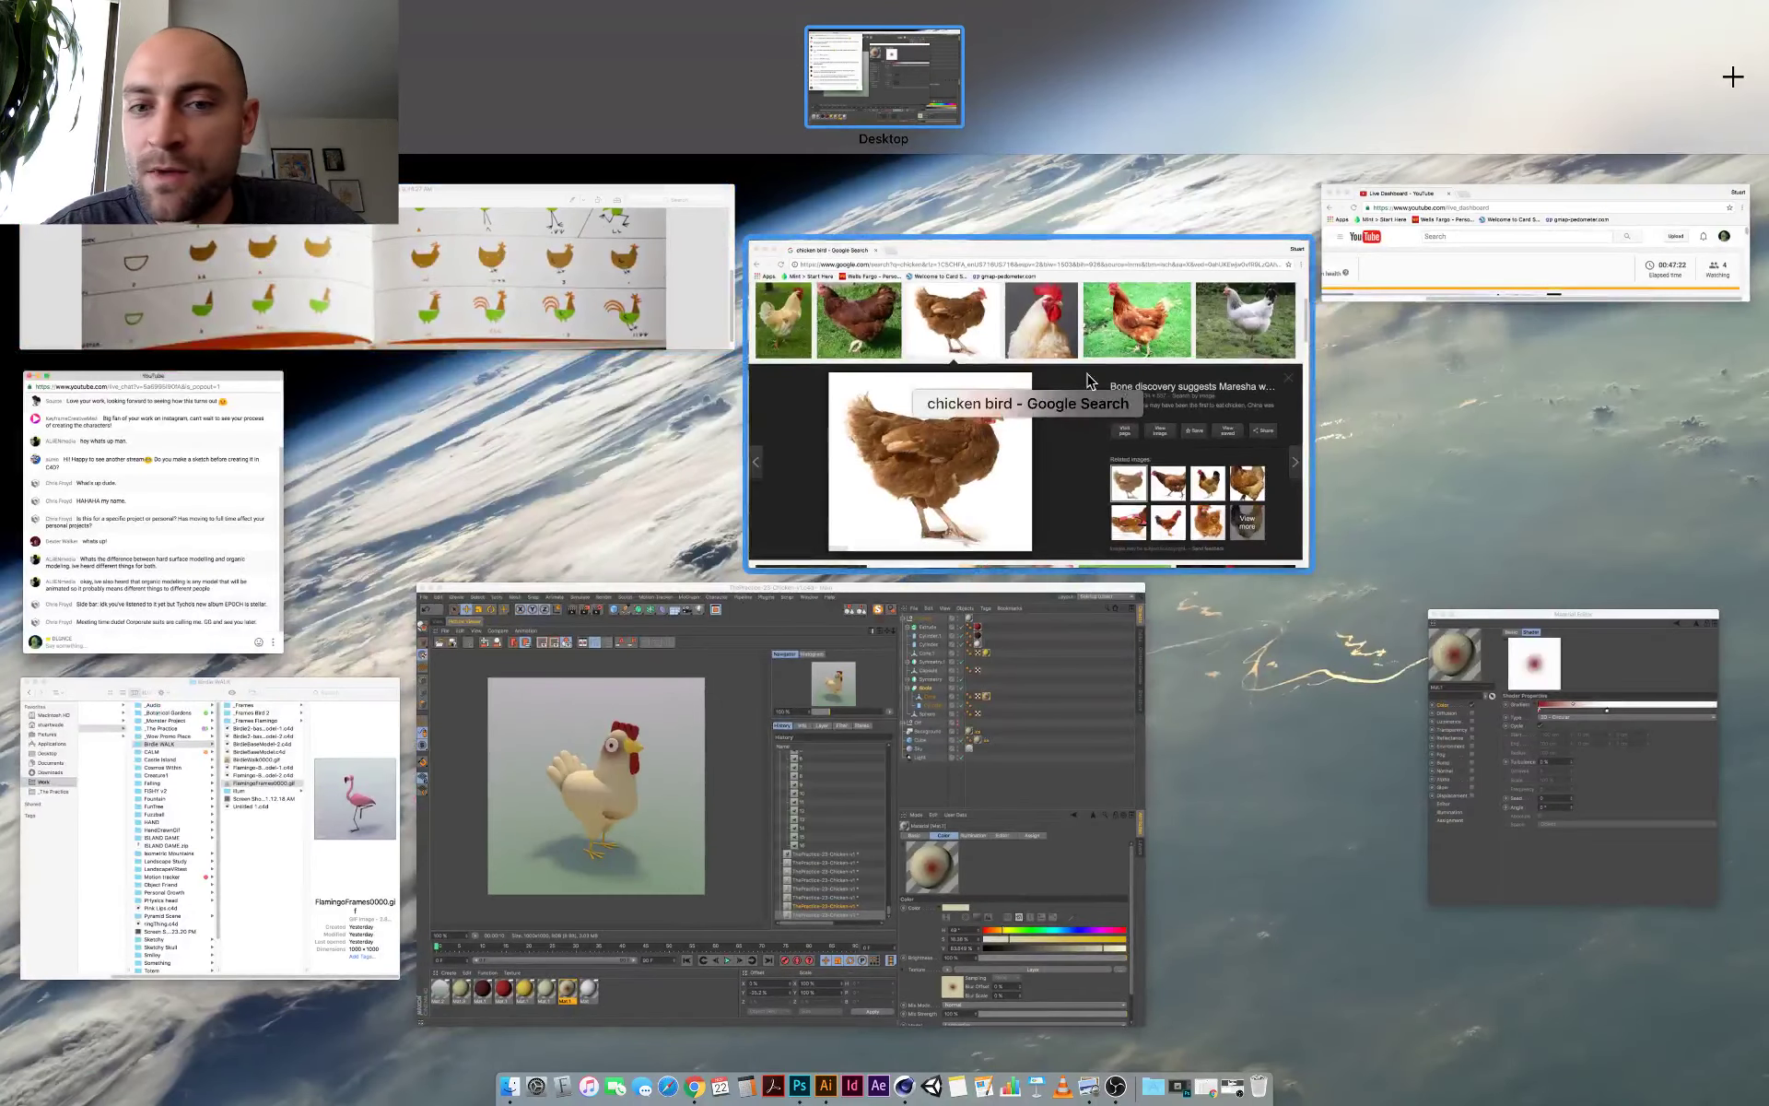
left_click(924, 387)
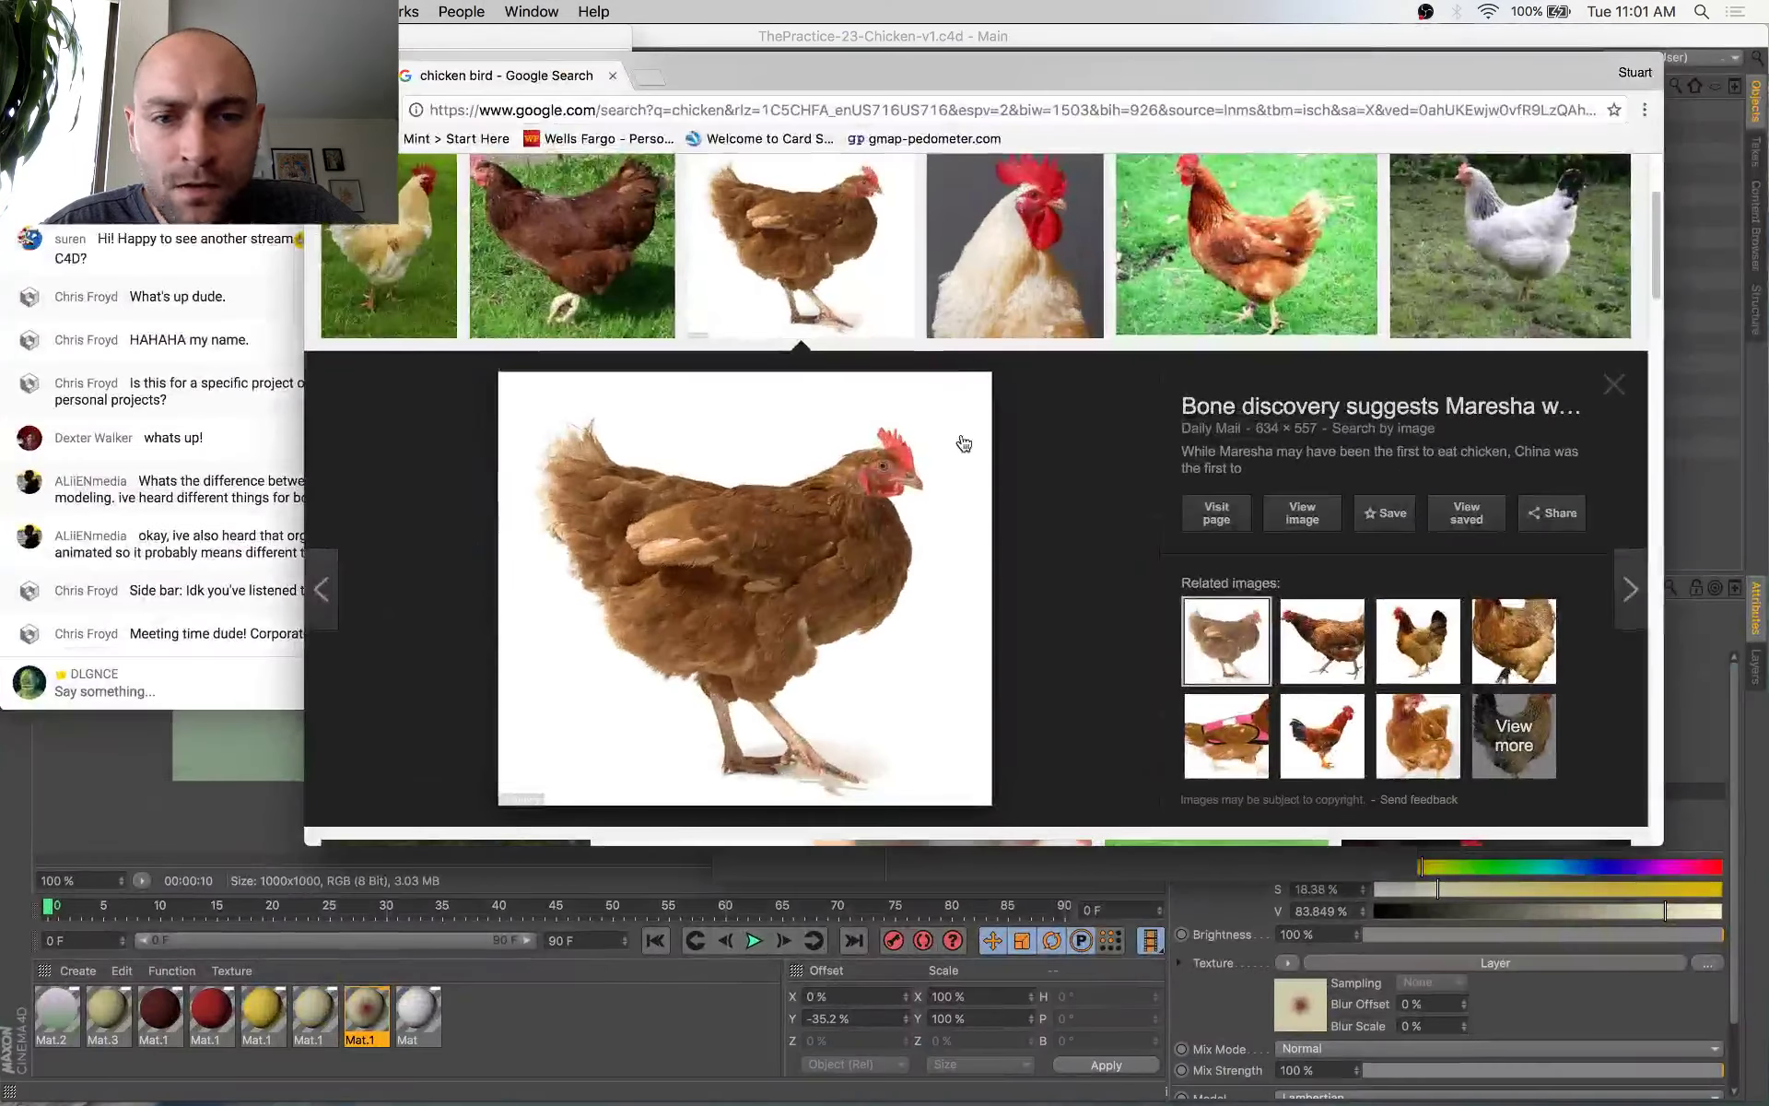
left_click(699, 1023)
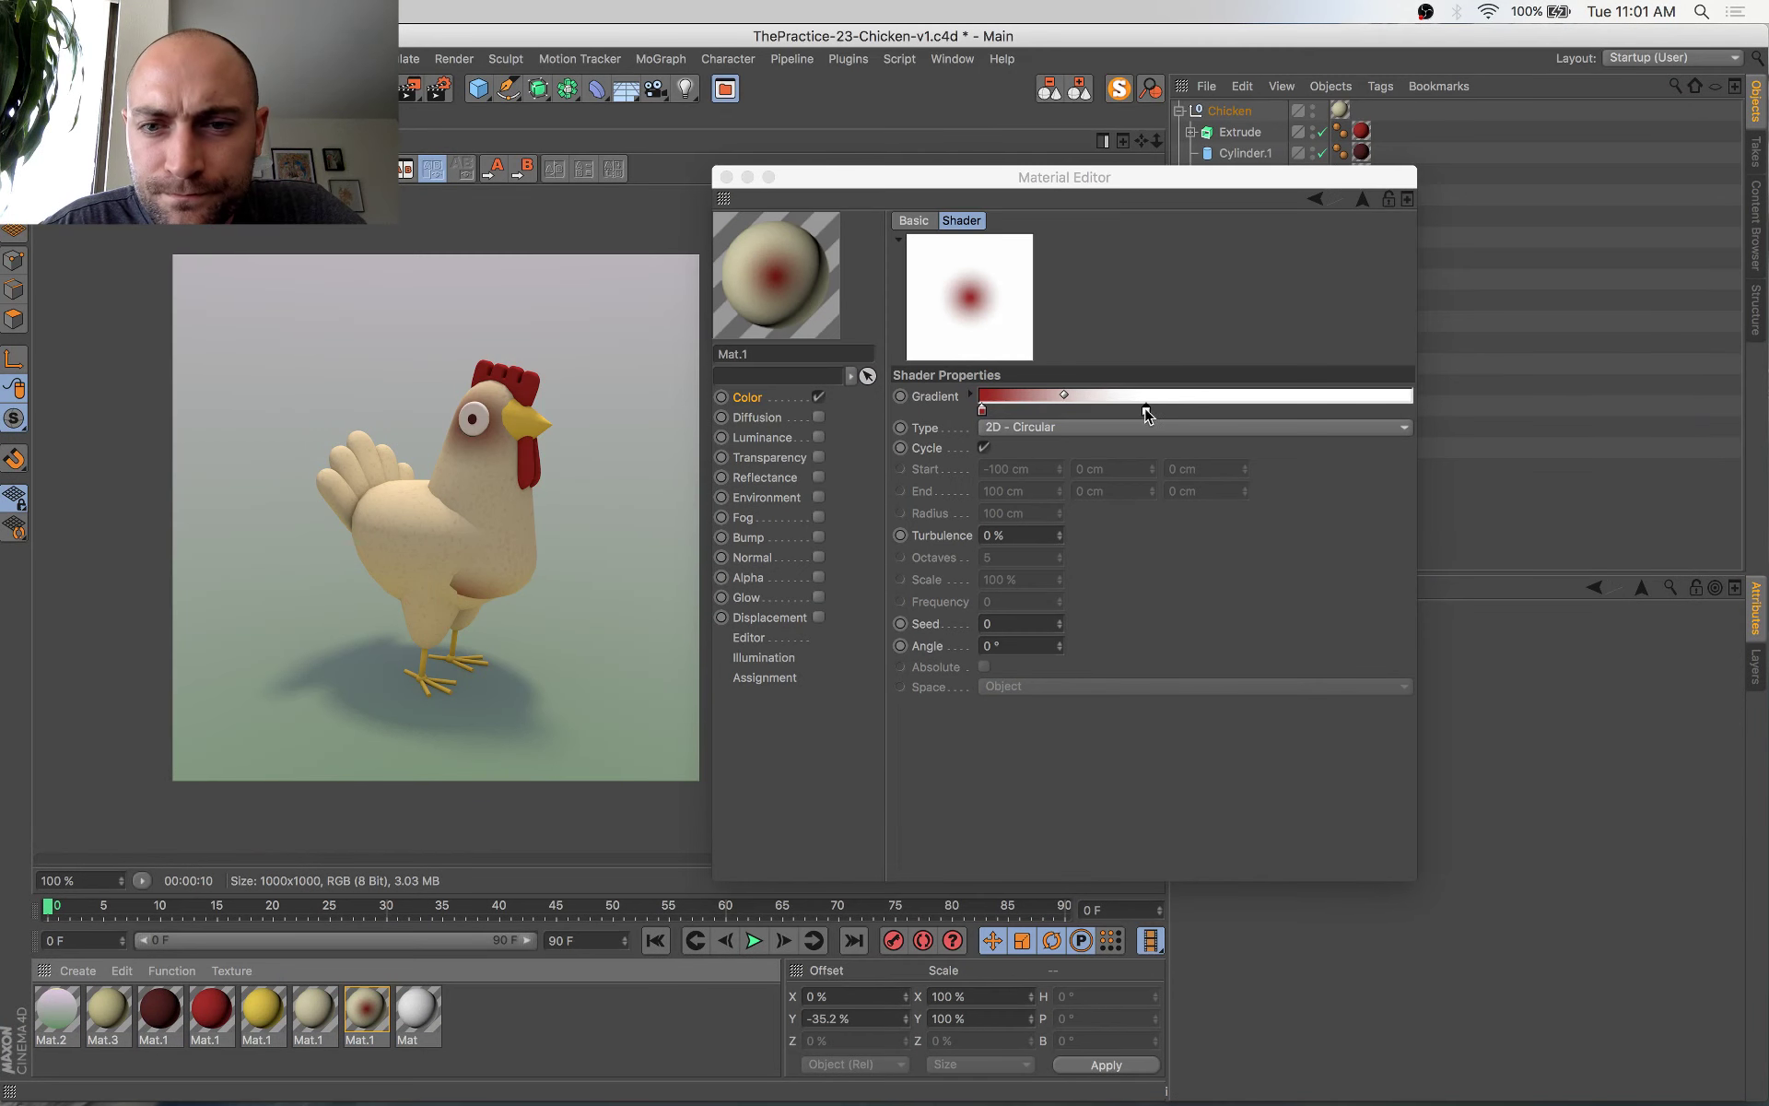
left_click_drag(984, 410, 1000, 410)
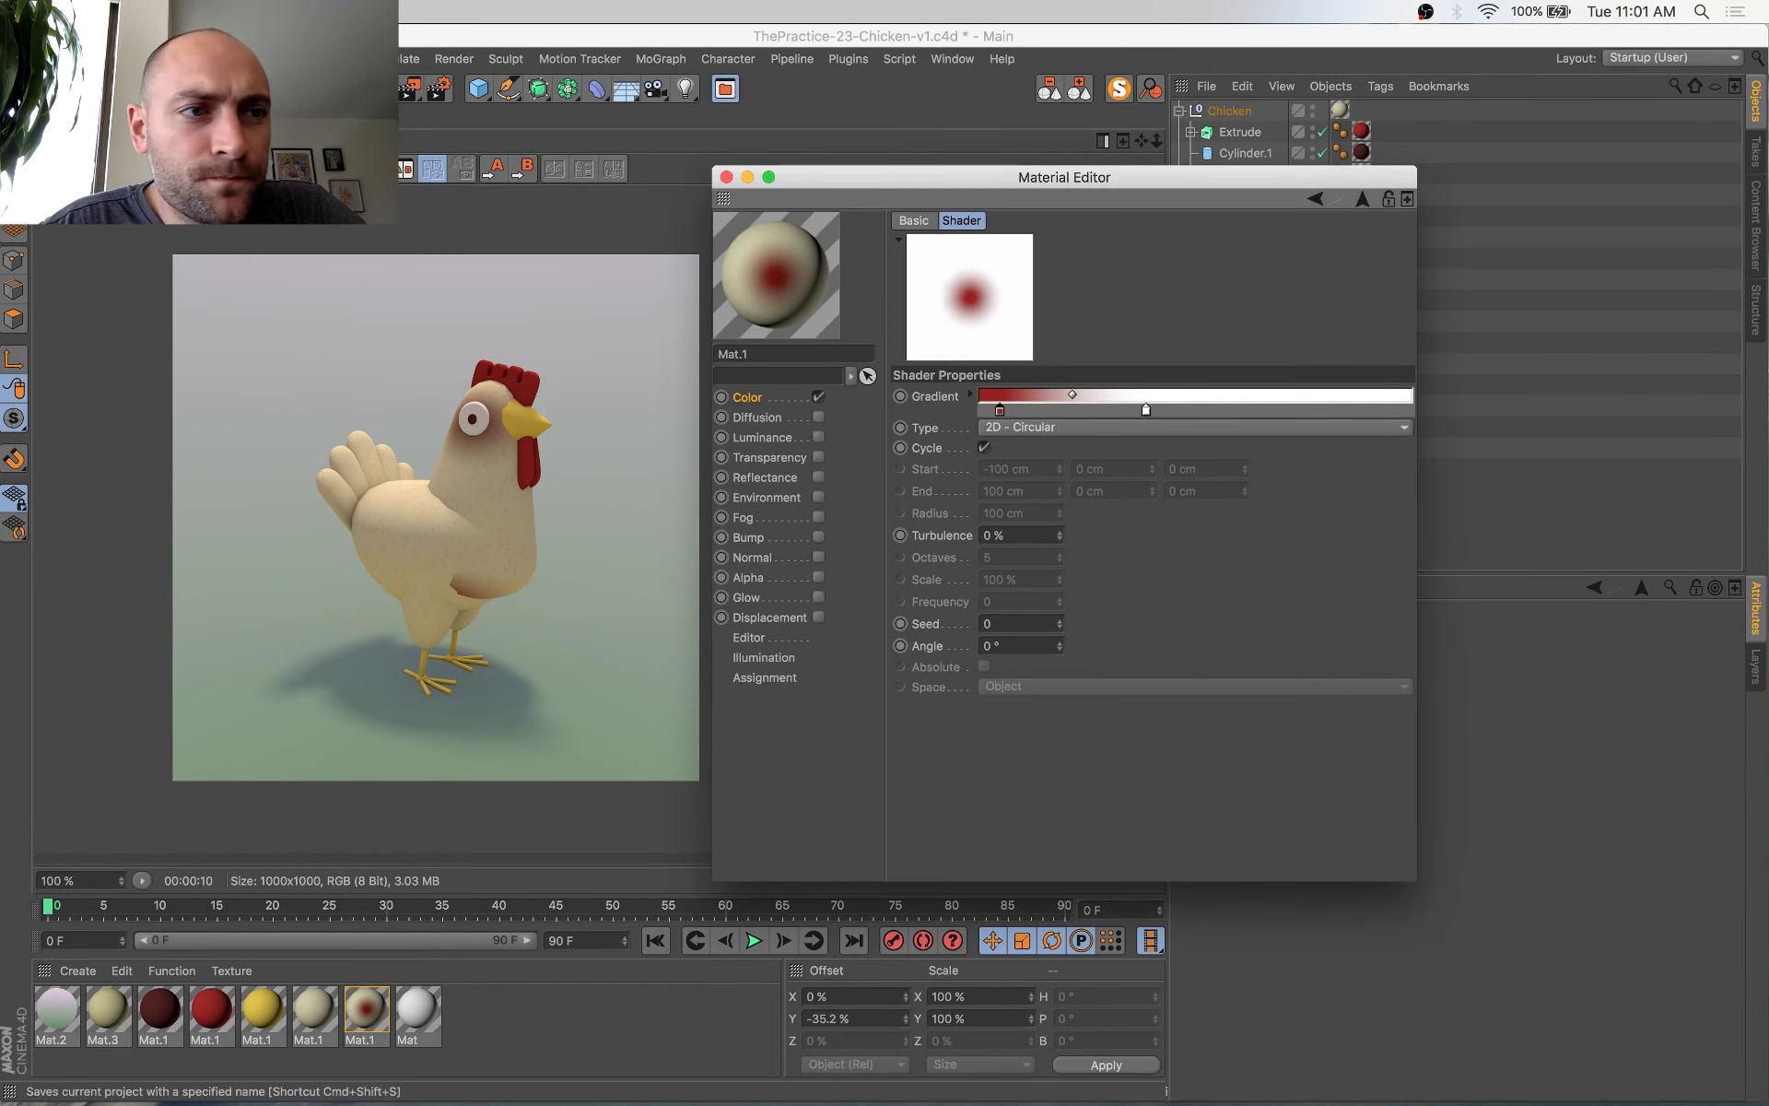
Go back to the 3D viewport, save the project and close the Material Editor
left_click(67, 117)
key("super+s")
left_click(727, 177)
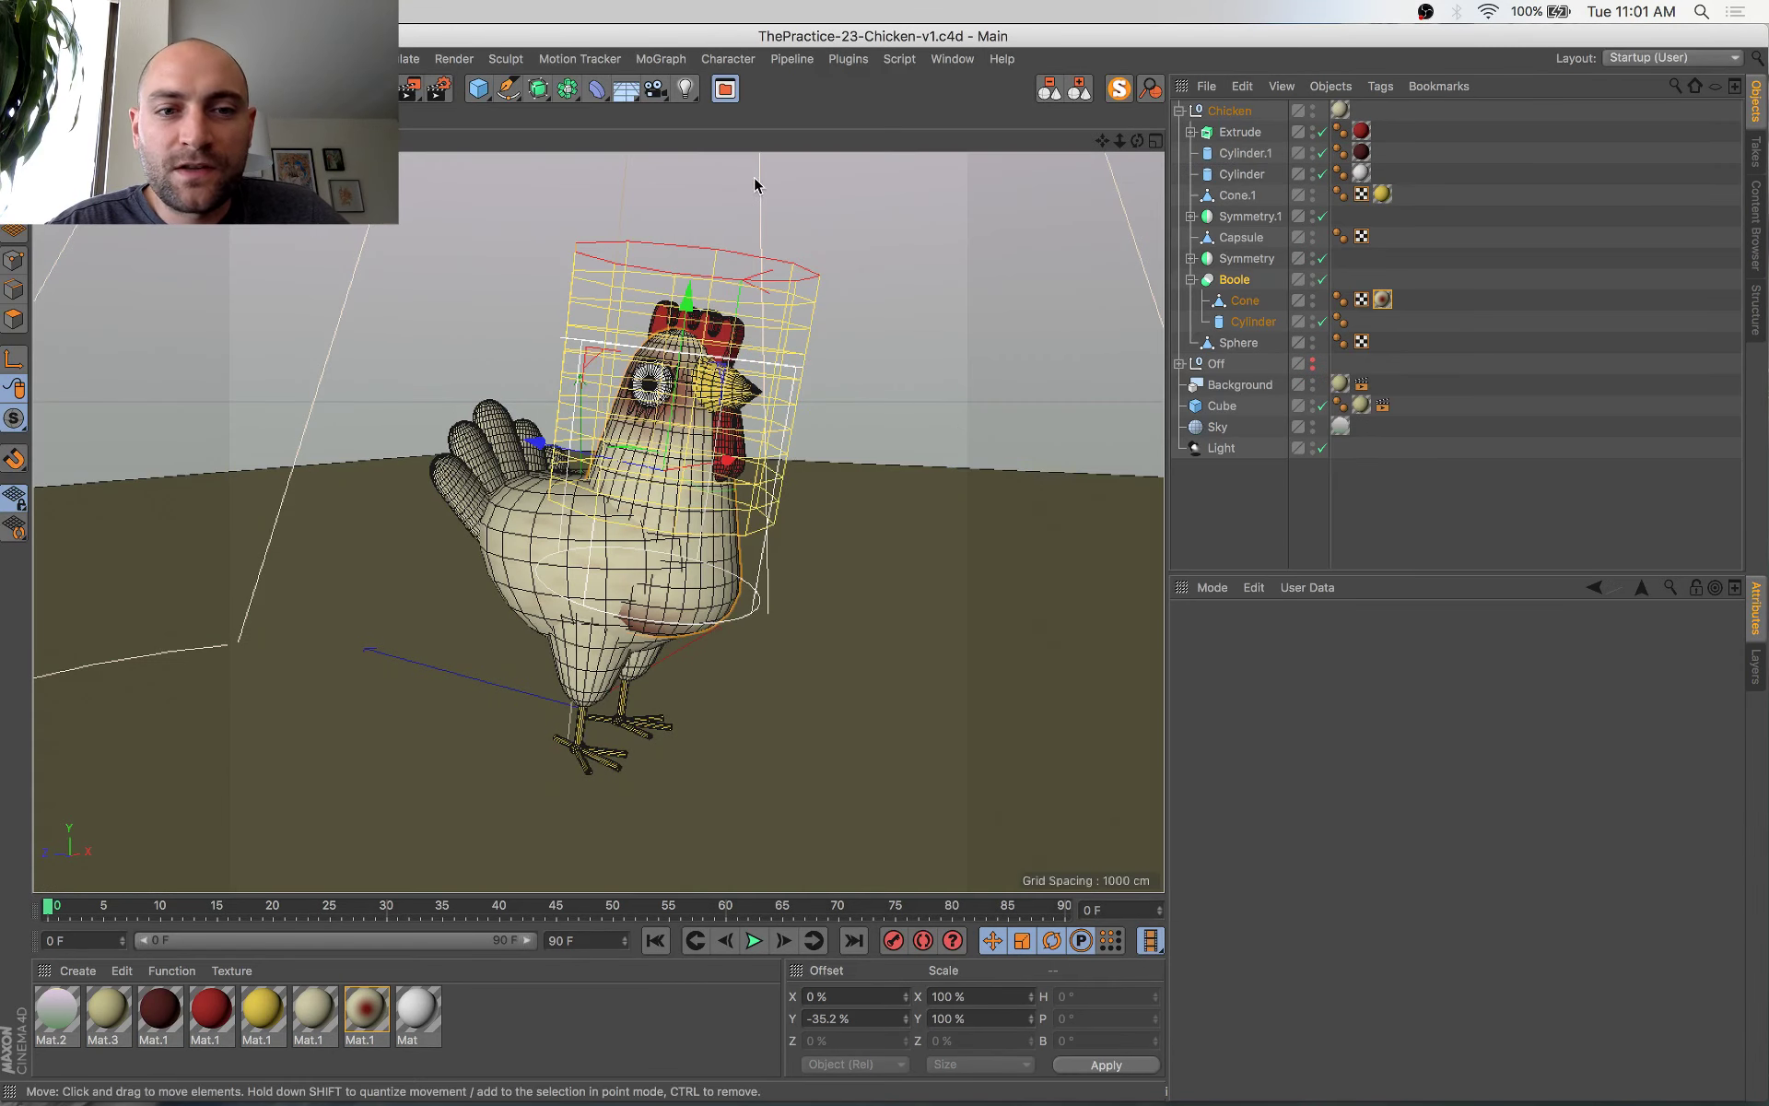
Stretch the head material's projection to about 128.6% in Y and shift its Y offset to about -38.4%
left_click_drag(689, 297, 664, 406)
key("t")
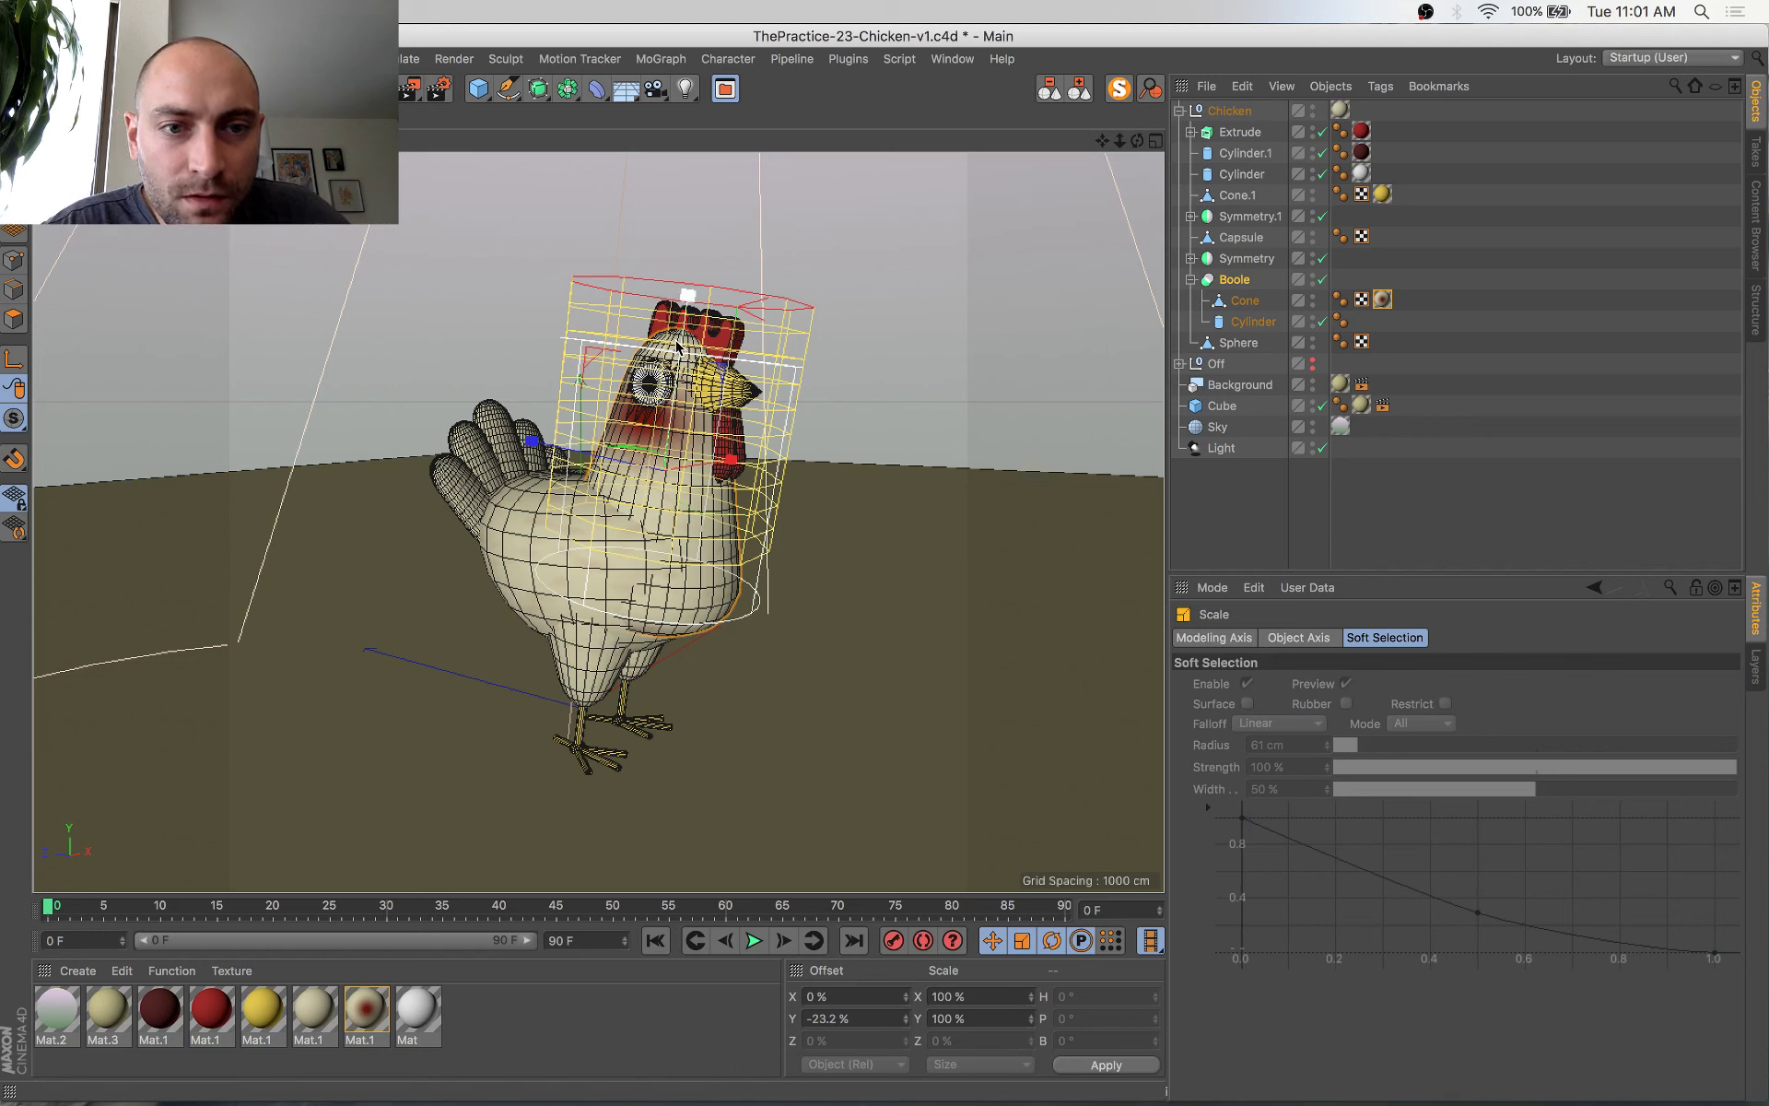
left_click_drag(685, 299, 639, 498)
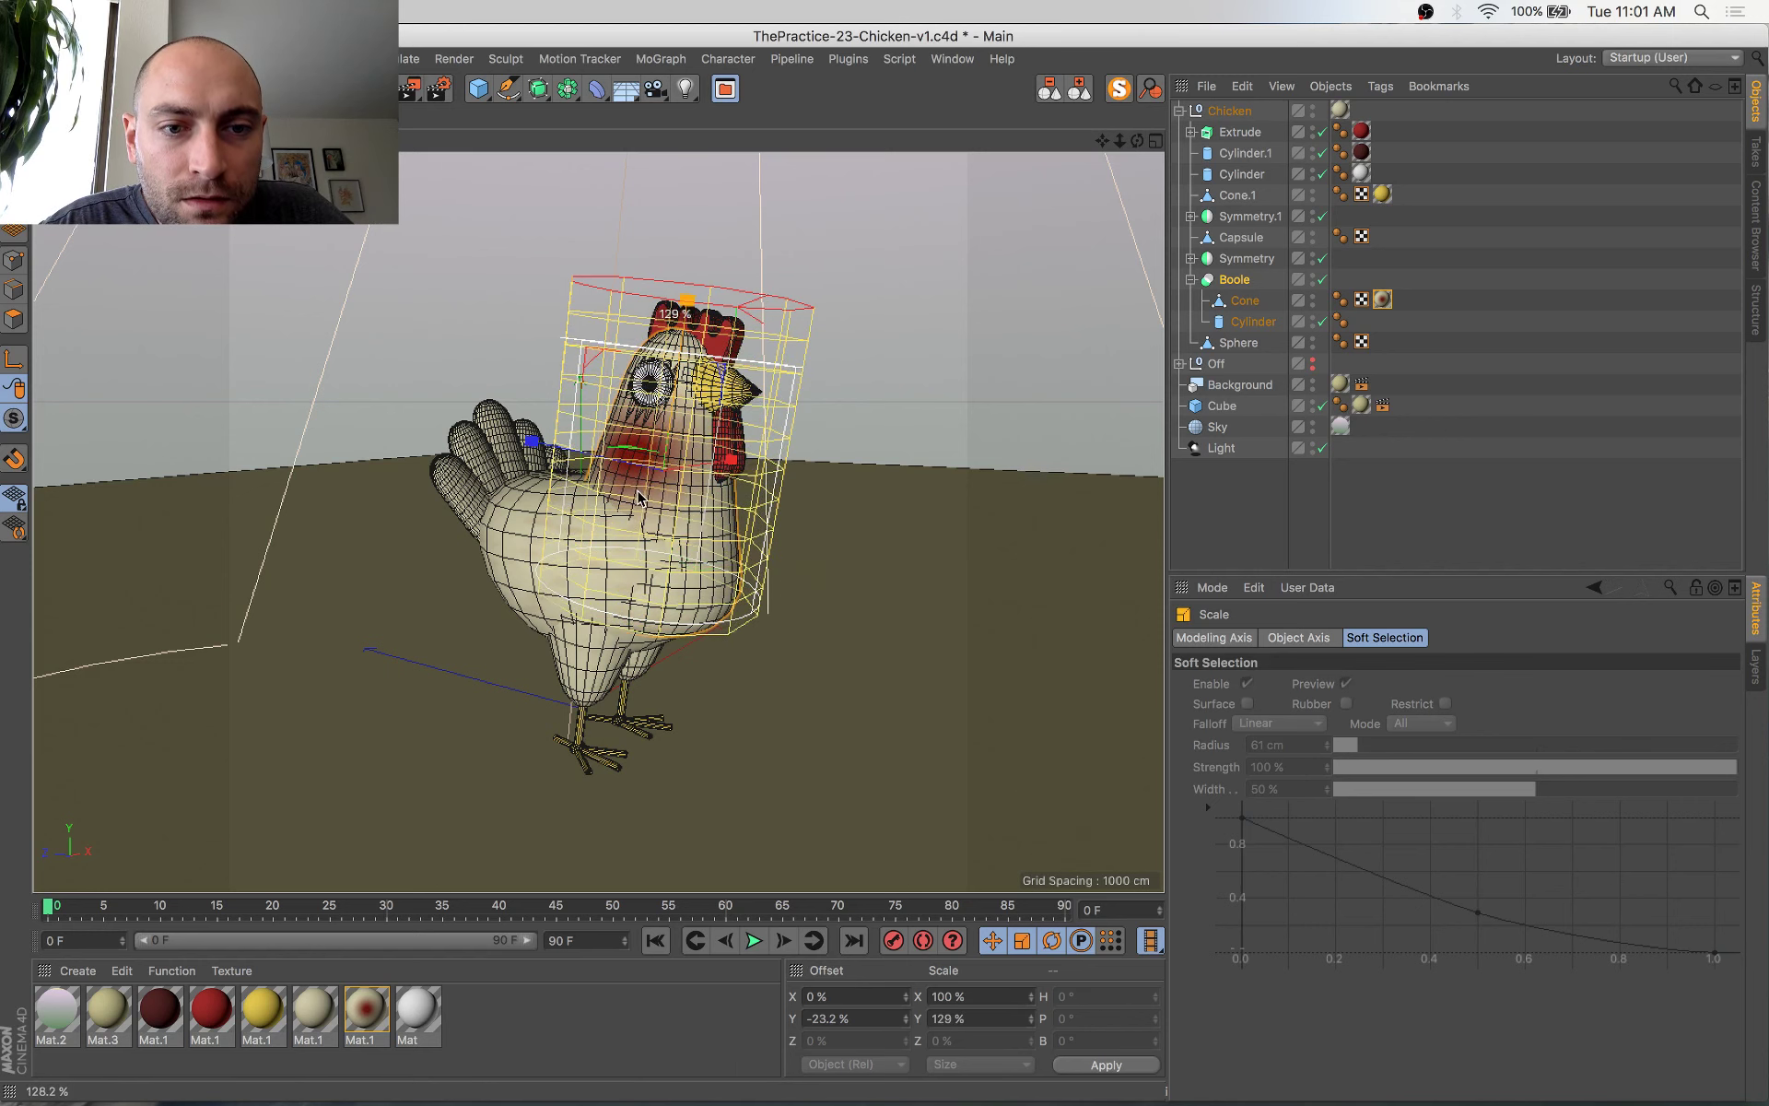
left_click_drag(676, 405, 681, 361)
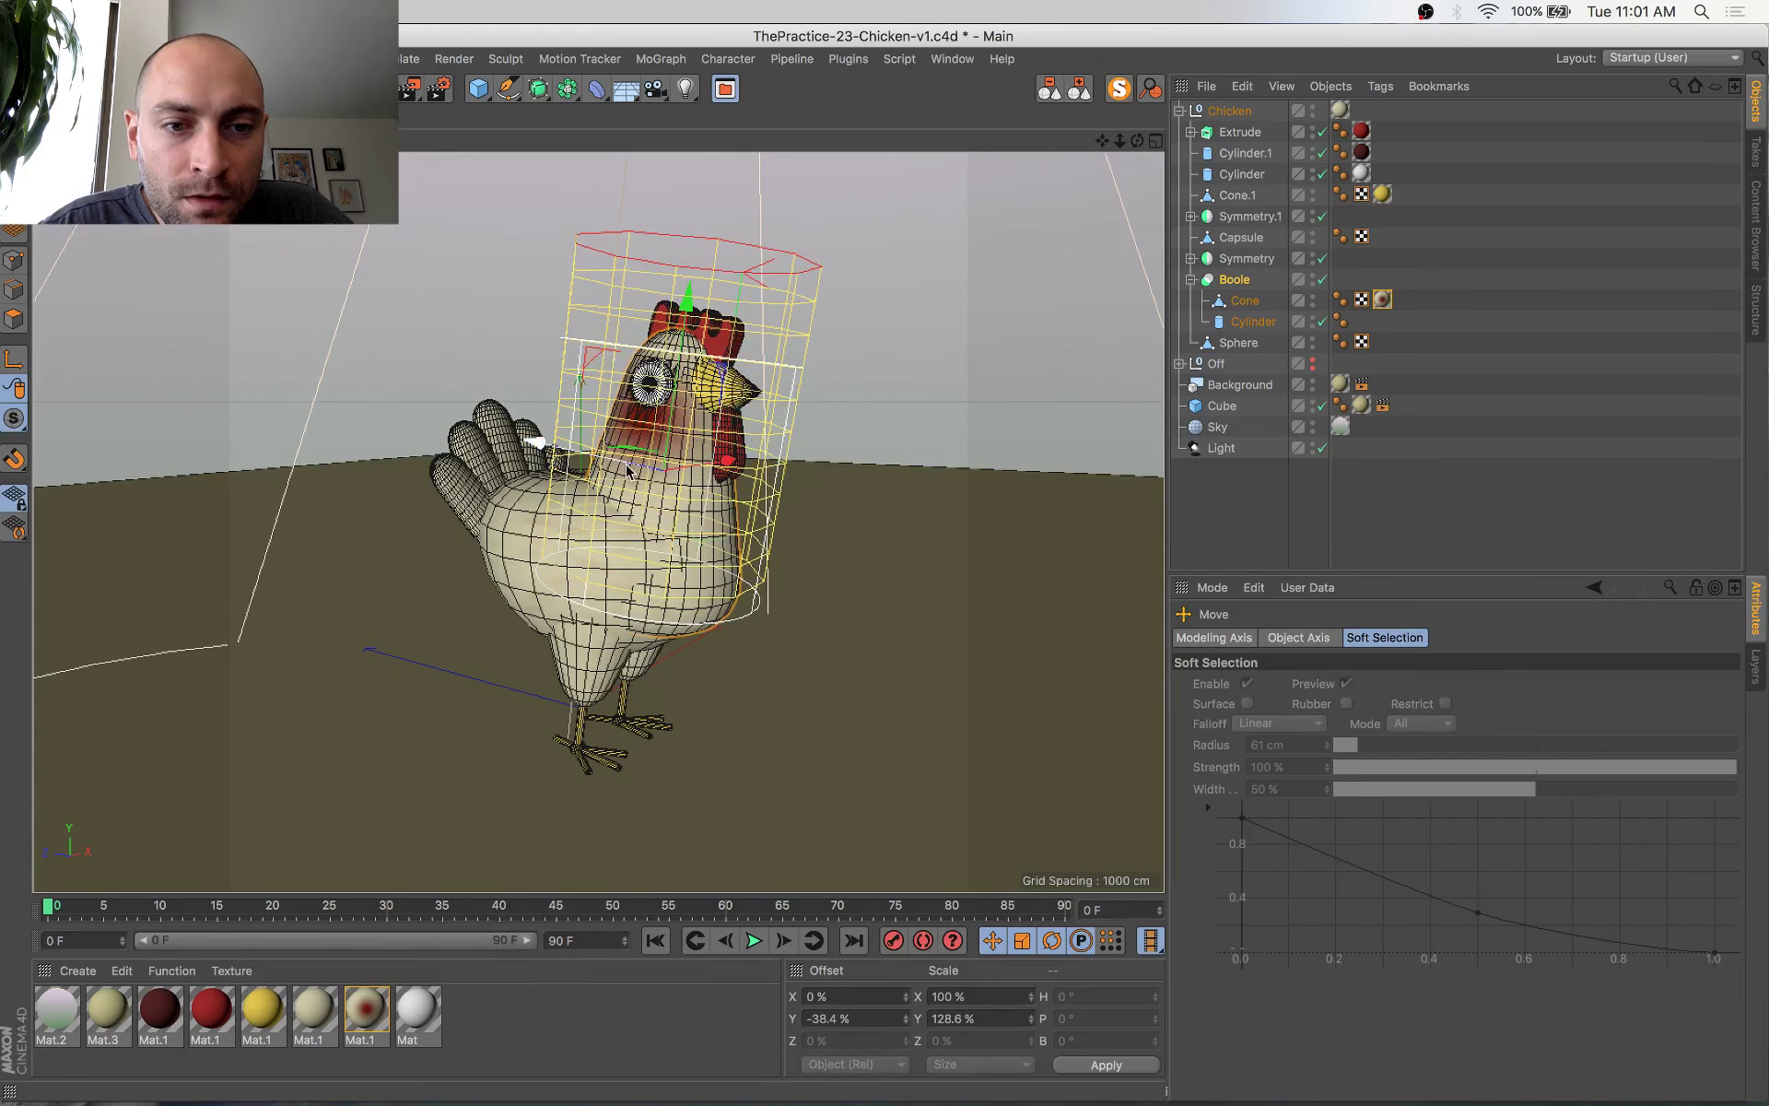
Examine how the red gradient falls on the other side of the head, and restore the previous view
left_click_drag(927, 544, 559, 530, "alt")
key("s")
left_click_drag(862, 554, 819, 568, "alt")
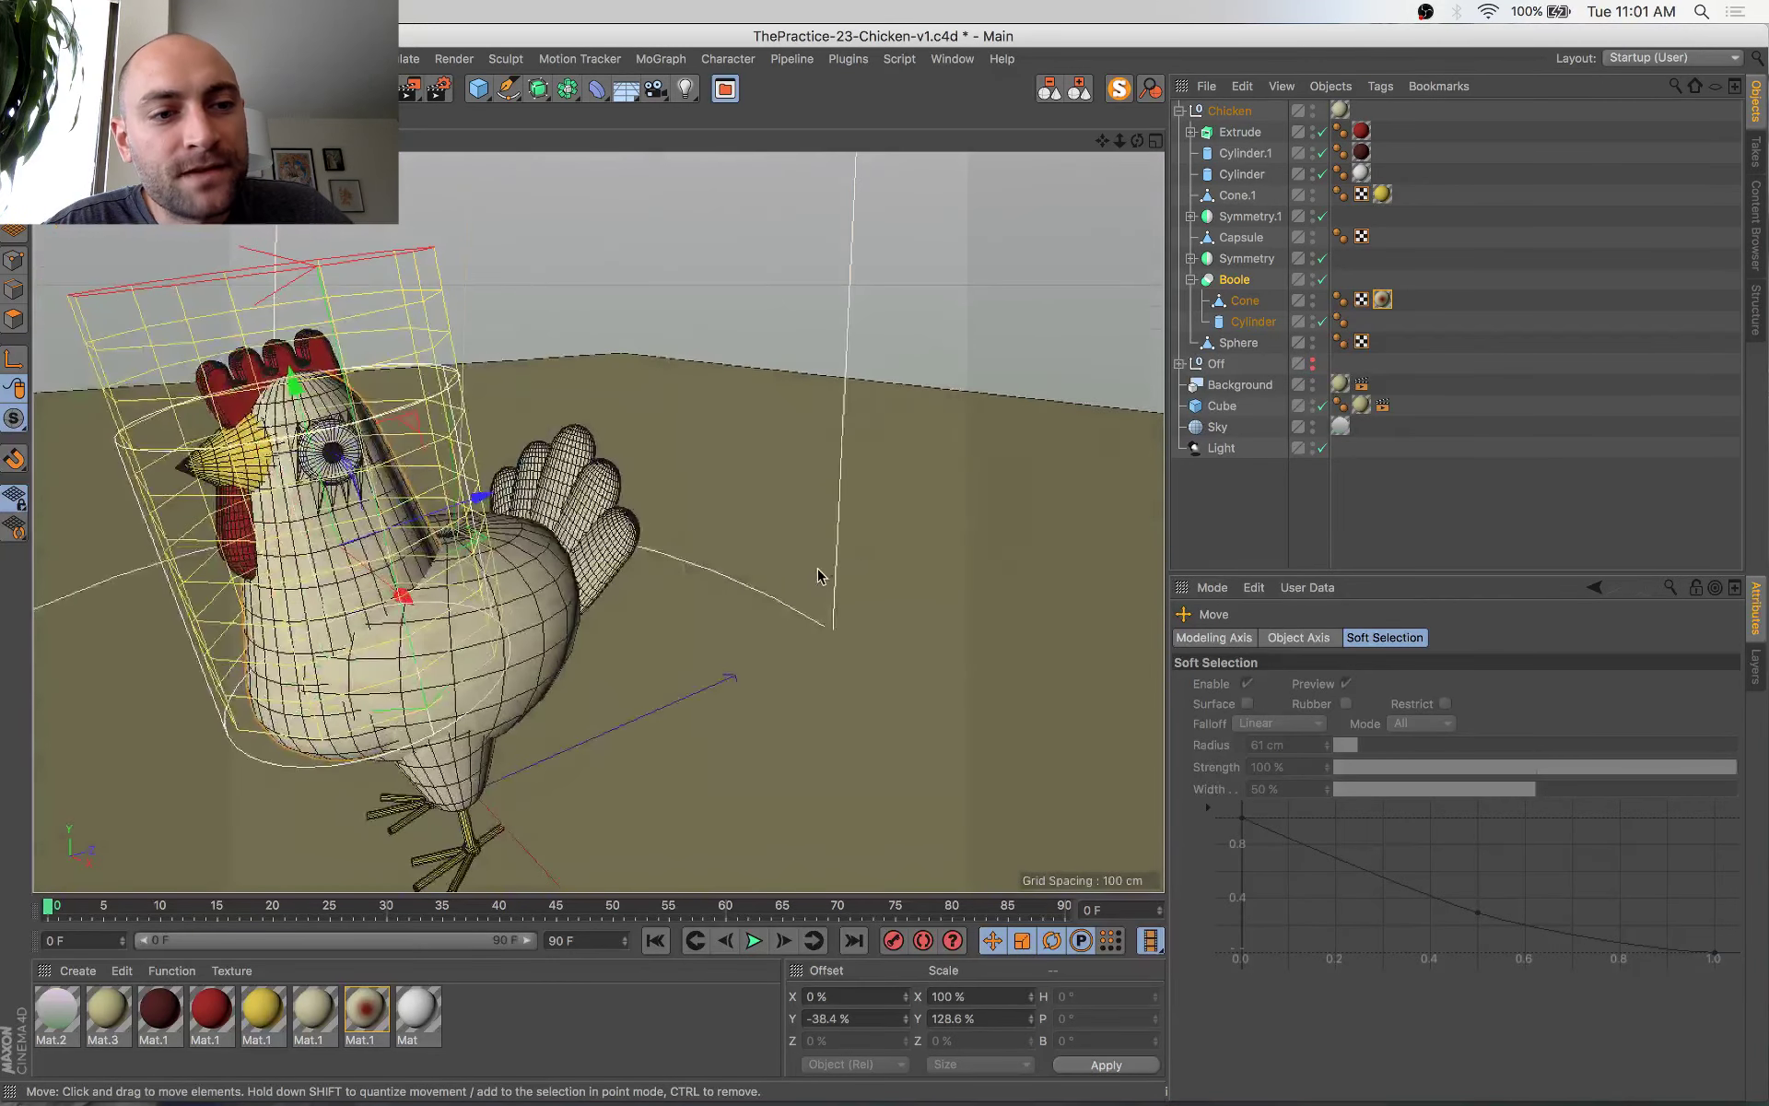
key("super+shift+z")
key("super+shift+z")
key("super+shift+z")
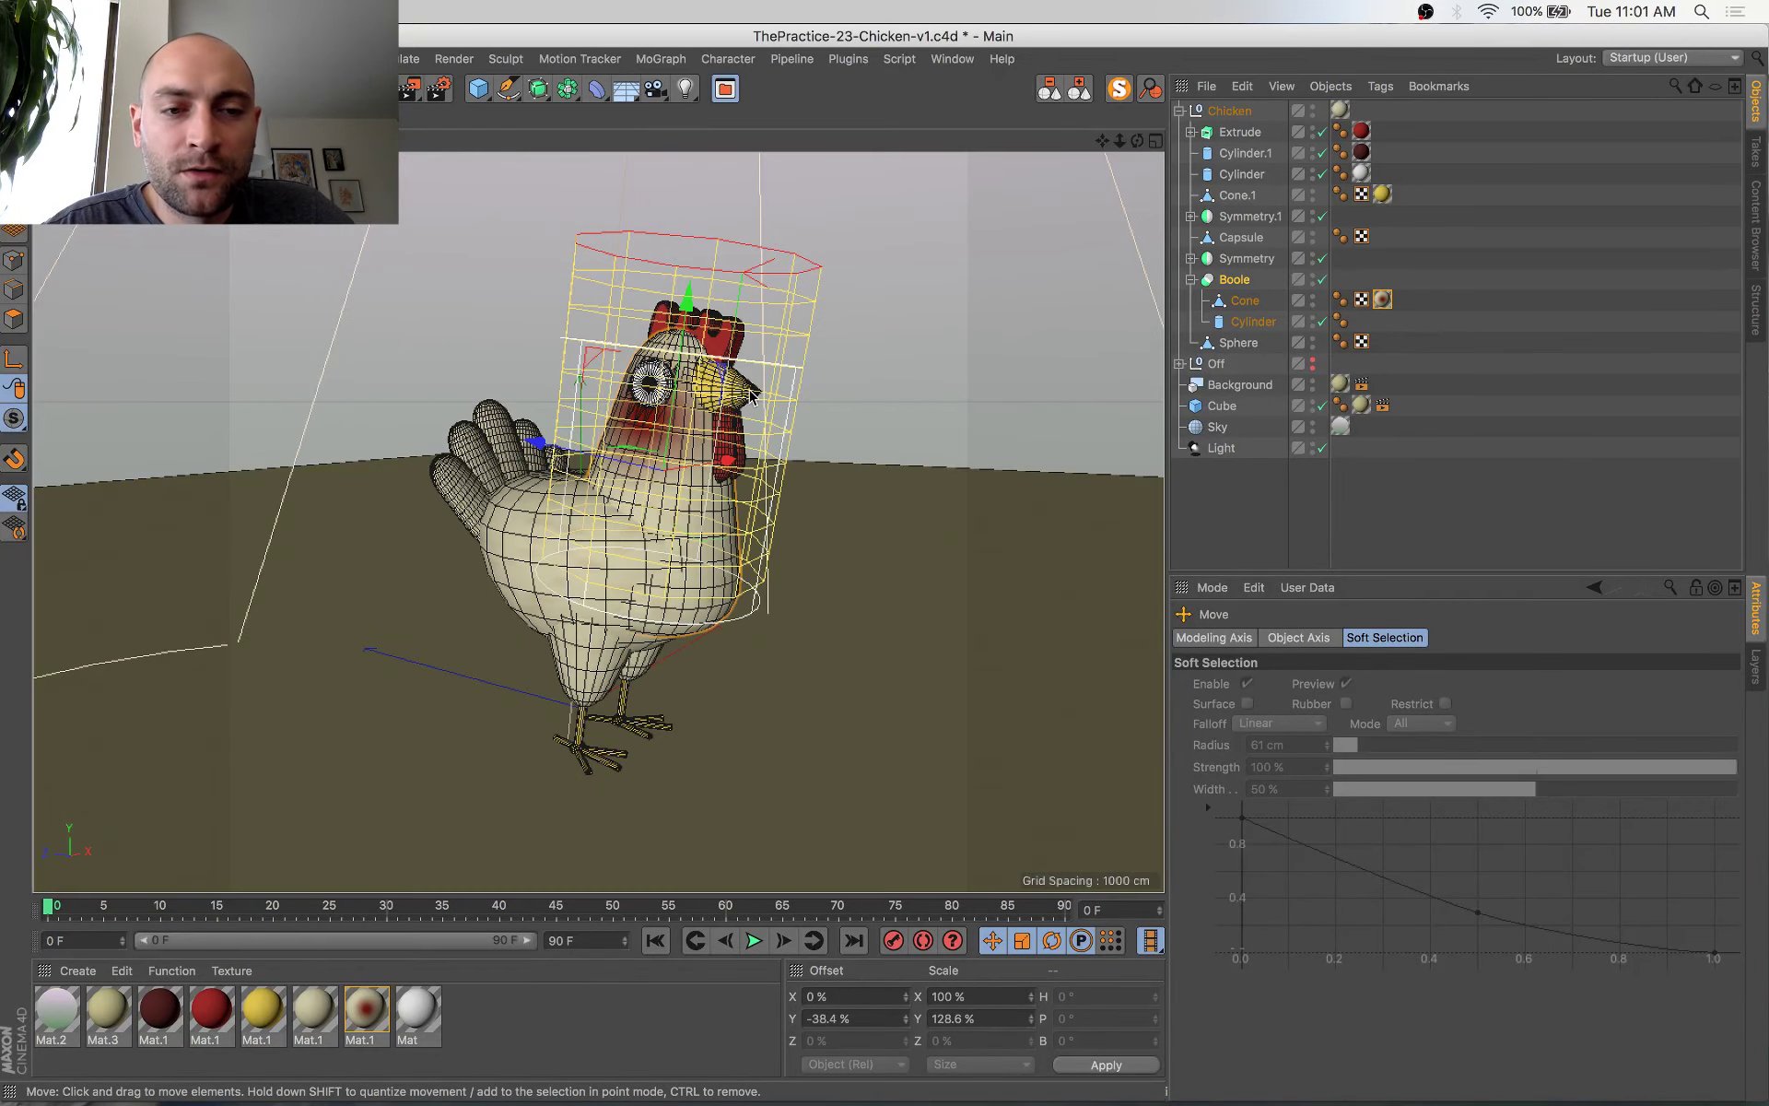
Rotate the head material's projection around its vertical axis and raise it to a Y offset of about -53.4%
key("r")
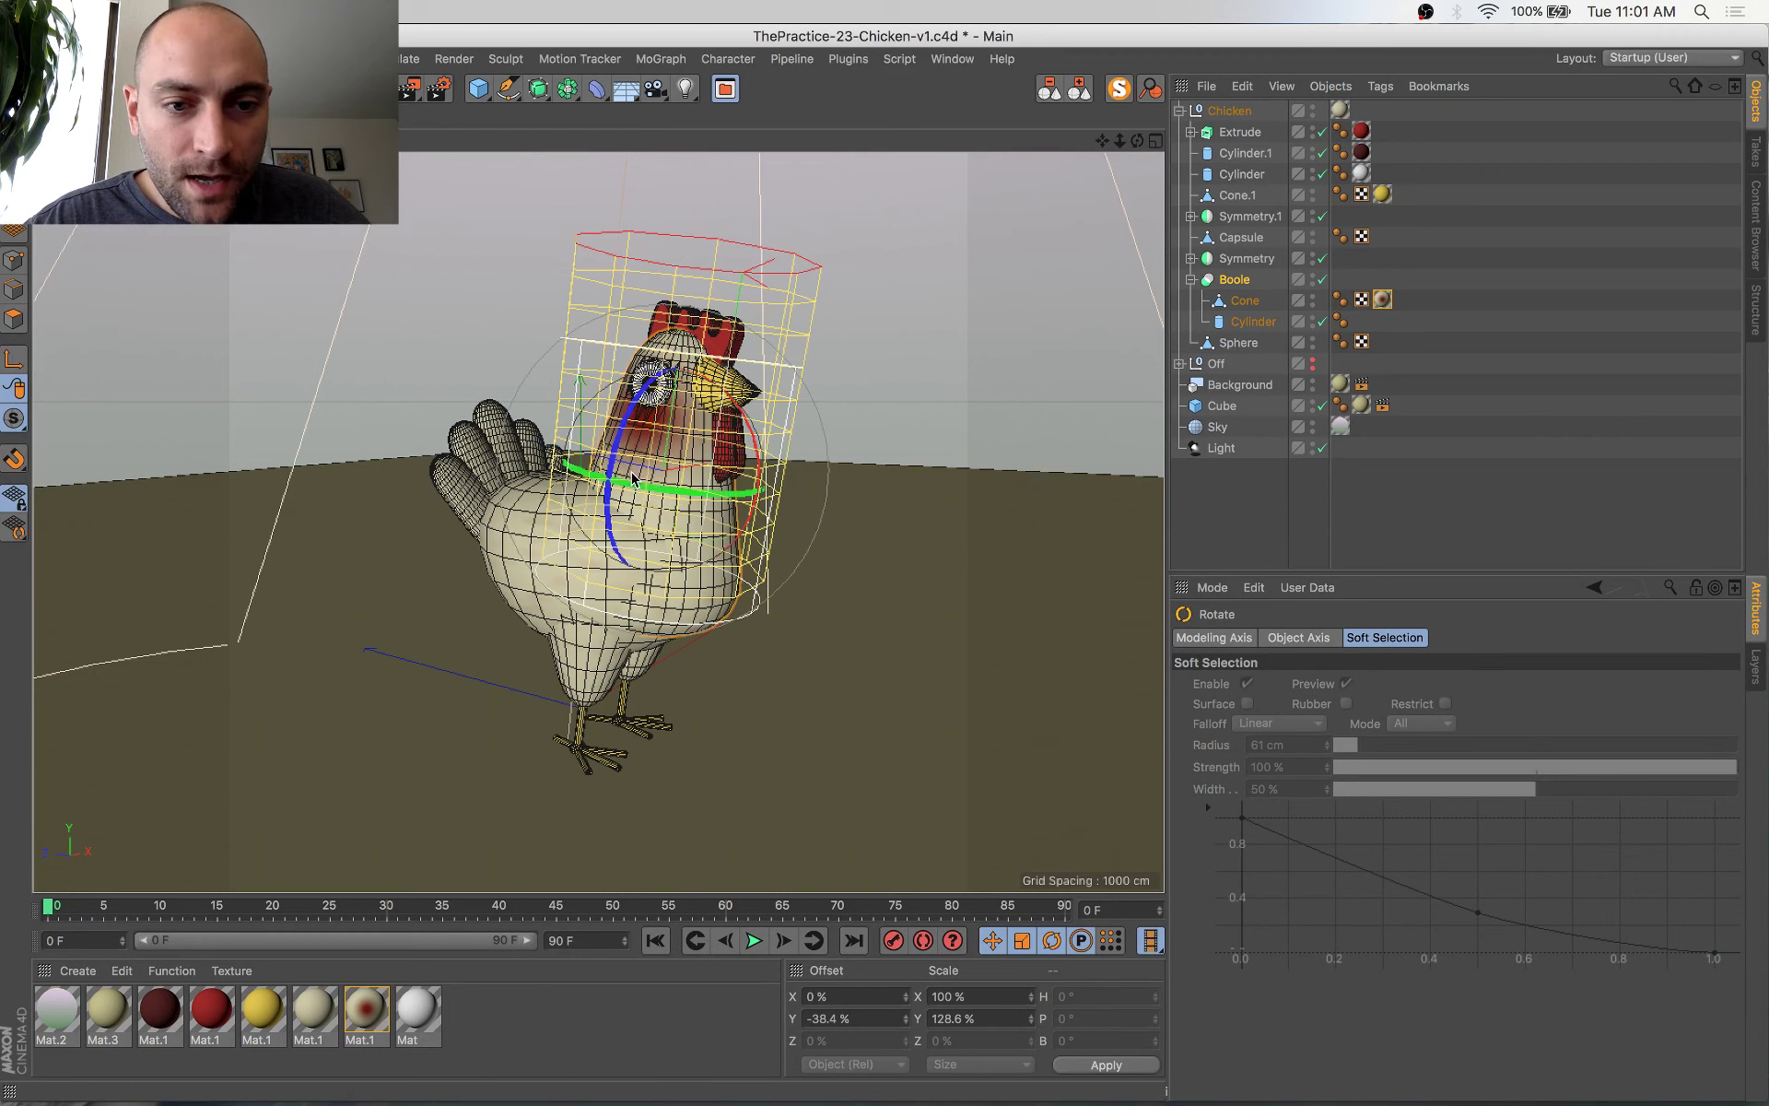
left_click_drag(648, 486, 891, 434)
key("e")
left_click_drag(680, 359, 674, 297)
left_click_drag(689, 392, 746, 402, "alt")
left_click_drag(701, 315, 701, 320)
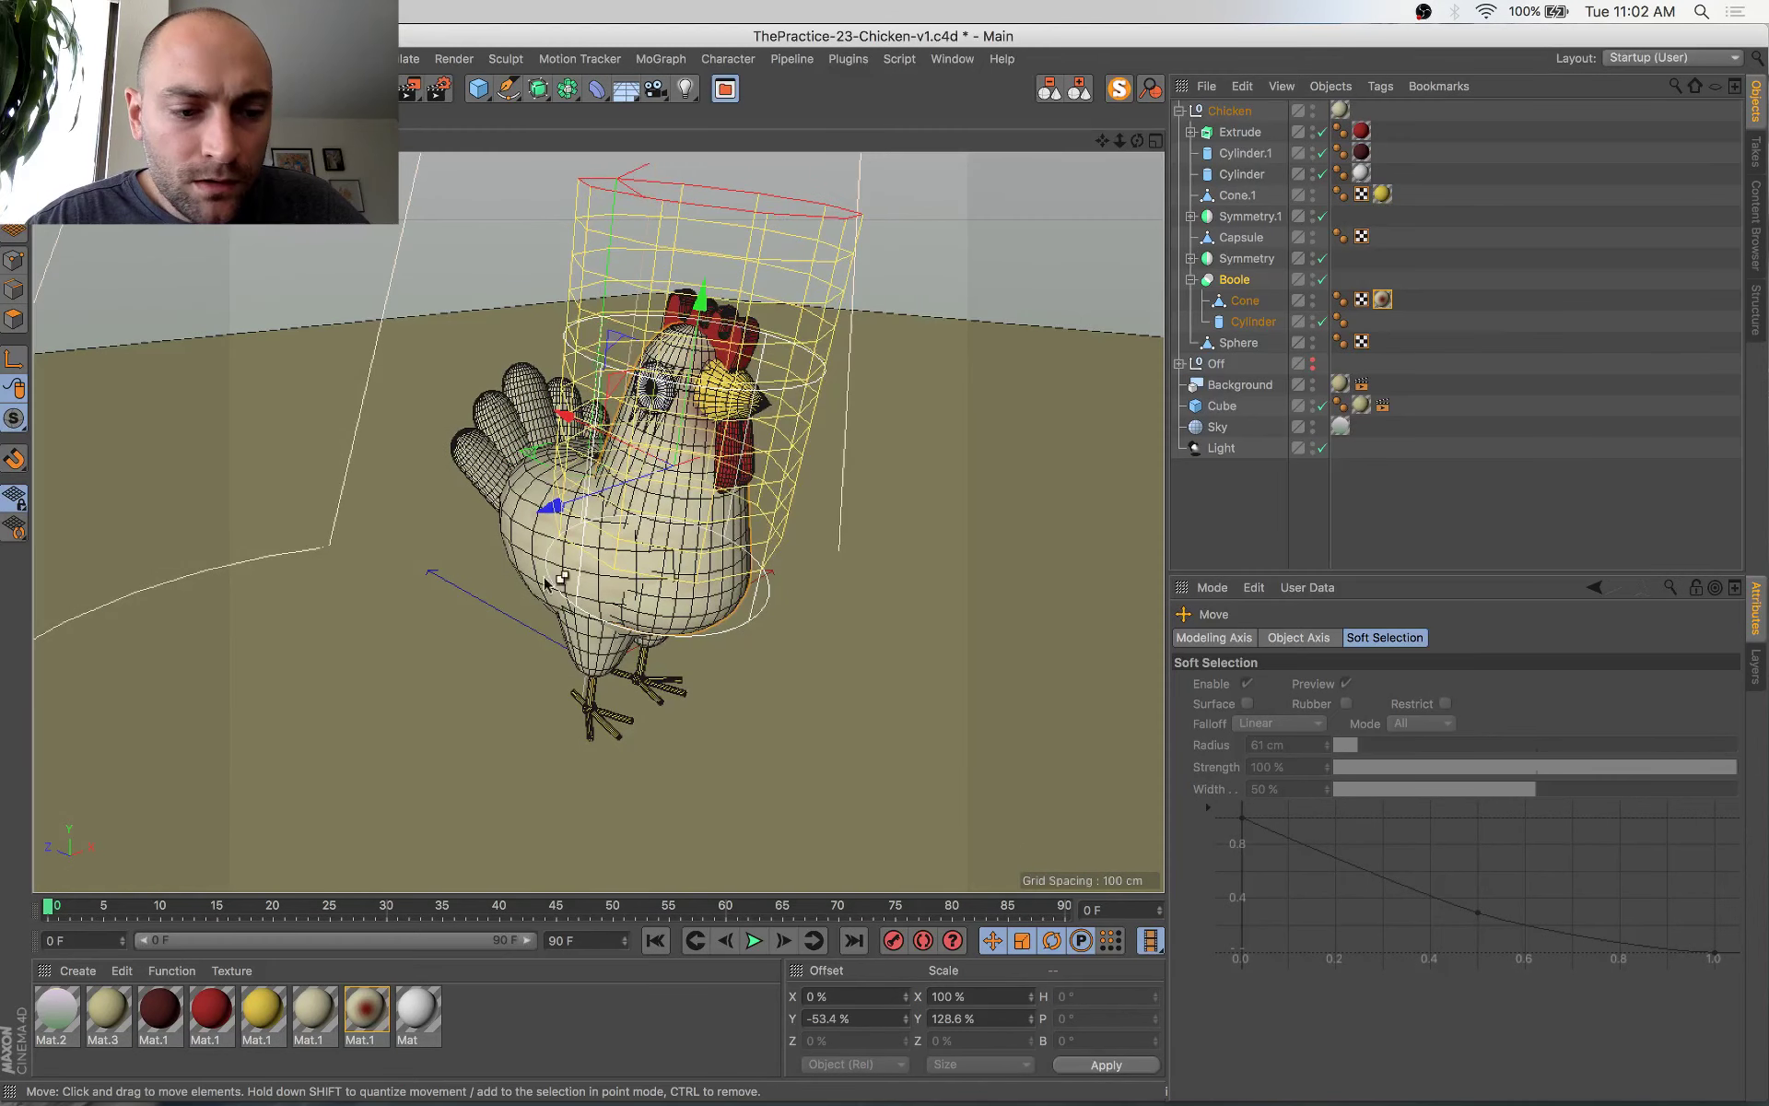
Open the head material's Gradient layer, move the red knot further toward the white knot, and close the editor
double_click(366, 1014)
left_click(683, 473)
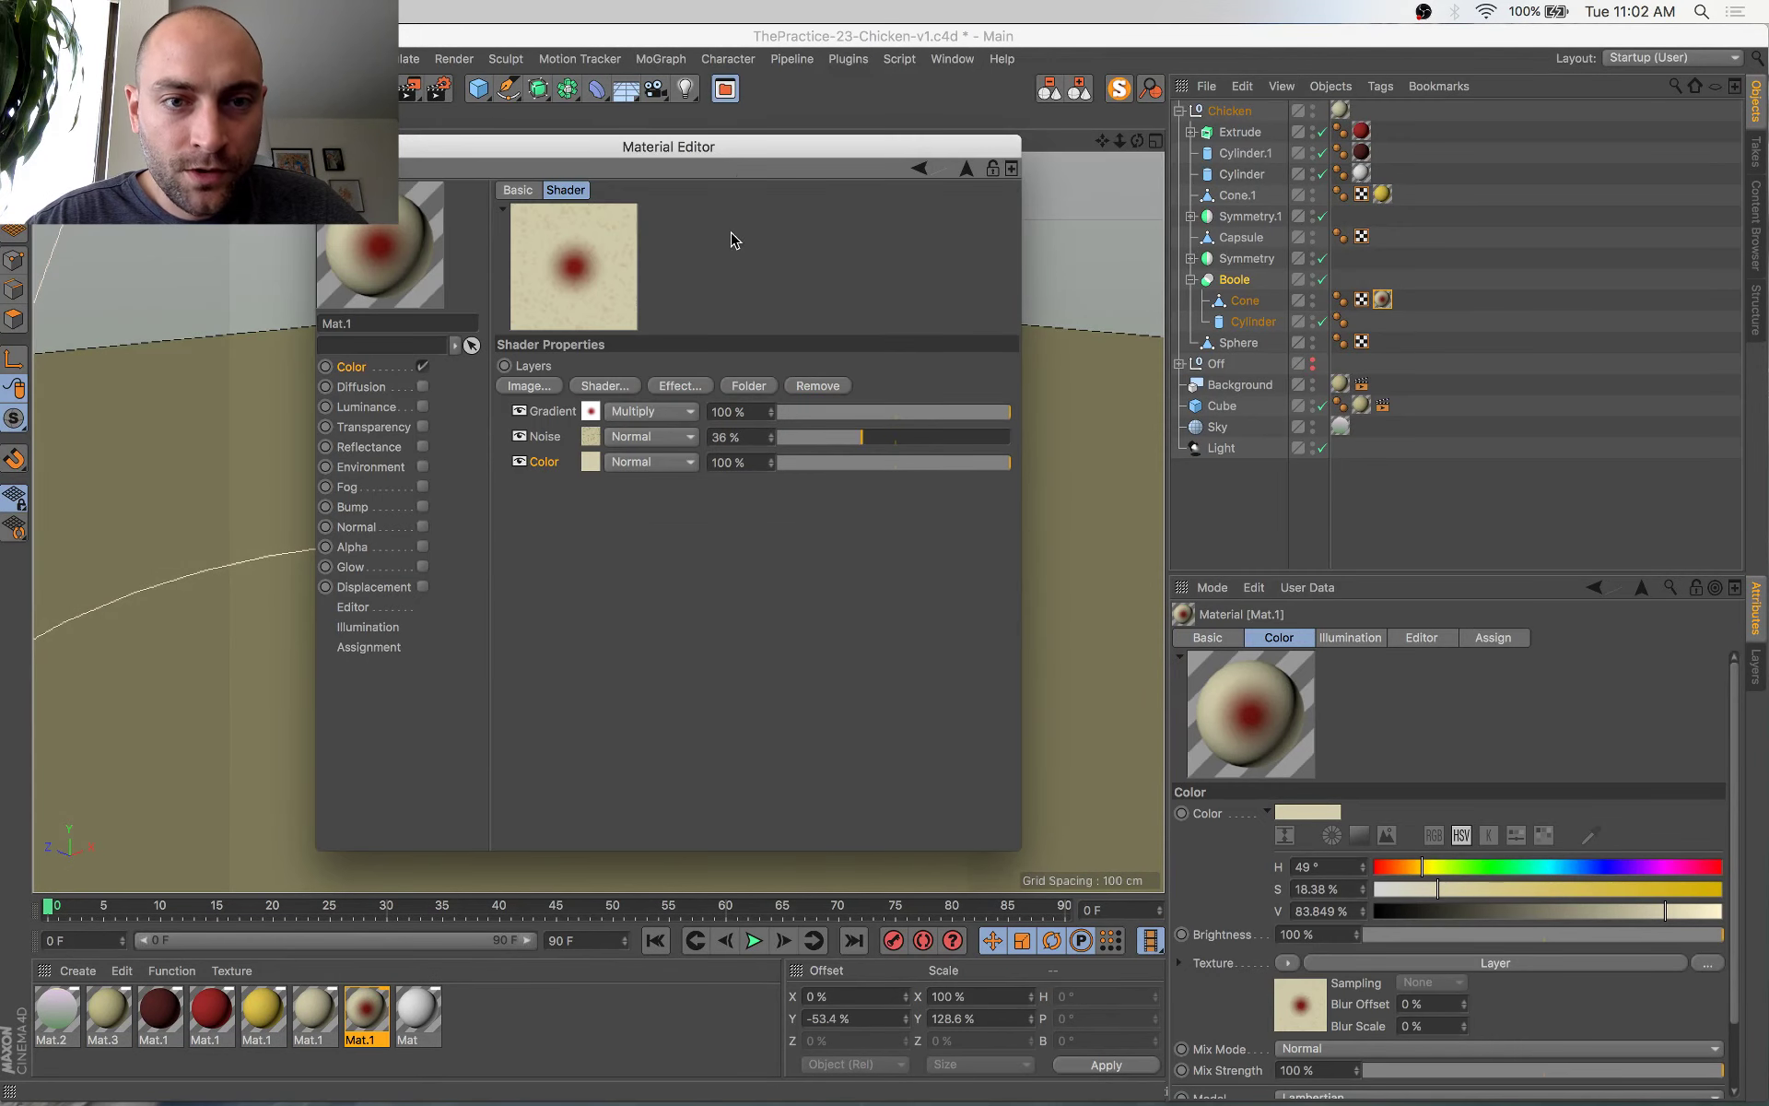
left_click_drag(744, 152, 1363, 173)
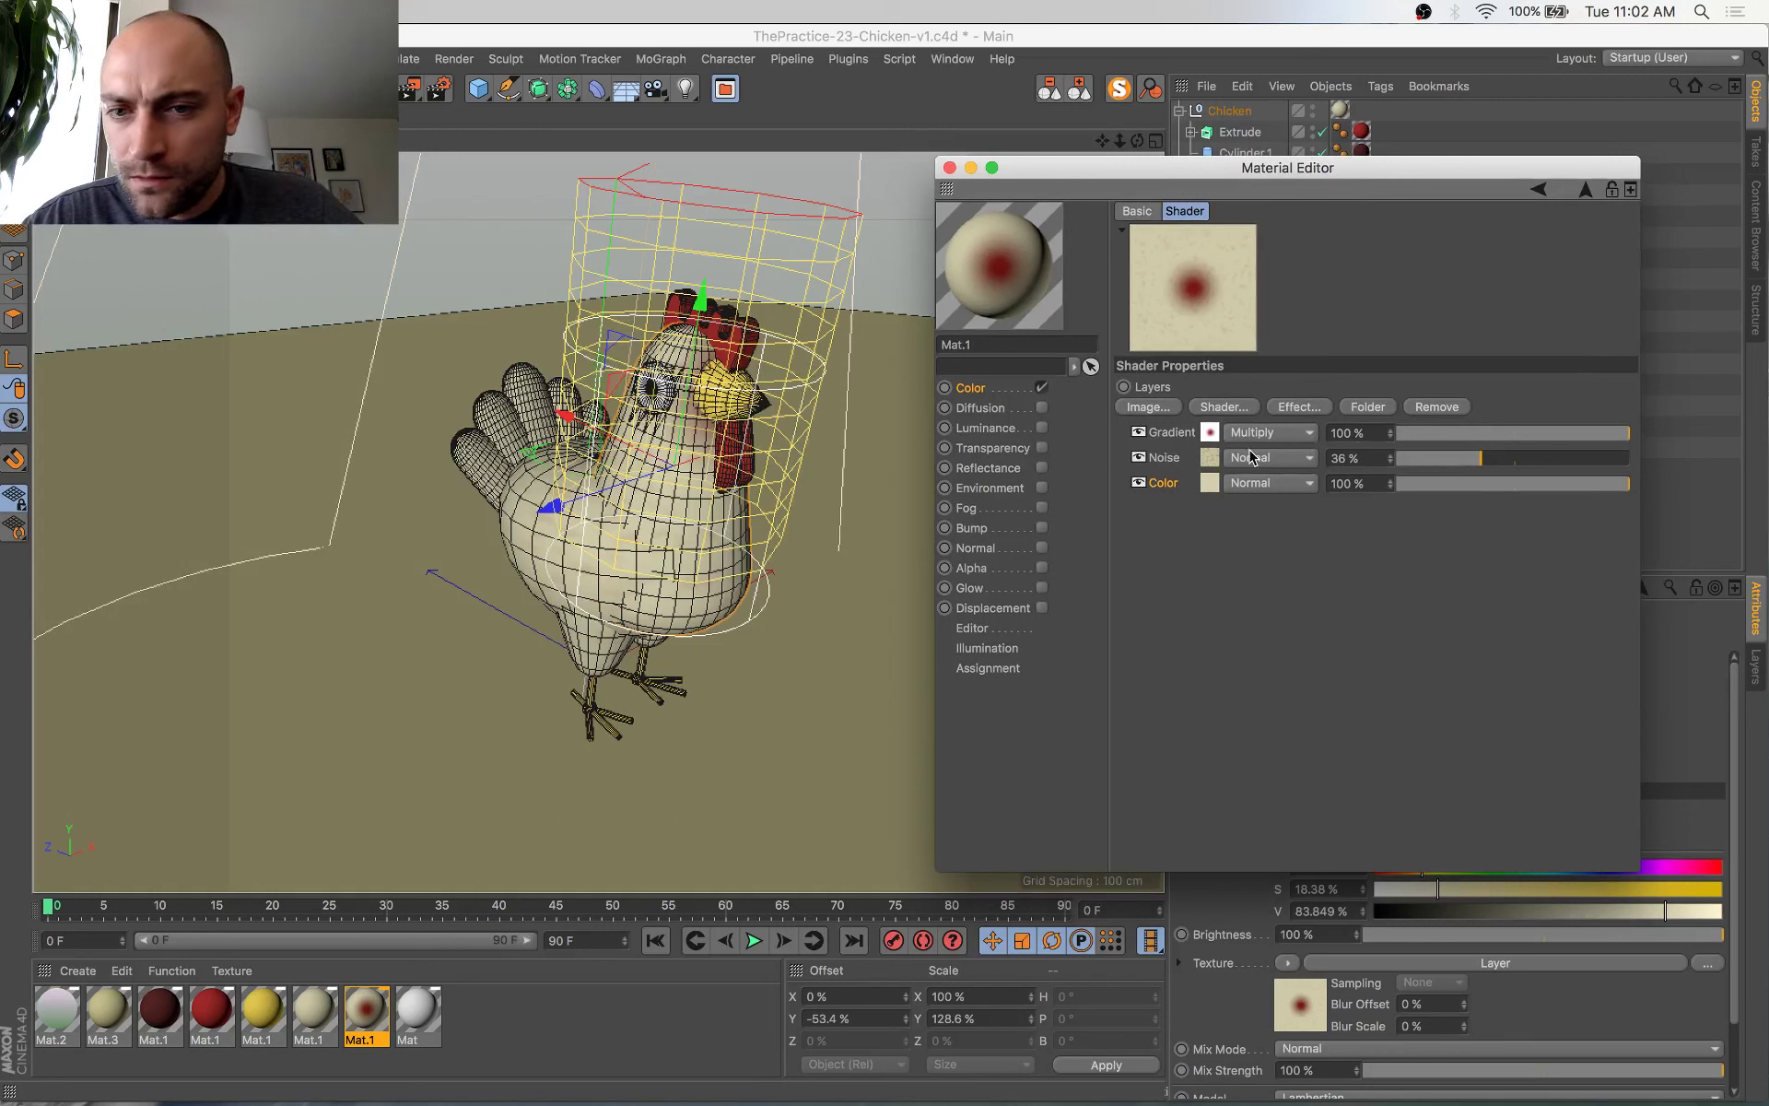
left_click(1211, 433)
left_click_drag(1220, 403, 1251, 405)
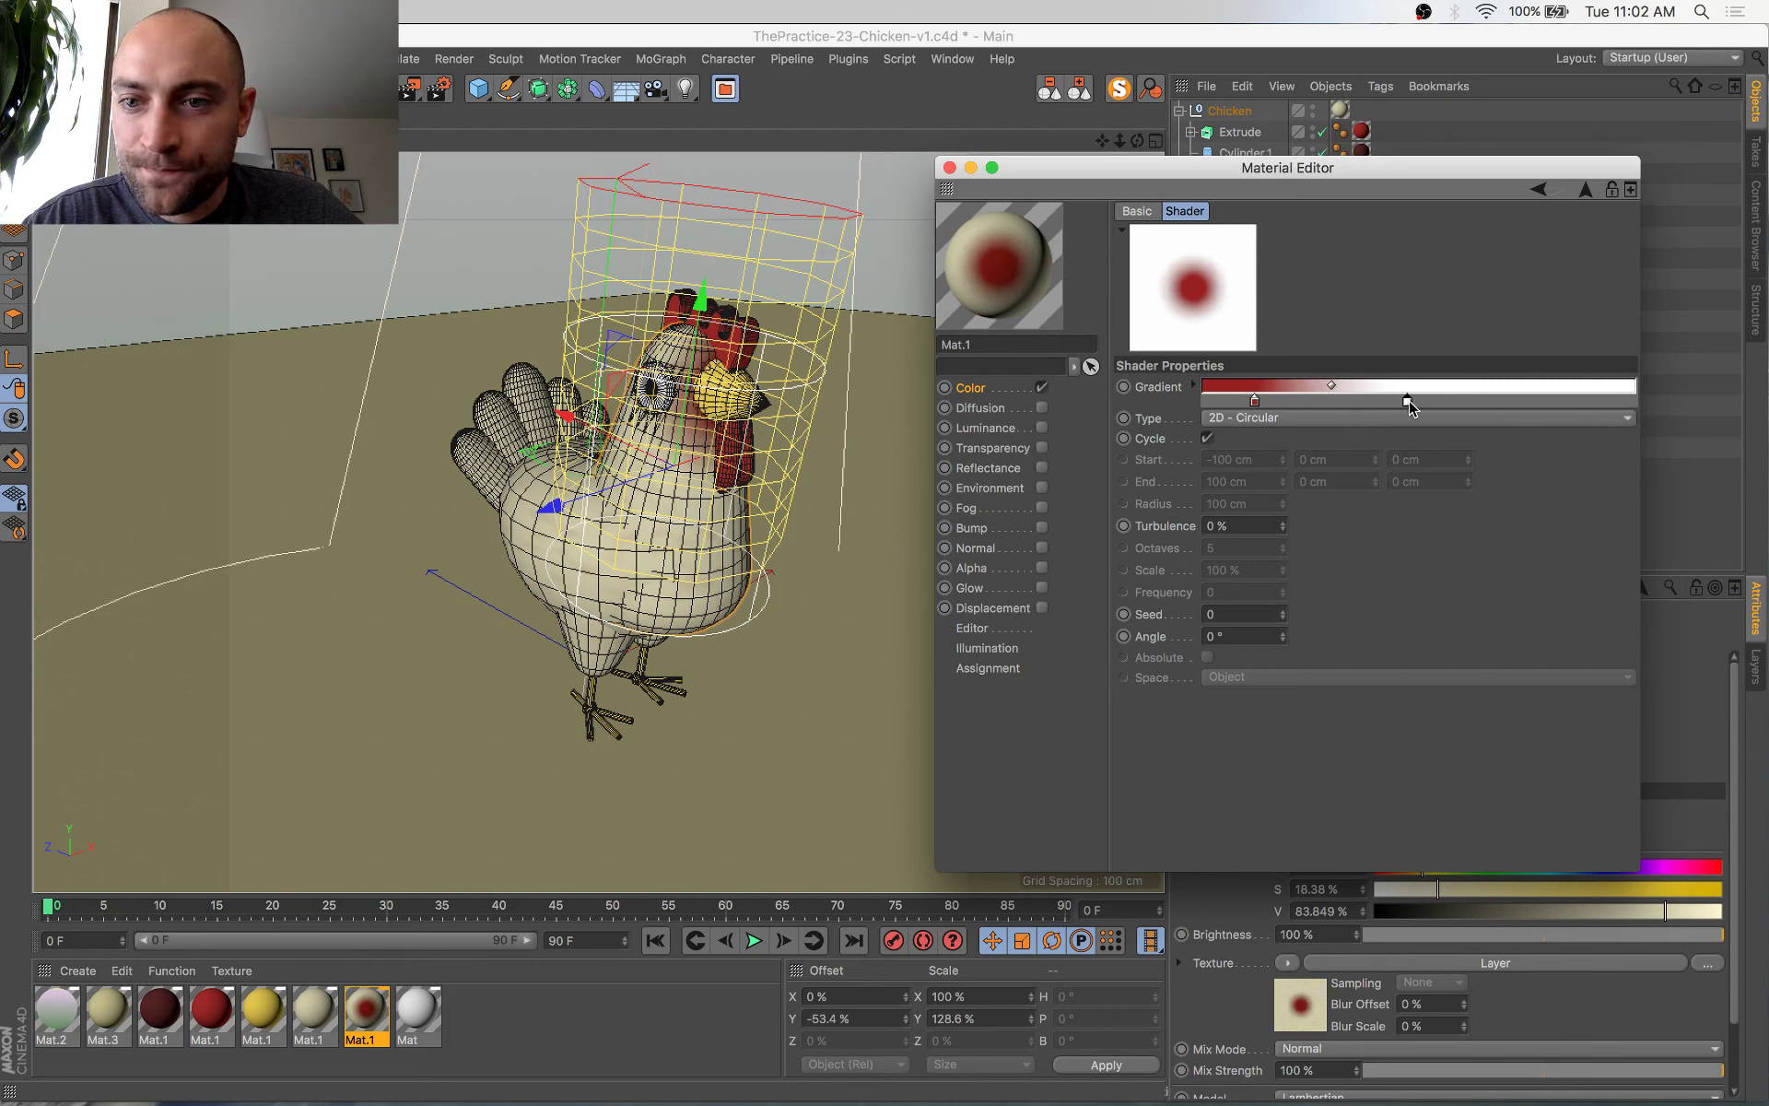
left_click(950, 168)
Examine the red face gradient on both sides of the chicken's head
mouse_move(722, 292)
left_mouse_down("alt")
mouse_move(743, 269)
mouse_move(737, 289)
left_mouse_up("alt")
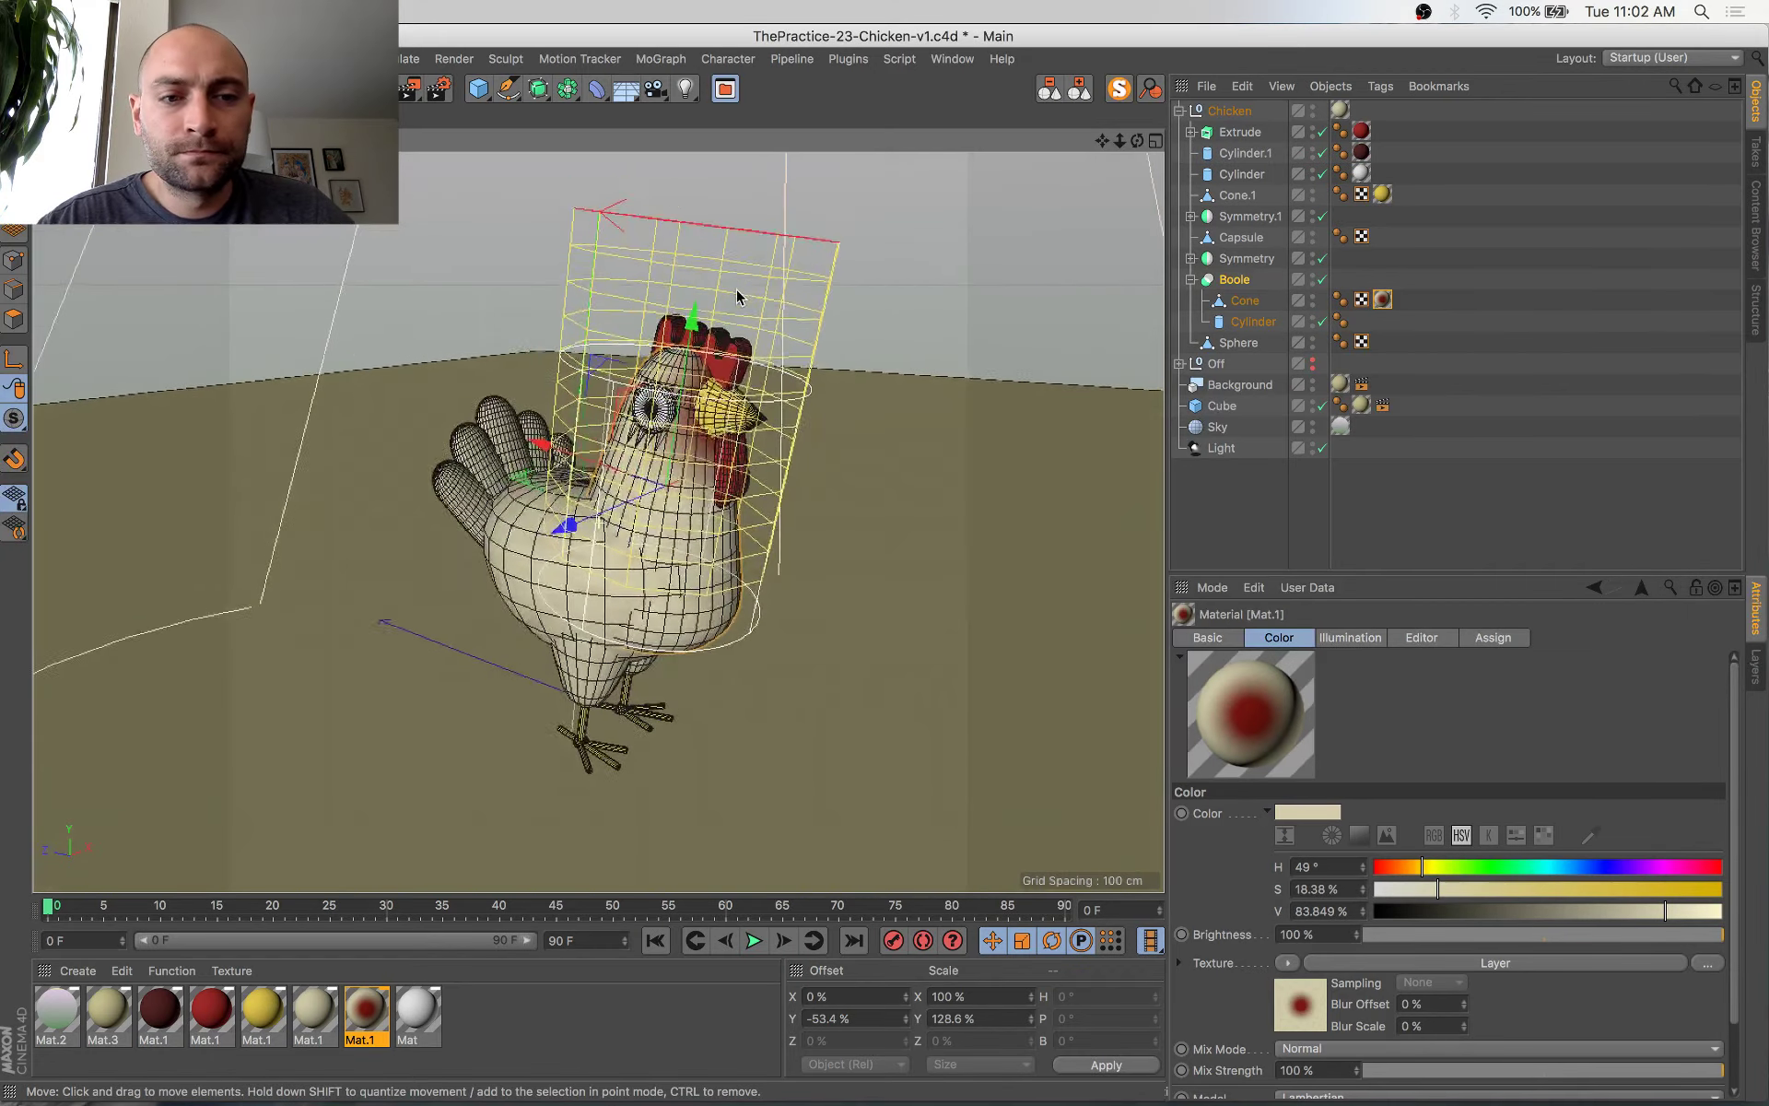
scroll(740, 359, "up", 5)
left_click_drag(742, 367, 736, 351, "alt")
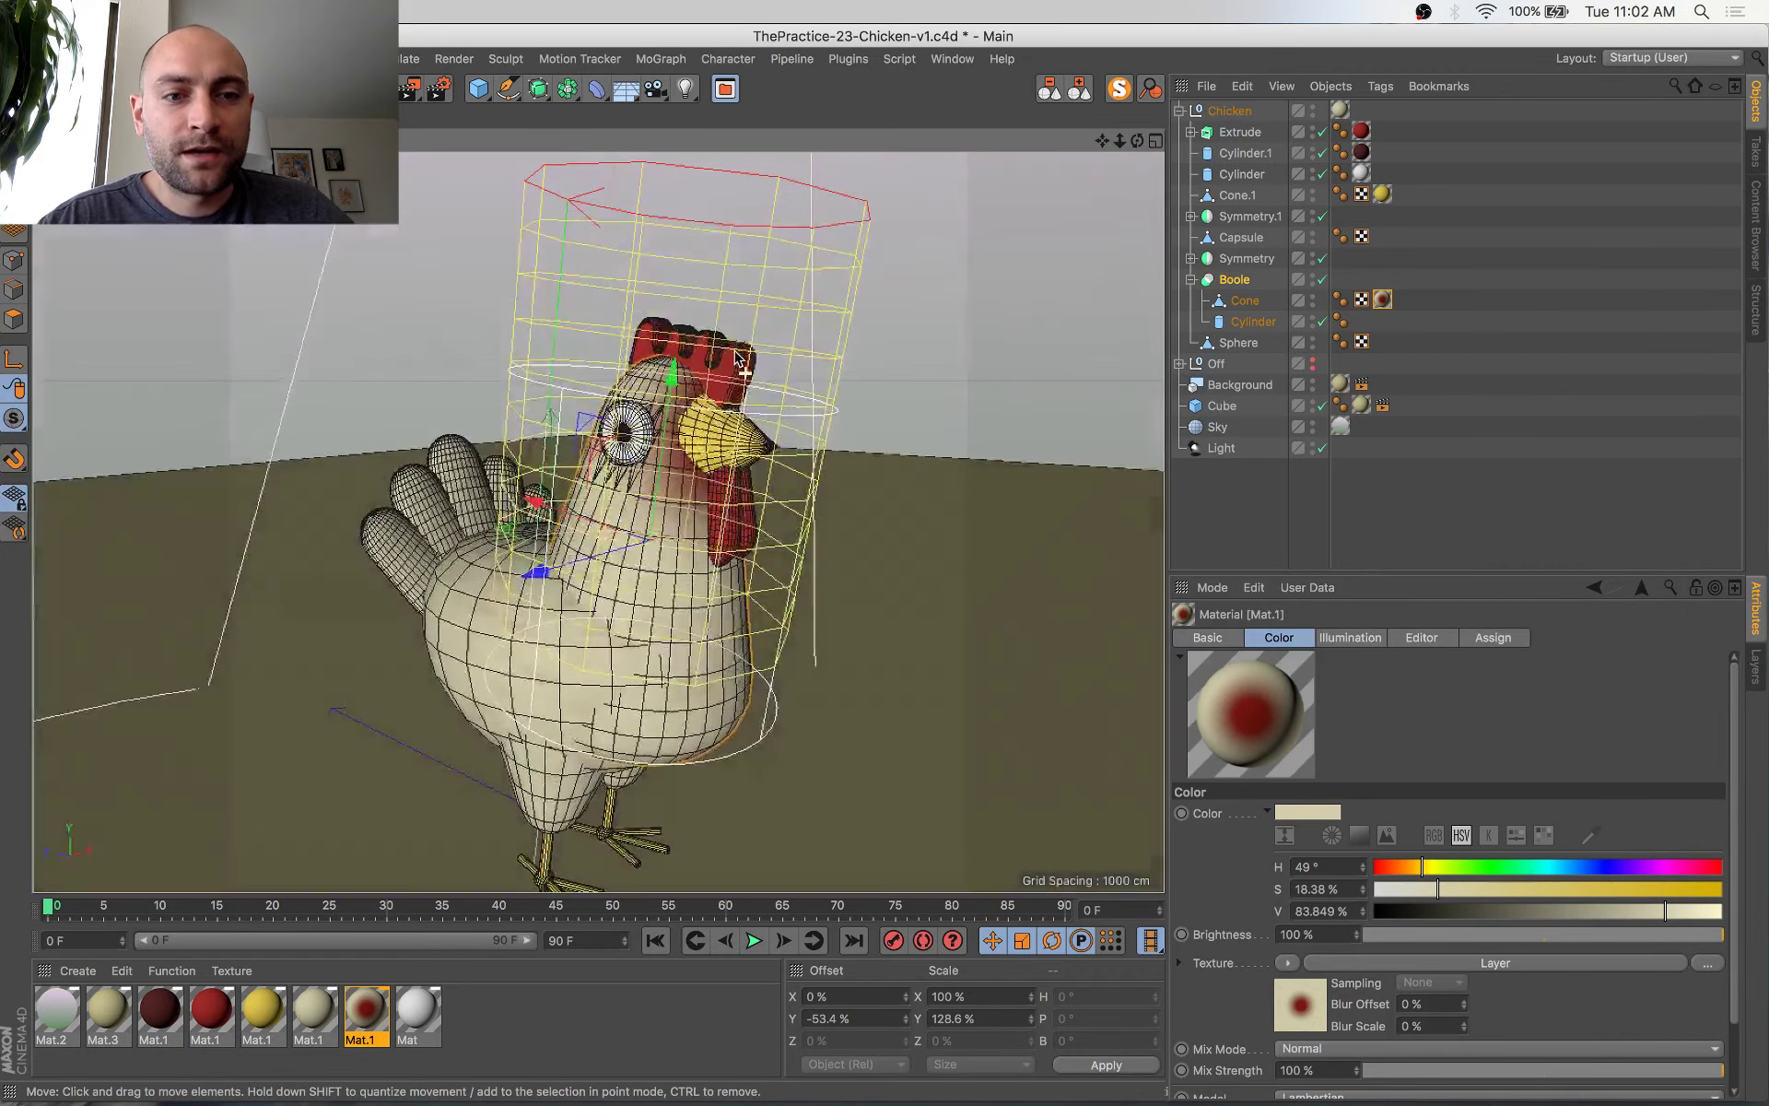
scroll(742, 359, "down", 4)
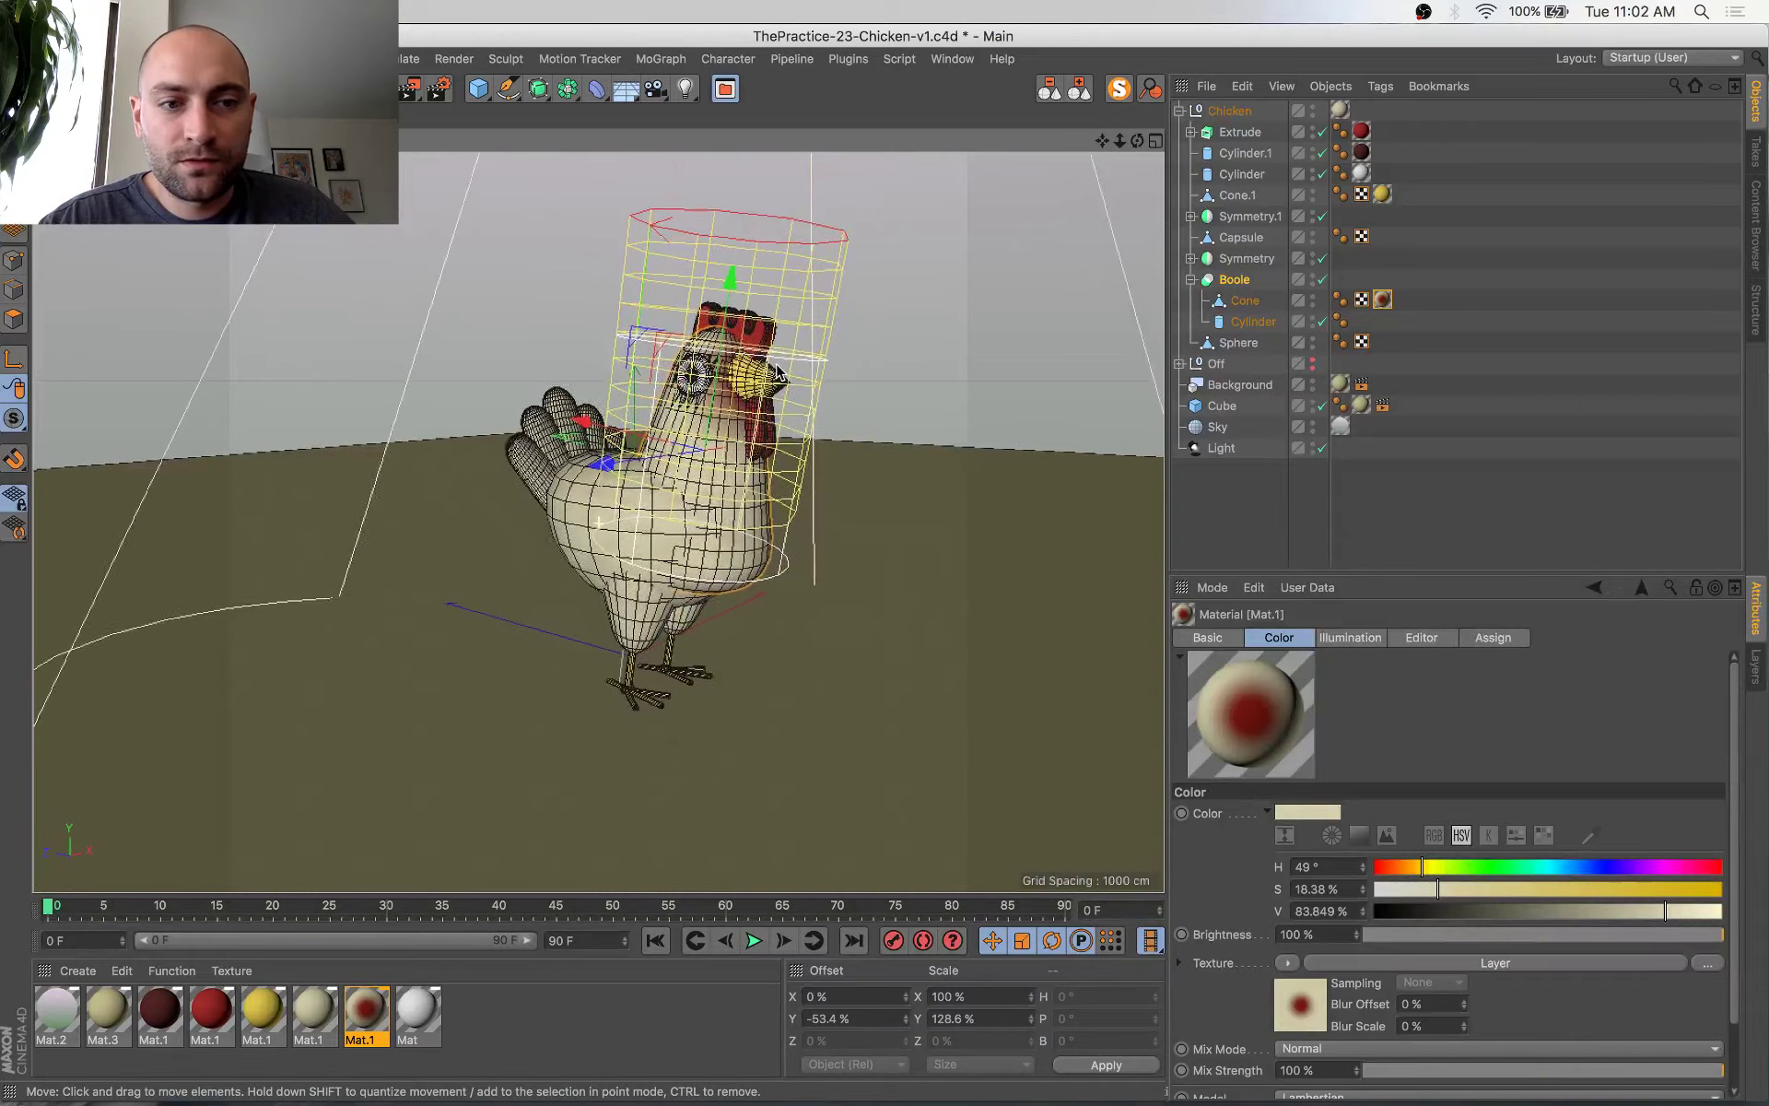
left_click_drag(779, 373, 781, 383, "alt")
scroll(782, 385, "up", 2)
left_click_drag(952, 474, 715, 495, "alt")
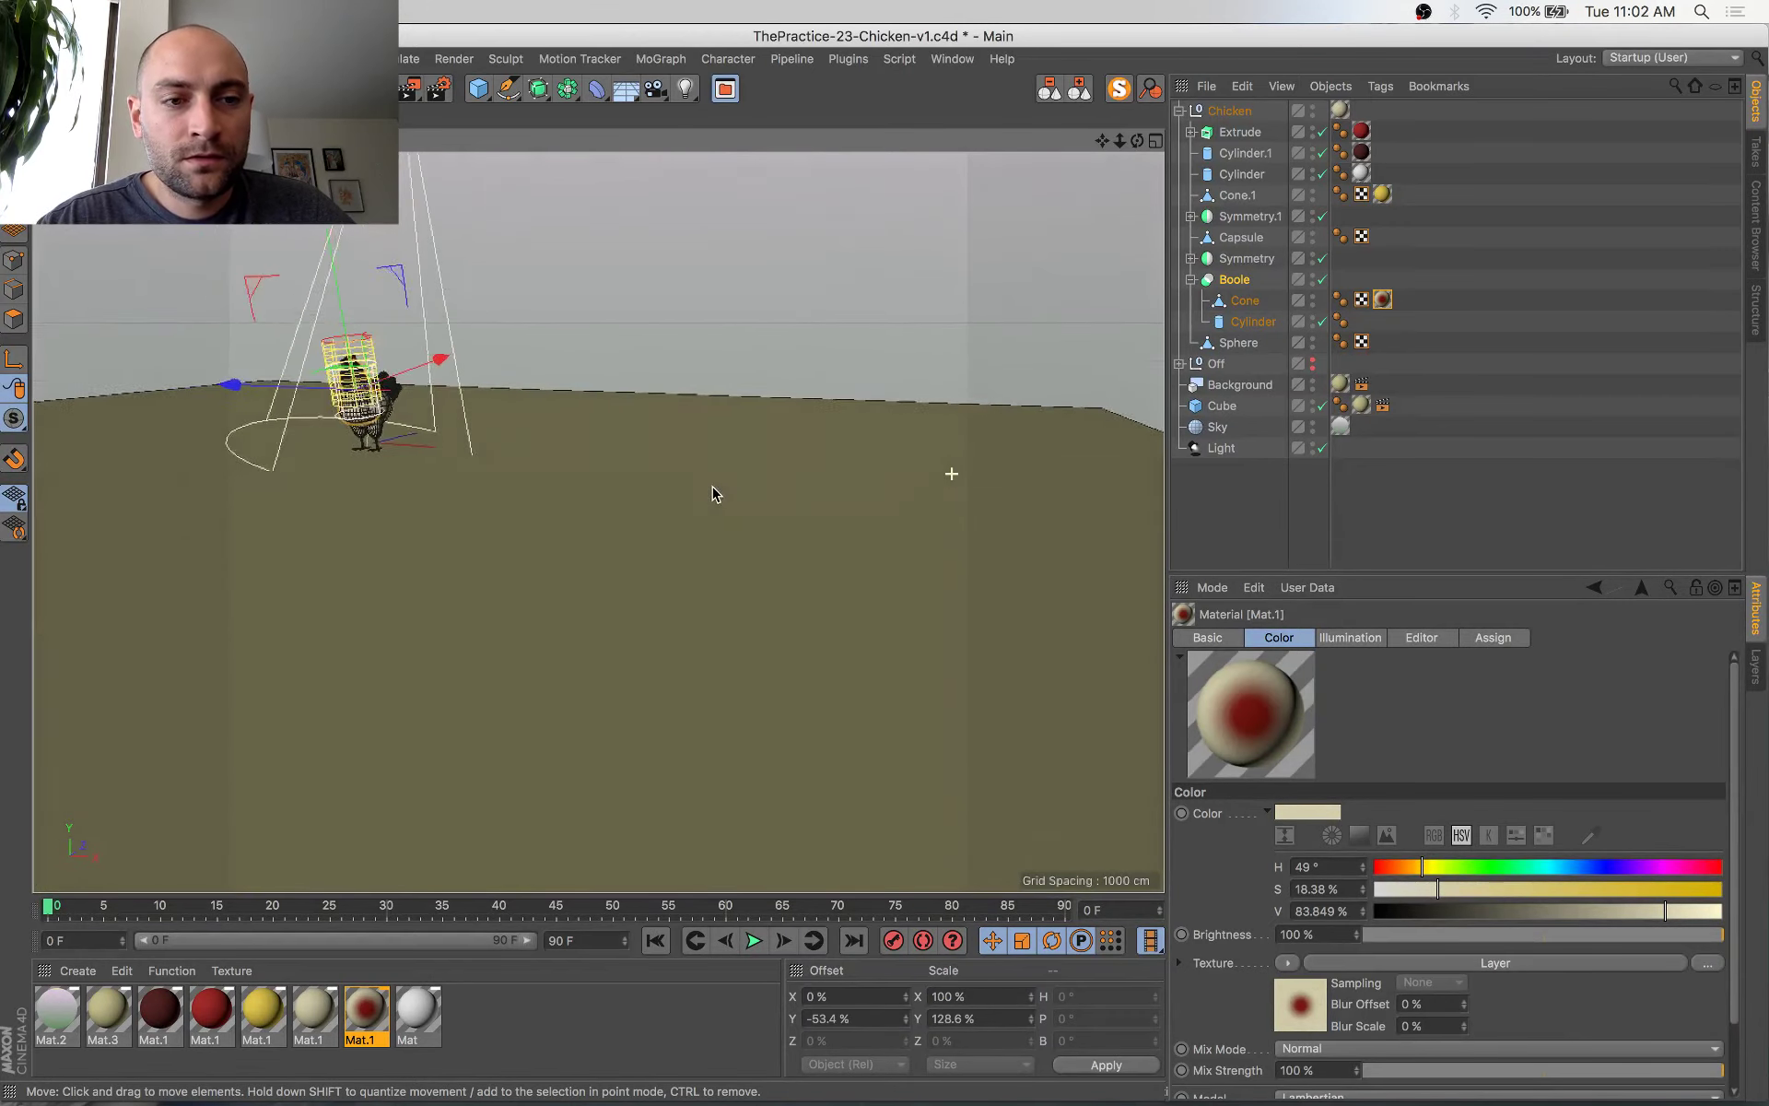
key("s")
left_click_drag(721, 416, 618, 418, "alt")
scroll(601, 424, "down", 2)
scroll(619, 418, "down", 1)
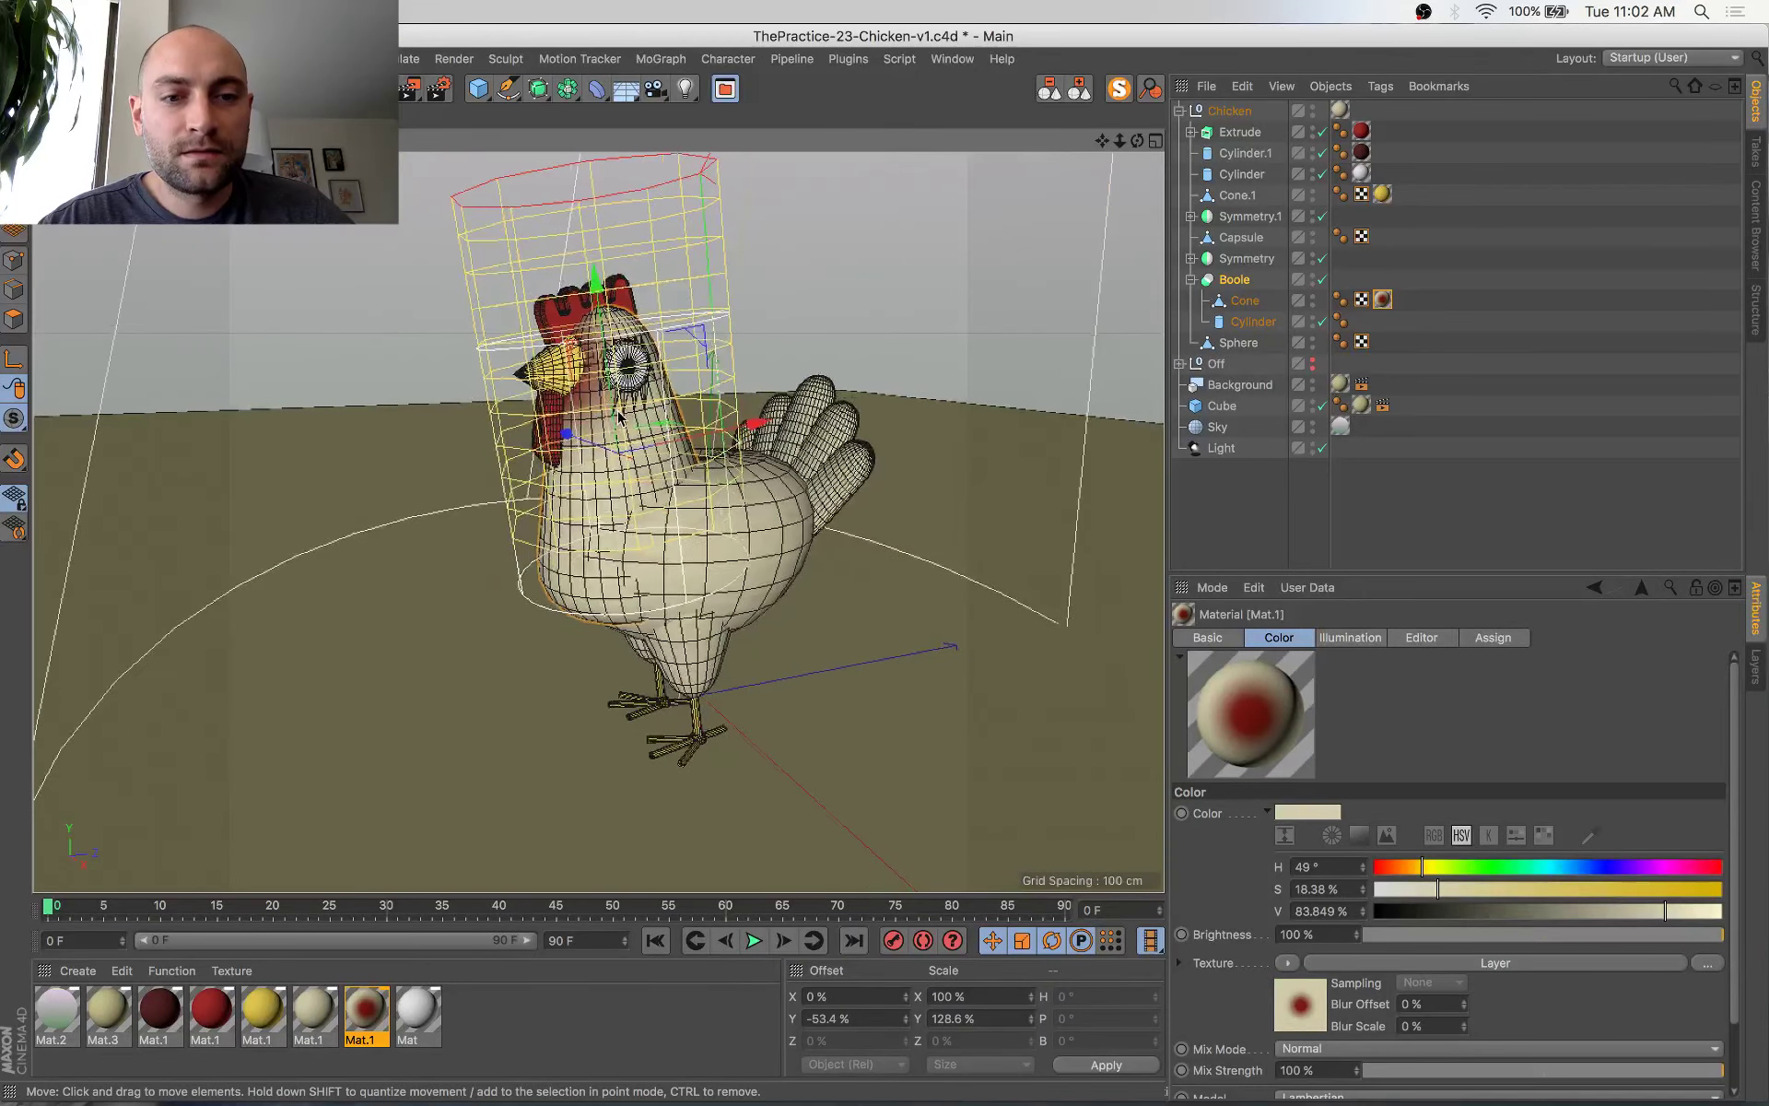
middle_click_drag(618, 418, 558, 403, "alt")
Save the project, add a camera beneath the Background object, look through it, and adjust the chicken's framing
key("super+s")
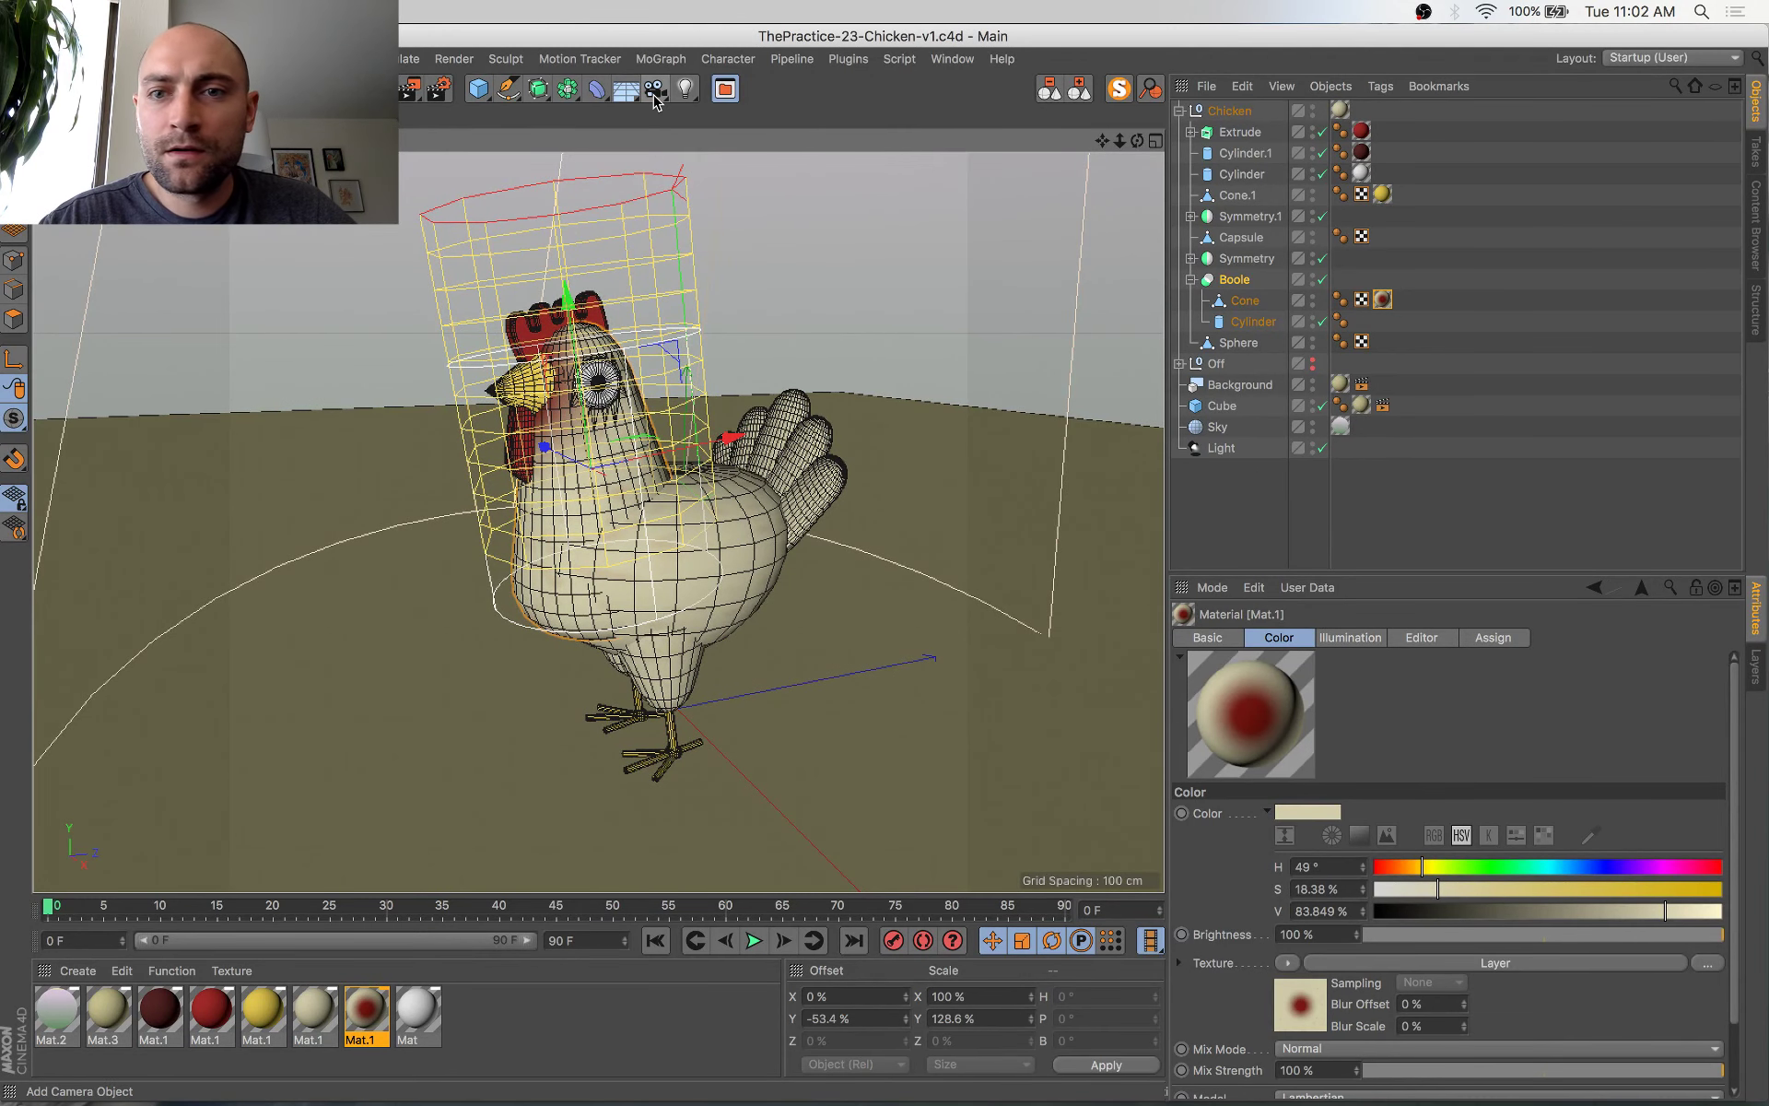
left_click(1079, 93)
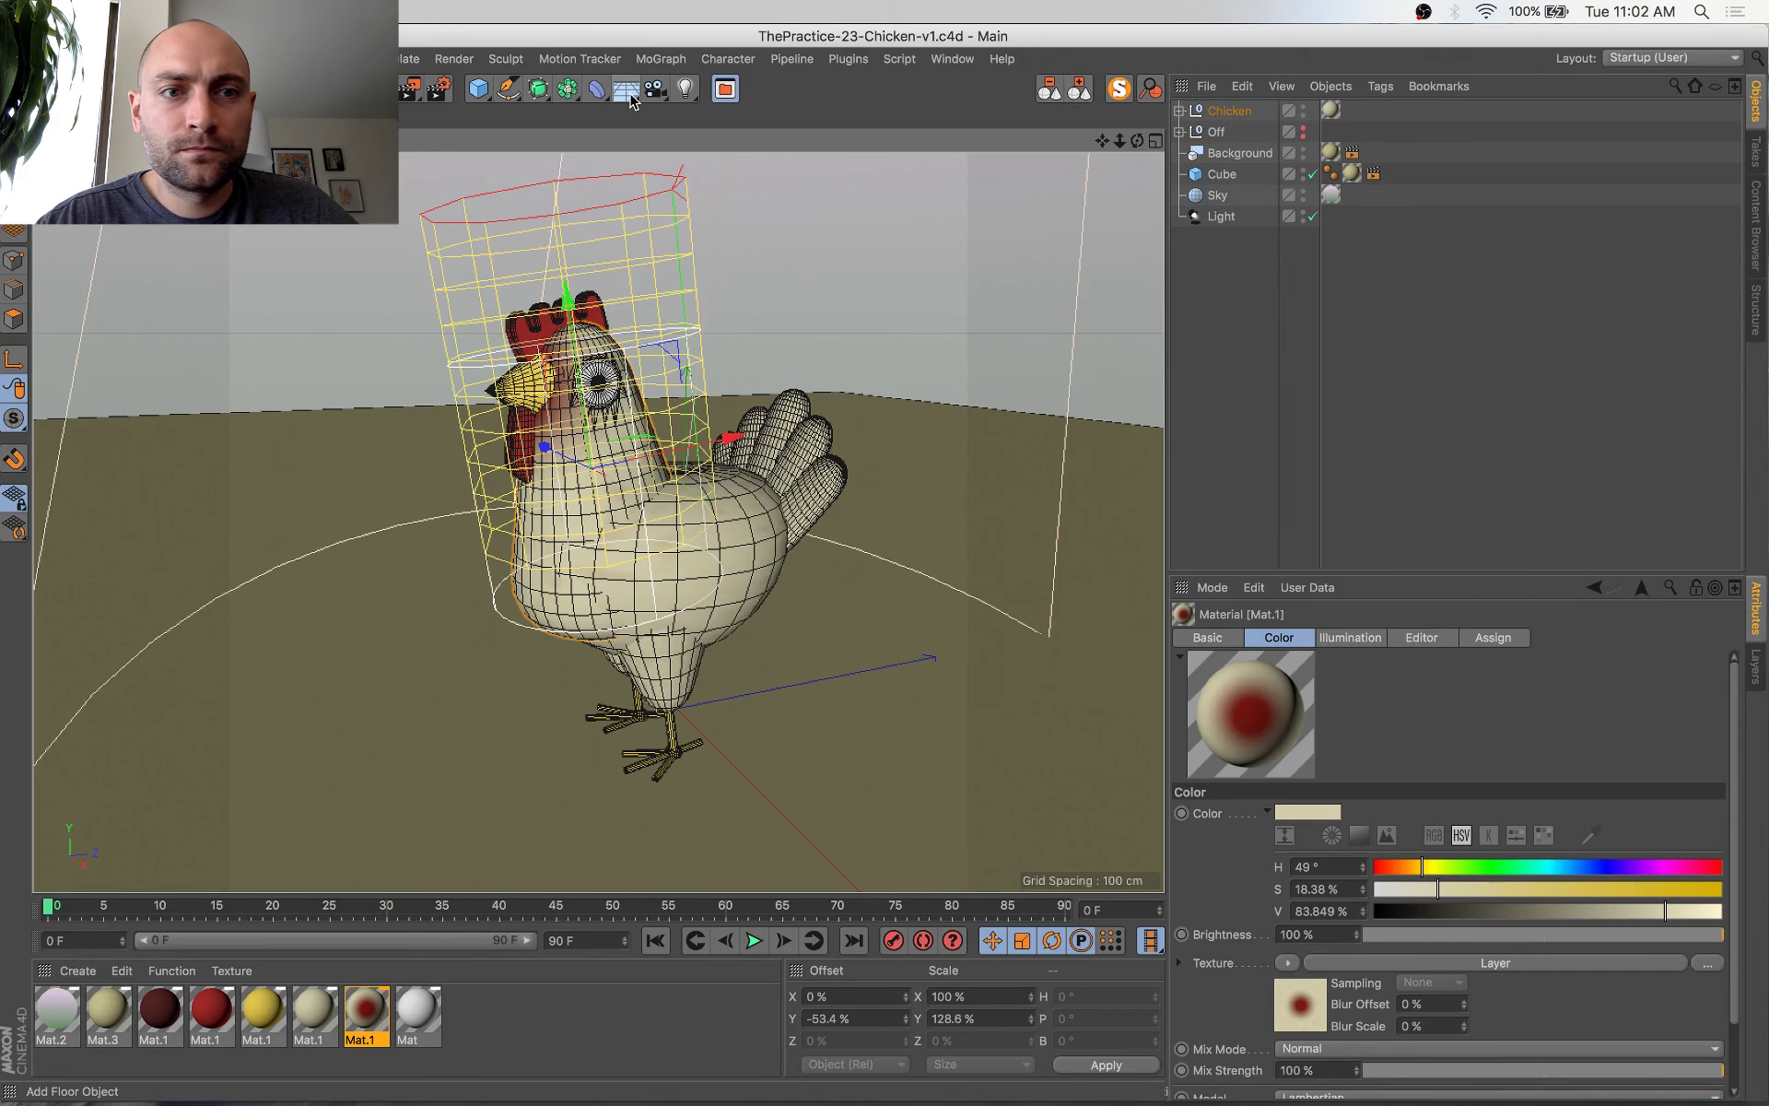
left_click_drag(655, 90, 715, 118)
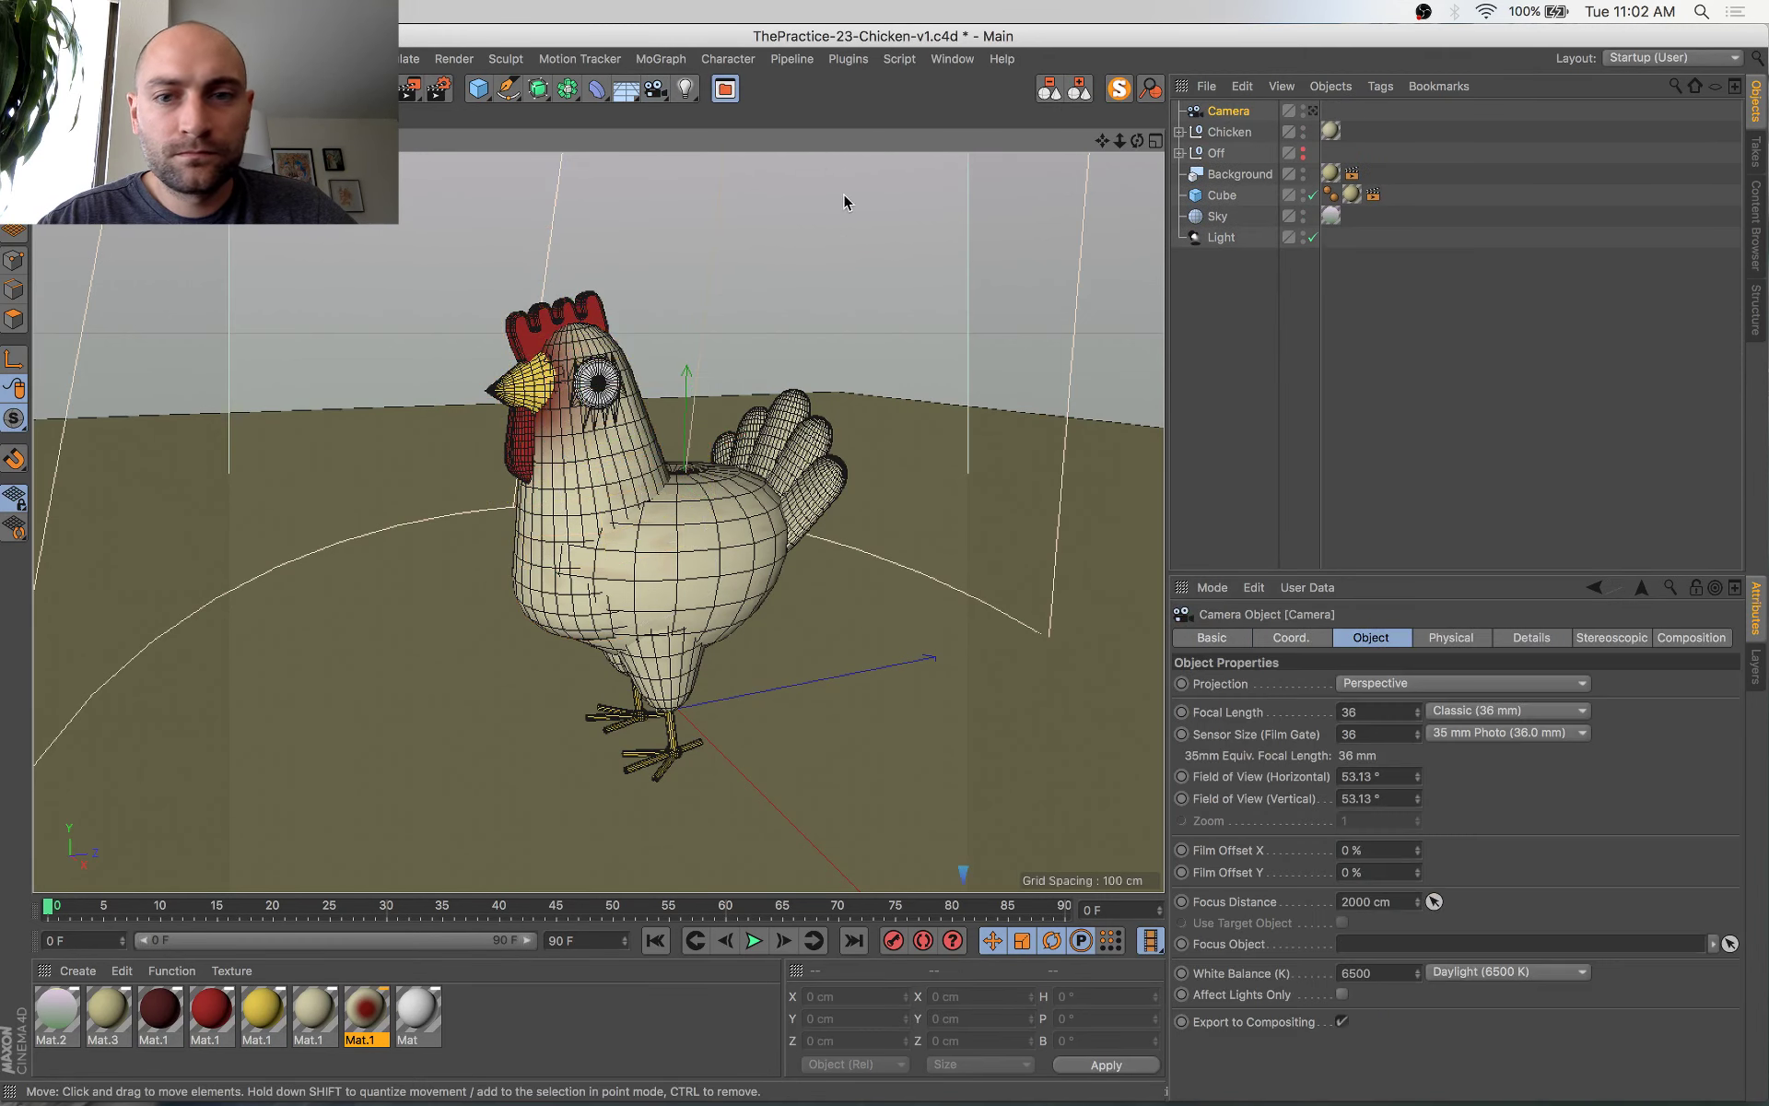
left_click(1313, 112)
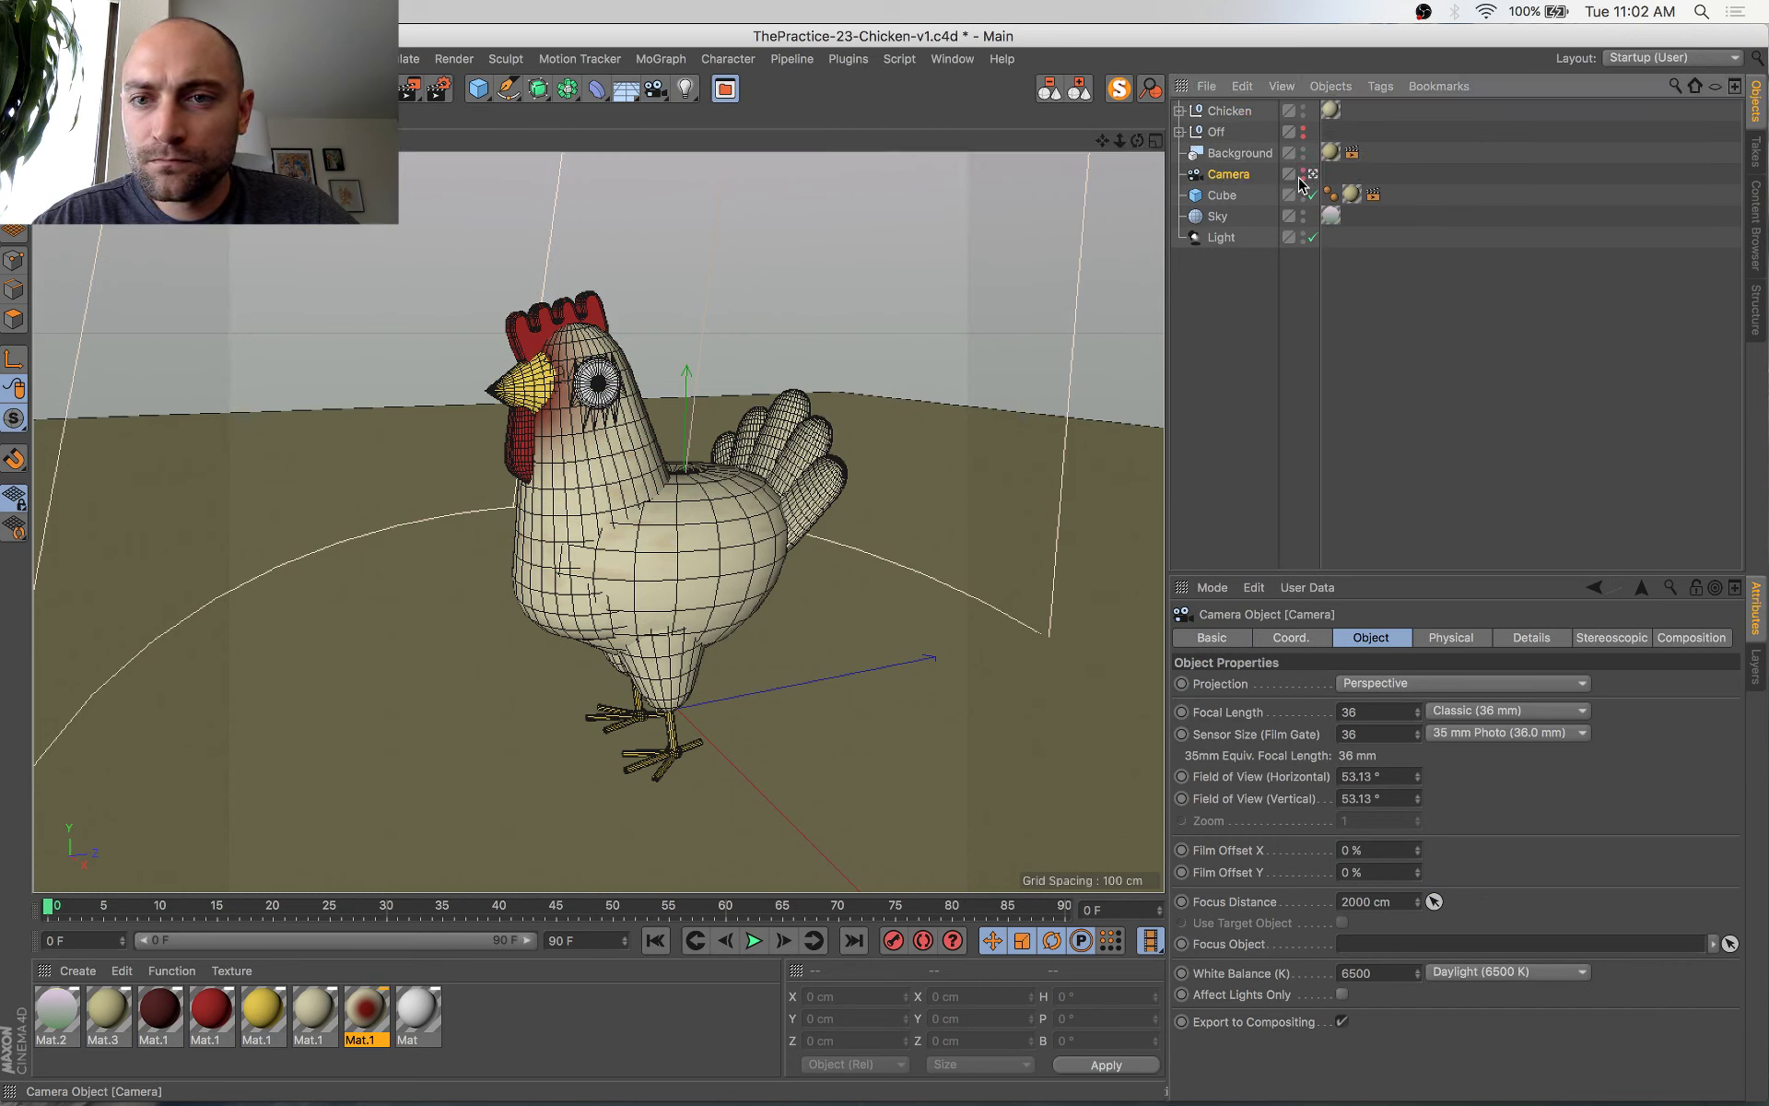
mouse_move(825, 399)
middle_mouse_down("alt")
mouse_move(793, 391)
mouse_move(822, 400)
middle_mouse_up("alt")
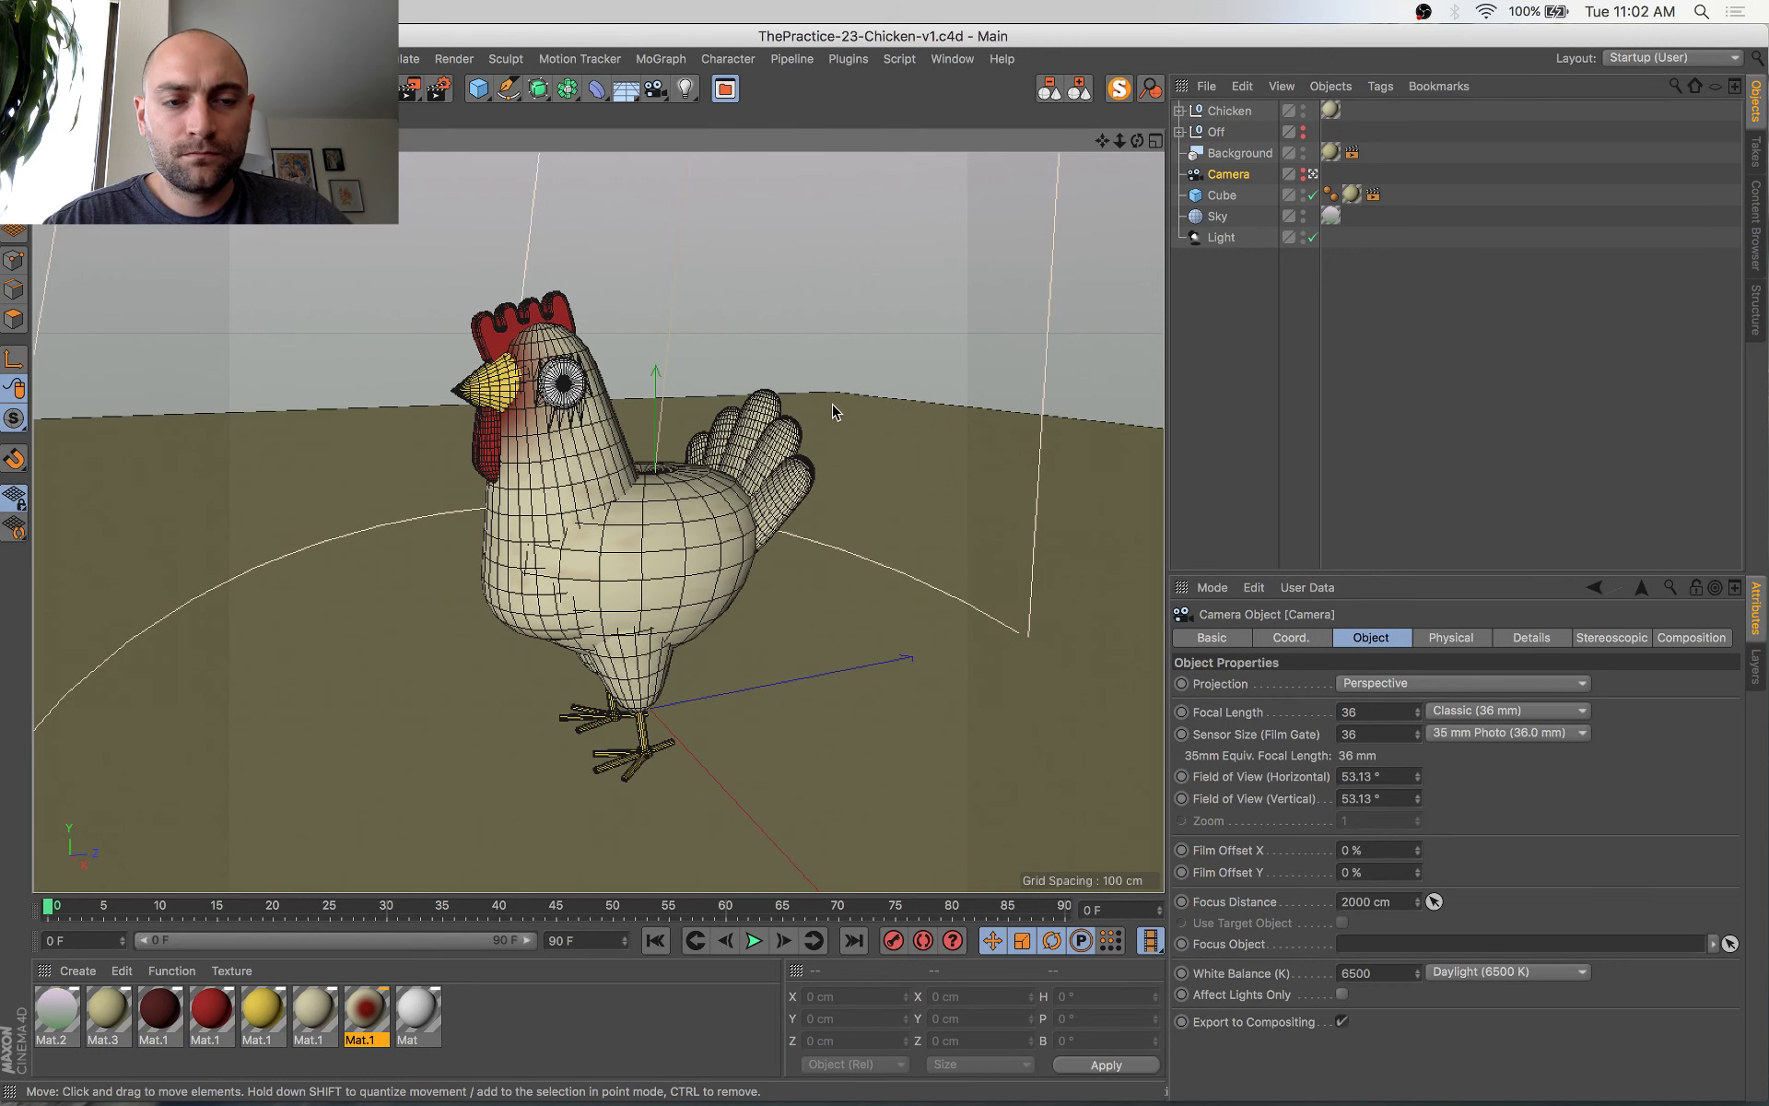
Render the chicken through the new camera and check the hen reference photos in the browser
key("shift+r")
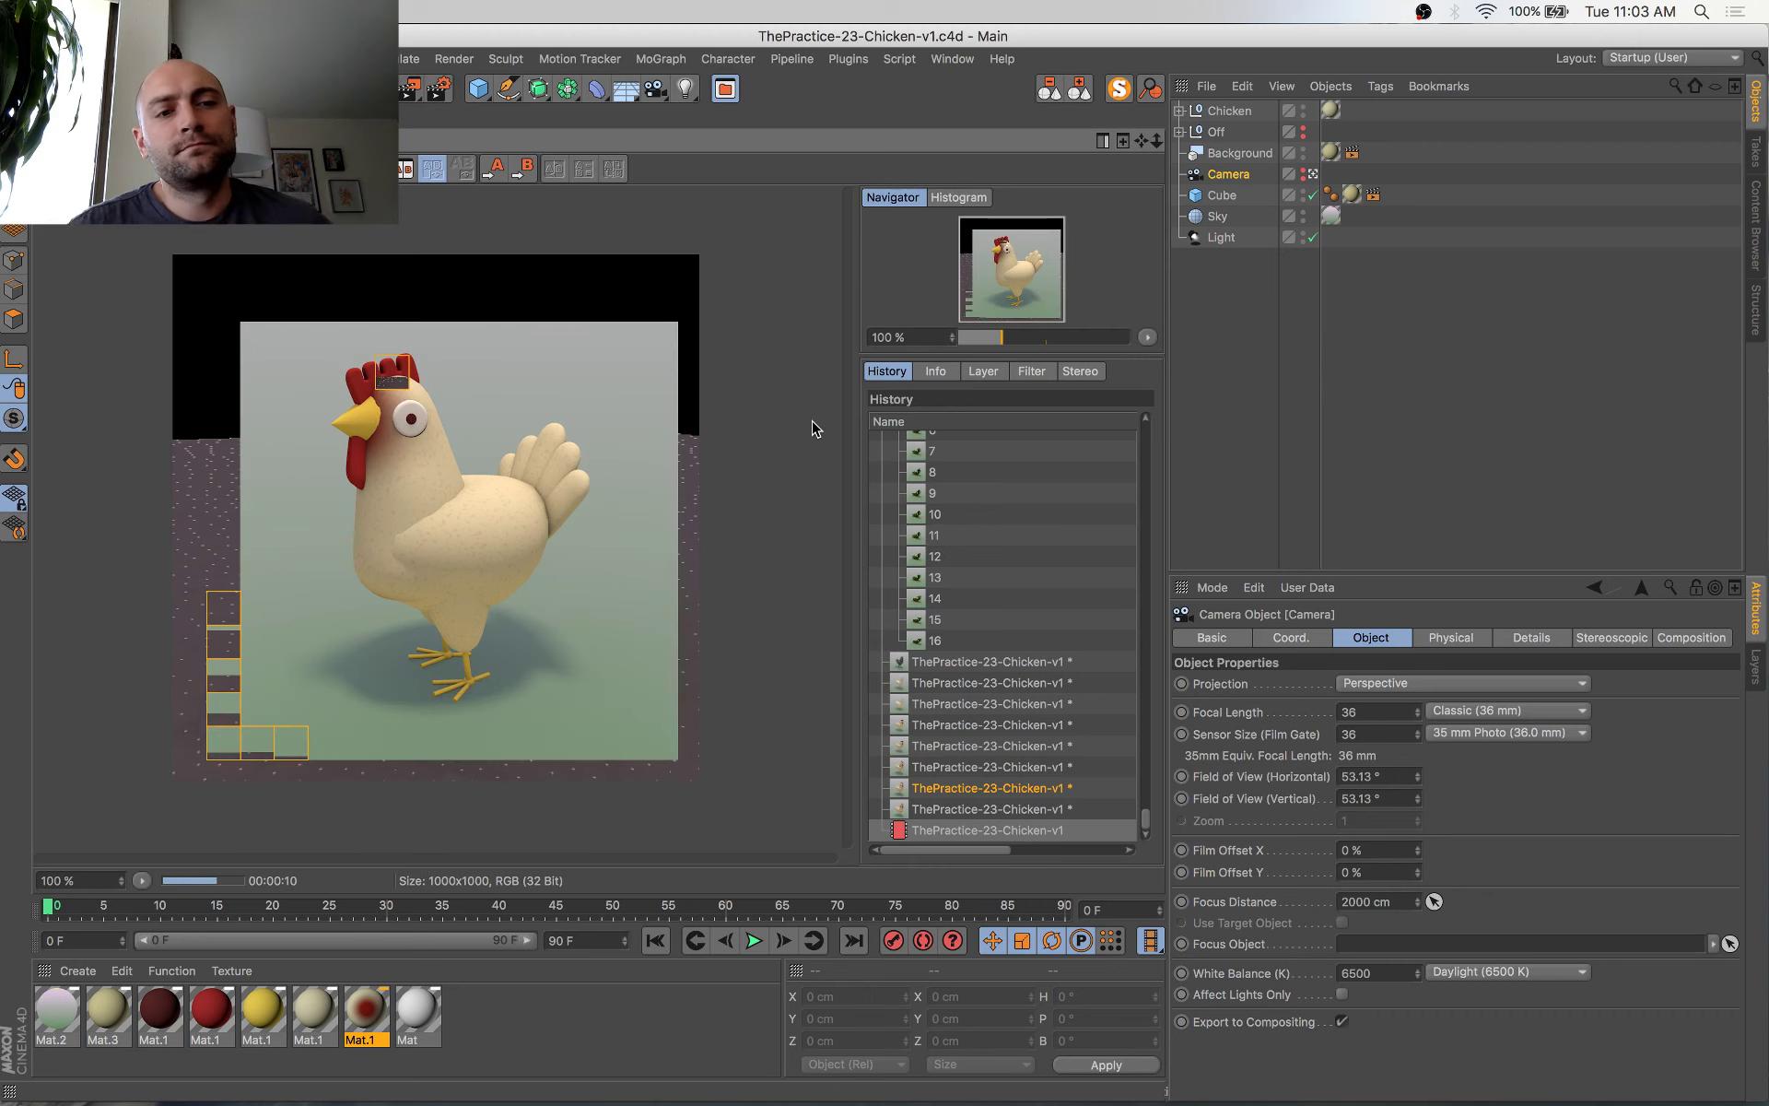
key("super+Tab")
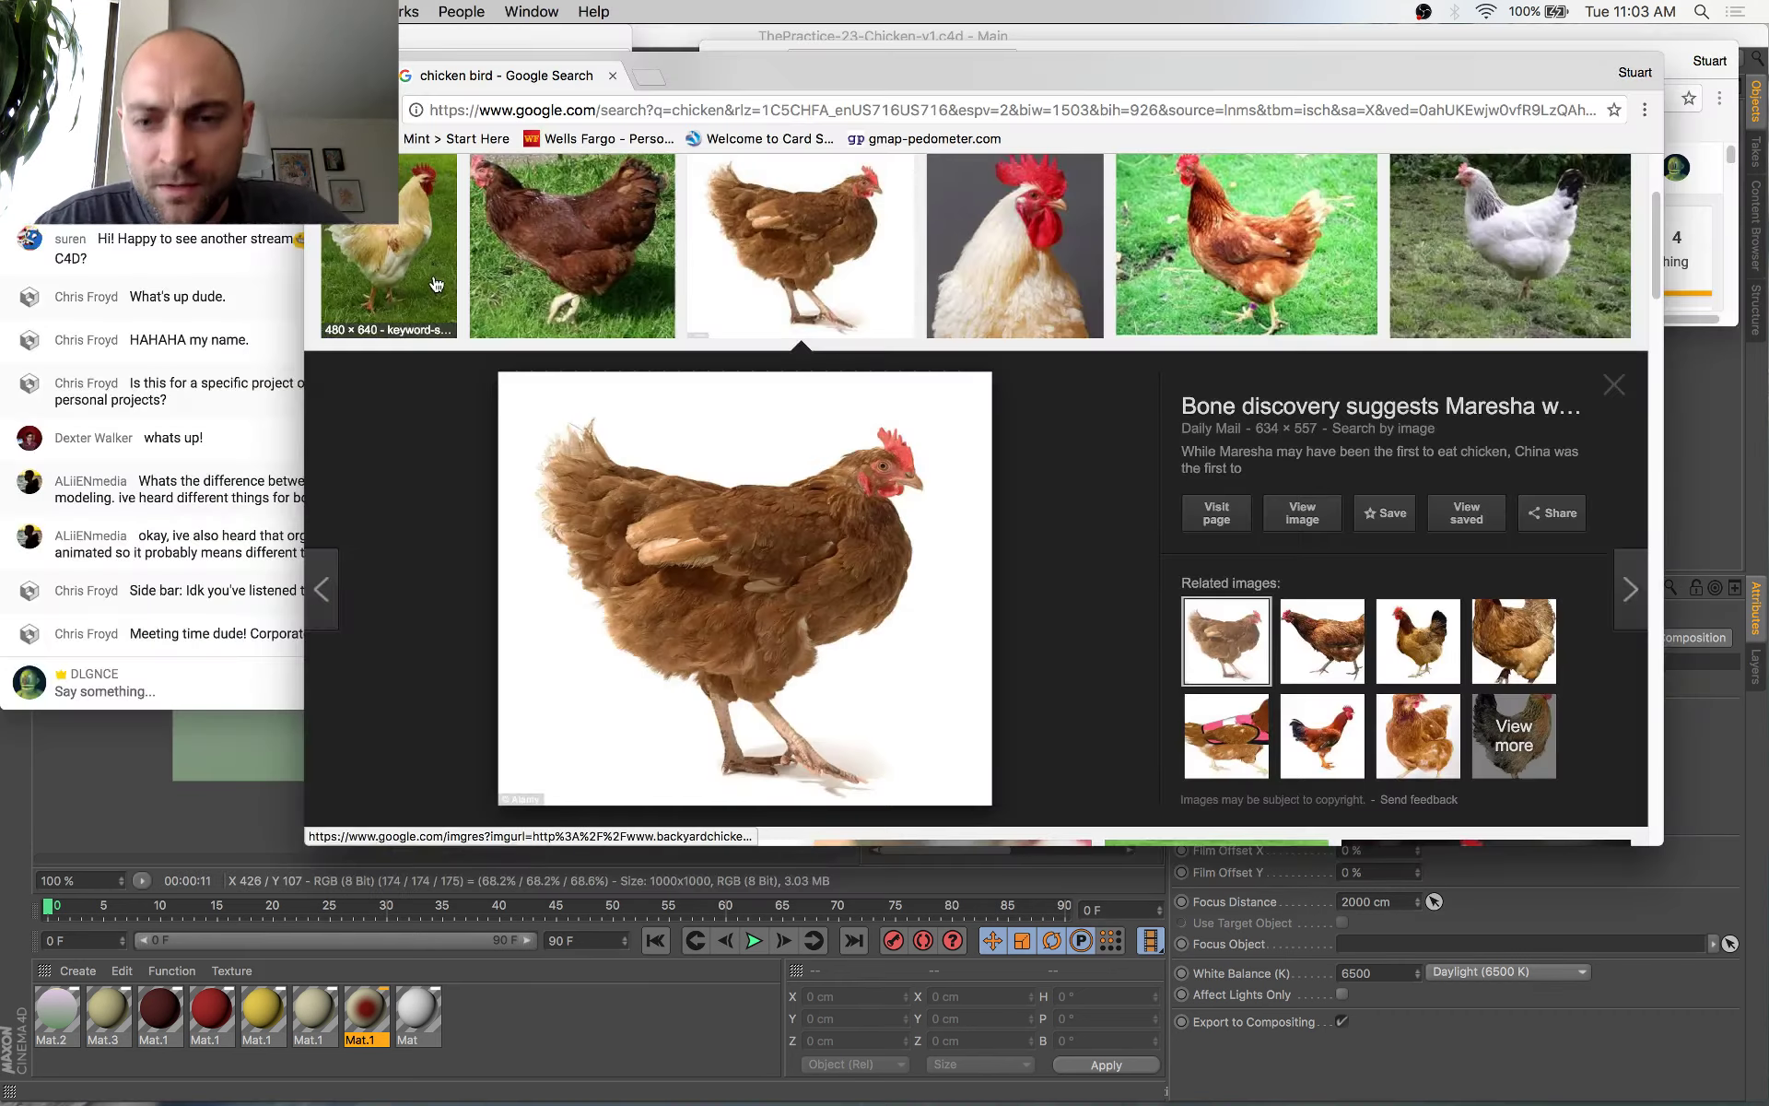
key("super+Tab")
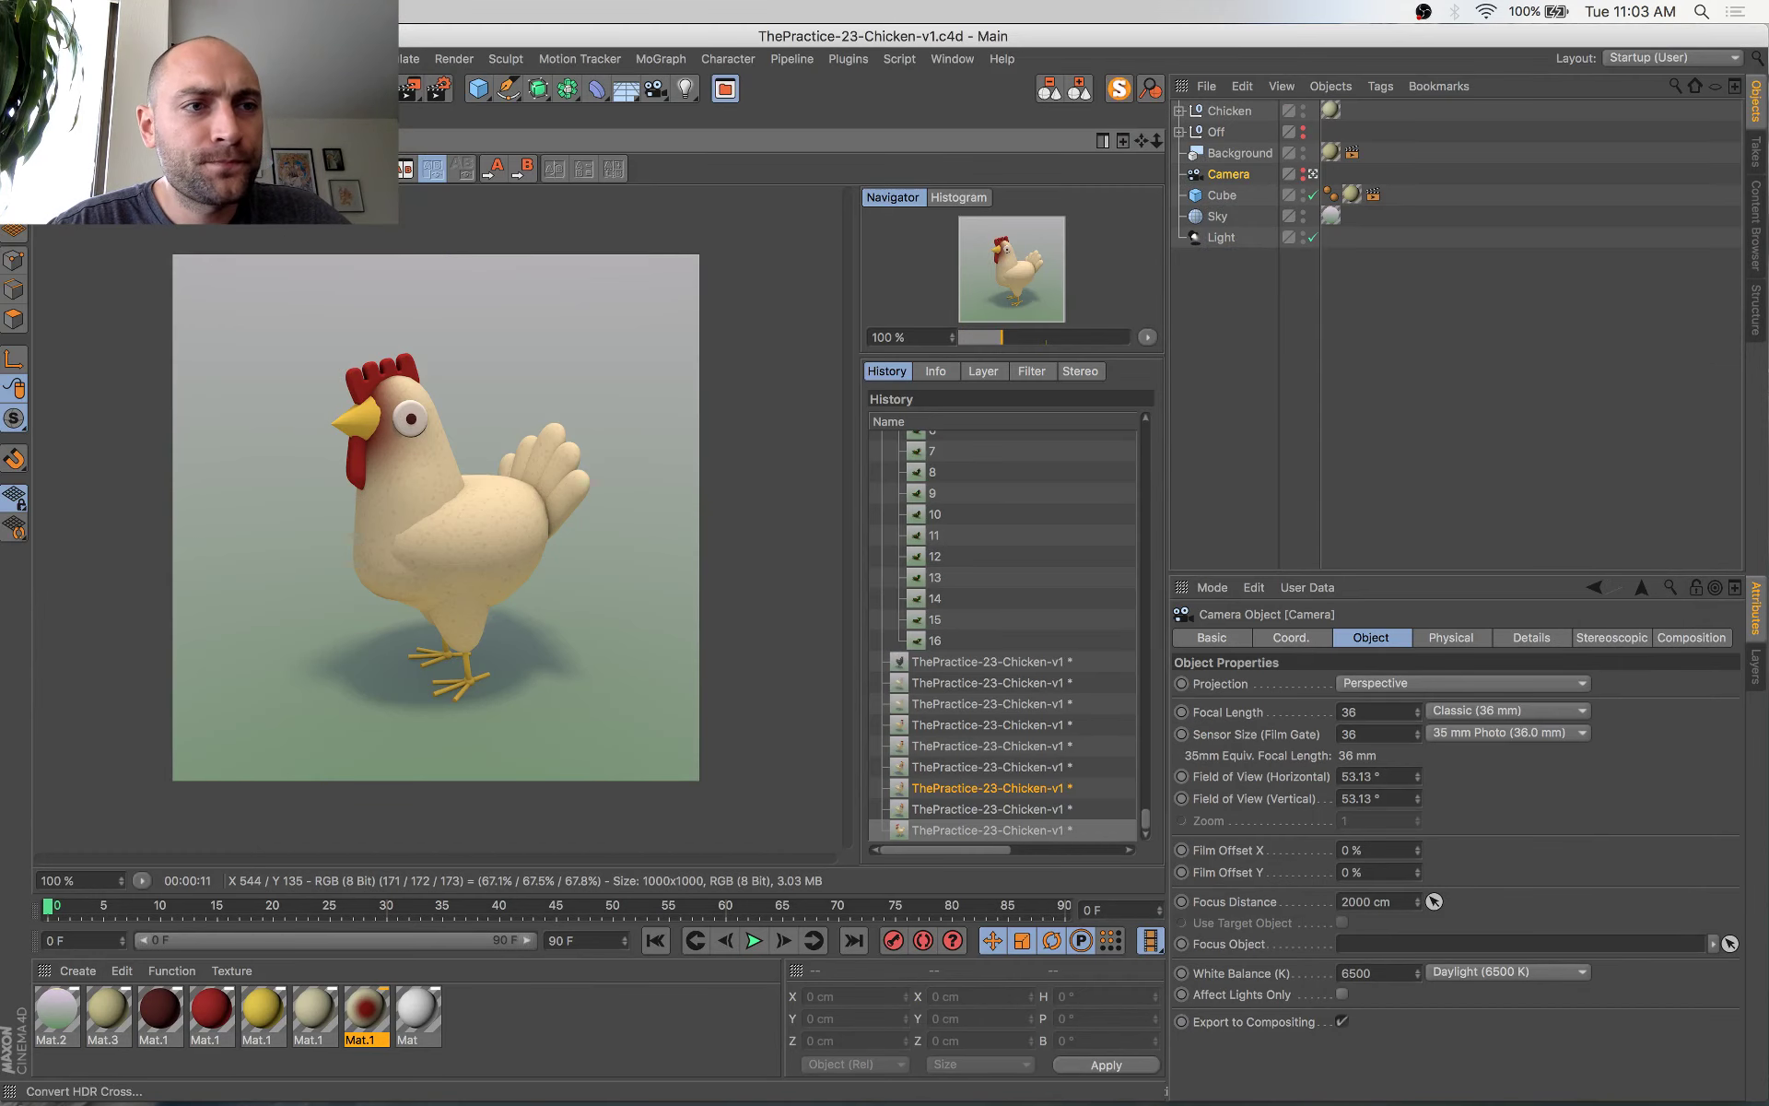
Return to the viewport, leave the camera view, and select the red comb's Extrude object in model mode
left_click(69, 116)
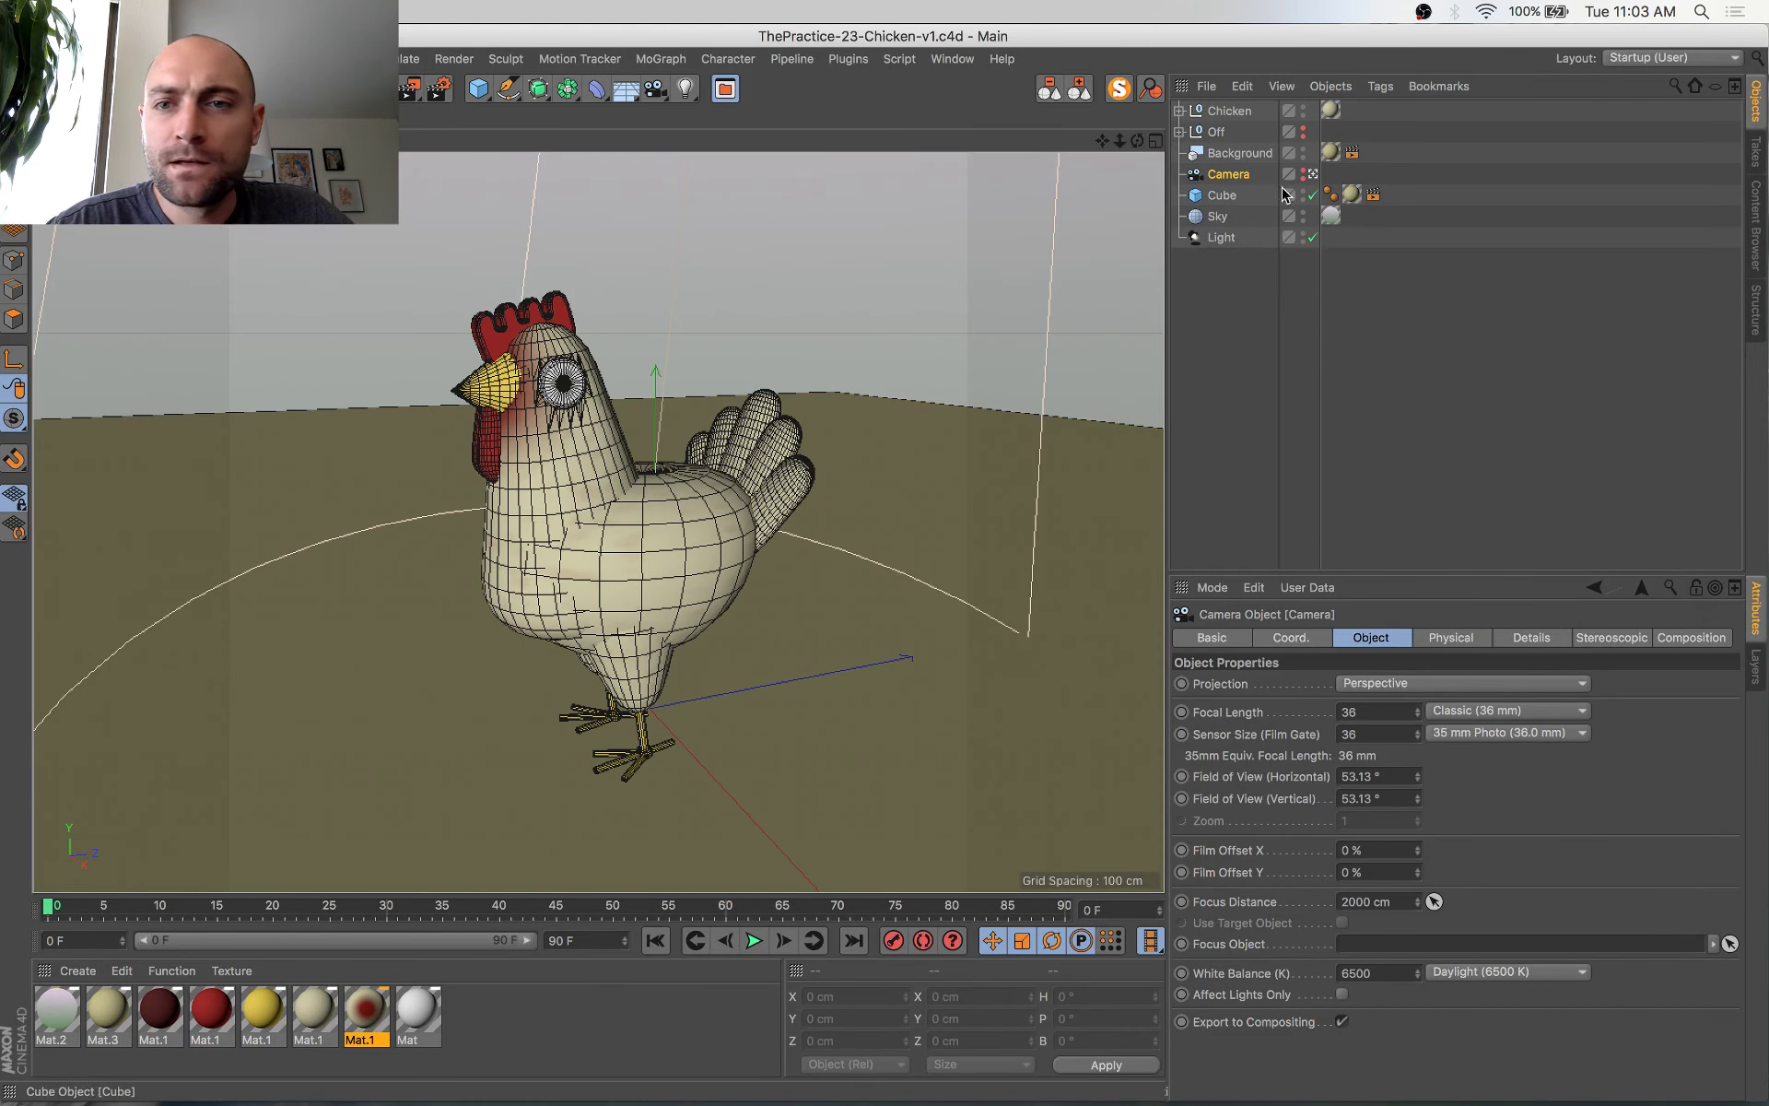
left_click(1314, 174)
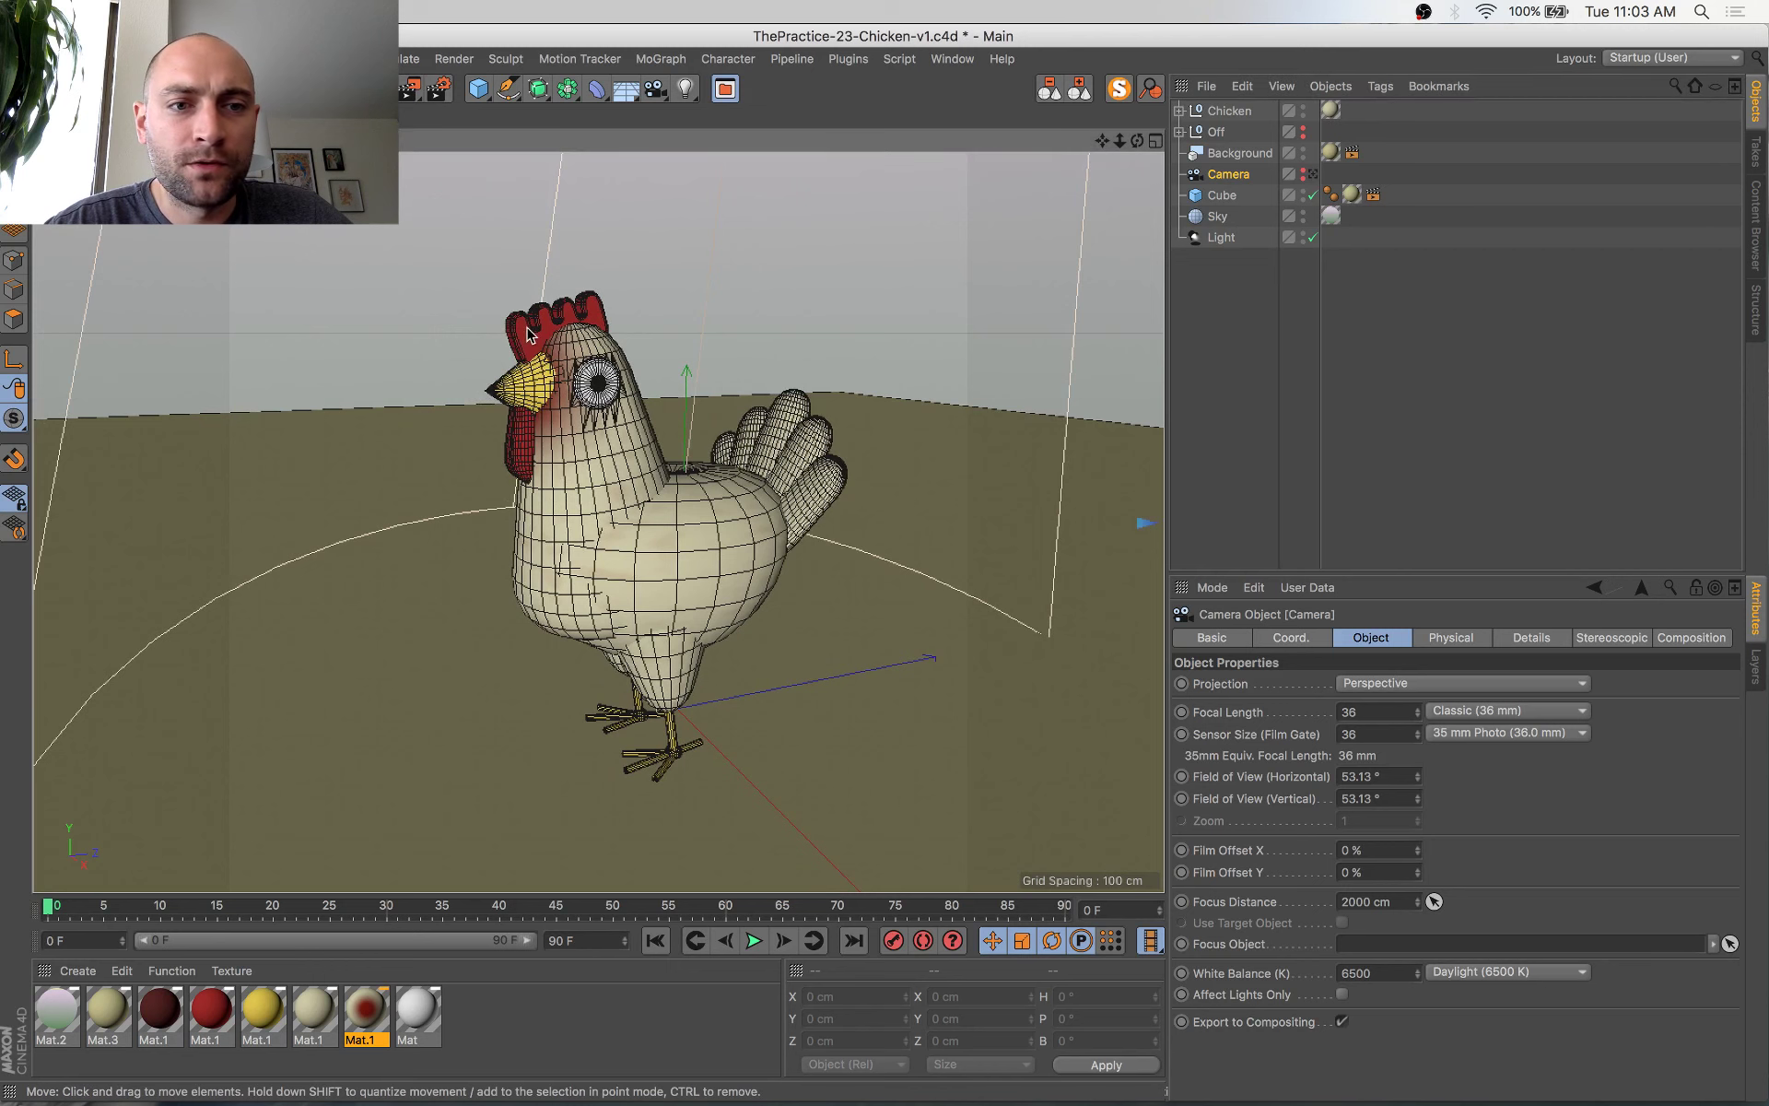
left_click(14, 172)
left_click(531, 333)
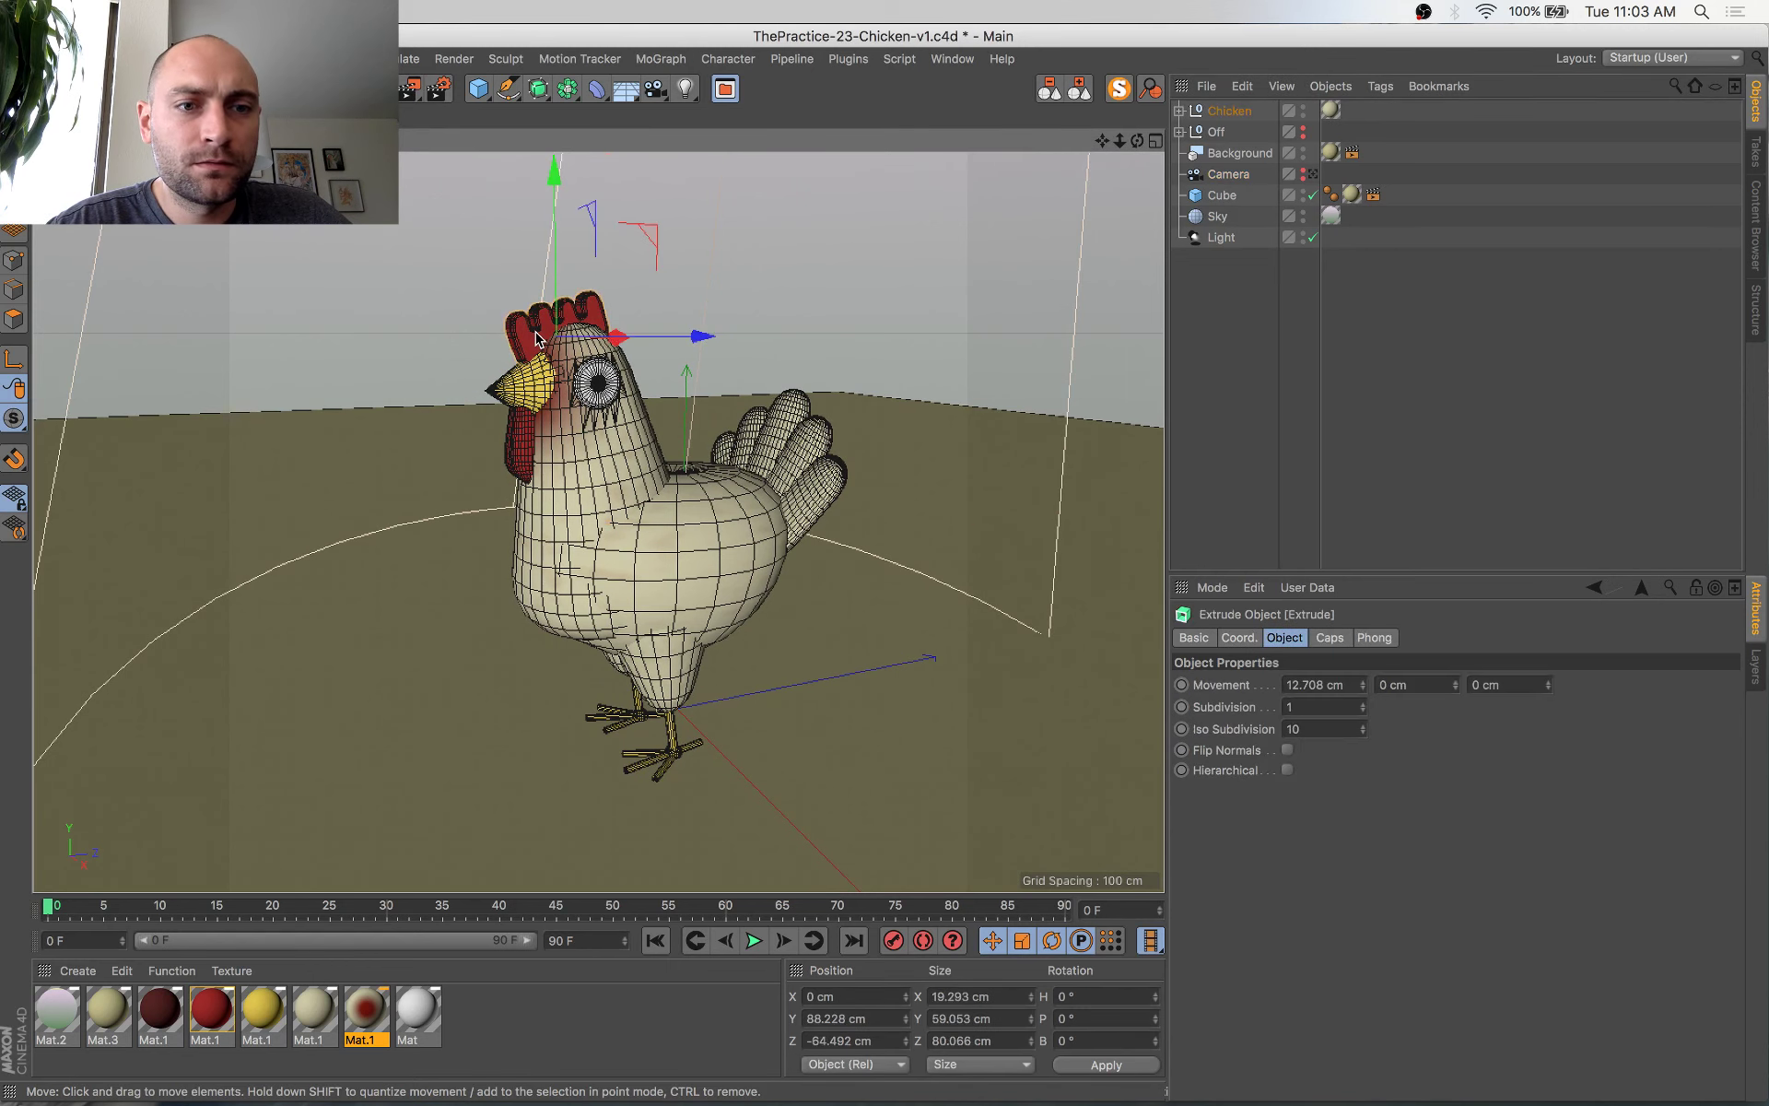
scroll(535, 334, "up", 5)
left_click_drag(569, 361, 534, 380, "alt")
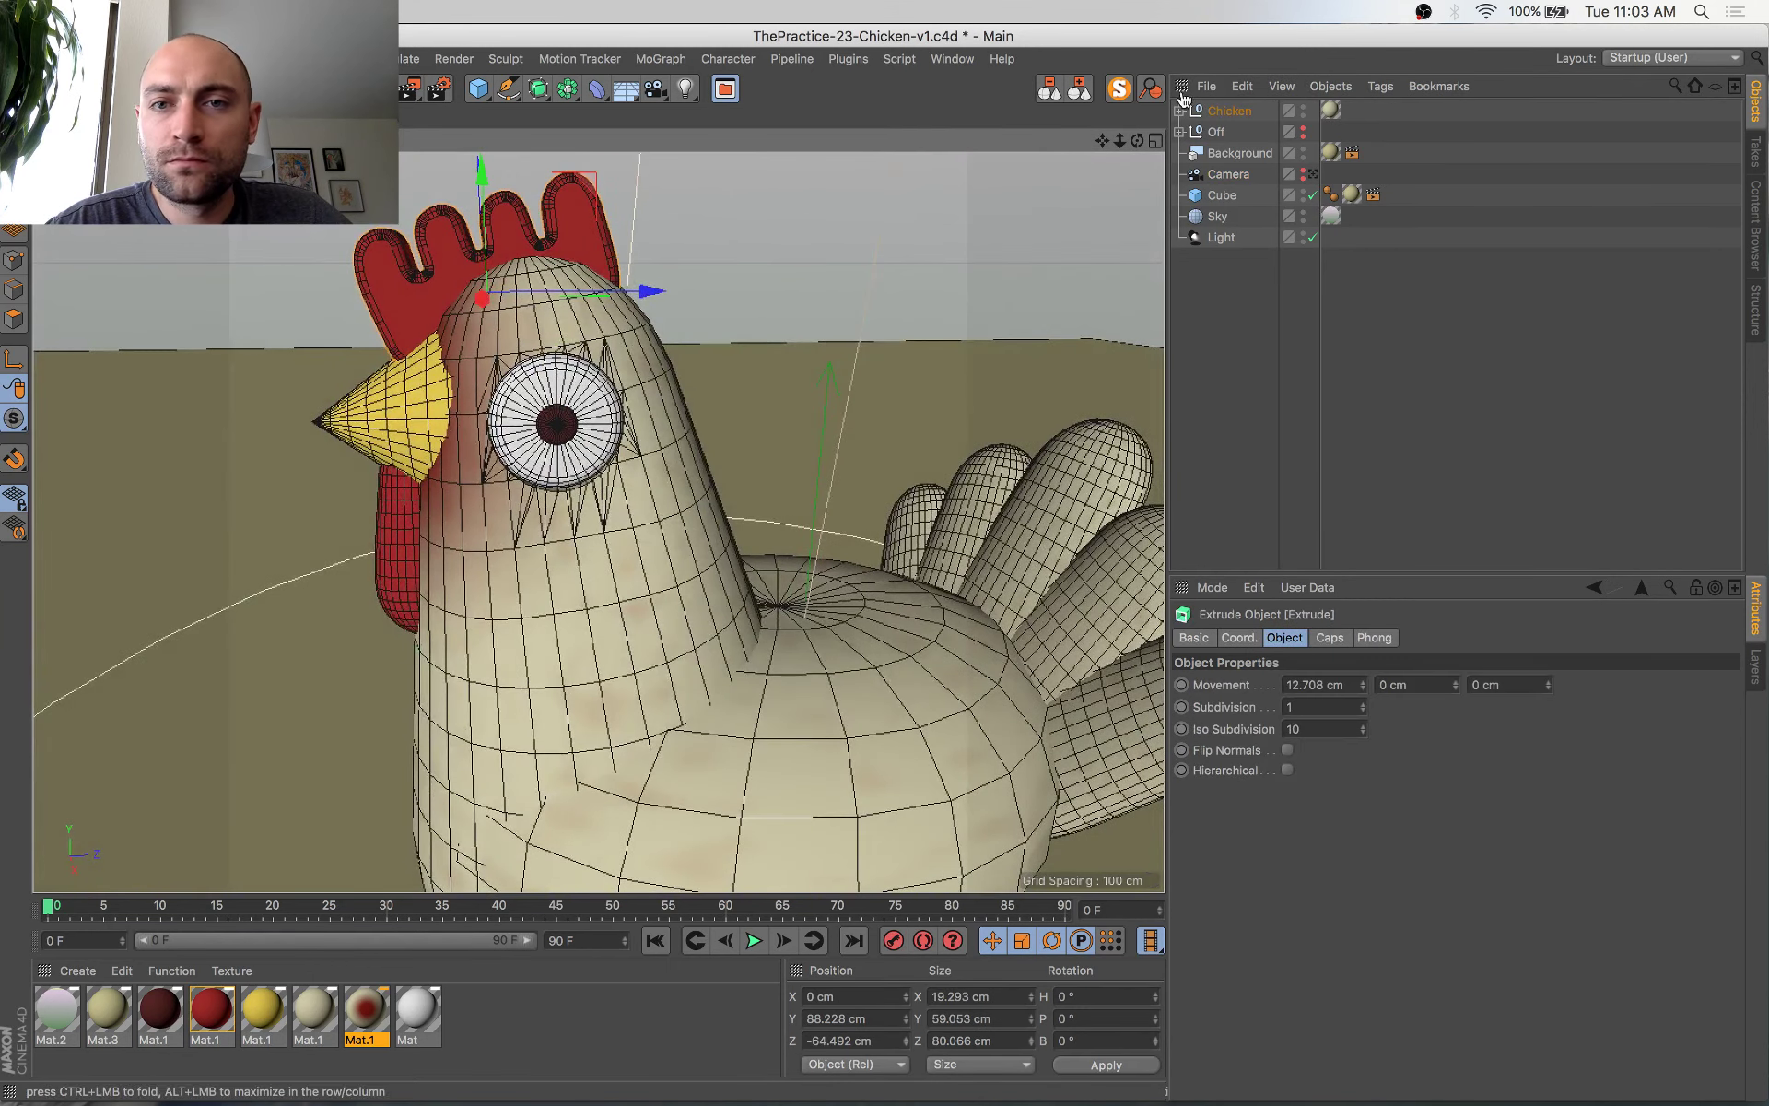
Expand the Chicken and Extrude hierarchy, select the comb's Spline, and switch to editing its points
left_click(1181, 110)
left_click(1192, 133)
left_click(1248, 155)
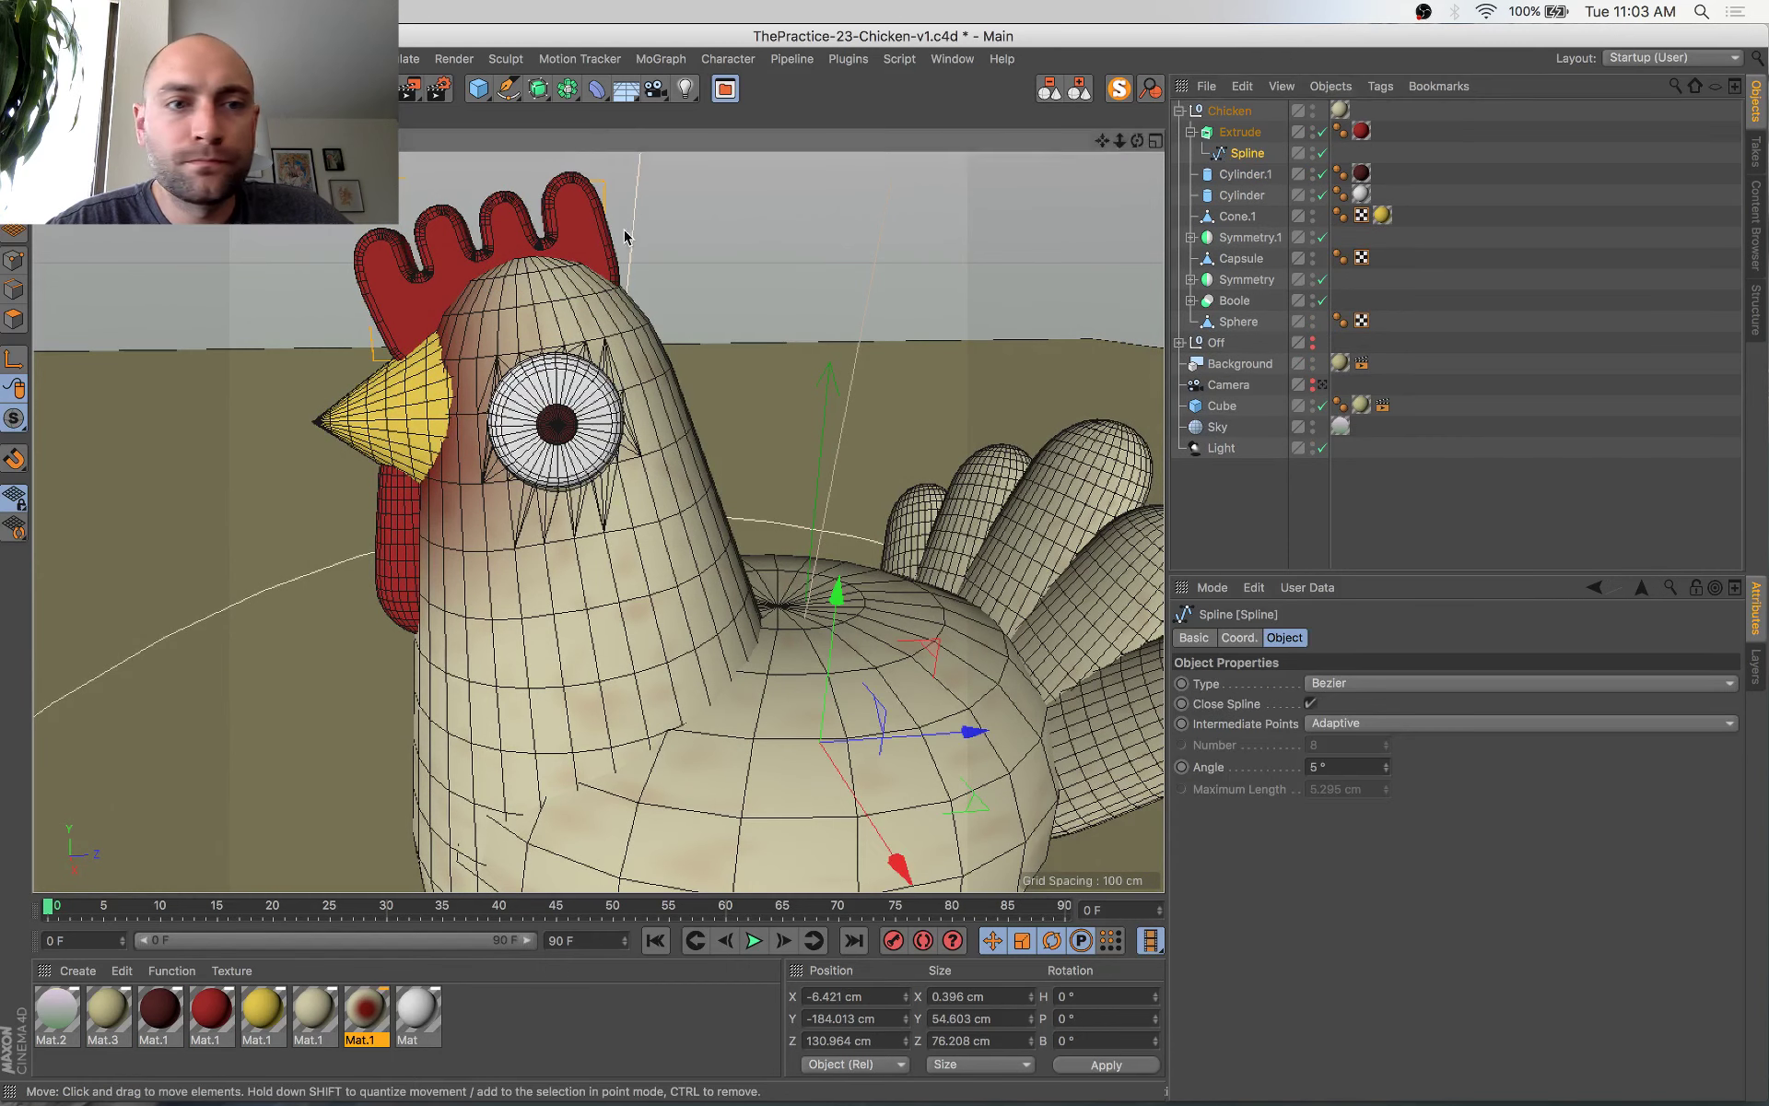
scroll(626, 237, "up", 2)
middle_click_drag(495, 303, 593, 429, "alt")
left_click(13, 261)
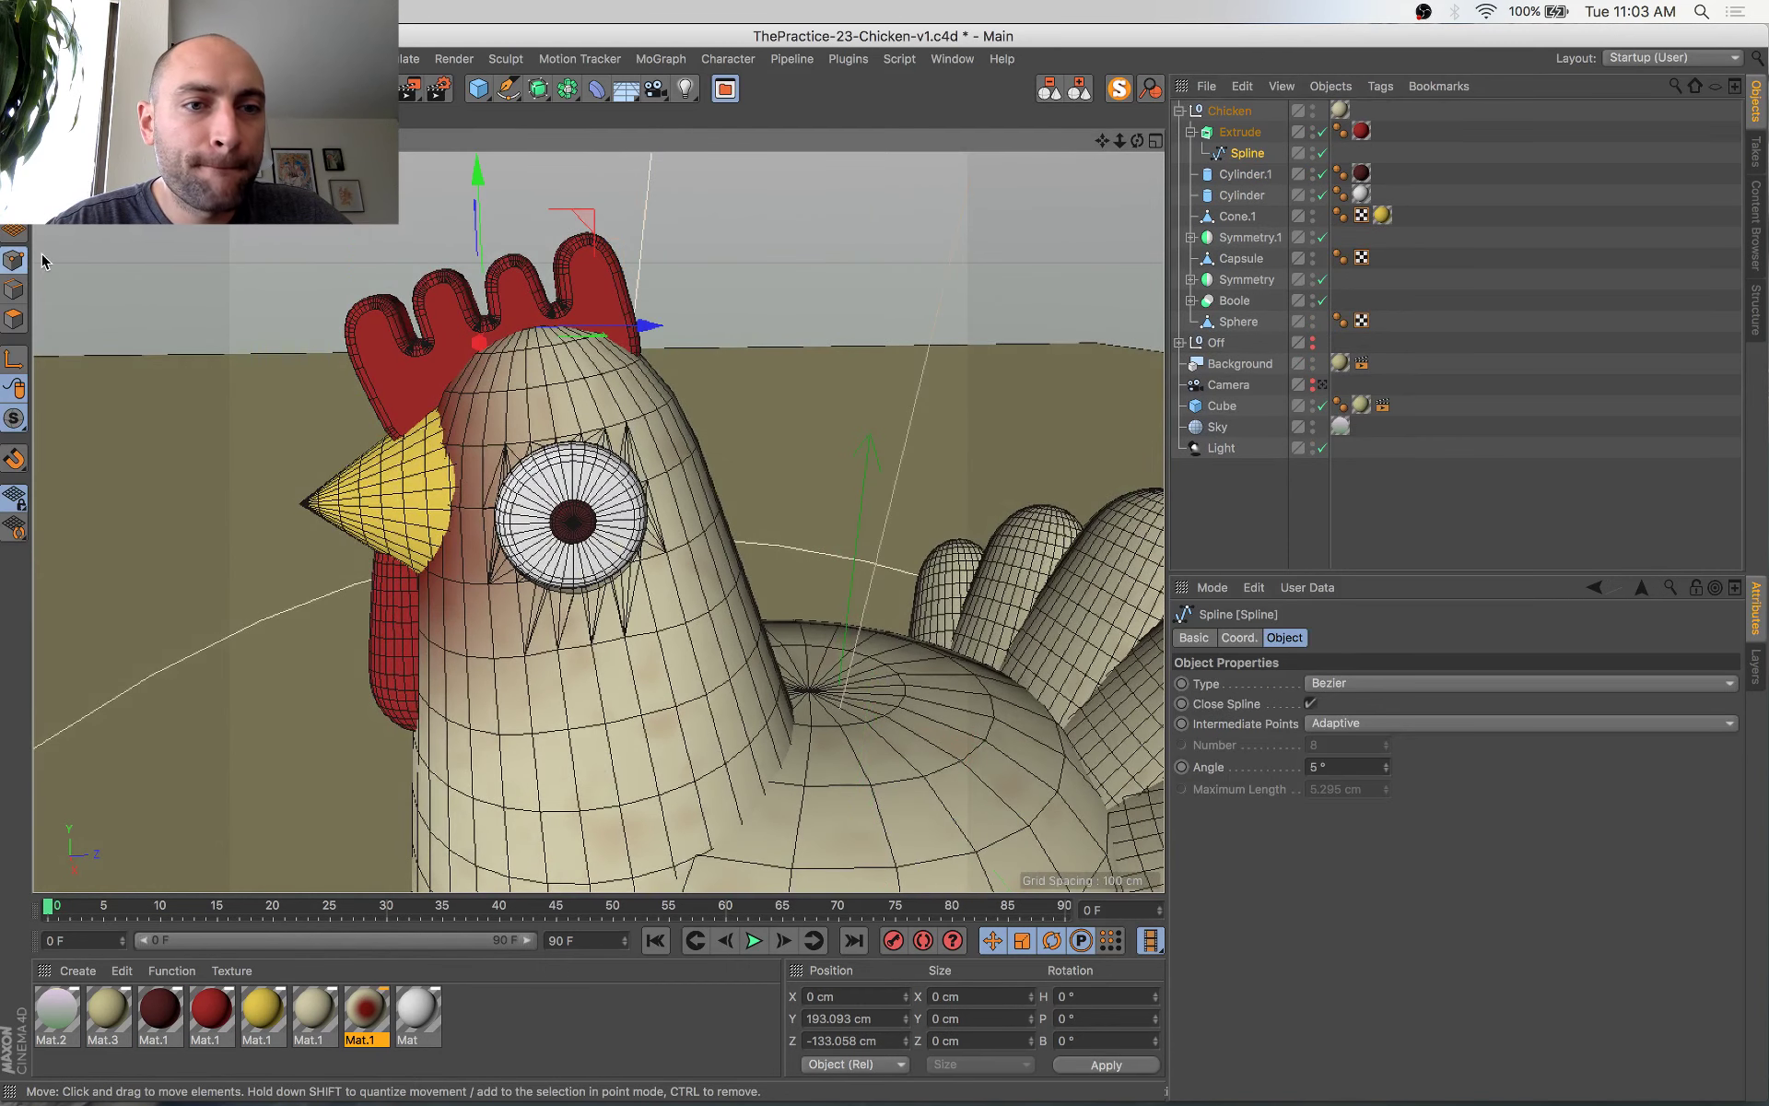
scroll(534, 222, "up", 5)
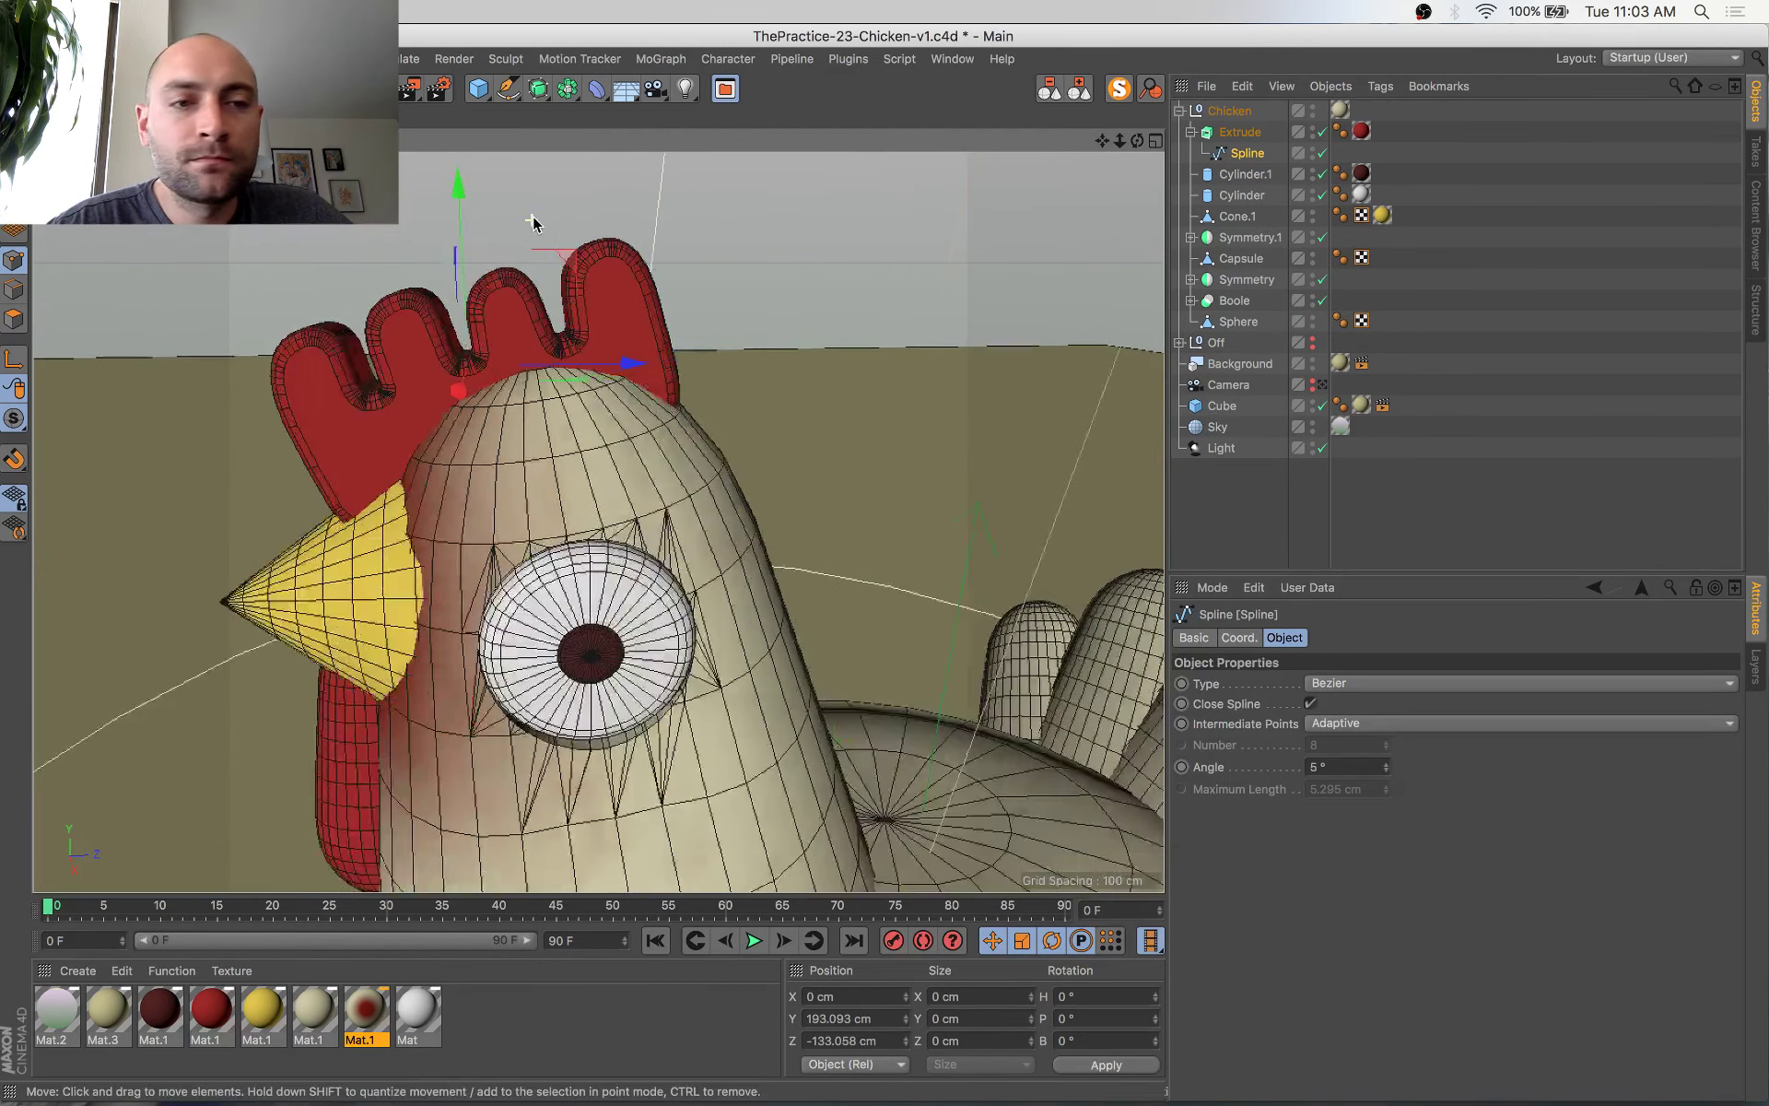
Adjust the comb's rear spline points, placing the back-edge point at about Y 194.8 cm, Z -93.8 cm
middle_click_drag(582, 278, 621, 292, "alt")
left_click_drag(621, 289, 761, 332, "alt")
key("t")
left_click_drag(818, 214, 735, 262)
key("e")
left_click_drag(782, 182, 789, 204)
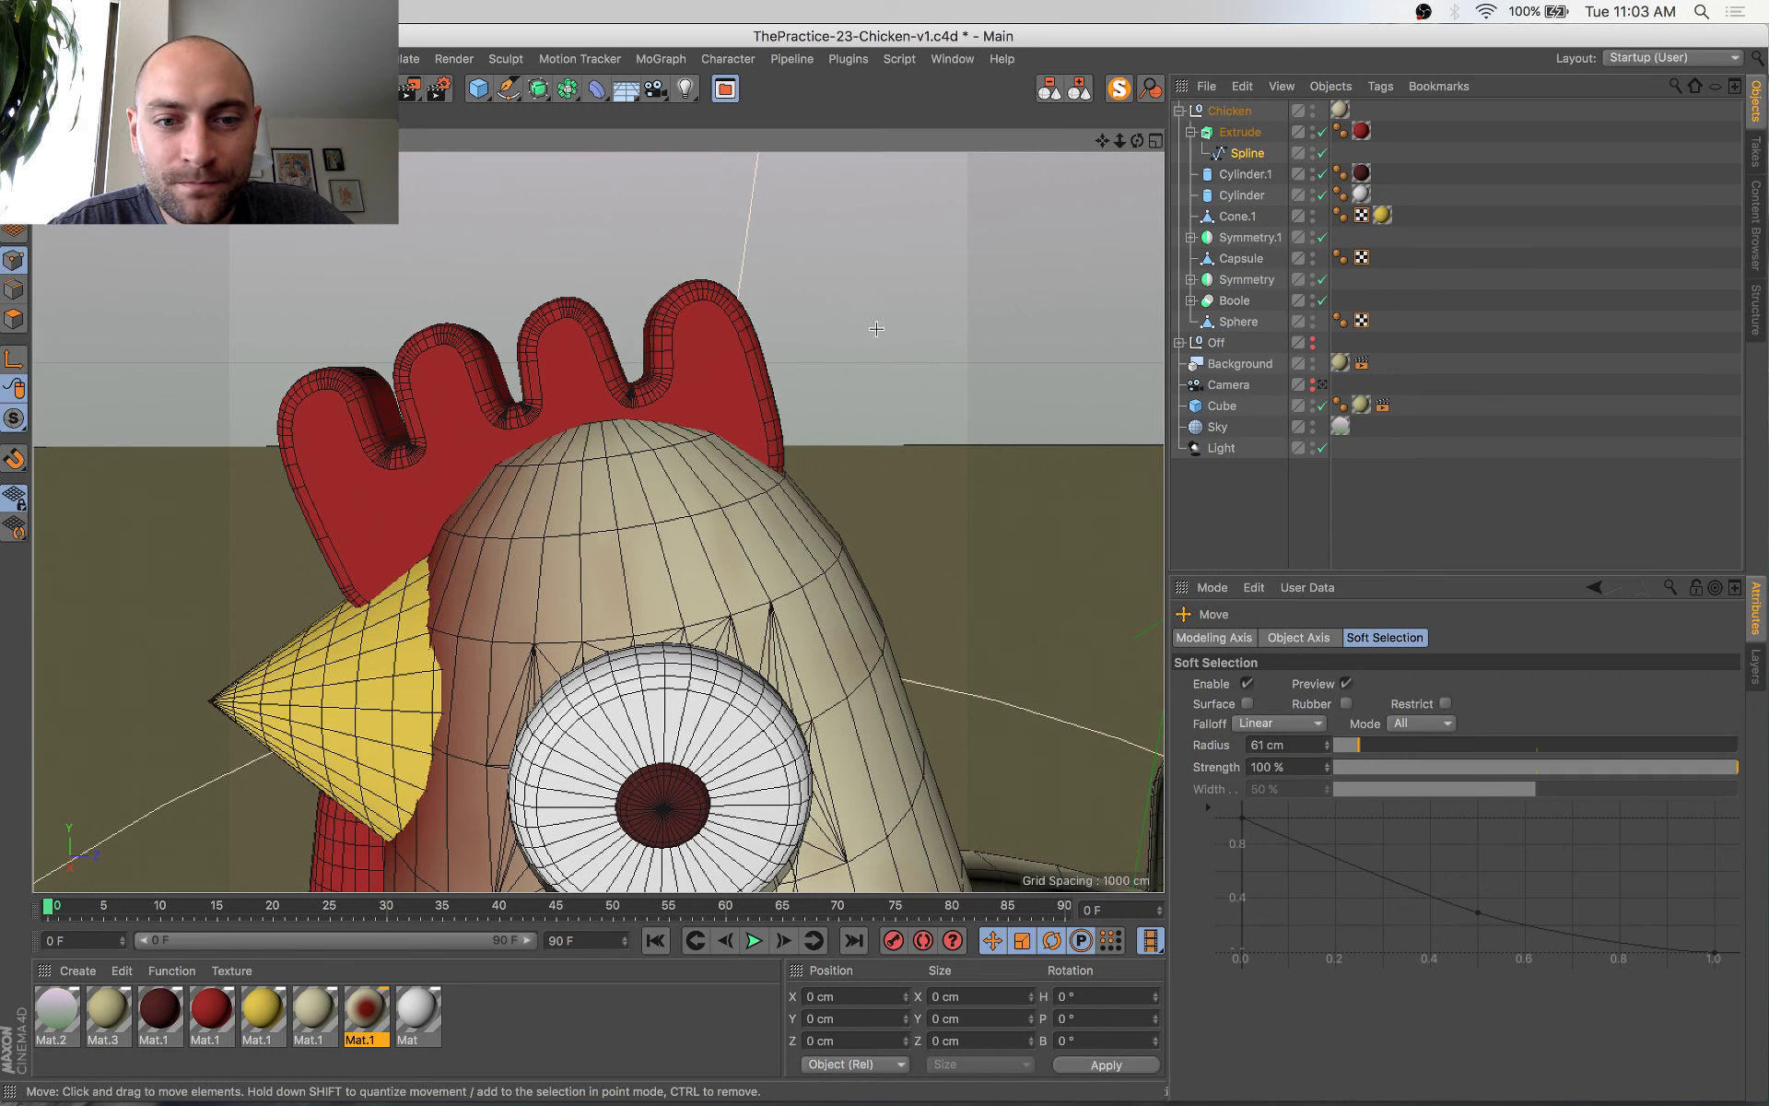
left_click_drag(881, 324, 724, 559)
left_click_drag(846, 293, 848, 295)
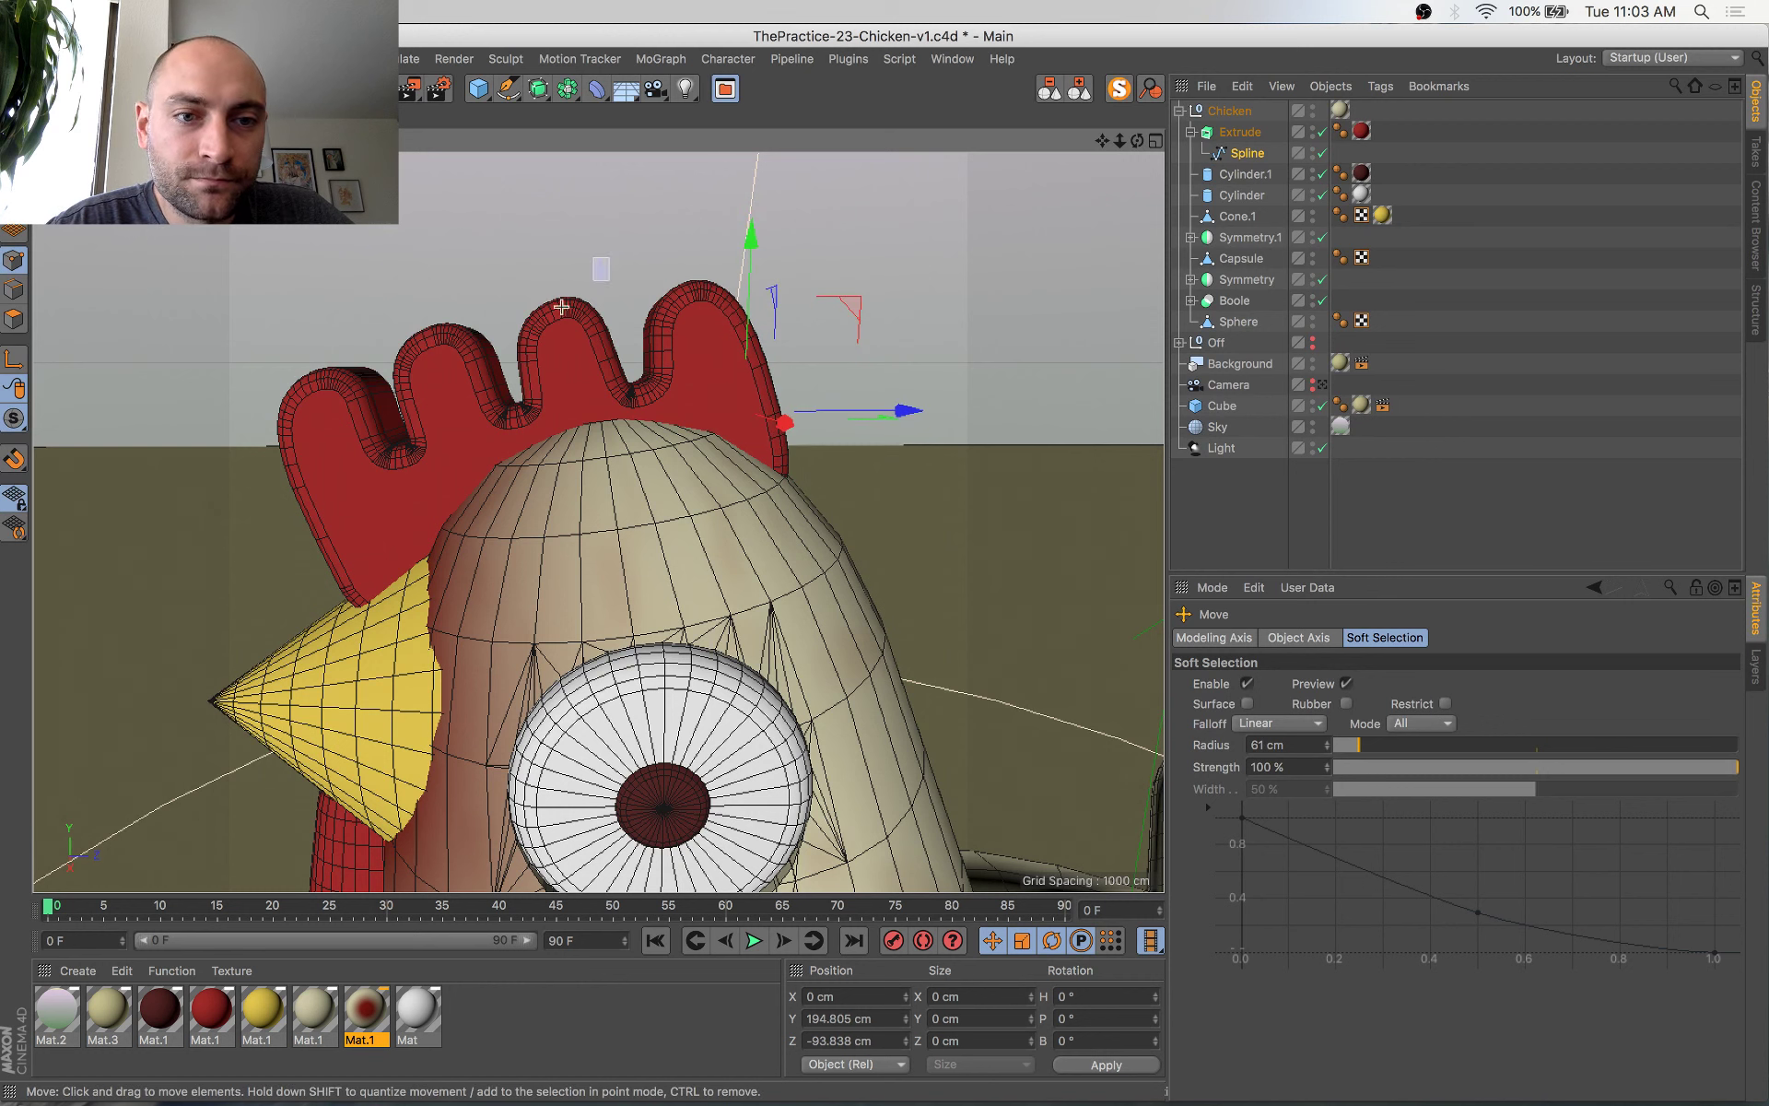
Move the tip of the comb's third lobe from the beak to about Y 211.5 cm, Z -124.1 cm, and refine its shape
left_click_drag(562, 307, 515, 366)
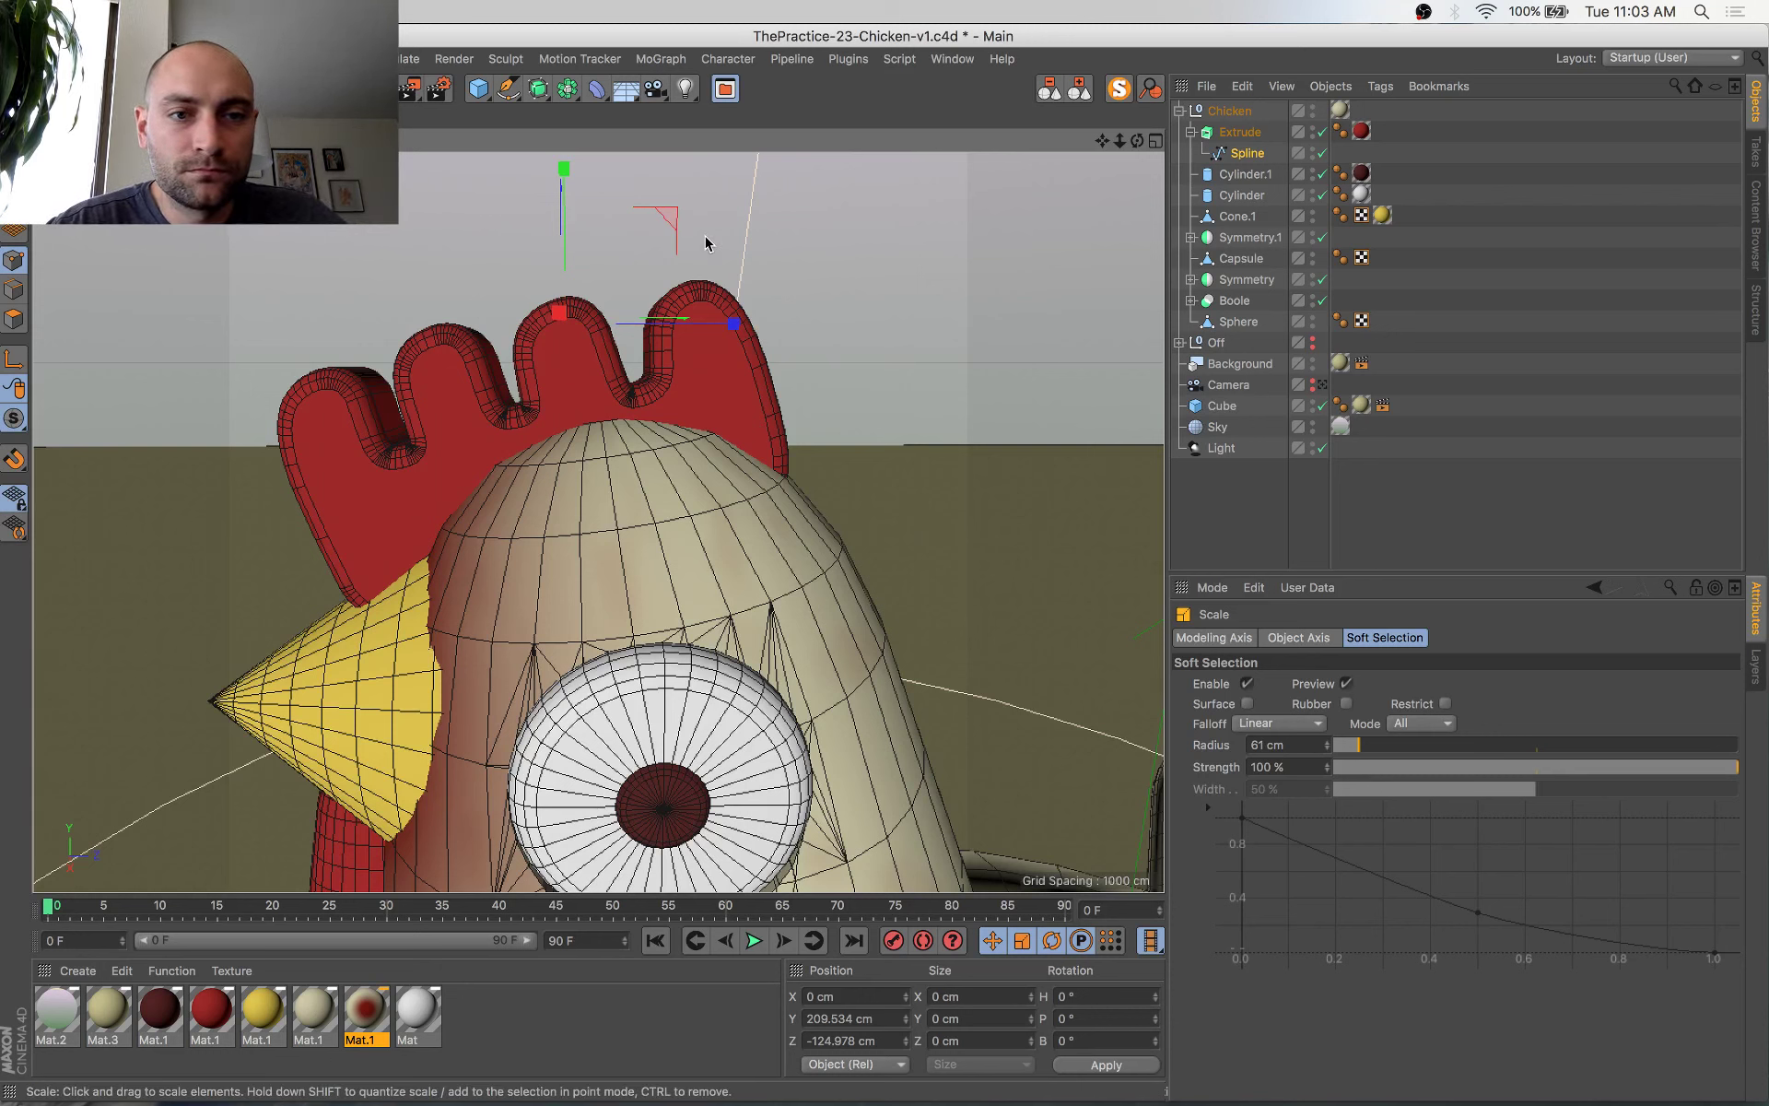
key("e")
left_click_drag(673, 219, 642, 246)
key("r")
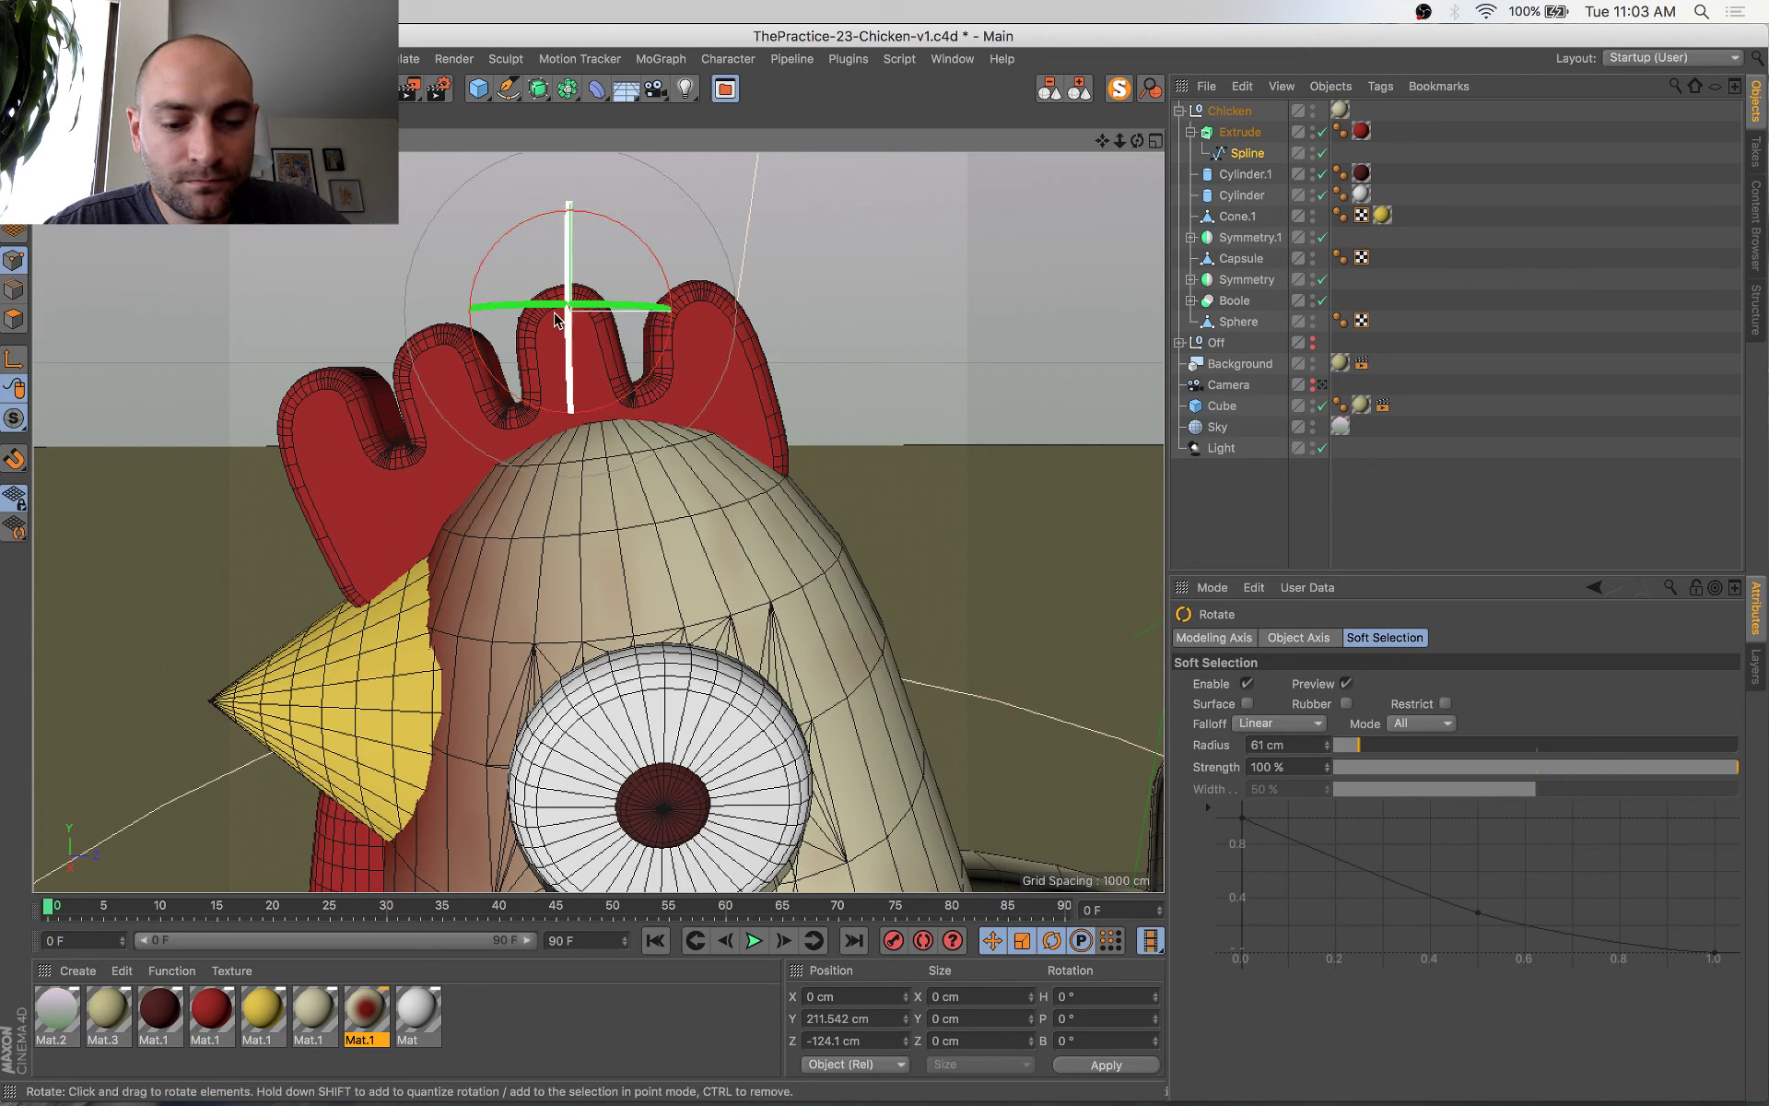
key("t")
left_click_drag(470, 378, 584, 359)
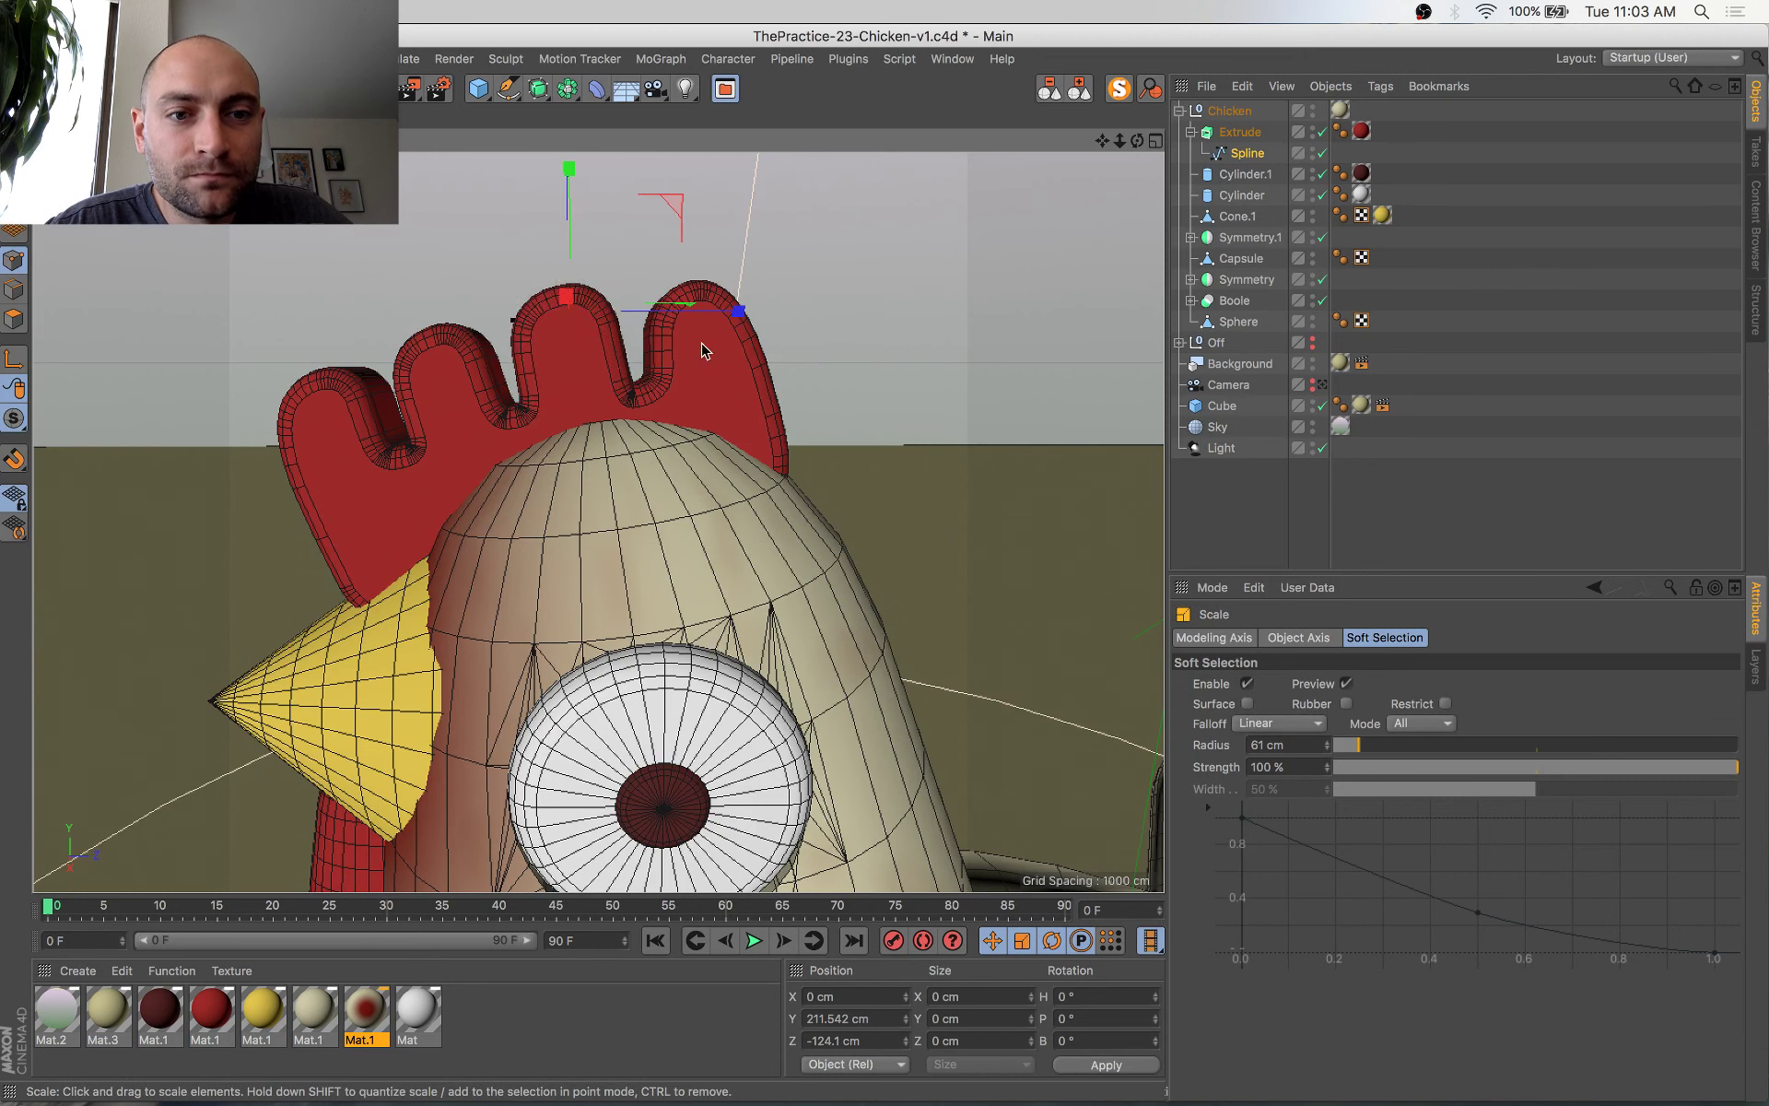
Scale down the spline points in the valleys on both sides of the comb's third lobe
left_click(634, 403)
left_click_drag(827, 312, 794, 310)
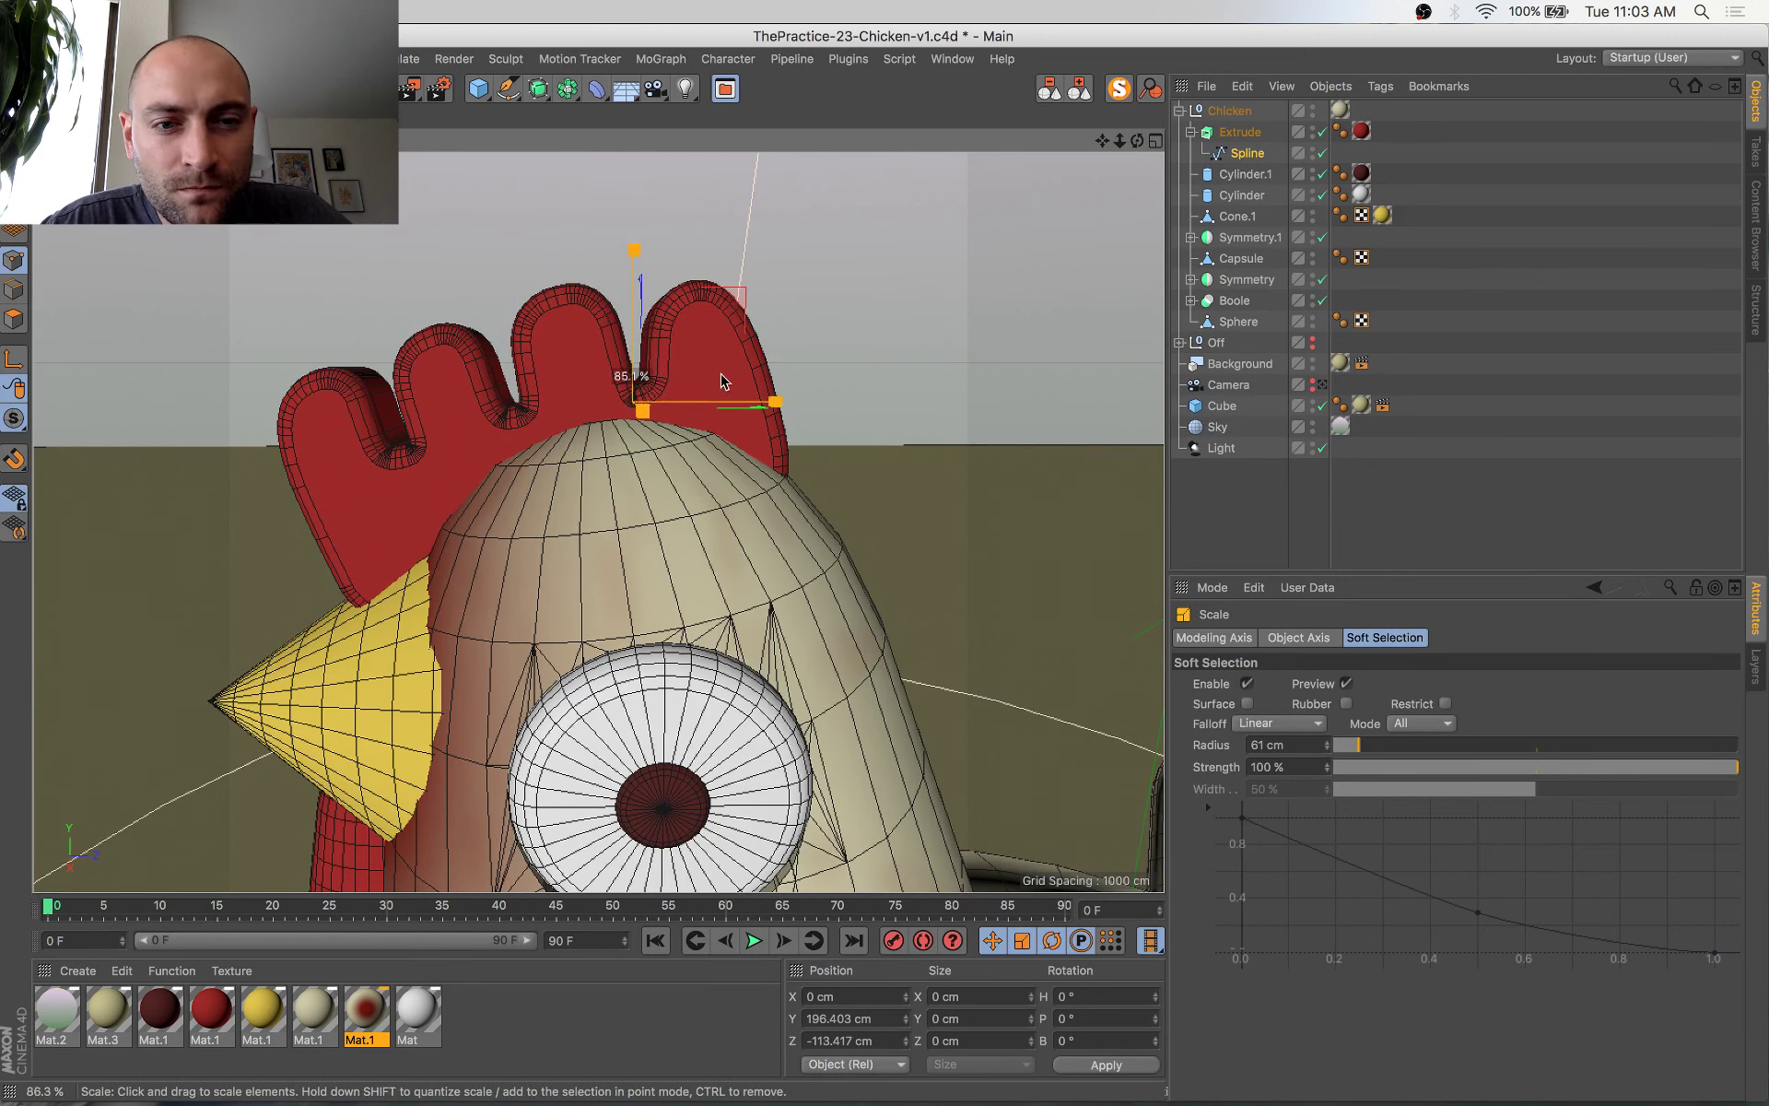
left_click_drag(710, 389, 710, 389)
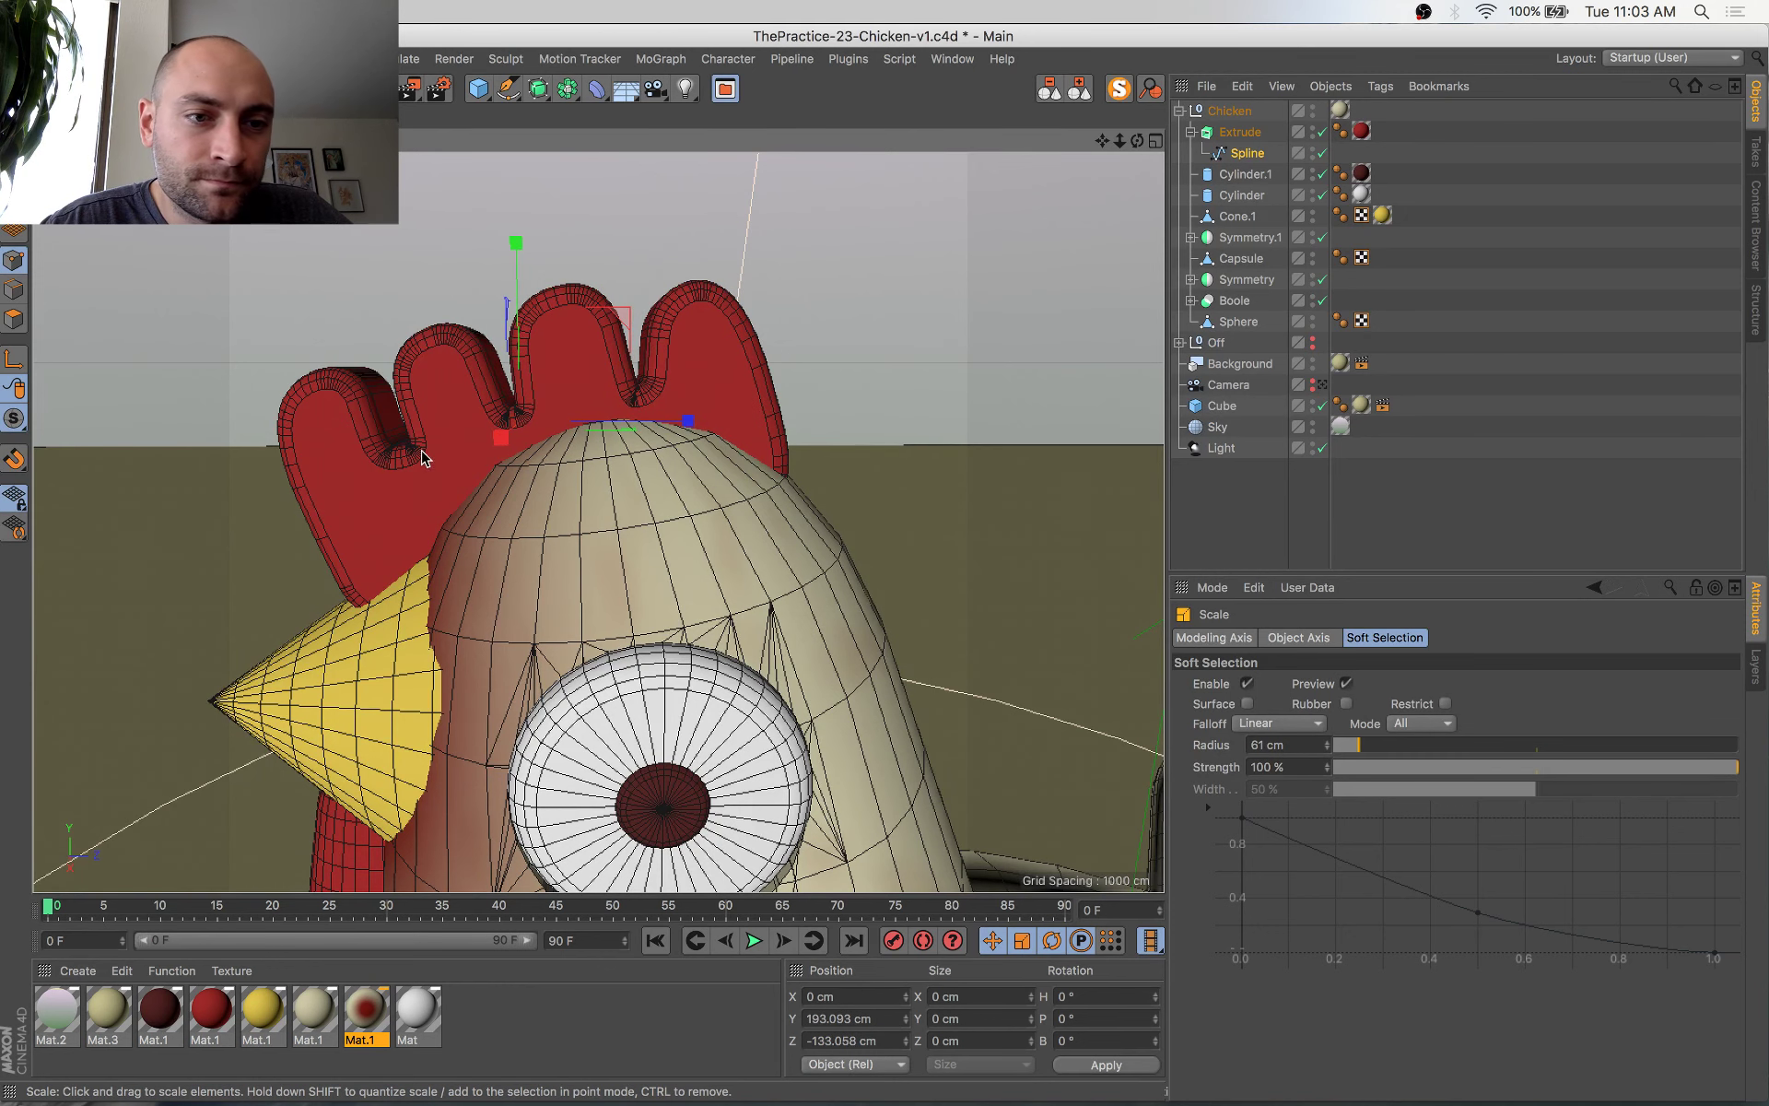
Raise the second lobe's tip to about Y 208.5 cm, Z -144.8 cm, and scale it and the valley point in front of it
left_click(418, 345)
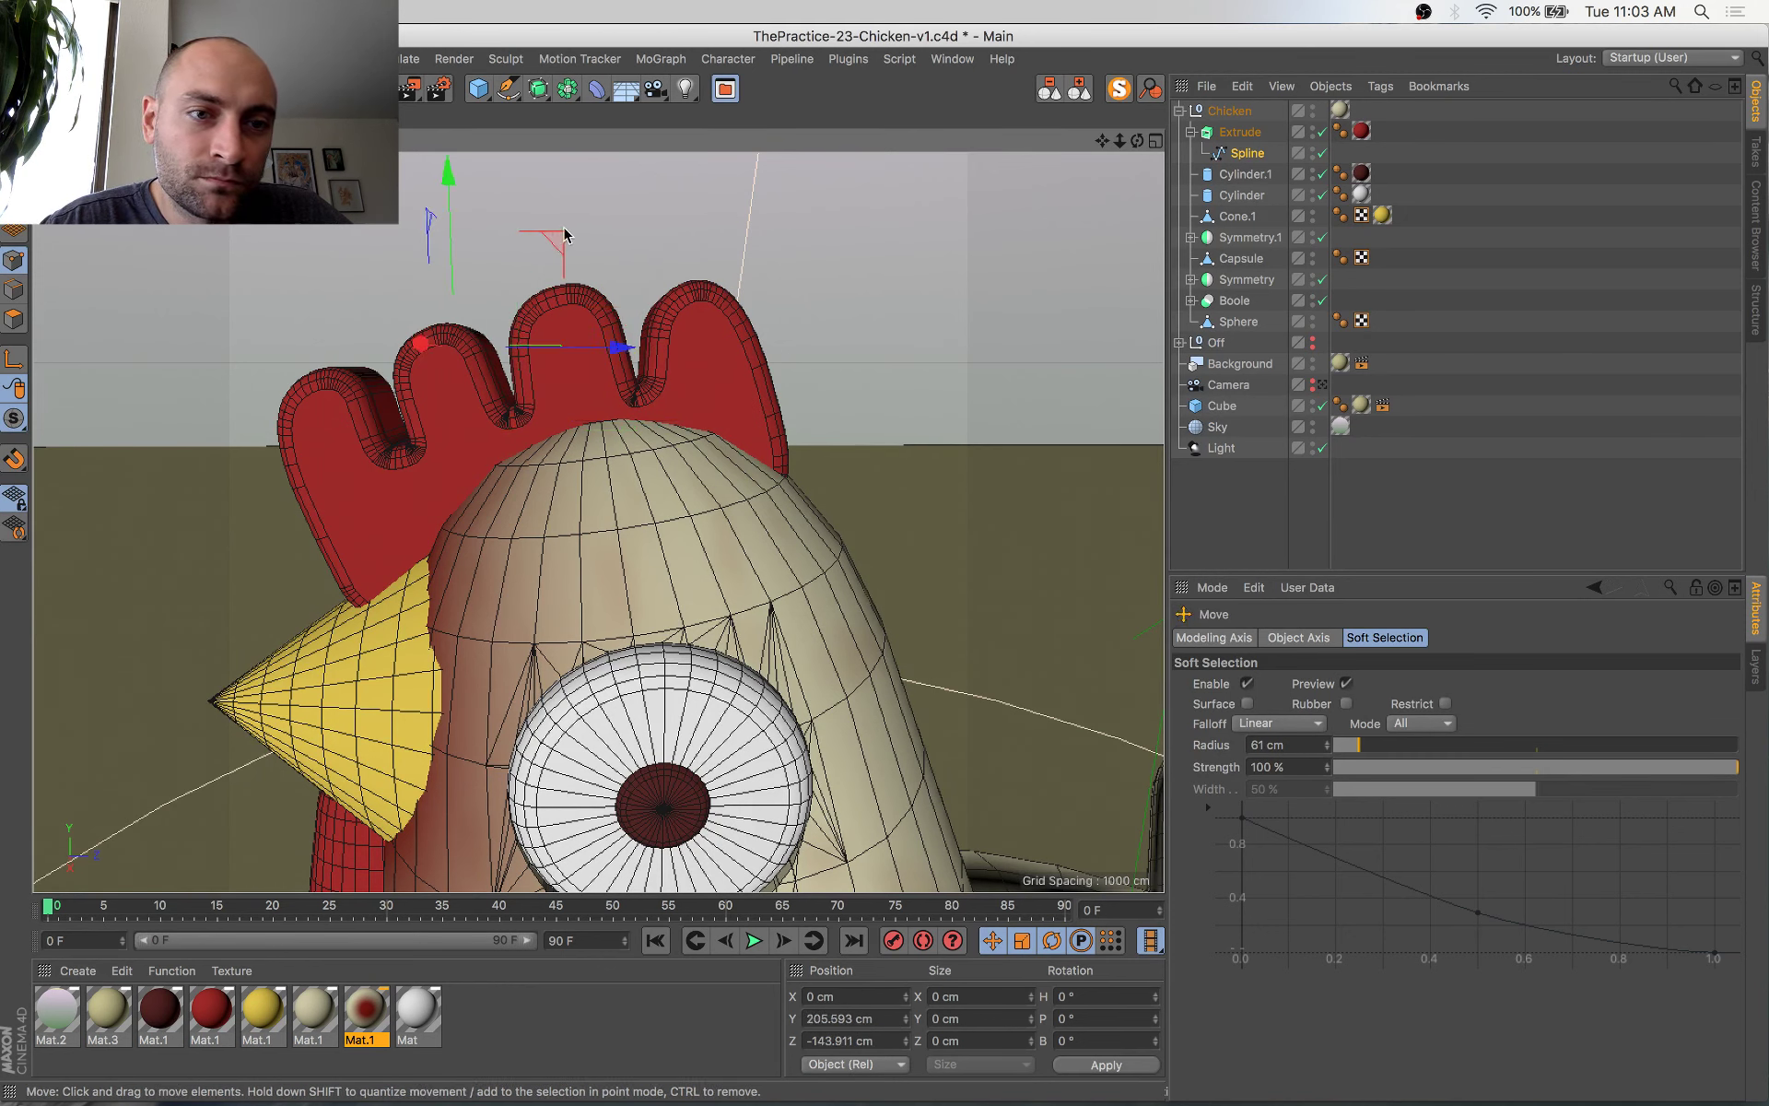
left_click_drag(564, 235, 556, 227)
key("t")
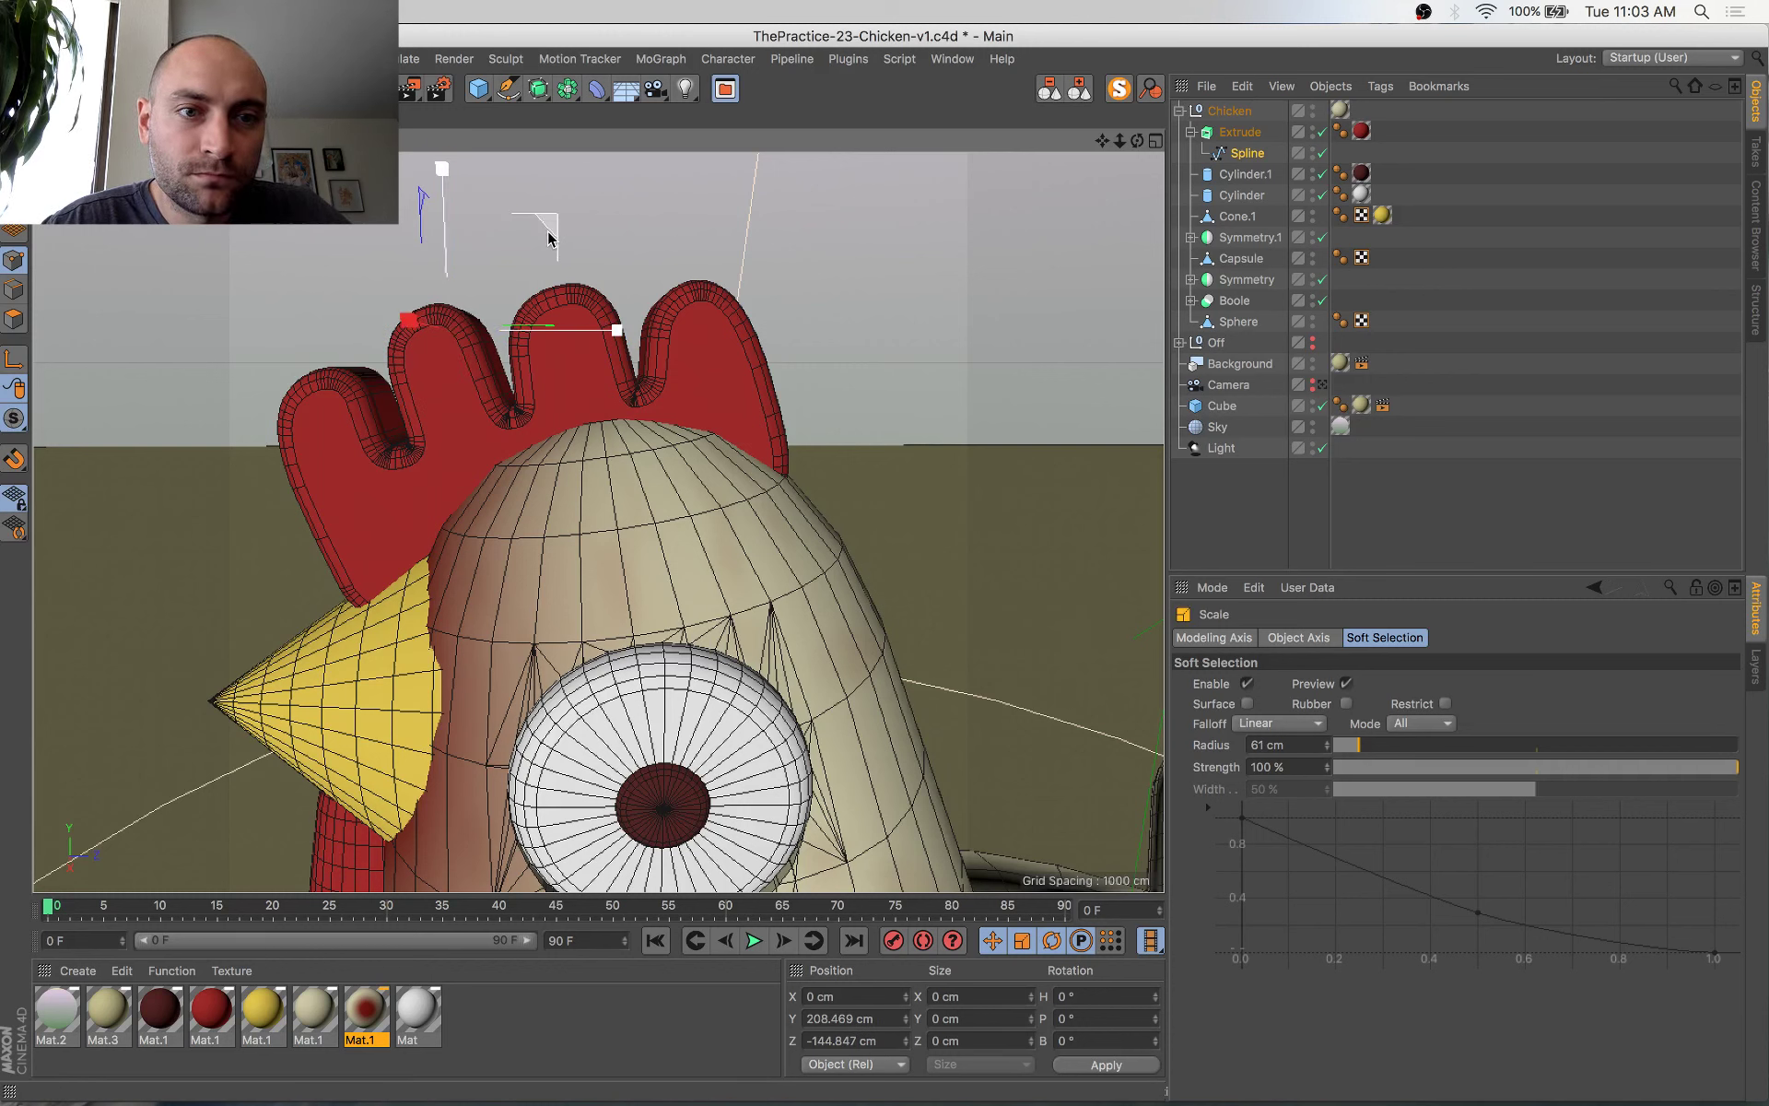
left_click_drag(693, 185, 690, 186)
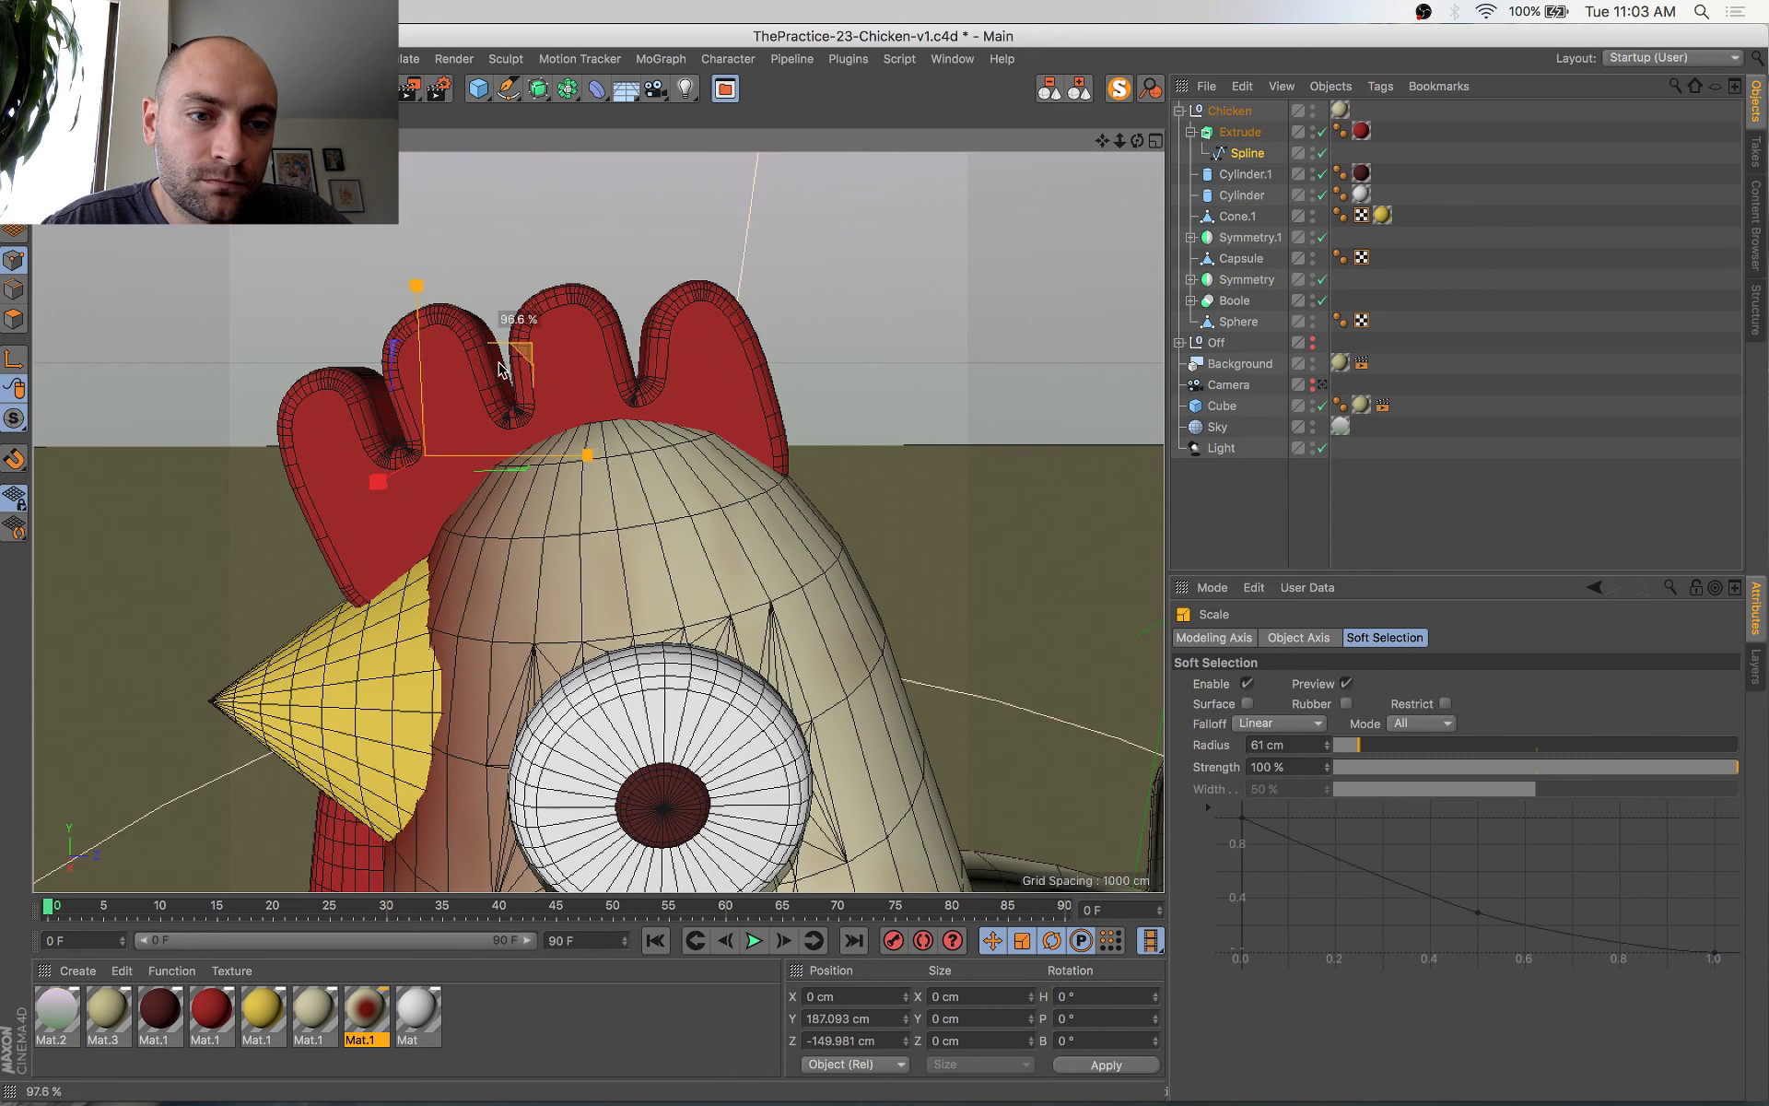
left_click_drag(450, 414, 449, 408)
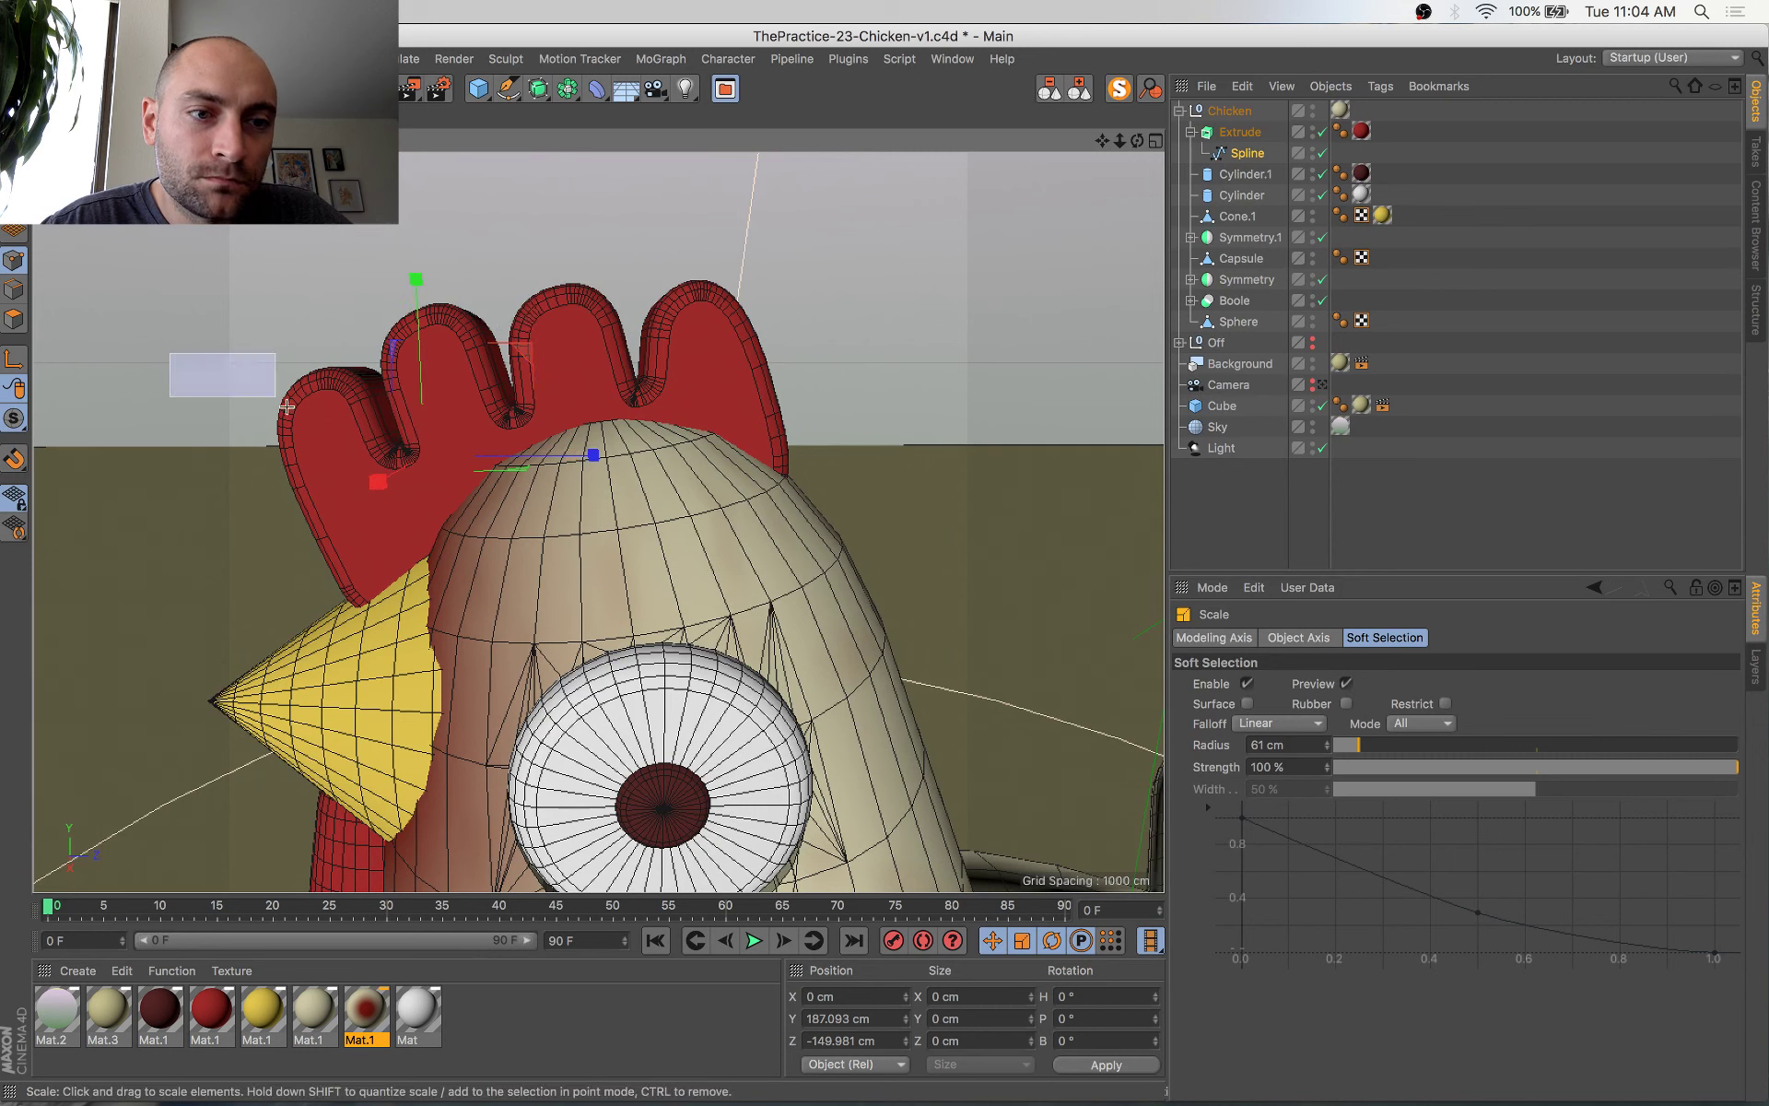
Select the spline points at the tip of the comb's front lobe and shift them slightly outward
left_click_drag(287, 407, 357, 465)
key("e")
left_click_drag(445, 283, 394, 309)
key("r")
left_click_drag(626, 354, 627, 352)
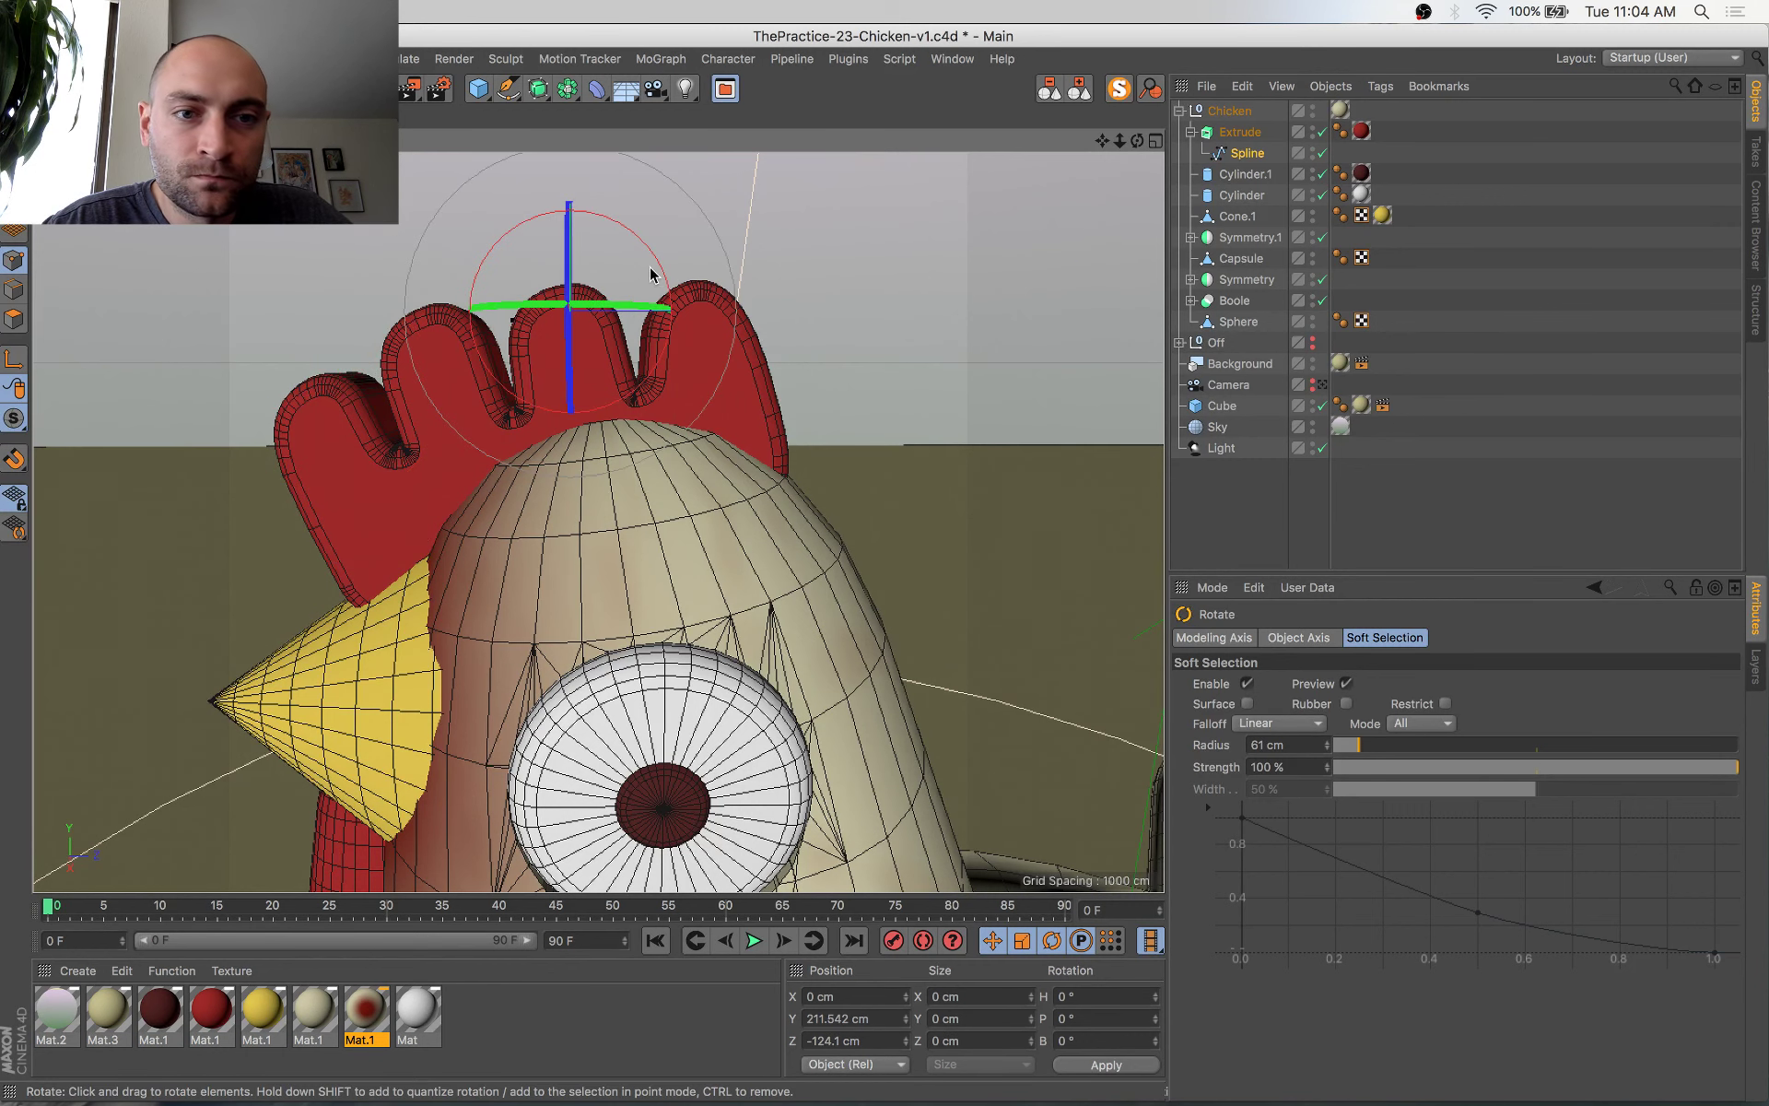
Raise the tip of the comb's third lobe to about Y 214 cm, keeping it at Z -124.1 cm
left_click_drag(654, 262, 664, 273)
key("e")
left_click_drag(571, 230, 567, 211)
key("t")
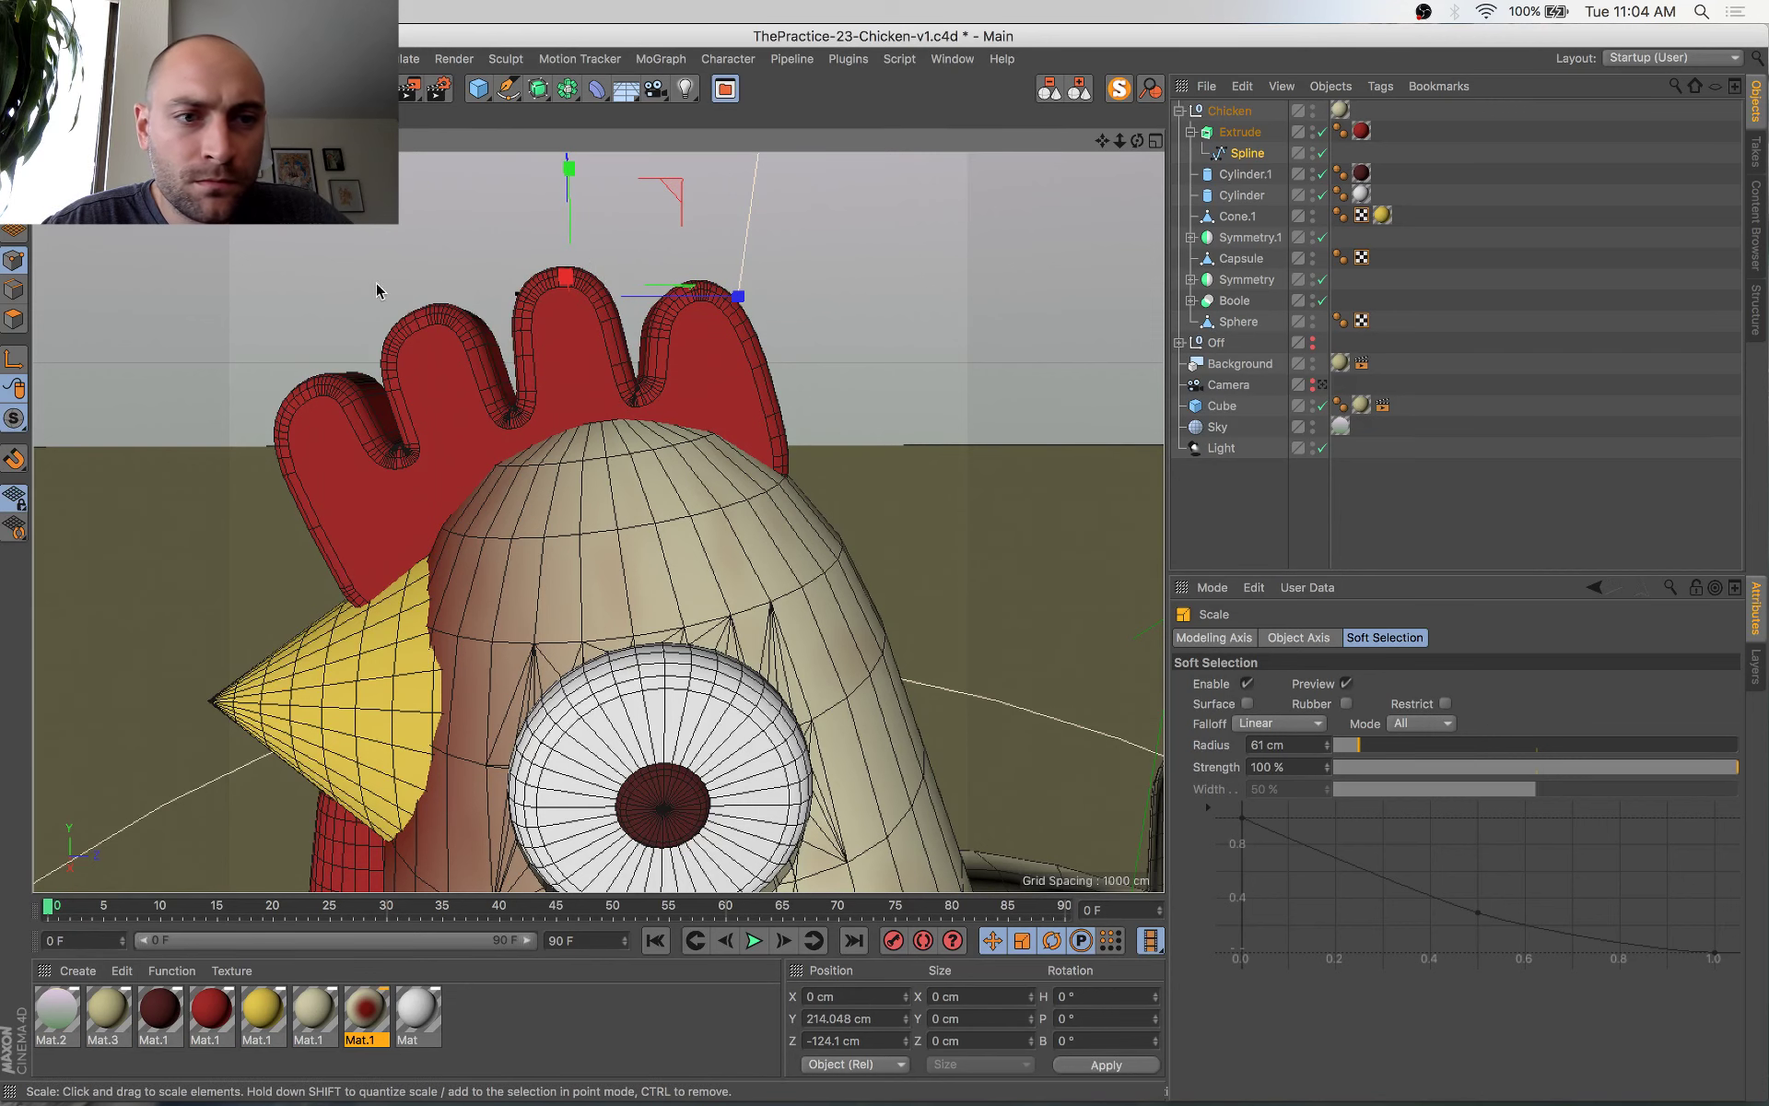
Shift the second lobe's tip to about Y 209 cm, Z -145.2 cm, and the valley behind it to about Y 193.6 cm, Z -132.7 cm
left_click_drag(387, 273, 494, 362)
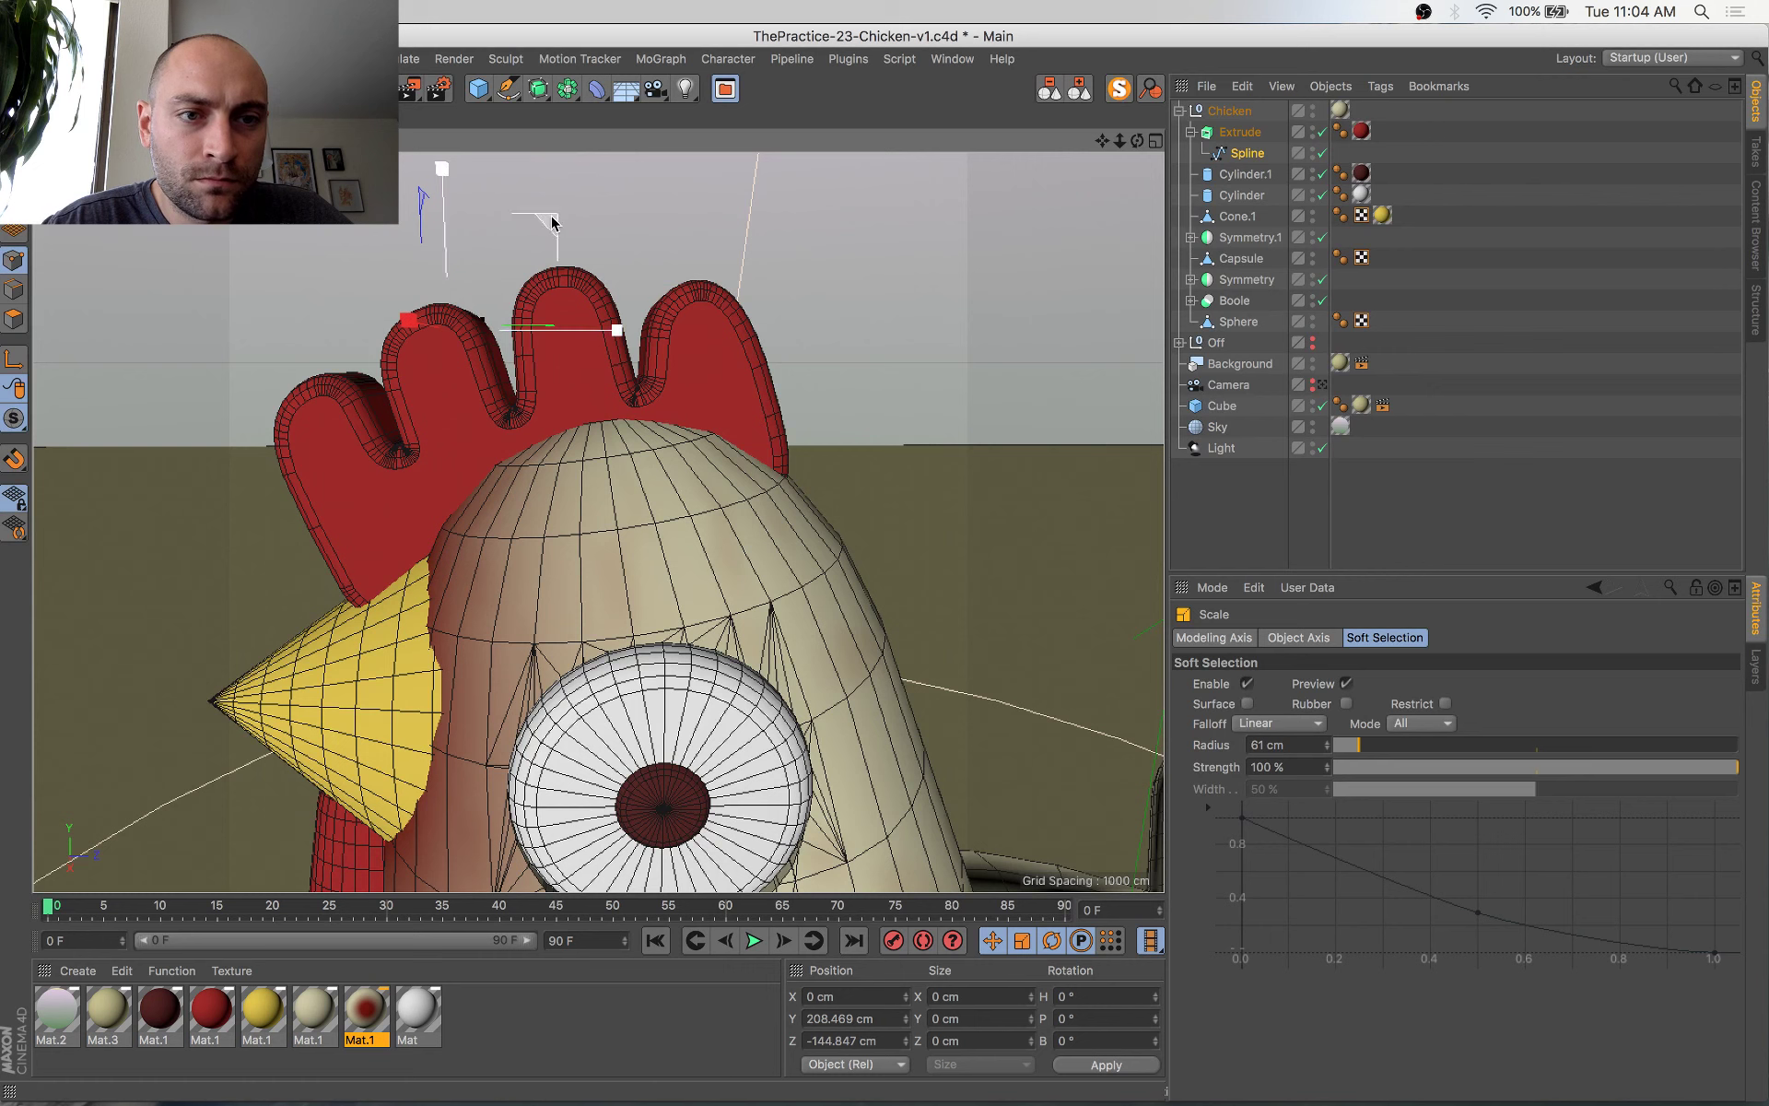
mouse_move(553, 219)
left_mouse_down()
mouse_move(498, 259)
mouse_move(545, 224)
left_mouse_up()
key("e")
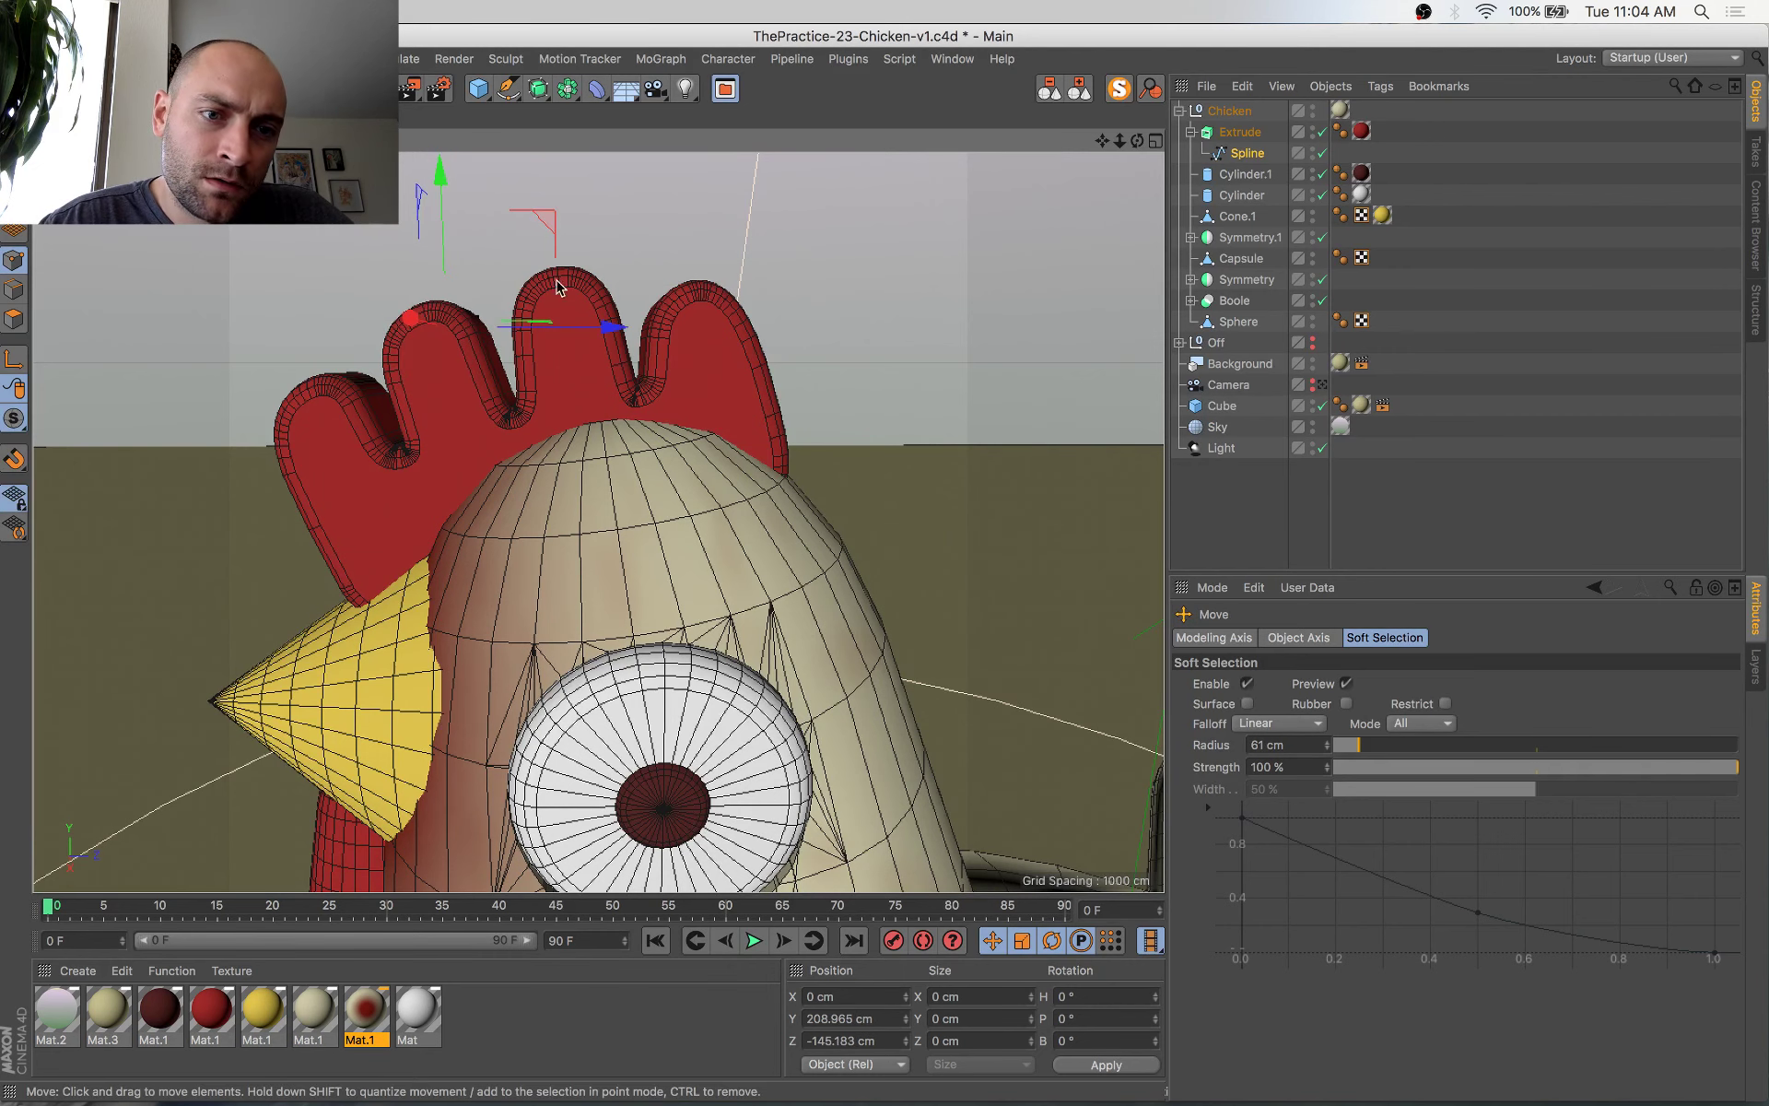
left_click(506, 428)
left_click_drag(626, 319, 629, 318)
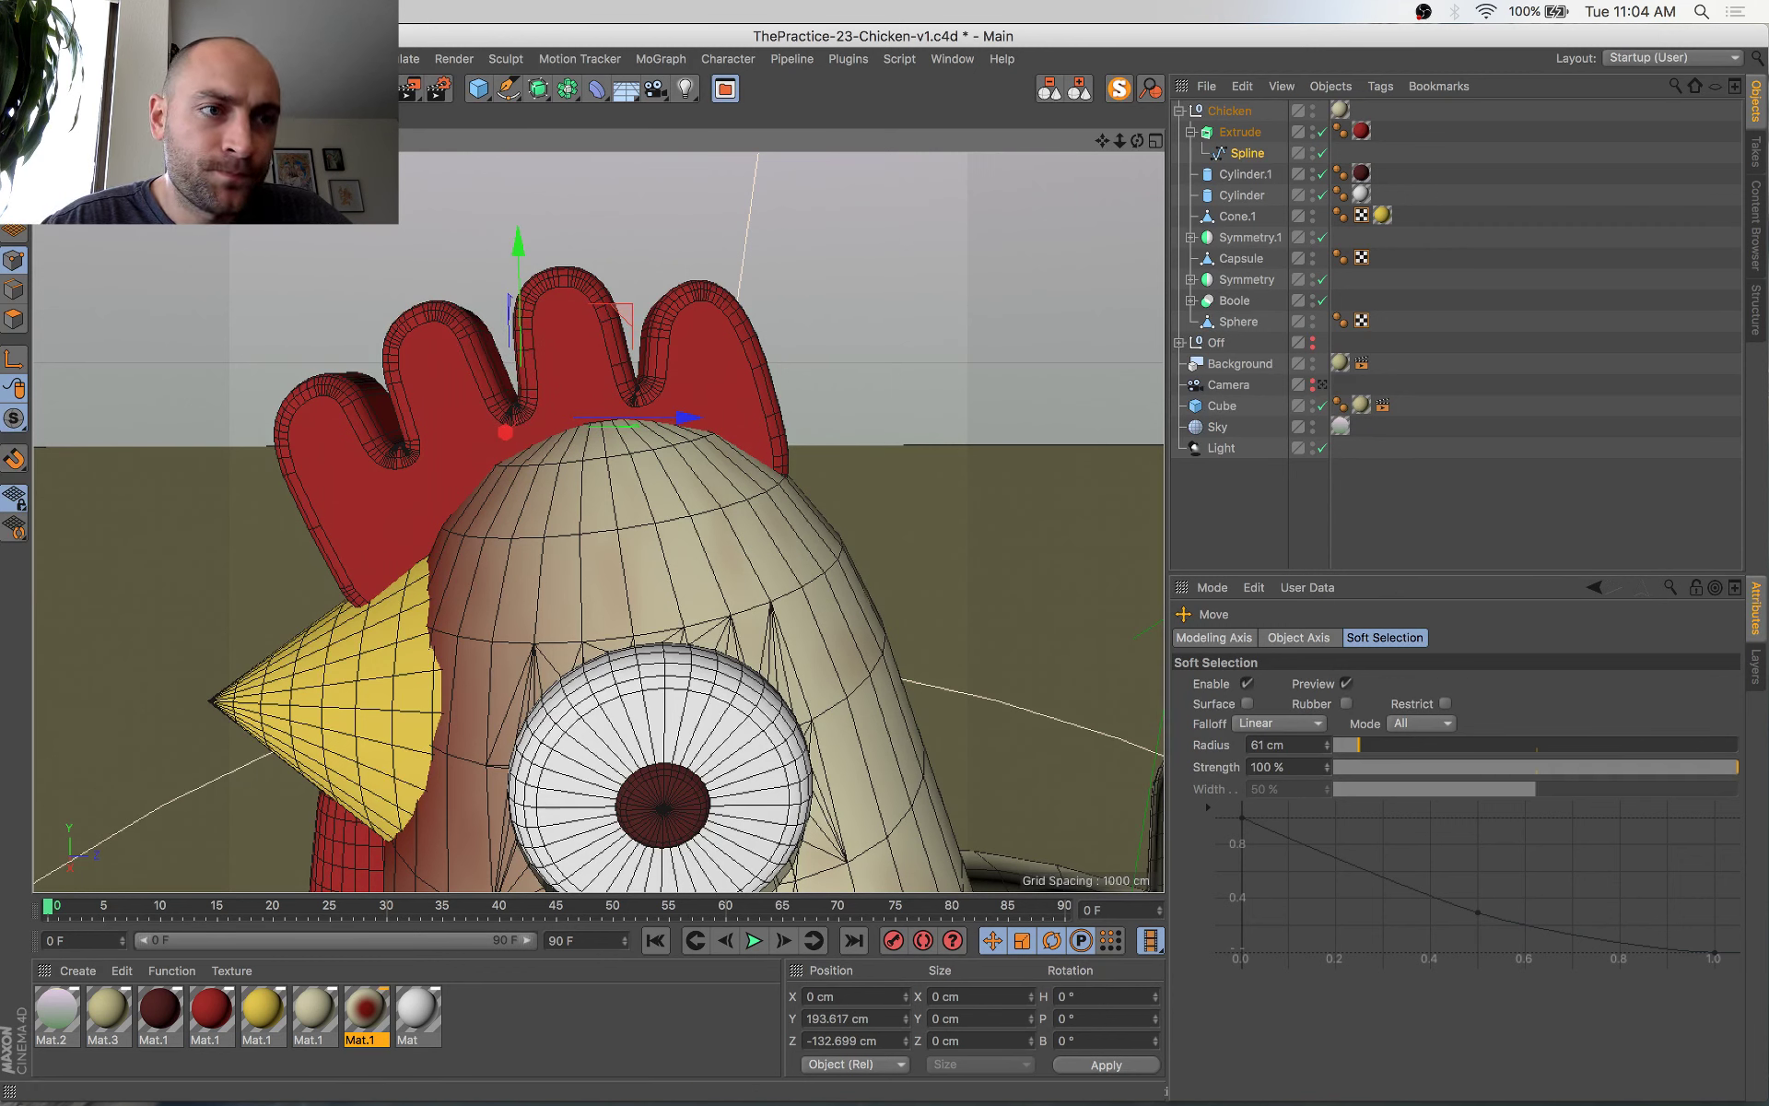
In model mode, move the comb's Extrude to about Y 89.1 cm, Z -61.8 cm, save, and shrink its Z size to about 78.6 cm
left_click(13, 171)
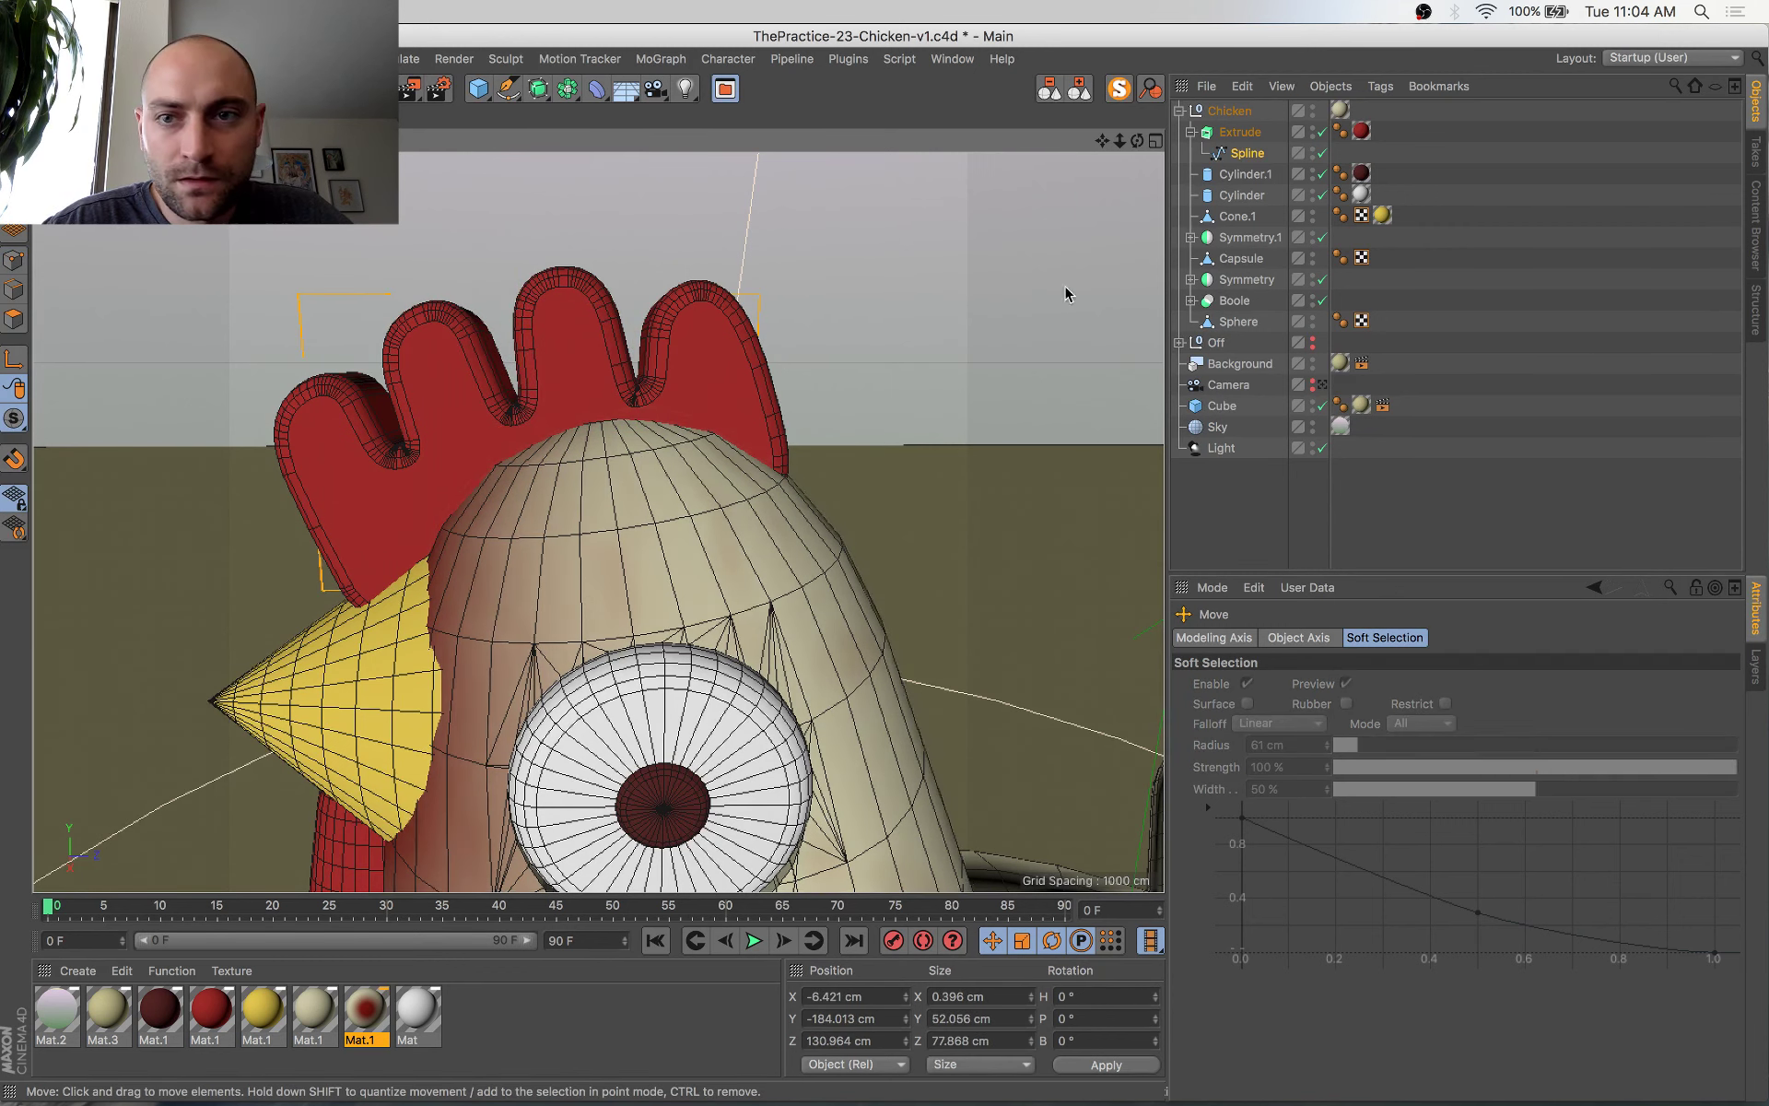
left_click(1240, 133)
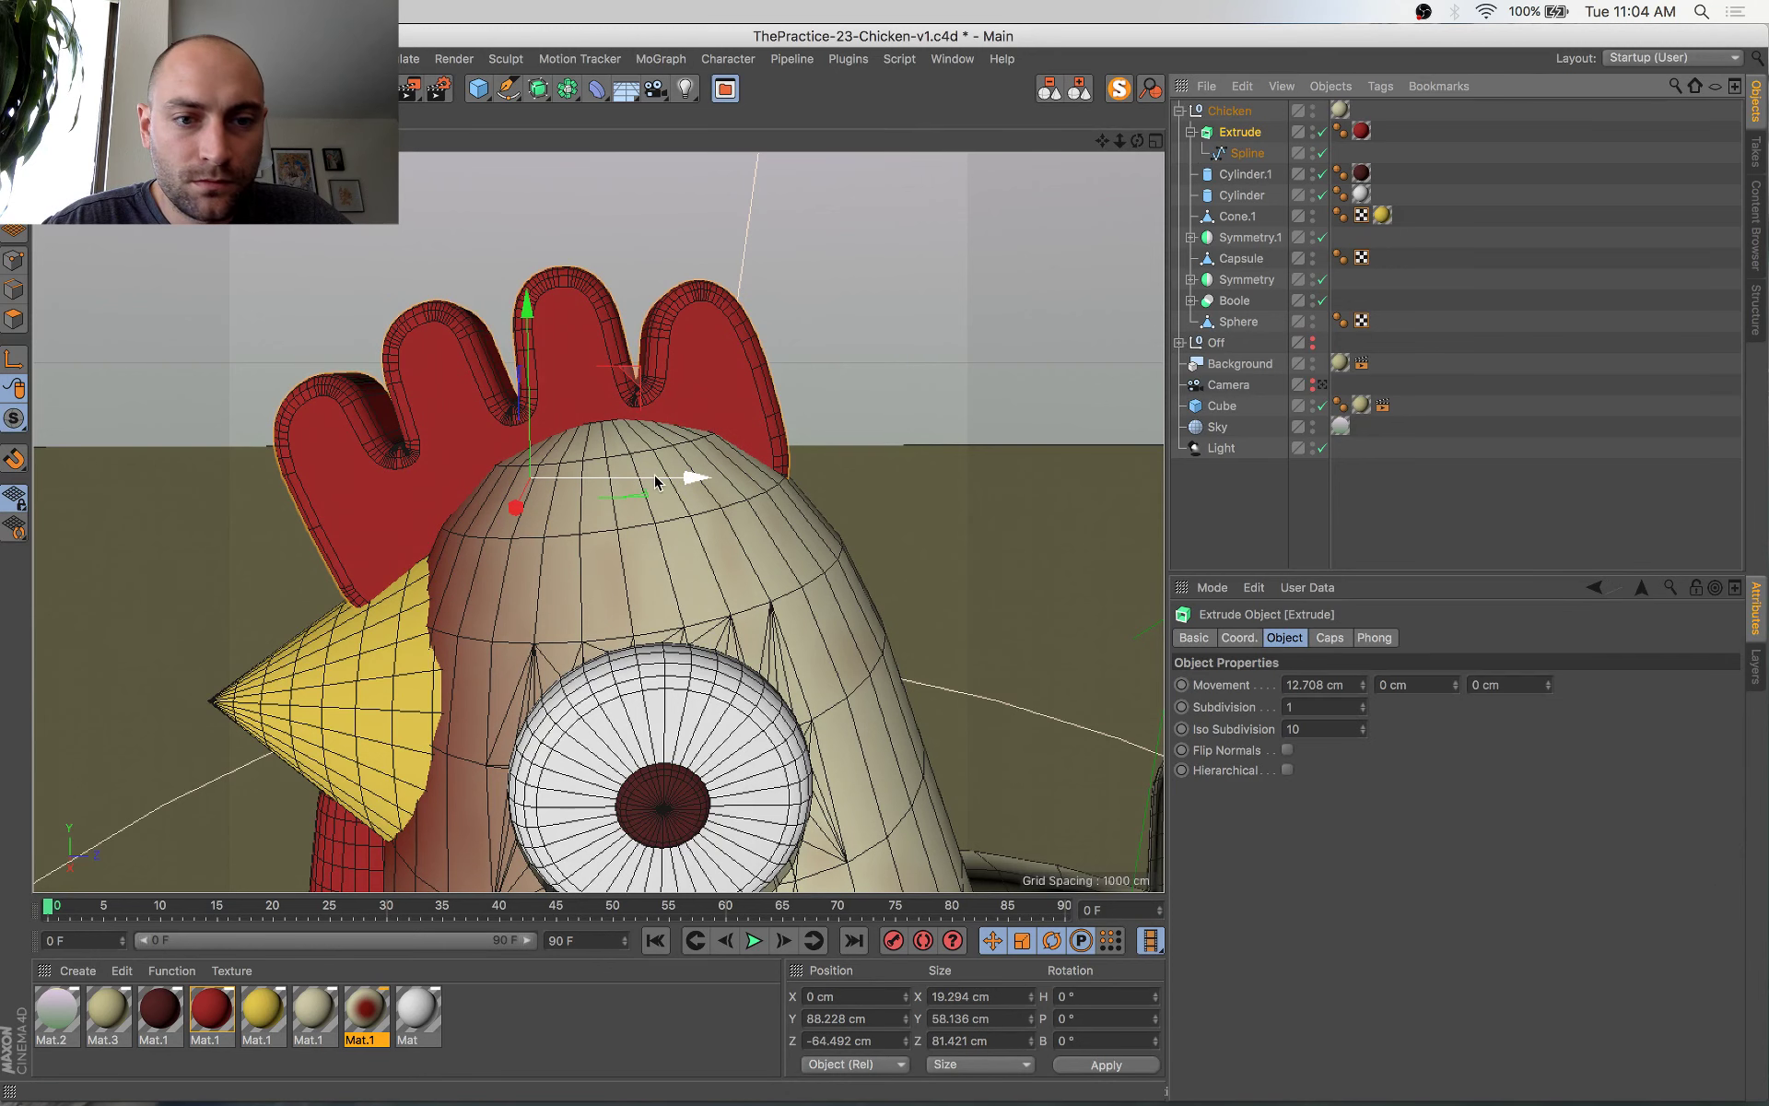
left_click_drag(654, 475, 670, 475)
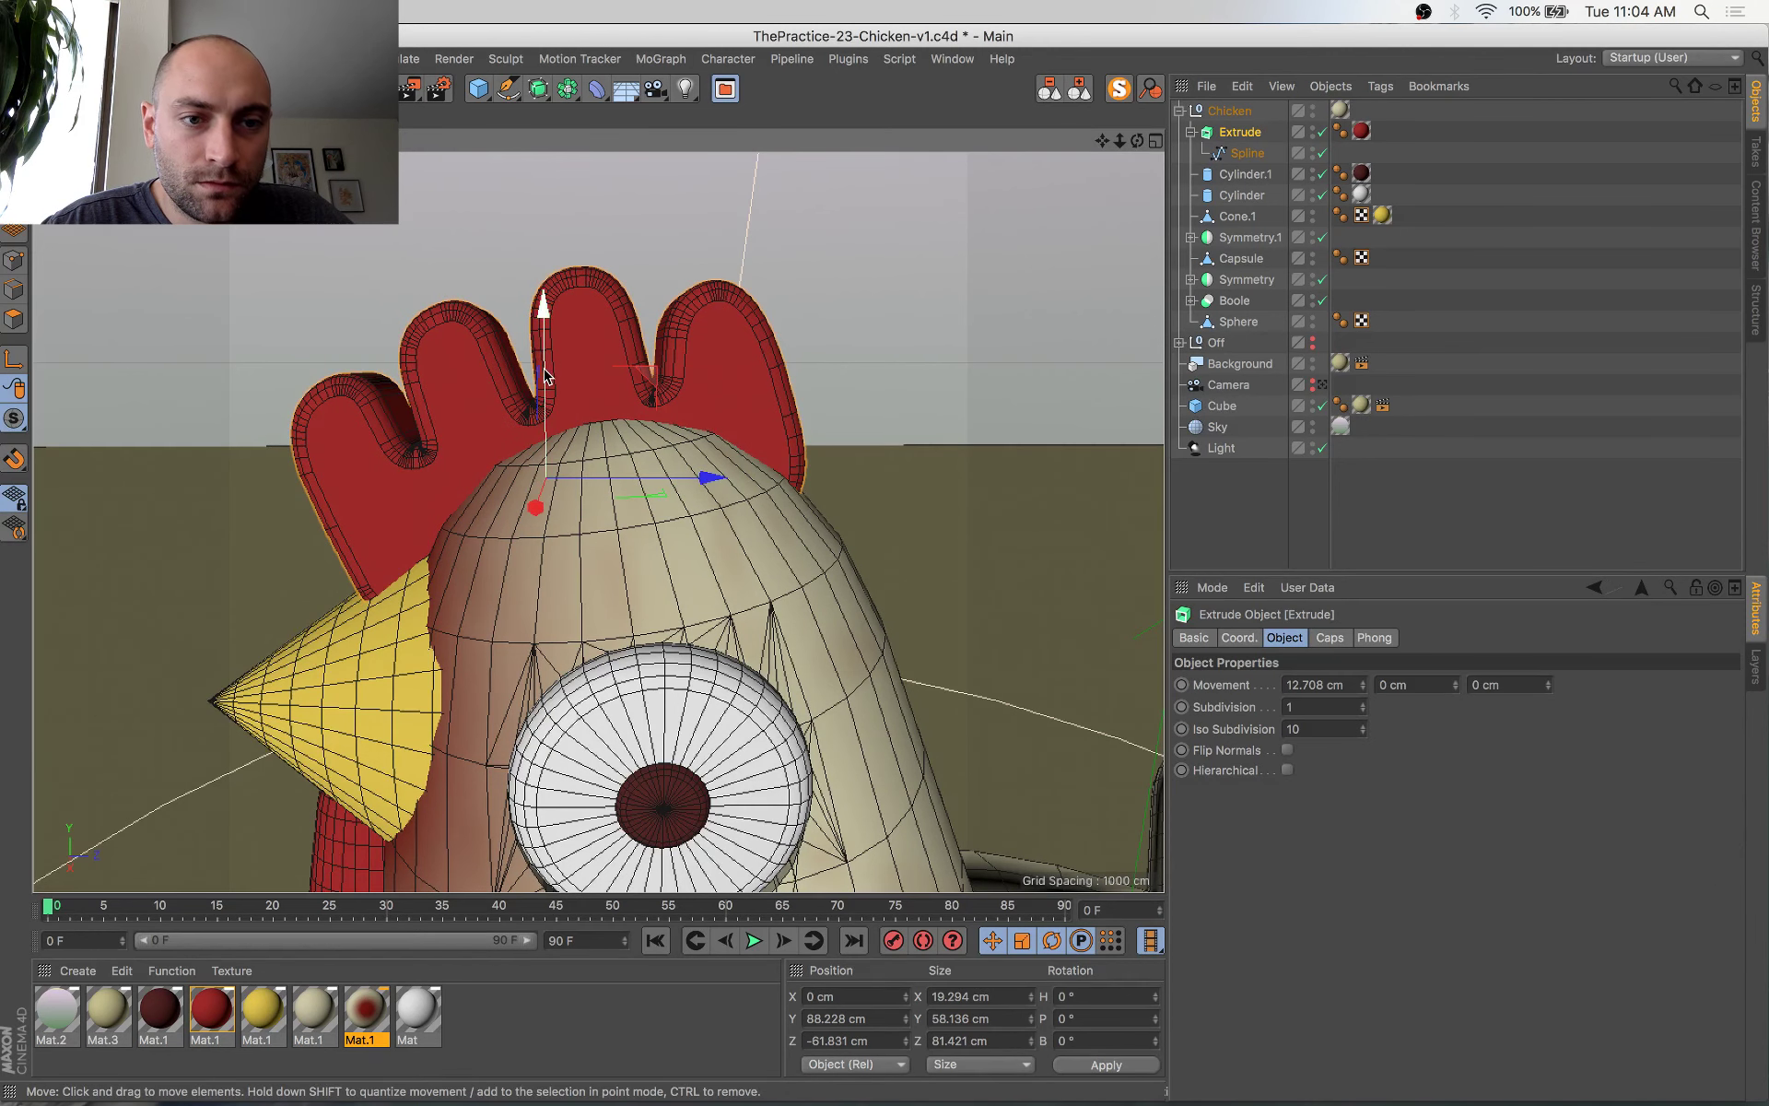
left_click_drag(548, 371, 550, 365)
key("super+s")
key("t")
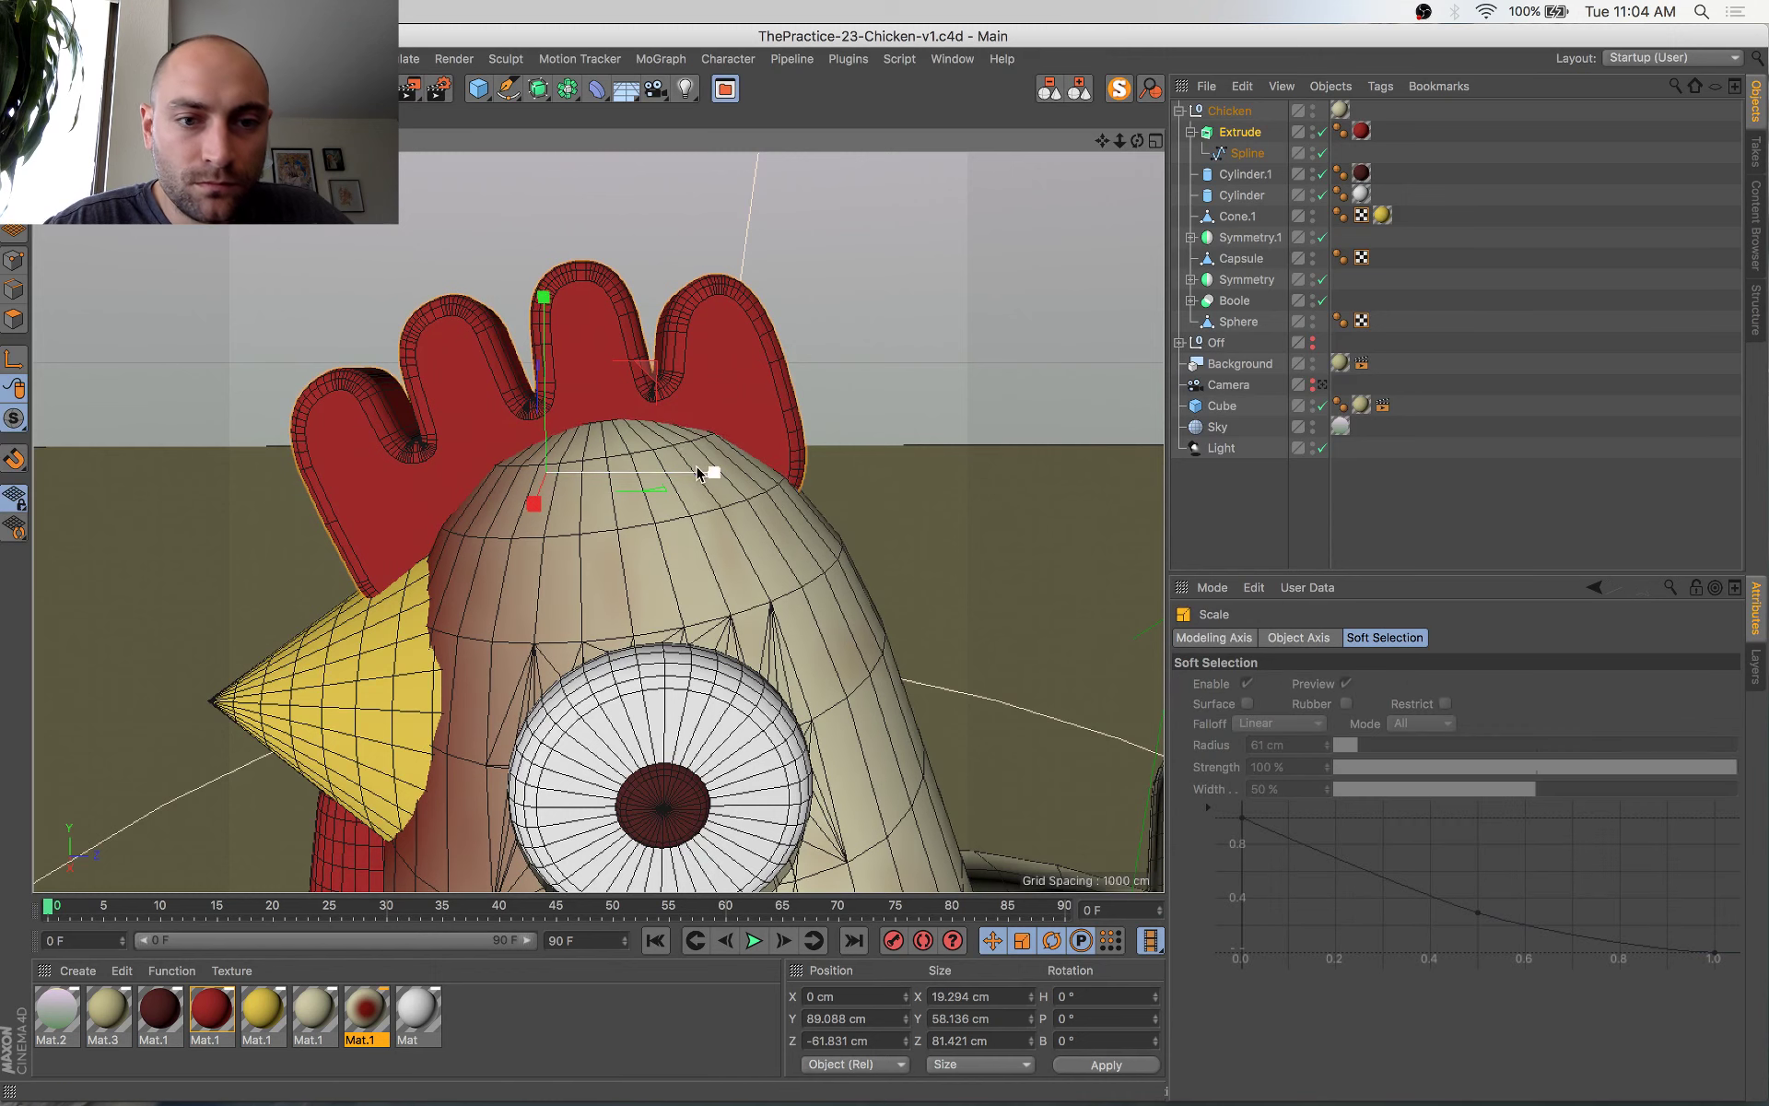
left_click_drag(712, 473, 698, 473)
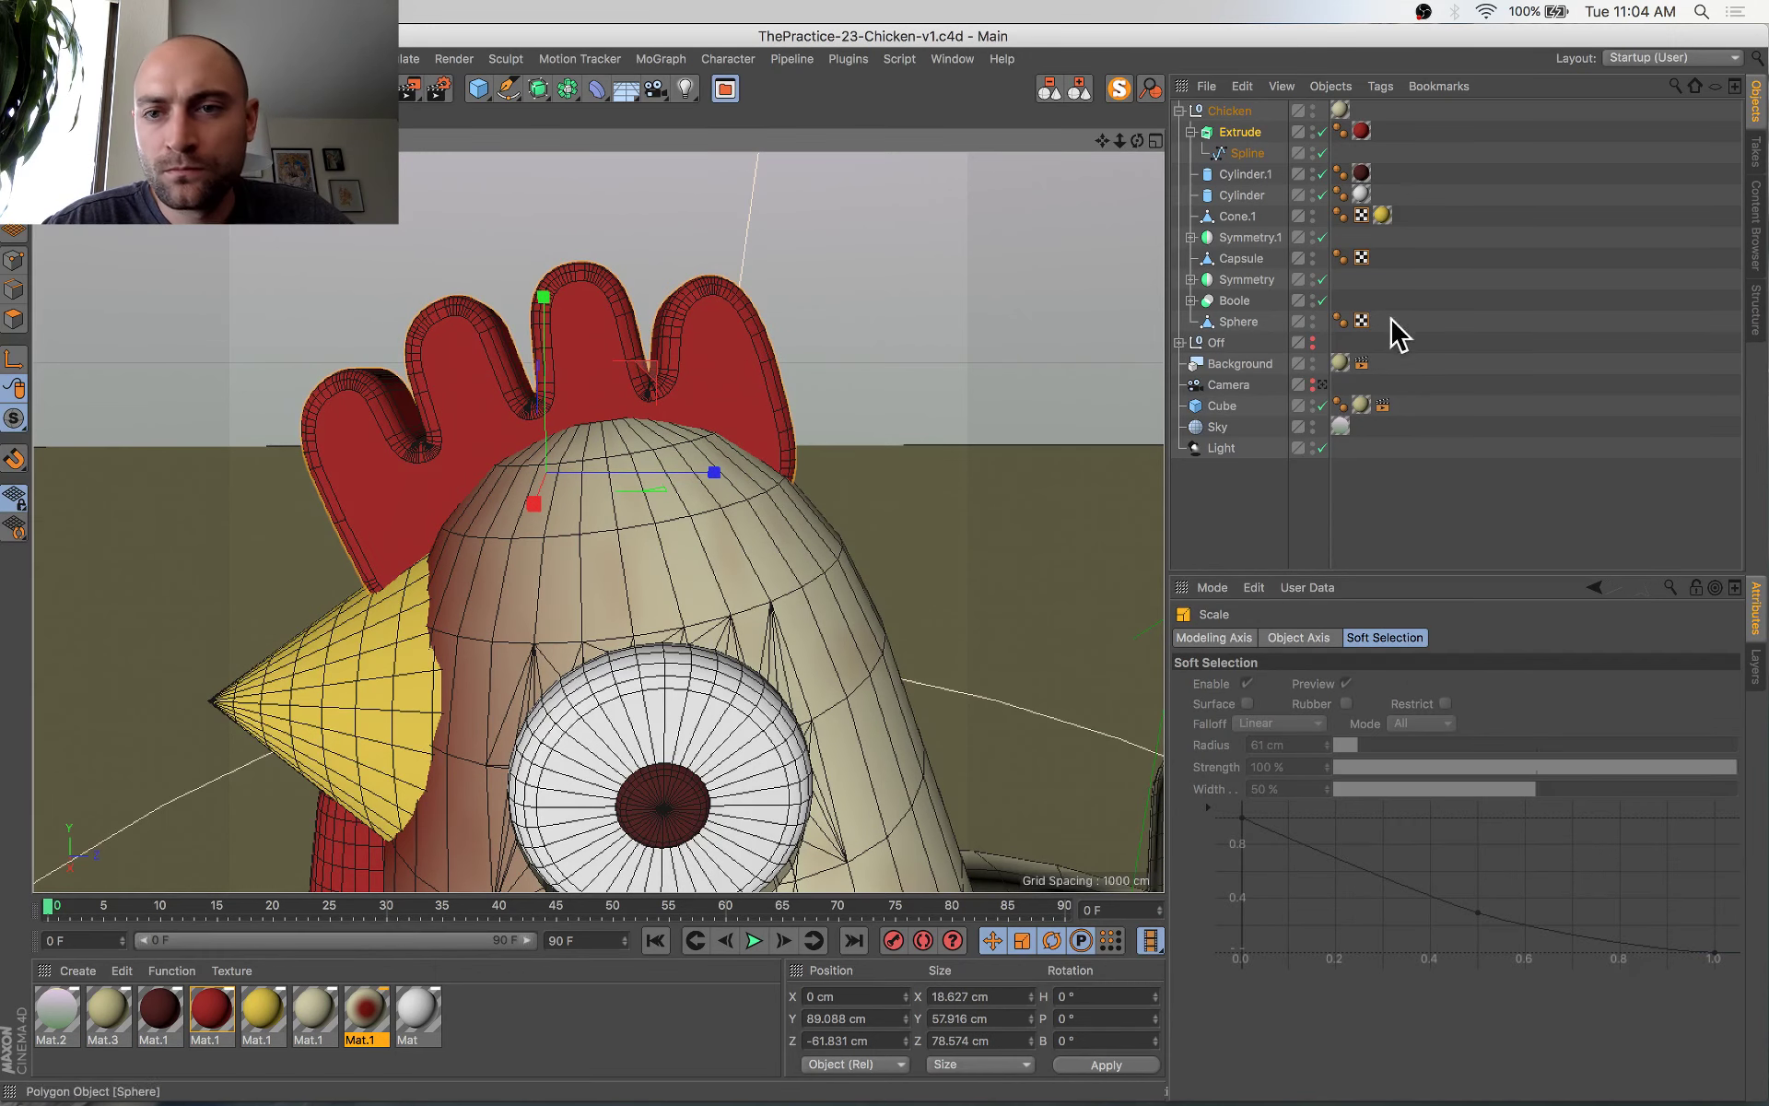
Save the project, render the chicken through the scene camera, and compare the new render with the previous one
left_click(1322, 386)
key("super+s")
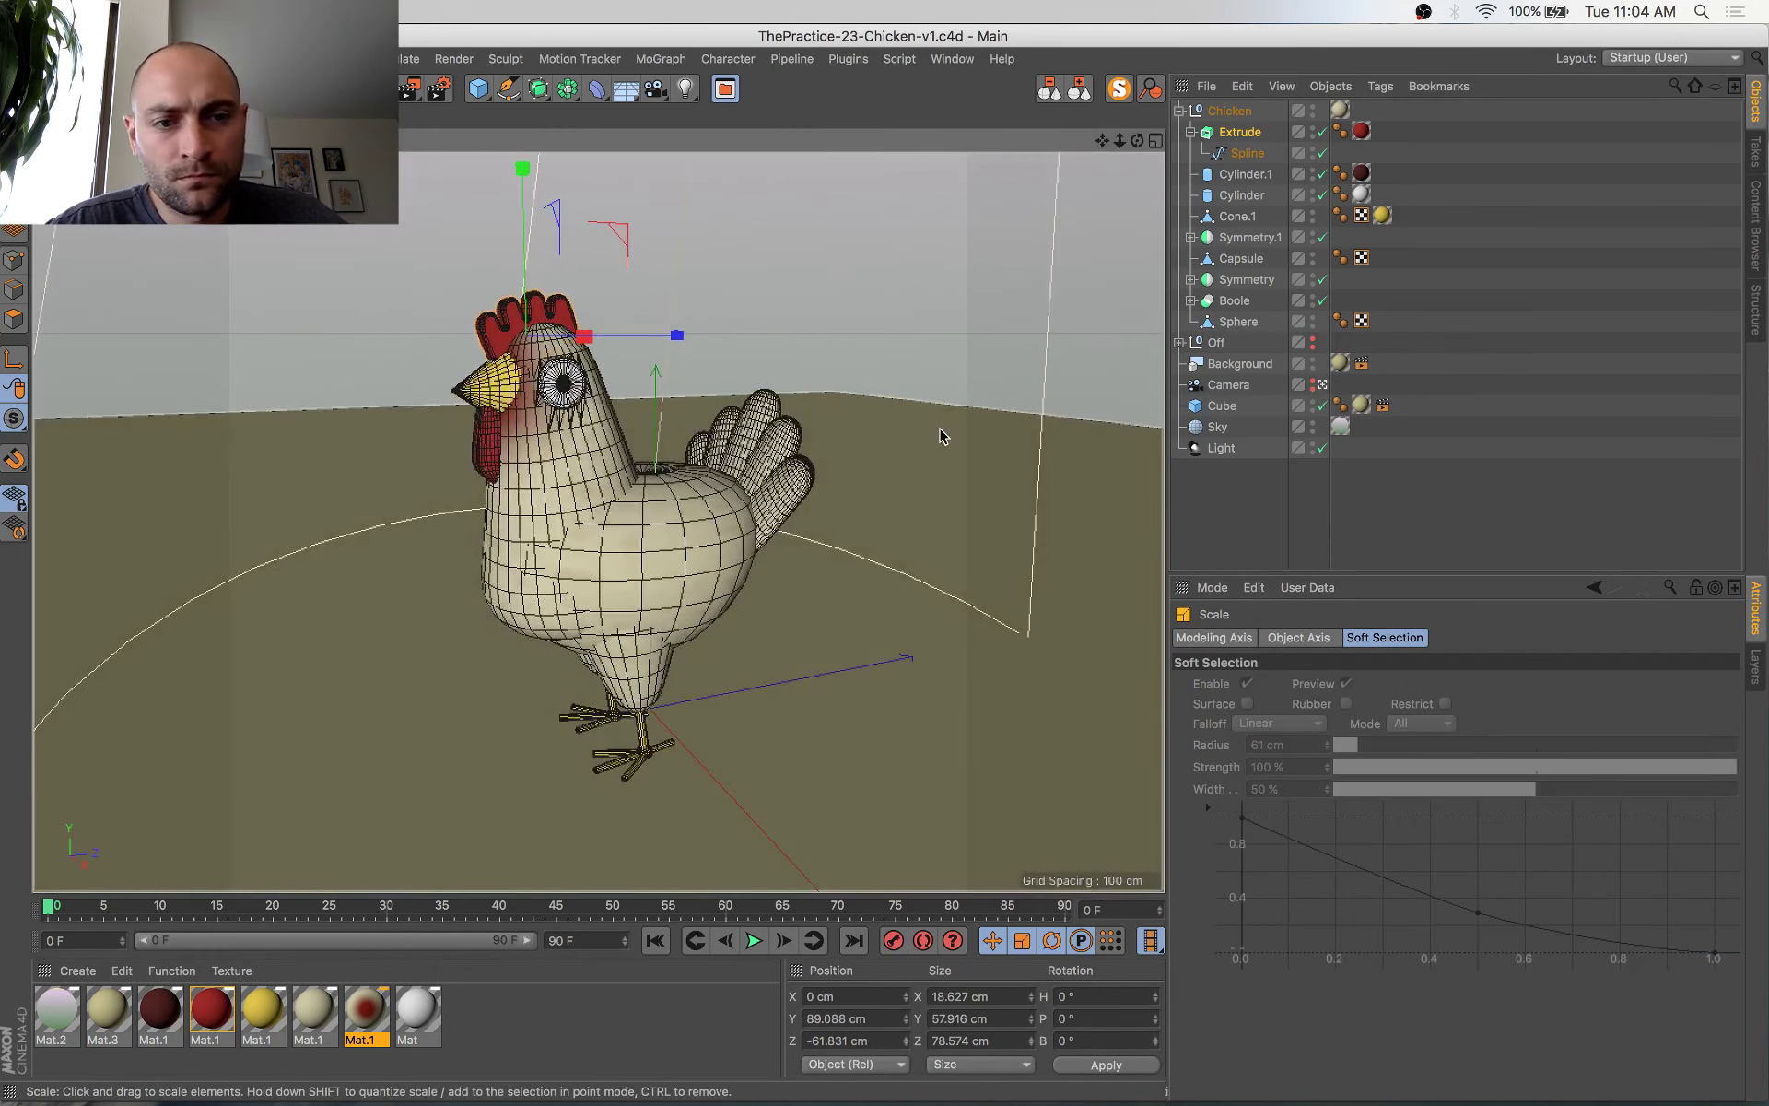
key("shift+r")
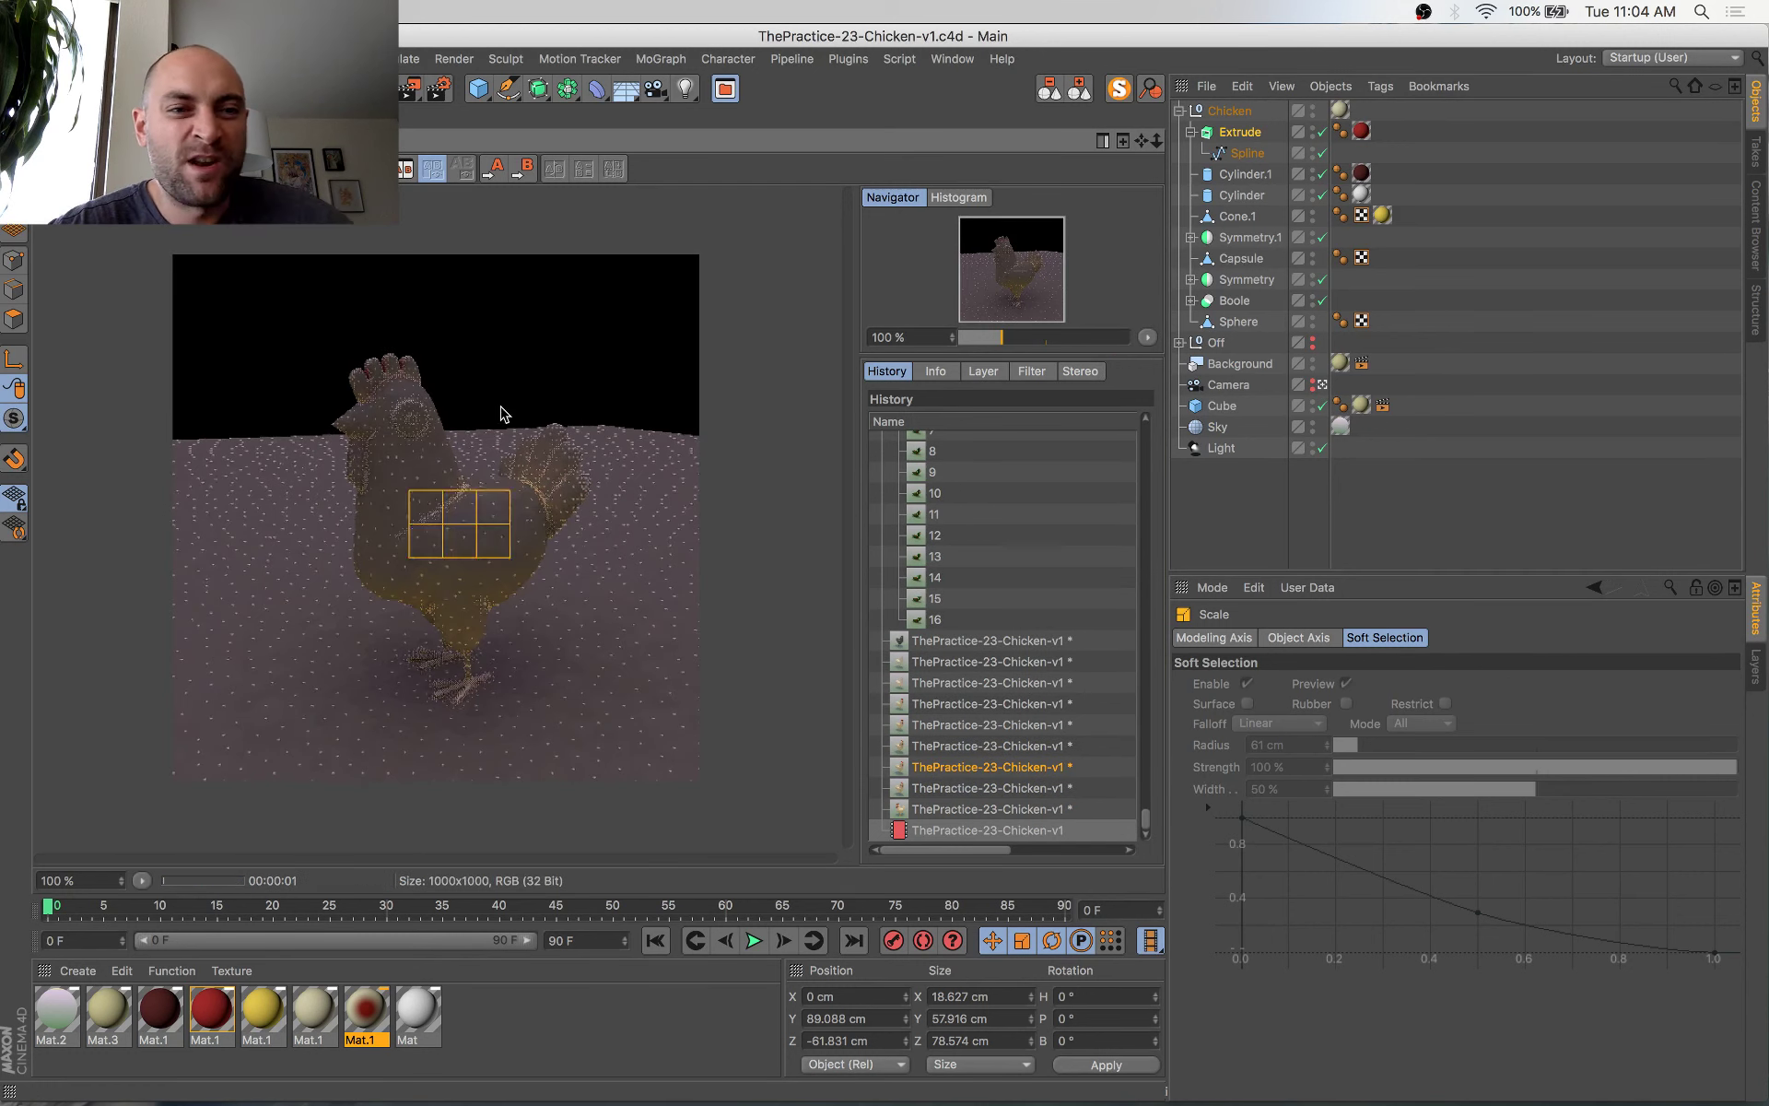
left_click(1051, 807)
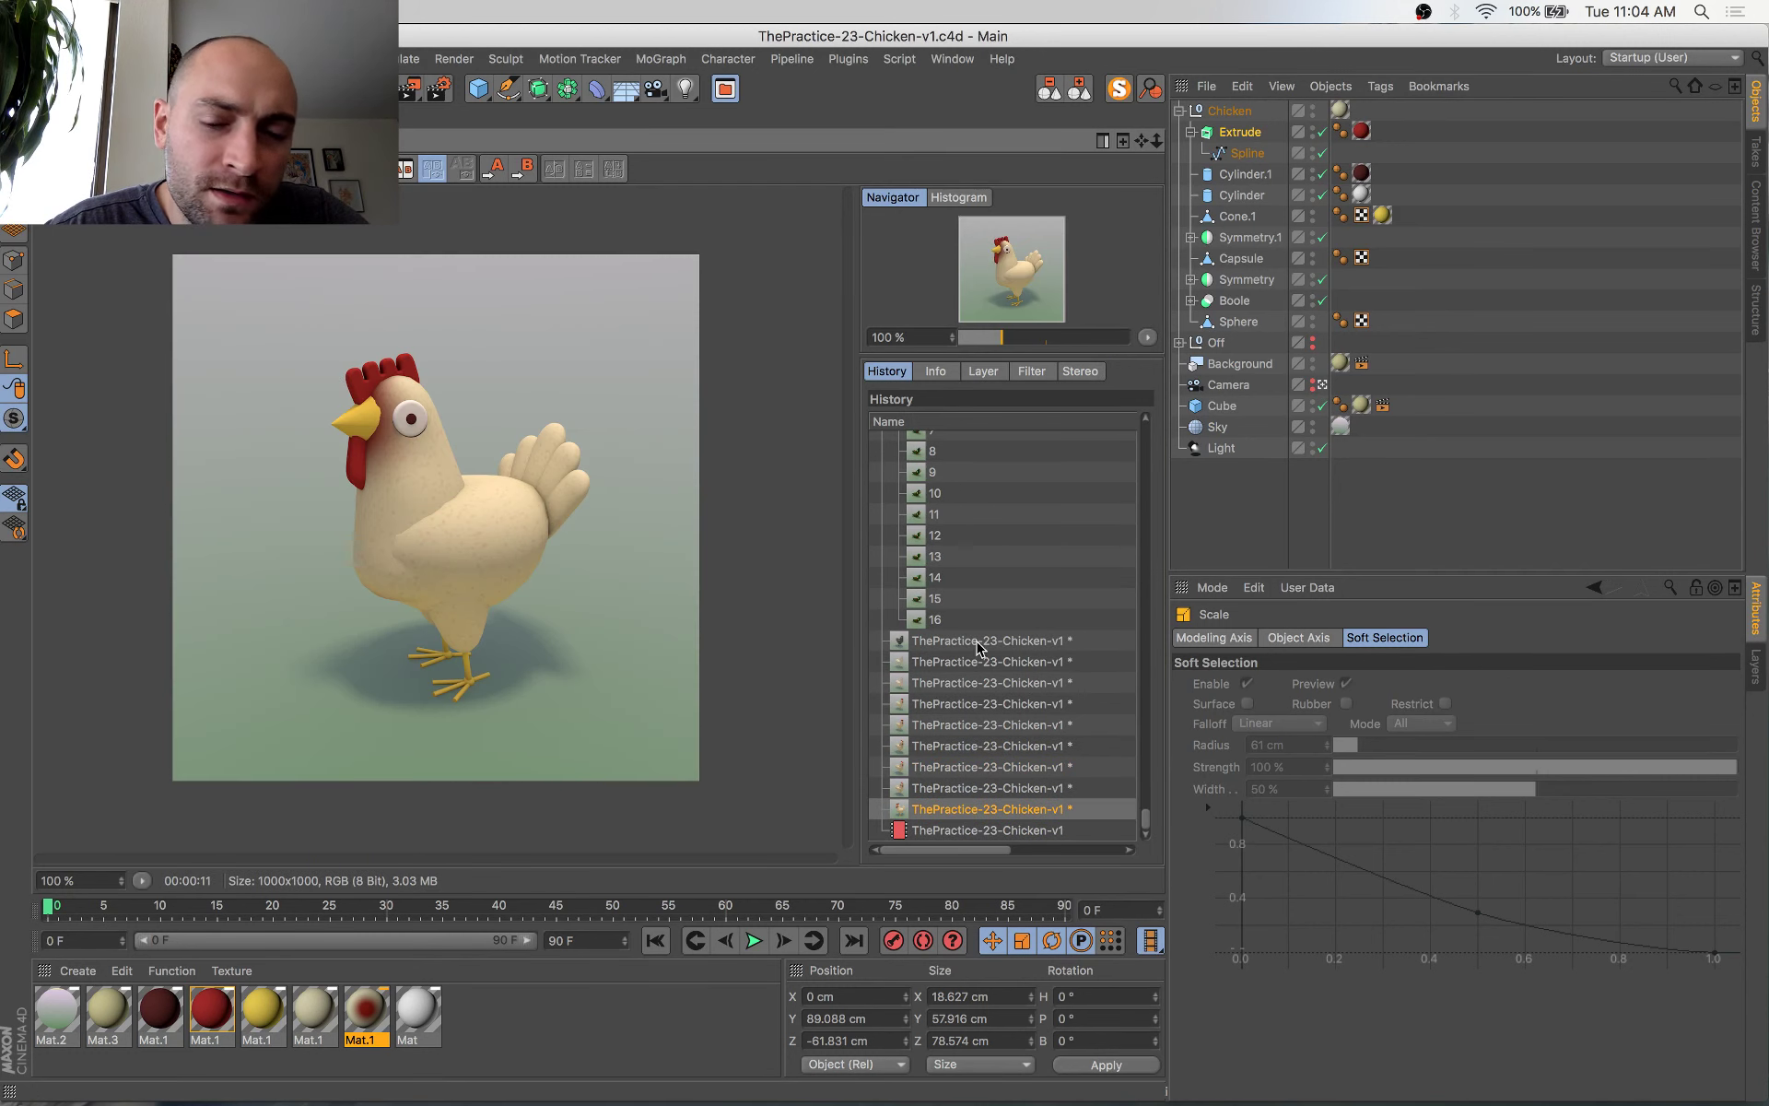
left_click(1060, 831)
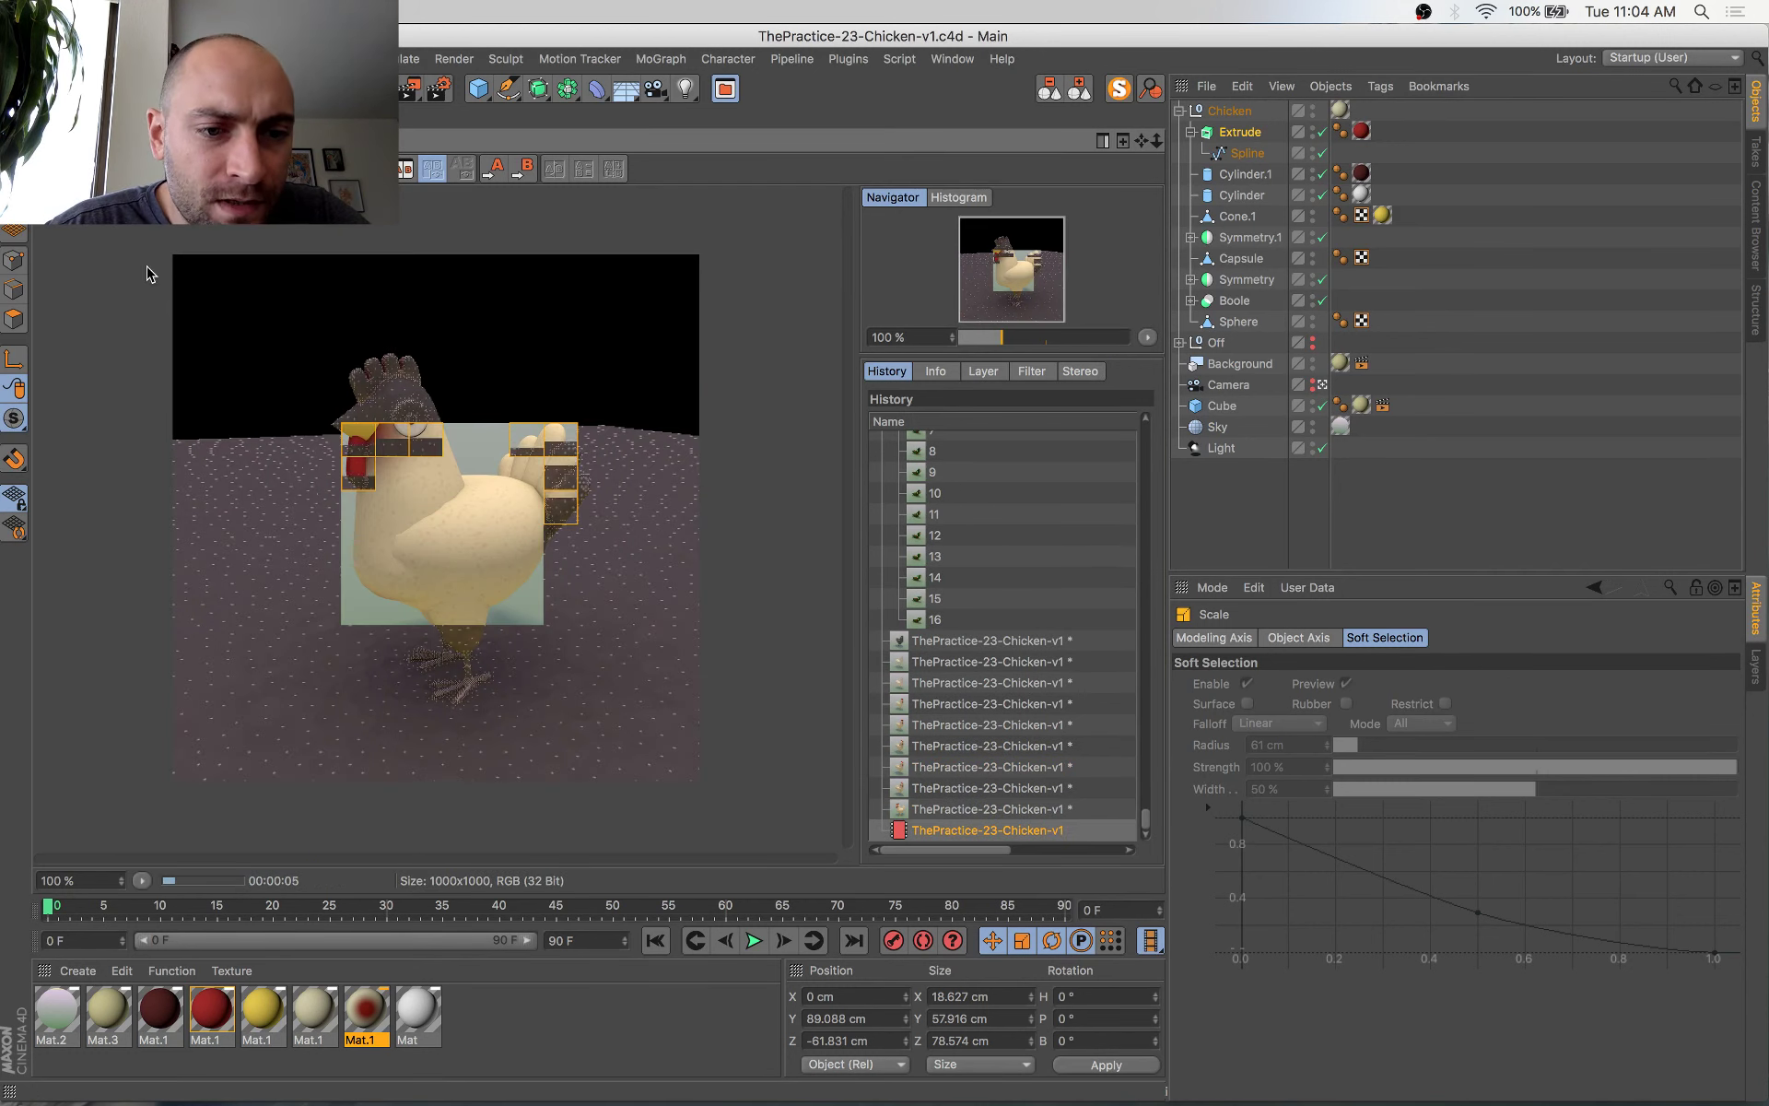
left_click(63, 116)
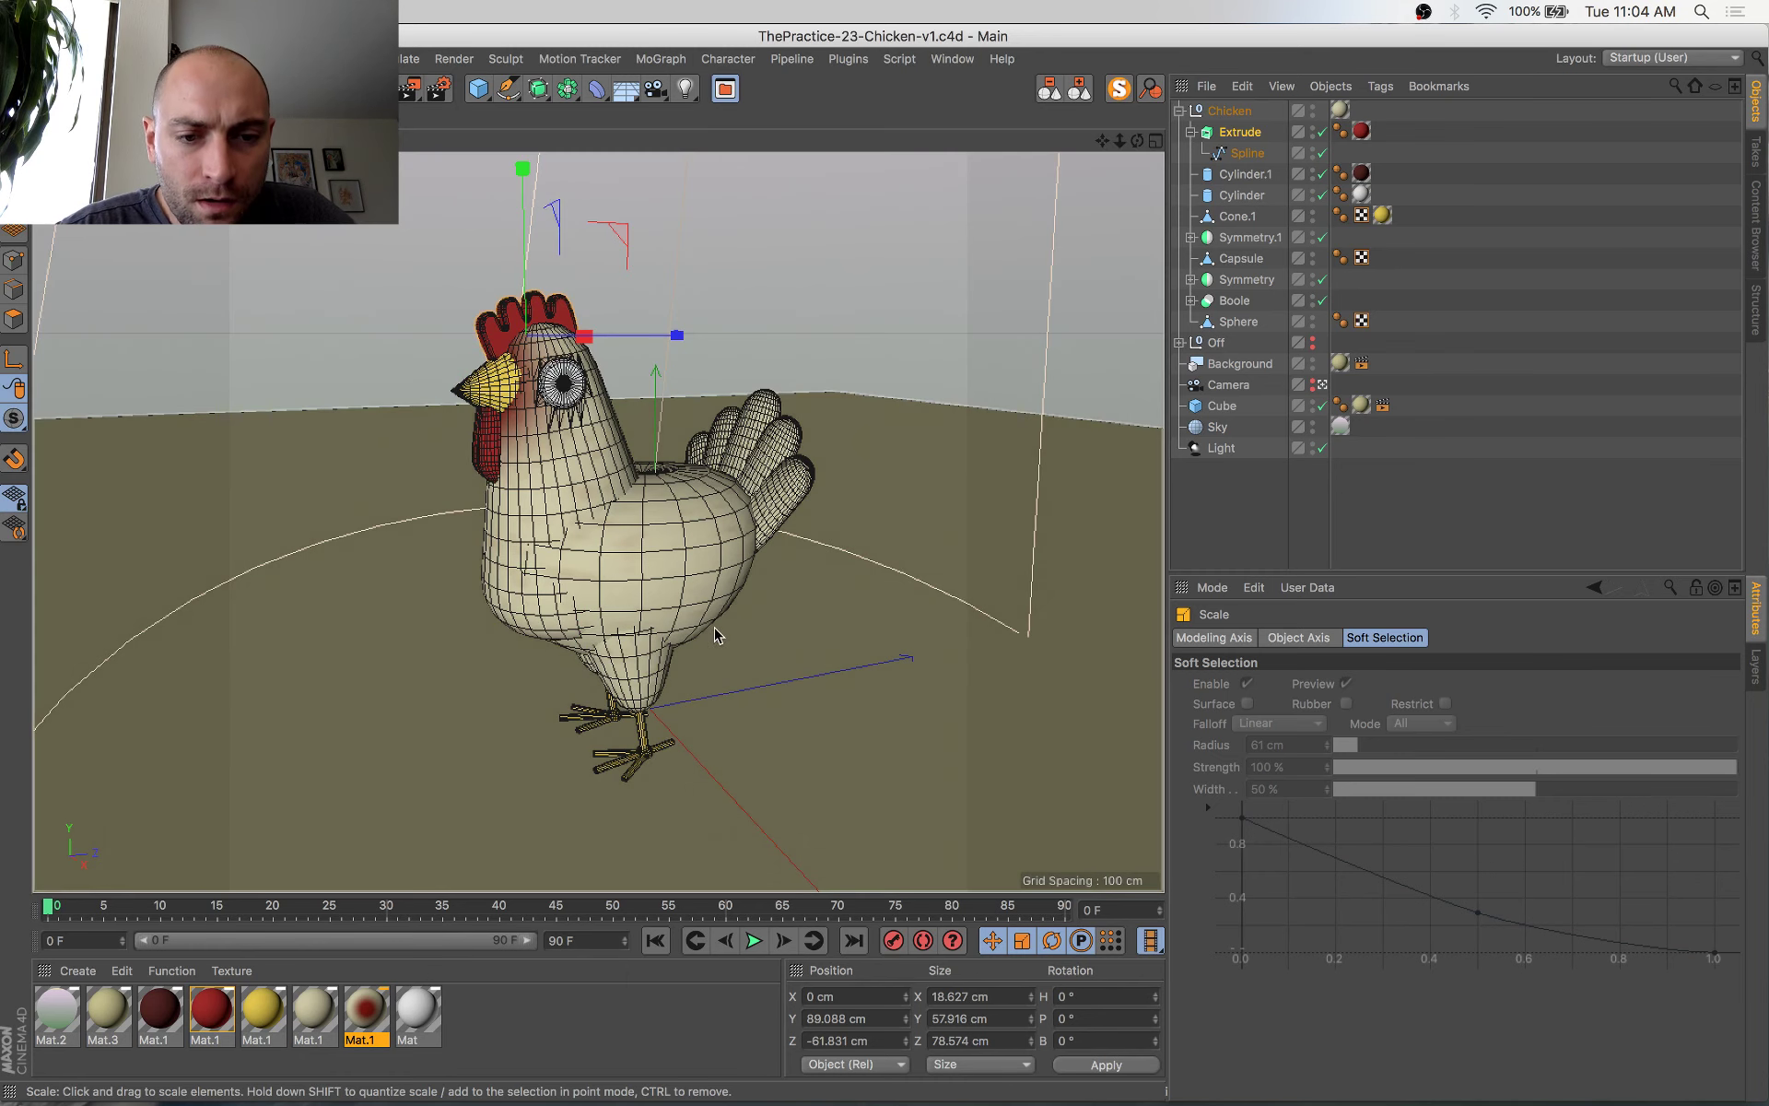
Select the floor Cube, nudge it vertically to about Y -52.8 cm, and save the project
left_click(785, 731)
key("e")
left_click_drag(655, 606, 656, 607)
key("super+s")
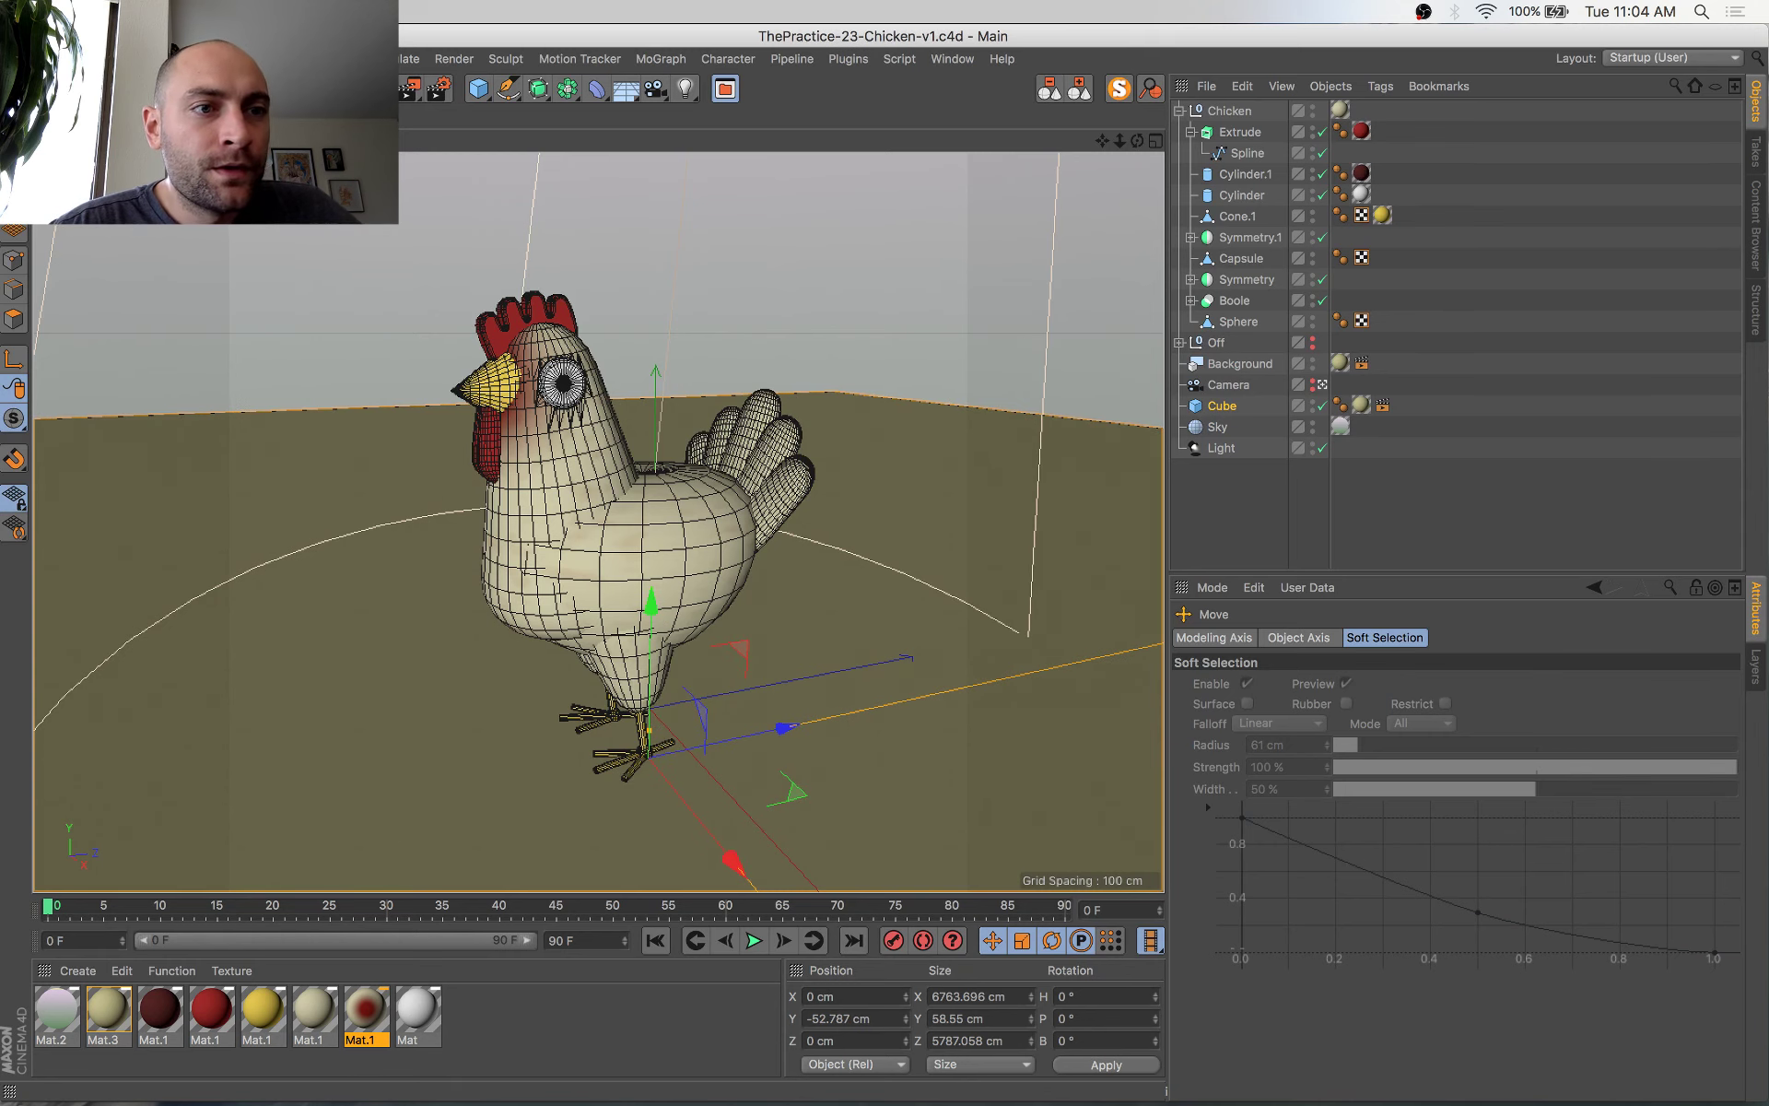
Review the finished render, open the sky's gradient material Mat.2 in the Material Editor, and save the project
left_click(129, 116)
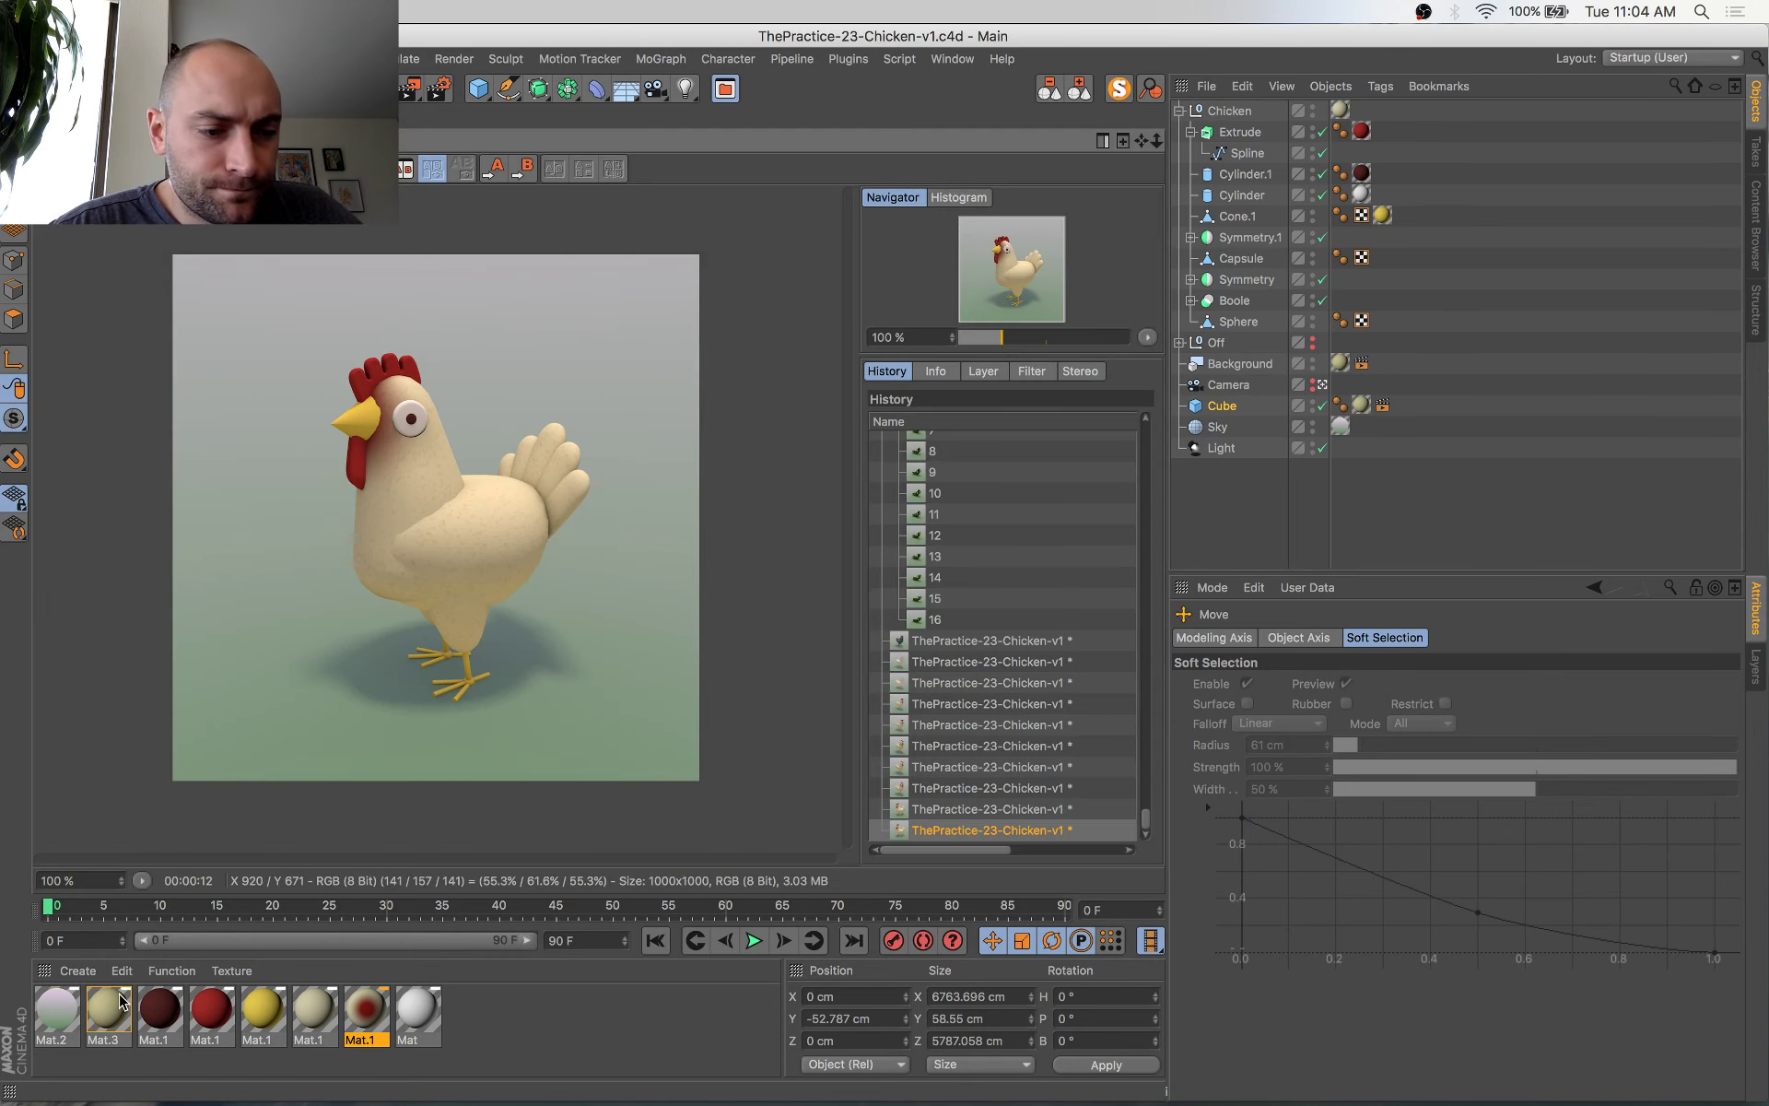
double_click(52, 1006)
left_click_drag(596, 150, 972, 223)
key("super+s")
Switch to the browser to check the hen reference photo and live chat, and return to Cinema 4D
key("super+Tab")
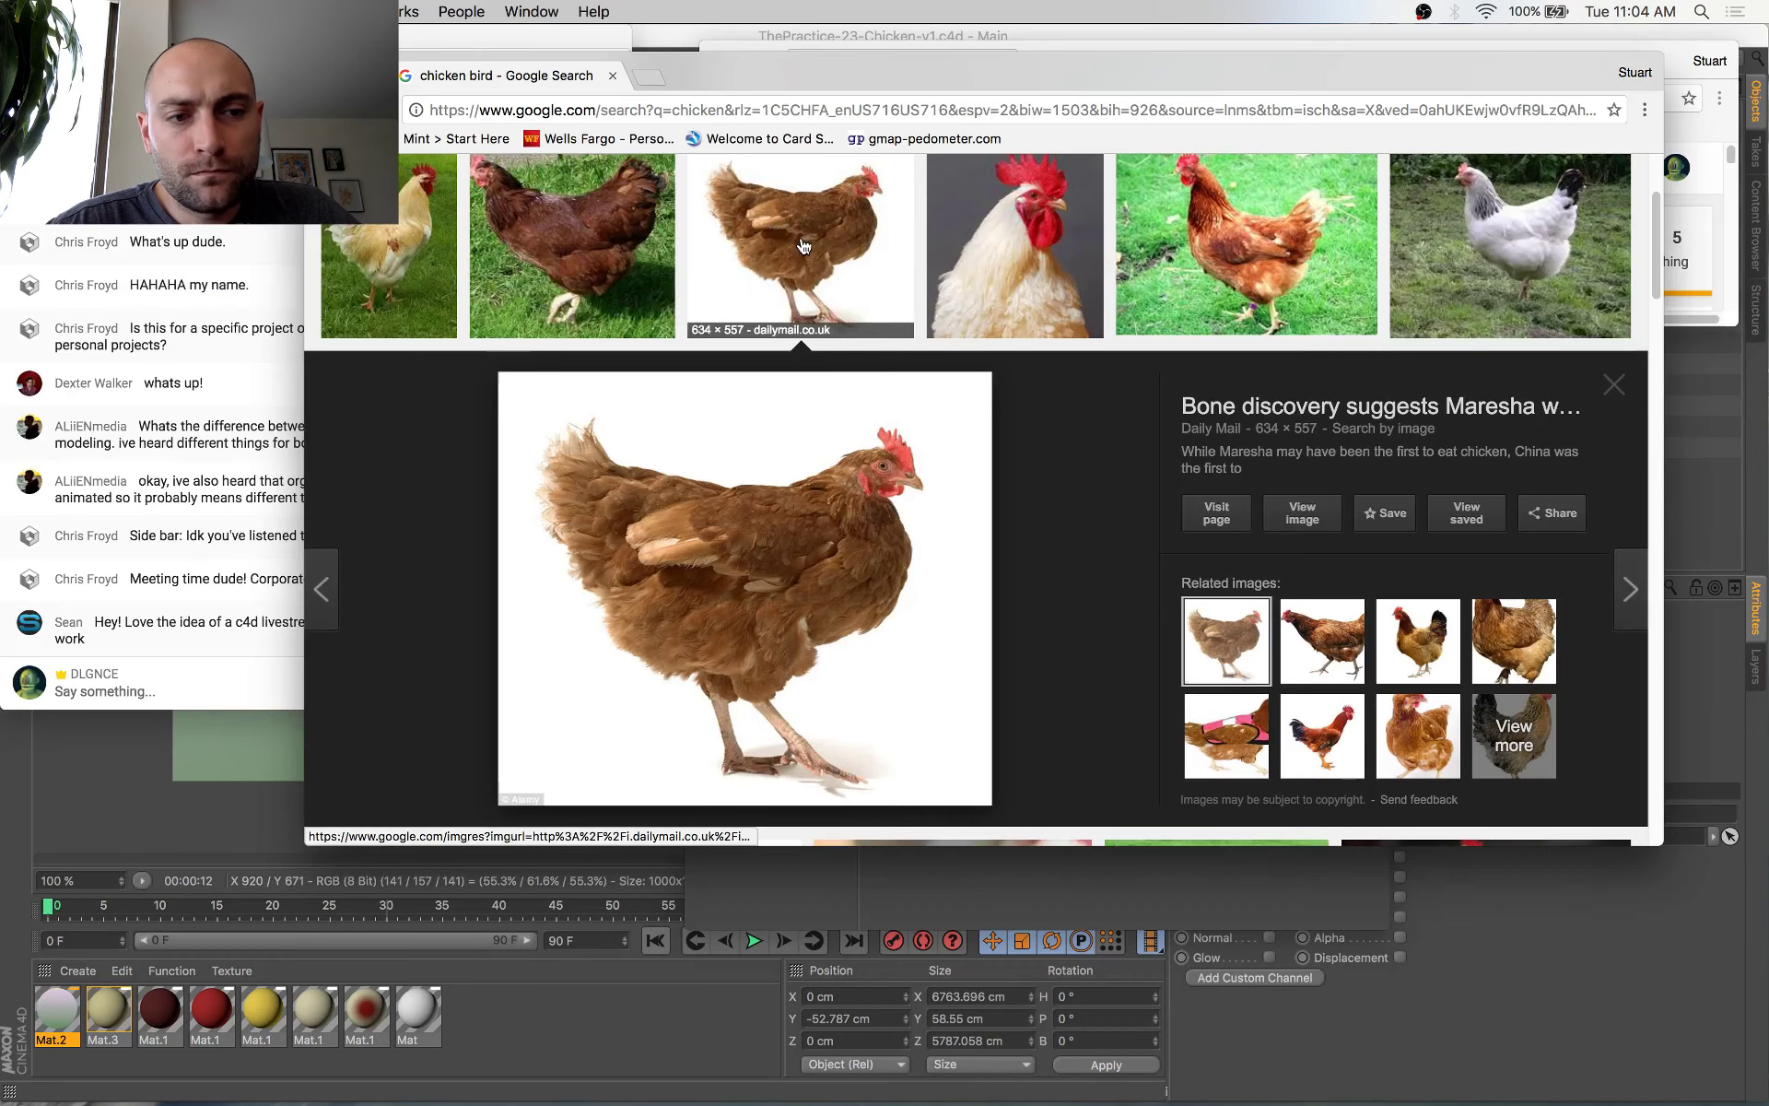
left_click(301, 665)
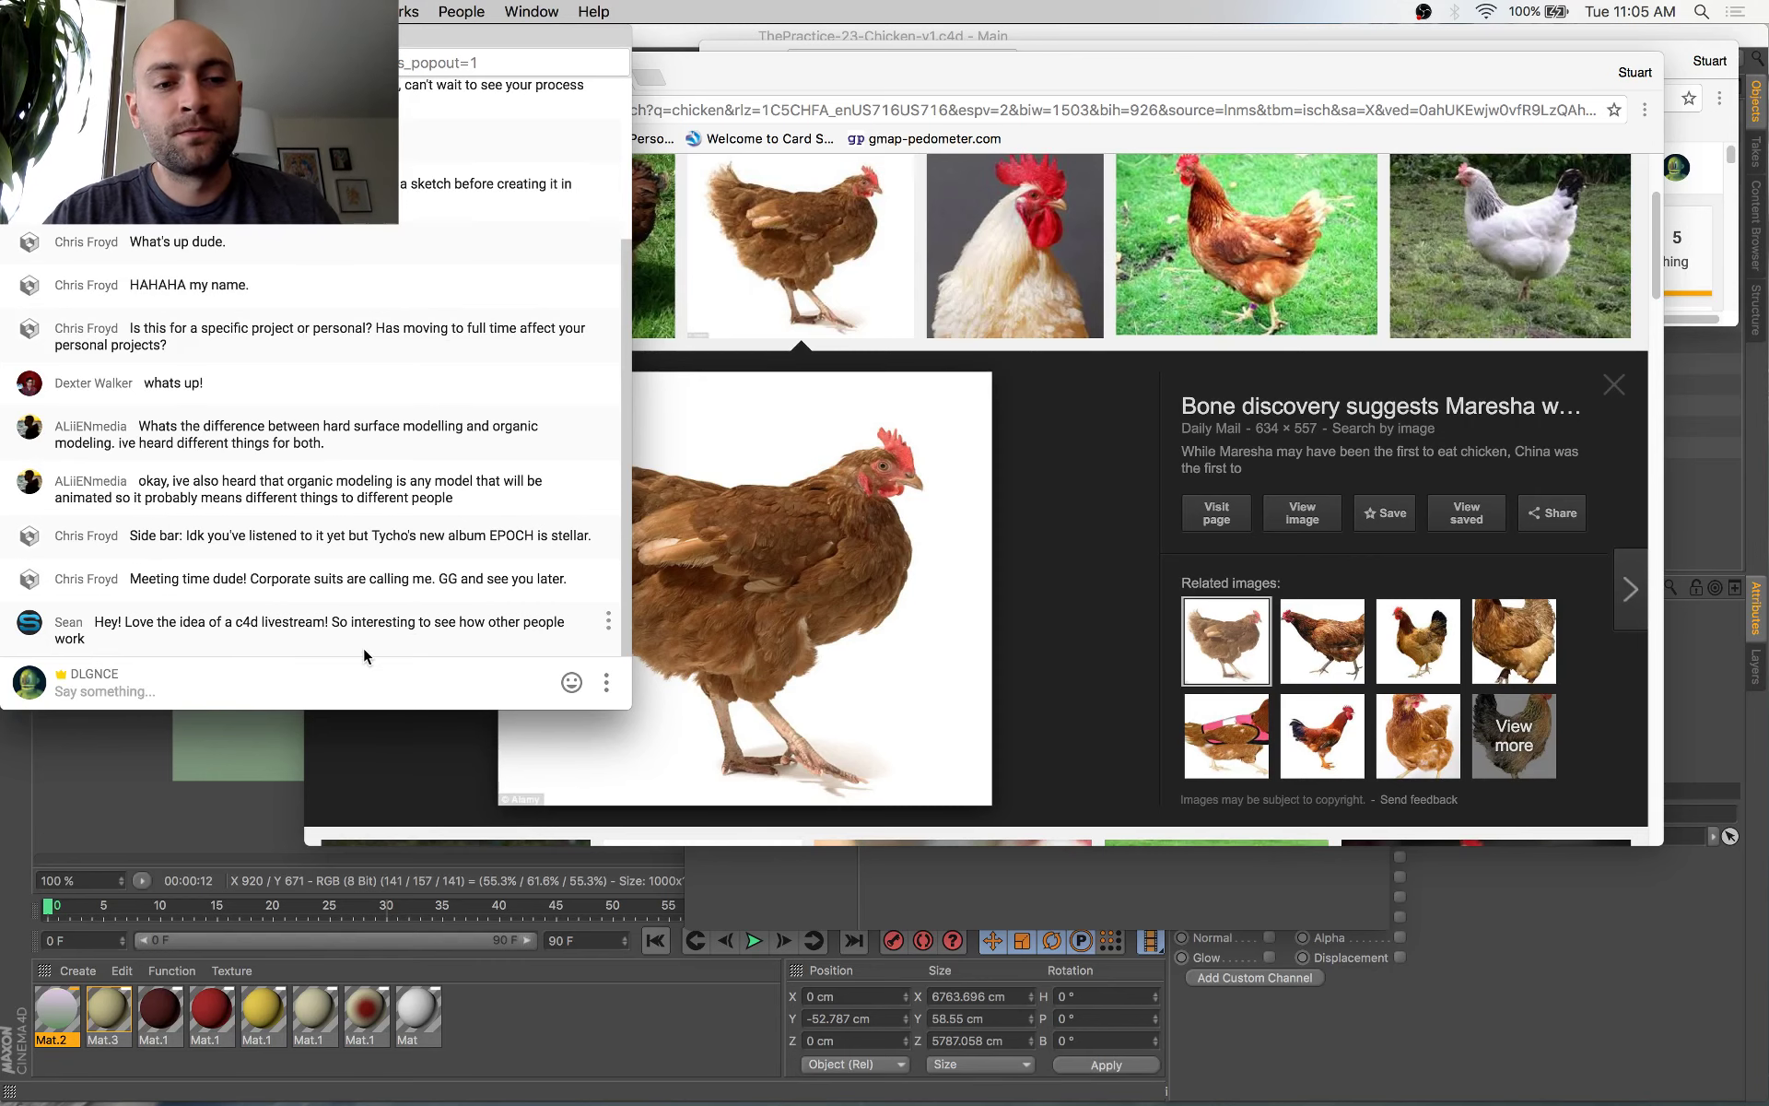
left_click(148, 786)
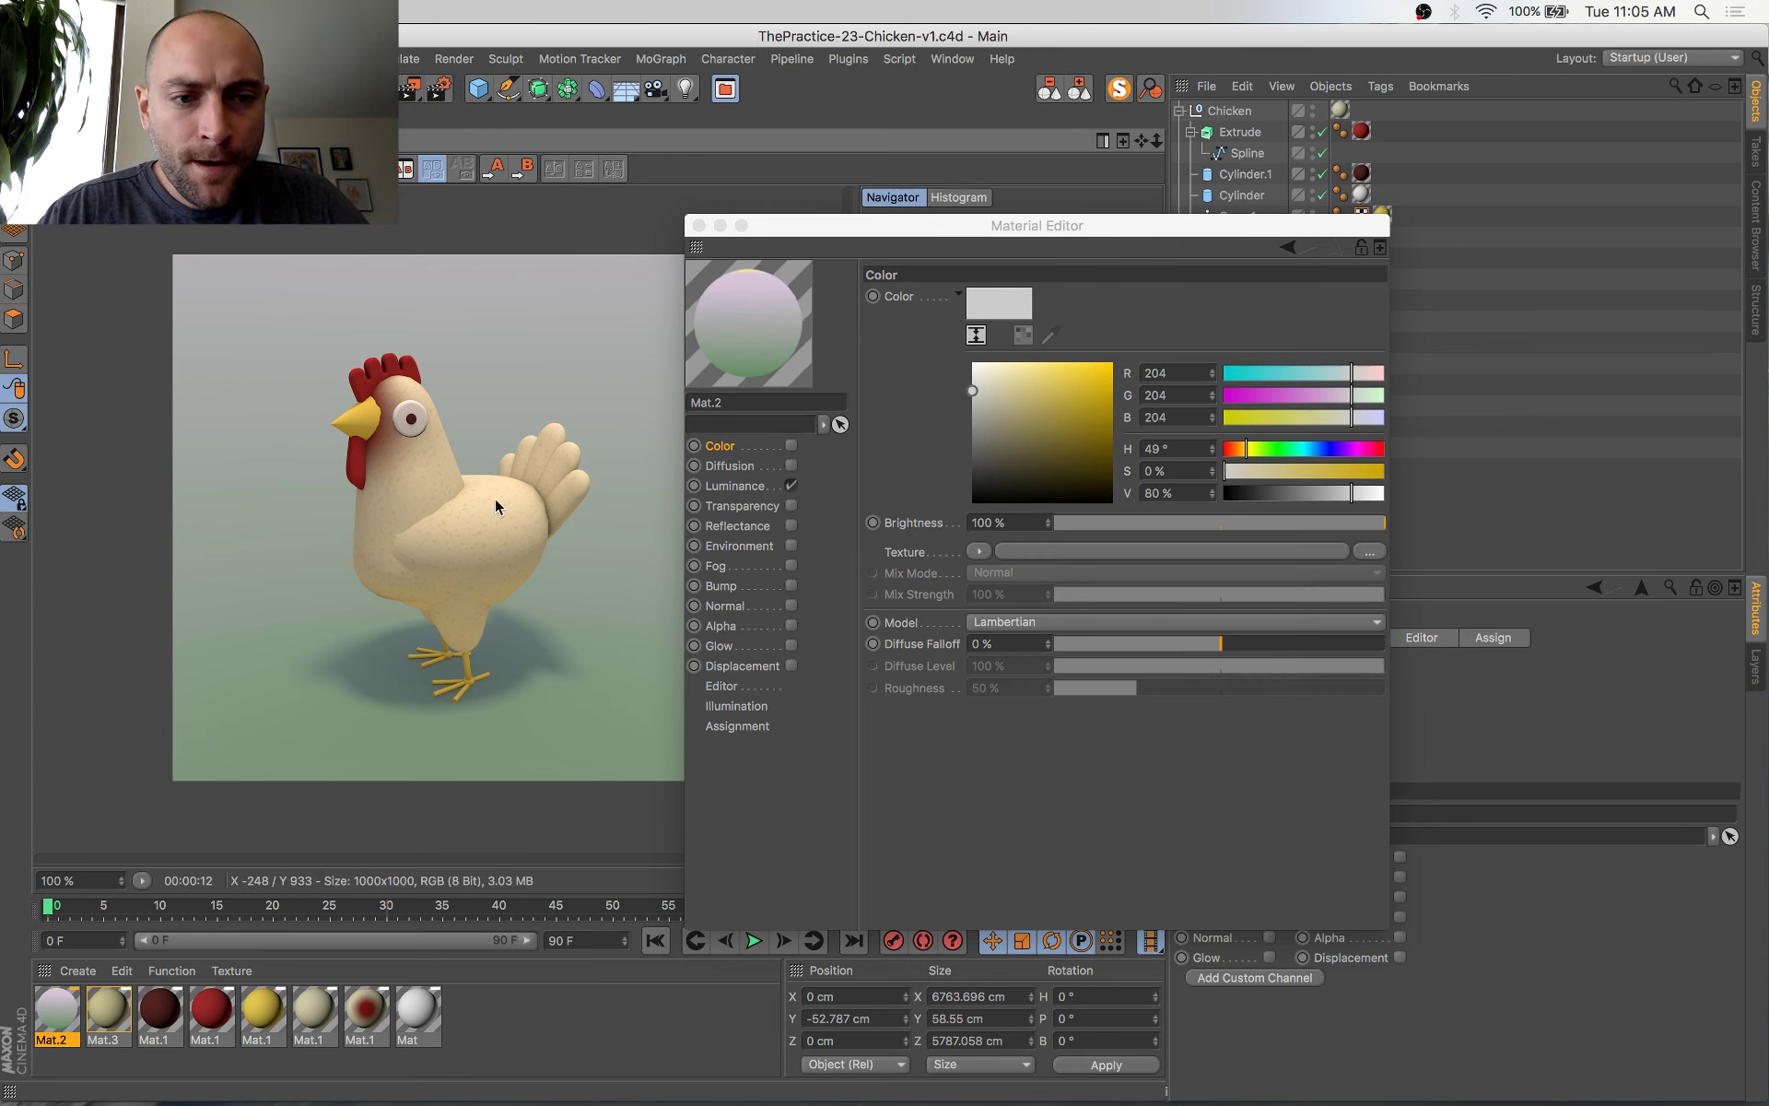
Close the Material Editor, inspect the chicken render up close, and return to the 3D viewport
left_click(699, 226)
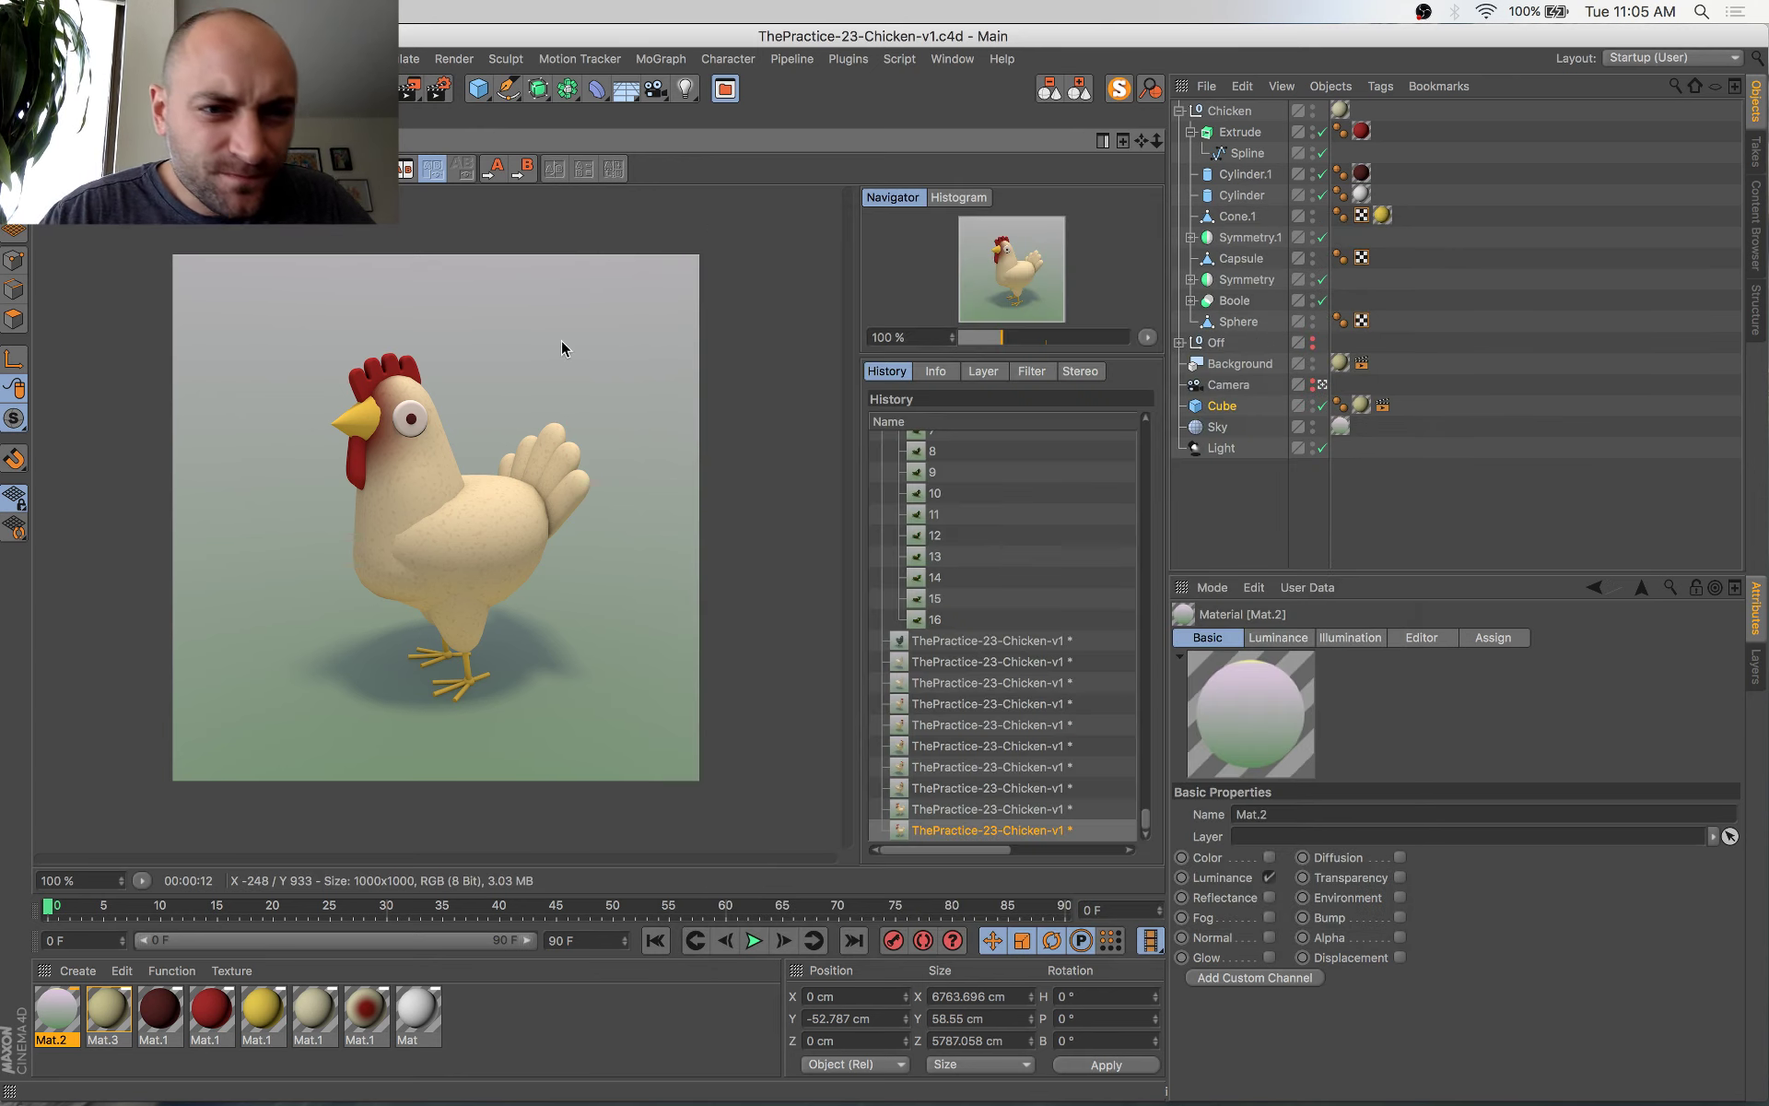
scroll(378, 413, "up", 2)
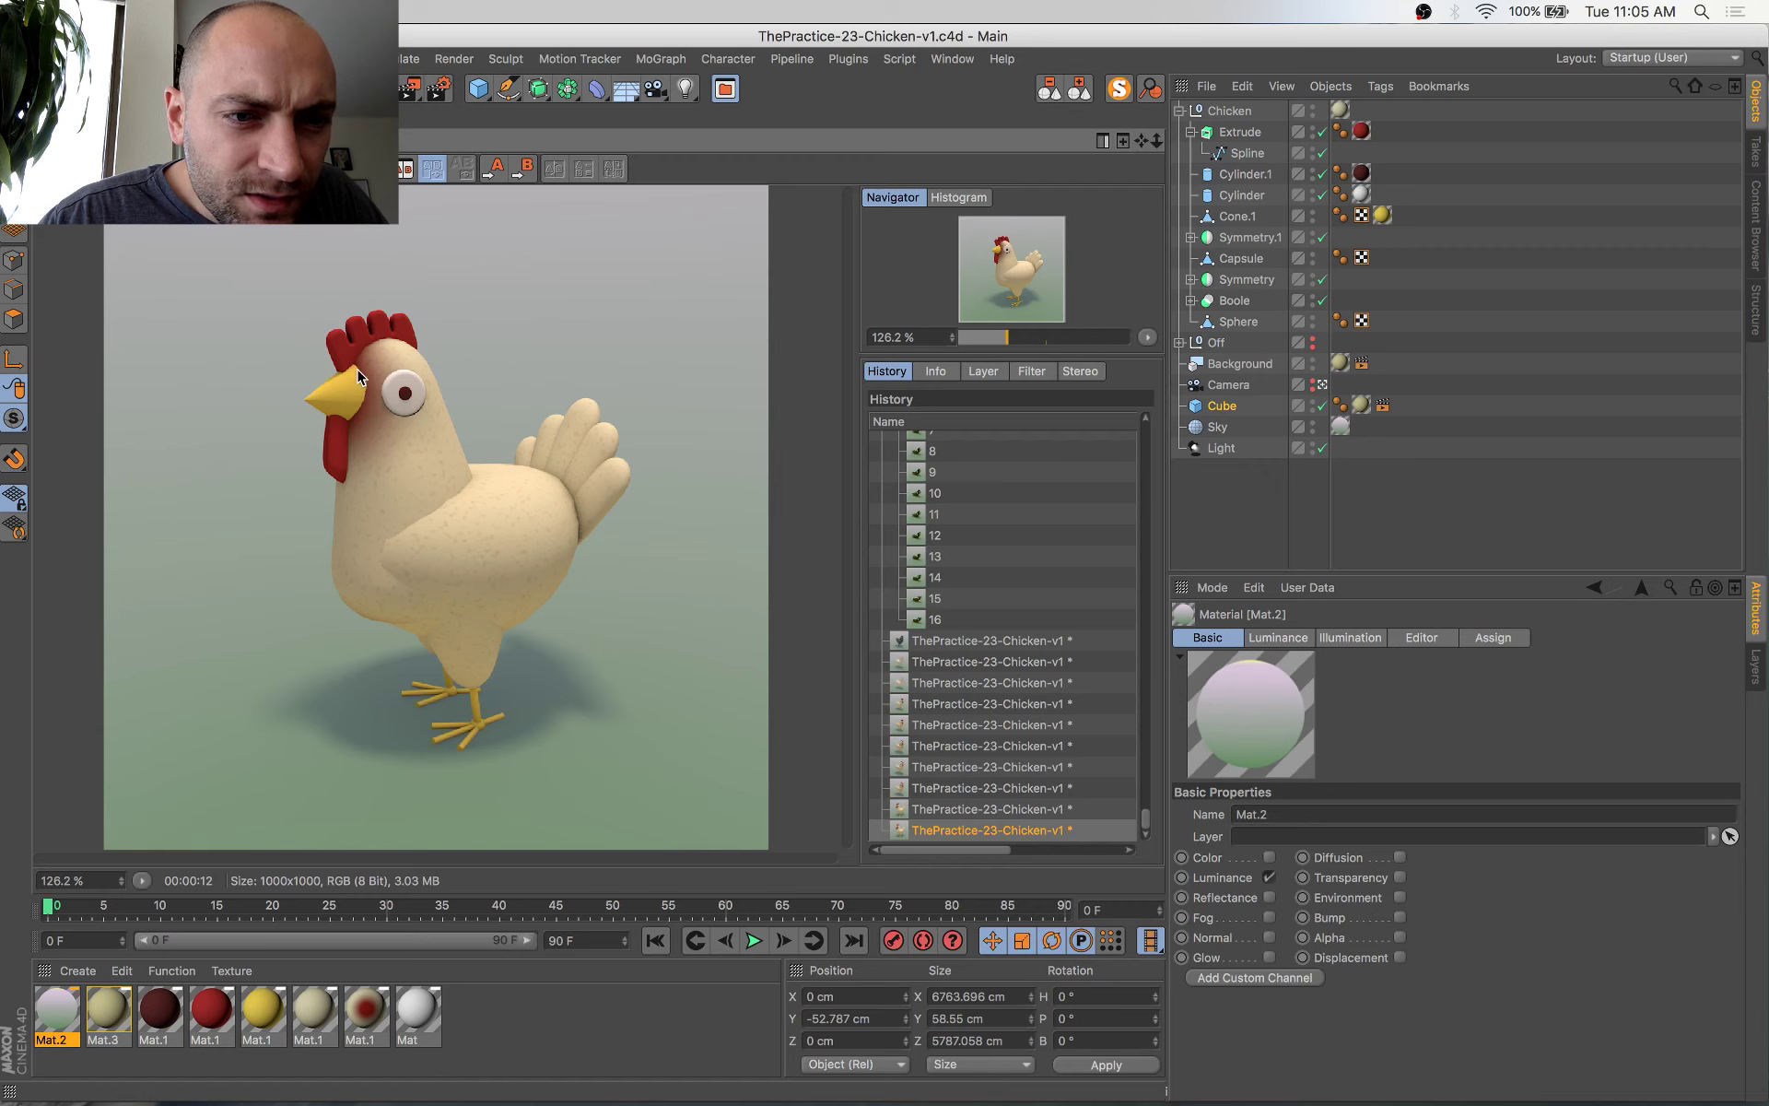
scroll(371, 405, "down", 2)
left_click(78, 117)
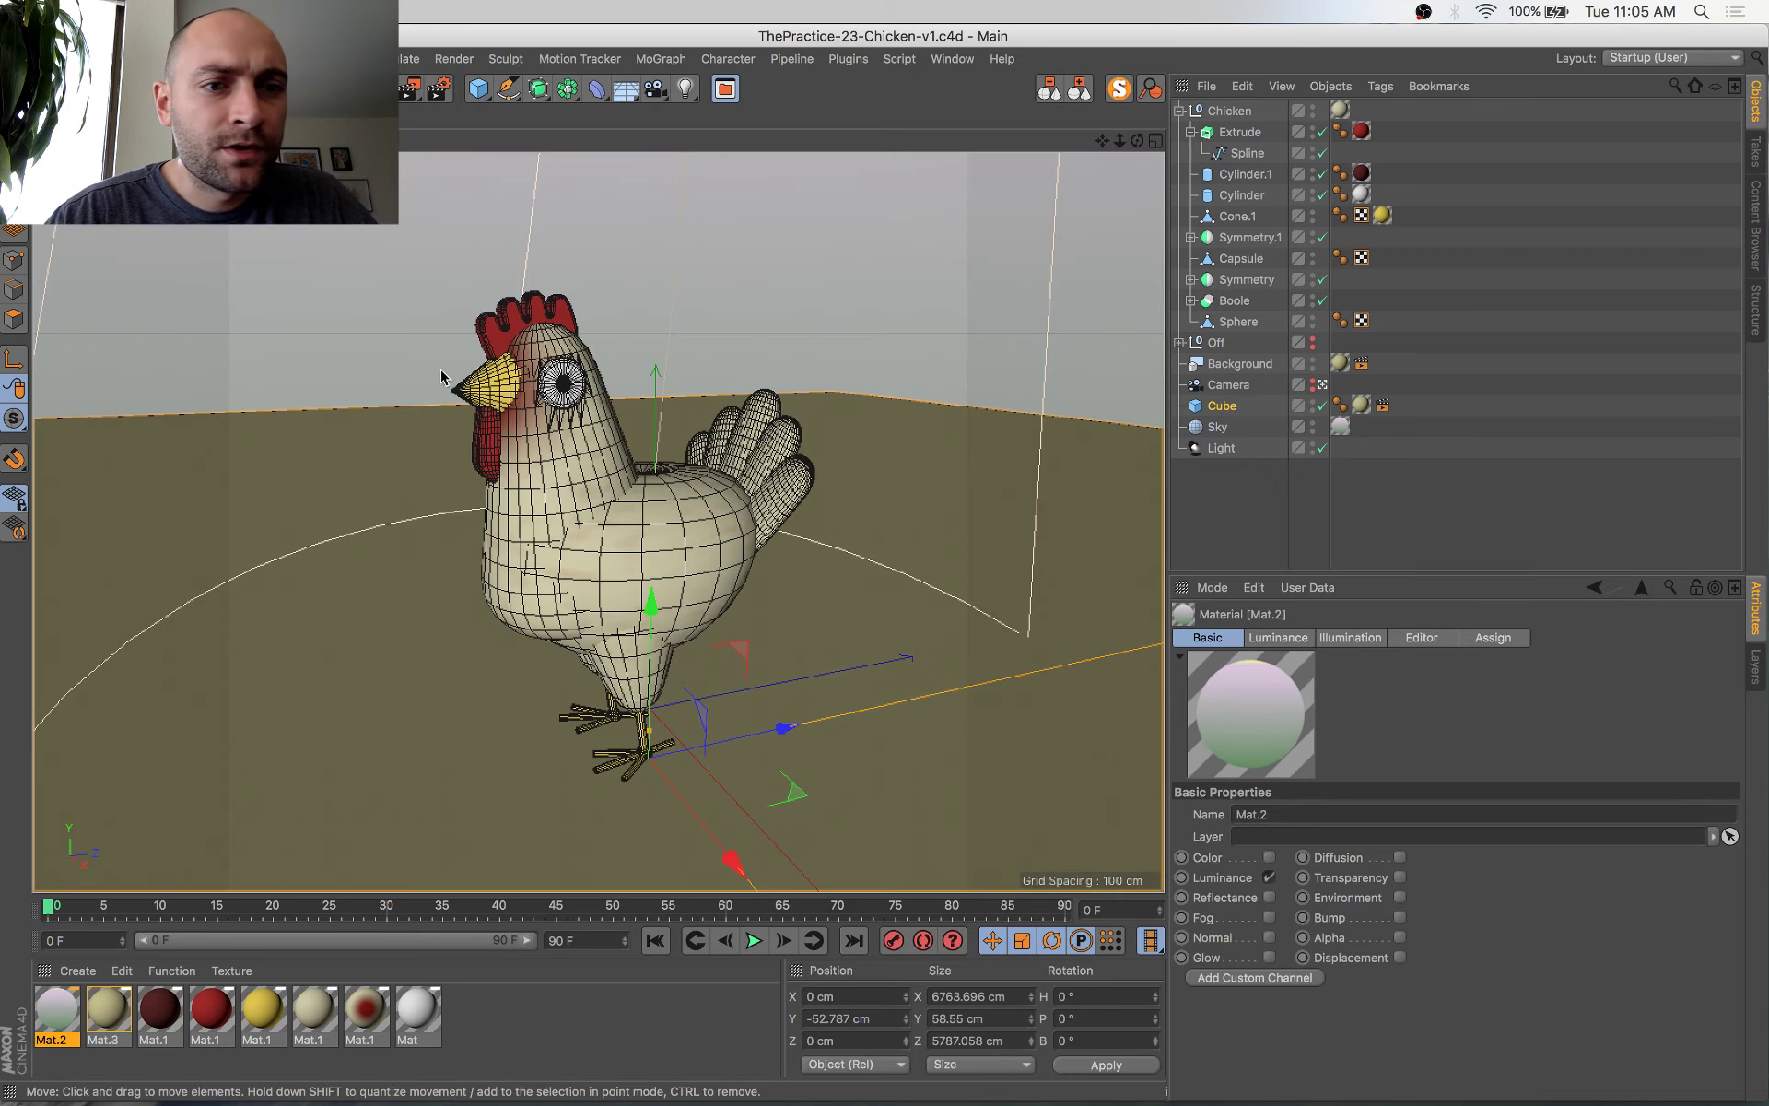
Select the beak Cone.1, leave the camera view, push the beak toward the head to about Z -95.5 cm, and save
left_click(493, 380)
left_click(1322, 385)
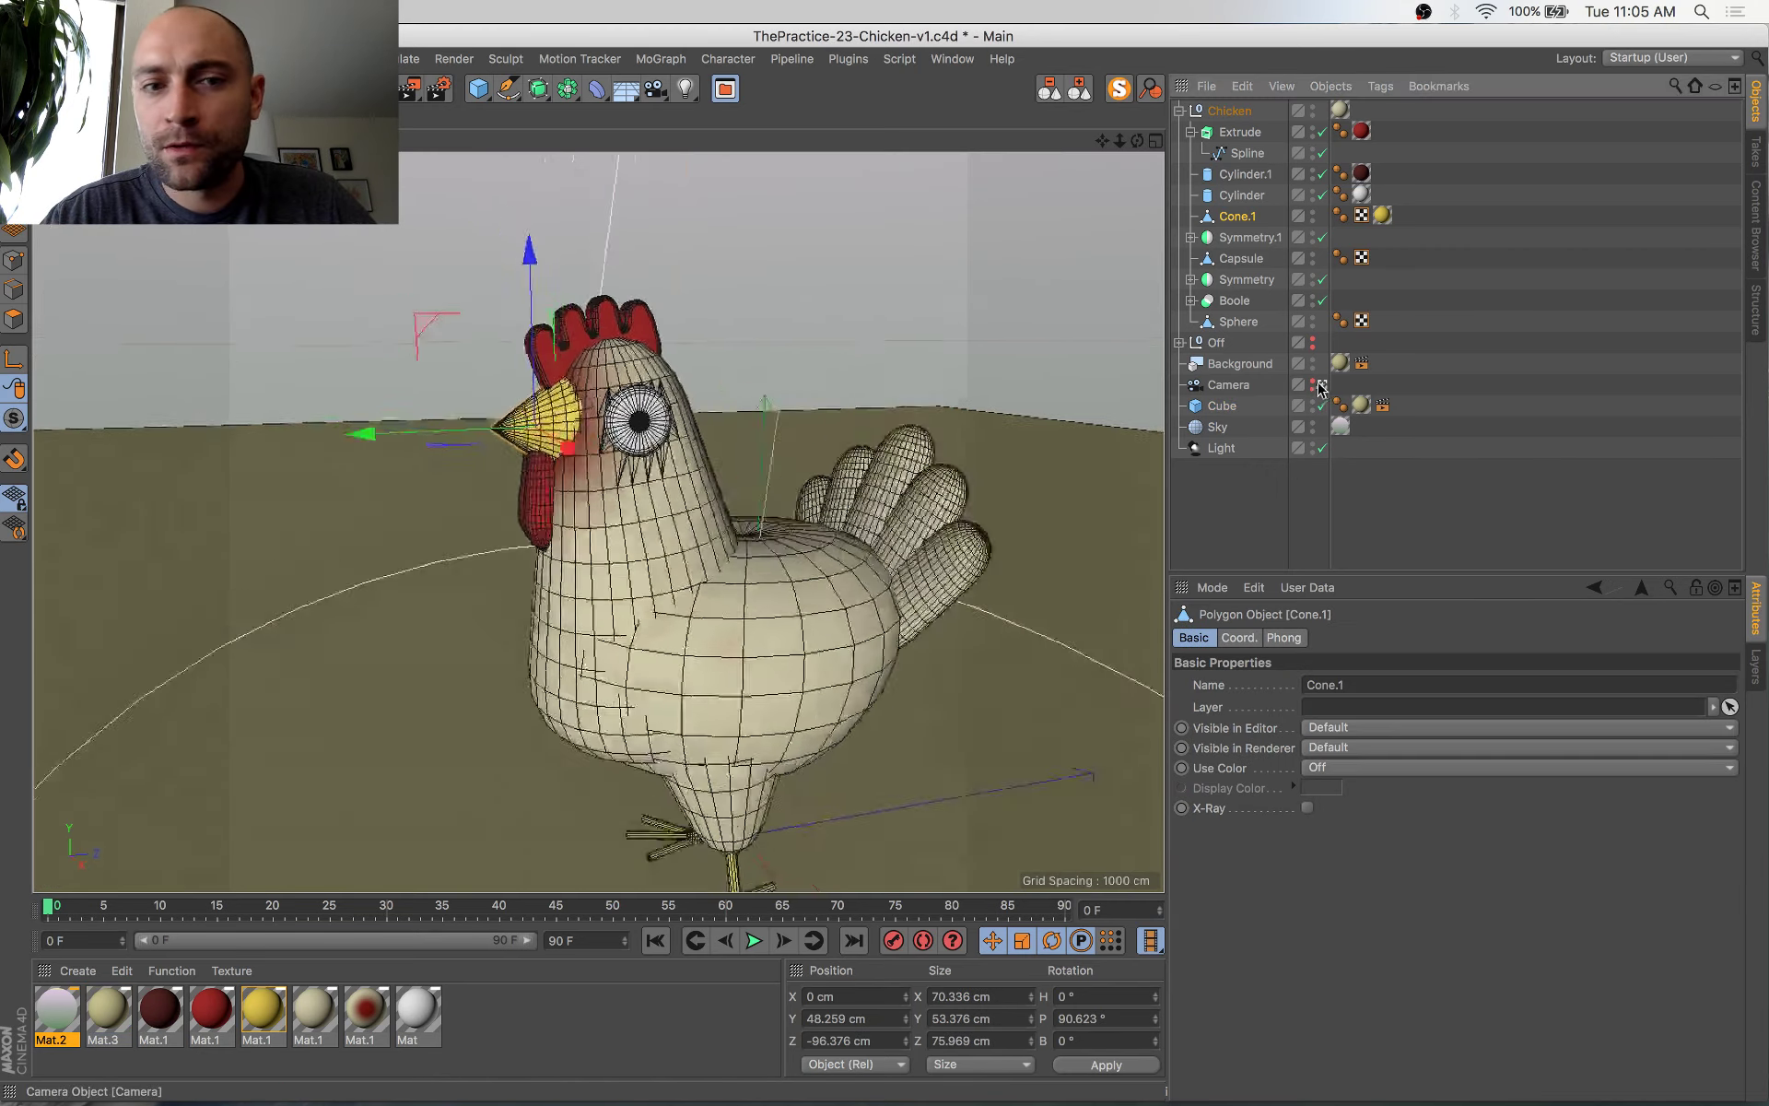
key("s")
left_click_drag(681, 617, 759, 637, "alt")
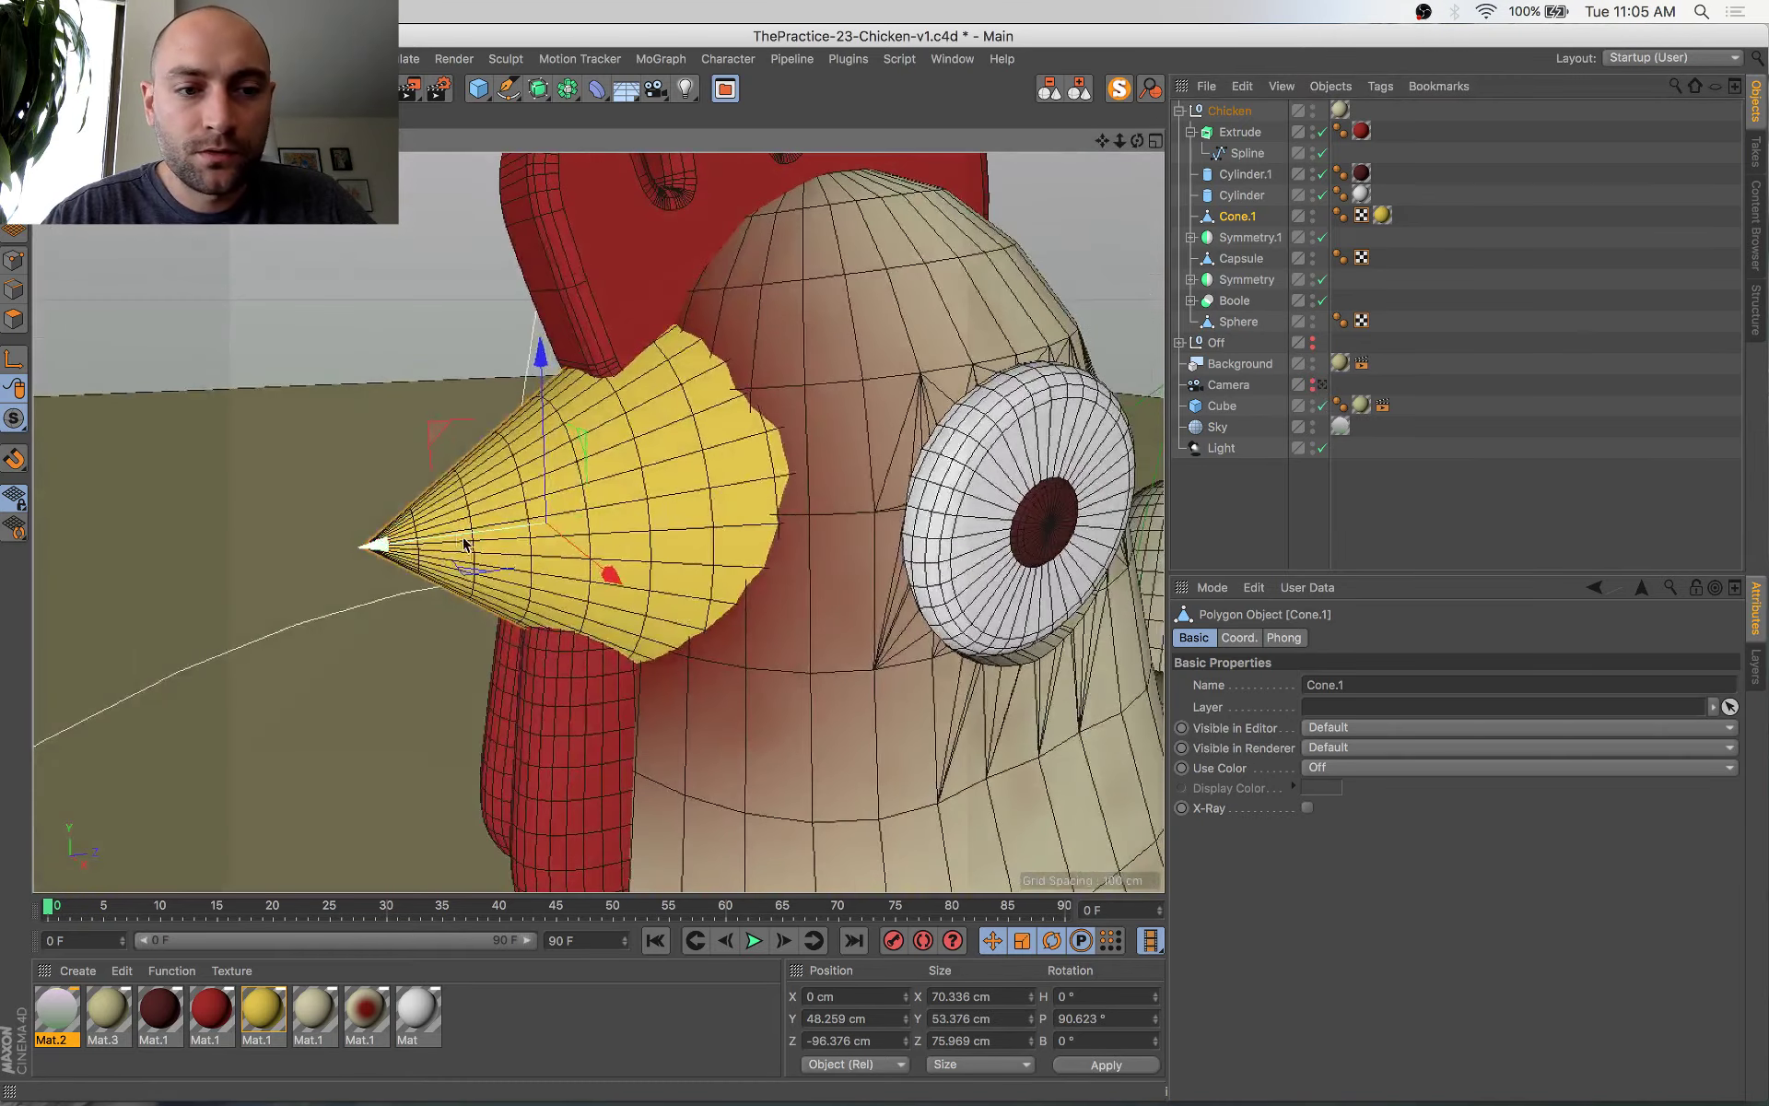
left_click_drag(457, 532, 463, 542)
key("super+s")
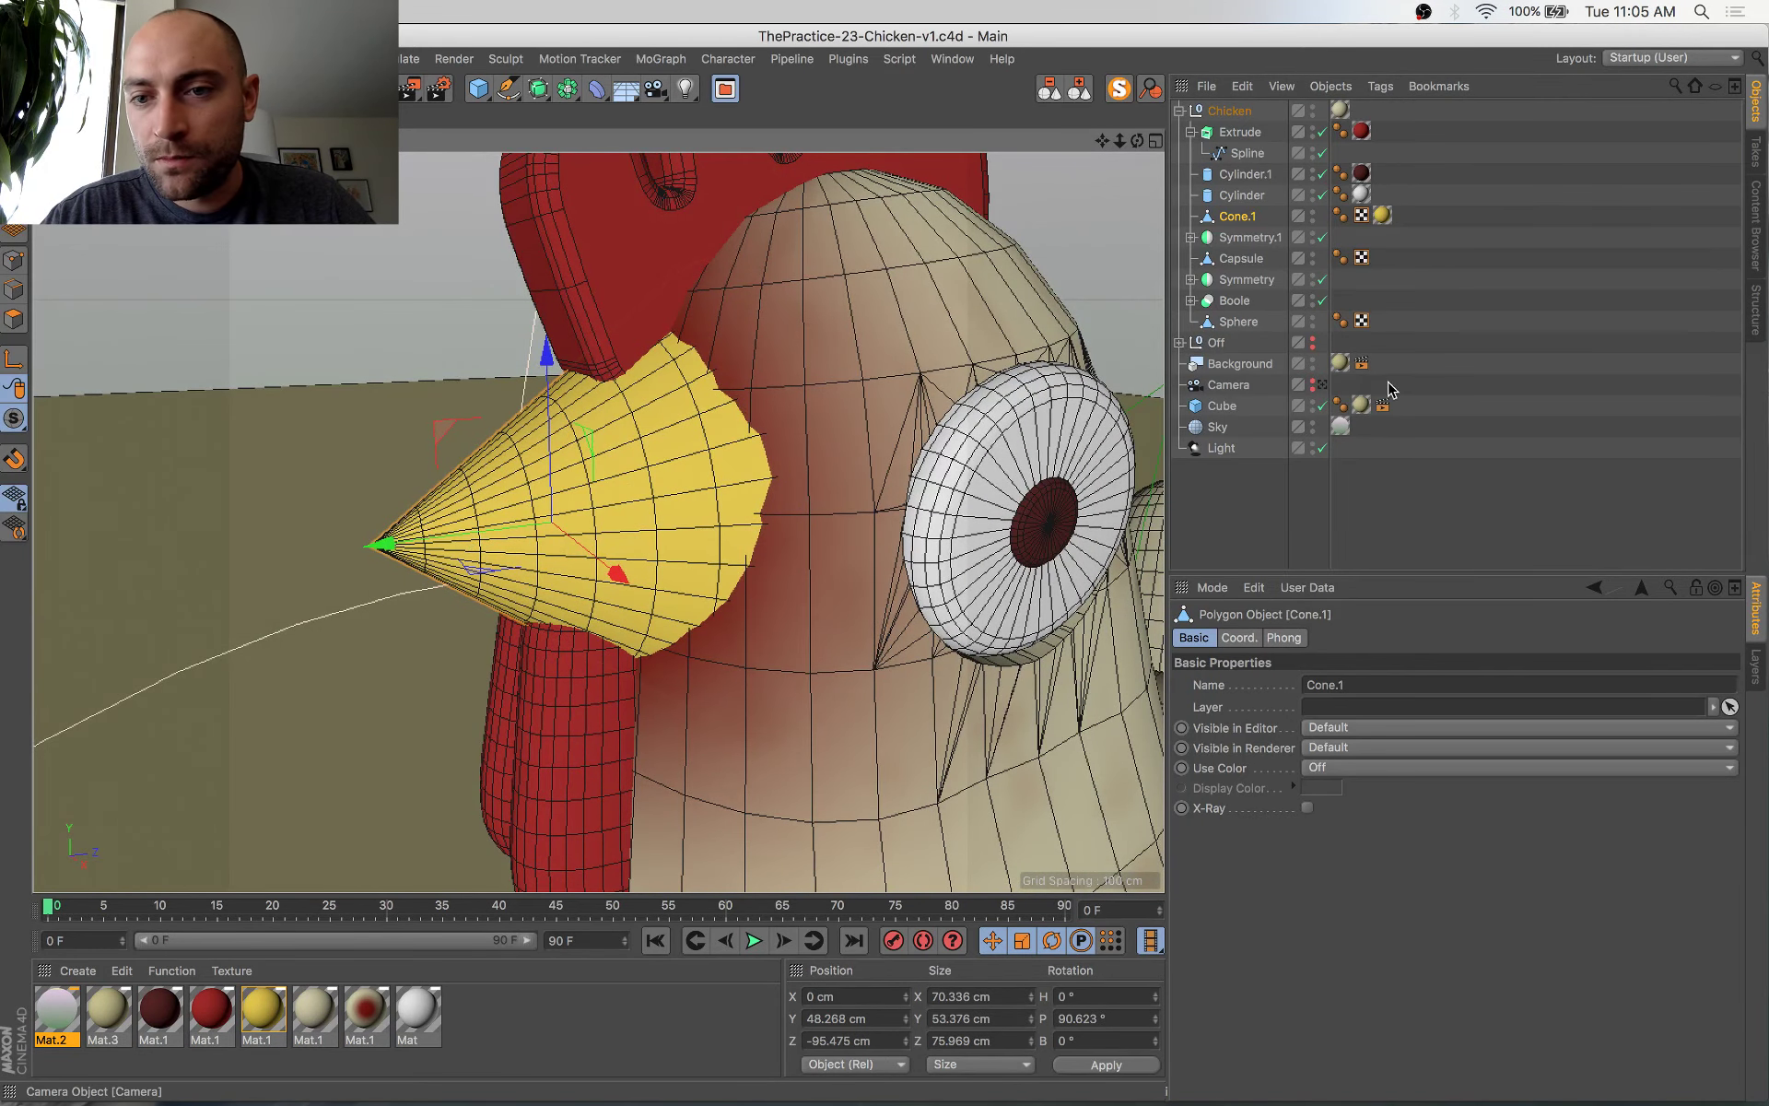
Render the chicken through the scene camera and check the hen reference photos and live chat in the browser
left_click(1322, 384)
key("shift+r")
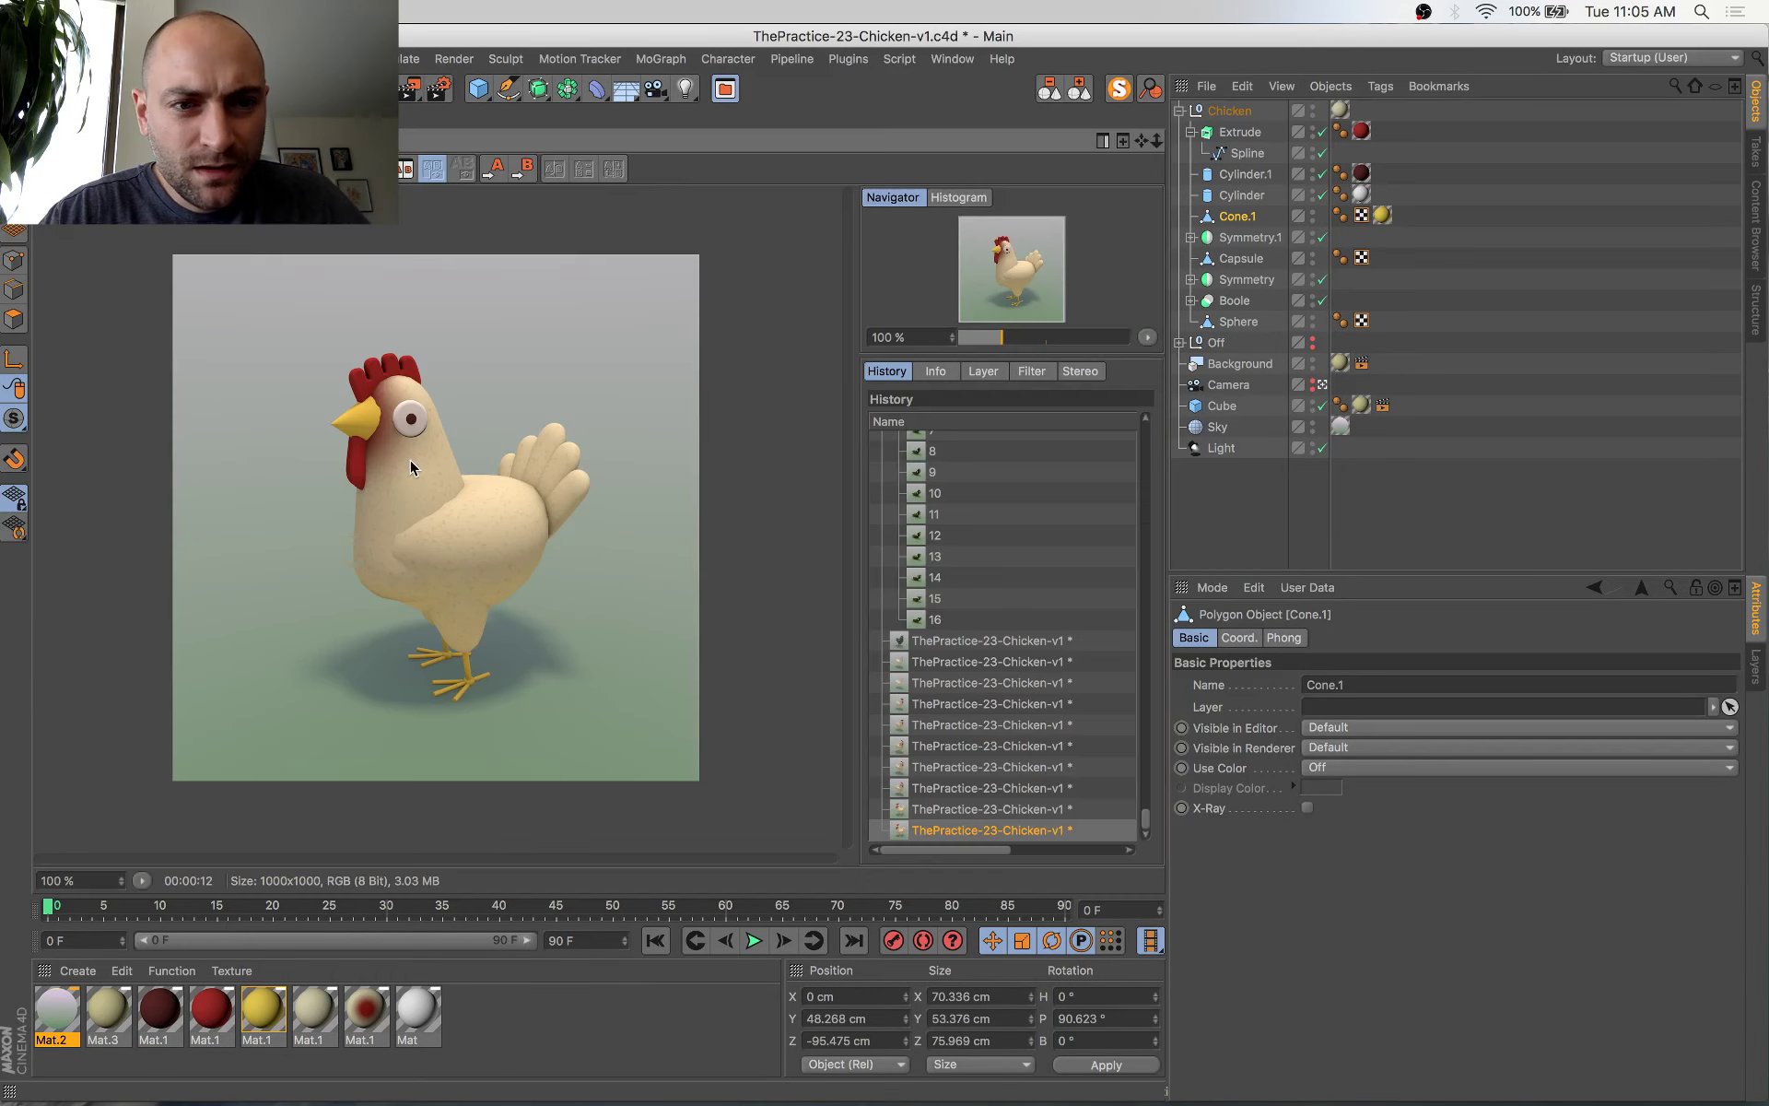
key("super+Tab")
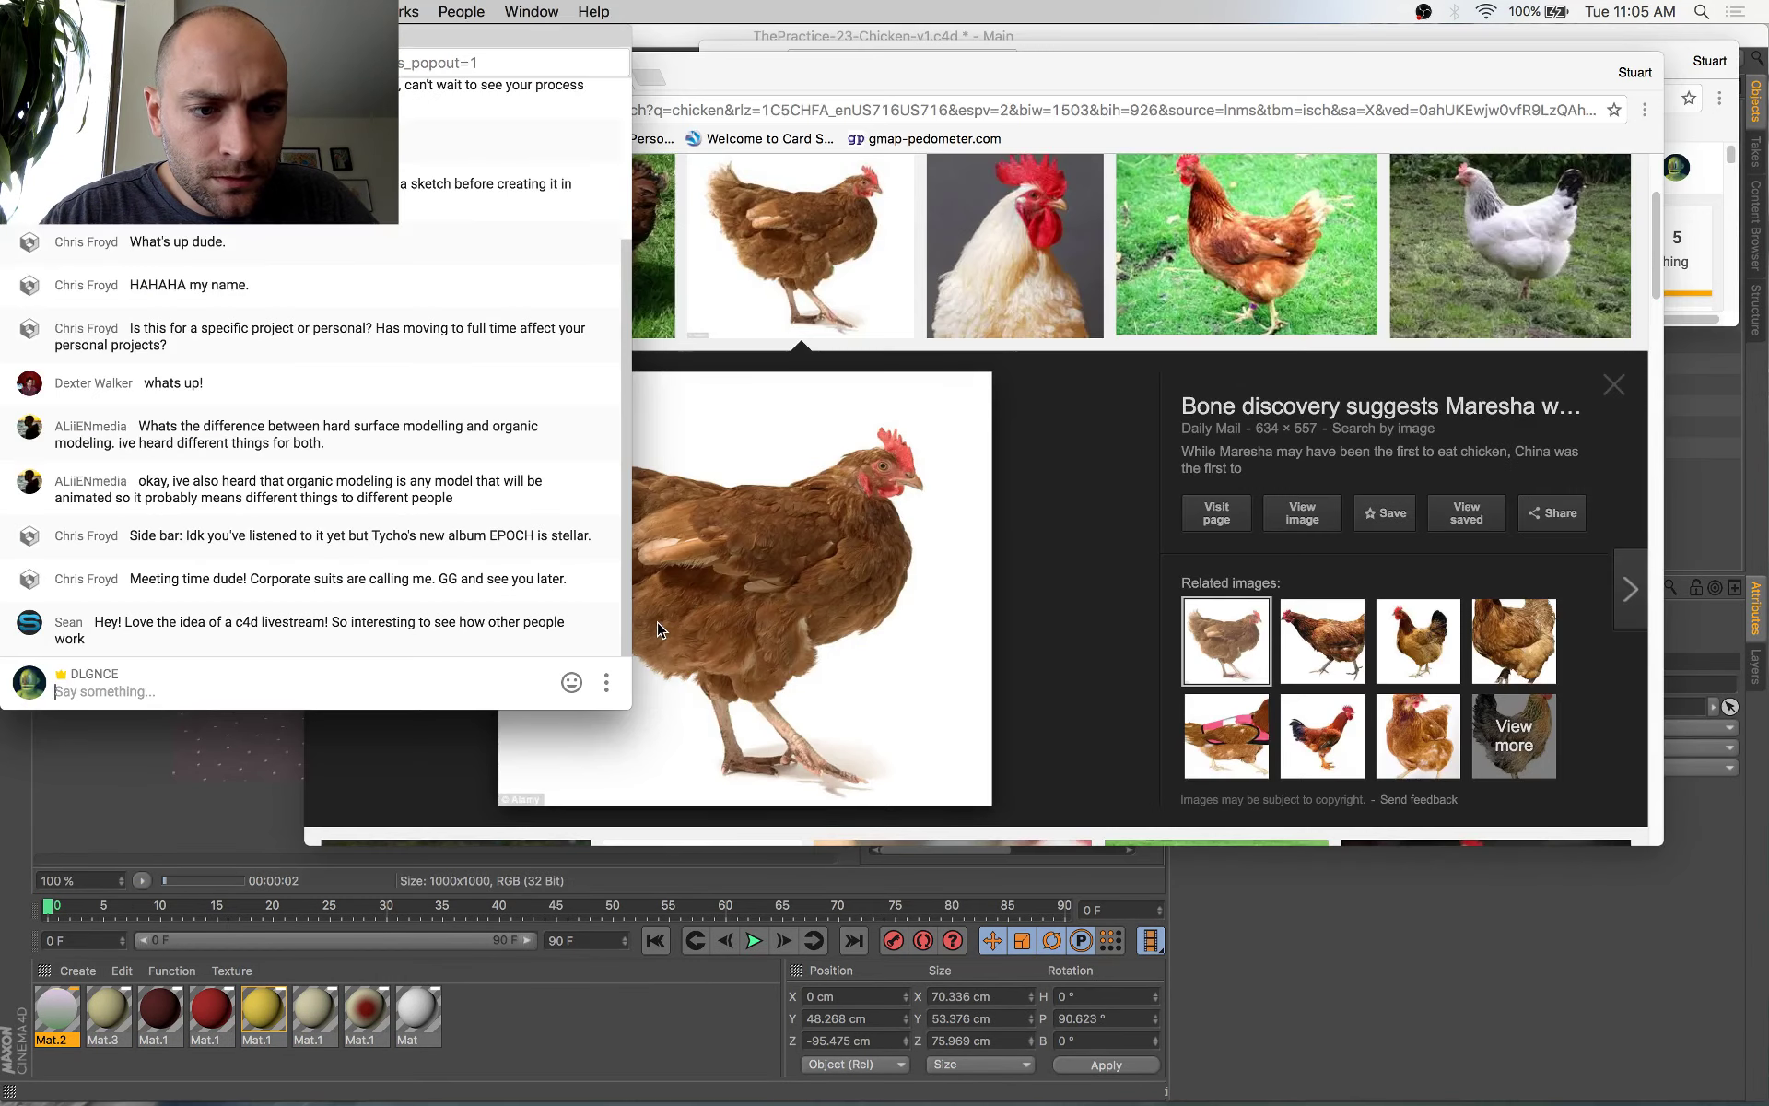
key("super+Tab")
key("super+Tab")
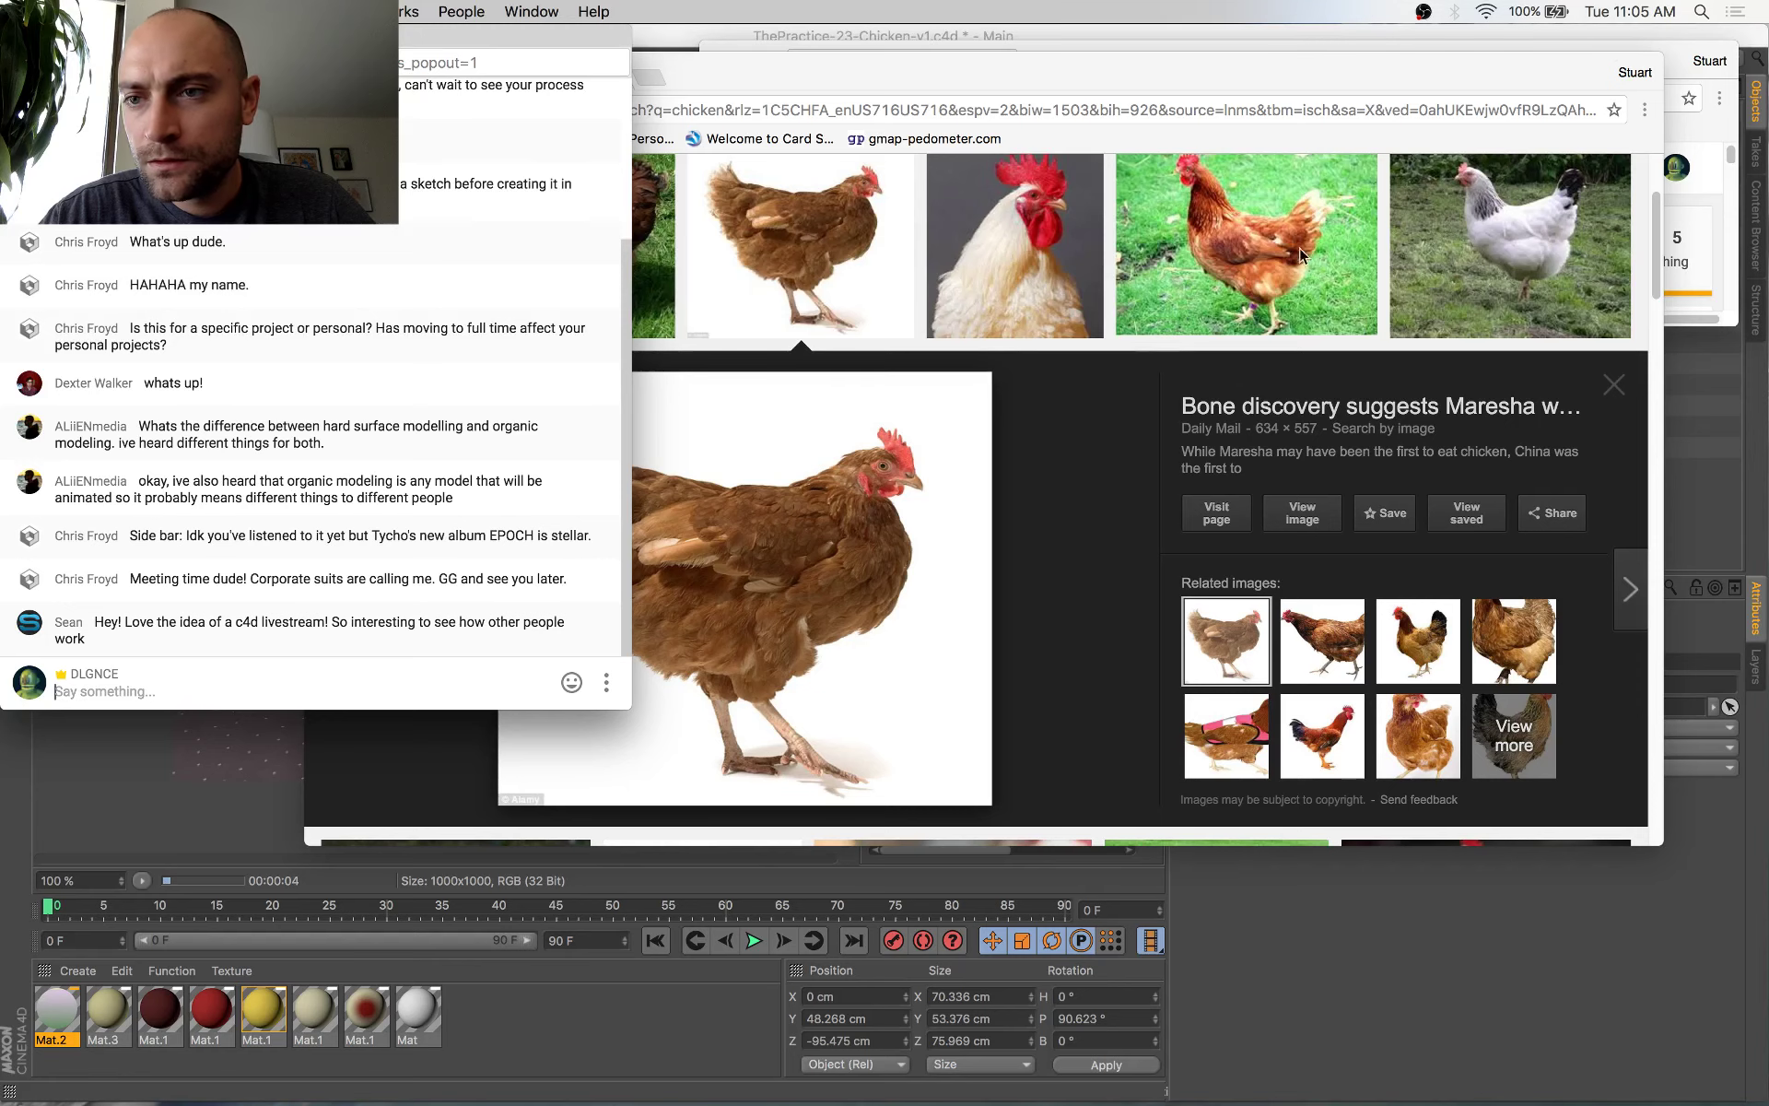
left_click_drag(1672, 50, 1696, 43)
key("super+Tab")
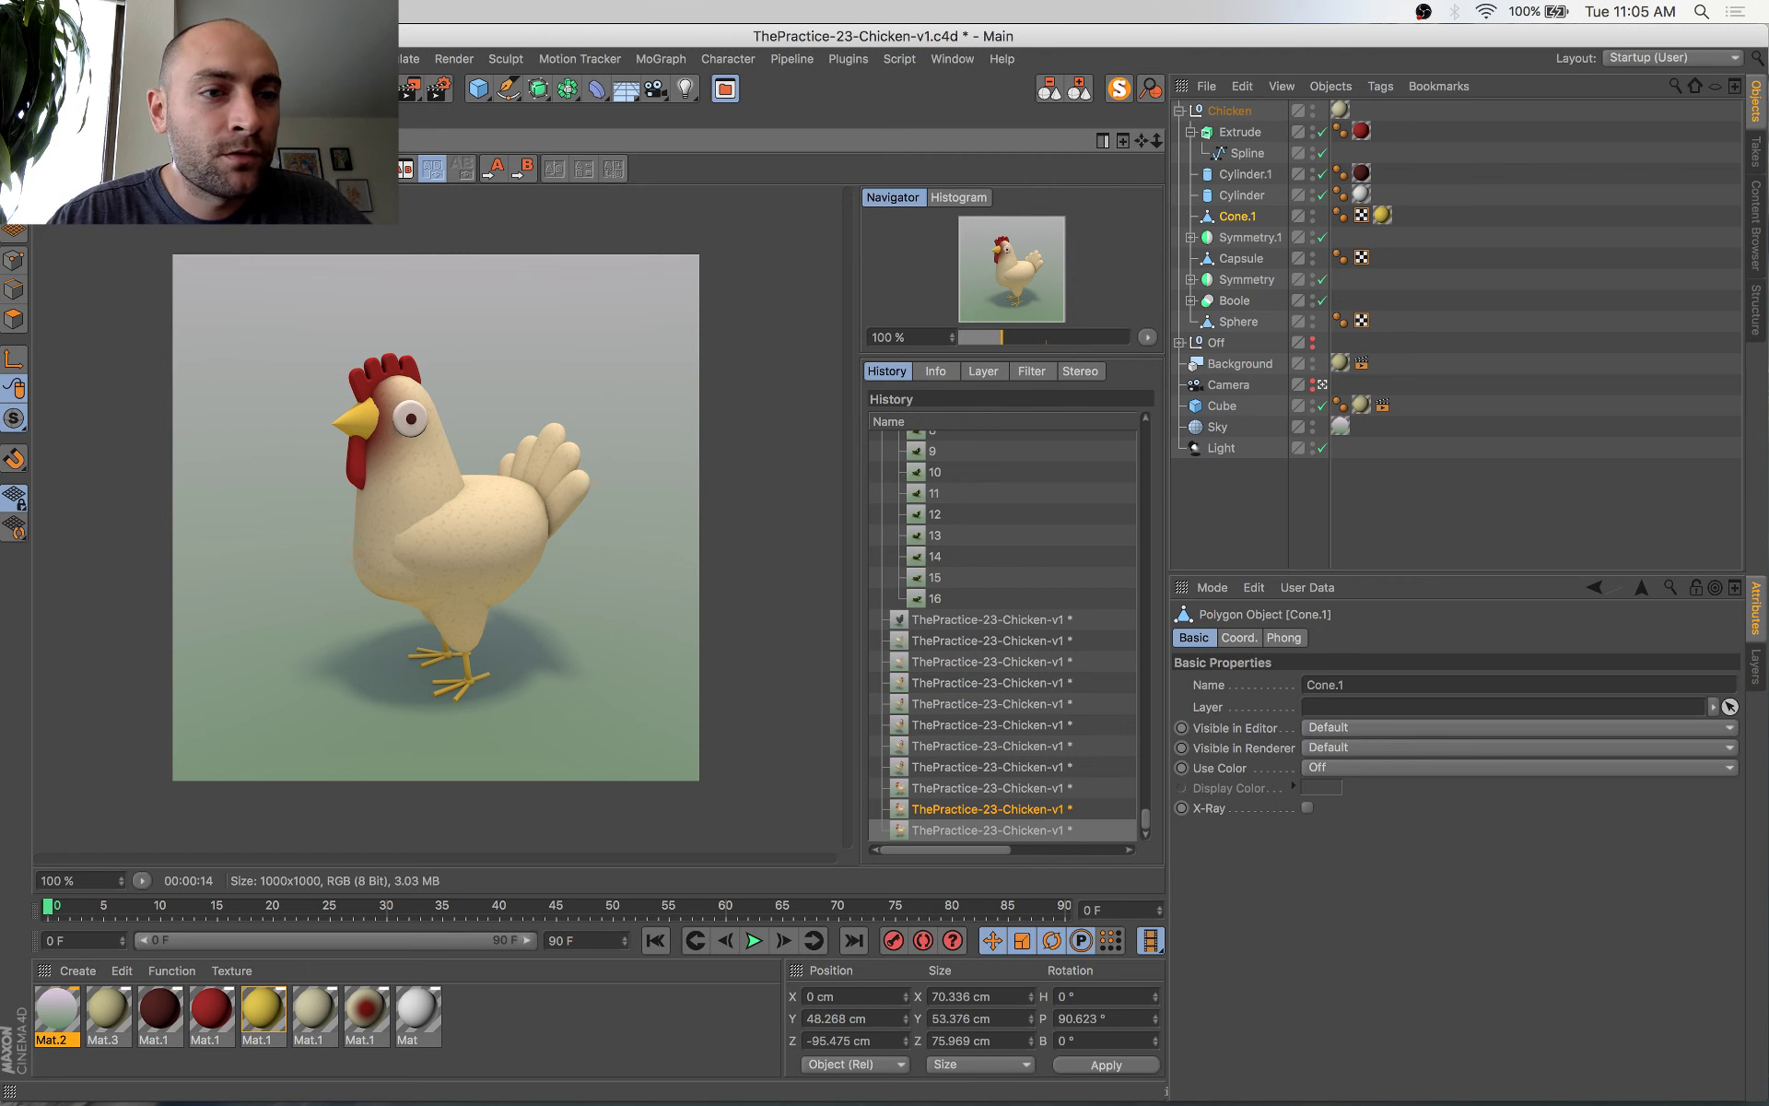
Return to the 3D viewport, select the Sky, save the project, and render the chicken again
left_click(63, 117)
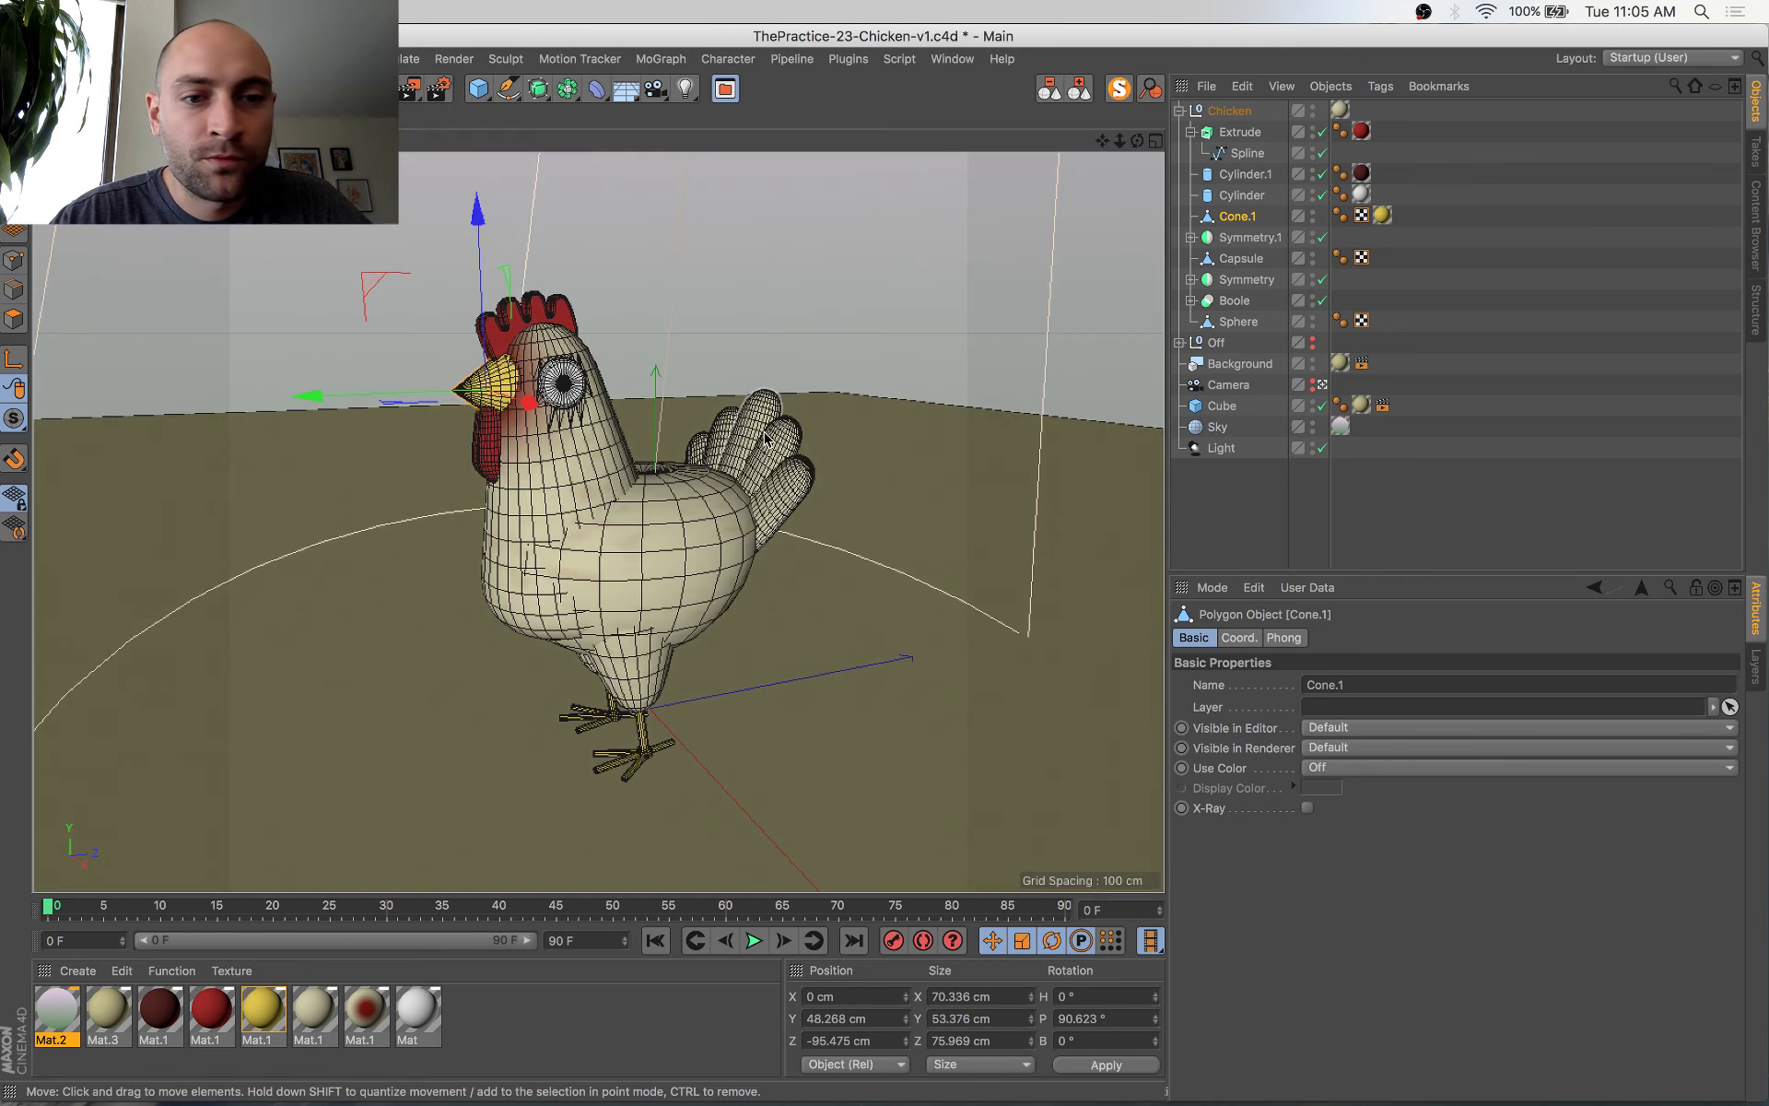
left_click(735, 275)
key("super+s")
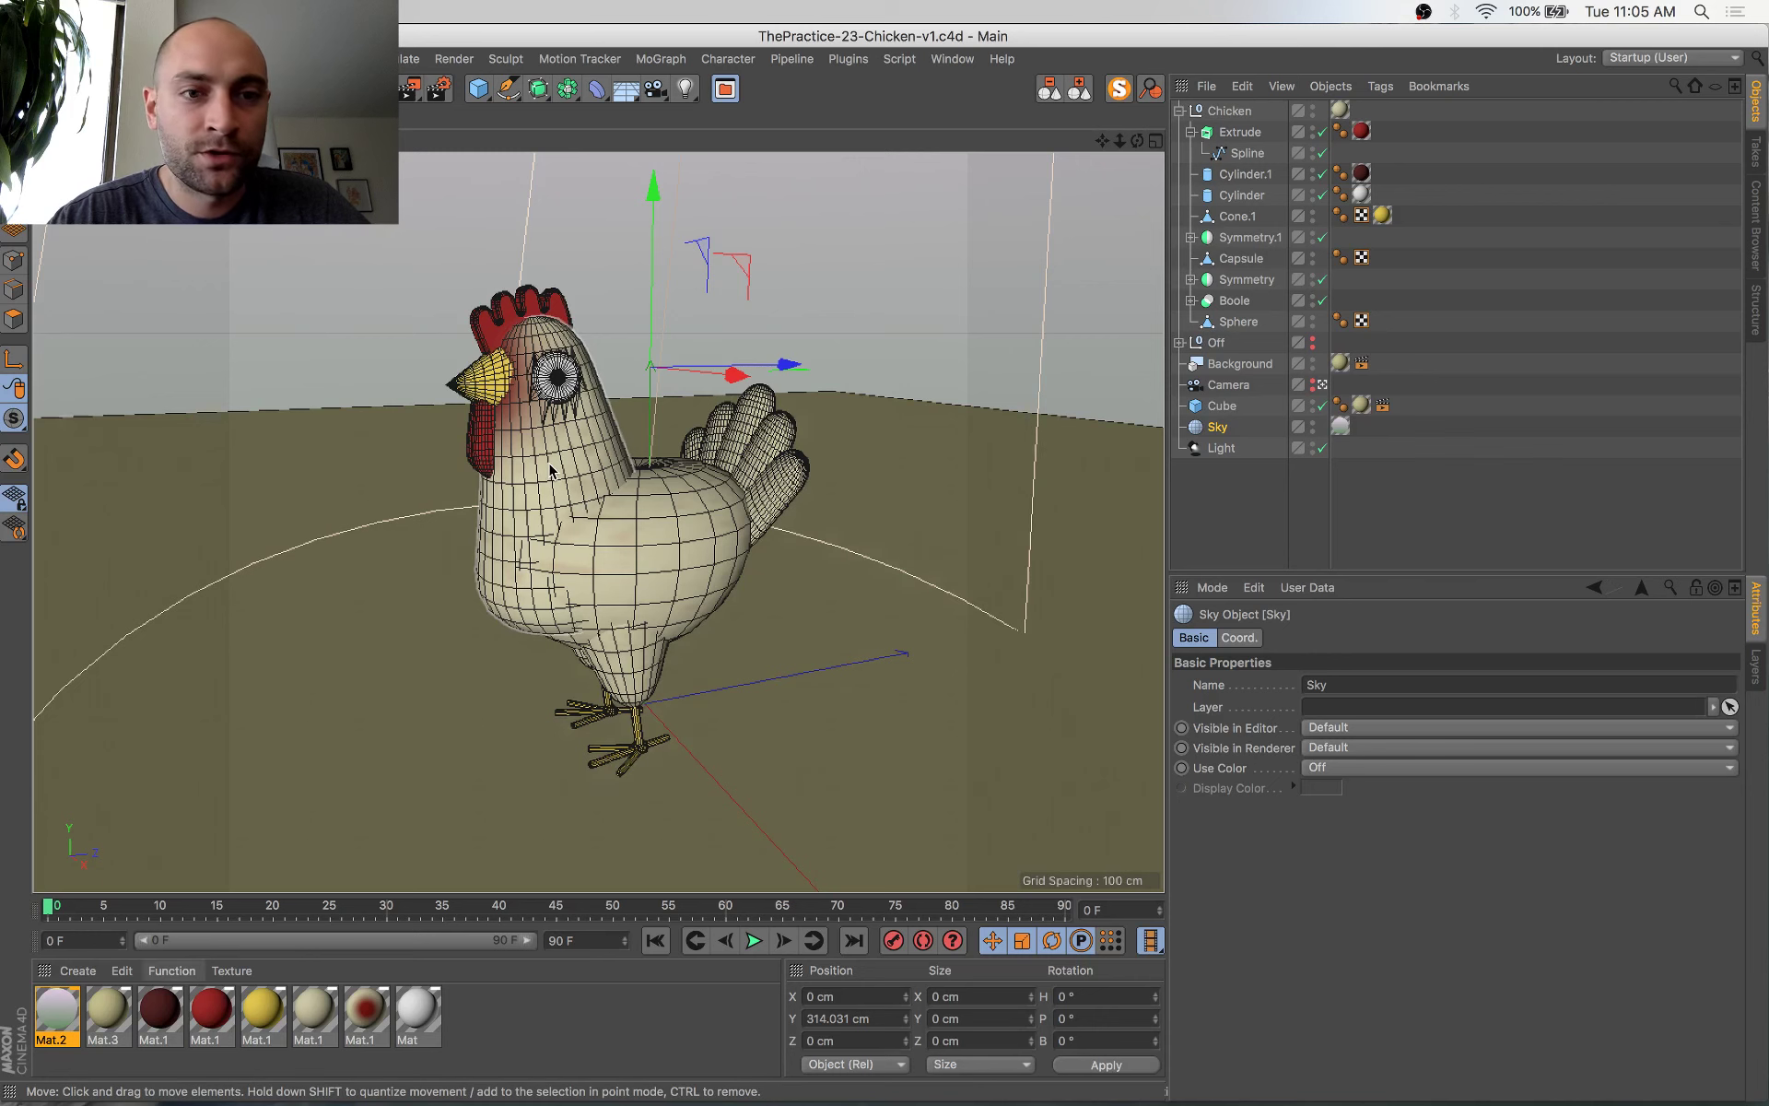
key("shift+r")
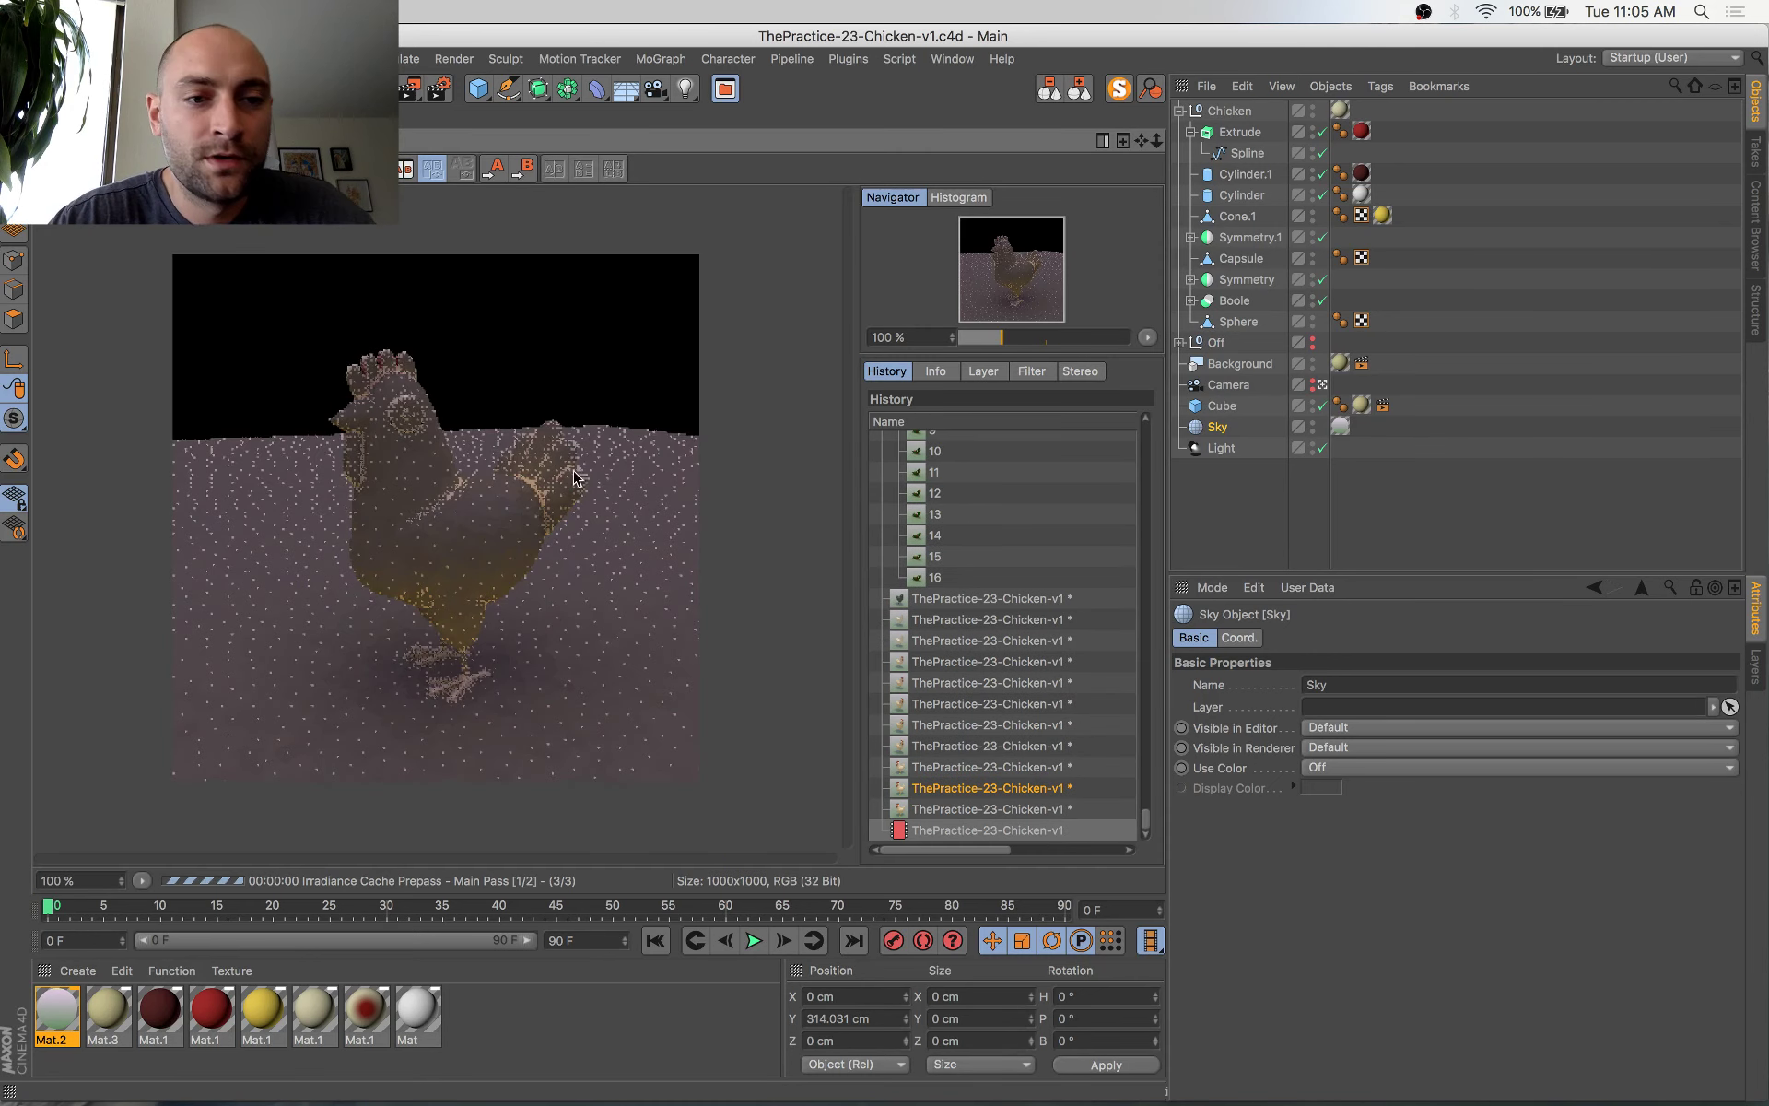
Compare the most recent chicken renders in the render history by flipping back and forth between them
left_click(991, 809)
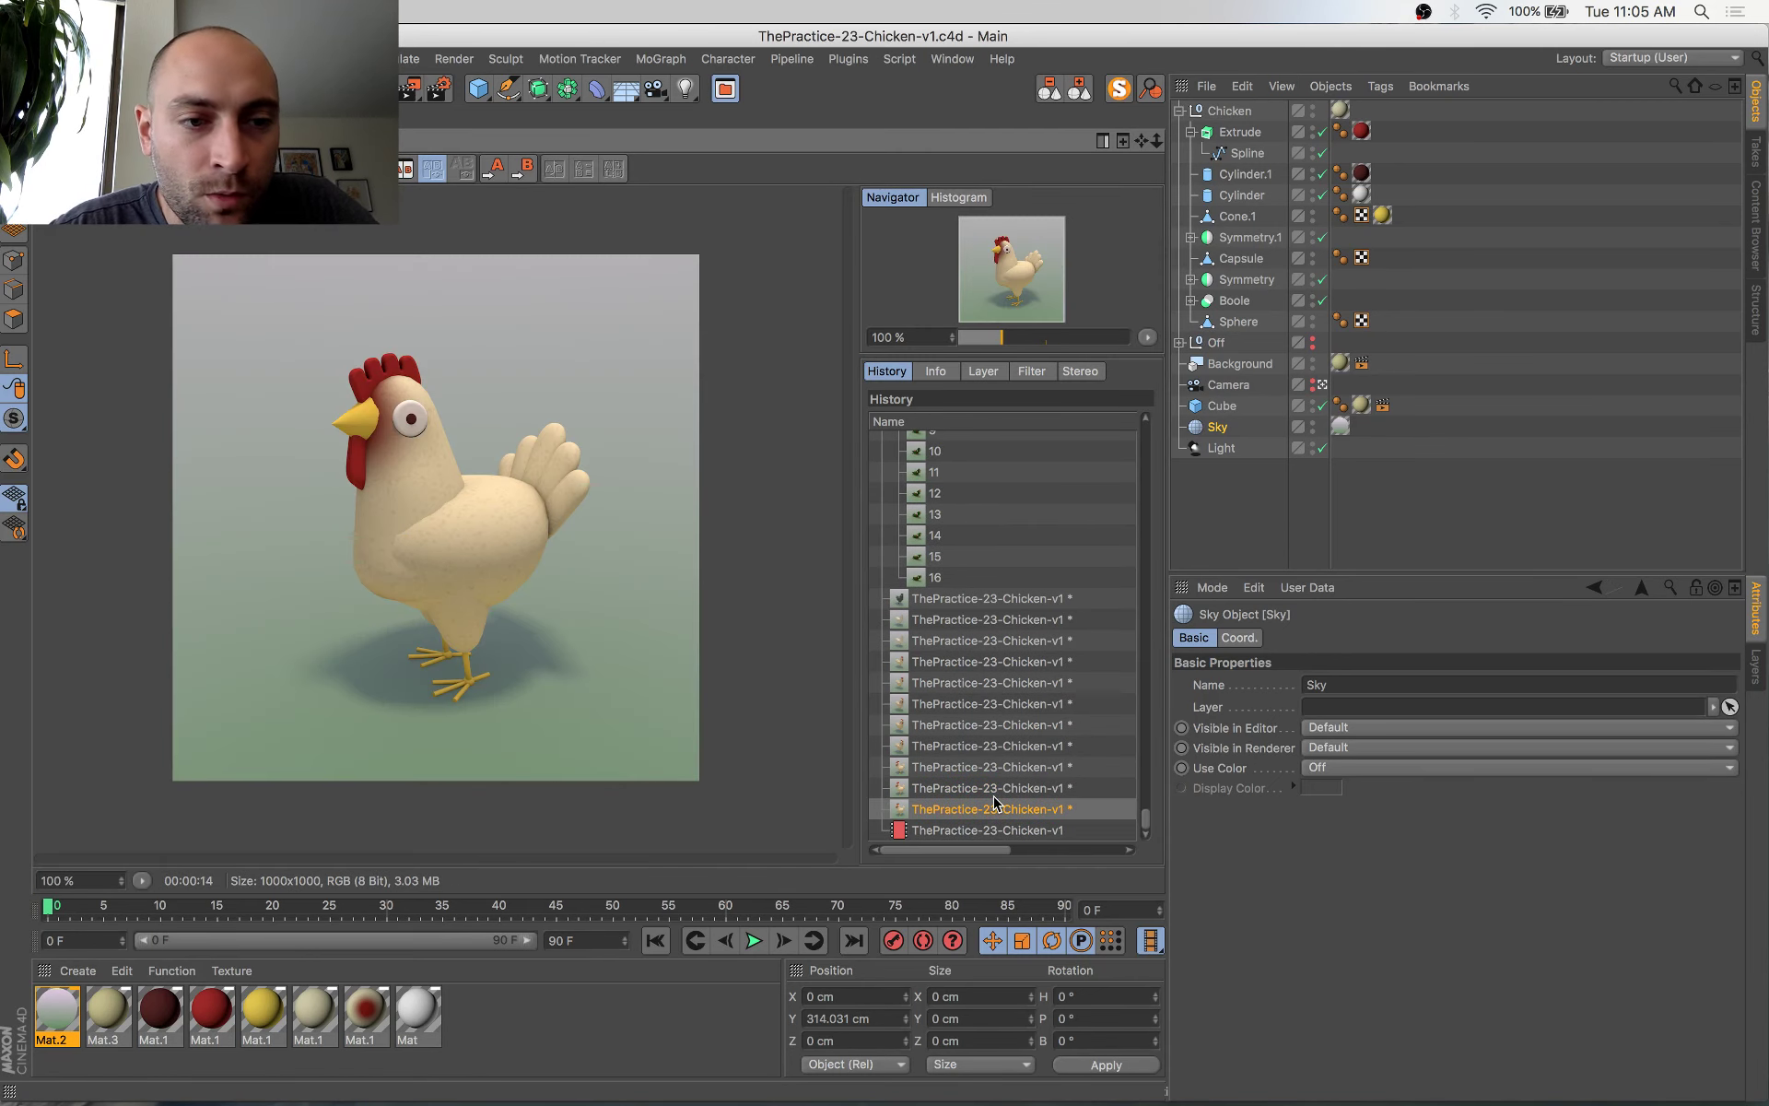
key("Up")
key("Up")
key("Down")
key("Down")
key("Down")
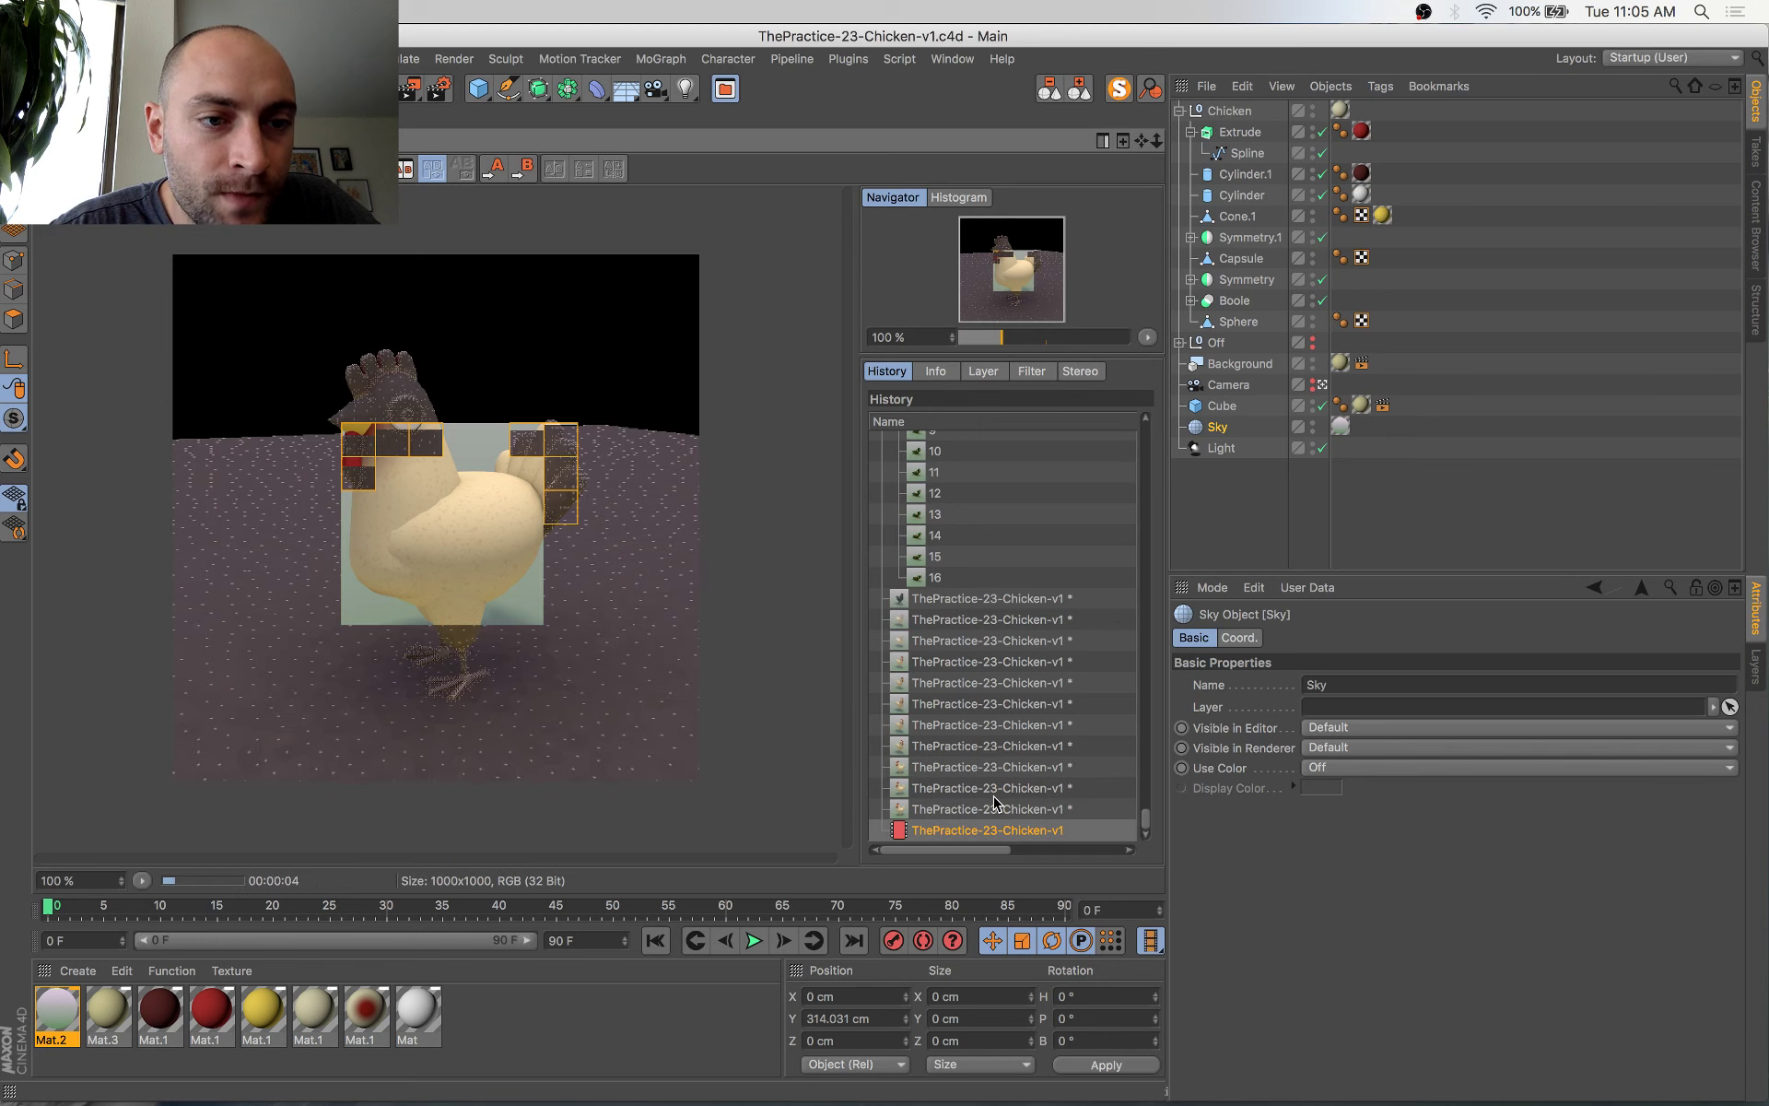
left_click(1008, 811)
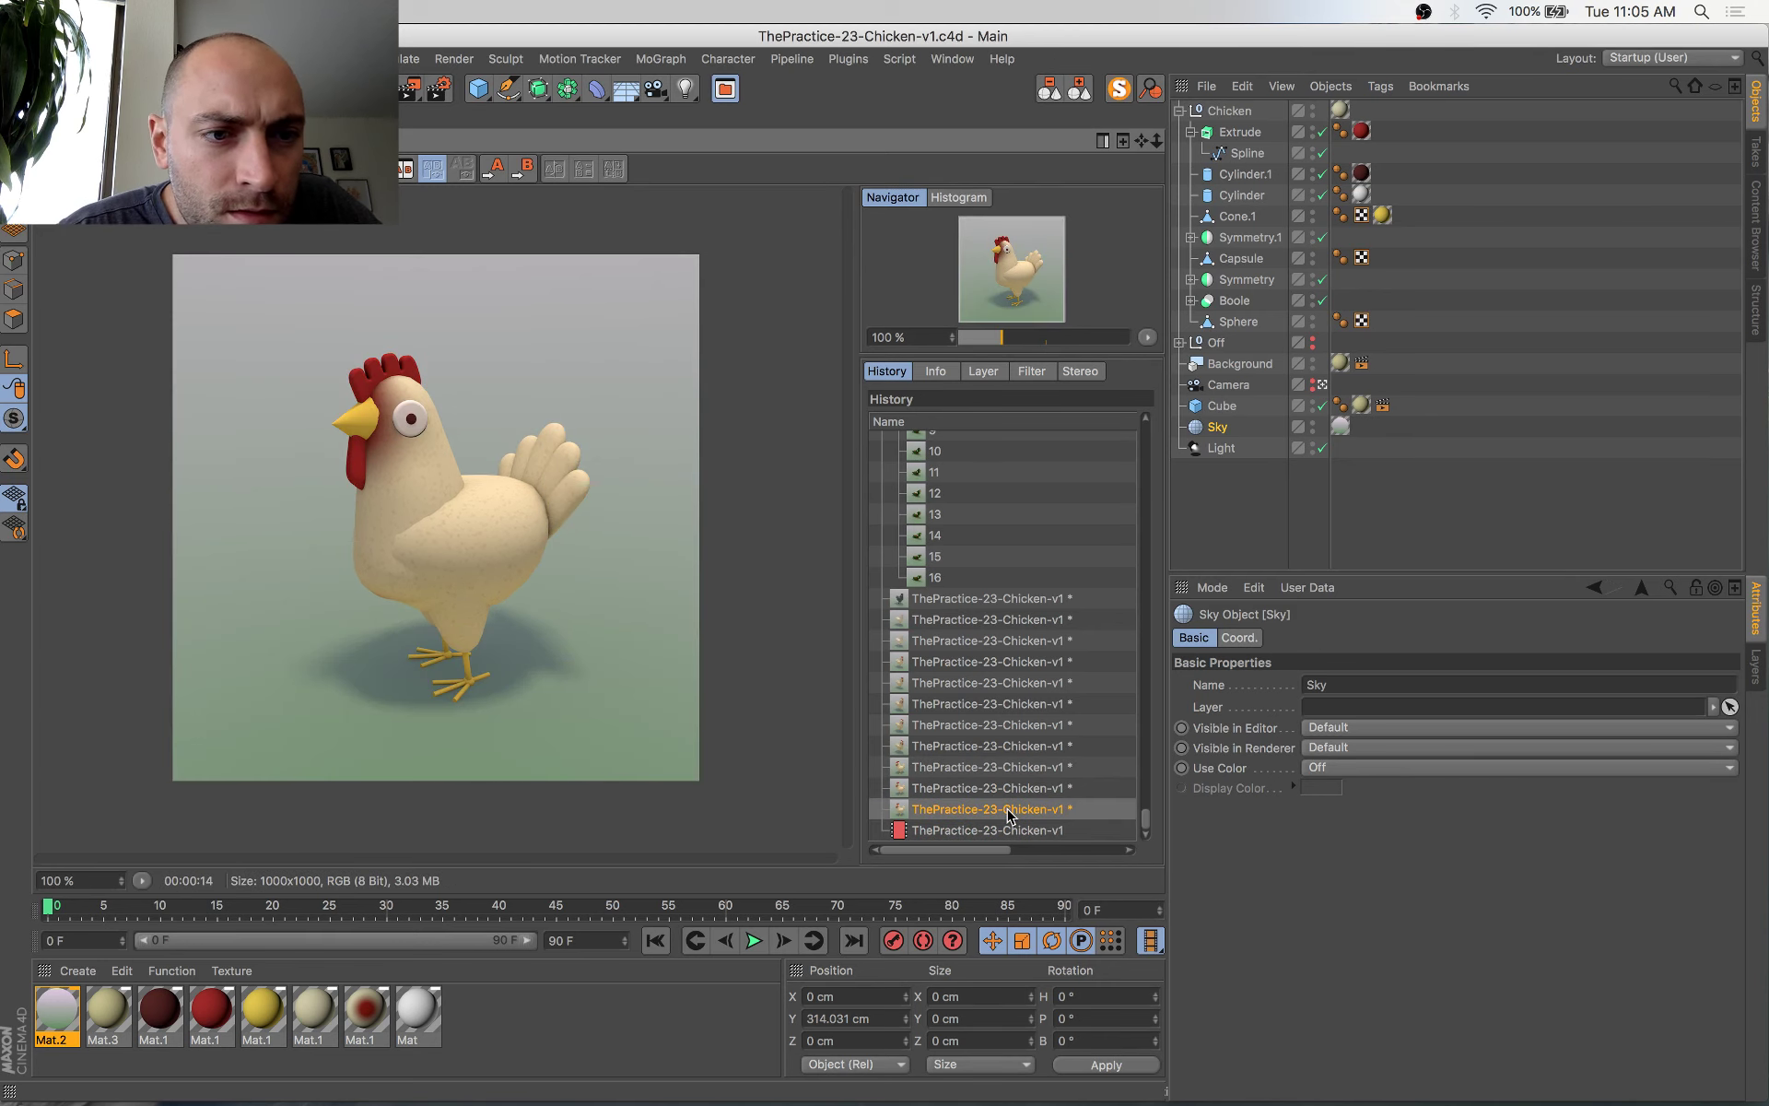
key("Down")
key("Up")
key("Up")
key("Down")
key("Up")
key("Down")
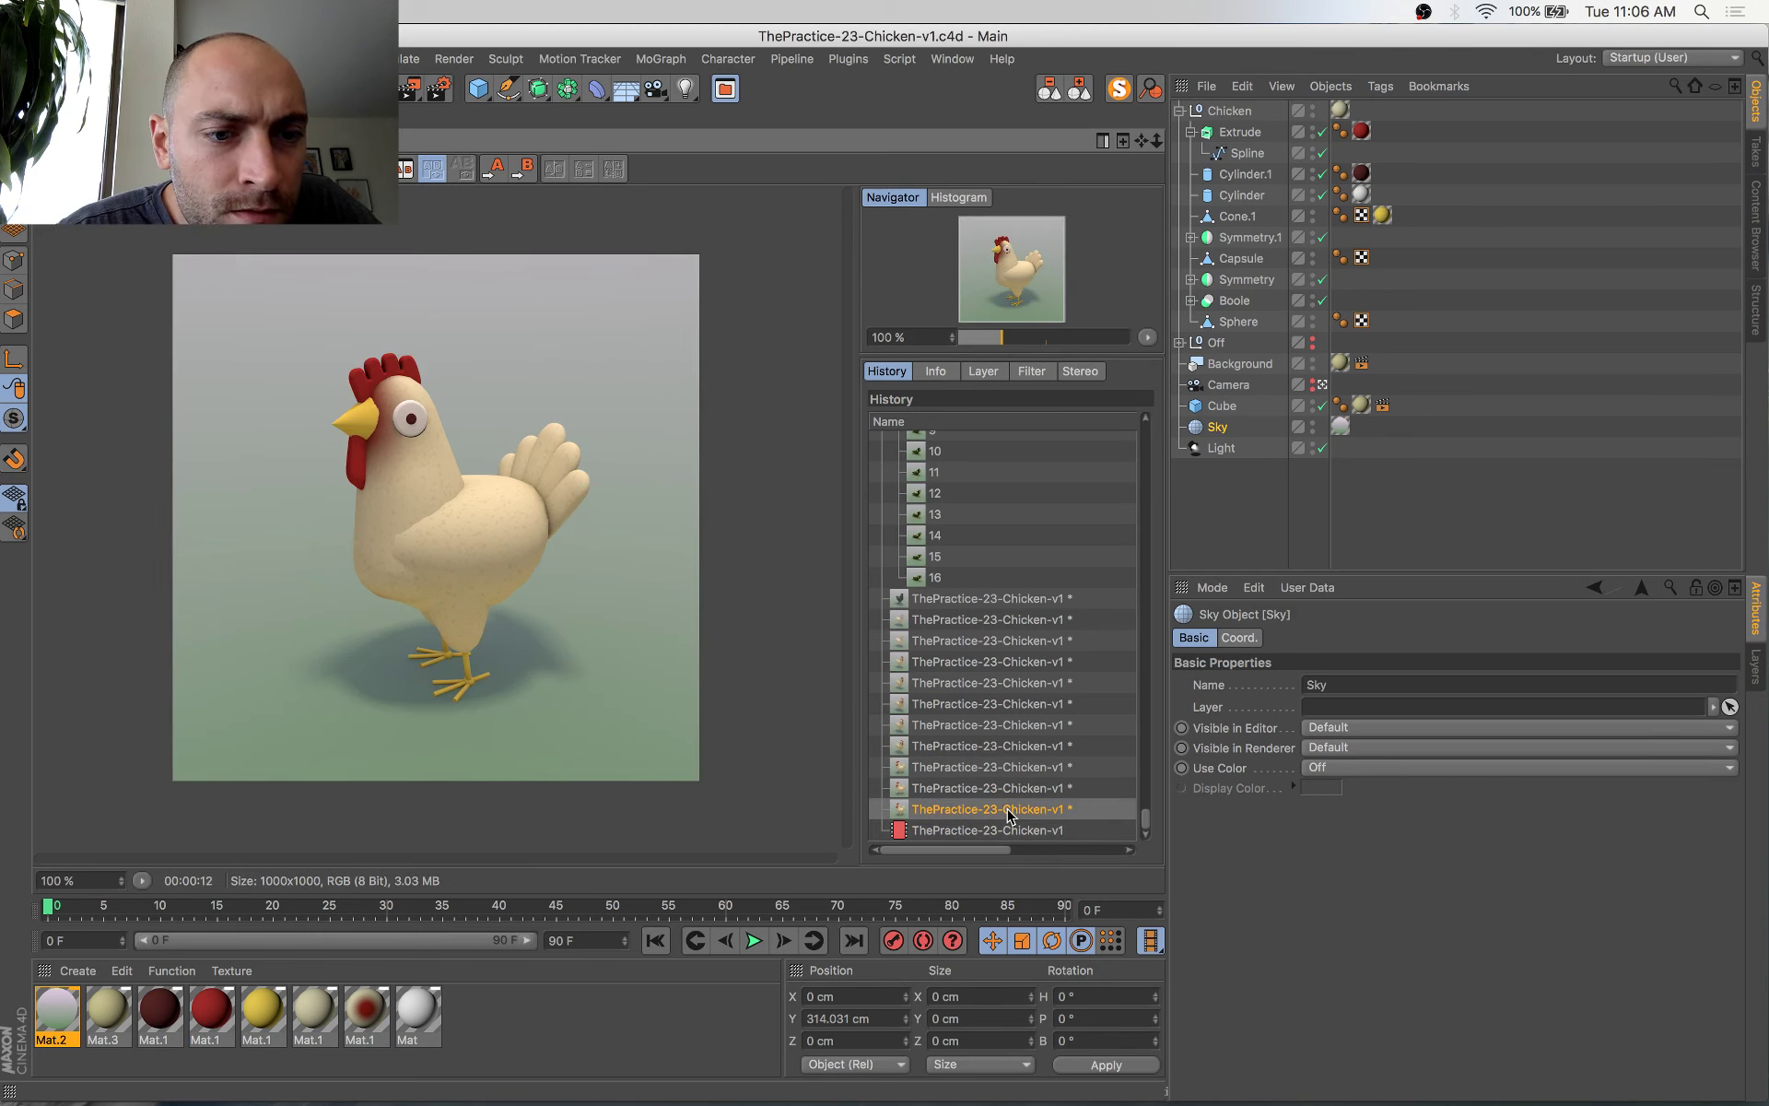
key("Up")
key("Down")
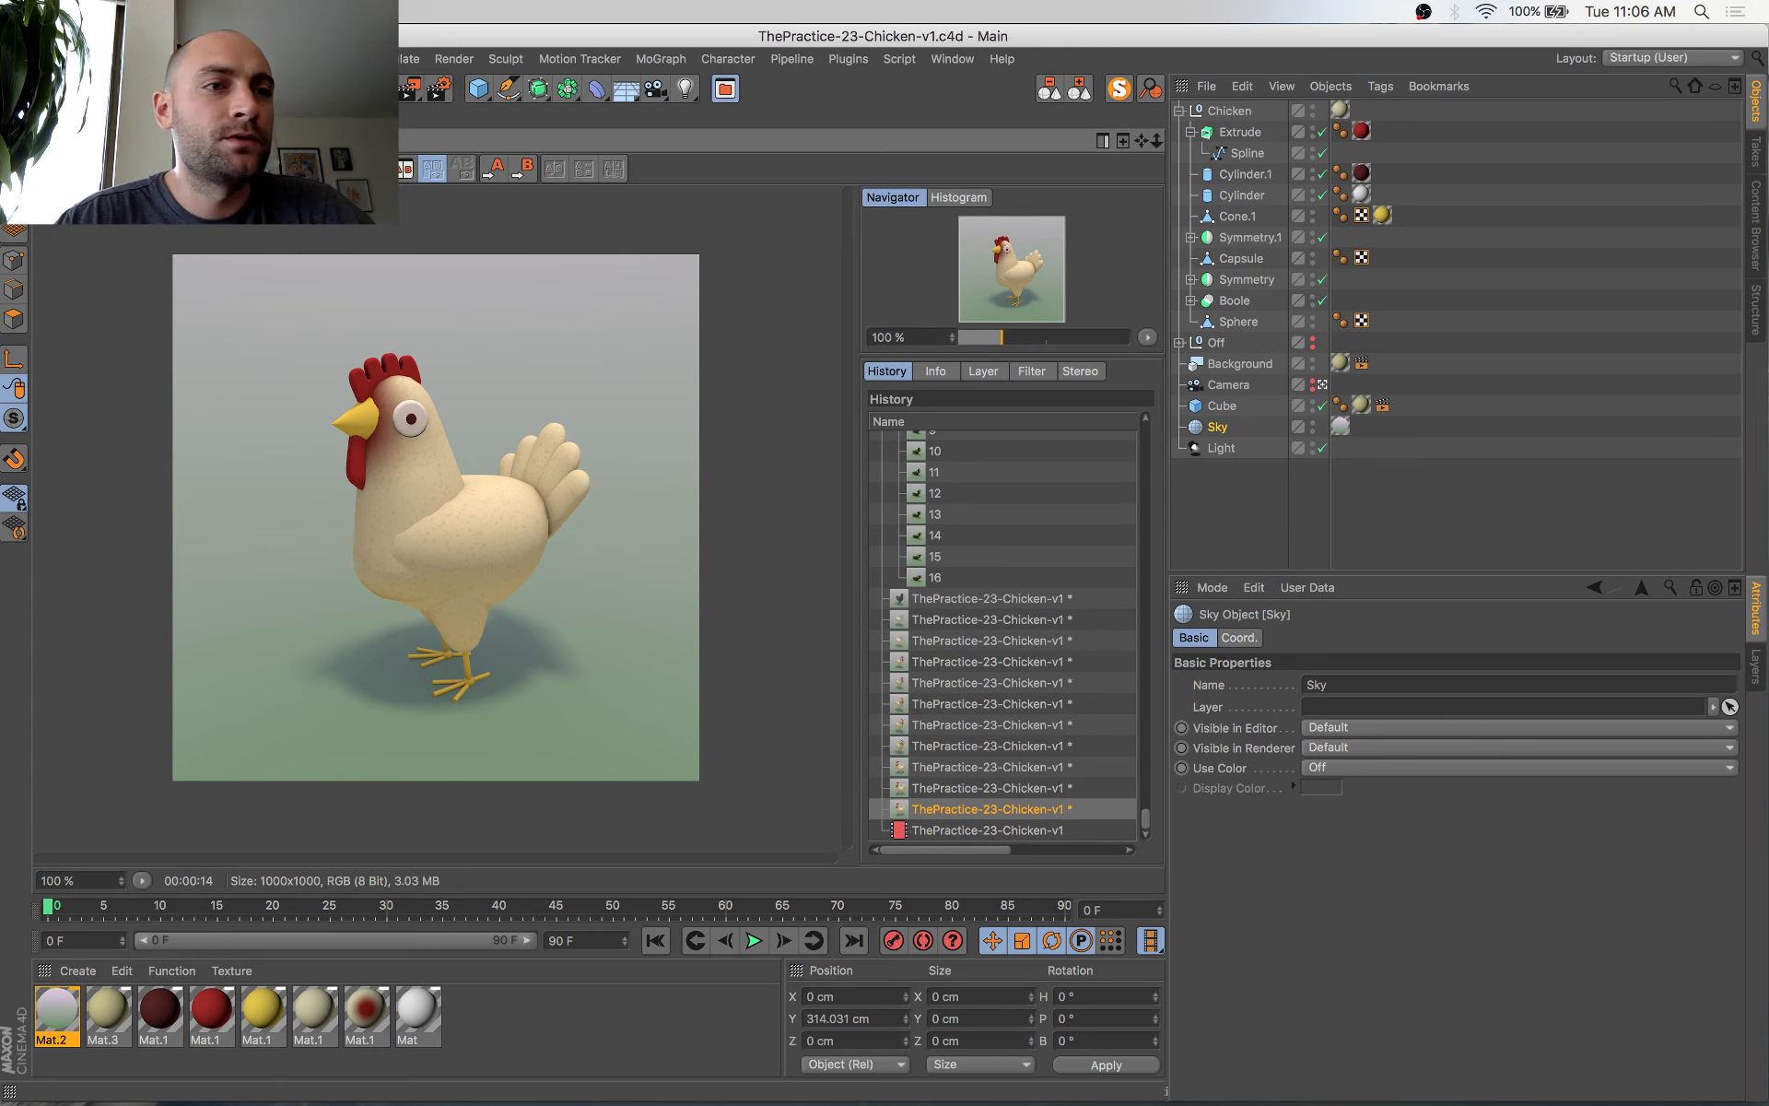
Close the render window, check the live stream chat in the browser, and return to Cinema 4D
left_click(74, 117)
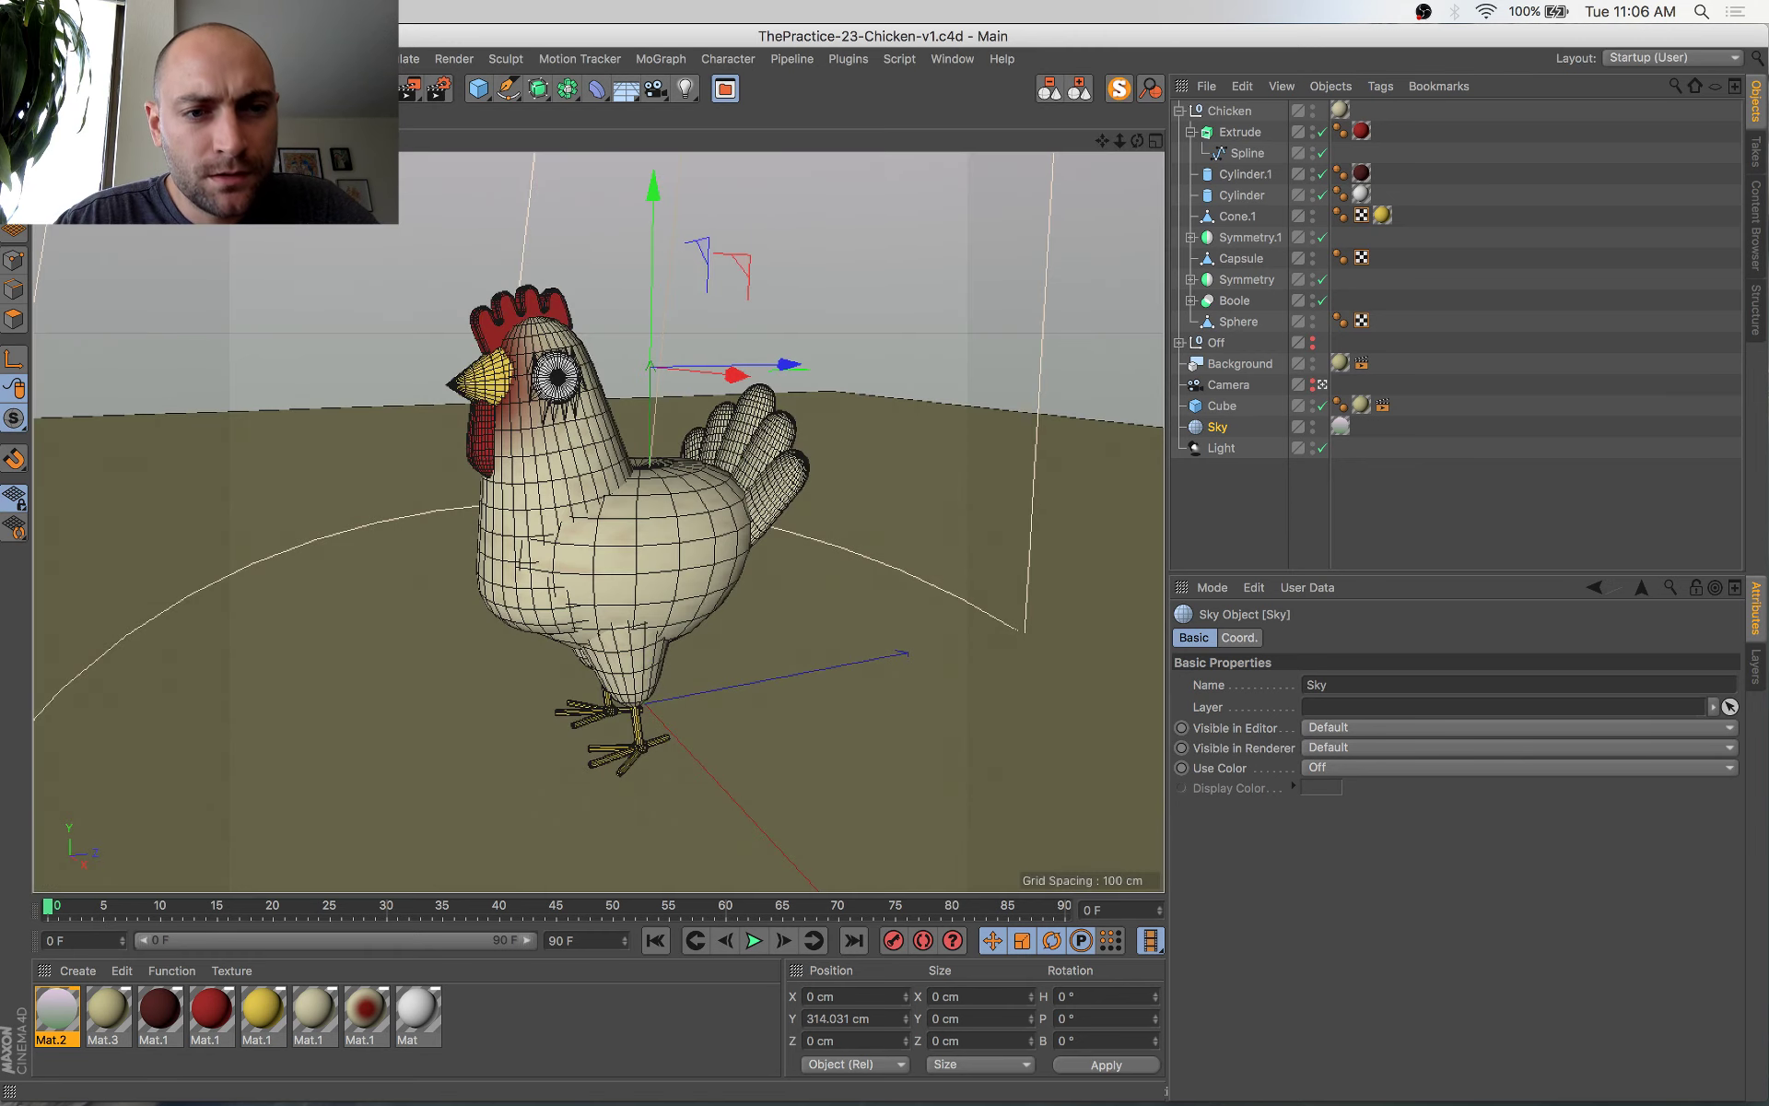
key("super+Tab")
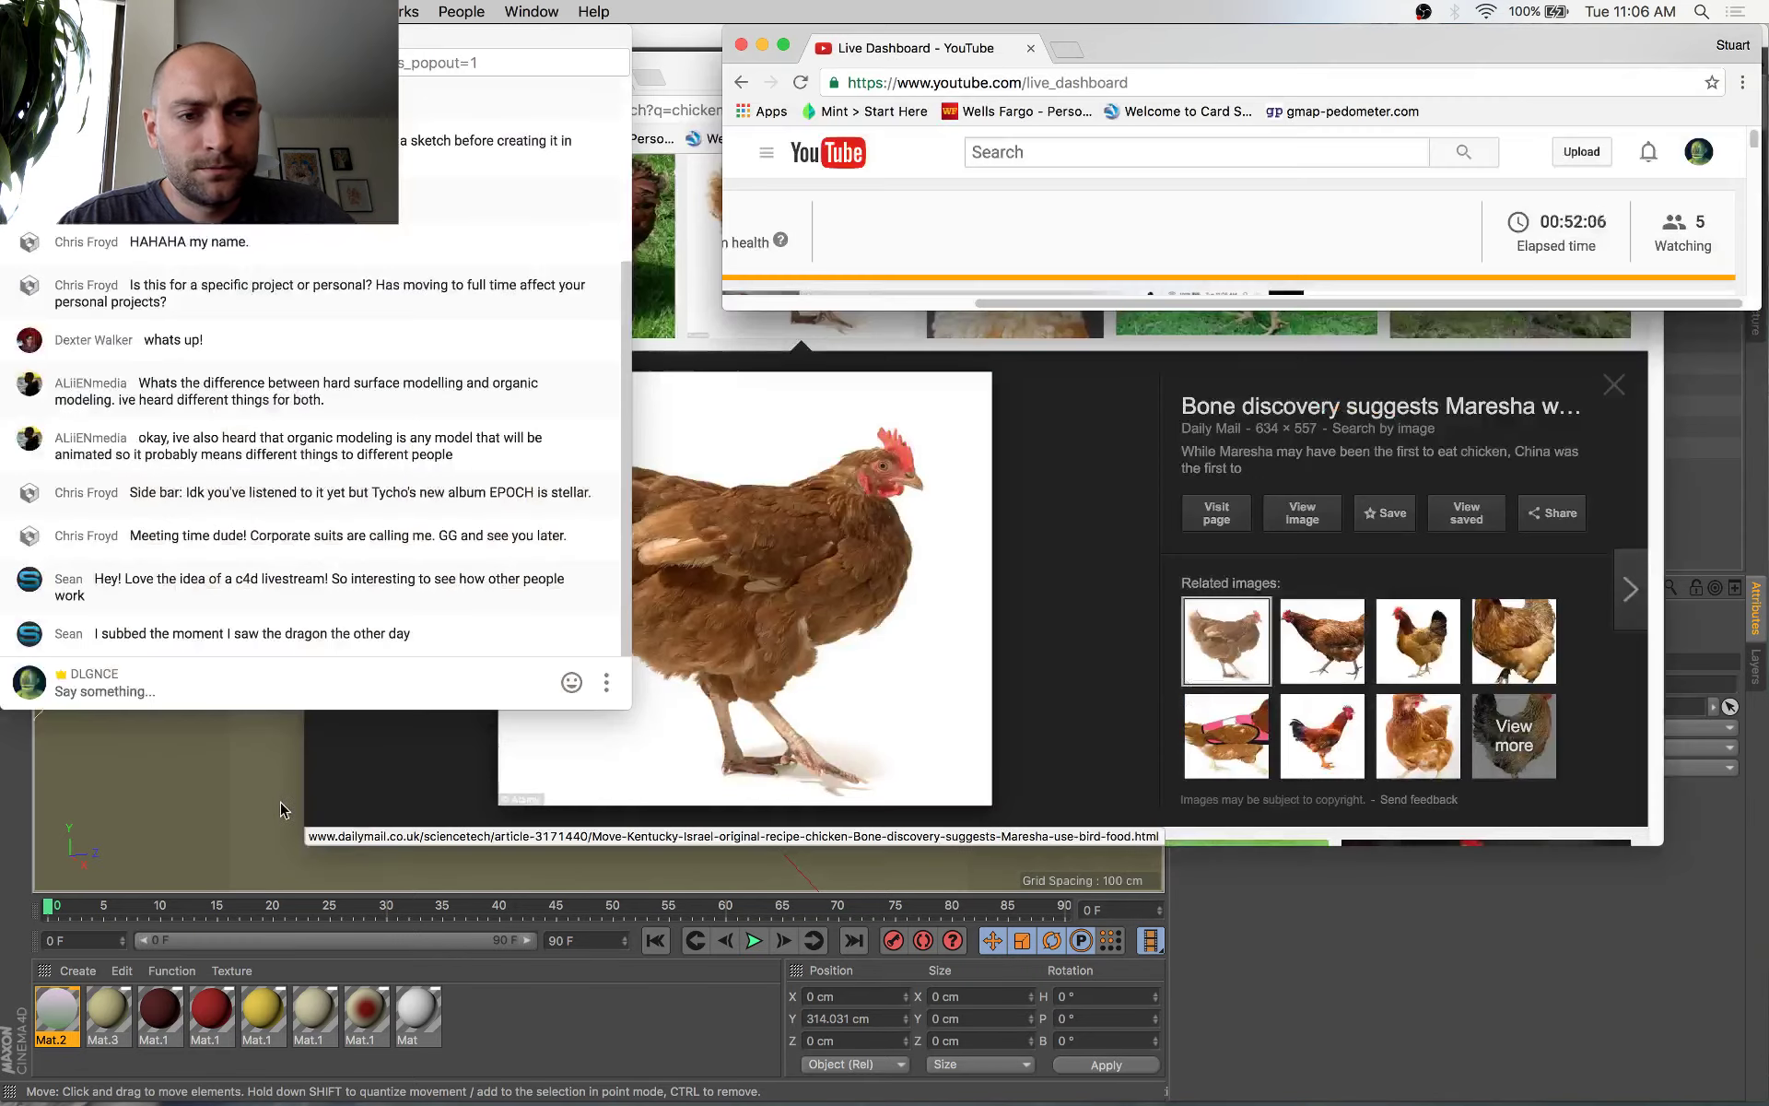
left_click(273, 682)
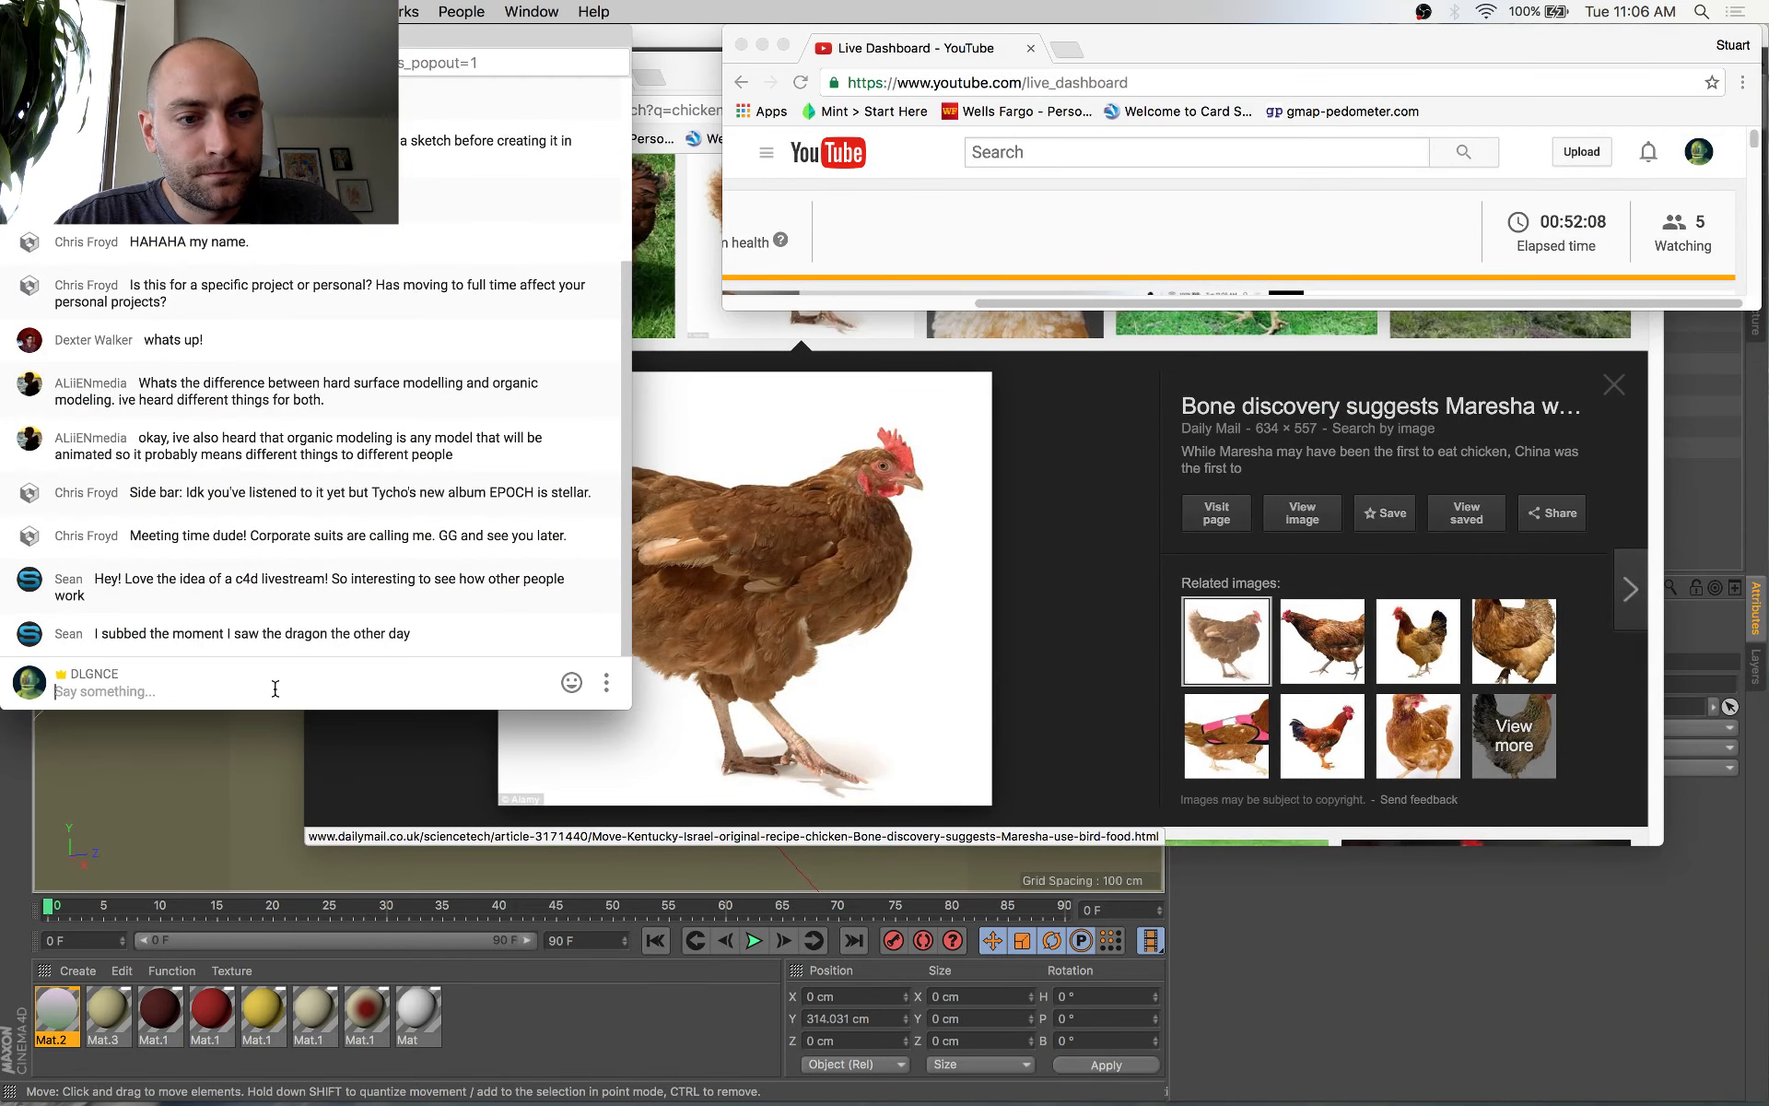
key("super+Tab")
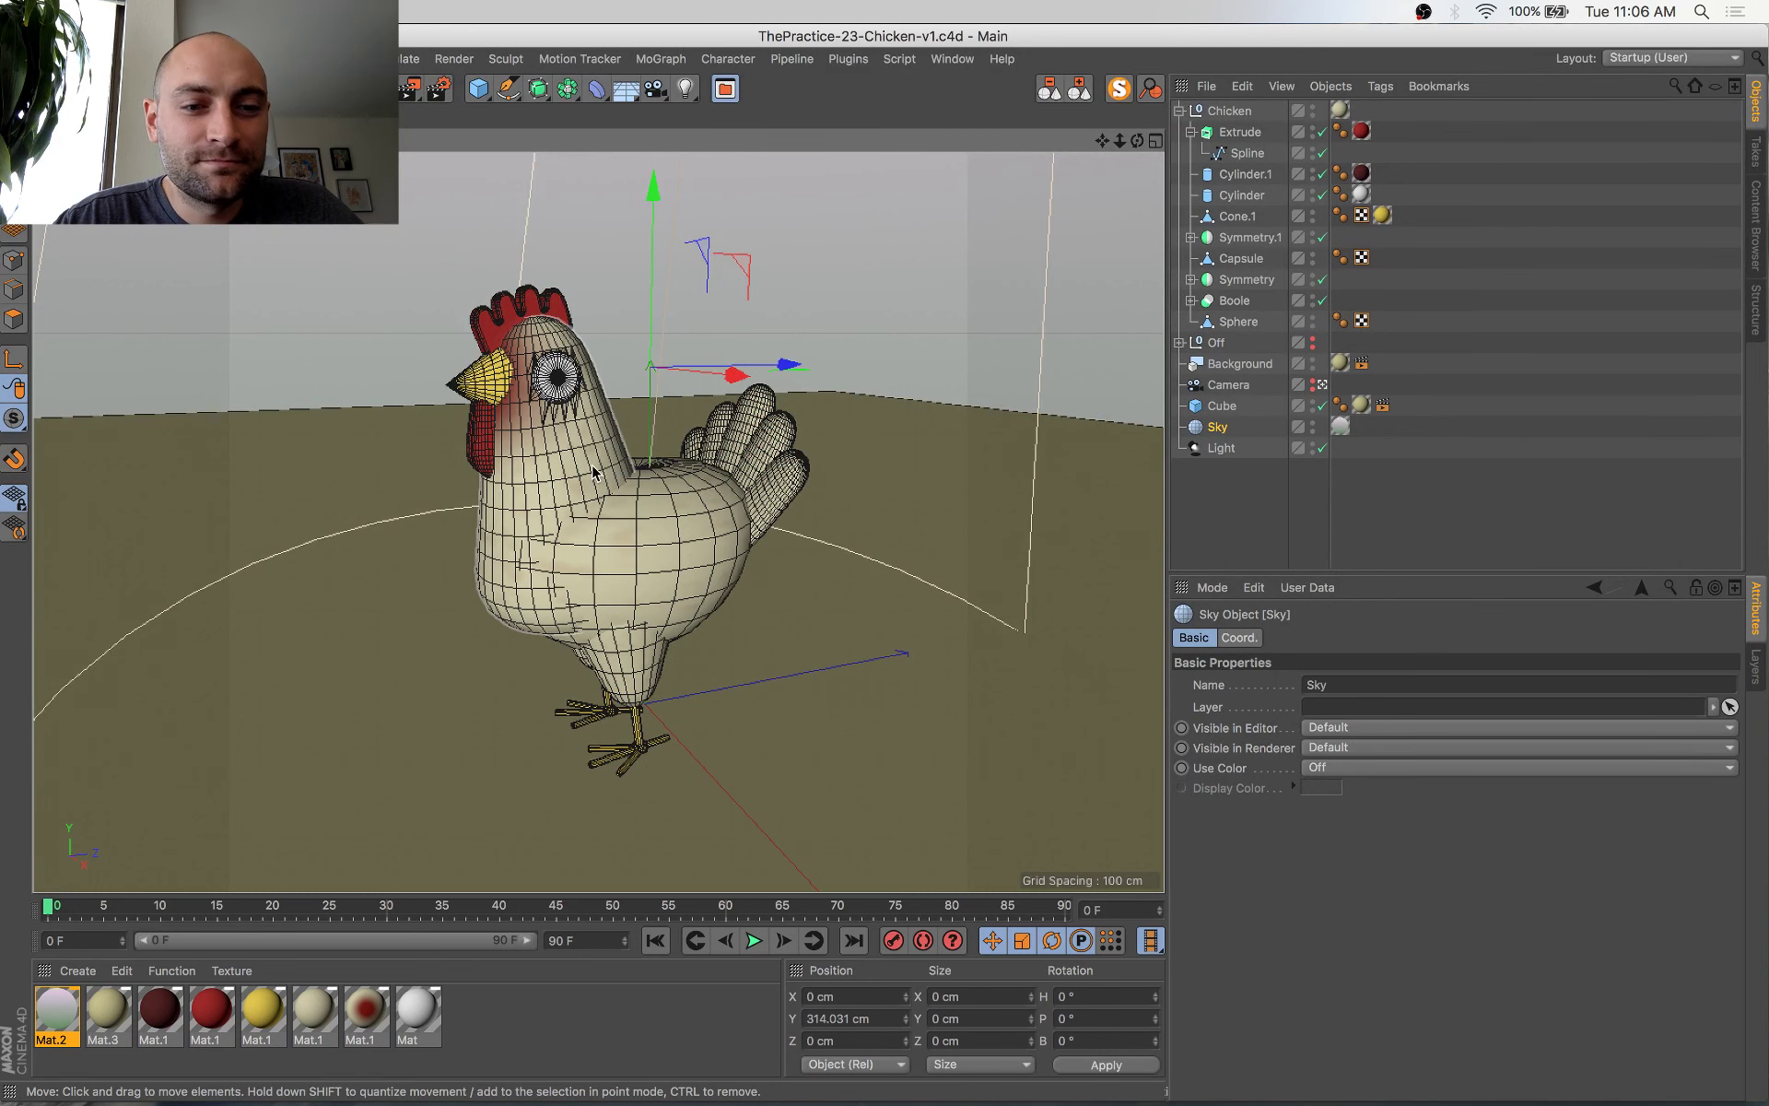
key("super+Tab")
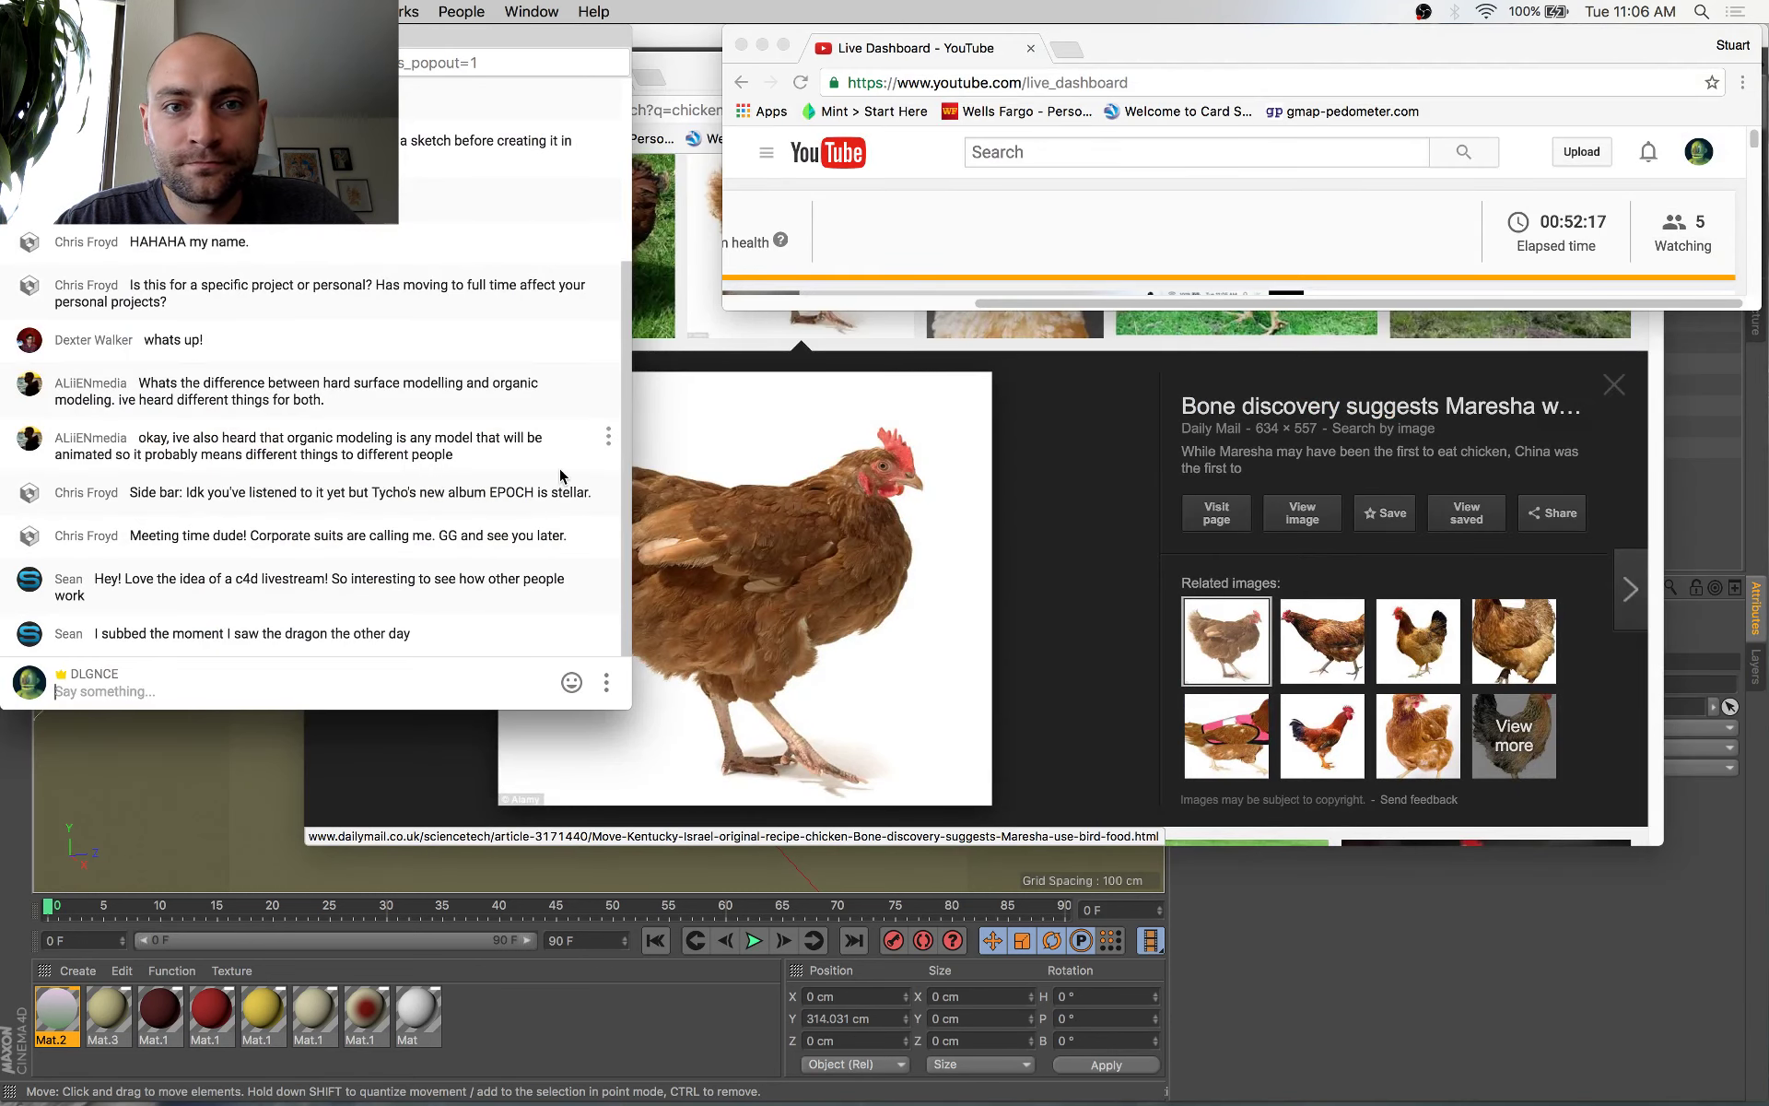
key("super+Tab")
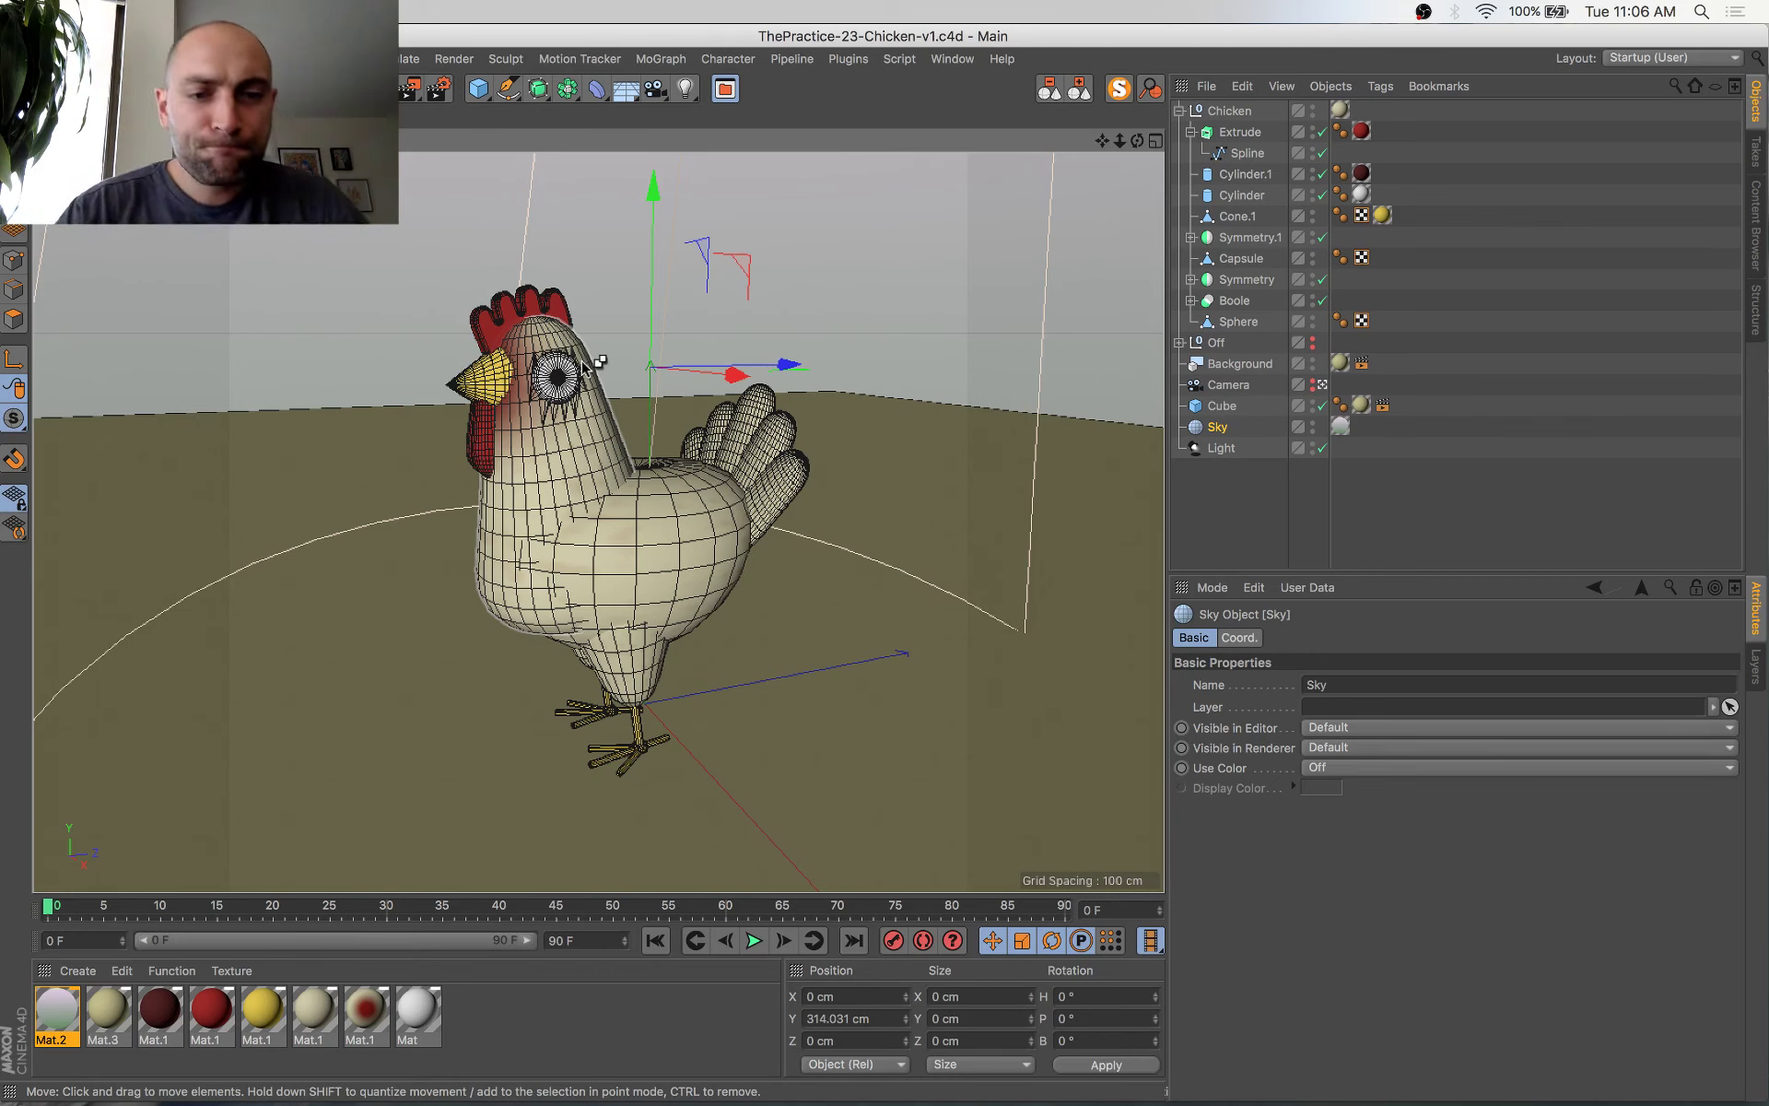
Add a Protection tag to the Camera, save the project, and fold the whole object hierarchy
left_click_drag(531, 514, 538, 523, "alt")
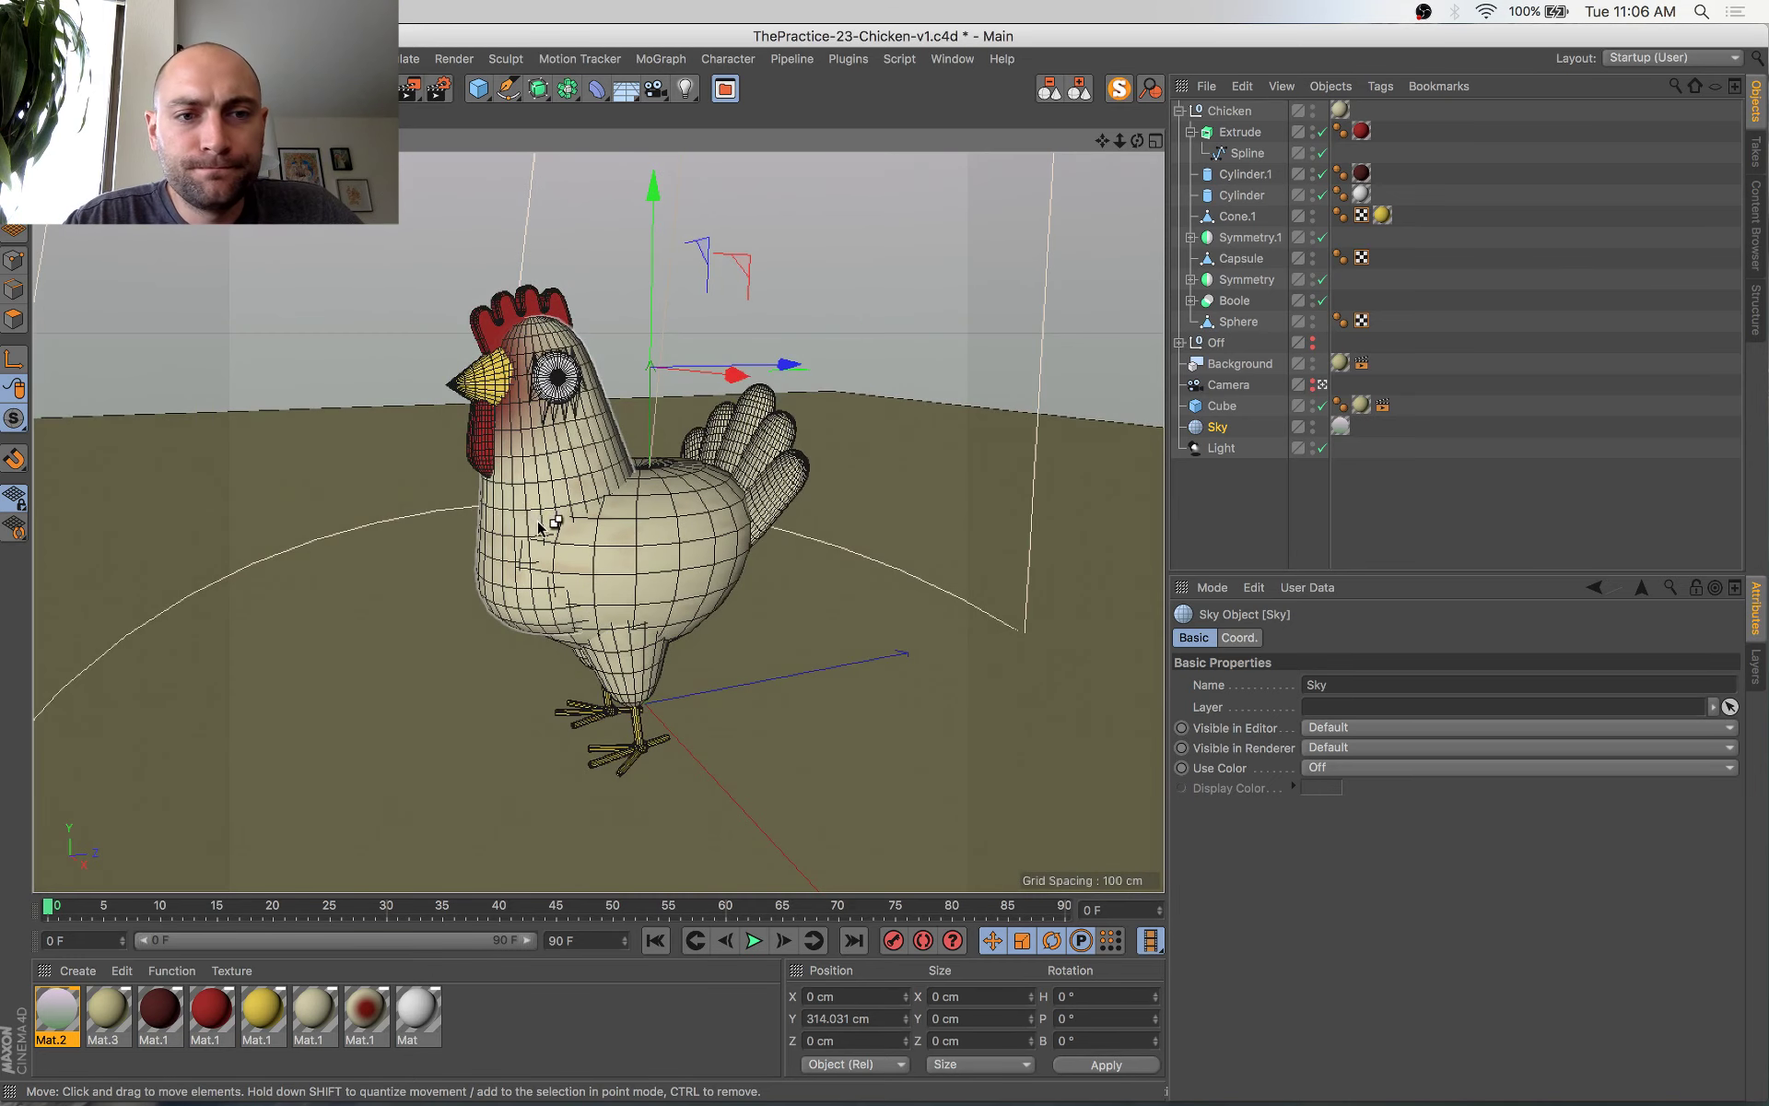
left_click(1229, 385)
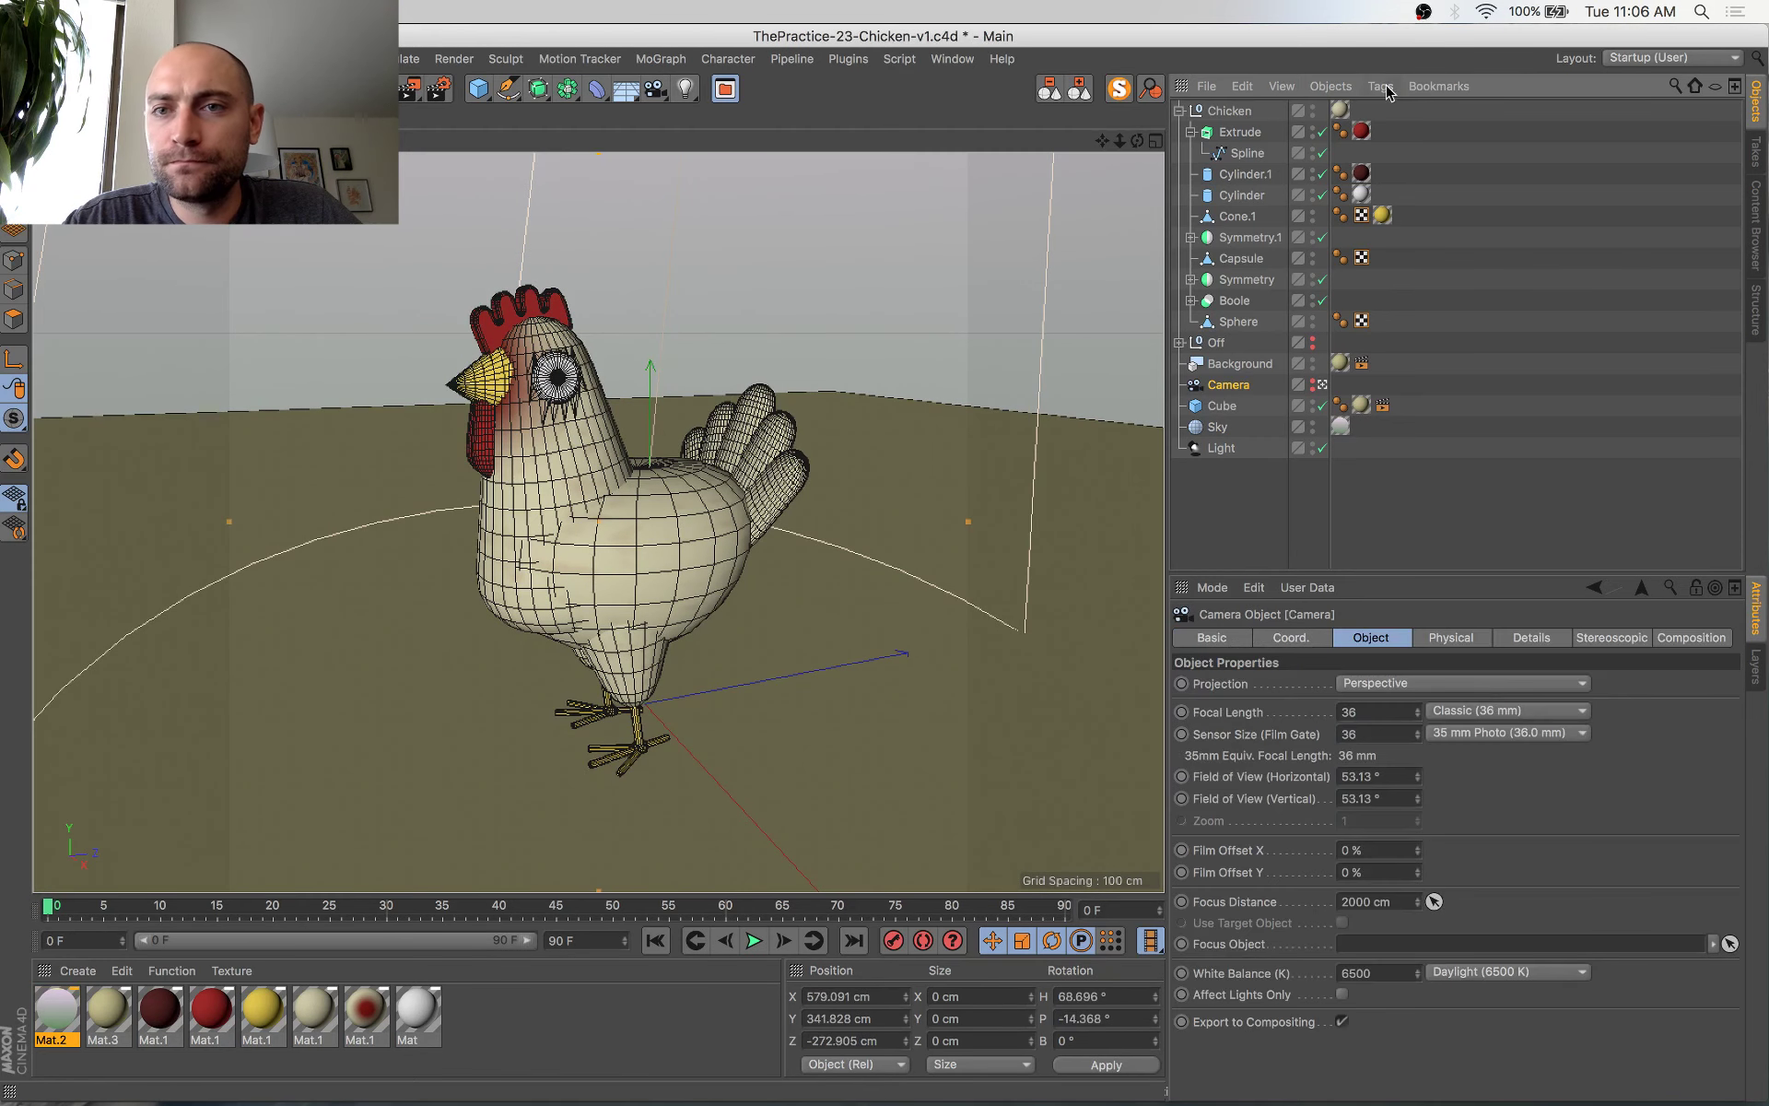
left_click(1379, 86)
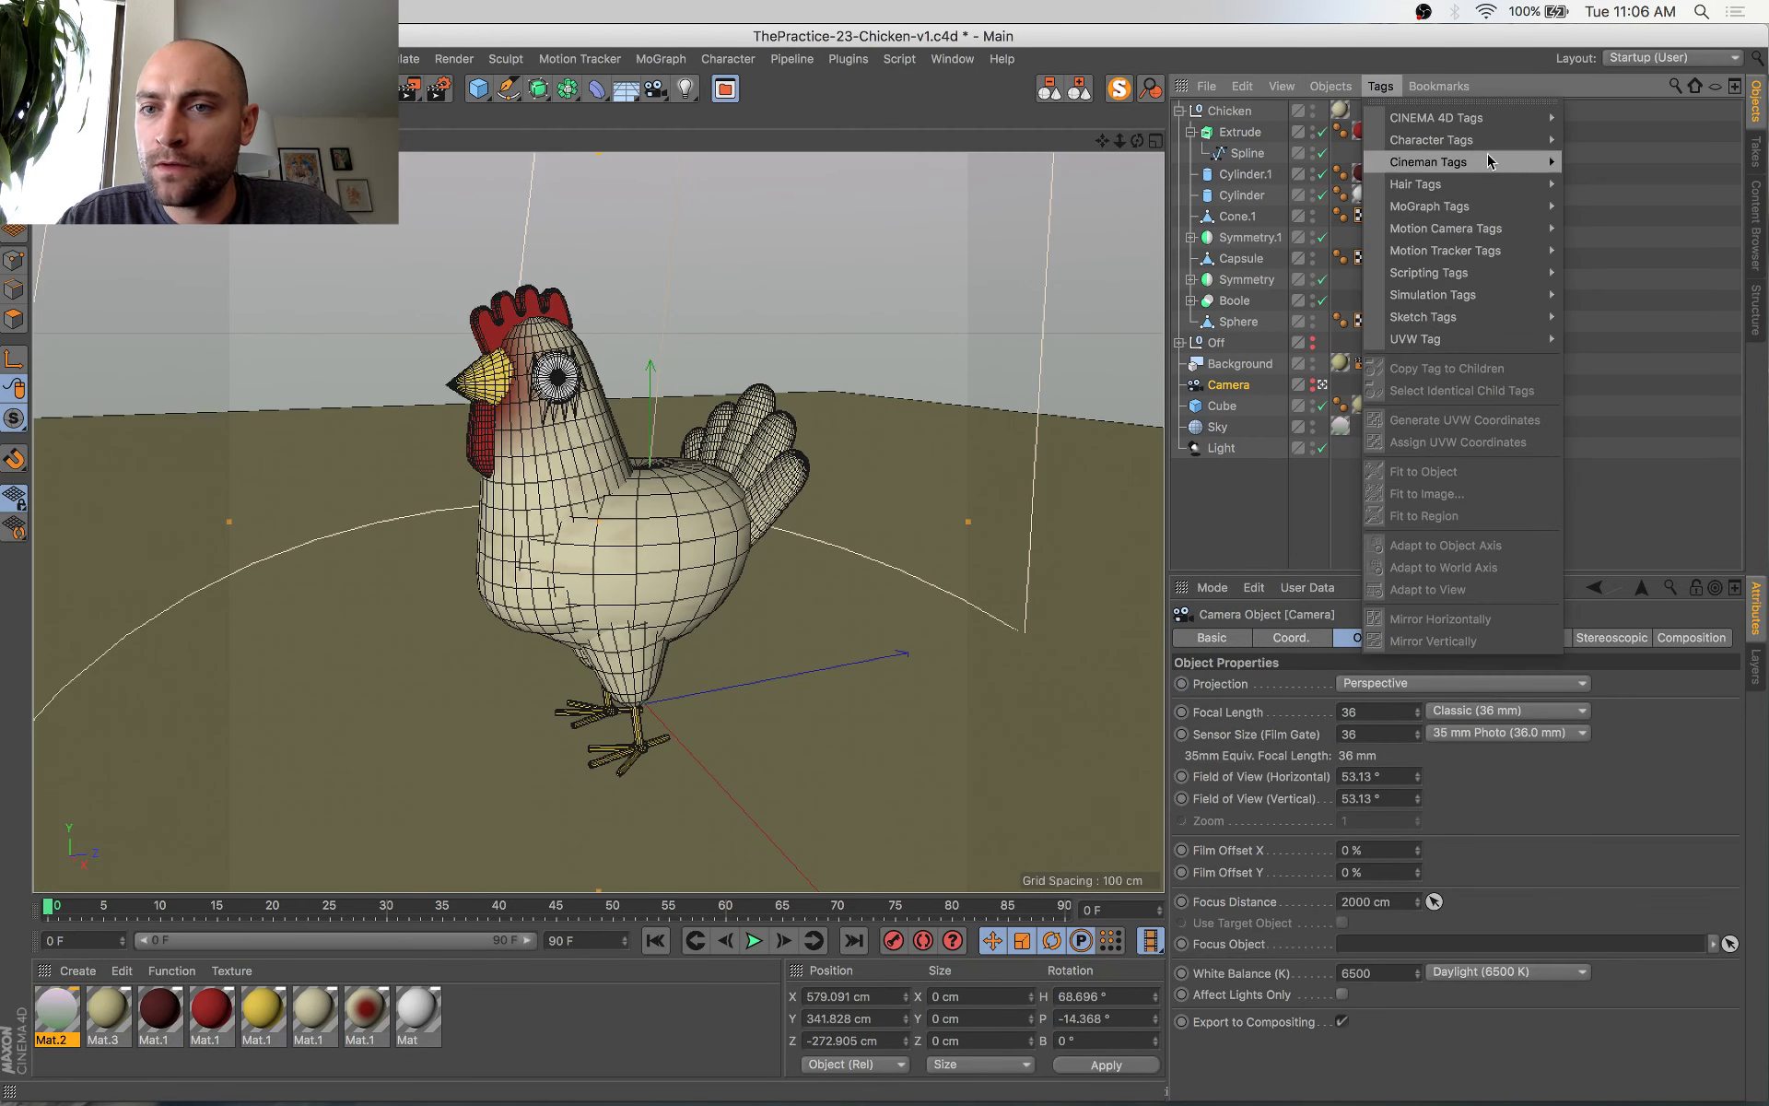
mouse_move(1482, 125)
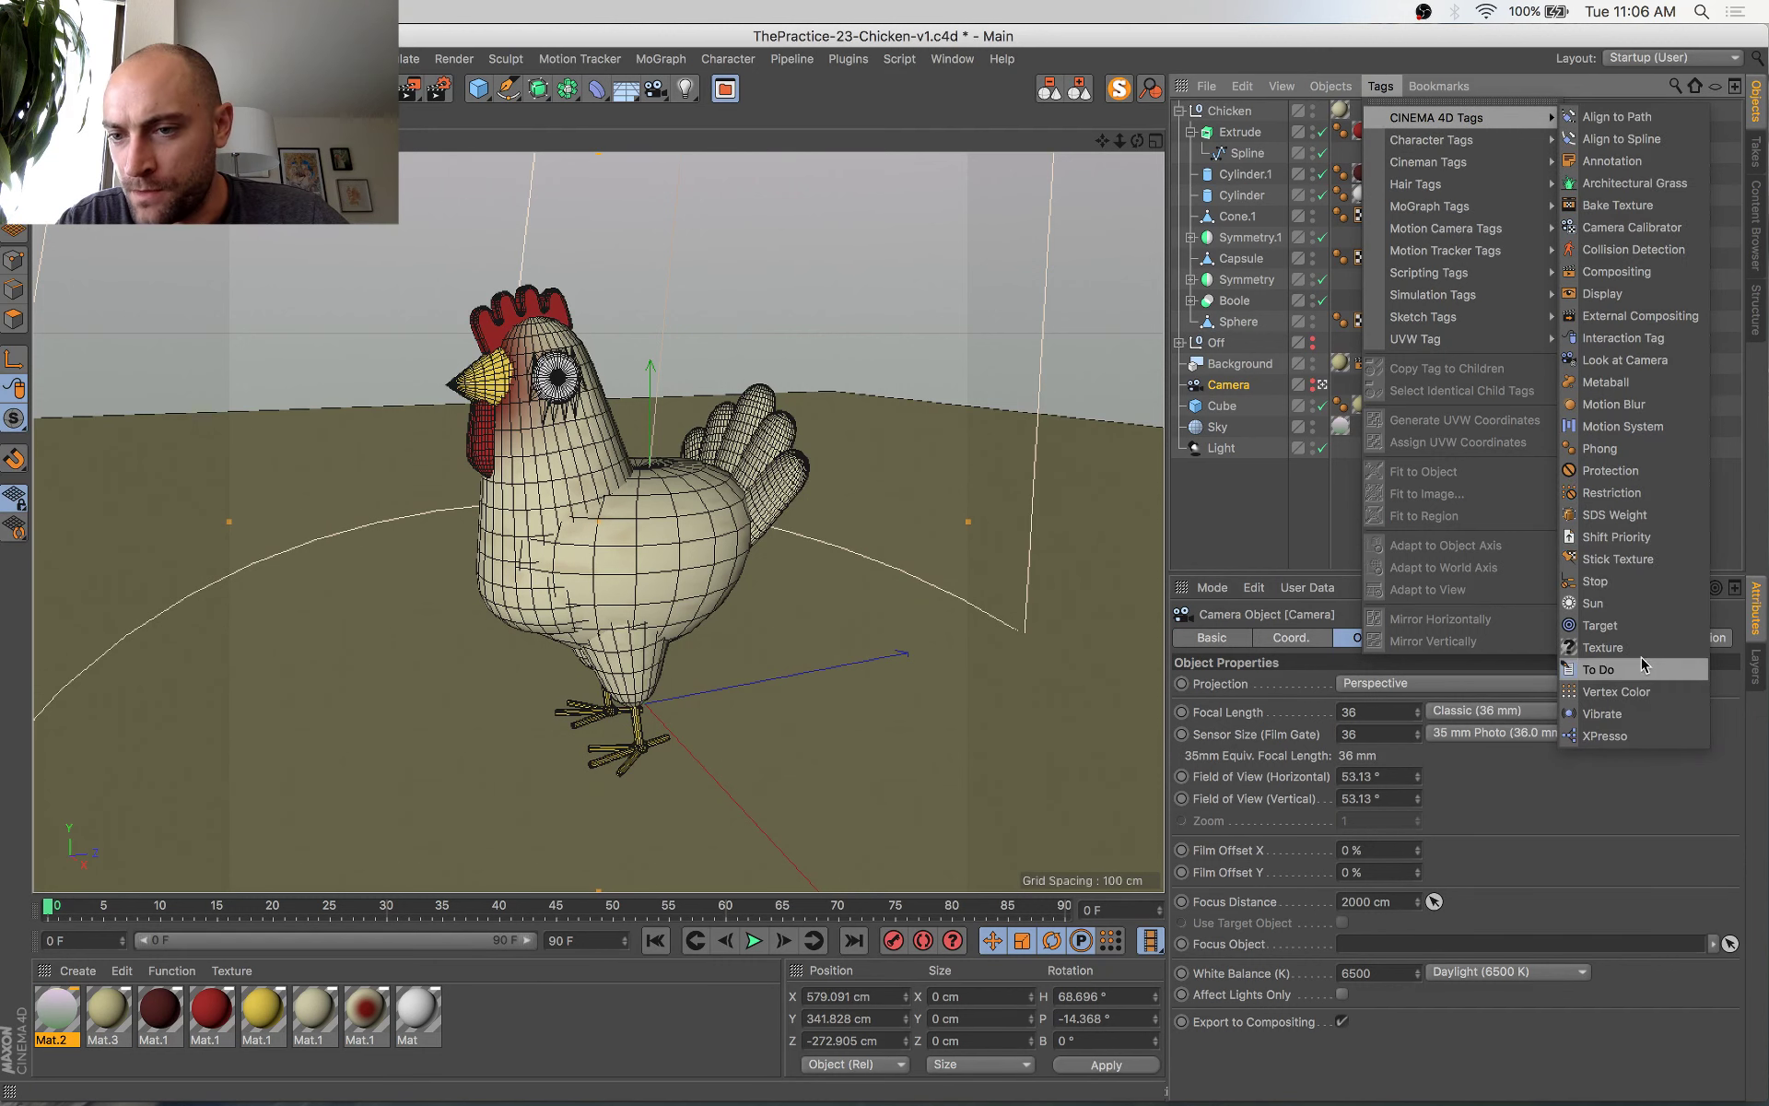
left_click(1622, 470)
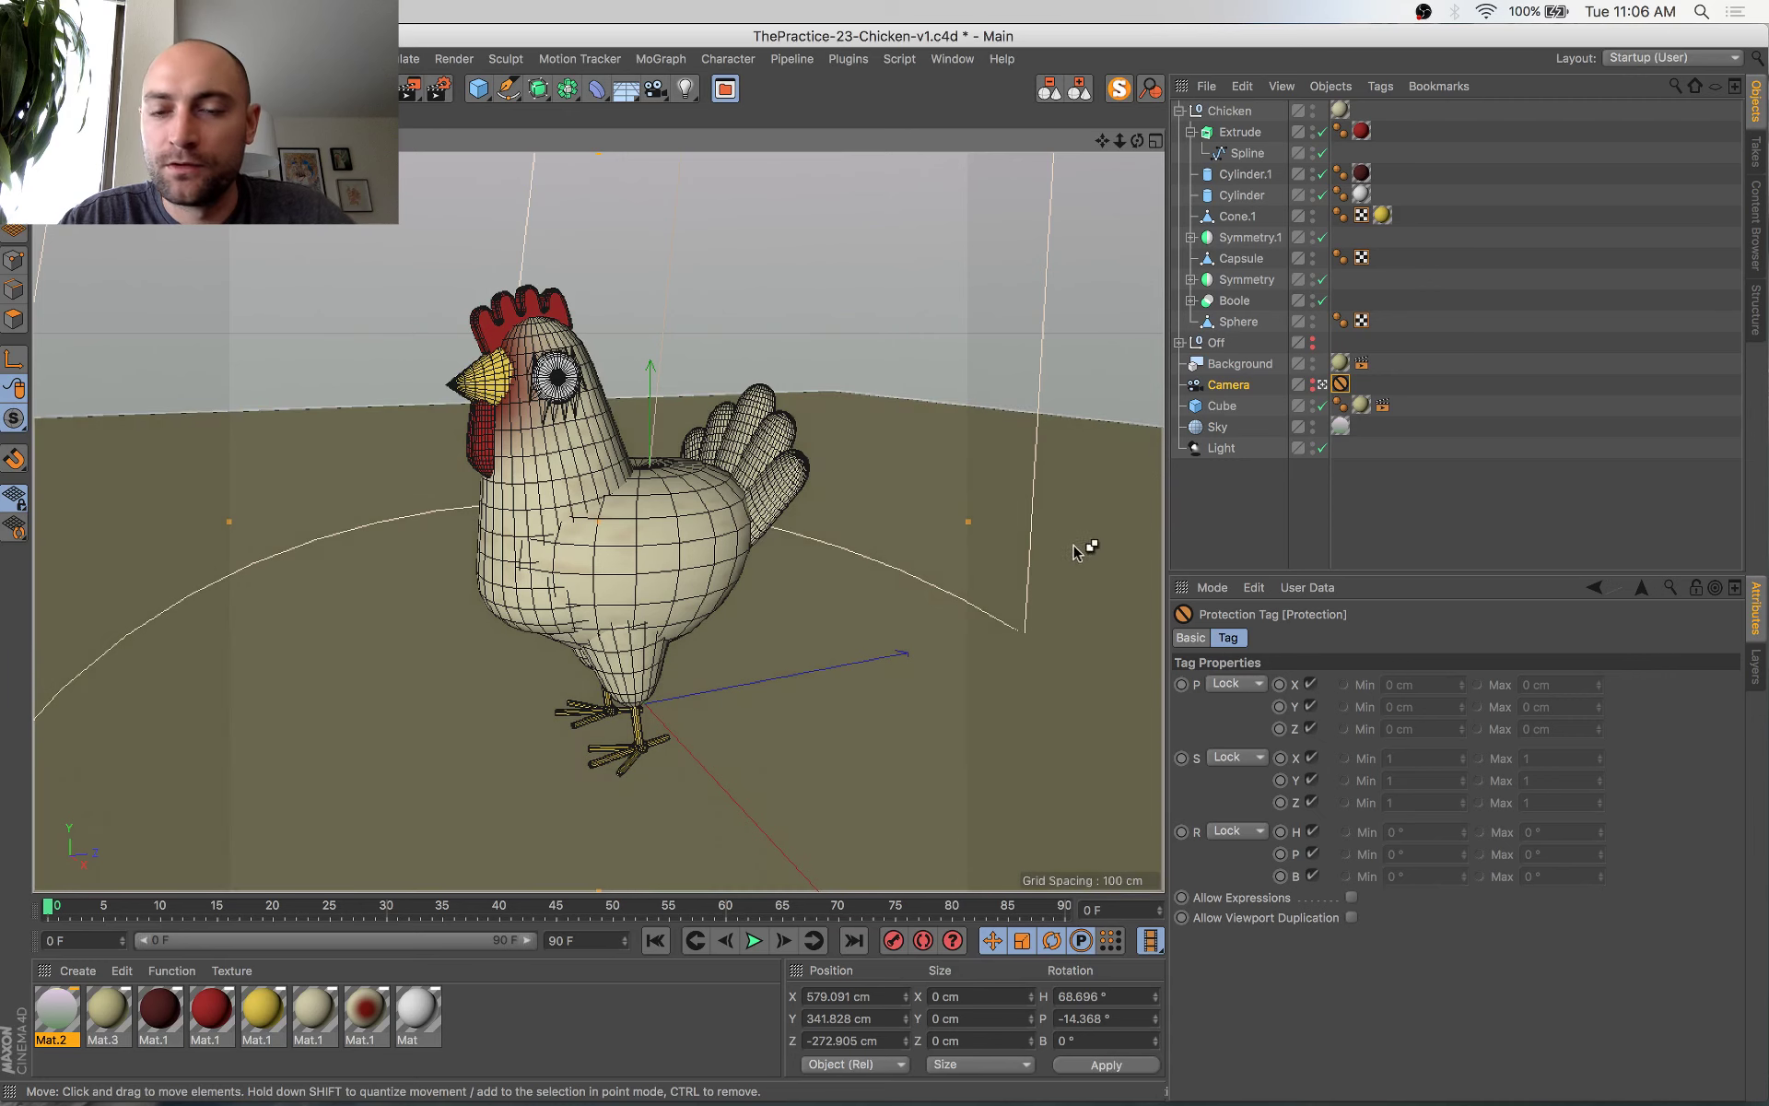
key("super+s")
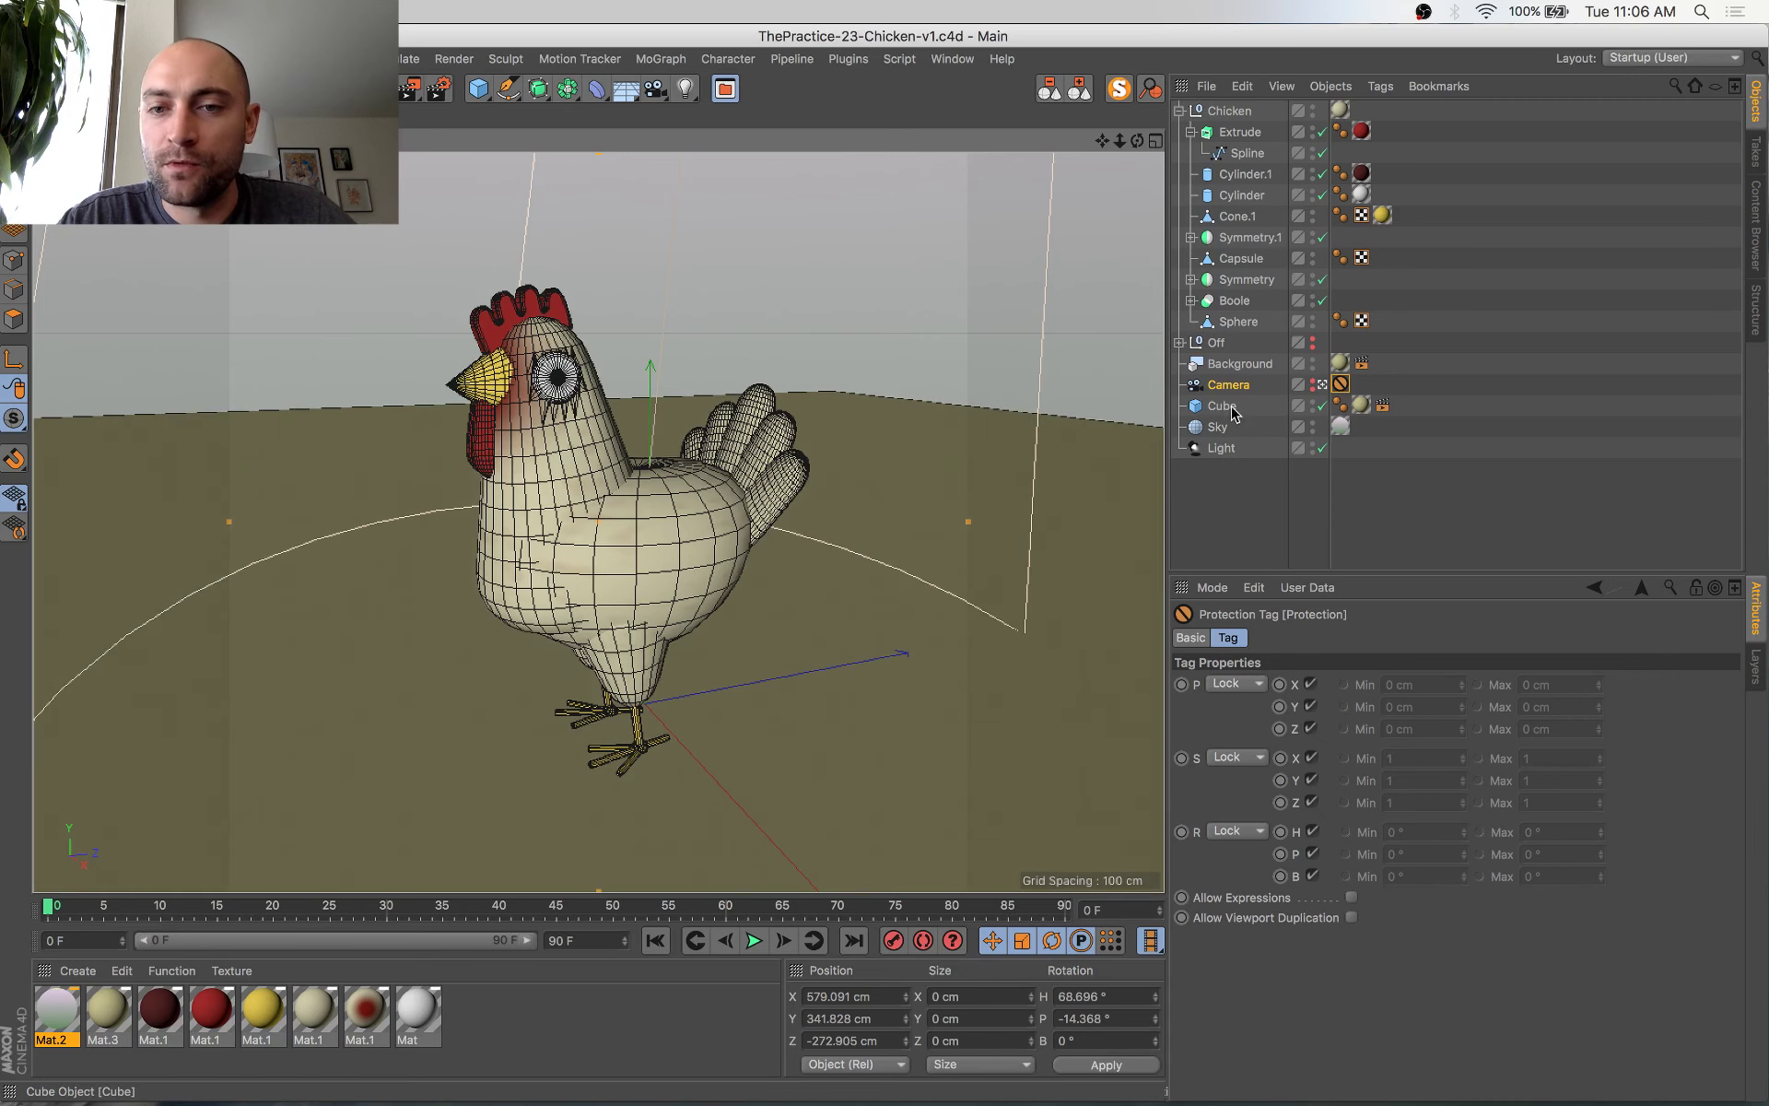
left_click(1091, 92)
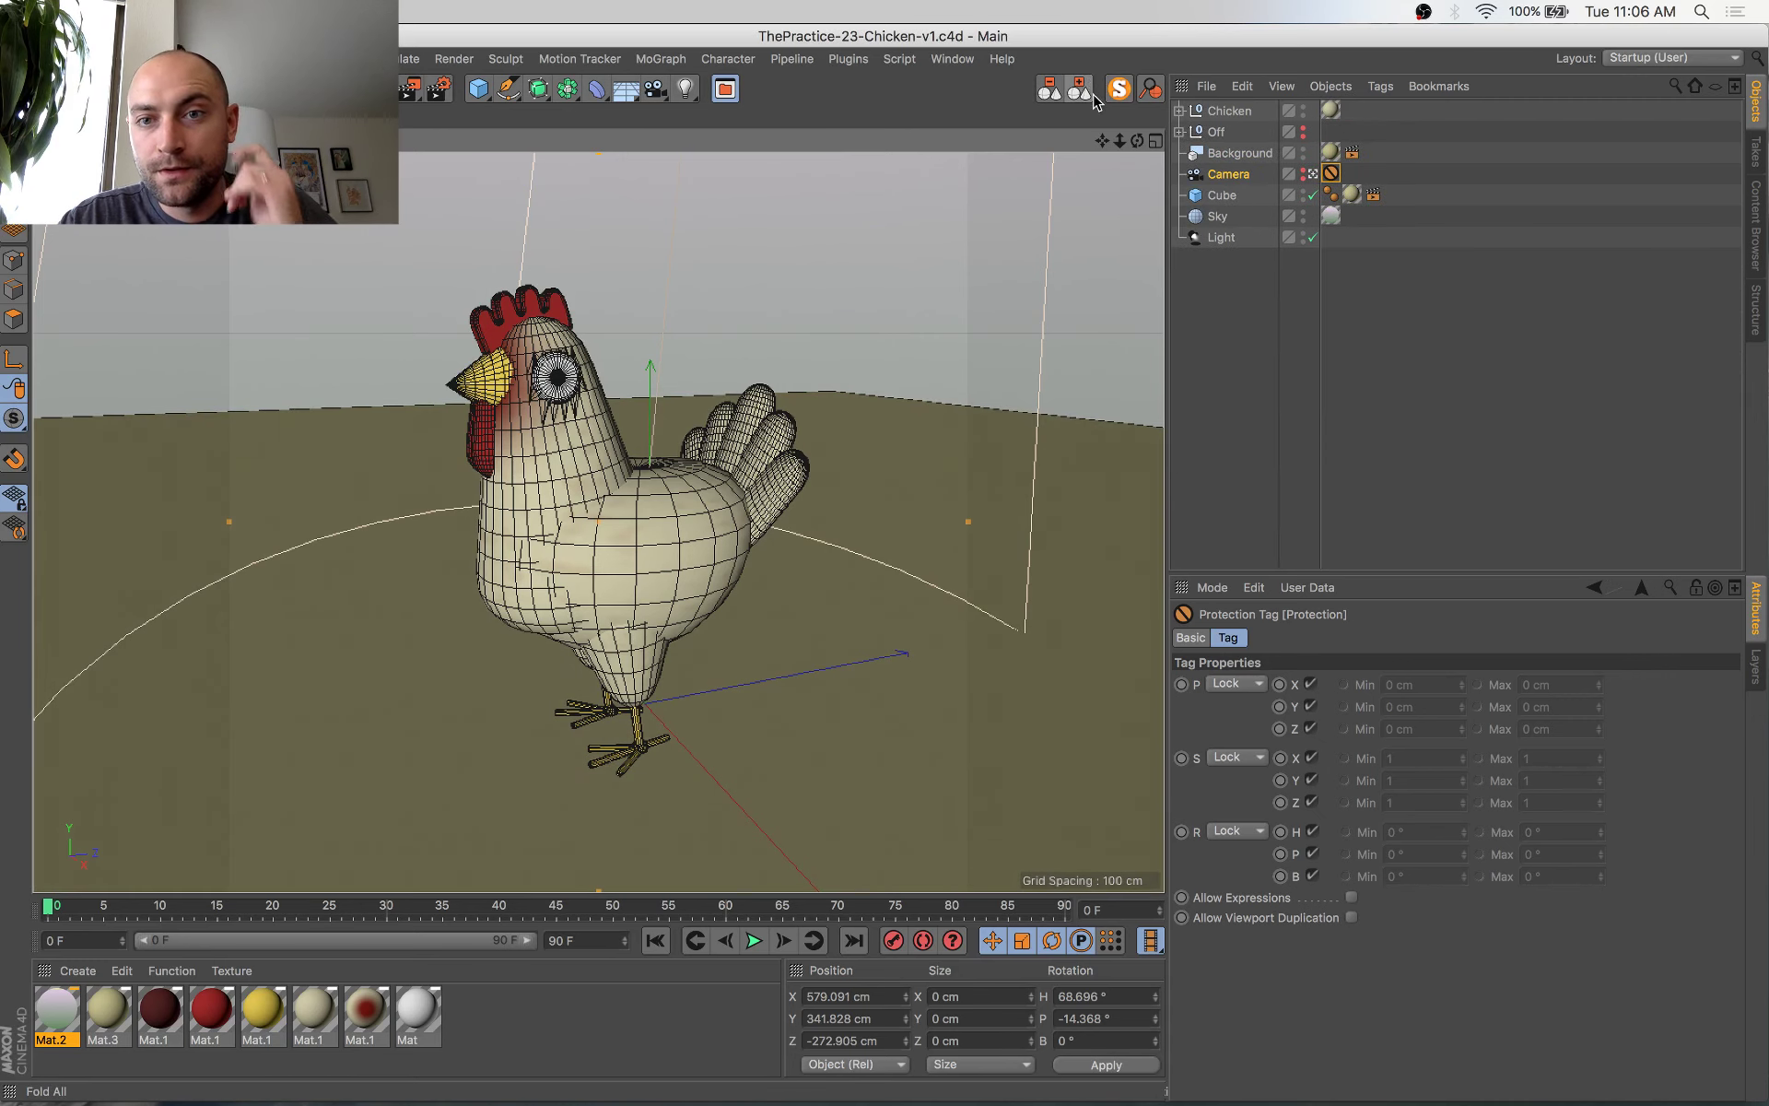
Open the sky material Mat.2 for editing and preview the earlier GIFs, including BirdieWalk0000.gif, in Finder's Birdie WALK folder
double_click(55, 1012)
key("ctrl+Up")
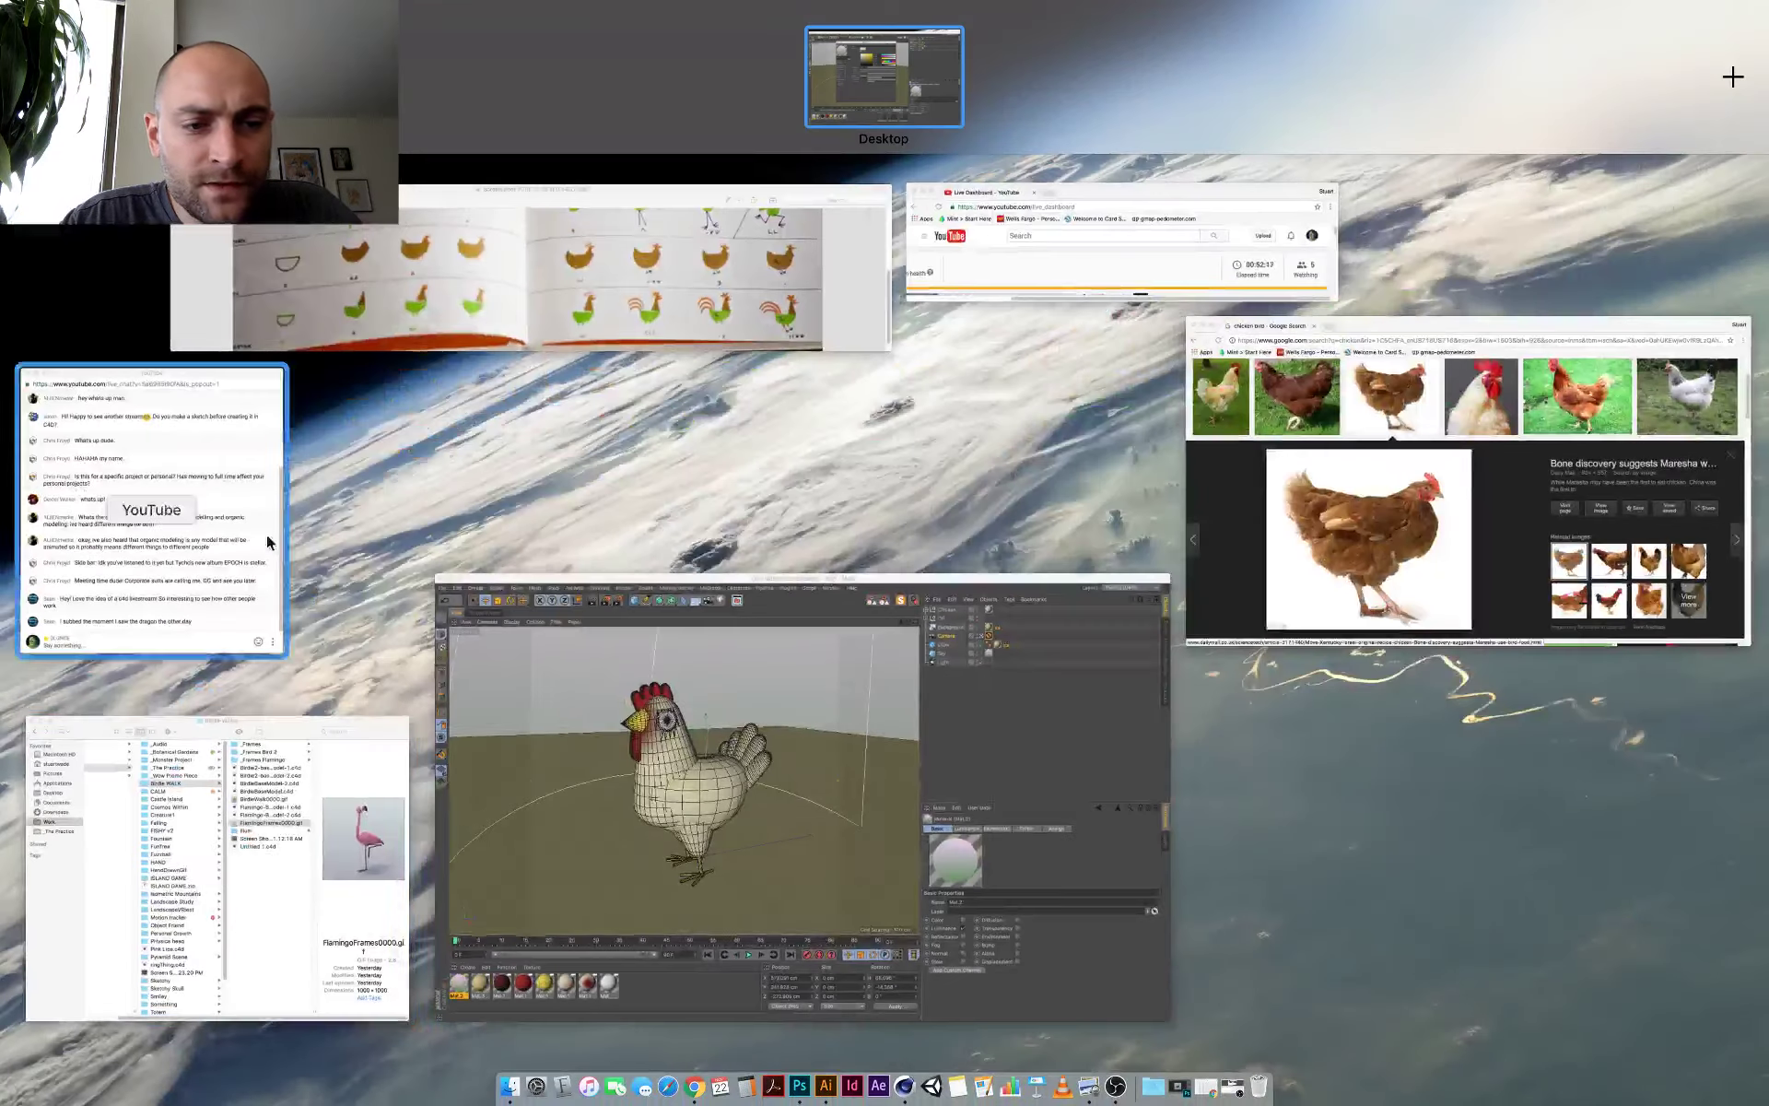
left_click(302, 972)
key("space")
key("space")
left_click(671, 458)
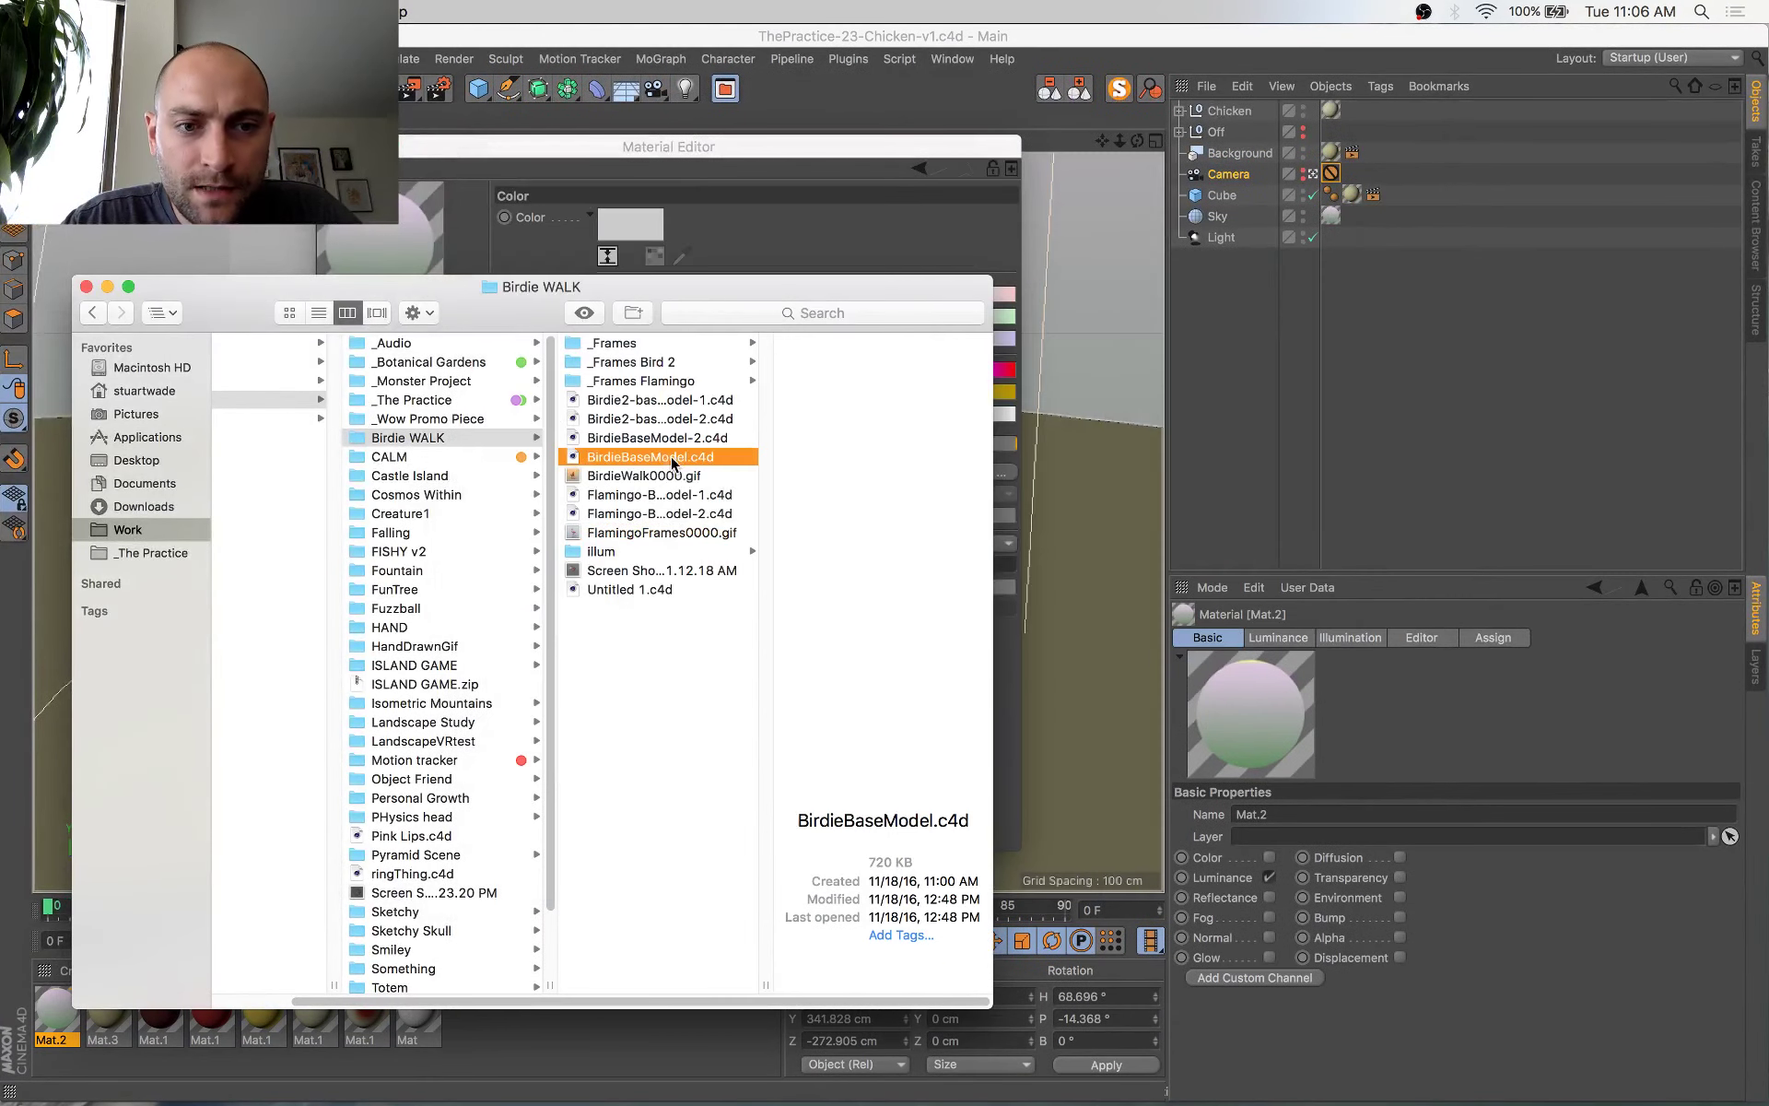
left_click(672, 475)
key("space")
key("space")
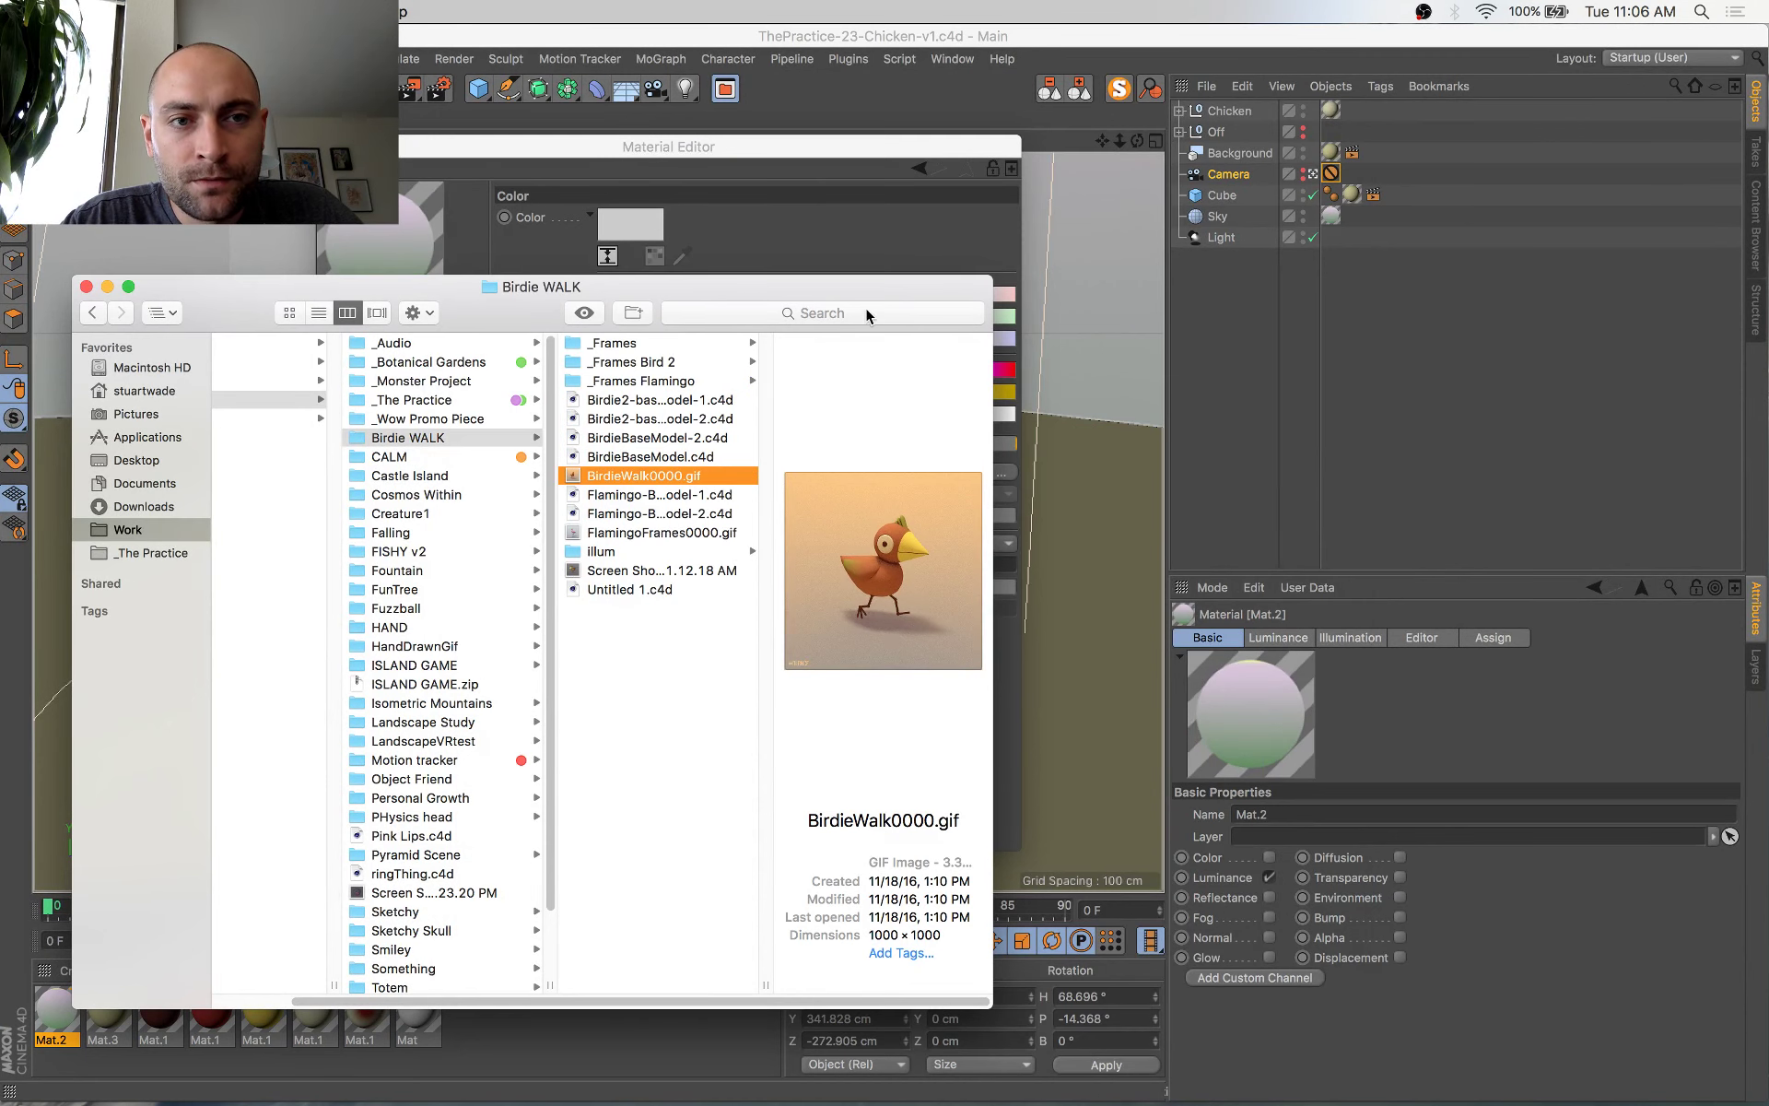
In Mat.2's Luminance gradient, recolour the green knot to purple with hue 274°
left_click(806, 146)
left_click_drag(806, 146, 1143, 194)
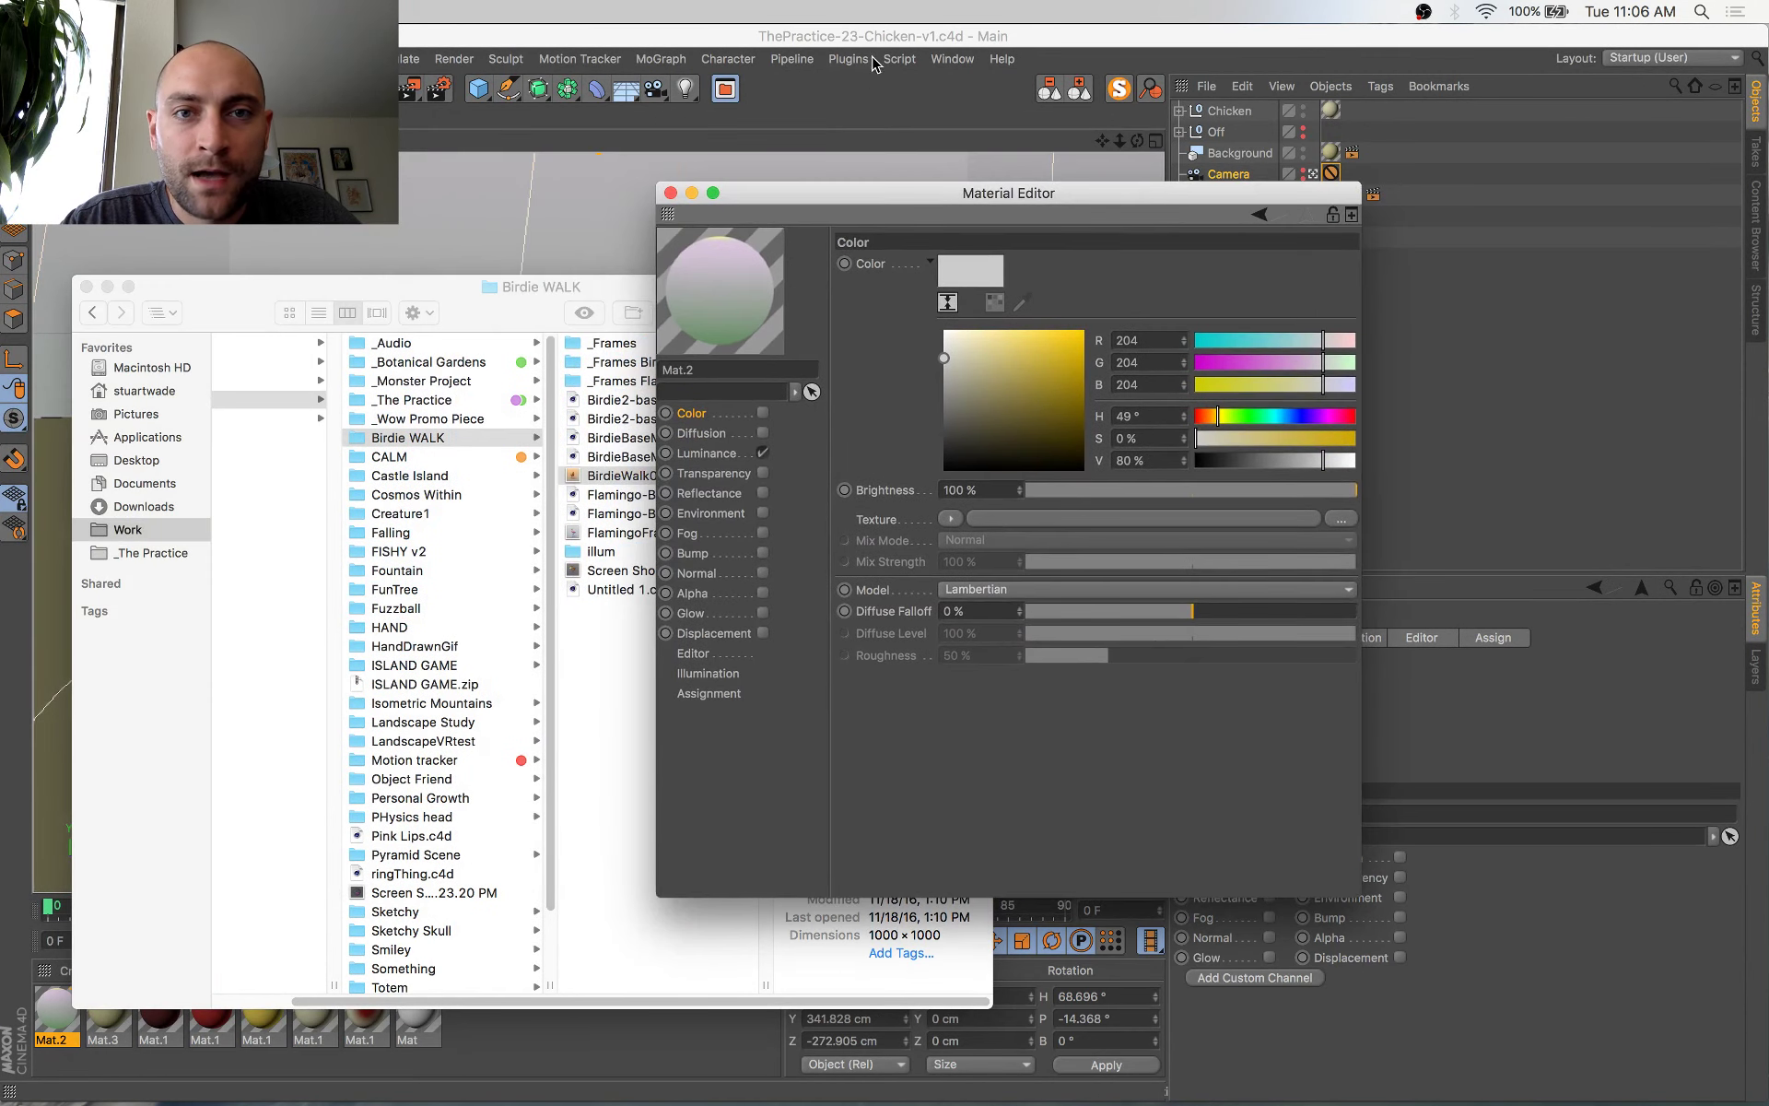
left_click(891, 35)
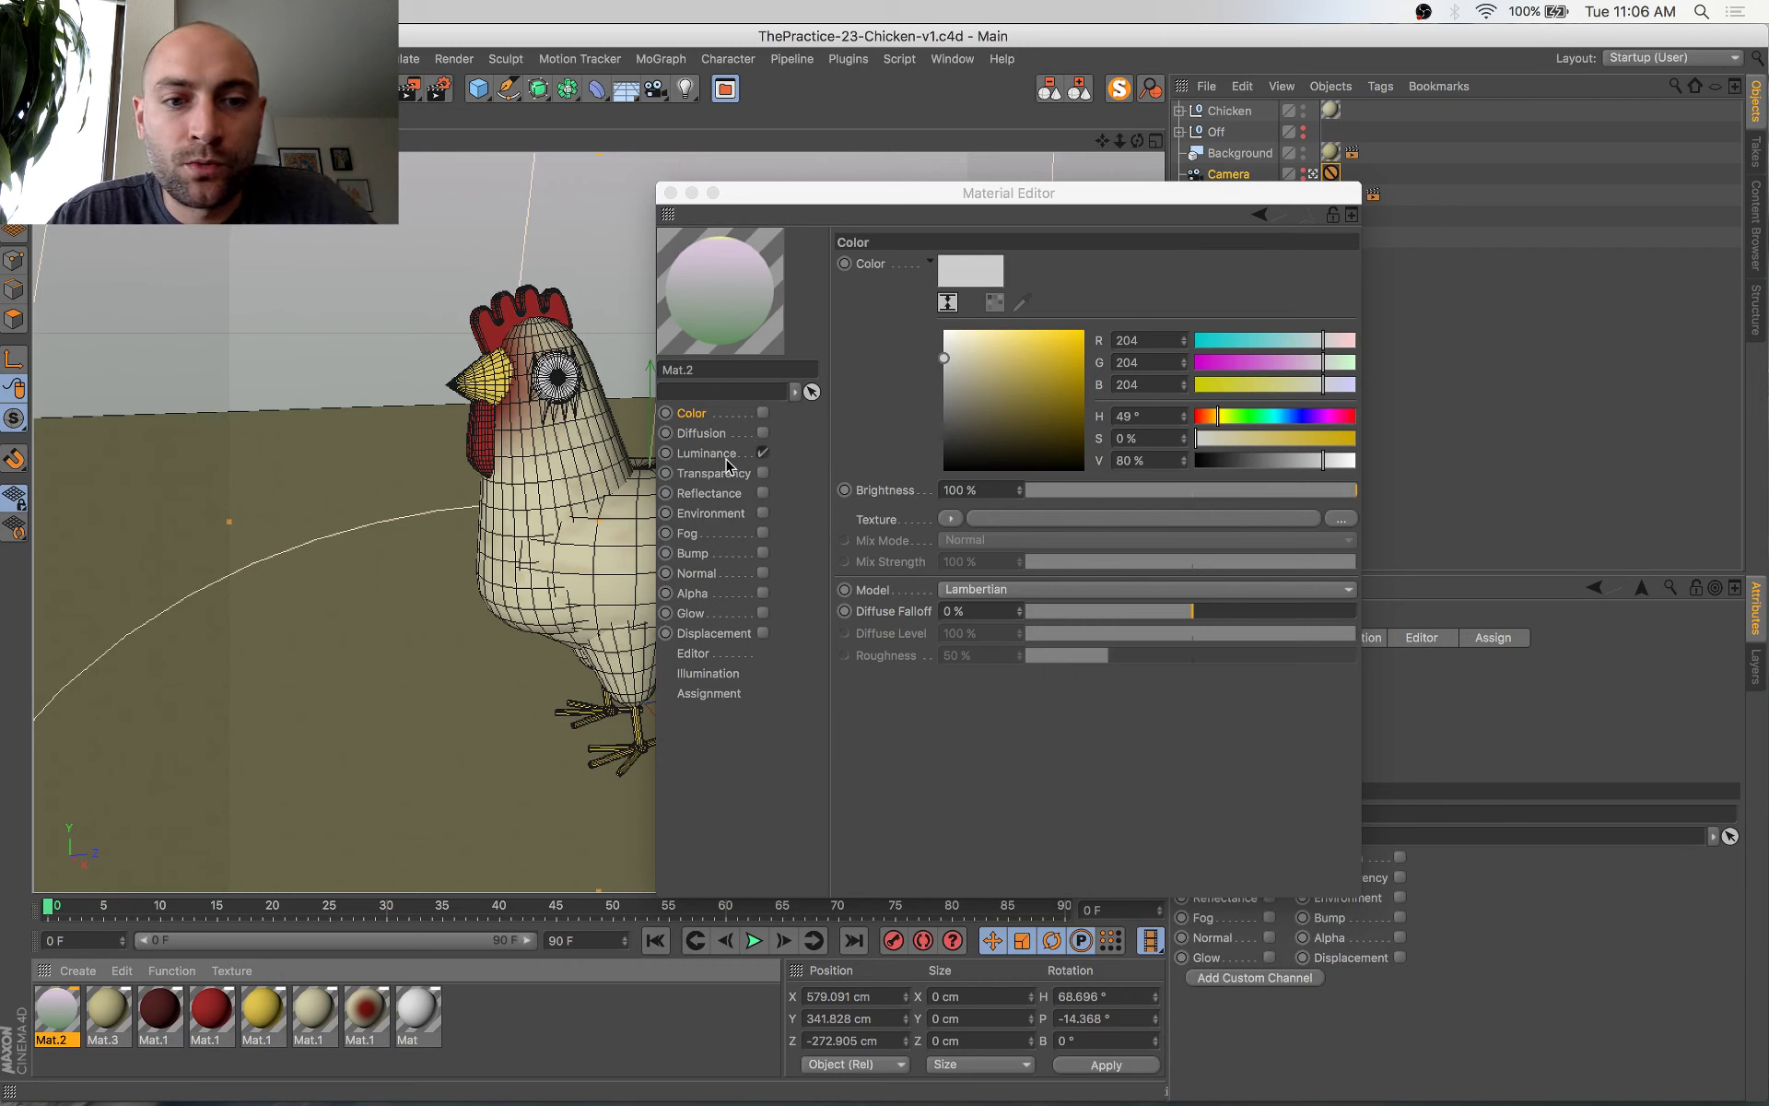
left_click(707, 453)
left_click(952, 458)
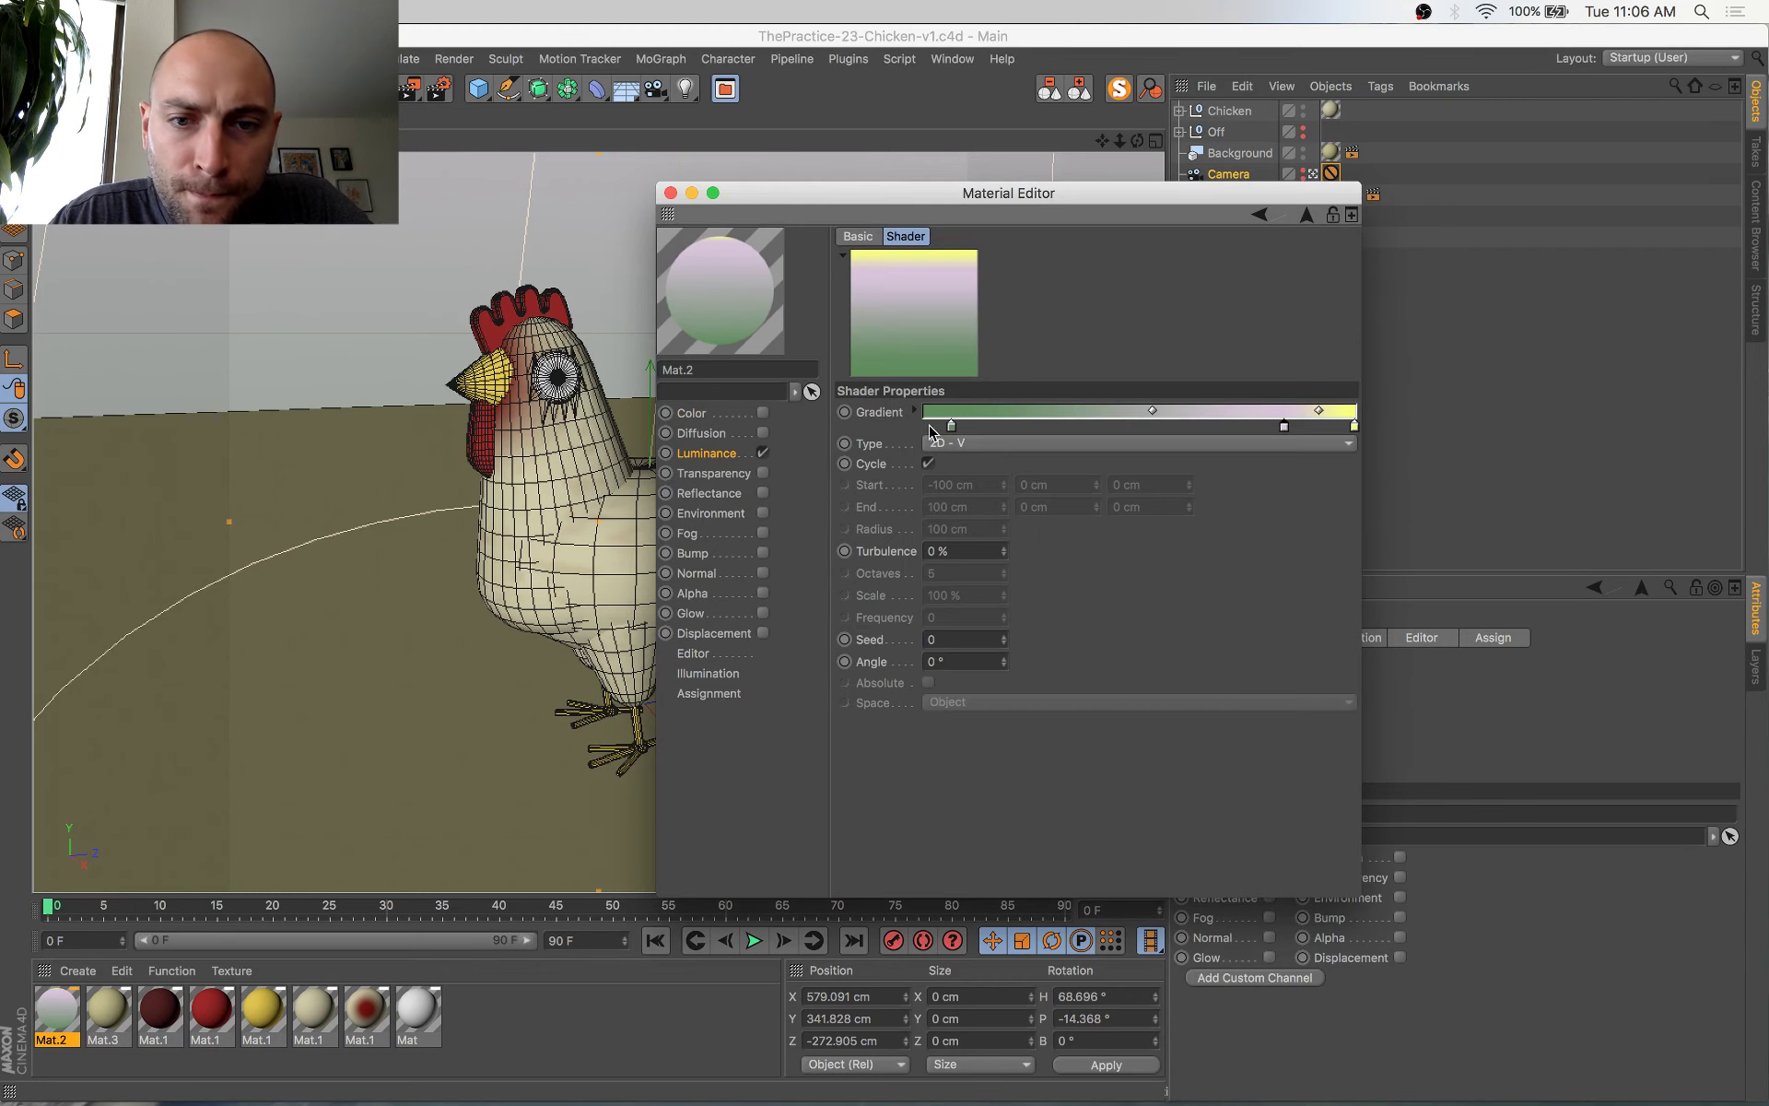
double_click(951, 426)
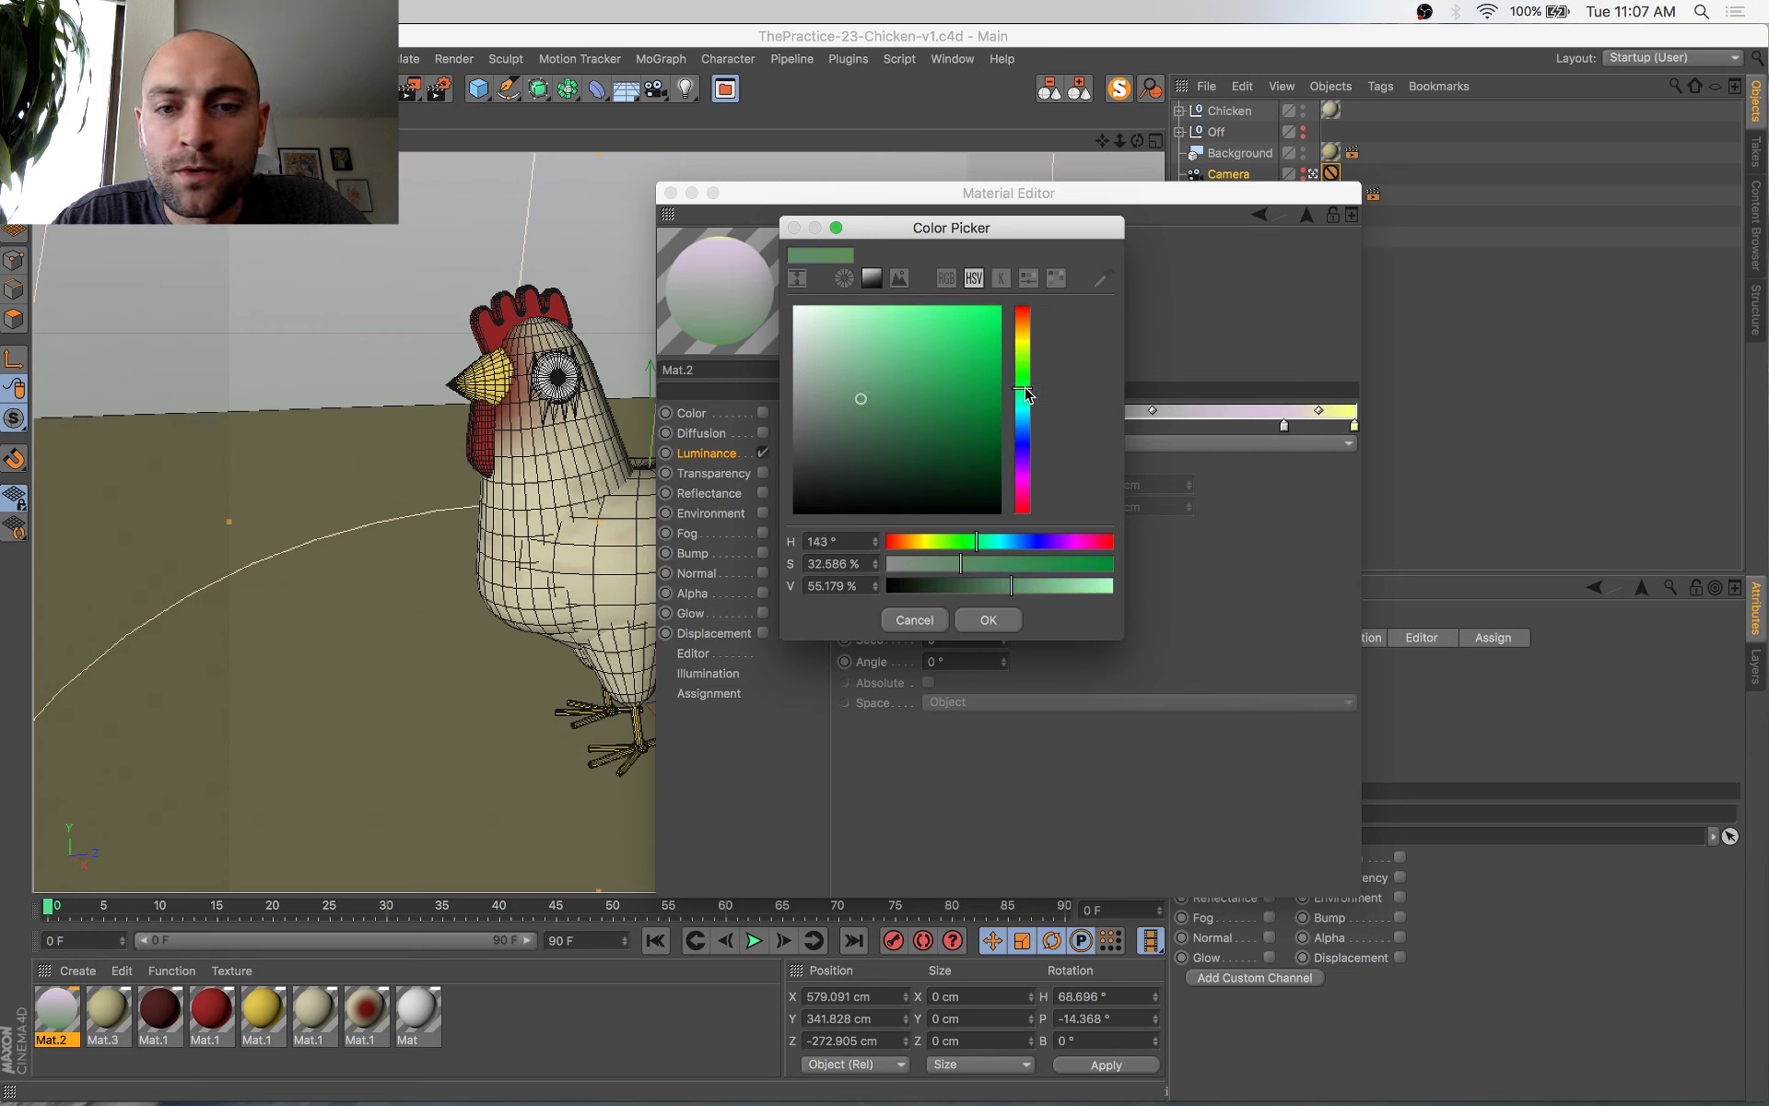
left_click_drag(1026, 391, 1032, 472)
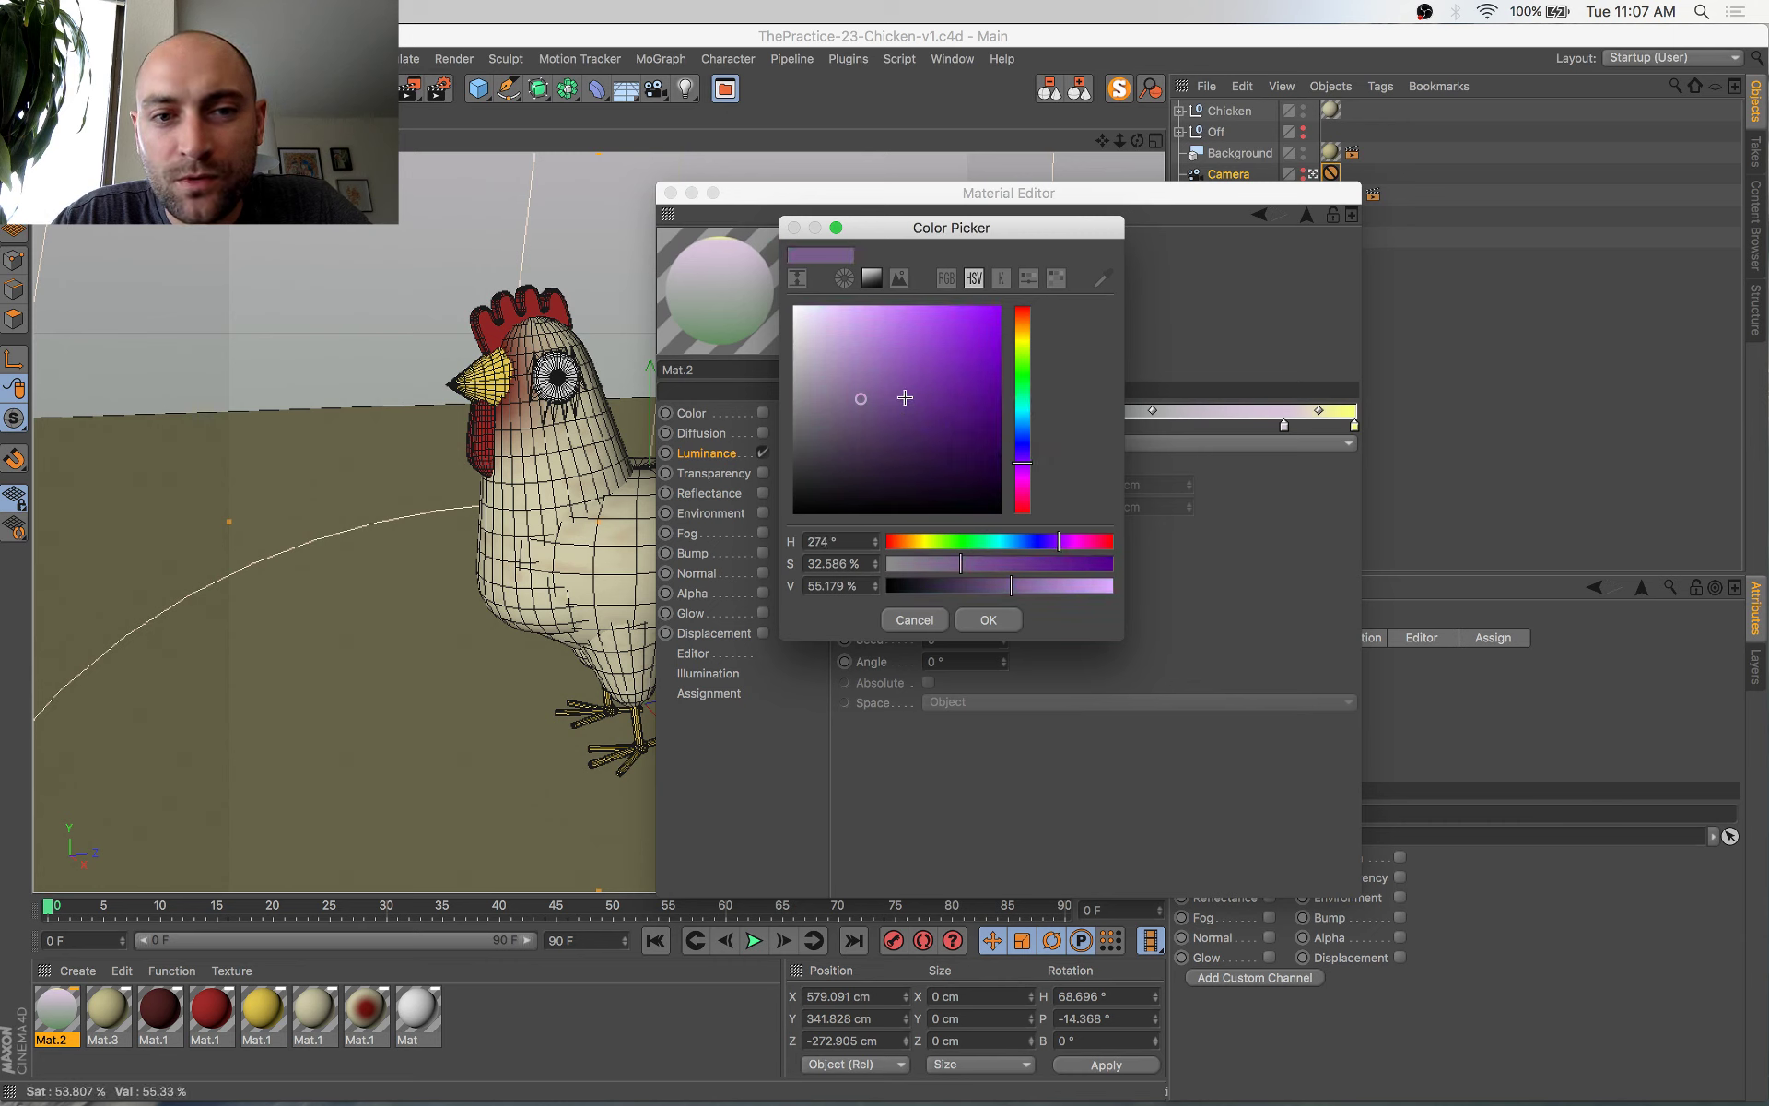
left_click(987, 619)
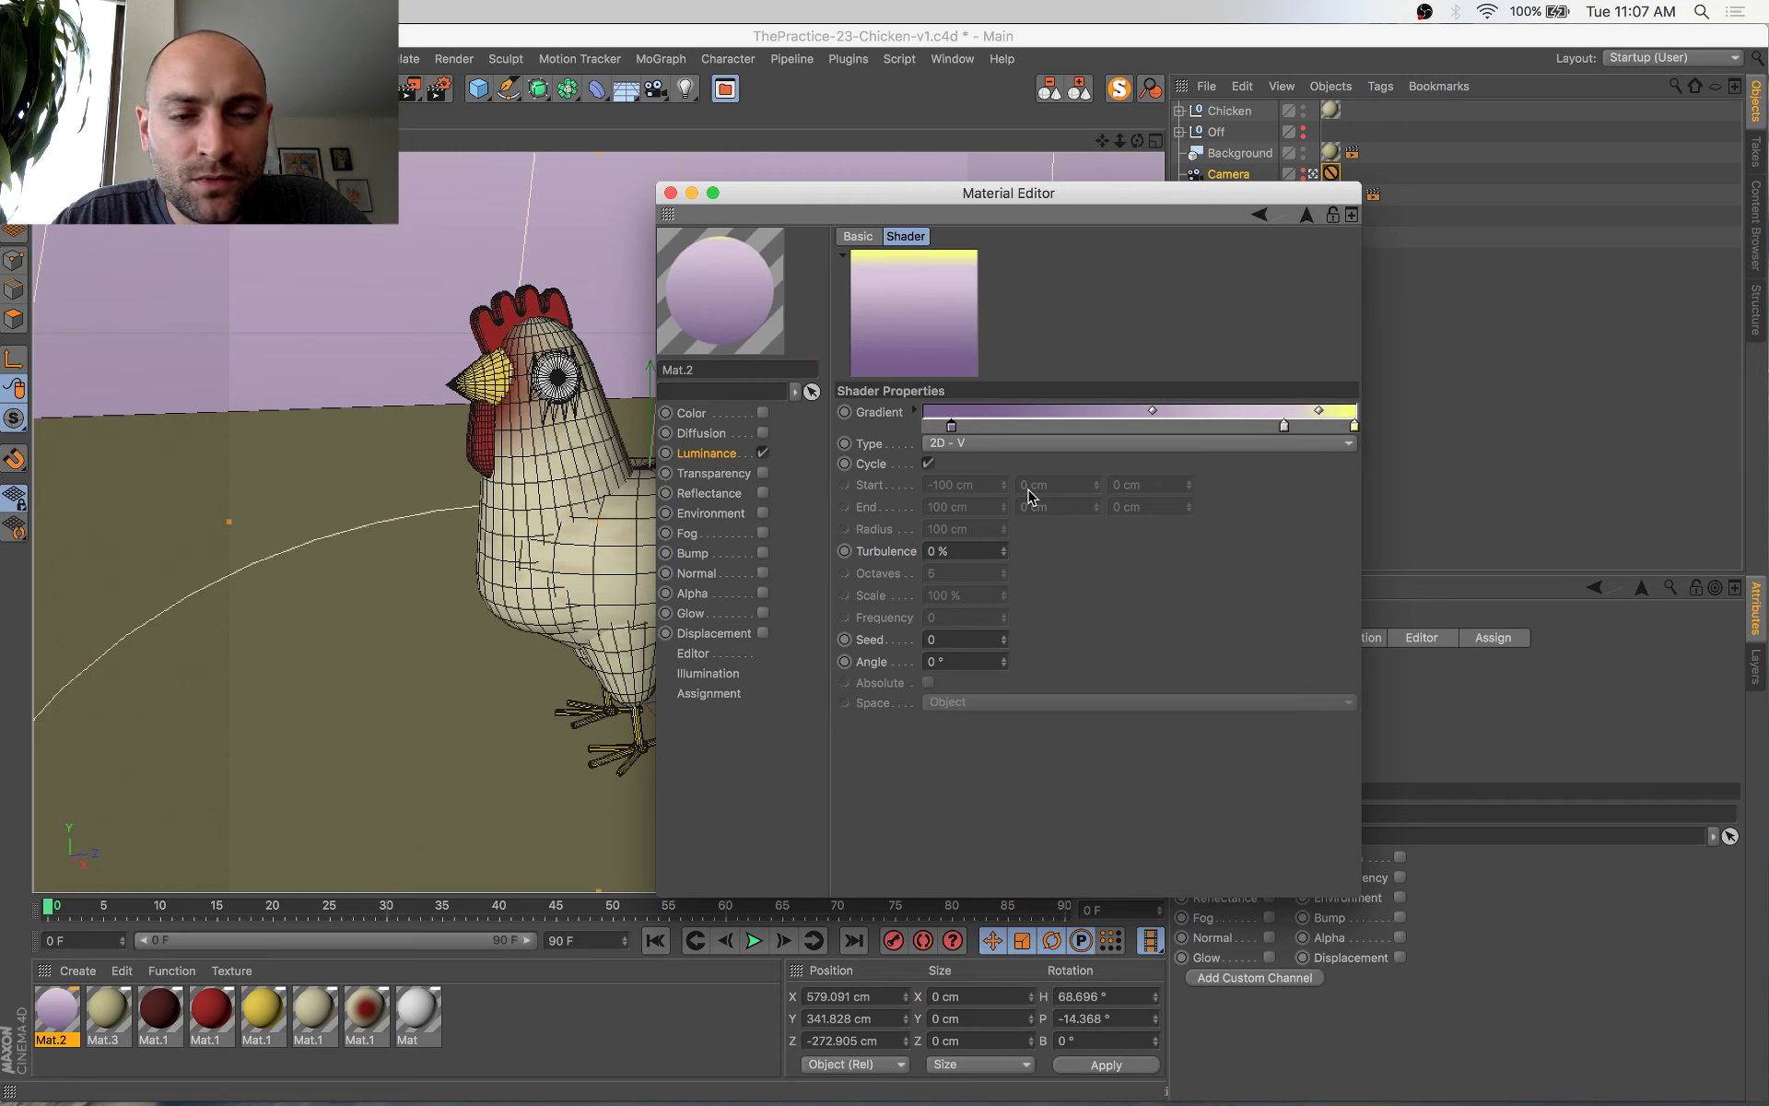
Recolour the pale purple knot in Mat.2's Luminance gradient to pale cyan with hue 177°
double_click(1283, 425)
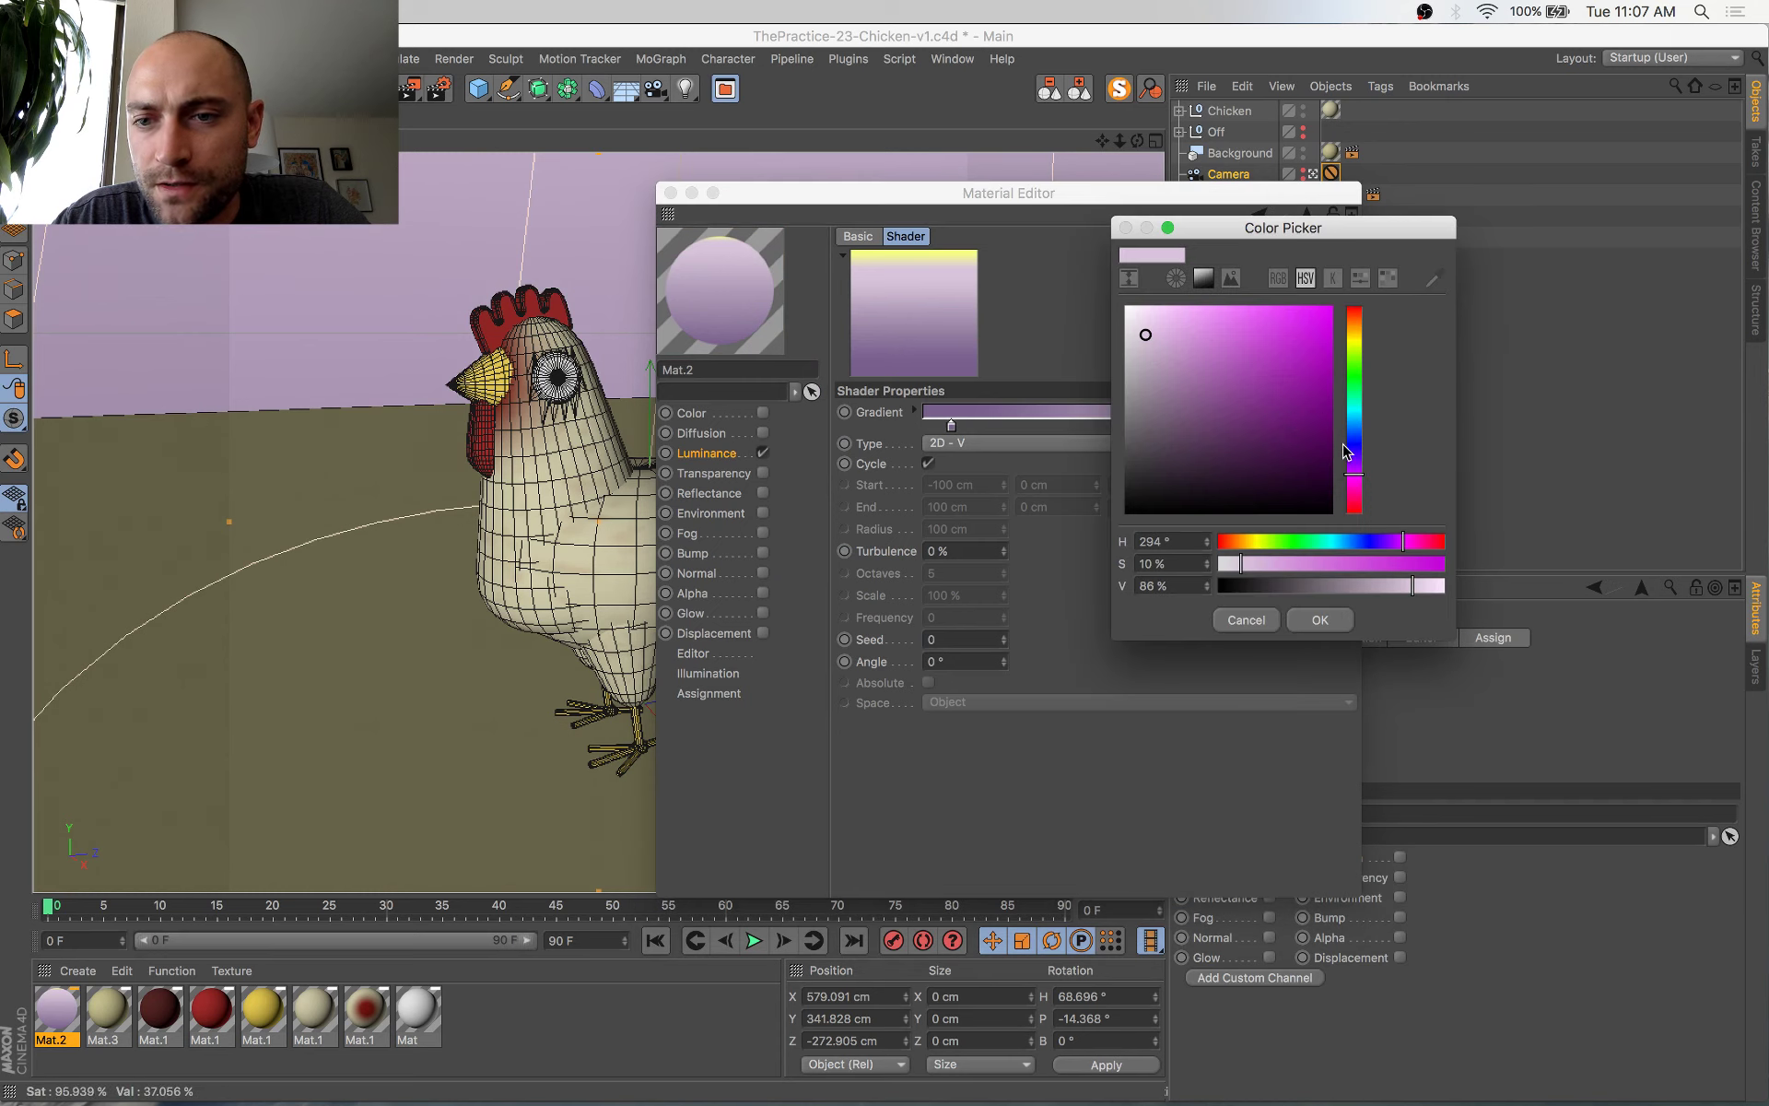
mouse_move(1356, 433)
left_mouse_down()
mouse_move(1357, 376)
mouse_move(1360, 458)
mouse_move(1360, 412)
left_mouse_up()
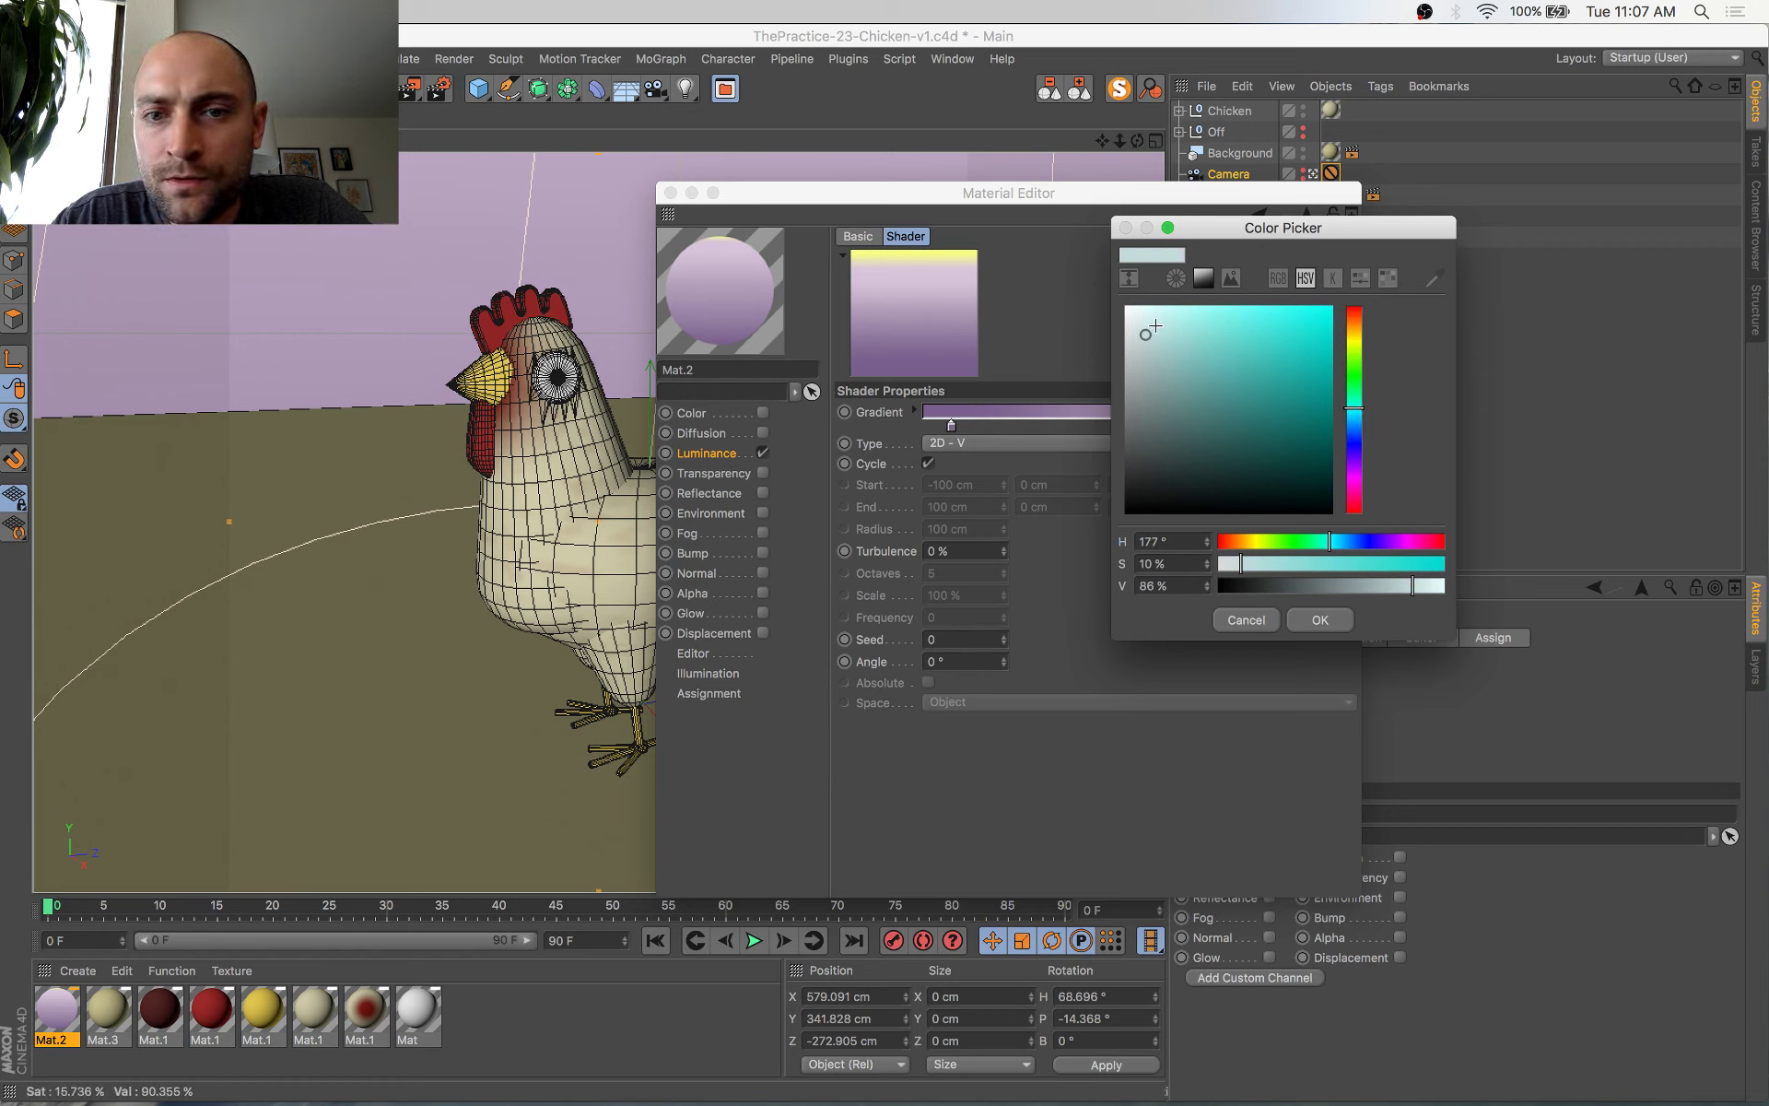
left_click(1319, 619)
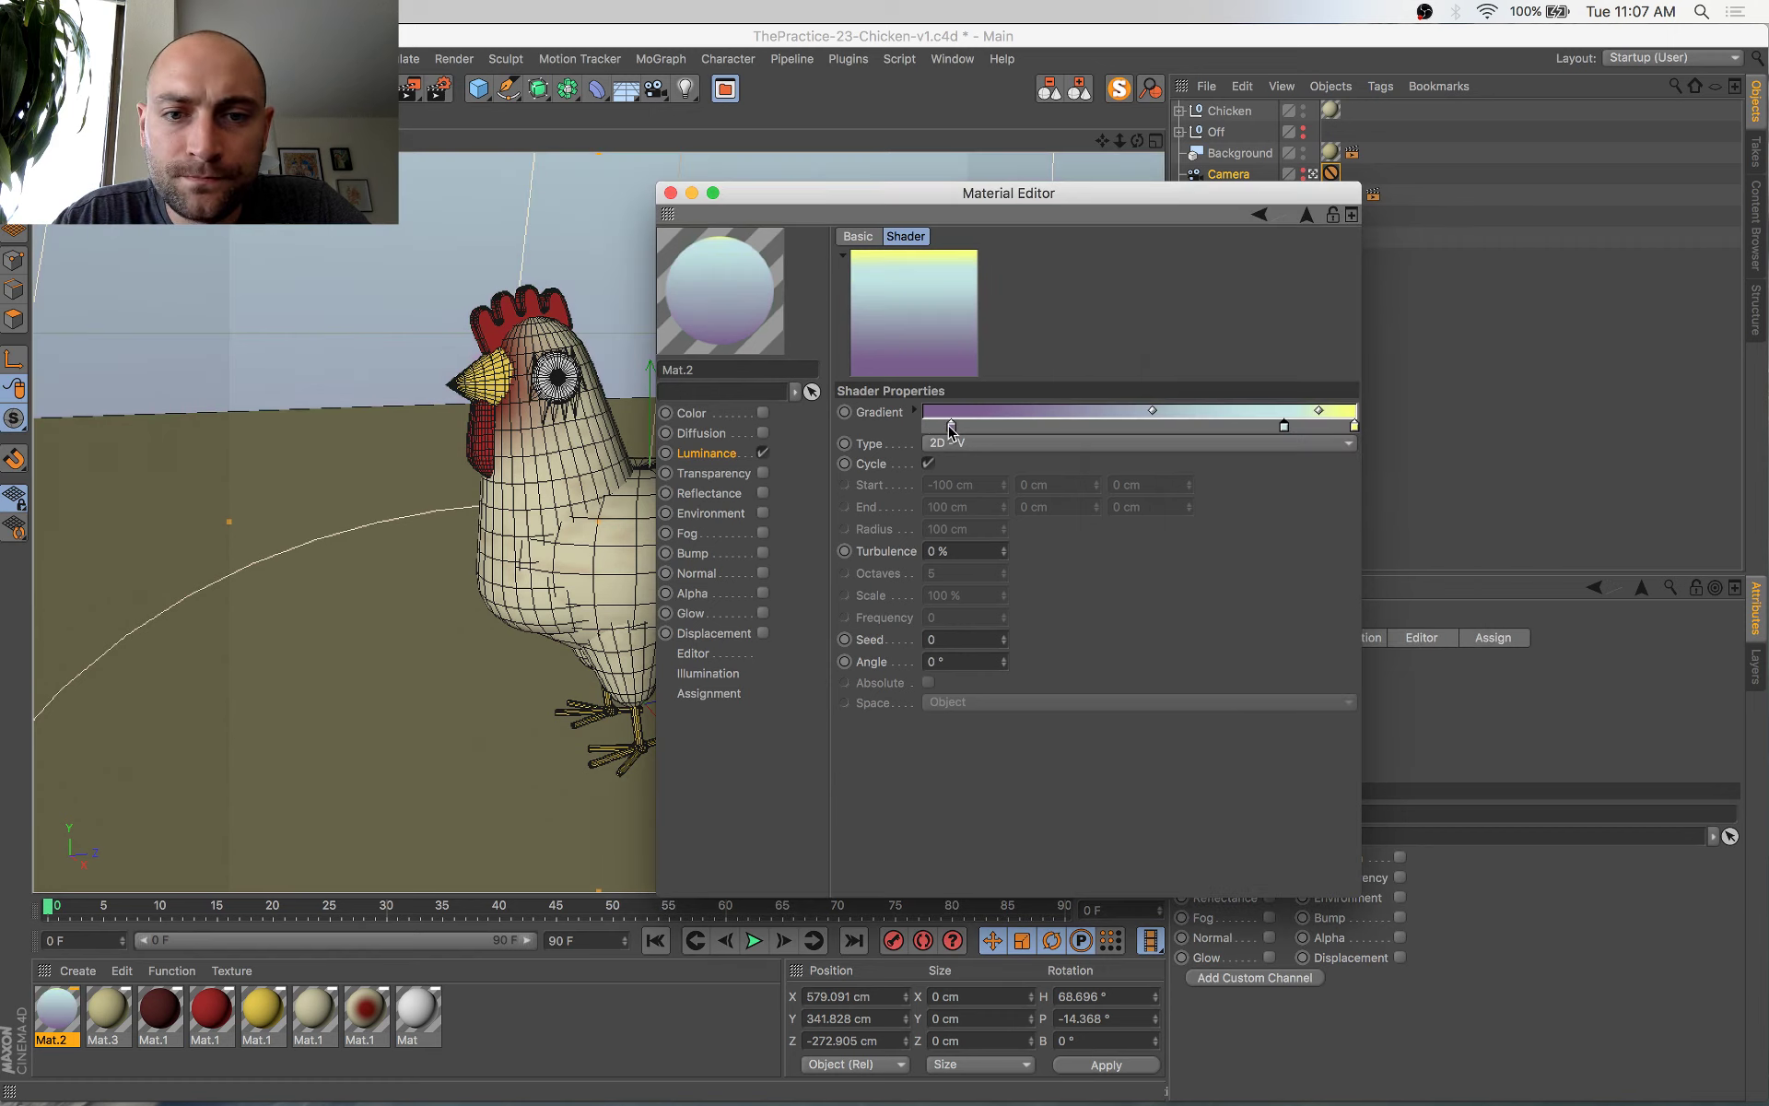
Set the dark purple gradient knot's hue to 286° and render the scene to the Picture Viewer
double_click(952, 426)
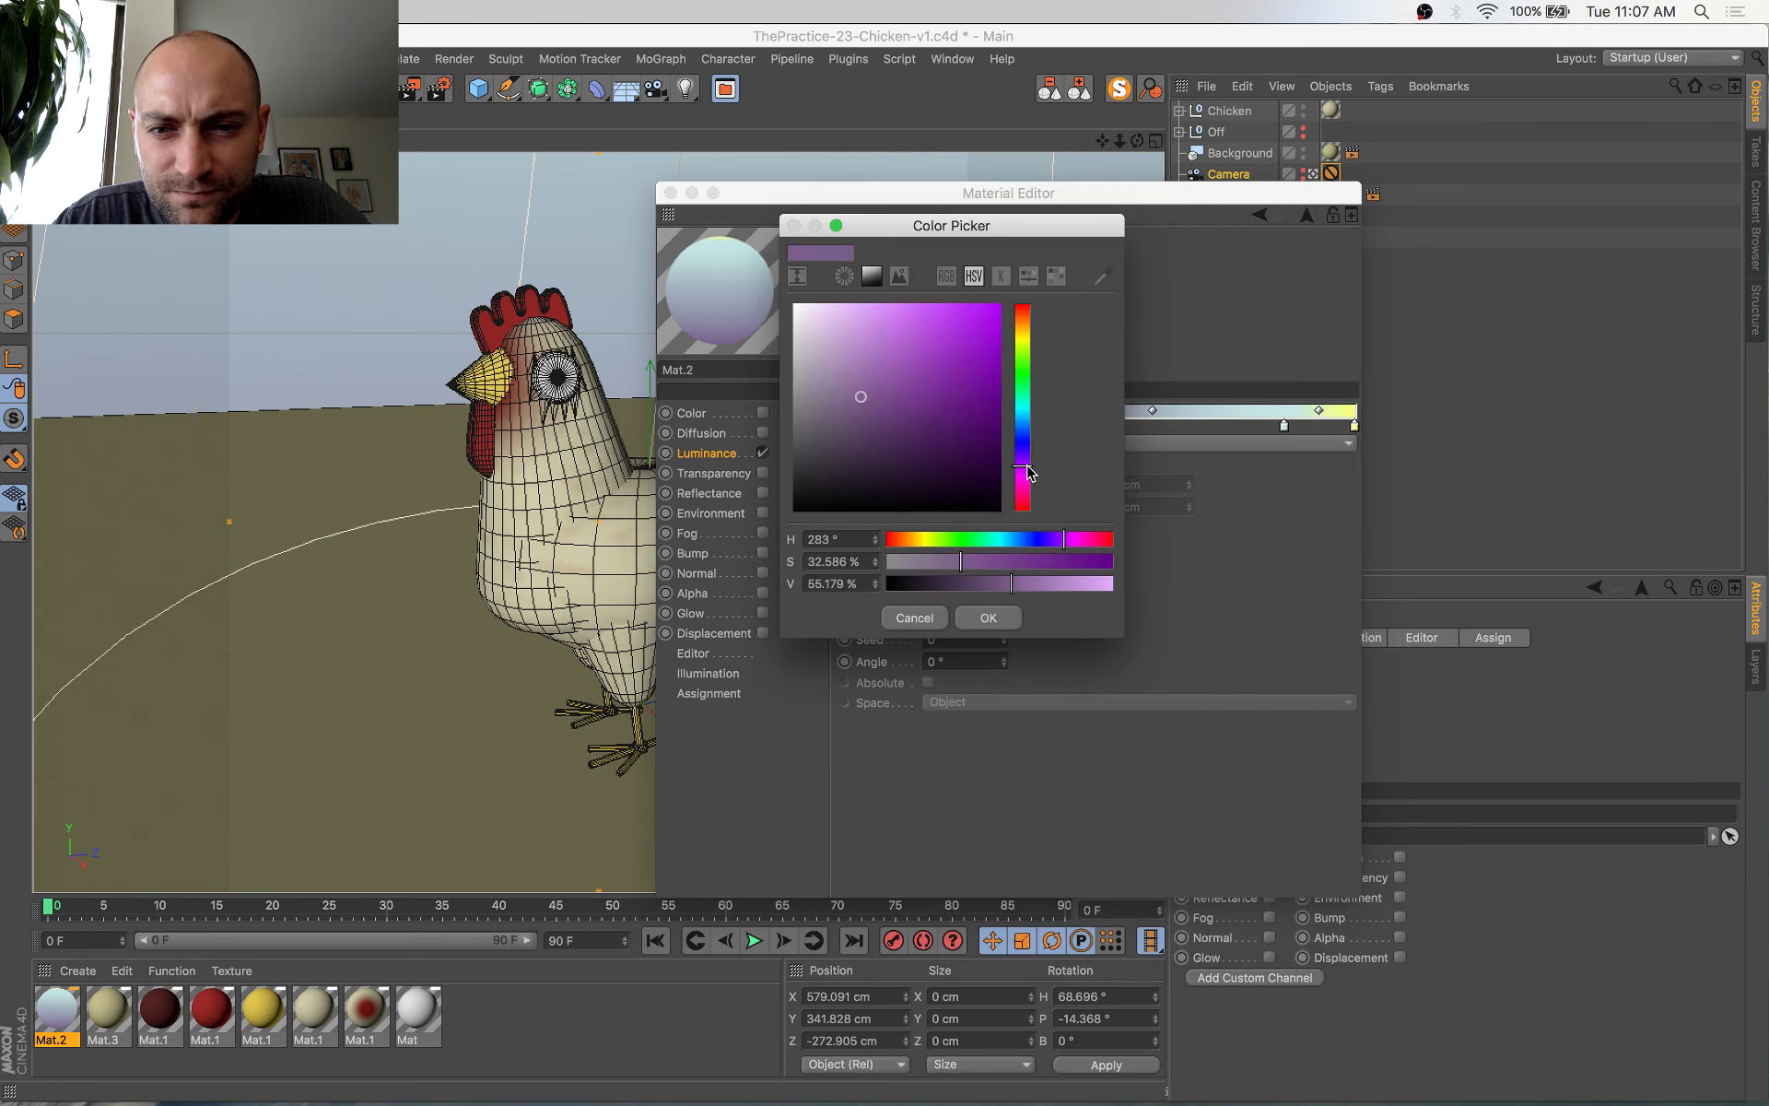
left_click(1003, 624)
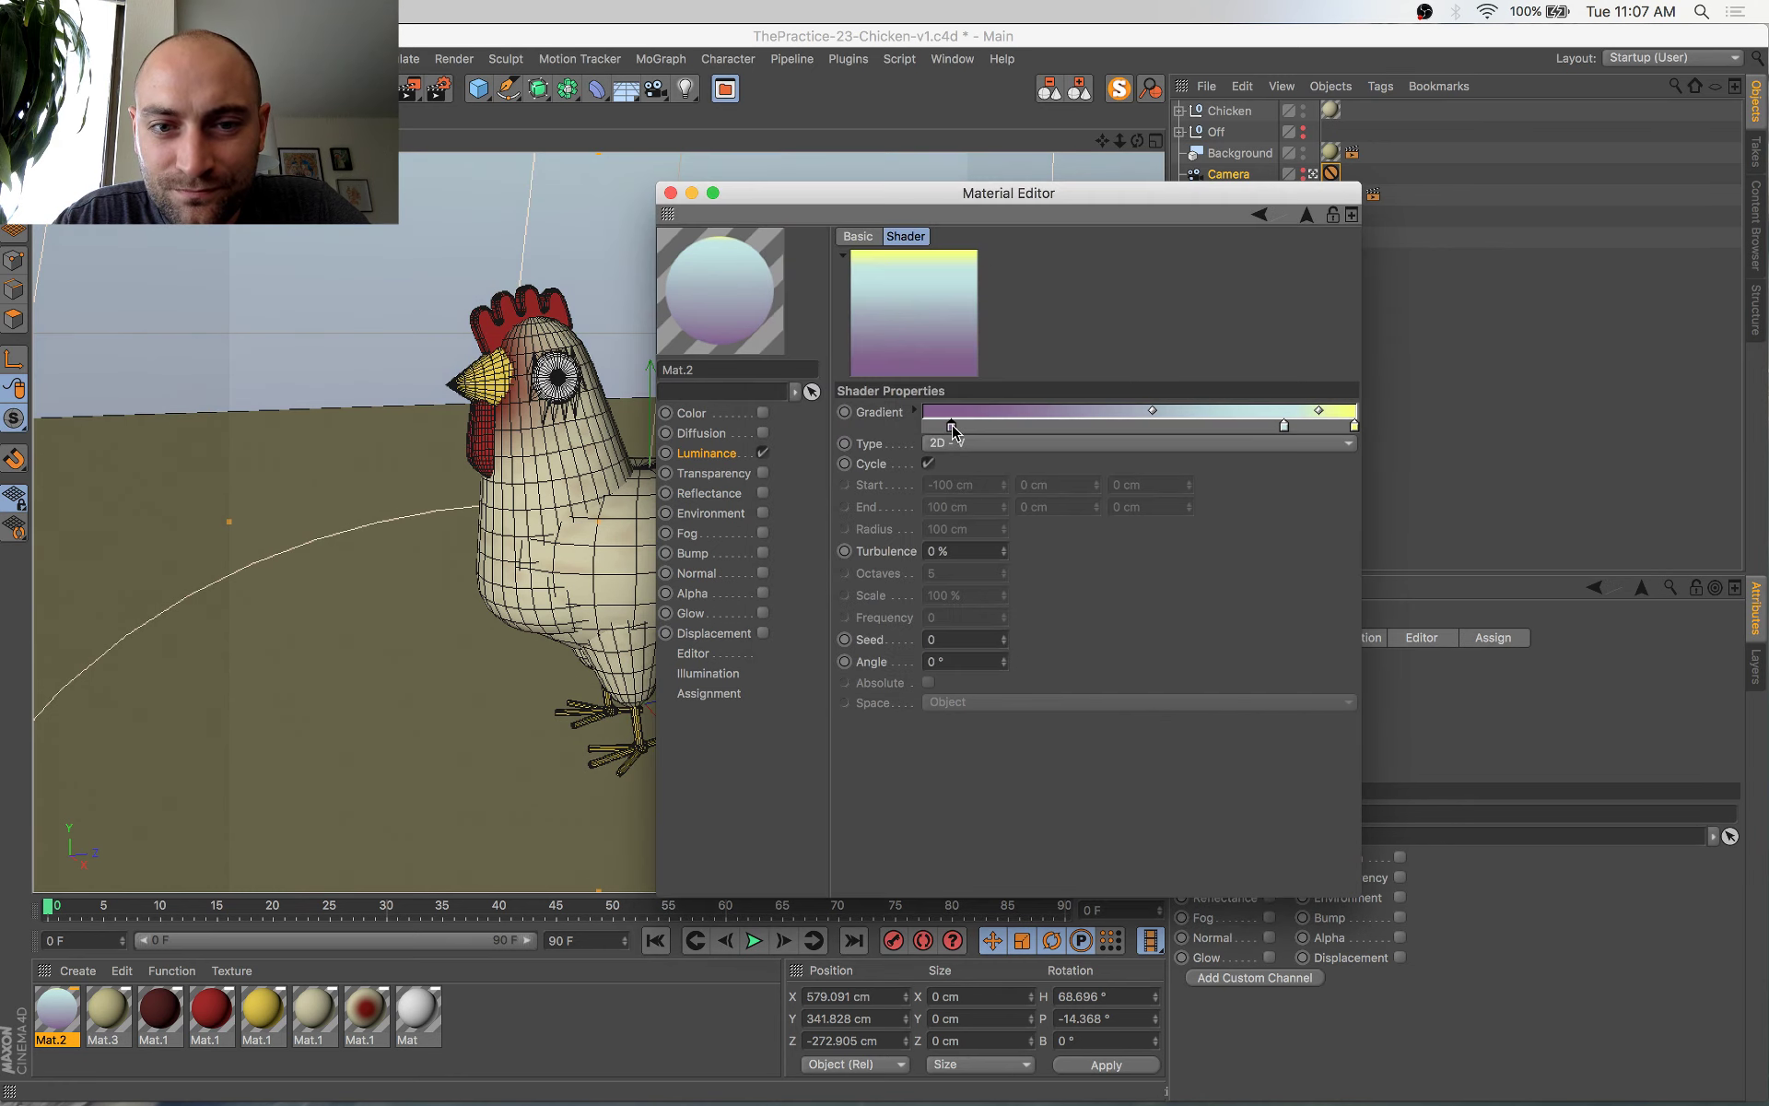
key("shift+r")
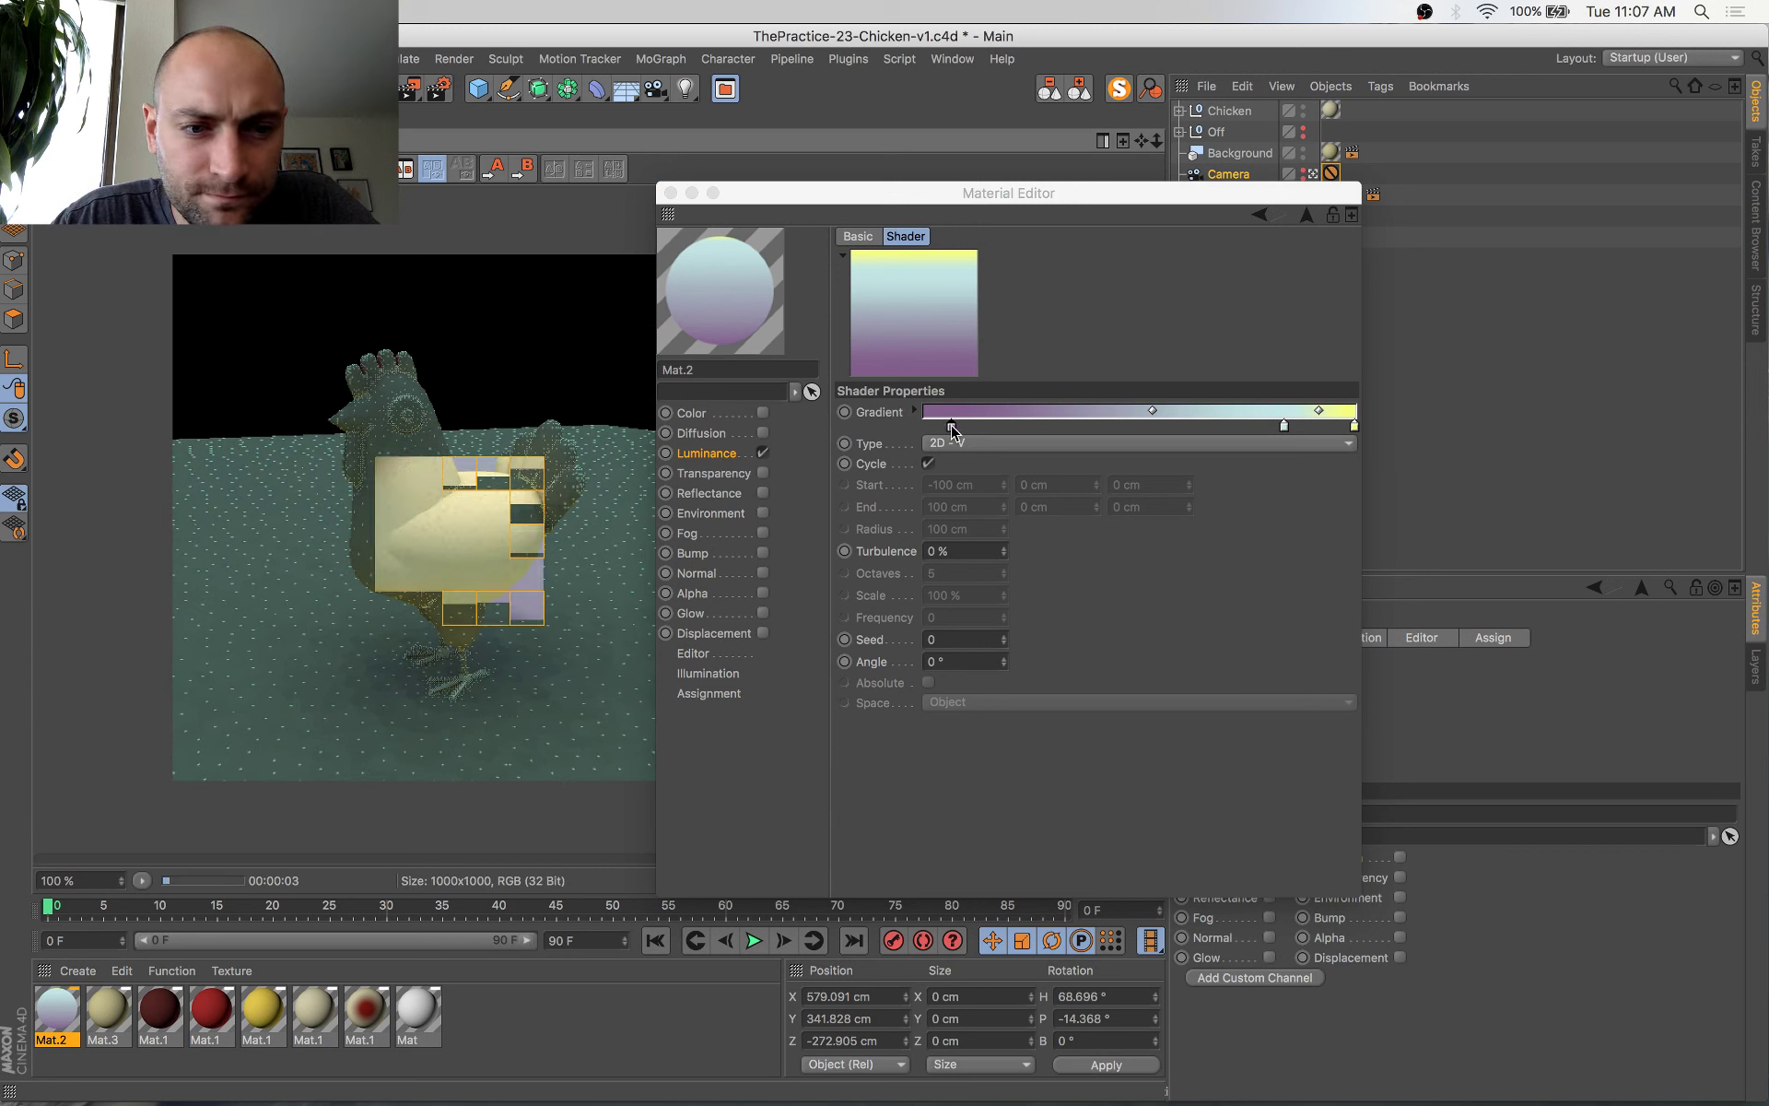
Move the material editor clear of the render and soften the purple knot to saturation 28.426% and value 57.36%
double_click(952, 426)
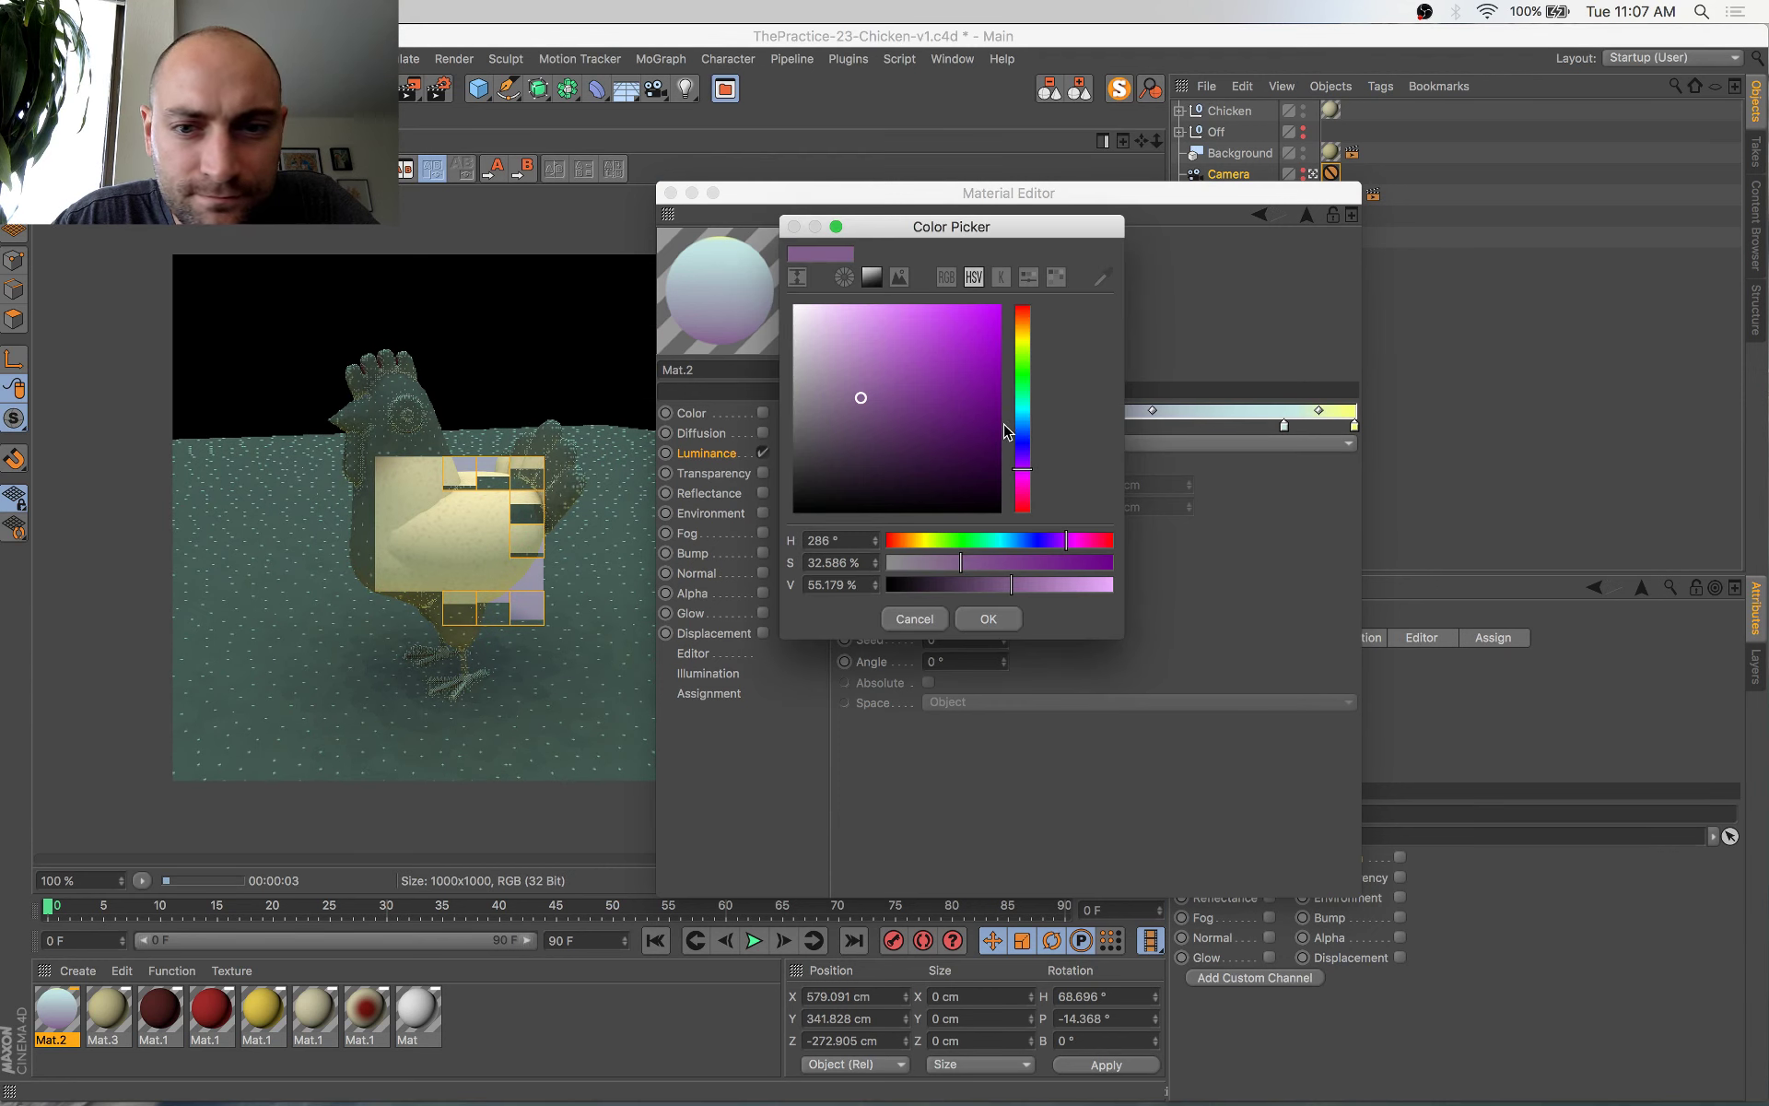
left_click(988, 619)
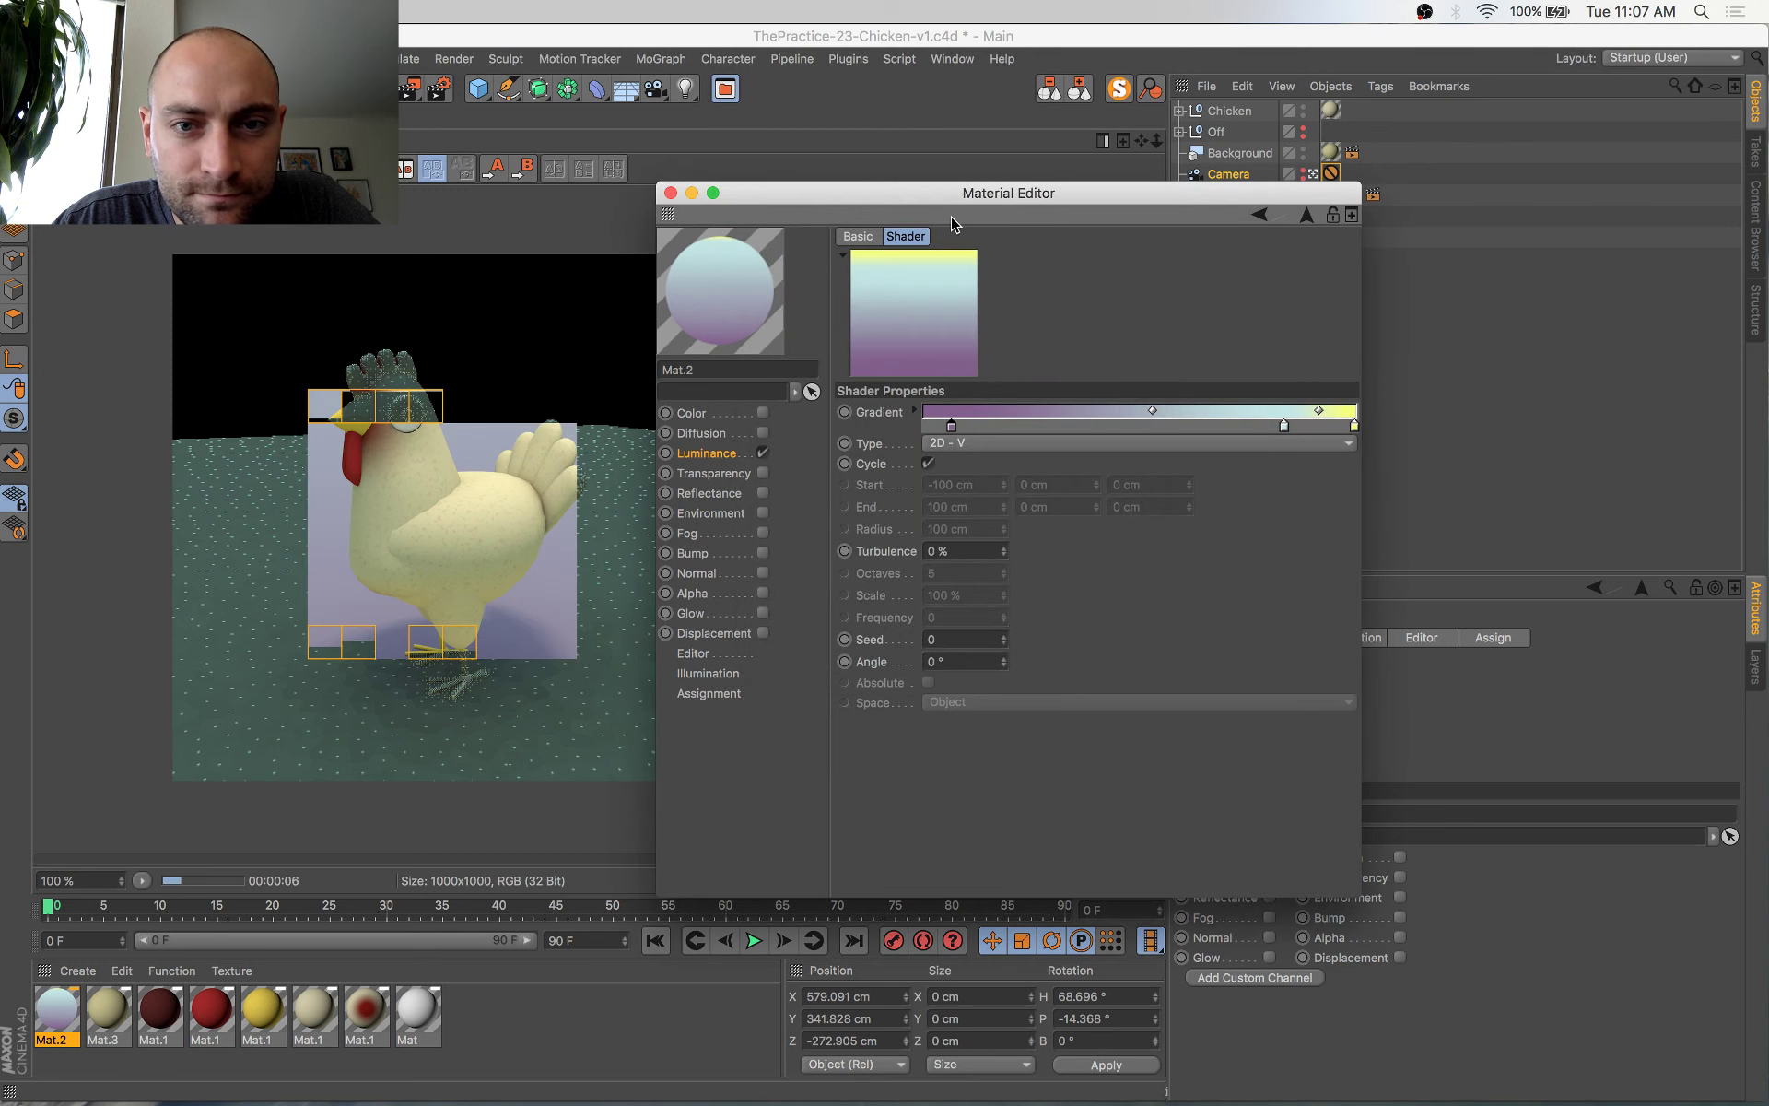
left_click_drag(956, 193, 1088, 176)
double_click(1083, 409)
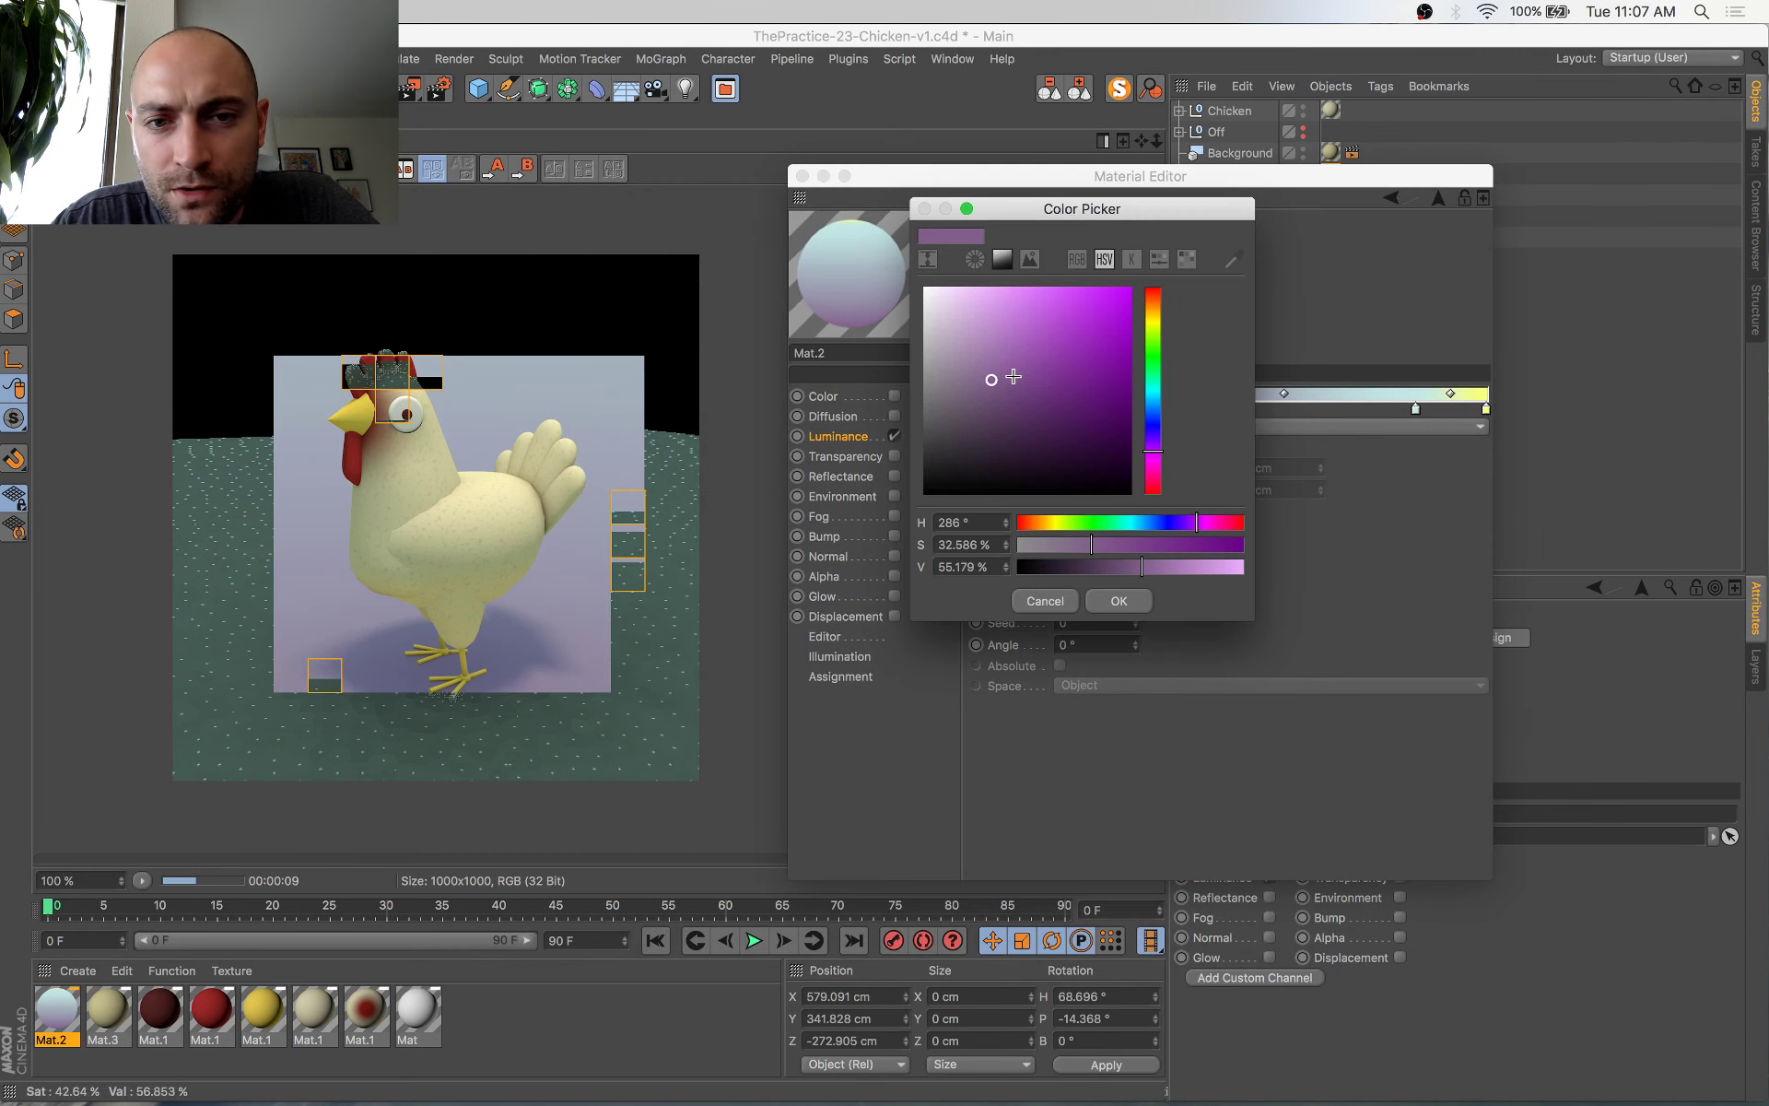
left_click(983, 375)
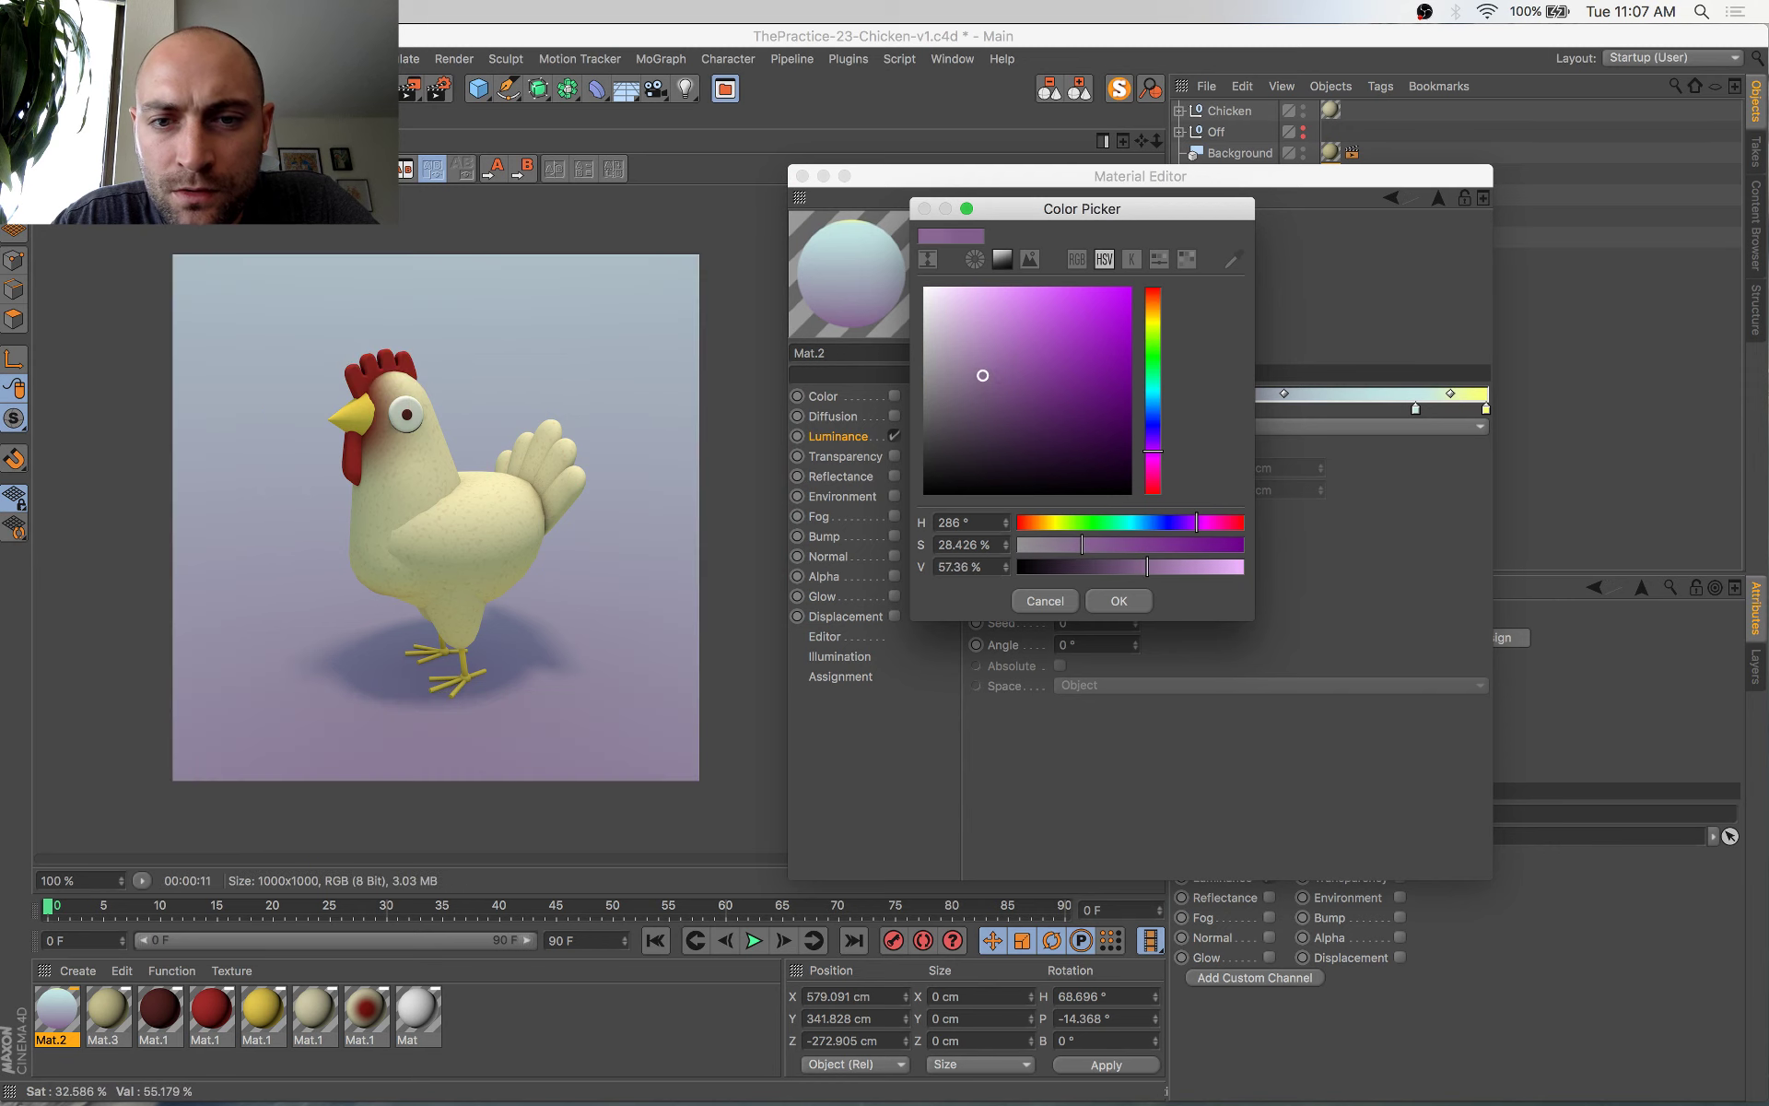
left_click(1123, 602)
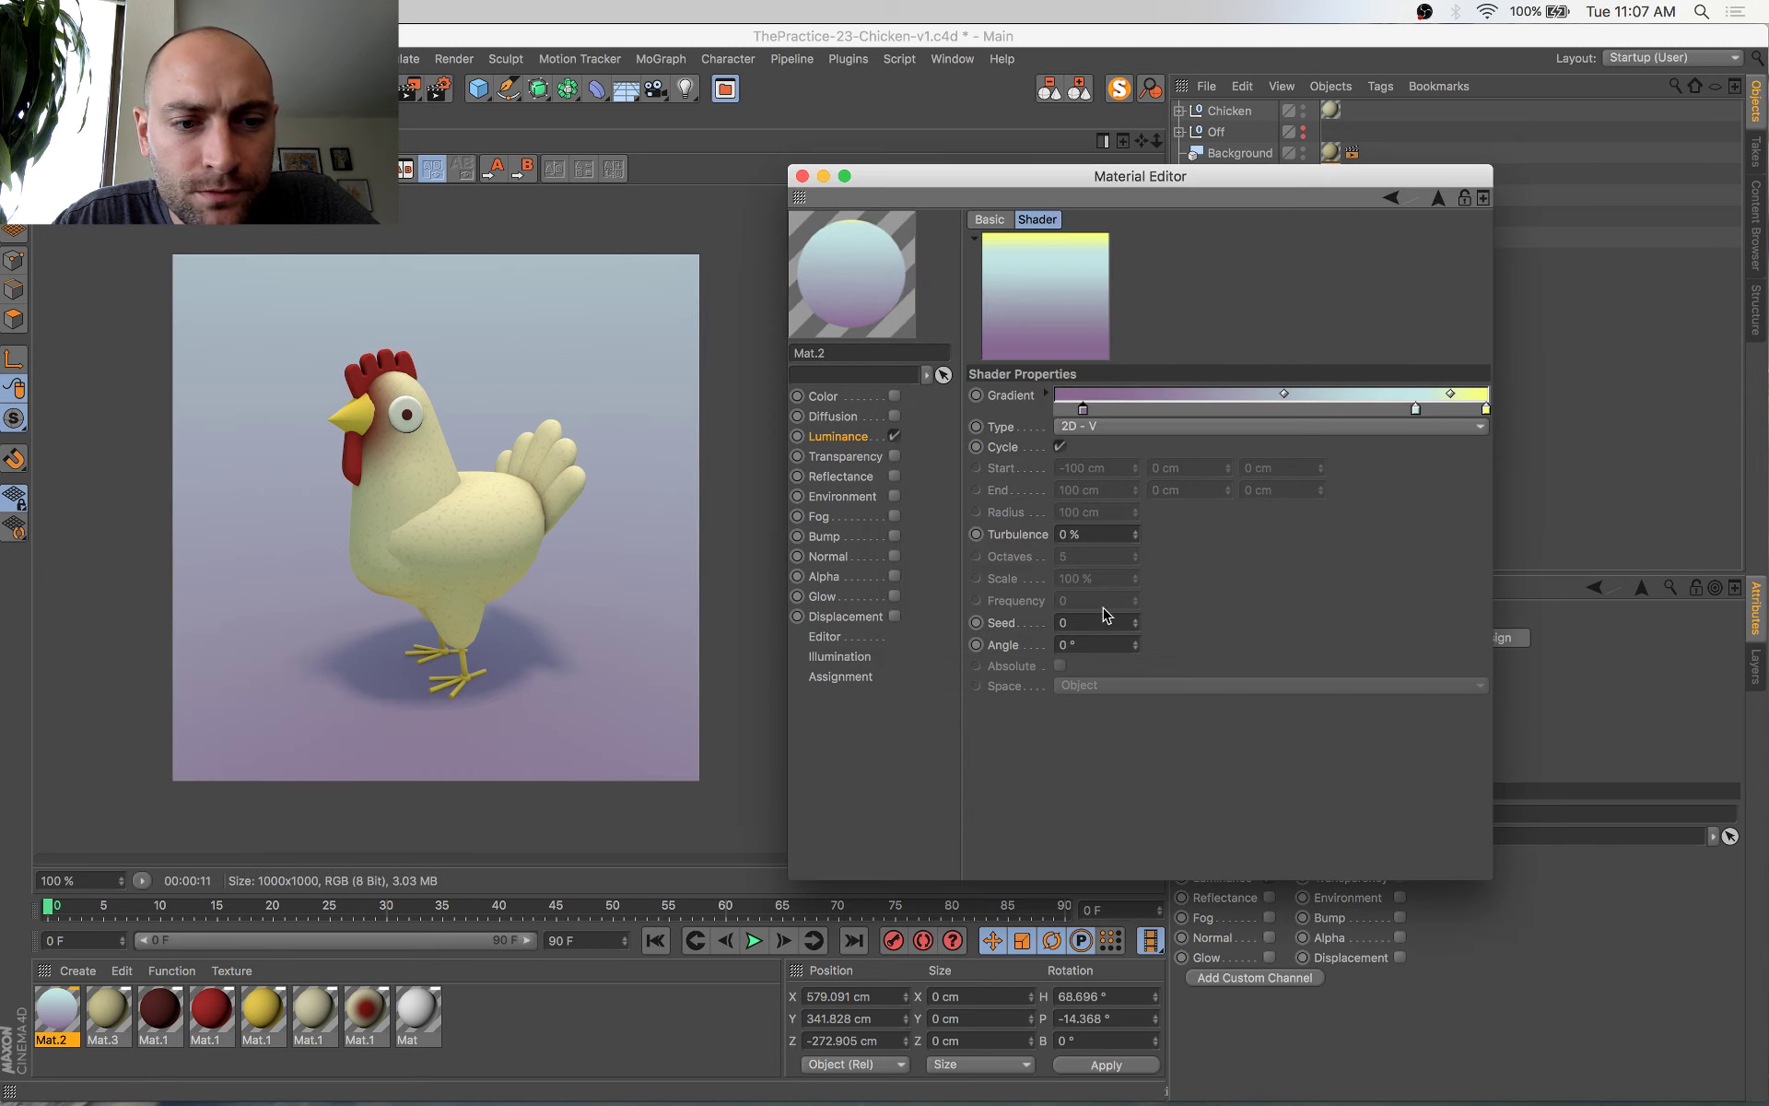
Desaturate and lighten the purple knot slightly further, and slide it to the very start of Mat.2's gradient
double_click(1084, 411)
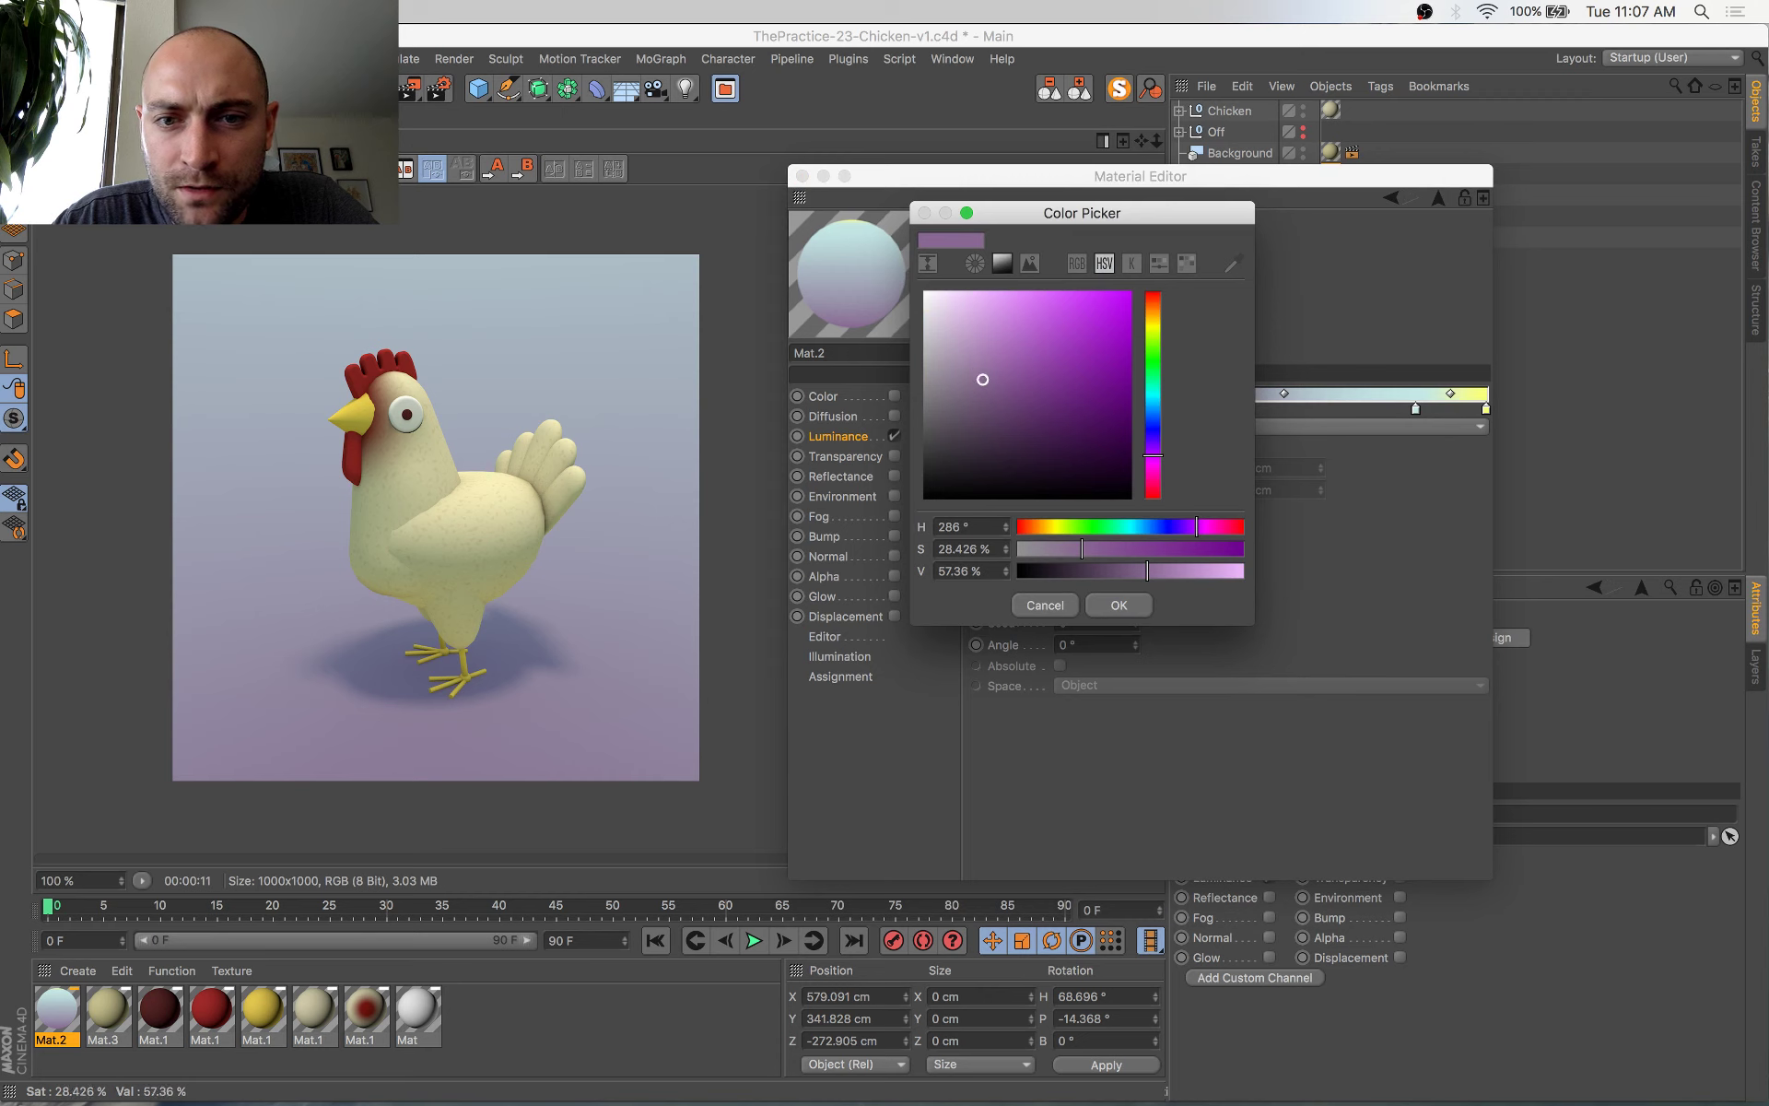
left_click(976, 380)
left_click(1119, 606)
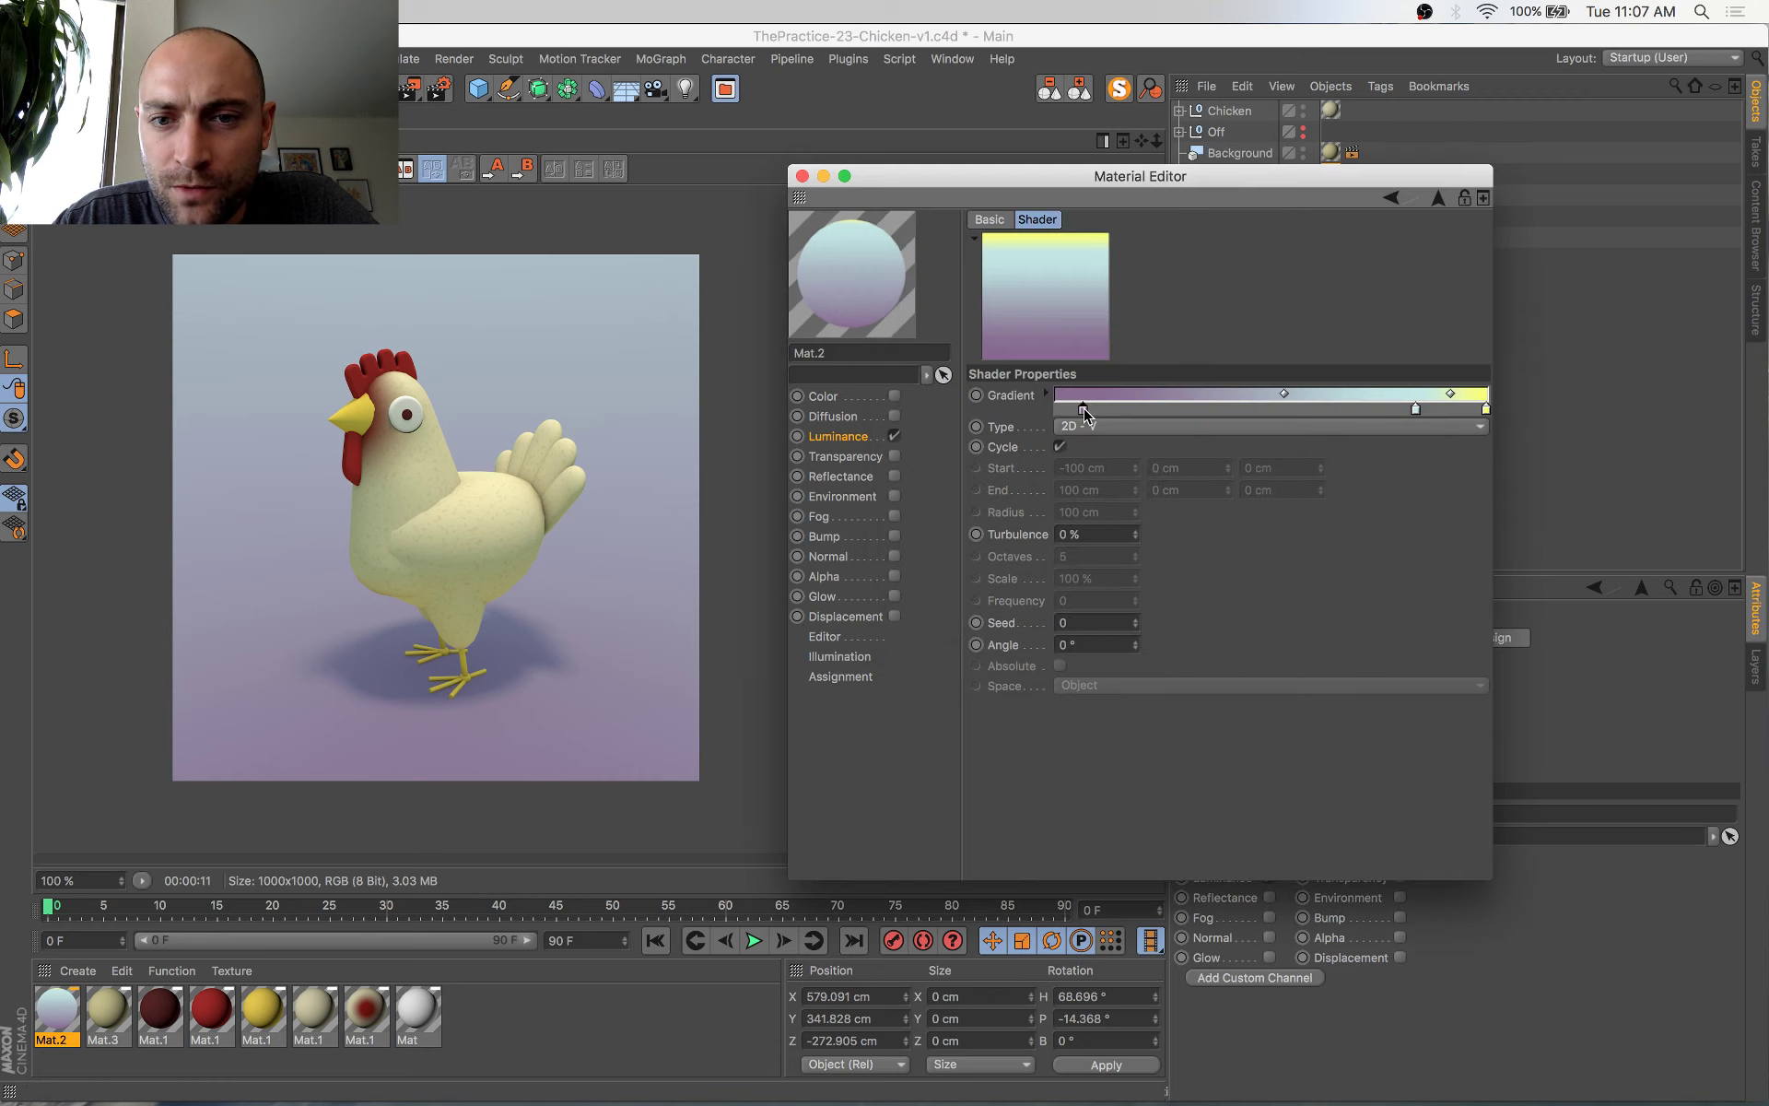
left_click_drag(1069, 411, 1034, 413)
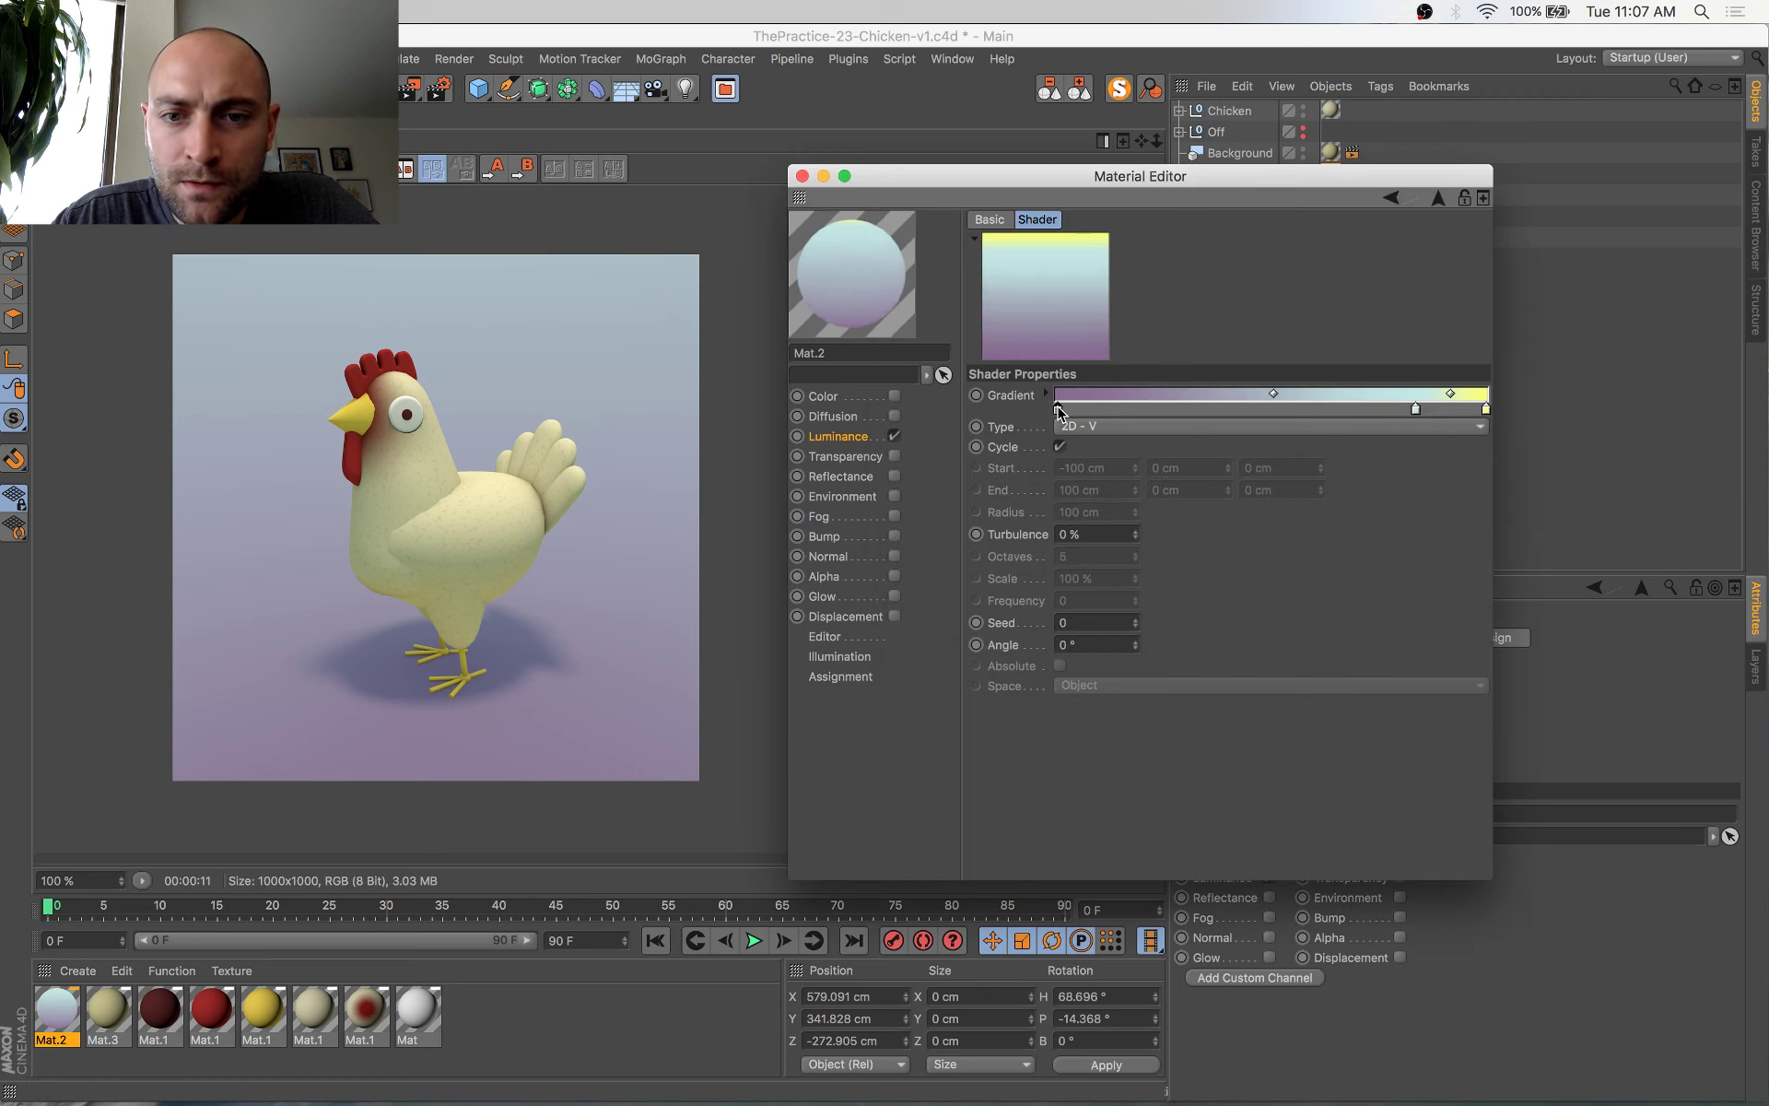
double_click(1058, 411)
left_click_drag(947, 371, 946, 364)
left_click(1092, 596)
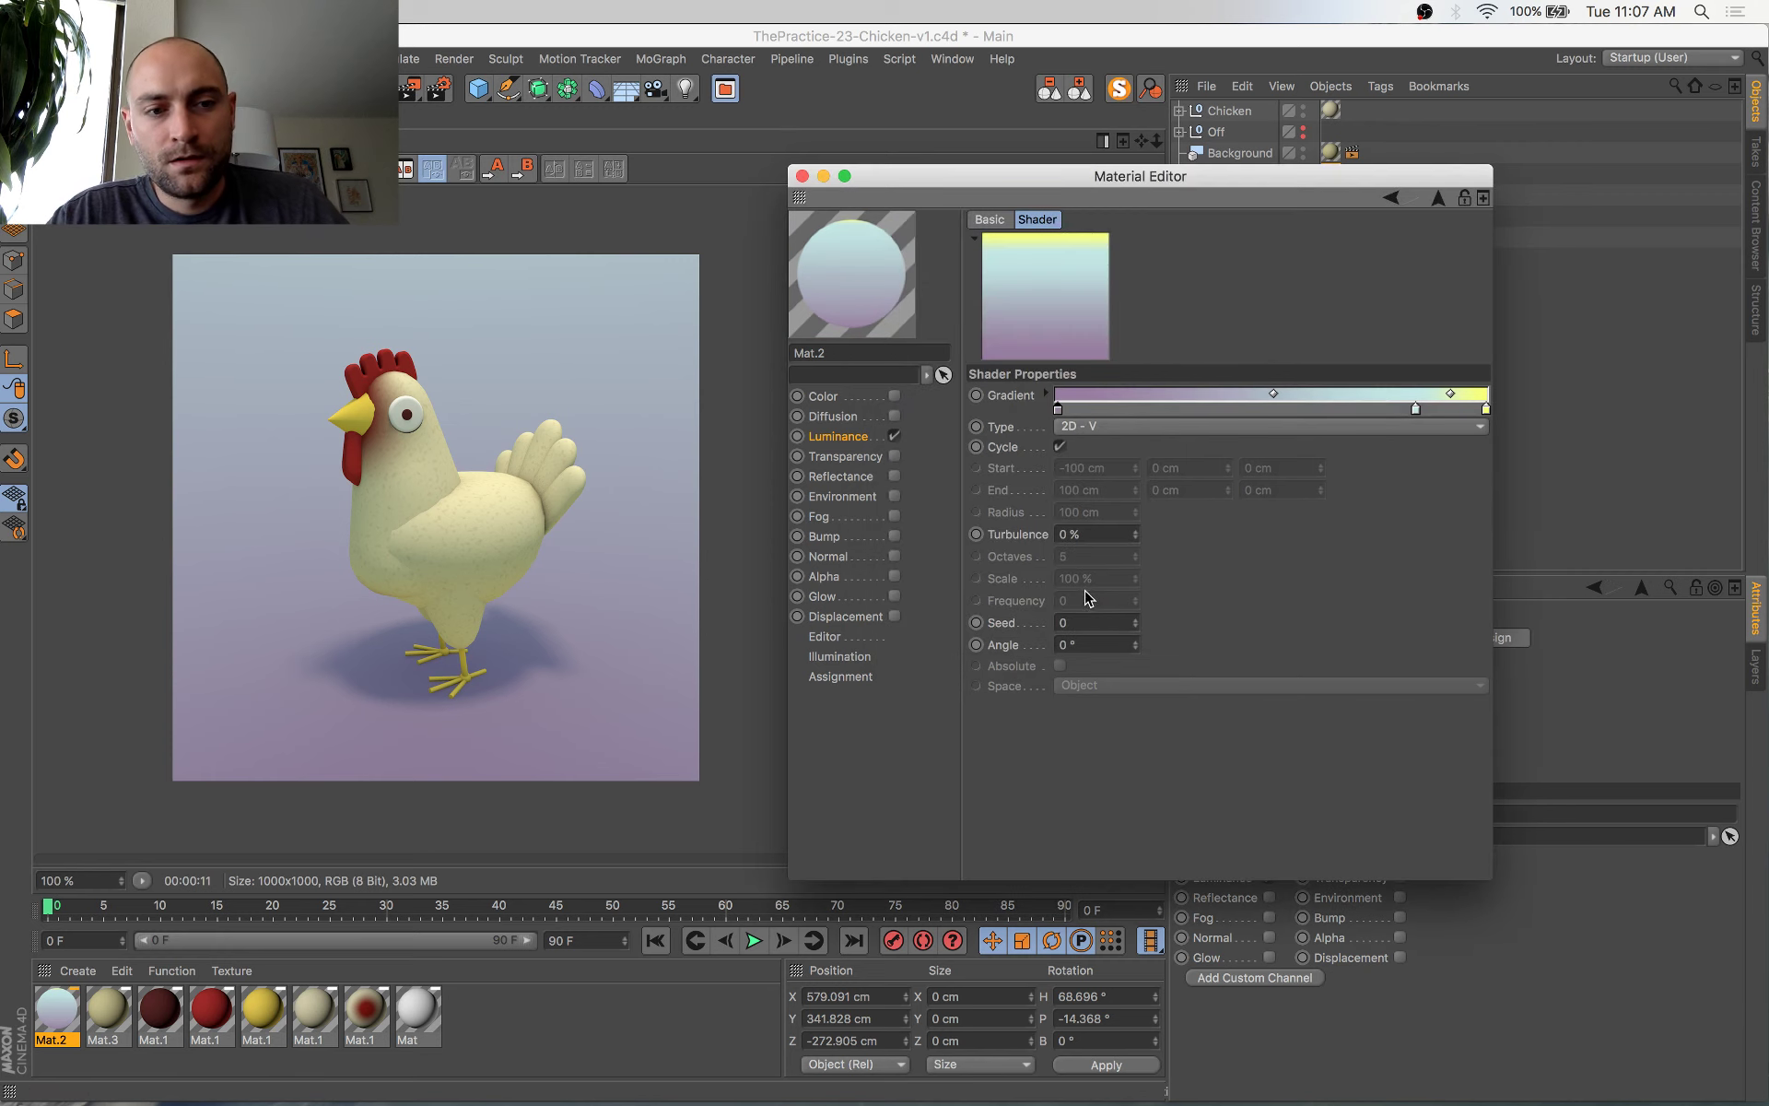
Render the scene with the updated sky gradient, close the material editor, and glance over the open windows
key("shift+r")
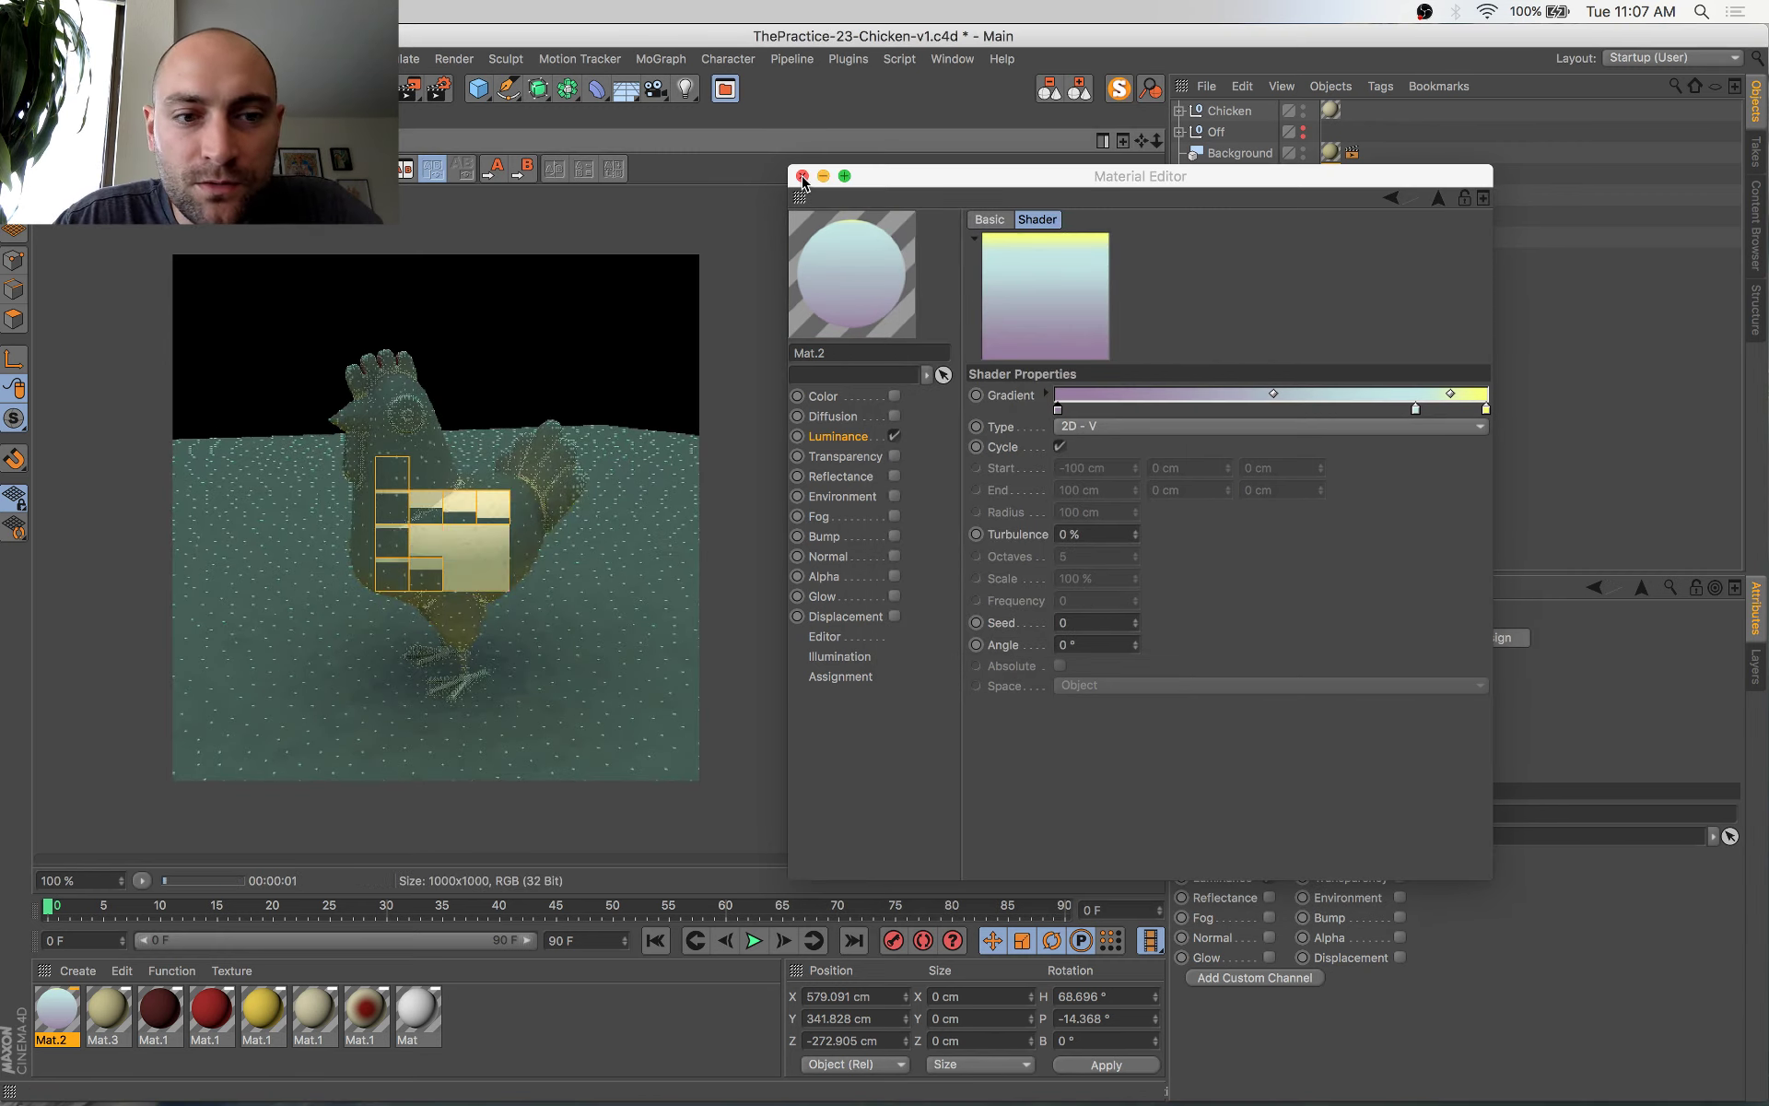
left_click(802, 176)
key("ctrl+Up")
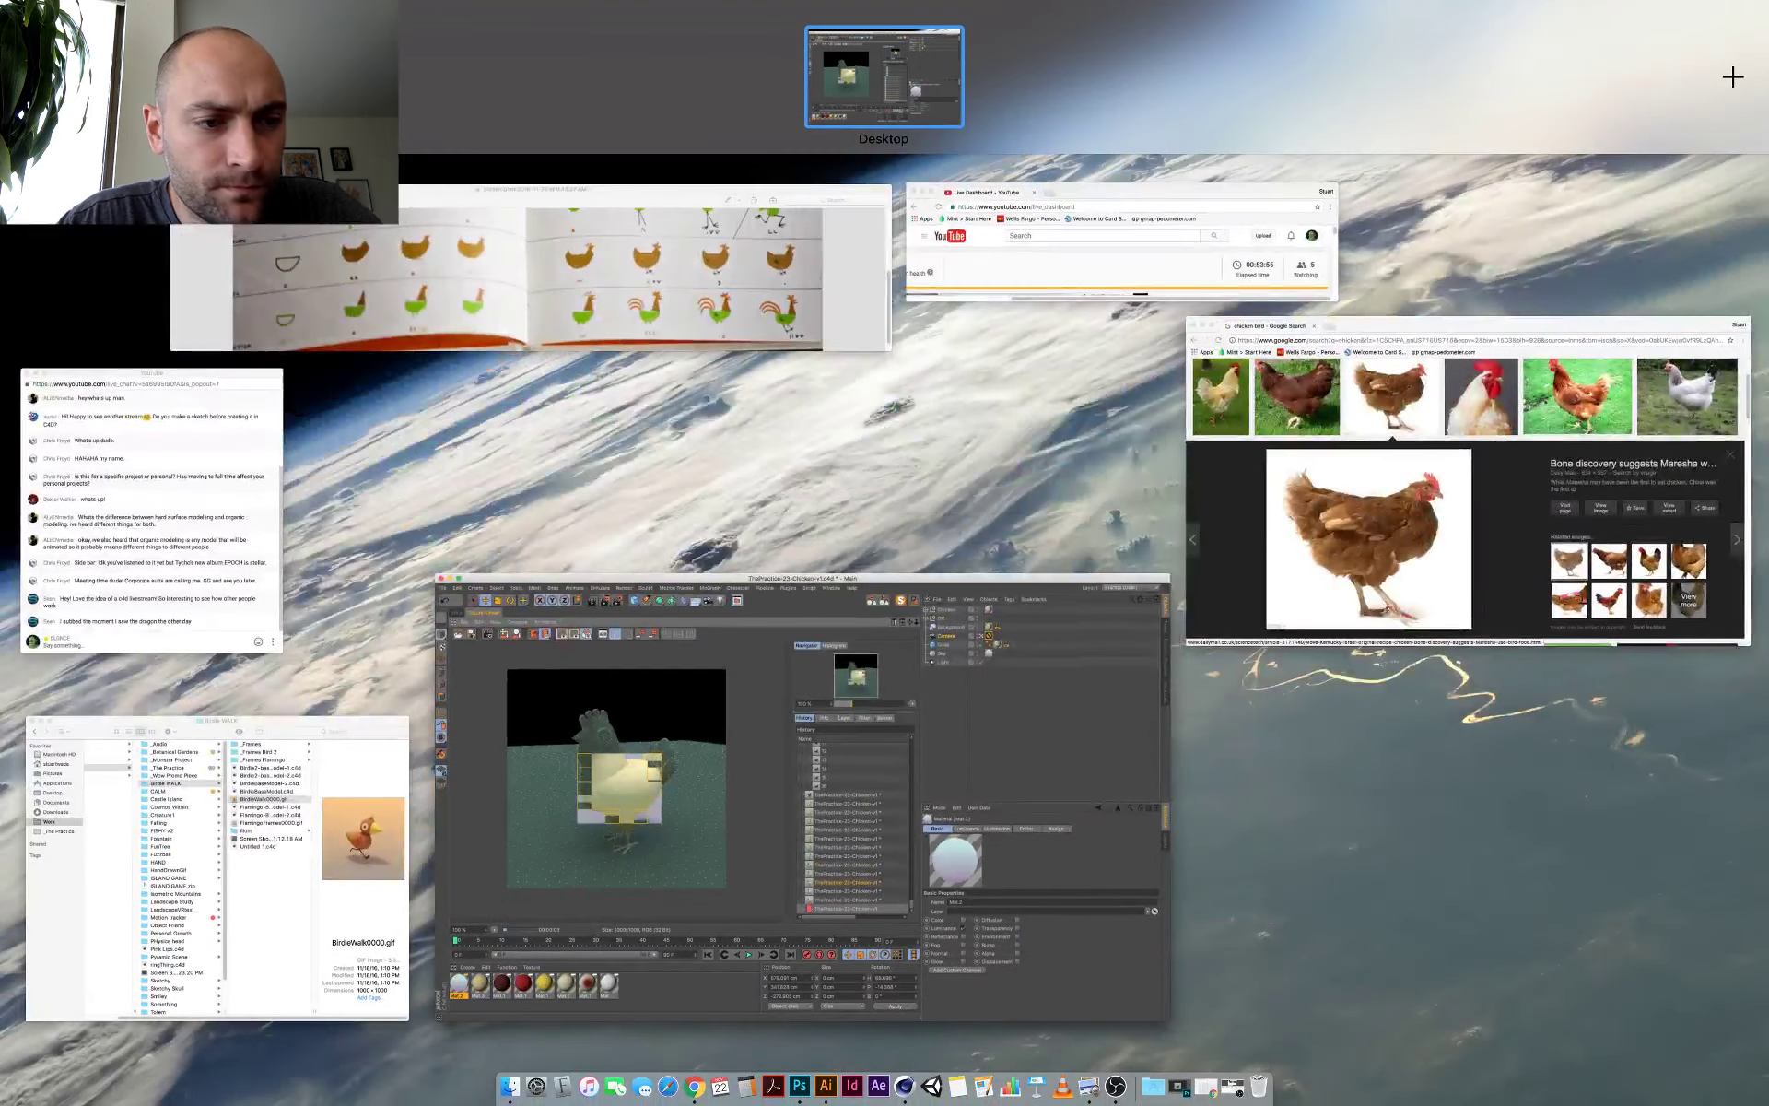
key("ctrl+Up")
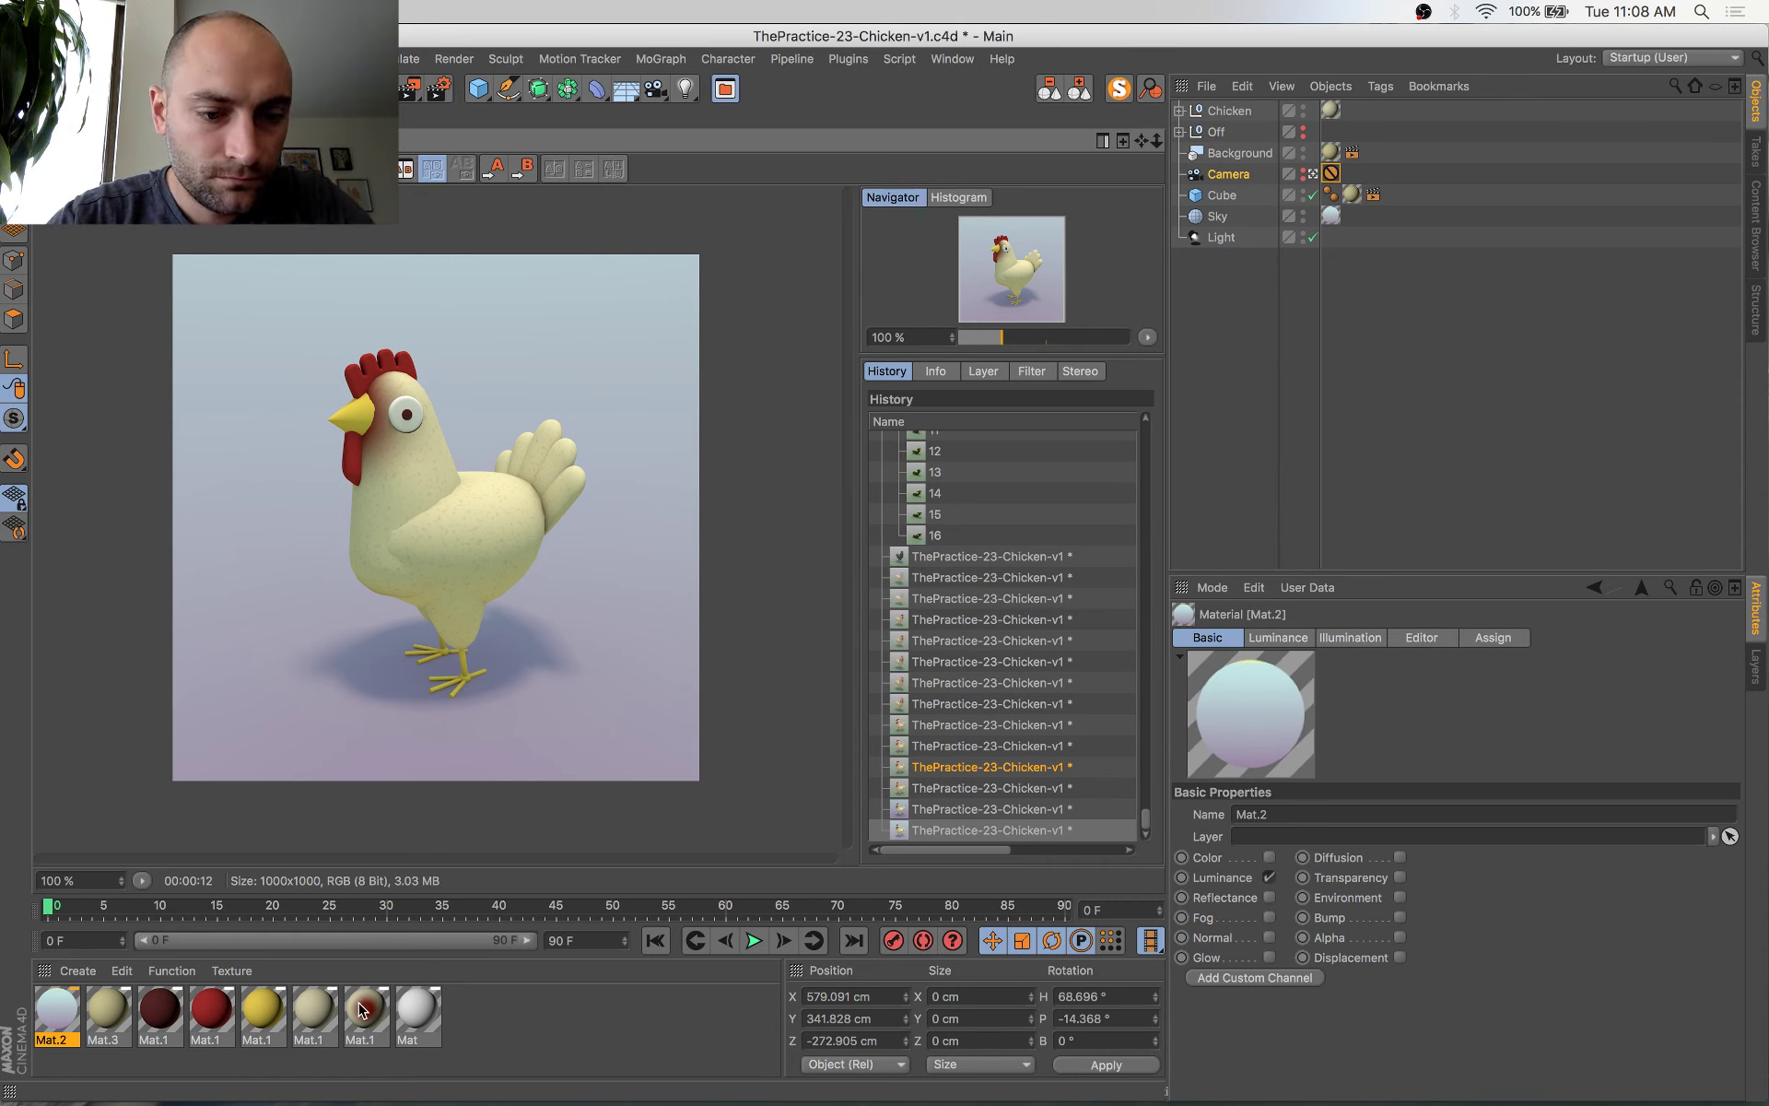
In the red-spotted Mat.1's Color layers, move the Gradient's white knot outward to widen the red spot, and save the project
left_click(365, 1009)
double_click(374, 1012)
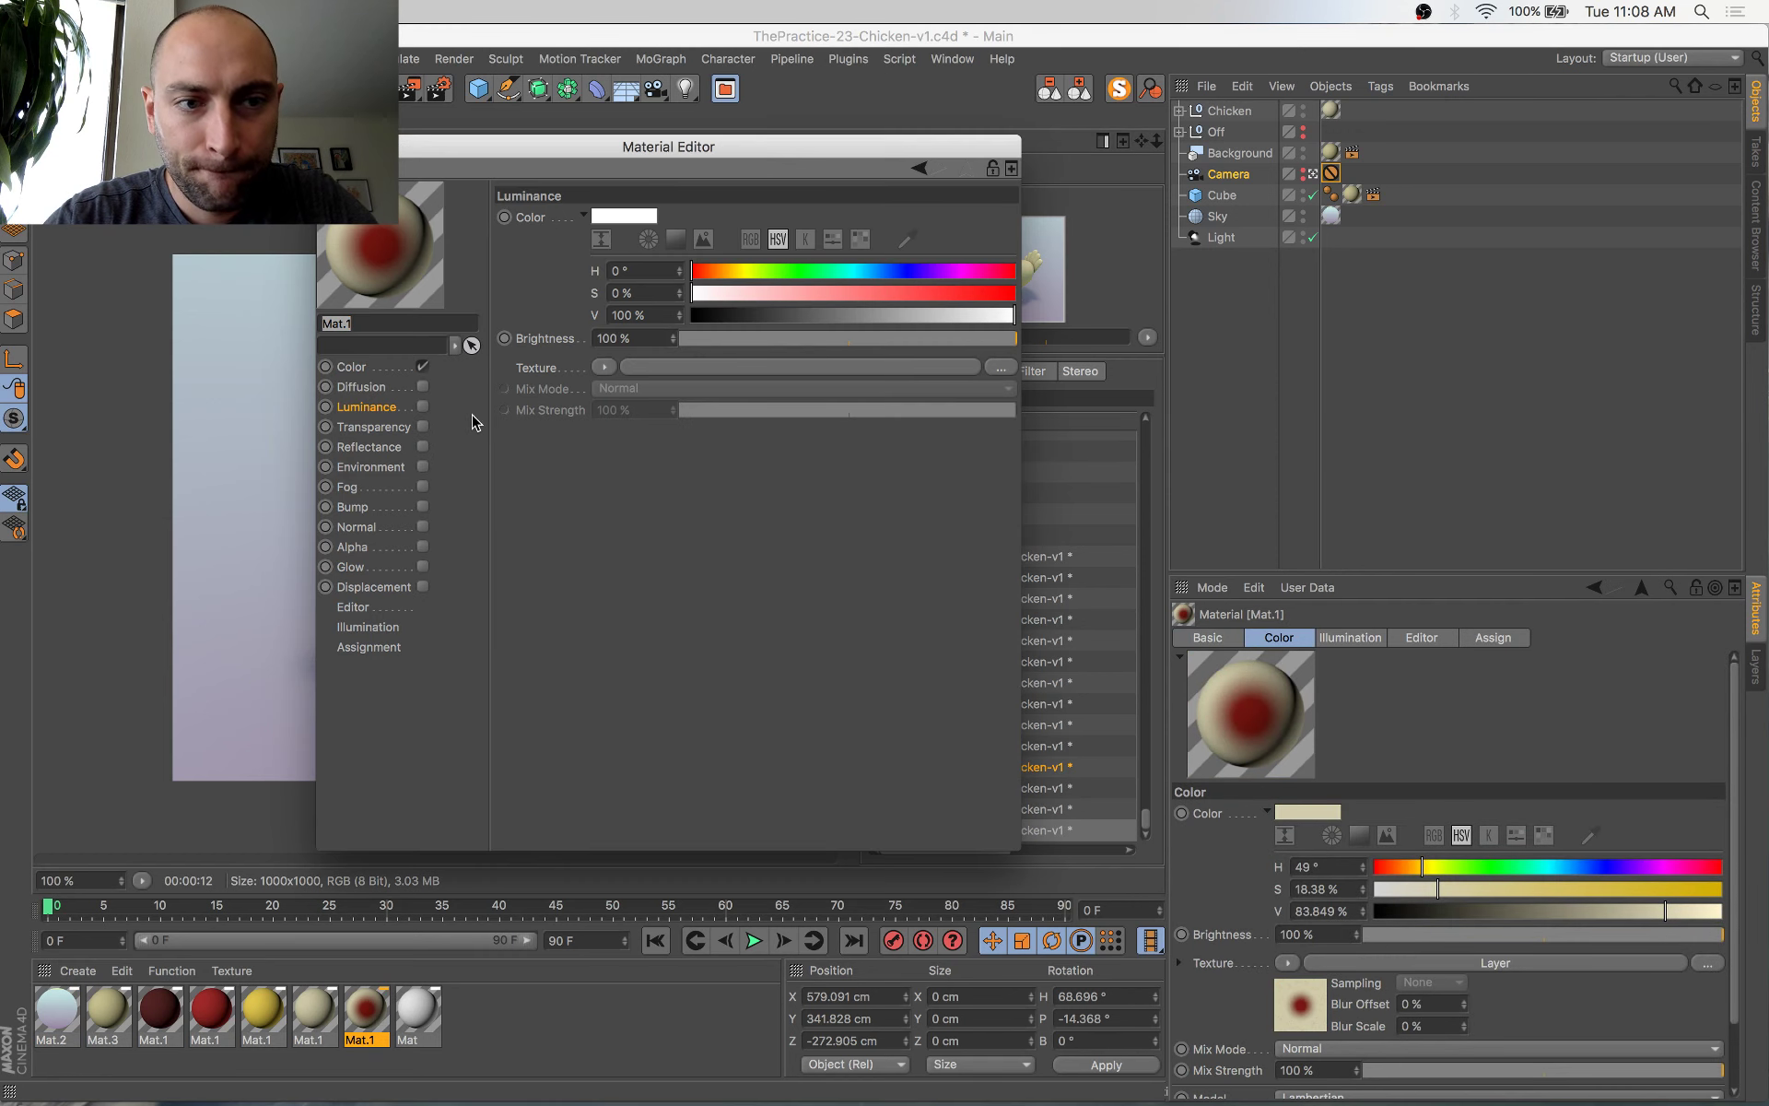
left_click(369, 366)
left_click(620, 516)
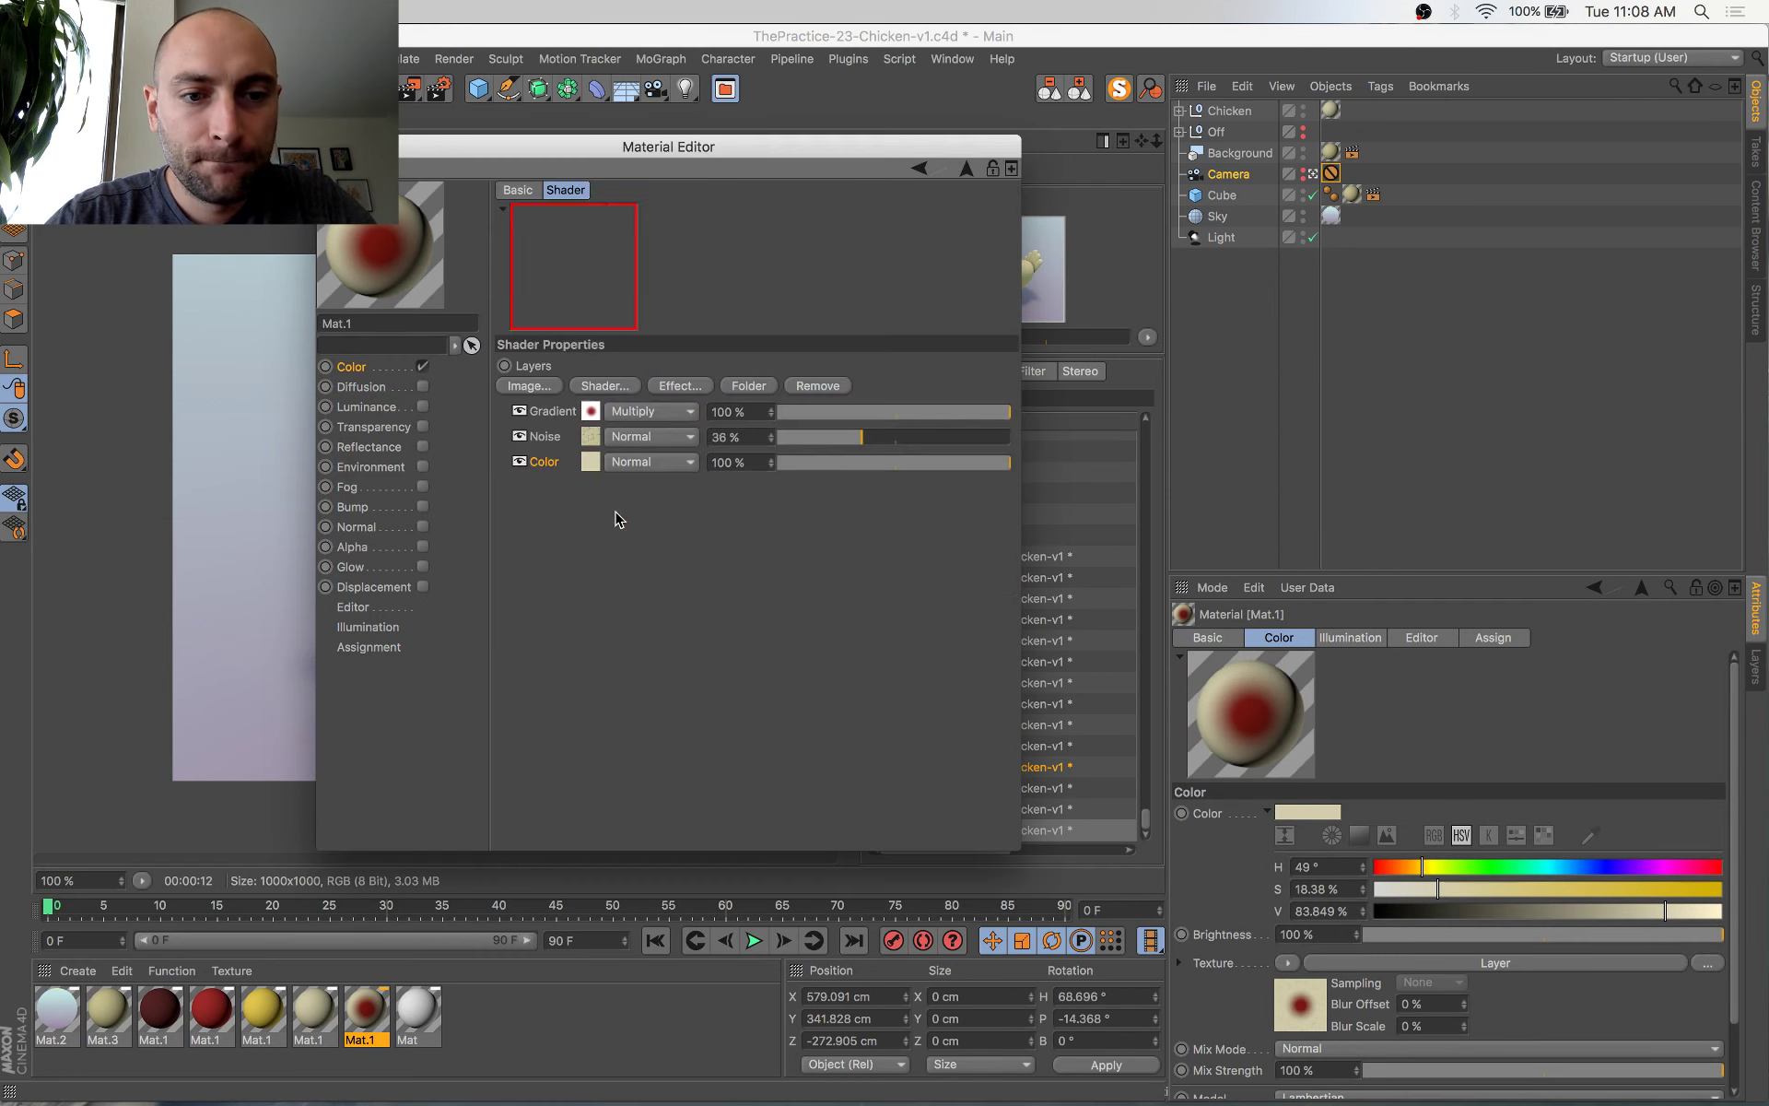
left_click(590, 414)
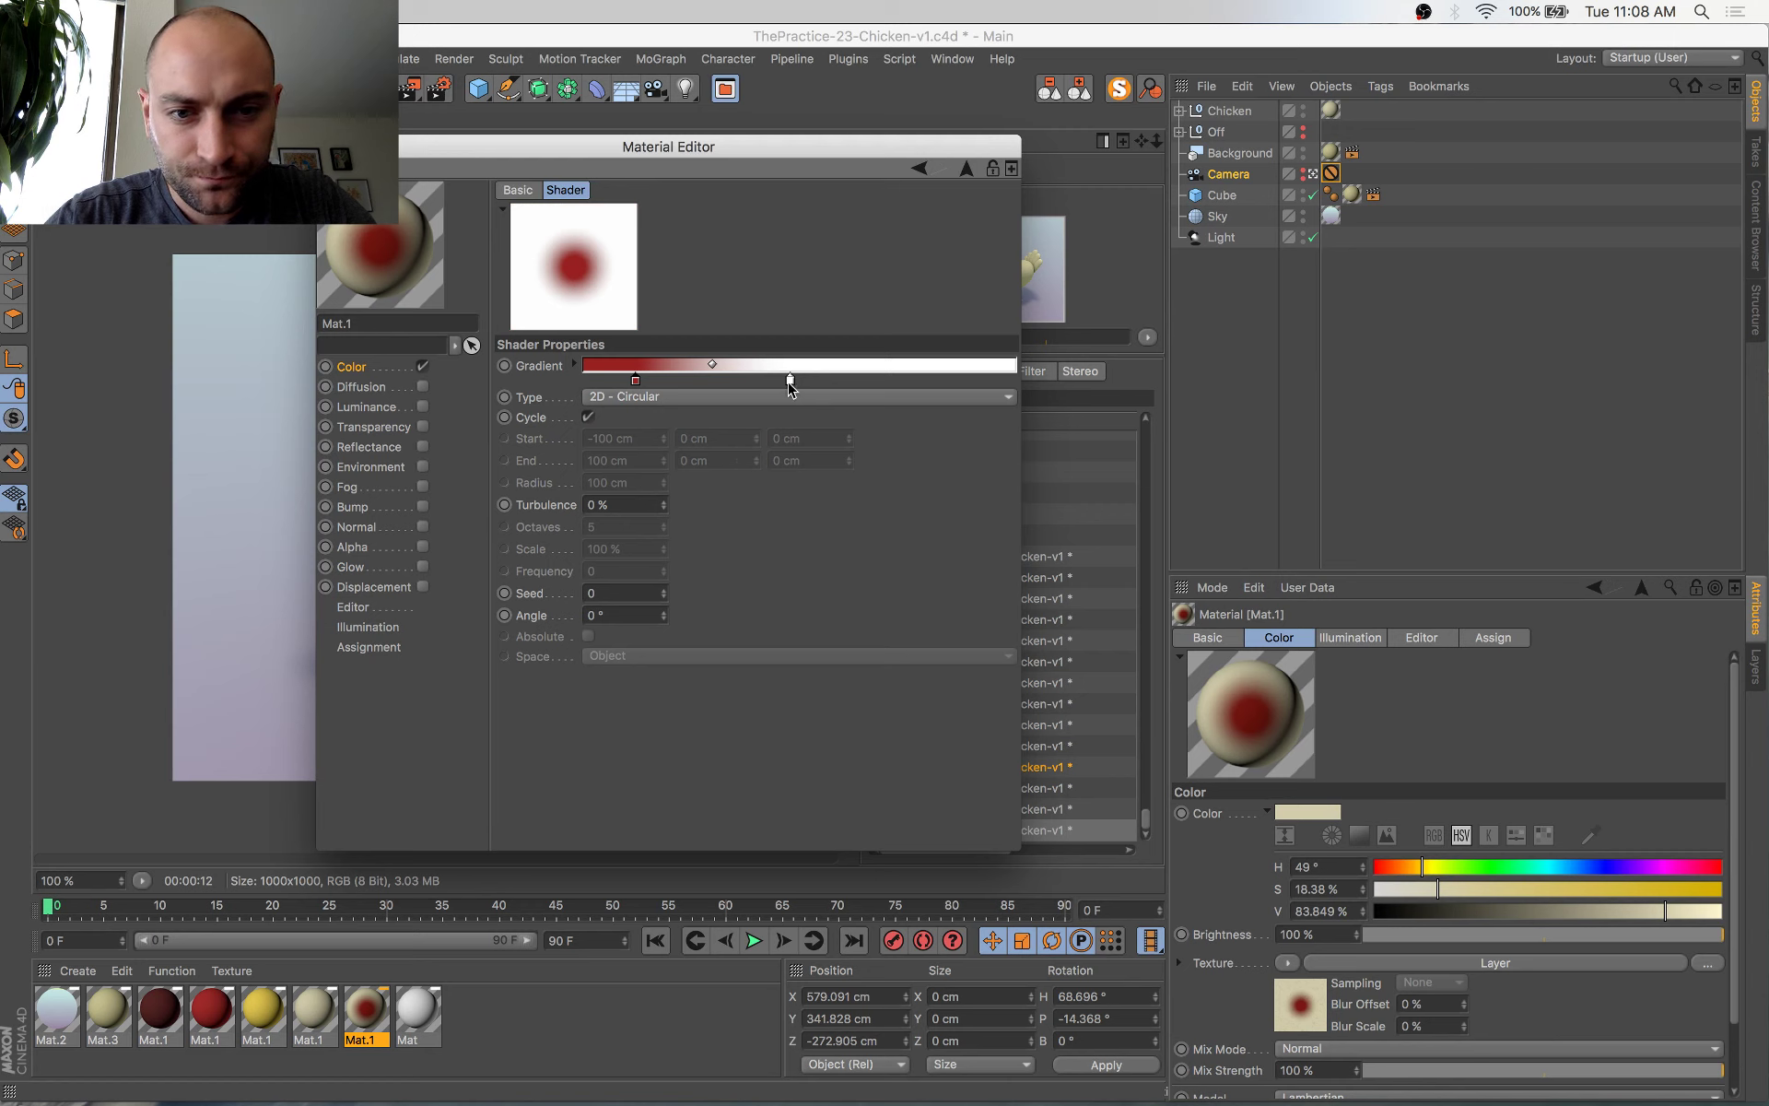
left_click_drag(788, 381, 805, 384)
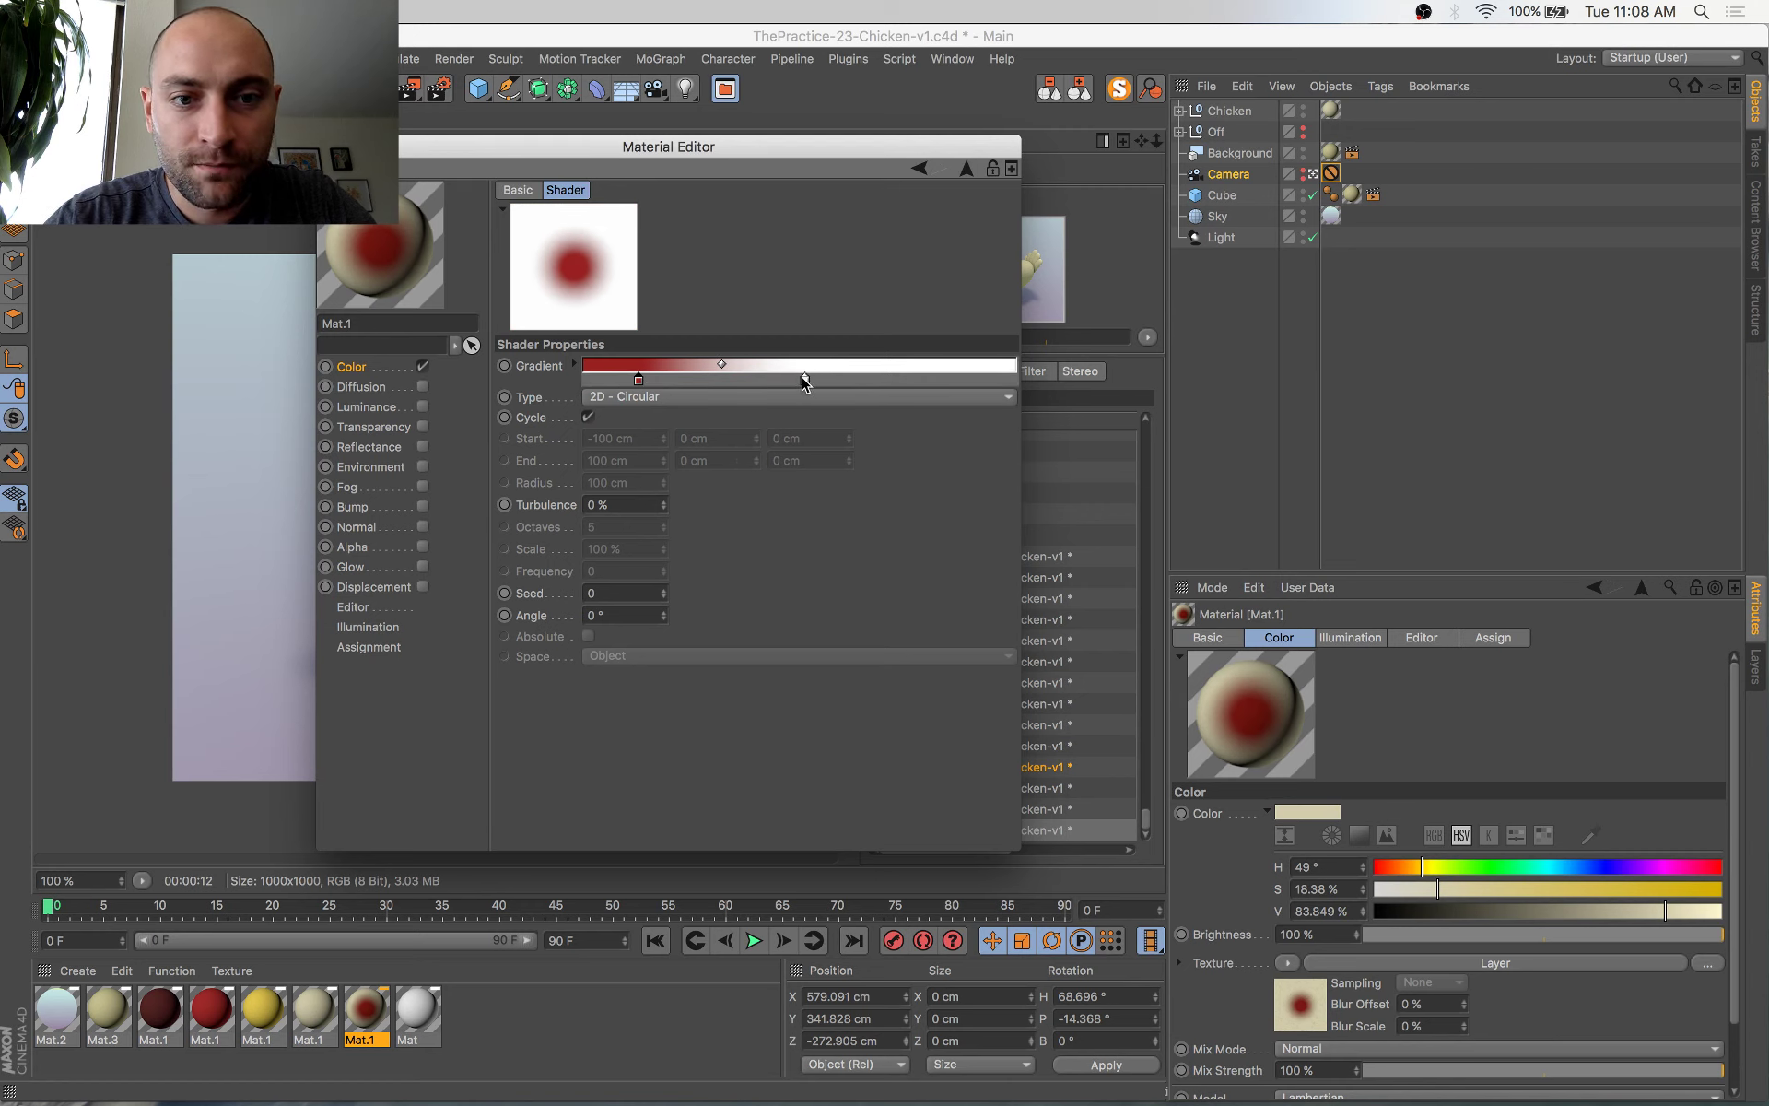
left_click_drag(812, 380, 816, 380)
left_click(329, 146)
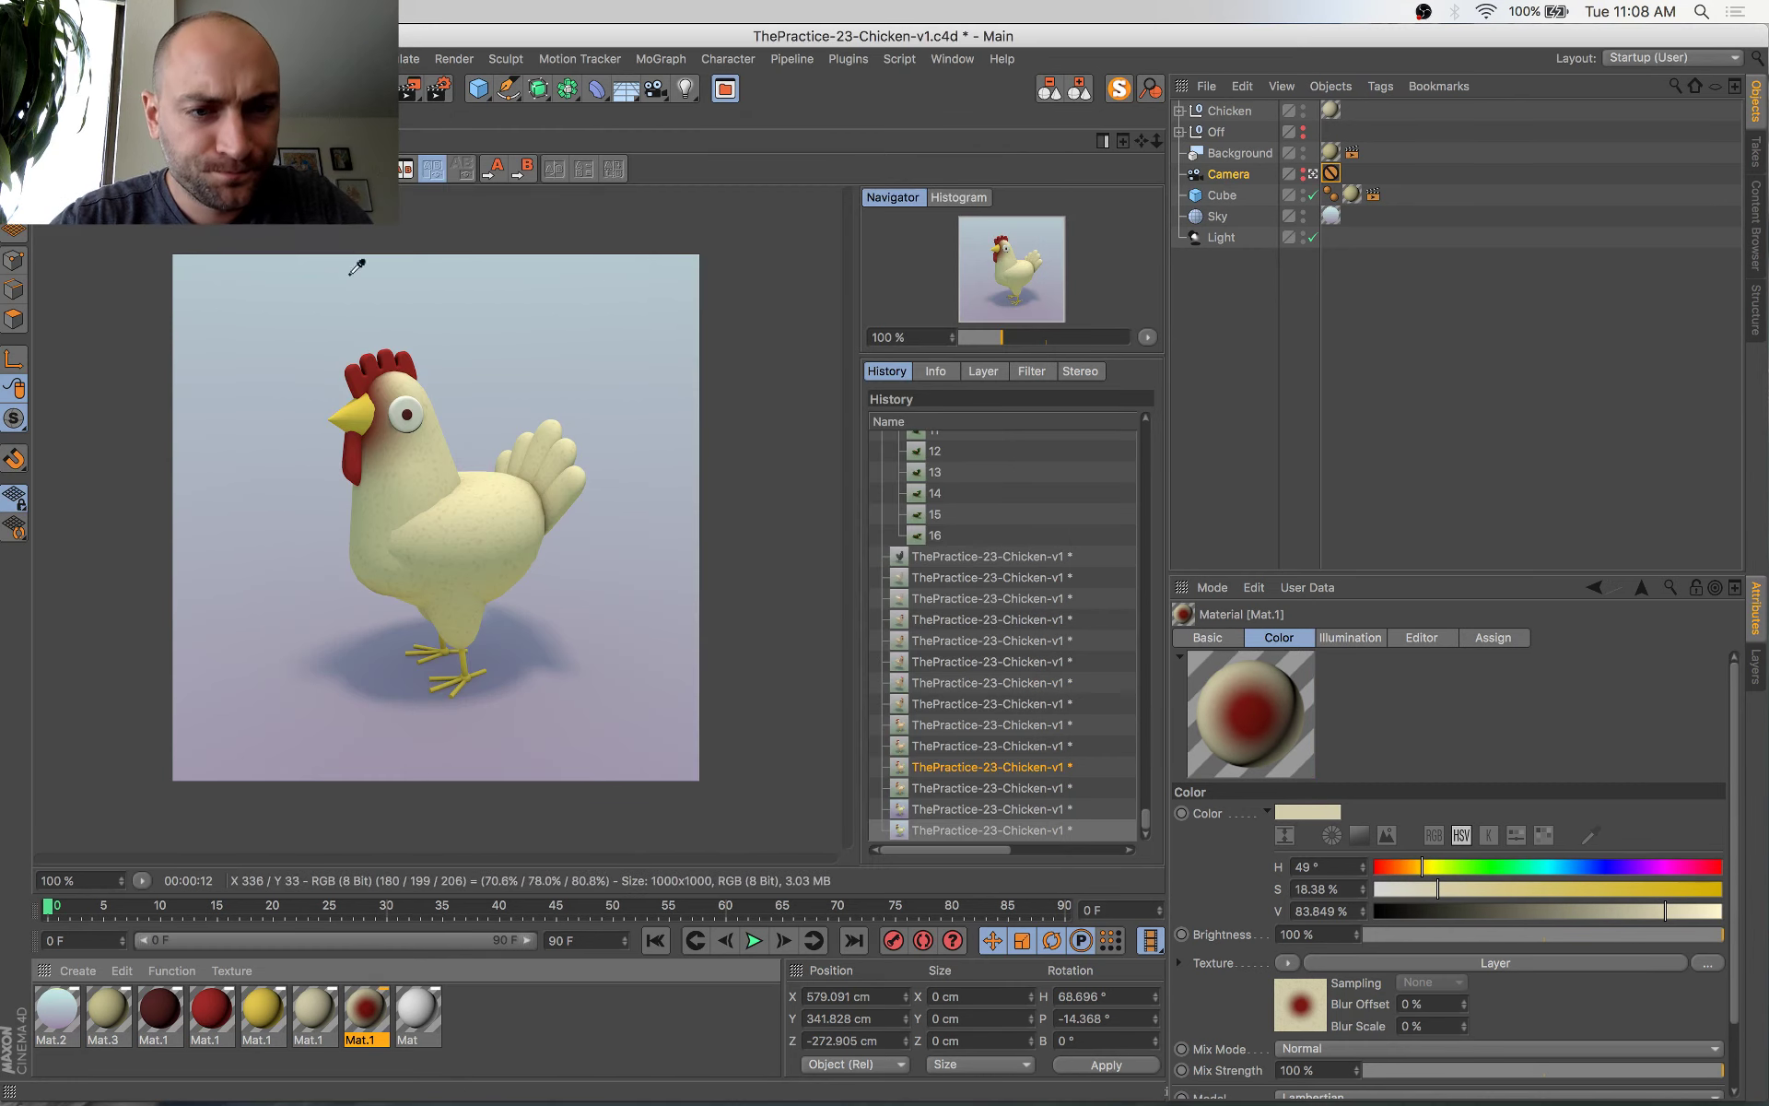
key("super+s")
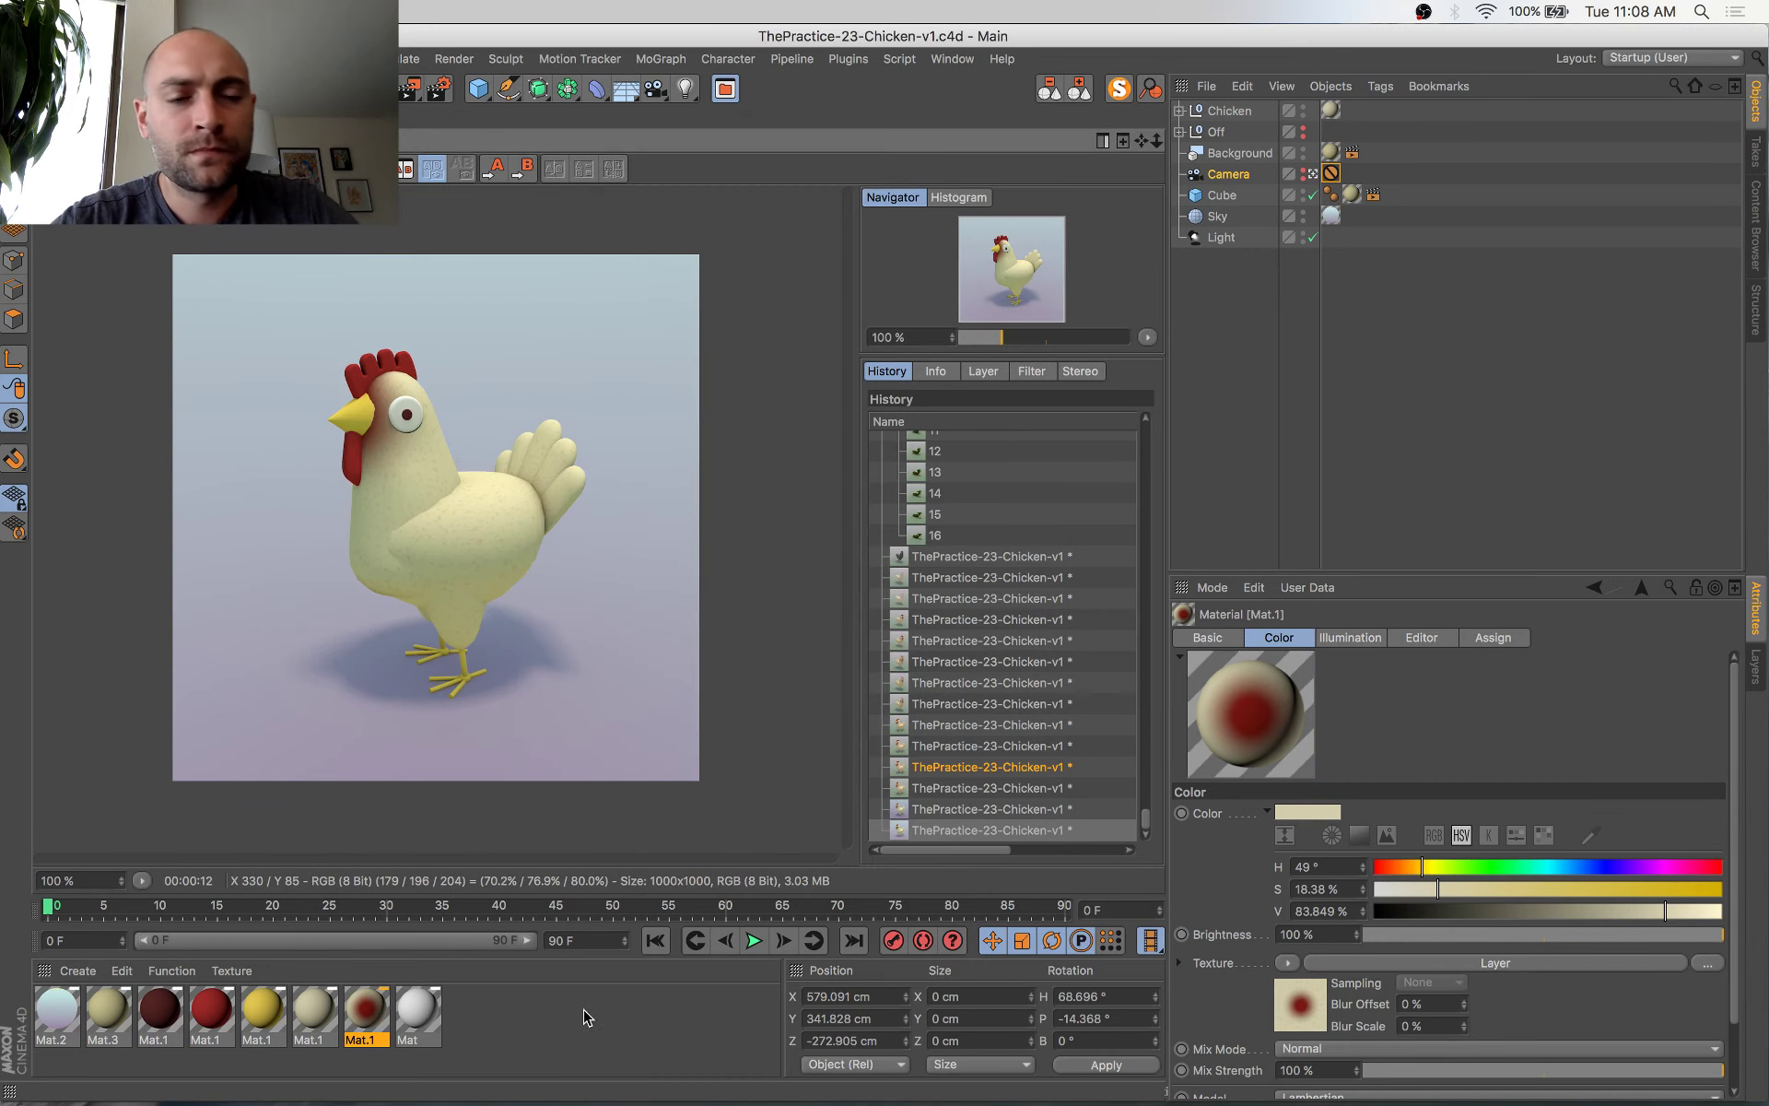
Examine the yellowish rooster and the white black-tailed chicken in the browser's chicken image results, and return to Cinema 4D
key("super+Tab")
key("super+Tab")
mouse_move(1768, 2)
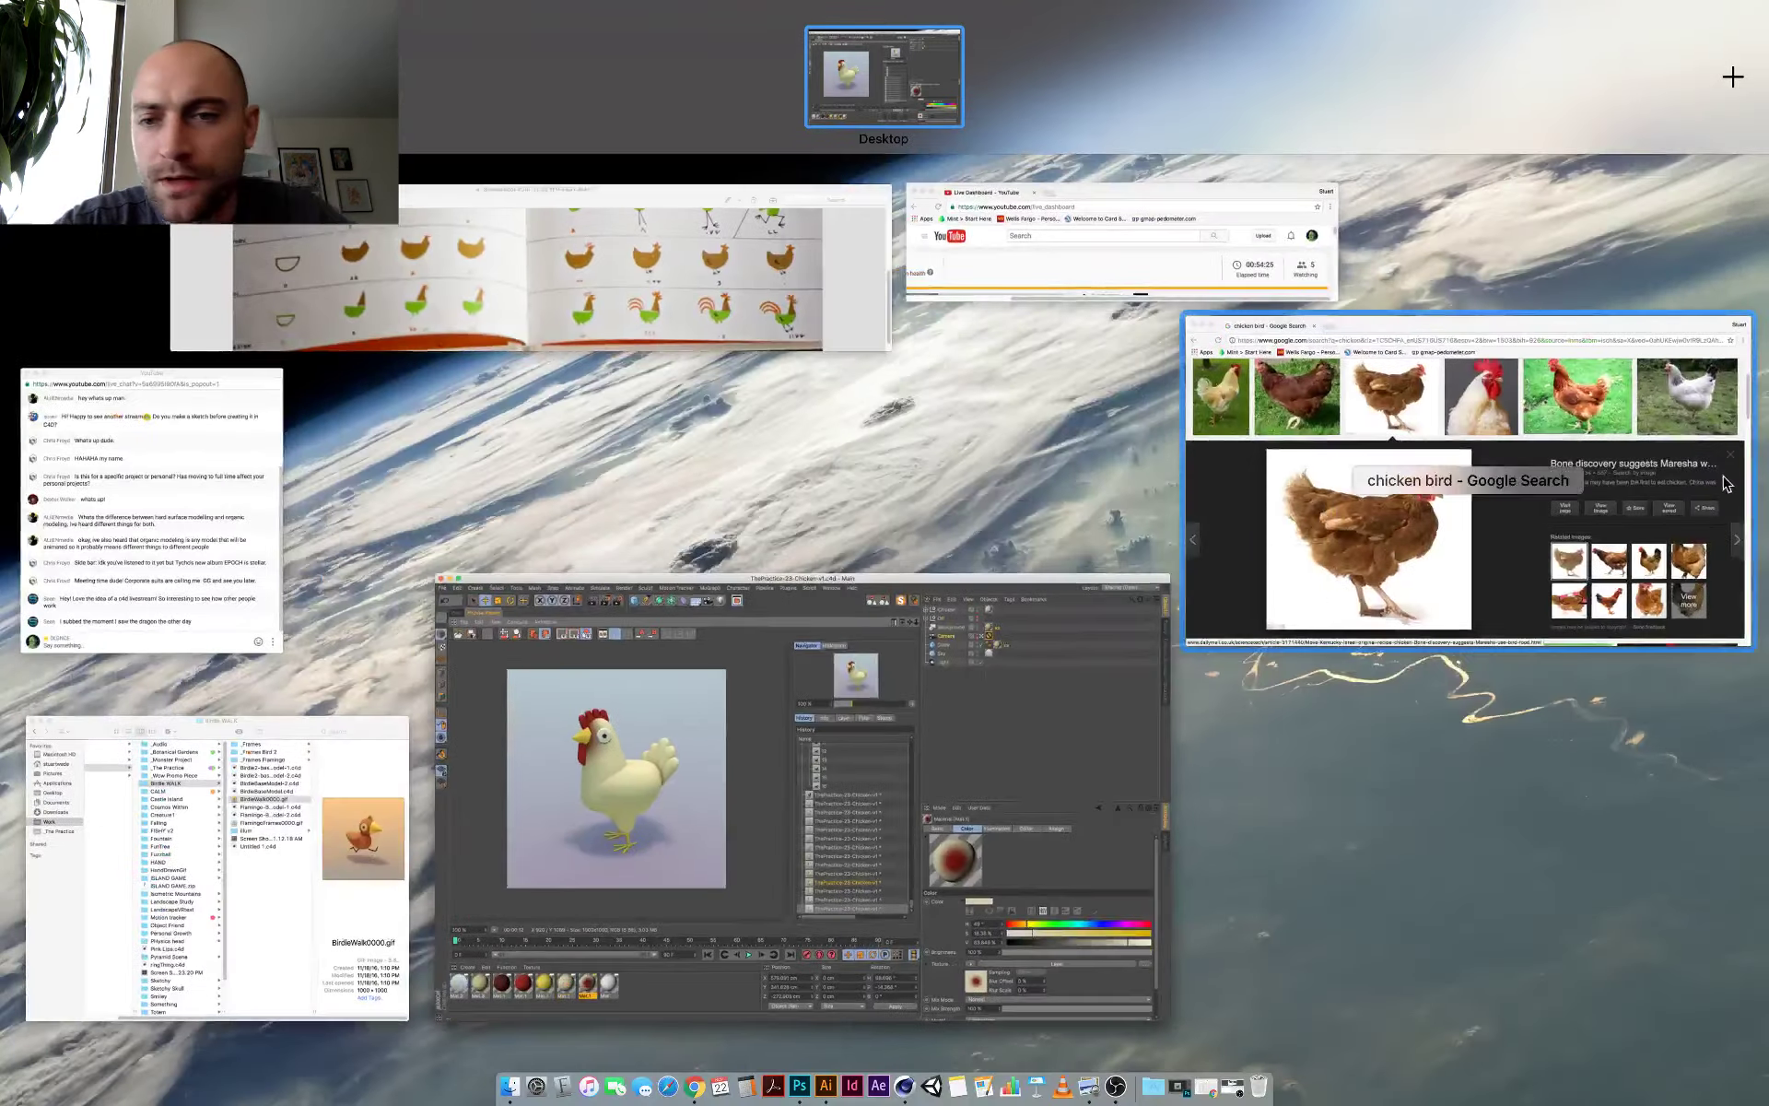
left_click(1539, 491)
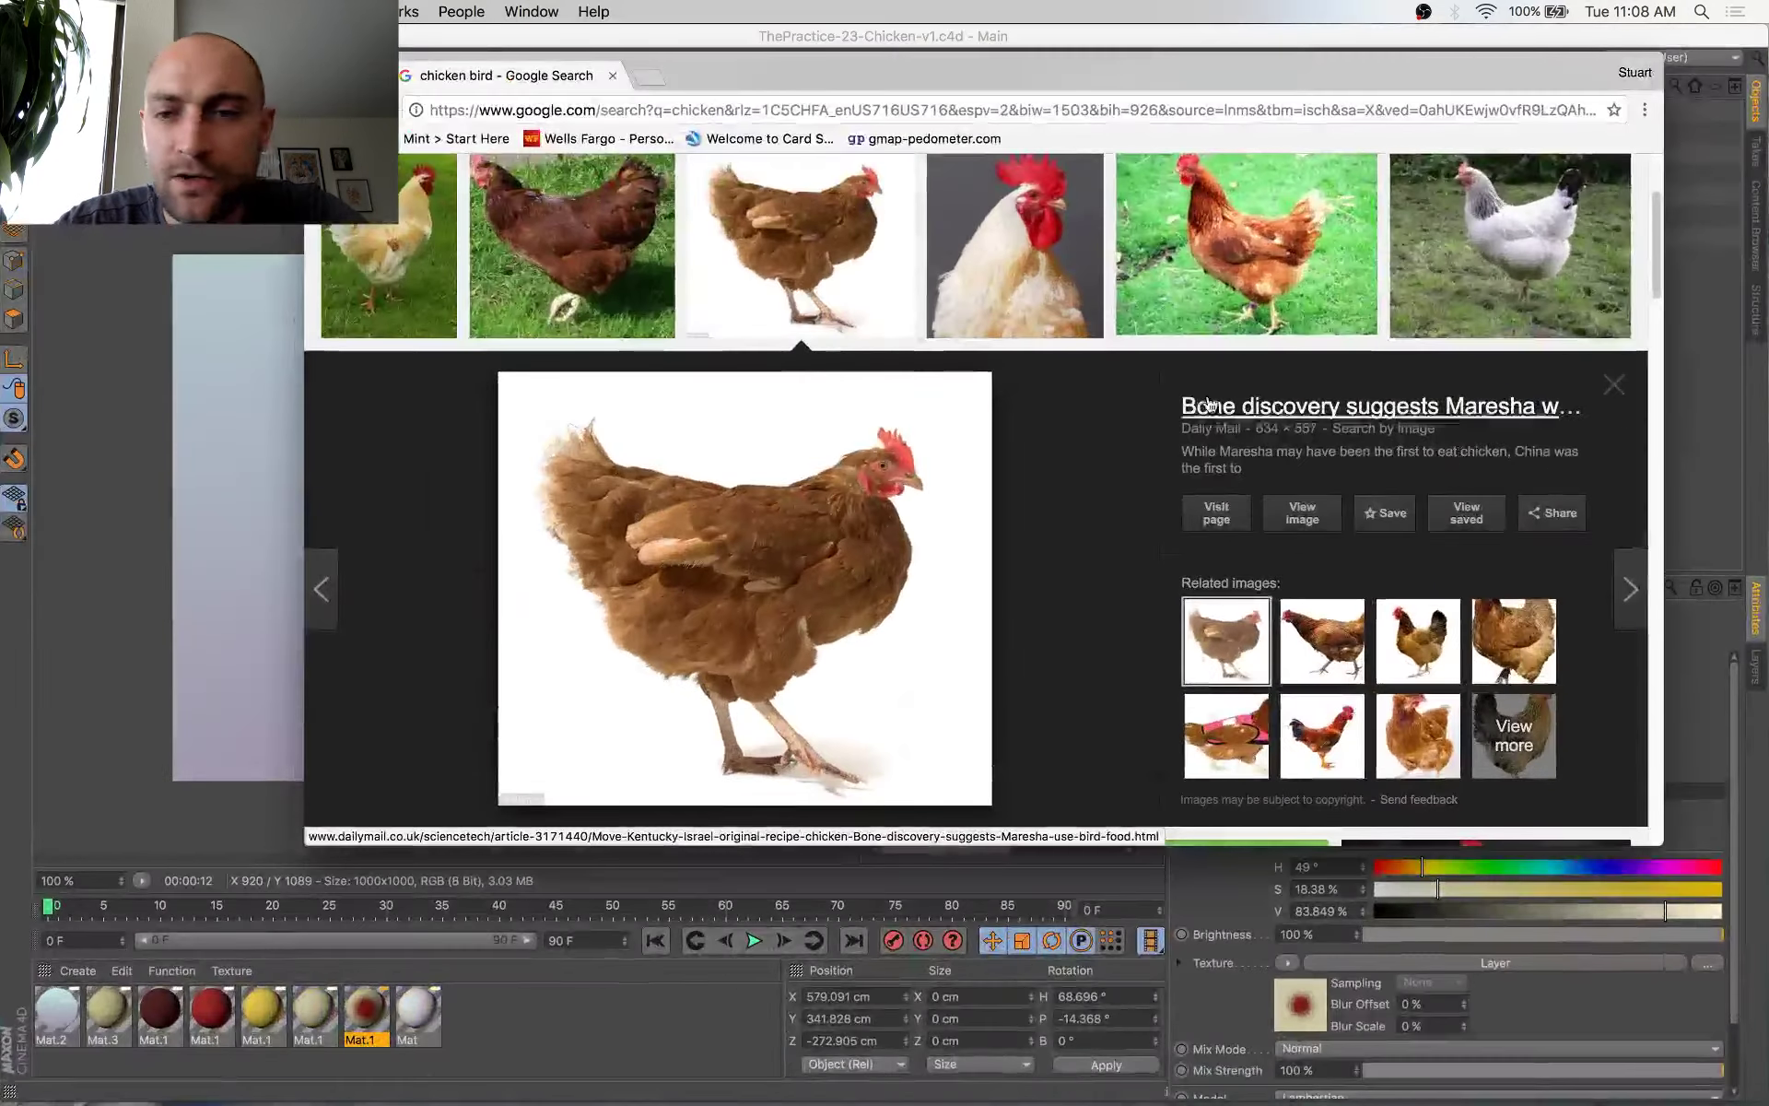
scroll(895, 448, "up", 3)
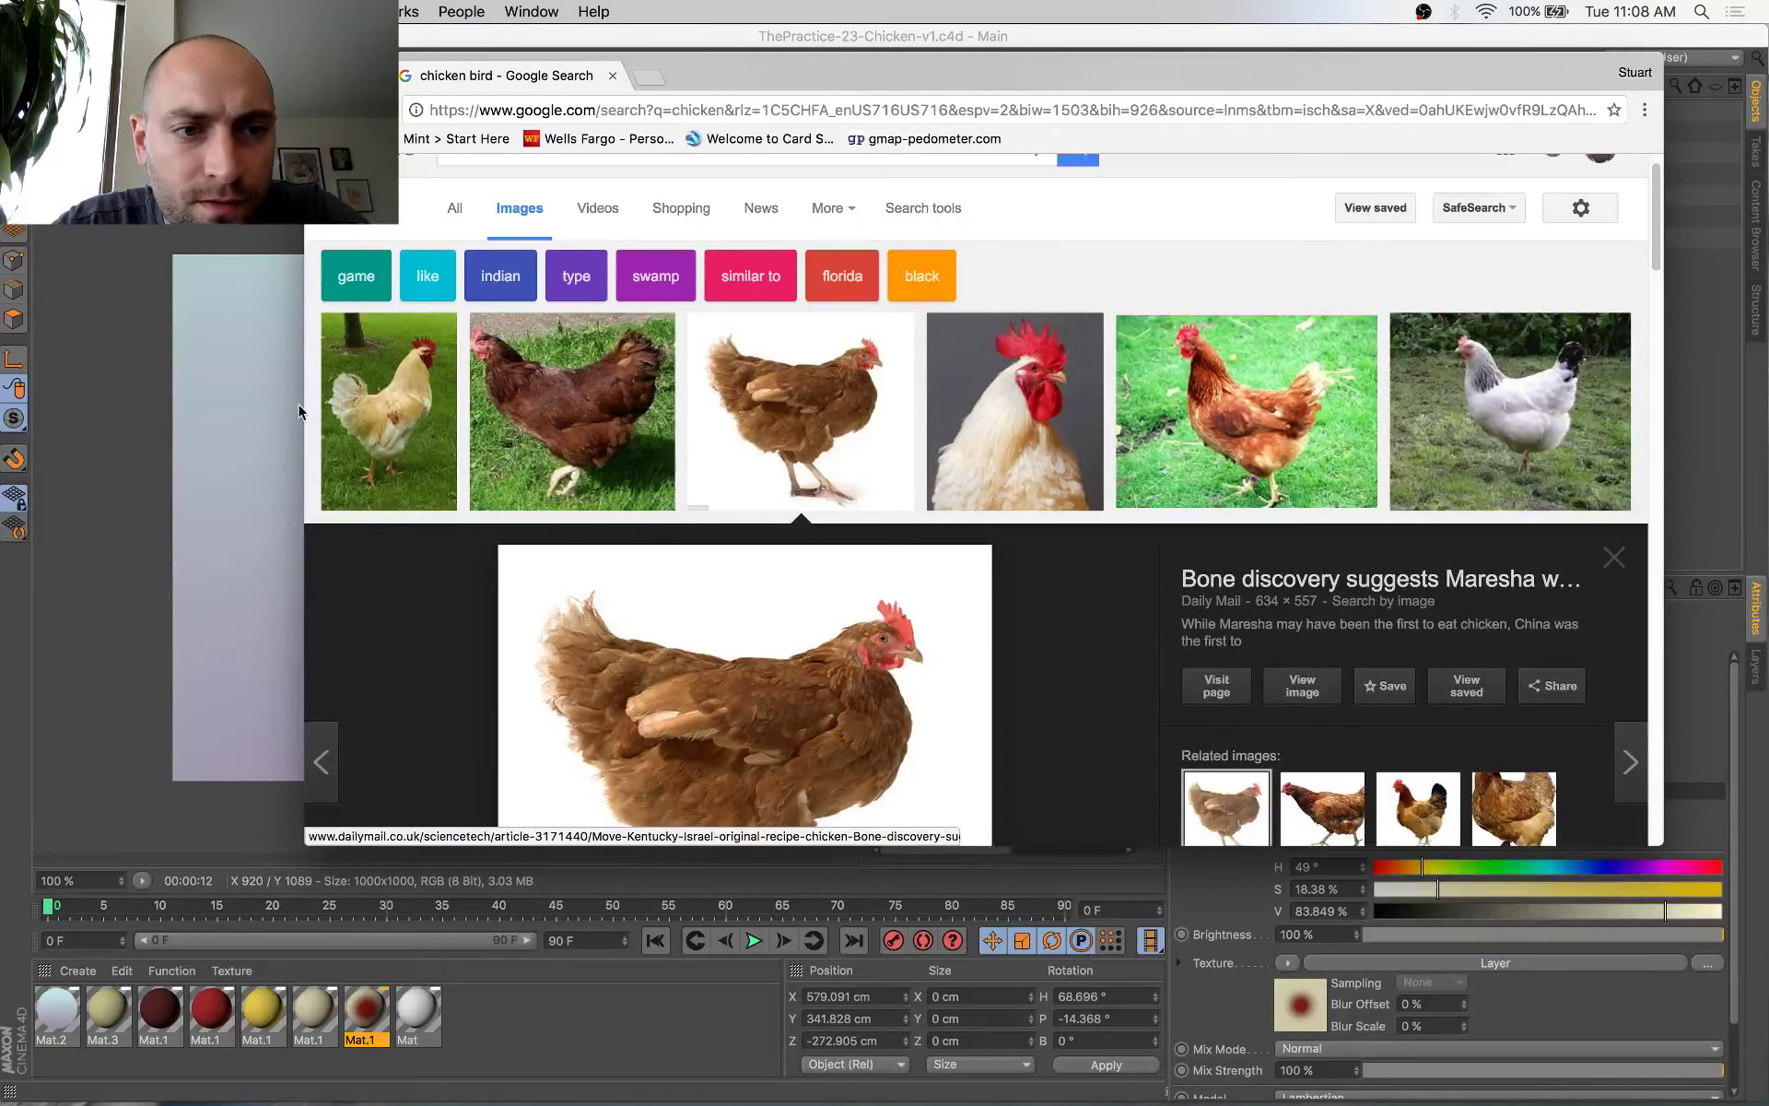
left_click(341, 397)
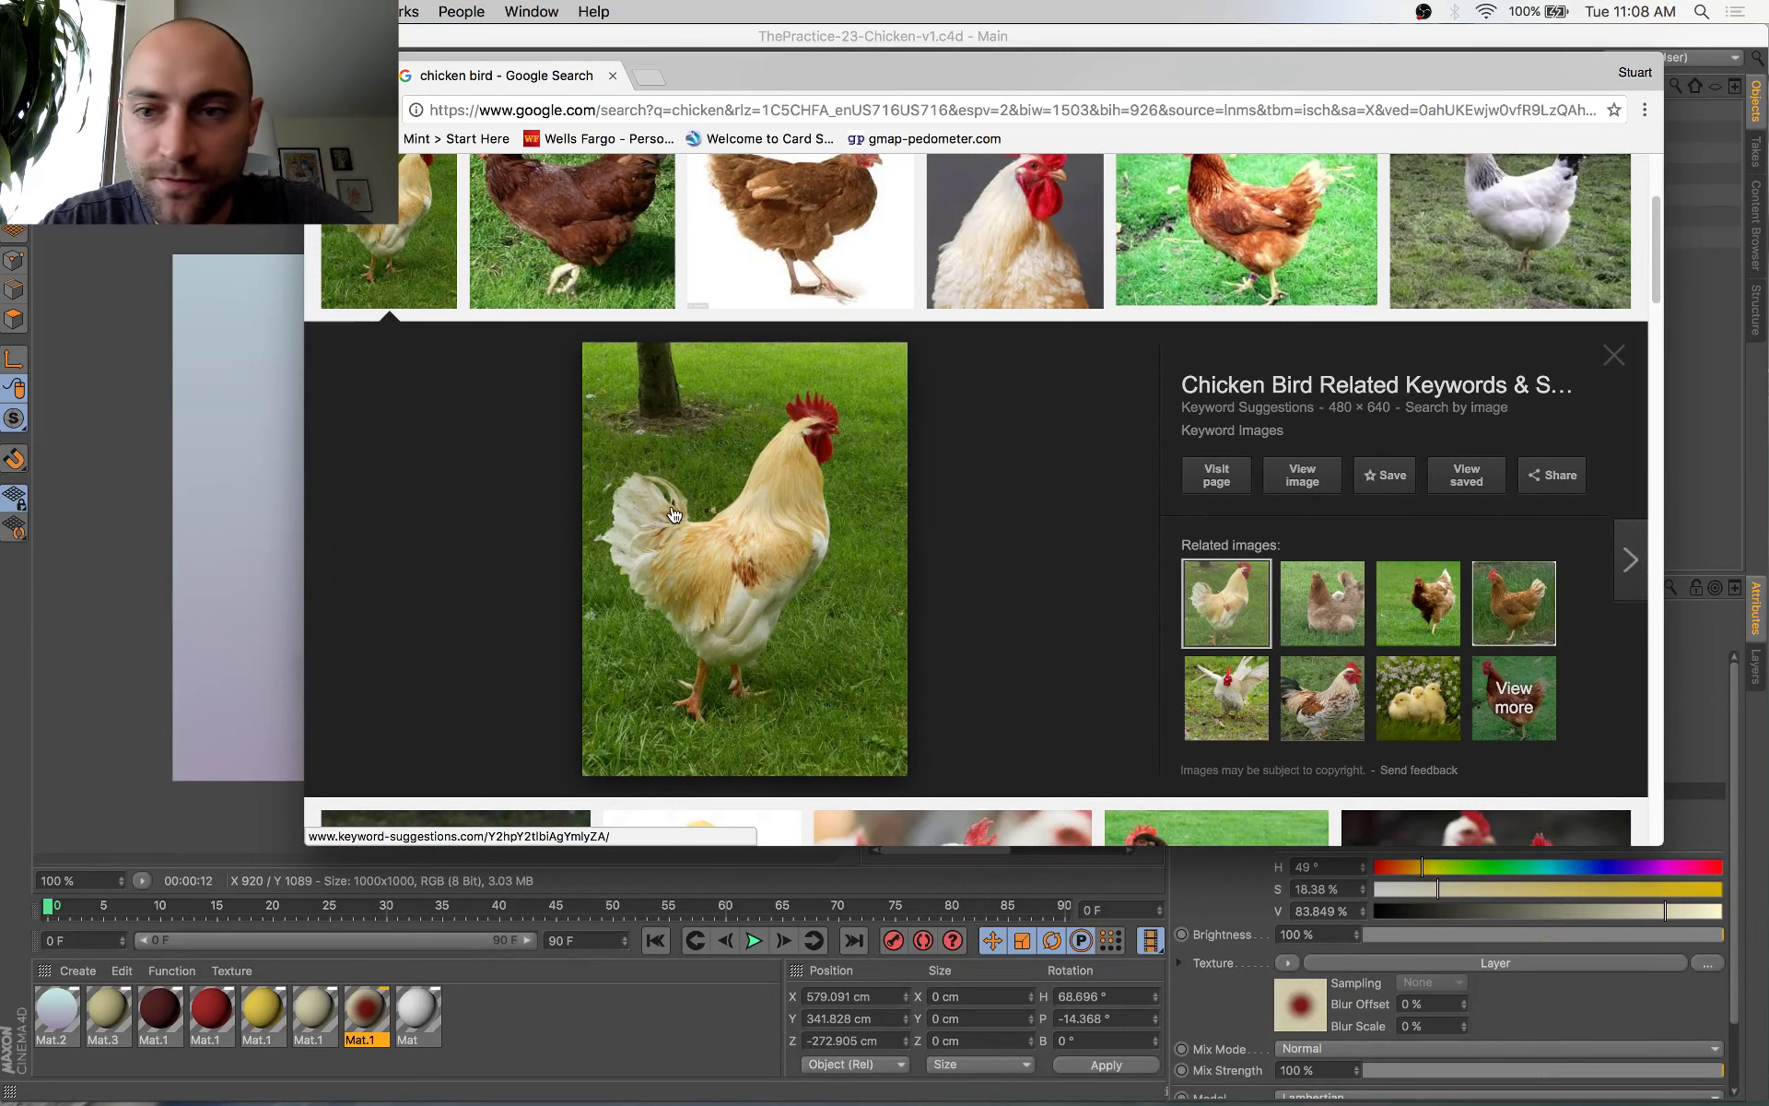
scroll(784, 489, "up", 1)
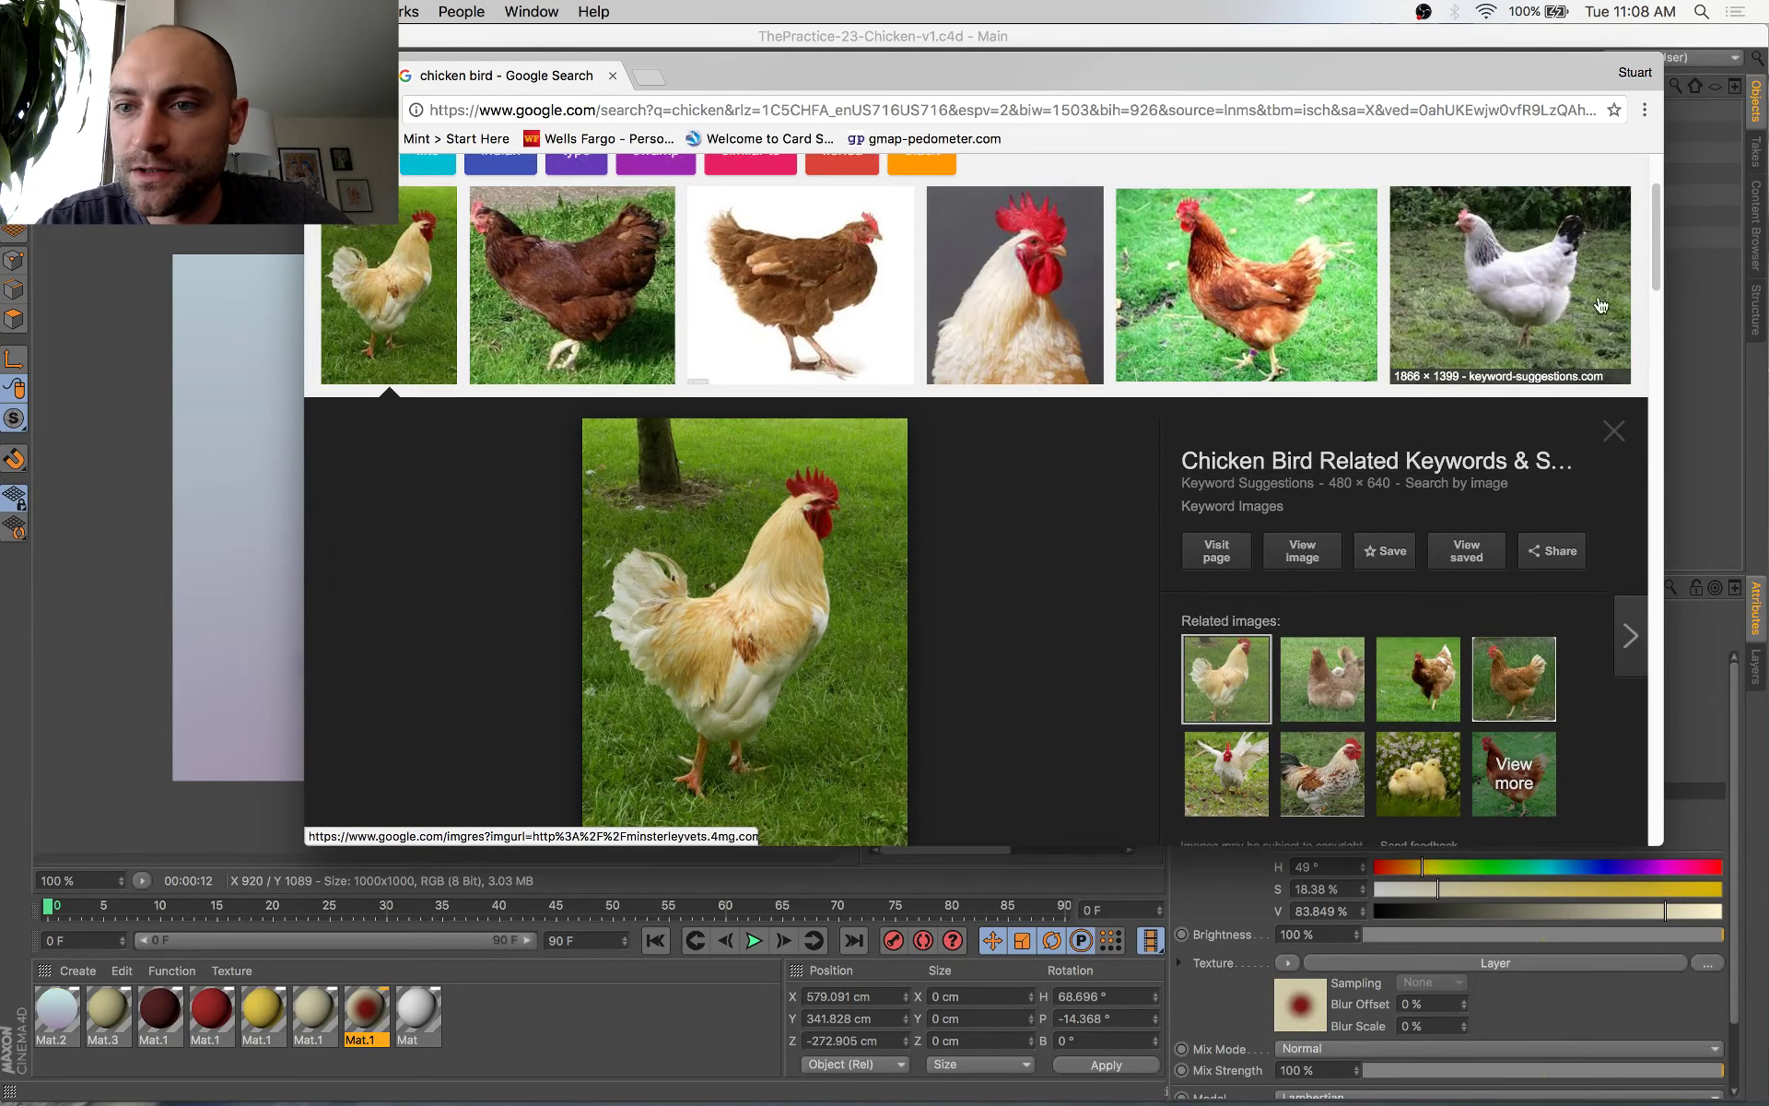
left_click(1569, 284)
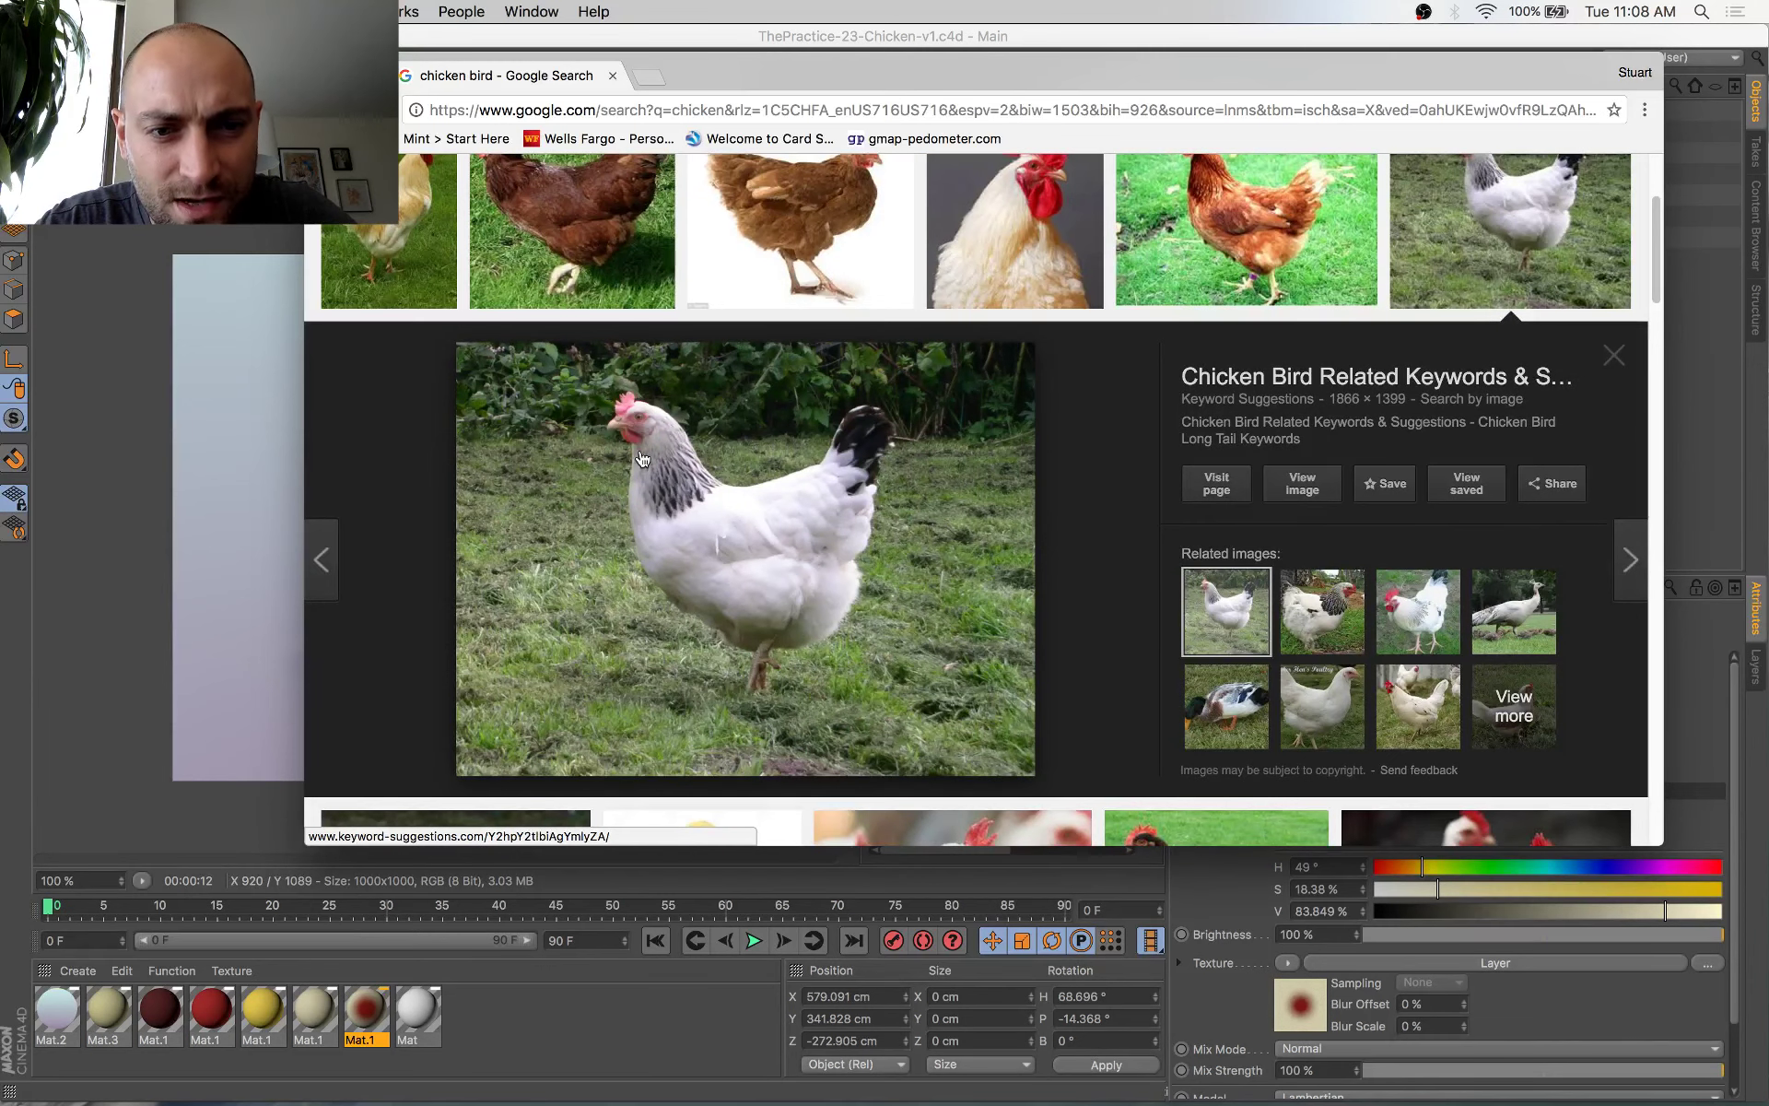
key("super+Tab")
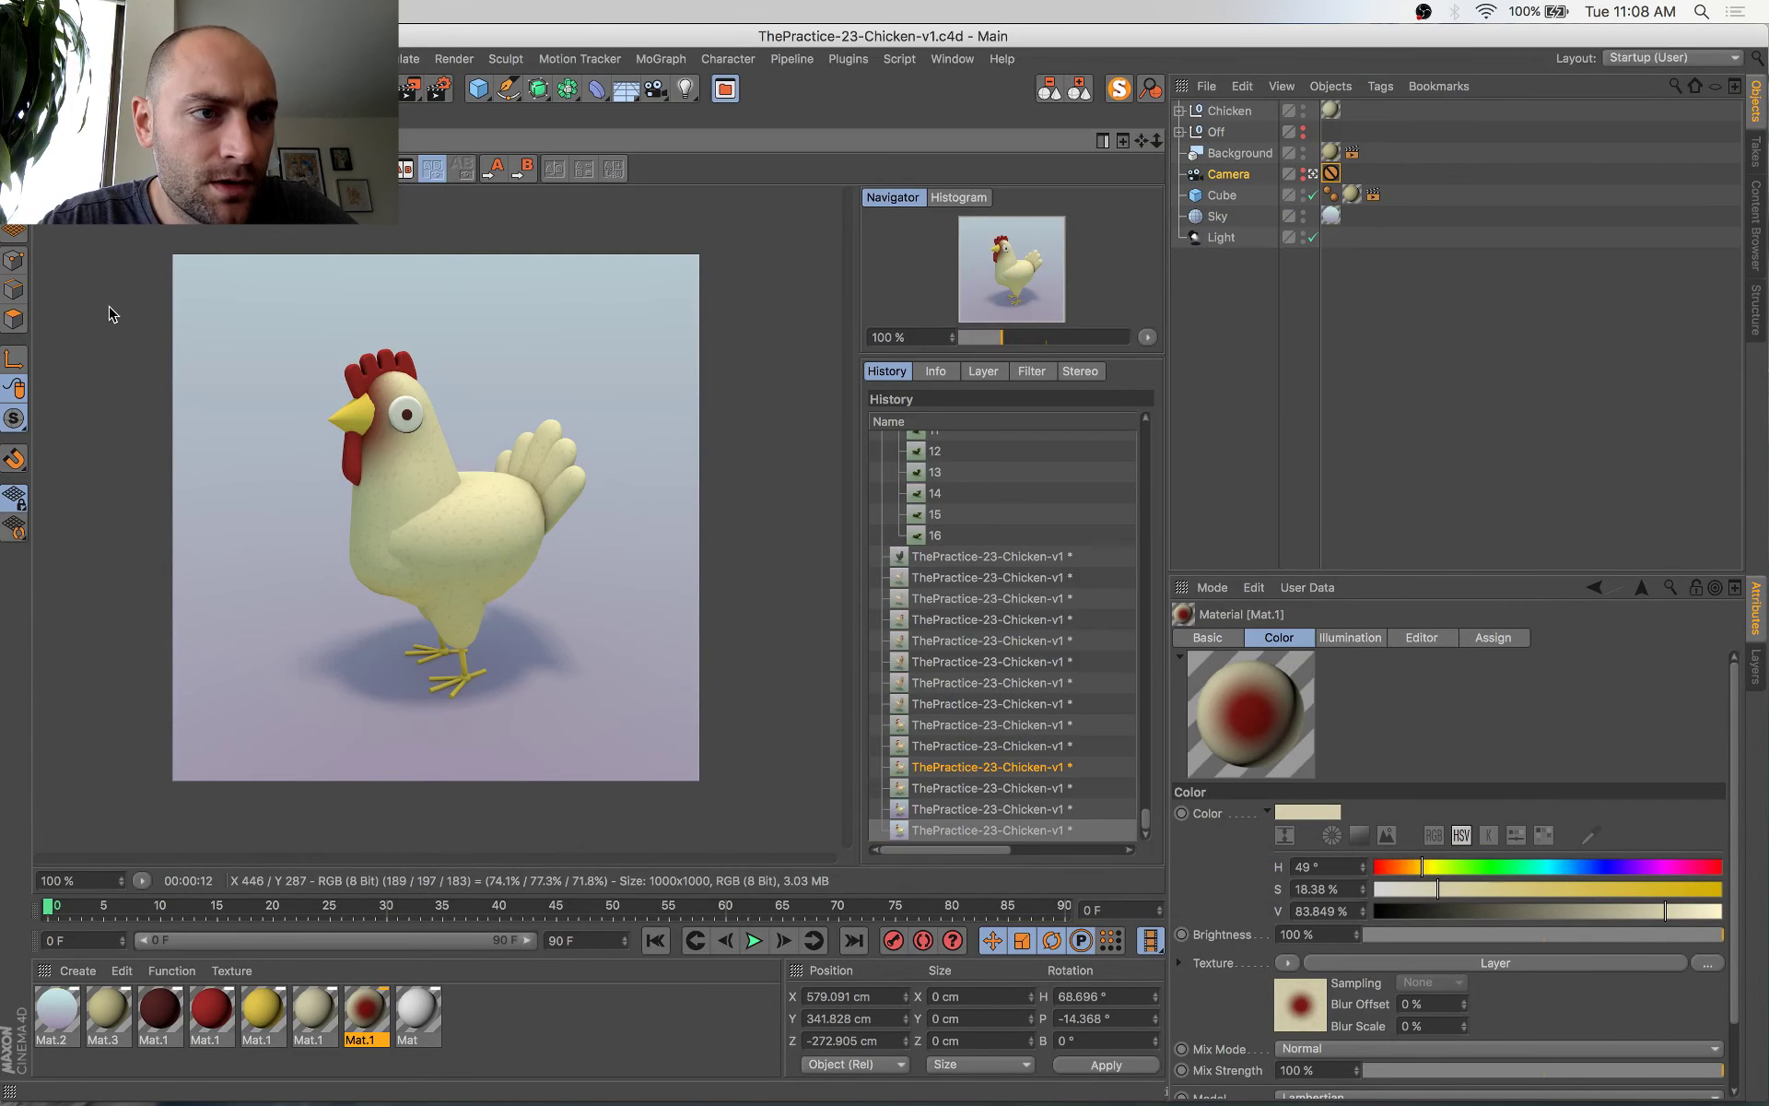
Duplicate the red-spotted Mat.1 and set the type of the copy's Gradient layer to 2D - V
left_click(318, 1014)
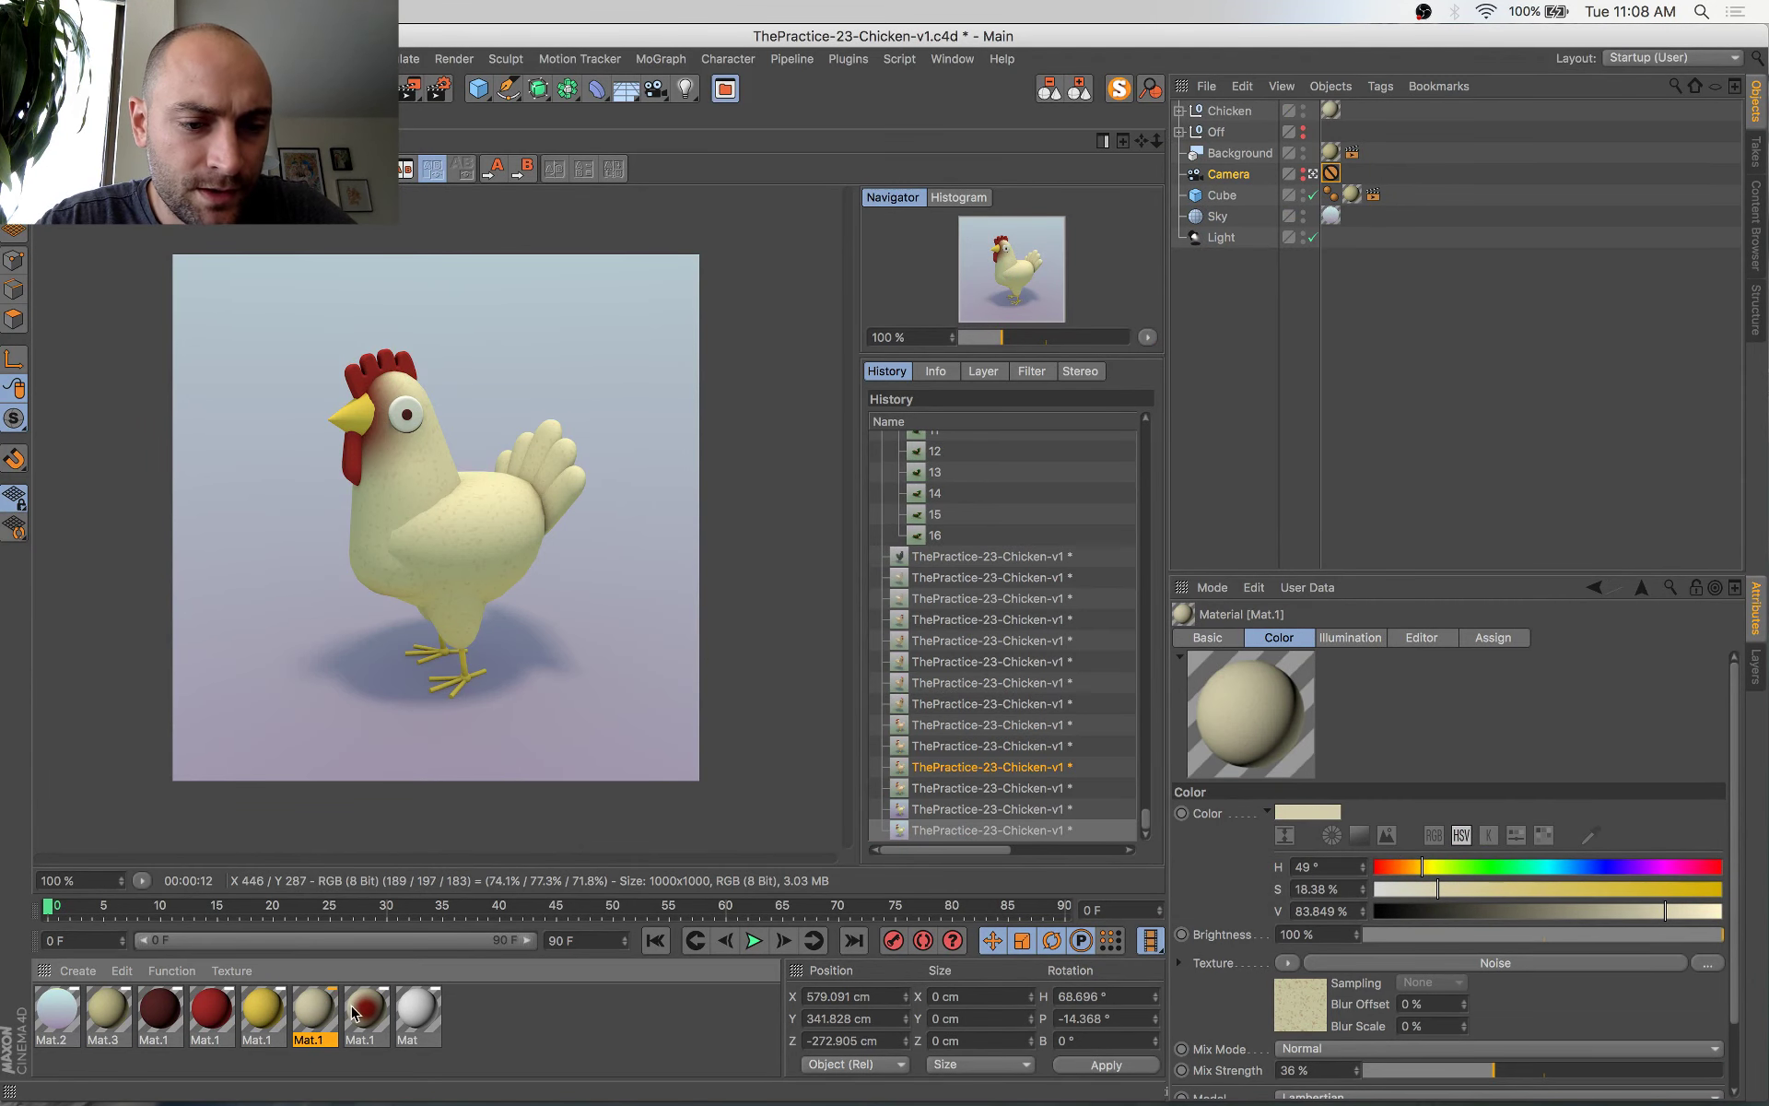
left_click_drag(358, 1012, 405, 1013, "ctrl")
double_click(417, 1012)
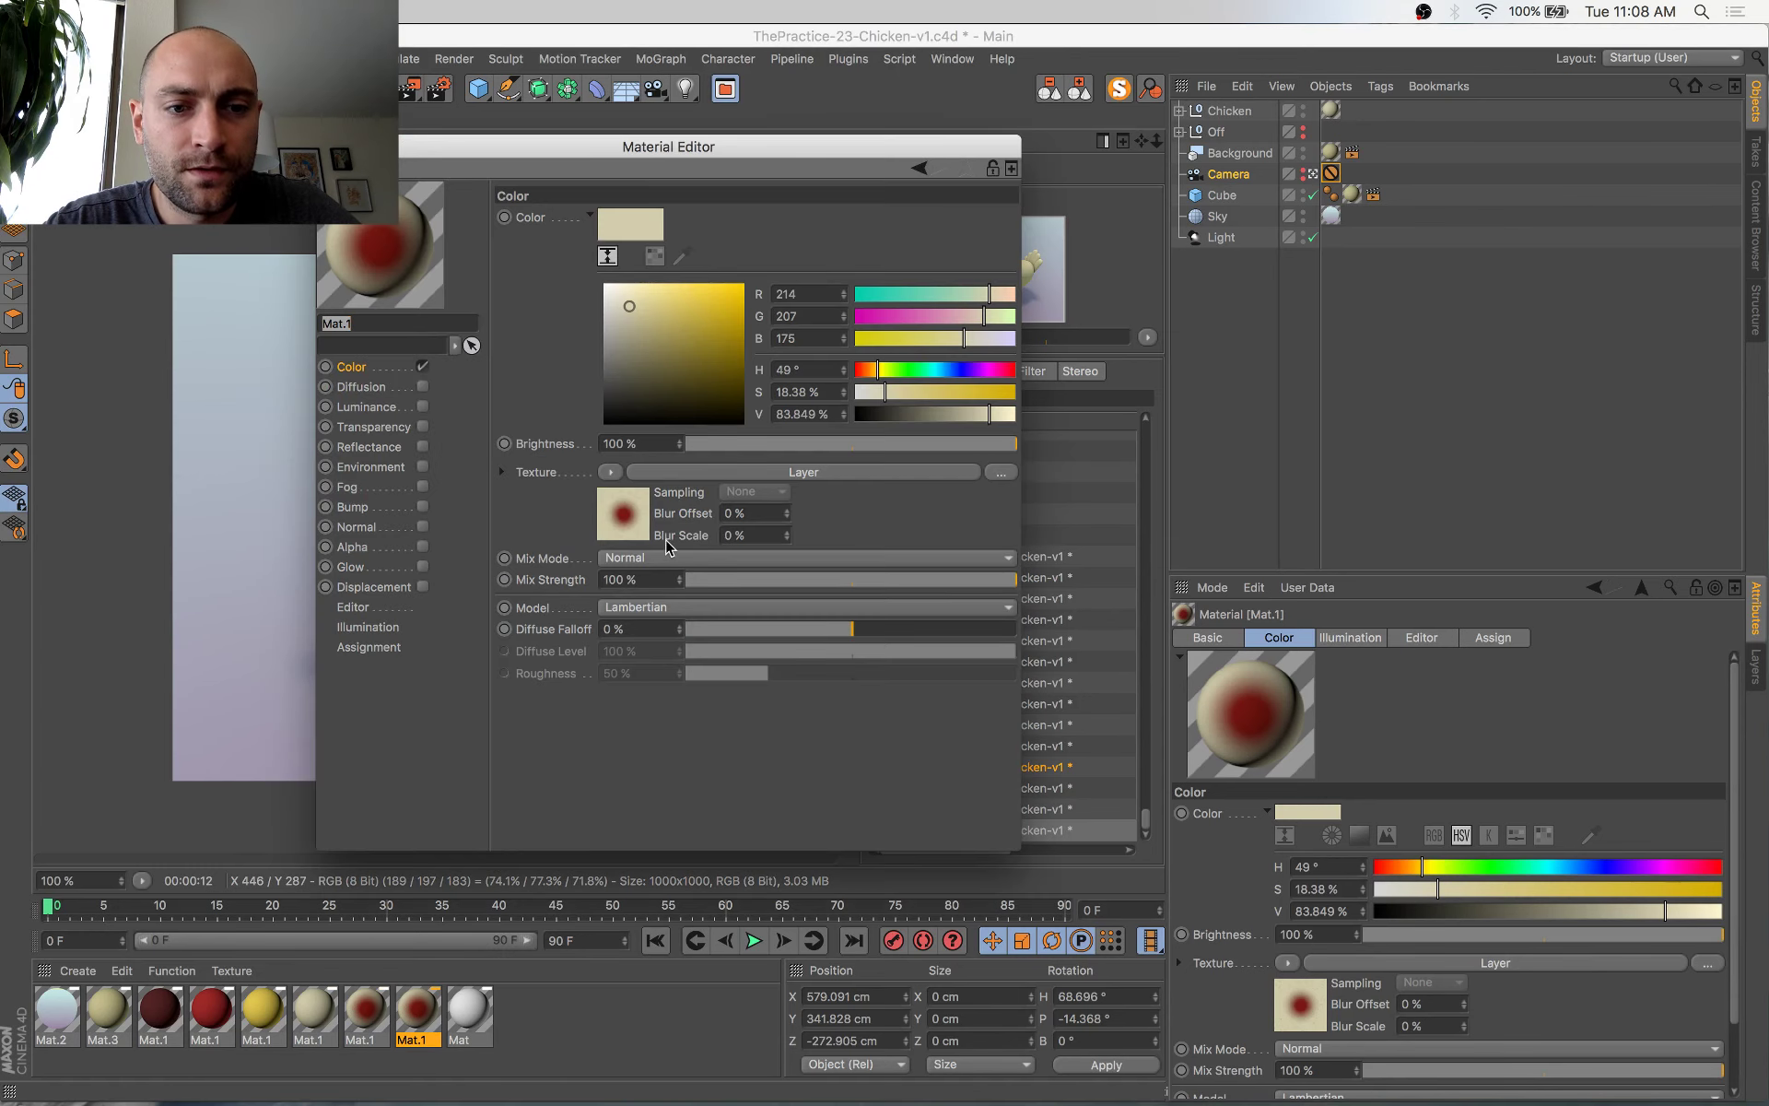
left_click(625, 519)
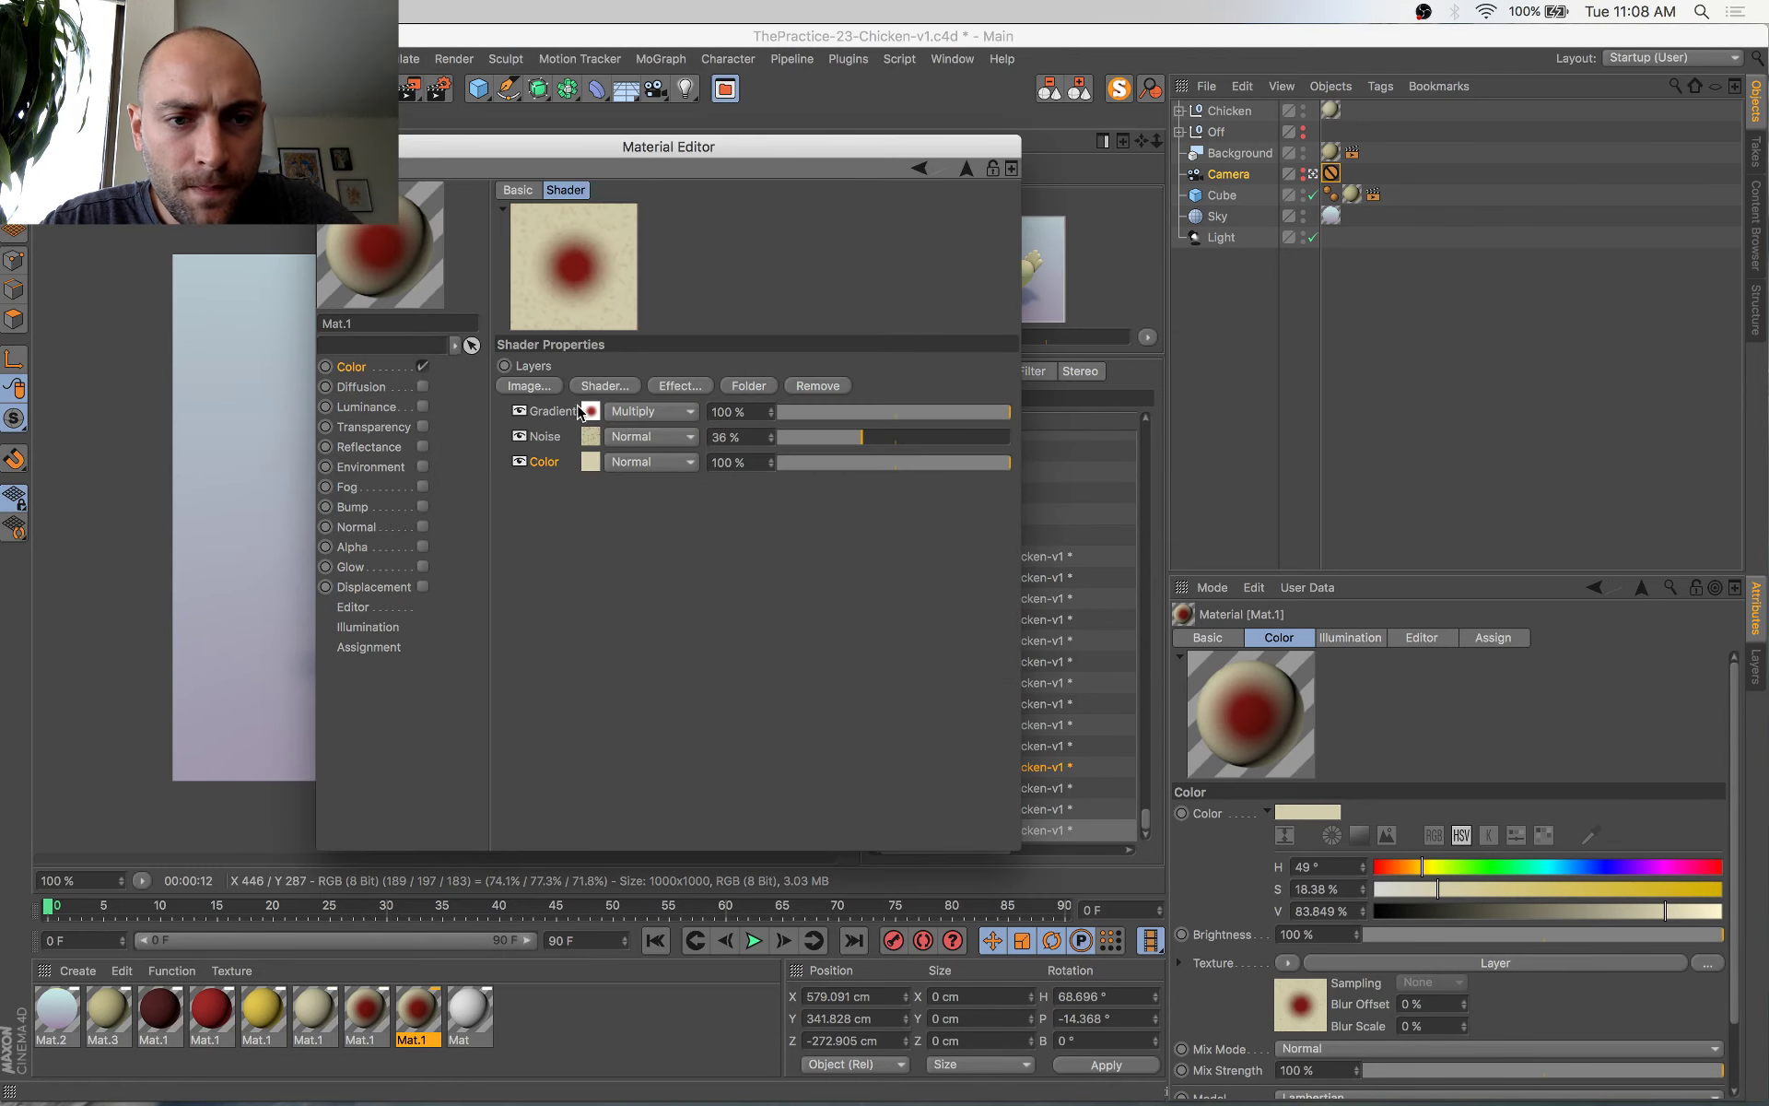
left_click(665, 416)
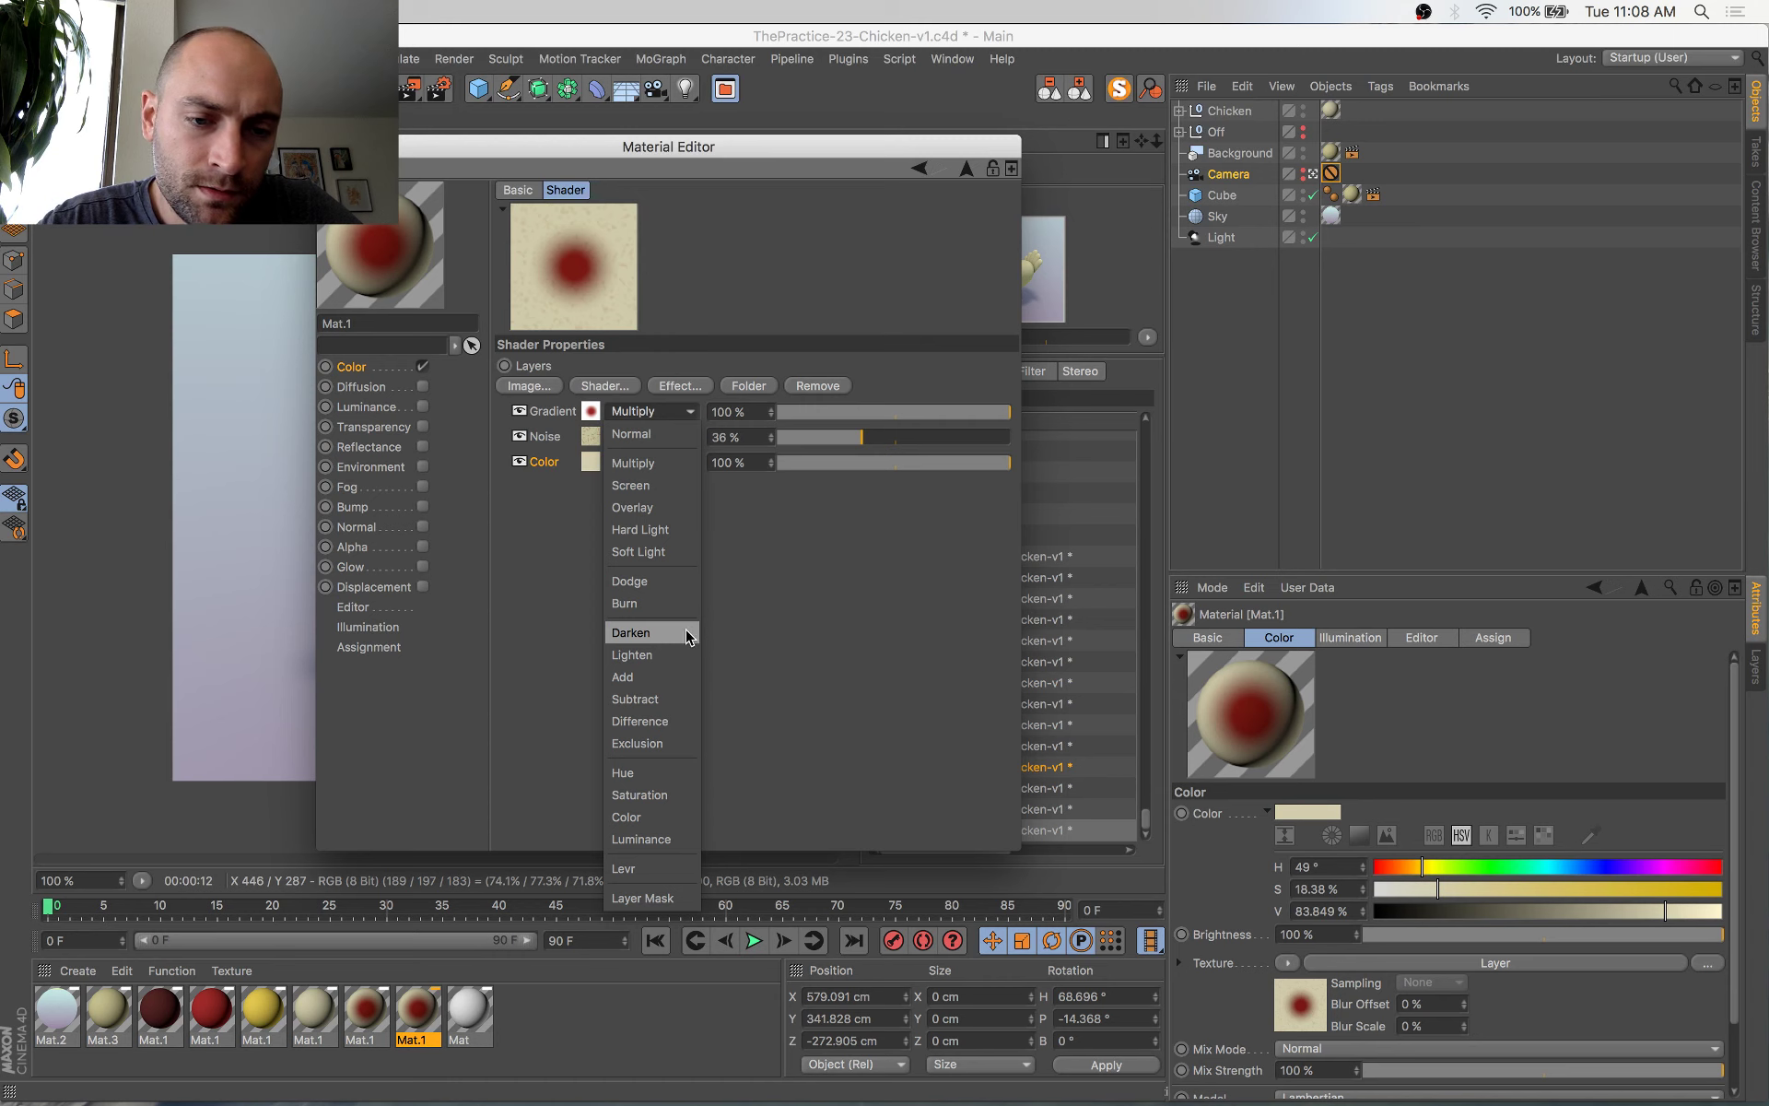
left_click(718, 558)
left_click(589, 417)
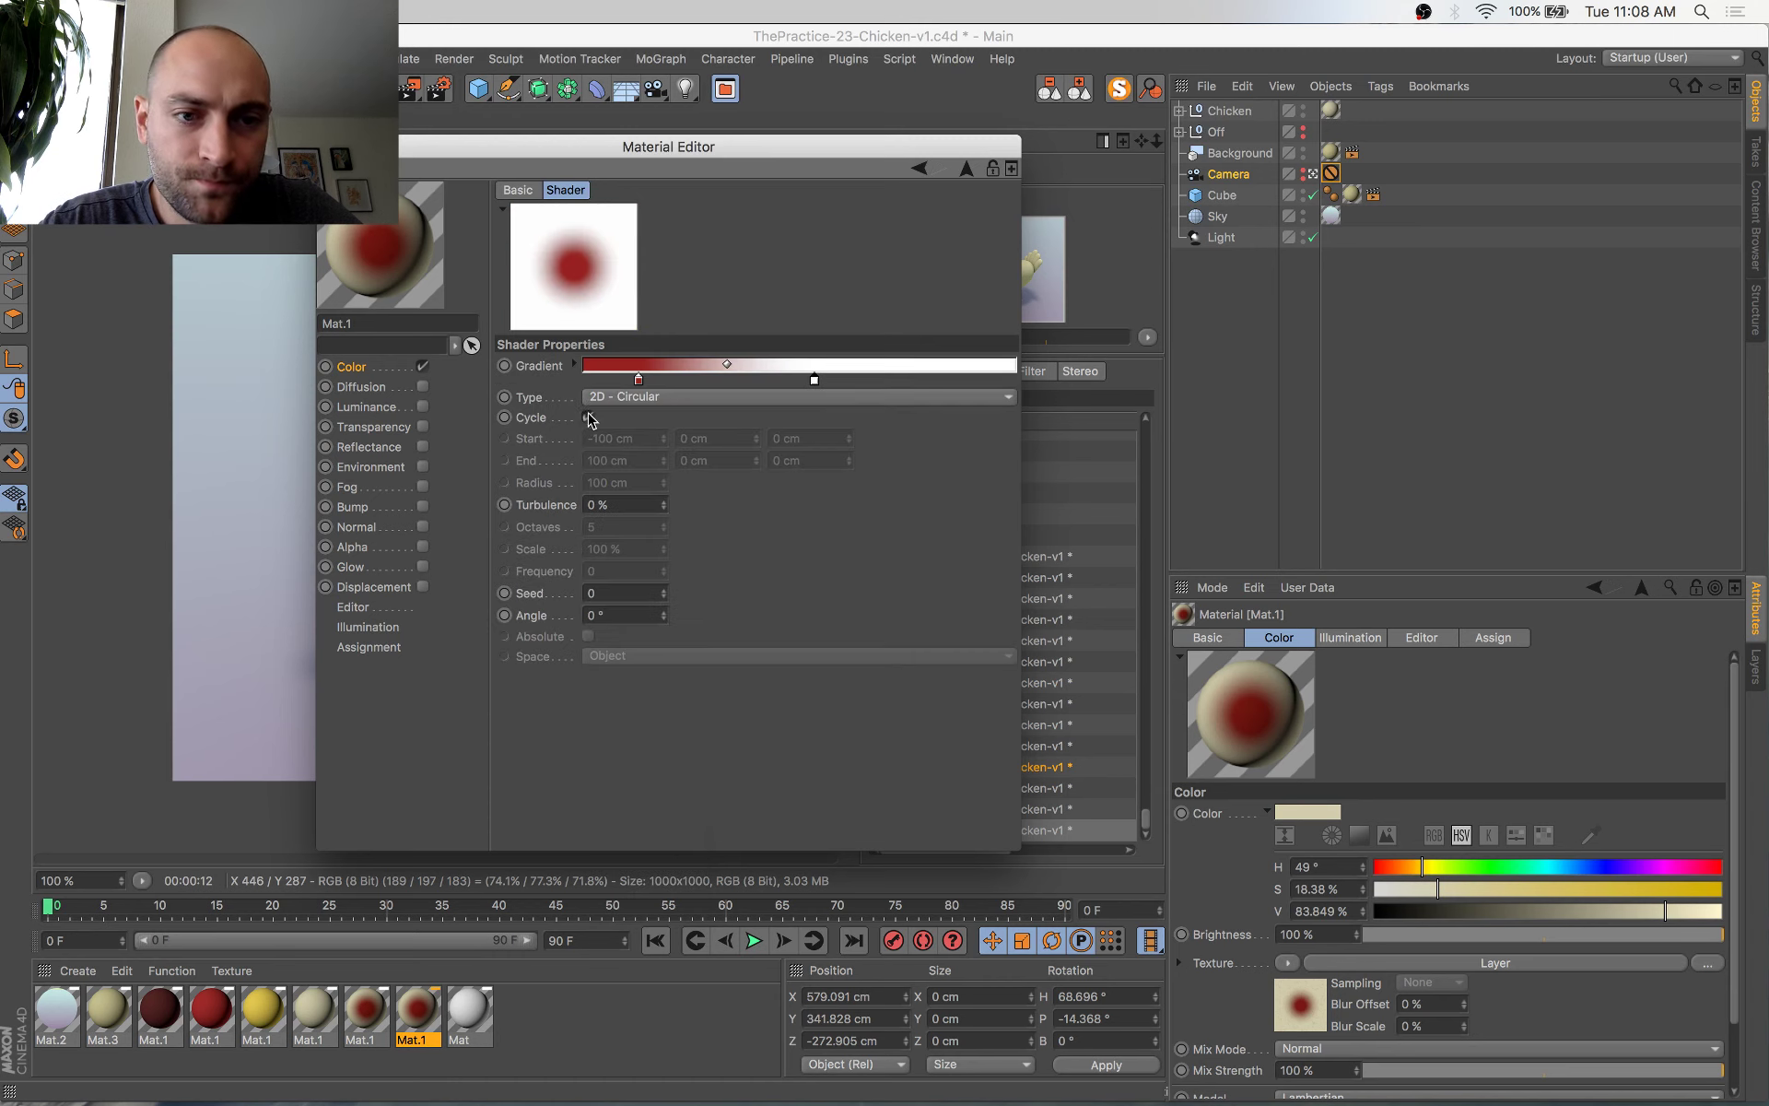
left_click(636, 396)
left_click(627, 447)
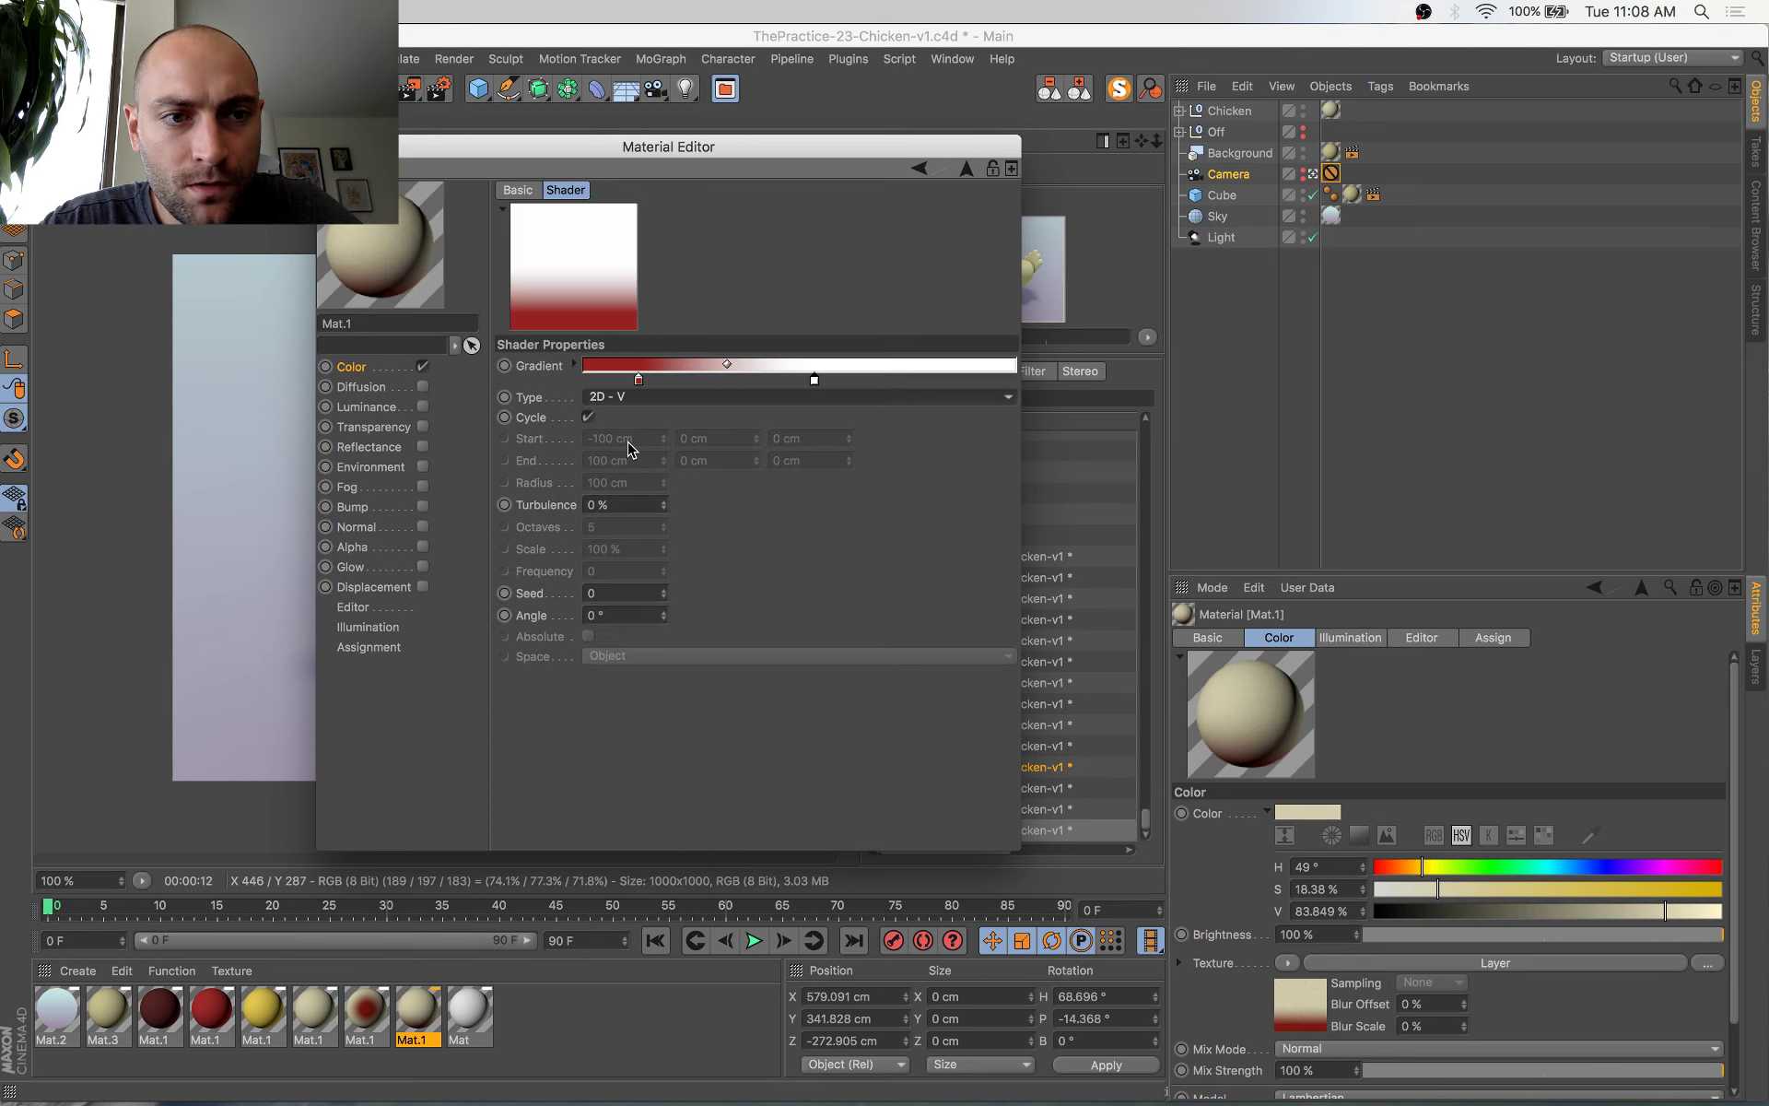
Move the gradient's red knot to the far end, recolour it dark brown, and shift the white knot slightly toward the start
mouse_move(639, 379)
left_mouse_down()
mouse_move(1046, 381)
mouse_move(988, 416)
mouse_move(1024, 392)
left_mouse_up()
double_click(1014, 380)
left_click(1086, 271)
left_click(1031, 577)
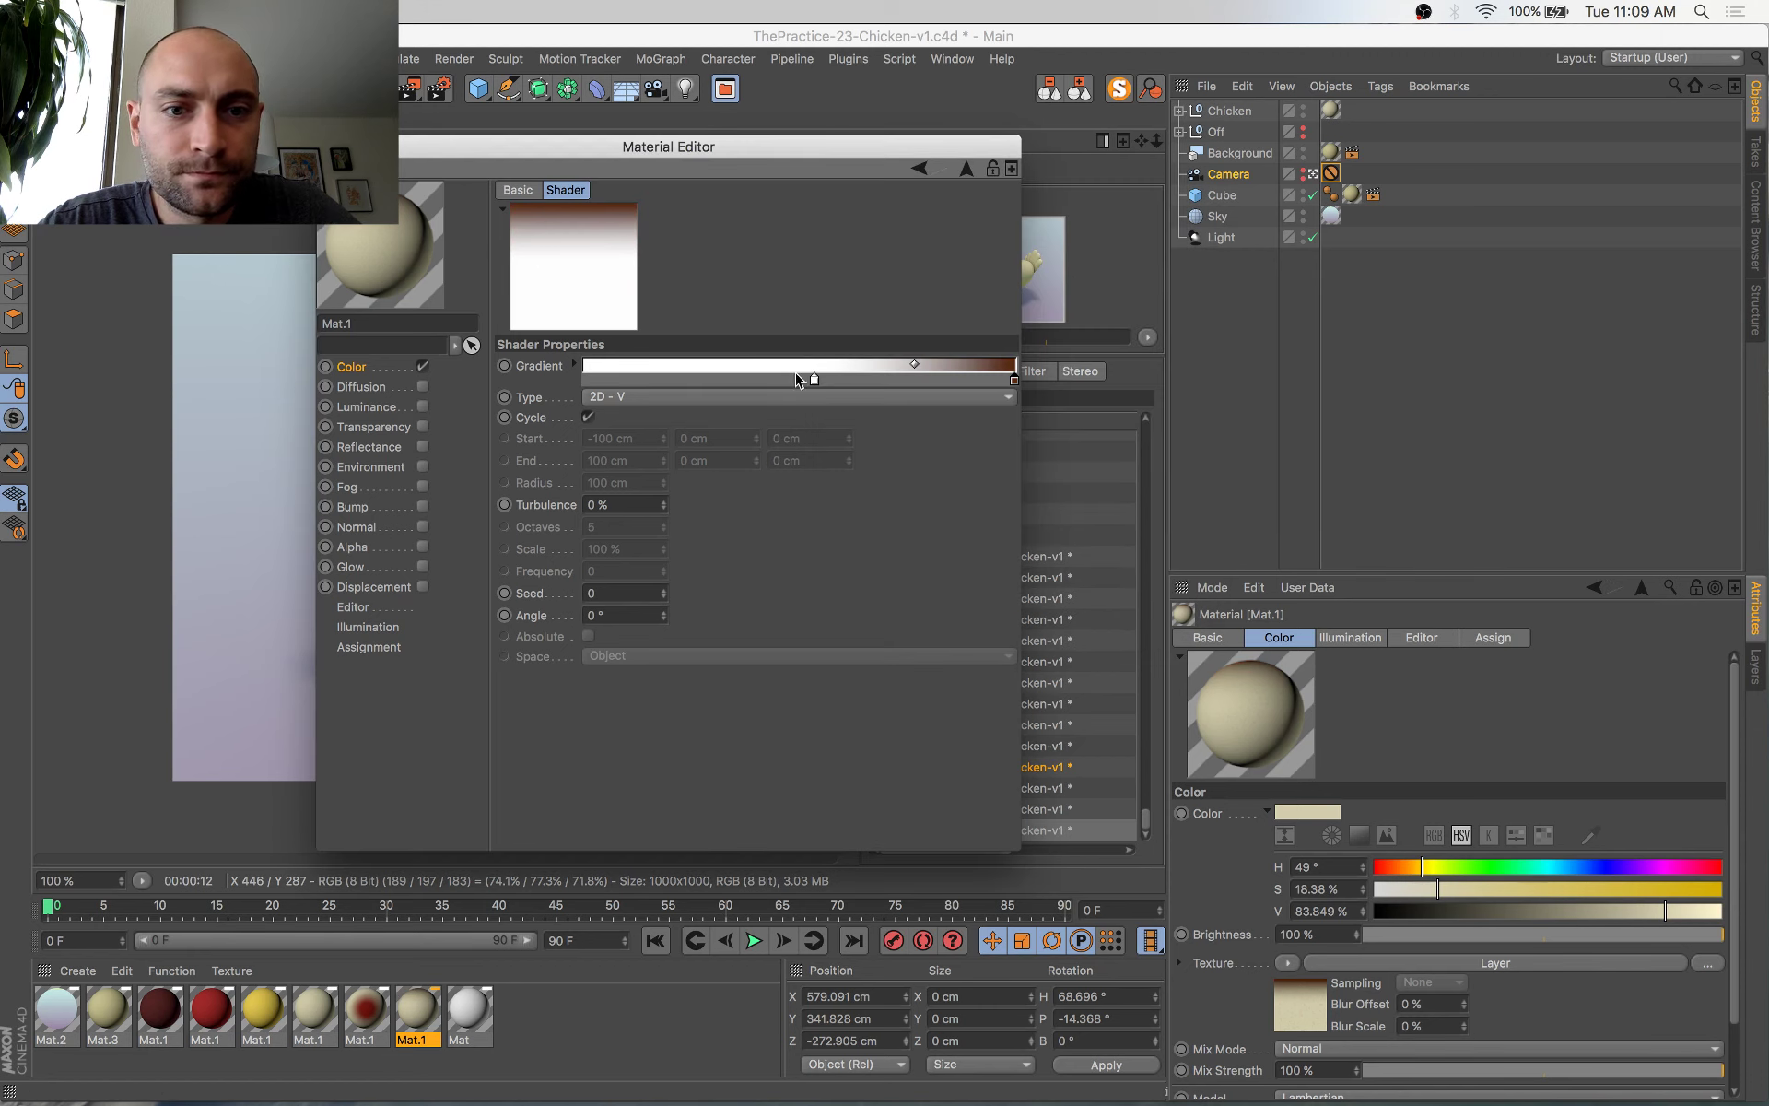
left_click_drag(814, 380, 781, 380)
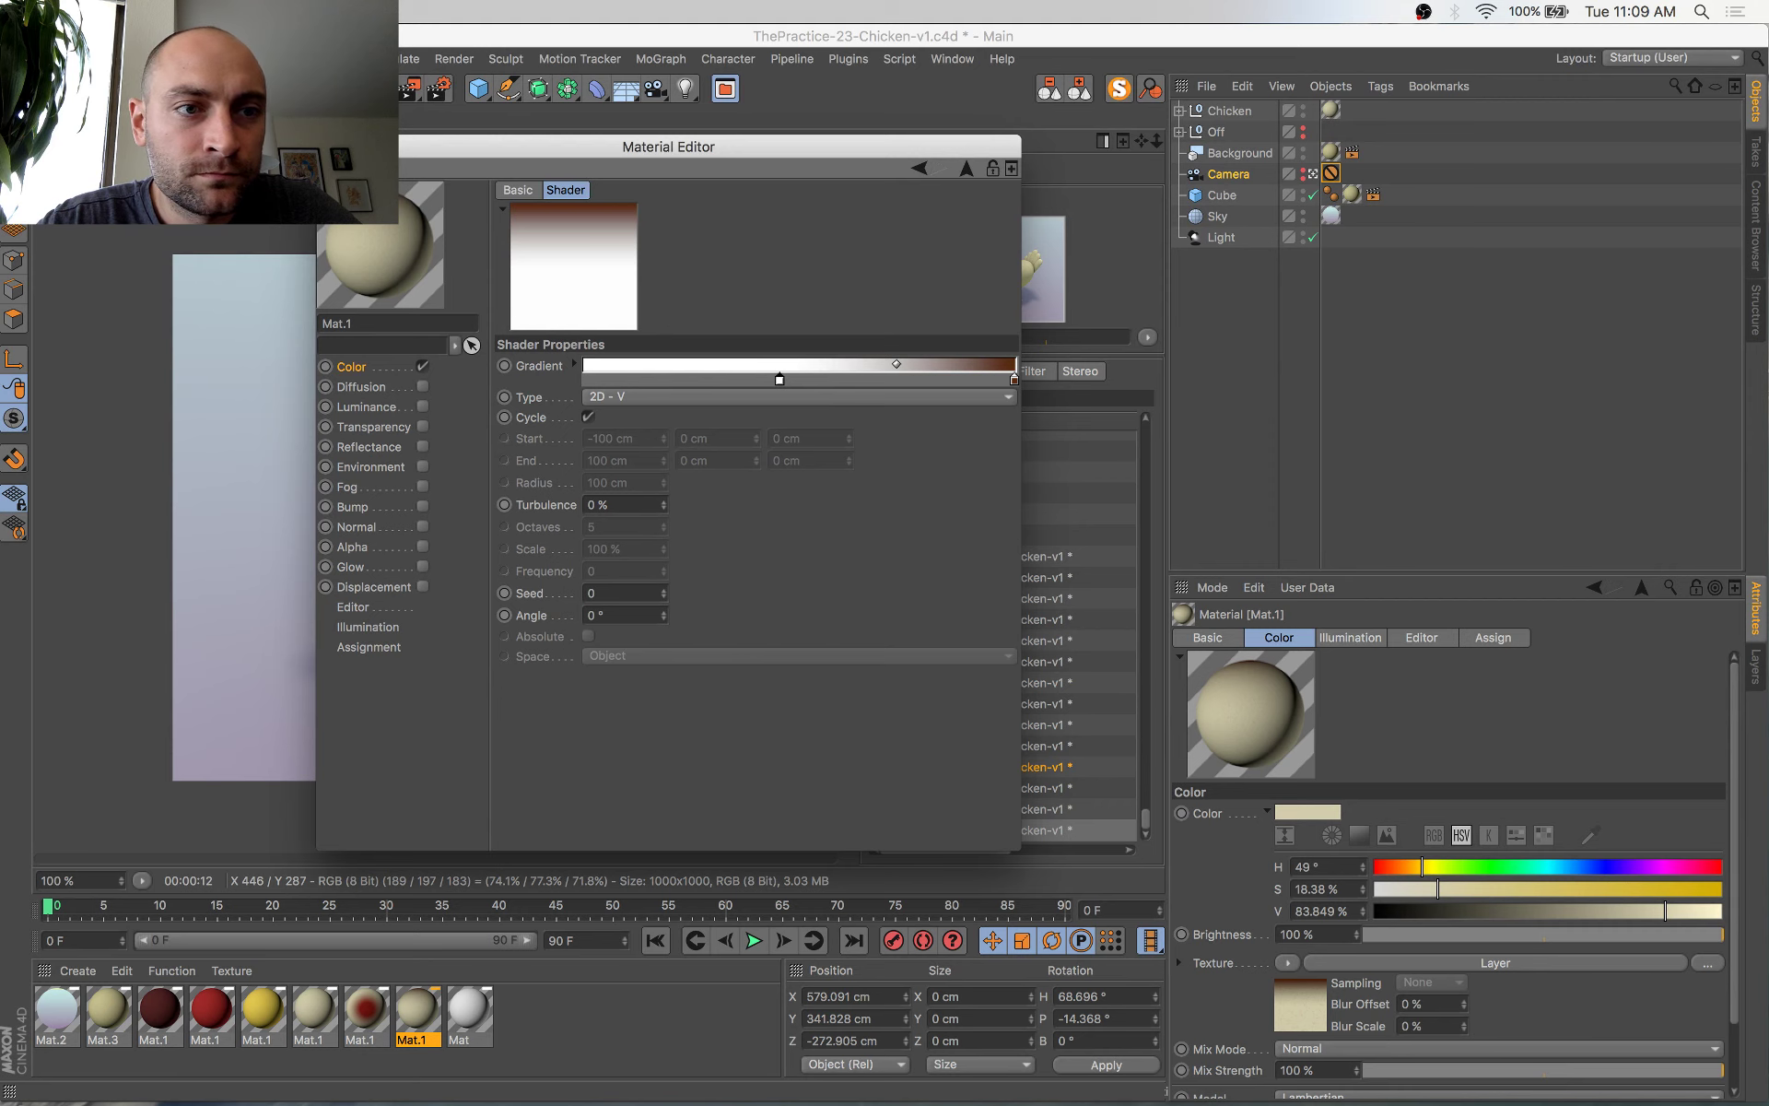
Apply the new brown gradient material to the chicken's tail feathers, expand the Chicken group, and save the project
left_click(329, 147)
left_click(61, 120)
key("super+s")
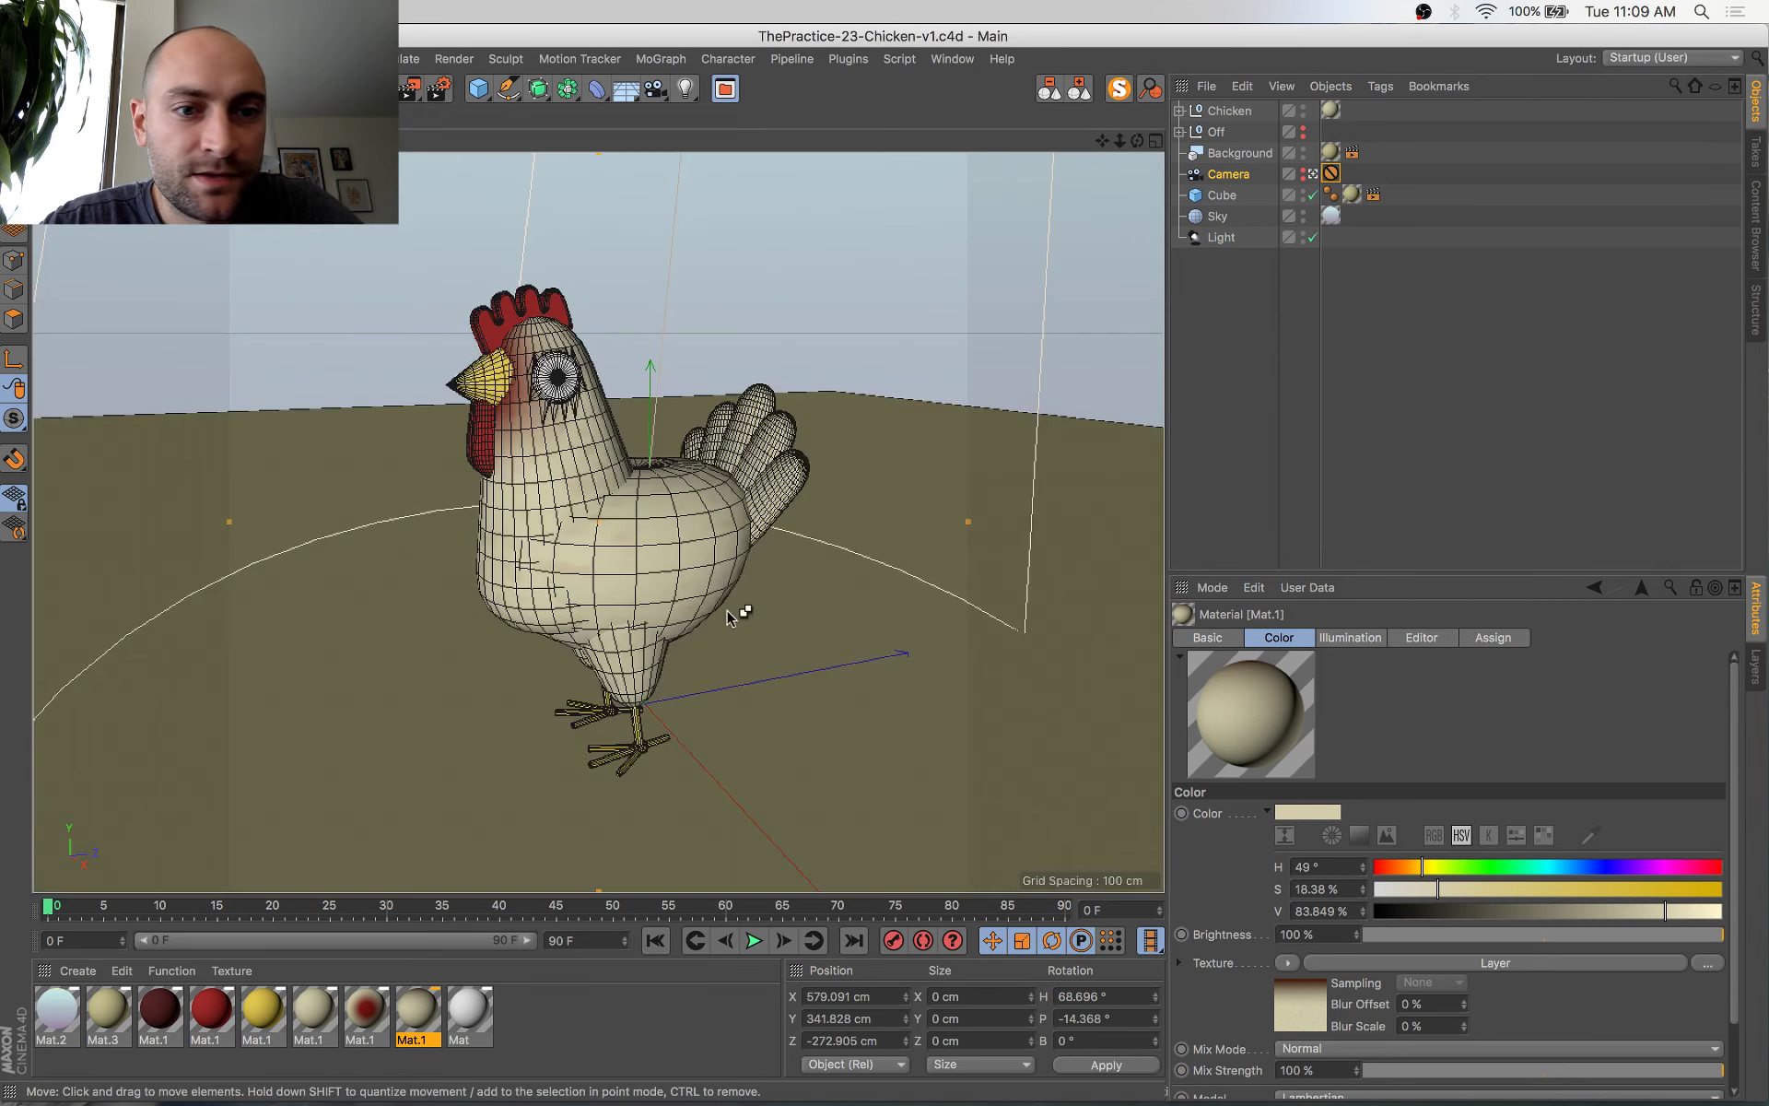
left_click(745, 426)
left_click_drag(427, 1019, 747, 440)
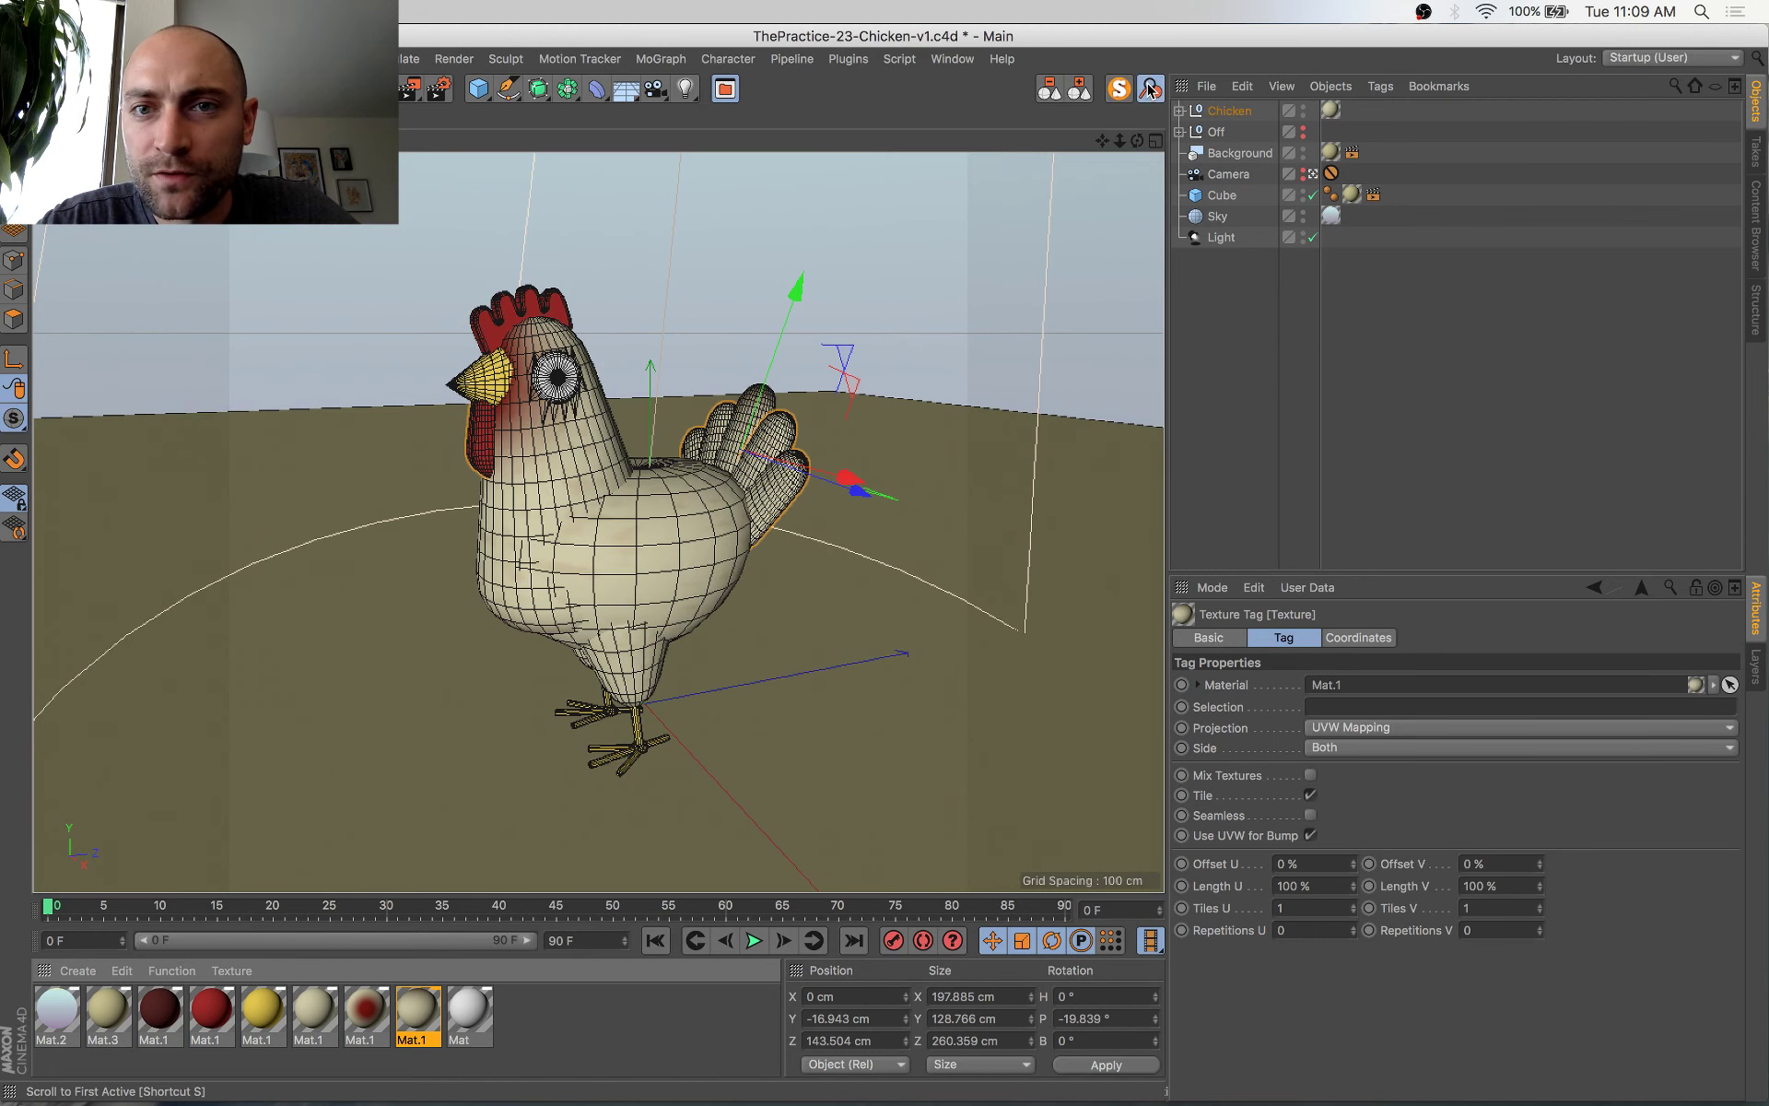
left_click(1180, 110)
left_click_drag(1384, 237, 1376, 219, "ctrl")
key("super+s")
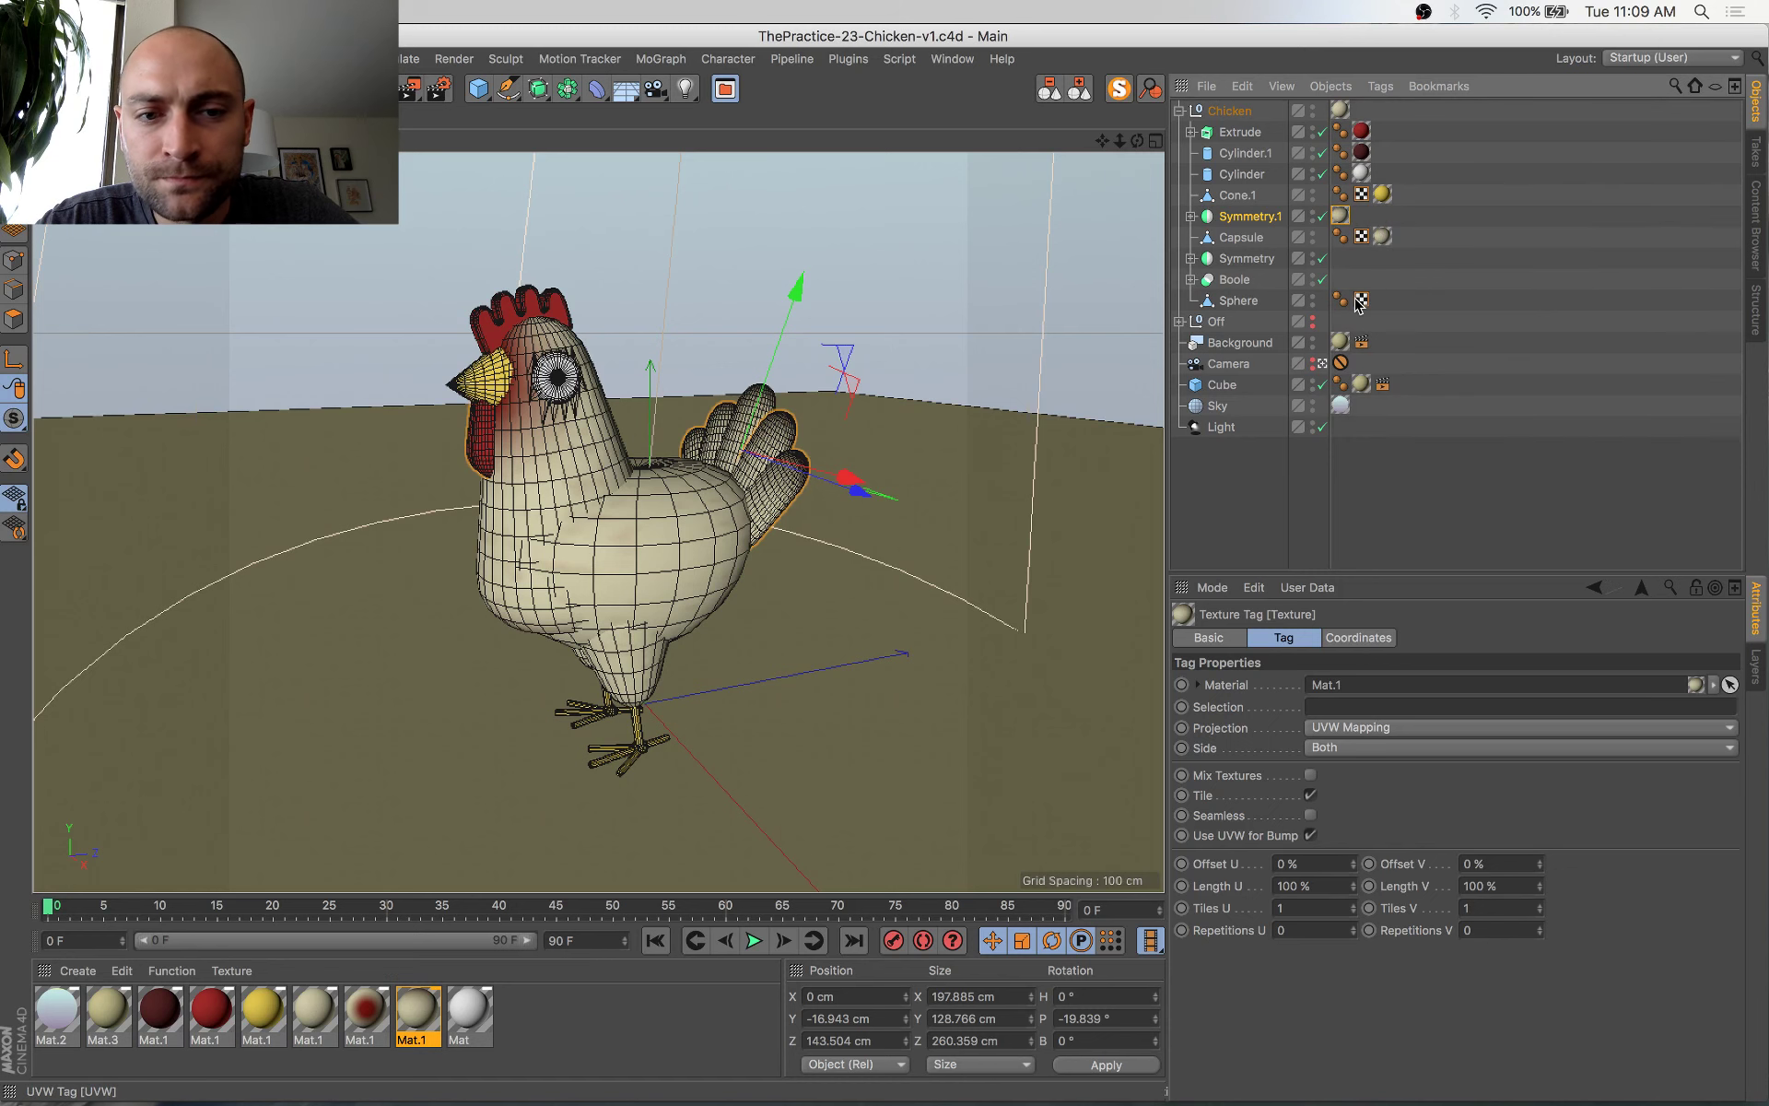
In the tail material's Gradient layer, move the white knot closer to the start to extend the brown fade
double_click(424, 1020)
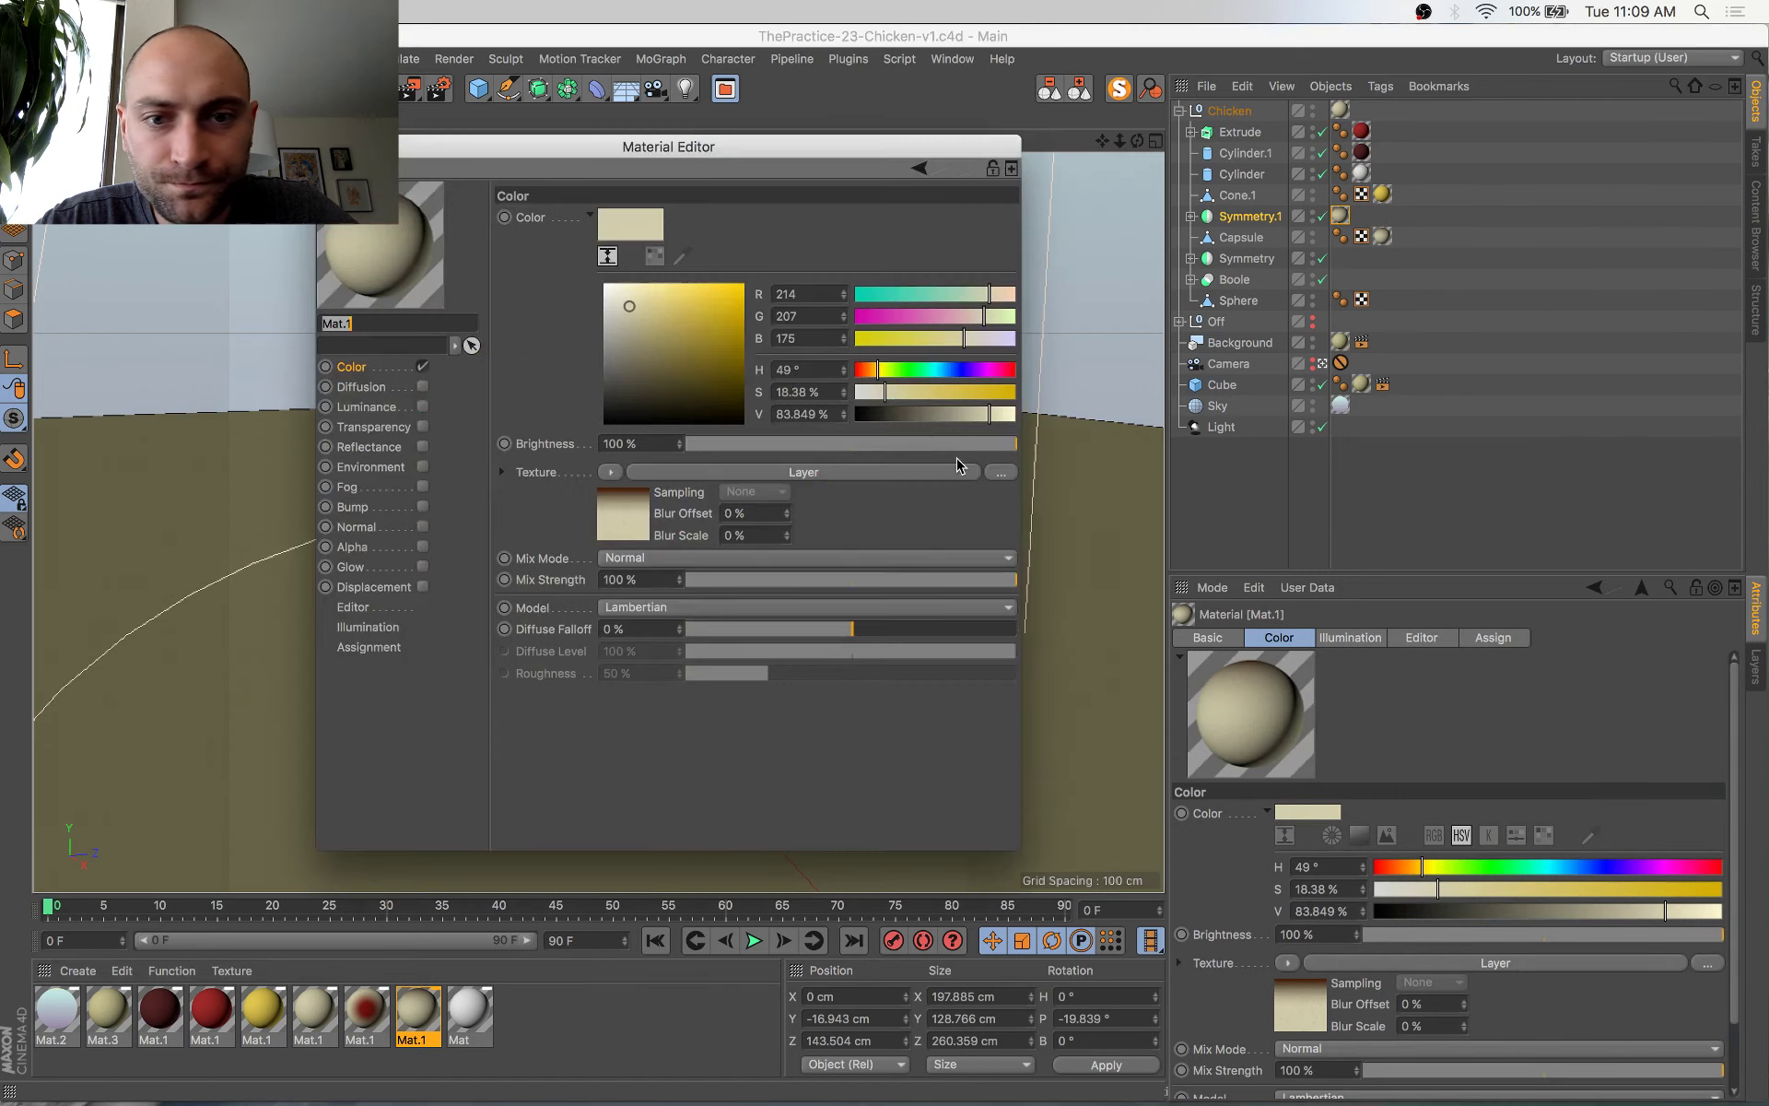
left_click(649, 520)
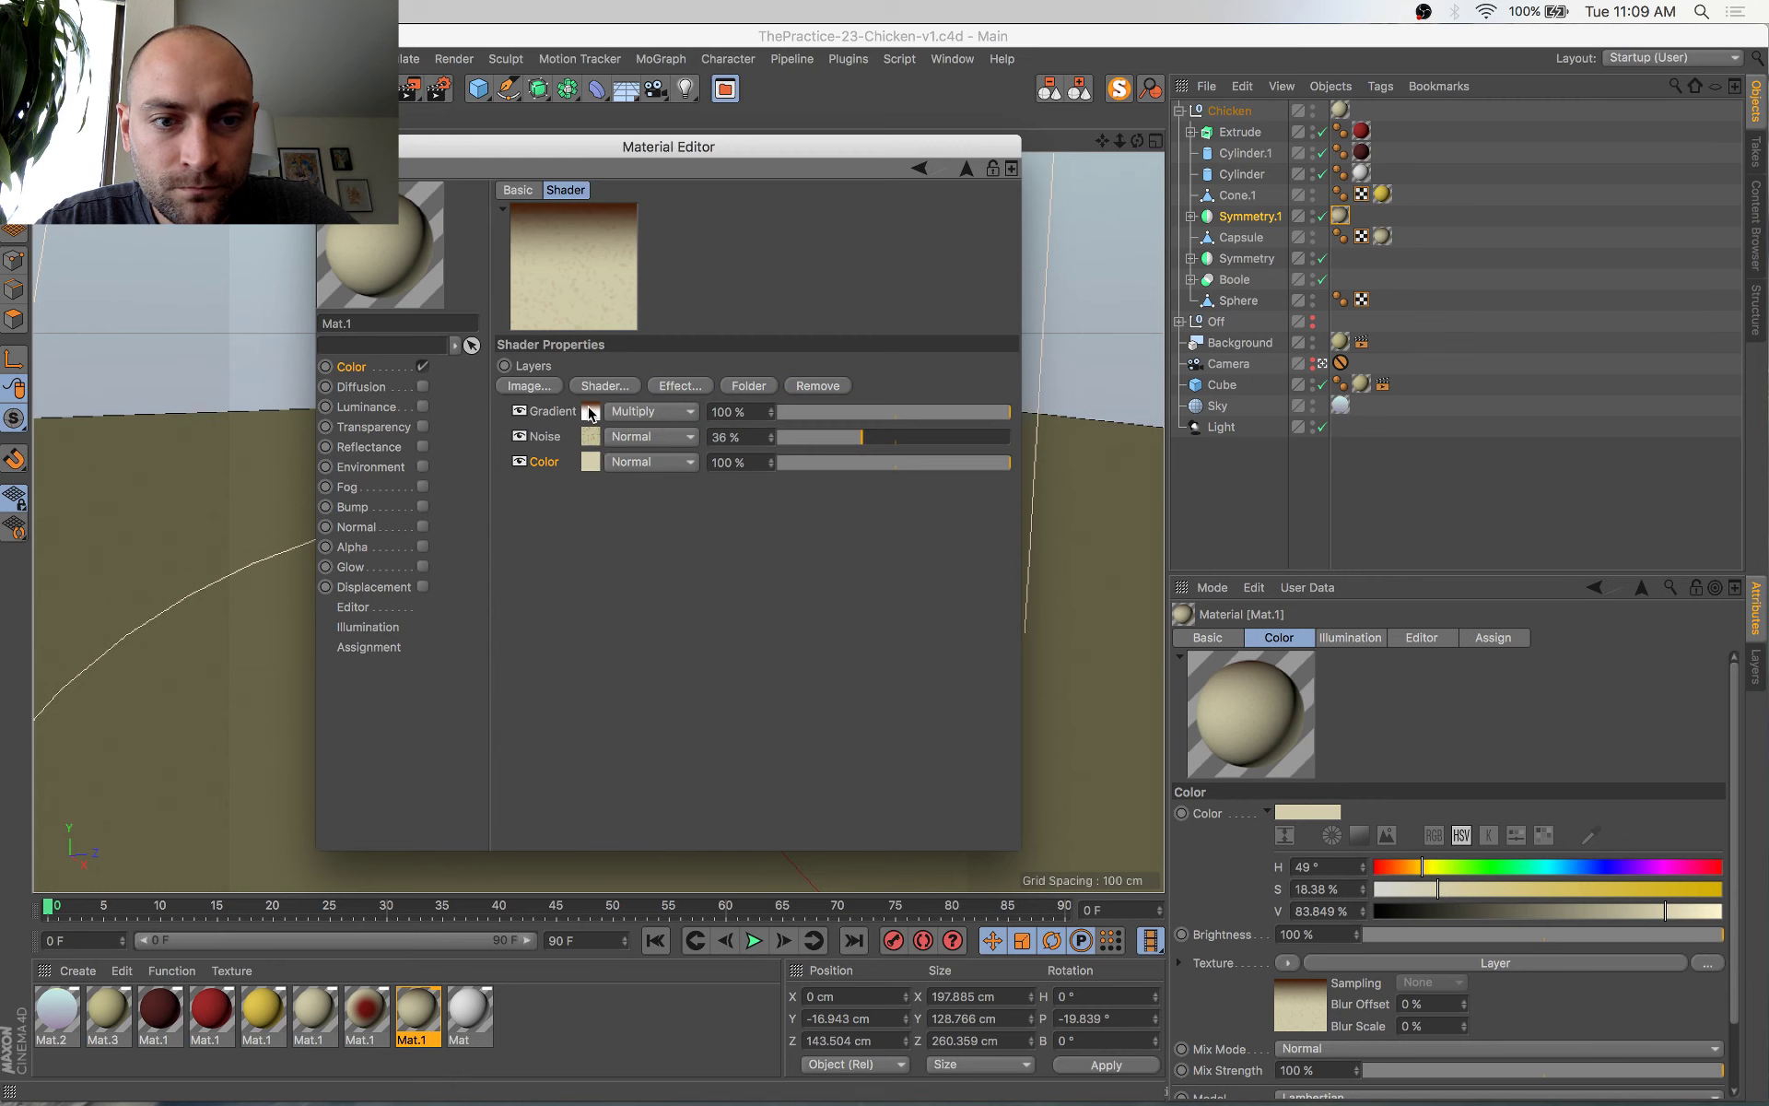
left_click(591, 414)
left_click_drag(780, 382, 740, 380)
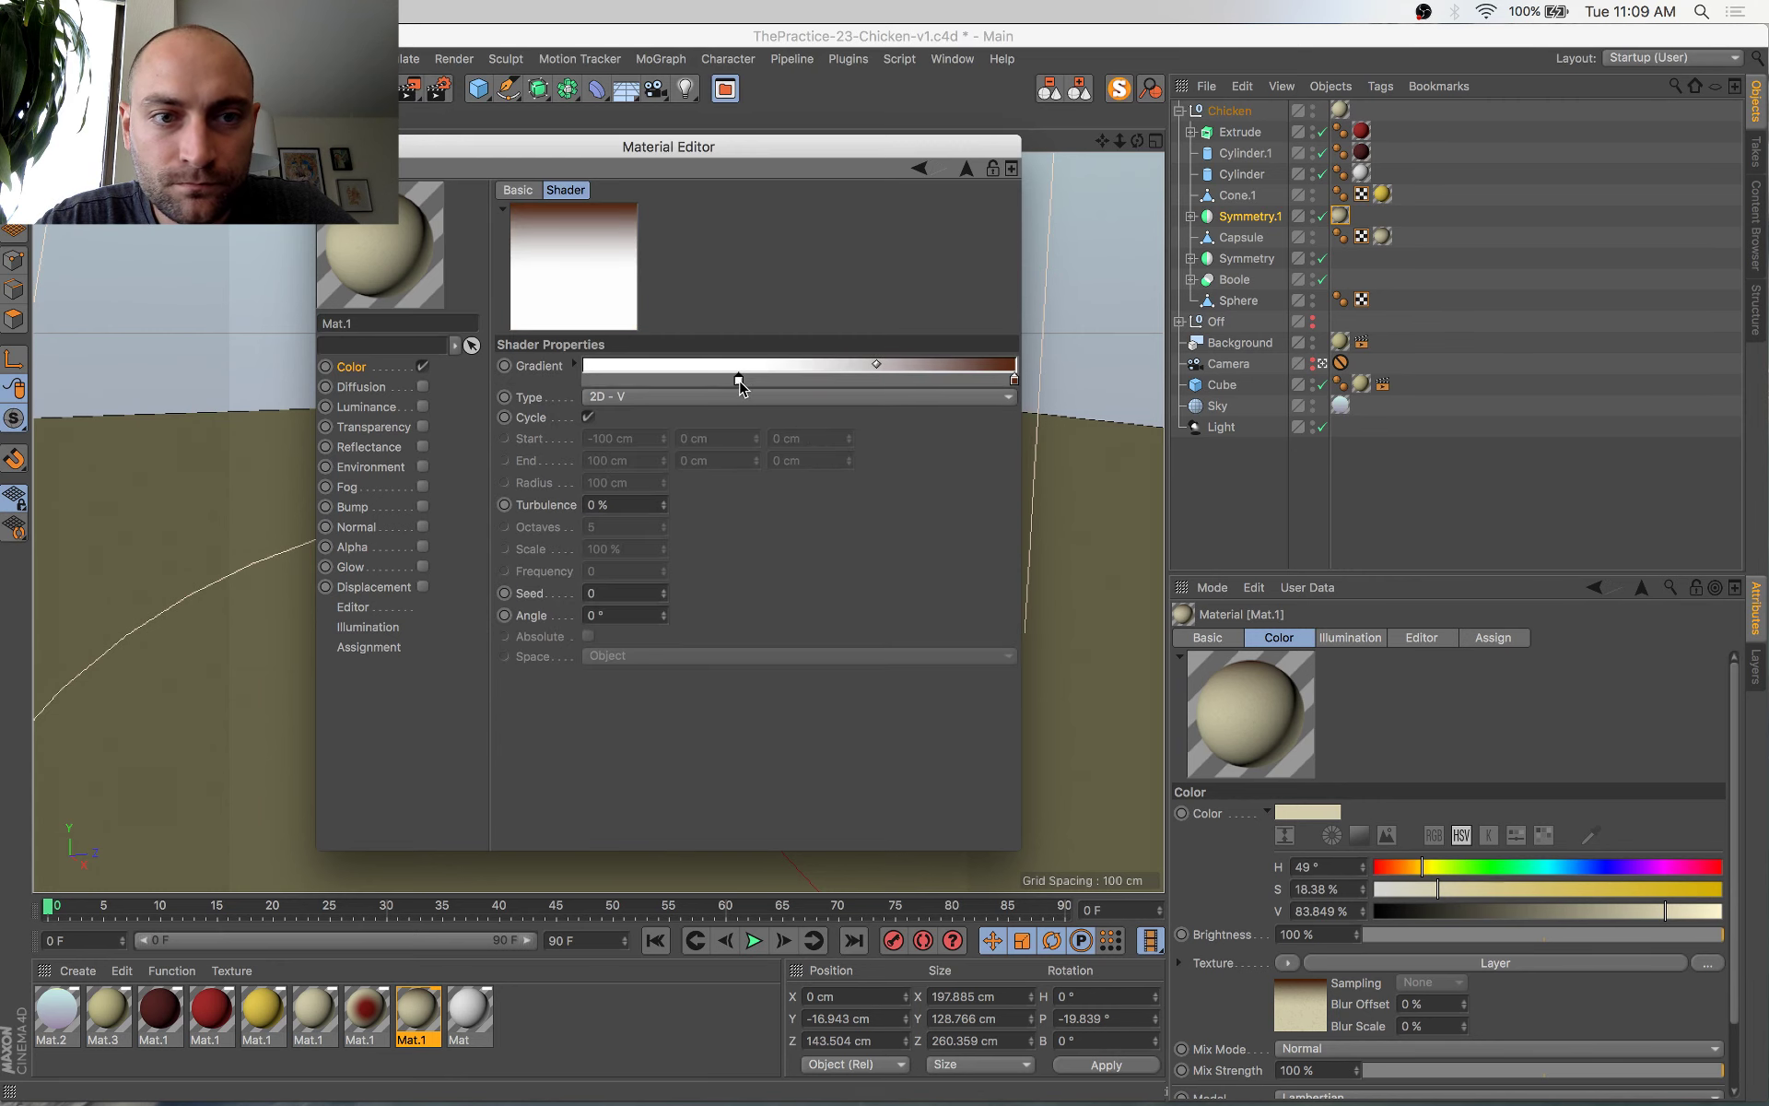
Render the scene with the brown-tipped tail and compare it with the previous render in the history
key("shift+r")
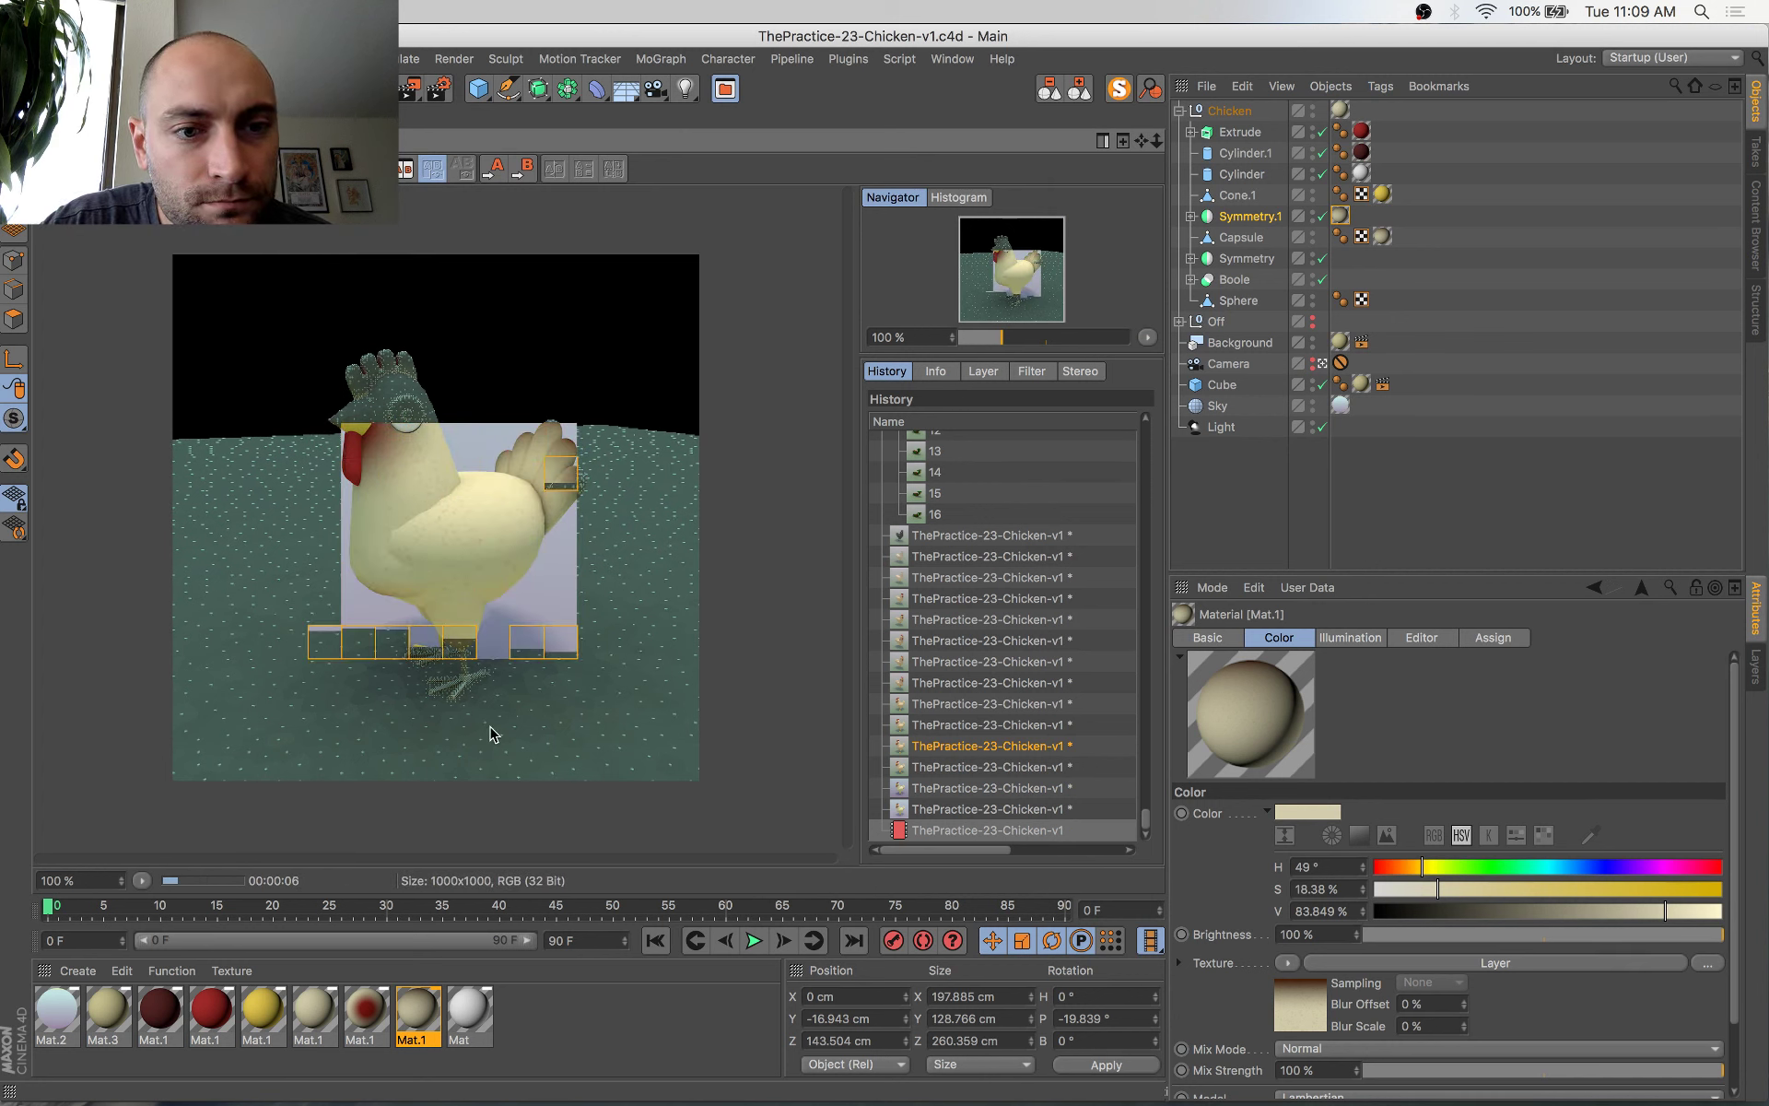
left_click(1022, 813)
key("Down")
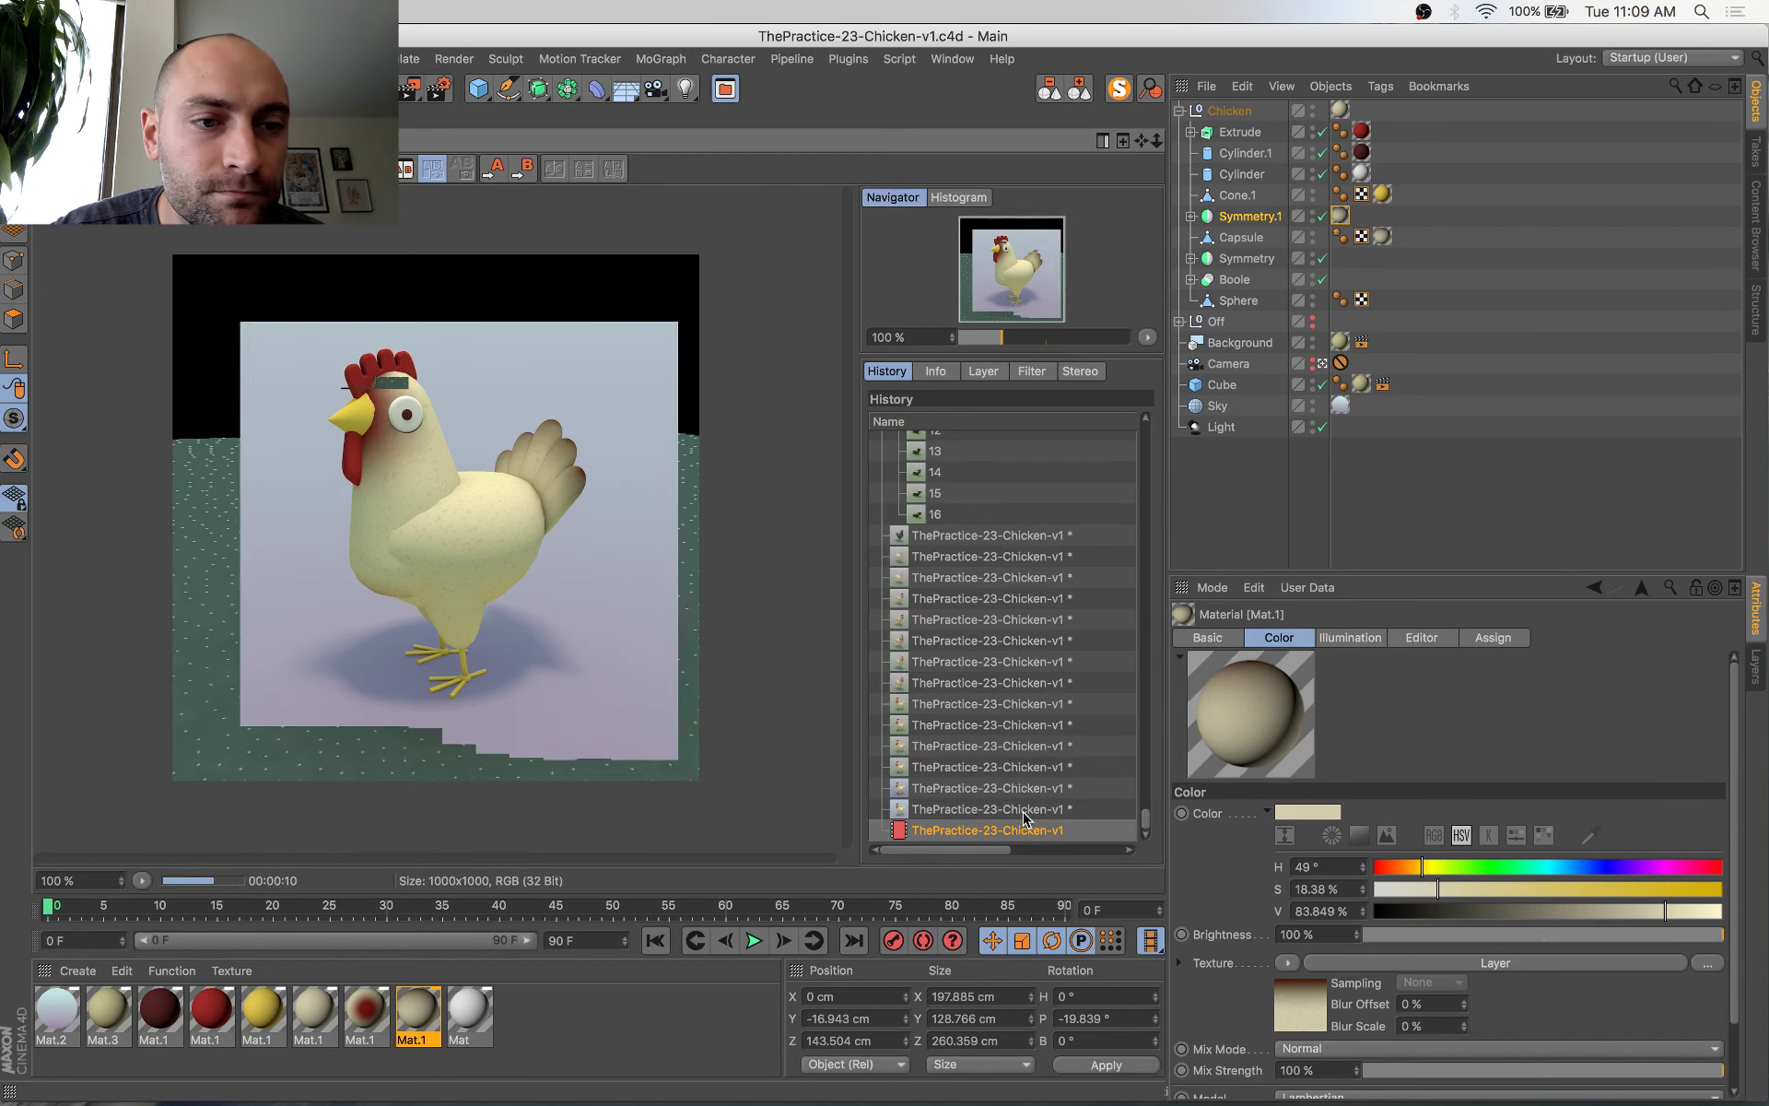
key("Up")
key("Down")
In the red-spotted Mat.1's Gradient layer, bring the red and white knots slightly closer together and close the material editor
double_click(369, 1009)
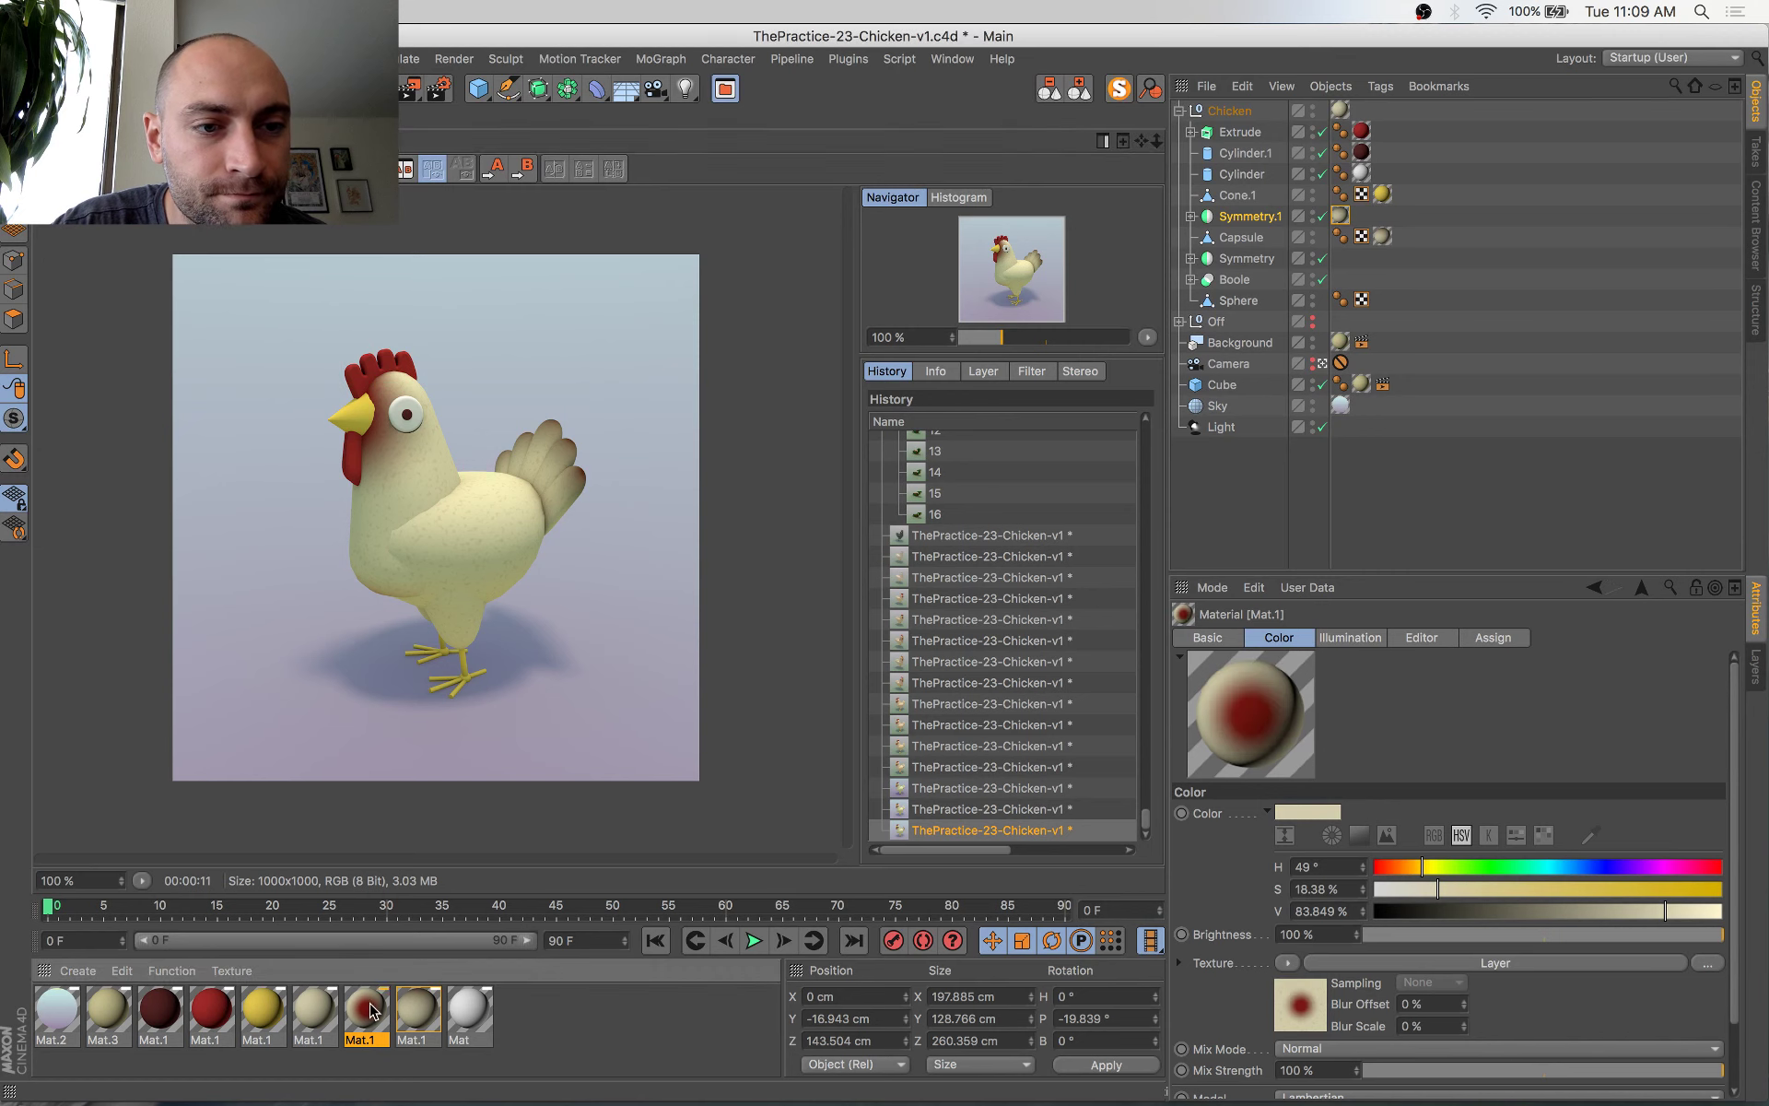
left_click(611, 516)
left_click(594, 408)
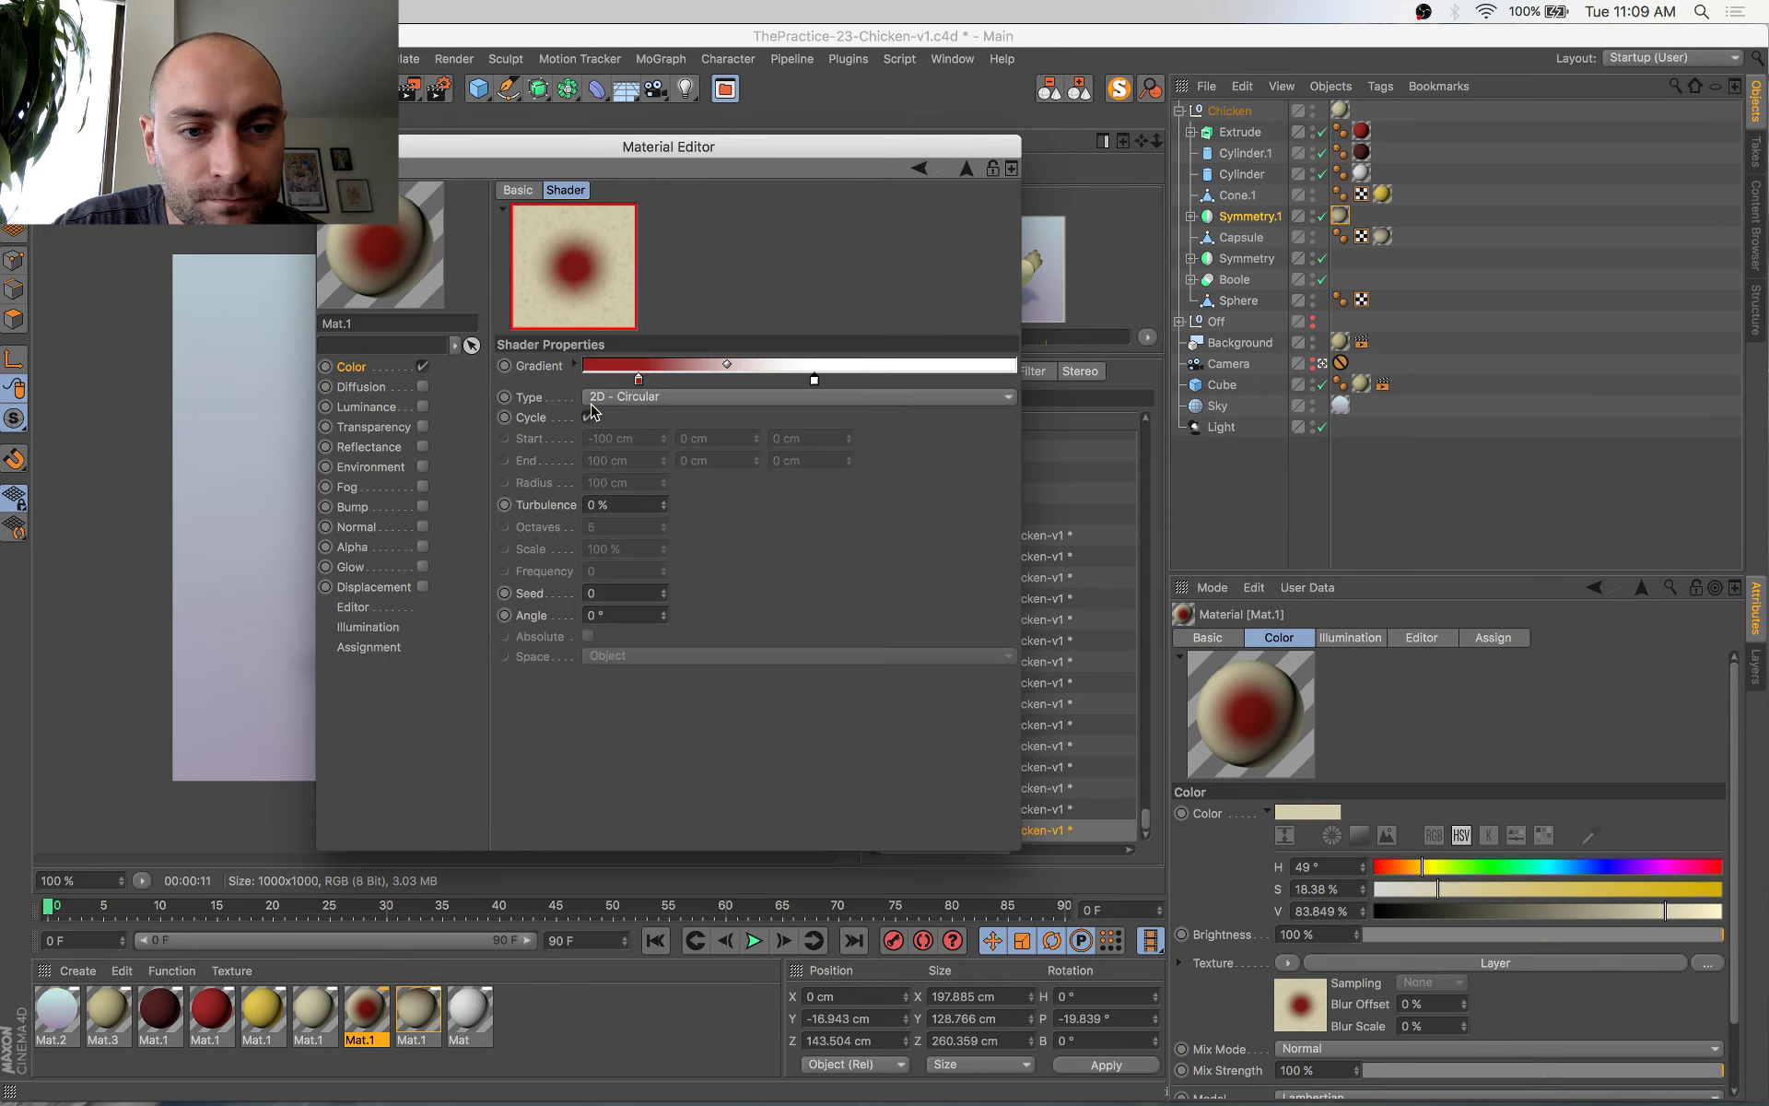
left_click(644, 382)
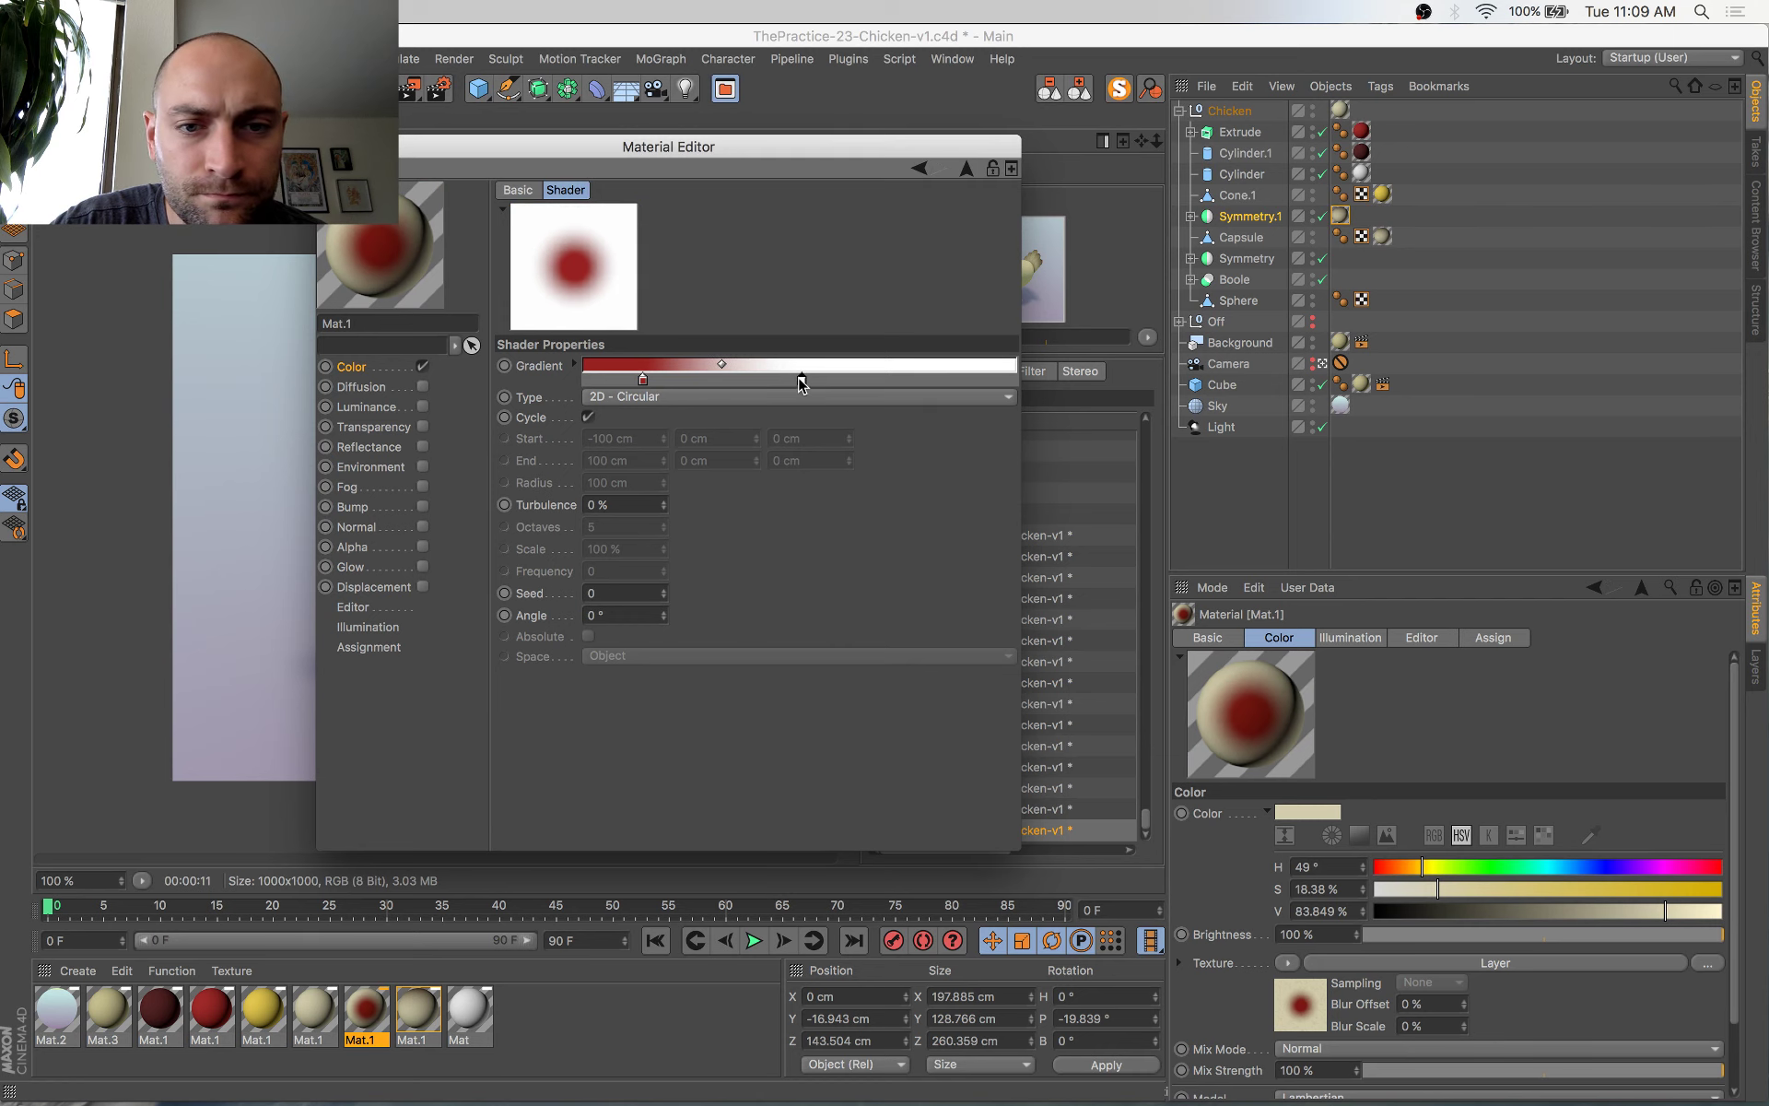
left_click(328, 147)
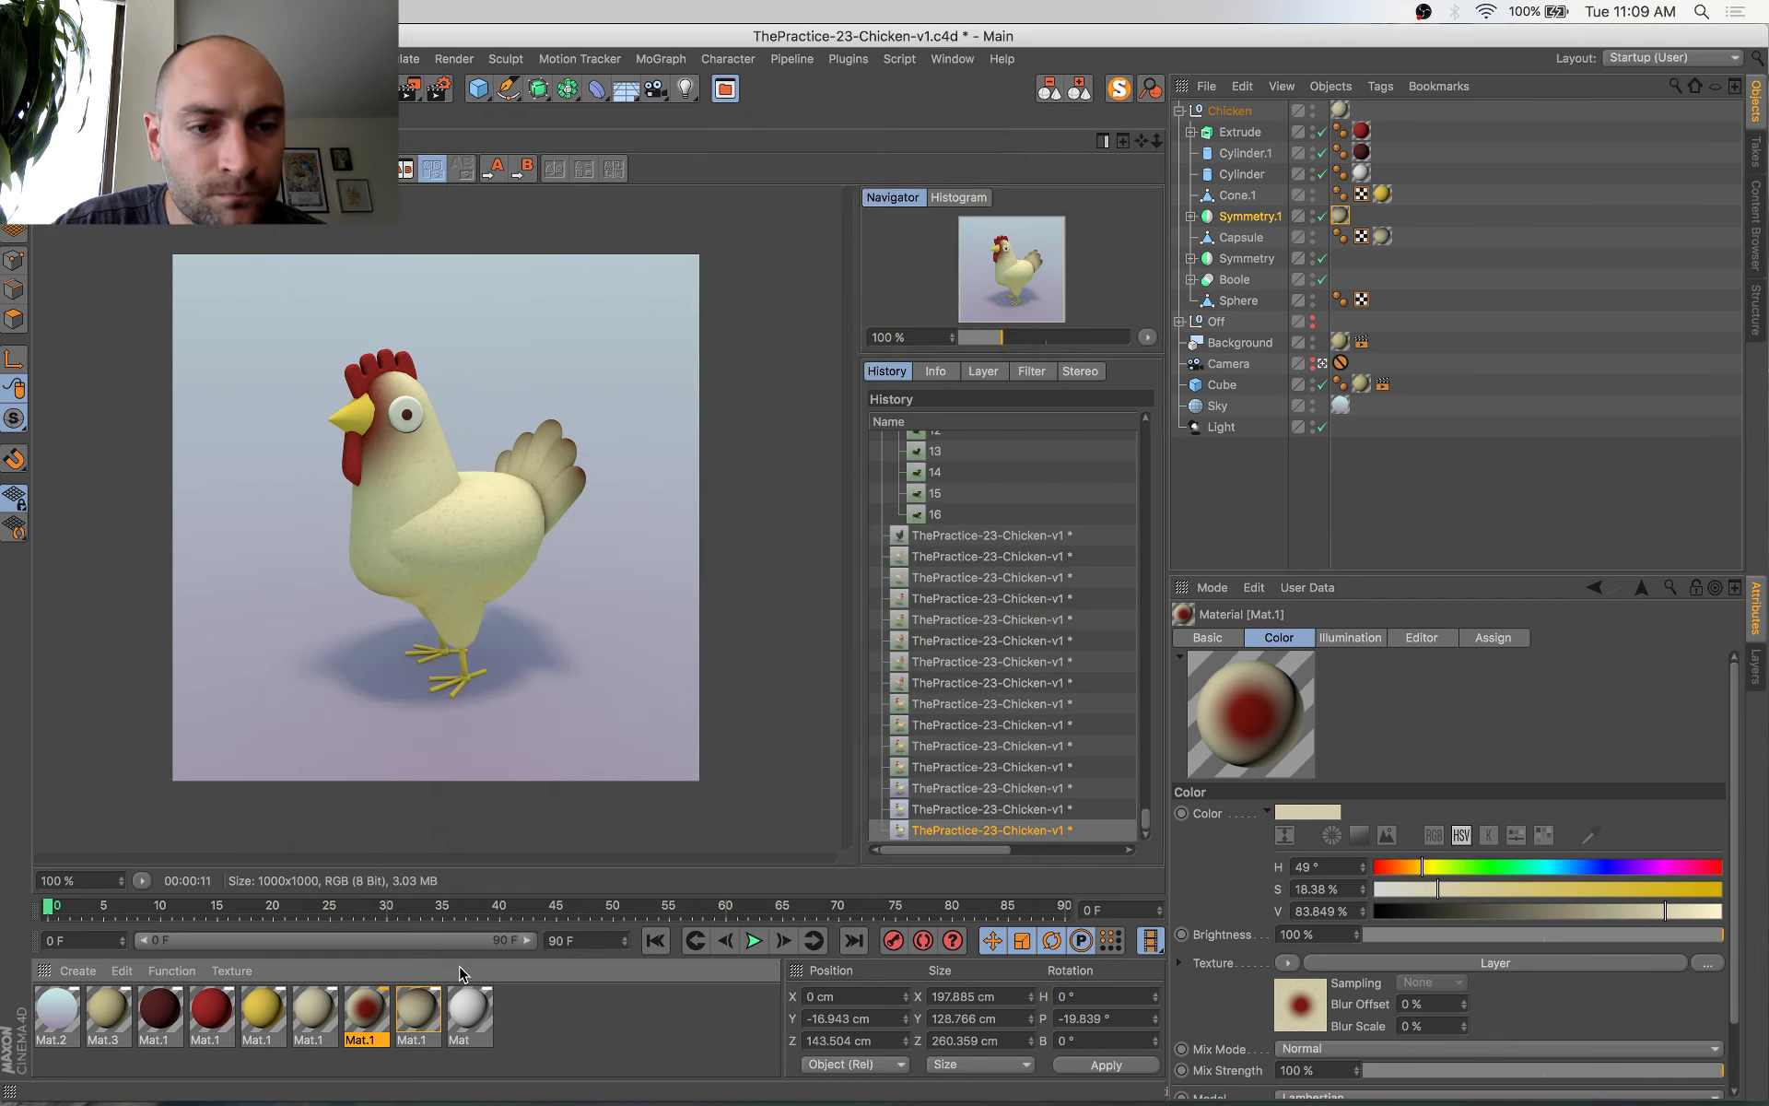
Lighten the brown end knot of the tail material's gradient and move its white knot further toward the start
double_click(403, 1020)
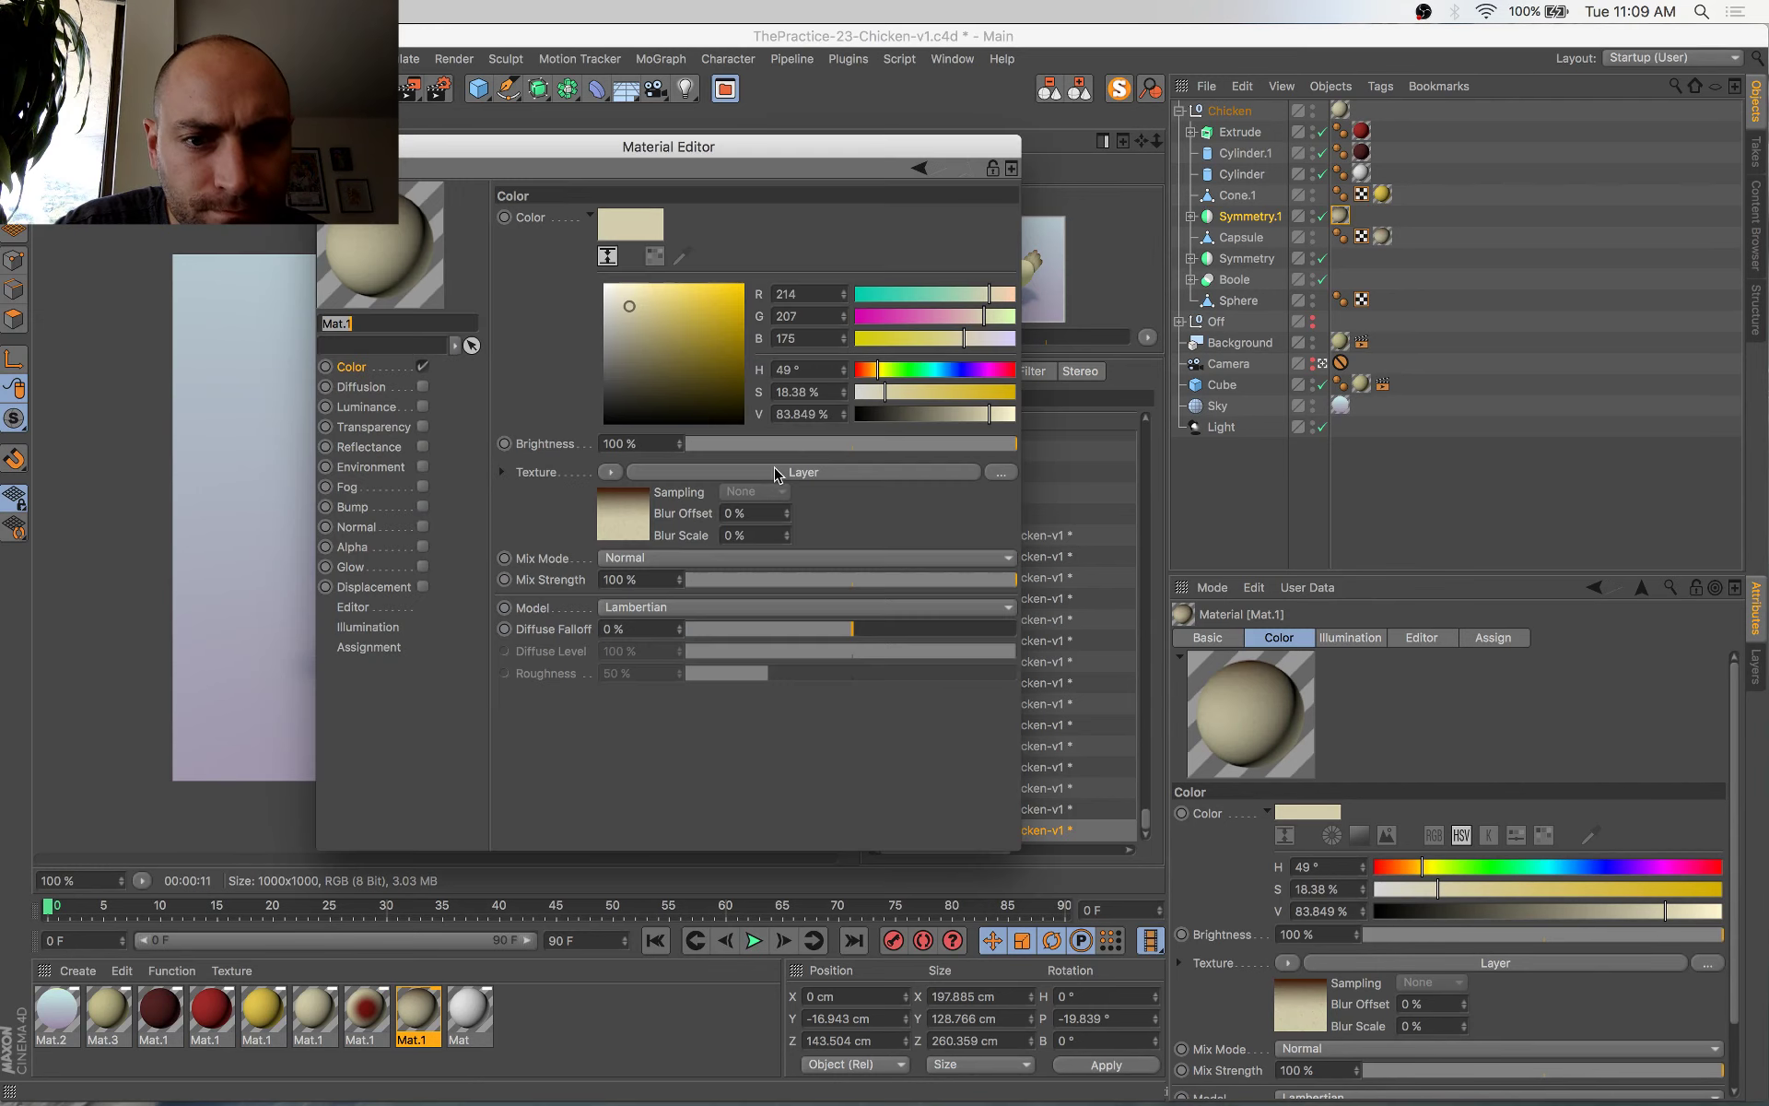
left_click(620, 516)
left_click(591, 412)
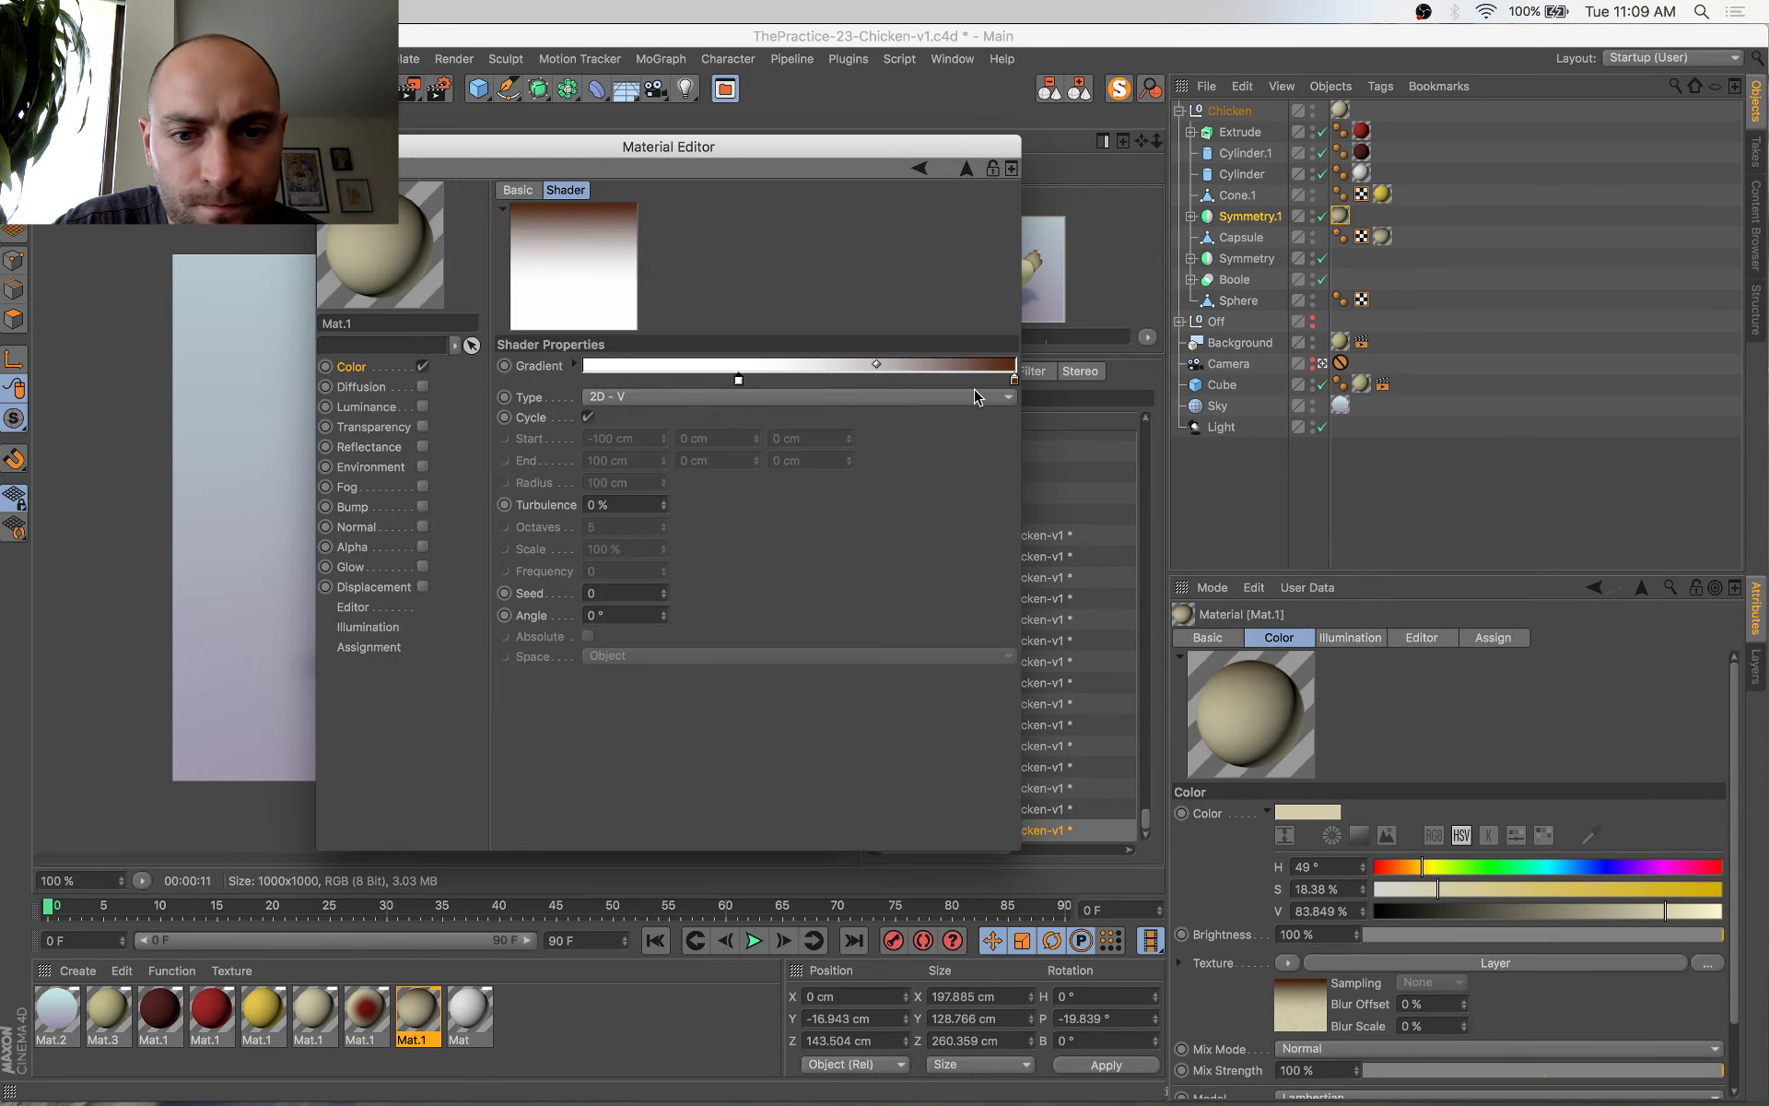
double_click(1015, 376)
left_click_drag(1019, 384, 1000, 355)
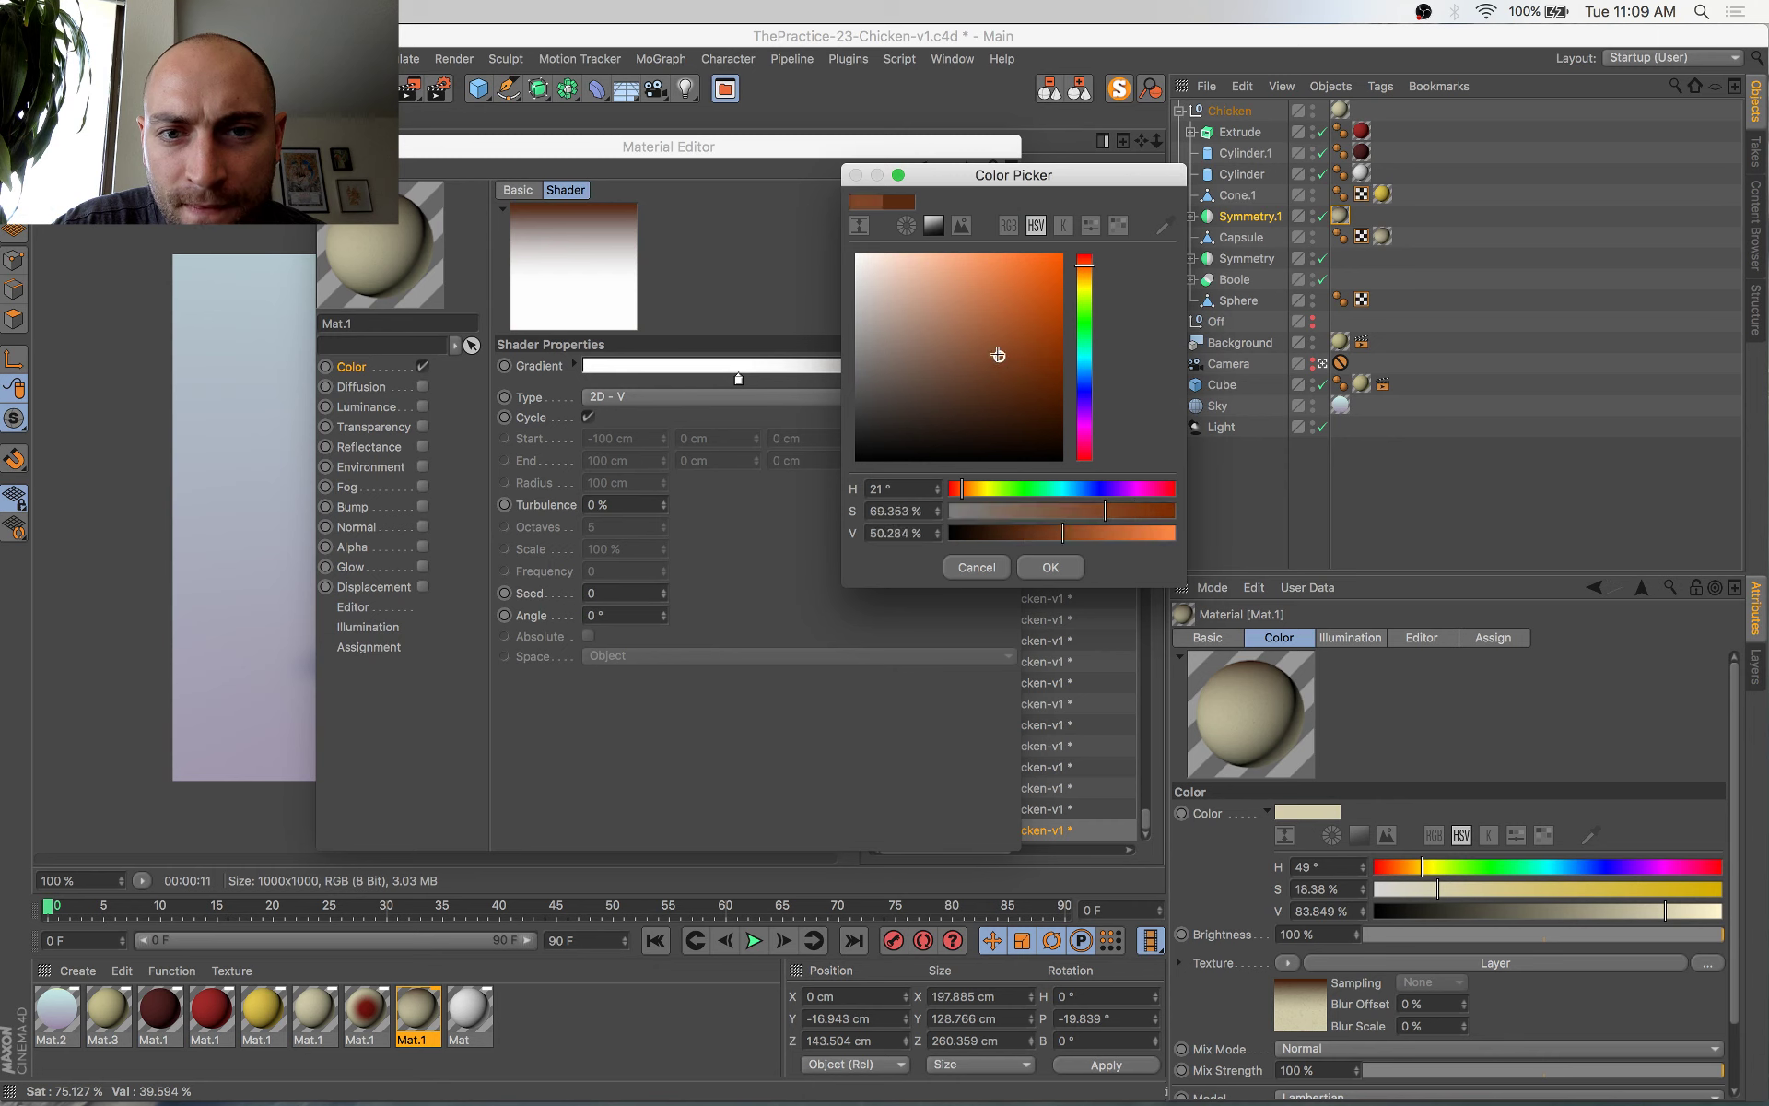
left_click(1051, 566)
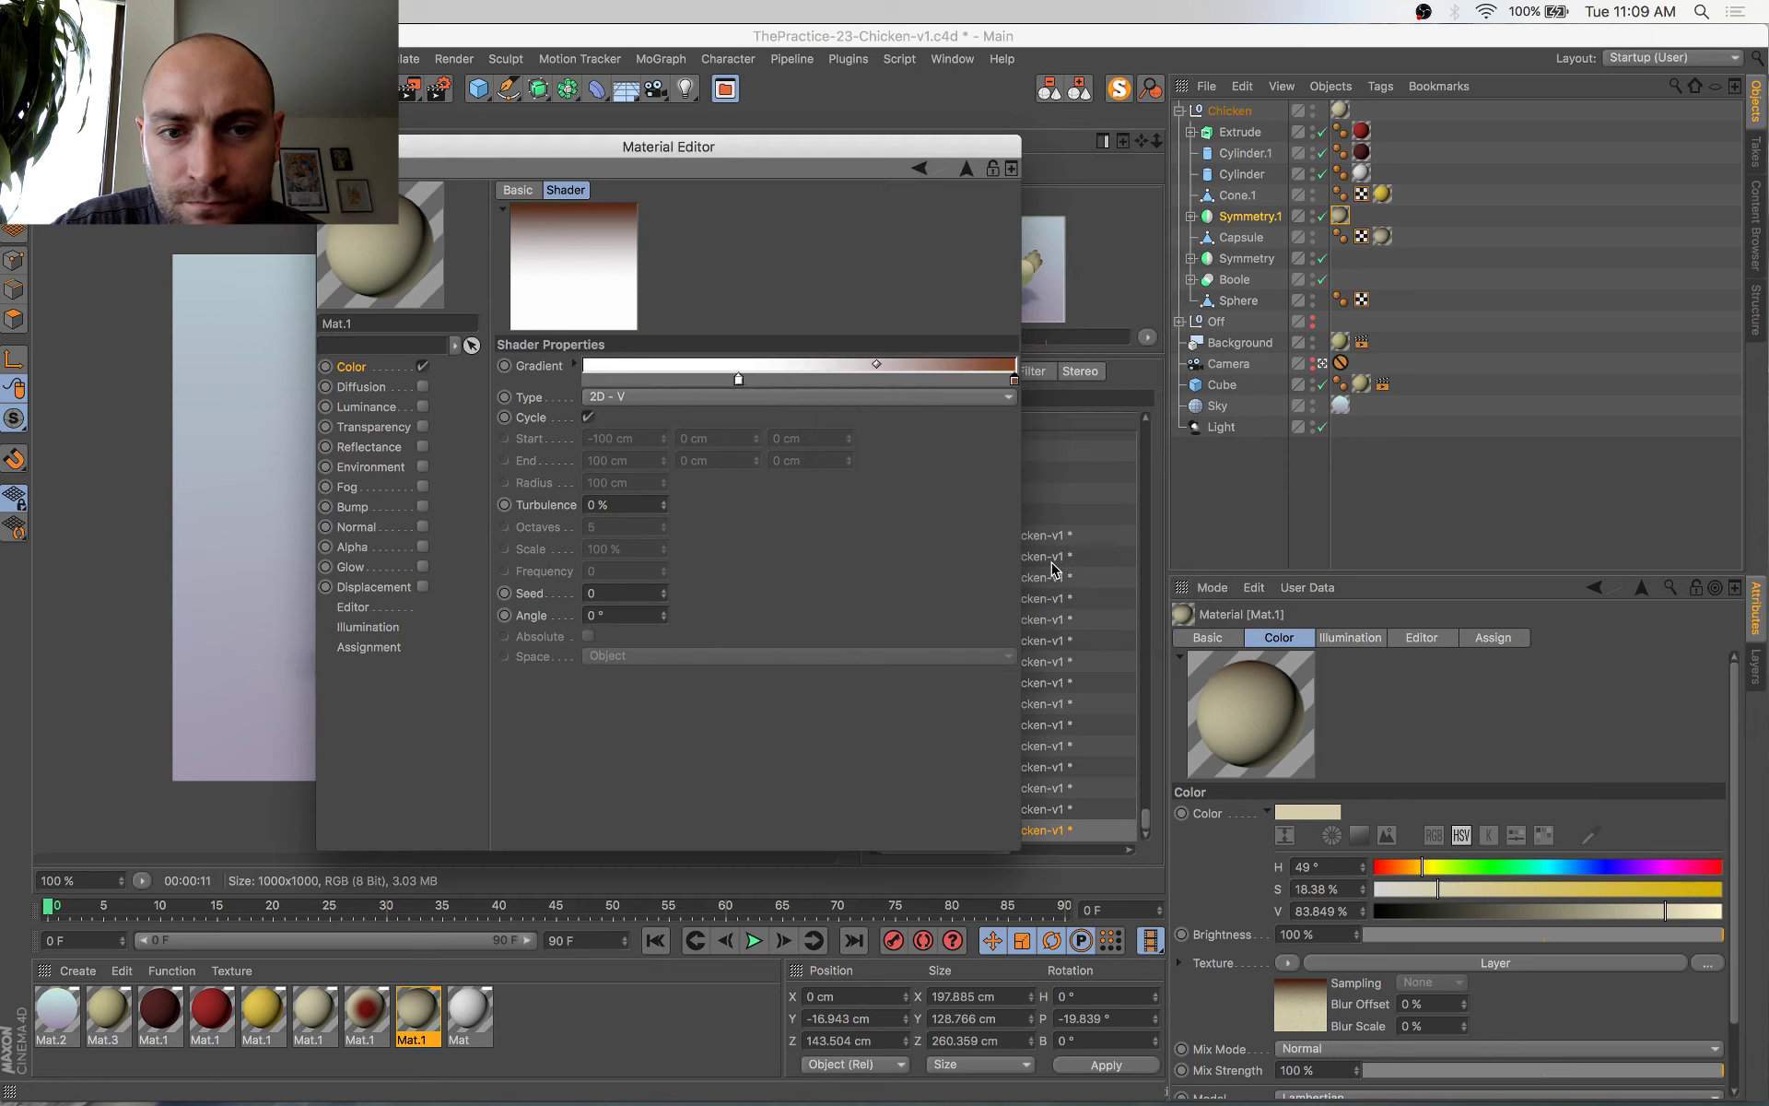
left_click_drag(737, 381, 675, 379)
left_click(329, 146)
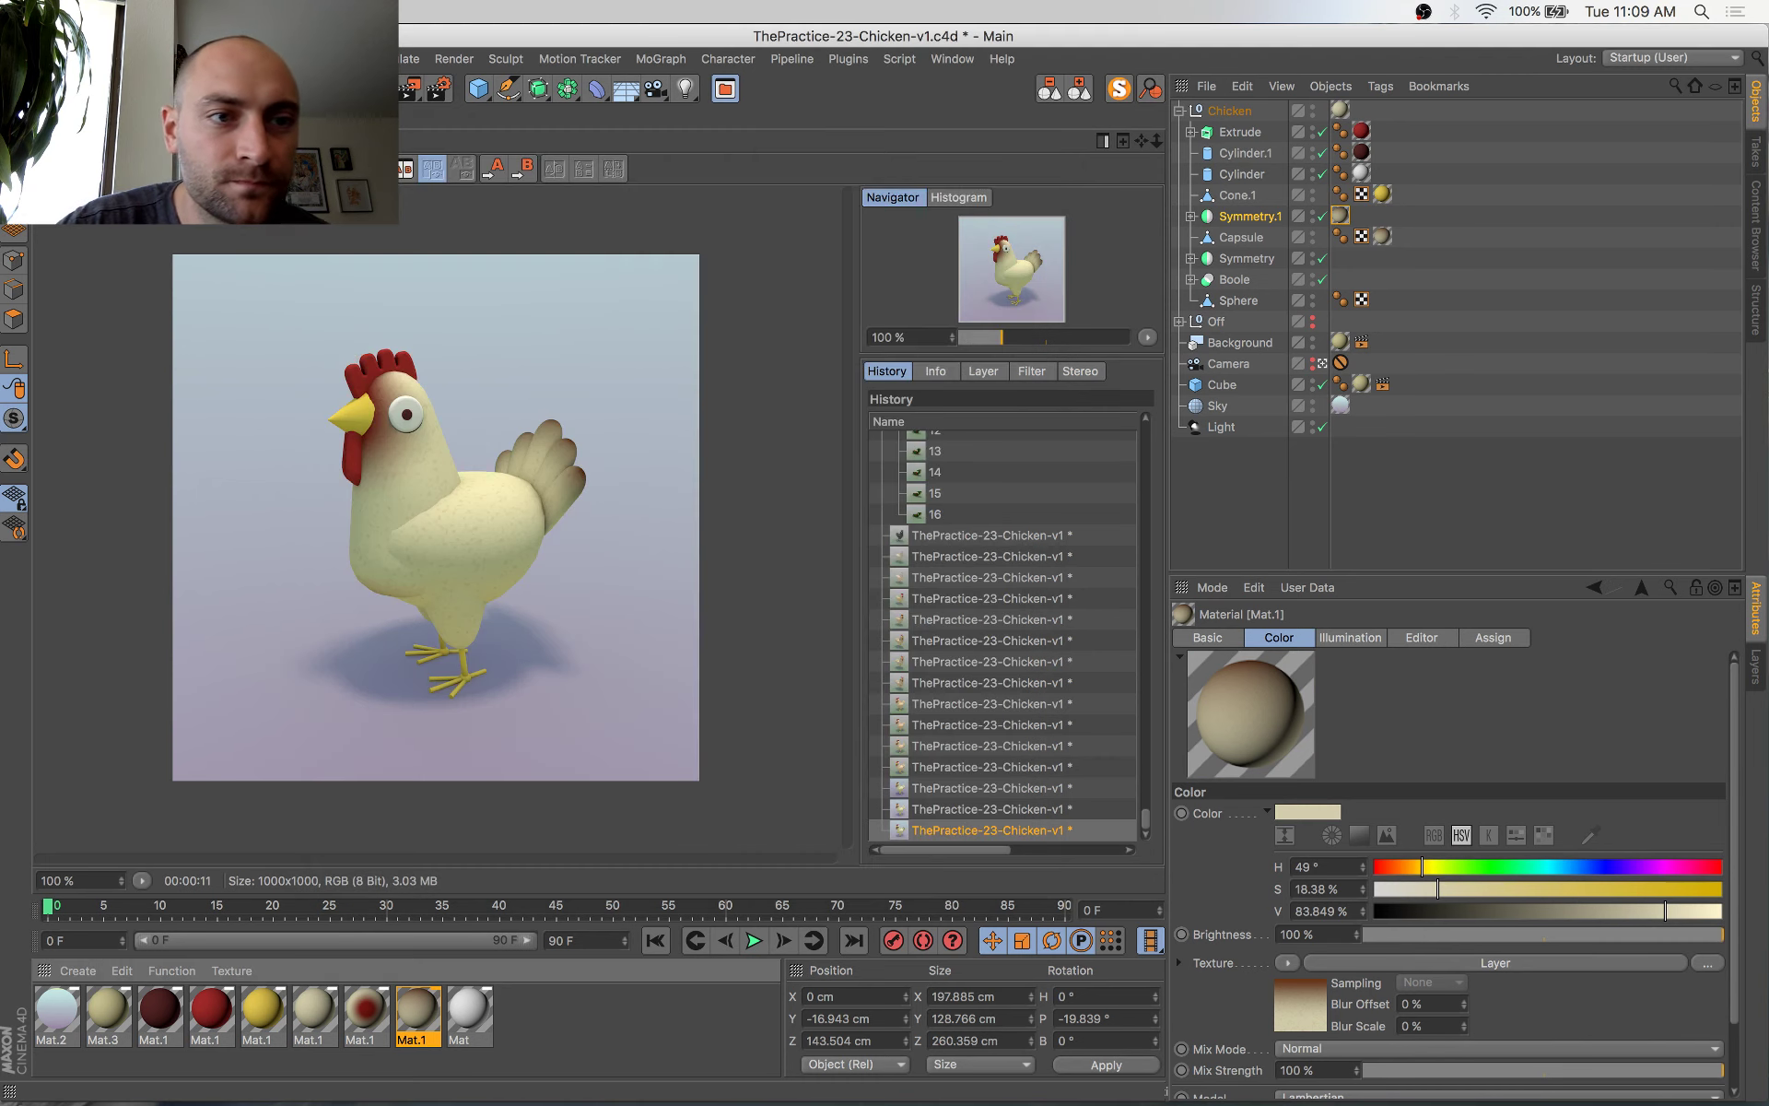
Save the project, render the updated tail colour, and glance over the open windows with the chicken references
key("super+s")
key("shift+r")
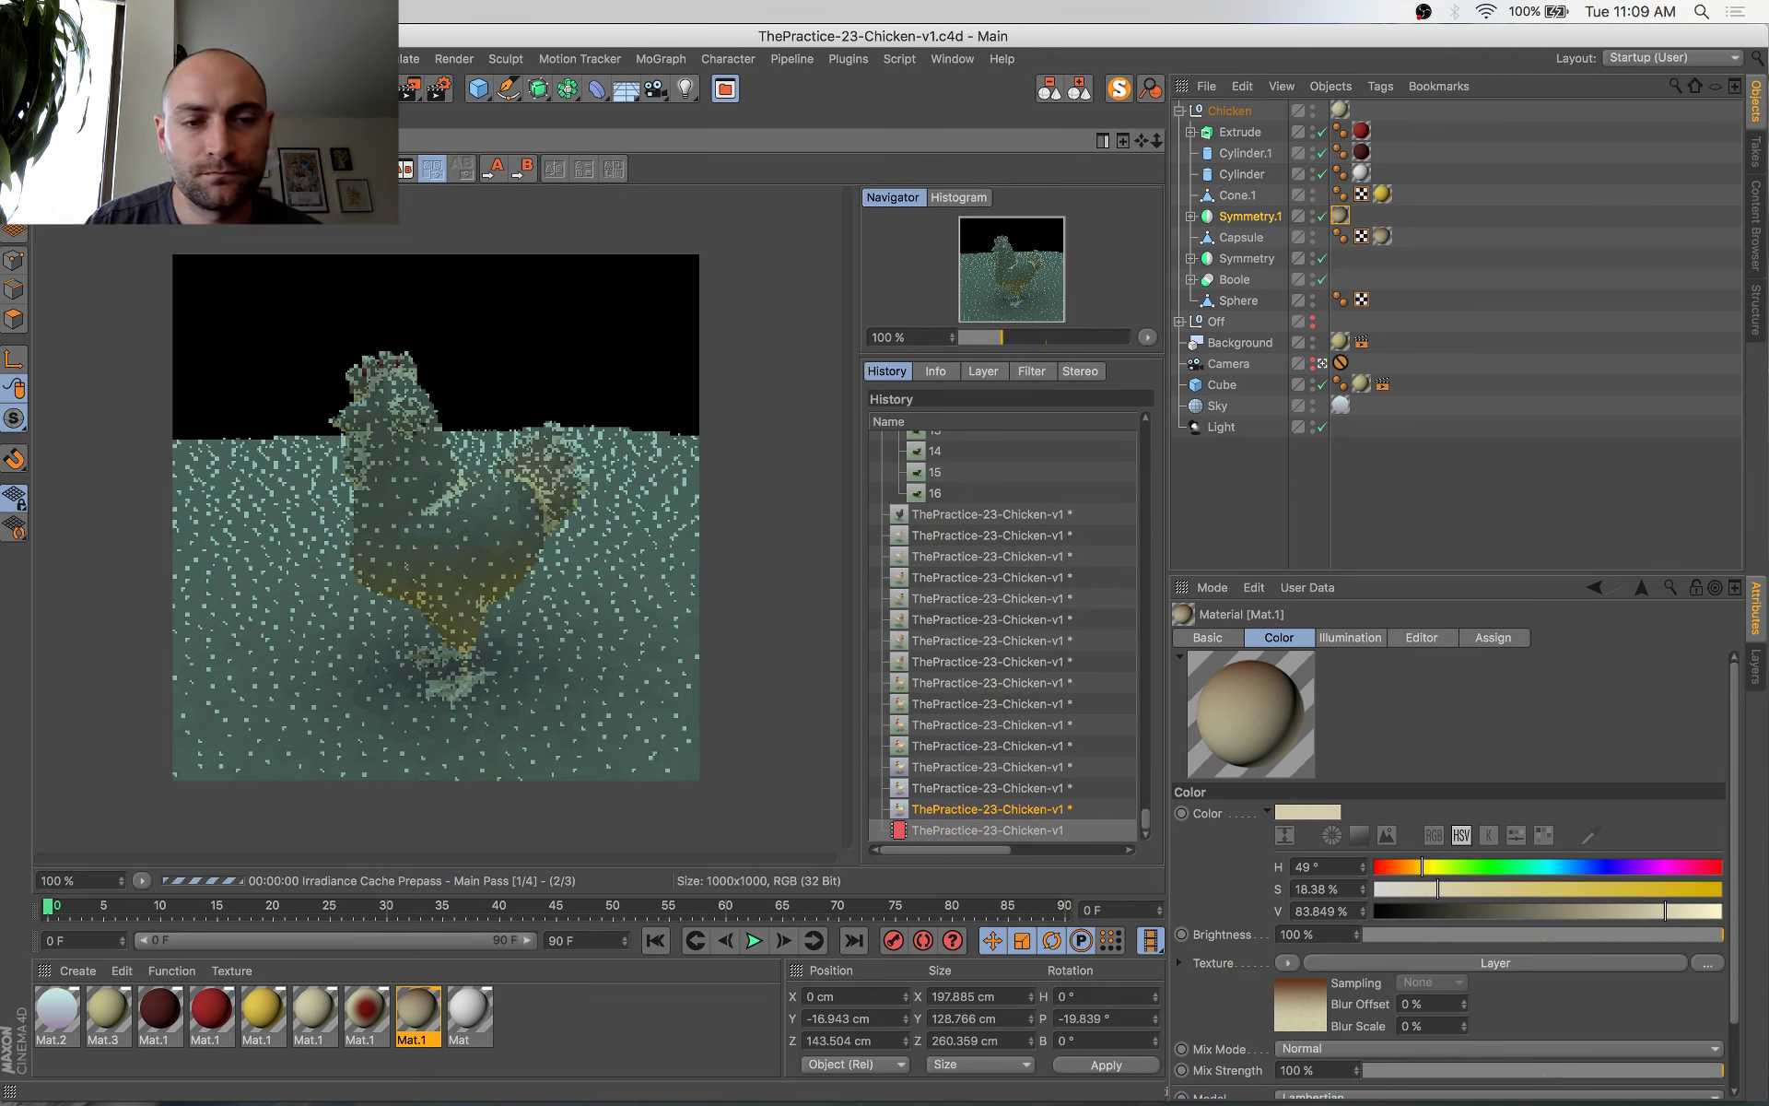
key("ctrl+Up")
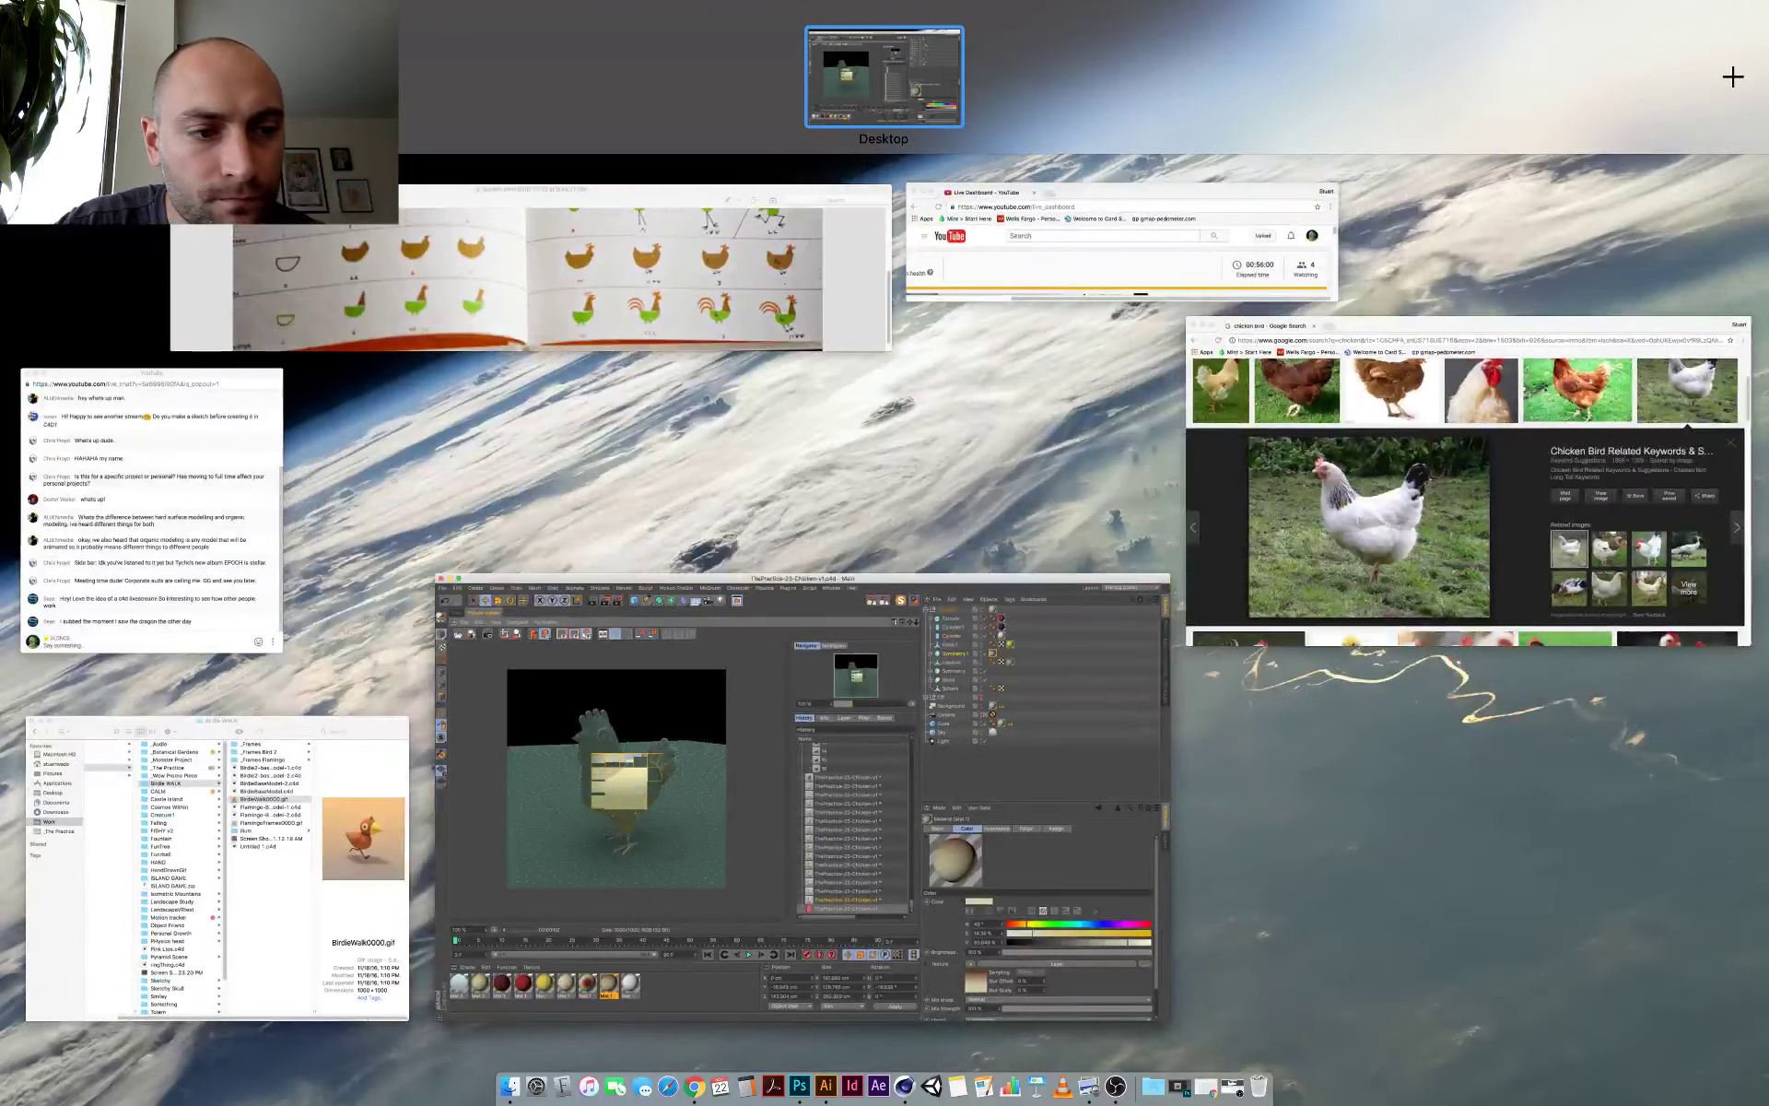
key("ctrl+Up")
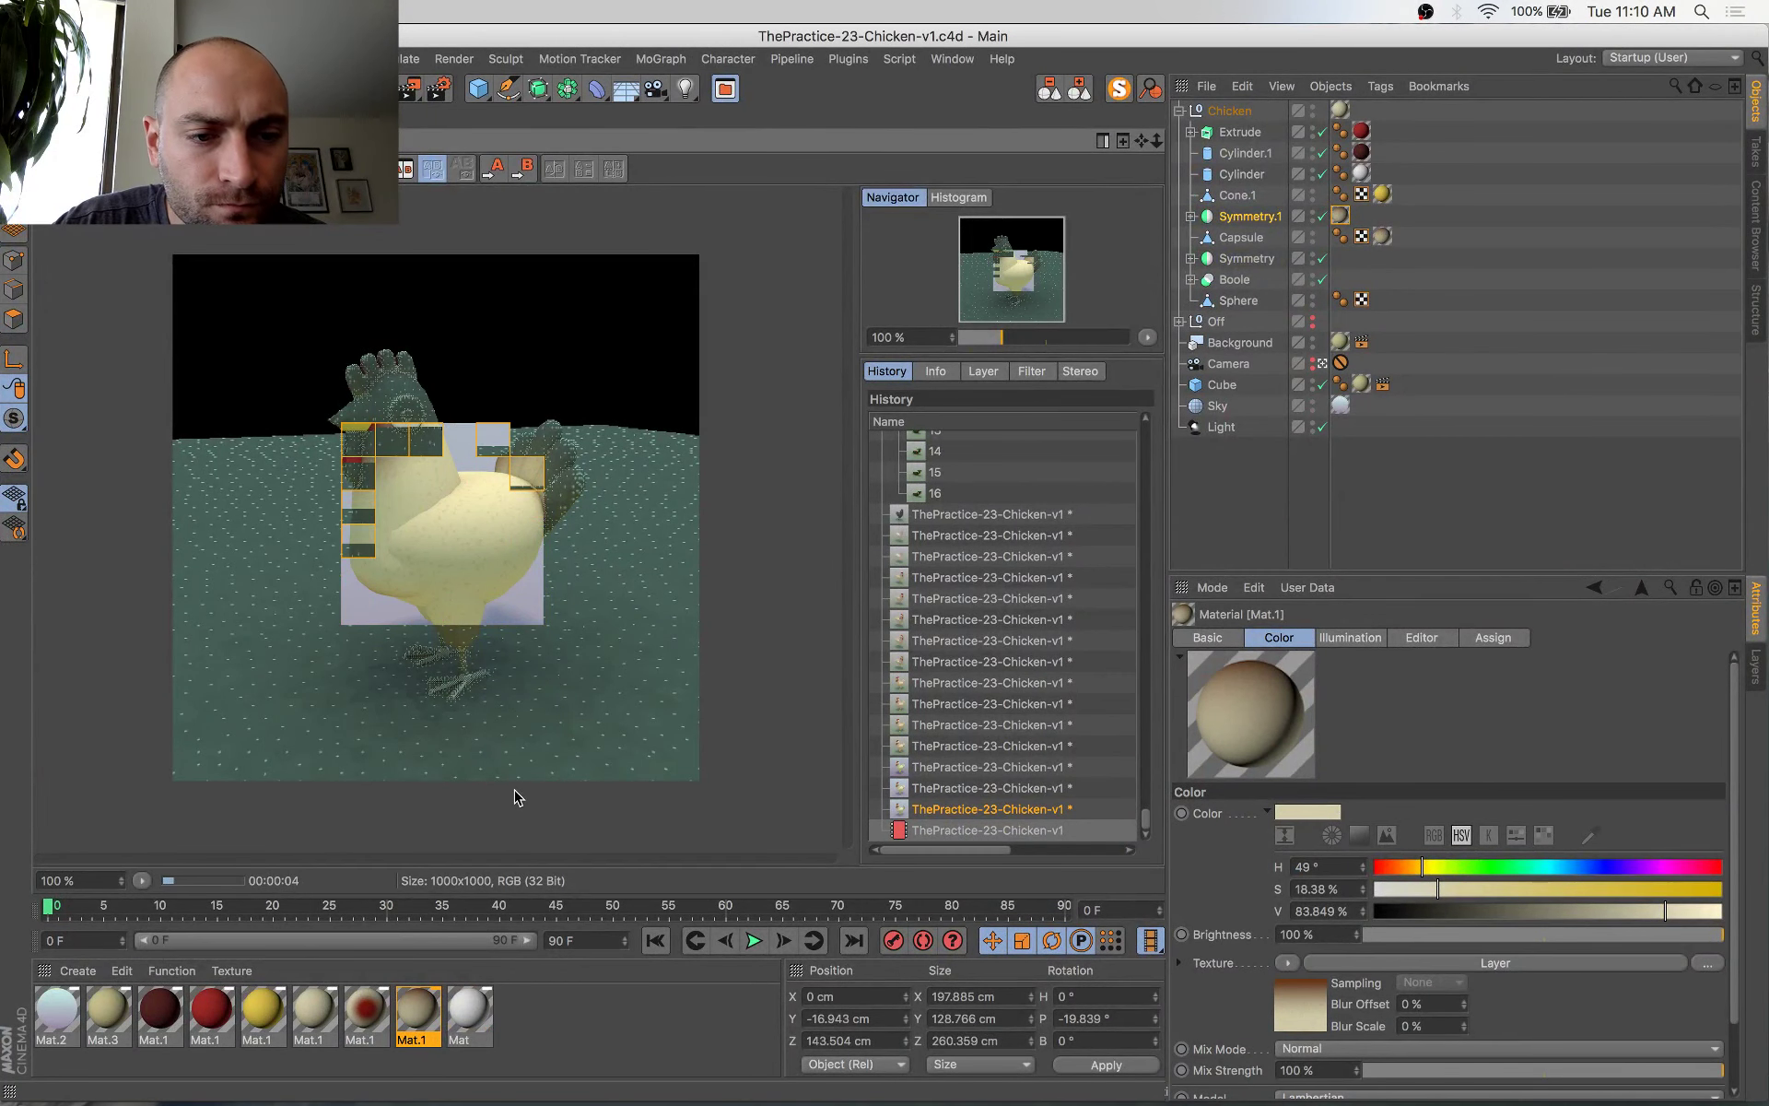
Darken the yellow Mat.1 to a slightly more saturated yellow of RGB 206, 180, 66
double_click(258, 1014)
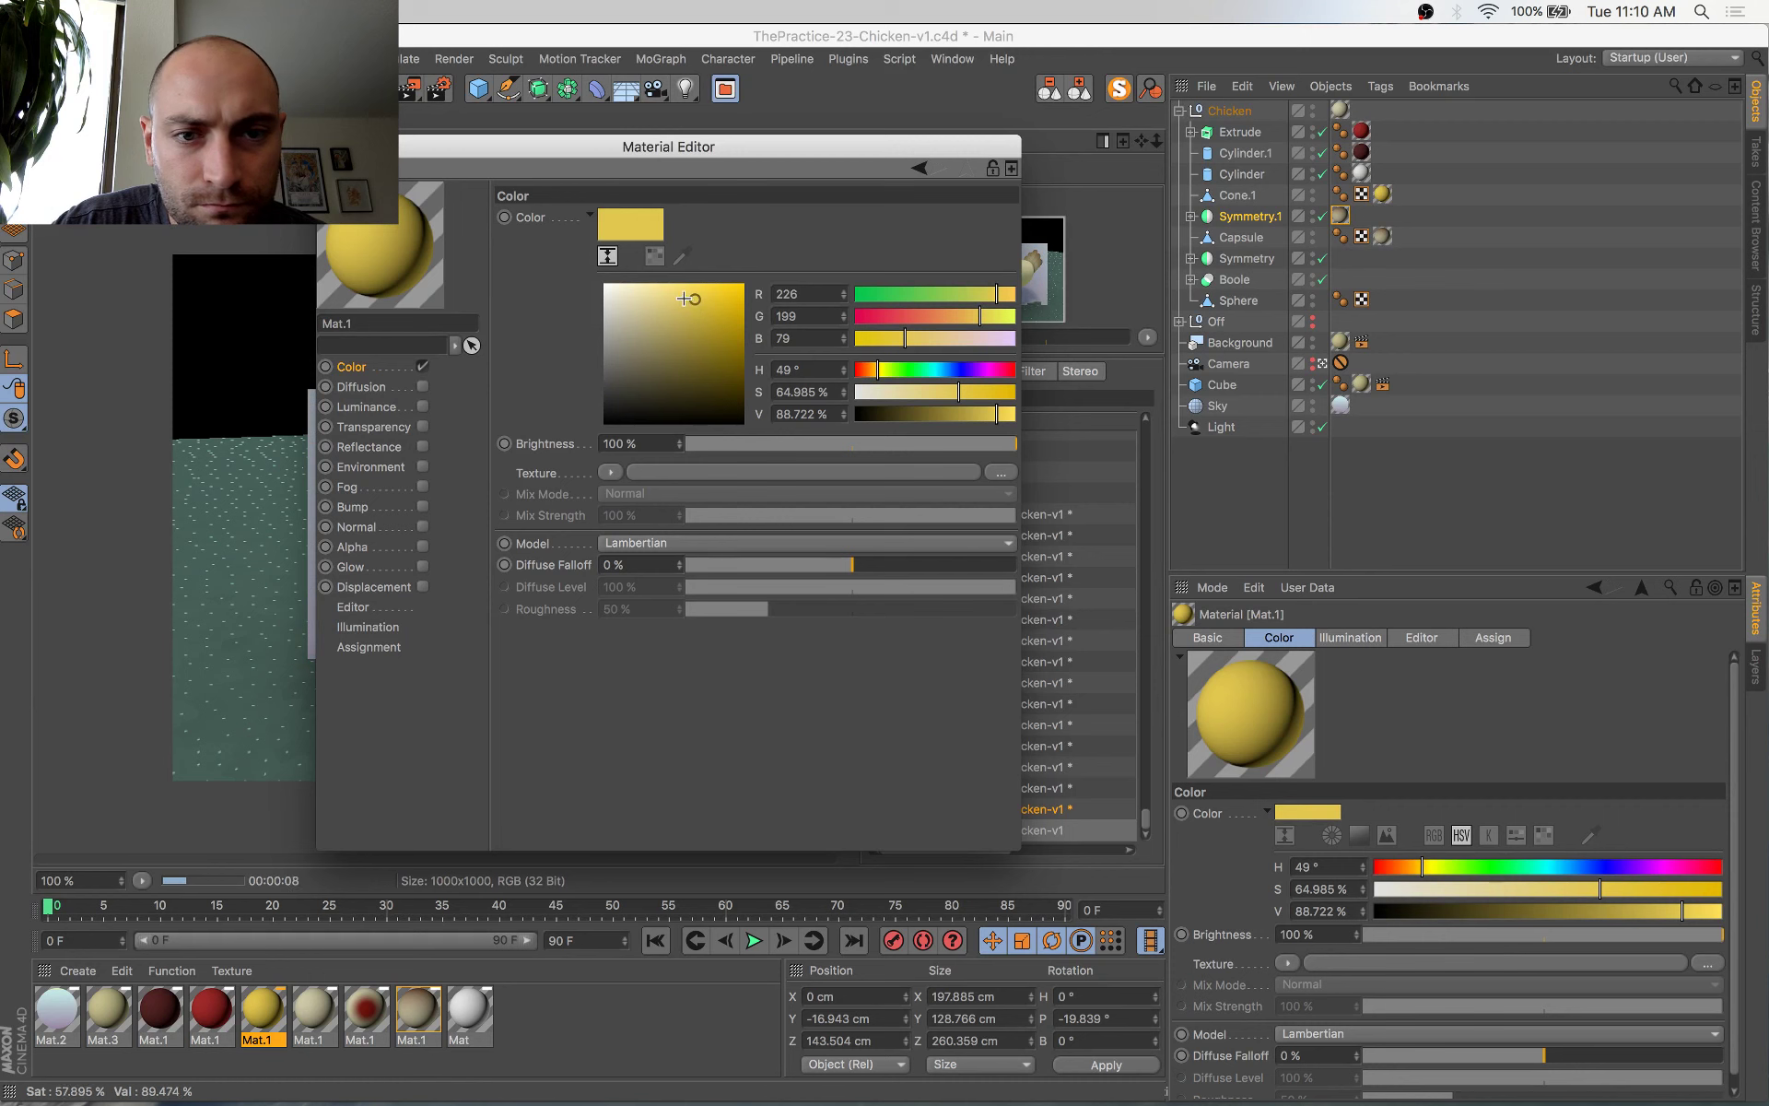
left_click_drag(695, 300, 695, 309)
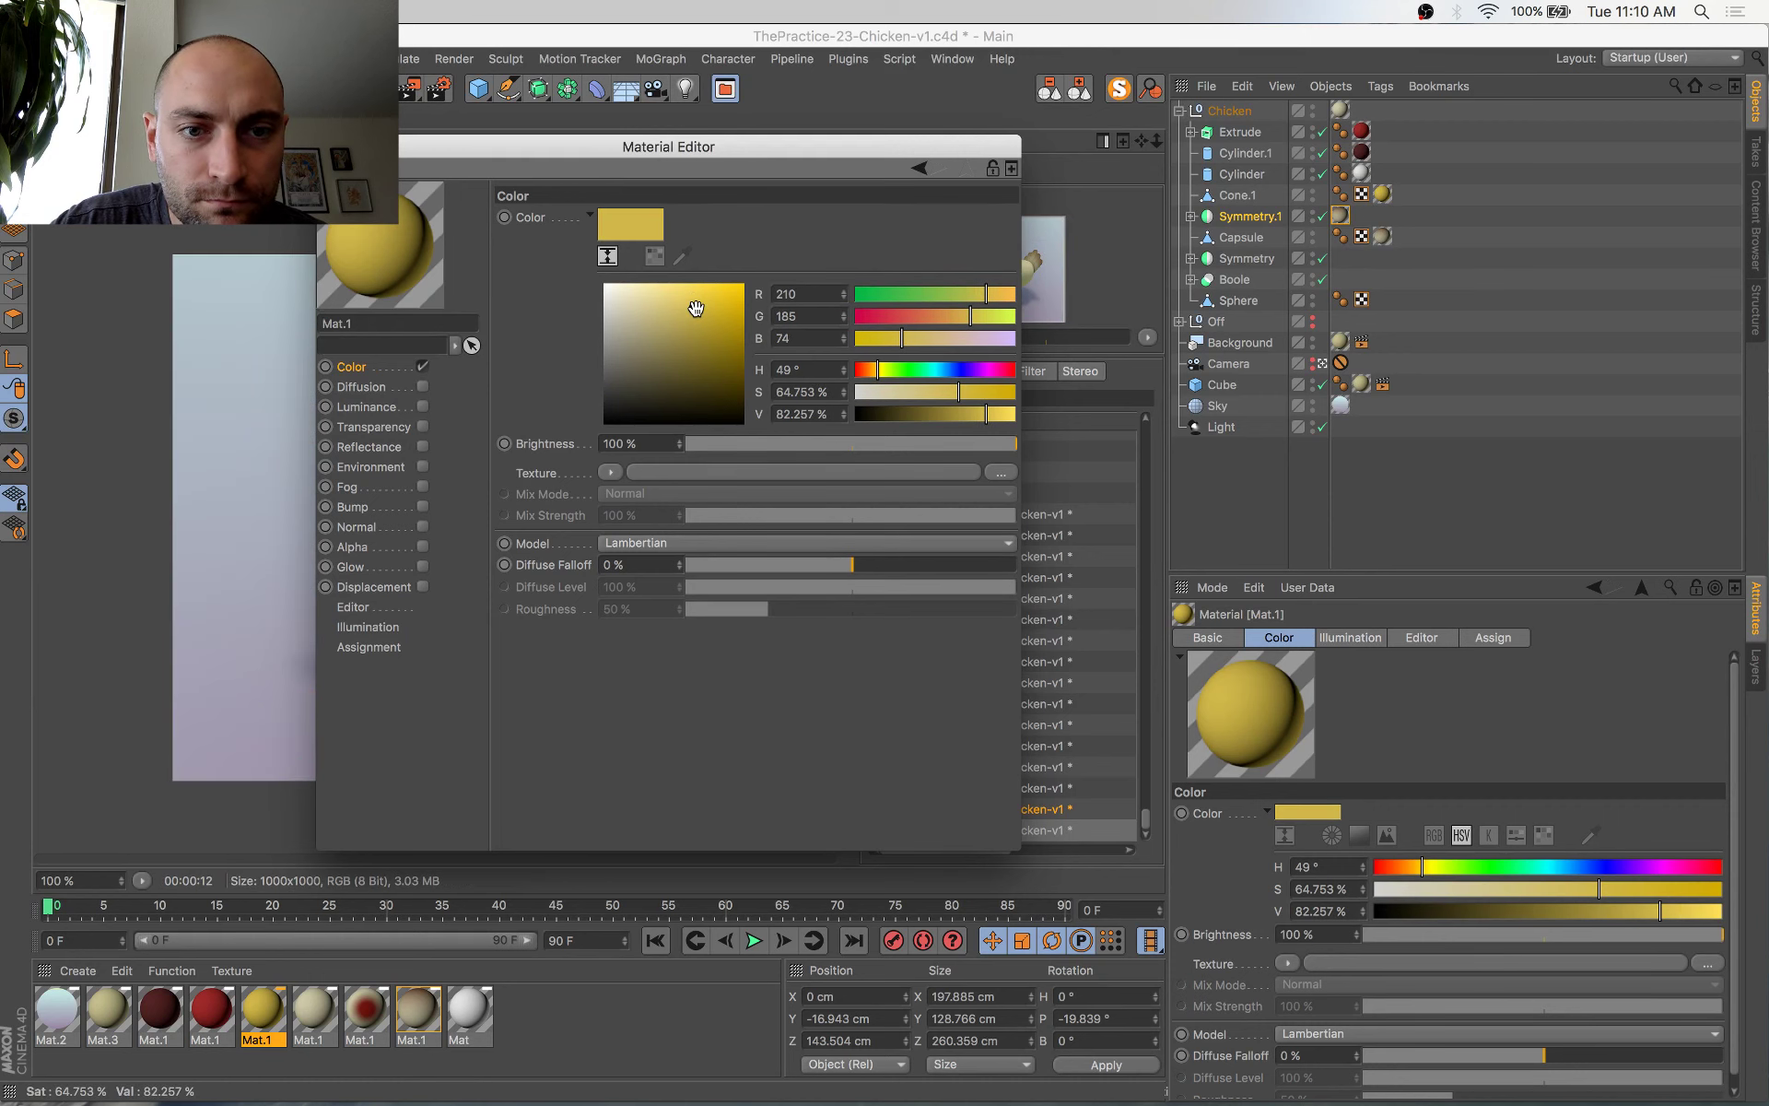
left_click_drag(698, 309, 699, 311)
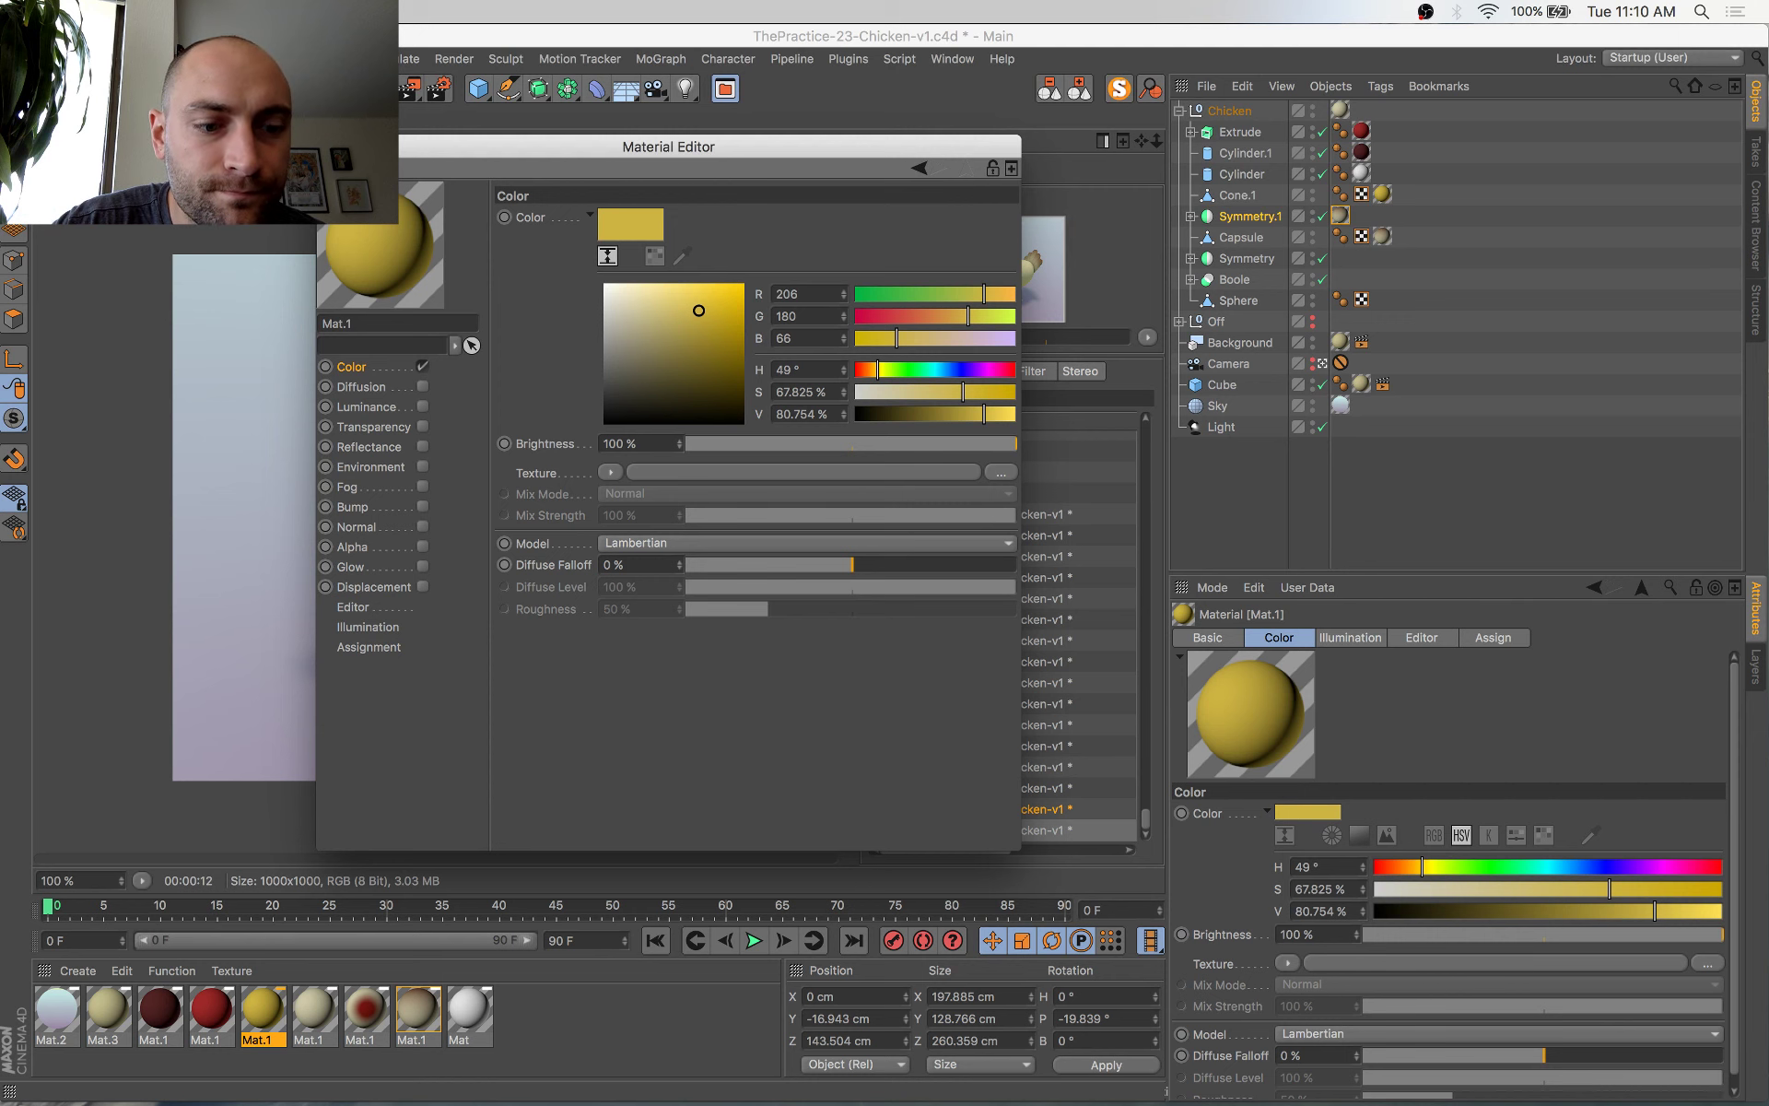
left_click(329, 147)
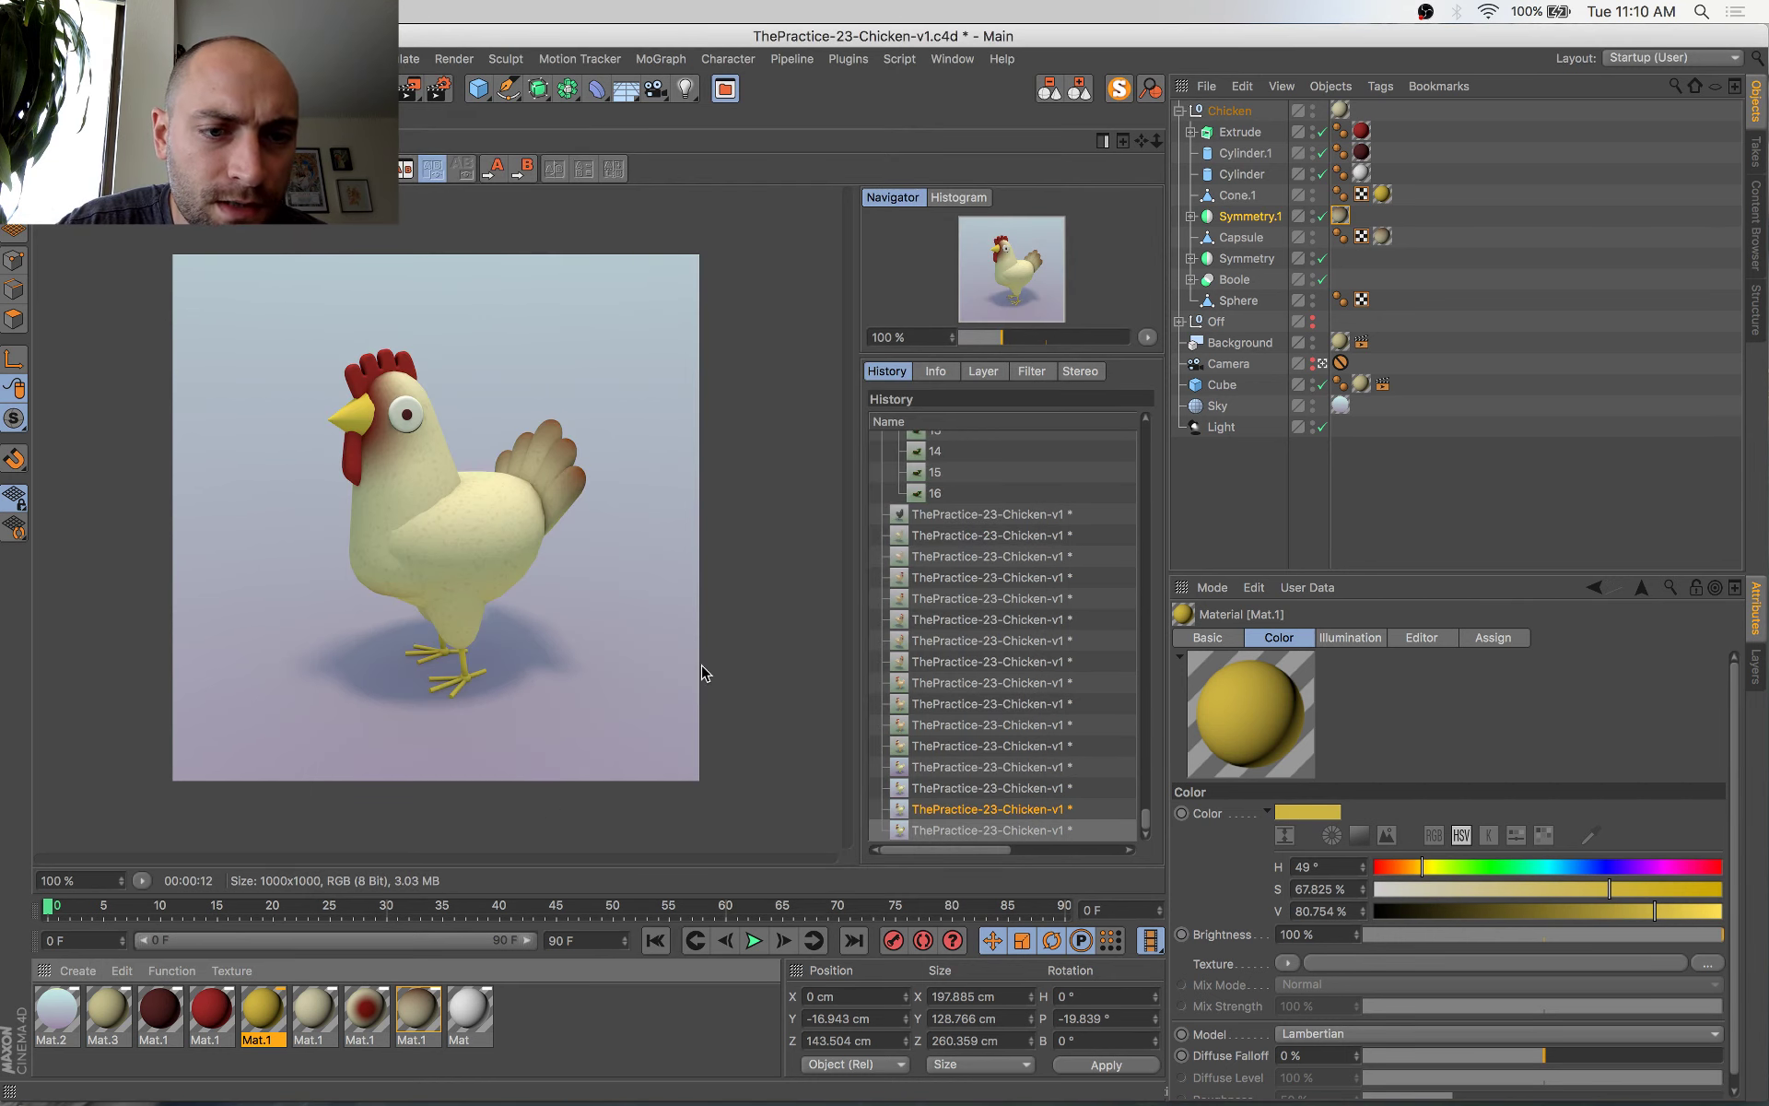
In the tail material's Gradient layer, move the white knot back toward the middle to shorten the brown fade
double_click(431, 1027)
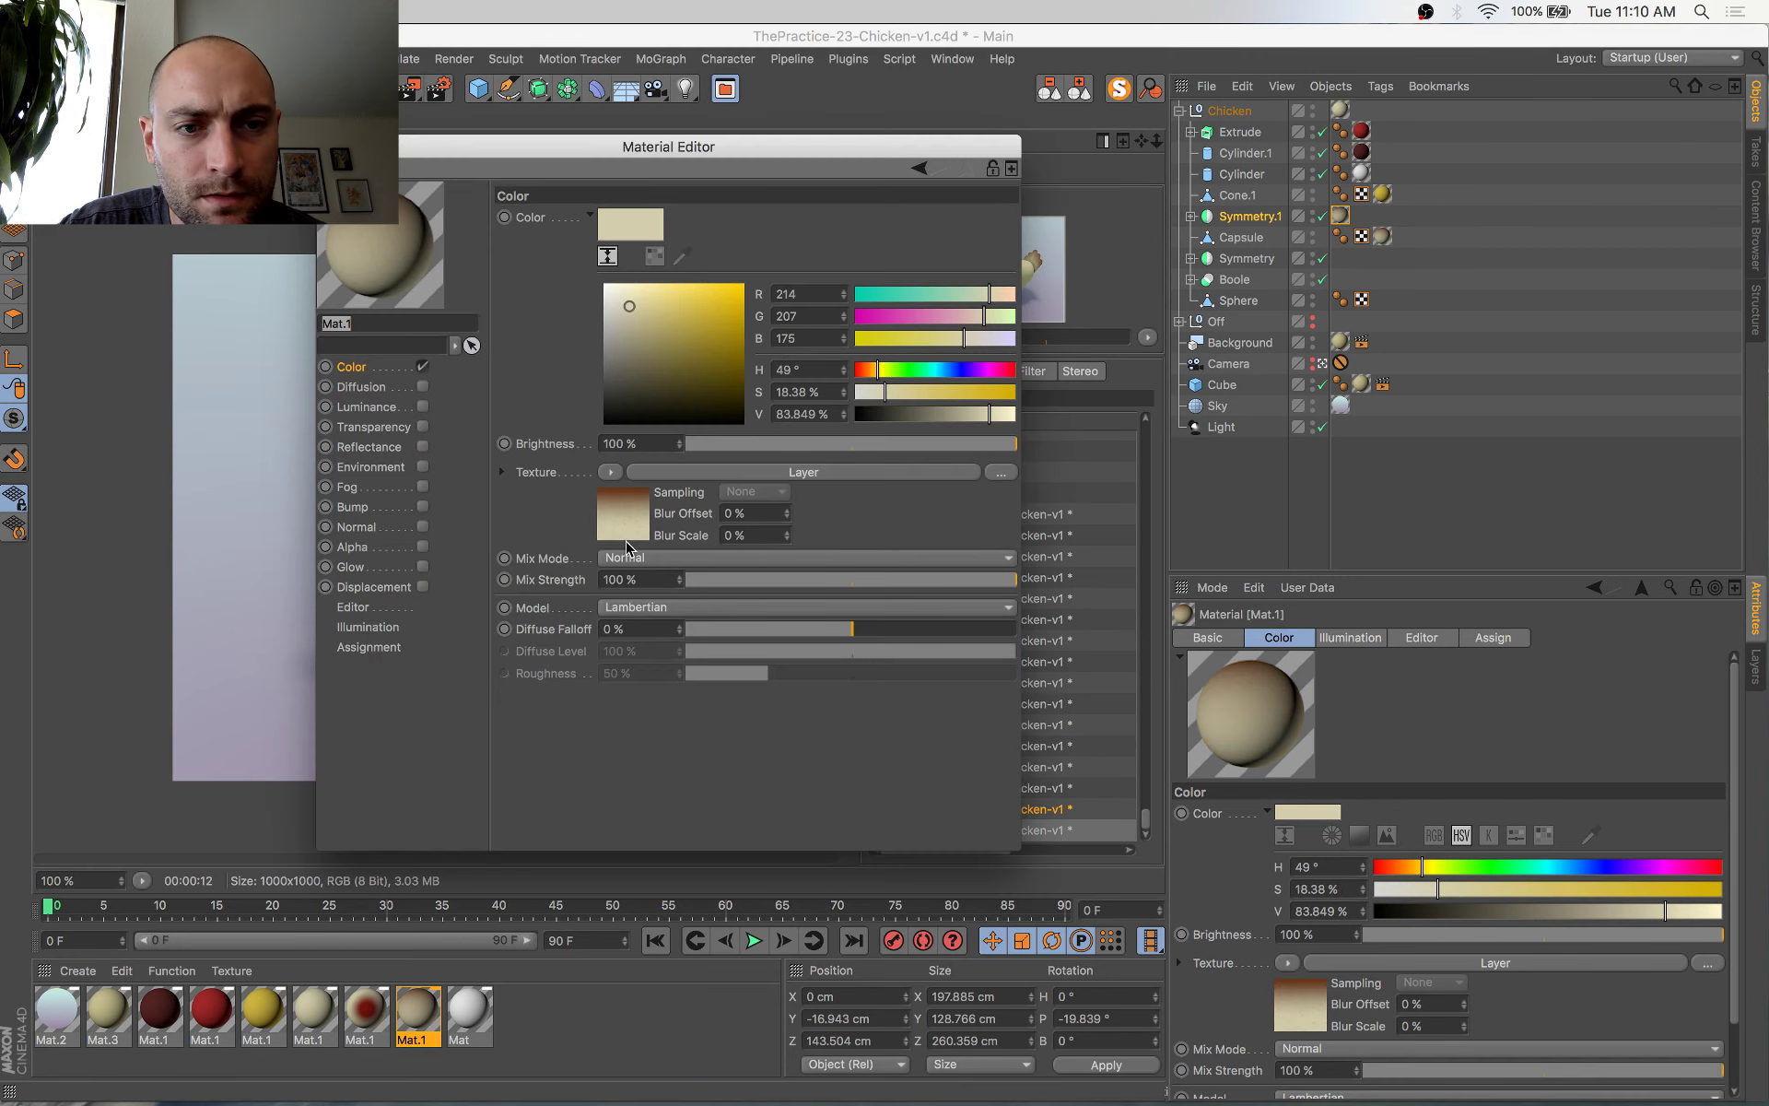
left_click(642, 511)
left_click(588, 413)
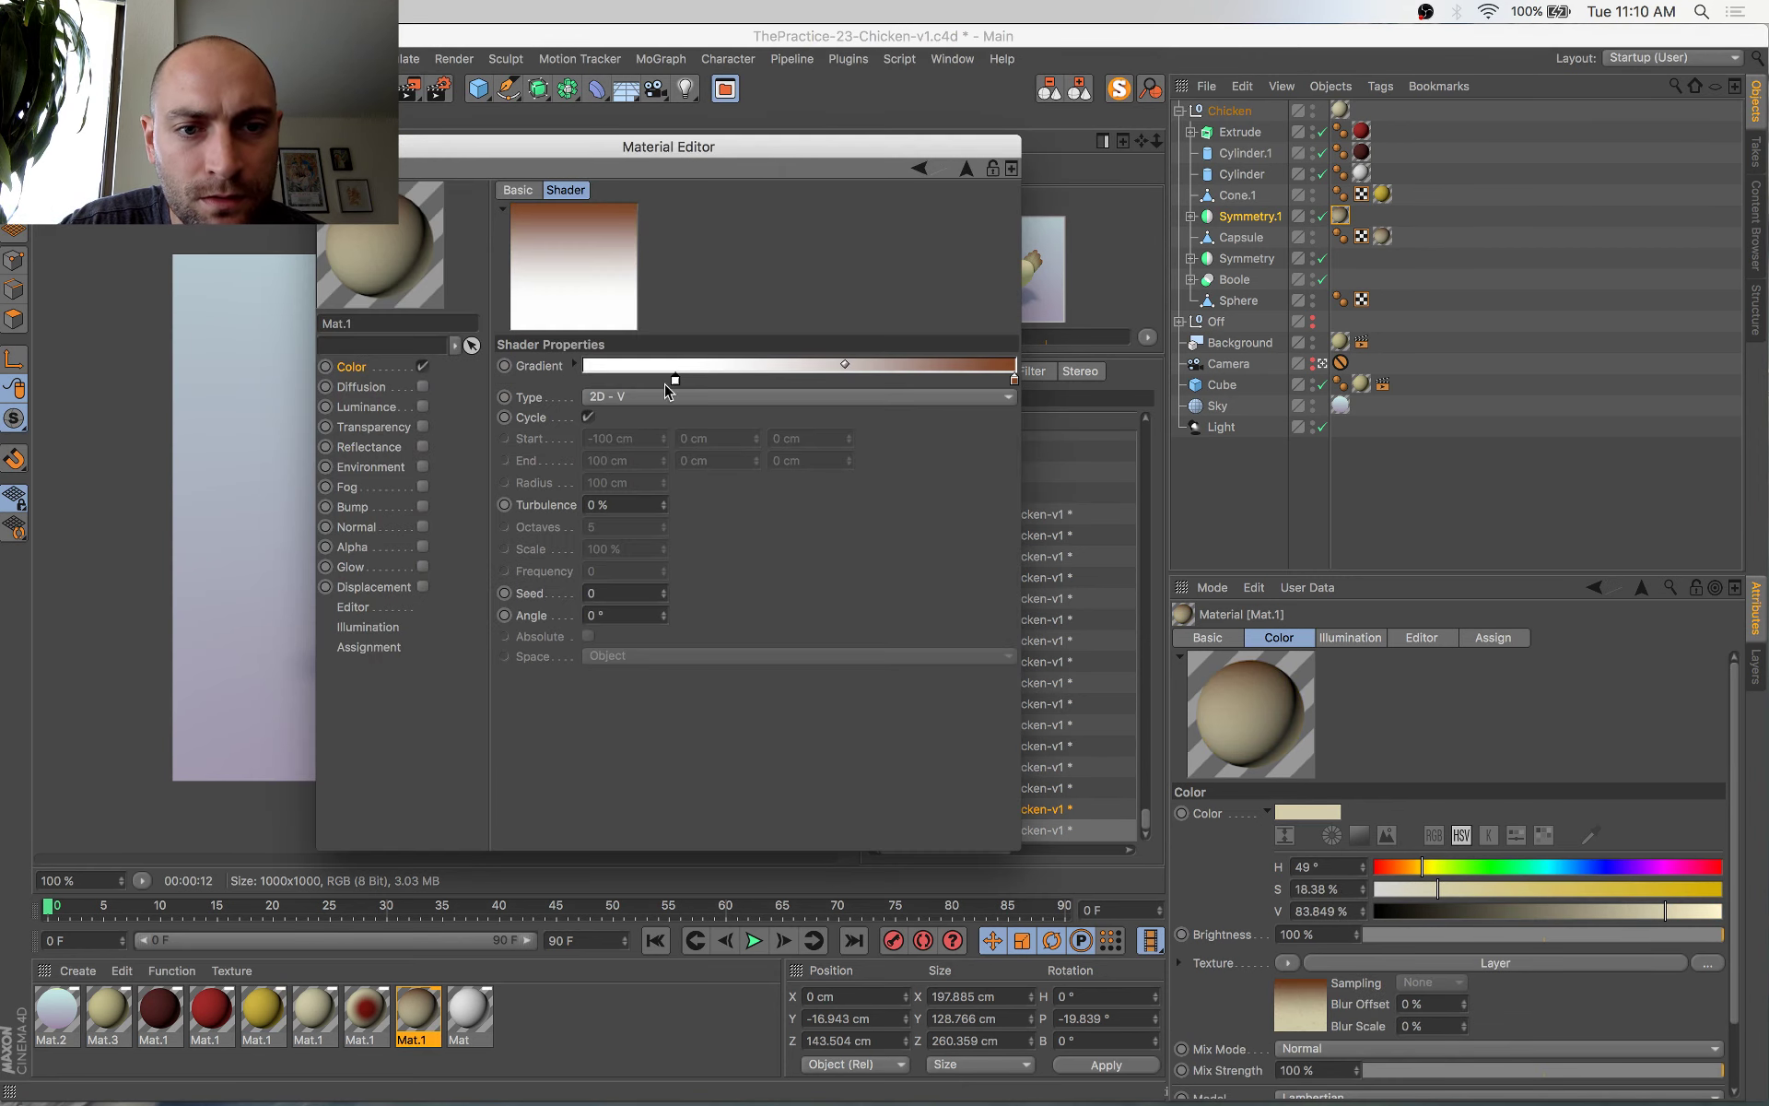
left_click_drag(675, 381, 781, 381)
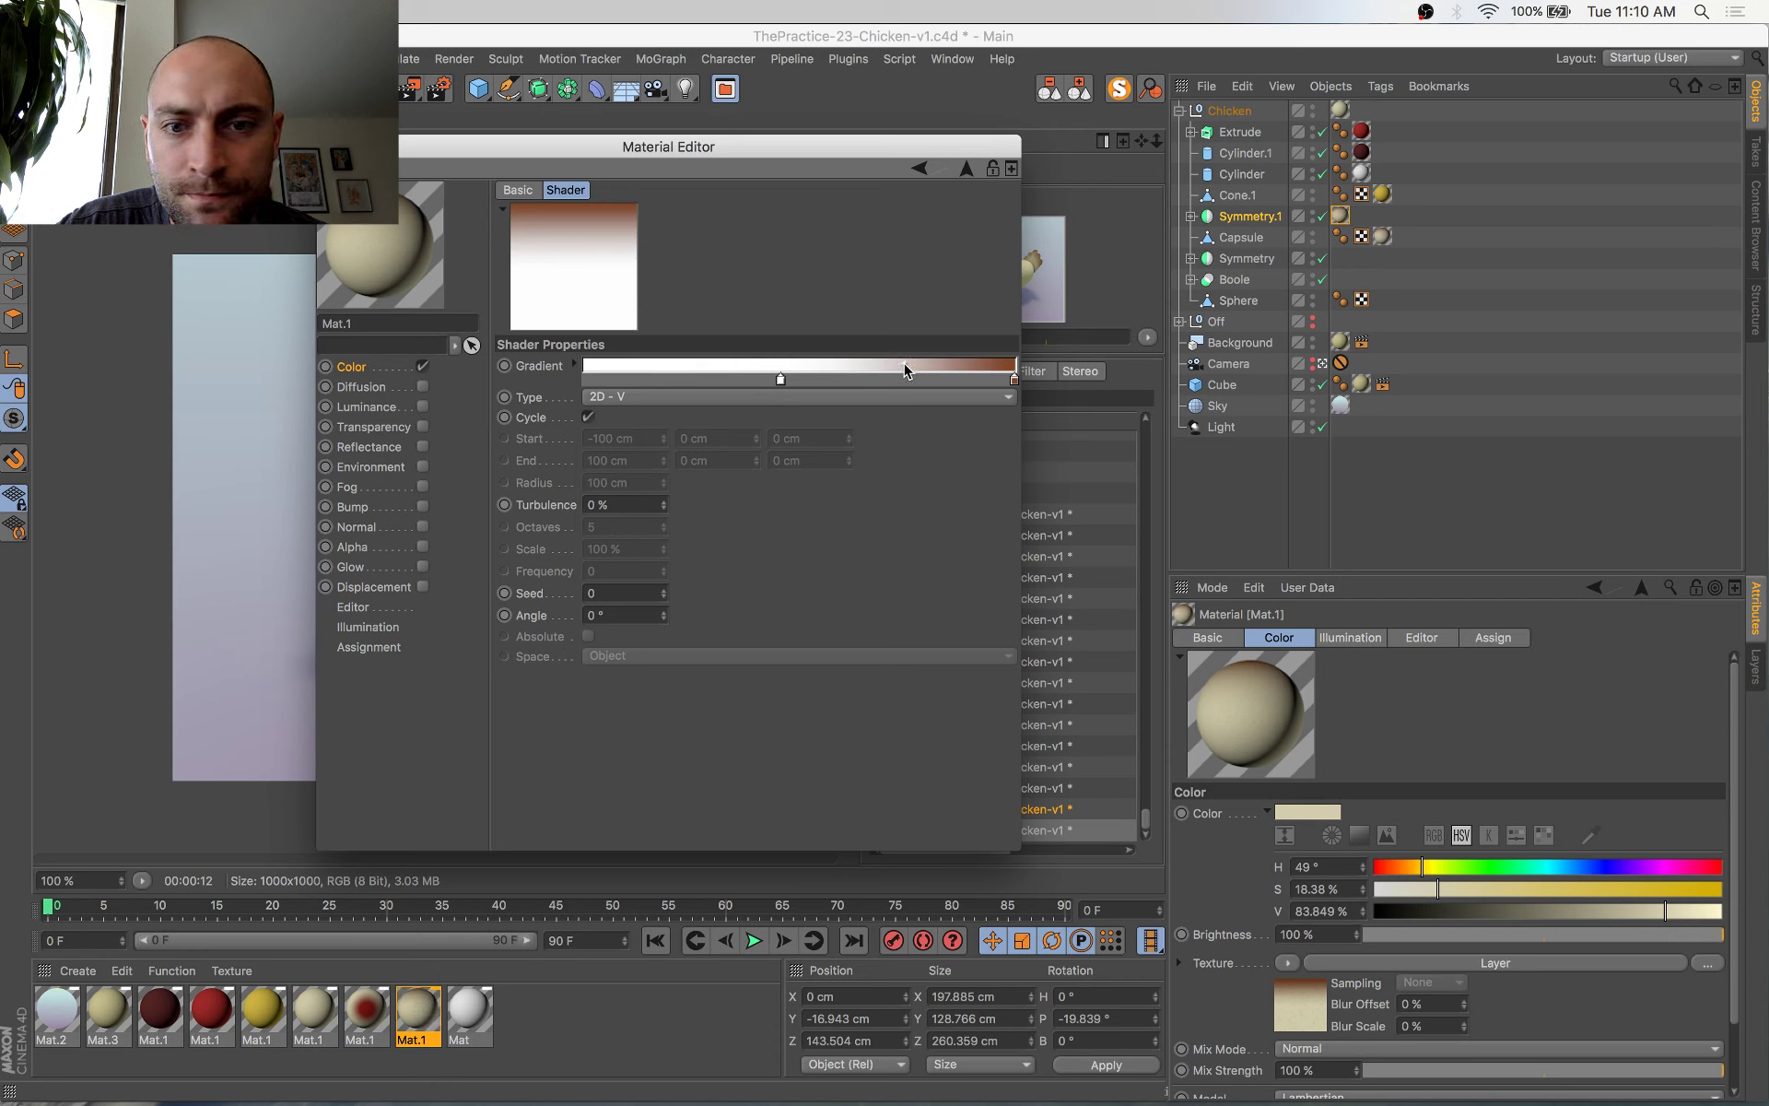
In the tail gradient, shift the midpoint and white knot toward the brown end and soften the brown to H 21°, S 50.746%, V 53.238%
left_click_drag(904, 365, 921, 366)
left_click_drag(783, 381, 792, 381)
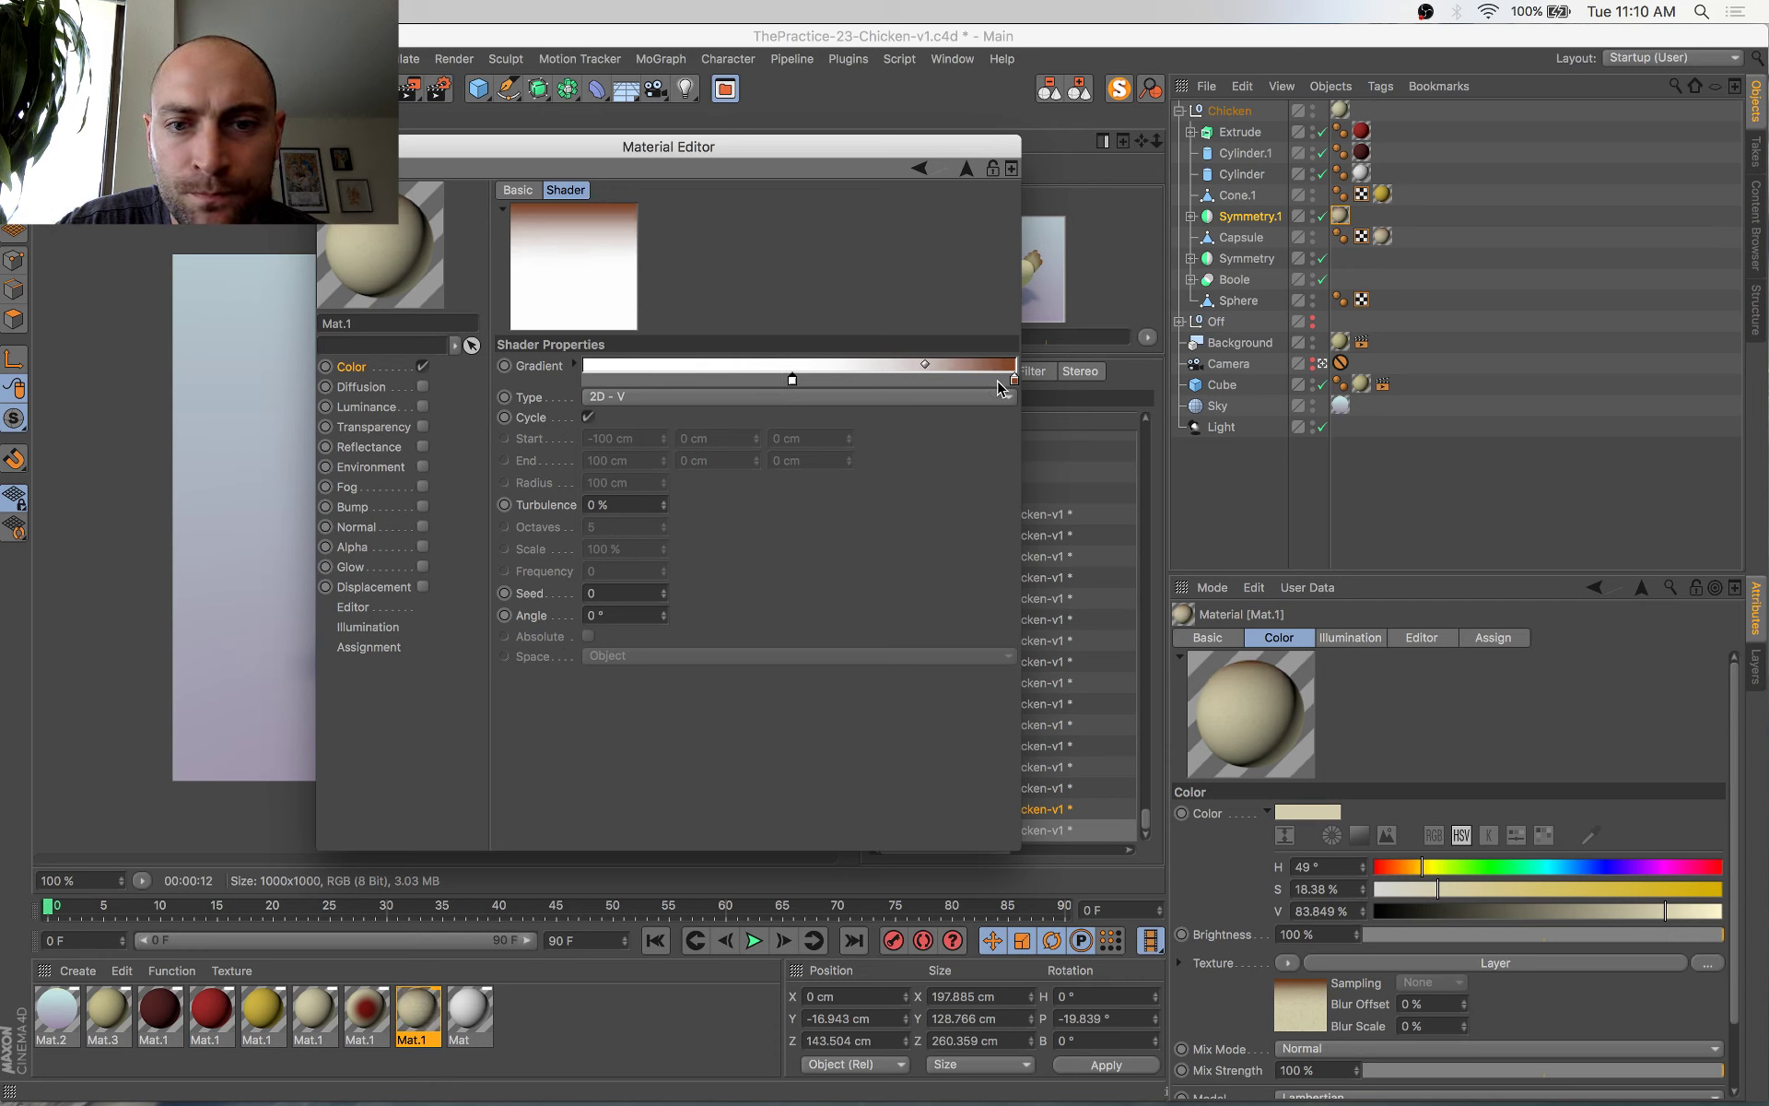
double_click(1015, 381)
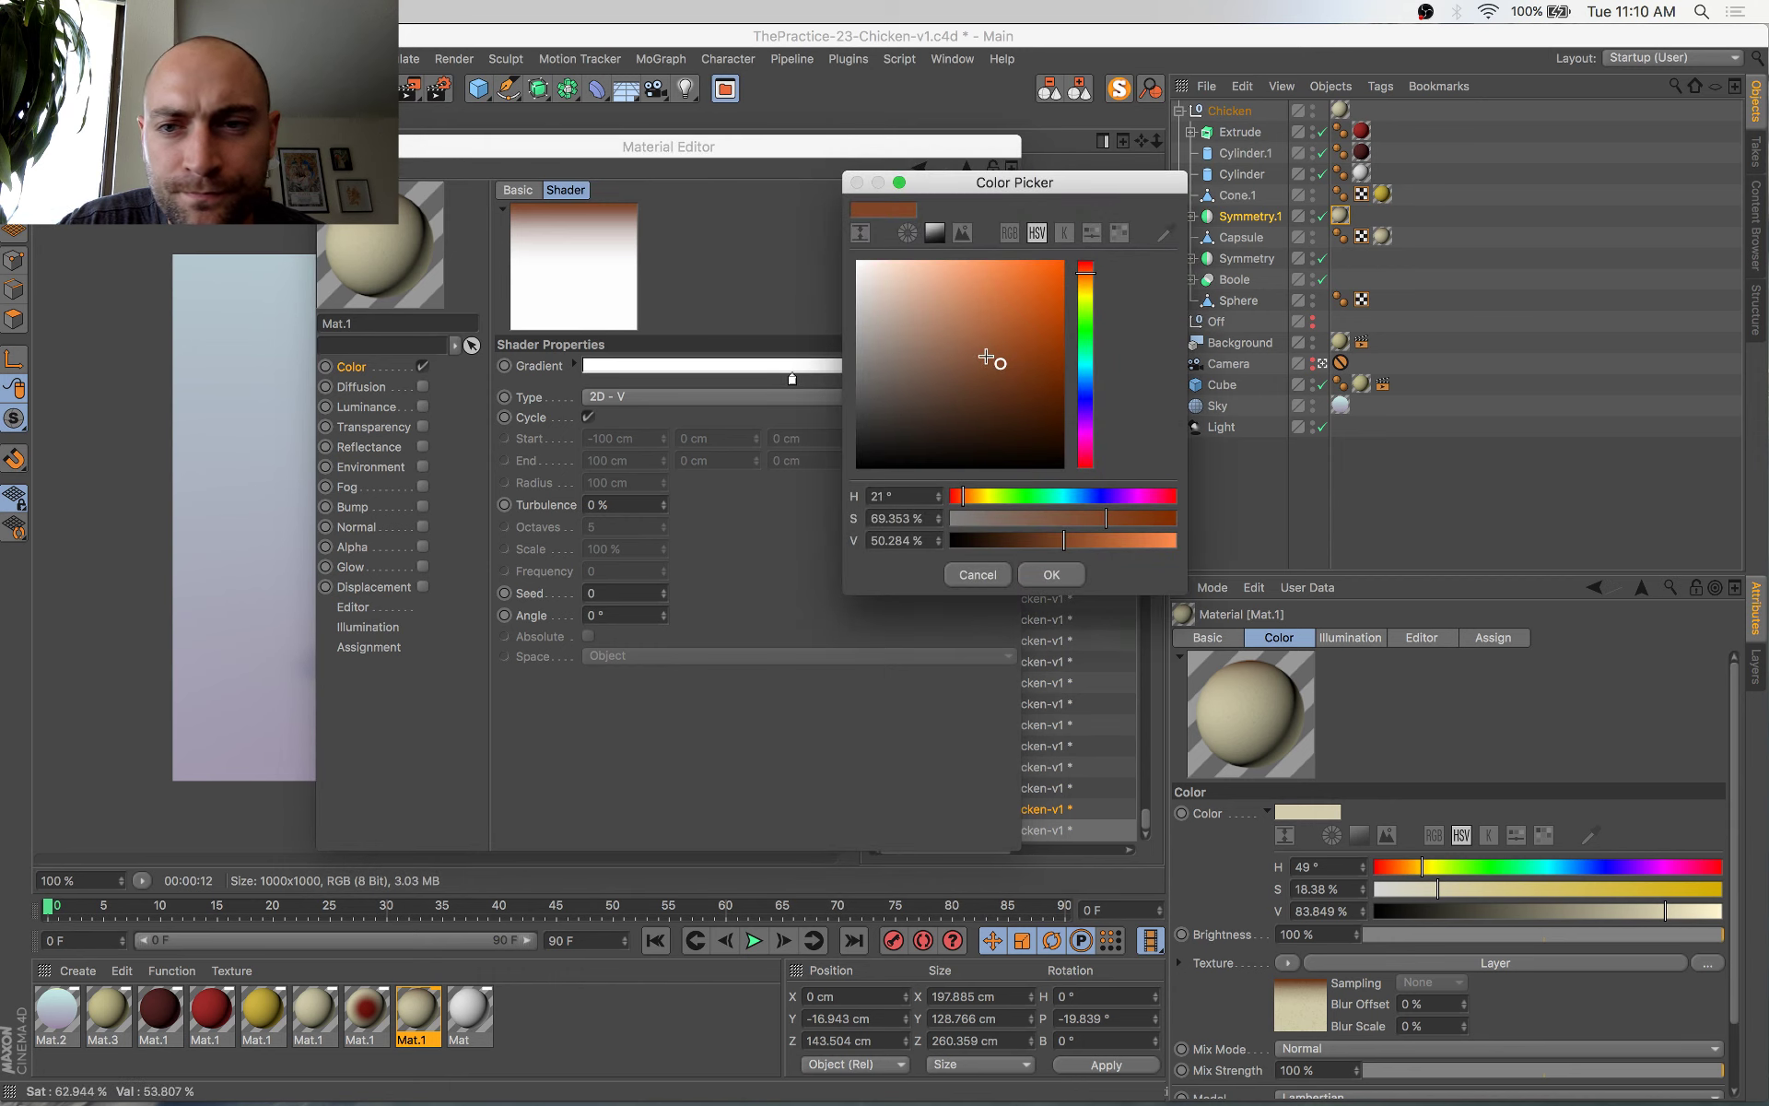
left_click_drag(1000, 363, 962, 358)
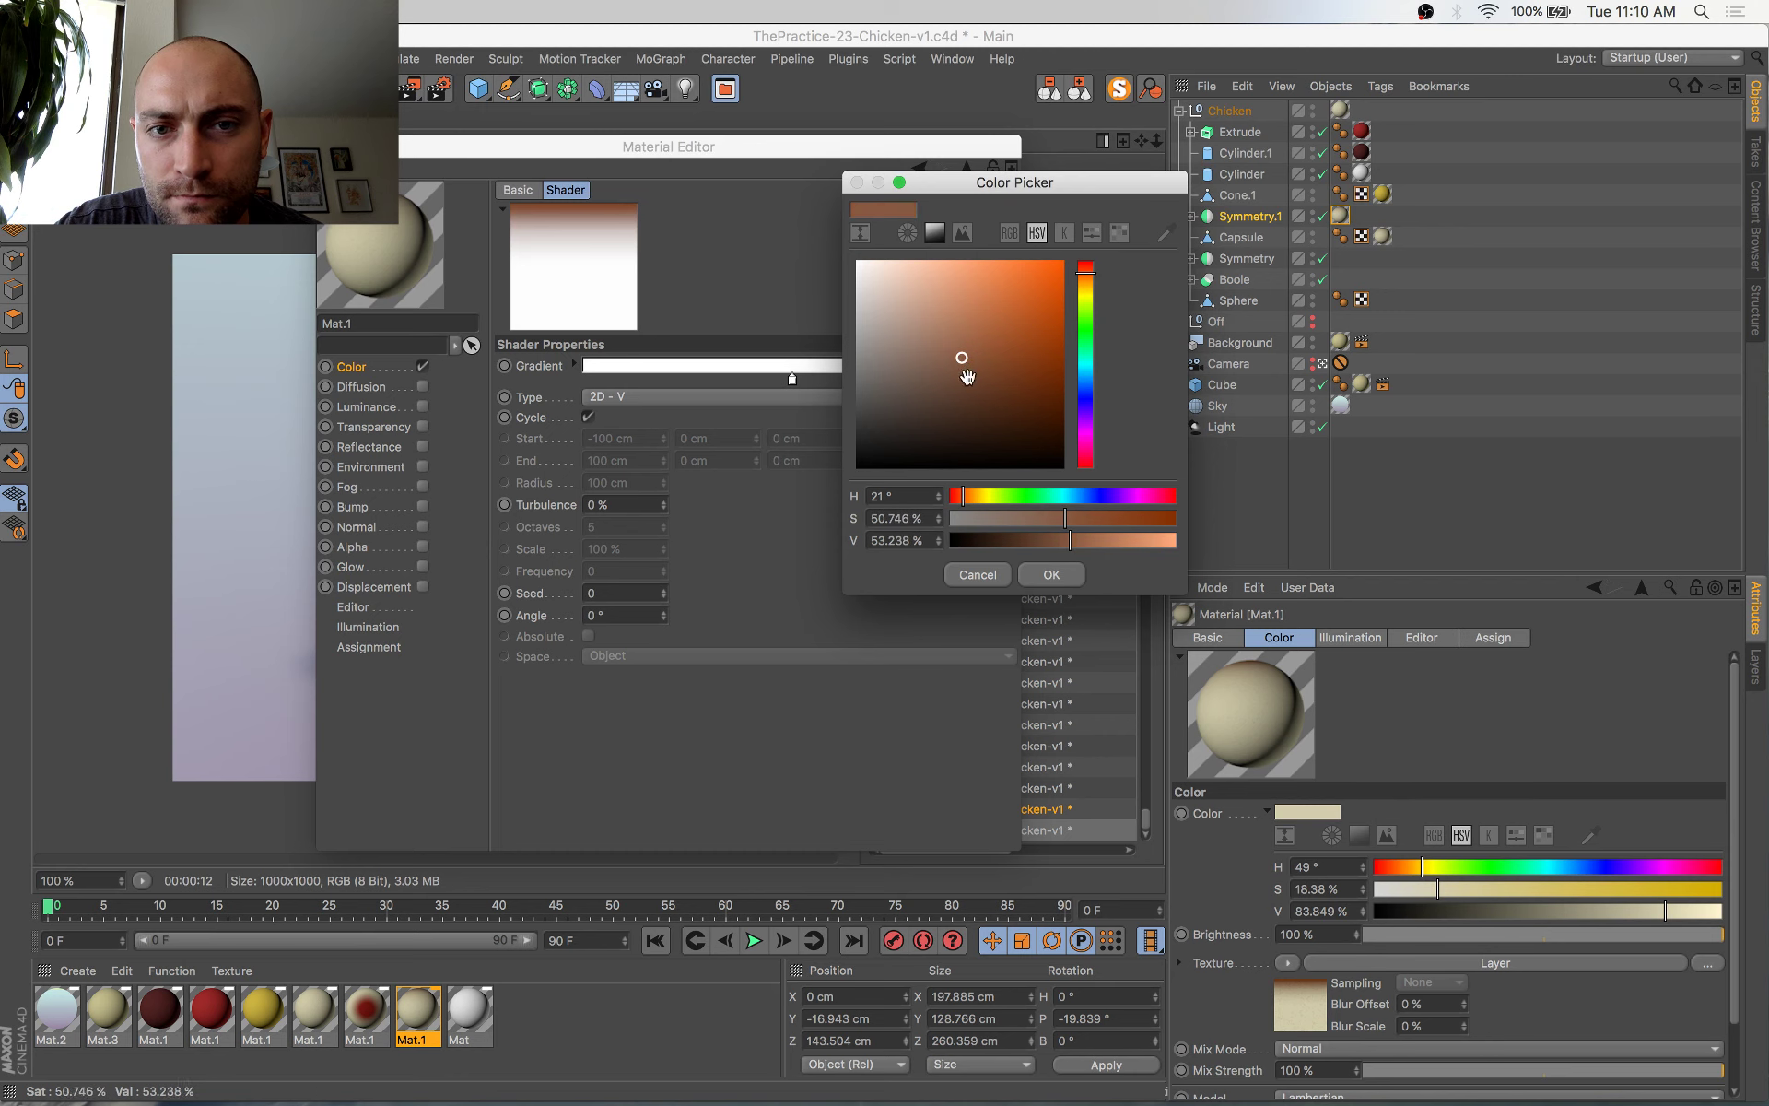
left_click(1060, 577)
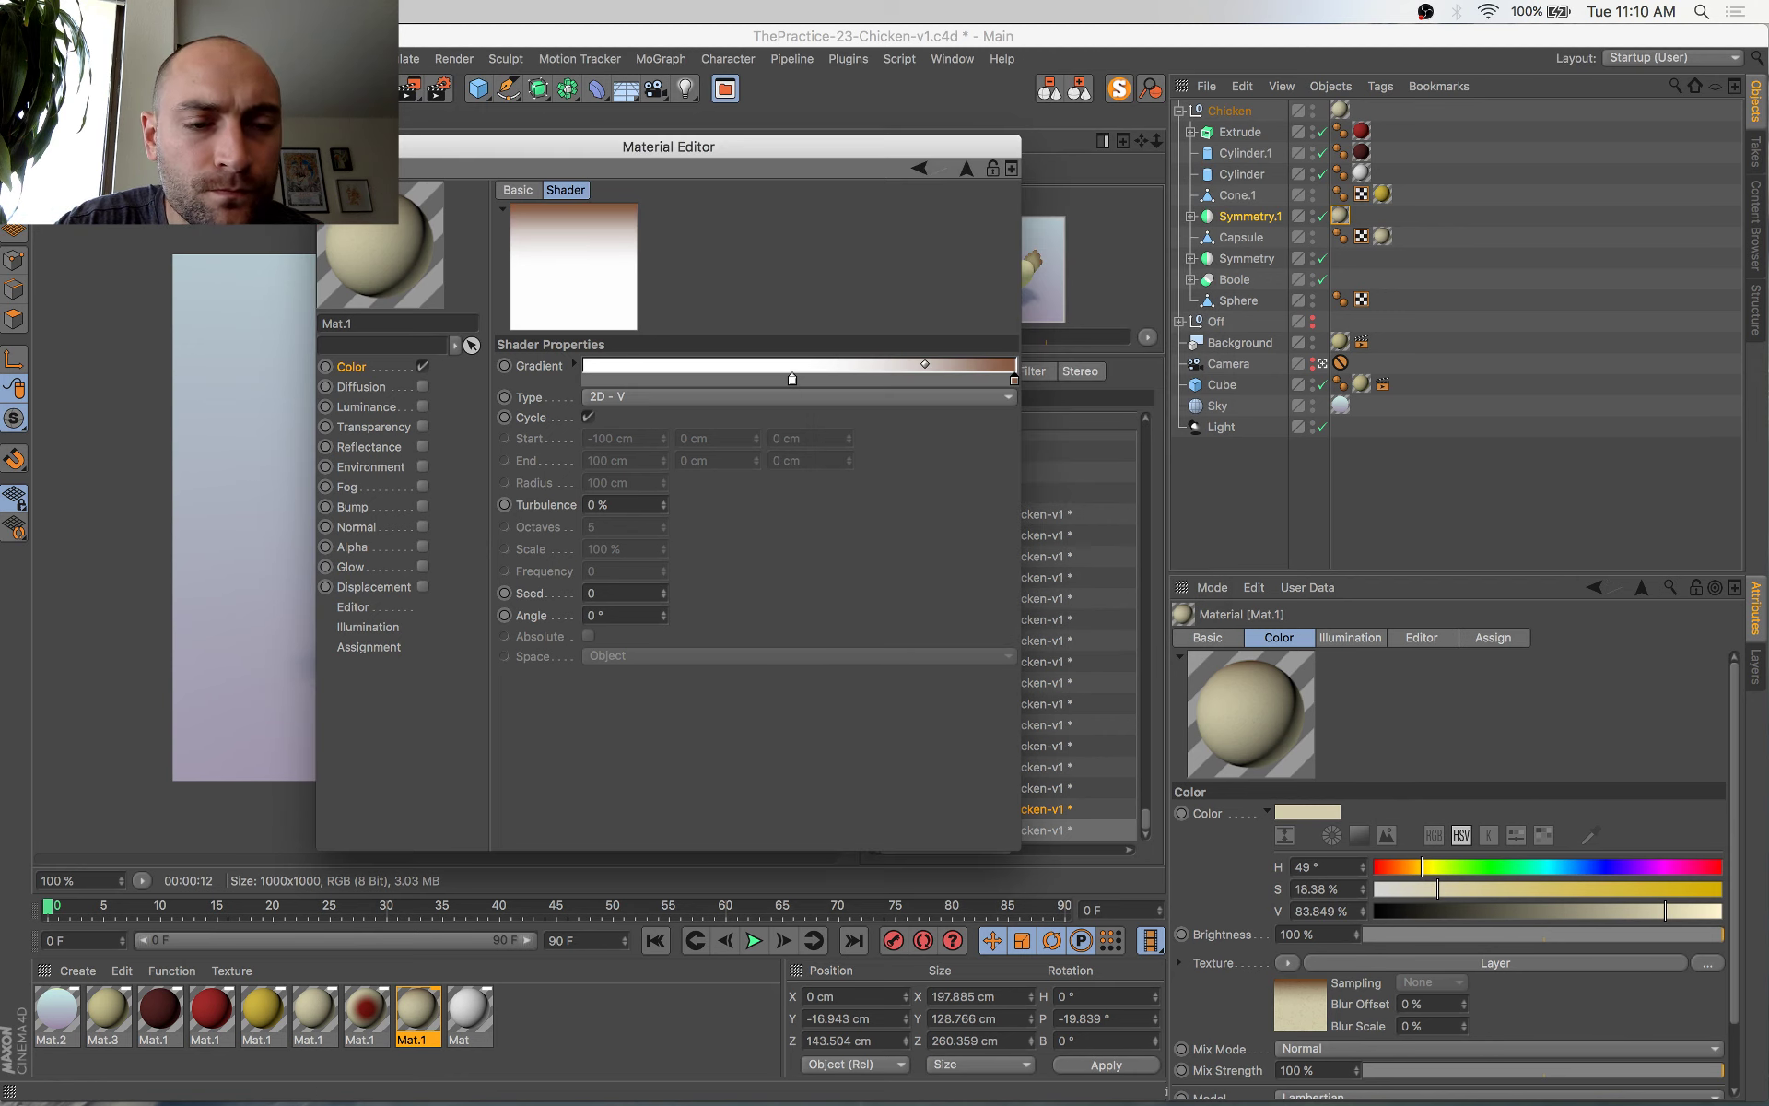
Close the material settings, save the project, and render the chicken with the softened tail tips
left_click(329, 147)
key("super+s")
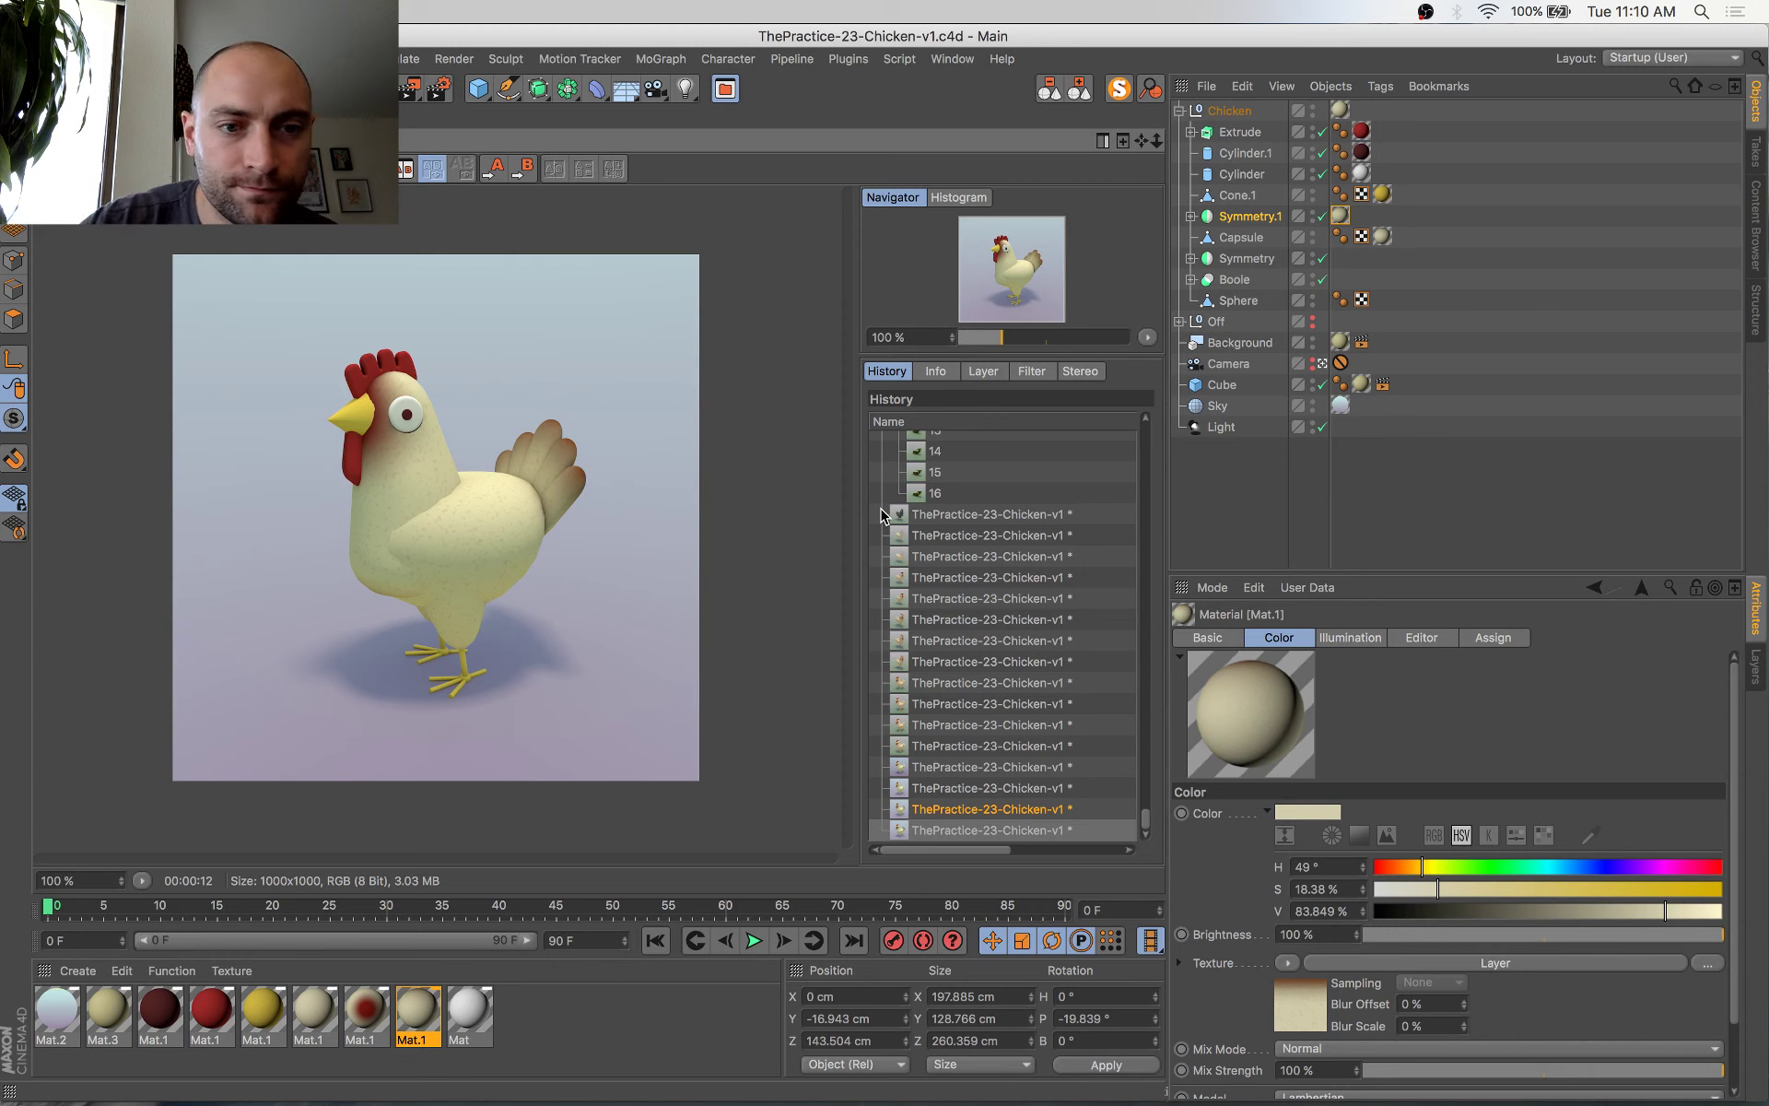
key("shift+r")
Go through the earlier renders in the history and compare them with the newest render
left_click(1005, 808)
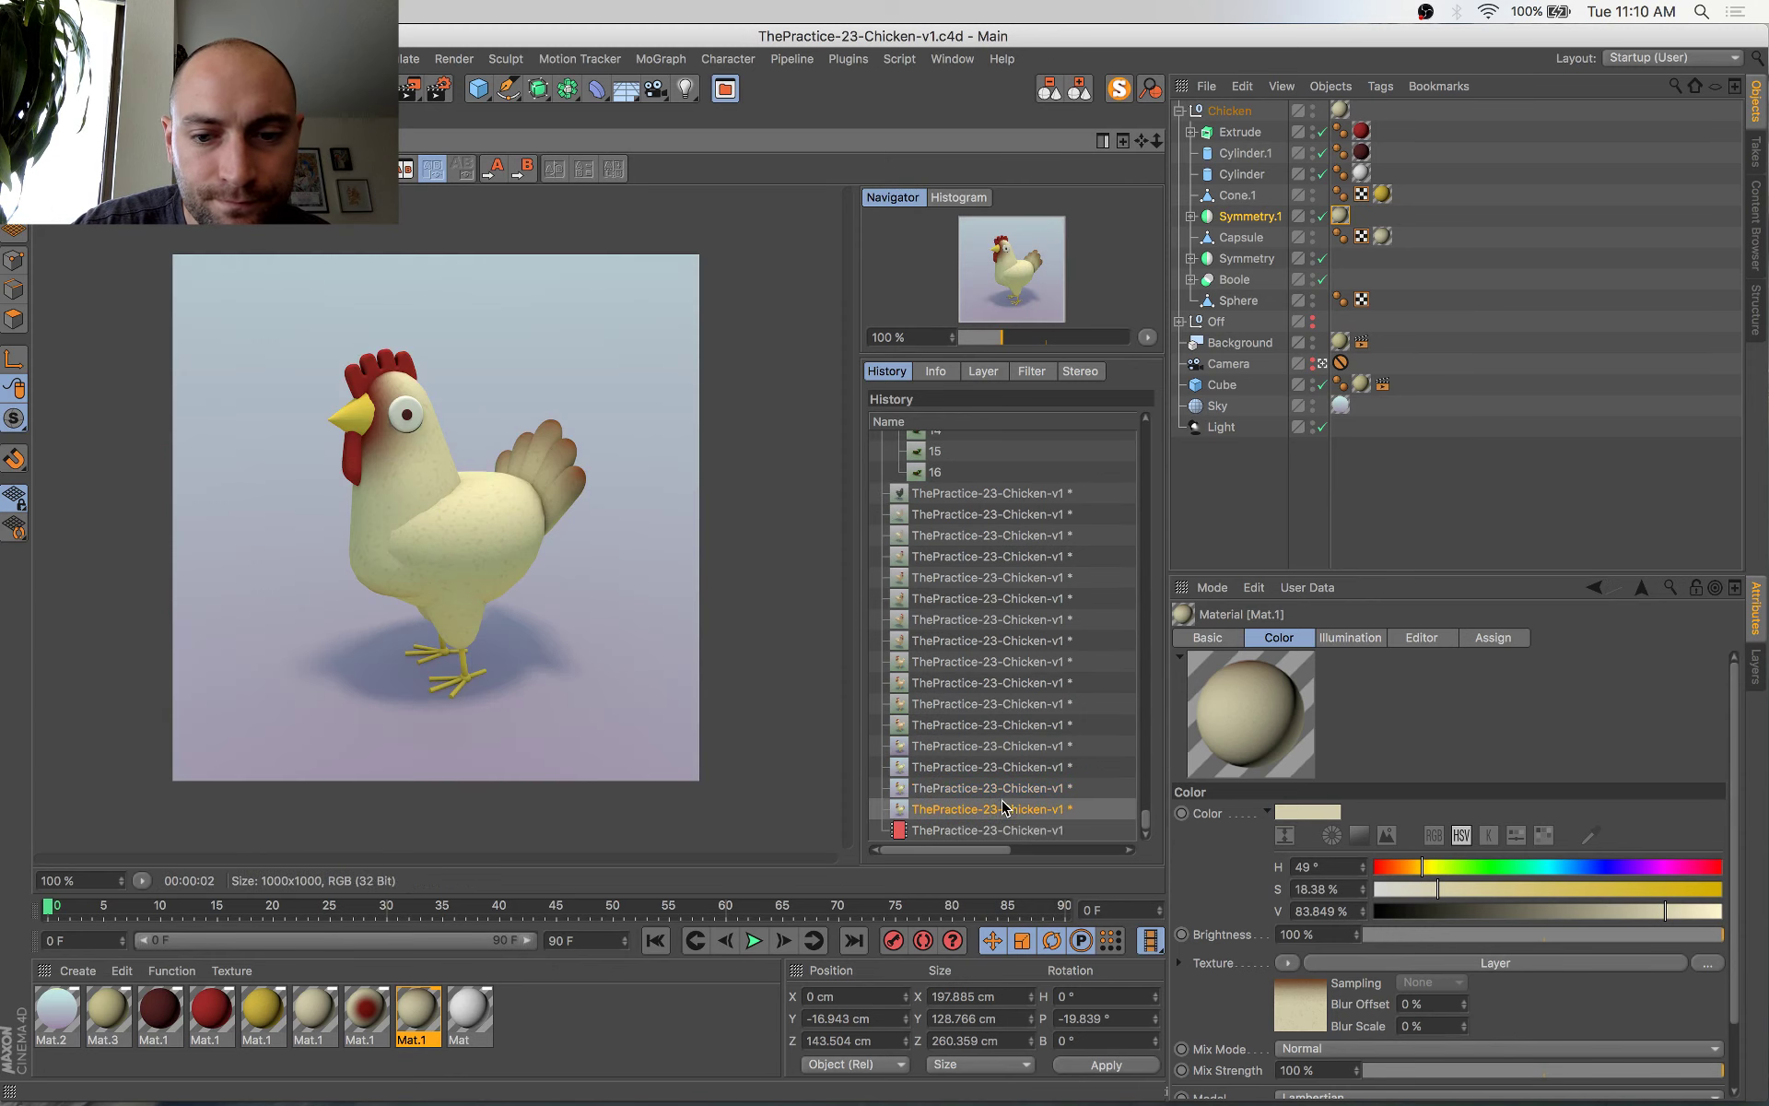
key("Up")
key("Up")
key("Up")
key("Up")
key("Up")
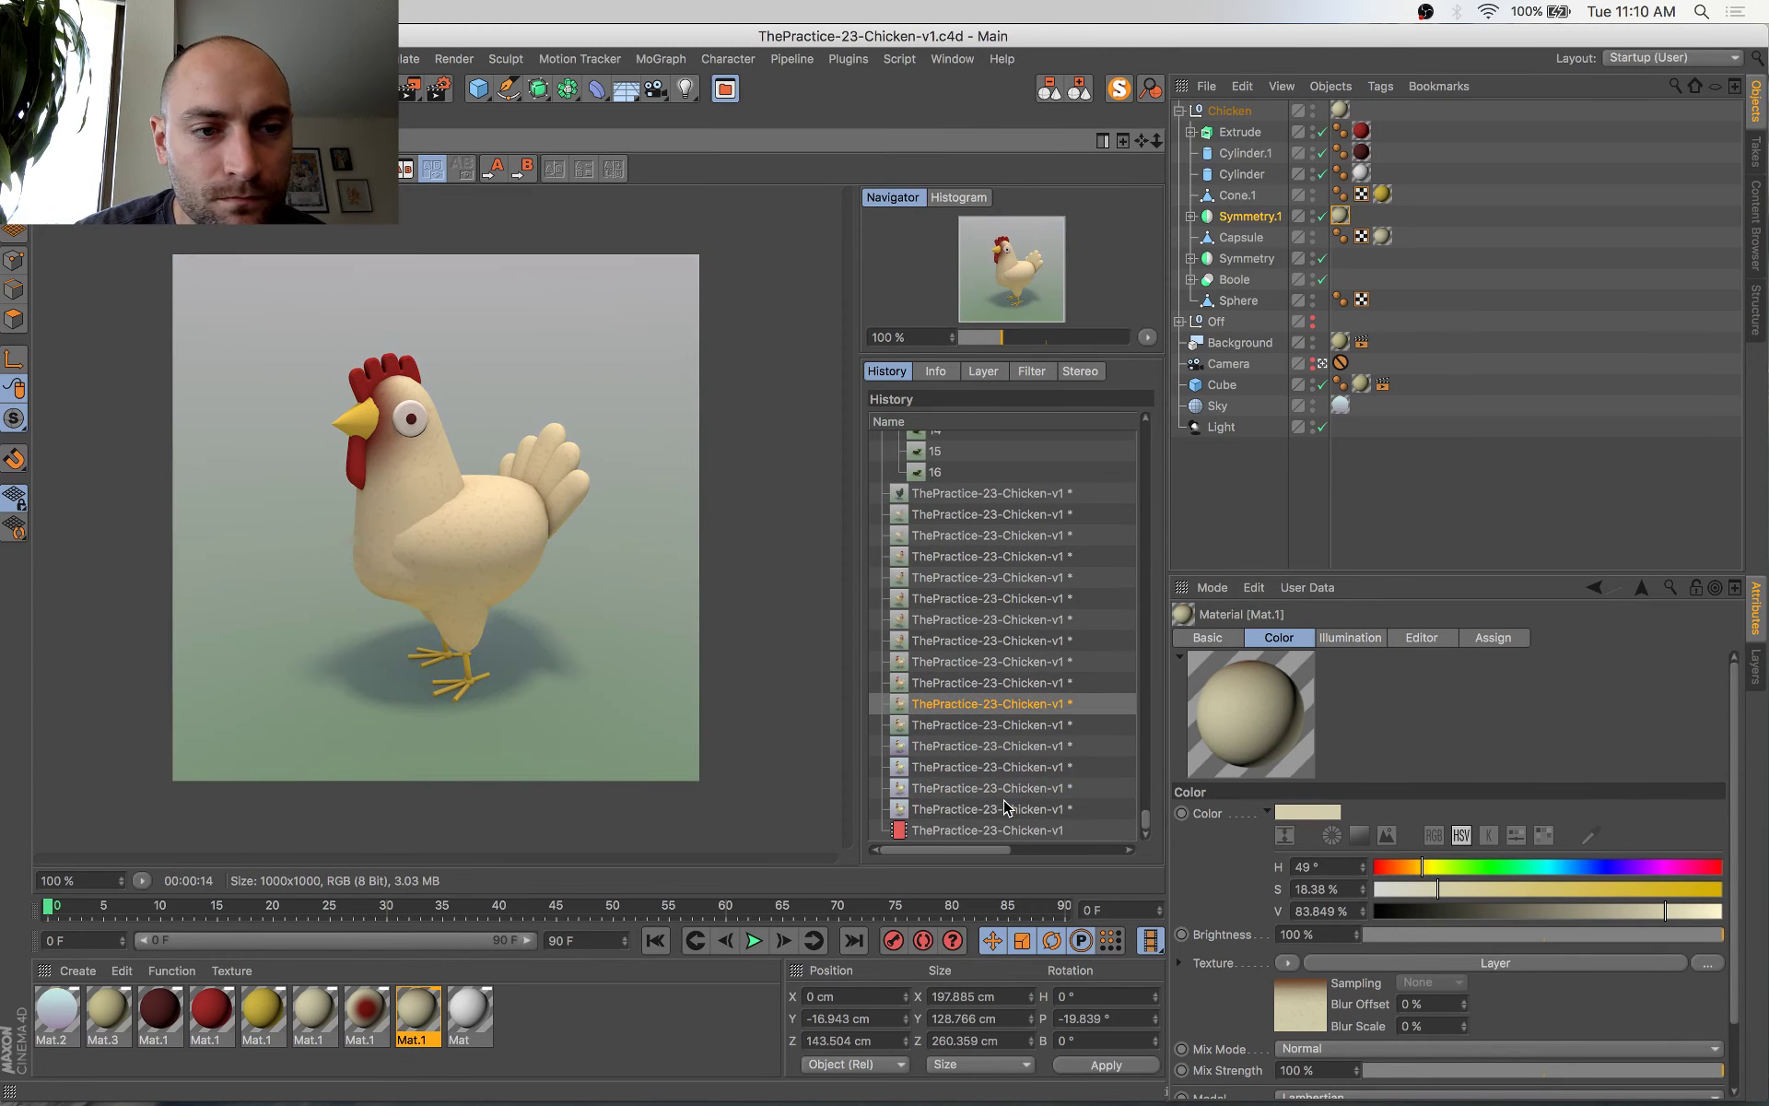
key("Up")
key("Up")
key("Up")
key("Up")
key("Up")
key("Up")
key("Up")
key("Up")
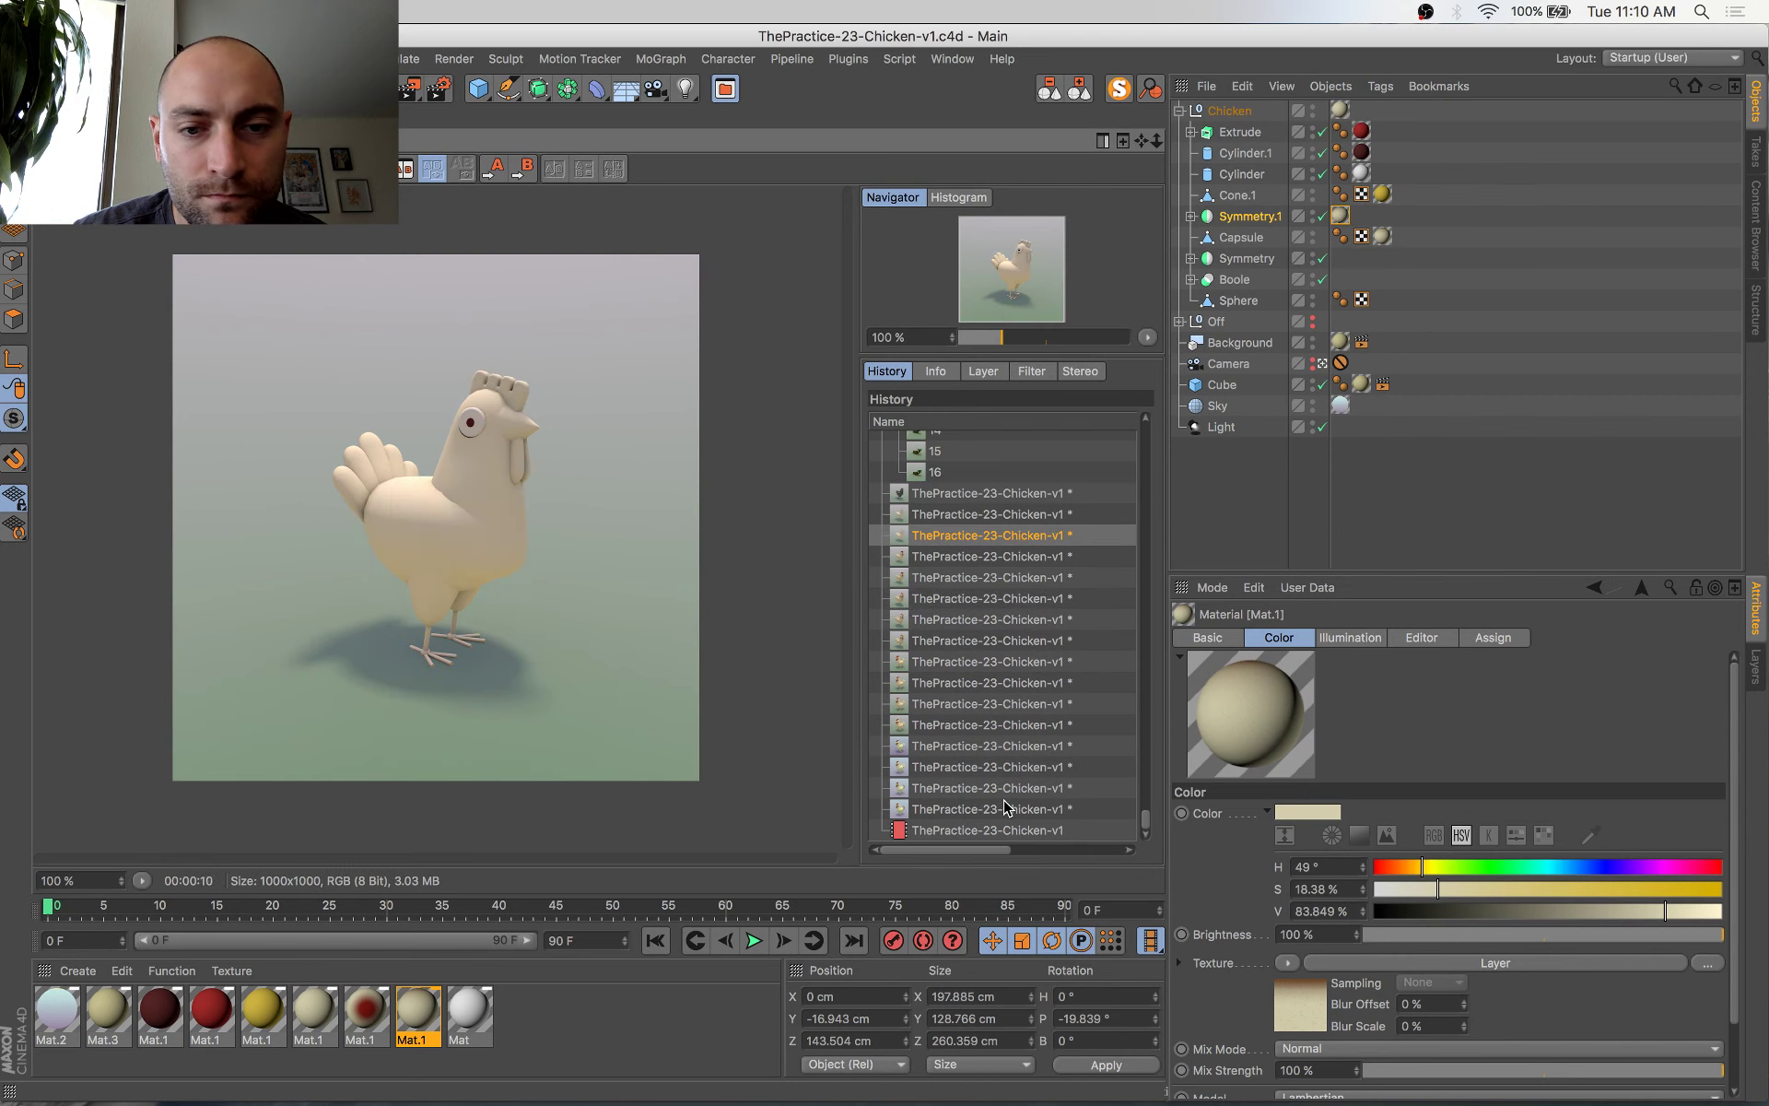
key("Up")
key("Up")
key("Down")
key("Down")
key("Down")
key("Down")
key("Down")
key("Down")
key("Down")
key("Down")
key("Down")
key("Down")
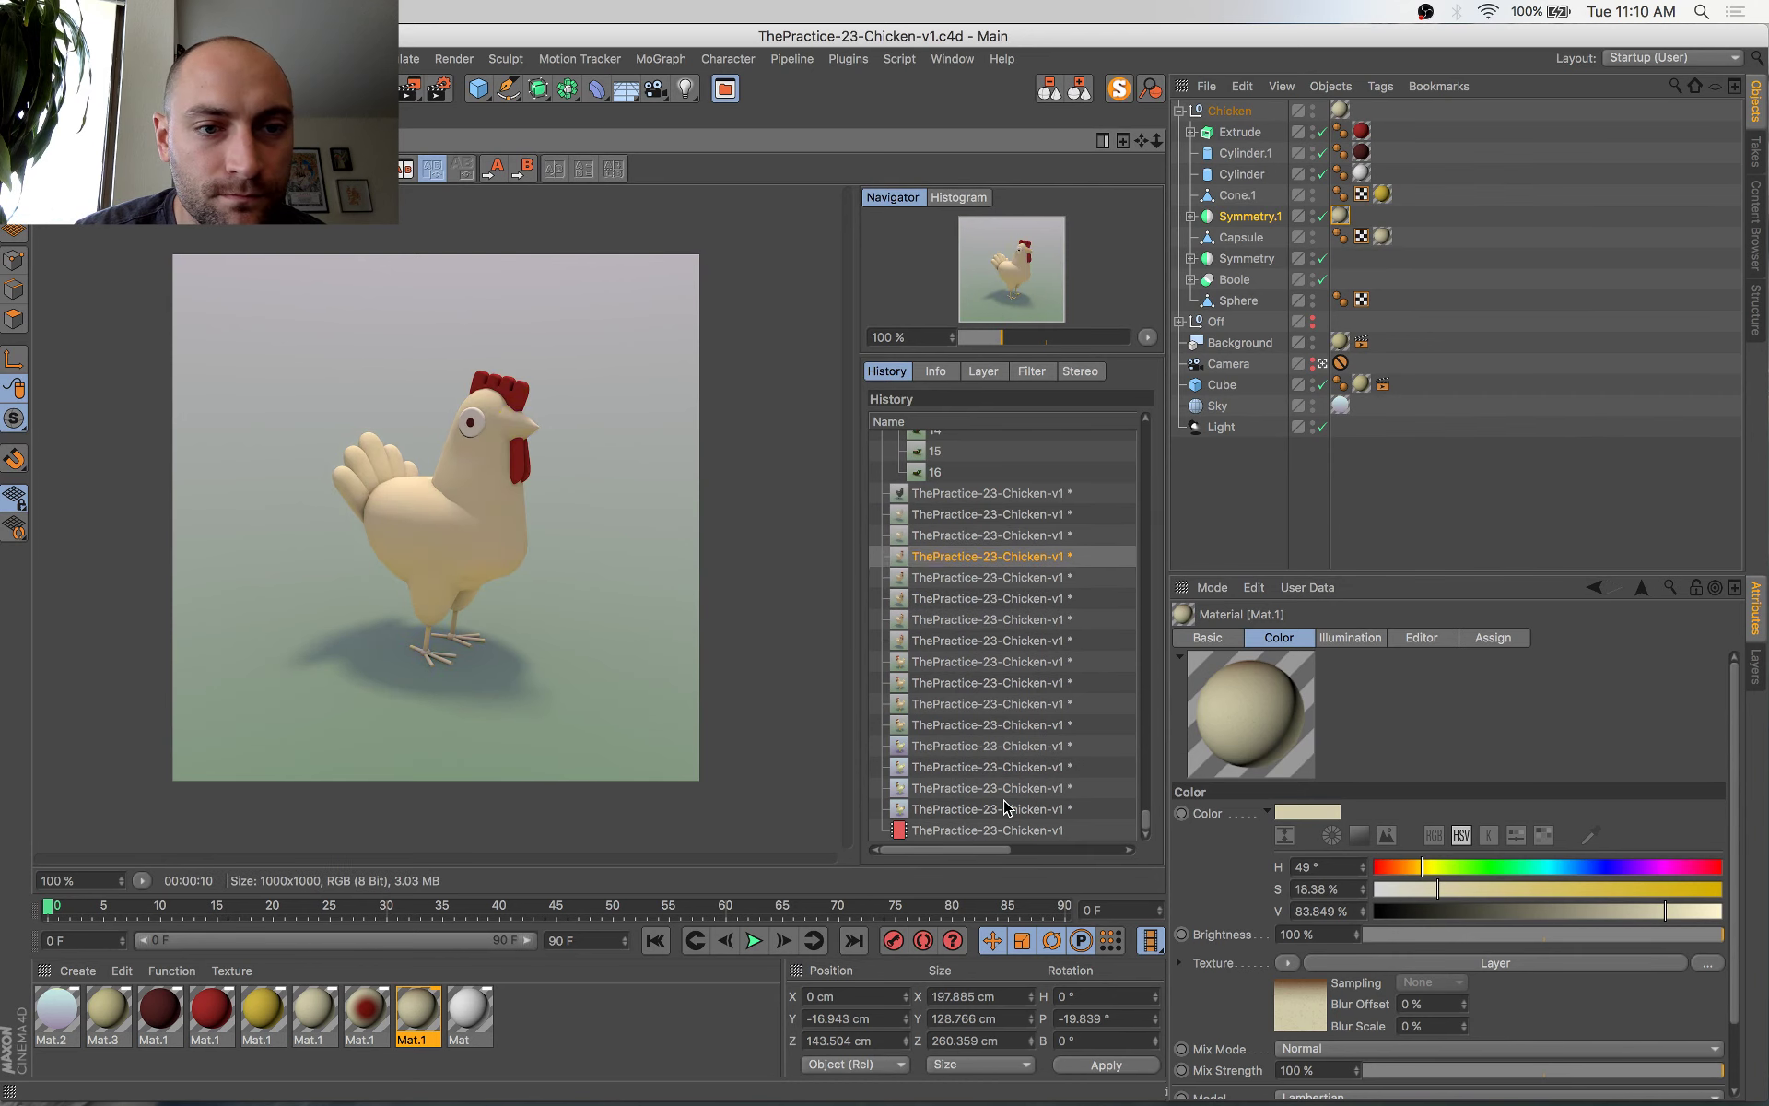
key("Down")
key("Down")
key("Down")
key("Down")
key("Down")
key("Down")
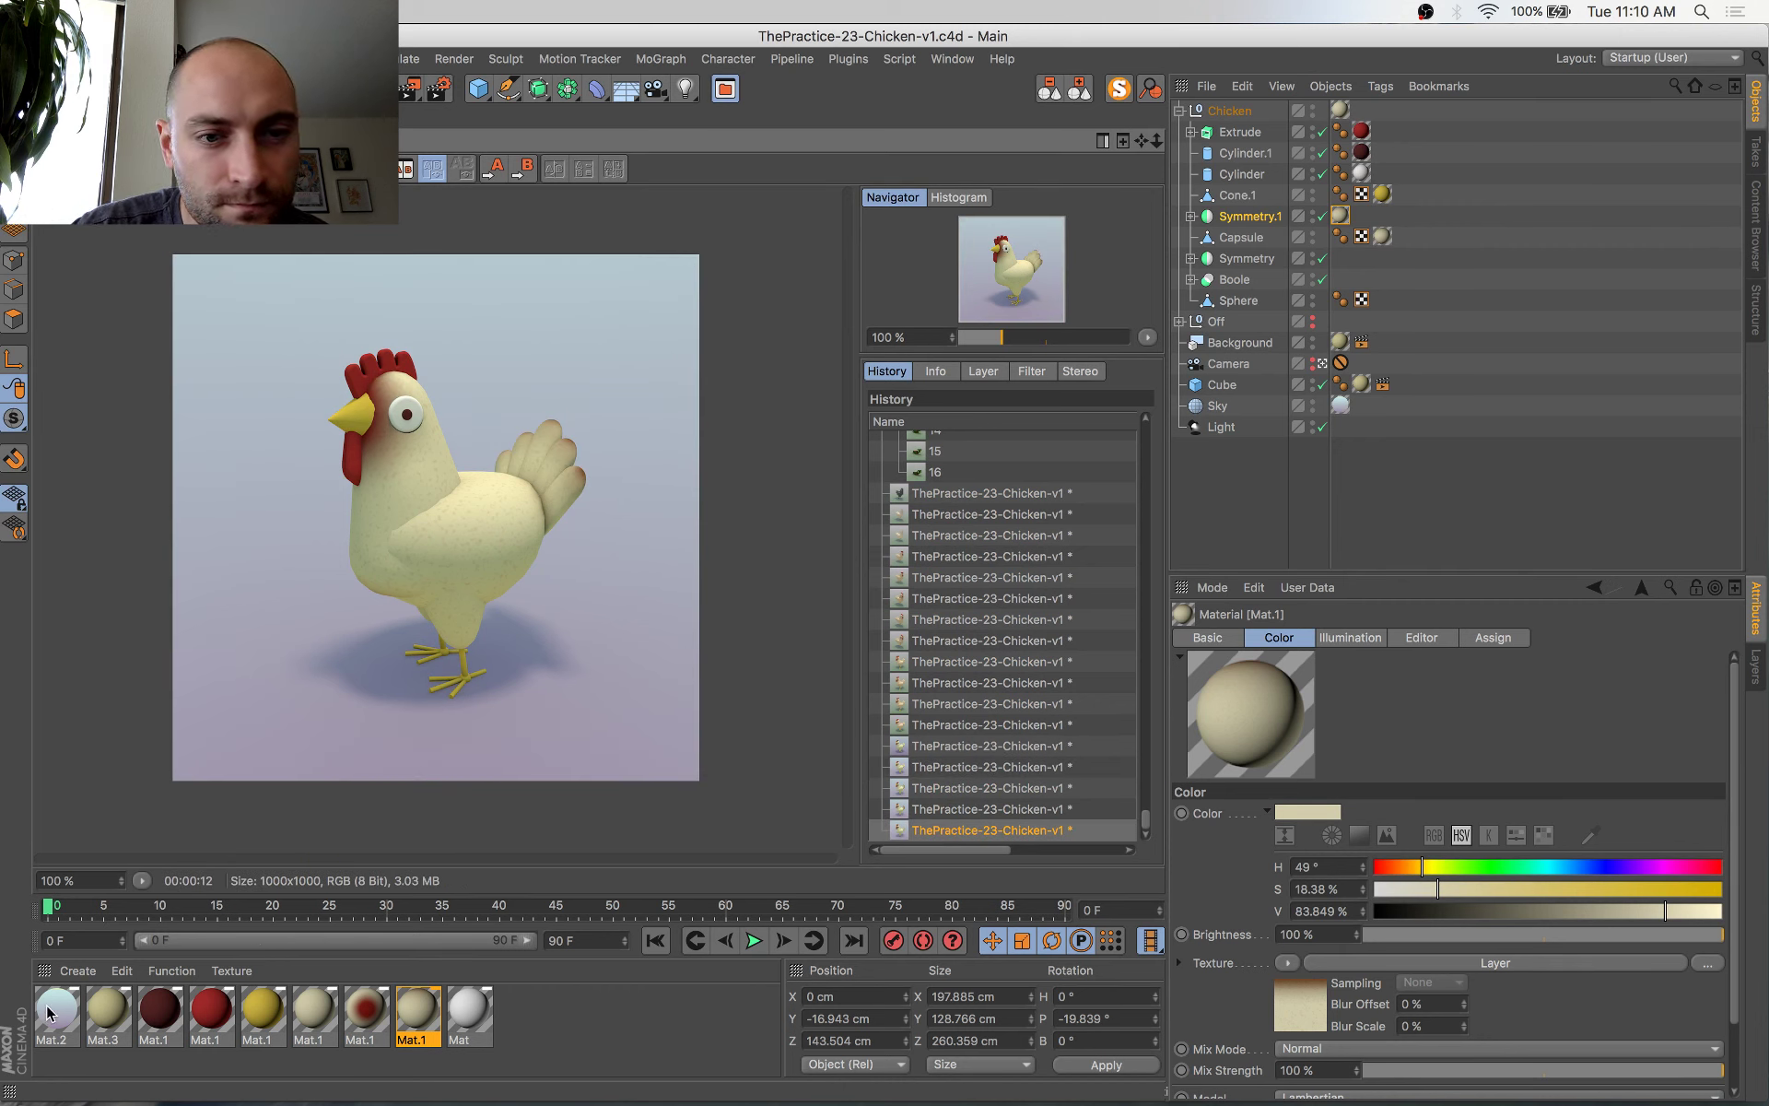
Review Symmetry.1's texture tag and the open chicken reference windows, and save the project
left_click(1341, 216)
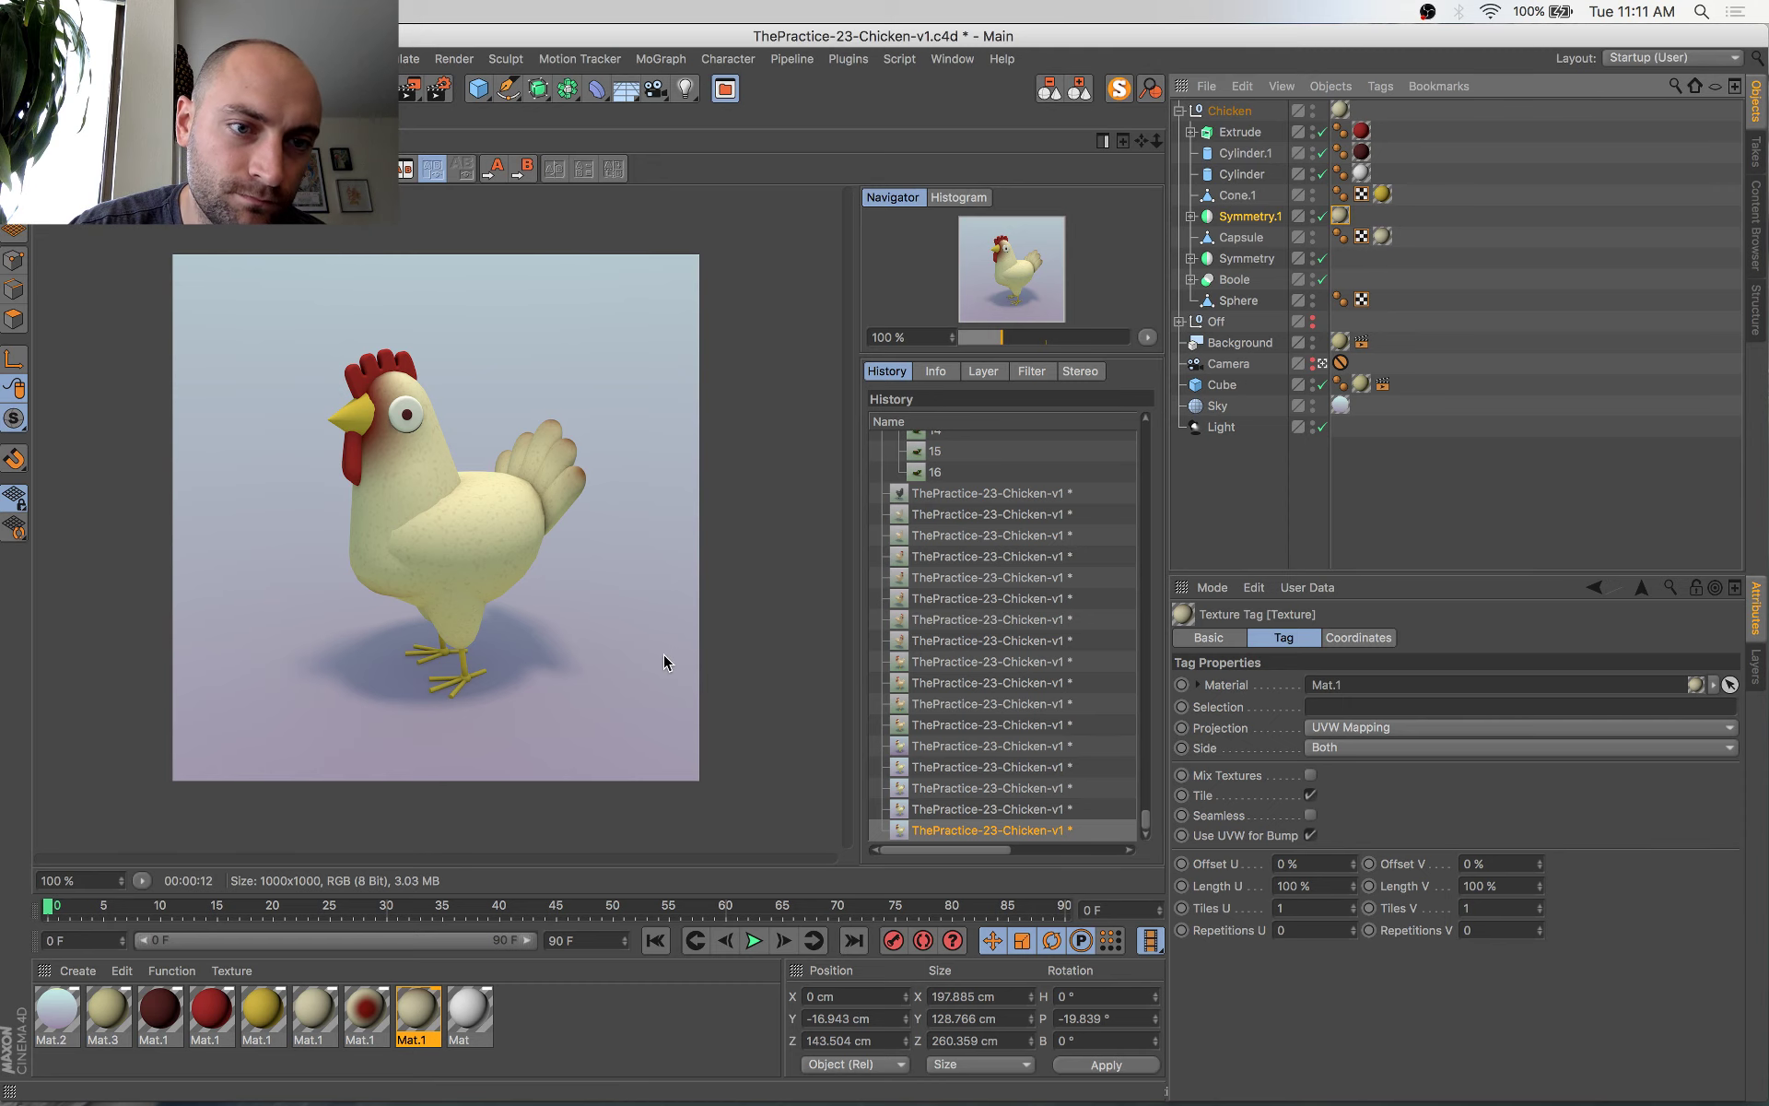
mouse_move(0, 0)
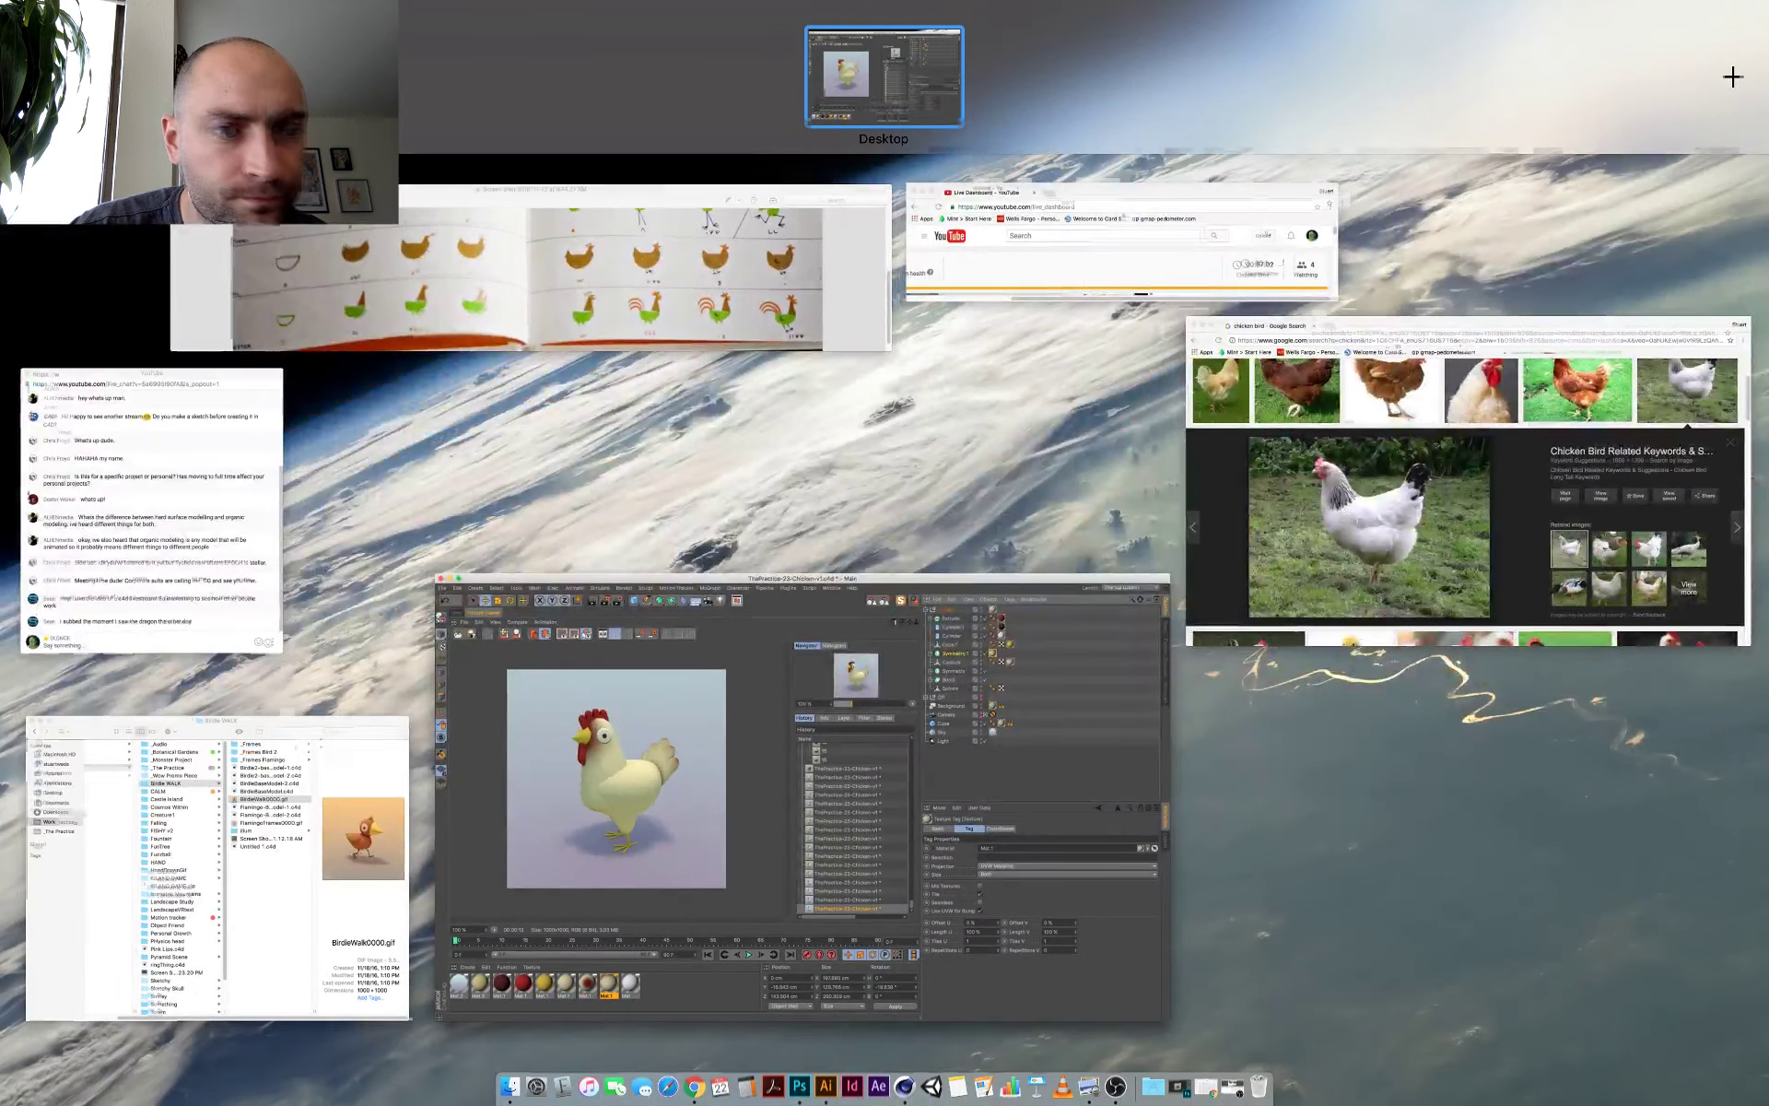
key("super+s")
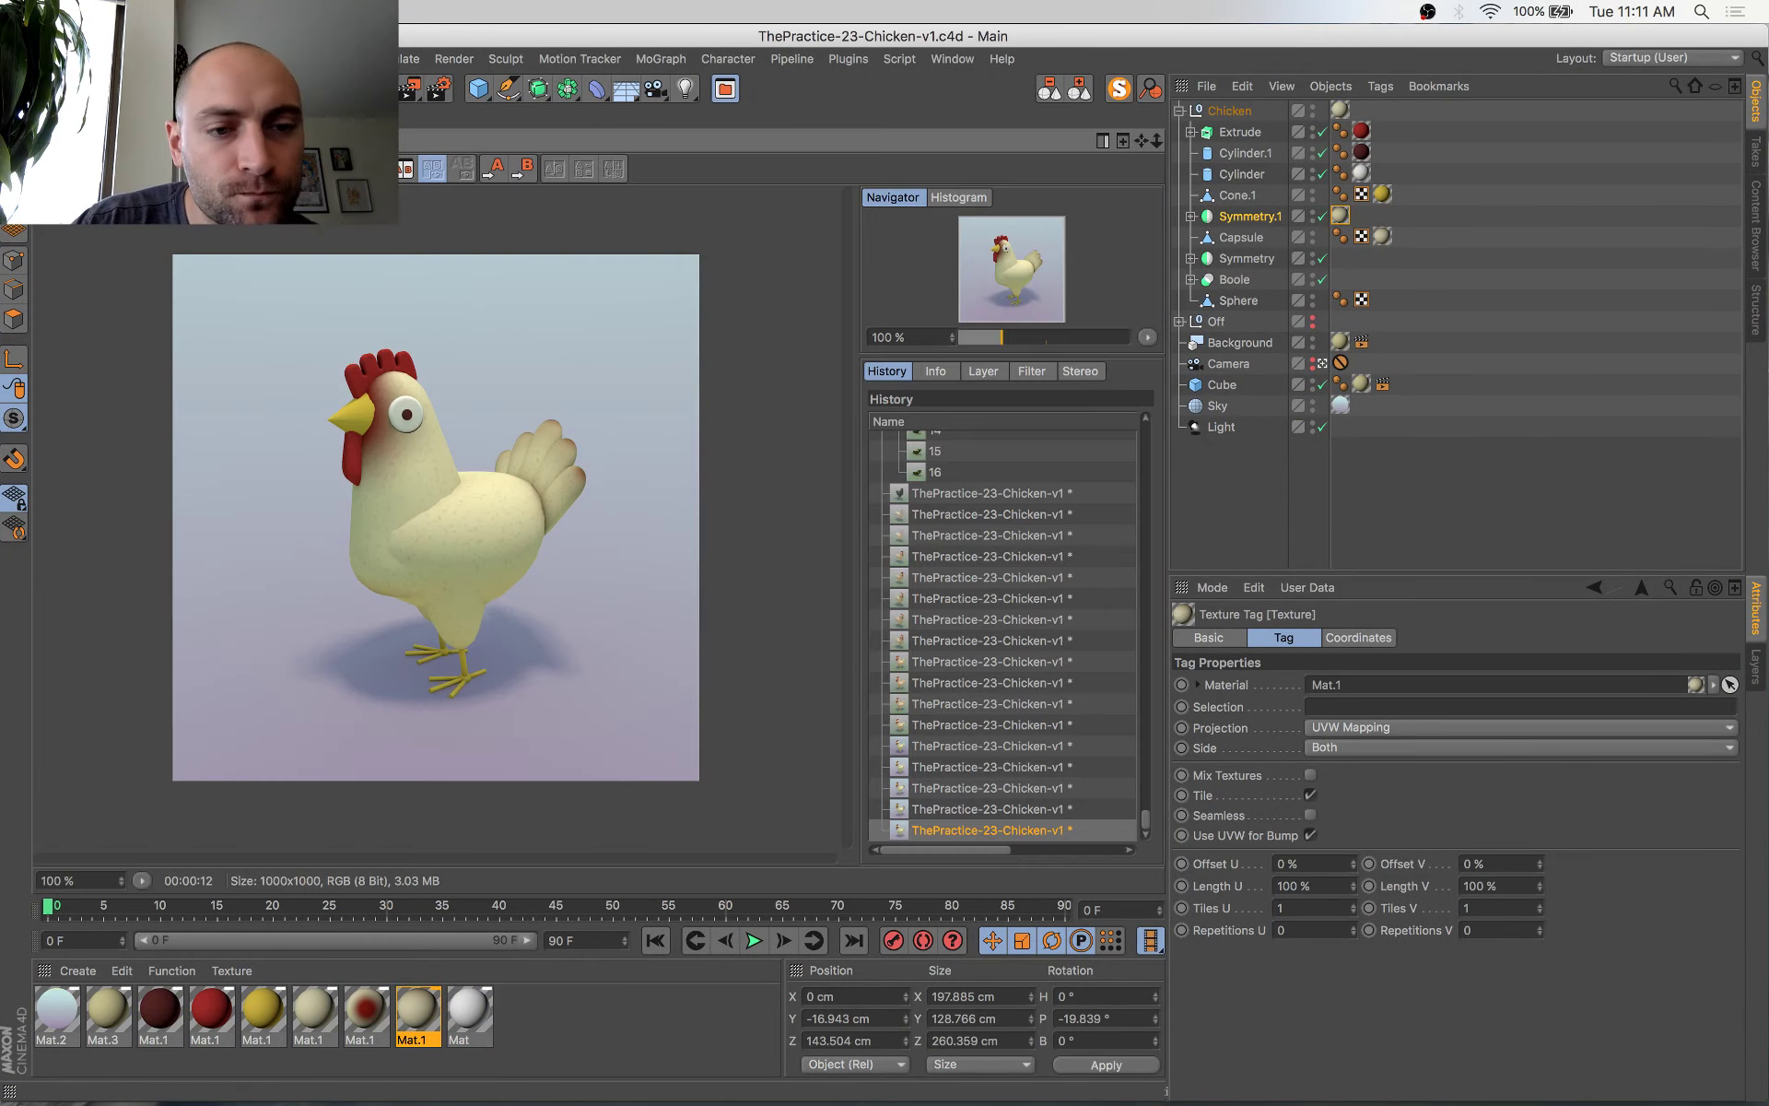
Compare the newest render with the earlier green-floor version to judge the background and tail colours
key("Up")
key("Up")
key("Up")
key("Up")
key("Up")
key("Up")
key("Up")
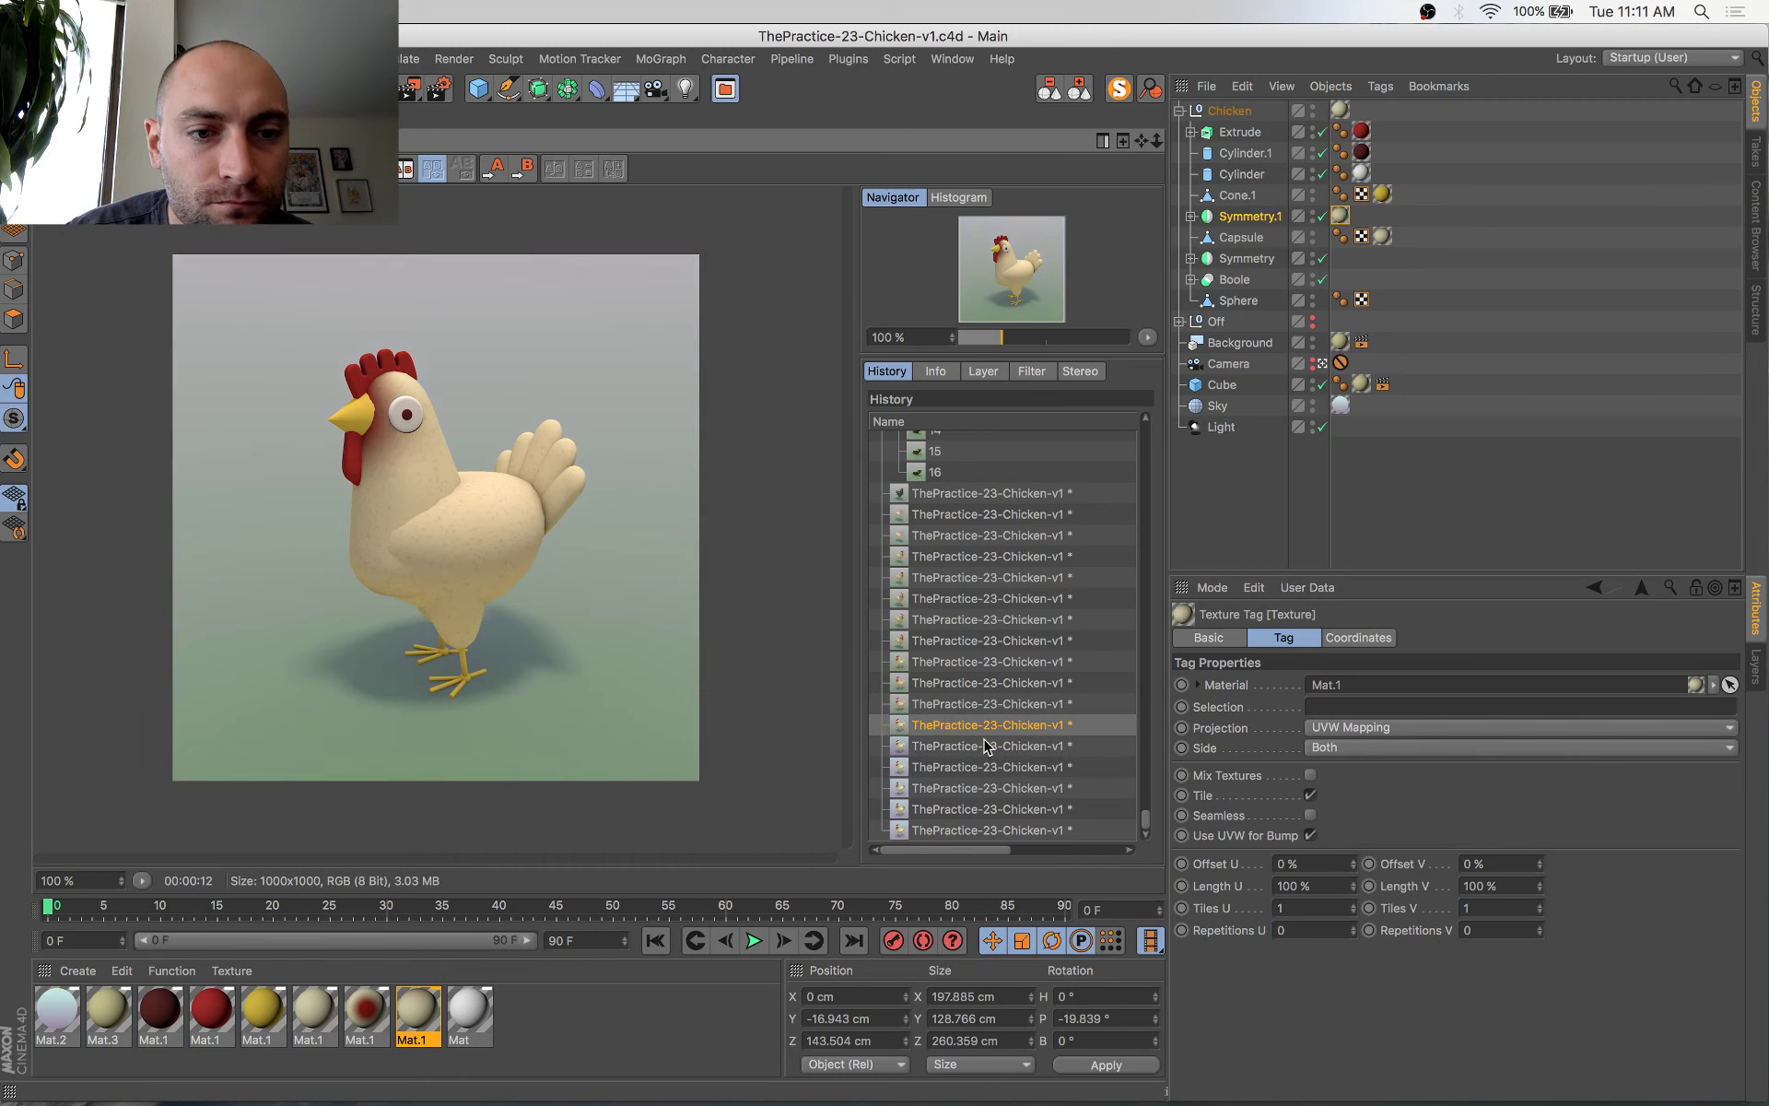
key("Down")
key("Down")
key("Down")
key("Down")
key("Down")
key("Down")
key("Down")
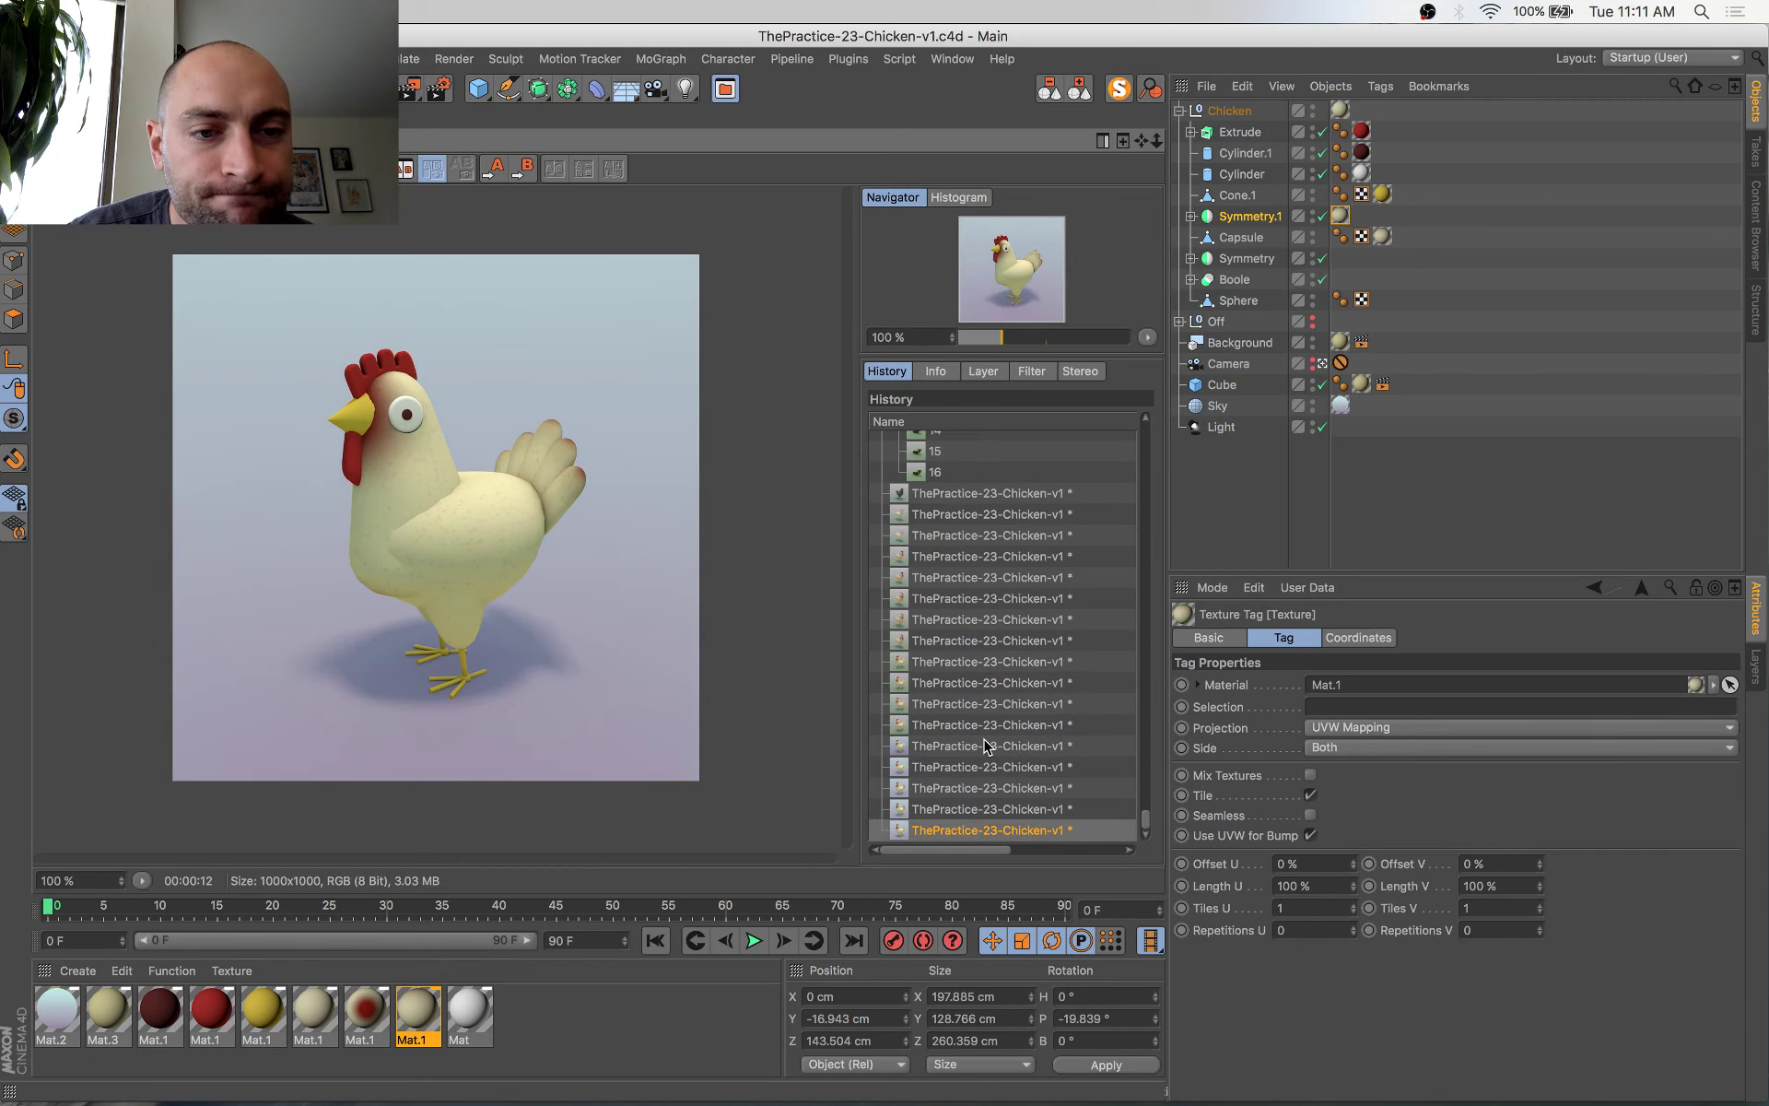
Set the blend mode of the Gradient layer in the tail material's colour texture to Screen
double_click(422, 1011)
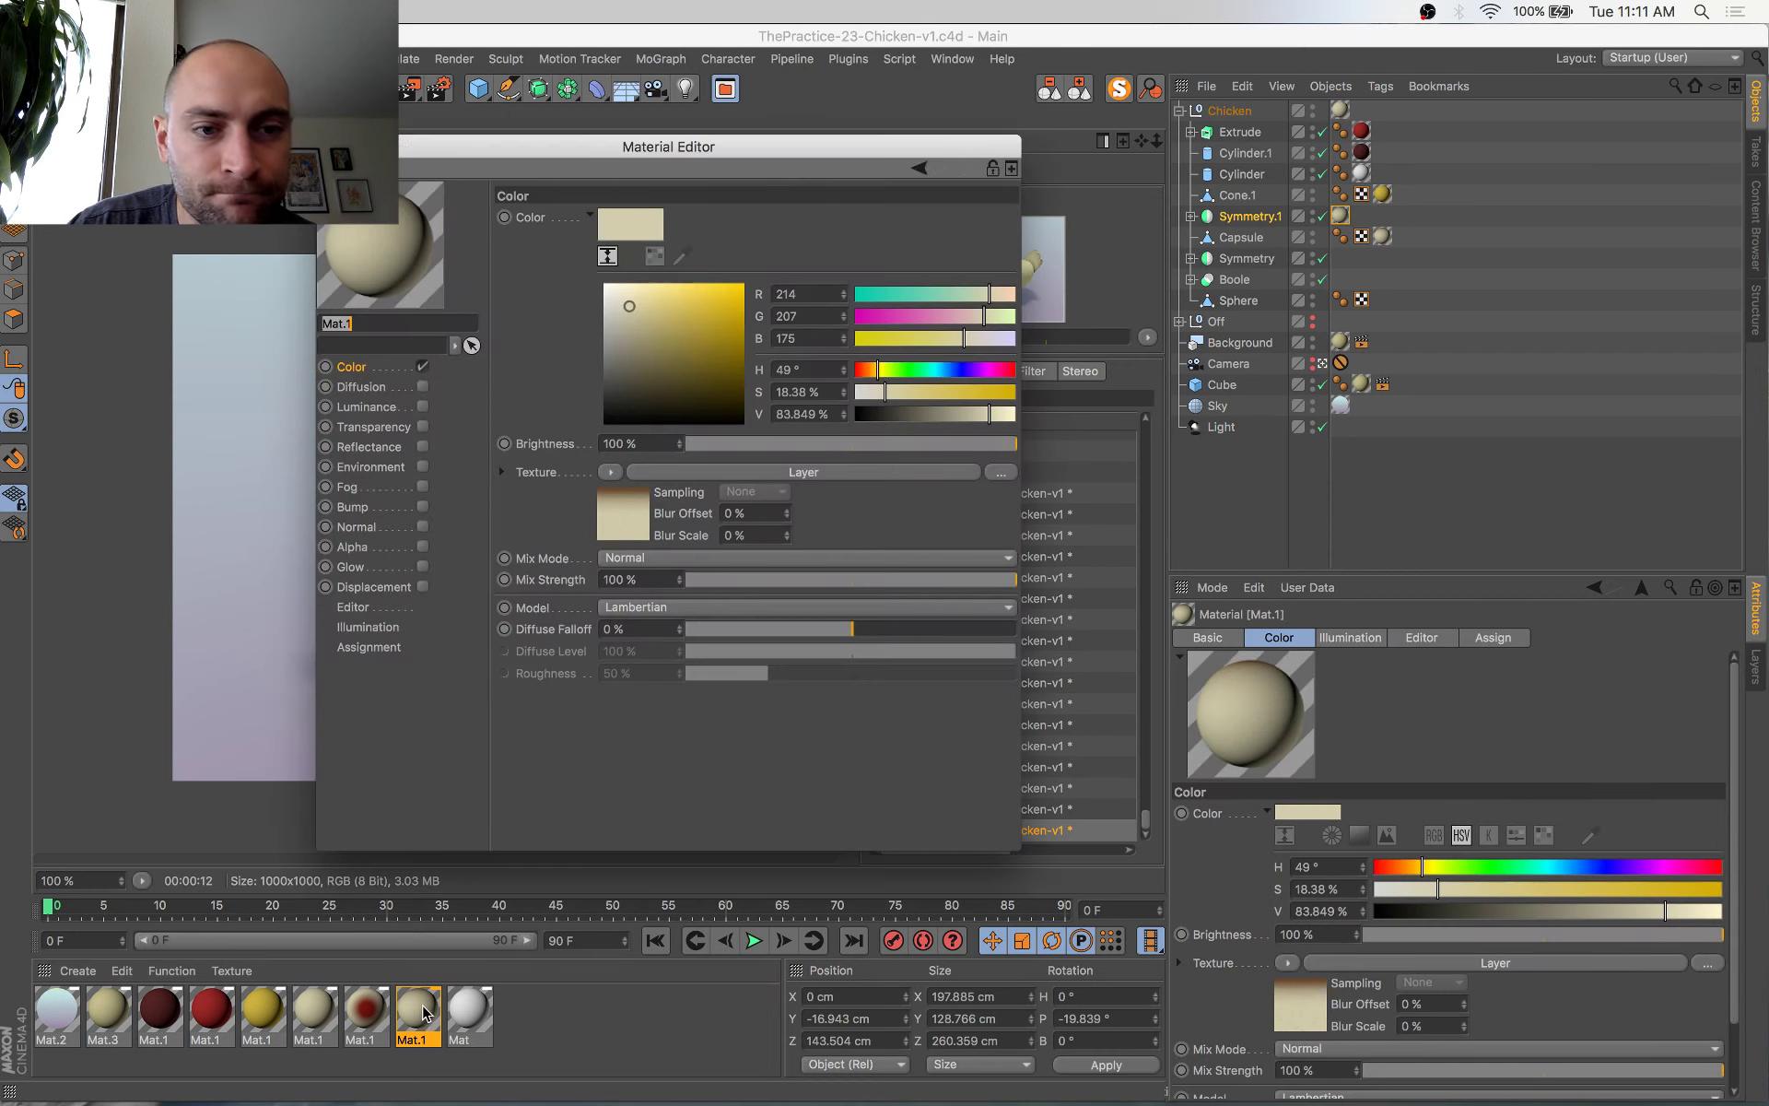
left_click_drag(643, 155, 802, 263)
left_click(811, 580)
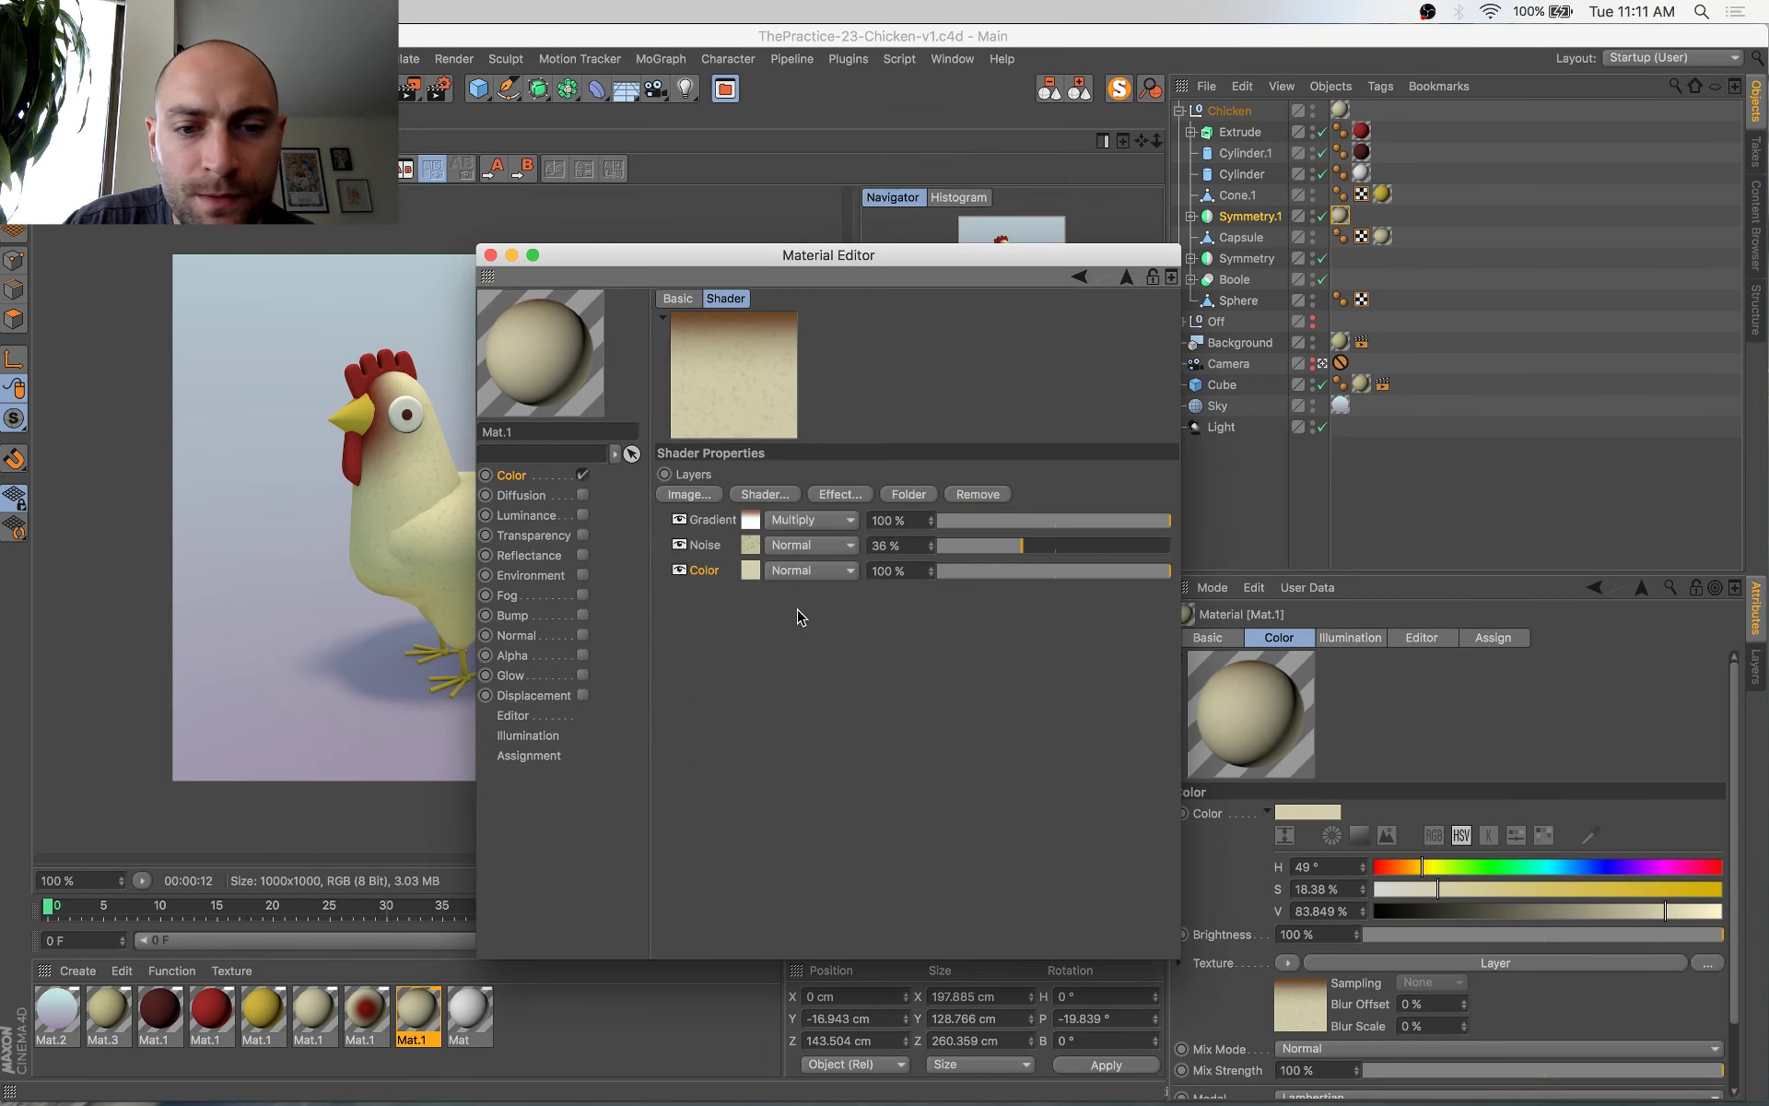
left_click(752, 520)
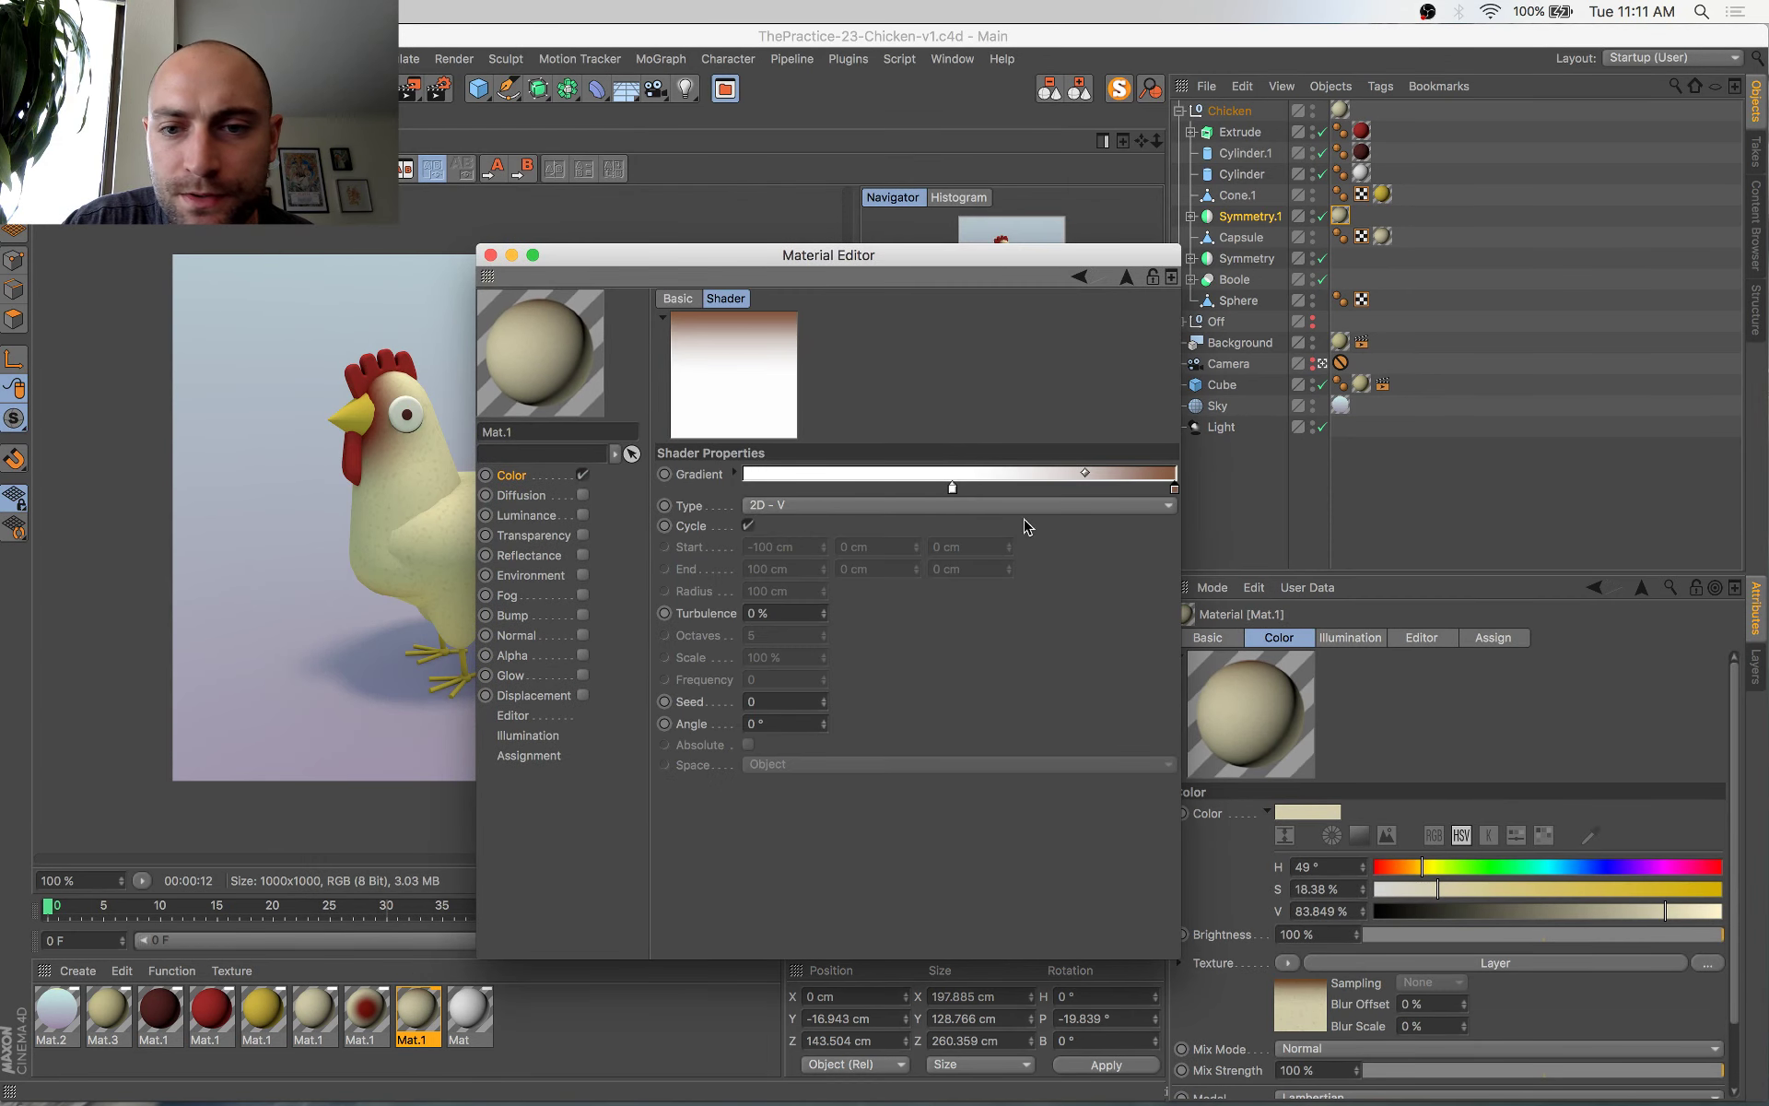
left_click(558, 475)
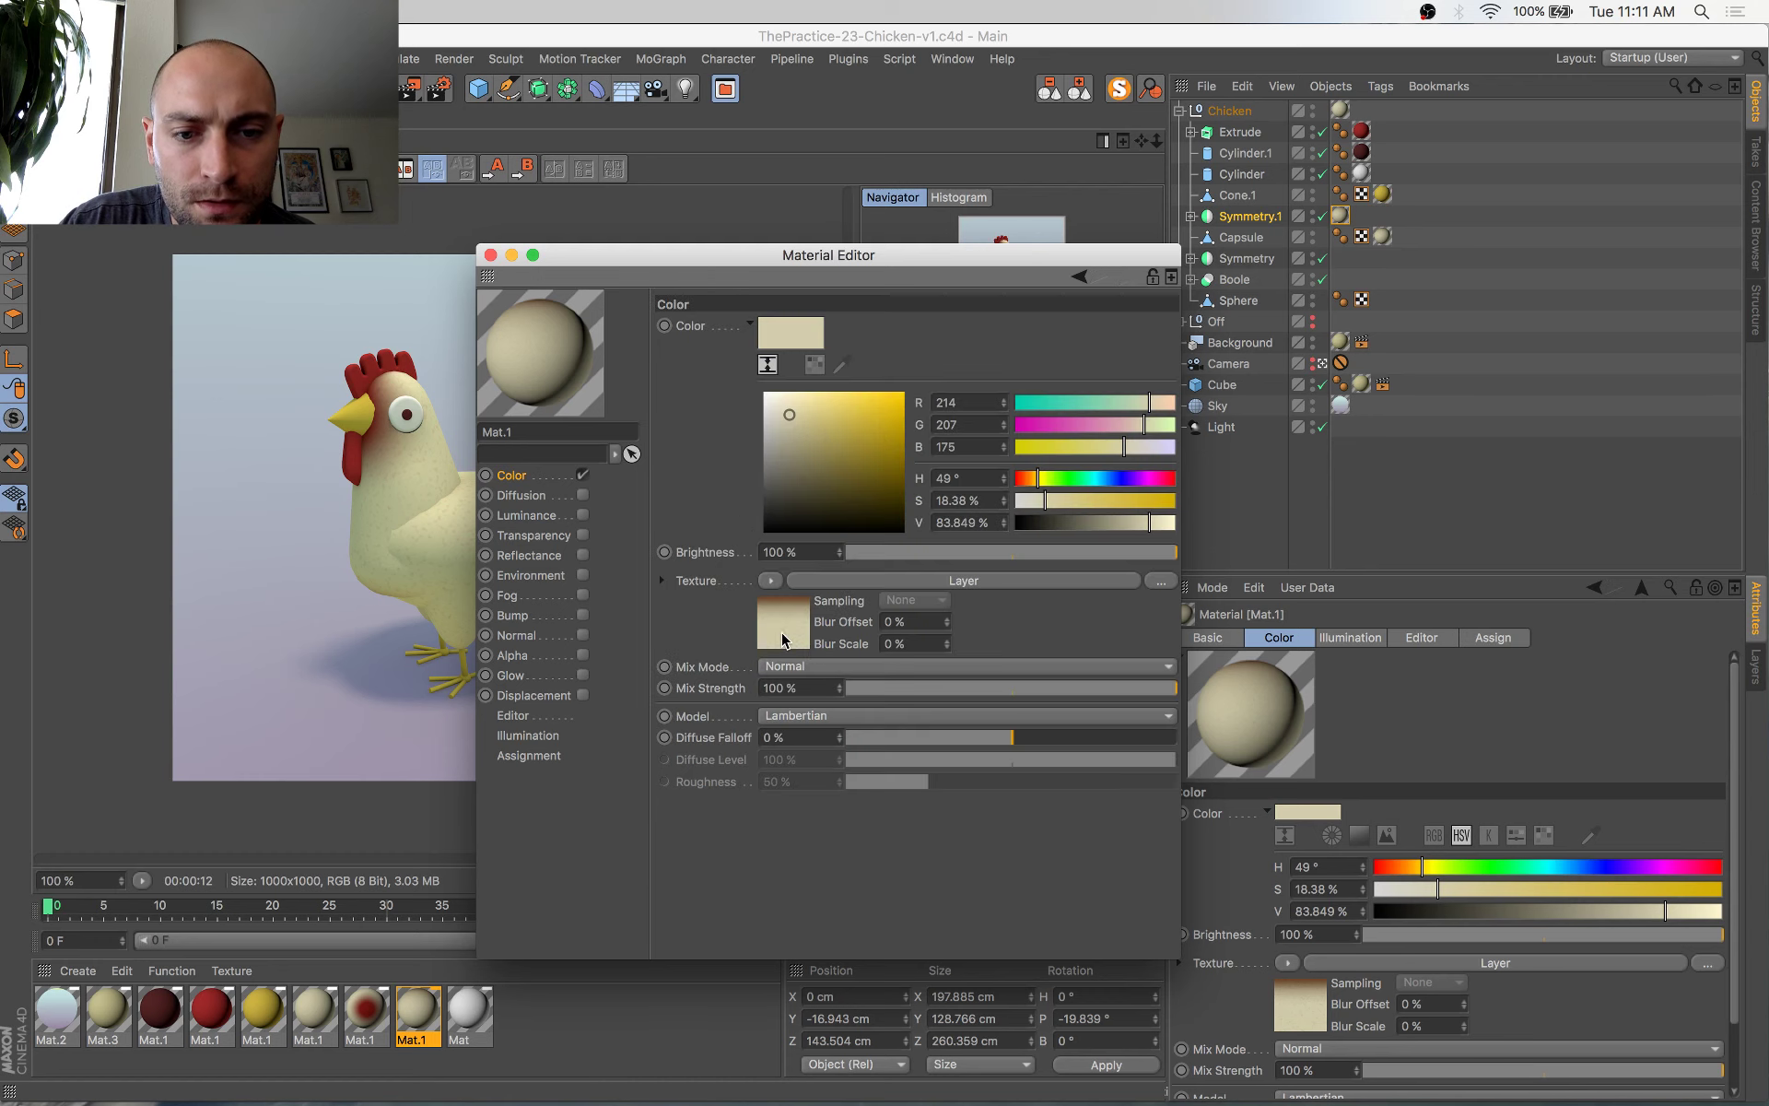
left_click(784, 639)
left_click(809, 520)
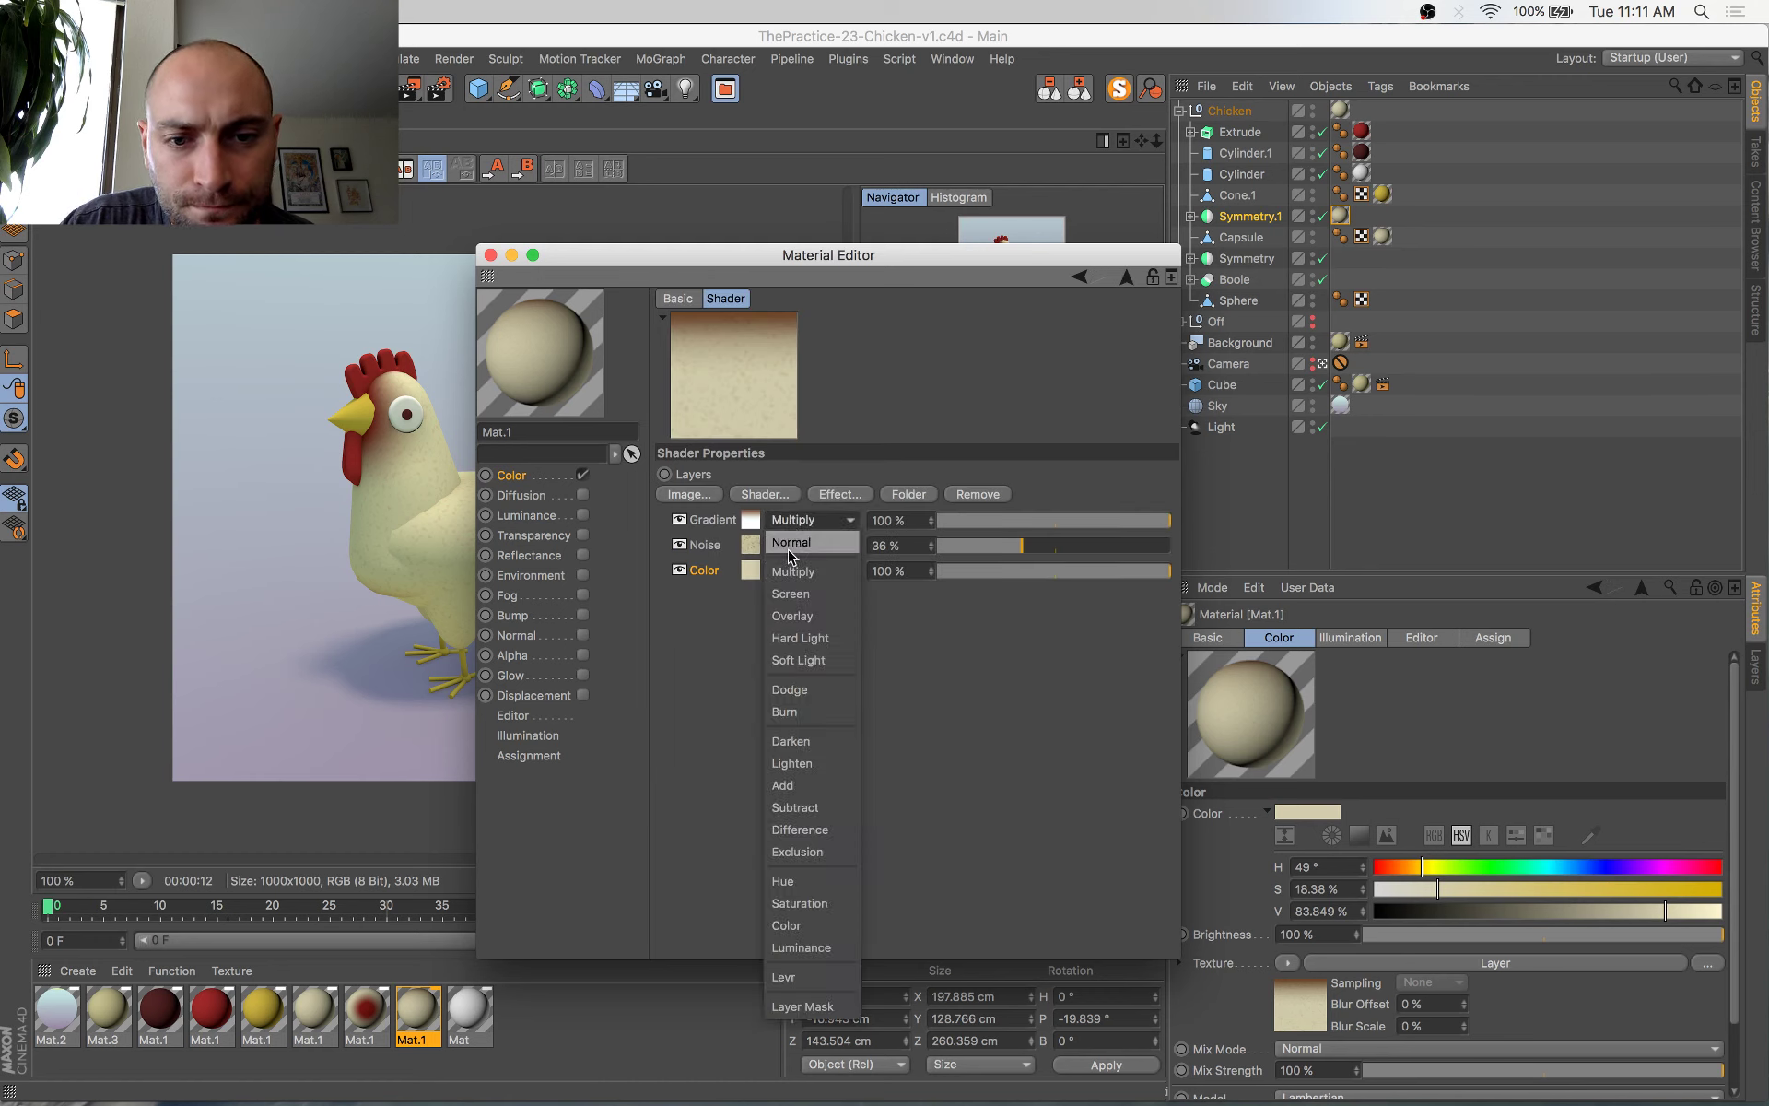
left_click(791, 592)
In the tail gradient, move the white knot to the far end, shift the brown knot inward, and recolour it black
left_click(751, 521)
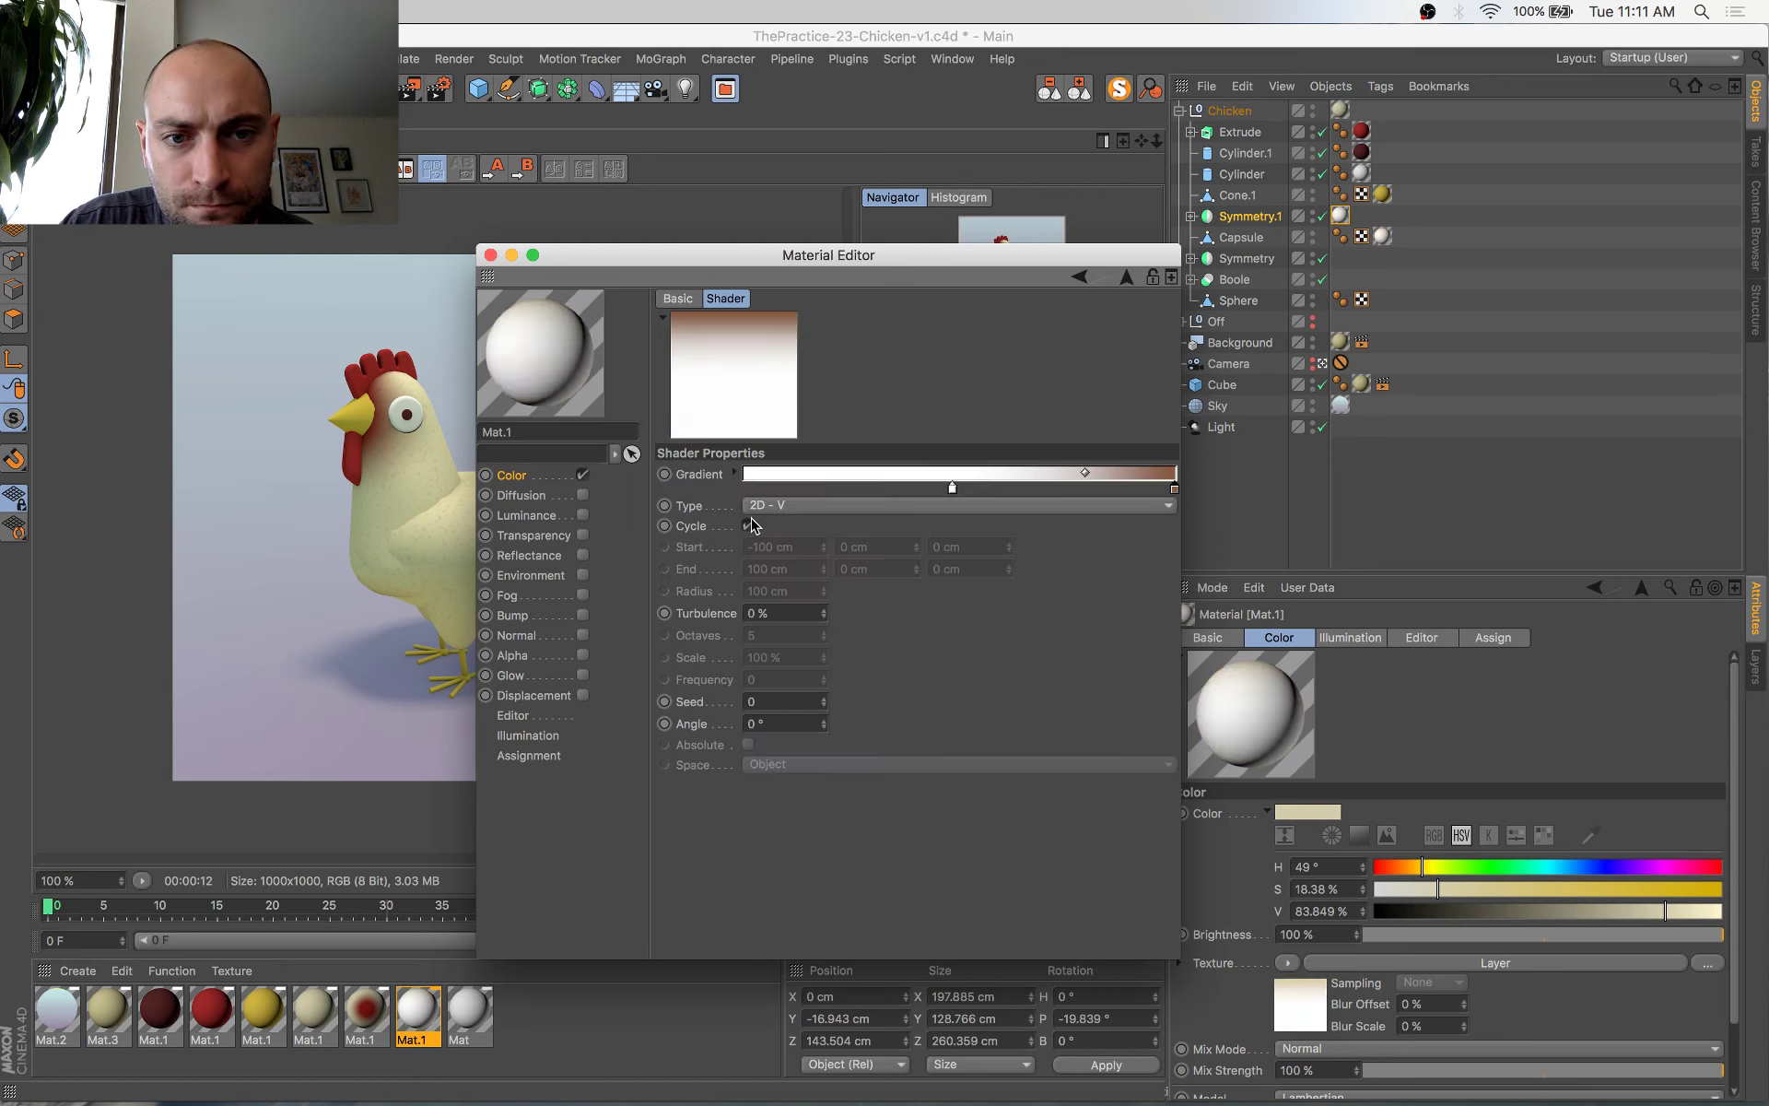
left_click_drag(953, 490, 1322, 513)
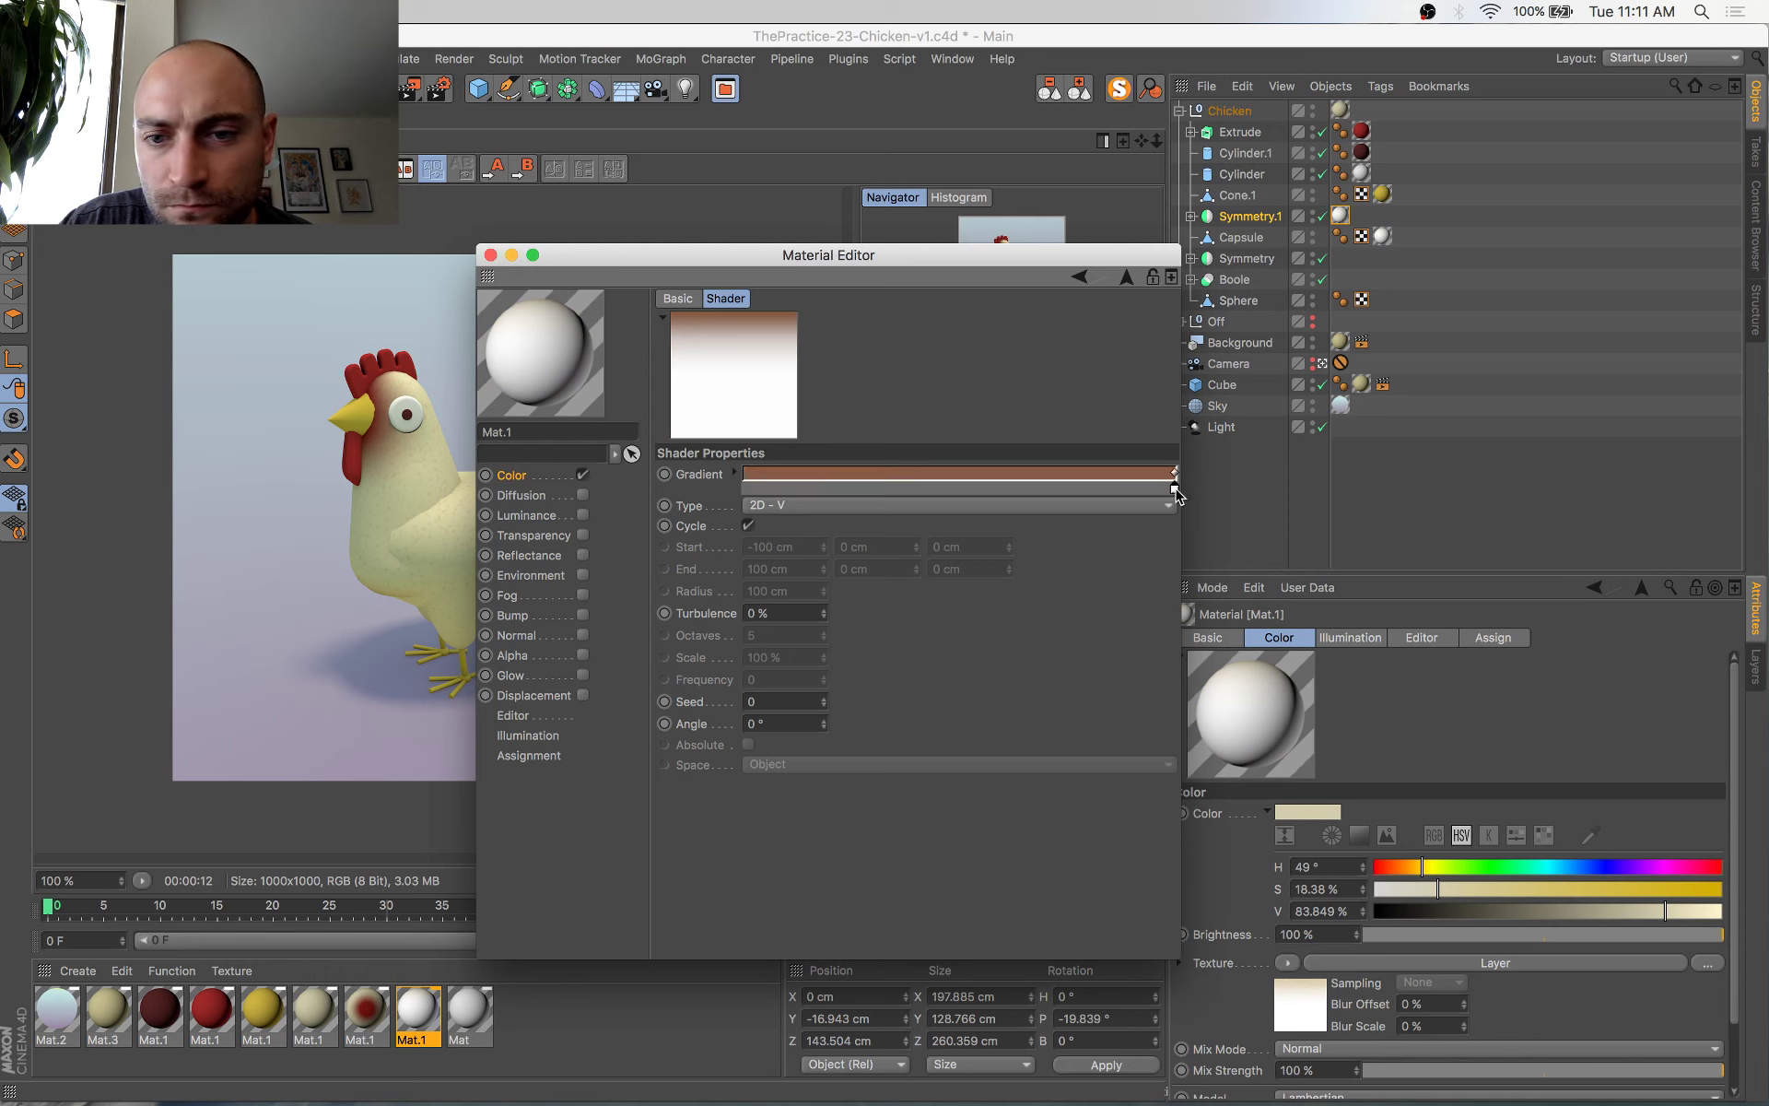
left_click_drag(1175, 490, 1020, 490)
double_click(1020, 490)
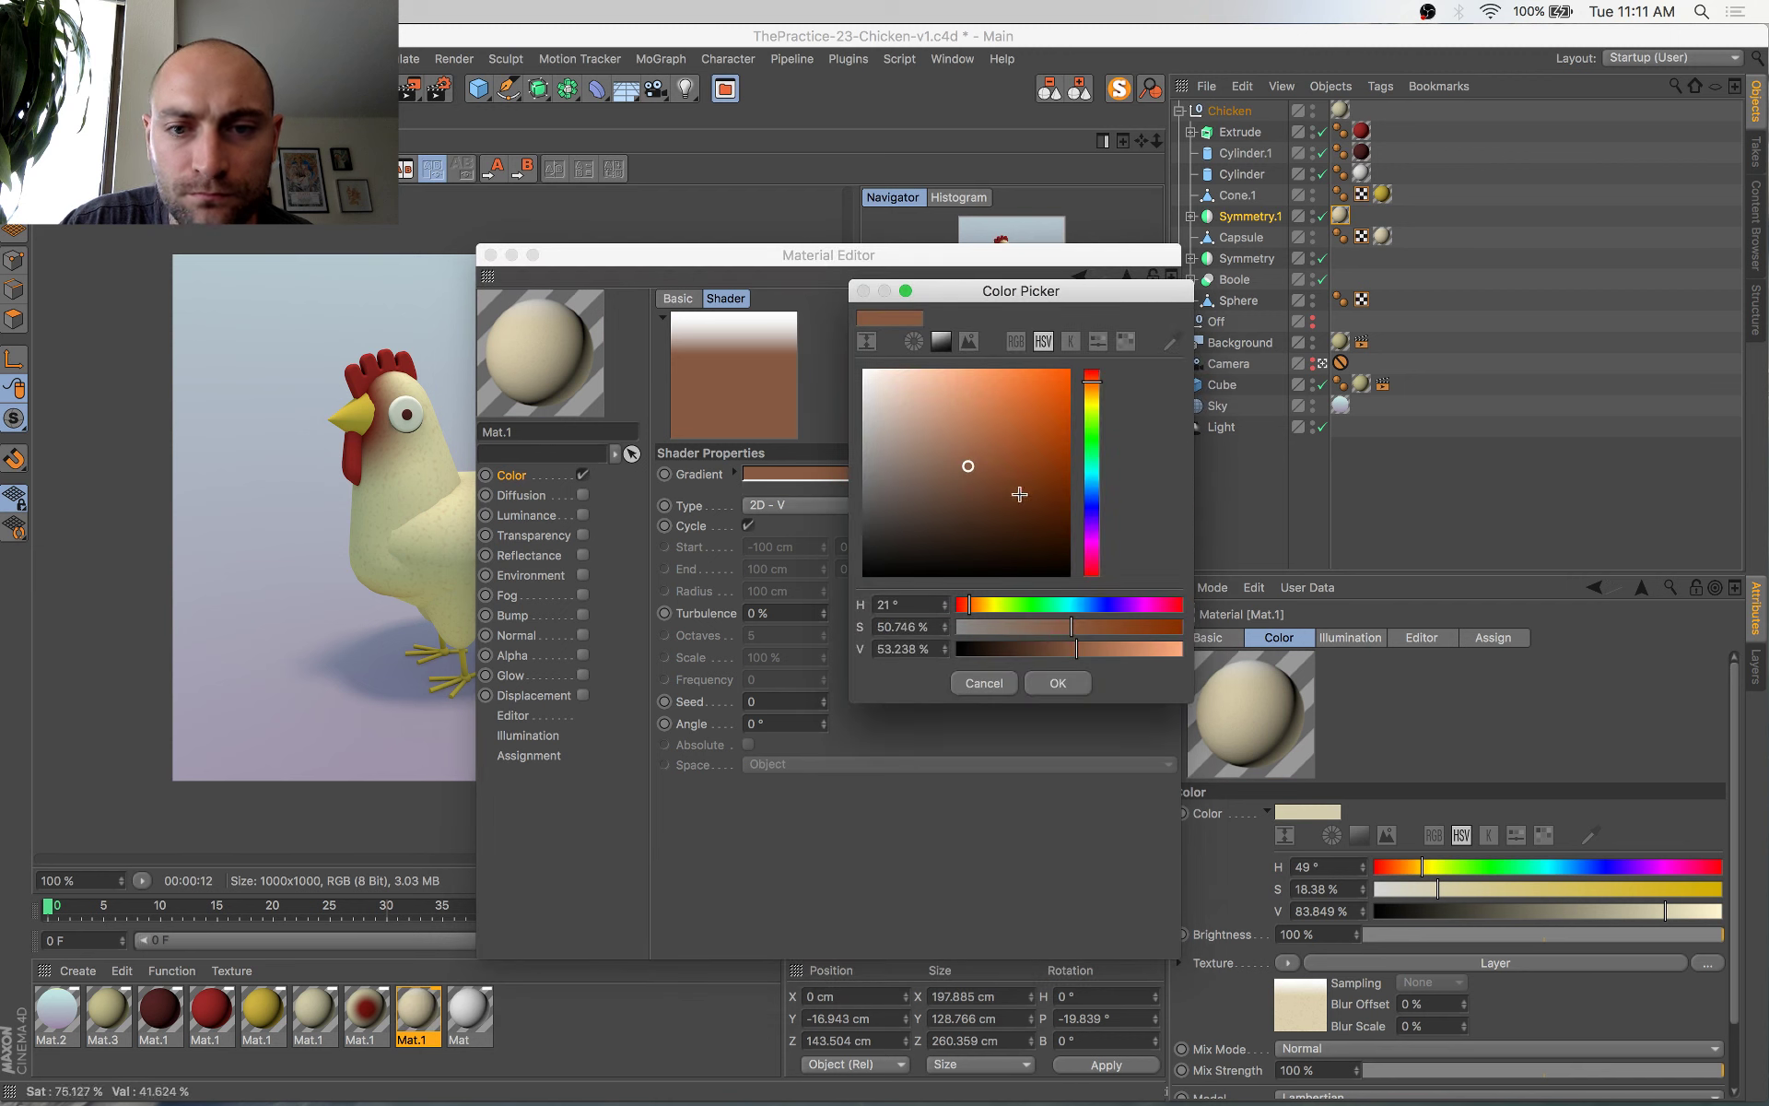
left_click_drag(998, 649, 921, 648)
left_click_drag(1132, 628, 1257, 645)
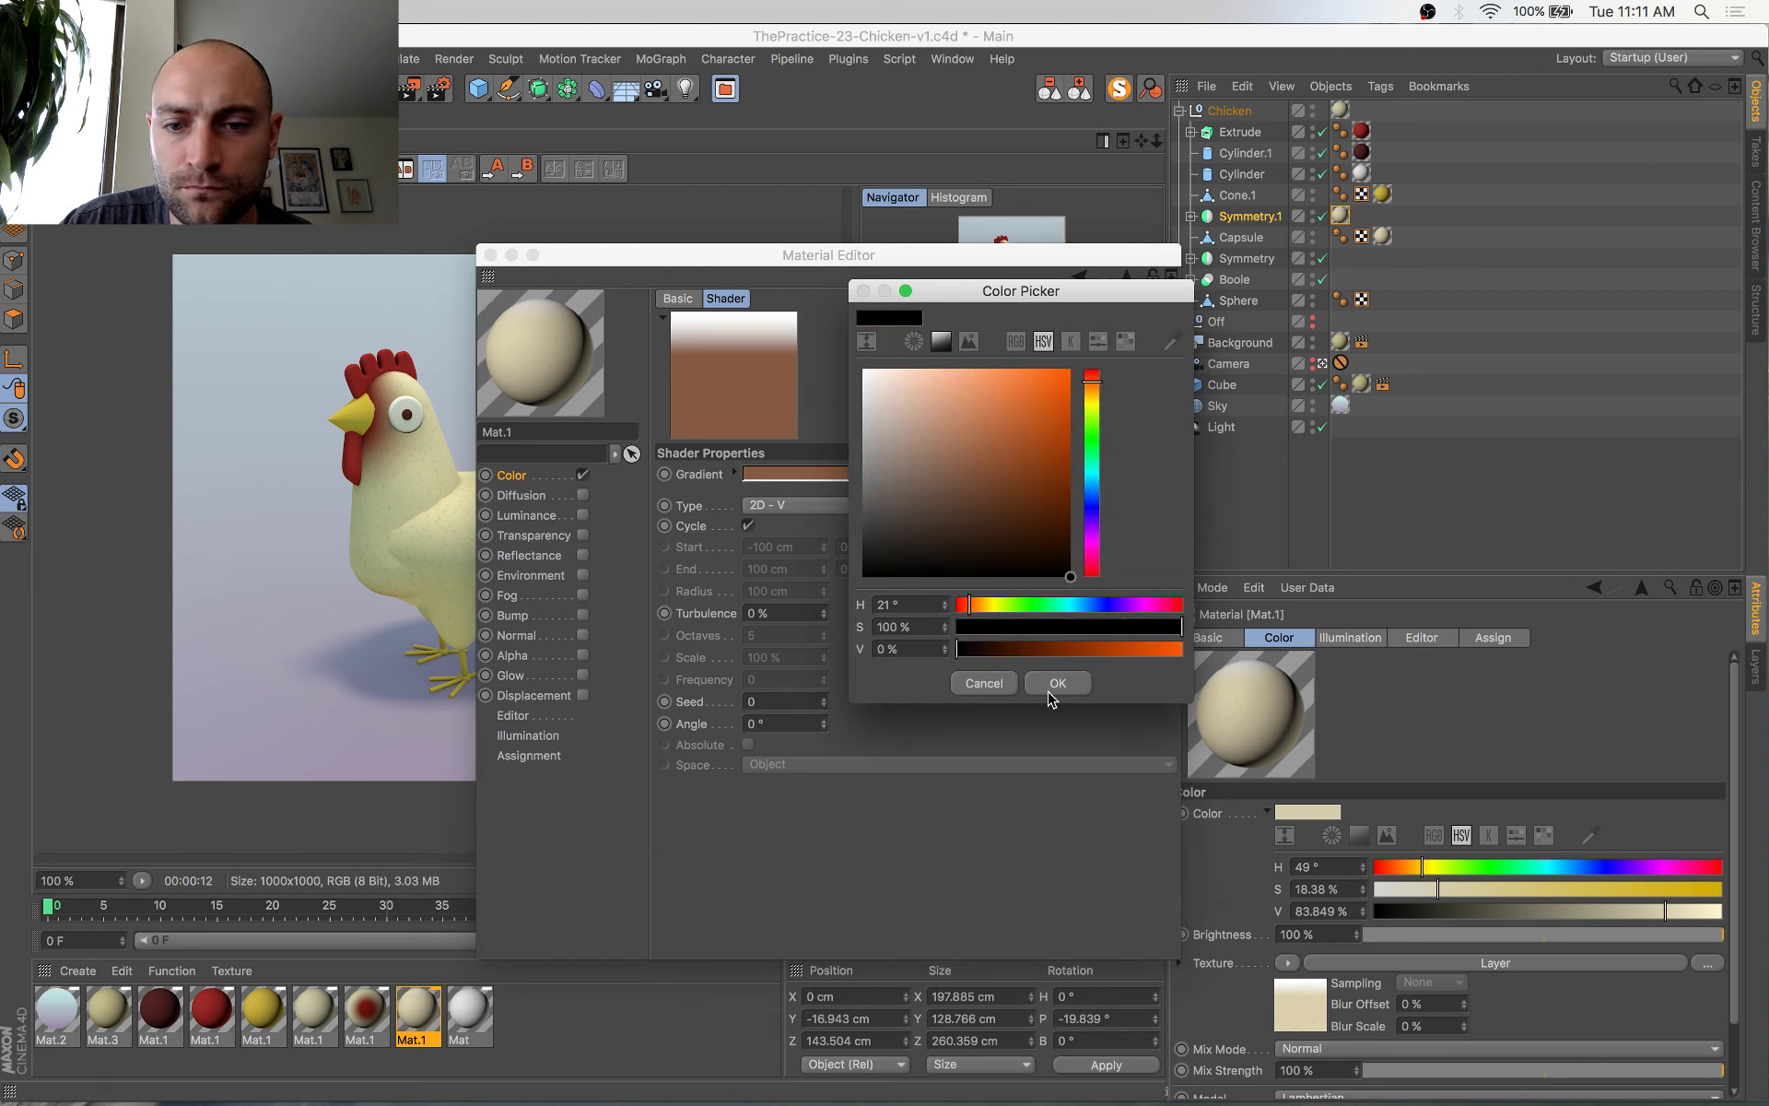
left_click(1050, 683)
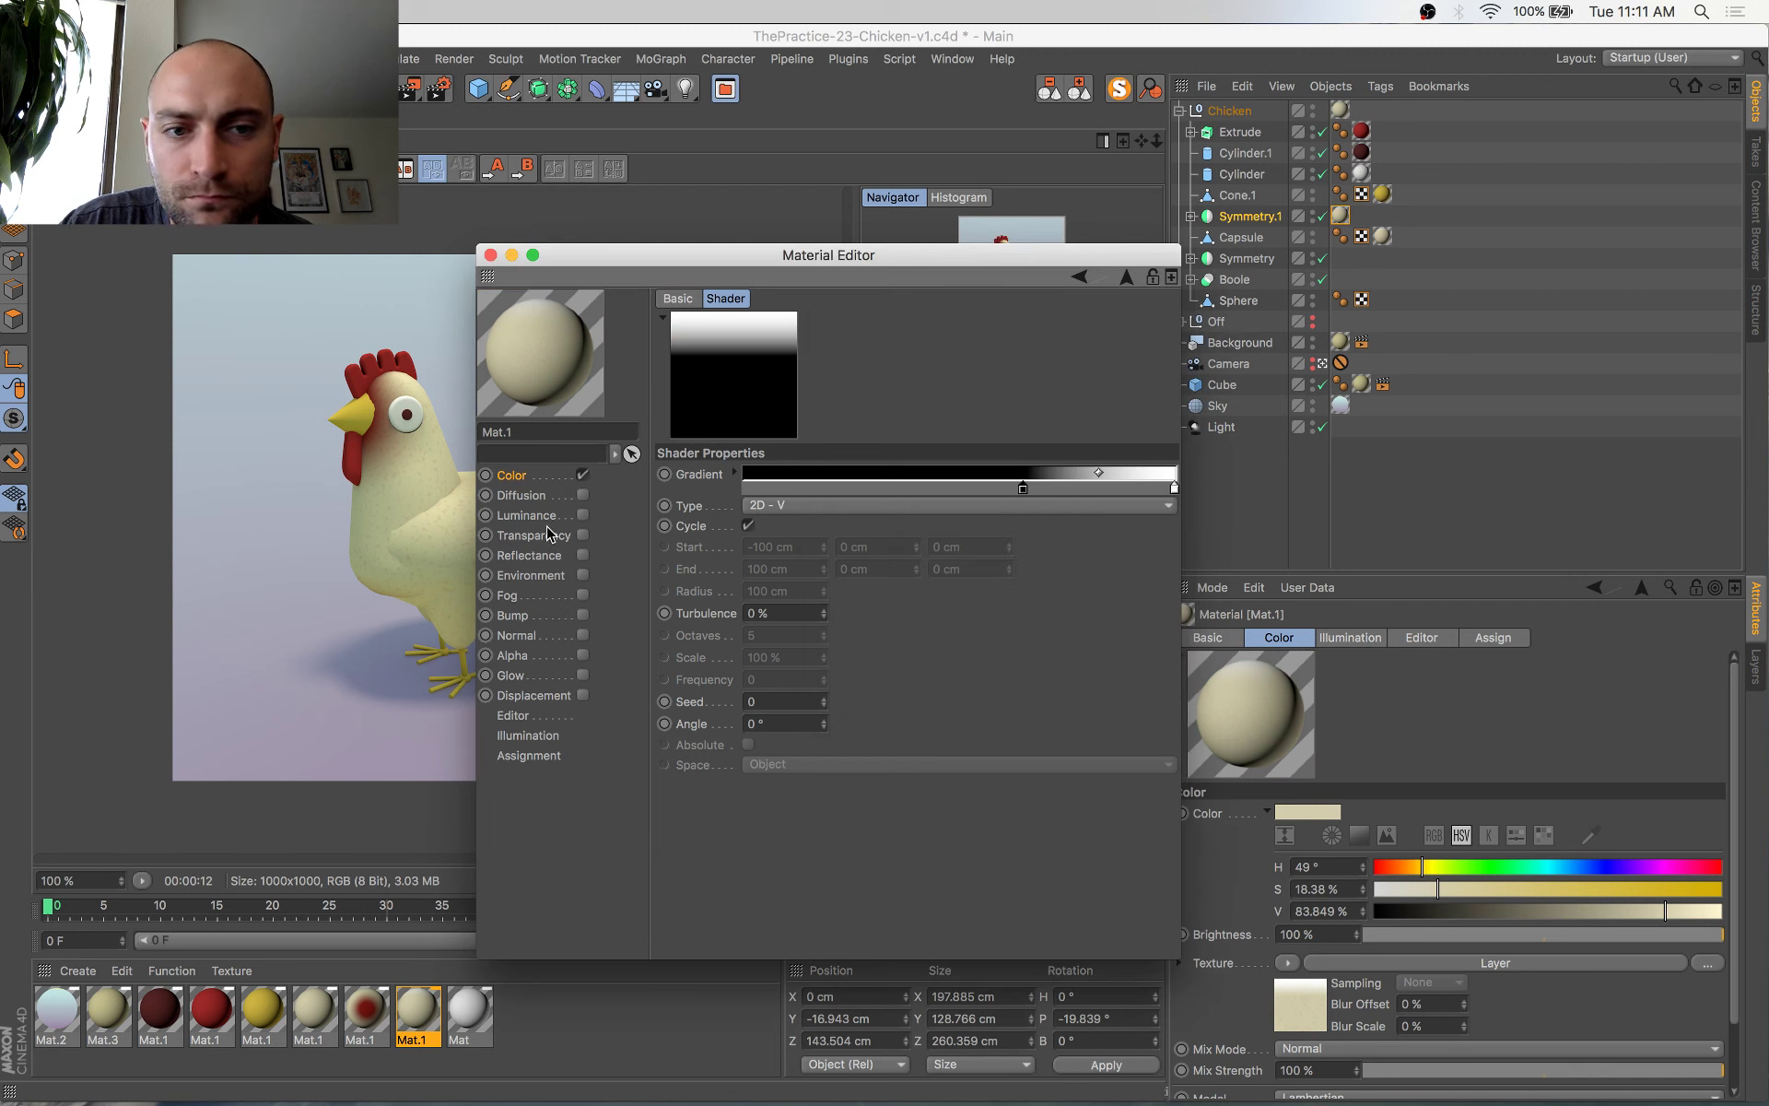
Move the gradient's black knot further toward the middle to lengthen the white fade, and render the scene
left_click_drag(1021, 490, 935, 491)
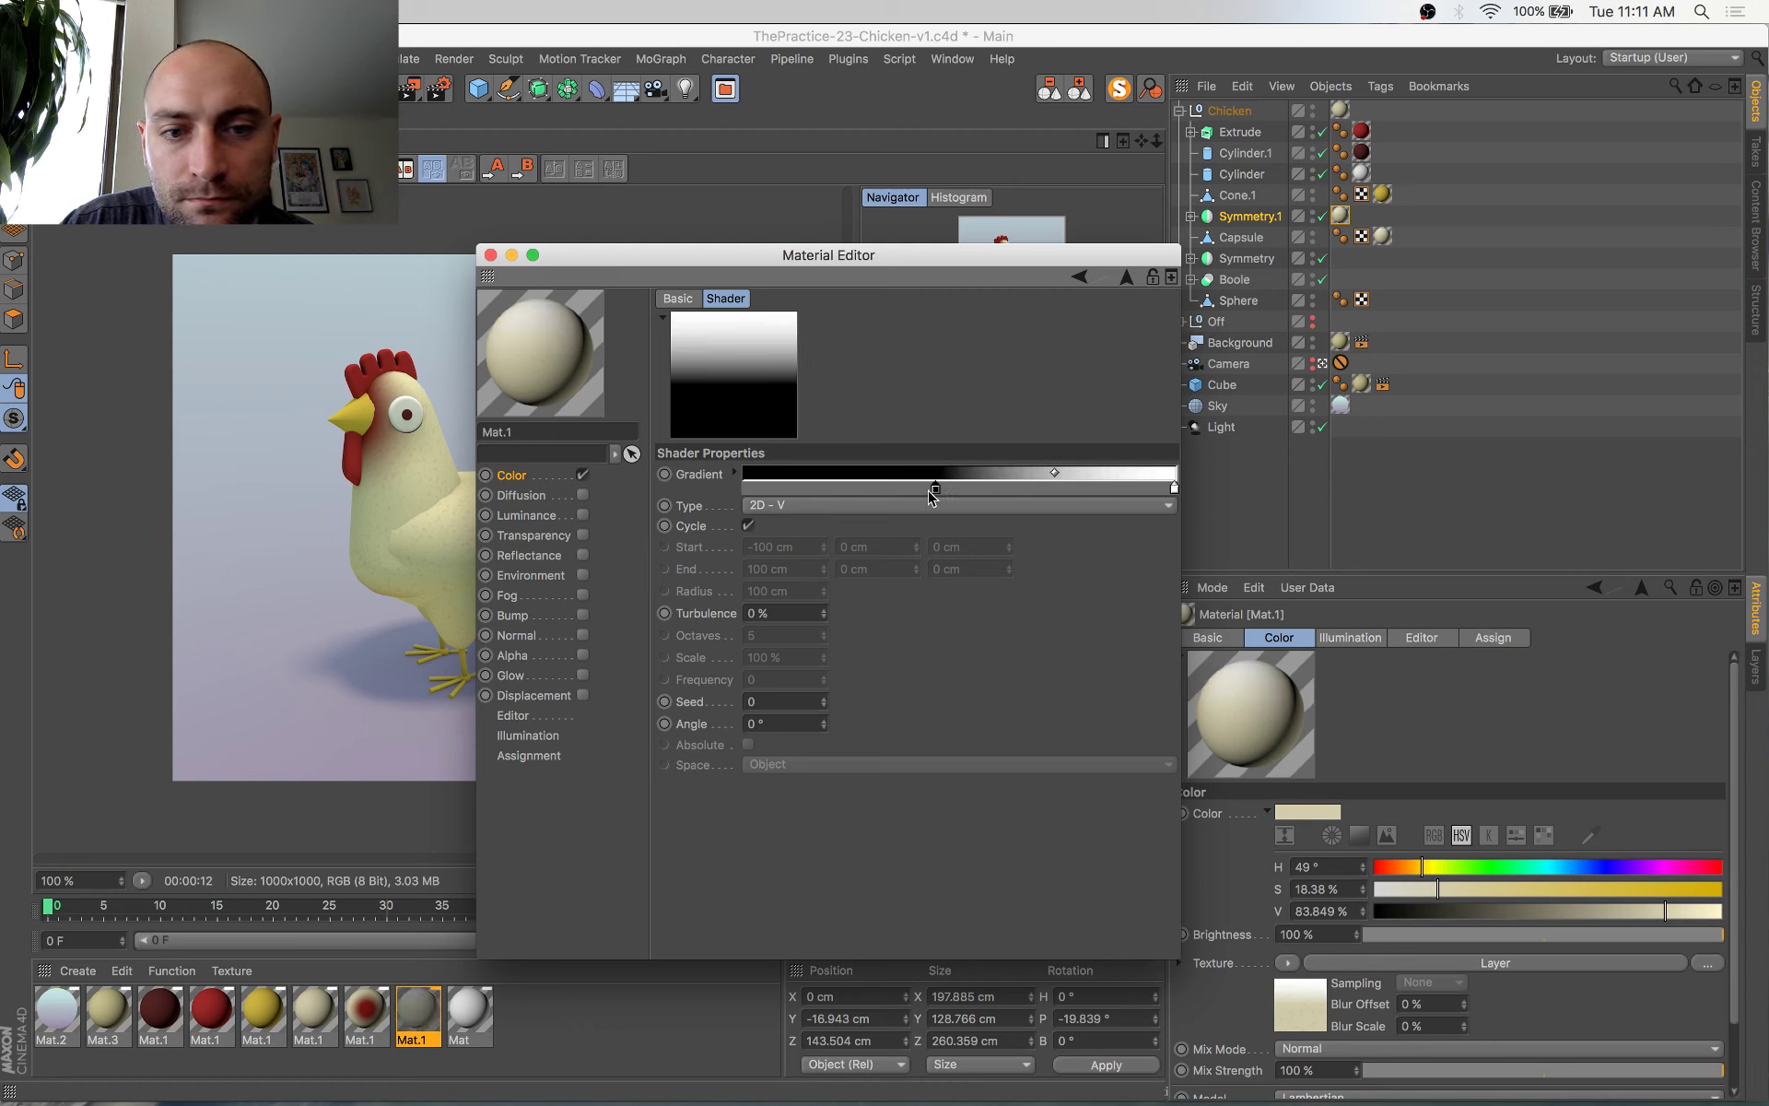
key("shift+r")
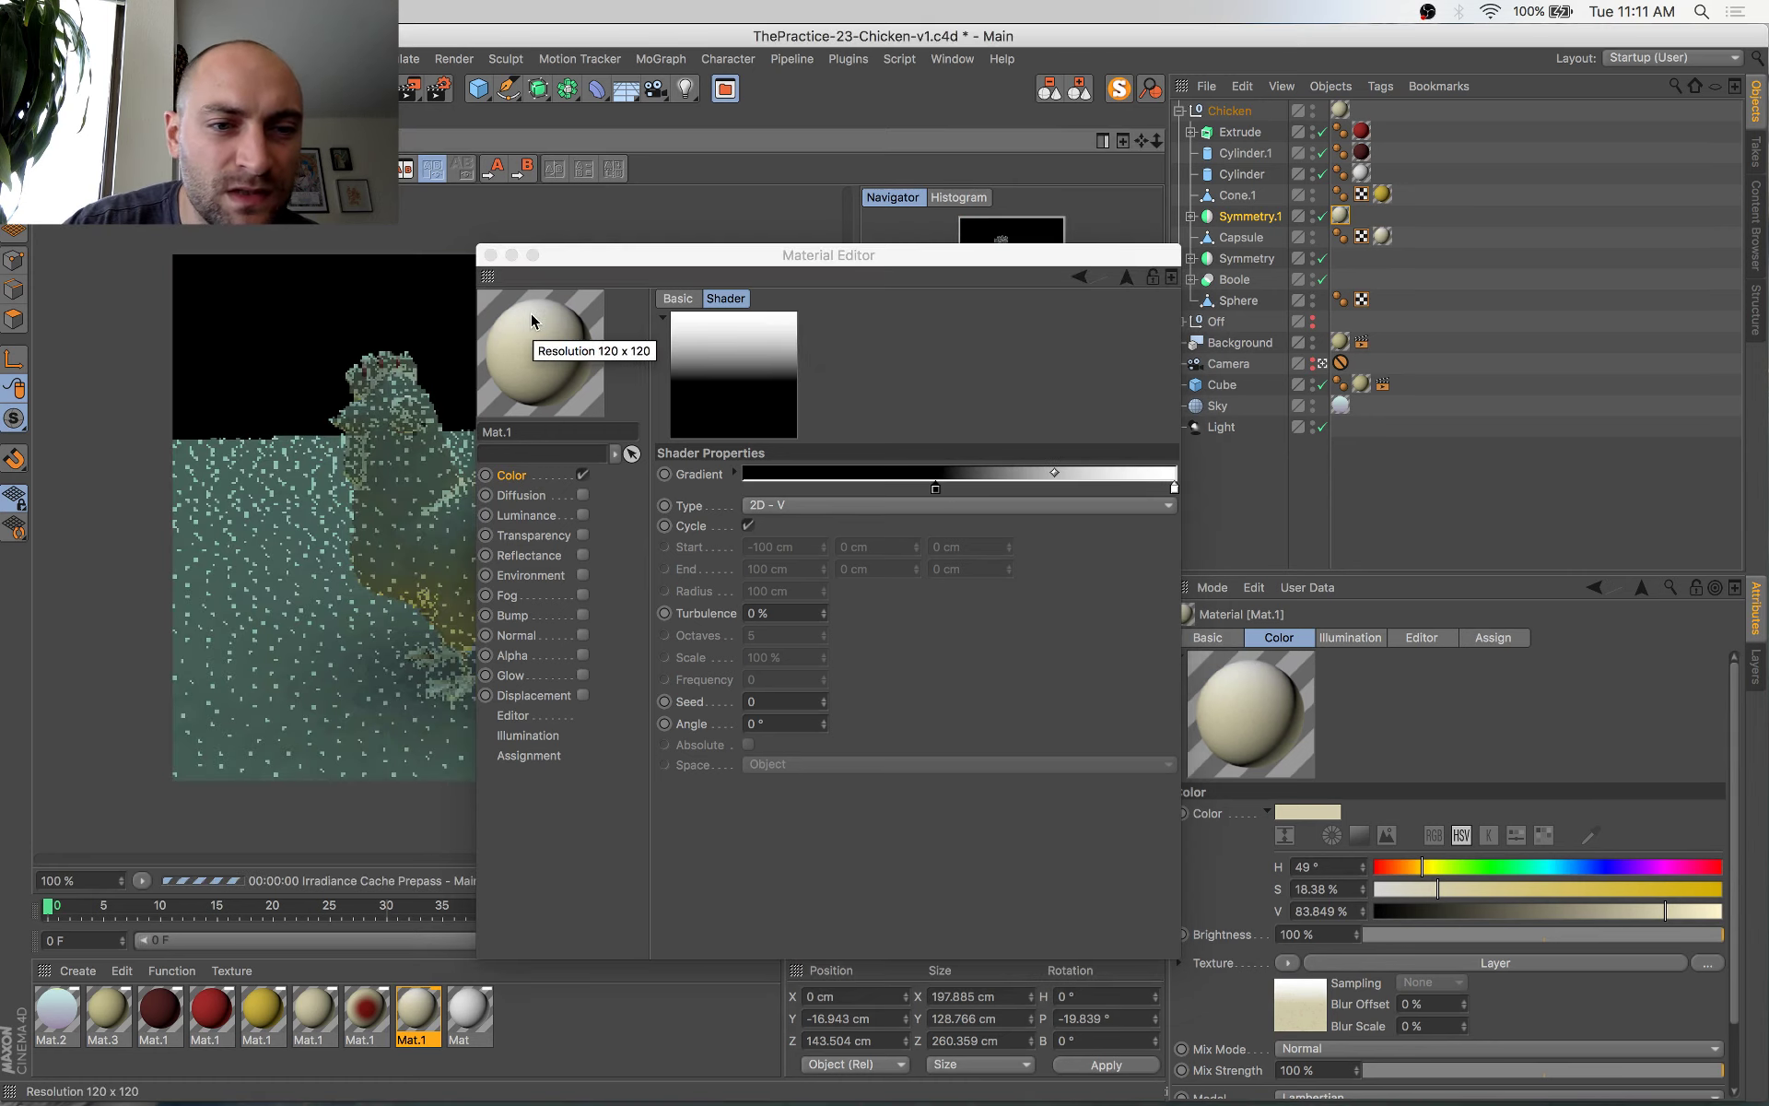
left_click(491, 255)
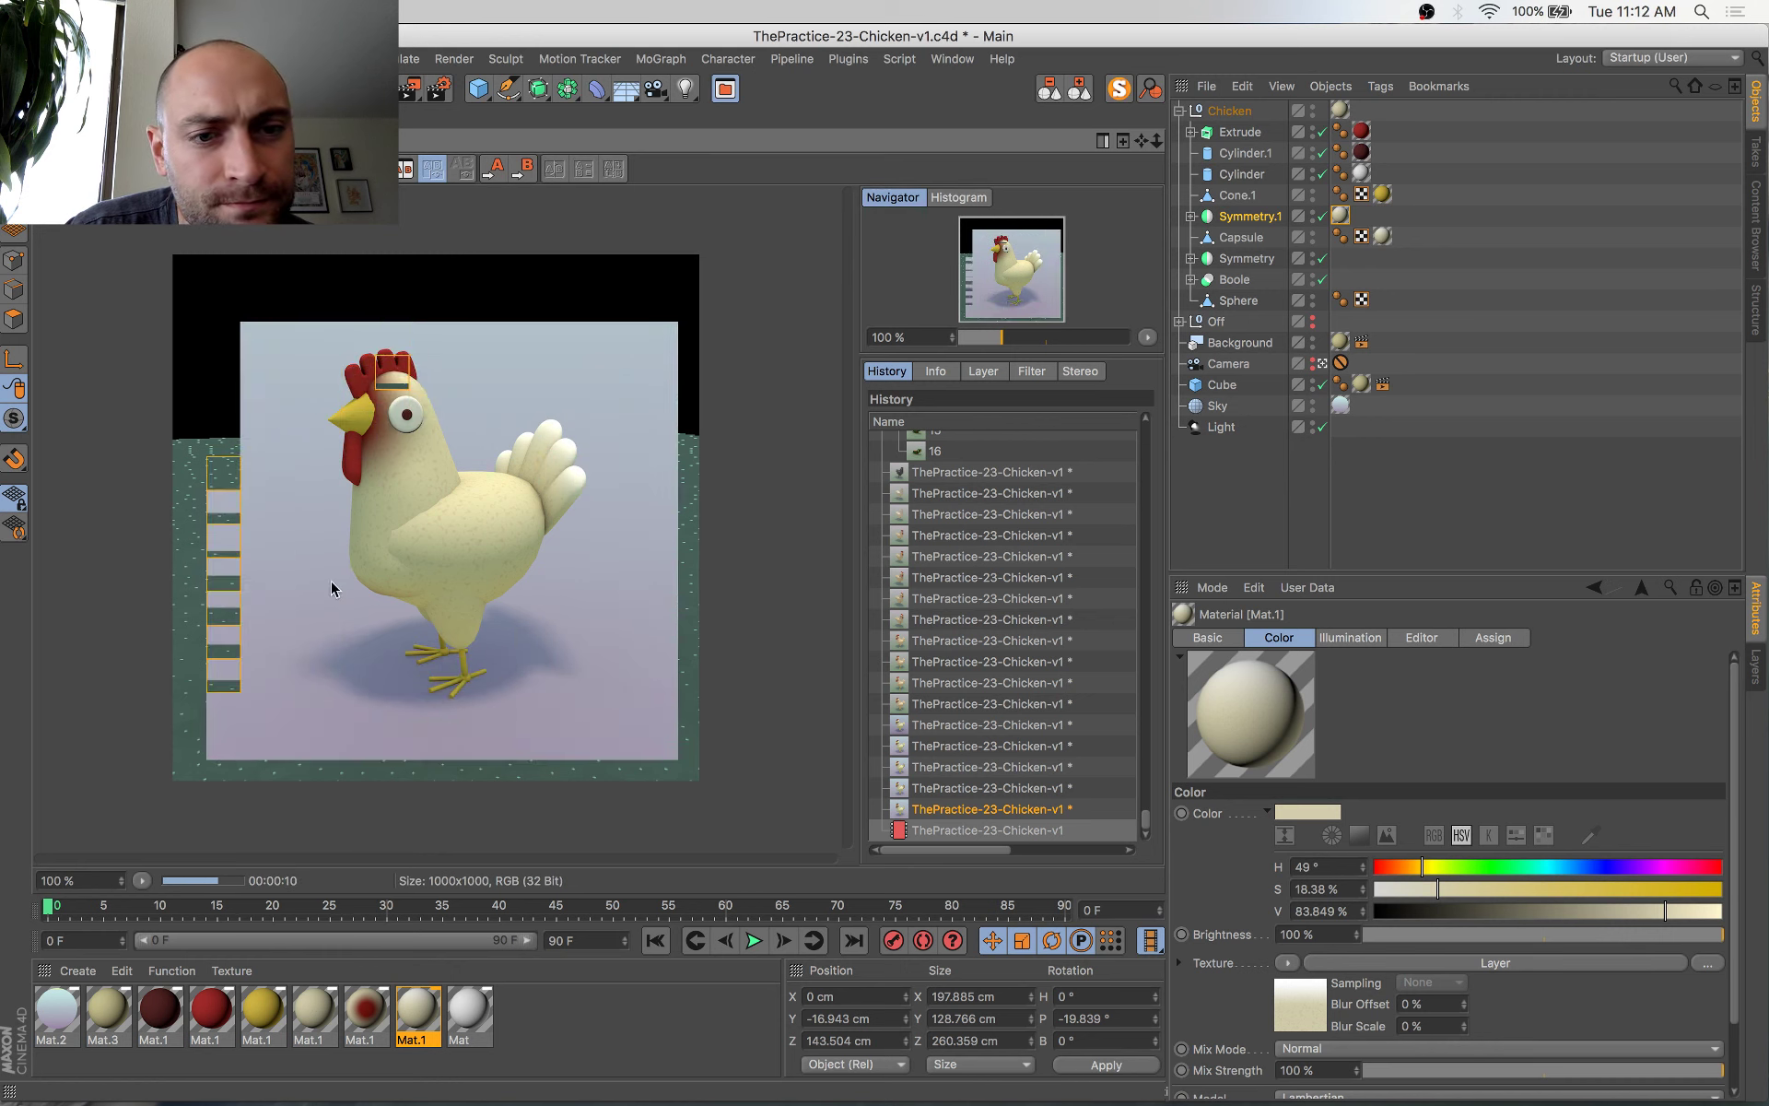
Tint the tail gradient's white knot pale cream with H 44°, S 13%, V 95.564%, and render the scene again
double_click(412, 1018)
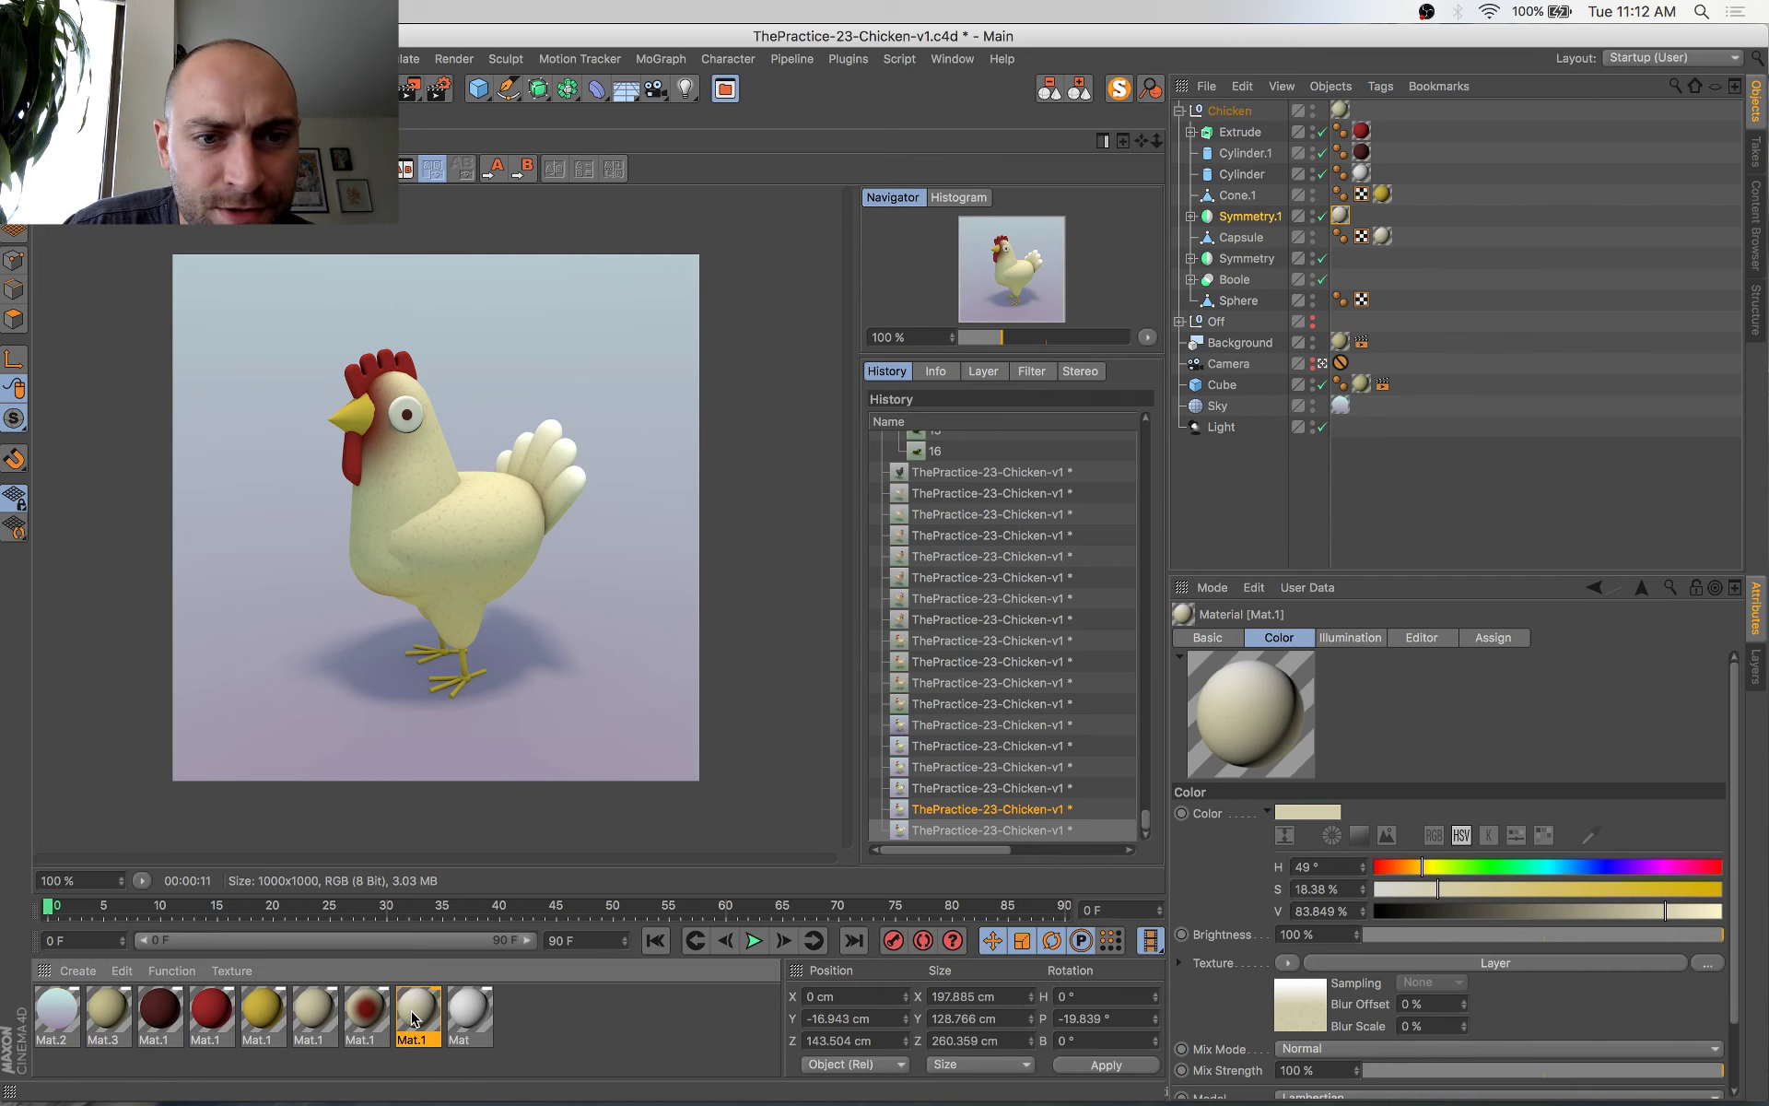
left_click(635, 521)
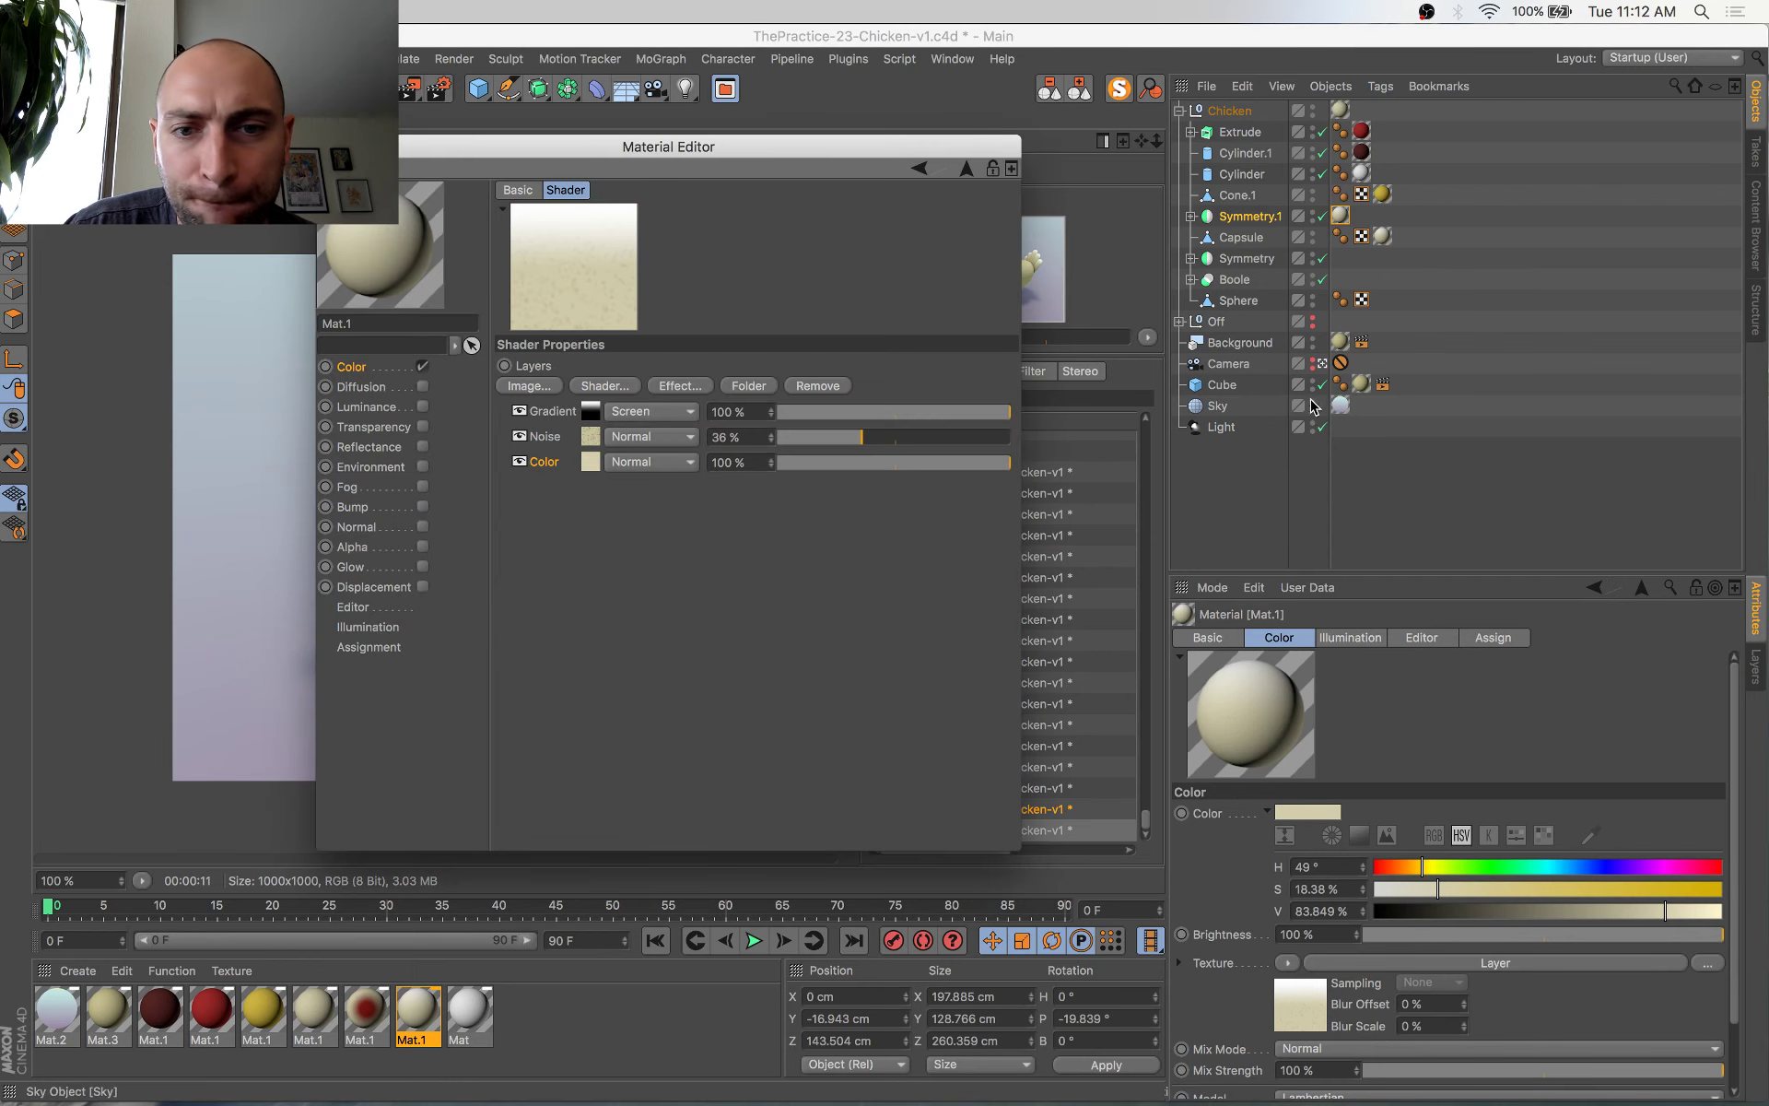
left_click(593, 411)
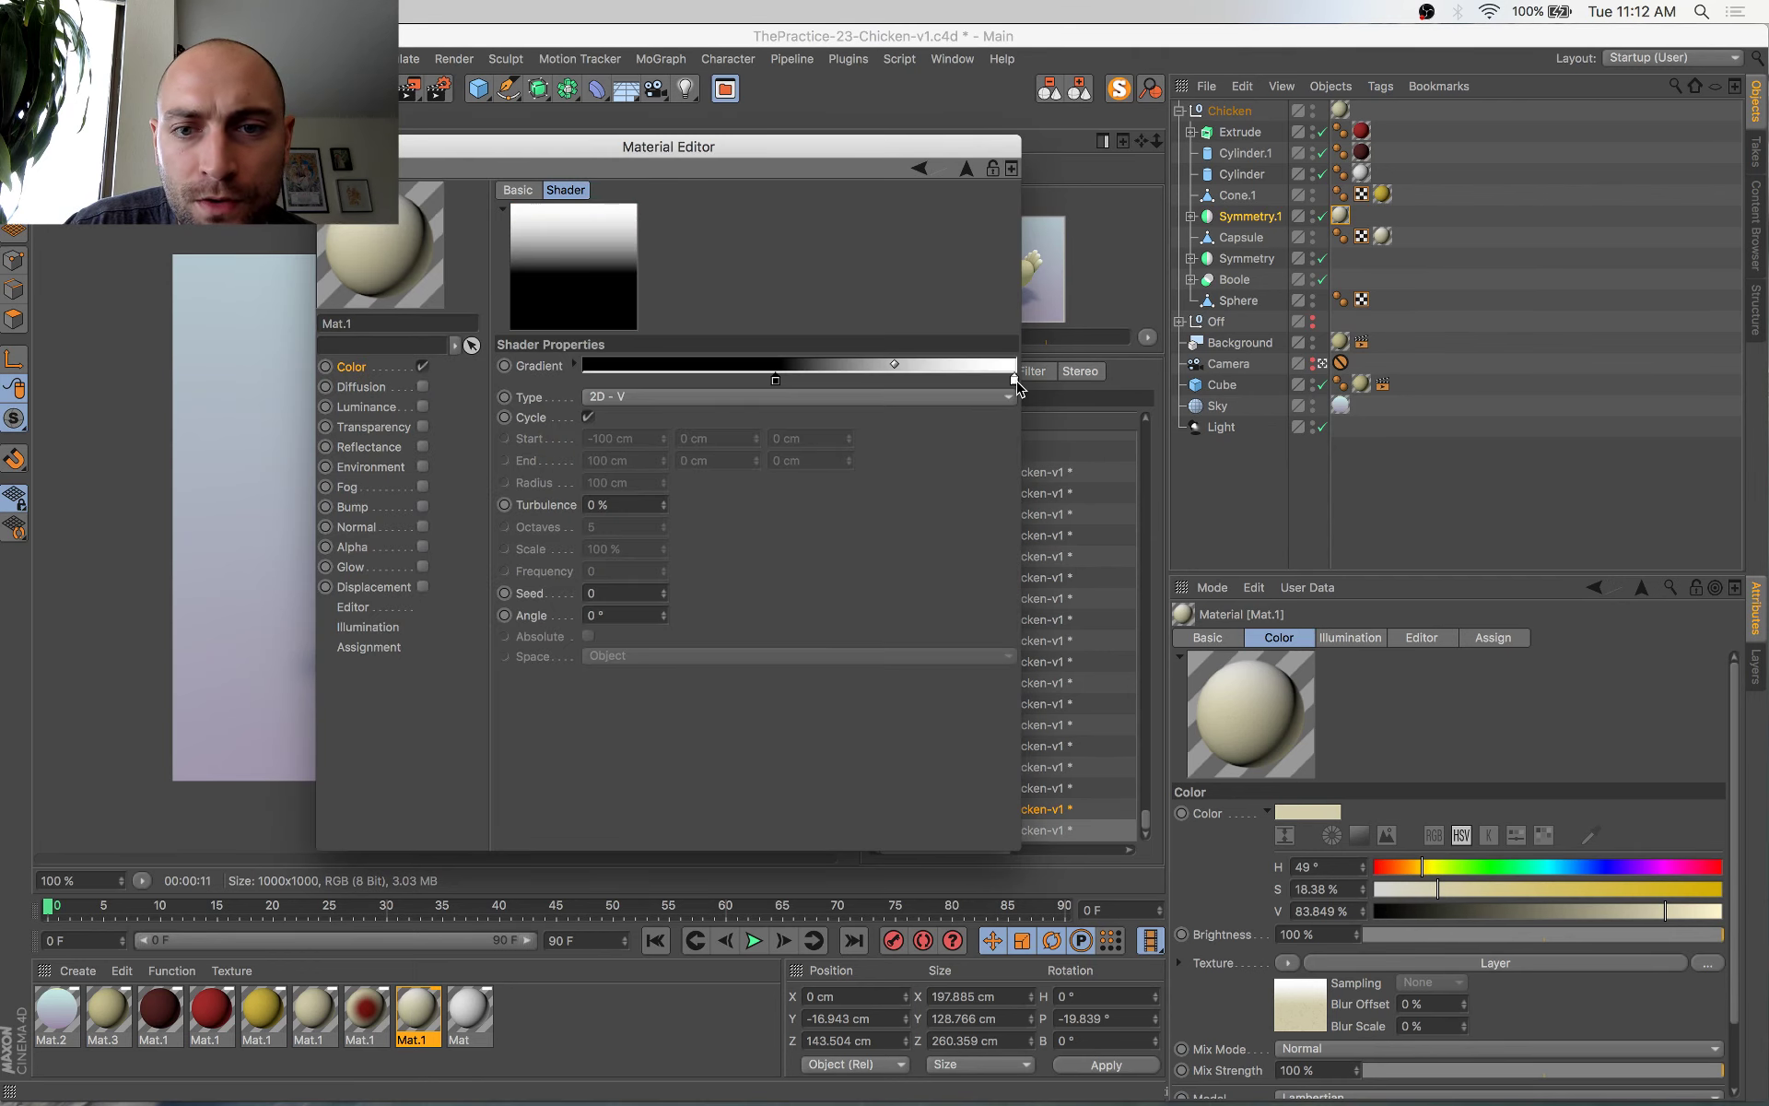
double_click(1015, 380)
left_click_drag(861, 260, 871, 273)
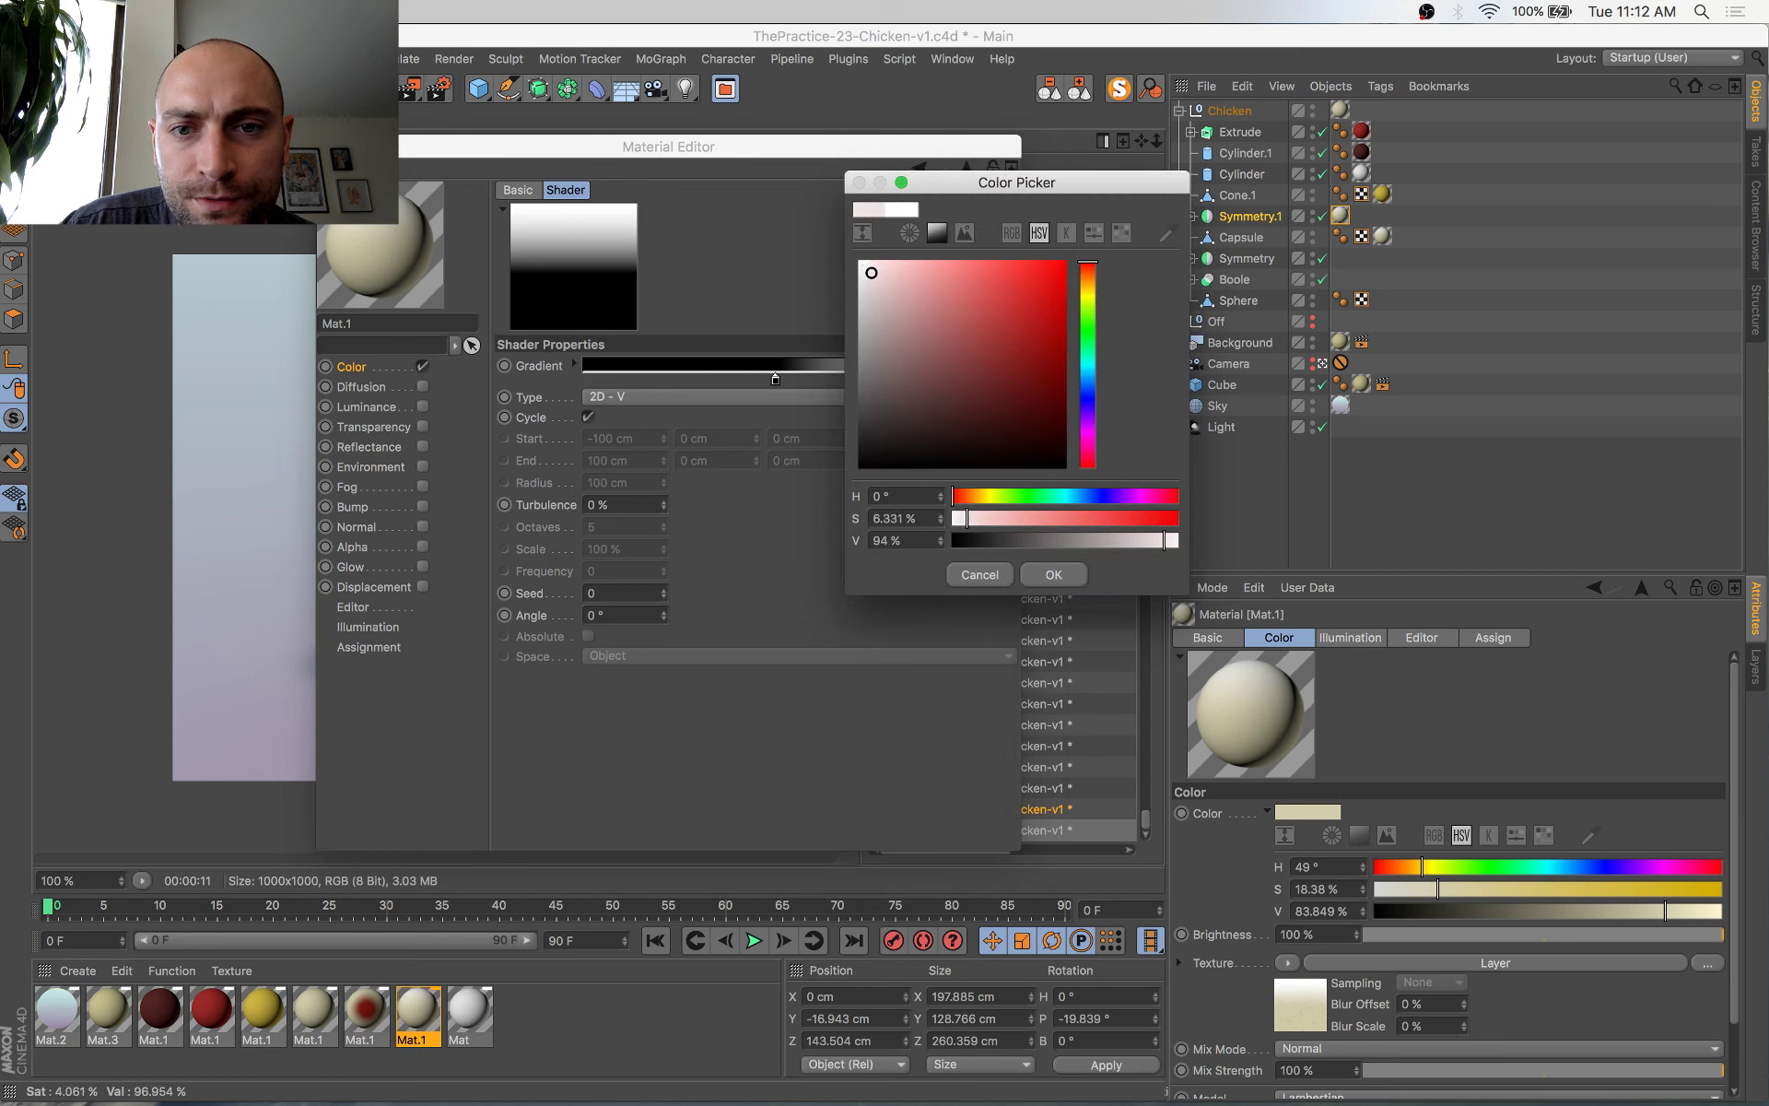
left_click_drag(1088, 279, 1088, 286)
left_click_drag(872, 273, 880, 269)
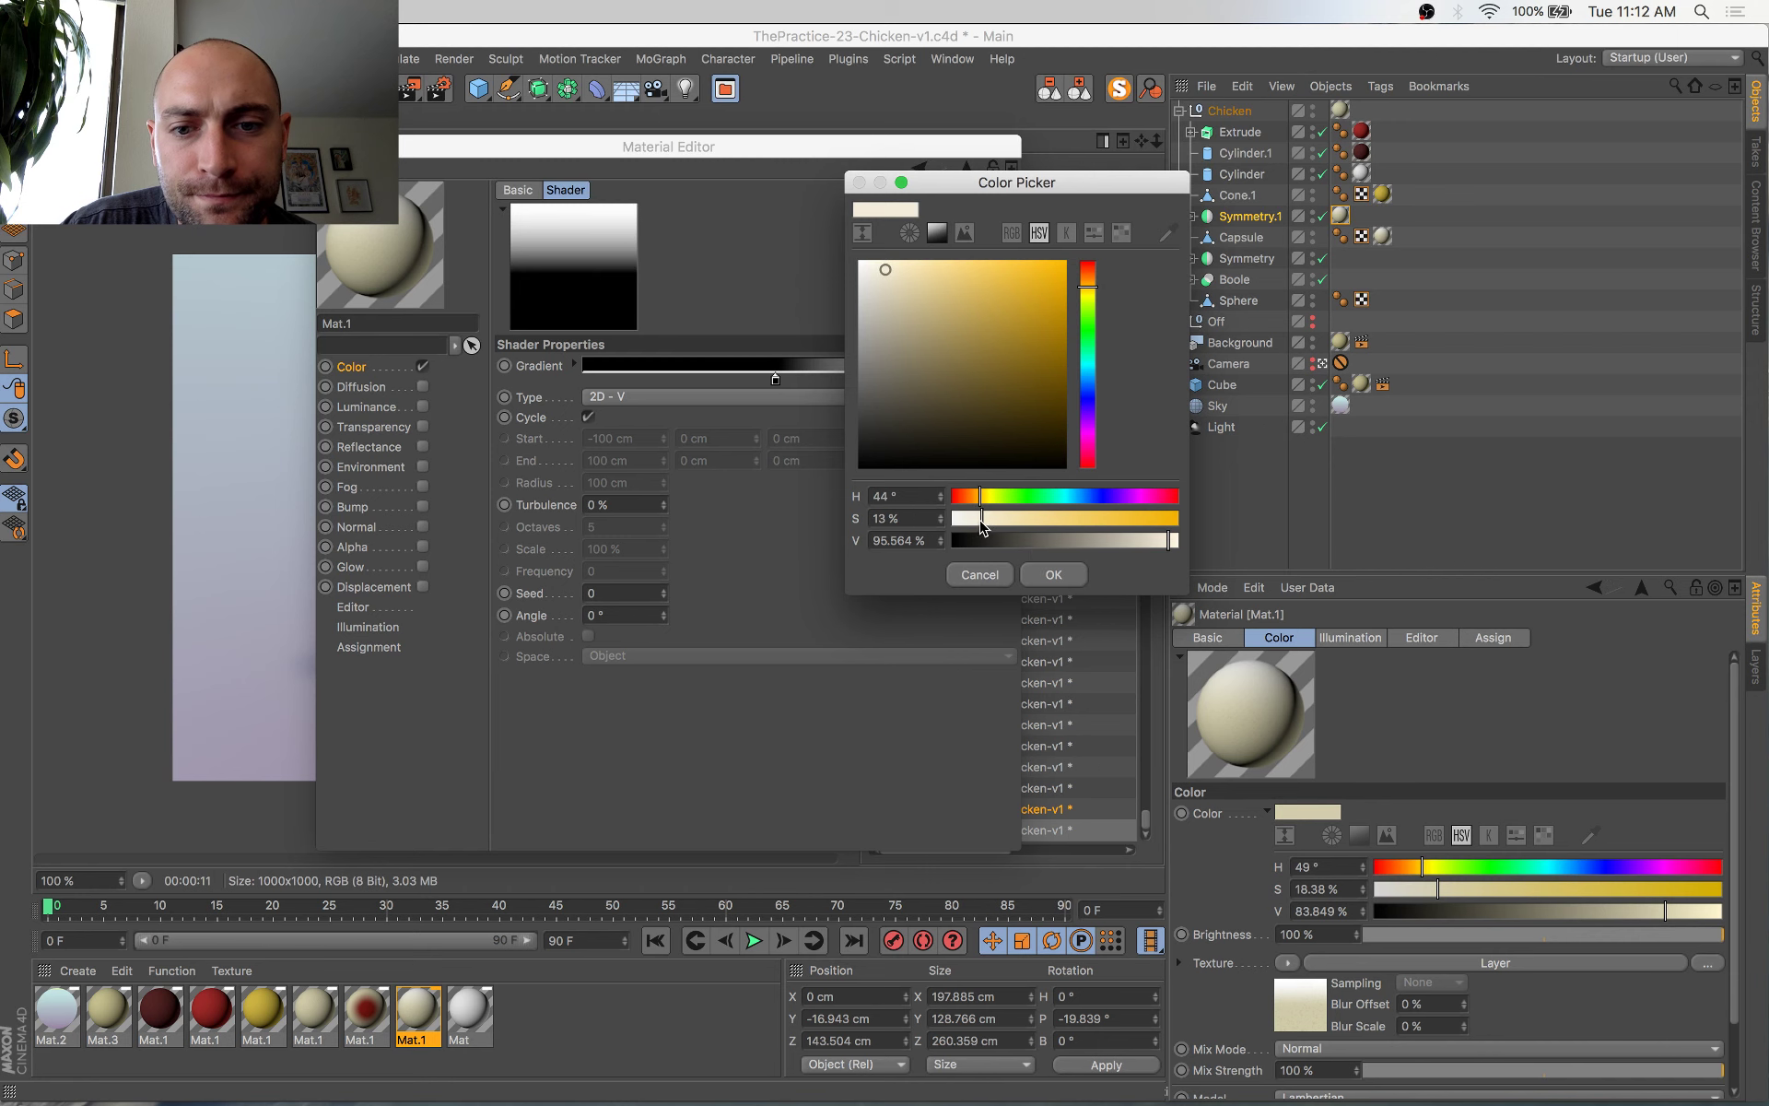
left_click(1052, 574)
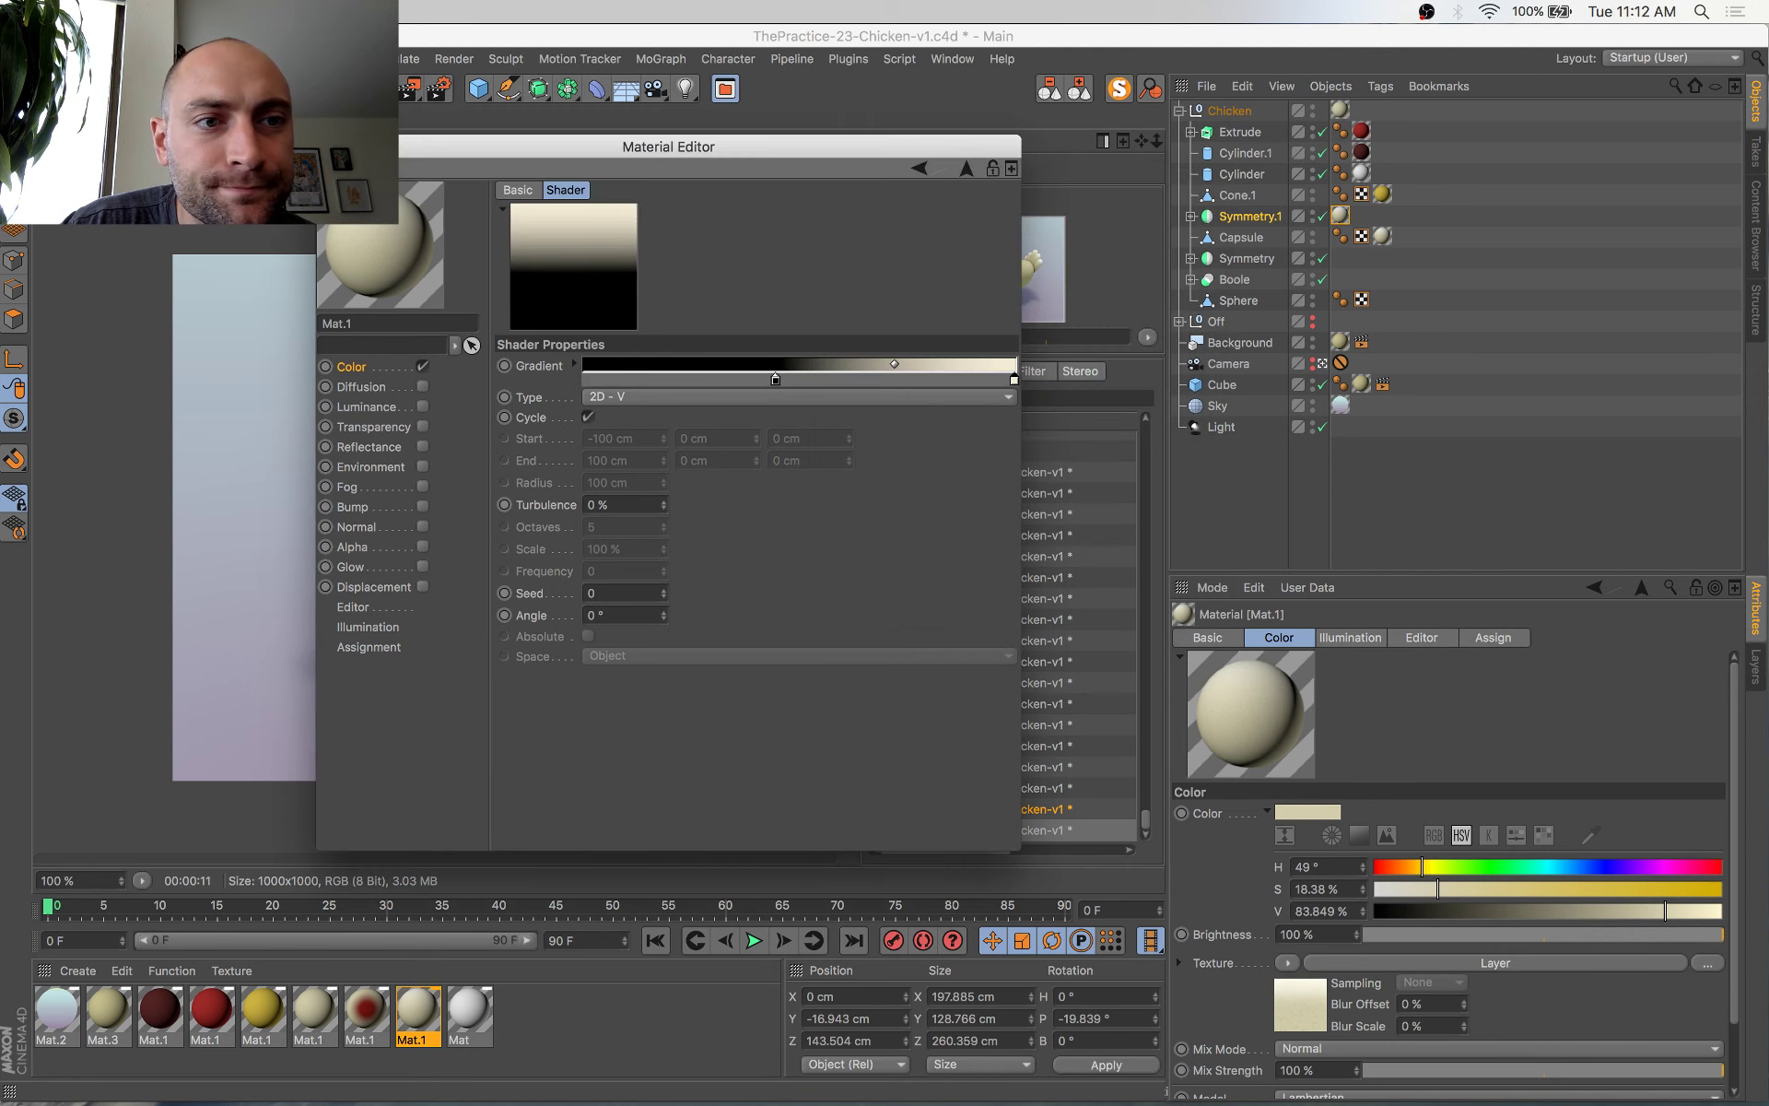
left_click(328, 146)
key("shift+r")
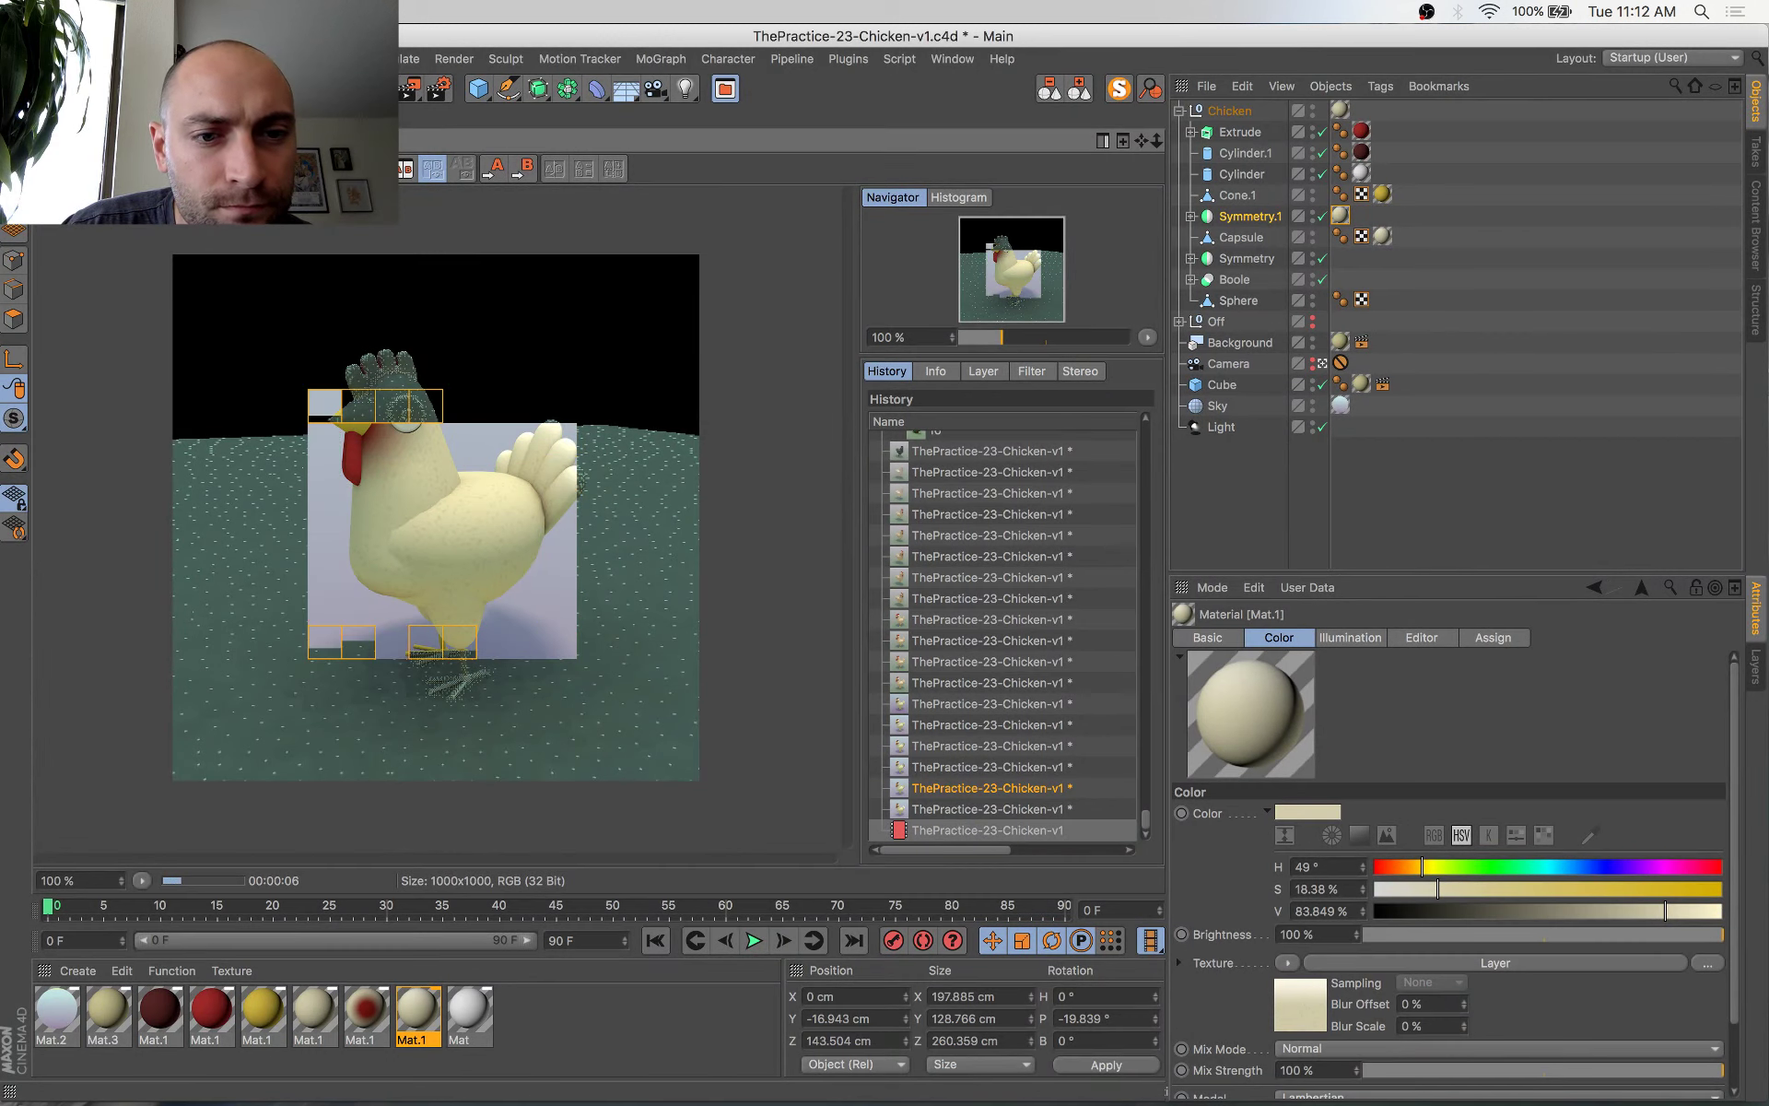
Compare the render in progress with the previous one in the render history
left_click(1026, 809)
key("Down")
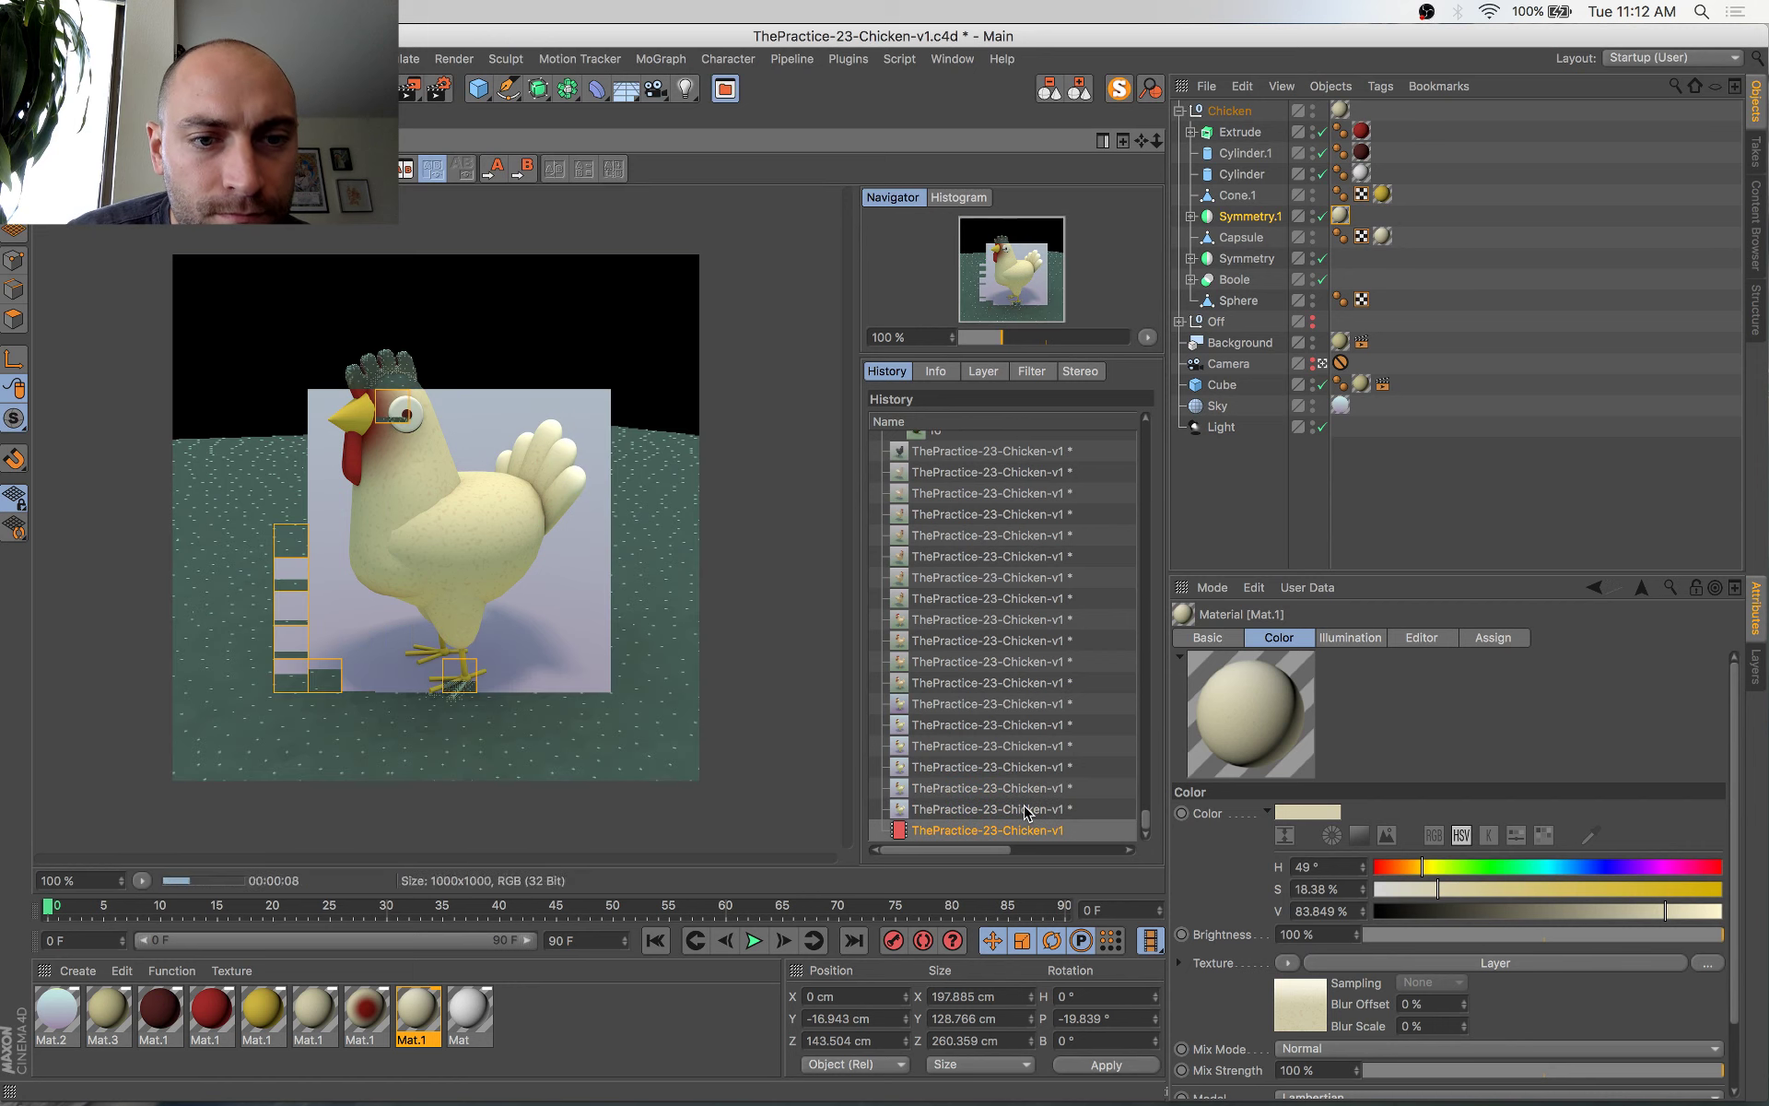
key("Up")
key("Down")
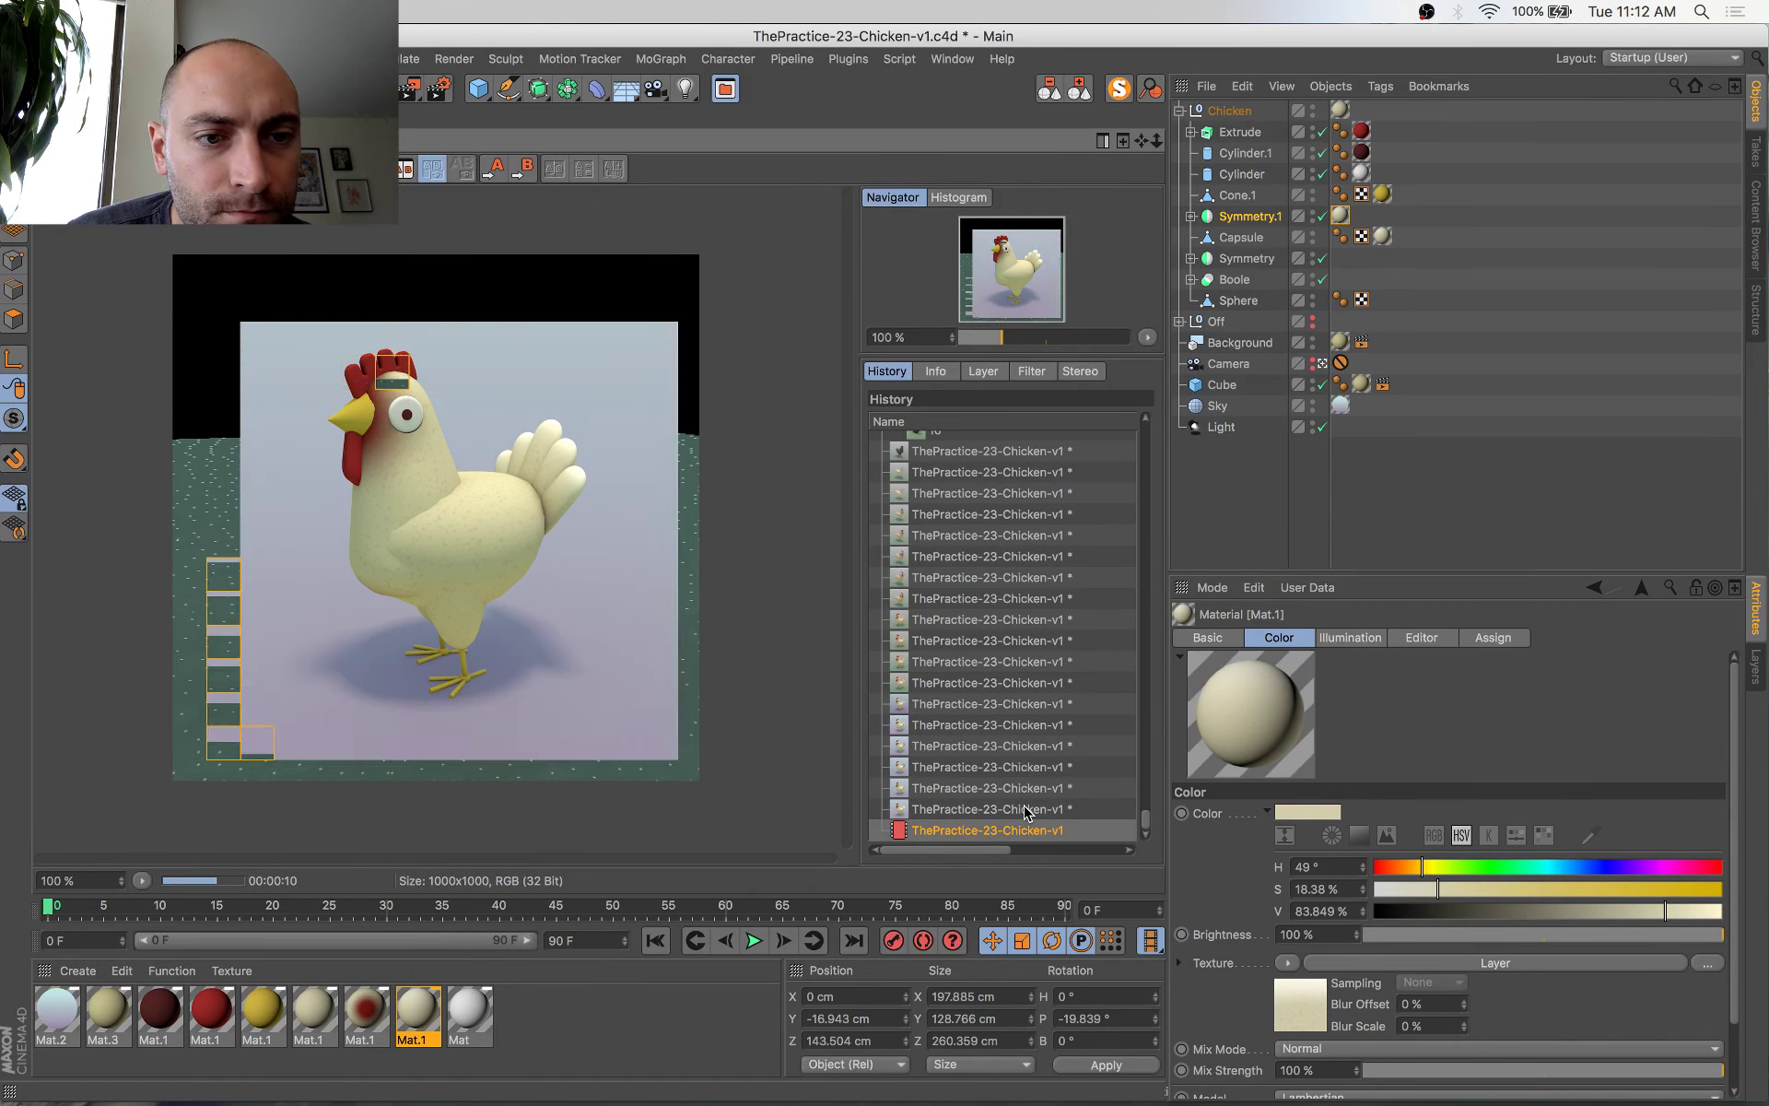
Apply the cream tail material to Cone.1 inside the legs' Symmetry object and render the scene
left_click(69, 116)
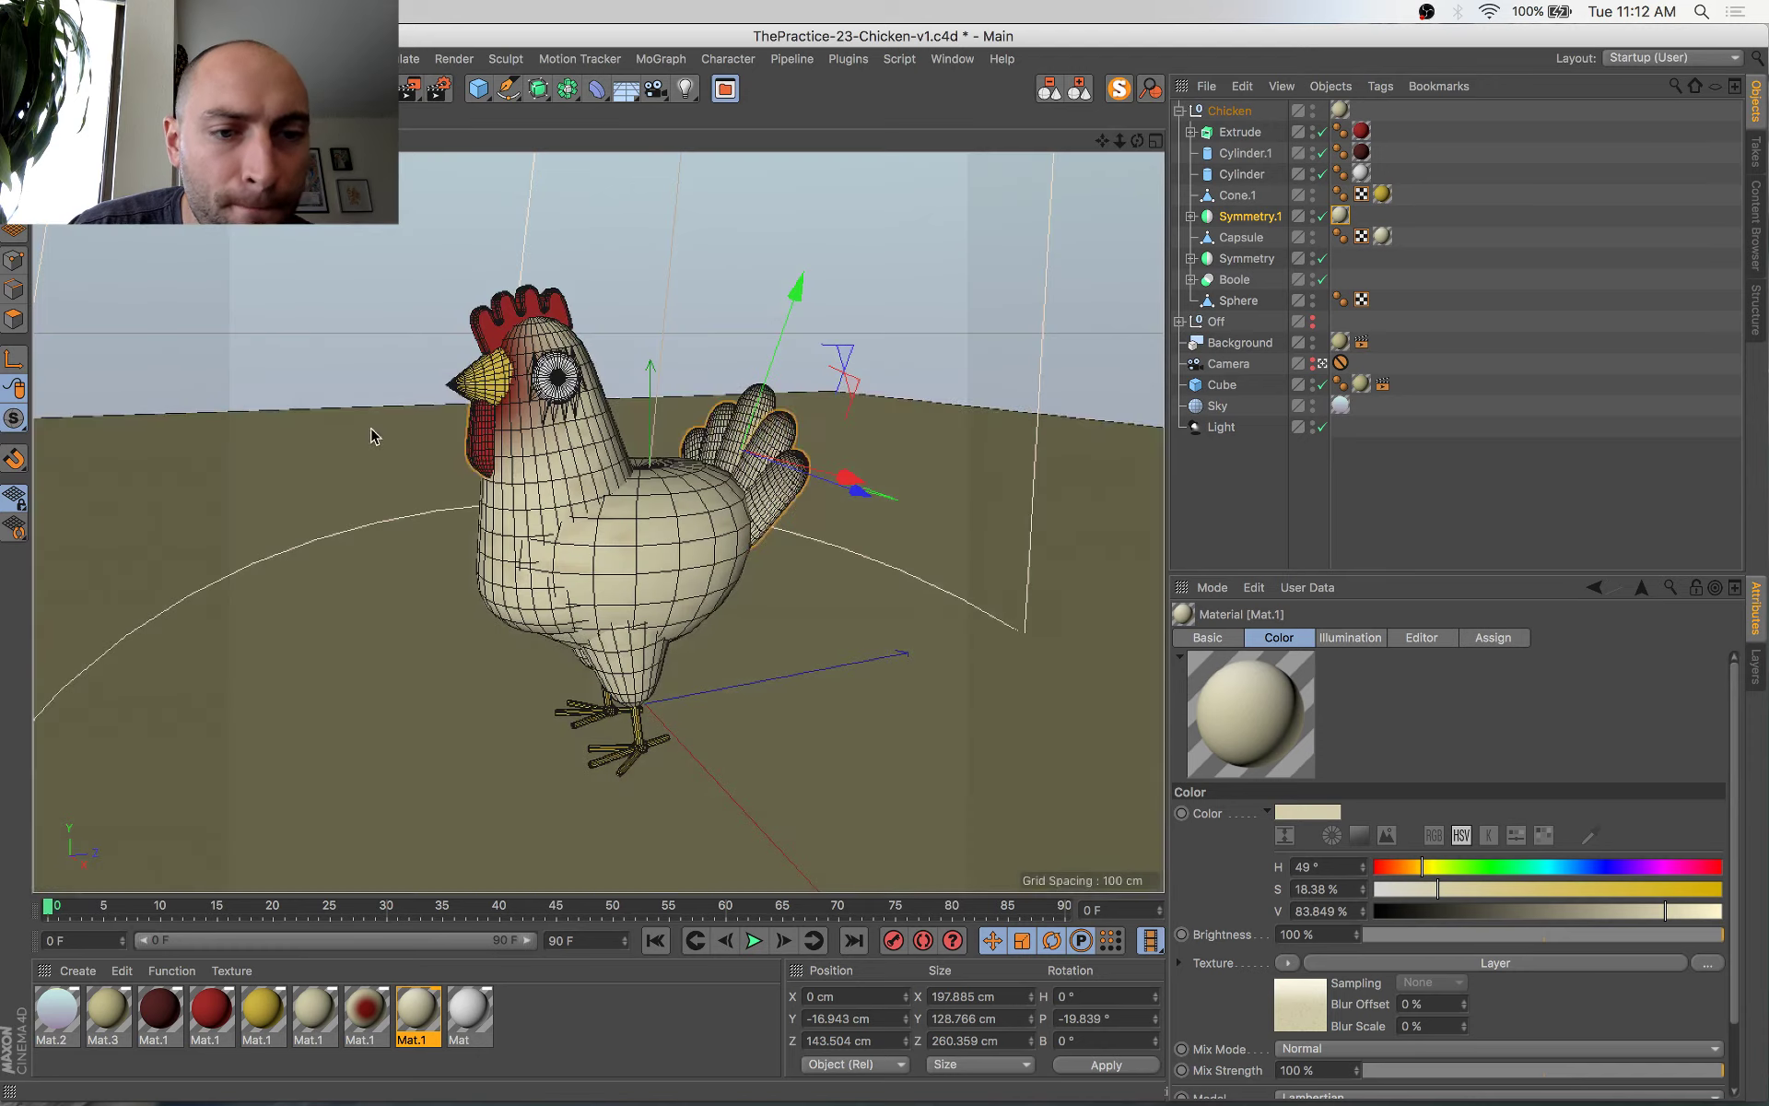
left_click(625, 683)
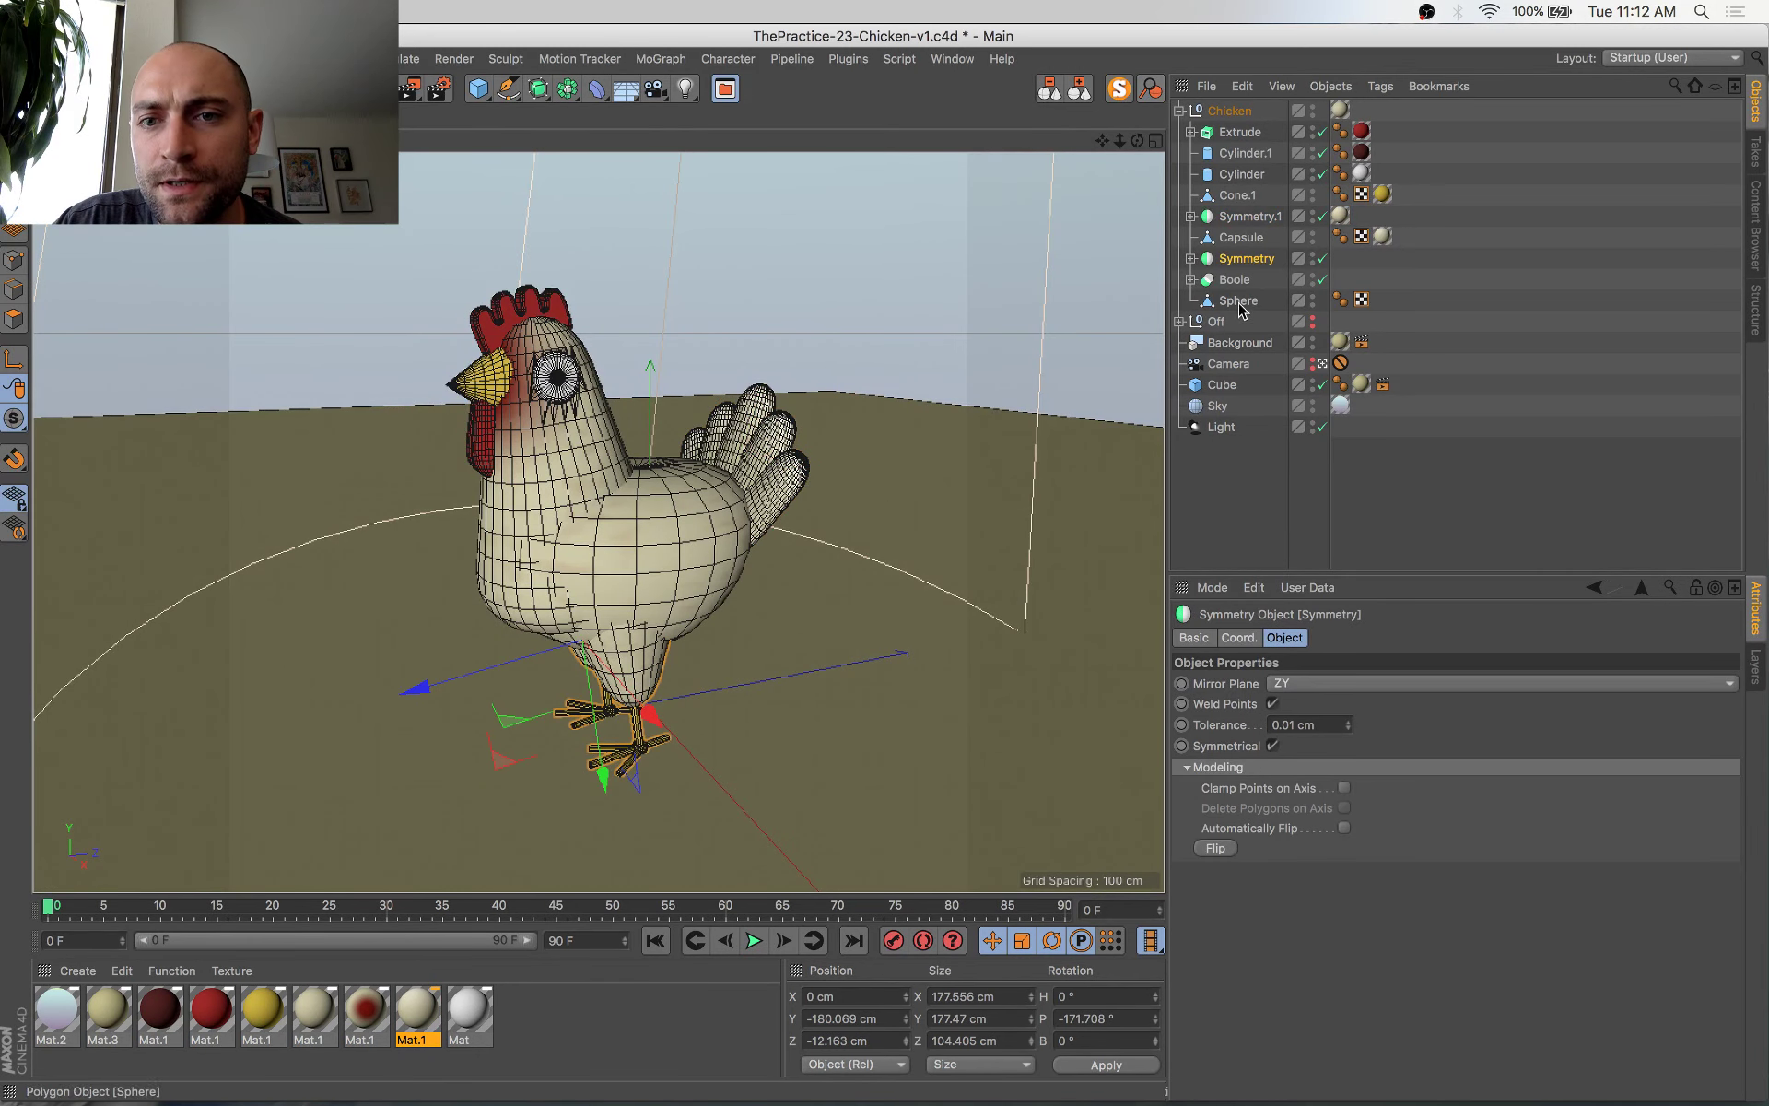
left_click(1191, 259)
left_click(1241, 281)
left_click(1201, 279)
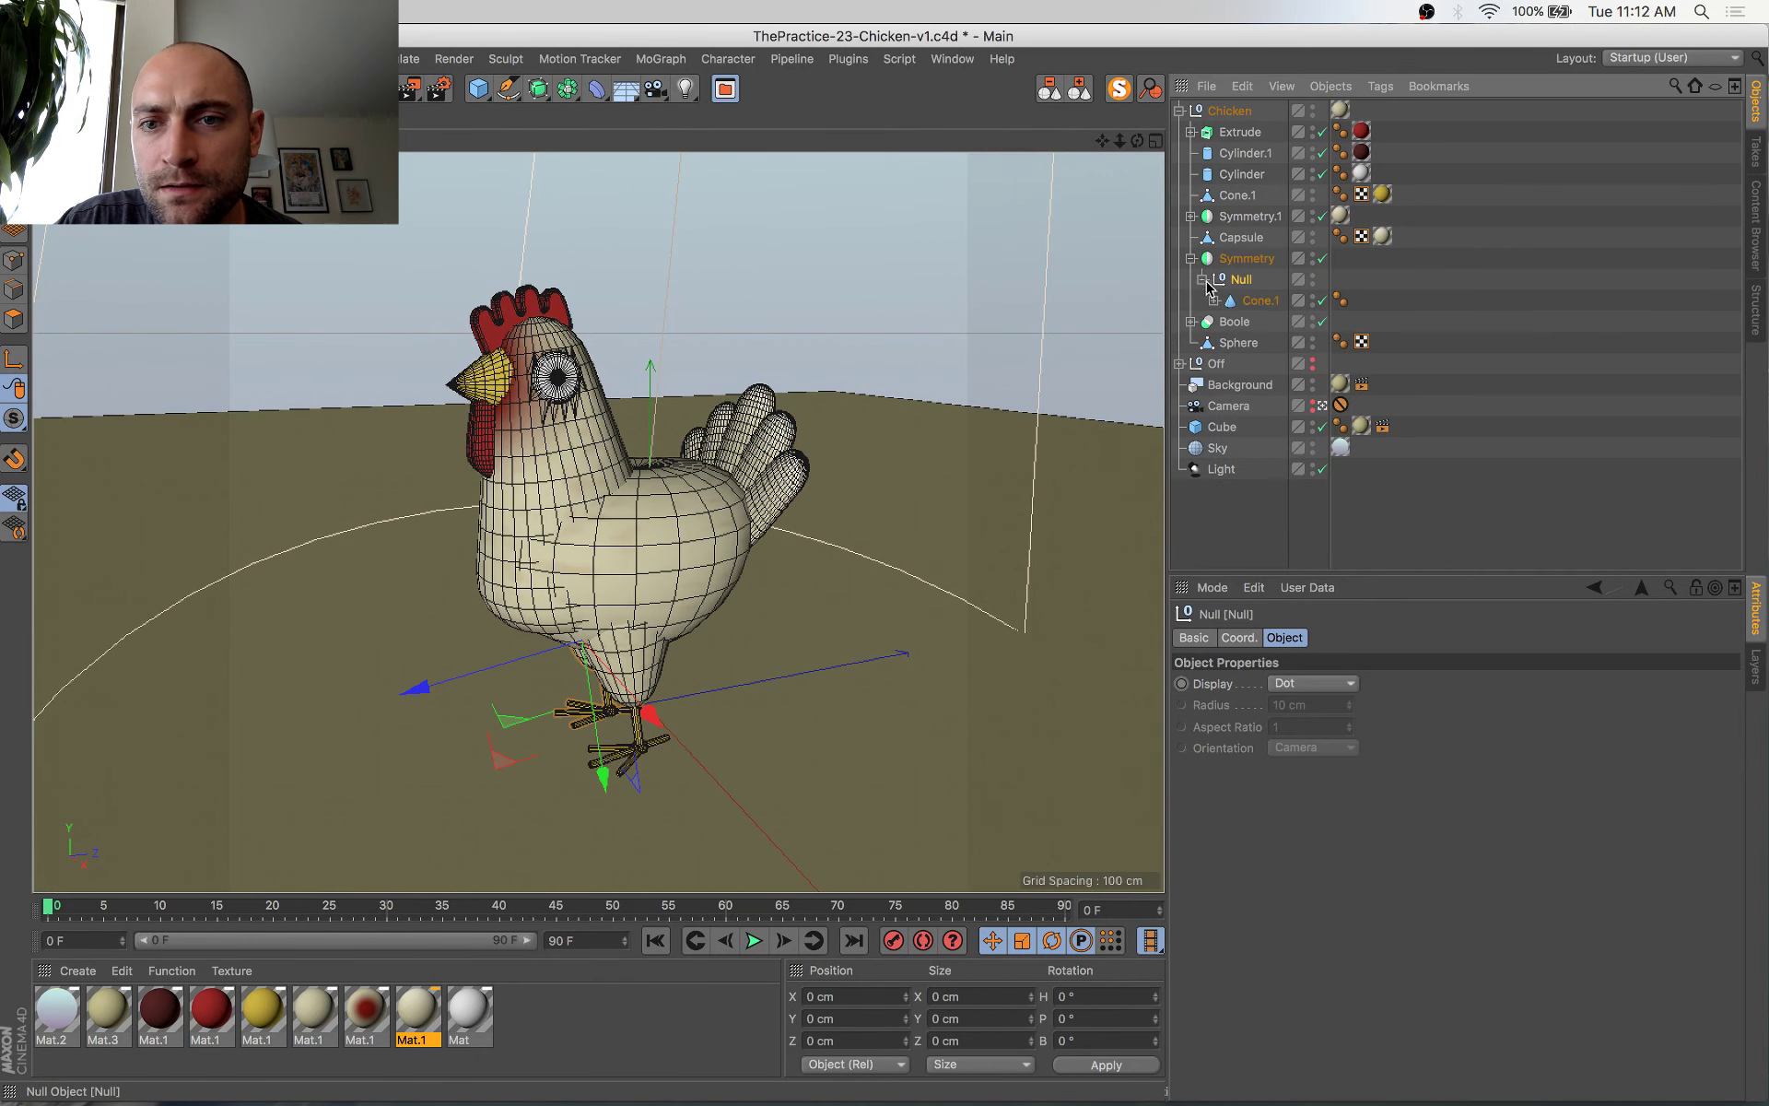
left_click(1259, 302)
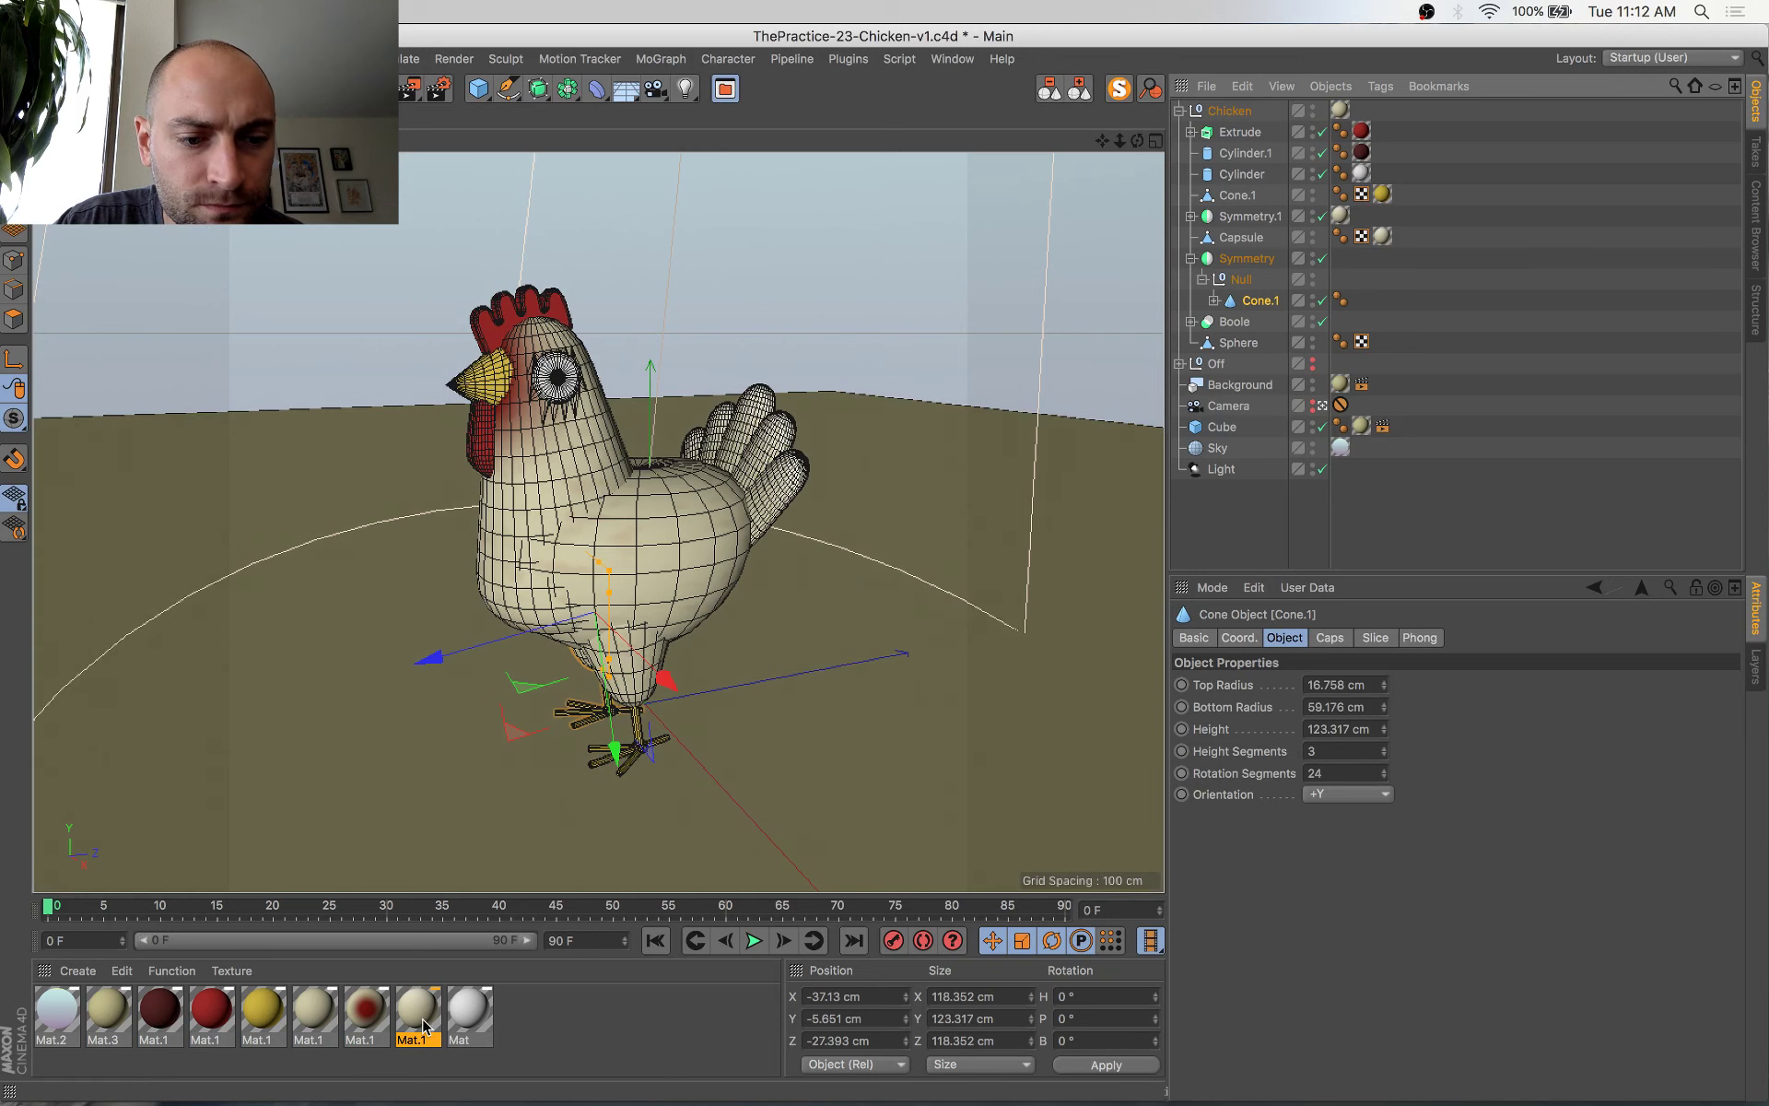
left_click_drag(422, 1025, 1254, 307)
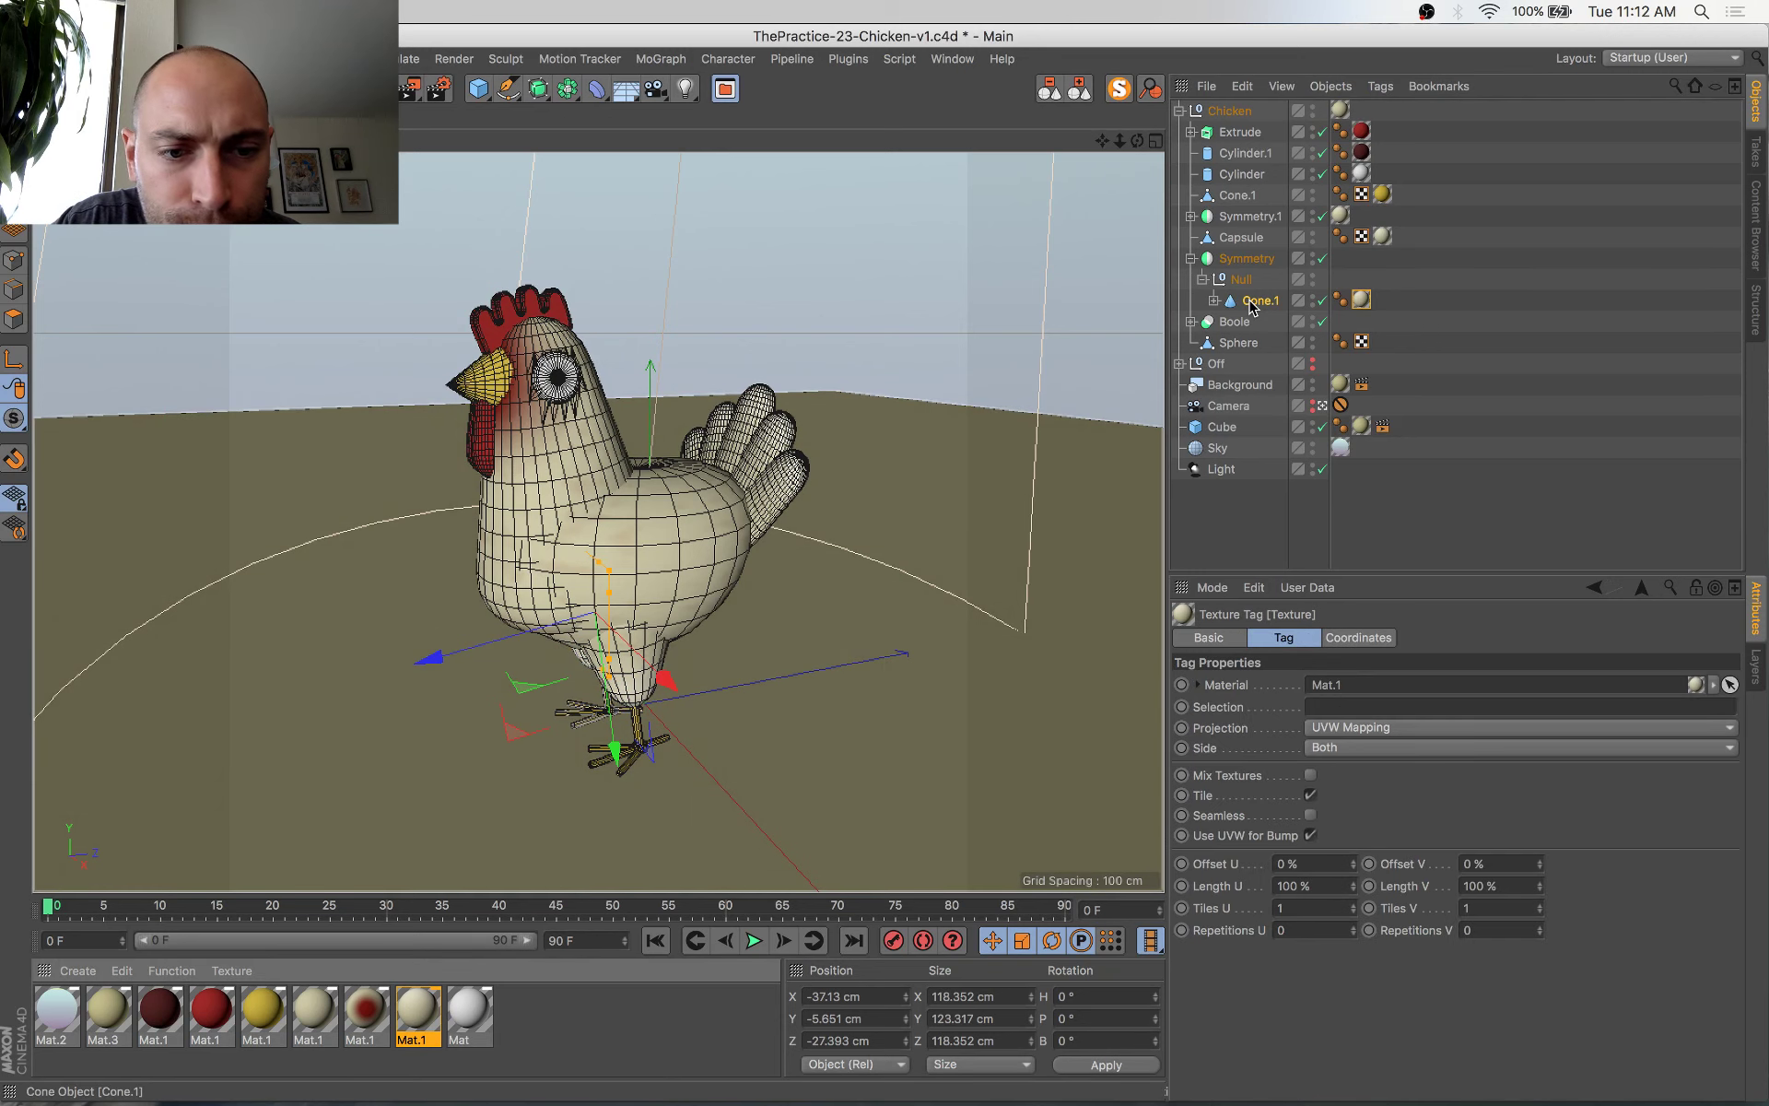
left_click(798, 793)
key("shift+r")
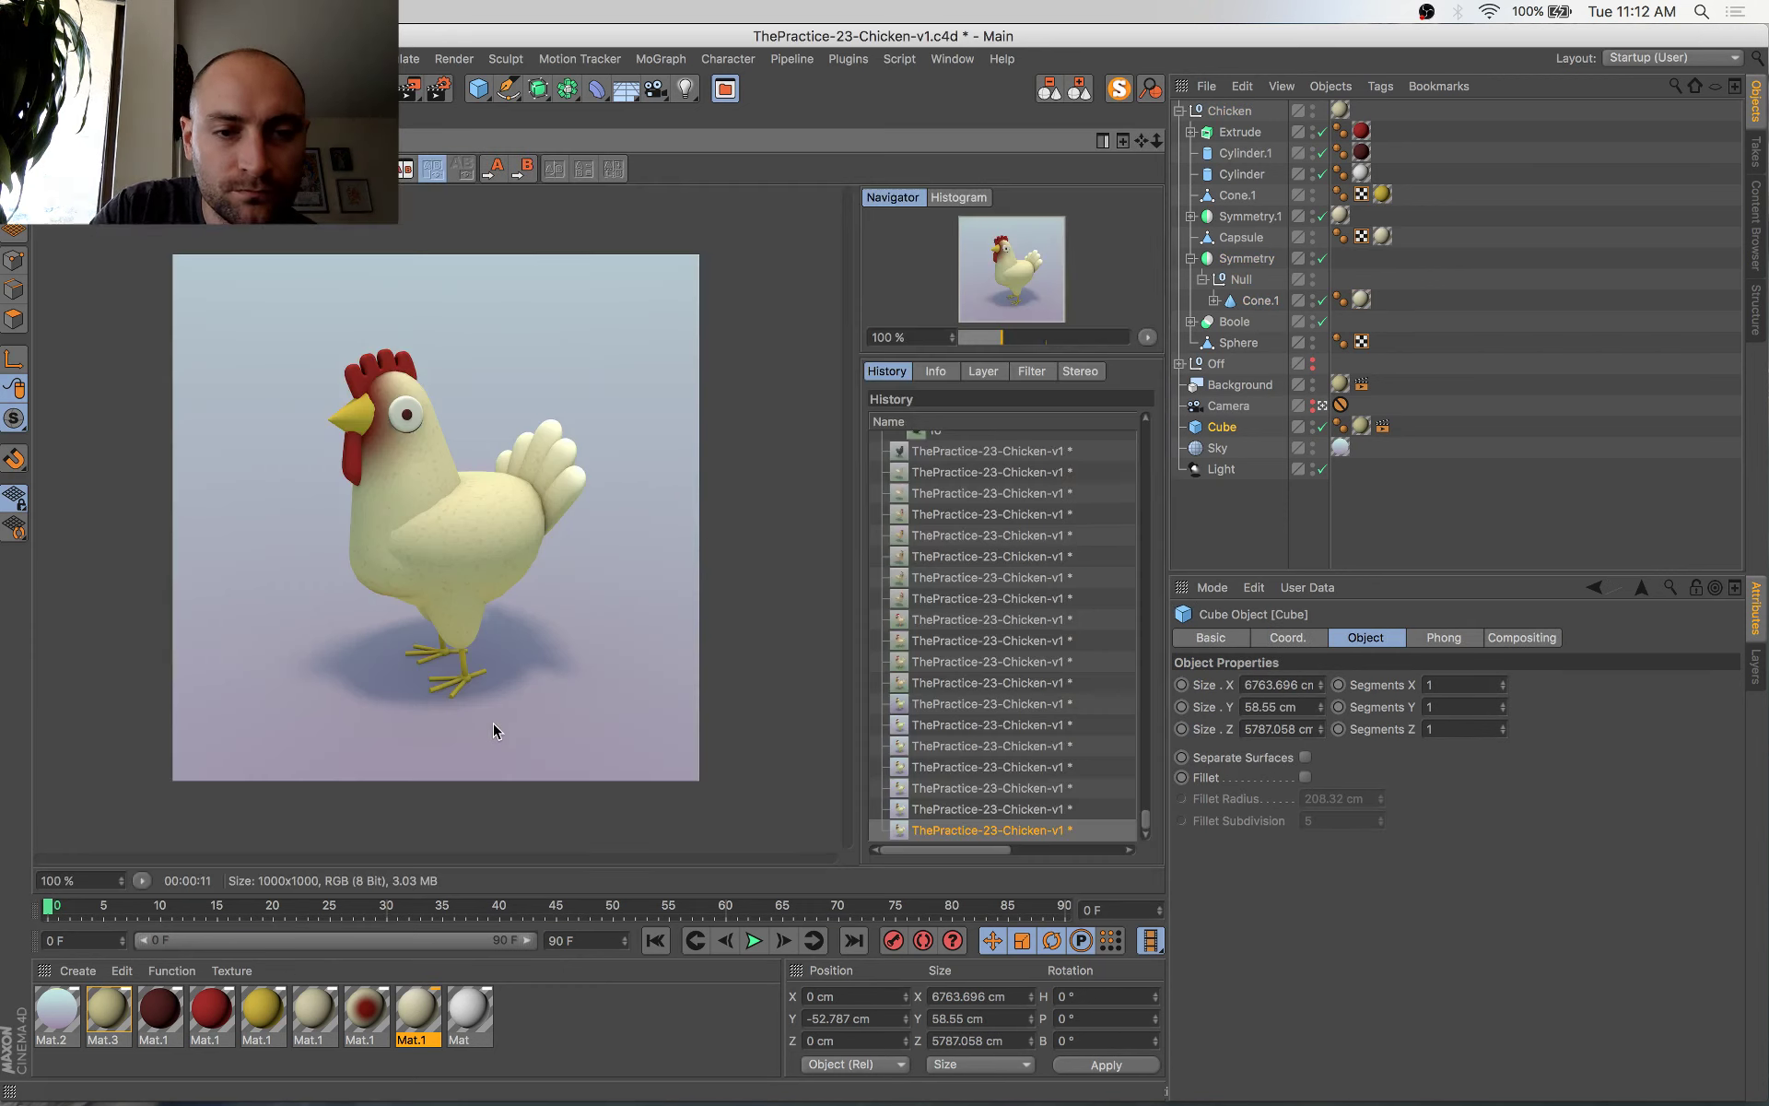
In the Luminance gradient of the sky material Mat.2, recolour the purple knot dusty pink with H 331°
double_click(52, 1018)
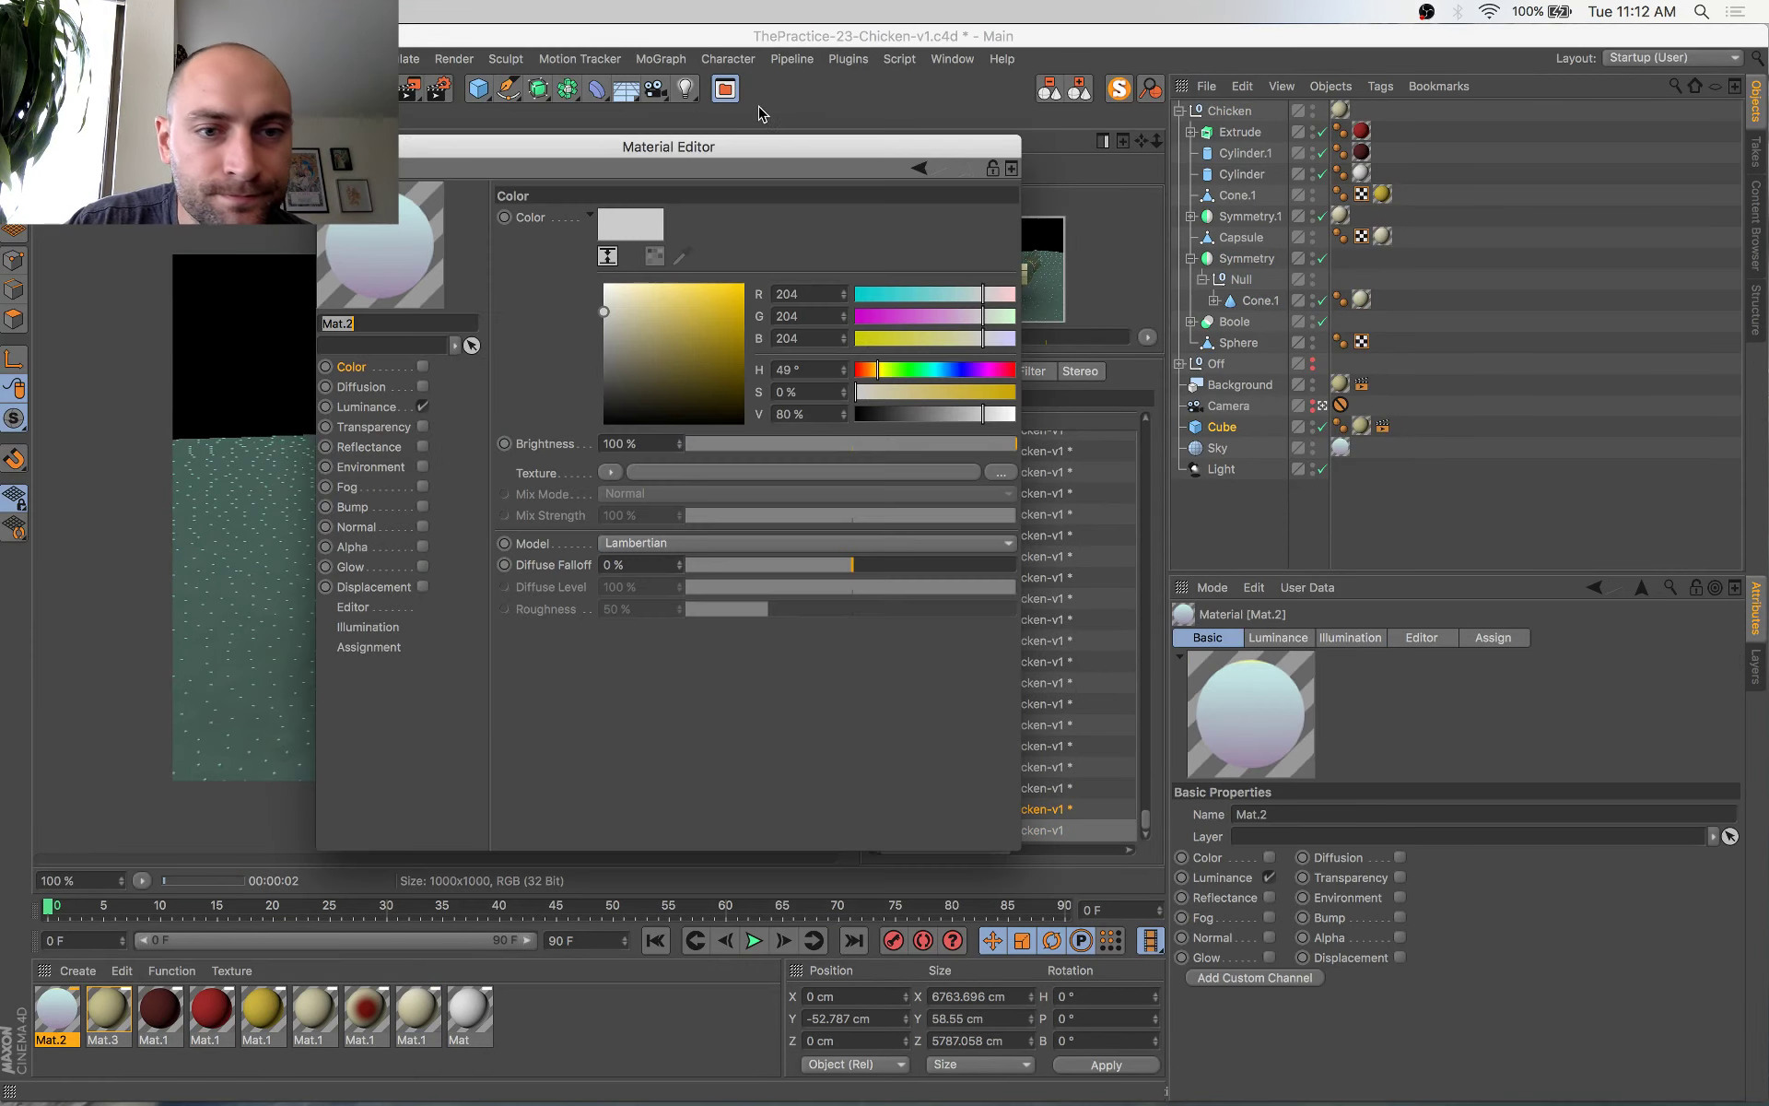
left_click_drag(712, 156, 898, 222)
left_click(553, 472)
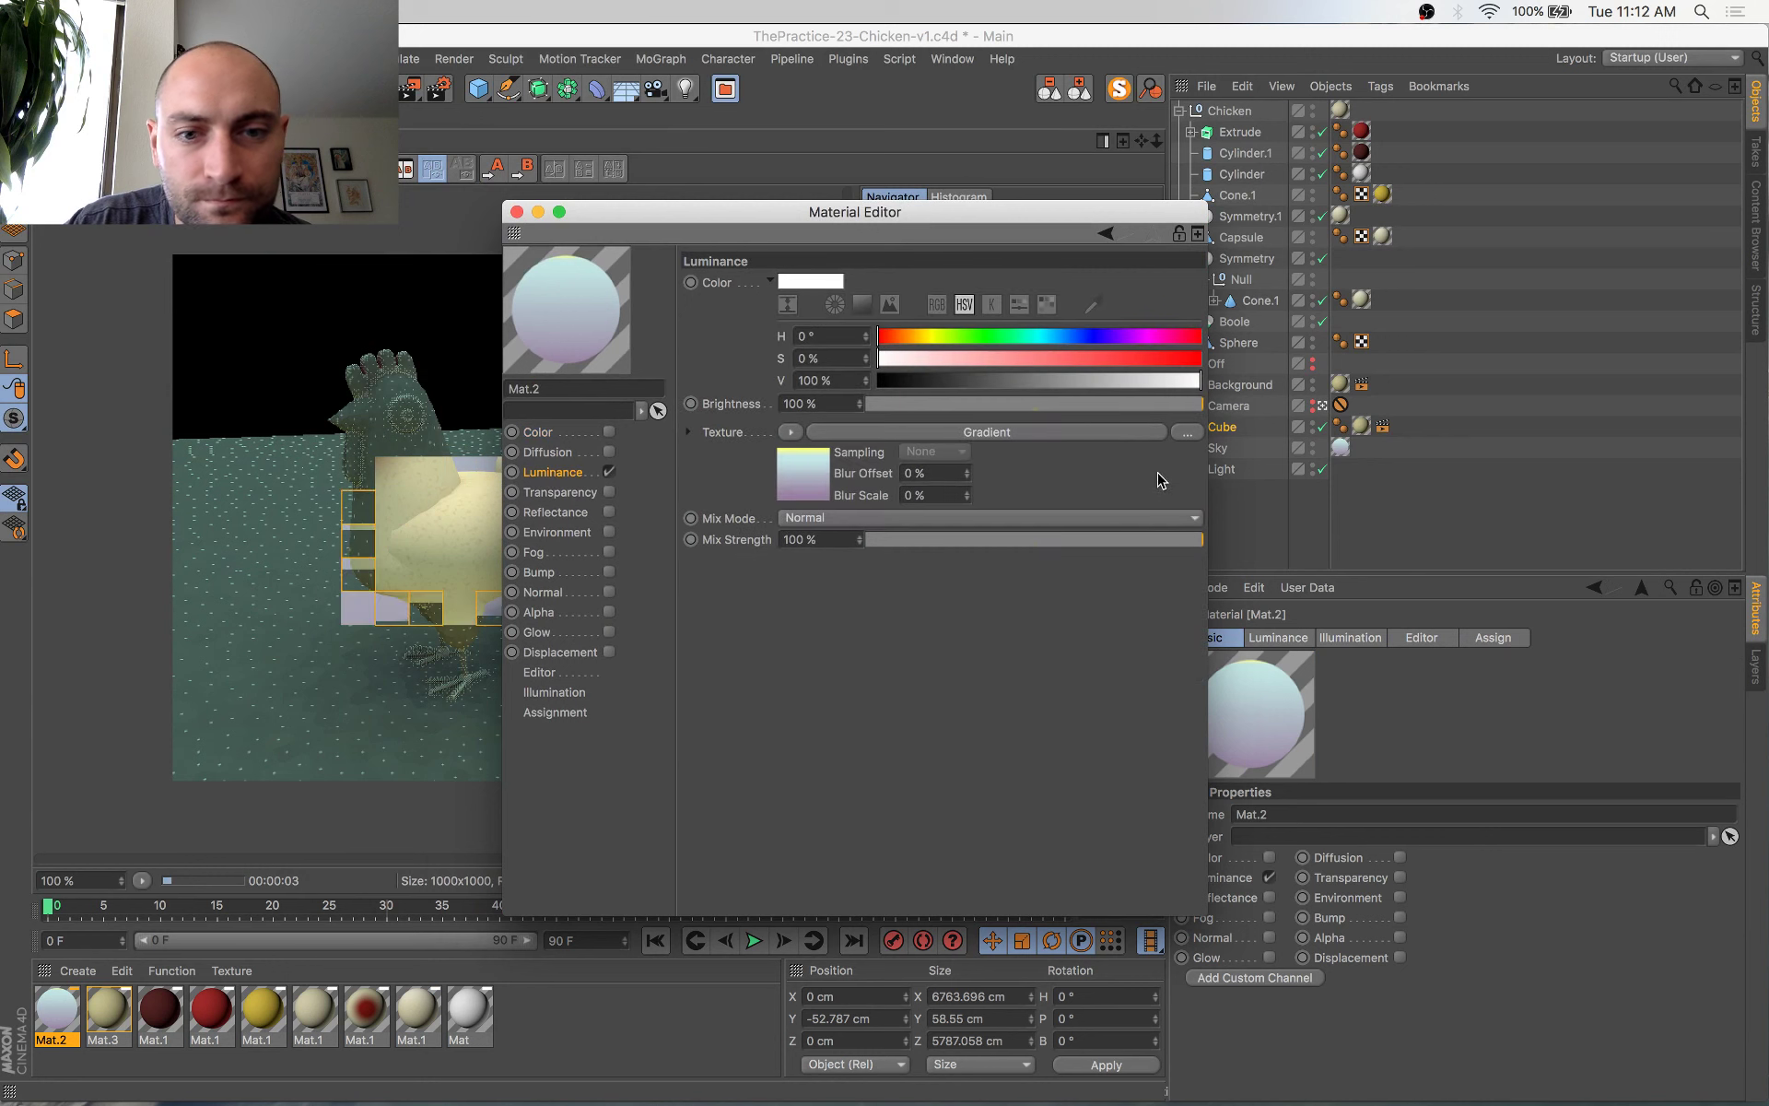
left_click(804, 477)
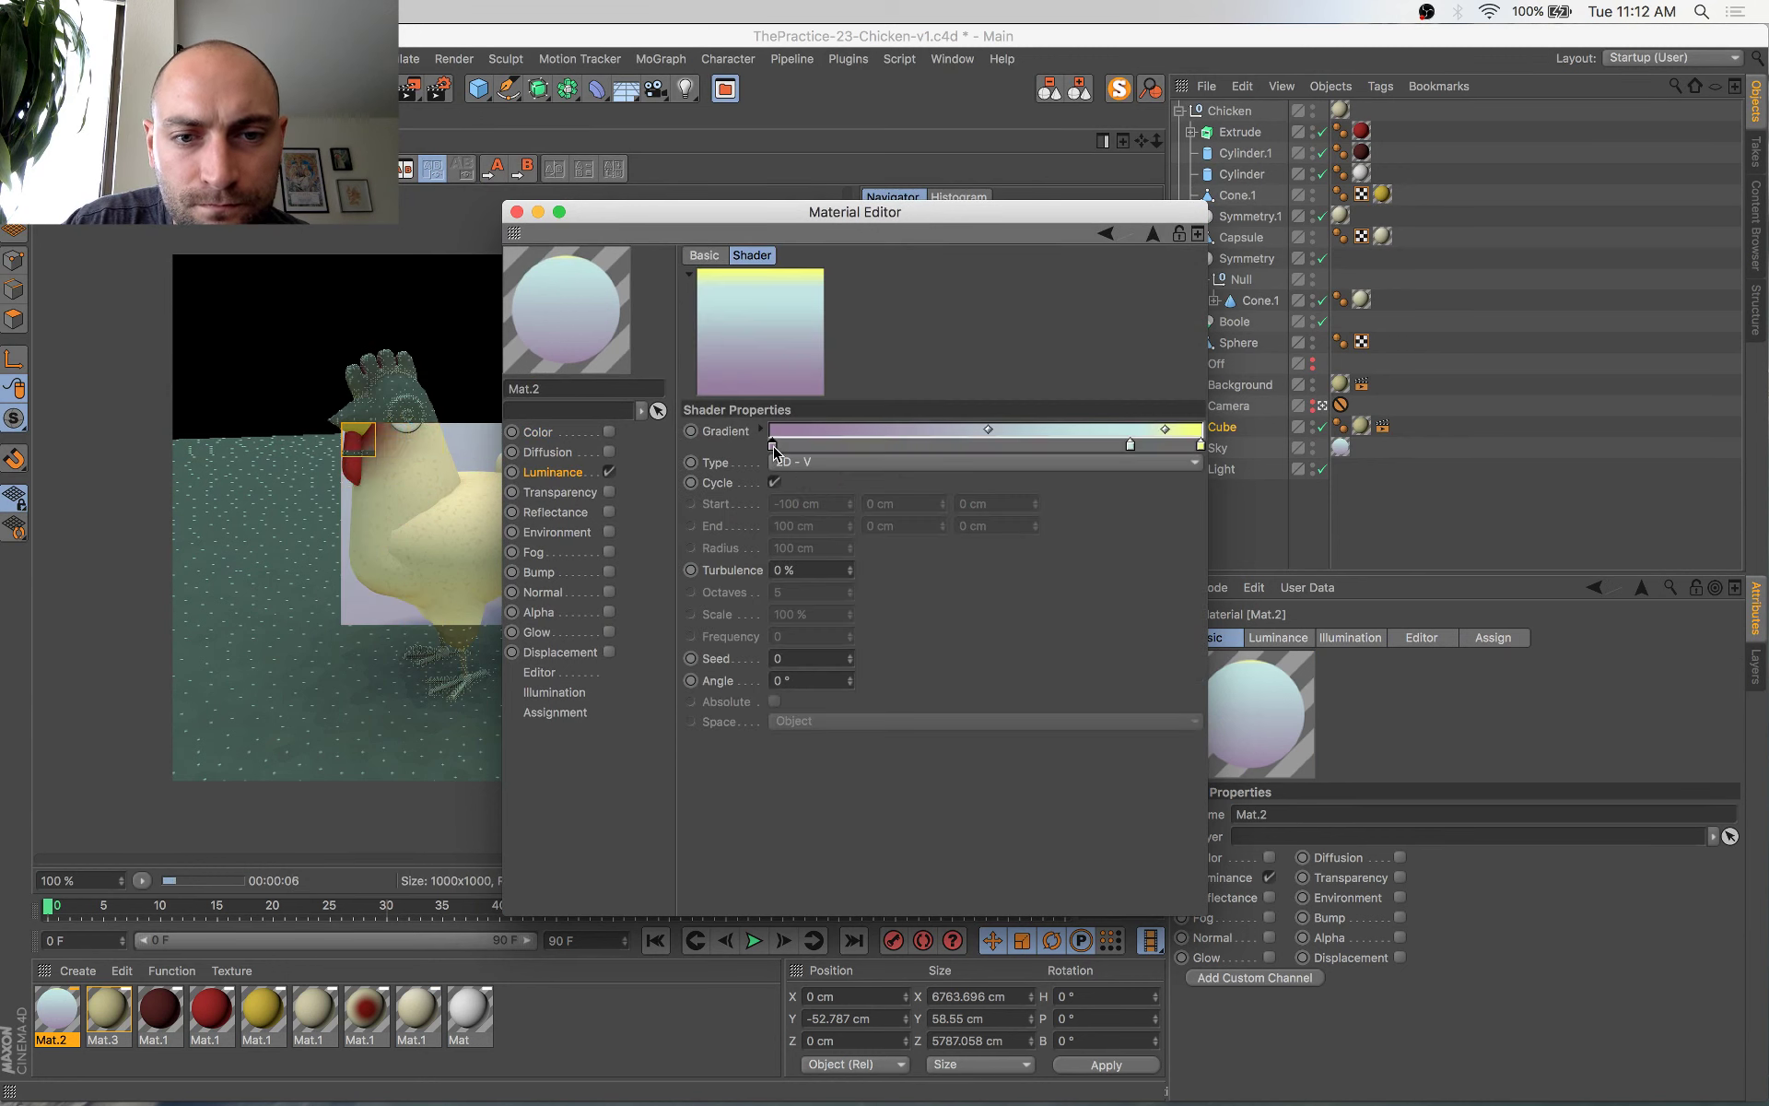
double_click(777, 448)
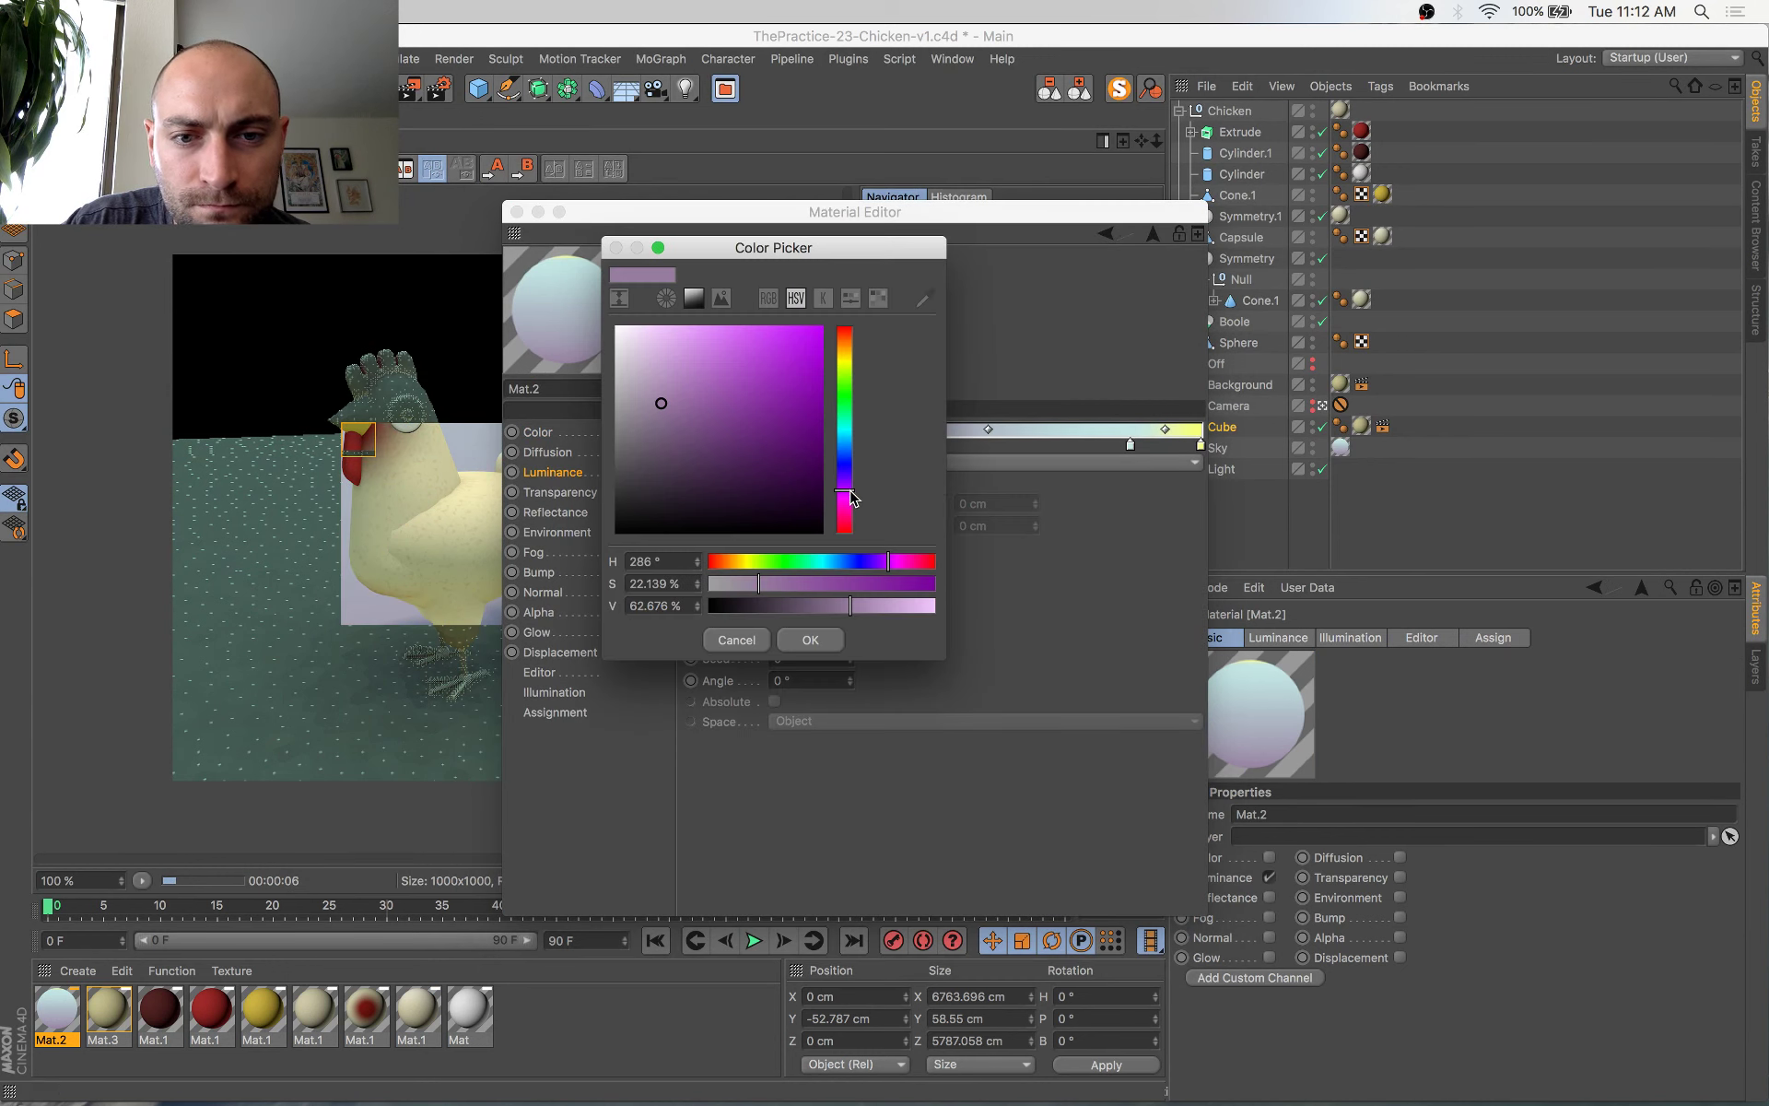
left_click_drag(850, 495, 849, 506)
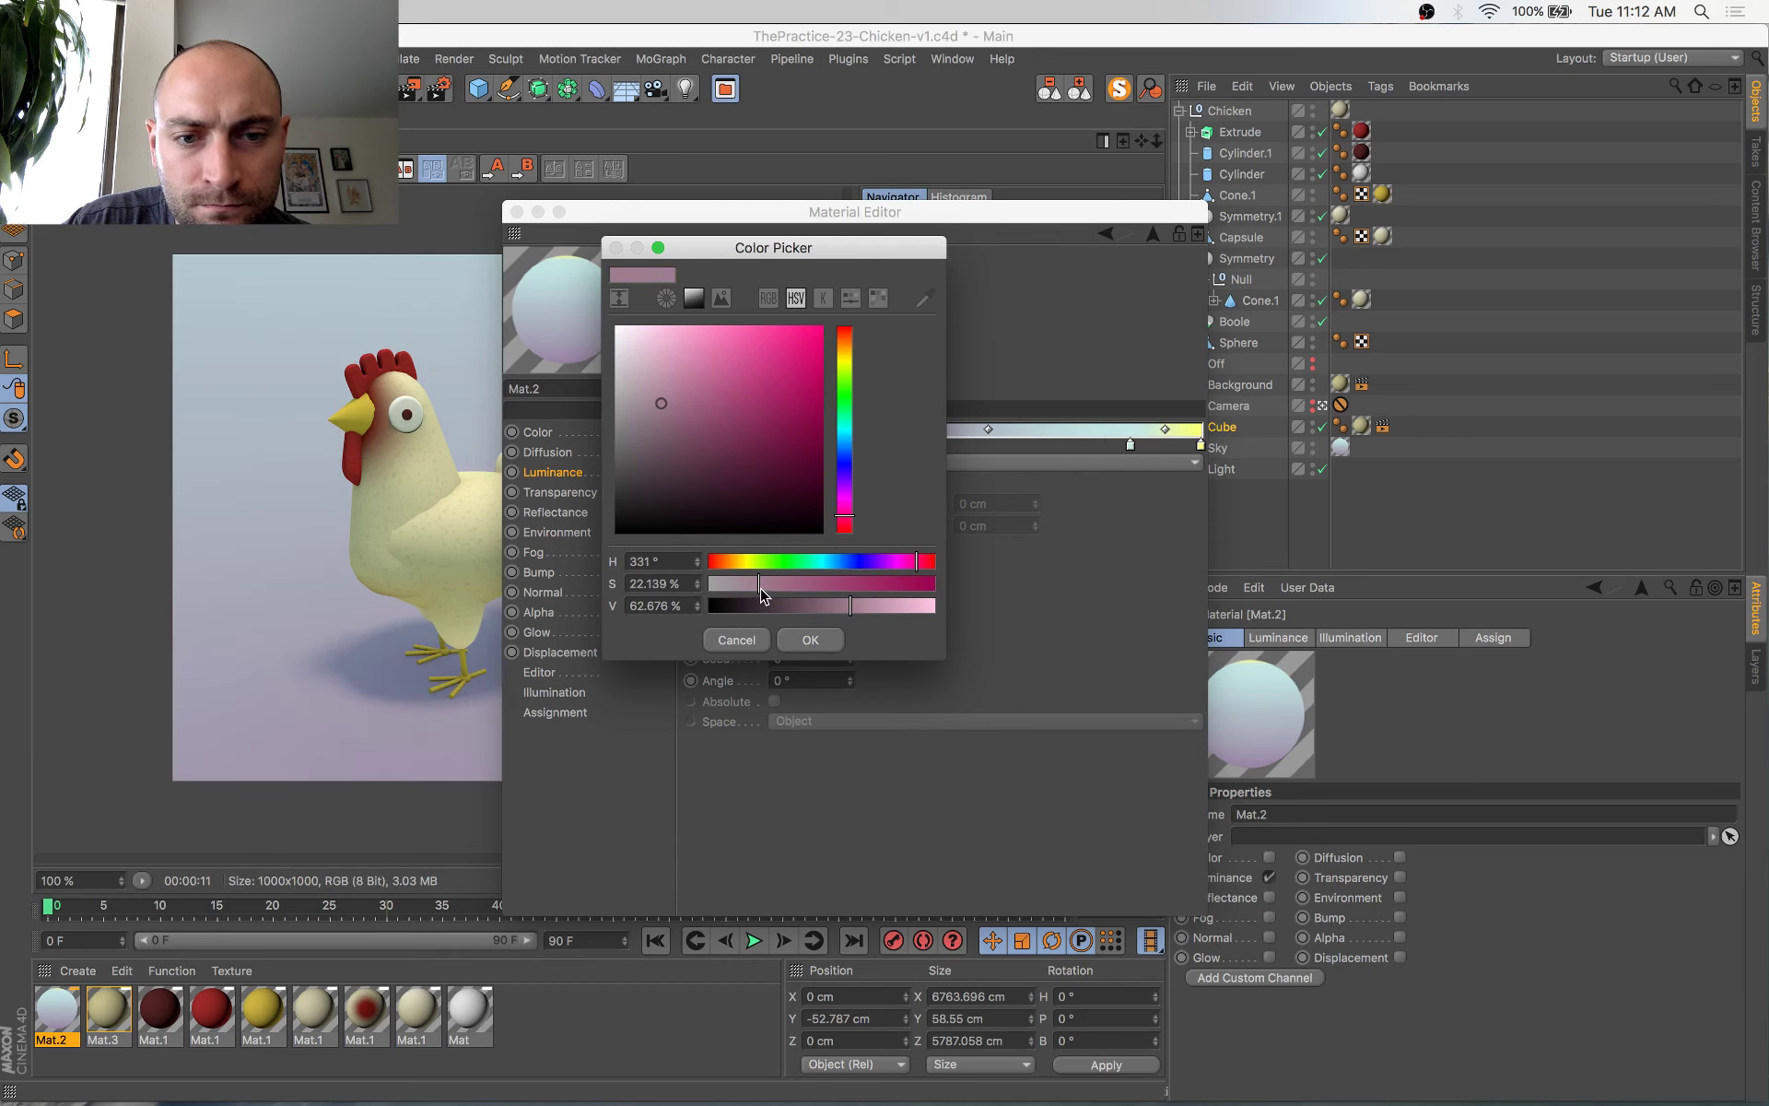
left_click(811, 641)
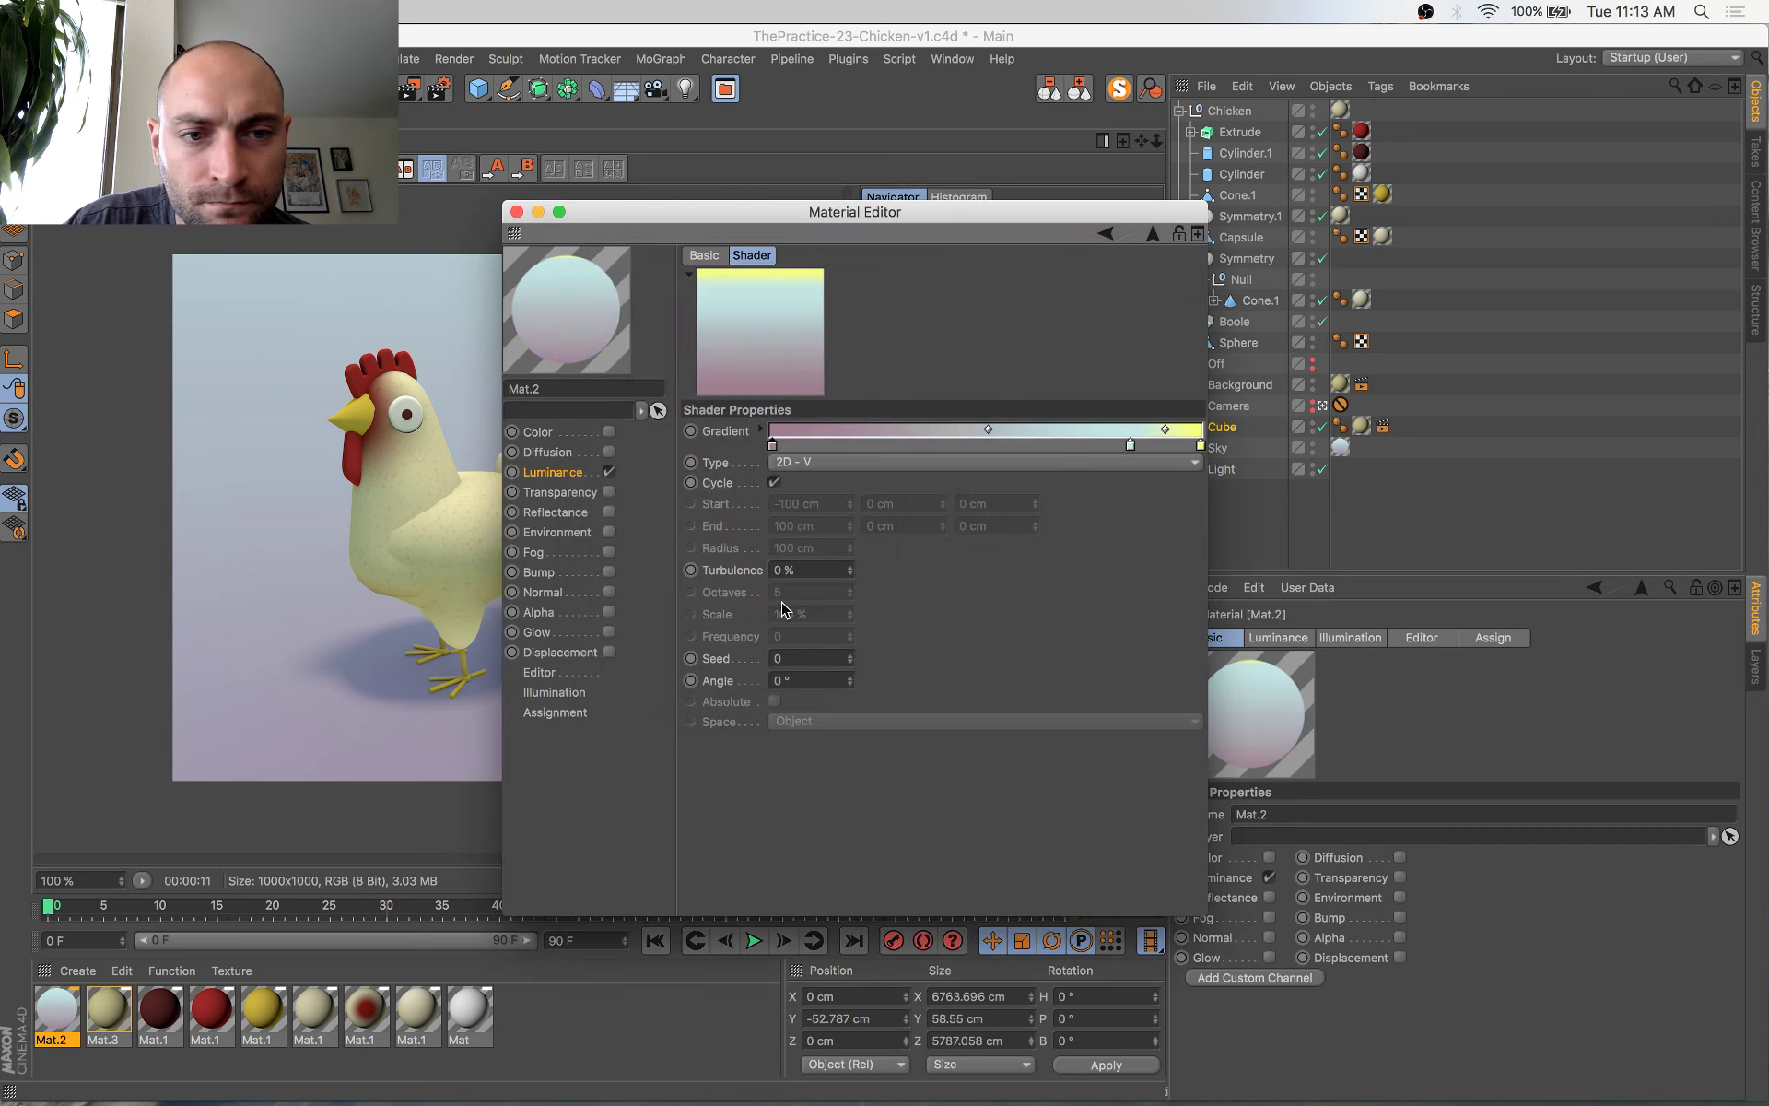
Slightly increase the saturation of the sky gradient's pale cyan knot and render the scene
double_click(1130, 446)
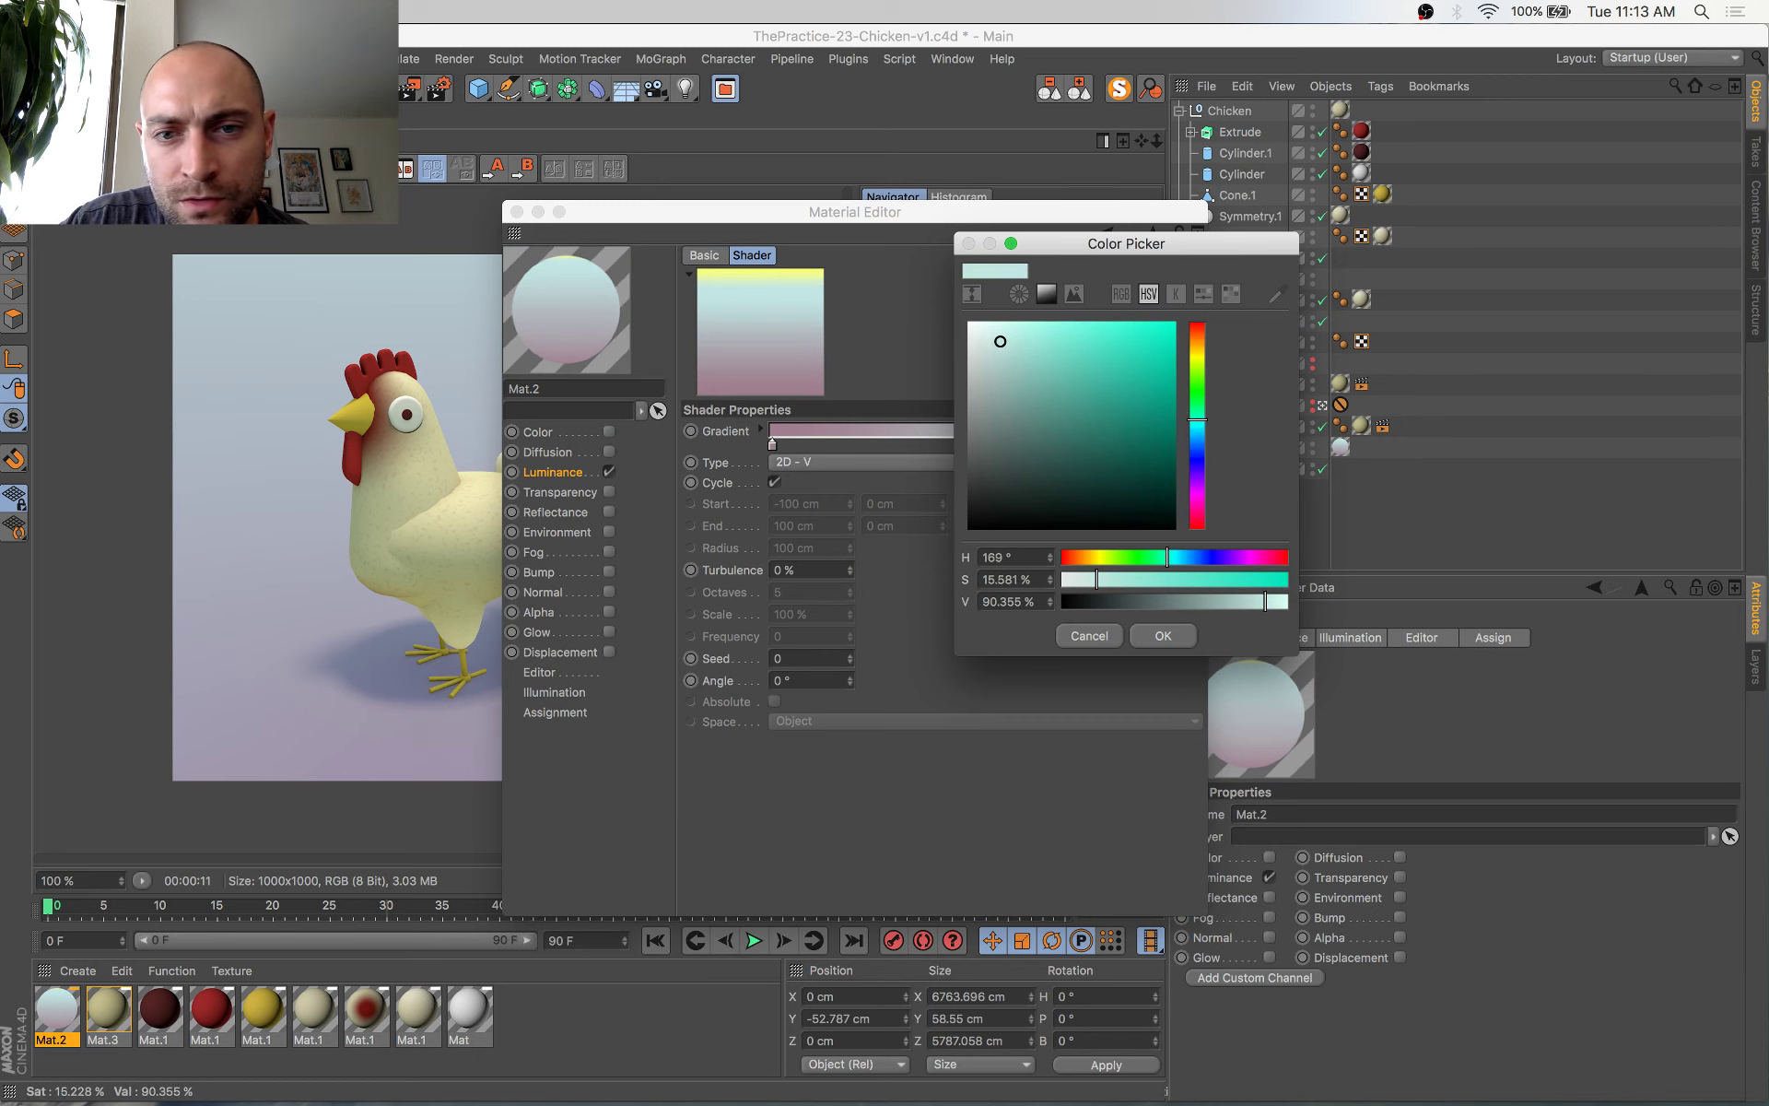
left_click_drag(1000, 341, 1005, 341)
left_click(1183, 635)
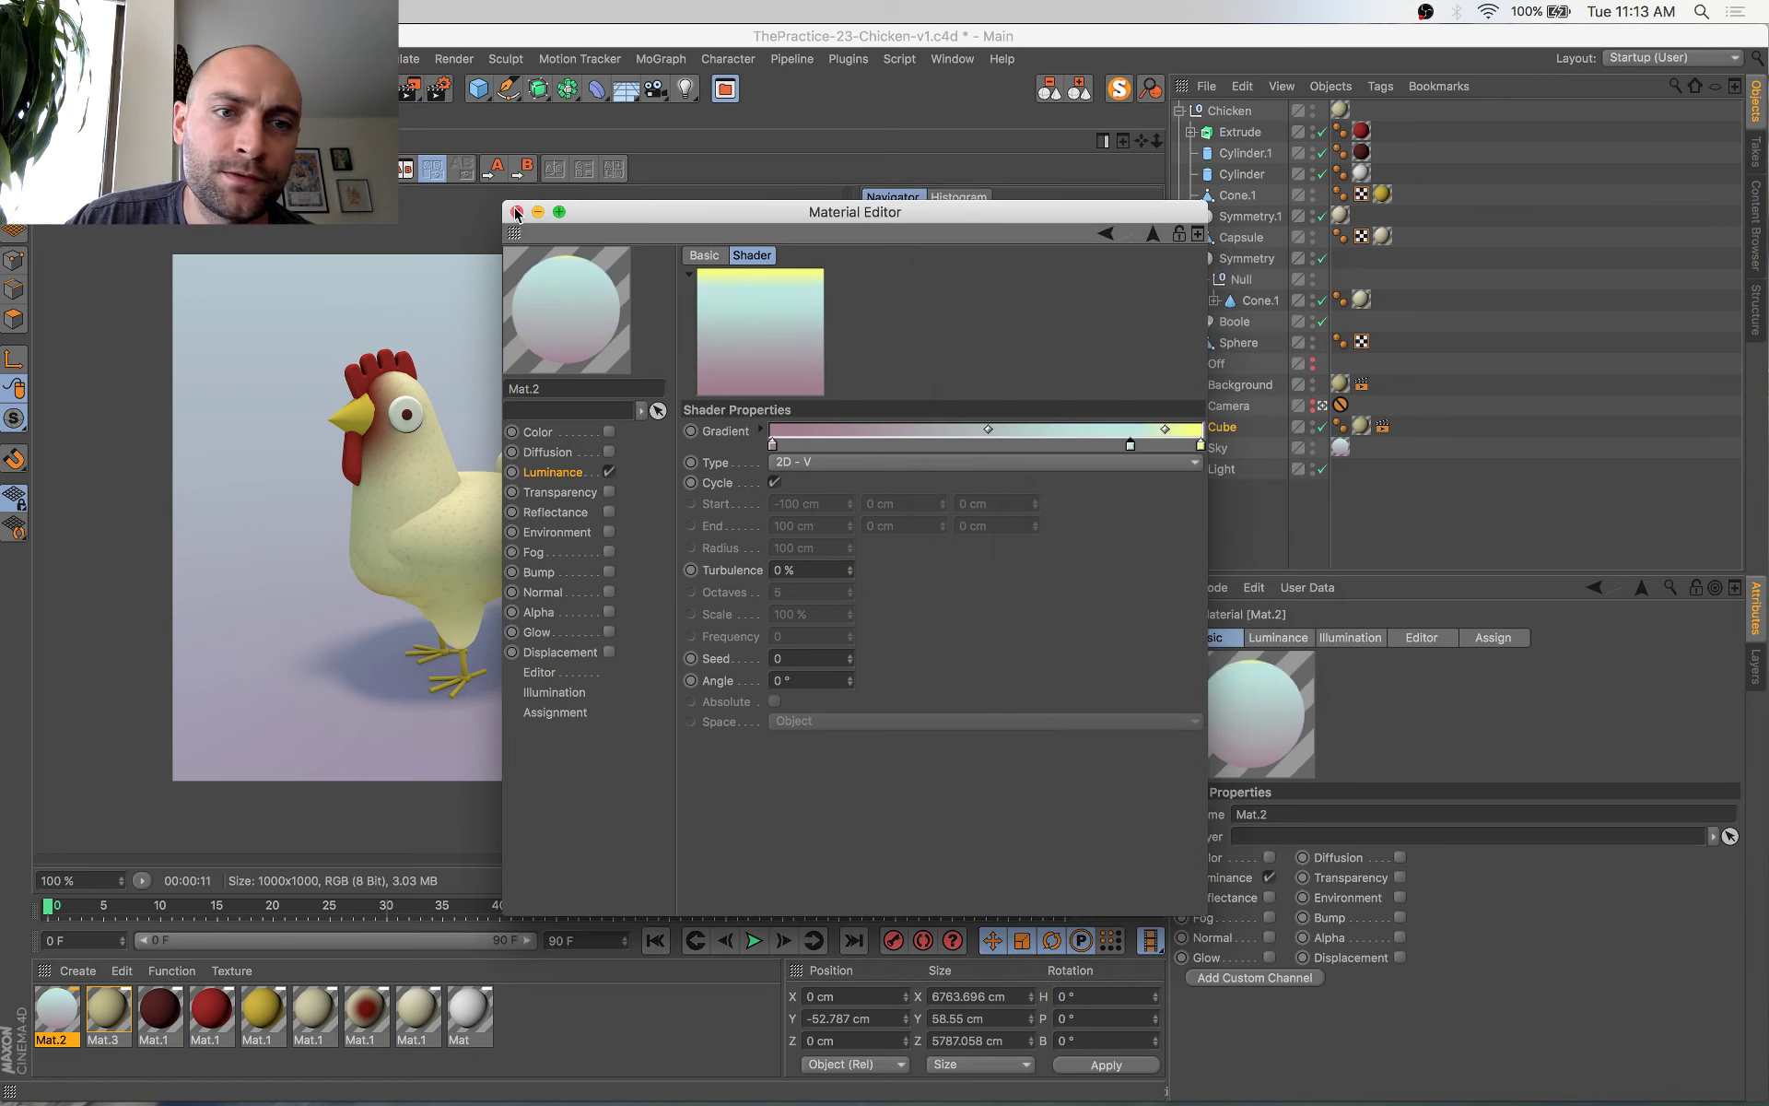
left_click(516, 212)
key("shift+r")
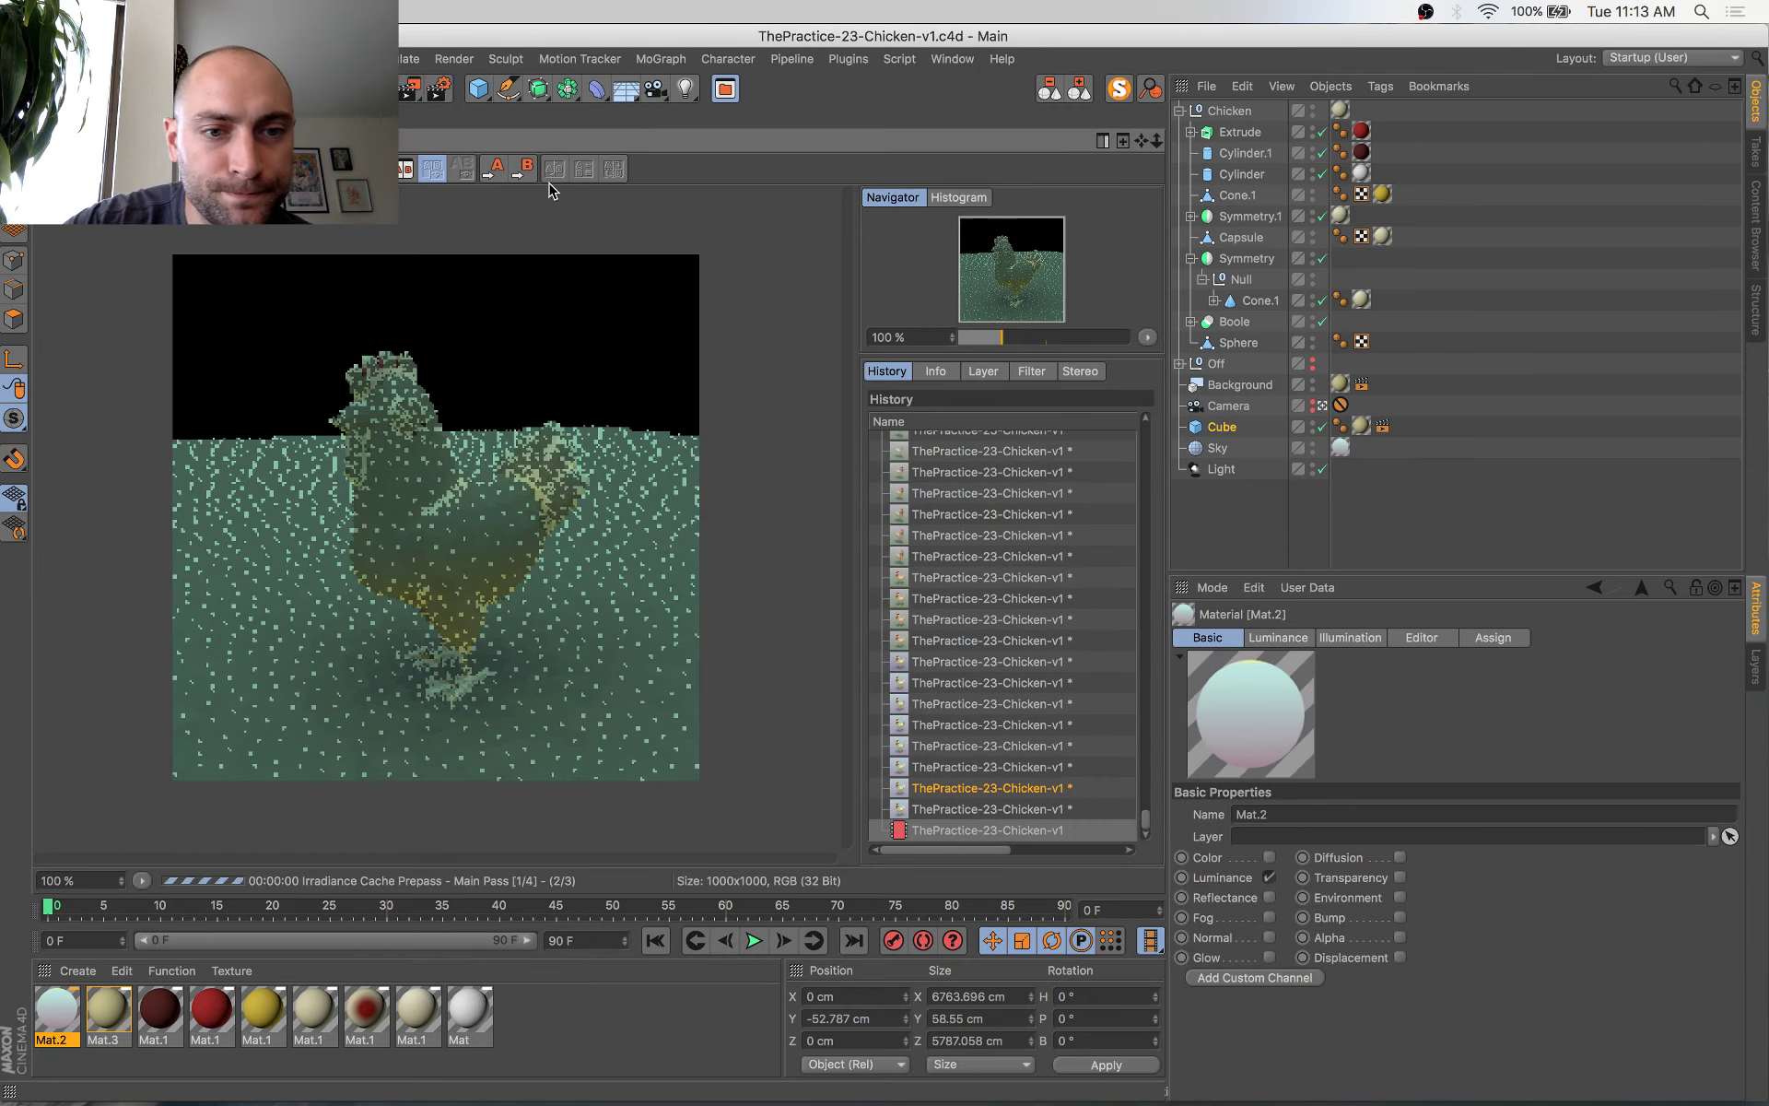
Switch to the live stream's chat window in the browser, read the latest viewer messages, and return to Cinema 4D
mouse_move(1, 1)
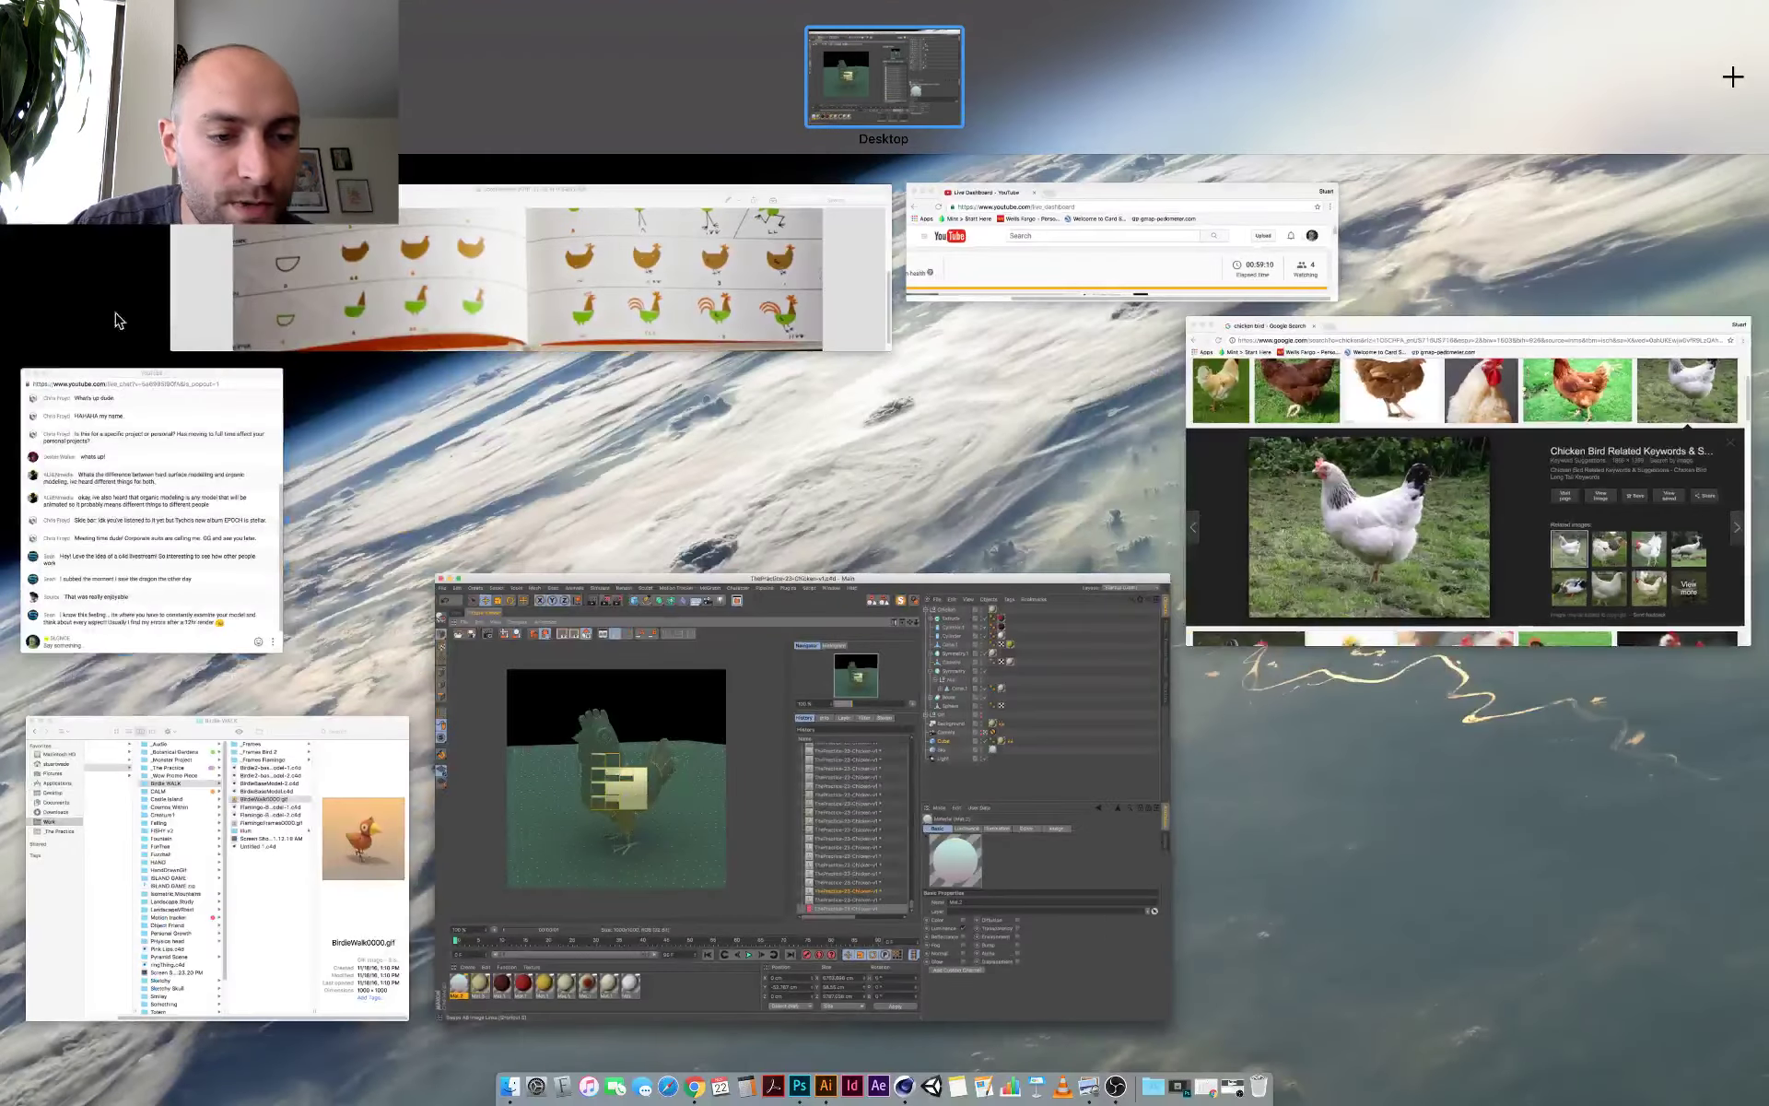
left_click(67, 526)
left_click(492, 691)
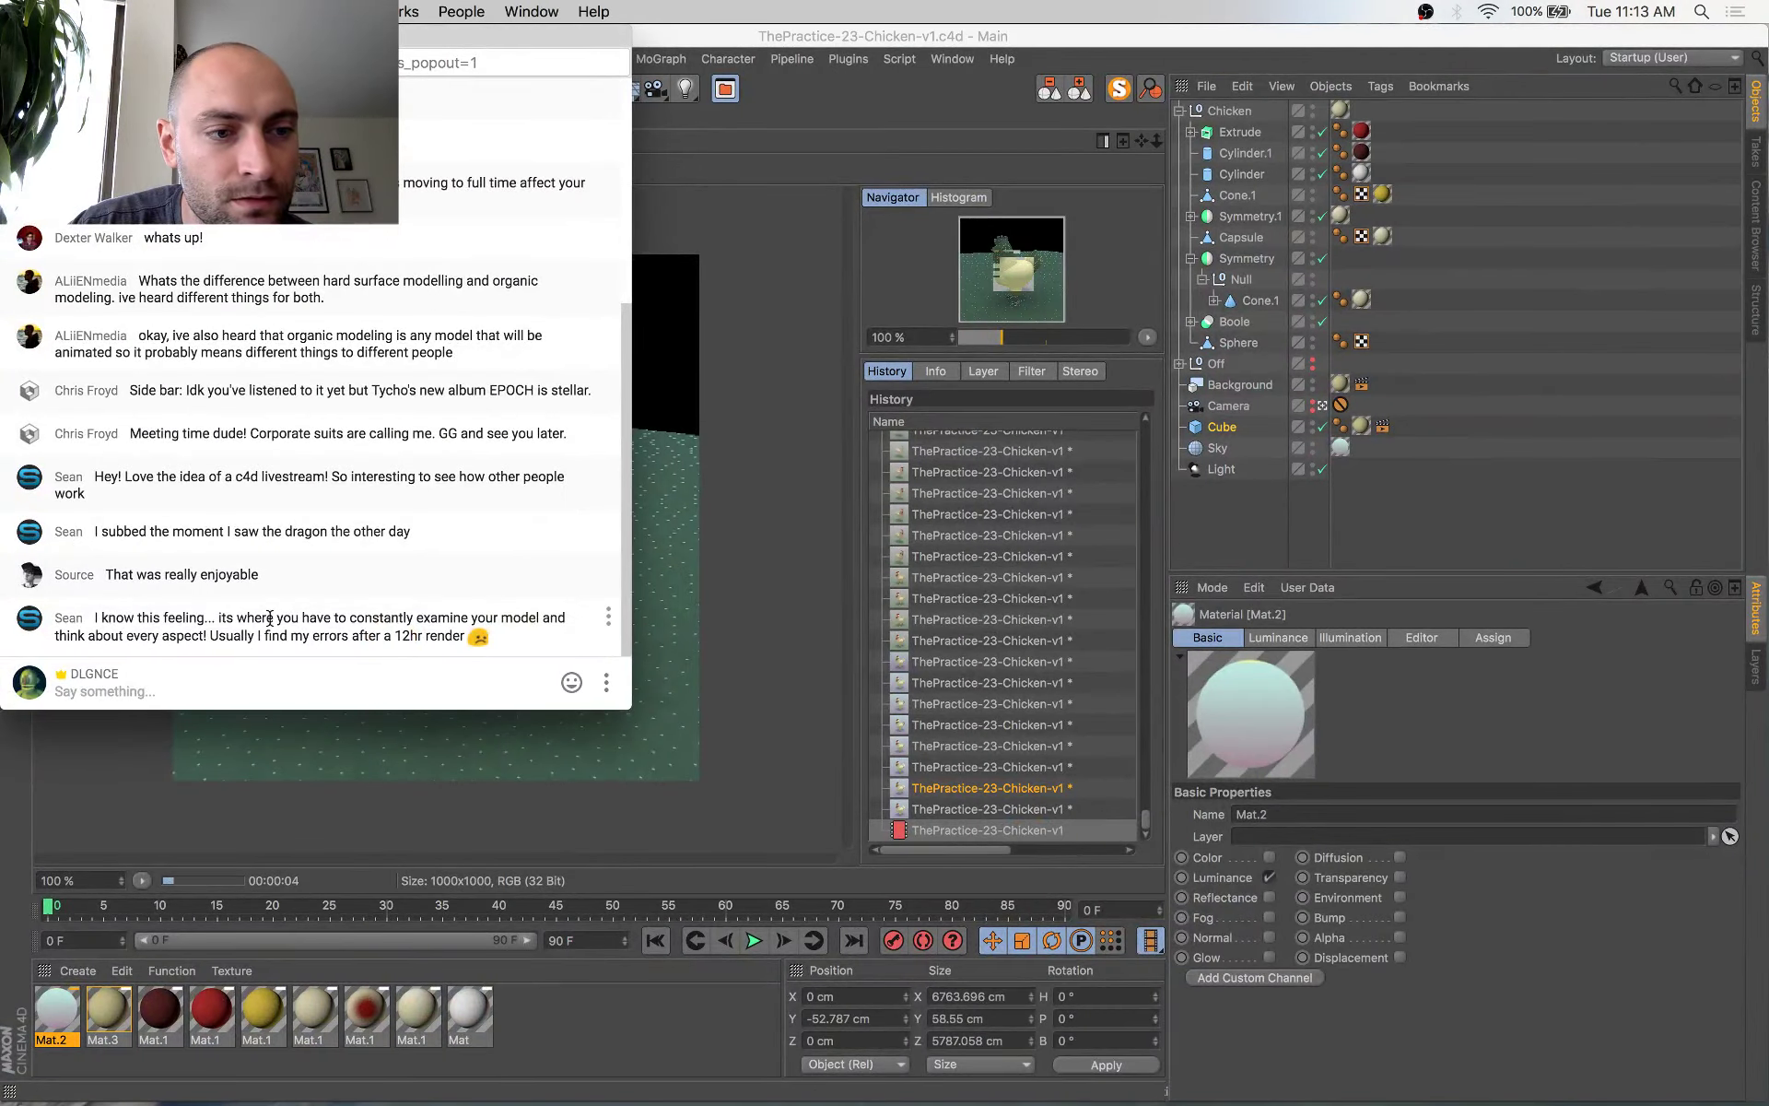
left_click_drag(274, 580, 58, 571)
left_click(100, 599)
left_click(313, 586)
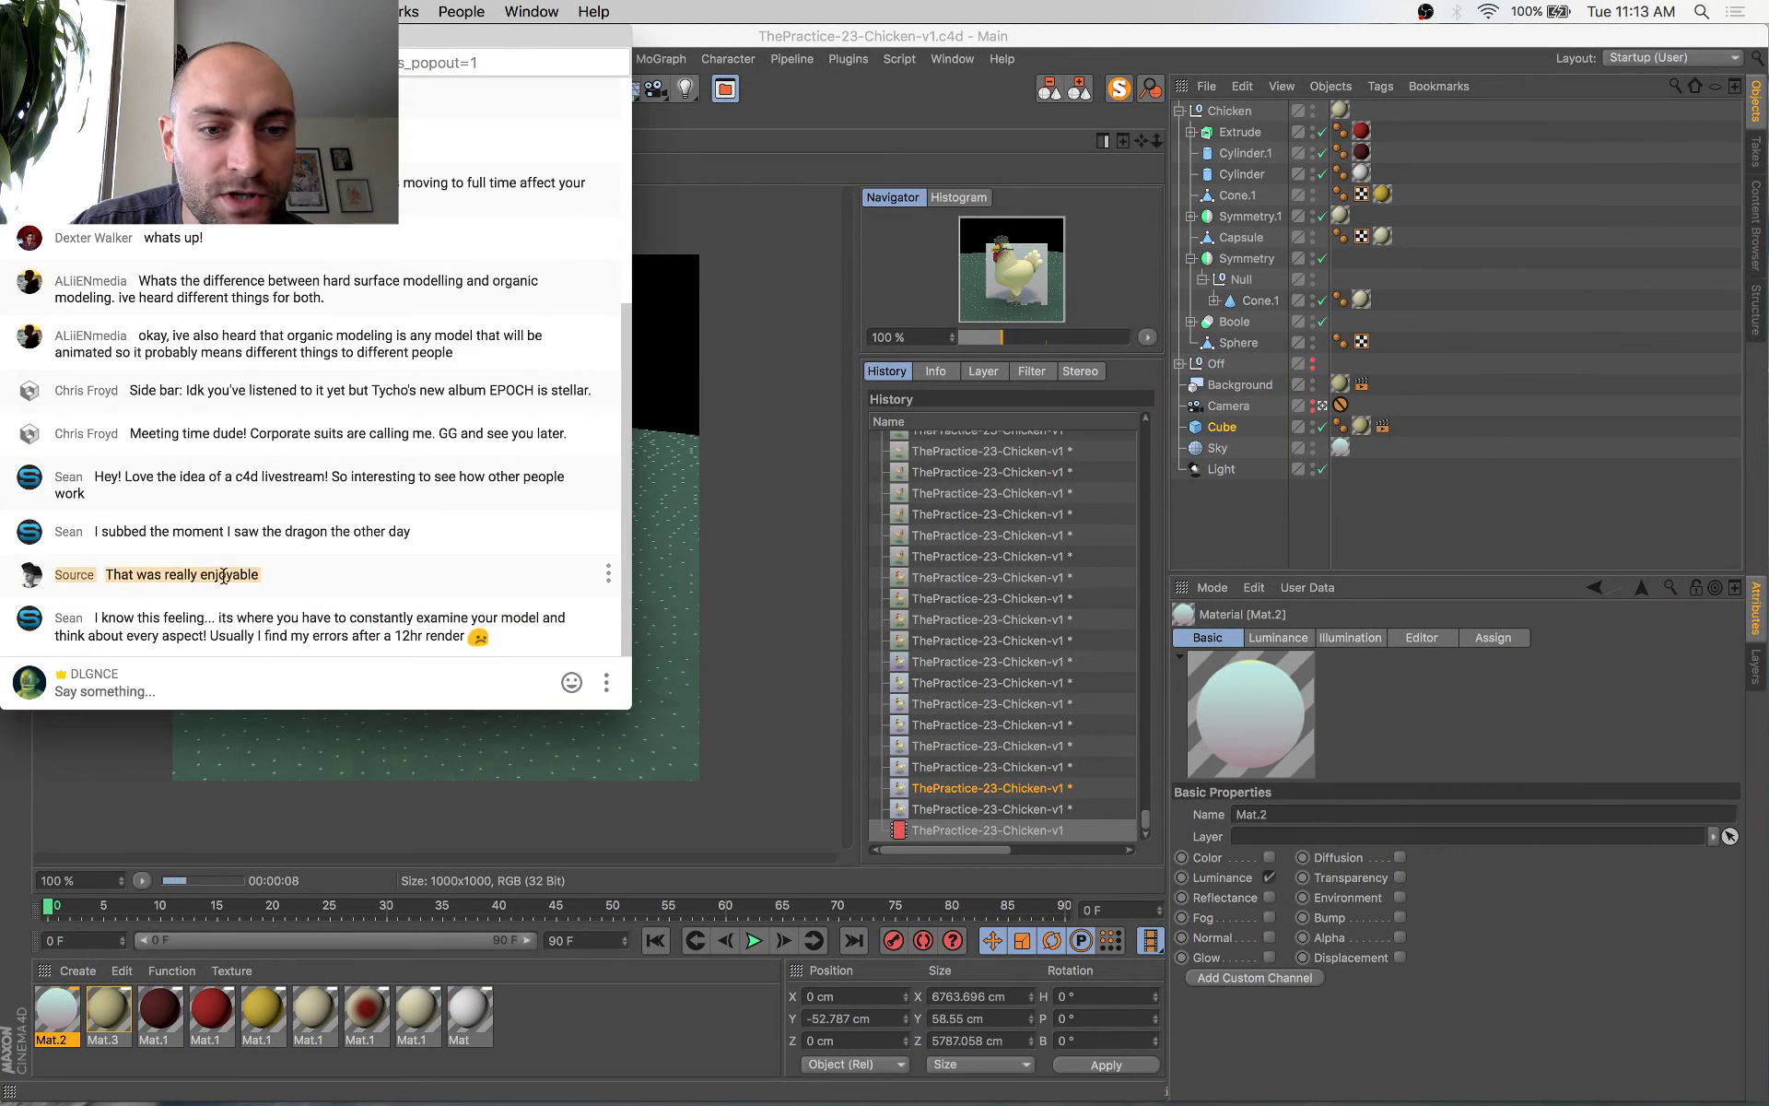
left_click(274, 590)
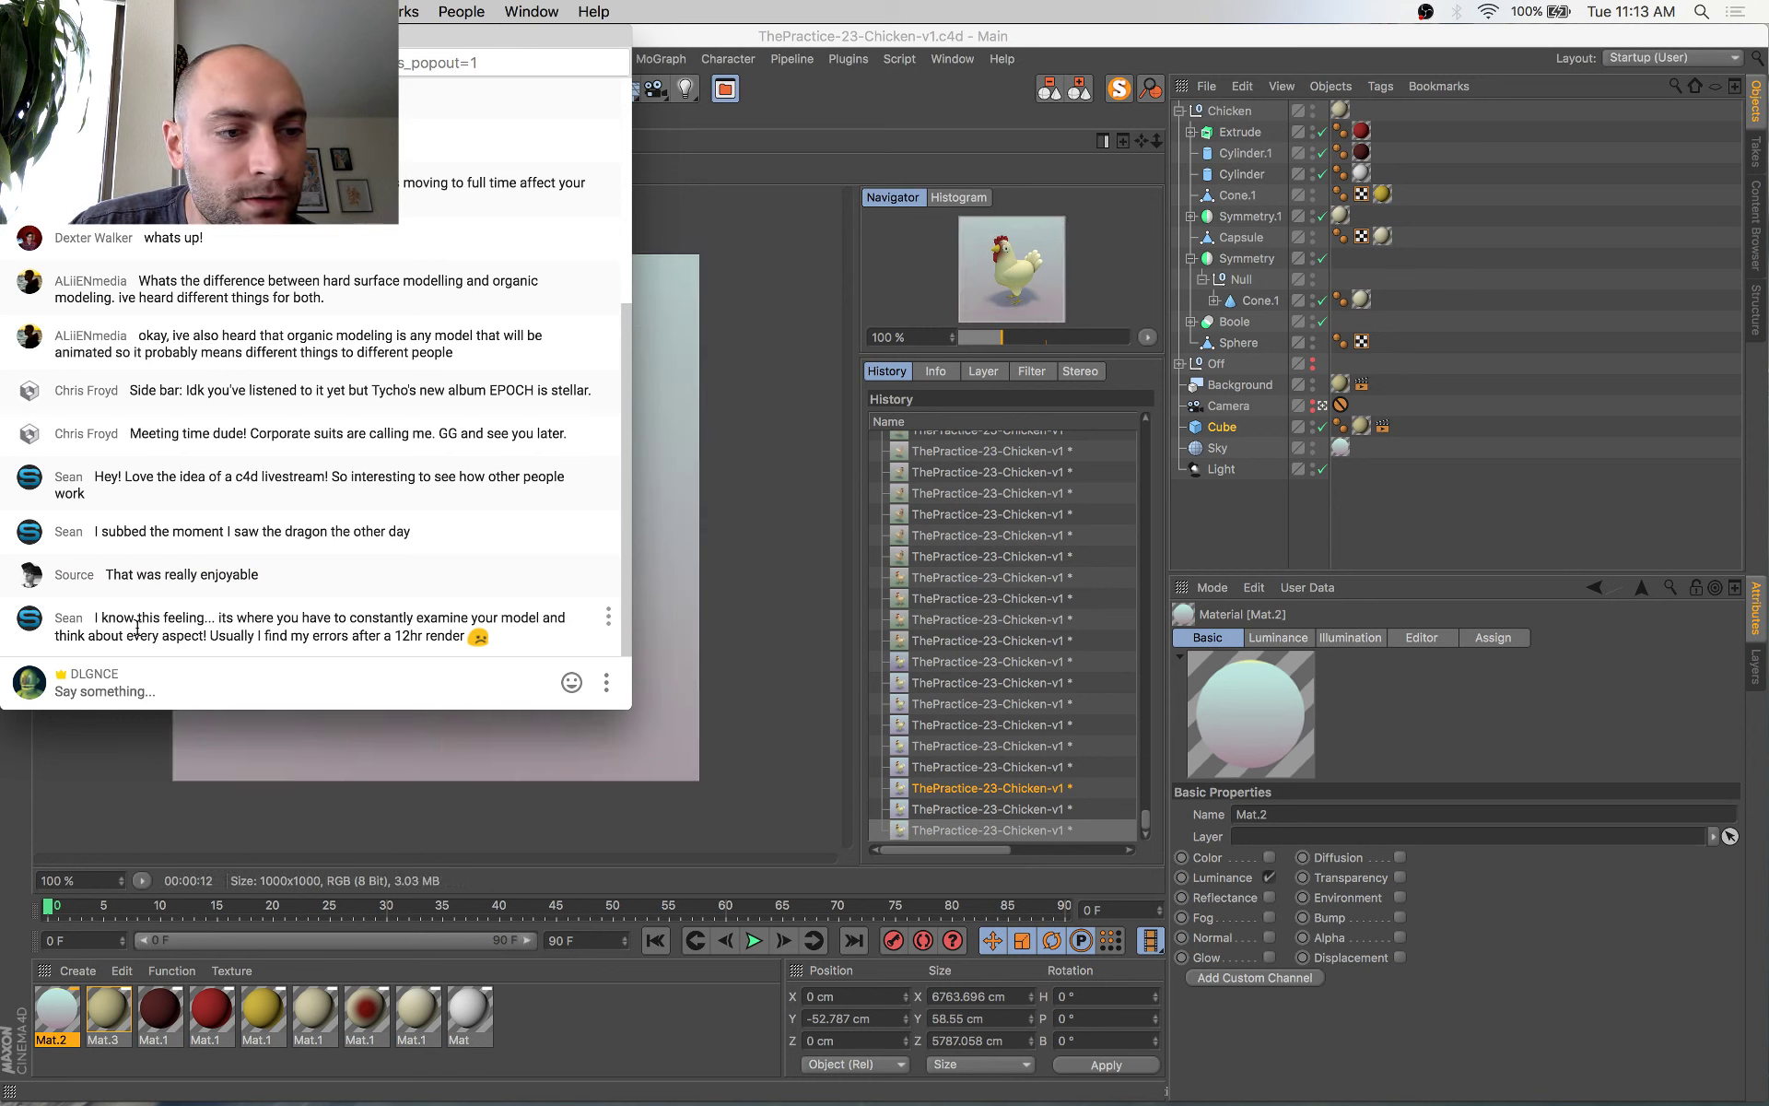
left_click_drag(120, 620, 260, 630)
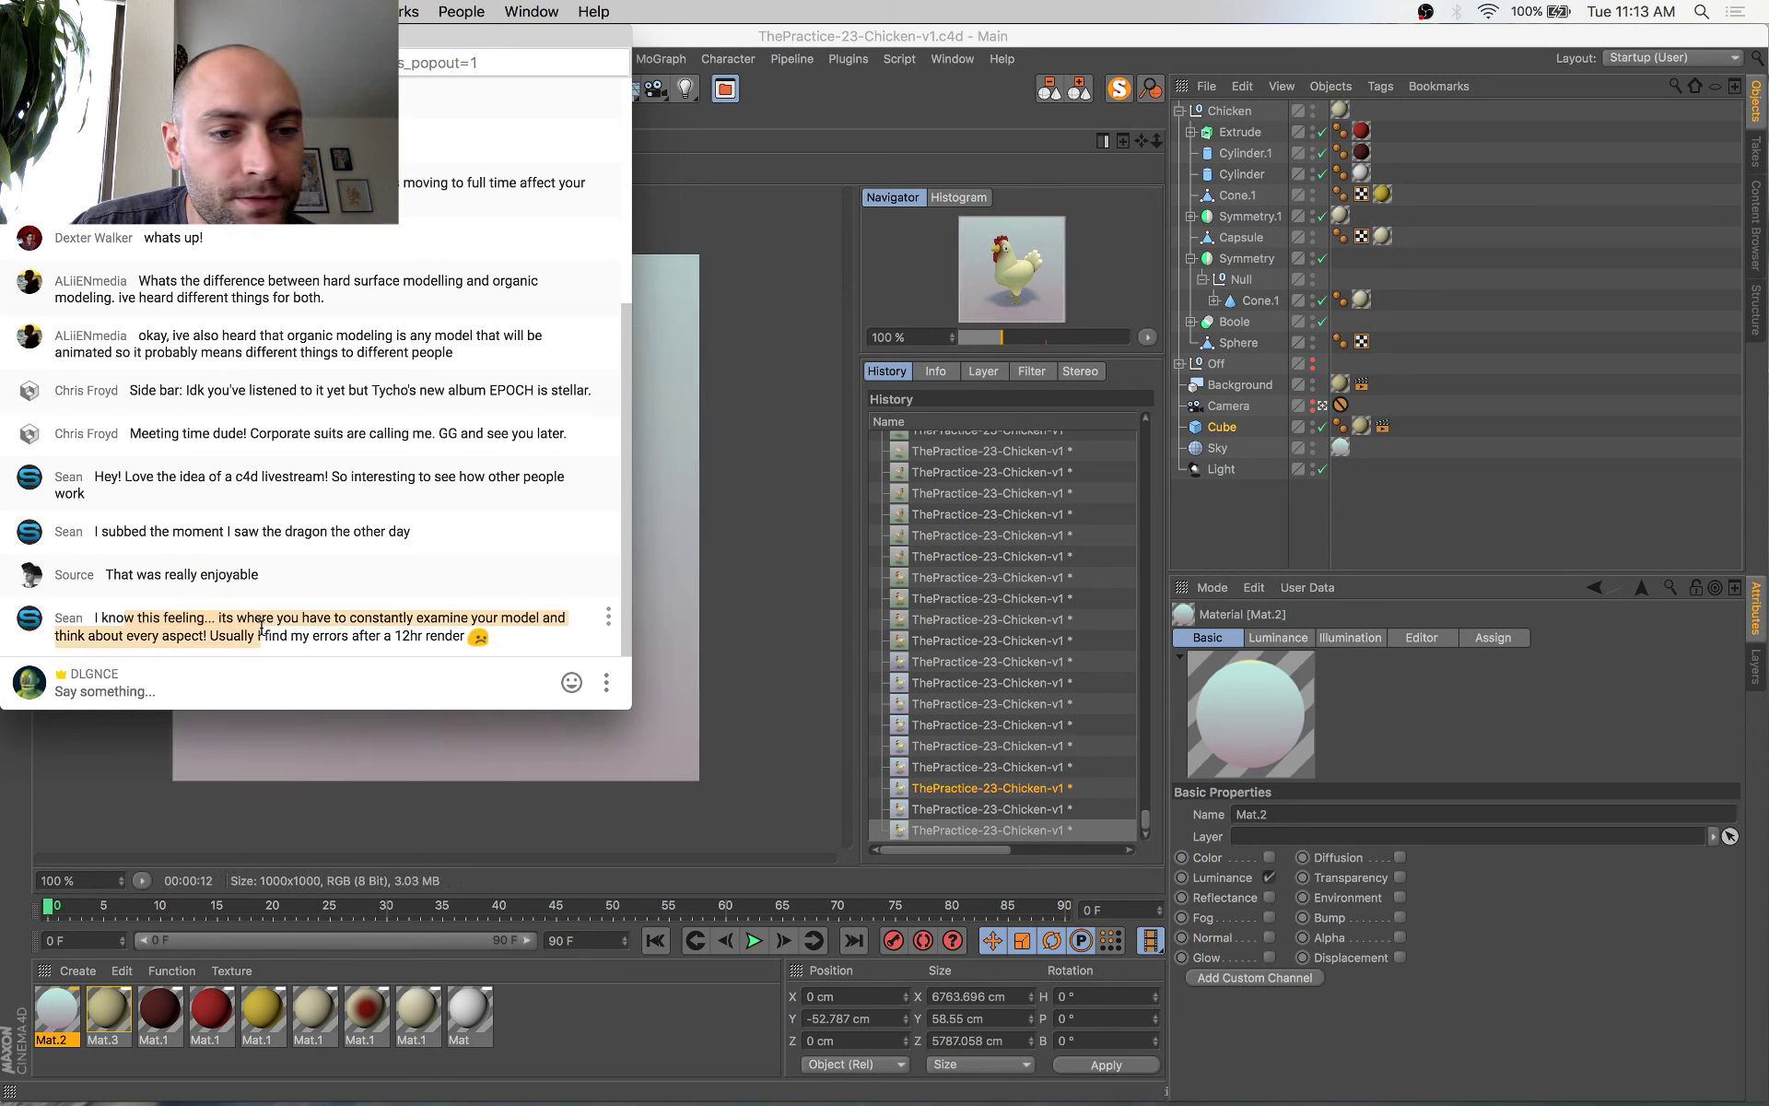
left_click(322, 637)
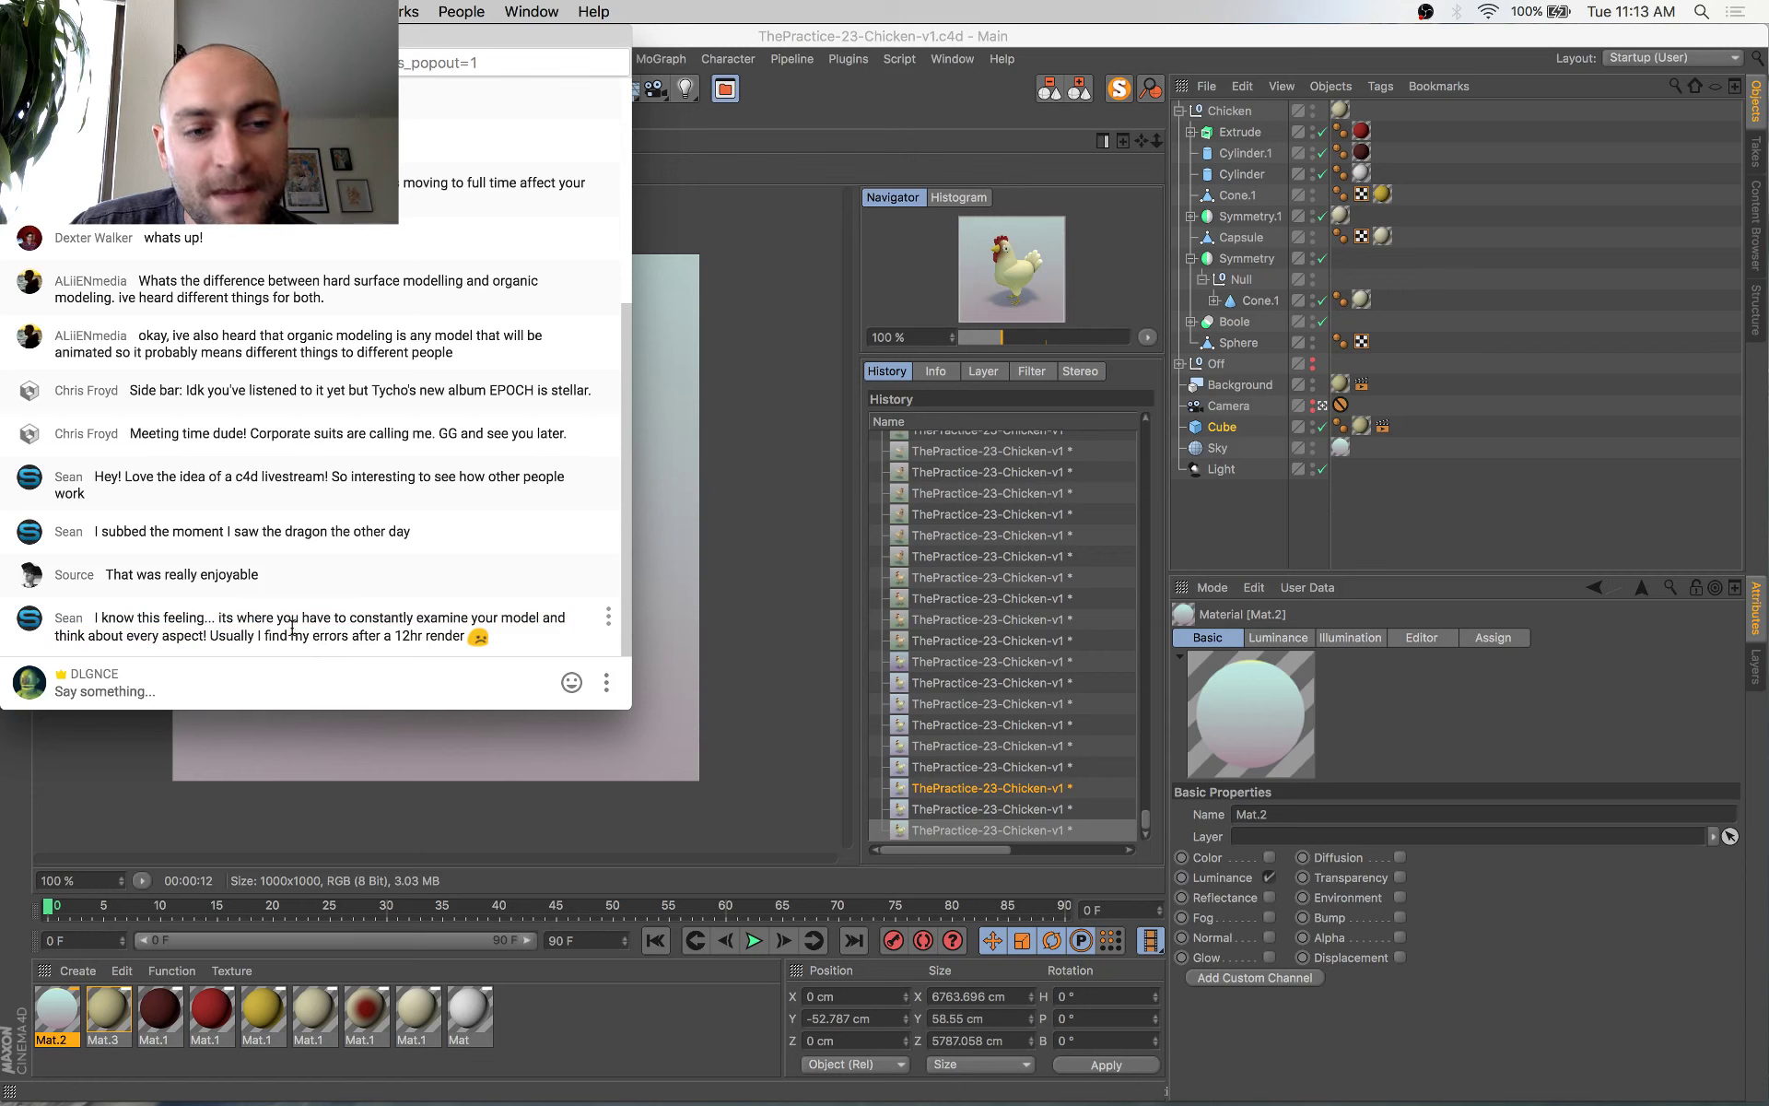
left_click(756, 250)
Step back and forth through the last few renders in the history to compare the leg and background colour changes
left_click(1004, 814)
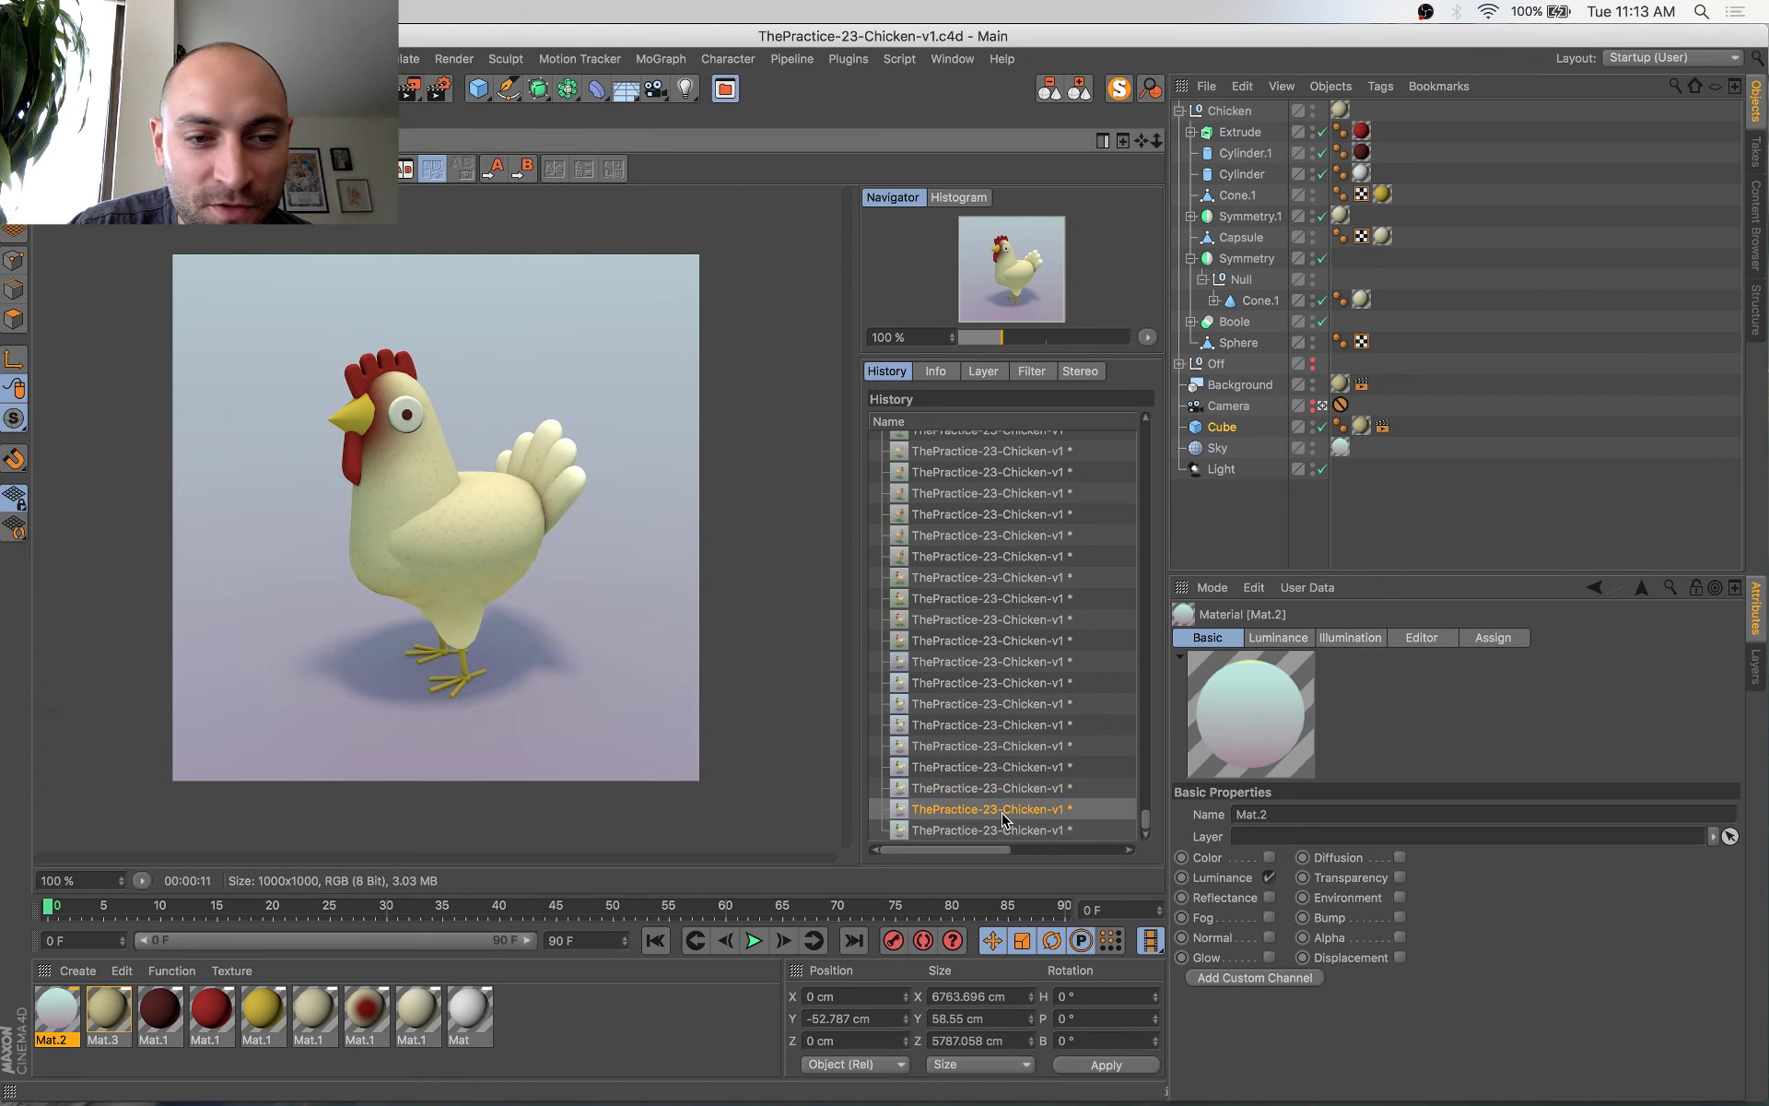
key("Down")
key("Up")
key("Up")
key("Up")
key("Down")
key("Down")
key("Down")
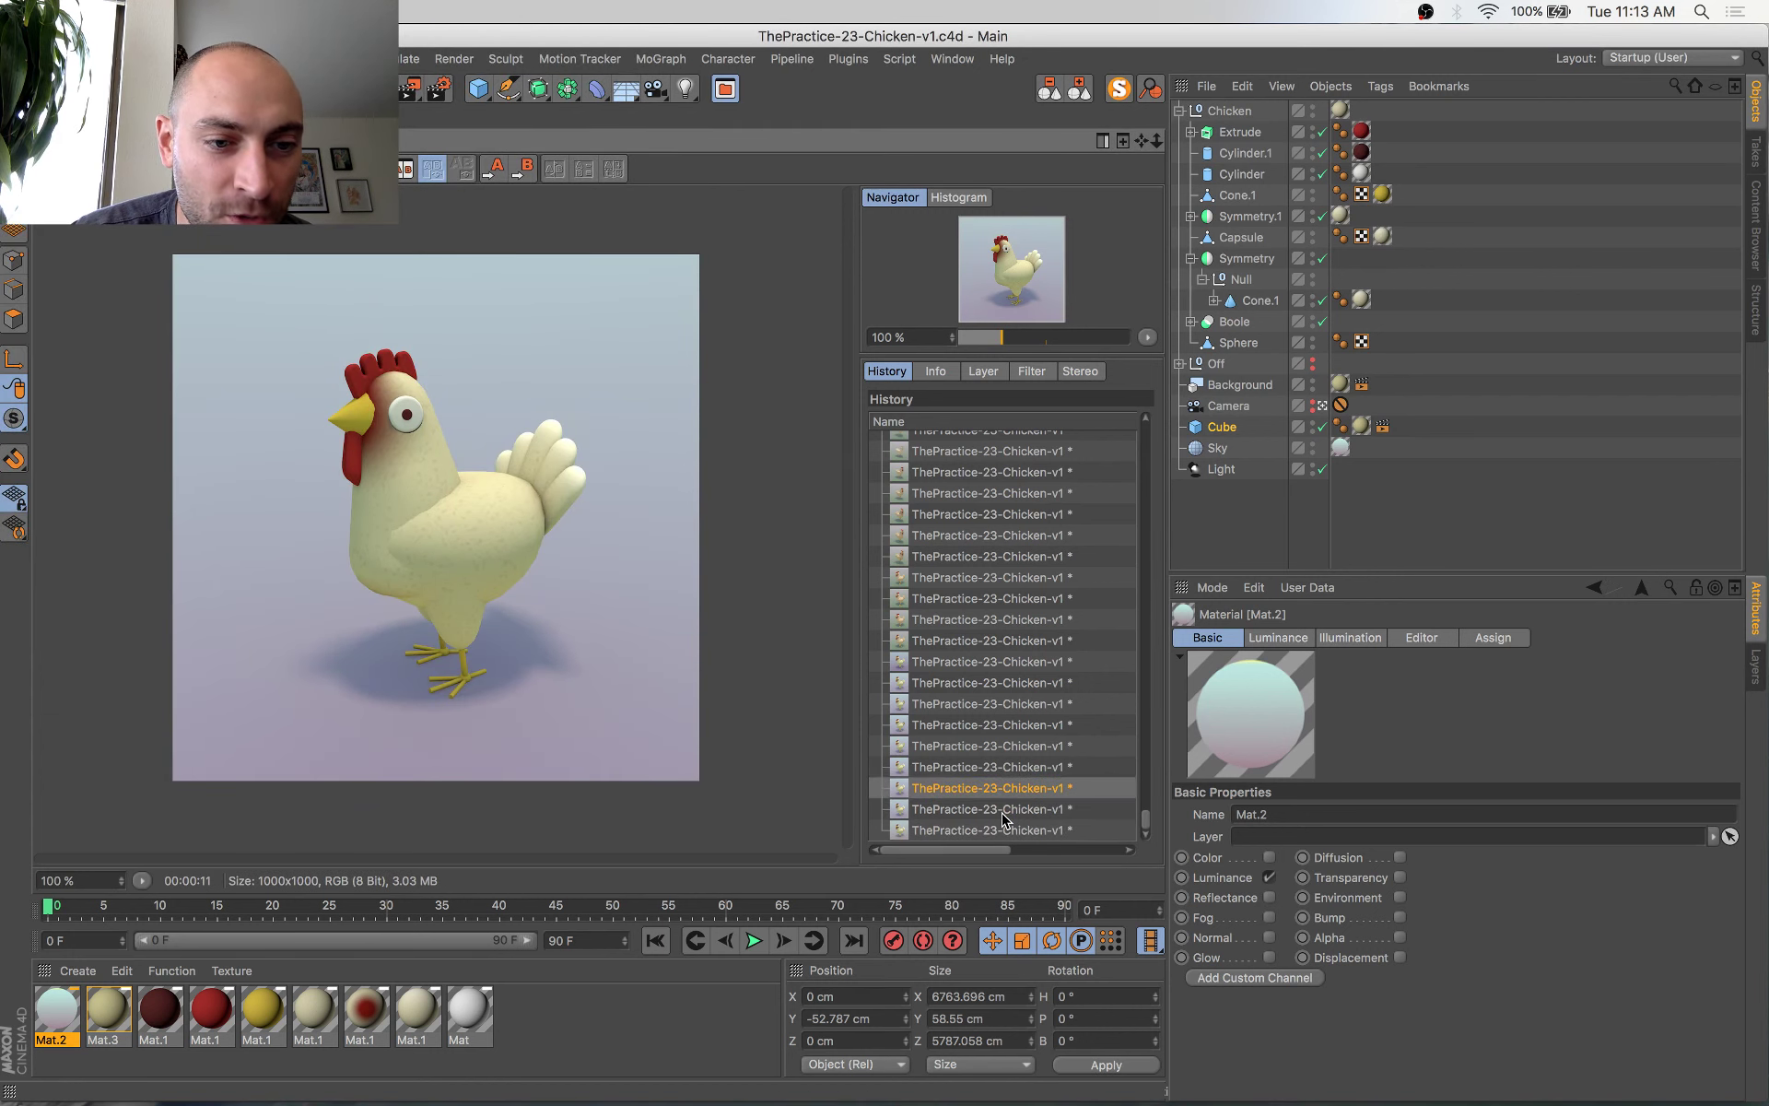
key("Up")
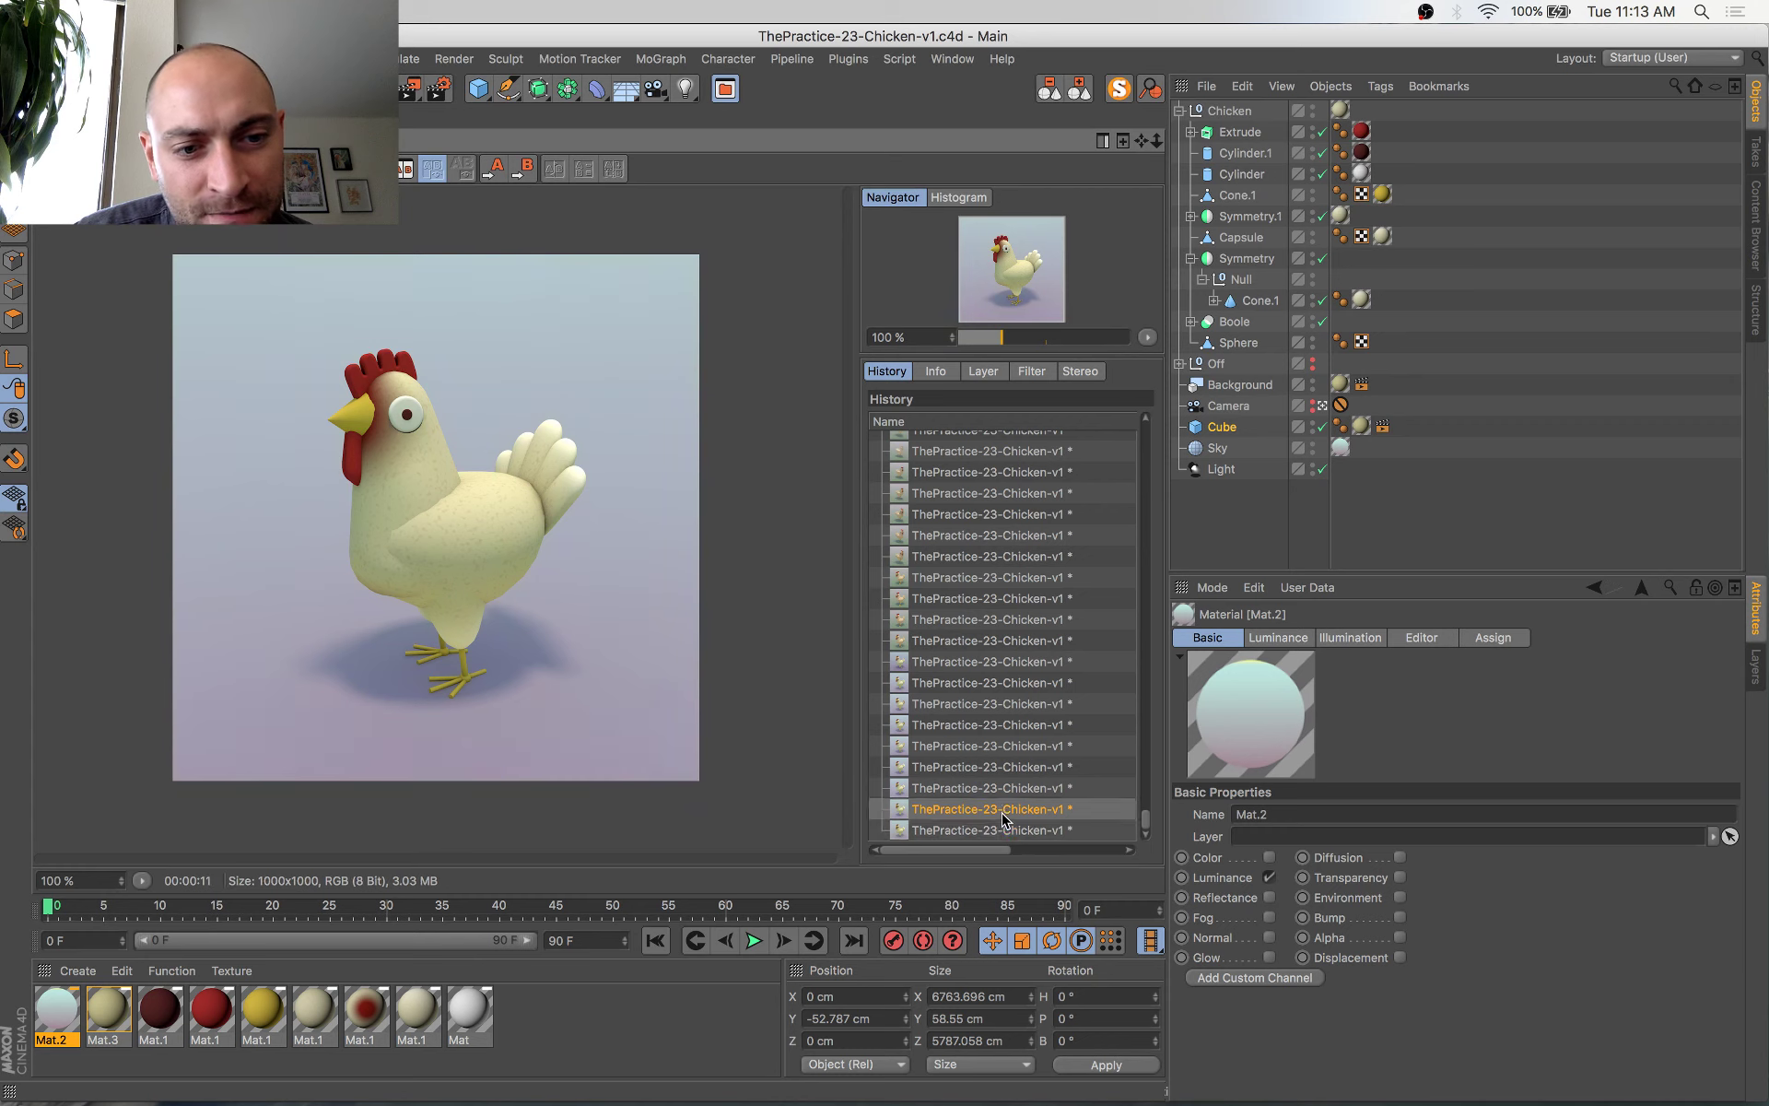
key("Down")
key("Up")
key("Up")
key("Up")
key("Down")
key("Down")
key("Down")
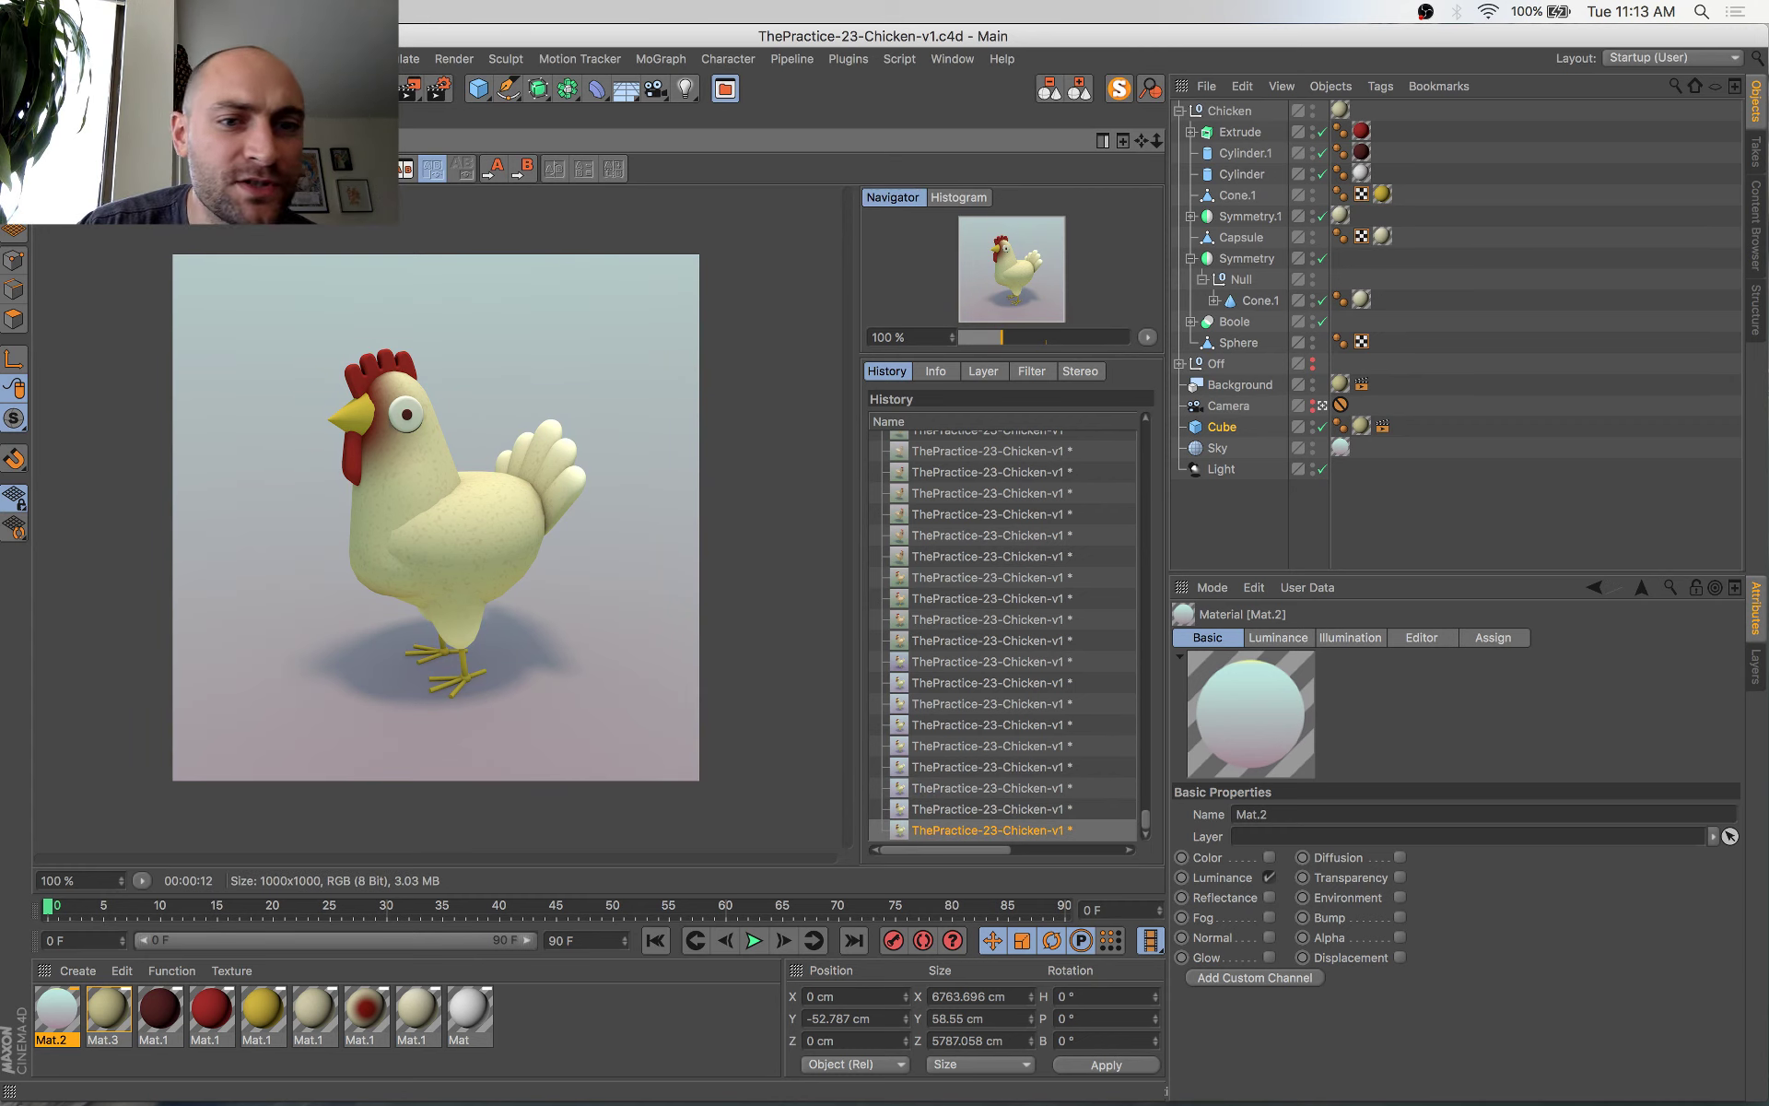
Move the camera's Protection tag onto the Background object and reframe the chicken through the camera from a slightly lower angle
left_click(70, 117)
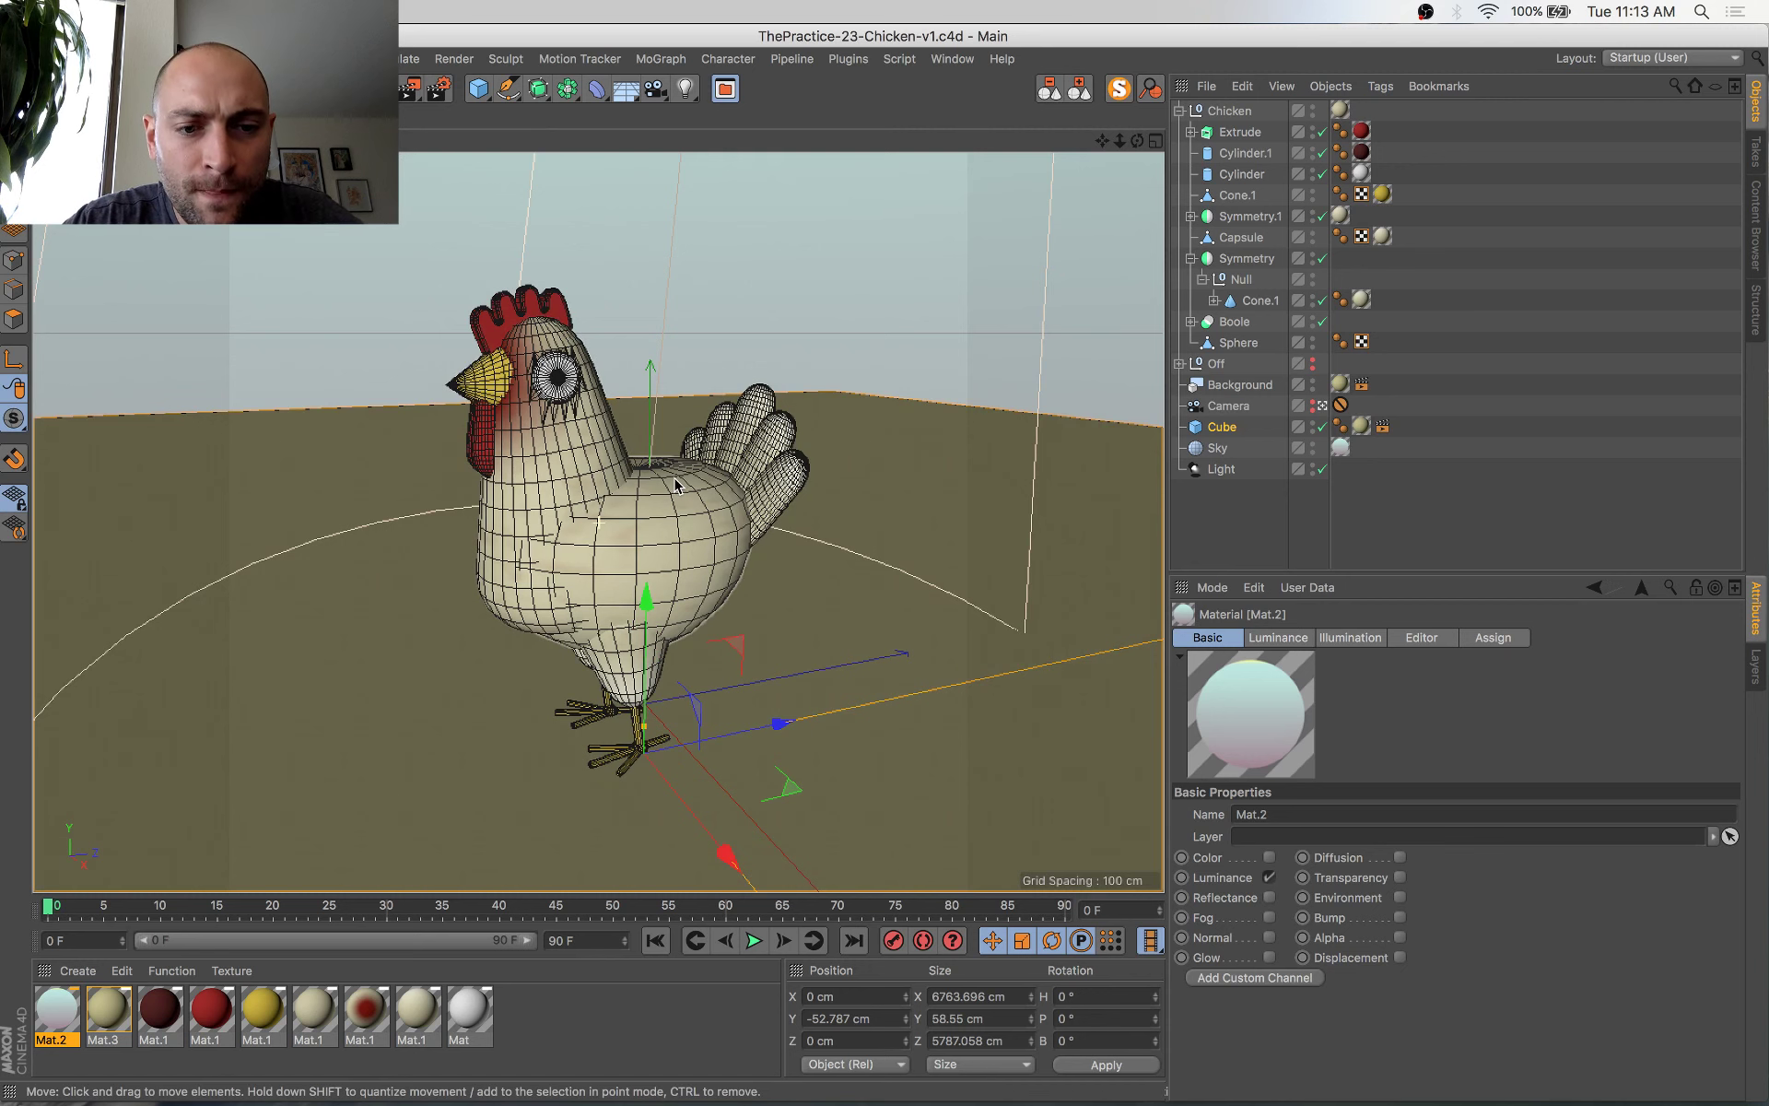
left_click_drag(1340, 404, 1383, 383)
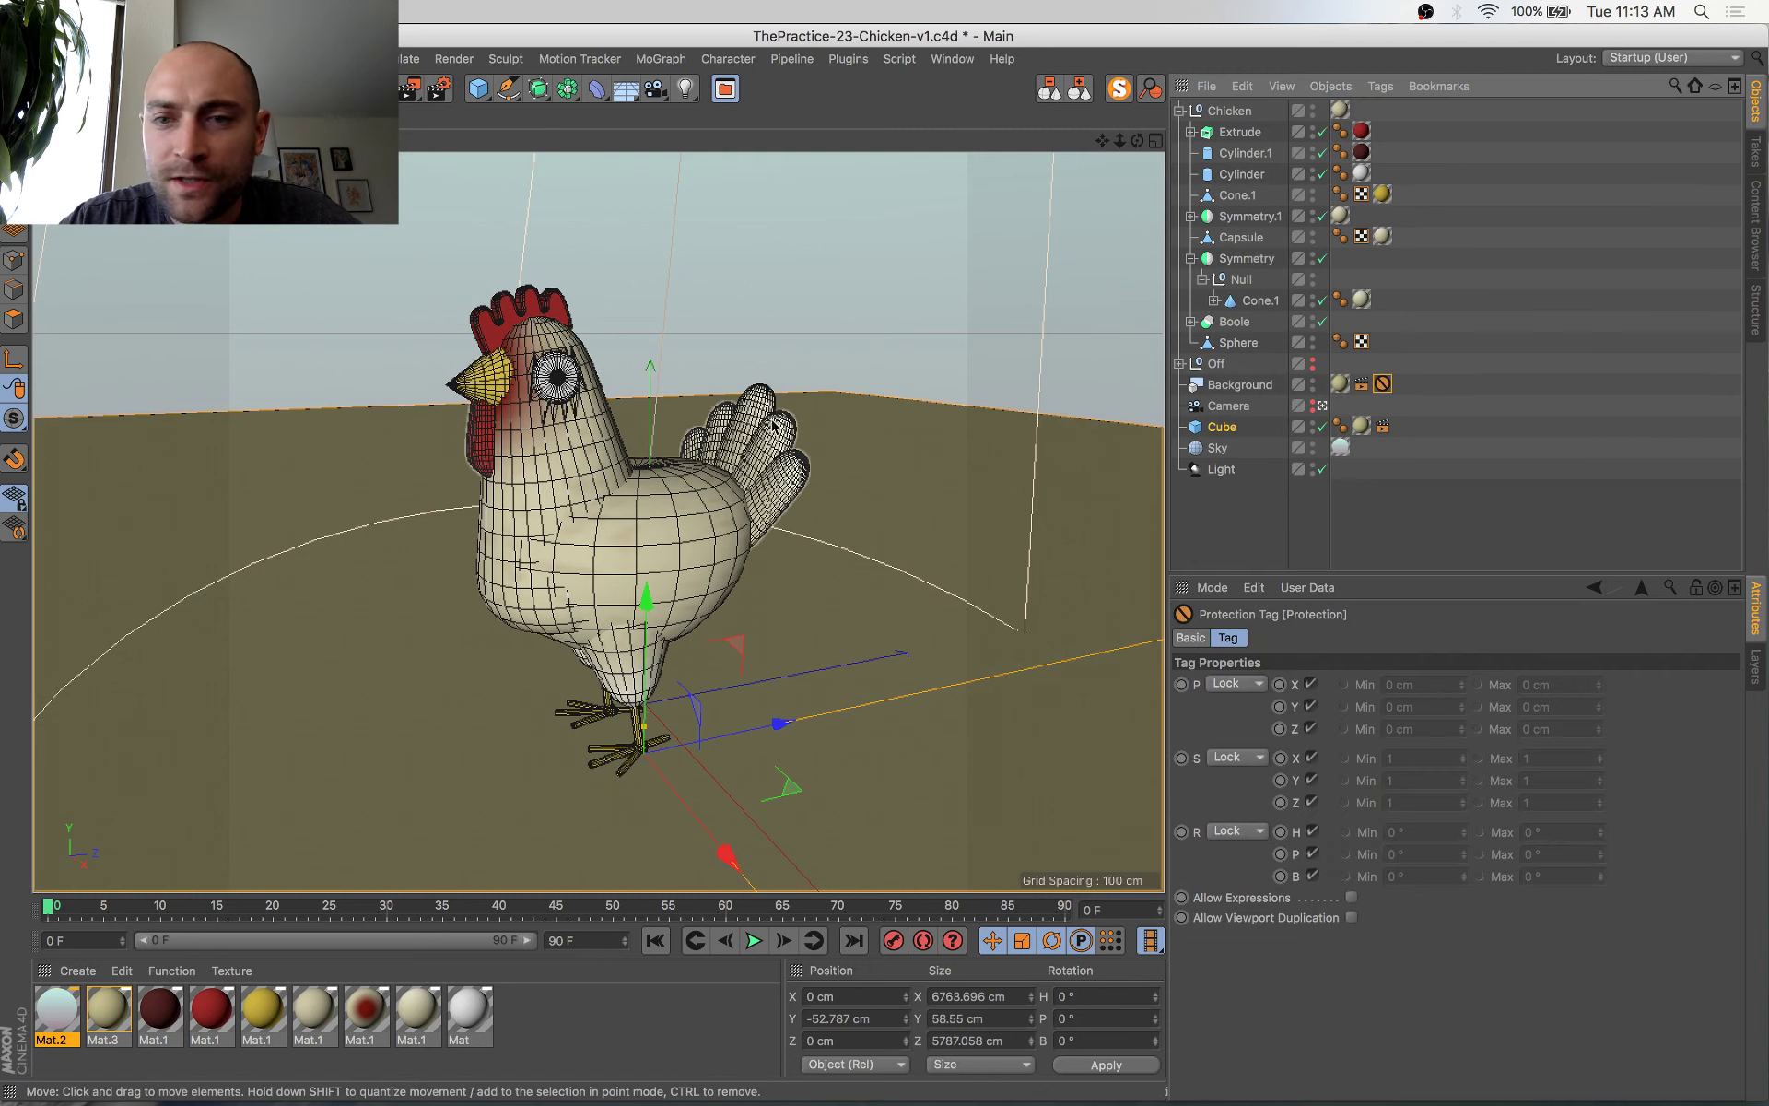
middle_click_drag(768, 410, 760, 403, "alt")
left_click_drag(959, 560, 942, 566, "alt")
left_click(693, 527)
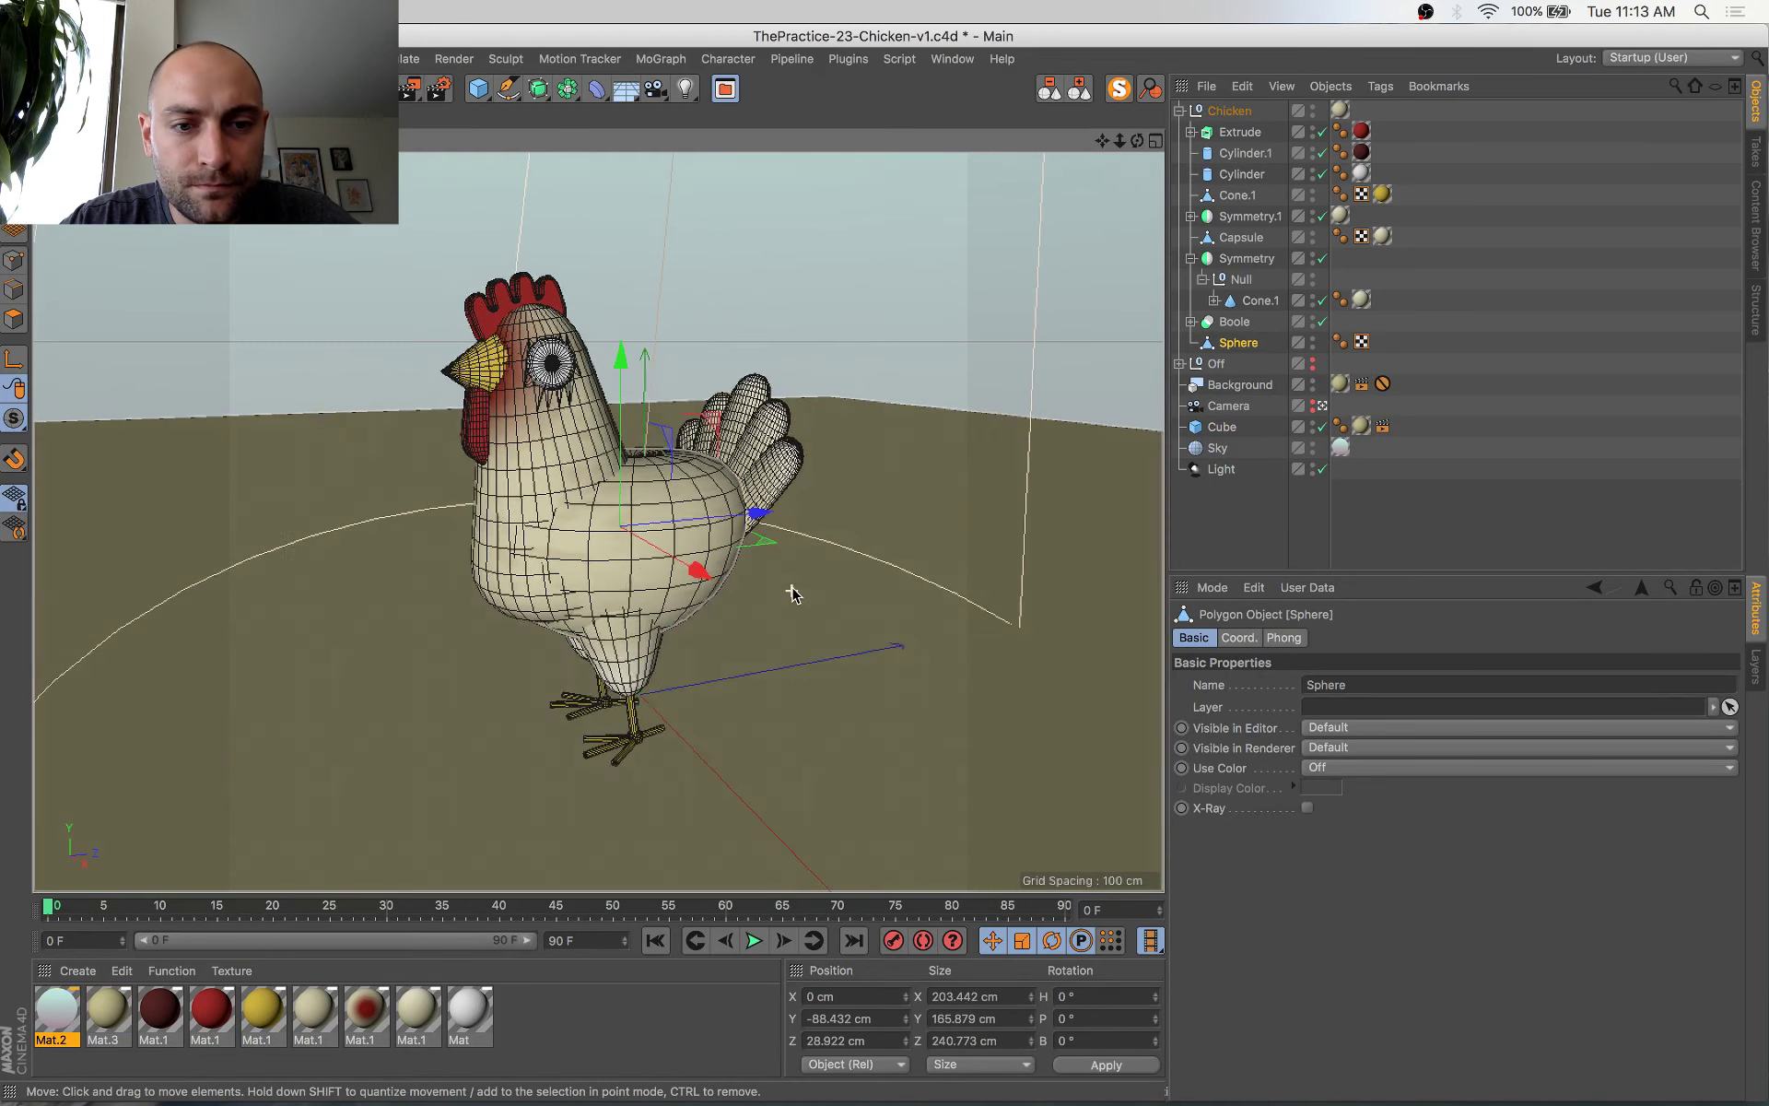
left_click_drag(791, 591, 806, 585, "alt")
middle_click_drag(805, 585, 794, 580, "alt")
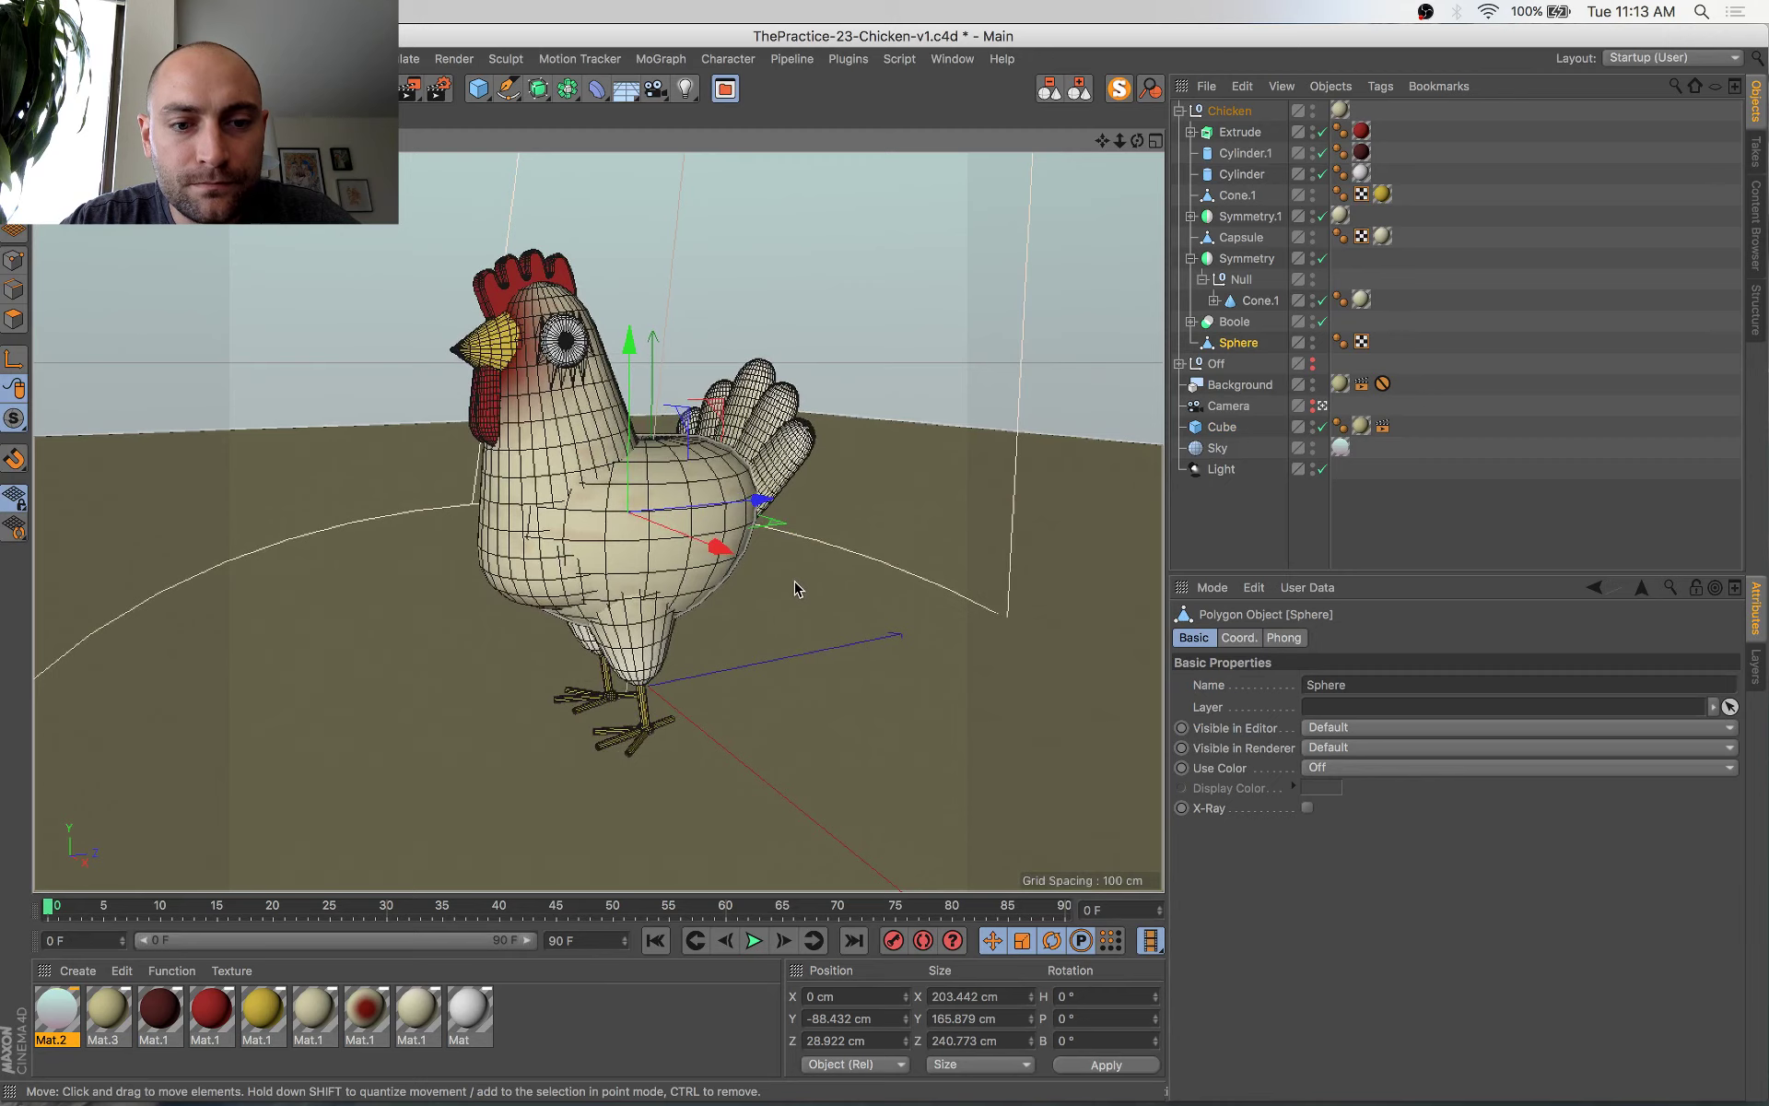
left_click_drag(794, 581, 790, 584, "alt")
middle_click_drag(790, 584, 813, 599, "alt")
left_click_drag(813, 599, 814, 595, "alt")
middle_click_drag(814, 595, 826, 598, "alt")
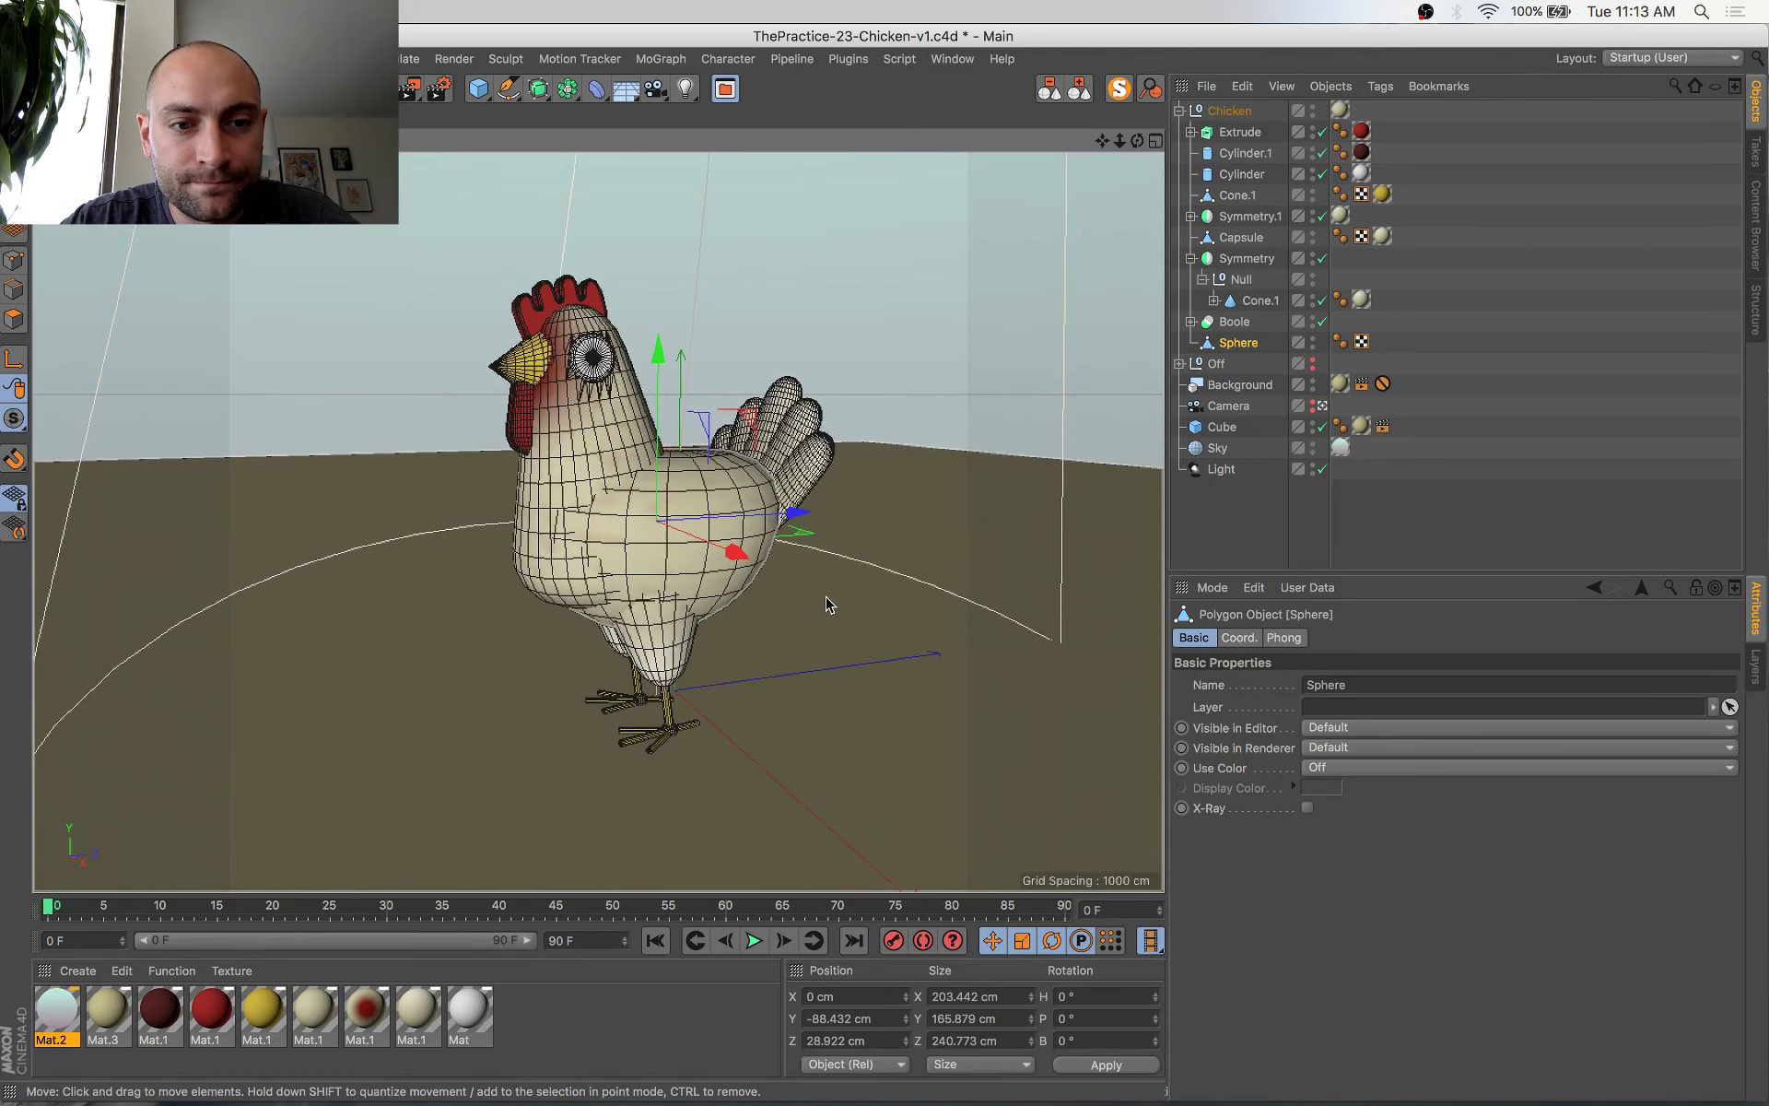
left_click_drag(826, 597, 822, 605, "alt")
middle_click_drag(818, 598, 814, 598, "alt")
Save the project and check the latest render against the reframed camera view
key("super+s")
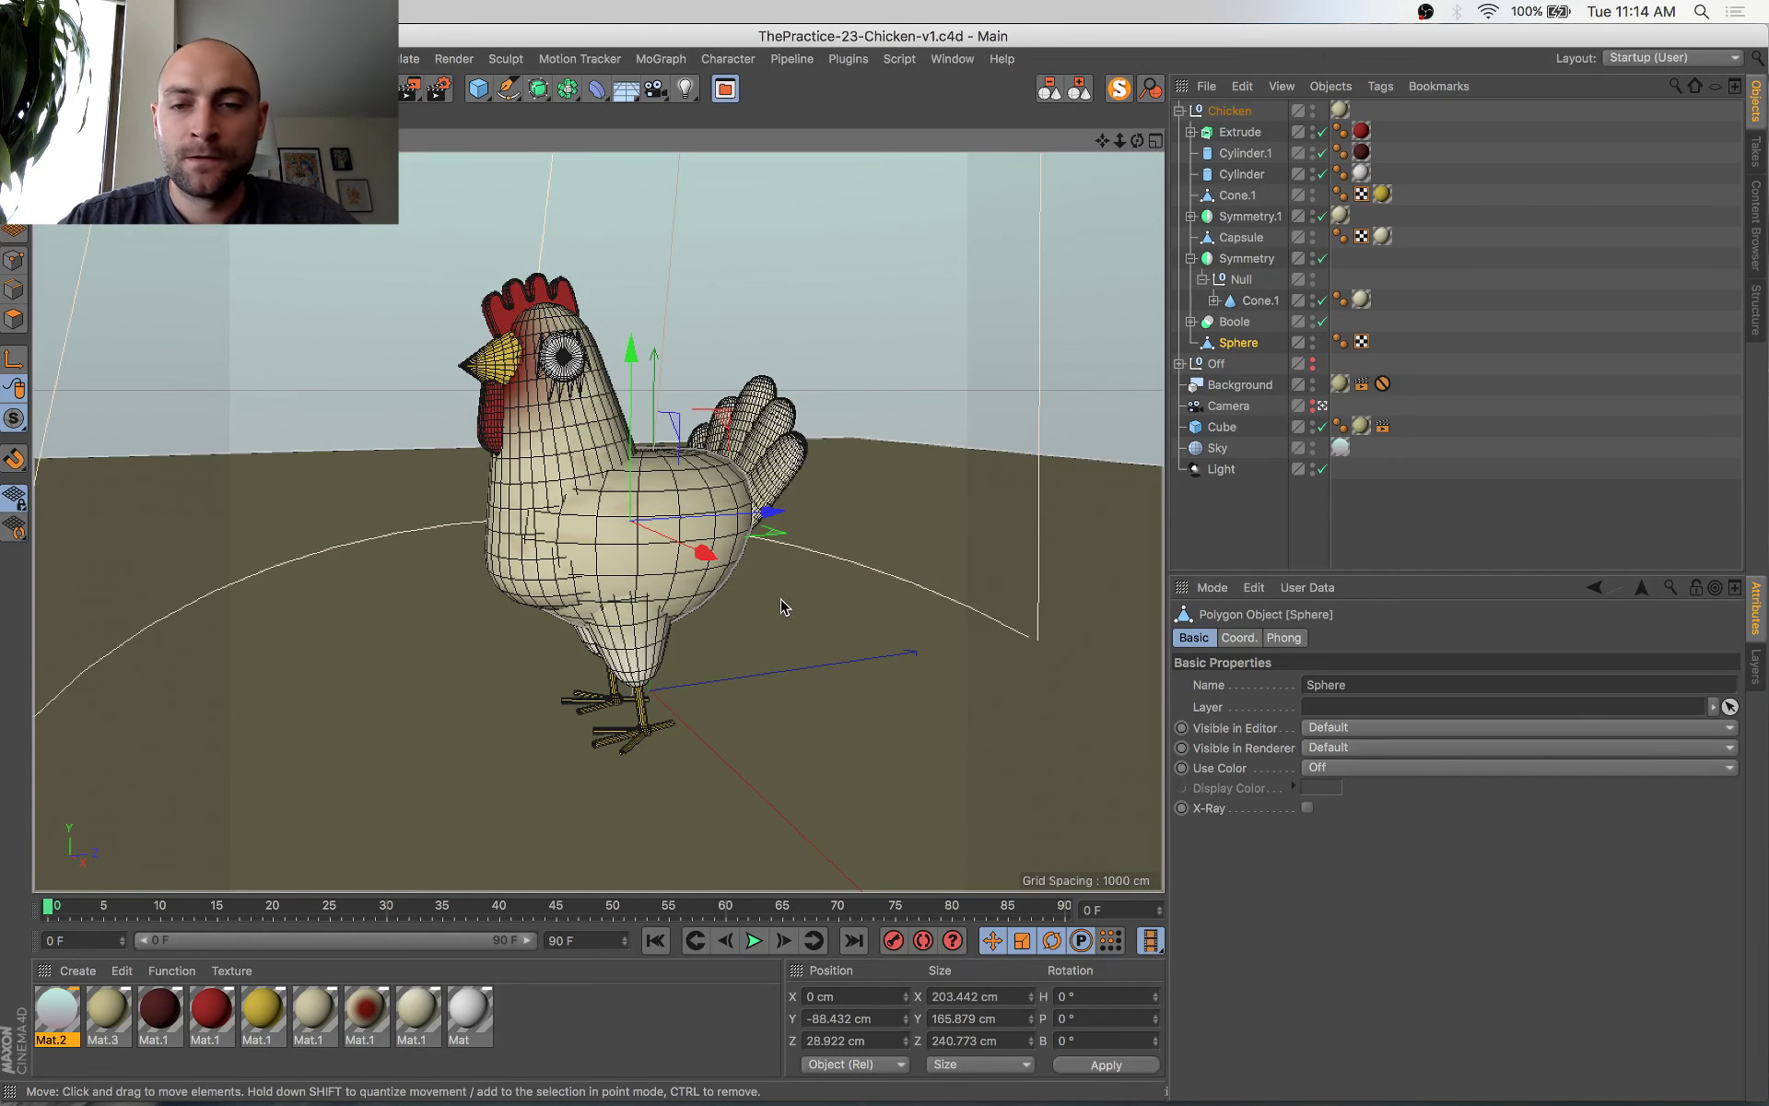
left_click(129, 118)
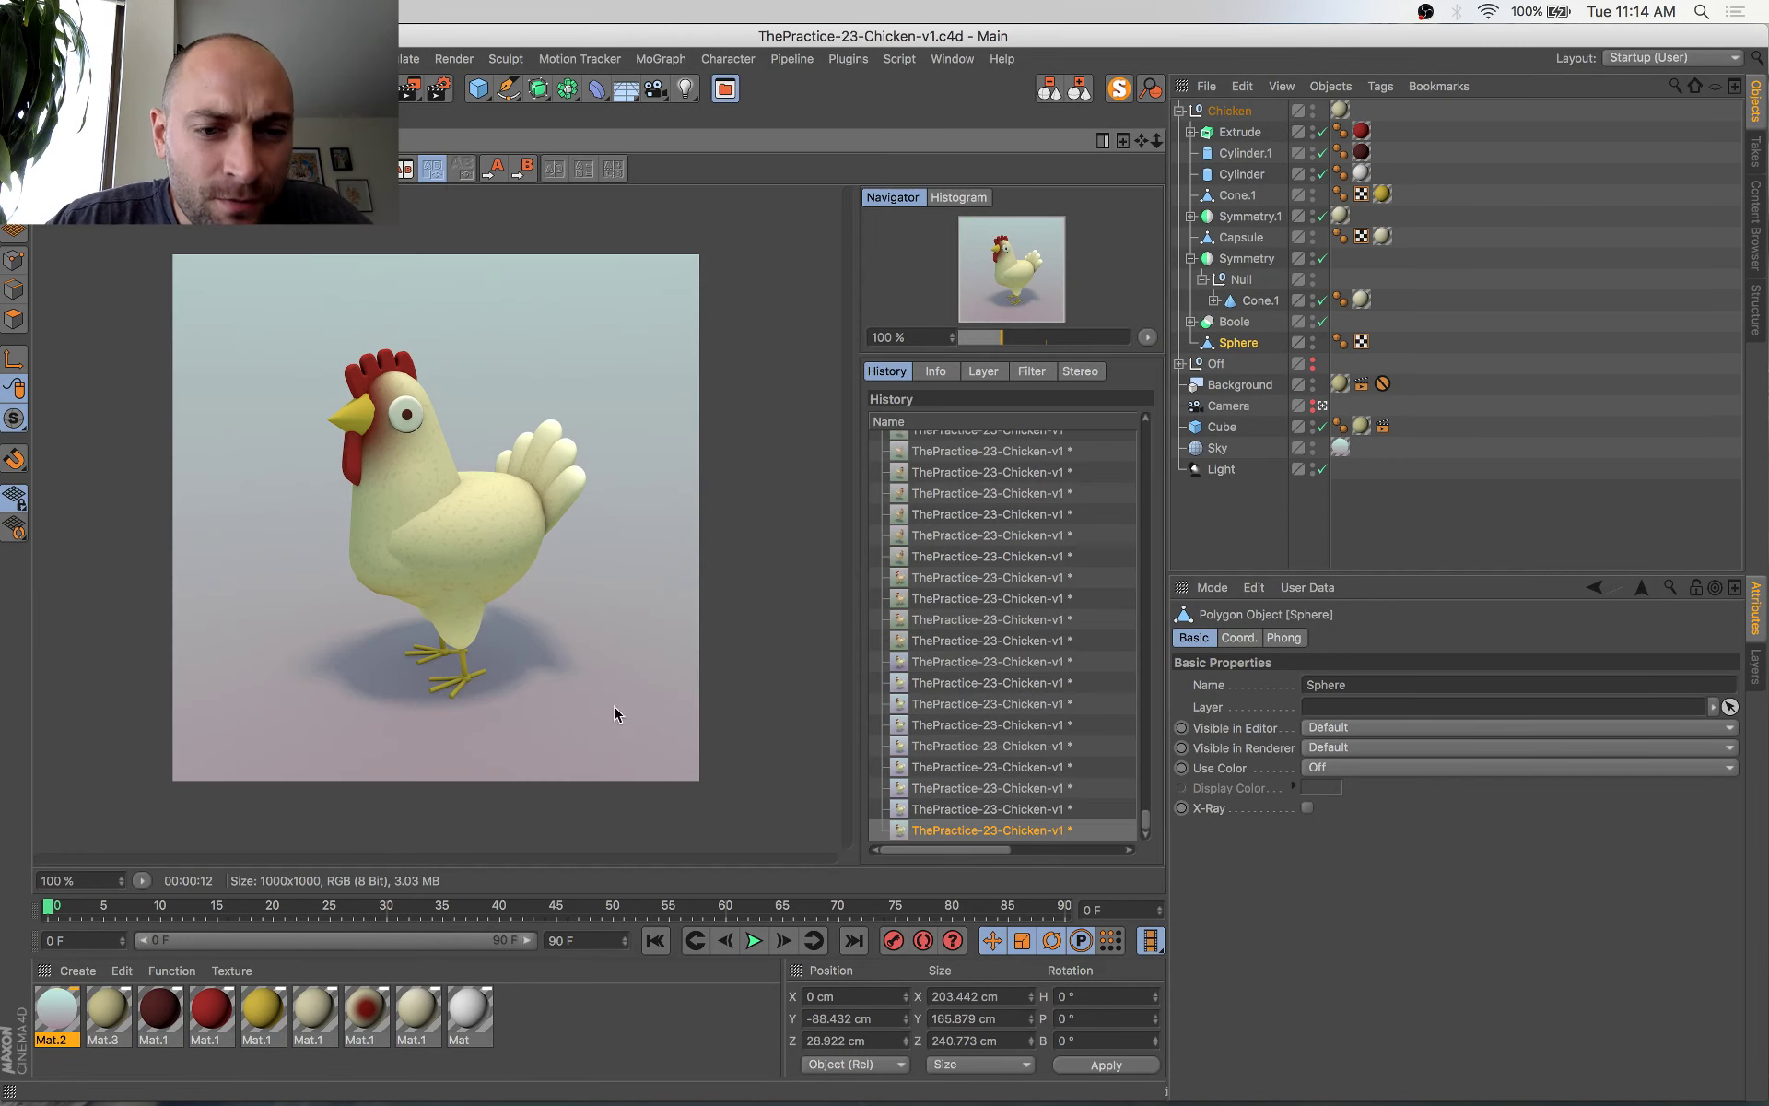
left_click(65, 118)
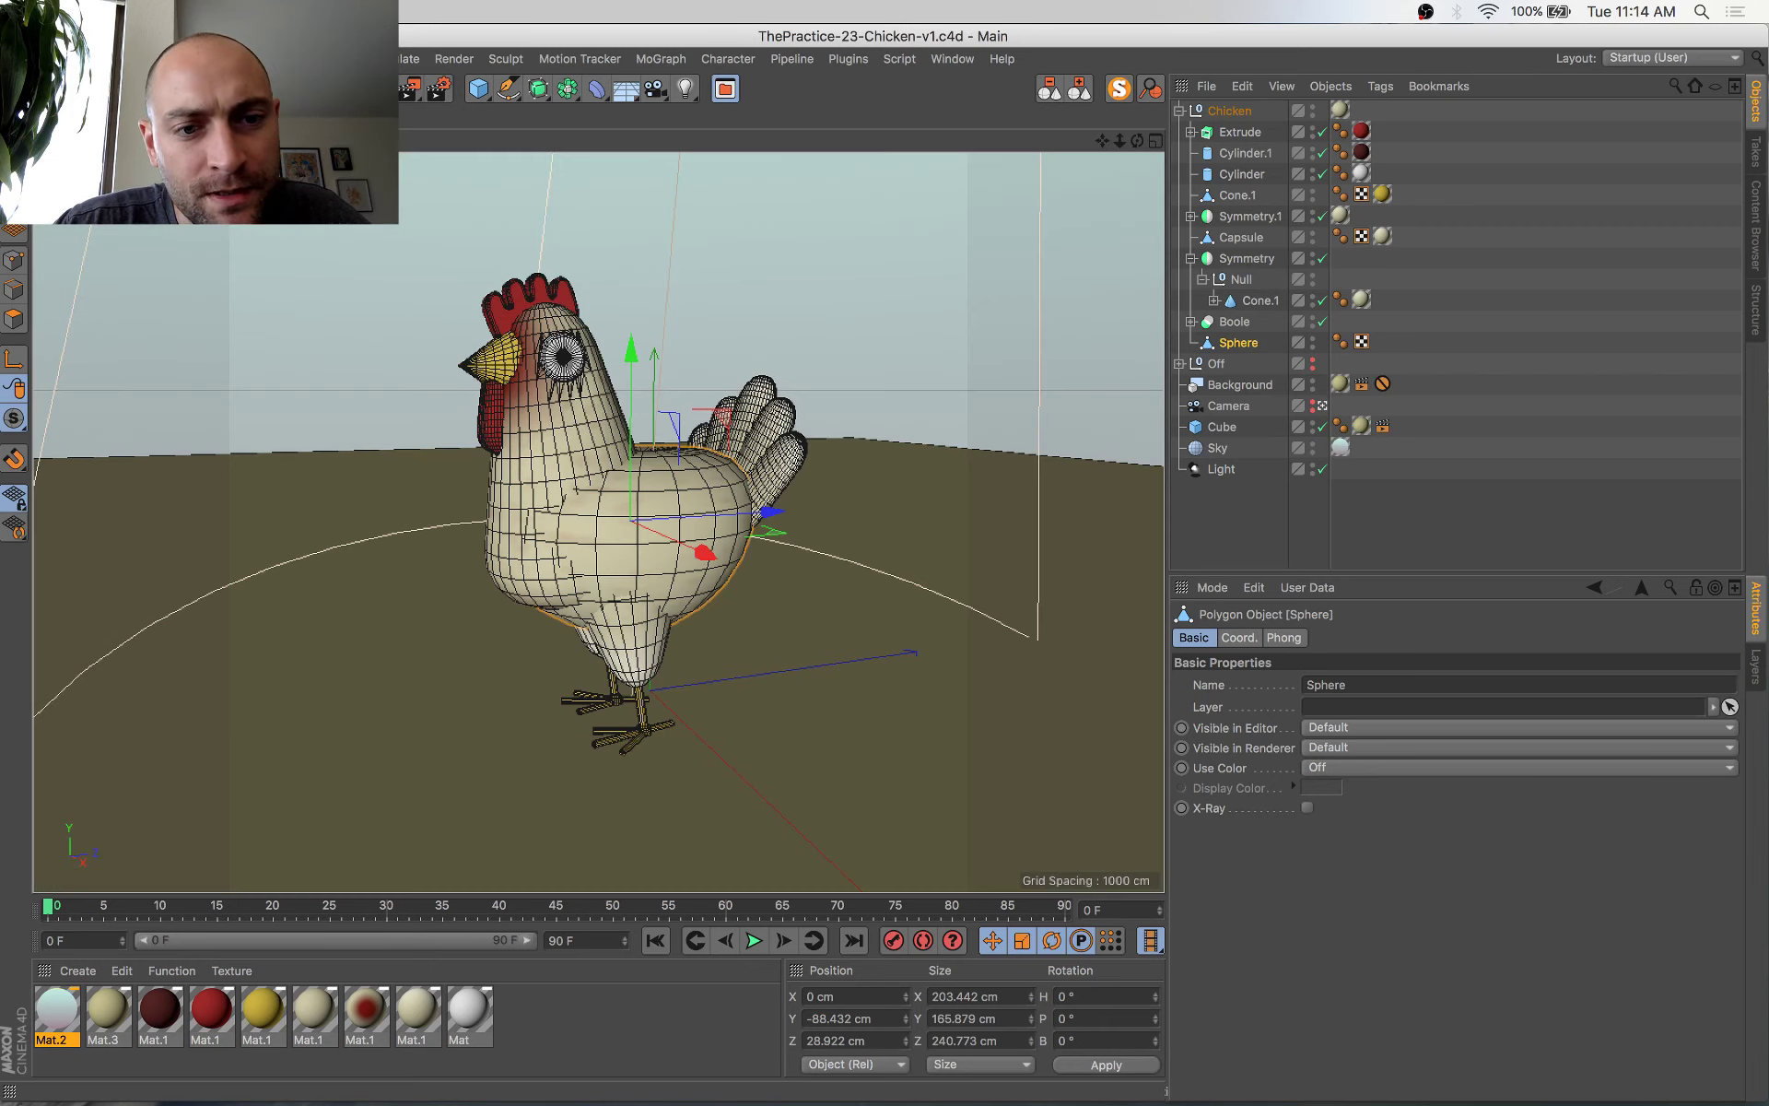
Widen the fade of the 2D - V gradient layer in the cream feather material by moving its black knot and midpoint towards the dark end
double_click(414, 1017)
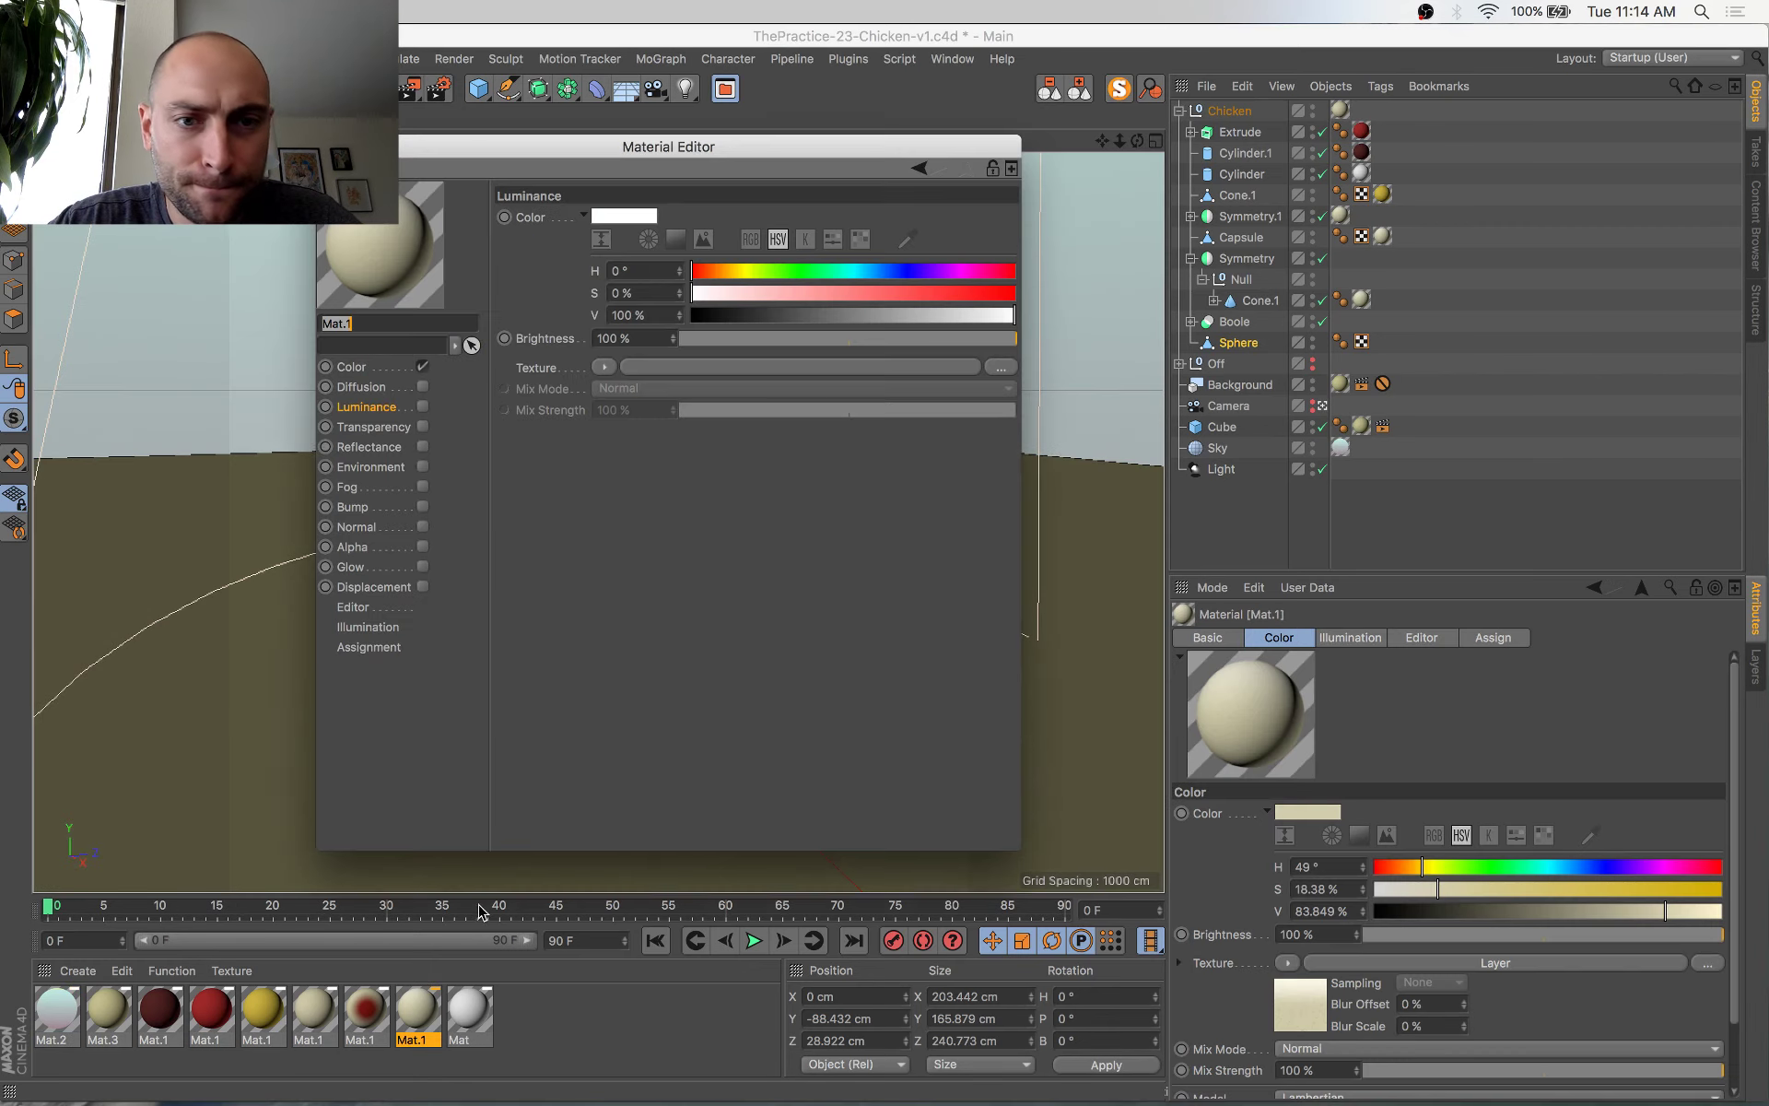
left_click(349, 366)
left_click(640, 526)
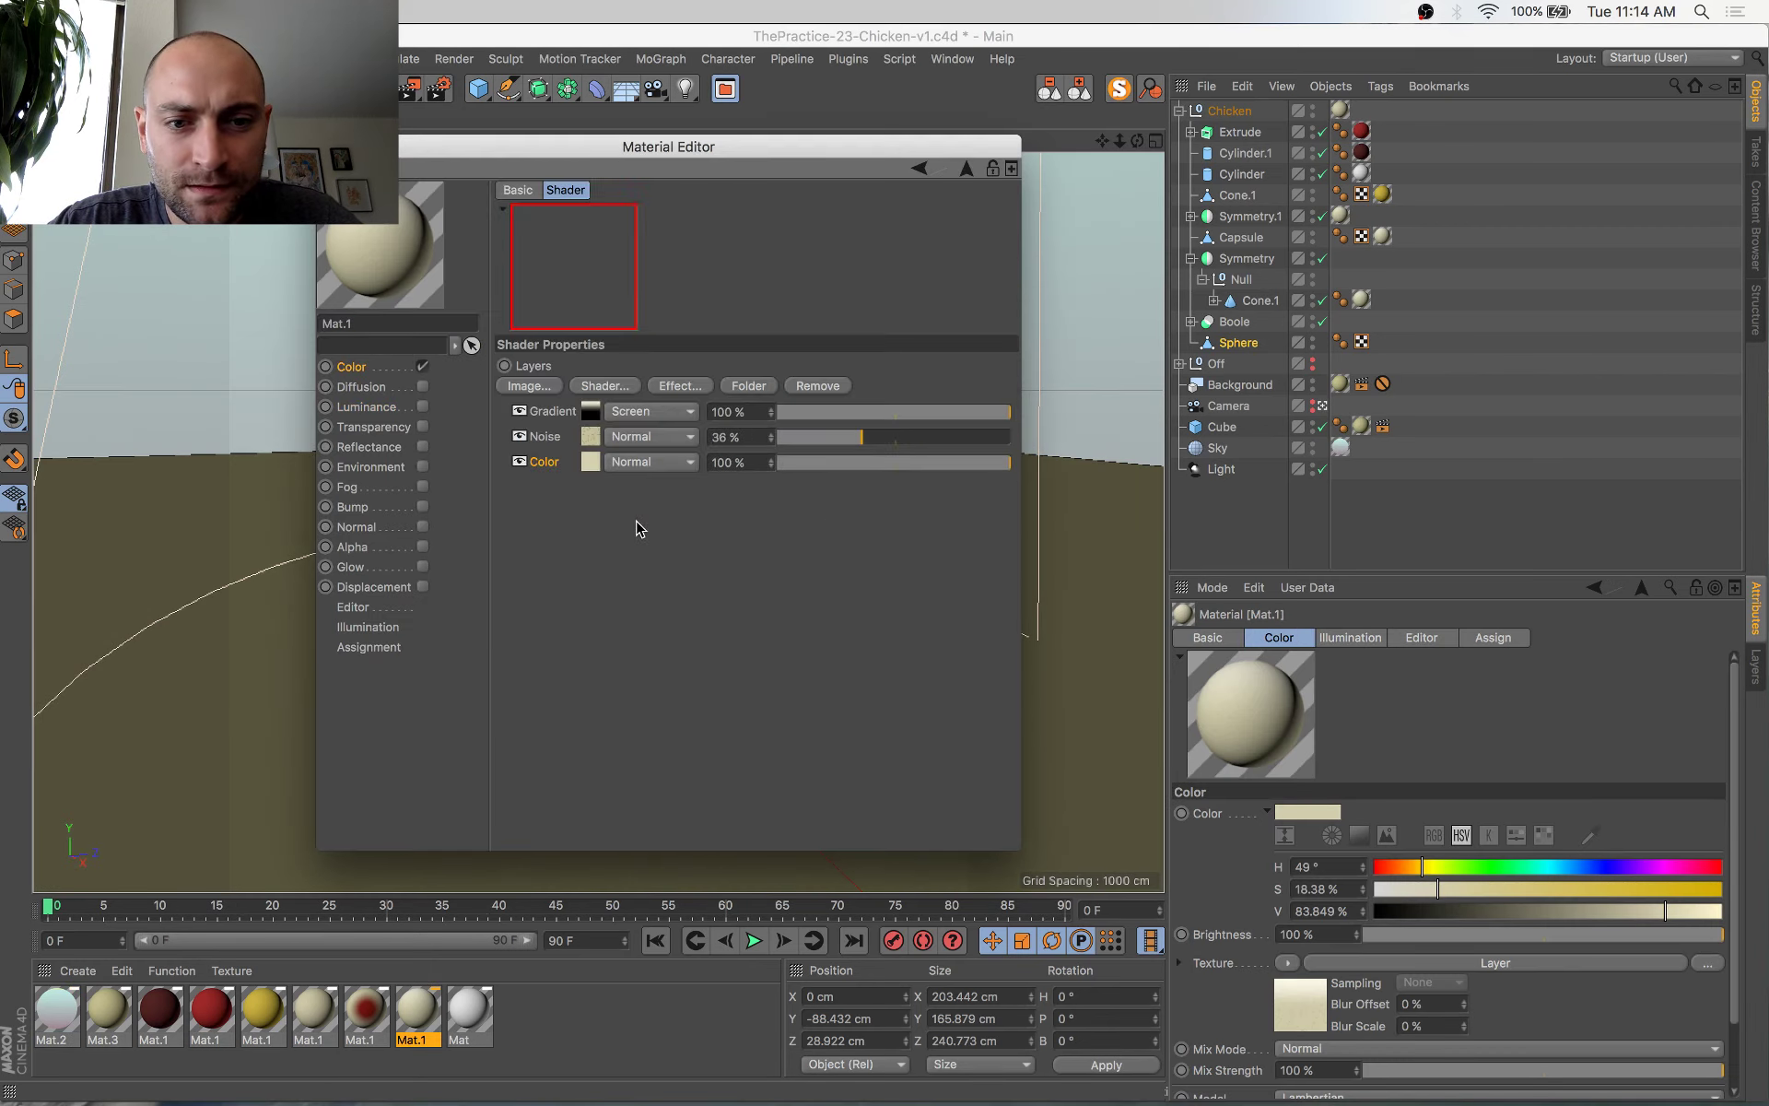
left_click(590, 417)
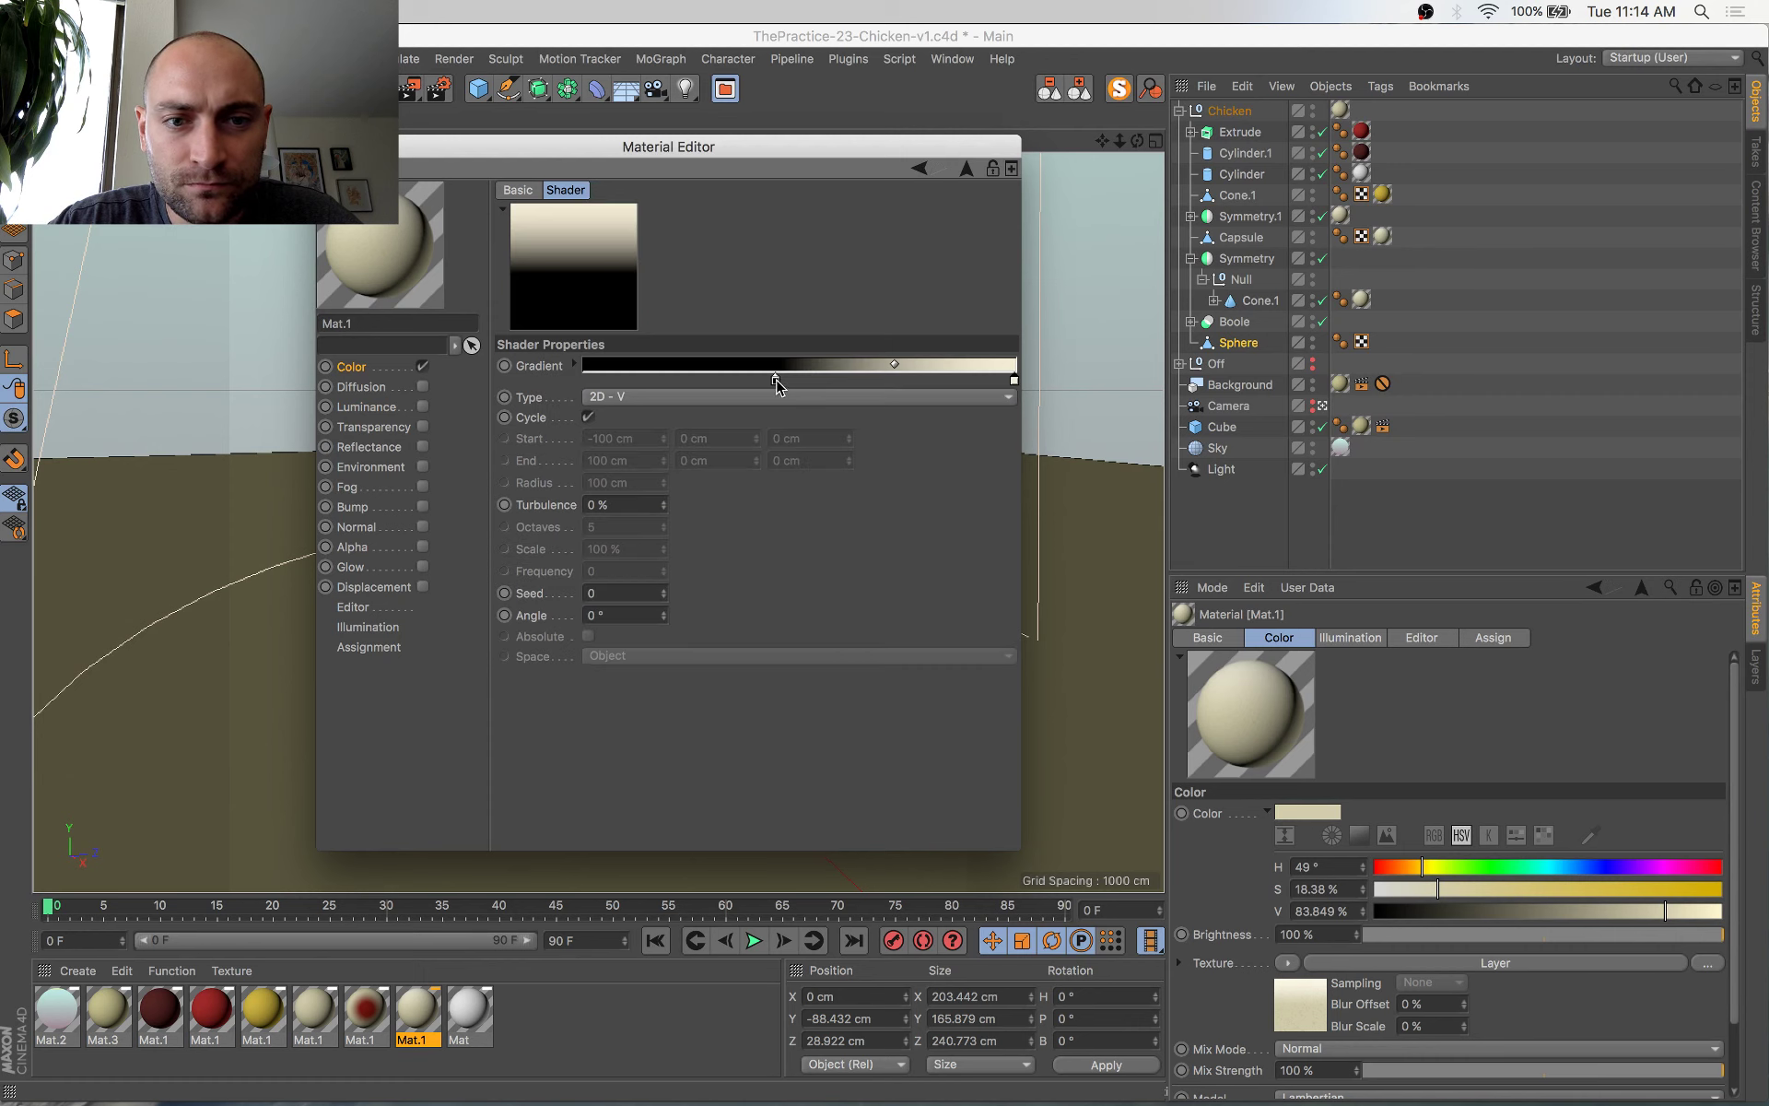
left_click_drag(776, 385, 699, 385)
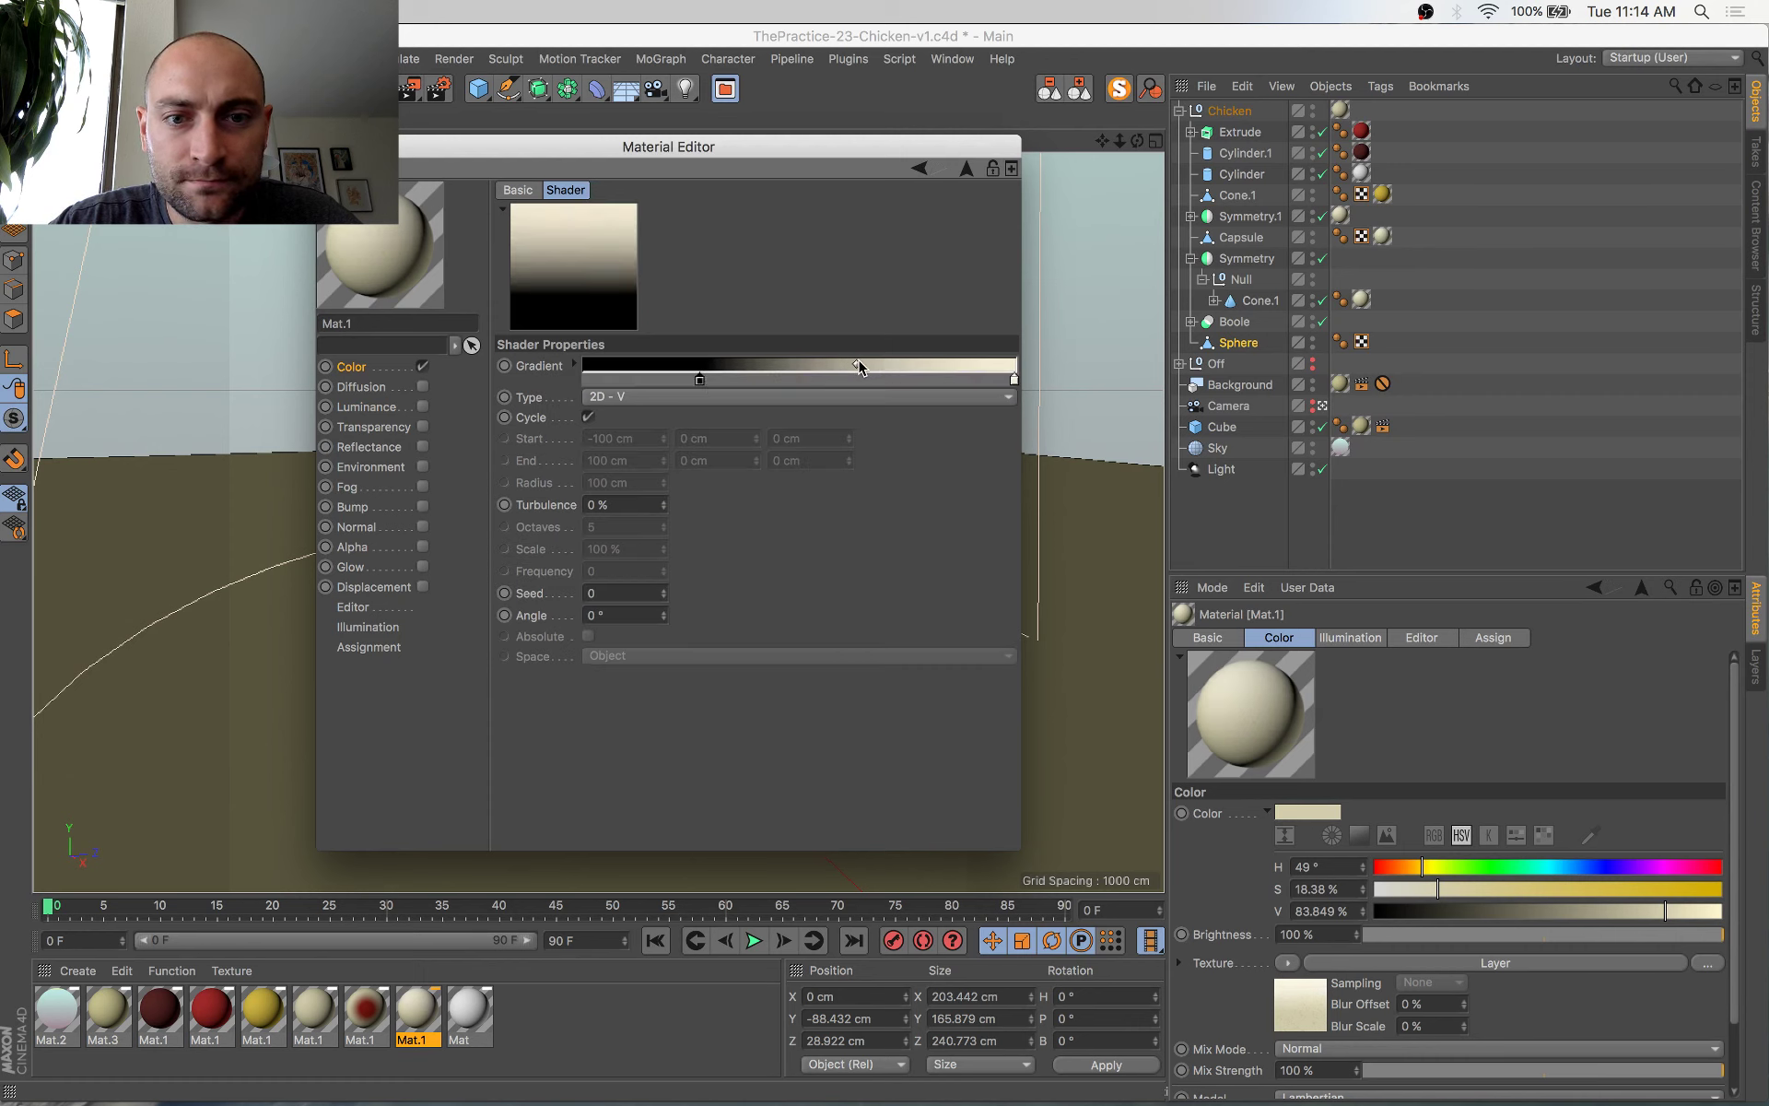
left_click_drag(878, 367, 934, 364)
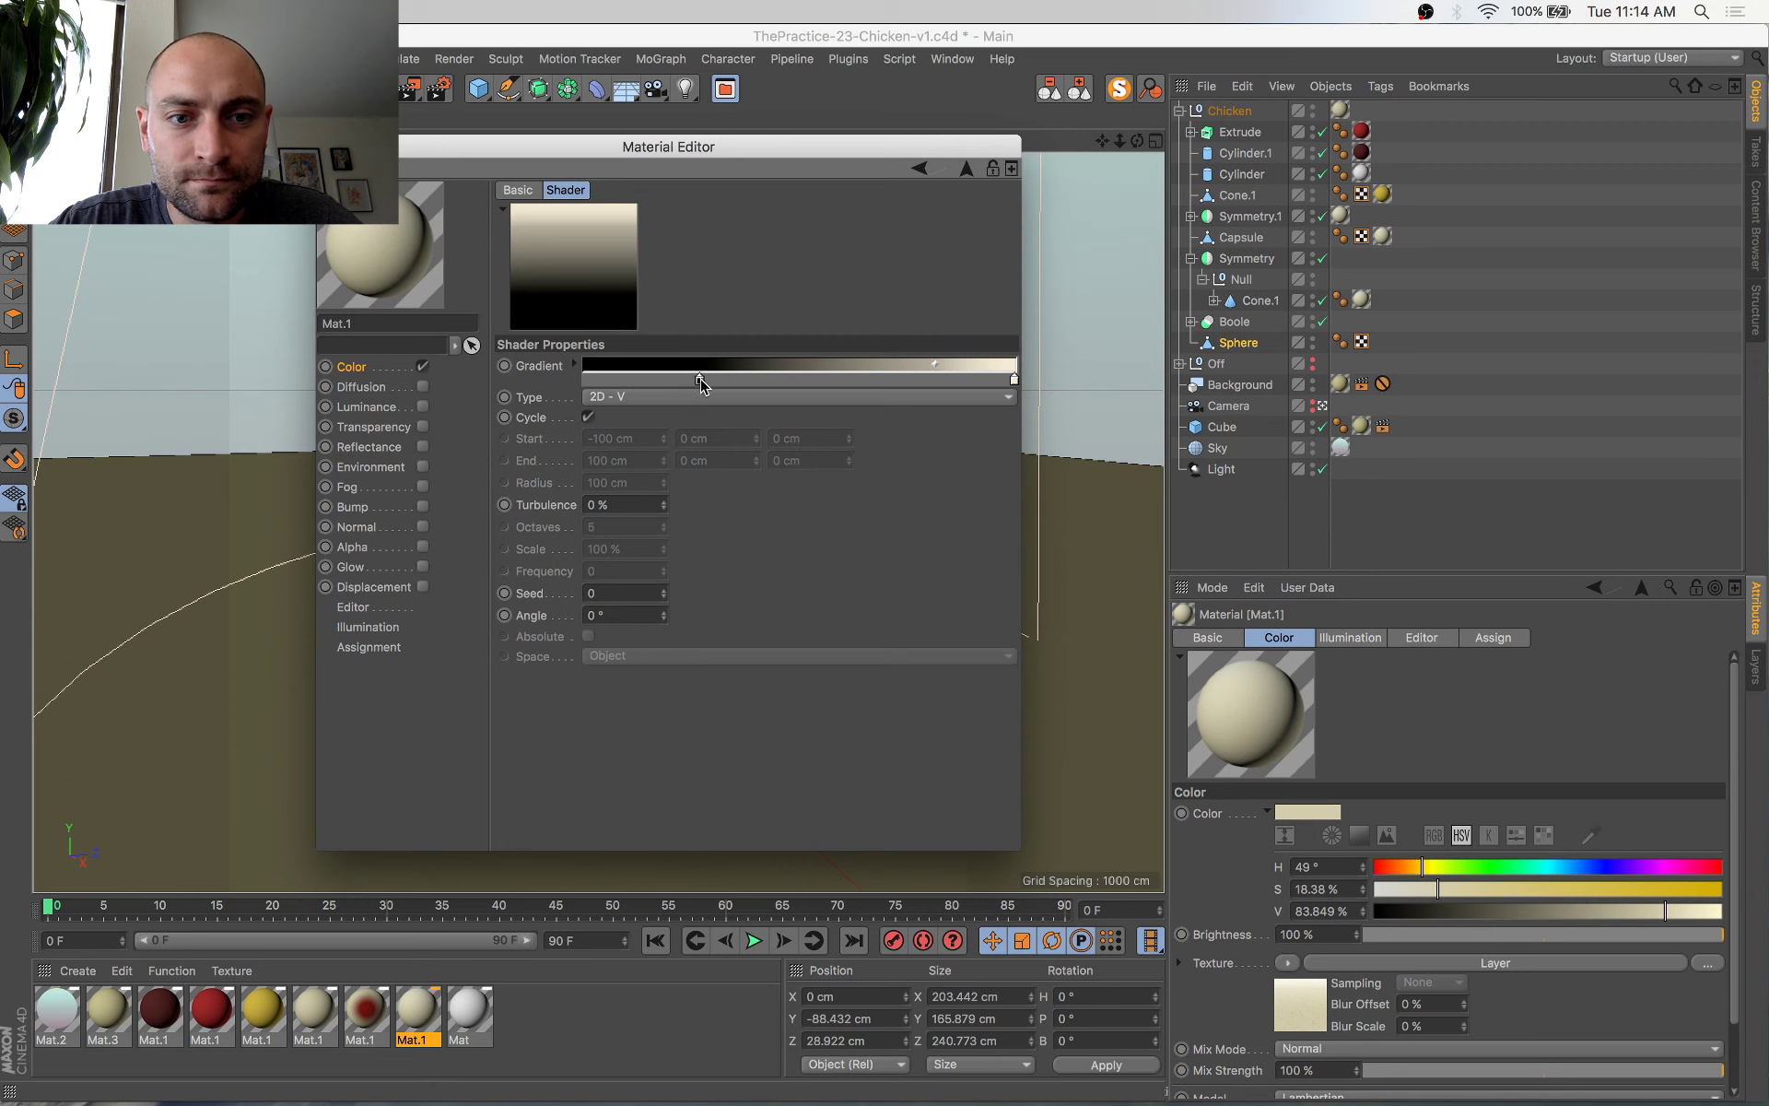
left_click_drag(700, 385, 655, 385)
left_click_drag(922, 365, 878, 364)
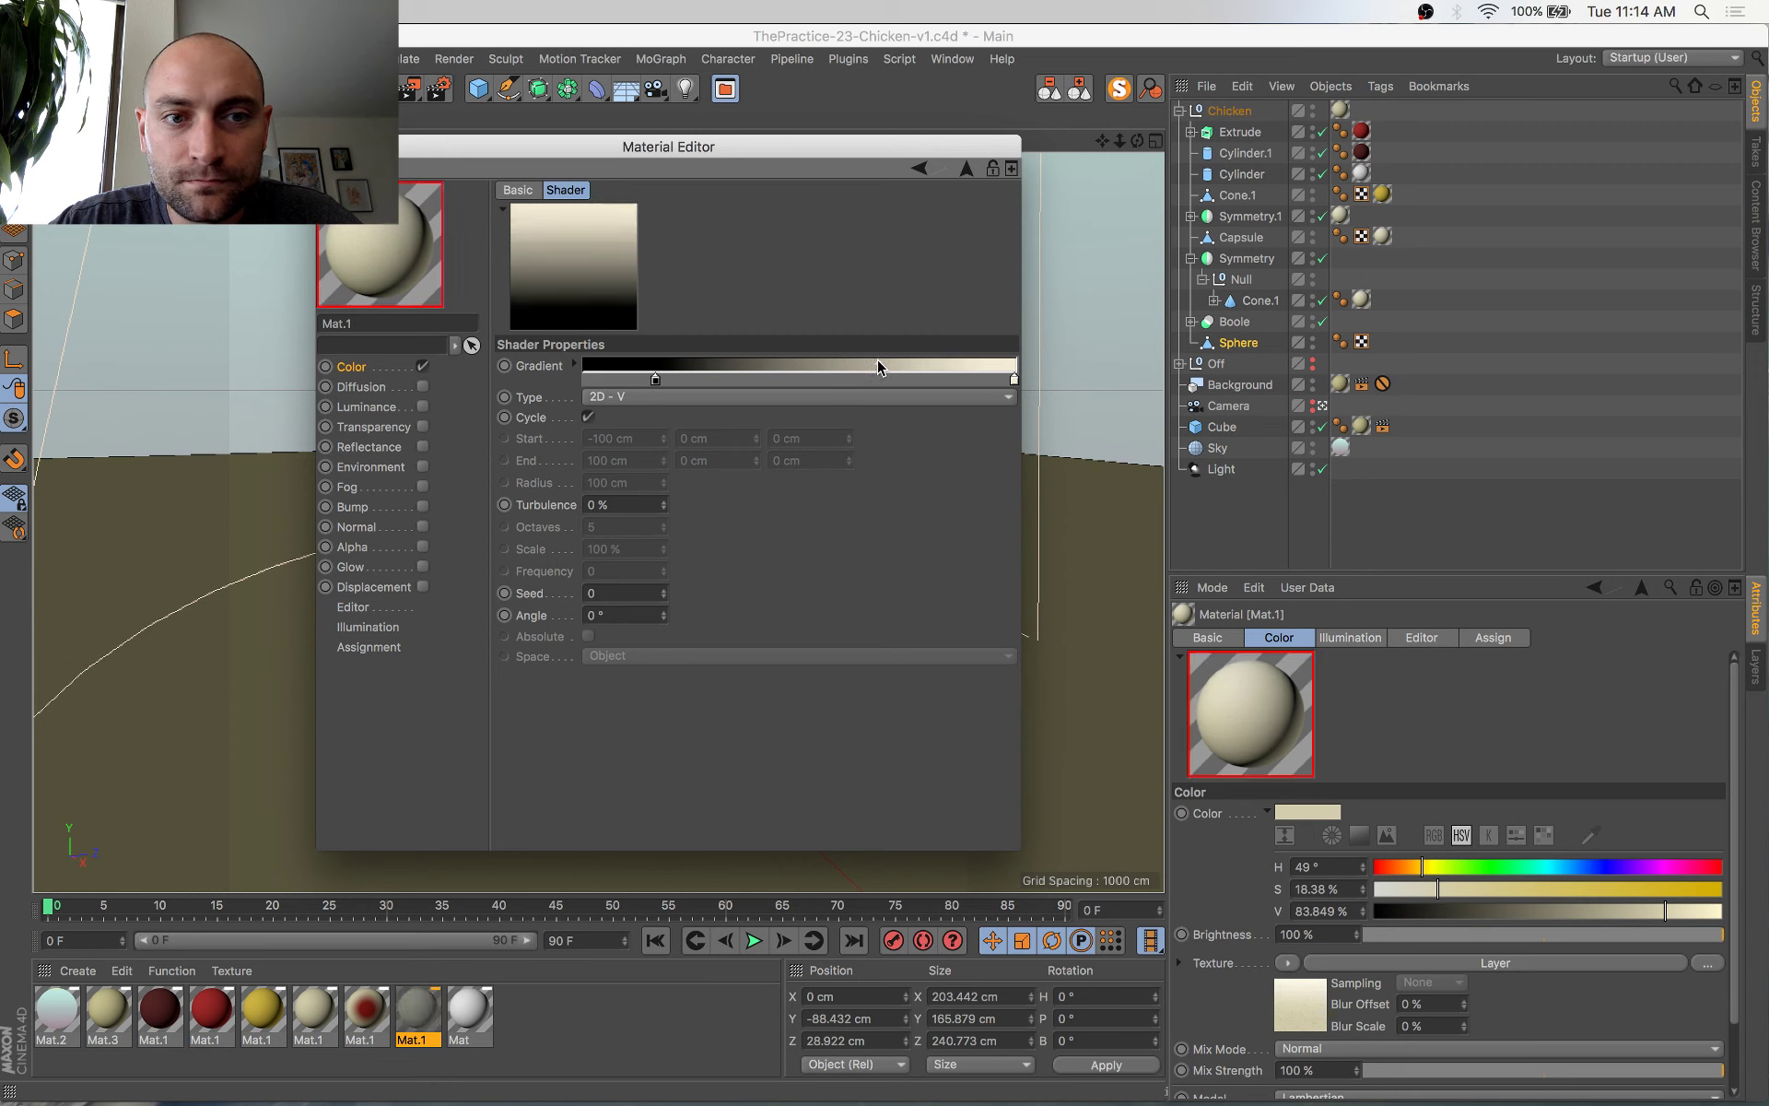
Tint the gradient's light end knot warm cream with hue 44°, saturation about 17% and value about 97%, and close the material
double_click(1015, 381)
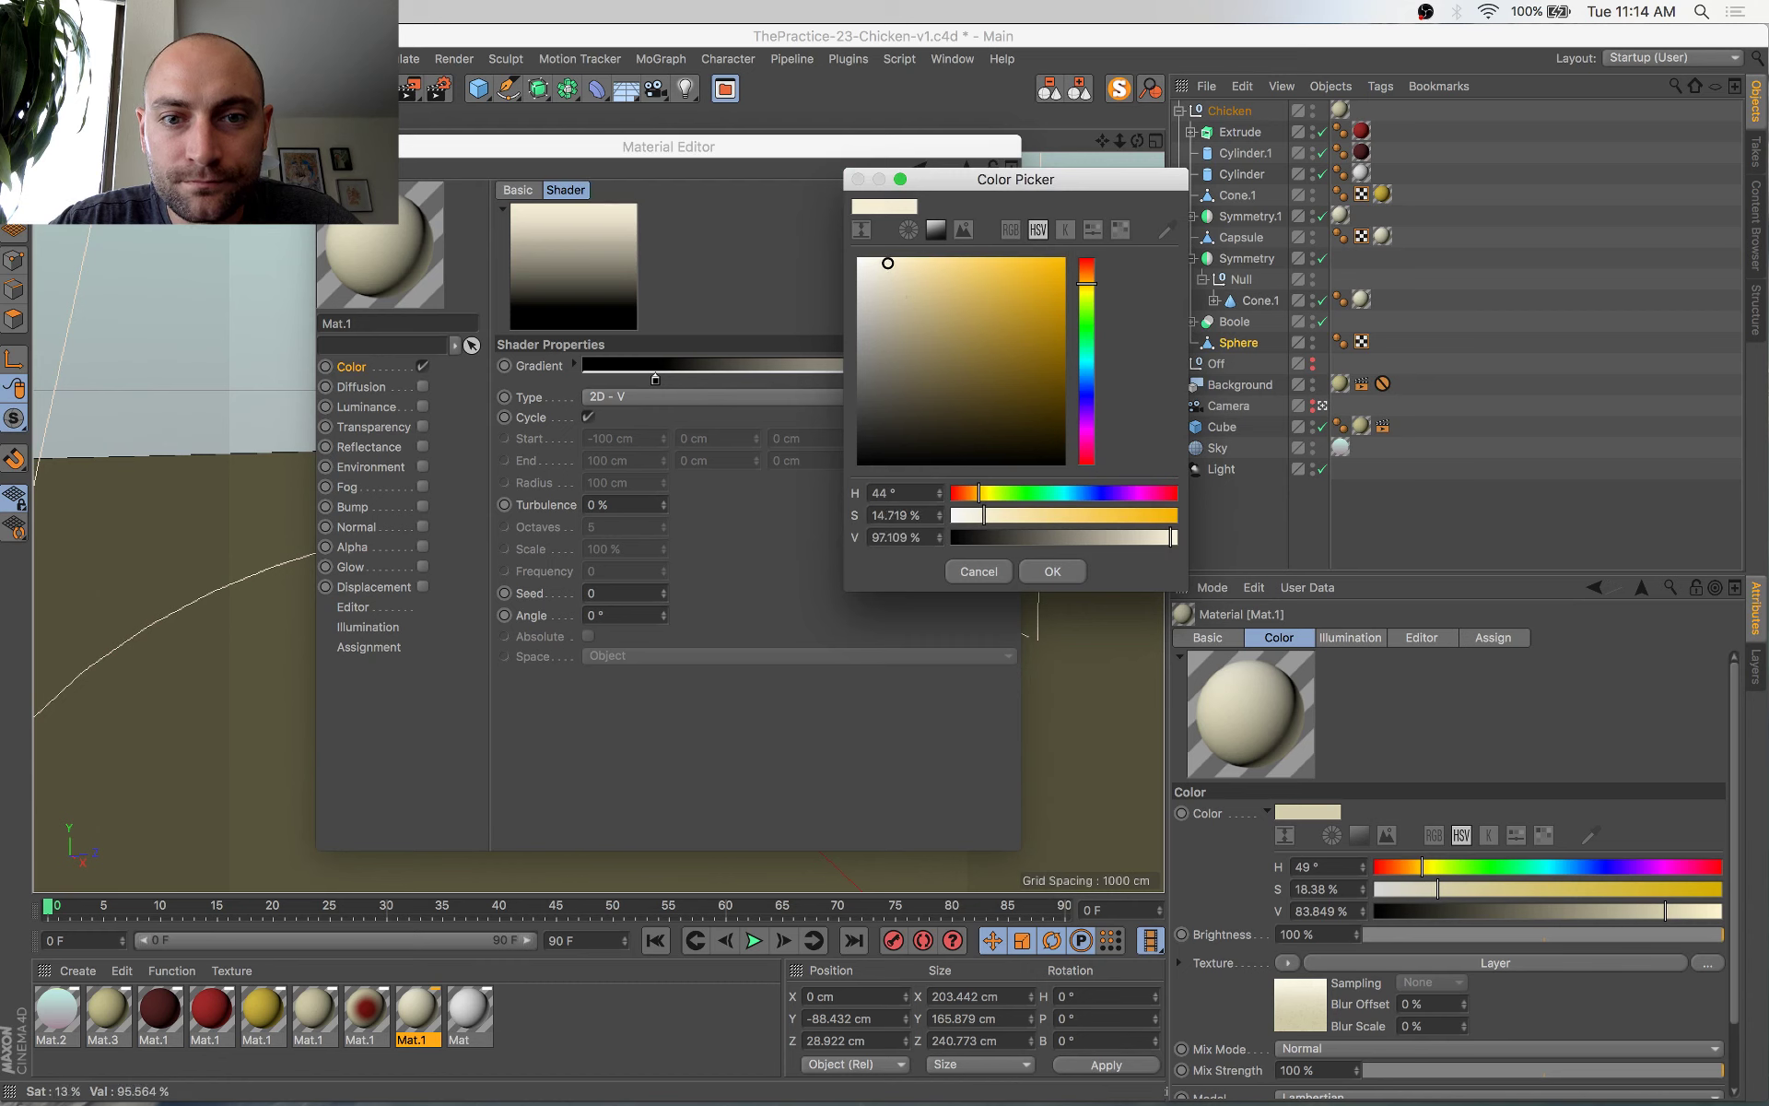
left_click(1053, 572)
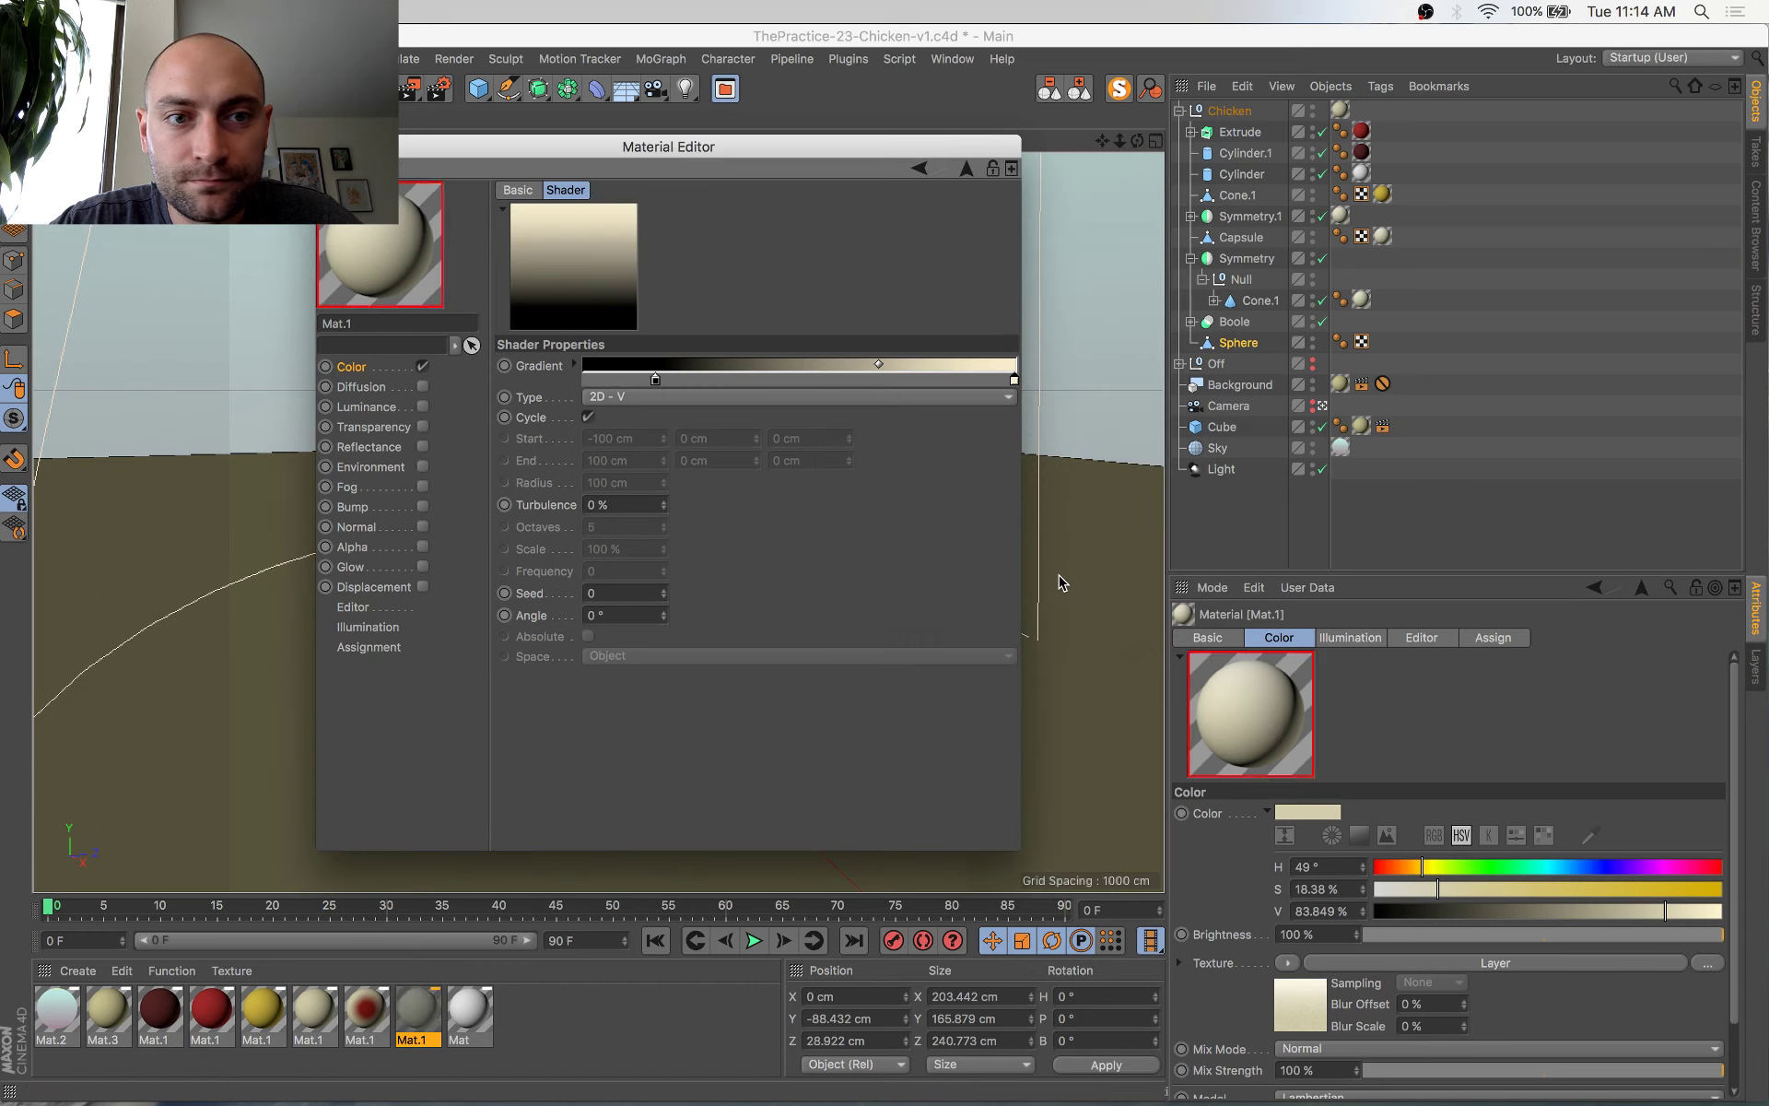
double_click(1014, 380)
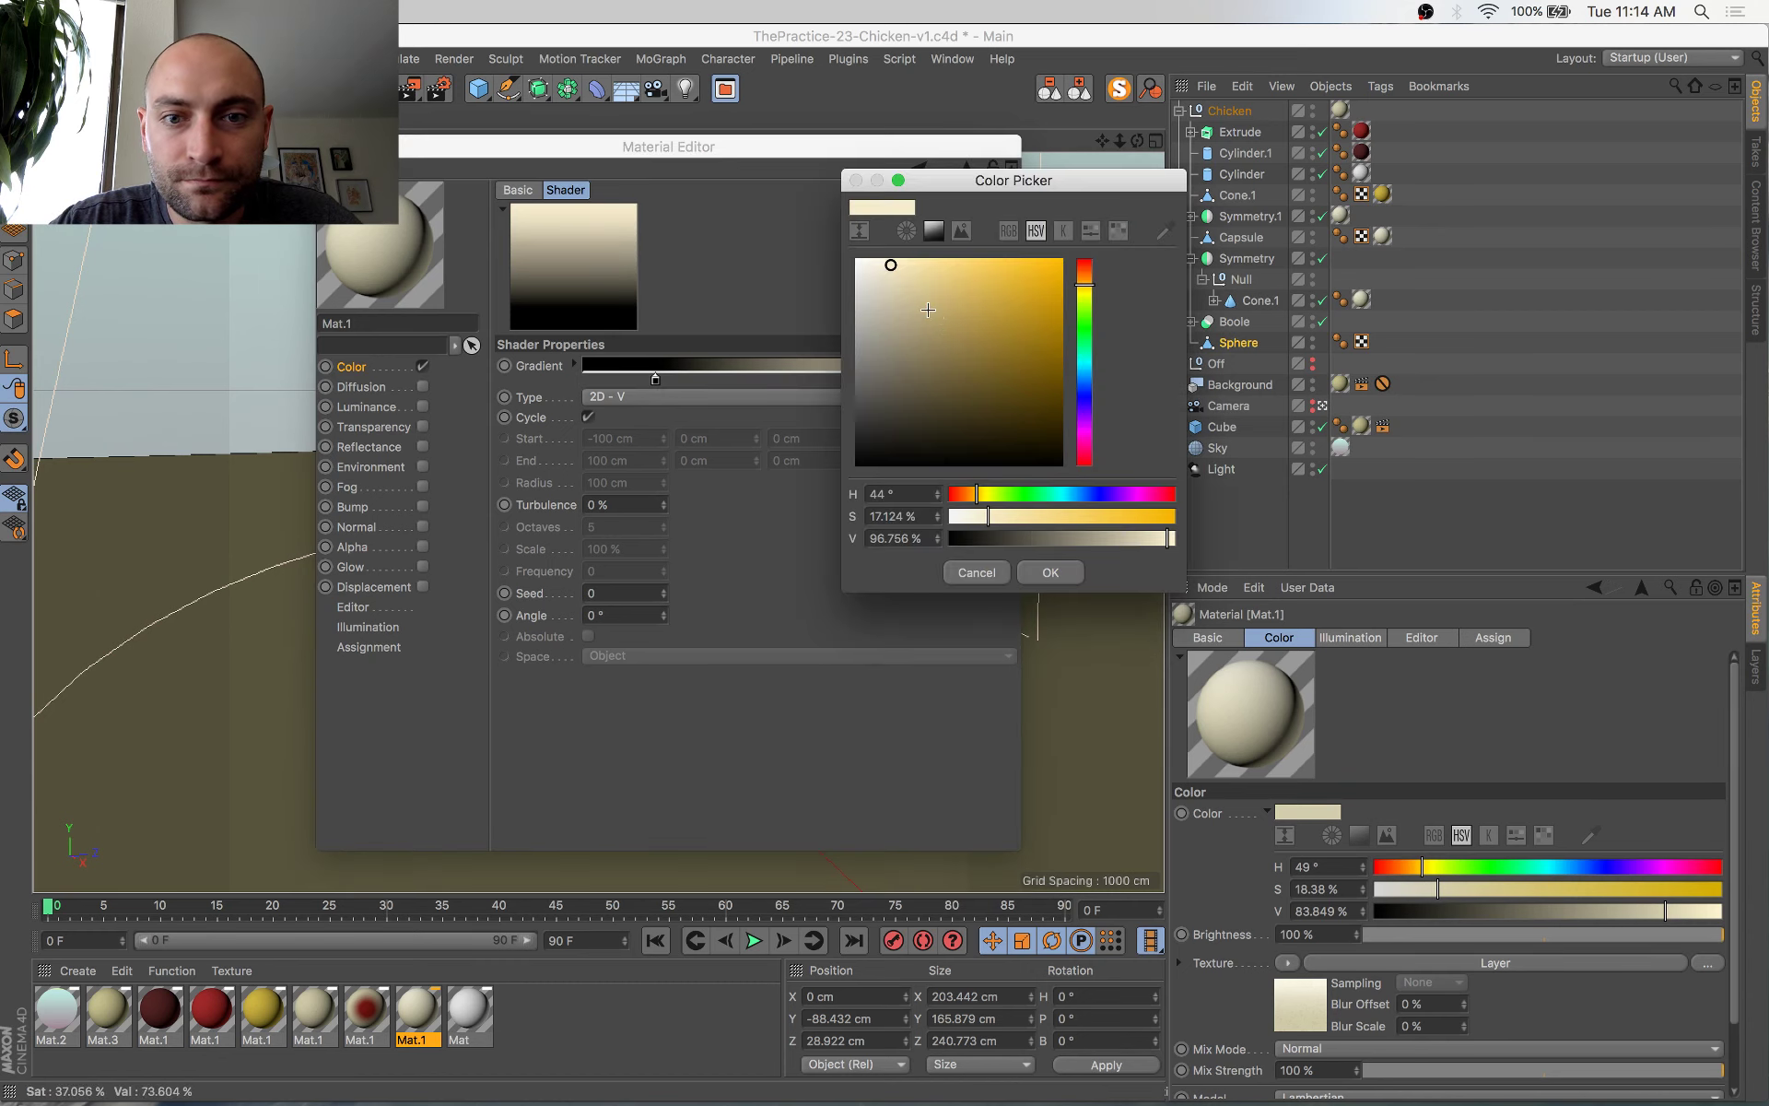
left_click(1053, 571)
left_click(328, 146)
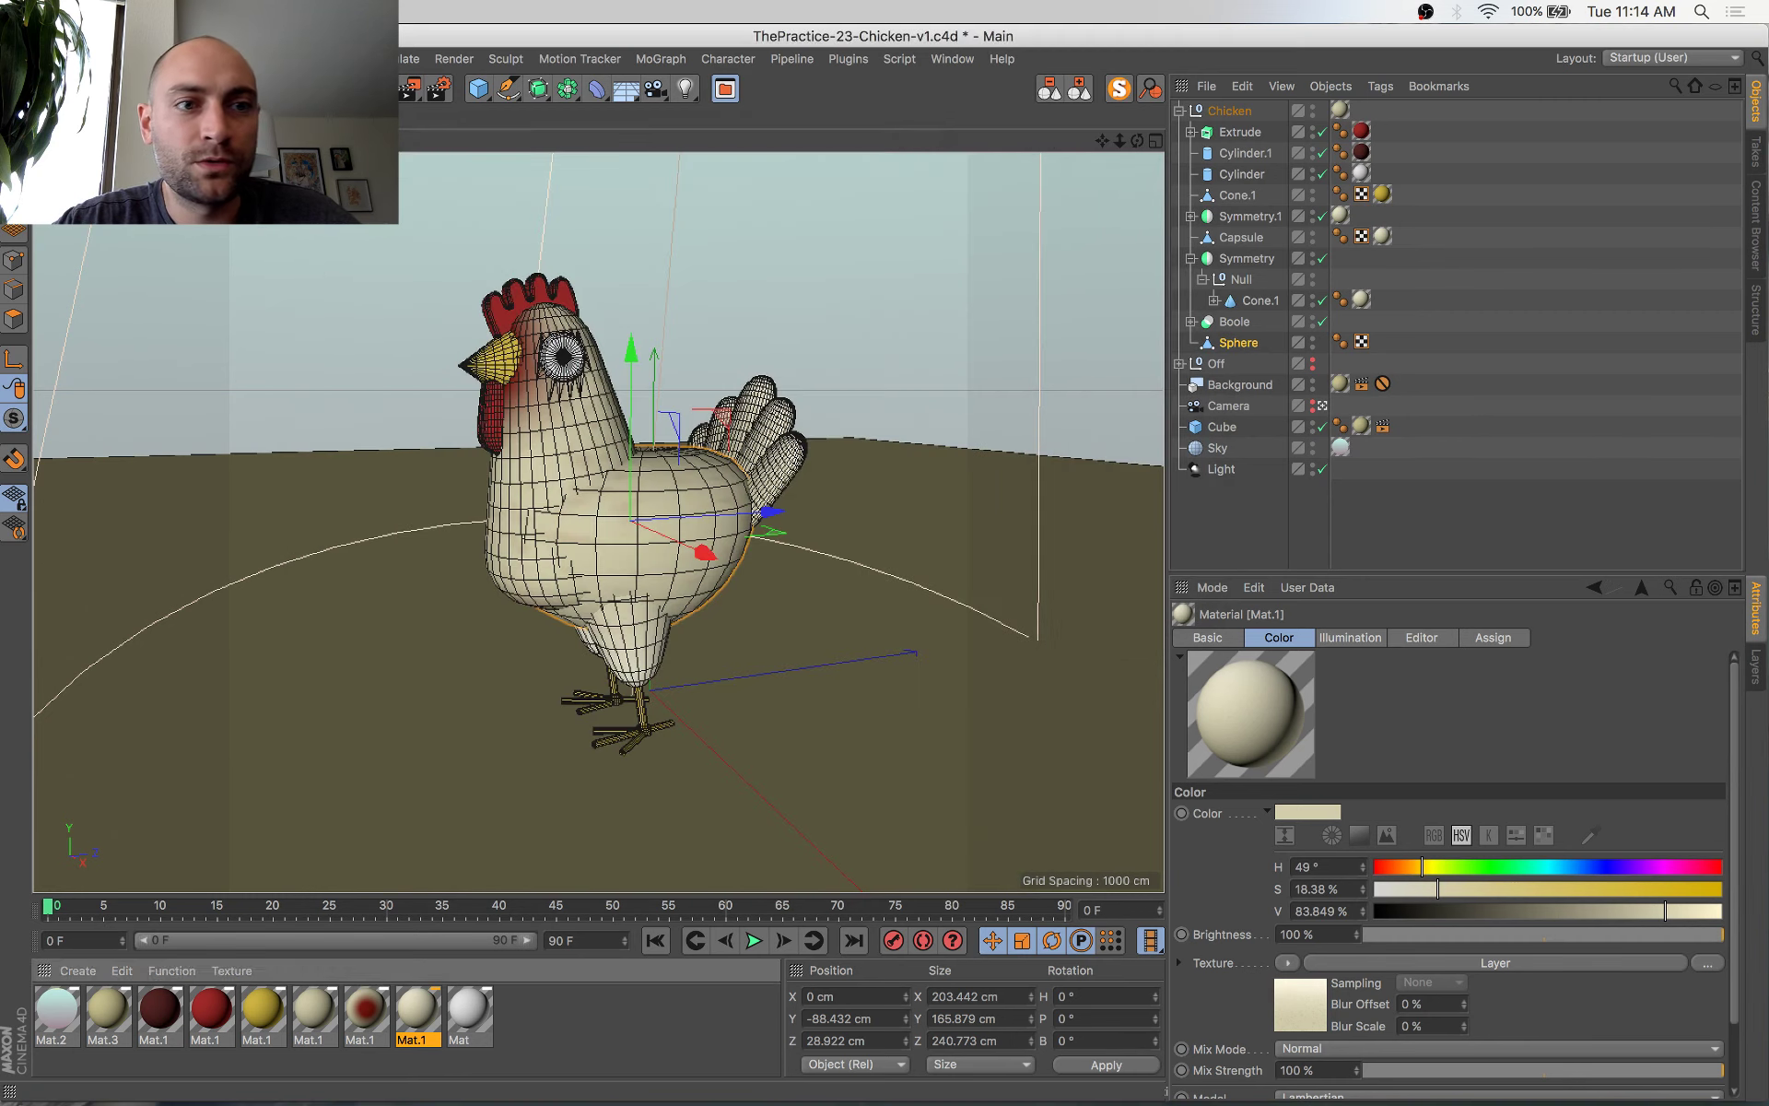
Save the project, render the chicken to the picture history and compare the new render with the preceding ones
key("super+s")
key("shift+r")
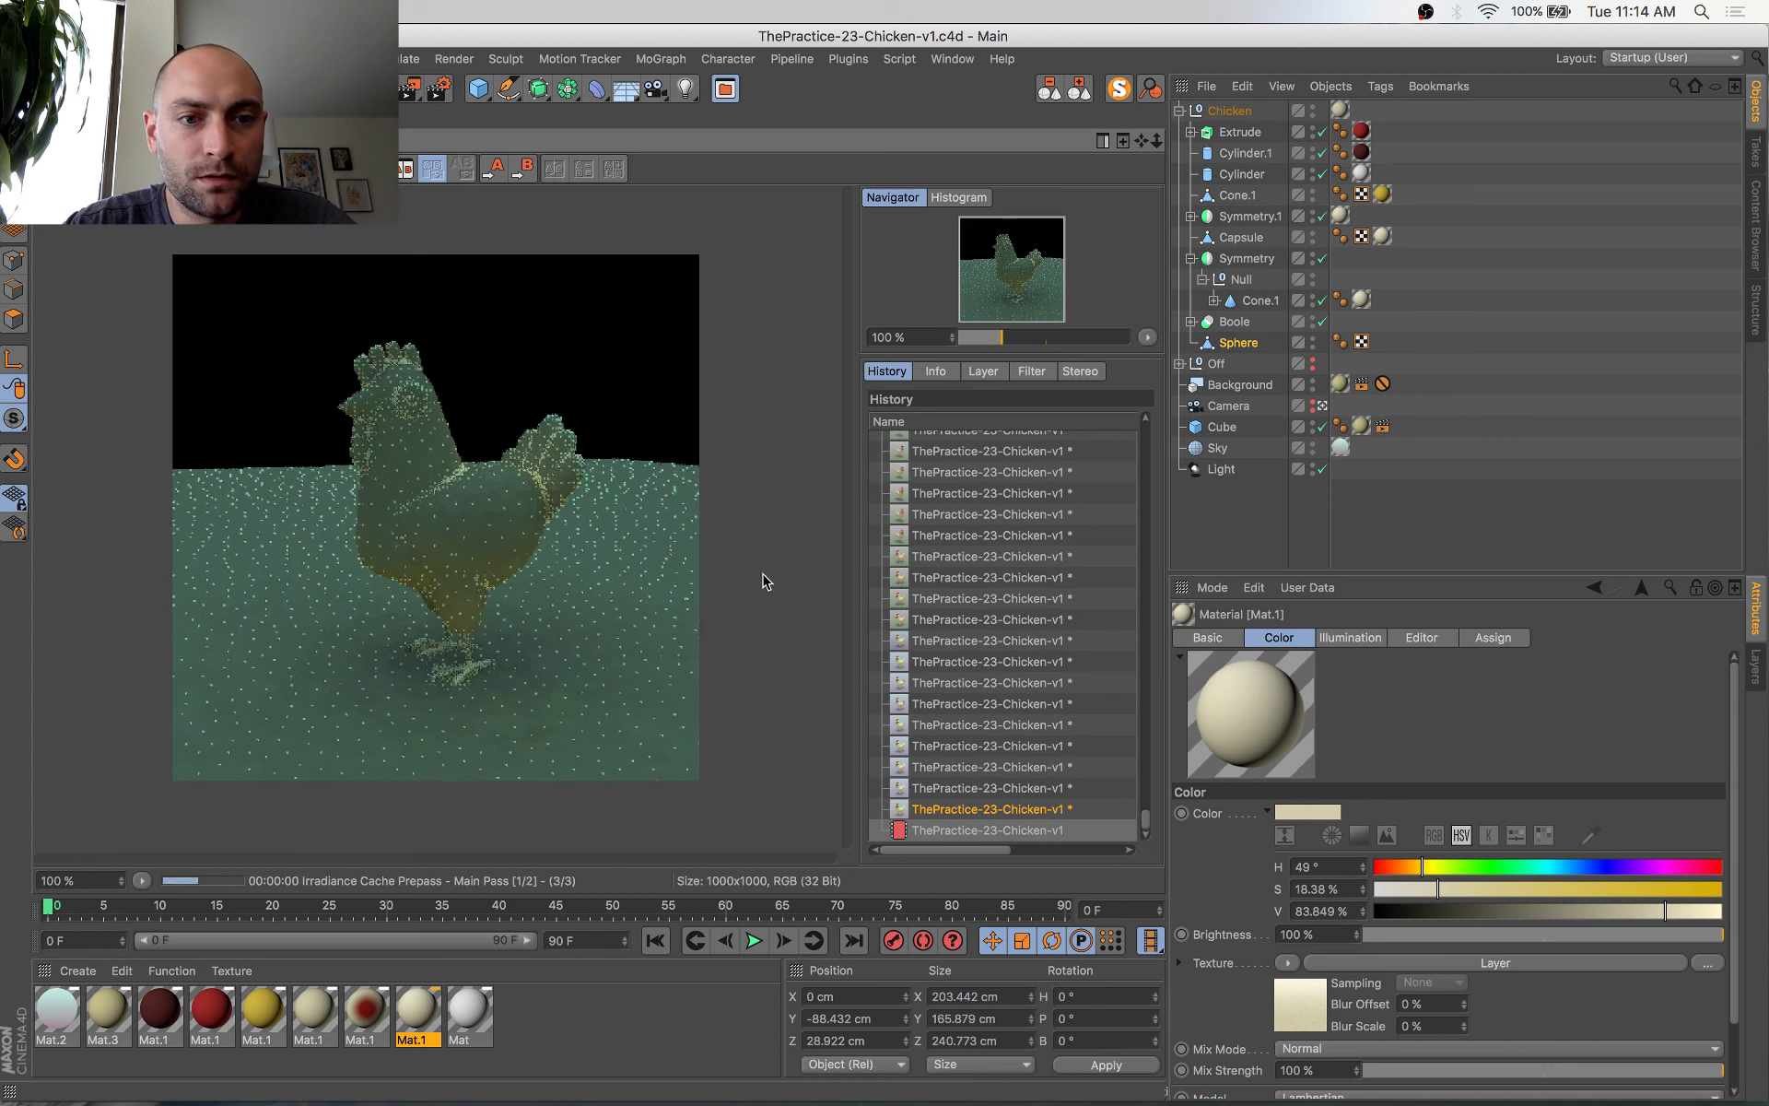
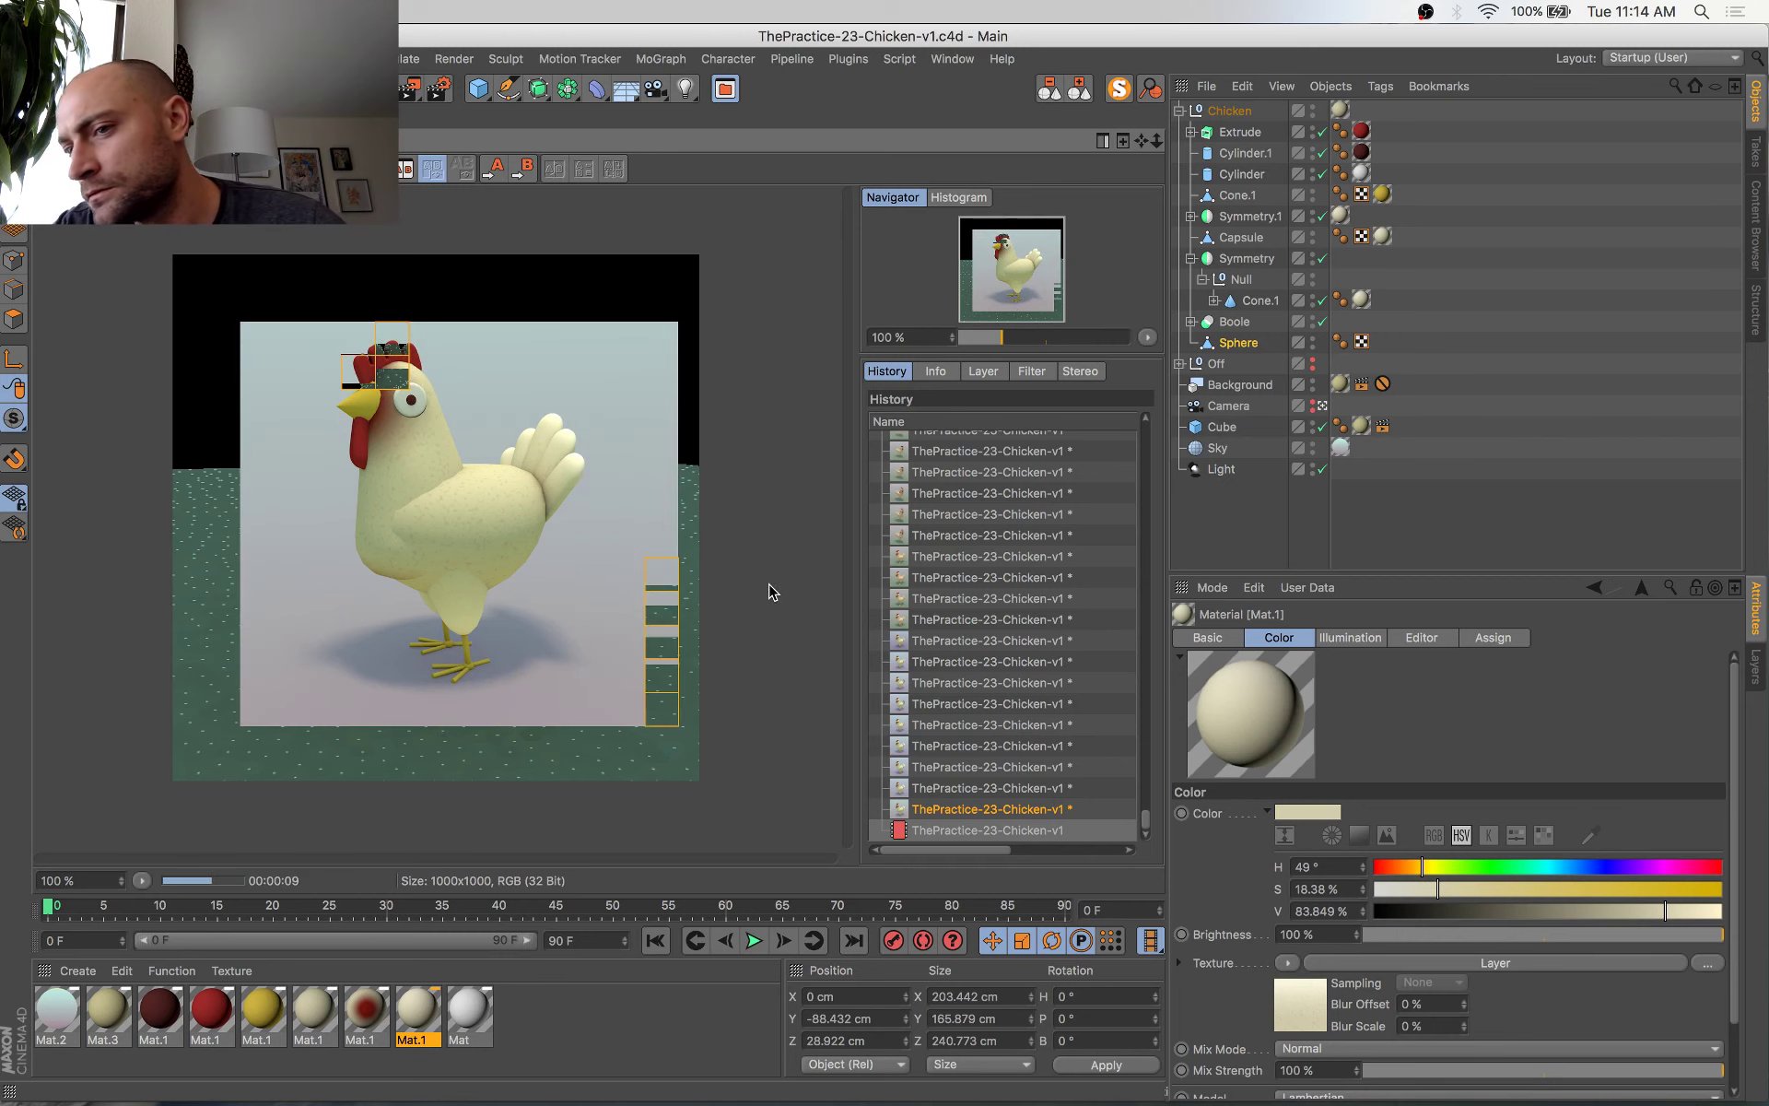
left_click(956, 794)
key("Down")
key("Down")
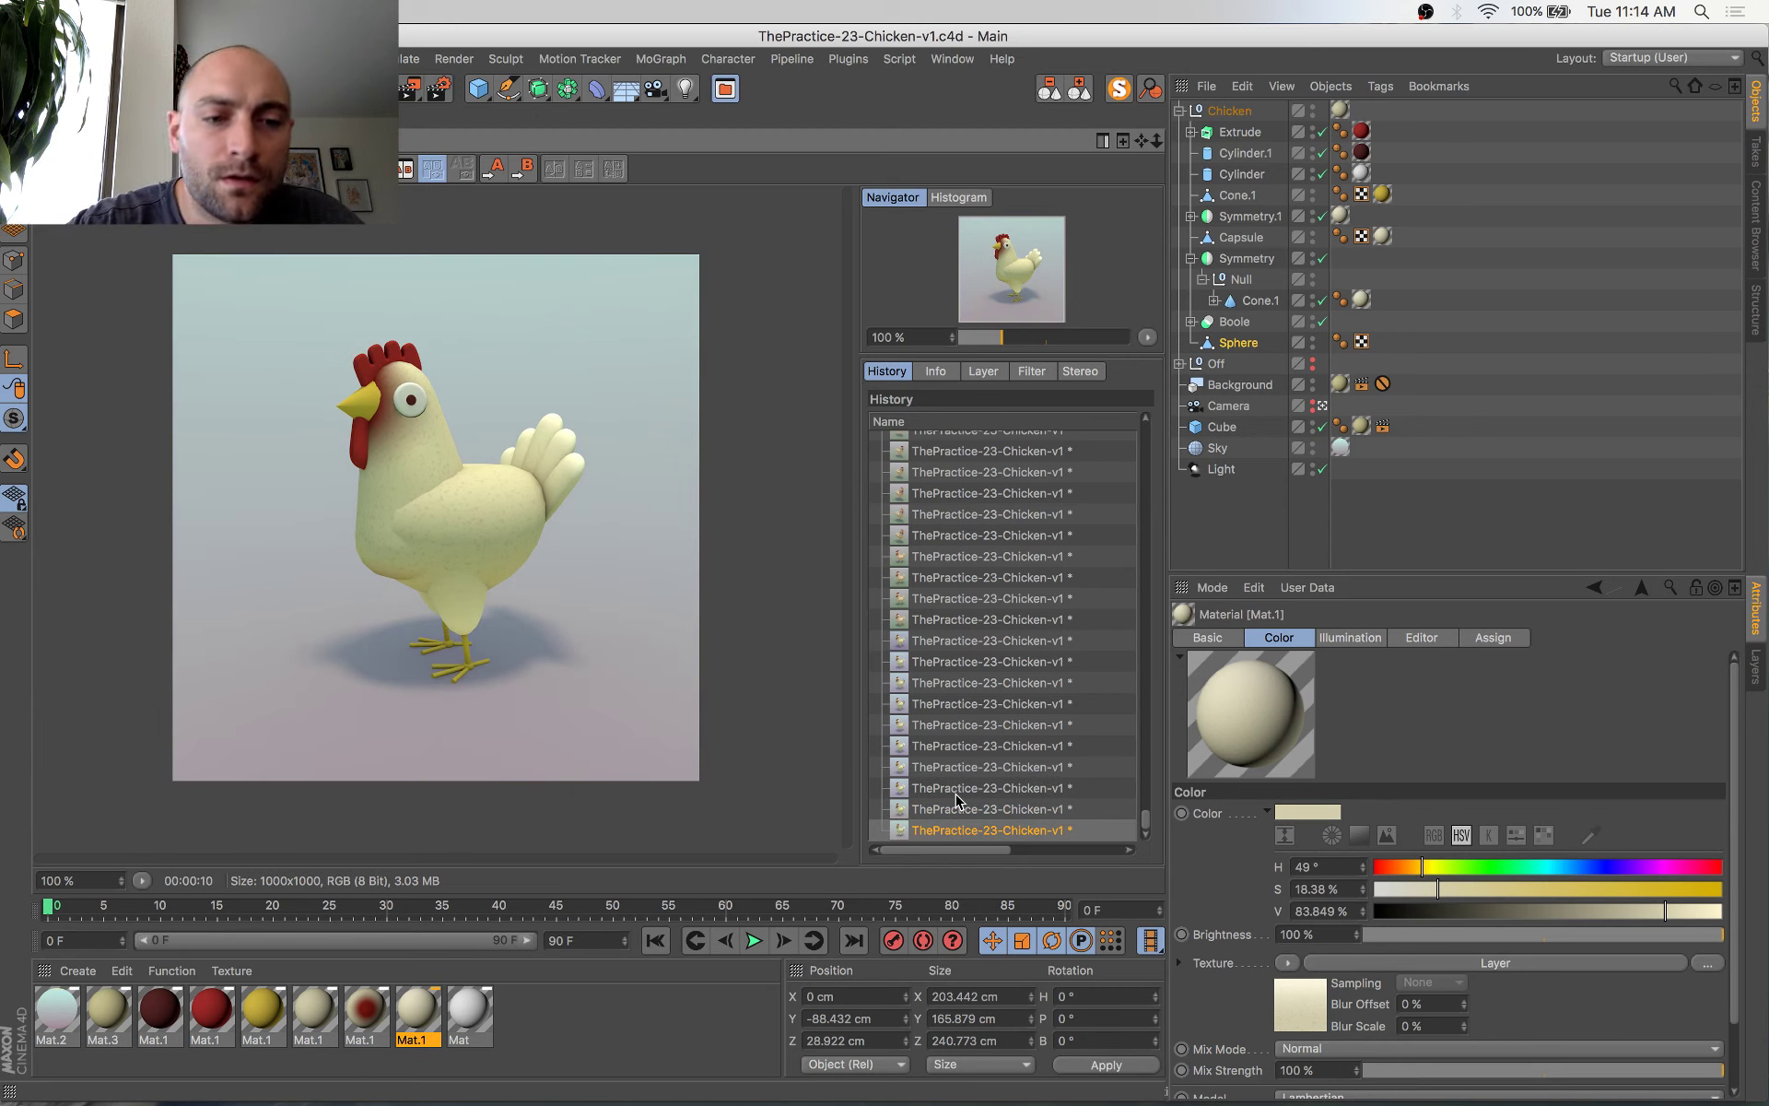
Step back through the older renders in the history and forward to the newest to compare the feather shading and framing
key("Up")
key("Up")
key("Up")
key("Up")
key("Up")
key("Up")
key("Up")
key("Up")
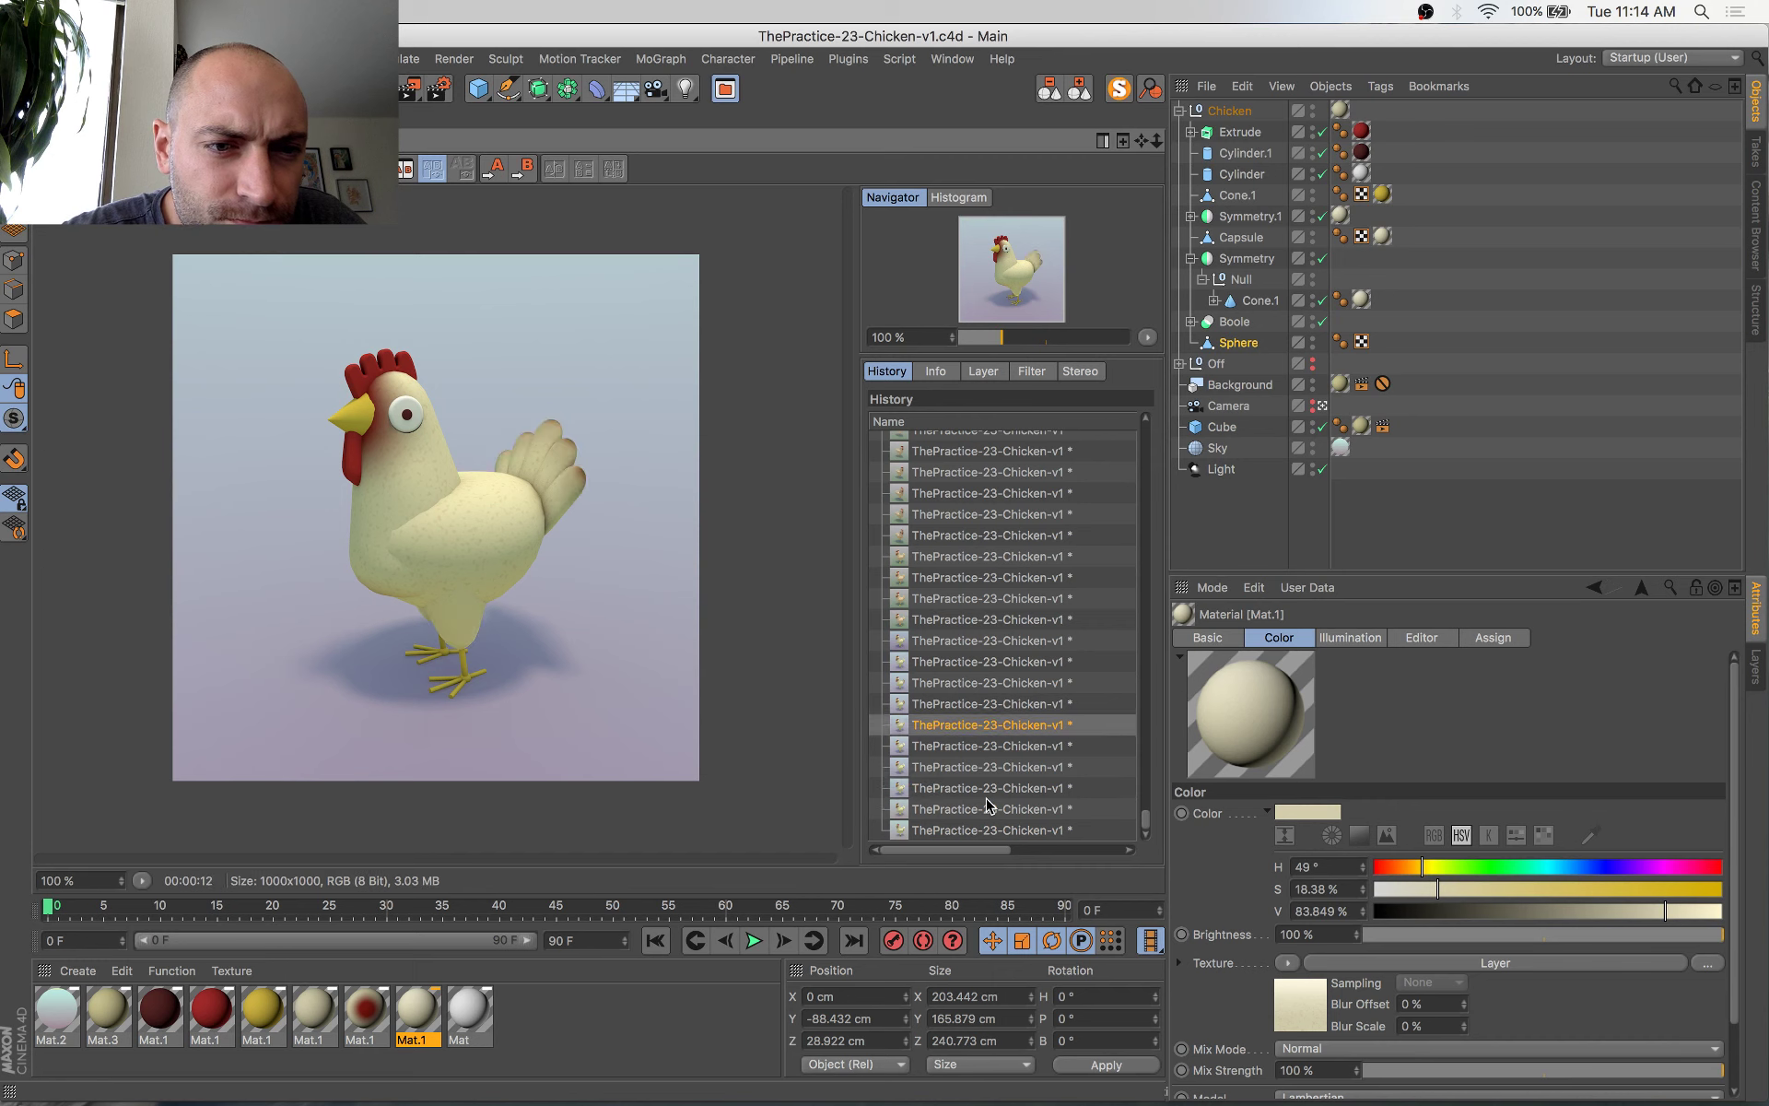
key("Up")
key("Up")
key("Down")
key("Down")
key("Down")
key("Down")
key("Down")
key("Down")
key("Down")
key("Down")
key("Down")
key("Down")
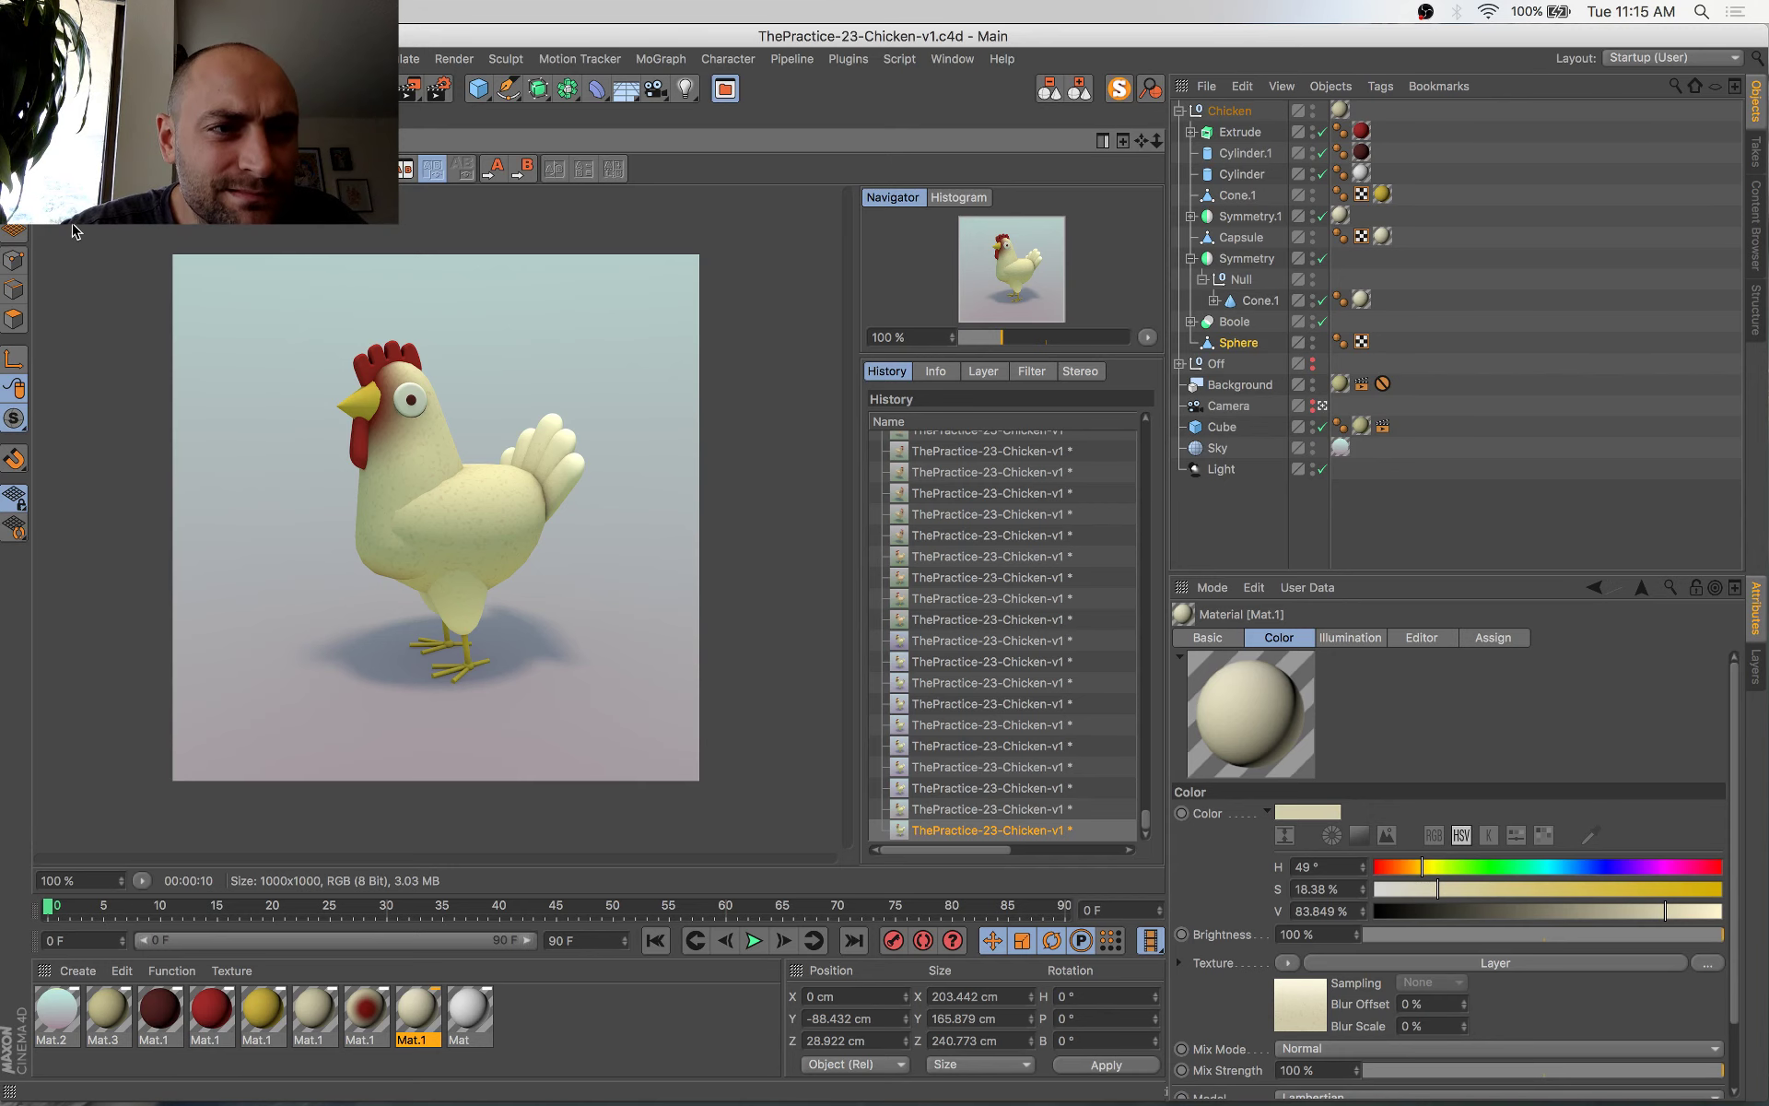
Leave the camera view, select the Cone inside the Boole object and view the chicken from the side with its texture projection shown
left_click(66, 115)
left_click(539, 579)
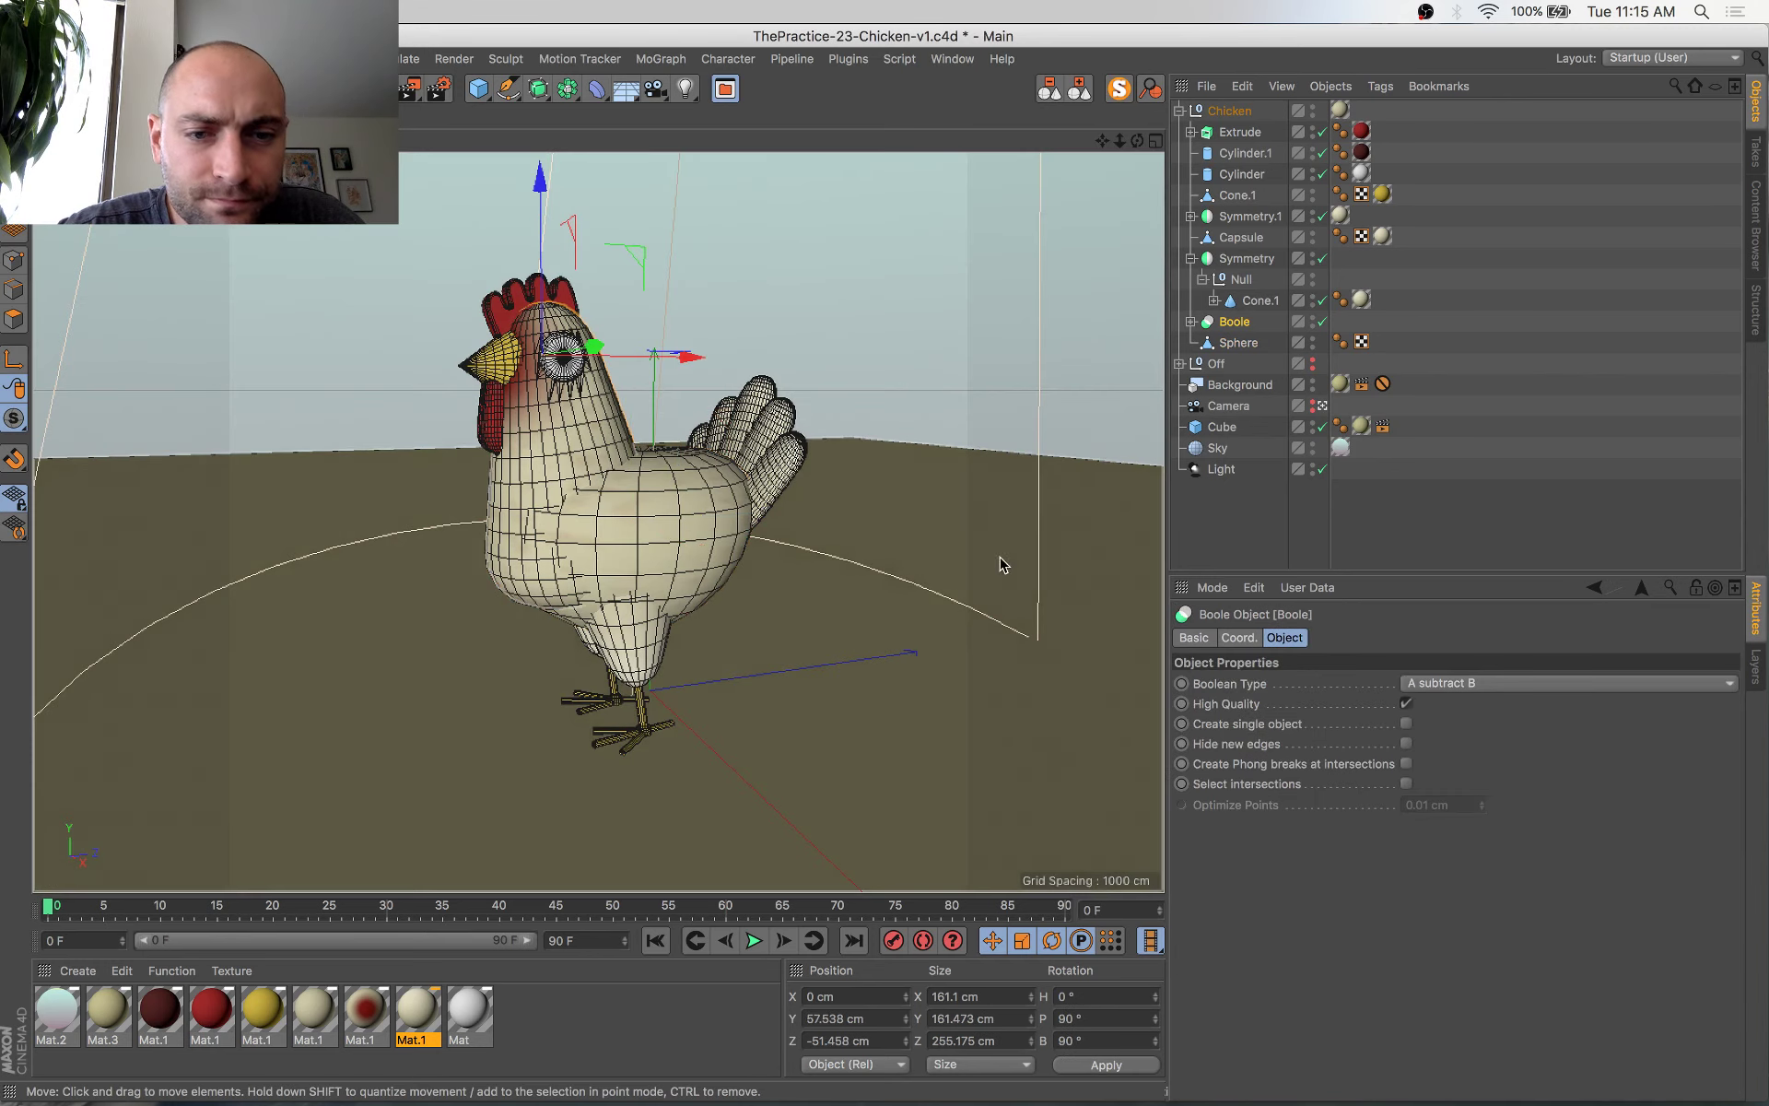
left_click(1322, 407)
key("s")
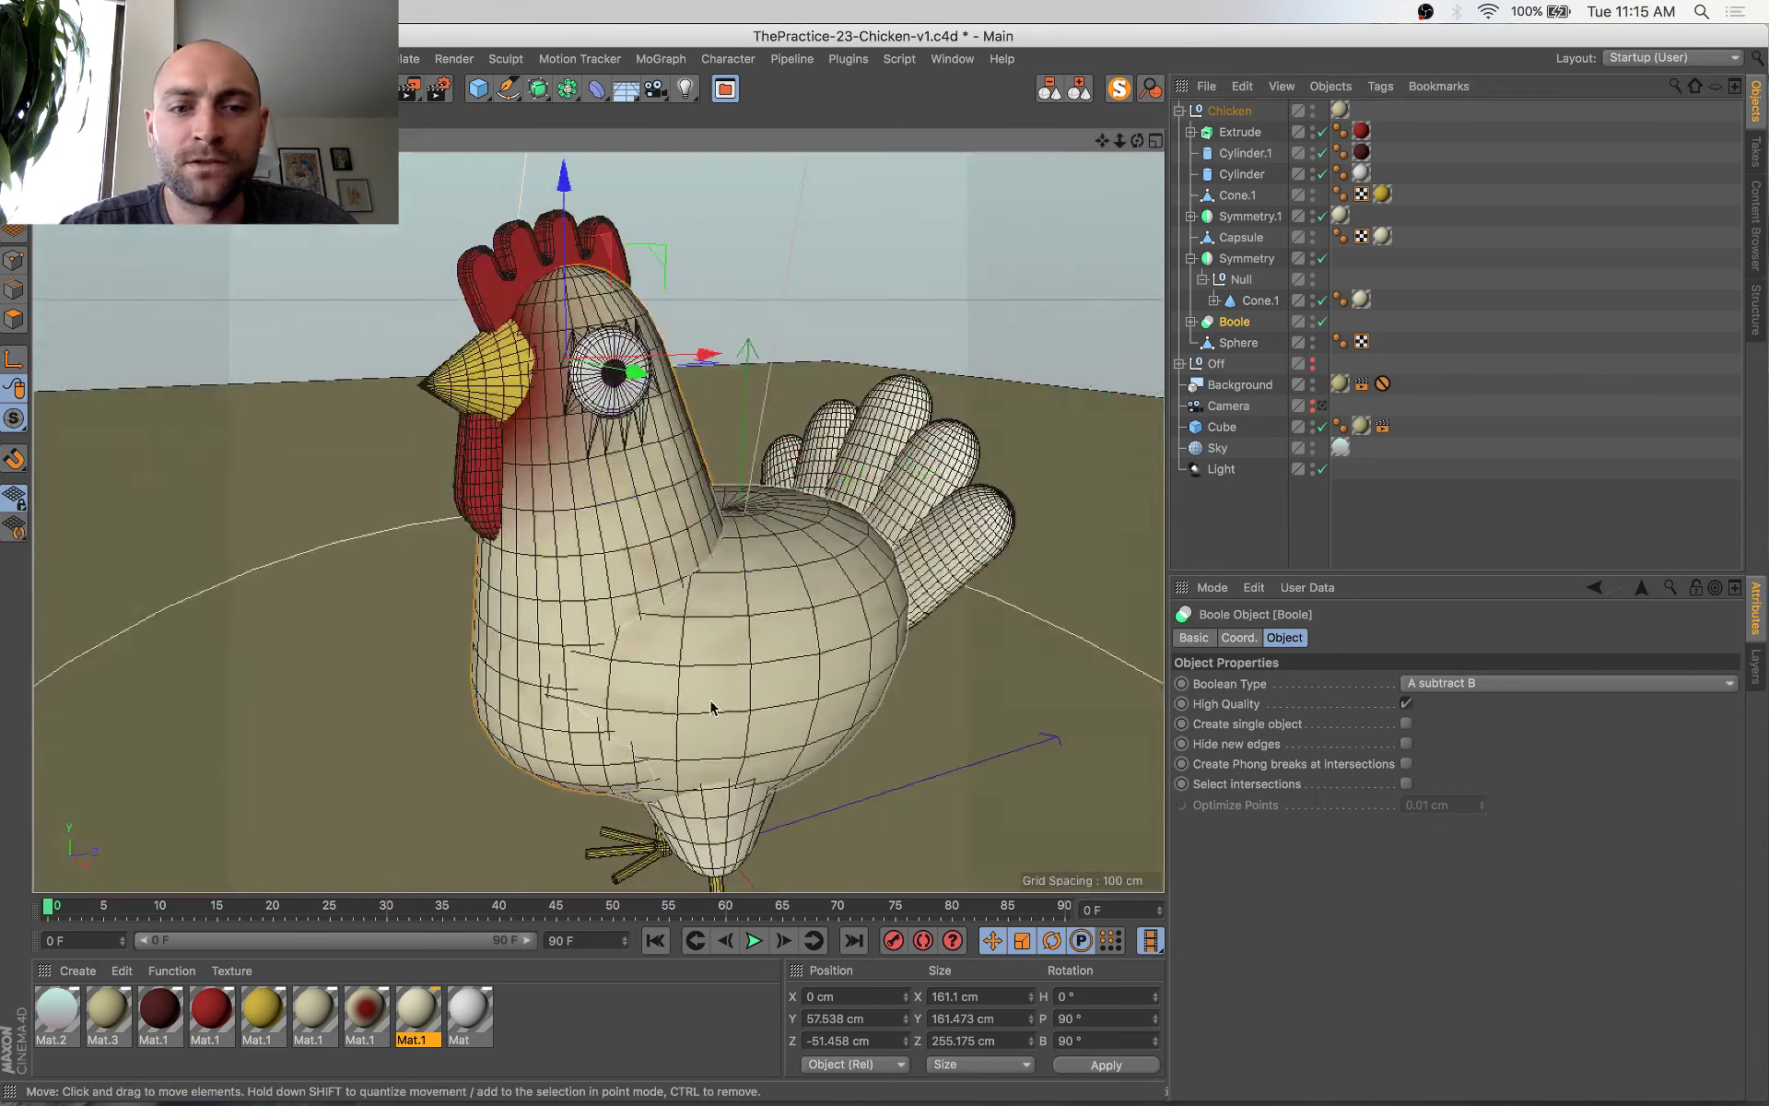
left_click_drag(684, 683, 632, 793, "alt")
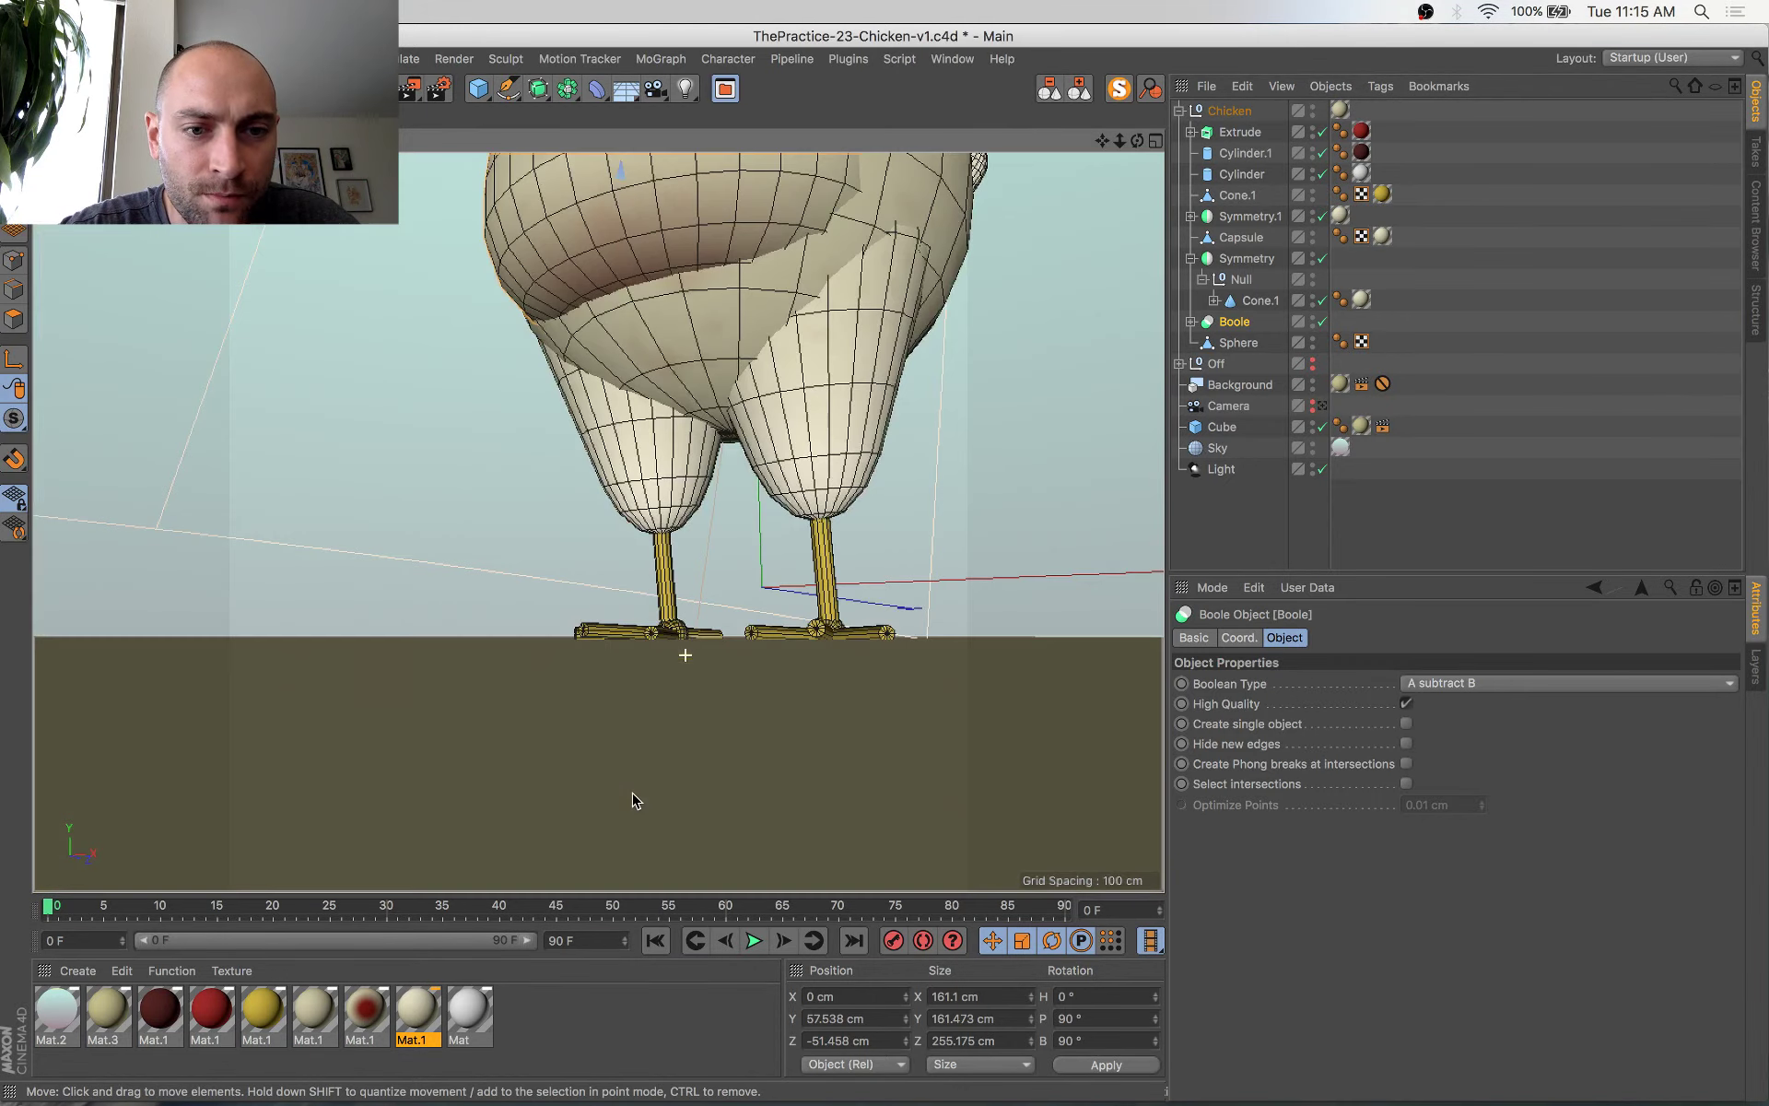
middle_click_drag(744, 283, 698, 680, "alt")
scroll(698, 680, "down", 5)
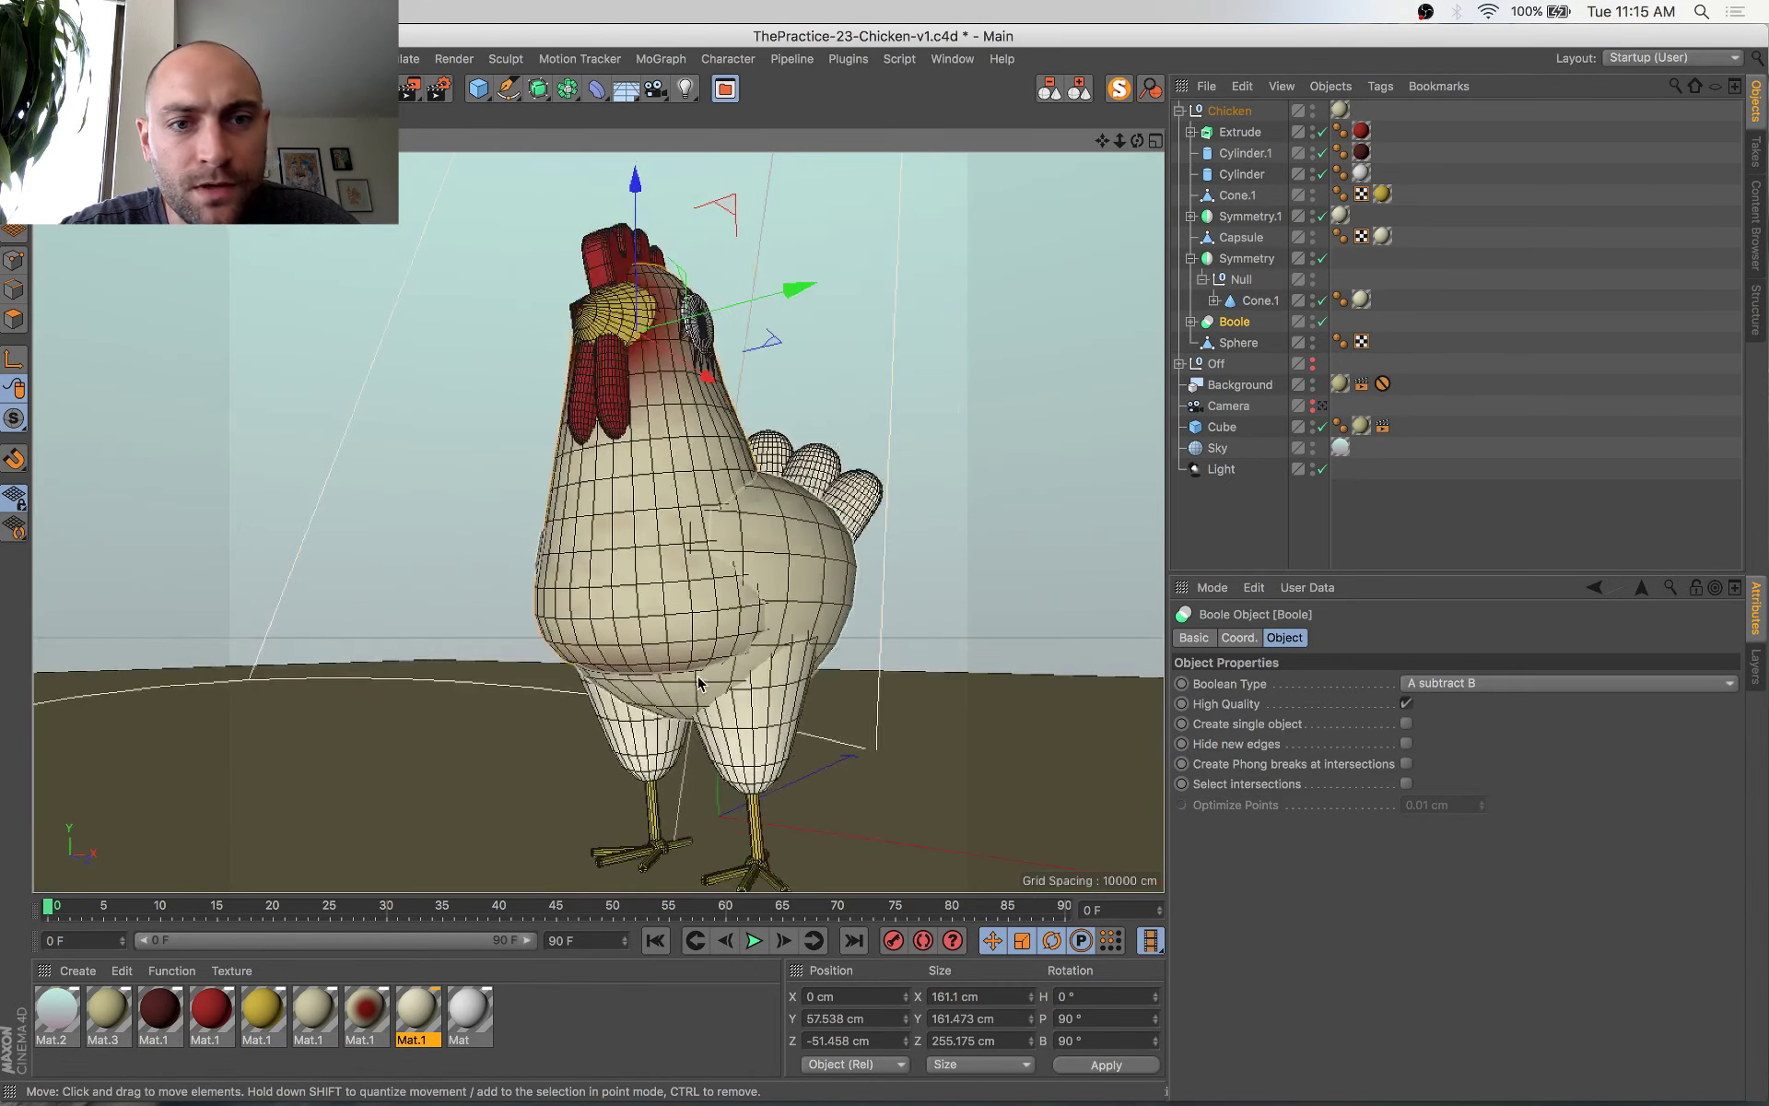
left_click_drag(691, 679, 604, 748, "alt")
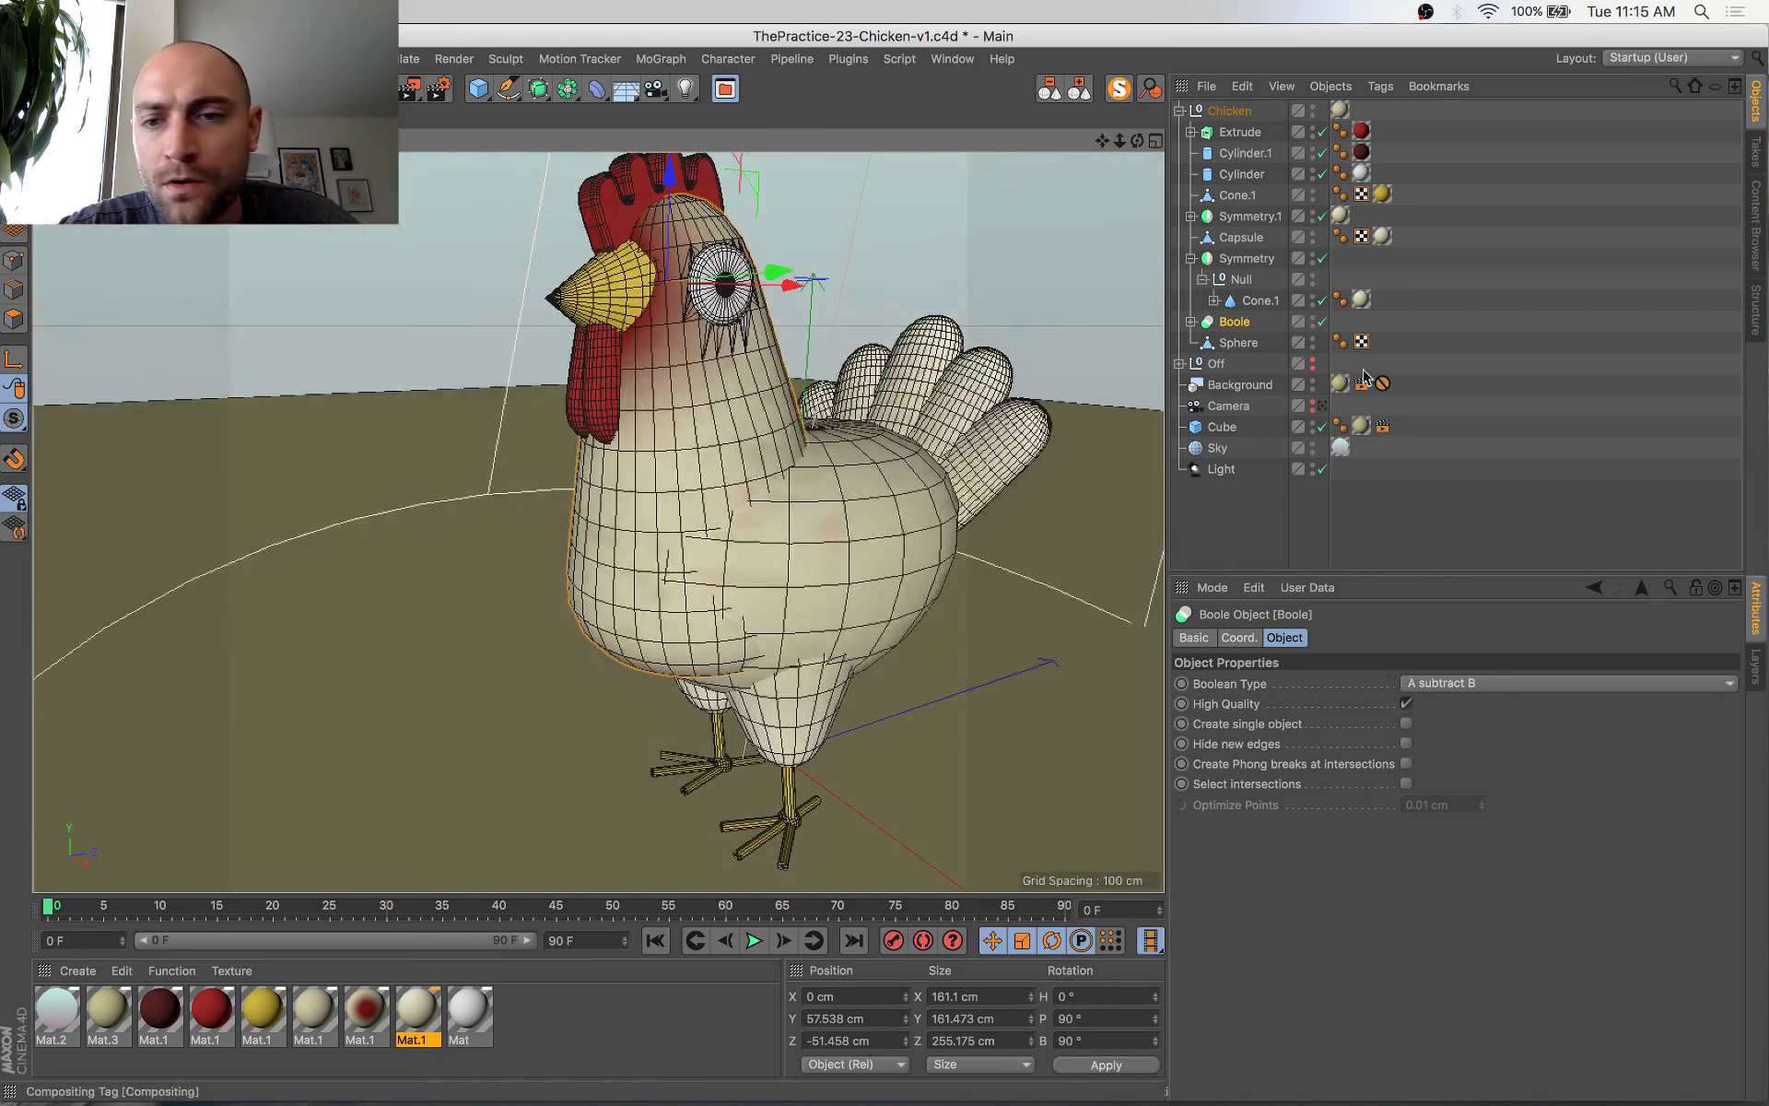
left_click(1190, 322)
left_click(1251, 344)
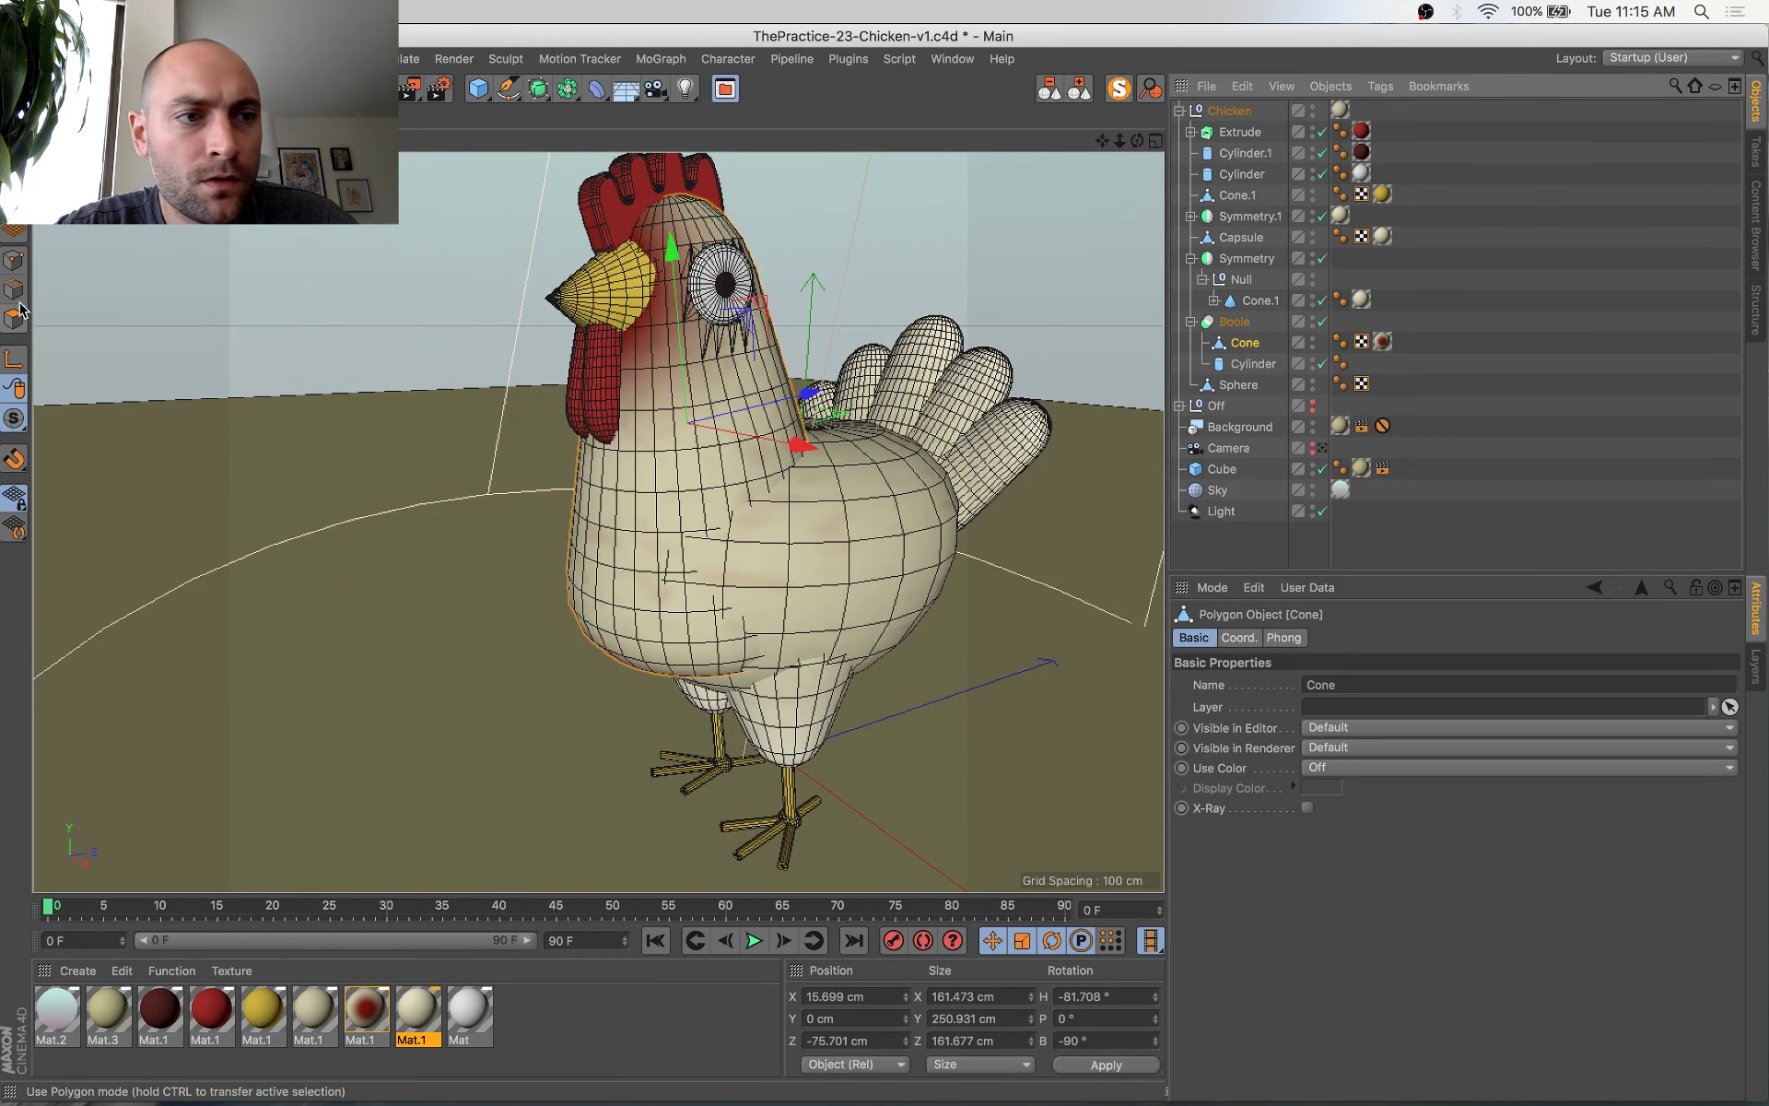
left_click_drag(759, 673, 680, 590, "alt")
middle_click_drag(680, 589, 657, 619, "alt")
Try moving the head texture's cylindrical projection along its axis and changing its Length U and Length V
left_click_drag(696, 322, 718, 516)
key("super+z")
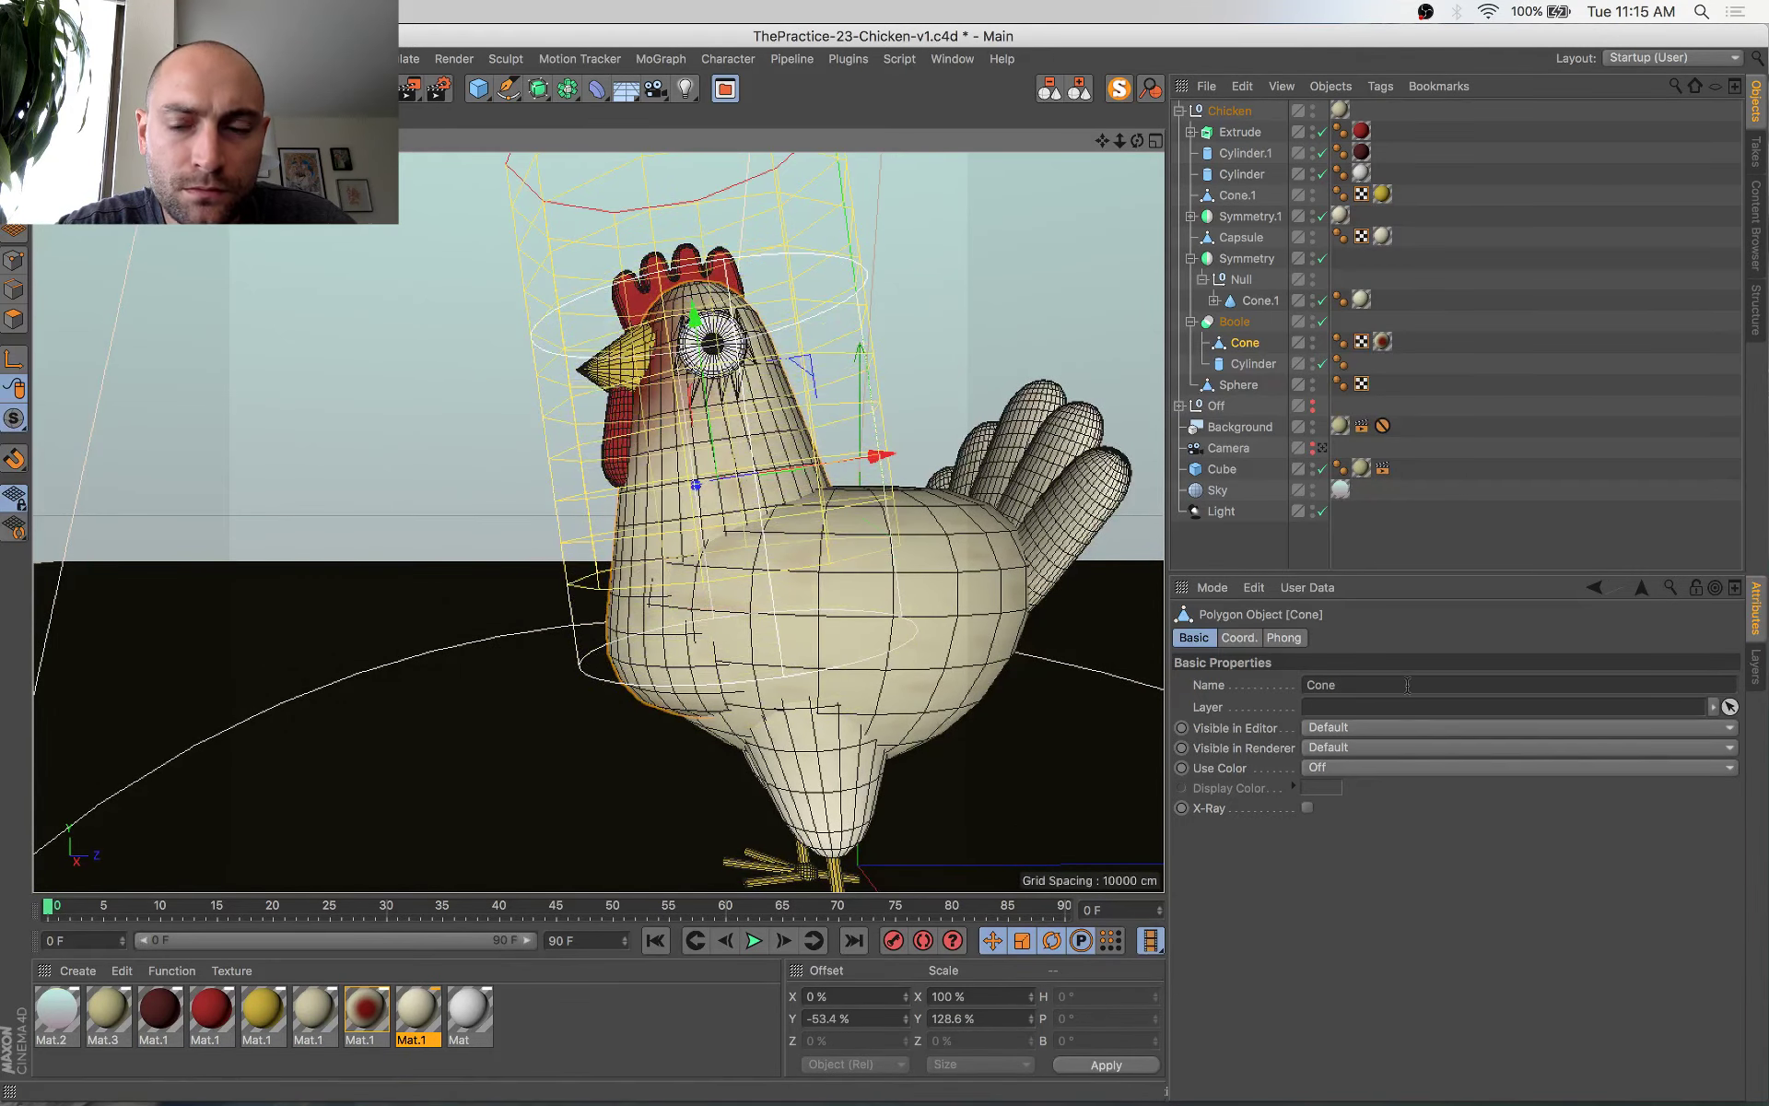
left_click(1382, 342)
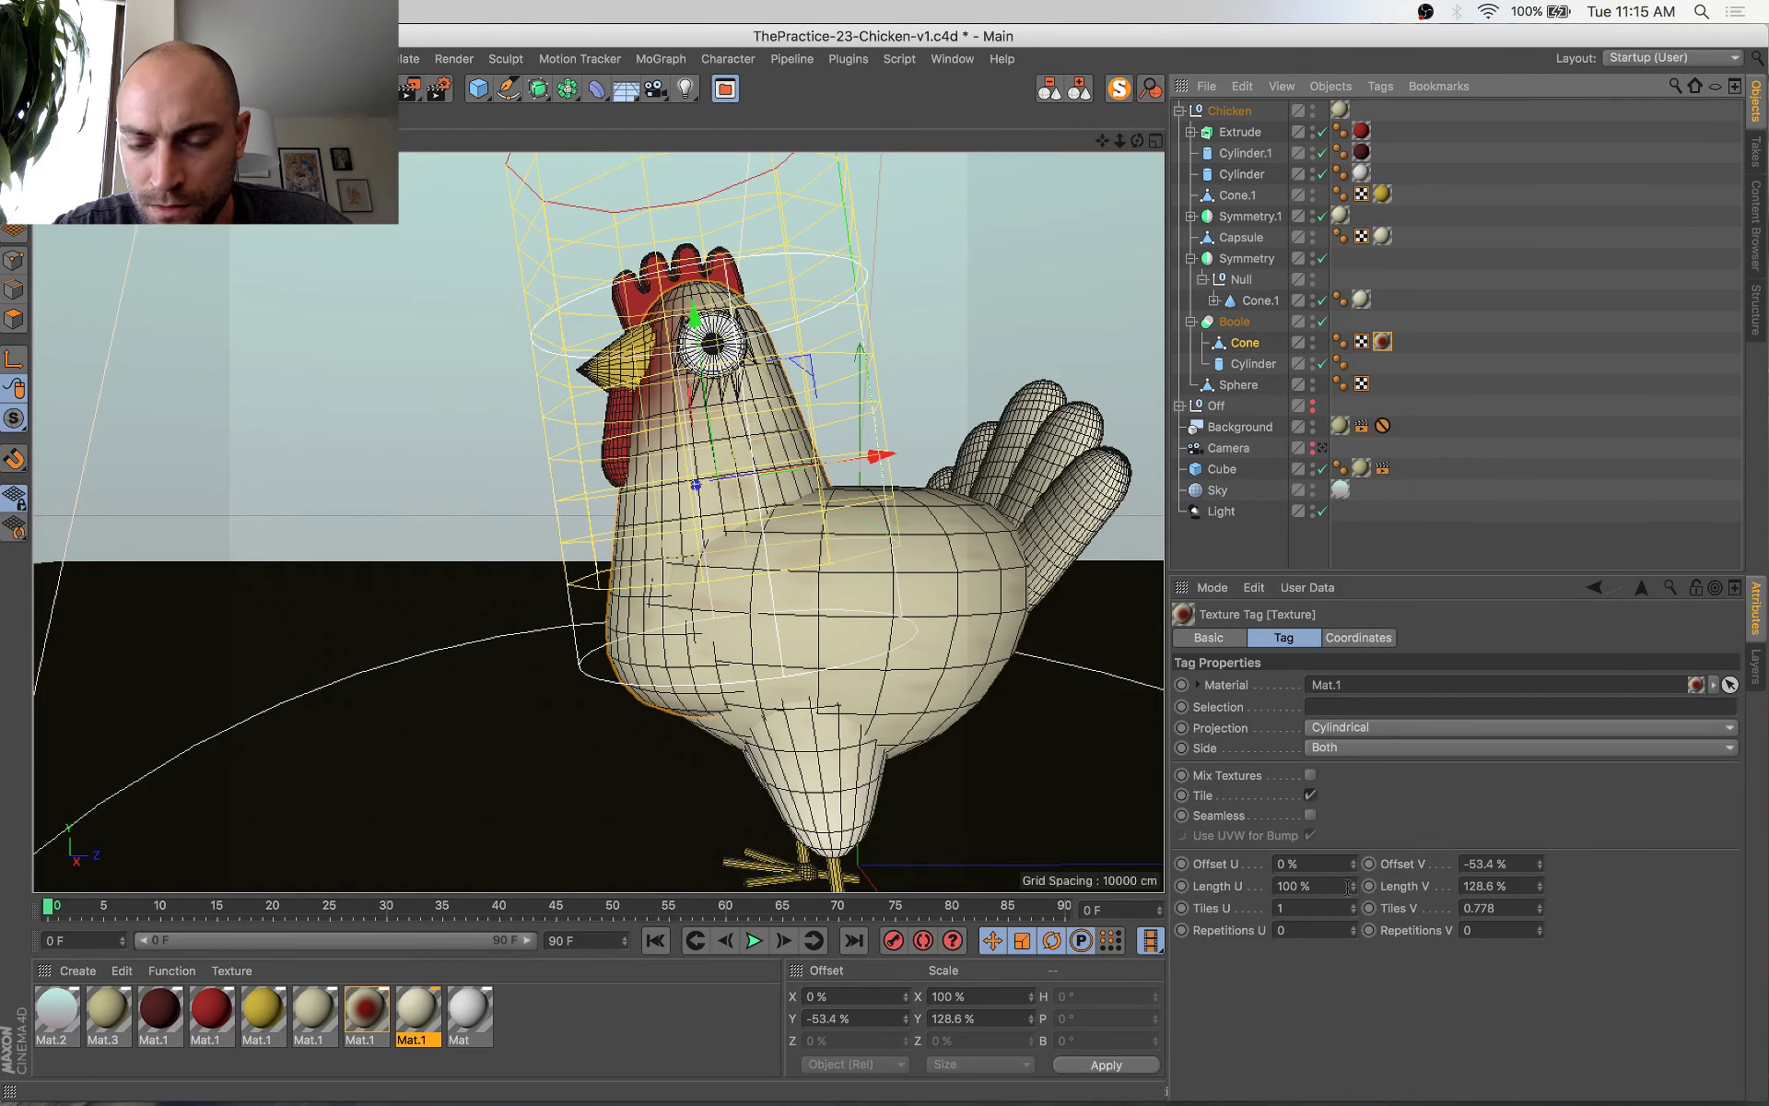
left_click_drag(1352, 887, 1354, 891)
key("super+z")
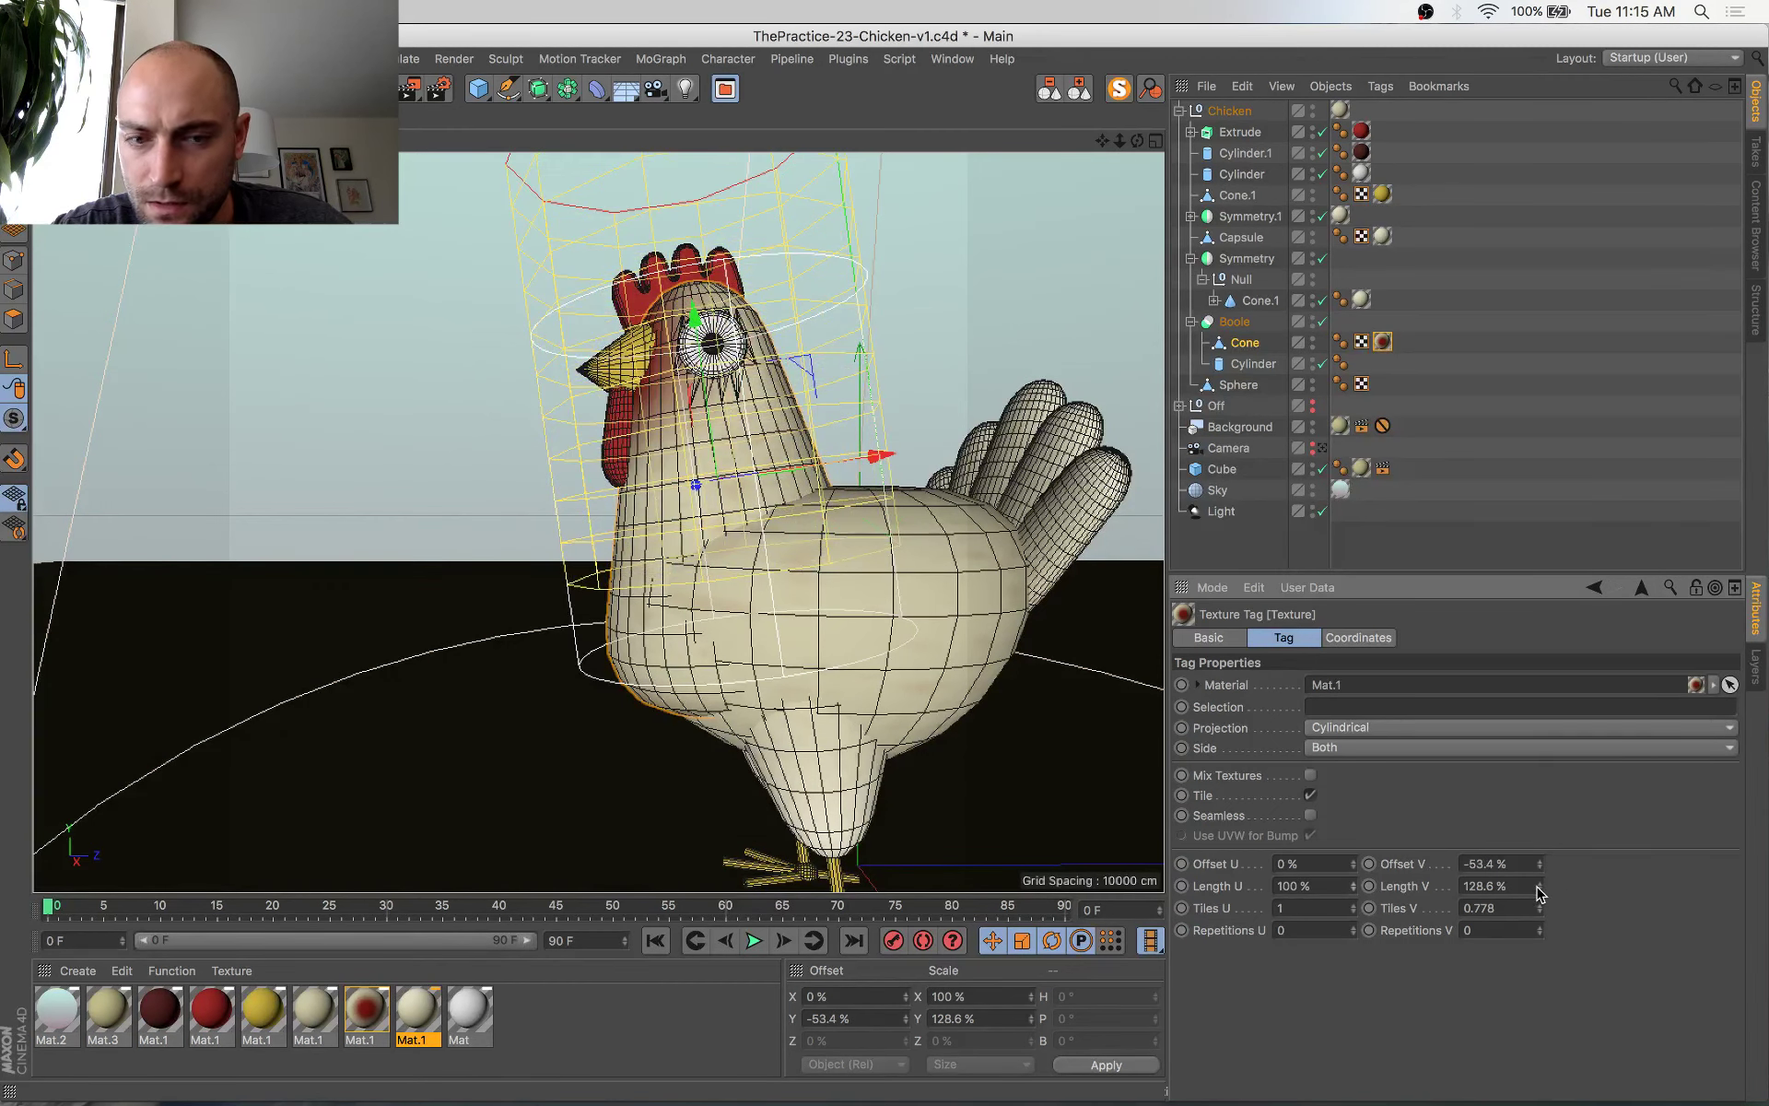
left_click_drag(1538, 892, 1538, 890)
key("super+z")
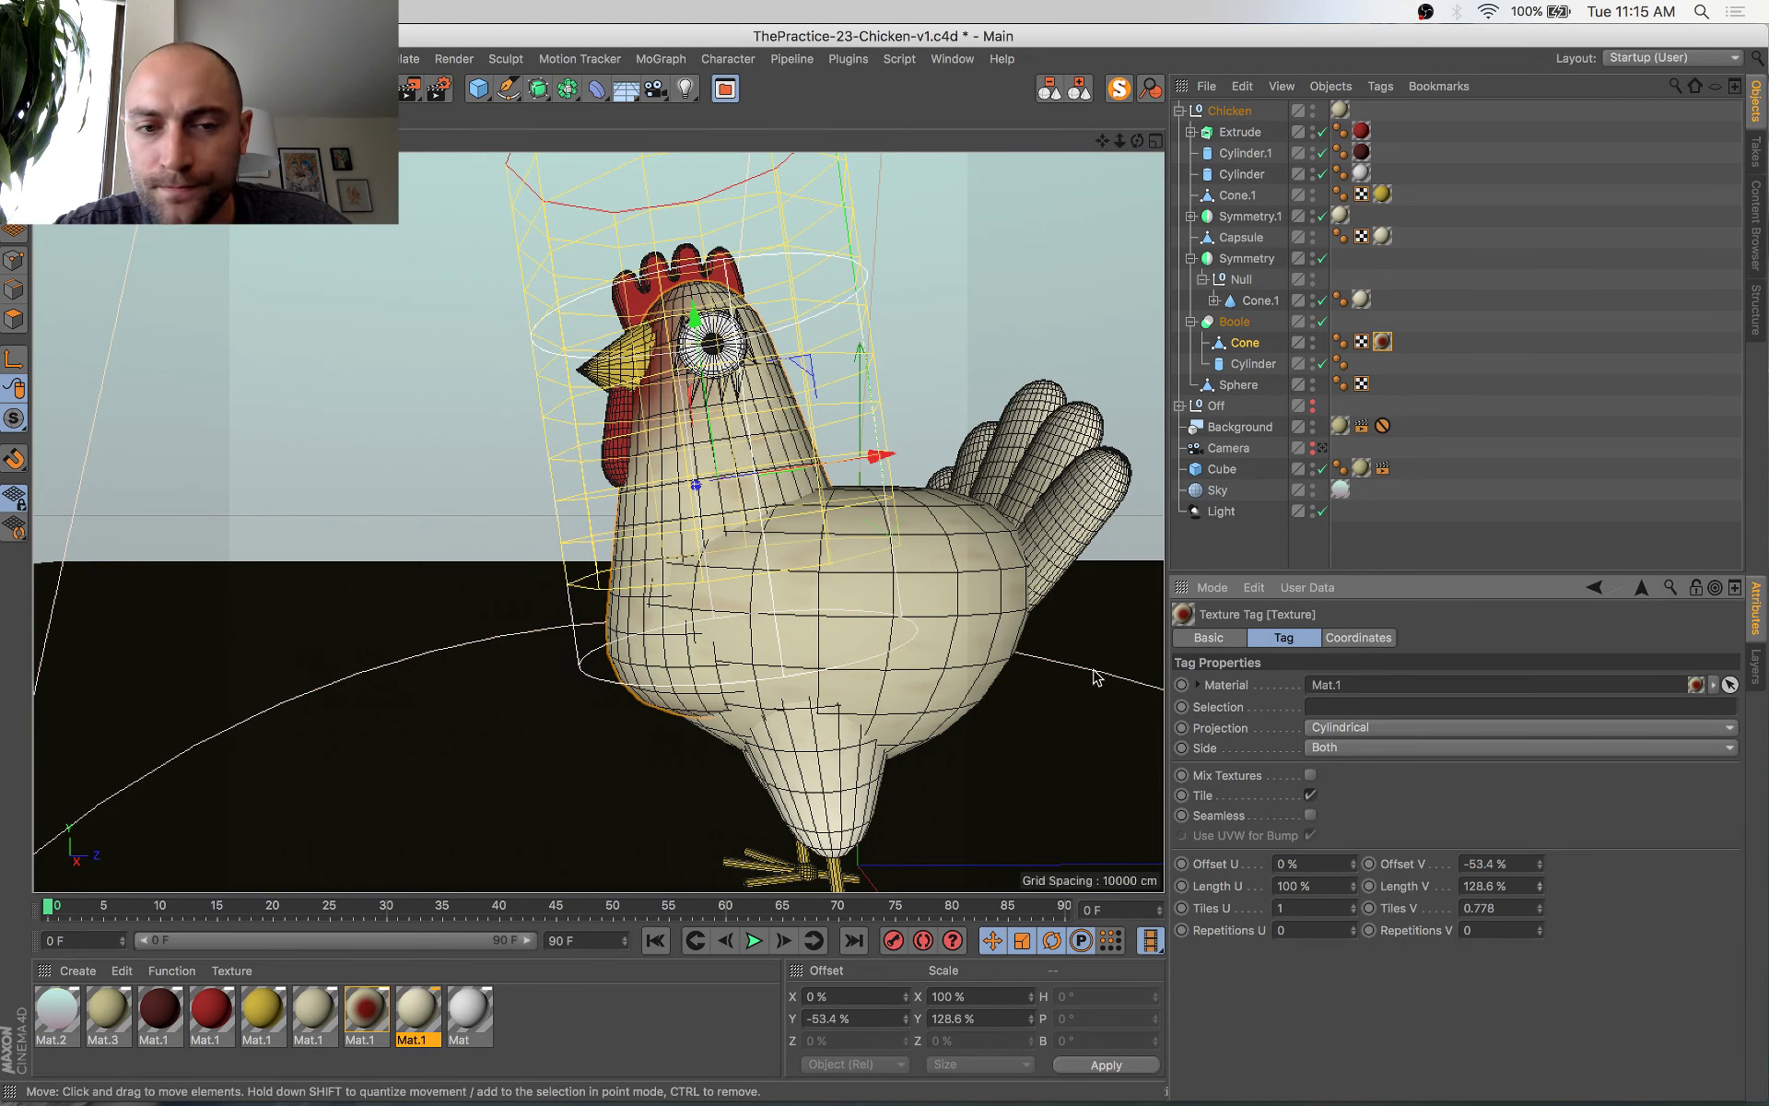
Scale the head texture's projection to 154% in its vertical direction and shift its vertical offset to -65.4%
key("t")
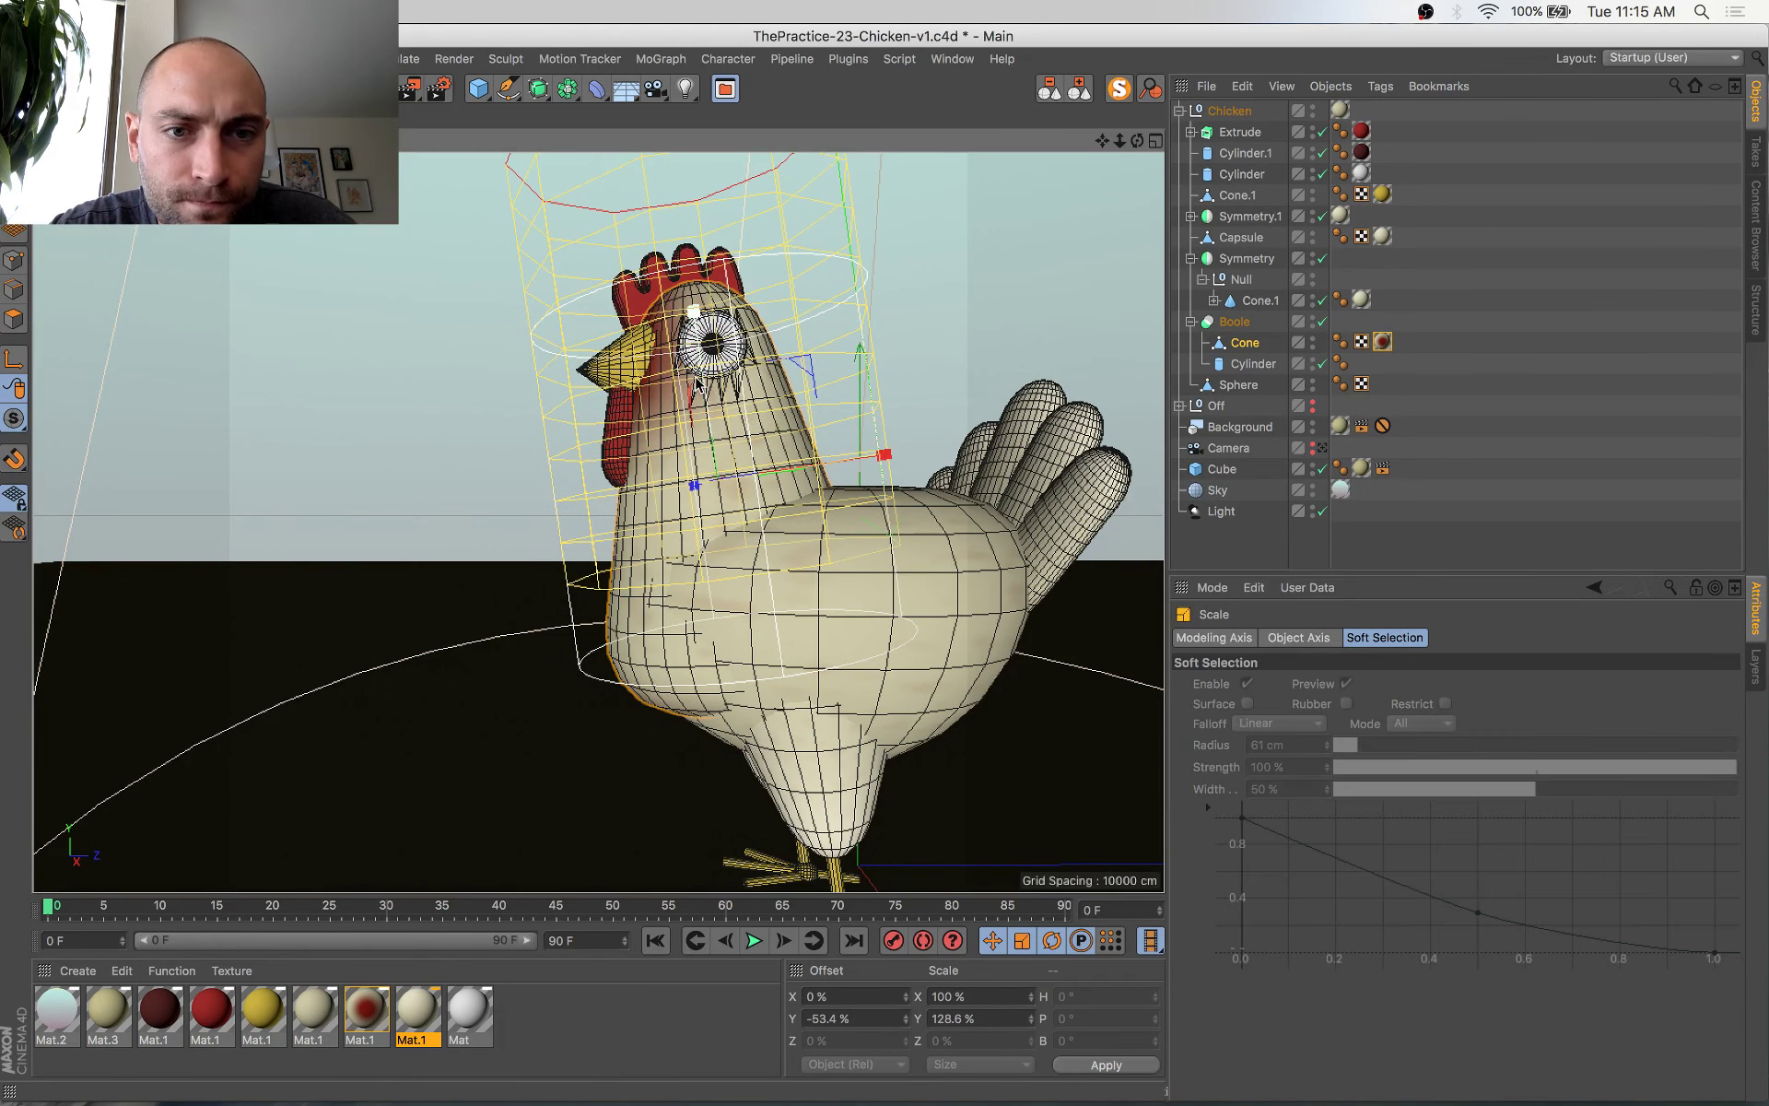
left_click_drag(697, 383, 720, 457)
key("e")
key("e")
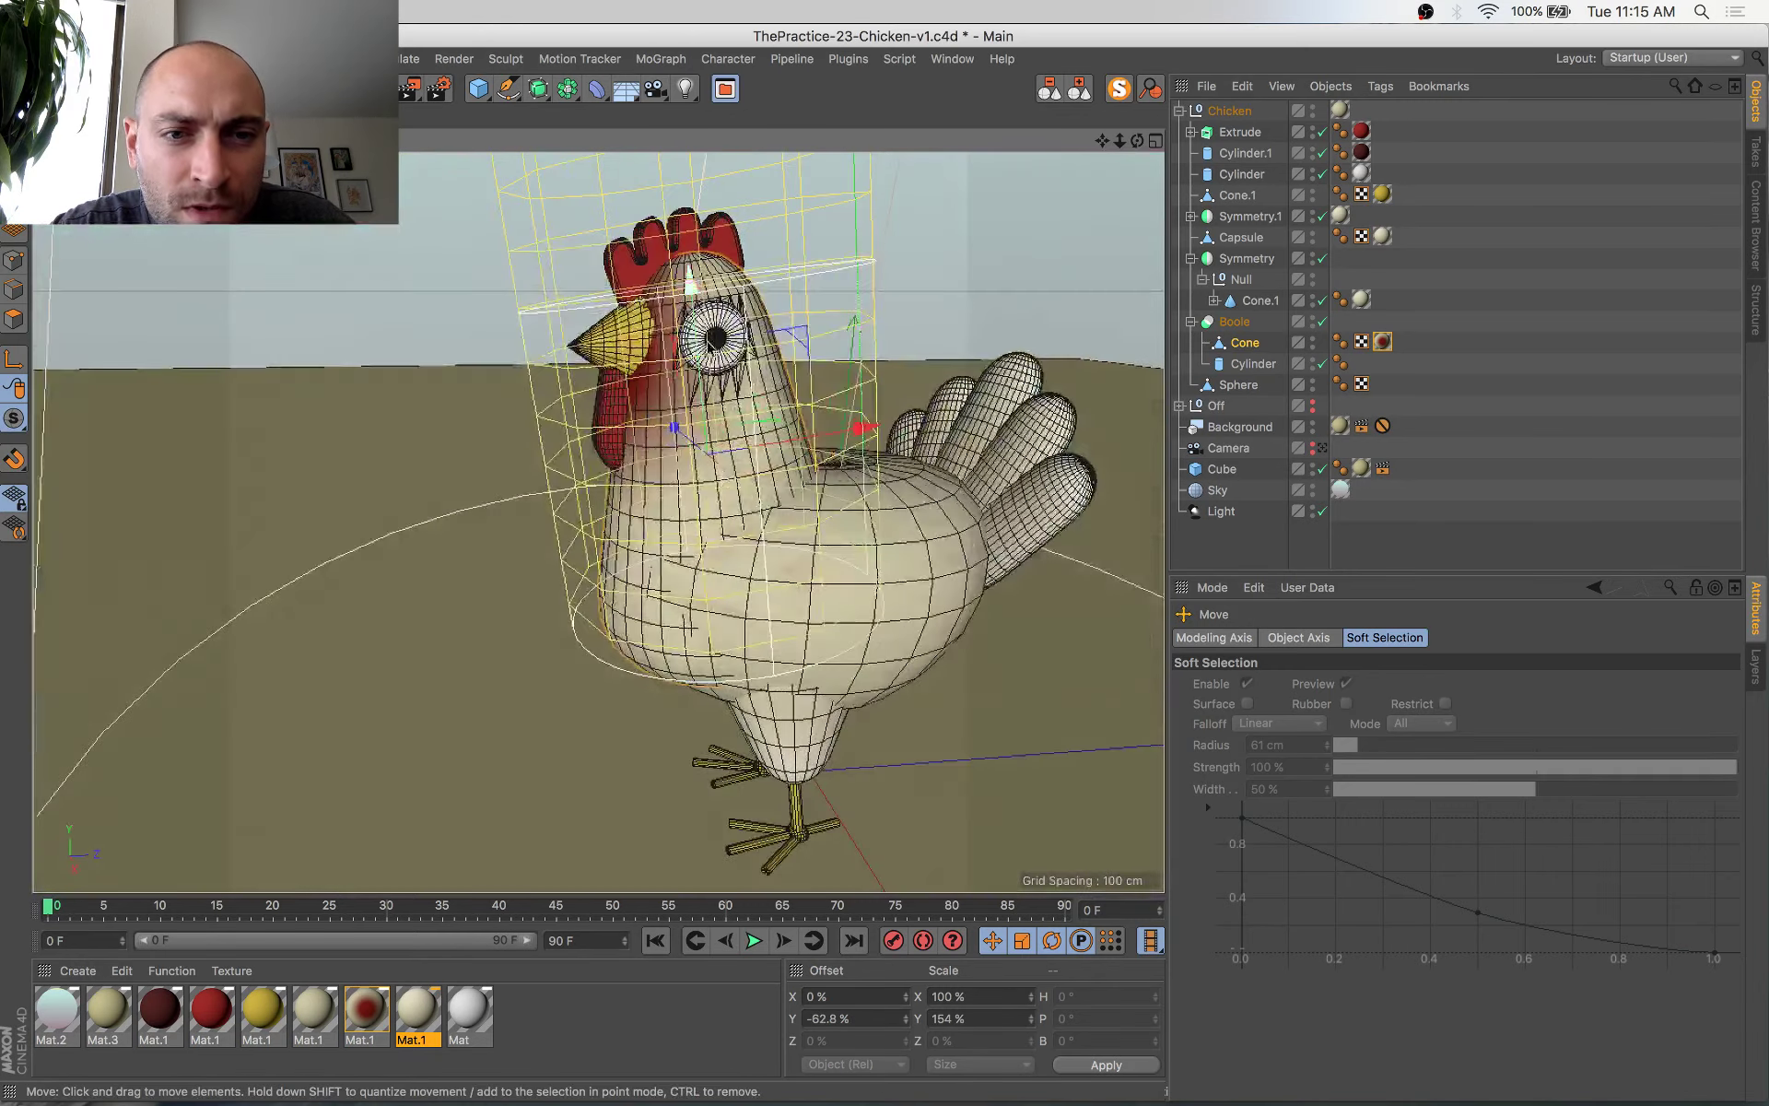
left_click_drag(700, 341, 698, 328)
Tighten the red circular gradient in the head material slightly by moving its knots towards the red end, then save and render
left_click(370, 1010)
double_click(371, 1010)
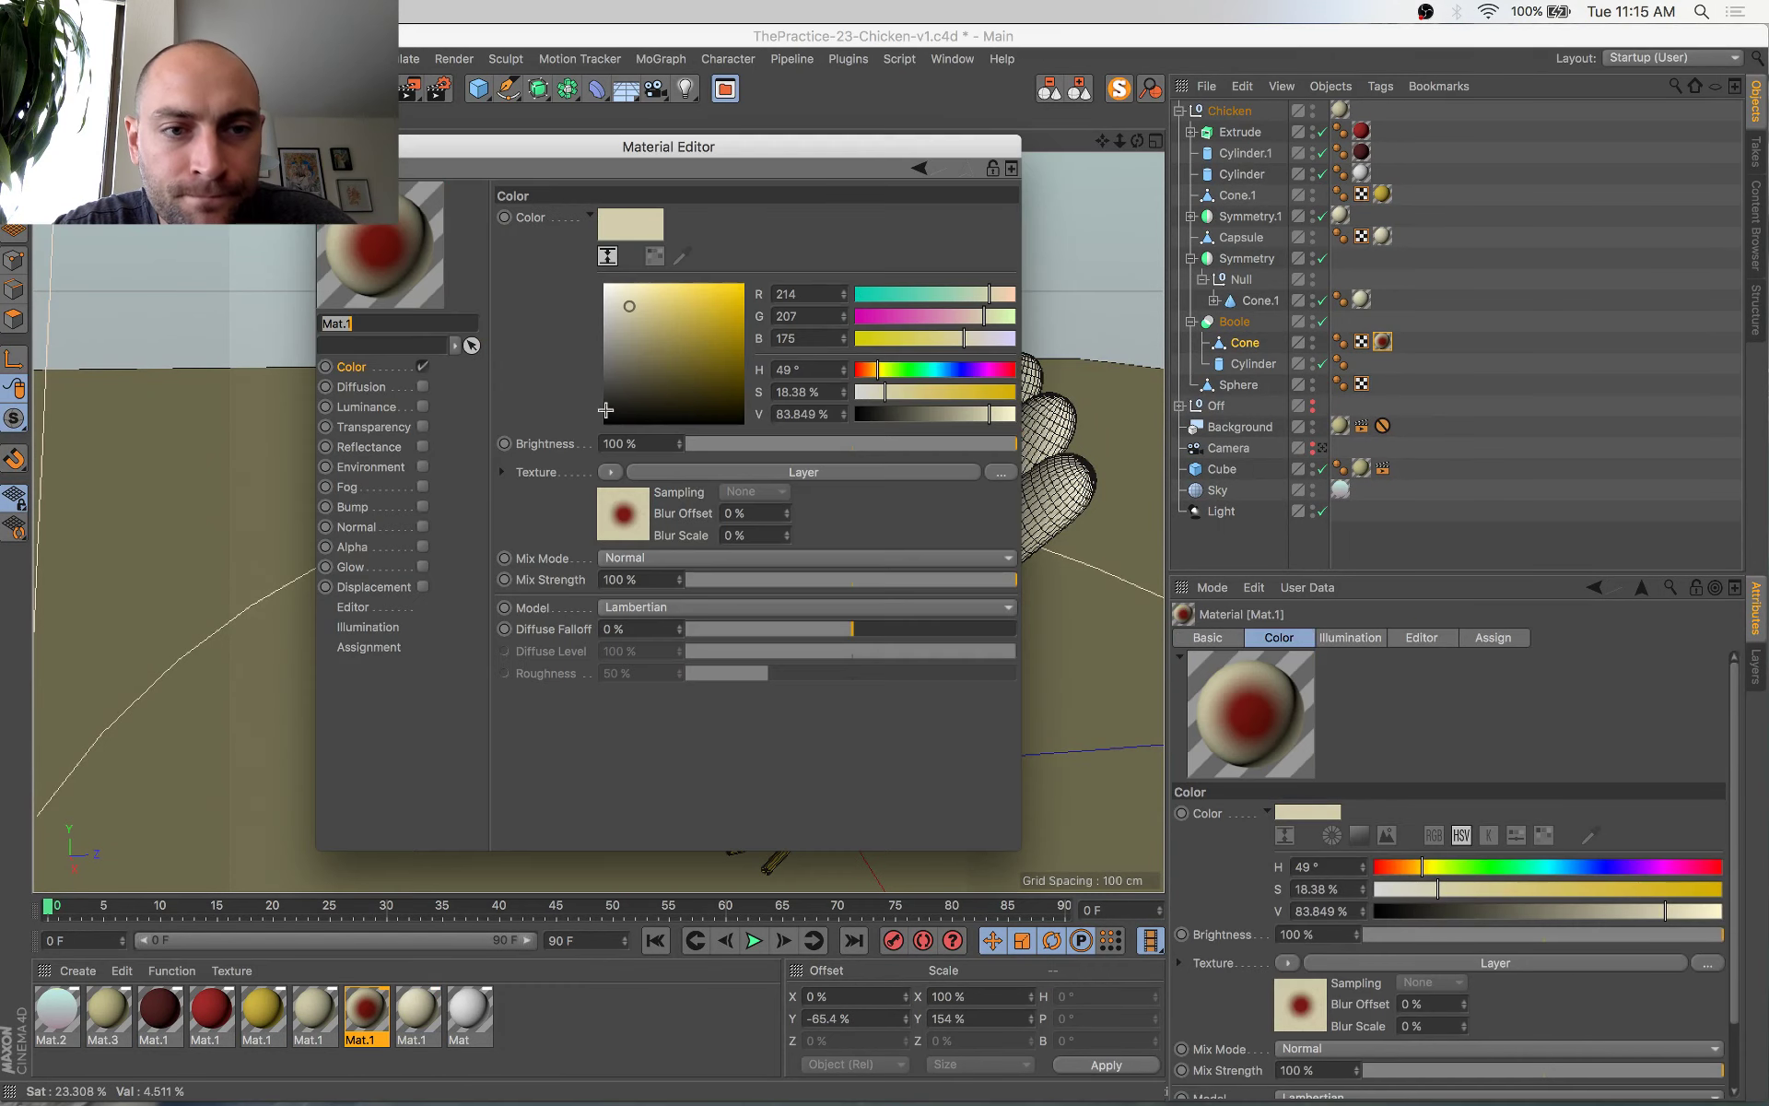
left_click(624, 529)
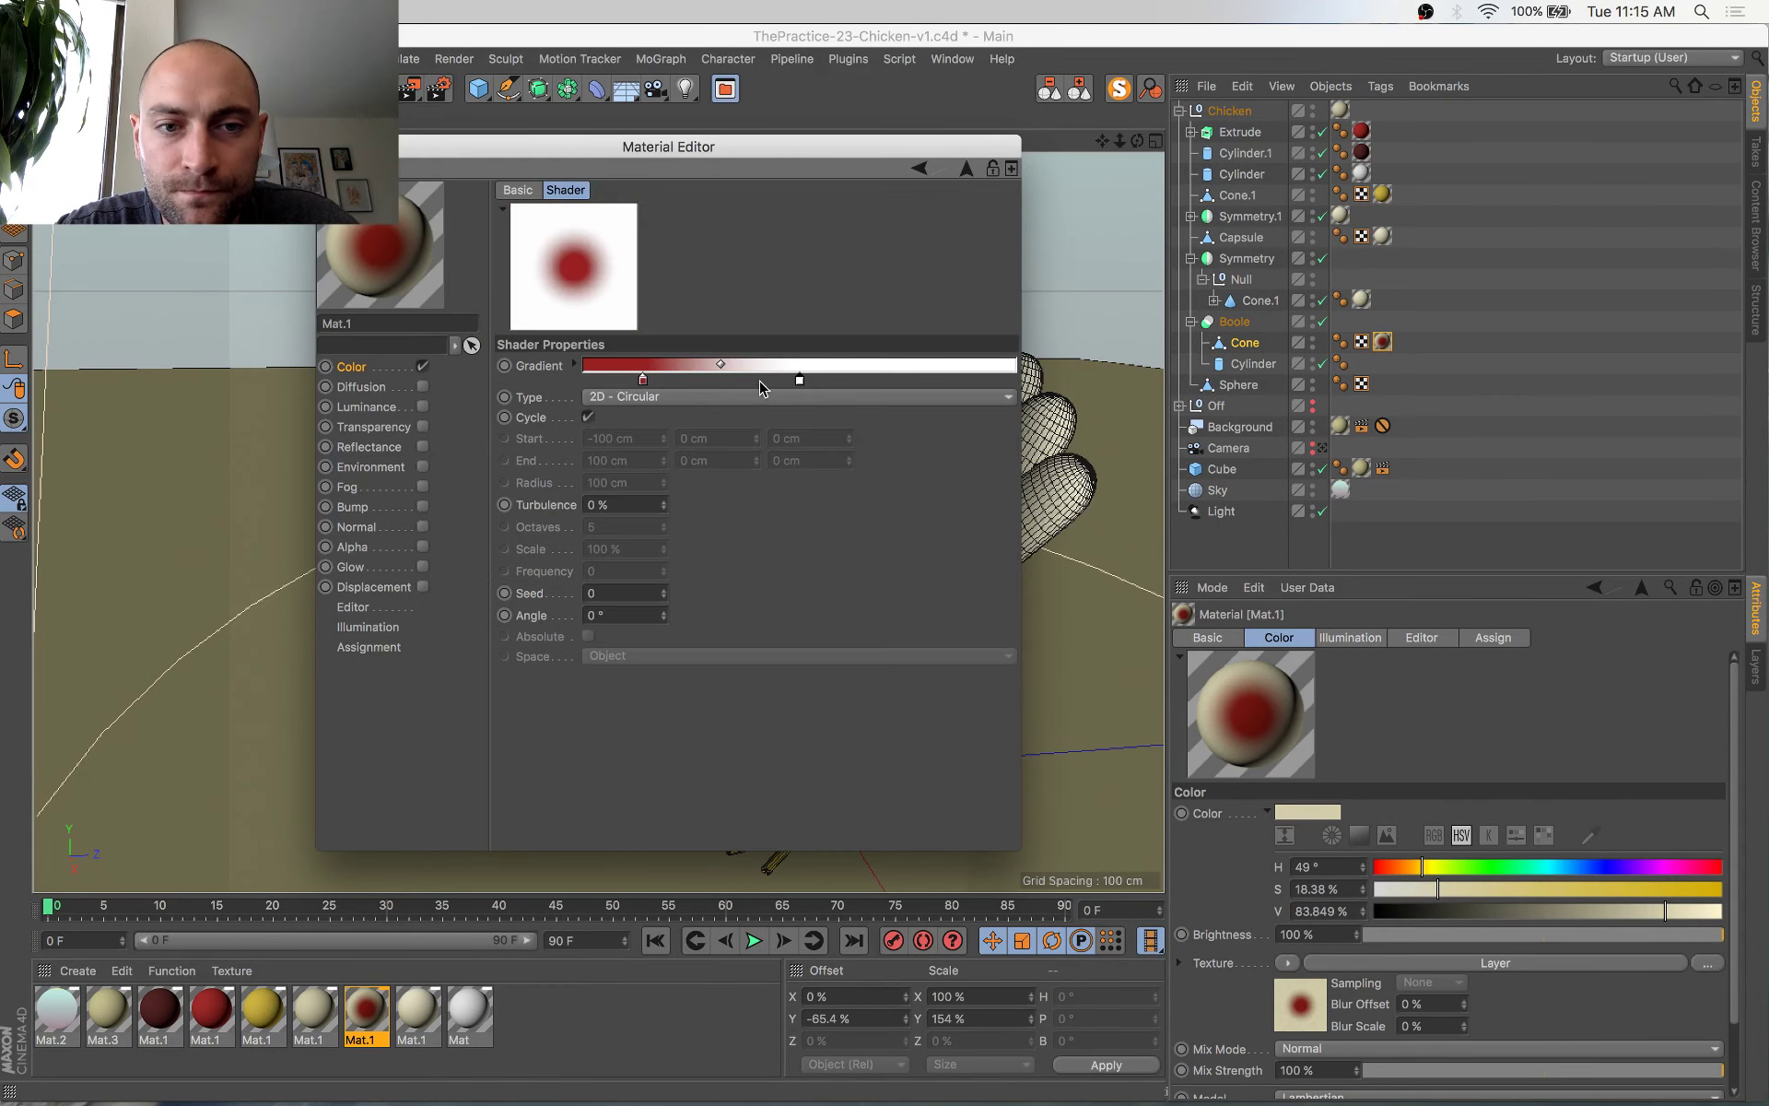
left_click_drag(799, 382, 795, 384)
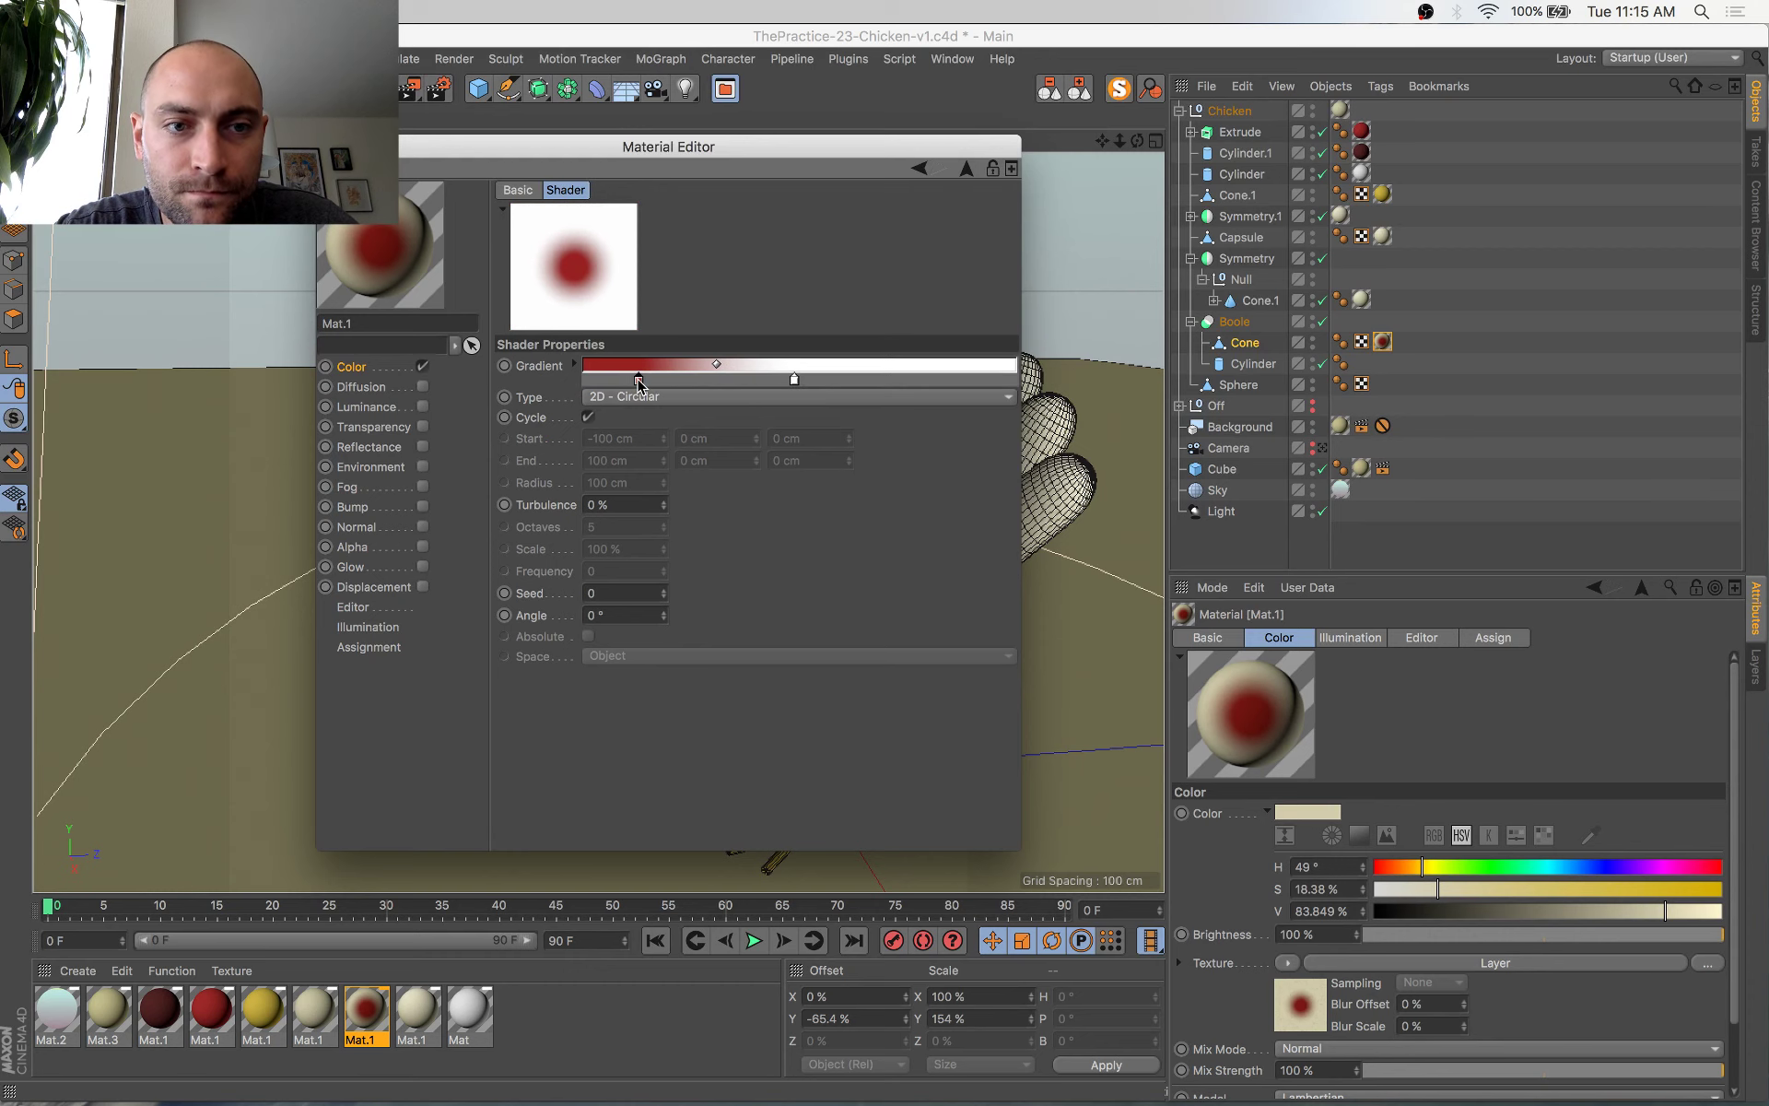
key("super+s")
key("shift+r")
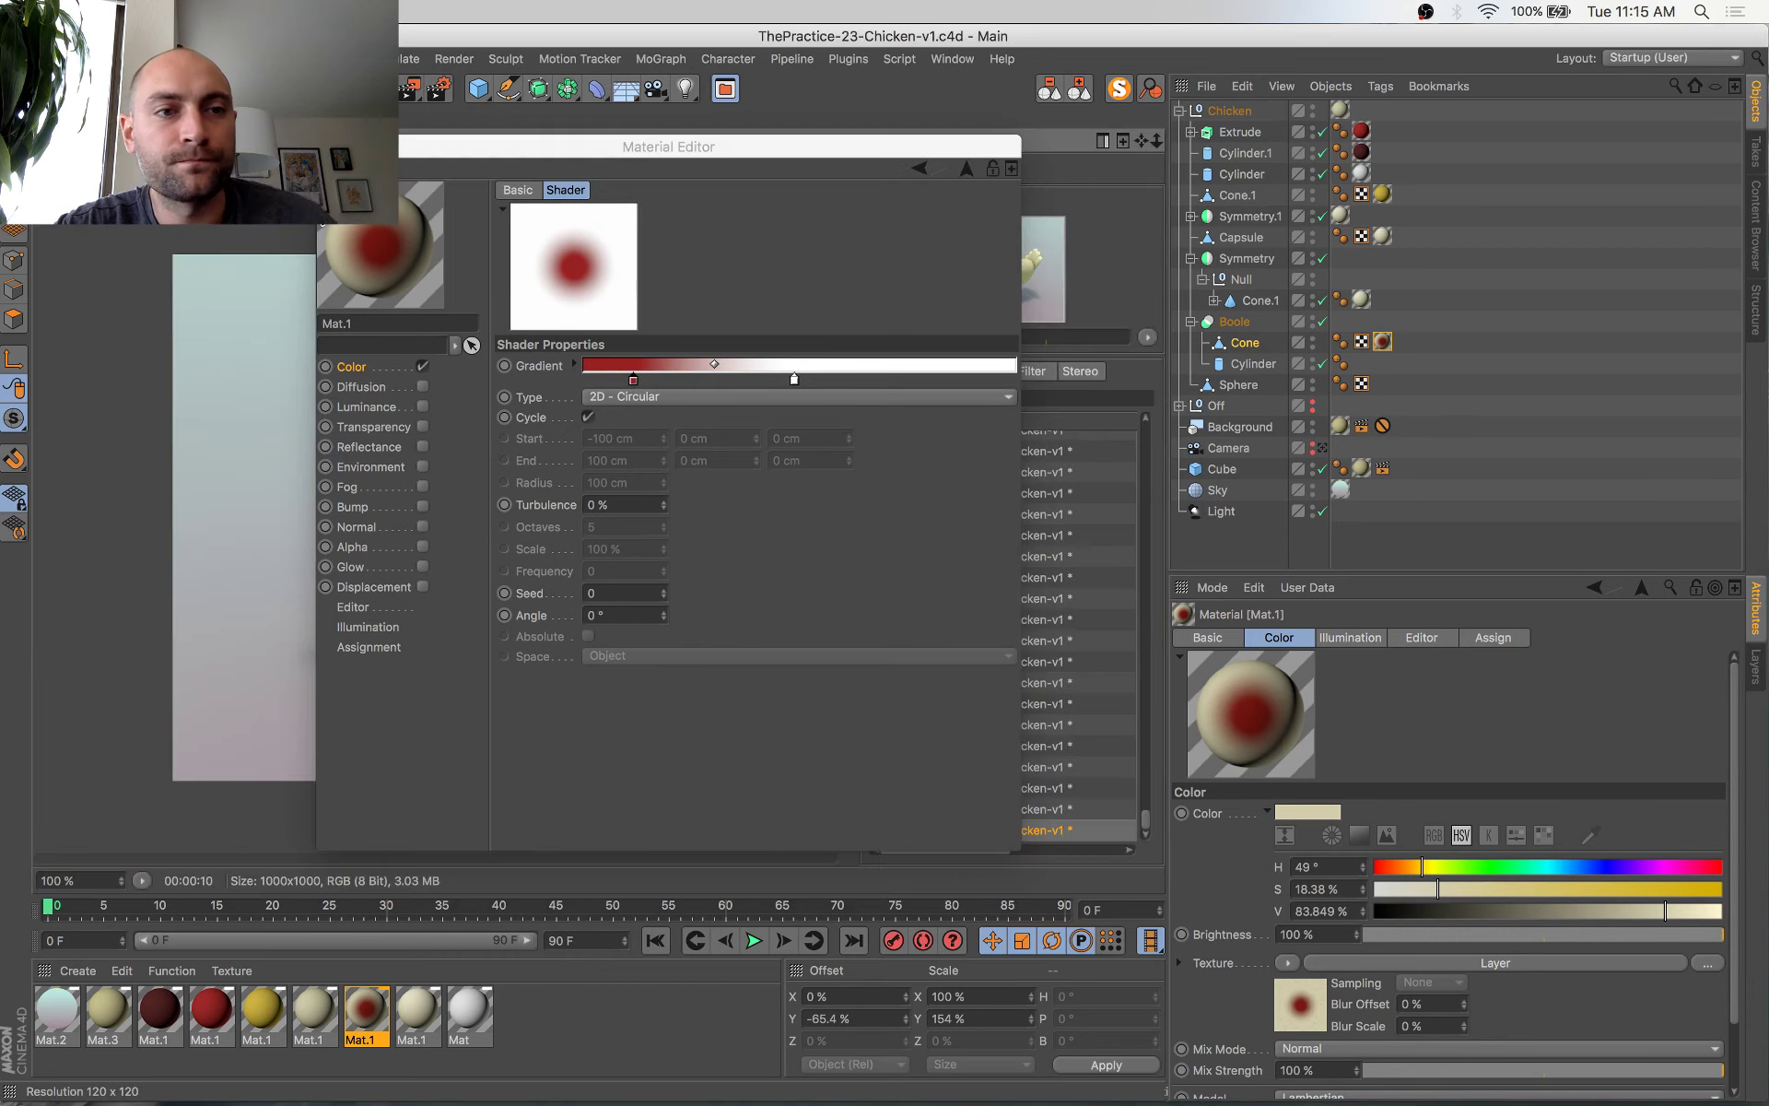
Return to the scene camera's view, move the Protection tag from Background onto Camera, and save and restart the render
left_click_drag(439, 148, 813, 757)
left_click(1321, 450)
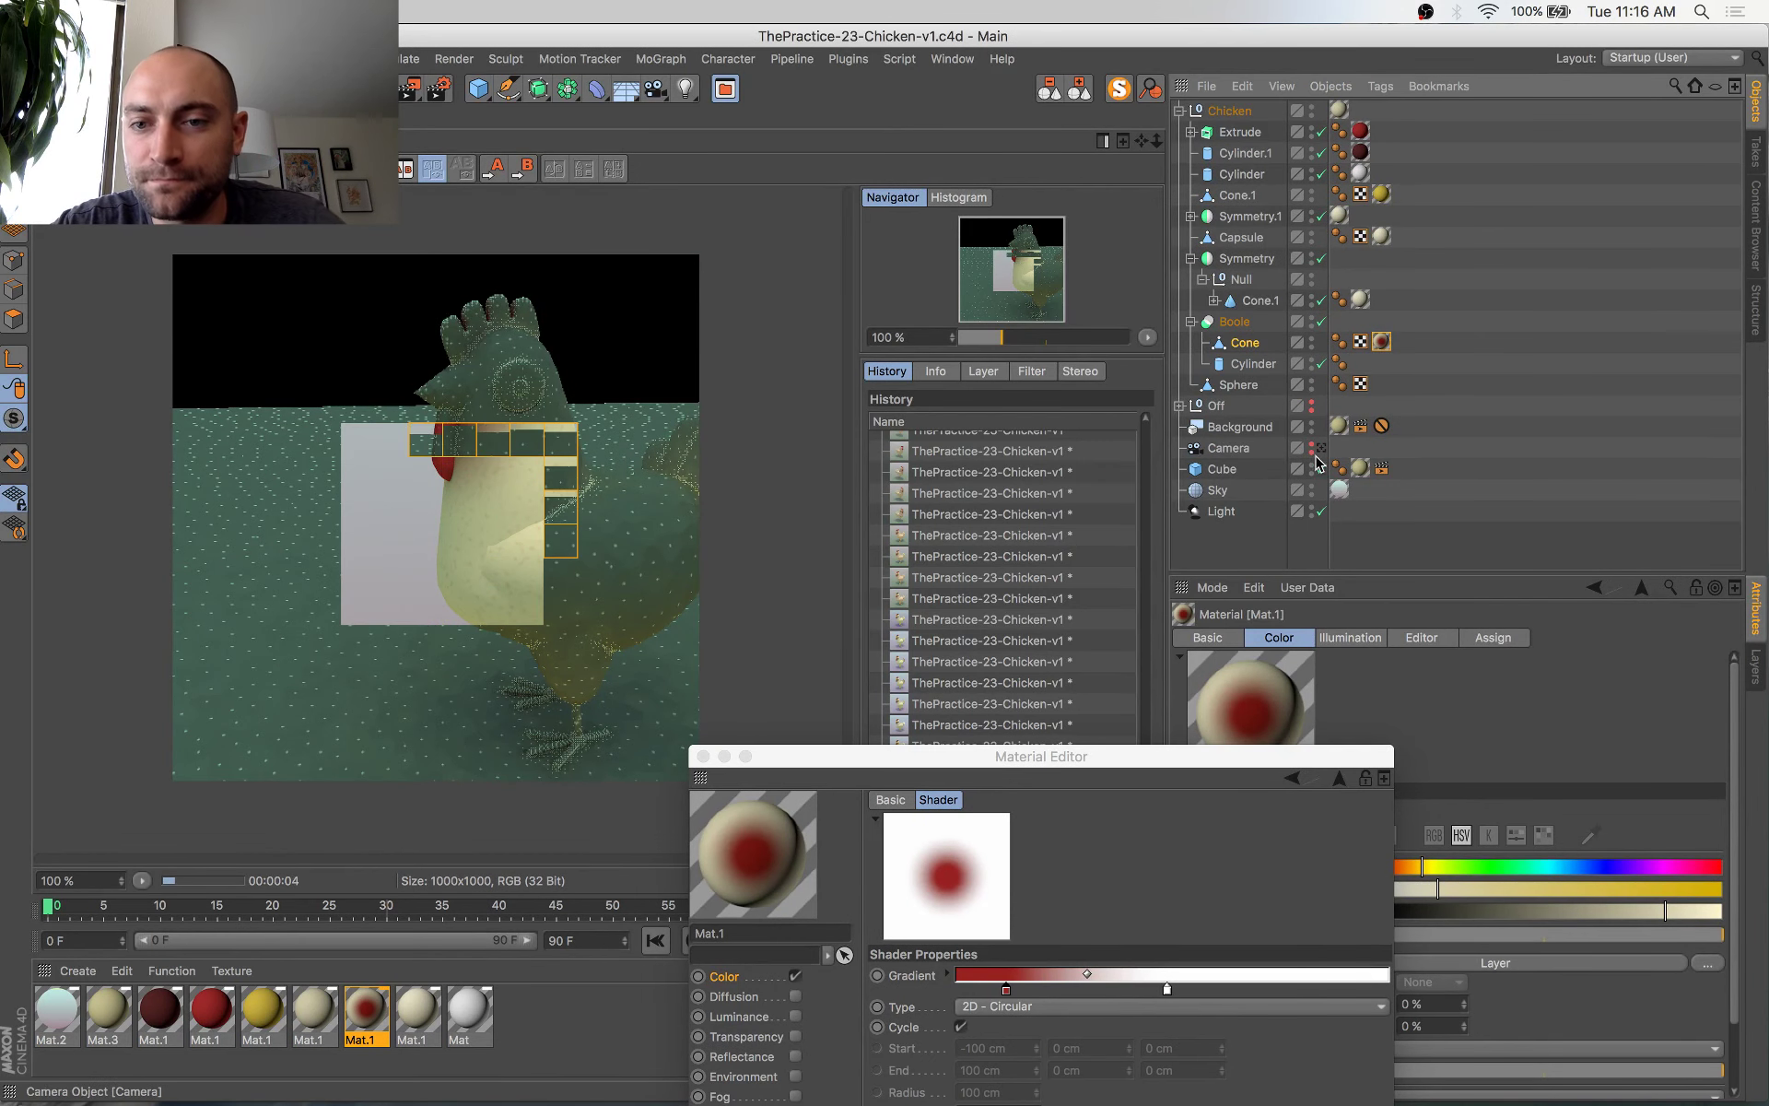
mouse_move(1381, 427)
left_mouse_down()
mouse_move(1383, 452)
mouse_move(1370, 446)
left_mouse_up()
key("super+s")
key("shift+r")
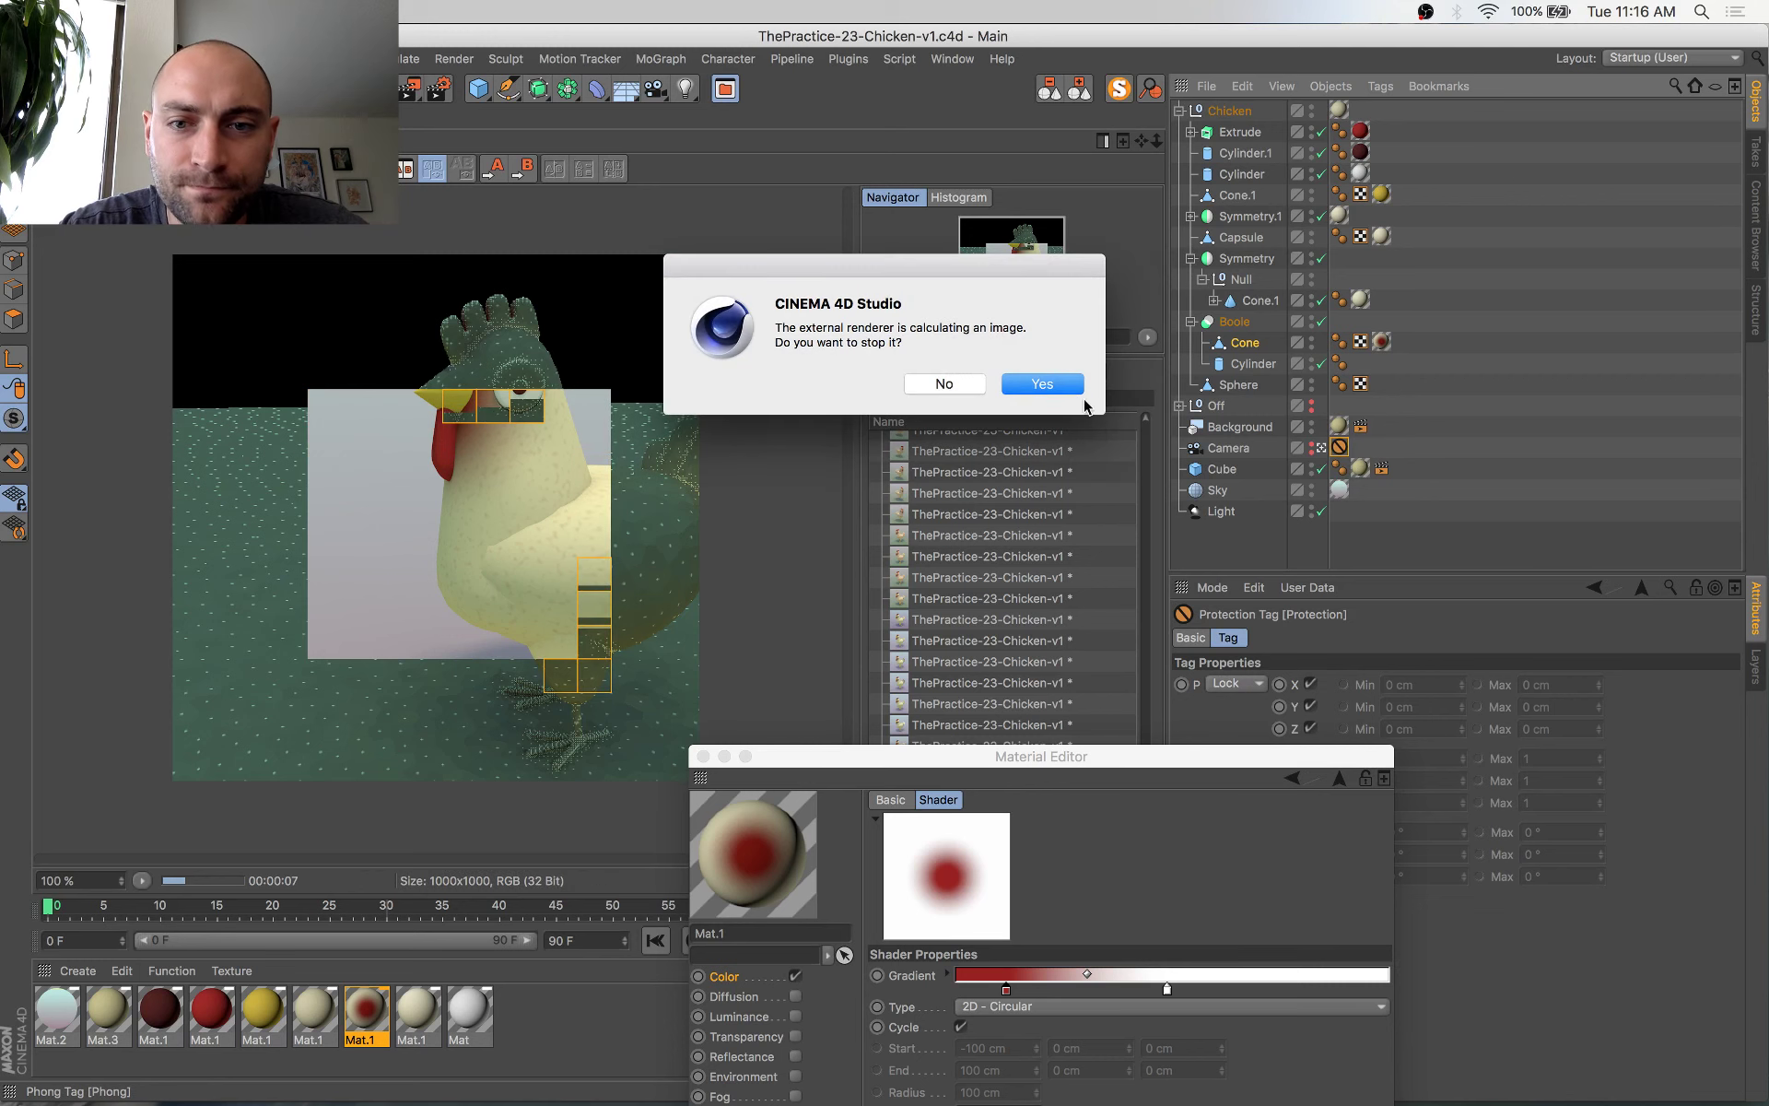
left_click(1056, 389)
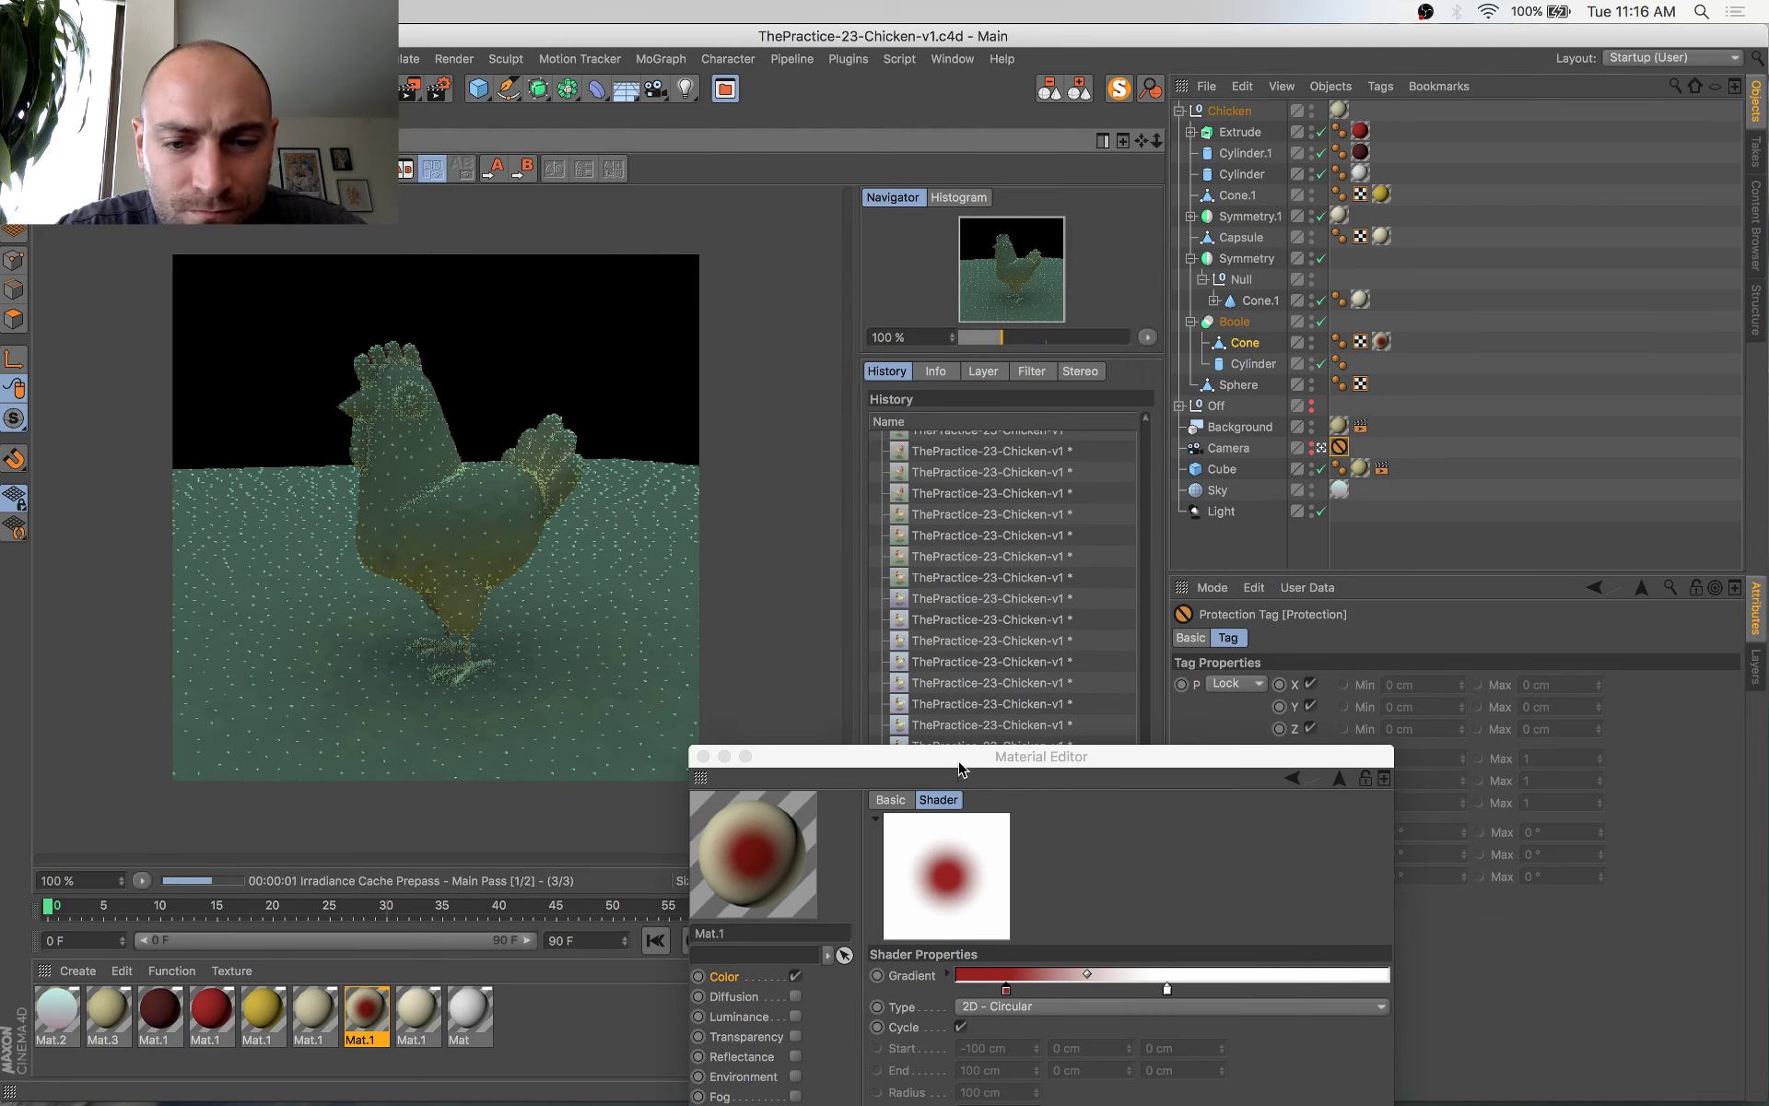
Delete the unwanted close-up render from the Picture Viewer history, confirming removal of the unsaved file, and move the Material Editor clear of the image
left_click_drag(959, 760, 913, 921)
left_click(956, 811)
key("Delete")
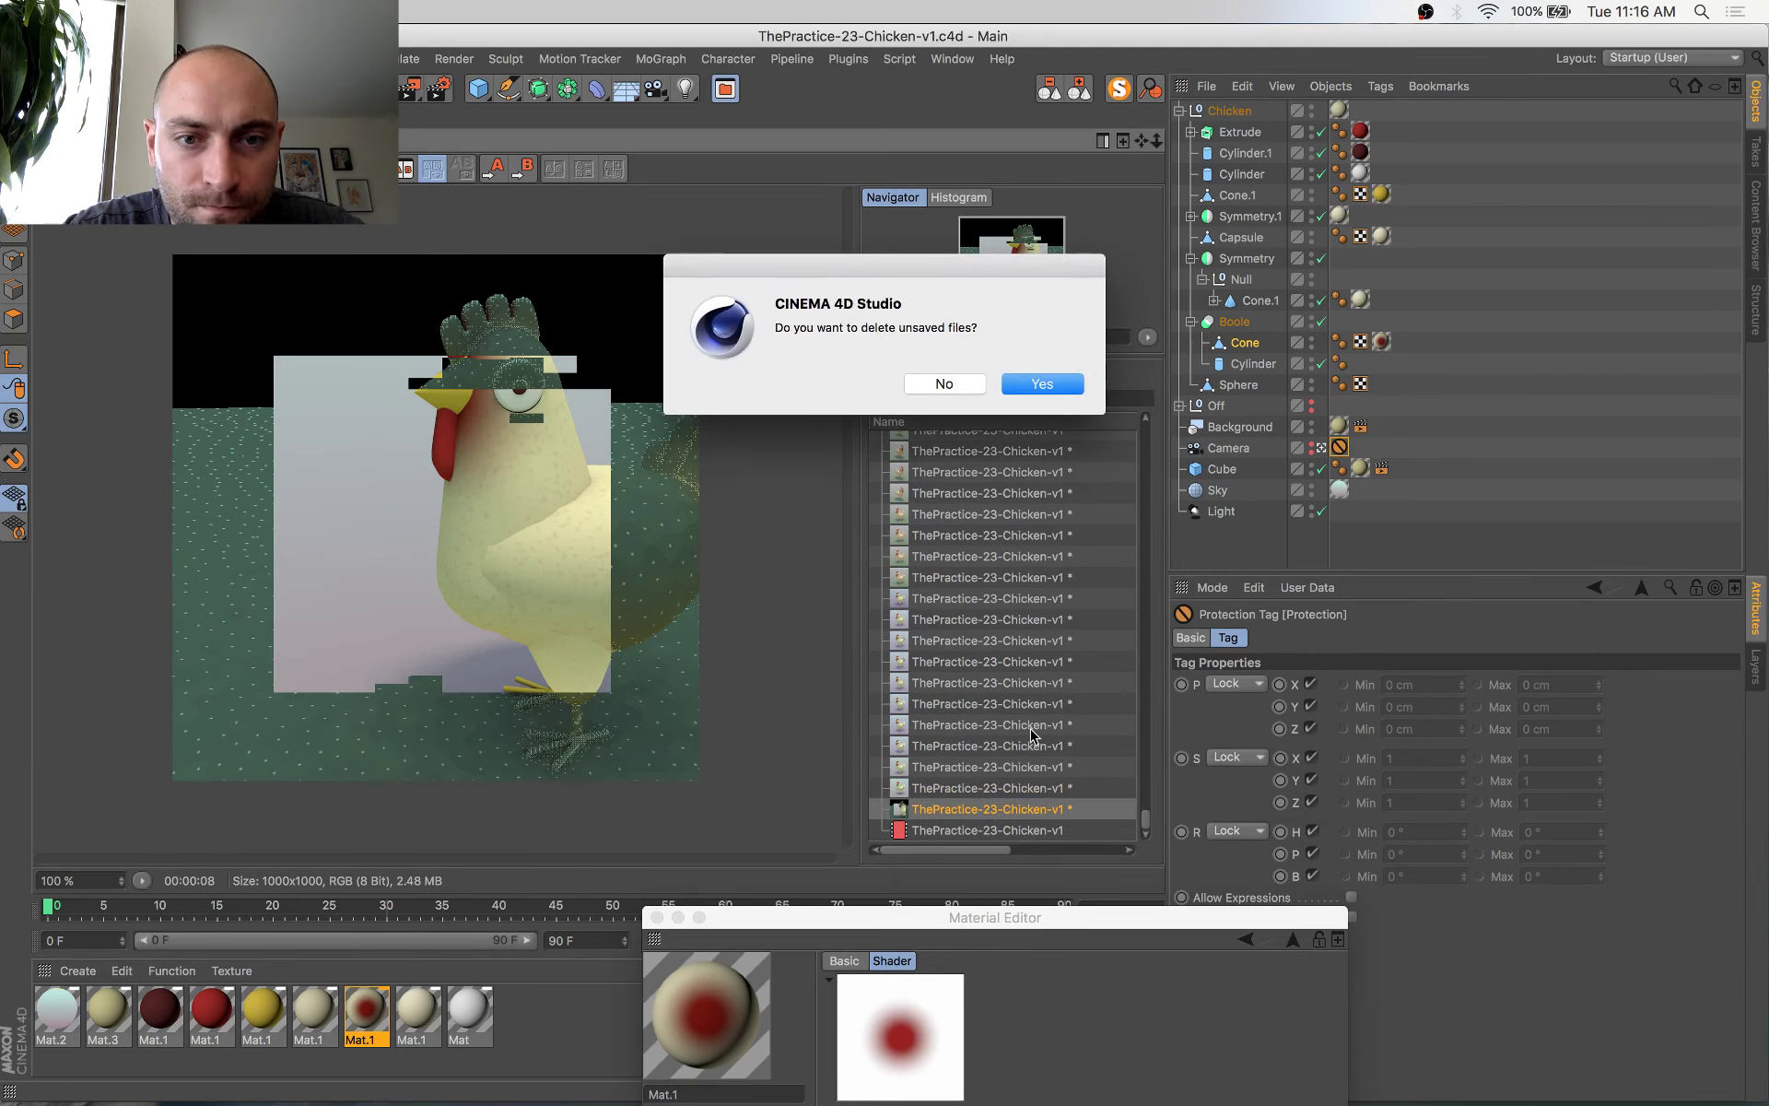
left_click(1040, 383)
left_click_drag(1115, 919, 1497, 220)
Compare the newest render with the previous one in the render history, looking at the red gradient around the beak
left_click(918, 828)
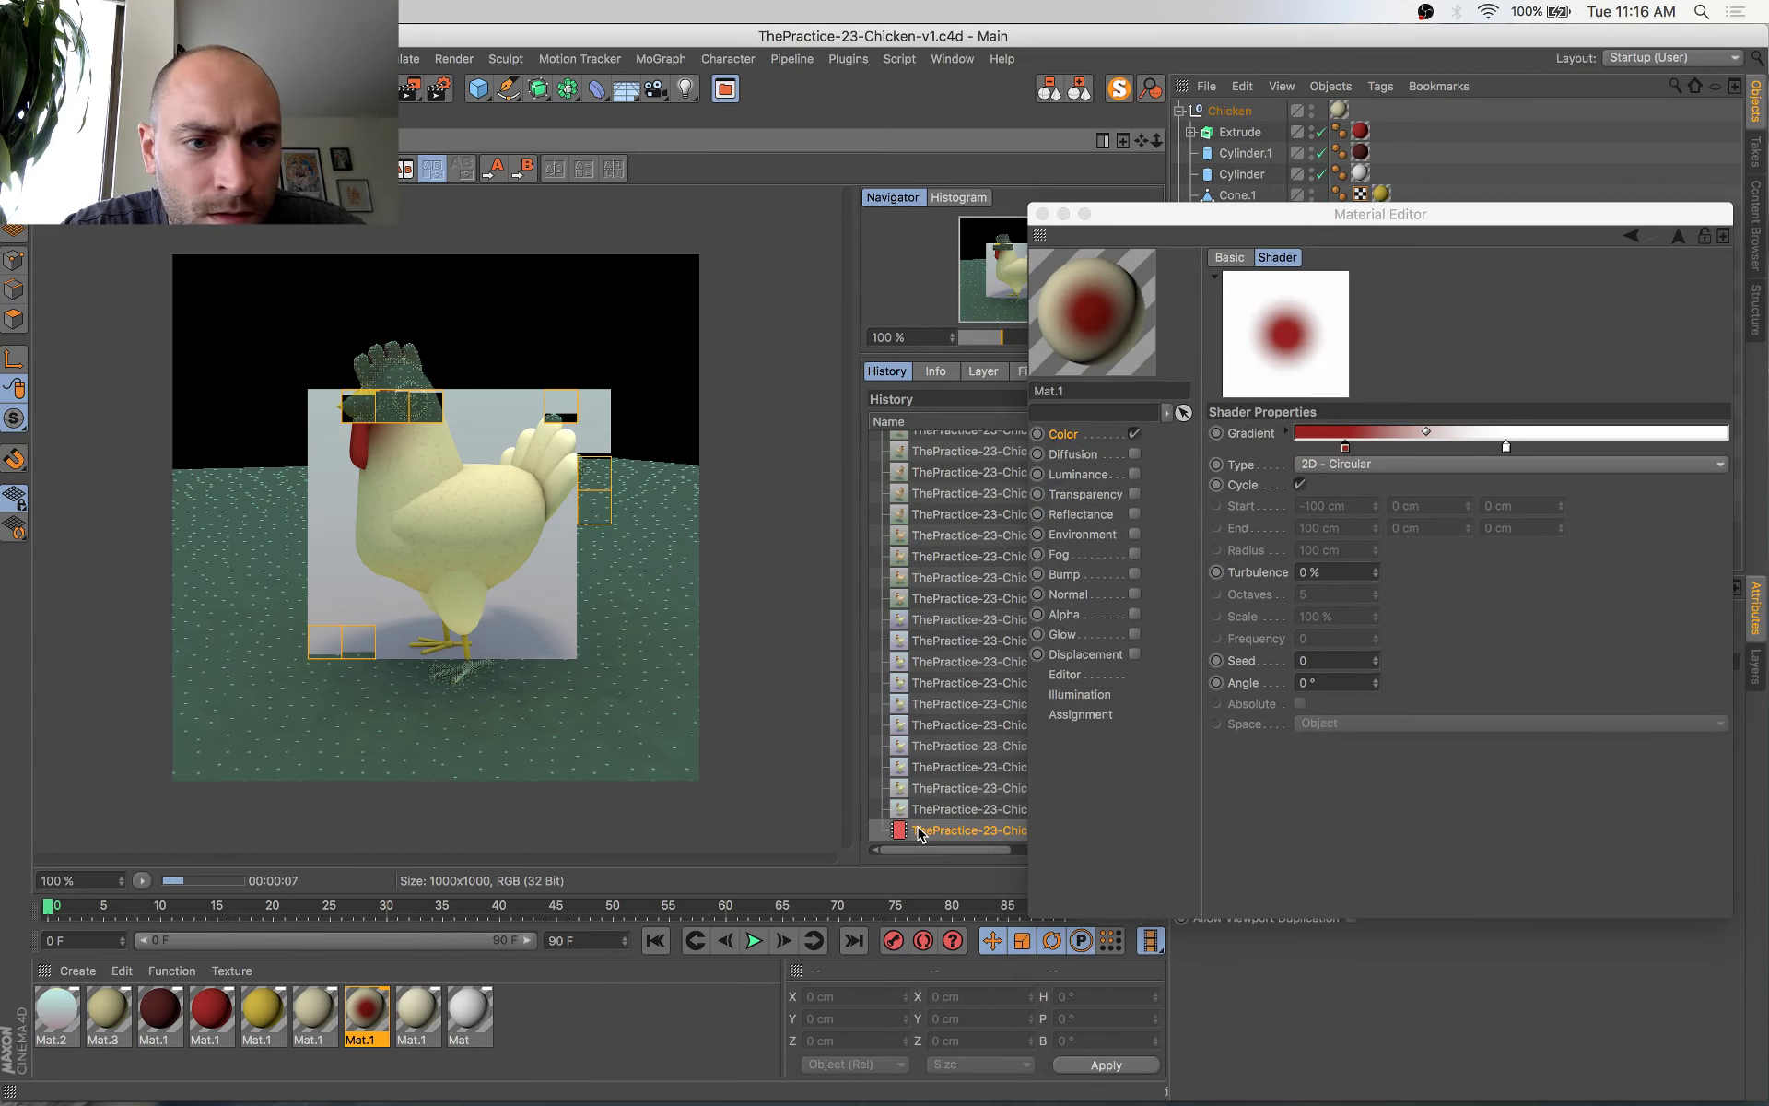
key("Up")
key("Down")
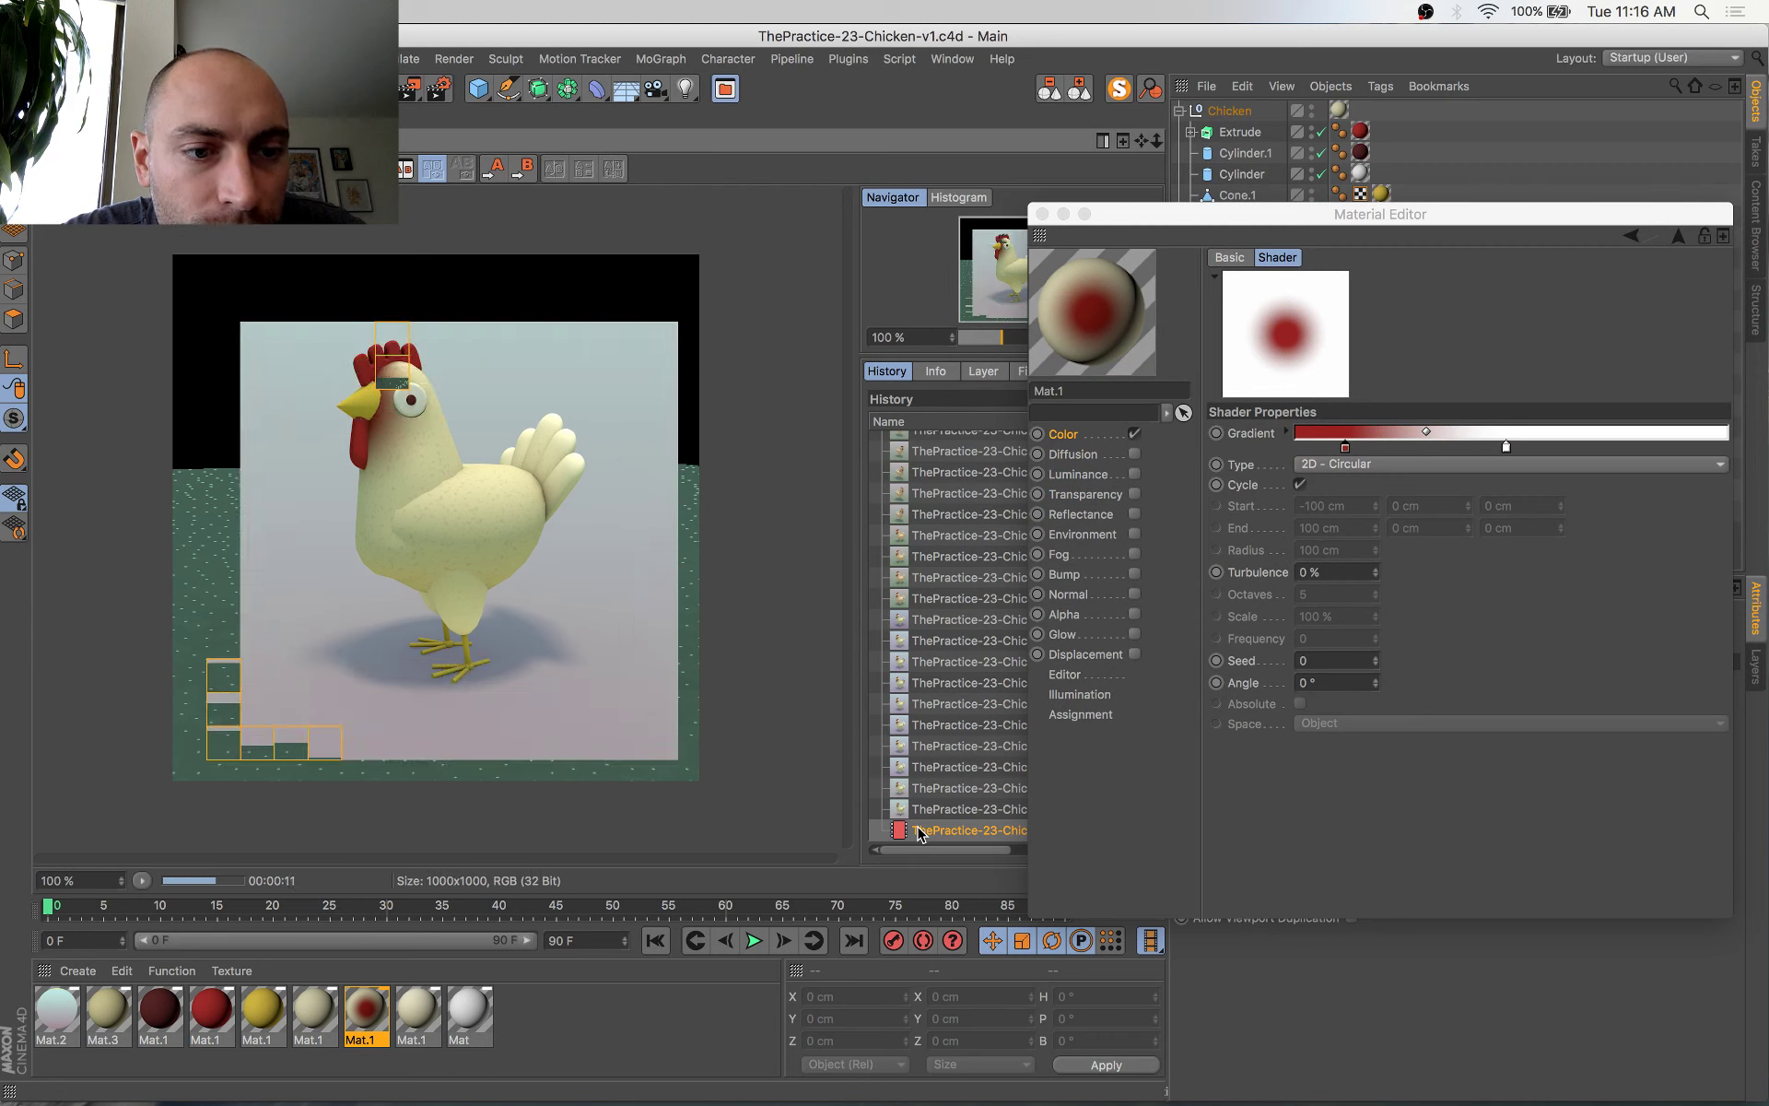
key("Up")
key("Down")
key("Up")
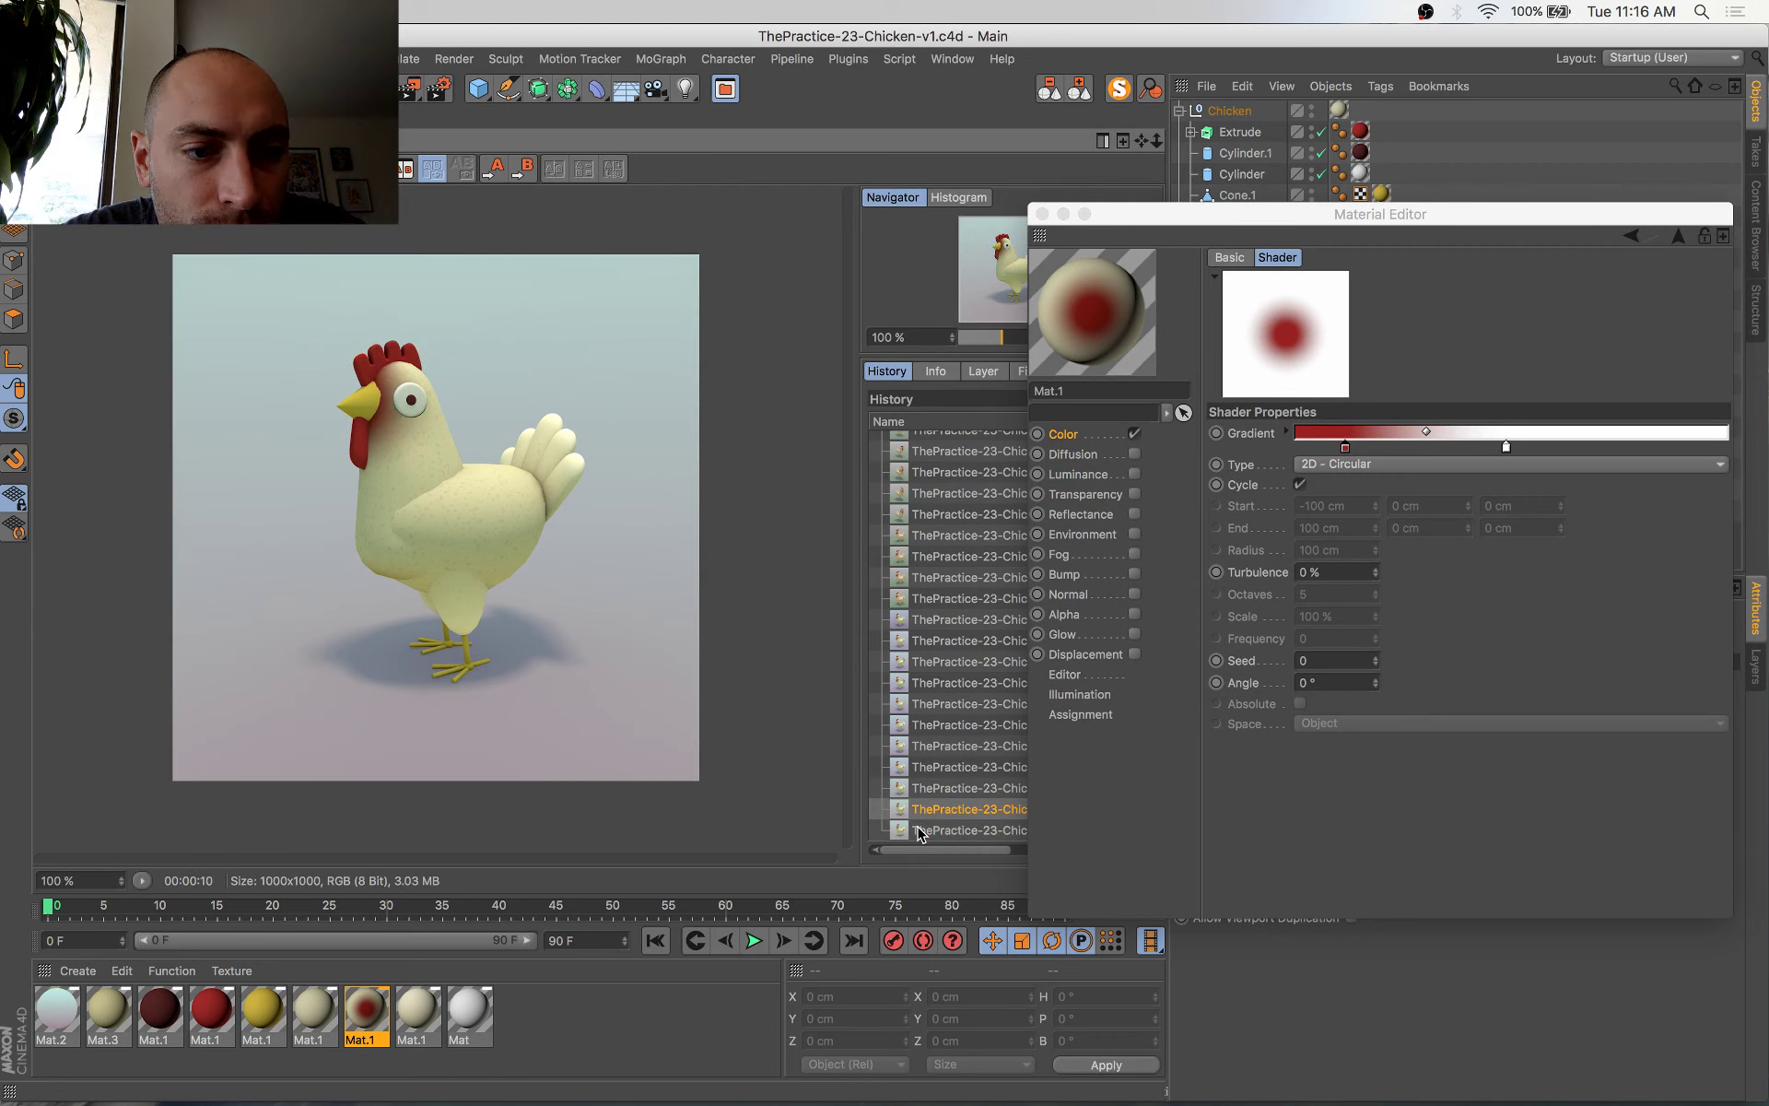
key("Down")
key("Up")
key("Down")
key("Up")
key("Down")
key("Up")
key("Down")
key("Up")
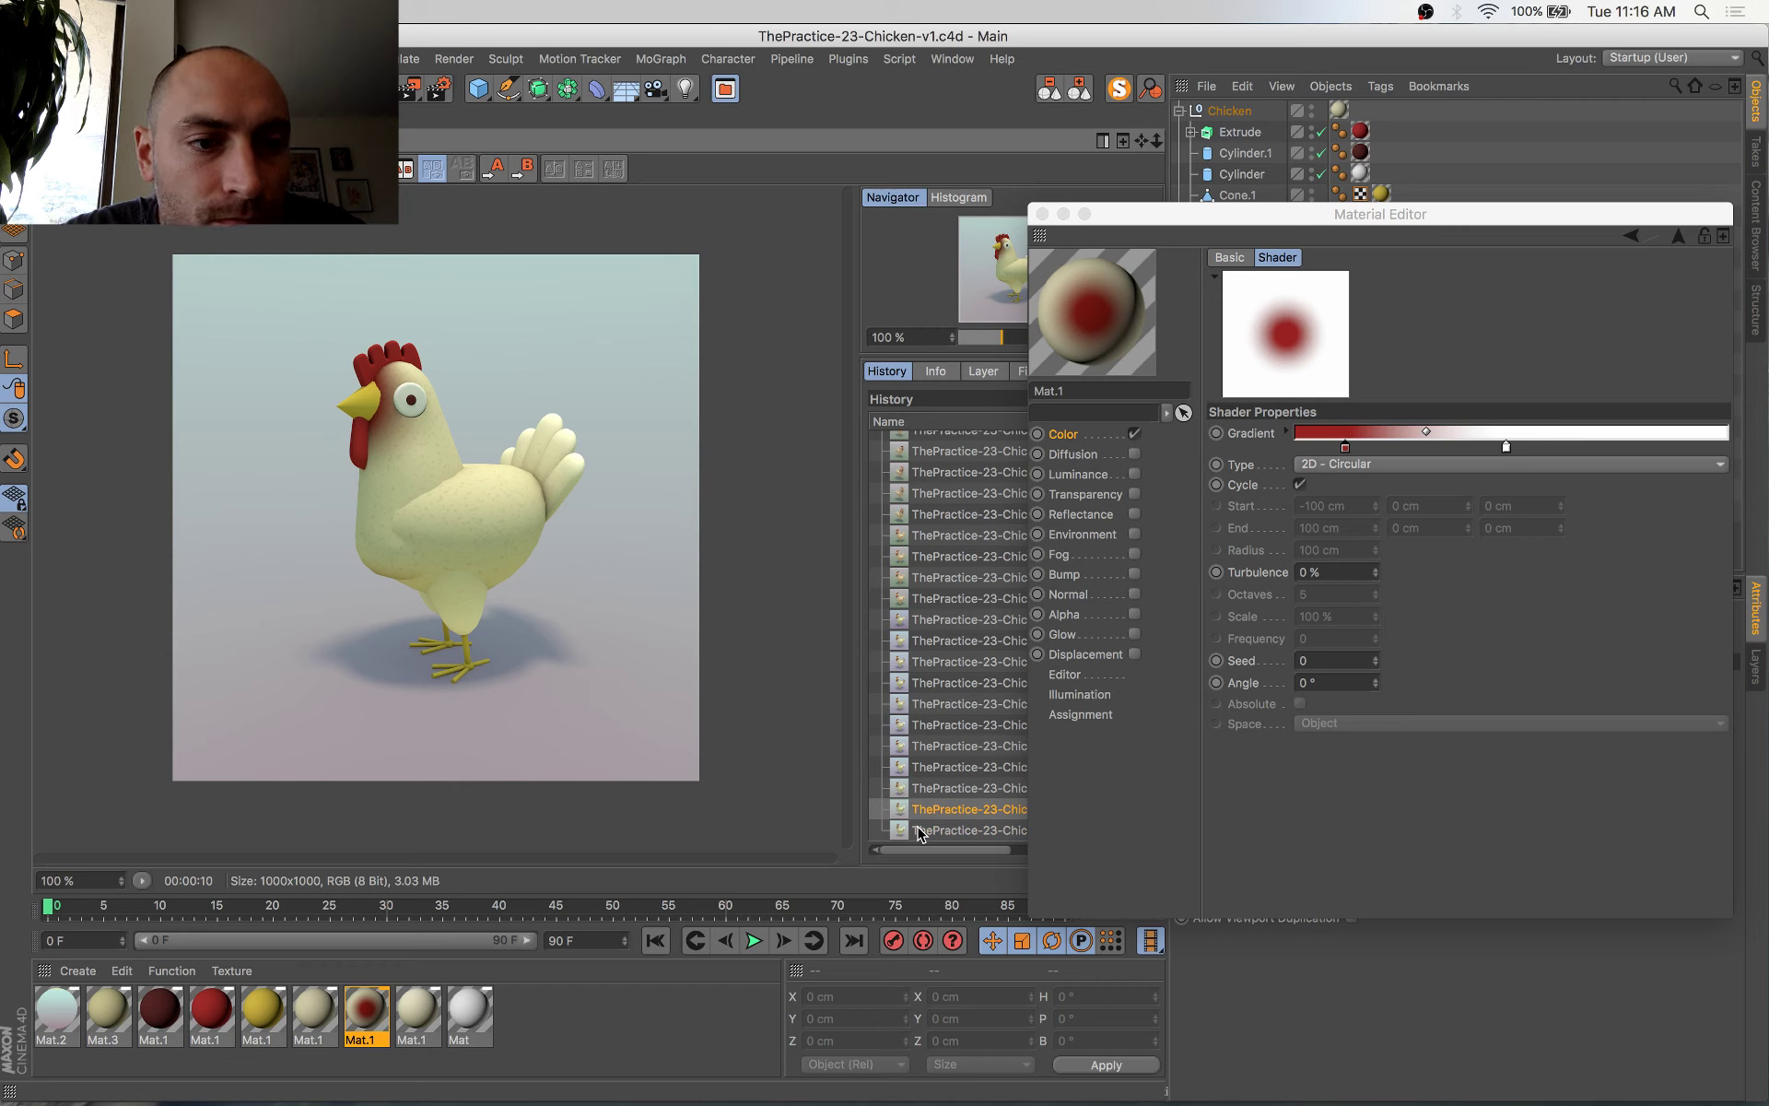
key("Down")
key("Up")
key("Down")
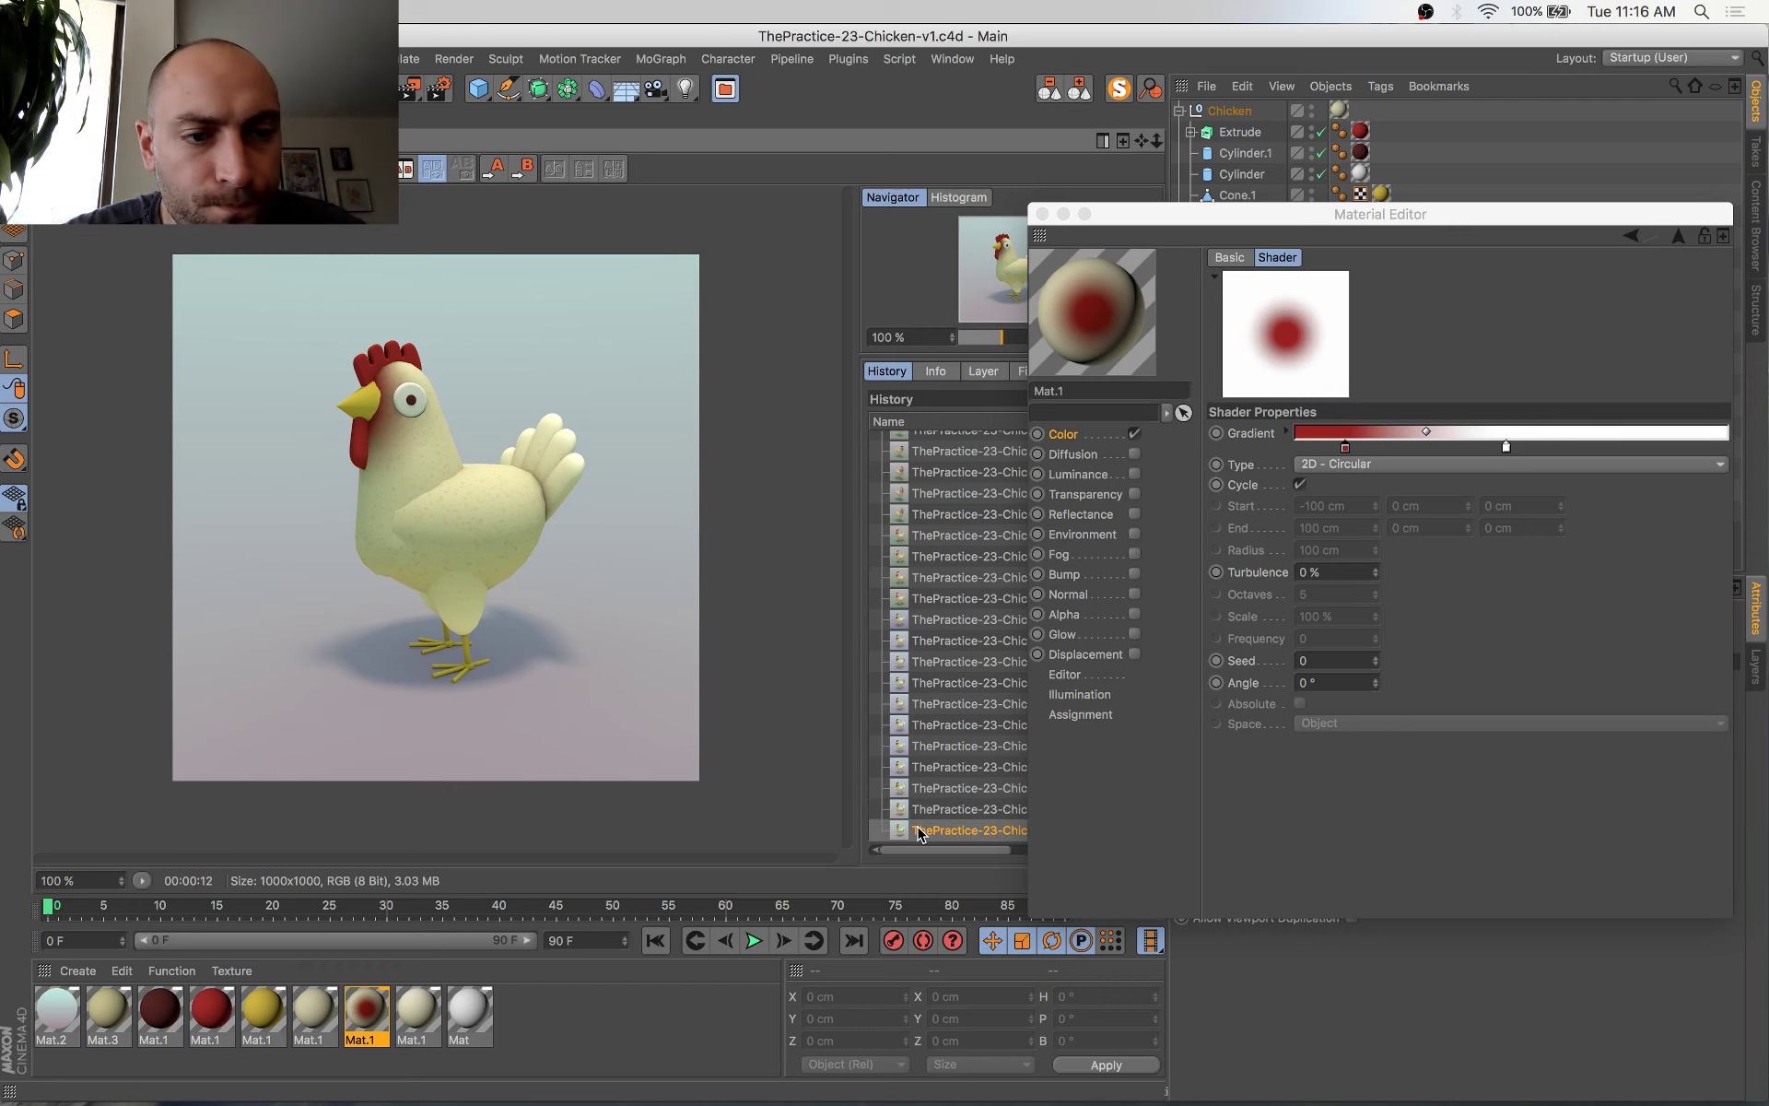
key("Up")
key("Down")
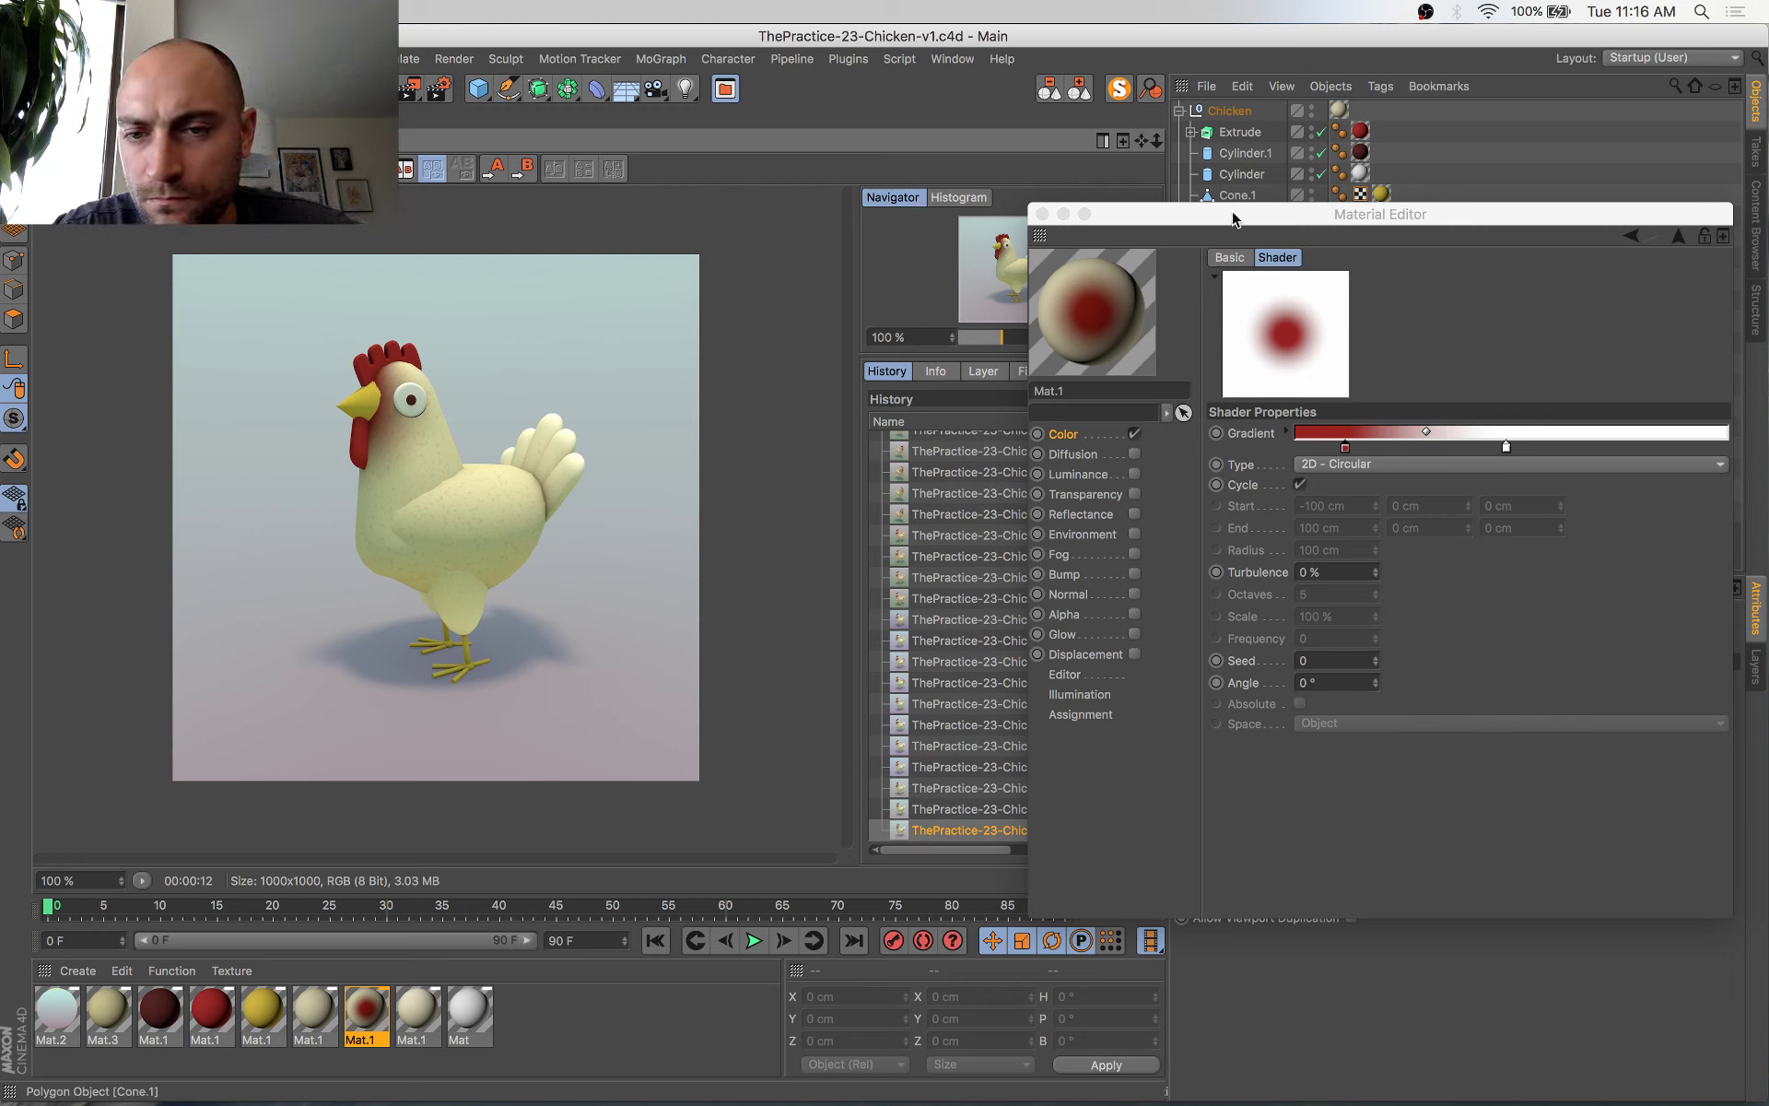
Tighten the head material's red circular gradient by moving both knots slightly towards the red end, then close the Material Editor and Picture Viewer
left_click(1064, 434)
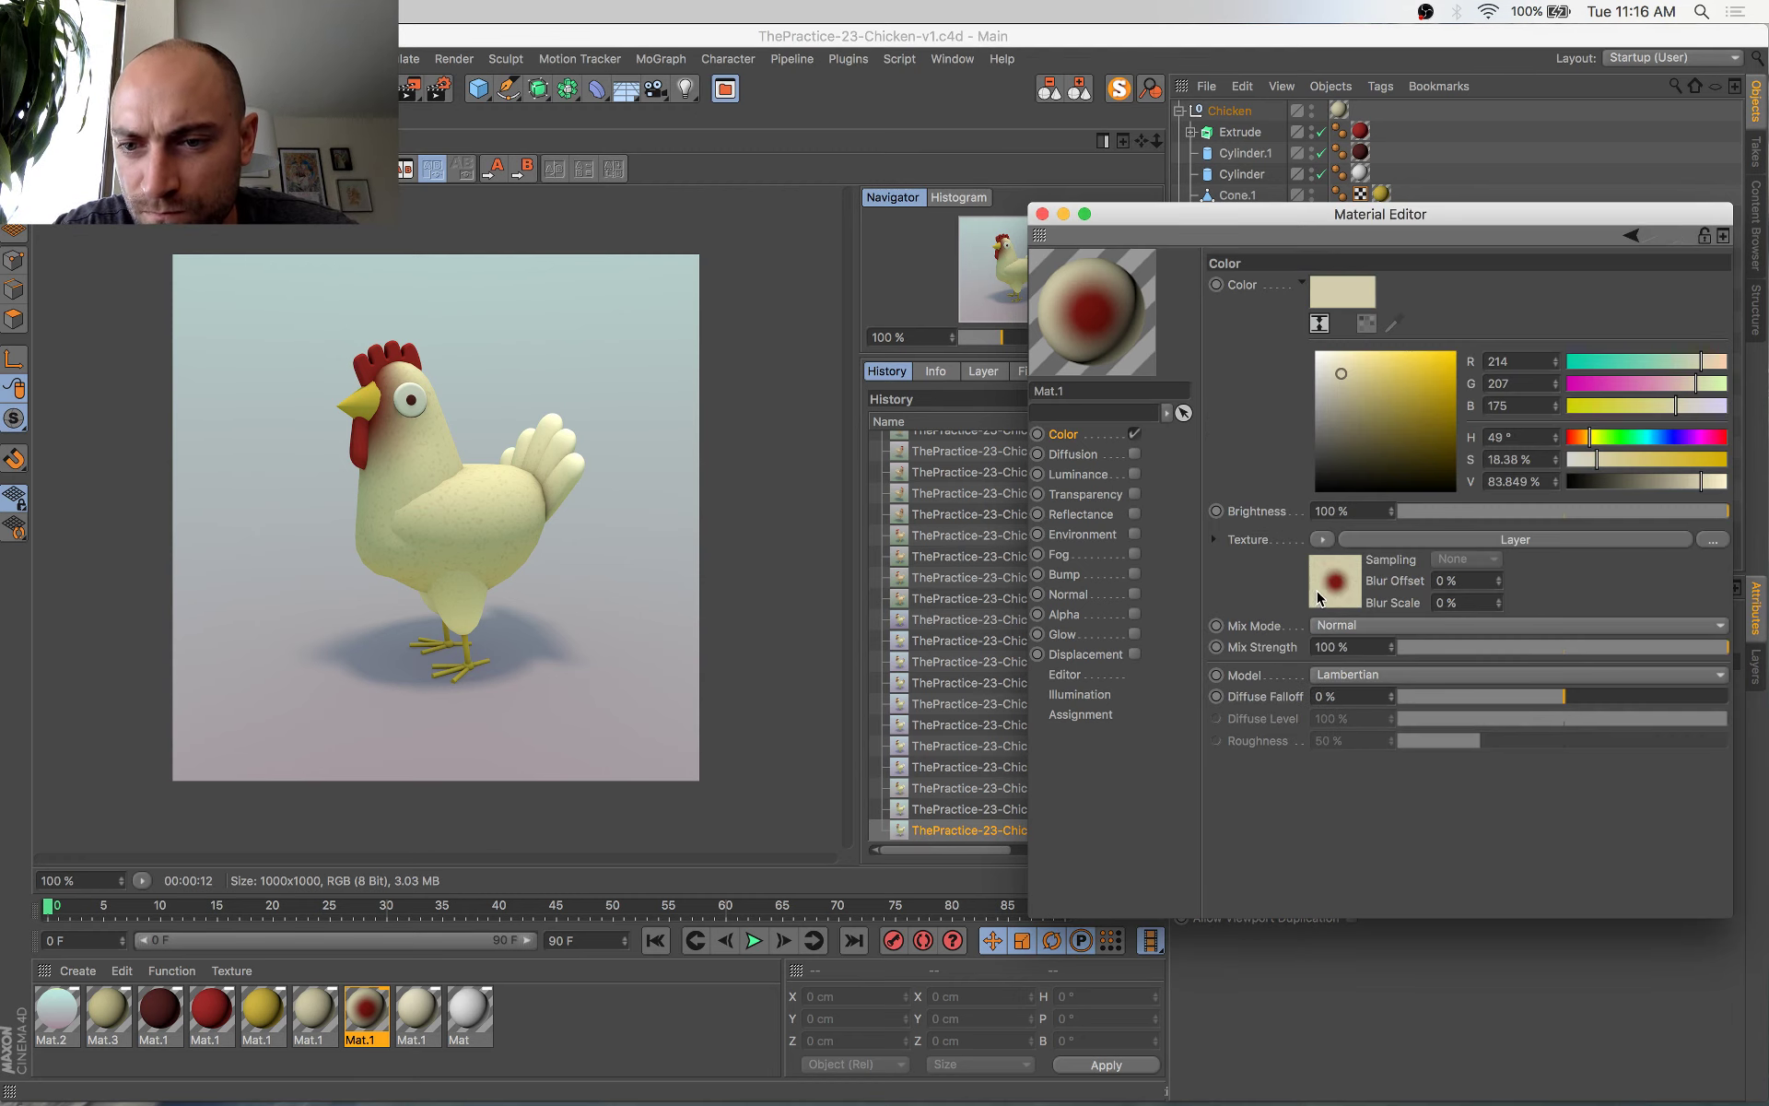
left_click(1319, 597)
left_click(1298, 481)
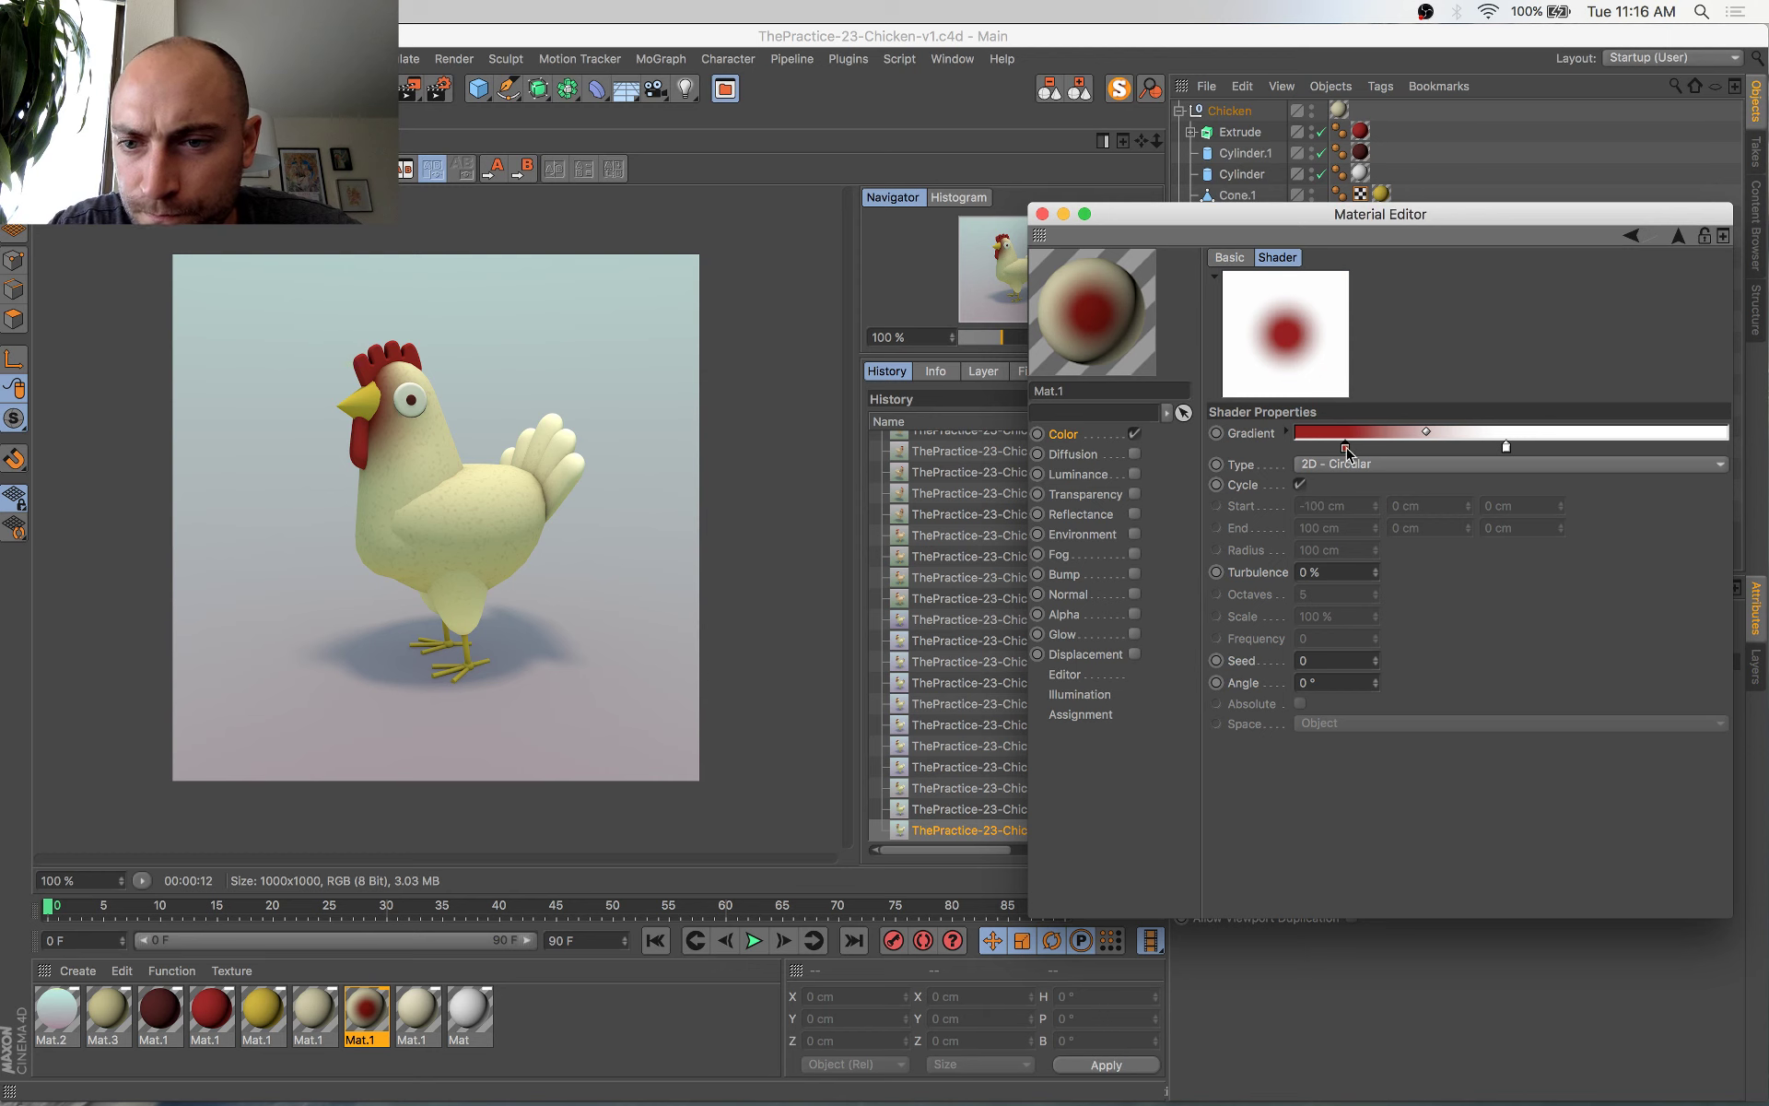
left_click_drag(1347, 450, 1339, 450)
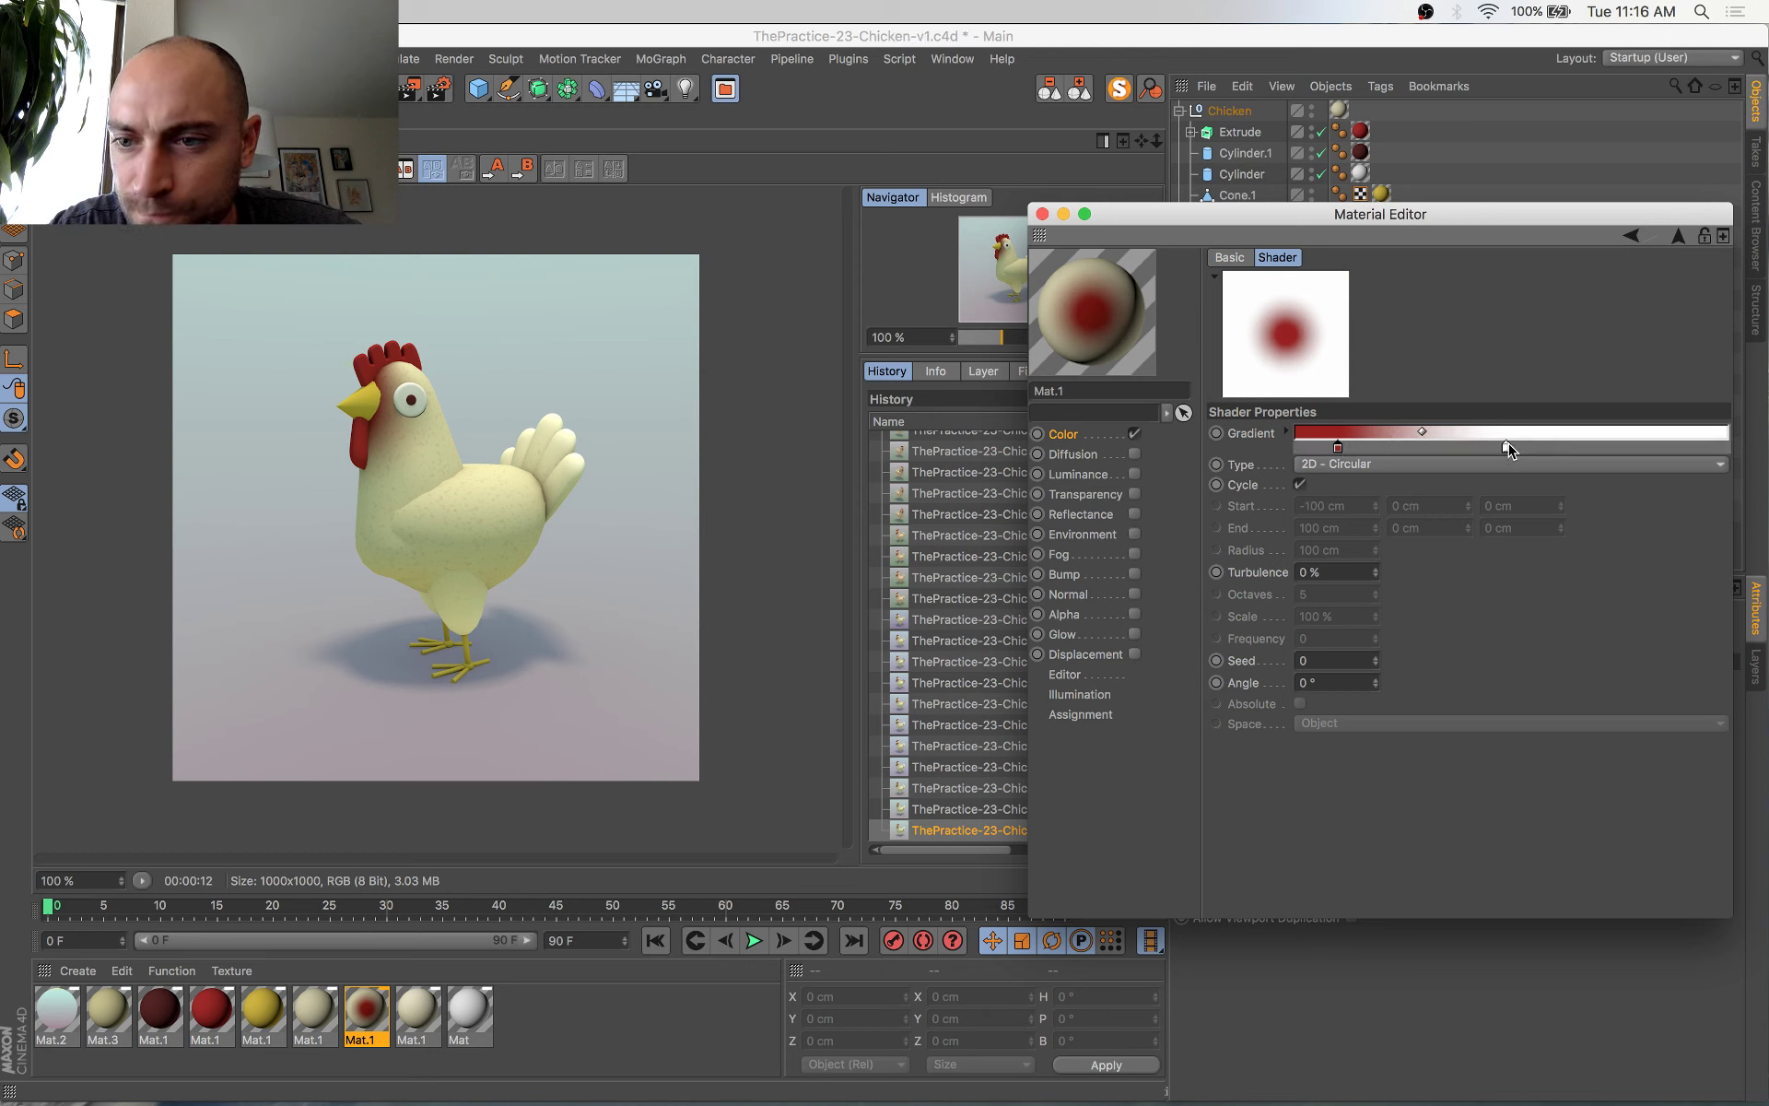
left_click_drag(1500, 445, 1492, 446)
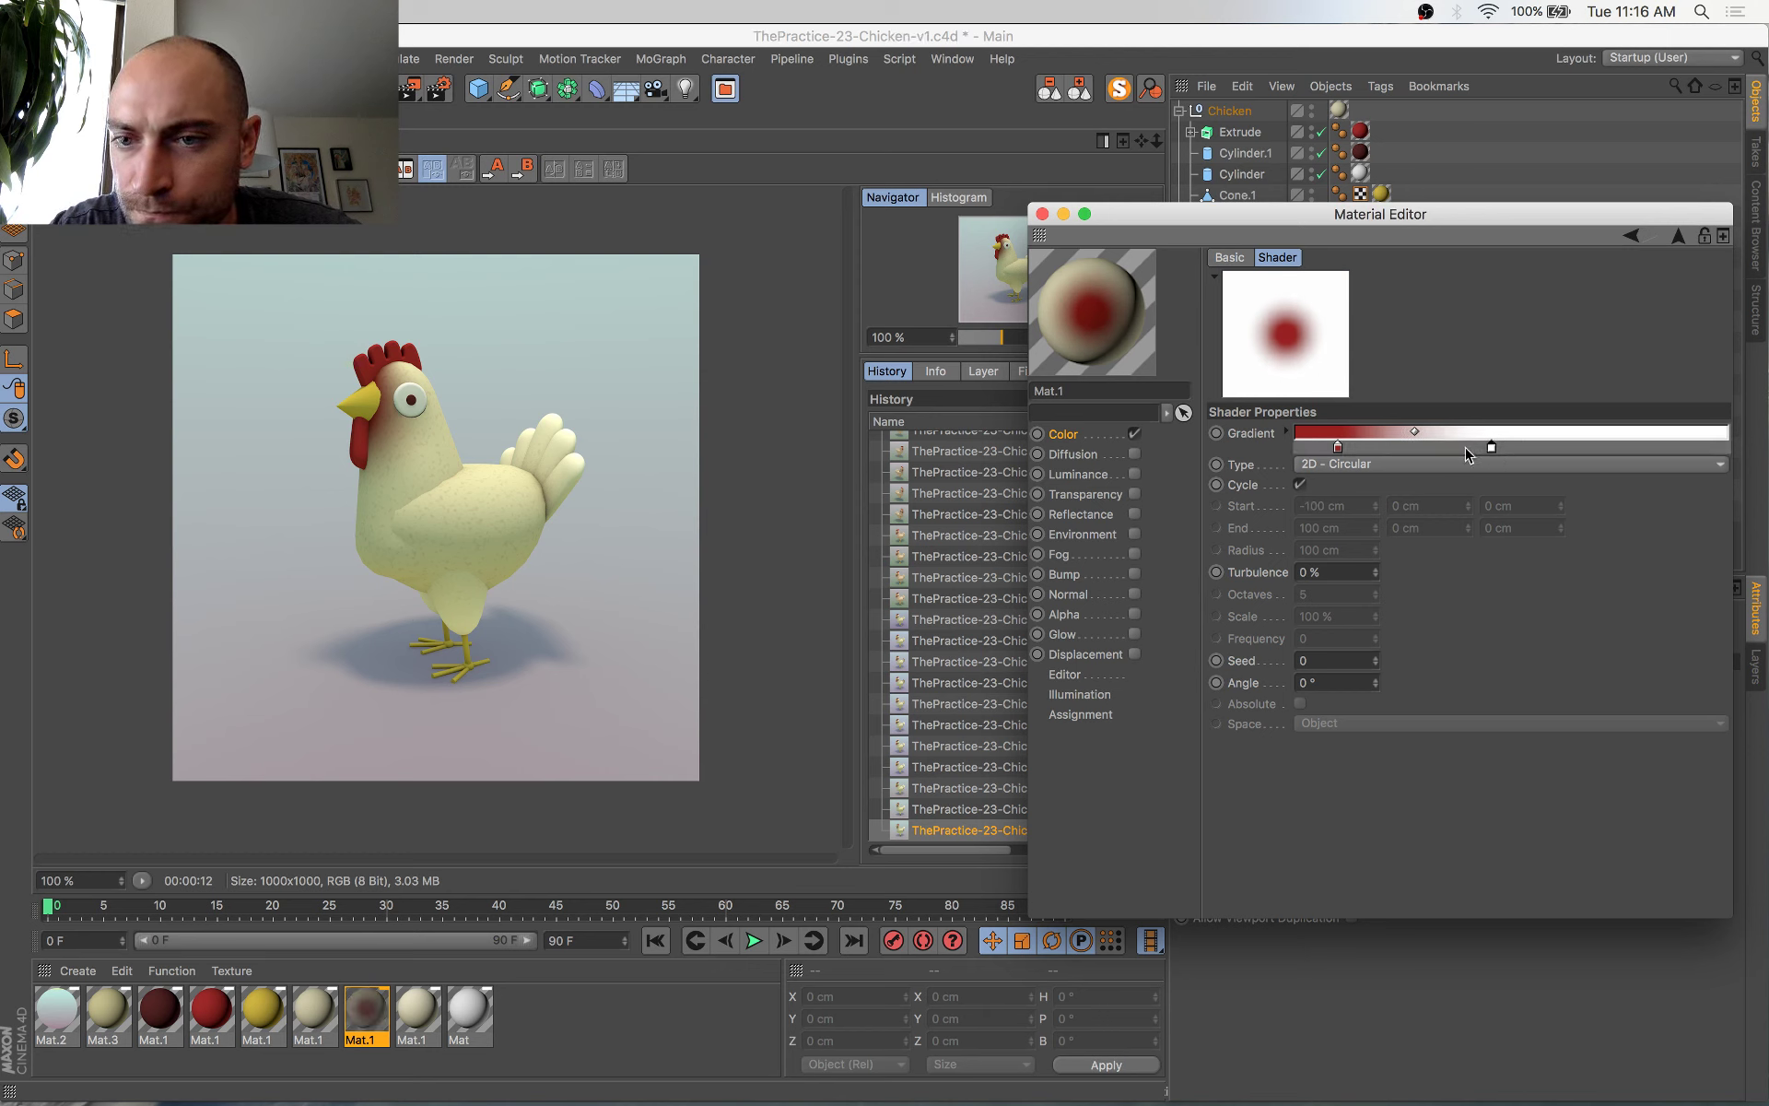
left_click(1042, 213)
left_click(62, 116)
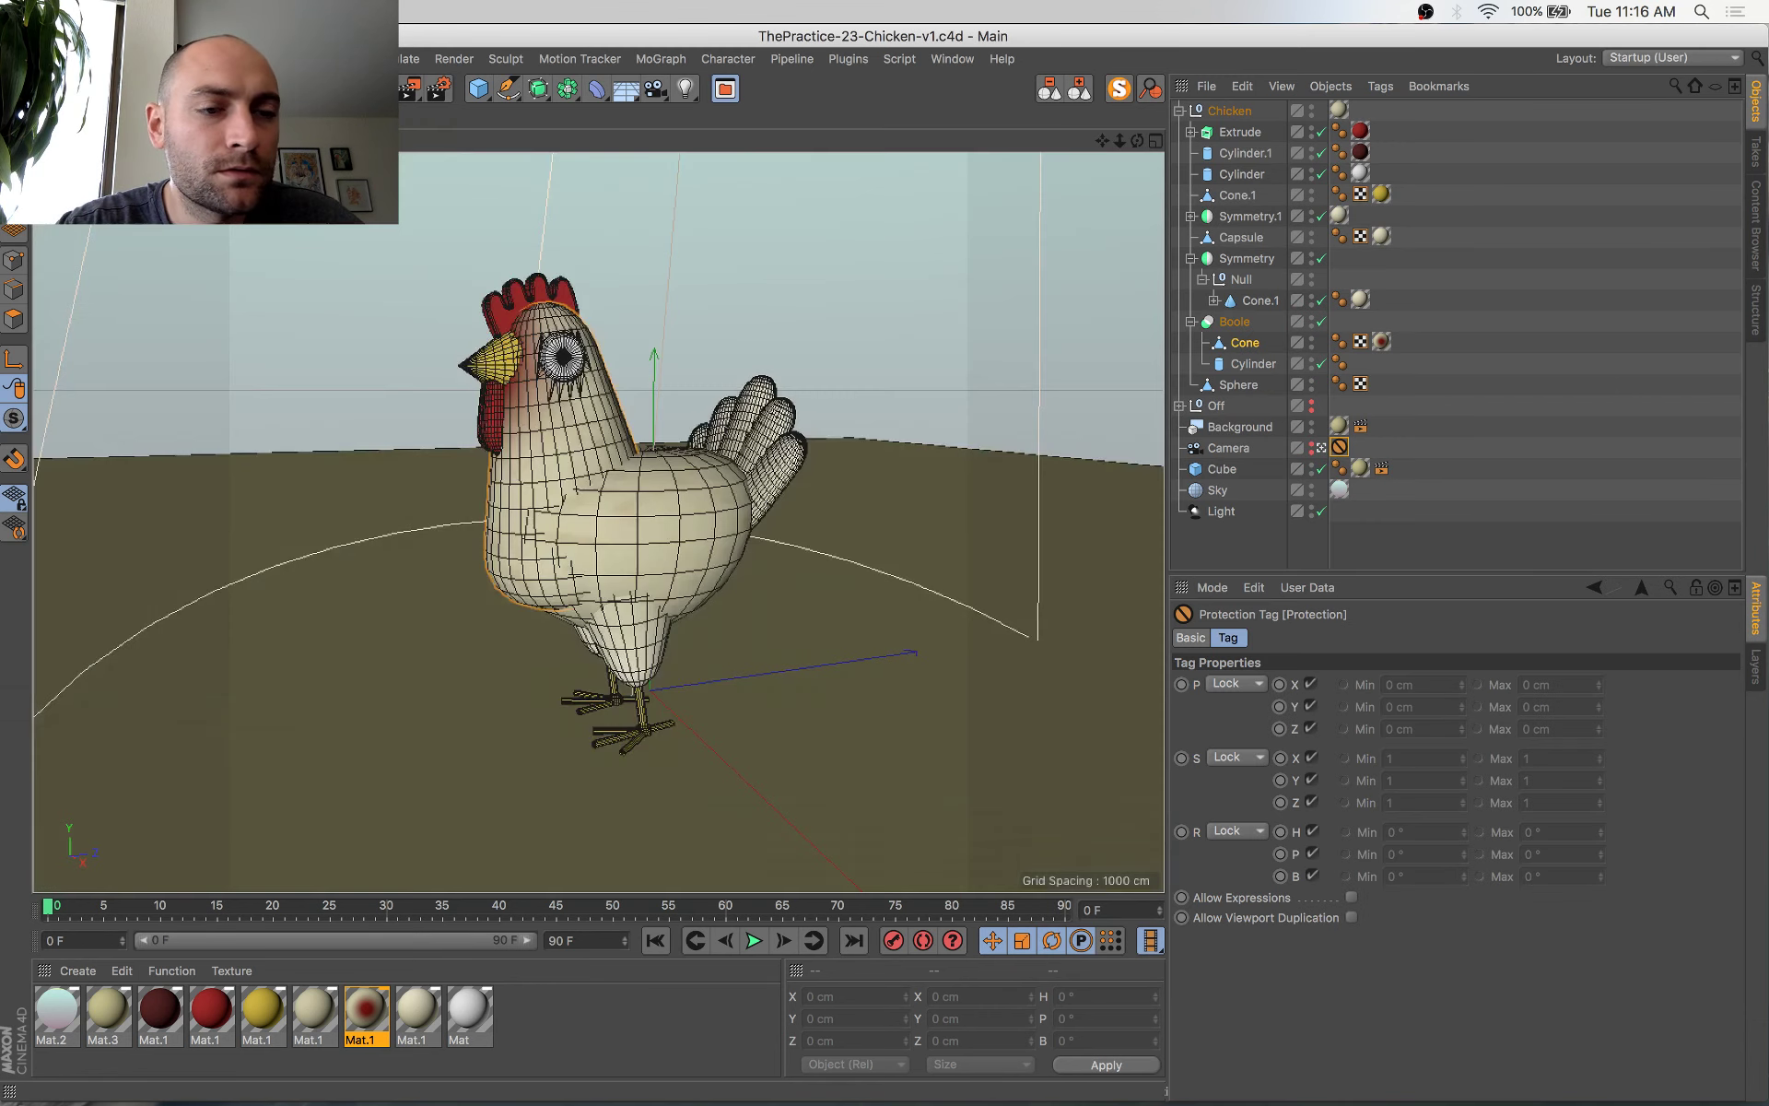
key("super+Tab")
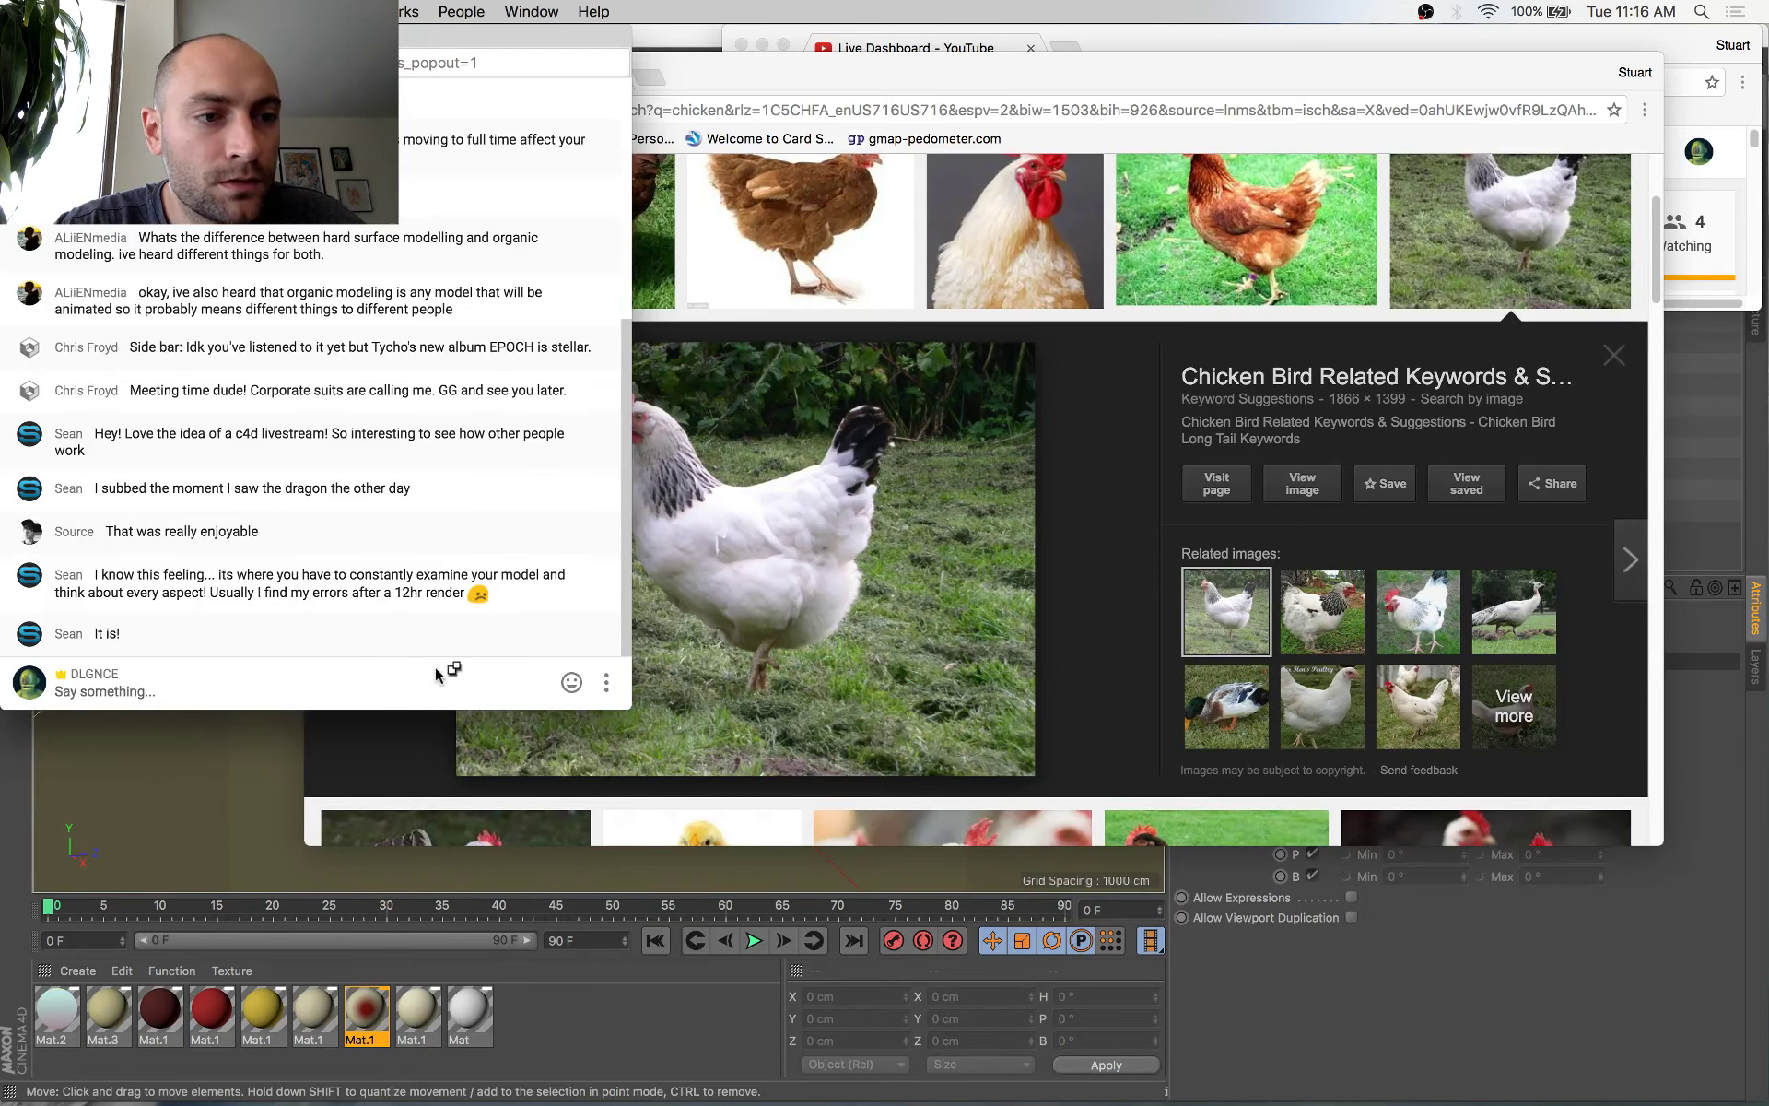
key("super+Tab")
key("super+Tab")
key("super+Tab")
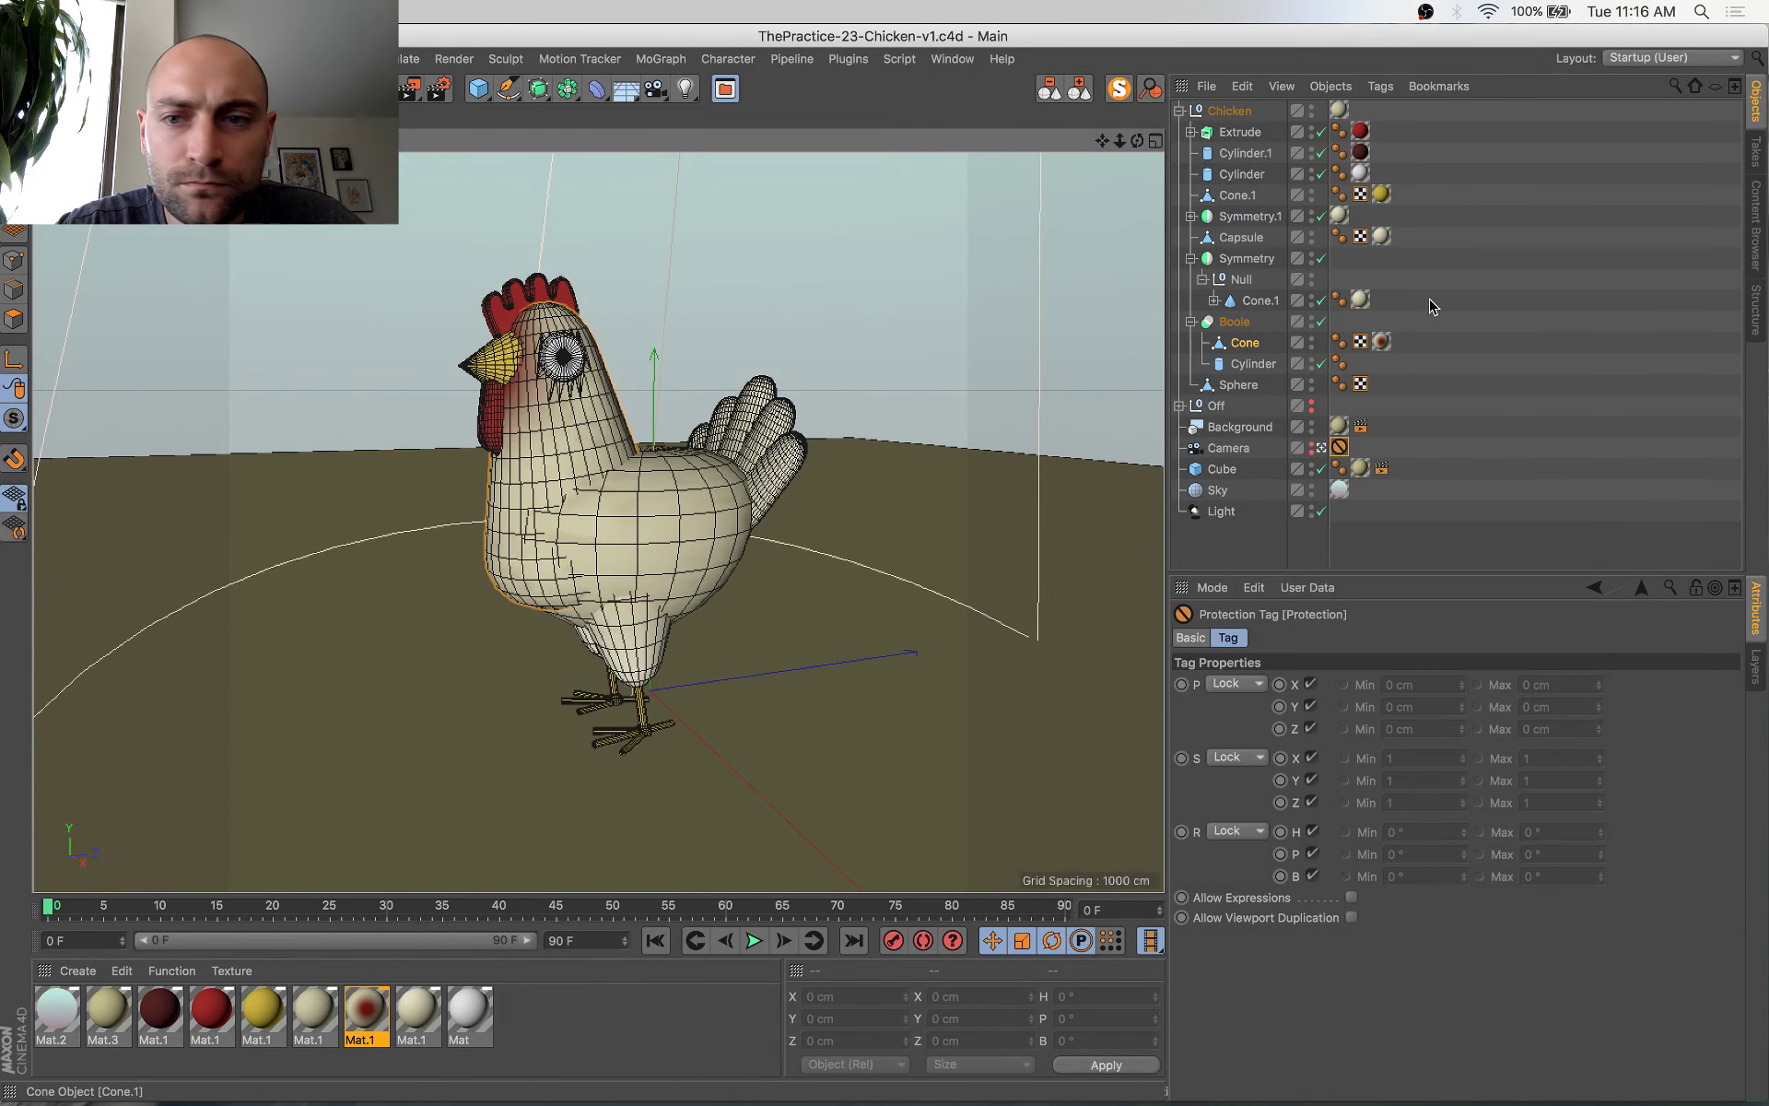
Nudge the cylindrical texture projection on the head's Cone slightly upward, save the scene, and return to editing the model
left_click(1385, 339)
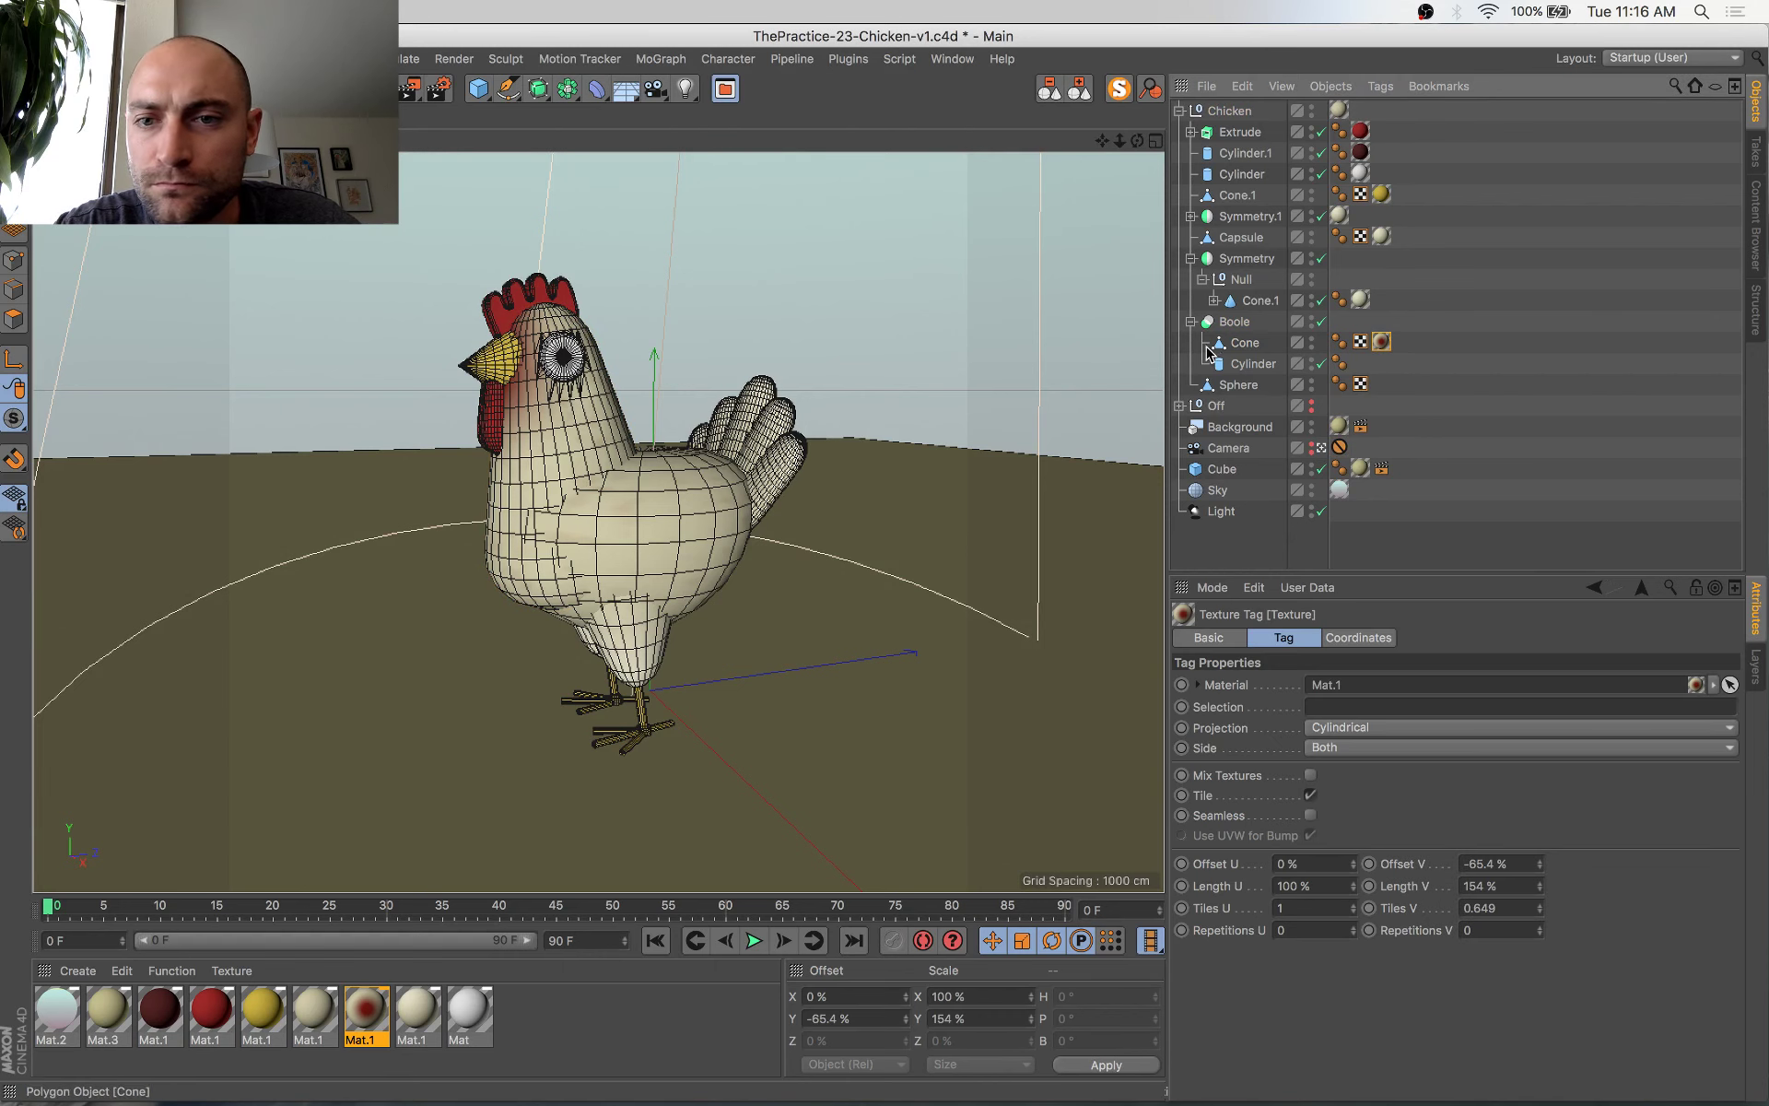
left_click(1236, 343)
key("e")
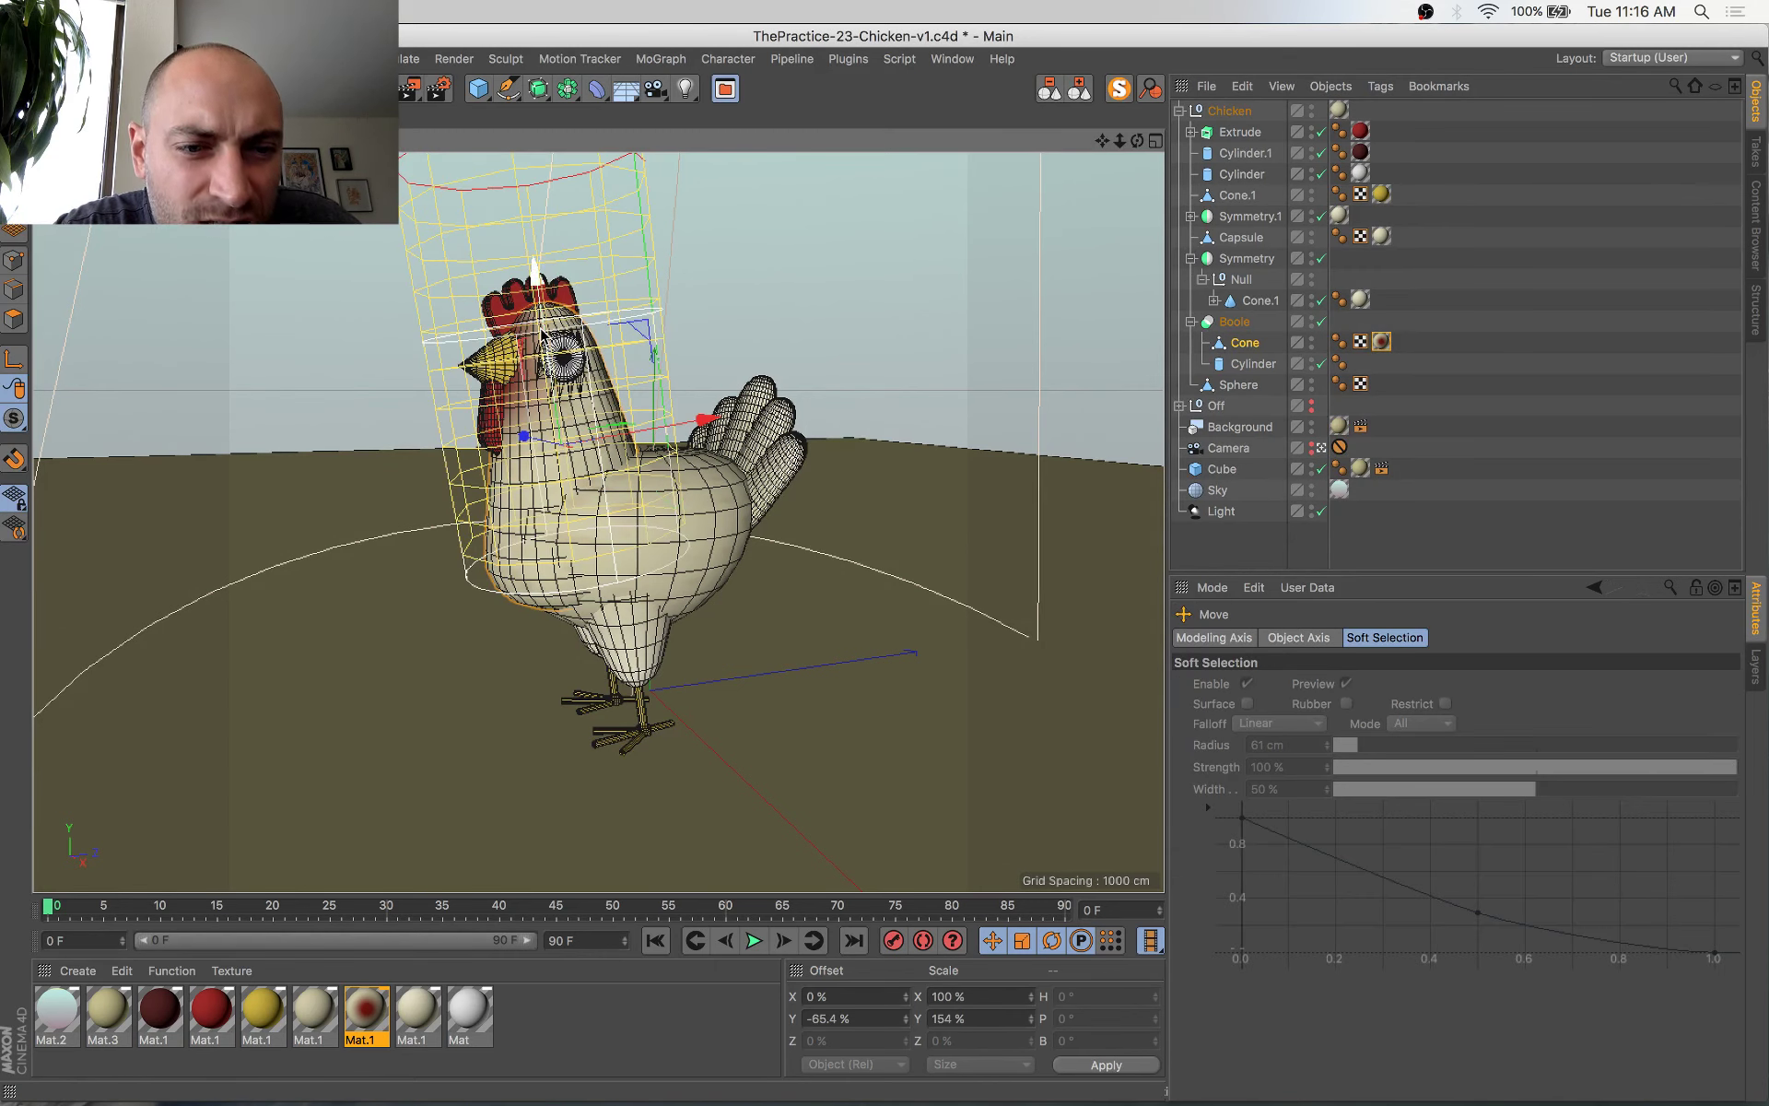
left_click_drag(544, 334, 523, 205)
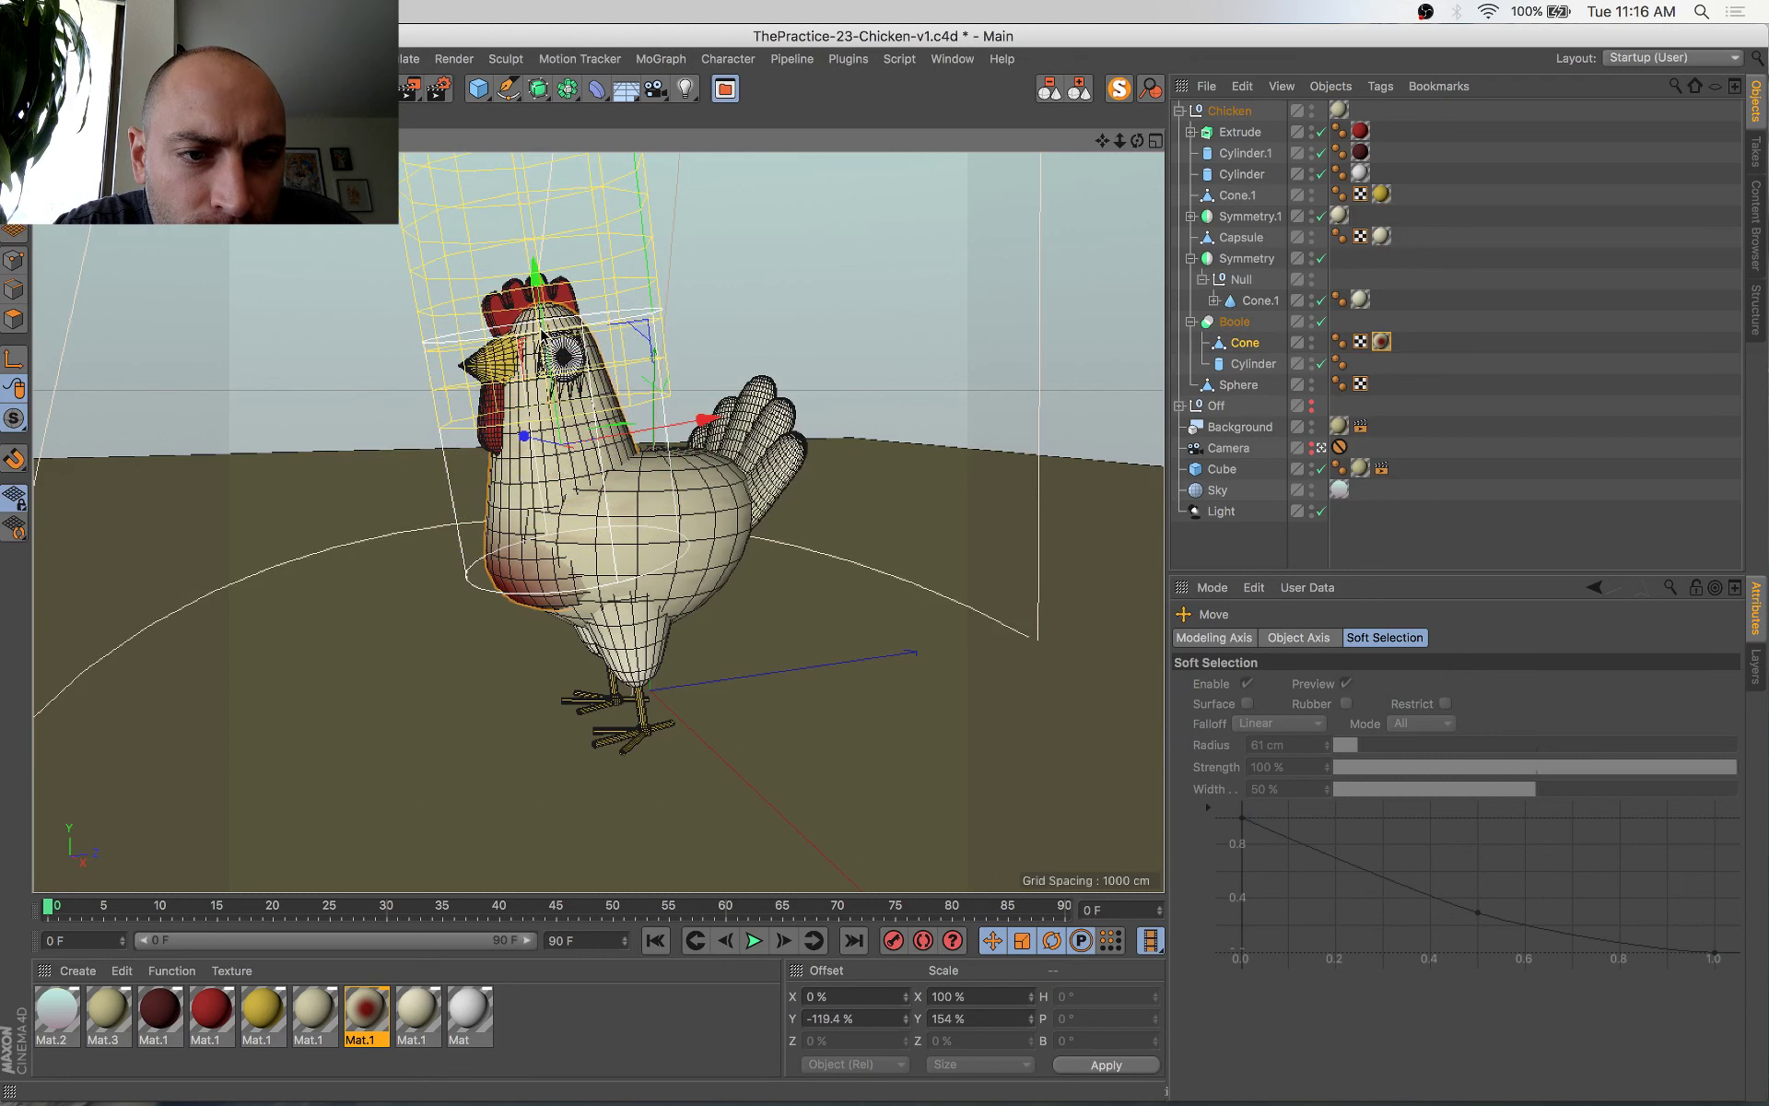
key("super+z")
left_click_drag(554, 376, 553, 352)
key("super+s")
left_click(14, 173)
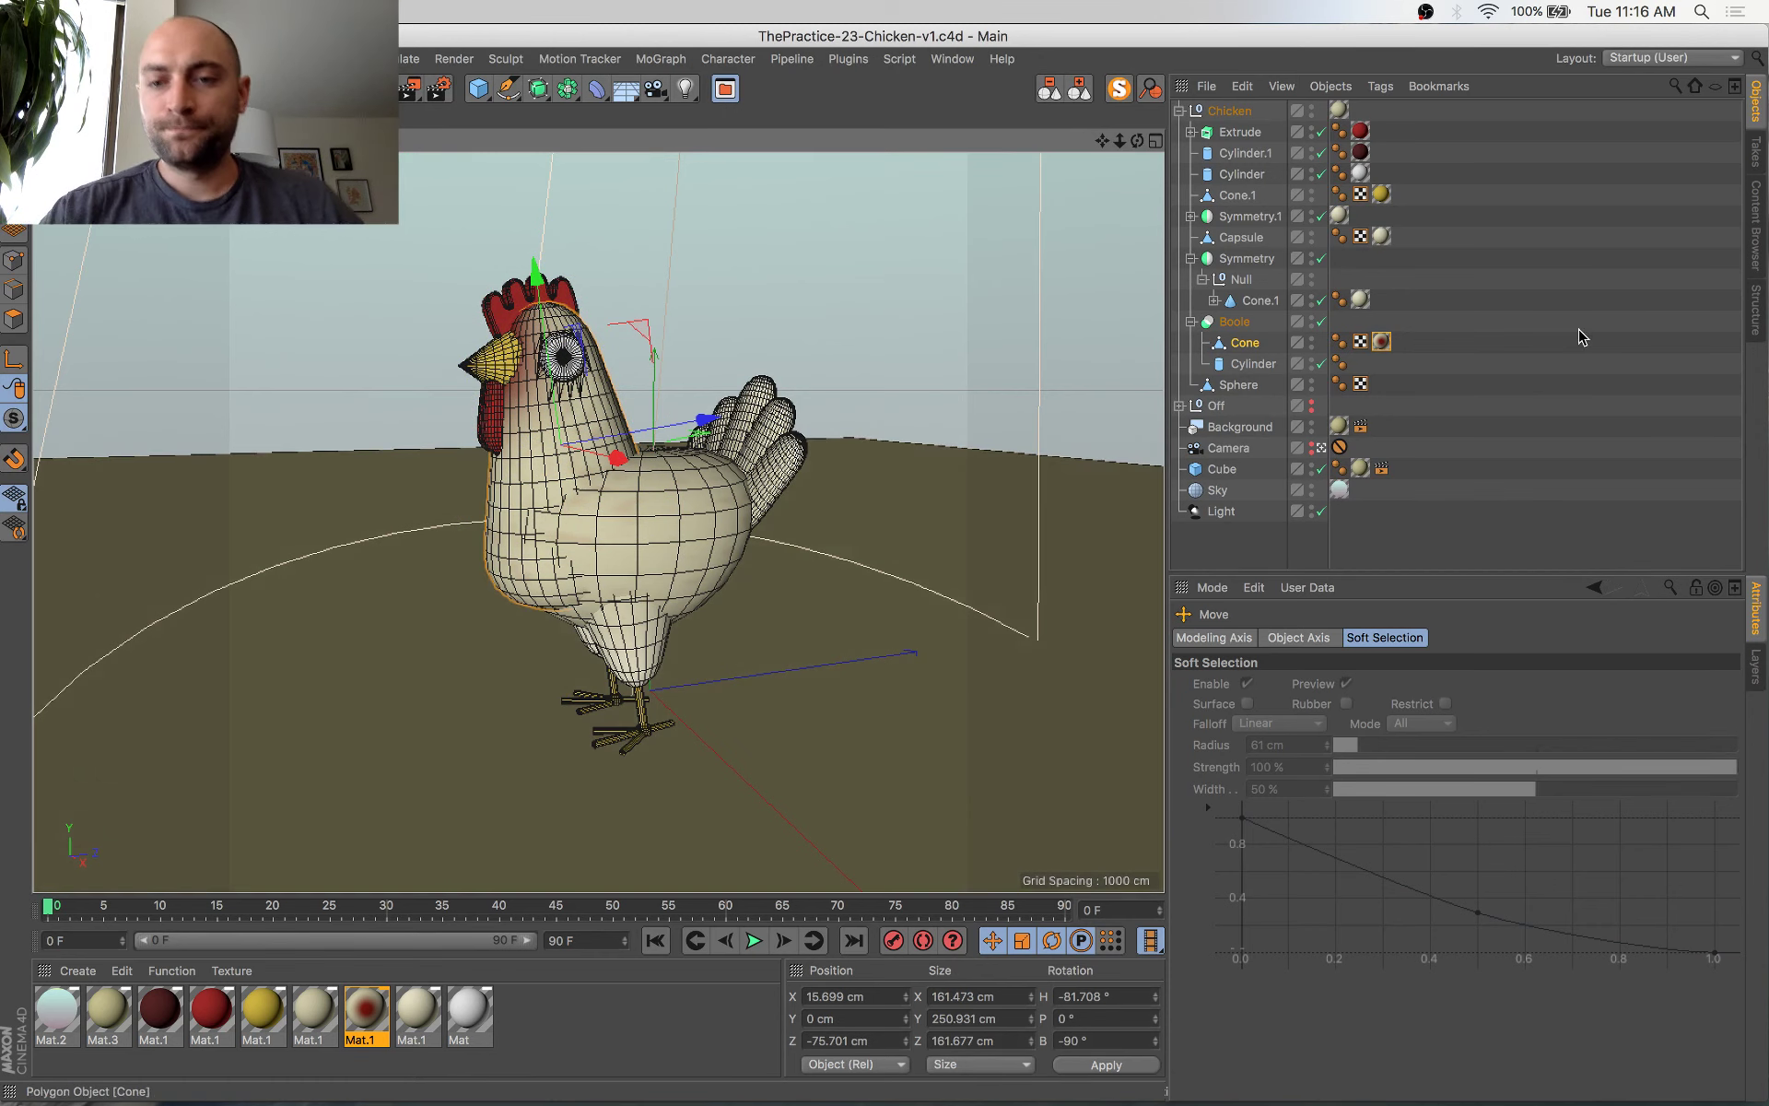
Render the scene to the Picture Viewer and compare the result with the previous render
key("shift+r")
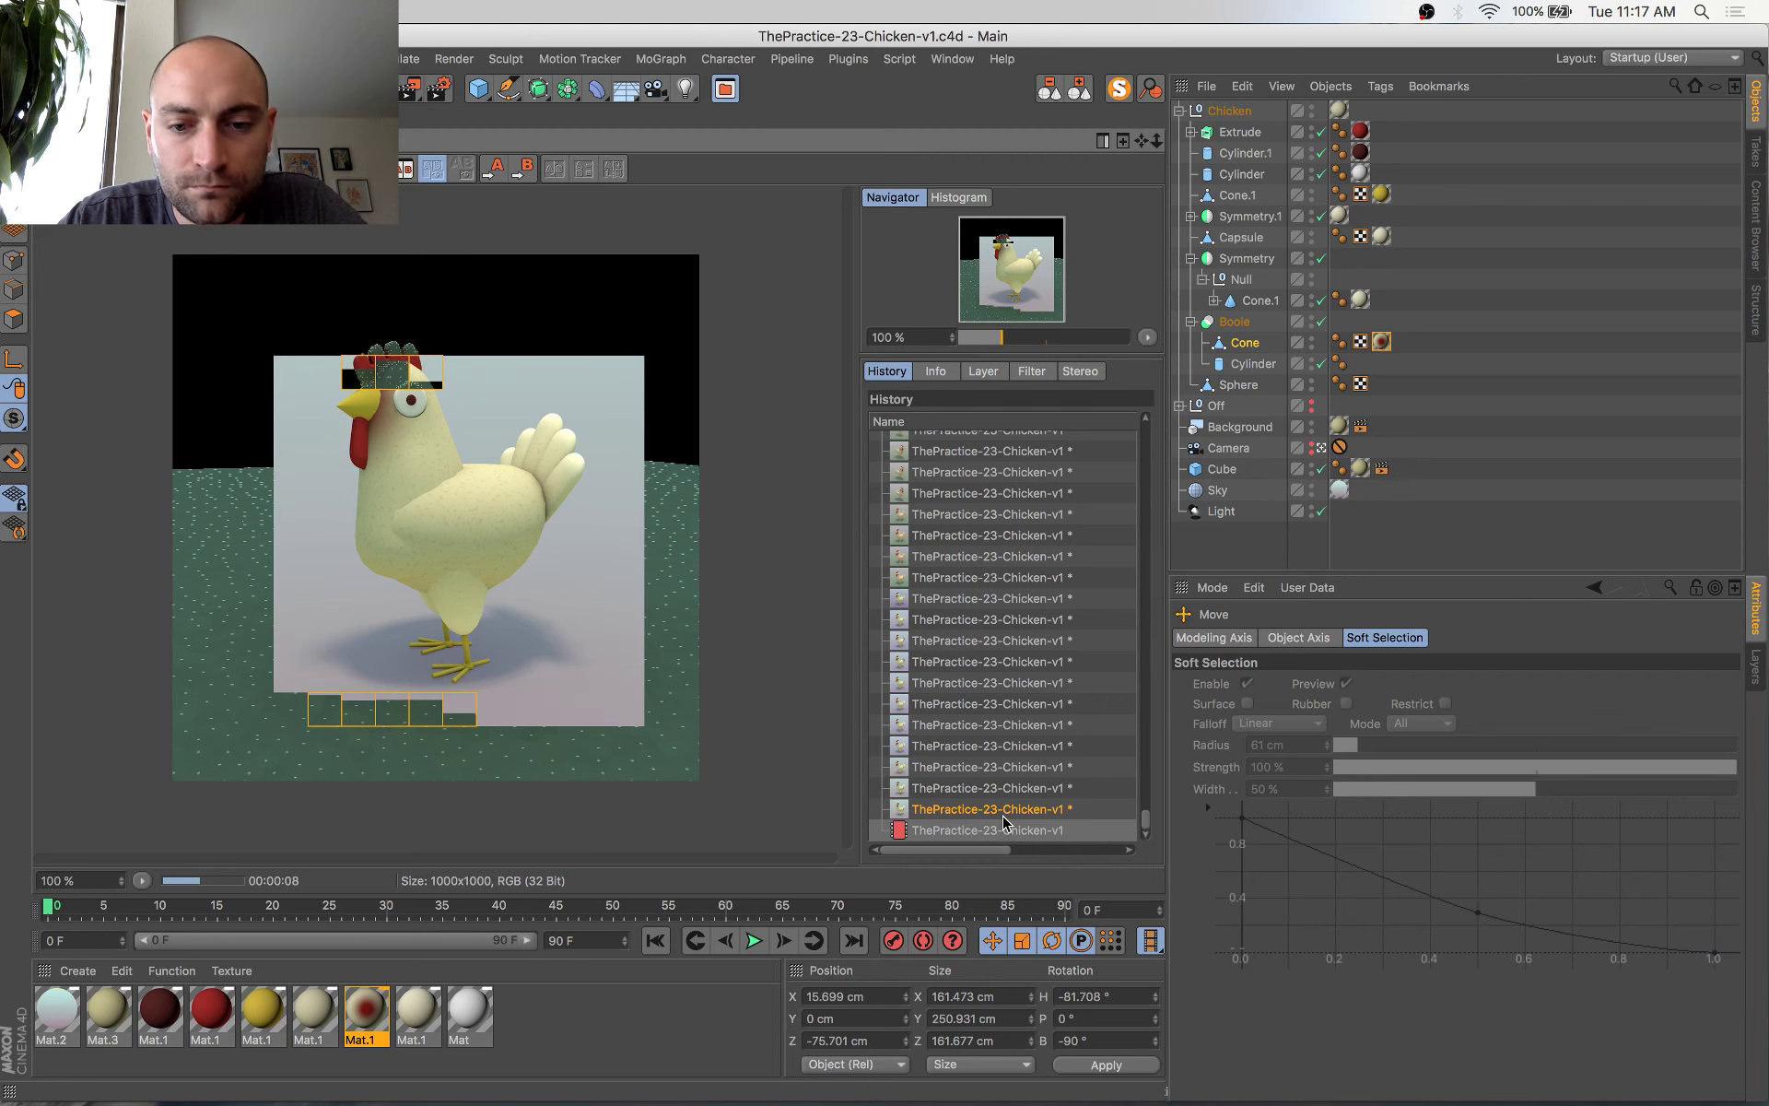
key("Down")
key("Up")
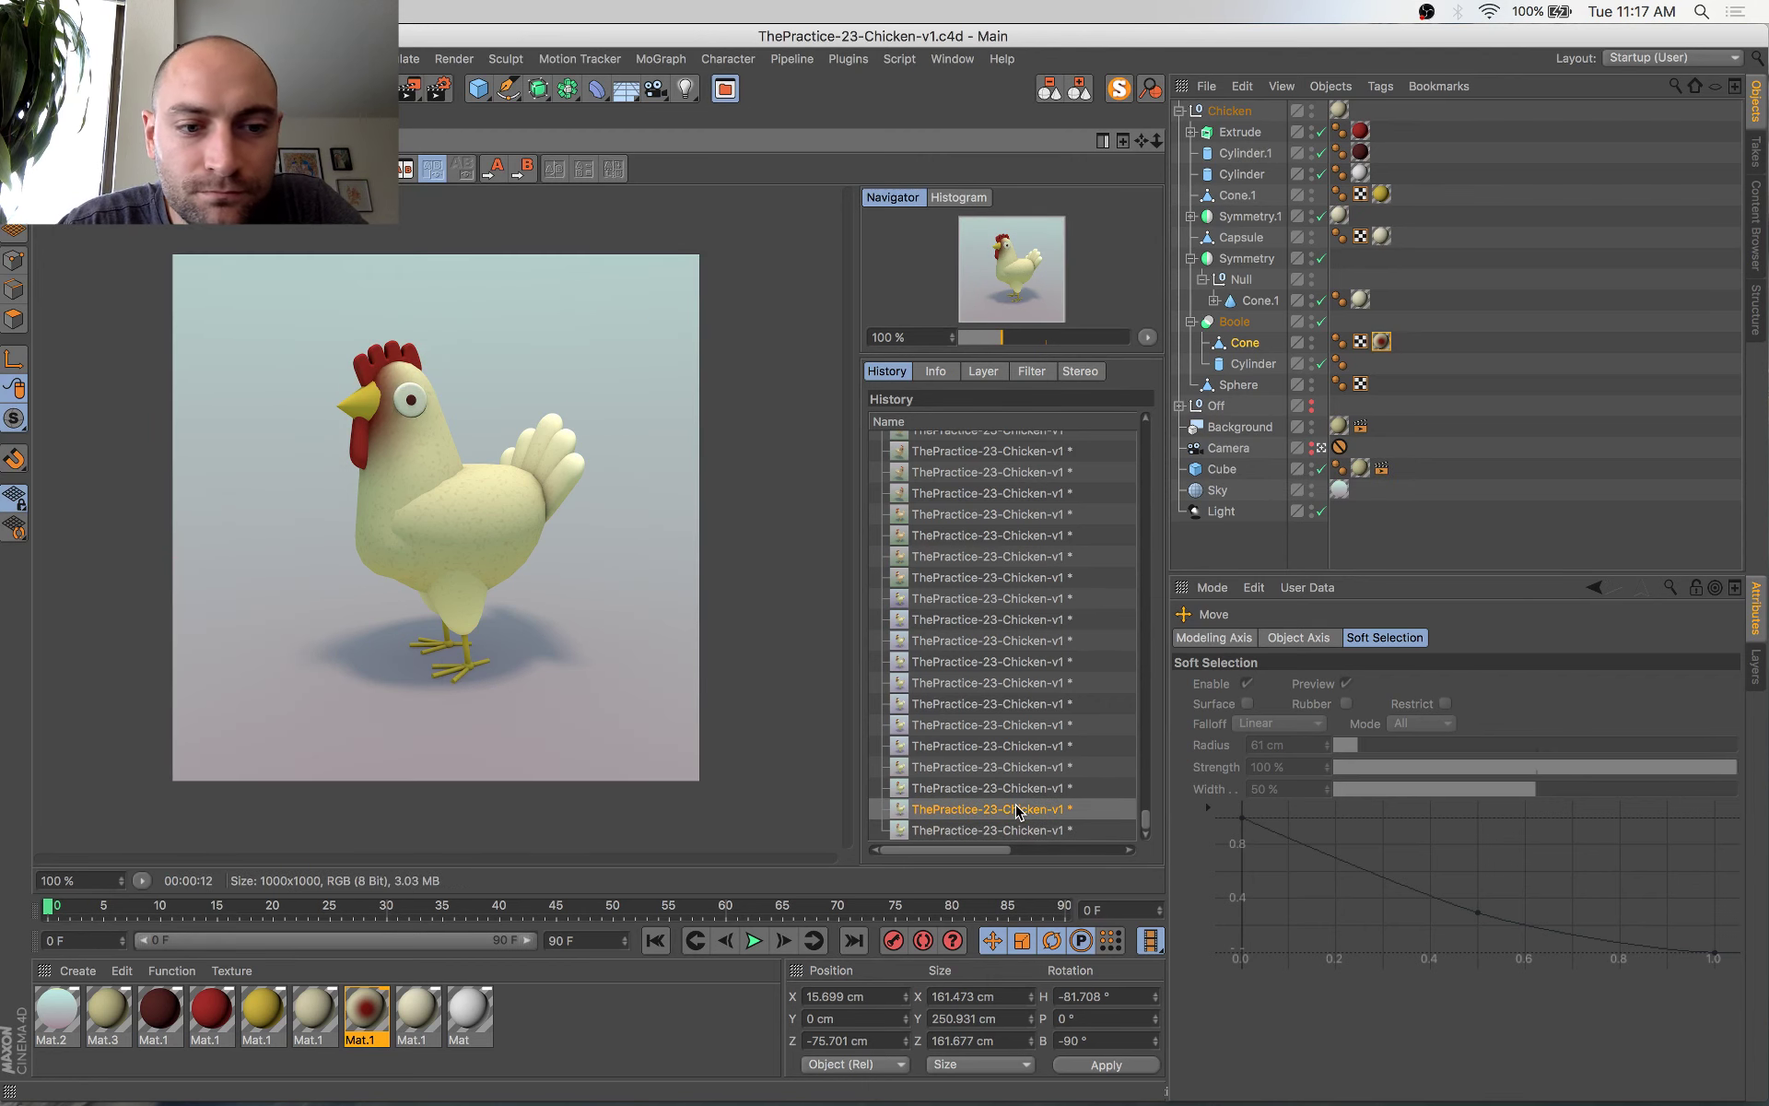
key("Down")
key("Up")
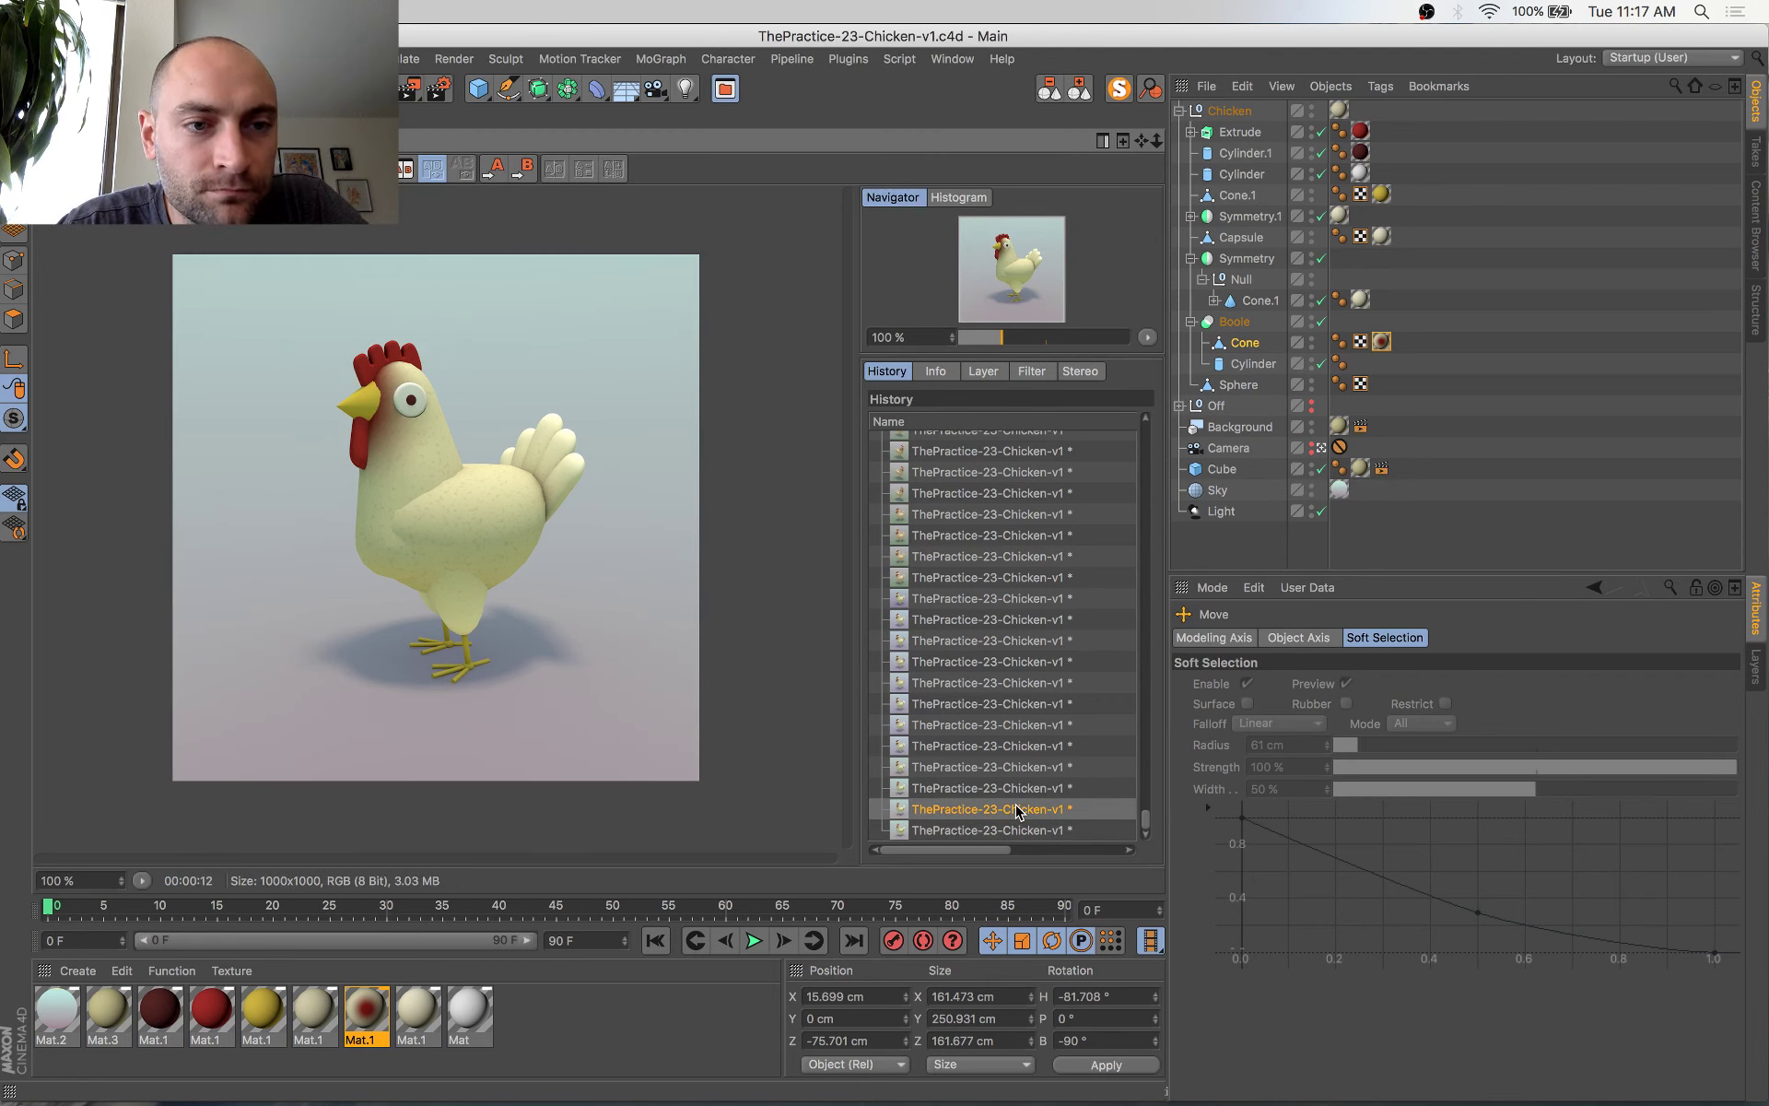
key("Down")
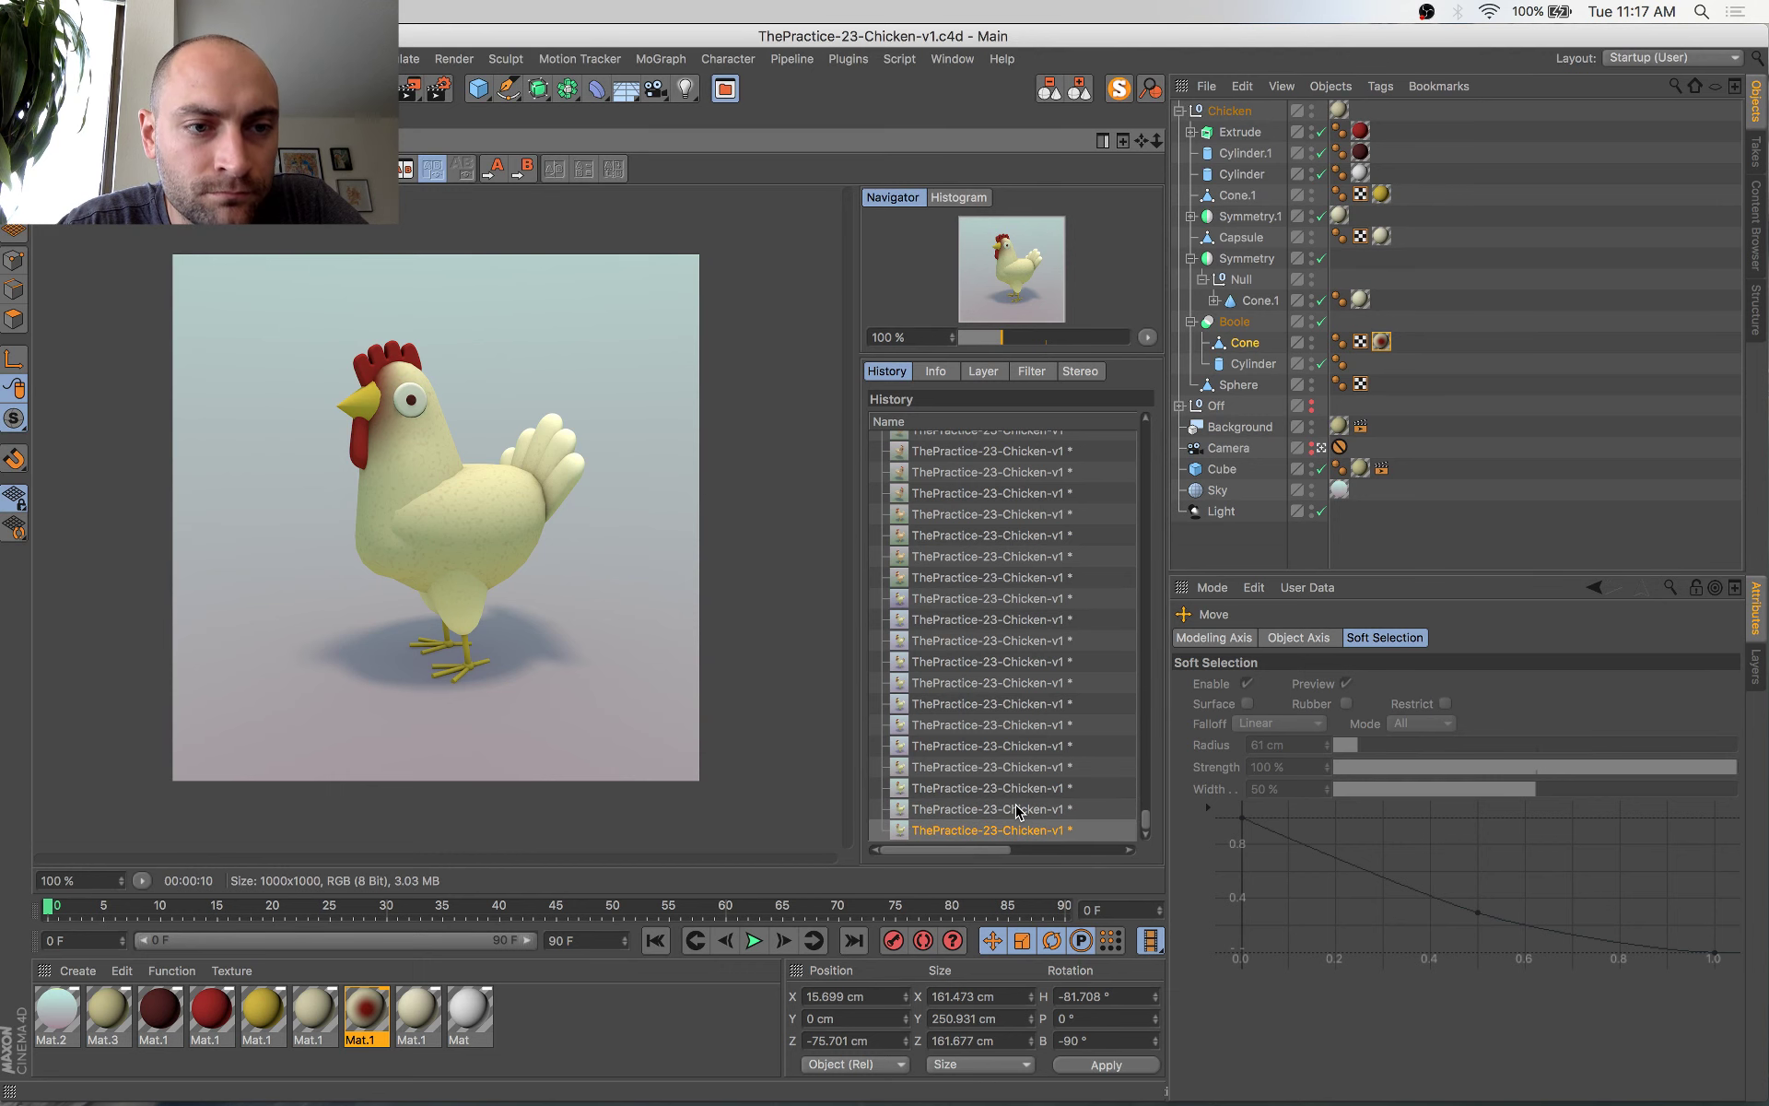
key("Up")
key("Down")
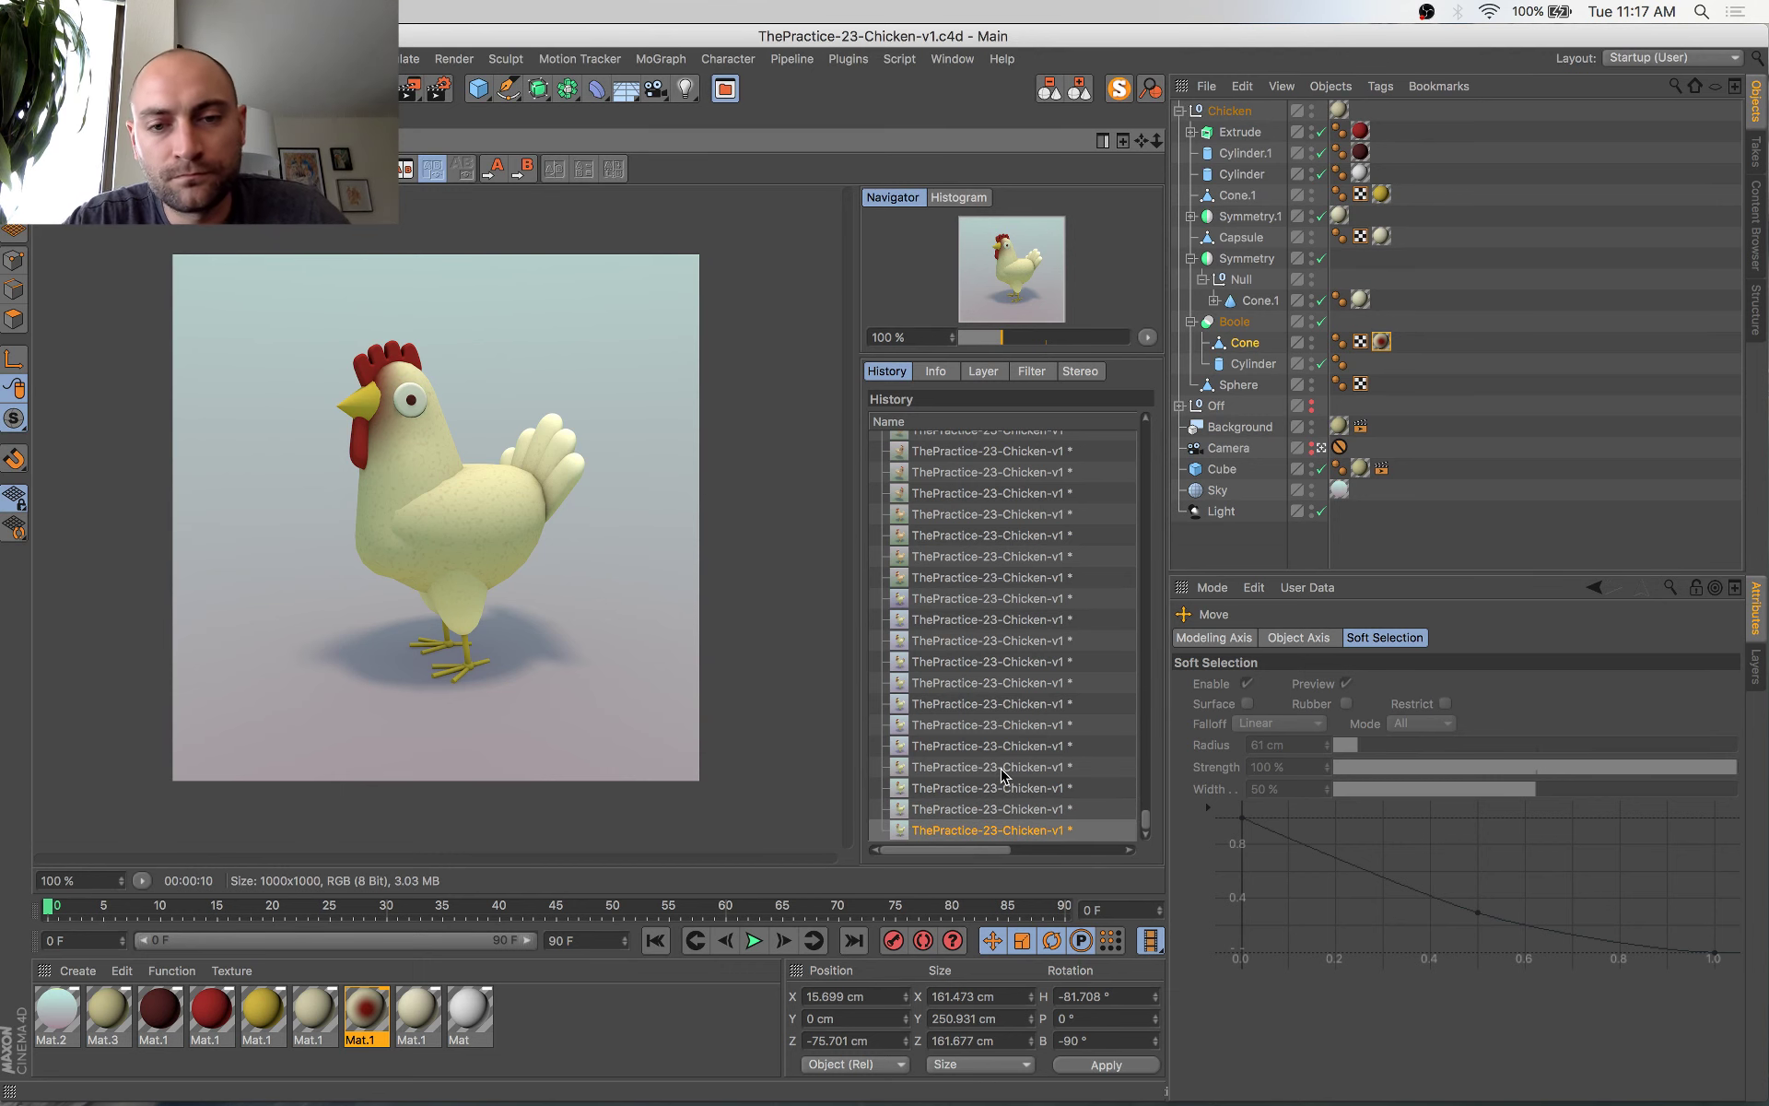
Switch to the browser's chicken image results and examine reference photos for the head and beak, then return to Cinema 4D
key("super+Tab")
scroll(976, 472, "down", 5)
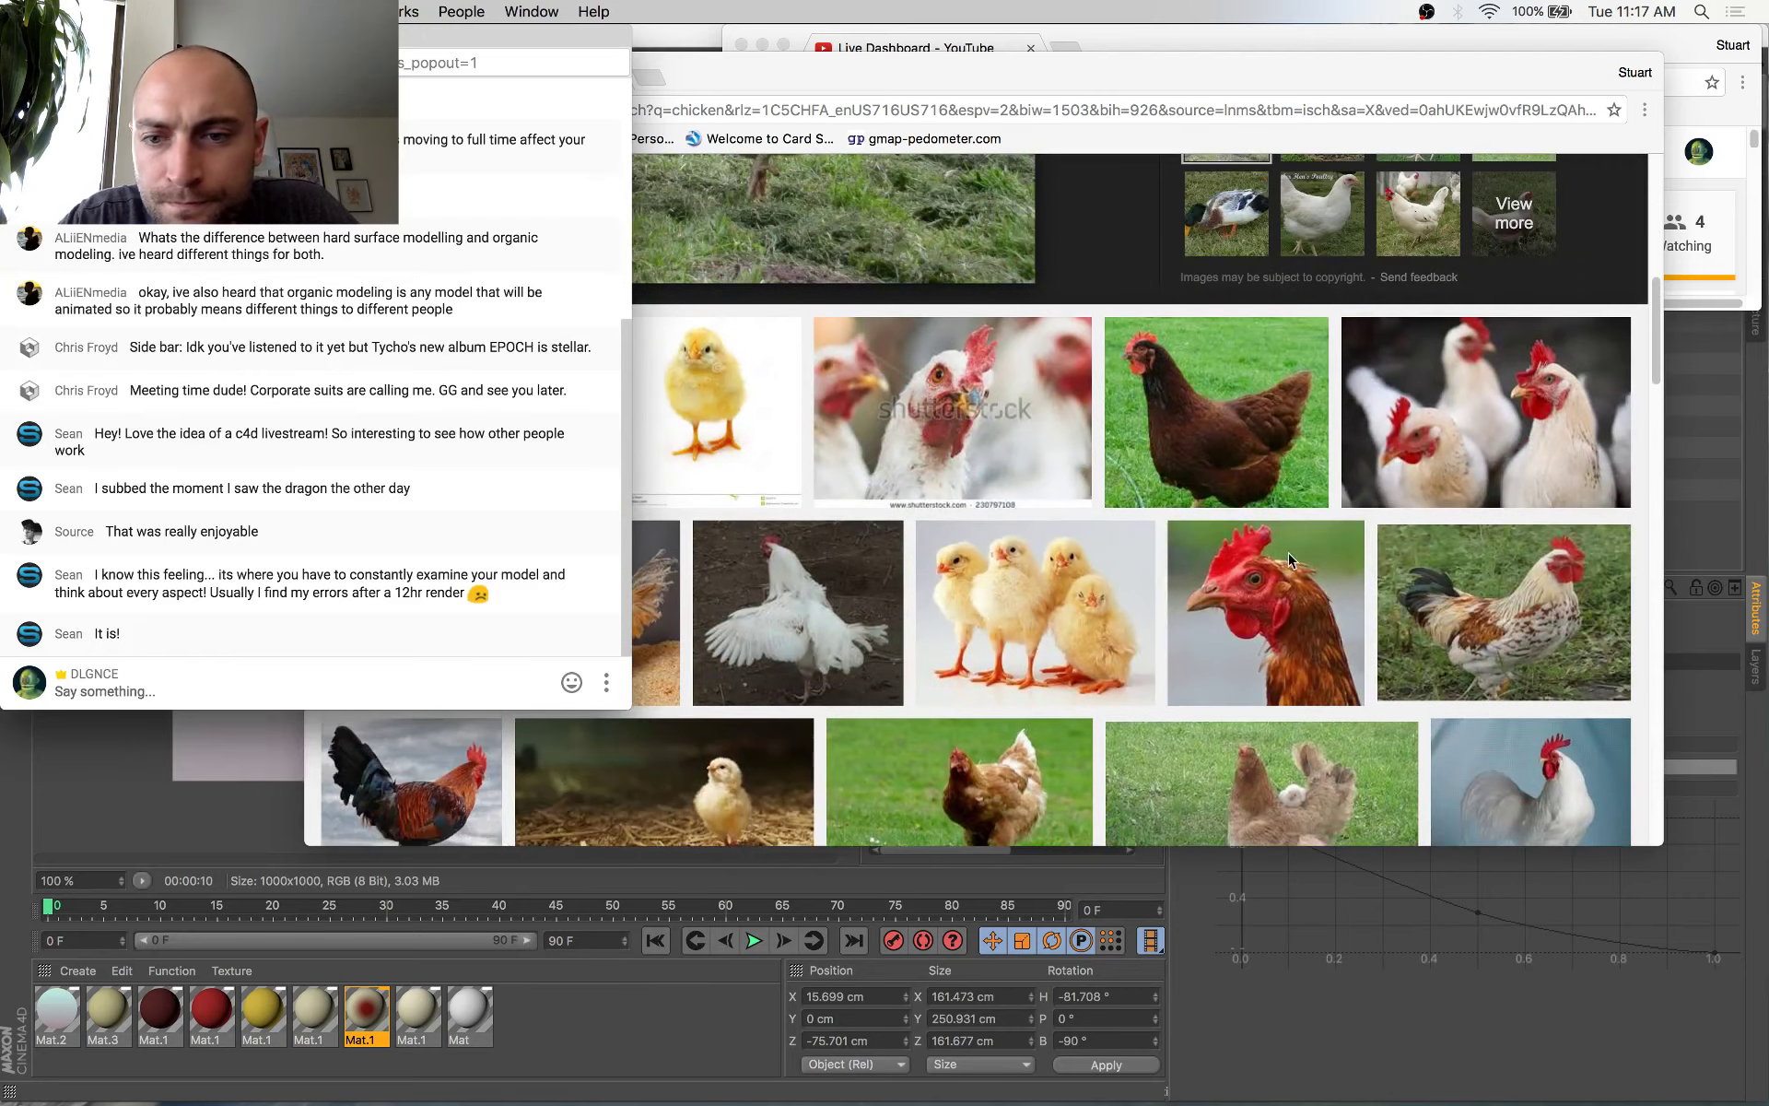
left_click(1288, 554)
left_click(1288, 554)
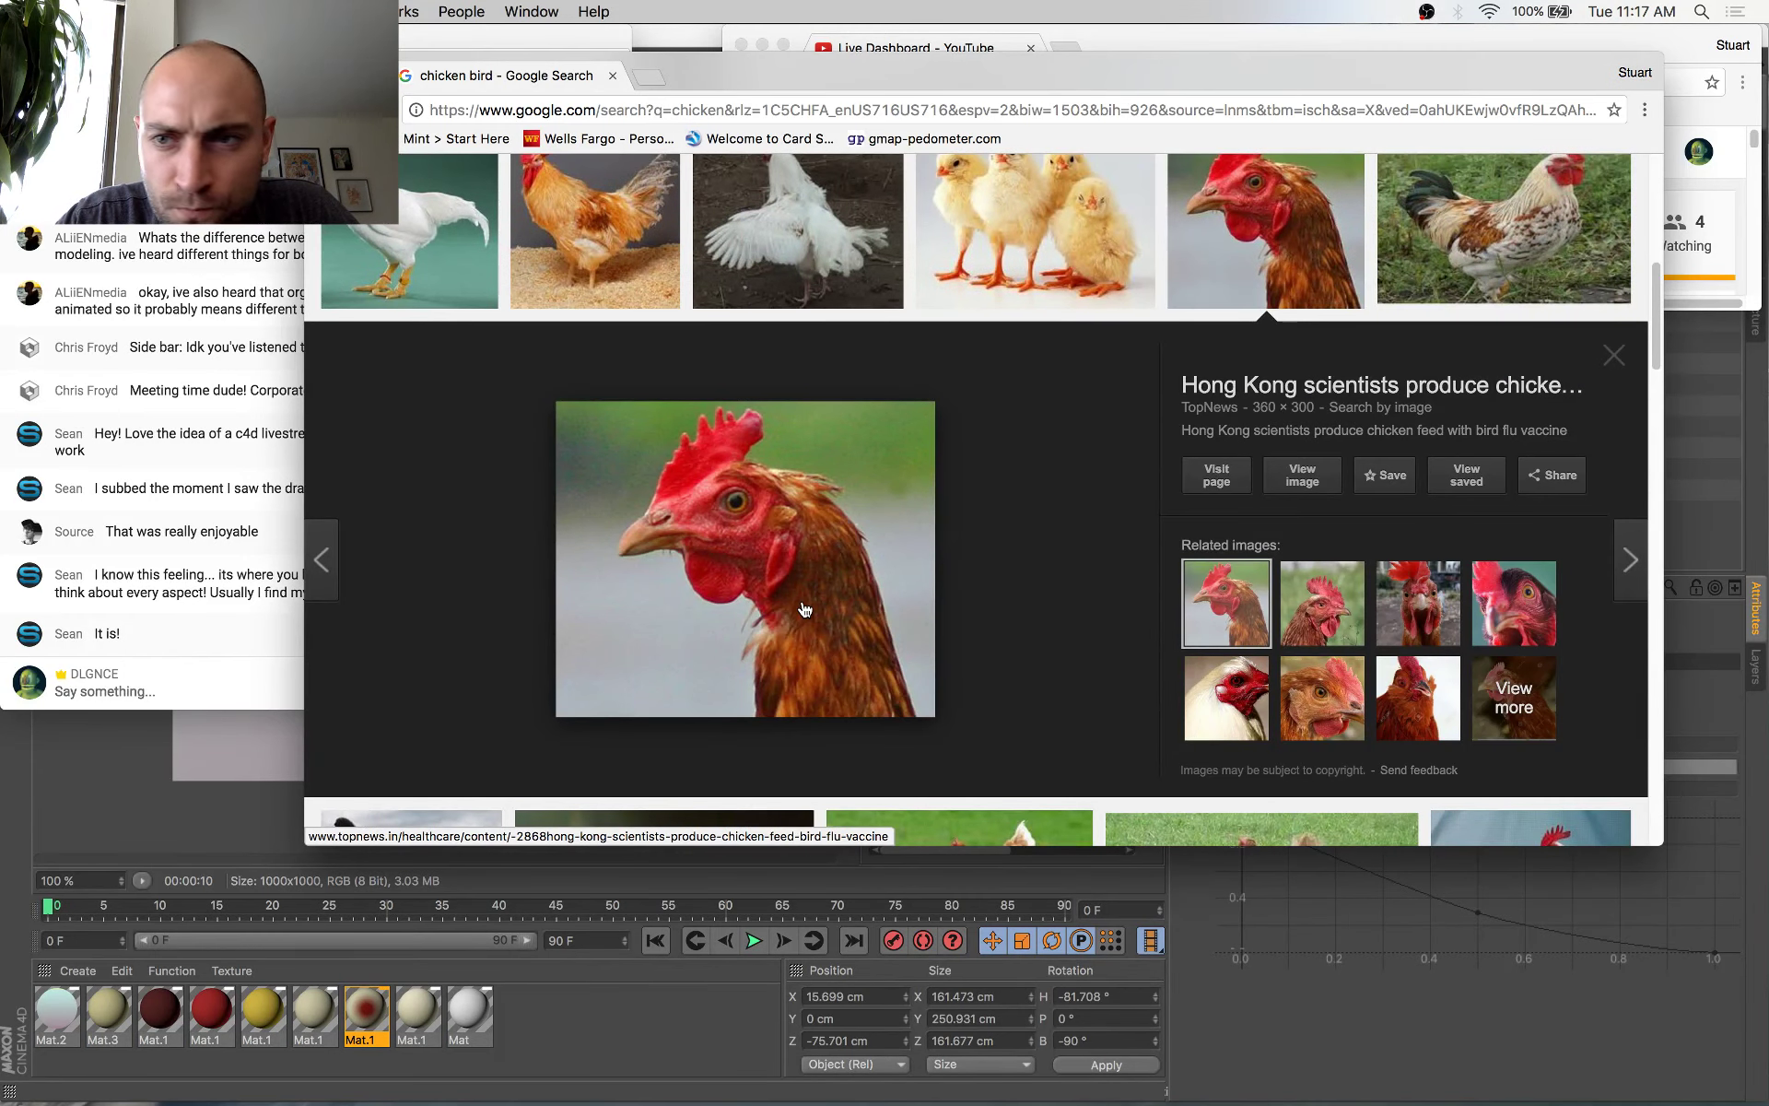
scroll(1047, 494, "down", 10)
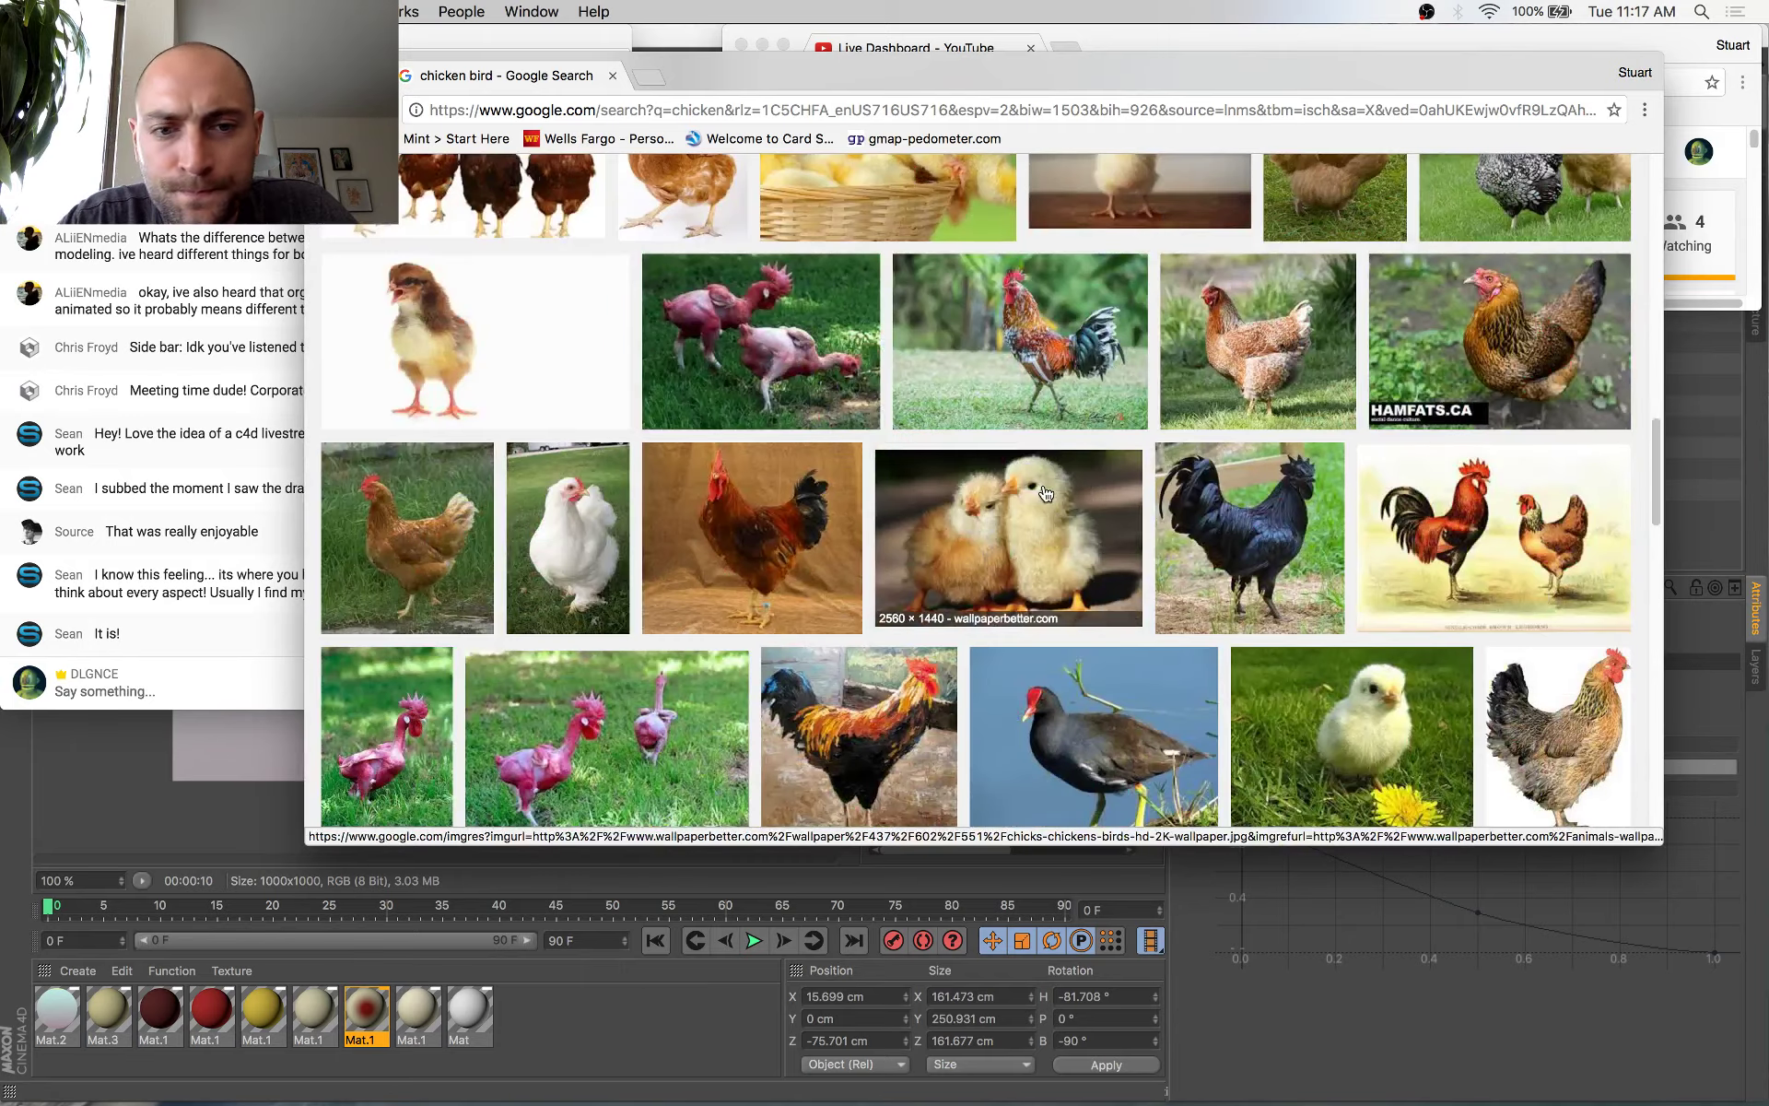
scroll(1046, 494, "up", 3)
left_click(1043, 491)
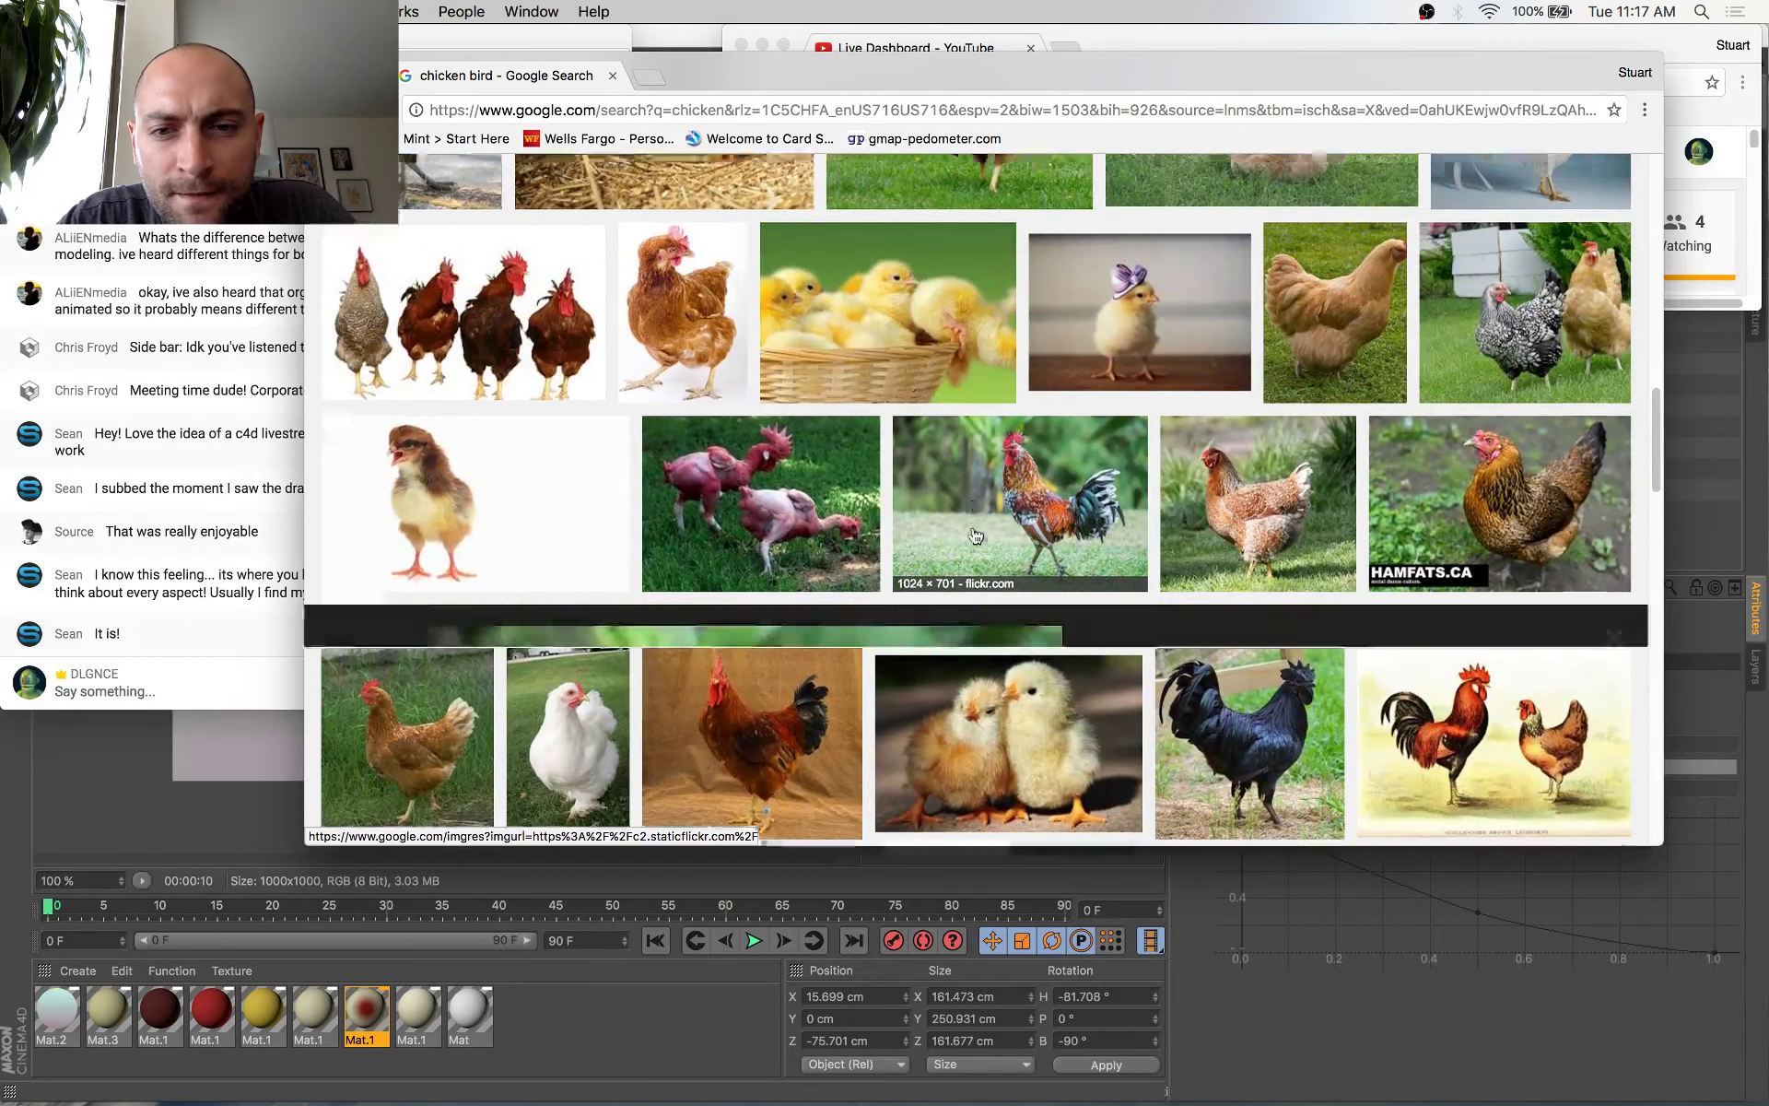
scroll(975, 536, "up", 15)
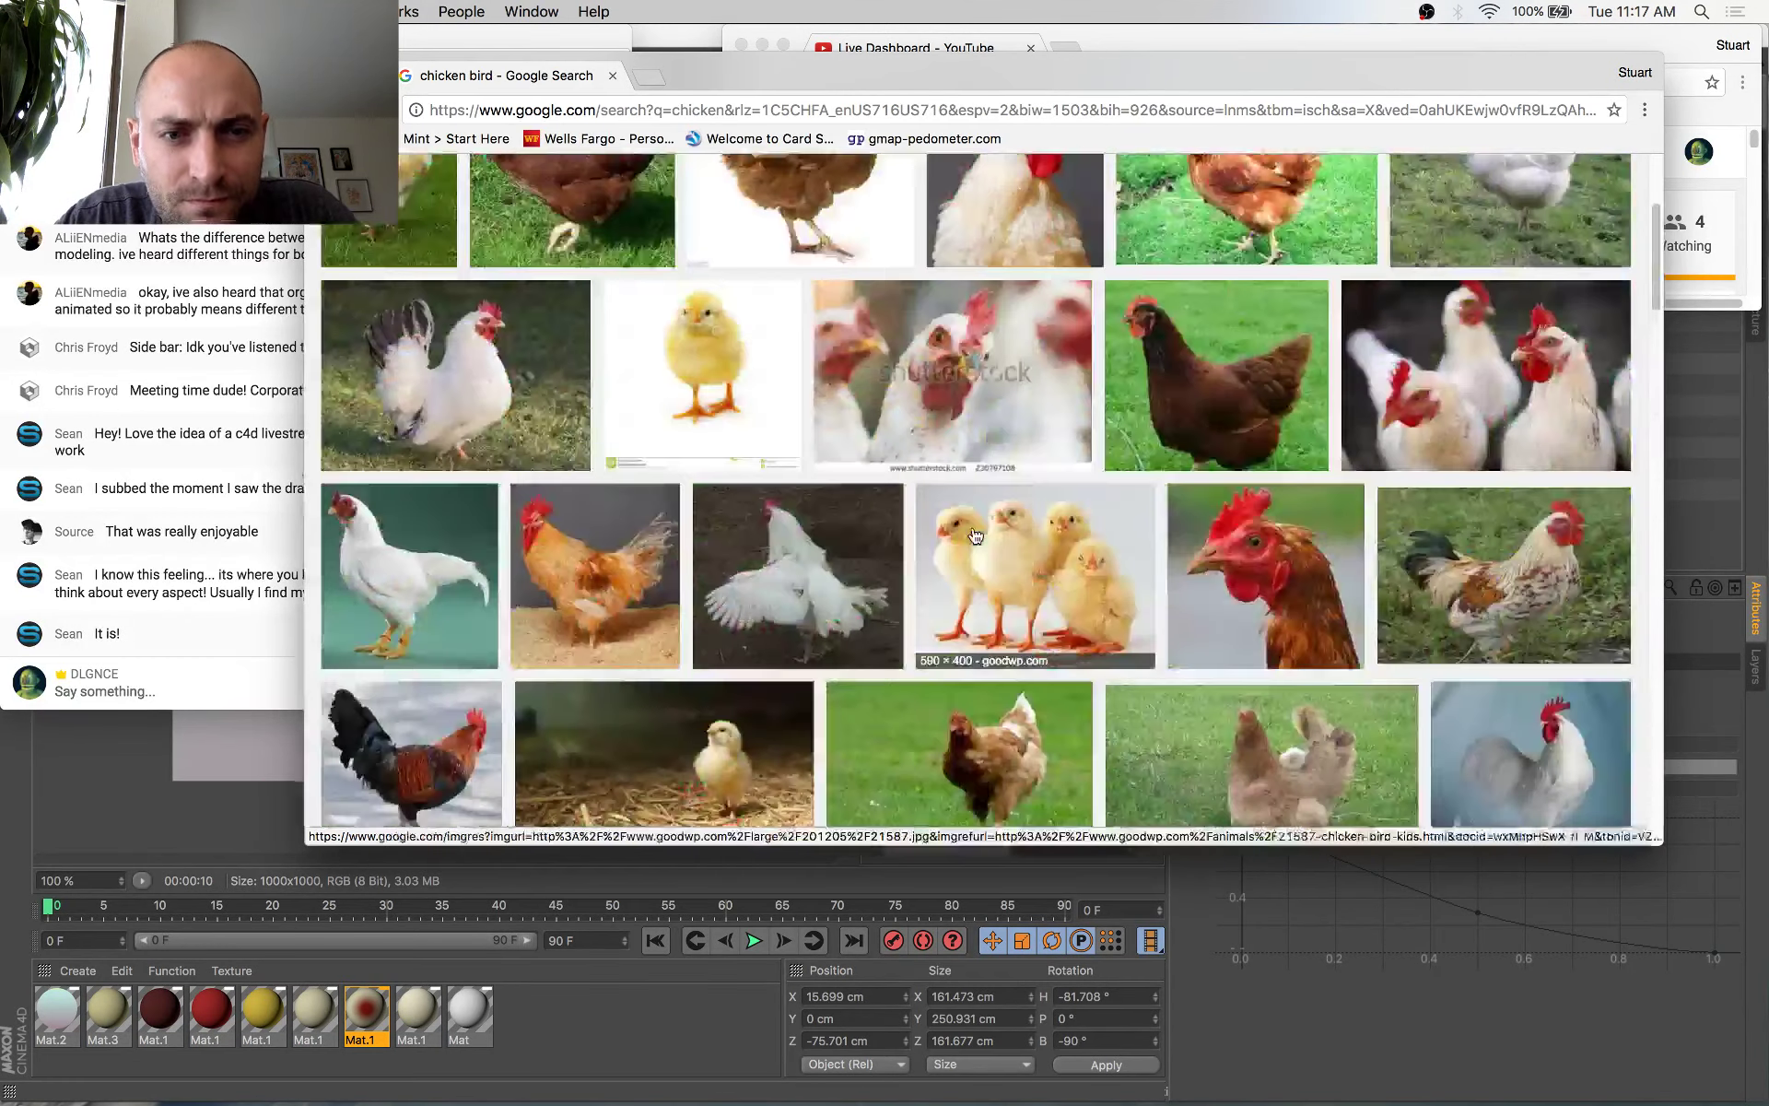
key("super+Tab")
Scale the beak down to about 67.5 × 51.2 × 72.9 cm, lower it to about 44.1 cm in Y, and save the scene
left_click(61, 117)
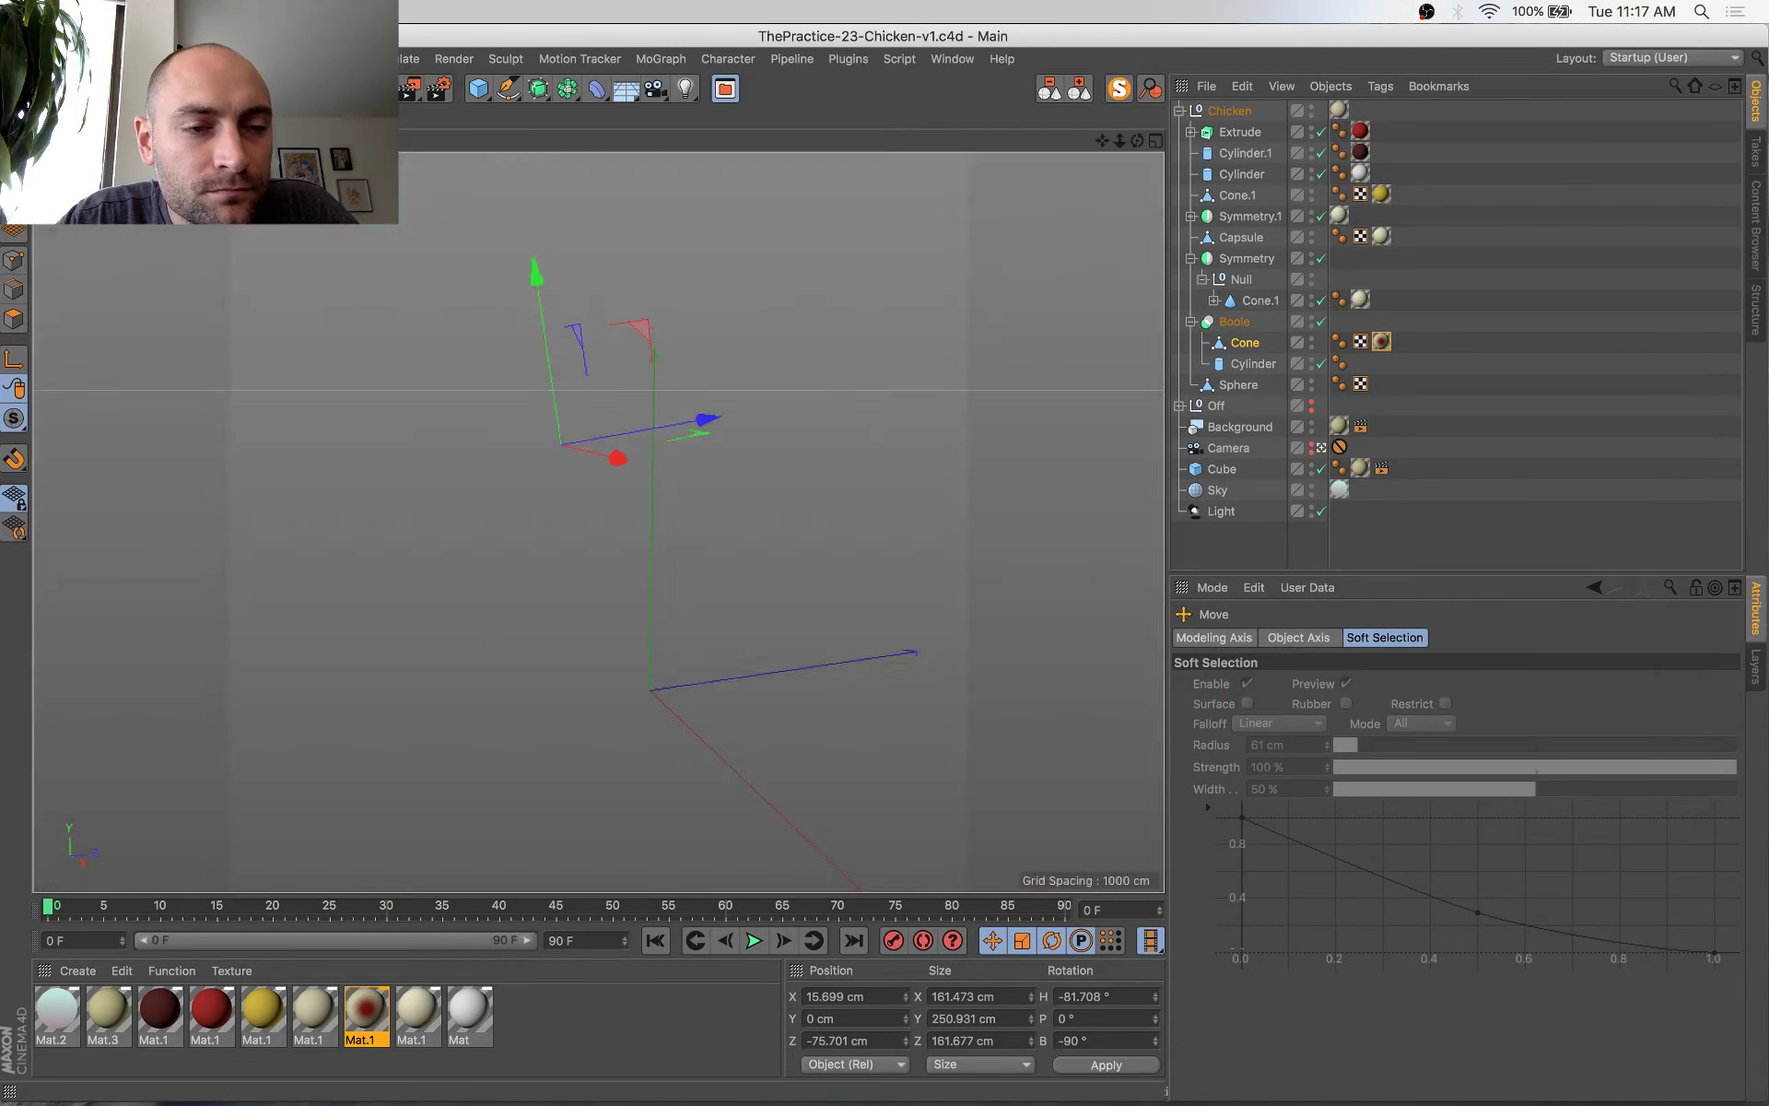
left_click(488, 355)
key("t")
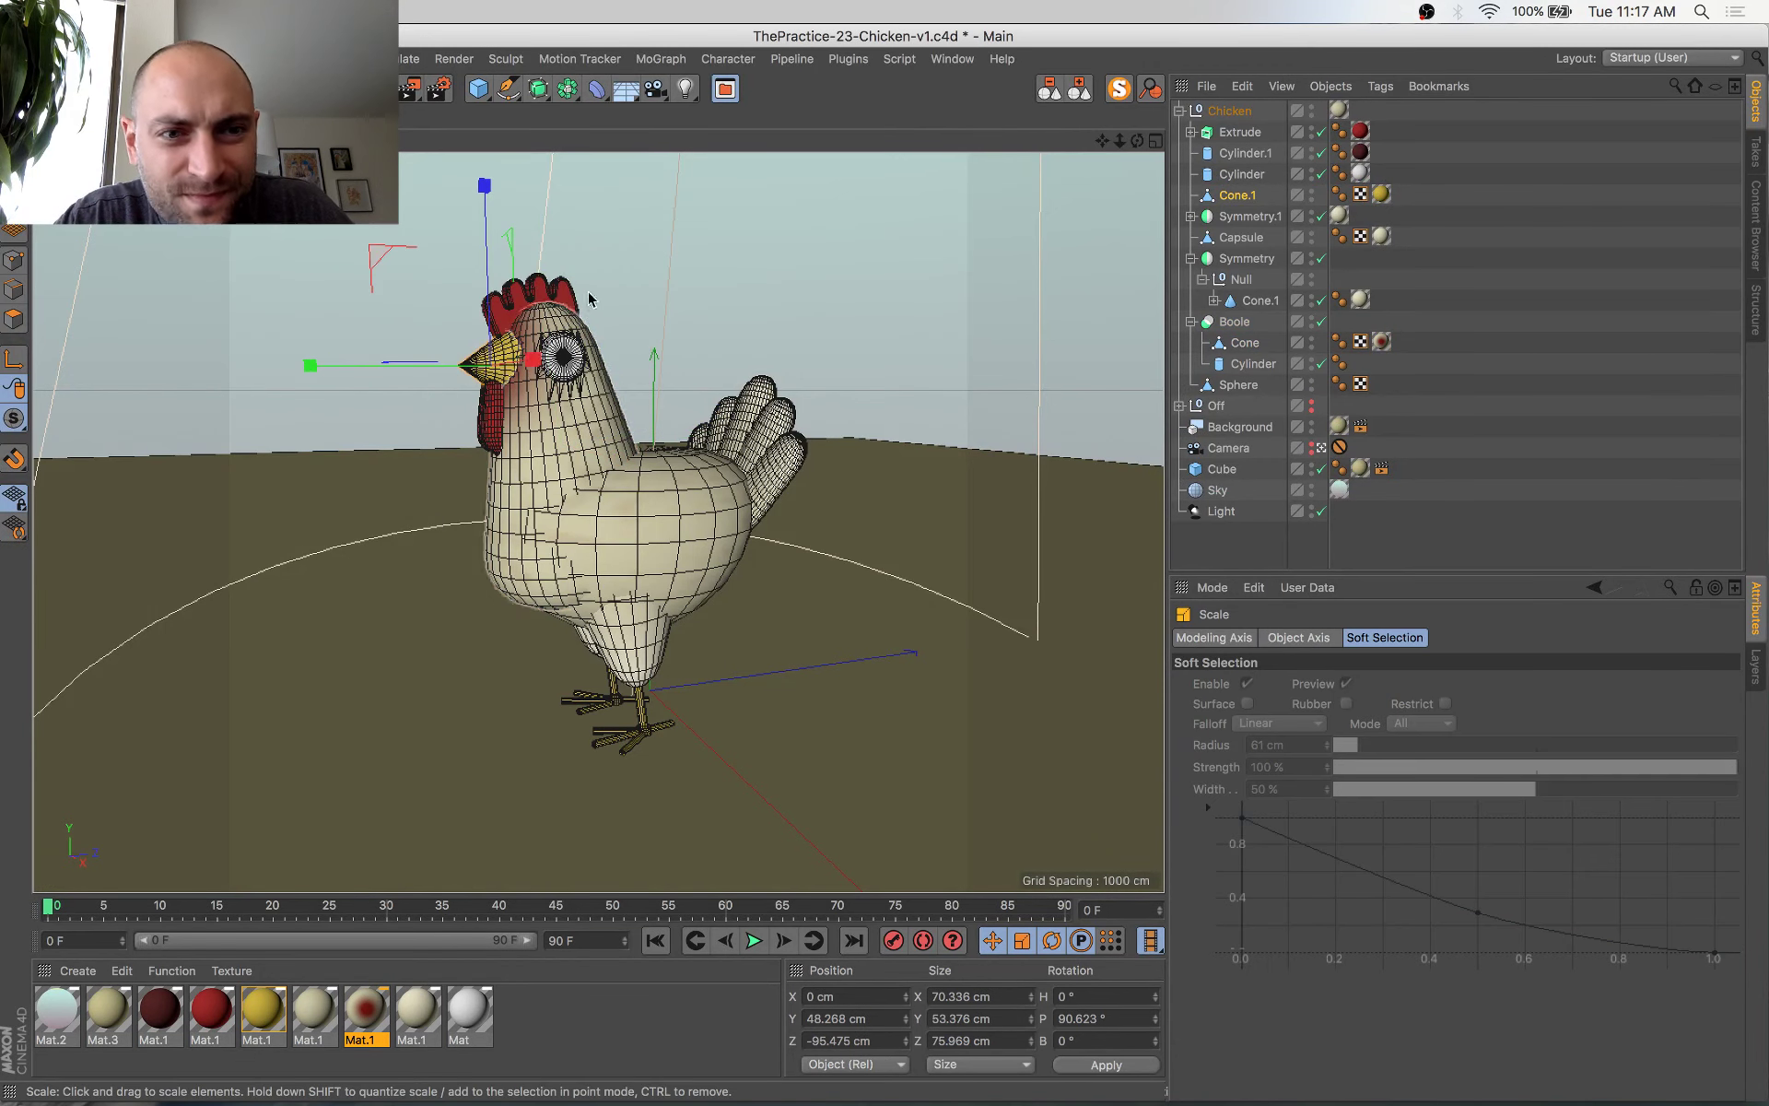
left_click_drag(591, 282, 573, 301)
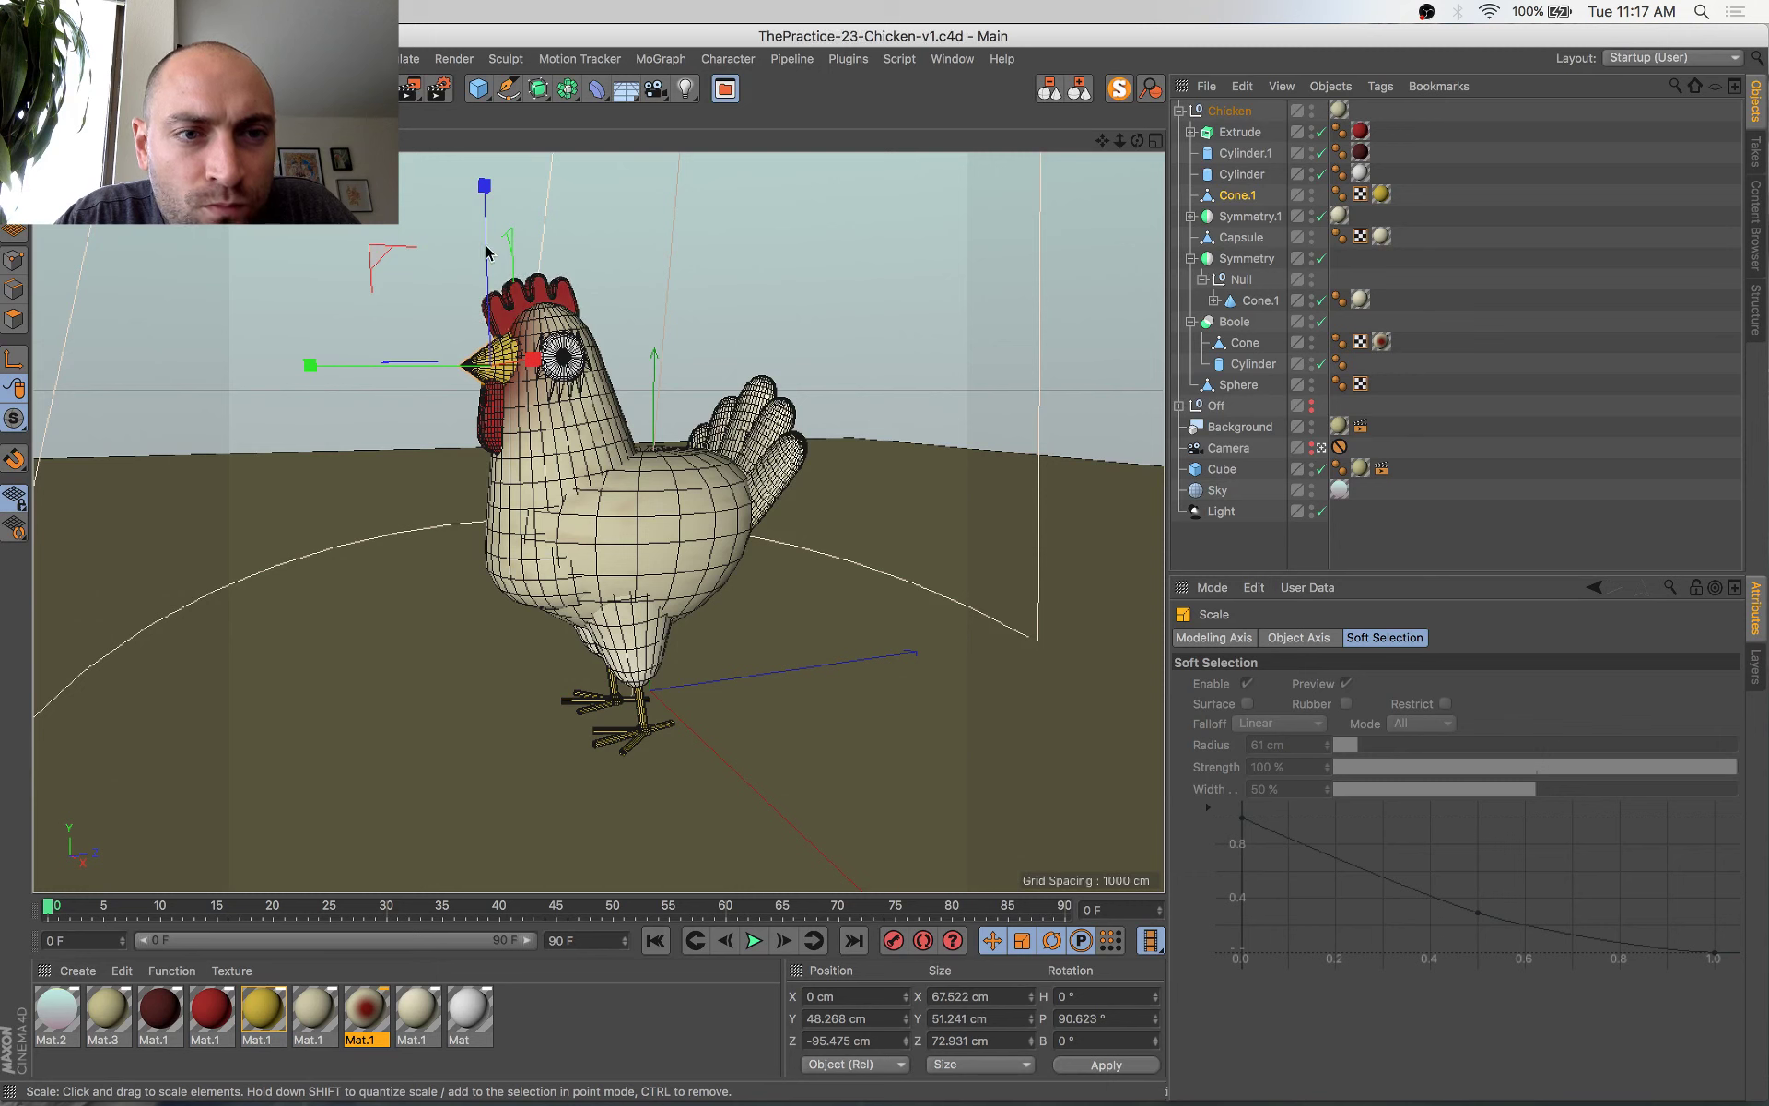
key("e")
left_click_drag(487, 243, 489, 251)
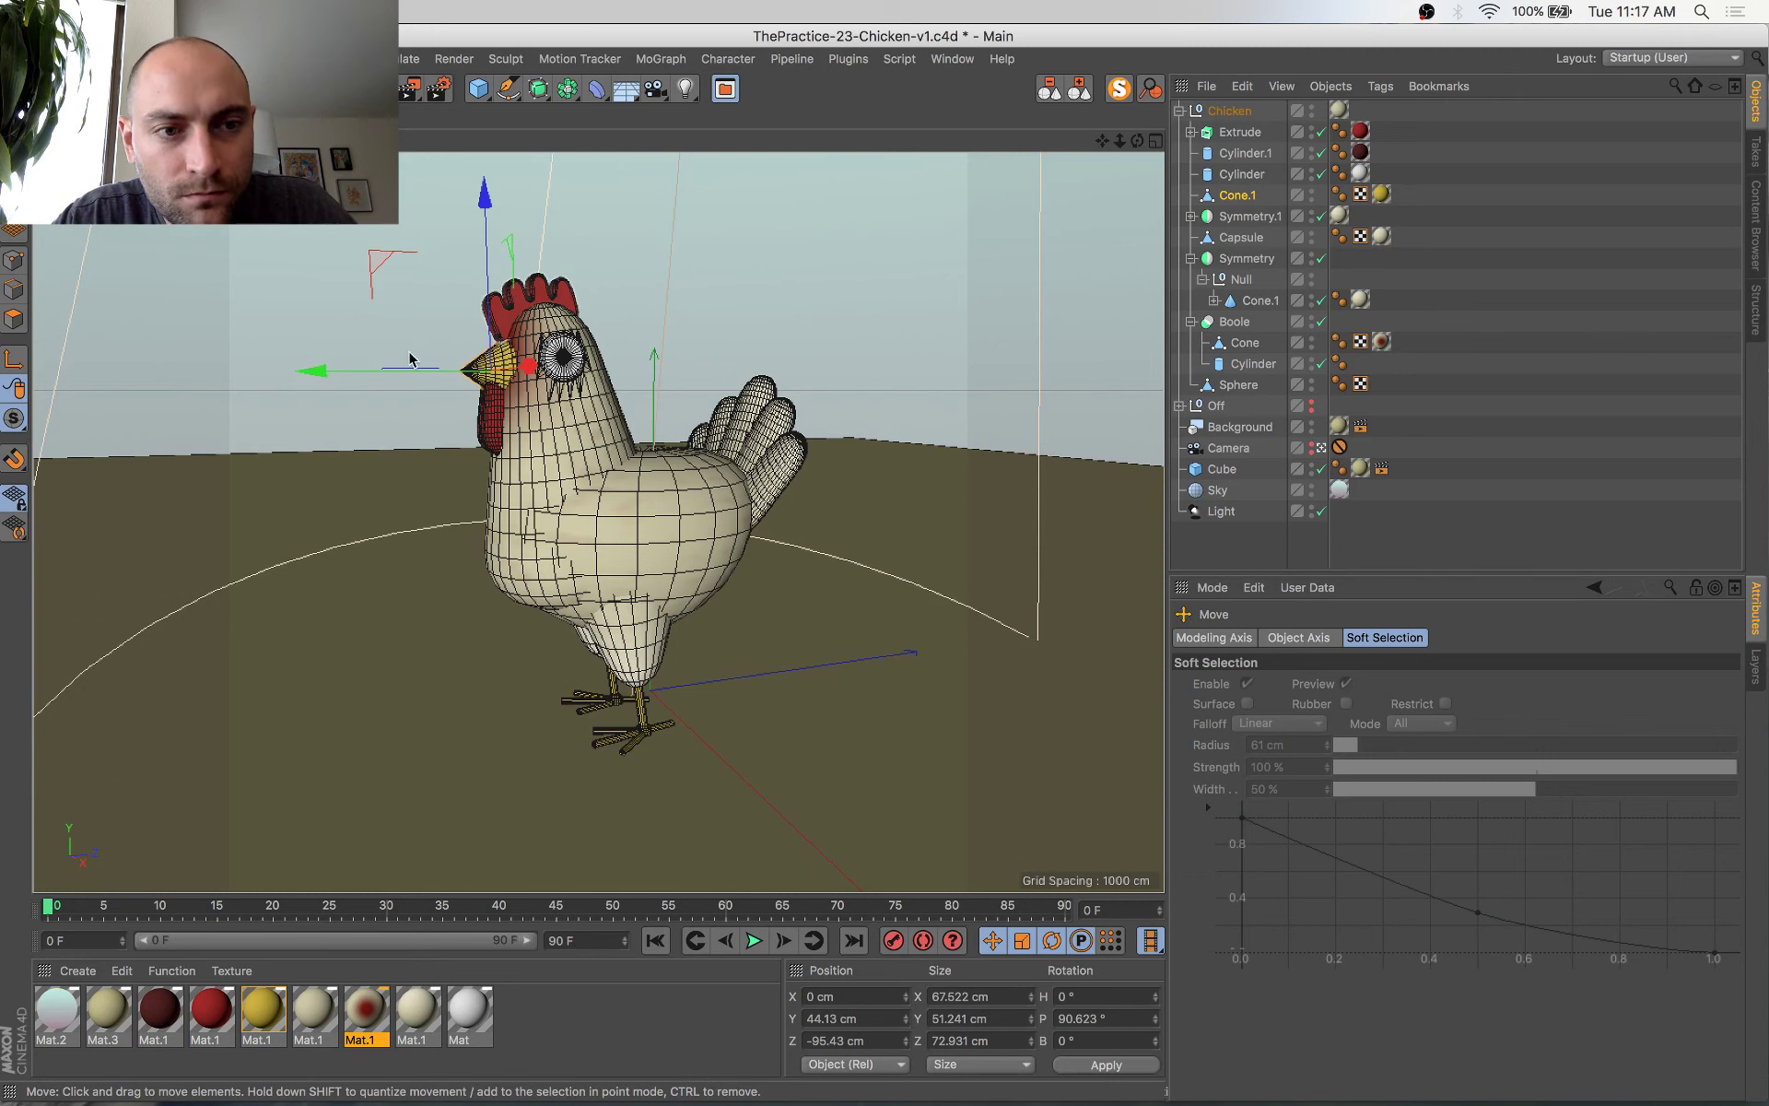
left_click_drag(364, 372, 381, 376)
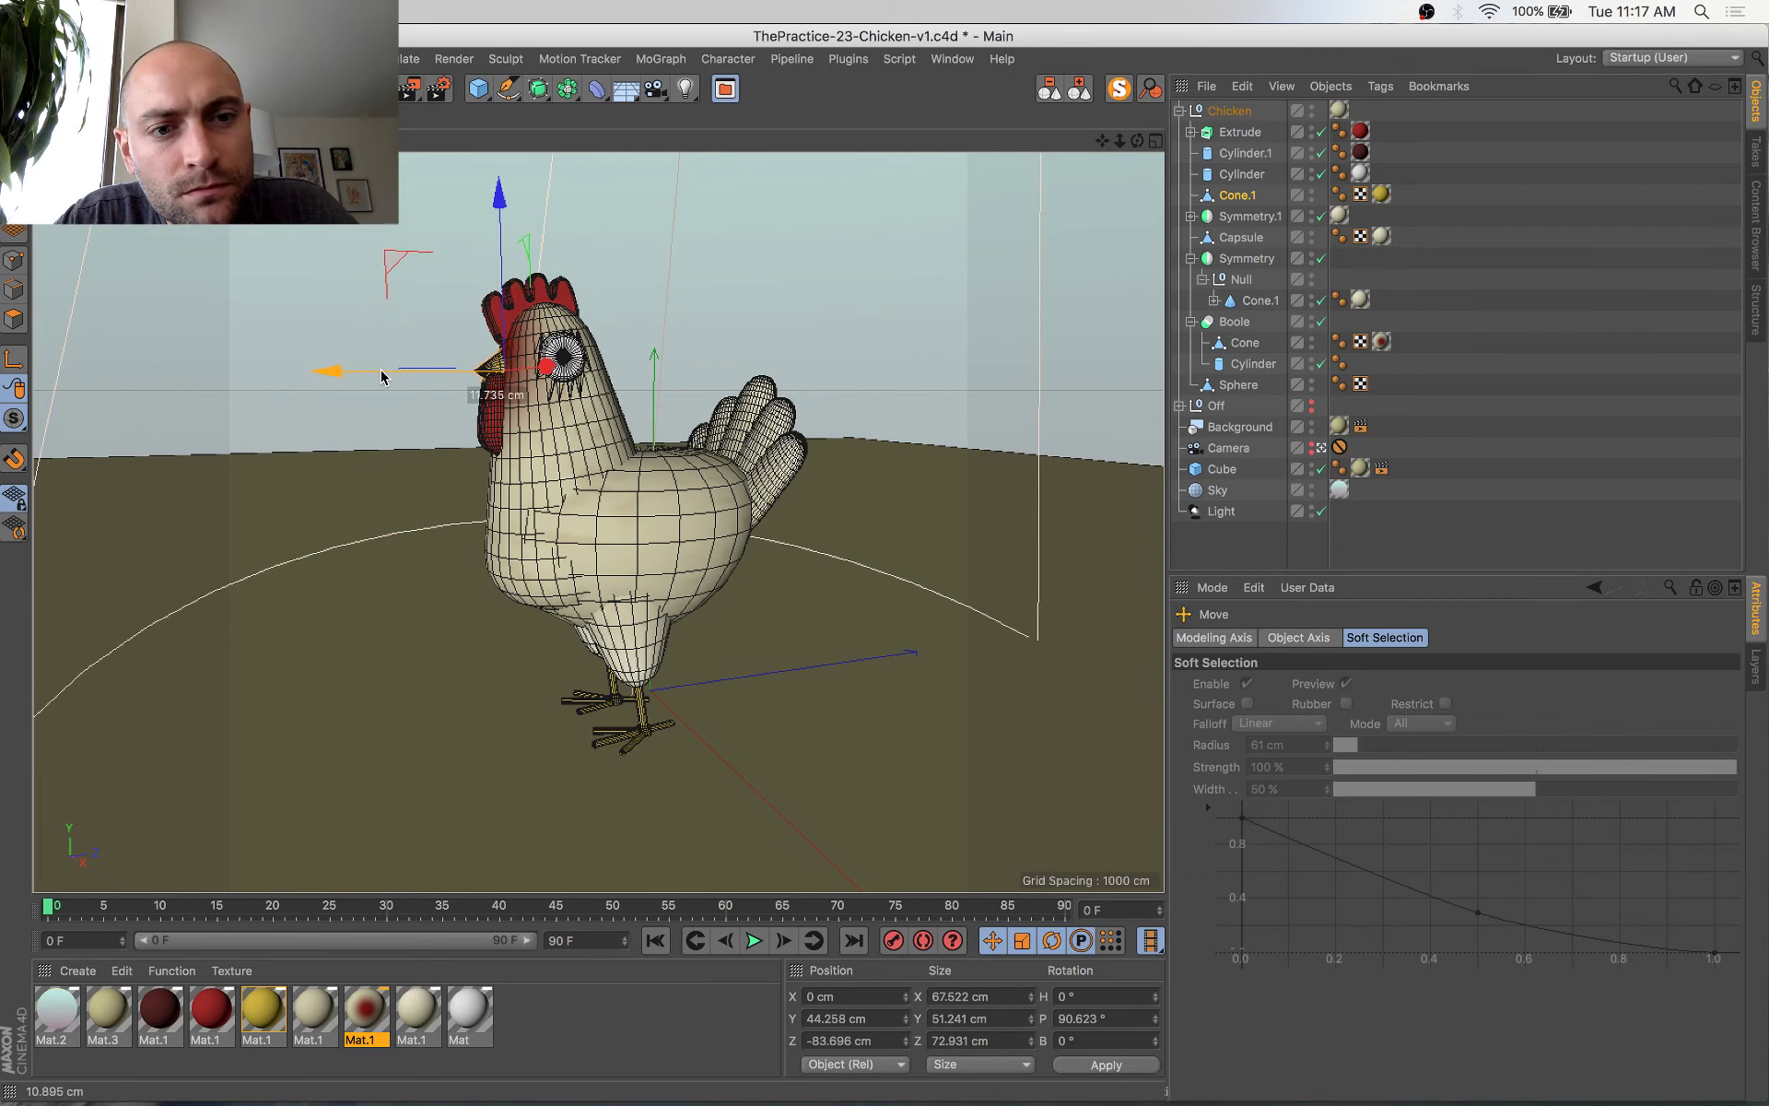
key("super+z")
key("super+s")
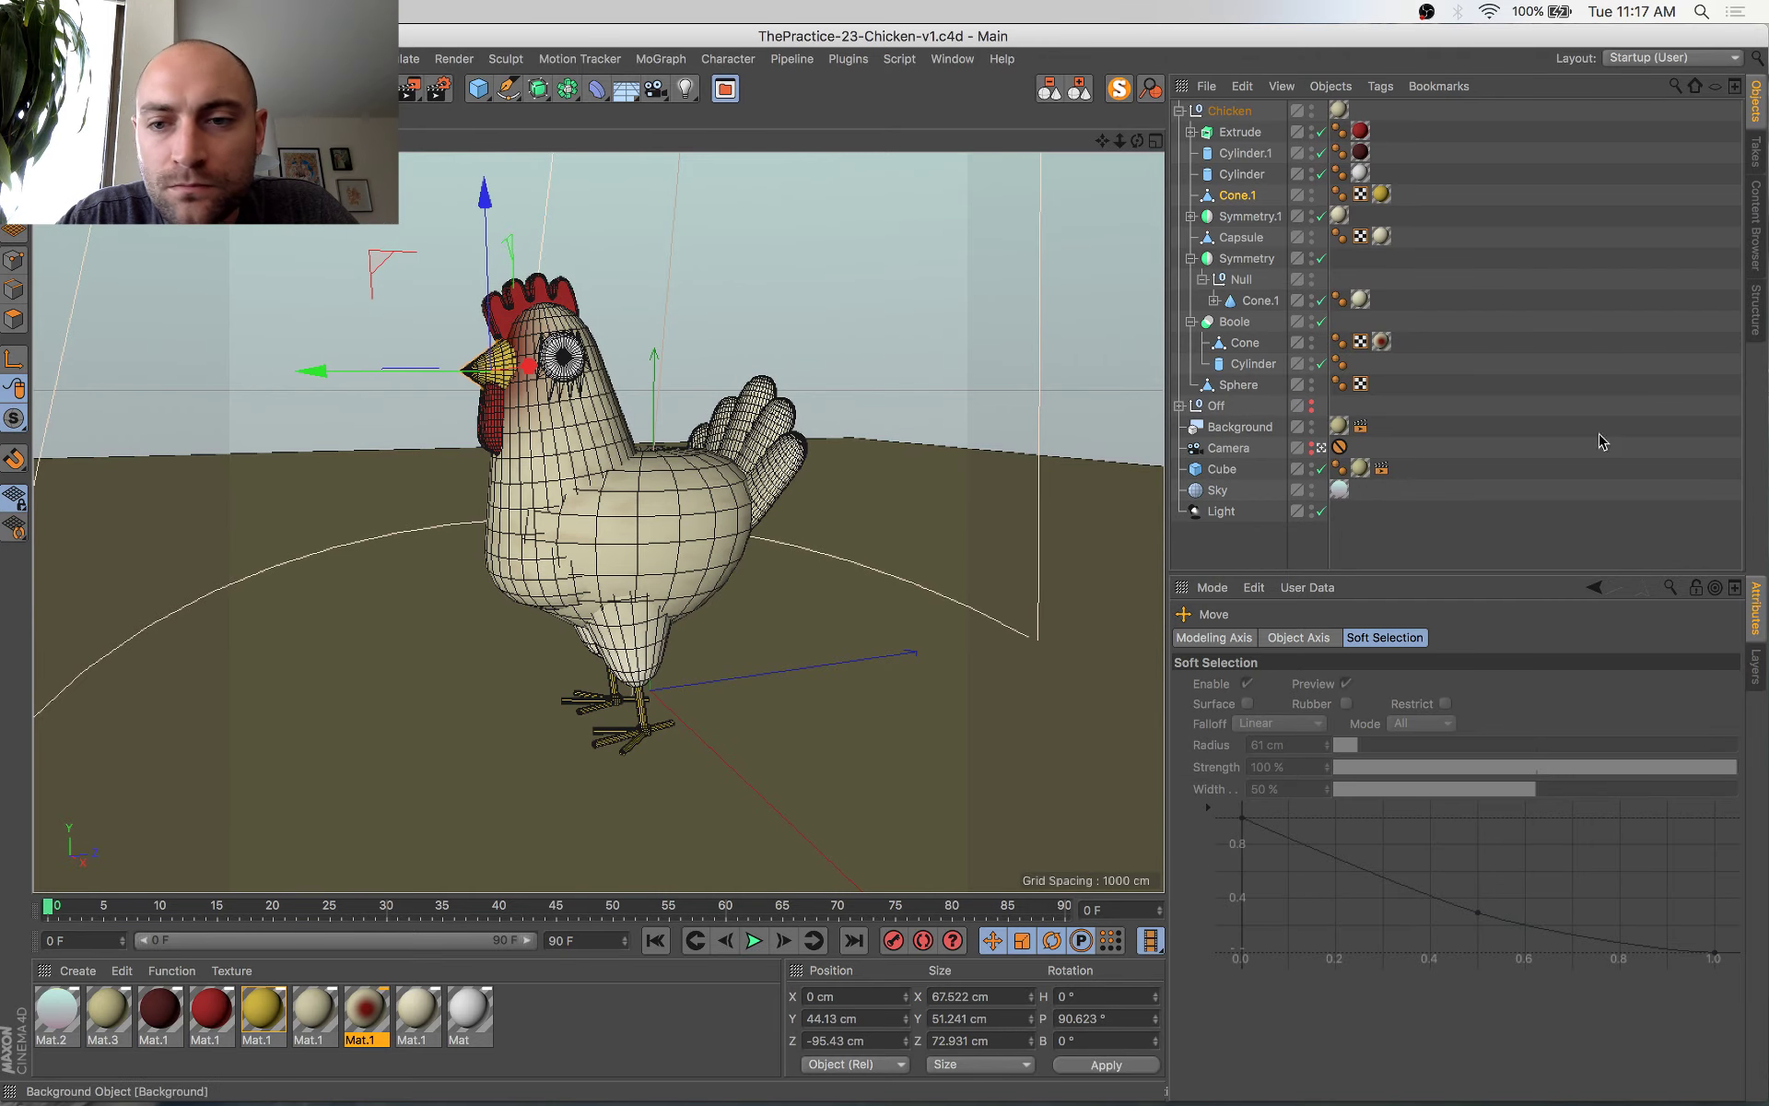
Leave the scene camera's view, expand Symmetry.1 and its Null, and slightly adjust the Gobbler wattle's placement beneath the beak
left_click(1323, 449)
key("s")
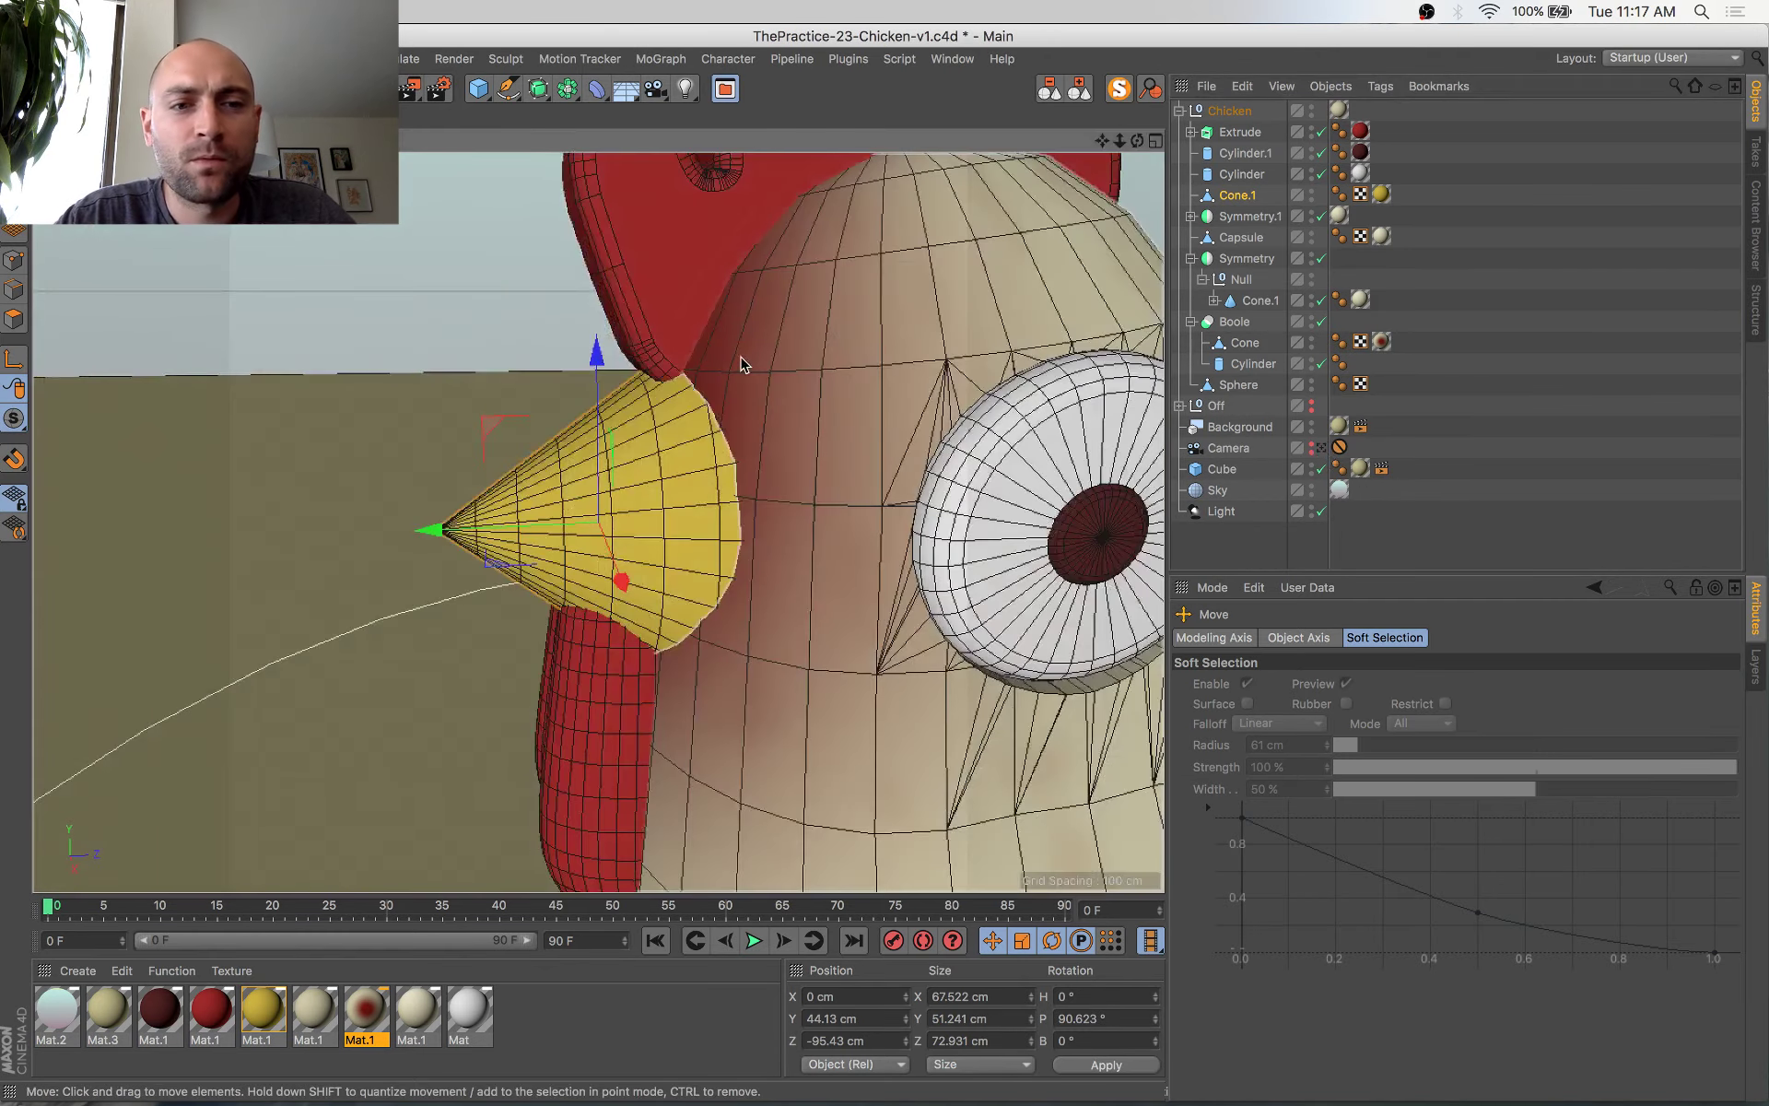
left_click_drag(742, 358, 870, 318, "alt")
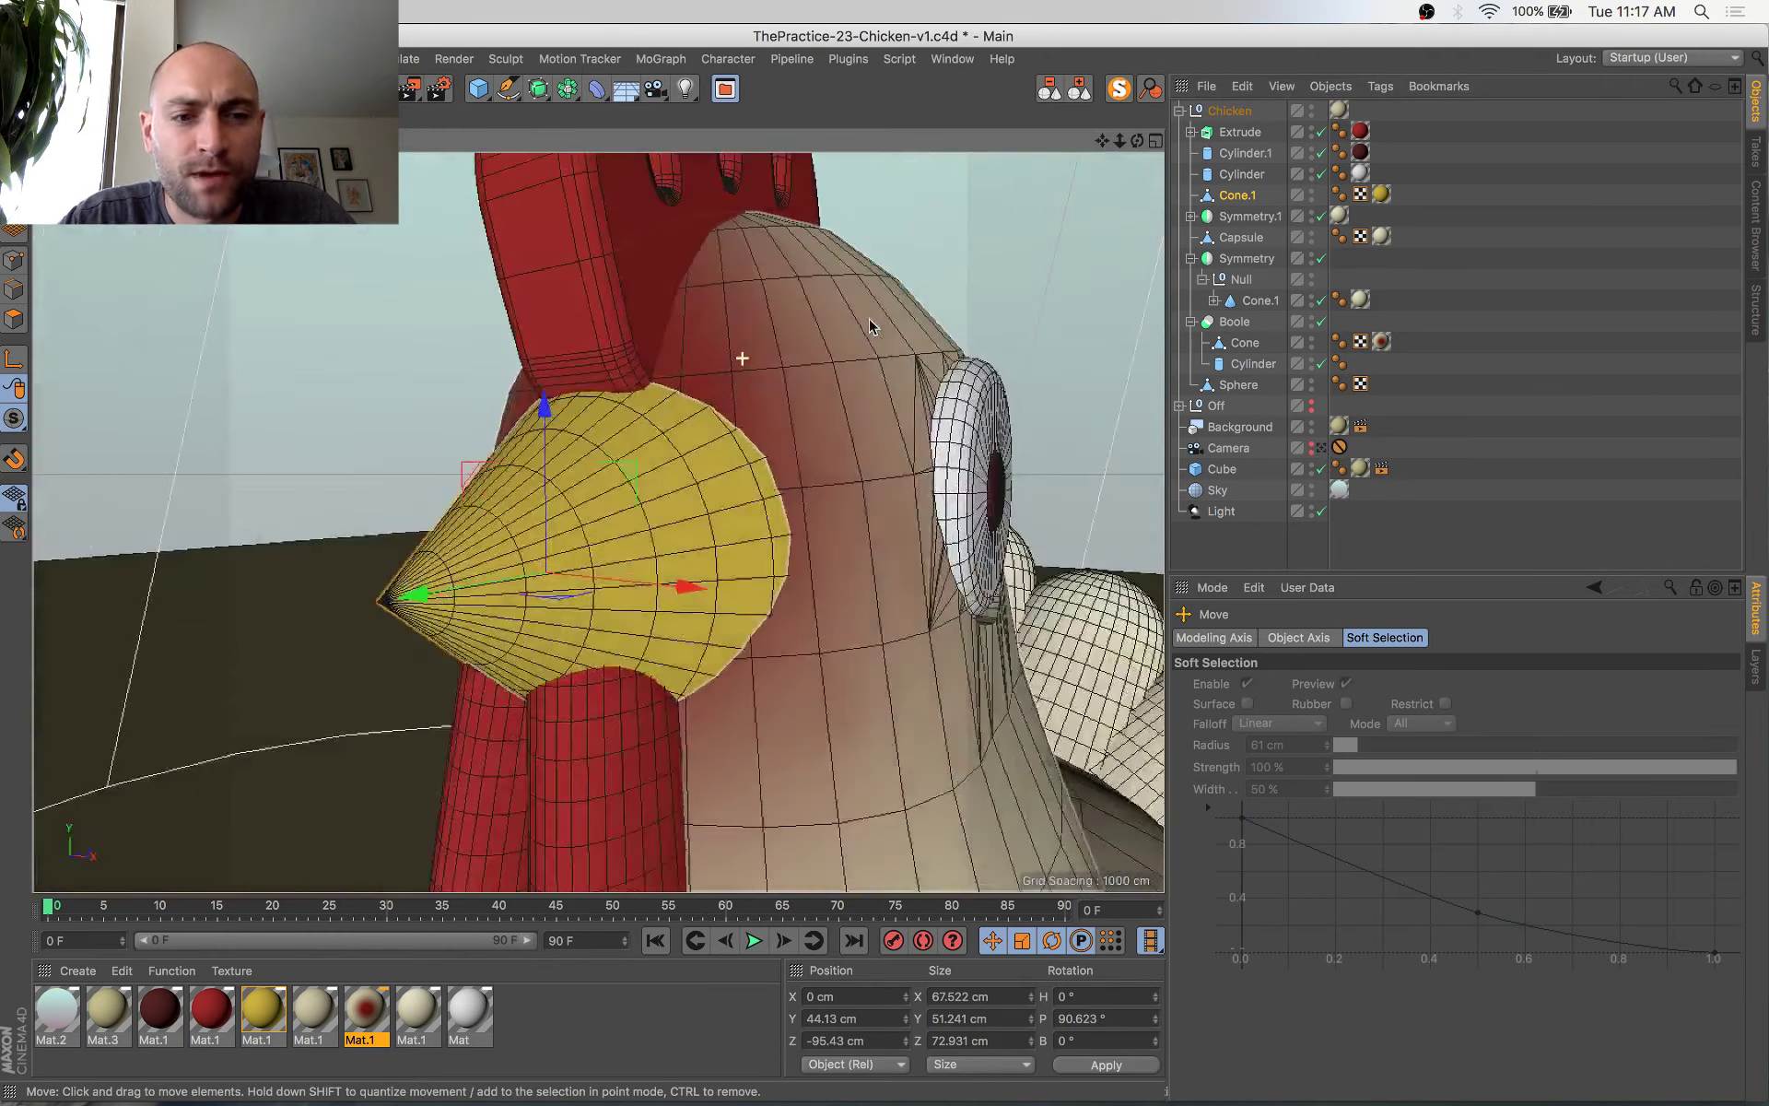
left_click_drag(822, 649, 738, 655, "alt")
scroll(840, 632, "down", 5)
left_click(733, 670)
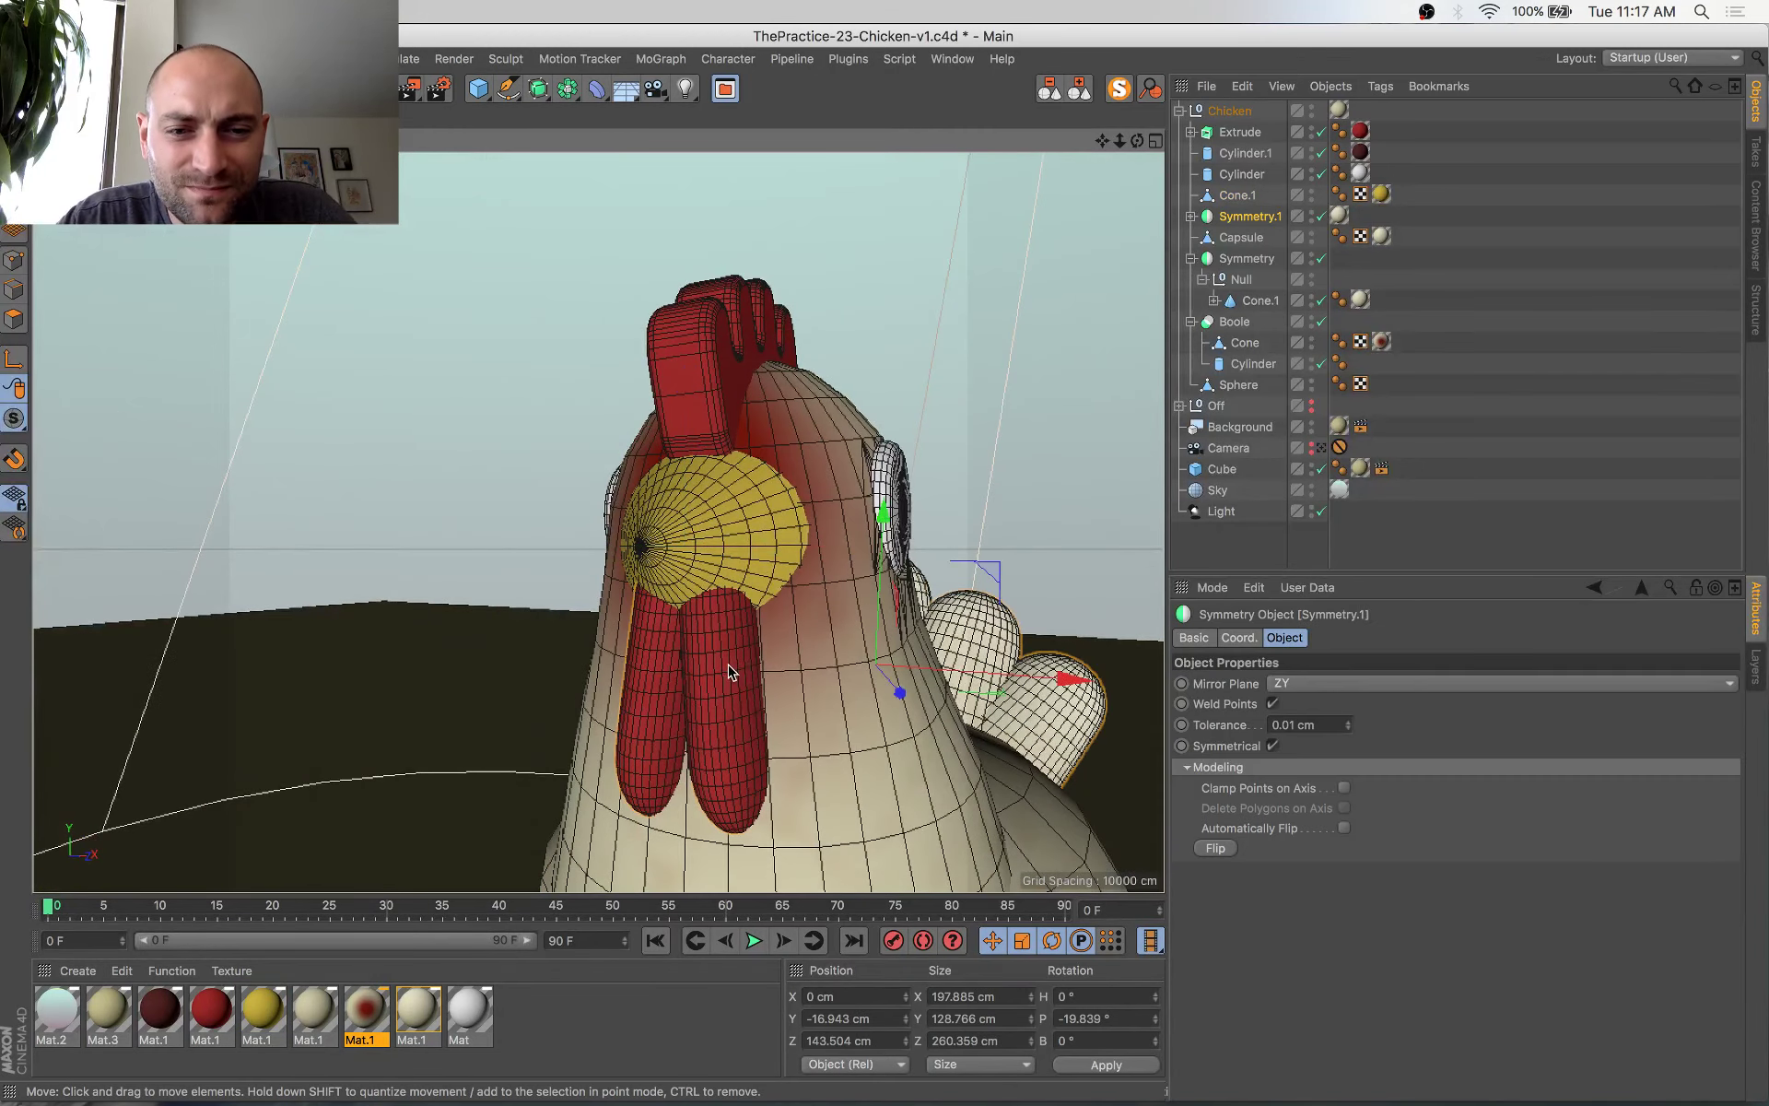
left_click(1185, 218)
left_click(1191, 216)
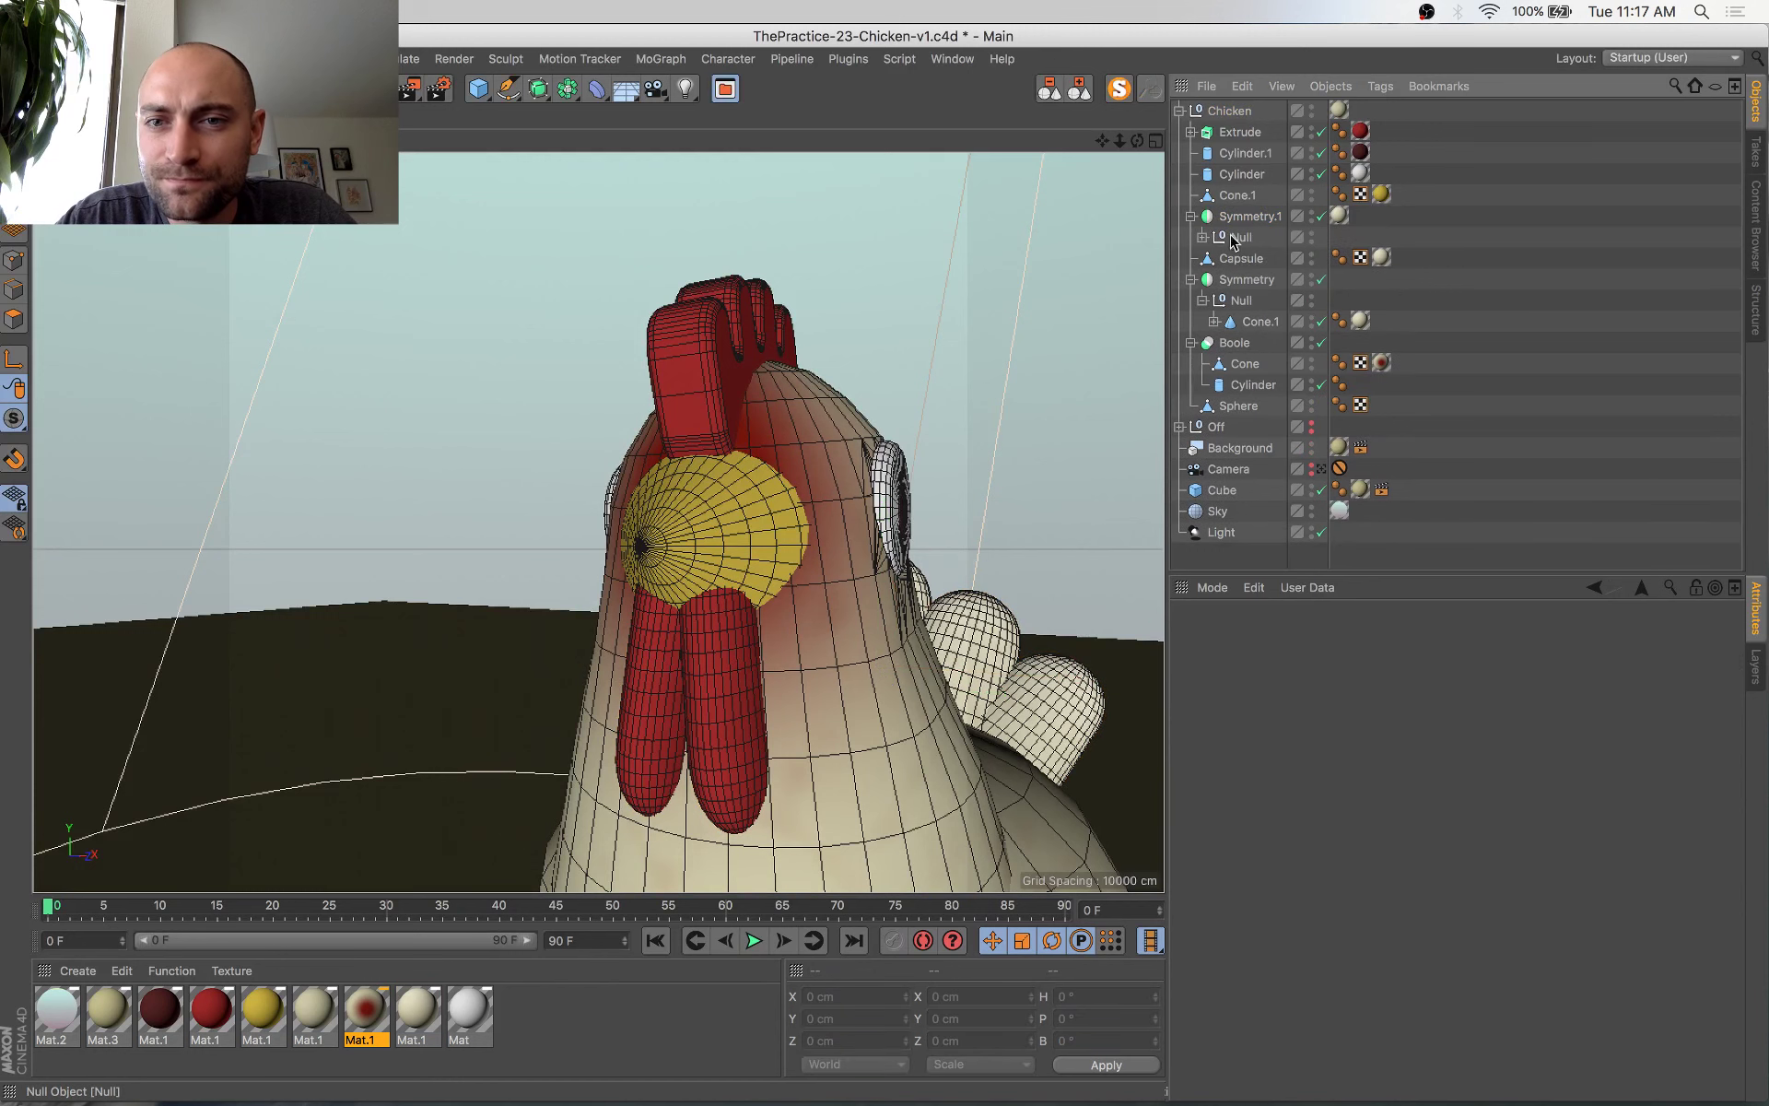
left_click(1203, 236)
left_click(622, 664)
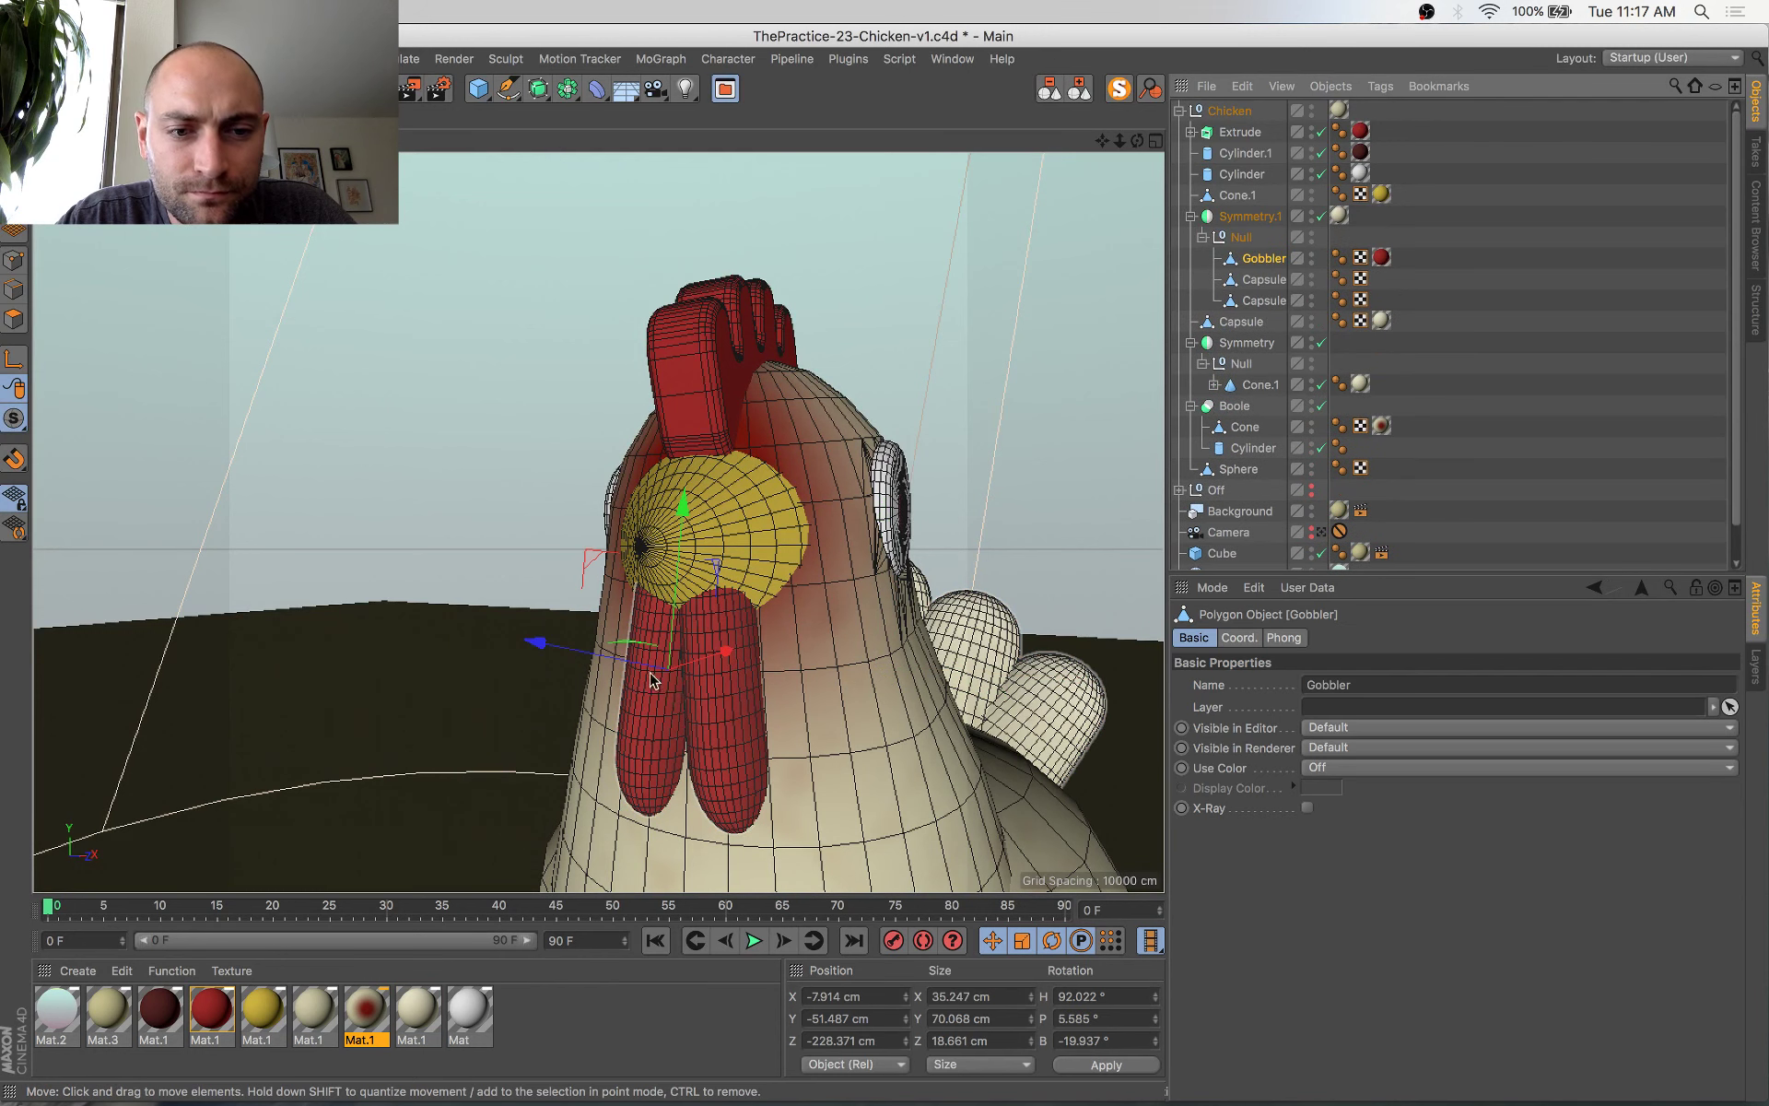
left_click_drag(619, 664, 641, 700)
key("t")
Shift the cylindrical texture projection on the head's Cone to a vertical offset of -65%, reselect the beak, and save the scene
left_click(859, 518)
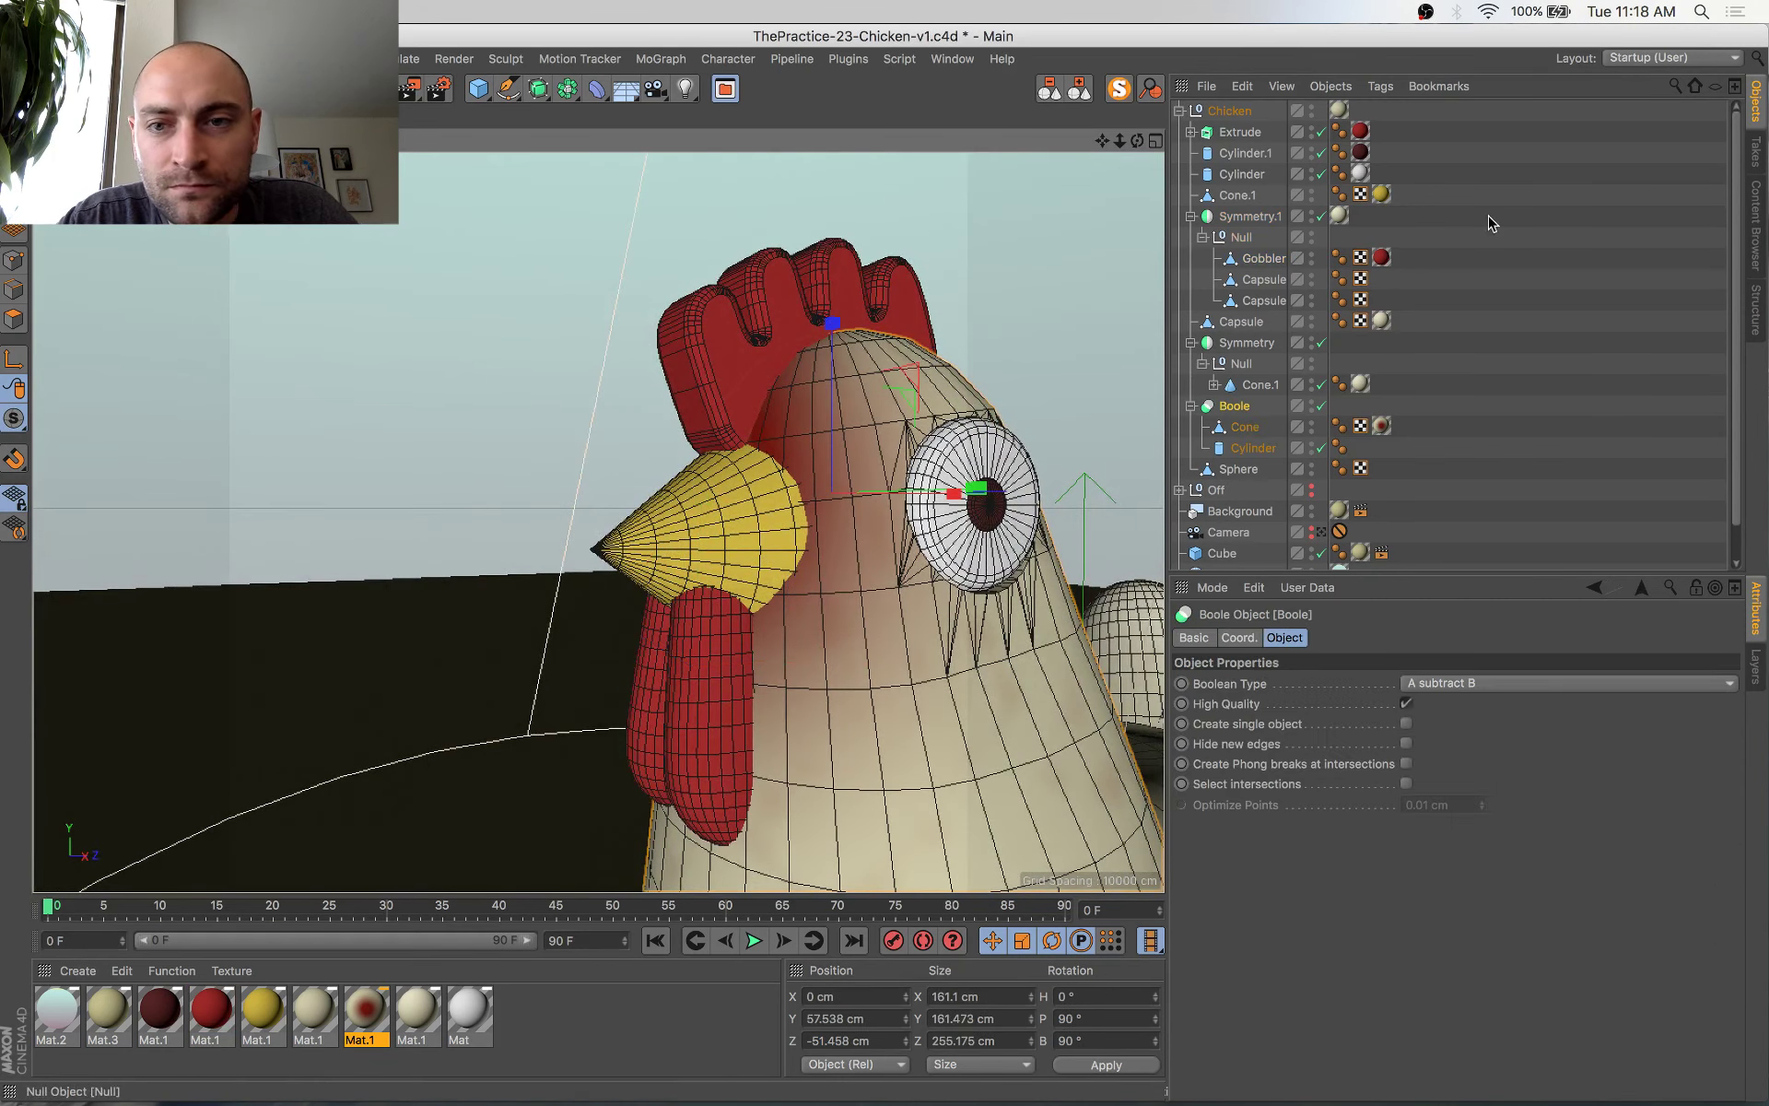
left_click(1377, 428)
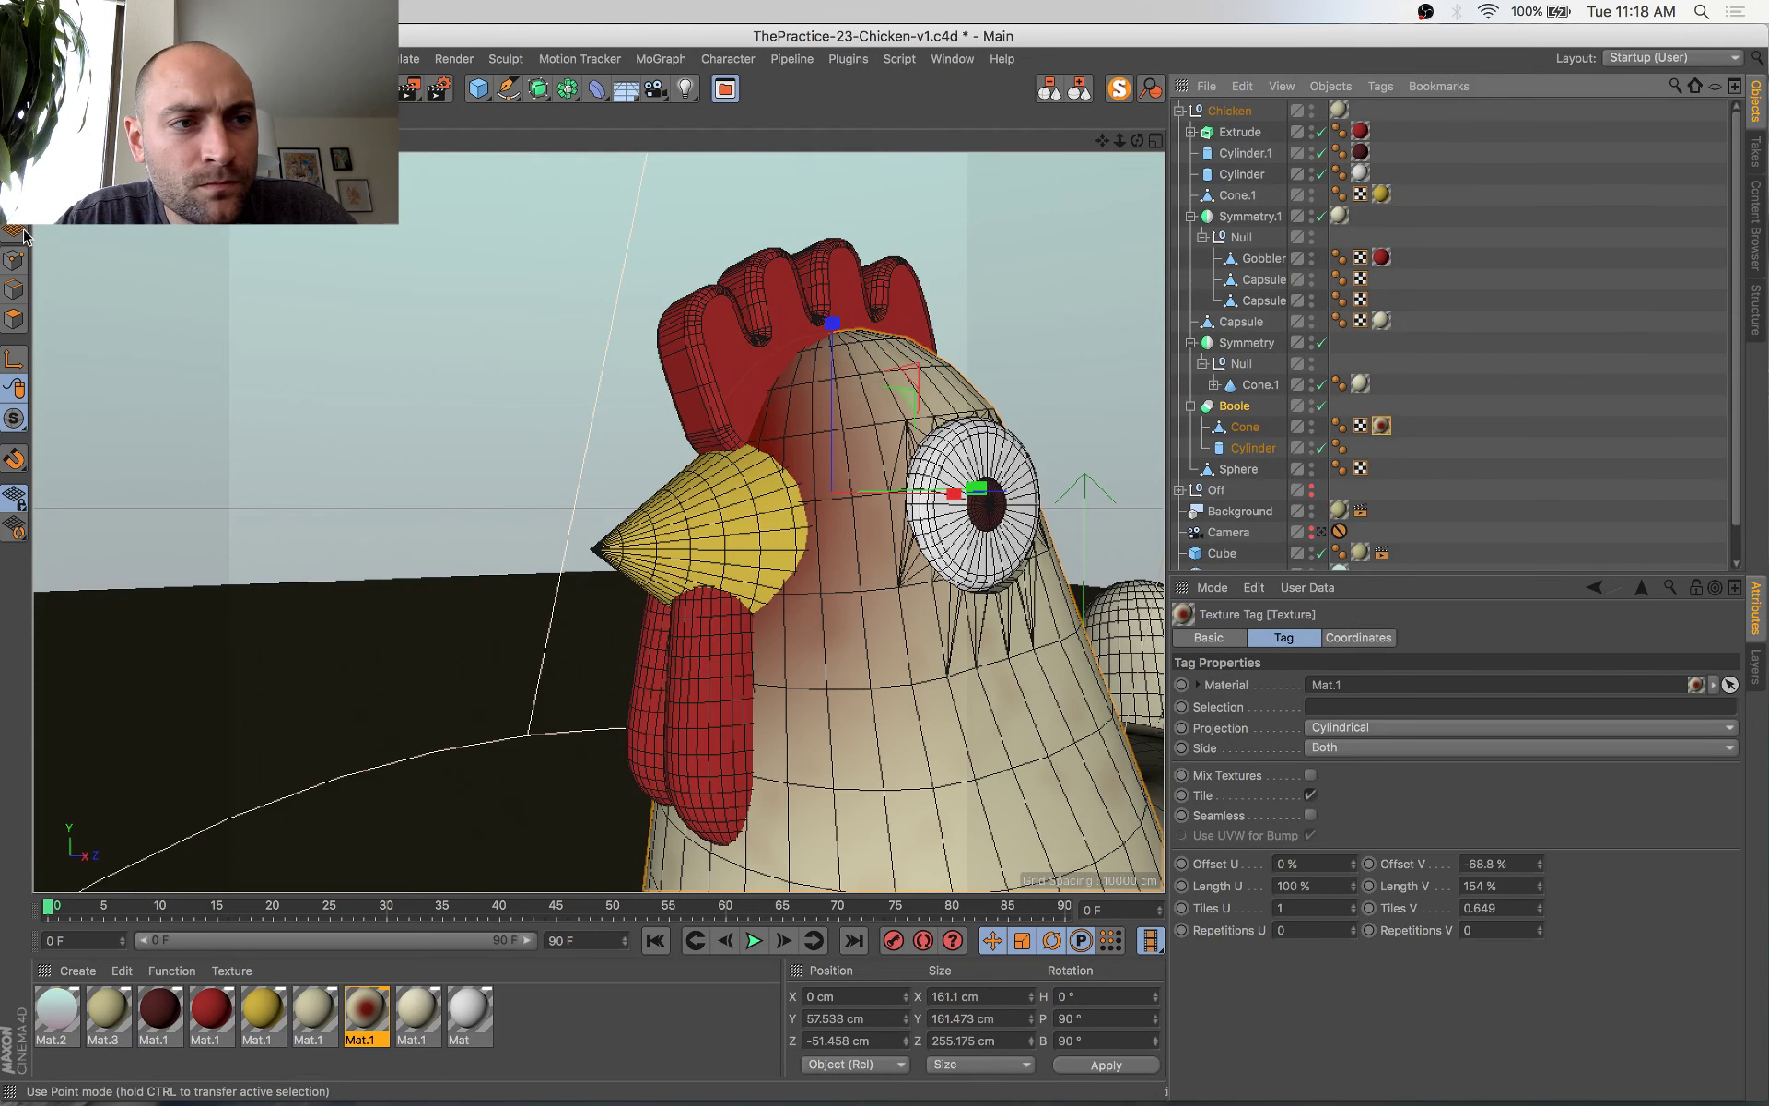
left_click(14, 199)
key("e")
left_click_drag(848, 629, 859, 645)
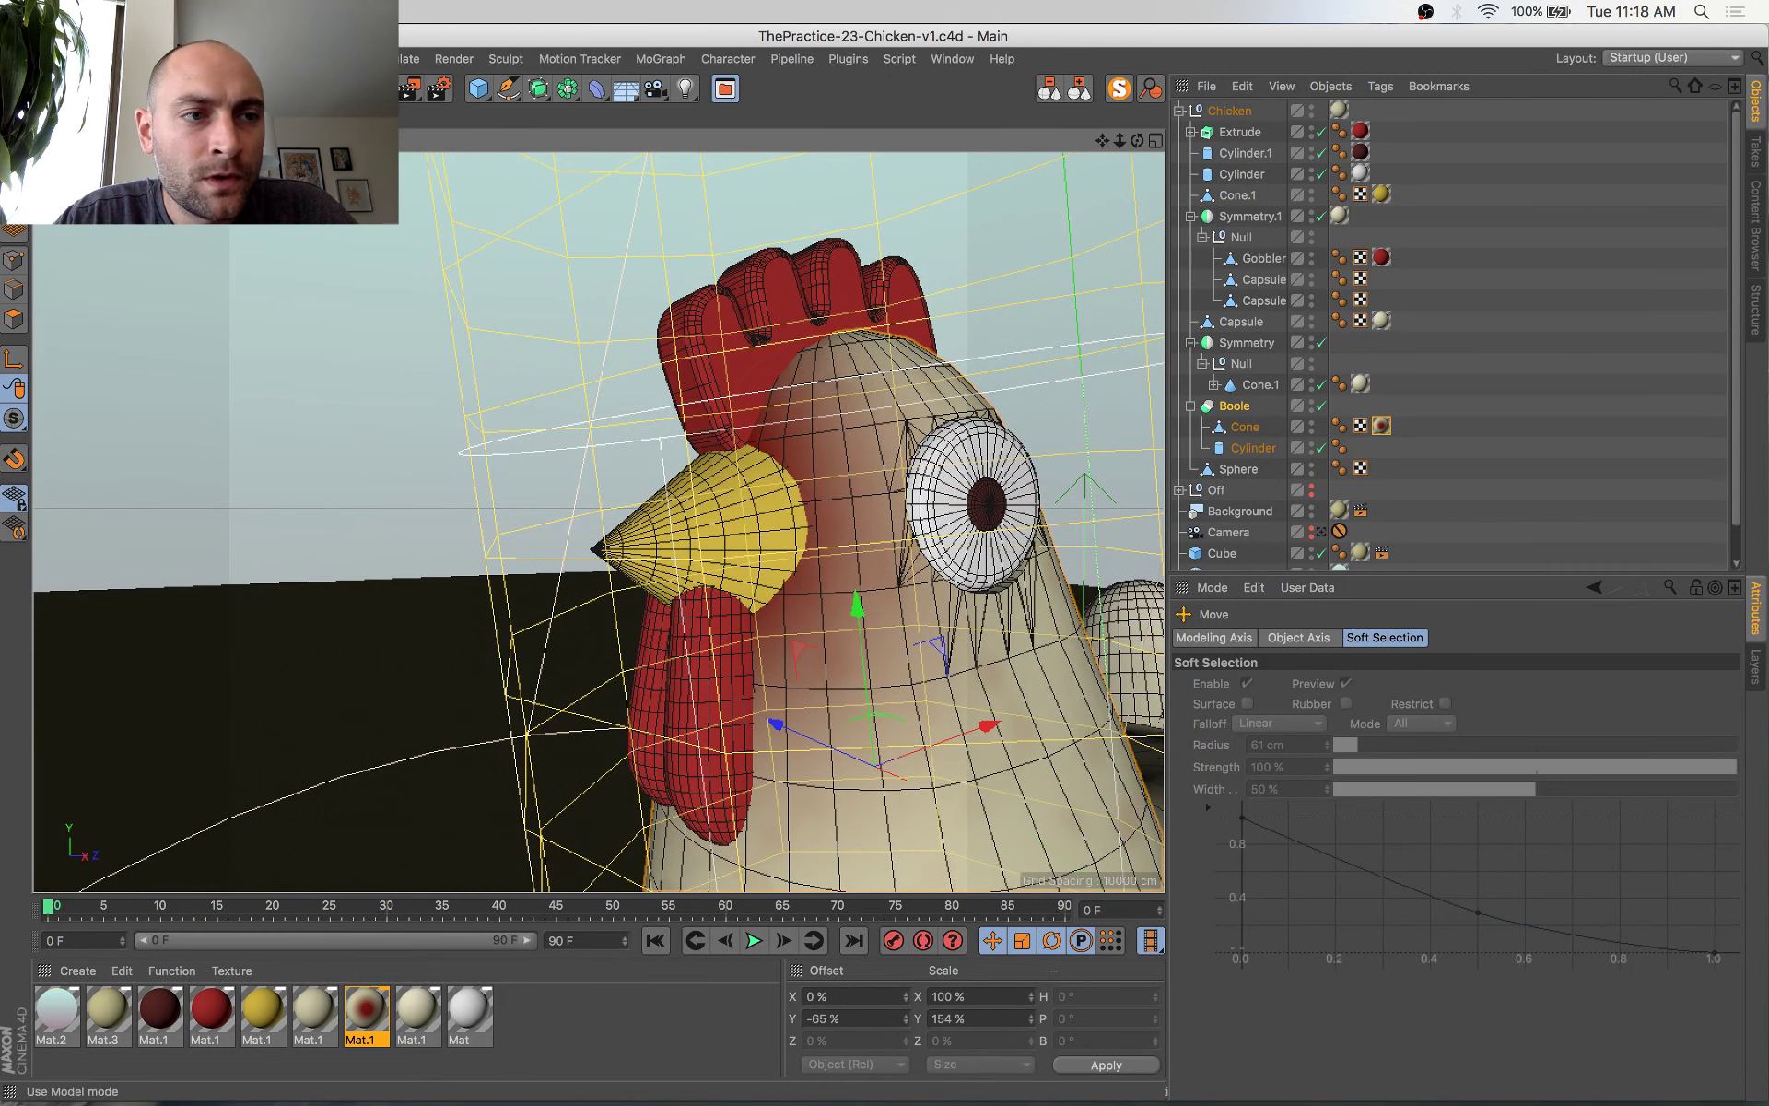
left_click(740, 527)
key("super+s")
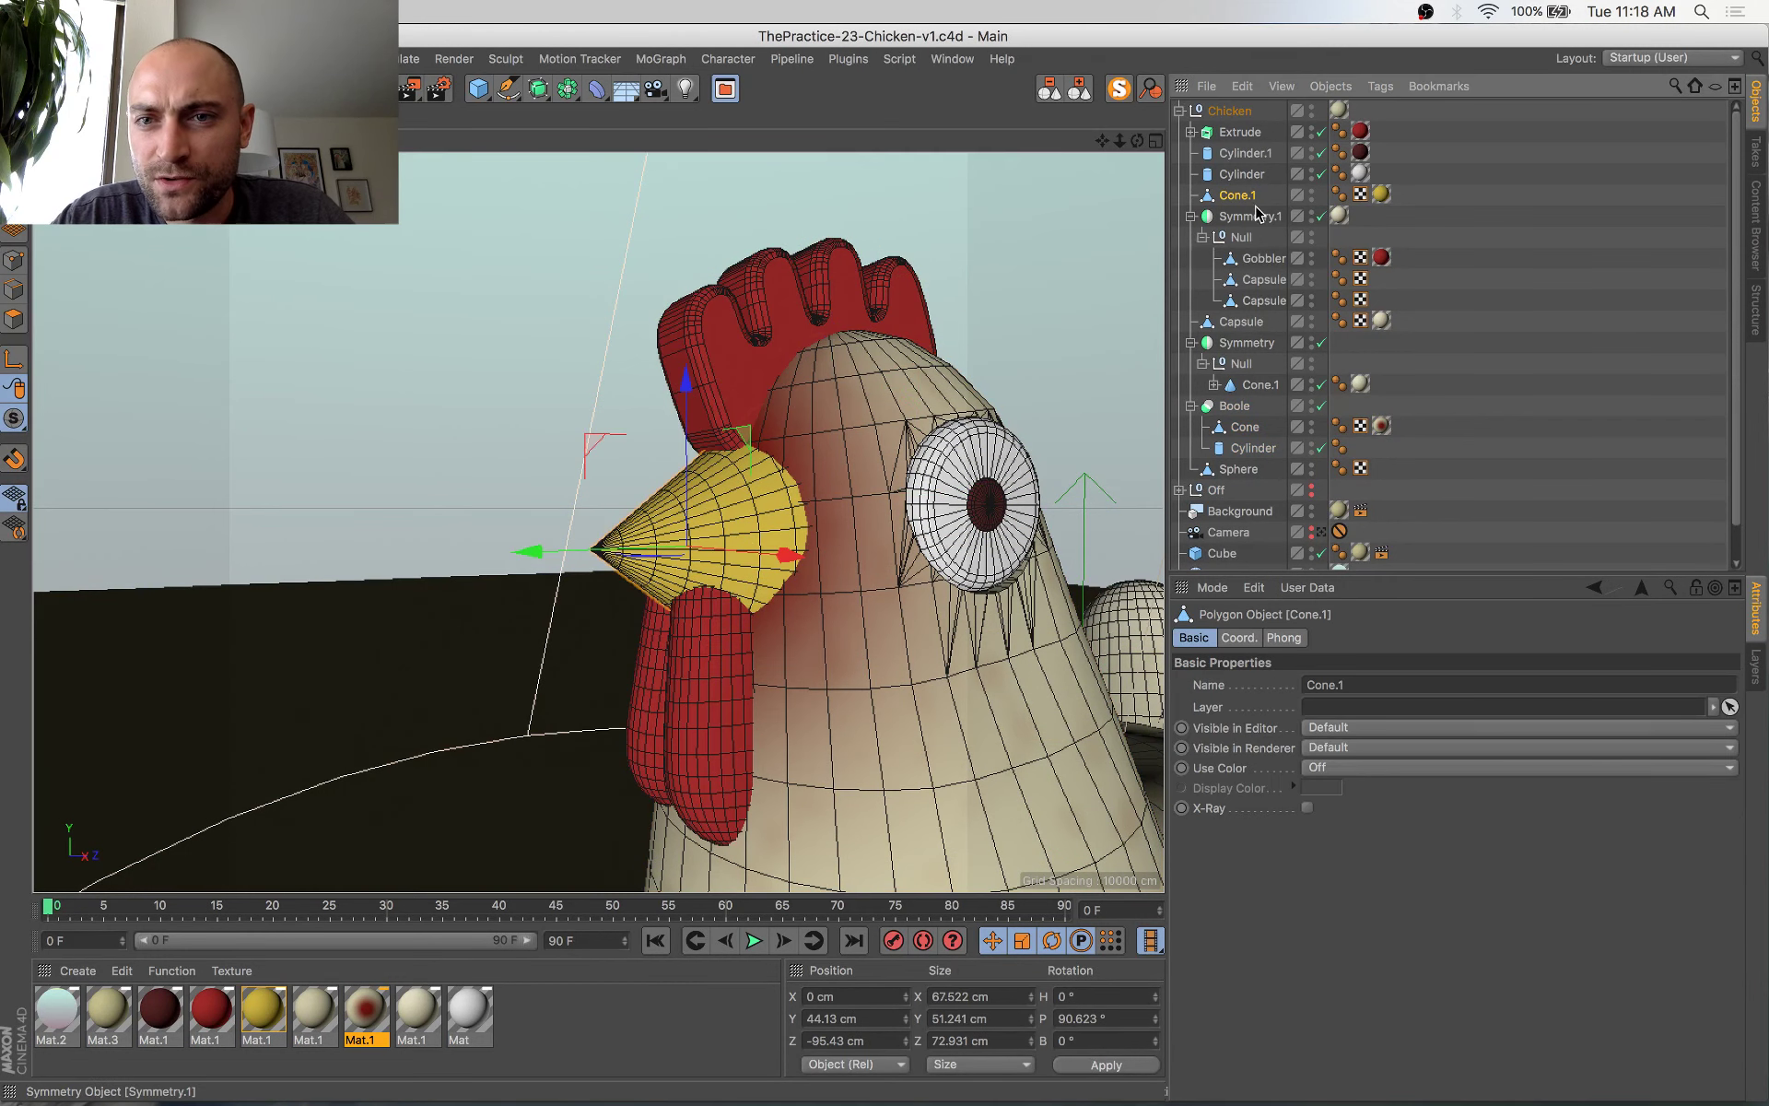
scroll(1225, 218, "down", 2)
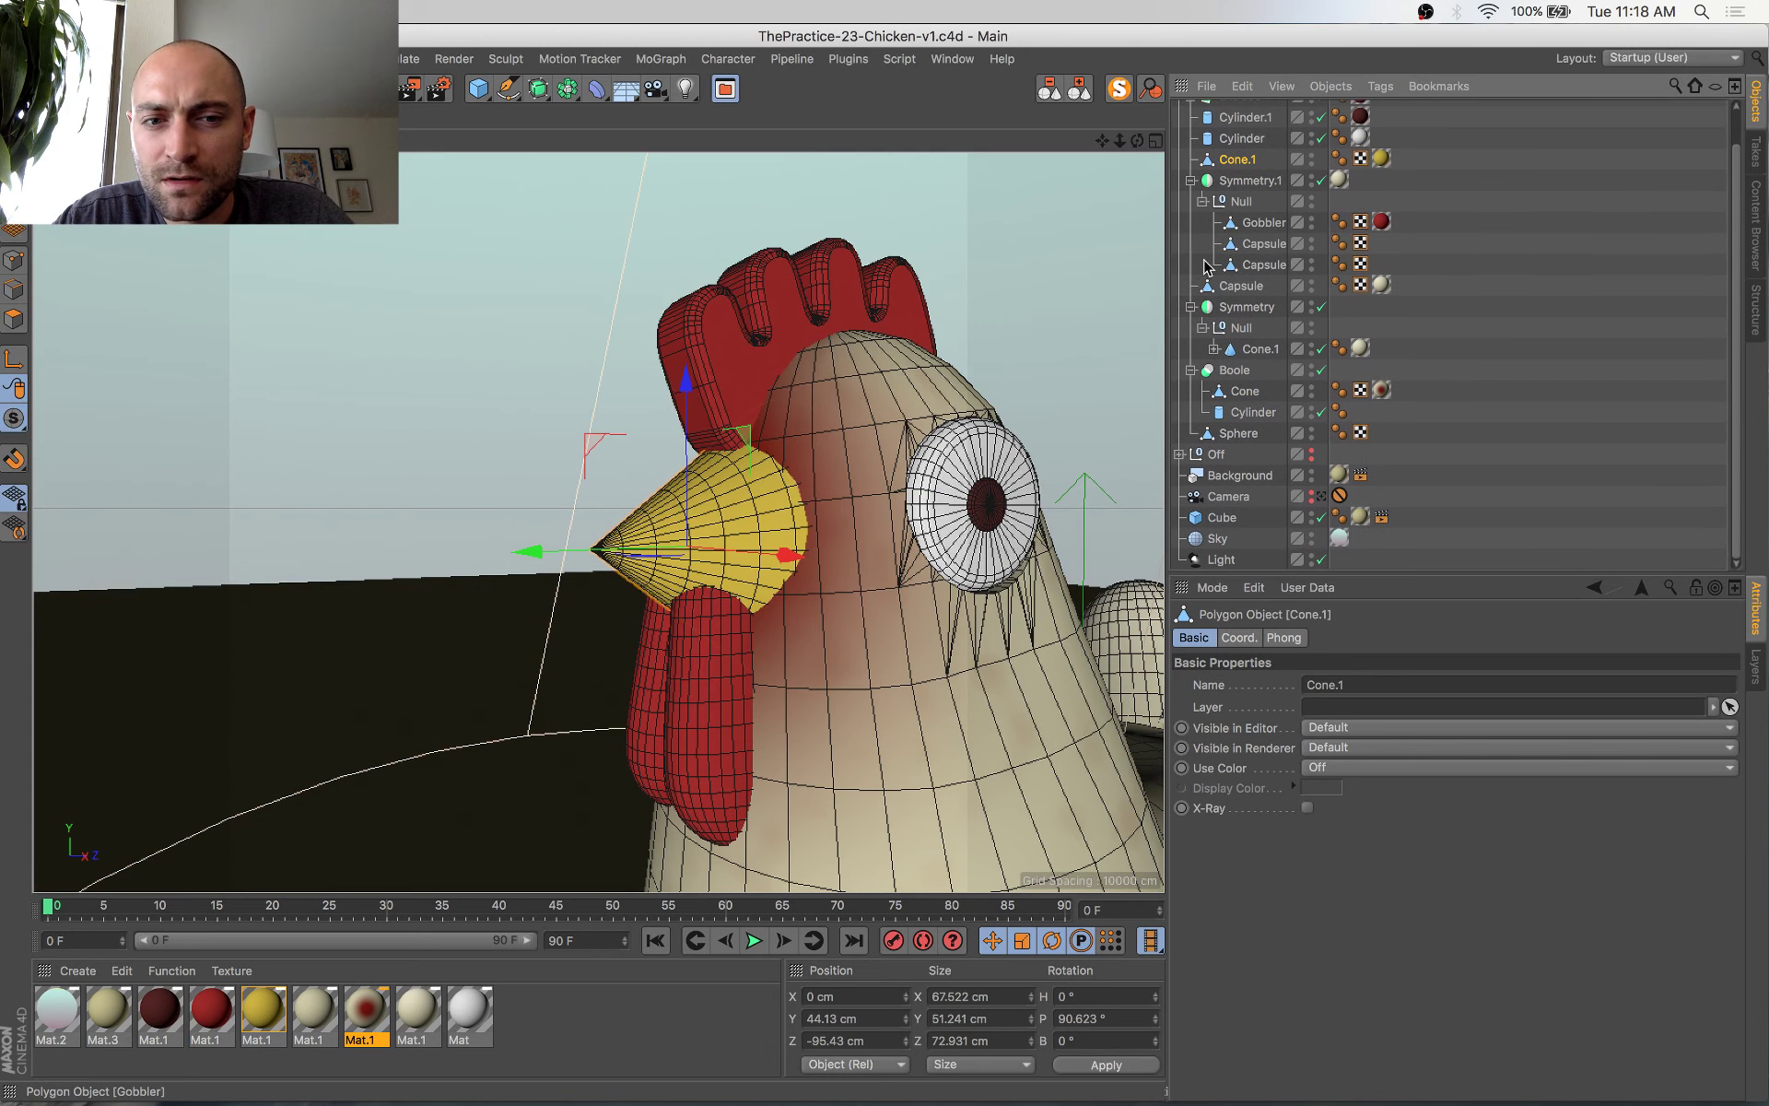
left_click_drag(580, 554, 350, 542)
key("super+z")
Store a copy of the beak's Cone.1 inside the hidden Off null and collapse that null
left_click_drag(488, 584, 446, 570, "alt")
key("s")
left_click_drag(794, 561, 475, 620, "alt")
key("s")
scroll(664, 568, "down", 3)
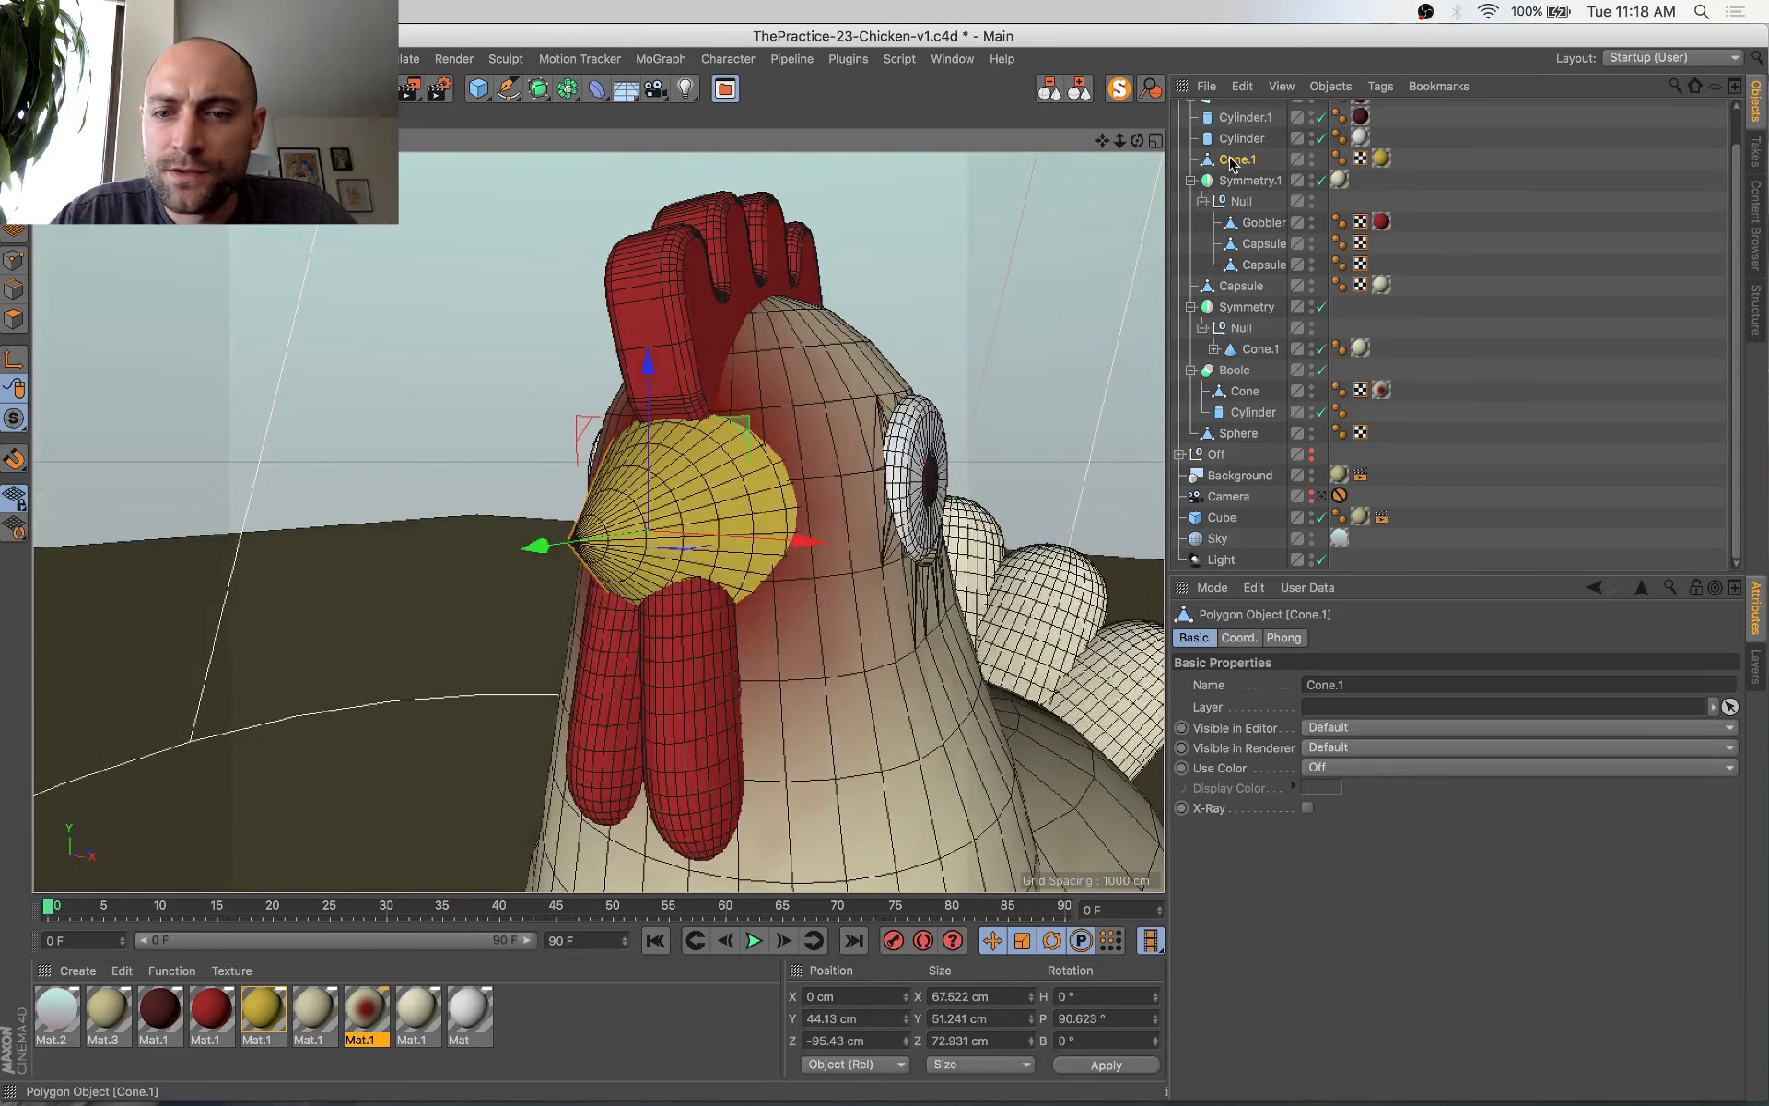
left_click_drag(1231, 164, 1218, 468)
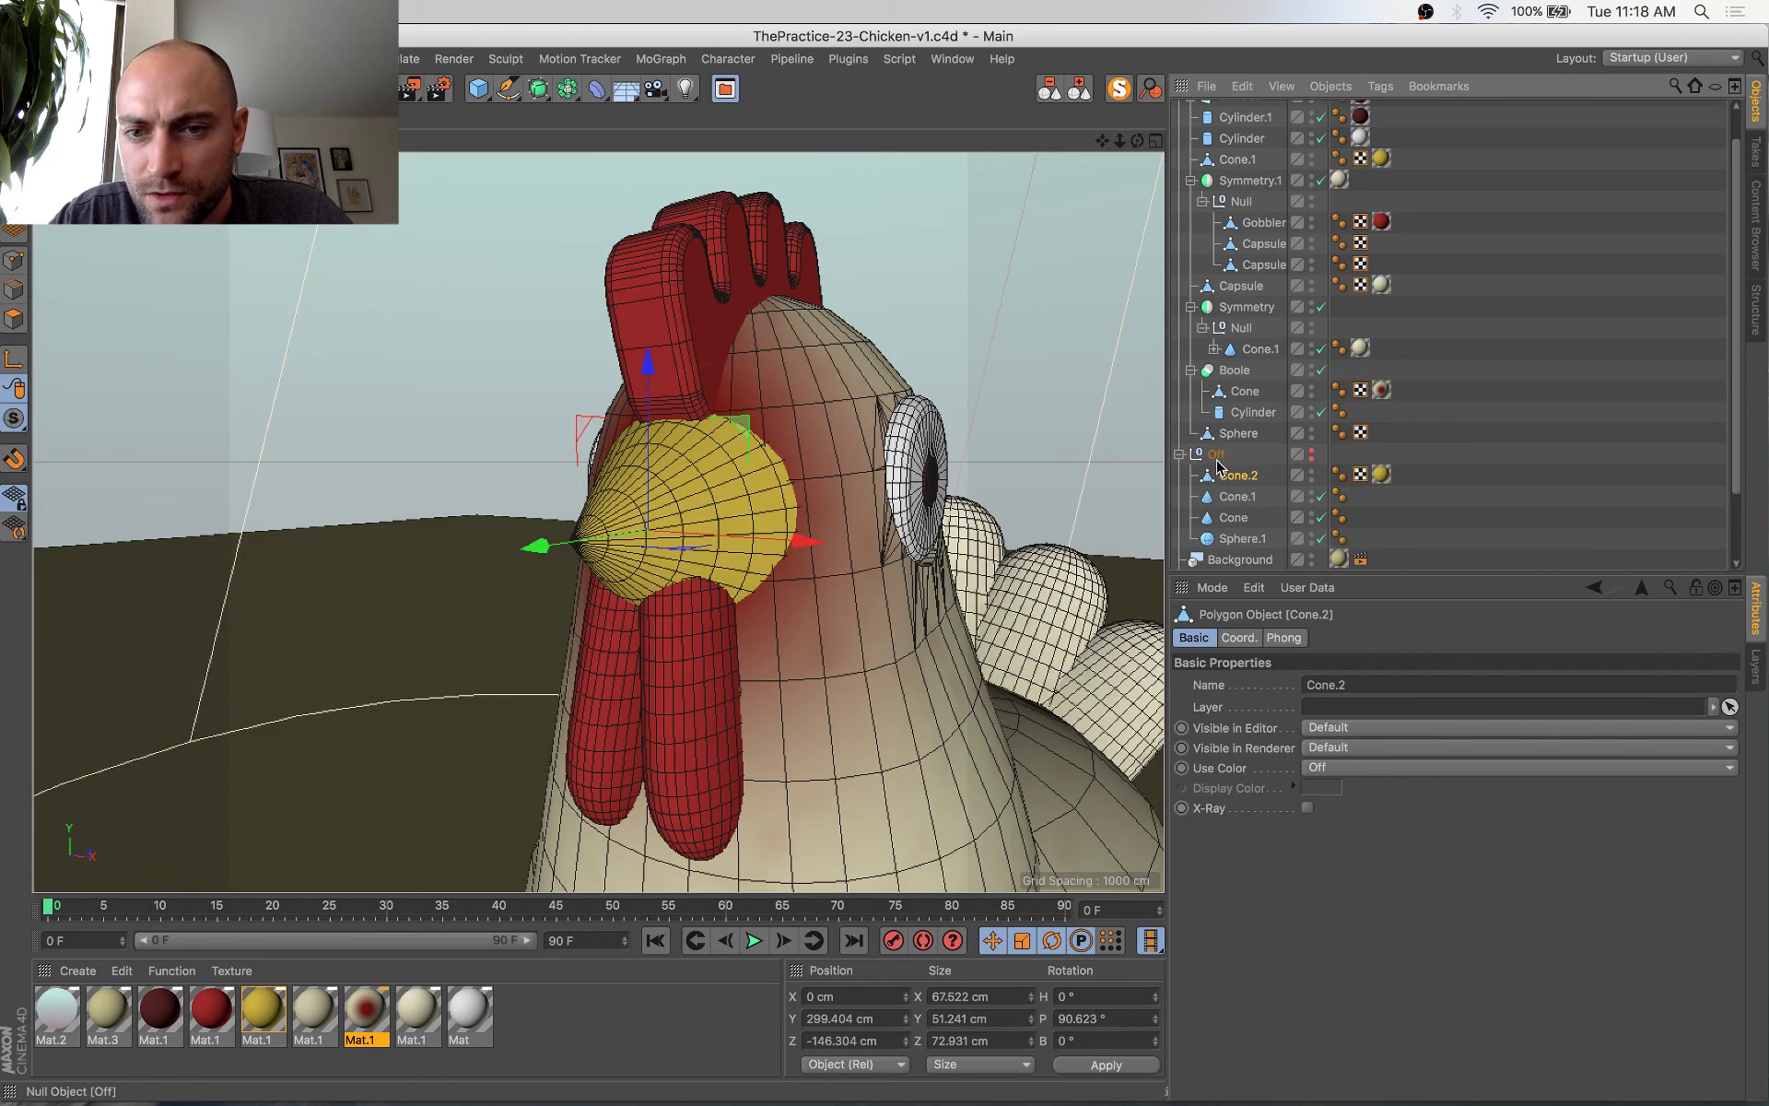
left_click(1178, 456)
left_click(1215, 455)
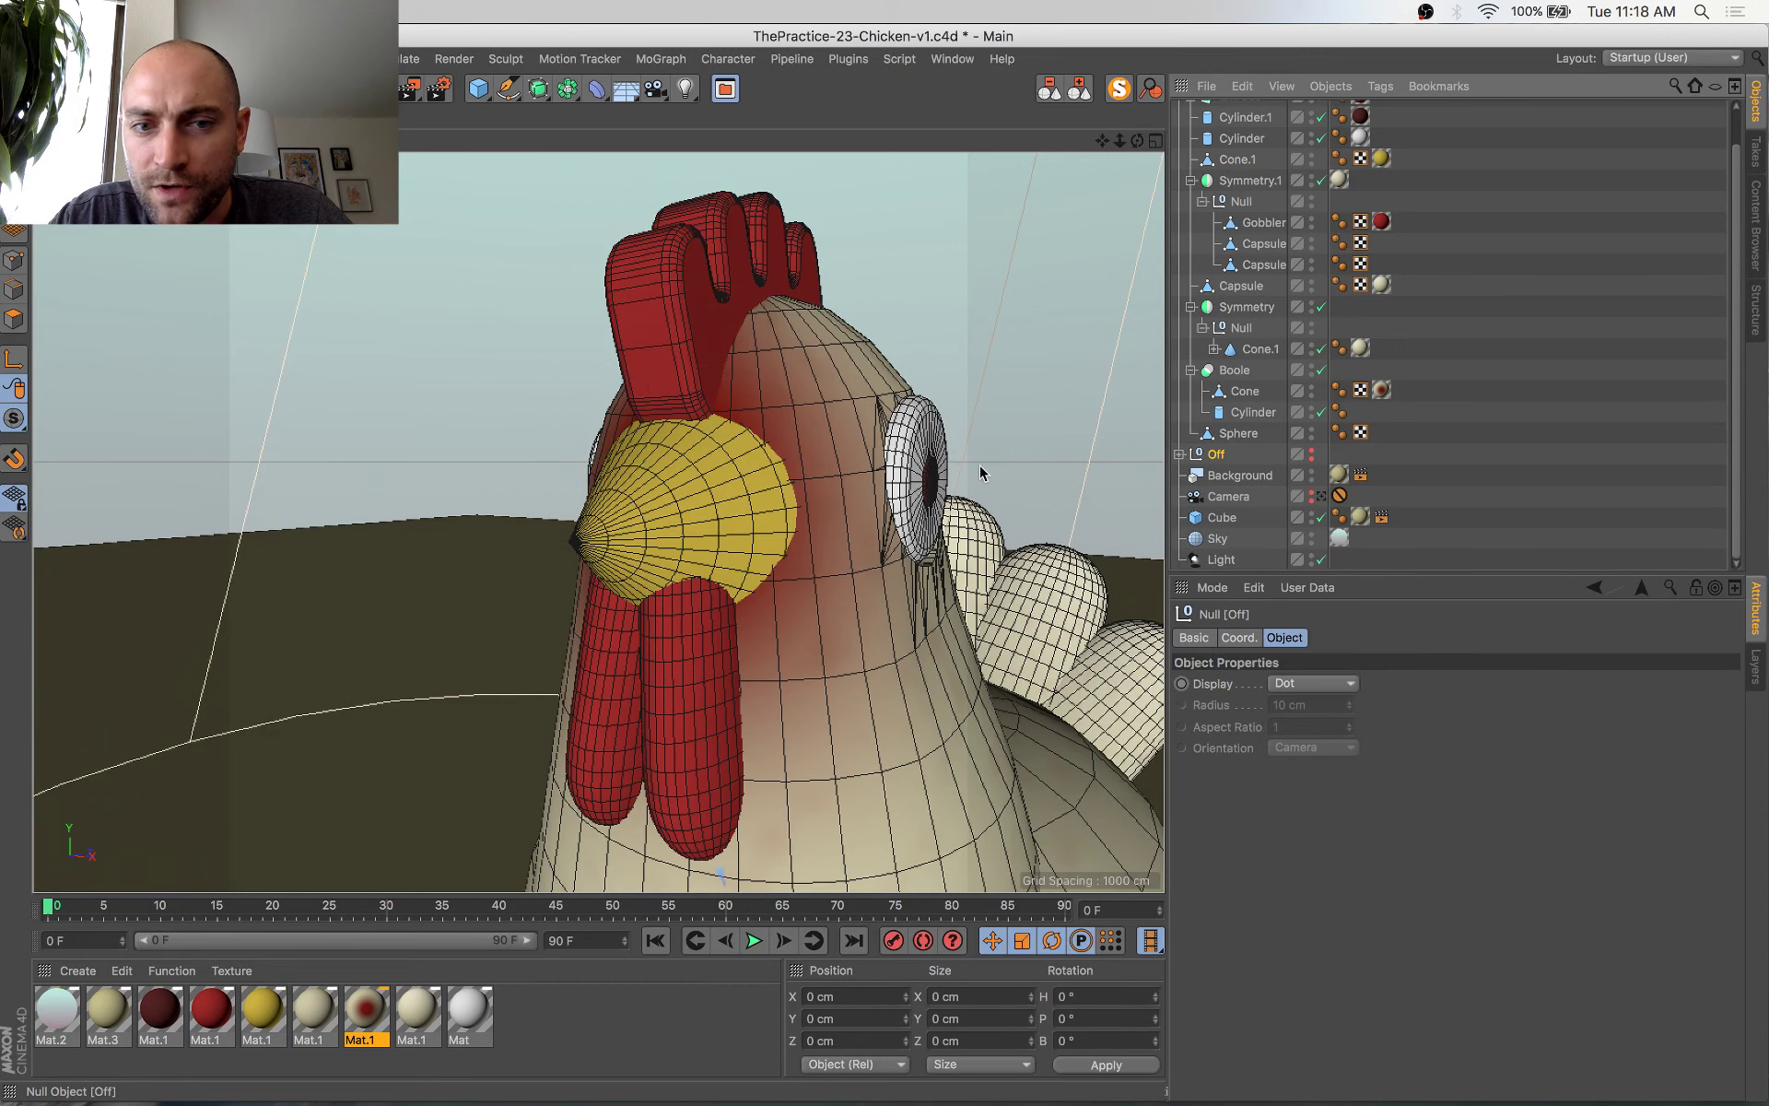
Switch the visible beak to edge editing and select an edge near its tip with a 61 cm soft selection
left_click(628, 567)
left_click(14, 289)
scroll(800, 641, "up", 5)
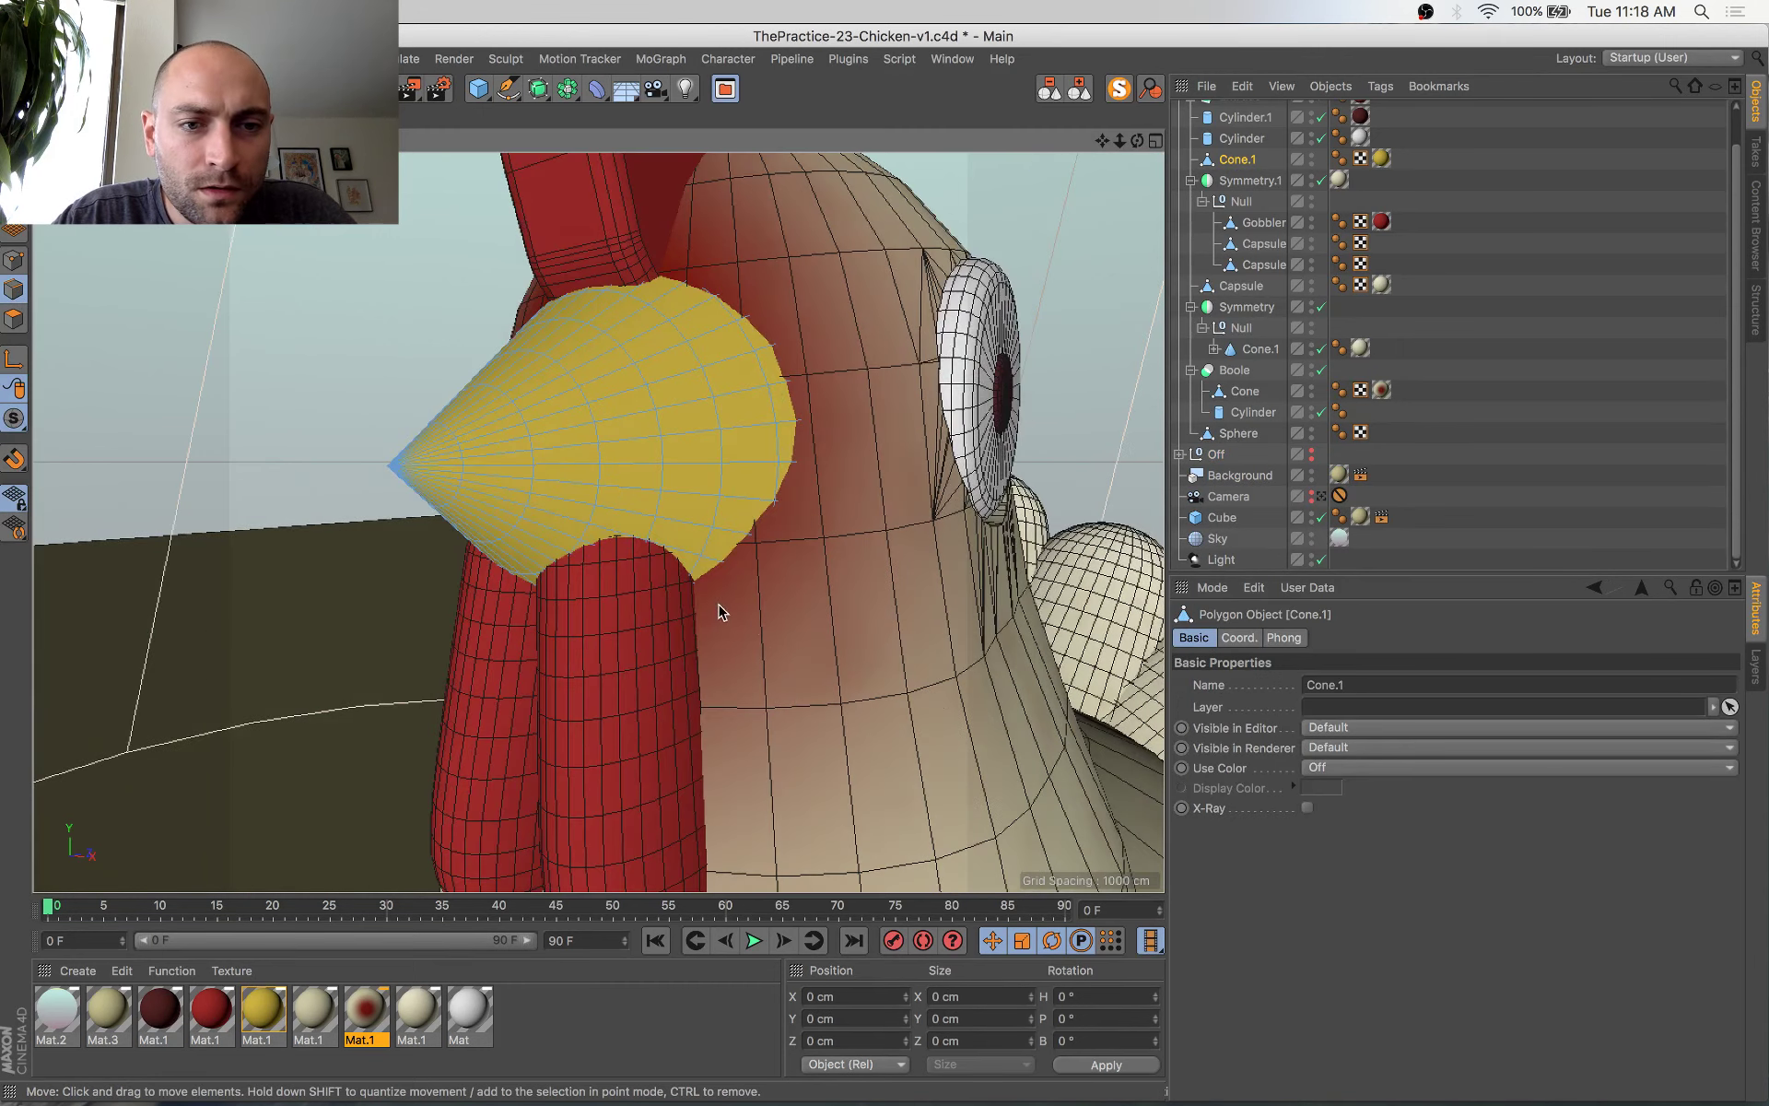
left_click_drag(720, 614, 777, 623, "alt")
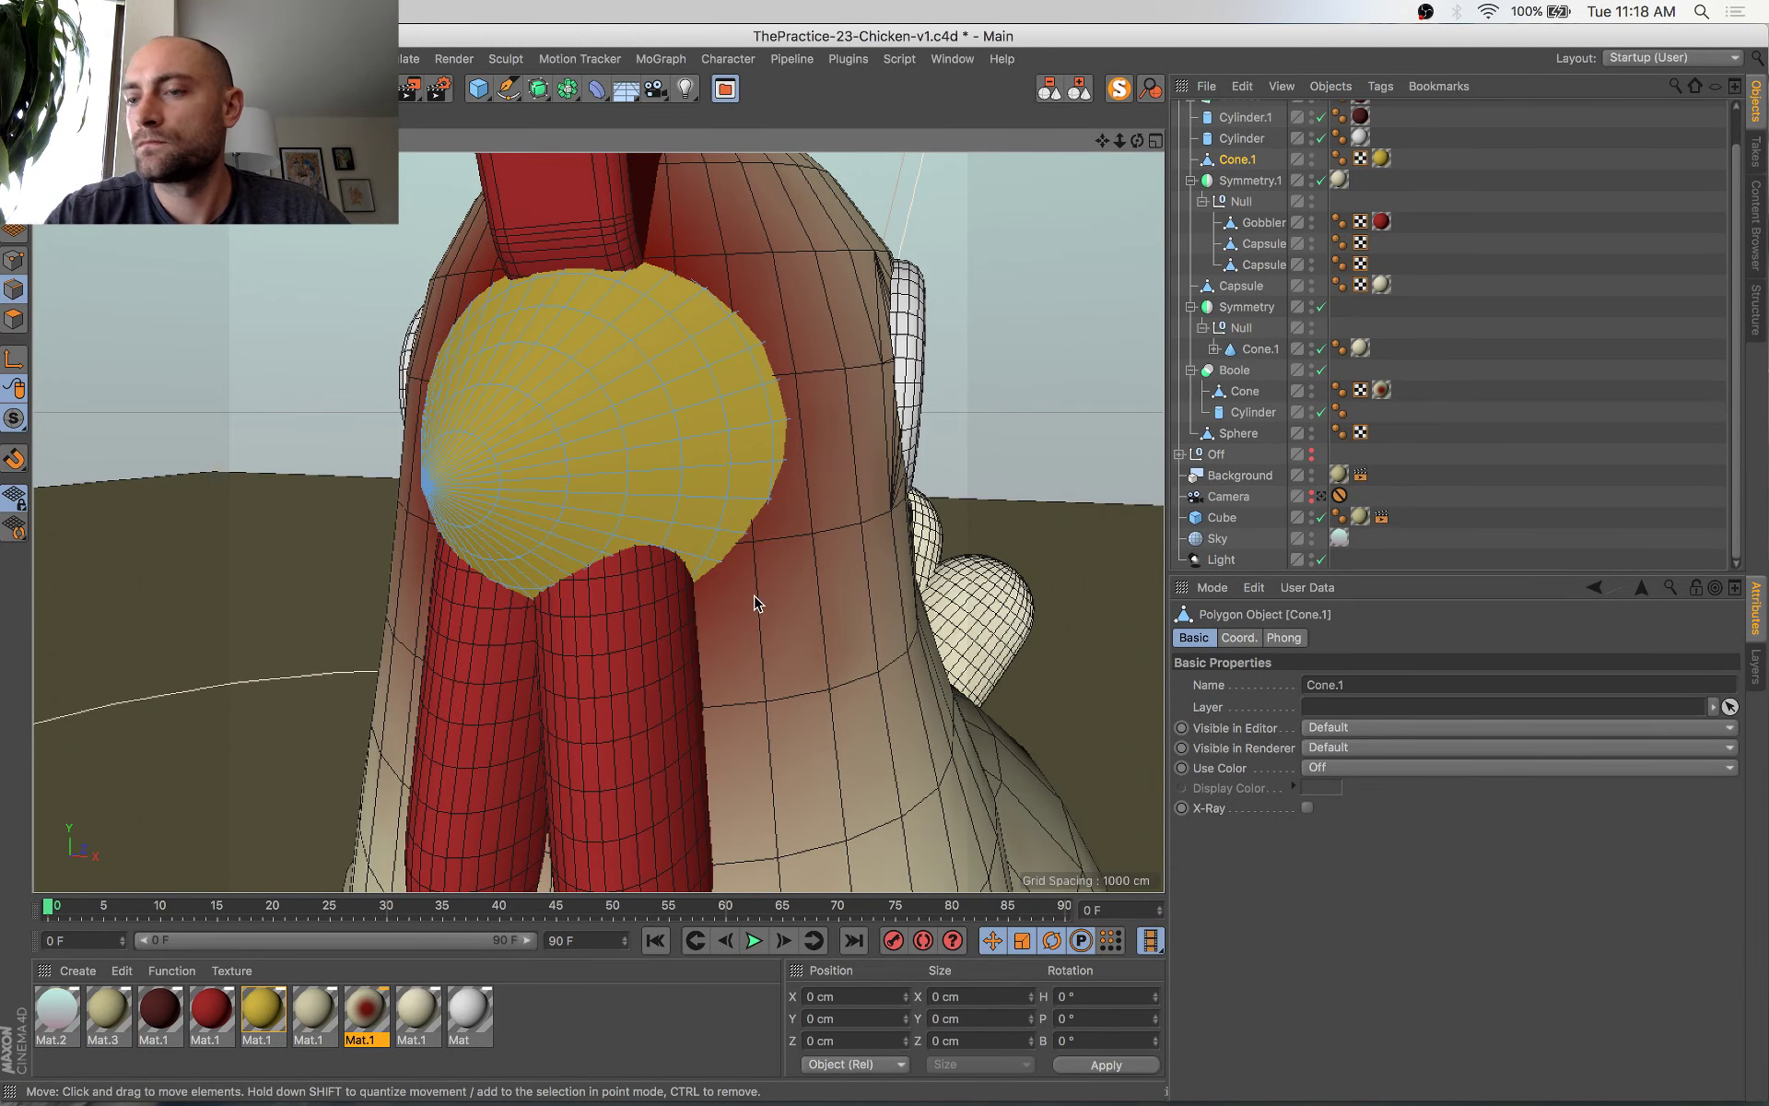
key("space")
left_click_drag(475, 519, 385, 498, "alt")
key("space")
left_click(481, 496)
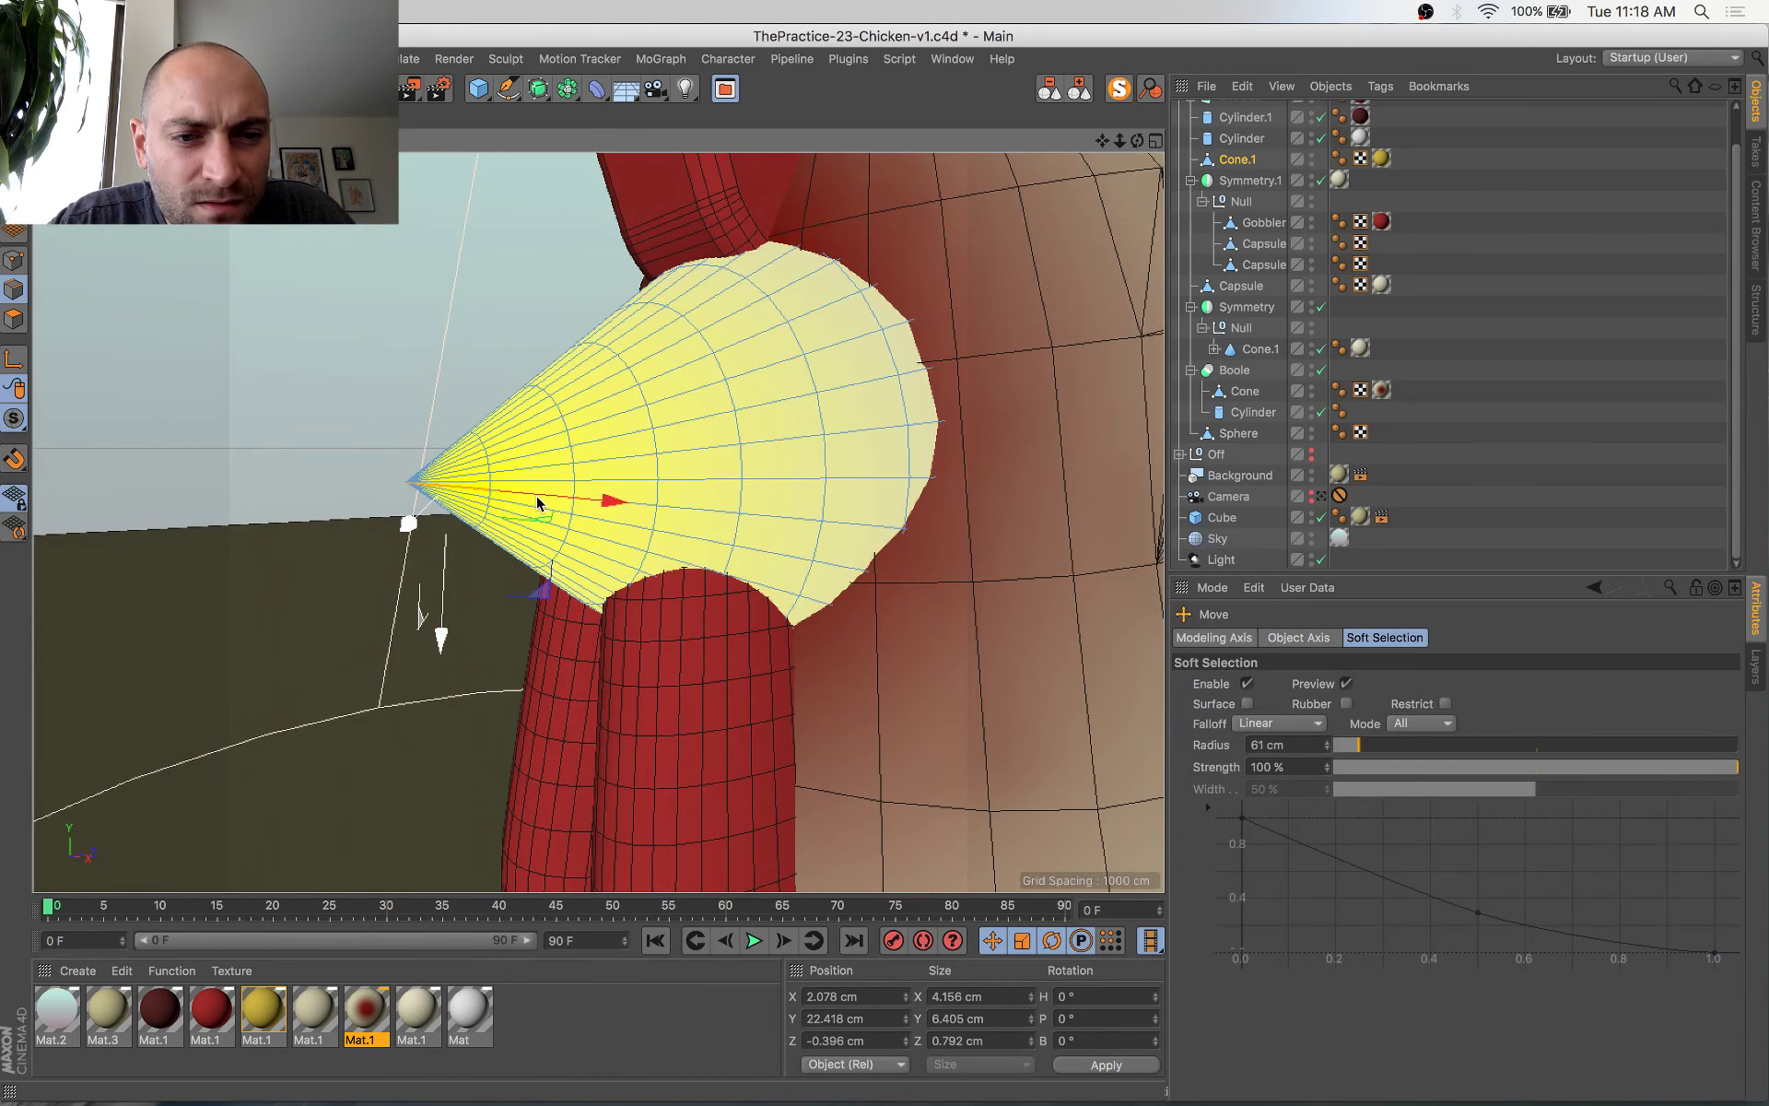
Select the first edges of the lengthwise line just below the beak cone's middle, at the tip, in the Right view
left_click(882, 529, "shift")
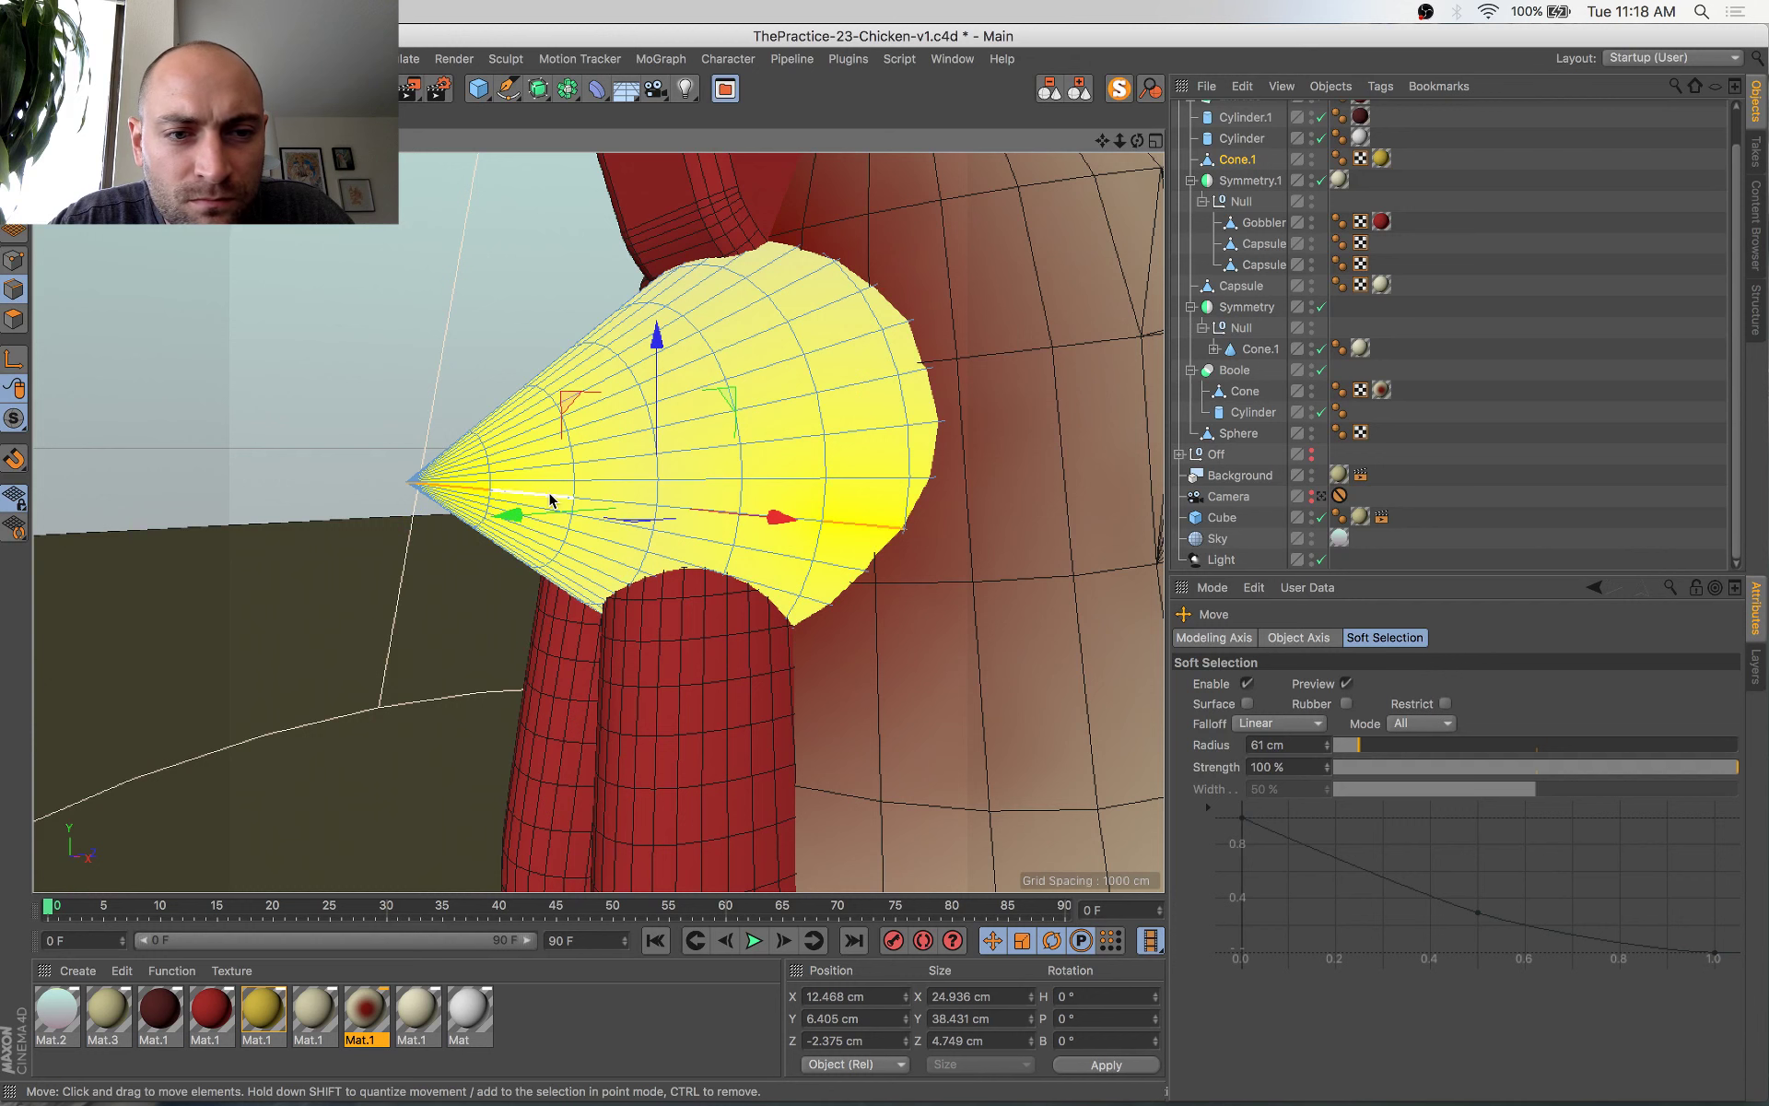
middle_click(823, 523)
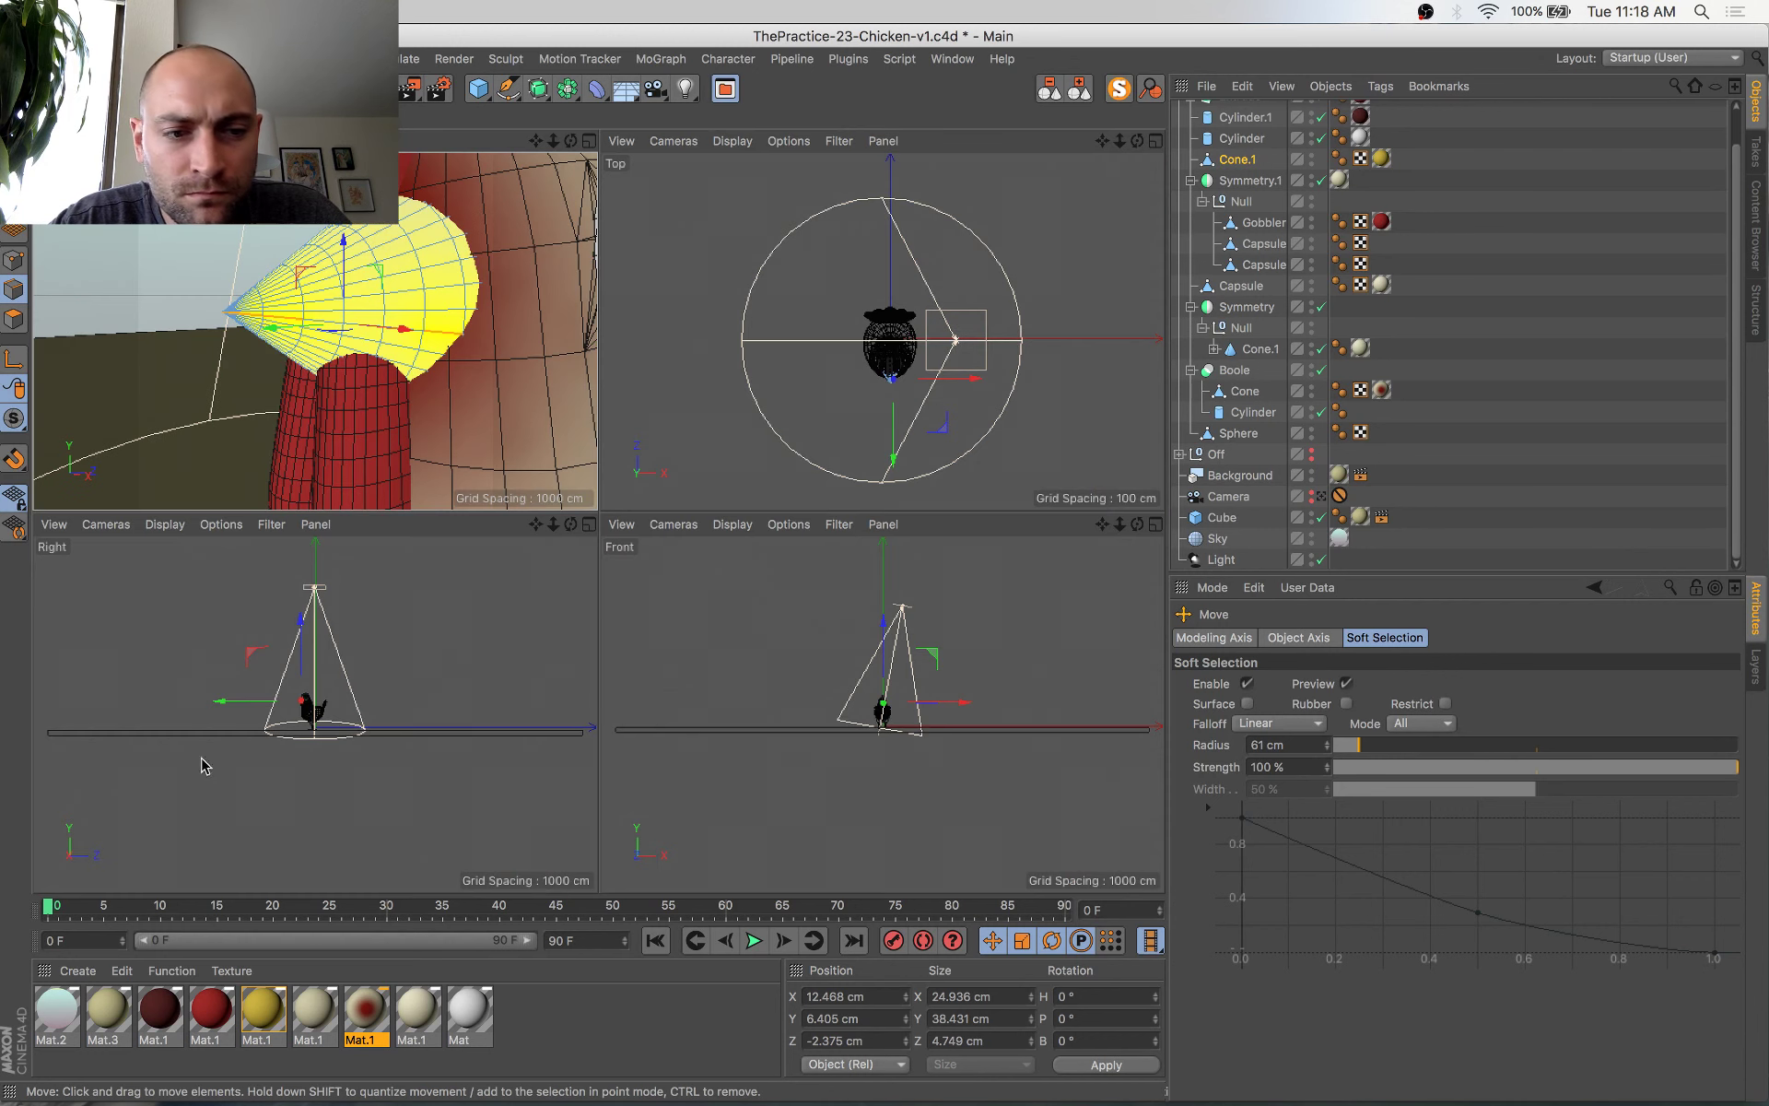
key("s")
key("space")
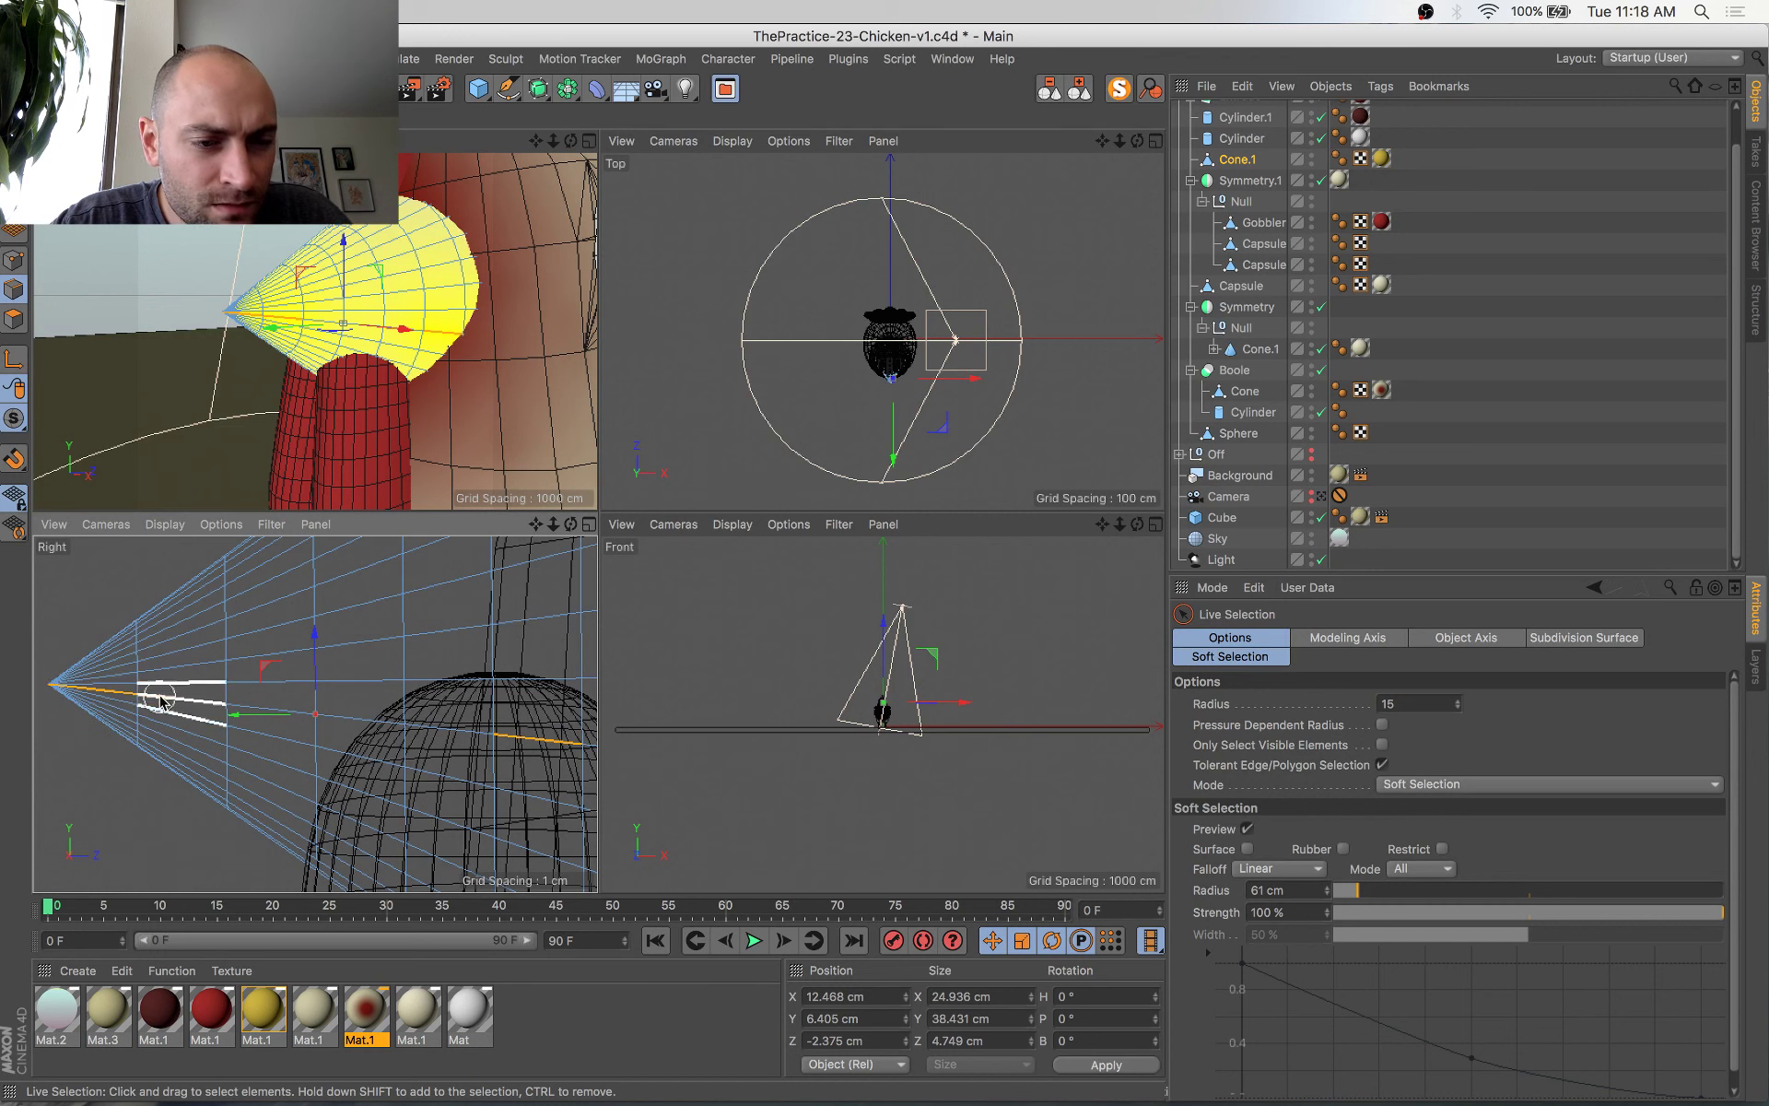
key("space")
left_click(127, 698)
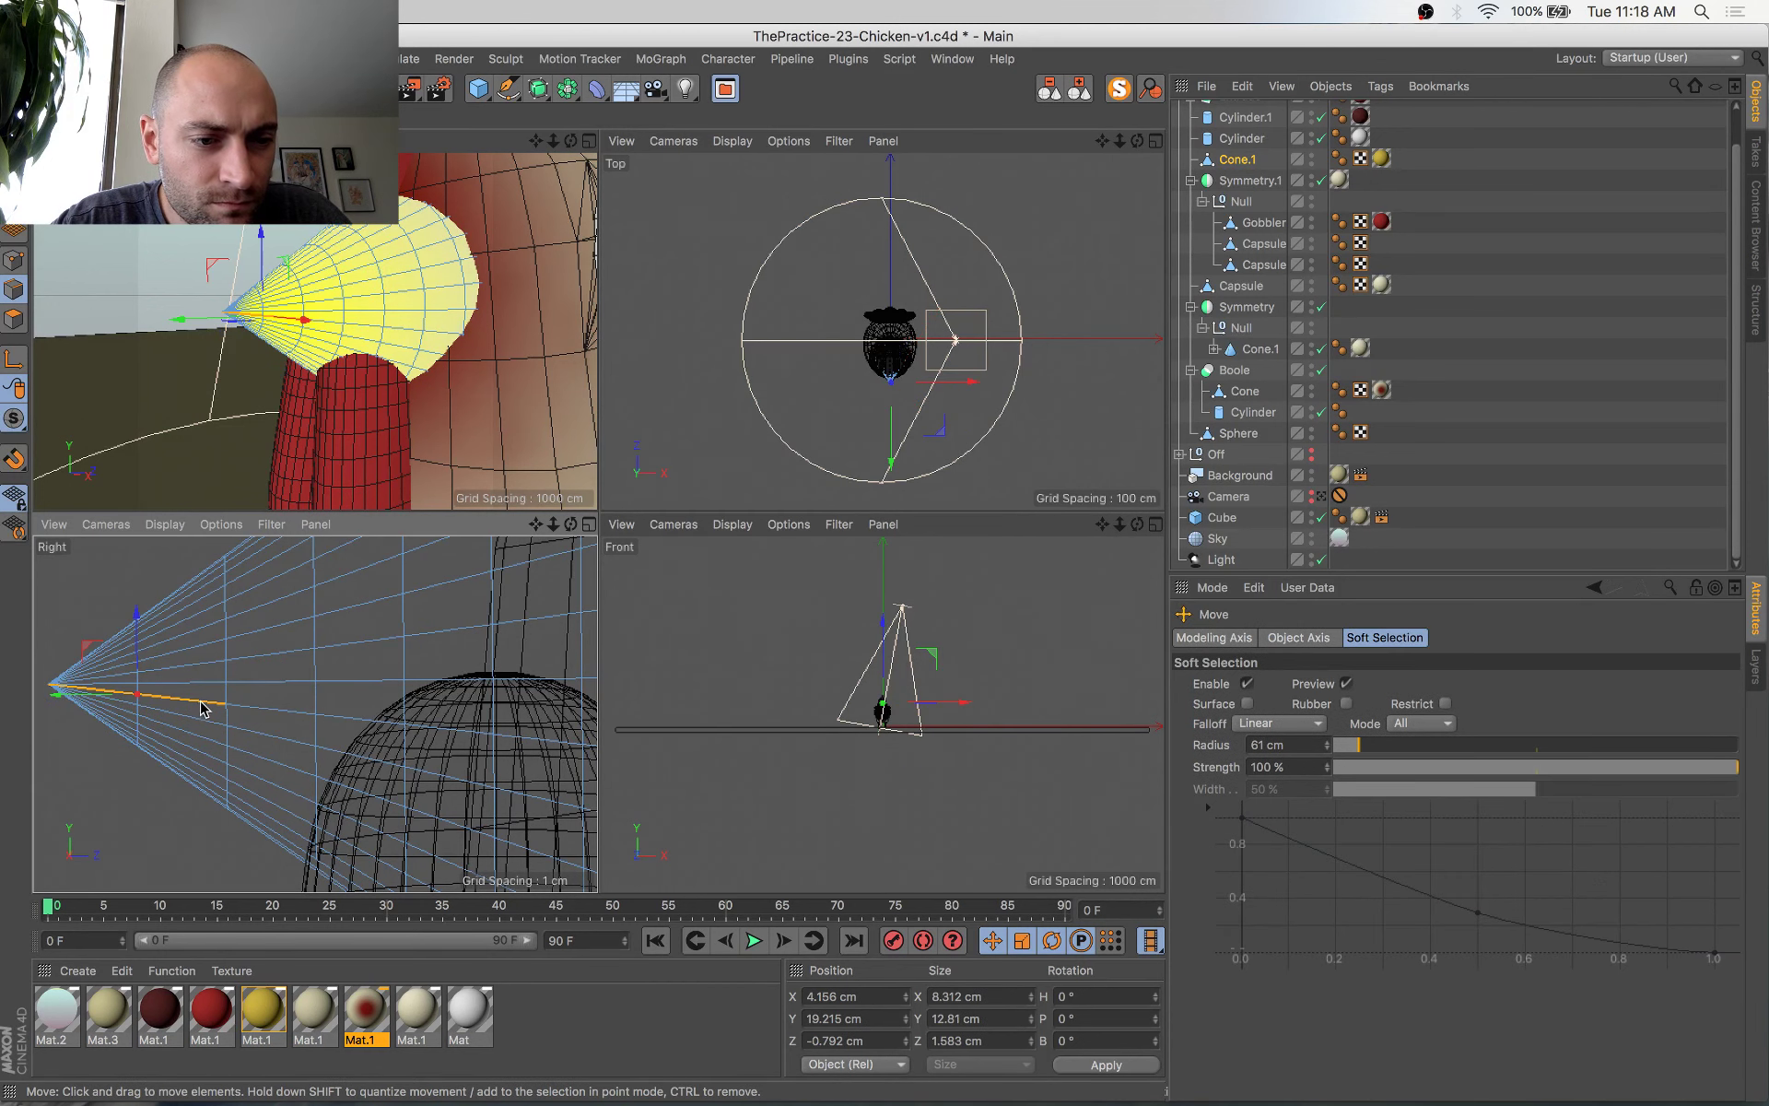
Extend the edge selection along the same line on both sides of the beak cone, back to its base
left_click(291, 713, "shift")
key("space")
left_click(364, 718, "shift")
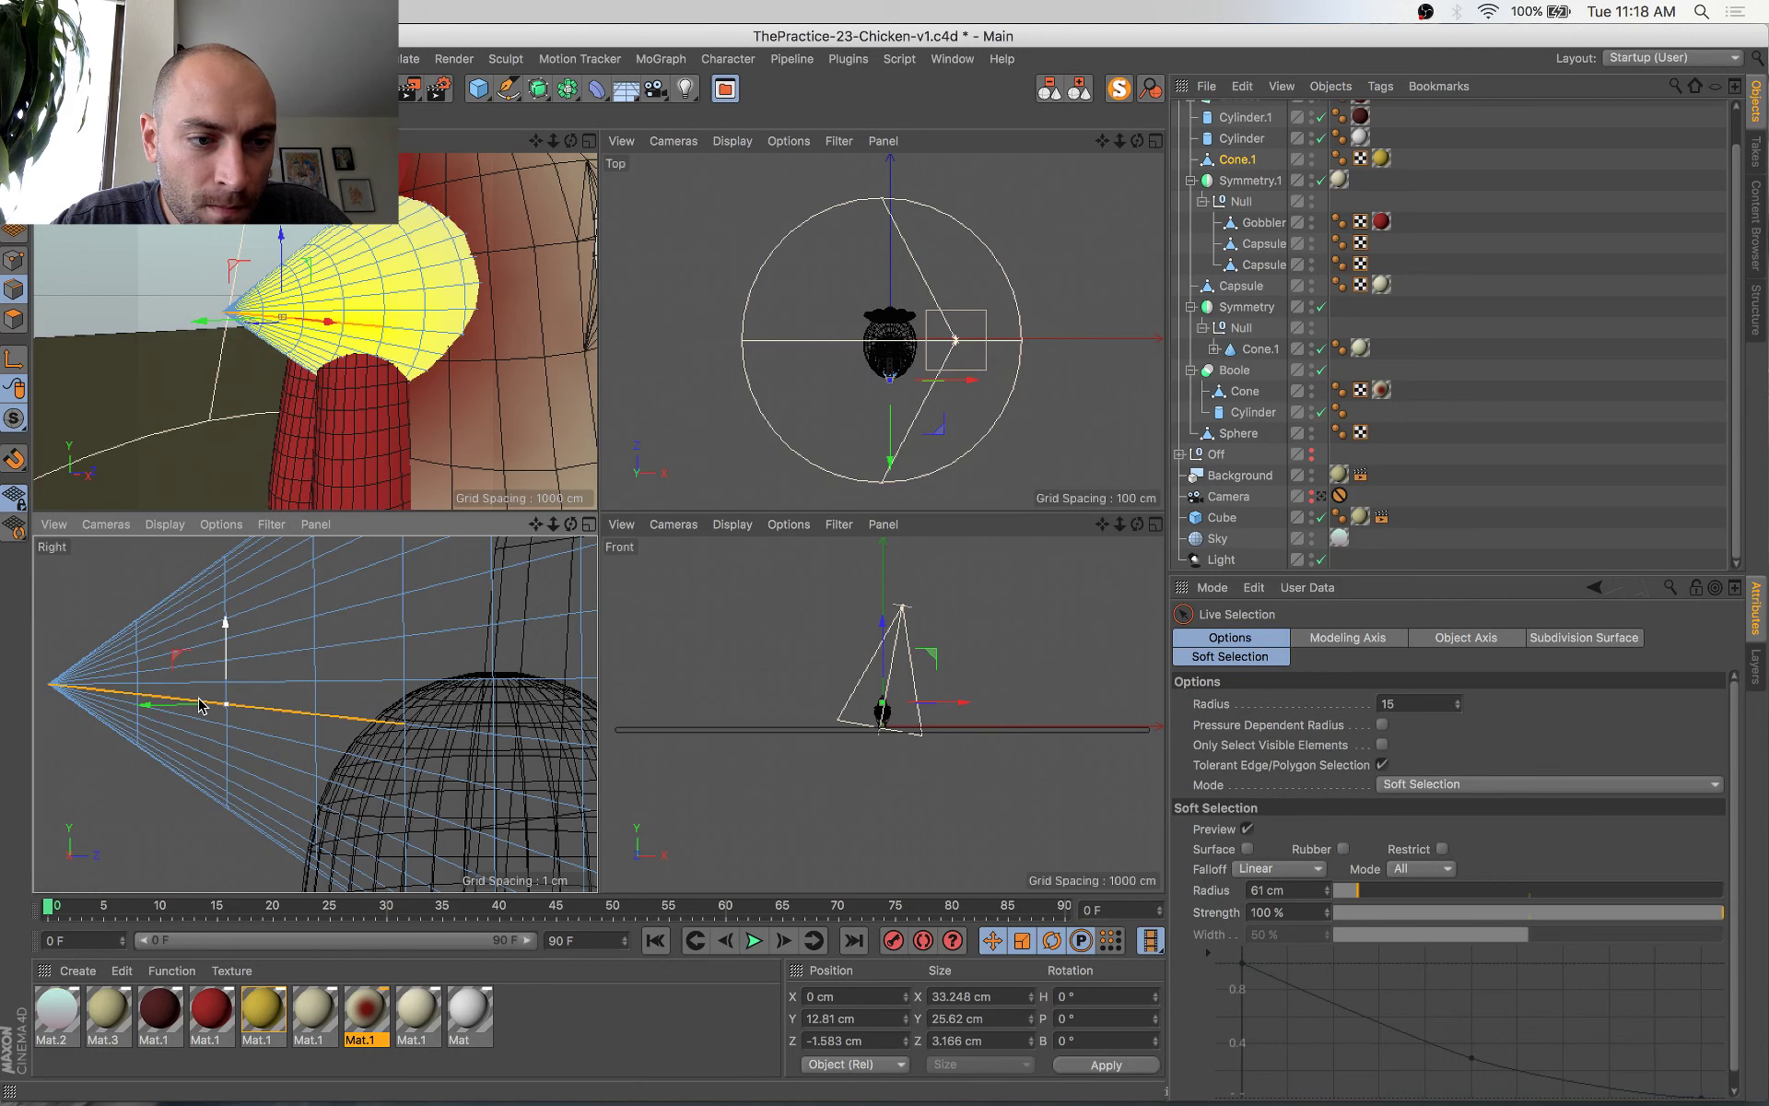
left_click(436, 733, "shift")
left_click(532, 737, "shift")
middle_click_drag(540, 733, 367, 683, "alt")
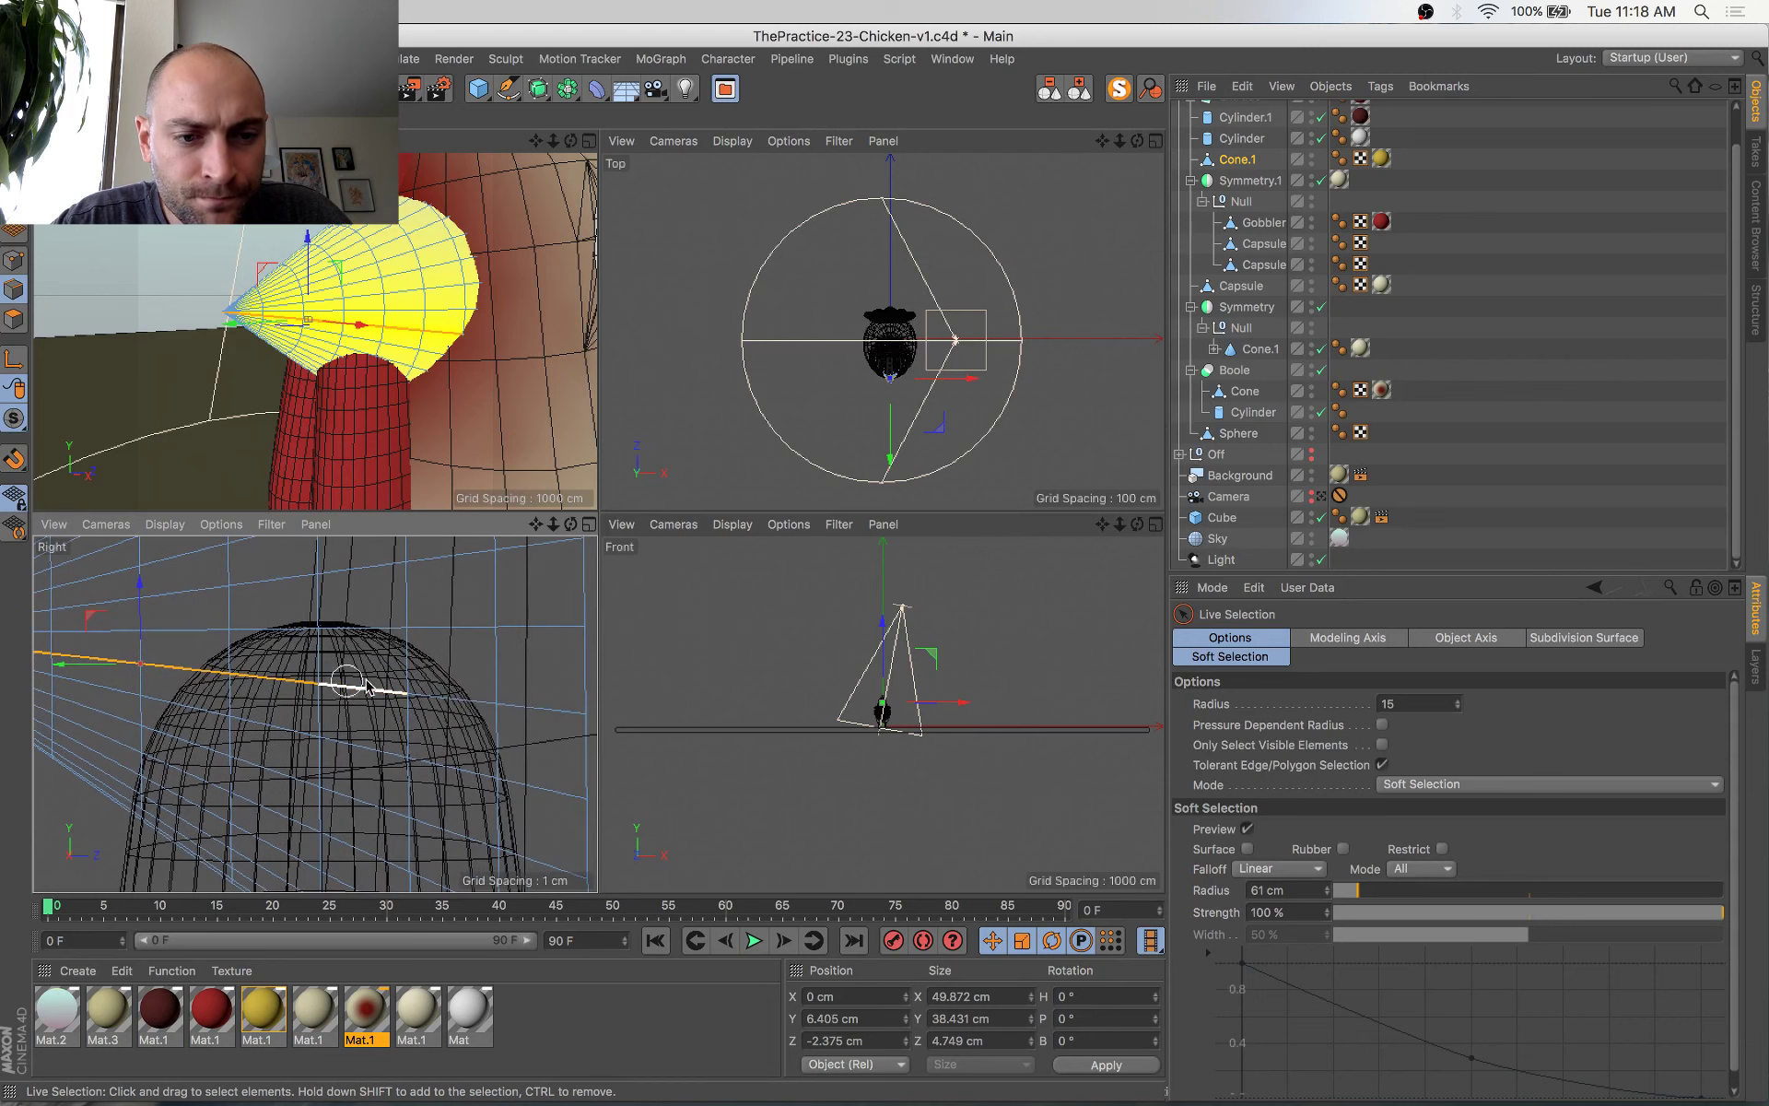
left_click(453, 702, "shift")
scroll(528, 721, "down", 5)
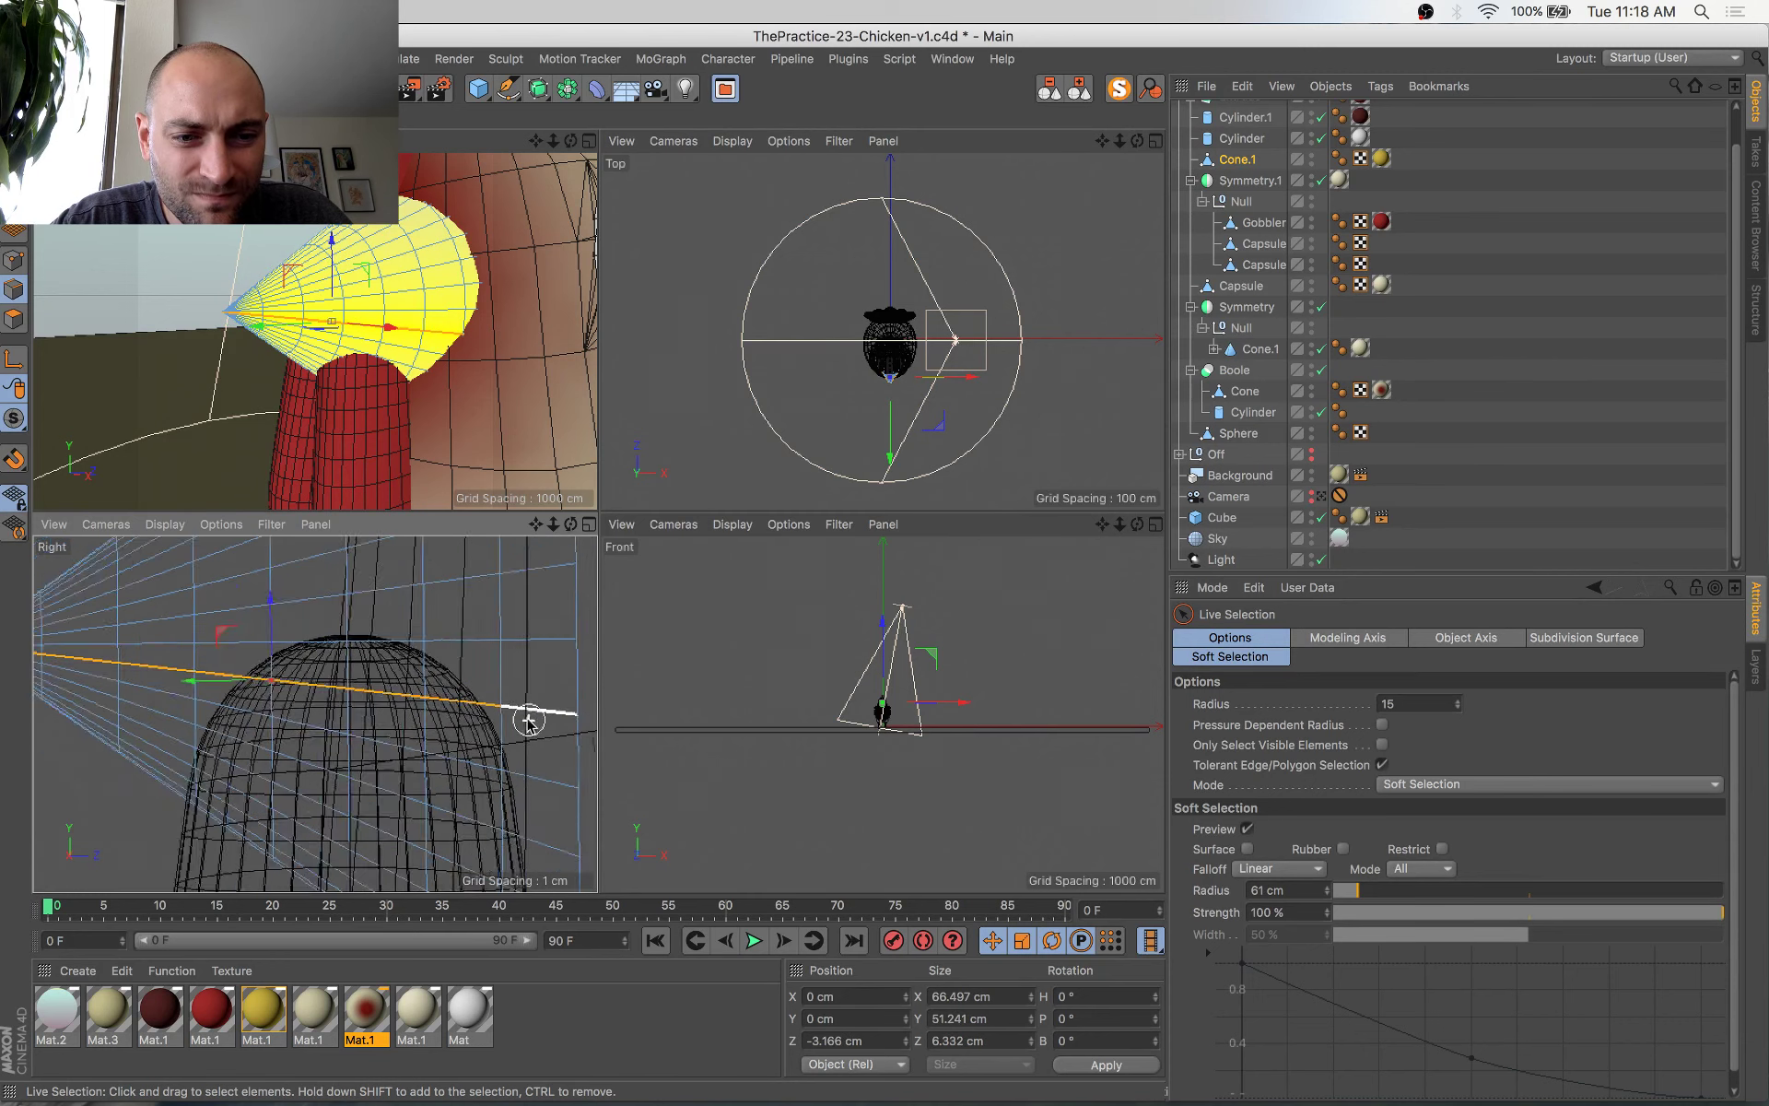
Bevel the selected lengthwise beak edges in Chamfer mode with an offset of about 0.25 cm
left_click_drag(362, 378, 535, 355, "alt")
scroll(386, 309, "up", 5)
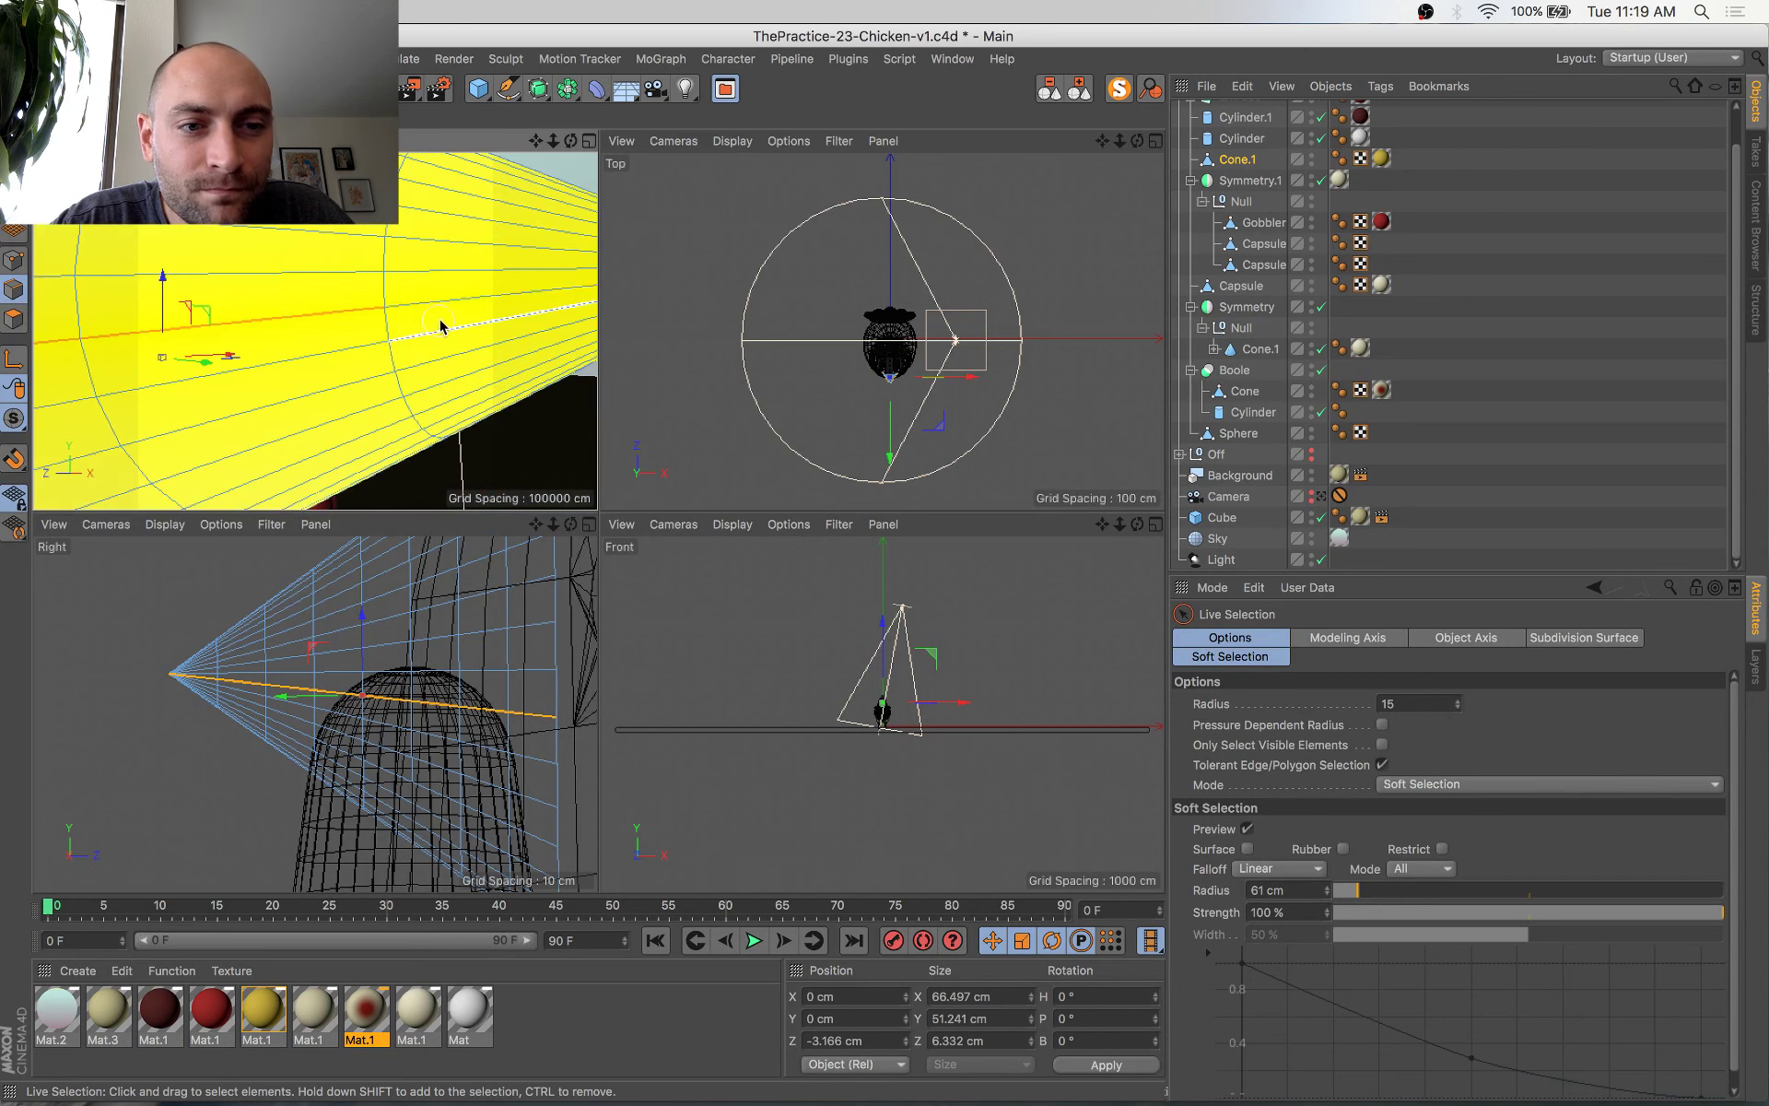
key("e")
scroll(413, 334, "down", 4)
middle_click(406, 347)
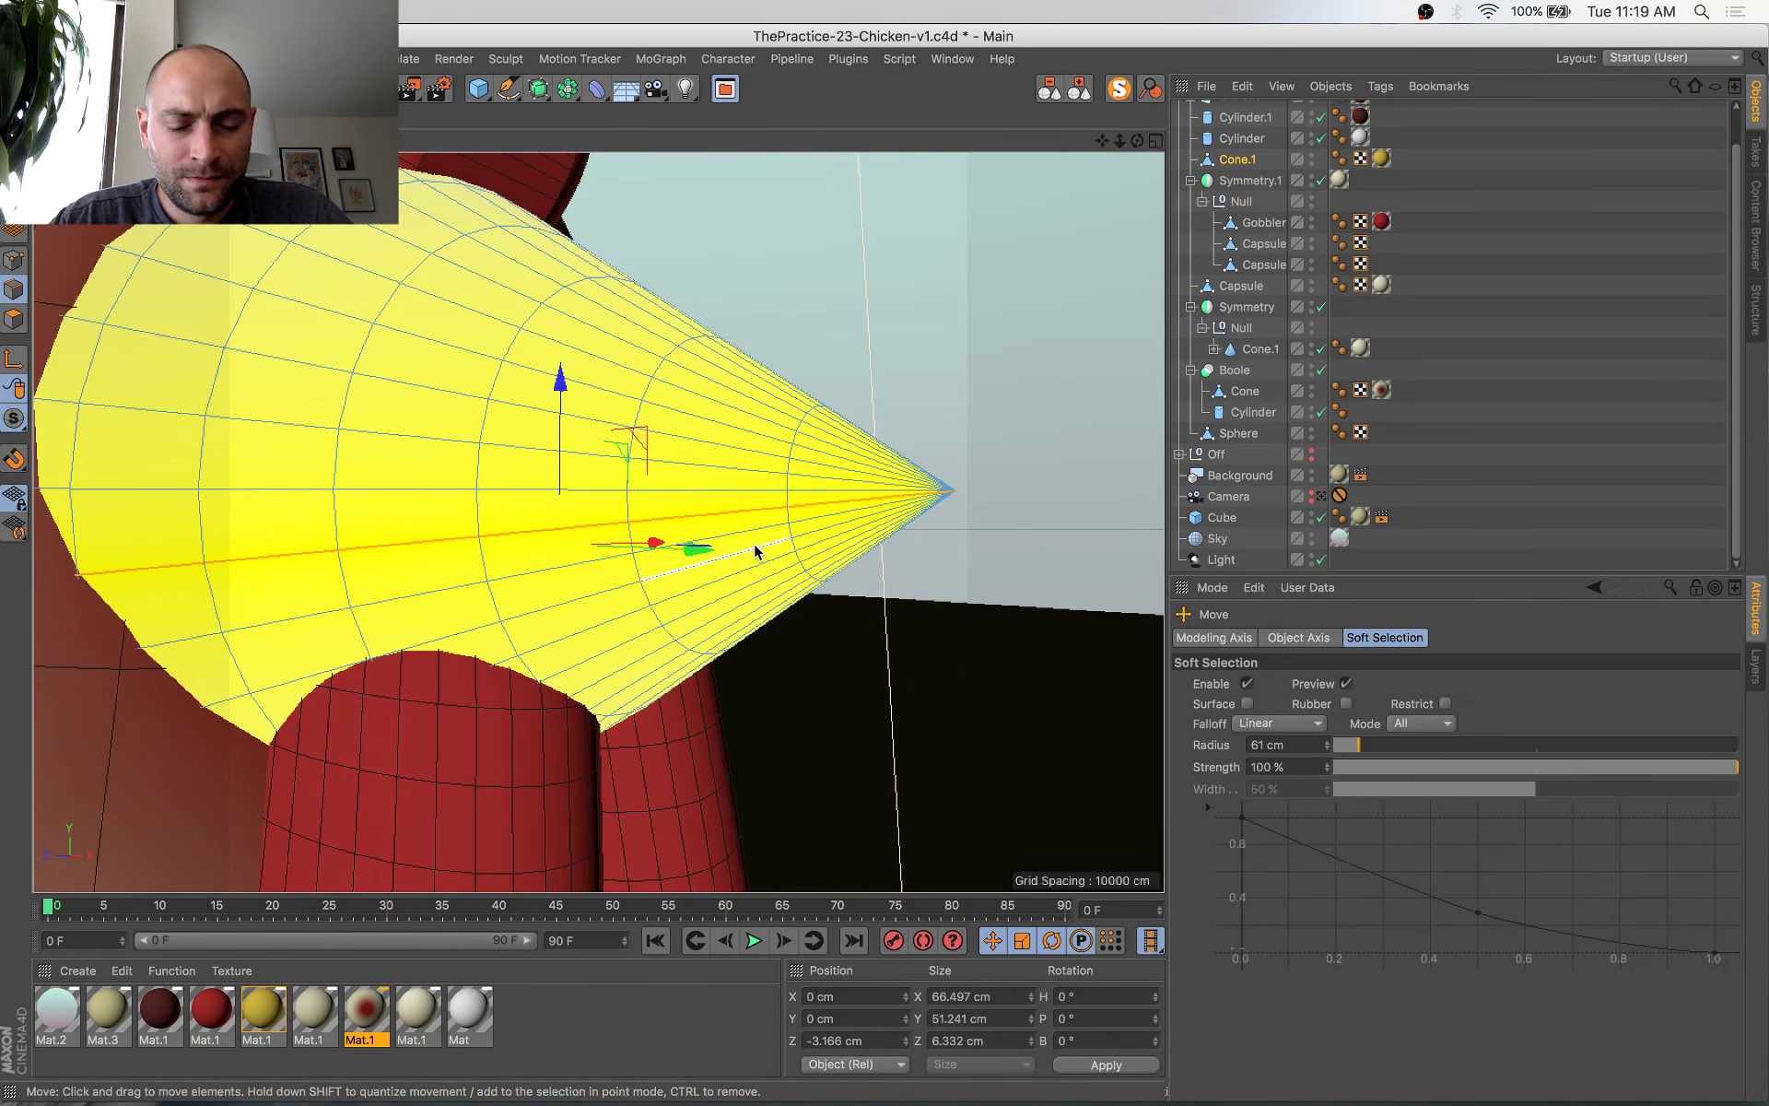
key("v")
key("Escape")
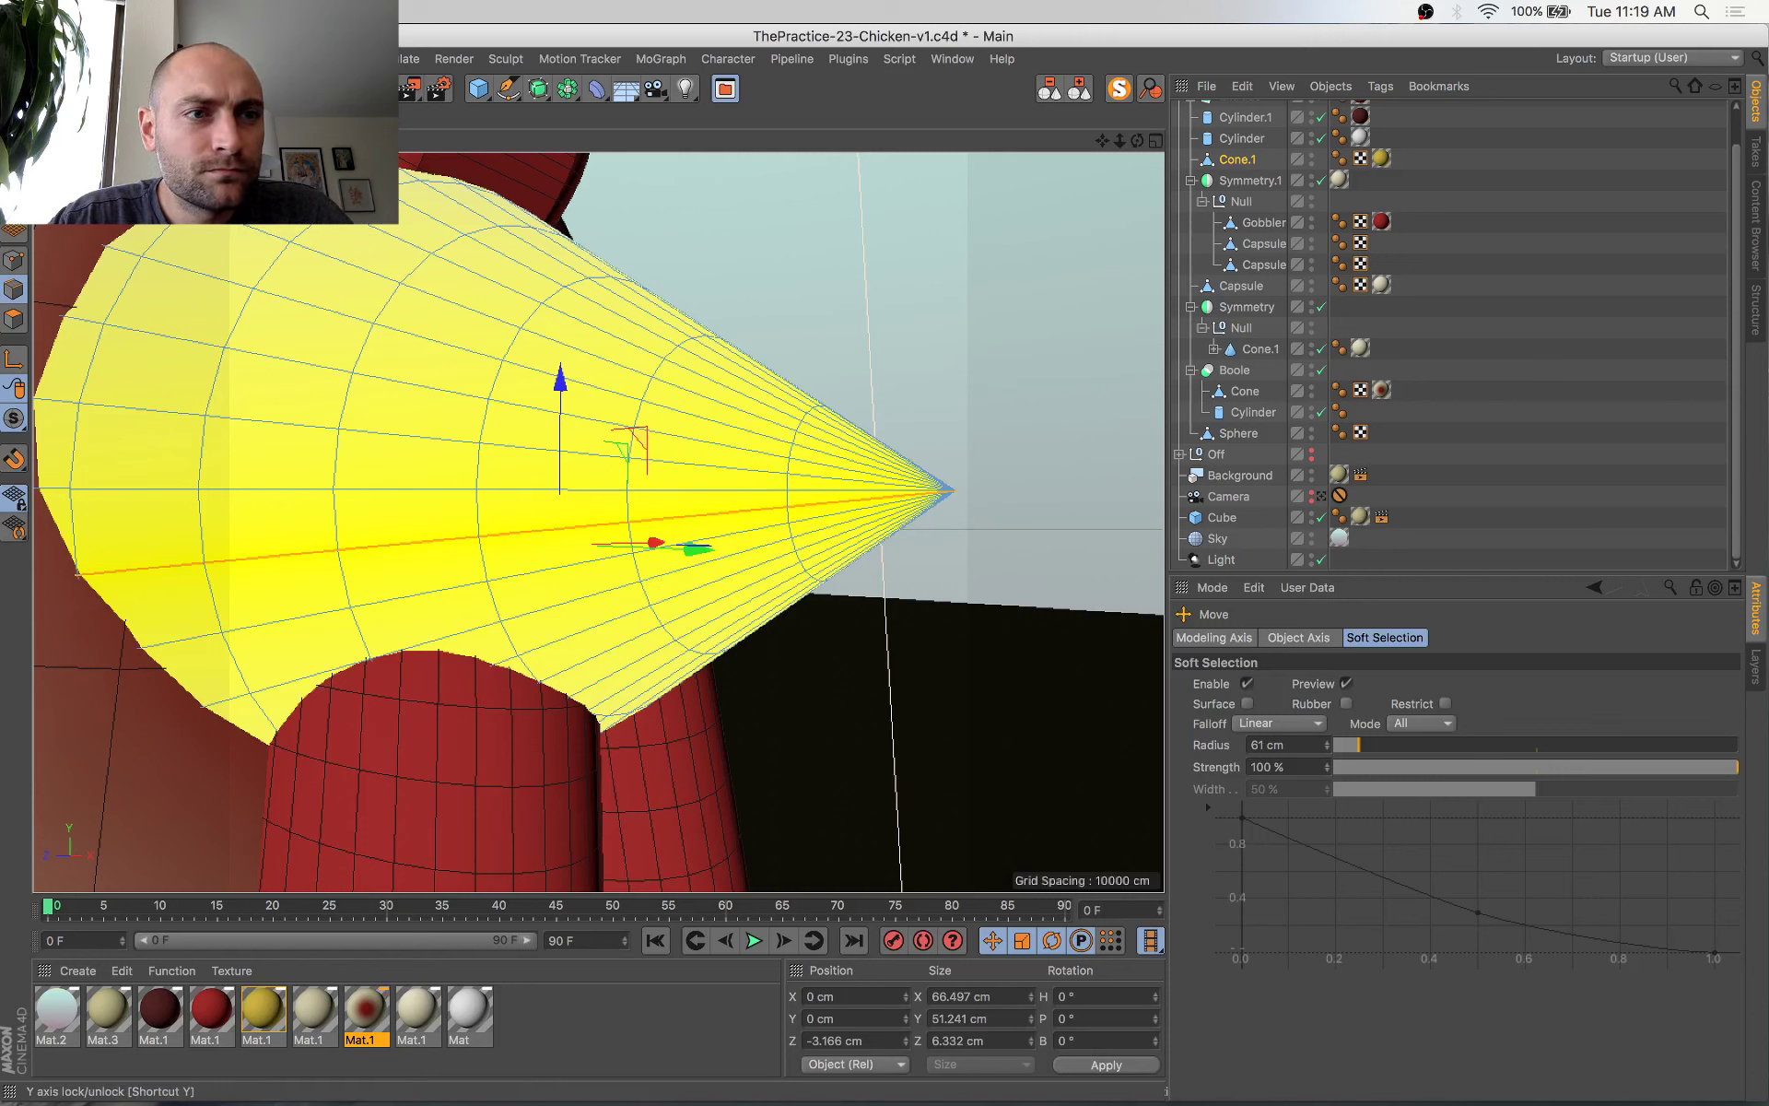
left_click(193, 59)
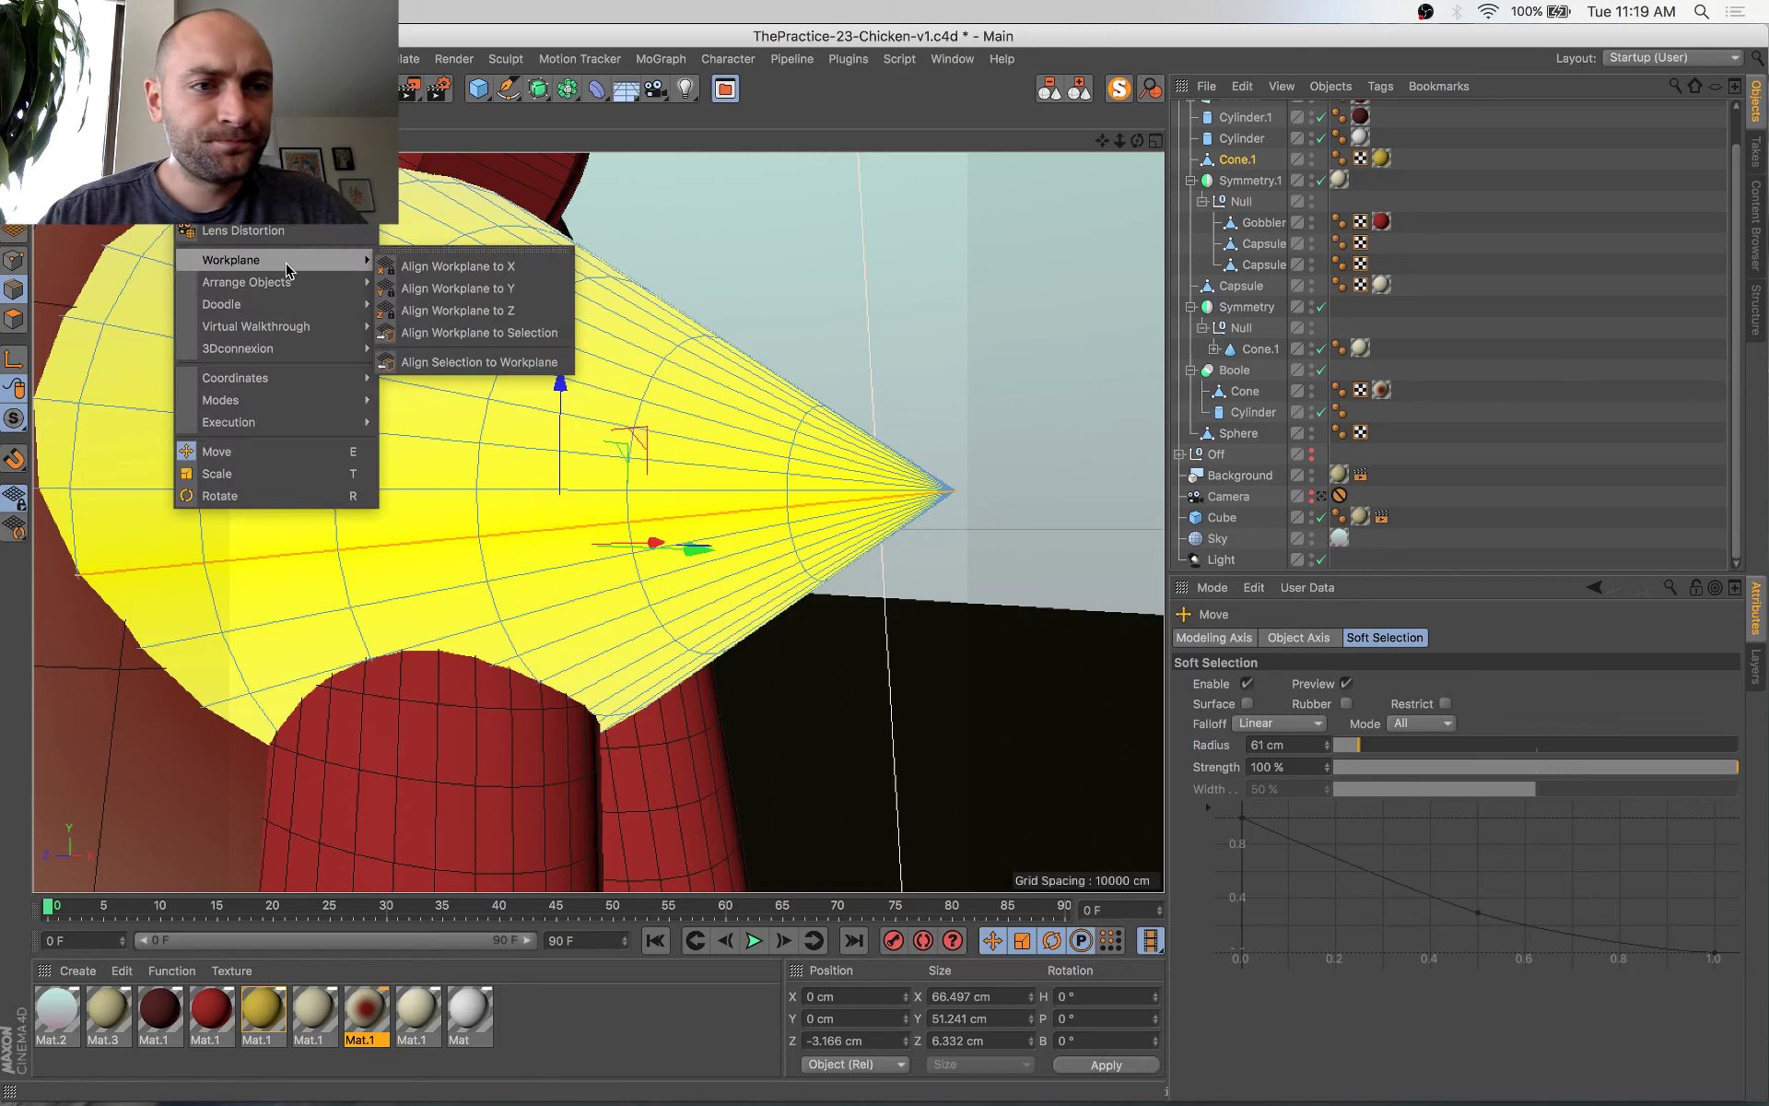
mouse_move(234, 59)
mouse_move(268, 137)
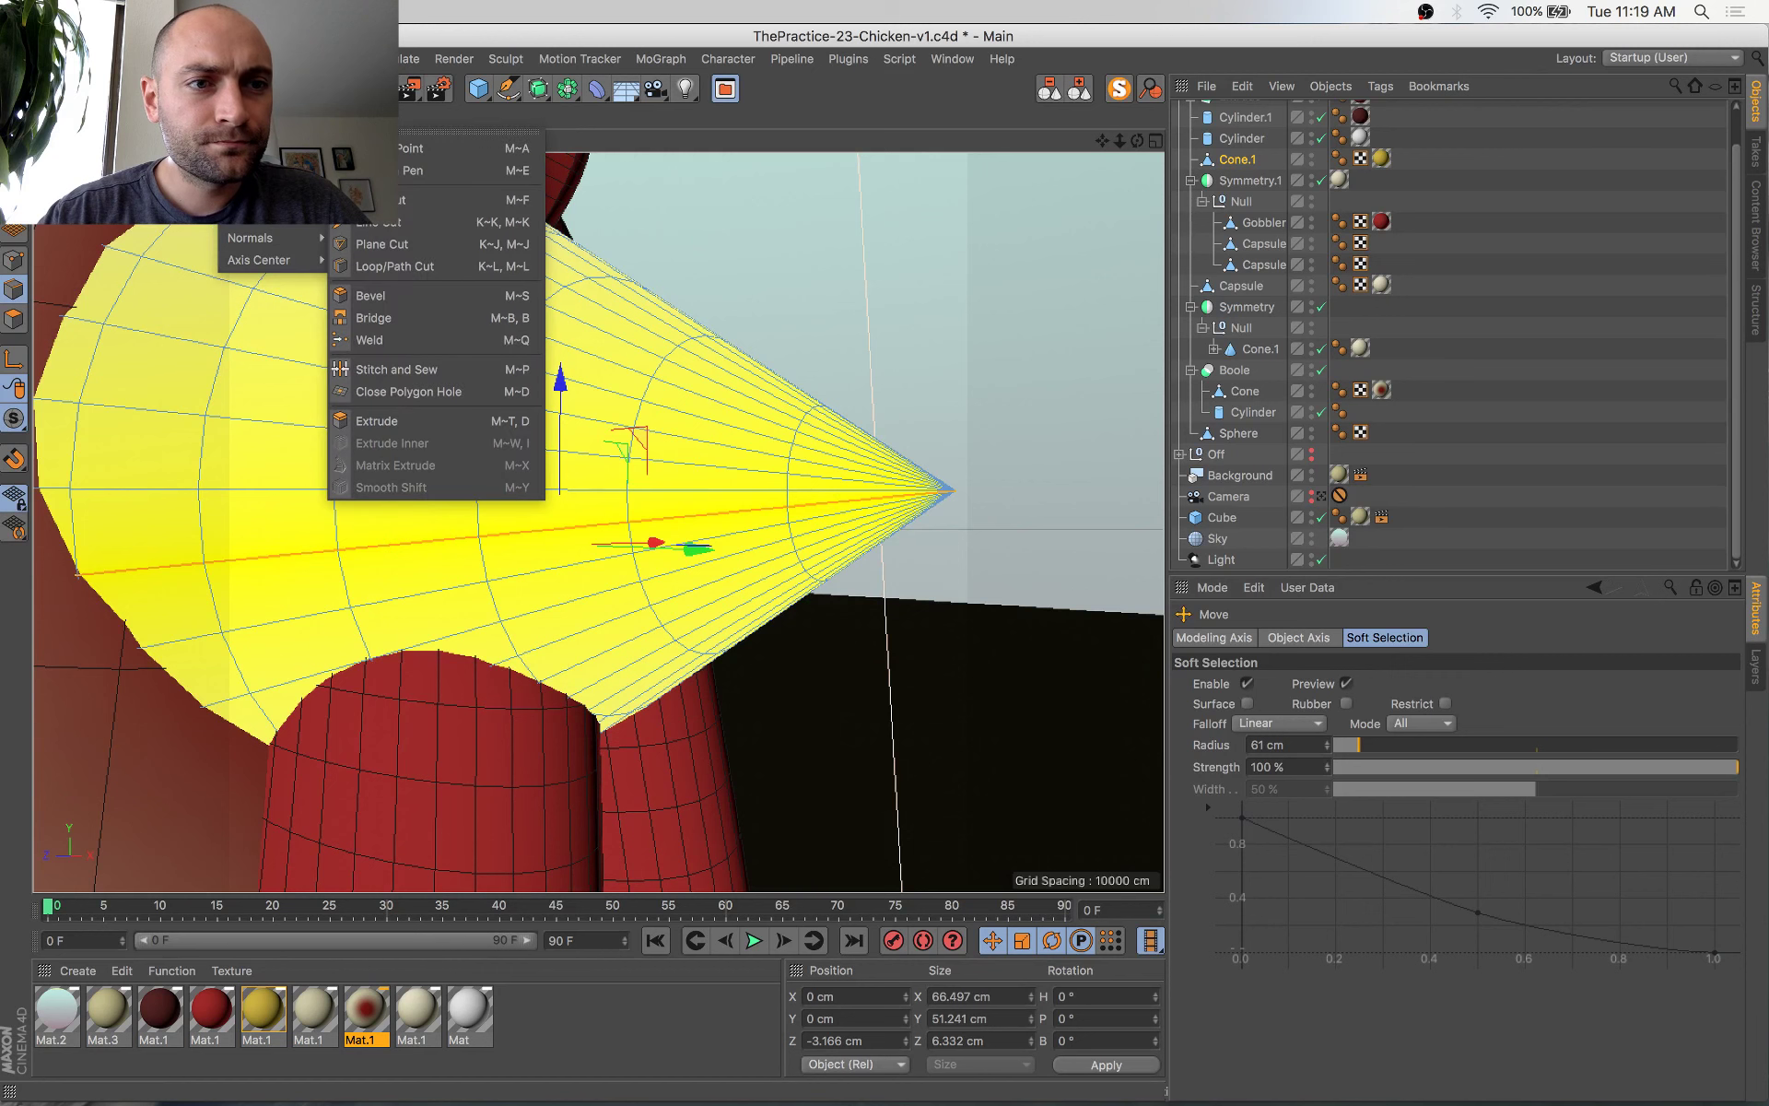
left_click(369, 298)
left_click_drag(832, 342, 855, 342)
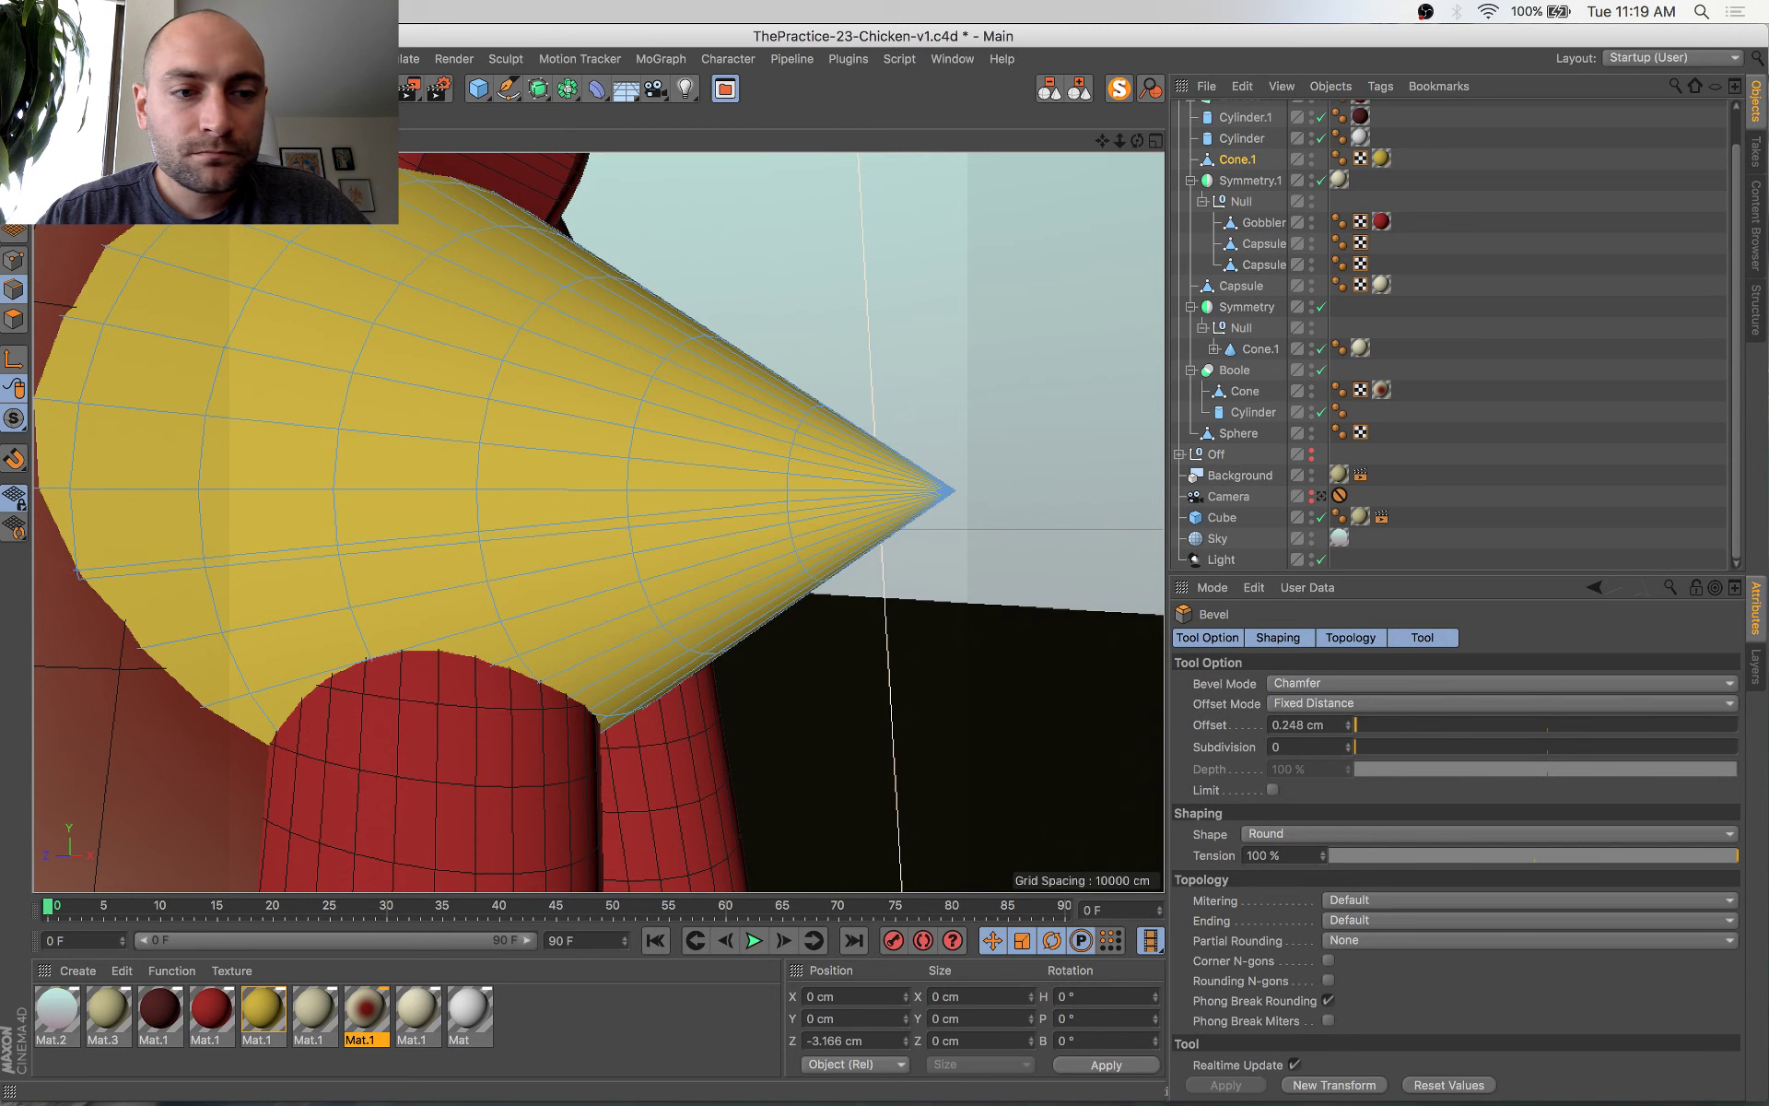
Try extruding the bevelled beak edges with an offset of -0.476 cm
mouse_move(826, 643)
left_mouse_down("alt")
mouse_move(772, 658)
mouse_move(826, 634)
left_mouse_up("alt")
left_click_drag(693, 511, 584, 594, "alt")
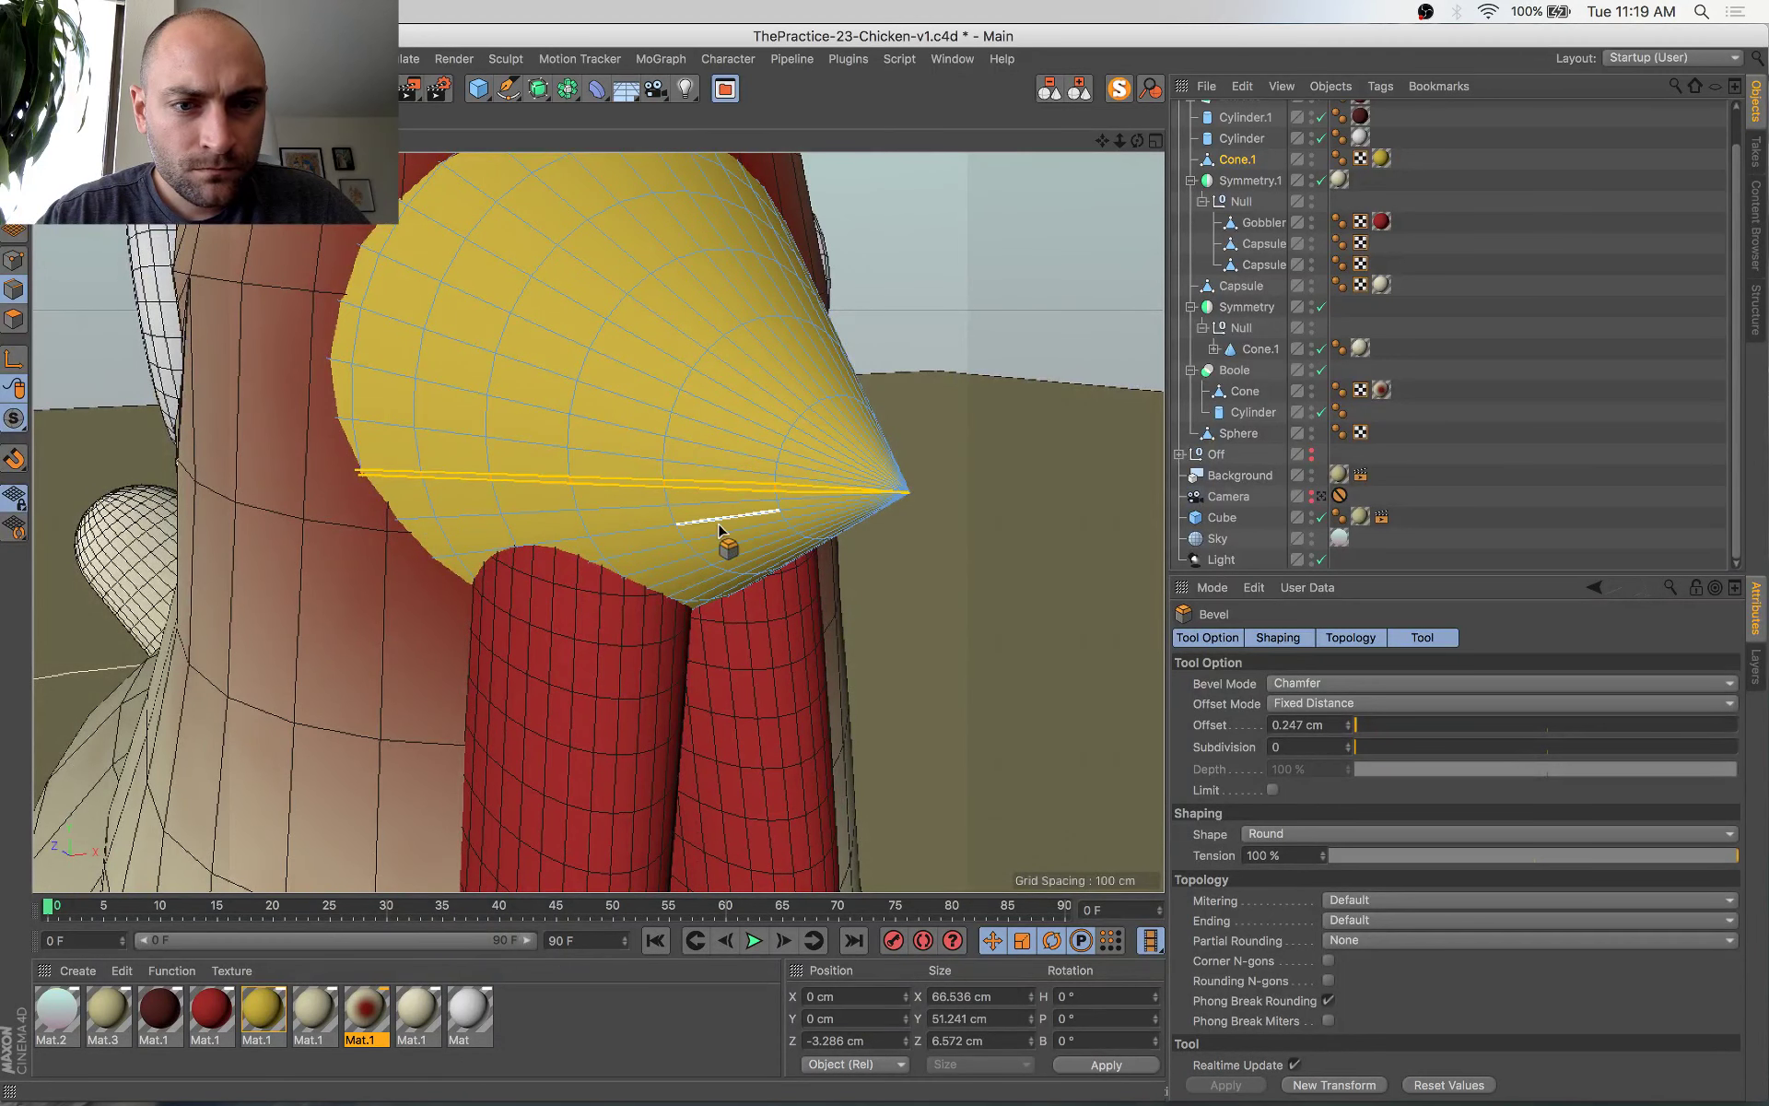
key("d")
left_click_drag(960, 375, 948, 376)
key("super+z")
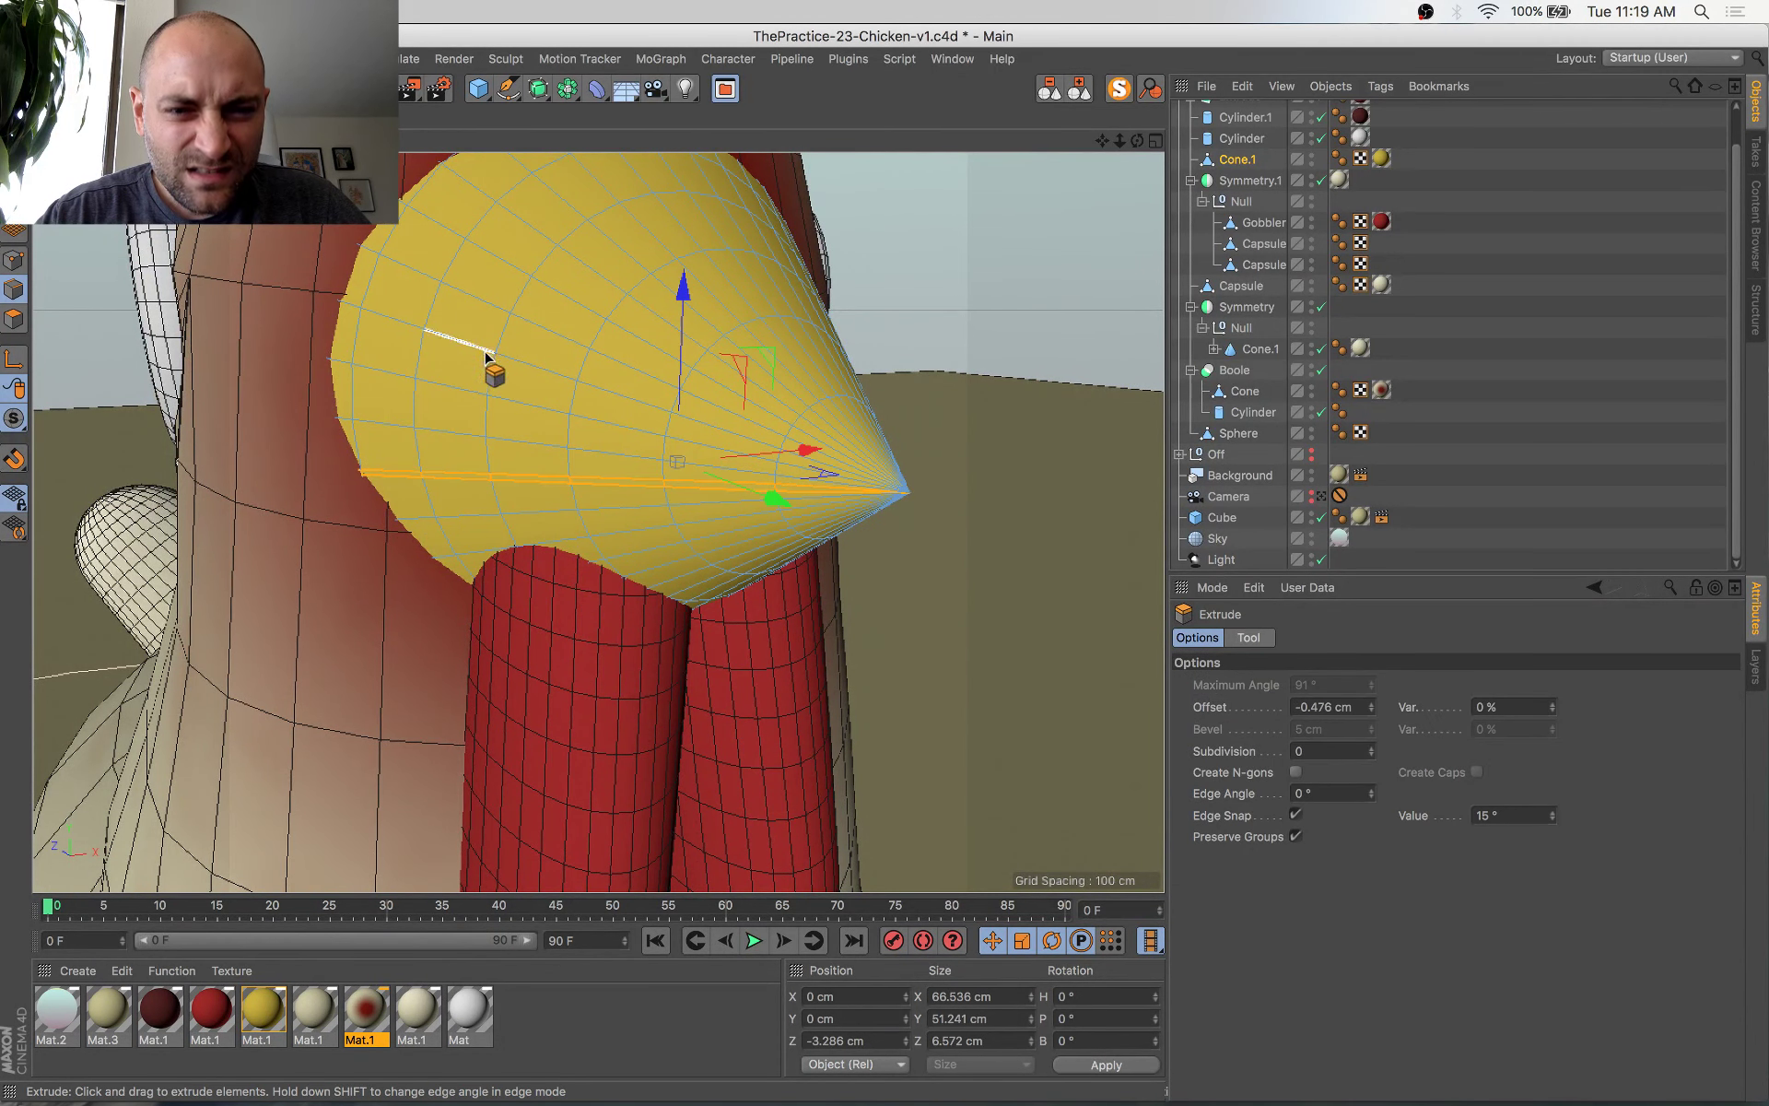
Convert the beak's edge selection to polygons and shrink it to the narrow bevelled strip
left_click(14, 320, "ctrl")
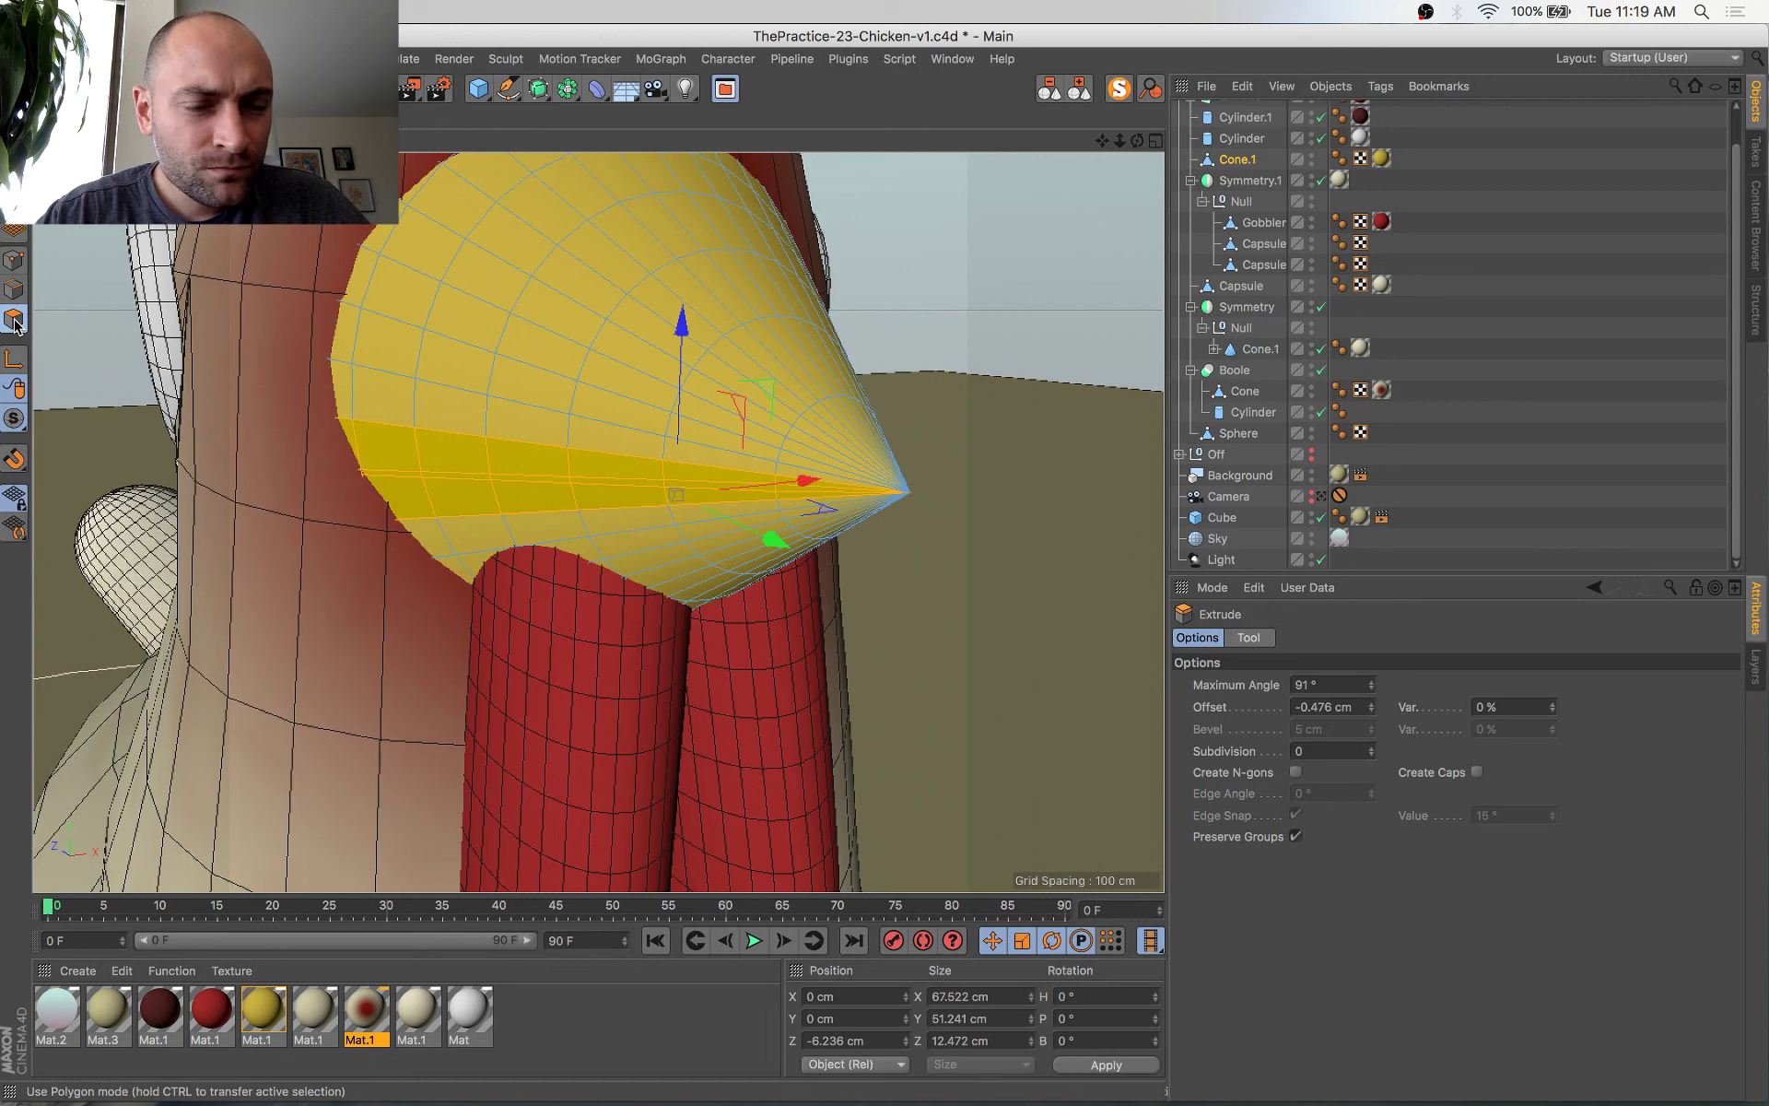
key("u")
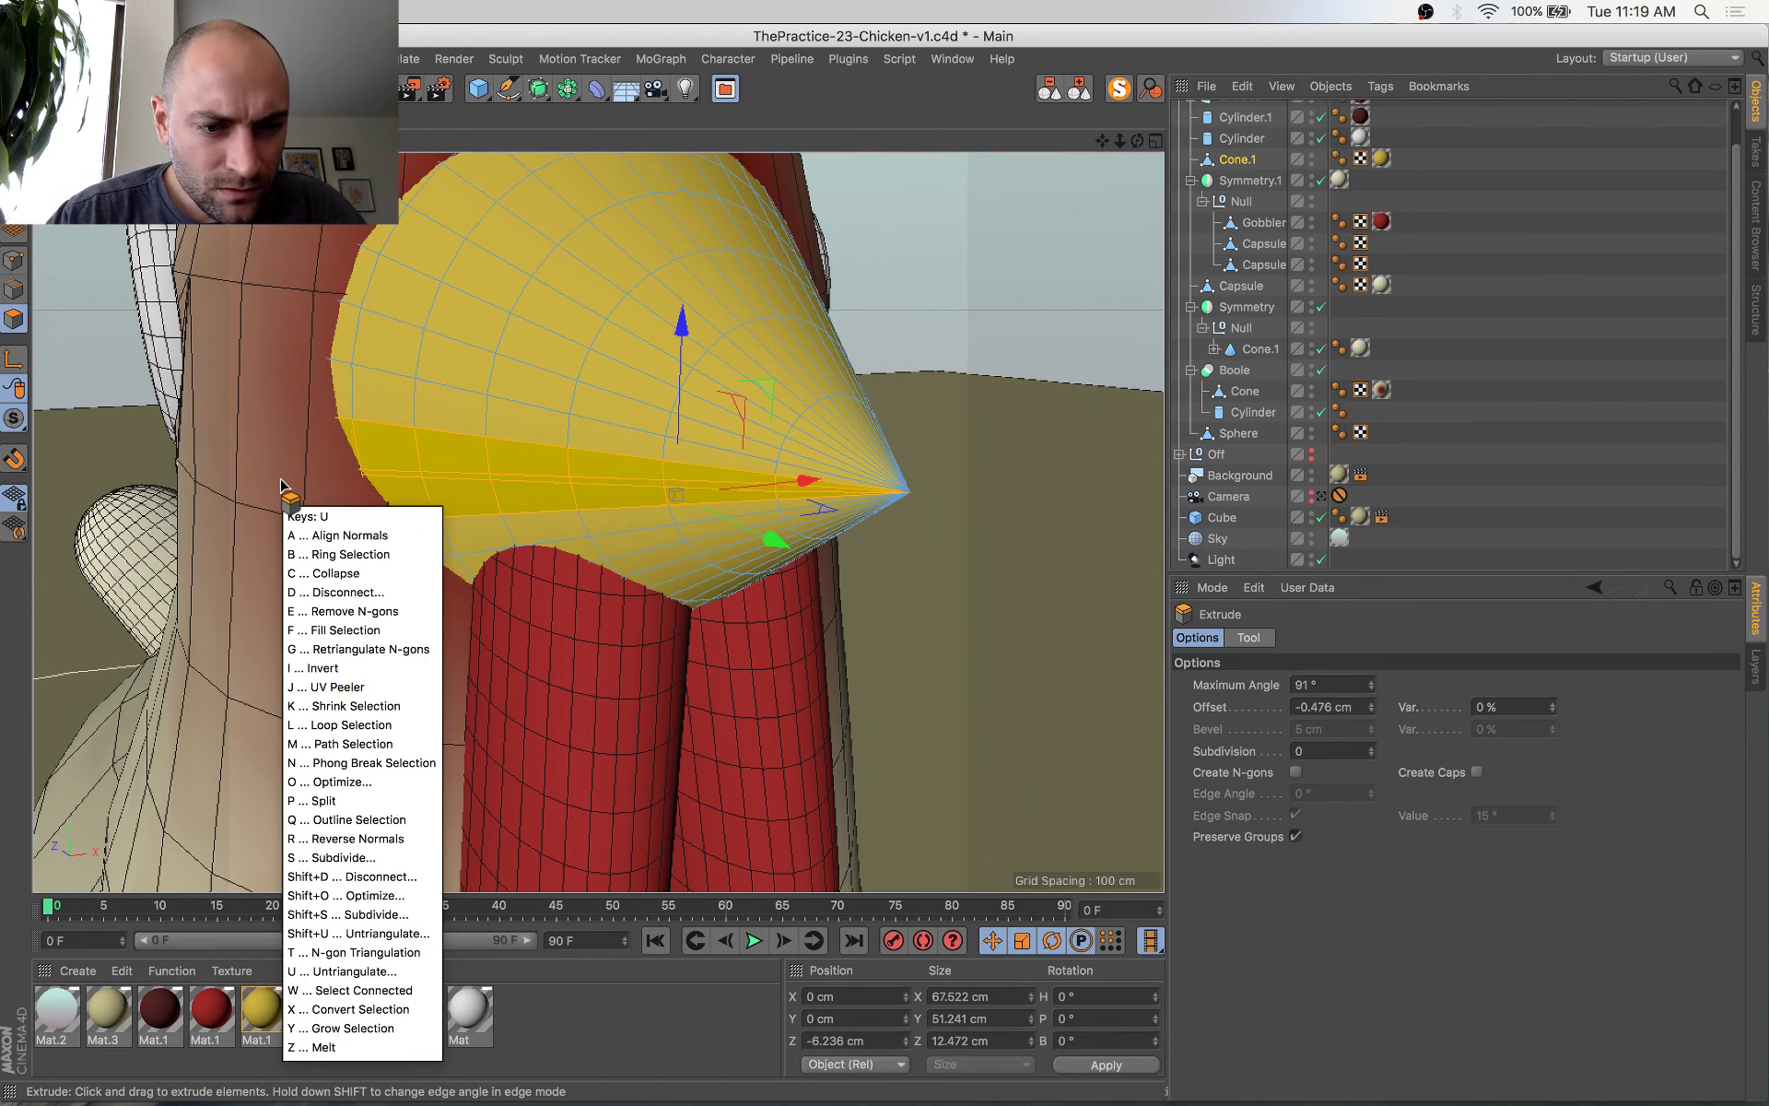
key("k")
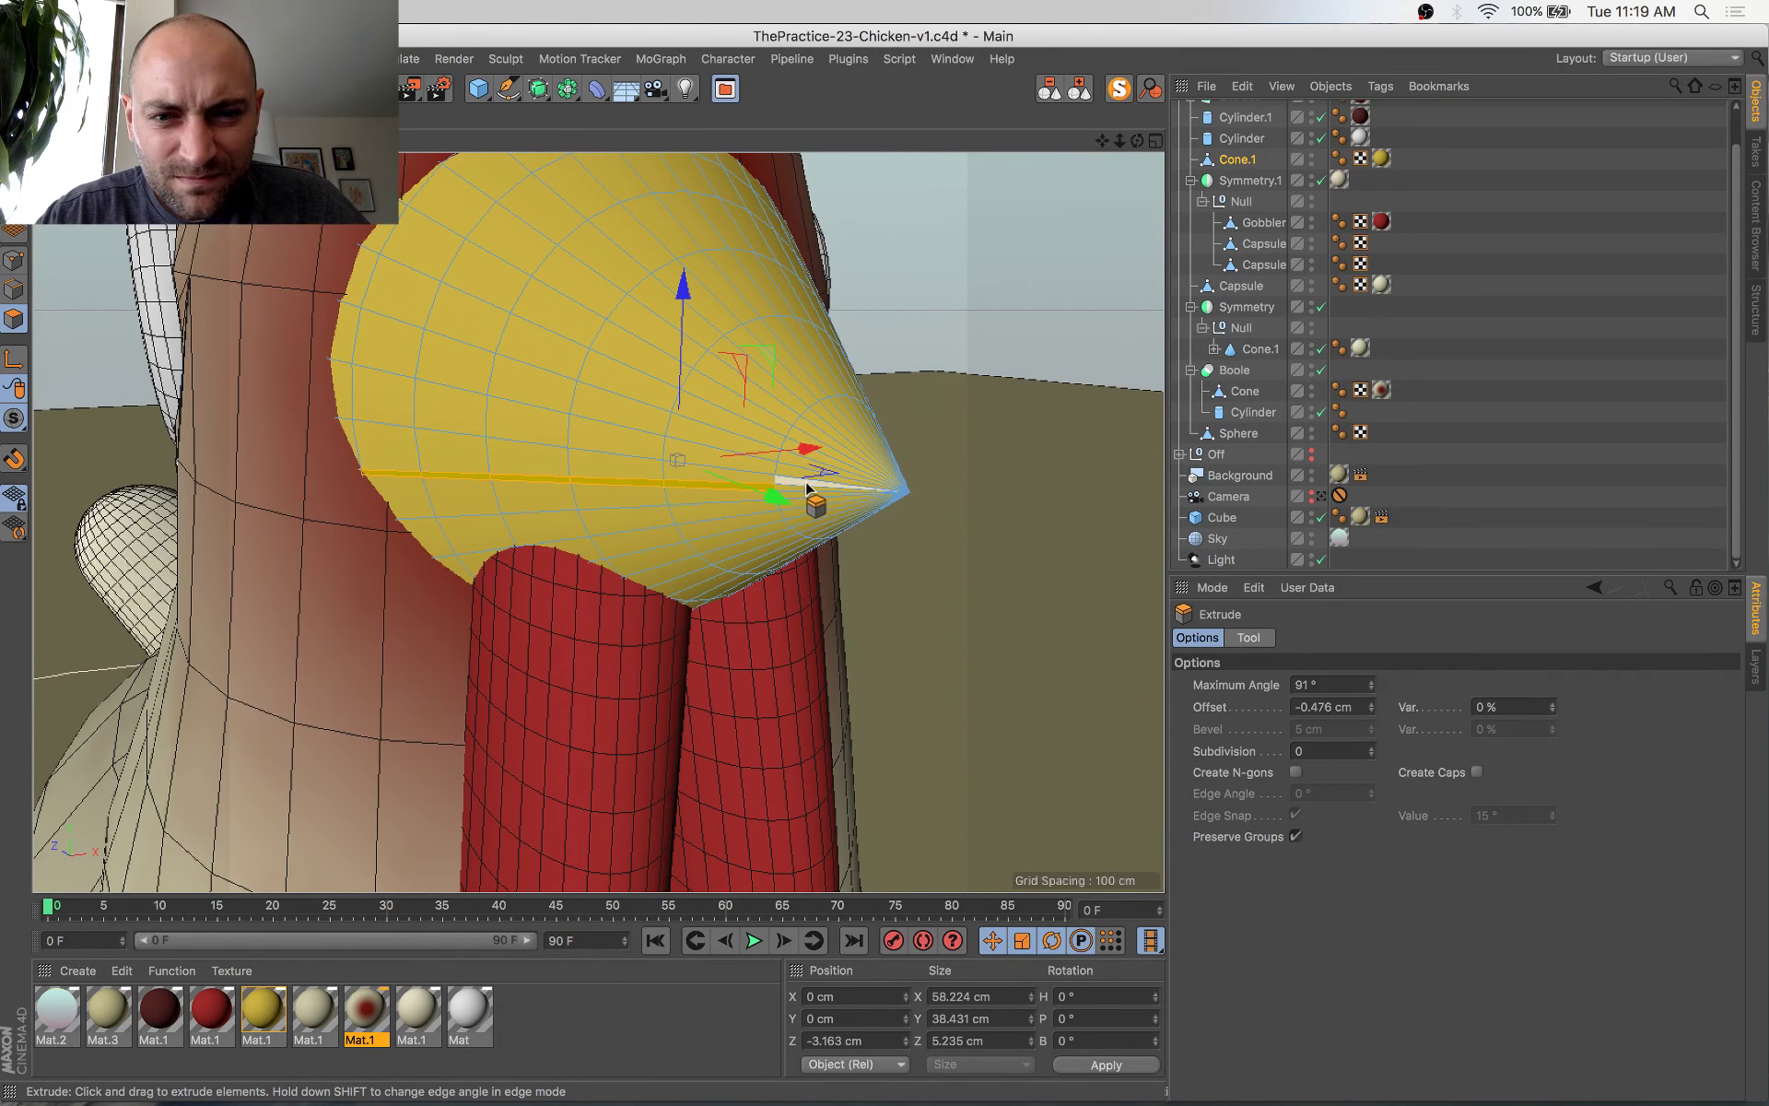
Add the small strip polygon at the beak's tip to the polygon selection
scroll(900, 506, "up", 10)
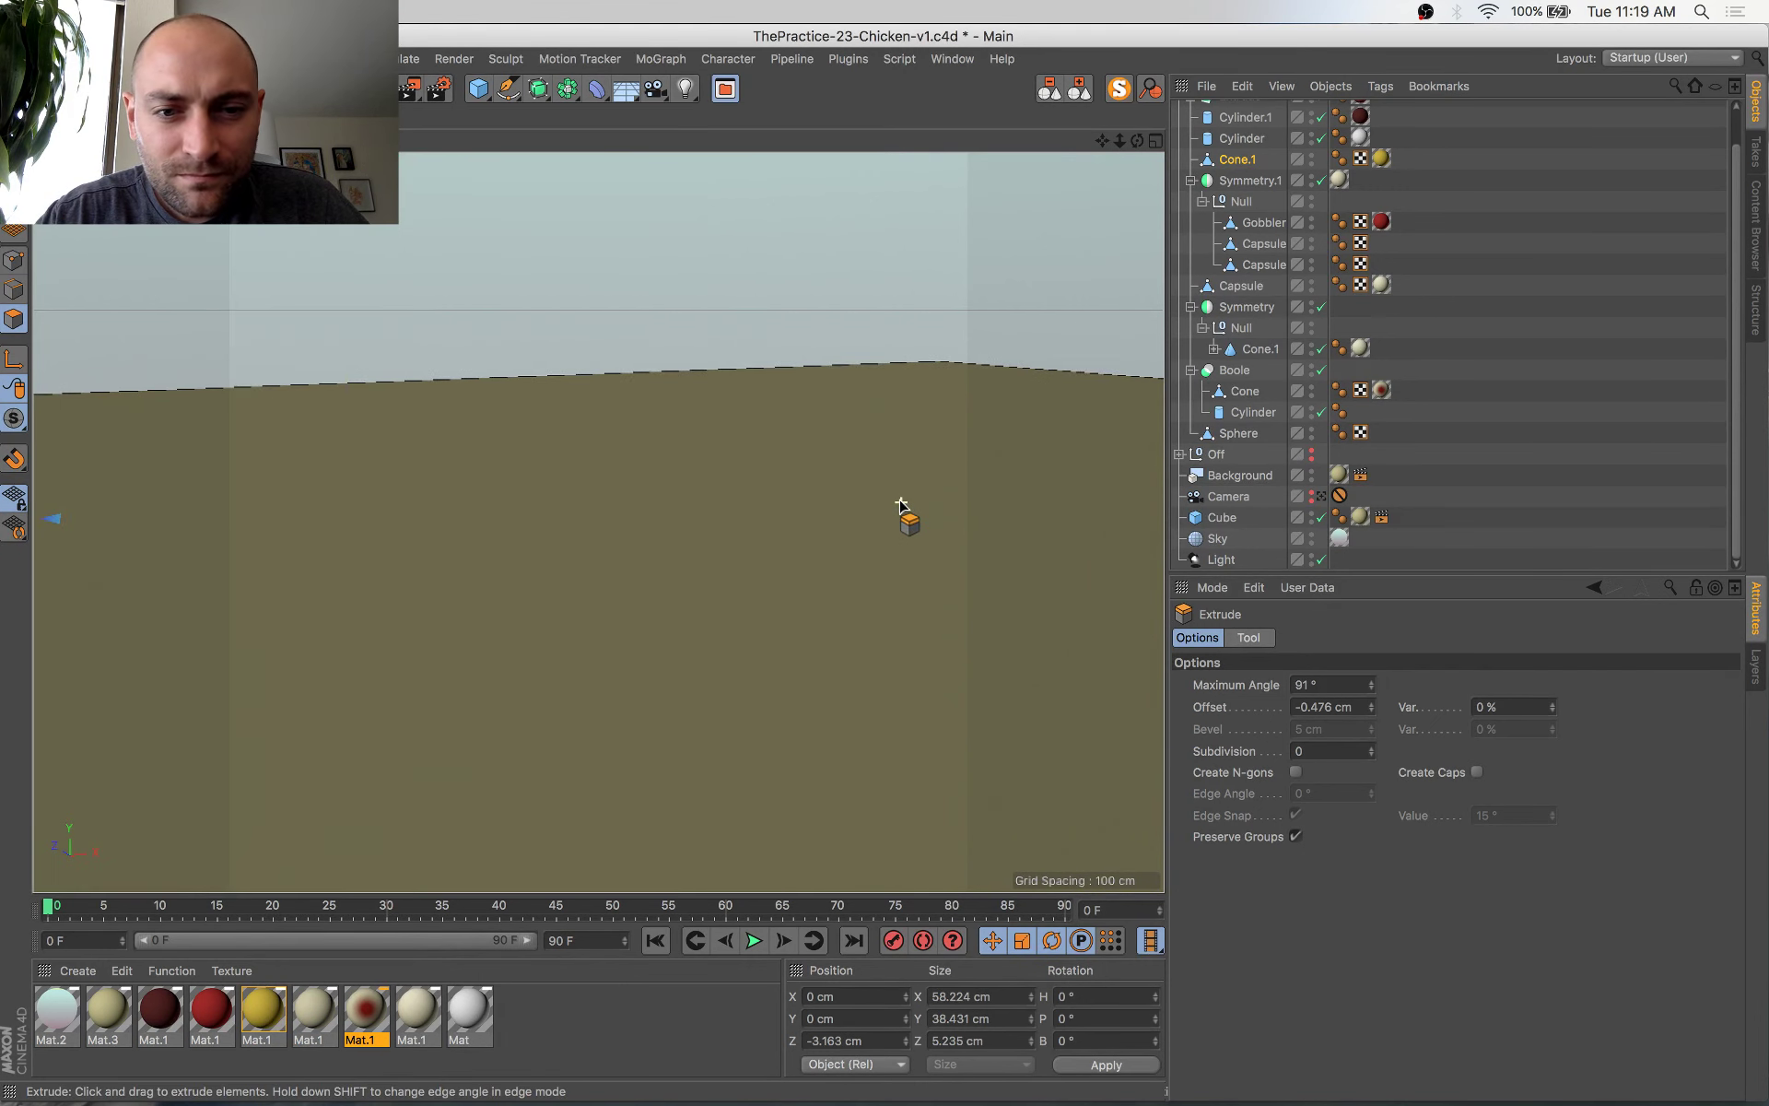
scroll(900, 508, "down", 8)
left_click(780, 642, "shift")
Extrude the selected strip inward by -0.499 cm to cut a mouth groove into the beak
left_click_drag(902, 659, 609, 601, "alt")
scroll(662, 615, "down", 10)
scroll(687, 659, "up", 6)
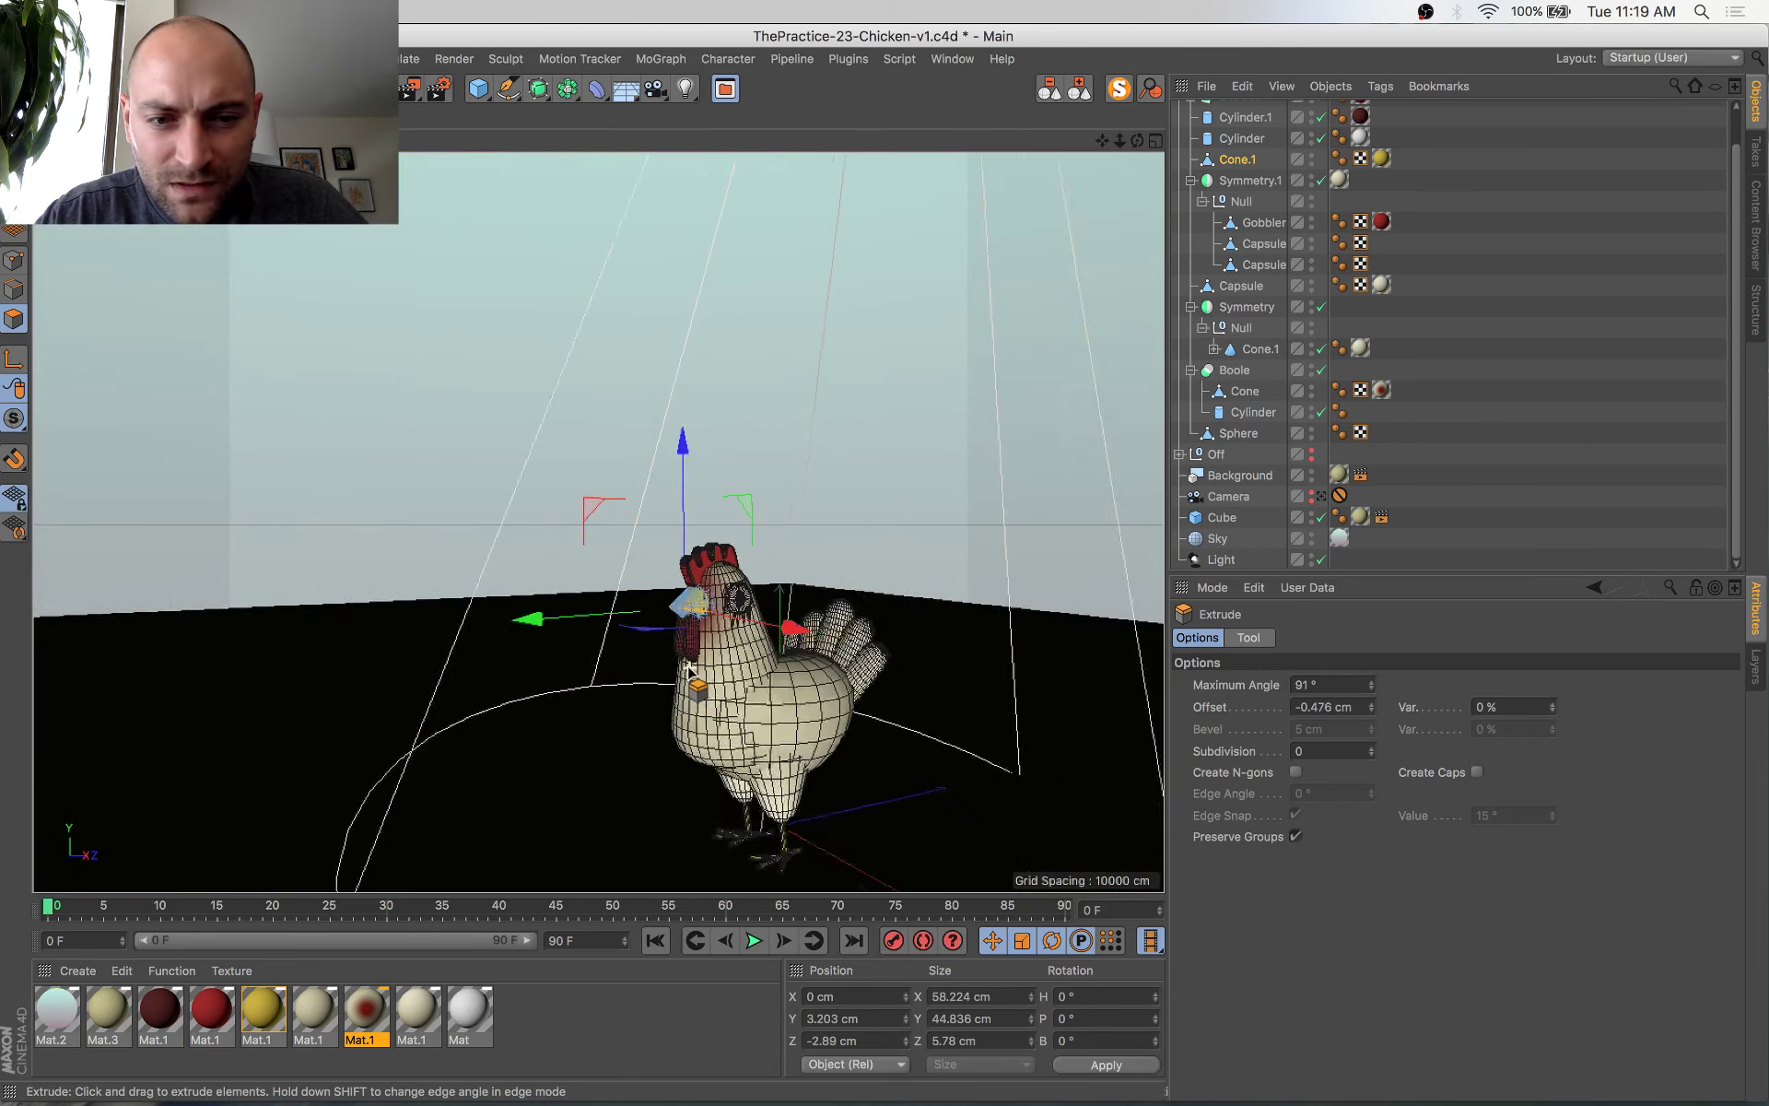
scroll(575, 446, "up", 5)
scroll(667, 505, "up", 8)
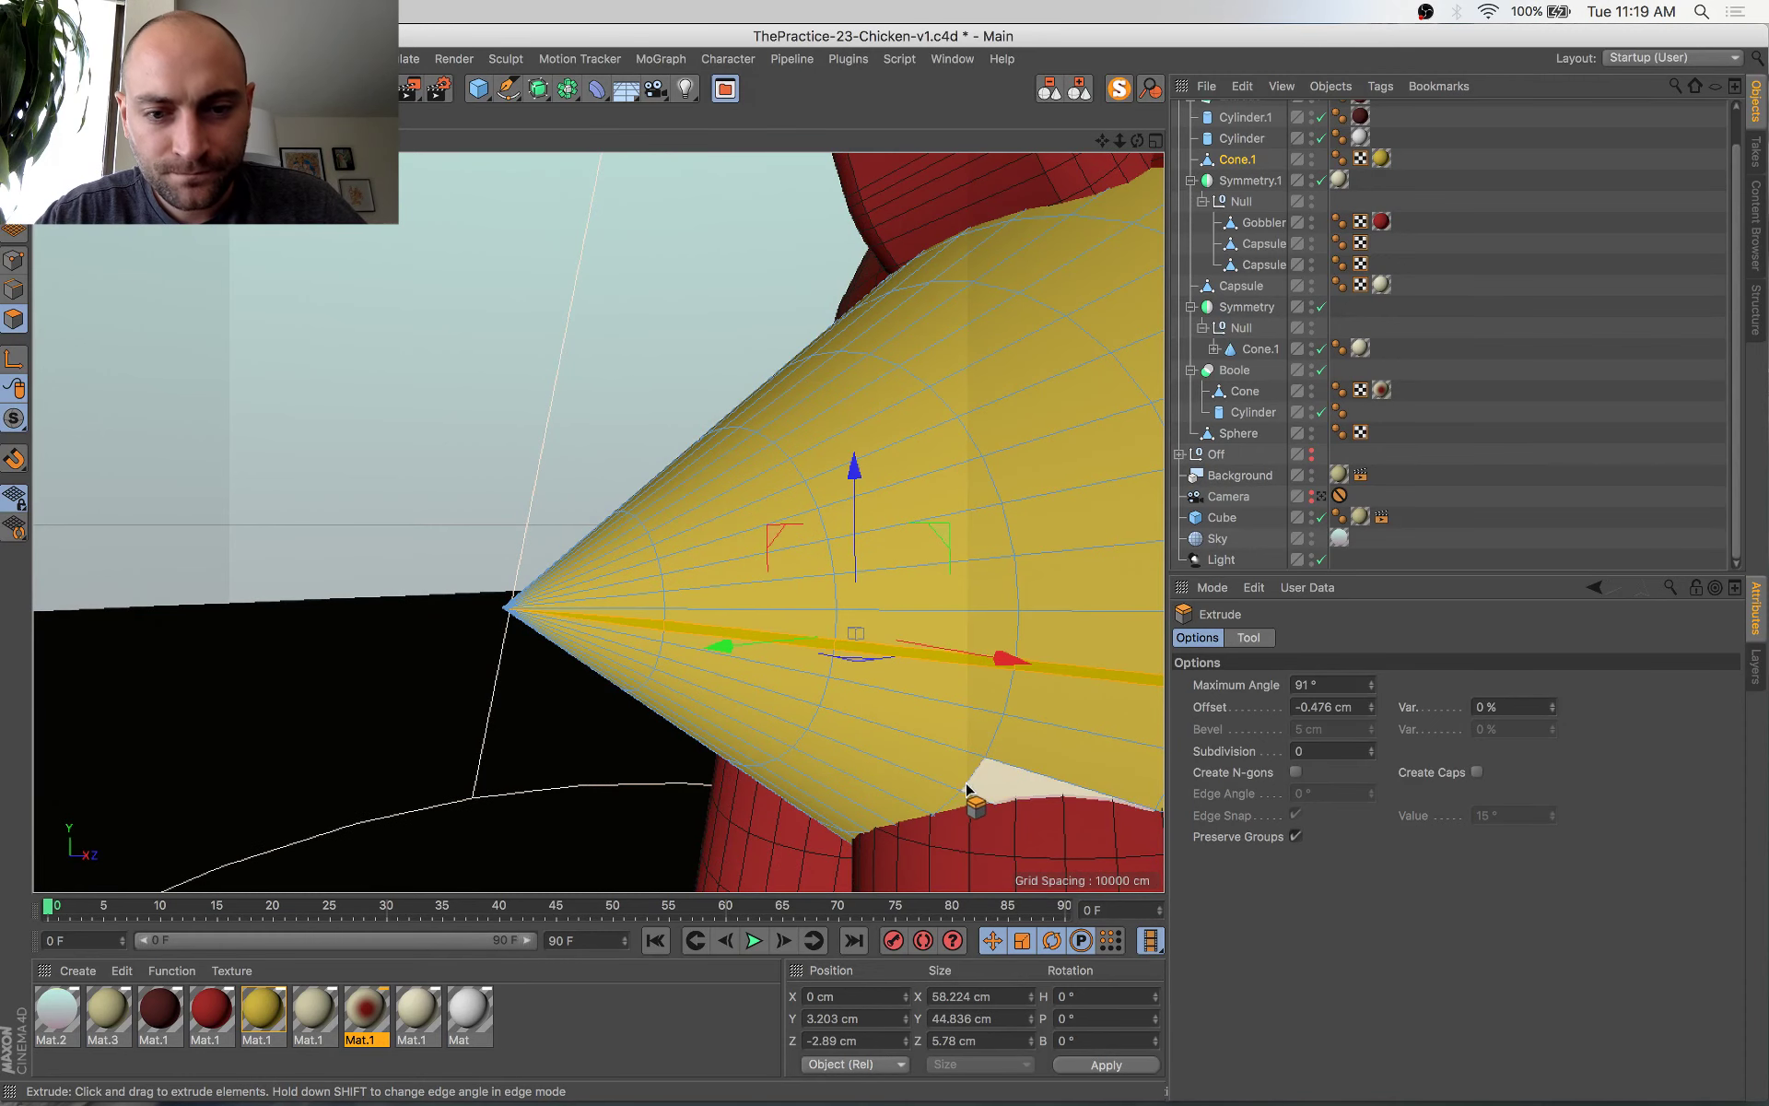
key("s")
left_click_drag(726, 617, 849, 668, "alt")
left_click_drag(850, 668, 943, 677)
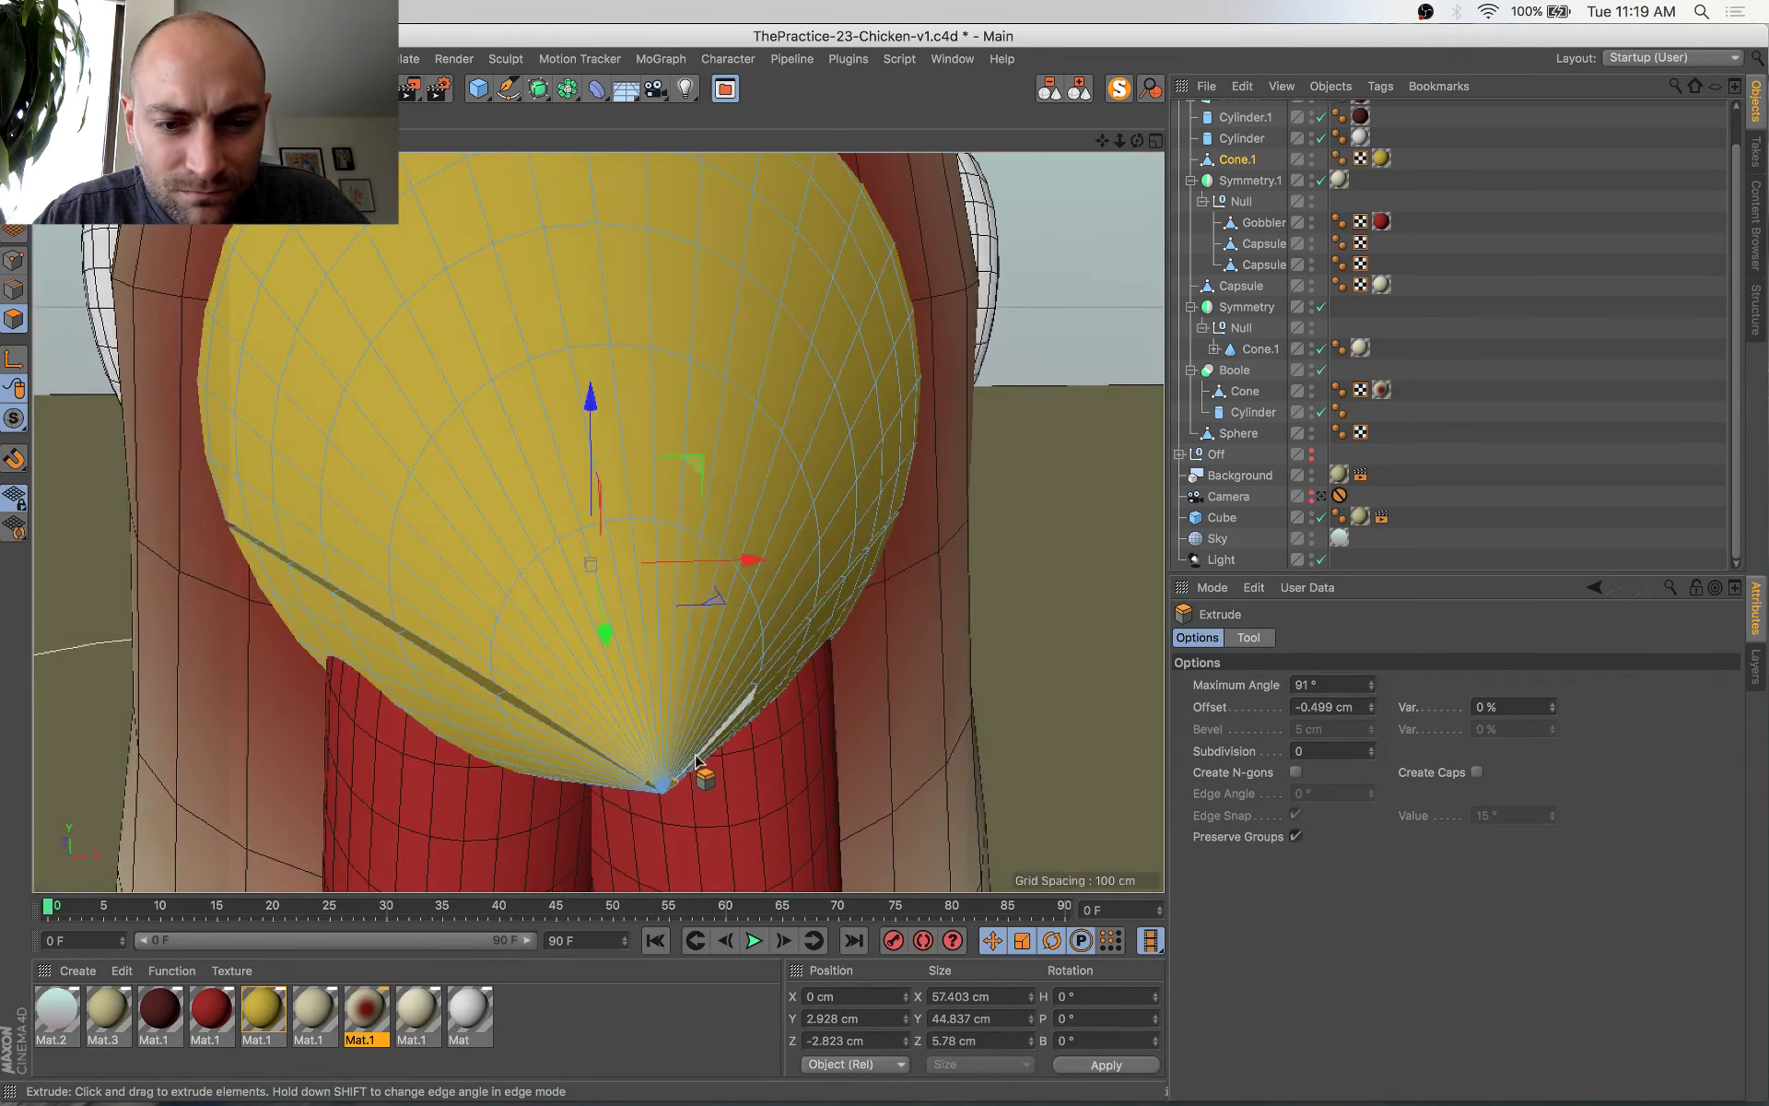
Switch to editing points and select the point at the corner of the dark gap near the beak's tip
scroll(696, 756, "up", 3)
left_click_drag(696, 771, 852, 497, "alt")
scroll(682, 542, "up", 5)
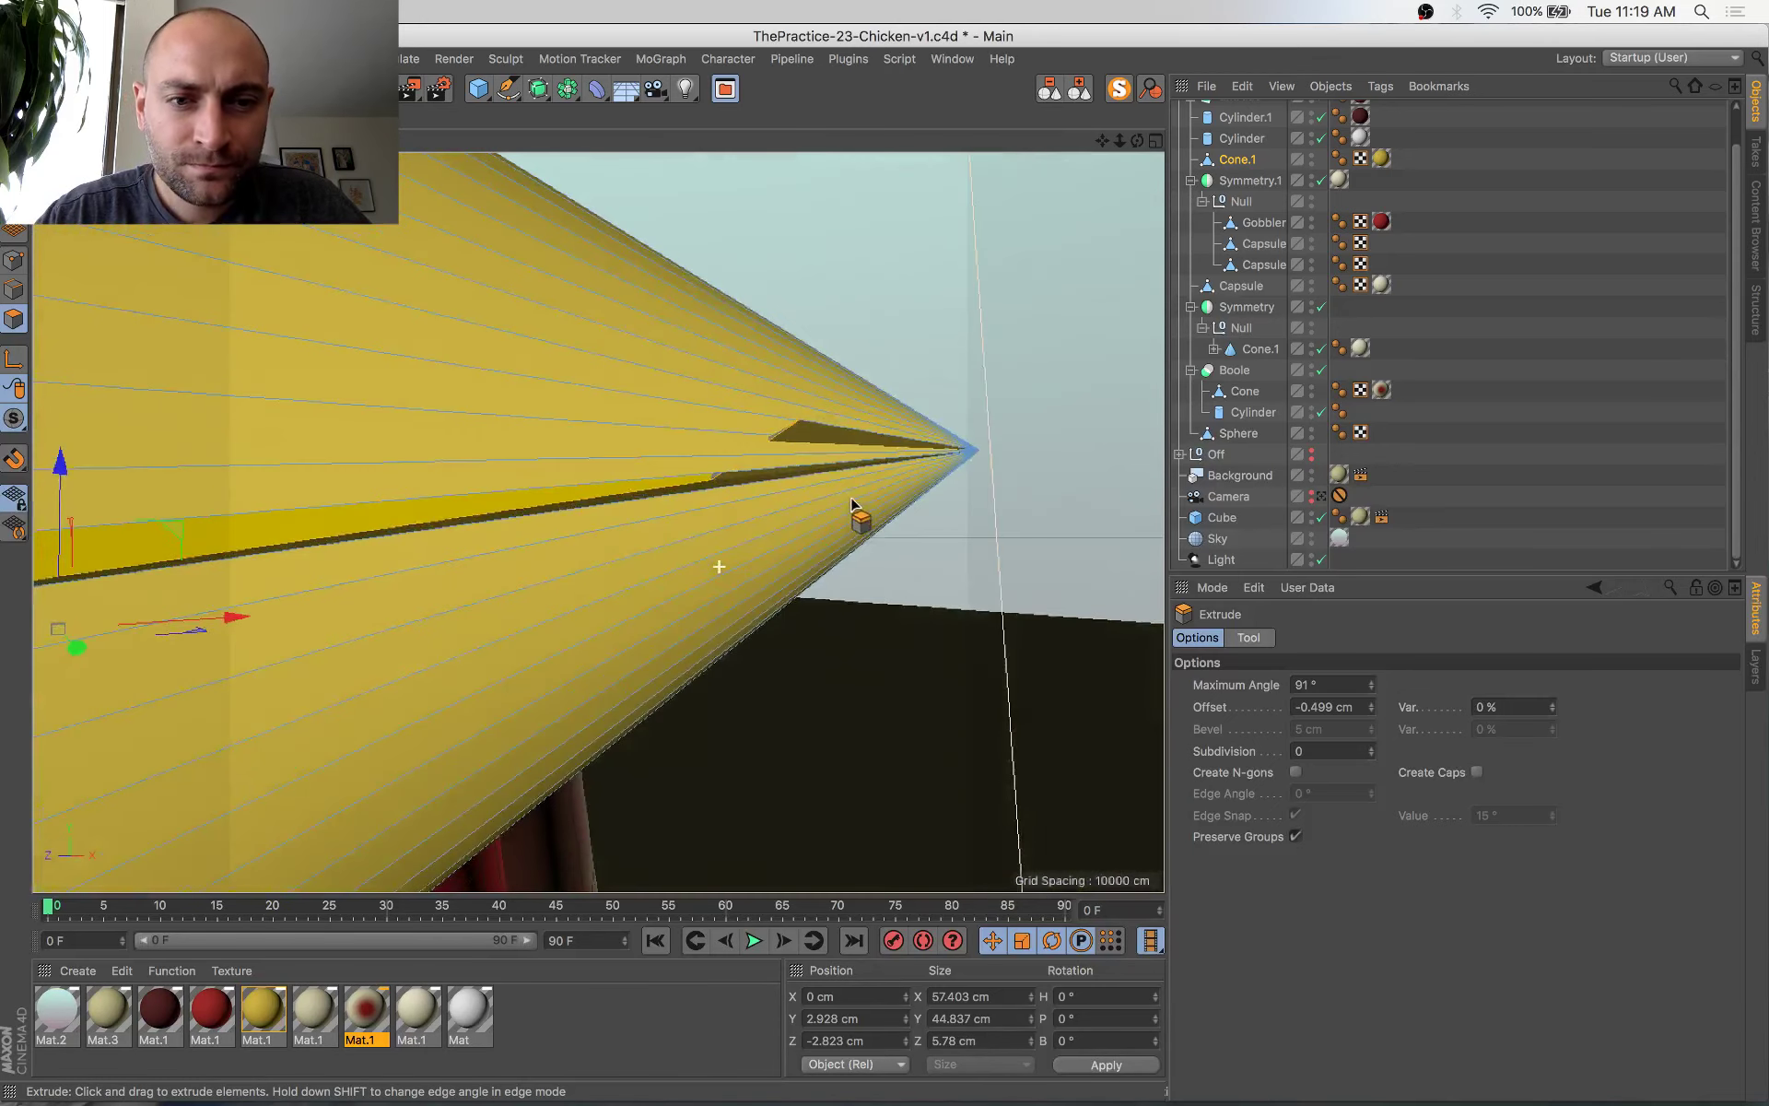
key("space")
key("super+a")
left_click(14, 259)
key("space")
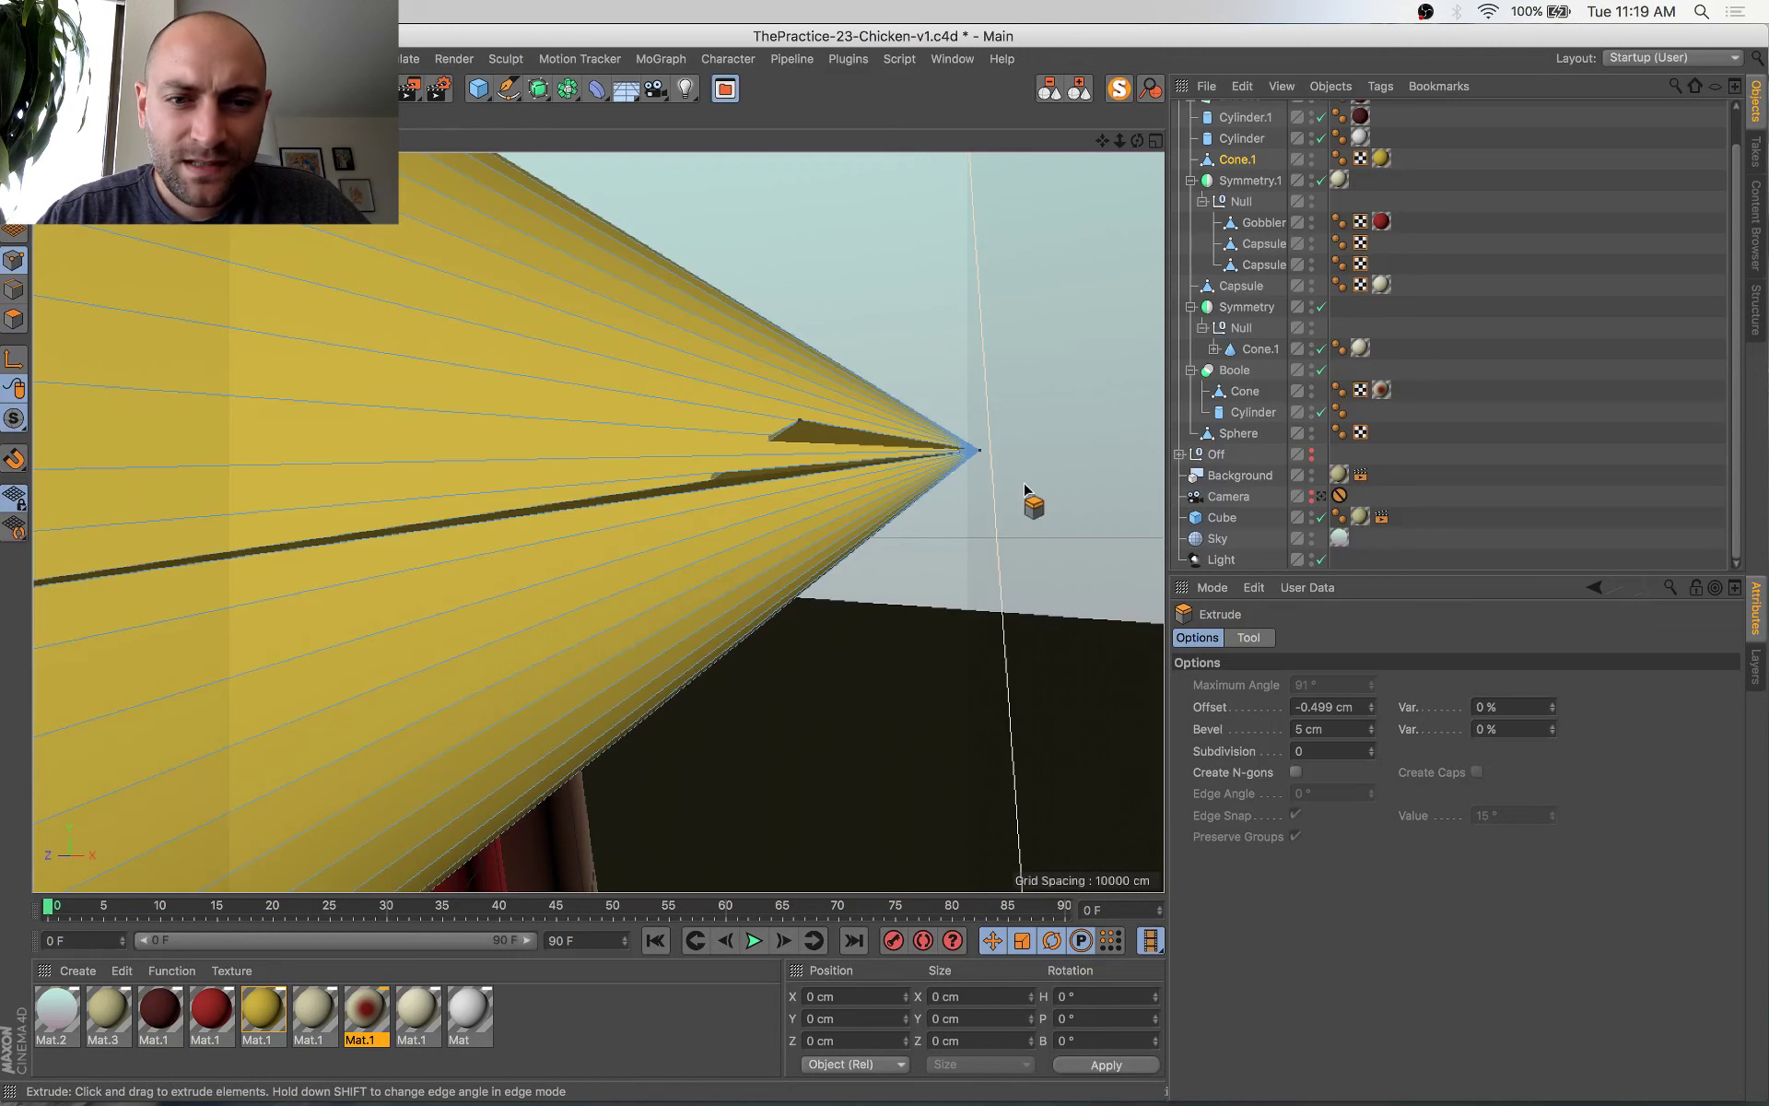
key("space")
left_click(802, 421)
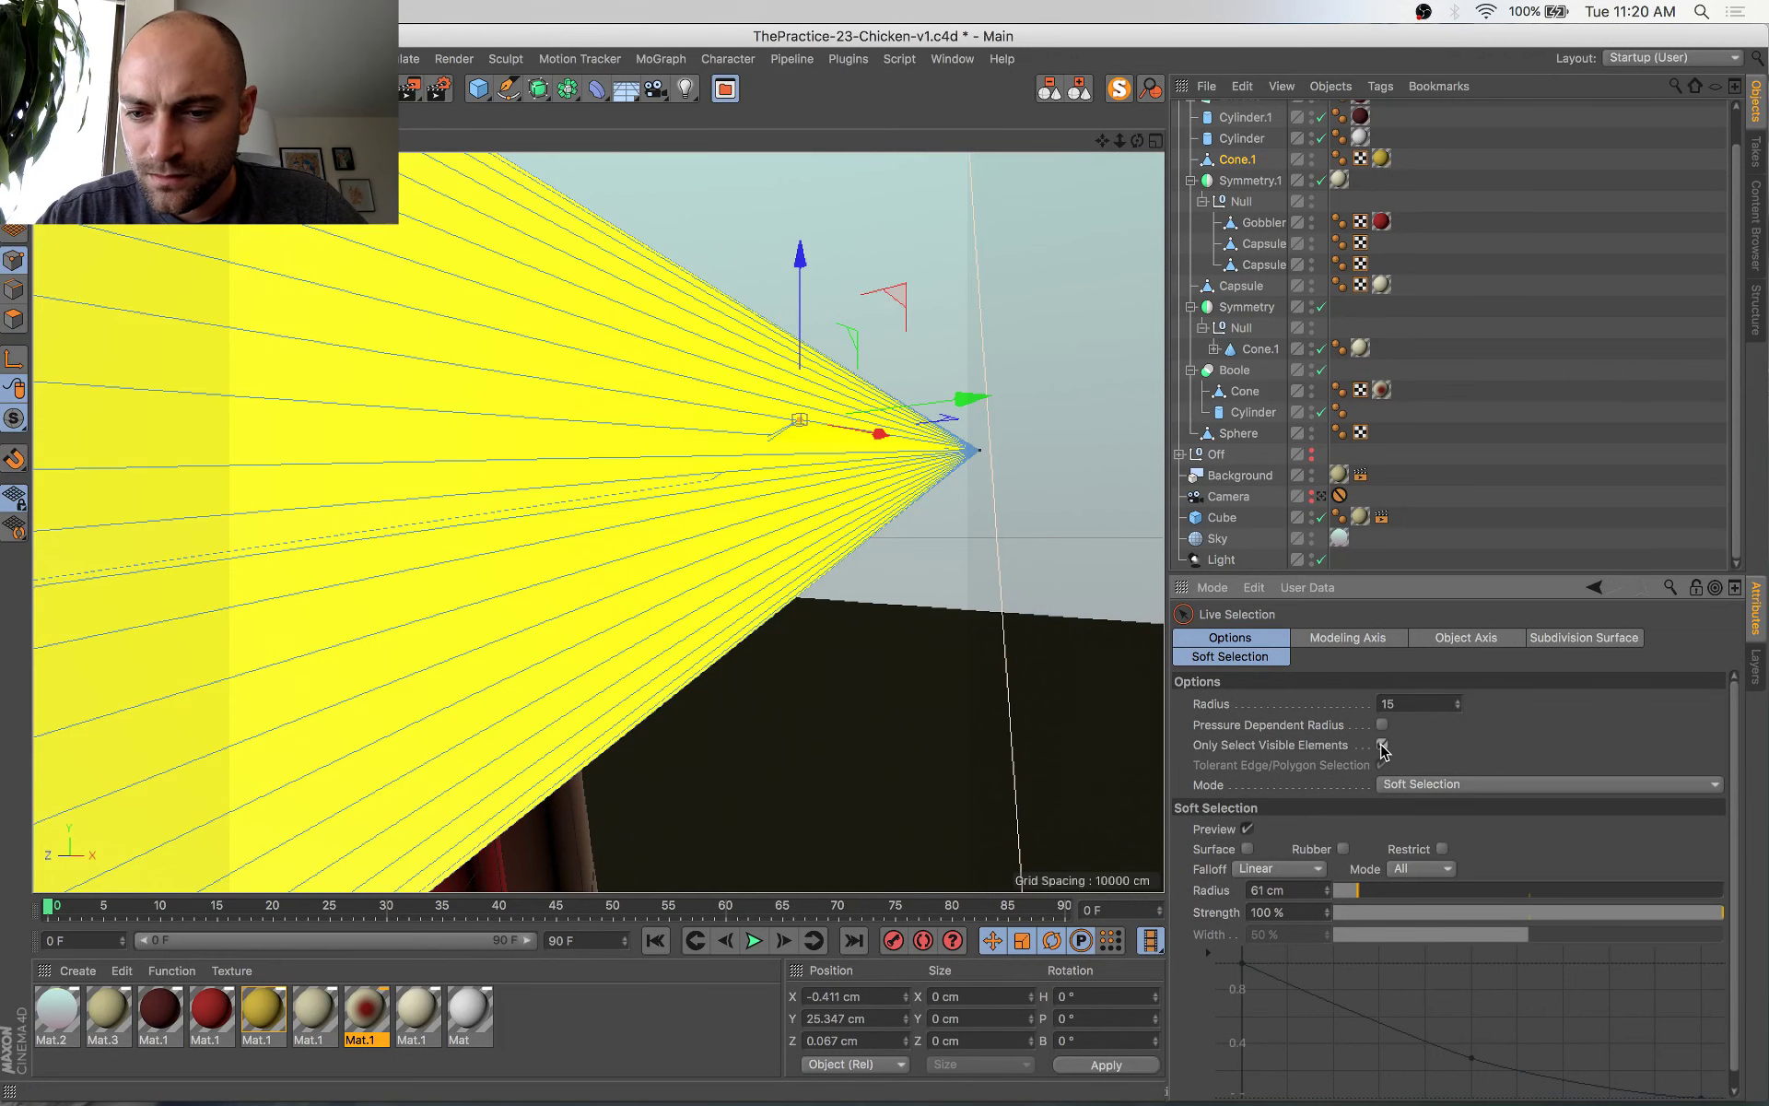
Reselect the point near the beak's tip and set the Live Selection mode to Normal
left_click(868, 185)
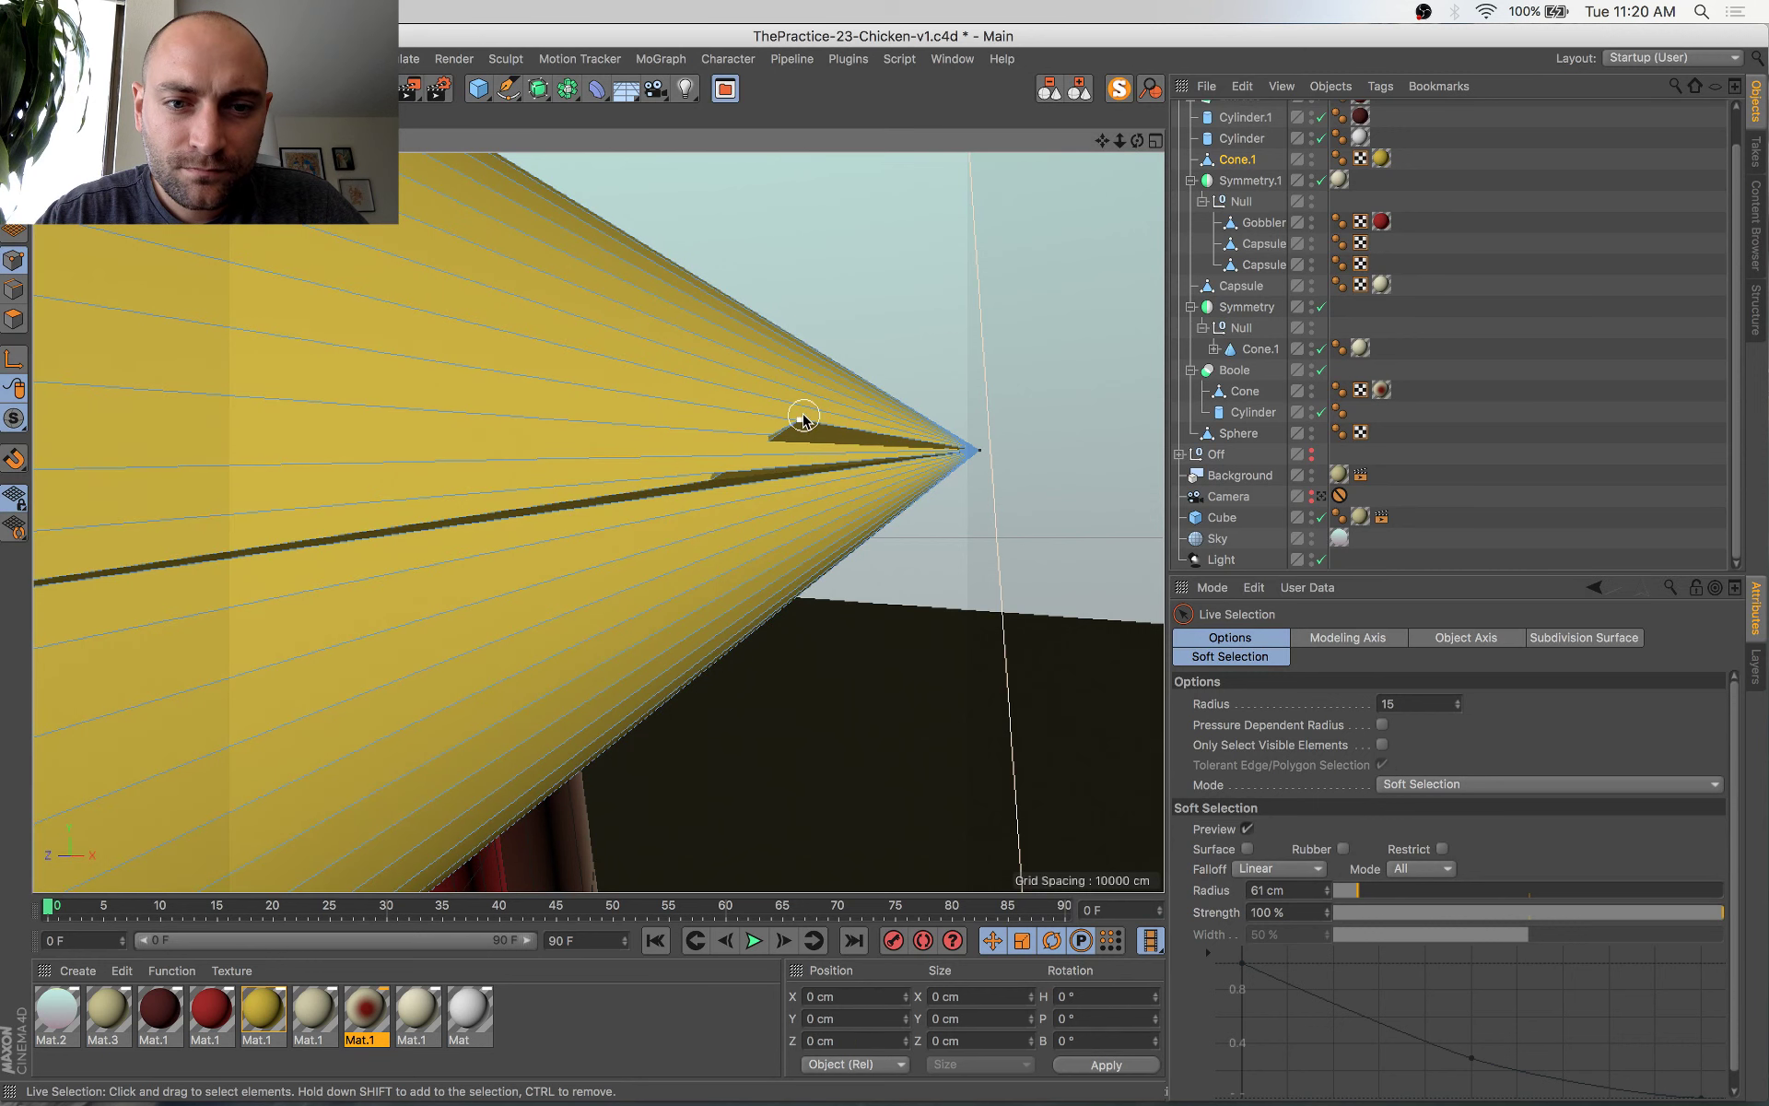
left_click(801, 419)
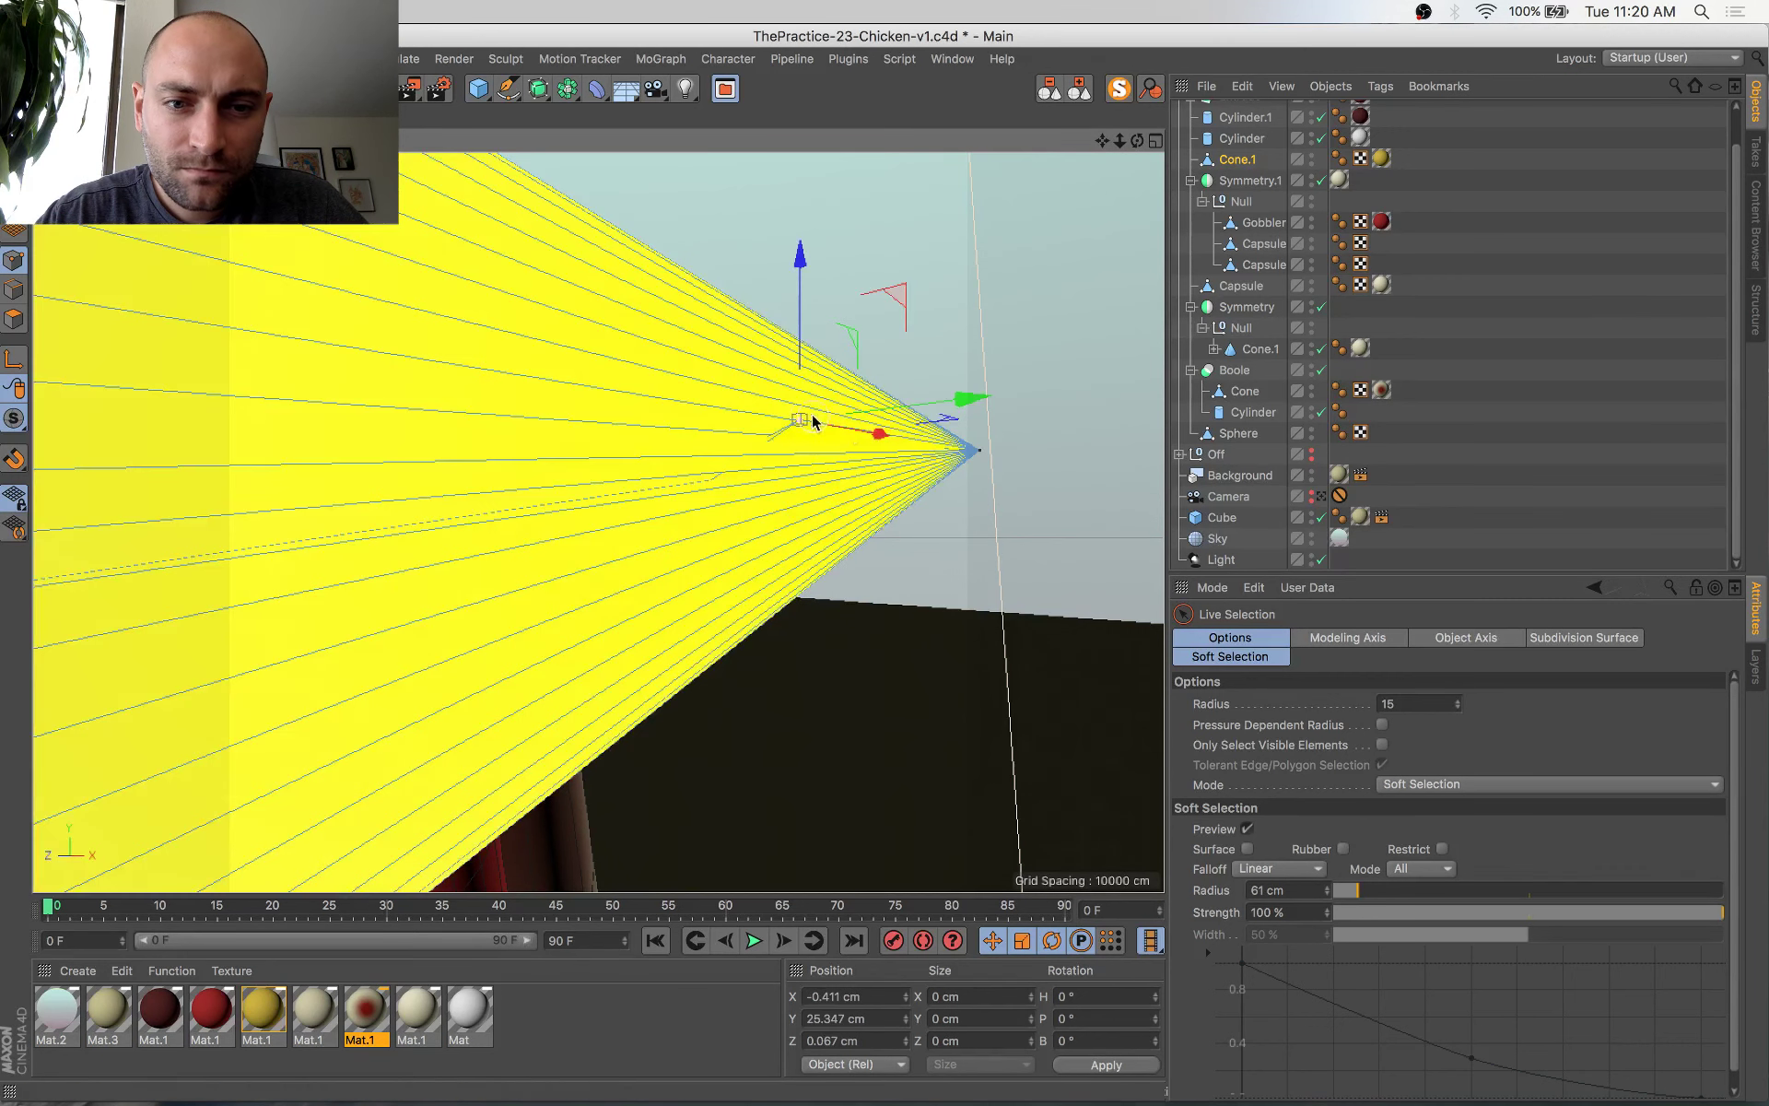
left_click(1467, 786)
left_click(1417, 783)
Examine the selected point and the beak's groove from several angles, finishing with a front view of the beak
left_click_drag(935, 703, 950, 669, "alt")
key("s")
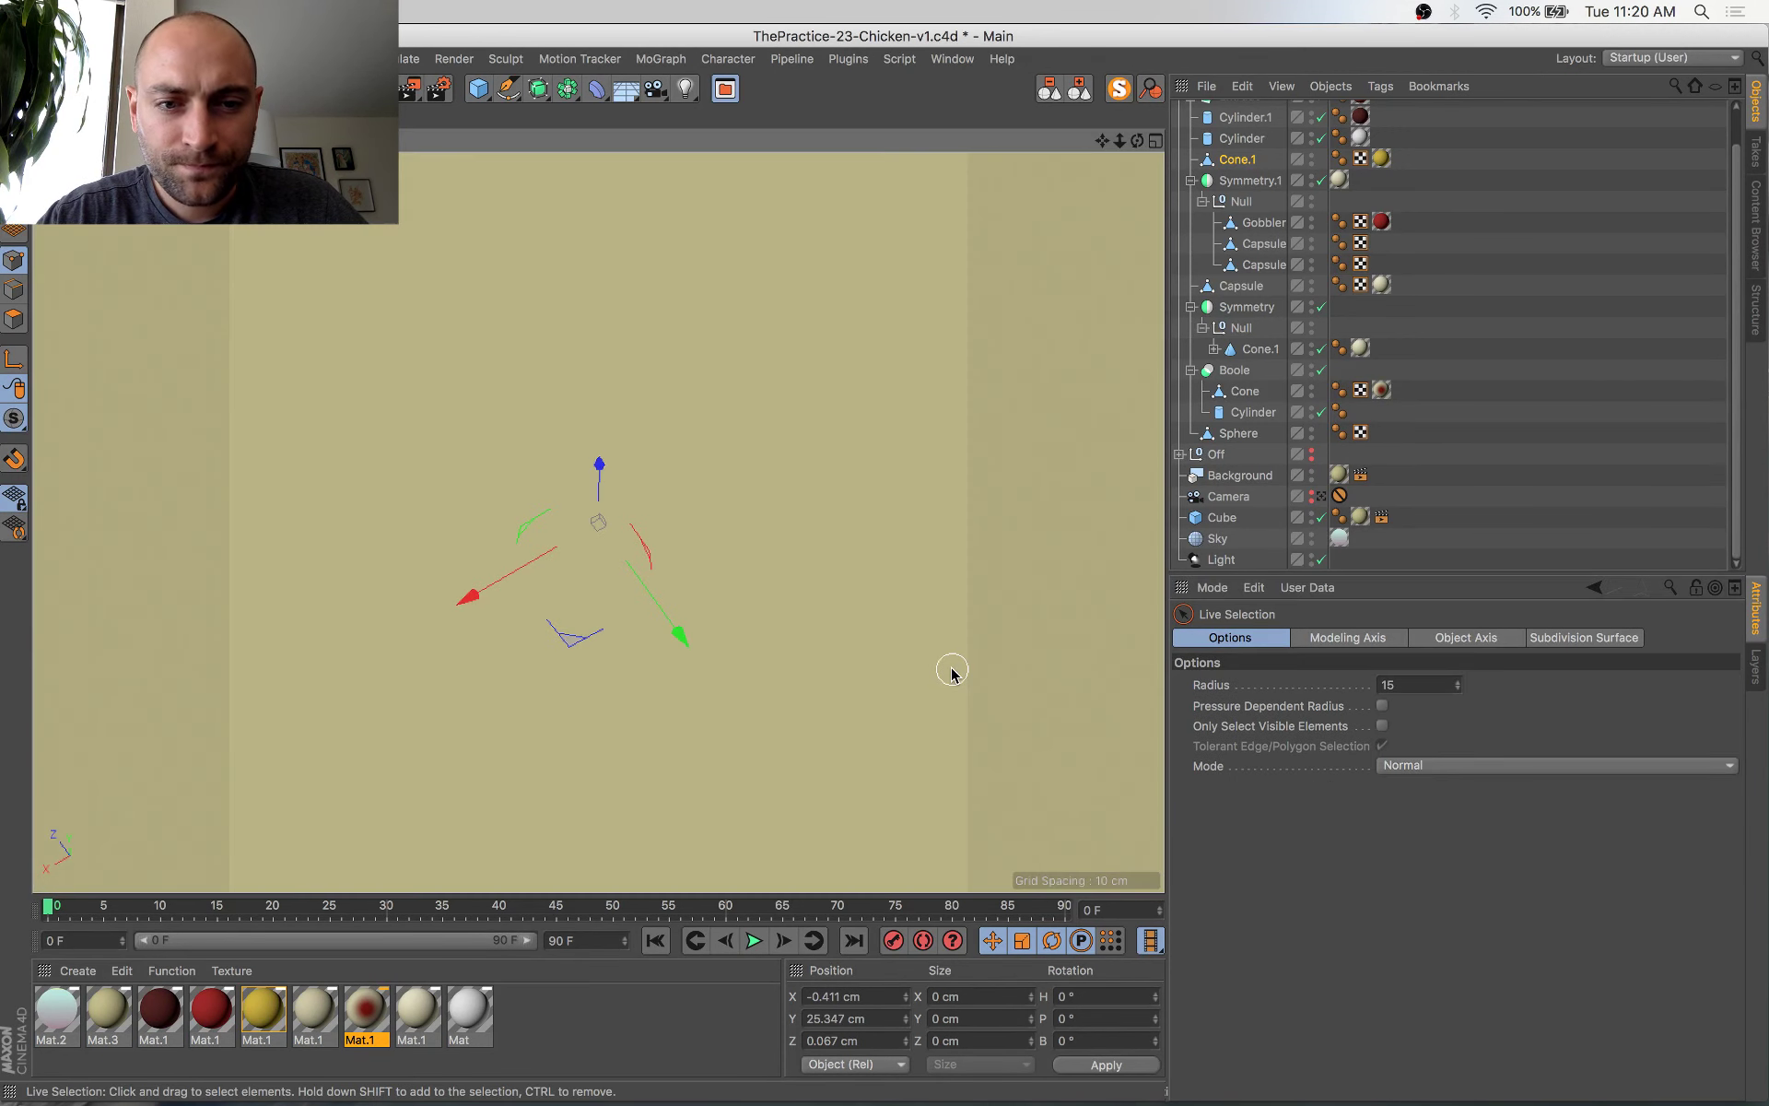
left_click_drag(647, 526, 549, 802, "alt")
key("super+shift+z")
key("super+shift+z")
key("s")
scroll(651, 601, "down", 3)
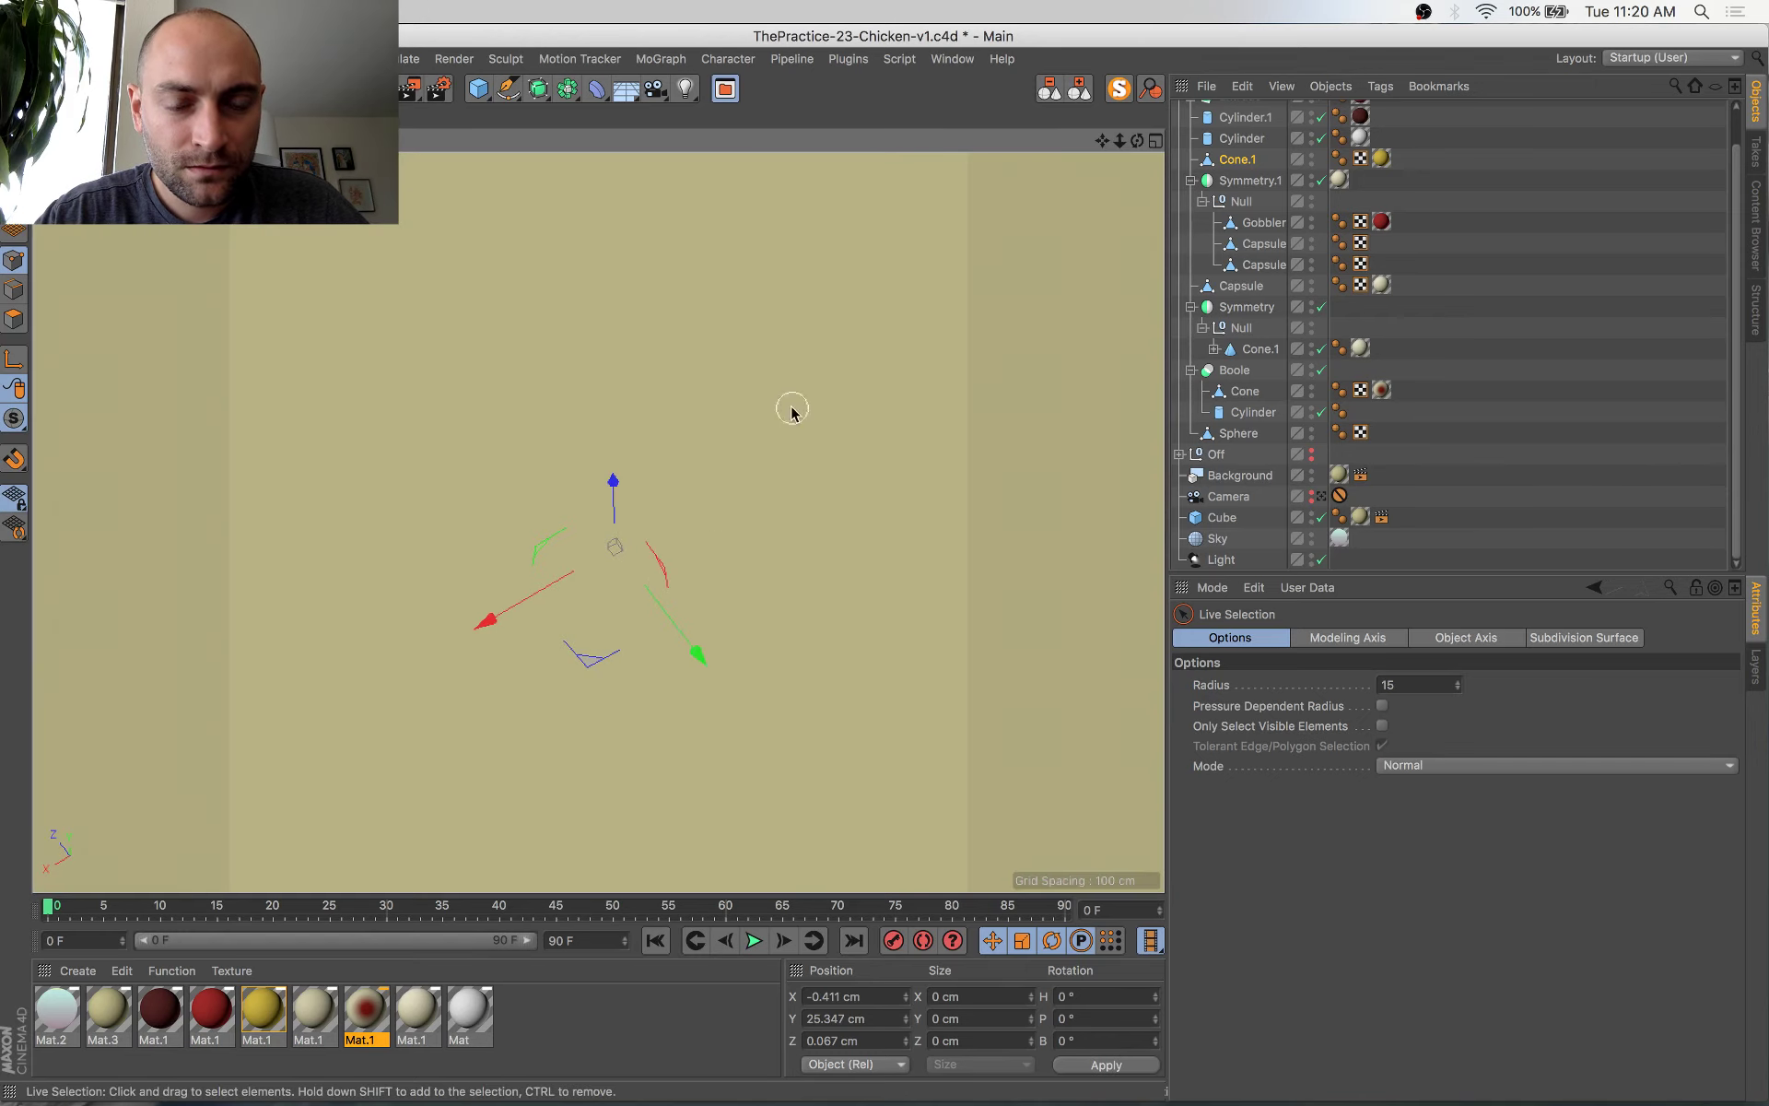
left_click_drag(810, 349, 672, 722, "alt")
key("s")
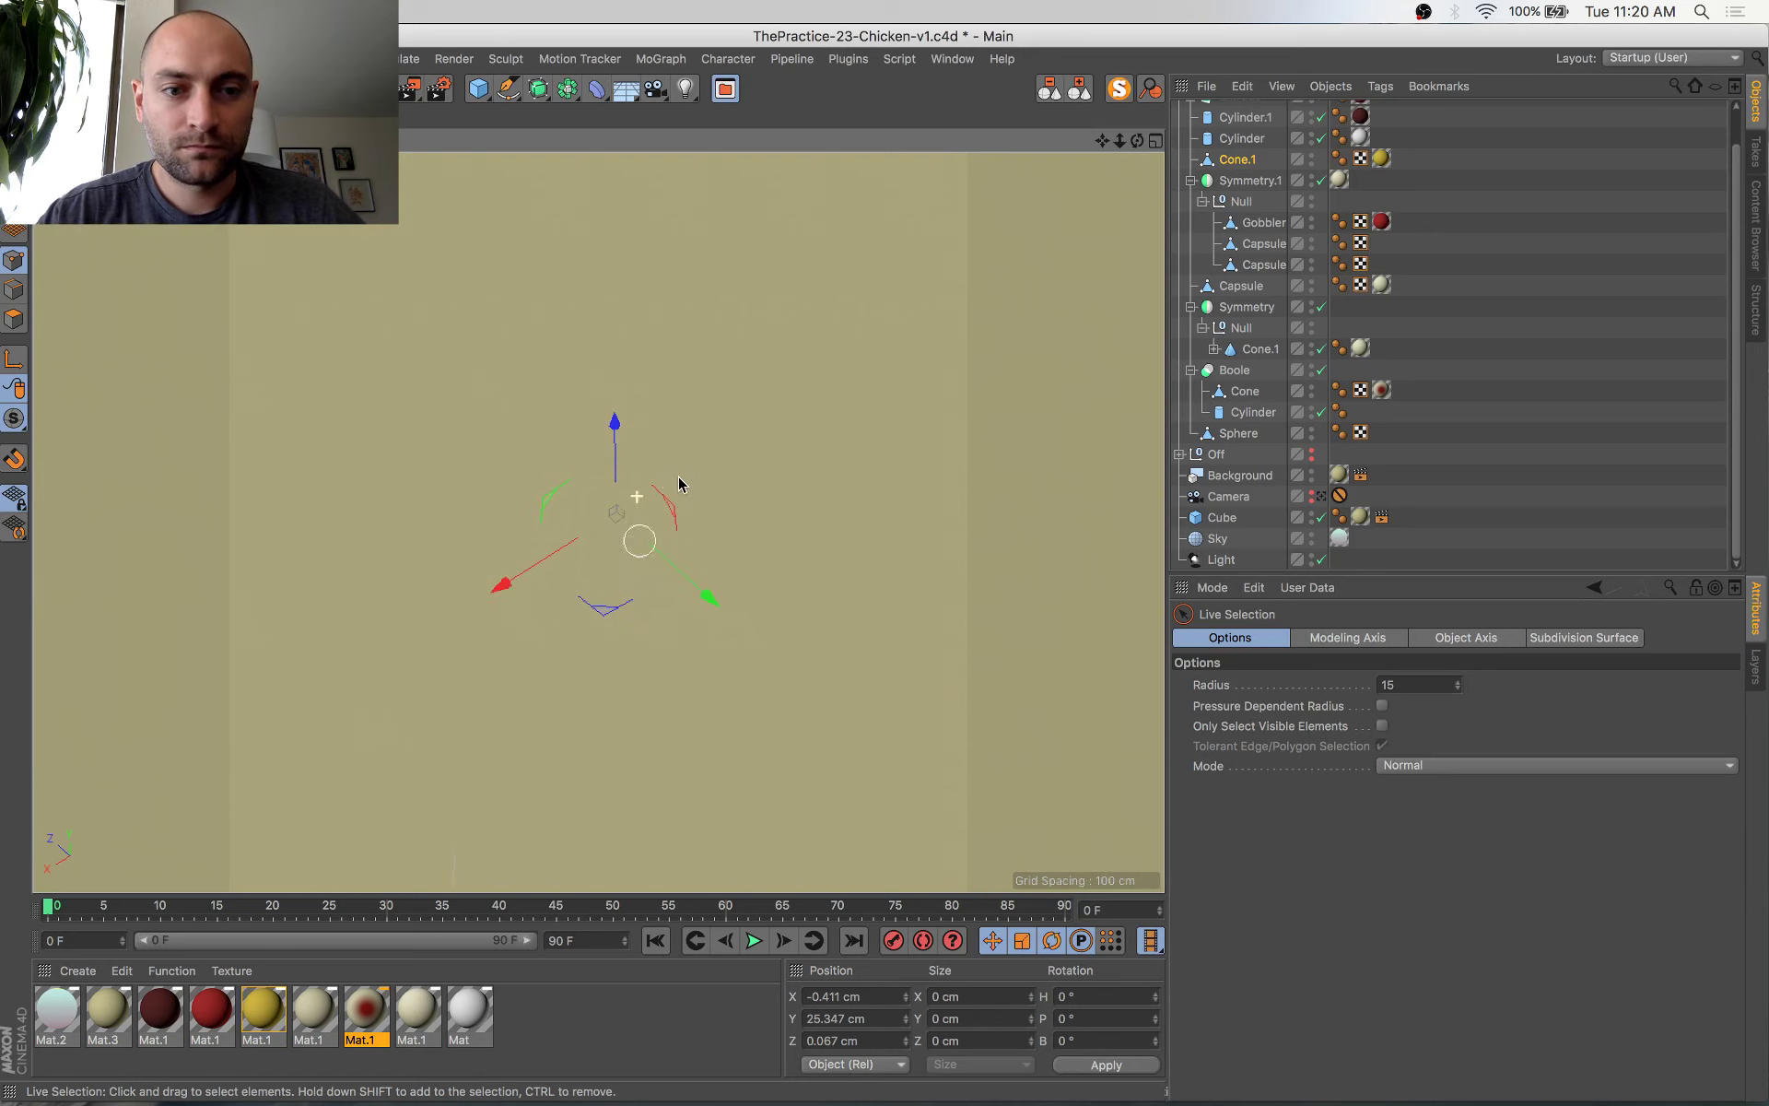
scroll(671, 483, "down", 5)
left_click_drag(742, 410, 715, 743, "alt")
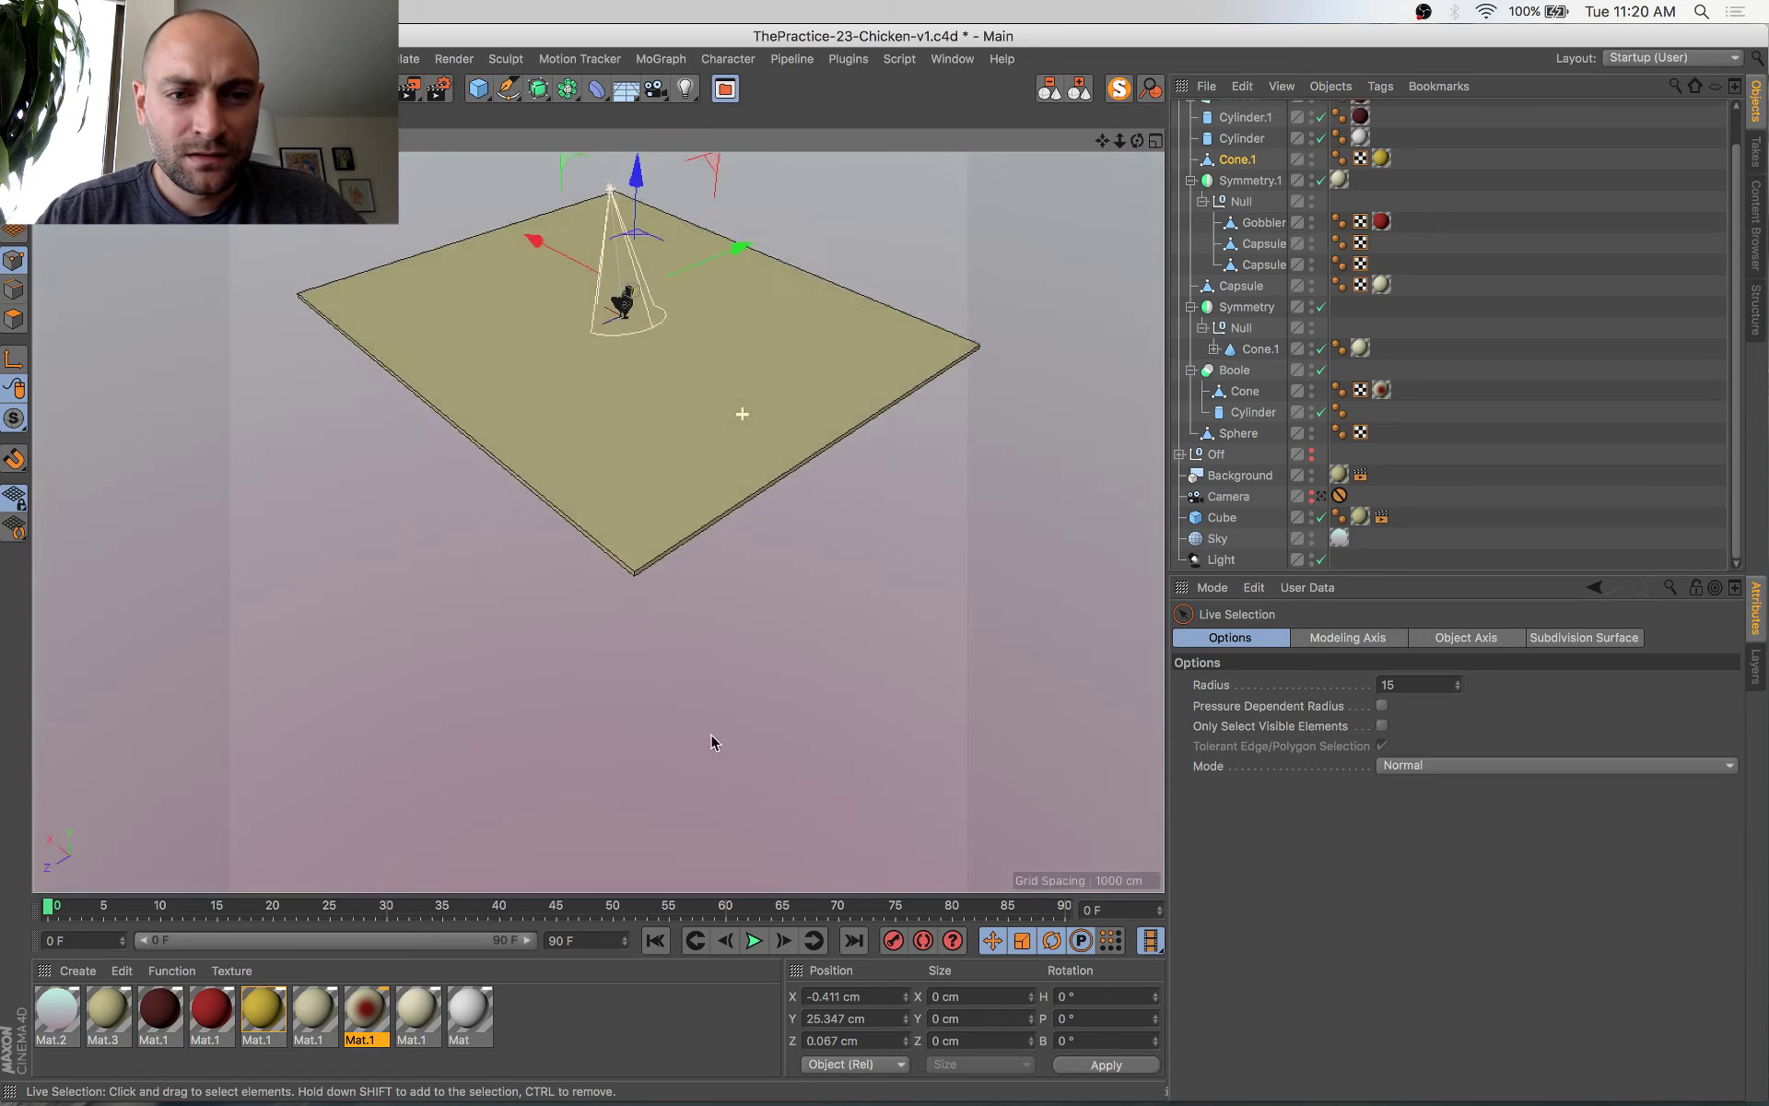
scroll(651, 233, "up", 1)
scroll(650, 236, "up", 4)
left_click_drag(885, 479, 544, 414, "alt")
scroll(728, 321, "up", 4)
scroll(691, 376, "up", 10)
scroll(680, 391, "up", 5)
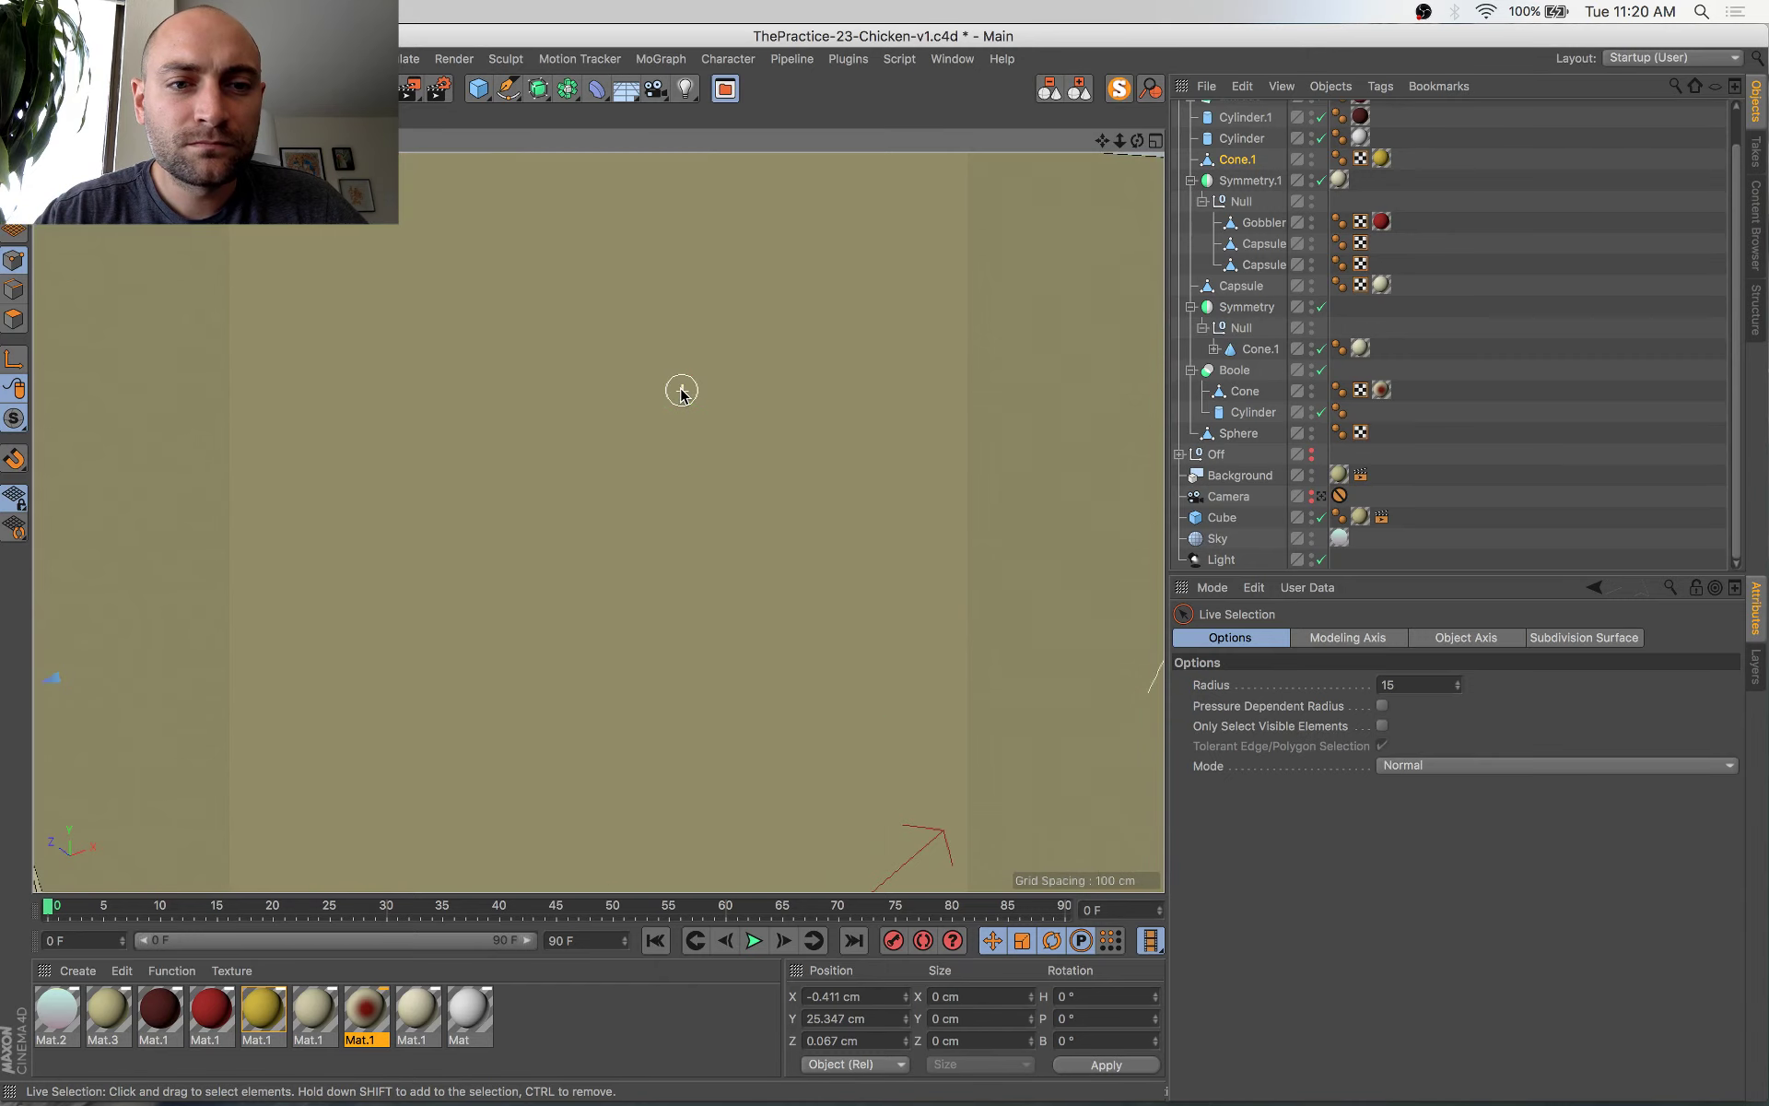
key("super+shift+z")
left_click_drag(639, 505, 1115, 601, "alt")
scroll(614, 492, "up", 2)
scroll(615, 495, "up", 2)
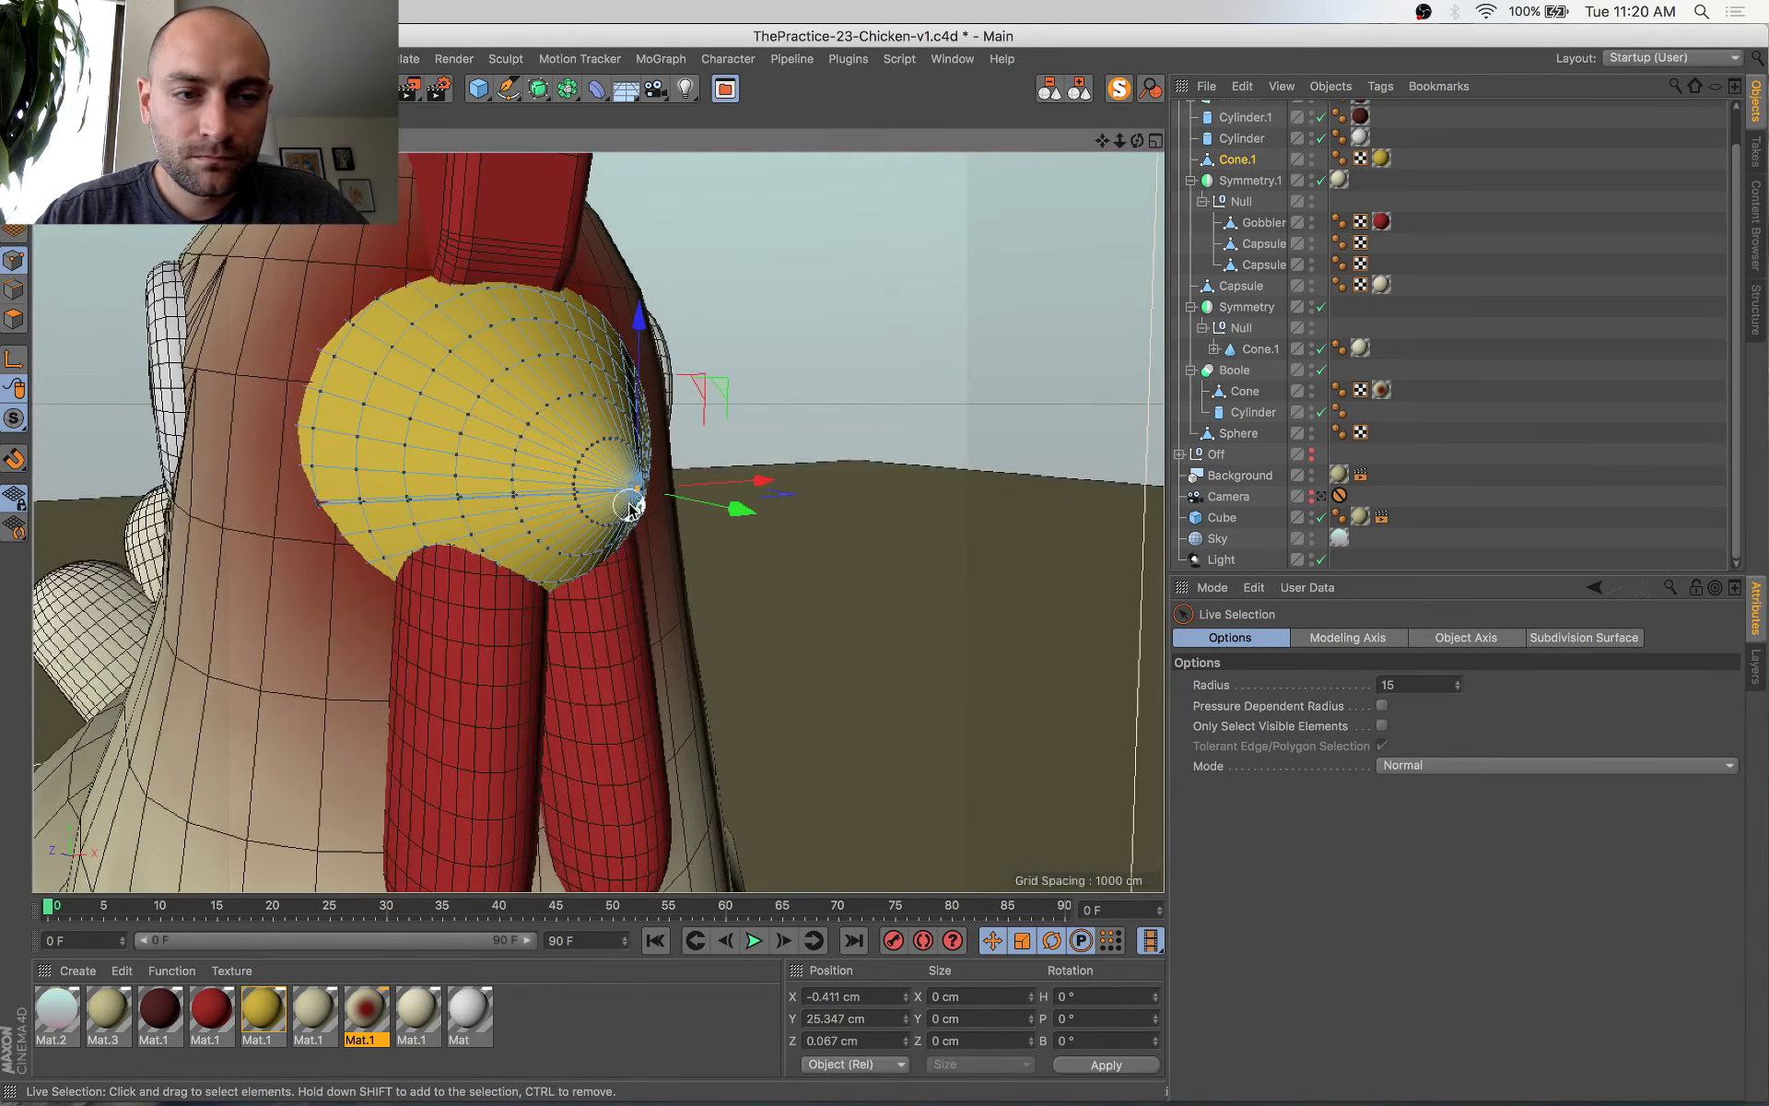
left_click_drag(634, 496, 728, 562, "alt")
scroll(635, 499, "up", 5)
key("s")
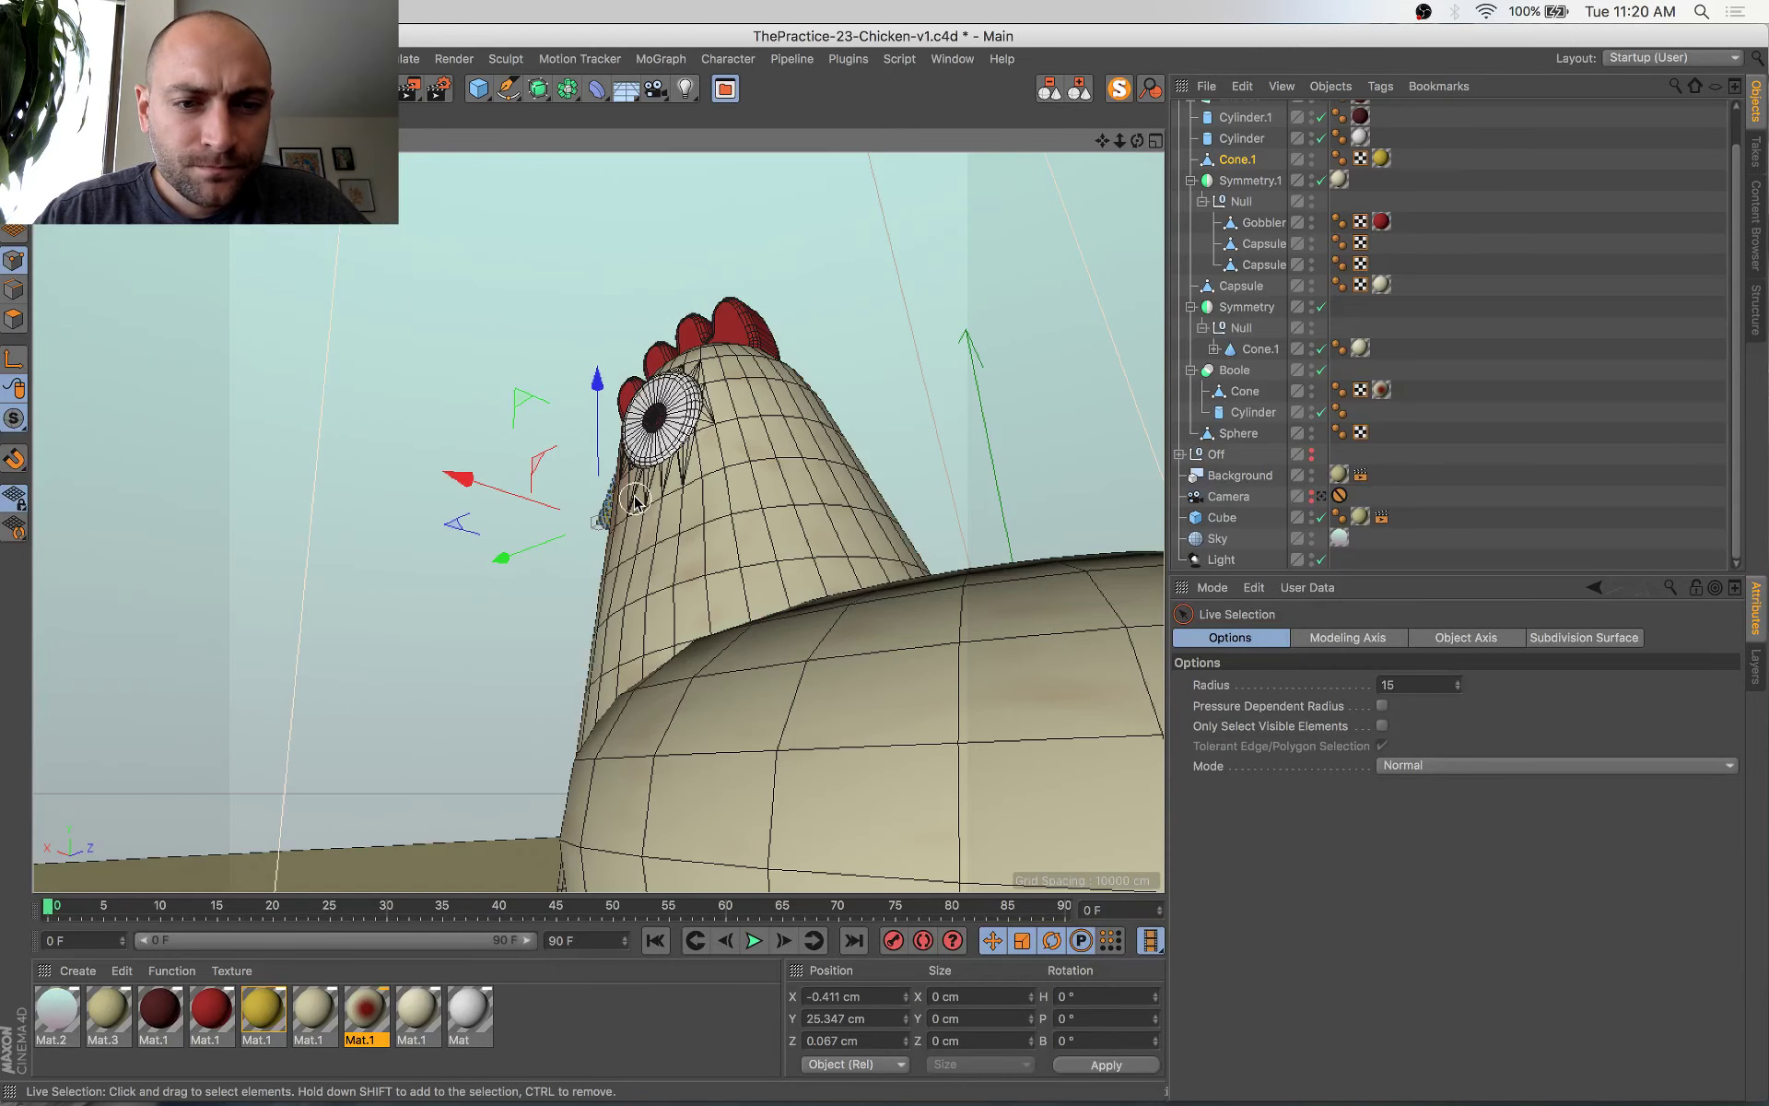
left_click_drag(610, 513, 1058, 683, "alt")
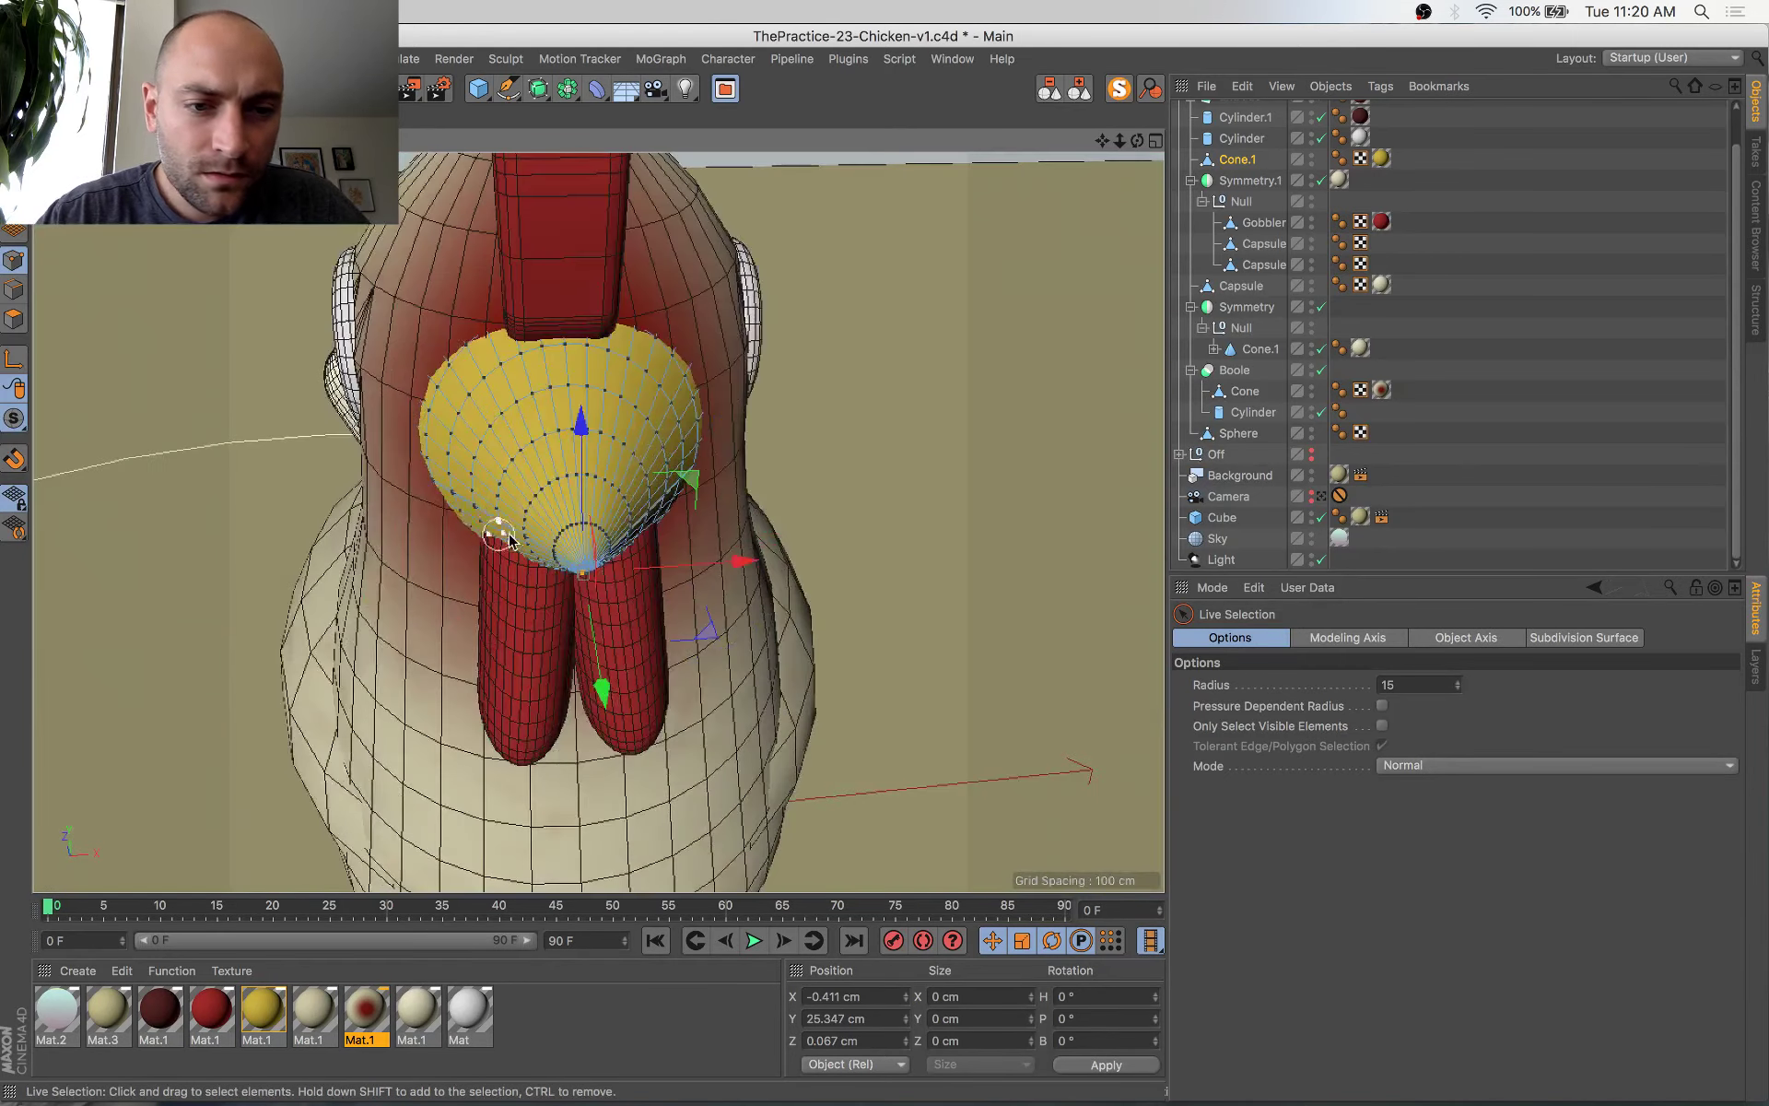
Delete the selected point near the beak's tip and its matching point on the opposite side of the beak
scroll(580, 557, "up", 8)
left_click_drag(682, 592, 547, 408, "alt")
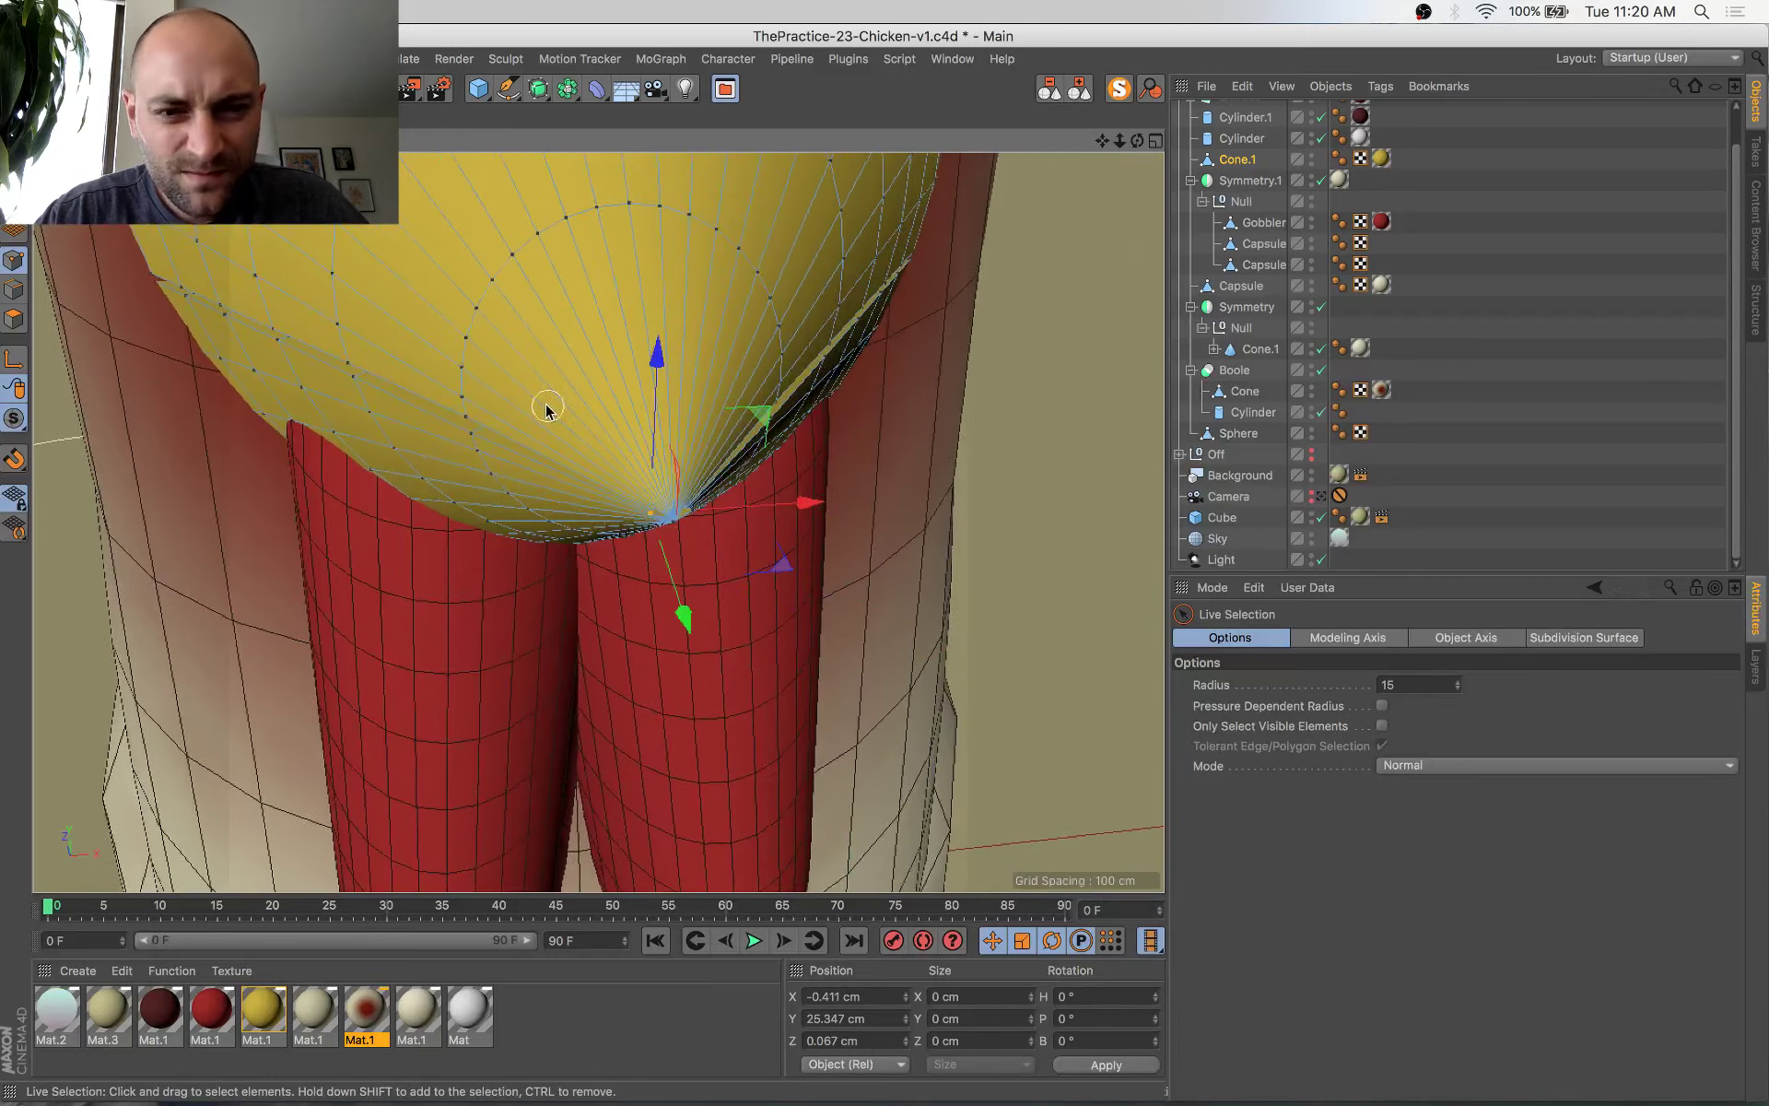
scroll(584, 399, "up", 3)
scroll(754, 624, "up", 4)
scroll(752, 623, "down", 3)
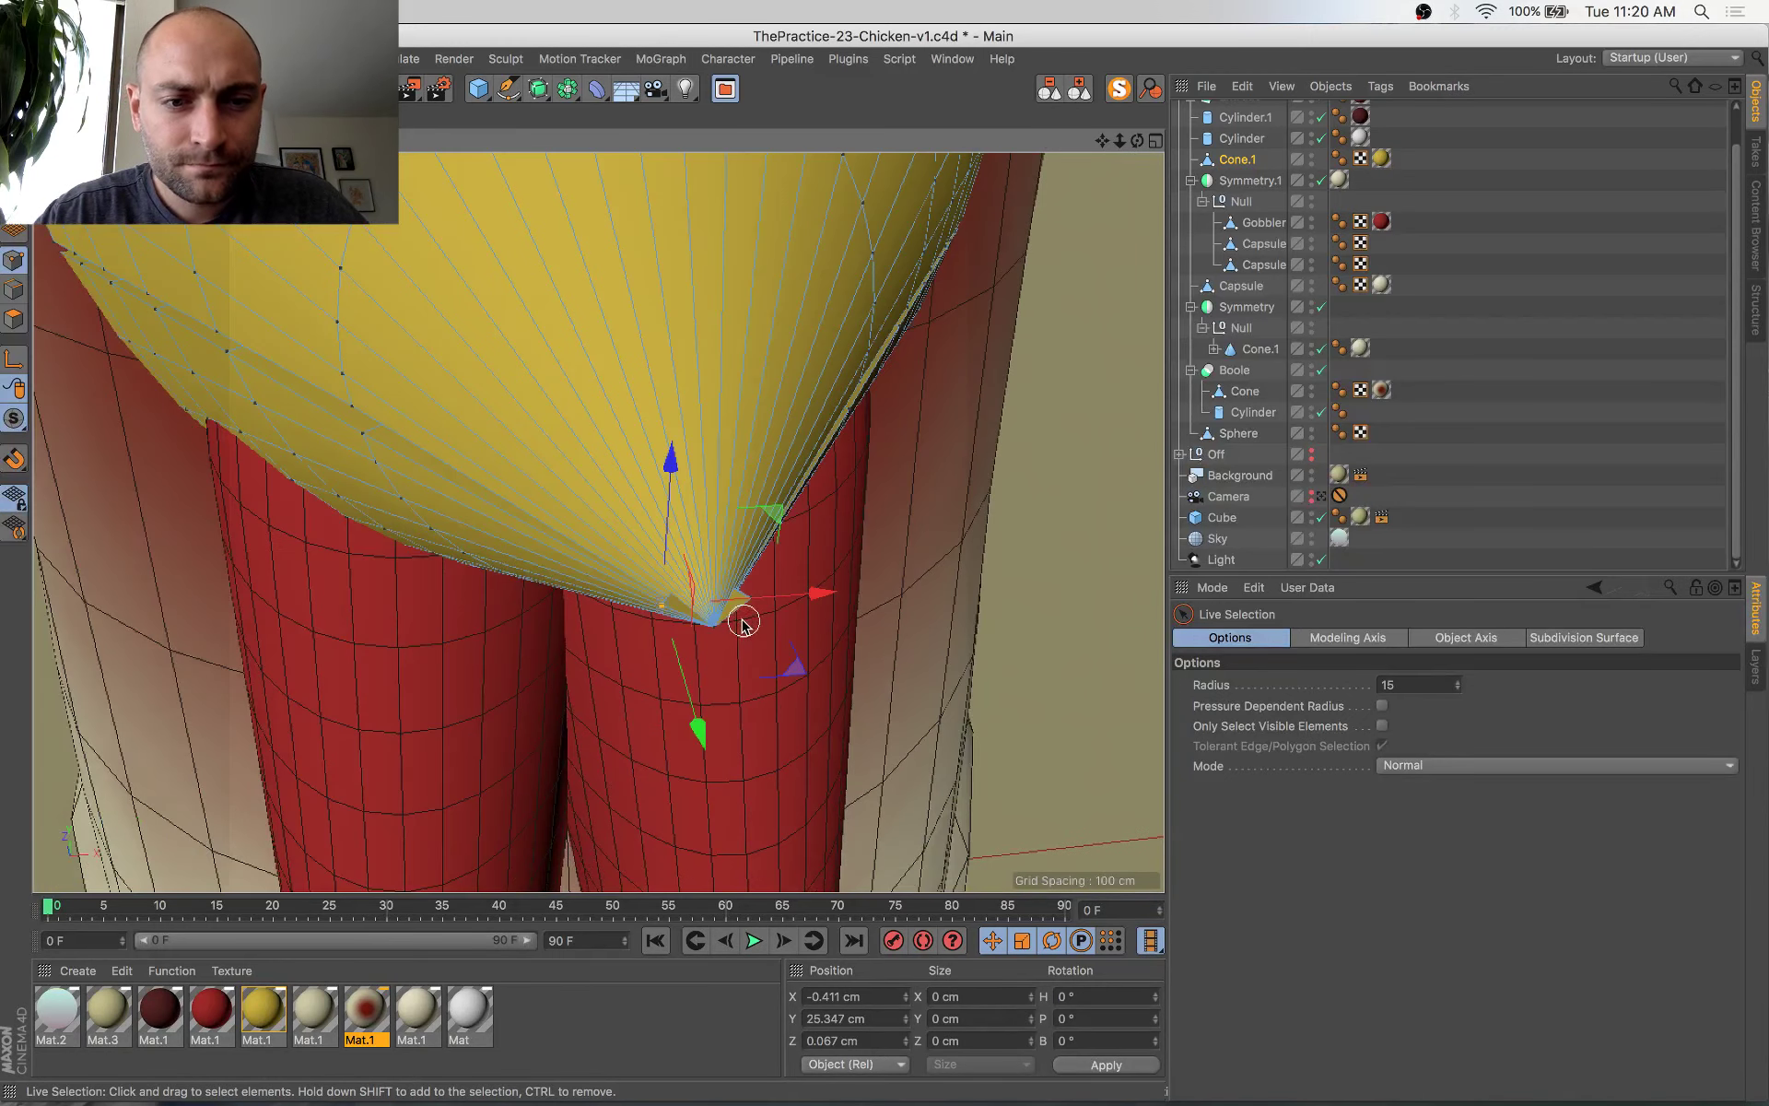
scroll(739, 620, "up", 2)
scroll(663, 609, "down", 2)
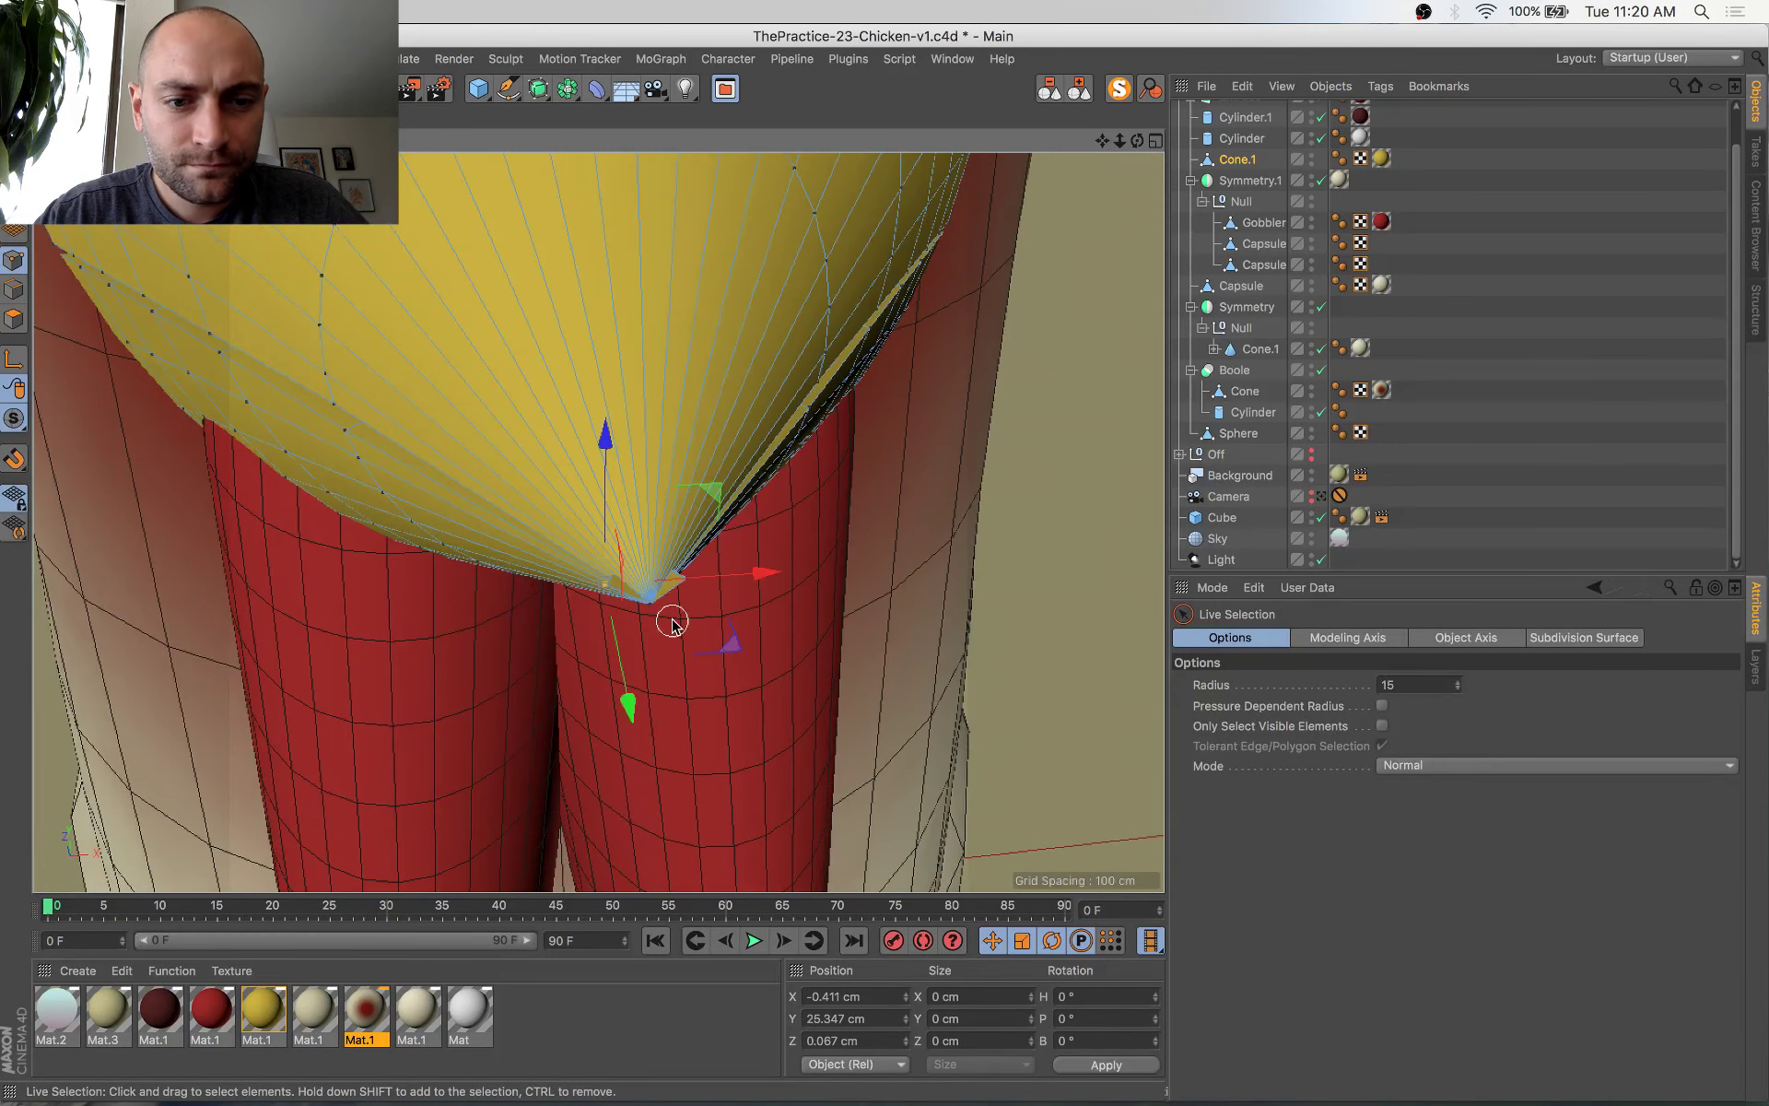
key("Delete")
left_click(696, 587)
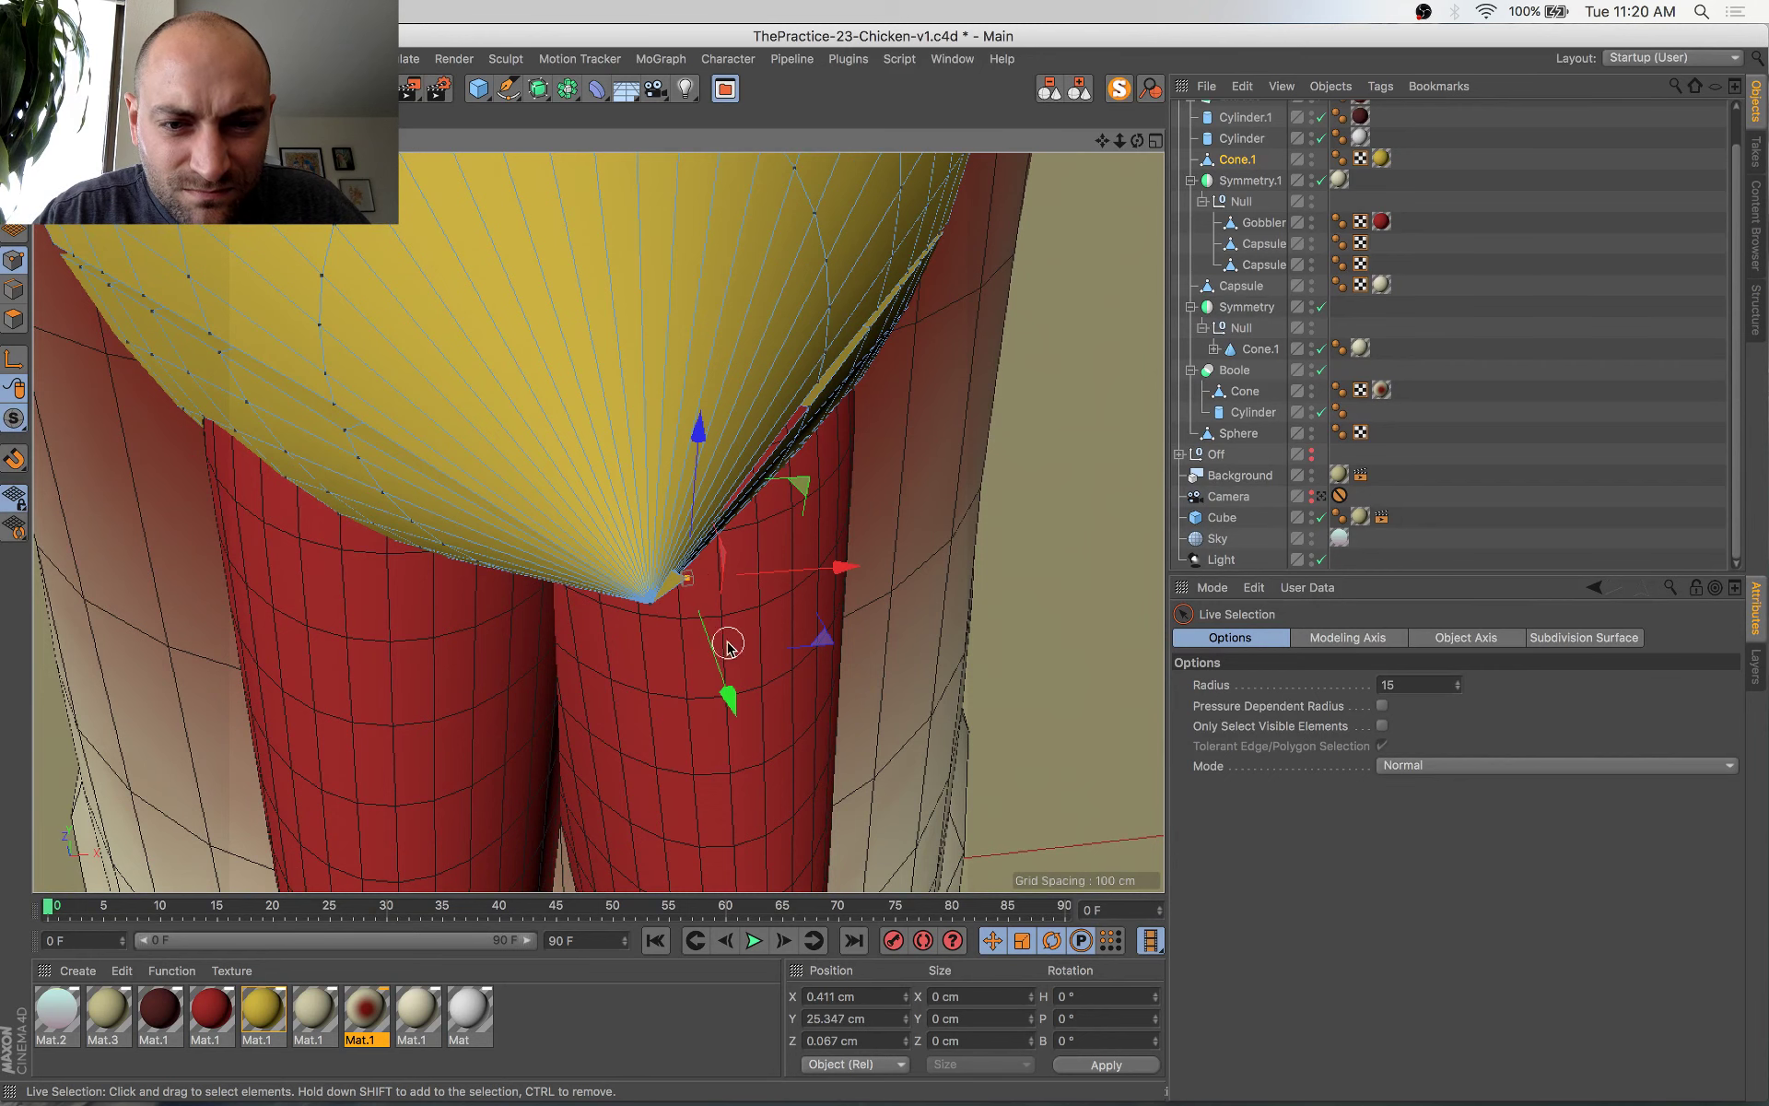
key("Delete")
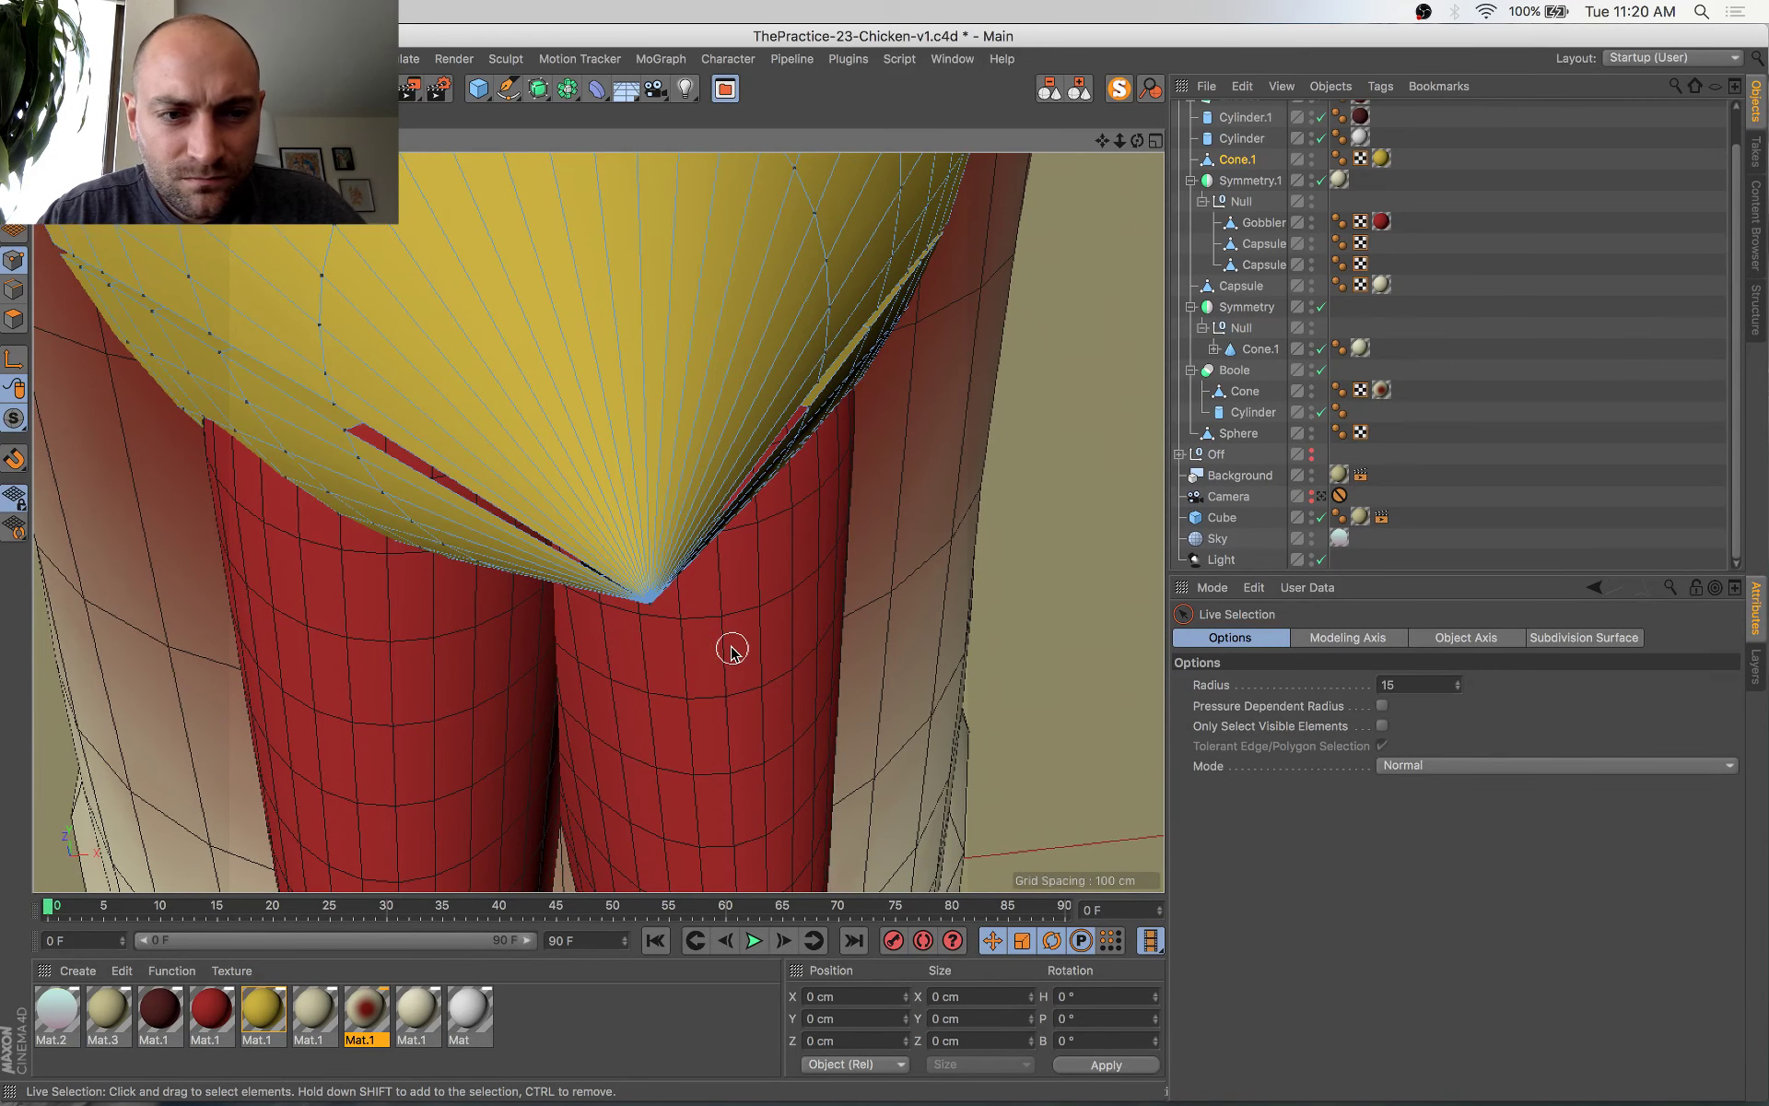
Switch to whole-object editing and isolate the beak cone, with its tip and both open gaps in close view
mouse_move(747, 618)
left_mouse_down("alt")
mouse_move(811, 573)
mouse_move(778, 567)
mouse_move(770, 625)
left_mouse_up("alt")
left_click(13, 171)
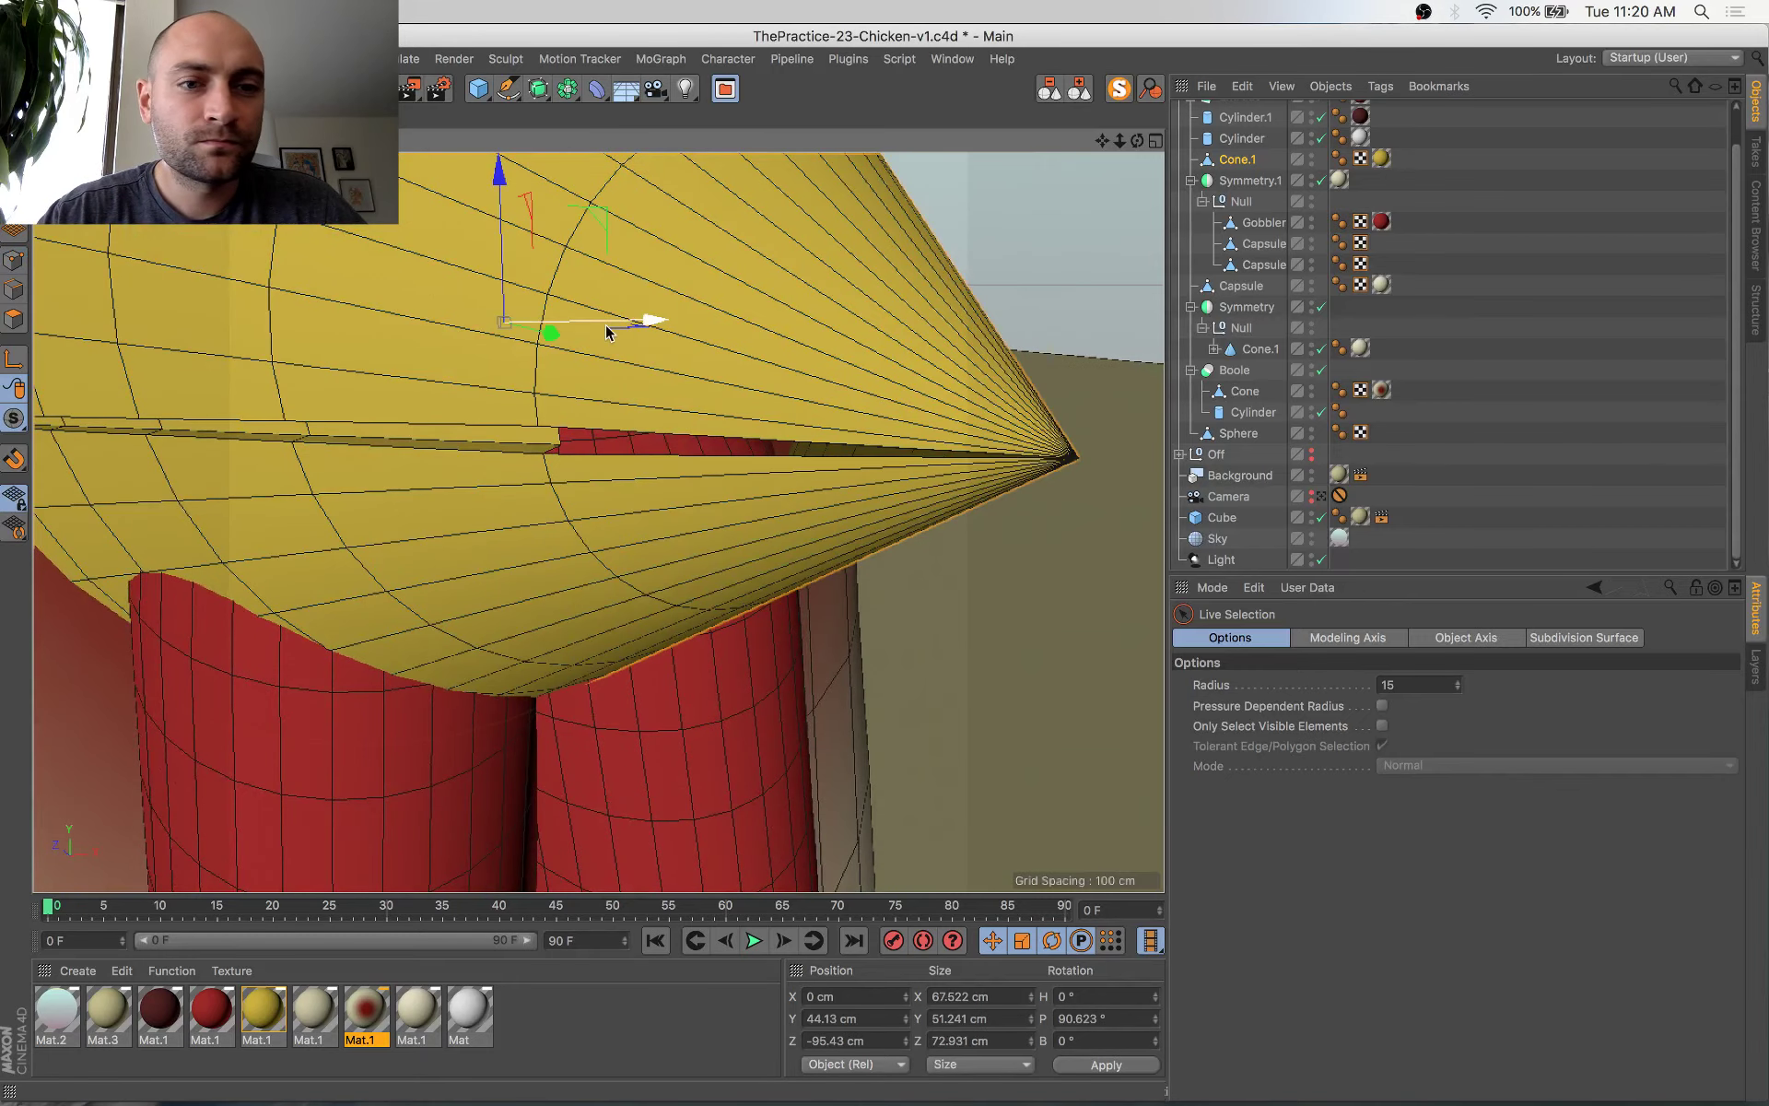
left_click(1121, 93)
left_click_drag(871, 387, 1156, 318, "alt")
left_click_drag(870, 387, 871, 387, "alt")
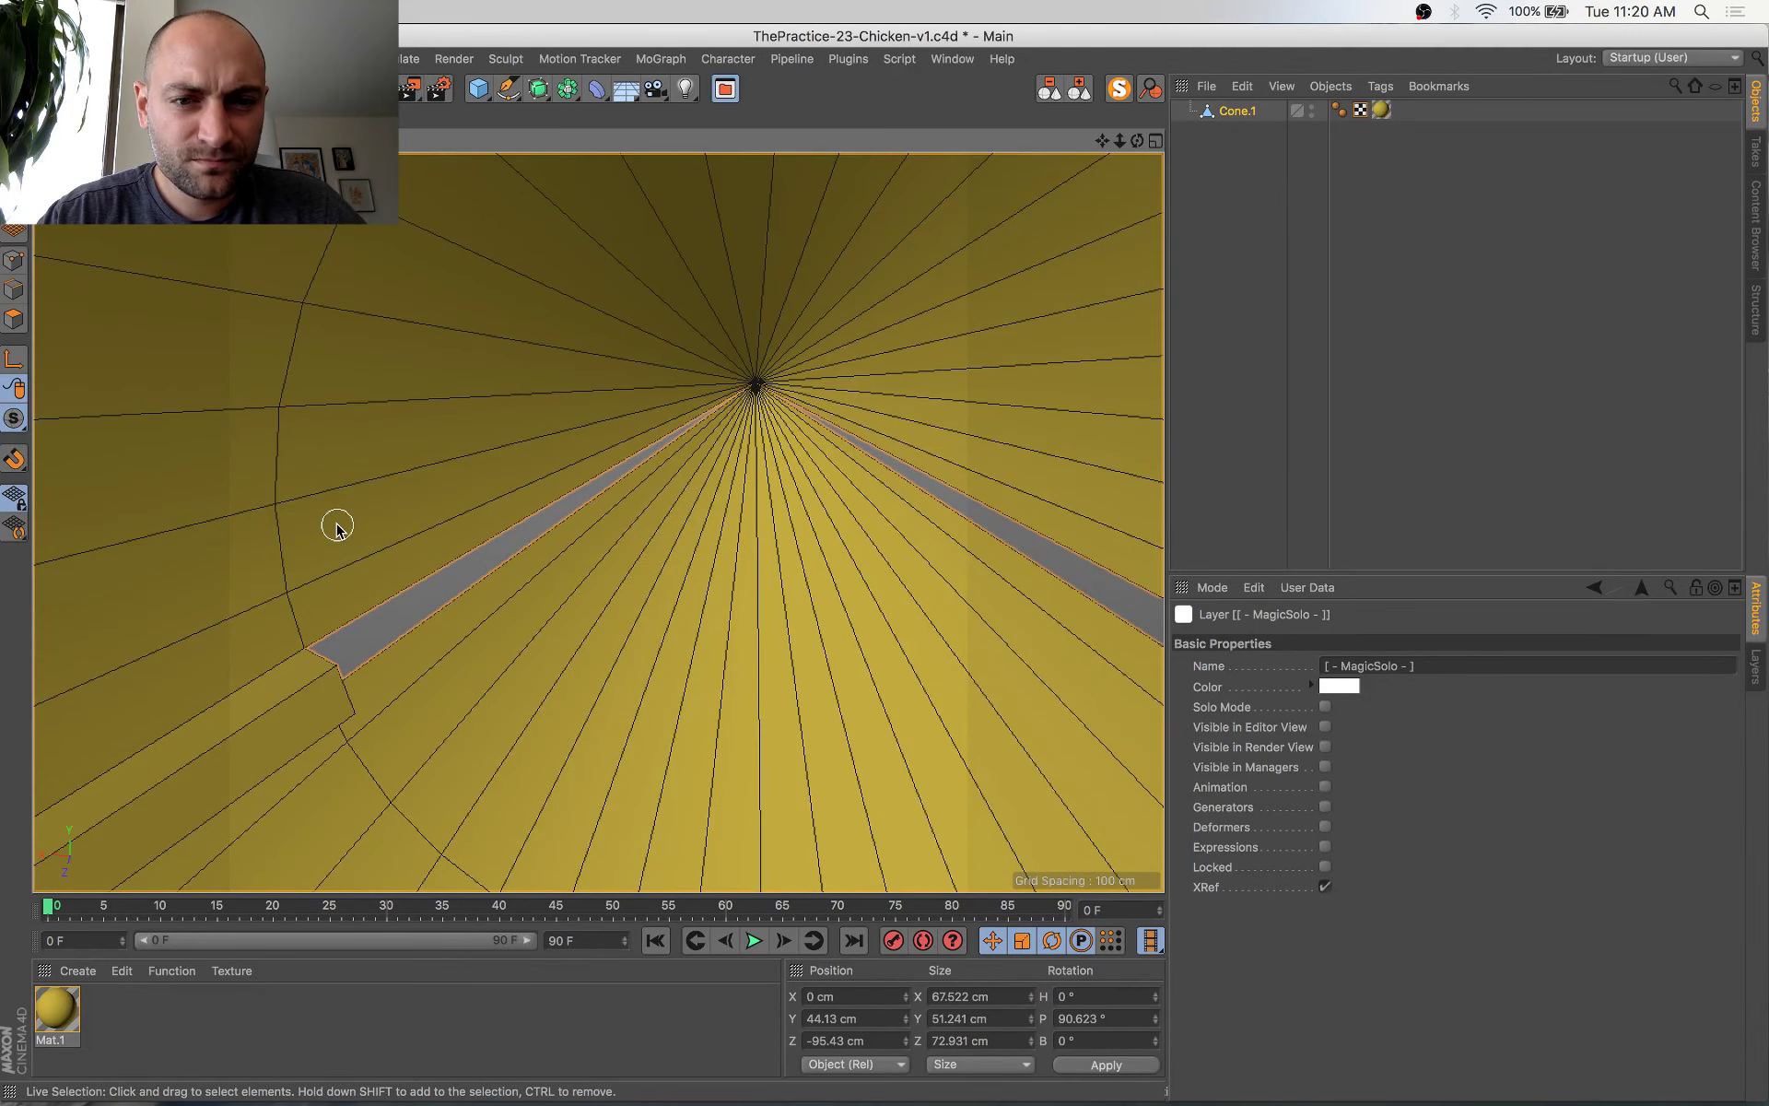
Switch to polygon editing and use the Polygon Pen to fill the upper wall of the left groove gap up to the beak's tip
key("v")
mouse_move(344, 533)
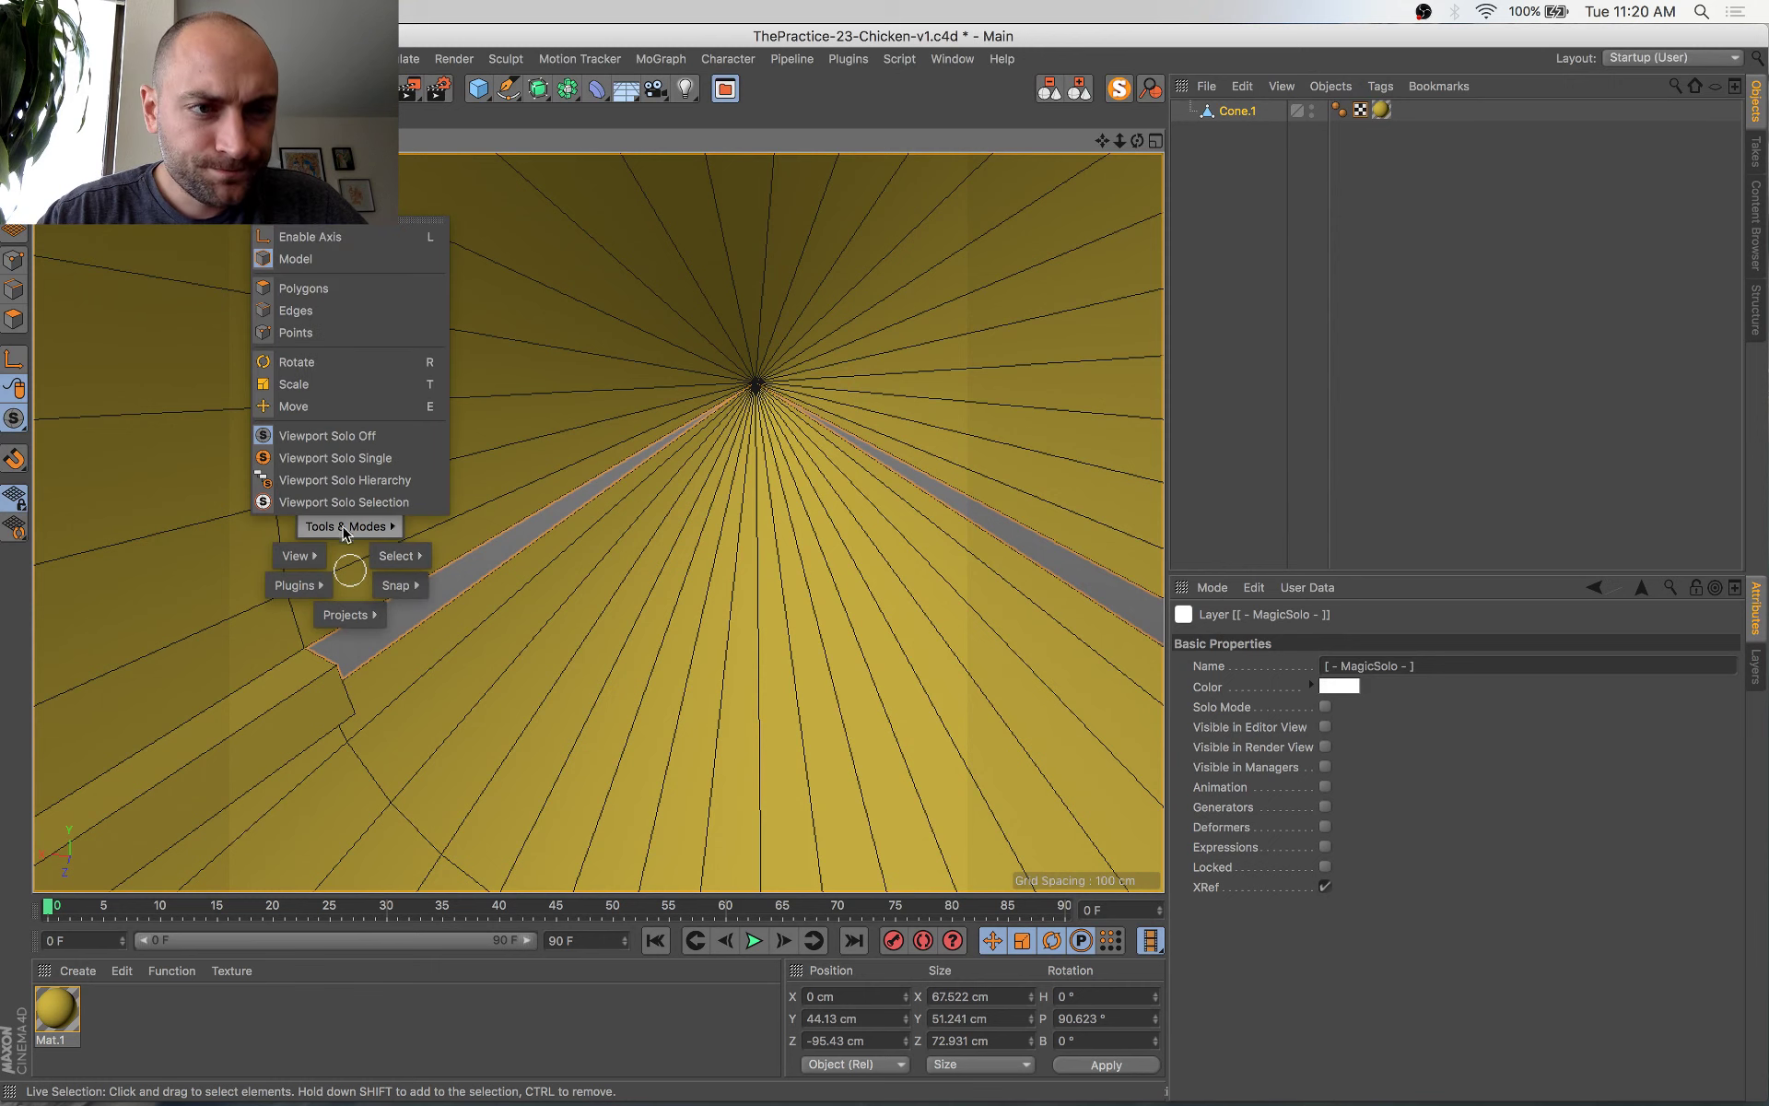
key("Escape")
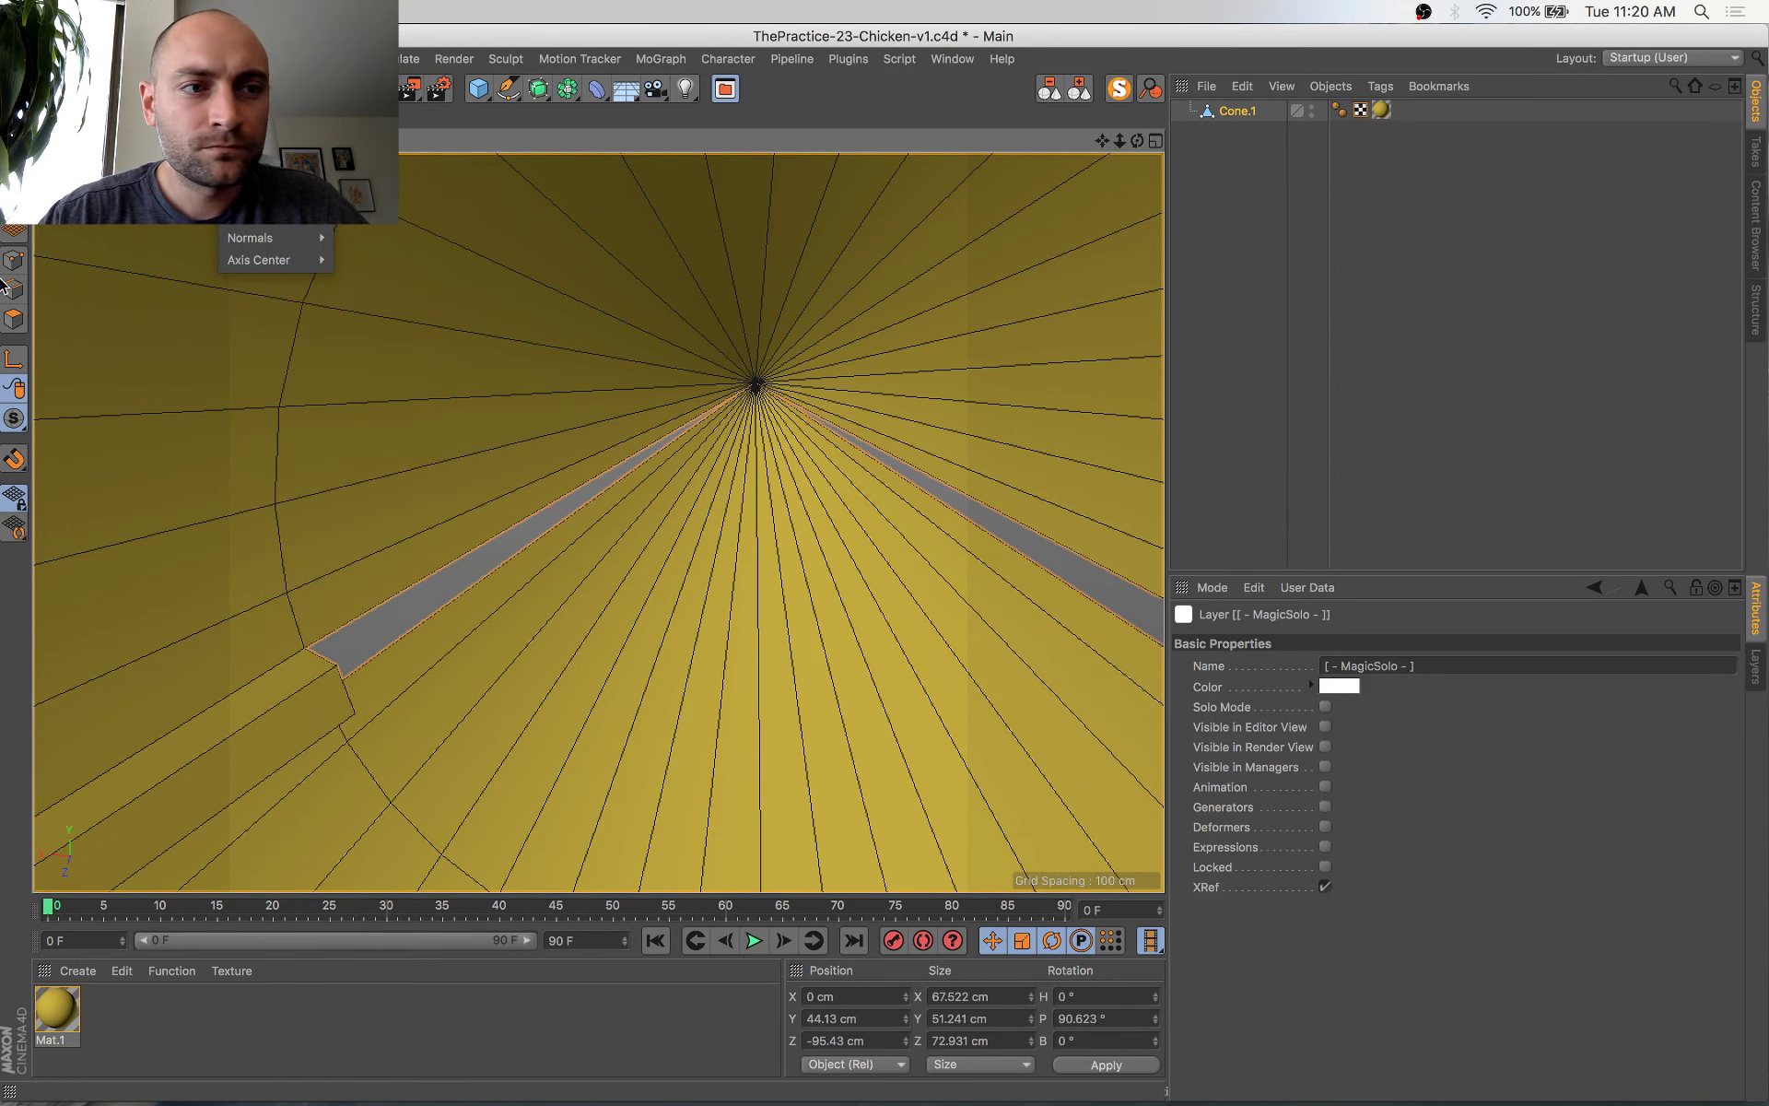
left_click(14, 319)
left_click(486, 424)
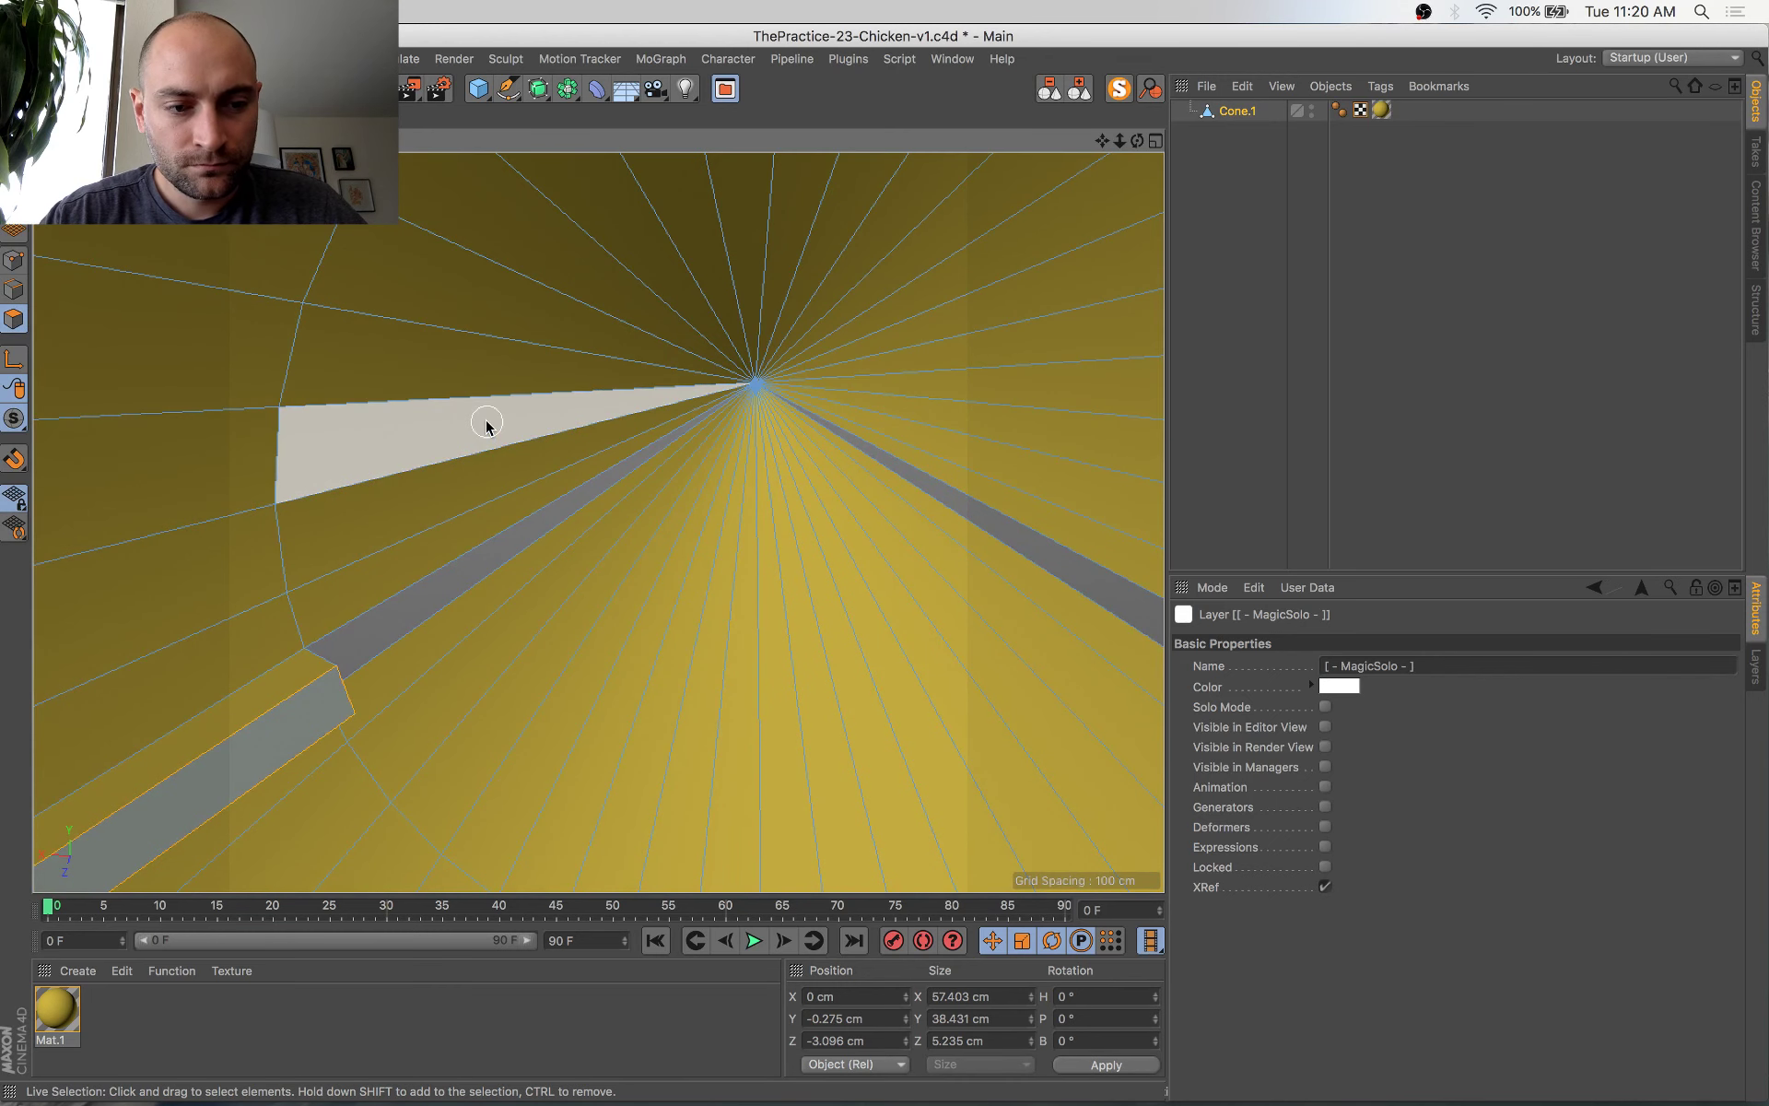
left_click(588, 654)
key("m")
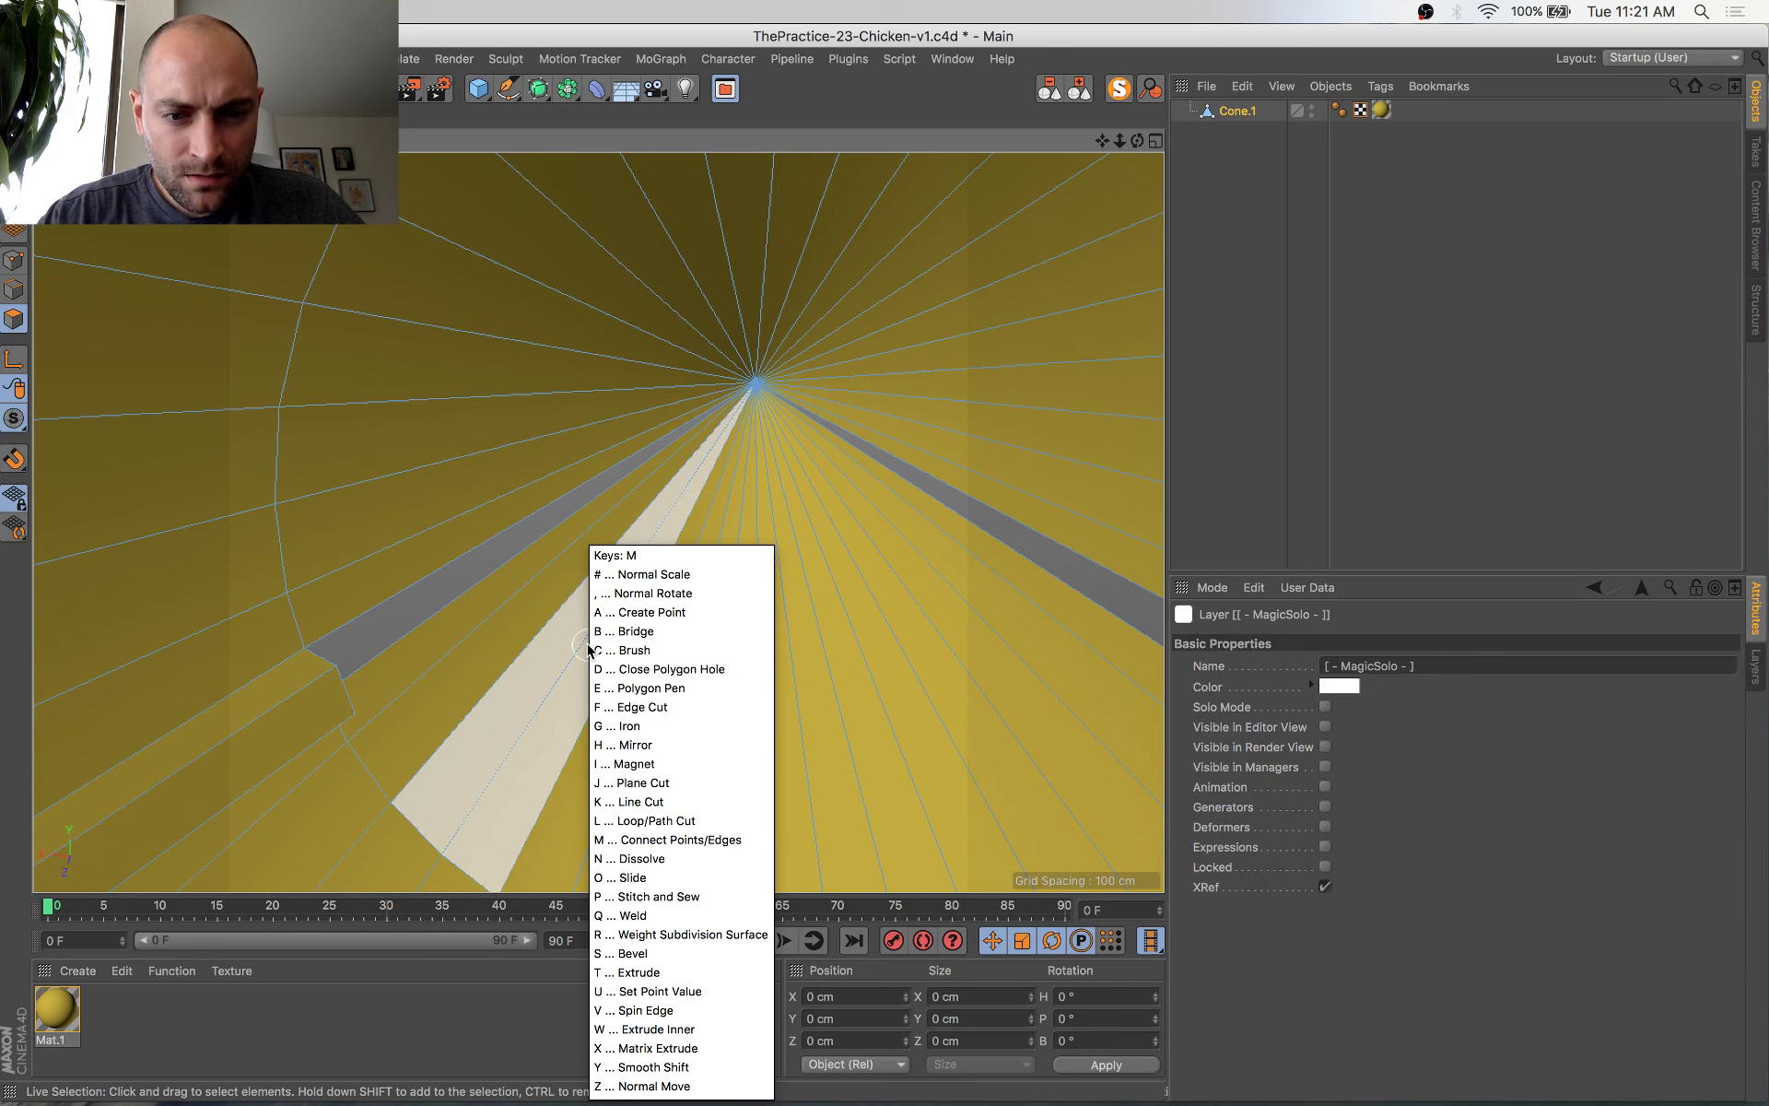
key("e")
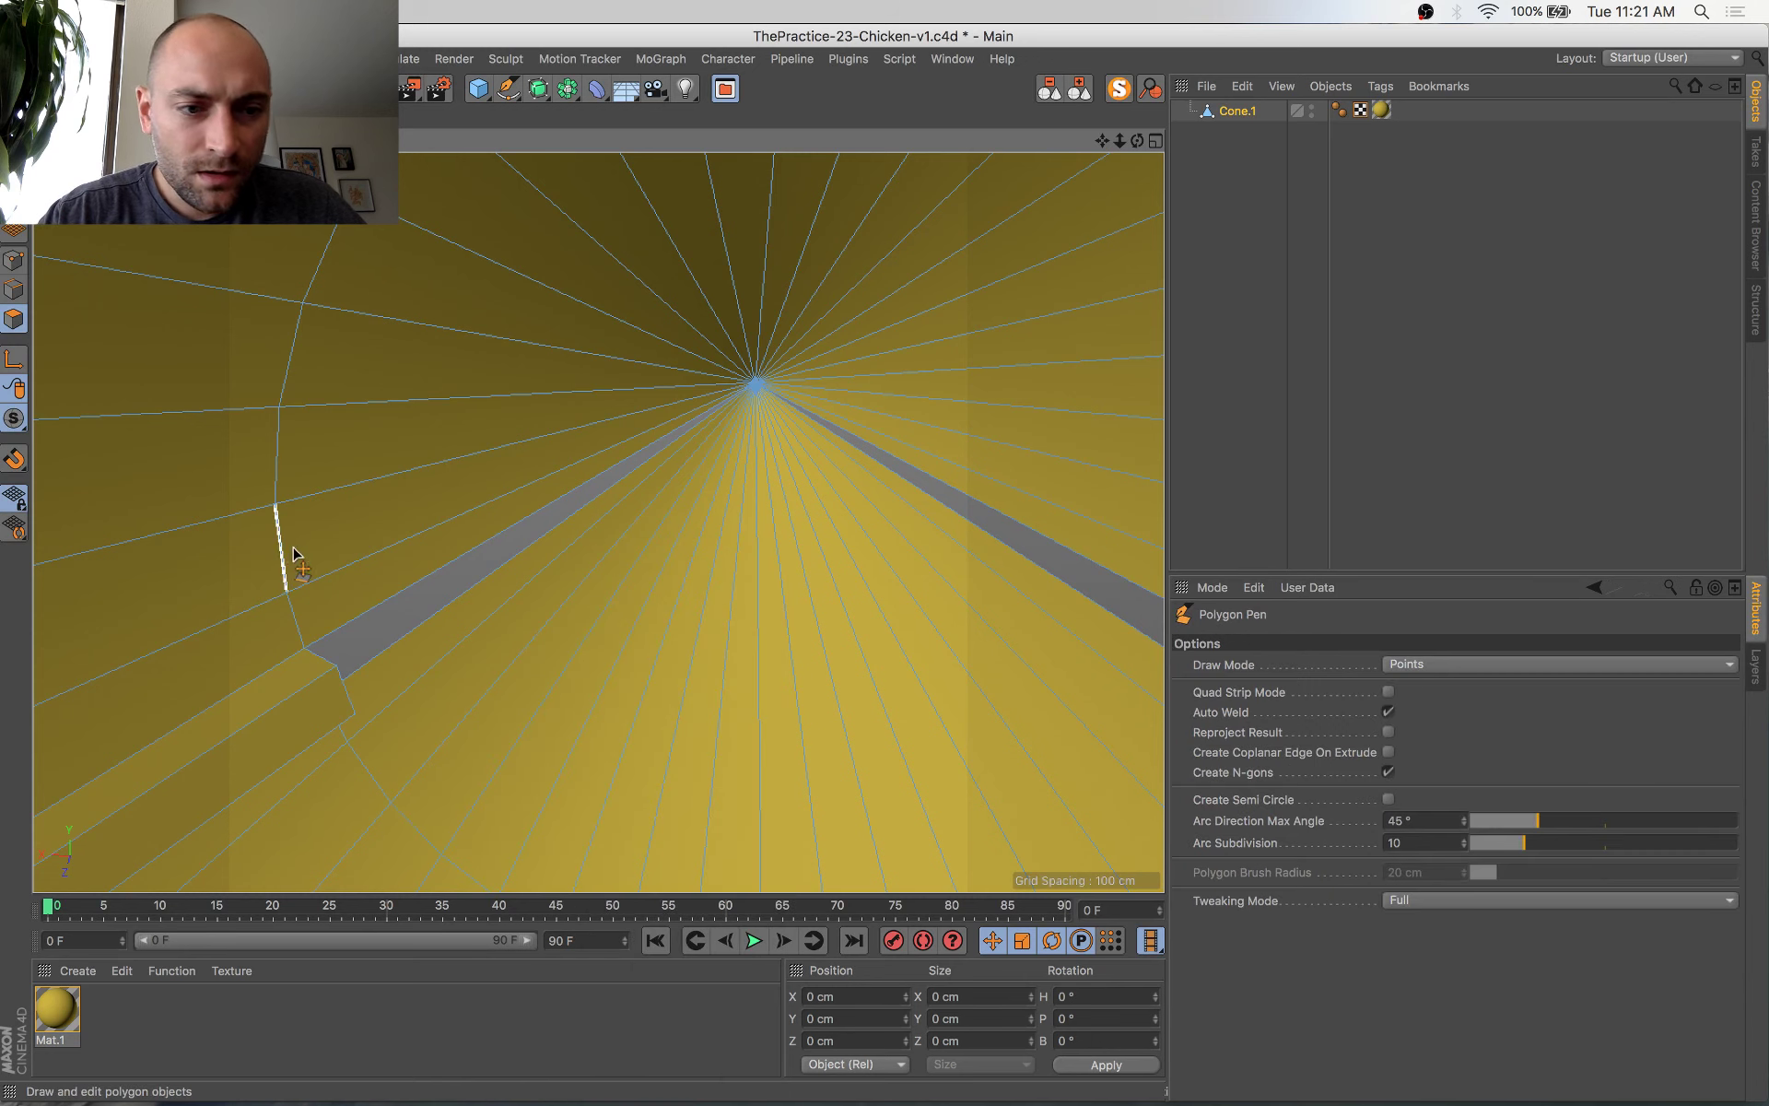
left_click(336, 665)
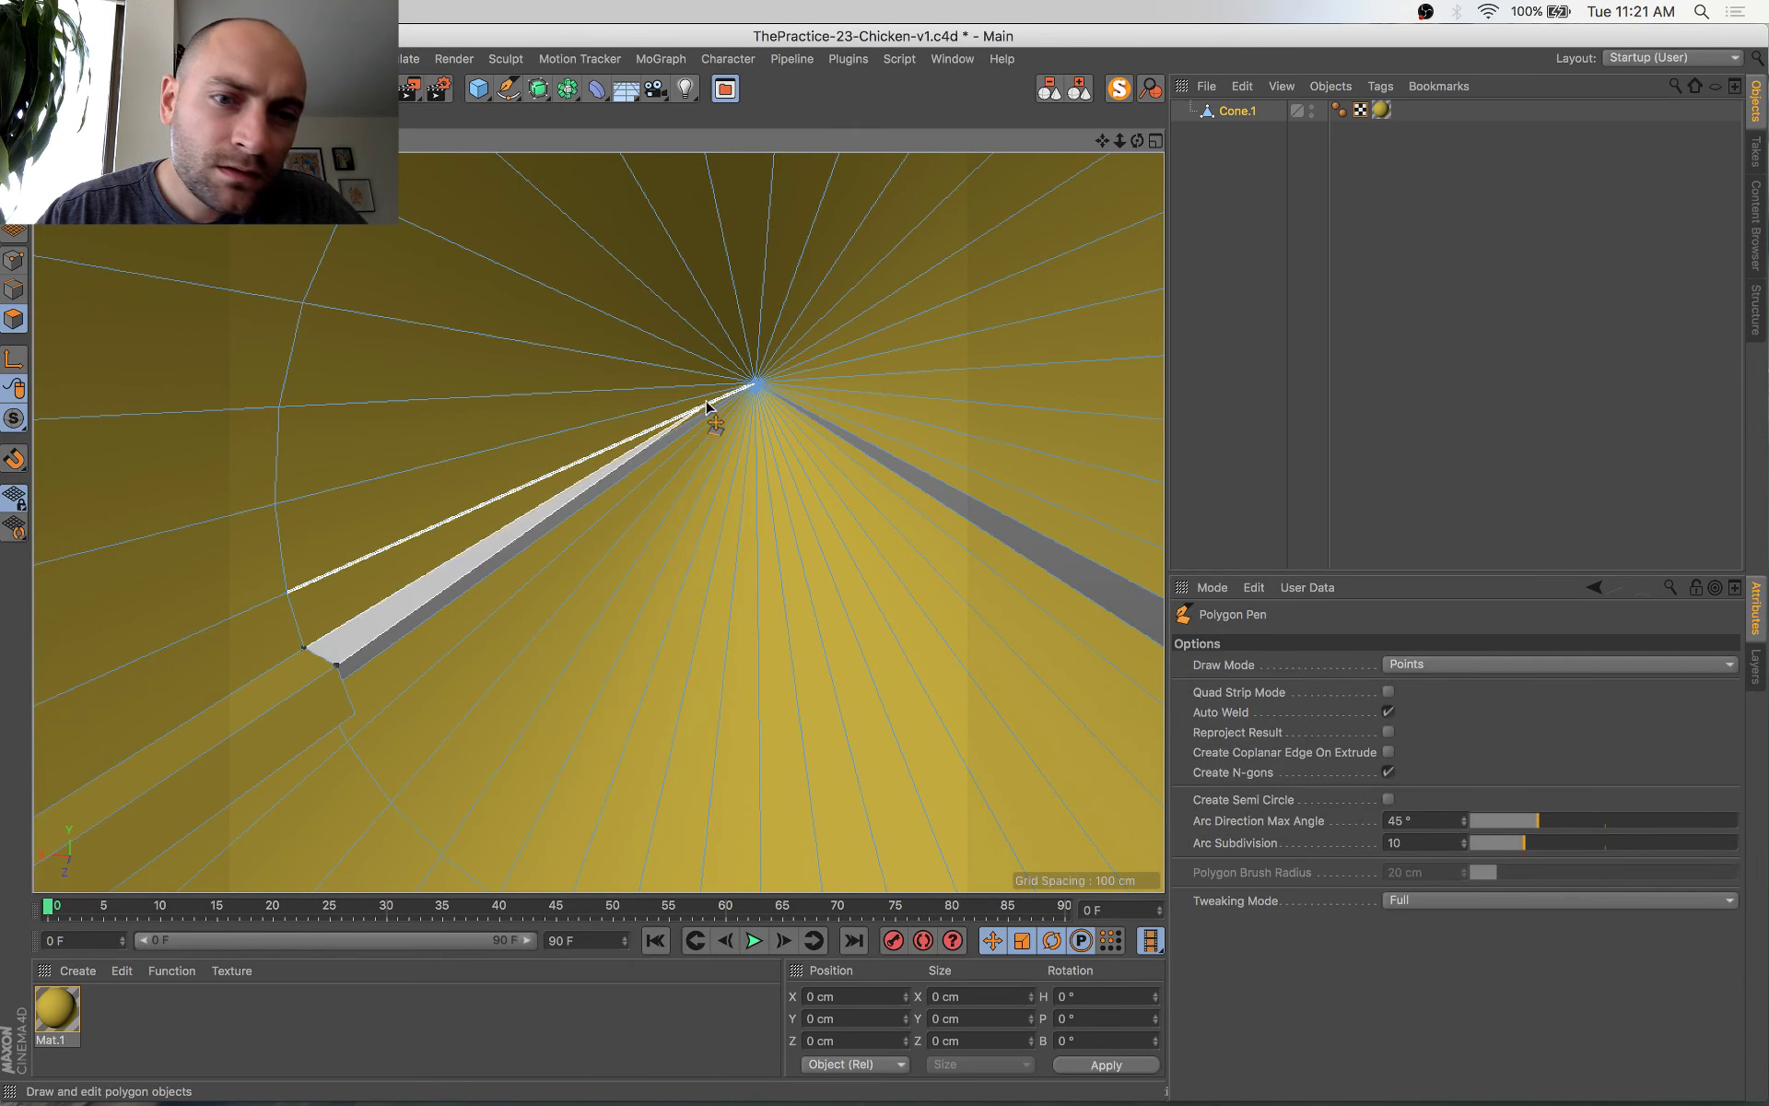
double_click(754, 385)
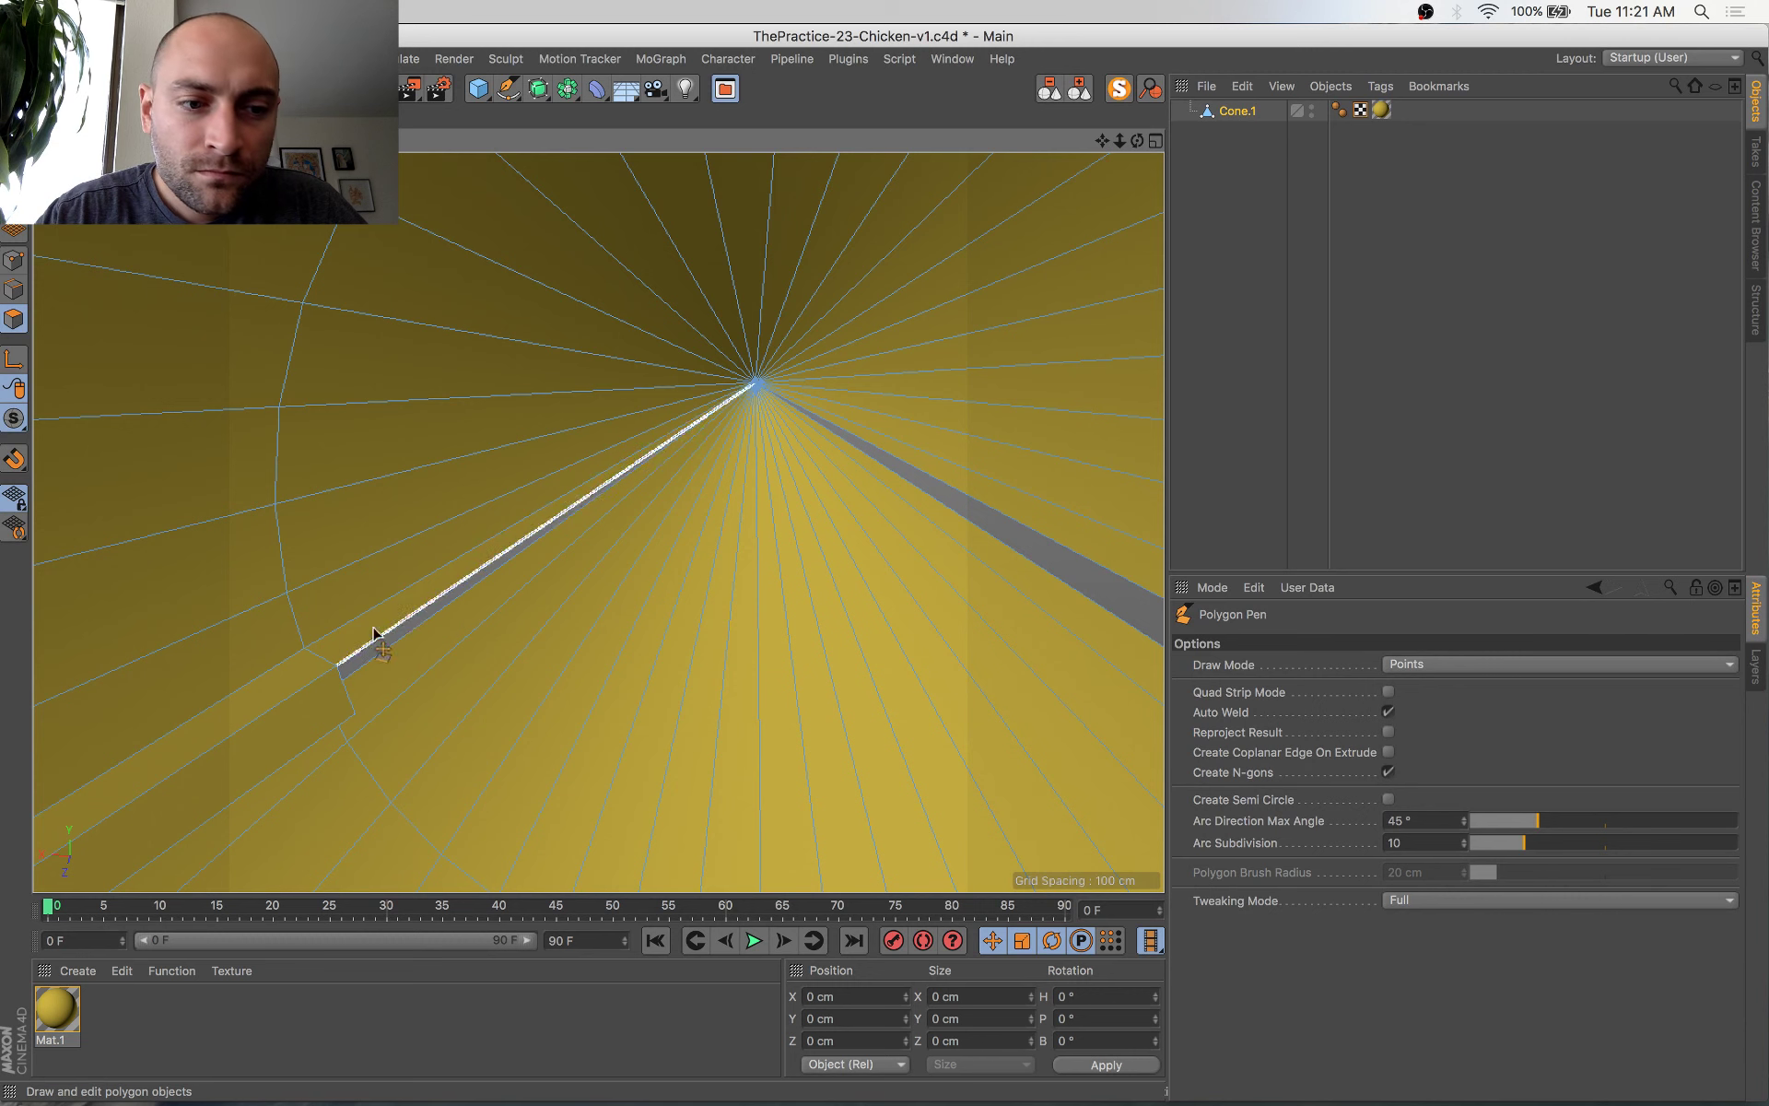
Draw triangles from the inner and lower edges of the left groove gap to the beak's tip to finish filling it
left_click_drag(406, 618, 344, 481, "alt")
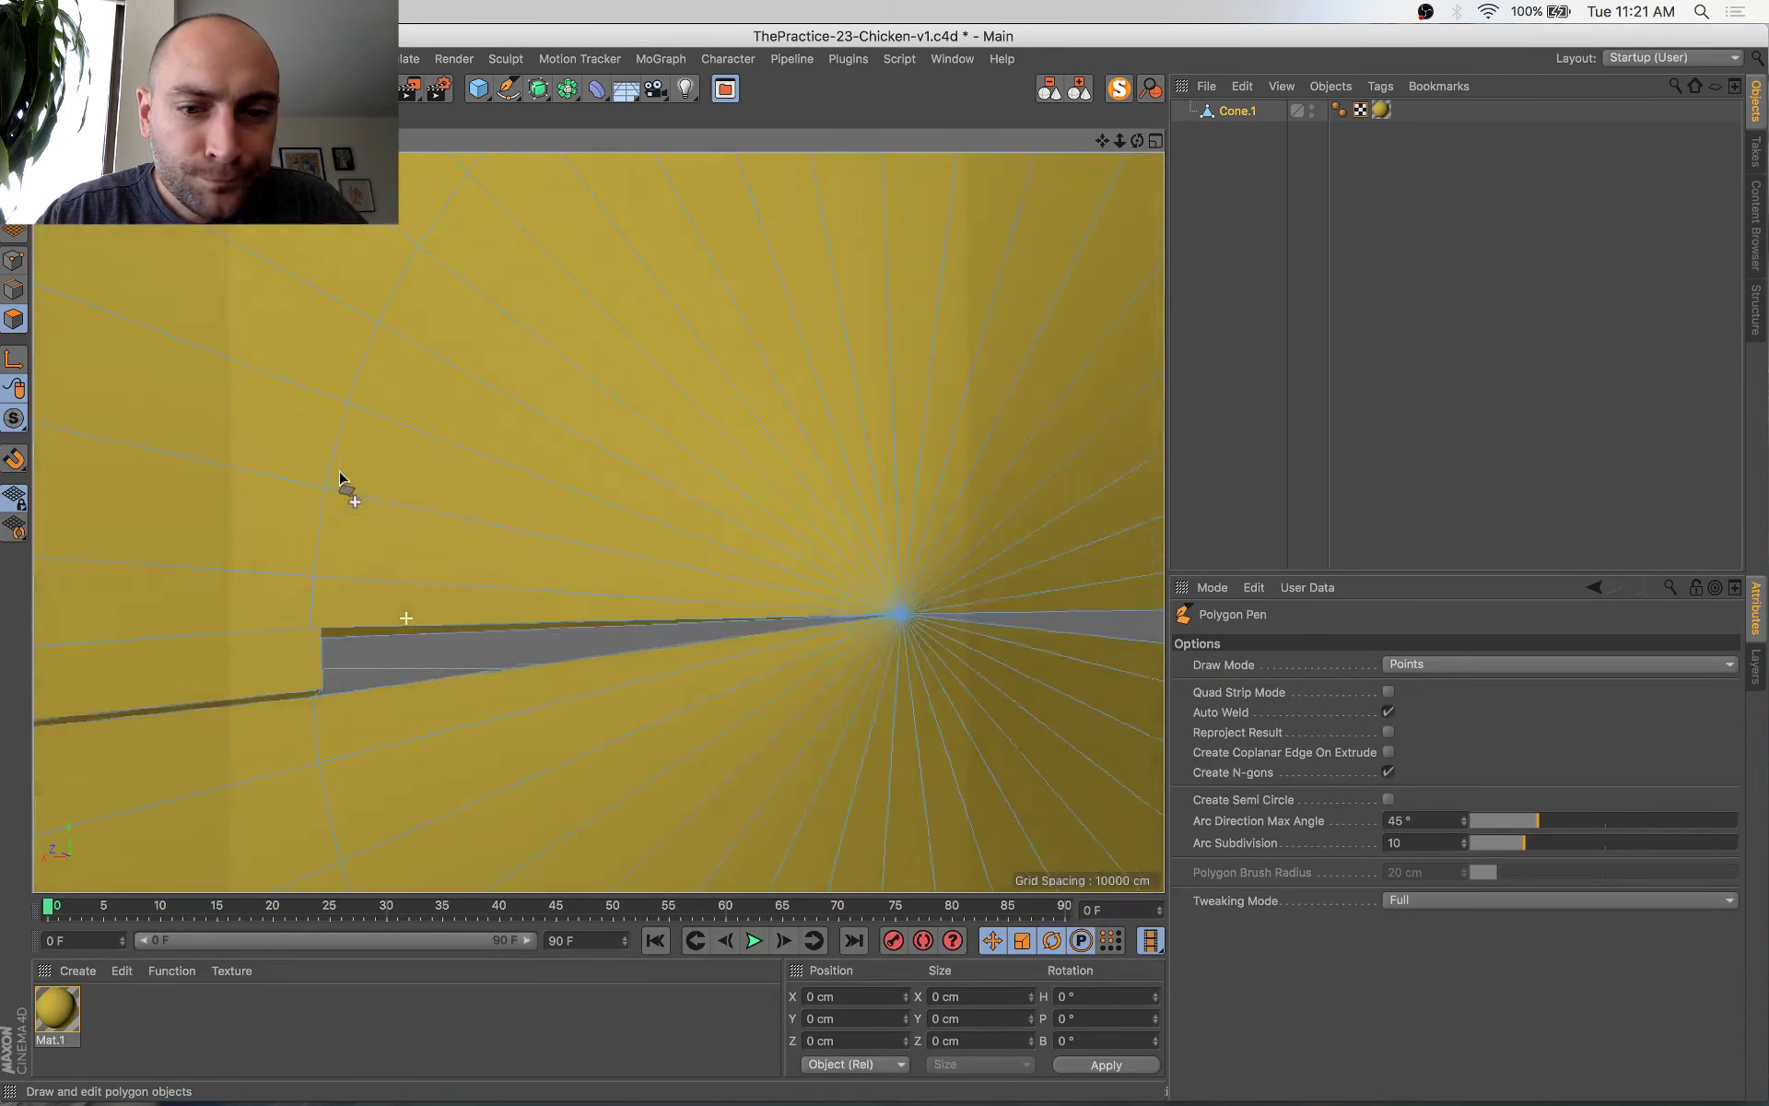
left_click(323, 686)
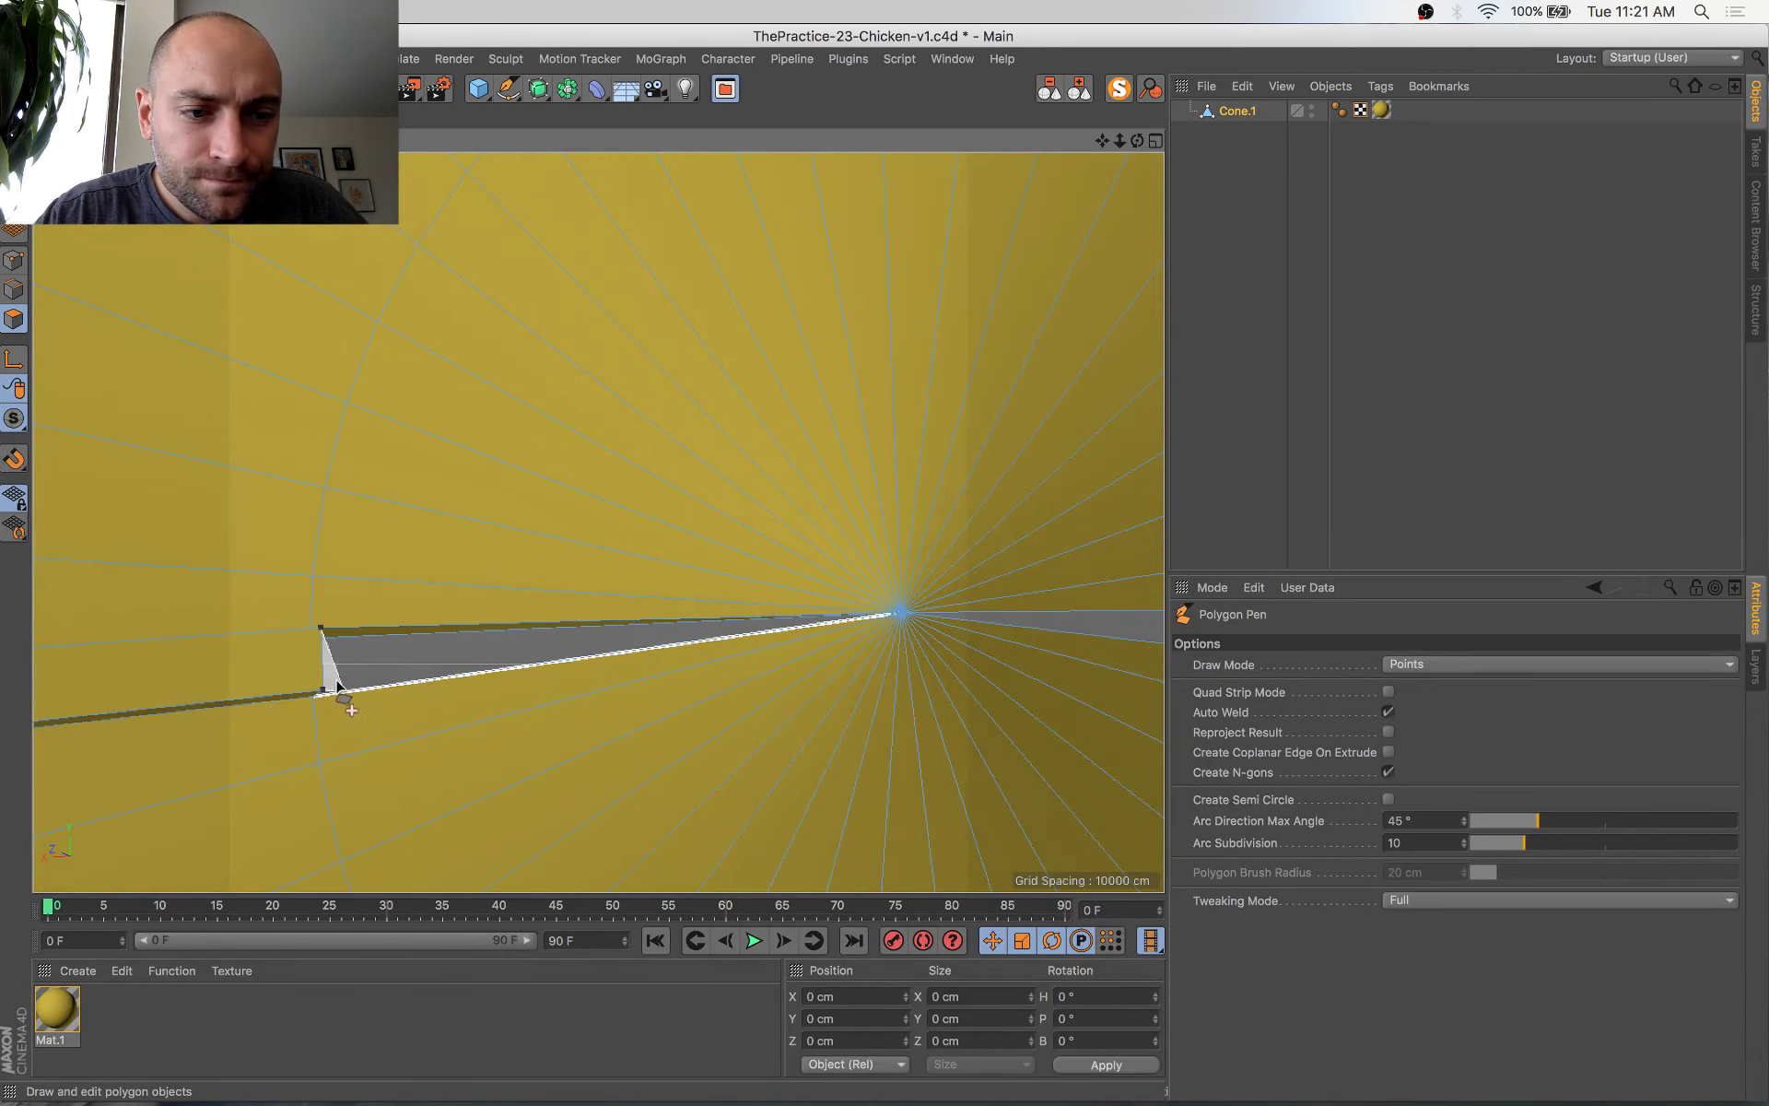
left_click_drag(857, 640, 830, 708, "alt")
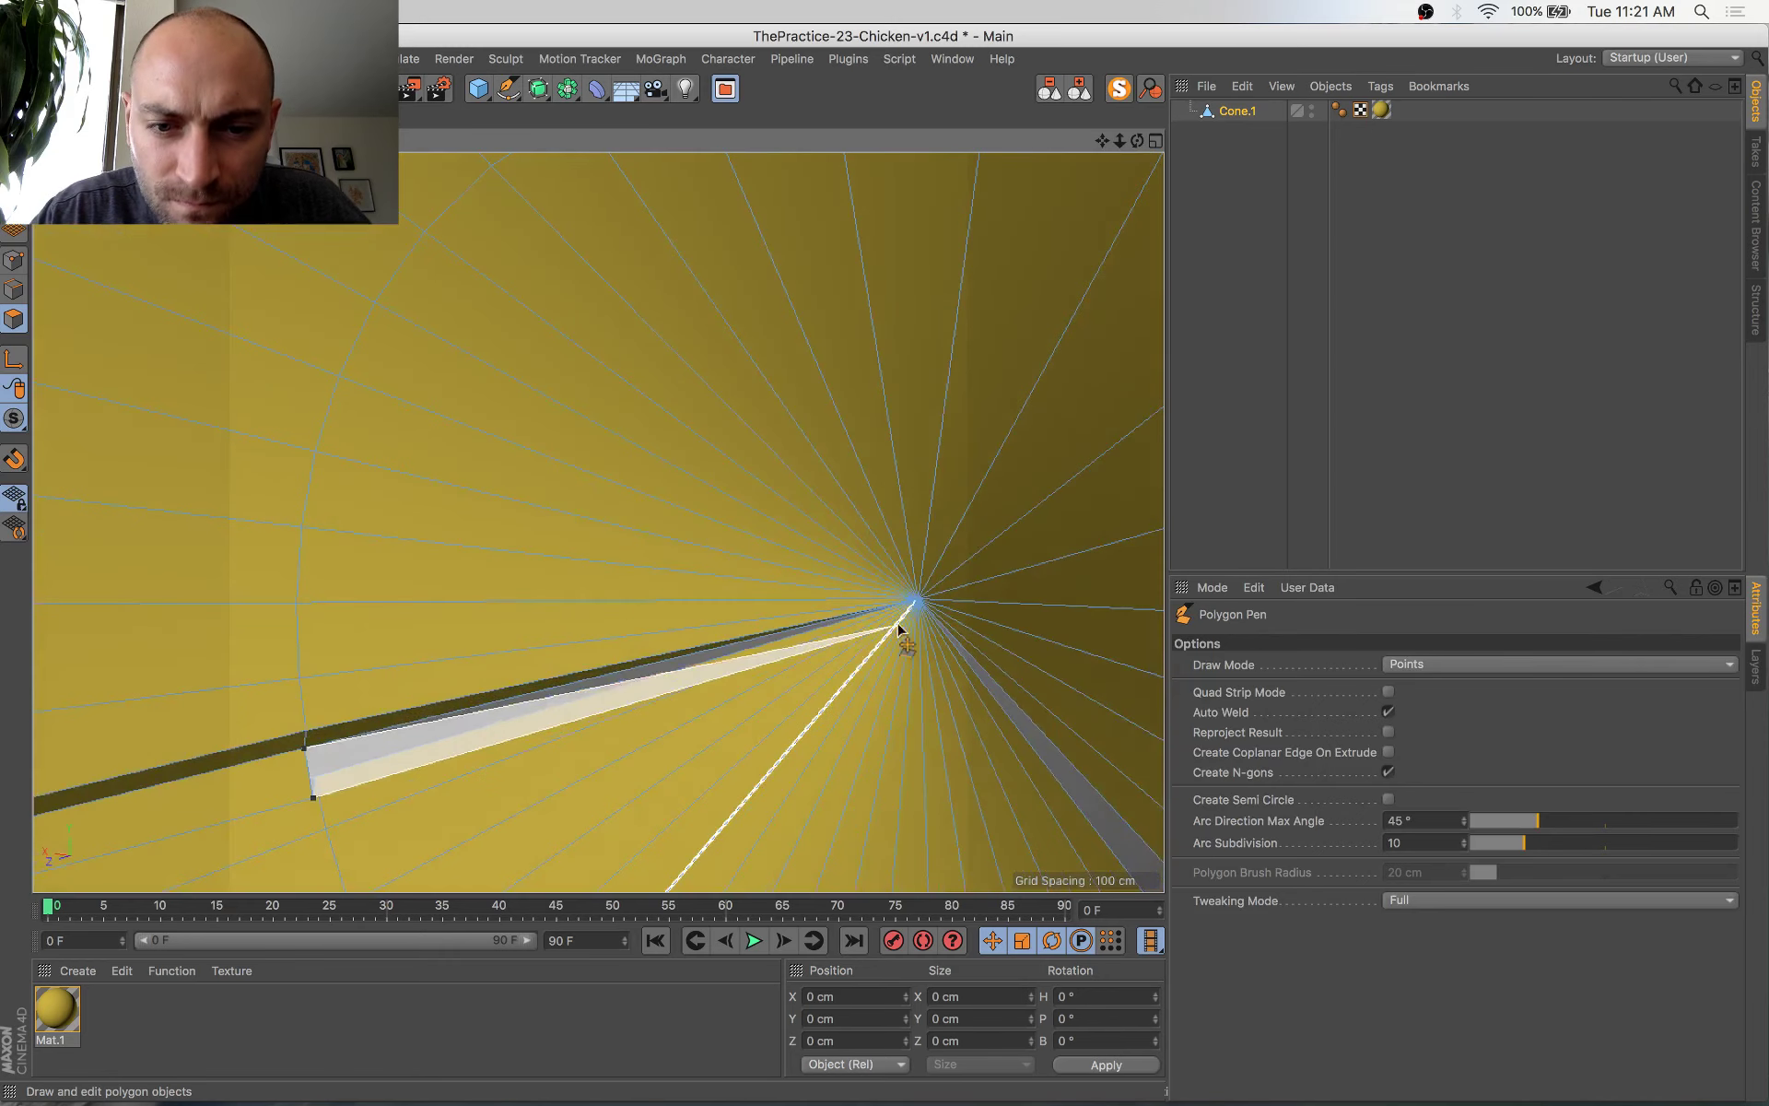
double_click(916, 601)
left_click_drag(718, 709, 764, 555, "alt")
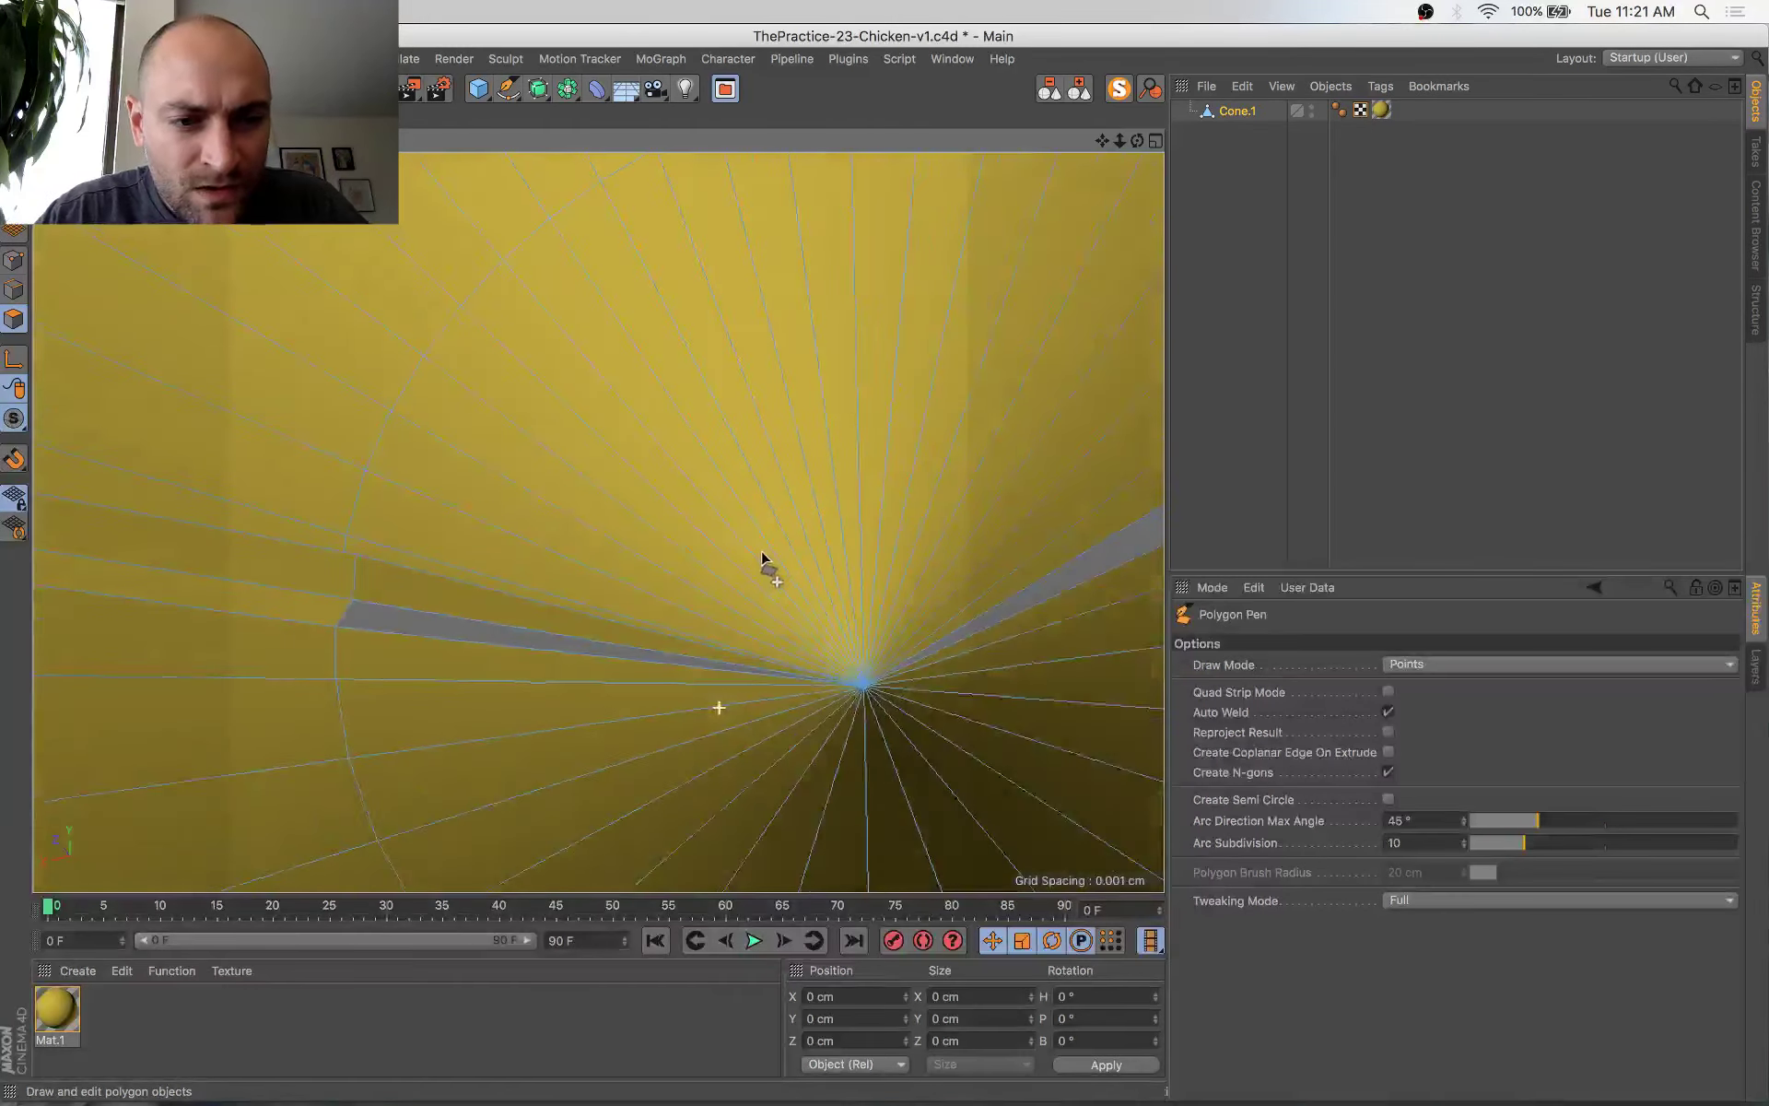
left_click(358, 603)
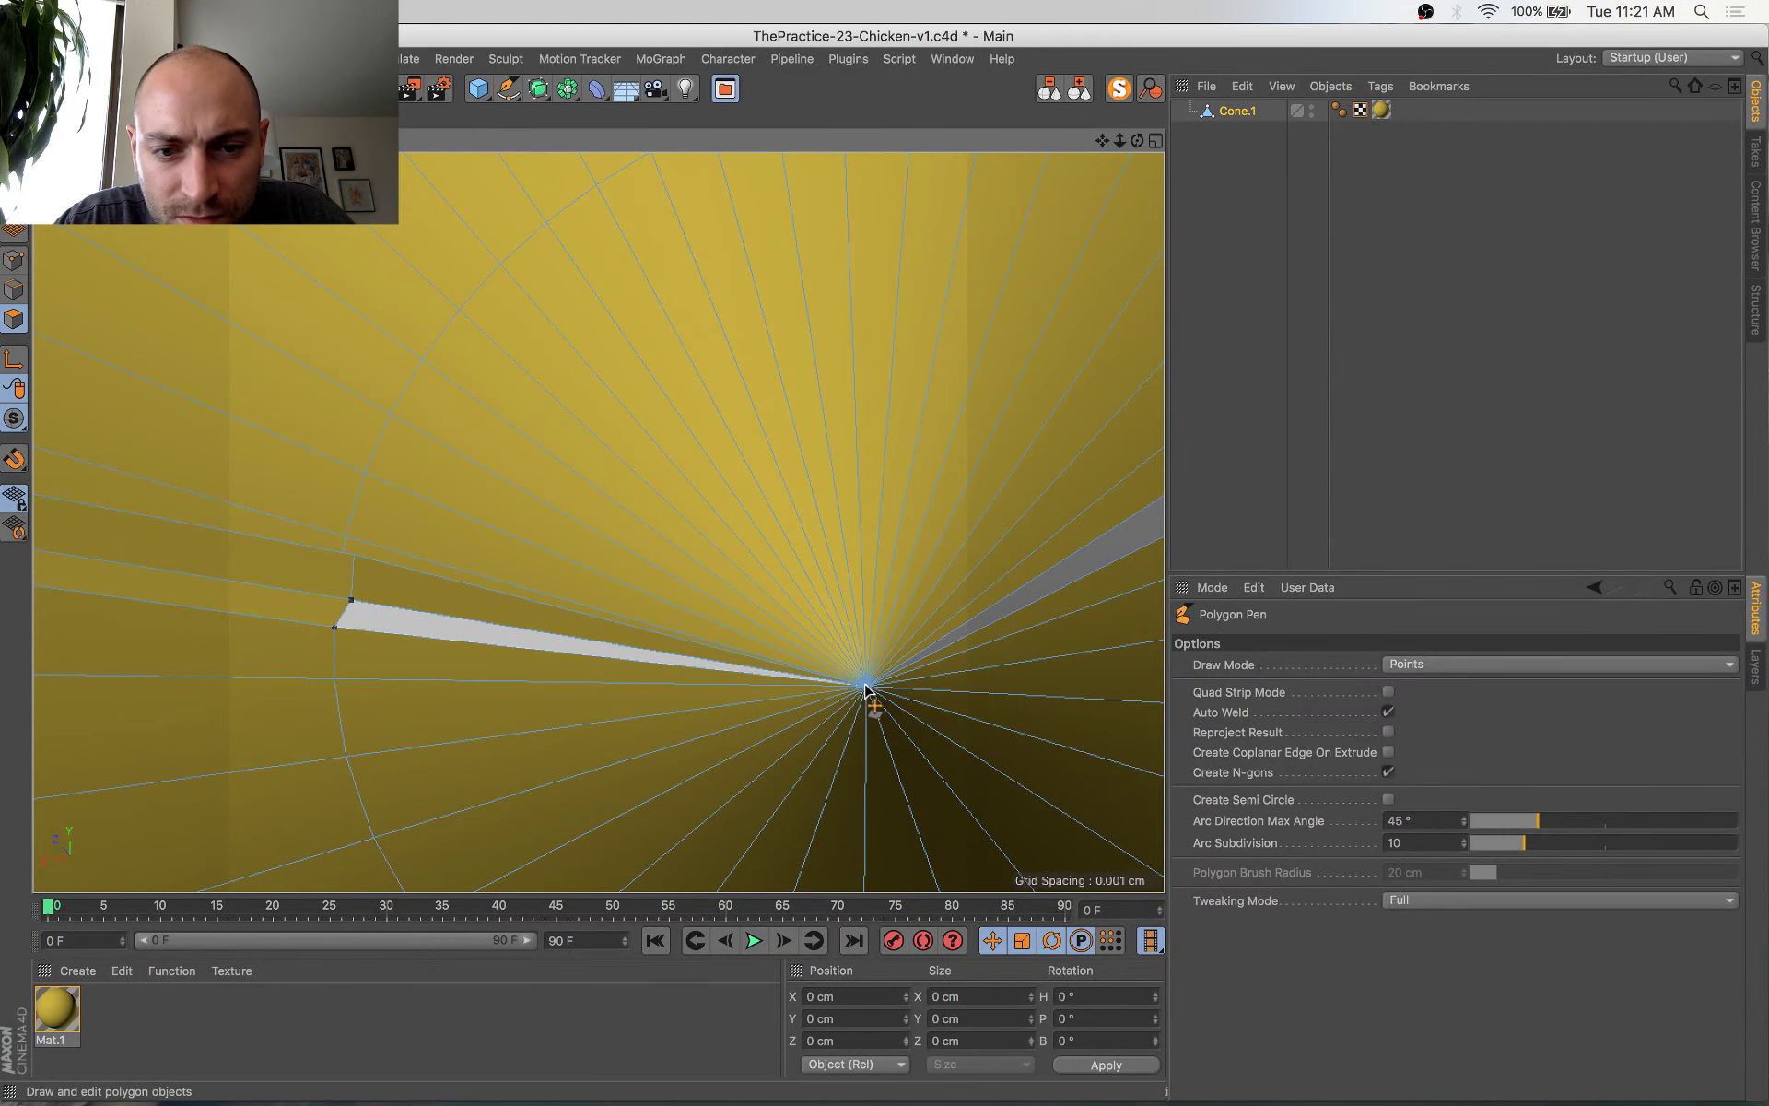
double_click(866, 689)
Fill the upper wall of the groove gap on the beak's other side with a triangle ending at the tip
left_click_drag(1009, 599, 622, 609, "alt")
left_click_drag(707, 600, 741, 650, "alt")
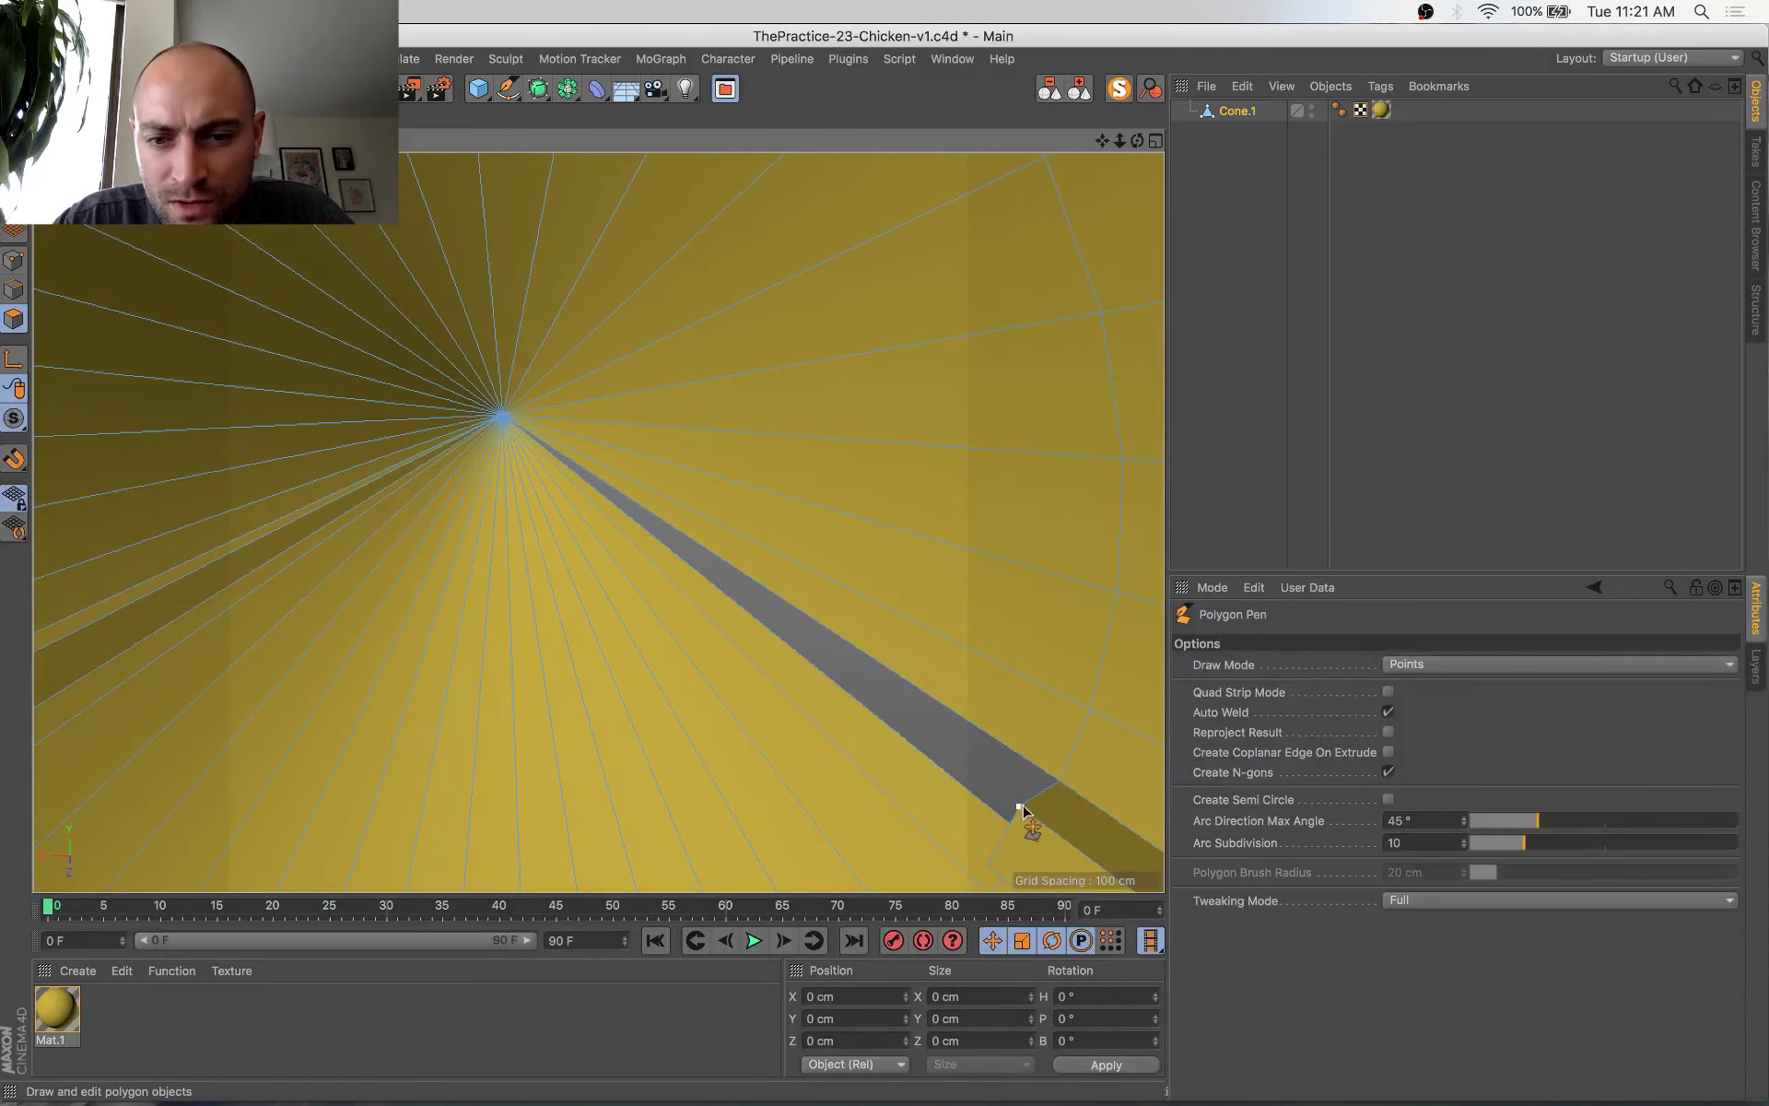
left_click(1058, 782)
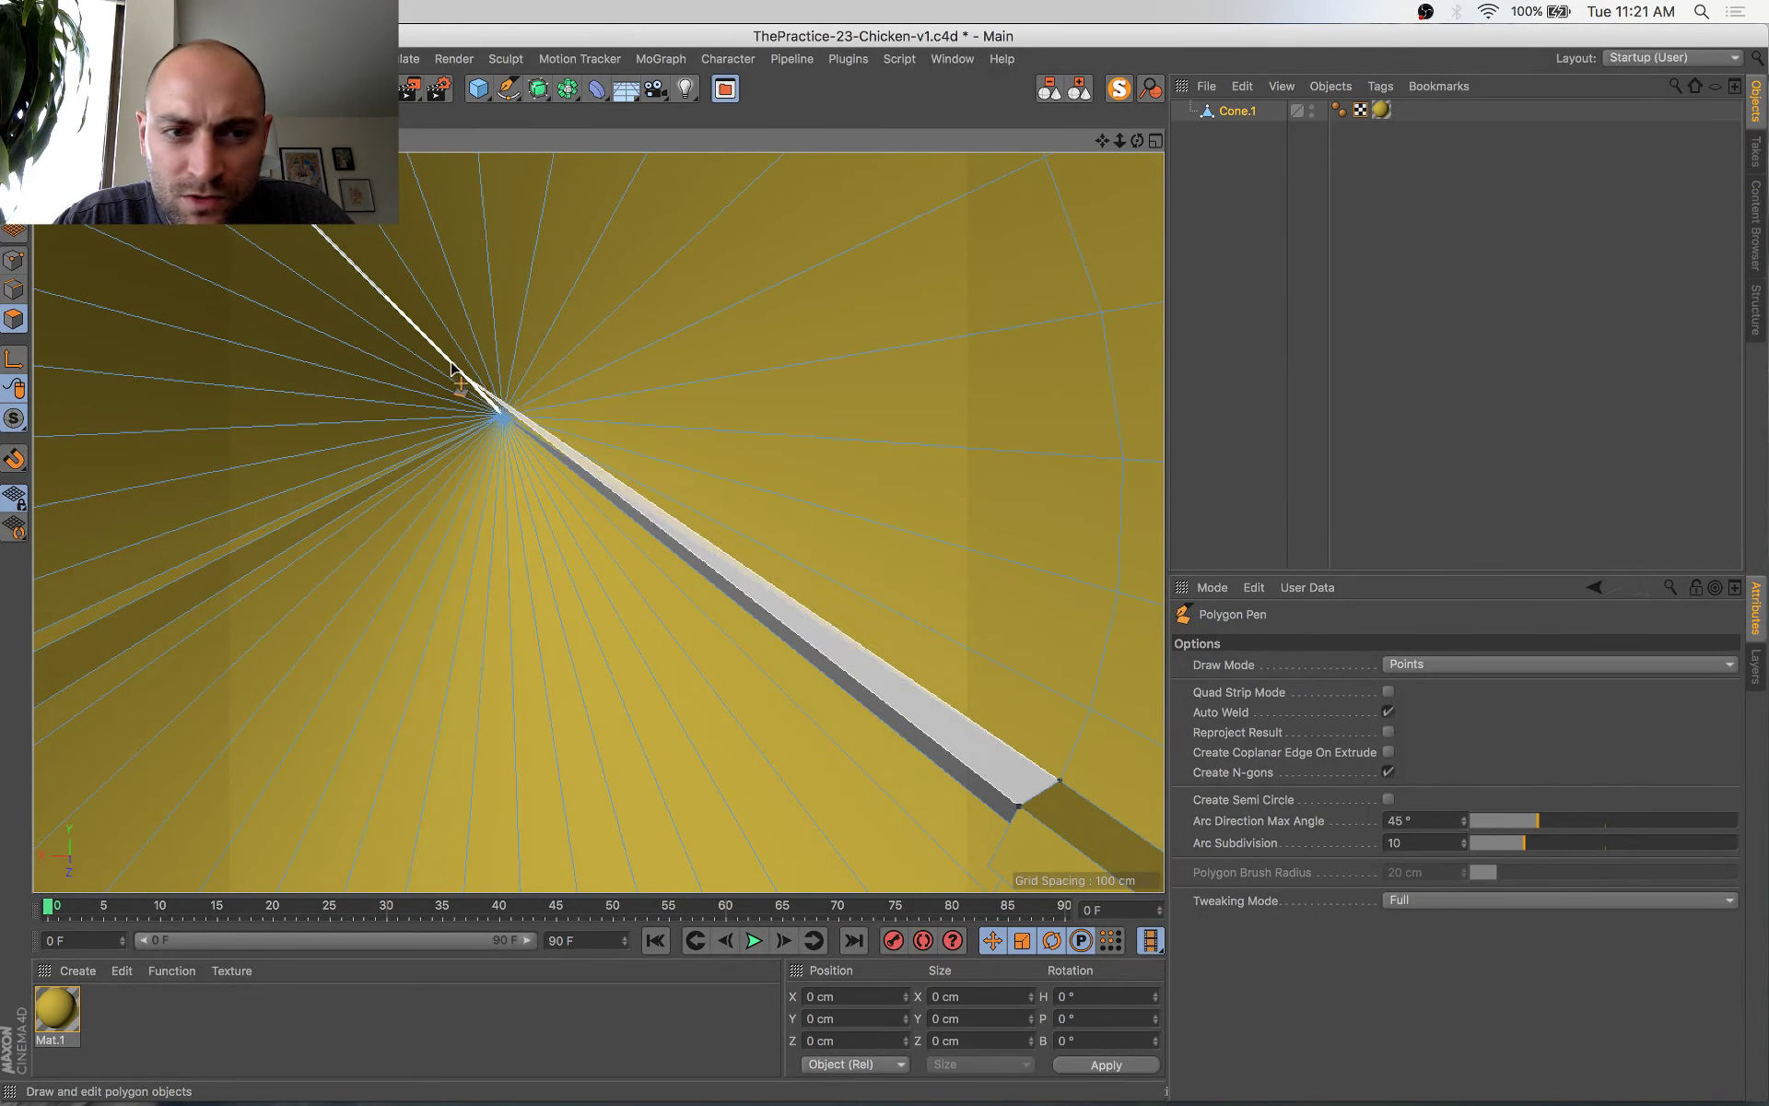
double_click(502, 416)
Fill the inner and lower walls of the right groove gap up to the tip, and return to Live Selection
left_click_drag(871, 571, 959, 506, "alt")
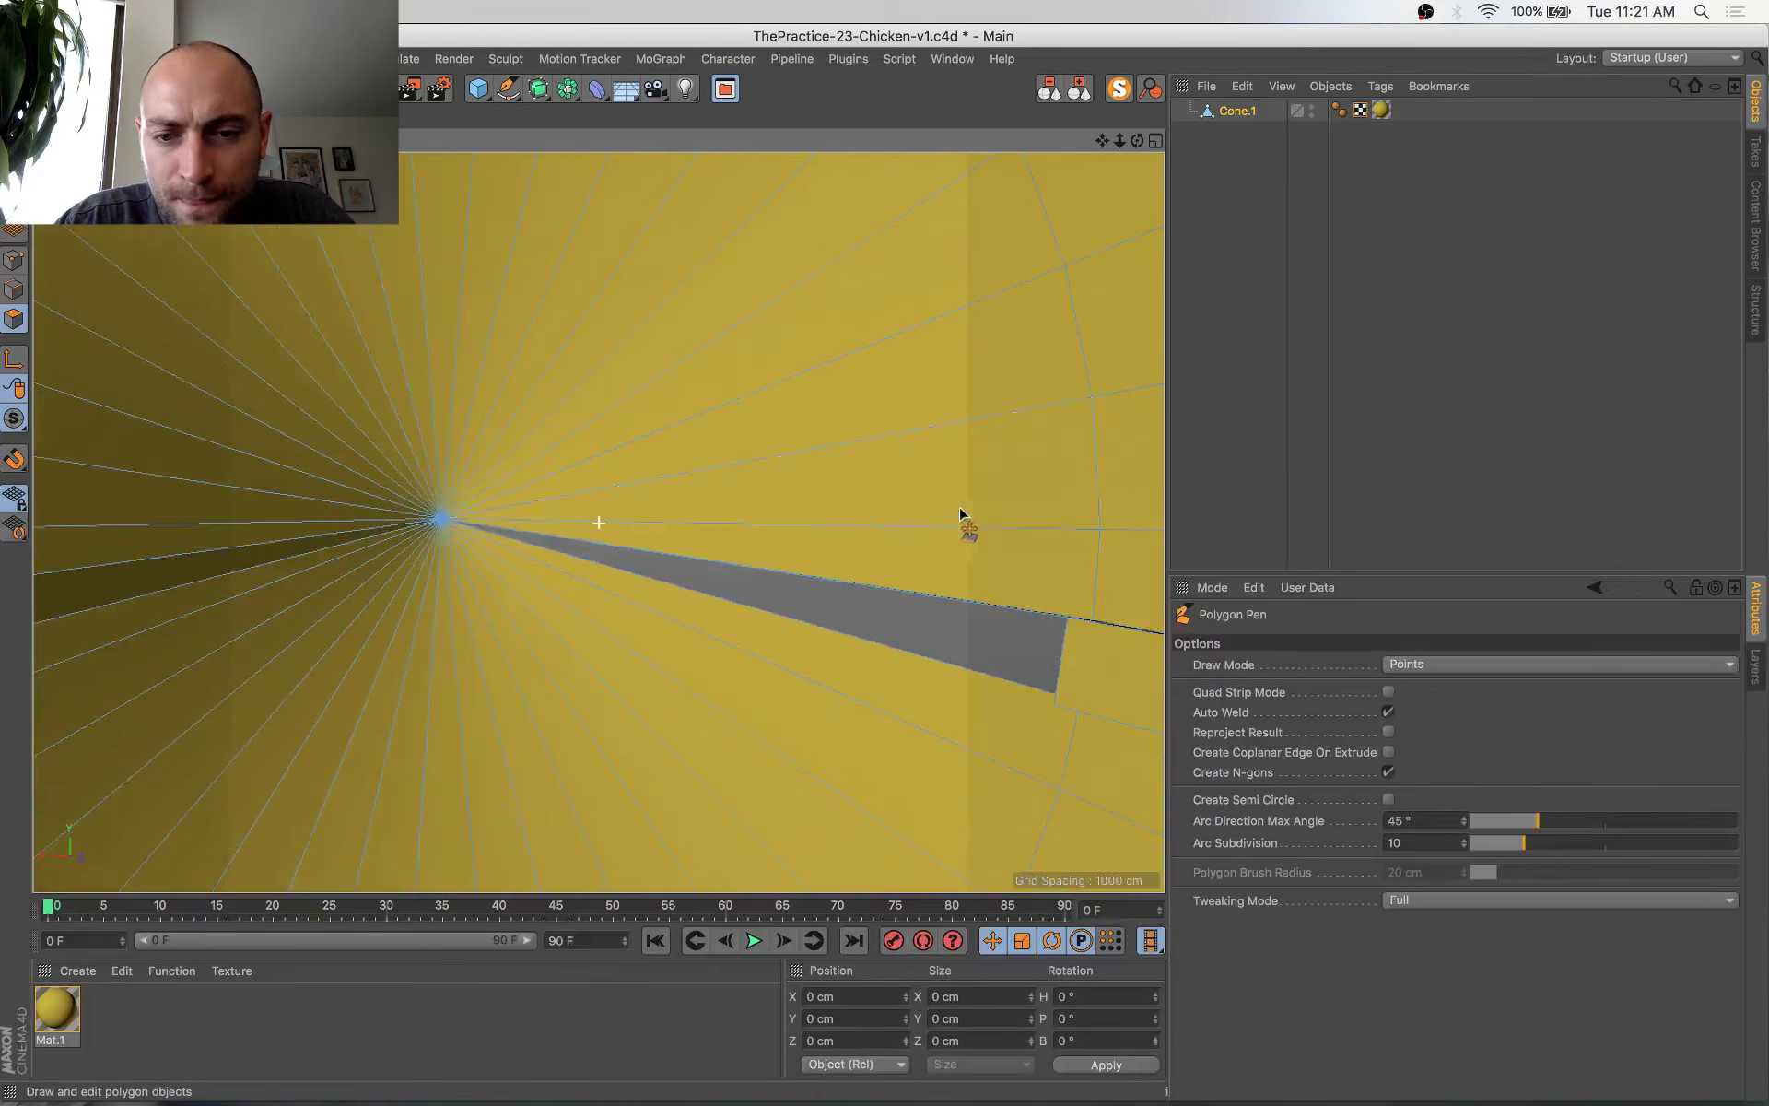
left_click(1054, 703)
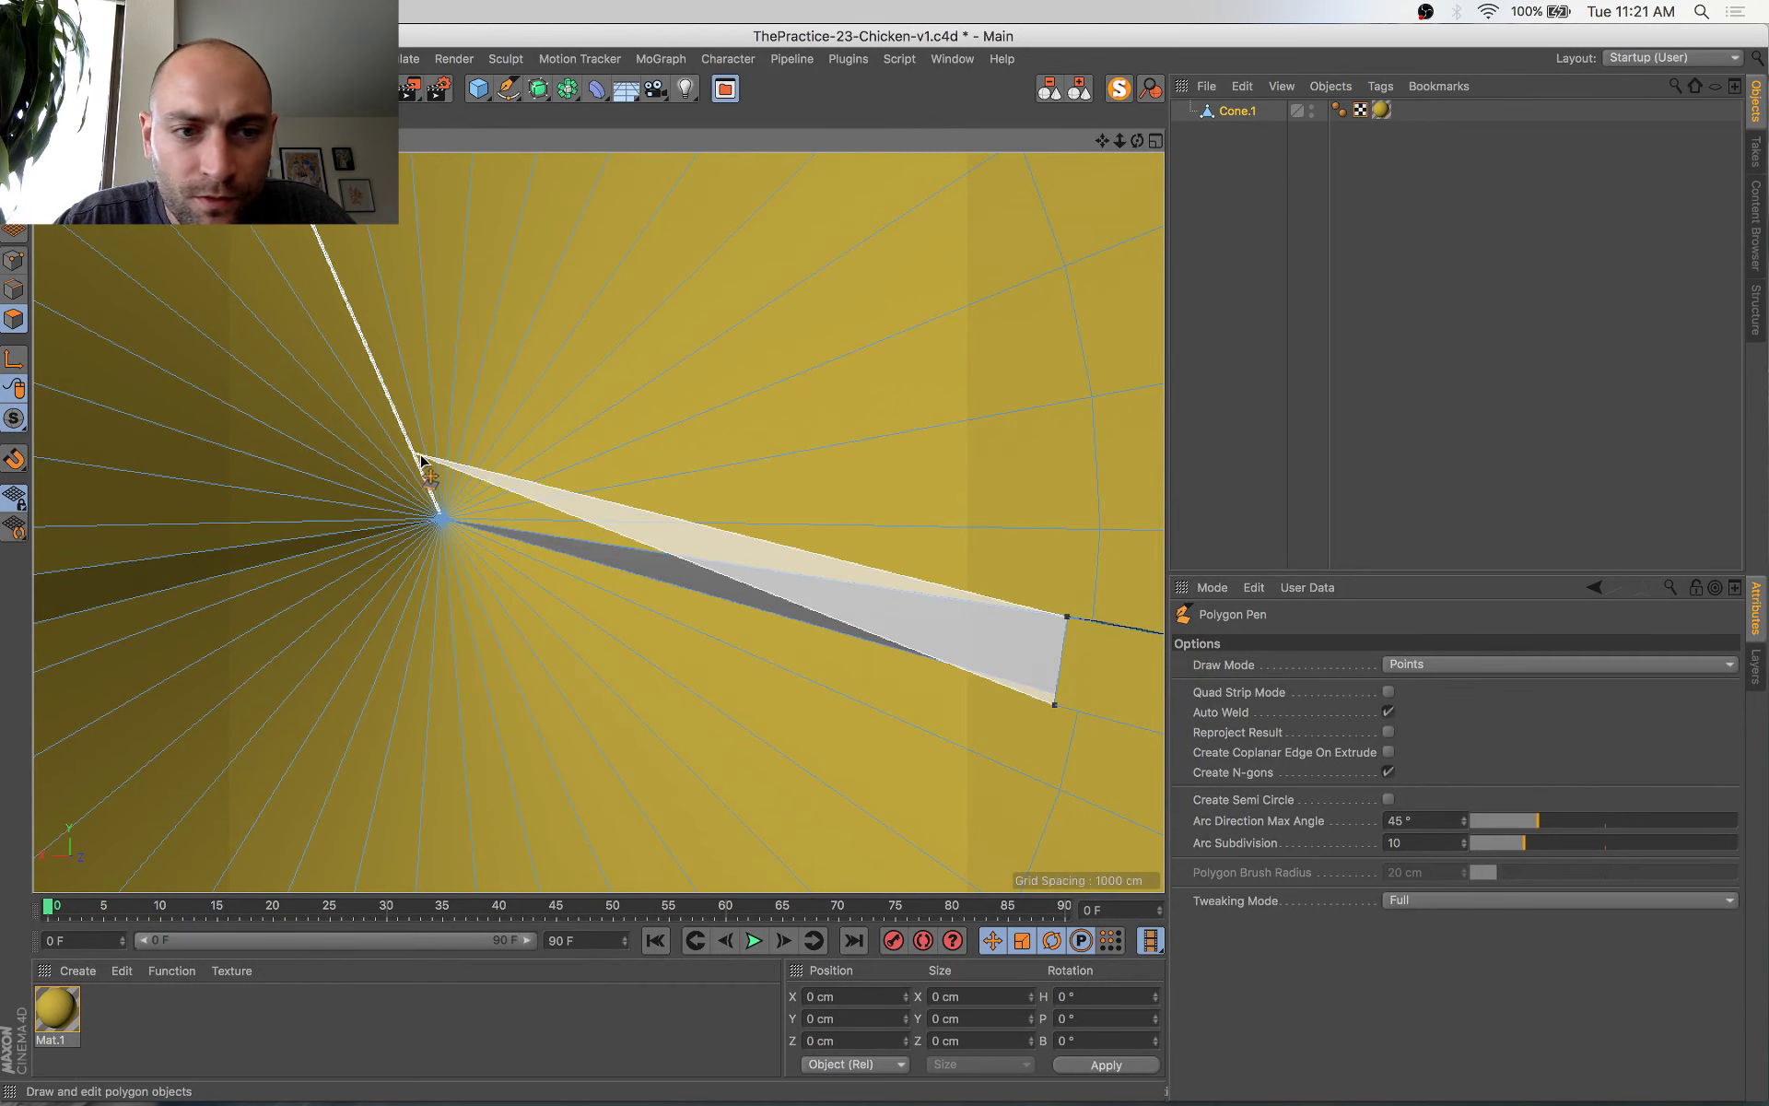
left_click(444, 524)
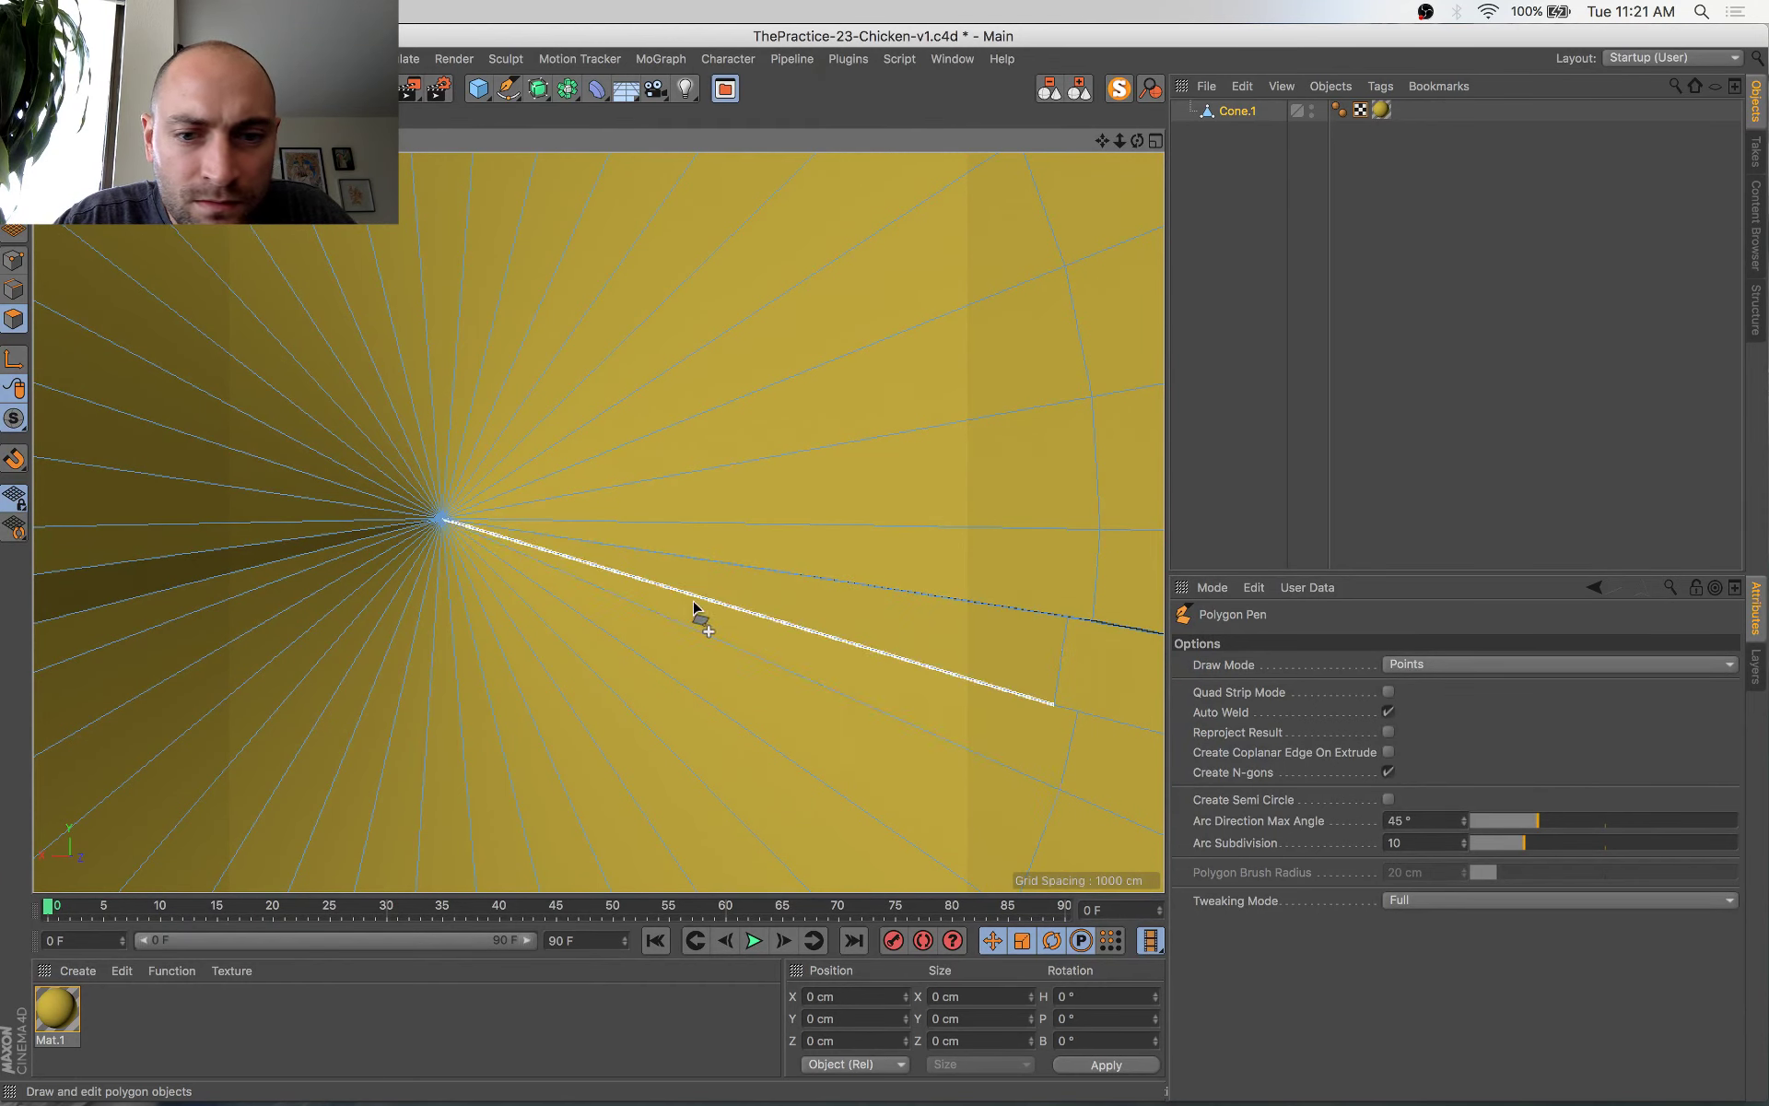
left_click_drag(700, 612, 679, 517, "alt")
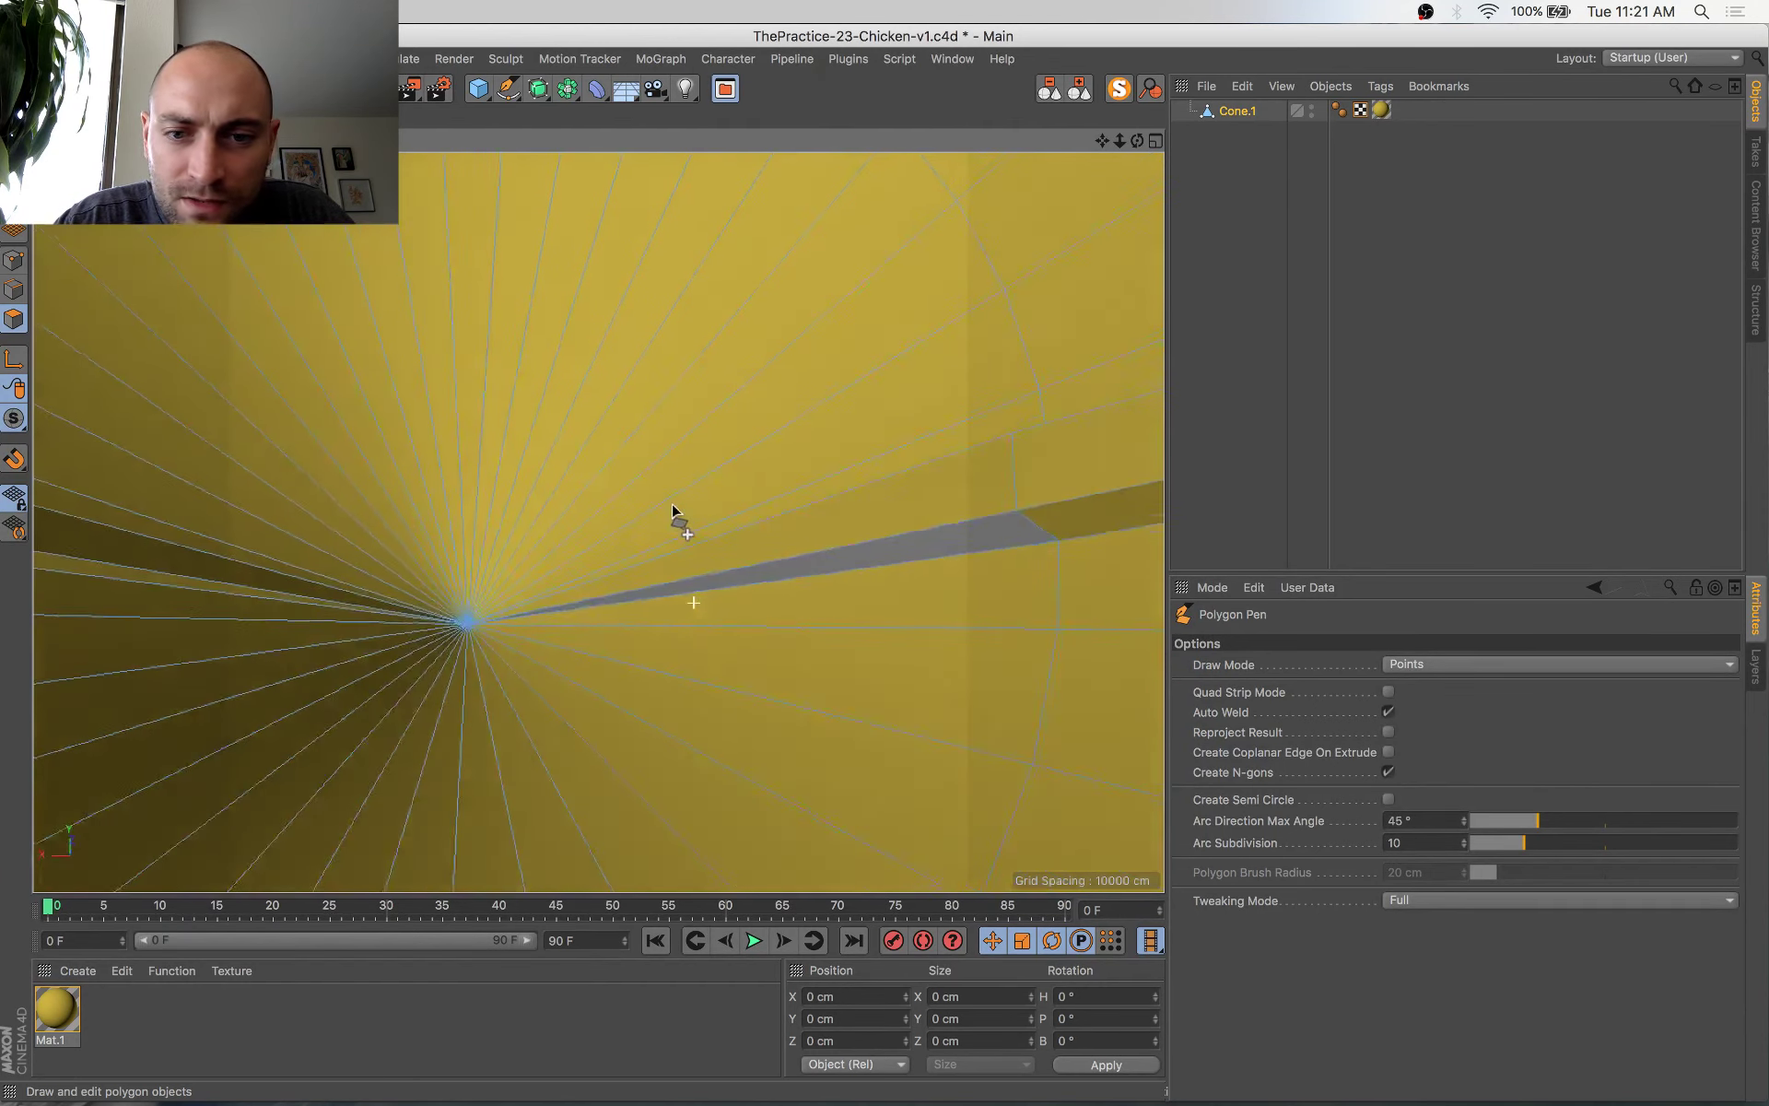
left_click(1060, 533)
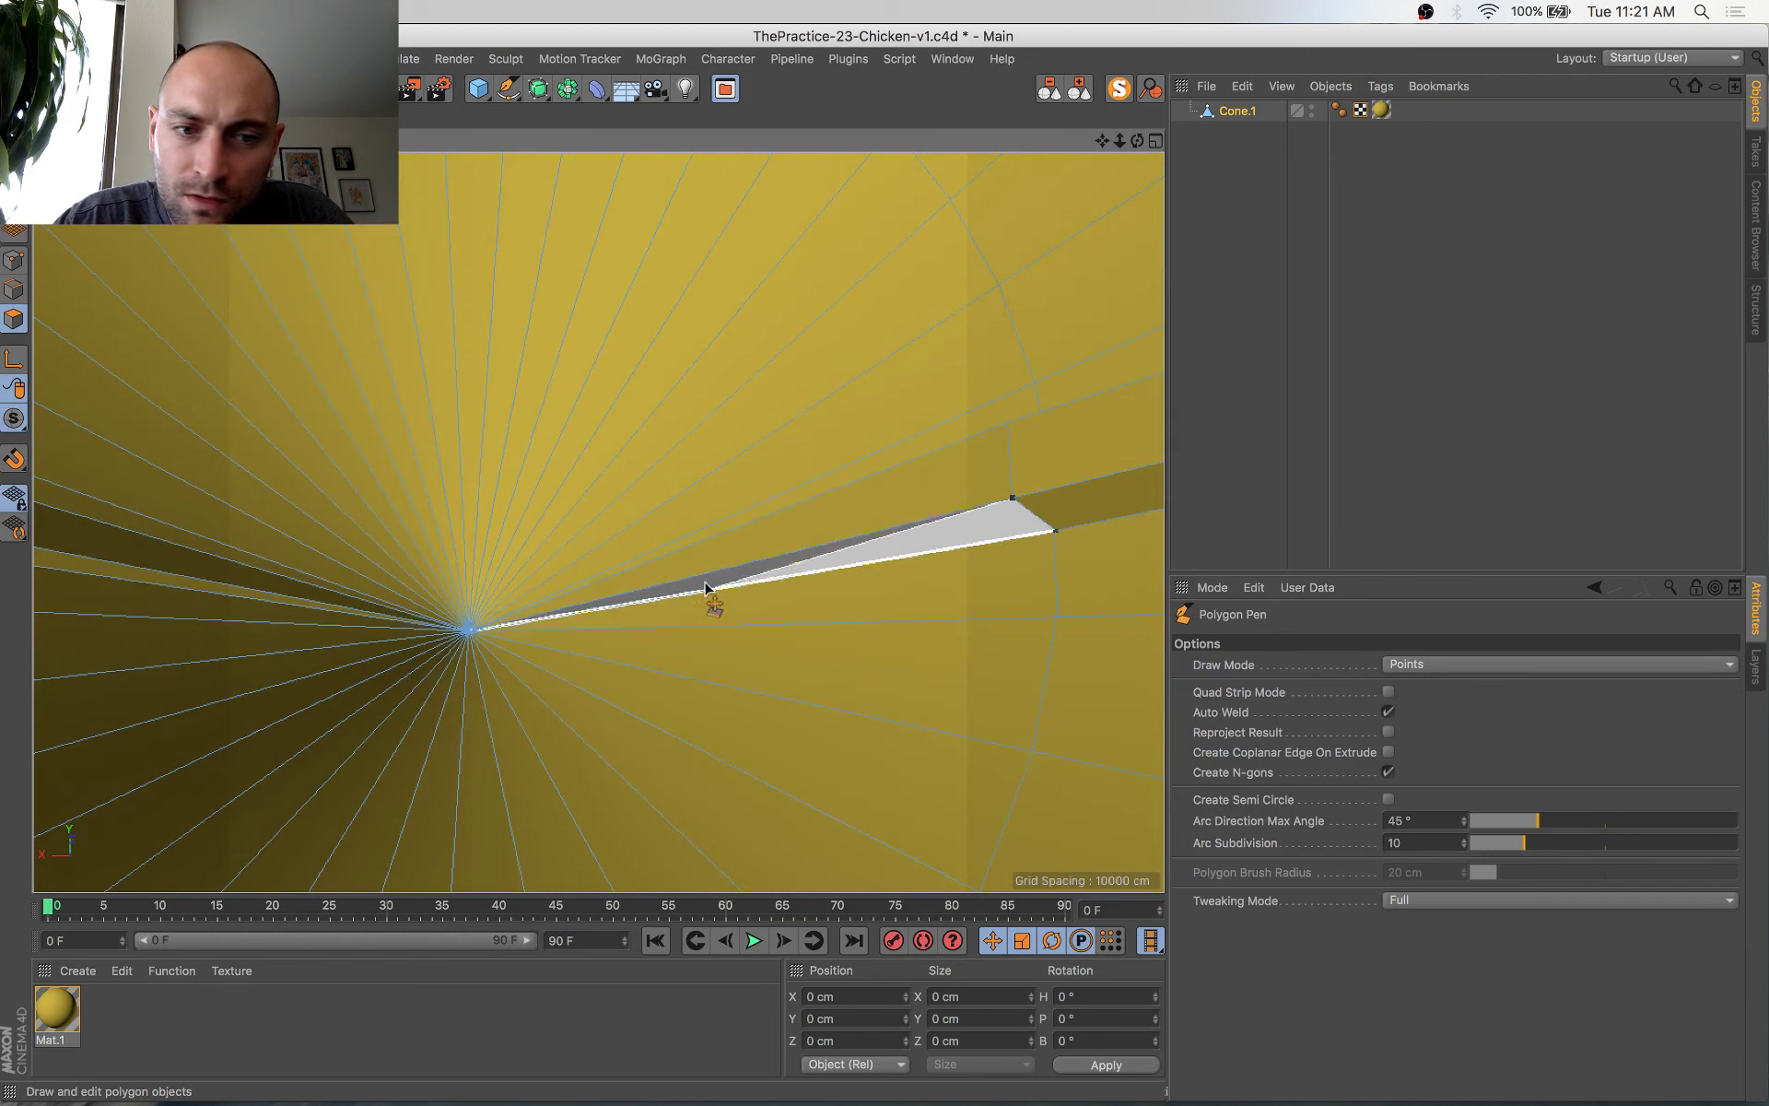
left_click(467, 634)
key("space")
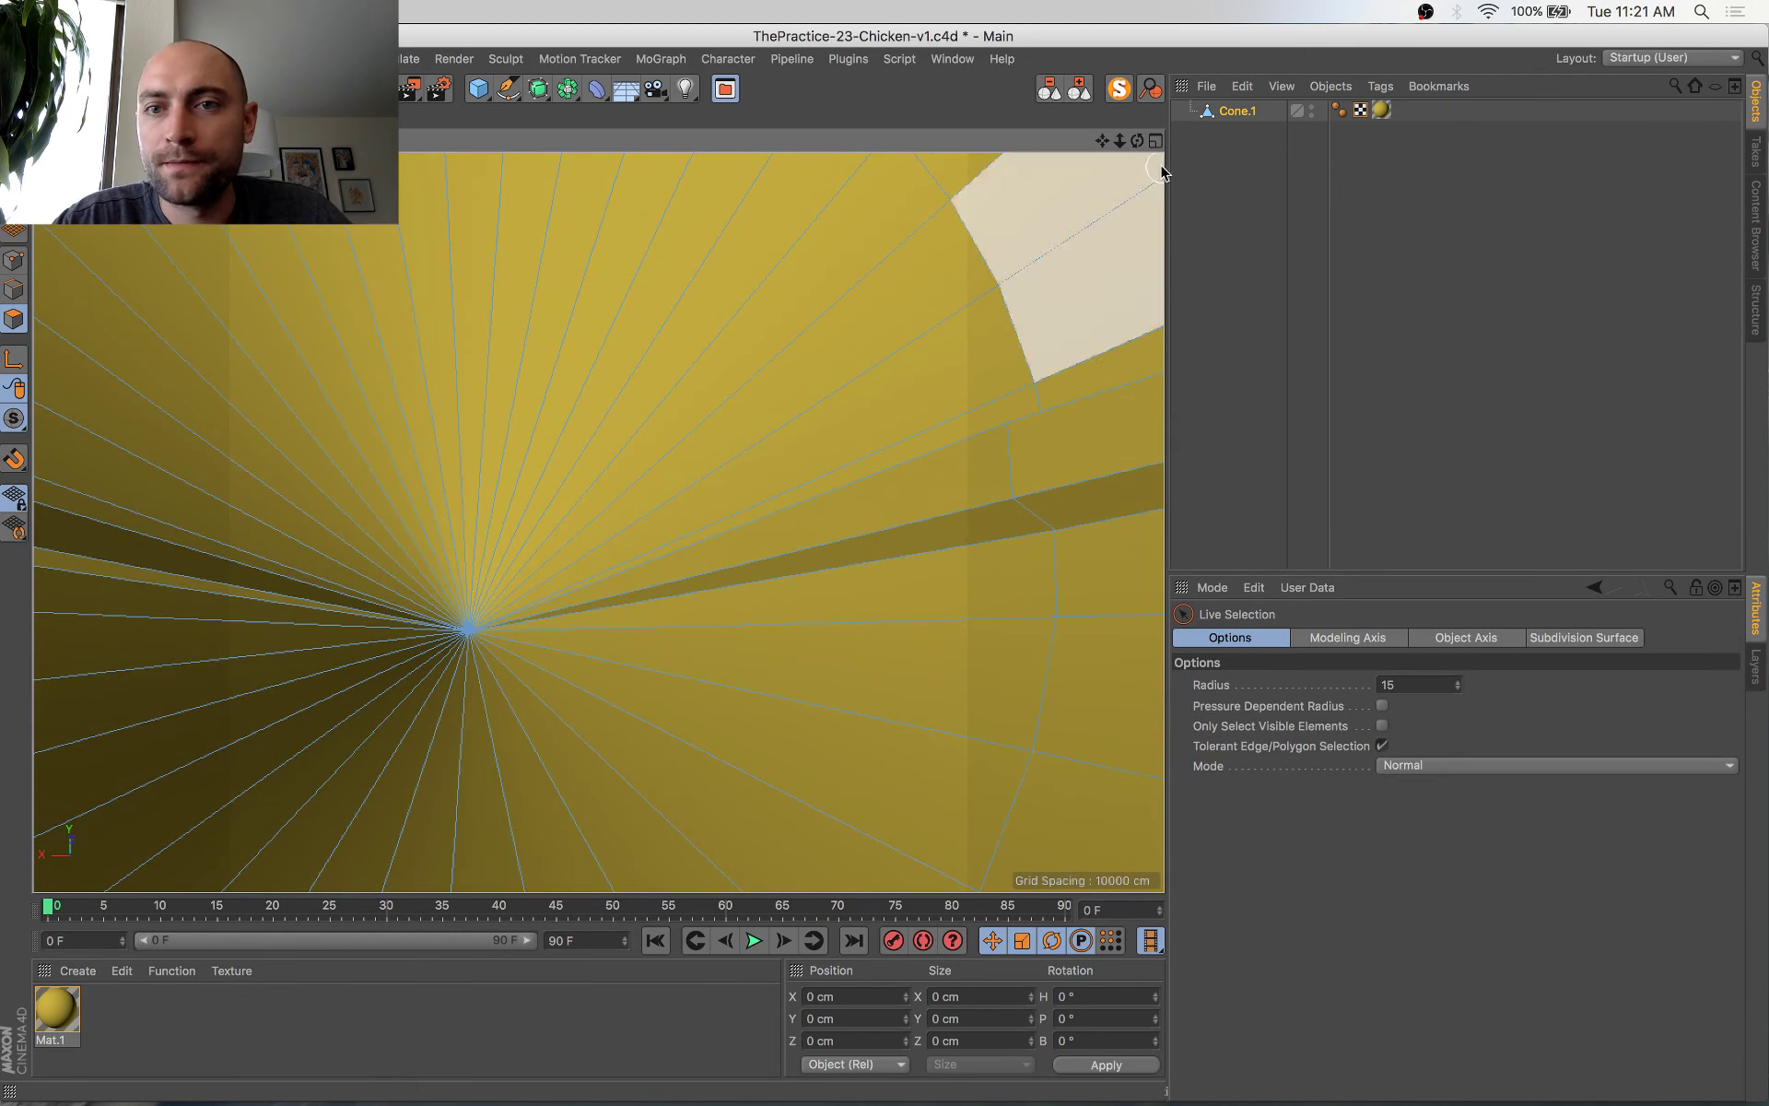
End the beak's isolation and view the whole chicken through the scene camera
left_click(1116, 90)
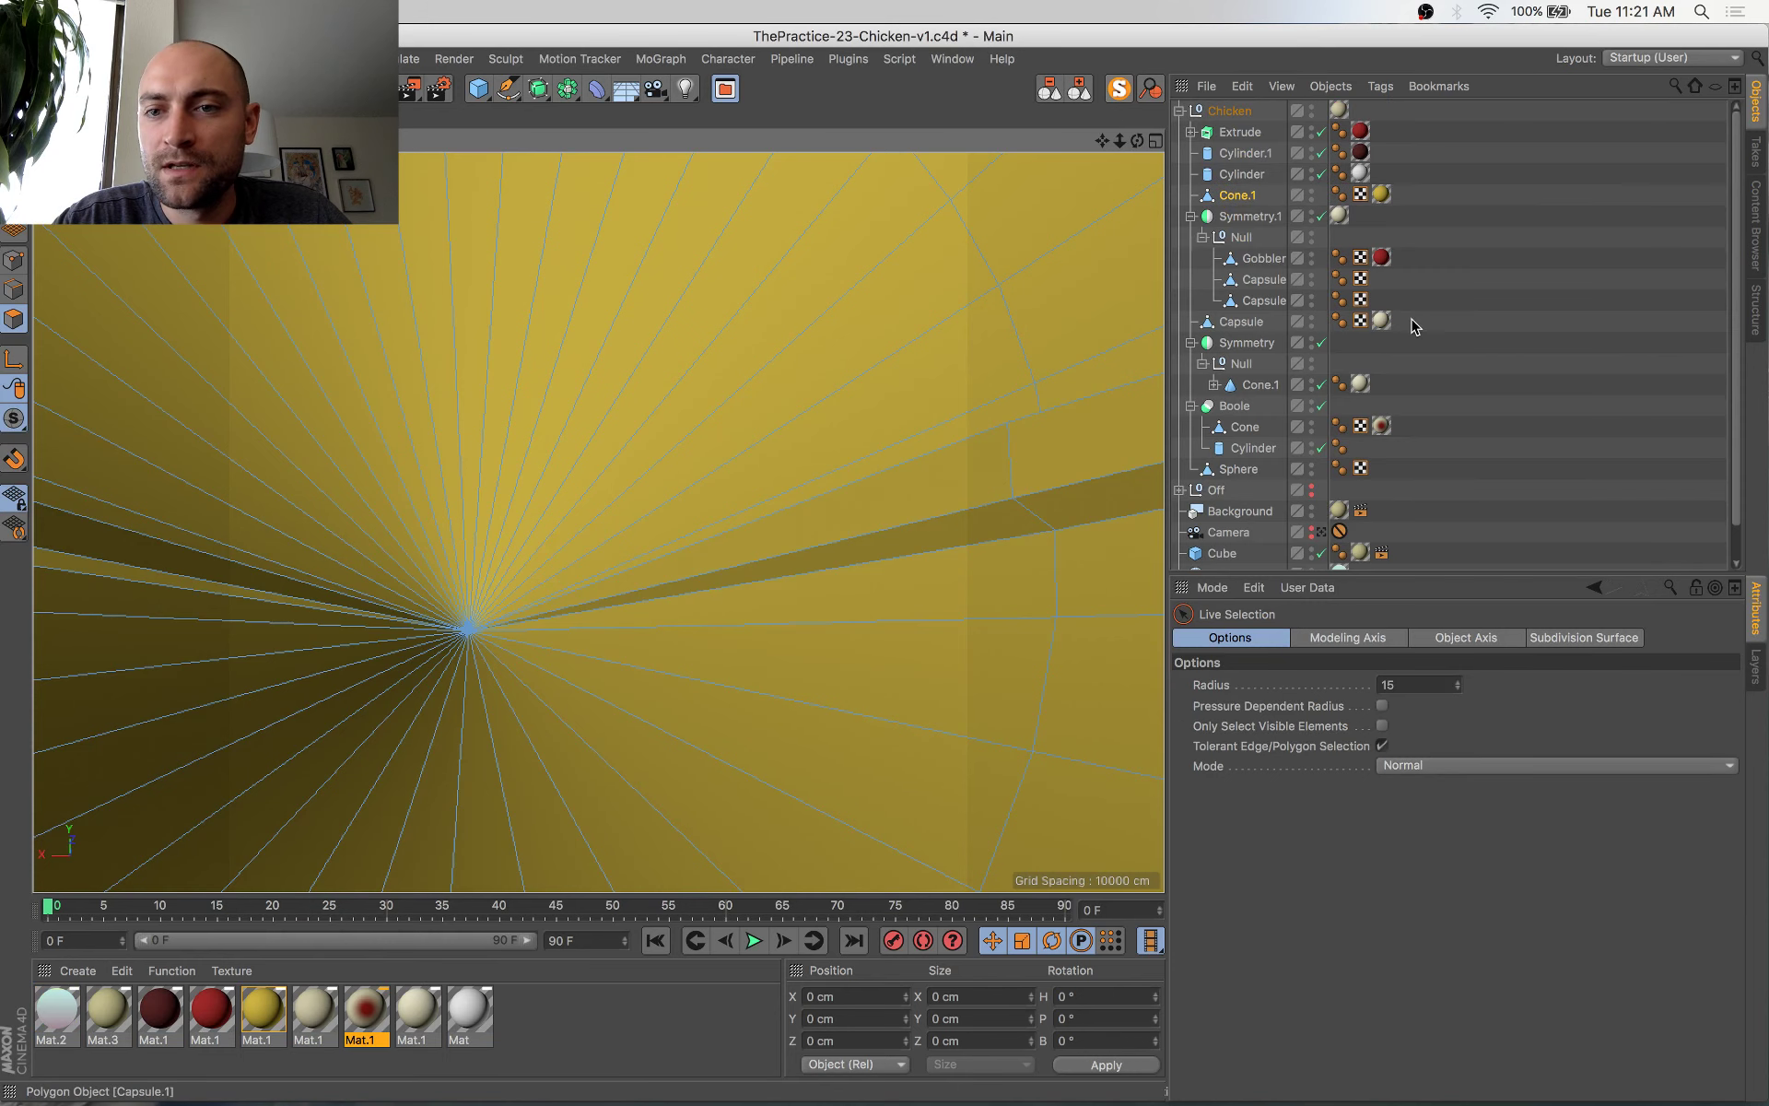
scroll(1387, 494, "down", 3)
left_click(1320, 499)
left_click(1320, 499)
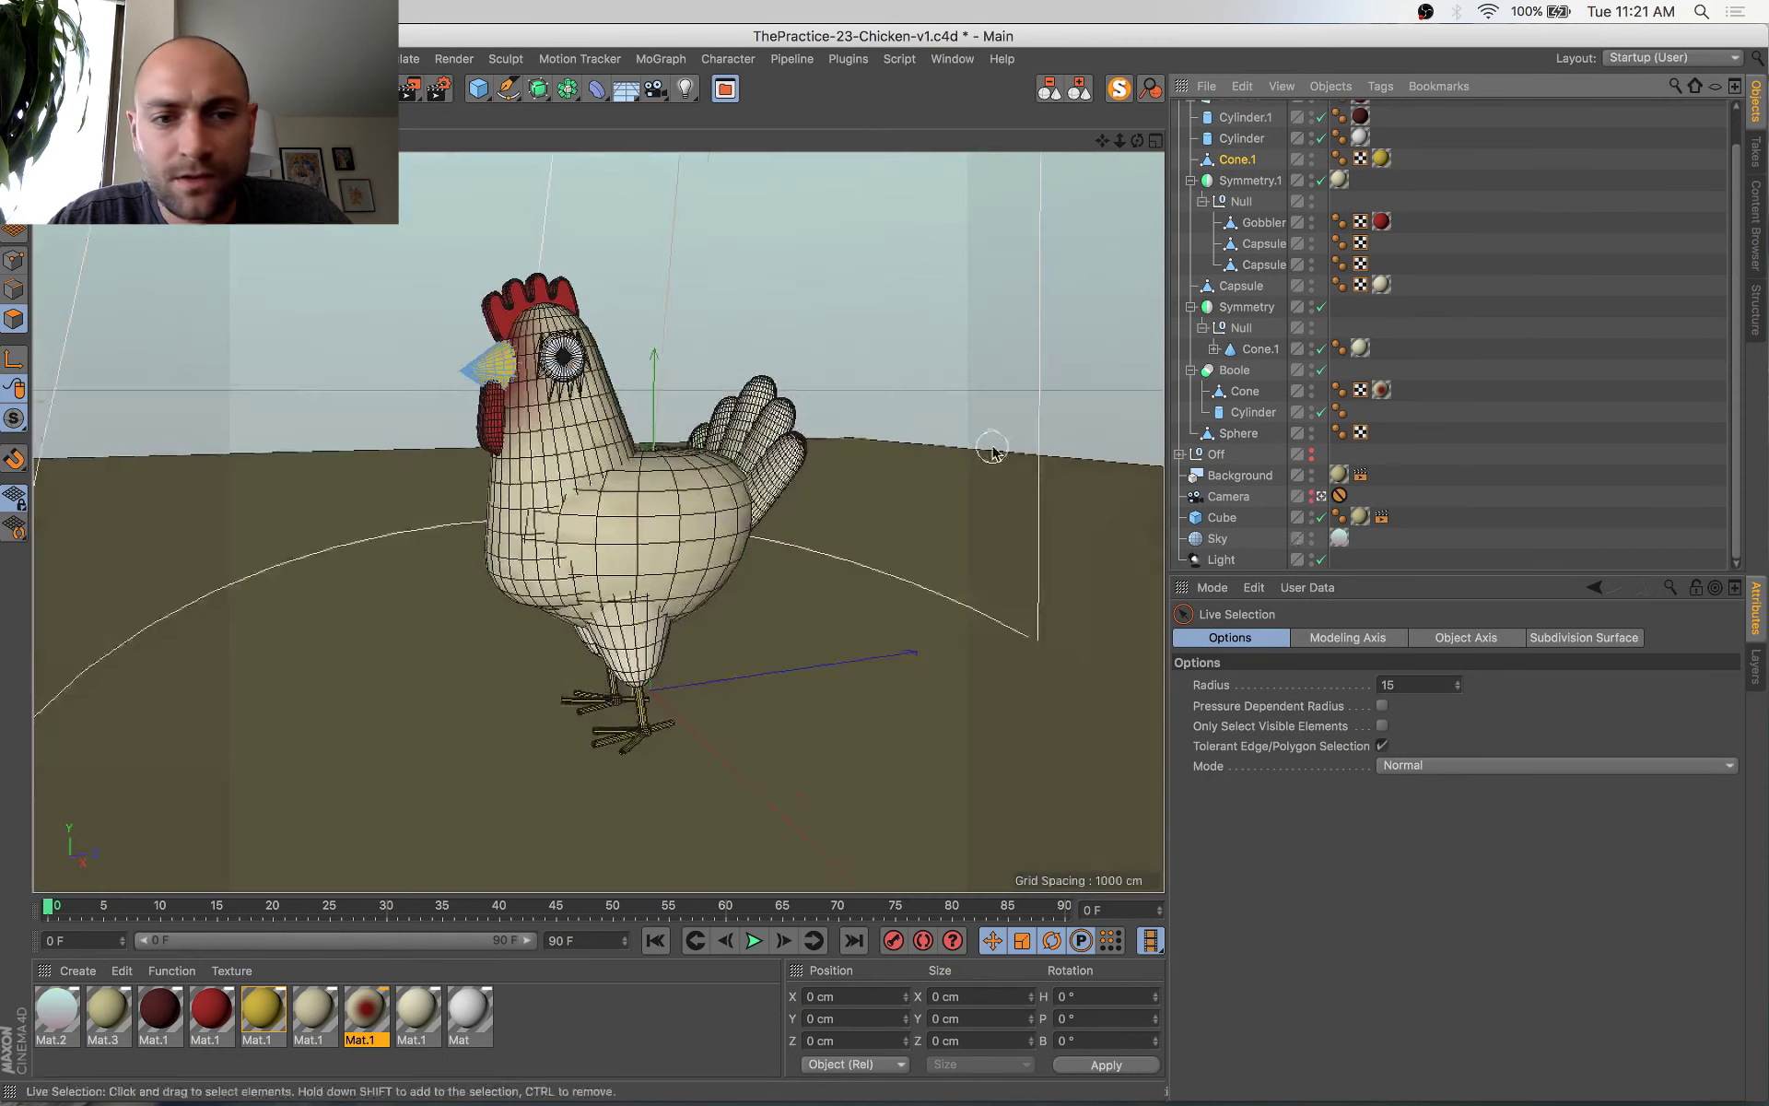
Save the project and render the camera view to the Picture Viewer
key("super+s")
key("shift+r")
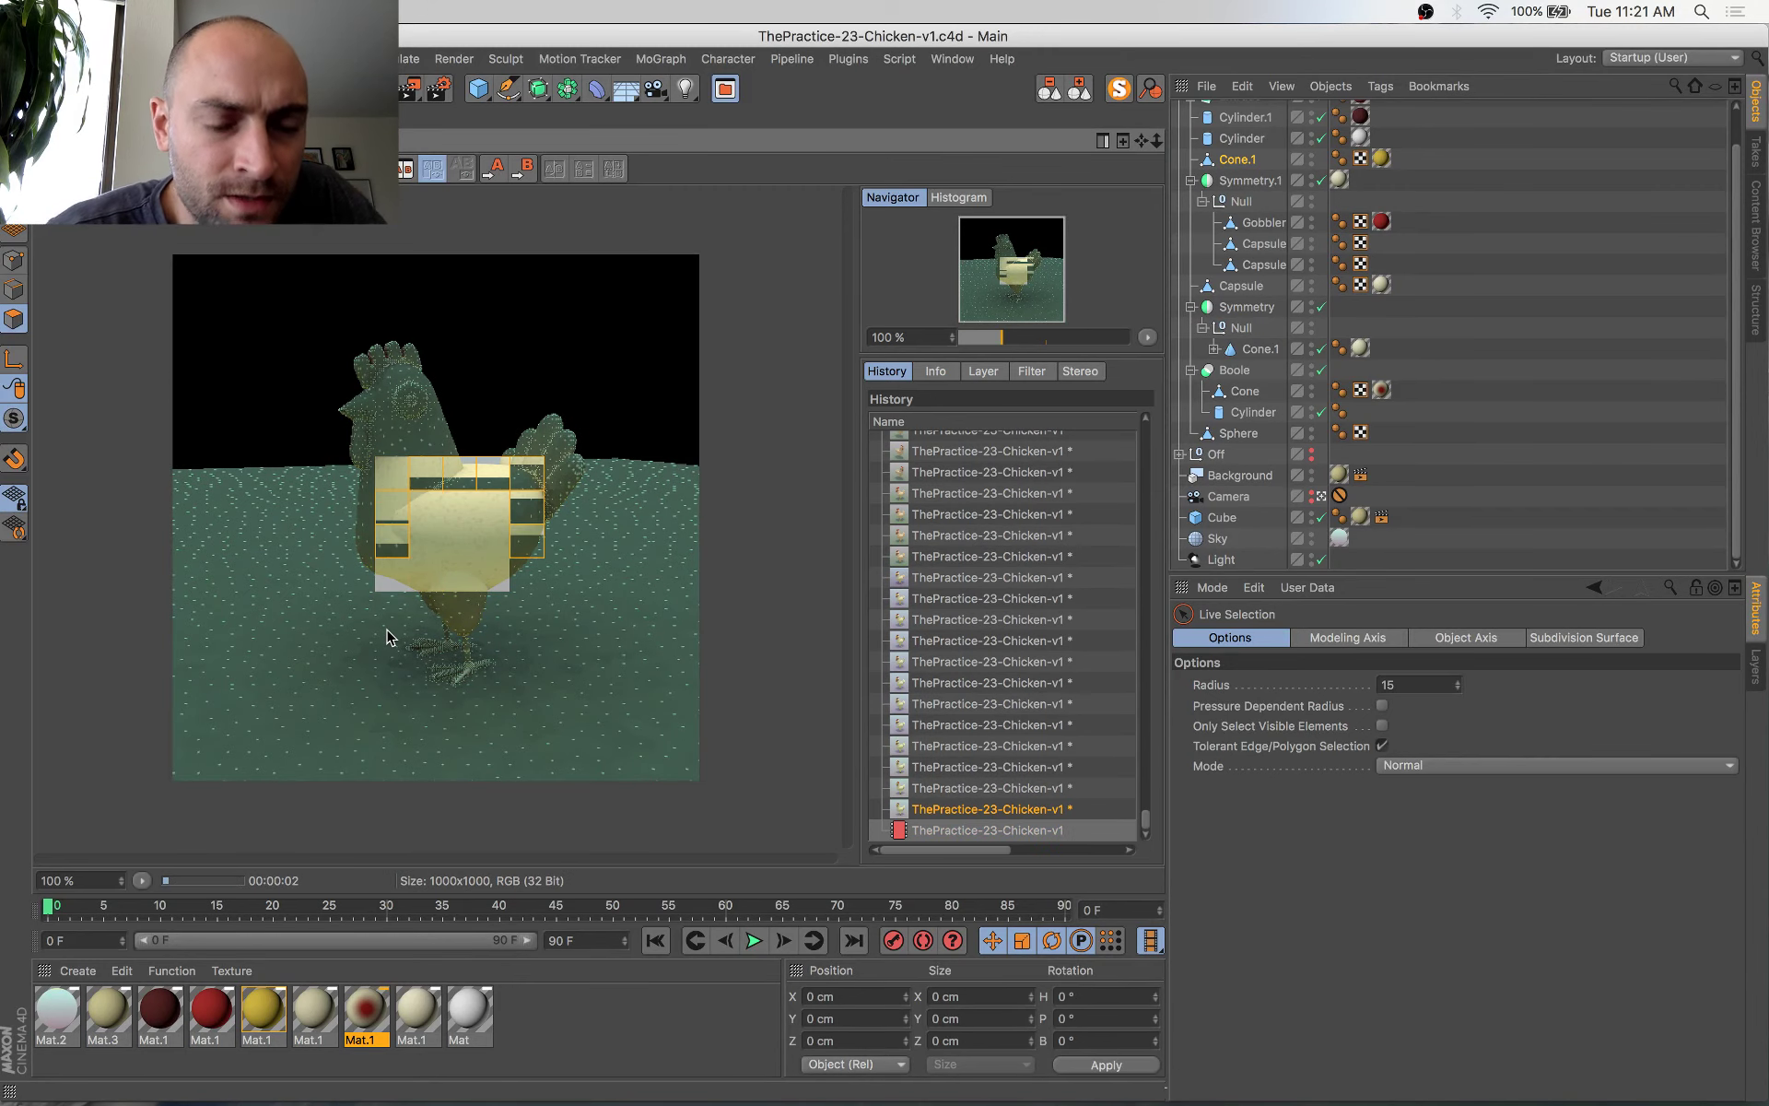
key("ctrl+Up")
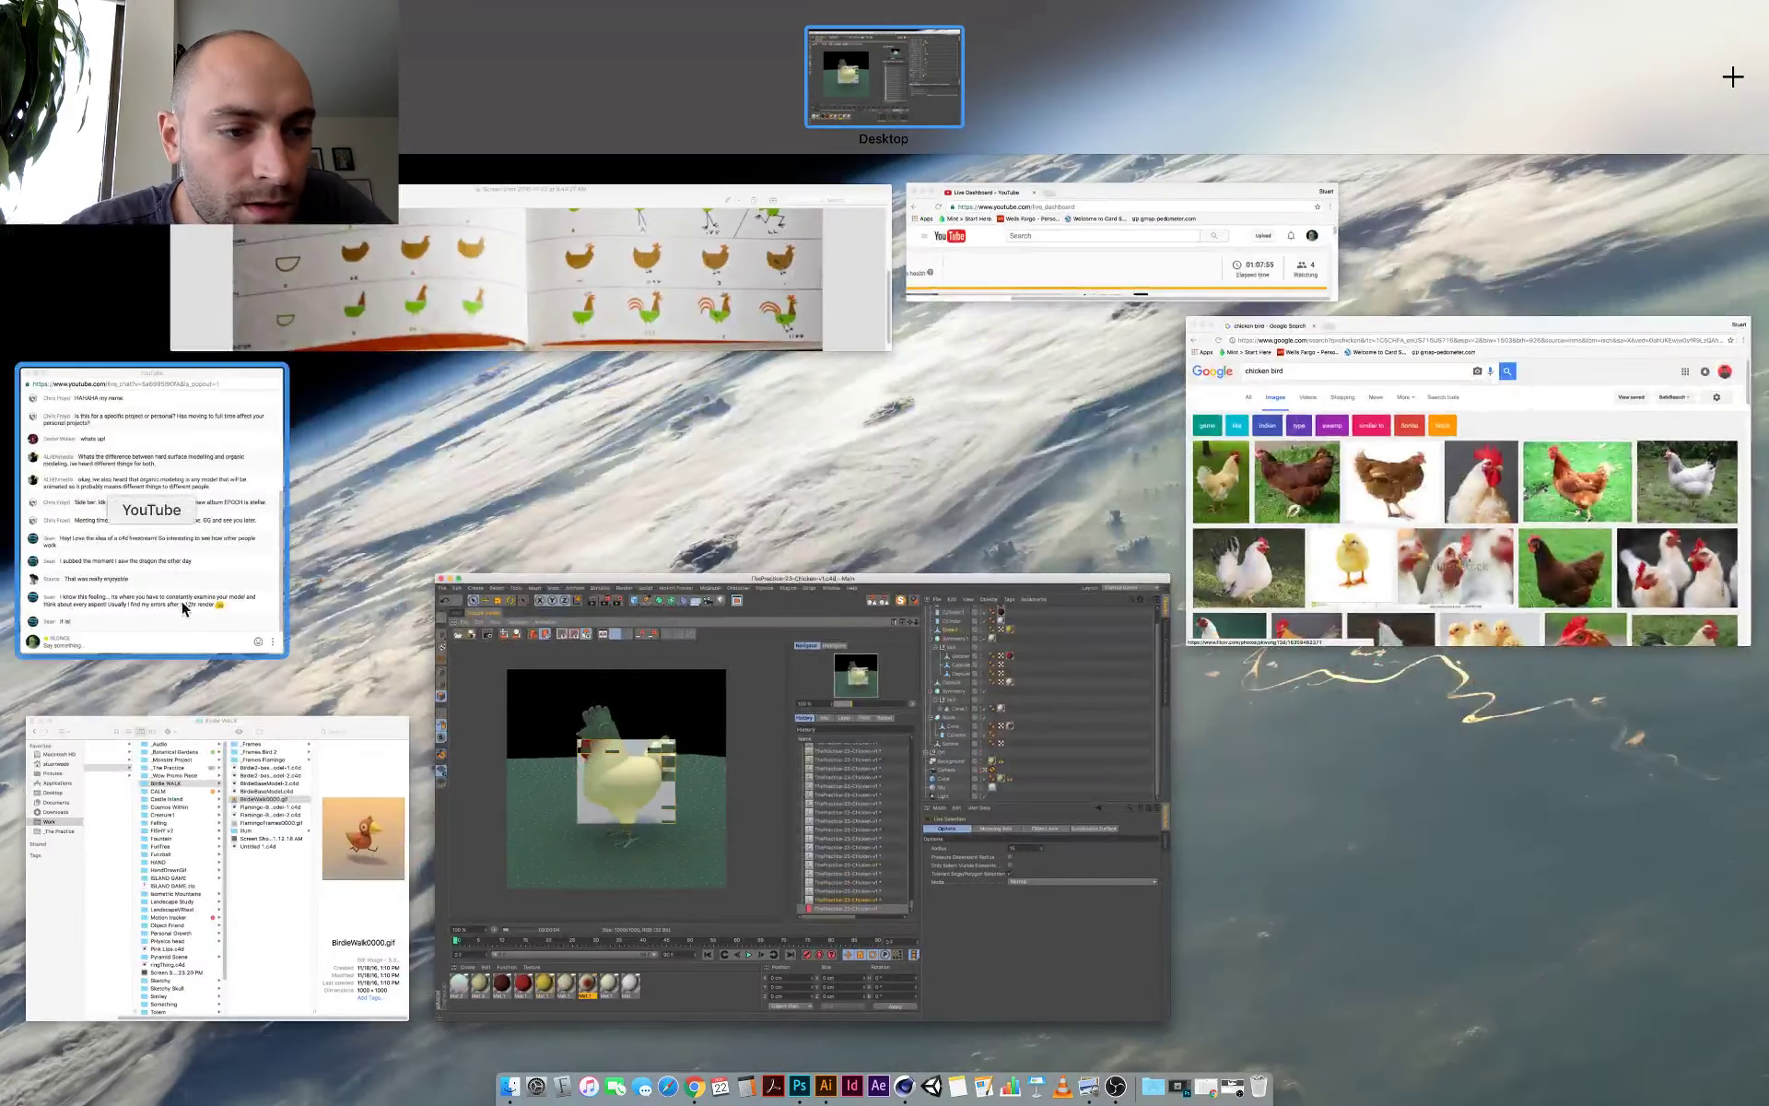
left_click(561, 672)
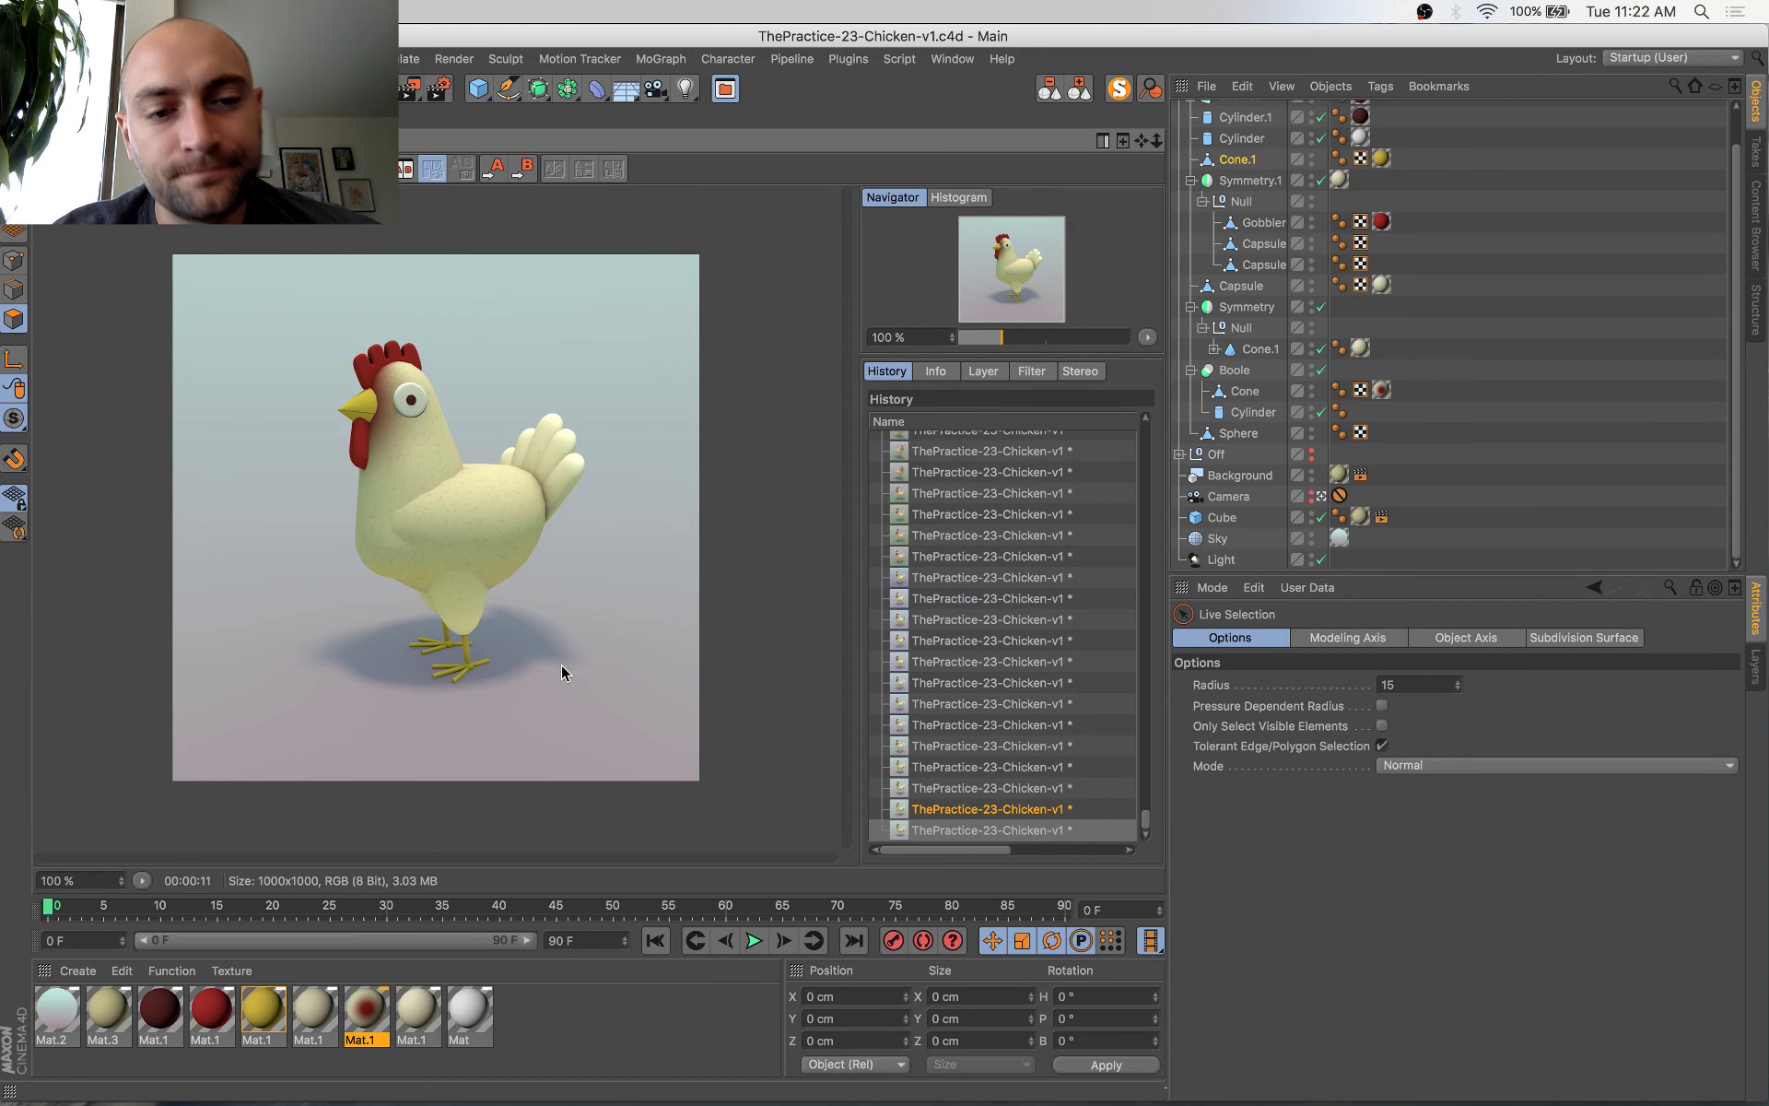
Check the chicken reference photos in the browser, return to Cinema 4D and close the rendered image view
key("super+Tab")
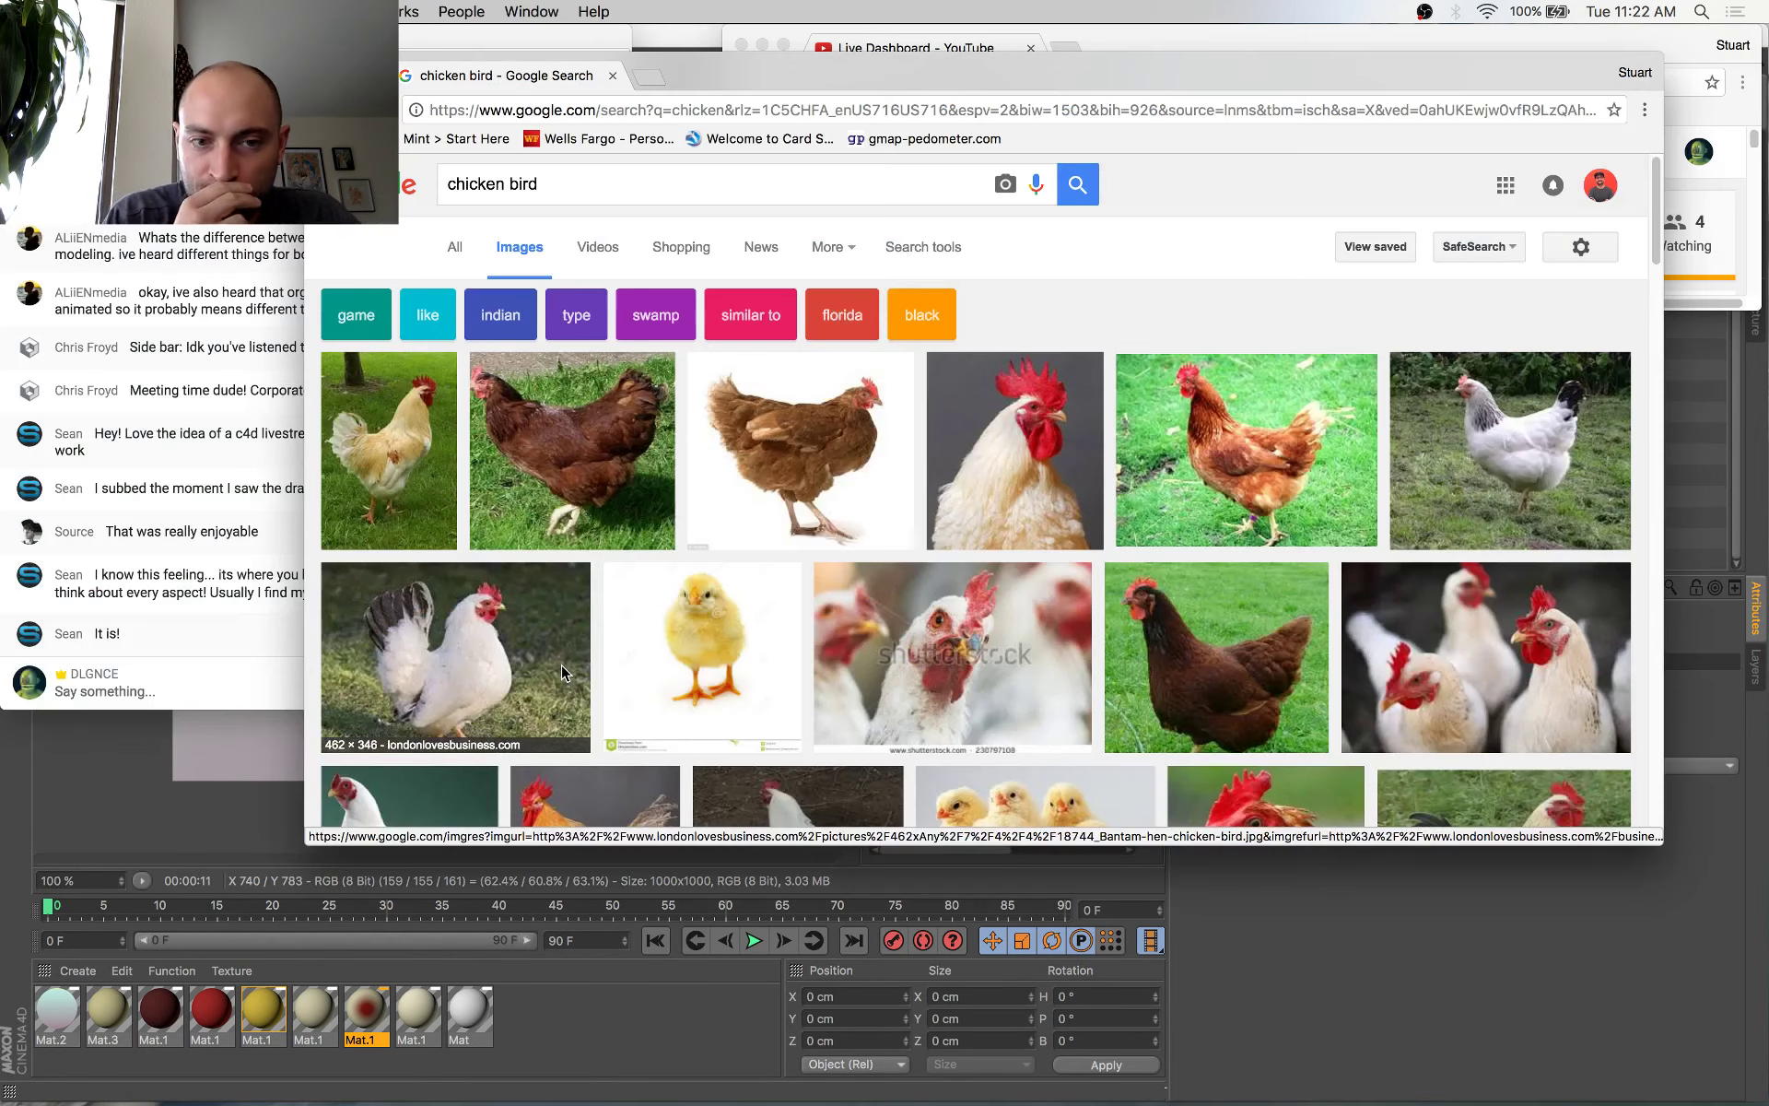
key("super+Tab")
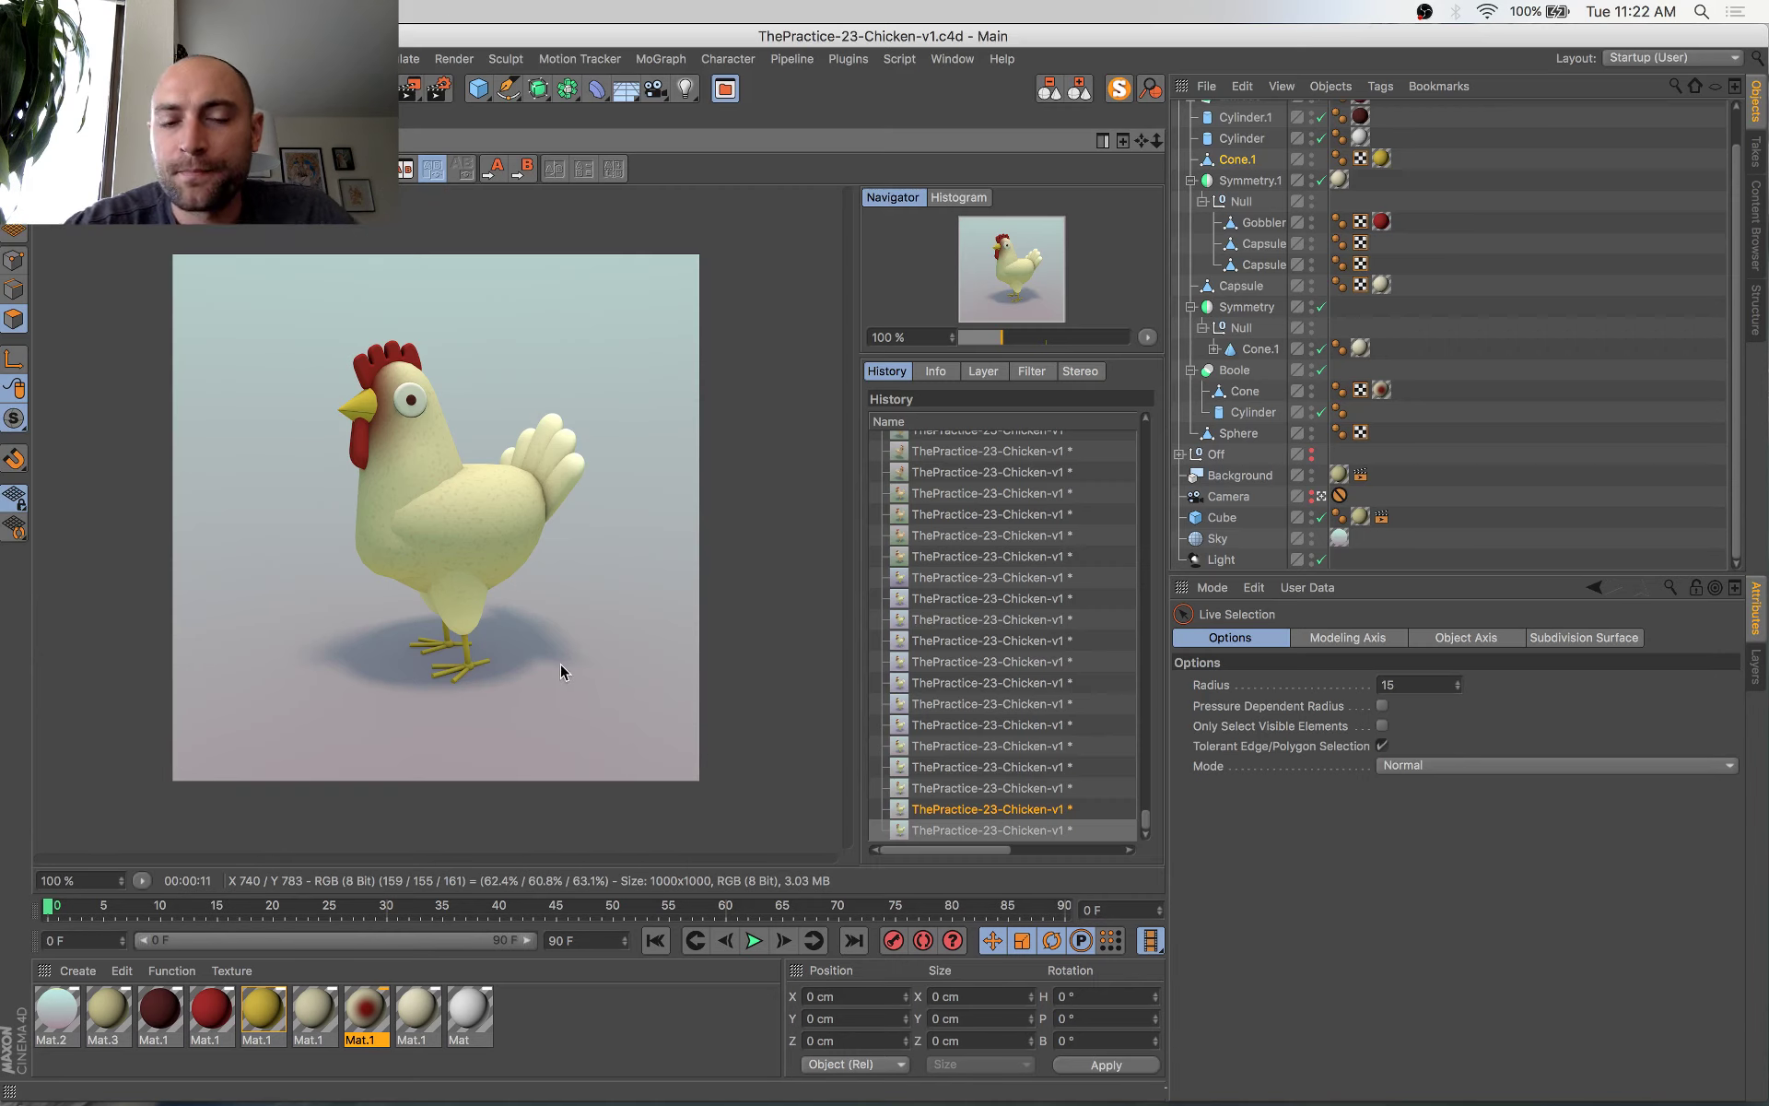
left_click(70, 115)
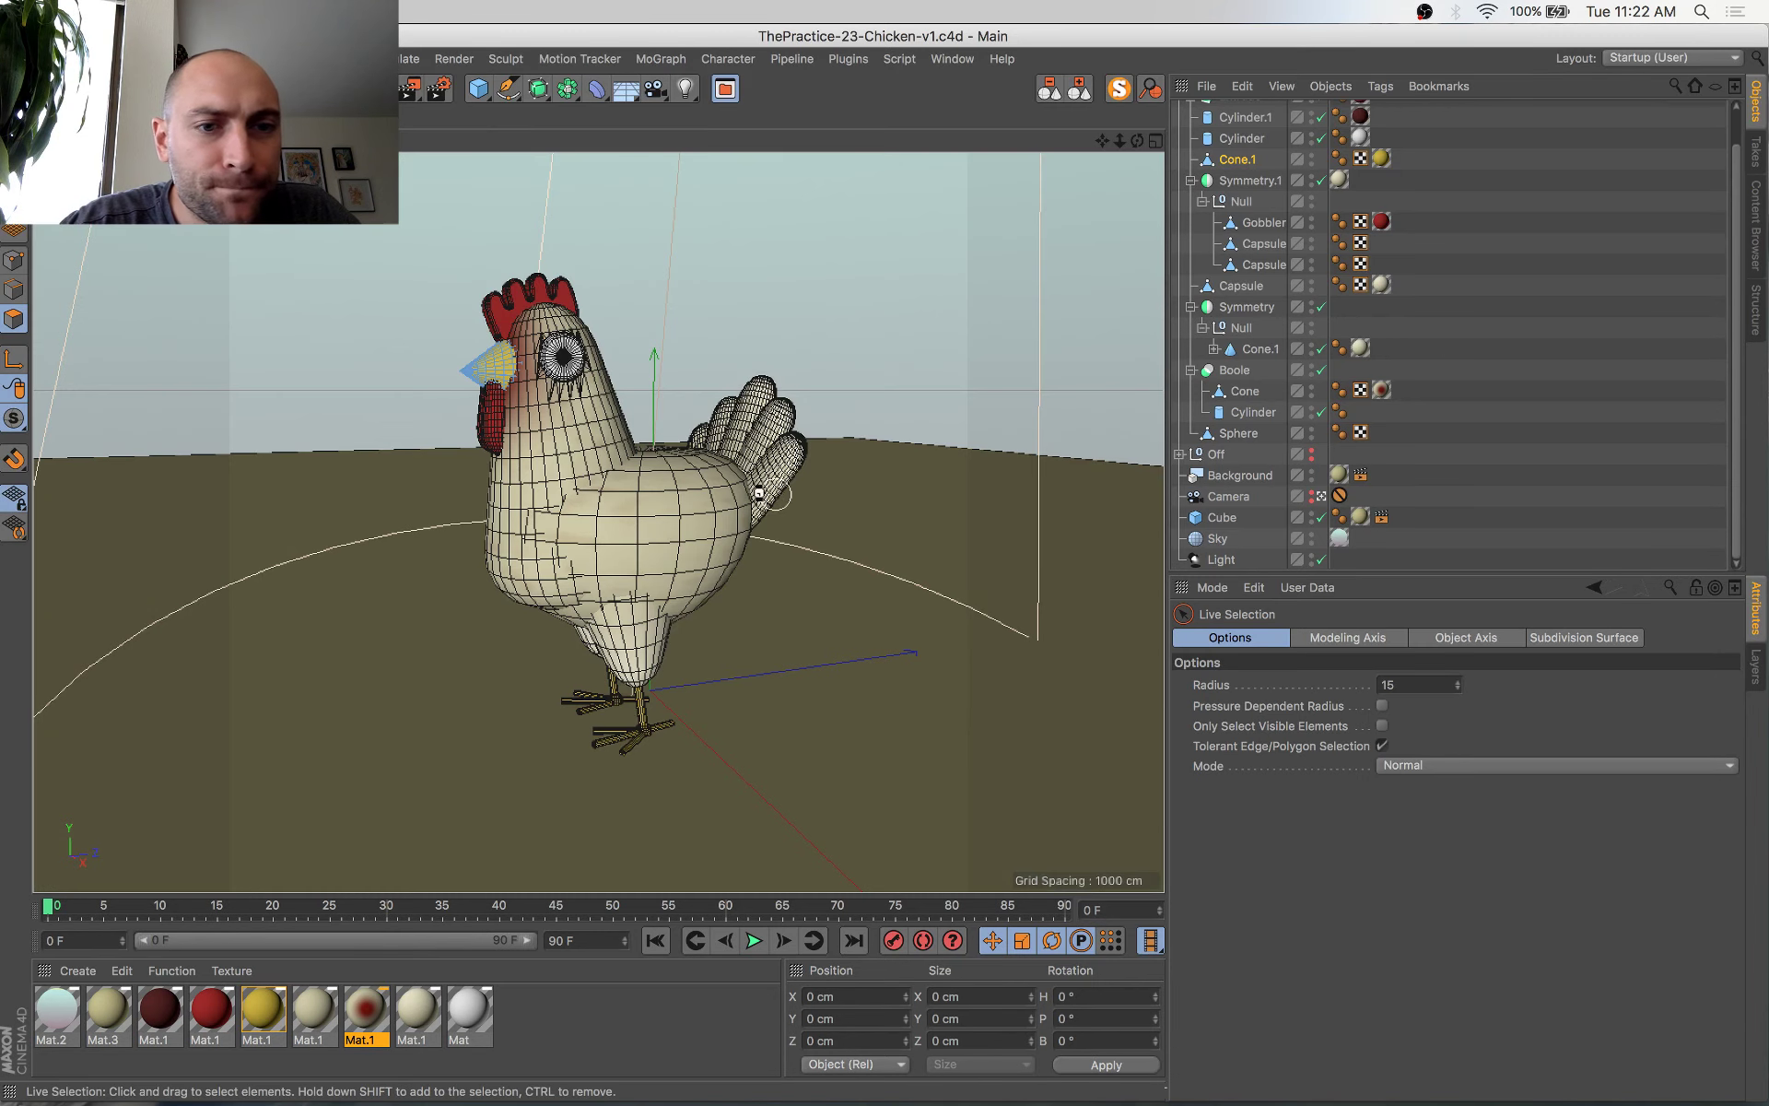
Collapse the object hierarchy and move the Protection tag from the Camera to the Background object
left_click(1090, 93)
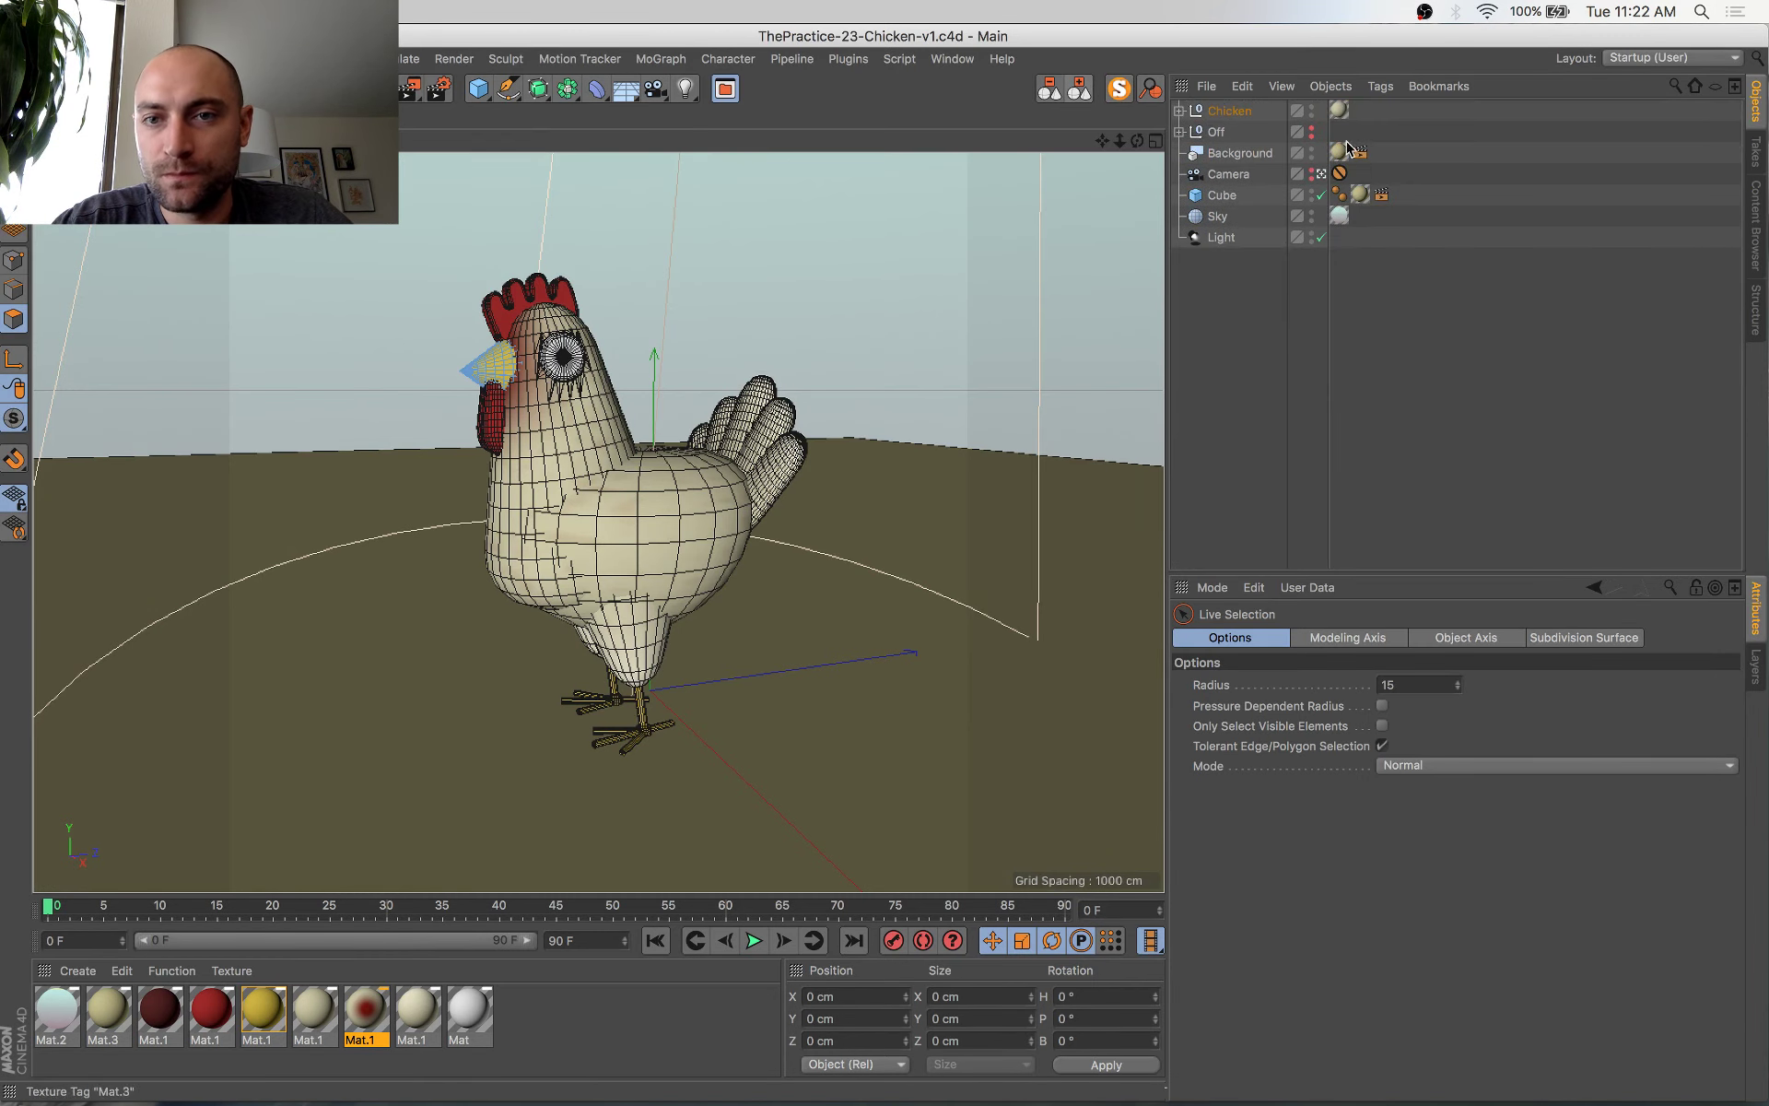
left_click(651, 361)
left_click_drag(1341, 171, 1379, 152)
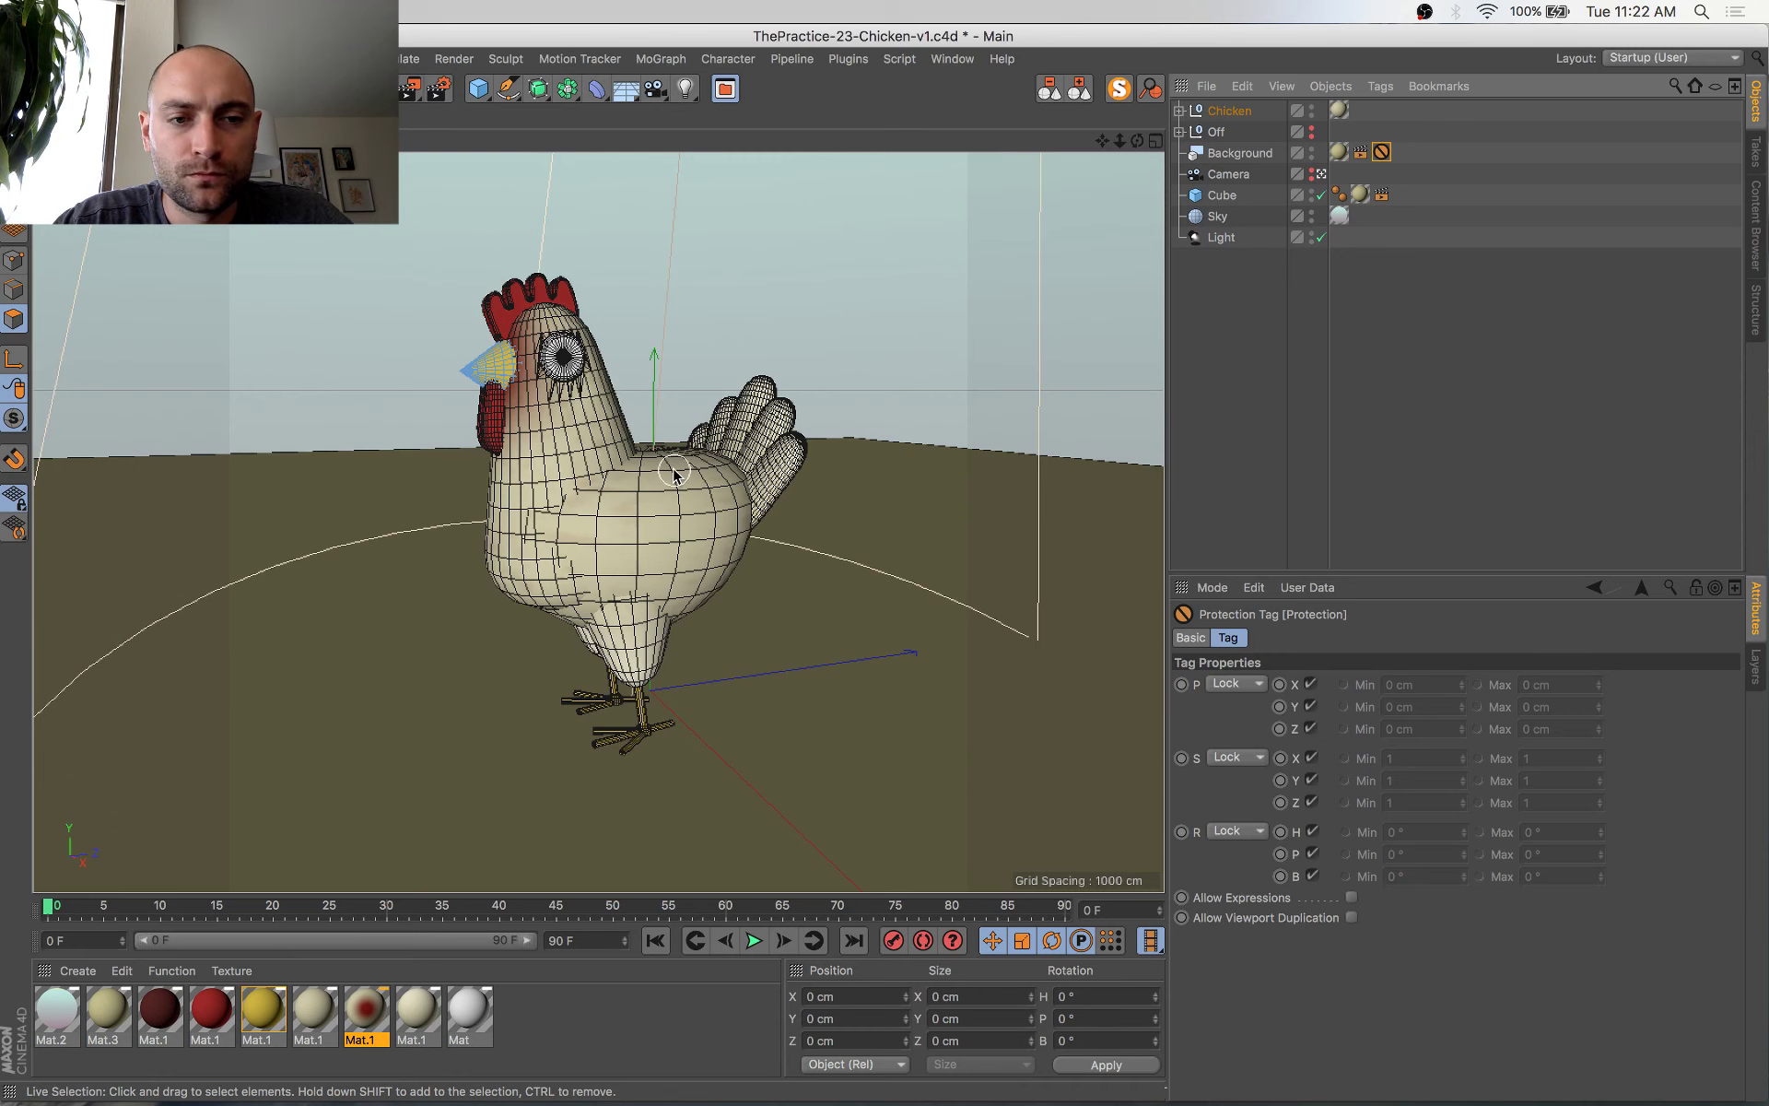
Reframe the chicken slightly through the unlocked scene camera and save the project
middle_click_drag(700, 421, 700, 433, "alt")
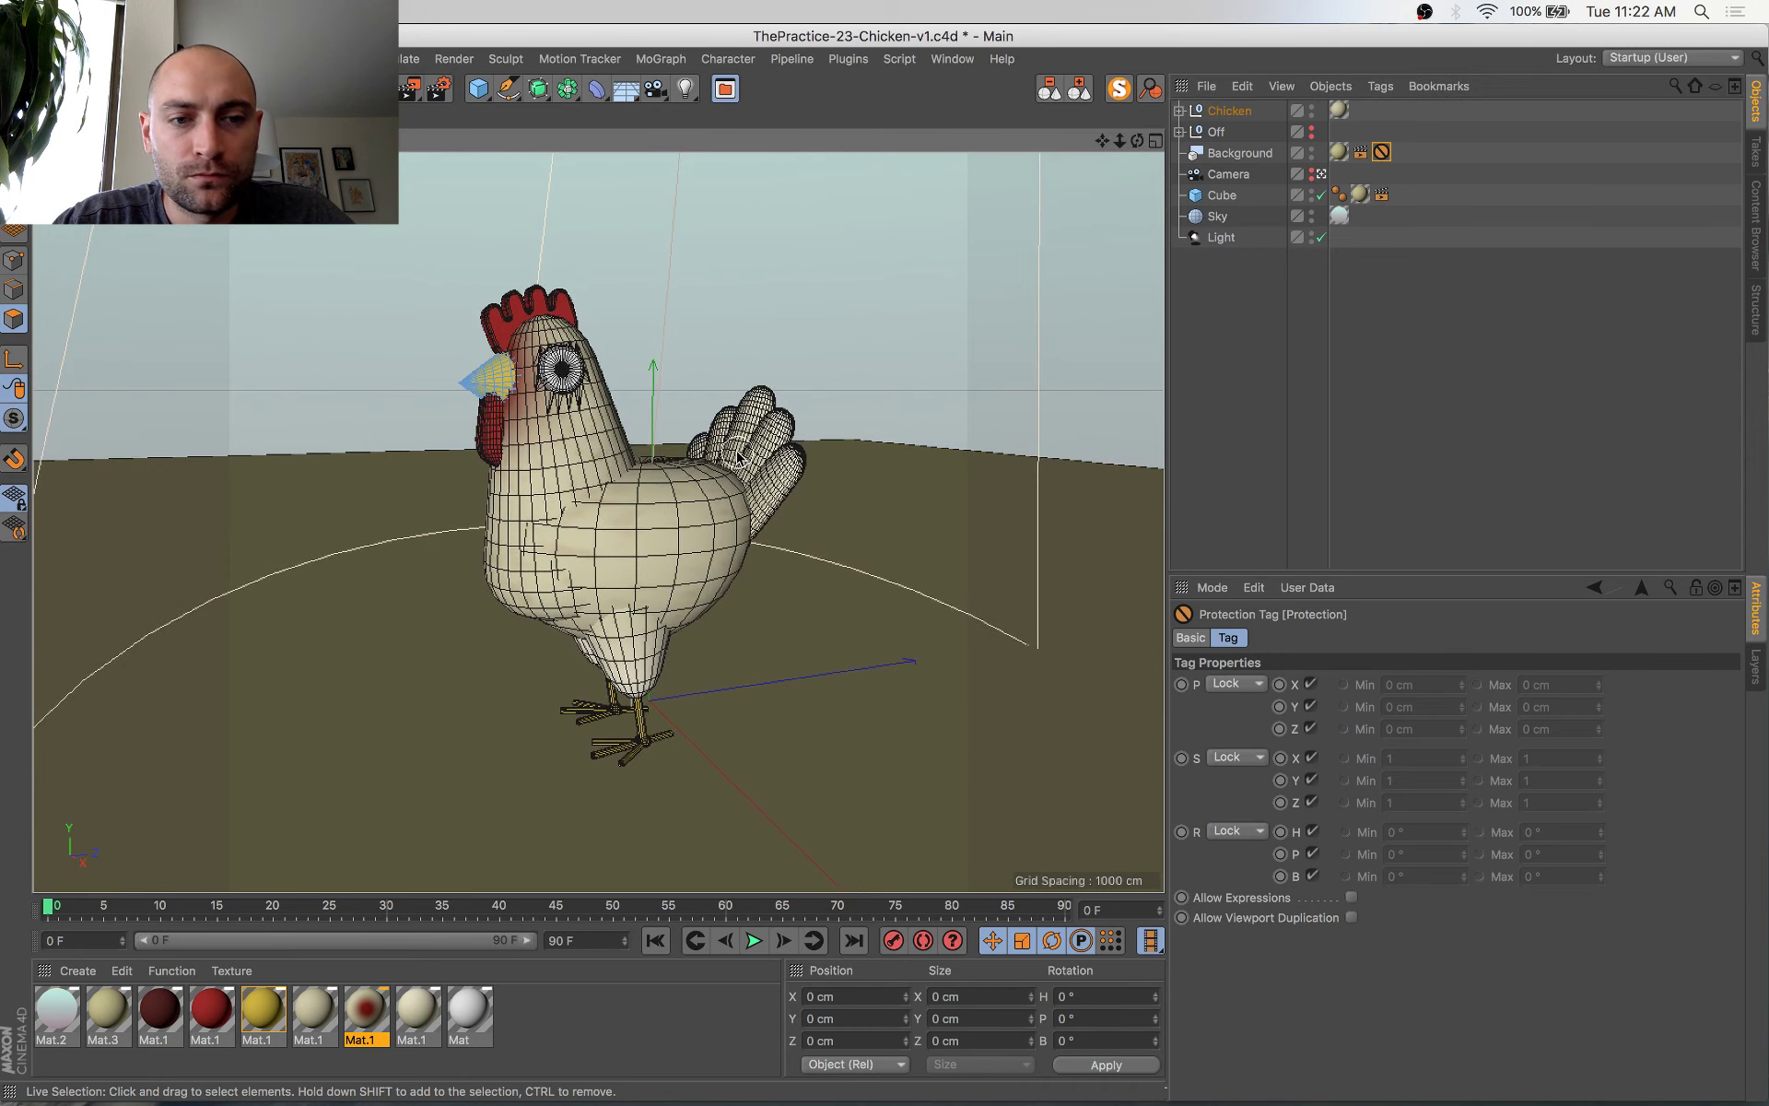
left_click_drag(737, 457, 730, 452, "alt")
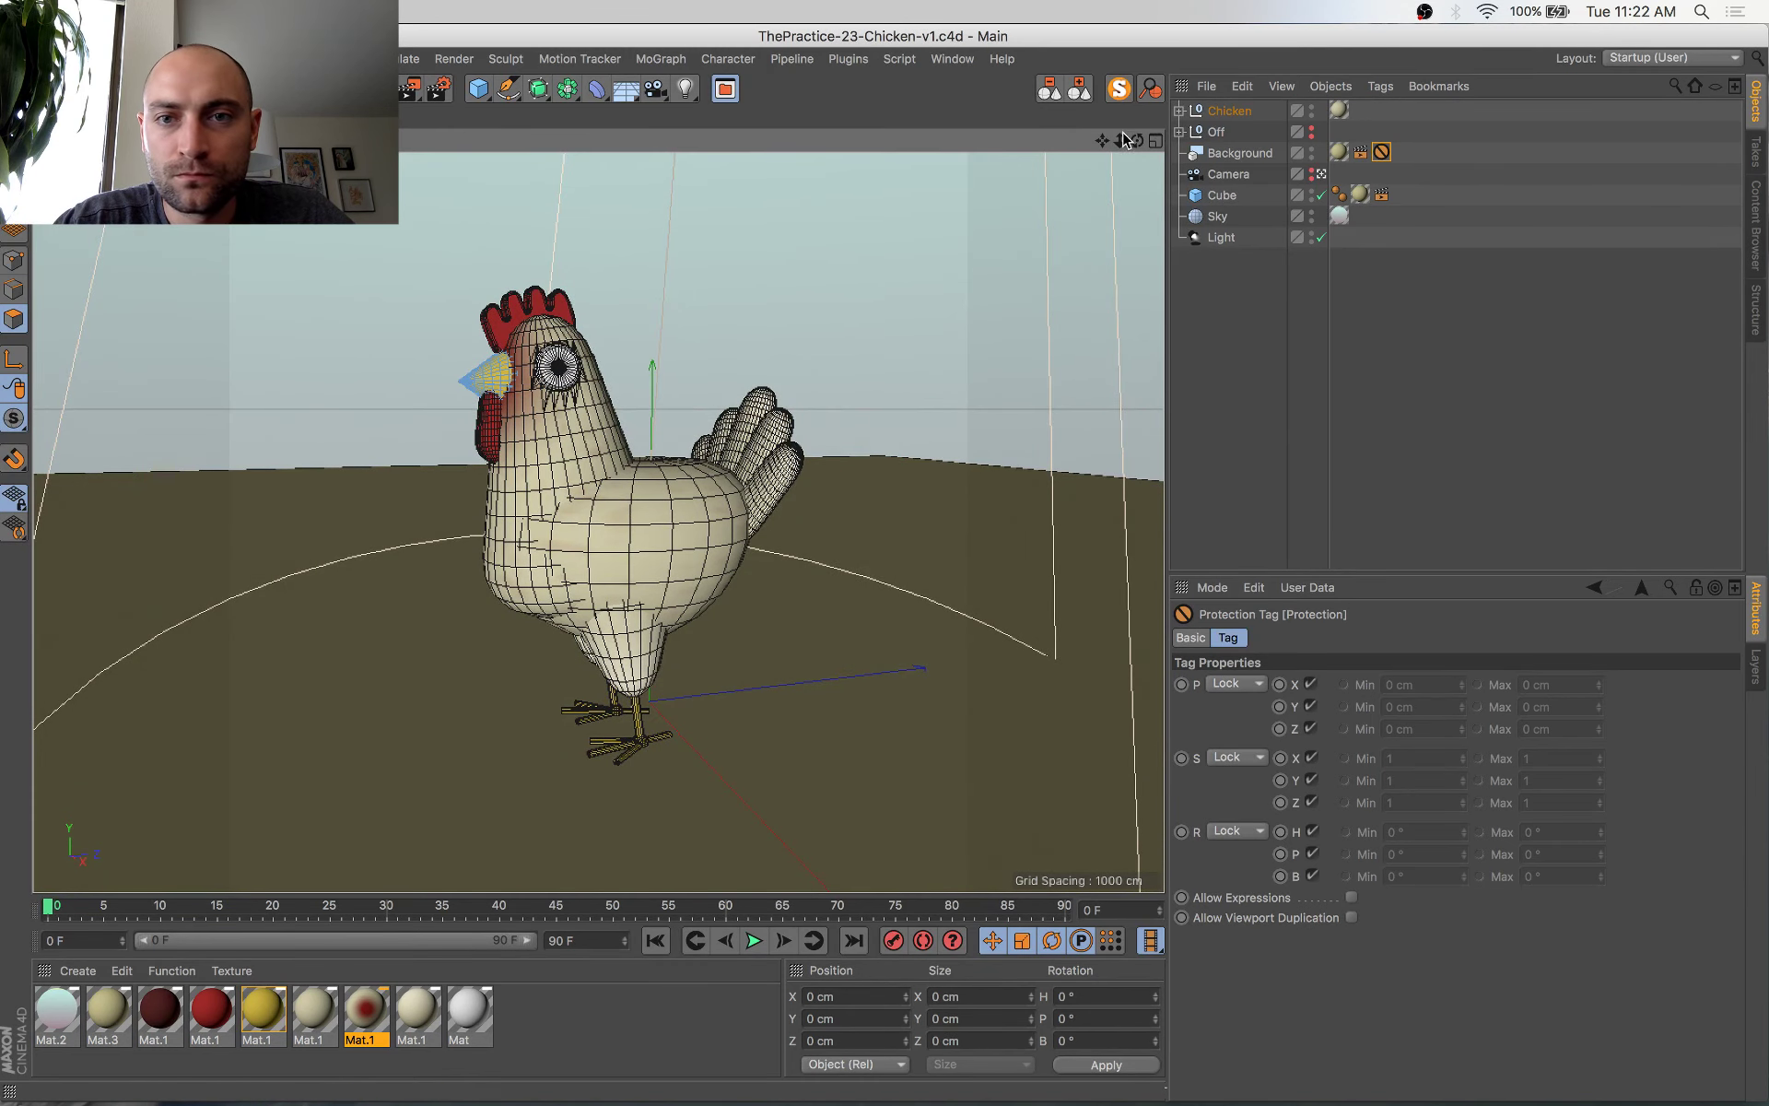
left_click_drag(1120, 141, 1143, 141)
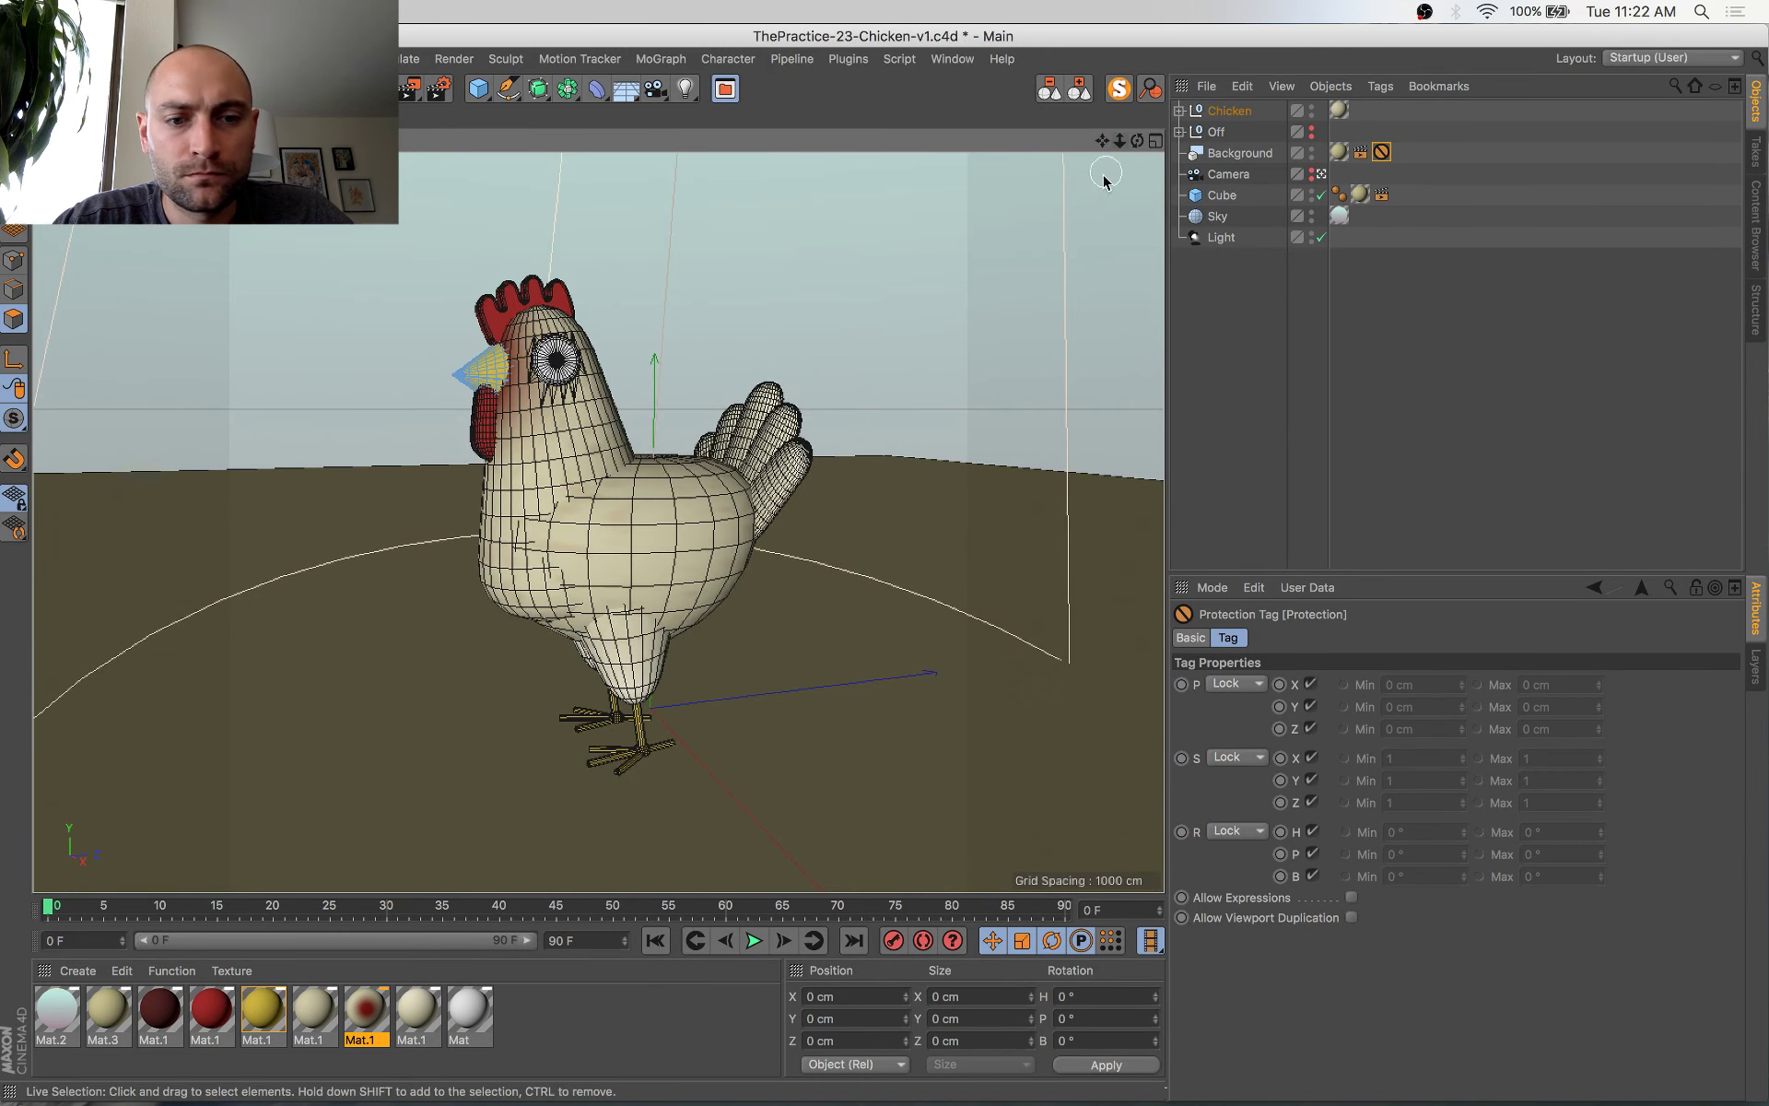
left_click_drag(1035, 270, 1038, 268, "alt")
key("super+s")
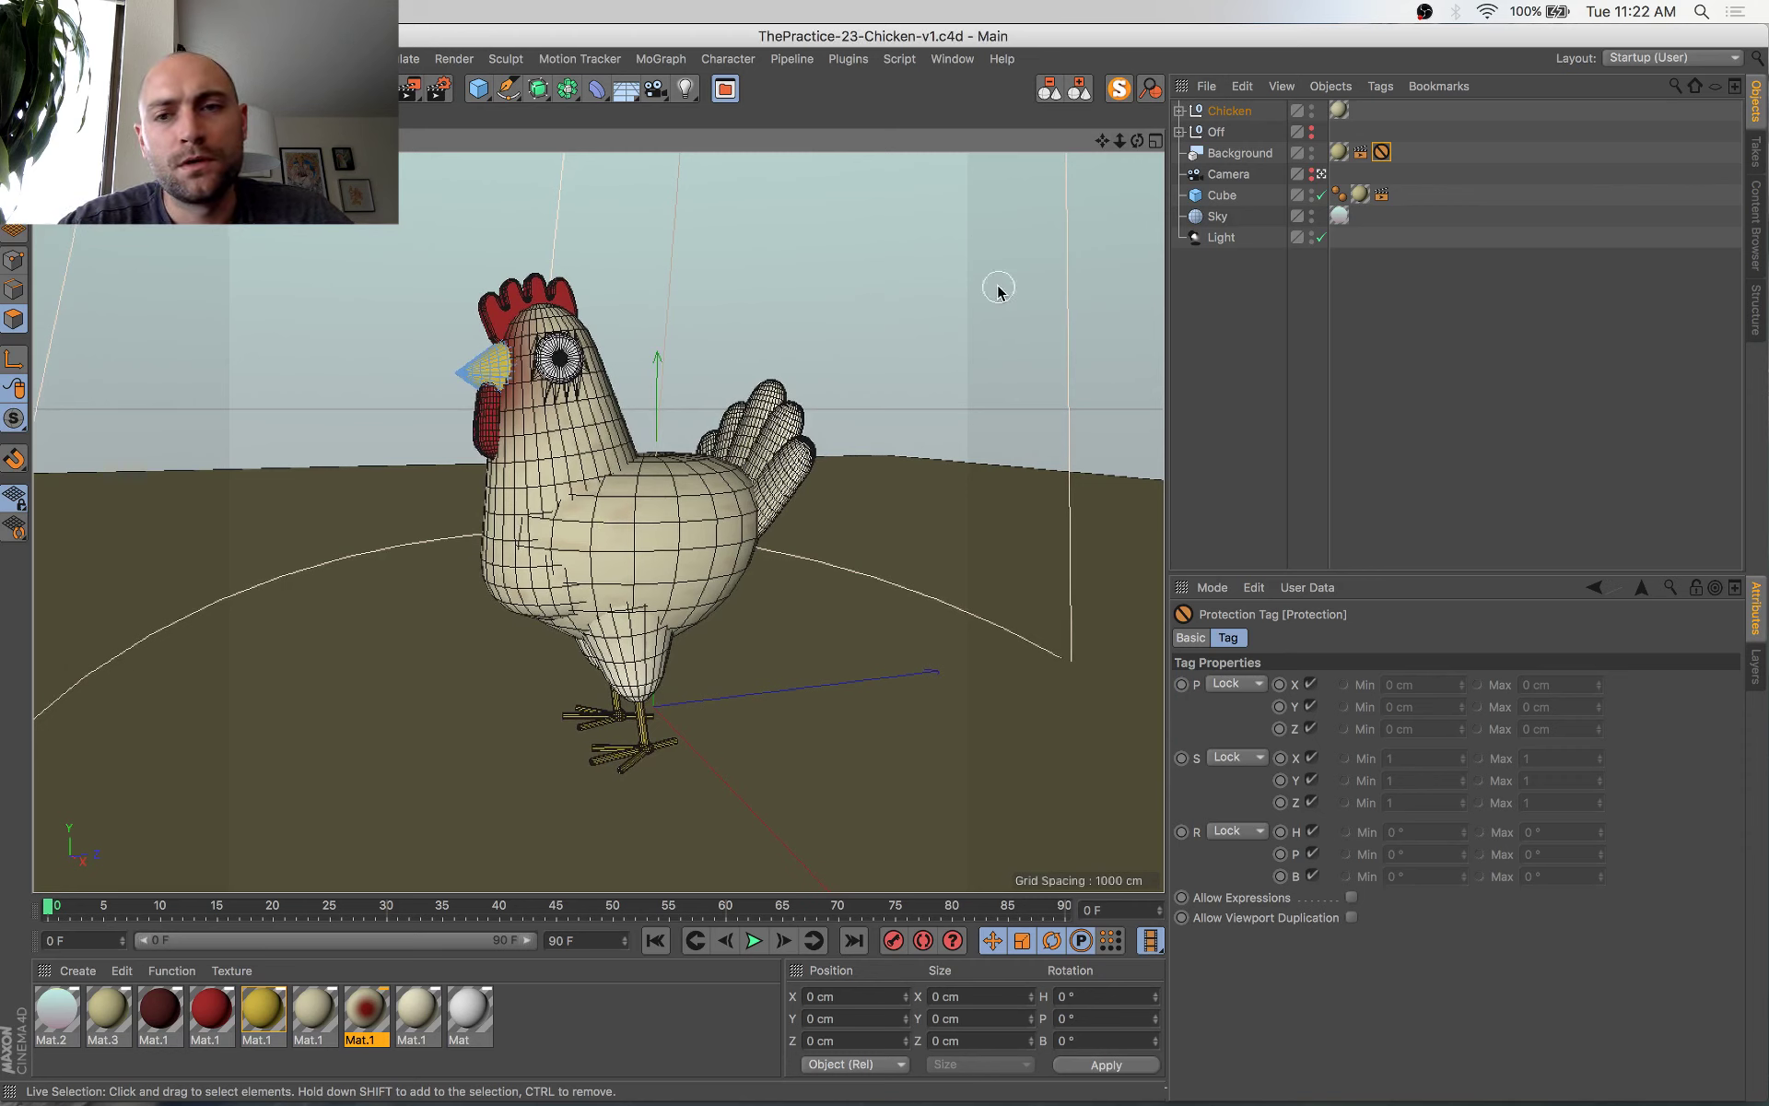
Return the Protection tag to the Camera and render the view to the Picture Viewer
left_click_drag(1382, 153, 1379, 177)
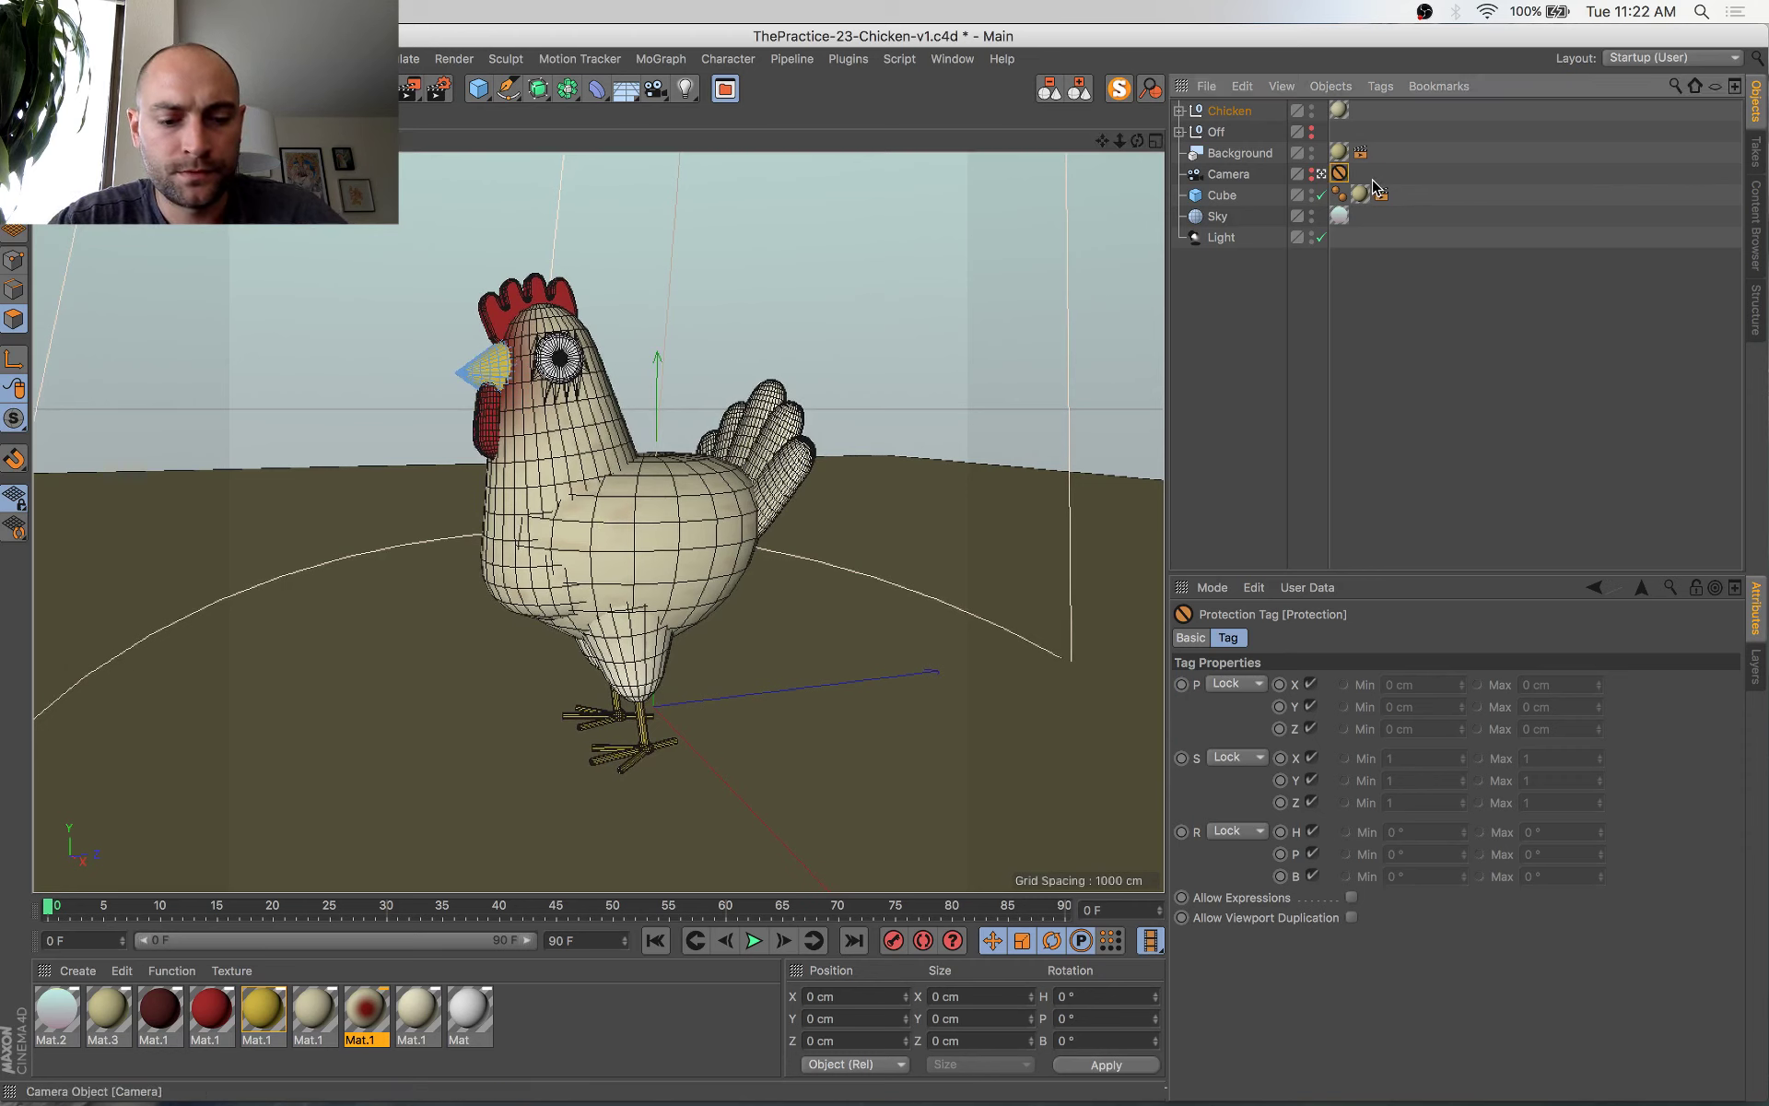
key("shift+r")
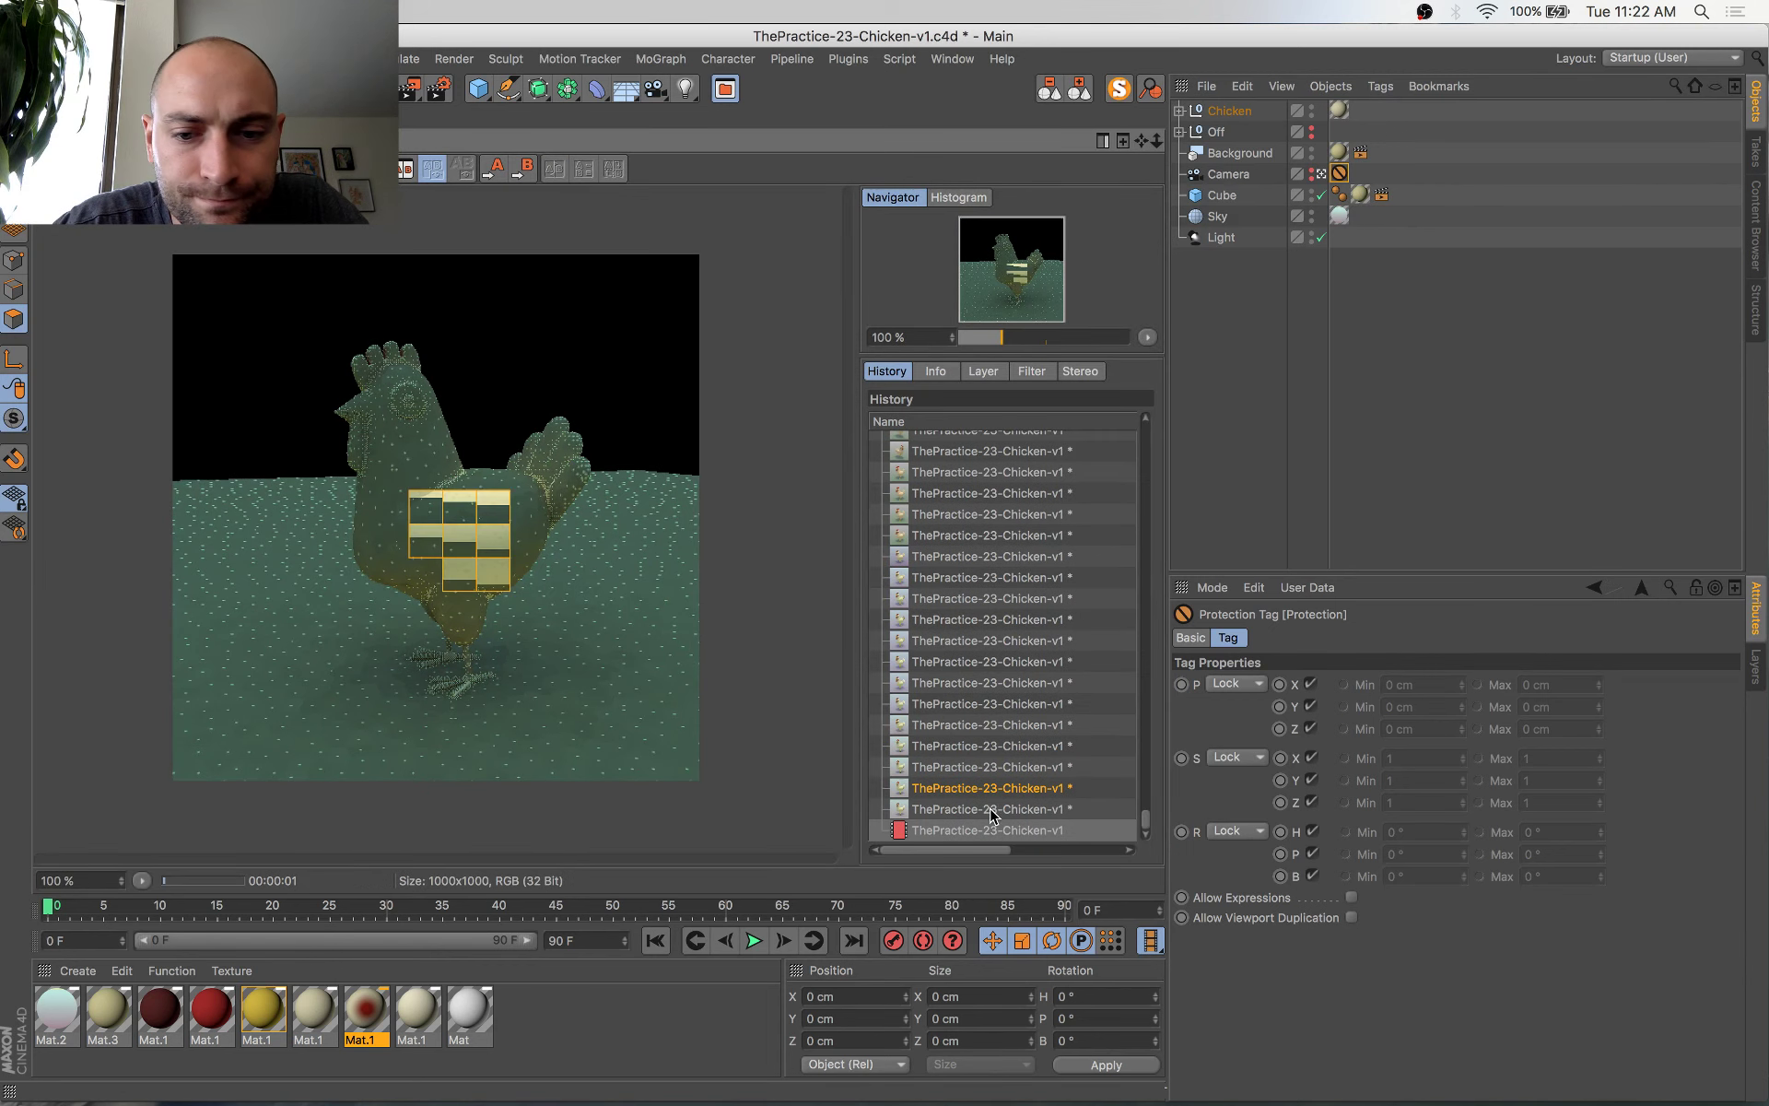
Compare the render in progress with the previous one in the render history
left_click(993, 811)
key("Up")
key("Down")
key("Down")
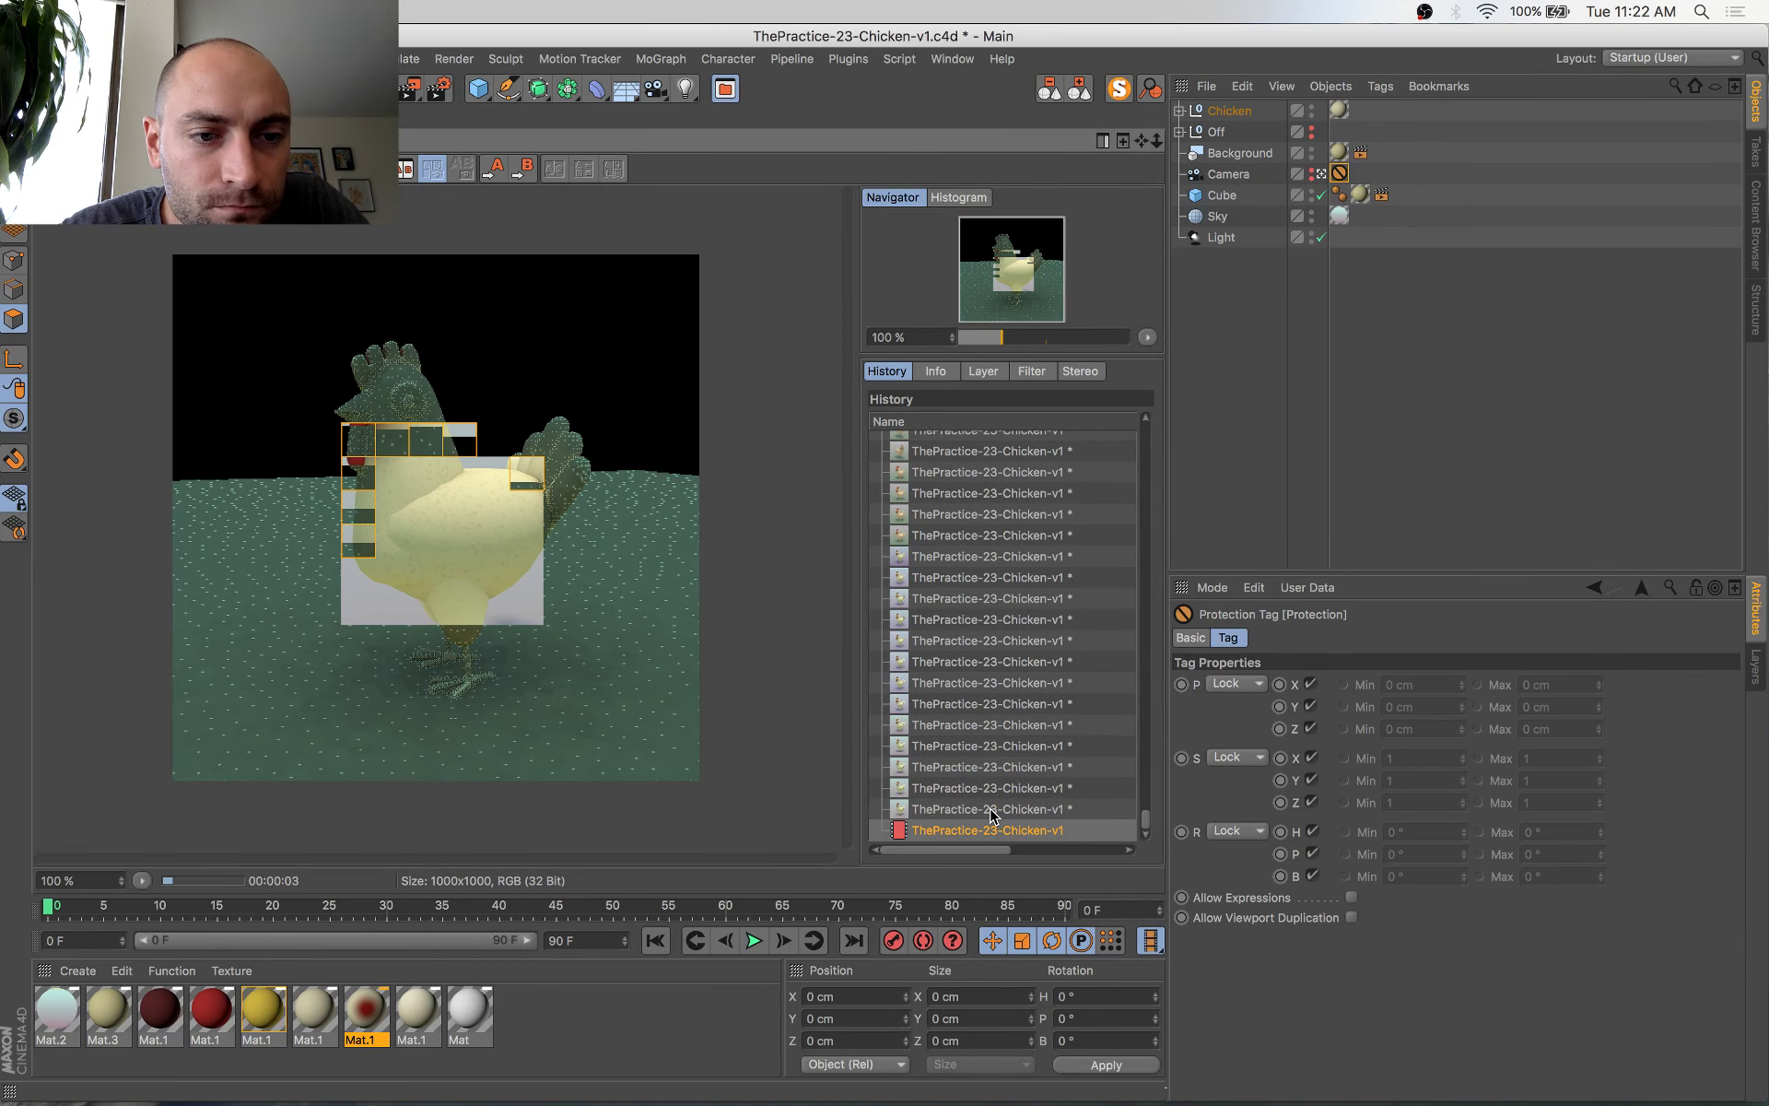
key("Up")
key("Down")
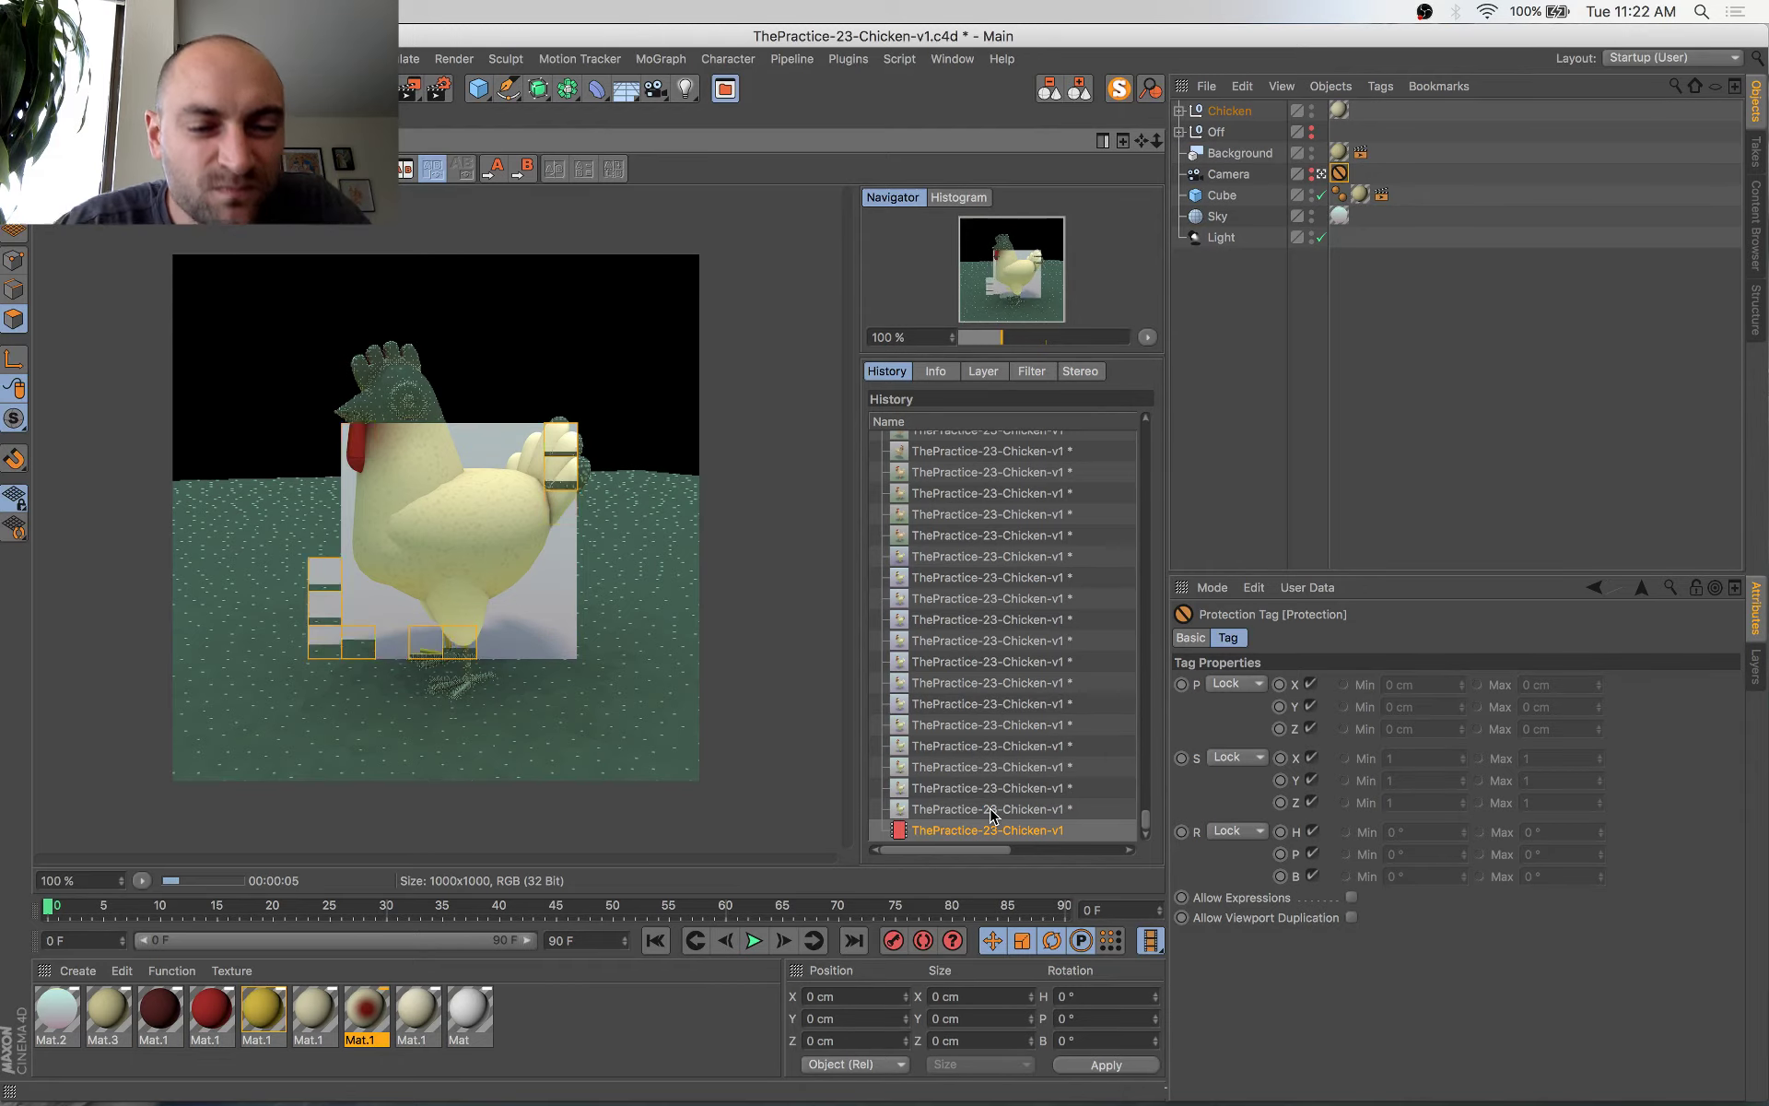
key("ctrl+Up")
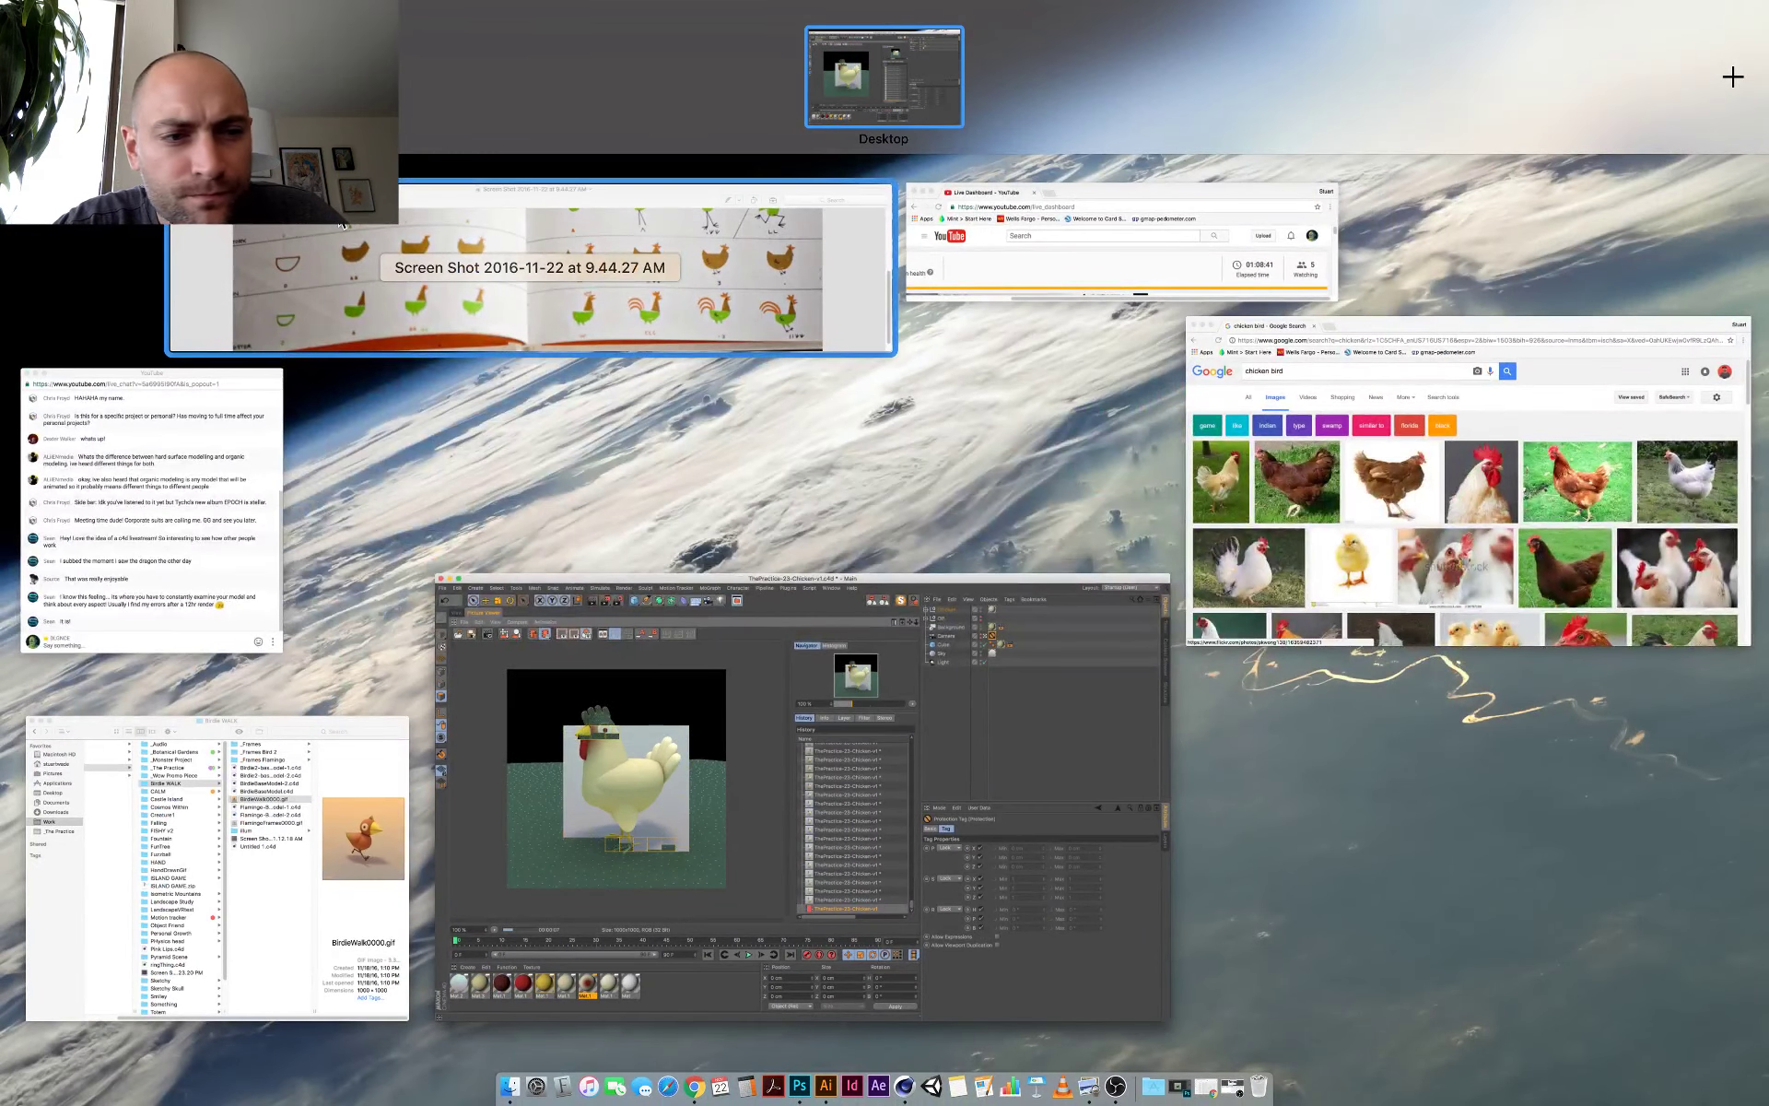
left_click(696, 660)
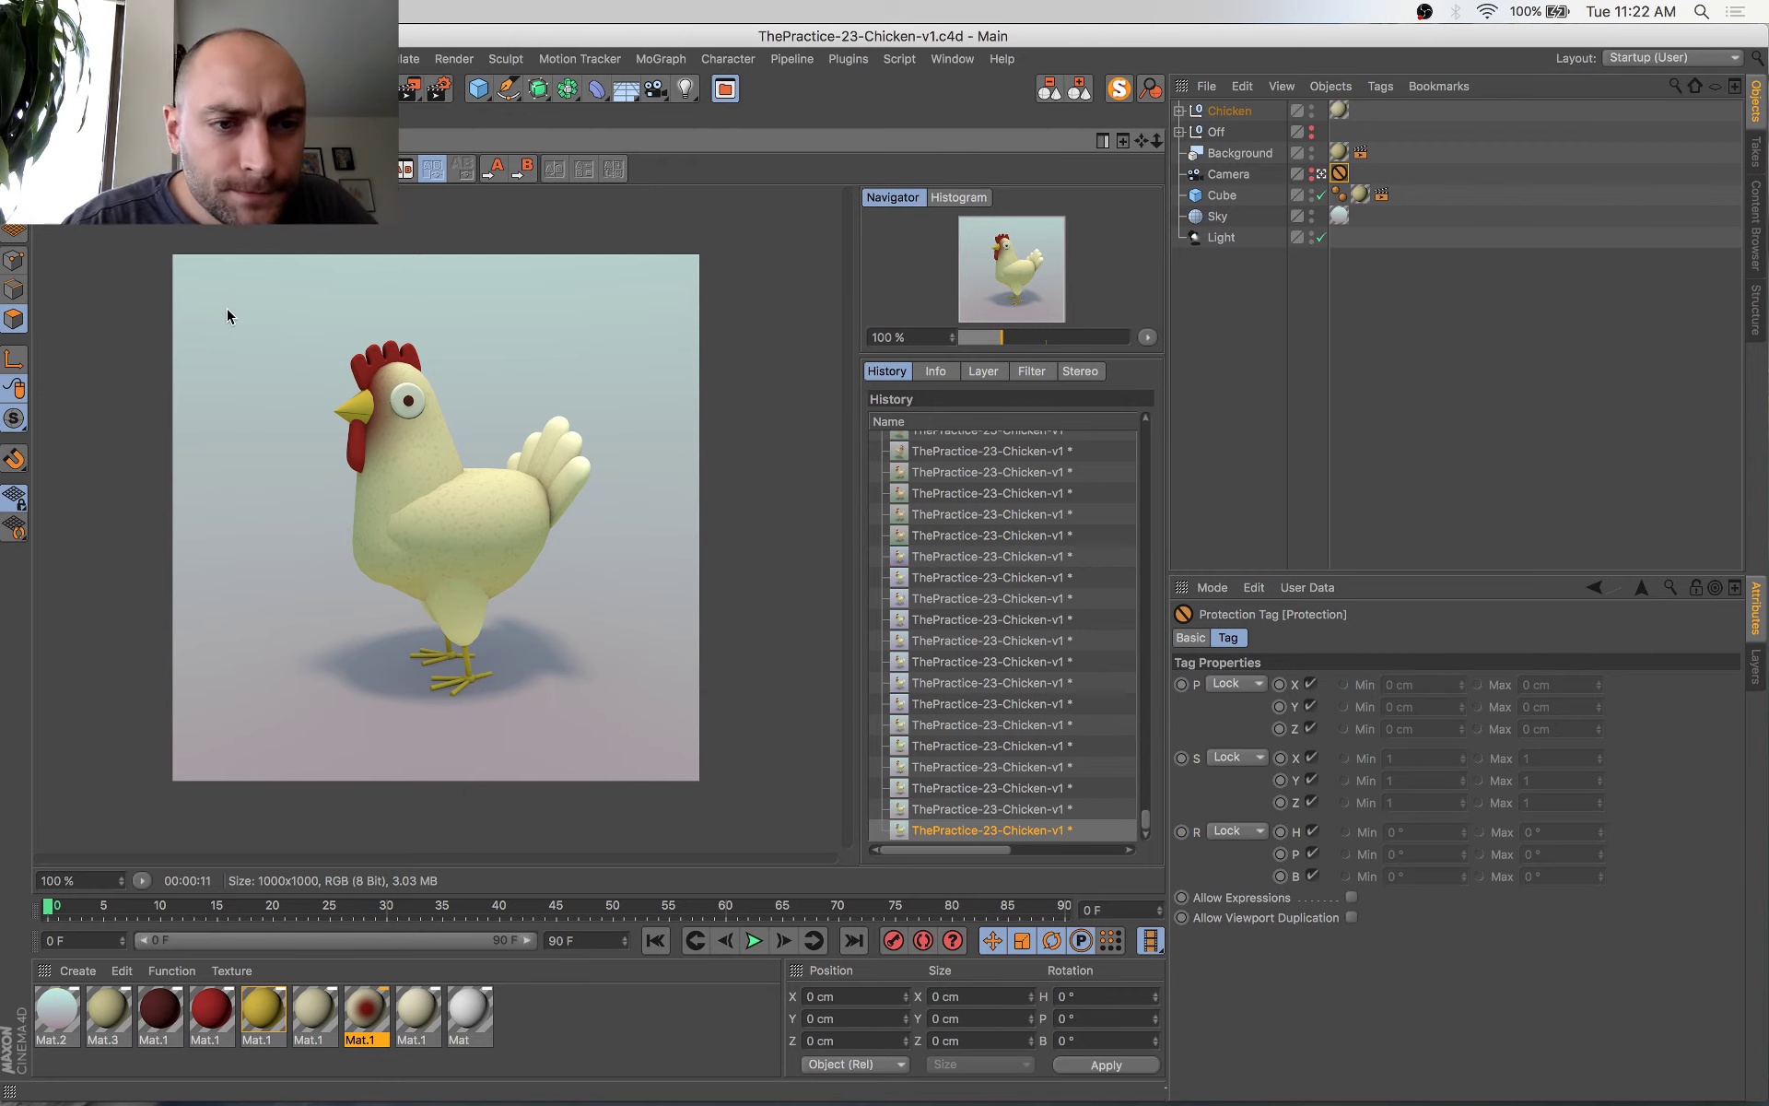
Switch to the browser, enlarge its window and look through the "chicken bird" image results for reference
key("ctrl+Up")
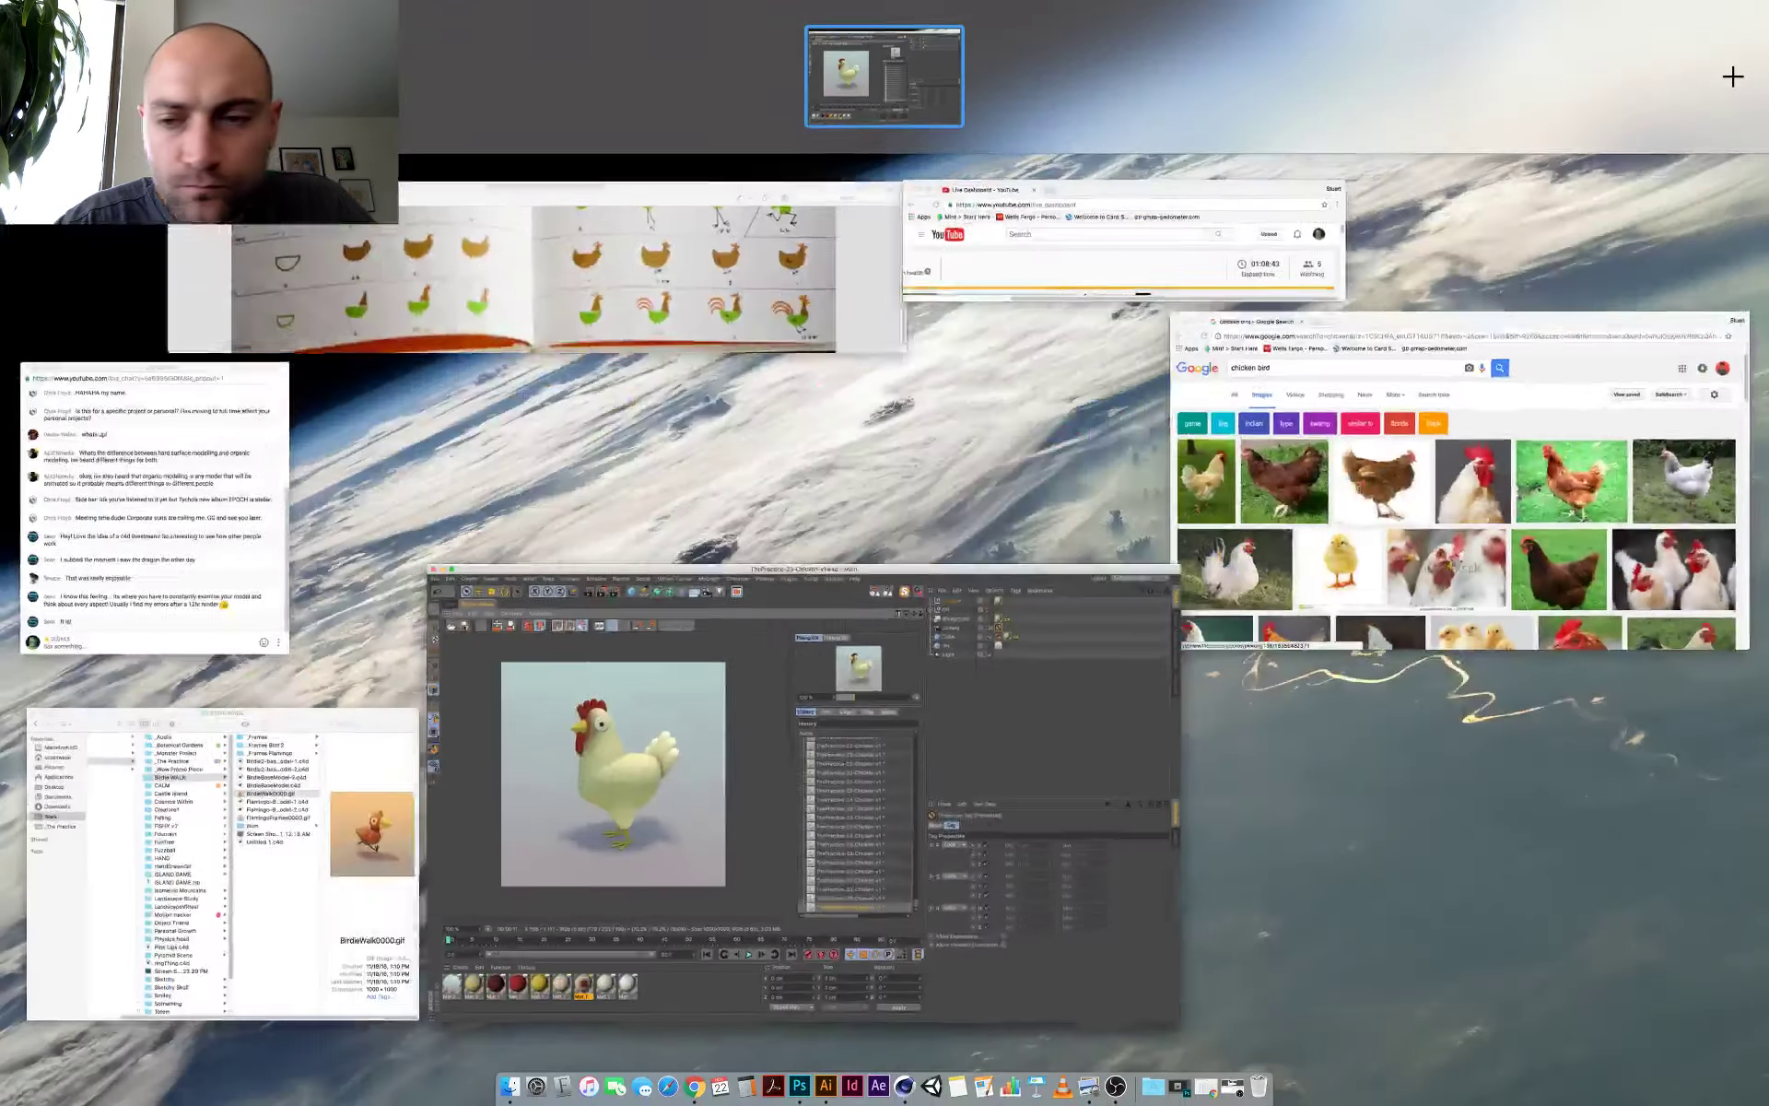
left_click(1436, 588)
scroll(1083, 430, "down", 3)
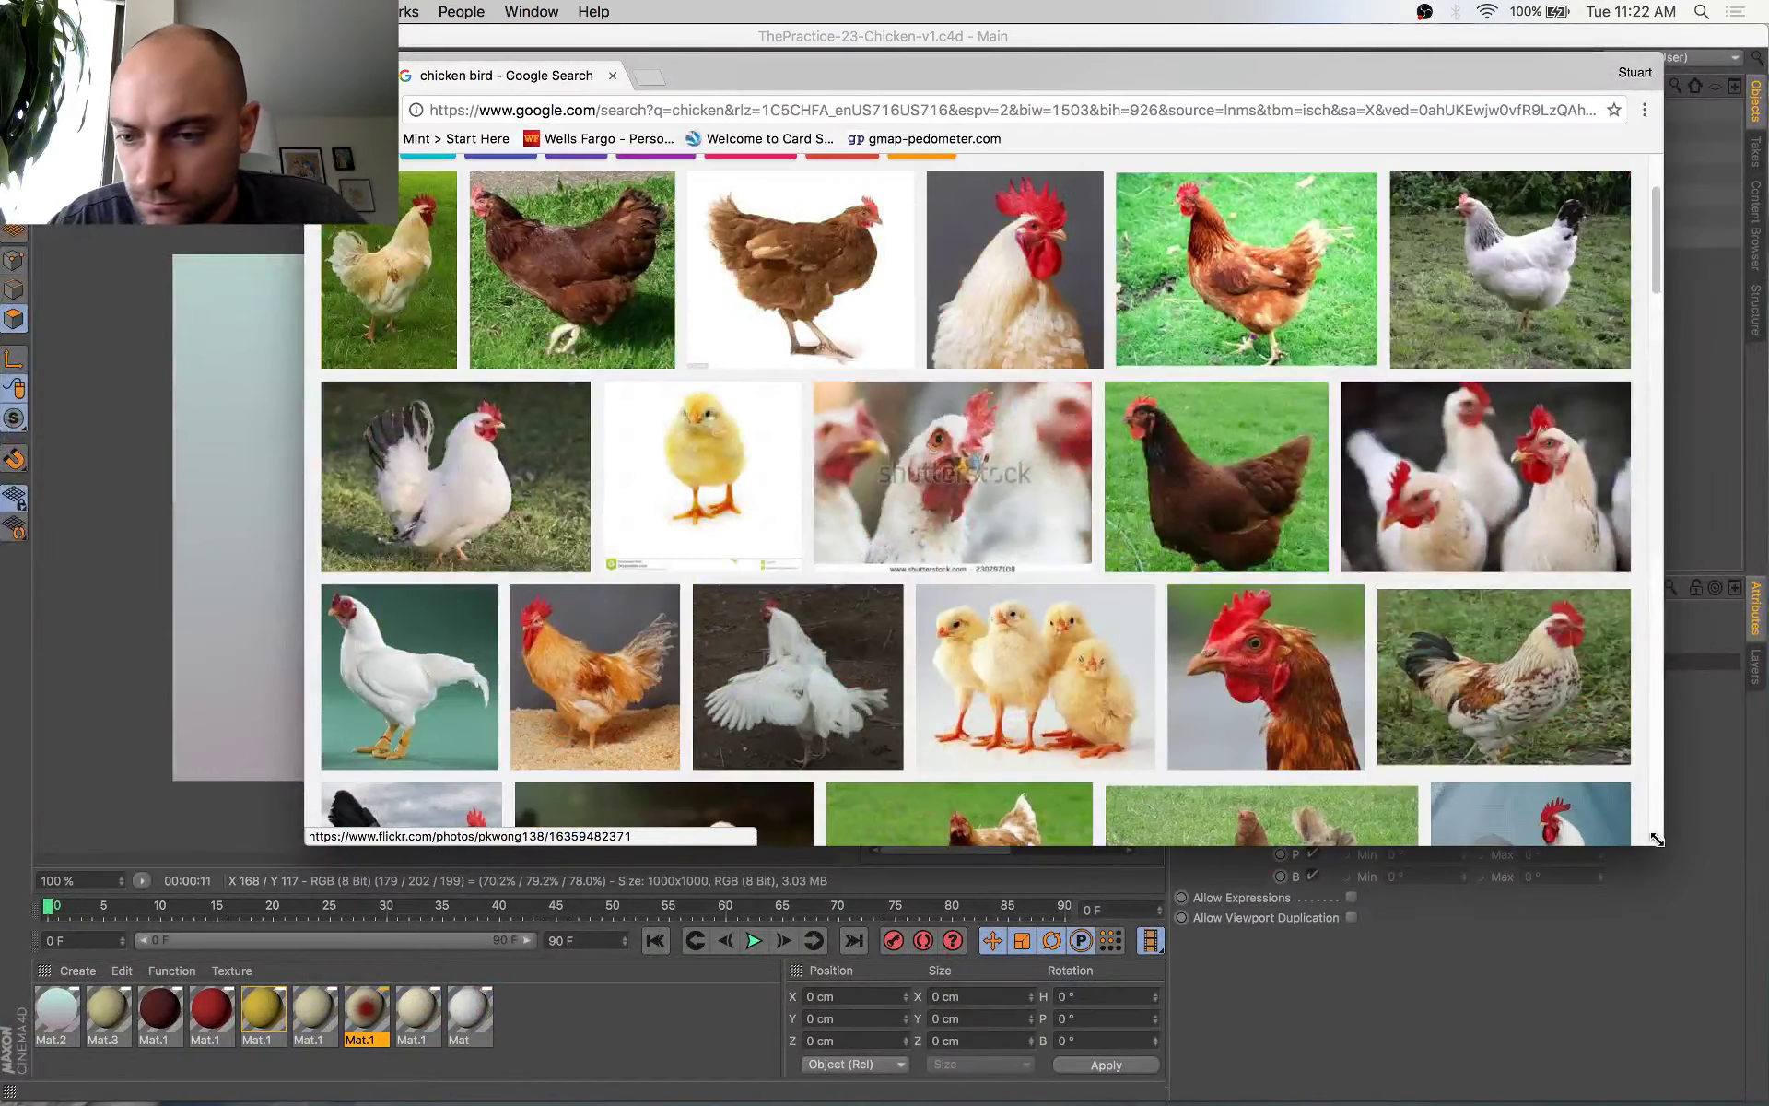
left_click_drag(1662, 843, 1692, 1047)
scroll(1318, 790, "down", 5)
scroll(1313, 774, "down", 1)
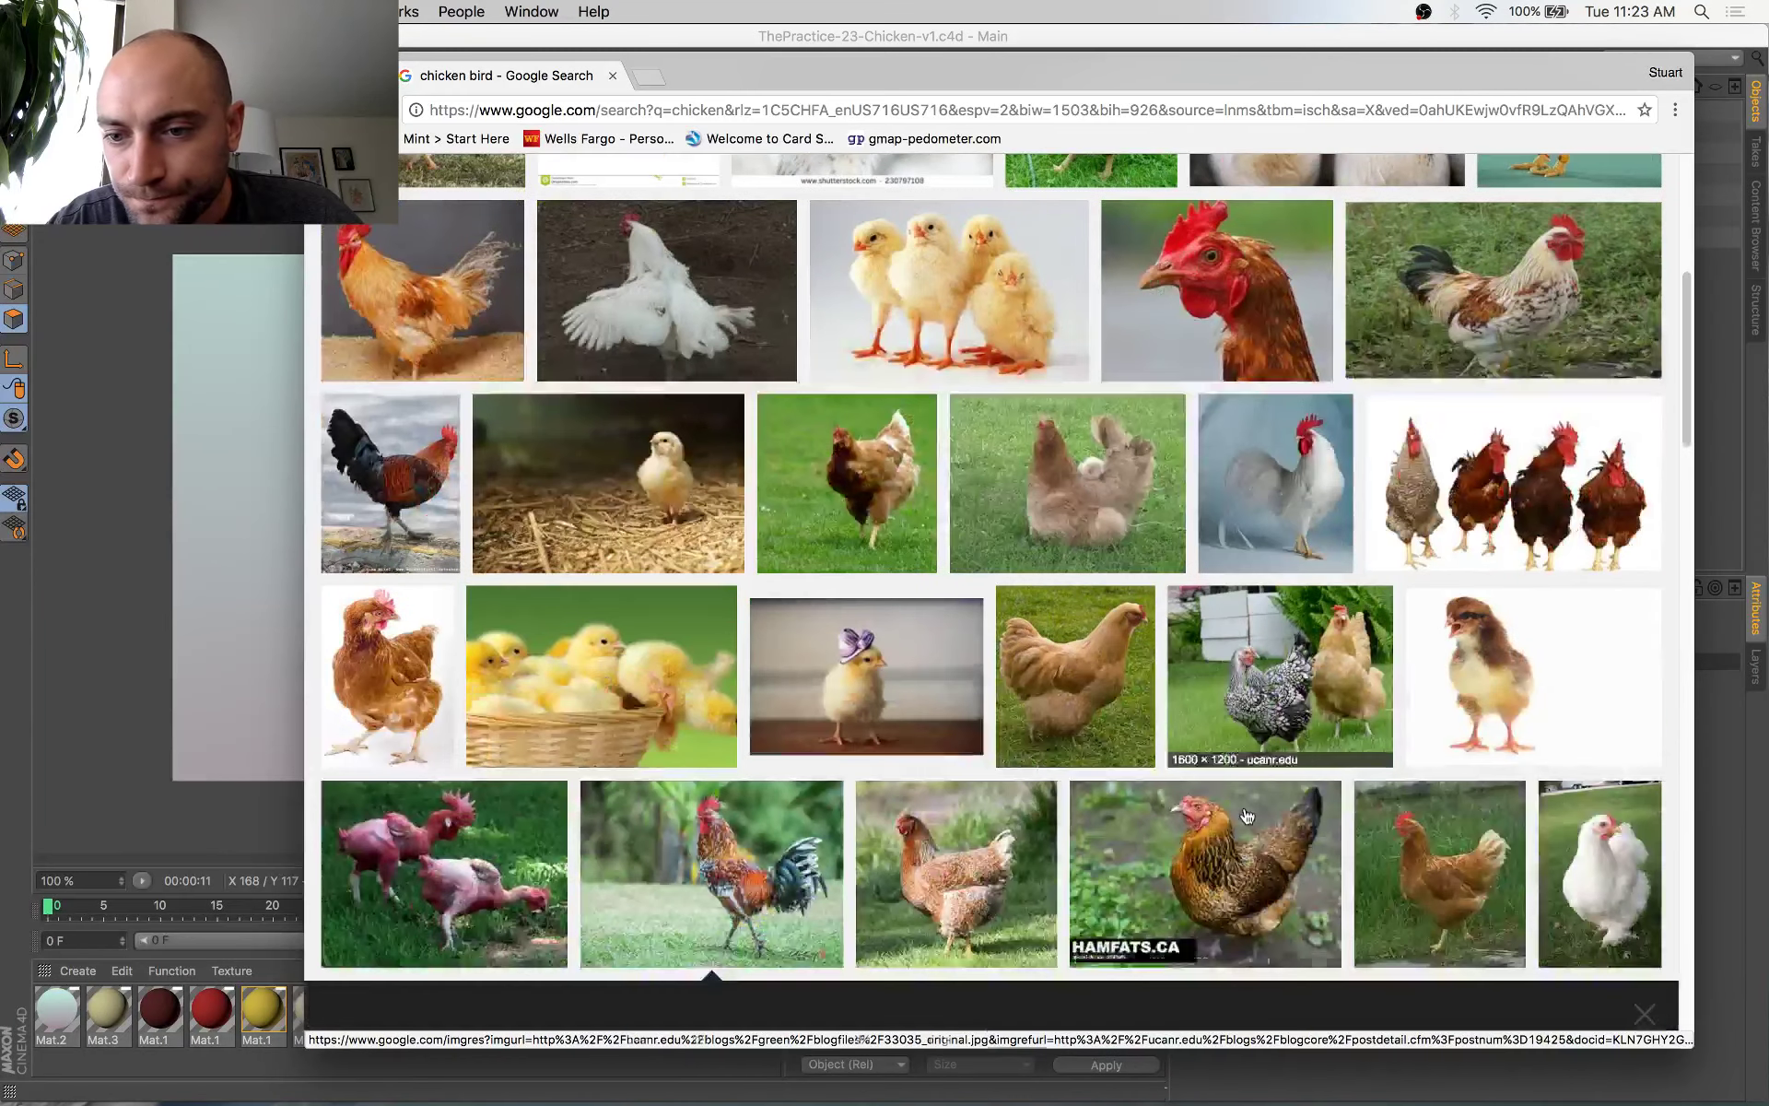
scroll(1244, 813, "down", 3)
scroll(1237, 793, "down", 10)
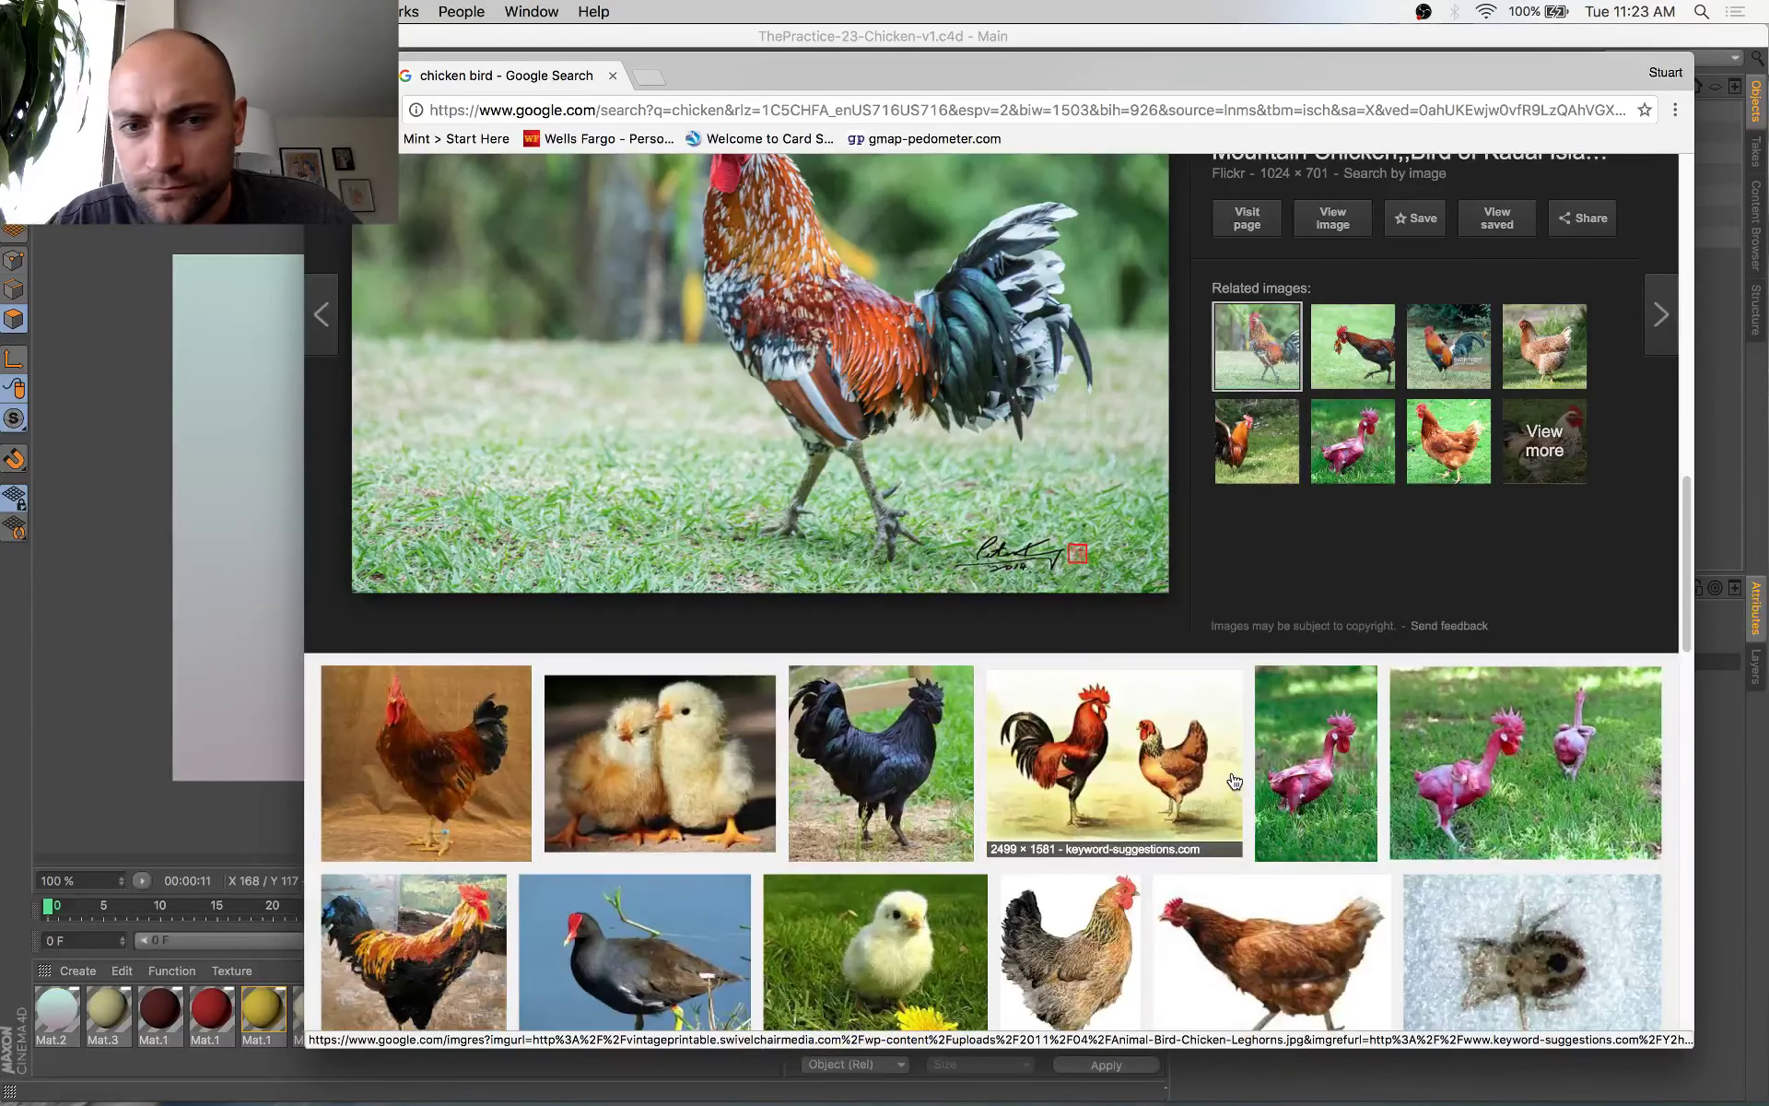
scroll(1235, 782, "up", 3)
scroll(1235, 782, "down", 9)
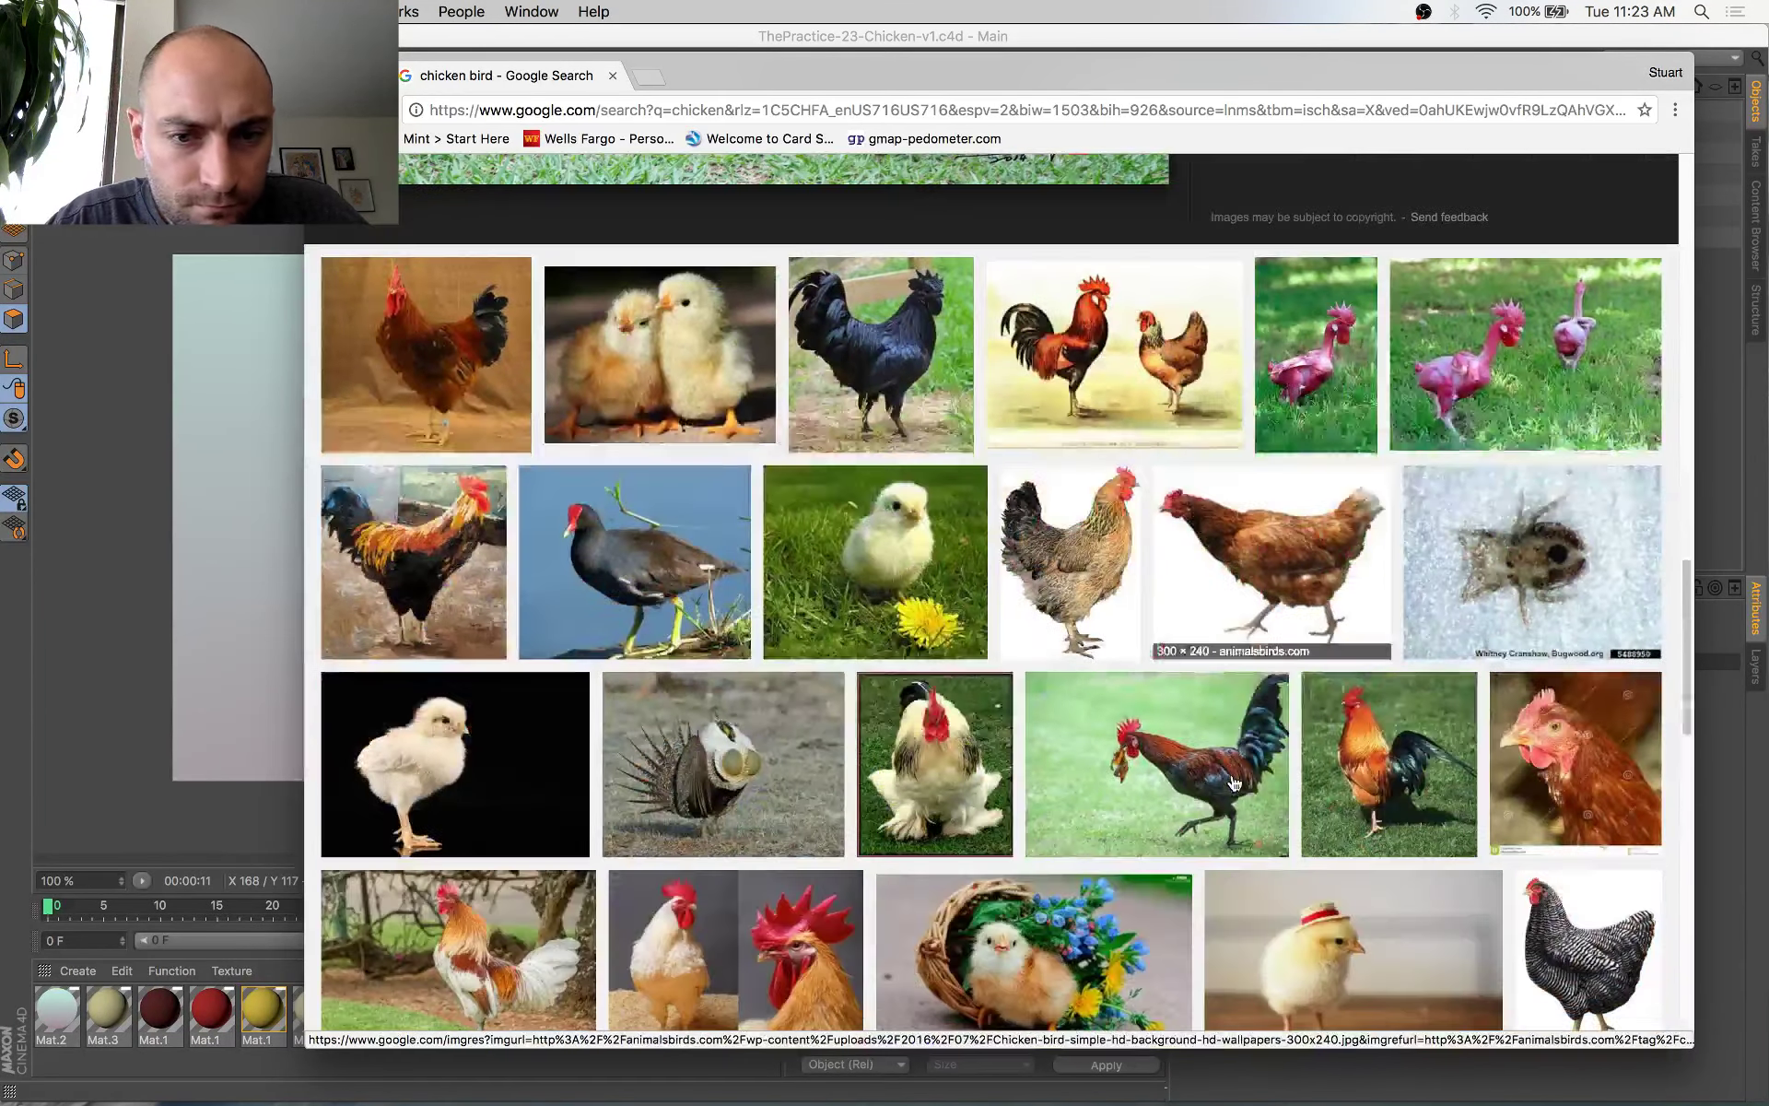
scroll(1235, 783, "down", 3)
scroll(1235, 781, "down", 5)
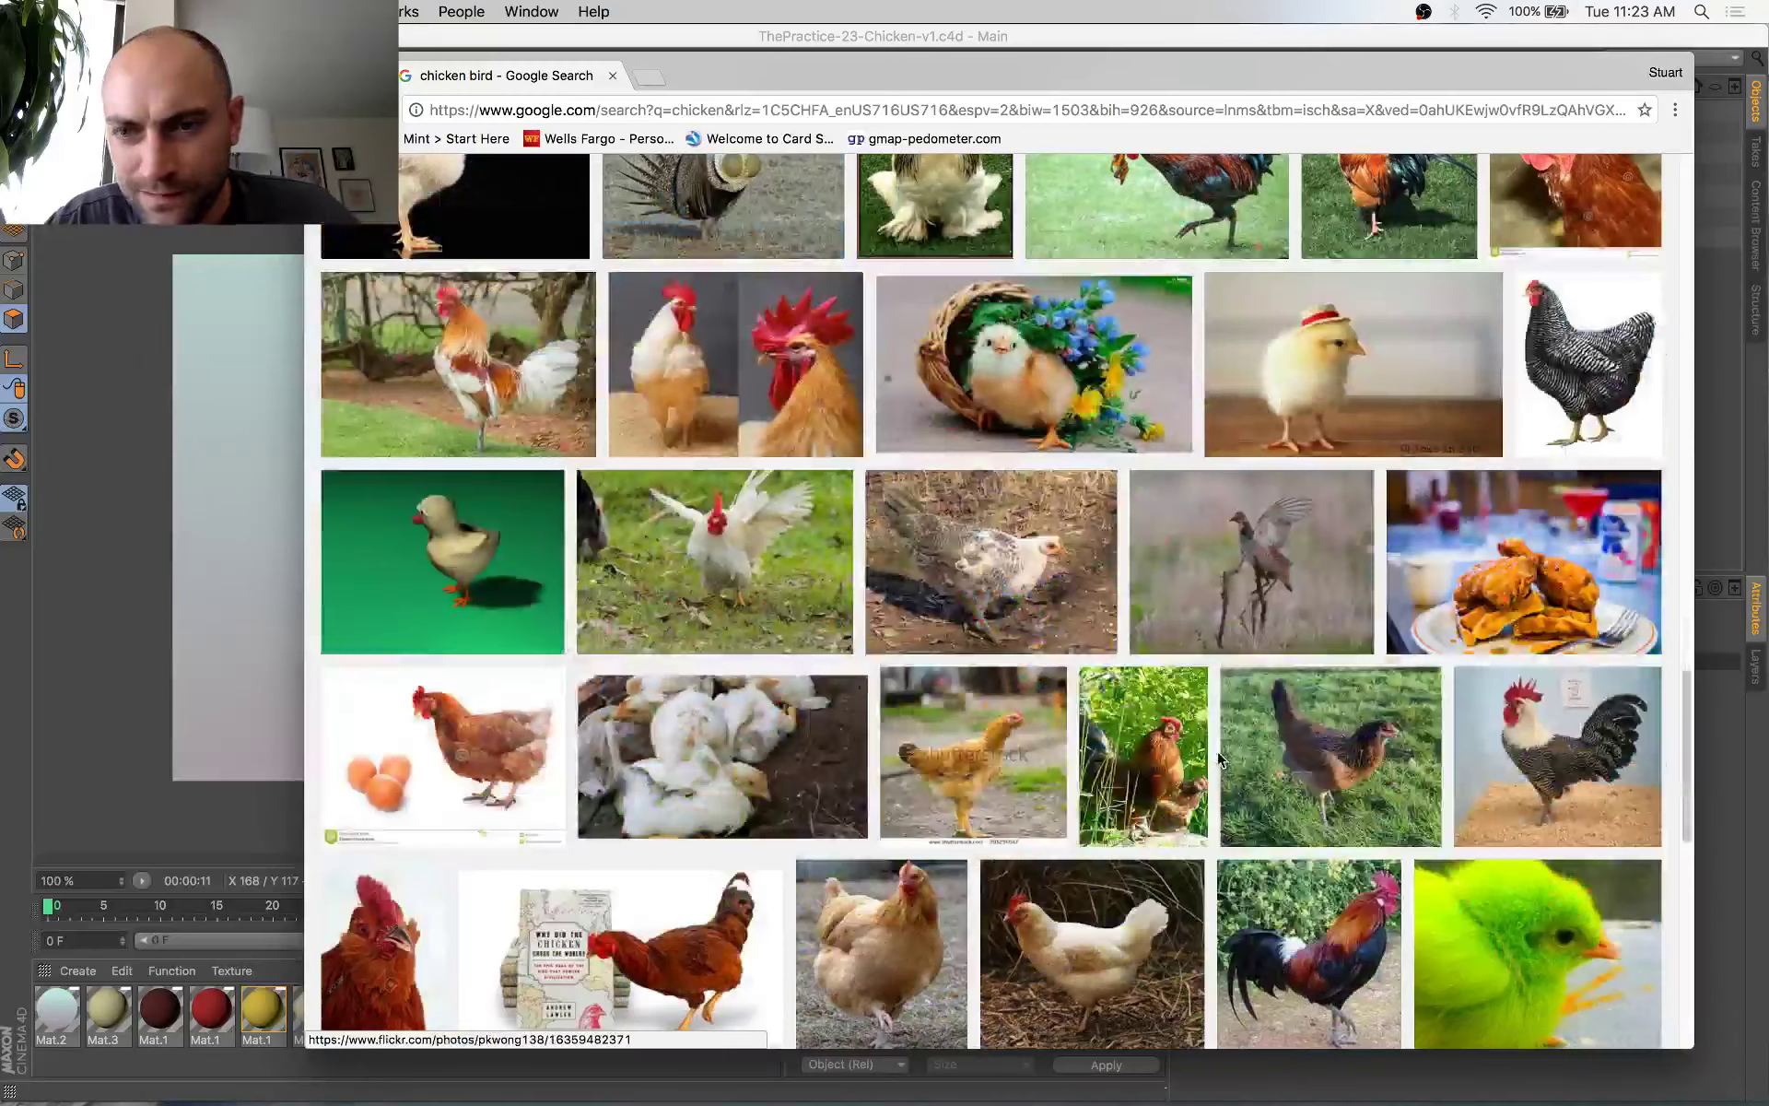
scroll(1134, 733, "down", 4)
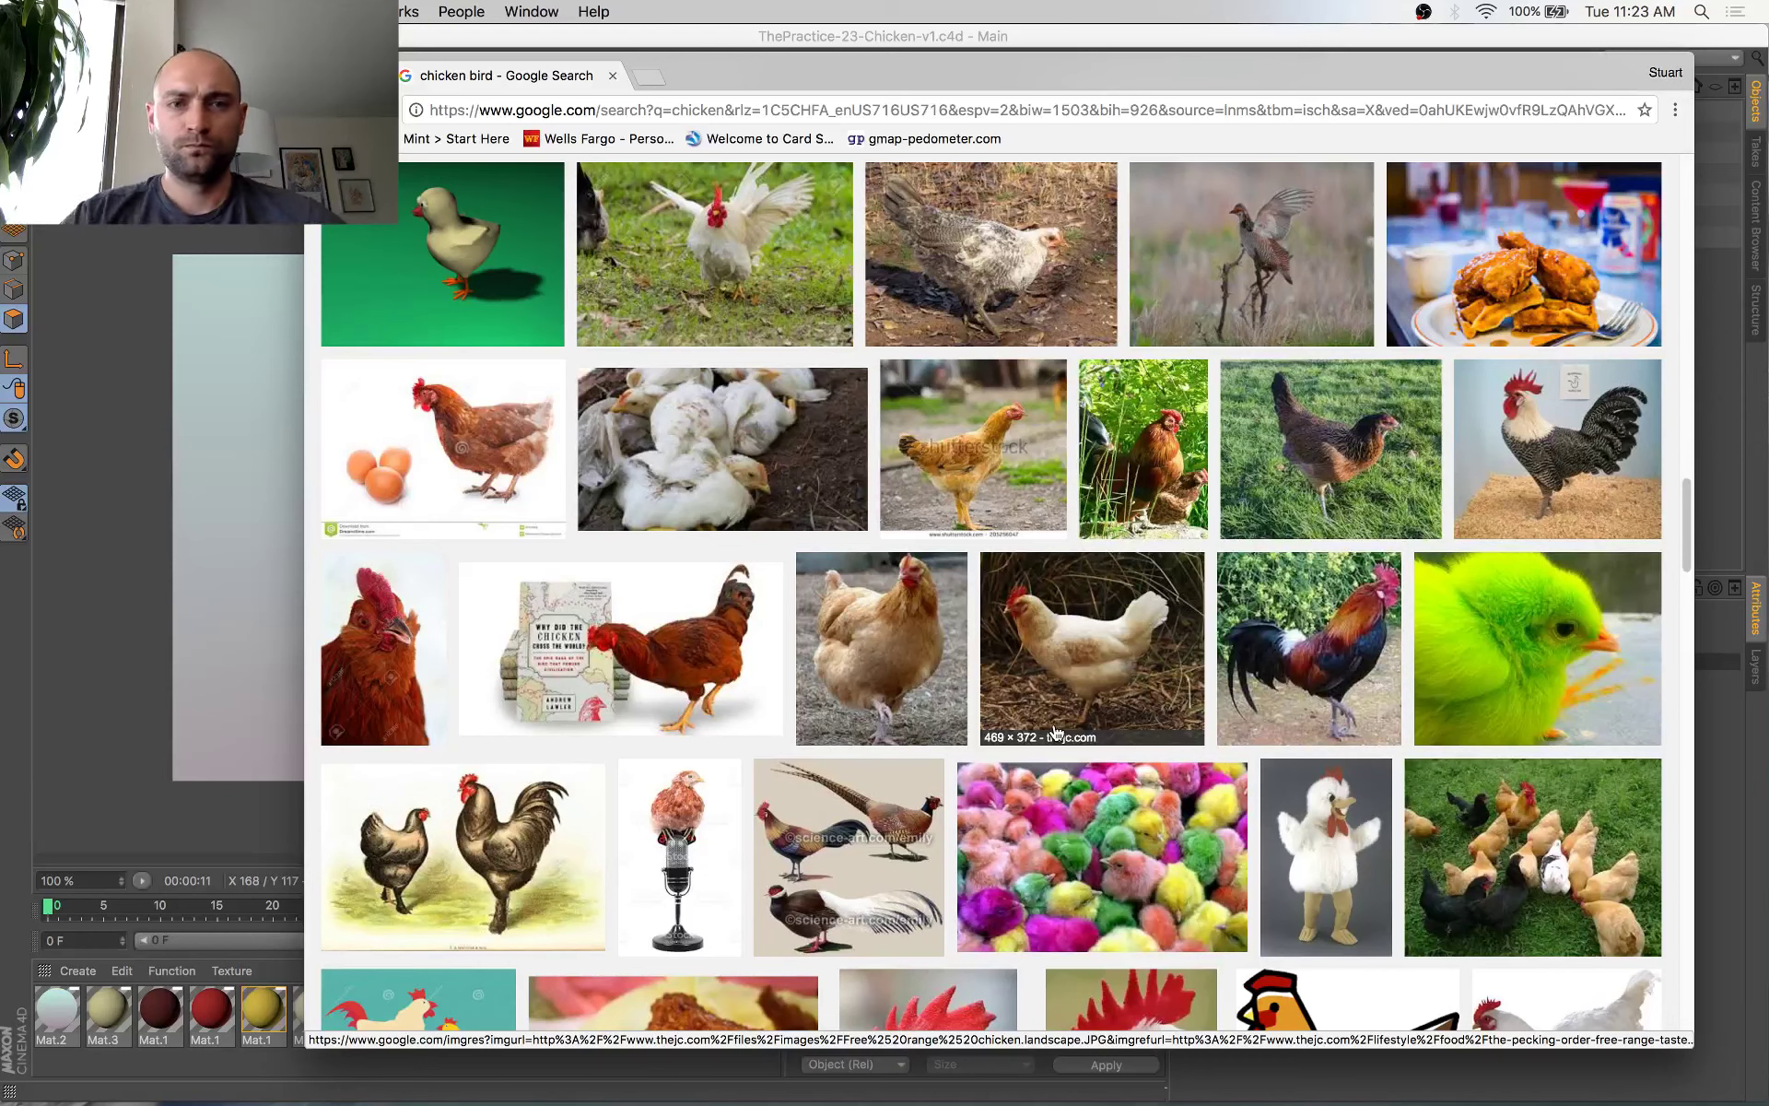
Preview the 3D toon baby chick image and look through more of the chicken results further down
left_click(468, 251)
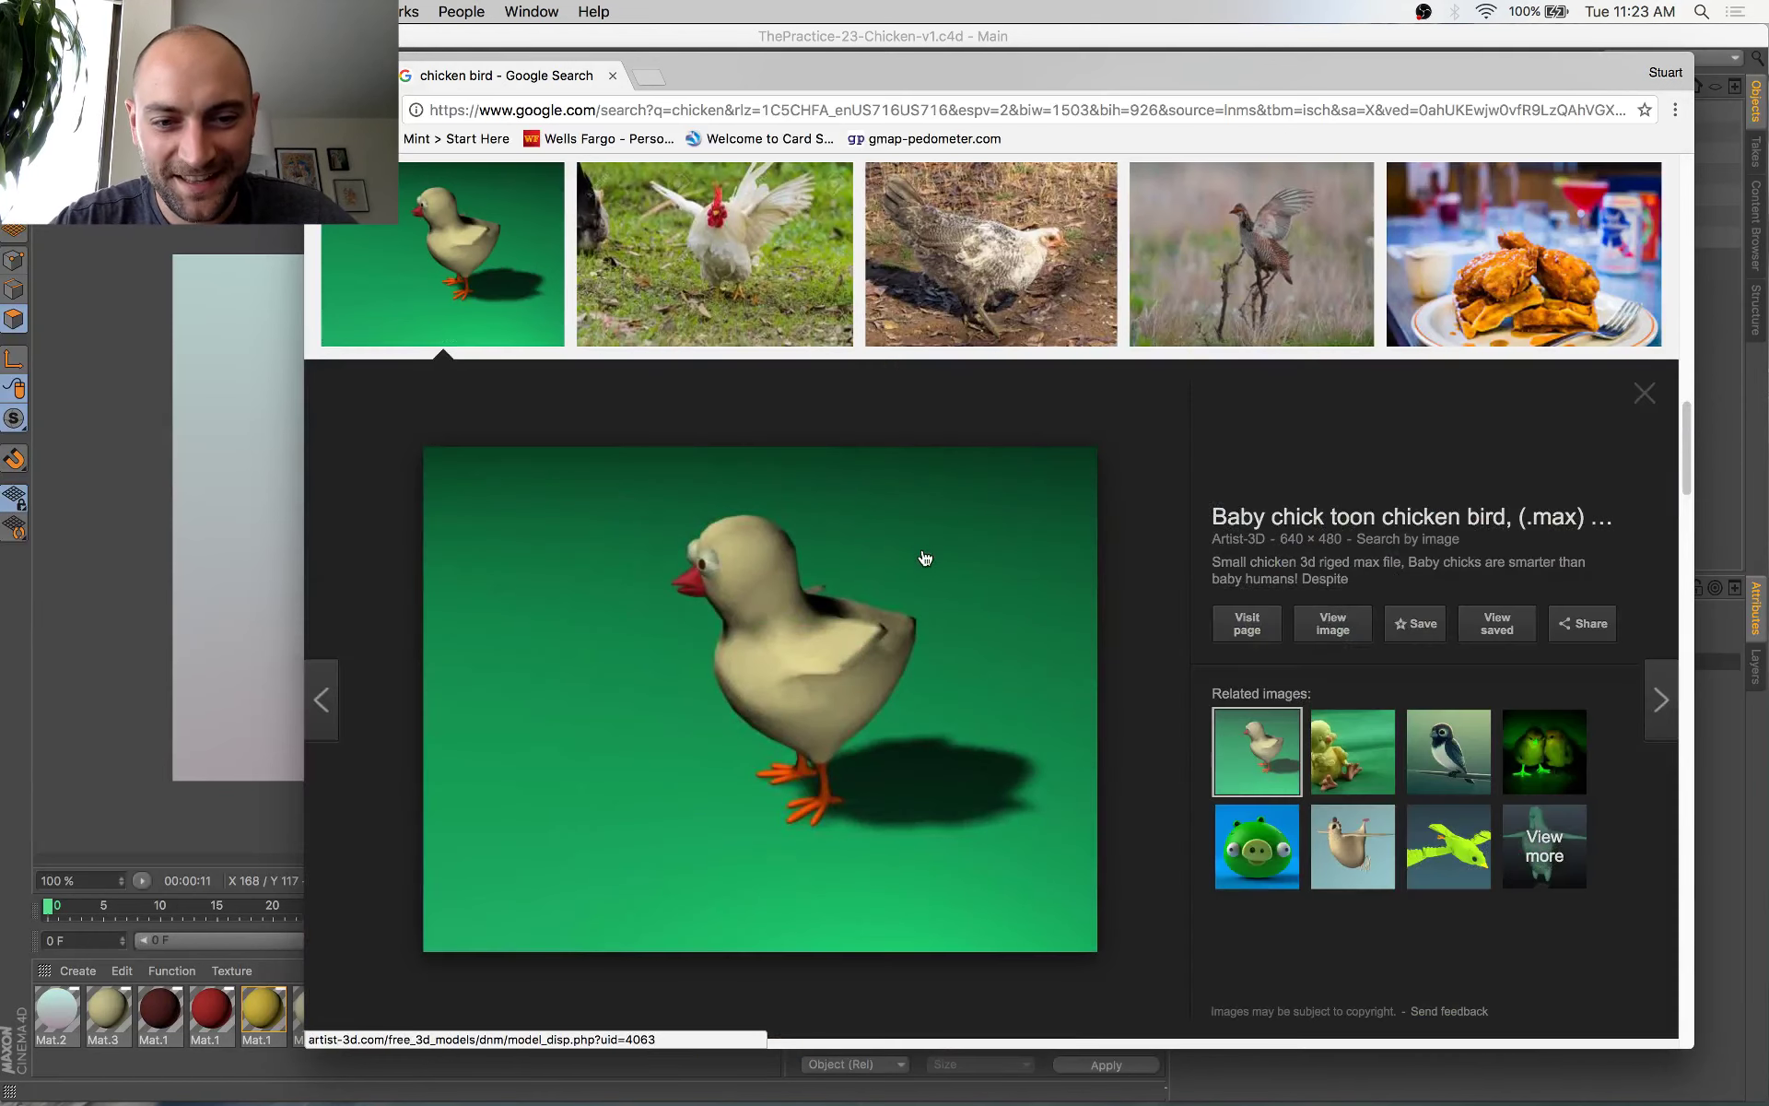
scroll(860, 730, "down", 1)
scroll(875, 667, "down", 10)
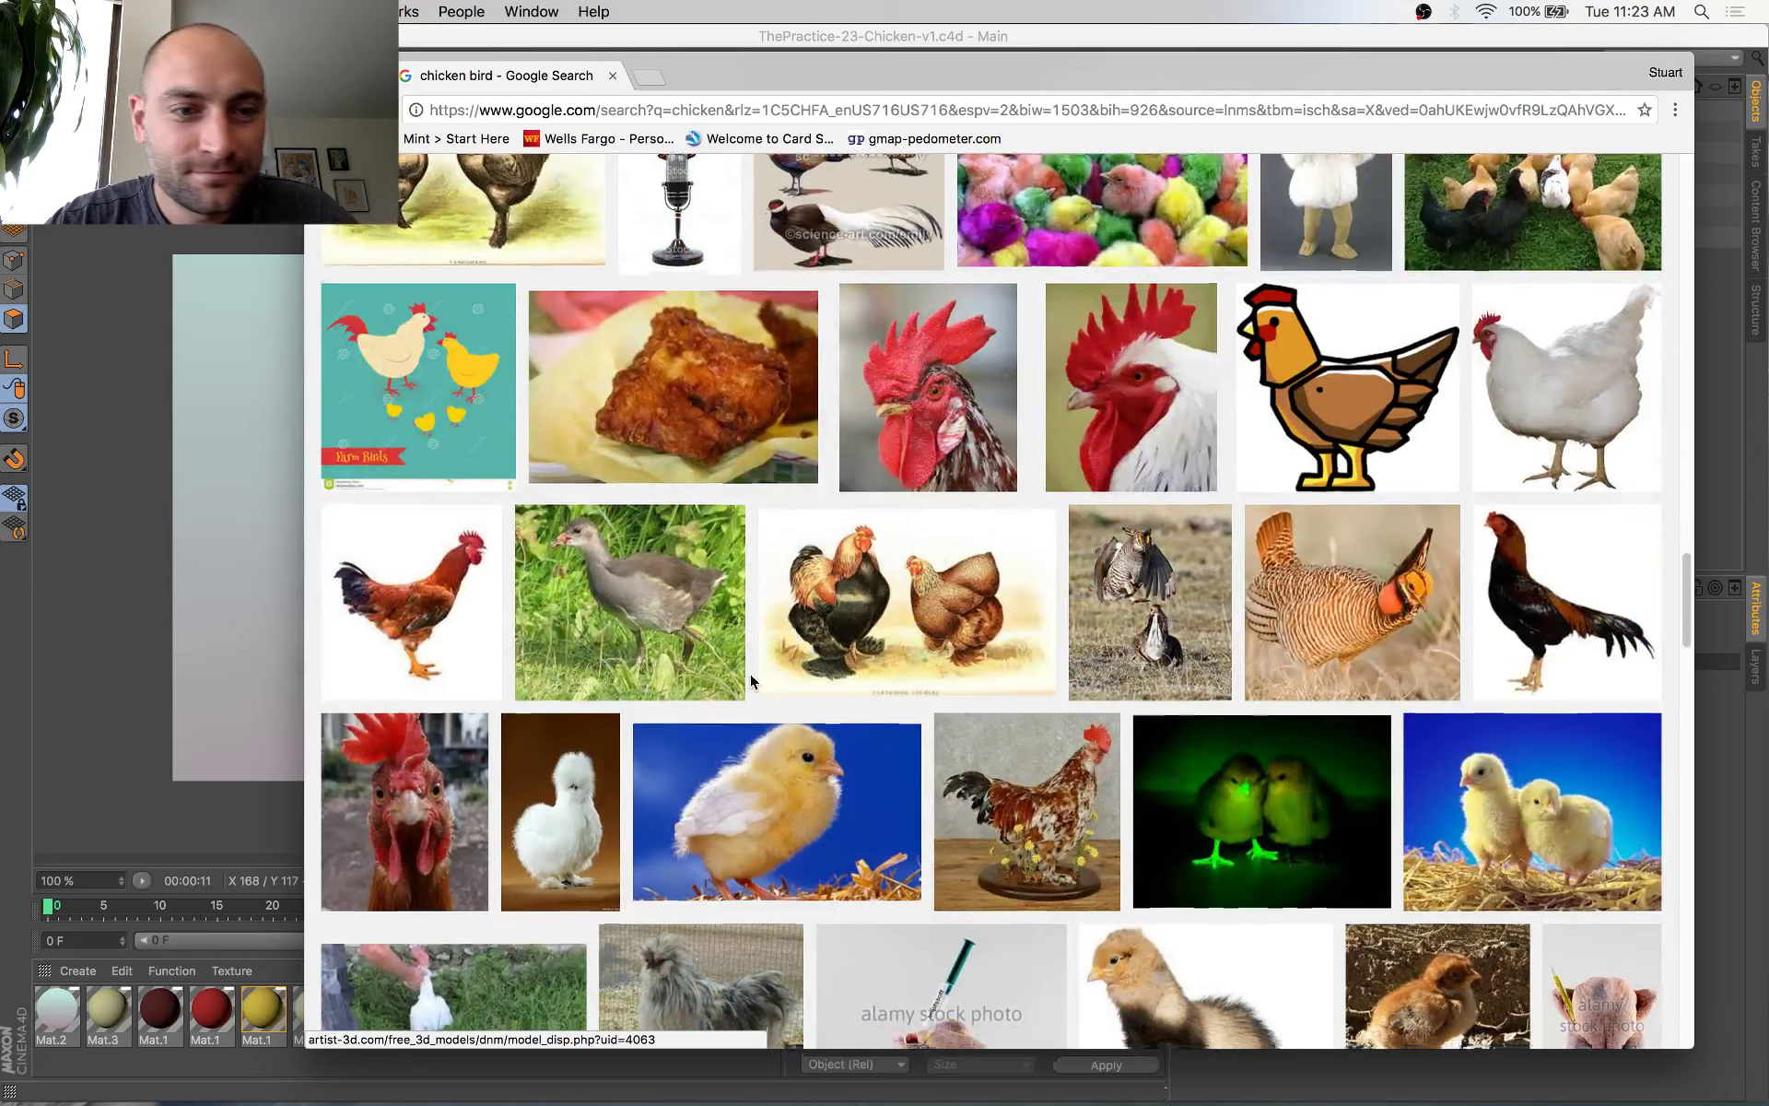
scroll(750, 673, "down", 9)
scroll(744, 696, "down", 12)
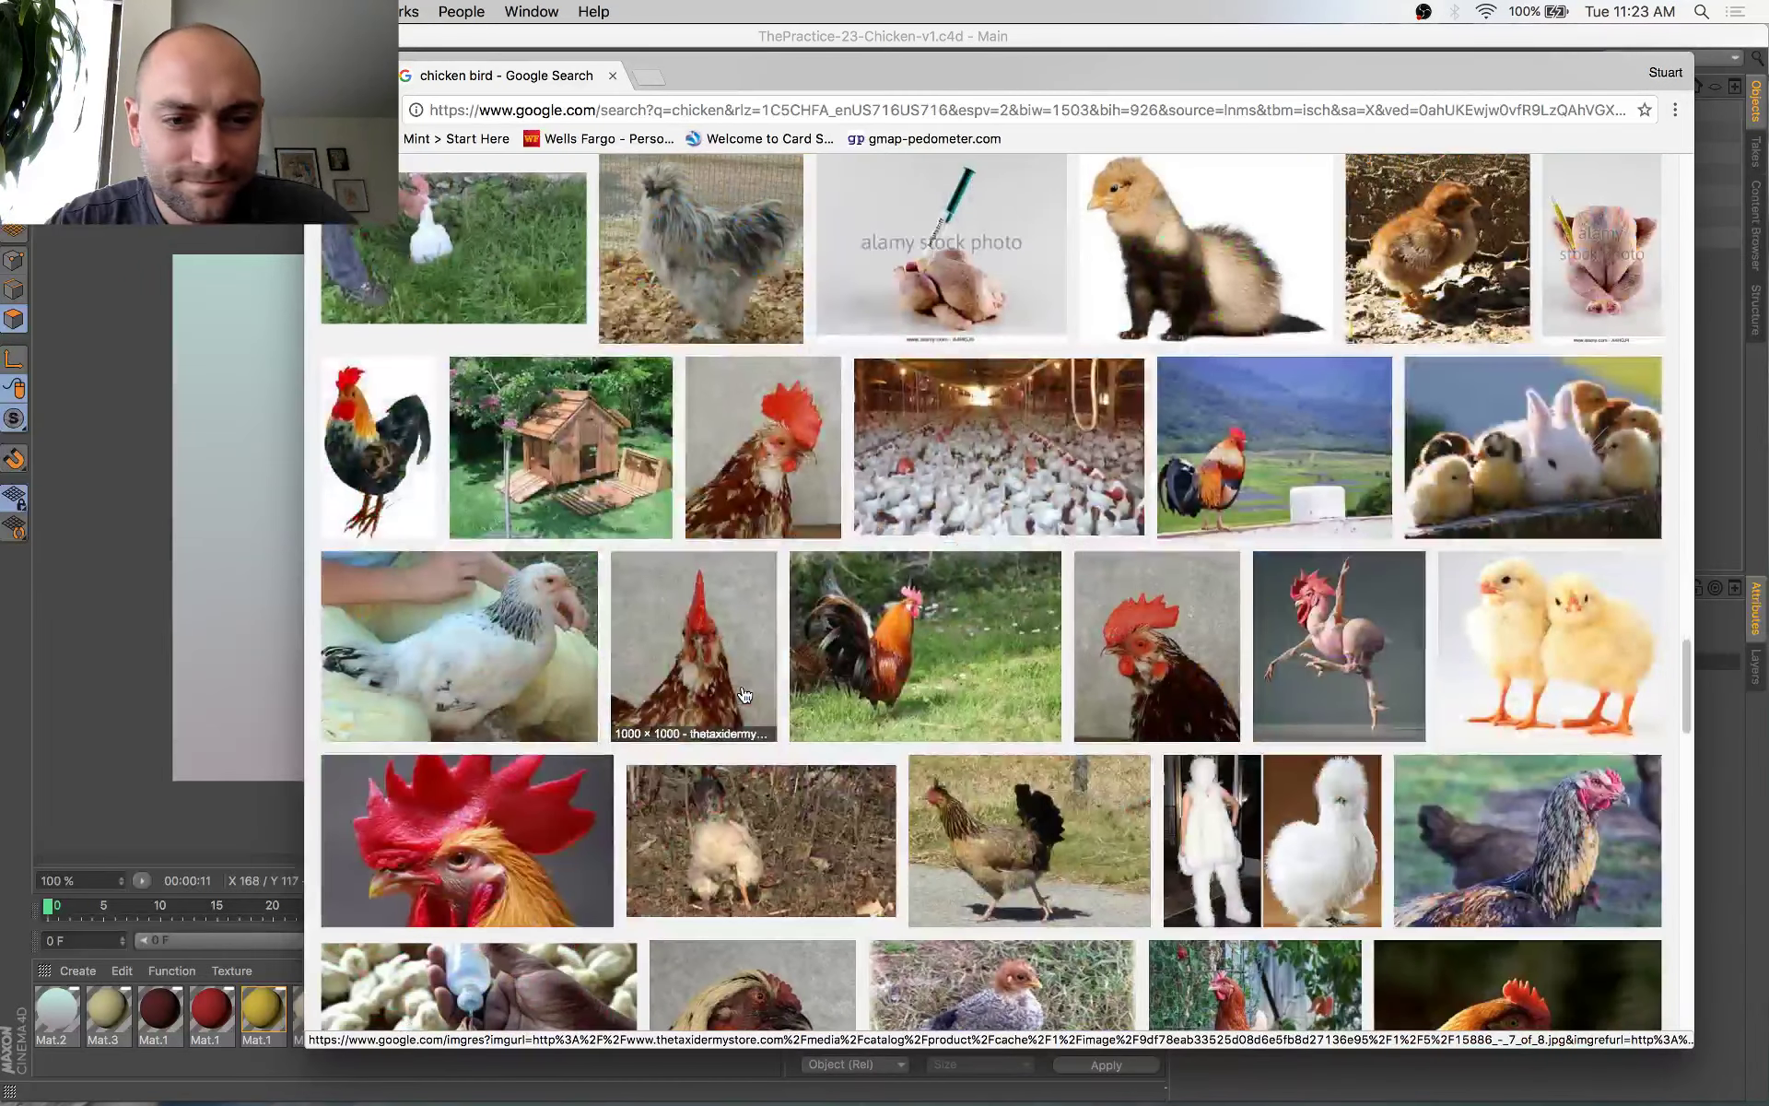
Go back to the first image results, preview the cream-coloured chicken on grass, and return to Cinema 4D
scroll(739, 687, "up", 2)
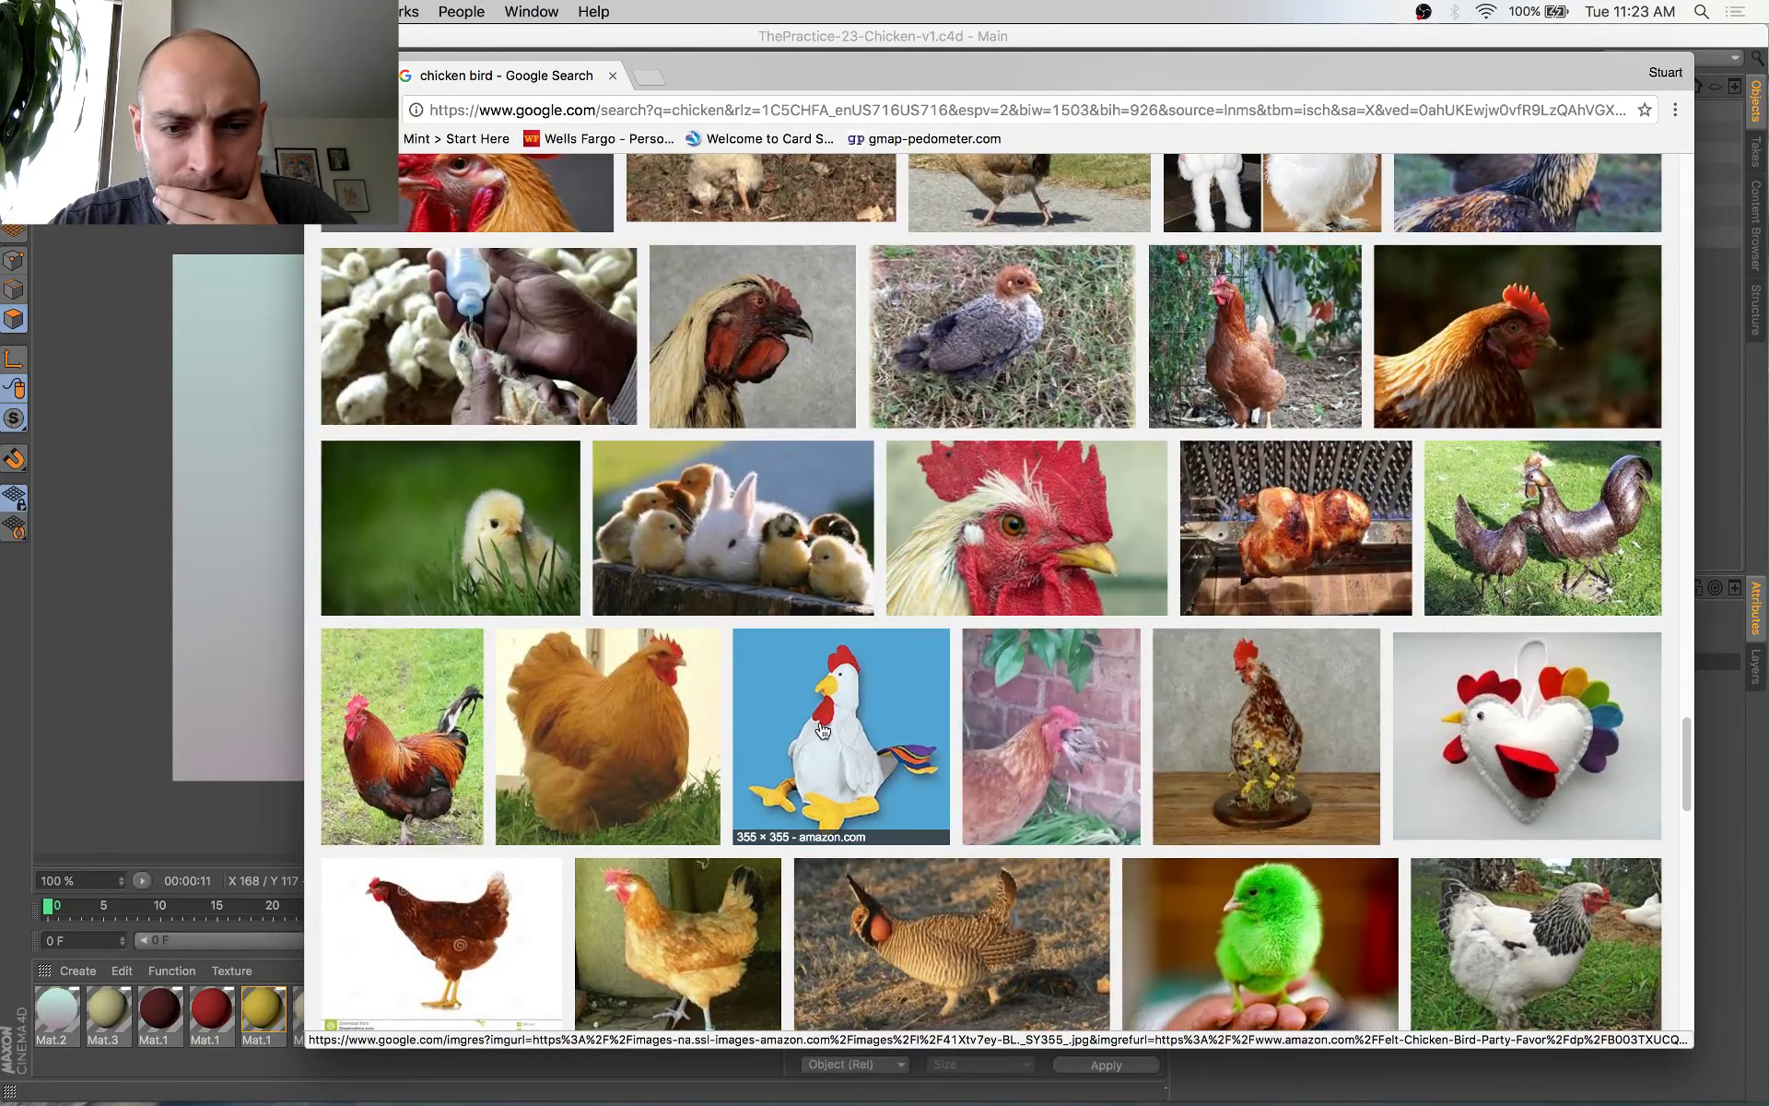
scroll(762, 731, "up", 20)
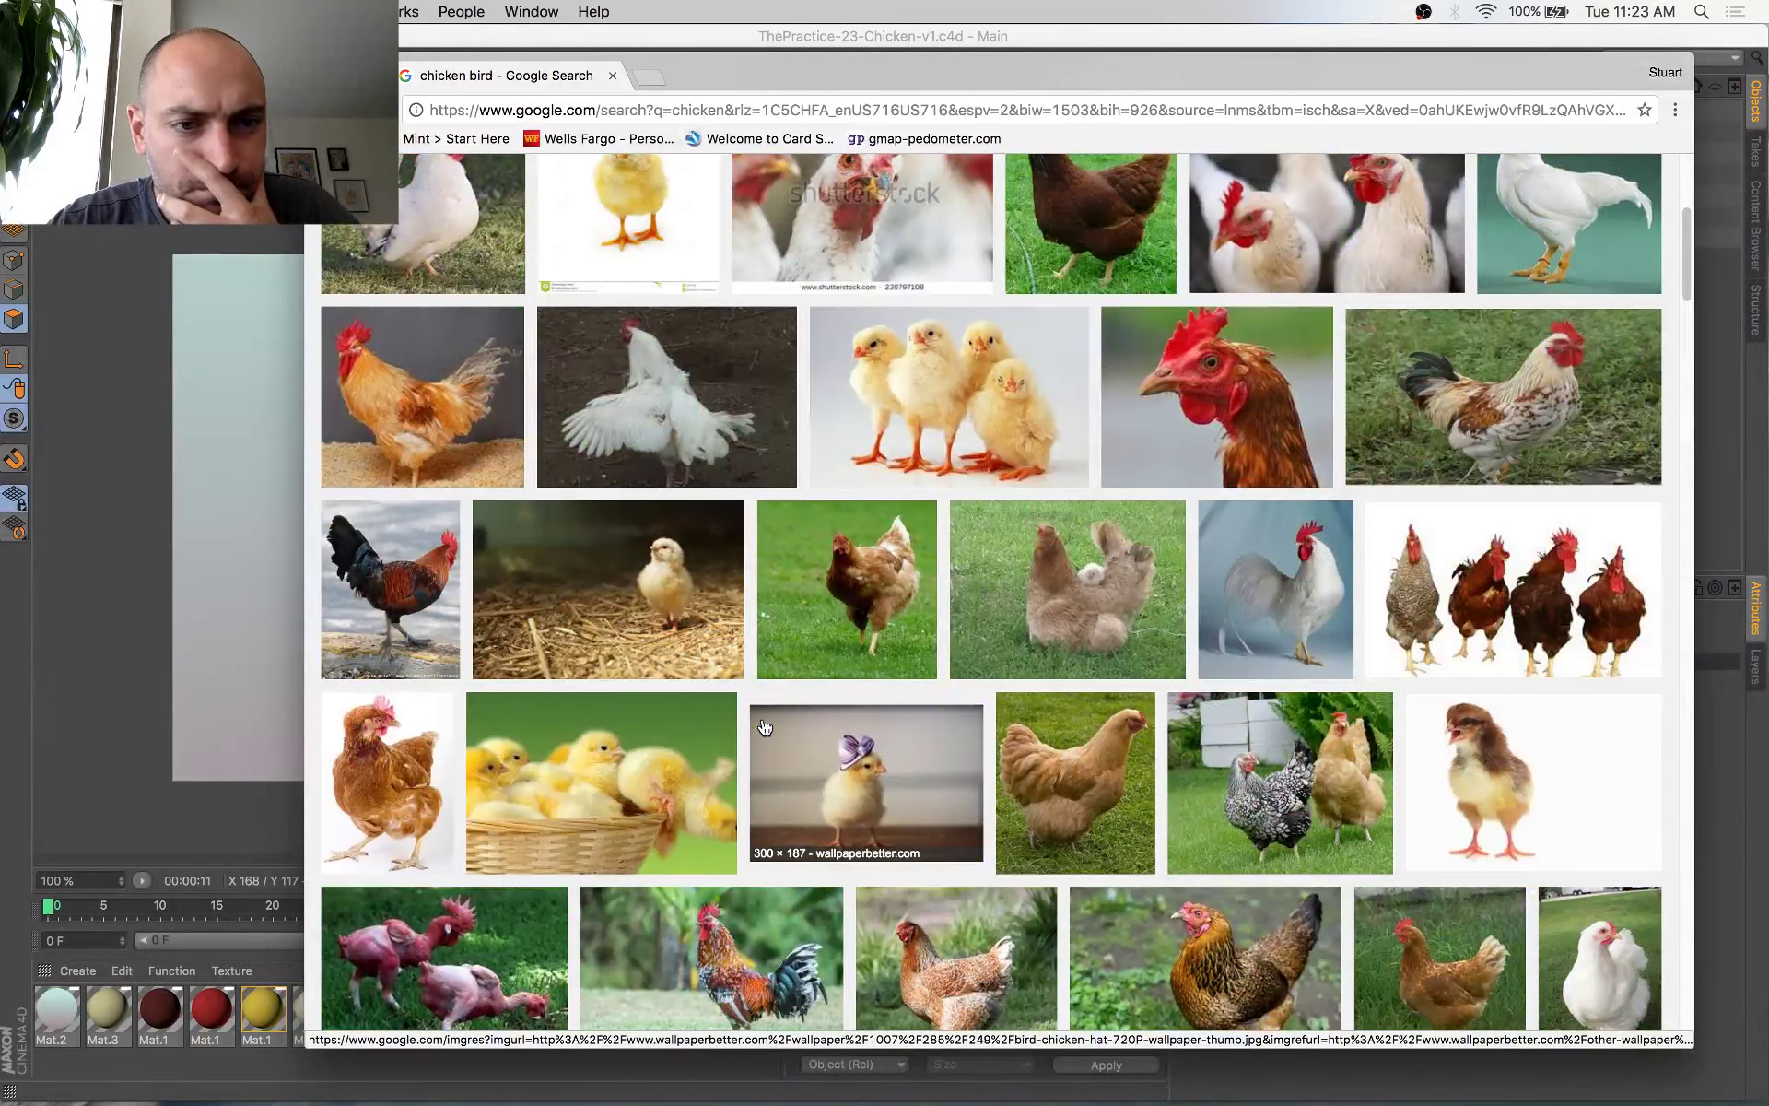
left_click(474, 481)
scroll(758, 604, "up", 7)
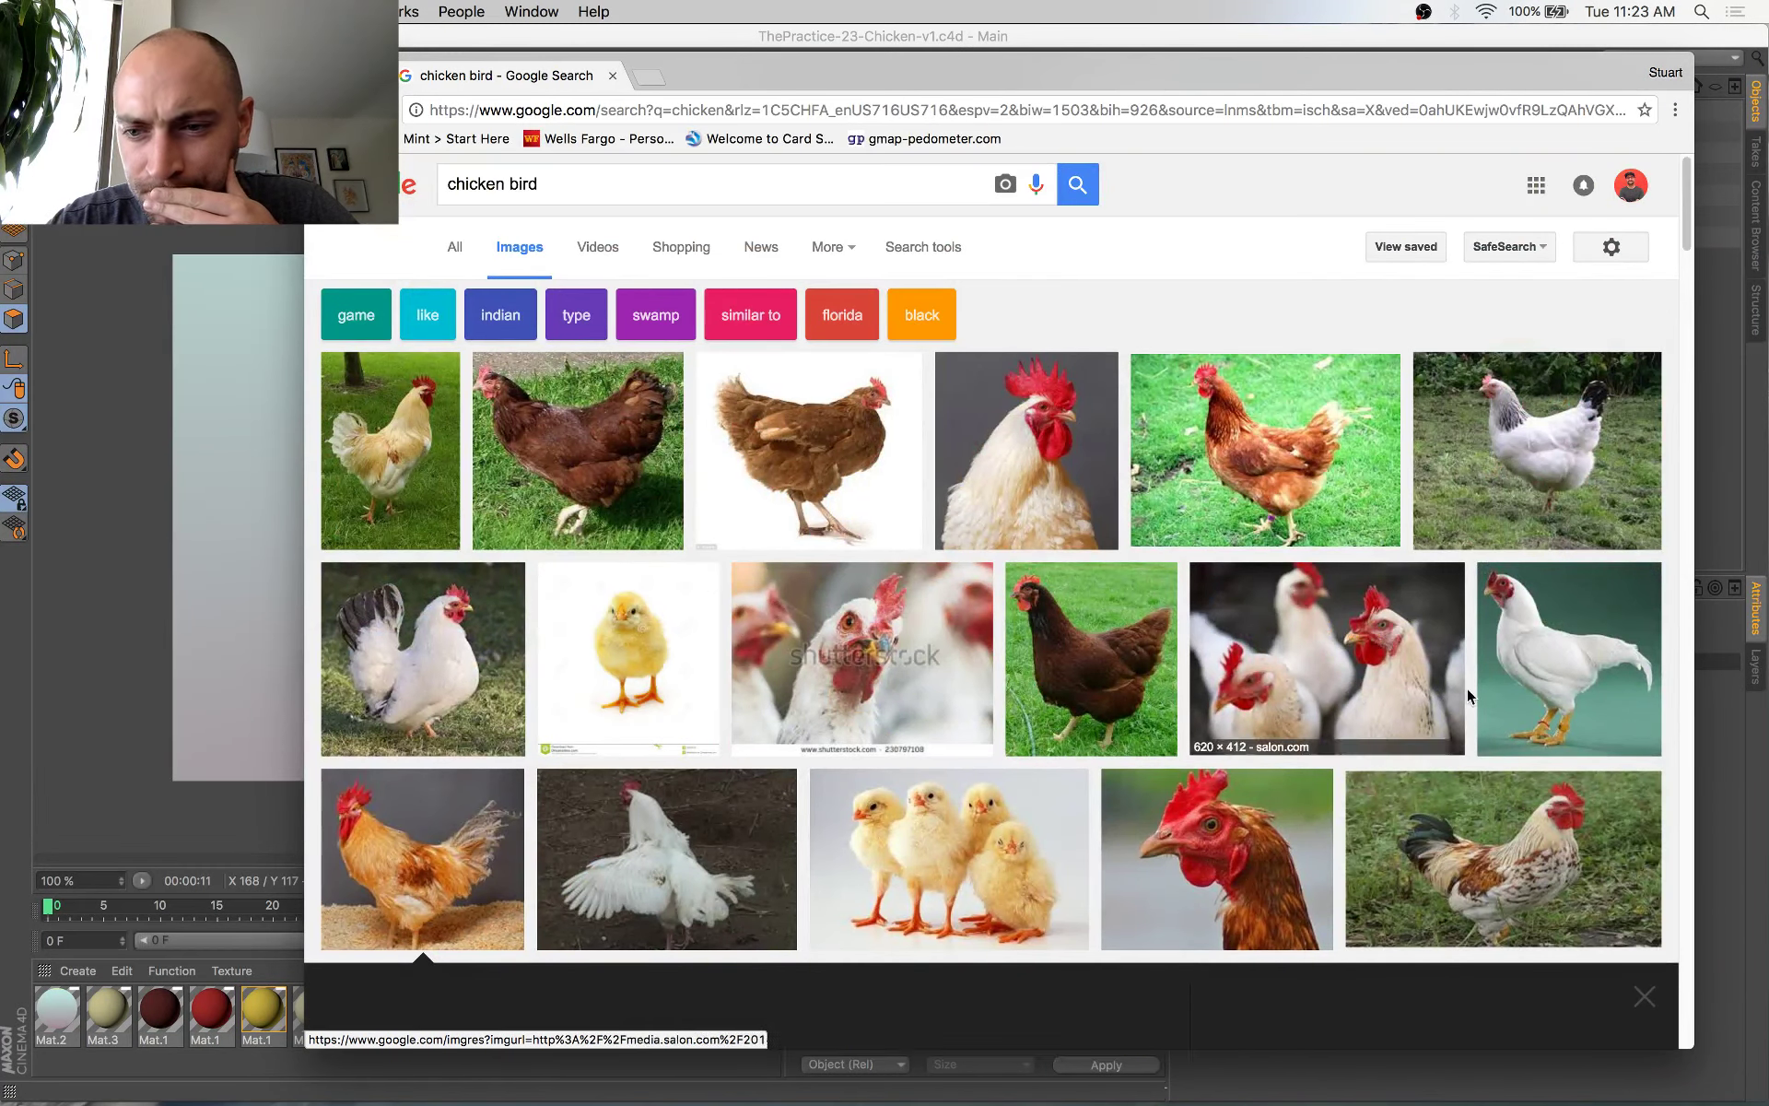
left_click(426, 461)
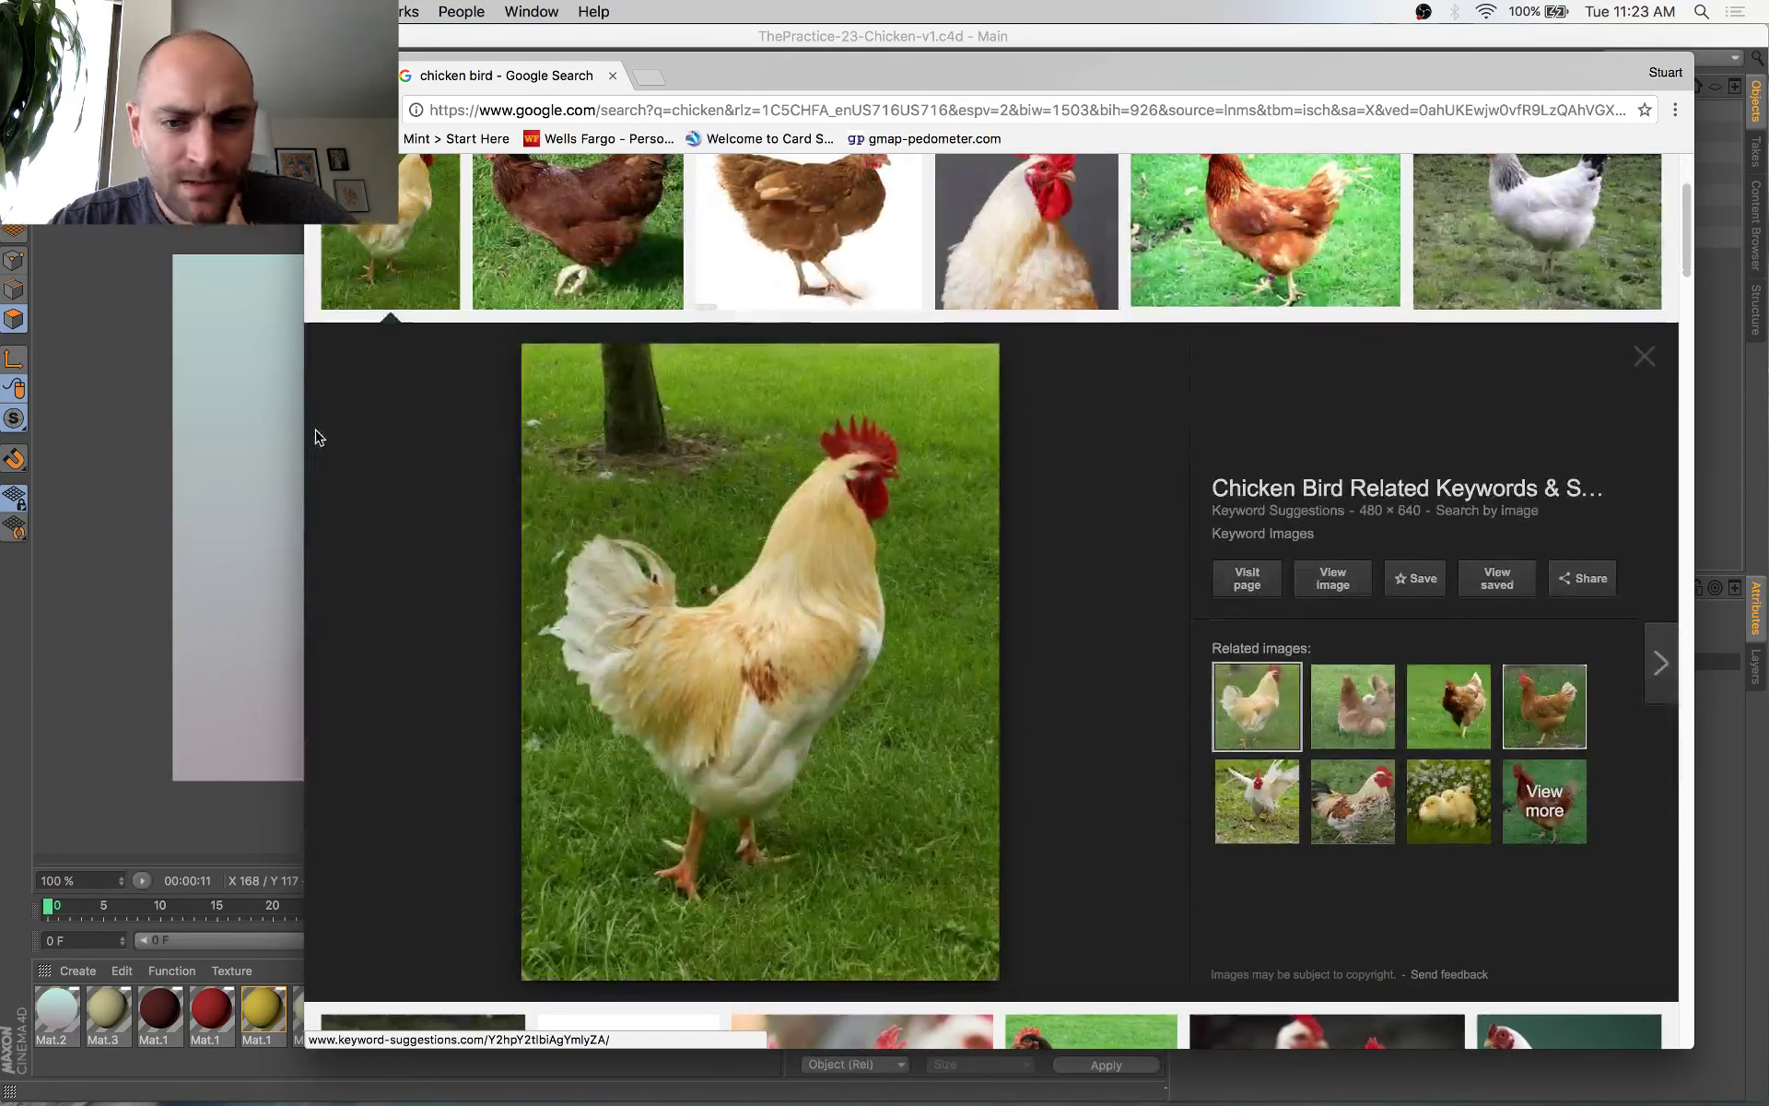
left_click(228, 354)
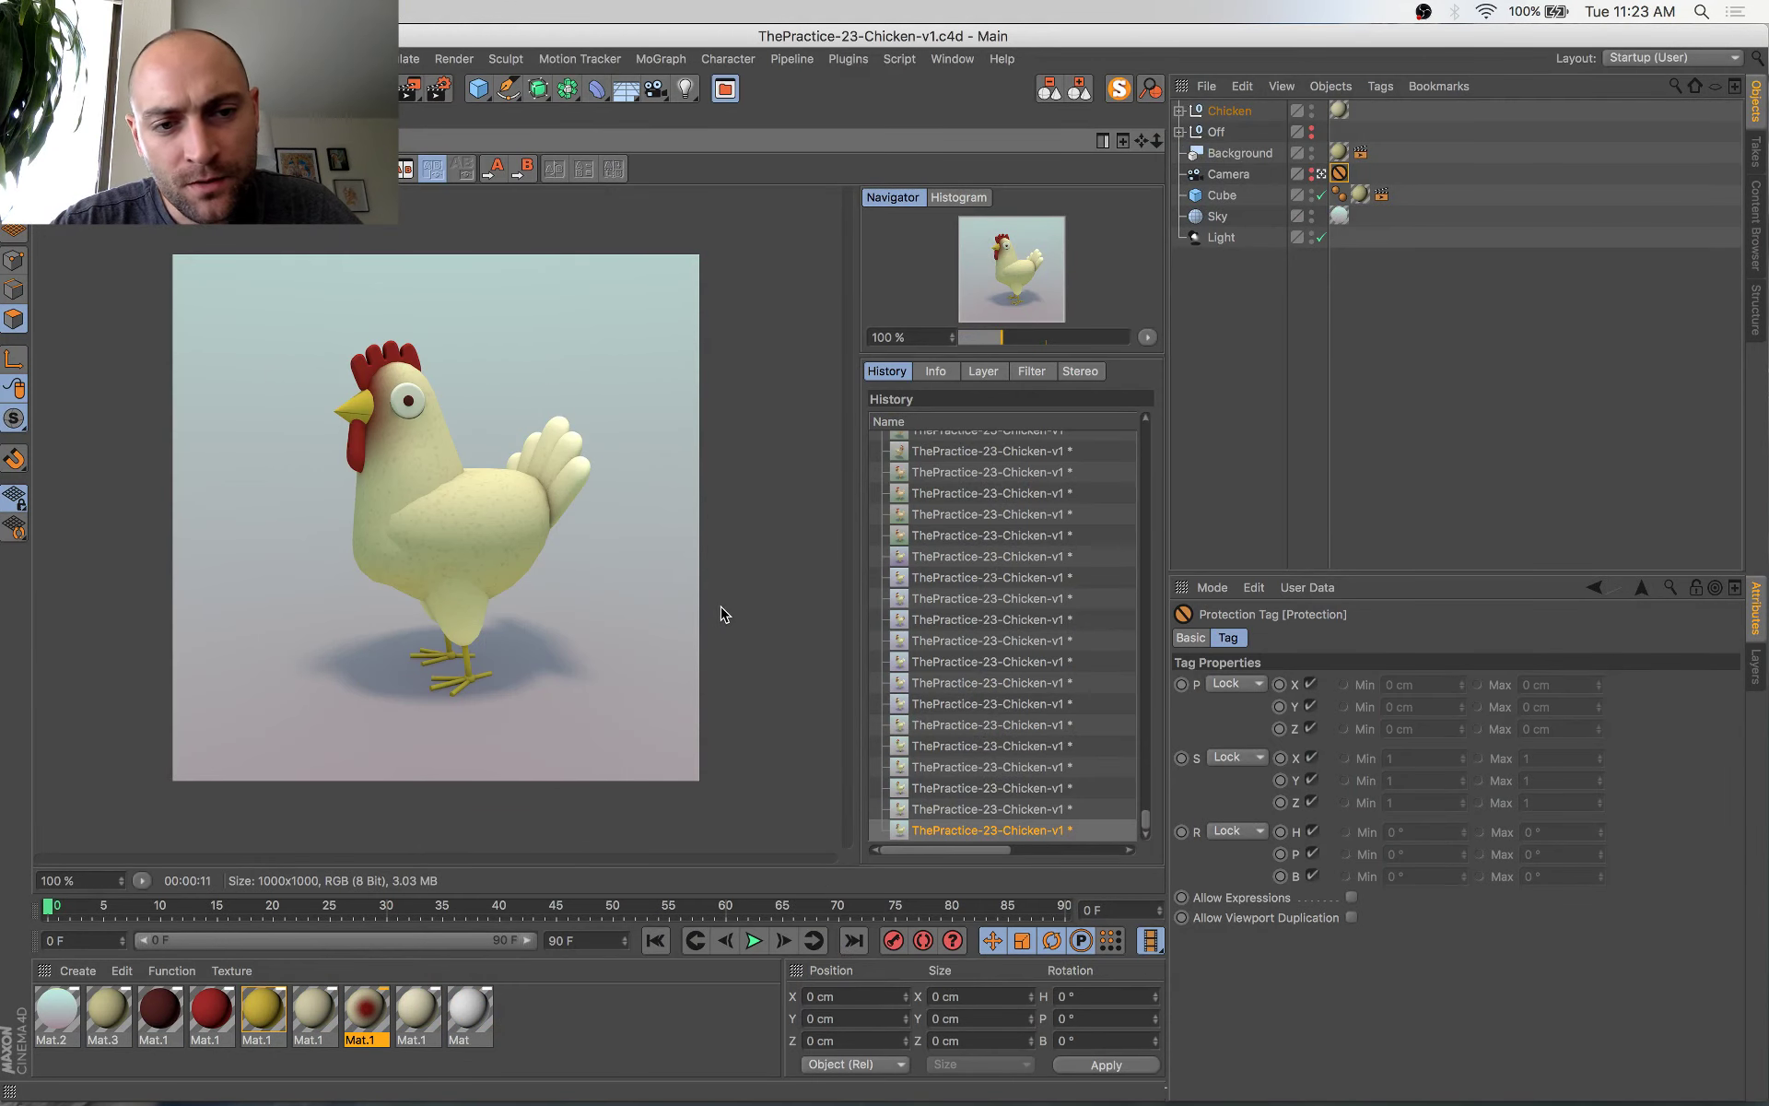
Switch to the Birdie WALK folder in Finder and preview BirdieWalk0000.gif for comparison with the chicken
key("super+Tab")
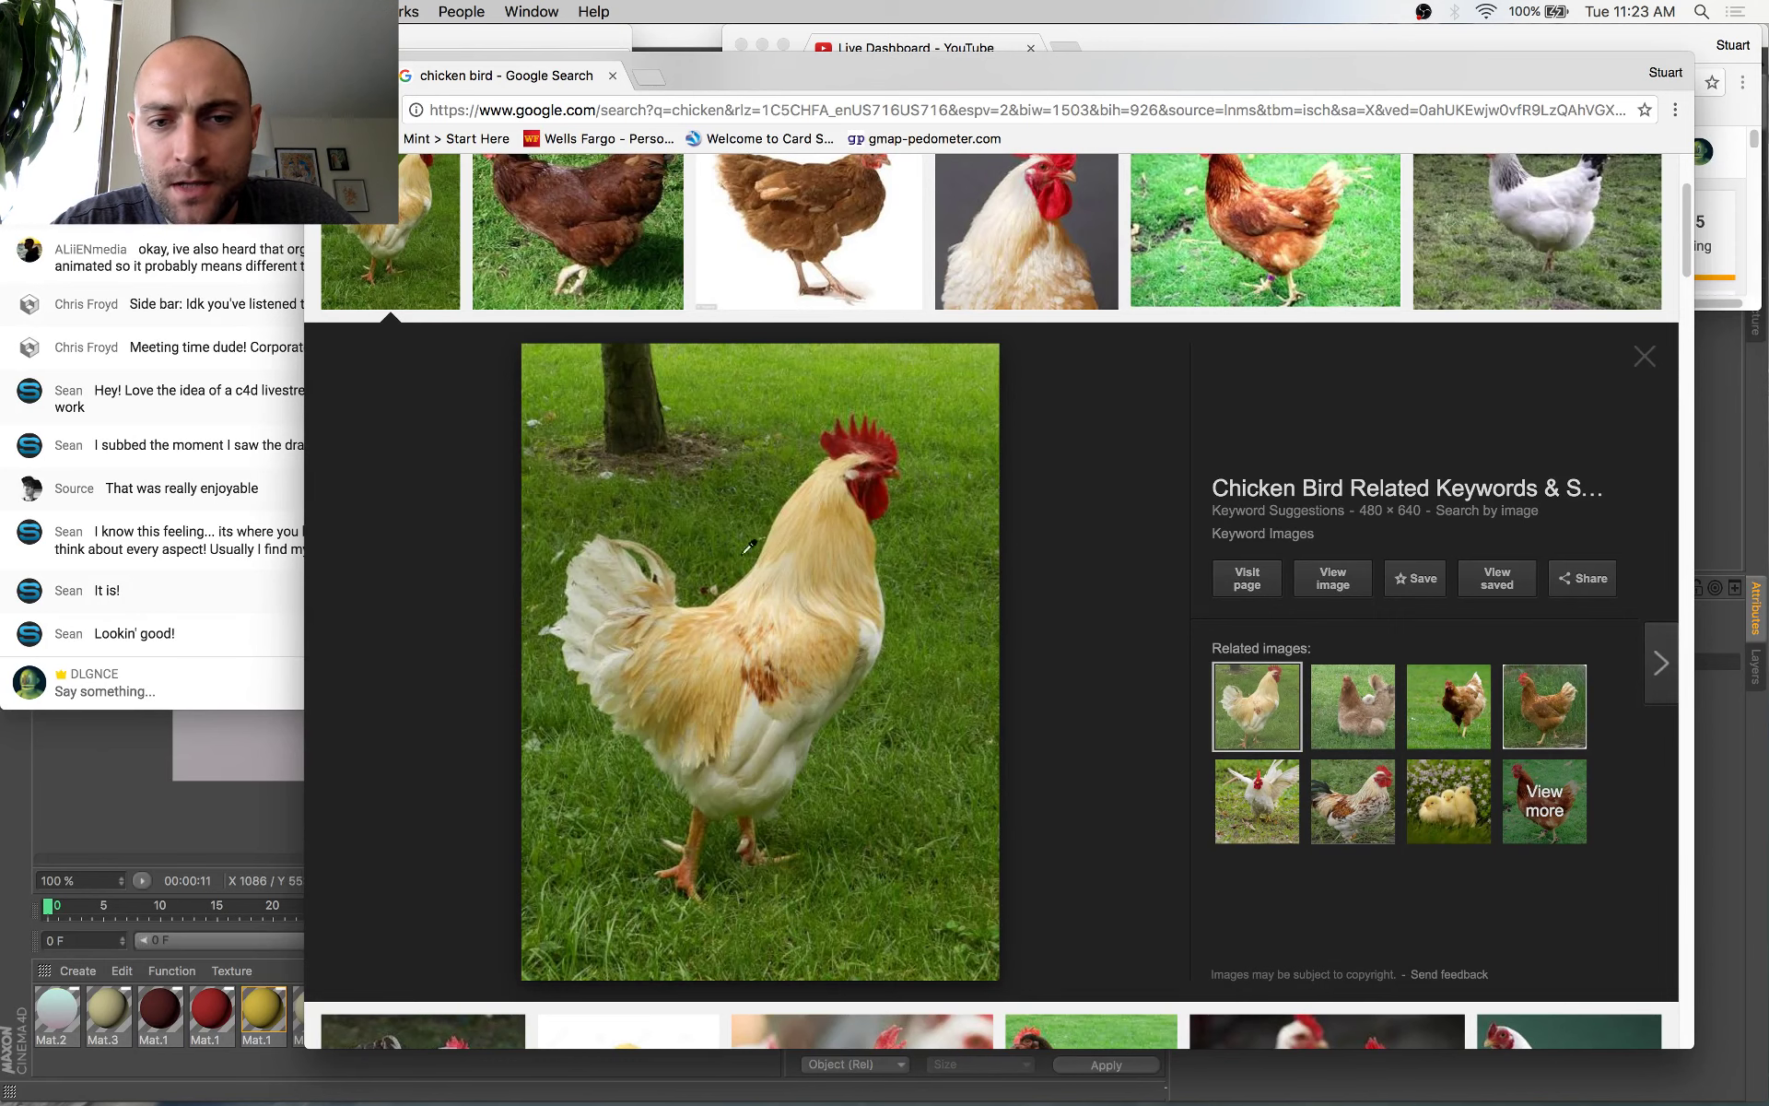
key("super+Tab")
key("ctrl+Up")
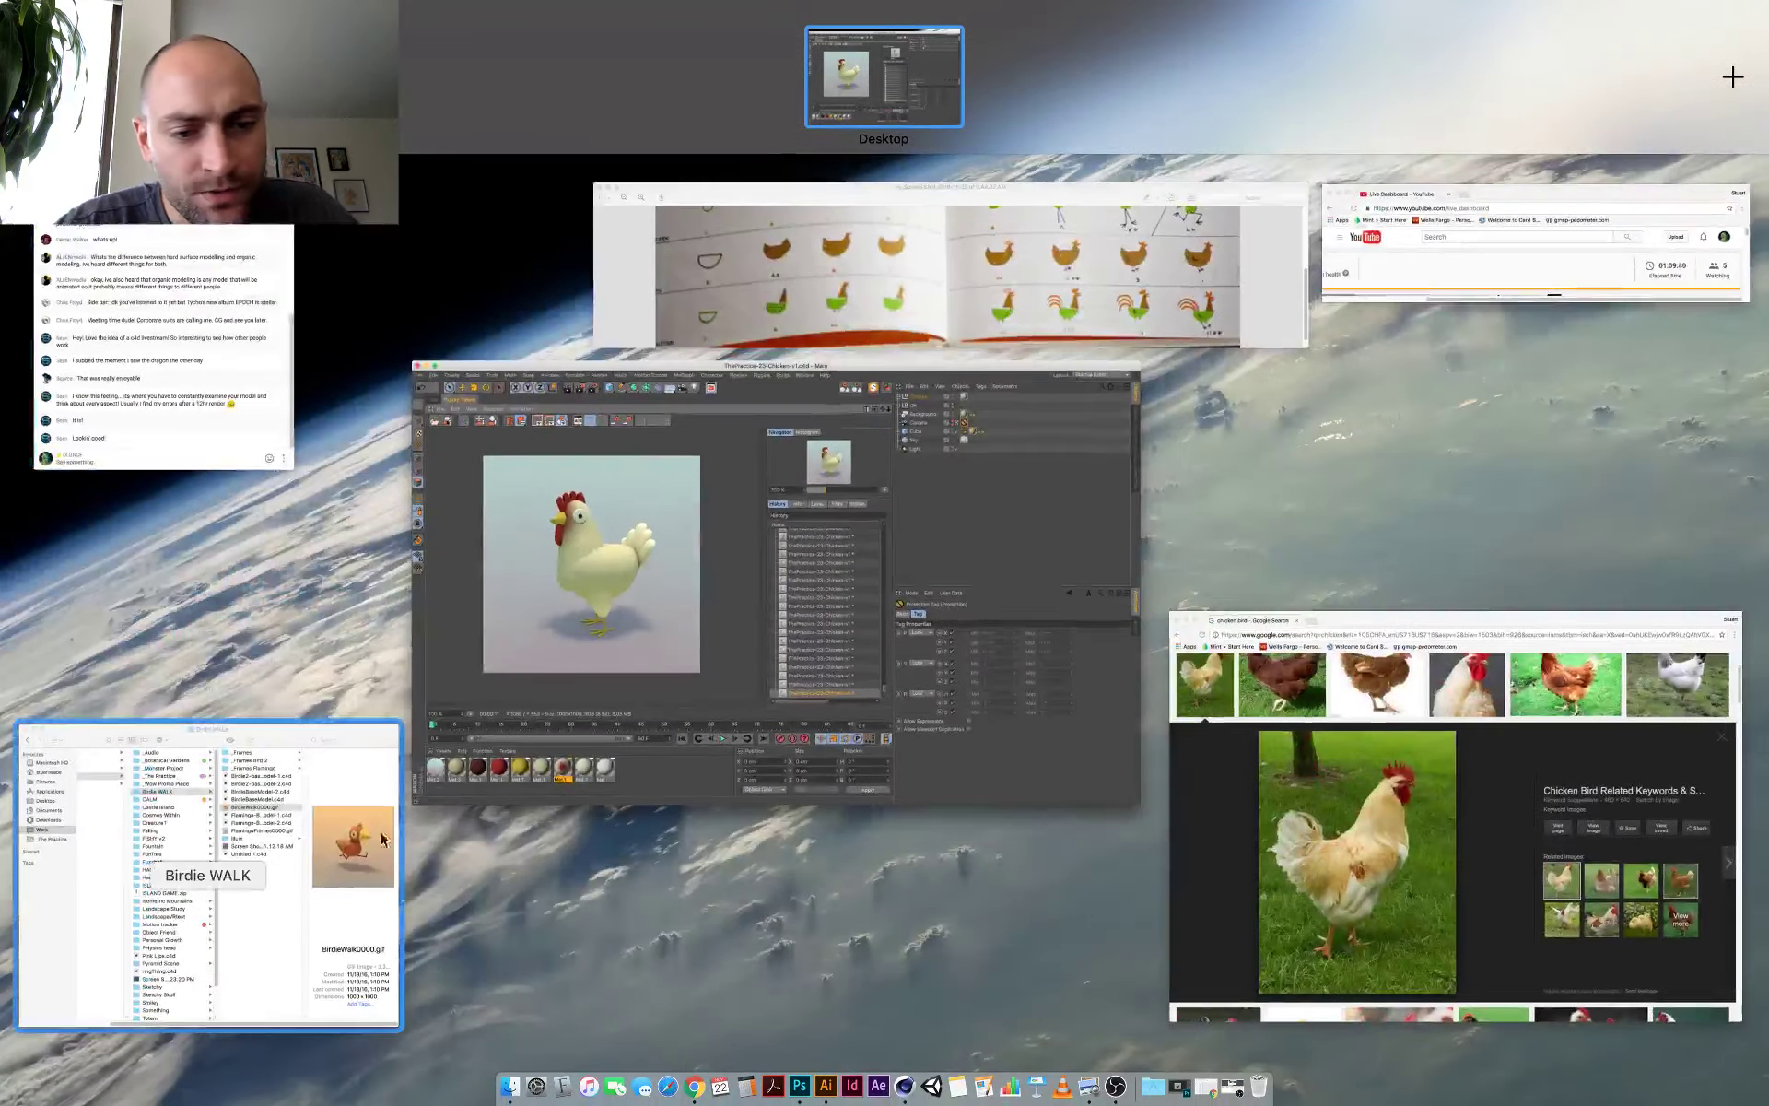
left_click(384, 916)
key("space")
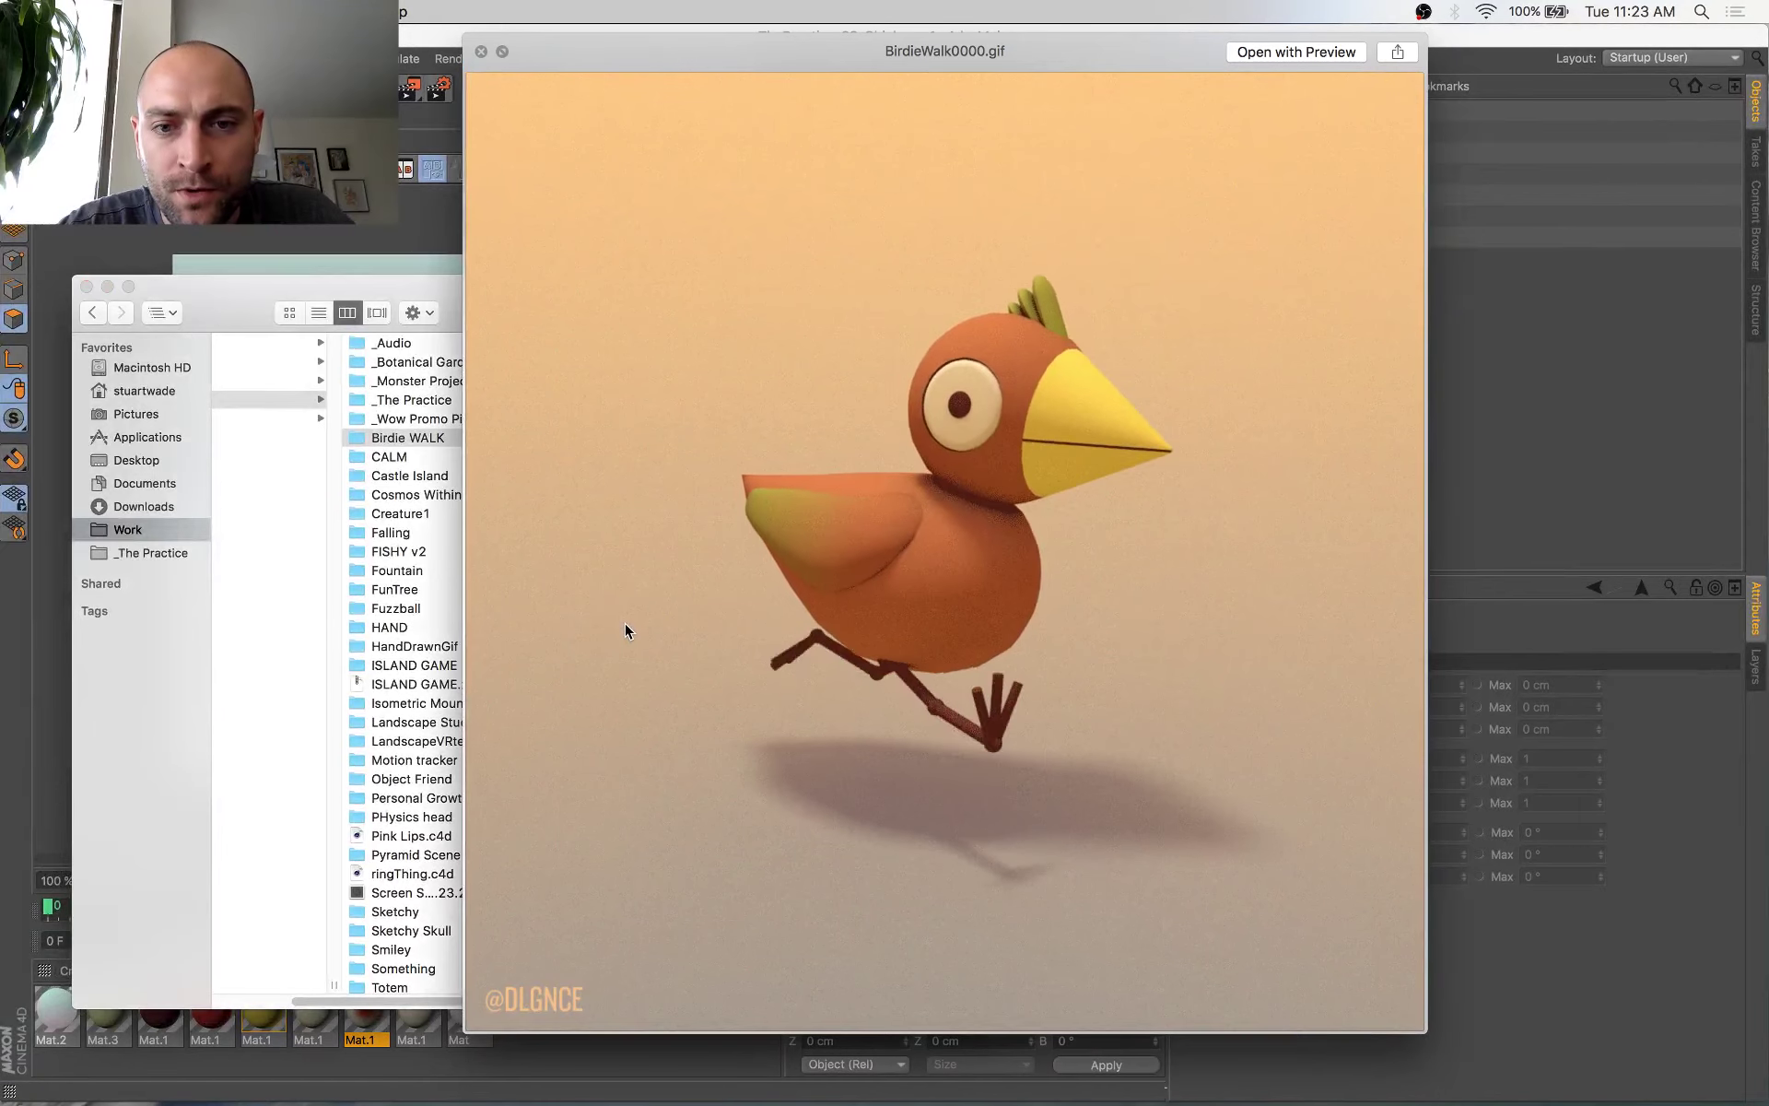
key("space")
Move the Finder window clear of the chicken render and preview FlamingoFrames0000.gif beside it
left_click_drag(528, 307, 1235, 227)
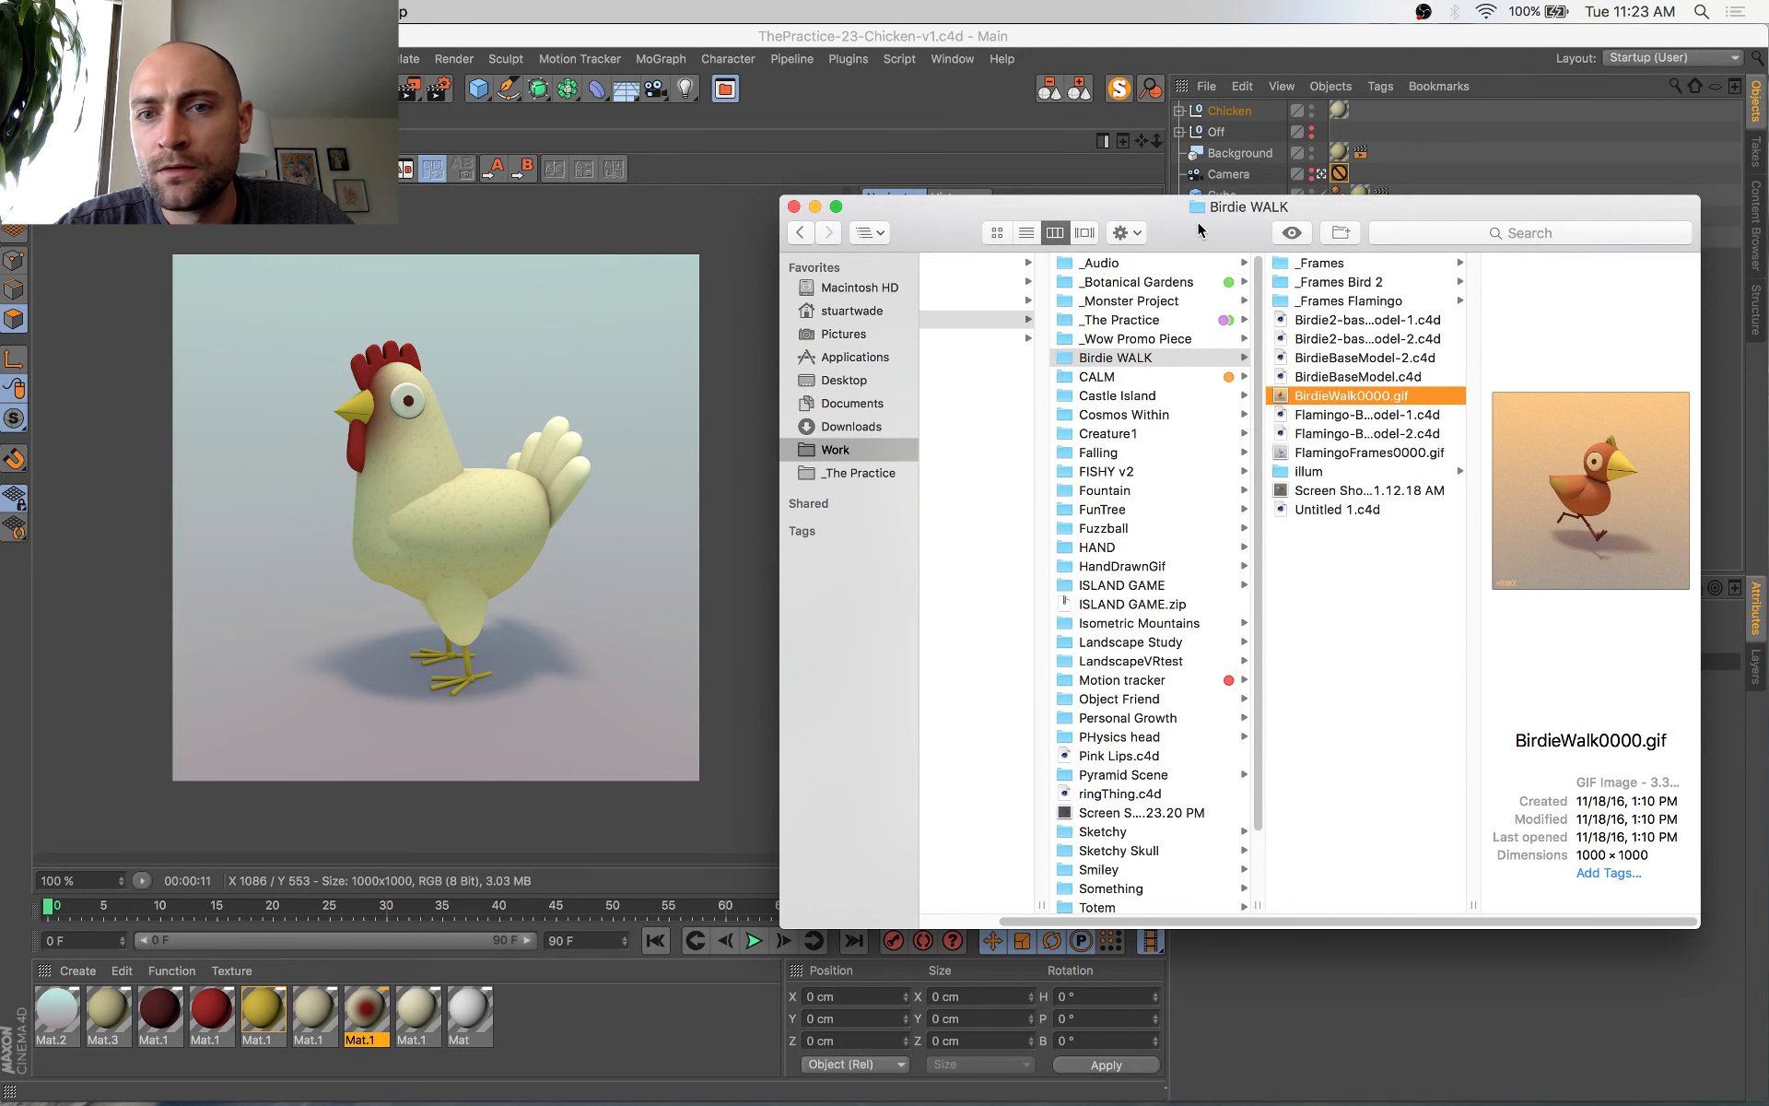
left_click_drag(1198, 228, 1176, 180)
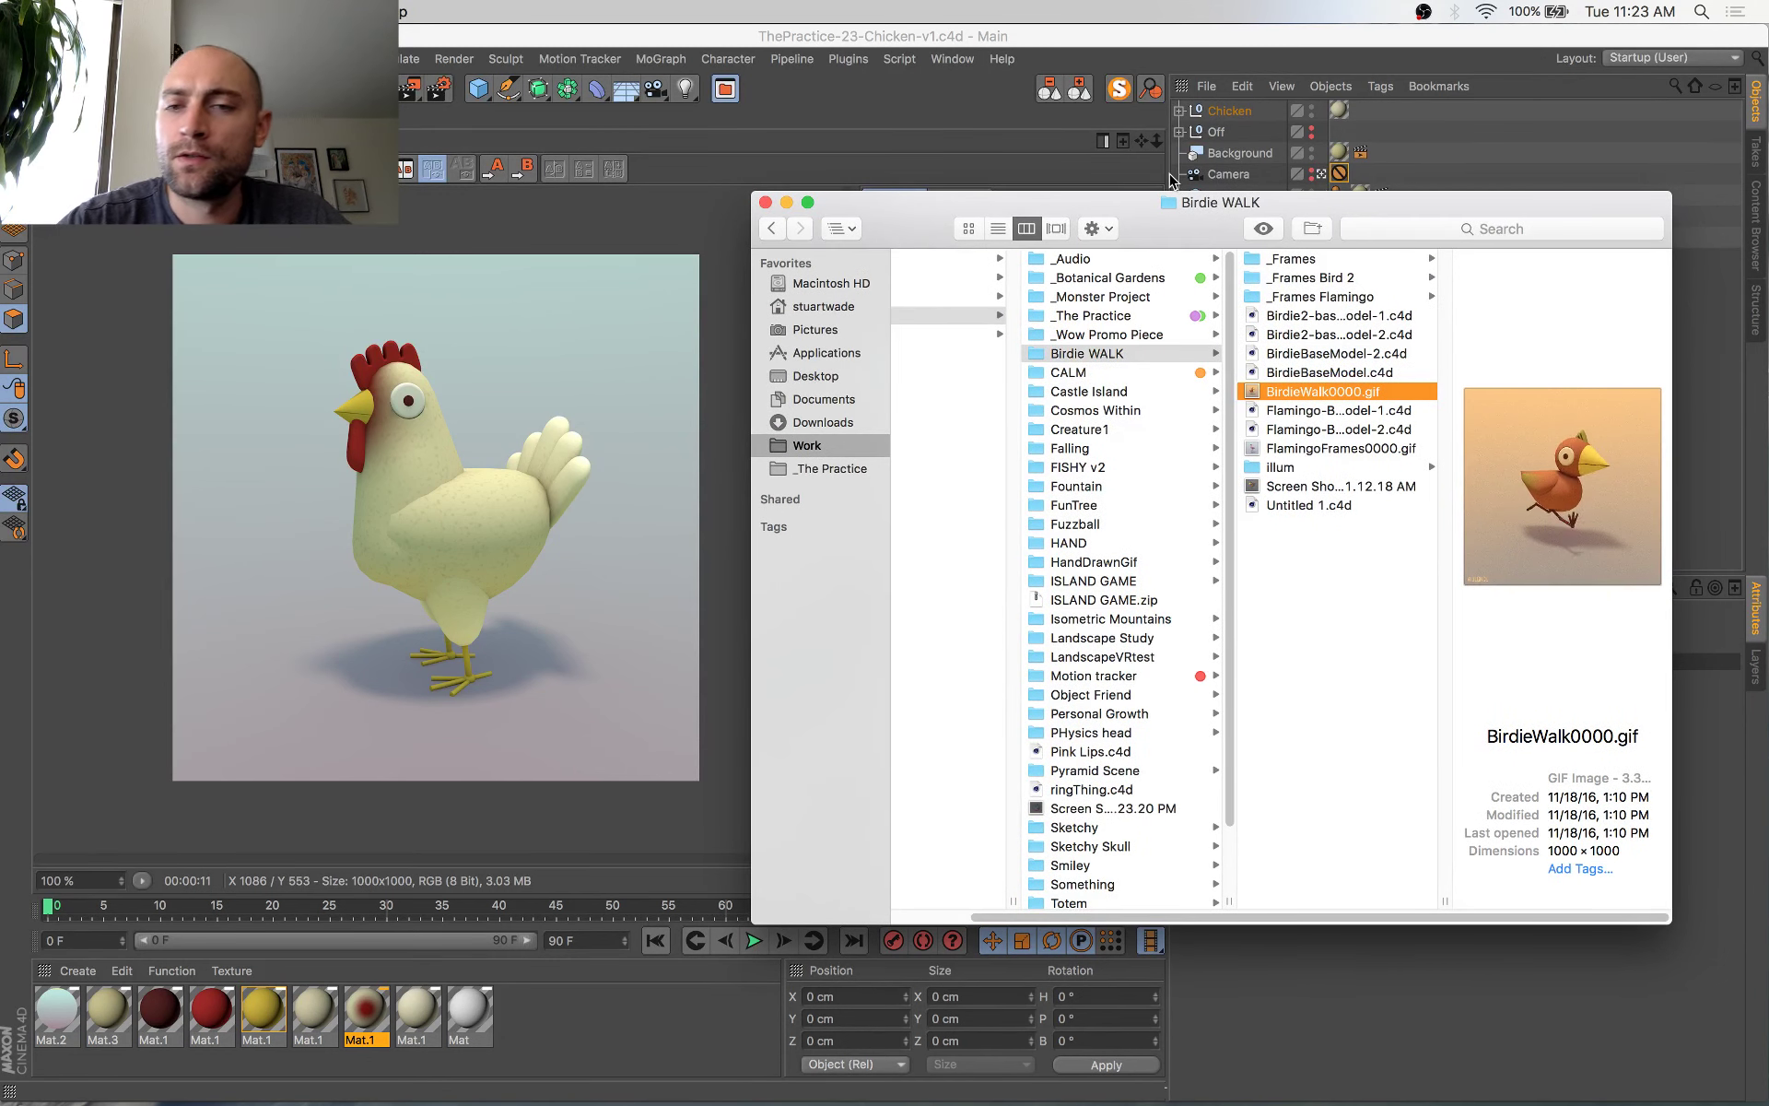
left_click(1351, 448)
key("space")
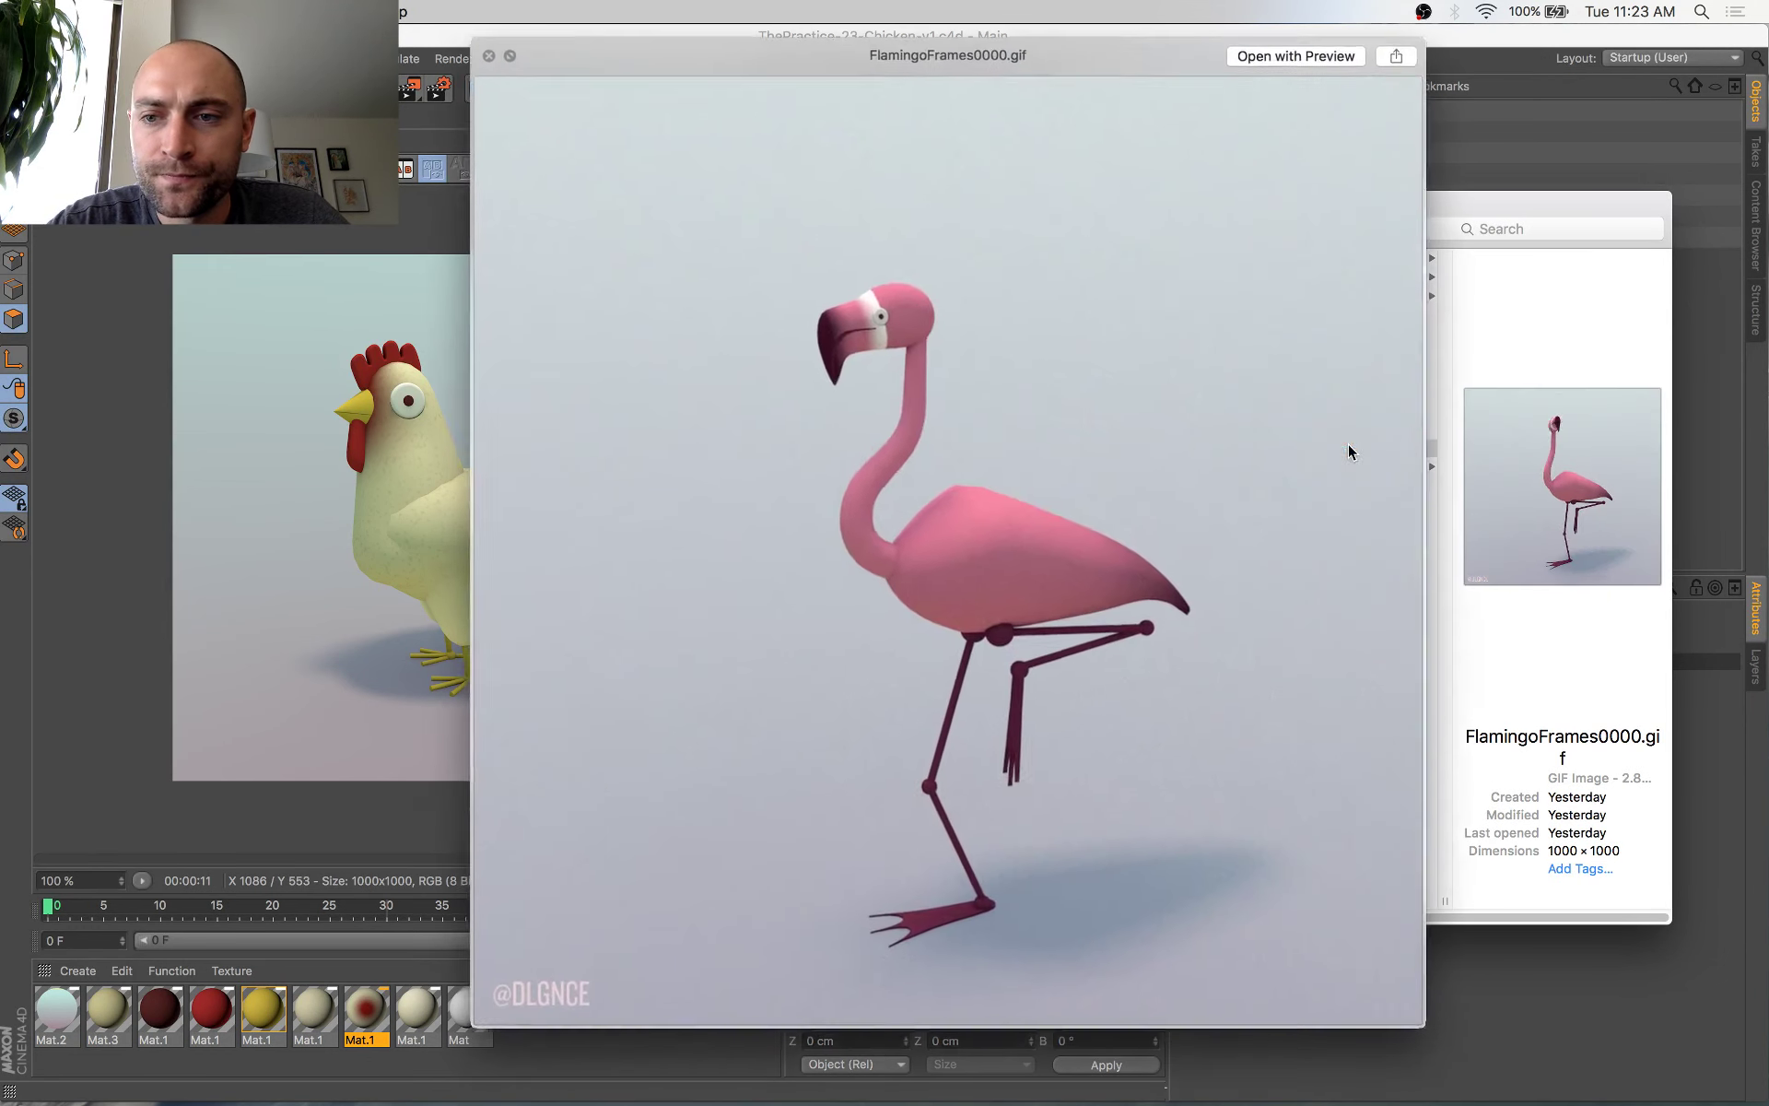
left_click_drag(1146, 450, 1128, 442)
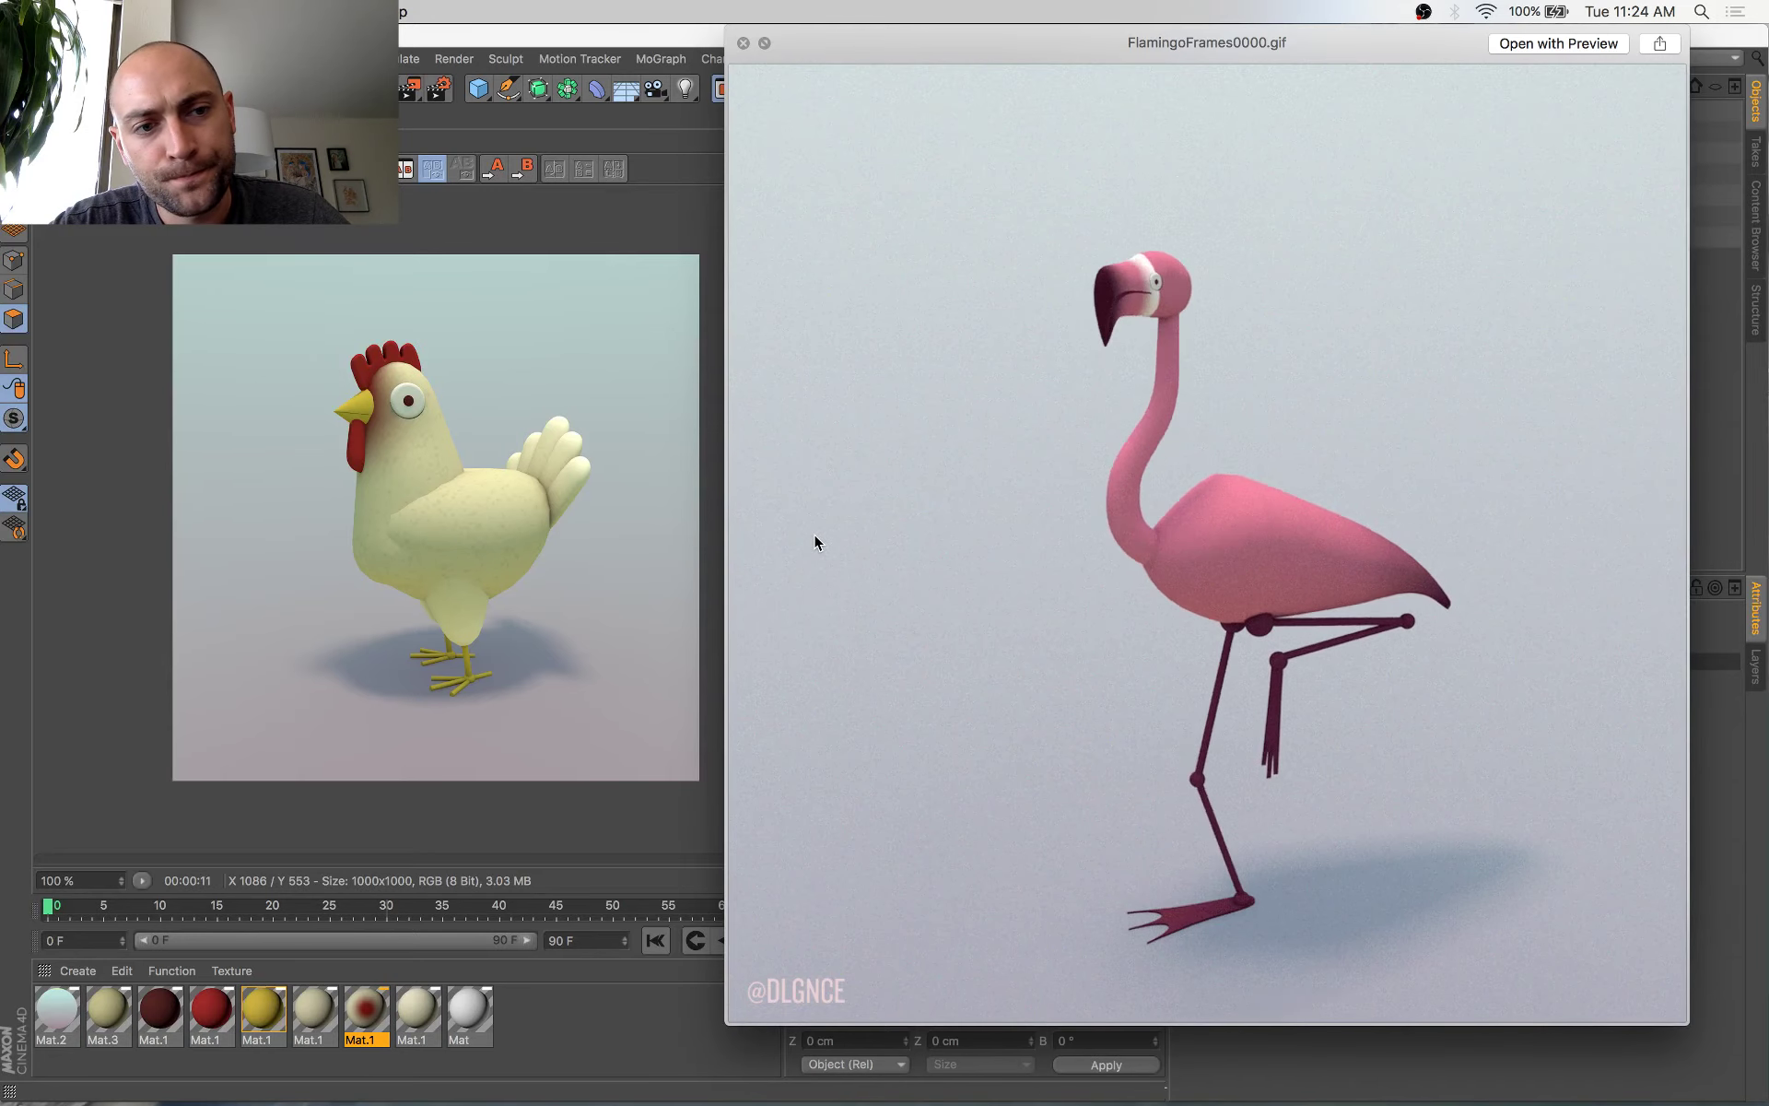
Close the flamingo preview and bring the Cinema 4D window with the chicken render back to the front
key("space")
left_click(1318, 624)
left_click_drag(912, 218, 898, 259)
key("ctrl+Up")
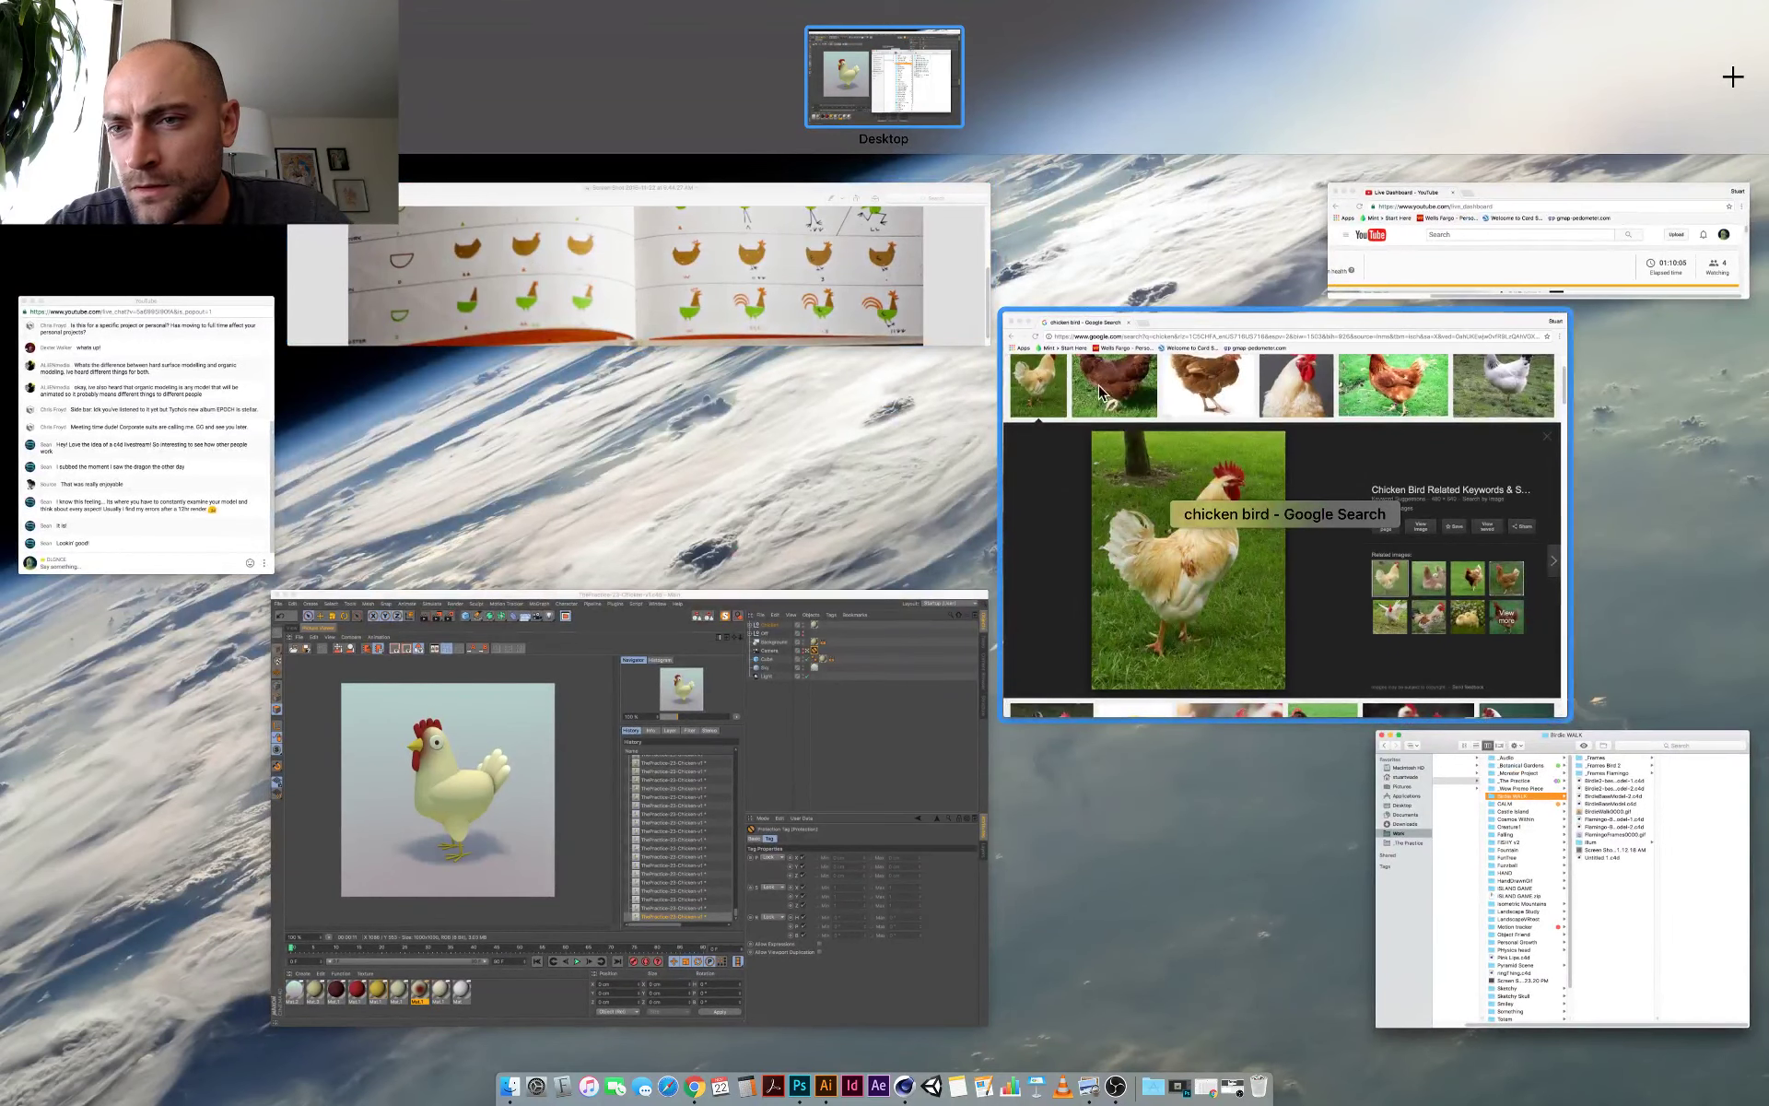
left_click(496, 716)
Check the Mat.2 material, save the scene, return to the chicken viewport and close the material settings
double_click(67, 1023)
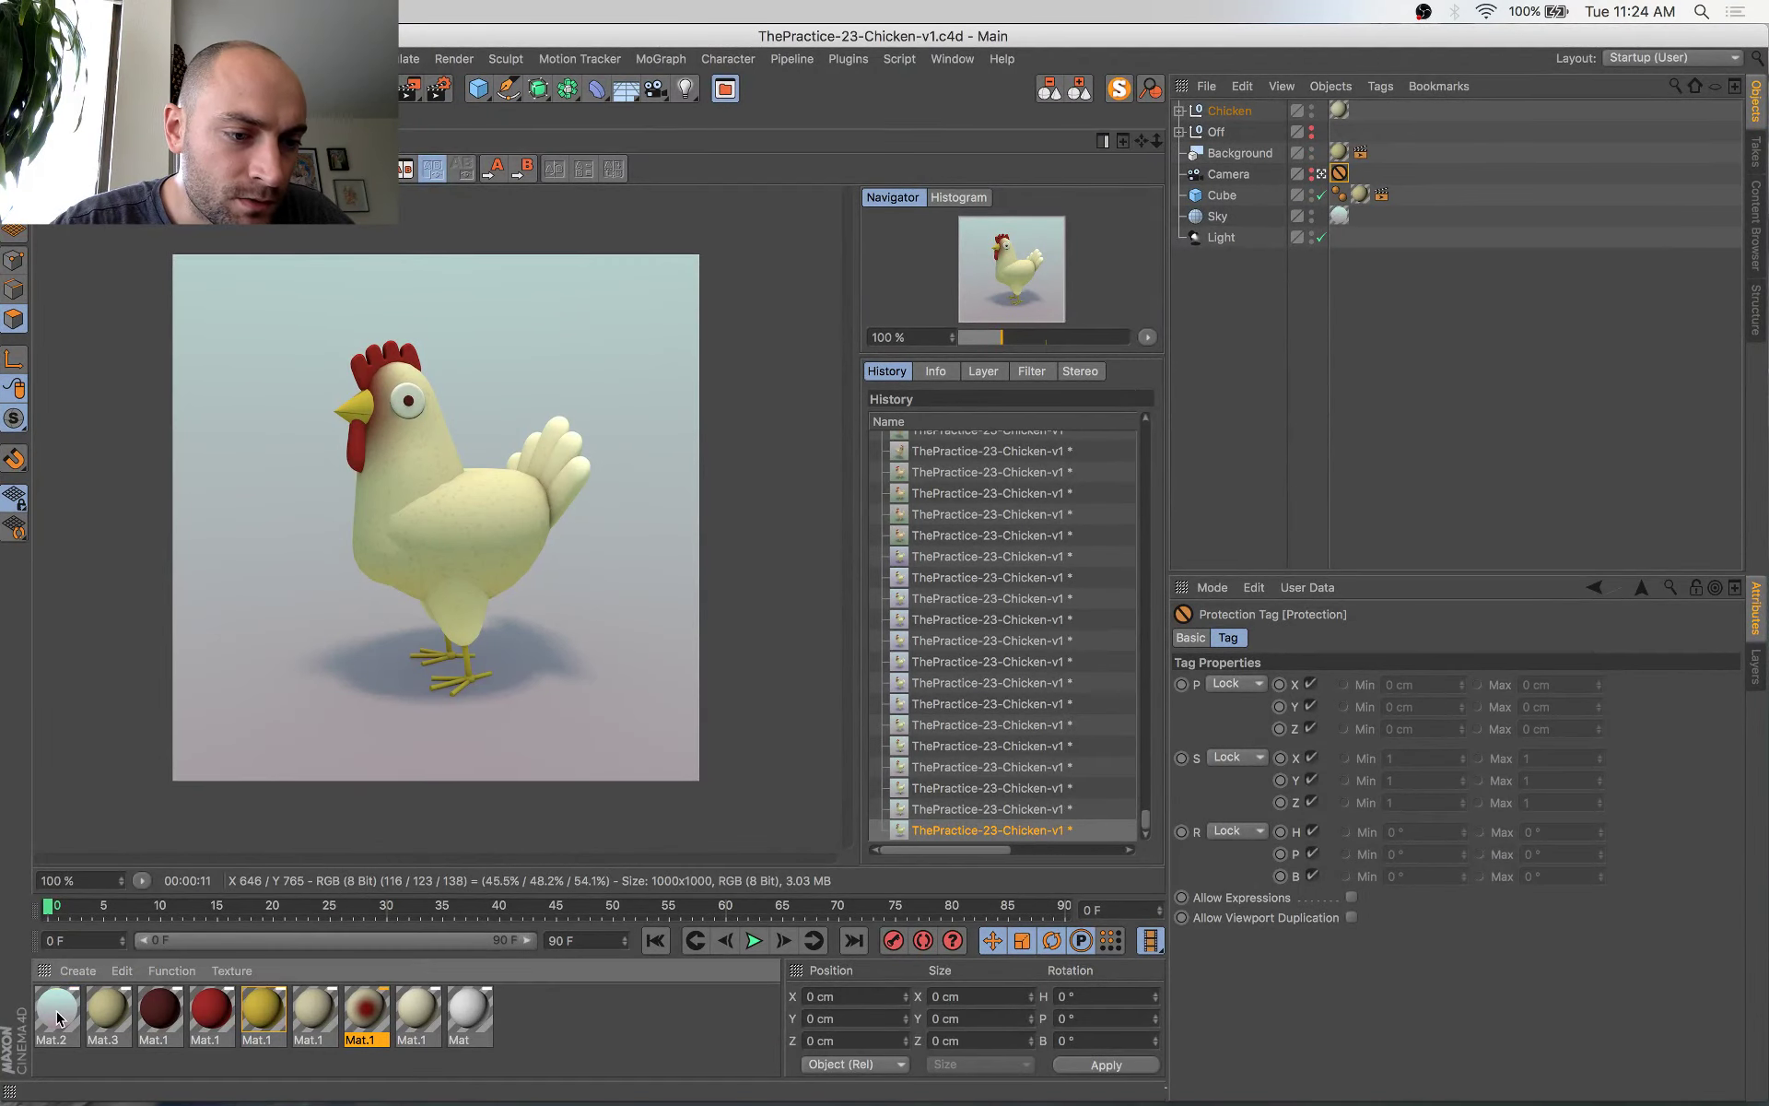
left_click_drag(733, 142, 1211, 226)
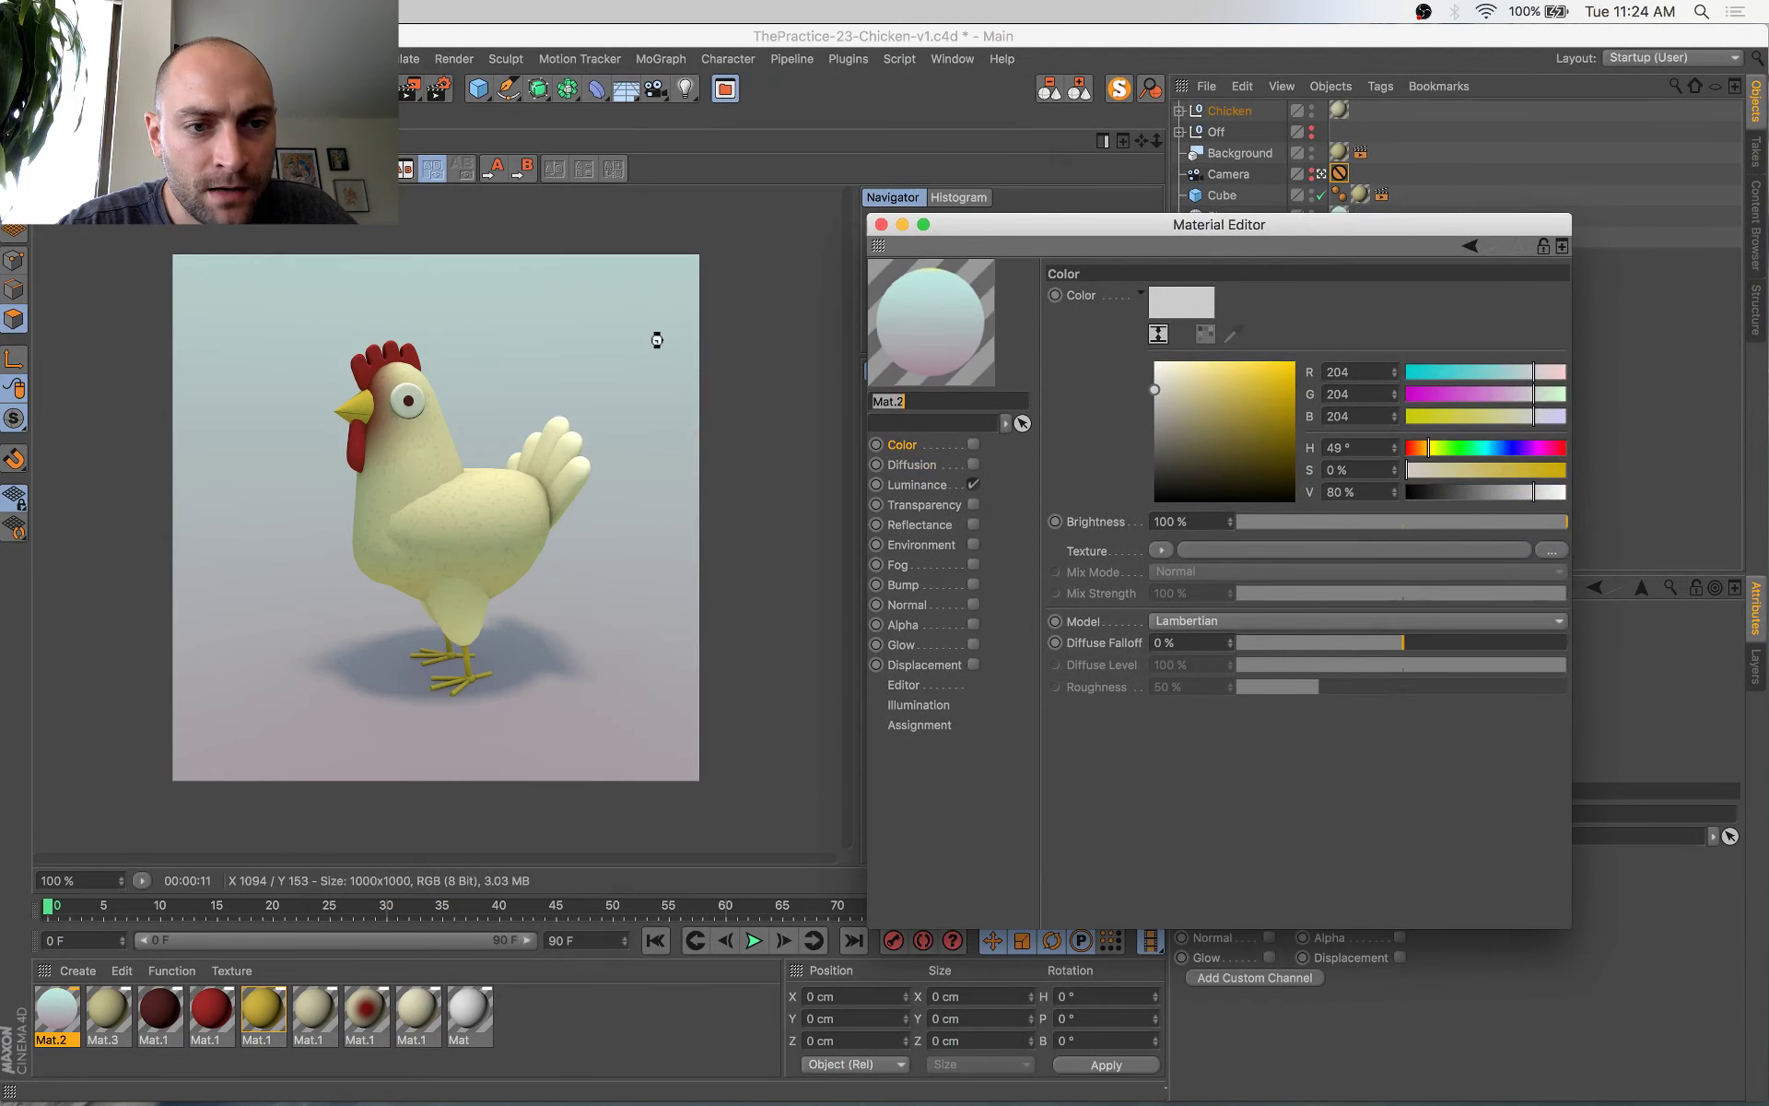
key("super+s")
left_click(69, 118)
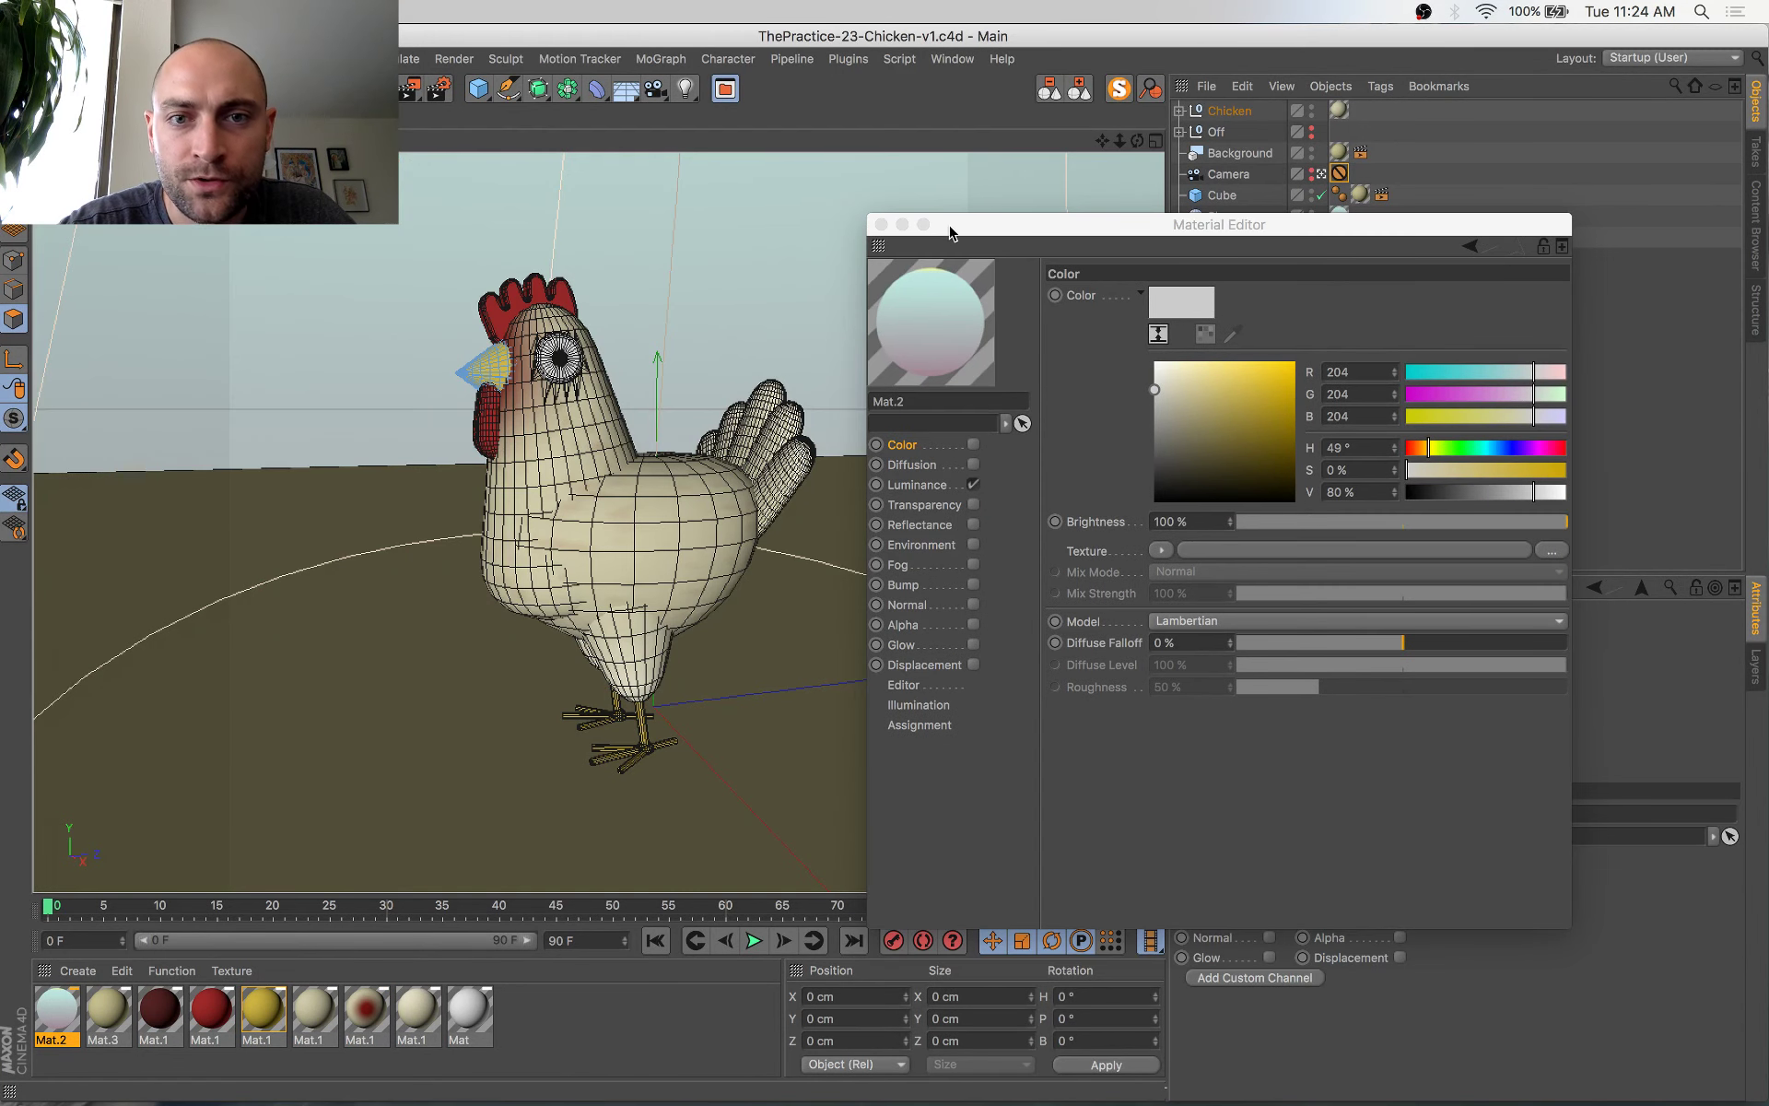
left_click_drag(951, 229, 1098, 387)
left_click(571, 594)
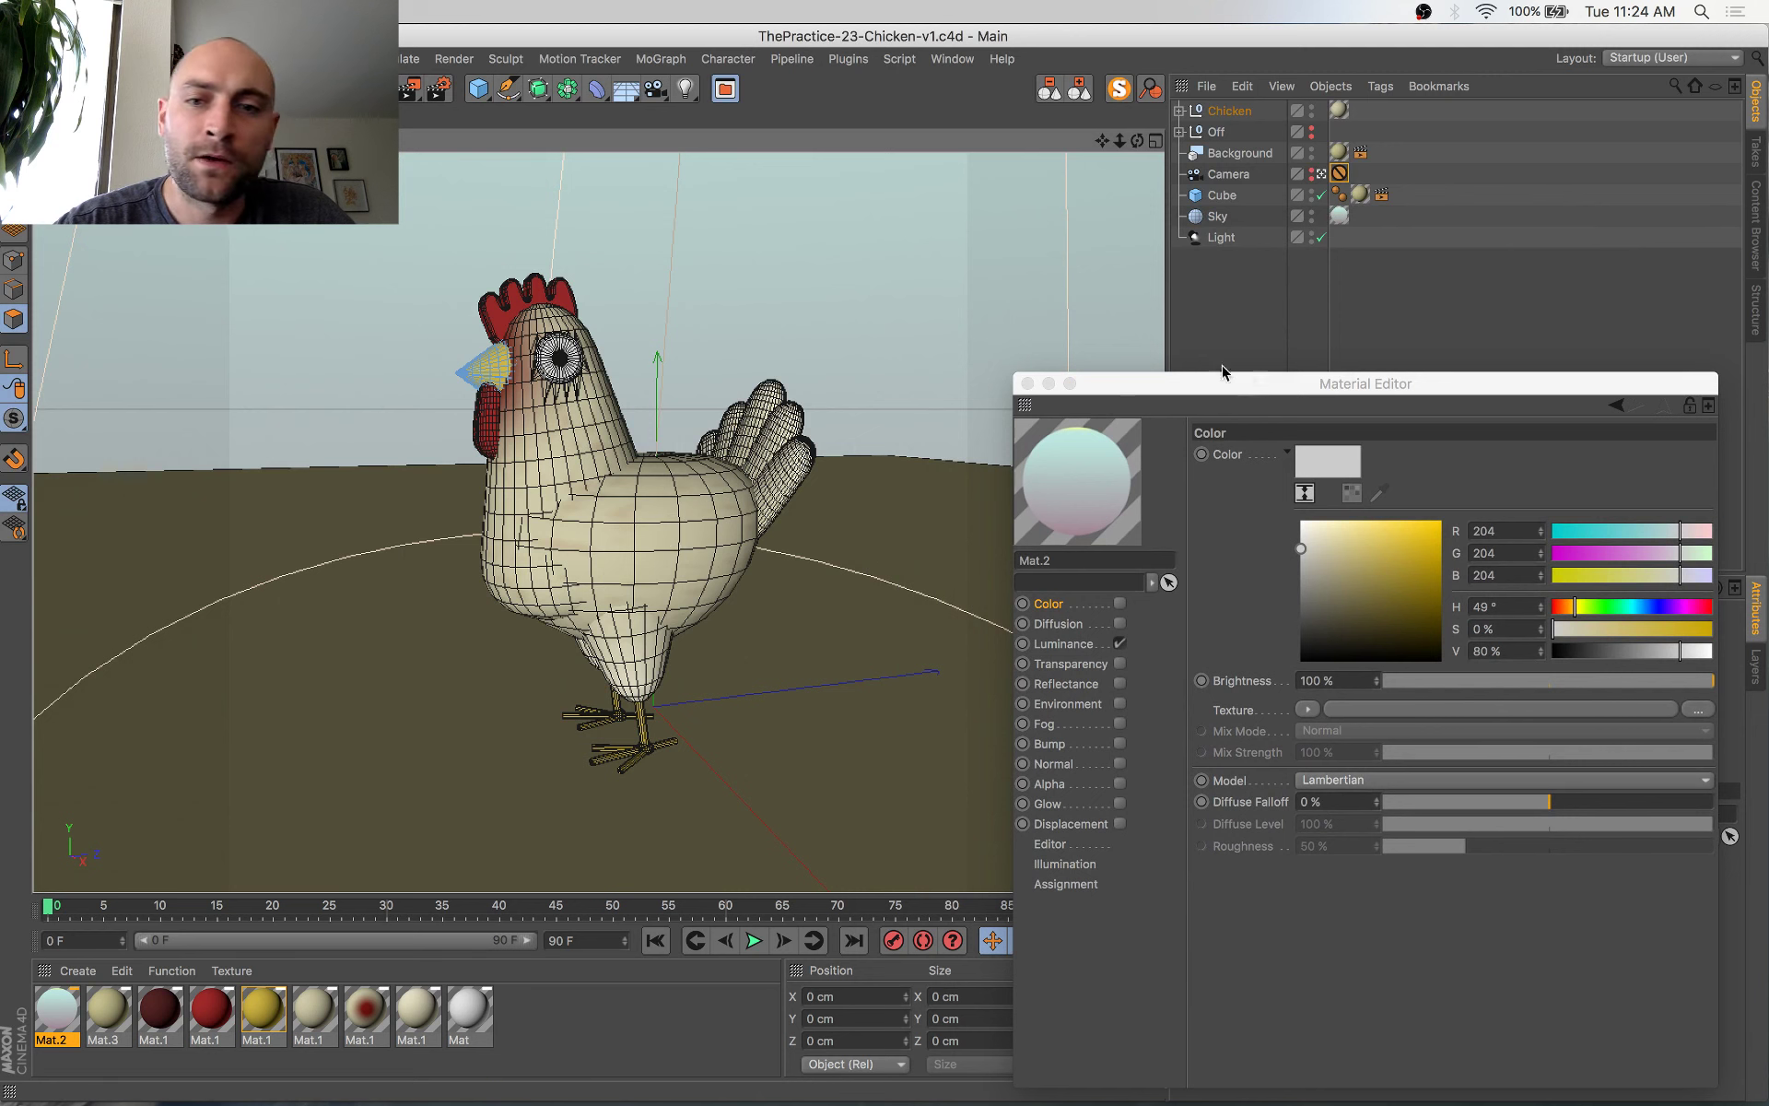
left_click(1027, 384)
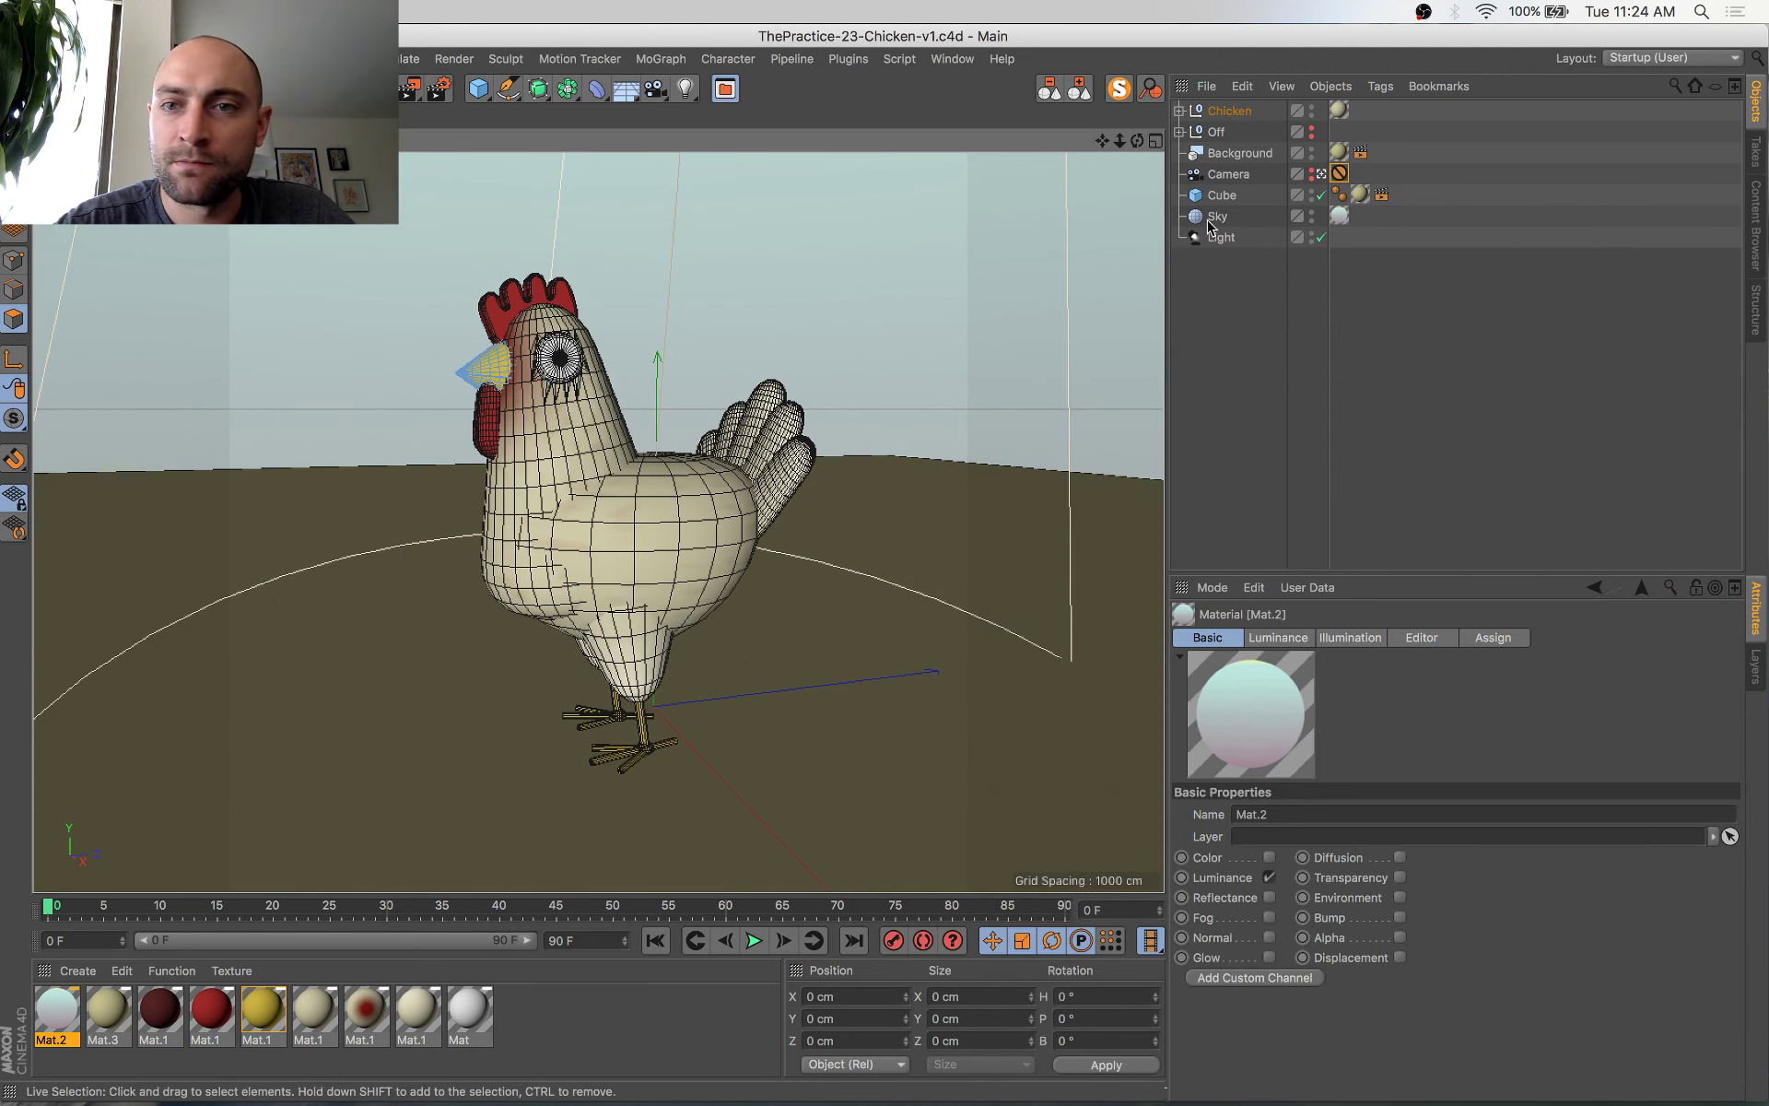
Unlock the camera by moving its Protection tag to Background, frame the chicken larger from a slightly different angle, relock the camera and save
left_click_drag(1339, 173, 1381, 151)
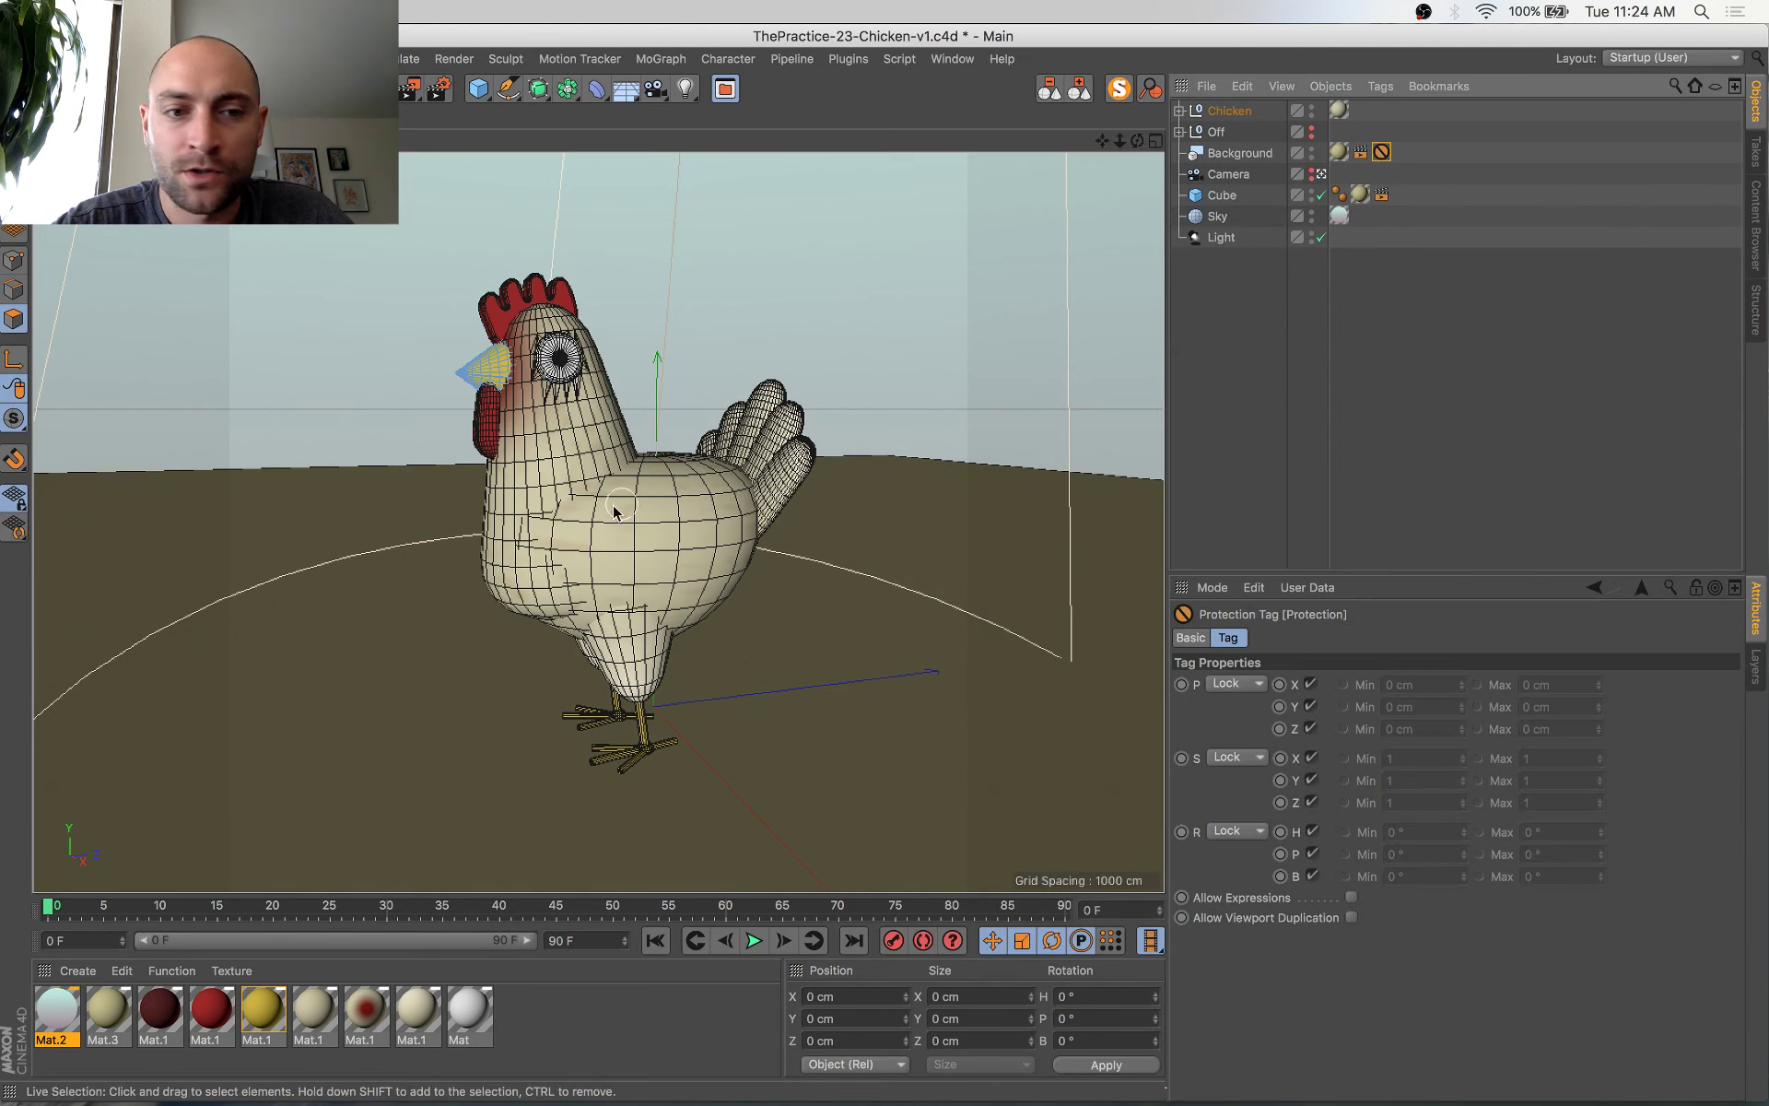
middle_click_drag(717, 534, 715, 528, "alt")
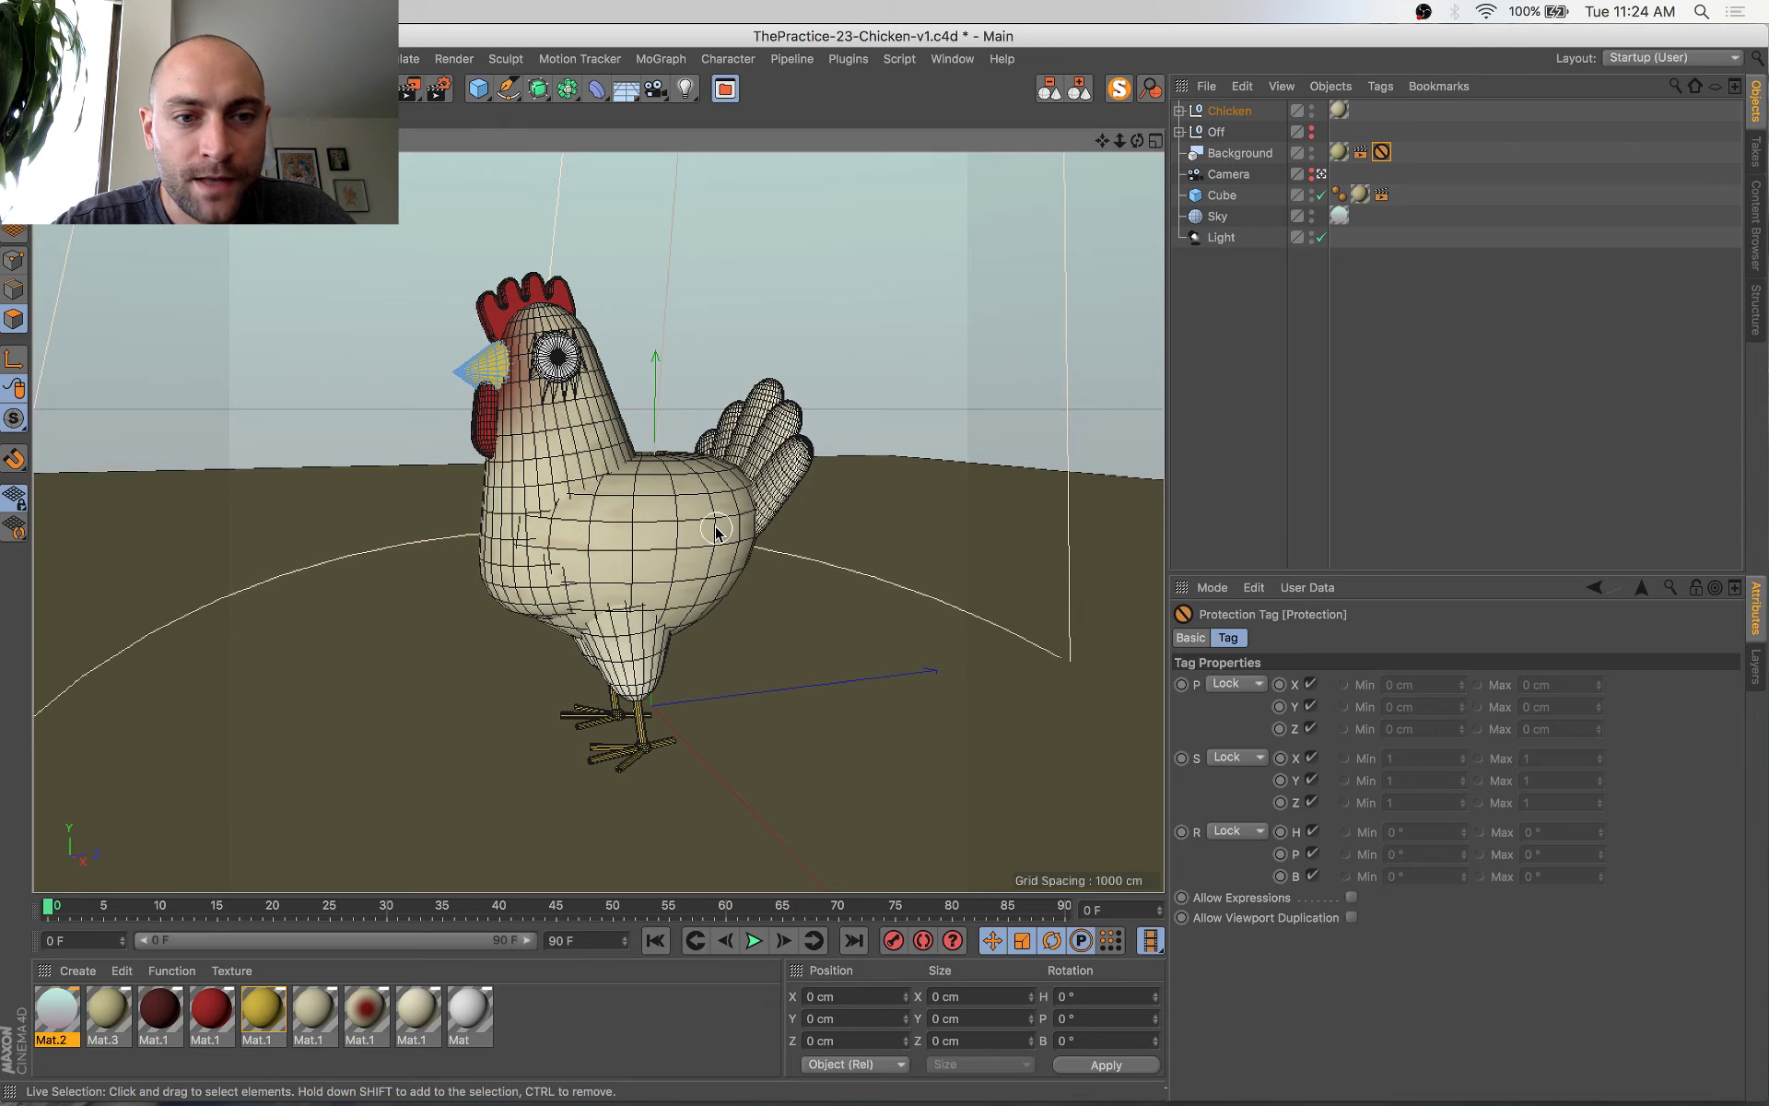
scroll(717, 530, "up", 3)
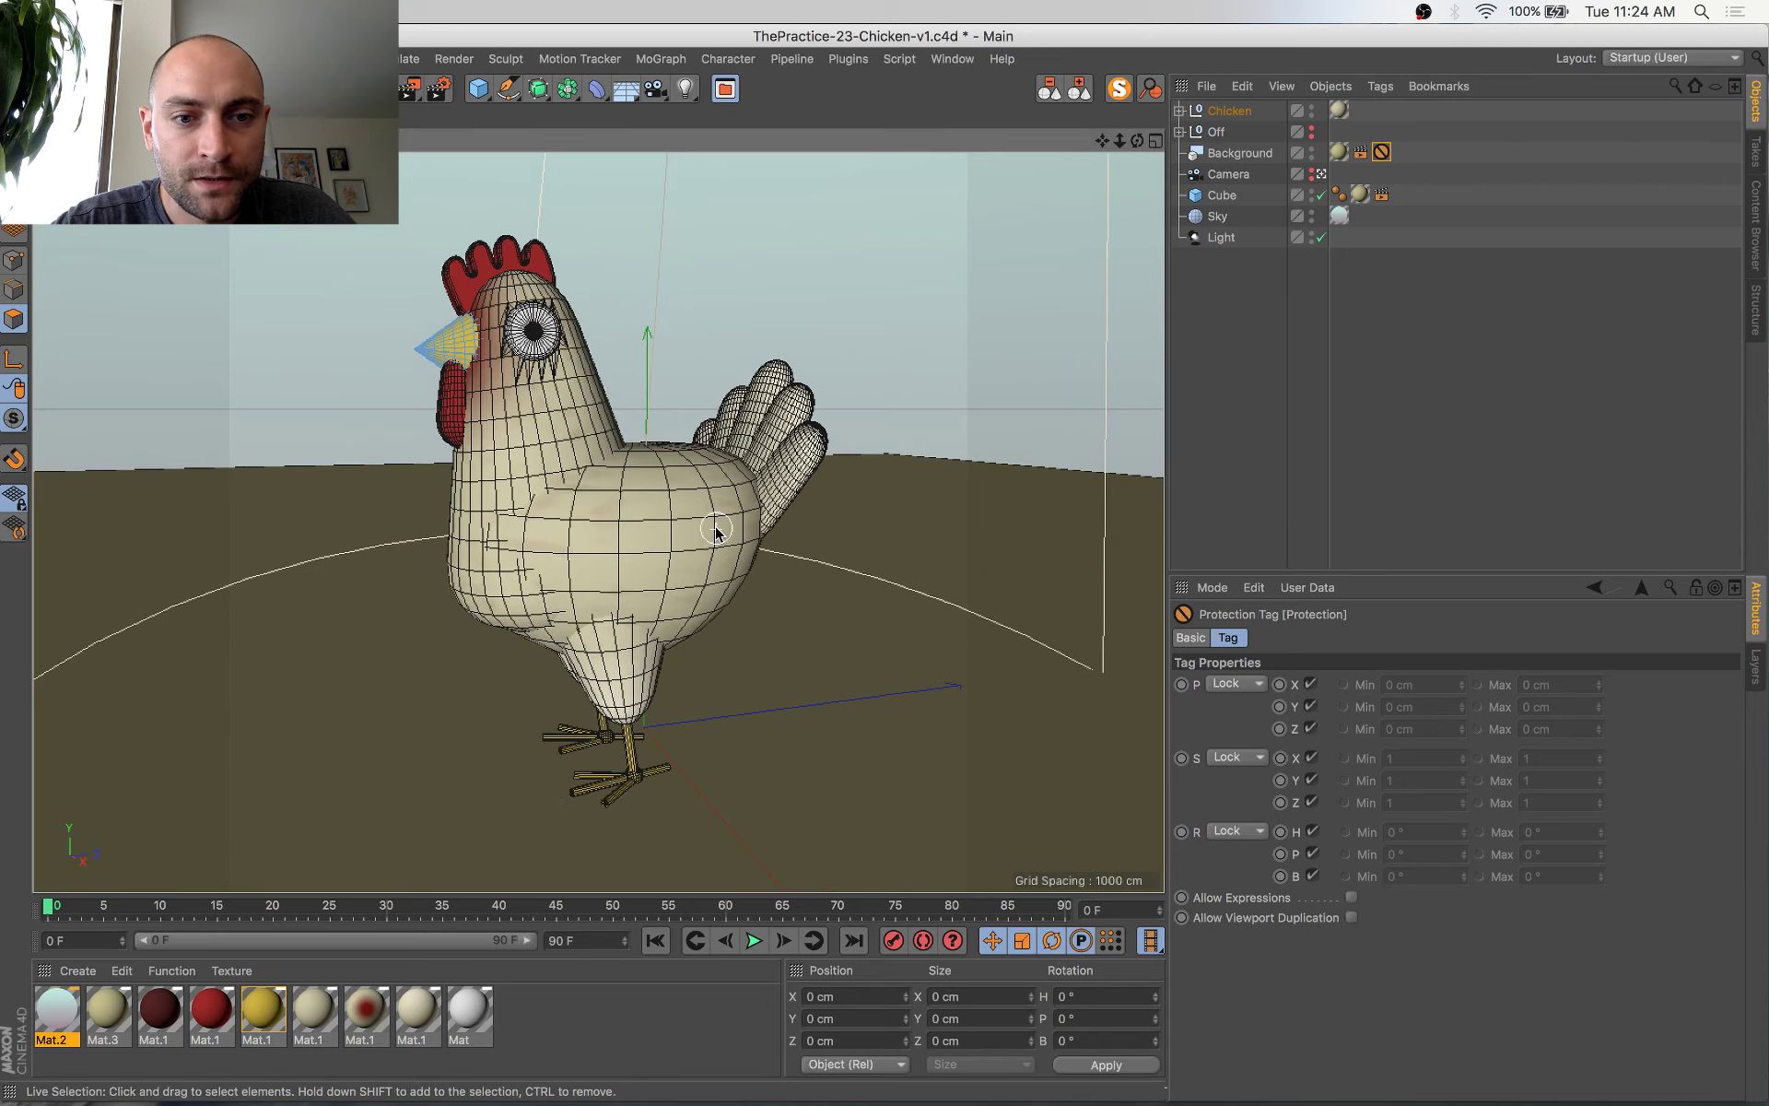
left_click_drag(729, 541, 729, 533, "alt")
middle_click_drag(729, 536, 756, 545, "alt")
left_click_drag(755, 546, 770, 566, "alt")
key("super+s")
left_click_drag(1387, 153, 1385, 177)
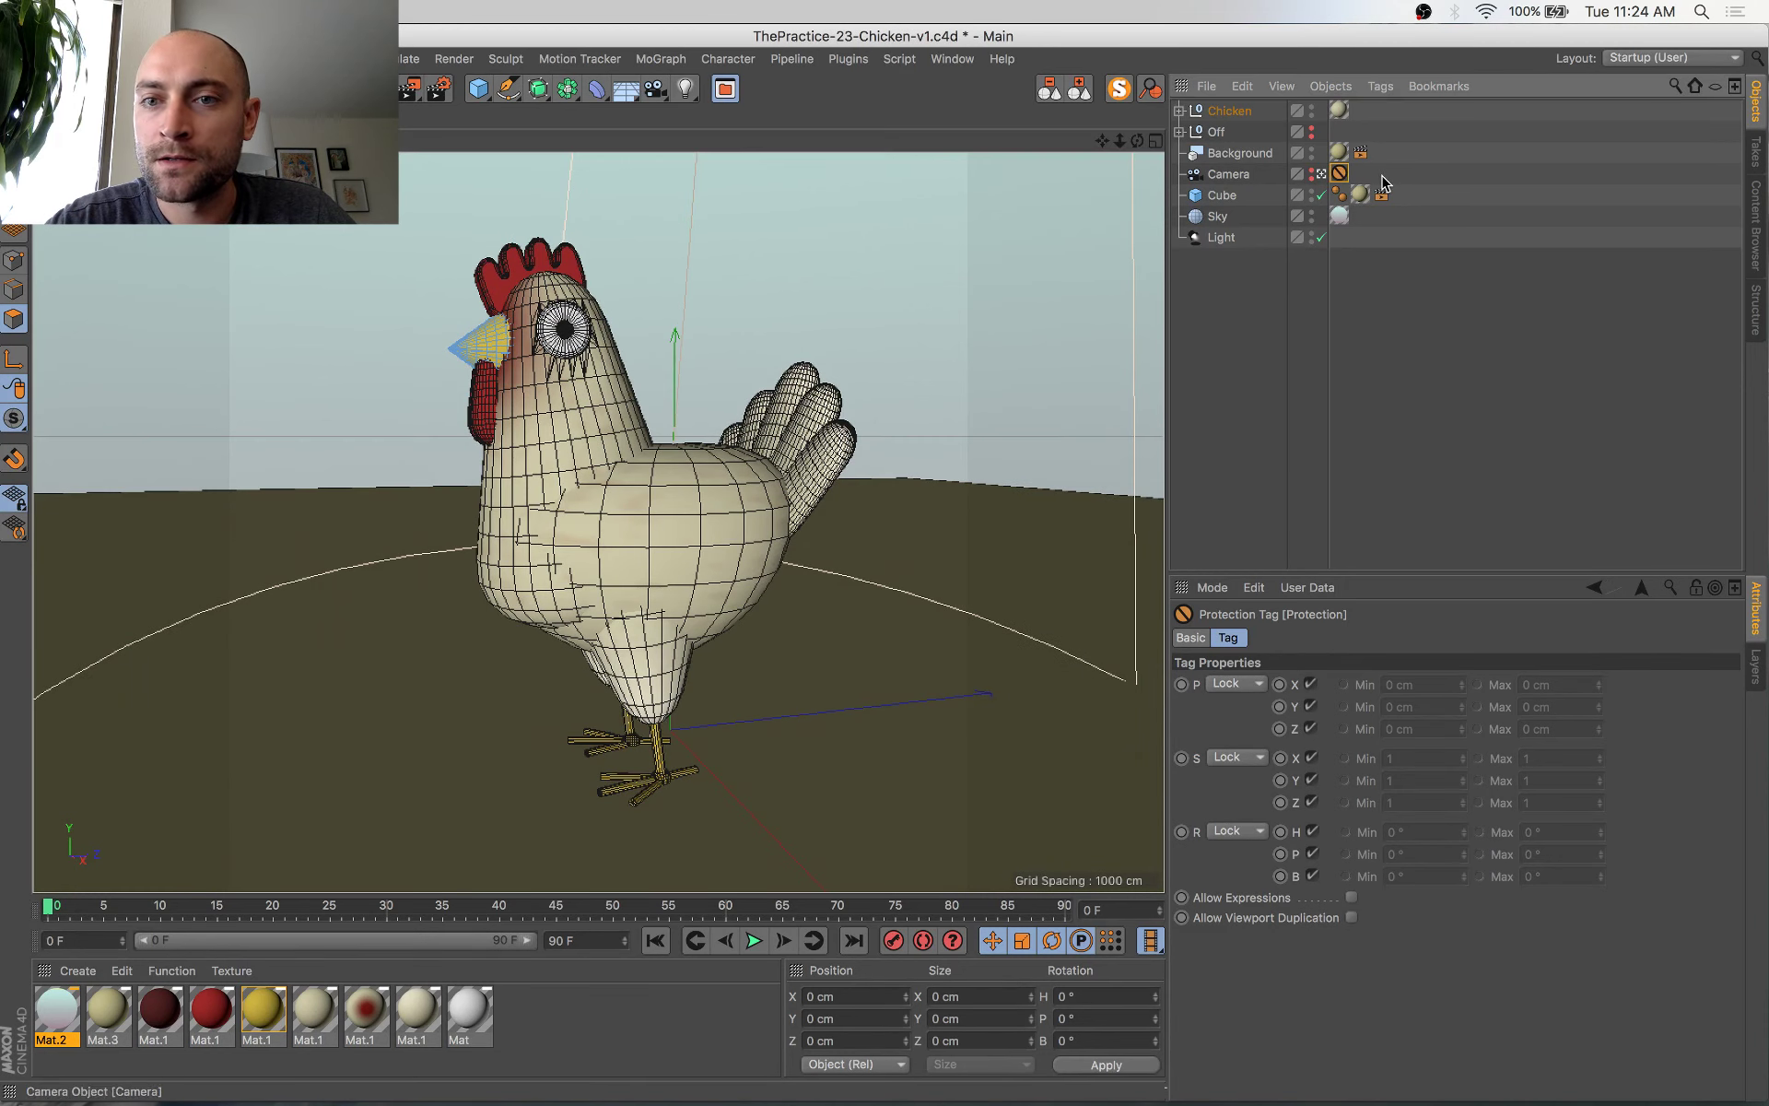
key("super+s")
Recolour the lower knot of Mat.2's luminance gradient to a dusty red with H 360°, S 27.458 % and V 58.82 %
double_click(57, 1009)
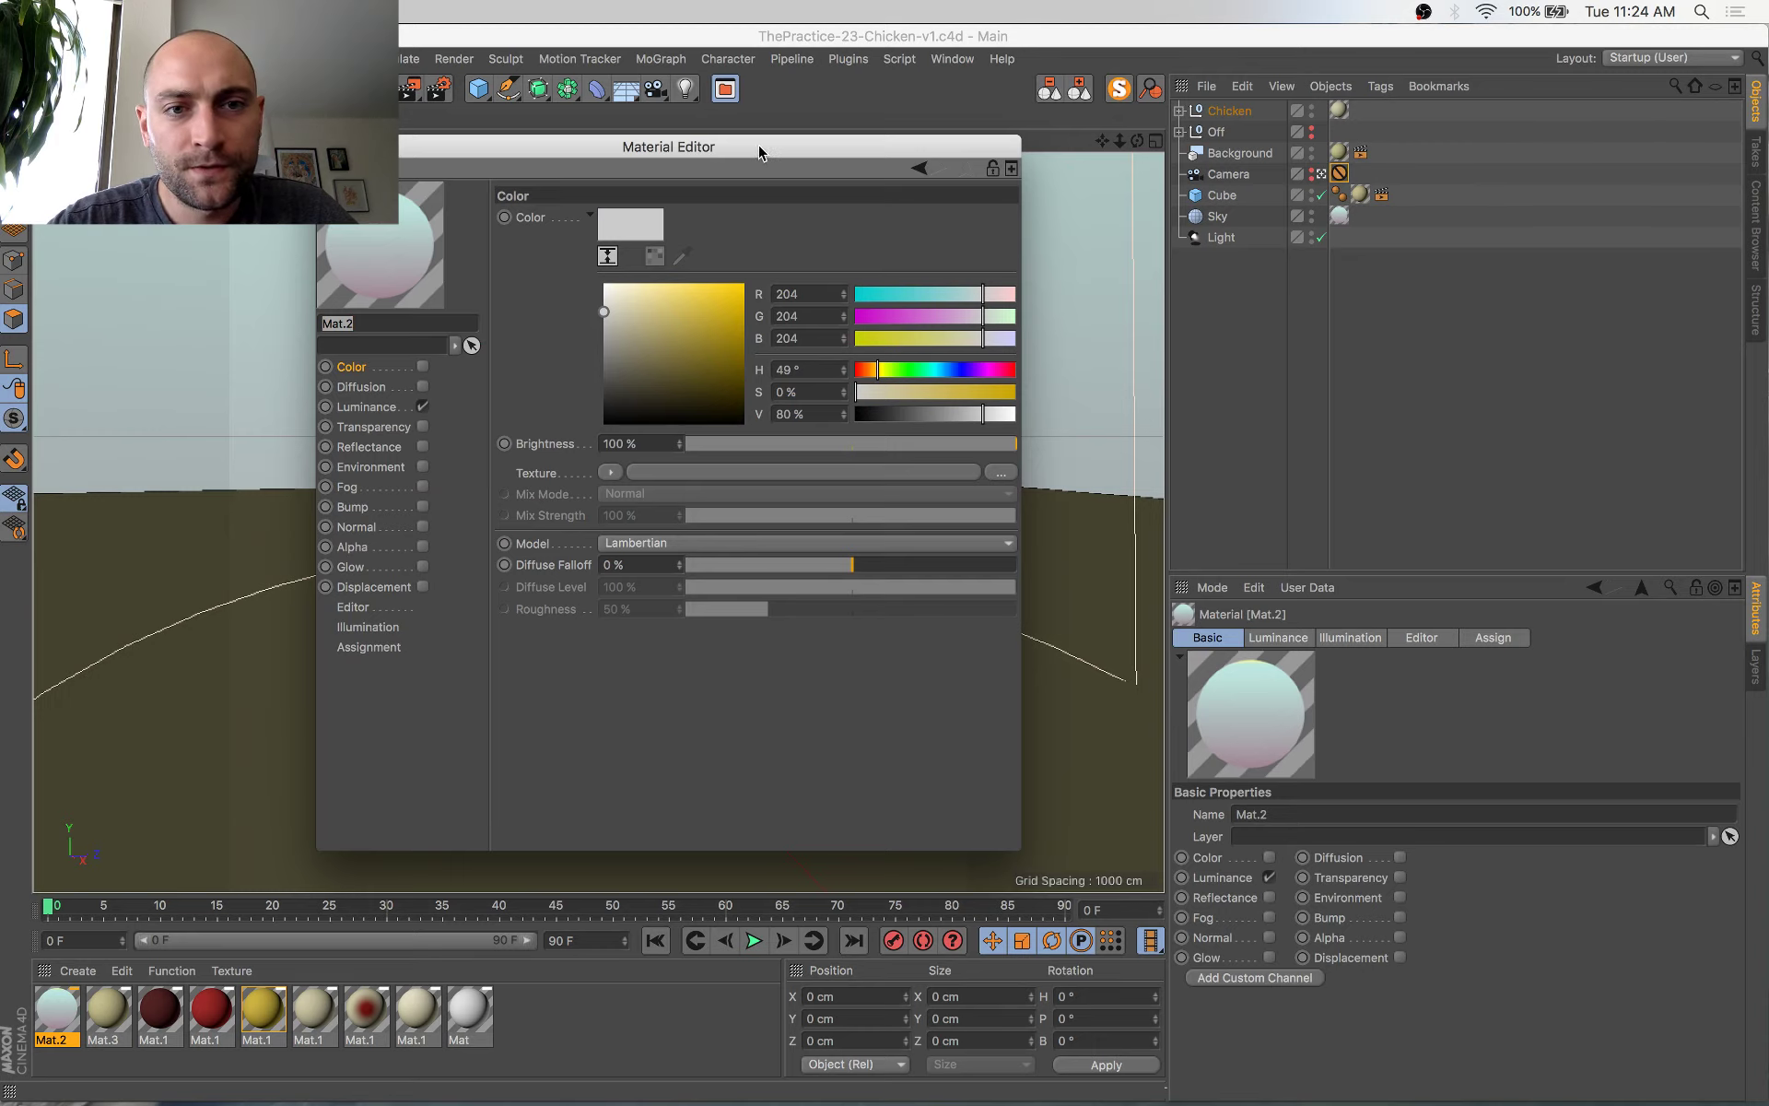
left_click_drag(760, 153, 1244, 253)
left_click(861, 510)
key("super+Tab")
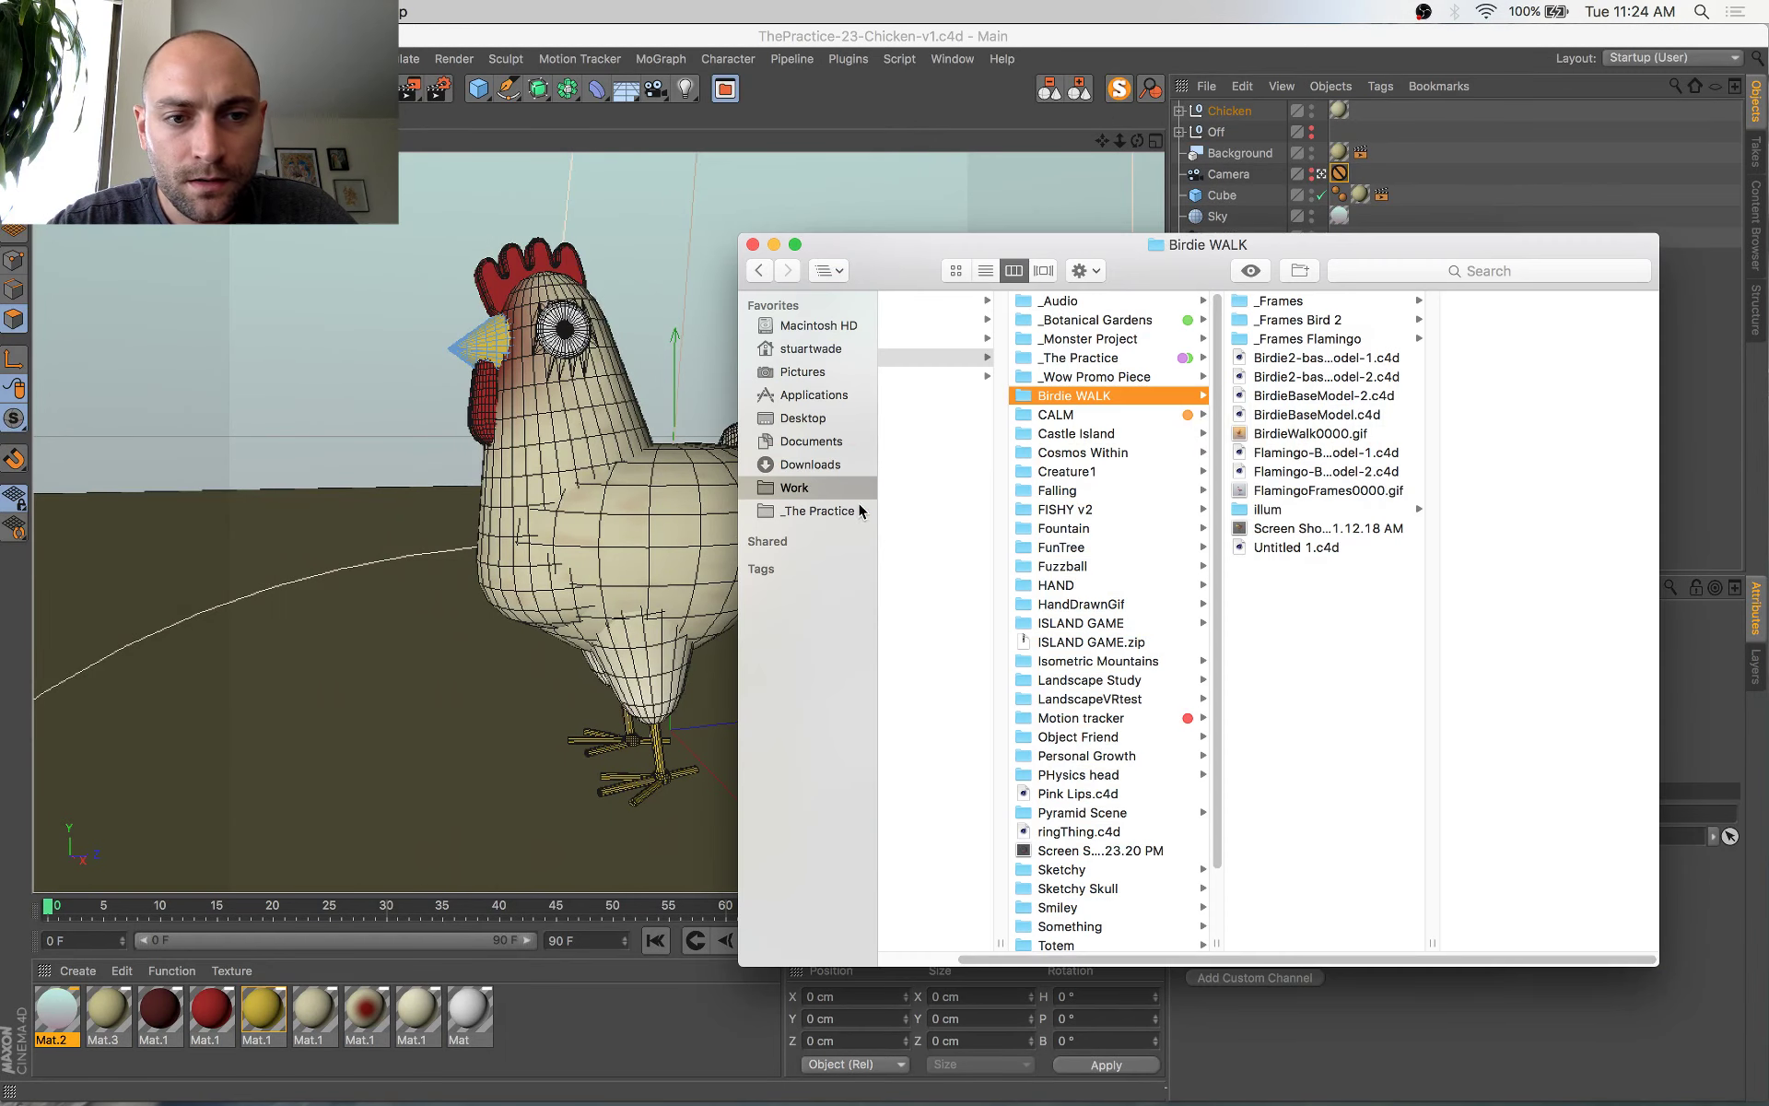
key("super+Tab")
left_click(129, 119)
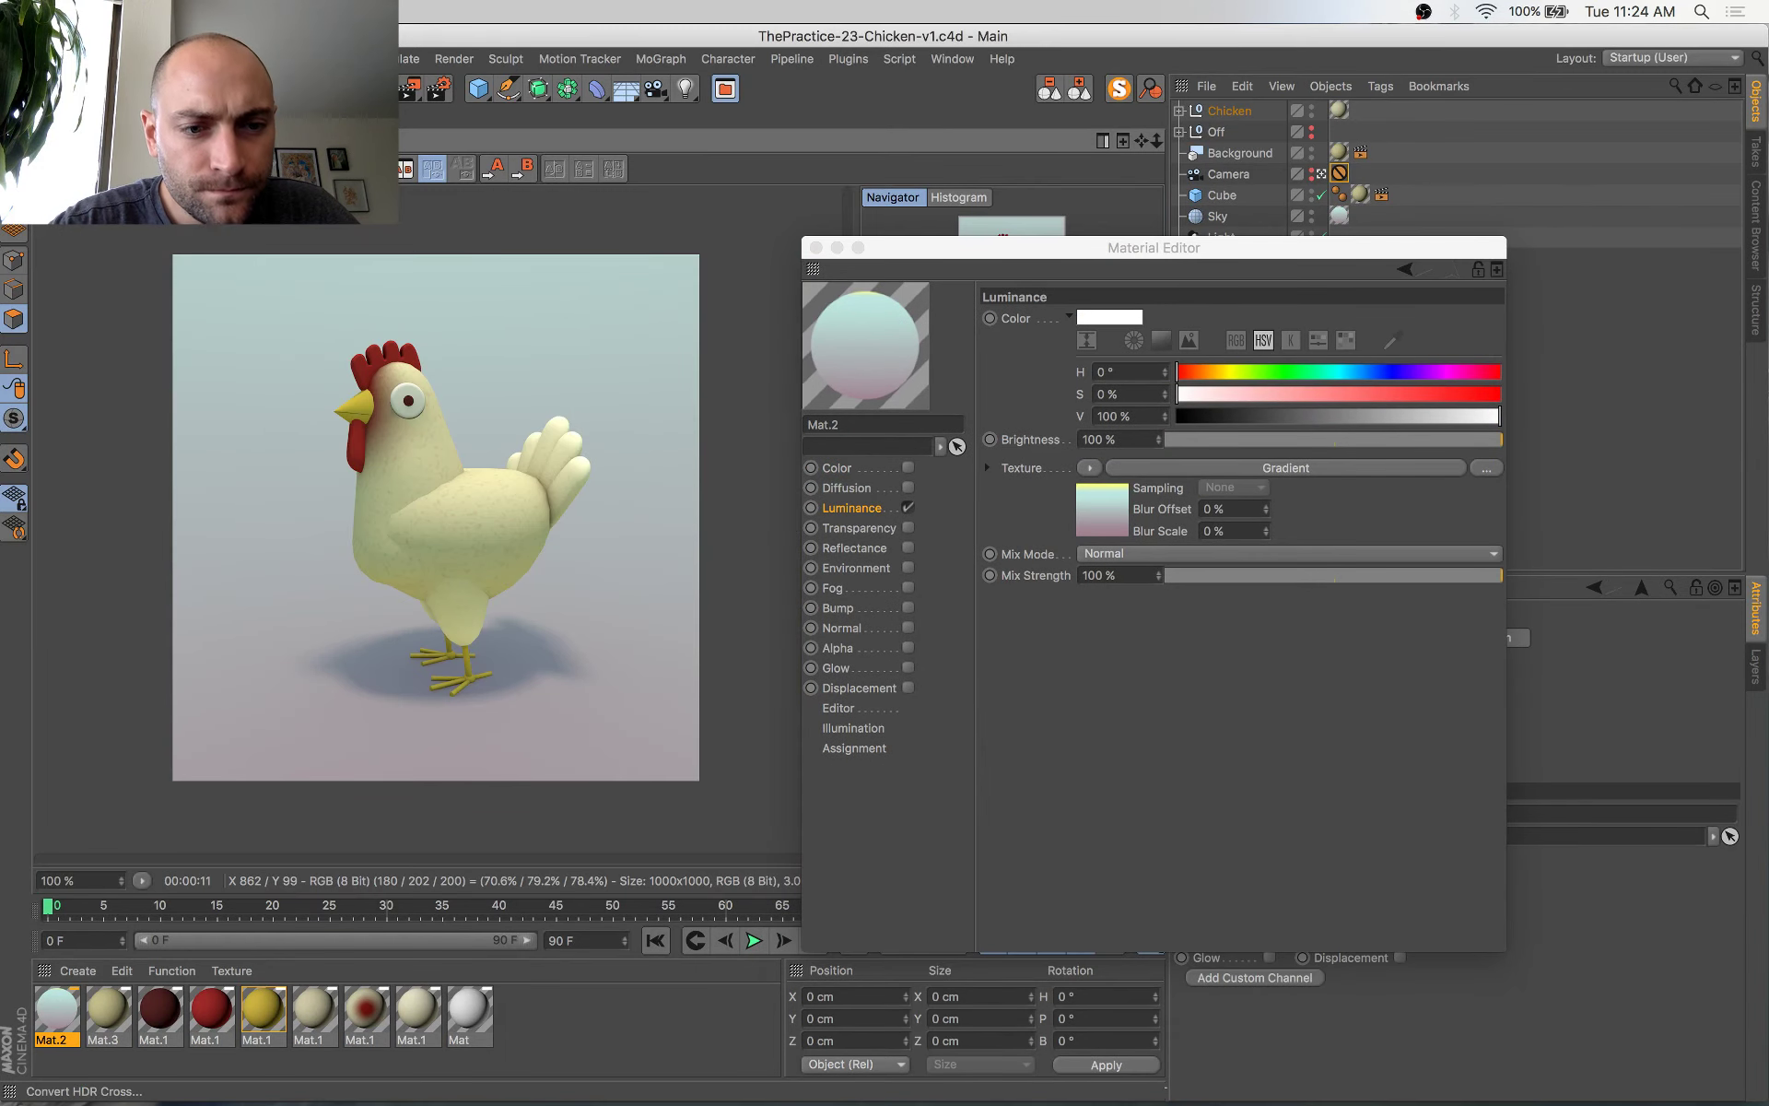
left_click(1107, 525)
double_click(1072, 480)
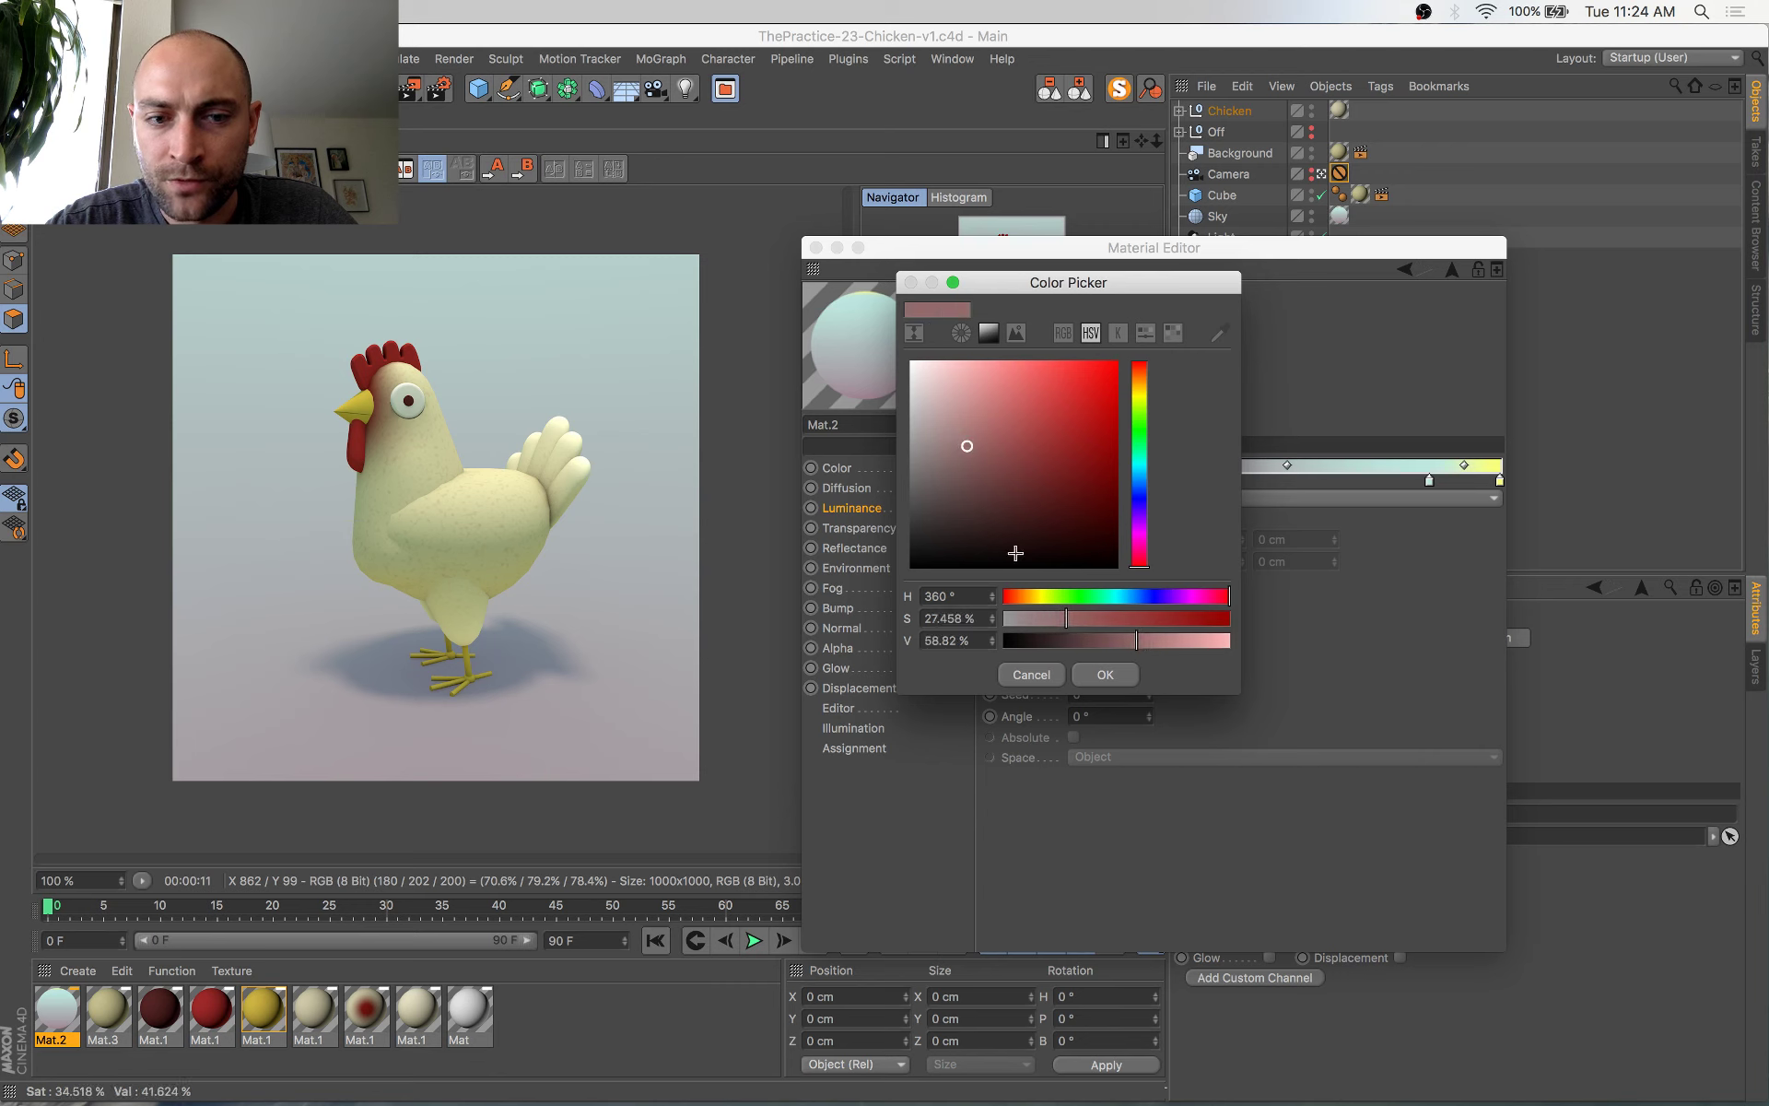
left_click(1118, 676)
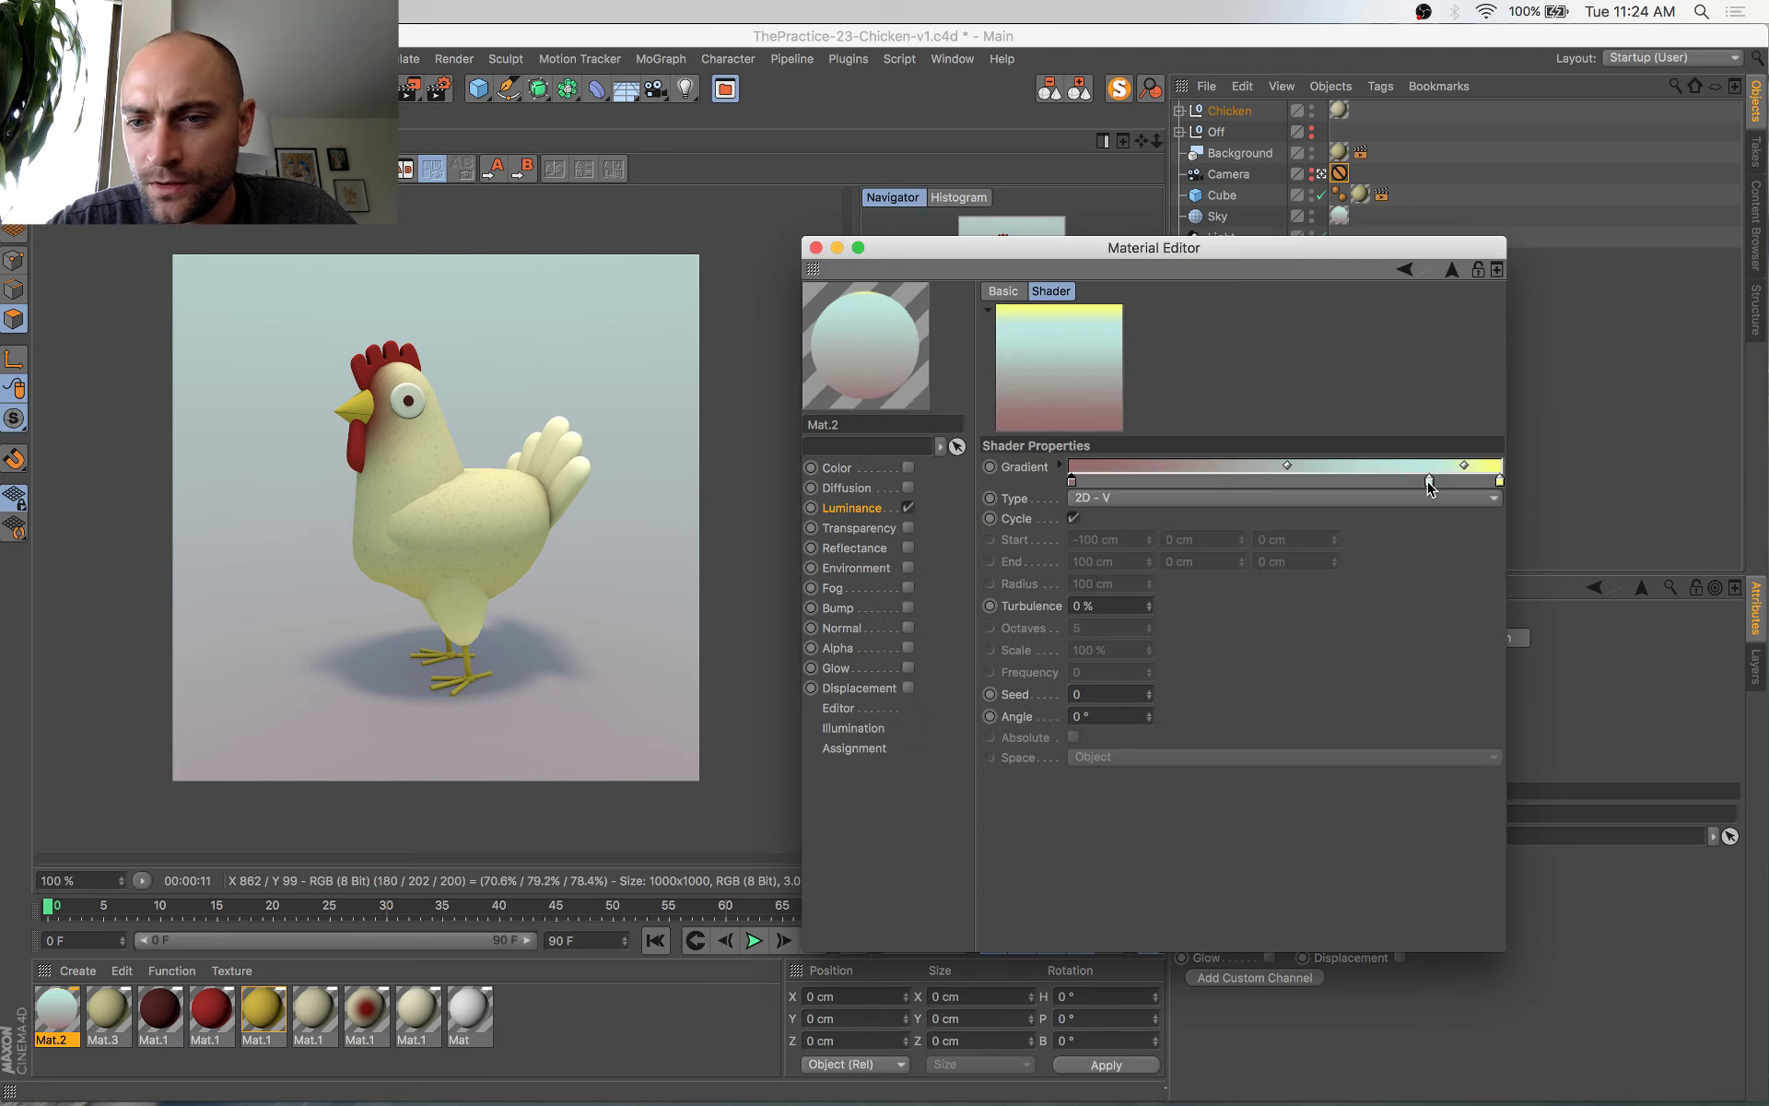
Render the chicken with the new background gradient and compare it with the previous render in the history
key("shift+r")
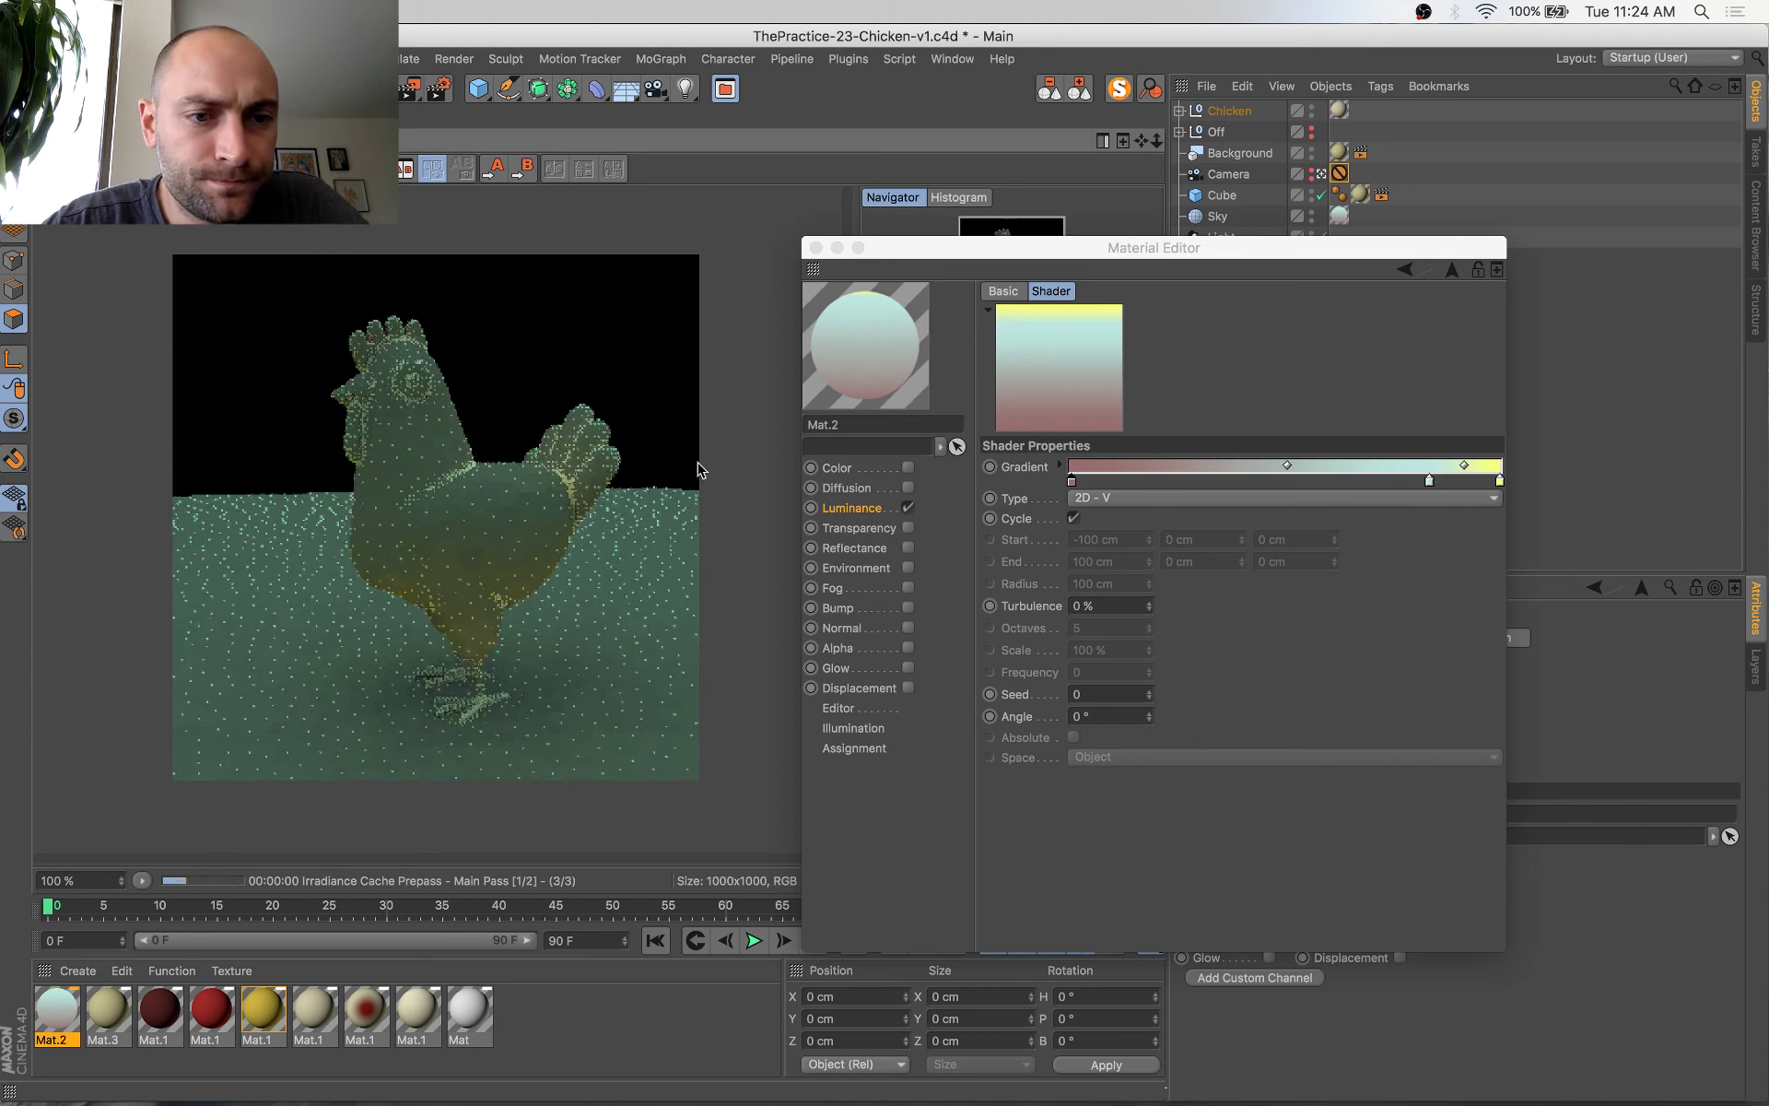
left_click_drag(938, 247, 956, 915)
left_click(974, 808)
left_click(974, 828)
left_click(974, 808)
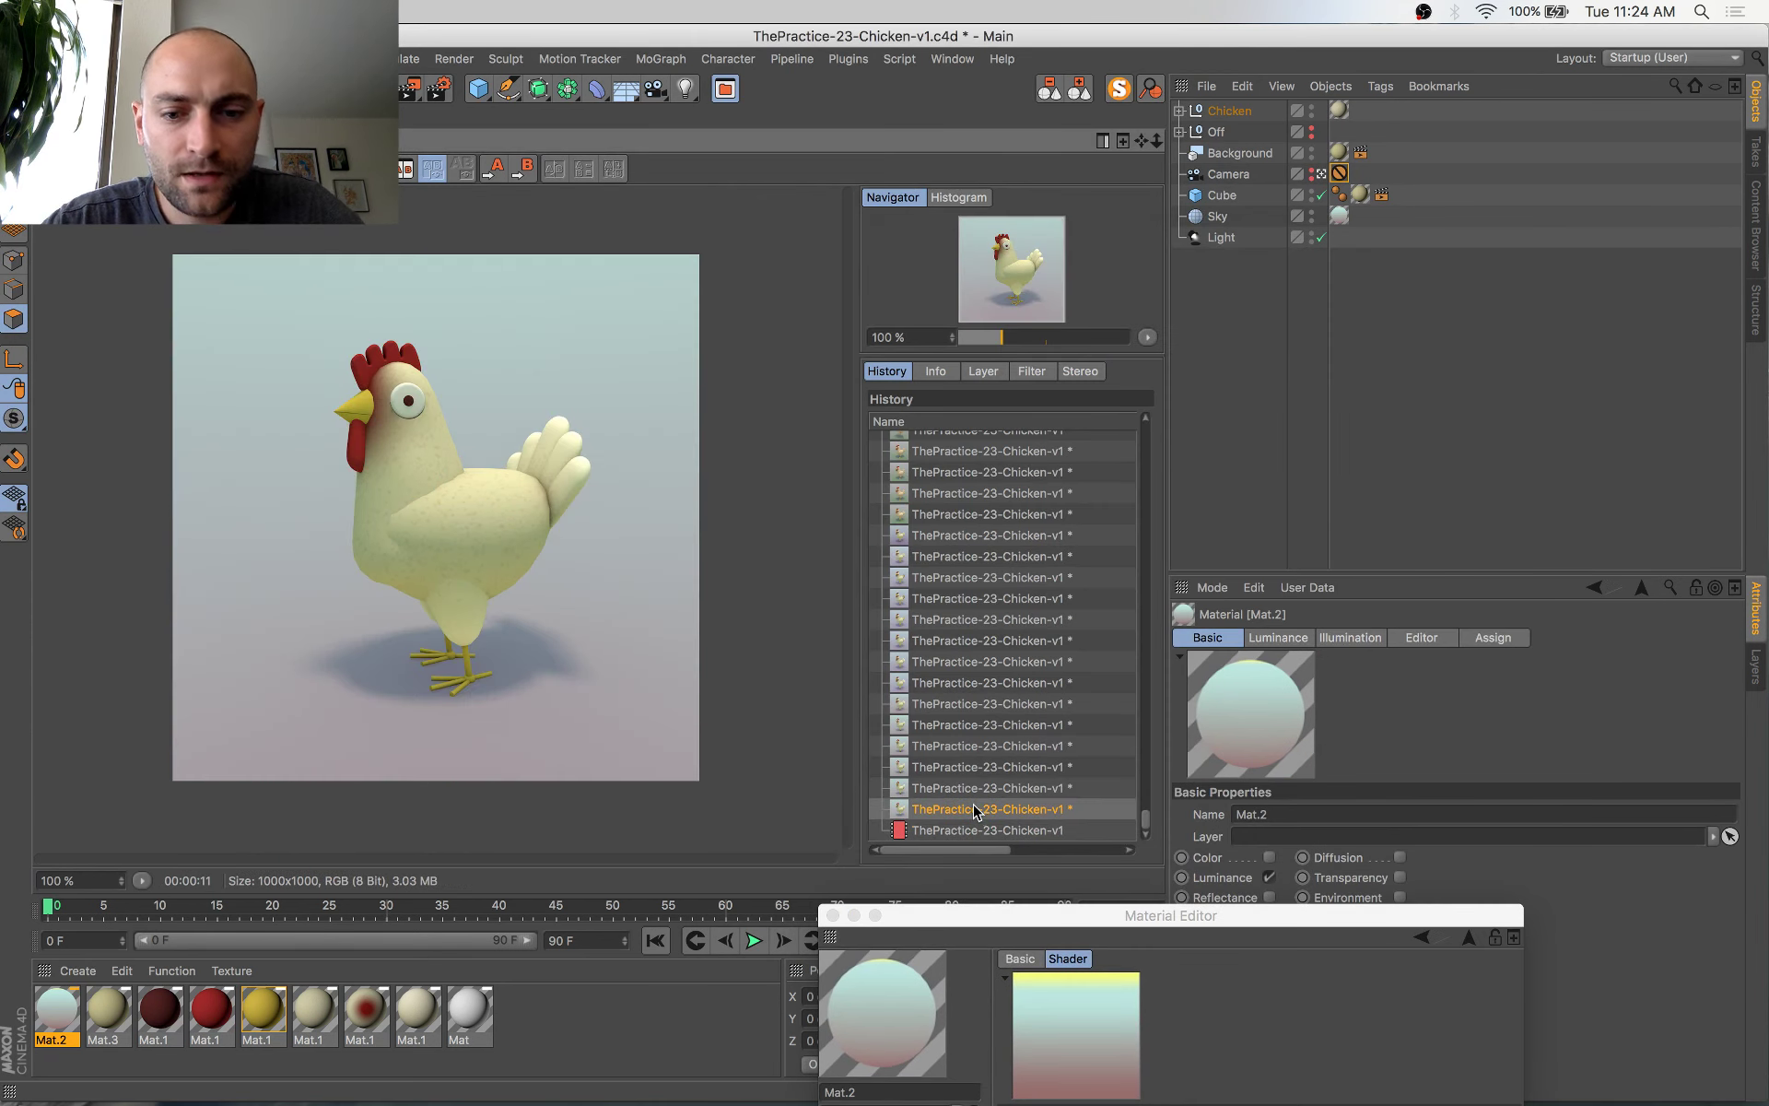
Unlock the camera by moving its Protection tag to Background, pull back so the chicken sits smaller and centred, and save the scene
key("super+s")
left_click_drag(1417, 150, 1382, 153)
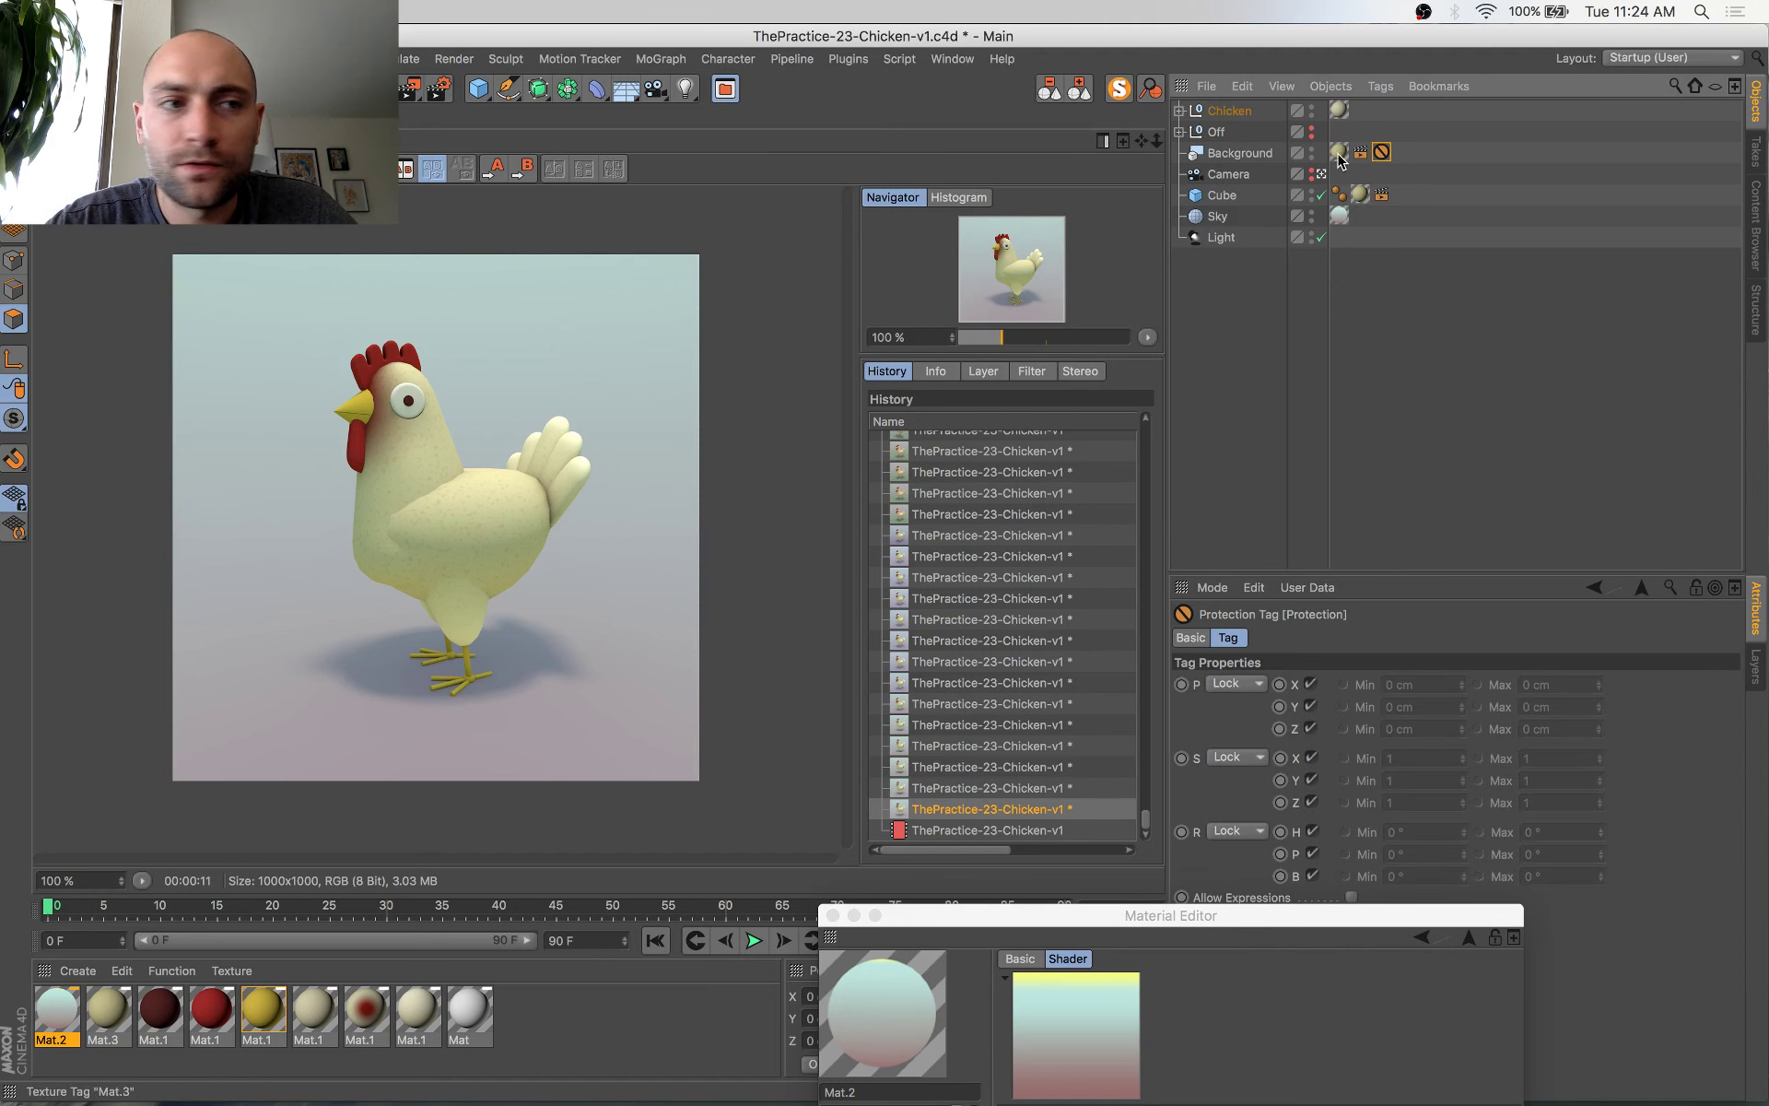
left_click(72, 116)
key("super+s")
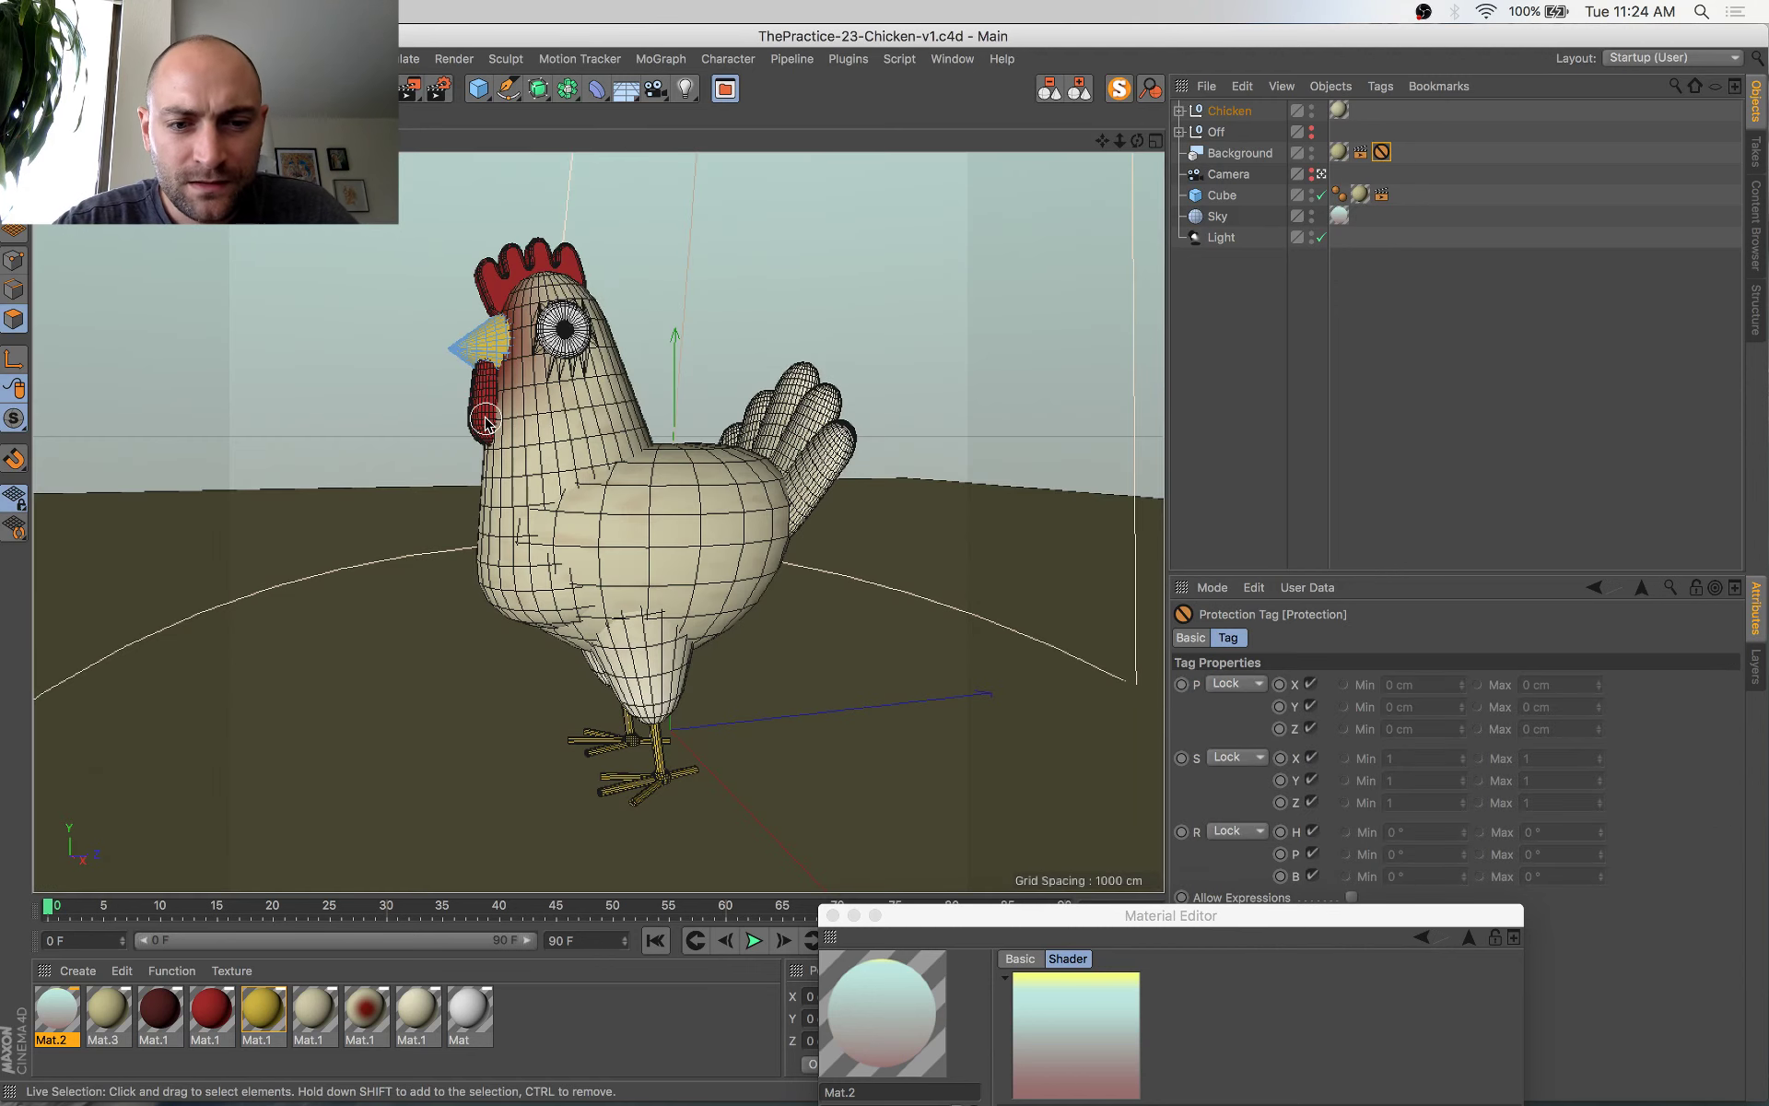
scroll(486, 421, "down", 2)
middle_click_drag(486, 421, 528, 451, "alt")
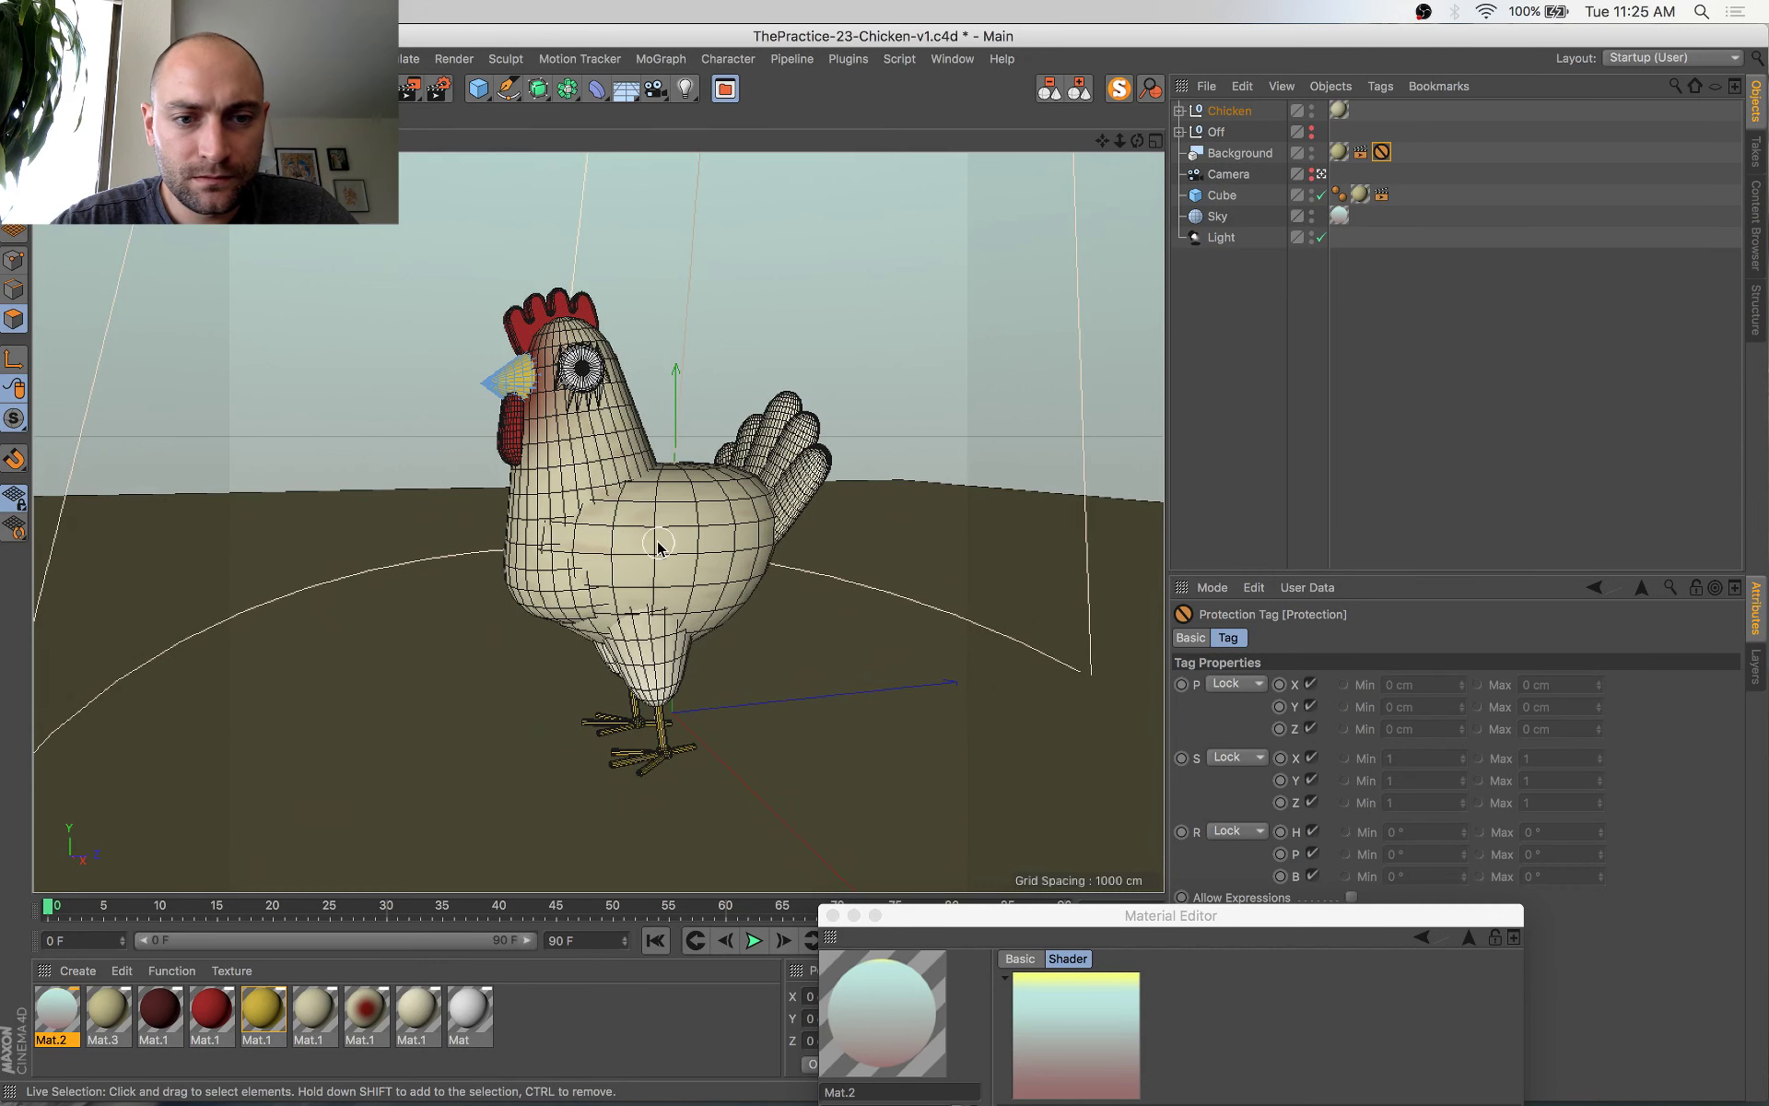
scroll(658, 543, "down", 2)
middle_click_drag(673, 540, 666, 539, "alt")
key("super+s")
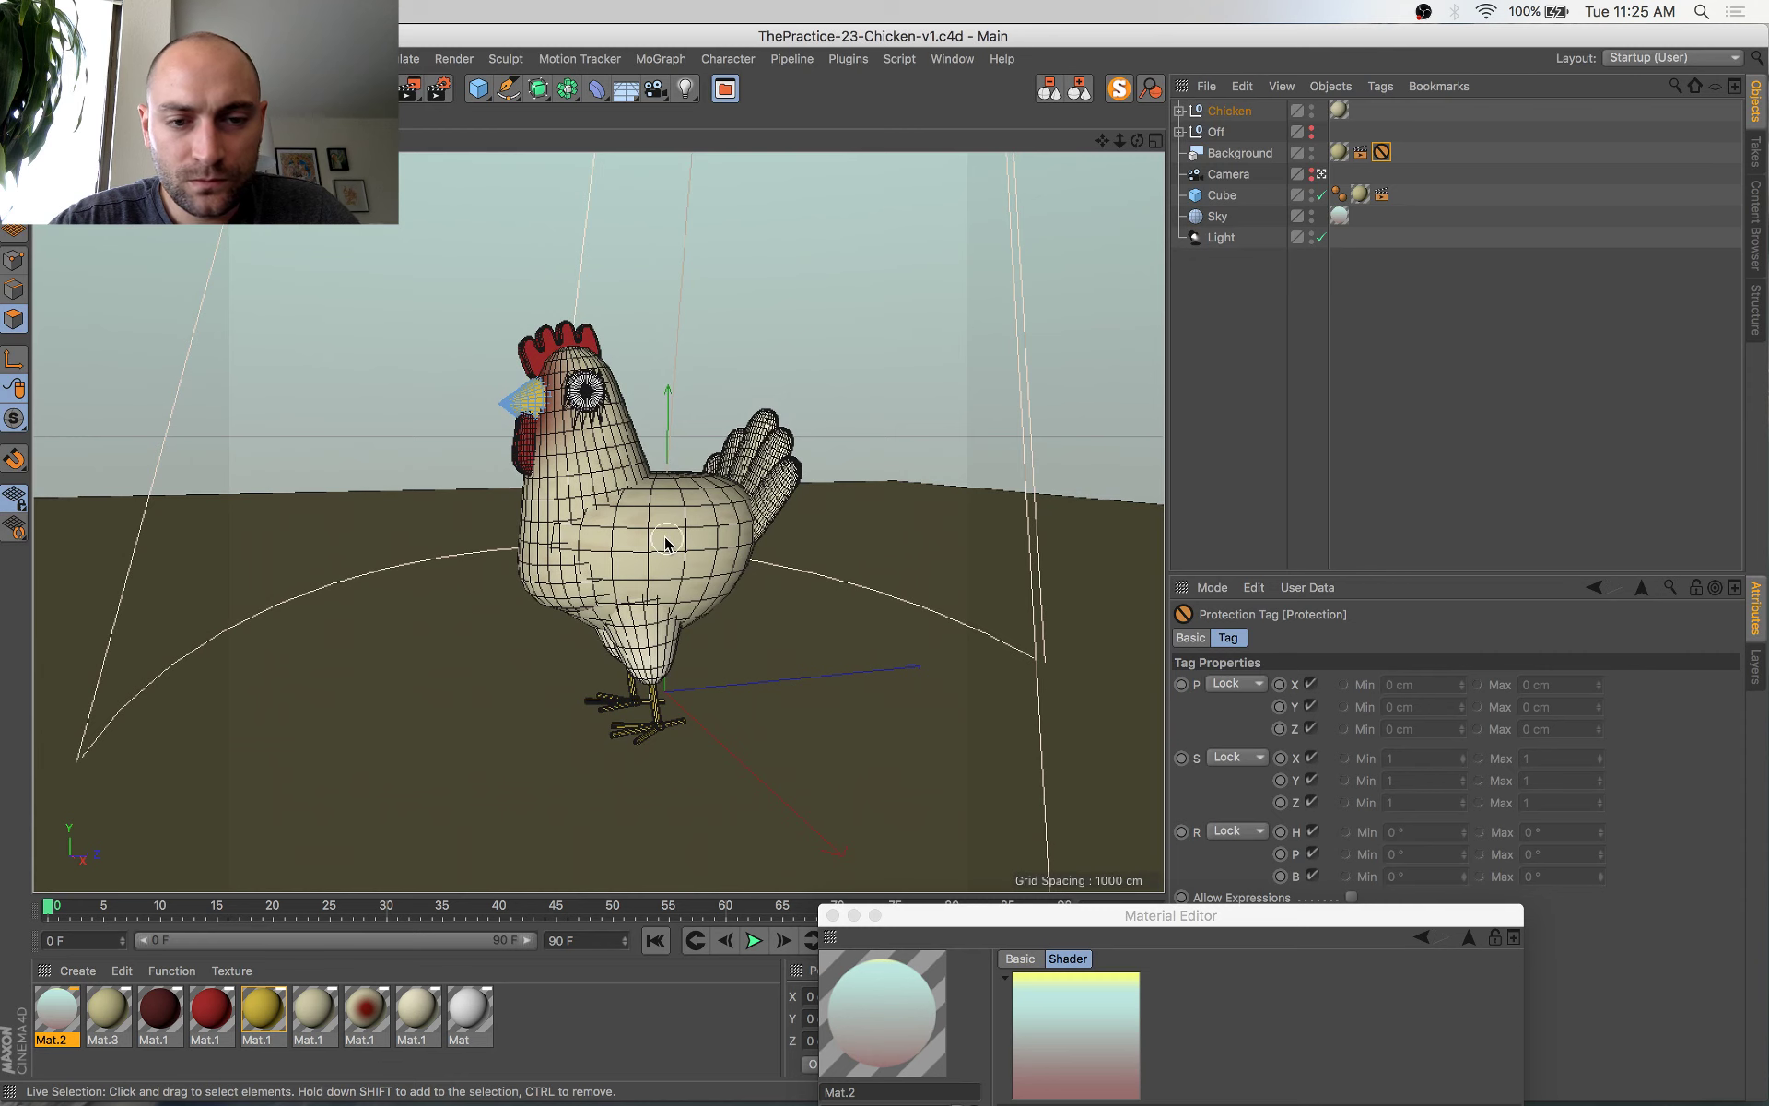
Select the camera in the four-view layout, nudge it along its depth and sideways axes in the Top view, and save
middle_click(666, 544)
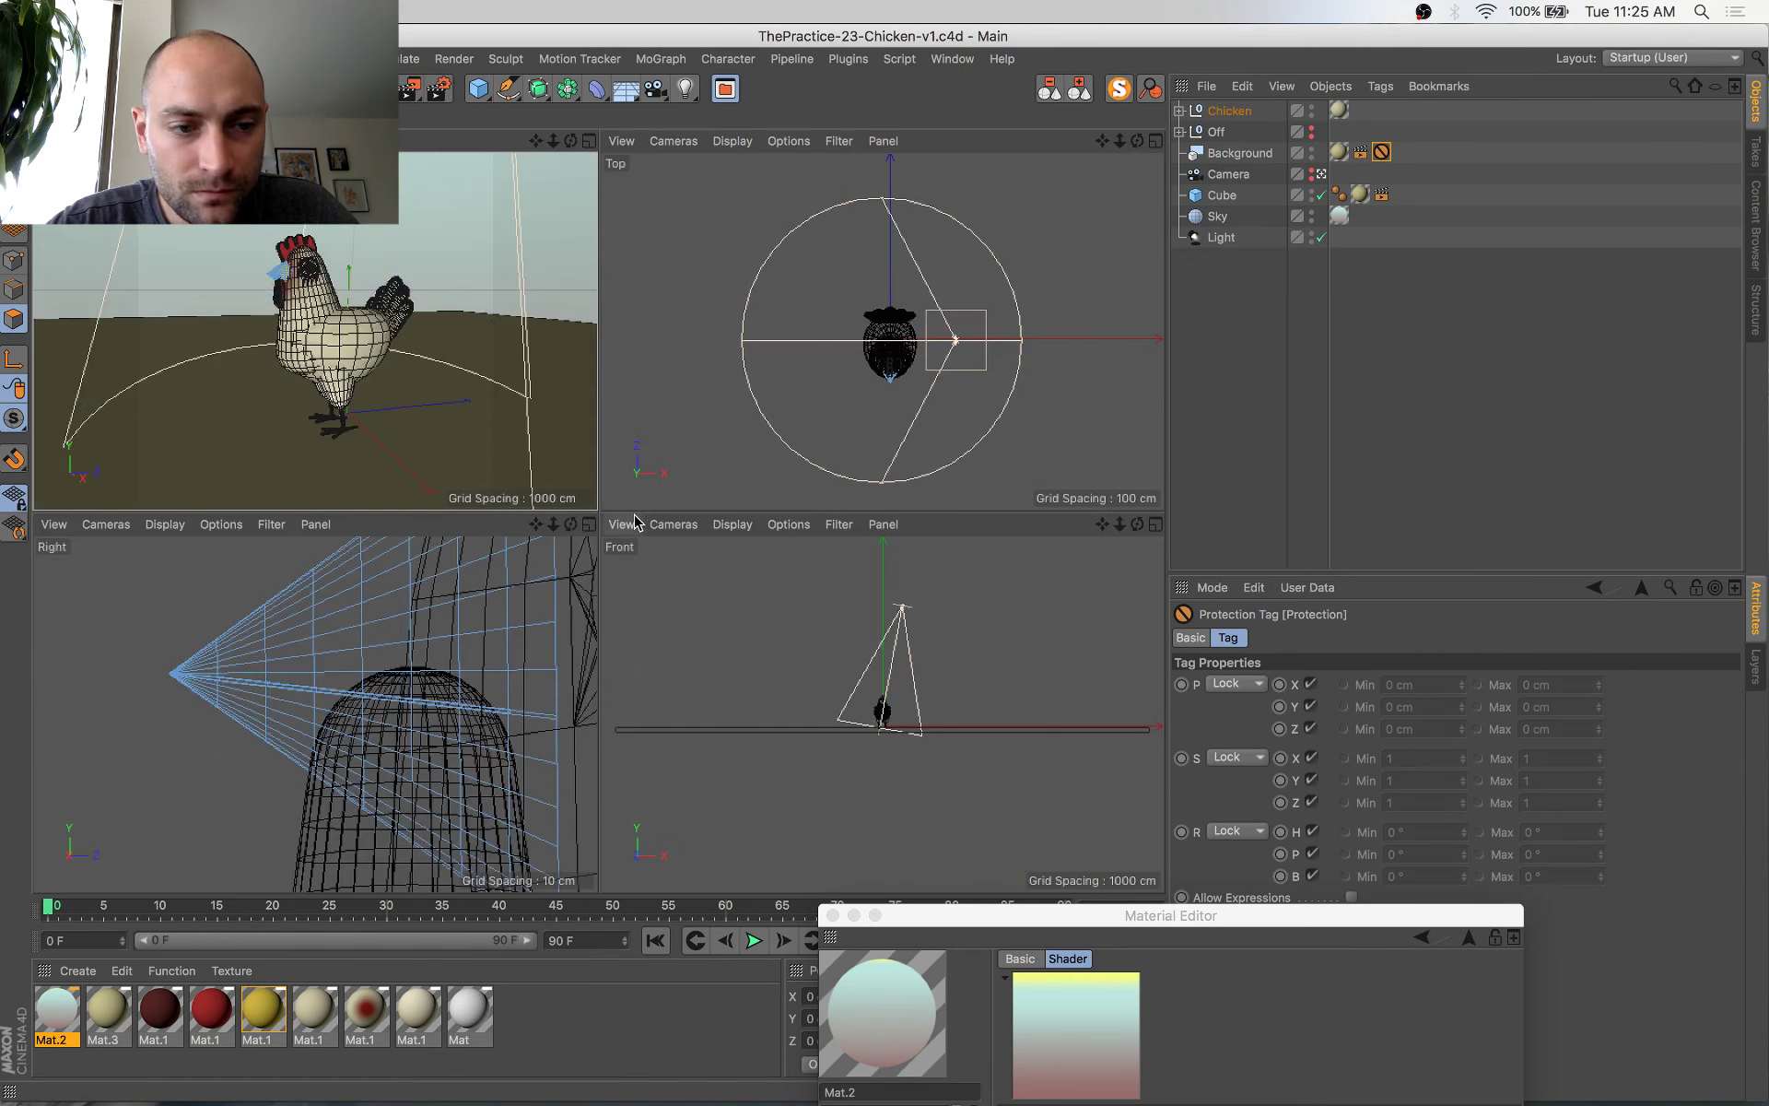
left_click(1229, 174)
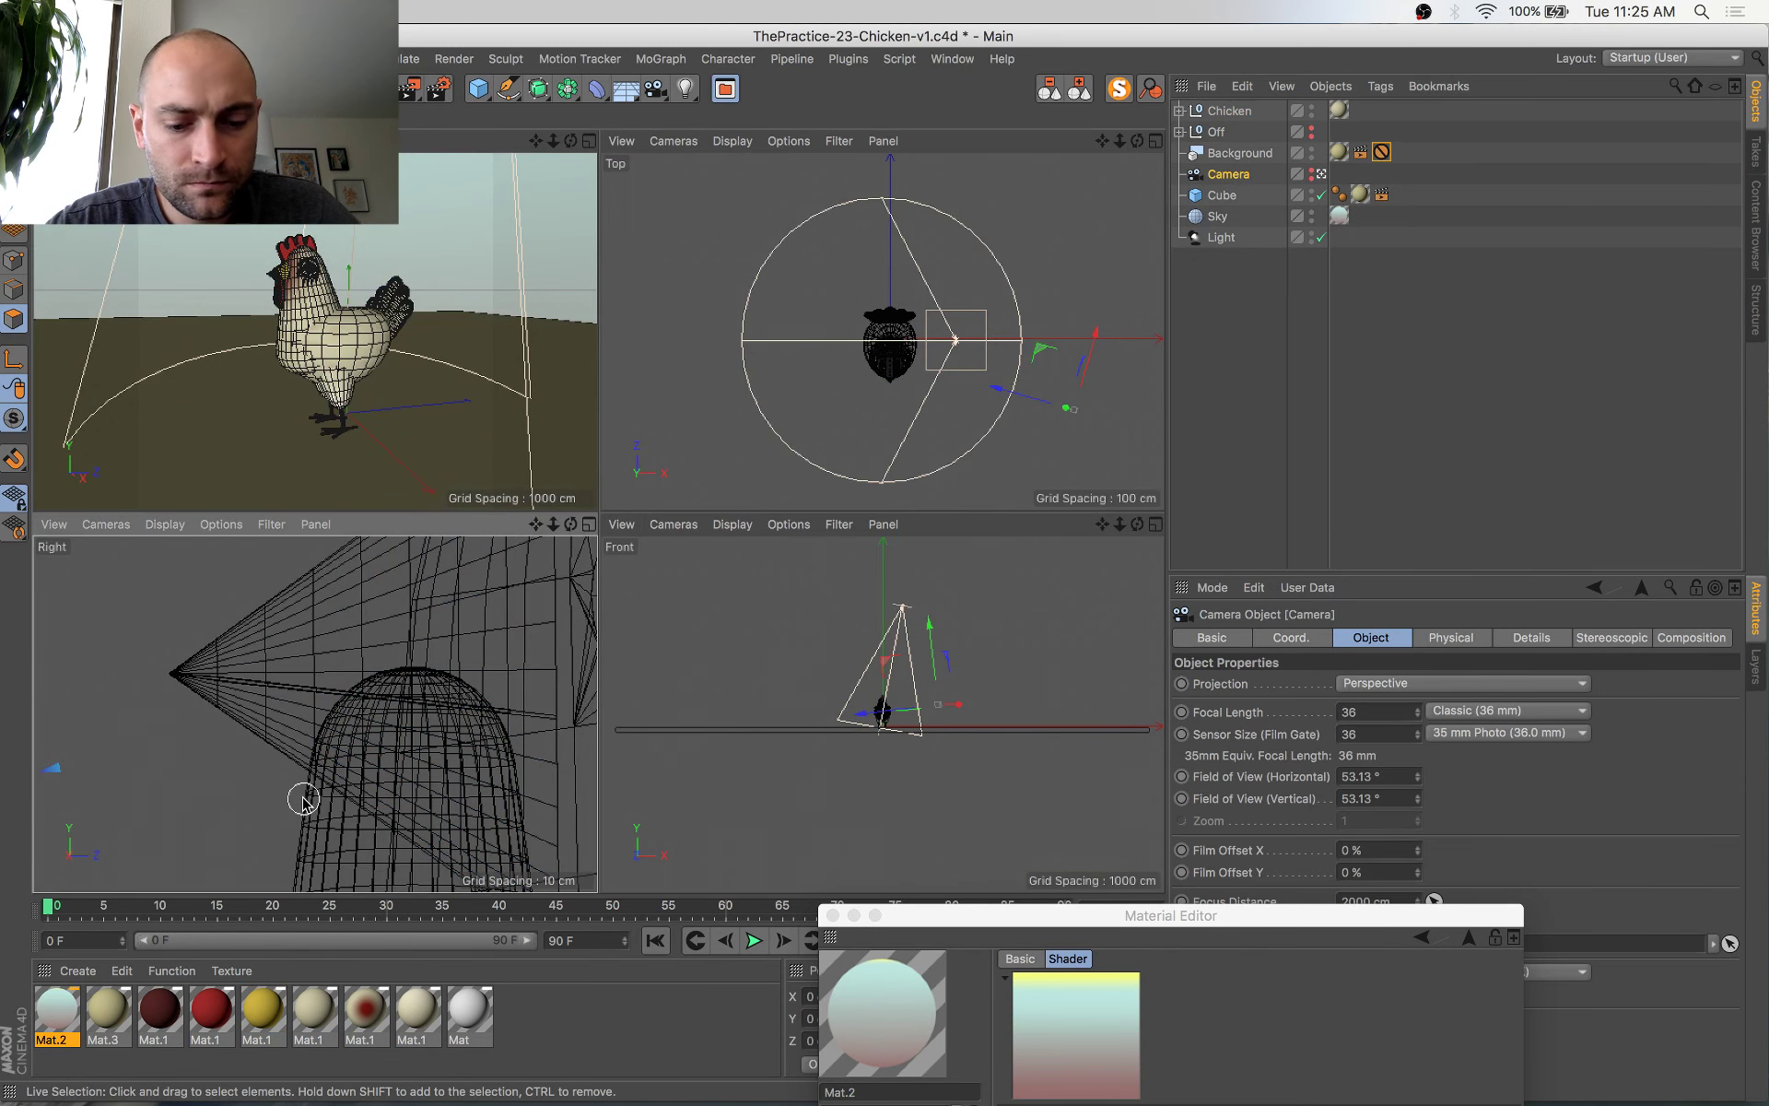
key("h")
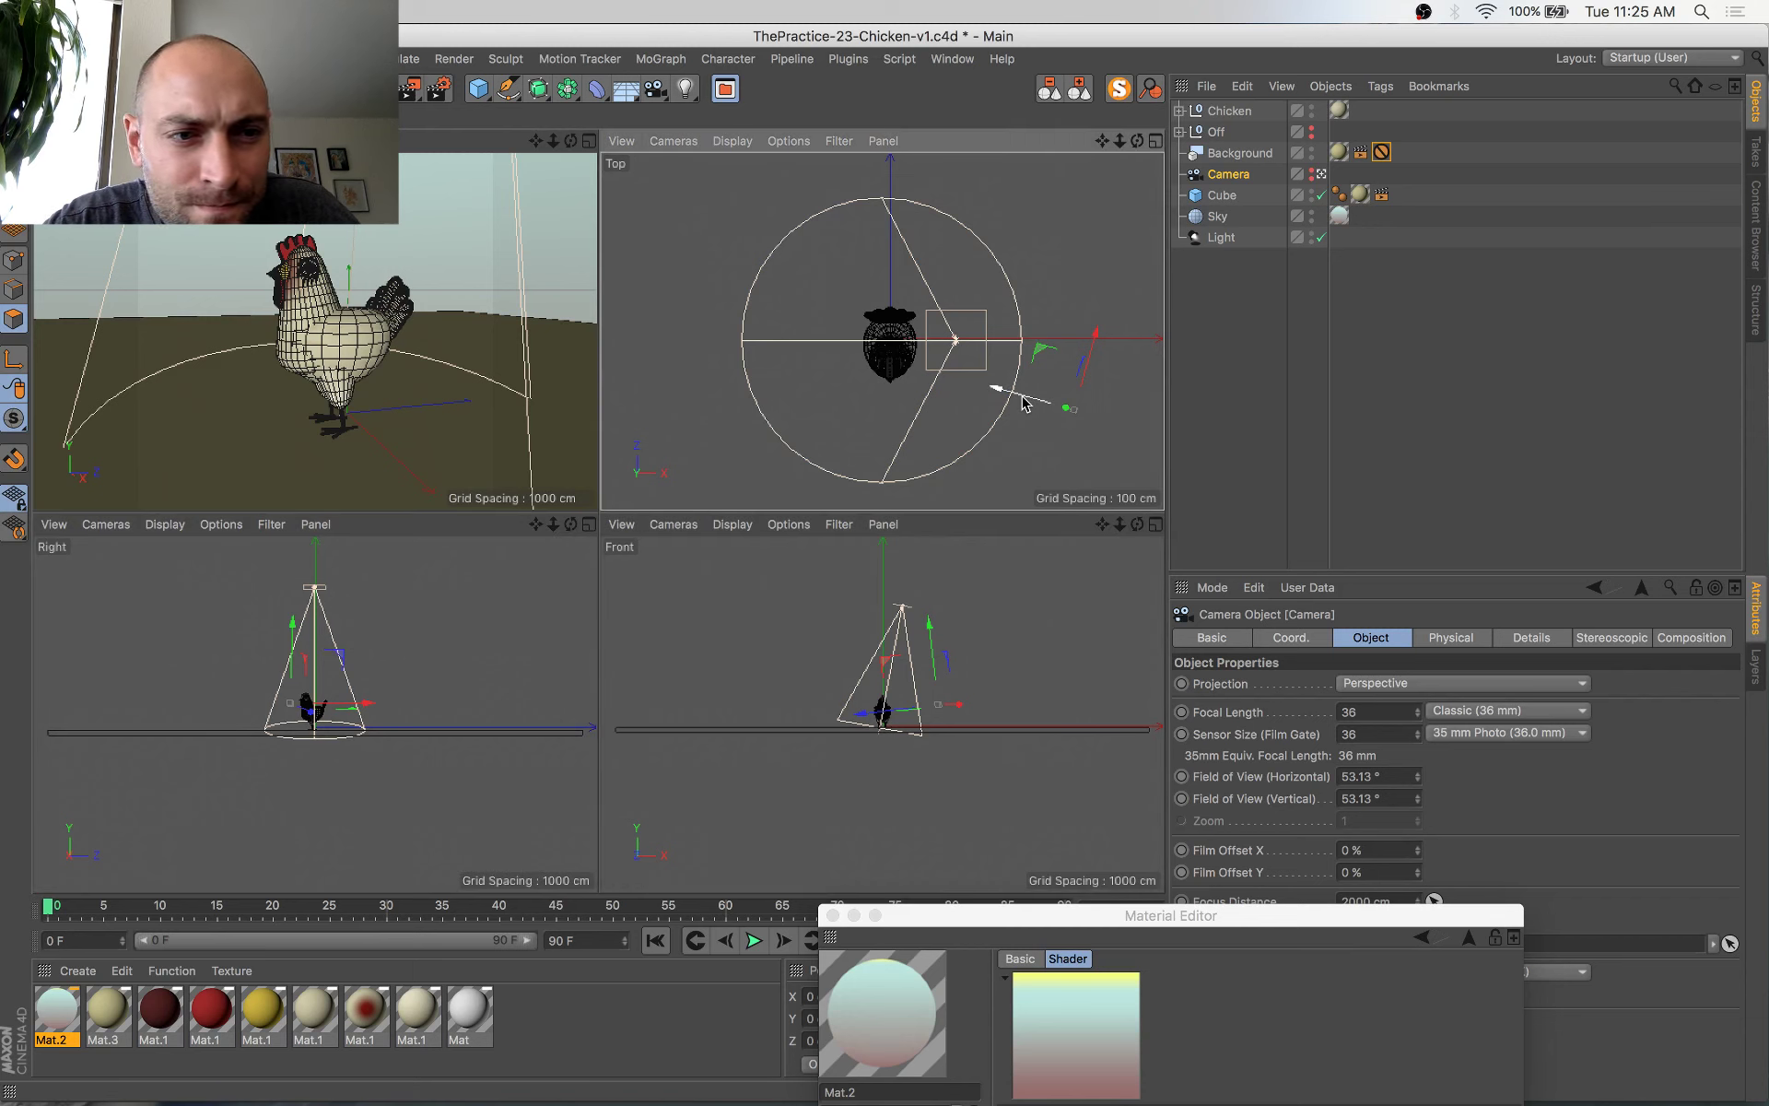
left_click_drag(1025, 403, 1020, 402)
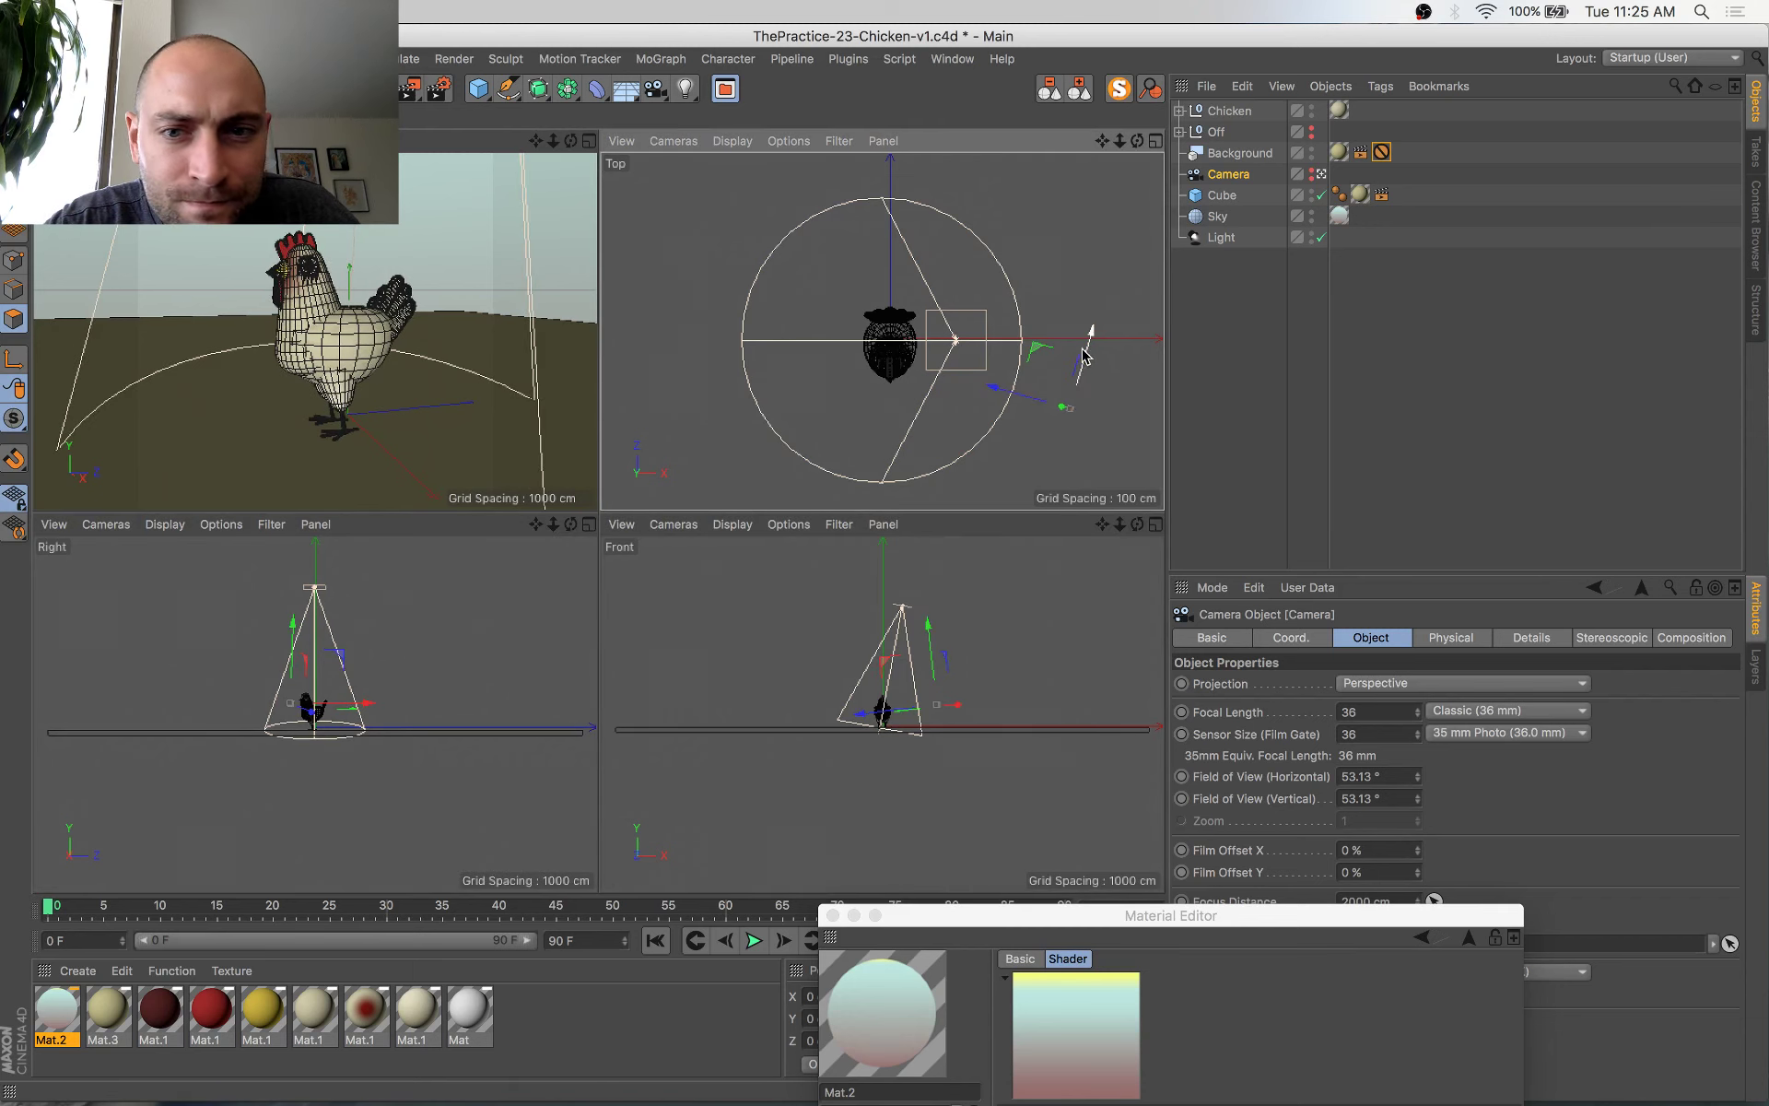
left_click_drag(1088, 348, 1090, 347)
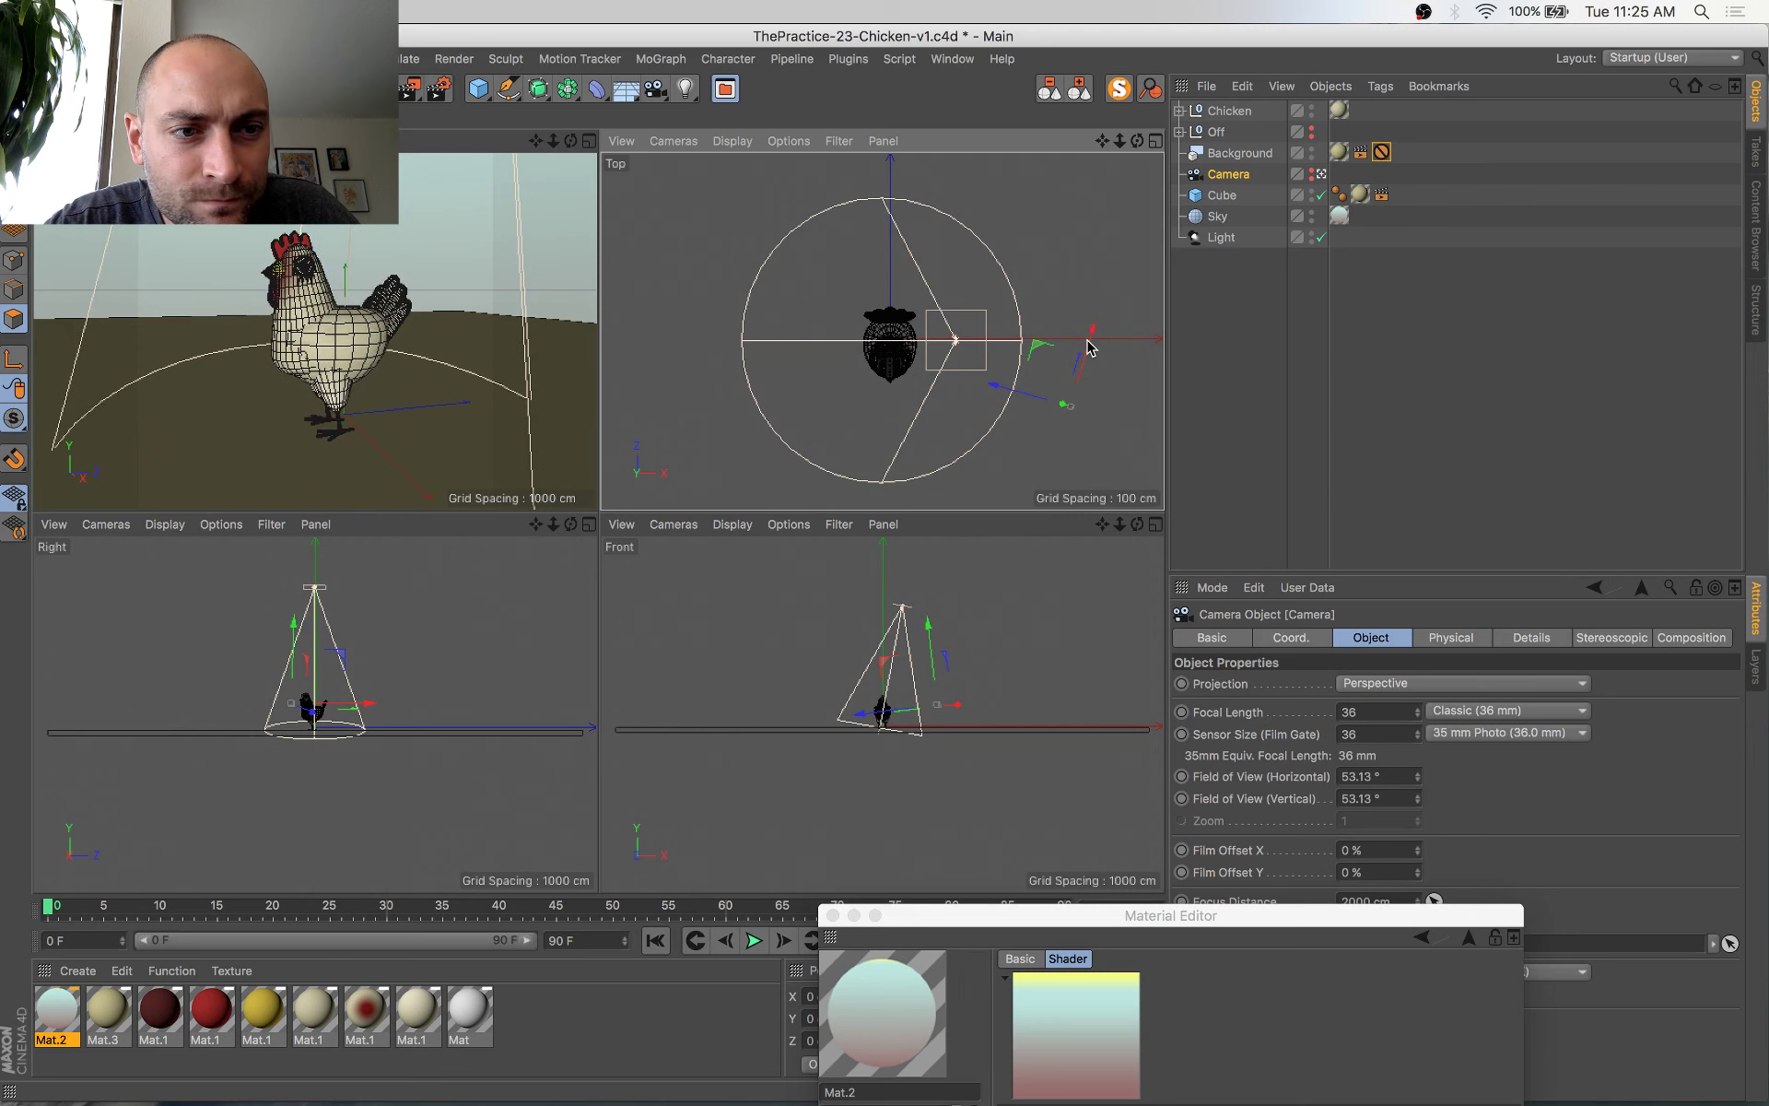
key("super+s")
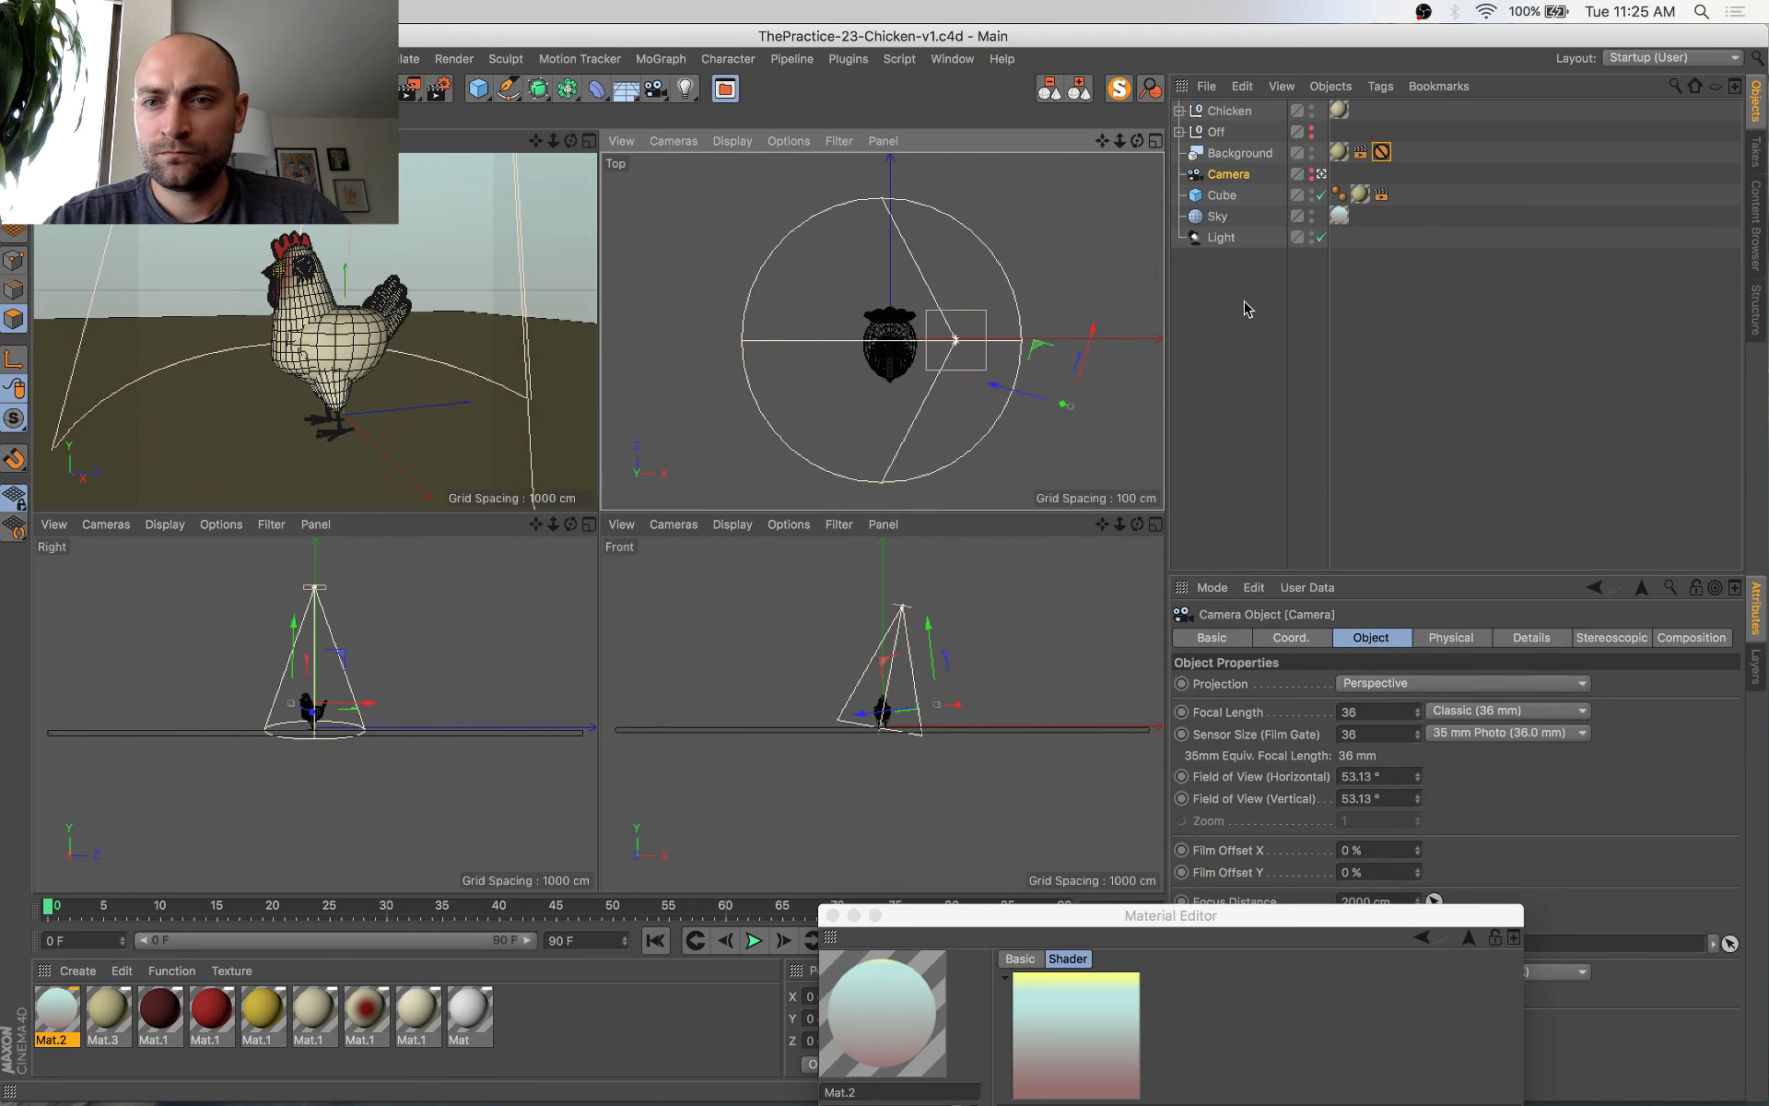
Render the adjusted camera framing, compare it with the previous render in the history, and return to the viewports
key("shift+r")
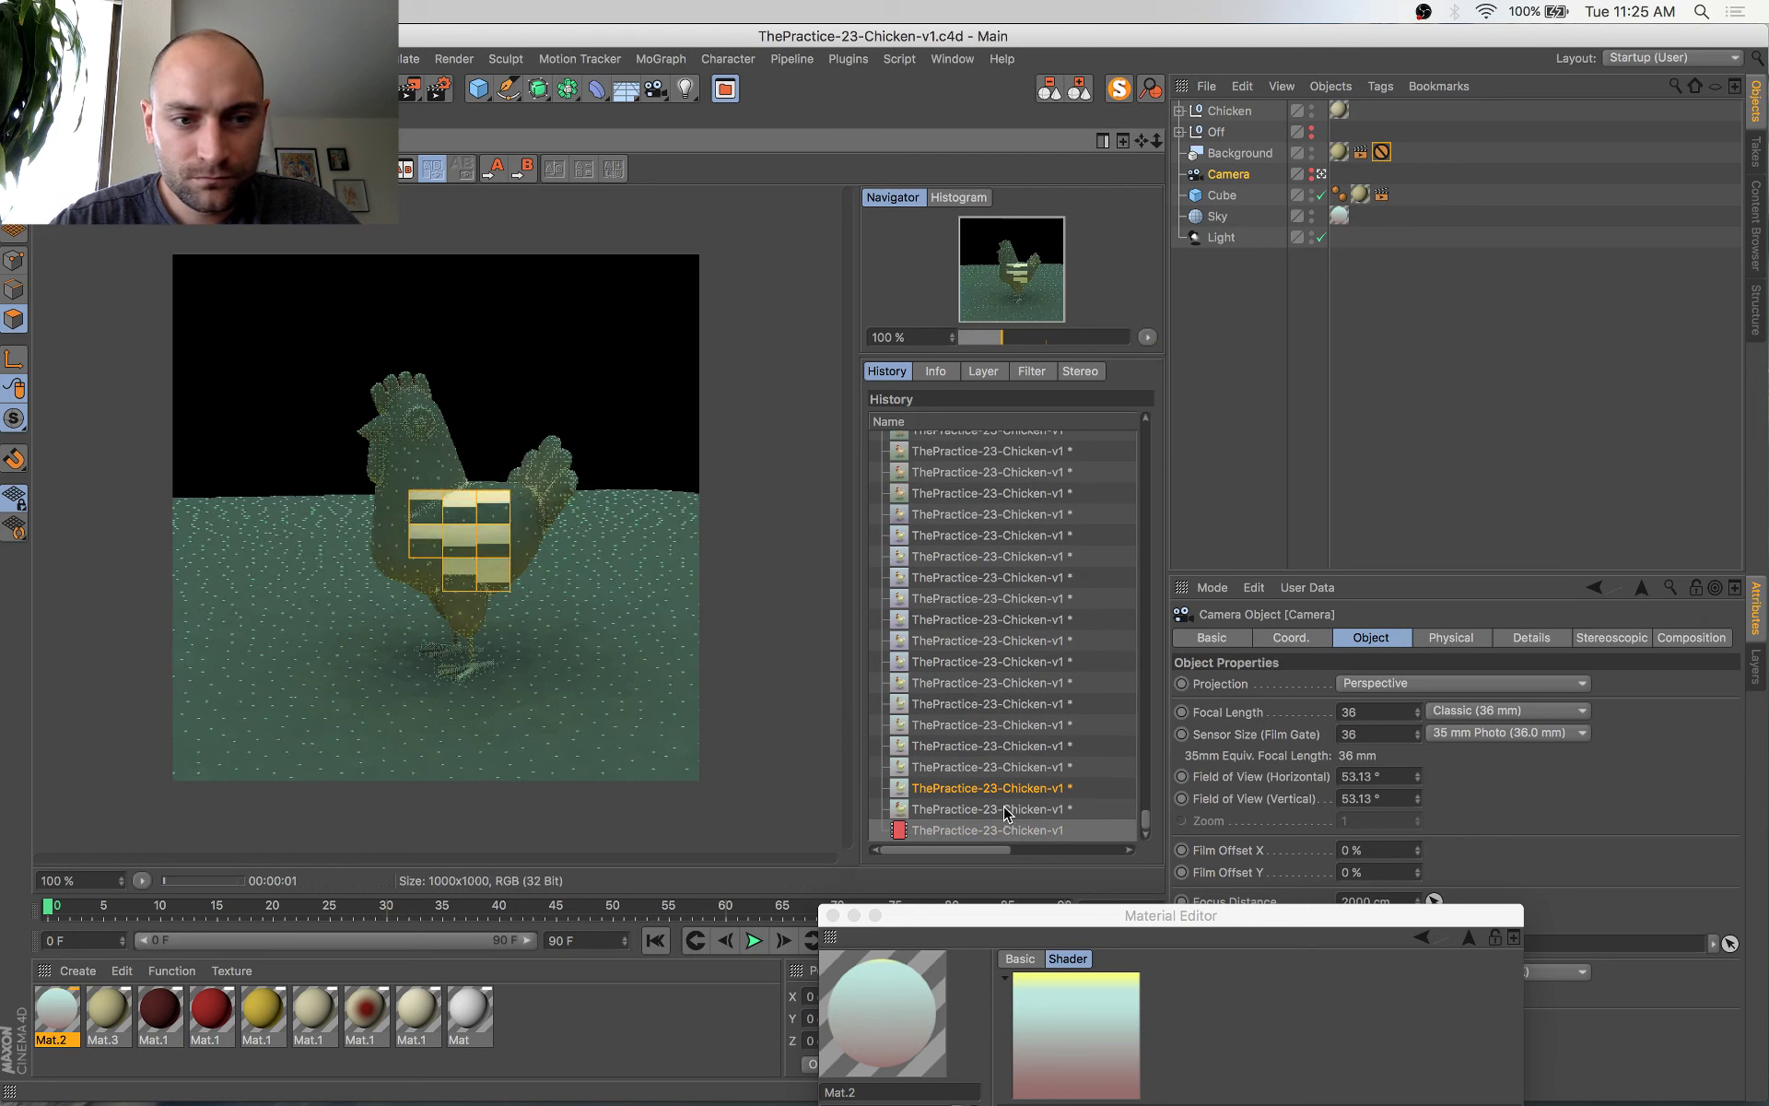
left_click(1007, 809)
key("Down")
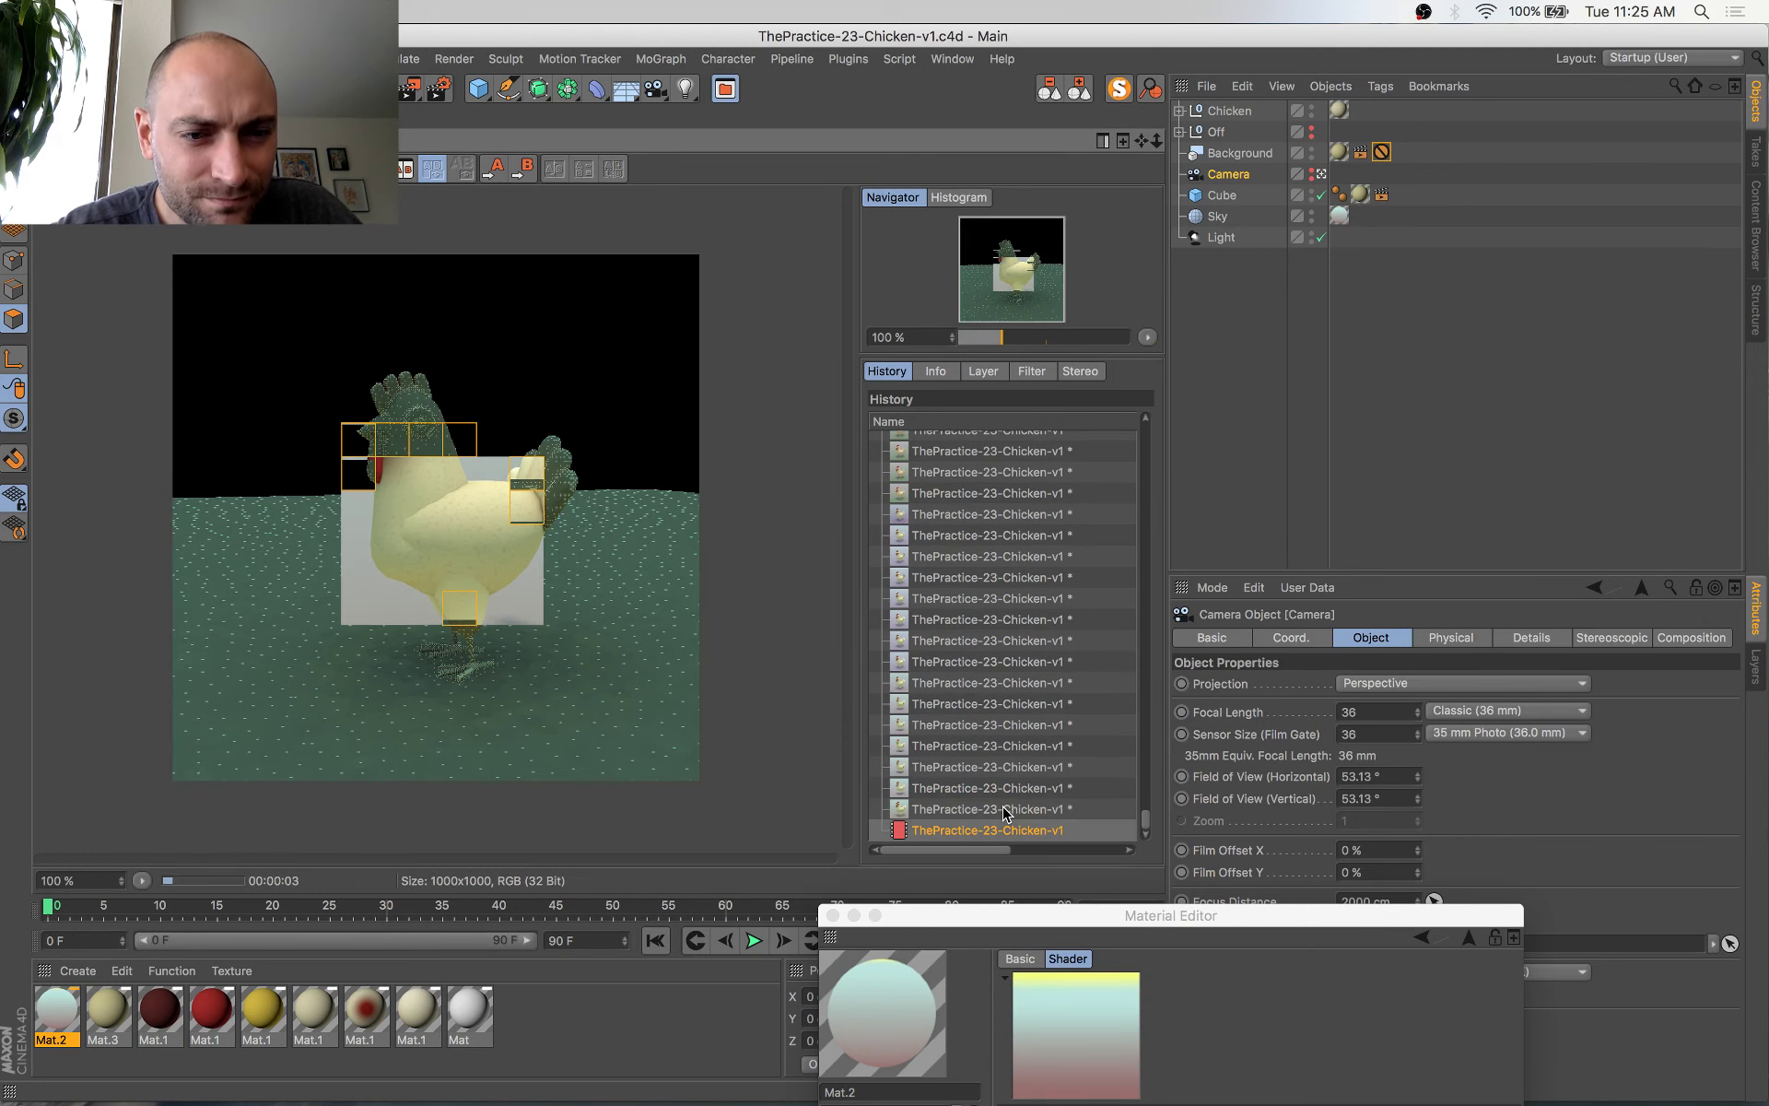
left_click(57, 115)
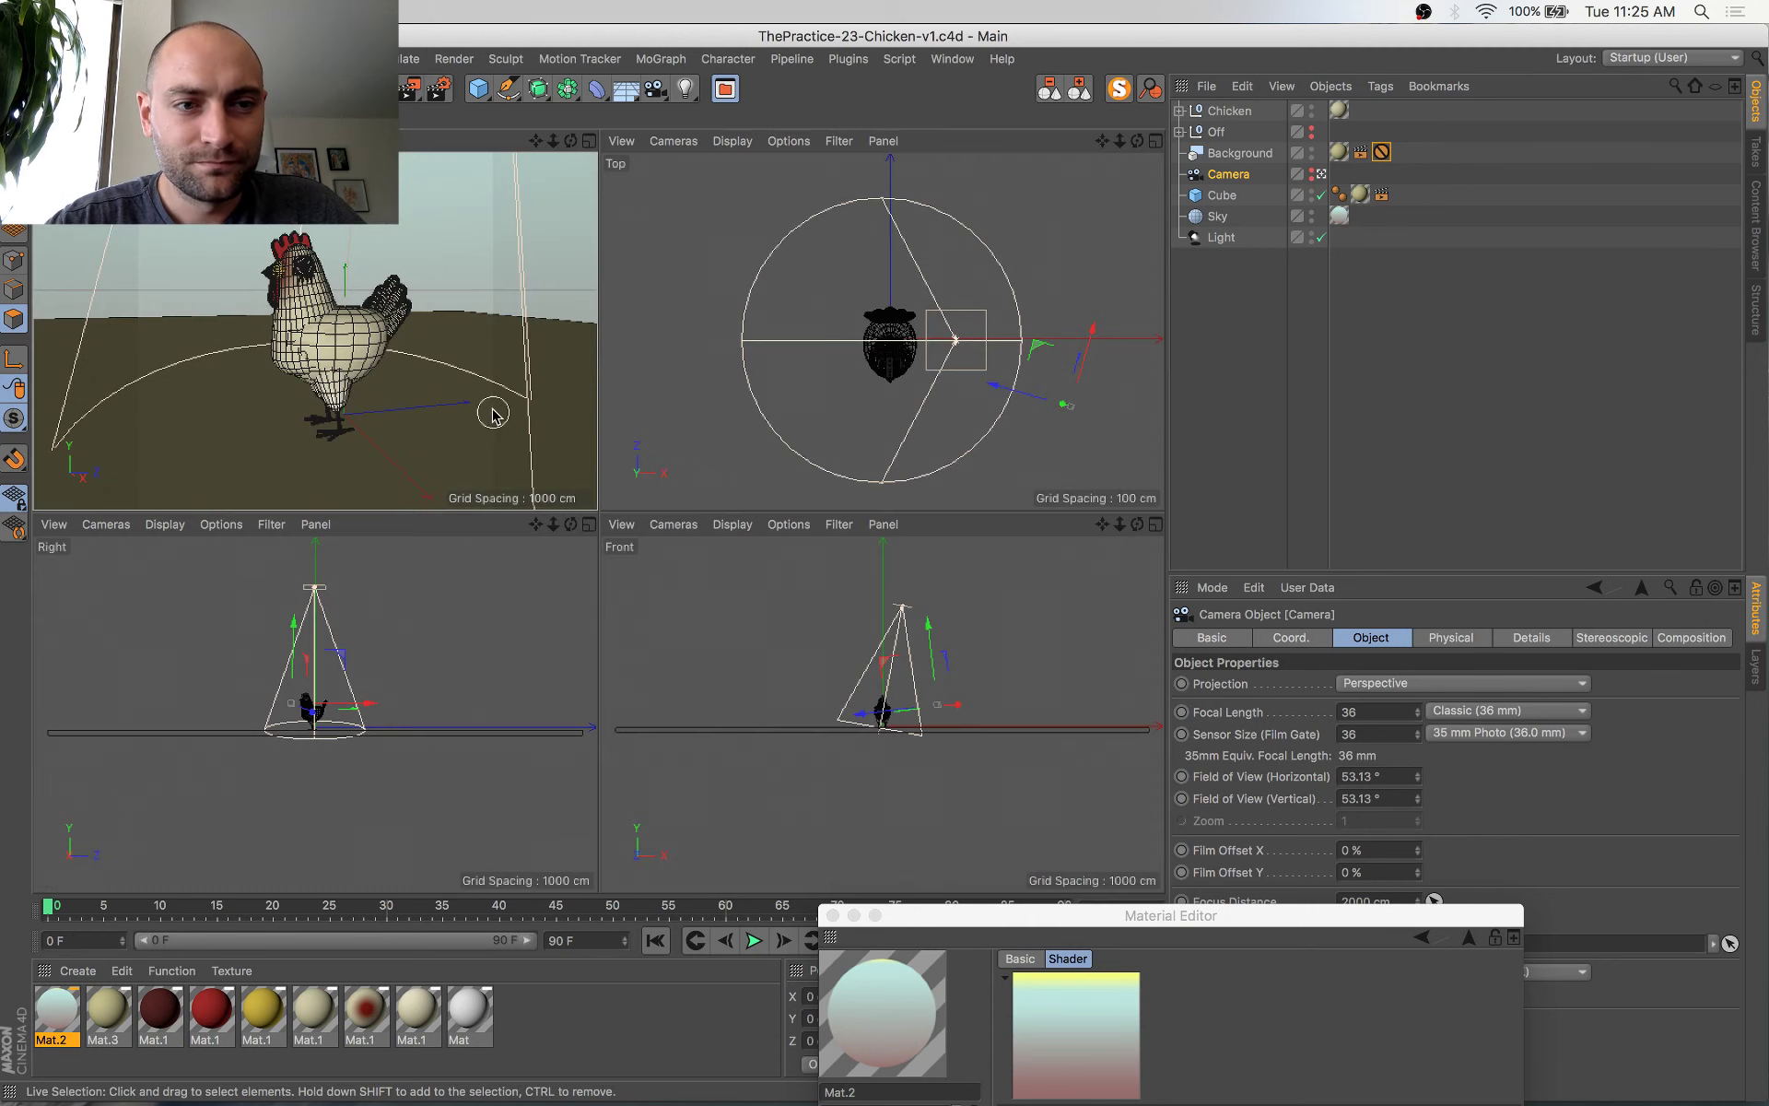
Orbit and pan the camera to a more frontal three-quarter angle on the chicken, and render the new framing
left_click_drag(381, 418, 447, 412, "alt")
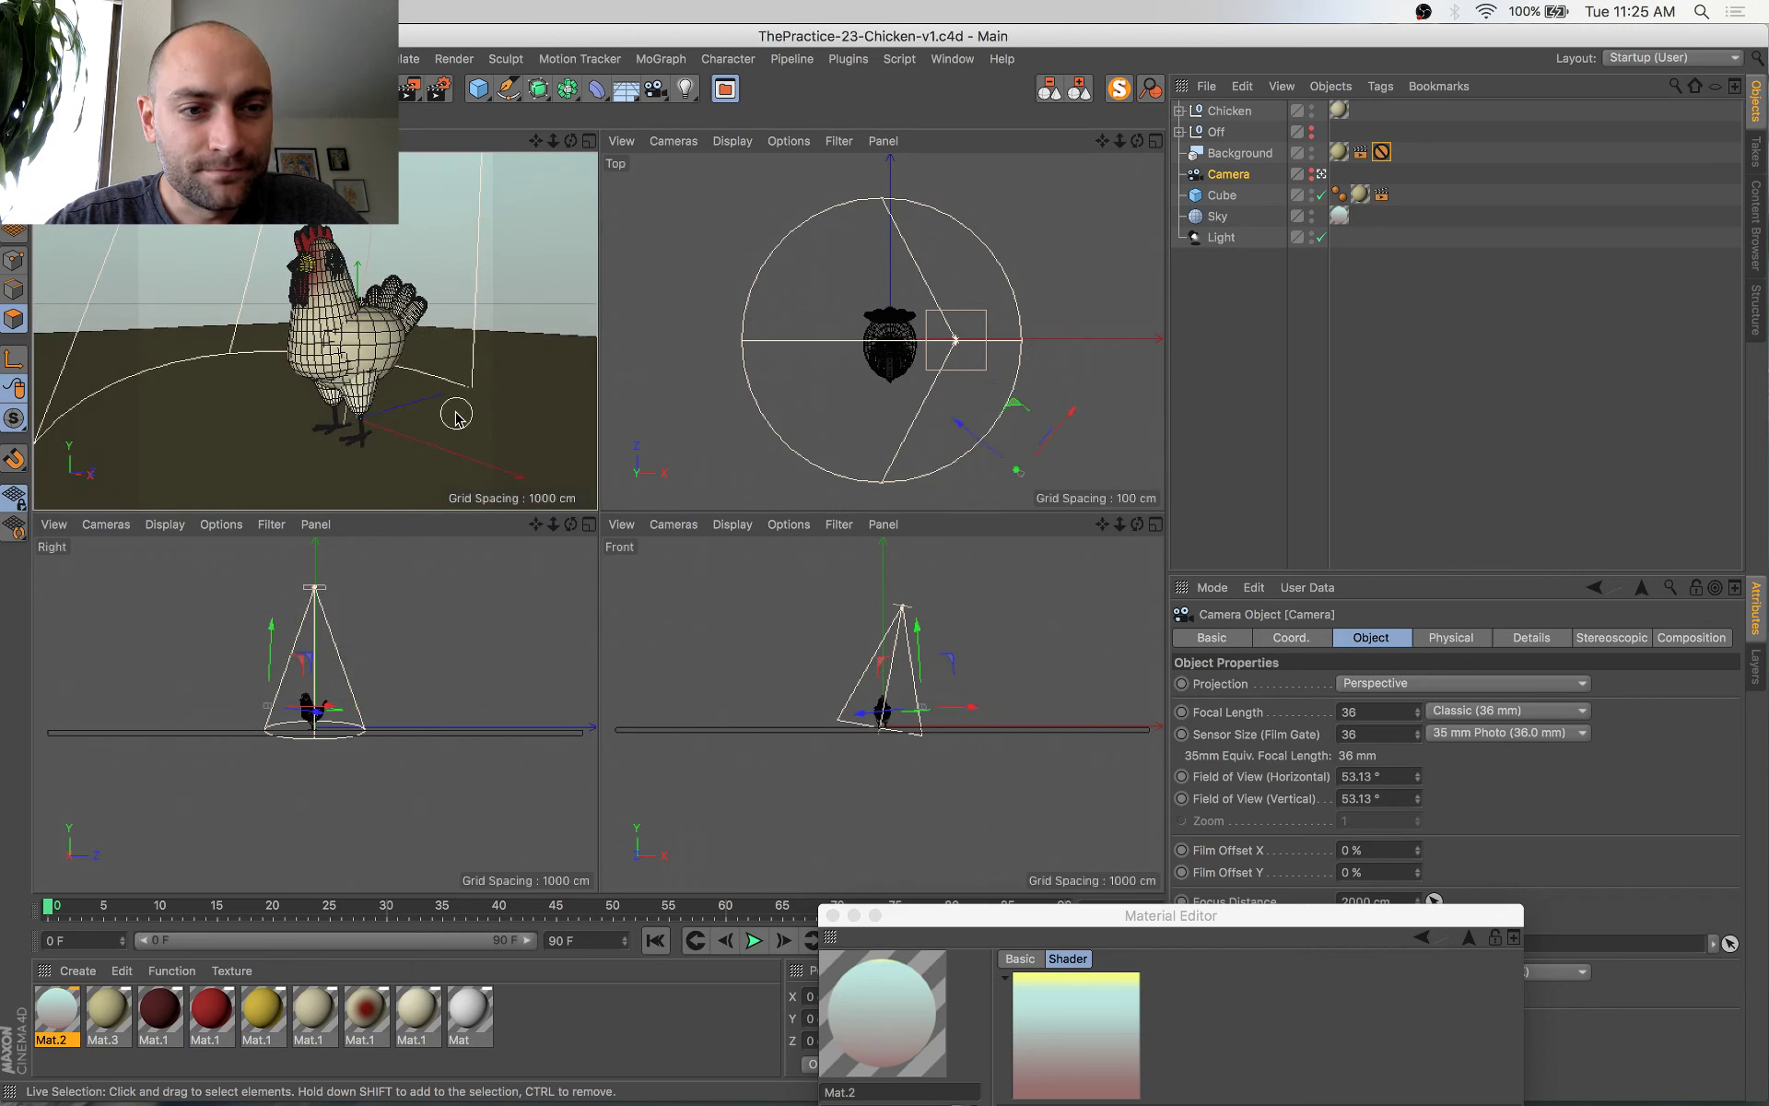
middle_click_drag(463, 407, 444, 404, "alt")
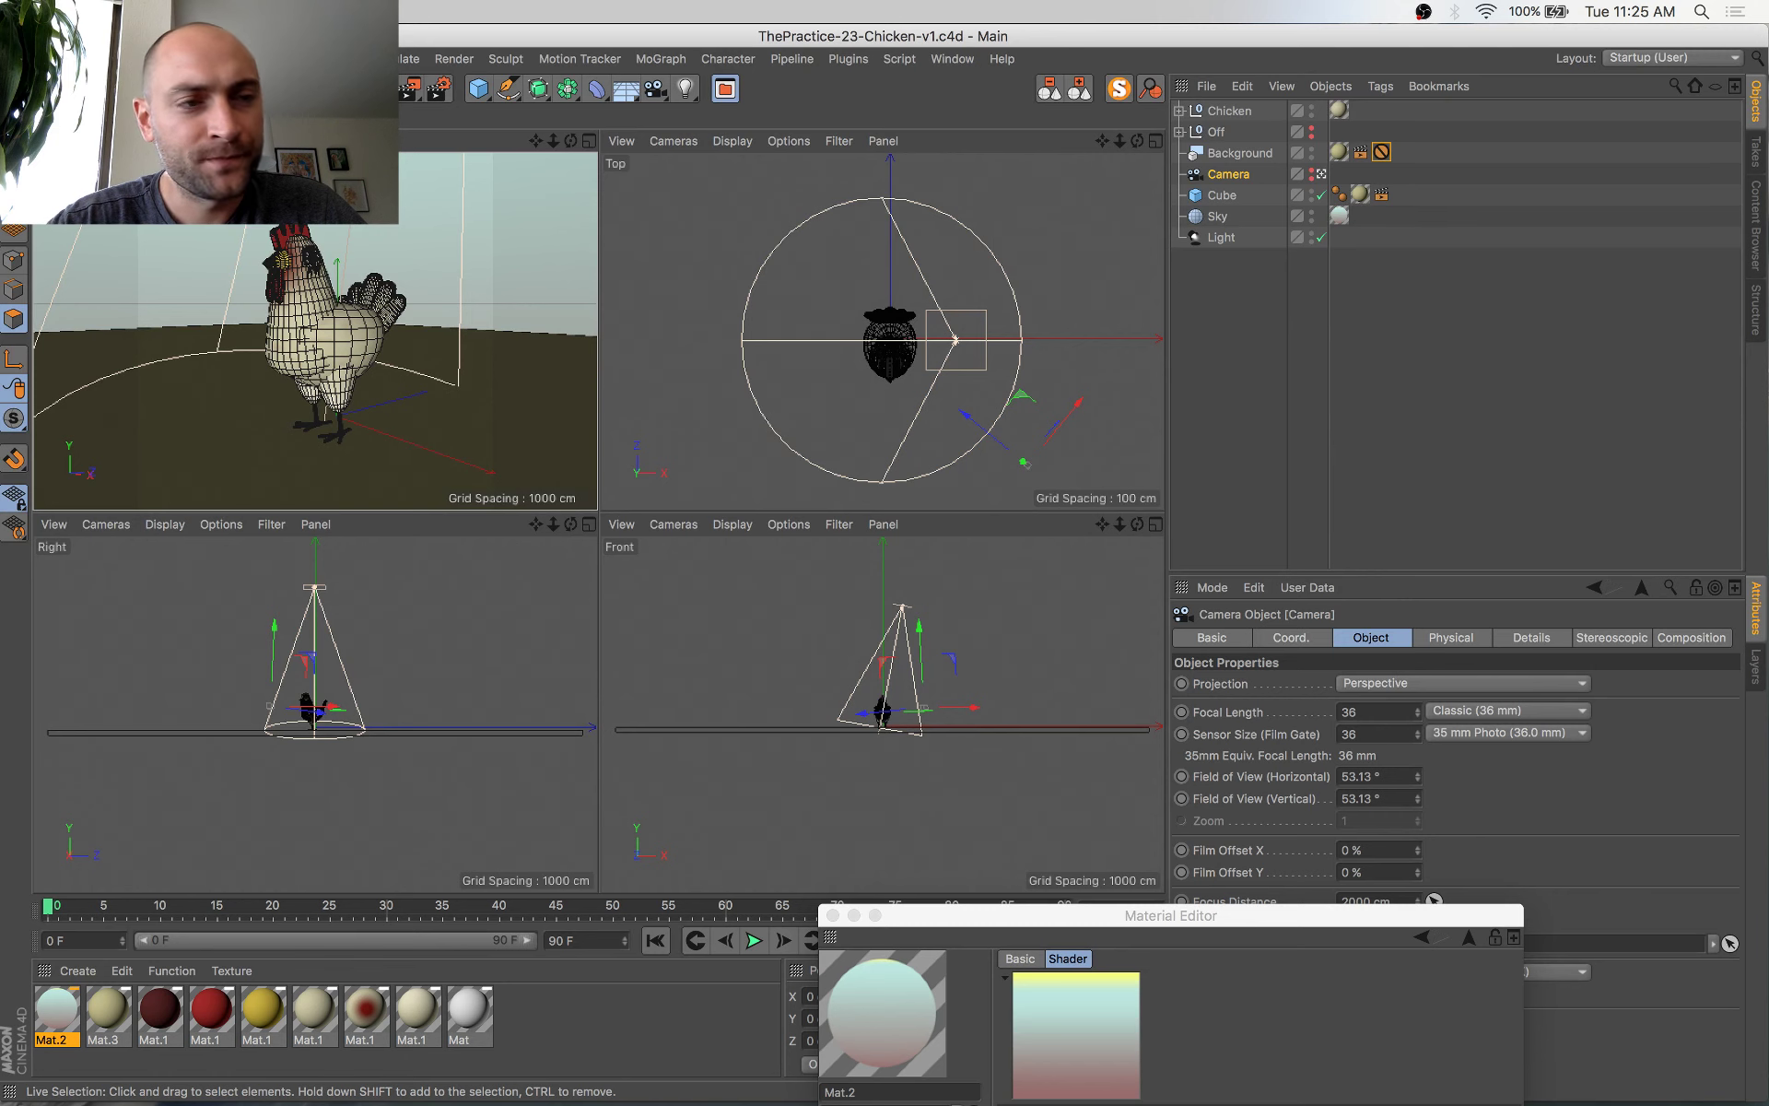
key("shift+r")
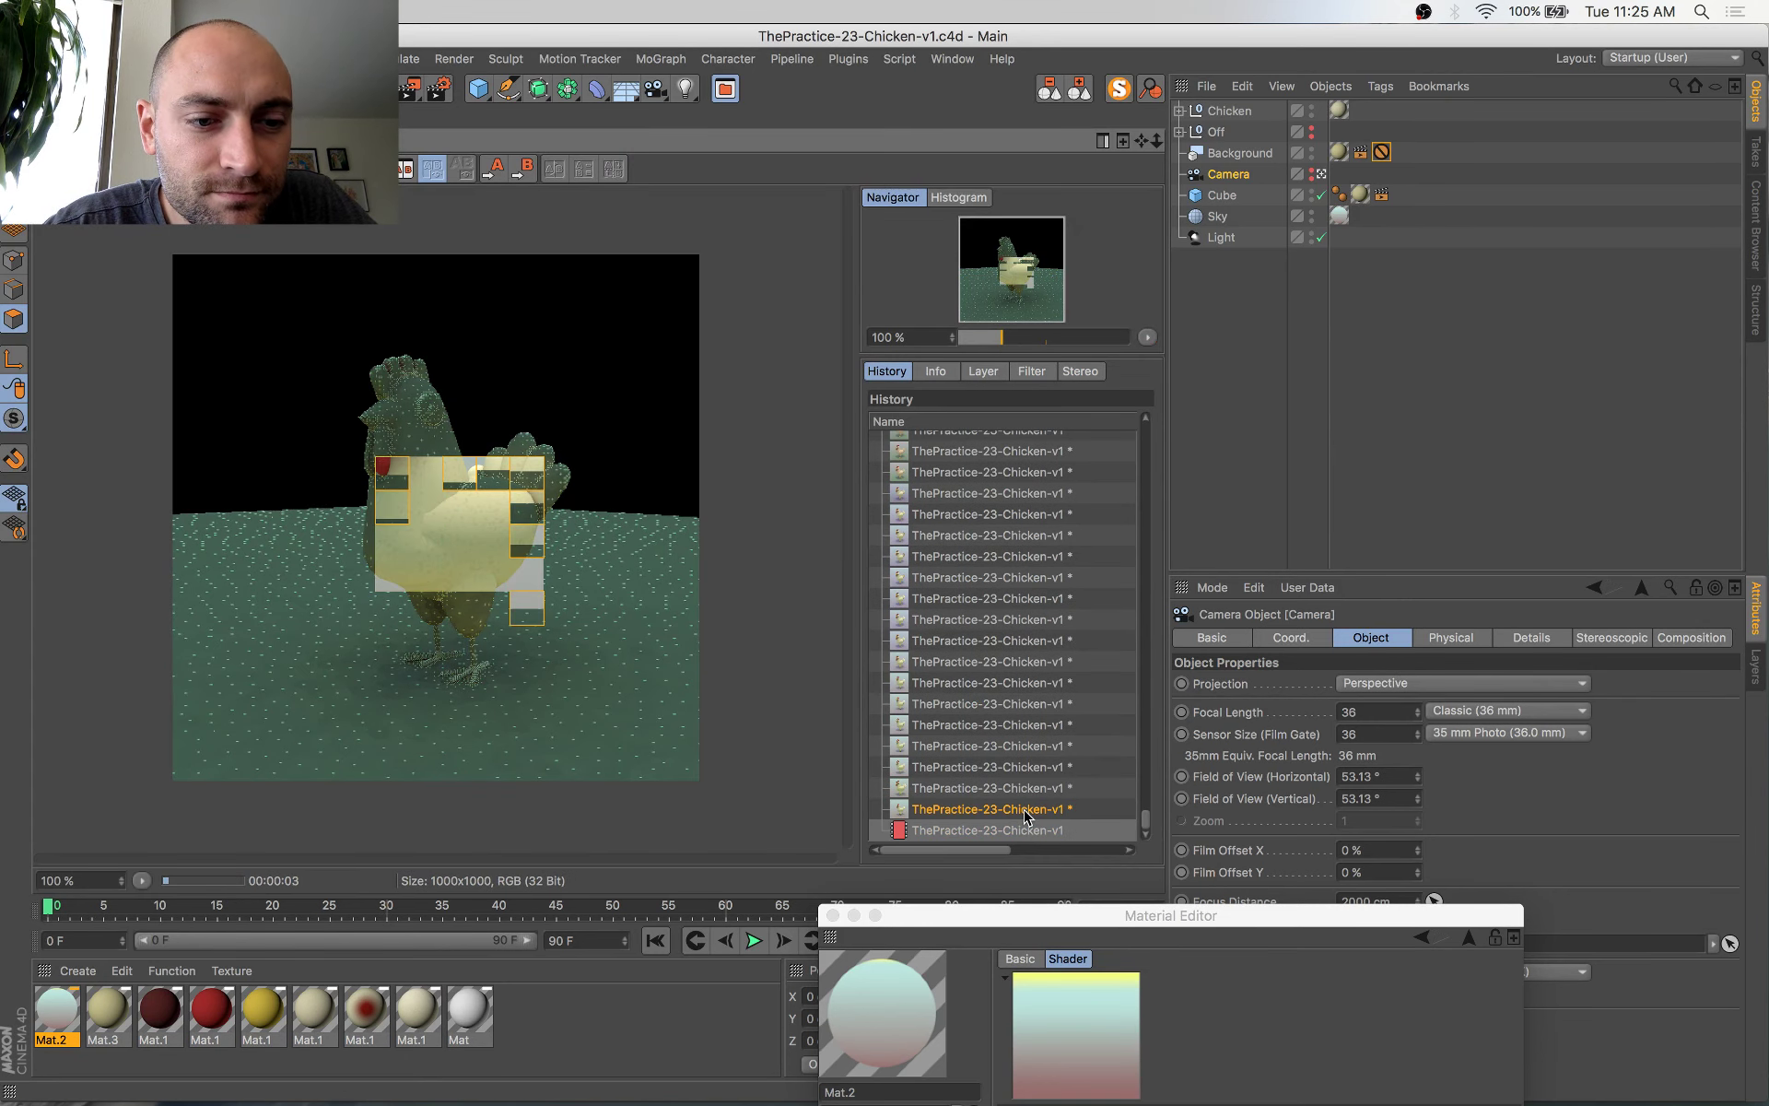
key("Down")
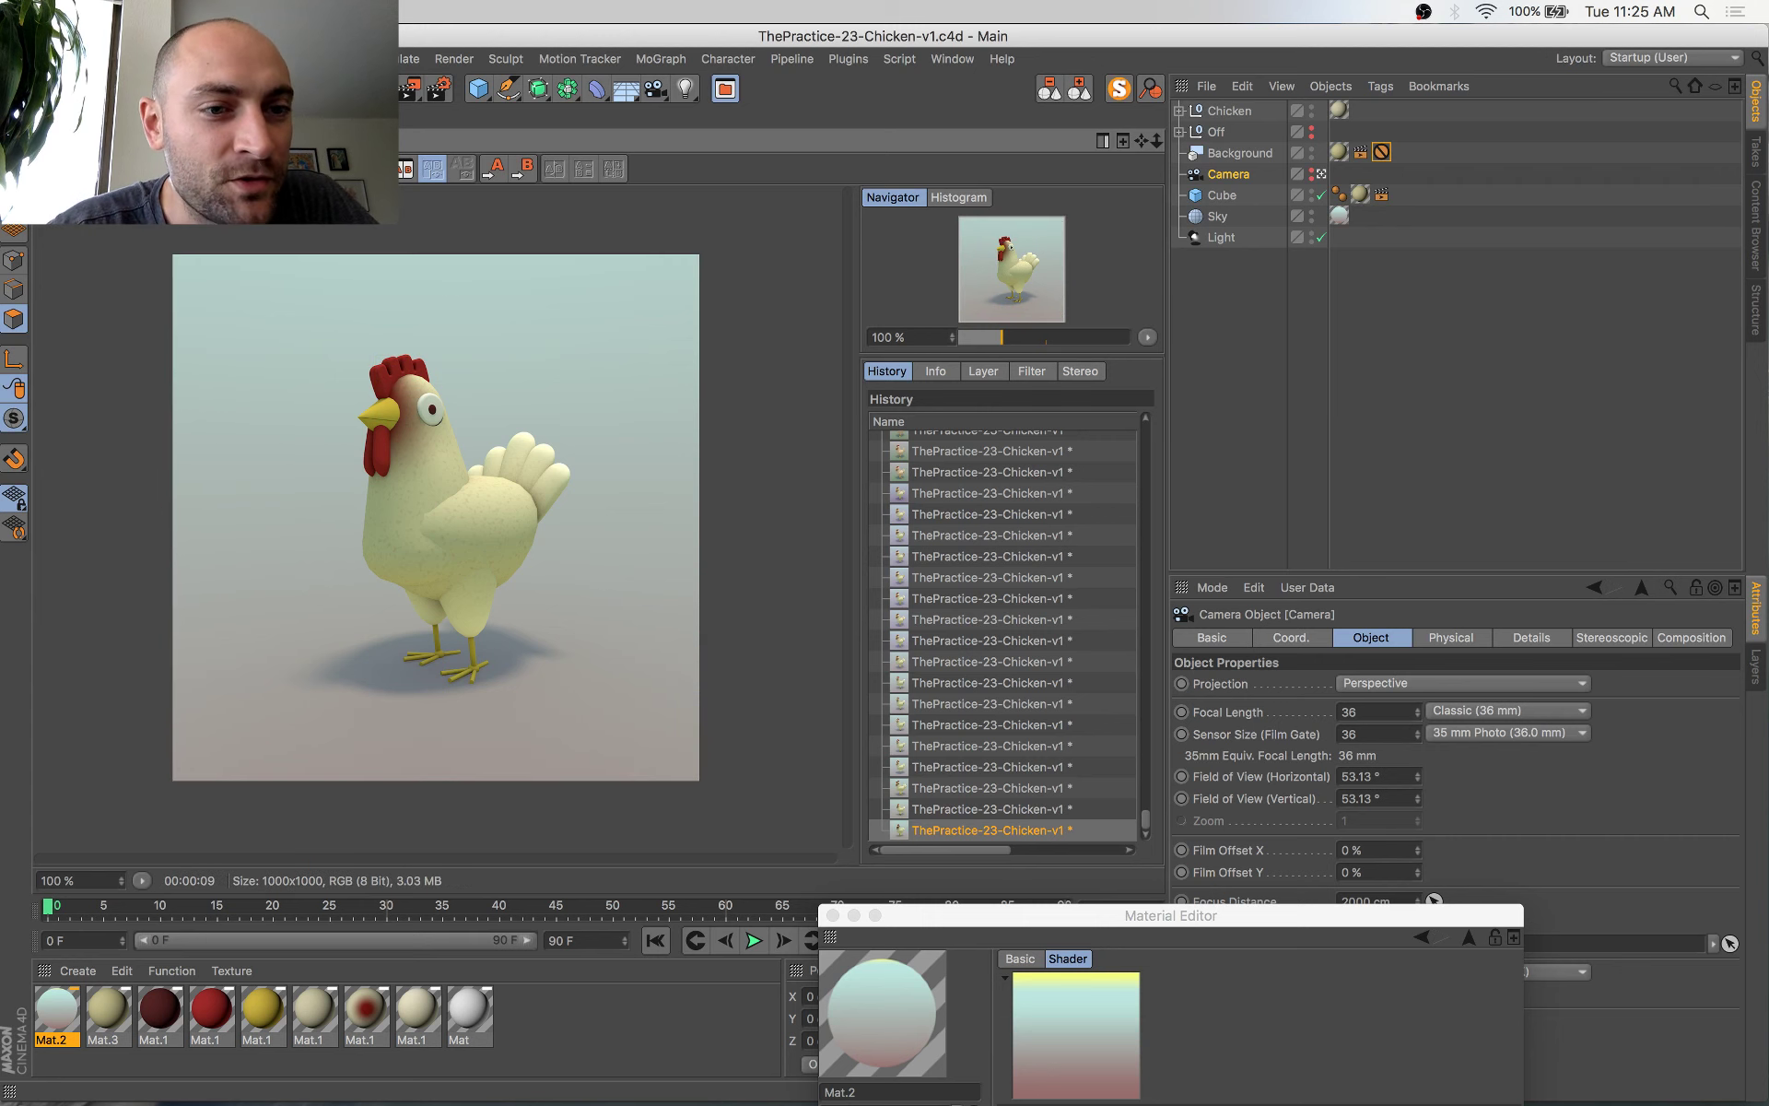
left_click(90, 117)
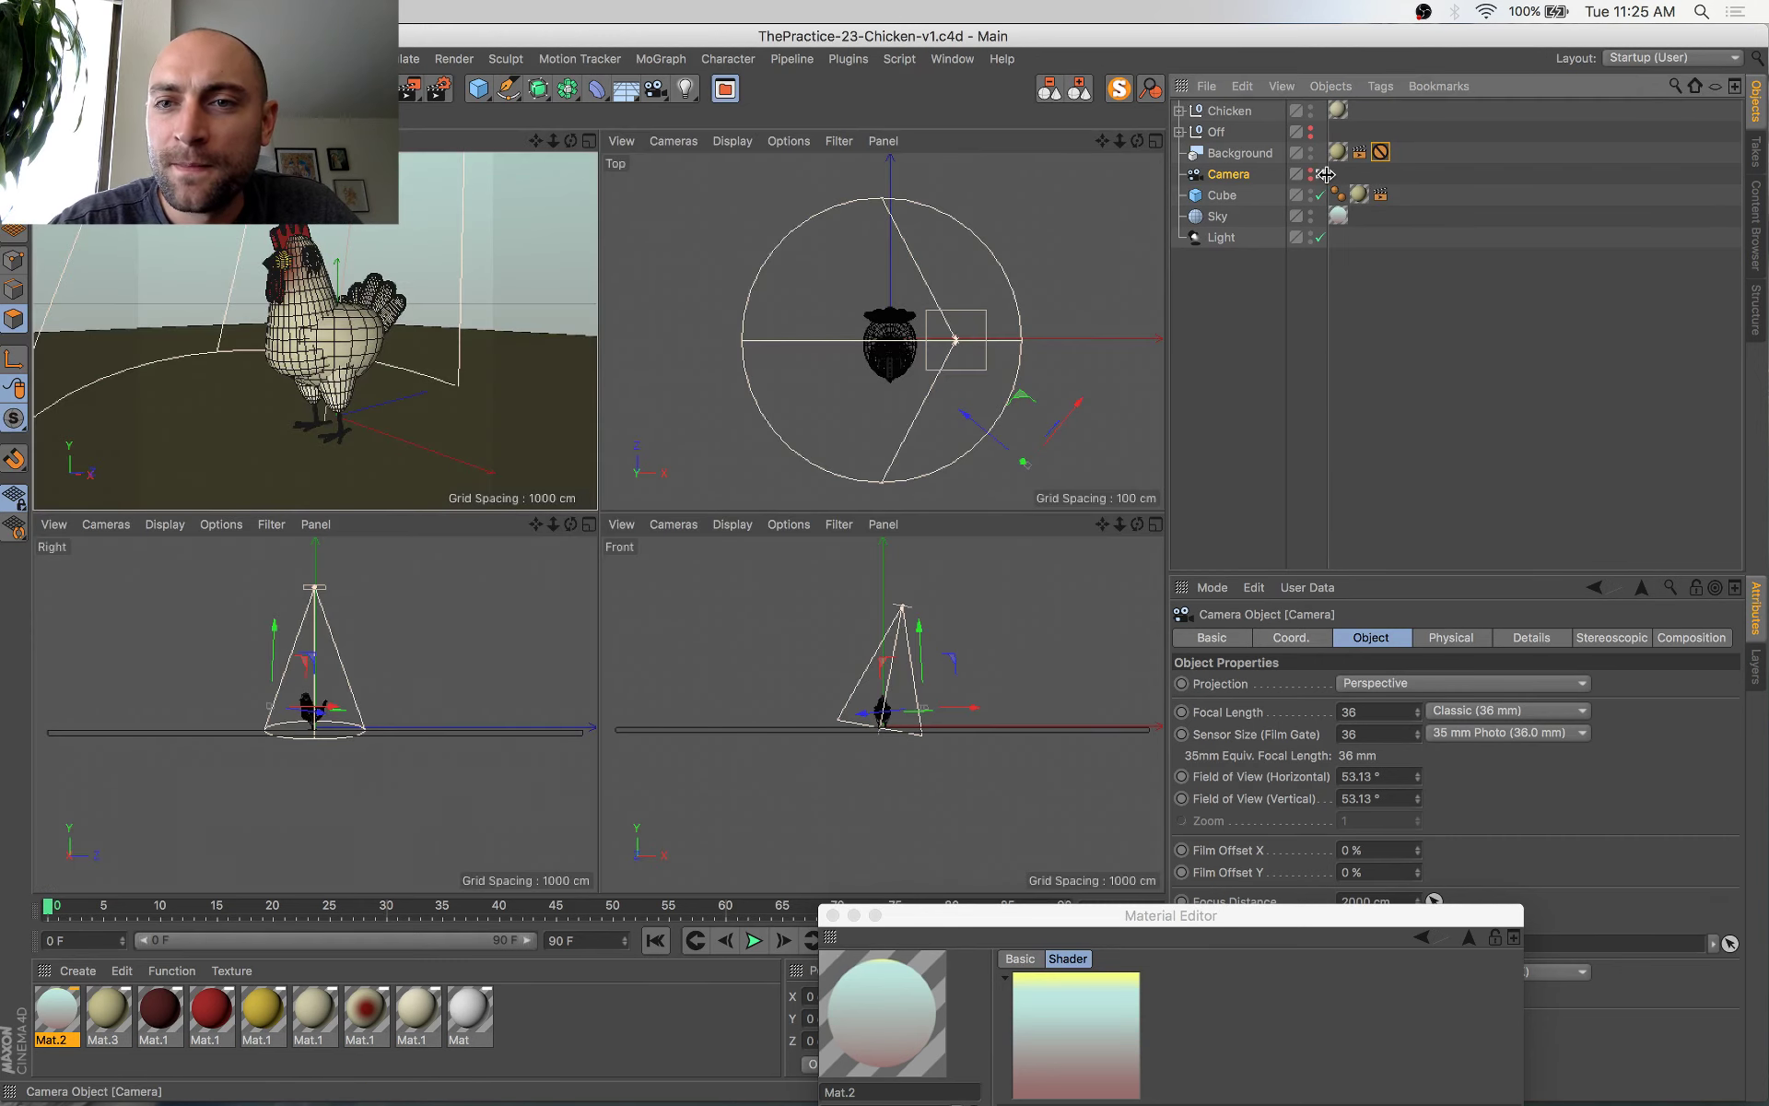
Leave the scene camera's view, frame the chicken's head up close in the perspective view, and switch to model mode
left_click(1322, 174)
middle_click(406, 387)
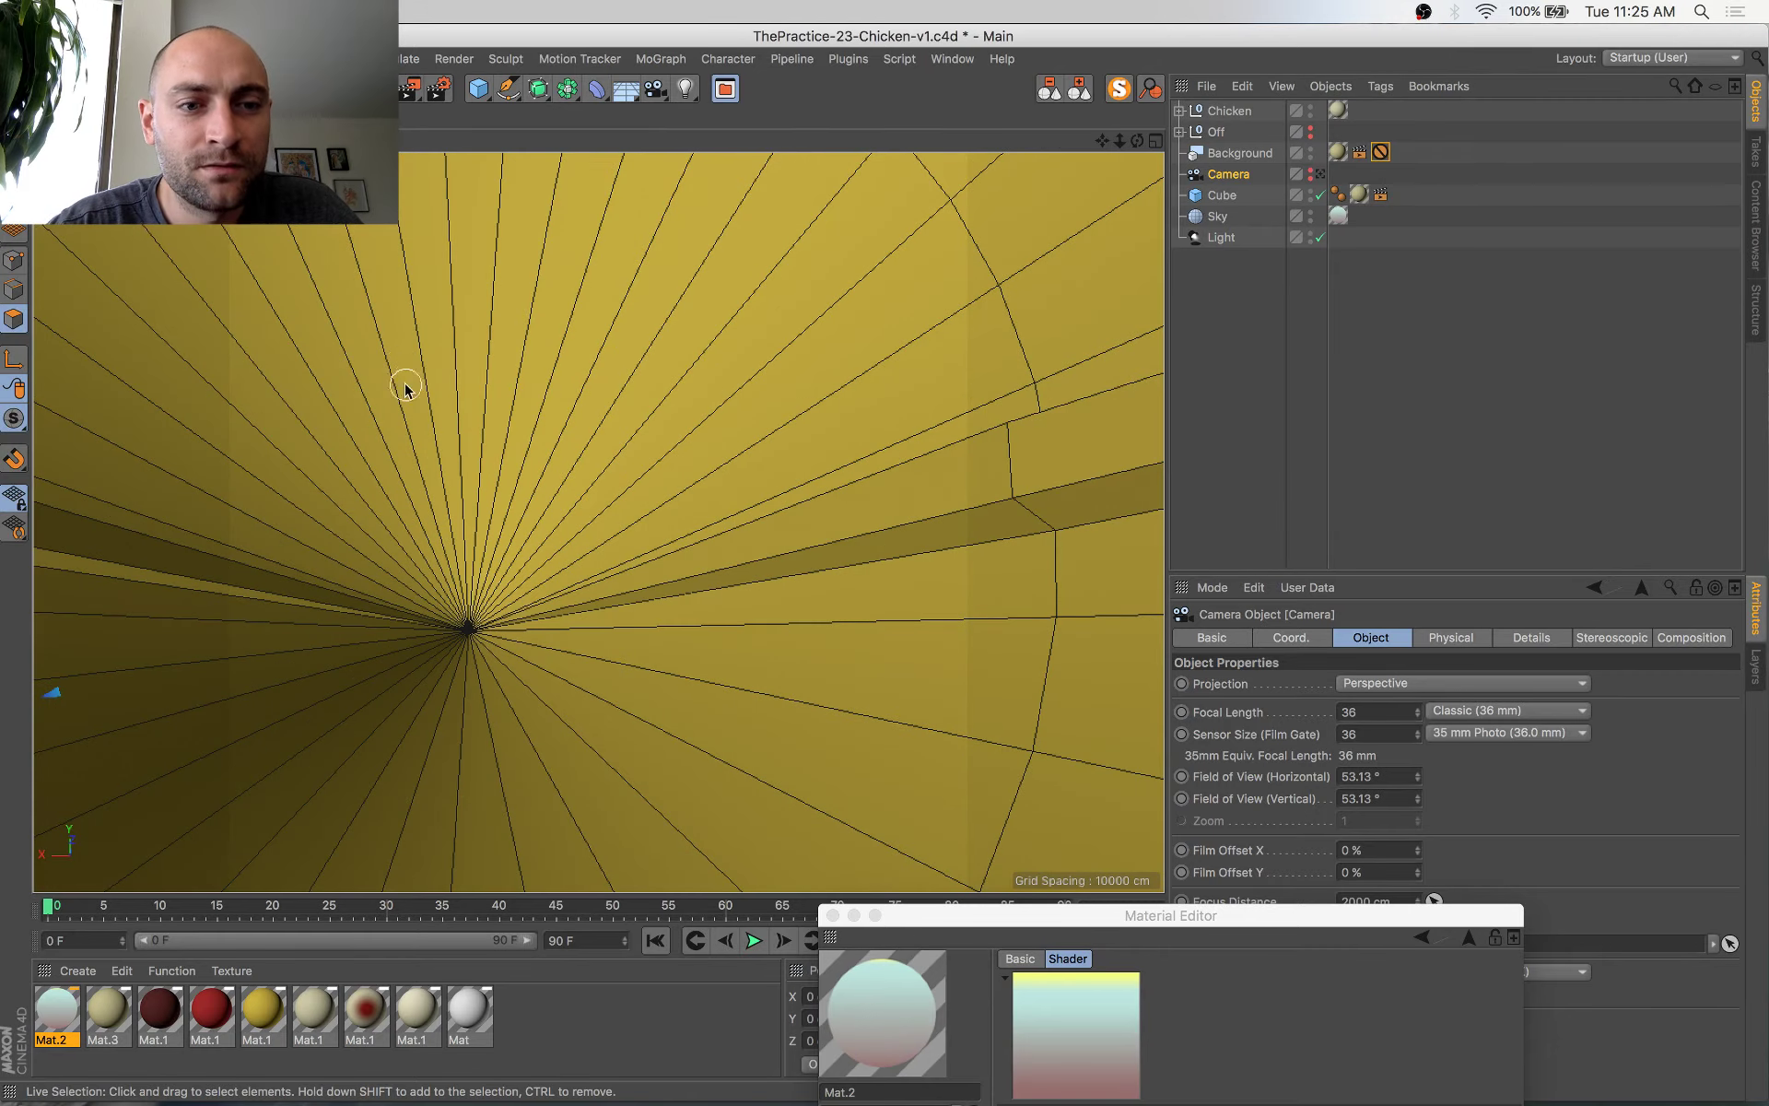
left_click_drag(631, 510, 126, 677, "alt")
scroll(368, 522, "down", 5)
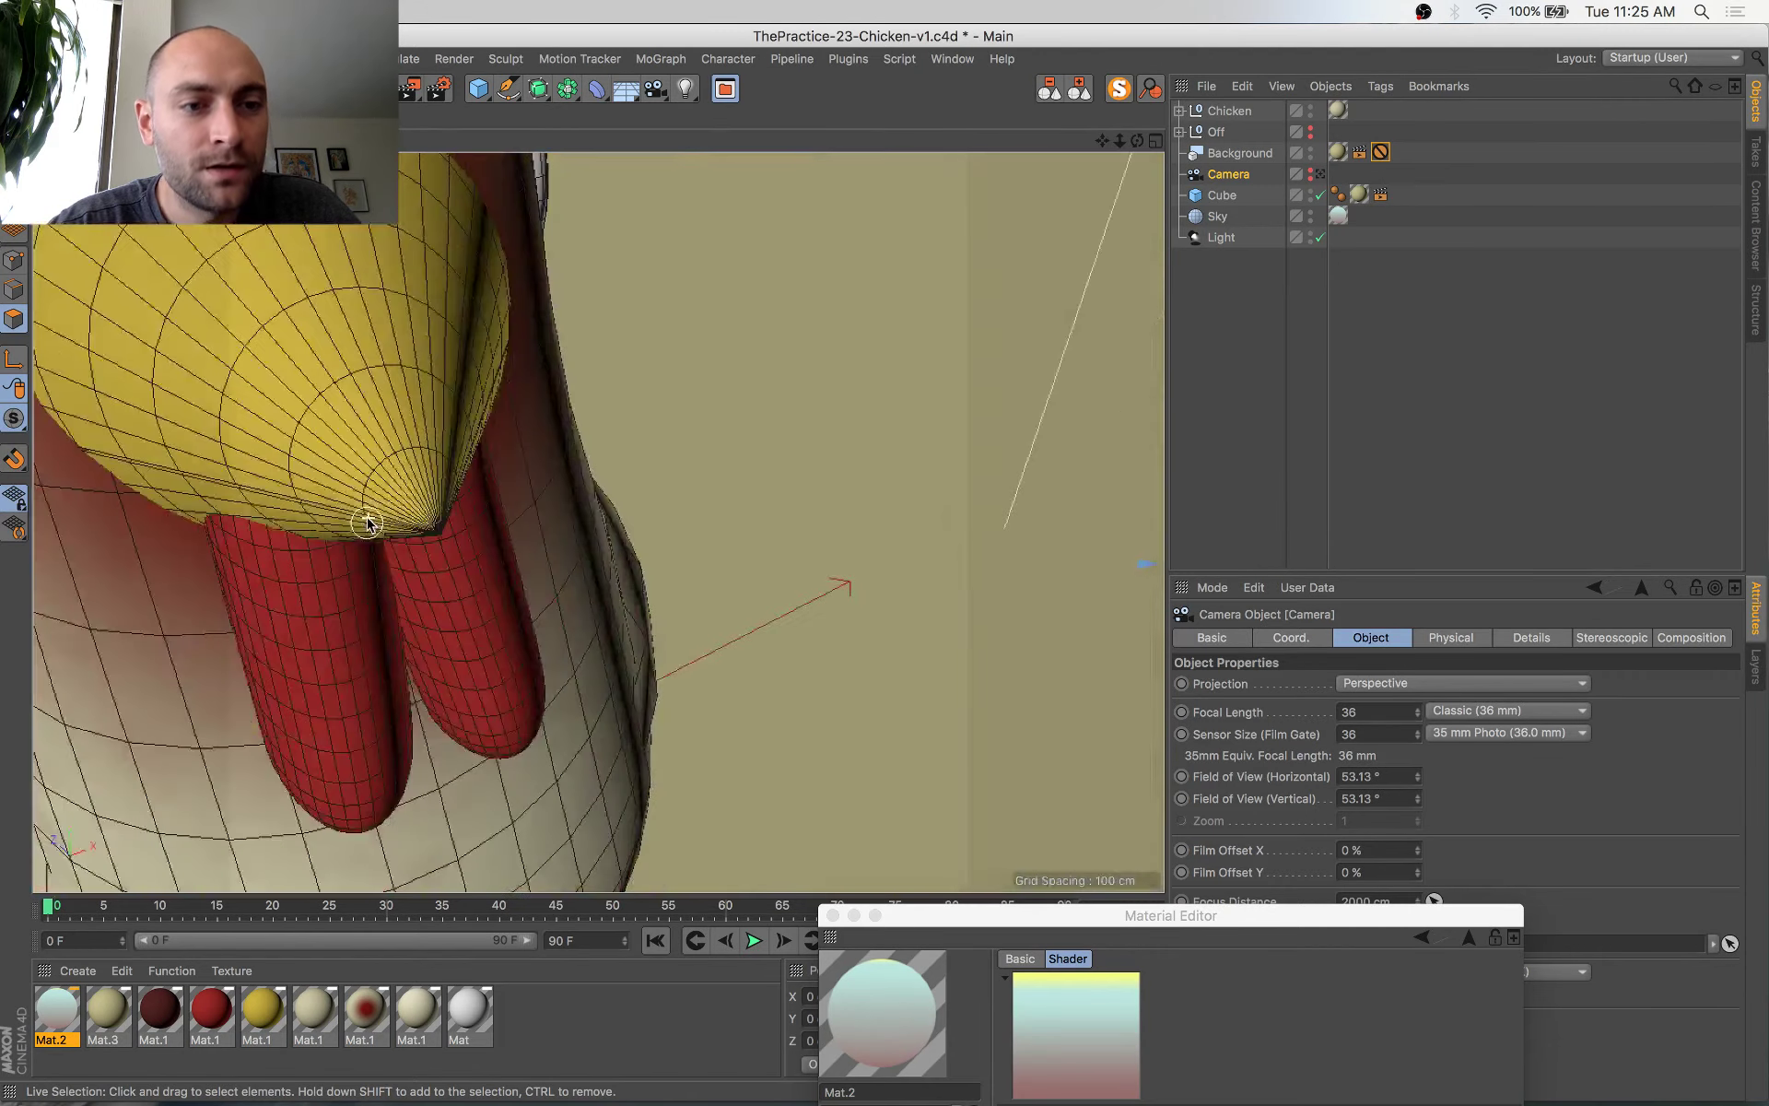
middle_click_drag(443, 191, 987, 544, "alt")
left_click_drag(987, 545, 1014, 461, "alt")
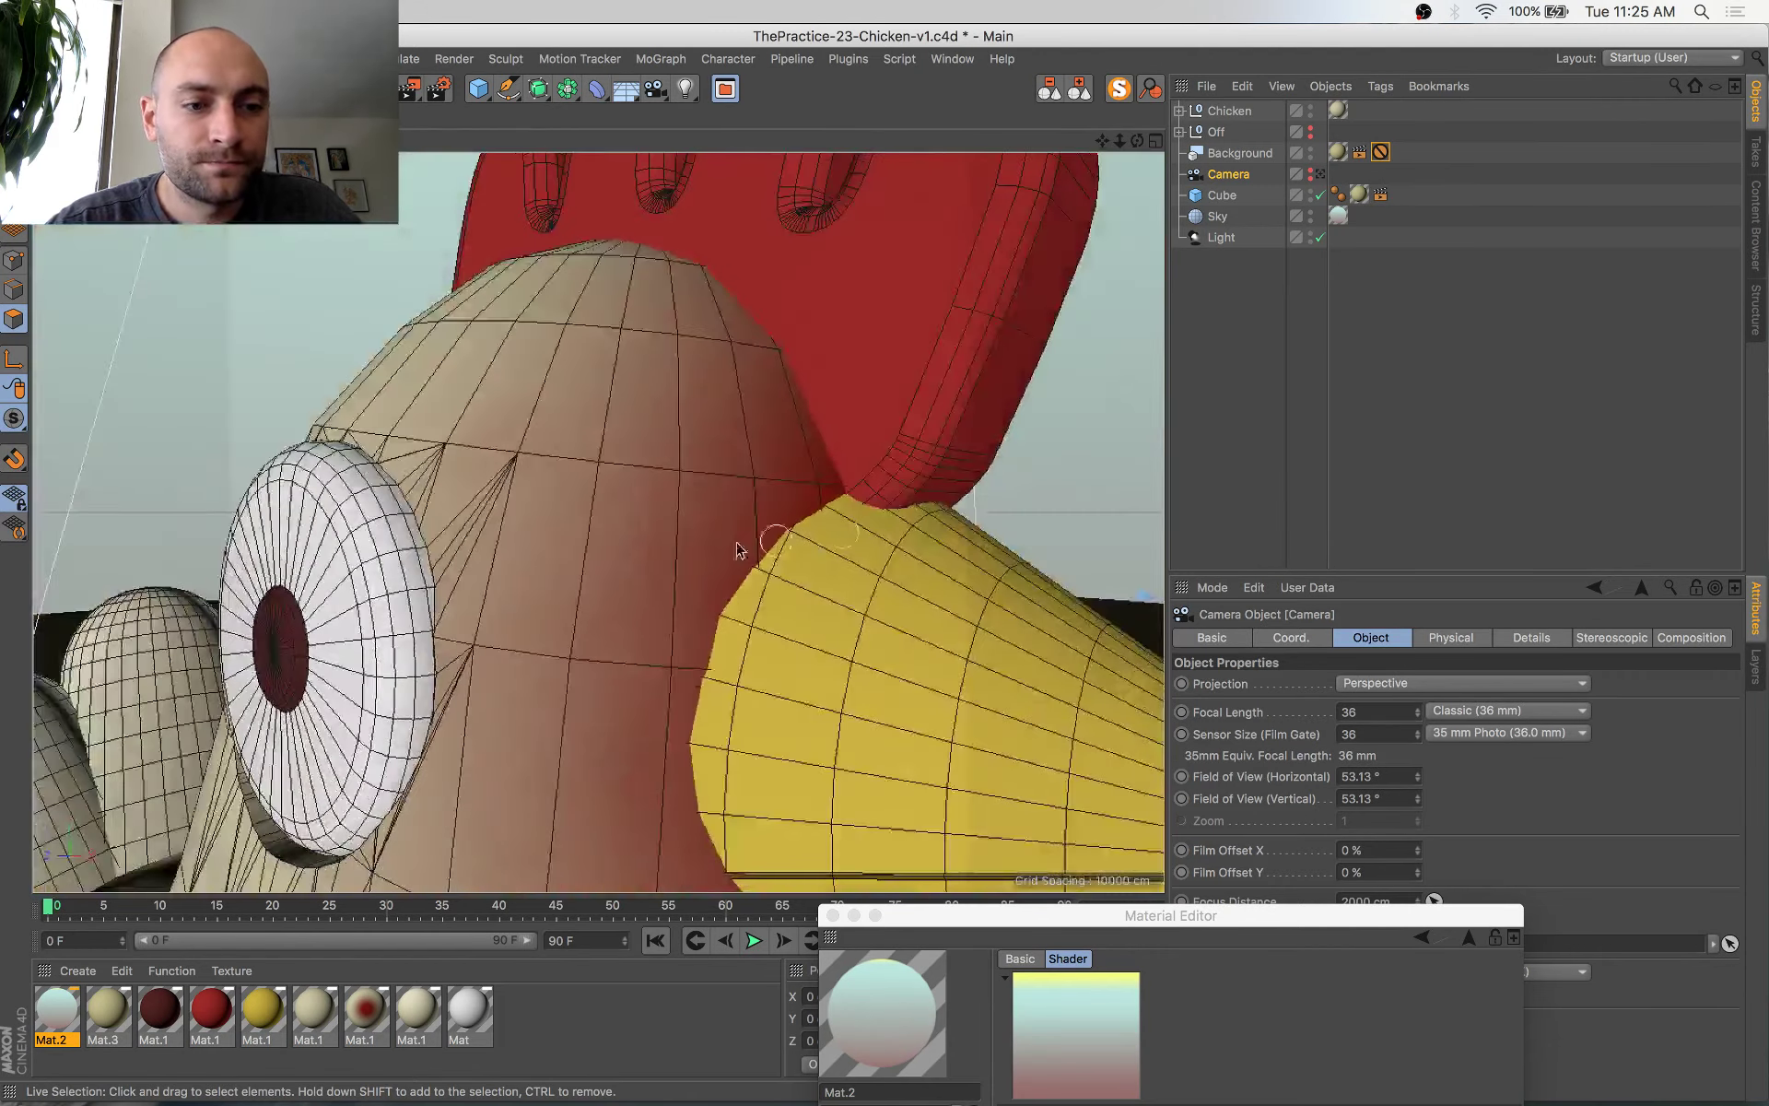
left_click(14, 172)
left_click(385, 569)
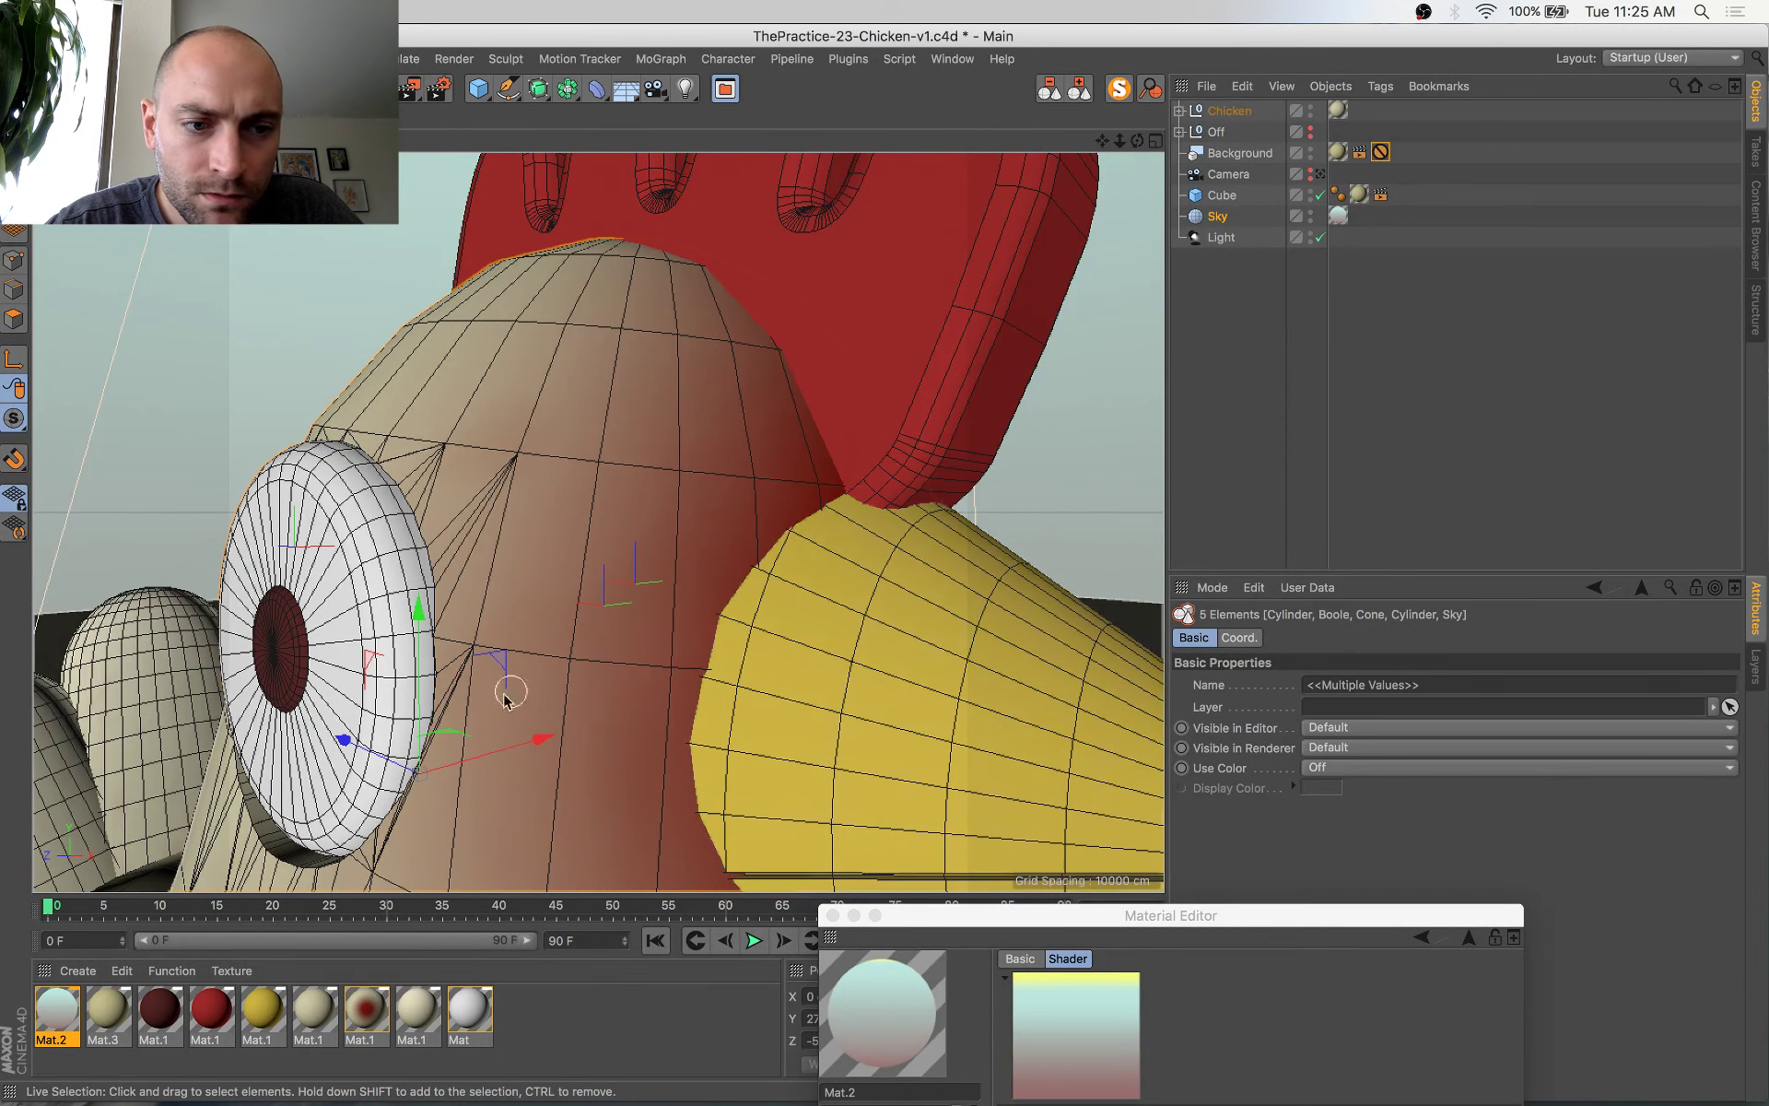
left_click_drag(506, 714, 517, 743, "alt")
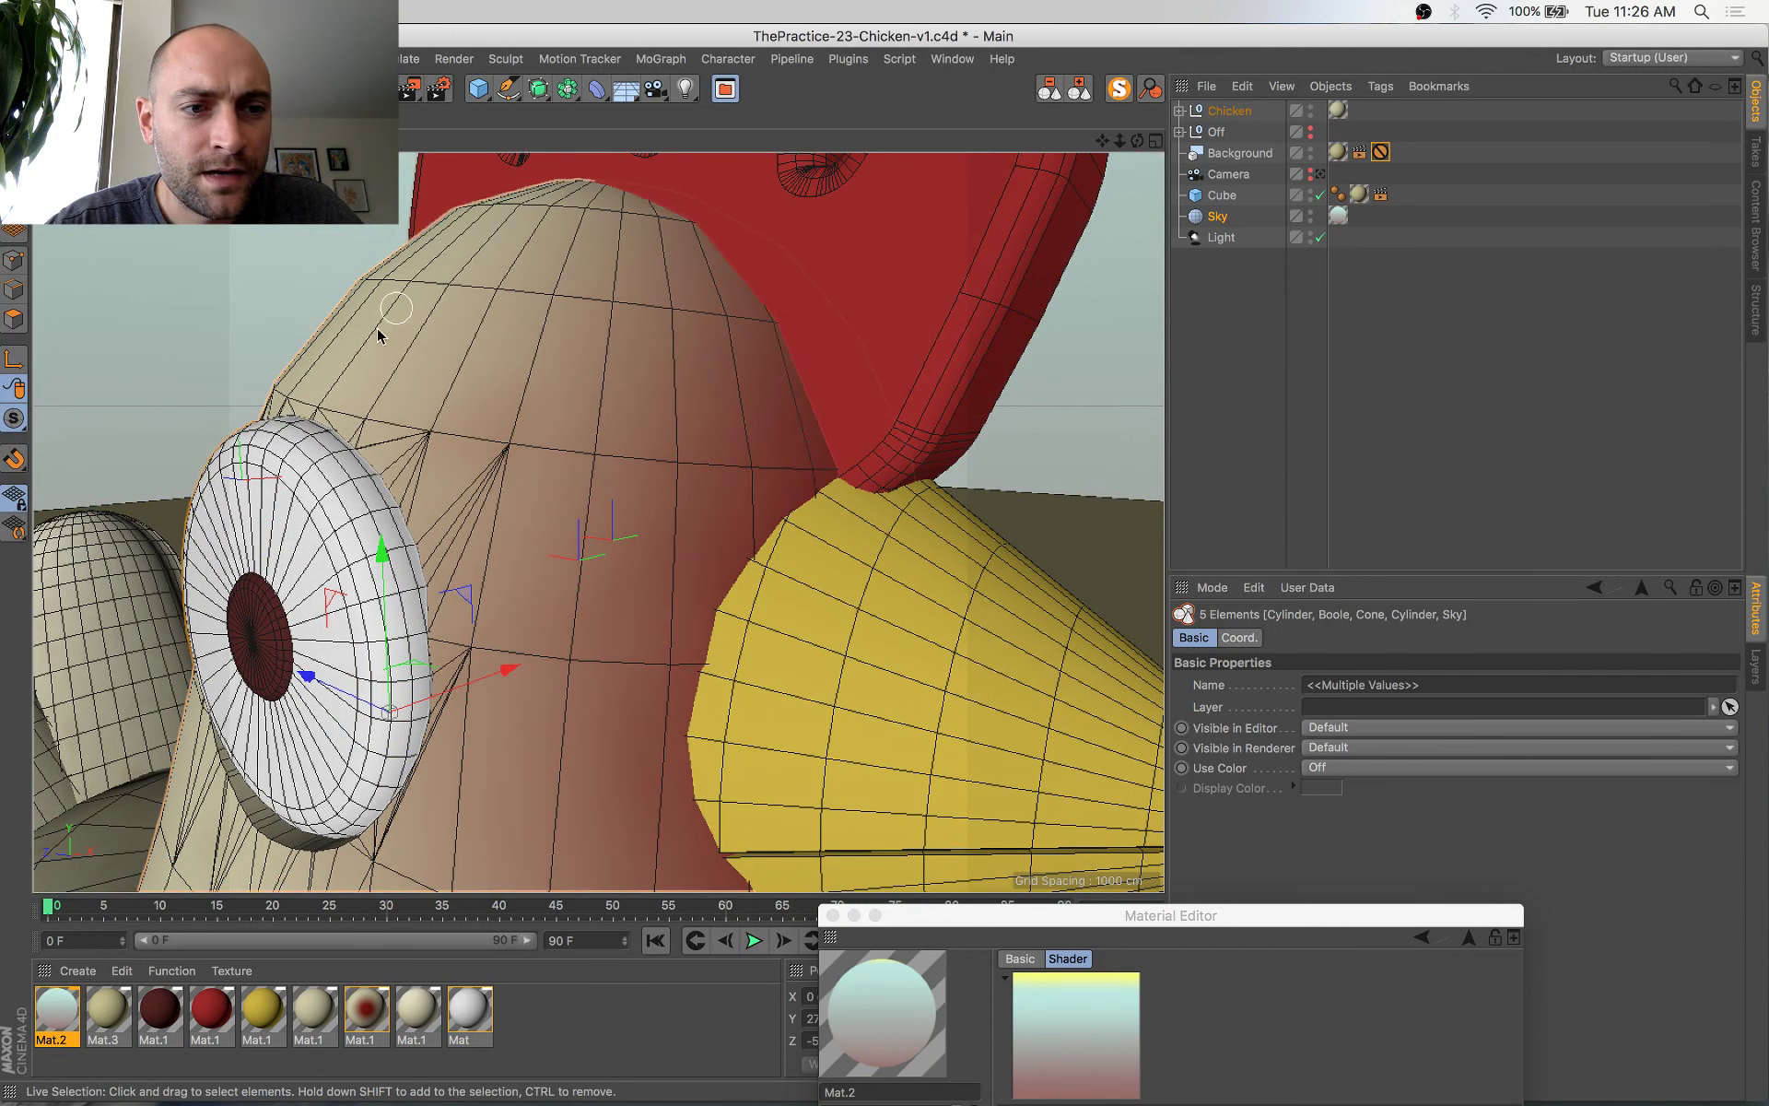
key("super+shift+a")
left_click(315, 530)
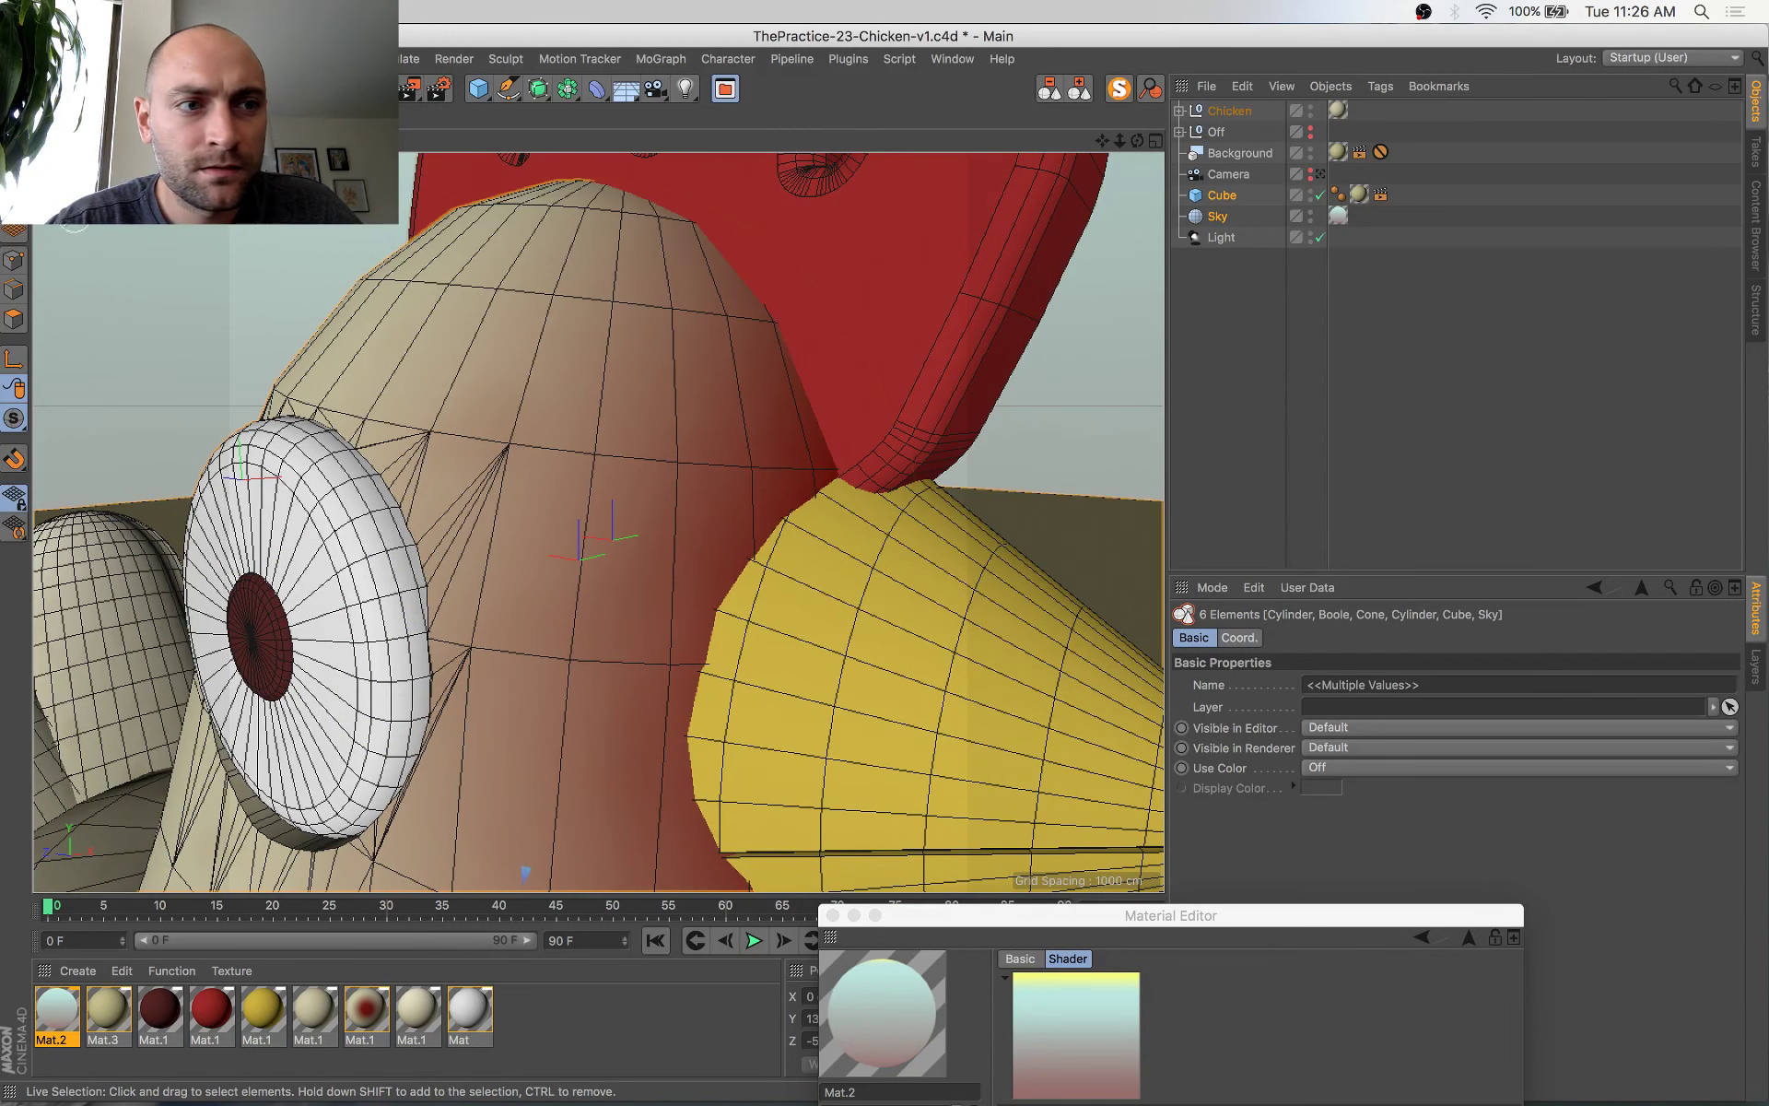
left_click(1318, 319)
left_click(1231, 112)
left_click(322, 488)
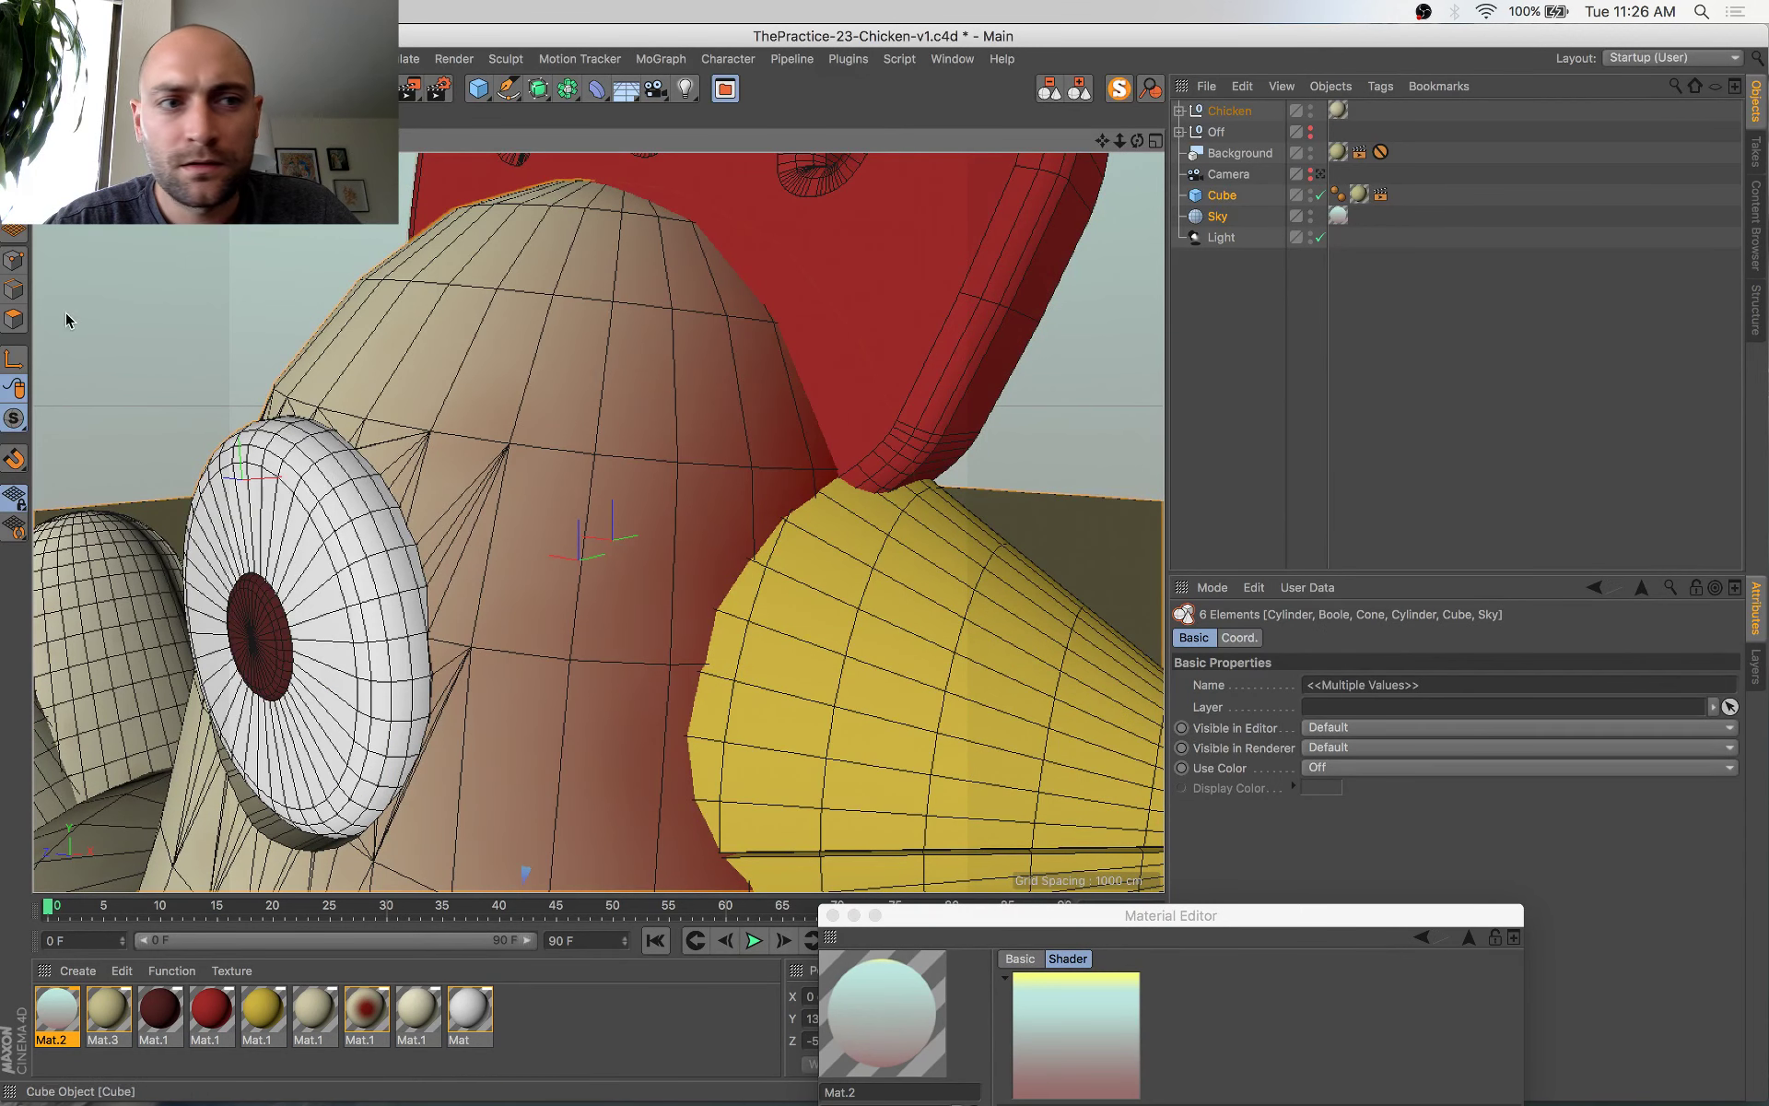
key("m")
key("e")
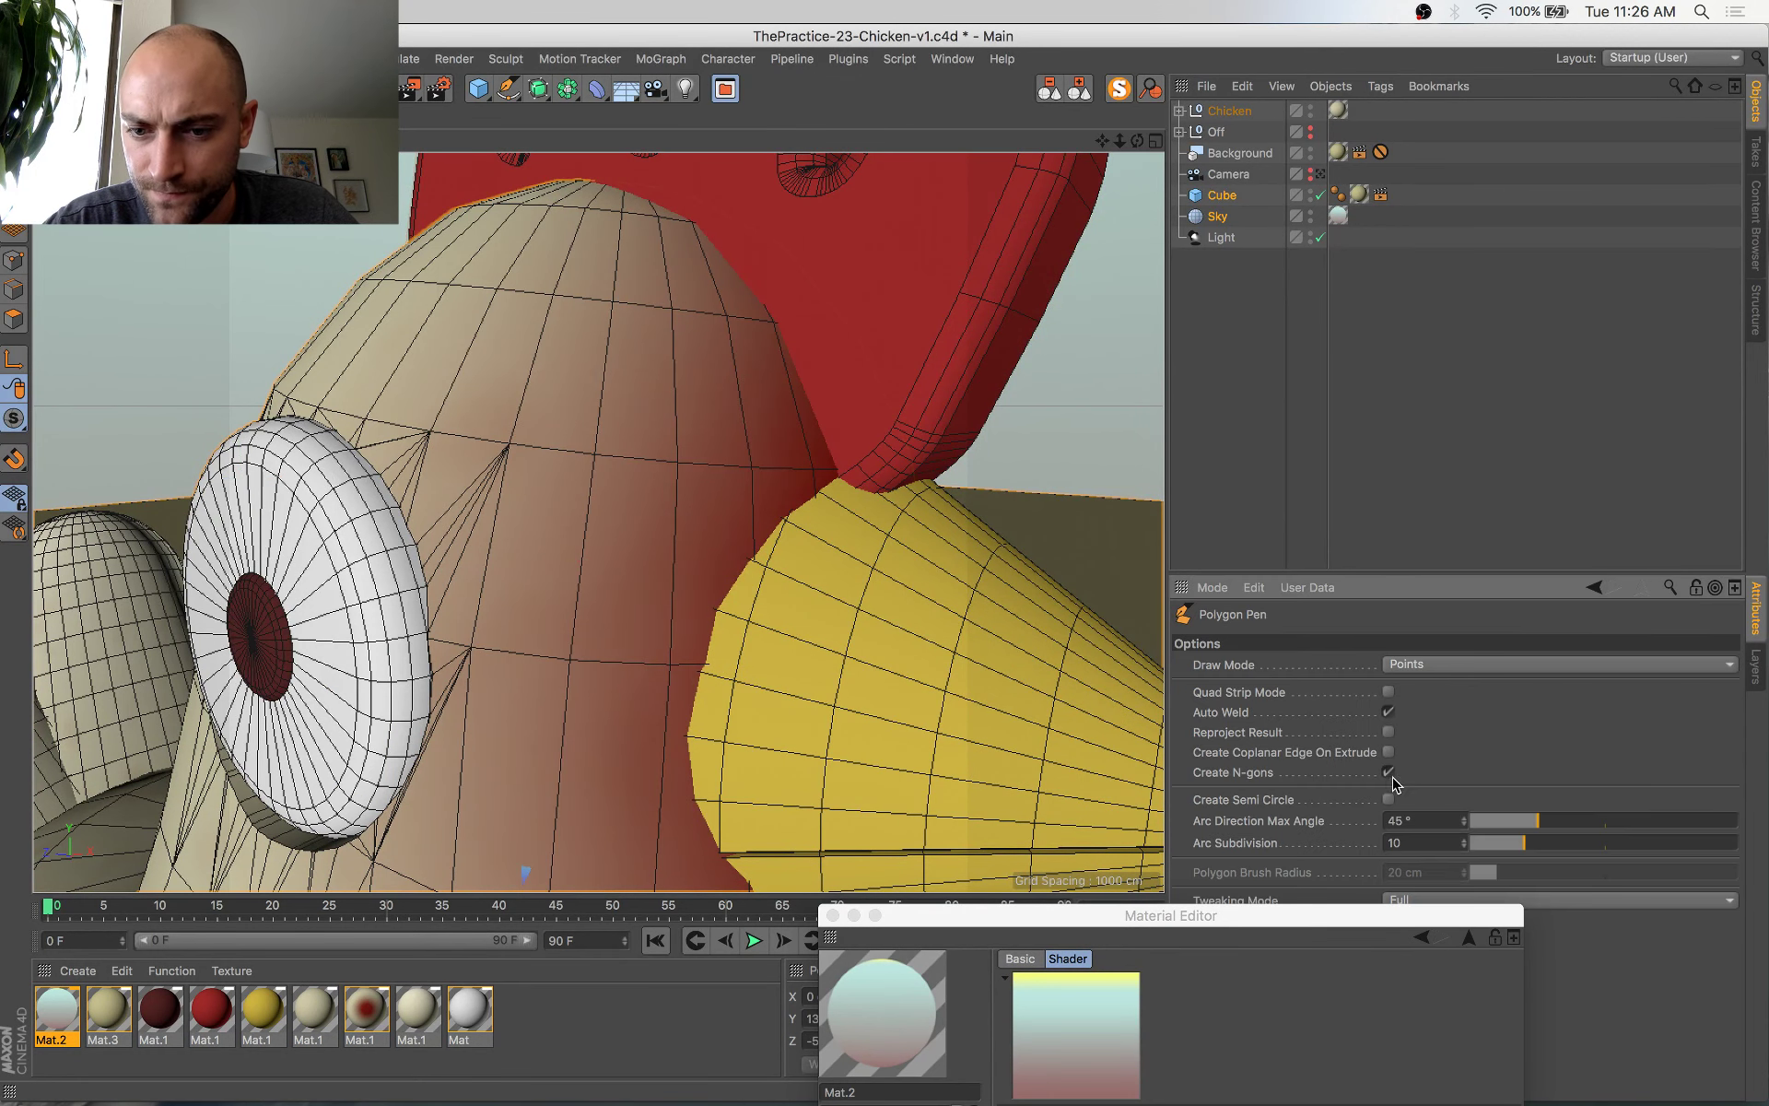
key("space")
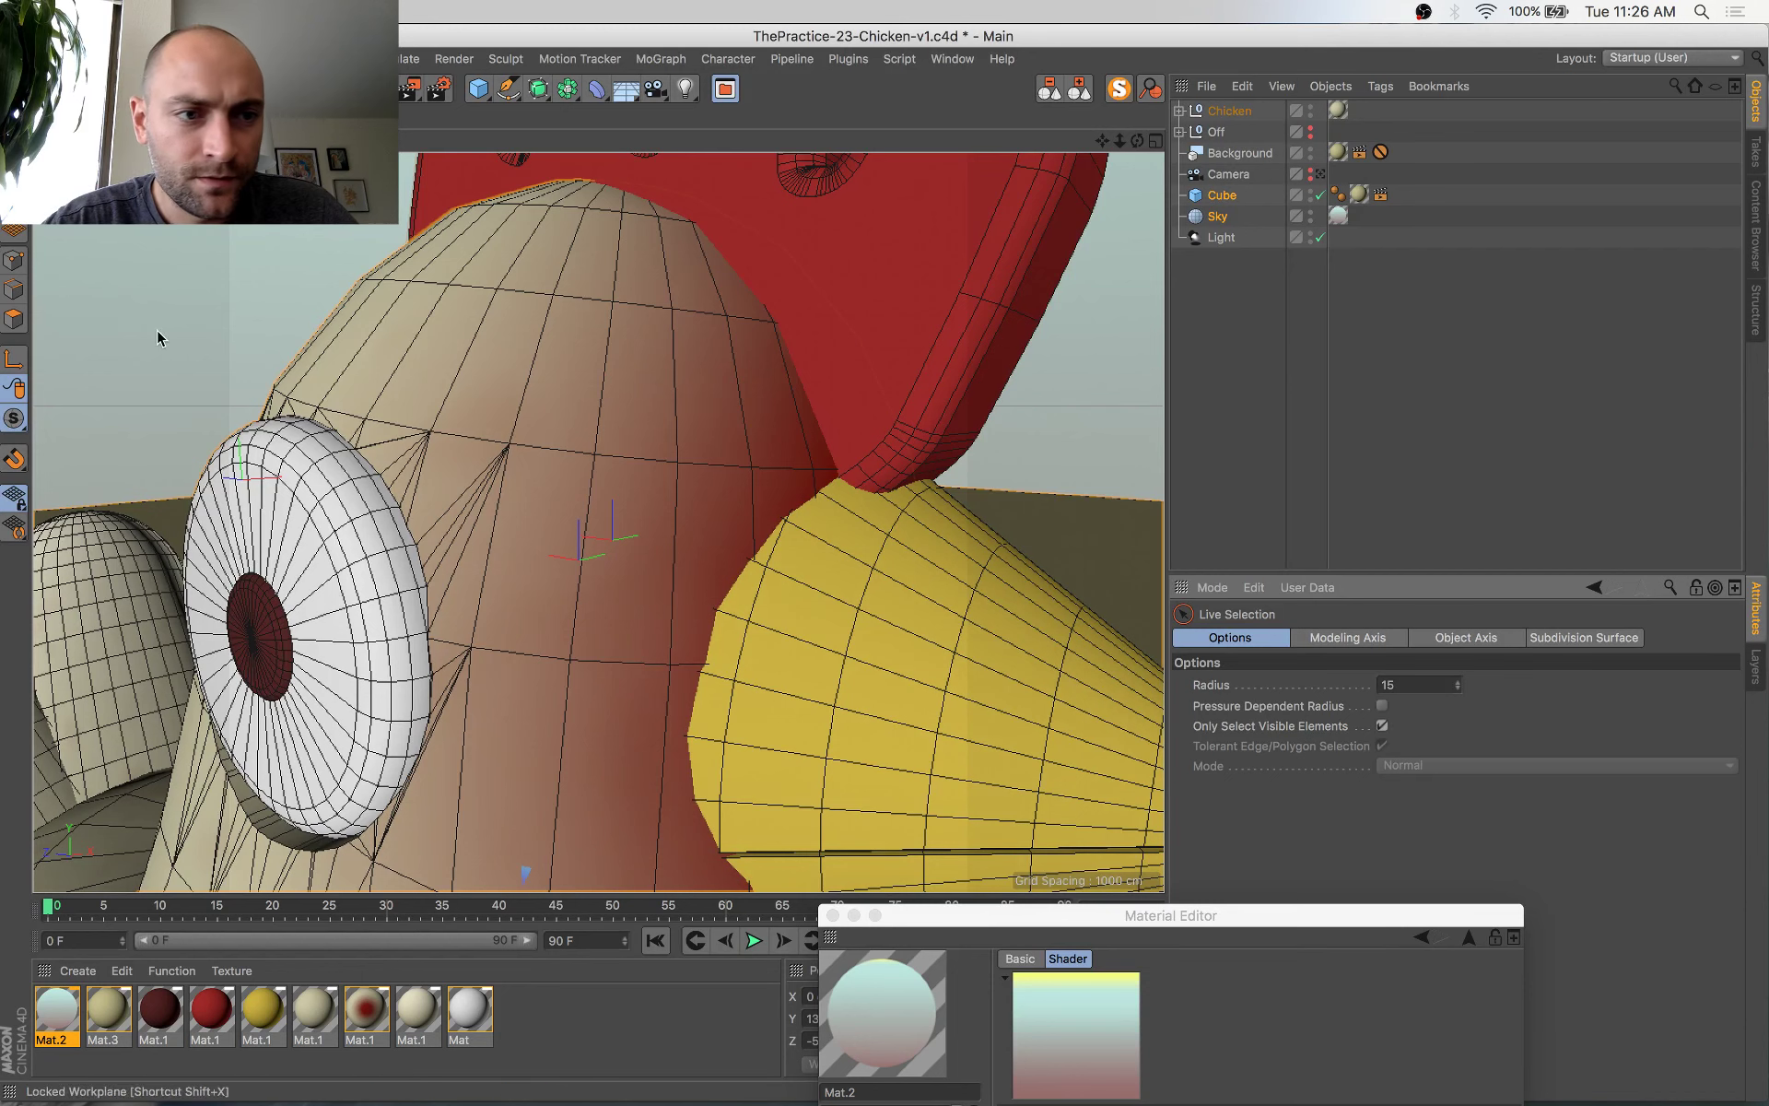
Shorten the white eye cylinder to a height of about 81.3 cm and the dark pupil cylinder to about 82.7 cm
left_click(337, 590)
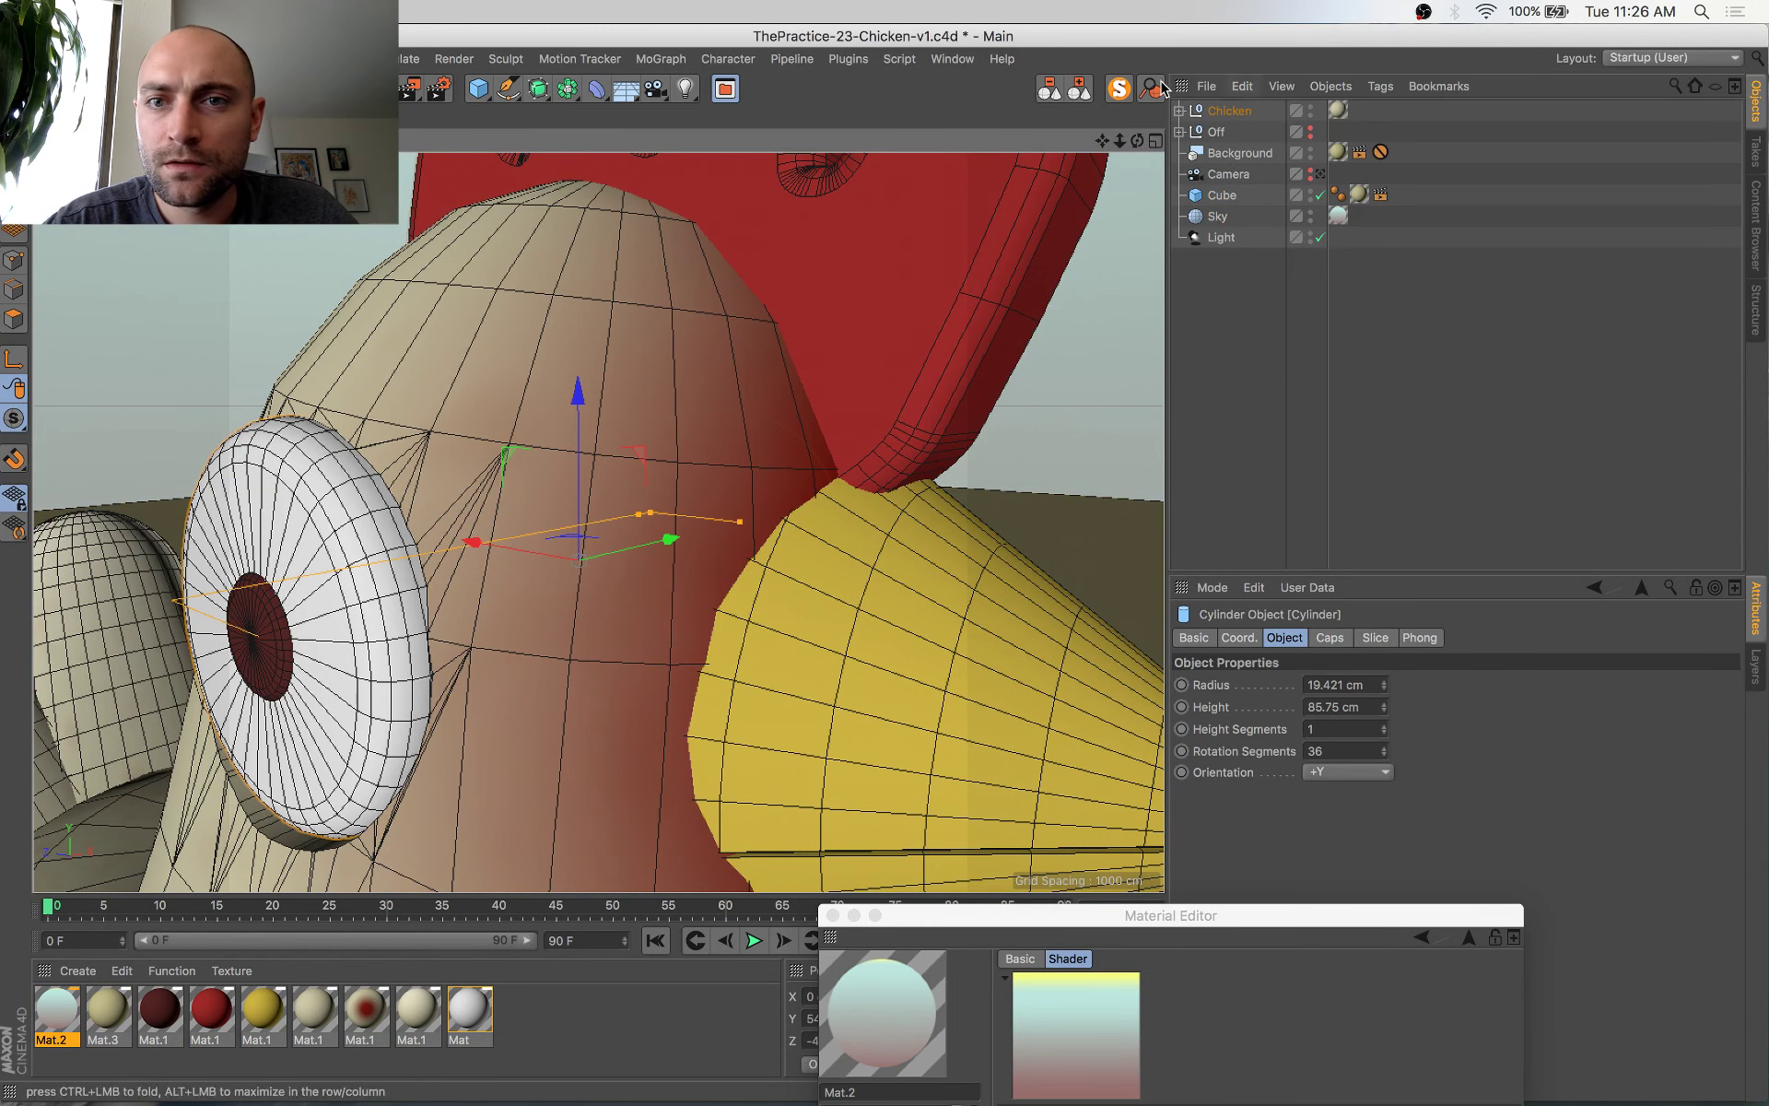
left_click(1180, 110)
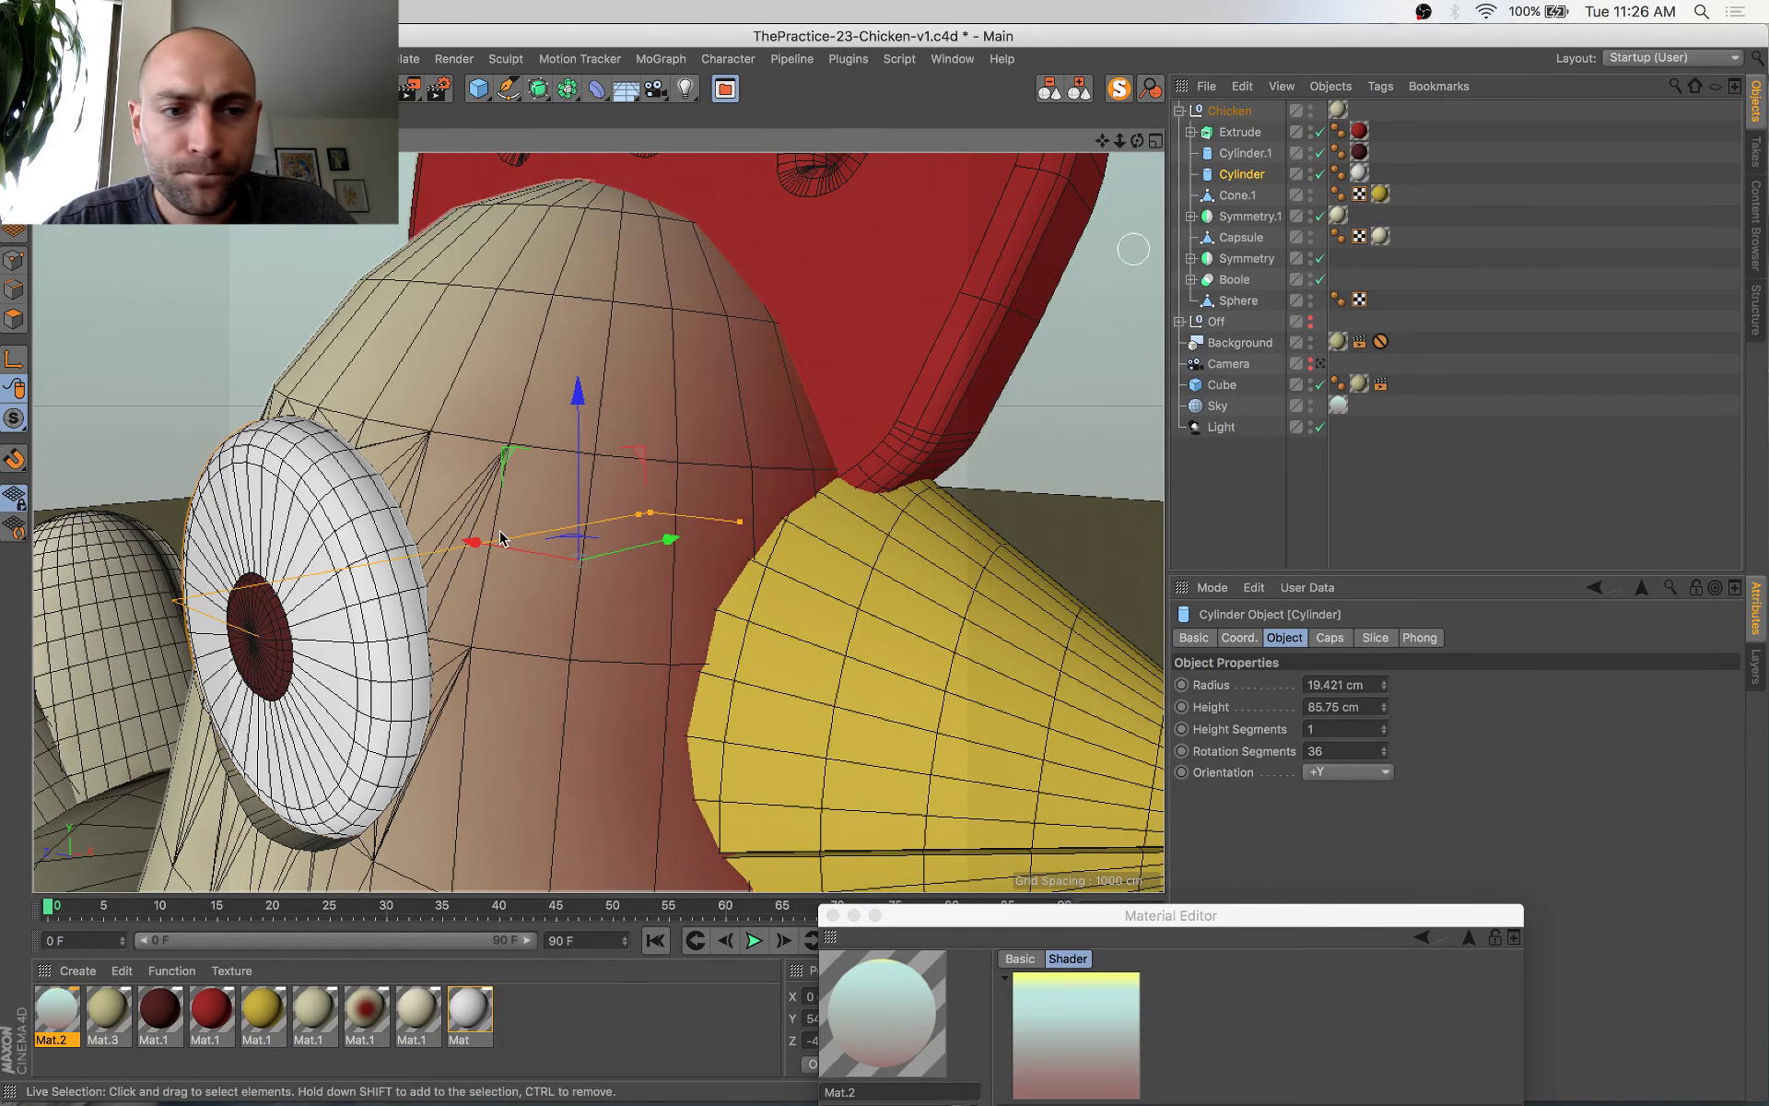
left_click_drag(745, 527, 735, 527)
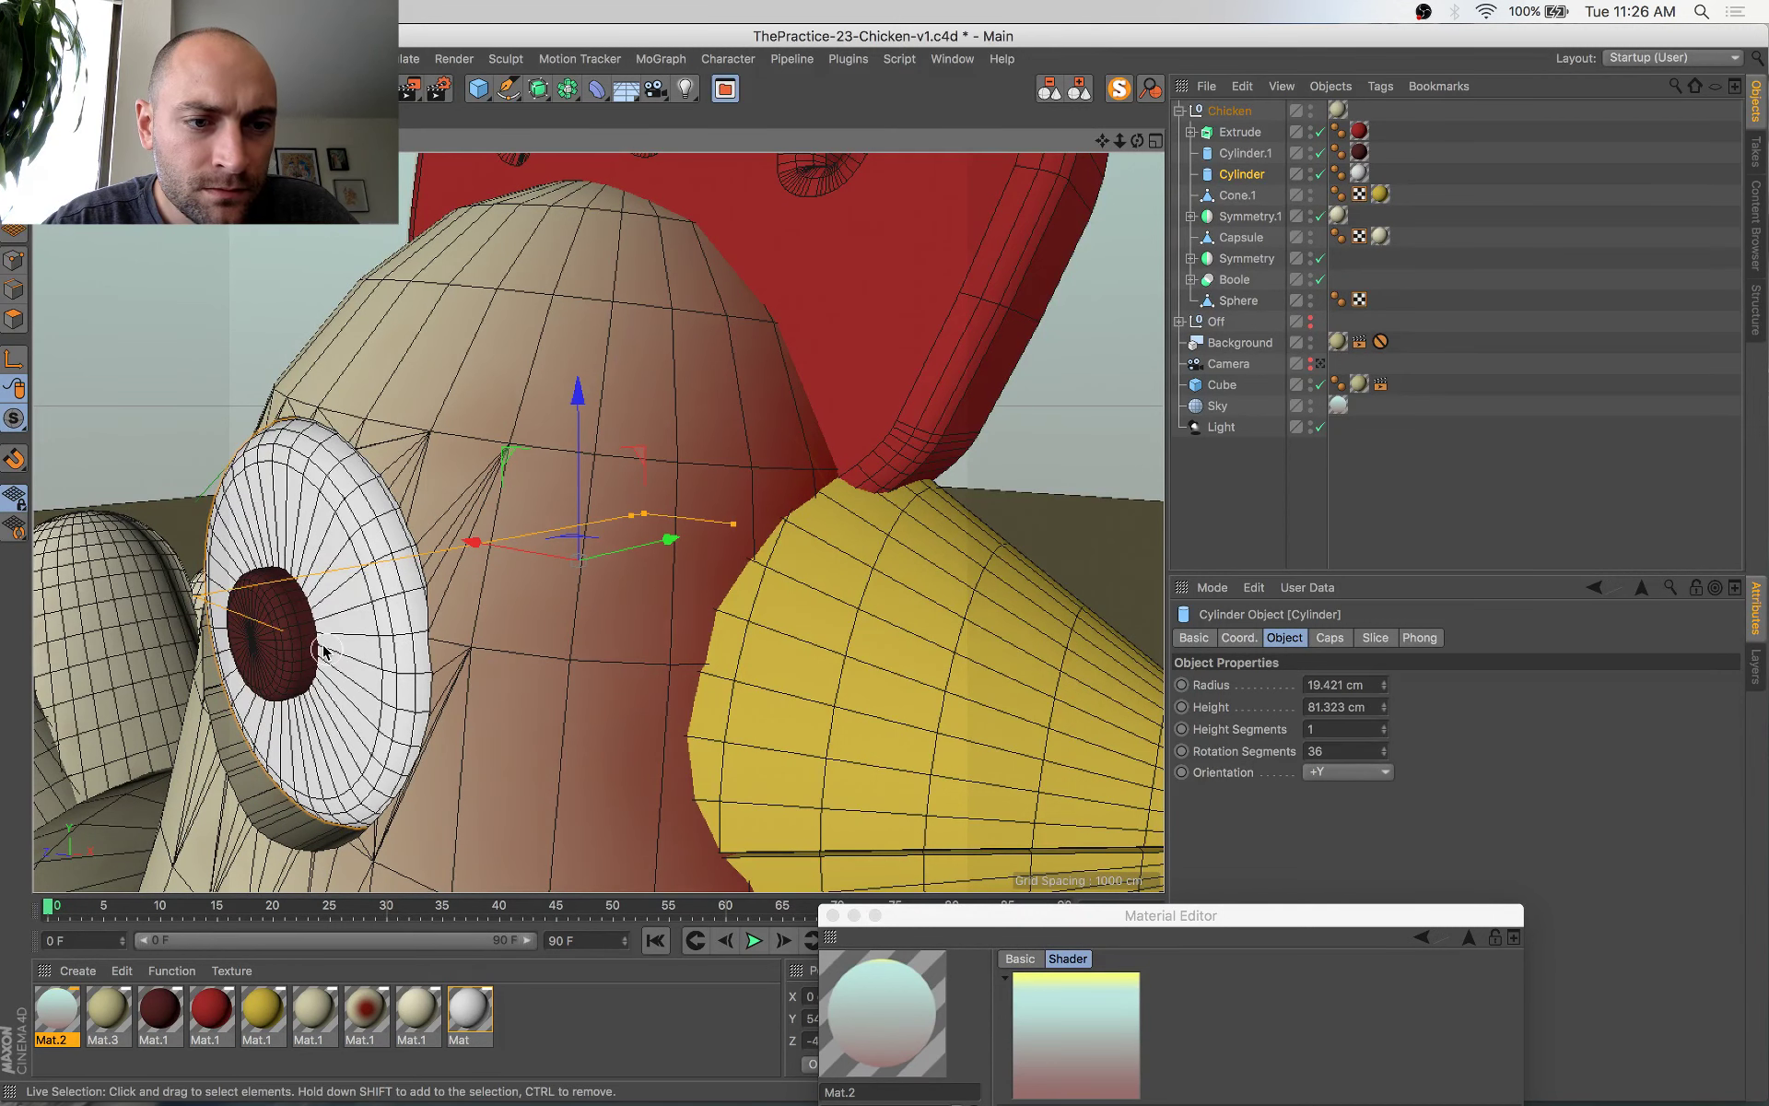
left_click(292, 662)
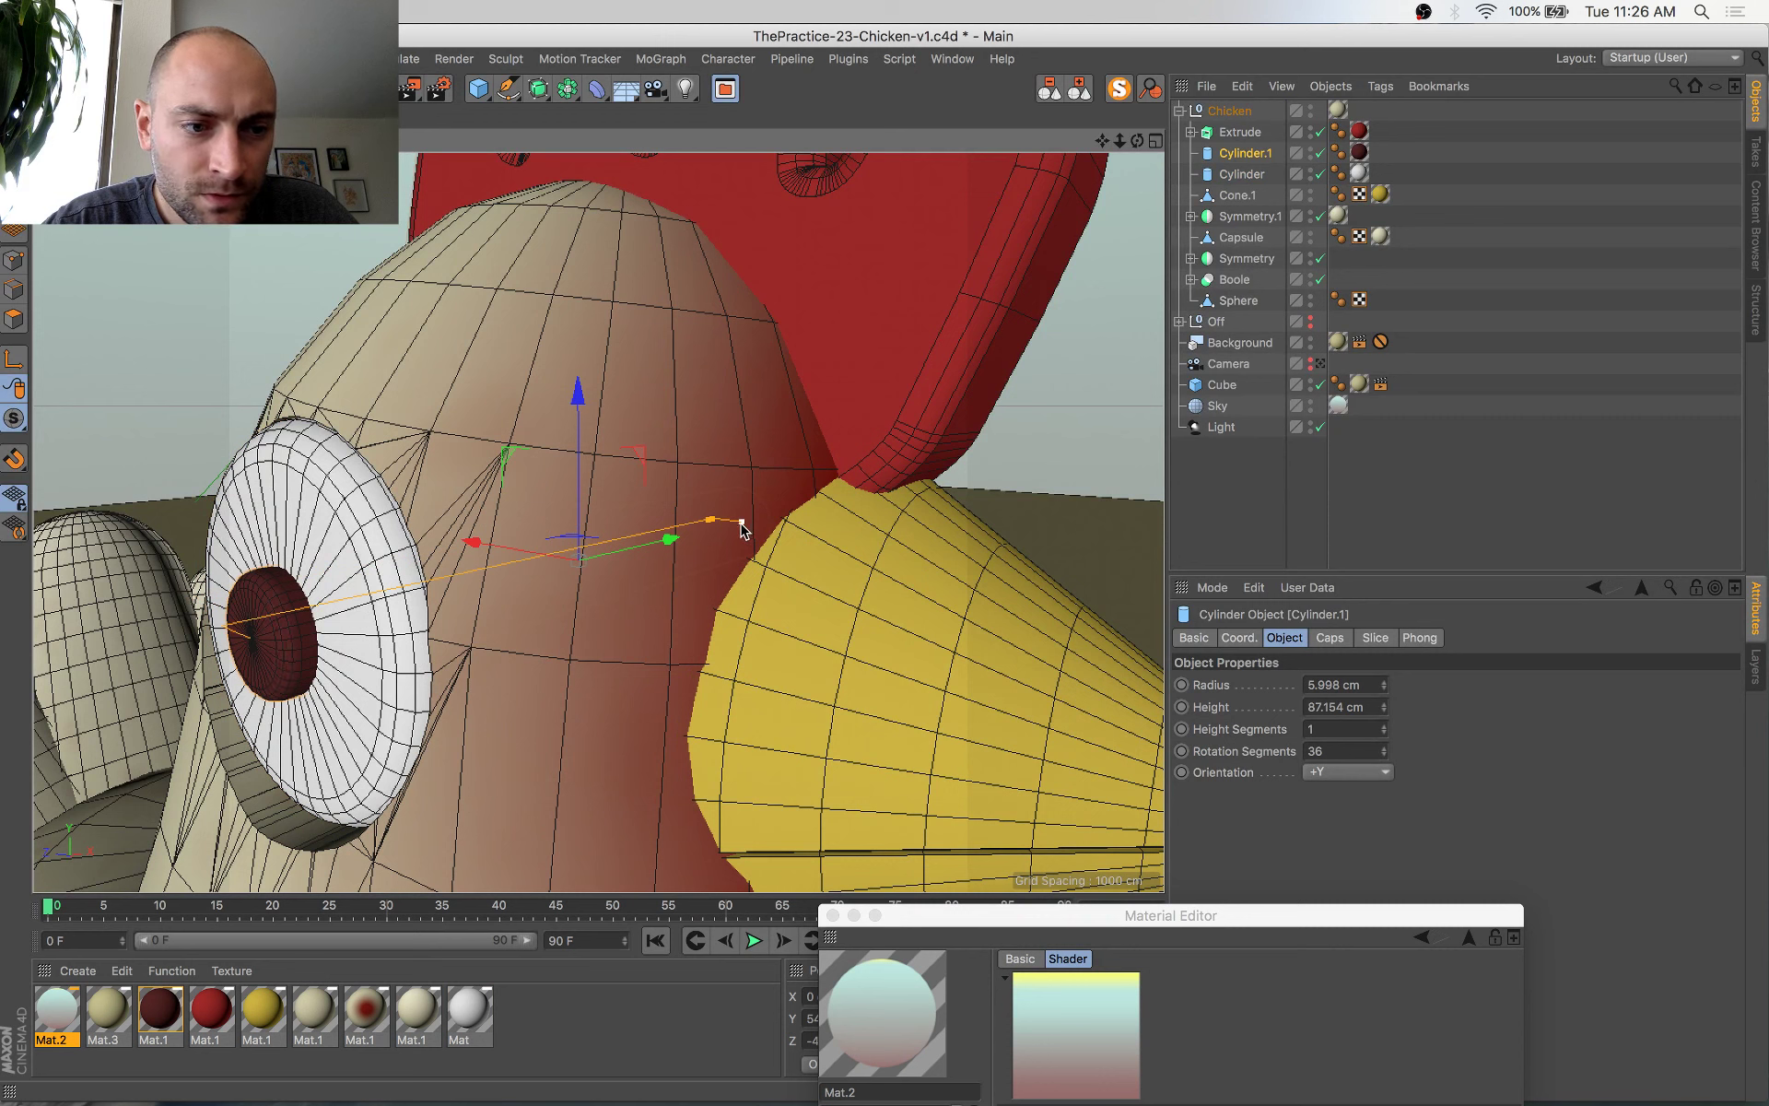
left_click_drag(742, 528, 737, 527)
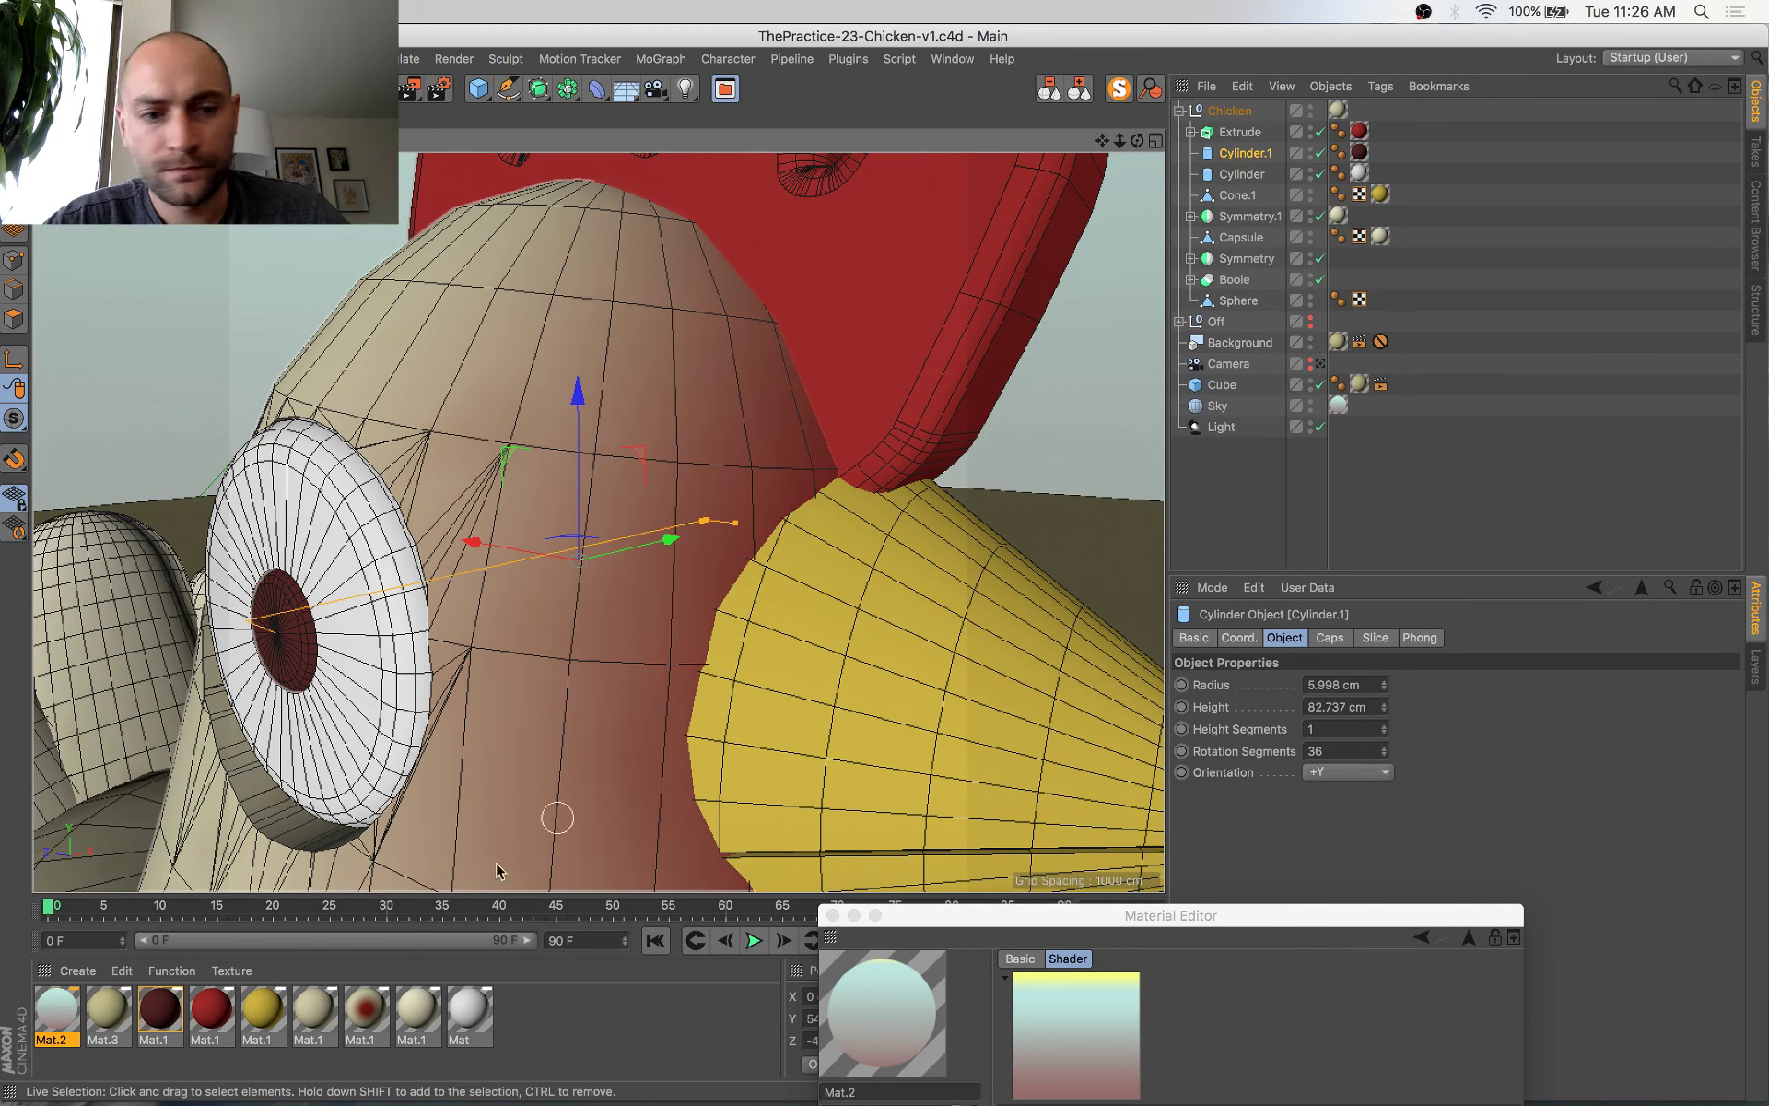
Select the Boole and Cone that form the chicken's head and neck, and switch to polygon mode
left_click(379, 862)
scroll(793, 405, "down", 5)
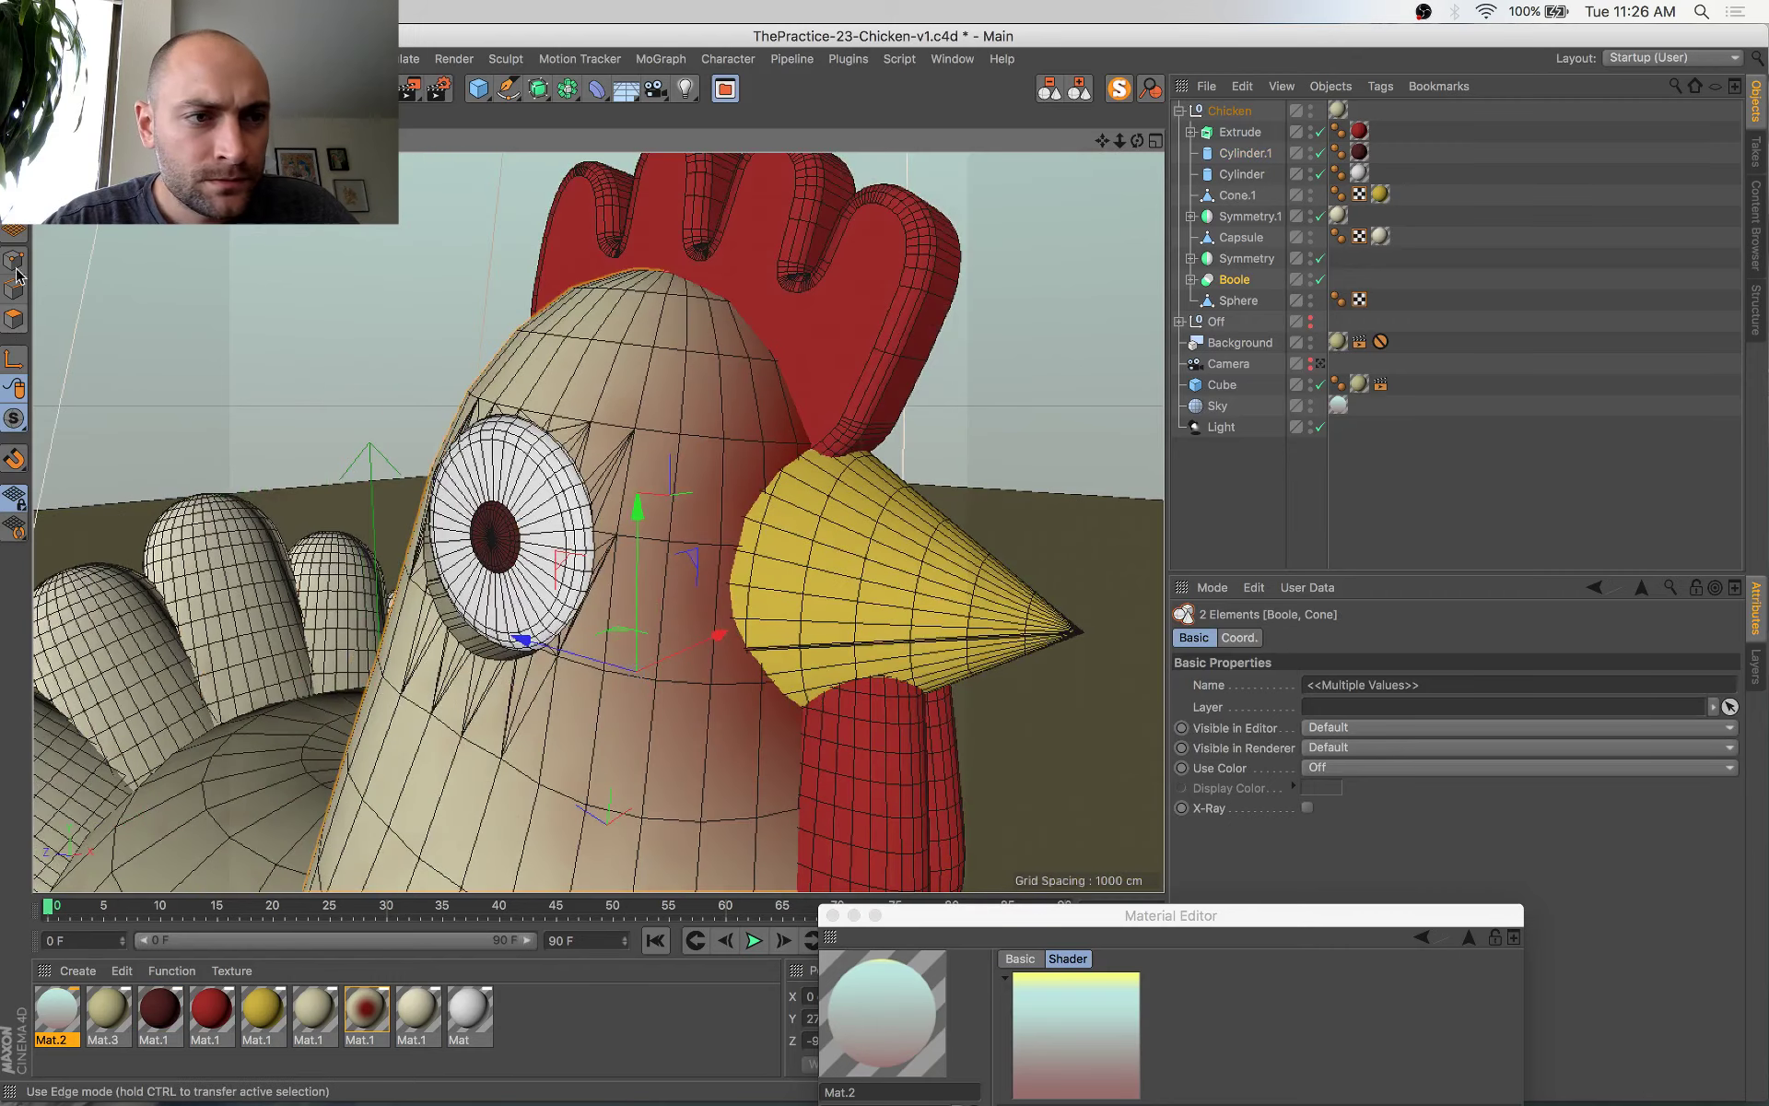
left_click(15, 318)
left_click_drag(598, 691, 738, 672, "alt")
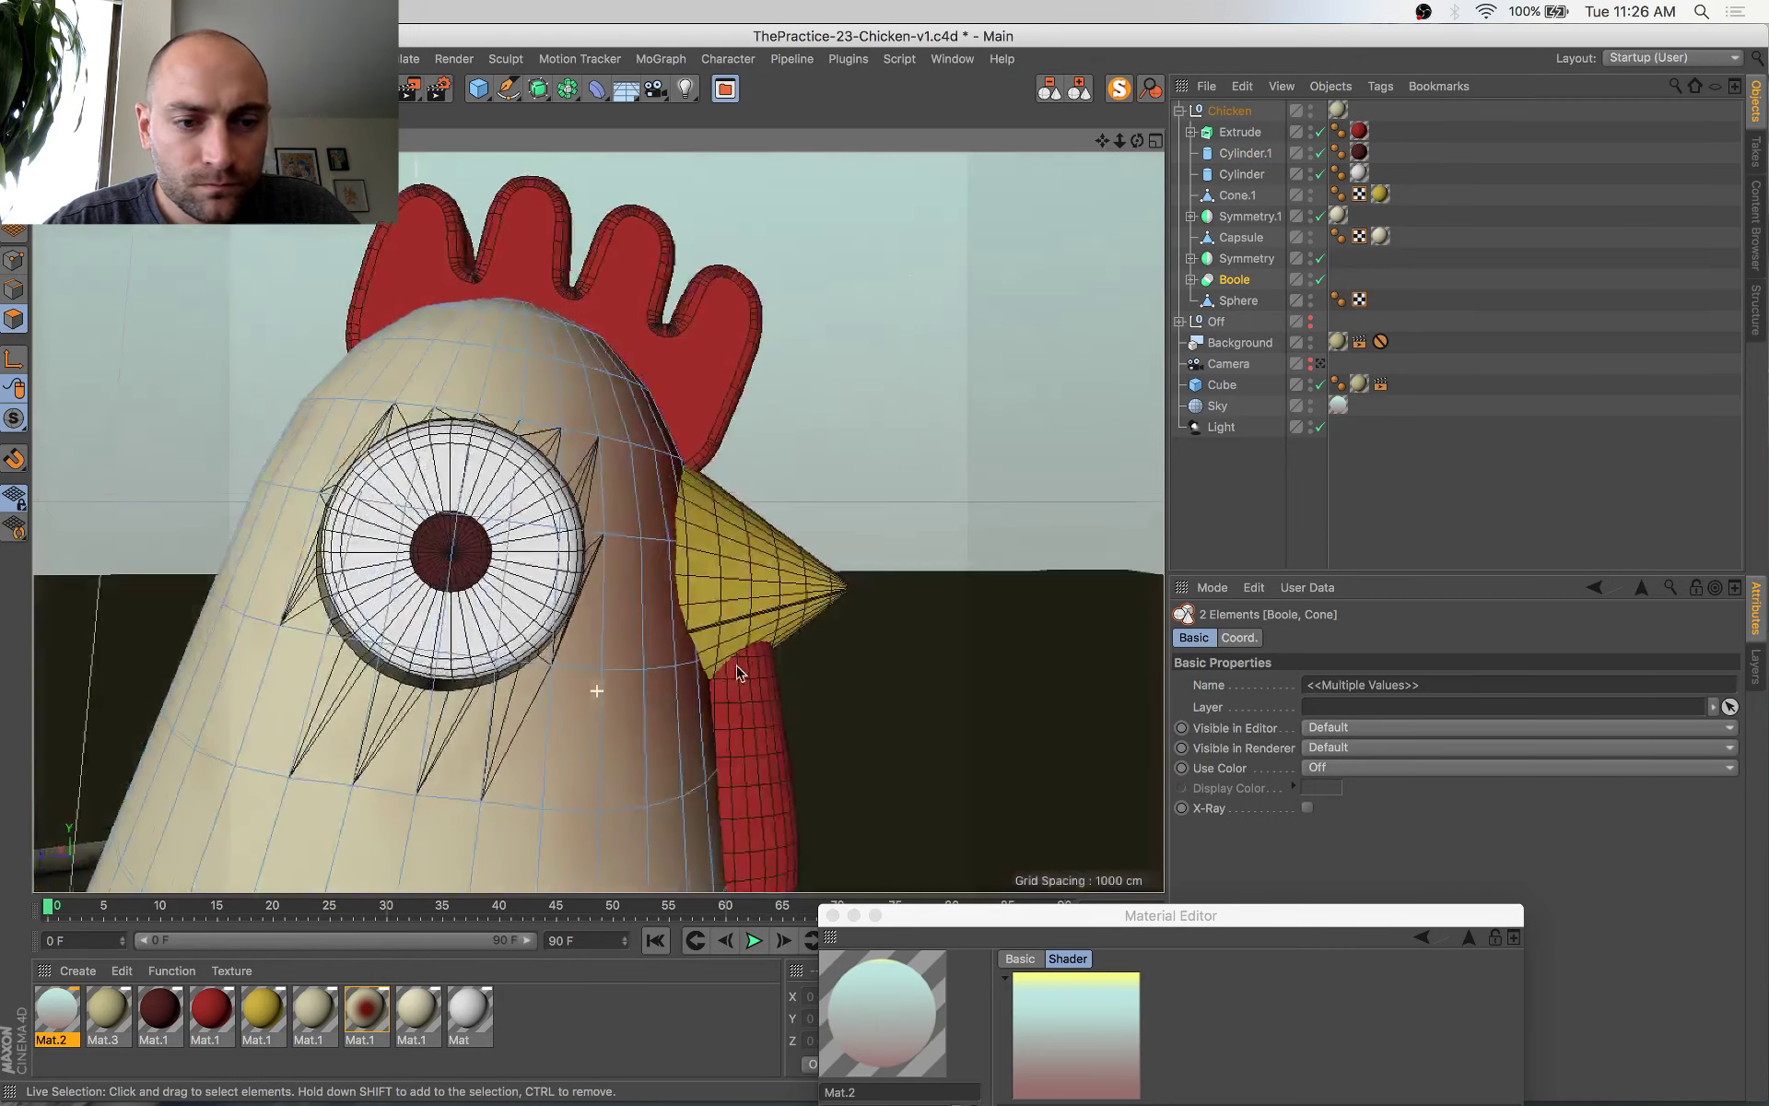
Select the neck polygons just below the eye in the Right view, with Only Select Visible Elements turned off
middle_click(452, 696)
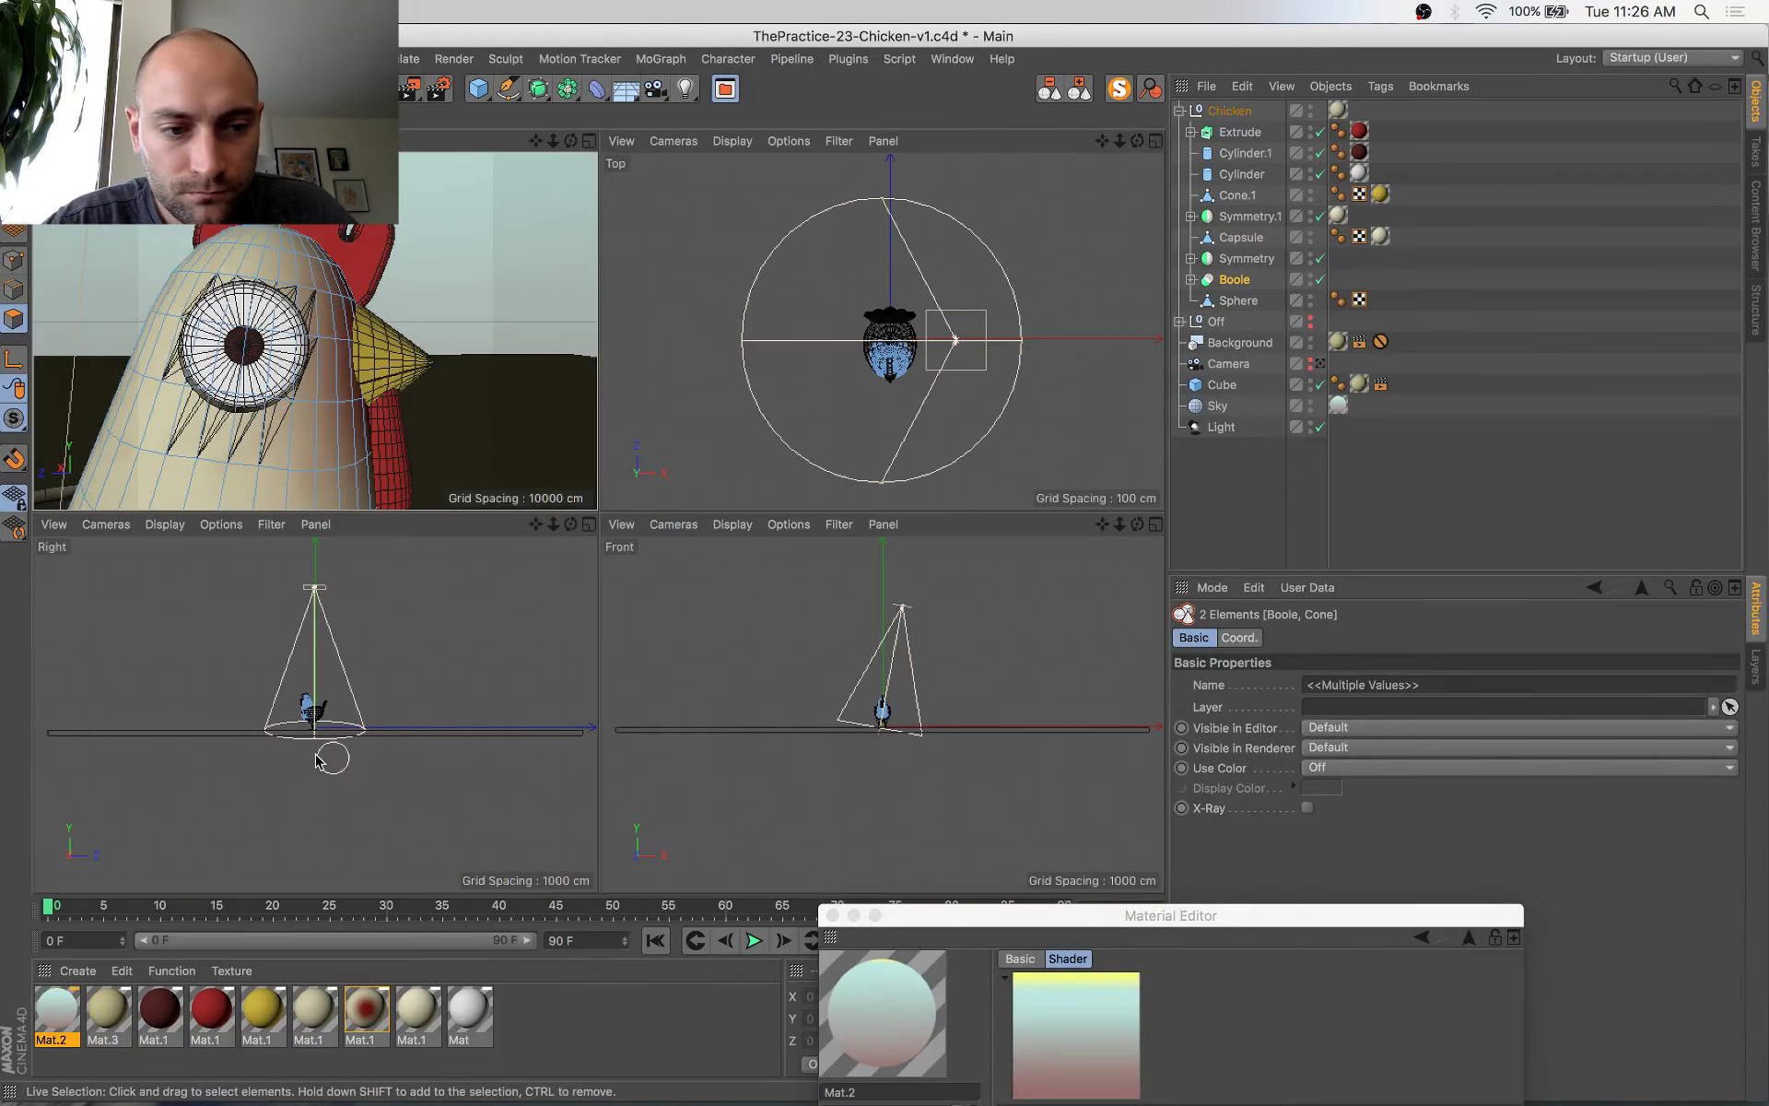
key("o")
scroll(289, 636, "up", 6)
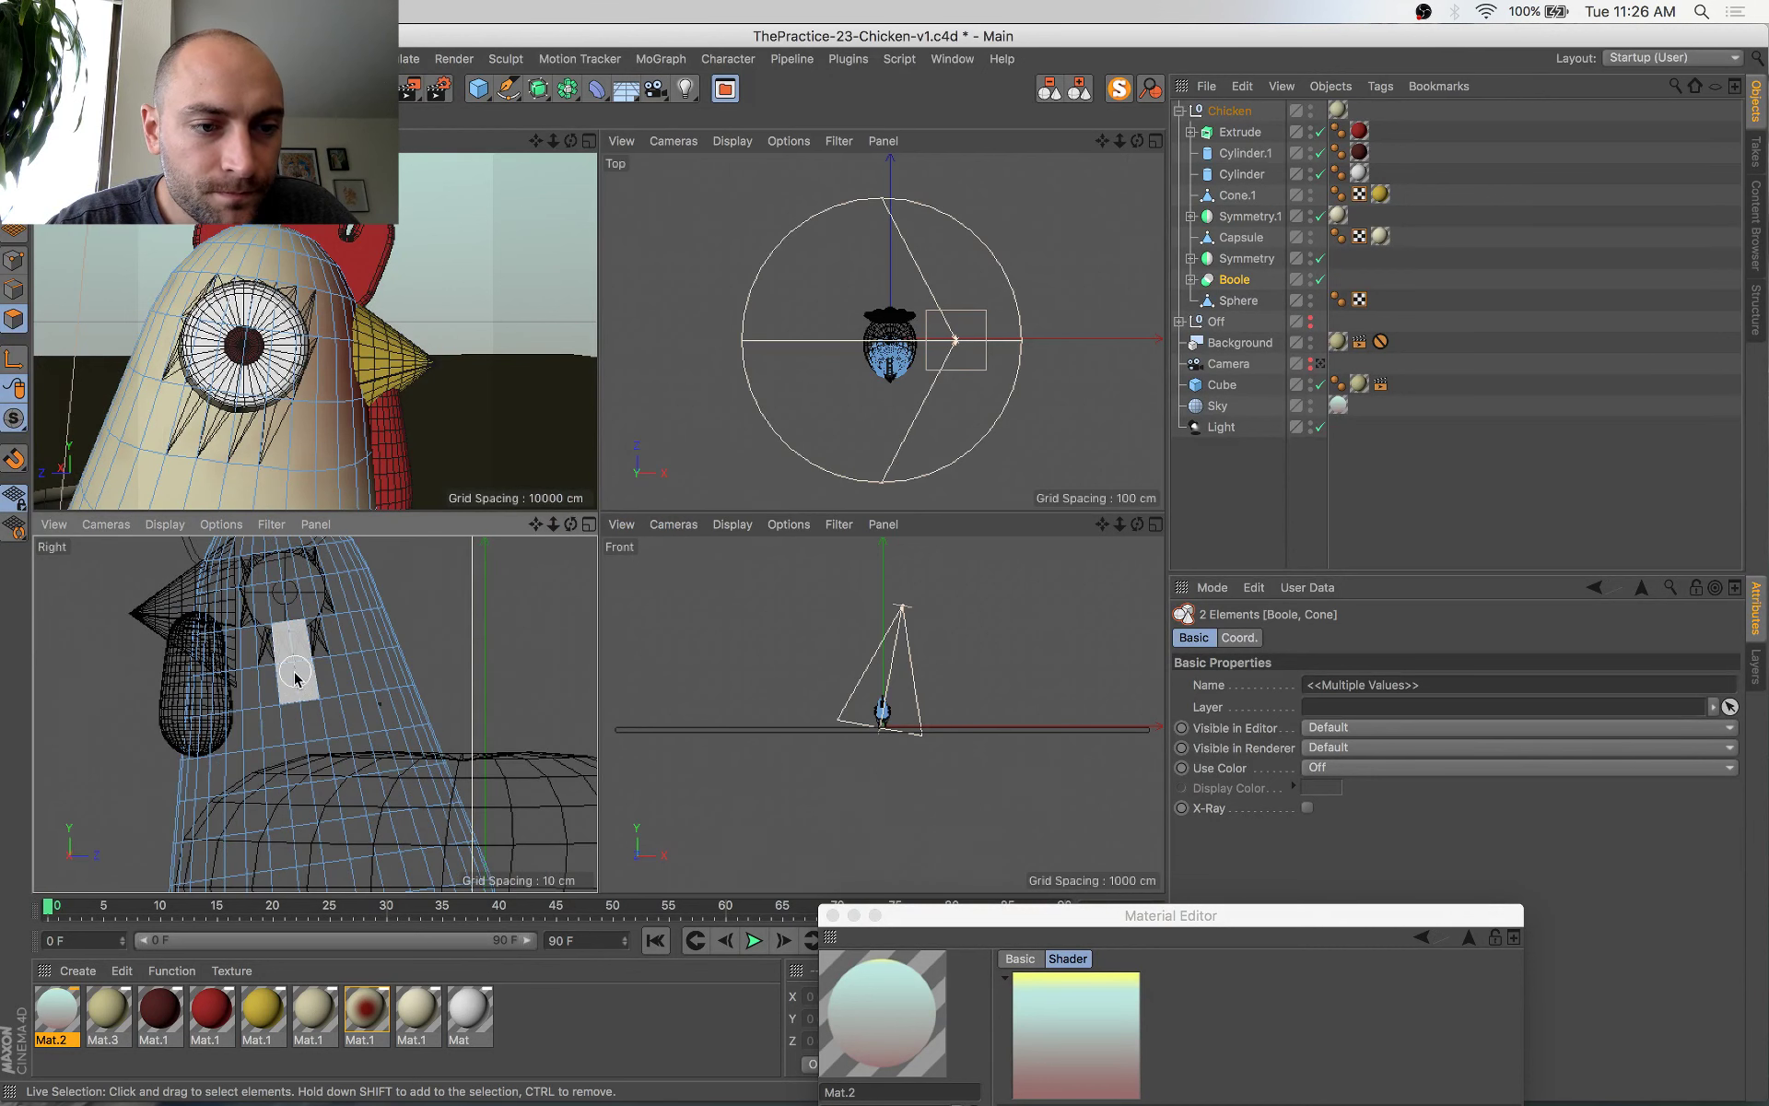
key("m")
key("e")
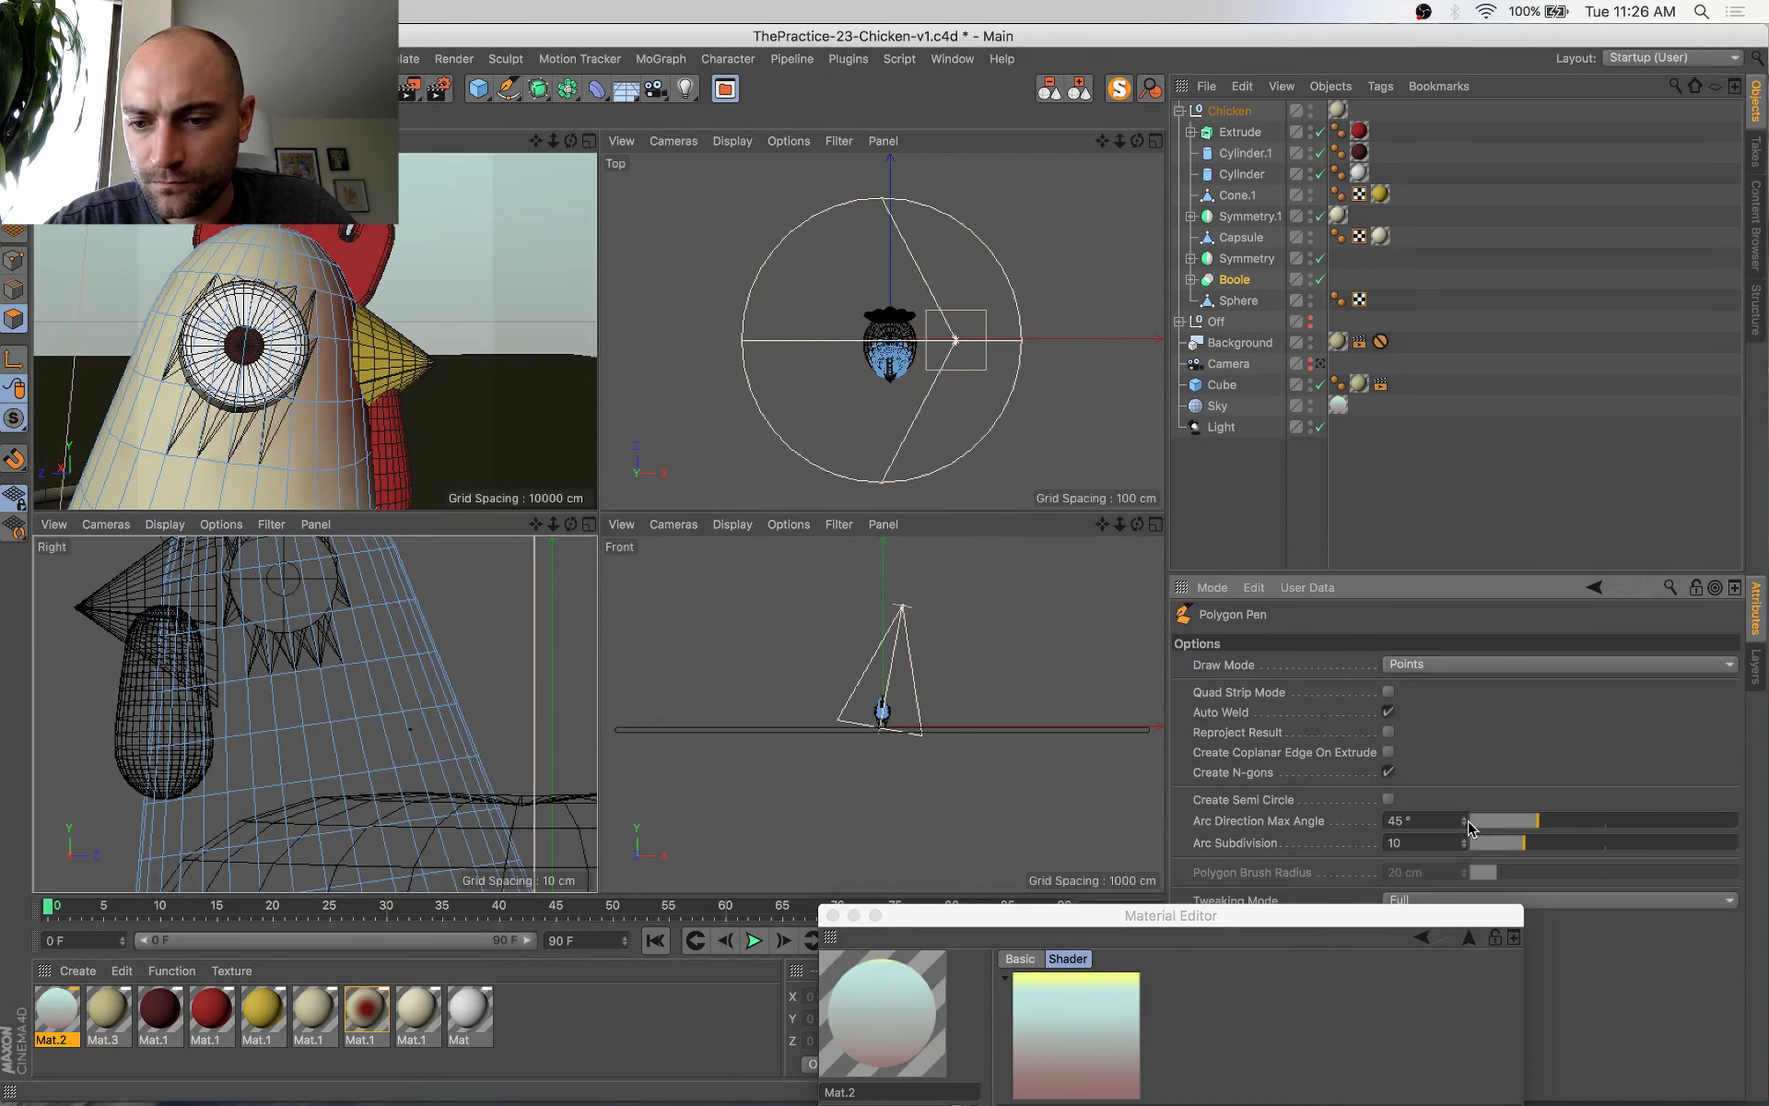
key("space")
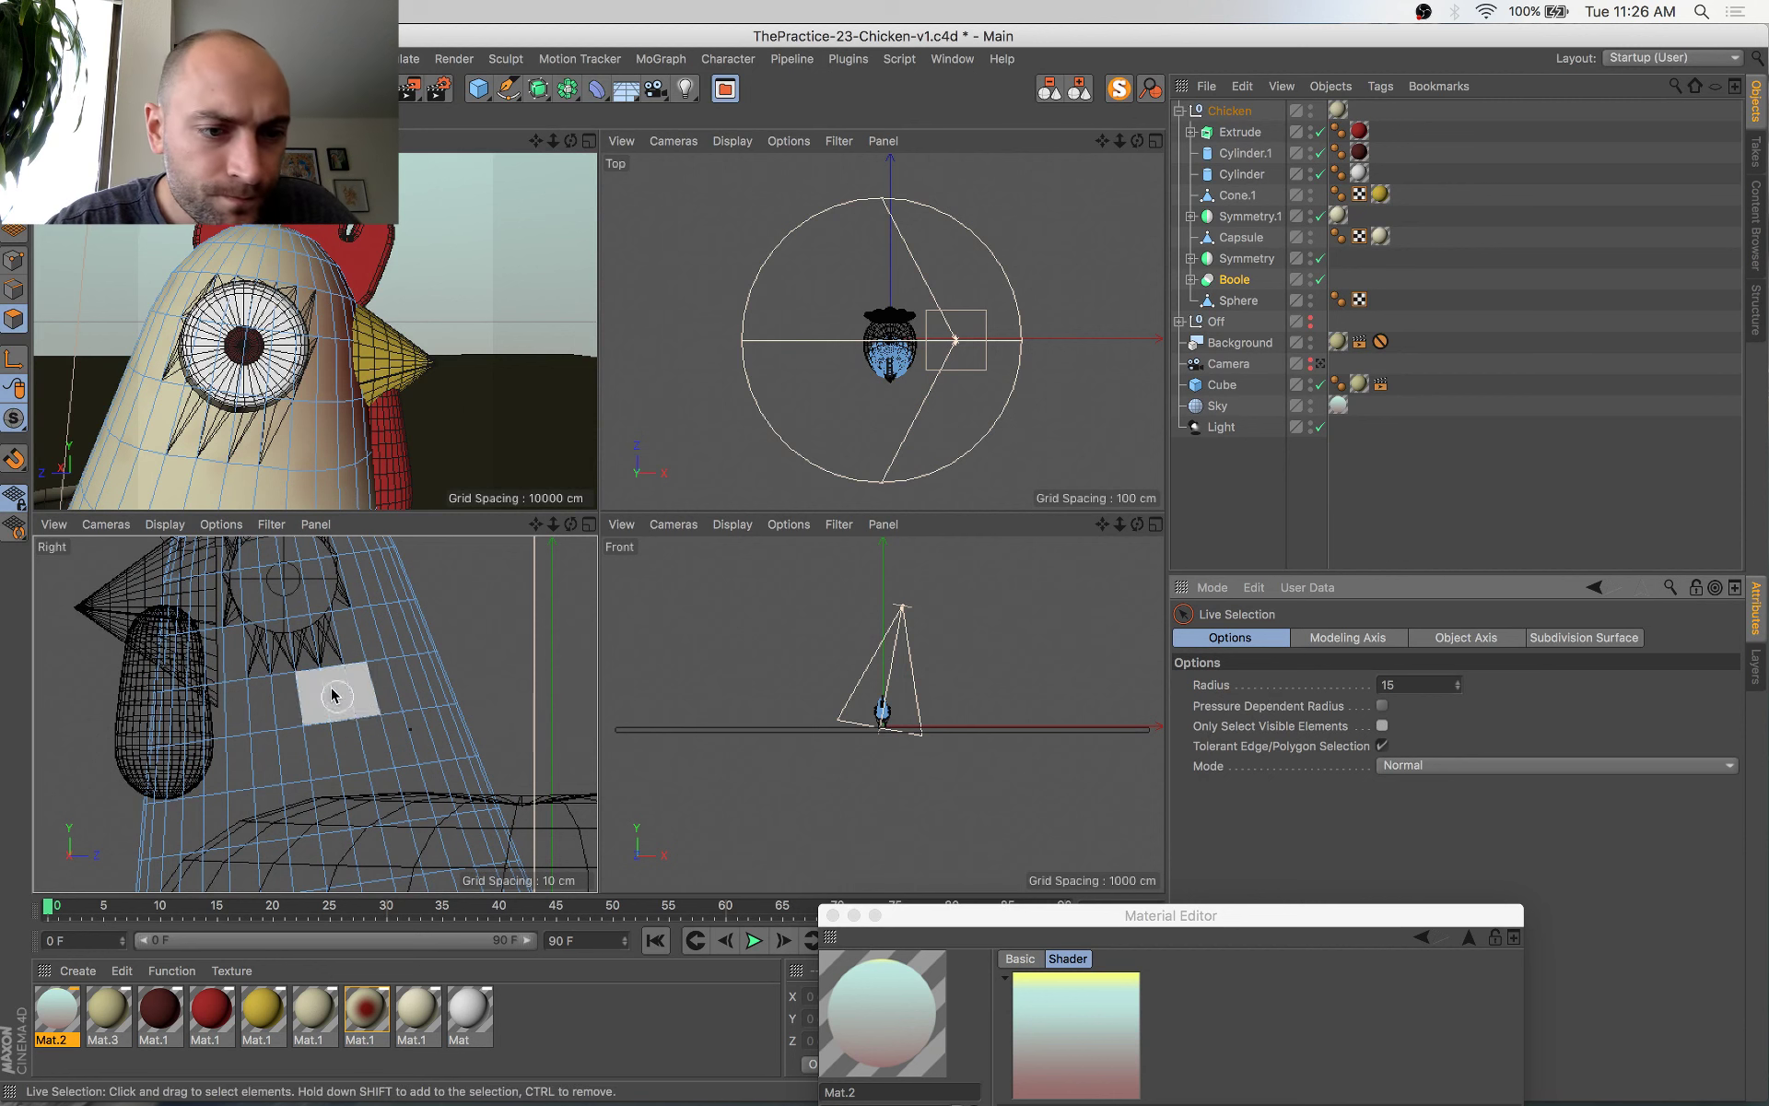
left_click(291, 640)
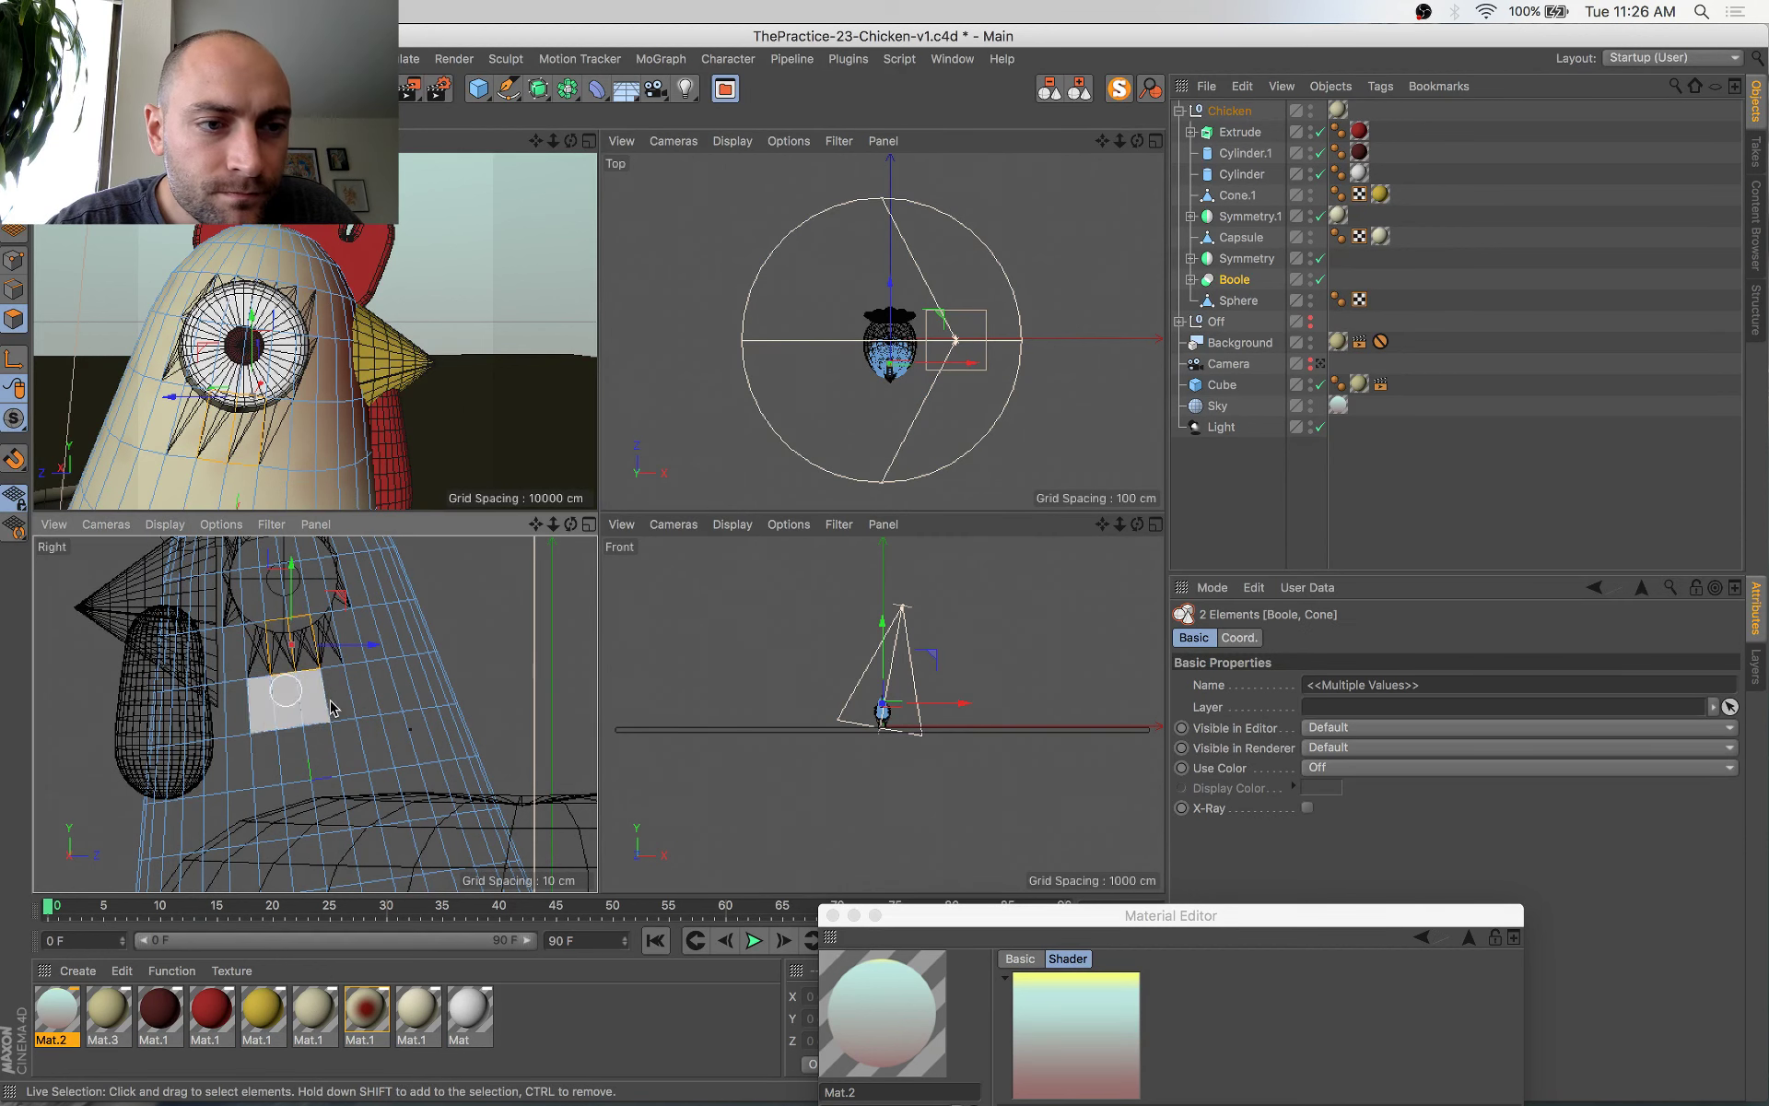
Set Live Selection to Soft Selection mode with a falloff radius of 26 cm
key("space")
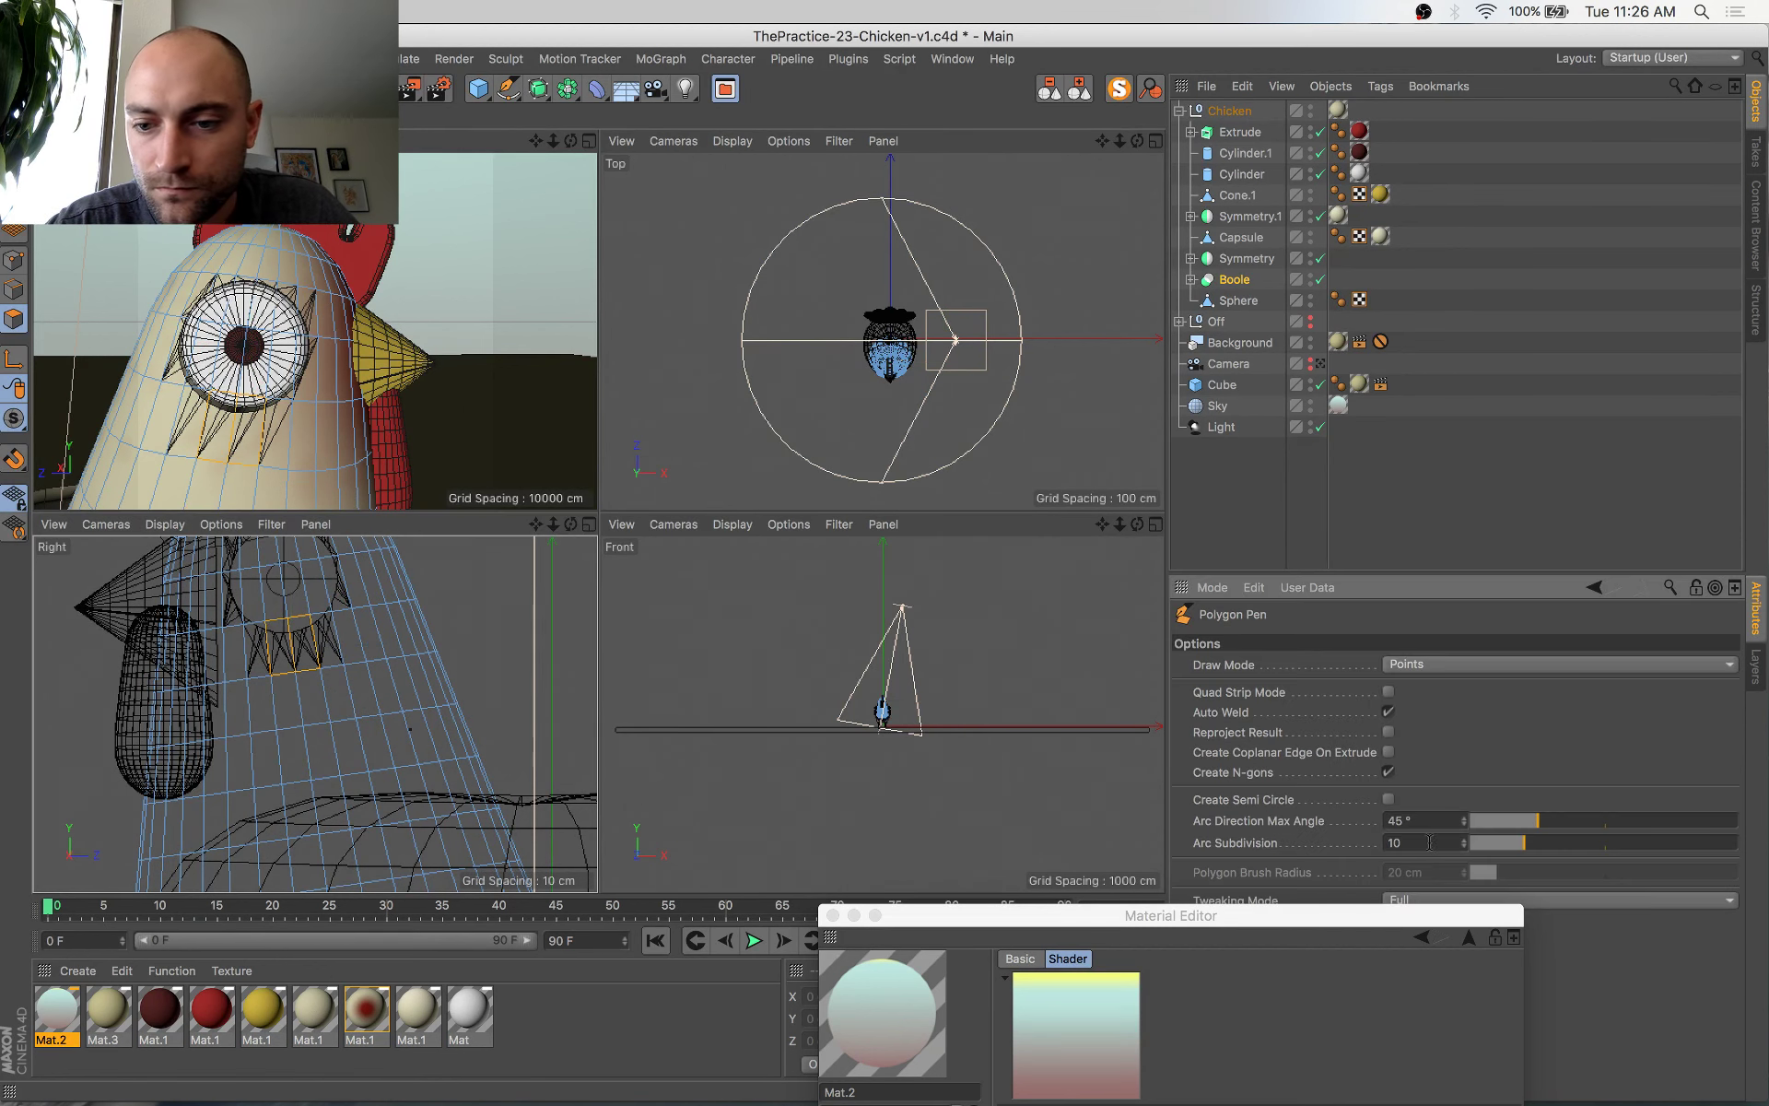
key("space")
left_click(1564, 638)
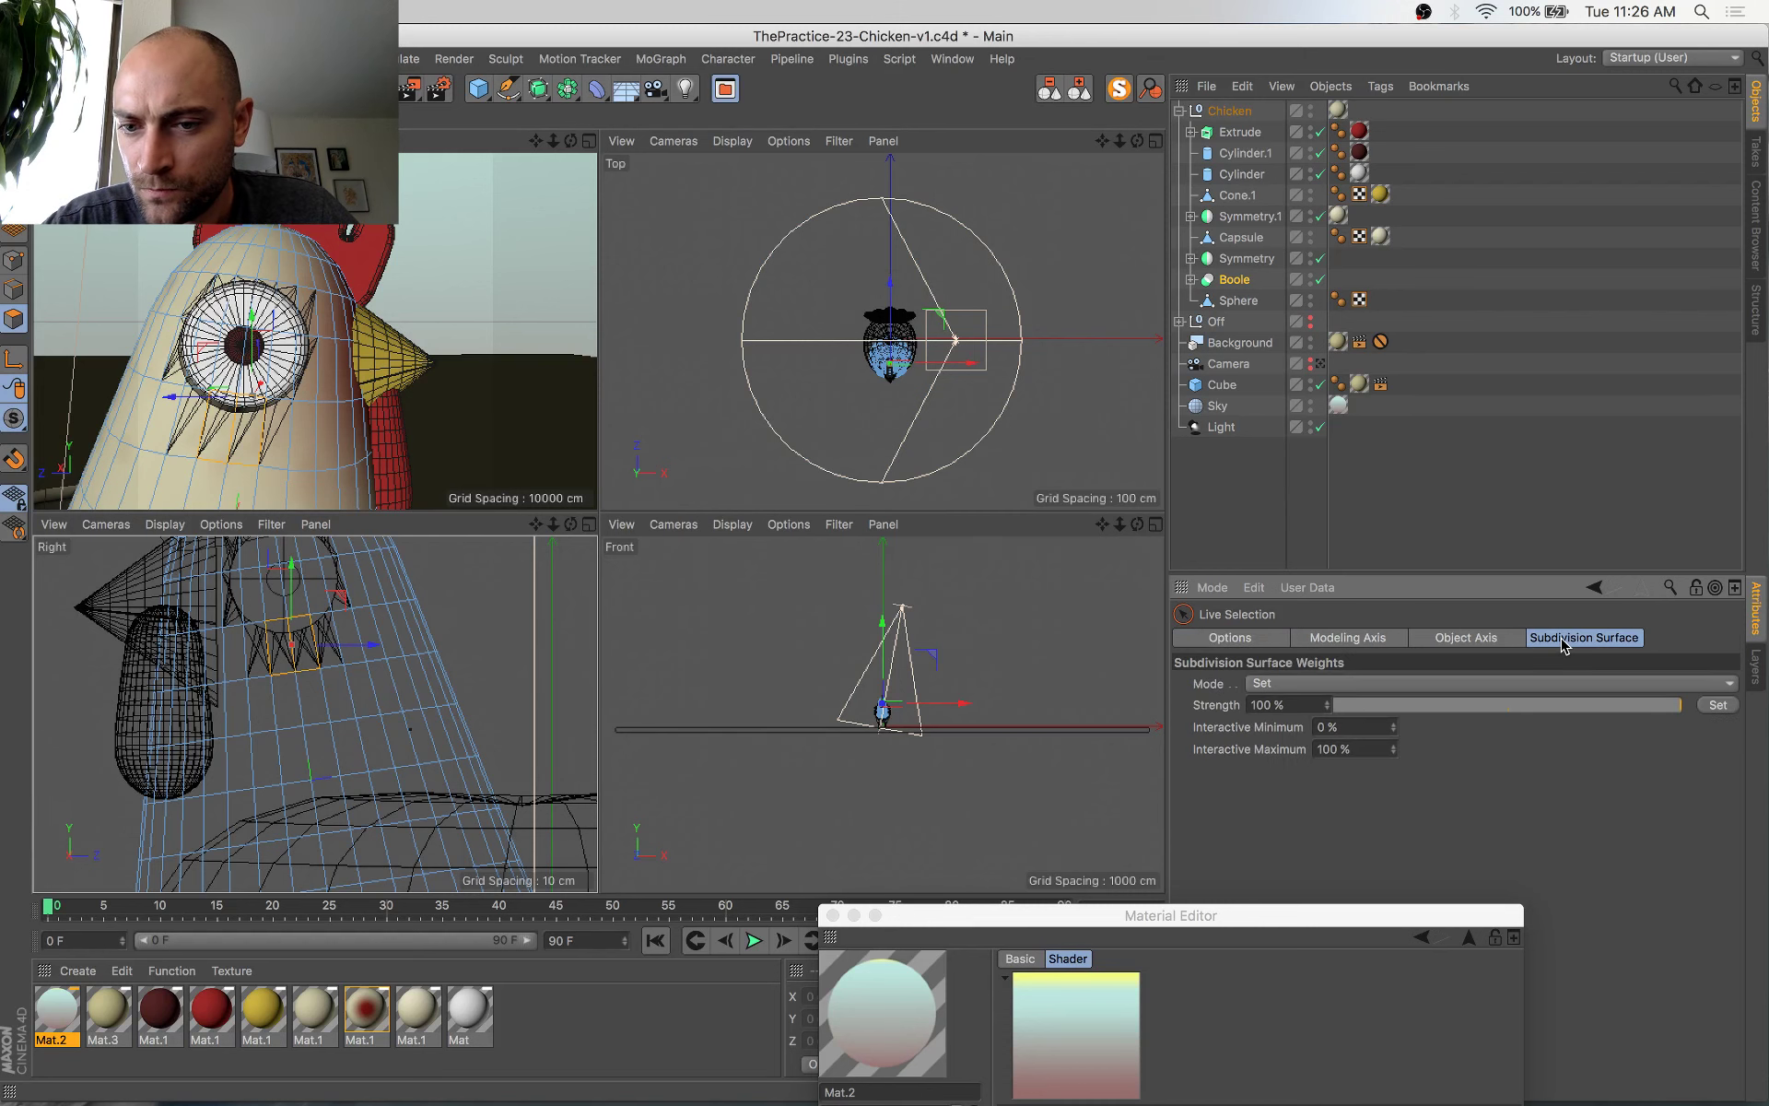
left_click(1230, 638)
left_click(1548, 766)
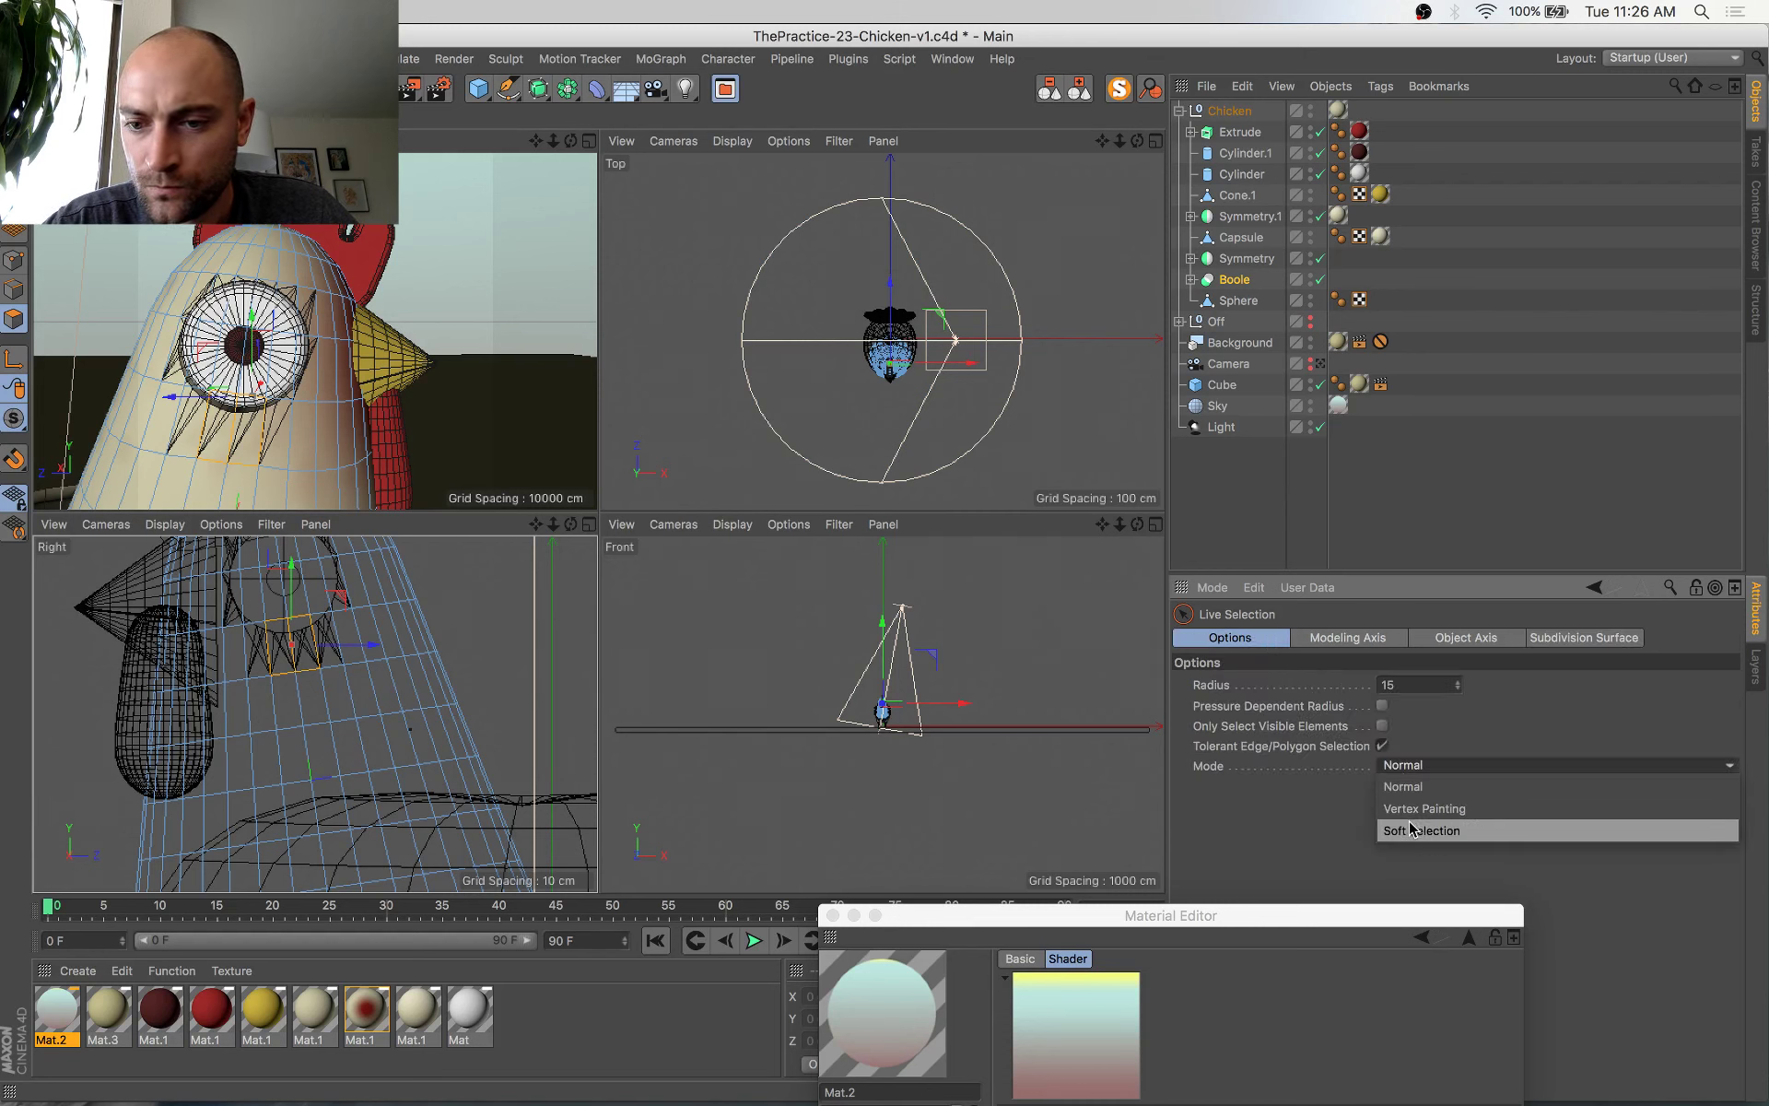
left_click(1419, 829)
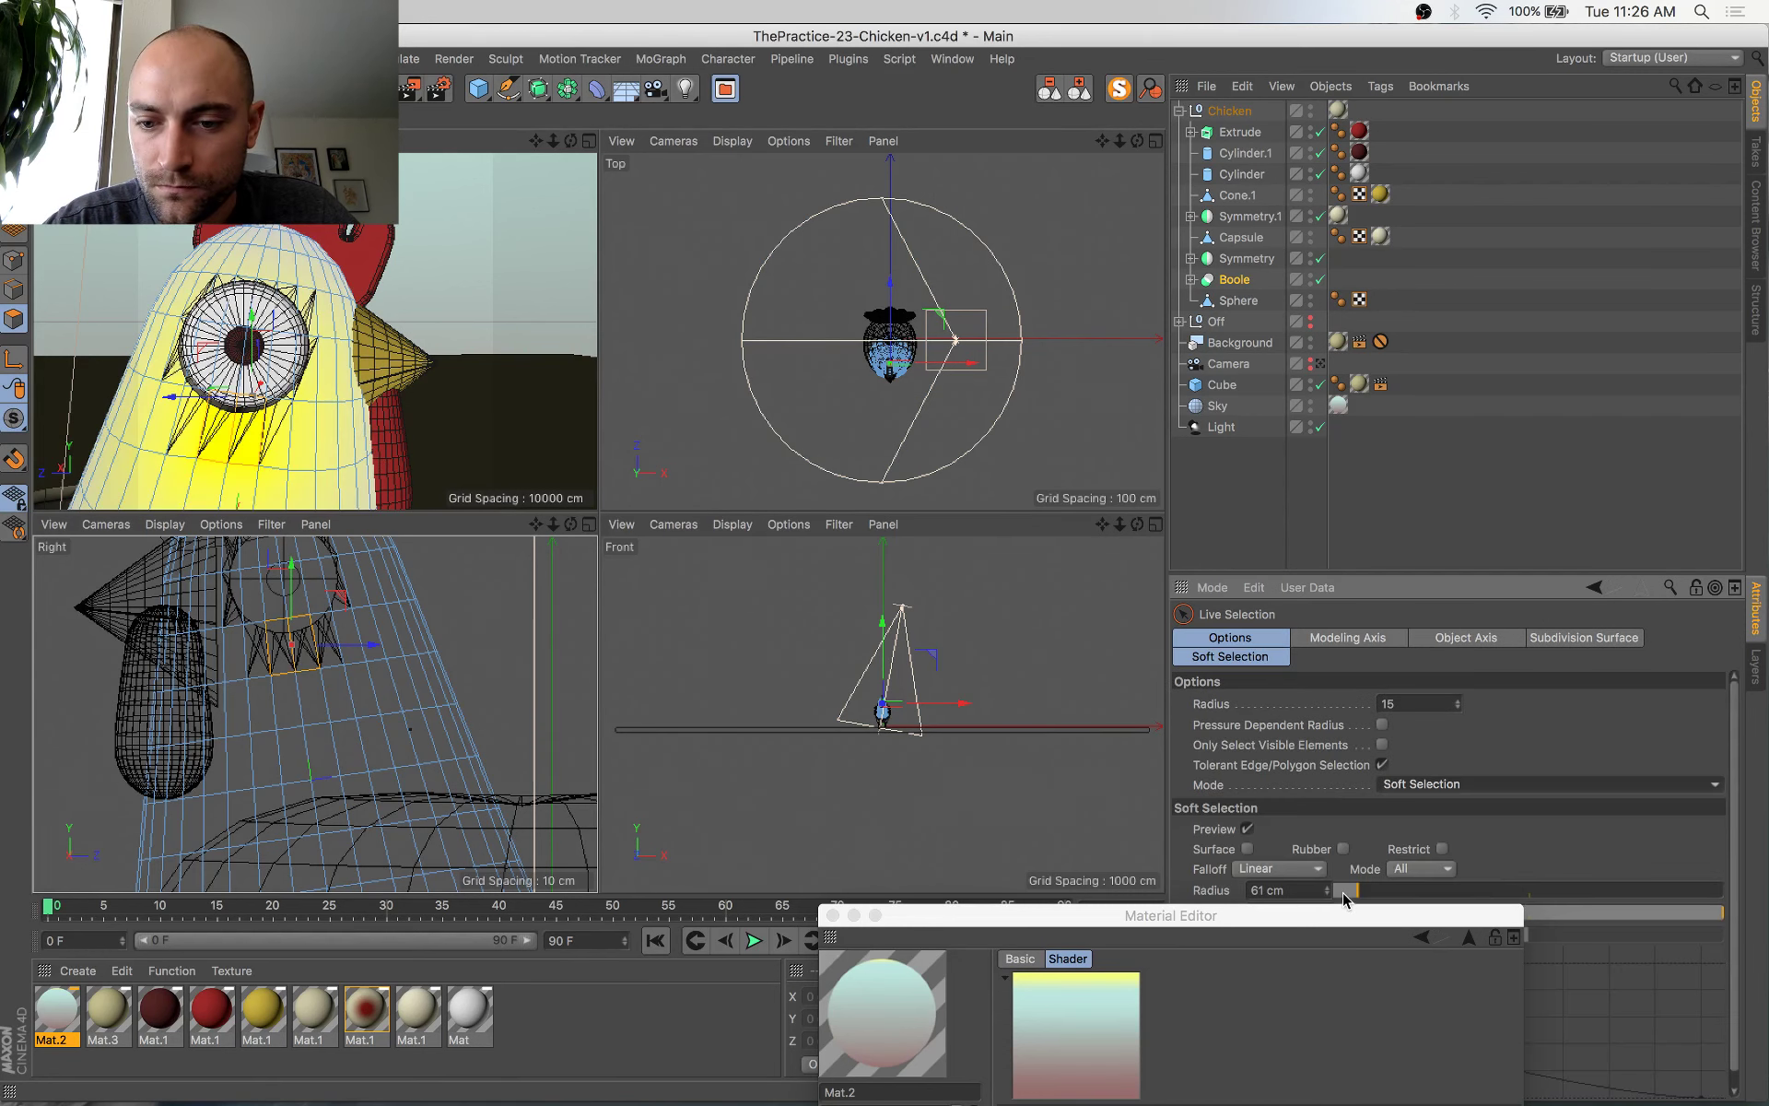
left_click_drag(1342, 900, 1344, 900)
Scale the soft-selected polygons below the eye inward along the X axis to narrow the head there
middle_click(264, 328)
left_click_drag(827, 627, 557, 683, "alt")
key("s")
scroll(596, 665, "down", 2)
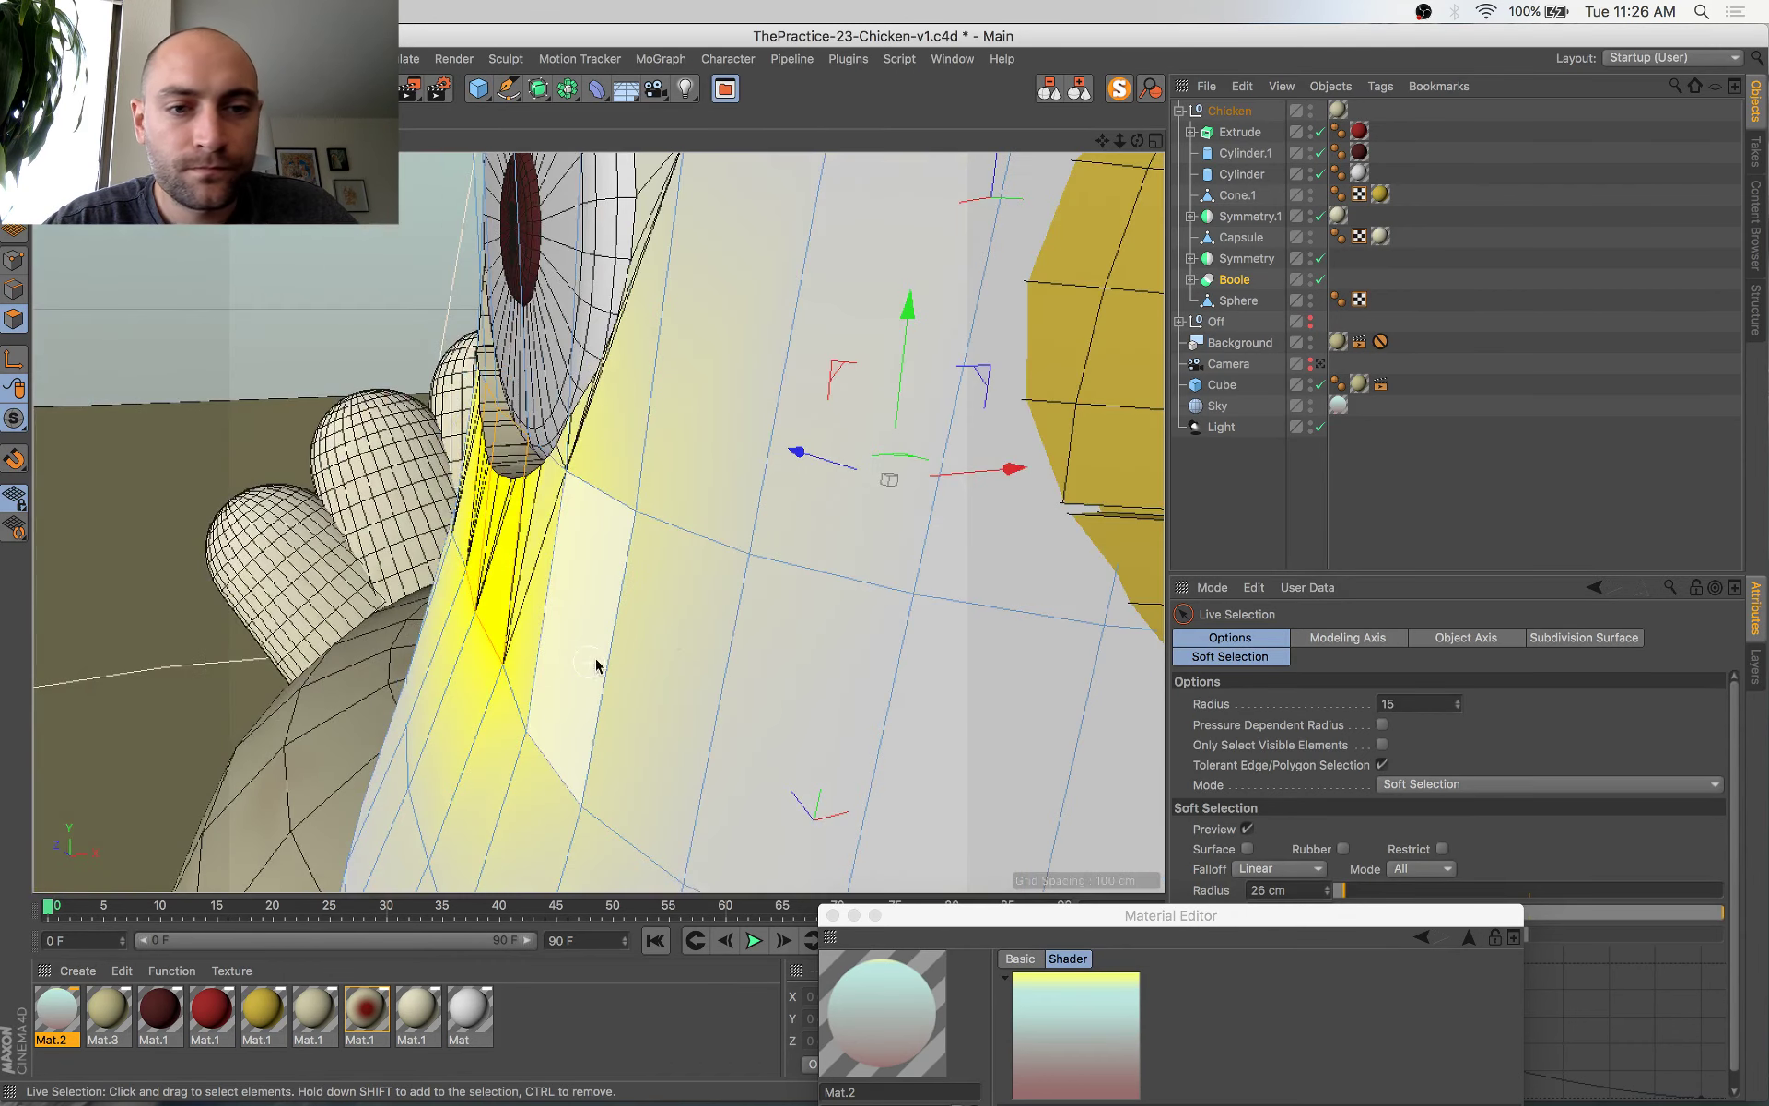
key("t")
scroll(766, 597, "down", 6)
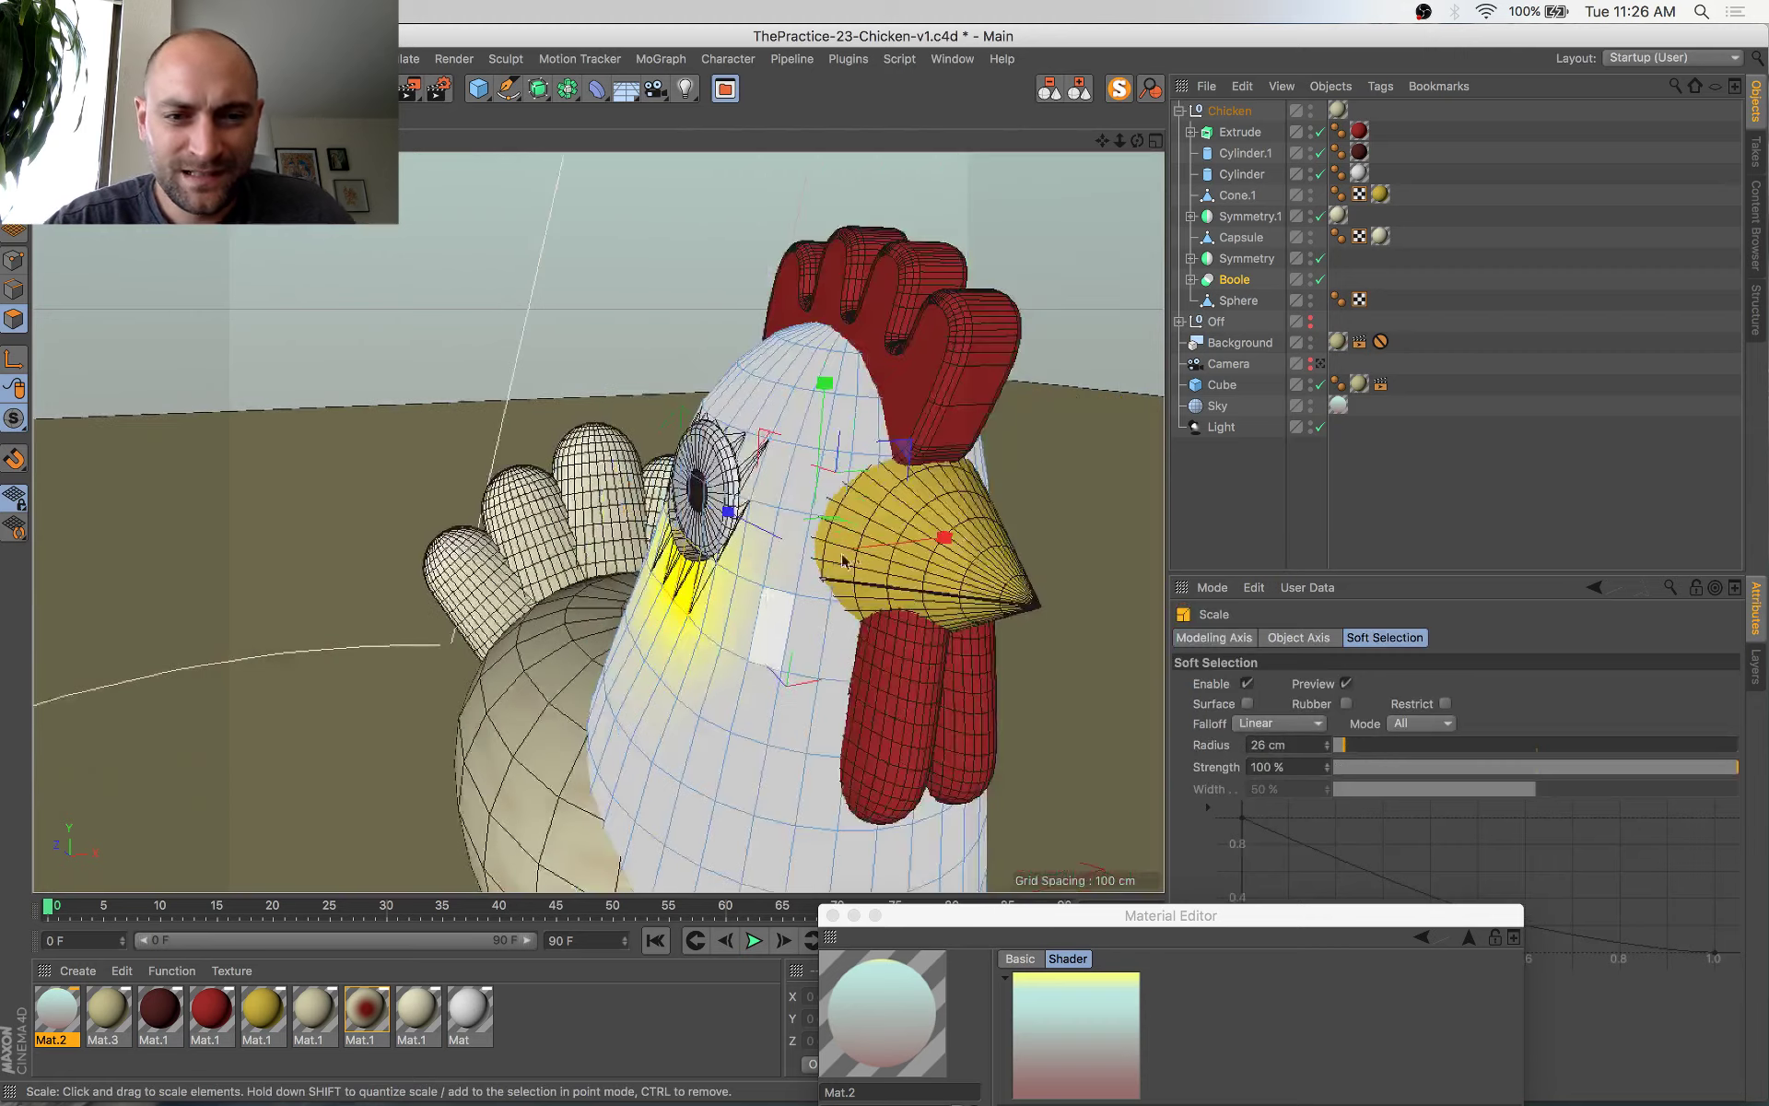
left_click_drag(946, 537, 920, 549)
key("space")
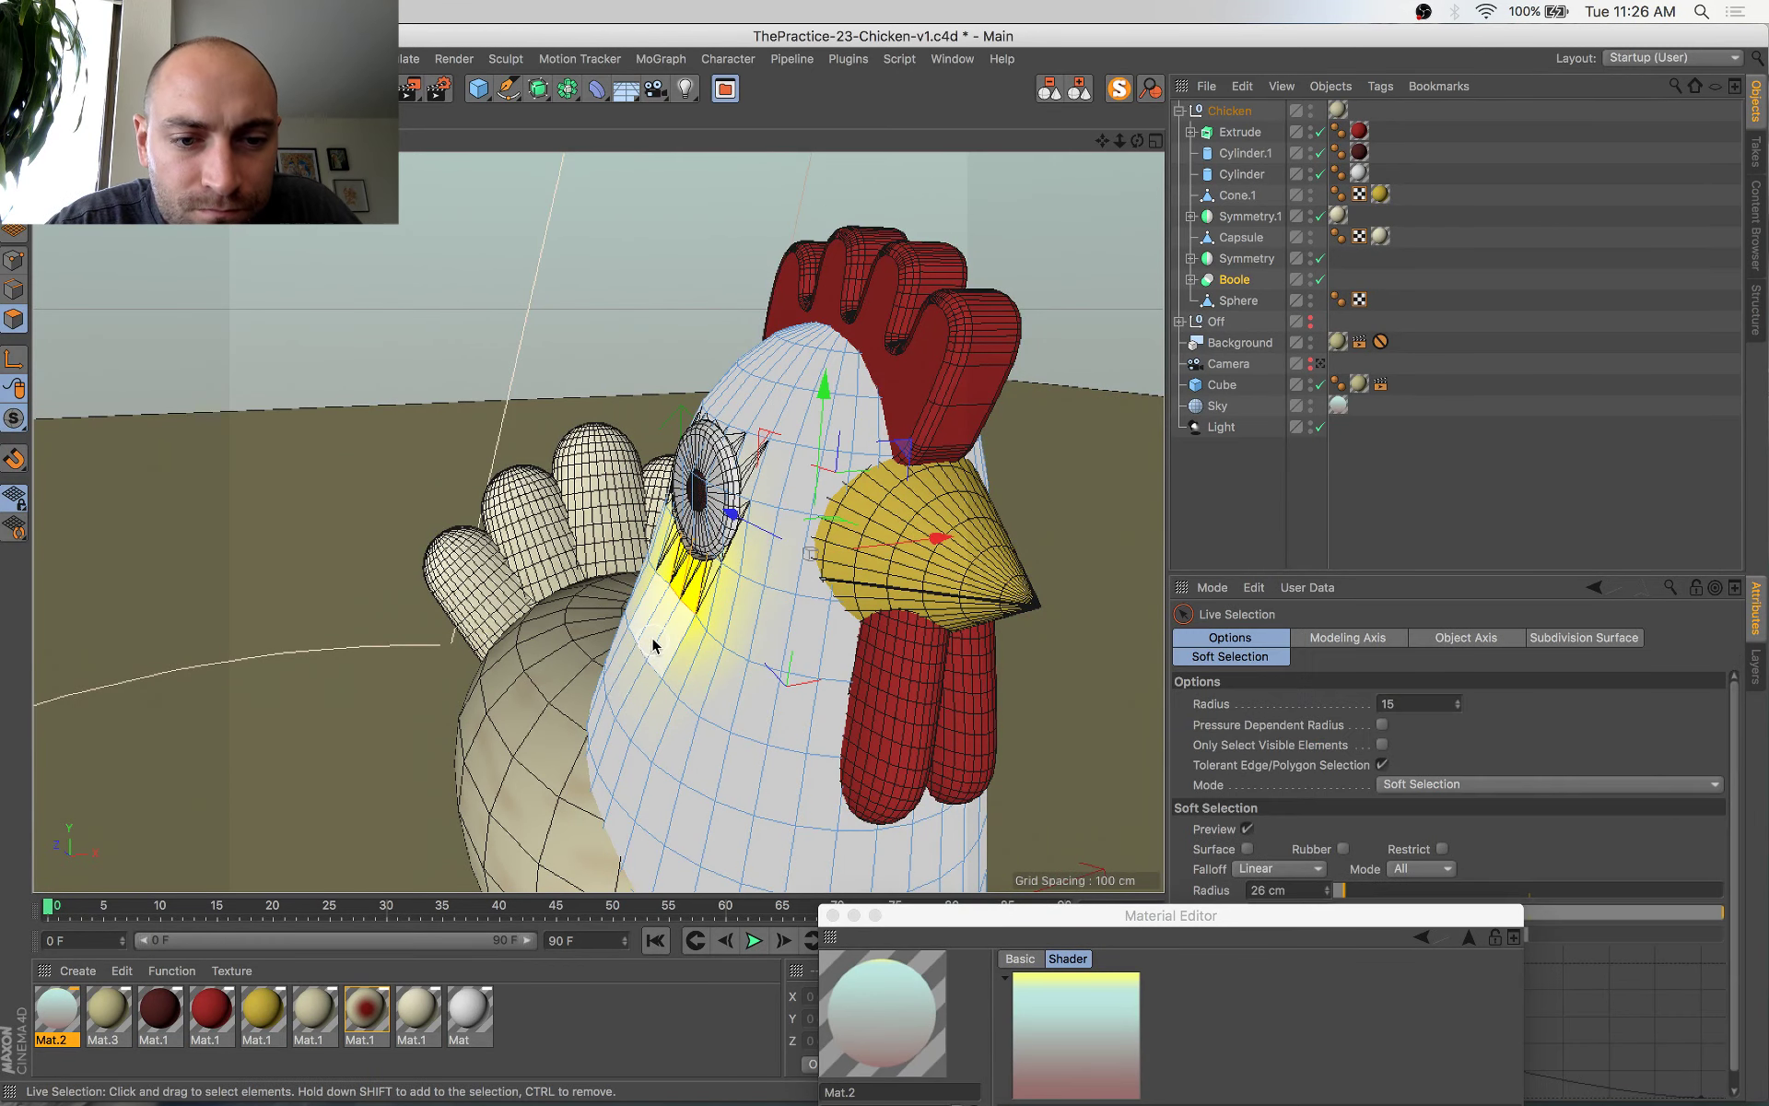
Select the polygons lower on the neck in the Right view, scale them to about 93% along X, and save the scene
middle_click(726, 636)
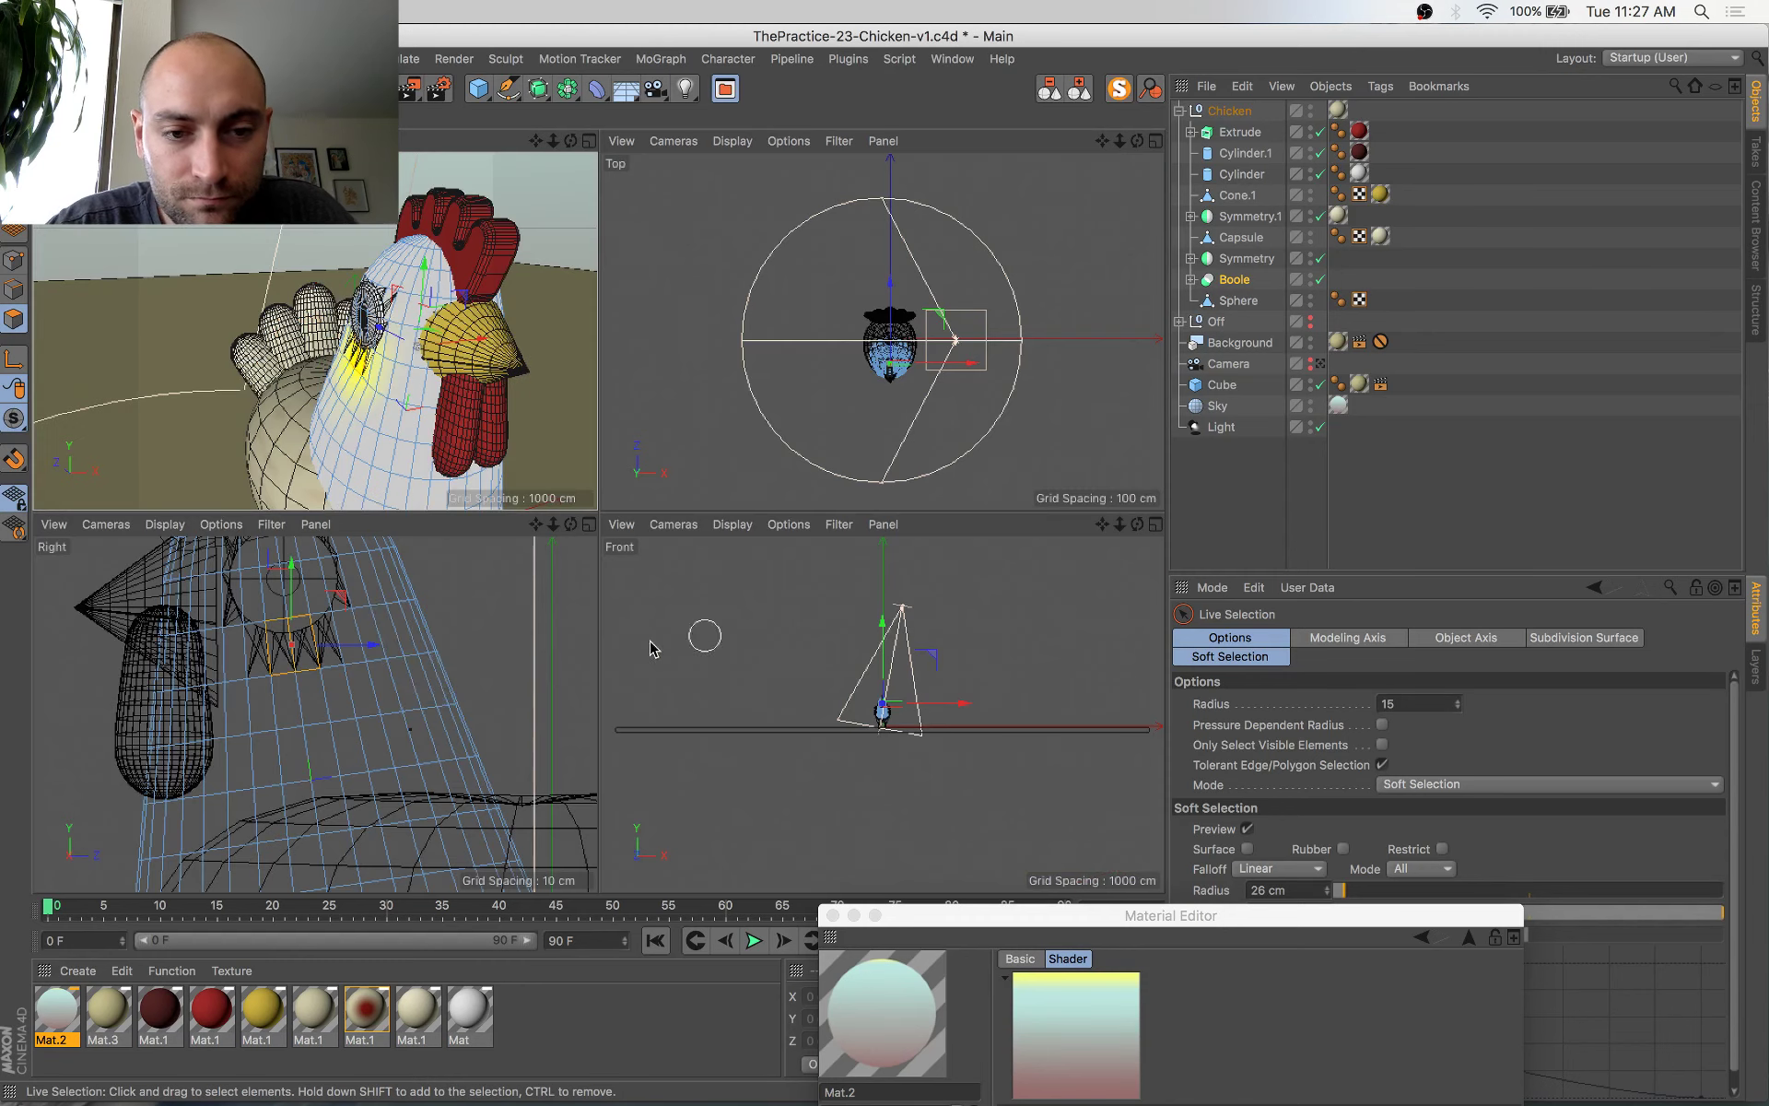
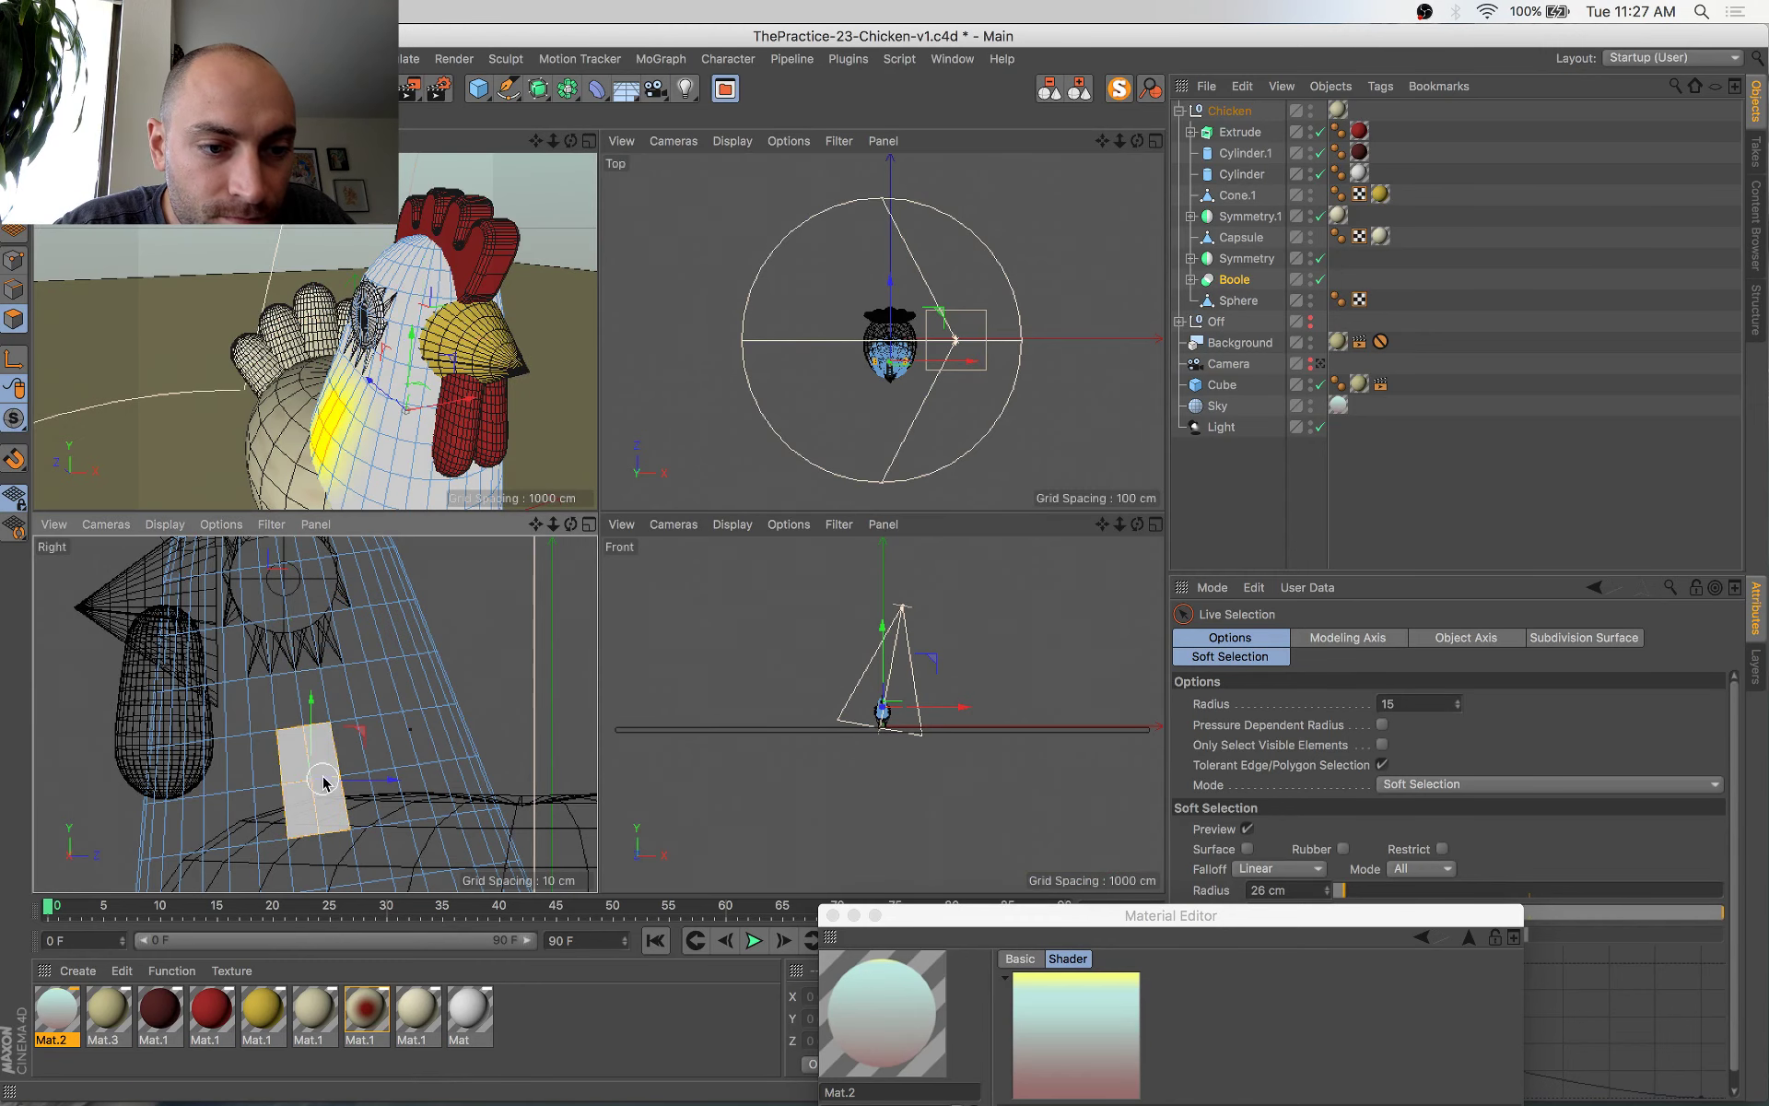
middle_click(324, 773)
middle_click(420, 725)
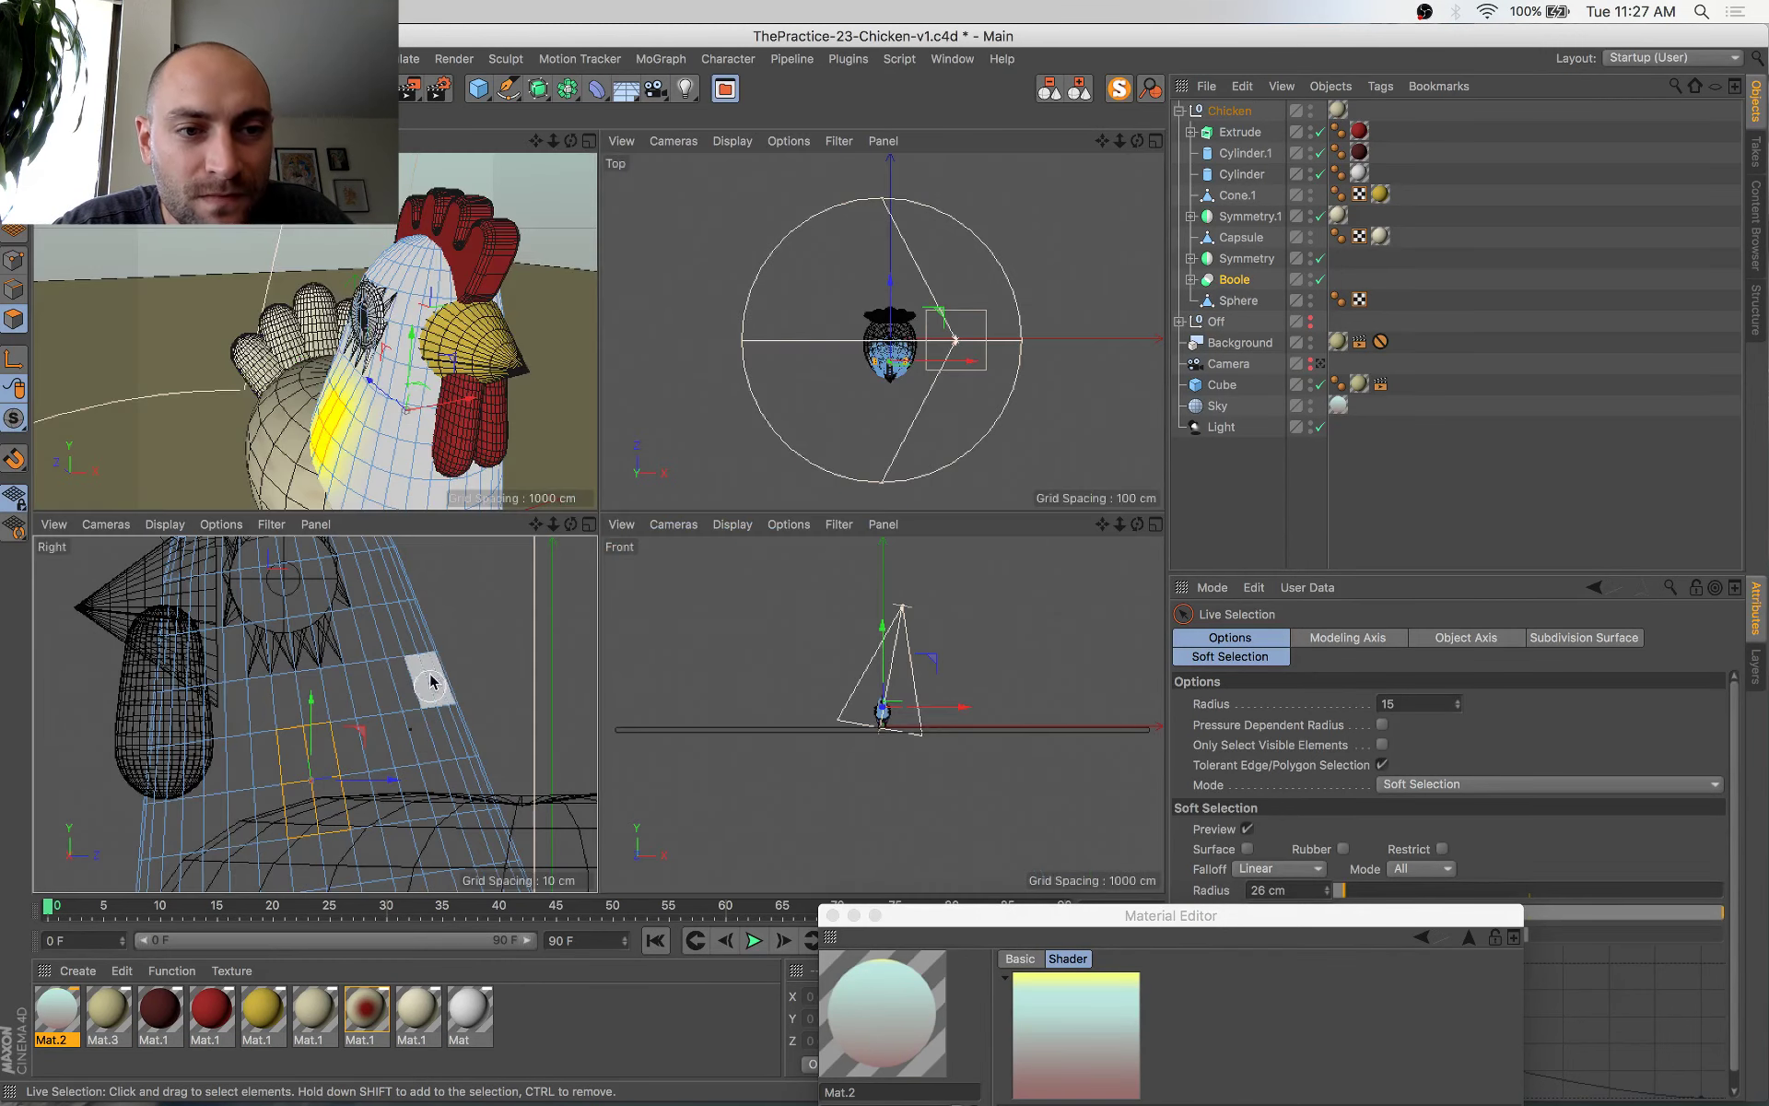
key("space")
left_click_drag(481, 396, 471, 405)
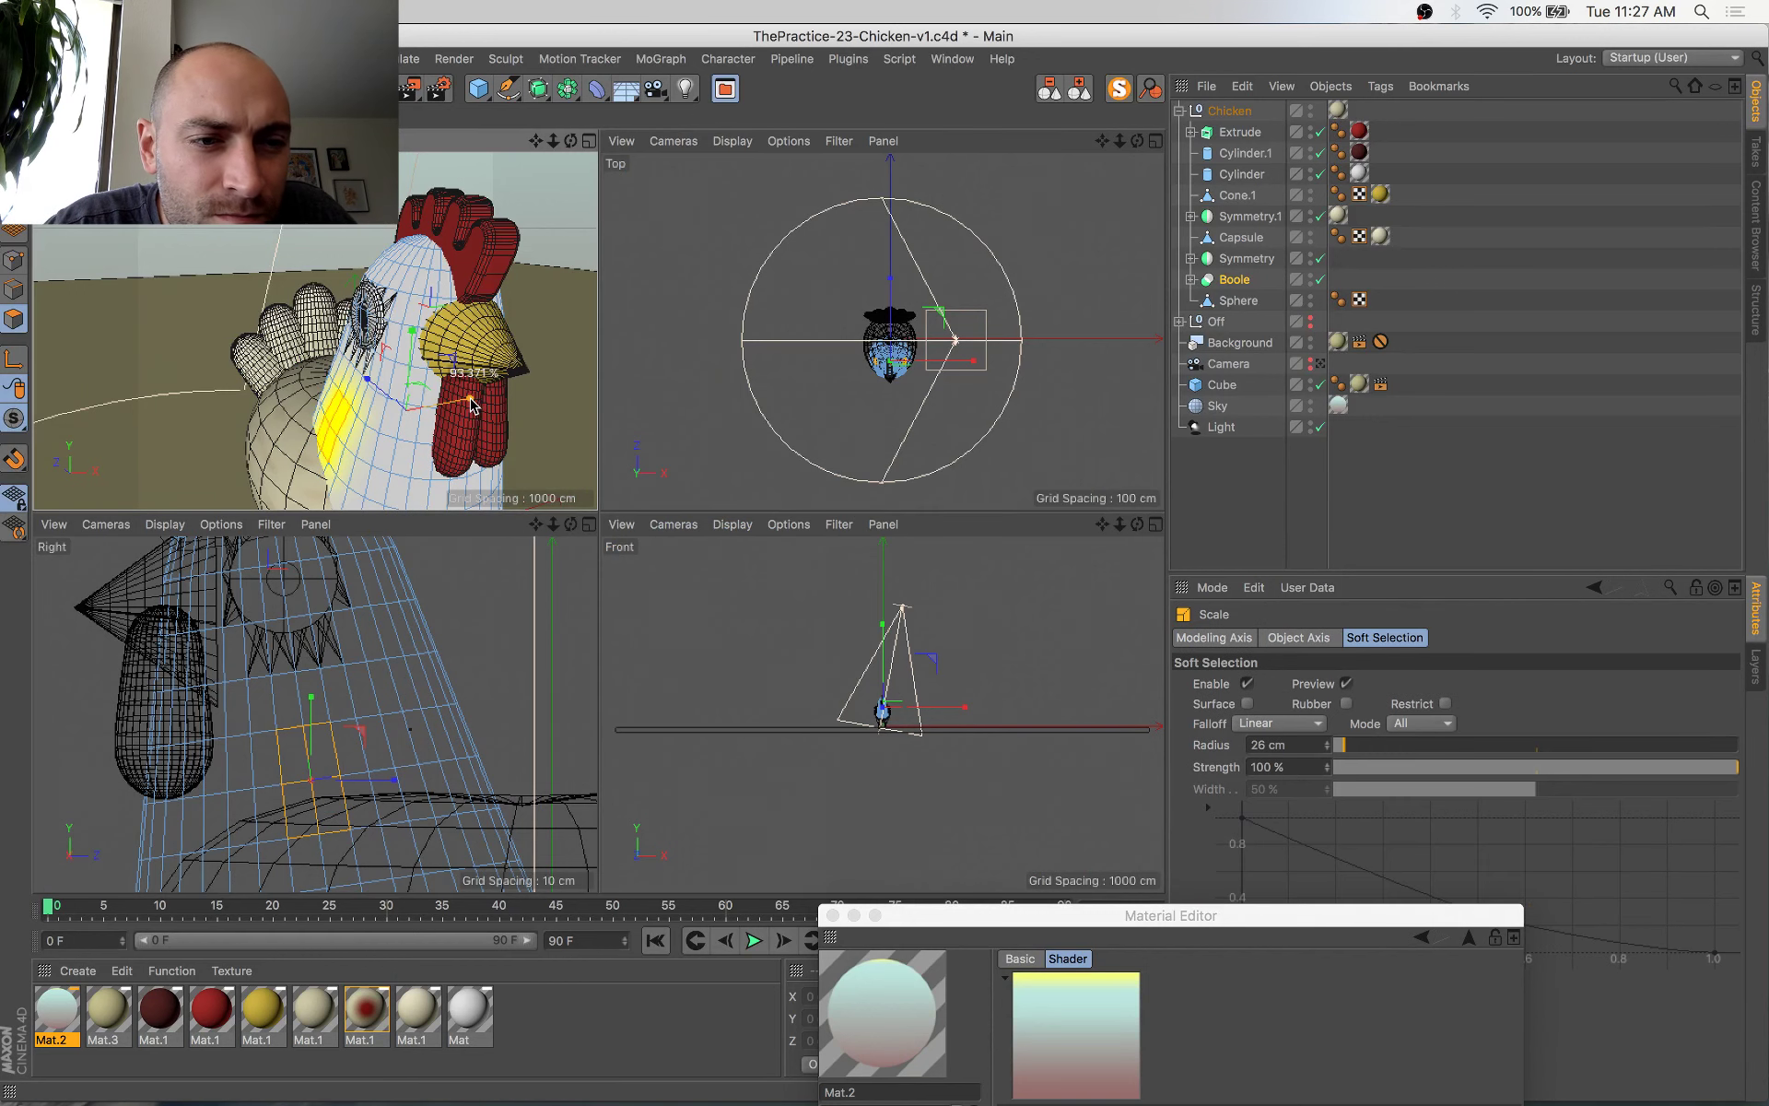
key("super+s")
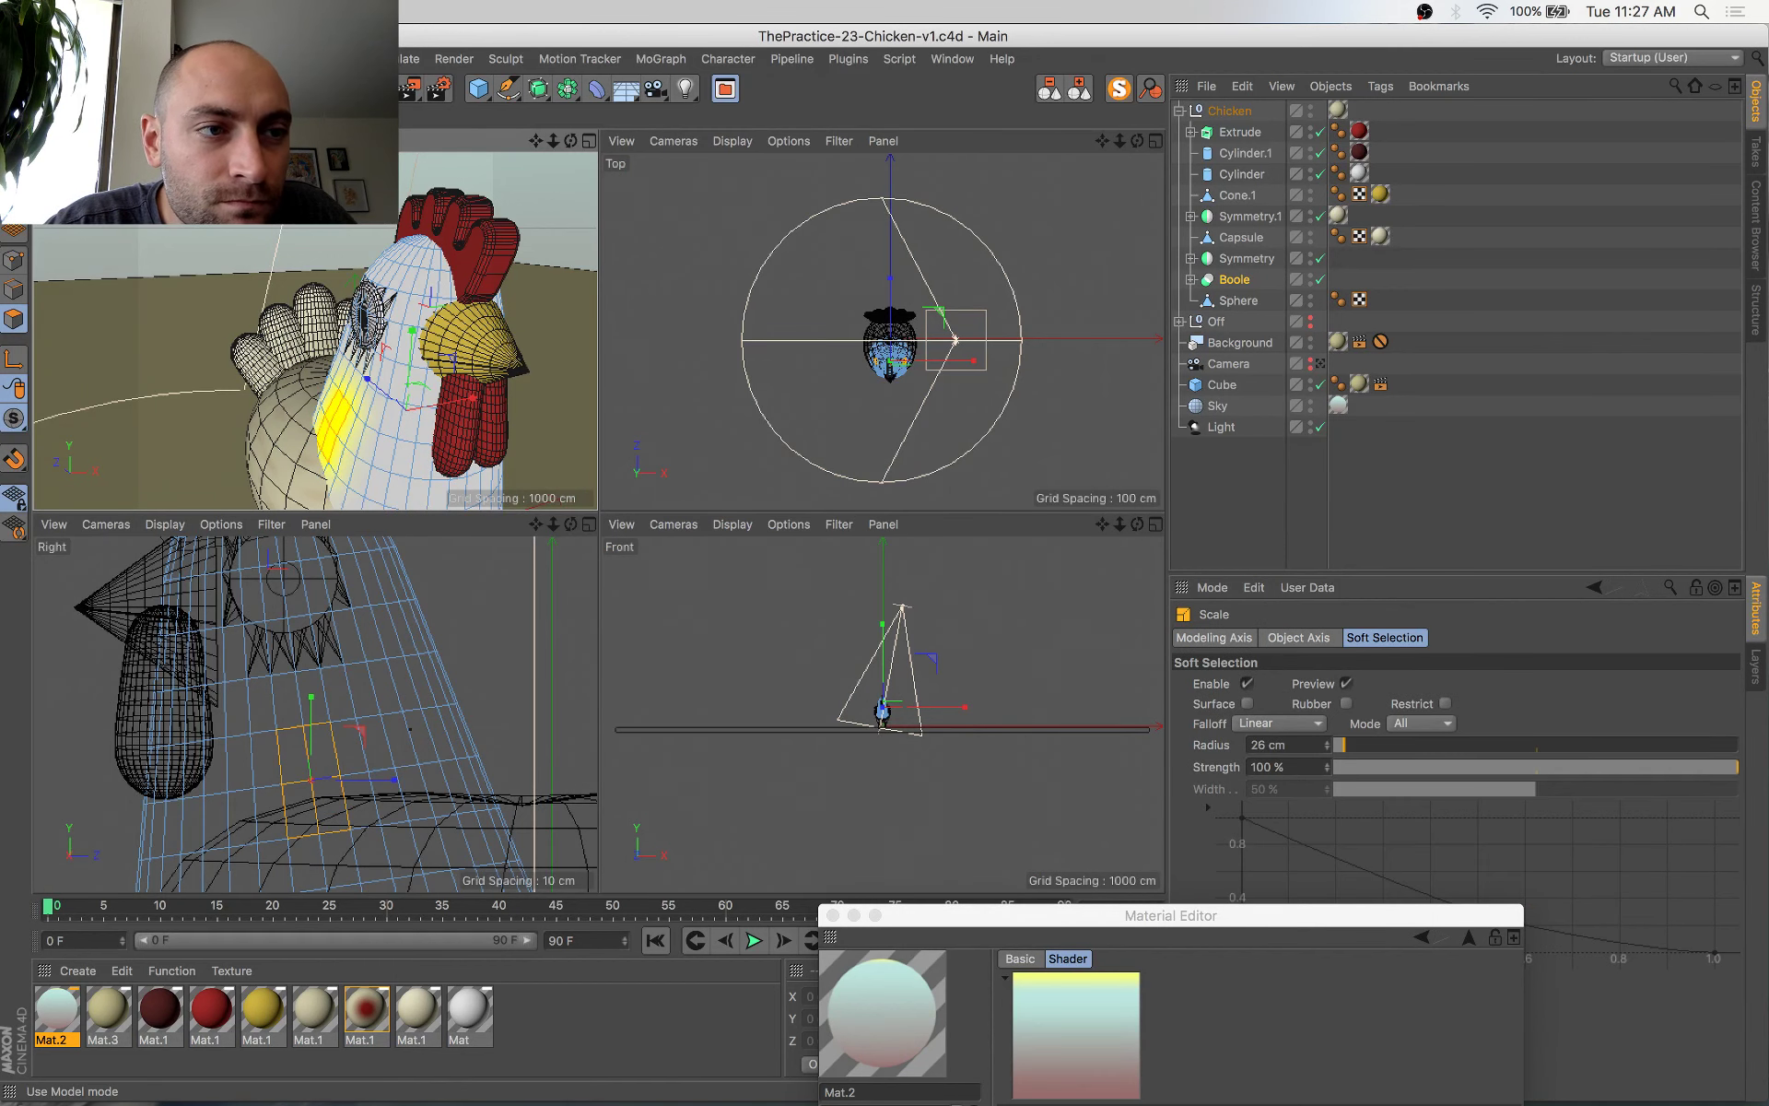
Return to model mode, check the reshaped head and neck from several angles in the perspective view, and save the scene
left_click(14, 162)
left_click_drag(476, 354, 537, 372)
middle_click(453, 370)
key("super+s")
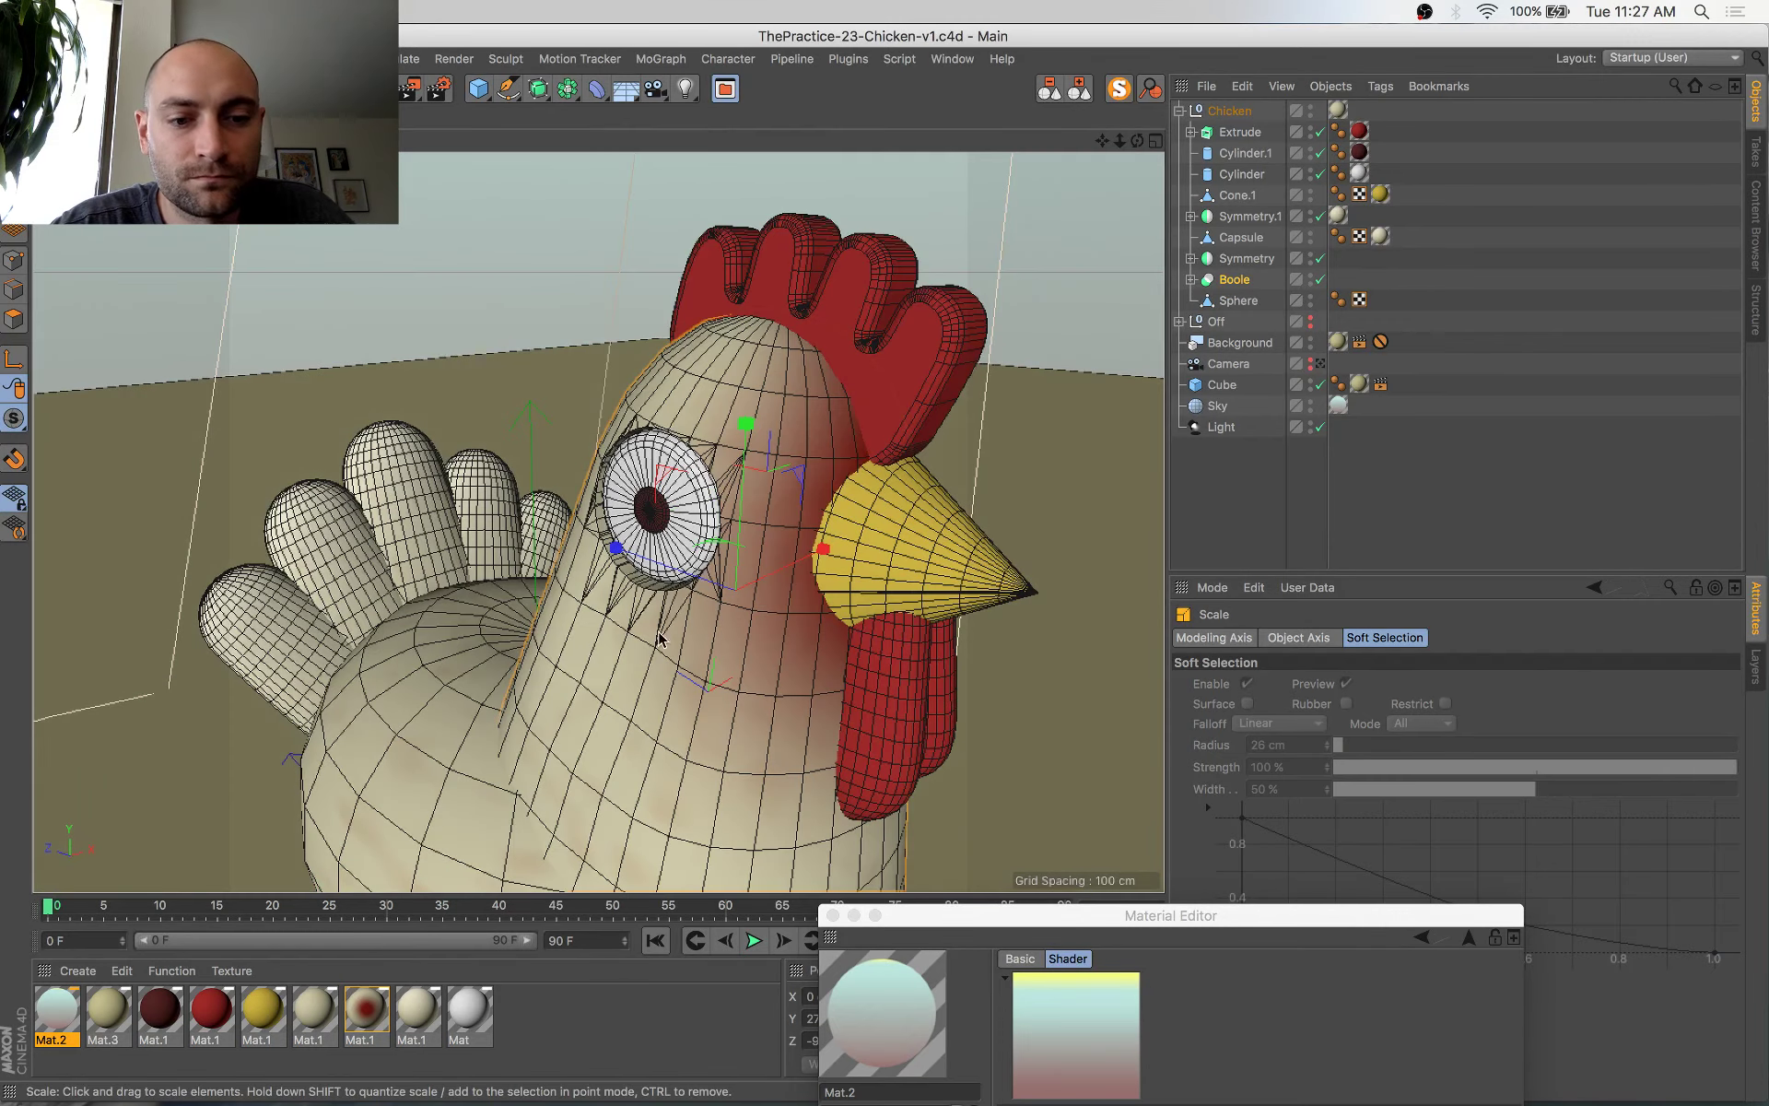
left_click_drag(585, 567, 497, 459, "alt")
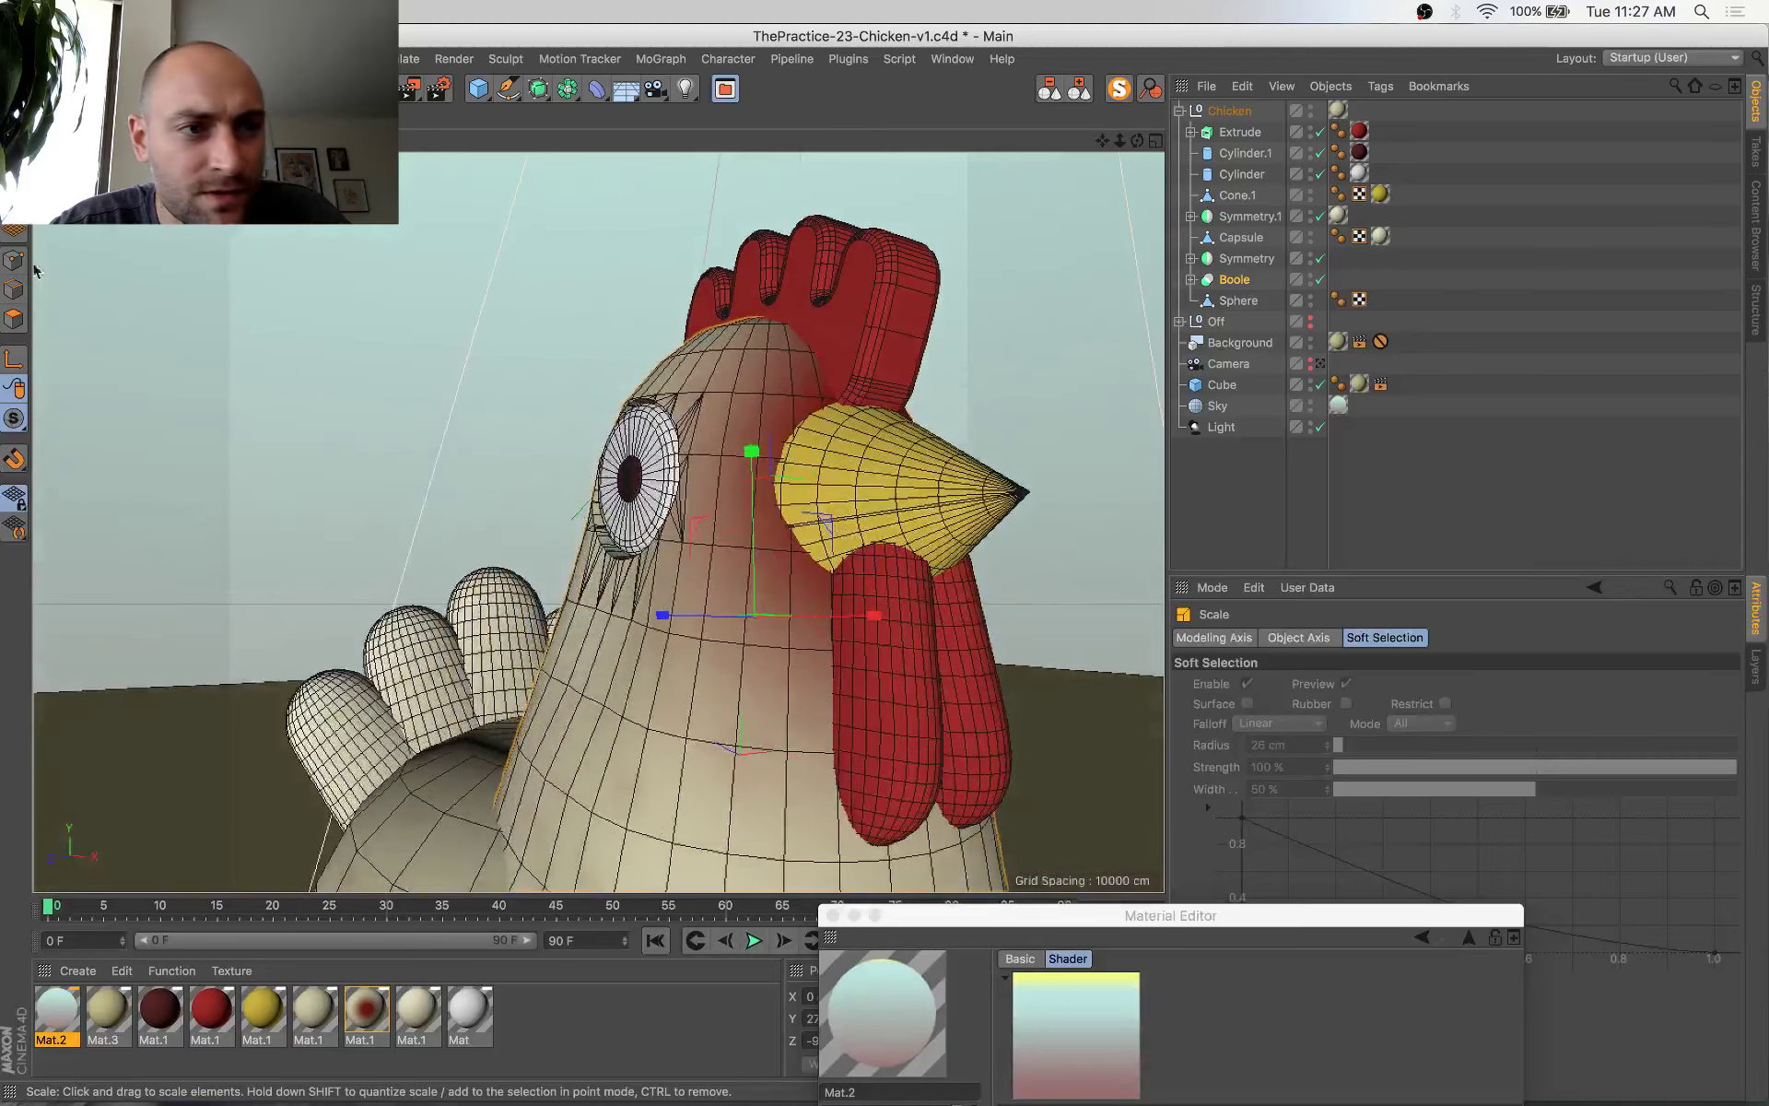
Switch to polygon mode, select the polygons just below the eye in the Right view, and scale them along the X axis
left_click(18, 319)
middle_click(516, 470)
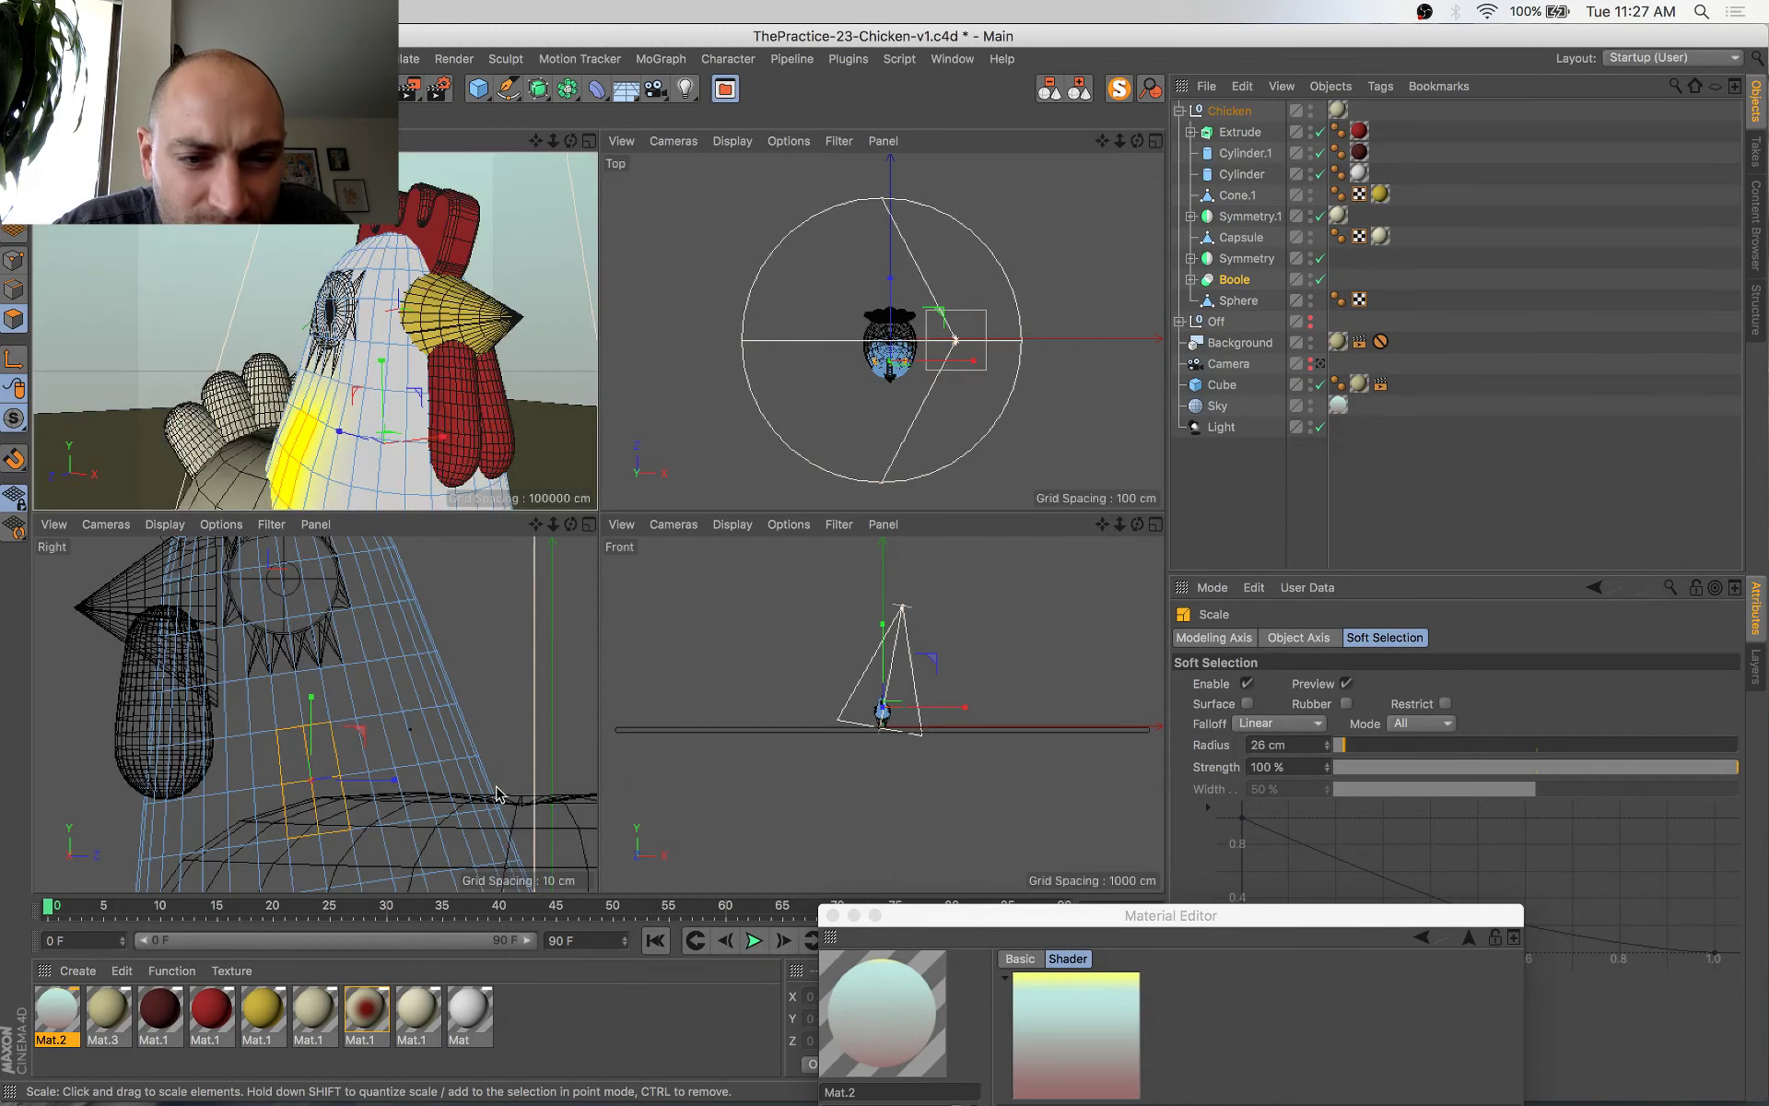
key("space")
left_click(295, 709)
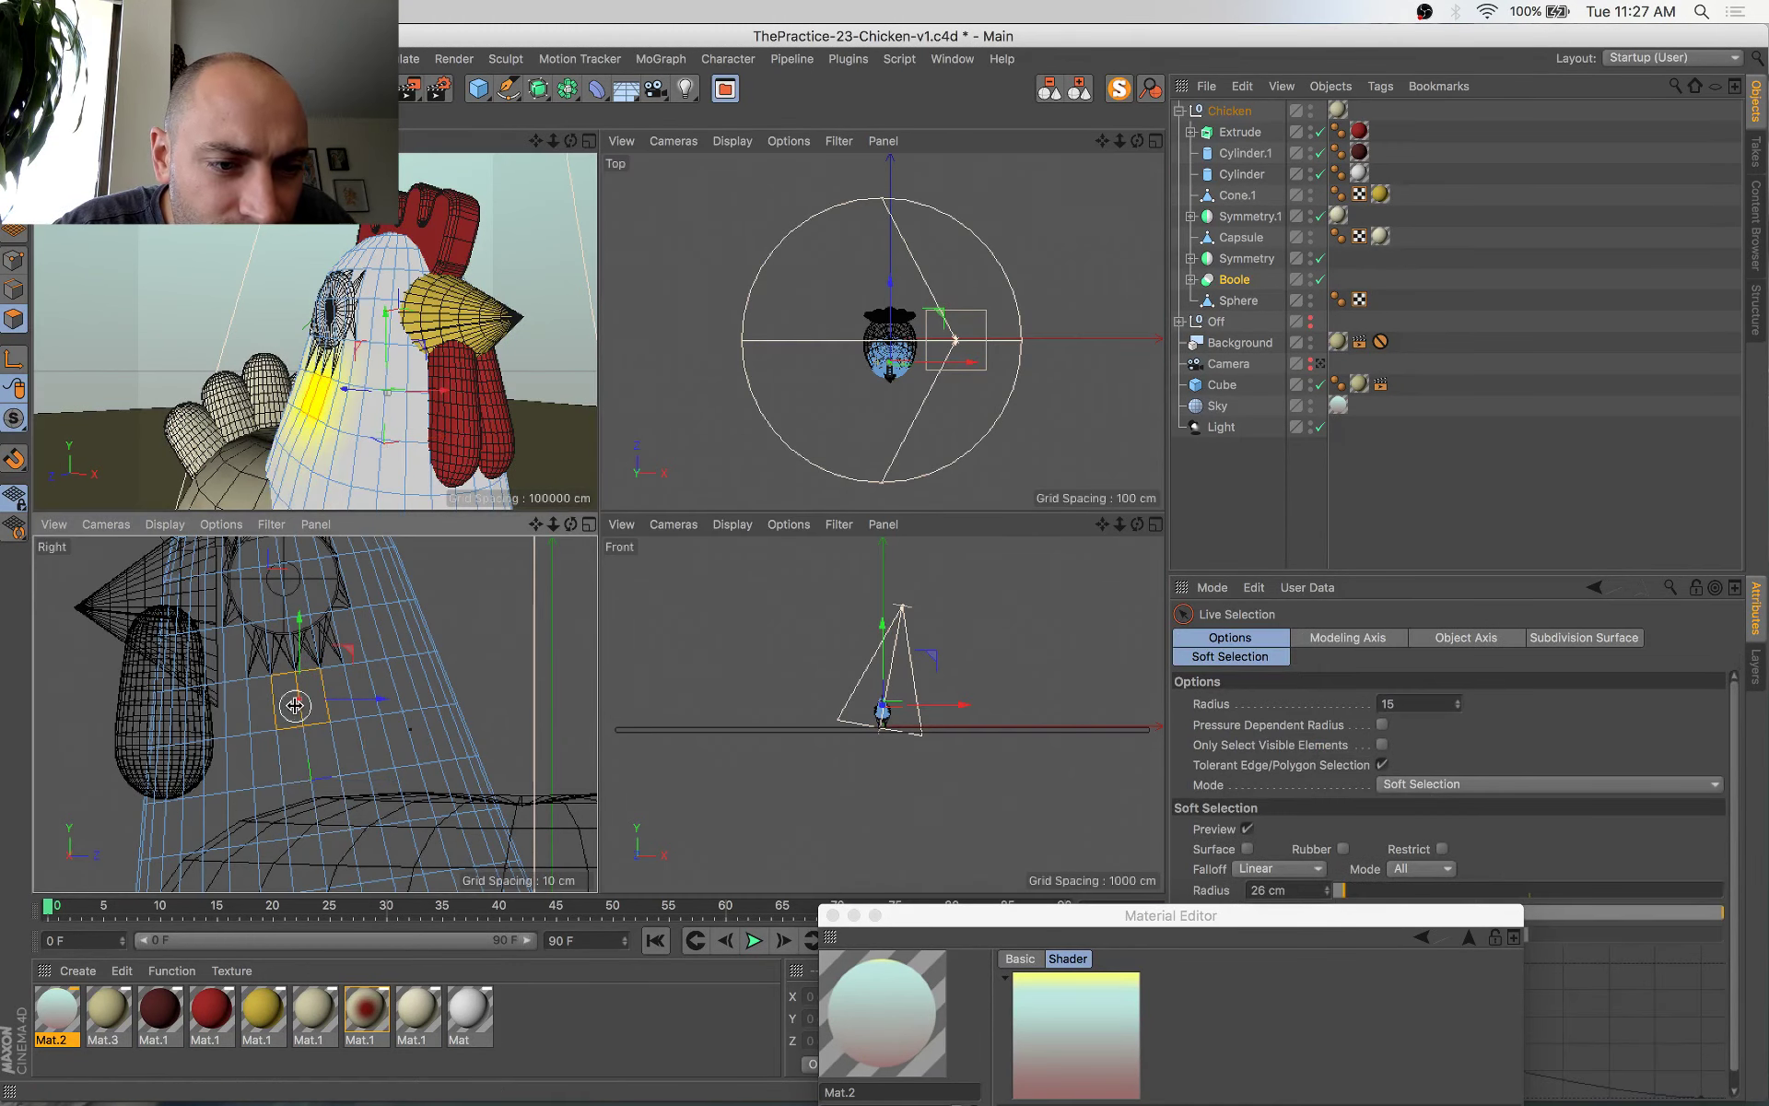
key("space")
left_click_drag(446, 391, 388, 428)
left_click_drag(350, 430, 558, 479, "alt")
mouse_move(448, 450)
left_mouse_down("alt")
mouse_move(484, 502)
mouse_move(404, 411)
left_mouse_up("alt")
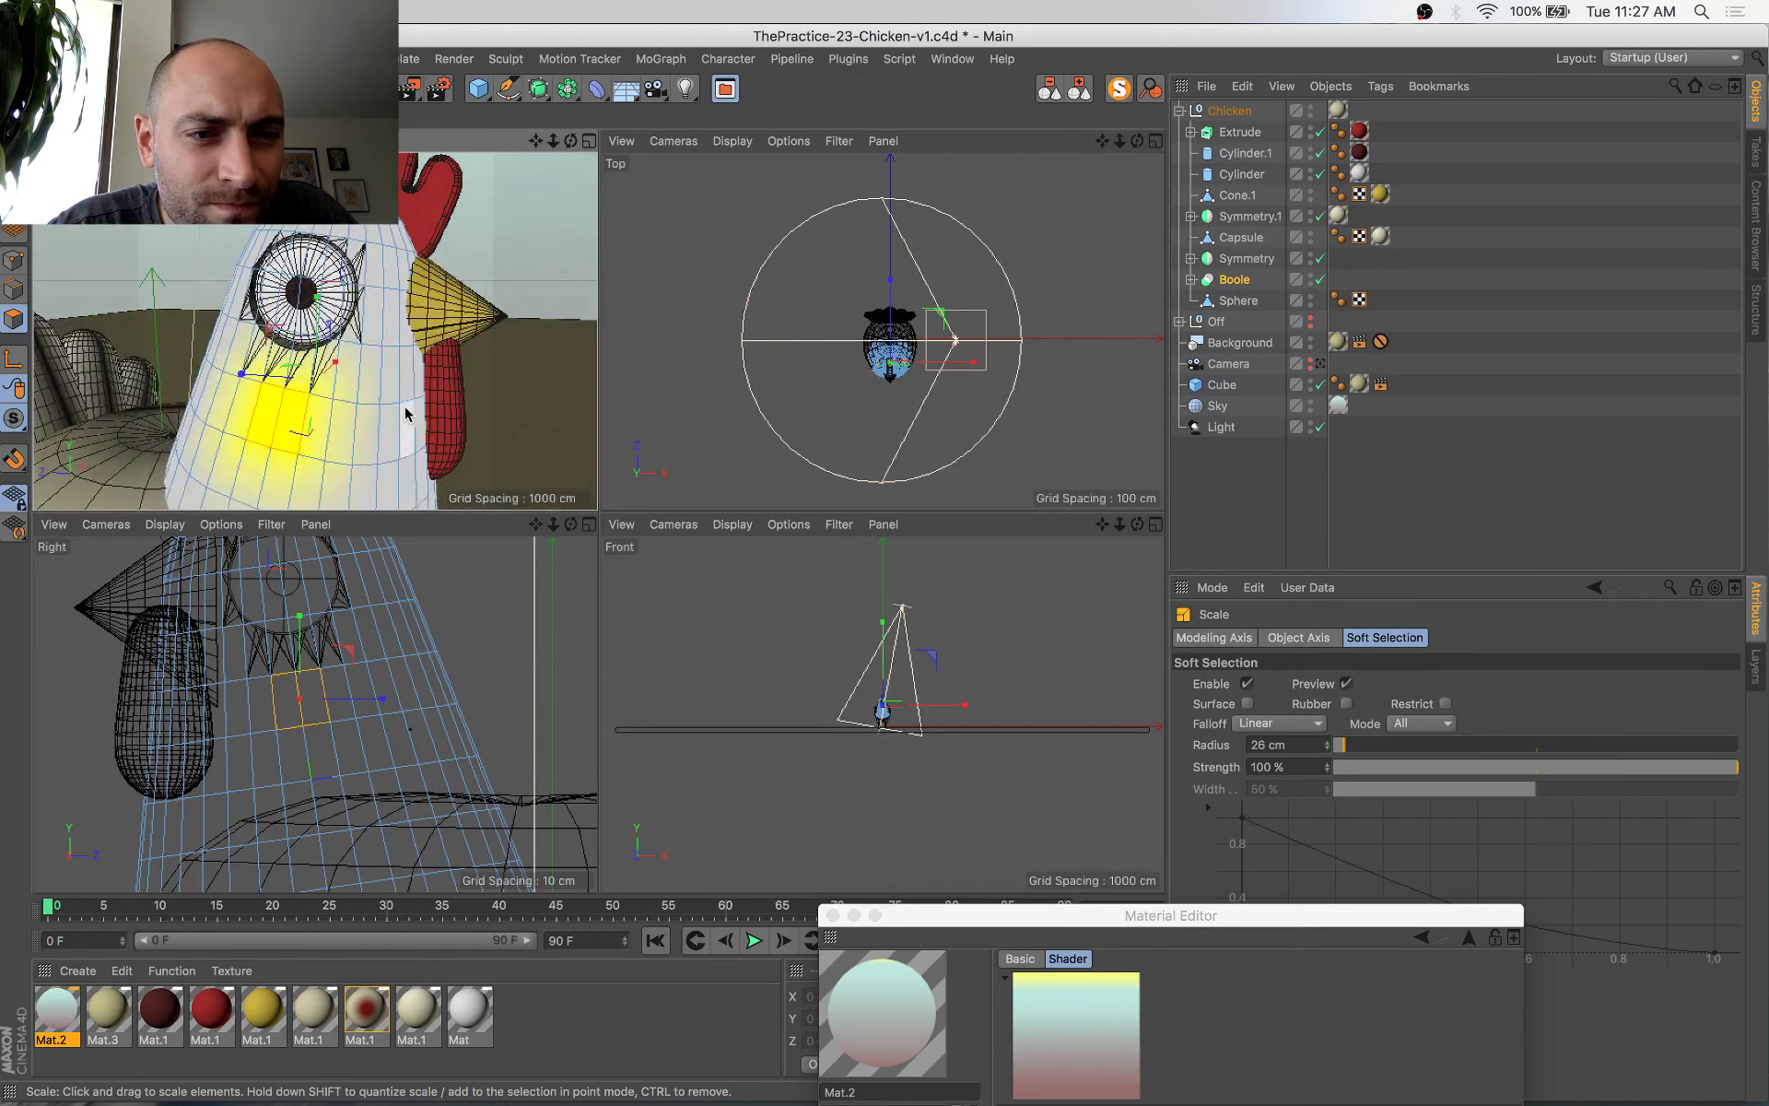
middle_click(404, 411)
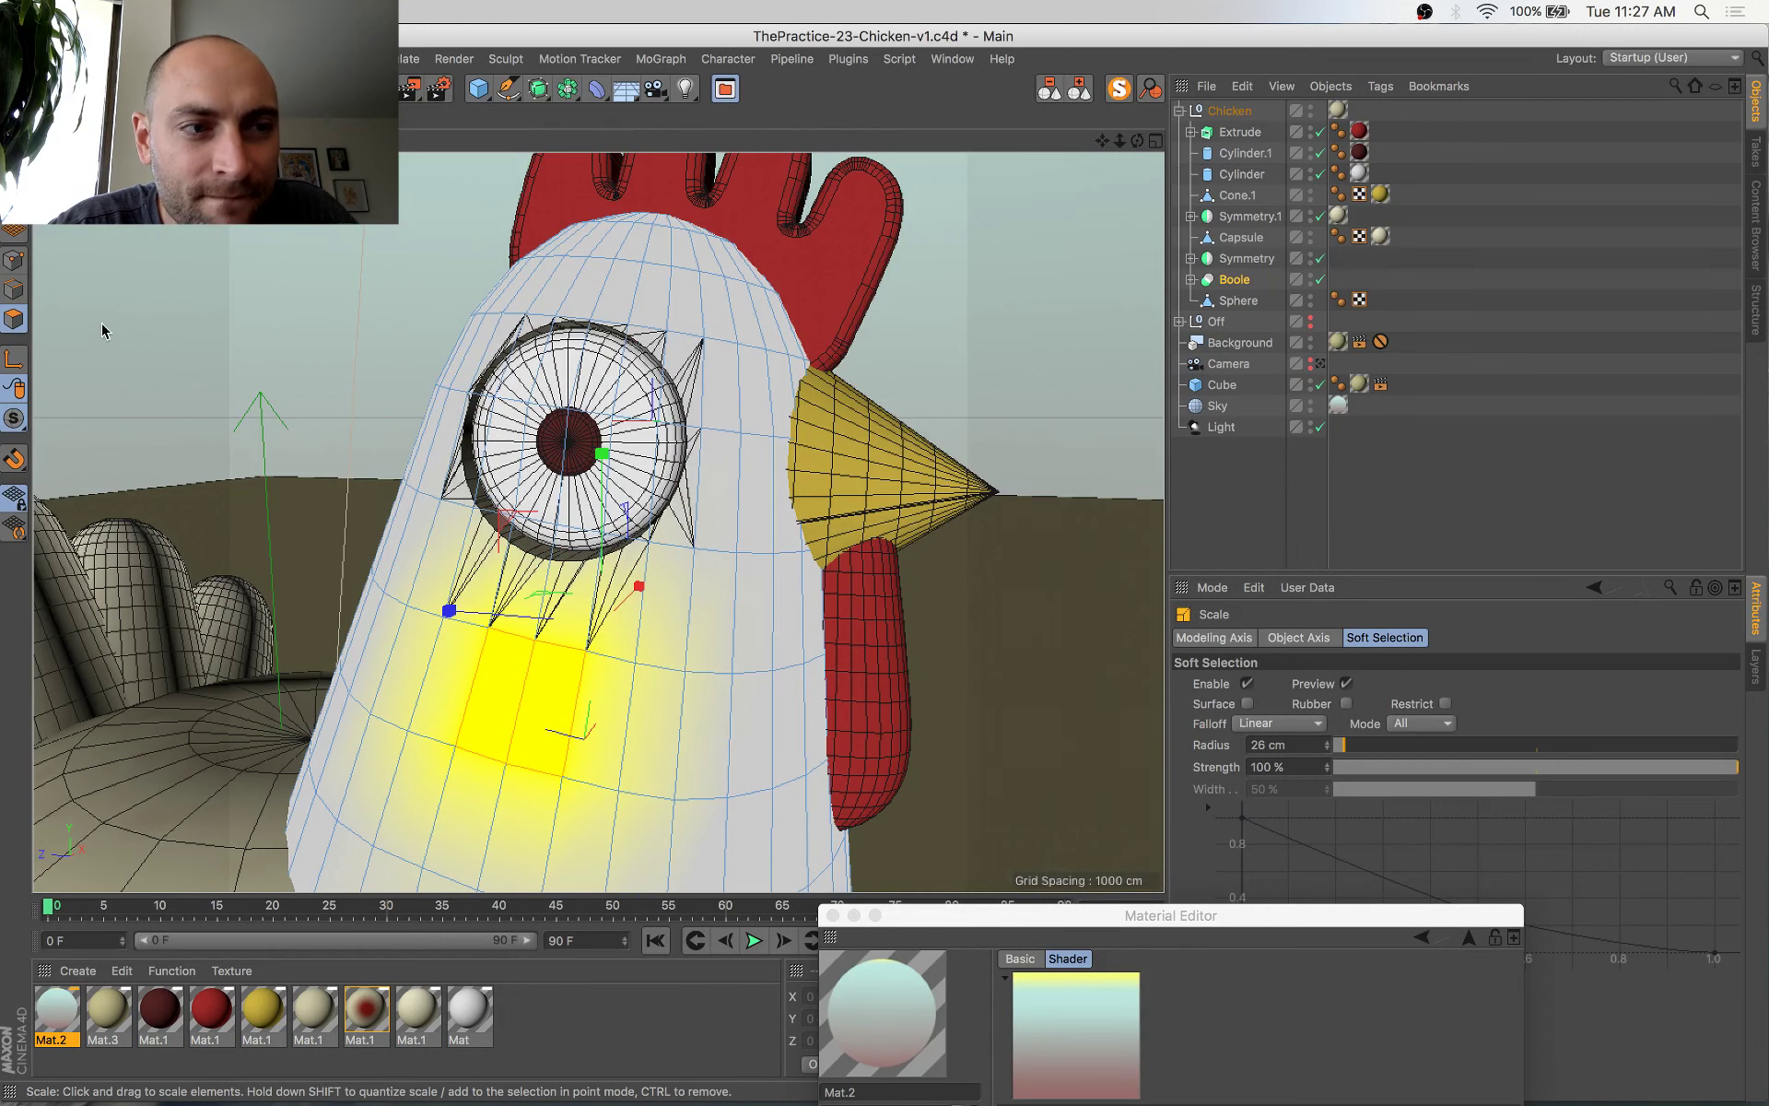
Switch to edge mode, select the edges around the lower part of the eye in the Right view, scale them, and clear the selection
left_click(16, 289)
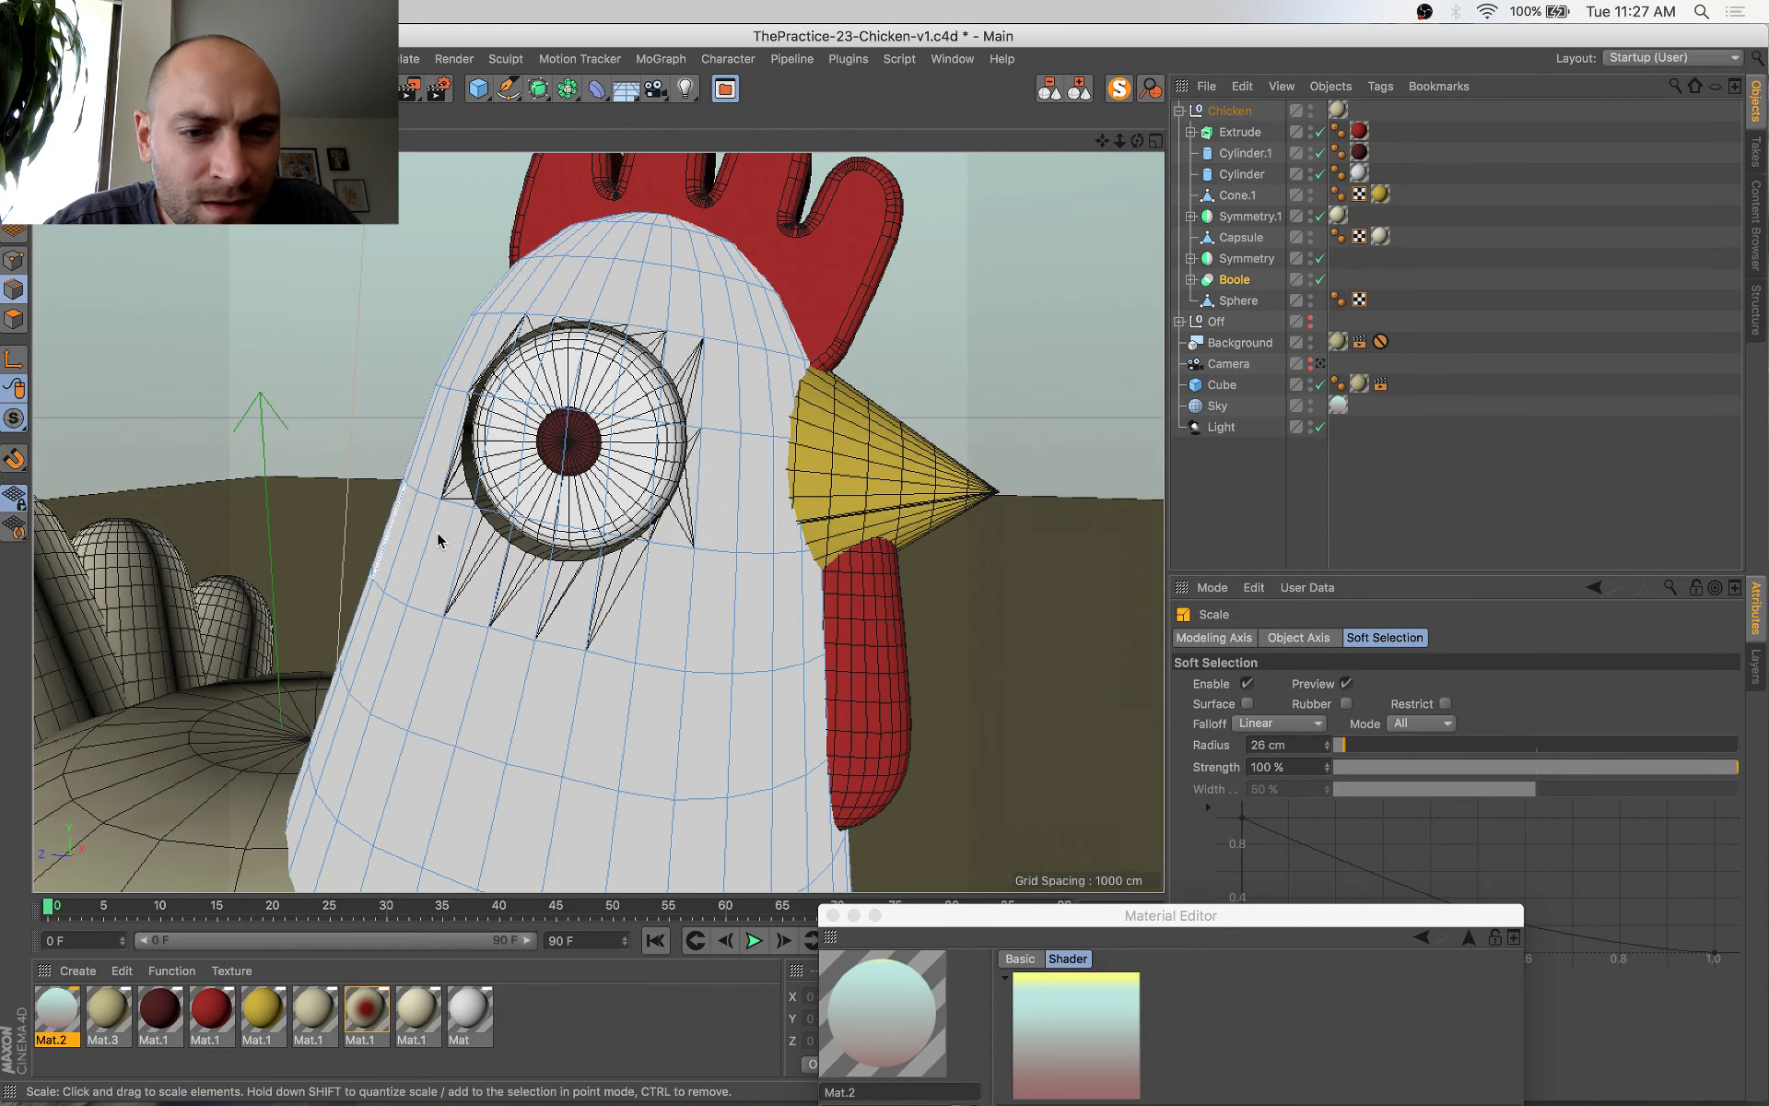
left_click(538, 524)
left_click(586, 535, "shift")
middle_click(512, 490)
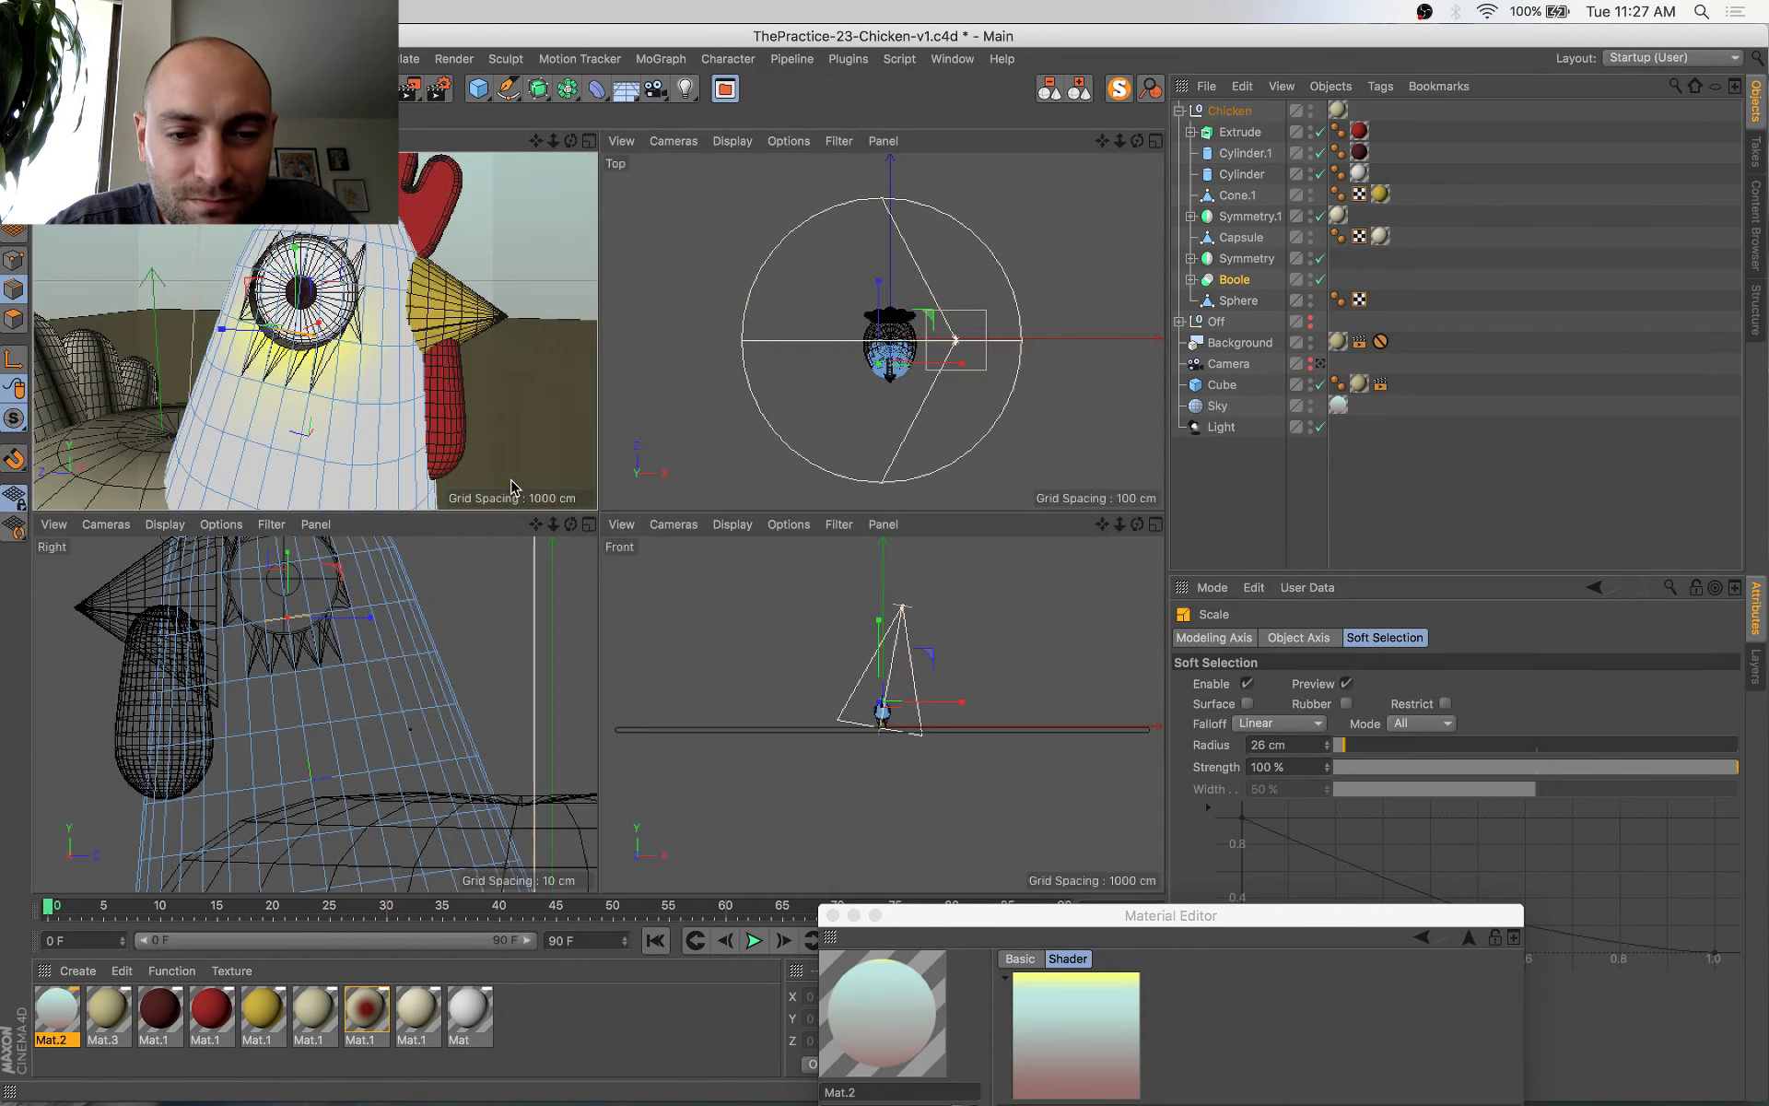
key("space")
left_click_drag(294, 643, 288, 608)
left_click(288, 586, "ctrl")
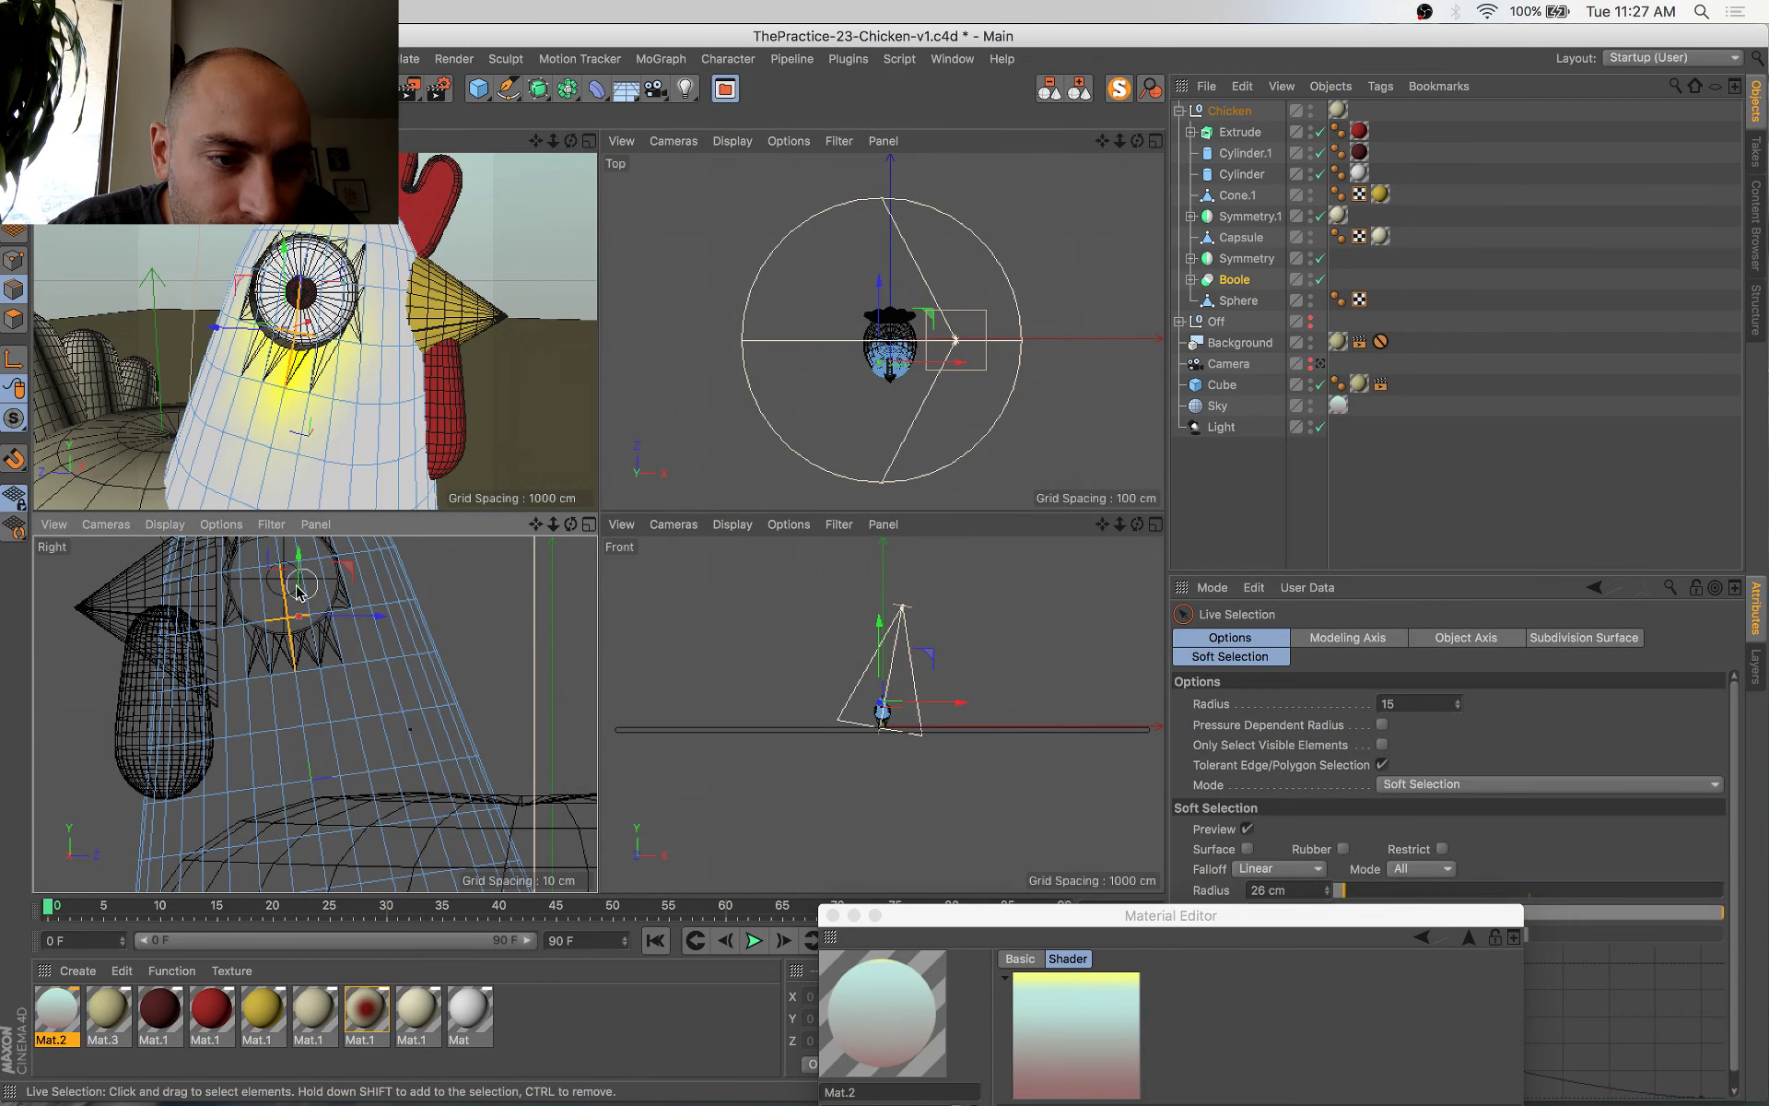
left_click(269, 681, "ctrl")
key("t")
left_click_drag(344, 411, 392, 456, "alt")
left_click_drag(420, 292, 420, 340)
left_click(481, 391, "shift")
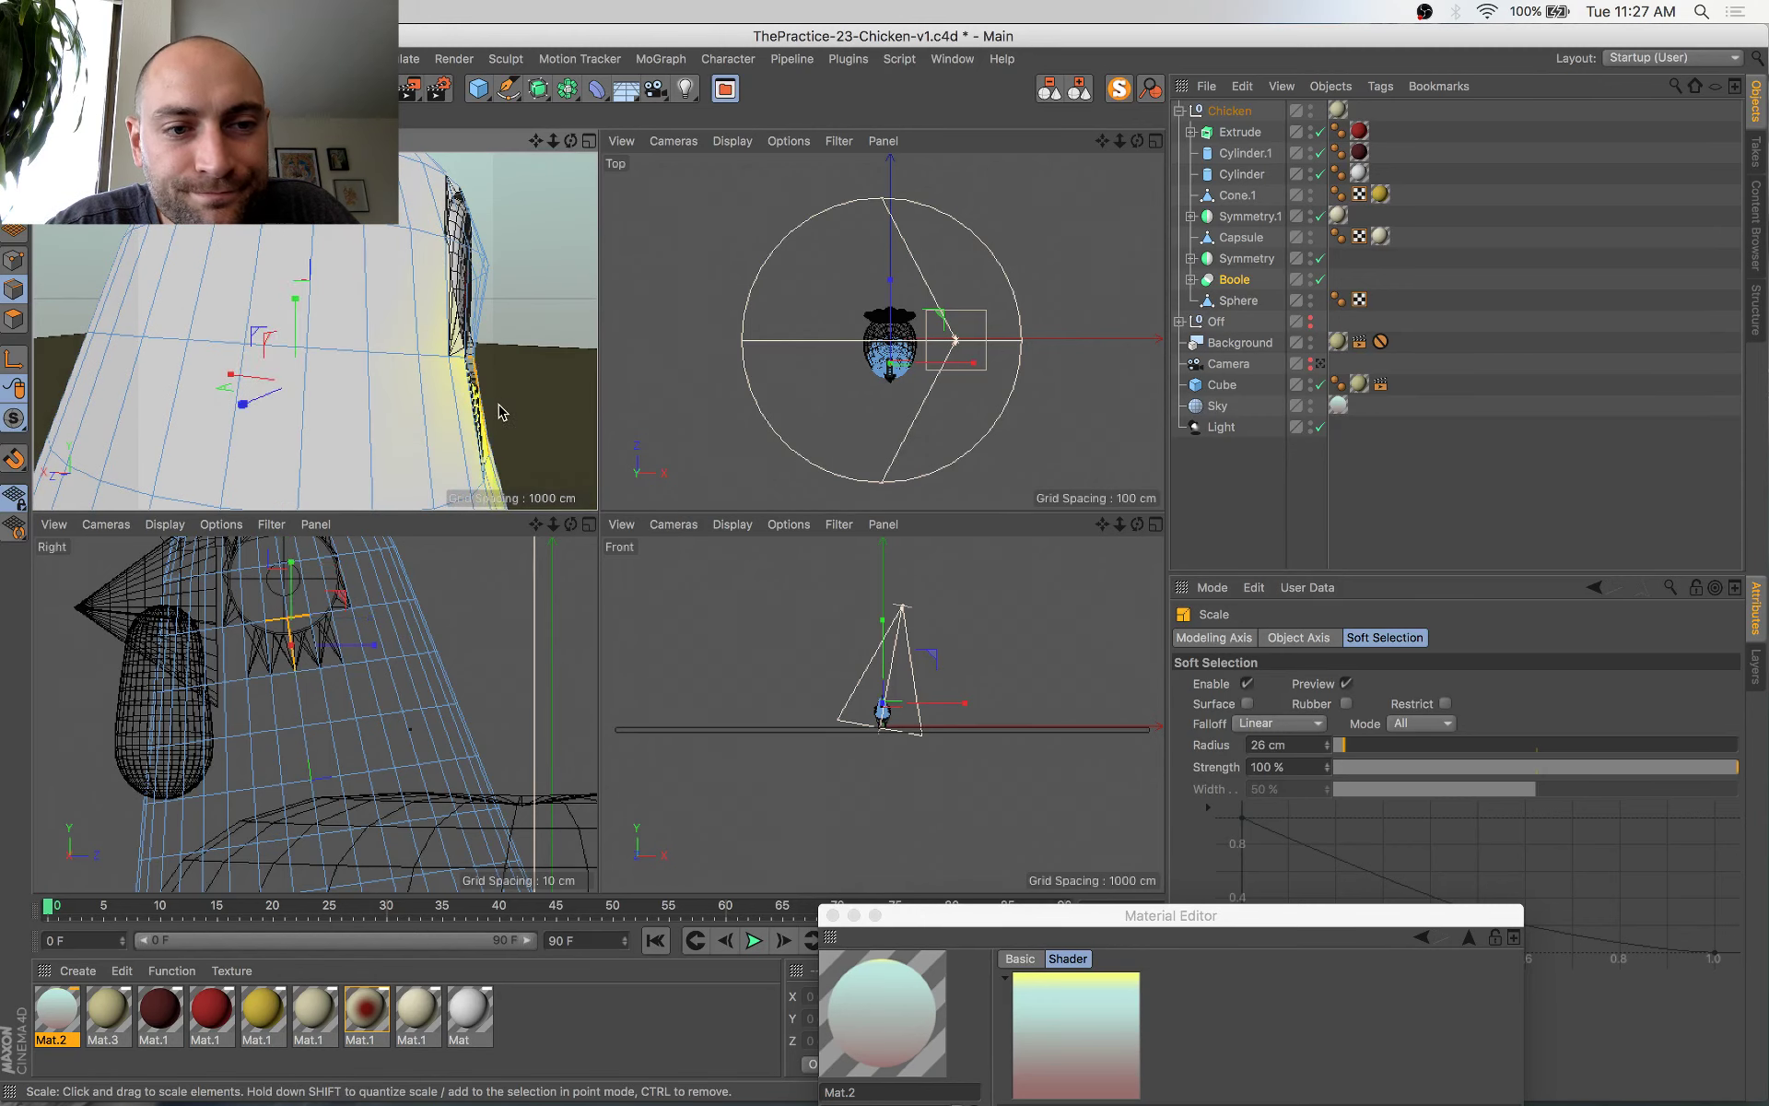
left_click(497, 410)
left_click_drag(500, 391, 496, 395, "alt")
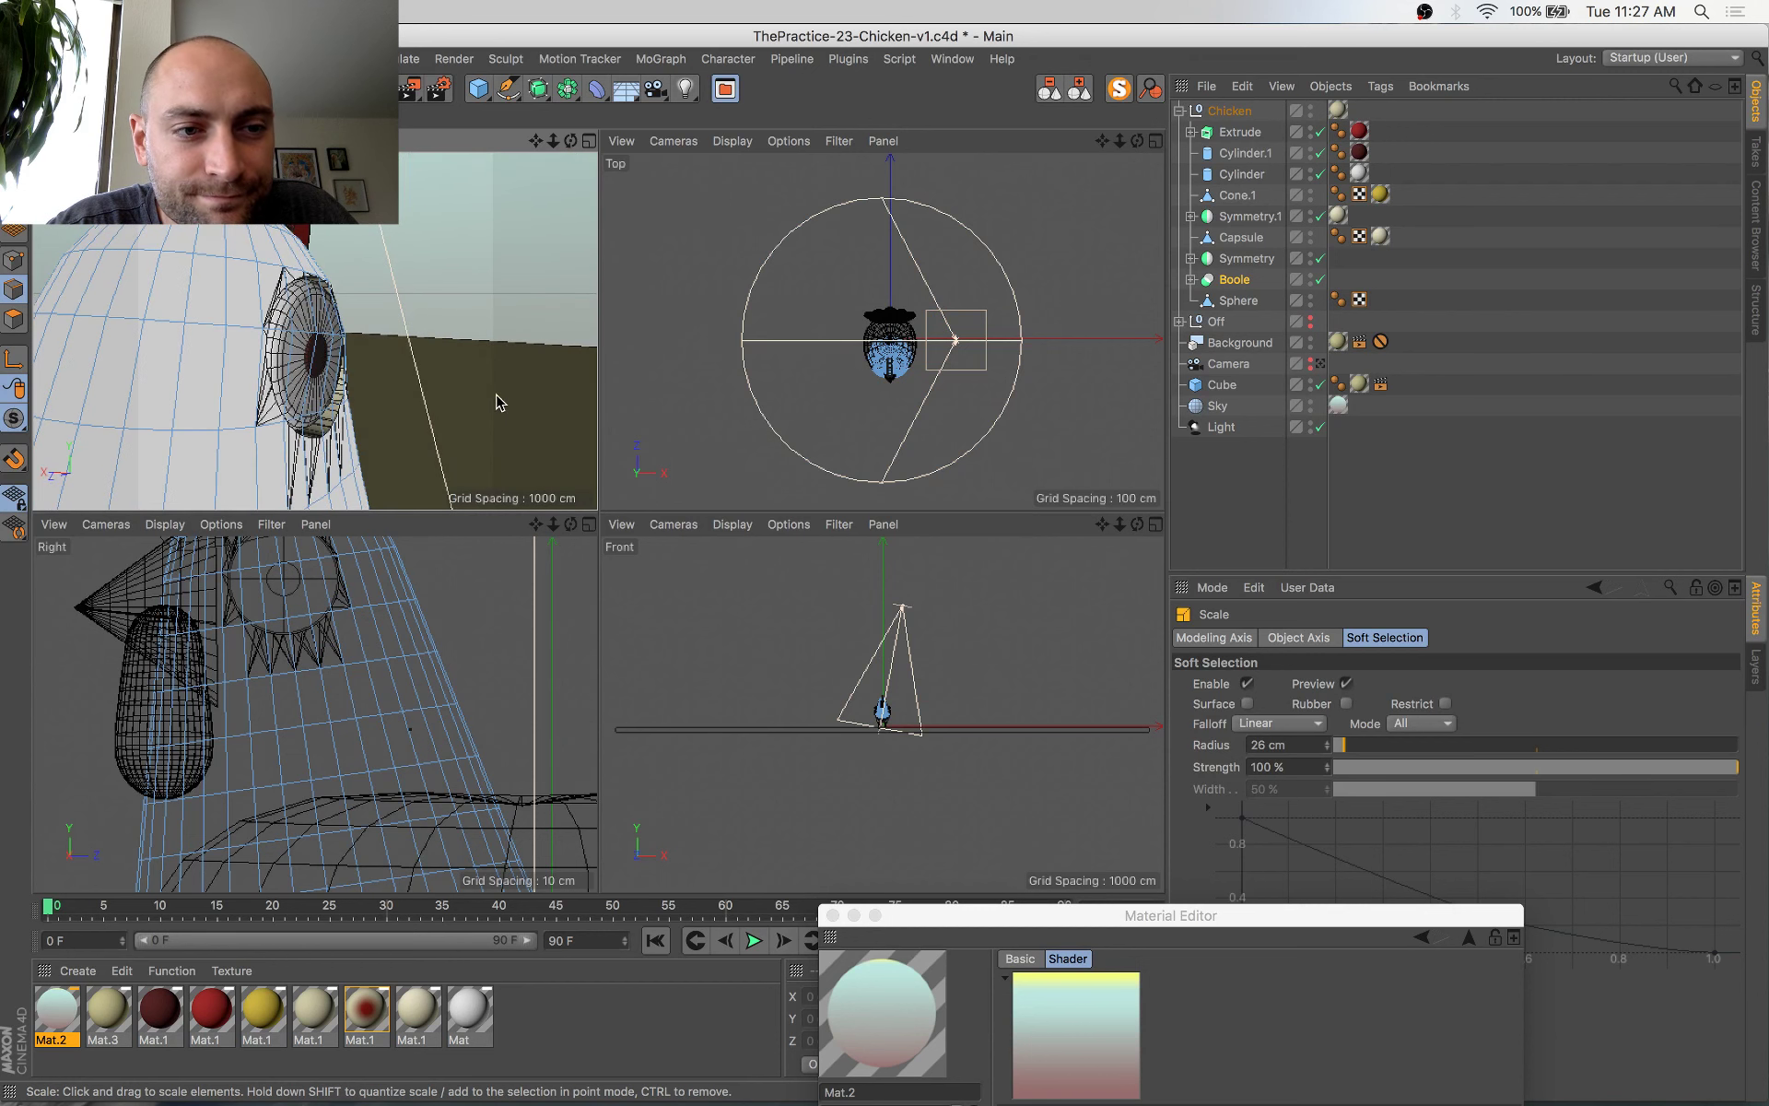
Select the head edge just above the pupil, undoing the extra edge selection, and scale it slightly along the X axis
left_click(329, 340)
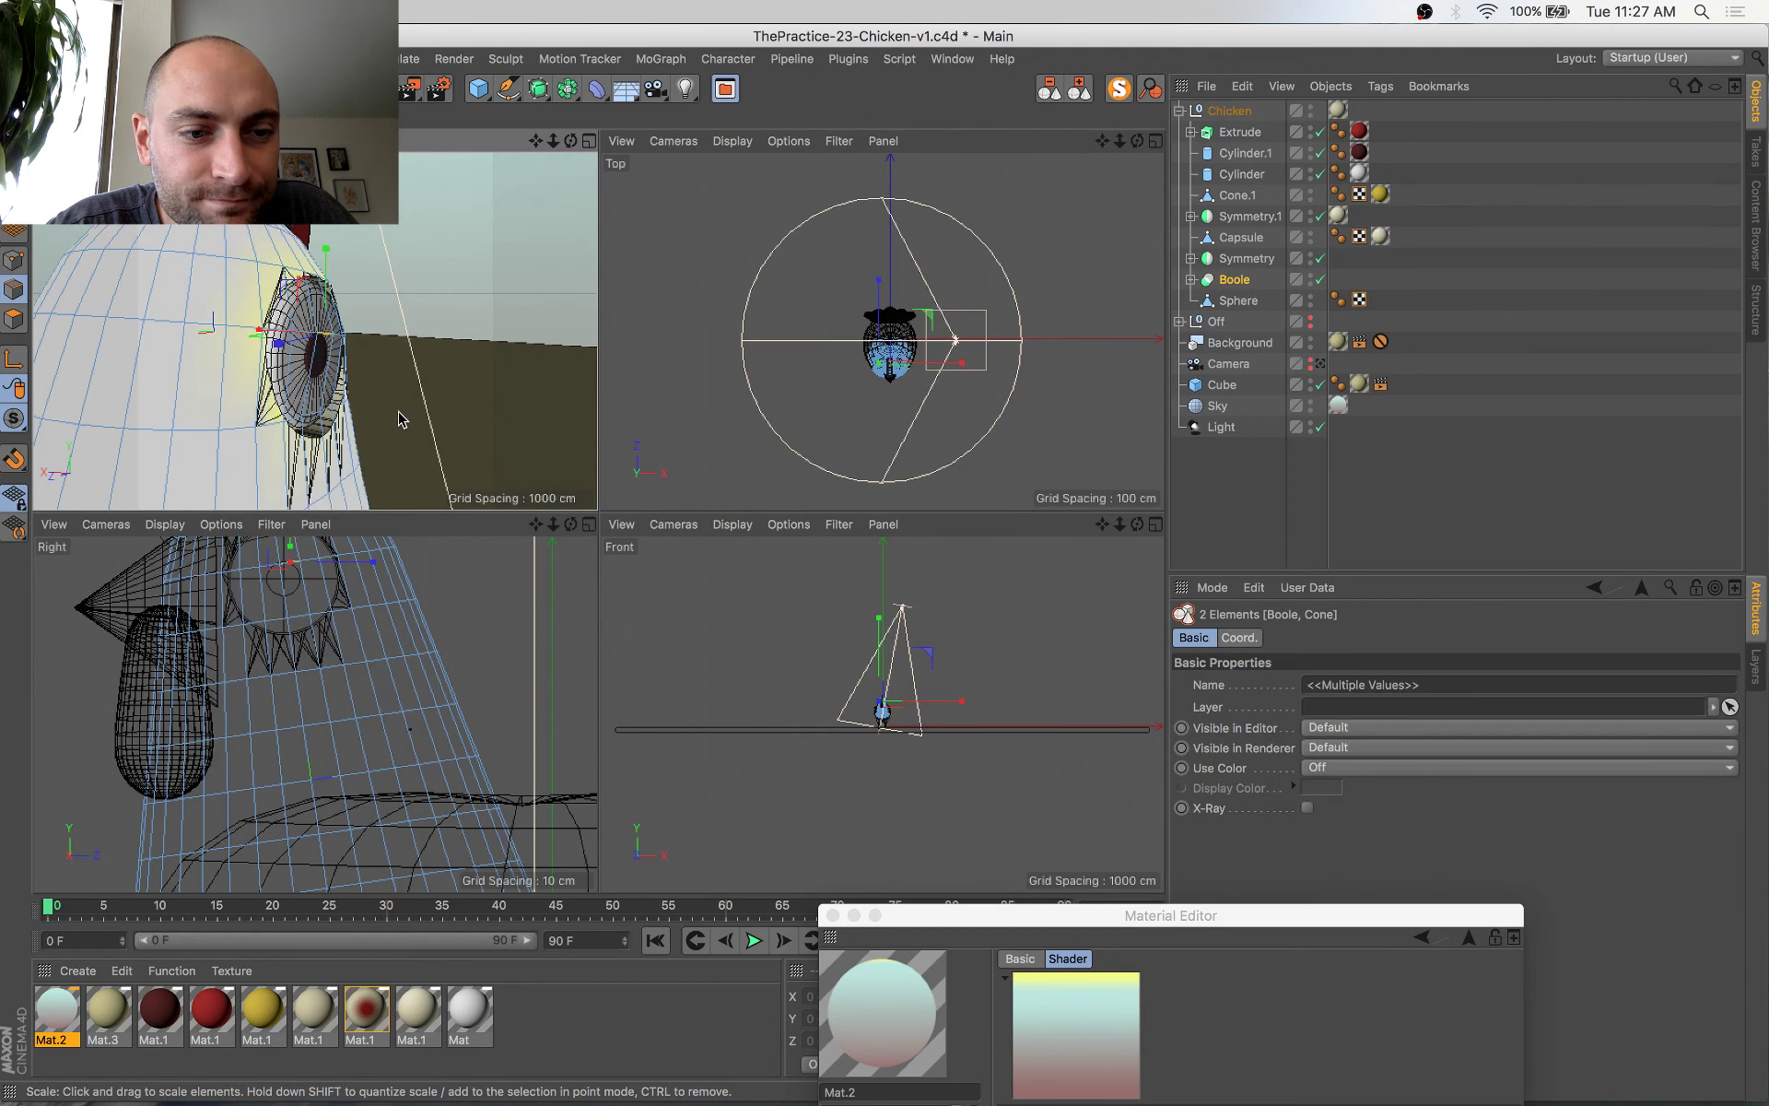
key("space")
left_click(277, 570)
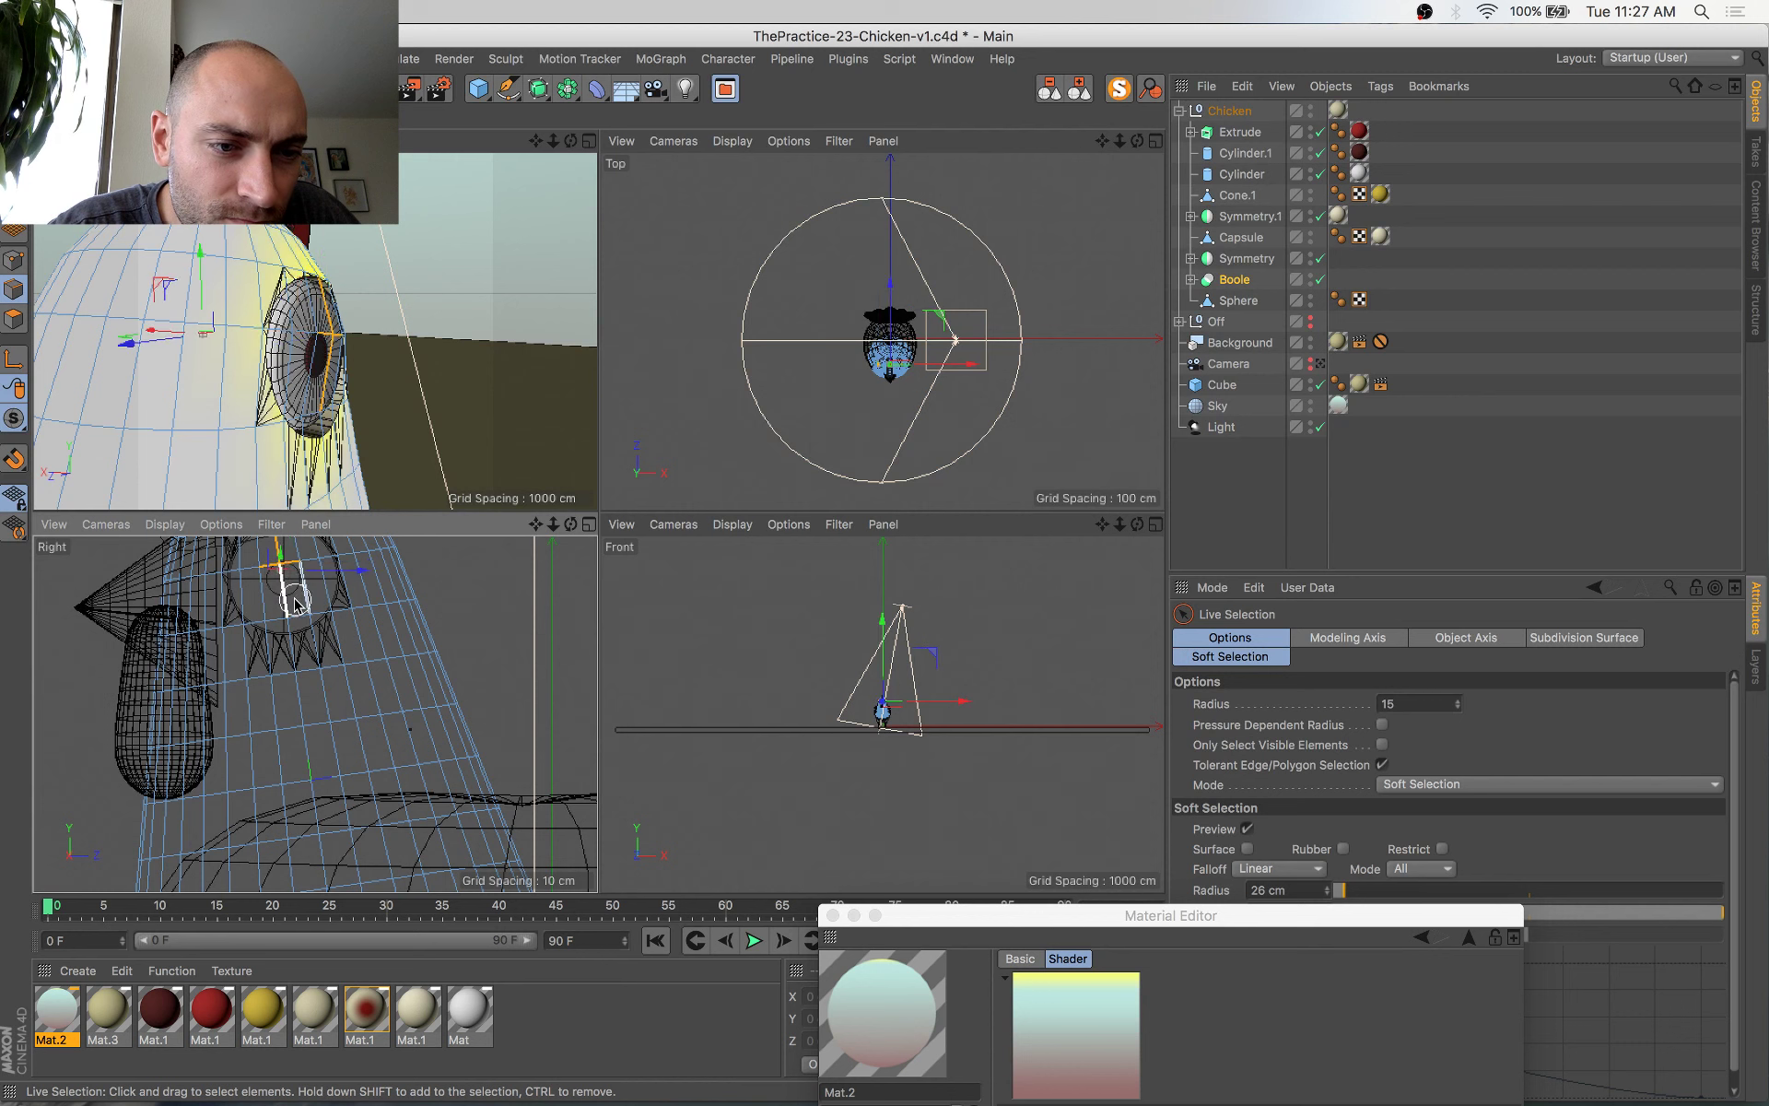
middle_click_drag(323, 627, 382, 689, "alt")
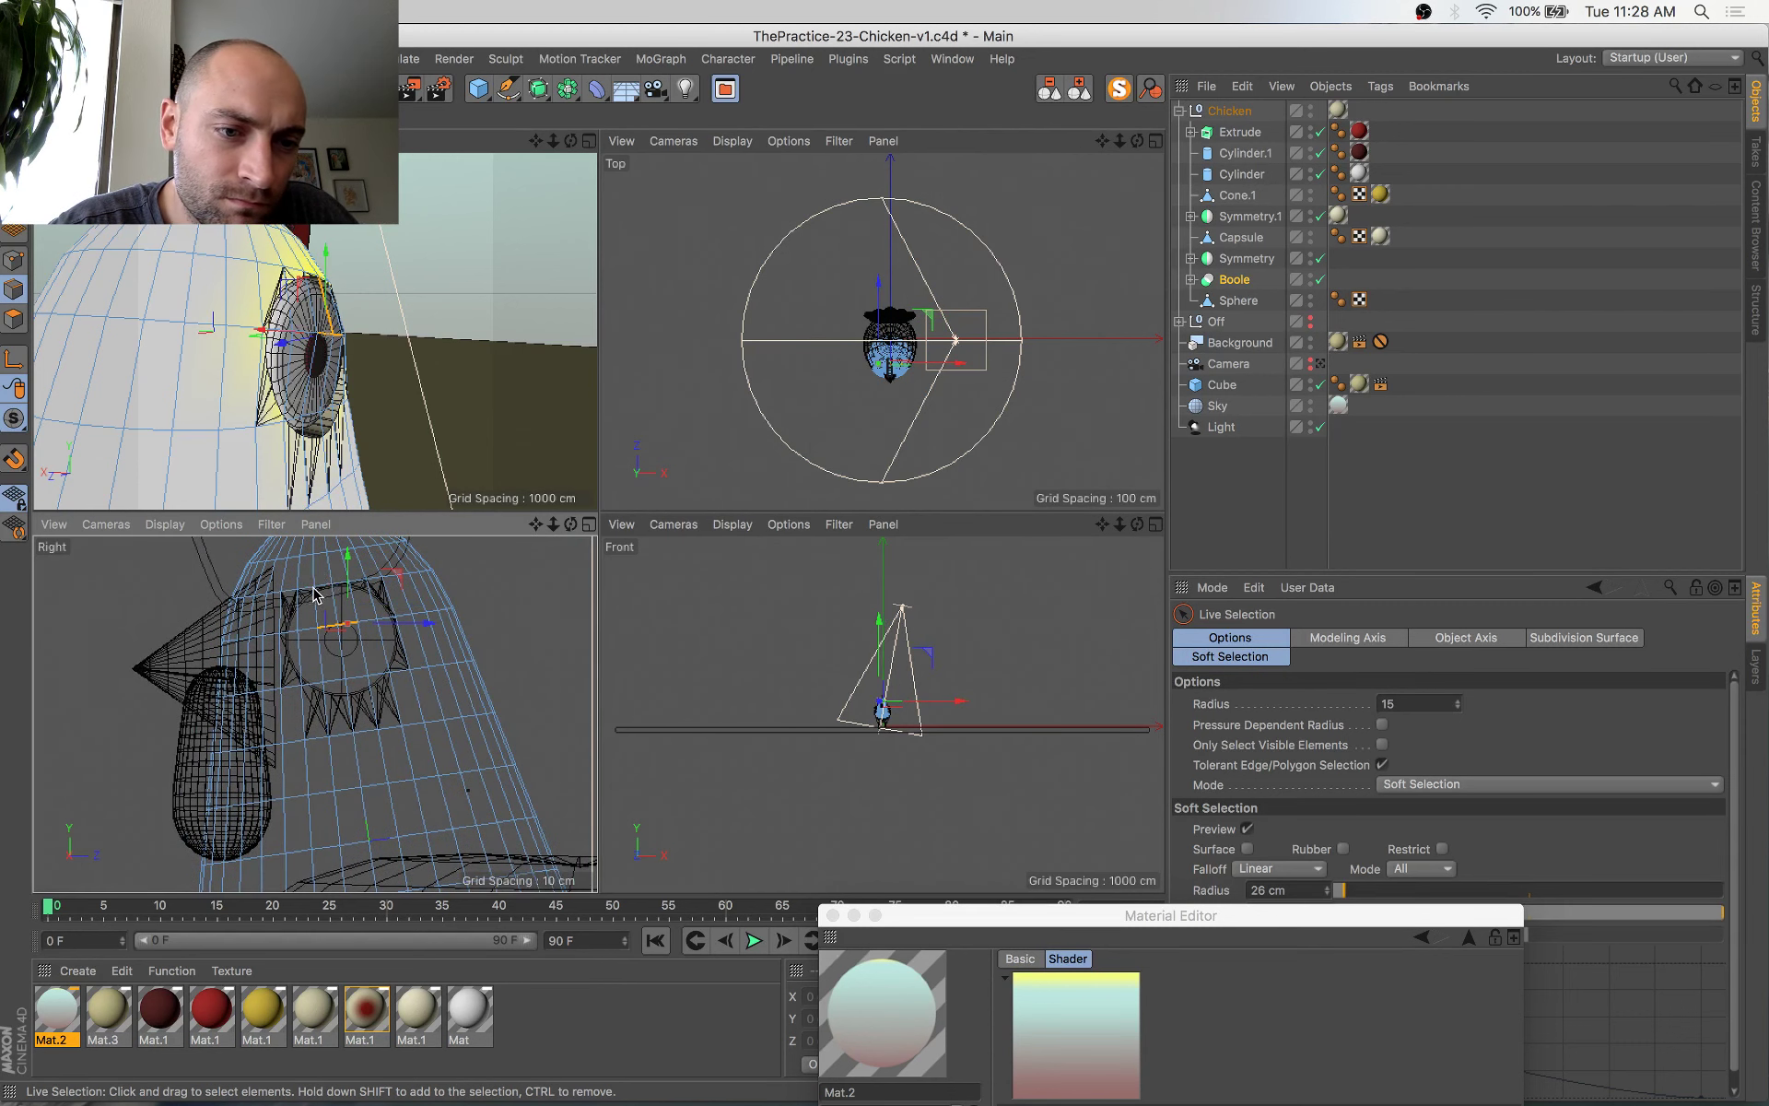
key("super+z")
key("space")
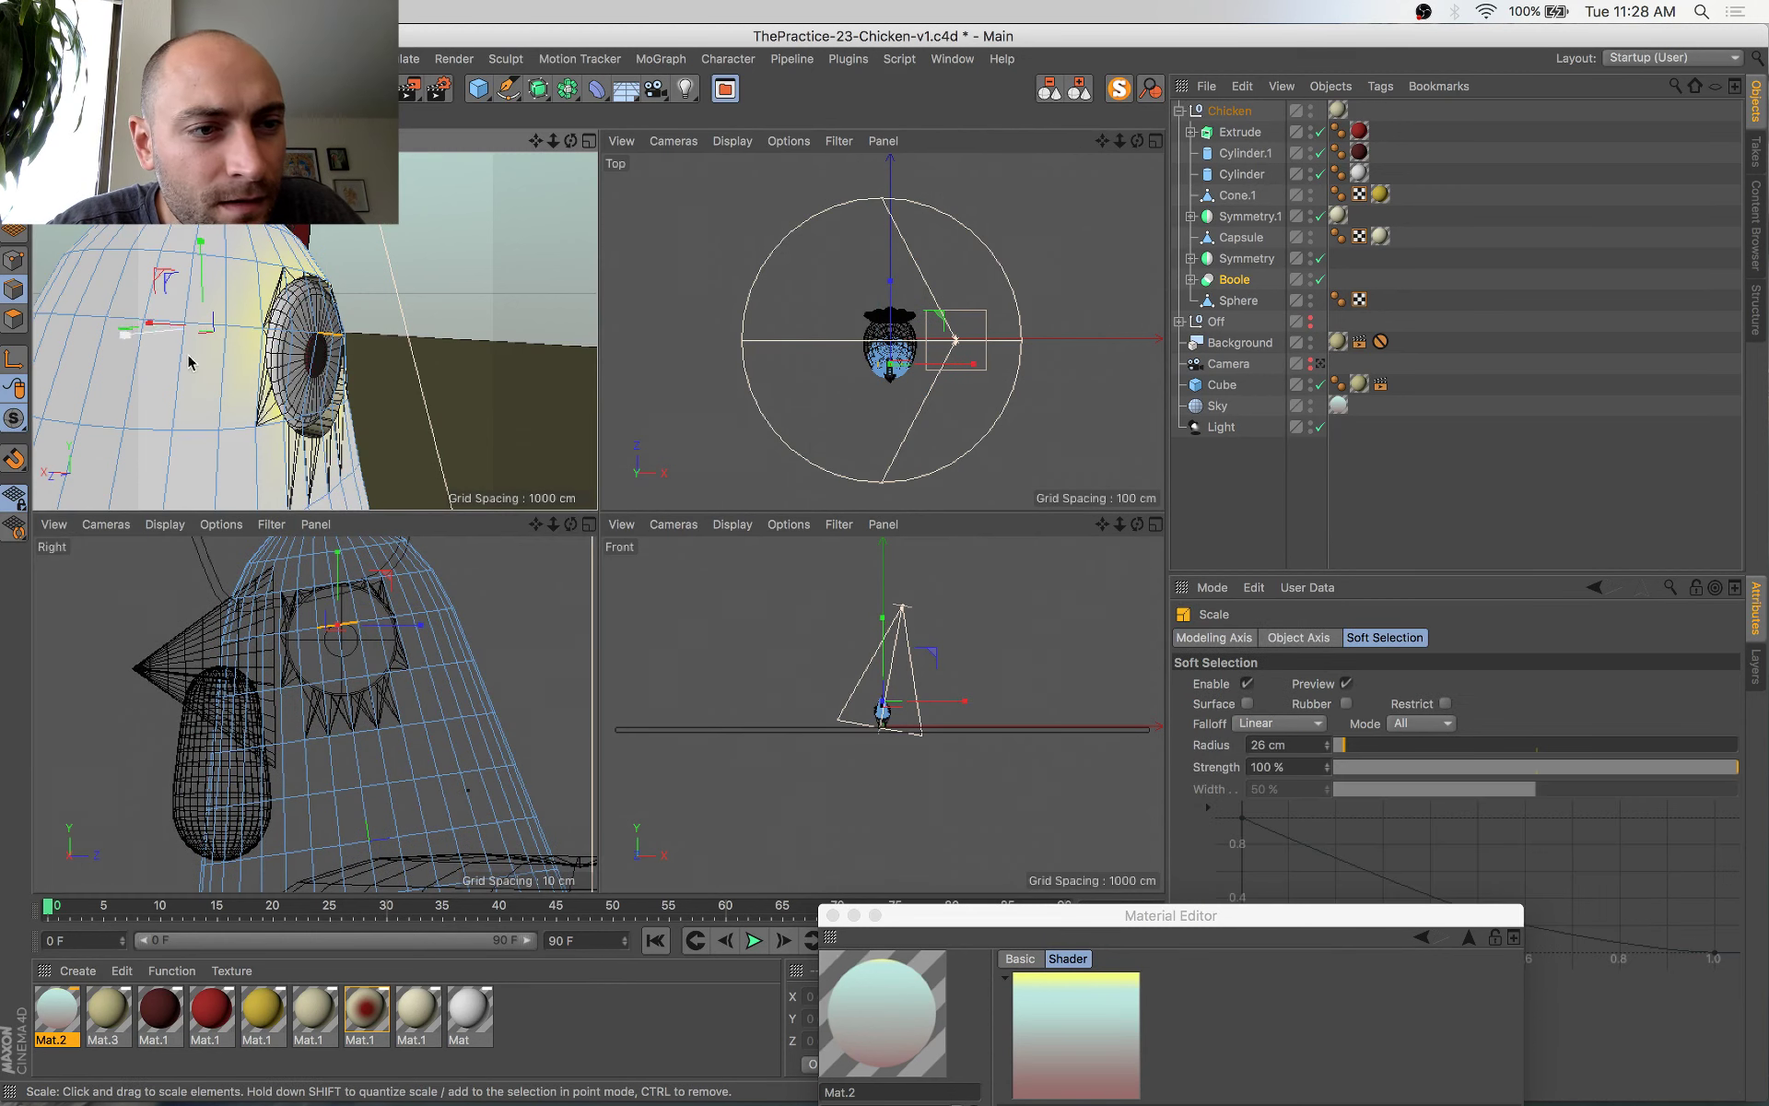
left_click_drag(188, 362, 241, 469, "alt")
left_click_drag(153, 263, 154, 268)
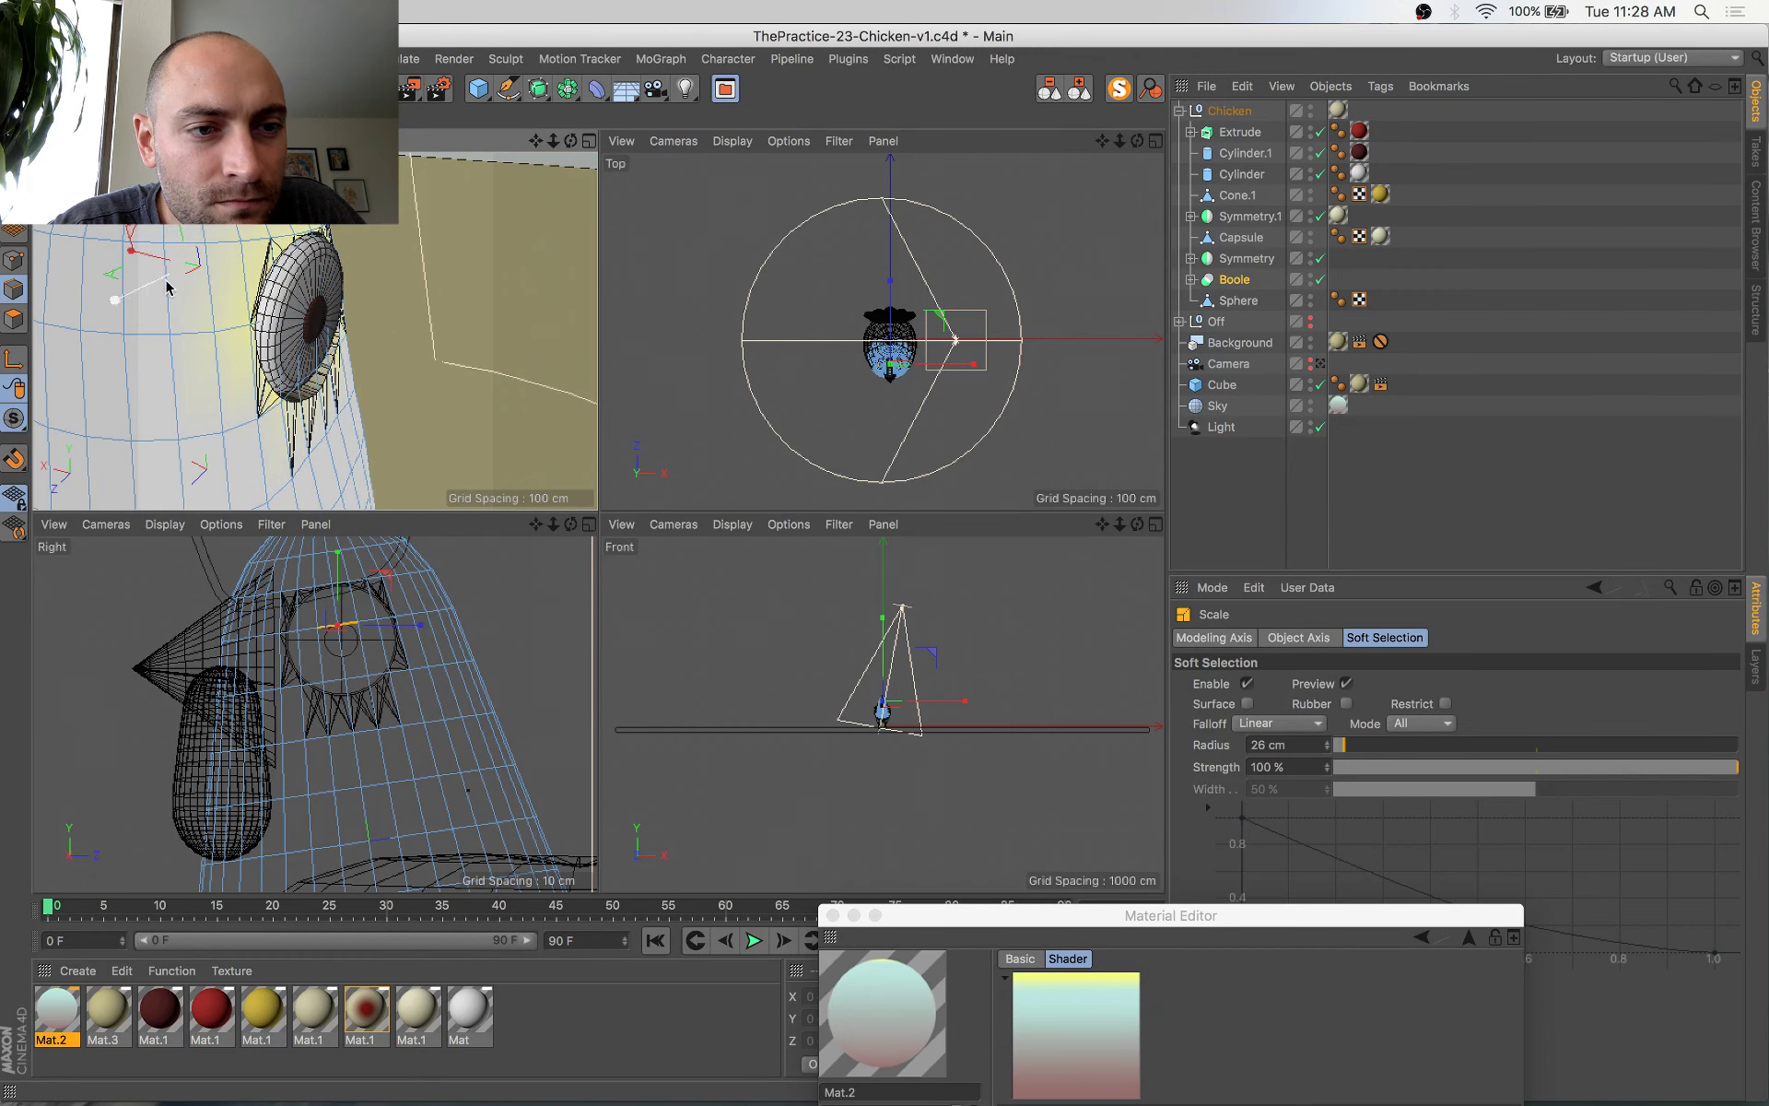
Examine up close how the eye sits in the reshaped head surface
mouse_move(383, 316)
left_mouse_down("alt")
mouse_move(333, 297)
mouse_move(364, 329)
left_mouse_up("alt")
middle_click(366, 340)
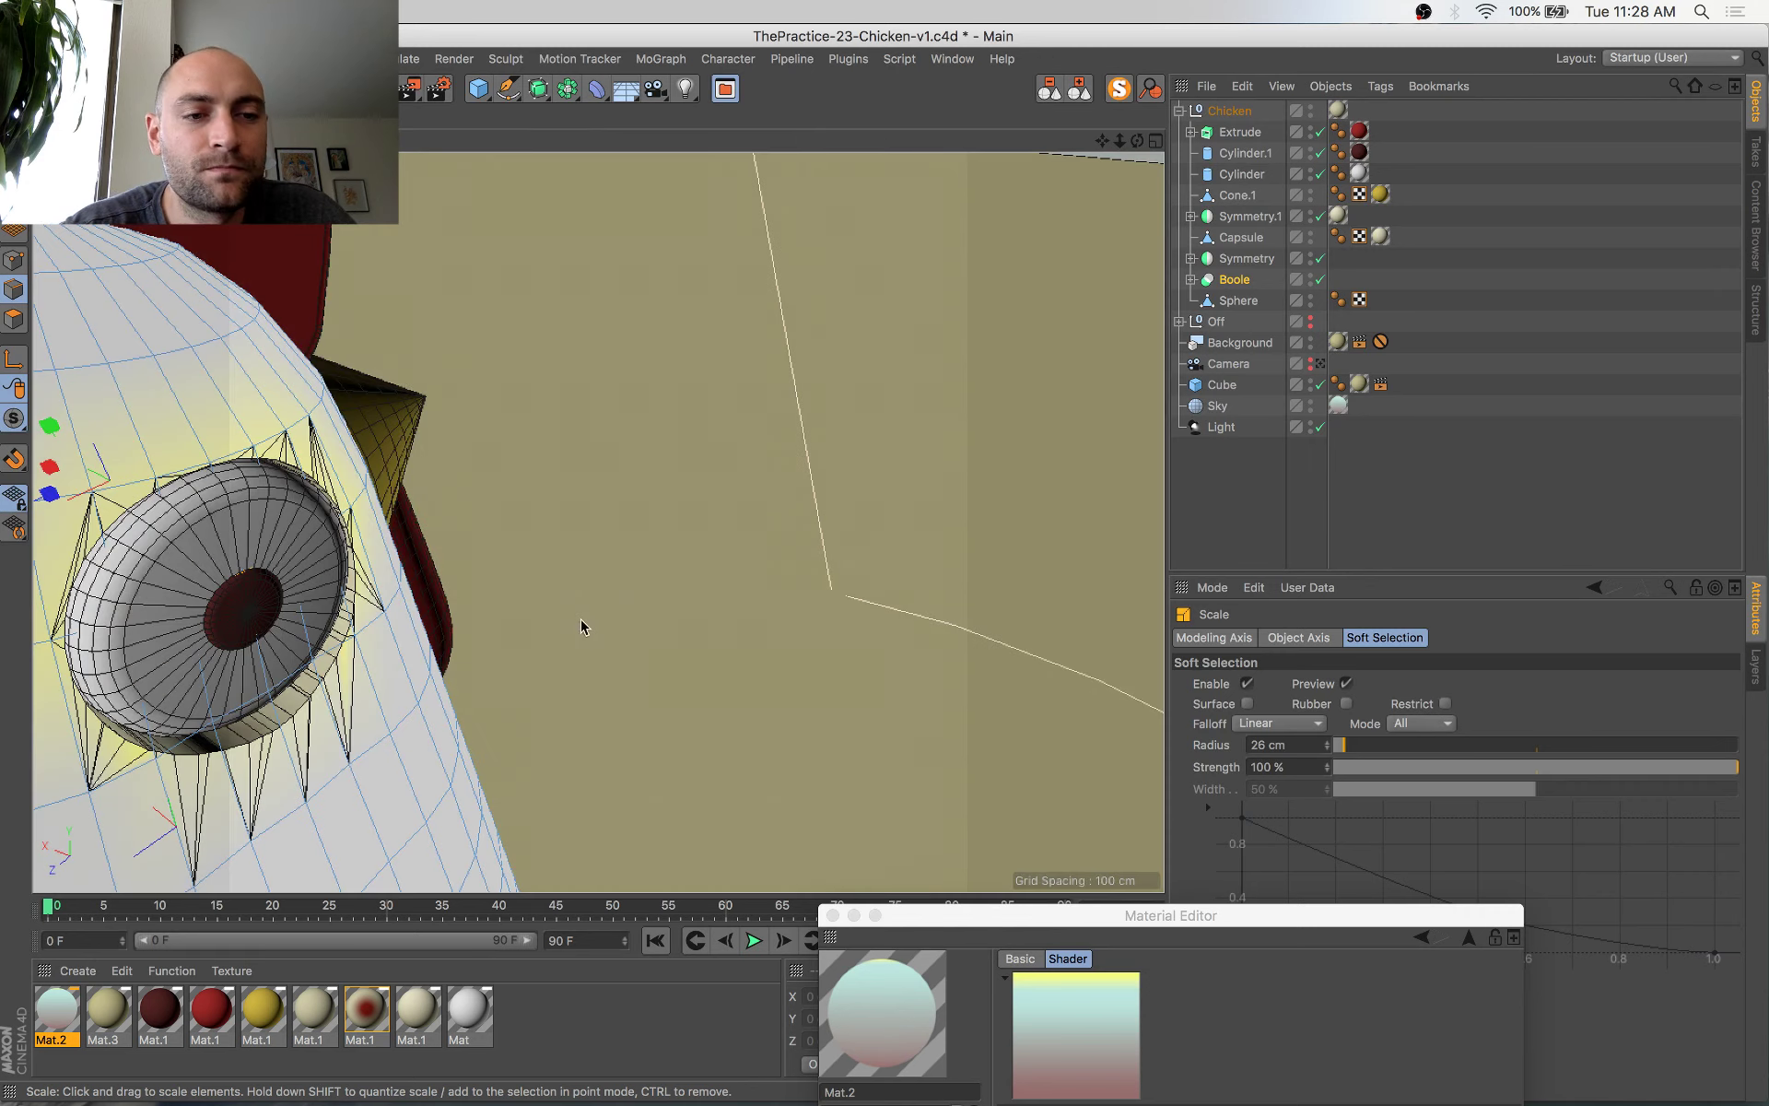
left_click_drag(583, 615, 651, 555, "alt")
scroll(650, 555, "down", 8)
mouse_move(862, 560)
left_mouse_down("alt")
mouse_move(975, 524)
mouse_move(729, 554)
mouse_move(492, 319)
left_mouse_up("alt")
left_click_drag(522, 412, 556, 408, "alt")
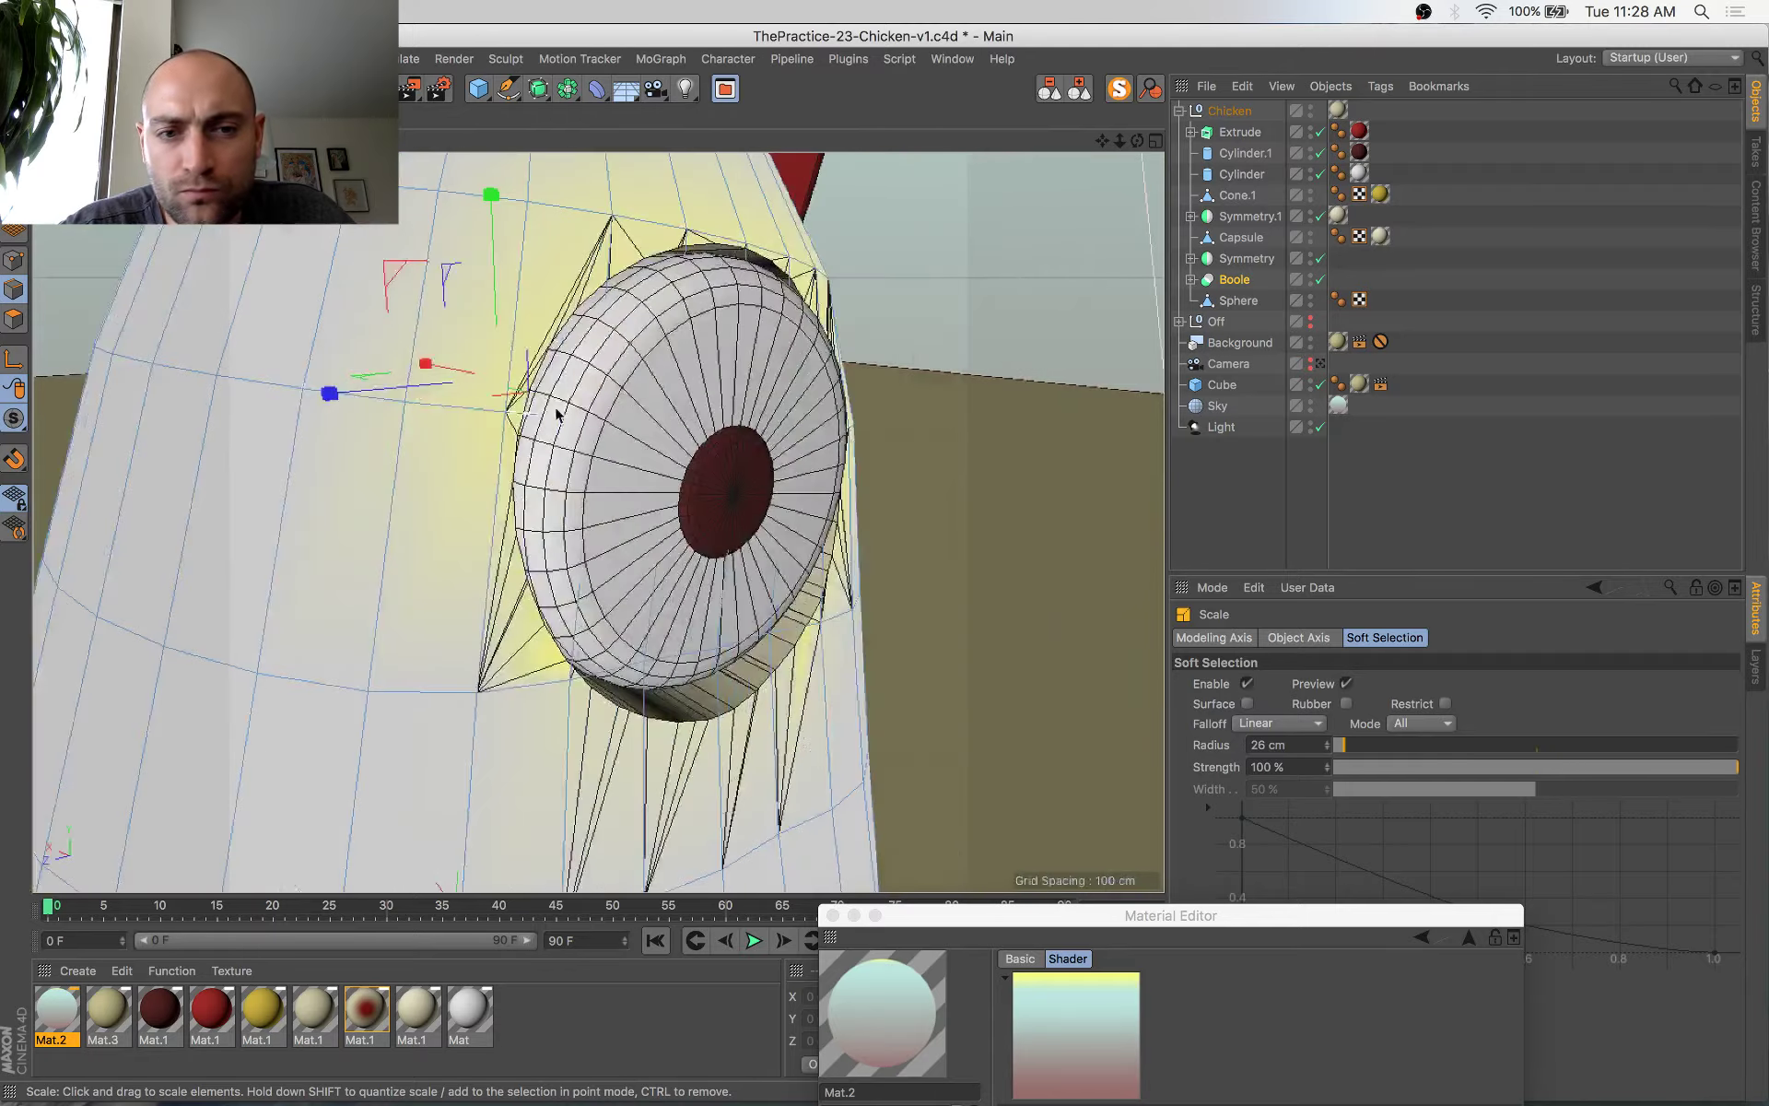
mouse_move(722, 523)
left_mouse_down("alt")
mouse_move(895, 459)
mouse_move(823, 471)
mouse_move(753, 519)
left_mouse_up("alt")
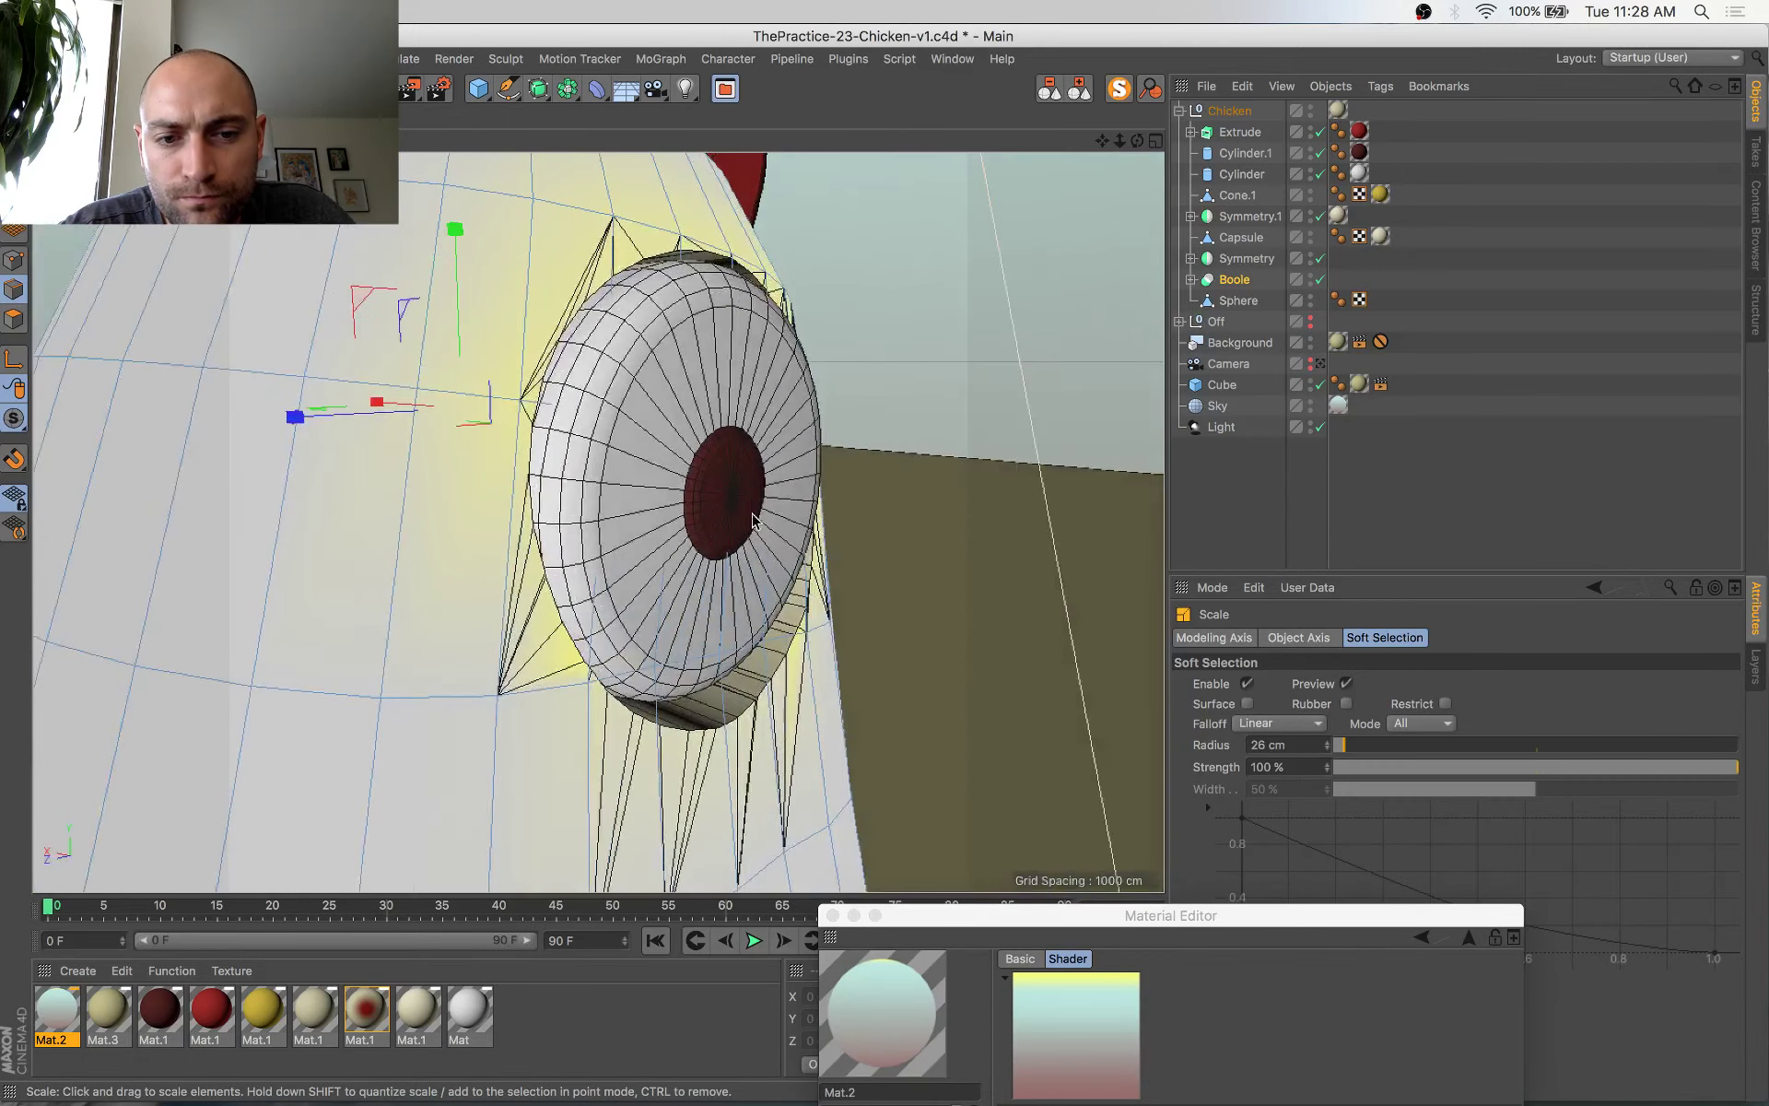
Select the head edge near the bottom of the eye in the Right view and scale it inward along the X axis
left_click(690, 665)
middle_click(693, 668)
key("space")
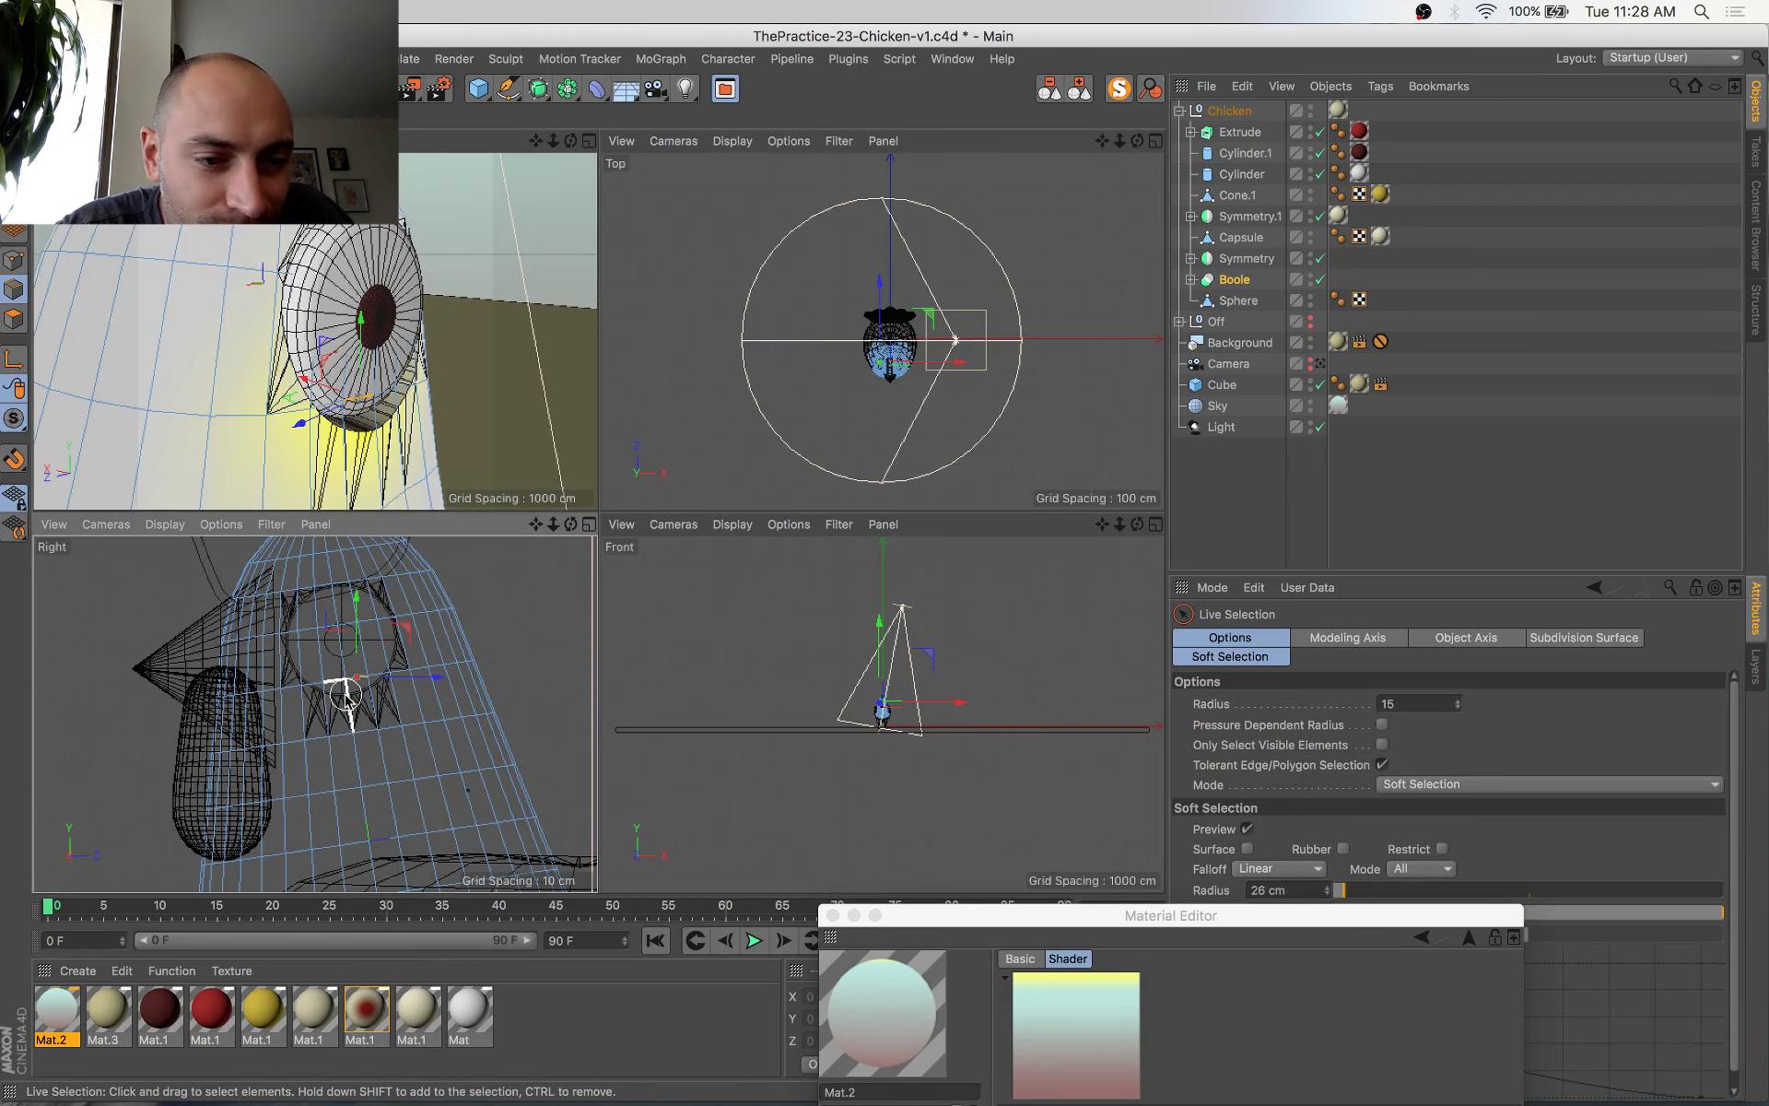
left_click(341, 683)
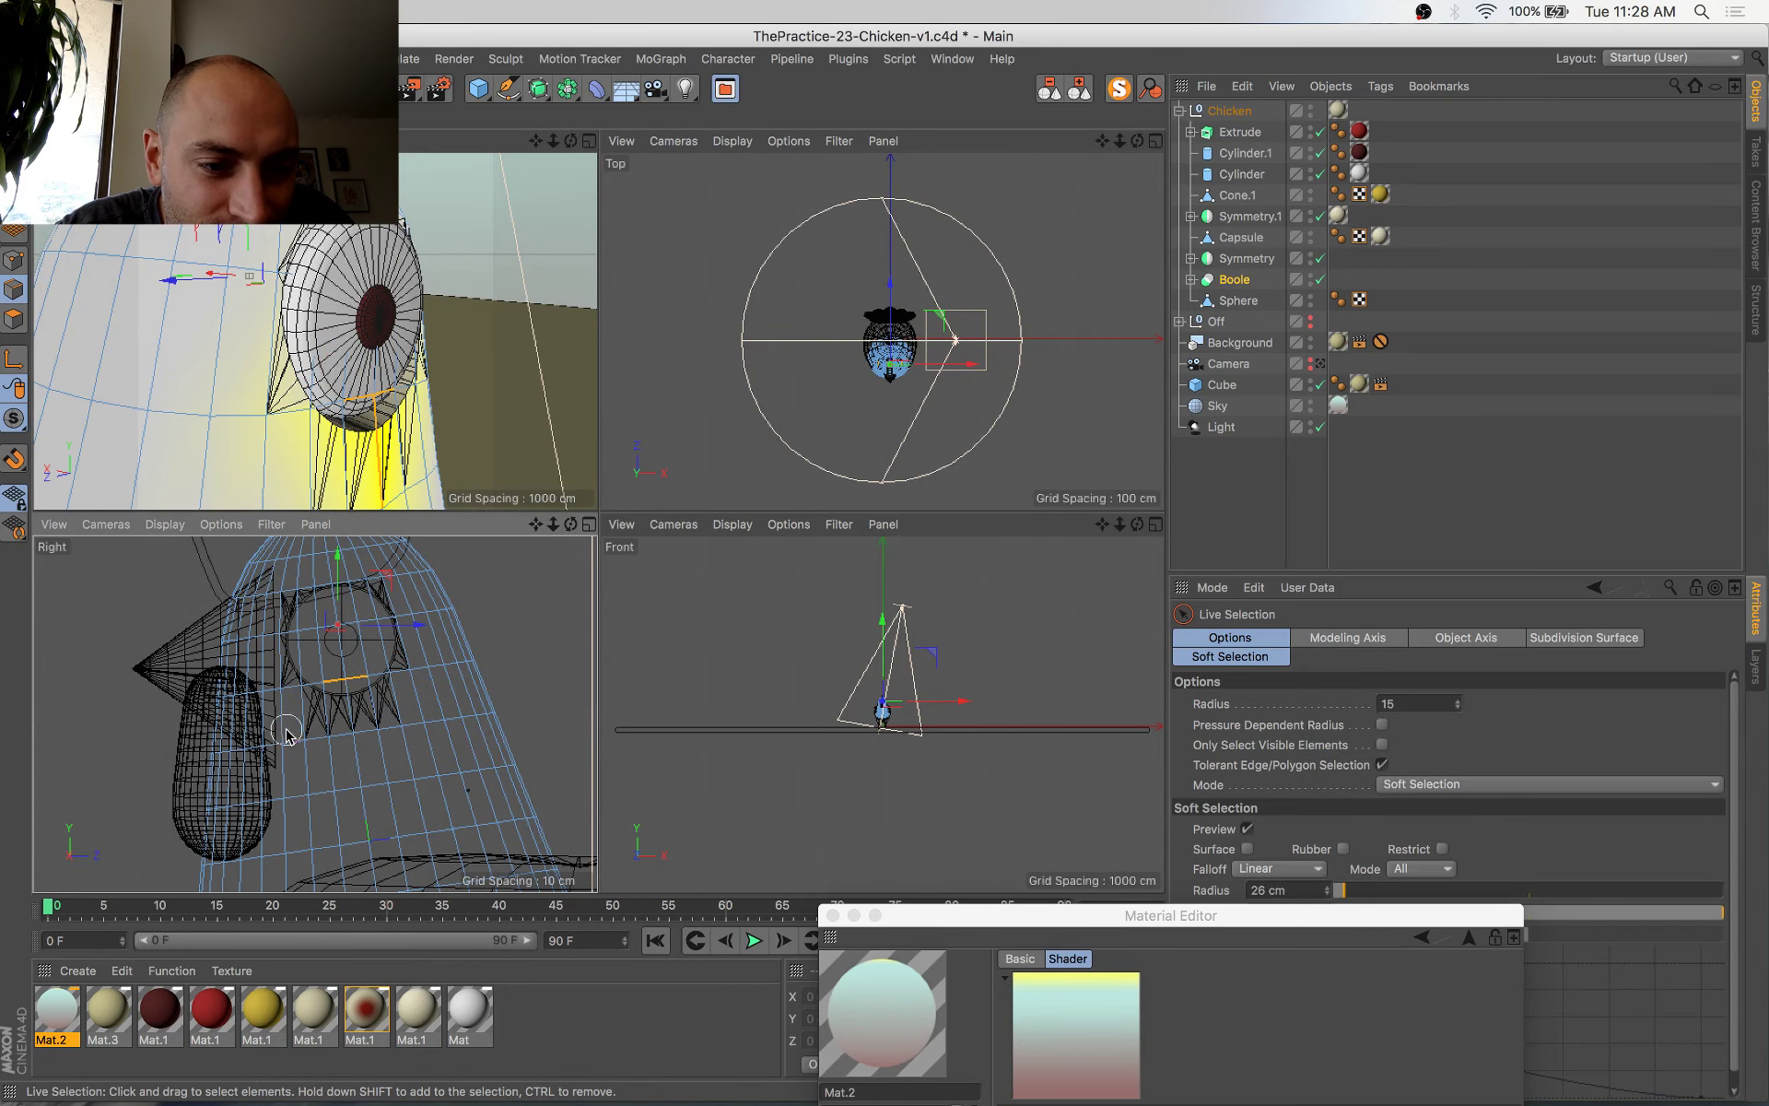
middle_click(378, 411)
key("space")
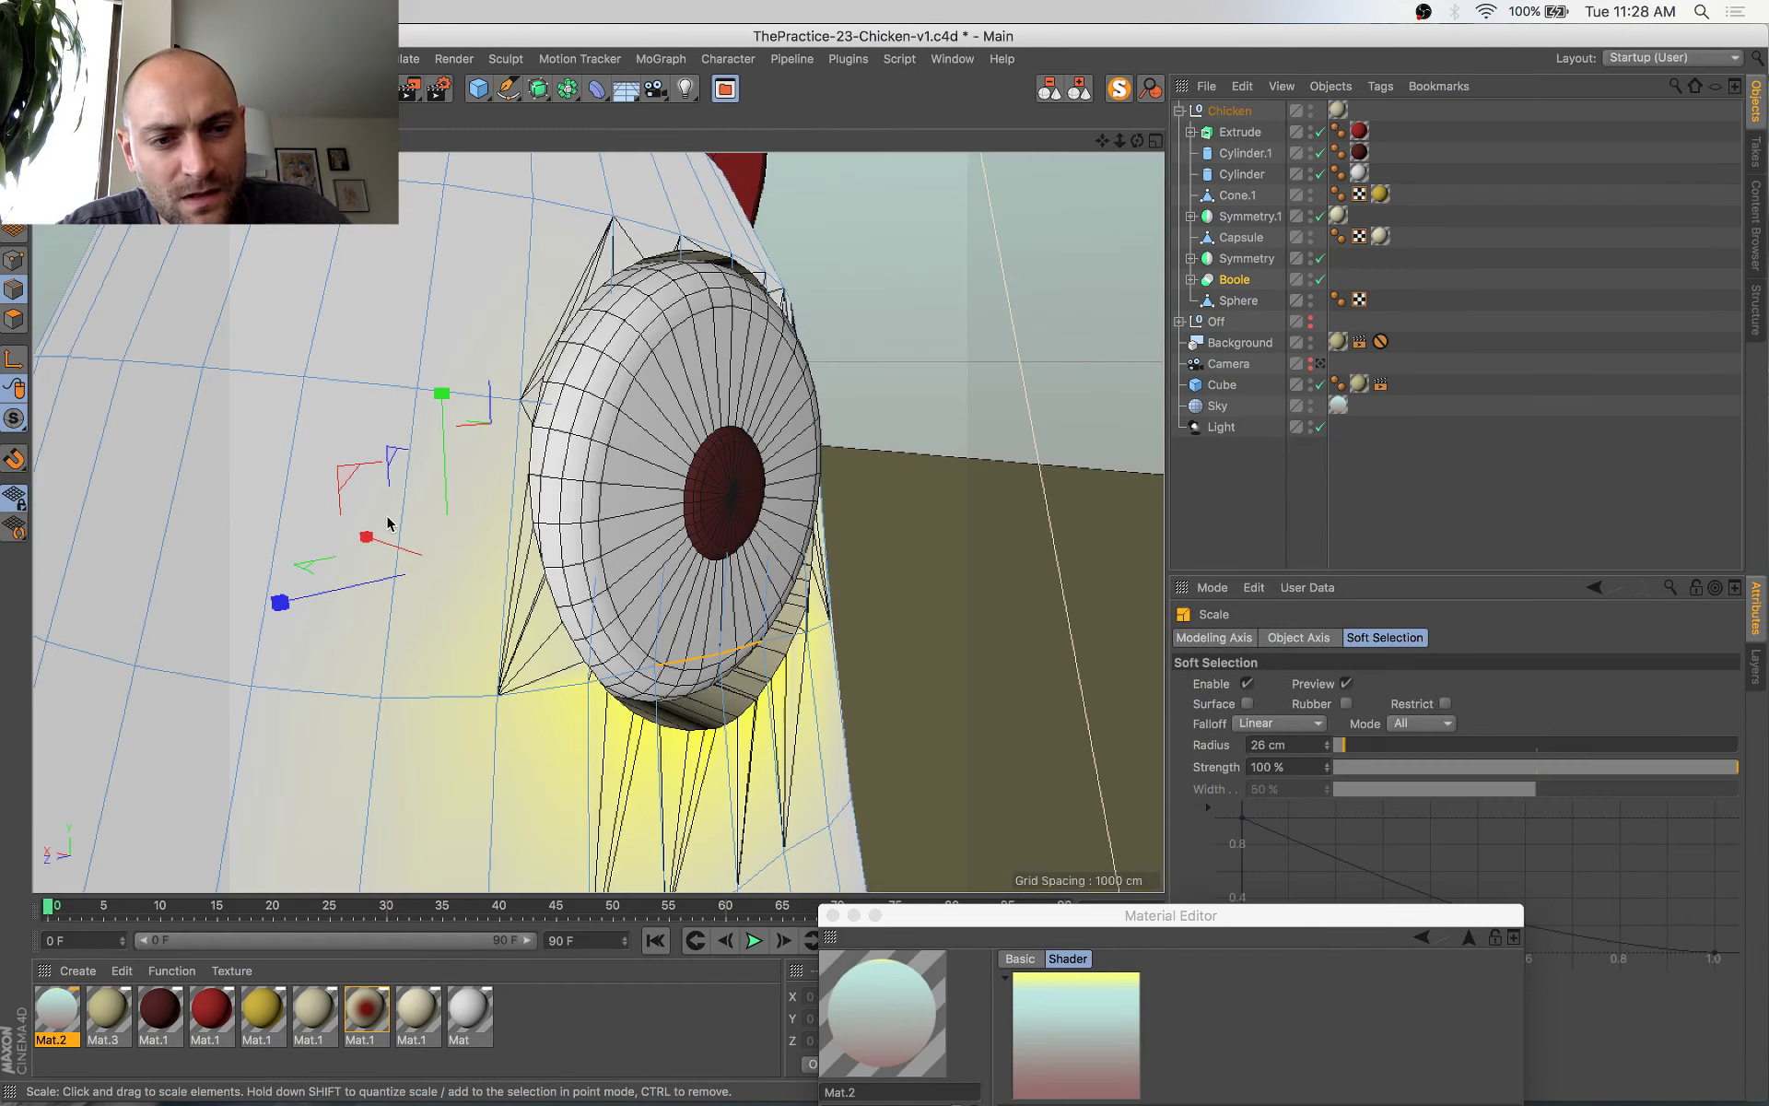
left_click_drag(373, 534, 399, 553)
scroll(412, 559, "down", 5)
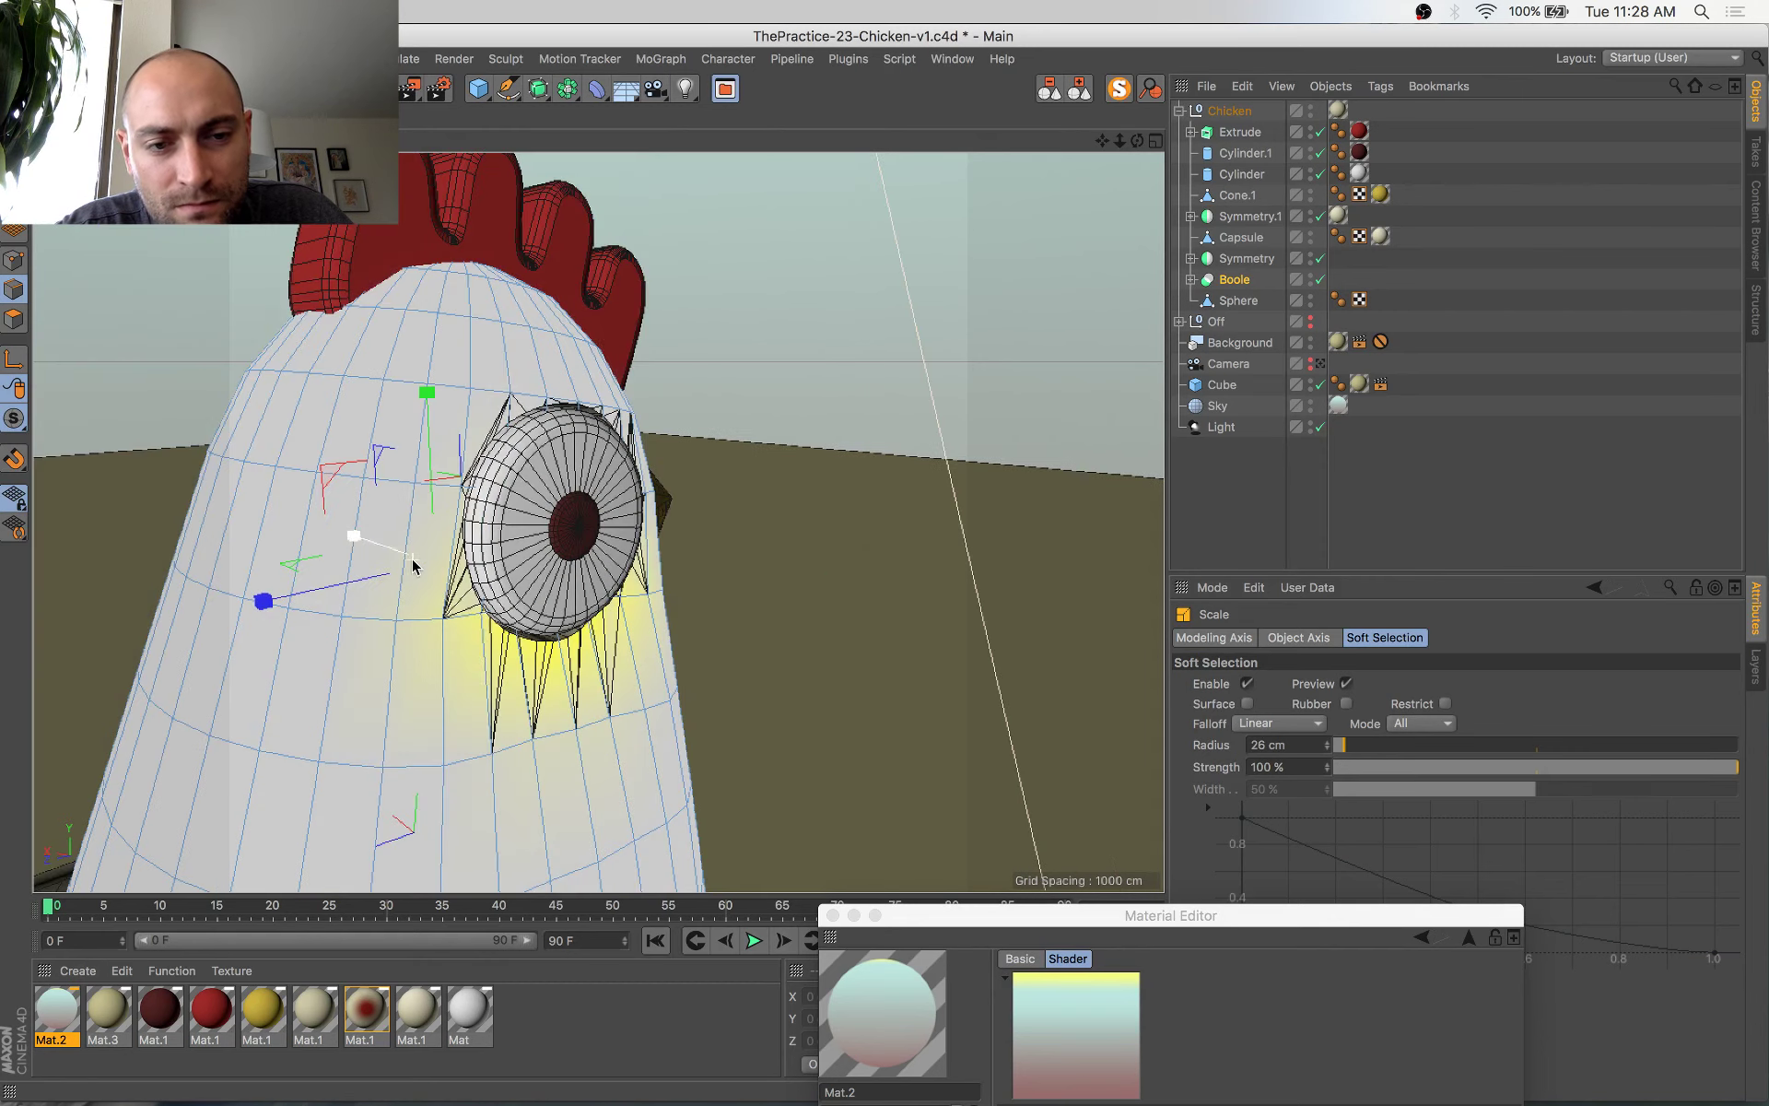
left_click_drag(509, 642, 604, 616, "alt")
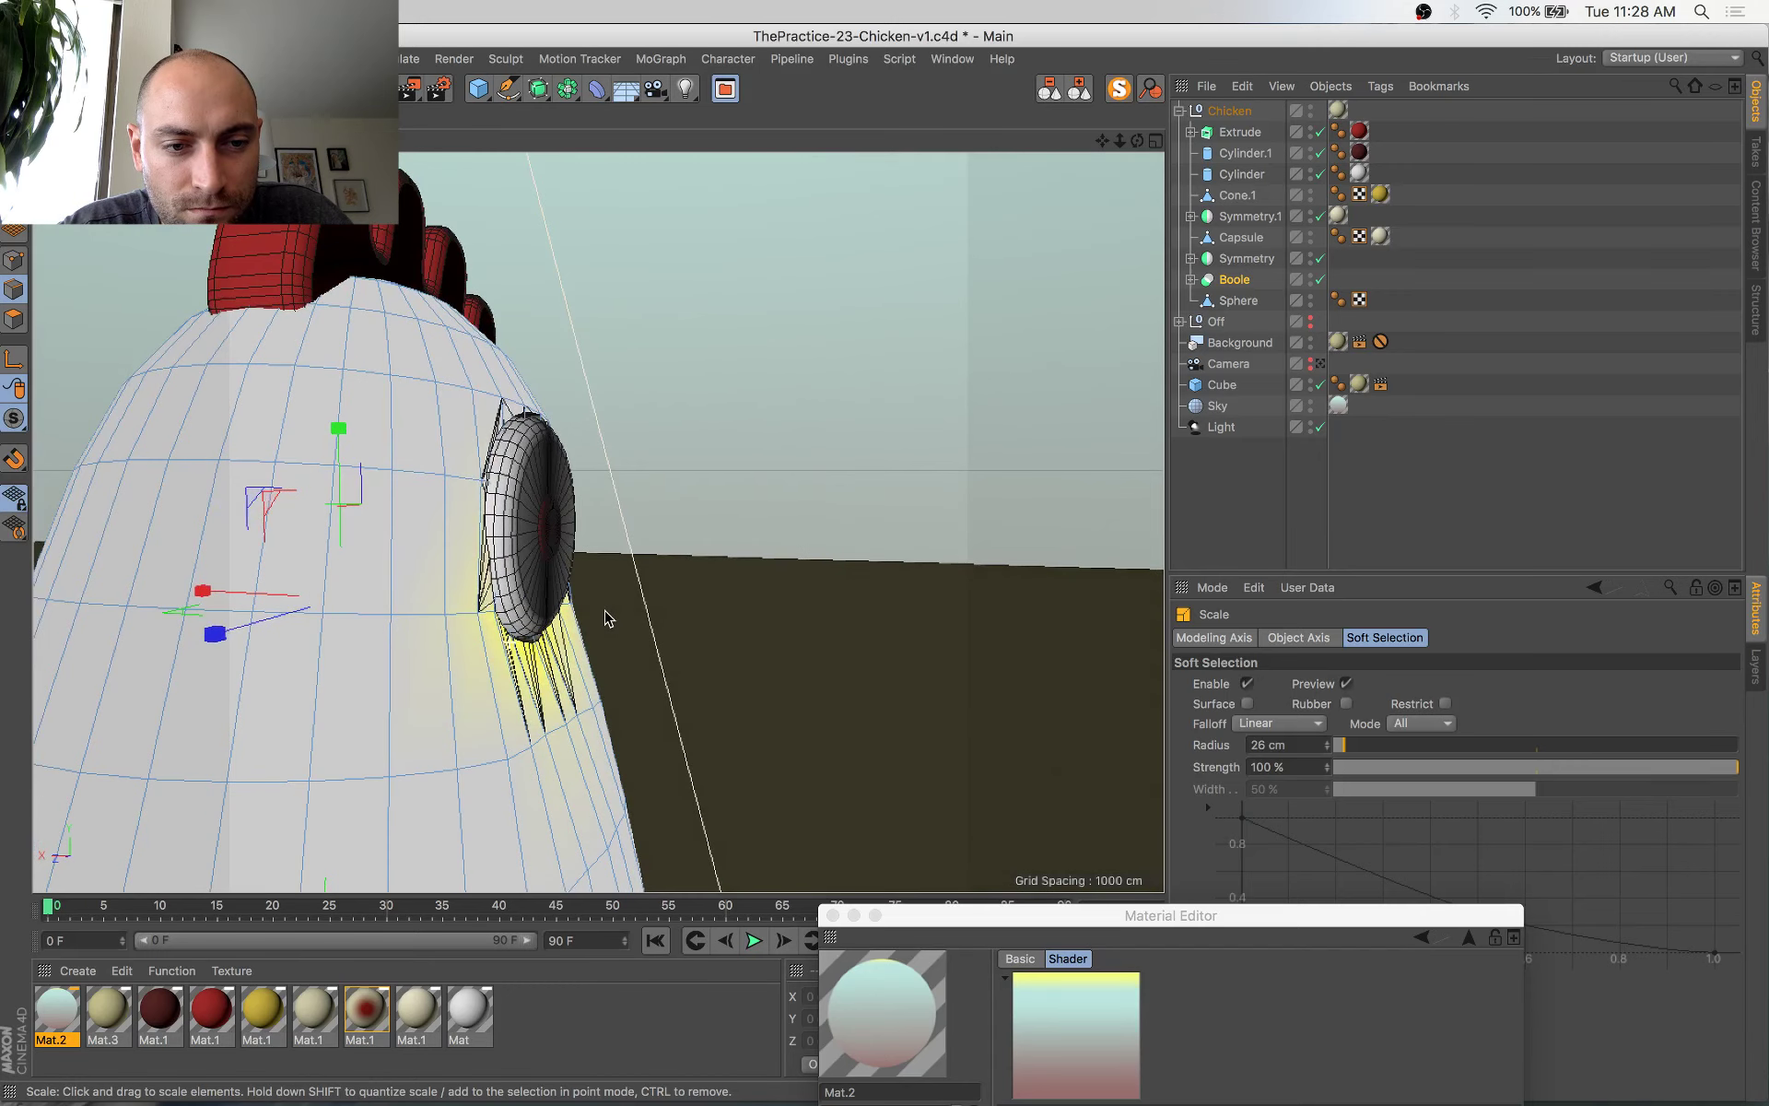
Increase the soft selection radius to 53 cm and scale the head around the eye slightly outward along the X axis
left_click_drag(1348, 745, 1355, 744)
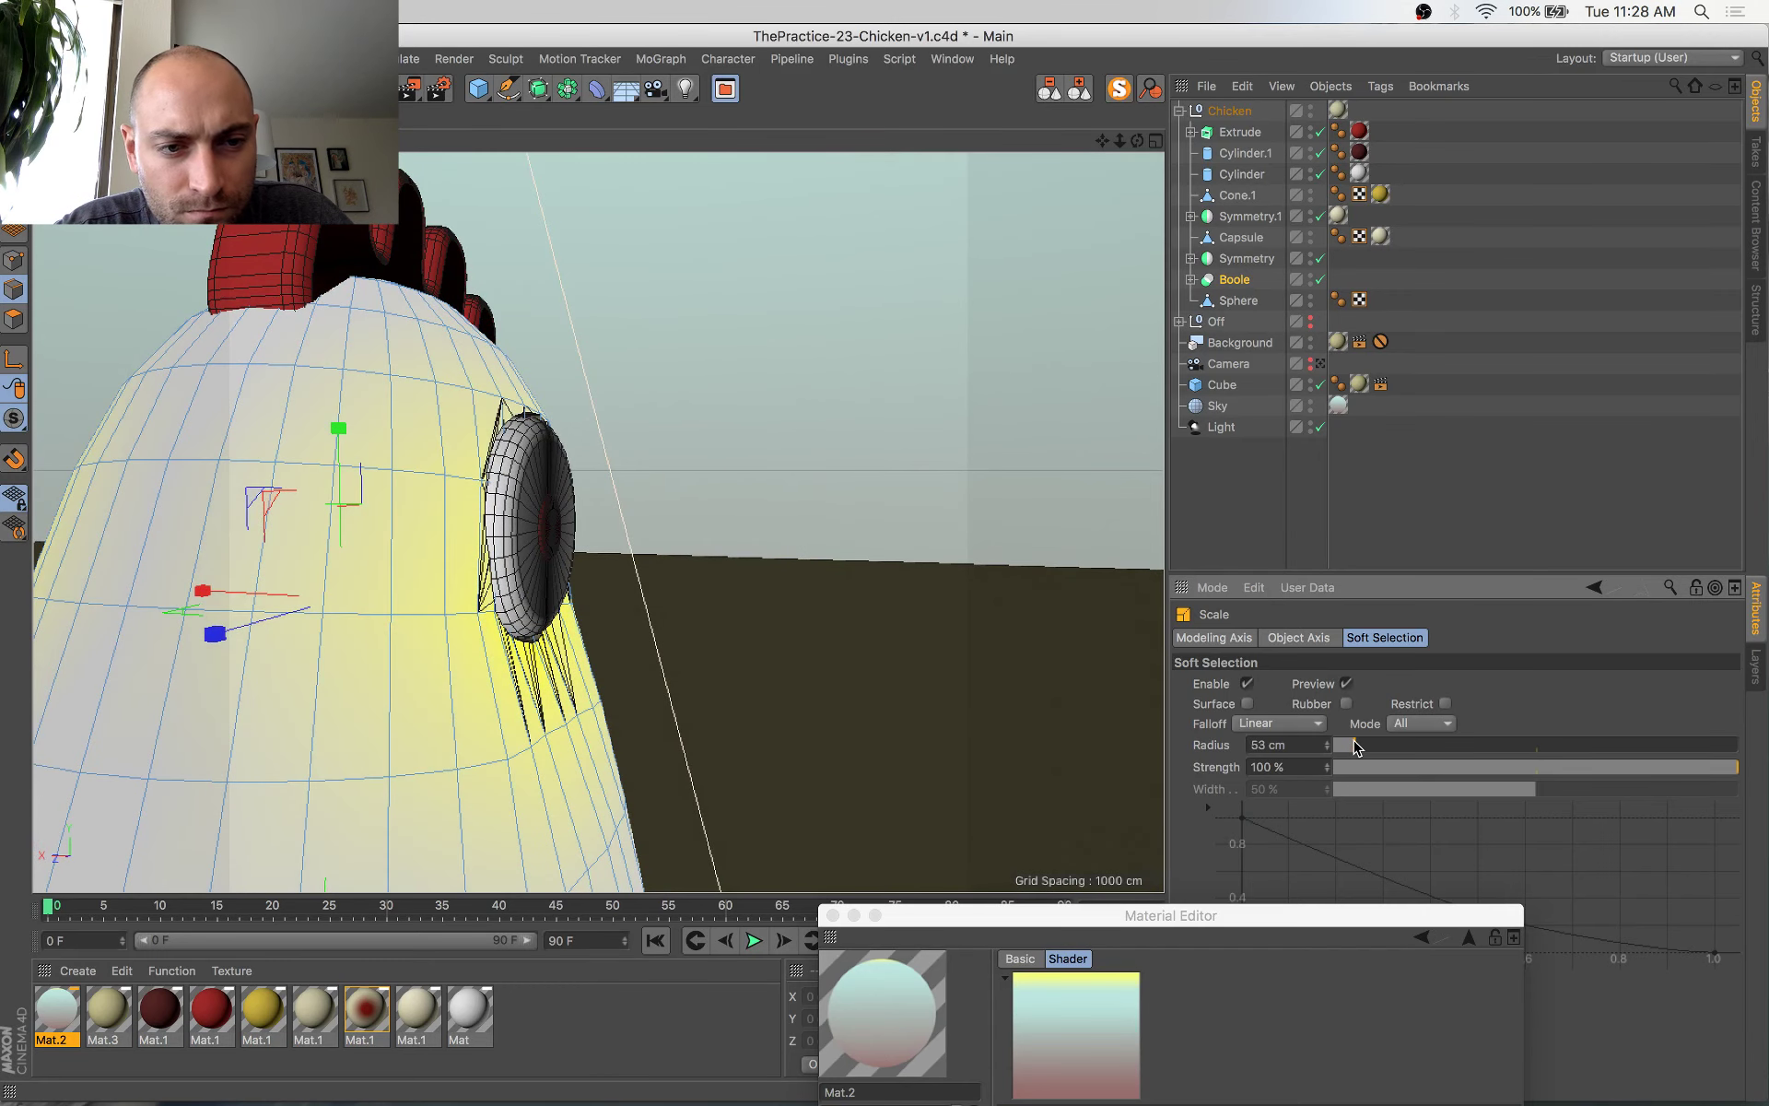
left_click_drag(257, 596, 247, 596)
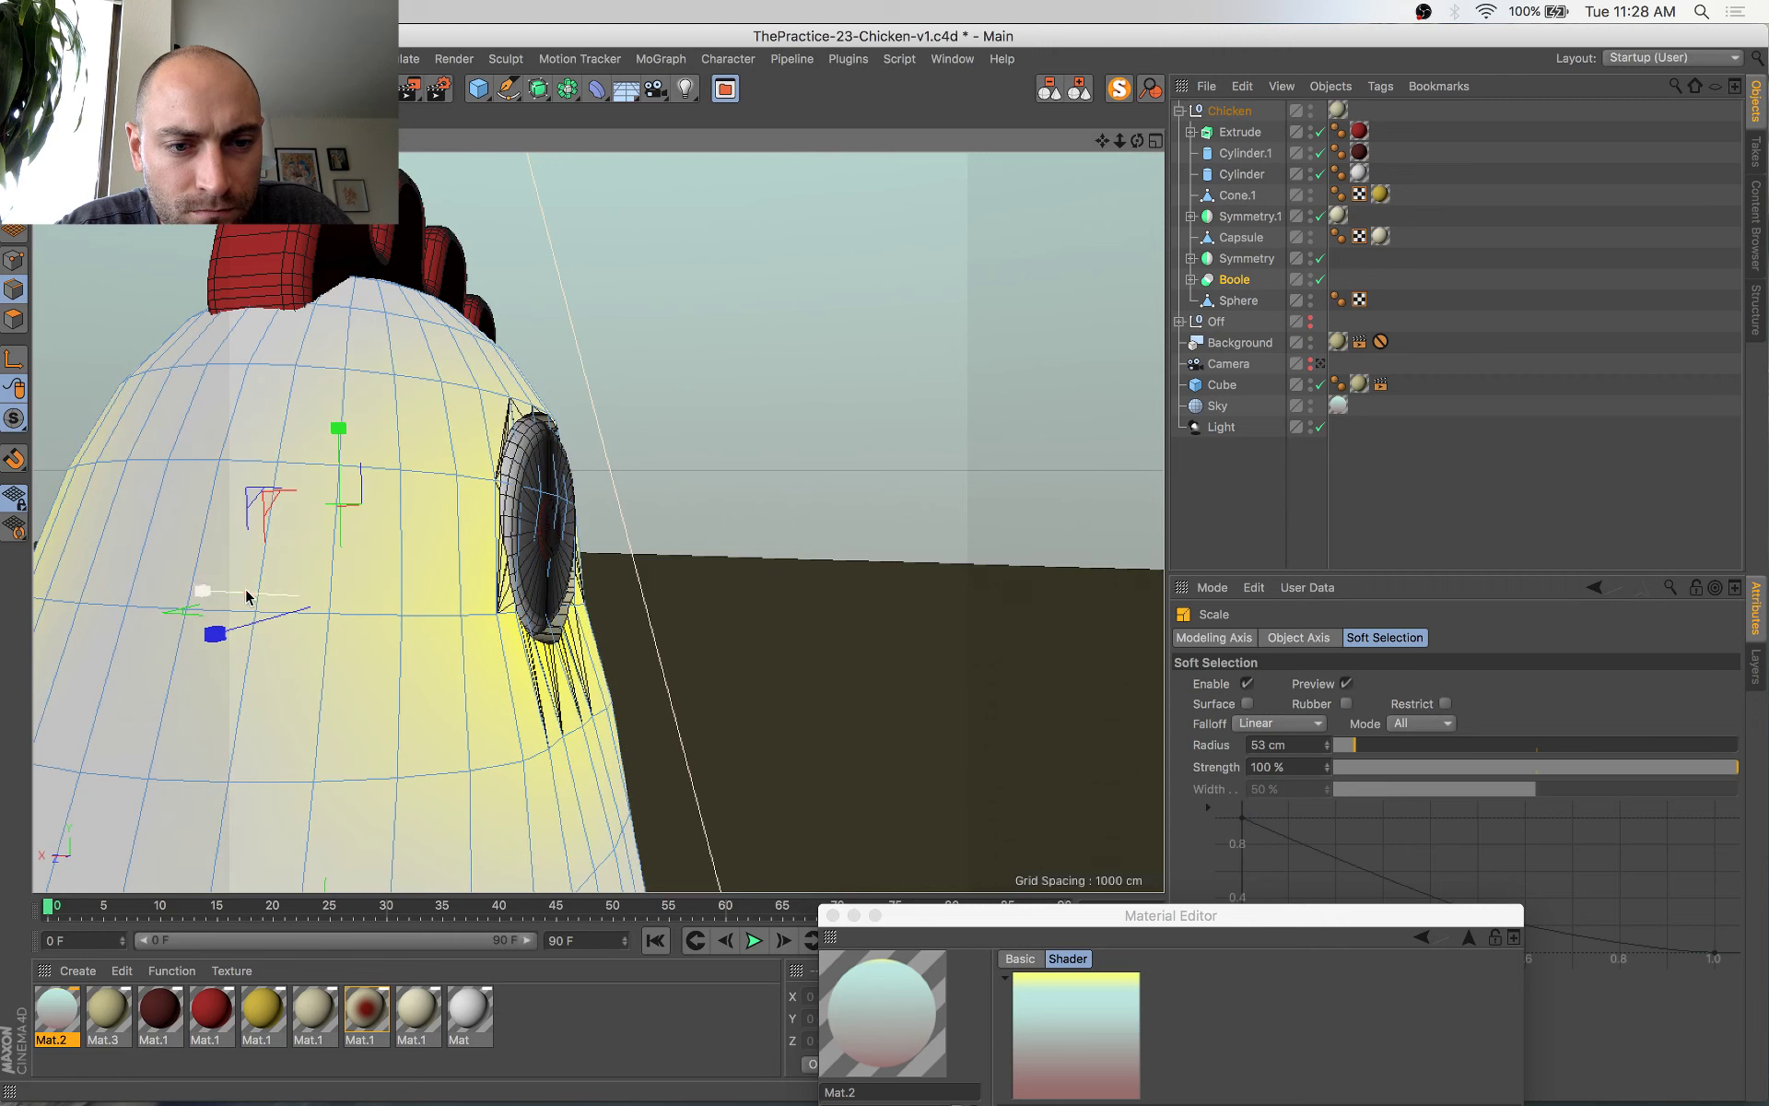
left_click_drag(655, 624, 580, 642, "alt")
key("s")
left_click_drag(750, 658, 588, 663, "alt")
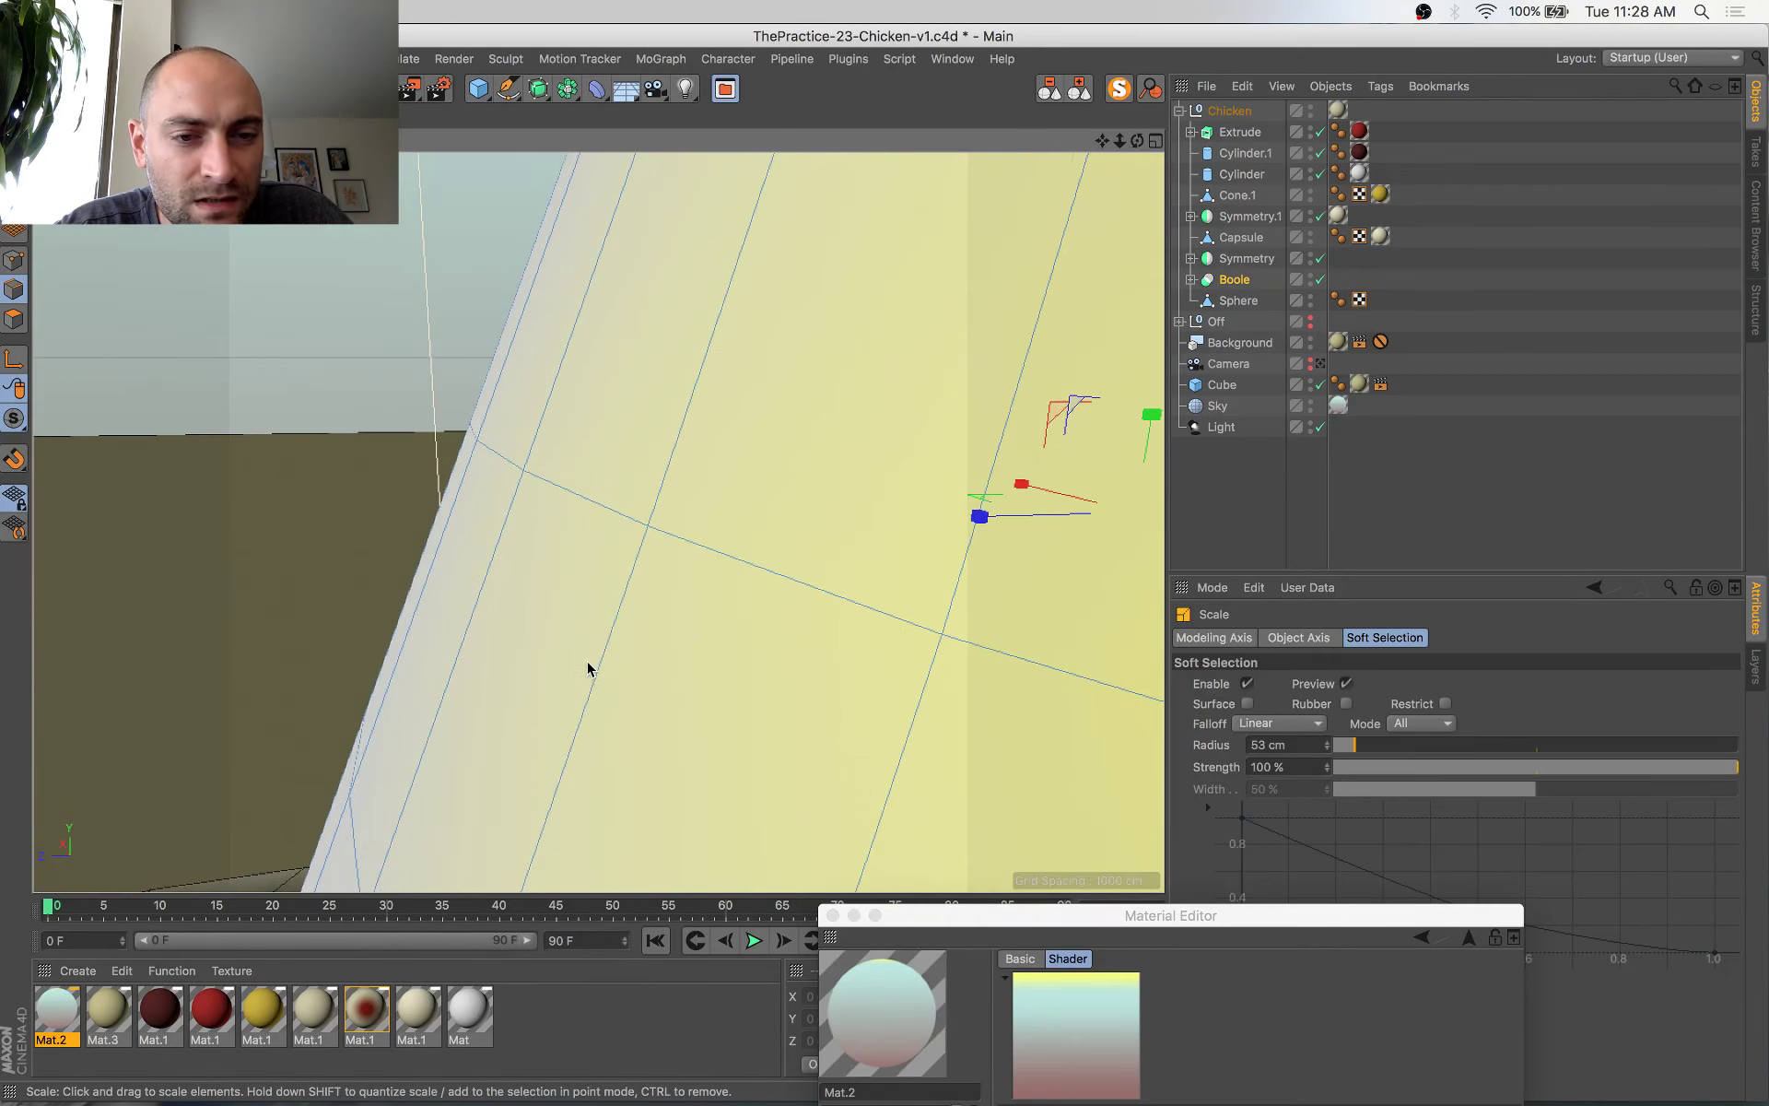
scroll(604, 657, "down", 15)
left_click_drag(788, 687, 728, 657, "alt")
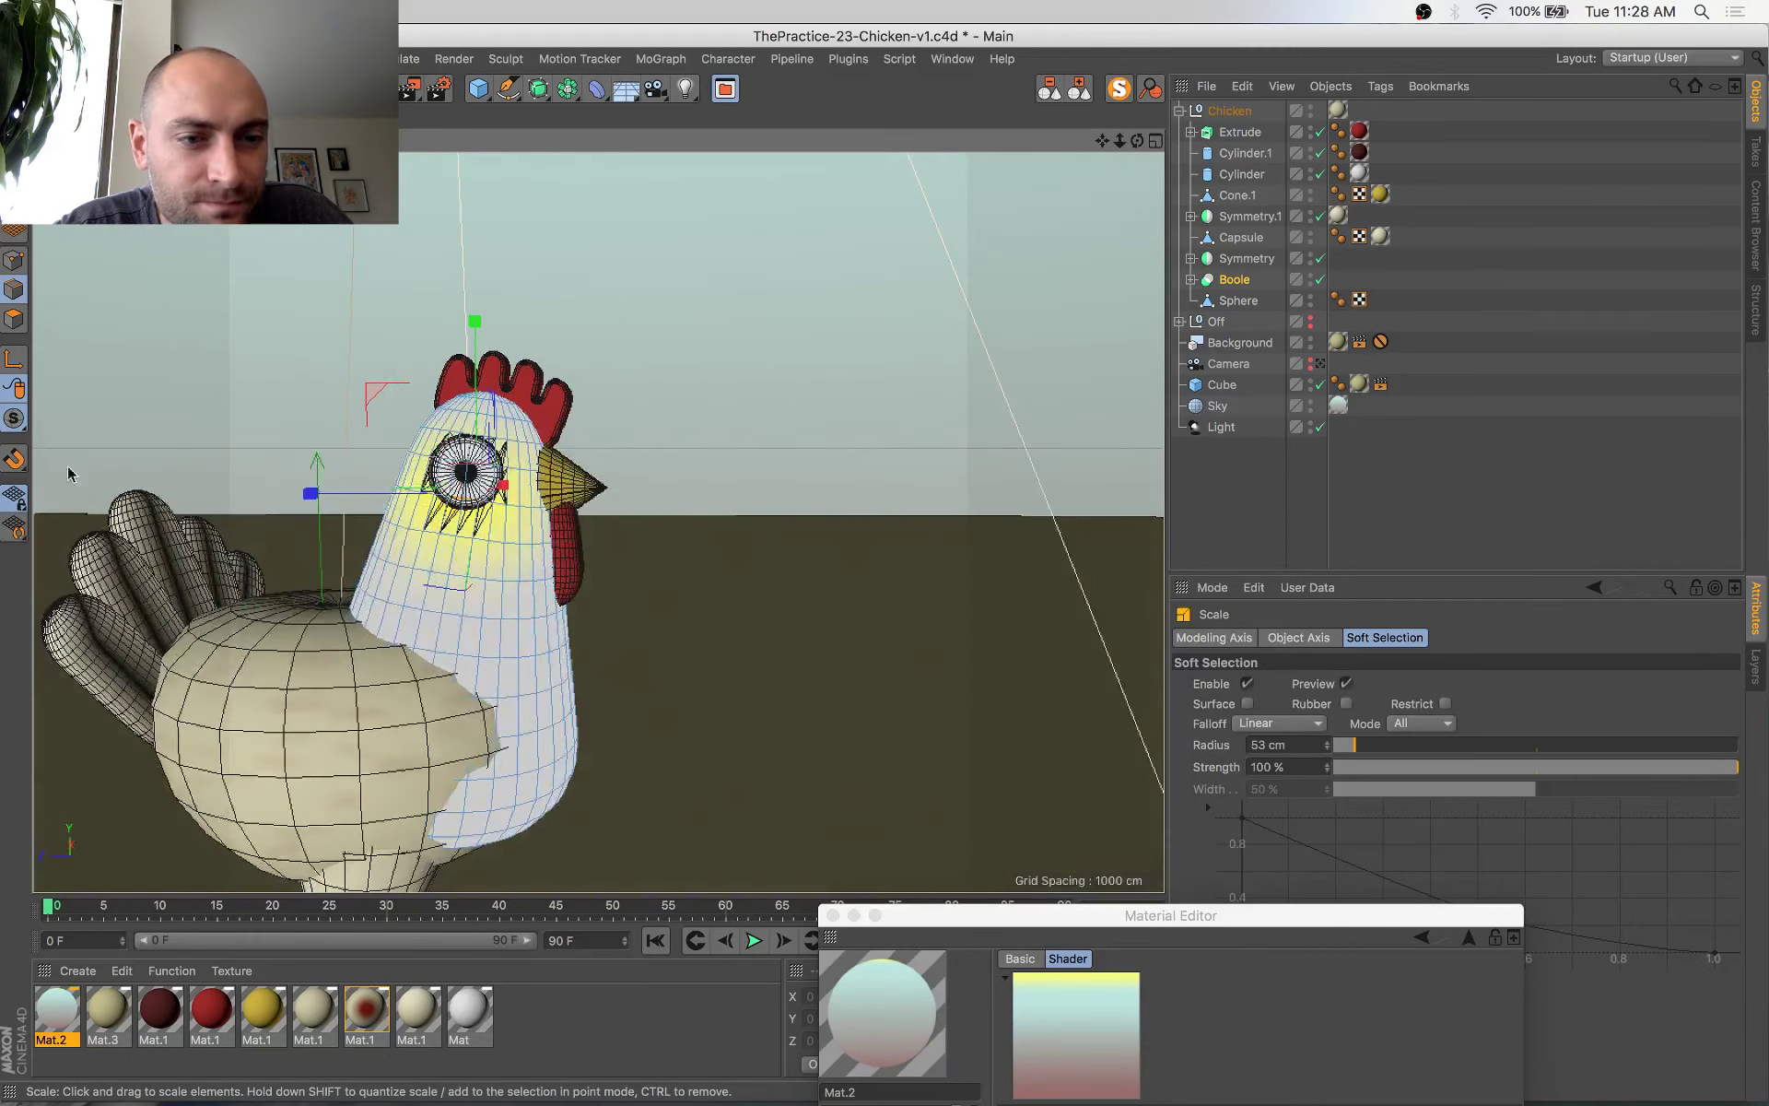
Return to model mode, select the eye and pupil cylinders, move them slightly upward, and save the scene
left_click(14, 169)
left_click(463, 459)
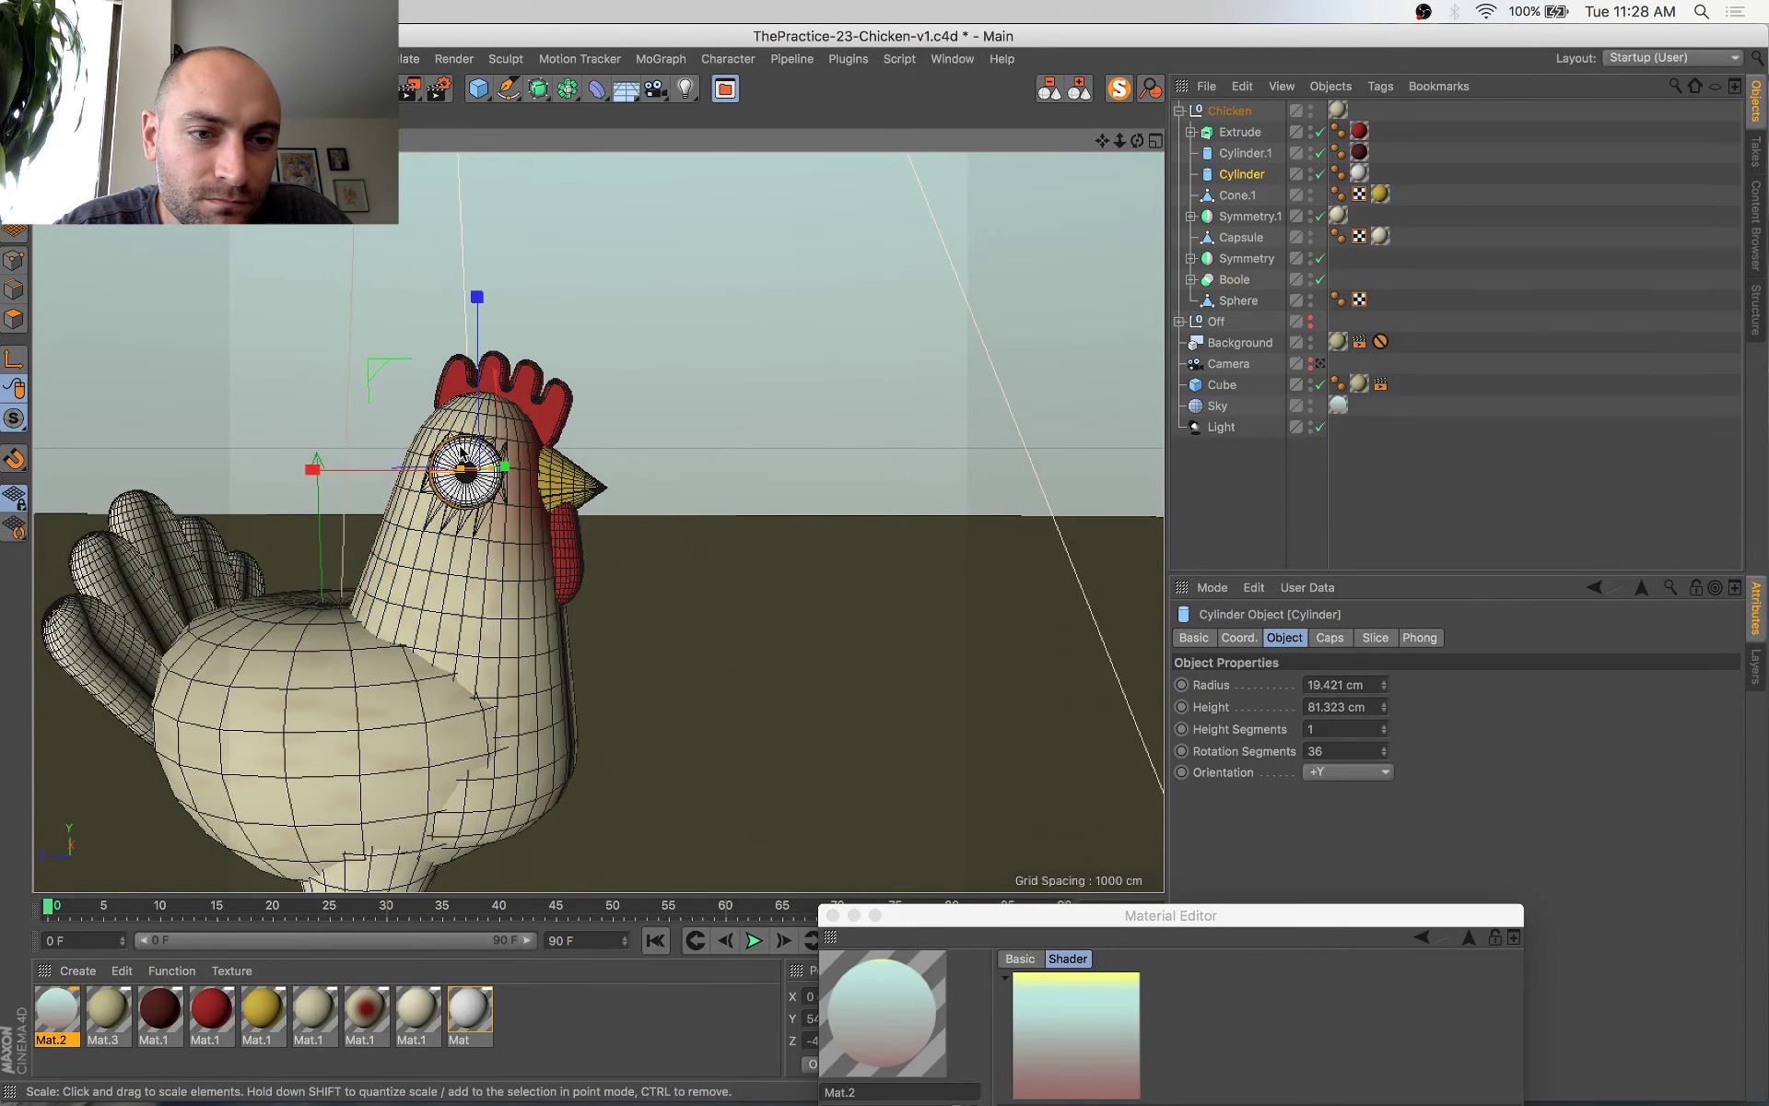
key("s")
left_click_drag(490, 662, 386, 673, "alt")
scroll(386, 673, "down", 6)
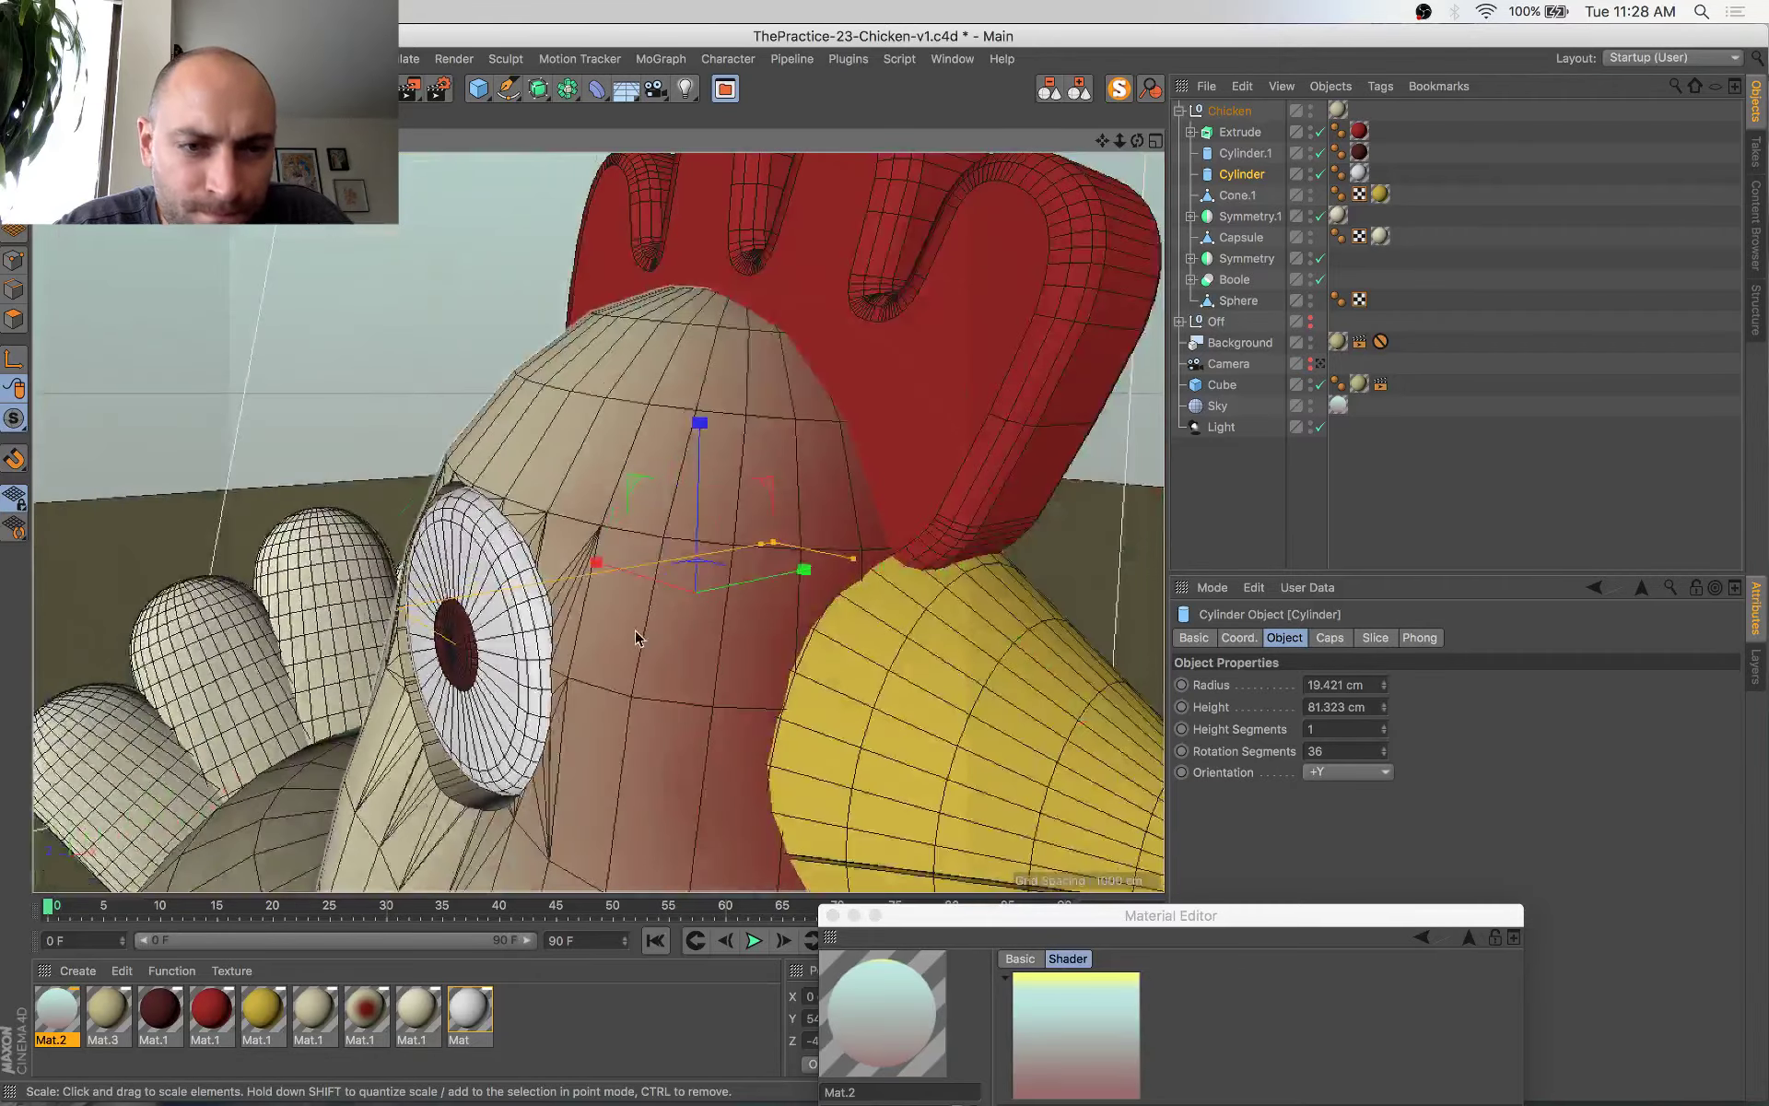
left_click_drag(635, 633, 698, 604, "alt")
left_click(412, 713, "shift")
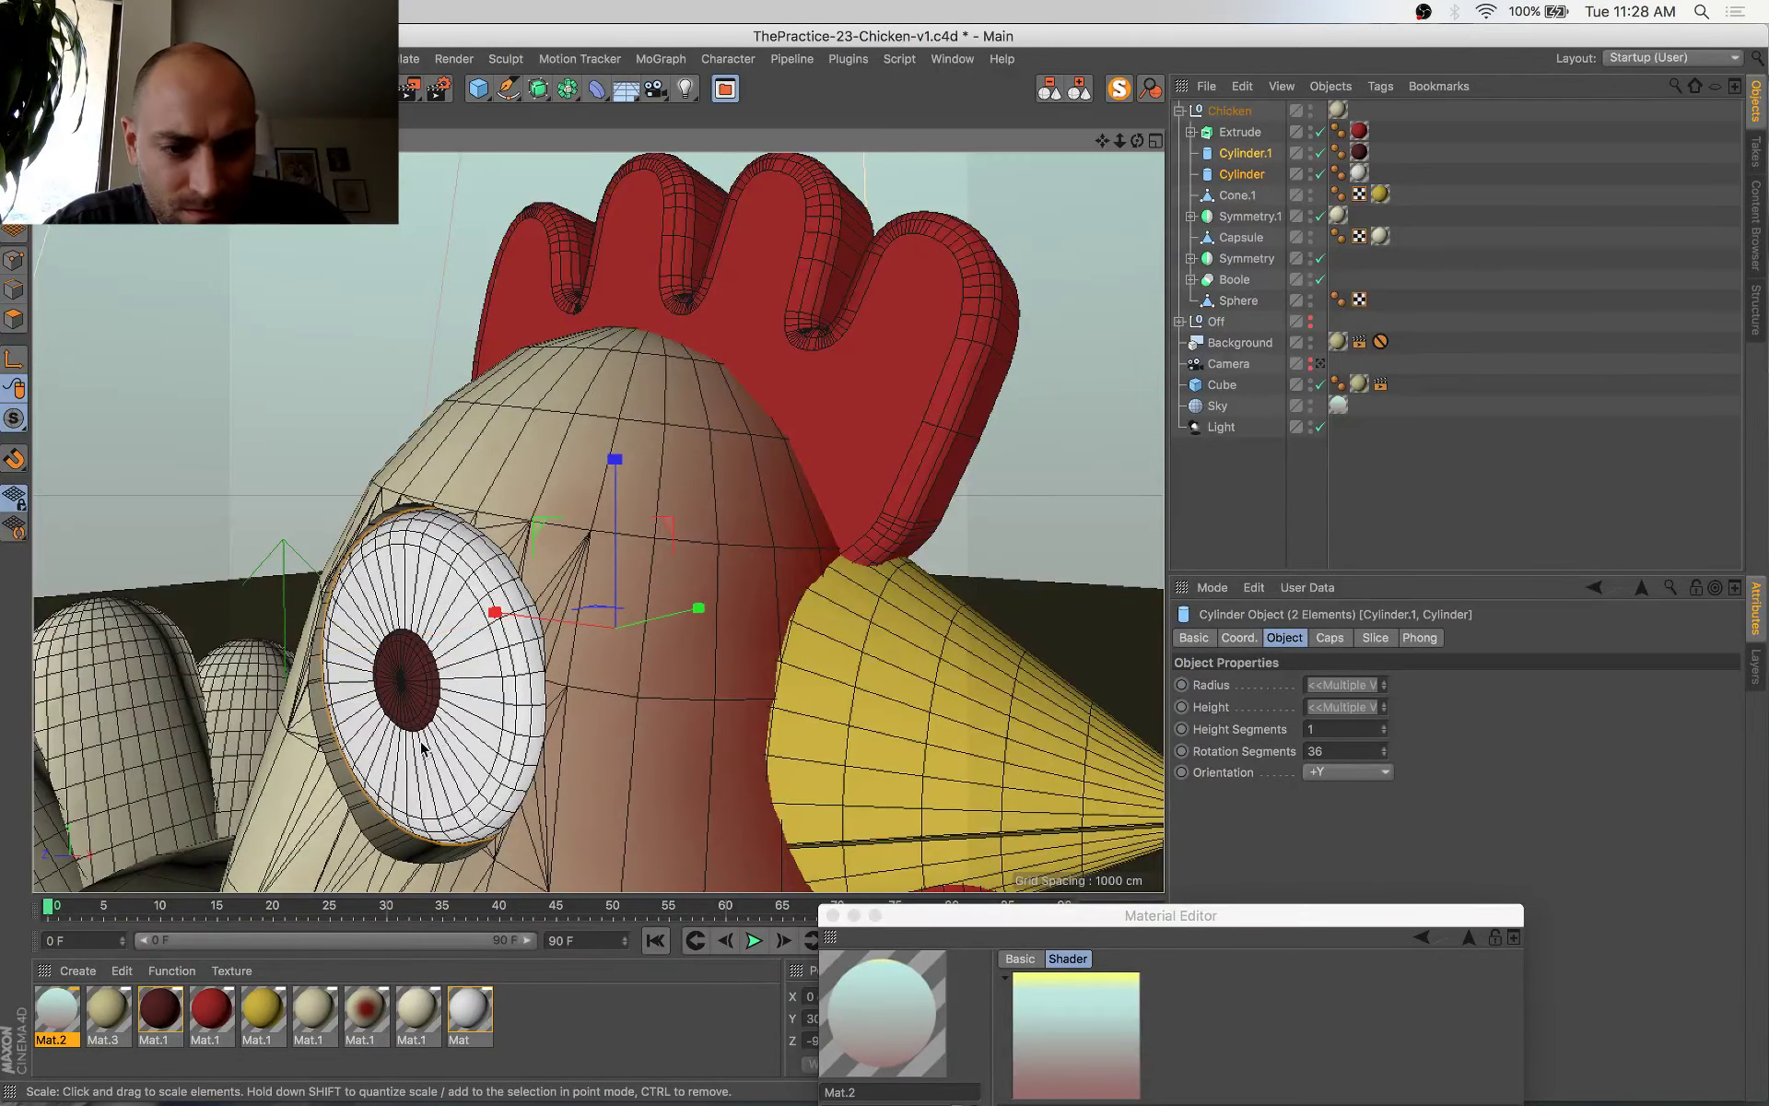
key("t")
left_click_drag(614, 731, 776, 698)
middle_click_drag(730, 733, 816, 532, "alt")
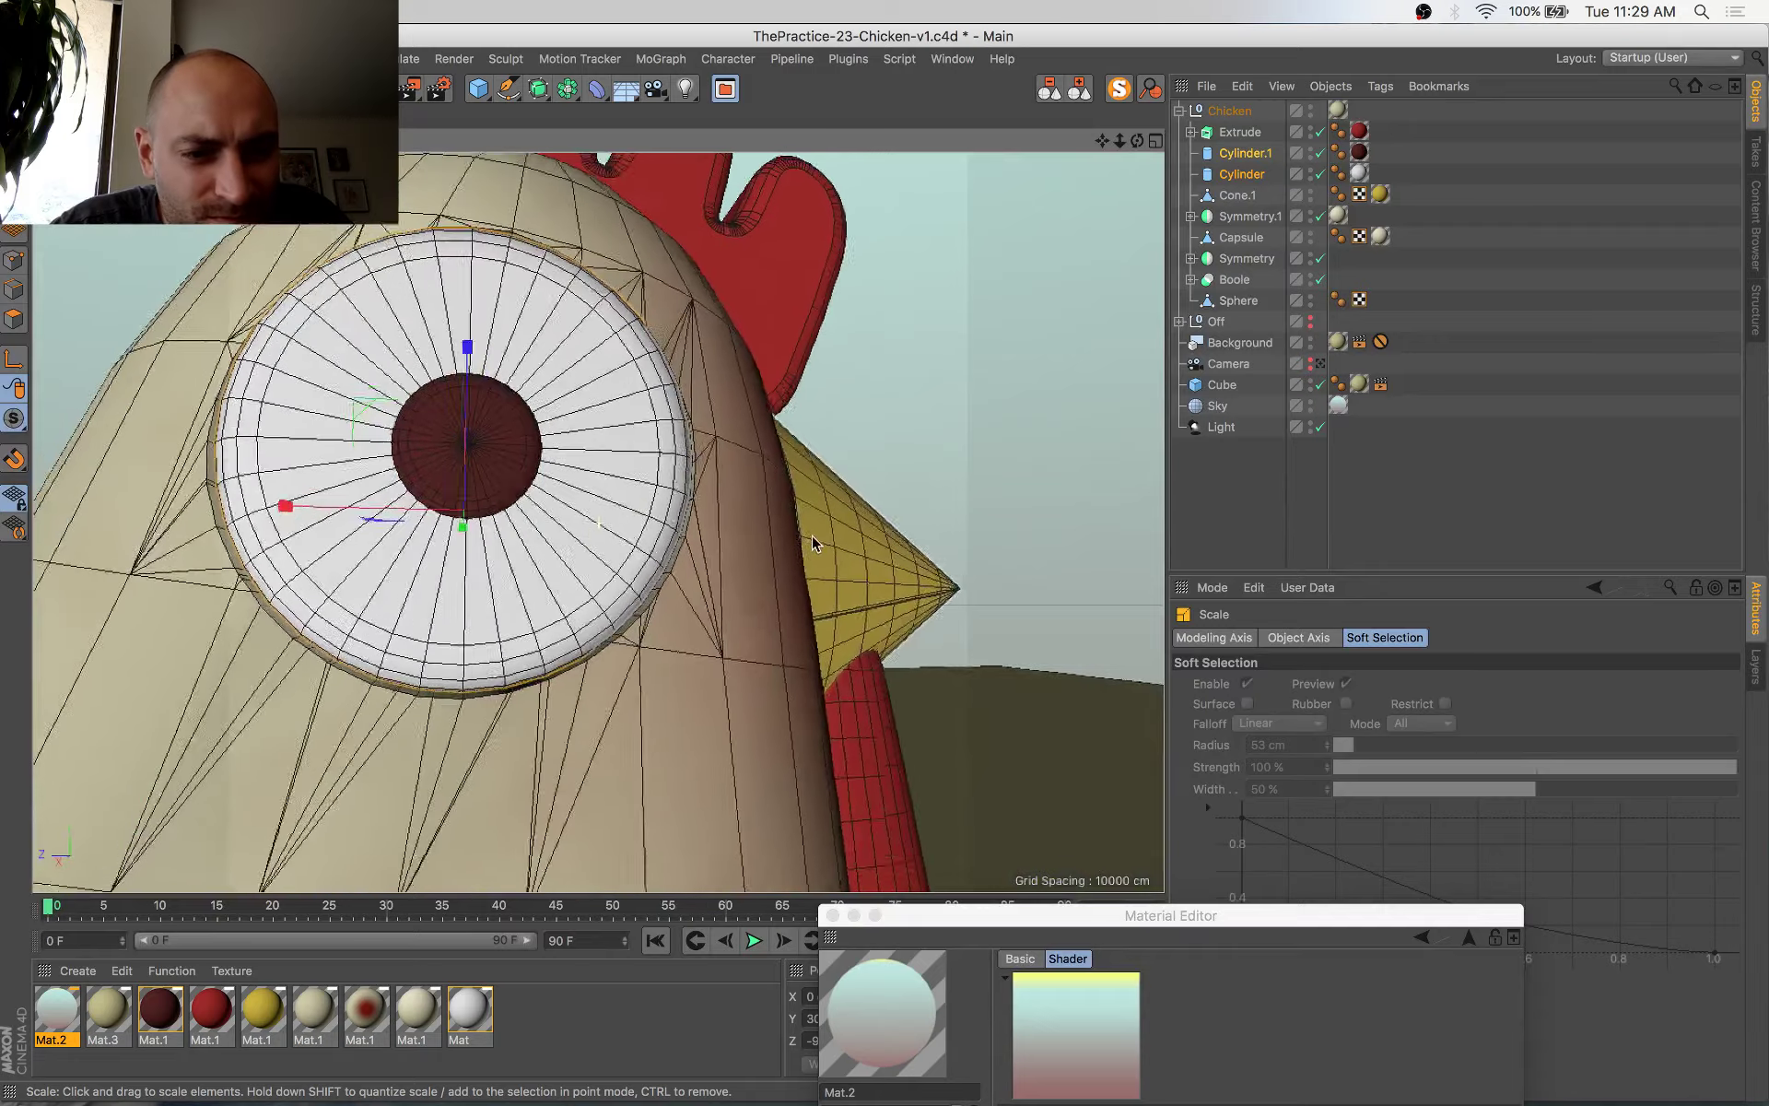
left_click_drag(766, 595, 532, 668, "alt")
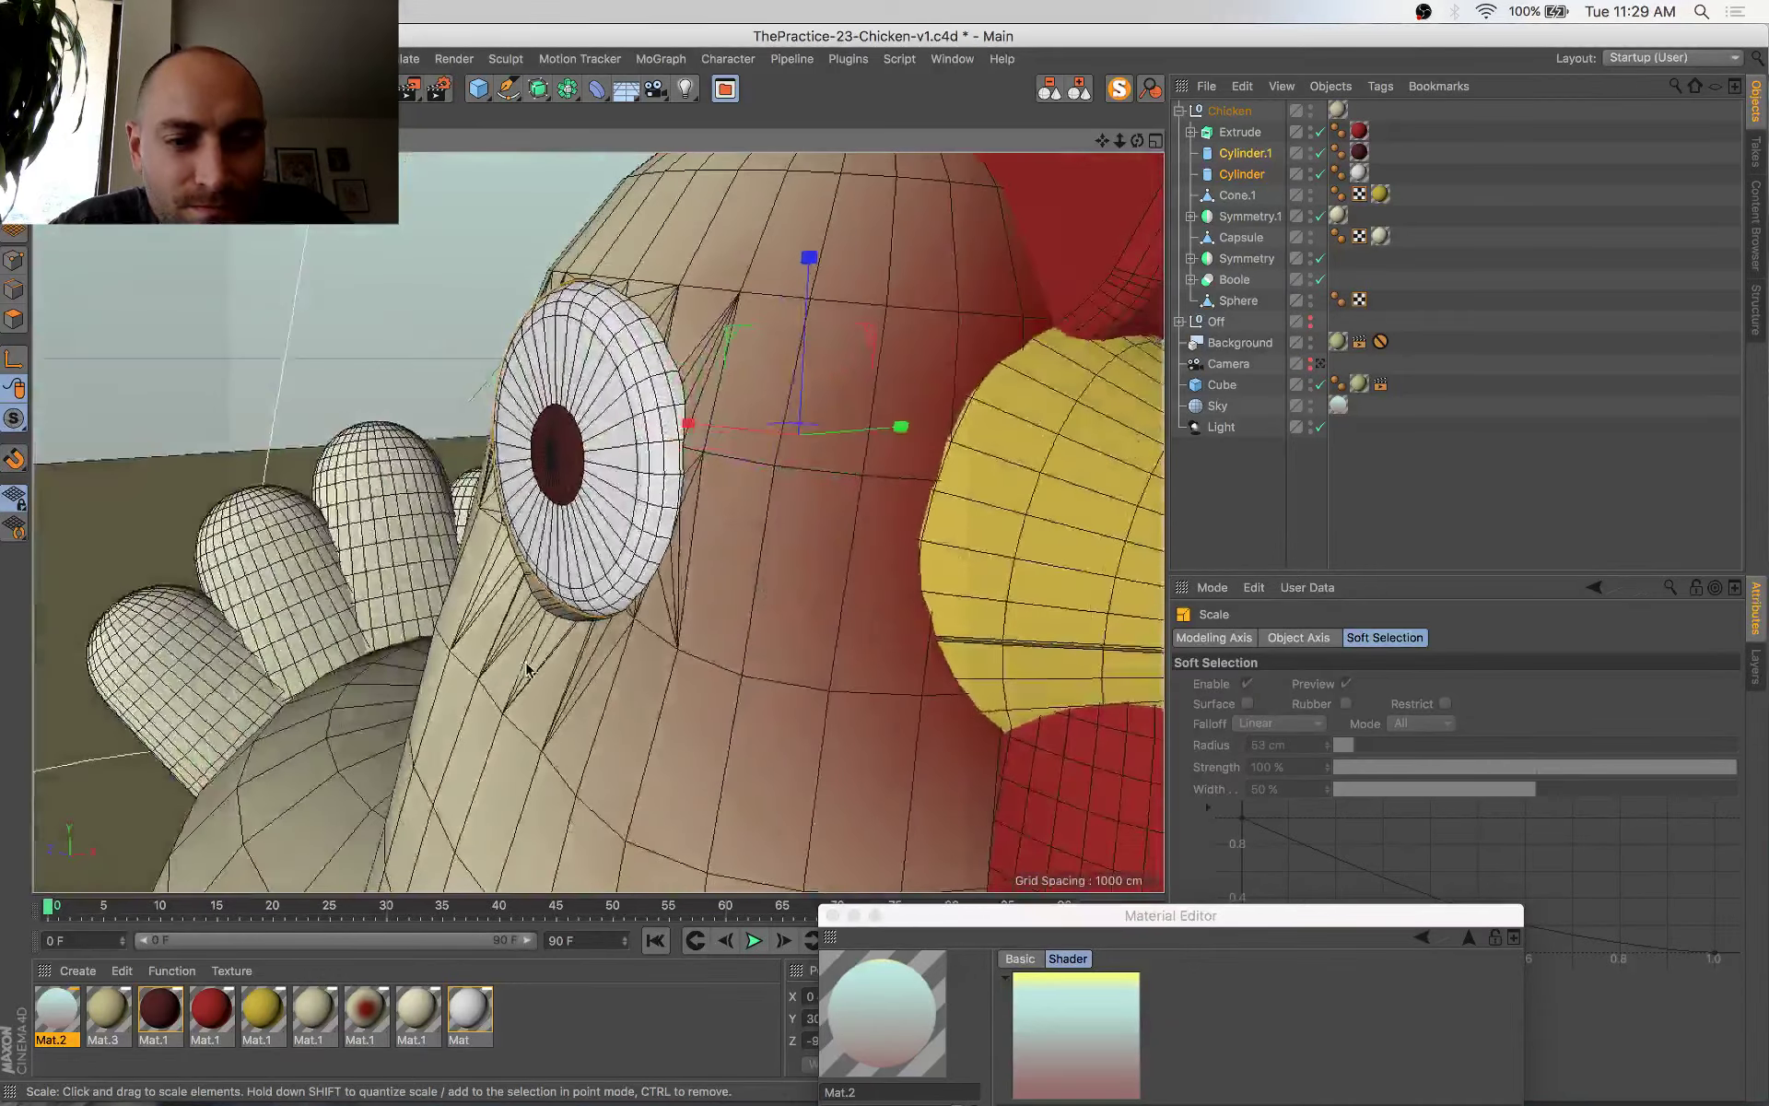
key("e")
left_click_drag(809, 265, 809, 258)
key("super+s")
Apply the red Mat.1 material to the cutting cylinder inside the Boole and switch the perspective view to the scene camera
left_click_drag(816, 555, 981, 534, "alt")
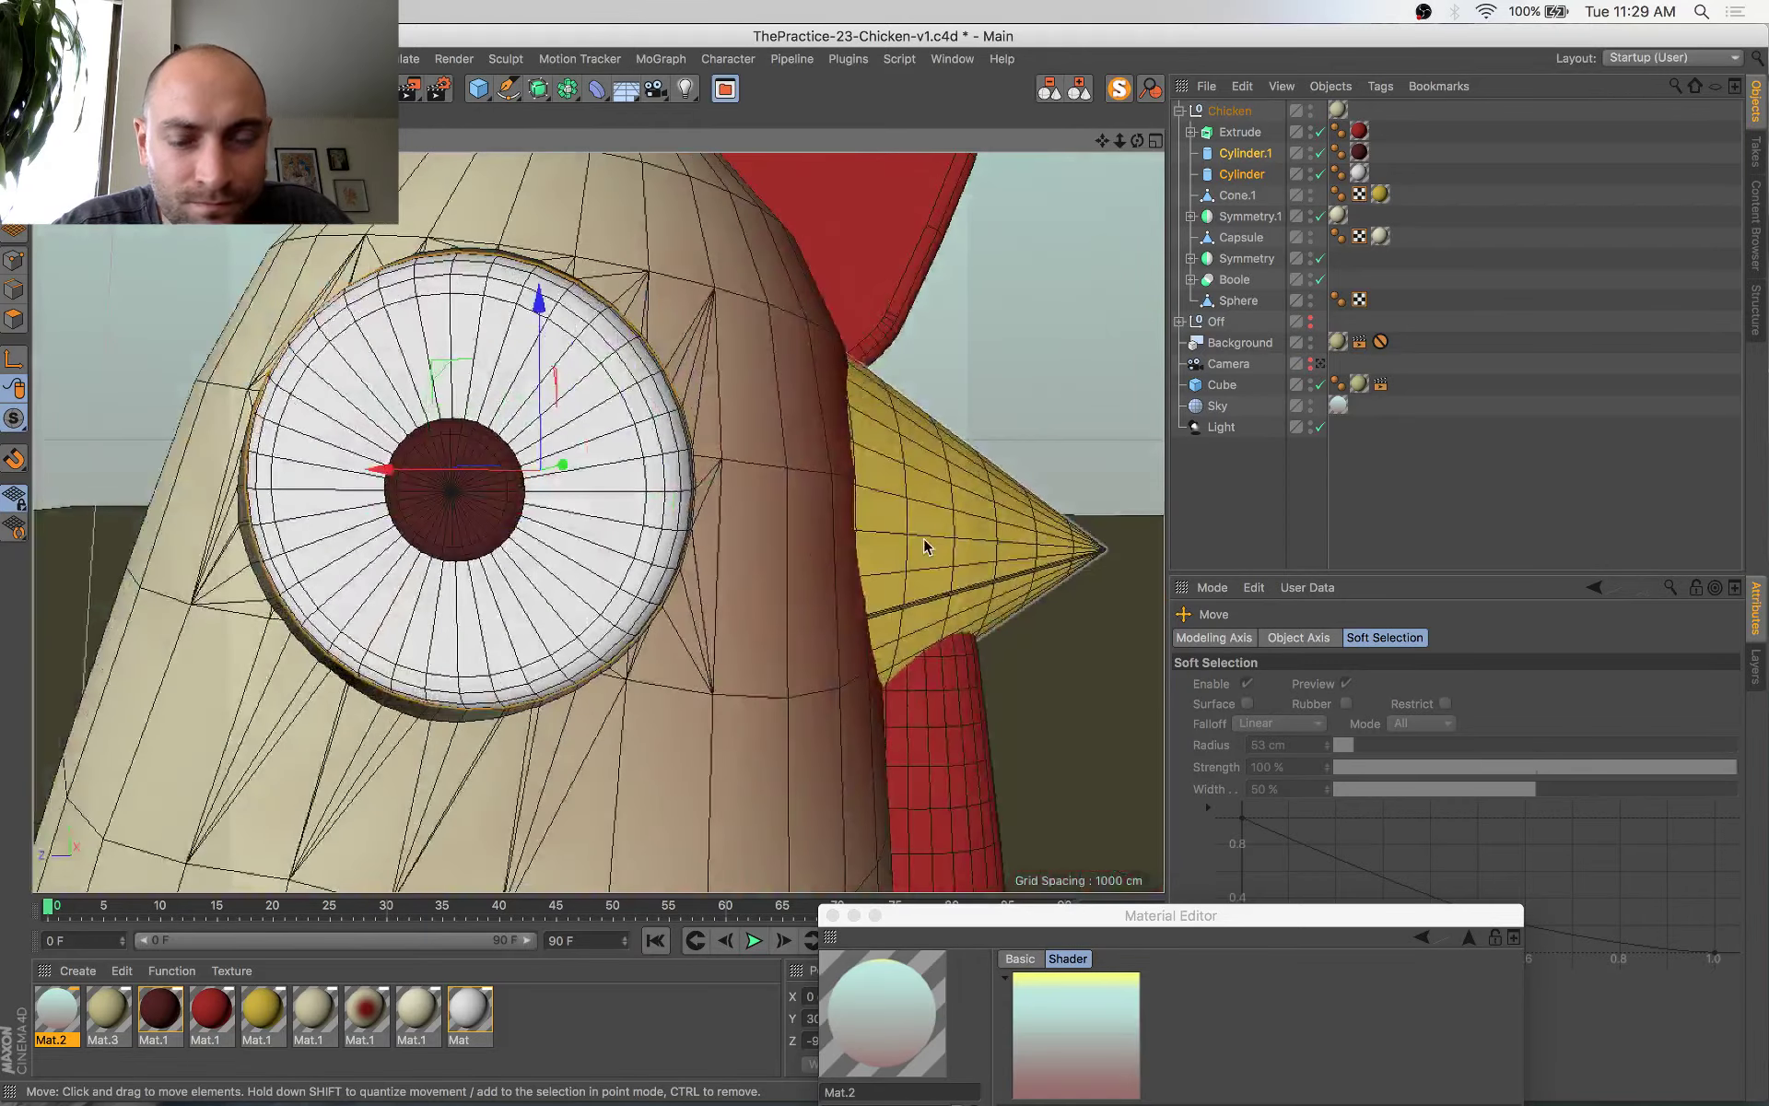
middle_click(928, 546)
middle_click(903, 686)
key("s")
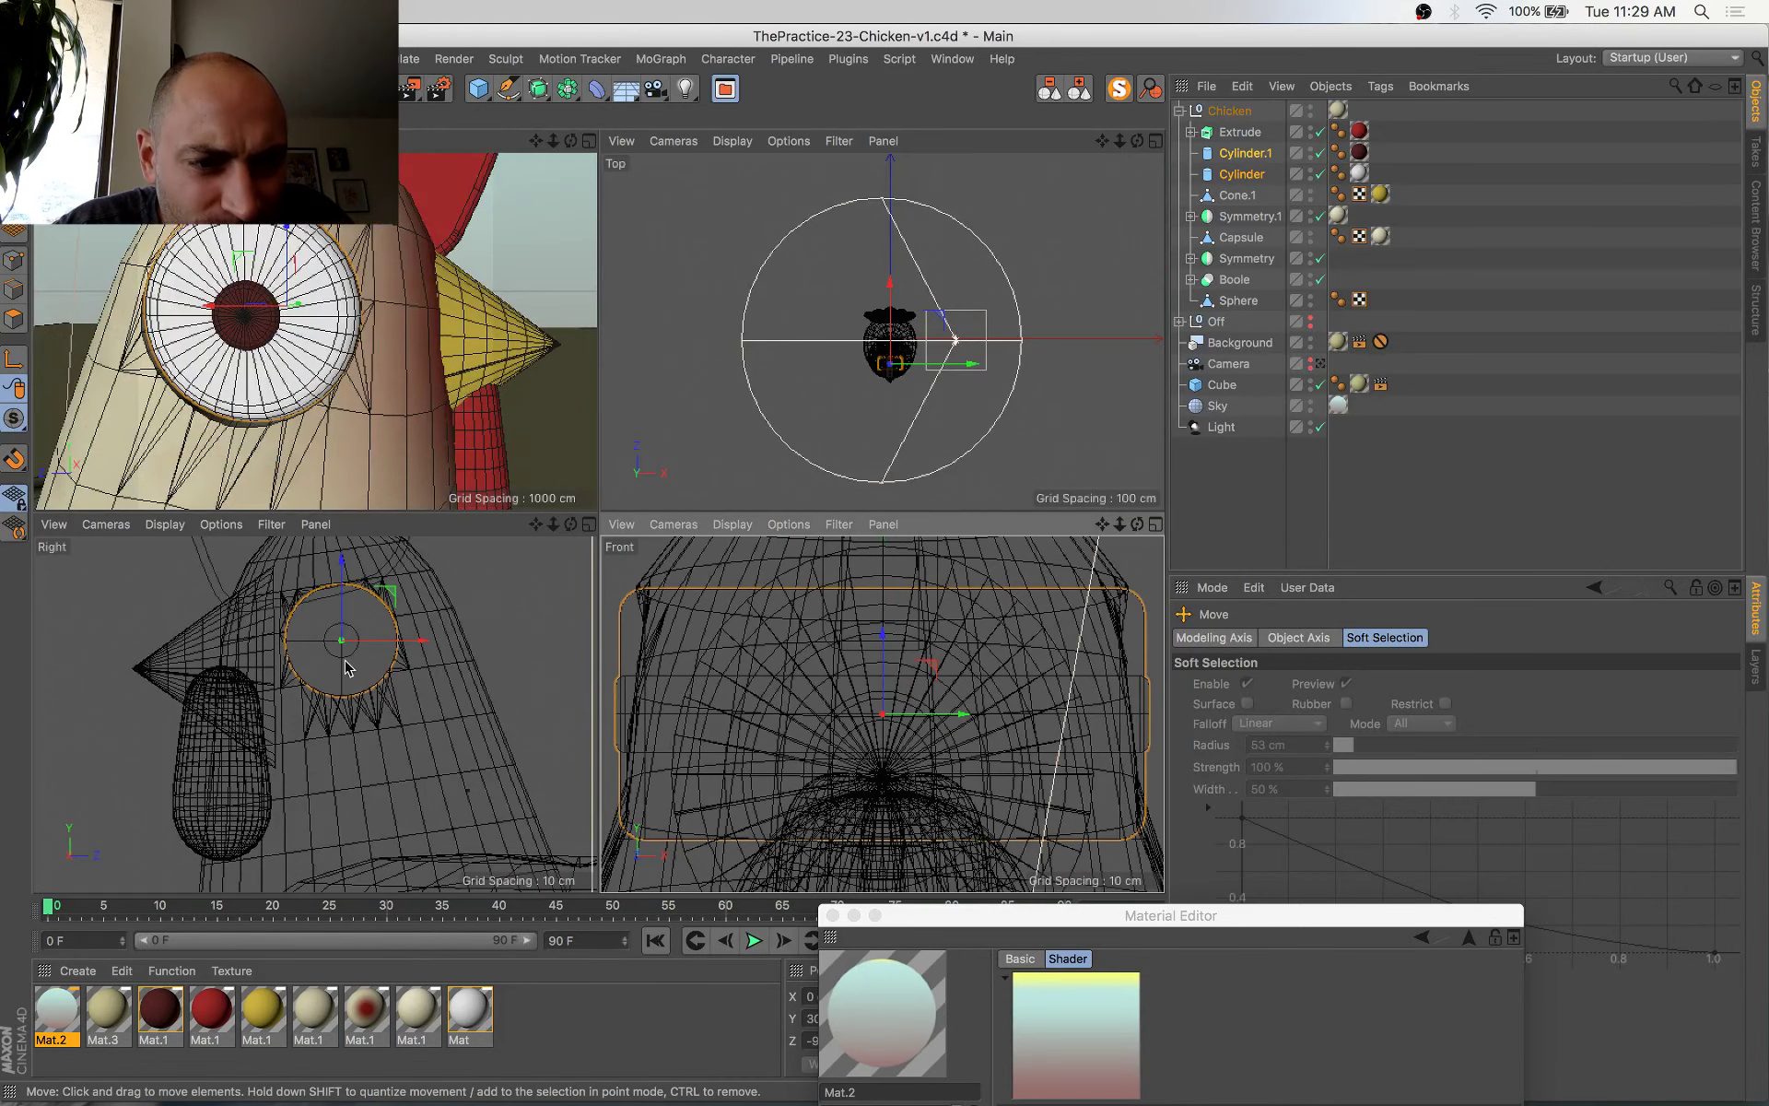
key("s")
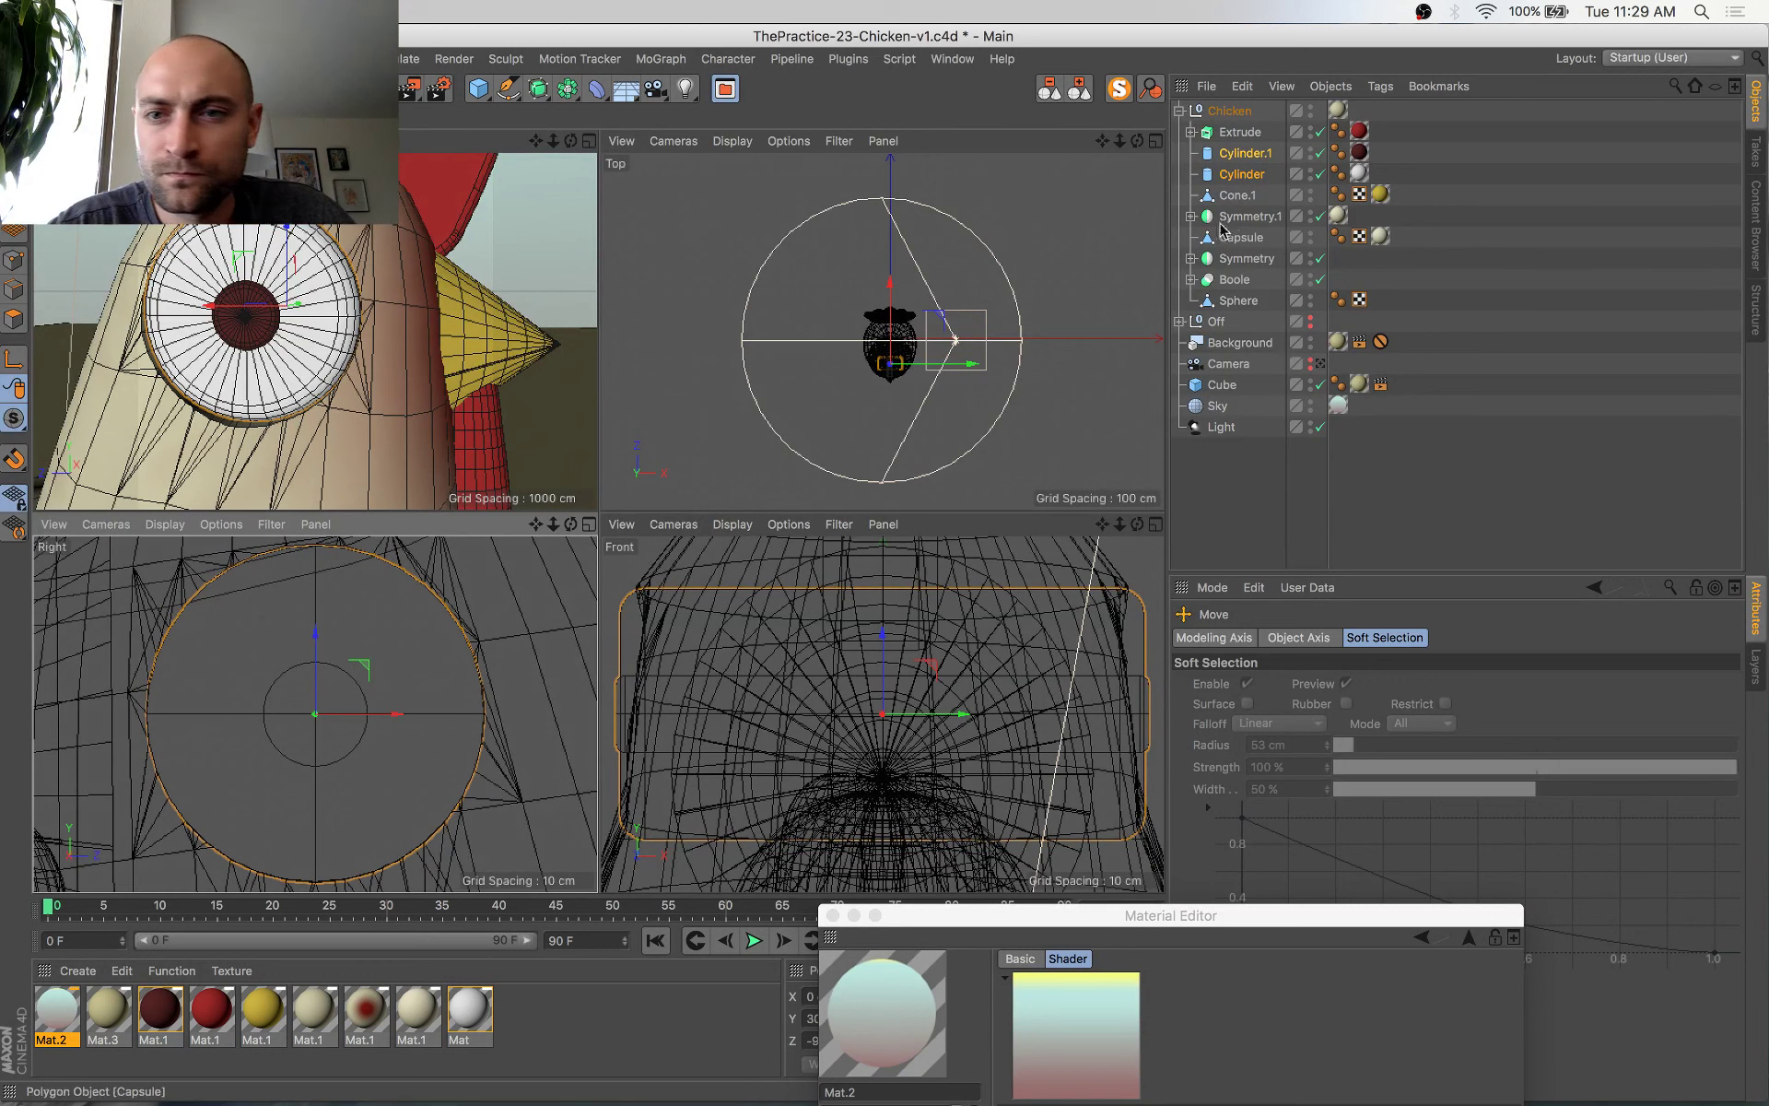
left_click(1191, 281)
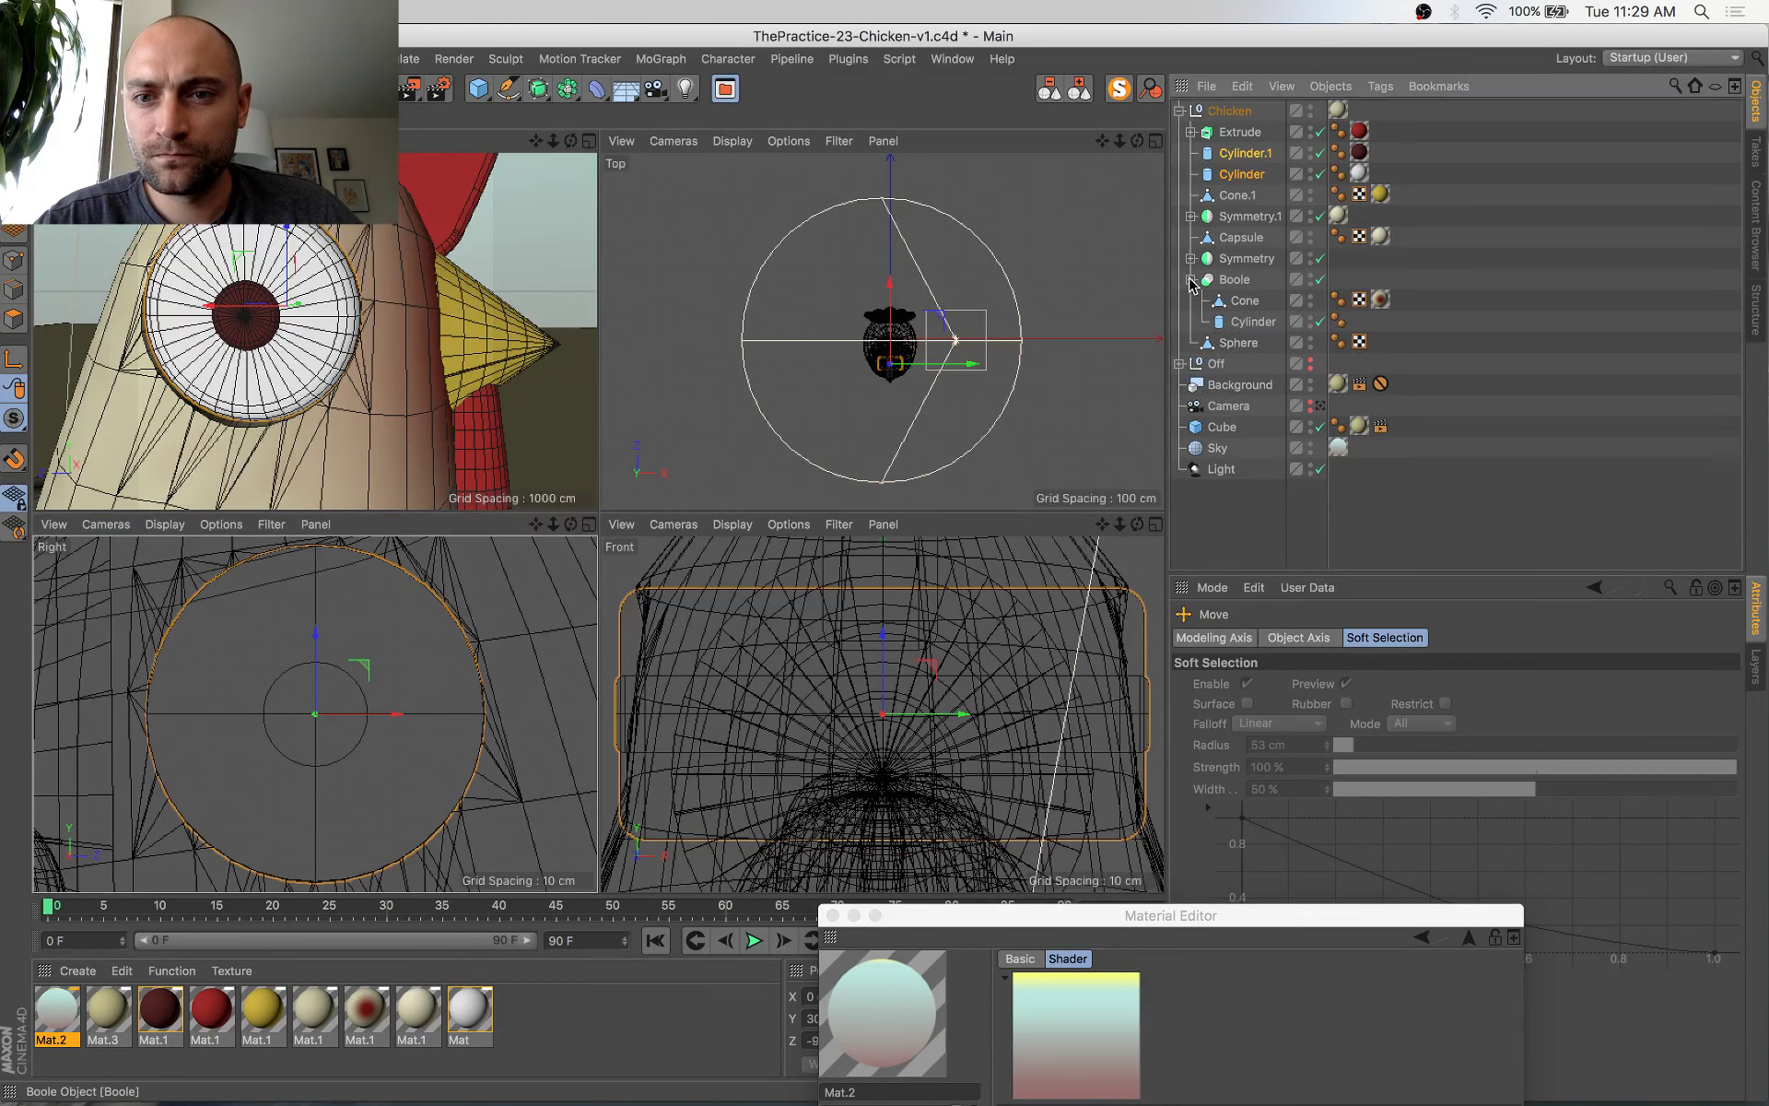
left_click(1253, 322)
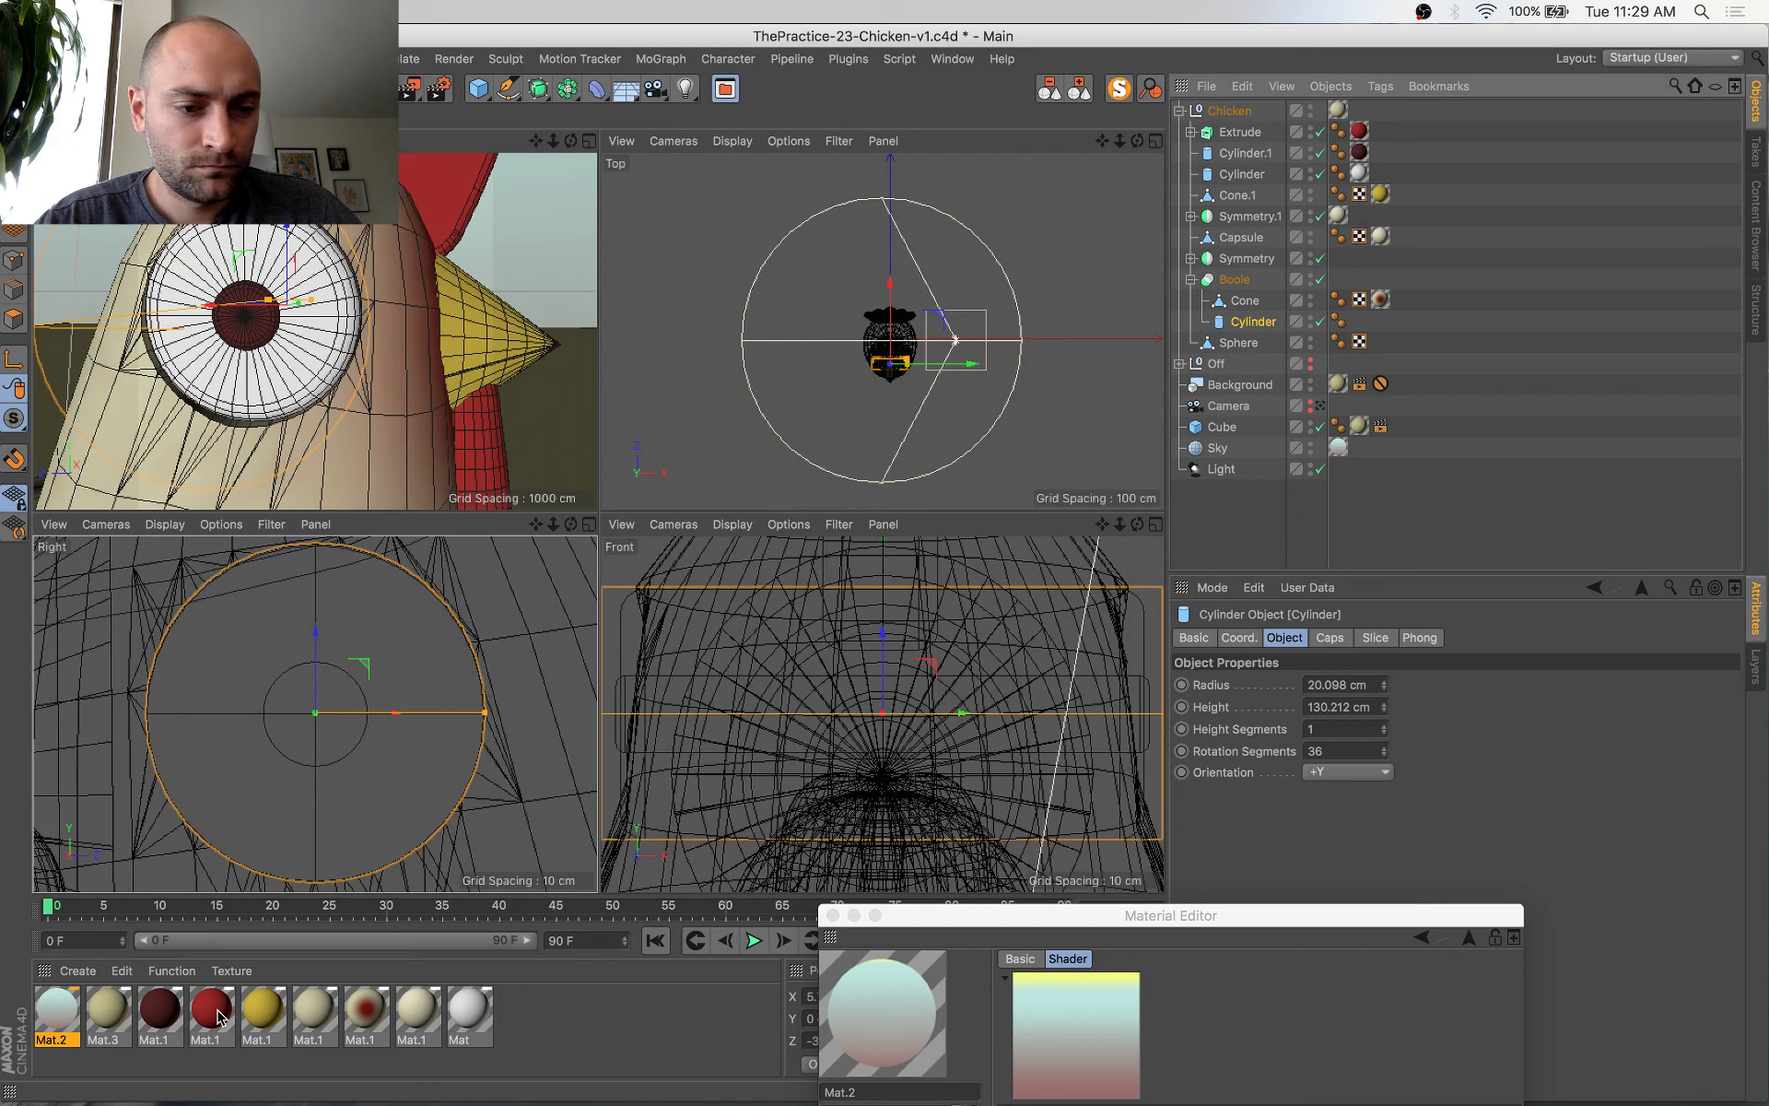
left_click_drag(218, 1017, 1175, 428)
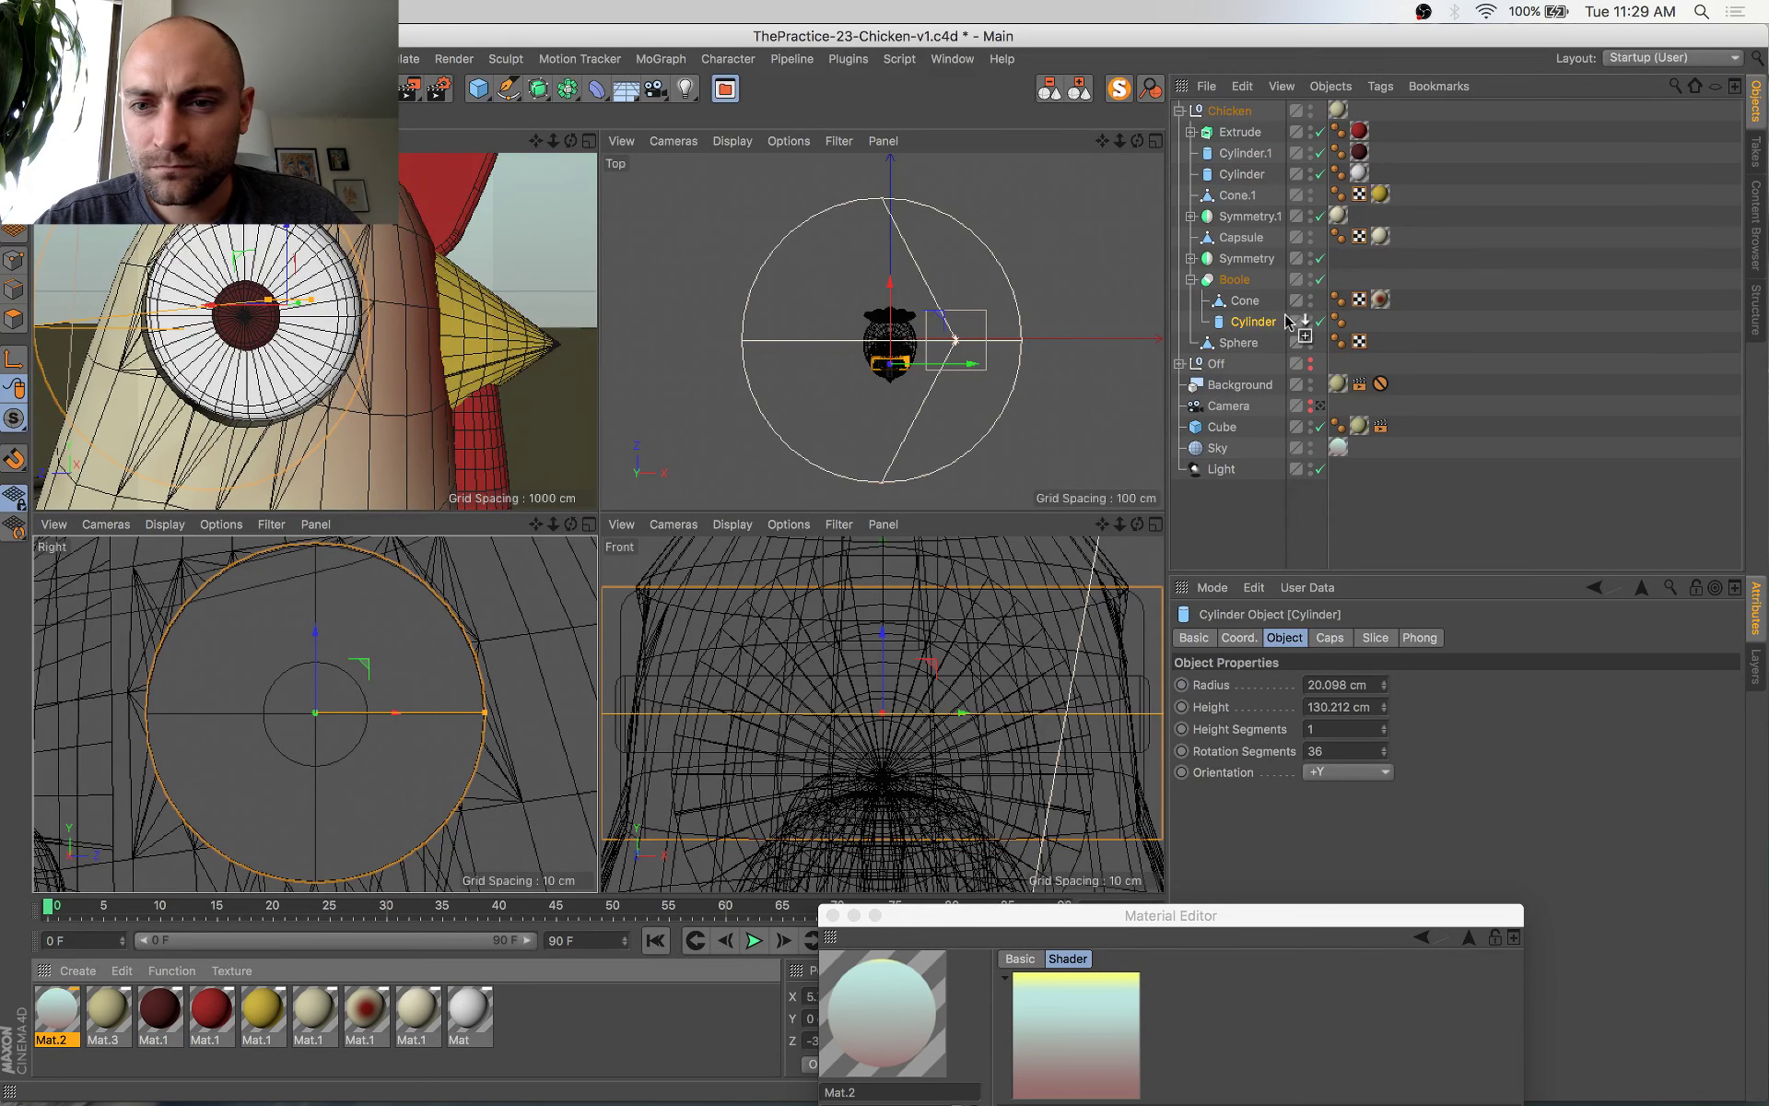
left_click_drag(1261, 330, 1261, 324)
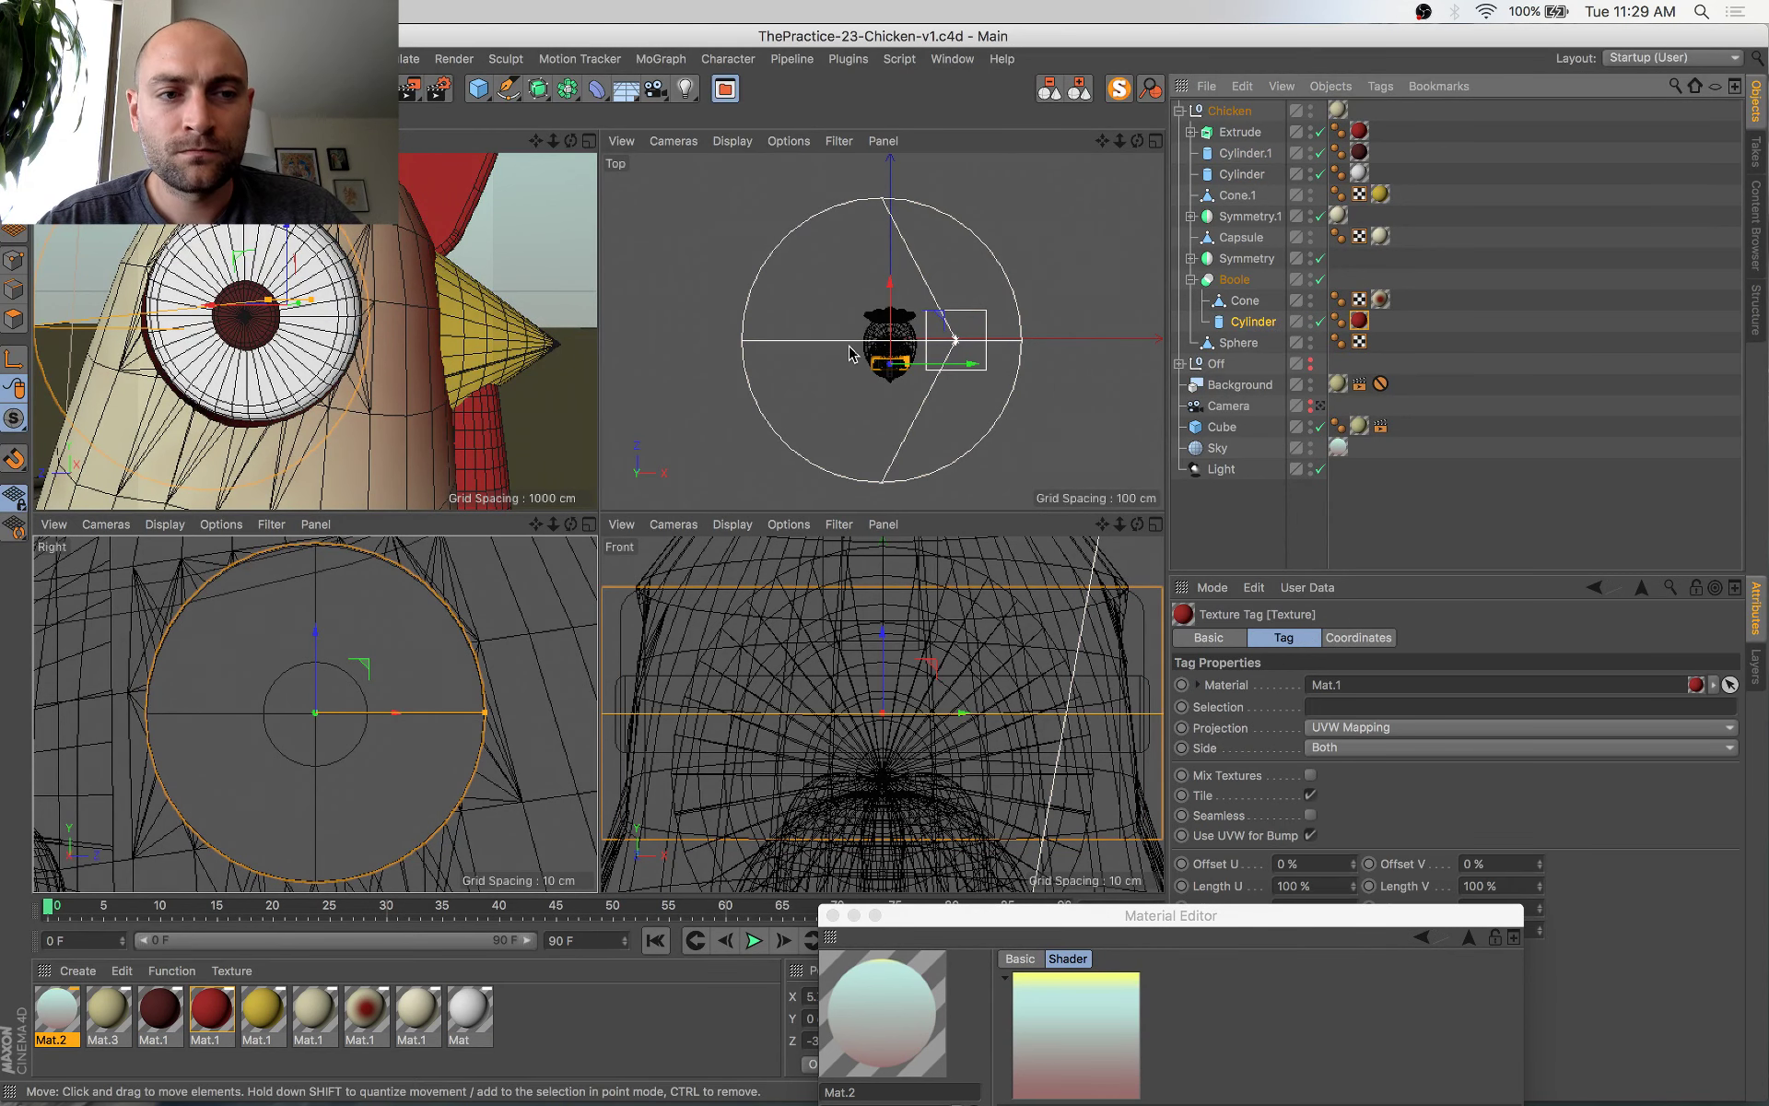
left_click(1322, 406)
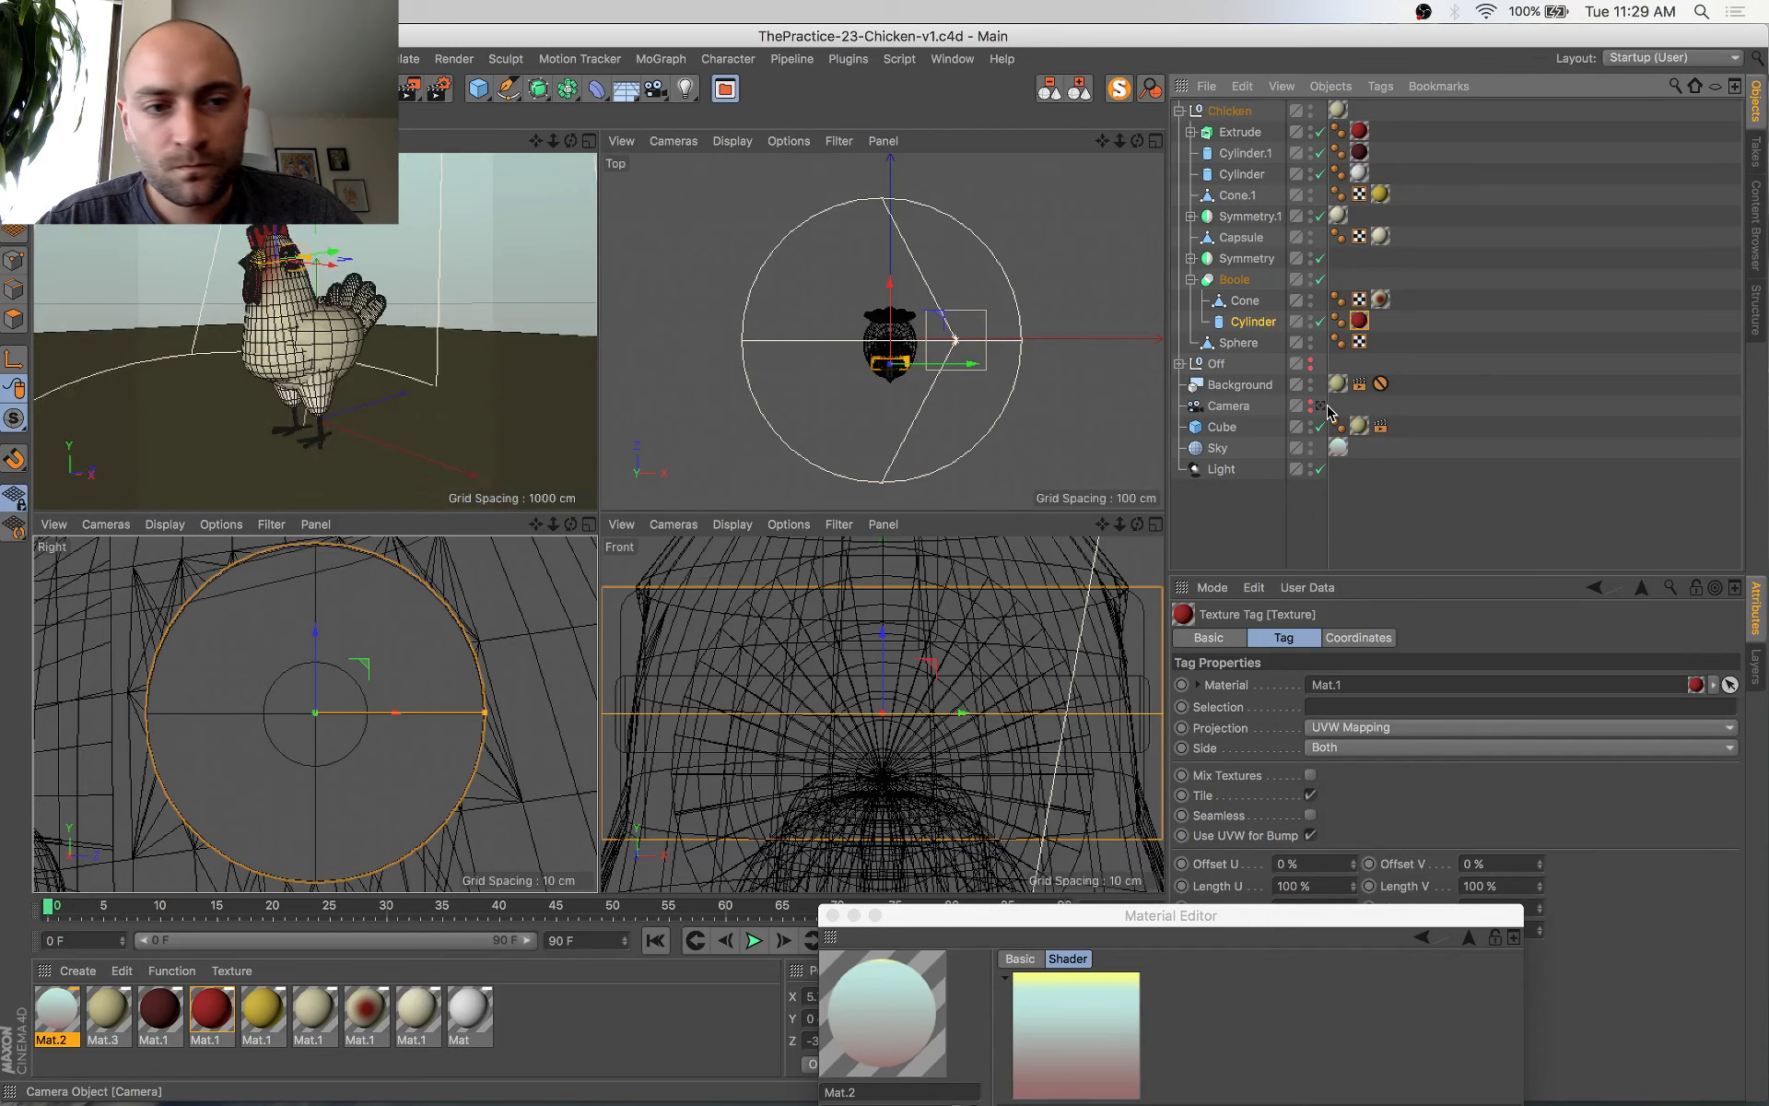
Switch to the live stream chat window, read the latest messages, and return to Cinema 4D
key("super+Tab")
key("super+Tab")
key("ctrl+Up")
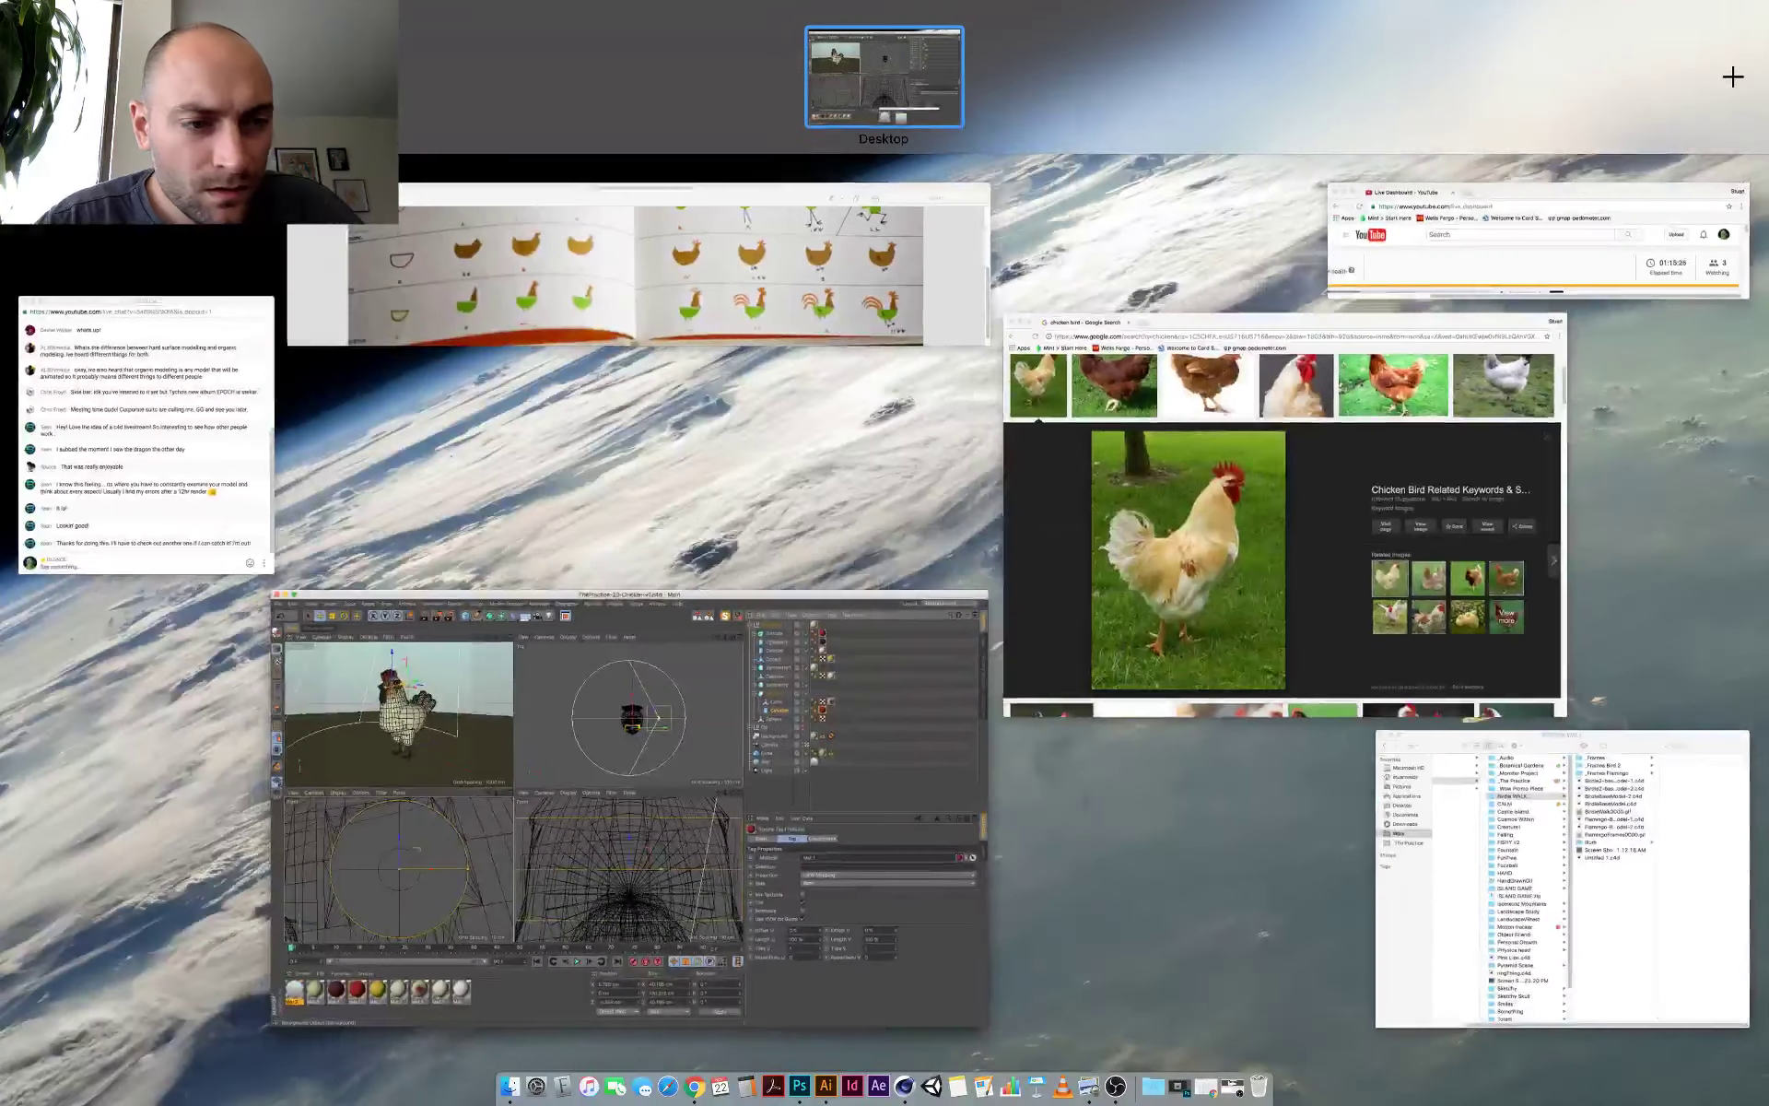
left_click(114, 333)
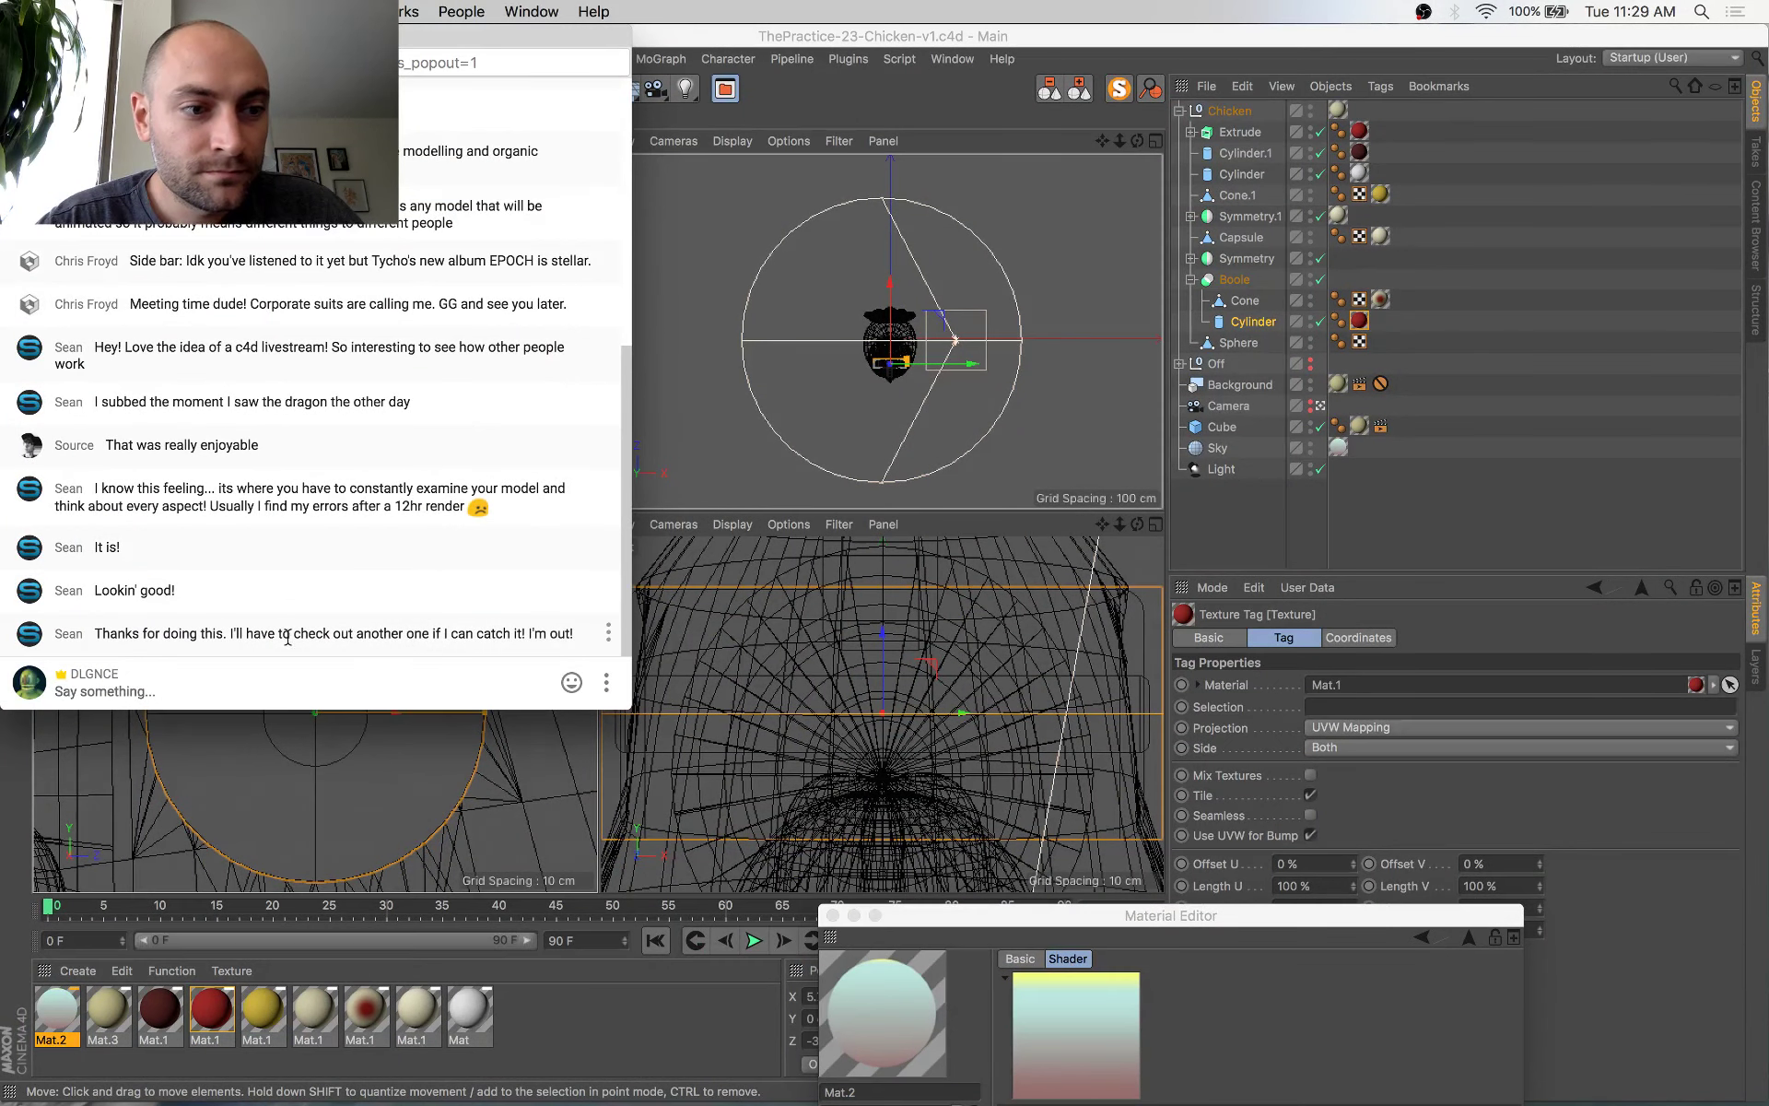
left_click(983, 37)
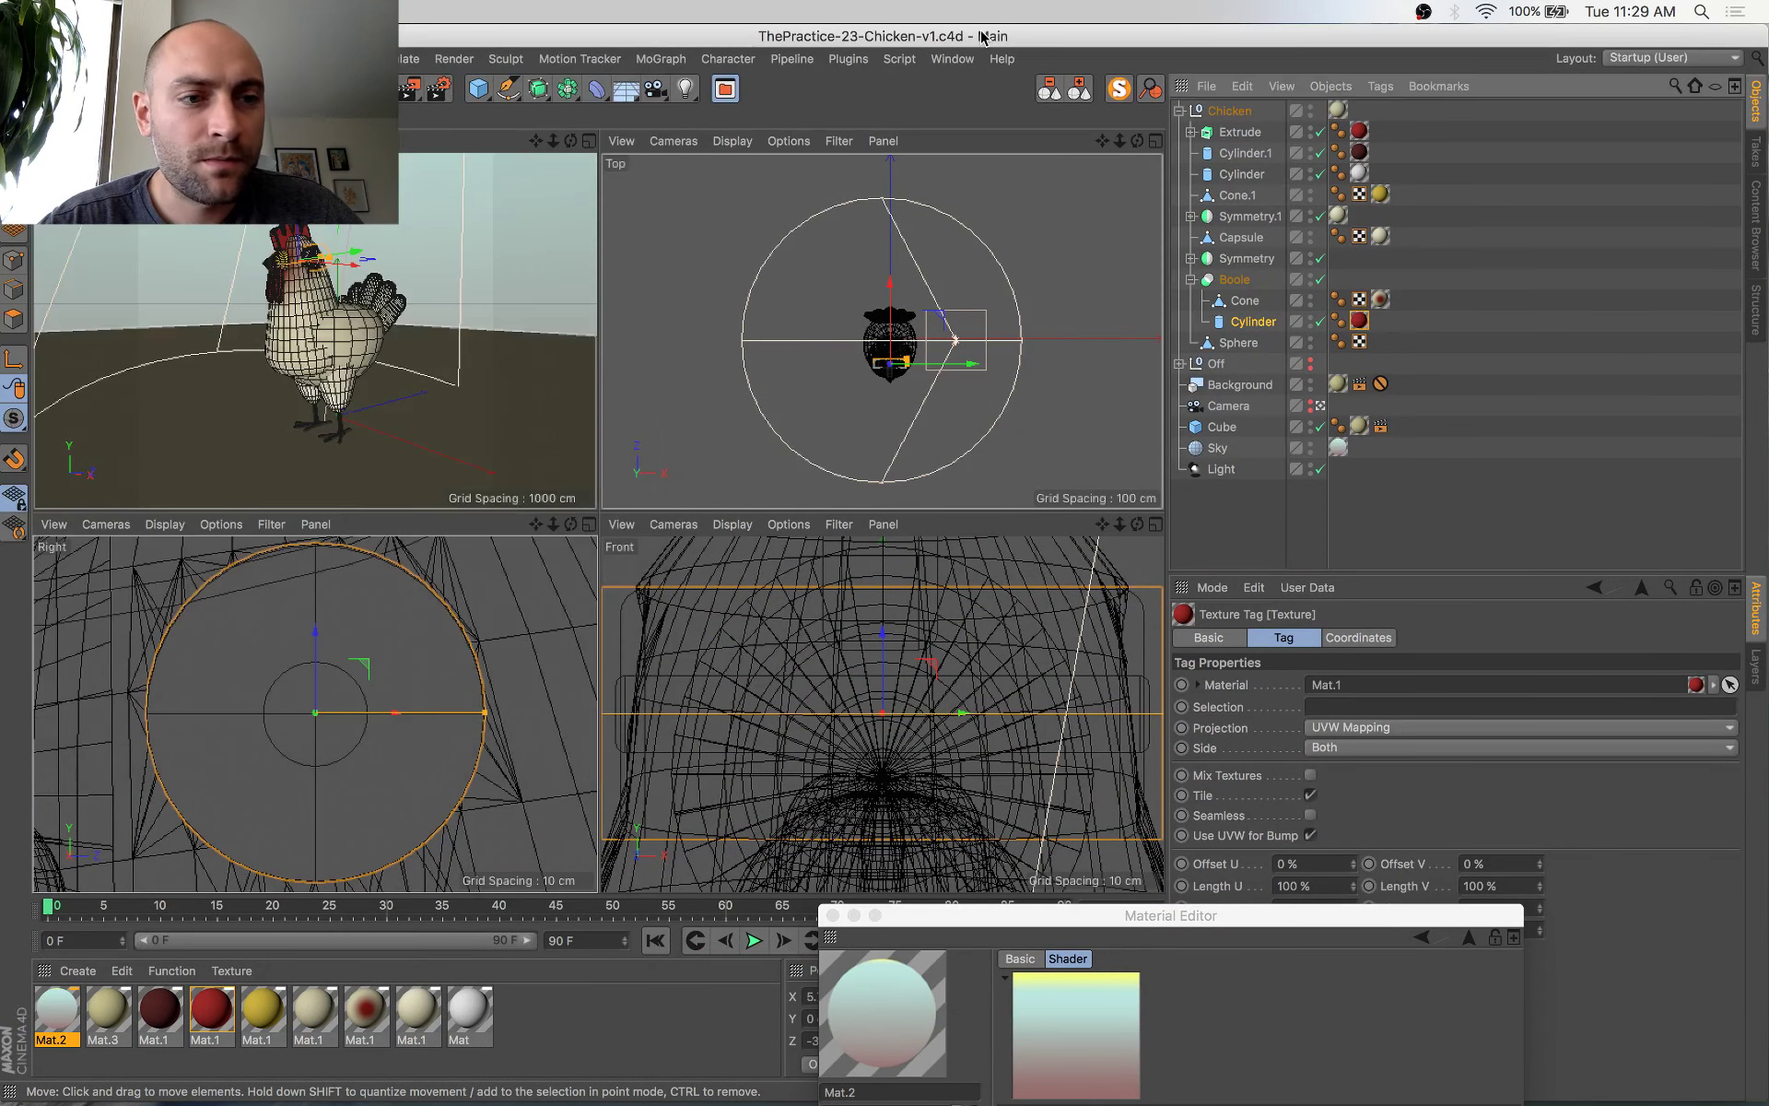
Enlarge the camera view and render the chicken to the Picture Viewer
middle_click(499, 302)
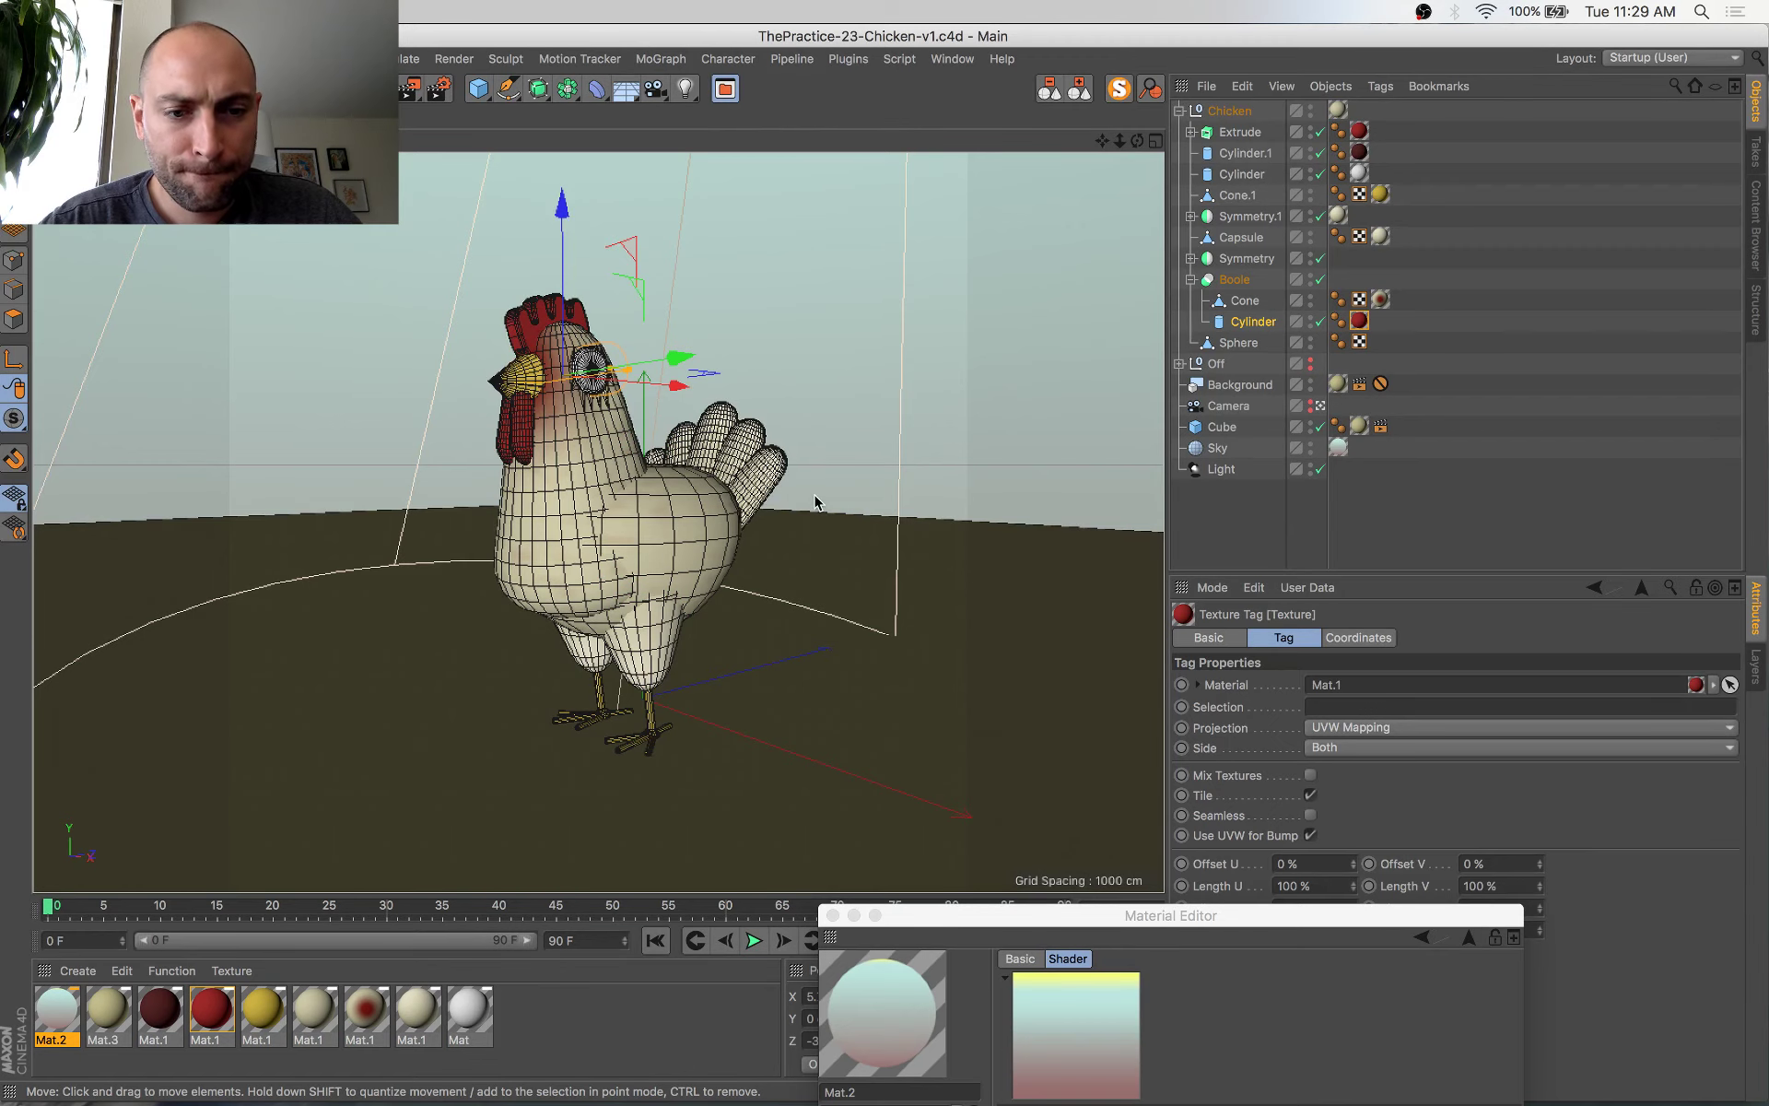
key("shift+r")
key("ctrl+Up")
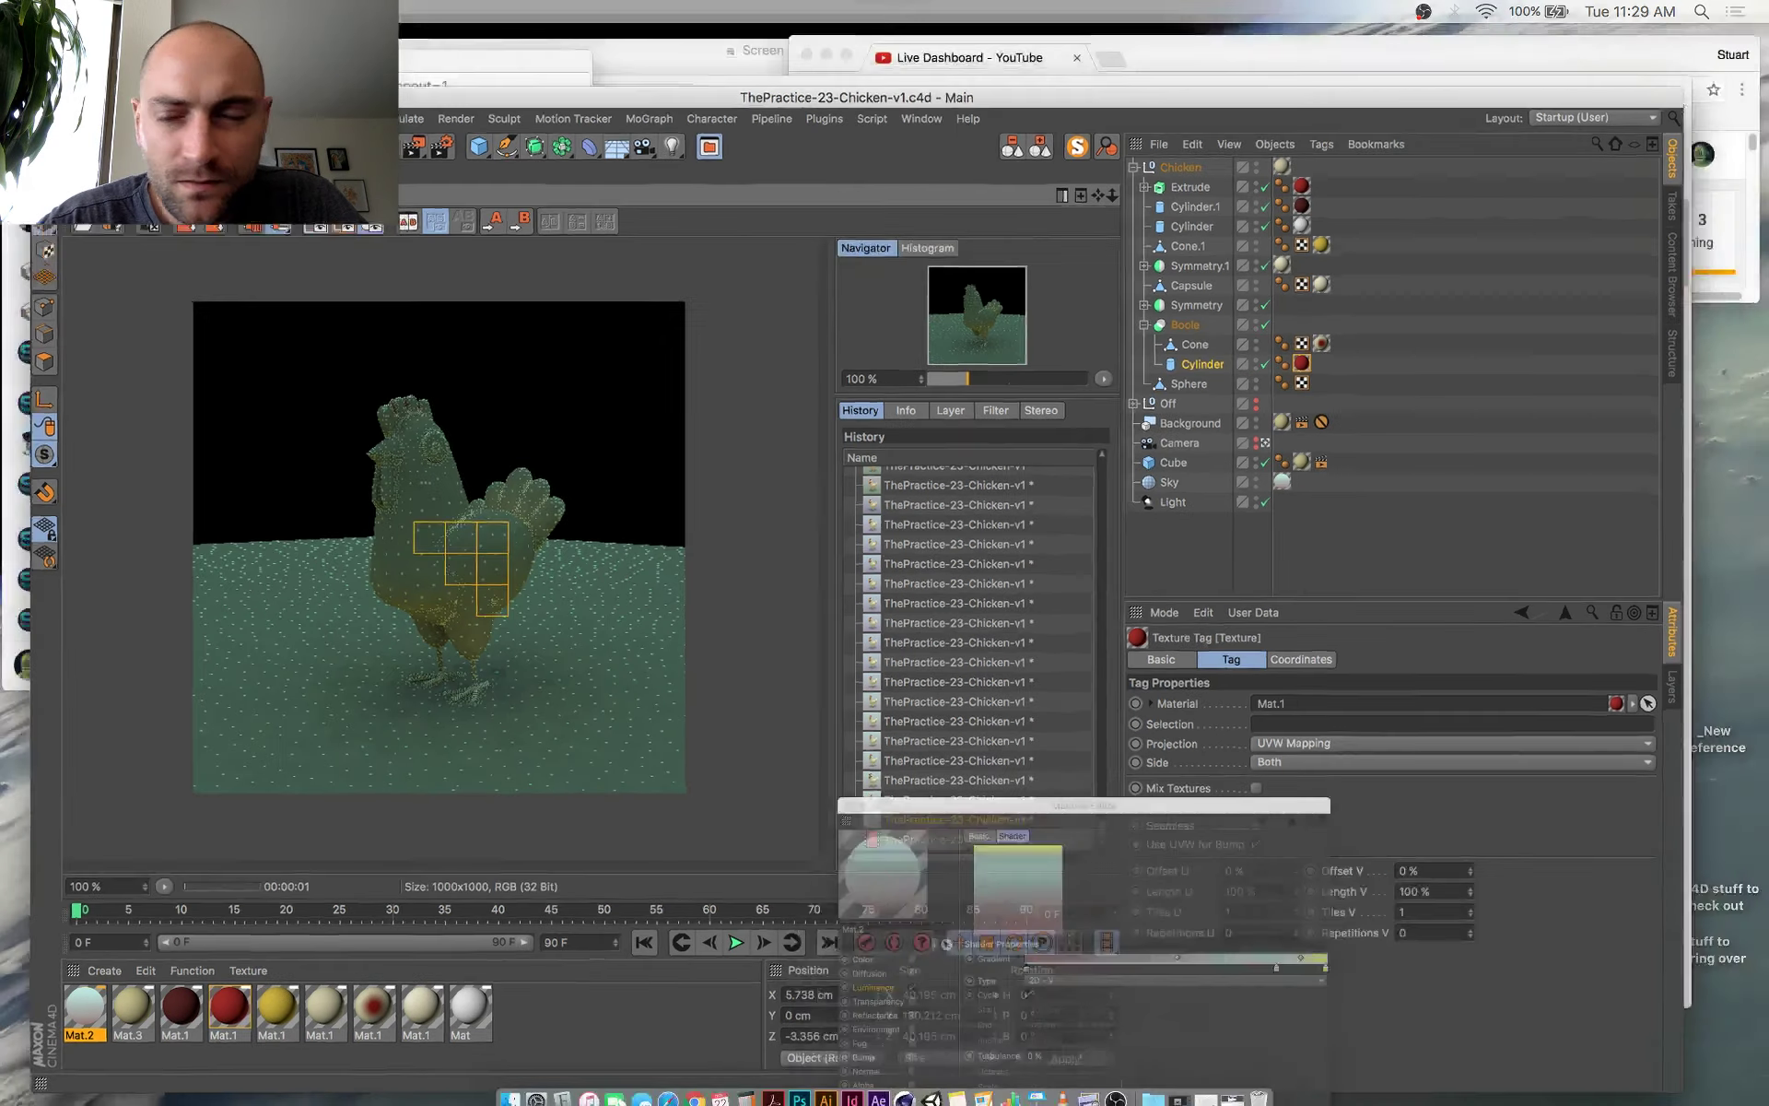
key("ctrl+Up")
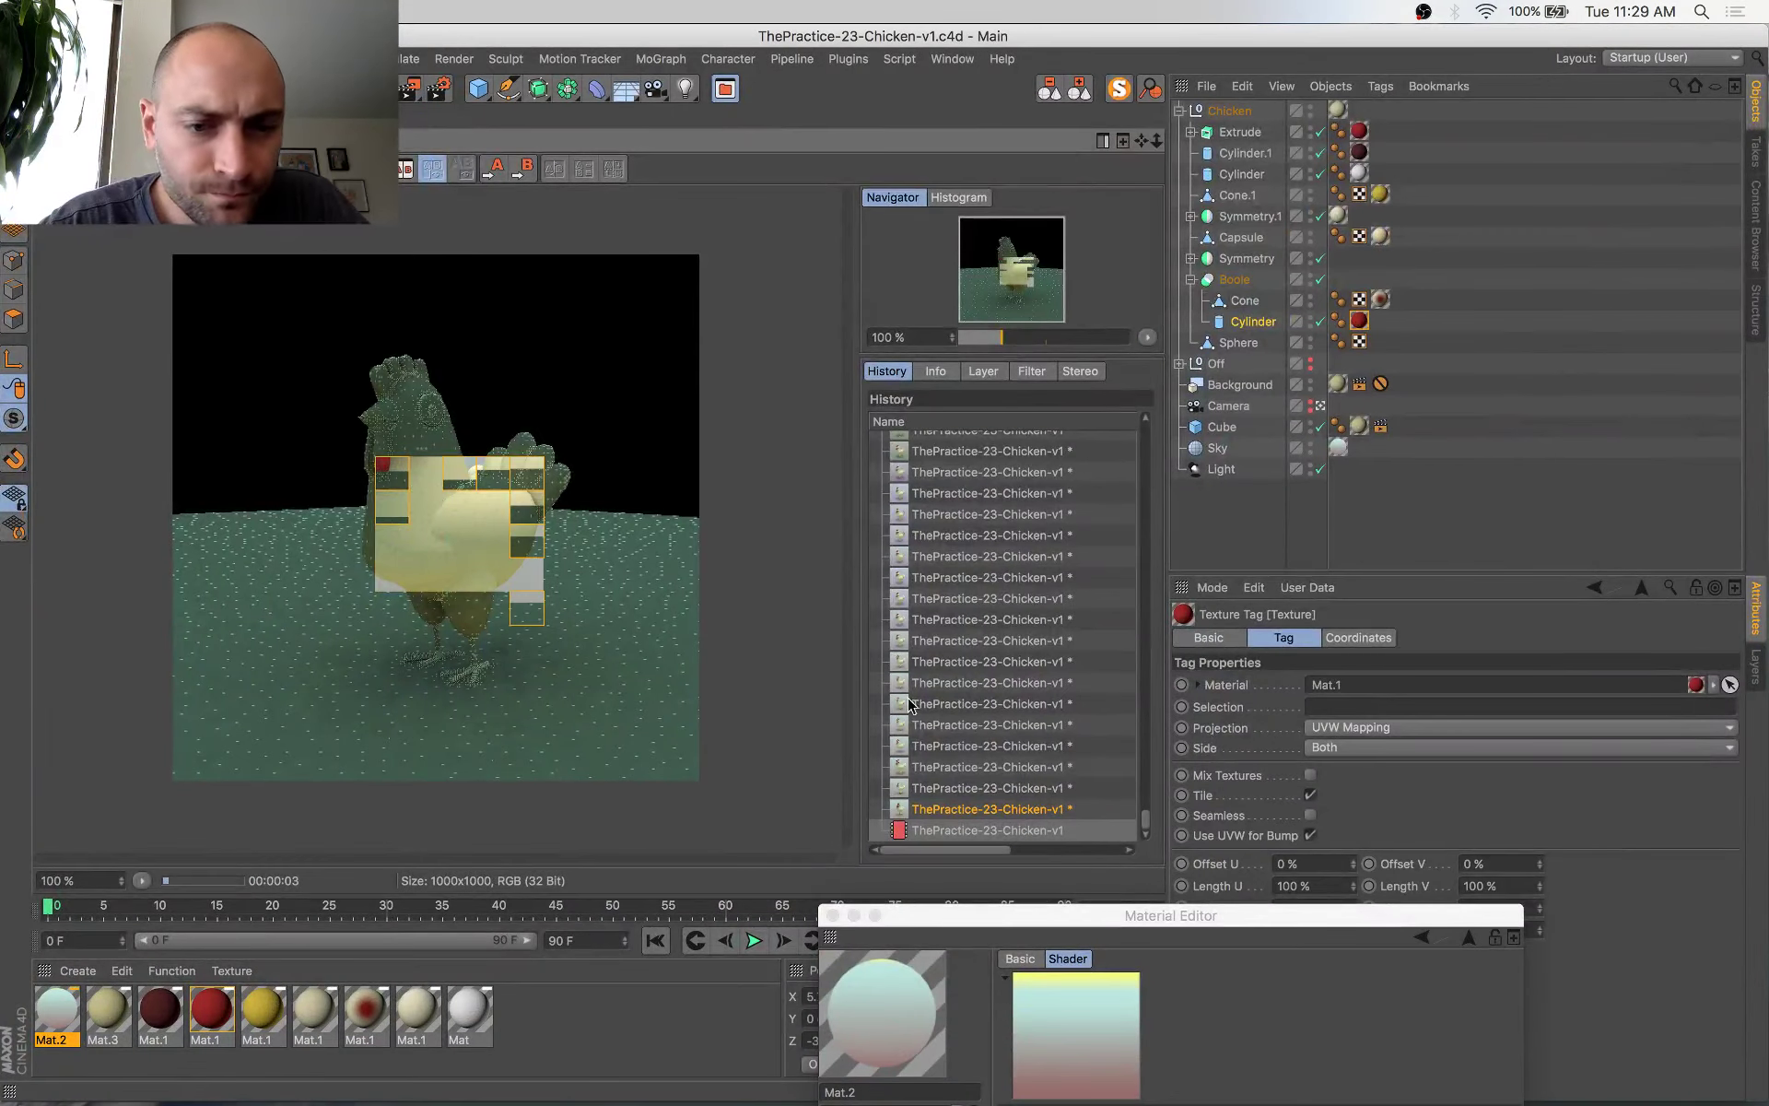
Compare the new render with the preceding ones in the render history, checking the eye and head area
key("Down")
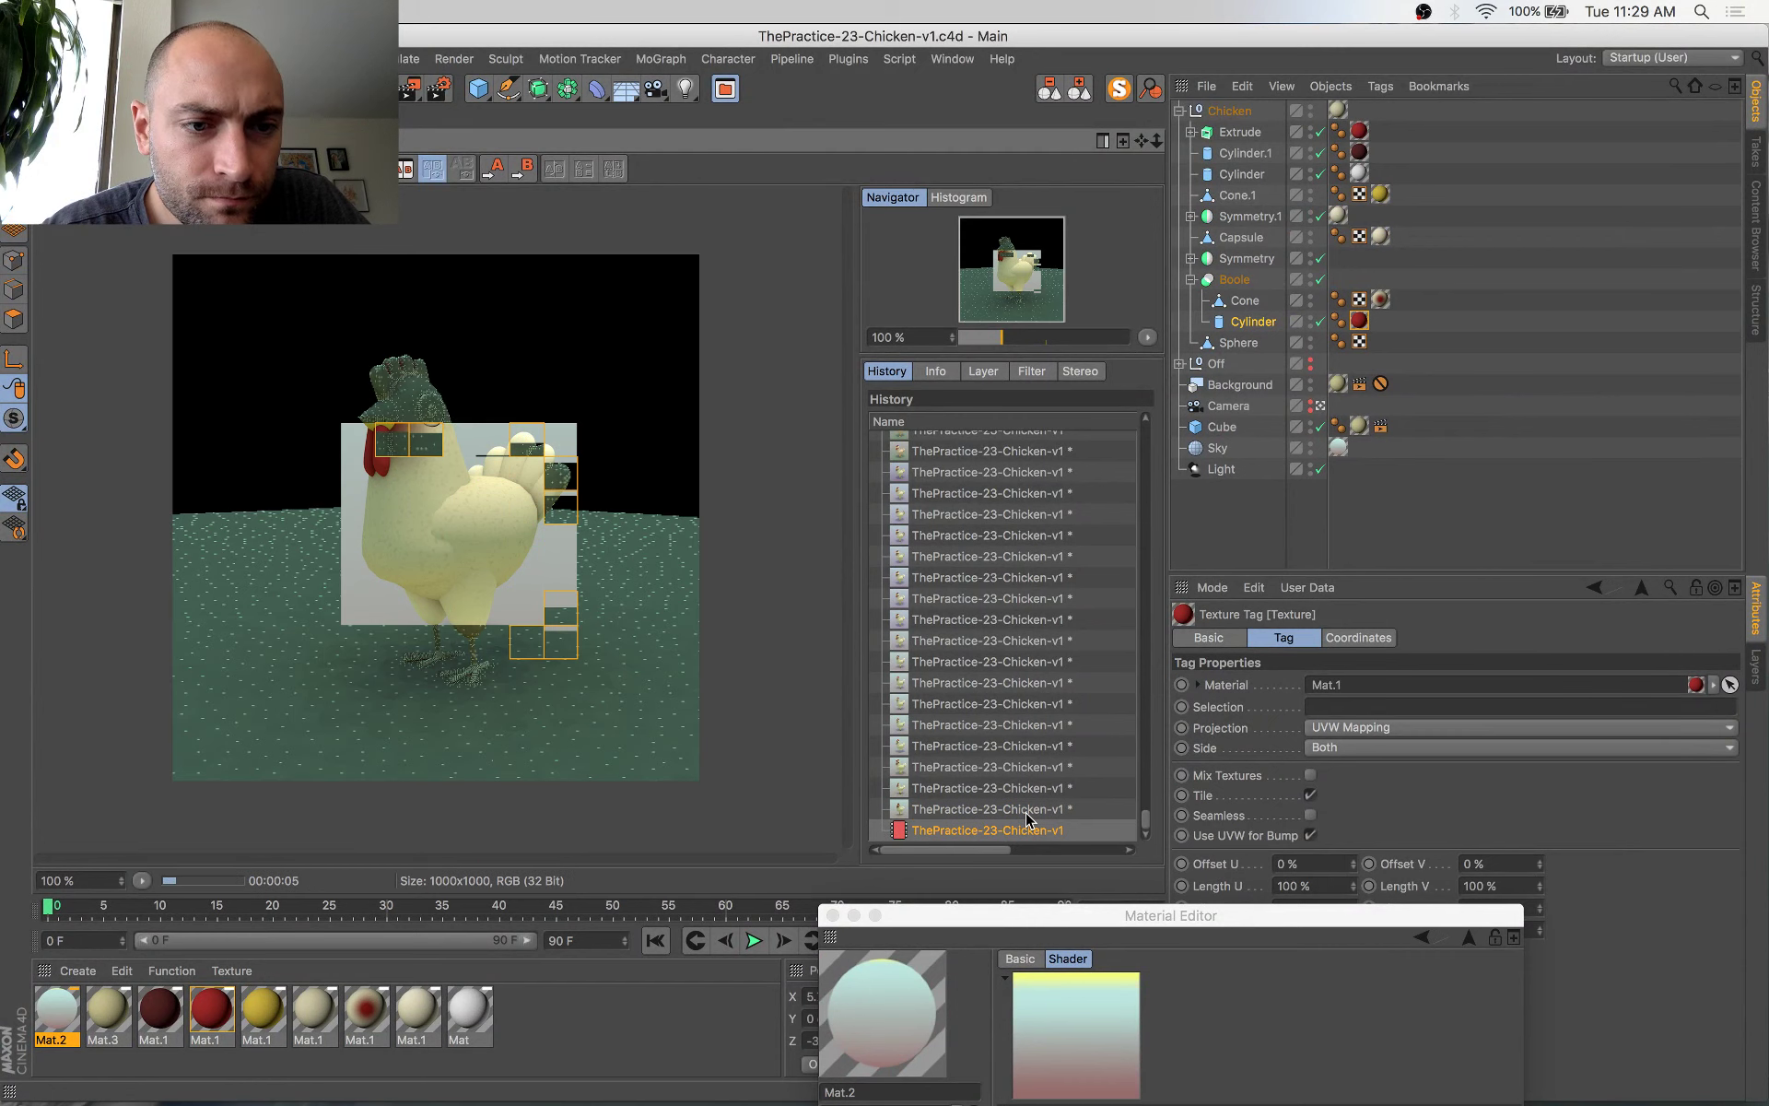
key("Up")
key("Down")
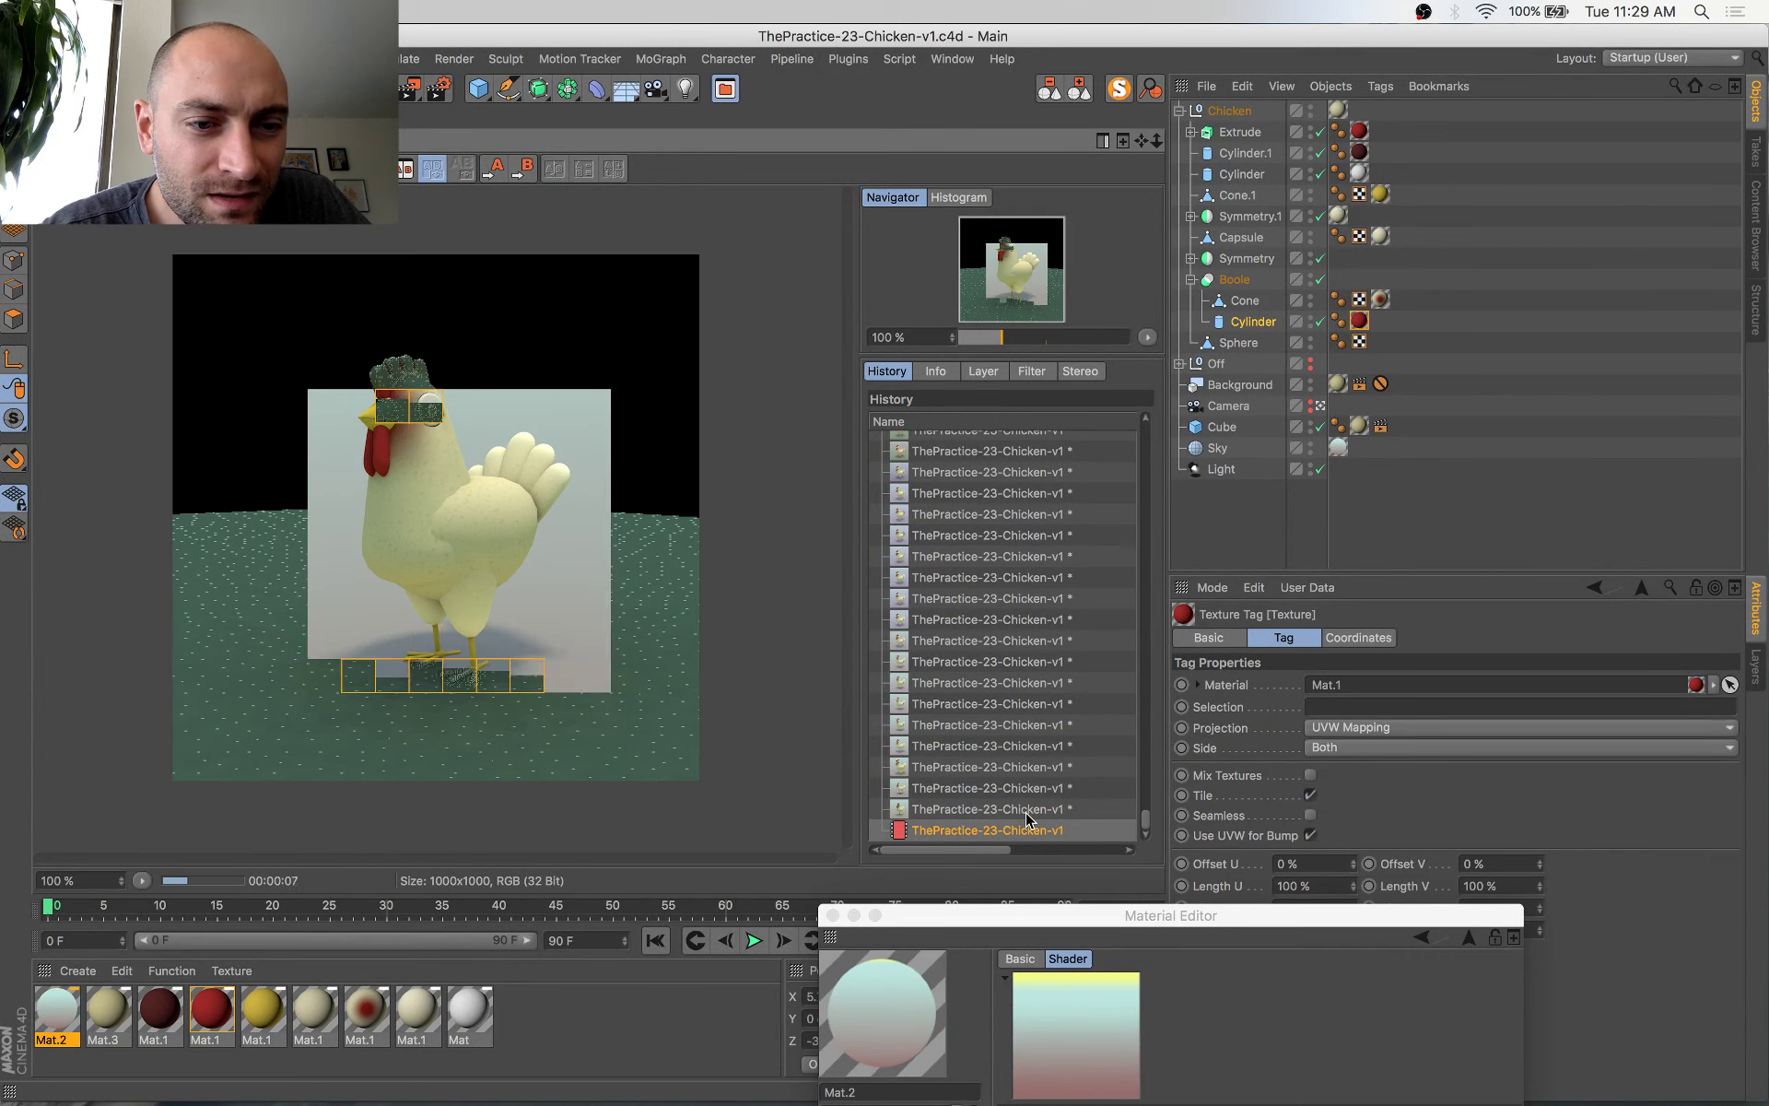
key("Up")
key("Up")
key("Down")
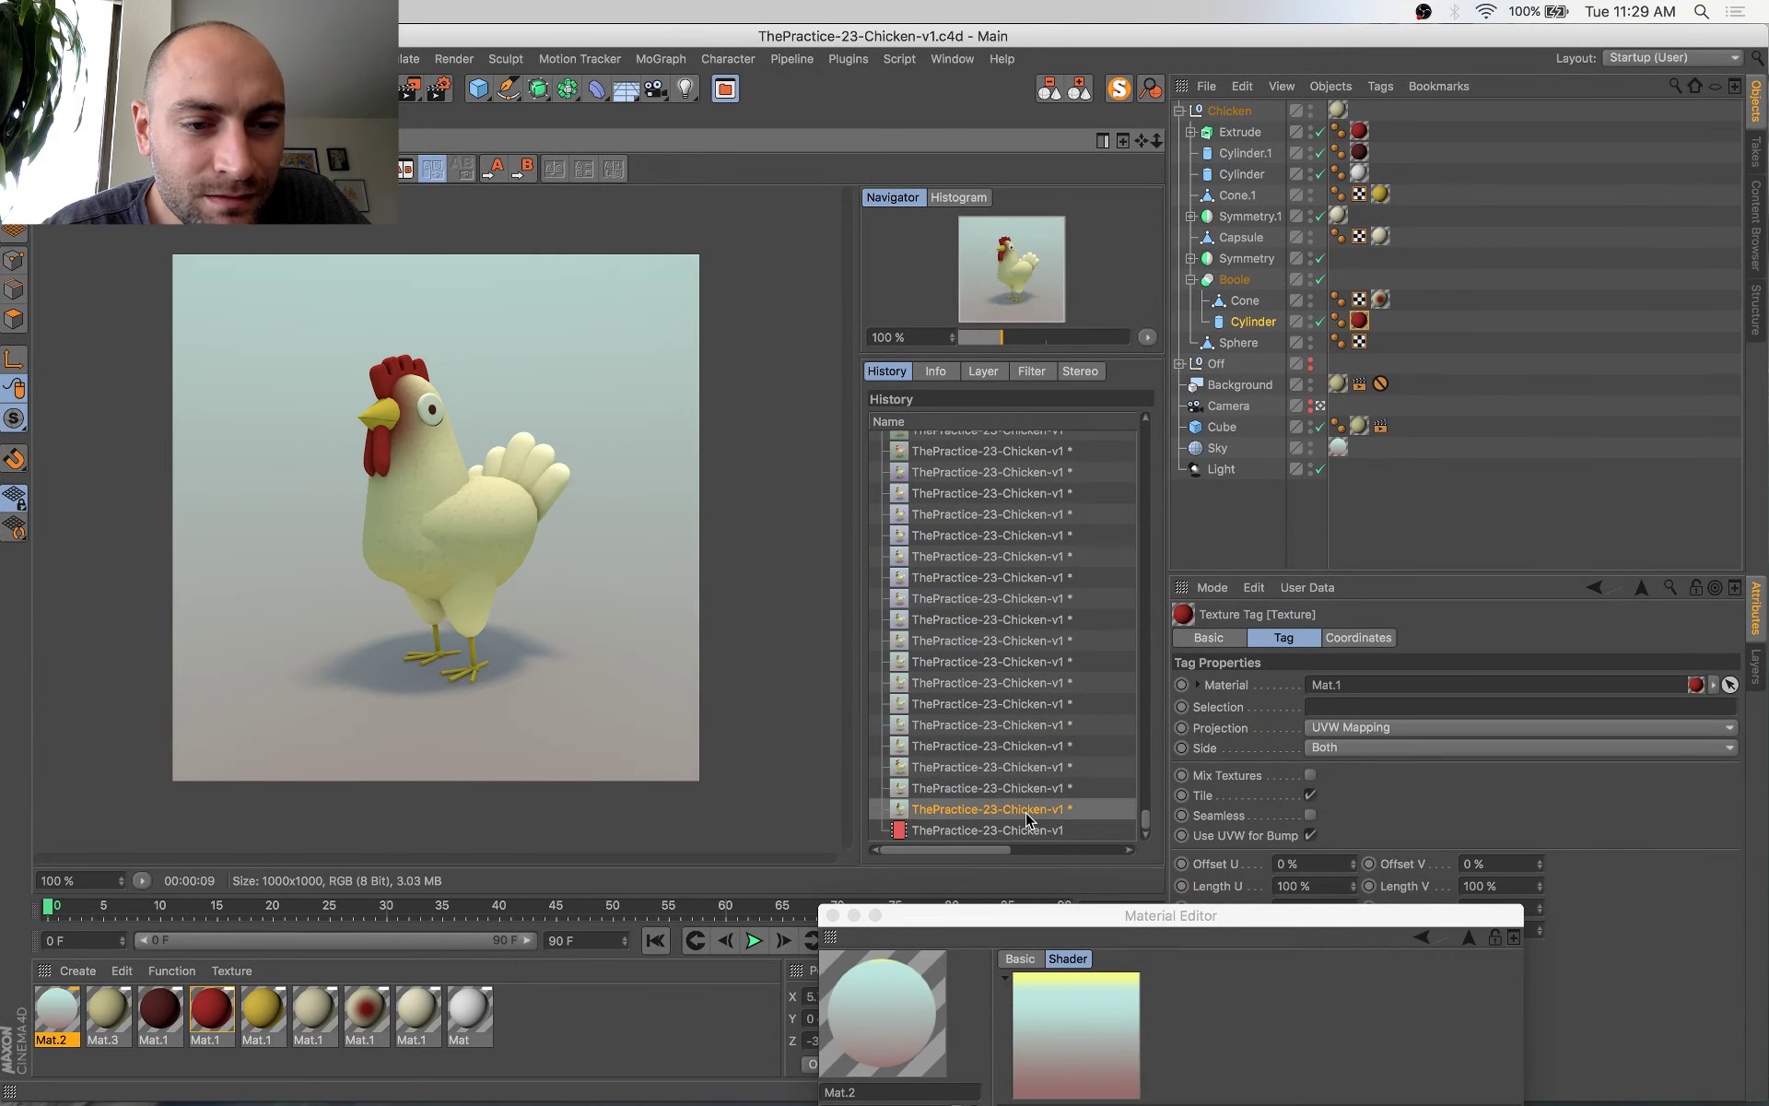
key("Down")
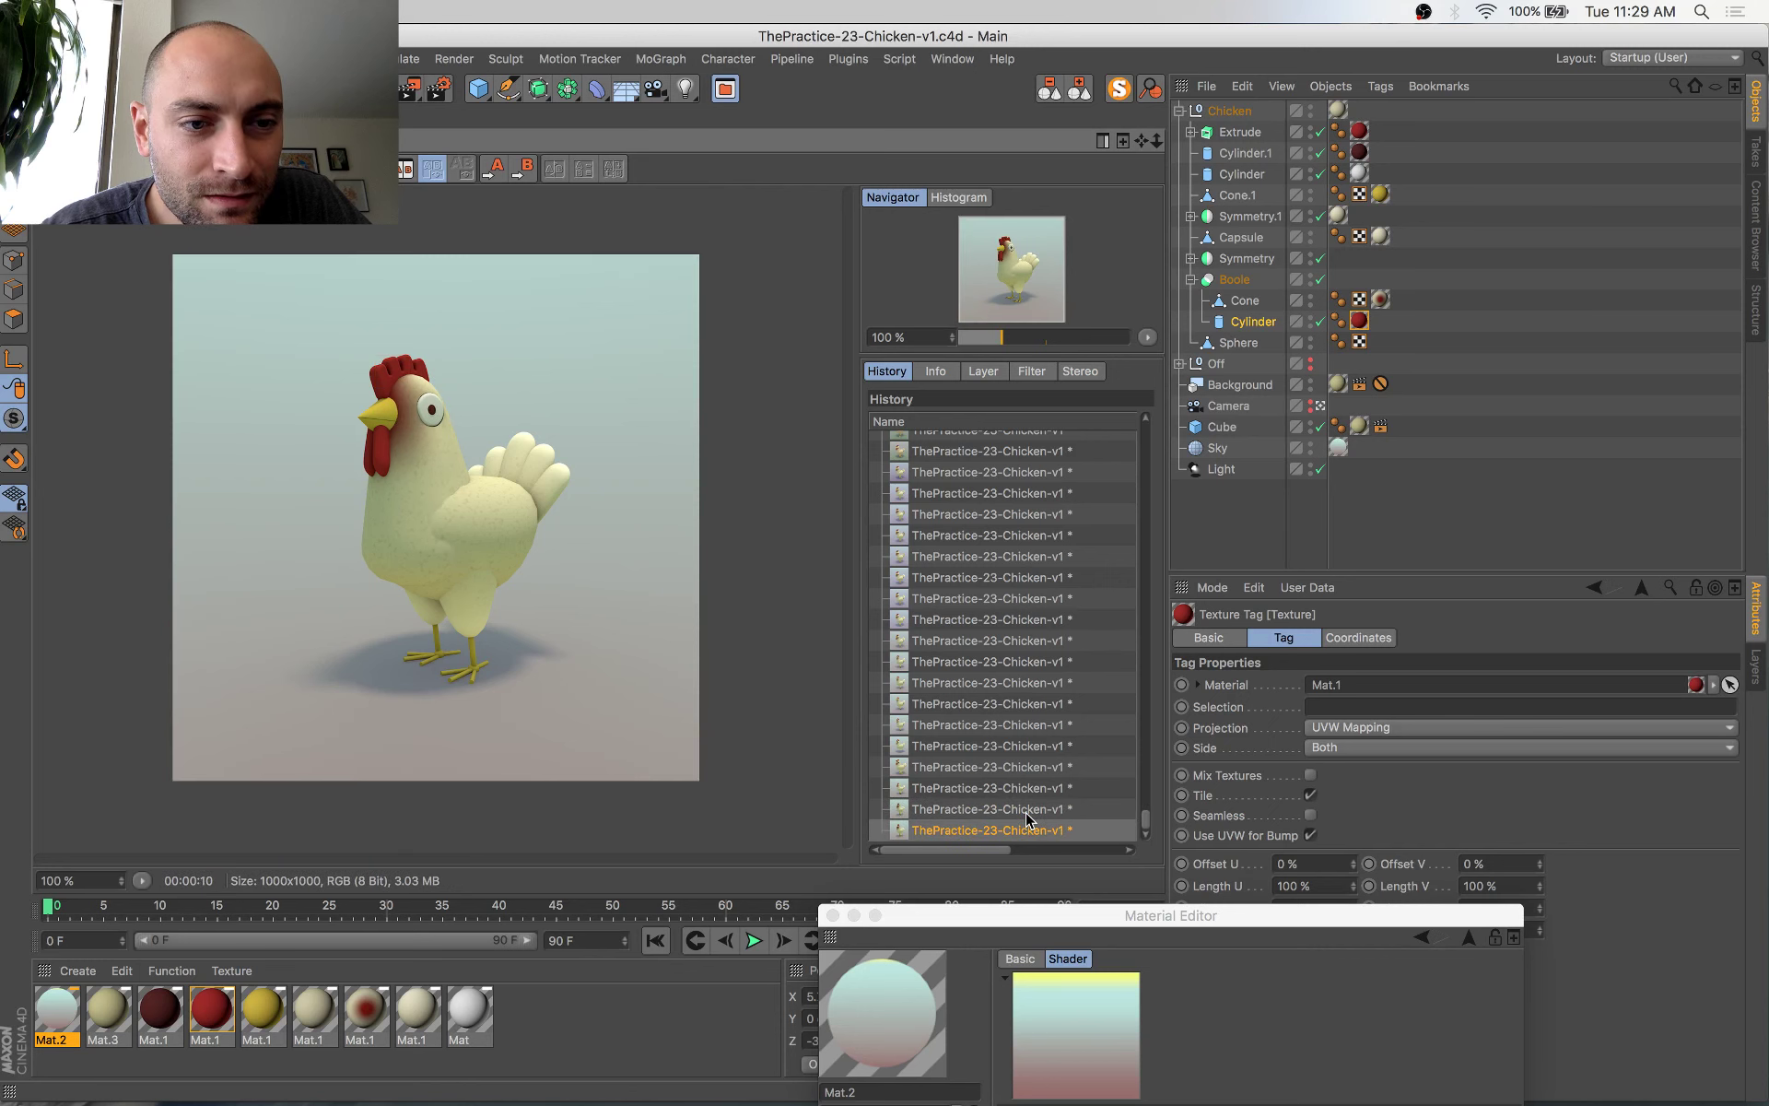
key("Up")
key("Down")
key("Up")
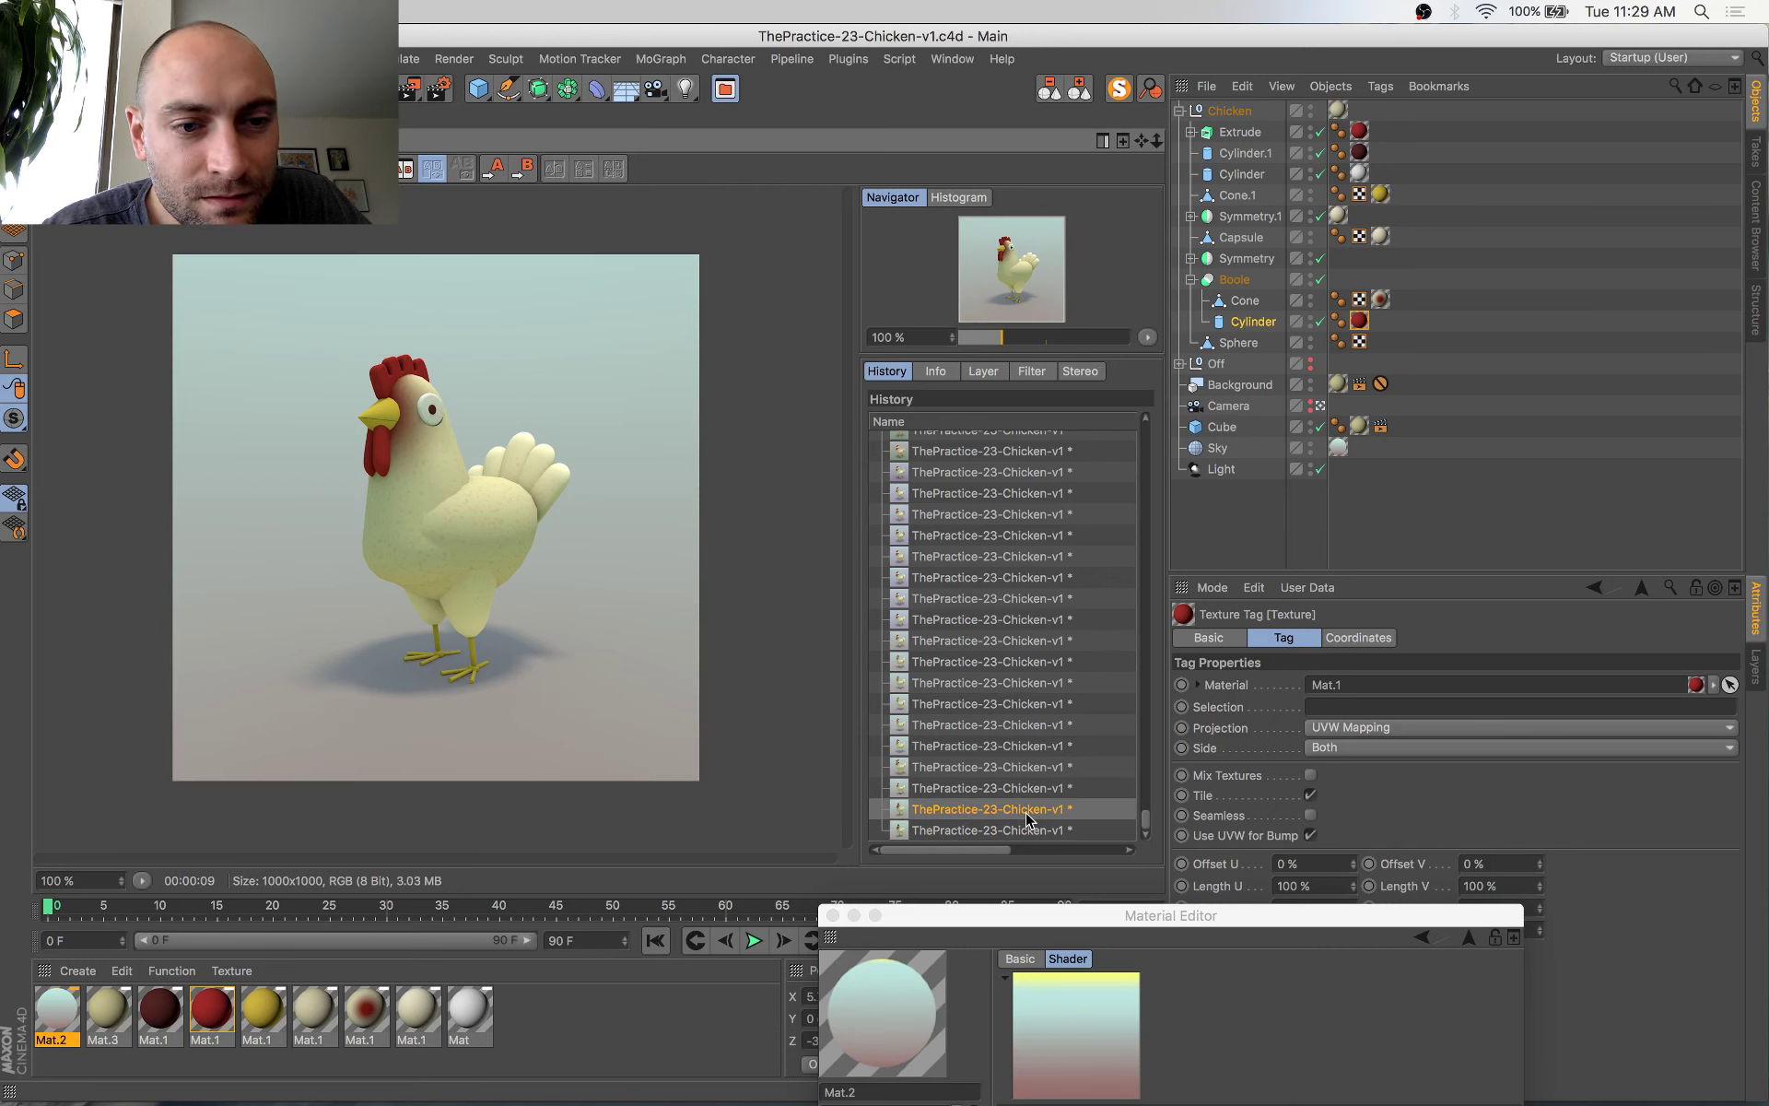
key("Down")
key("Up")
key("Down")
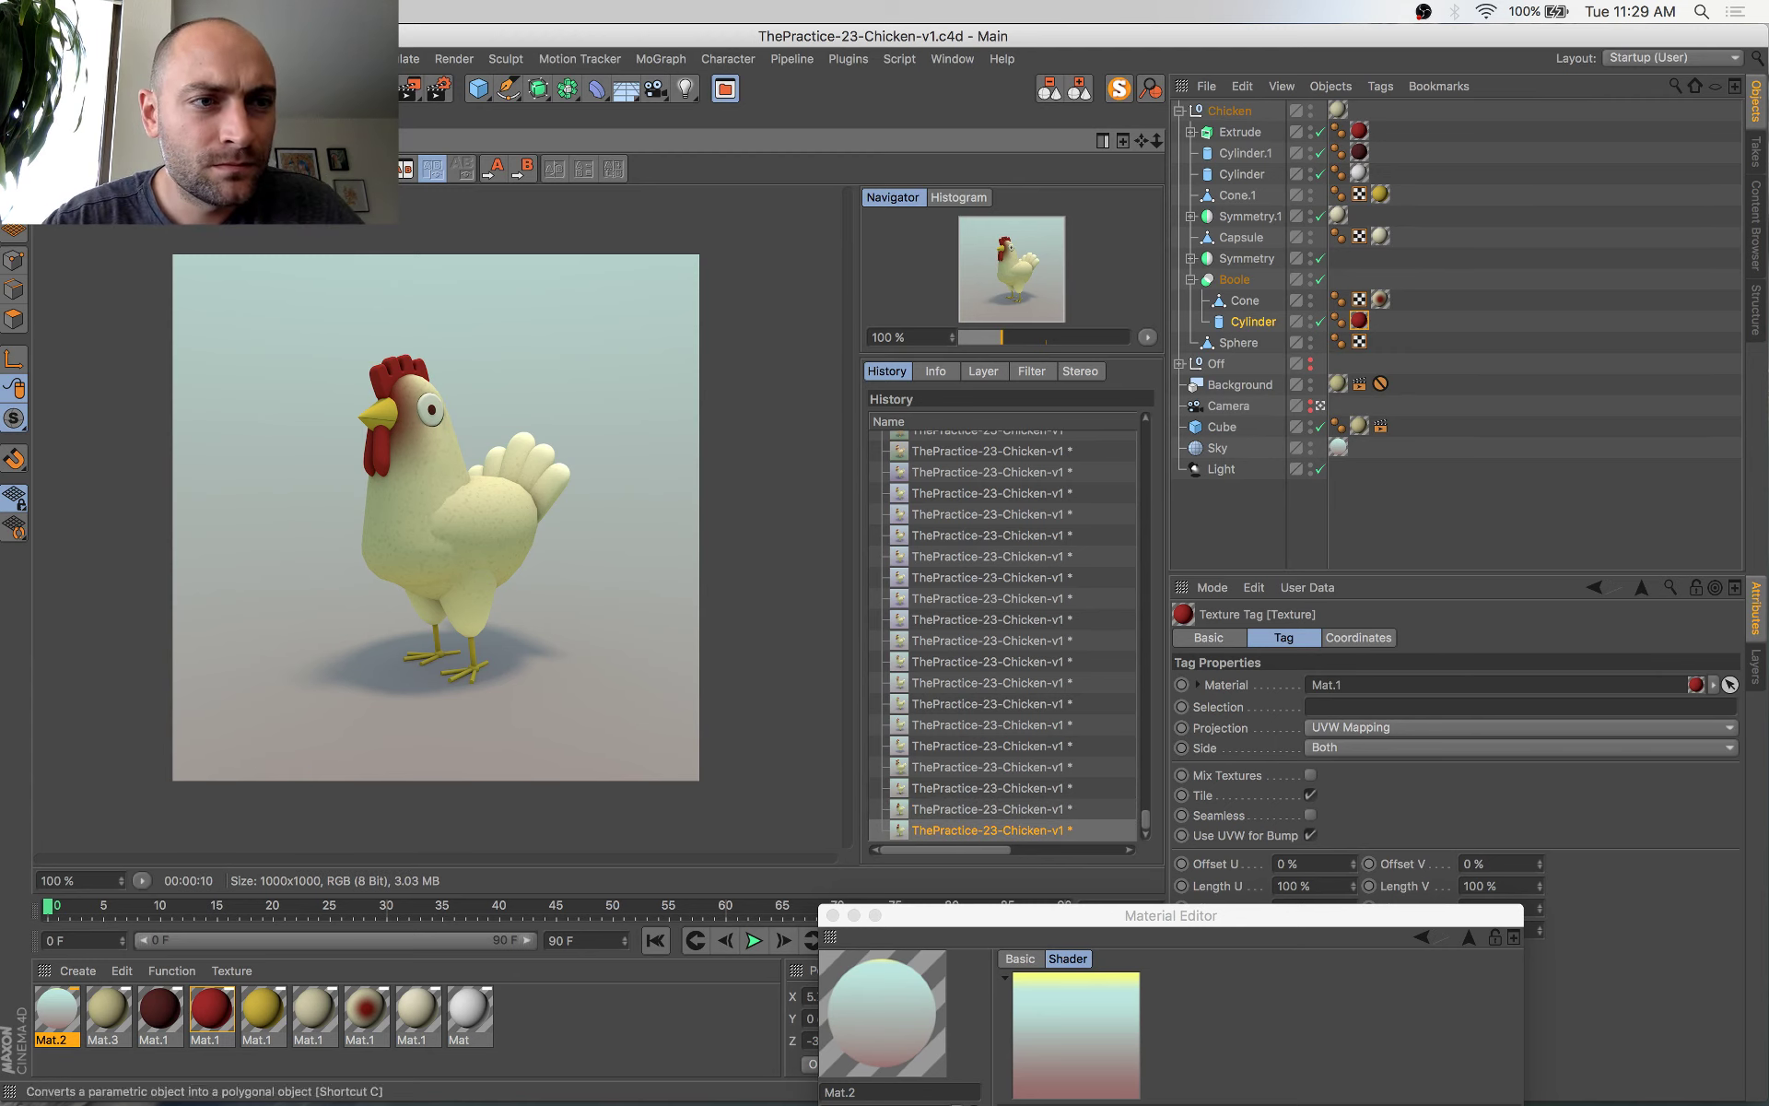
Close the Picture Viewer, slightly adjust the camera angle on the chicken, and save the scene
left_click(74, 118)
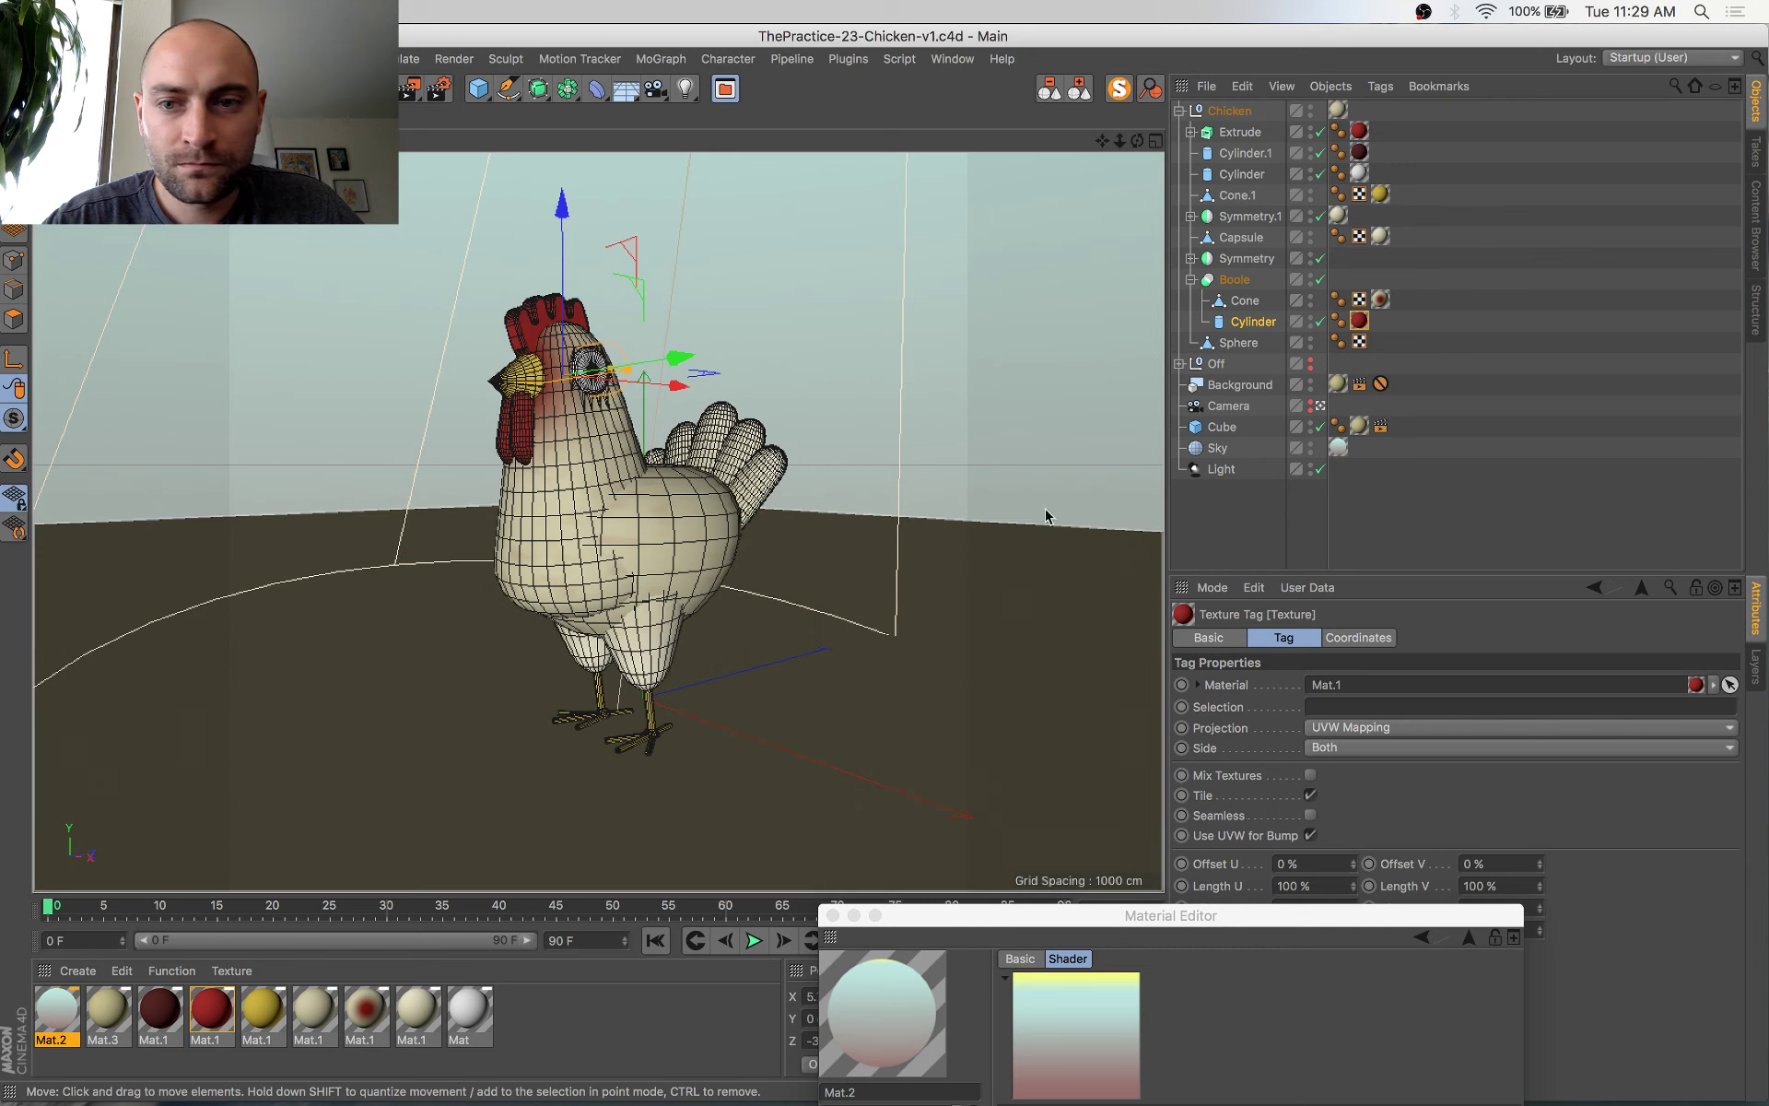
left_click_drag(781, 586, 792, 589, "alt")
left_click(574, 568)
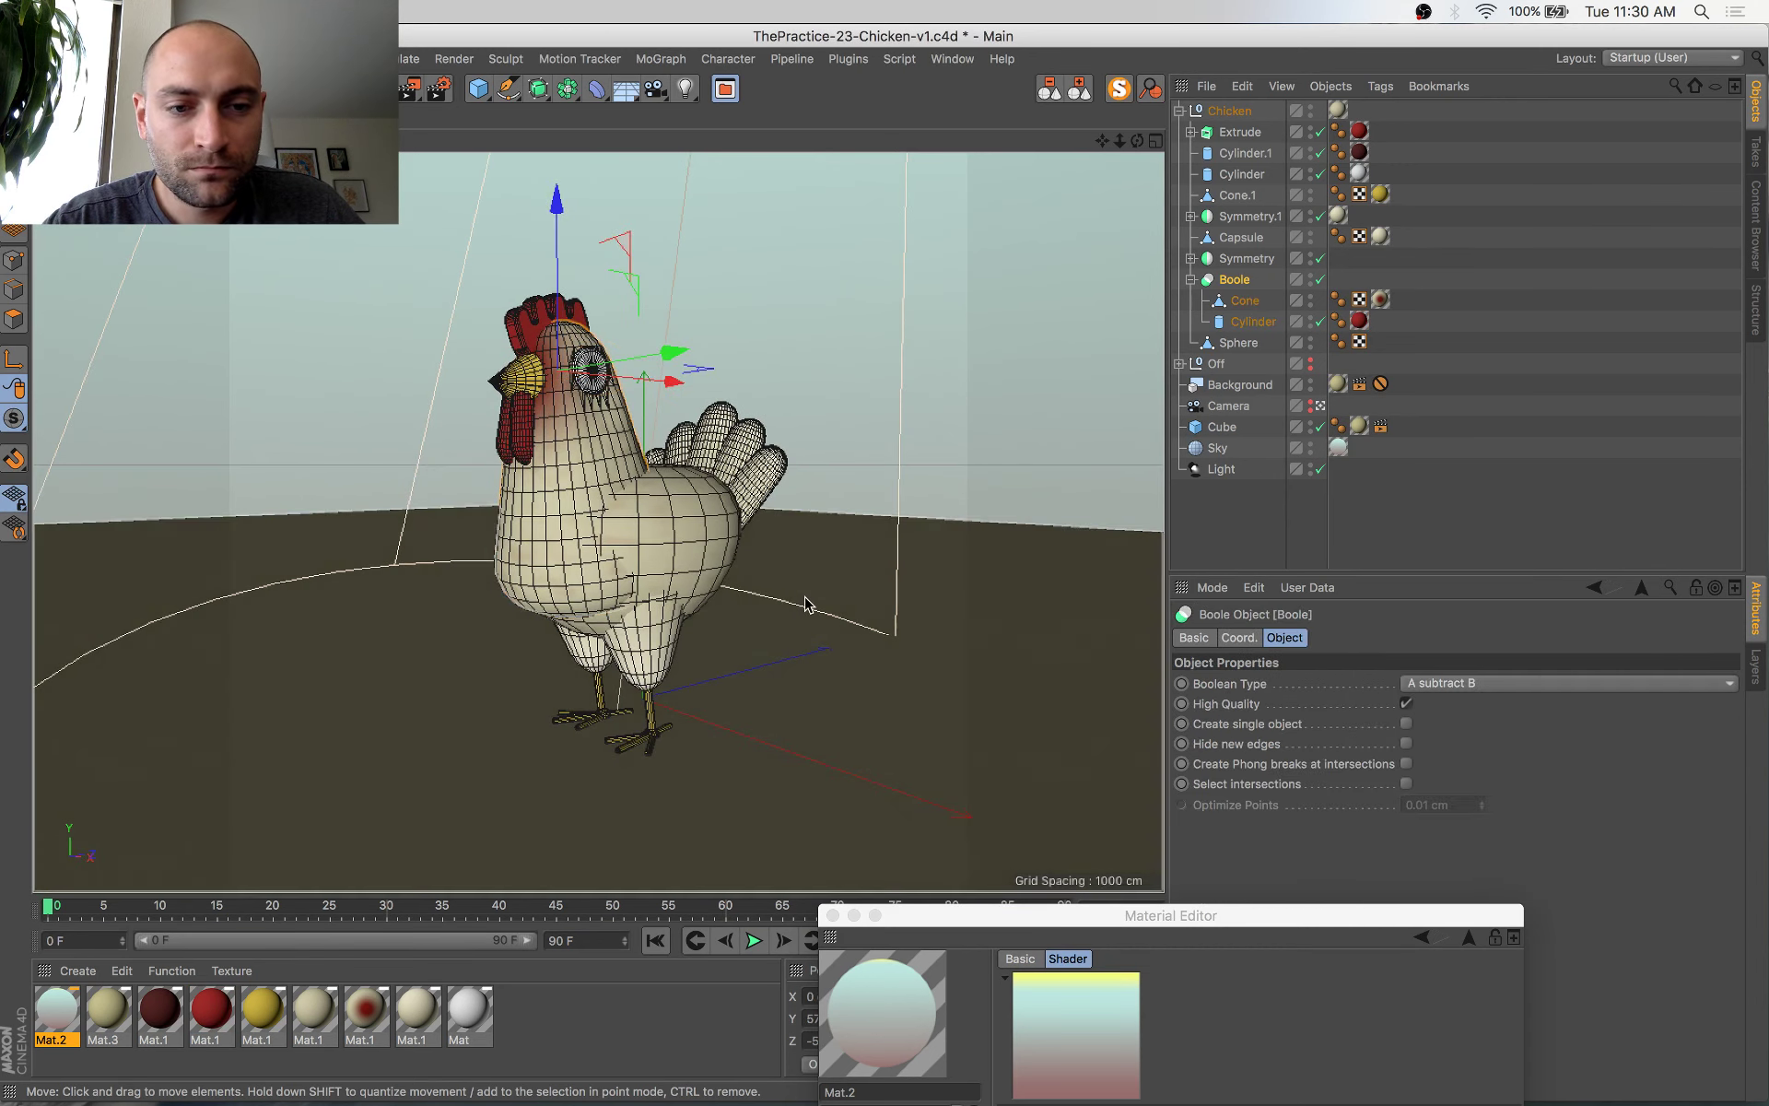
left_click_drag(658, 549, 645, 554, "alt")
key("super+s")
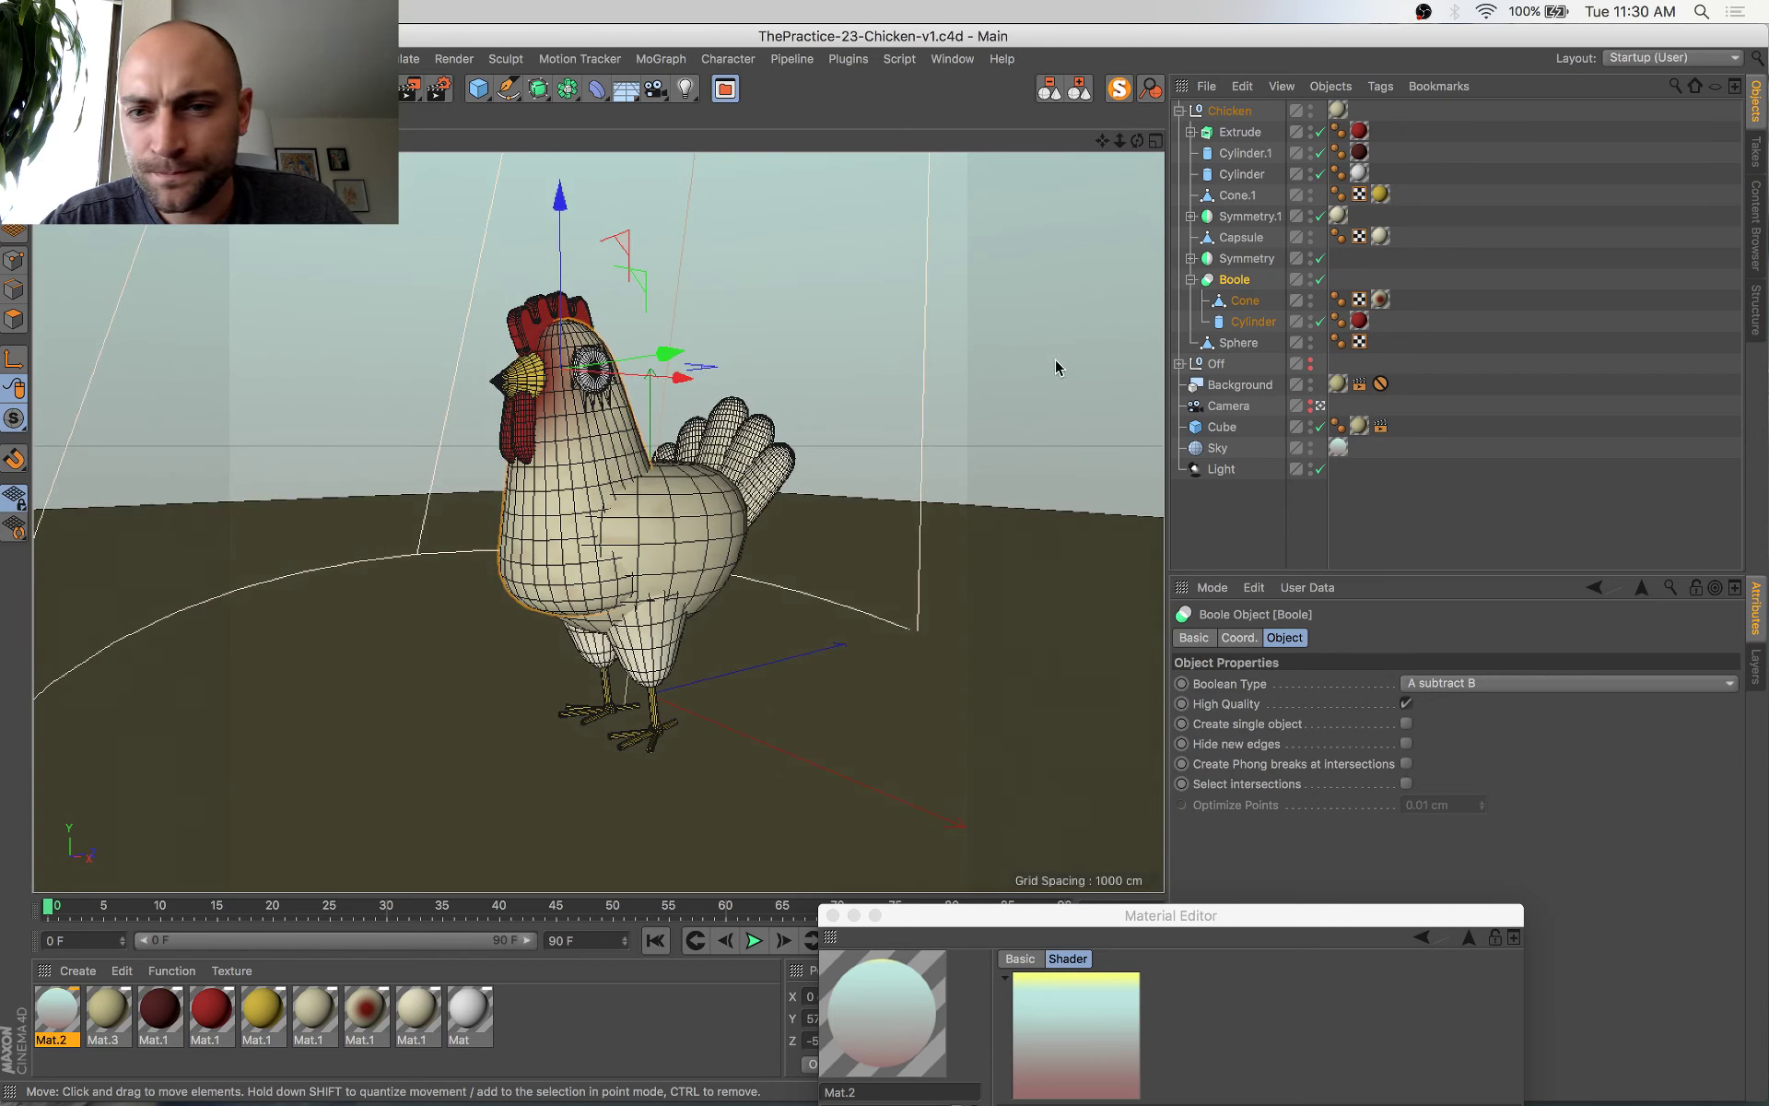
Select the eye, pupil and Boole cutting cylinders together and nudge them slightly toward the beak and downward
left_click(1251, 323)
left_click(1247, 175, "super")
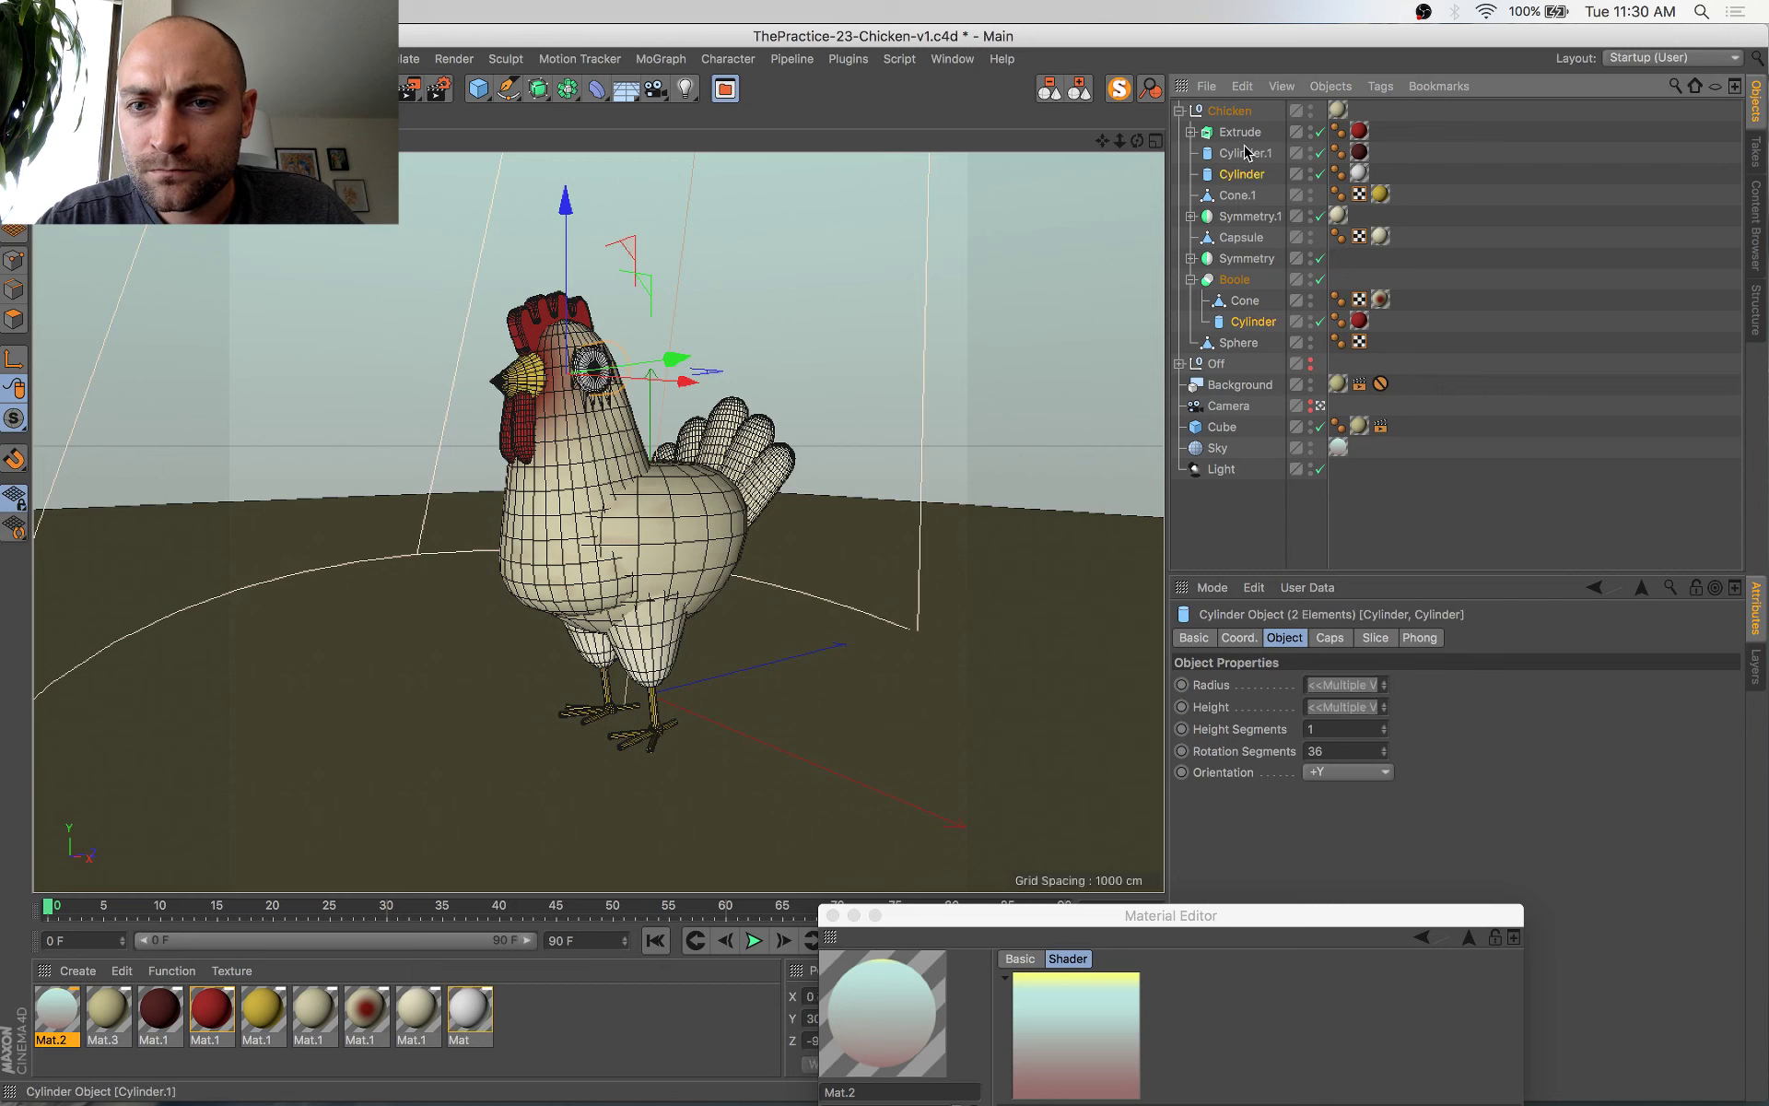
left_click(1250, 155, "super")
left_click_drag(690, 383, 687, 383)
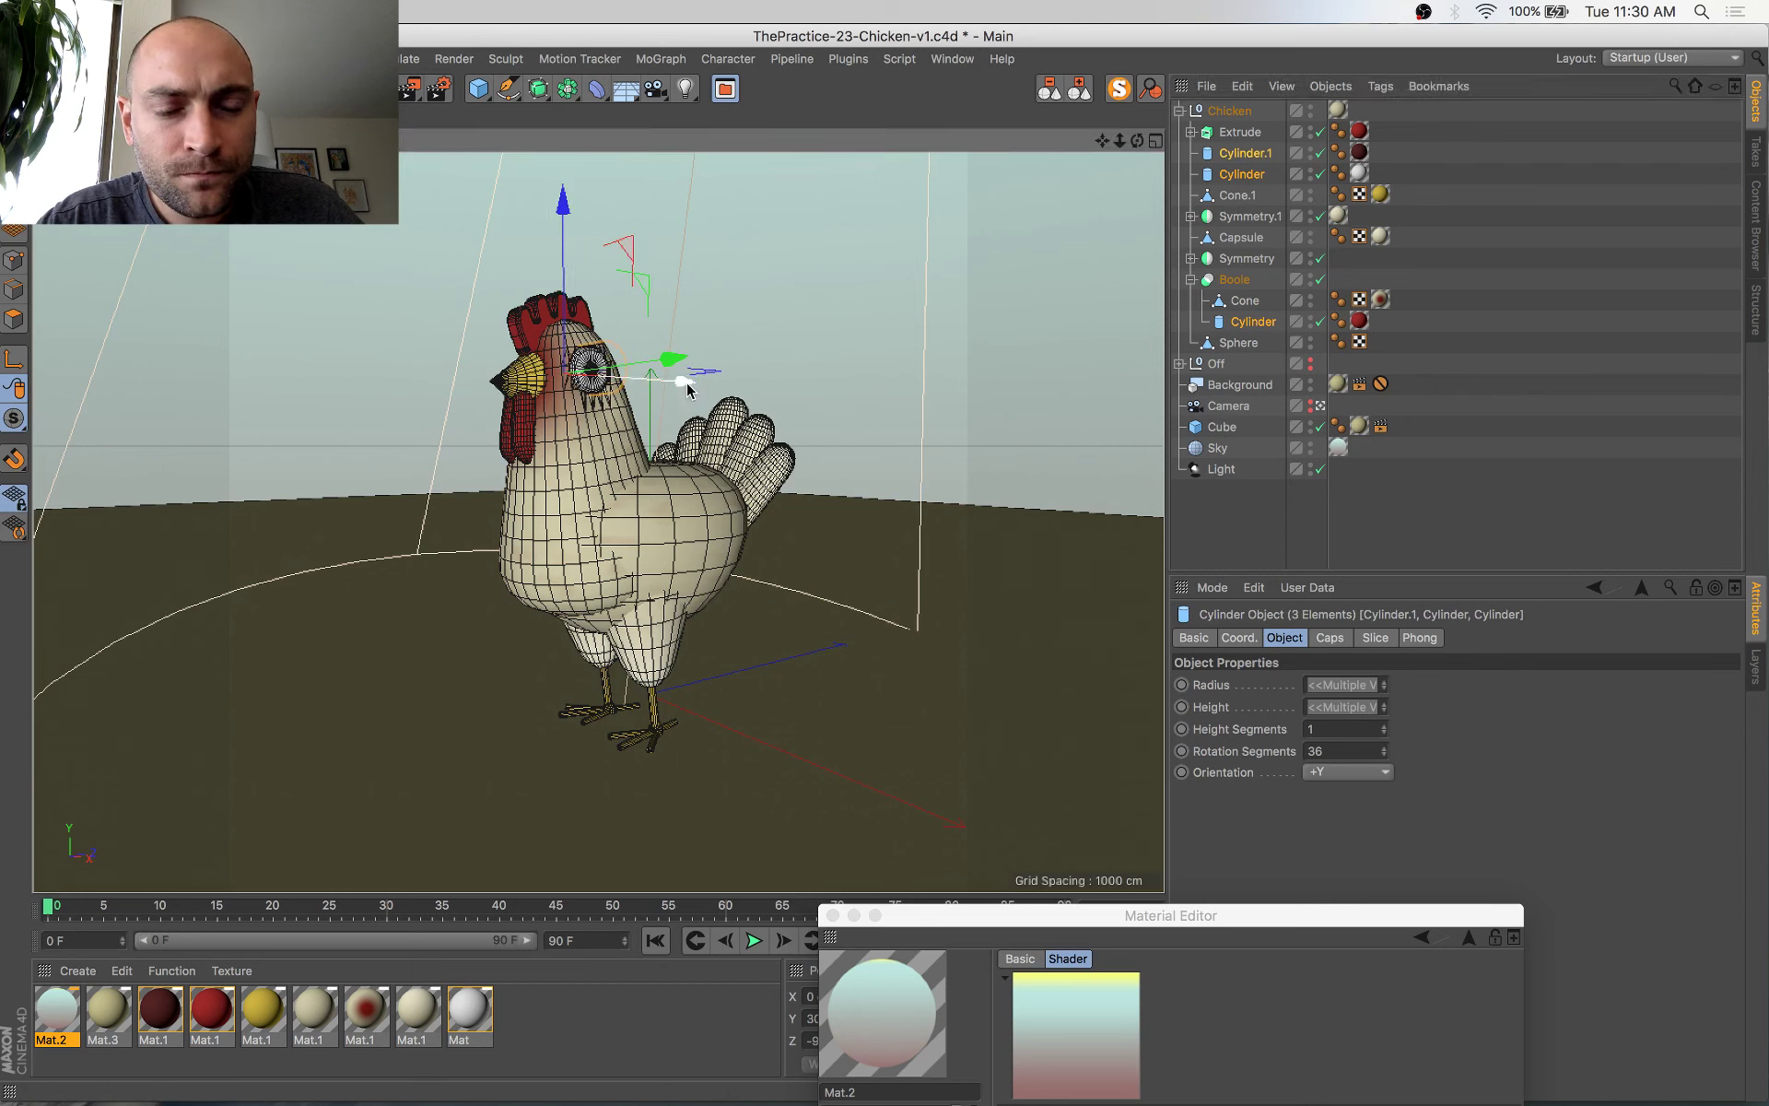
left_click_drag(564, 310, 565, 312)
left_click_drag(688, 393, 686, 395)
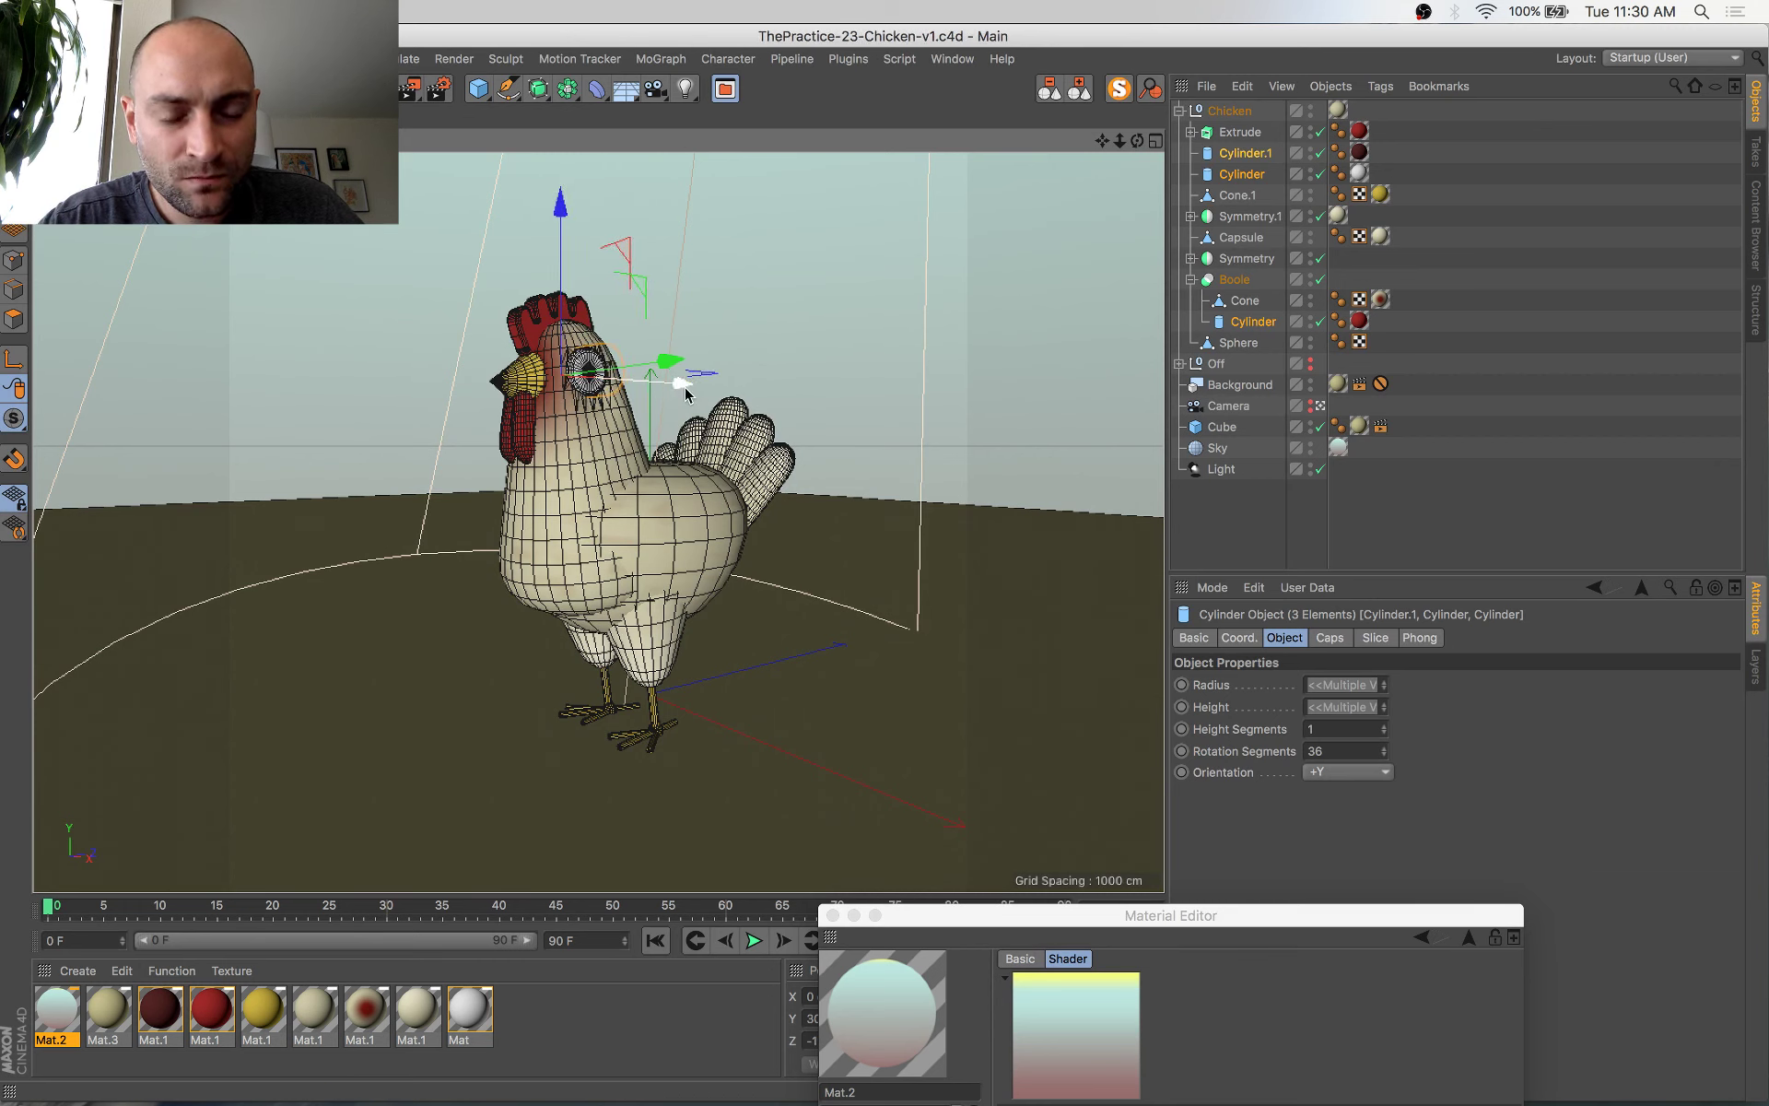
Render the chicken with the moved eyes and compare the result with the previous render
key("shift+r")
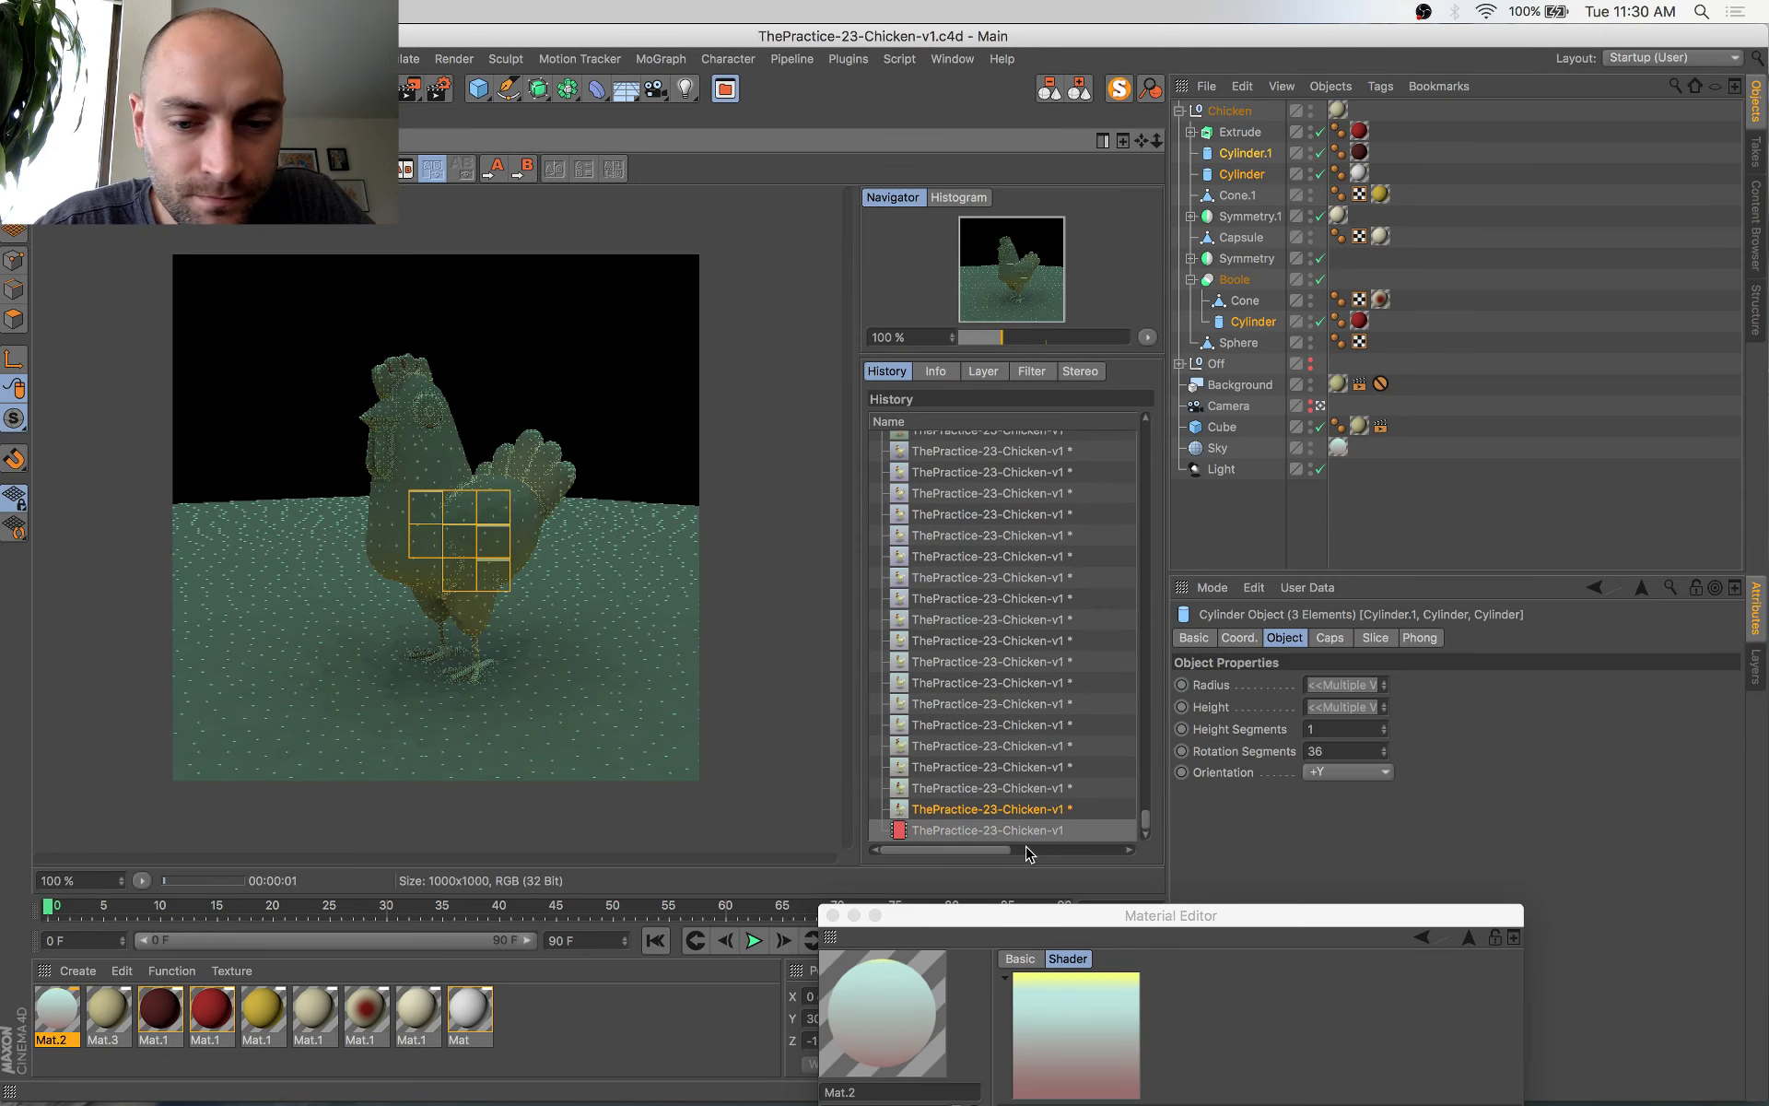
key("Up")
key("Up")
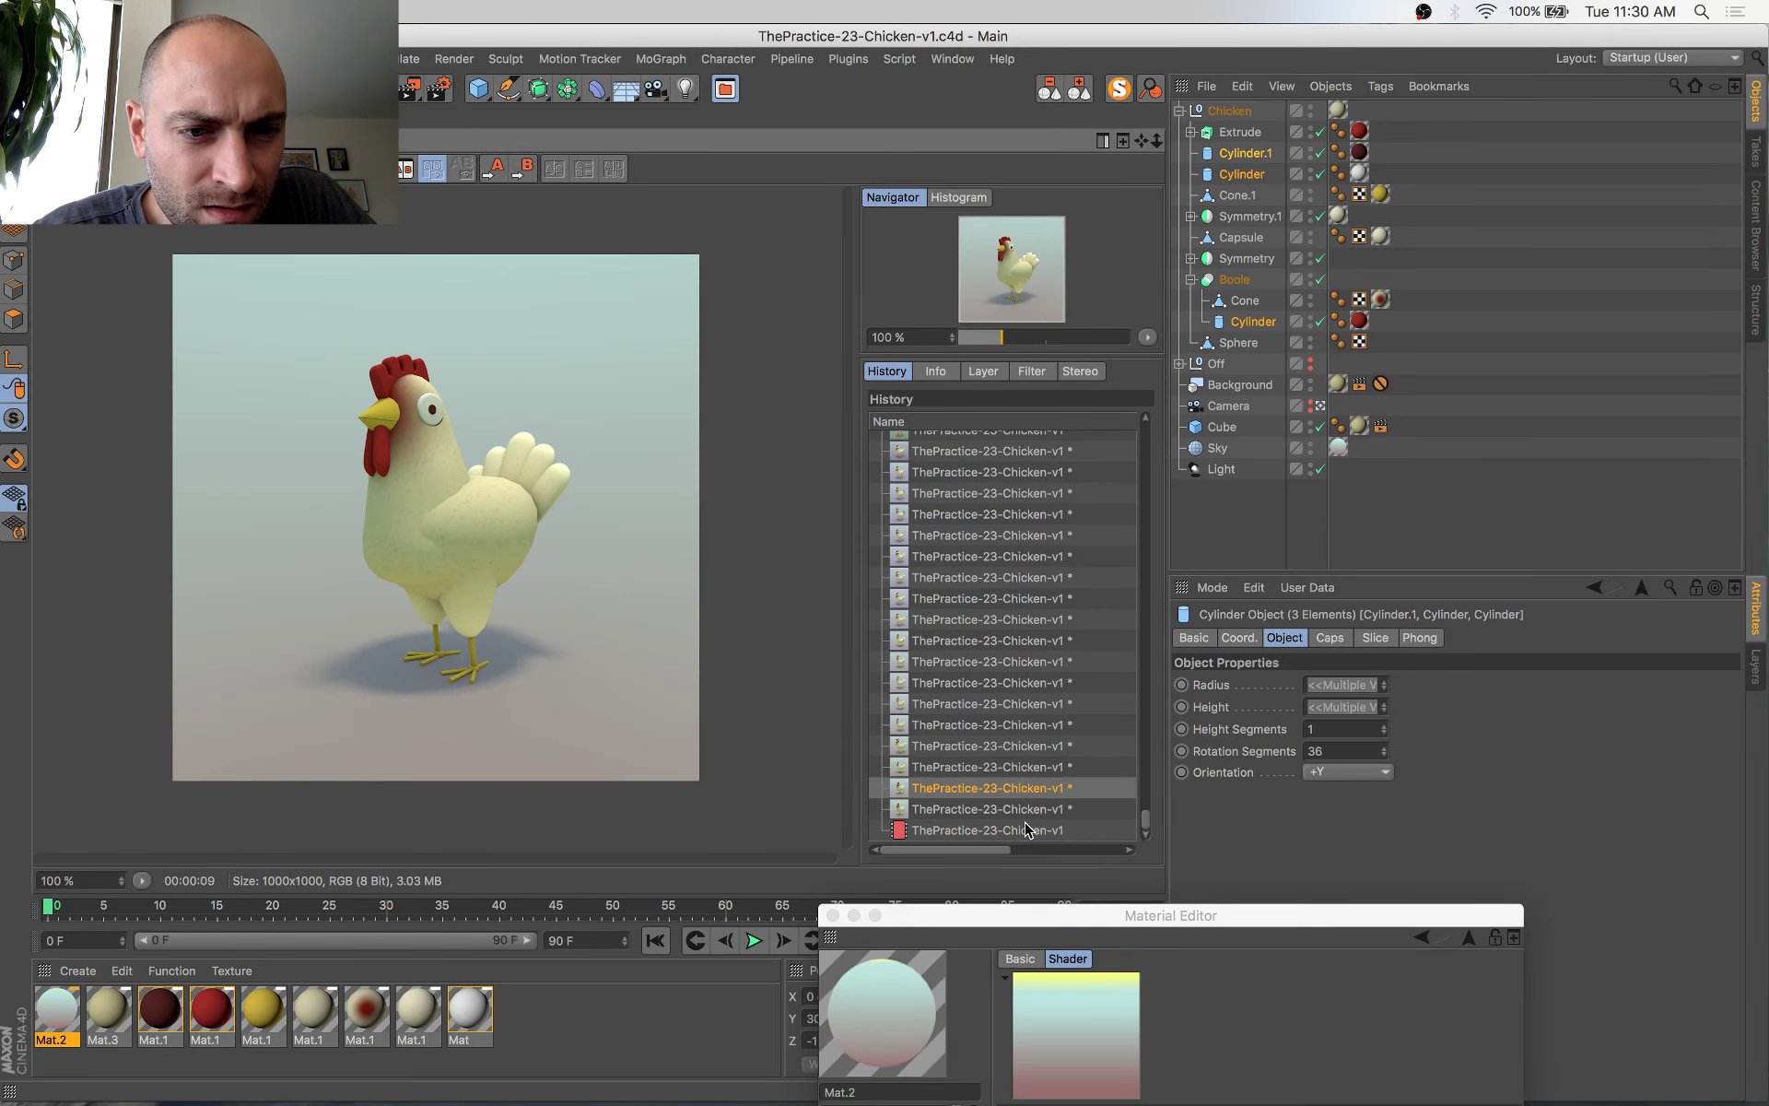
key("Down")
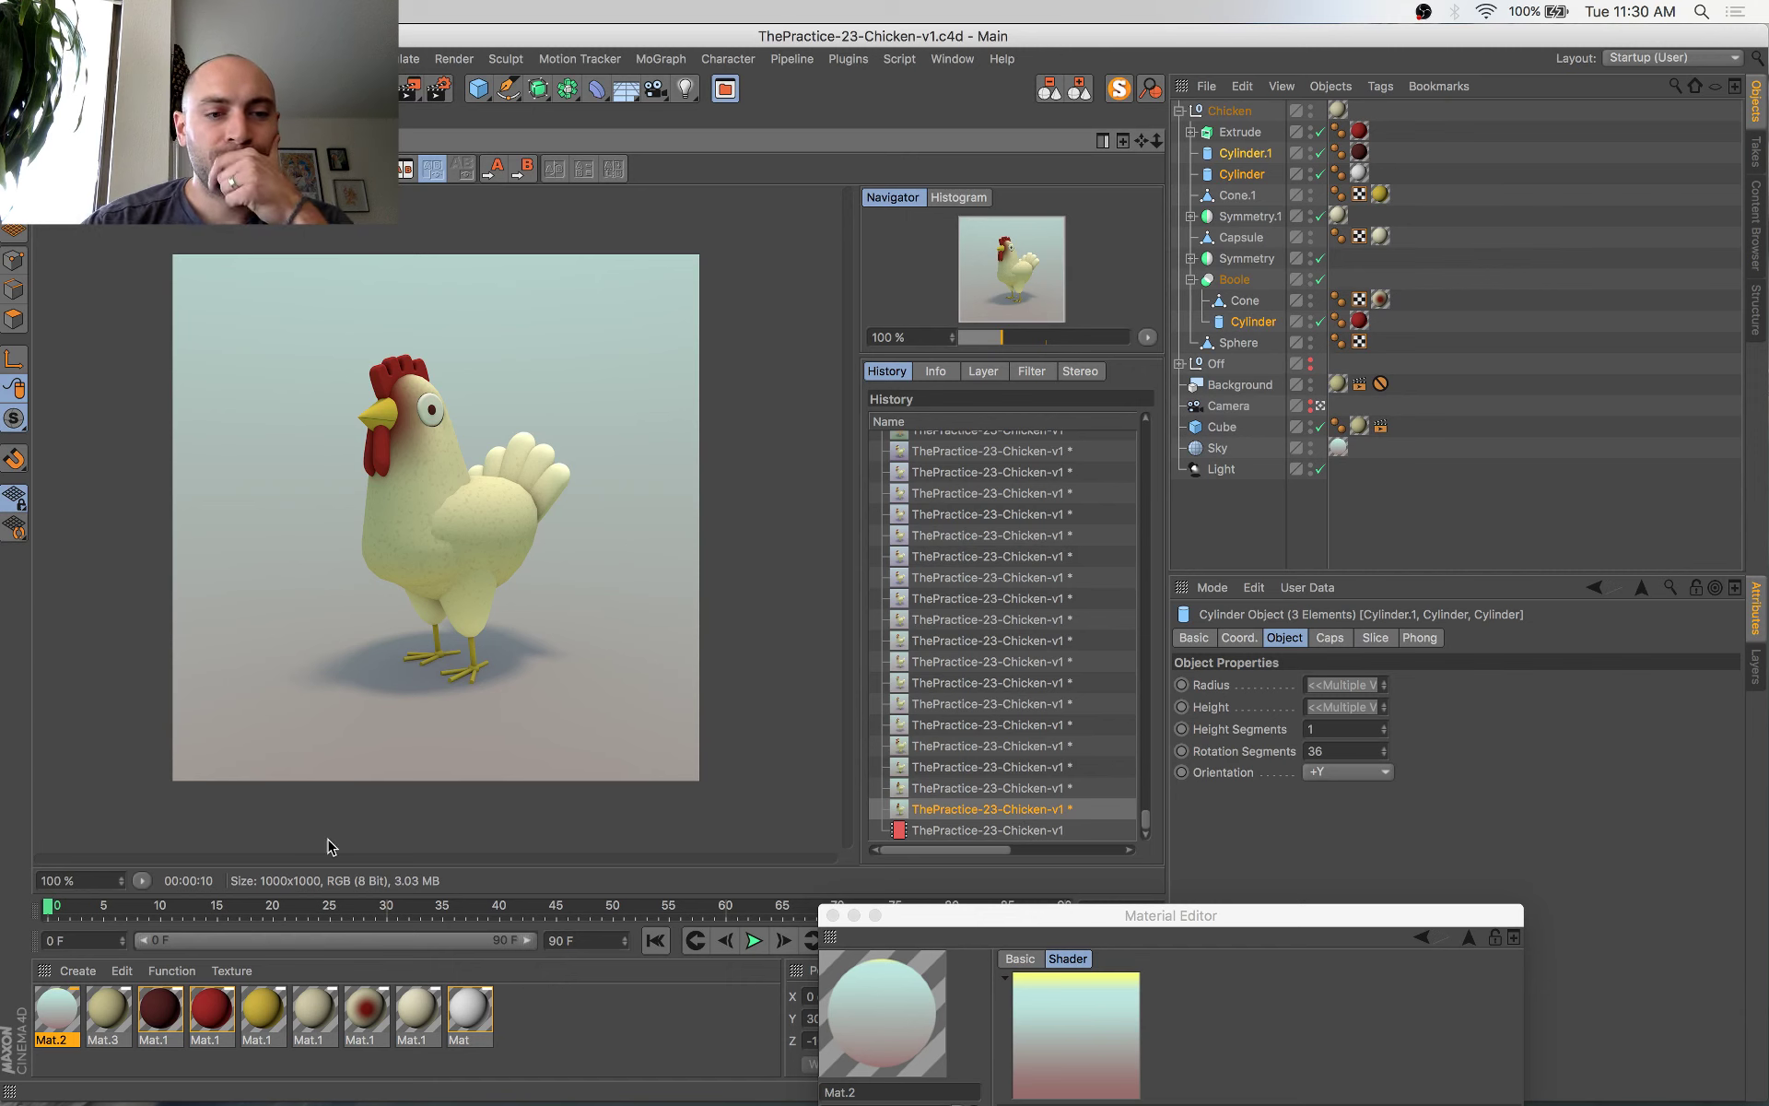
Change the light blue knot in Mat.2's luminance gradient to a warm cream with a hue of 41°
left_click(51, 1039)
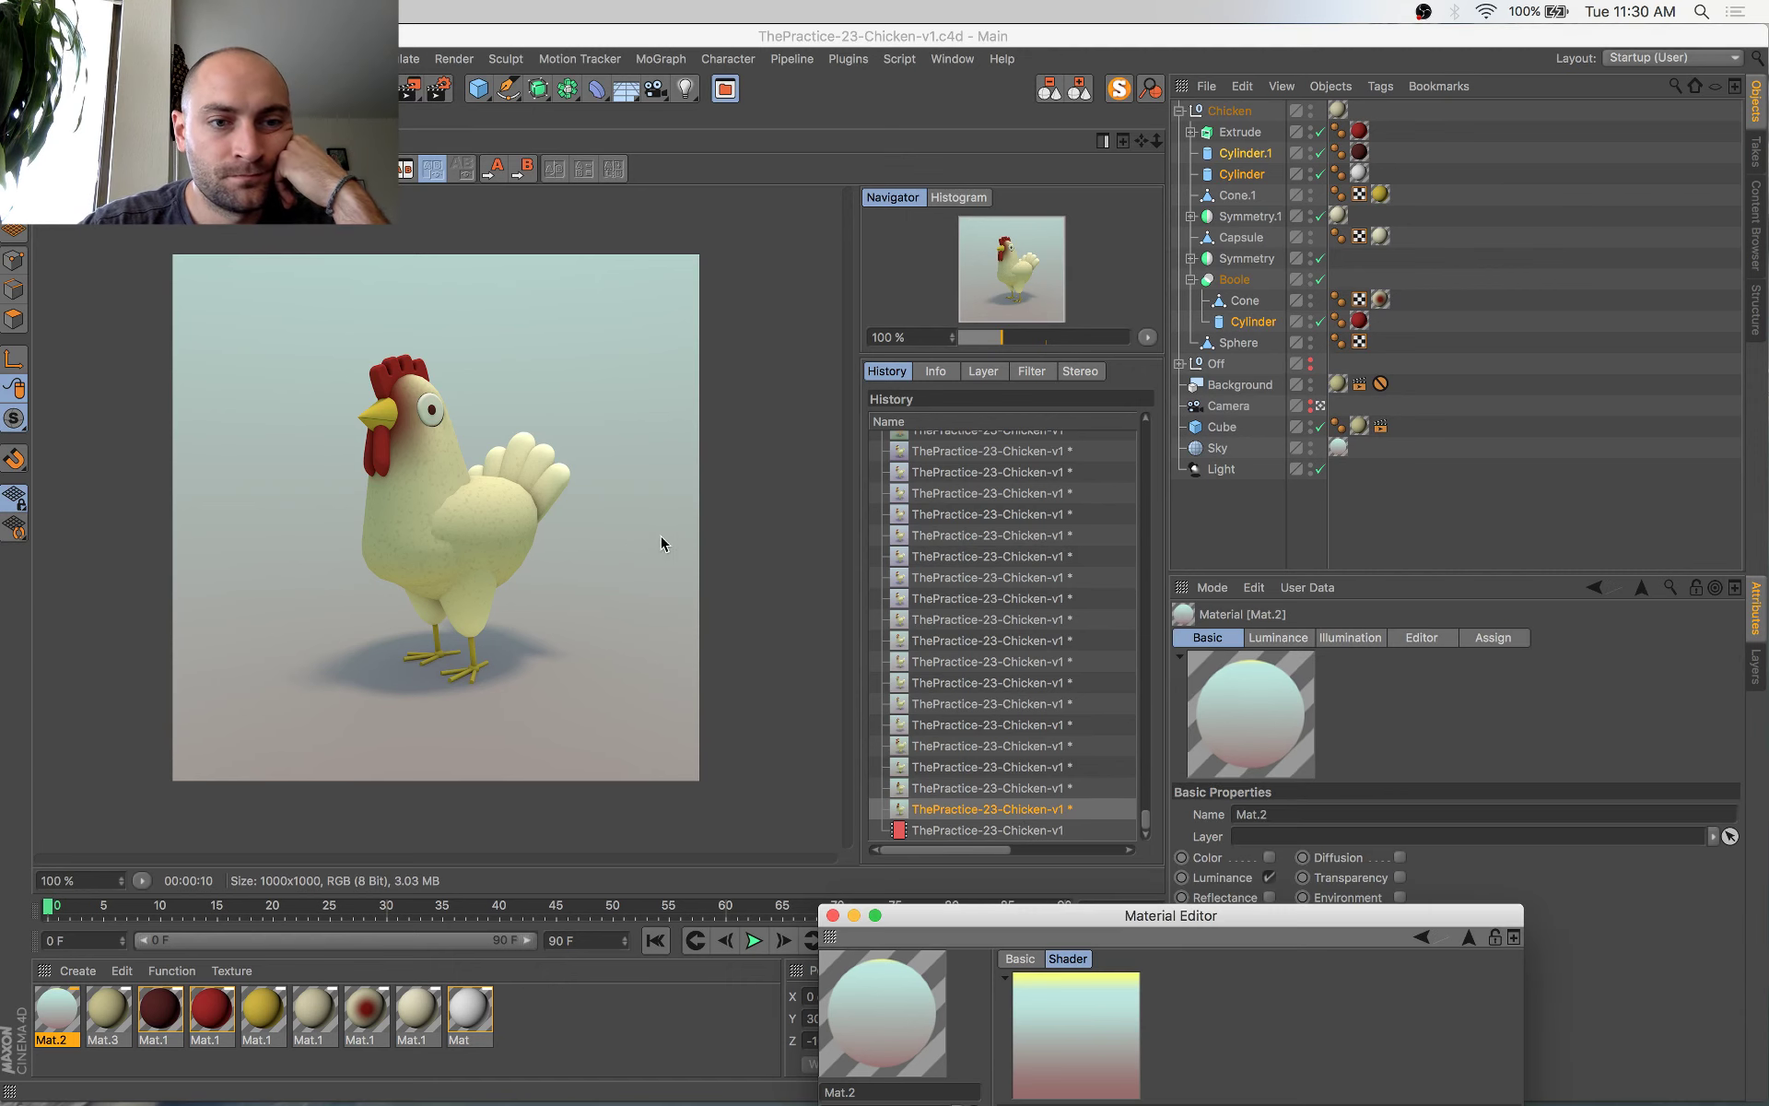
left_click_drag(927, 917, 877, 349)
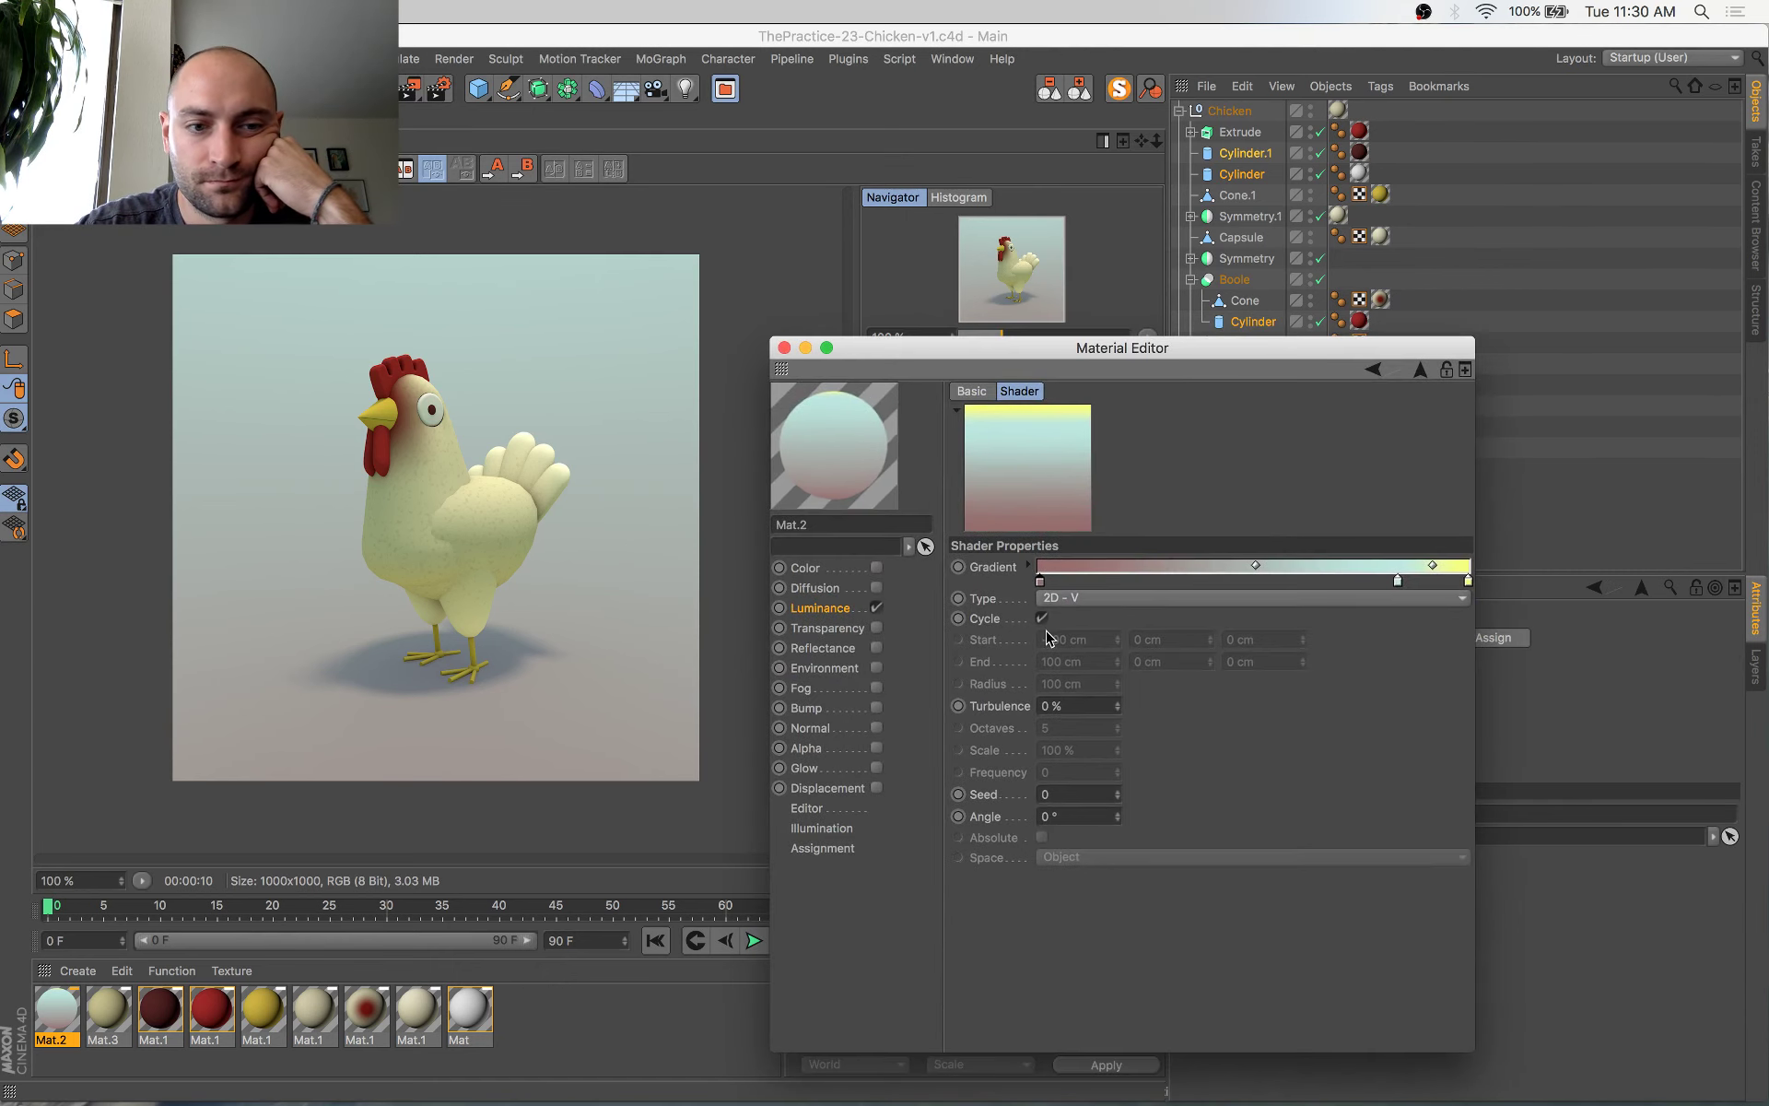
double_click(1041, 582)
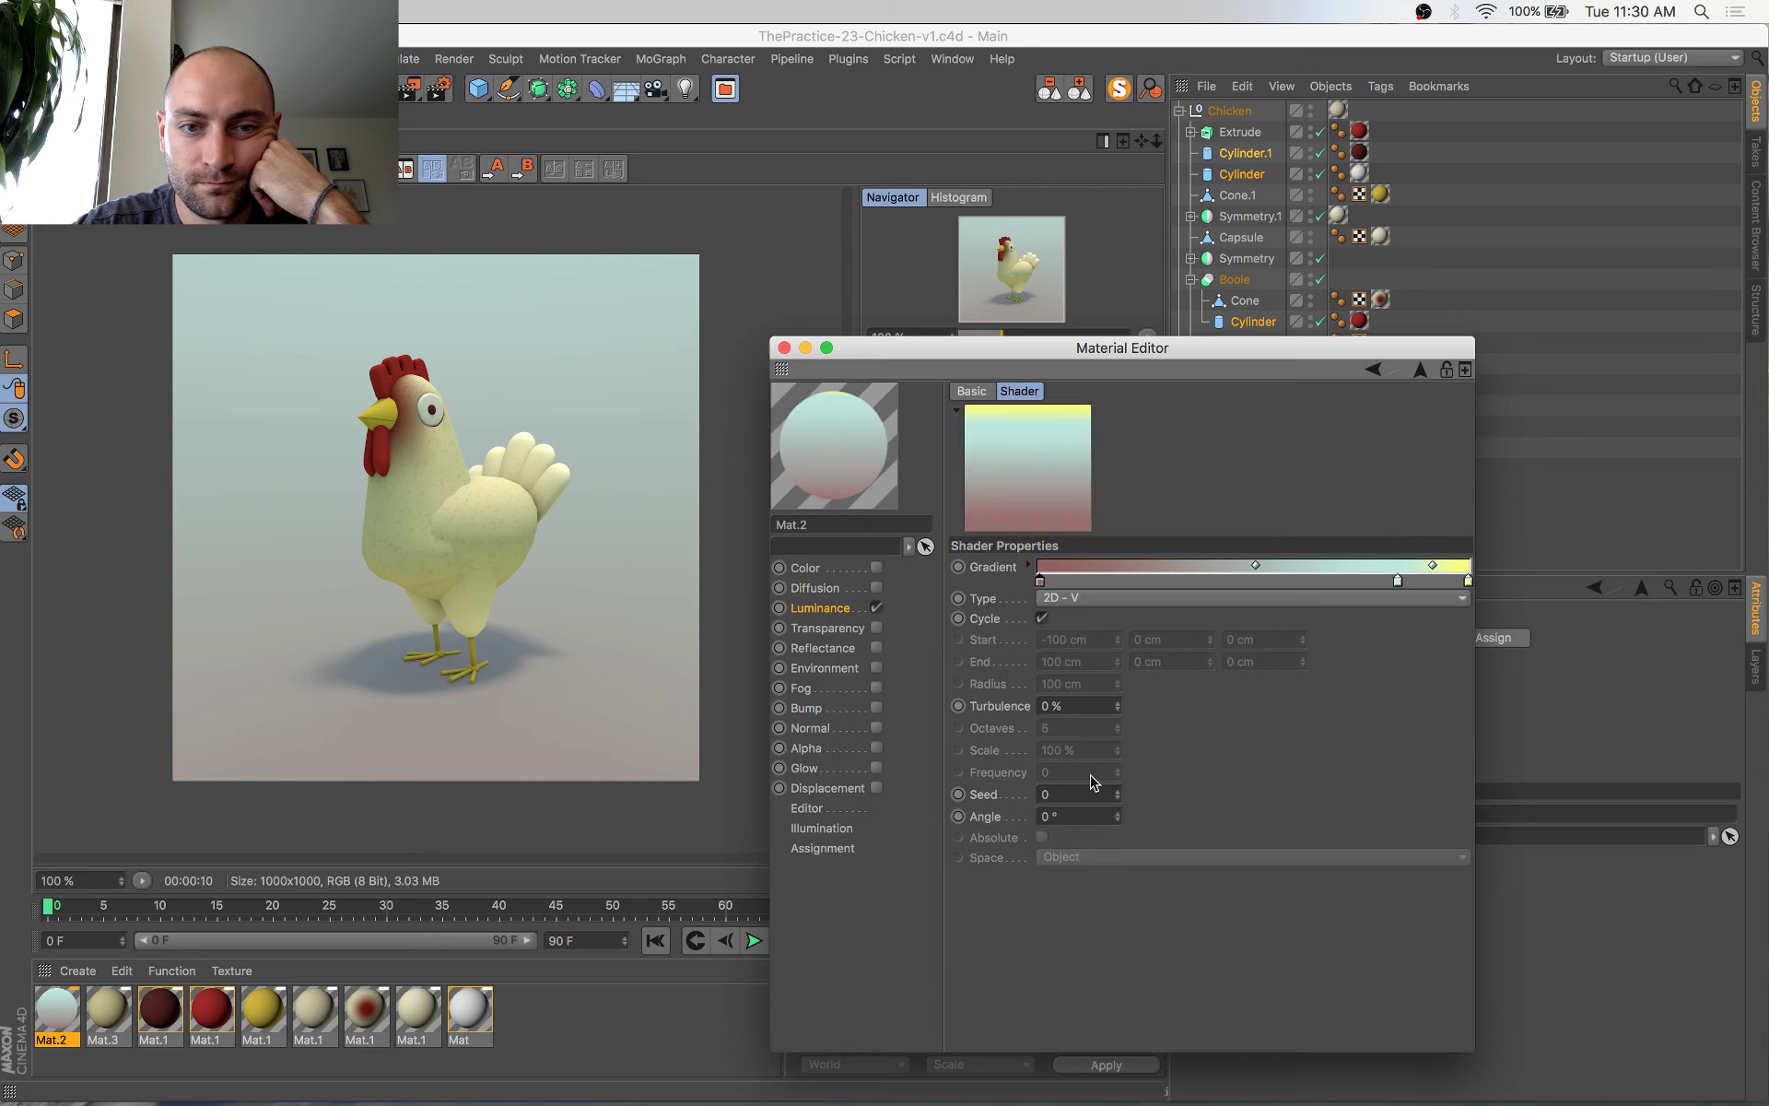
left_click(1078, 775)
double_click(1398, 582)
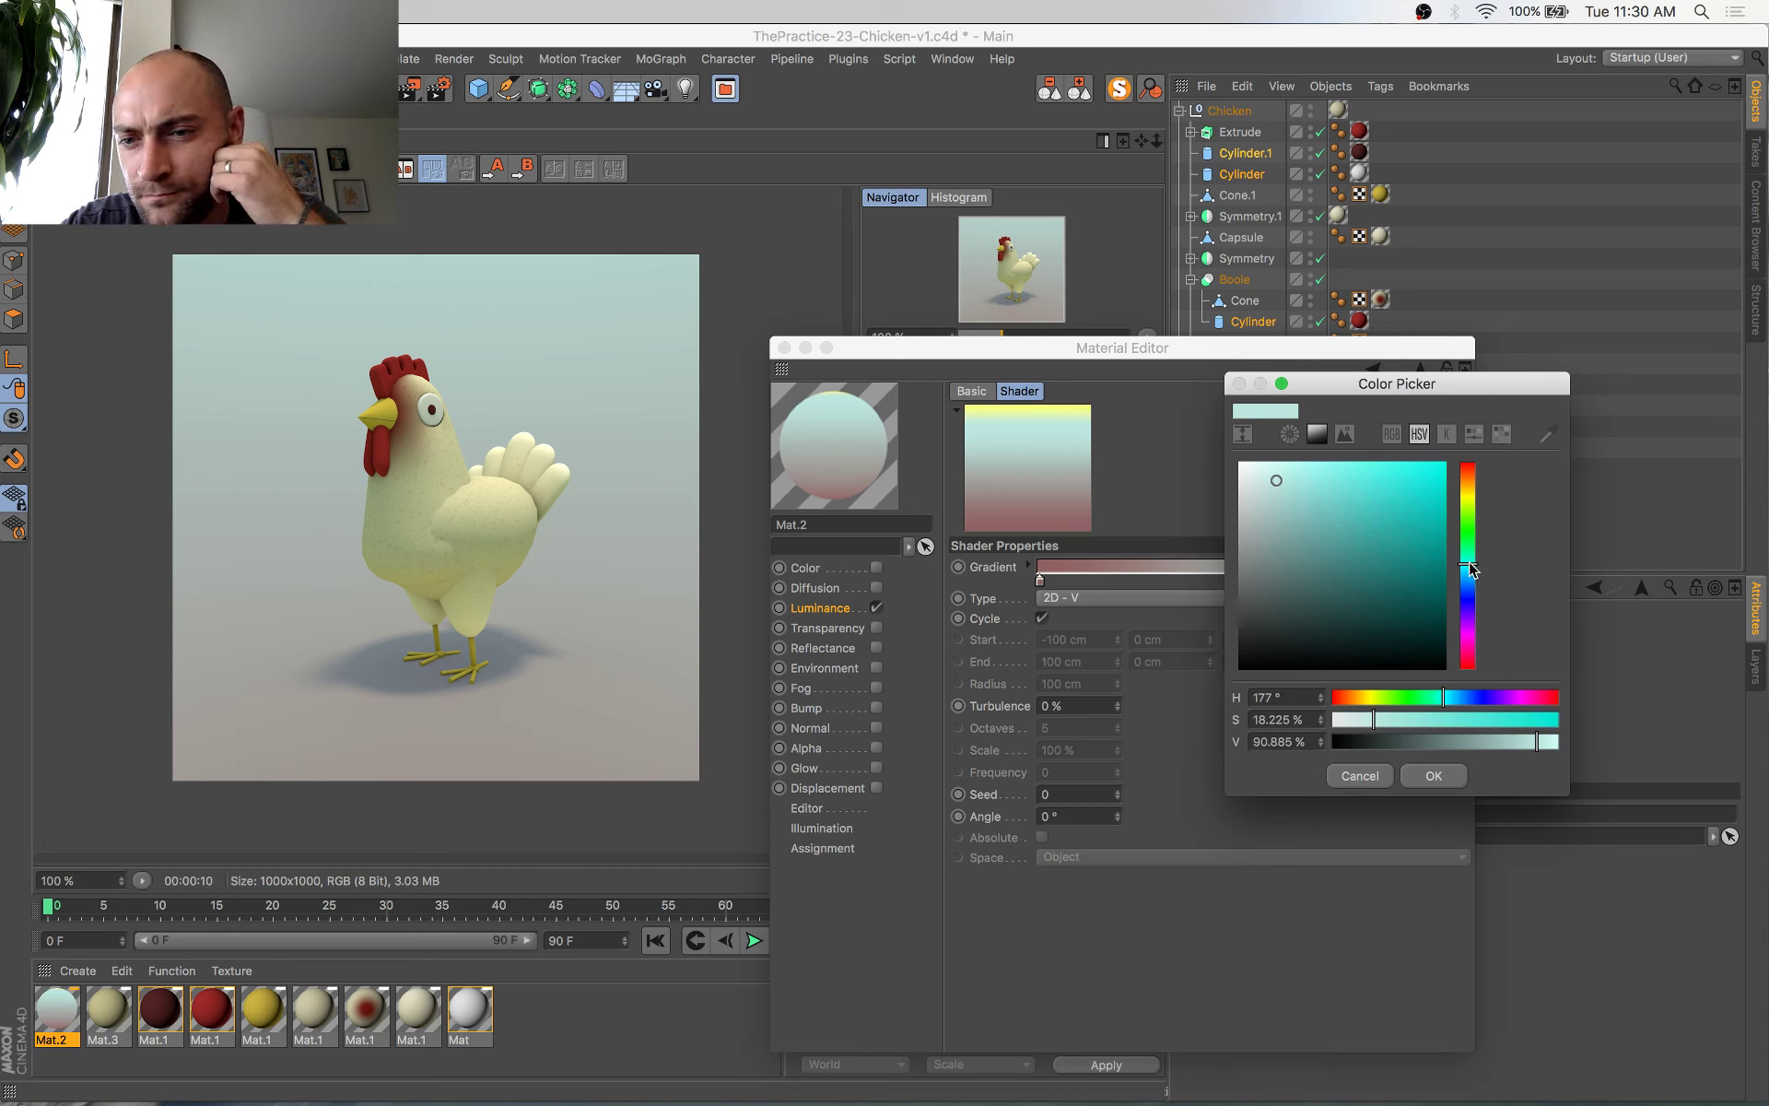
left_click_drag(1471, 571, 1471, 491)
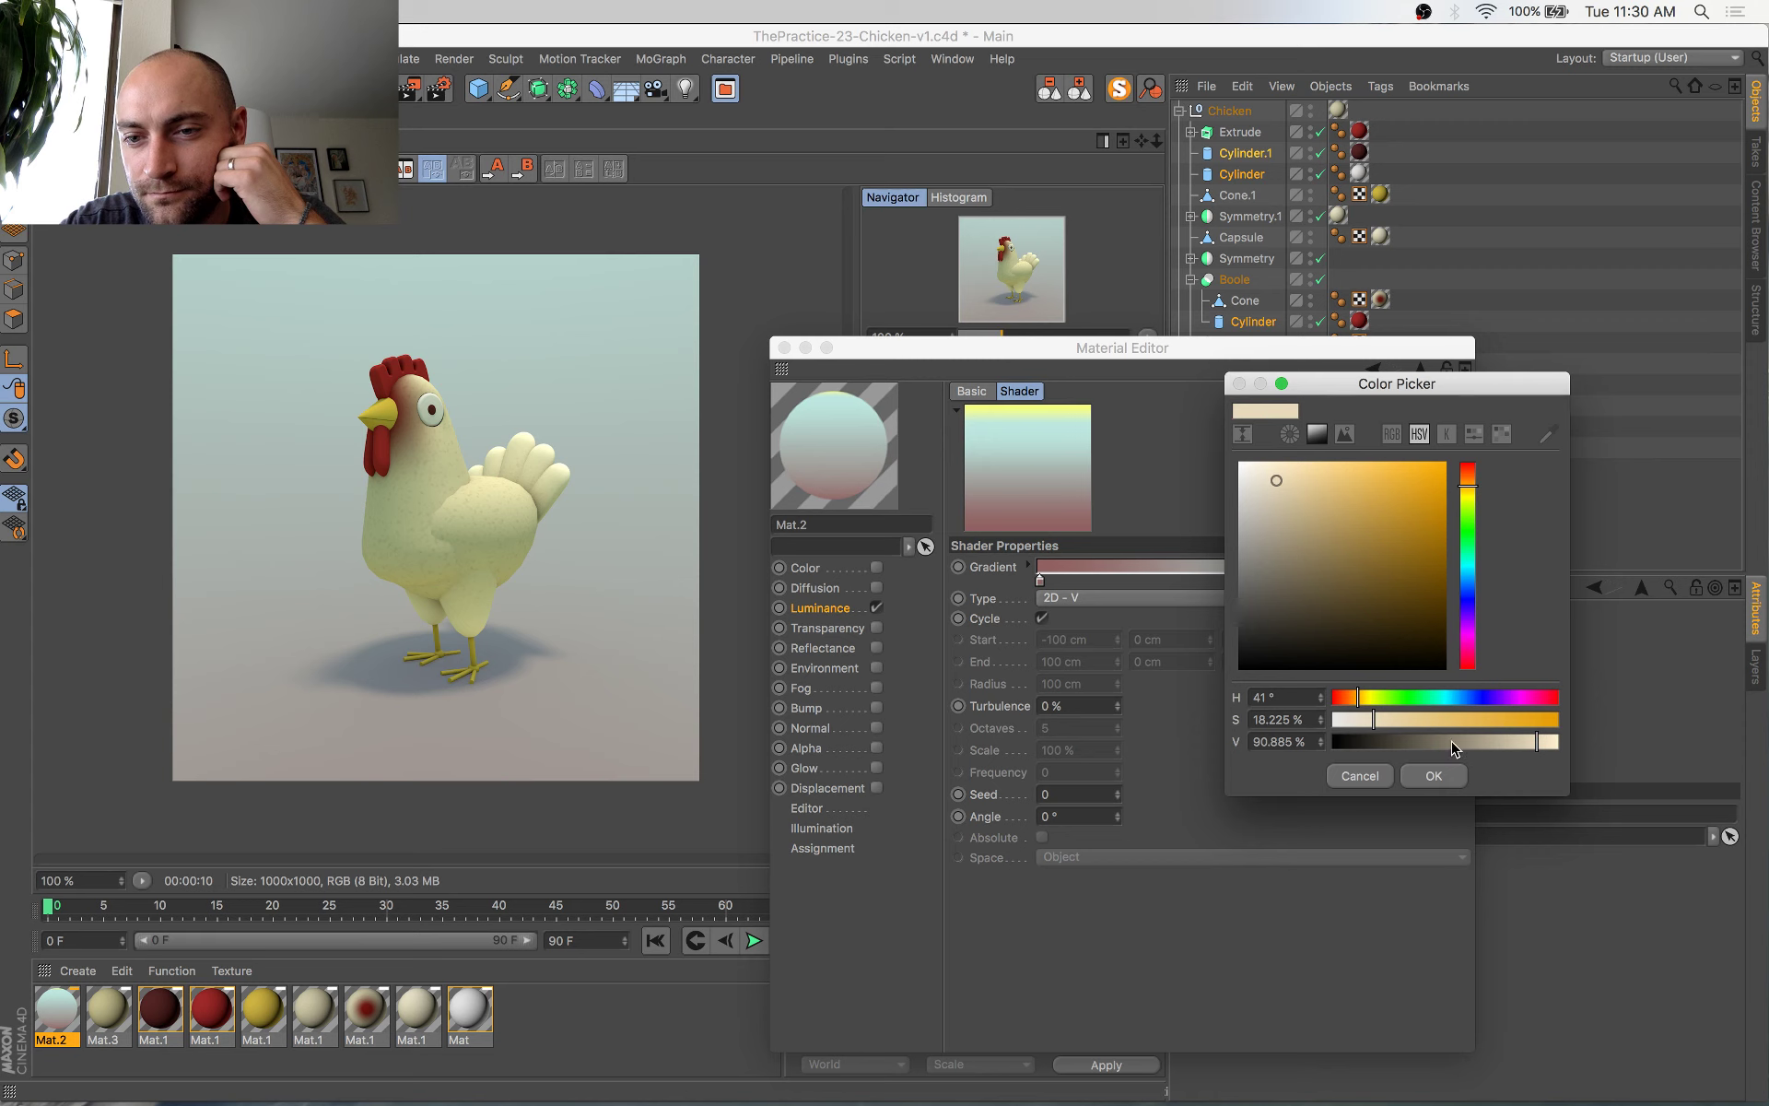
left_click(1435, 777)
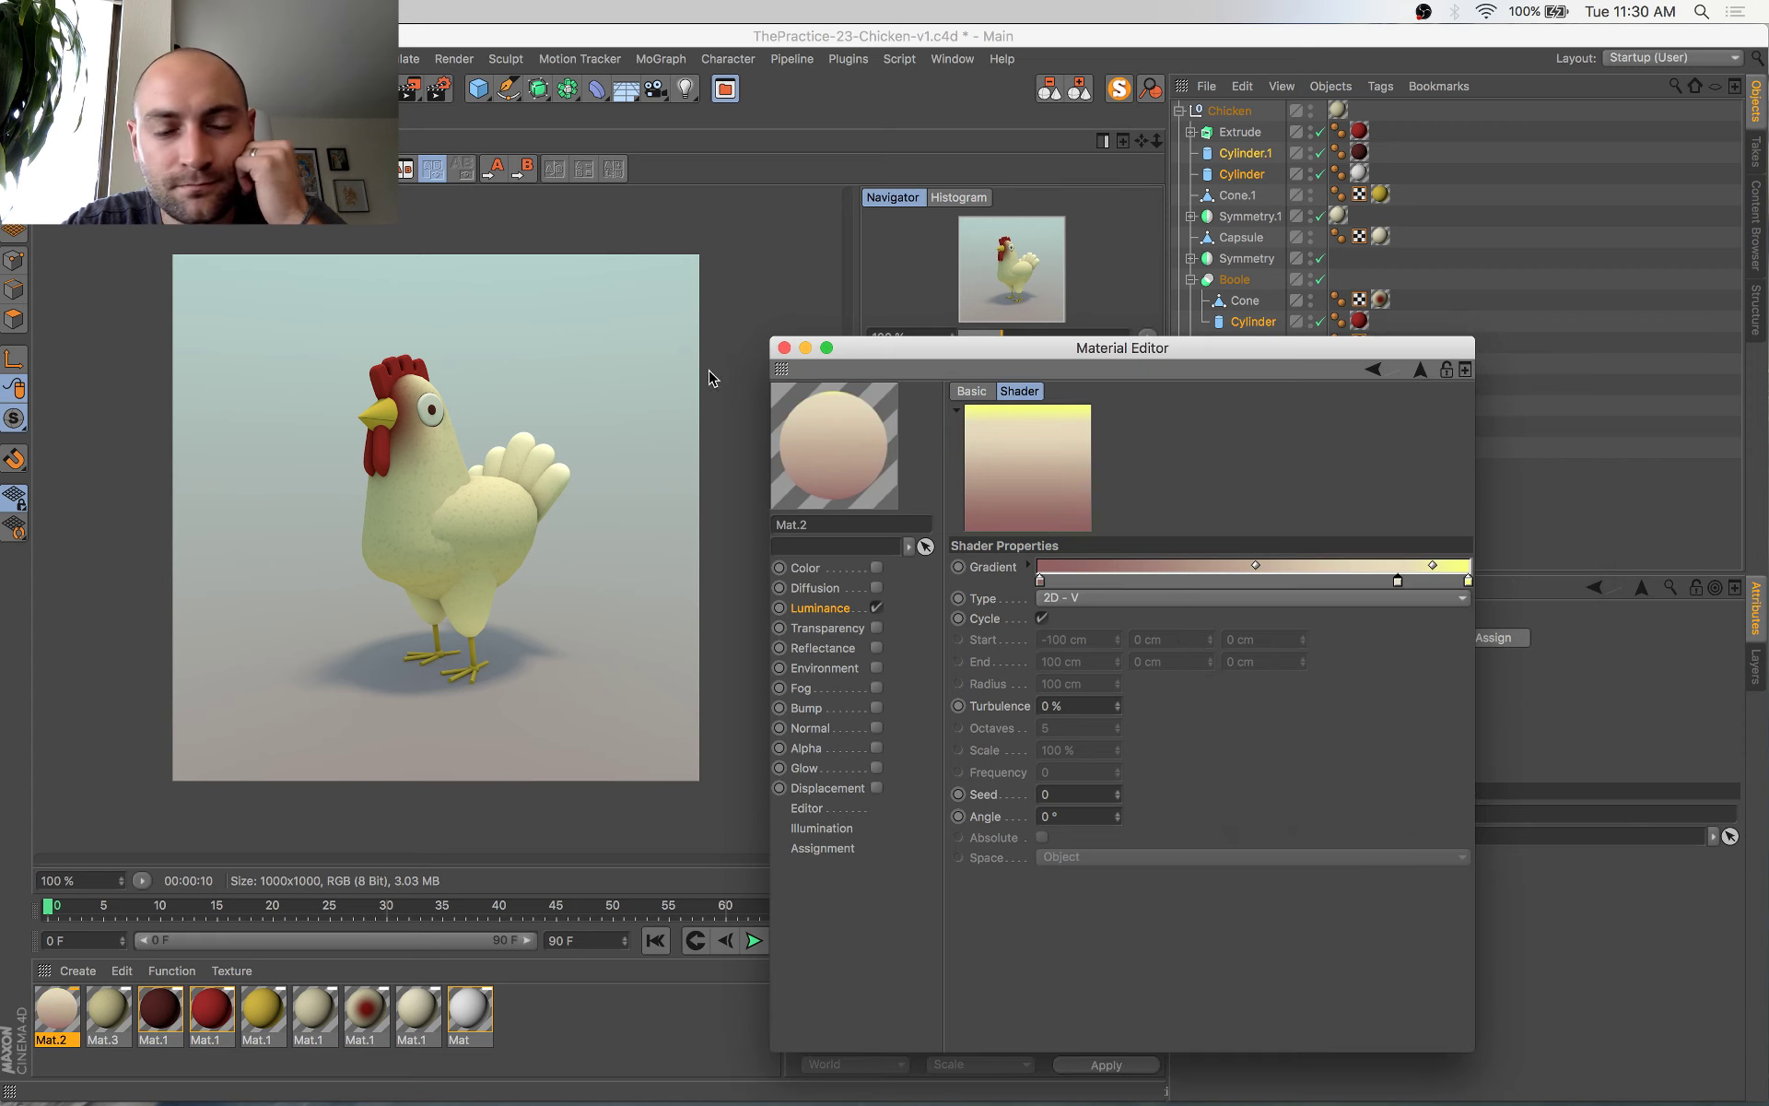
Render the chicken in the Picture Viewer with the cream sky gradient and close the Material Editor
left_click(596, 370)
key("shift+r")
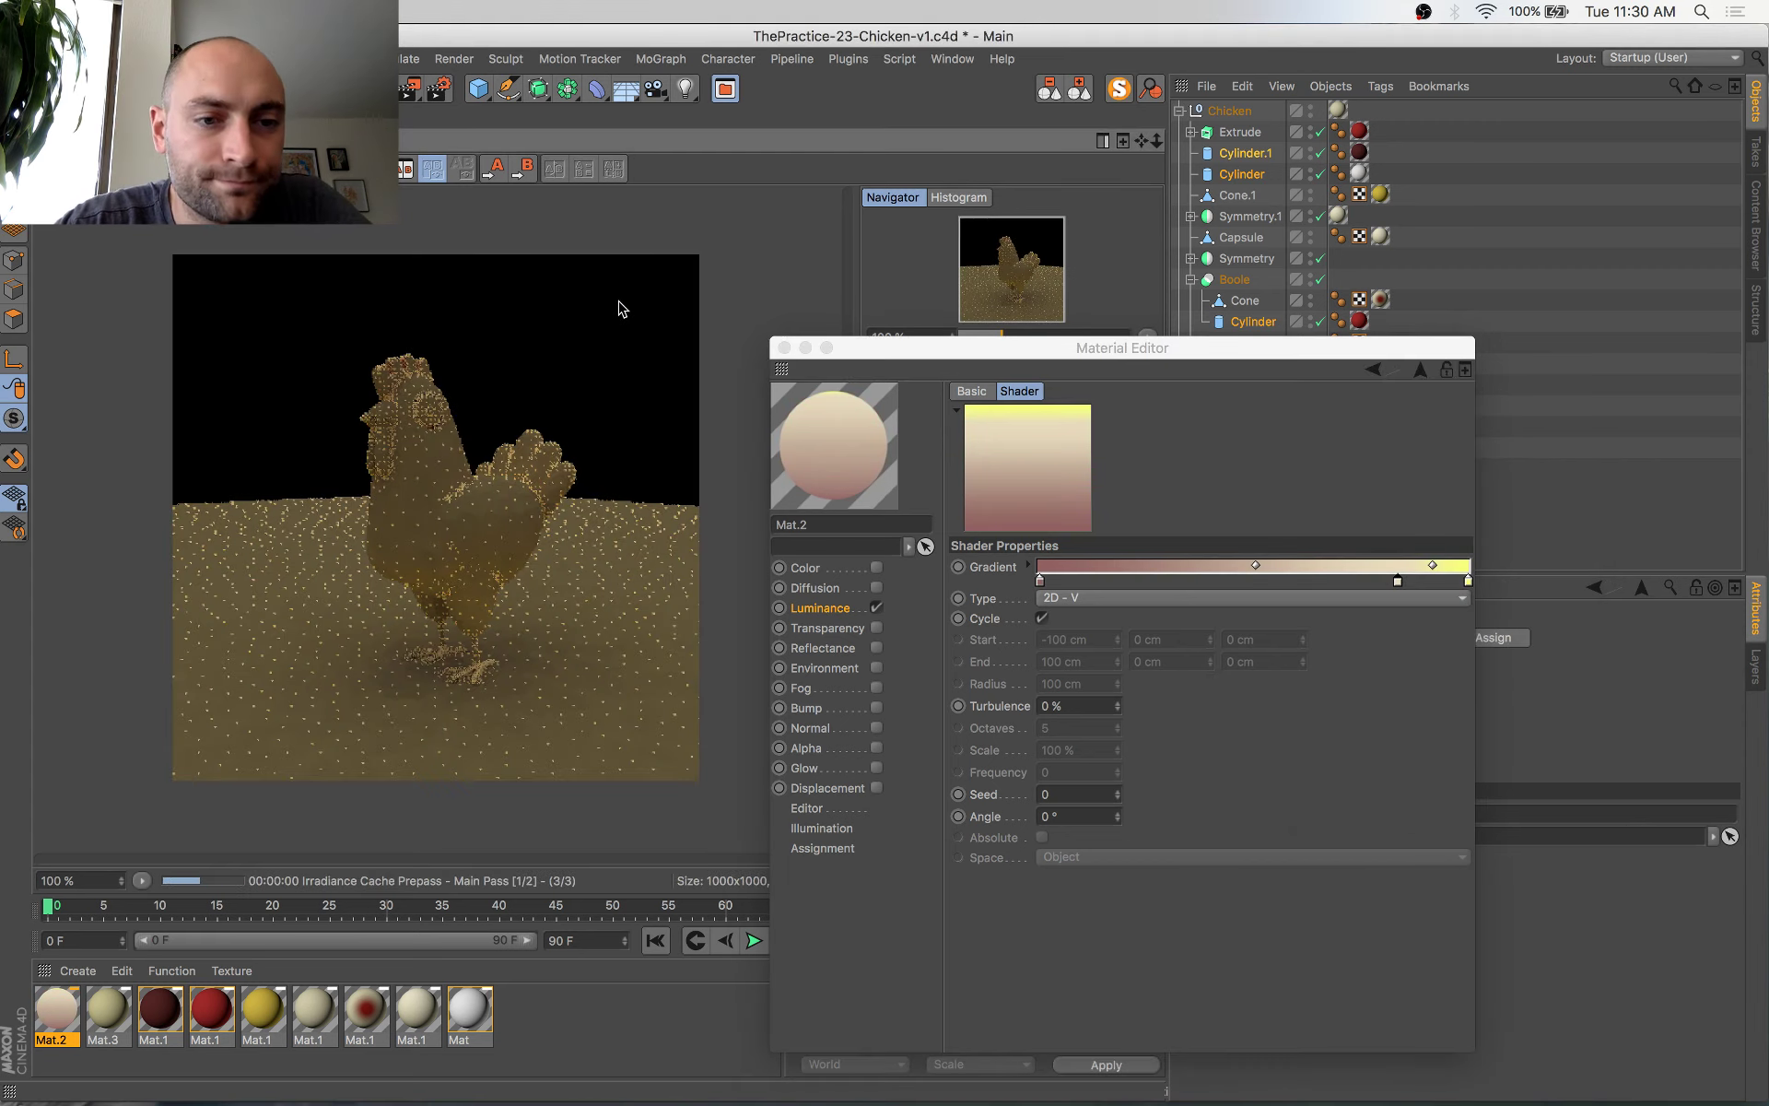
left_click(783, 347)
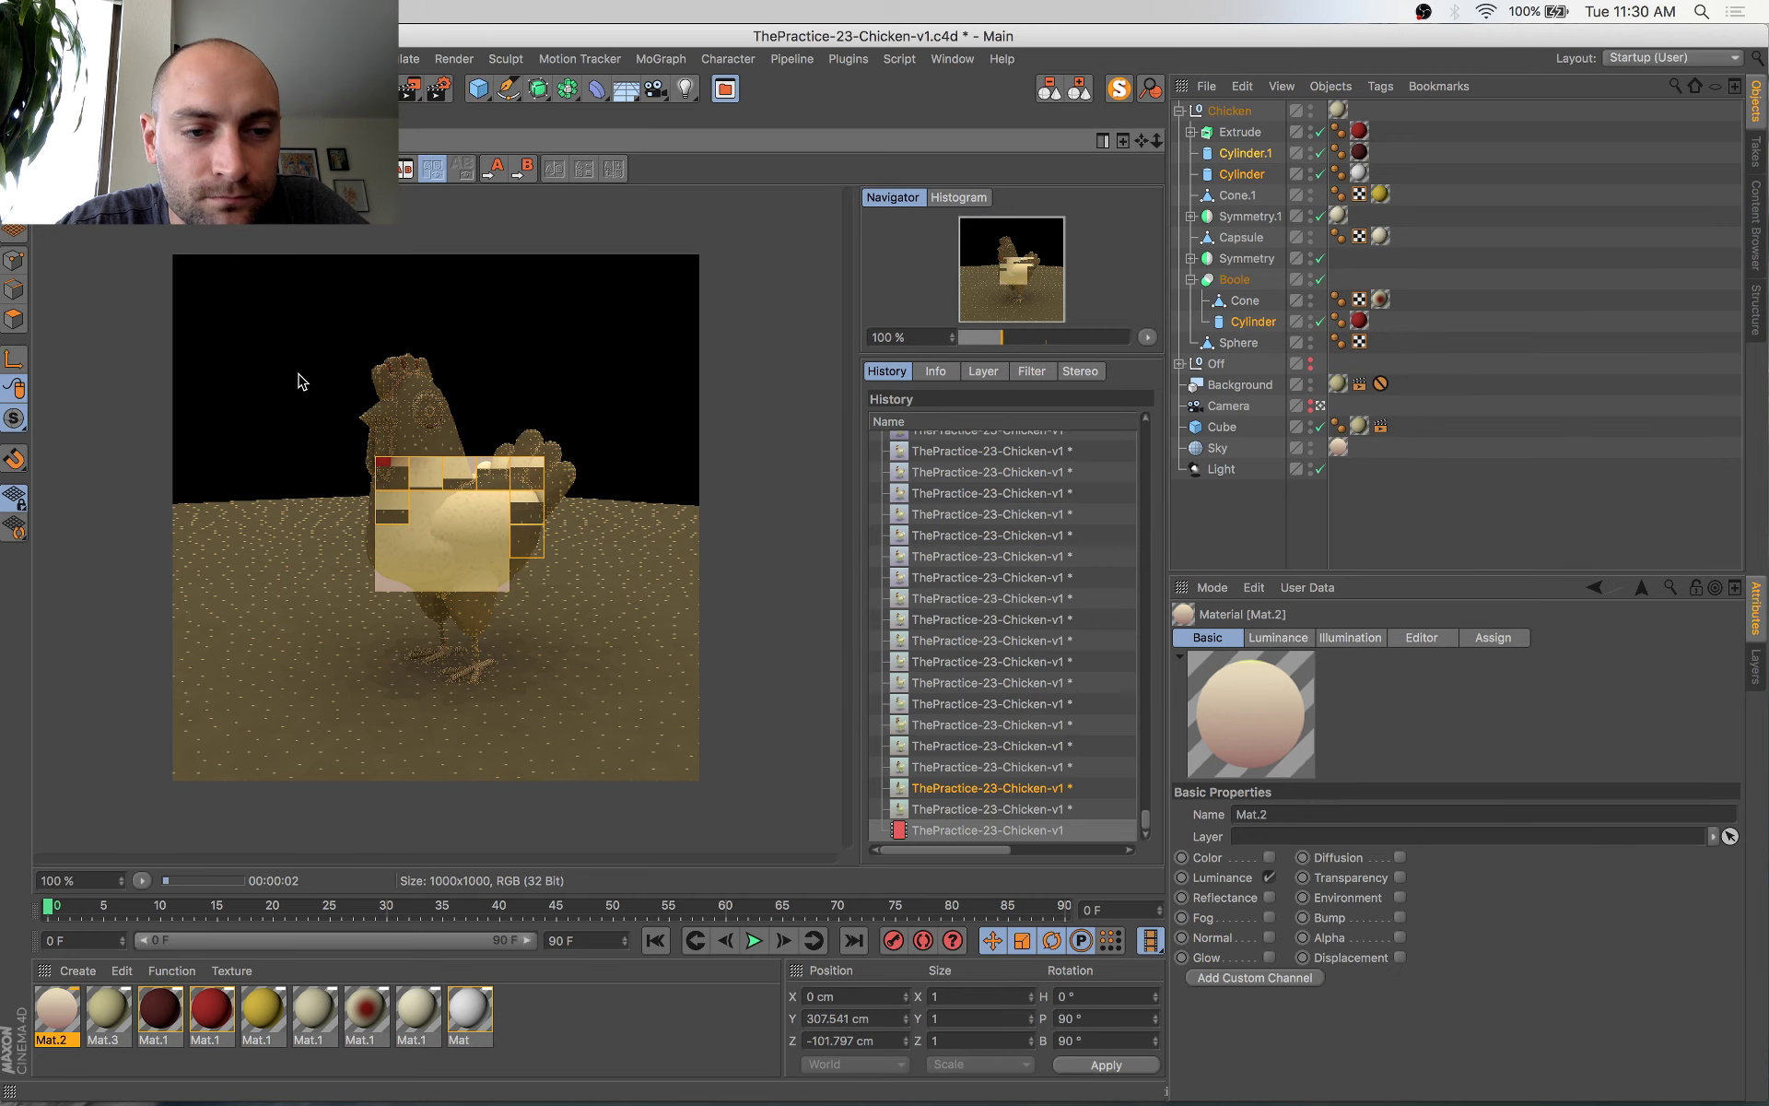
Switch to Finder, preview BirdieWalk0000.gif and FlamingoFrames0000.gif in the Birdie WALK folder as colour references, and return to Cinema 4D
key("ctrl+Up")
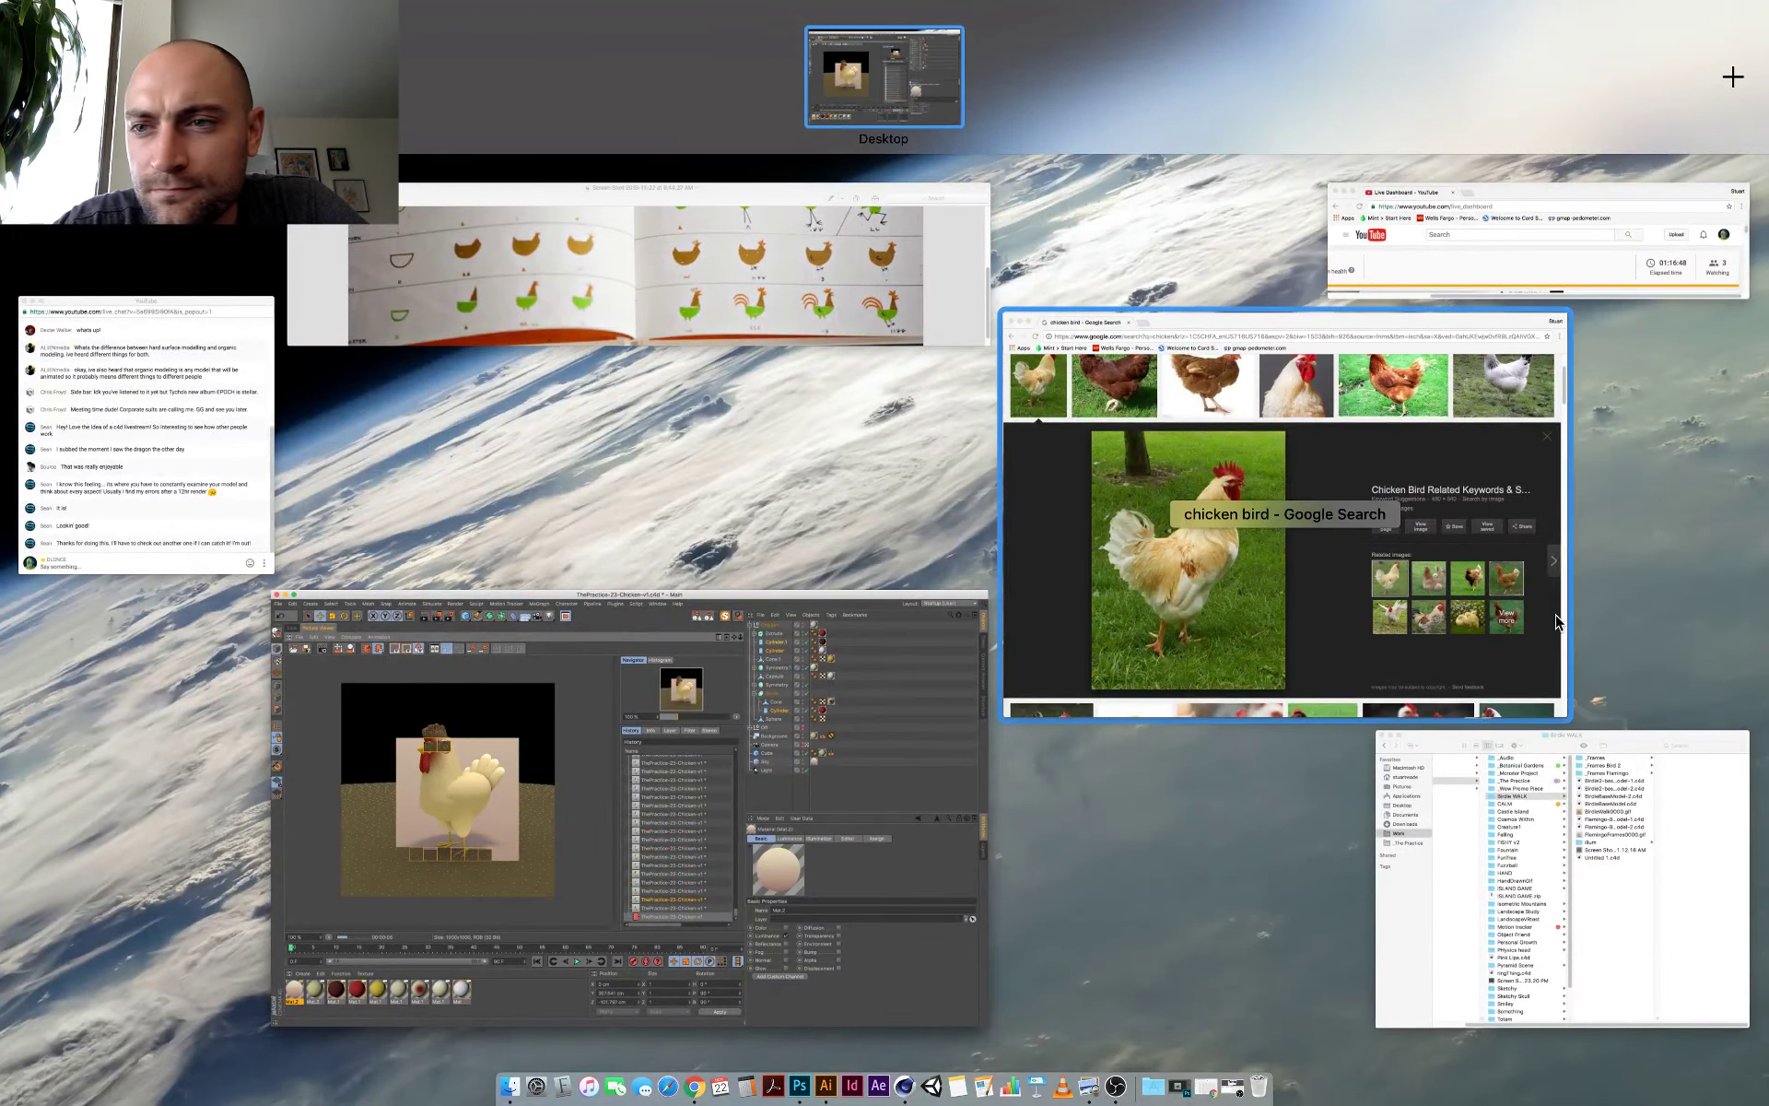
left_click(1589, 830)
left_click(1310, 435)
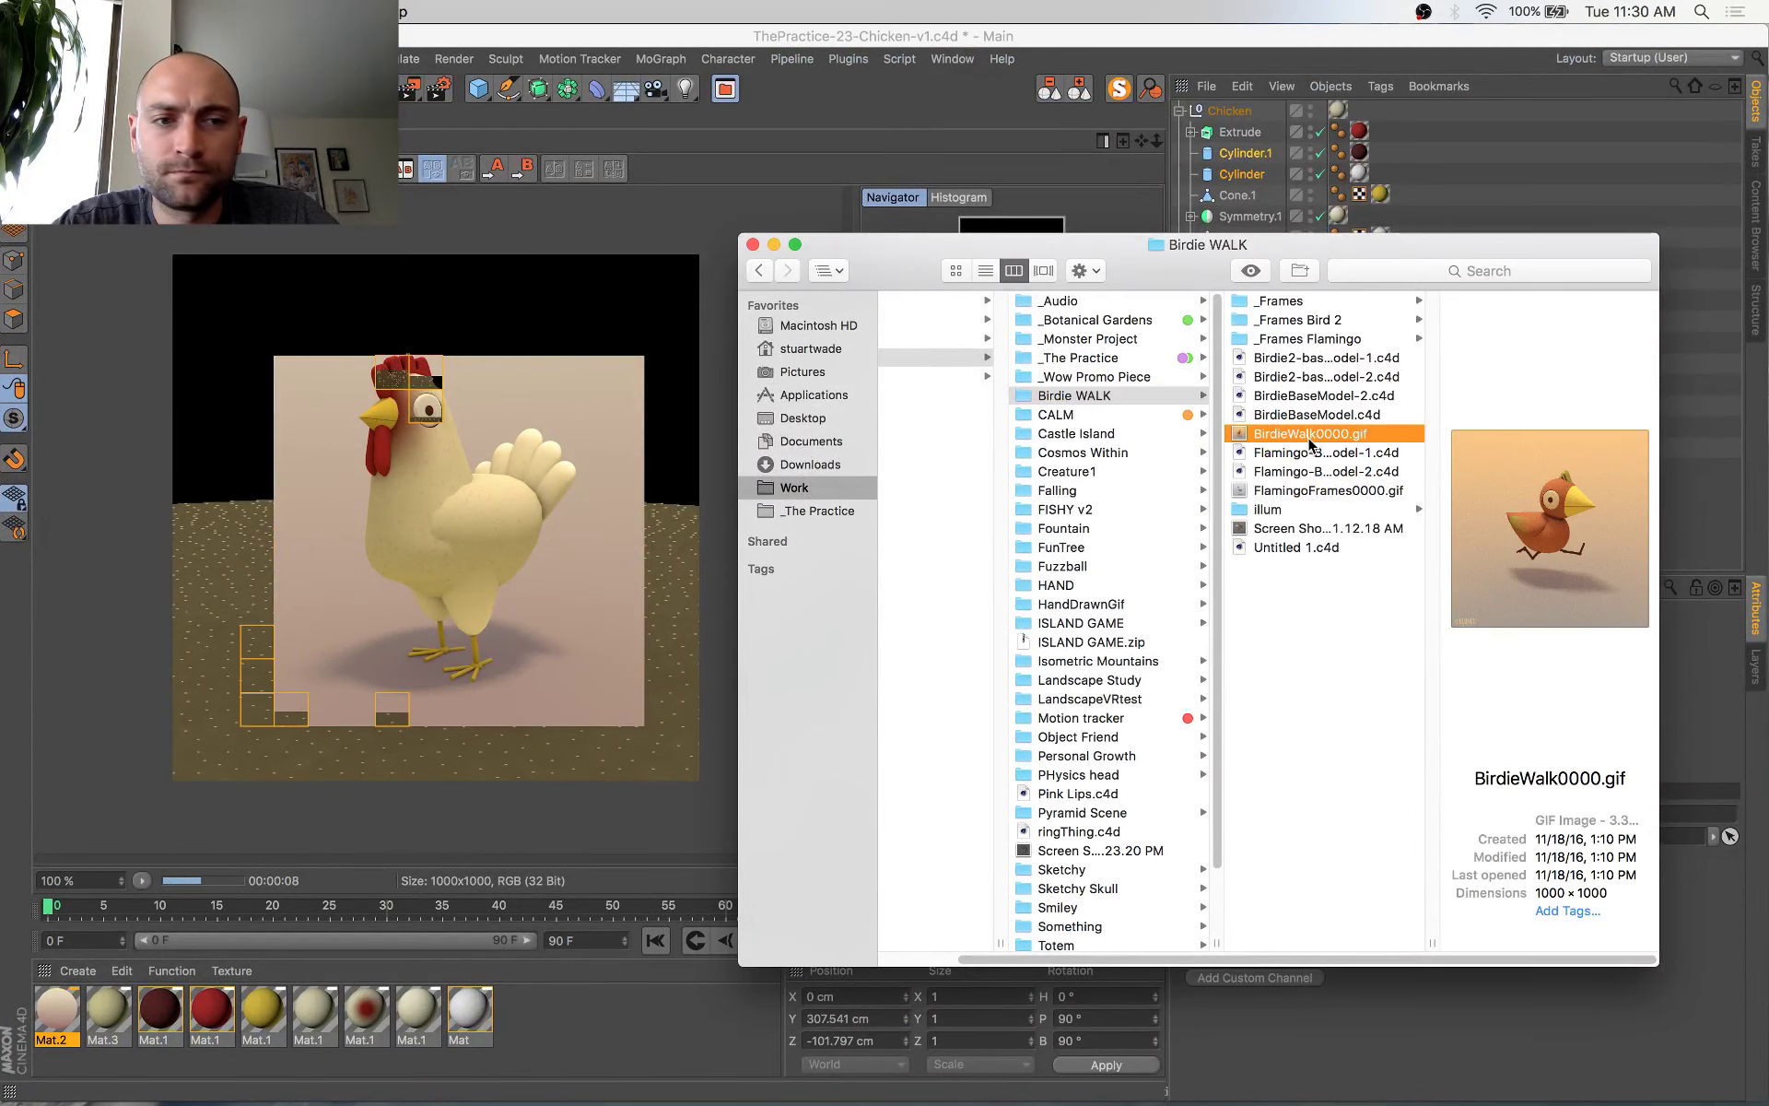
key("space")
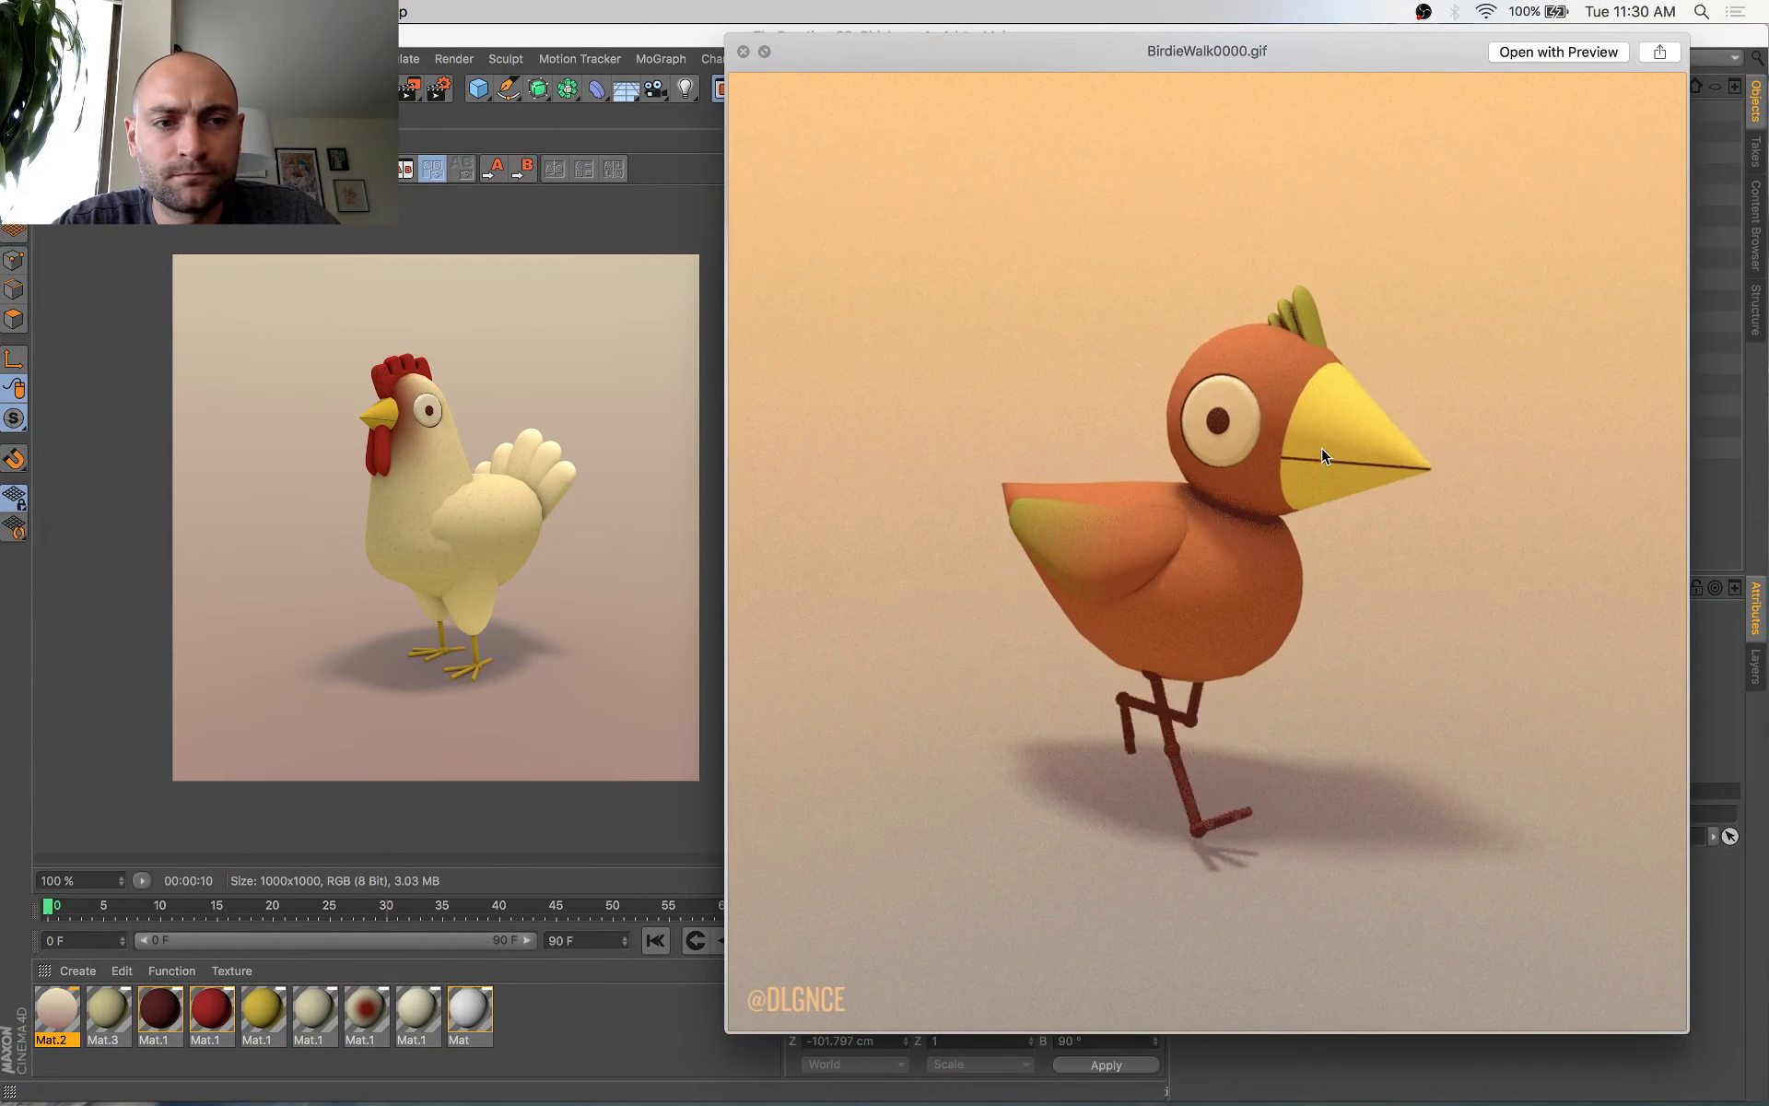
key("space")
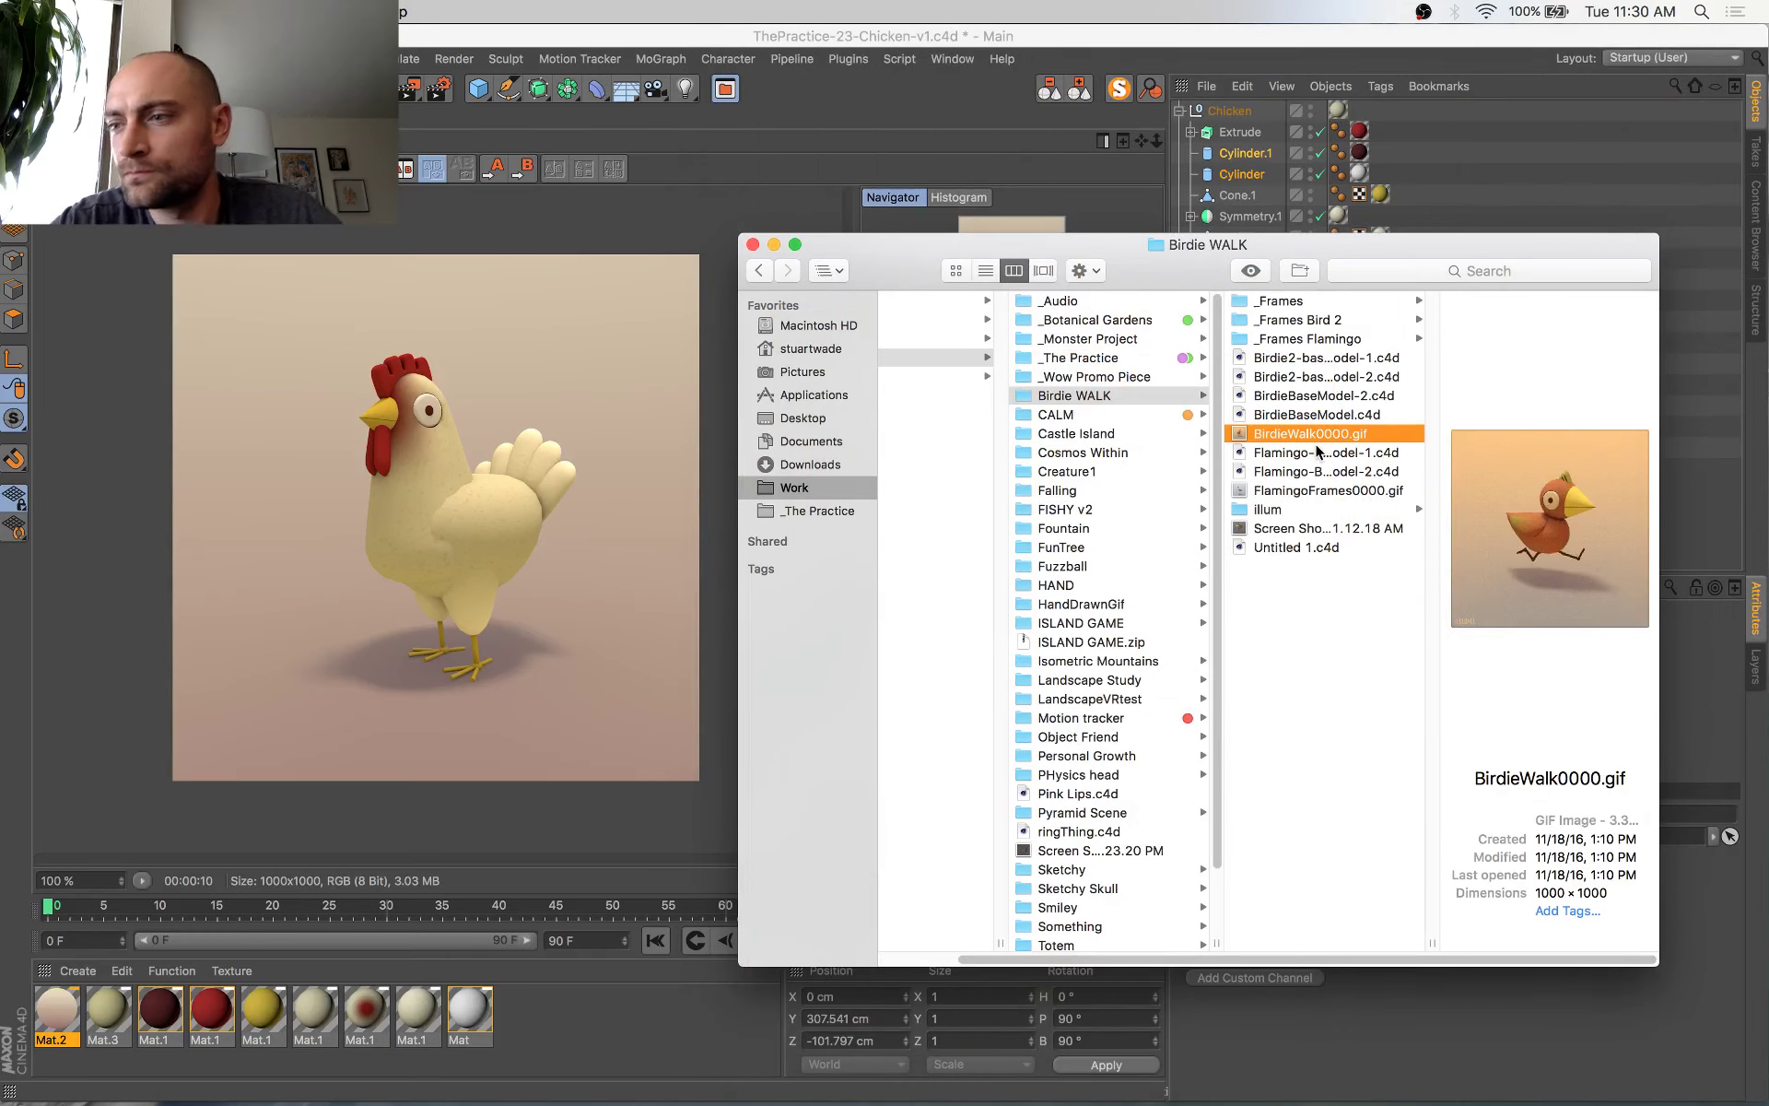
left_click(1342, 487)
left_click(657, 245)
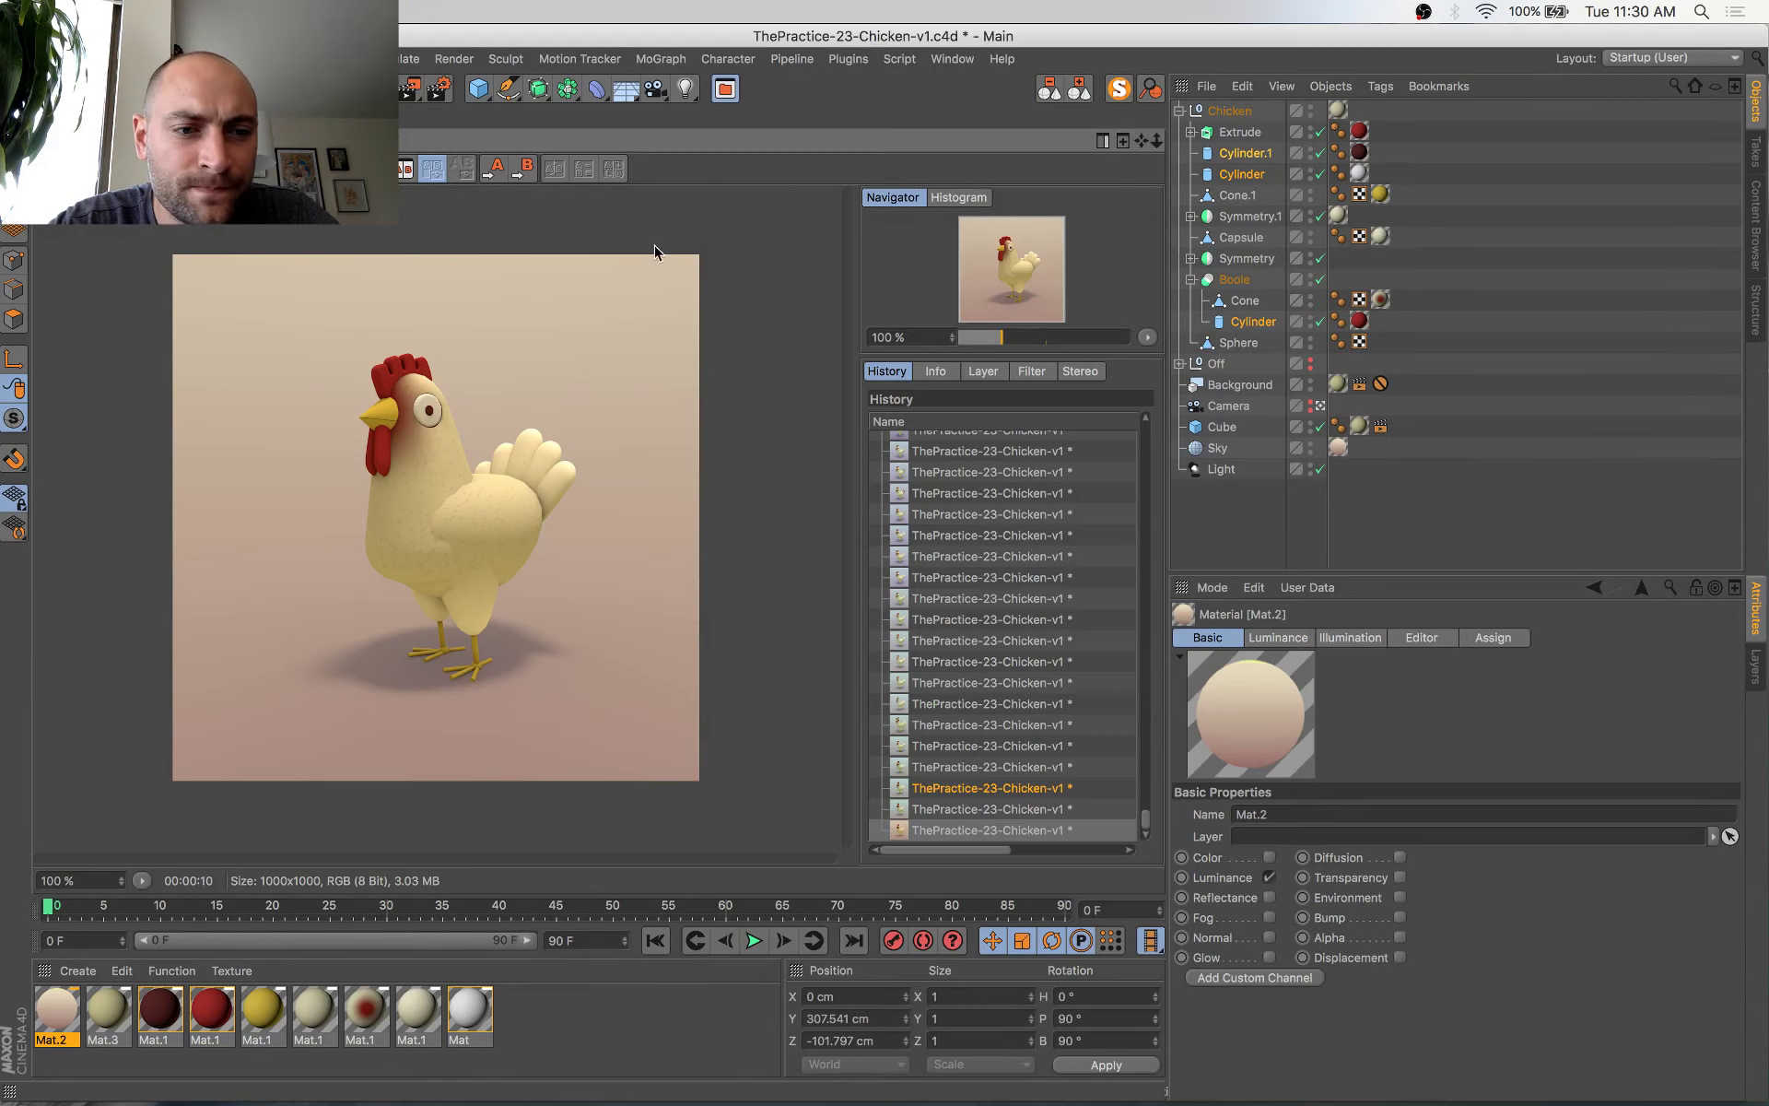
Shift the cream knot in Mat.2's luminance gradient toward a yellow-green hue
double_click(55, 1017)
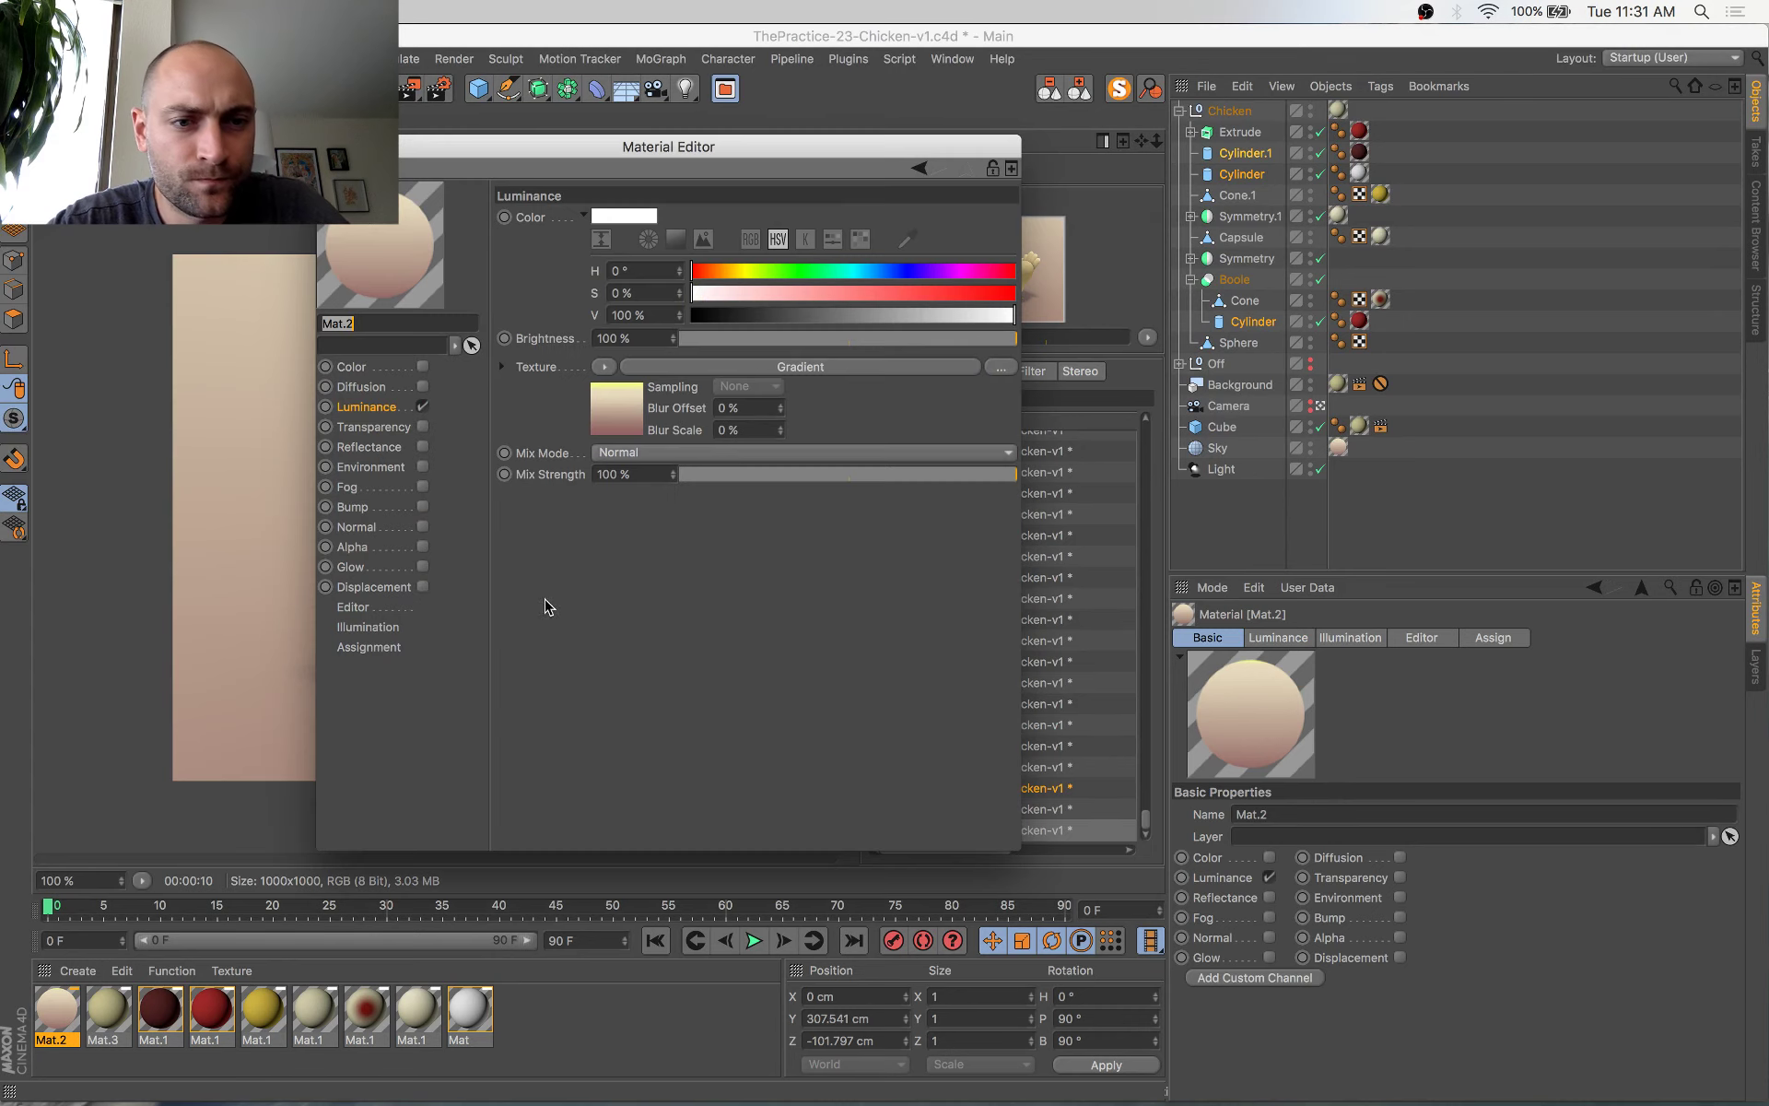
left_click(634, 417)
double_click(944, 382)
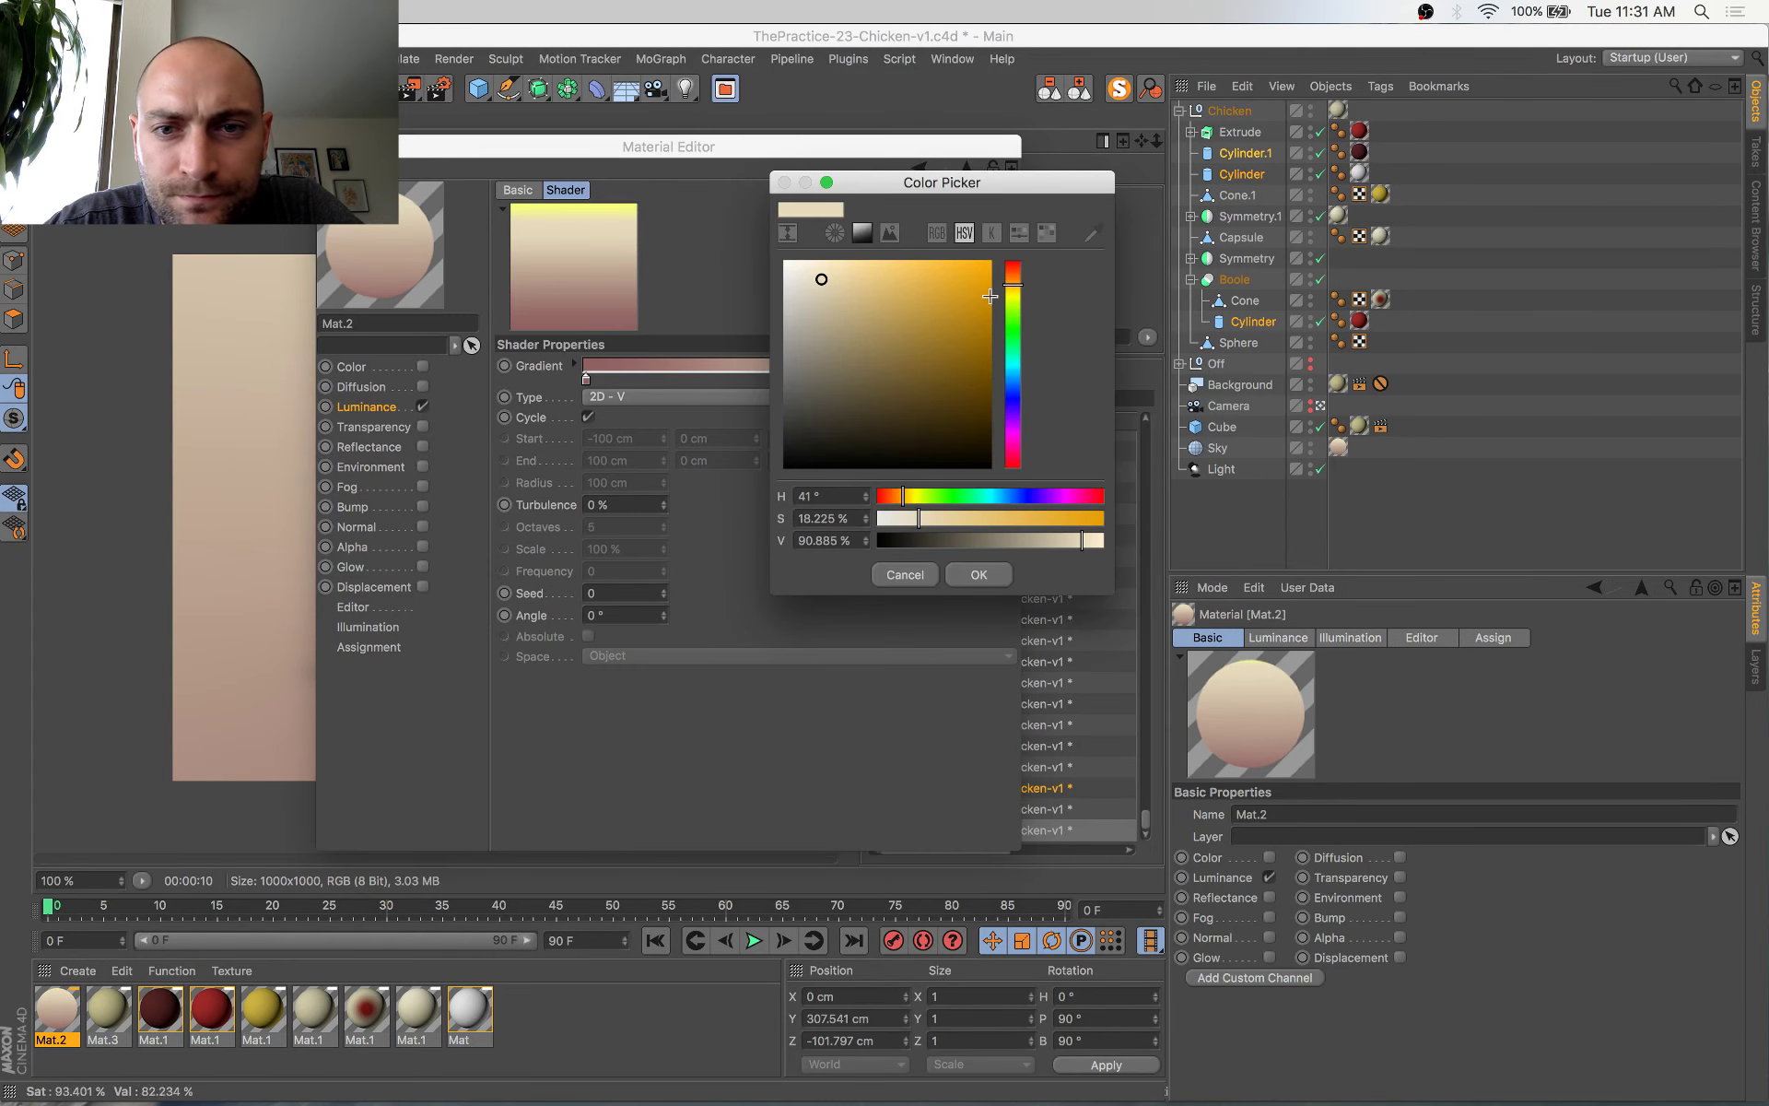
left_click(1014, 296)
left_click_drag(1014, 293, 1014, 299)
left_click(974, 580)
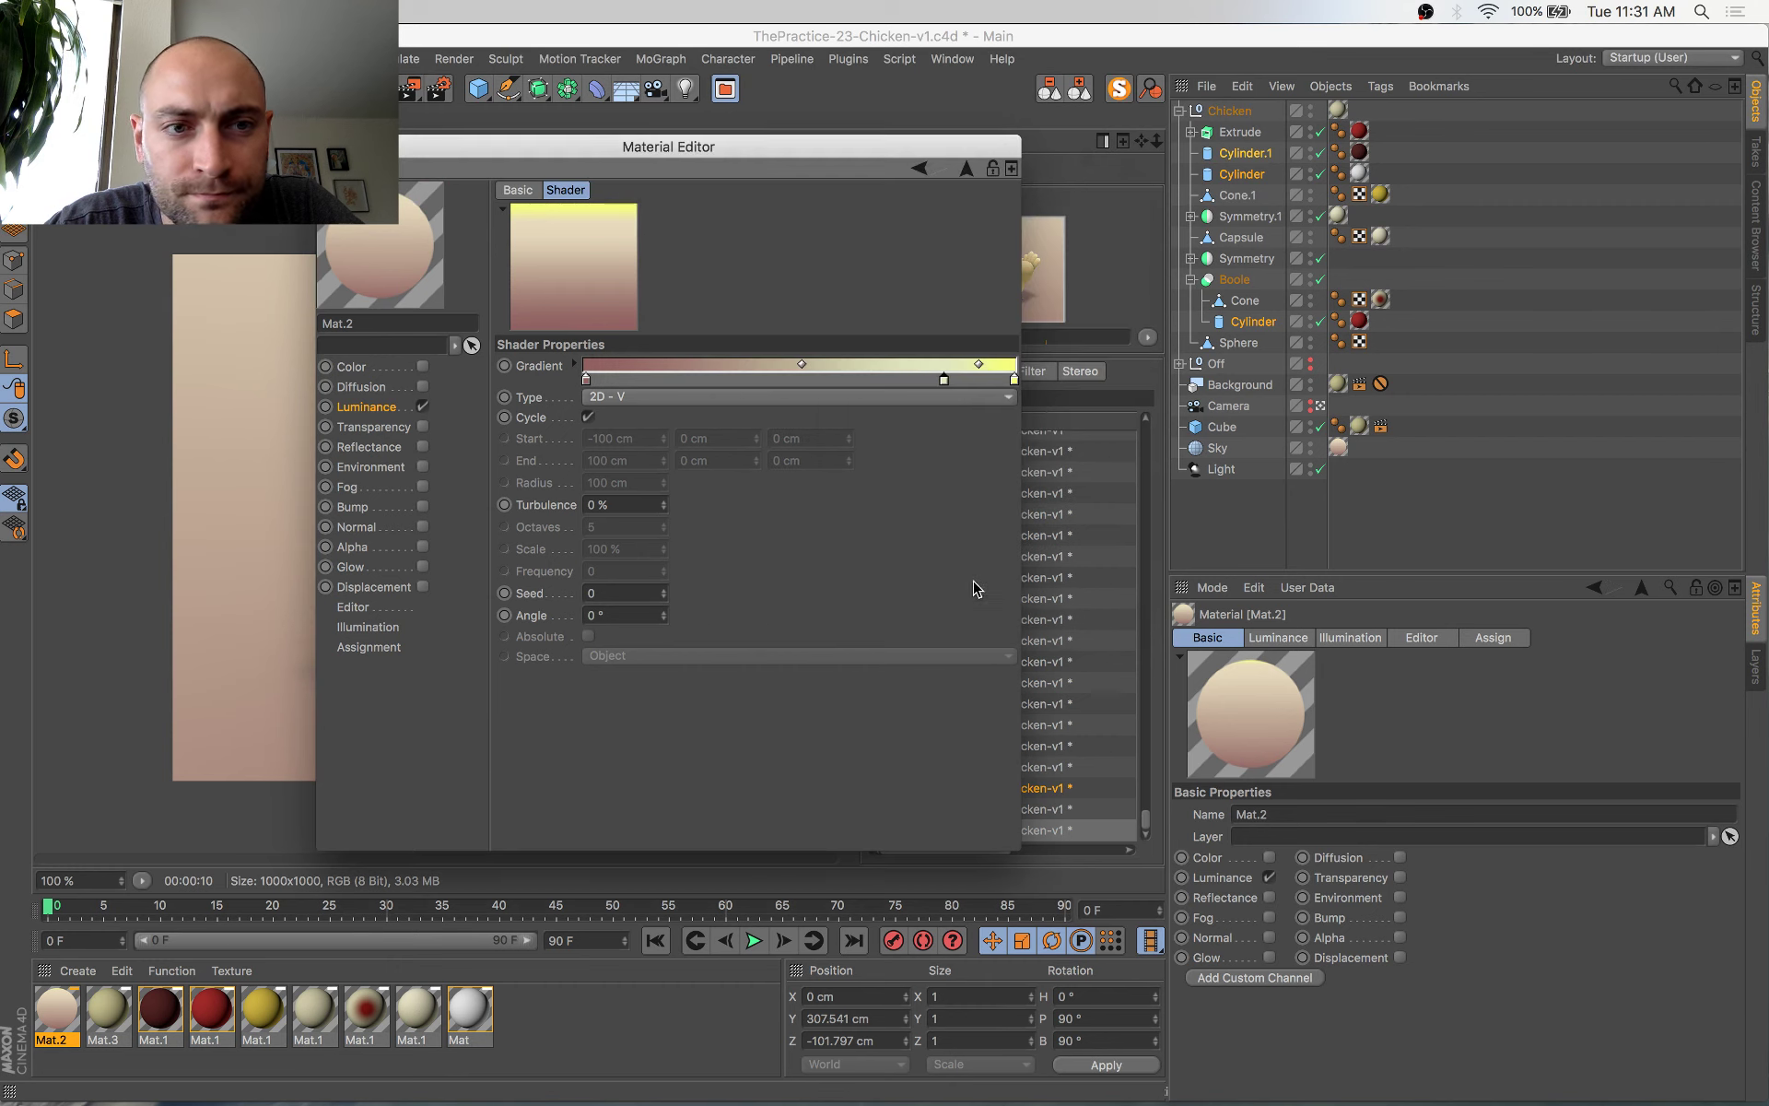
Set the hue of the dark red knot in Mat.2's luminance gradient to 352°
double_click(588, 379)
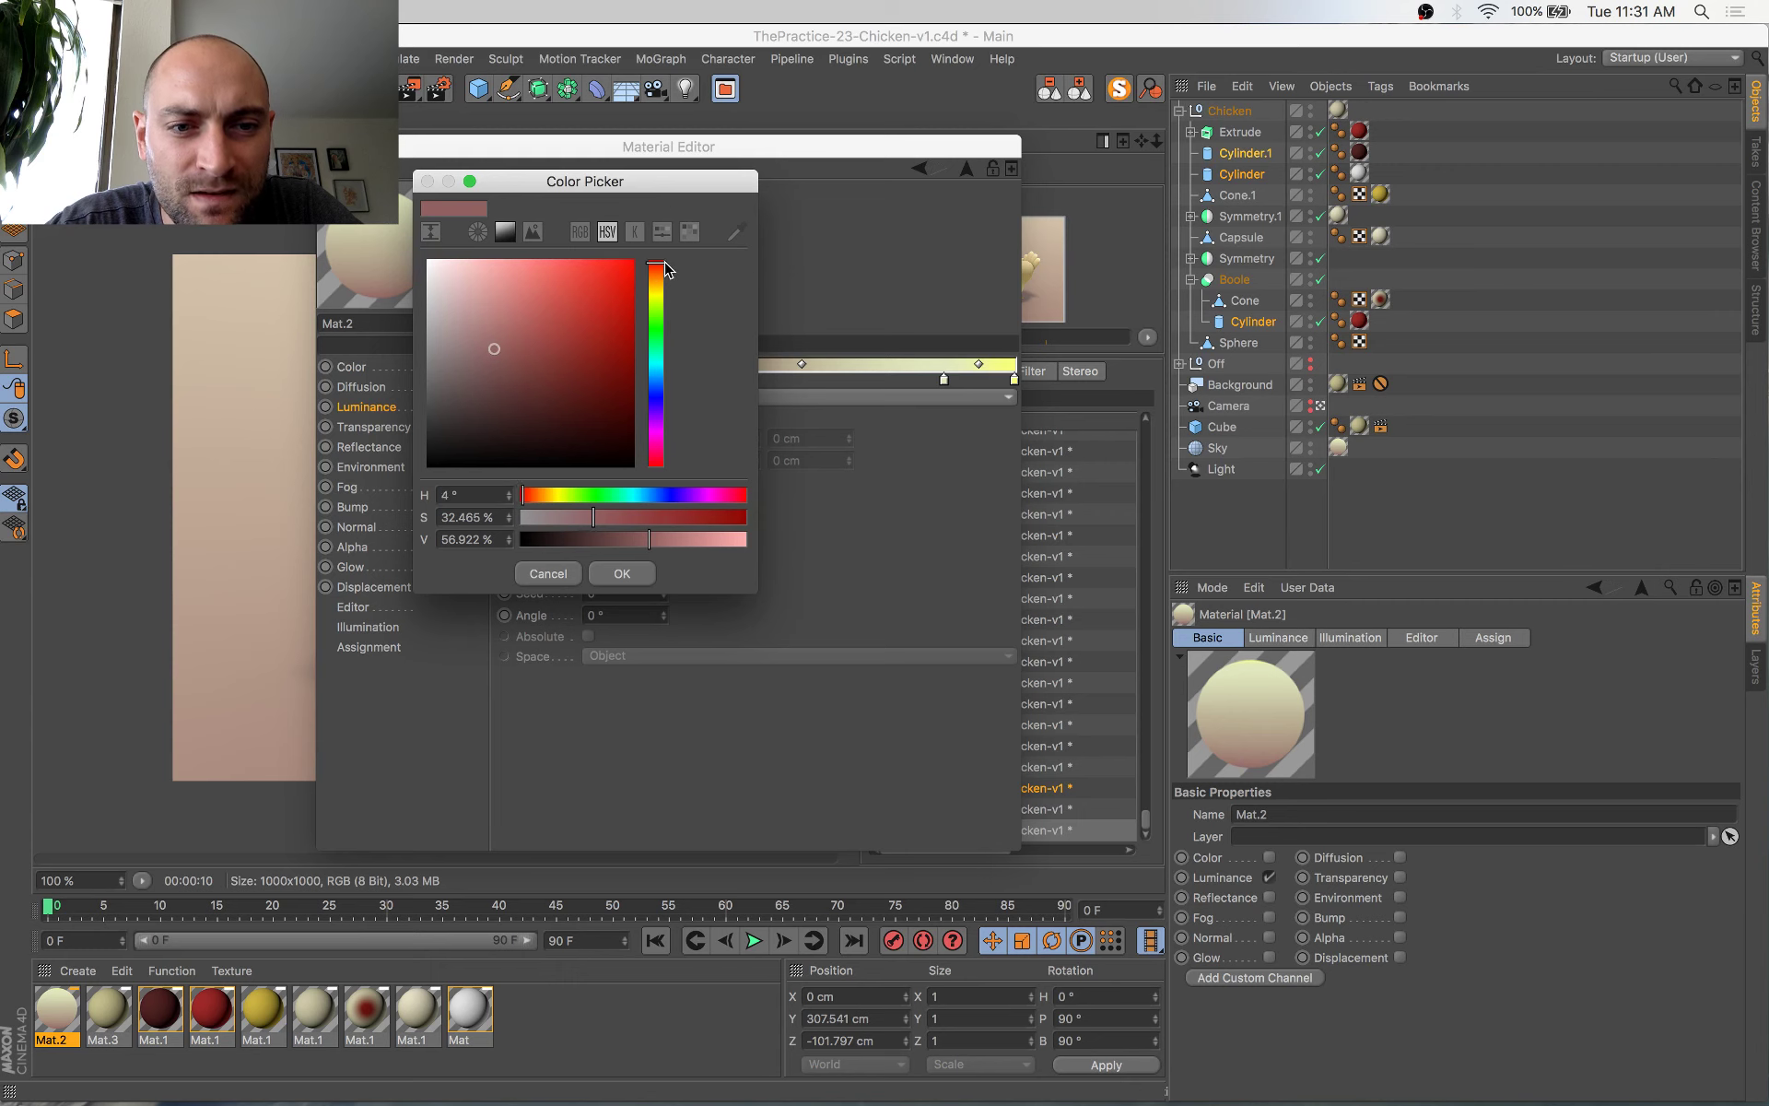
mouse_move(666, 268)
left_mouse_down()
mouse_move(673, 488)
mouse_move(677, 466)
left_mouse_up()
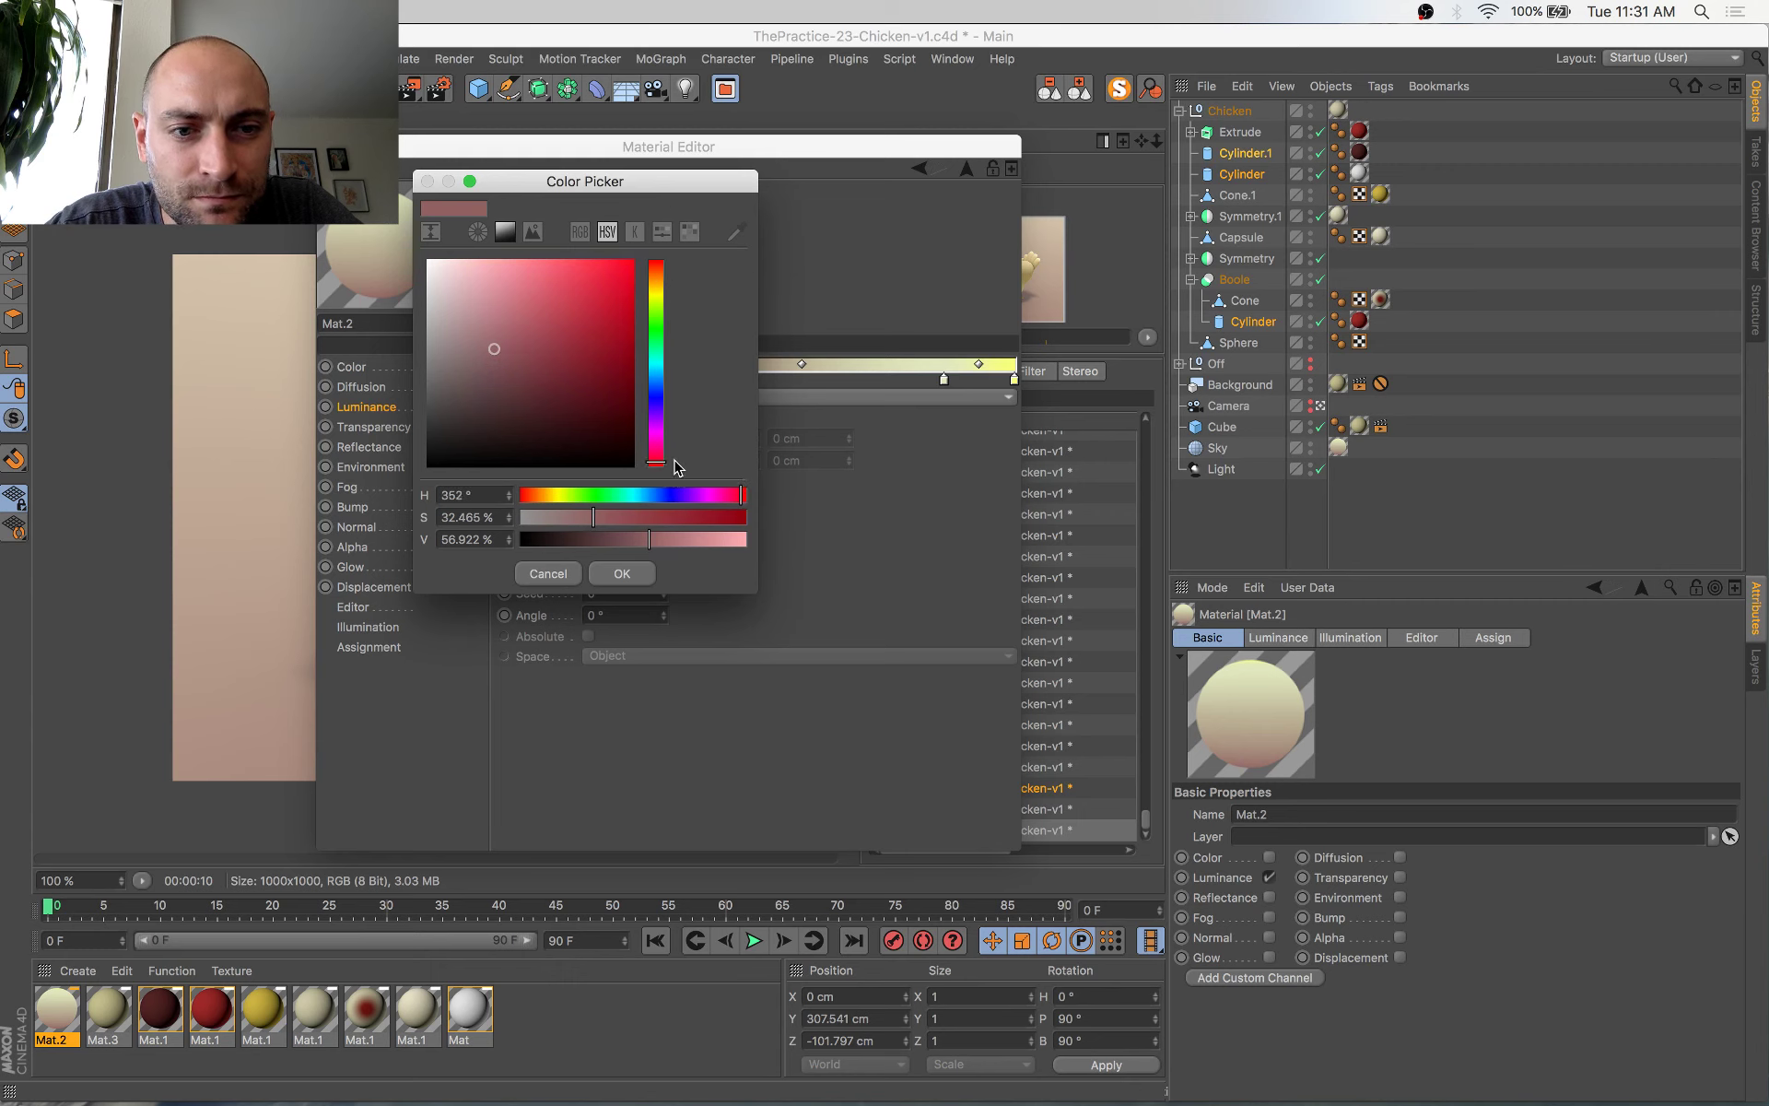
left_click(429, 184)
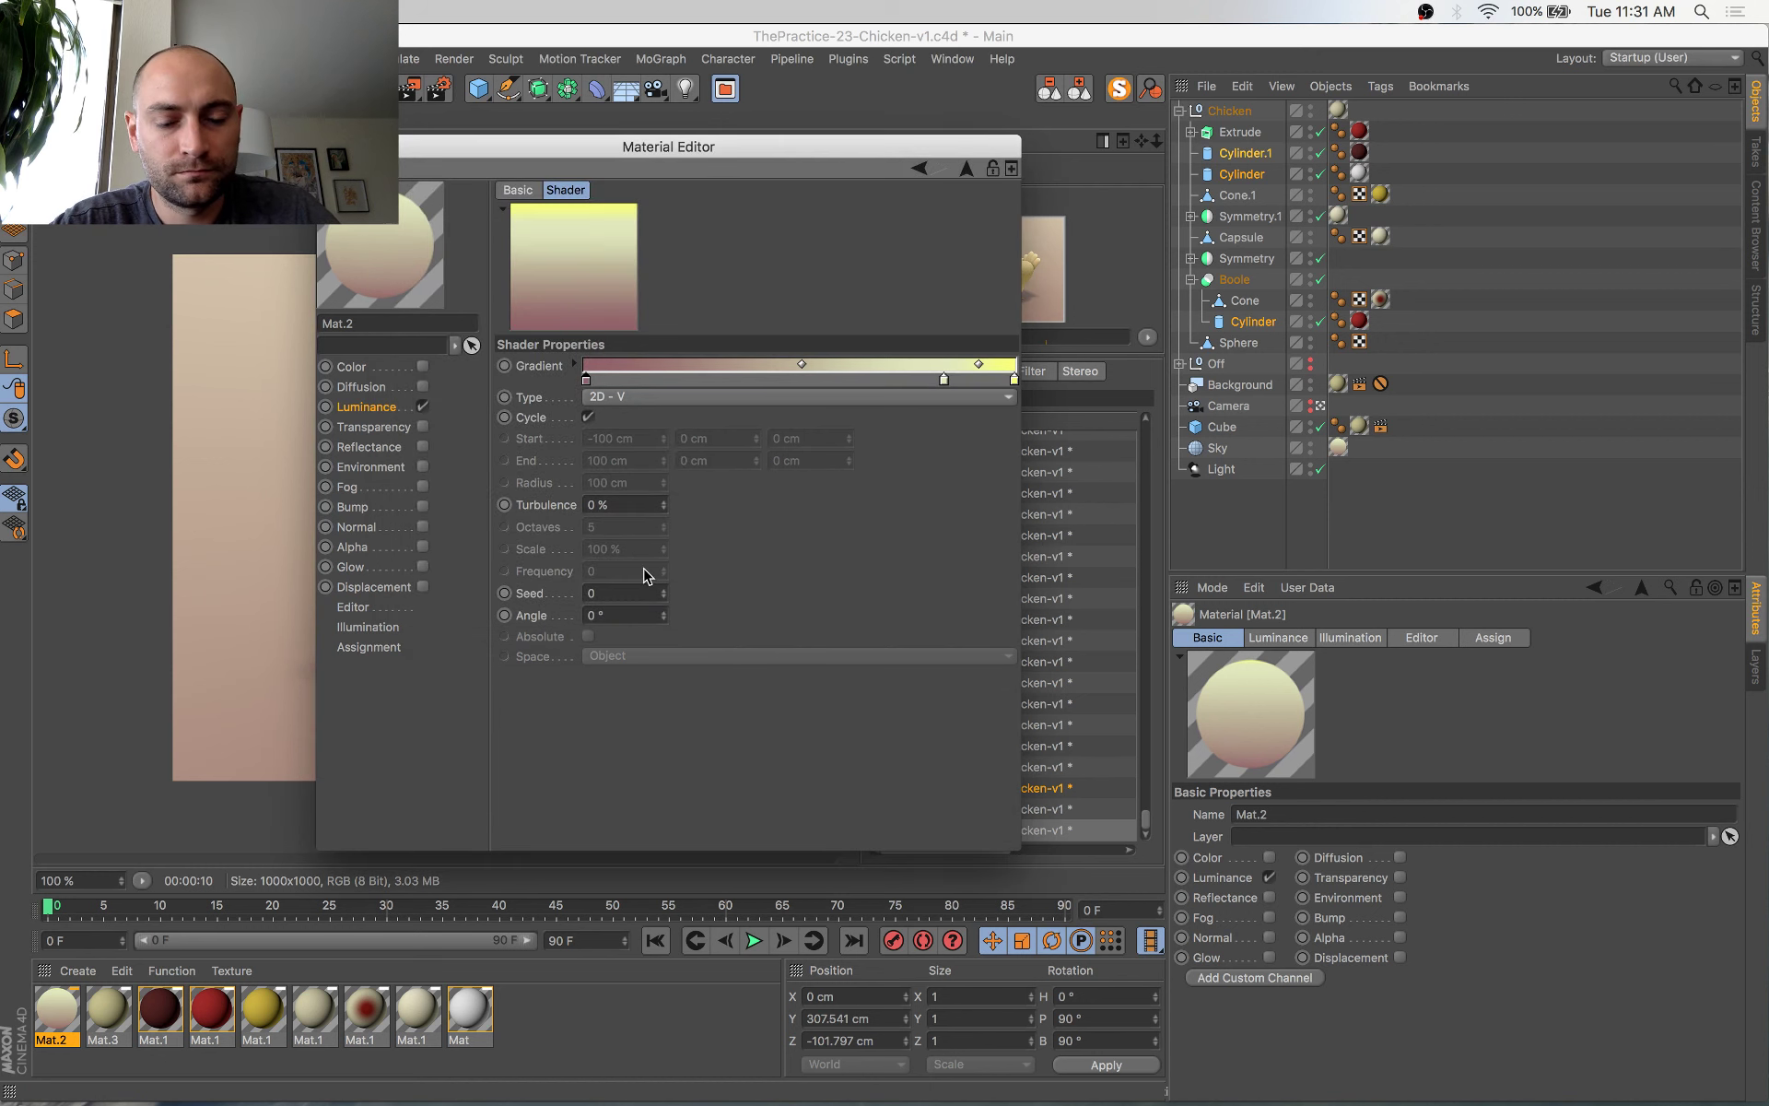
Render the chicken with the adjusted sky gradient and compare it with the previous render in the history
key("shift+r")
left_click(1044, 878)
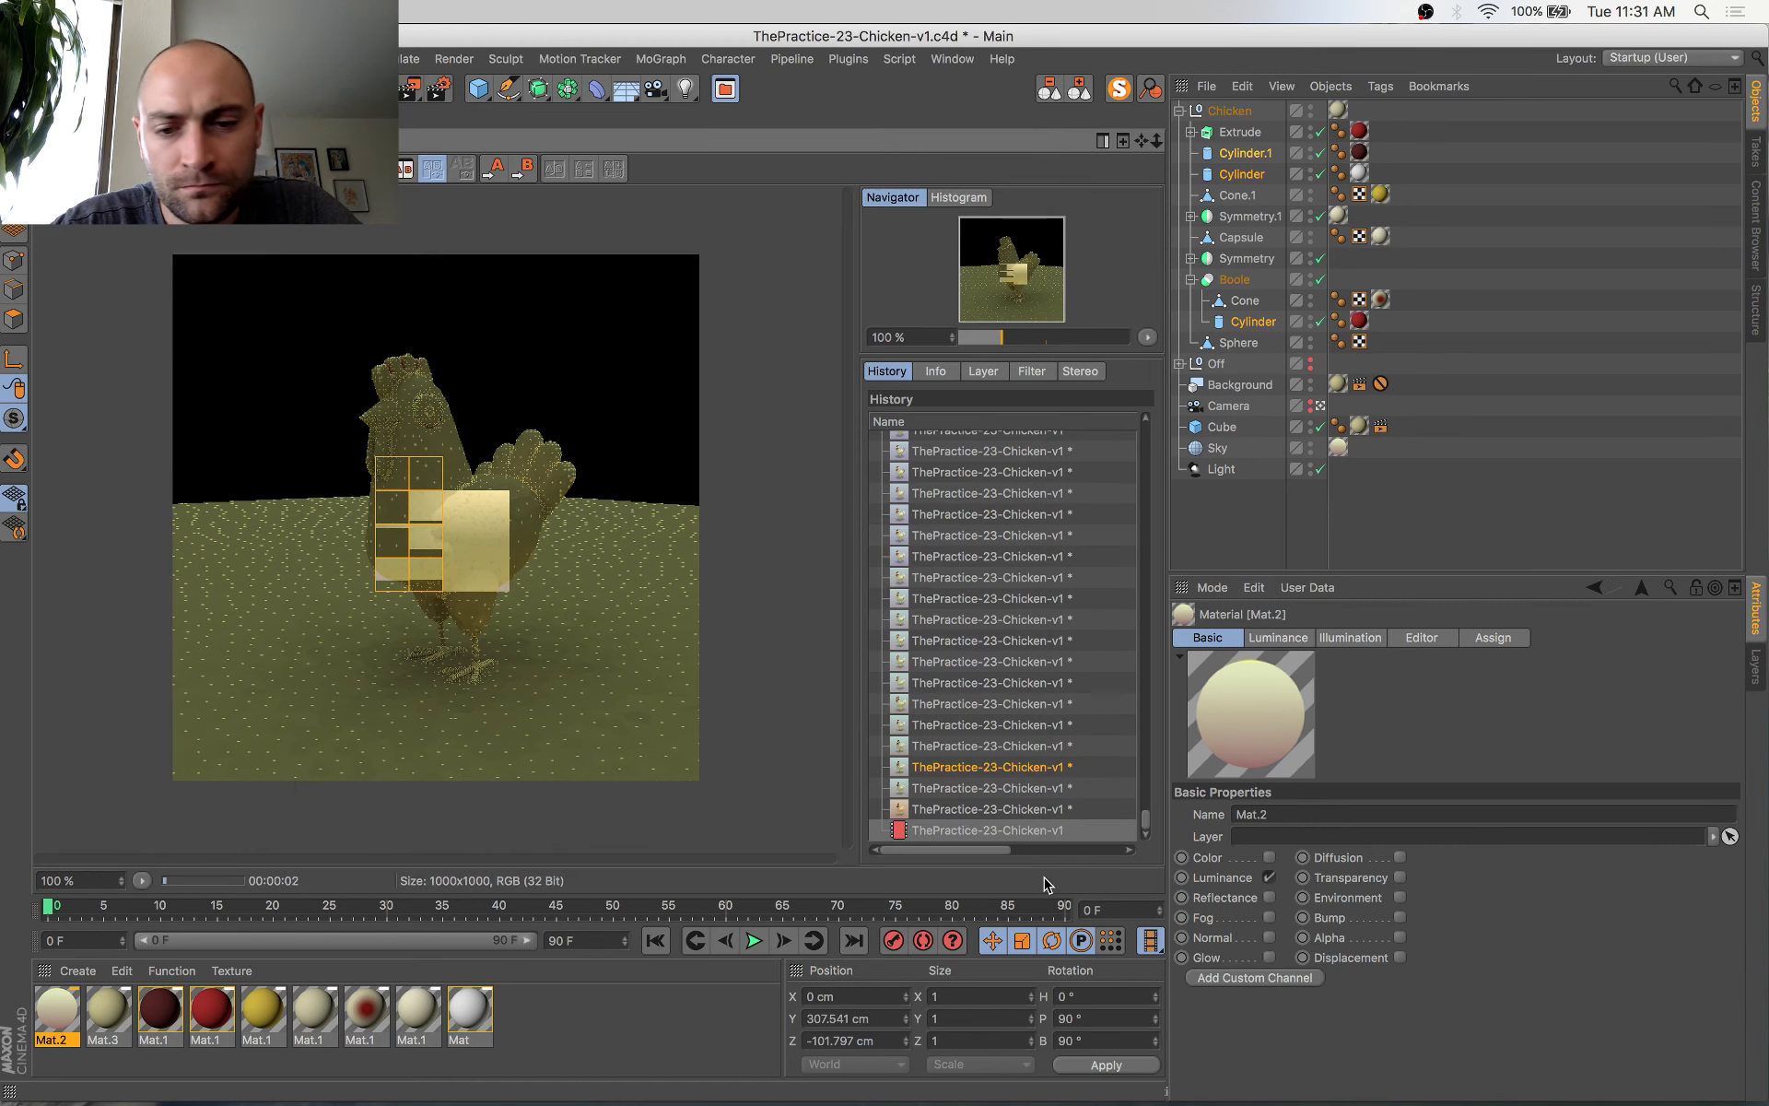
left_click(1004, 809)
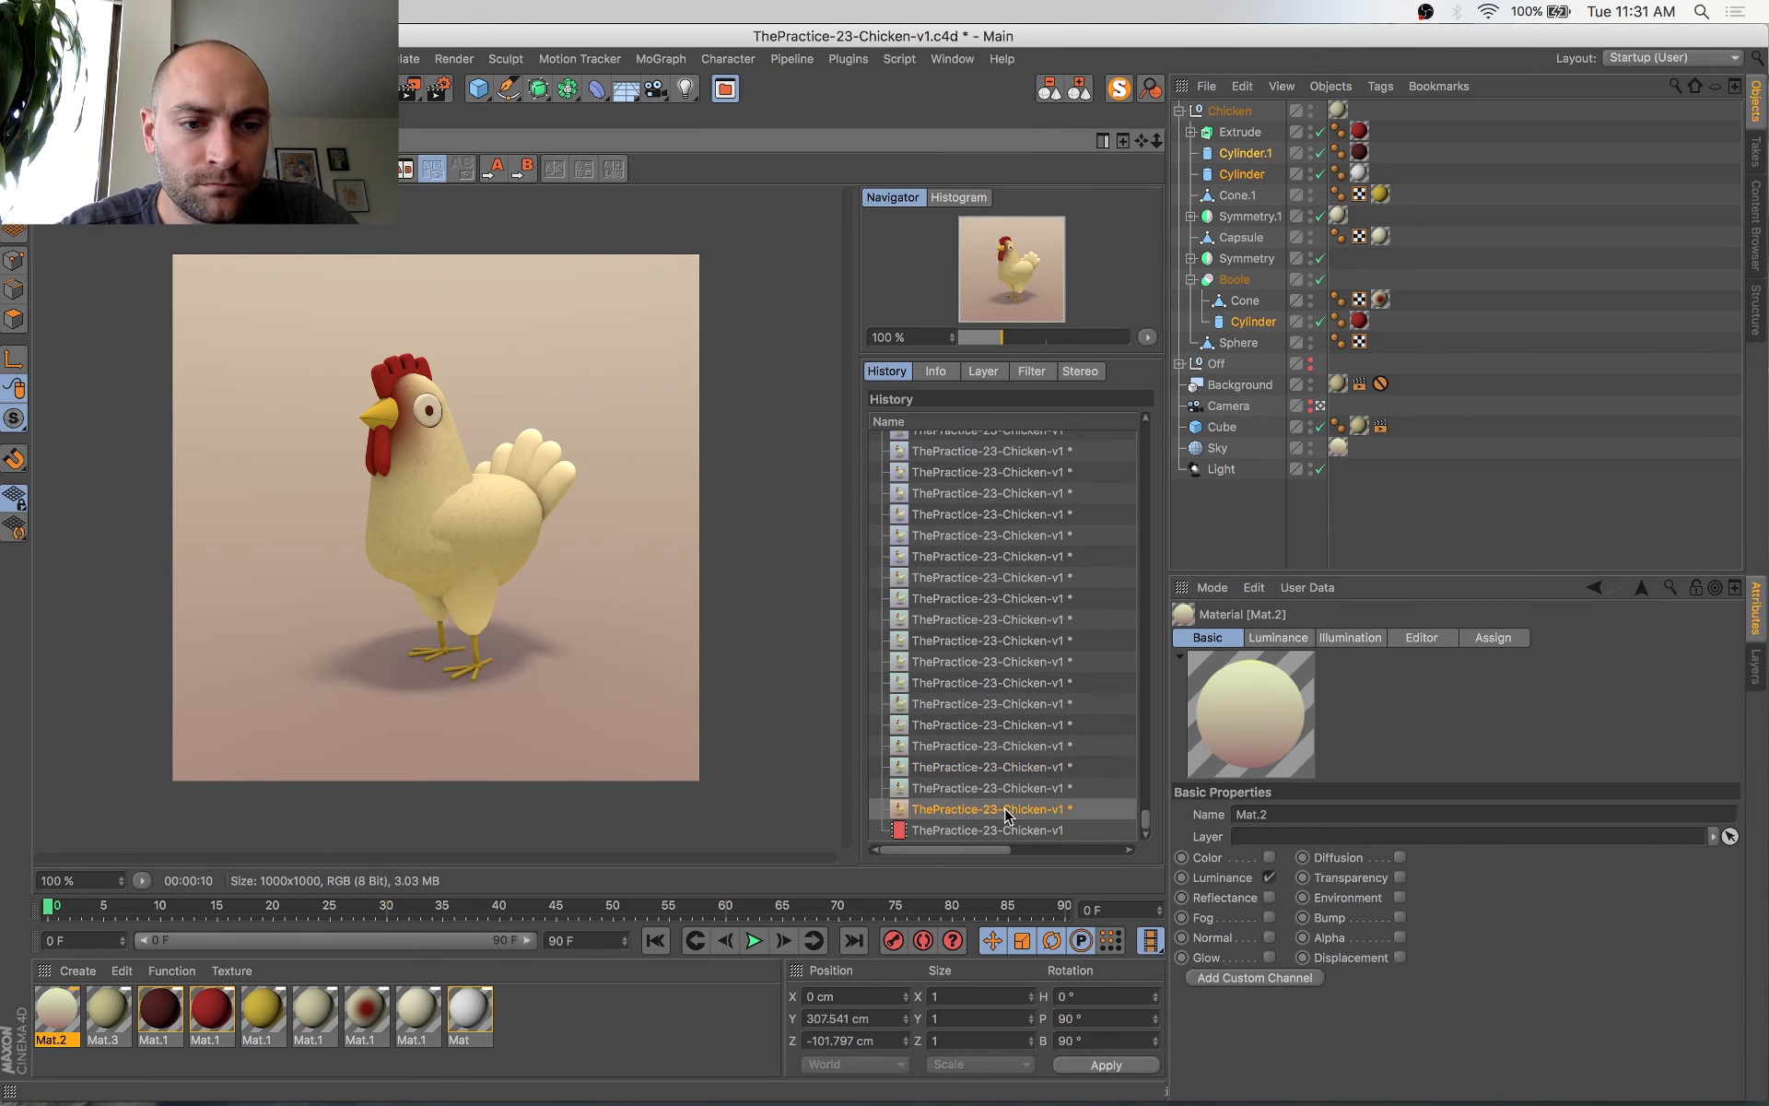
key("Down")
key("Up")
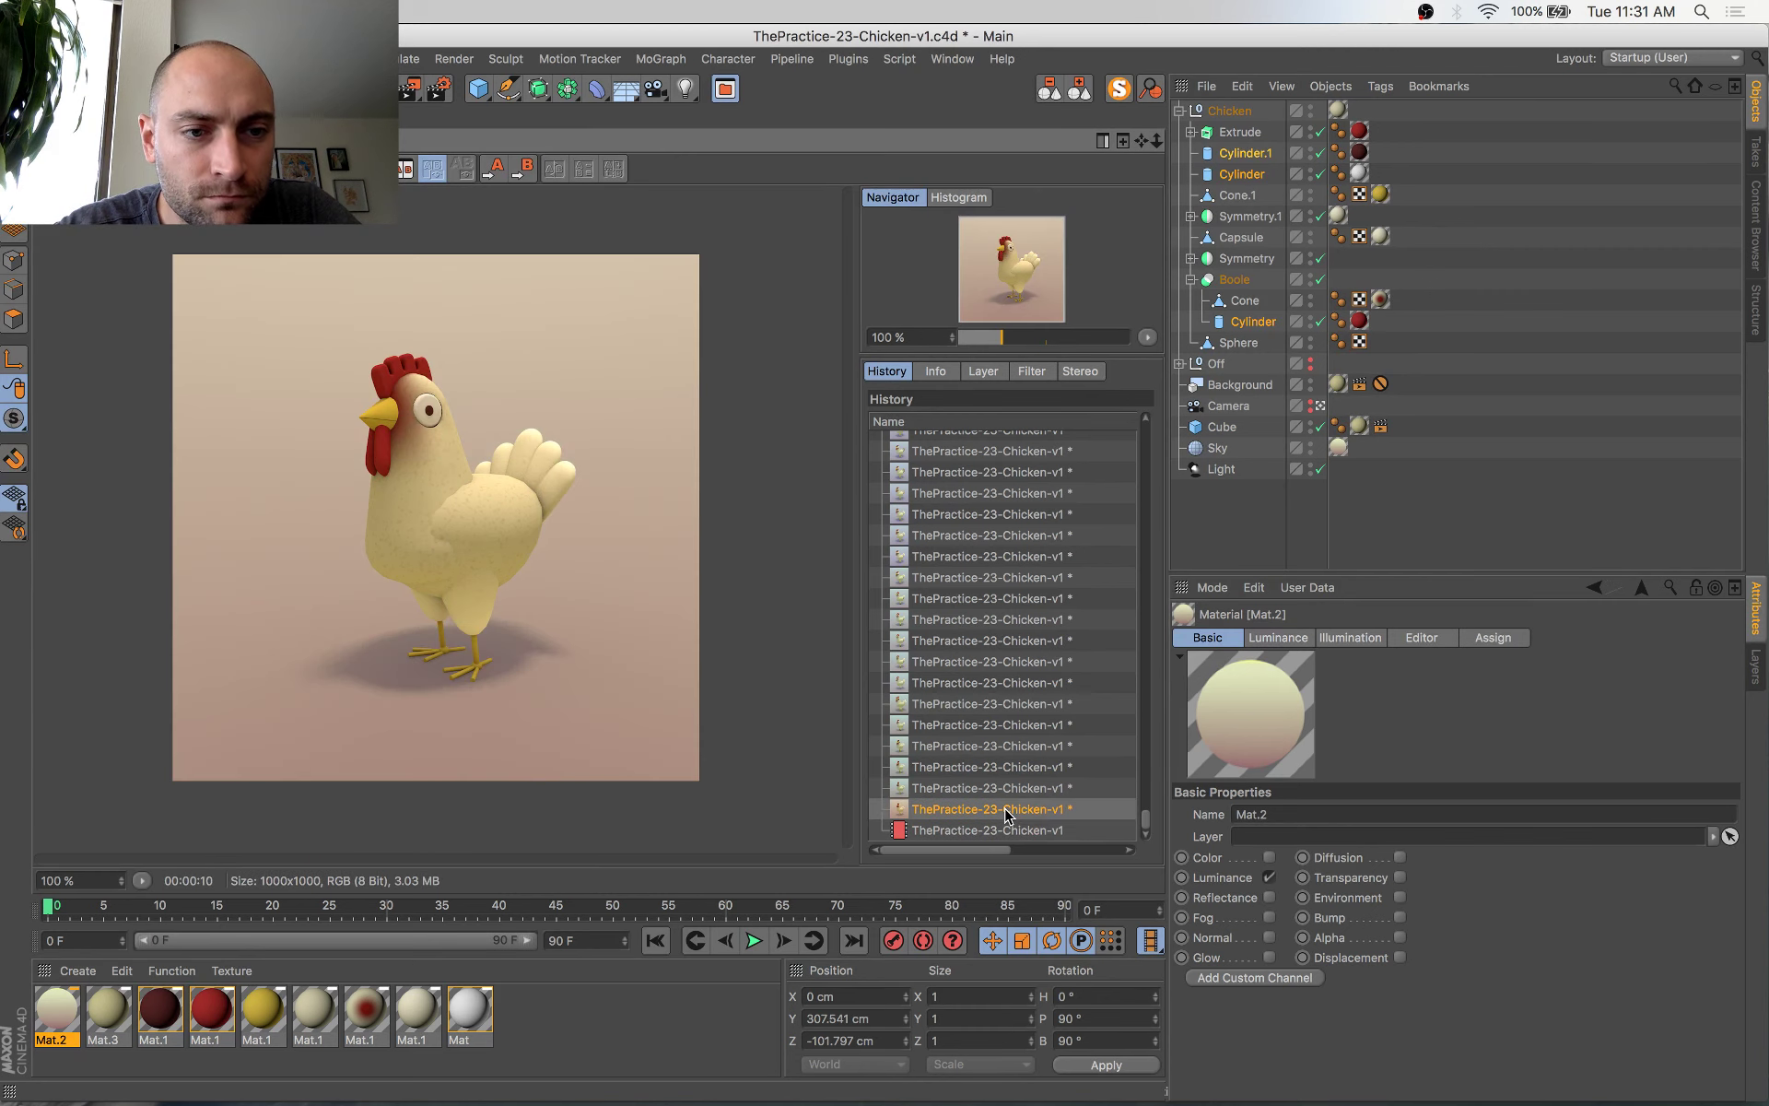
key("Down")
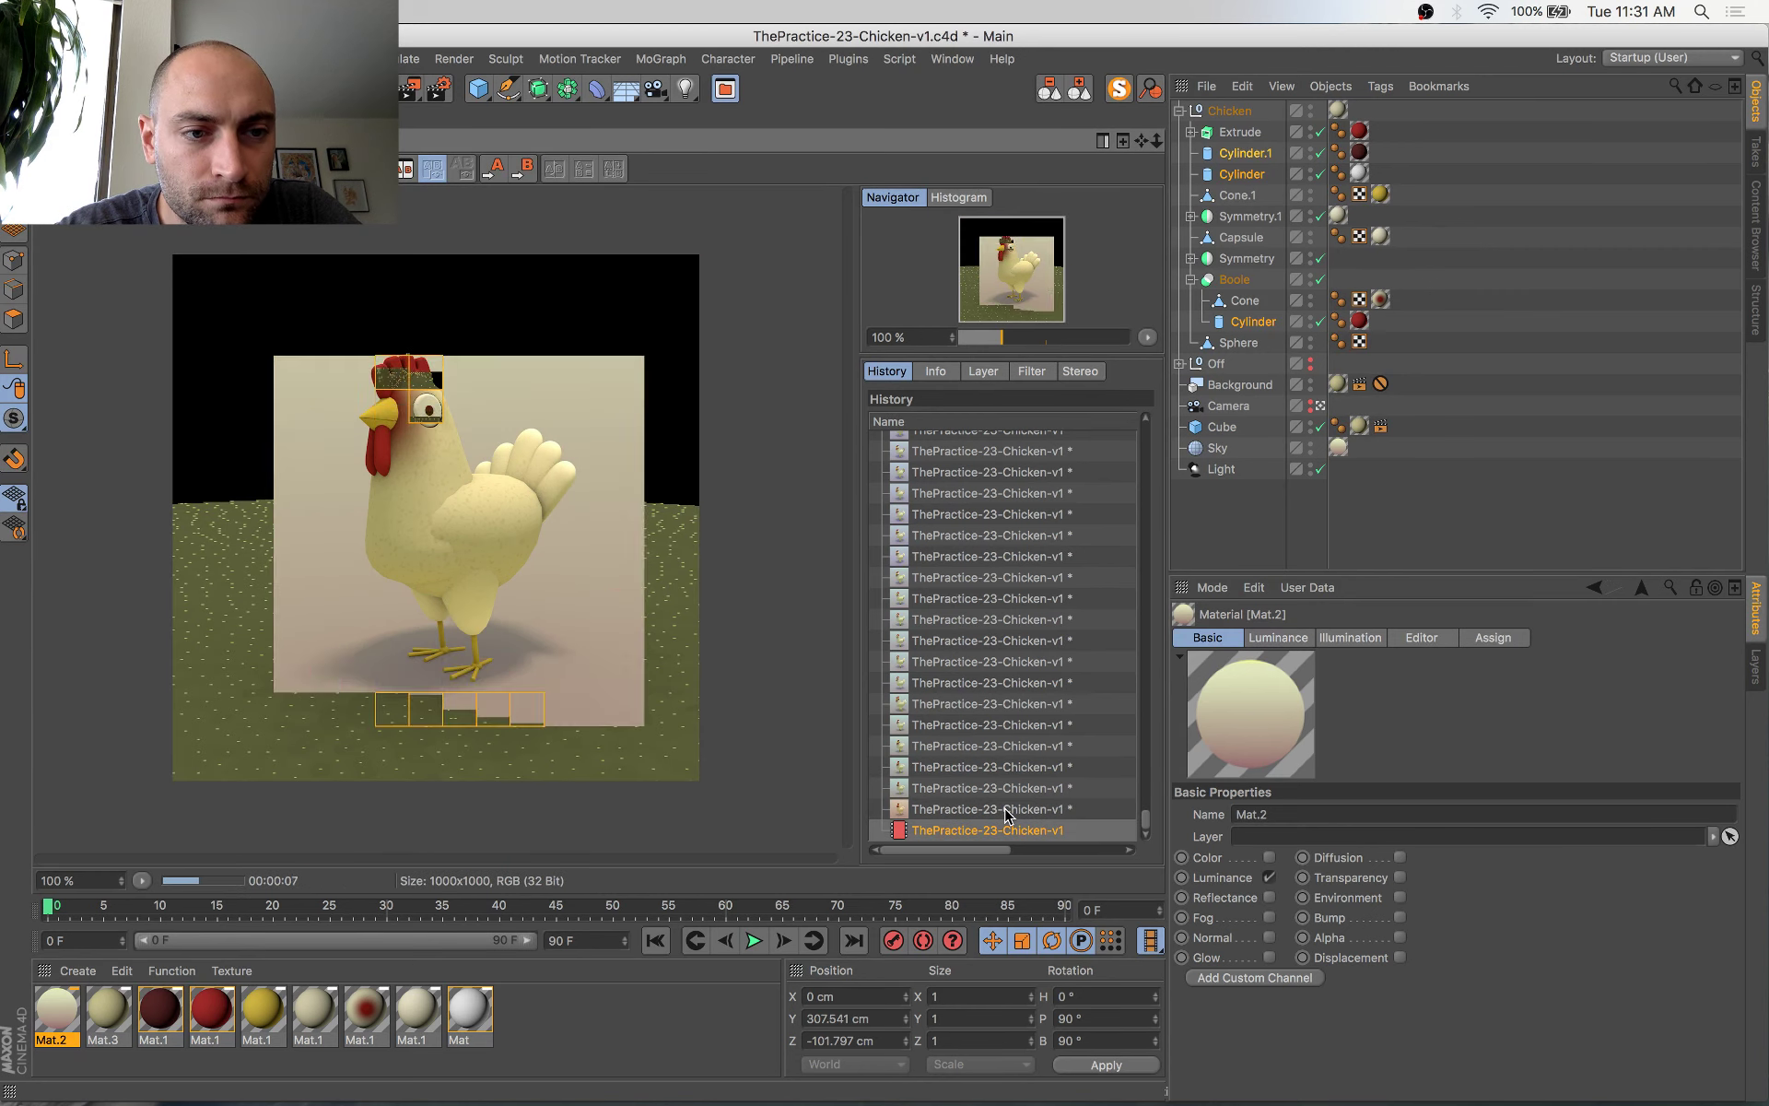
Switch to Finder, check the BirdieWalk0000.gif preview against the finished render, and return to Cinema 4D
key("ctrl+Up")
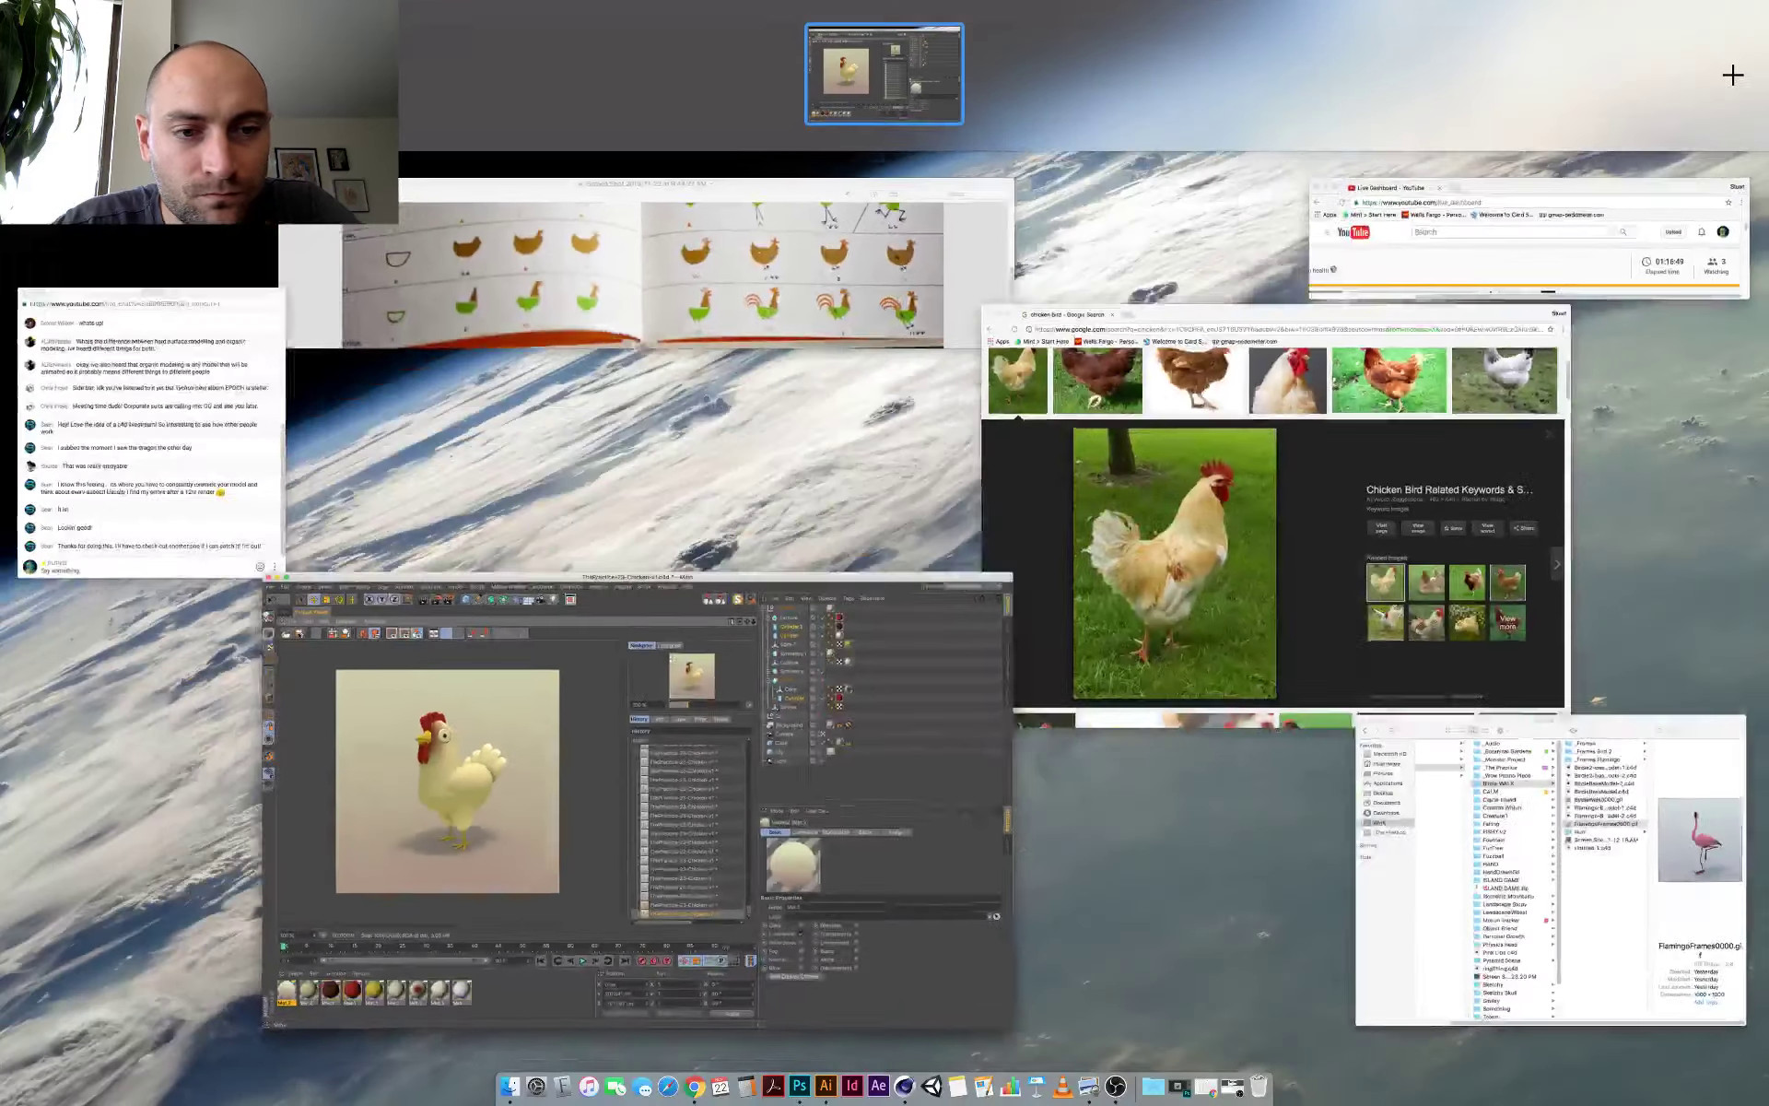
left_click(1635, 862)
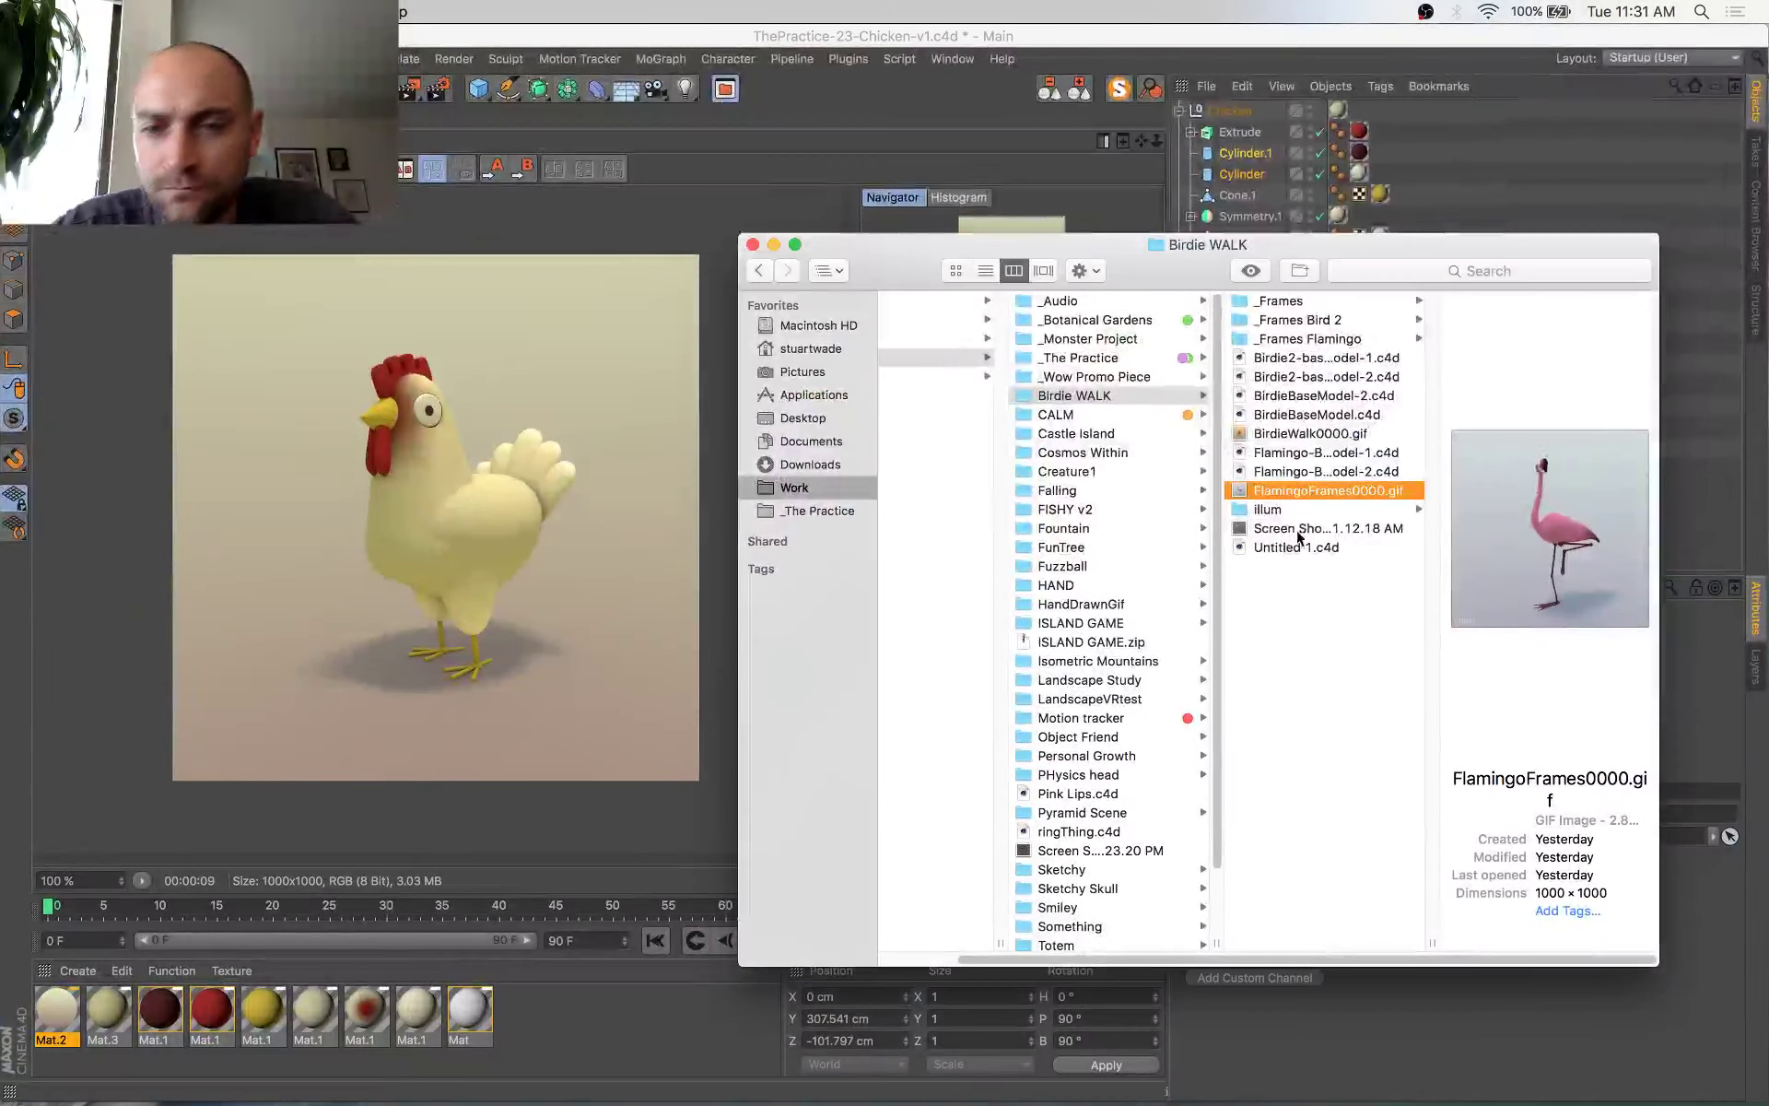
left_click(1344, 434)
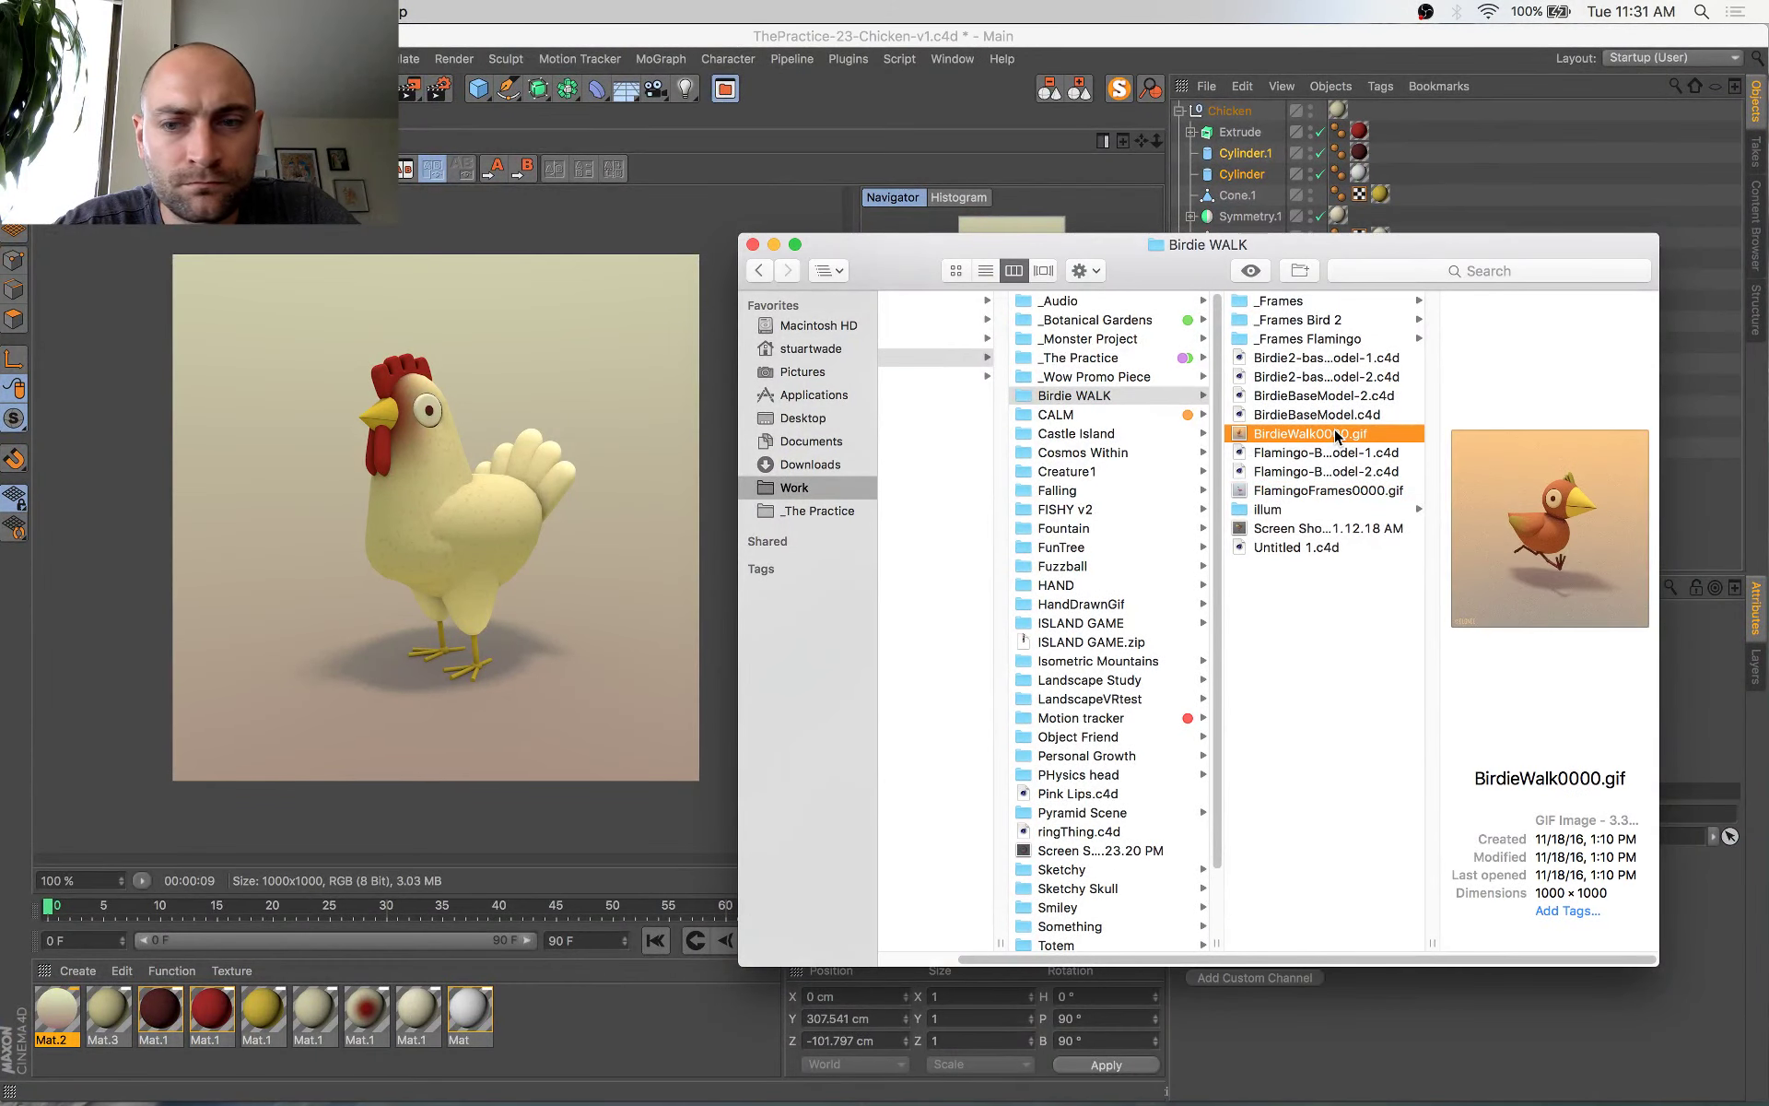
left_click(801, 42)
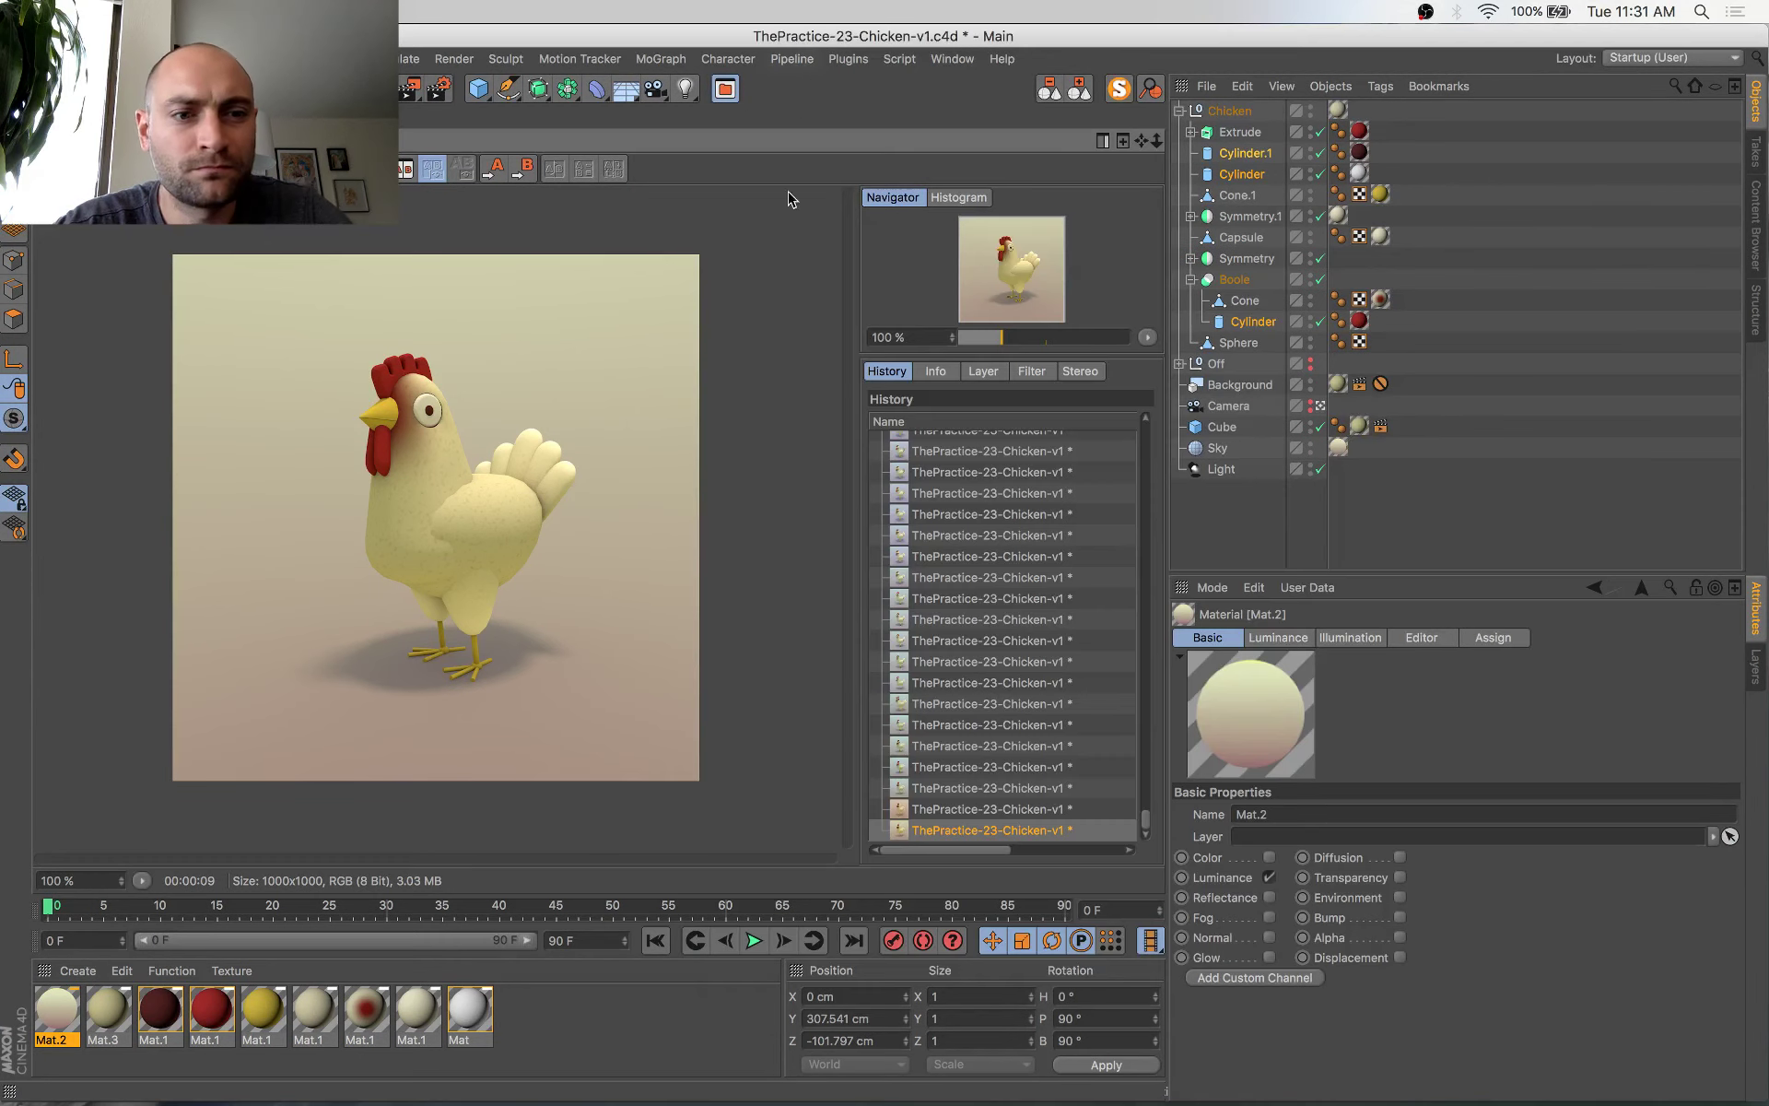
key("super+Tab")
key("super+Tab")
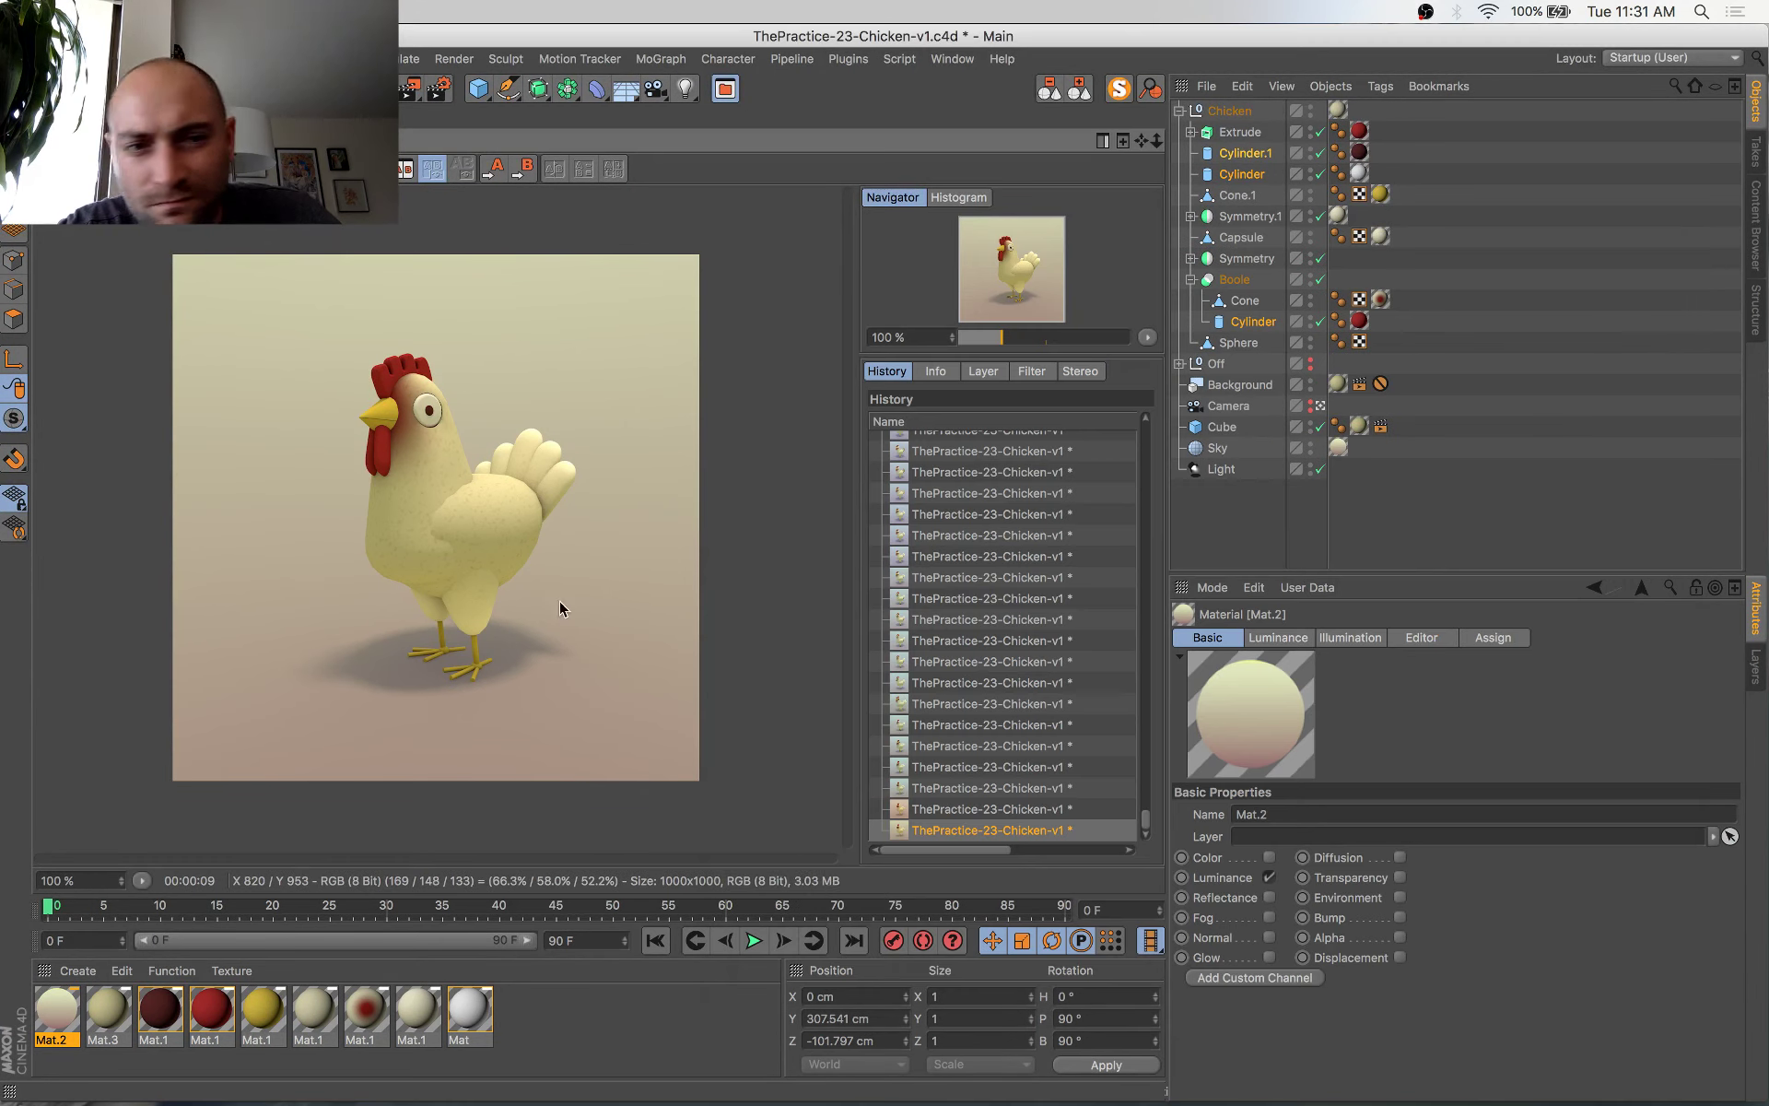
Set the colour of the cream Mat.1 with the Noise texture to RGB 199, 188, 141, saving the scene before and after the change
key("super+s")
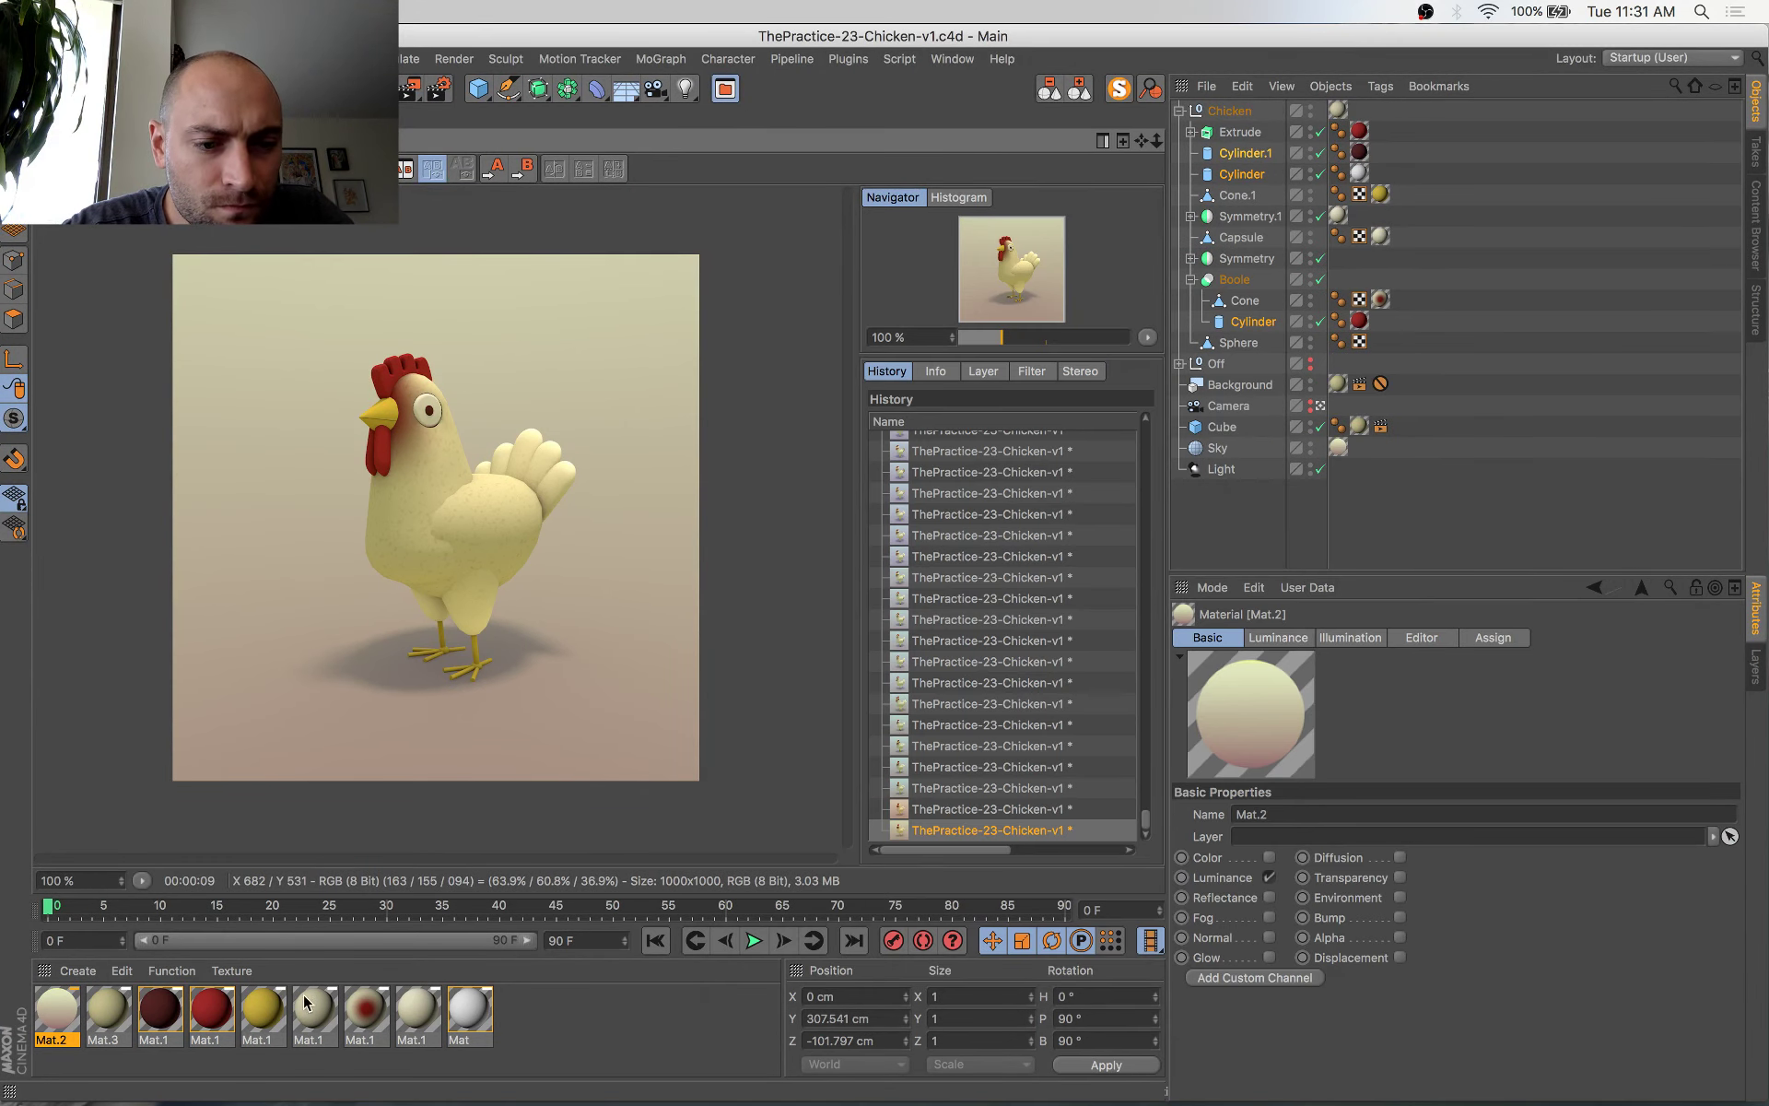
double_click(318, 1014)
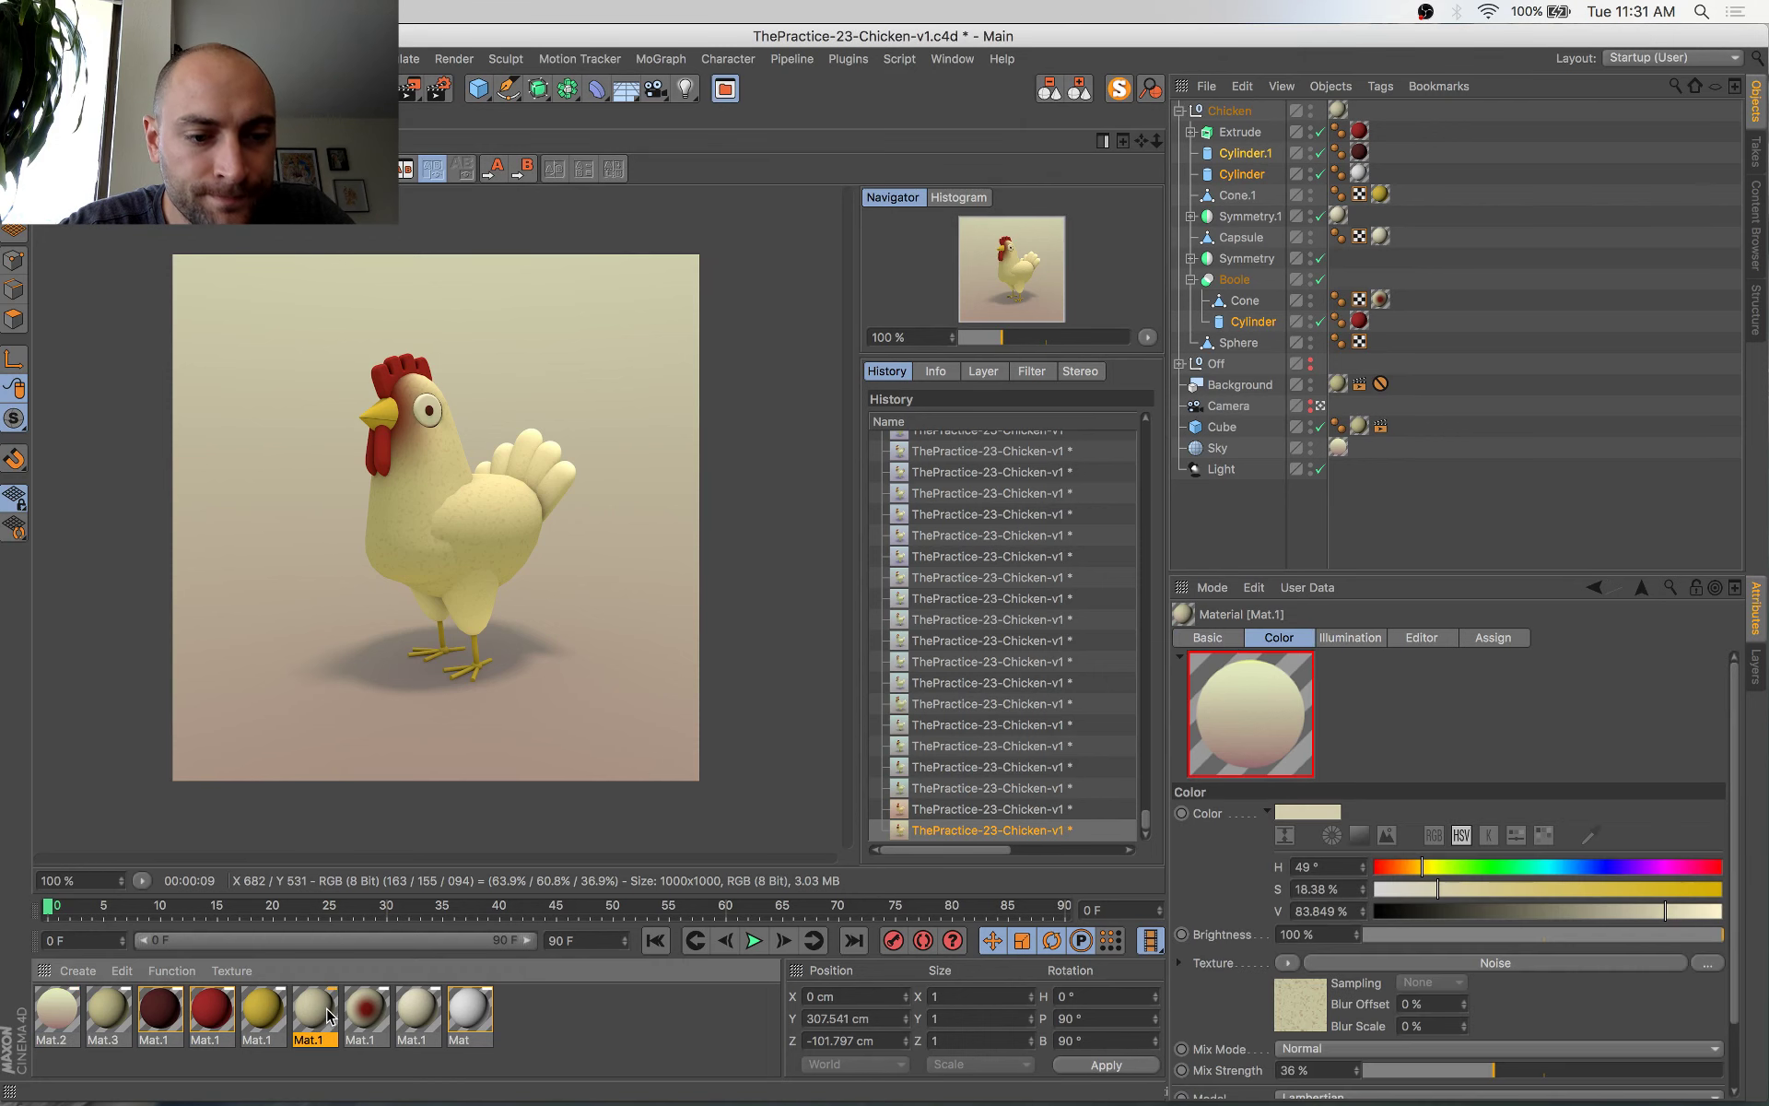
left_click(351, 367)
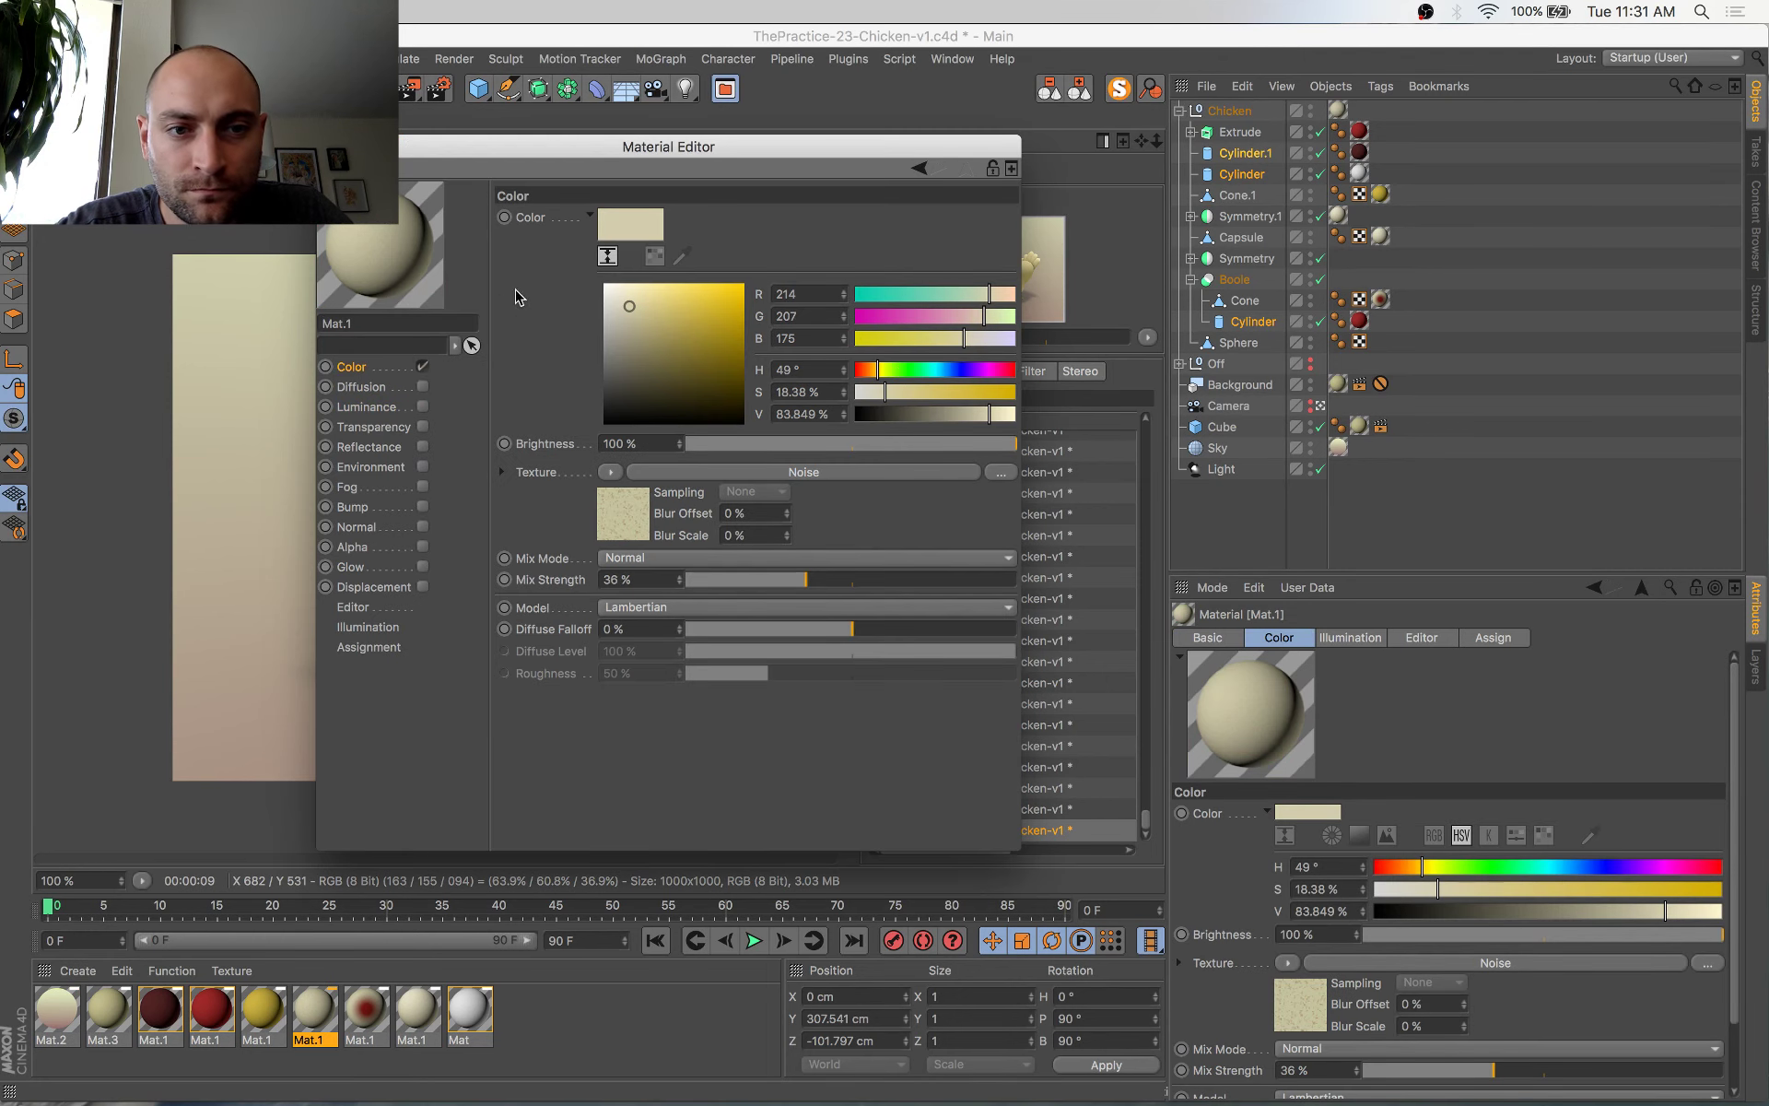
left_click_drag(629, 306, 644, 314)
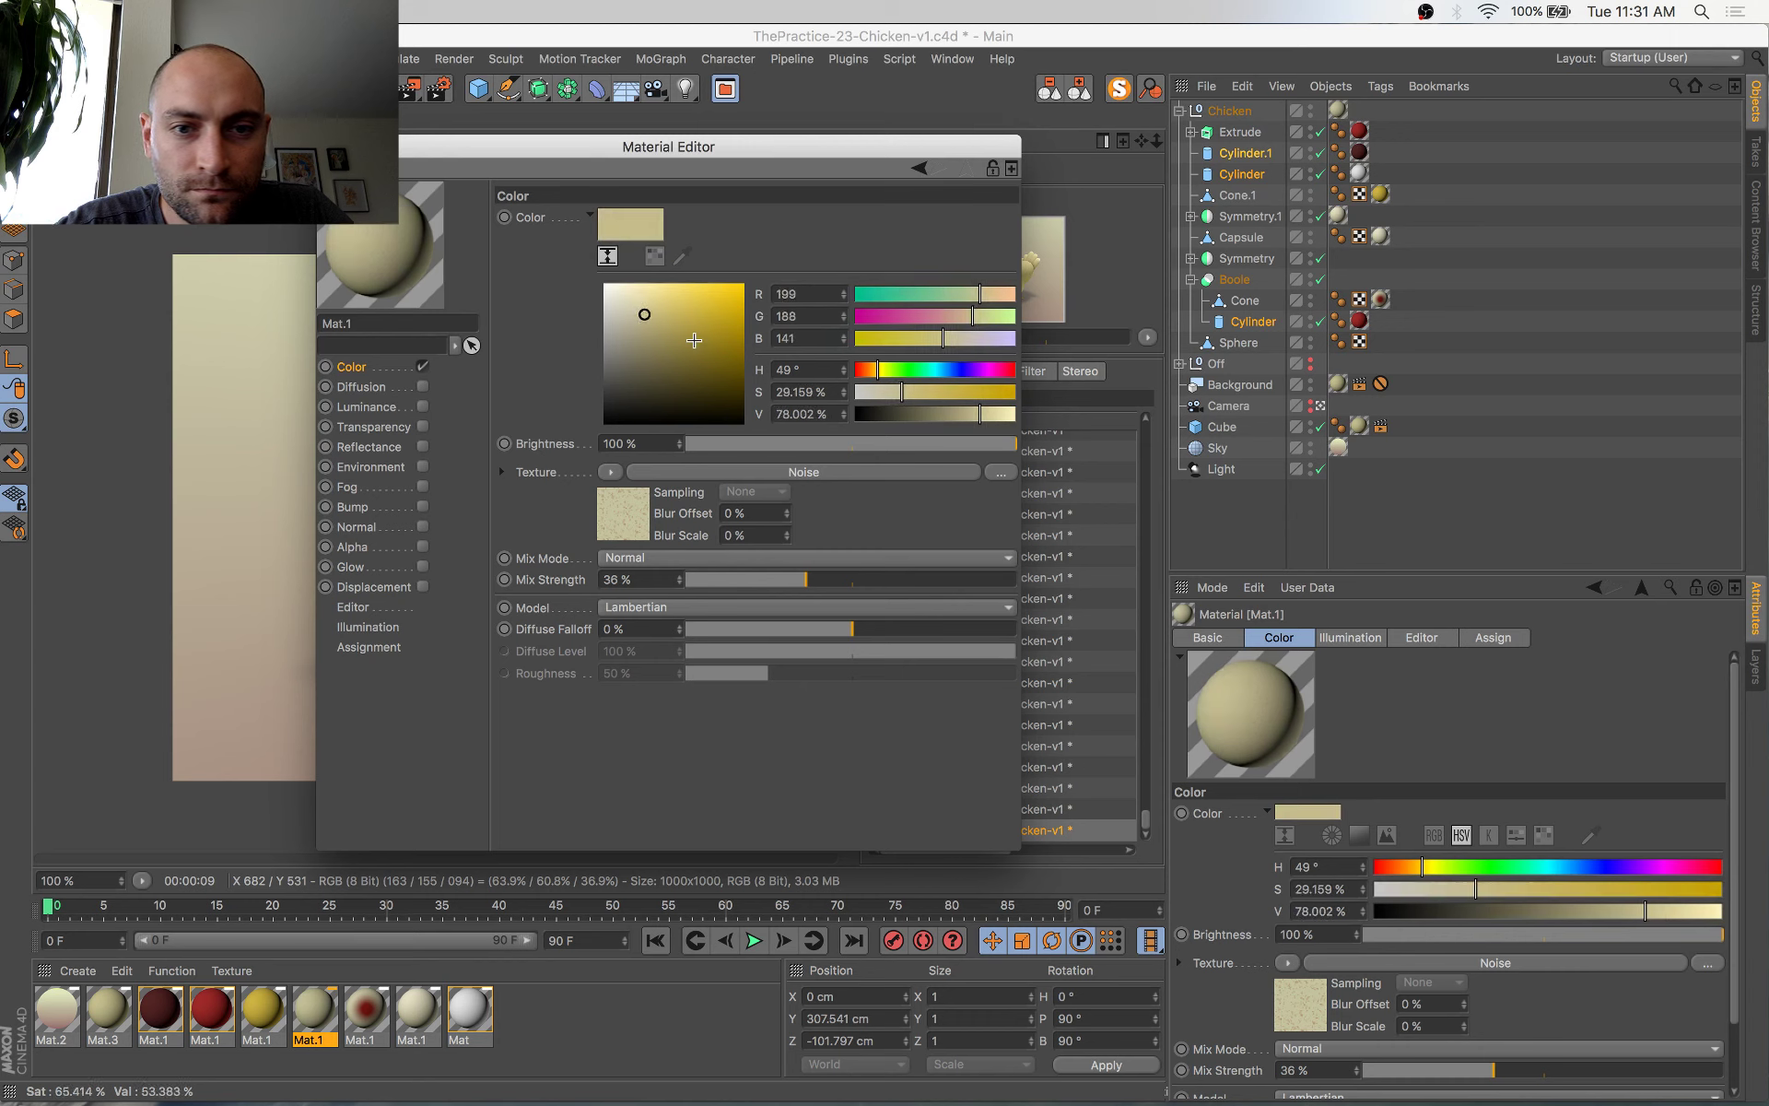
key("super+s")
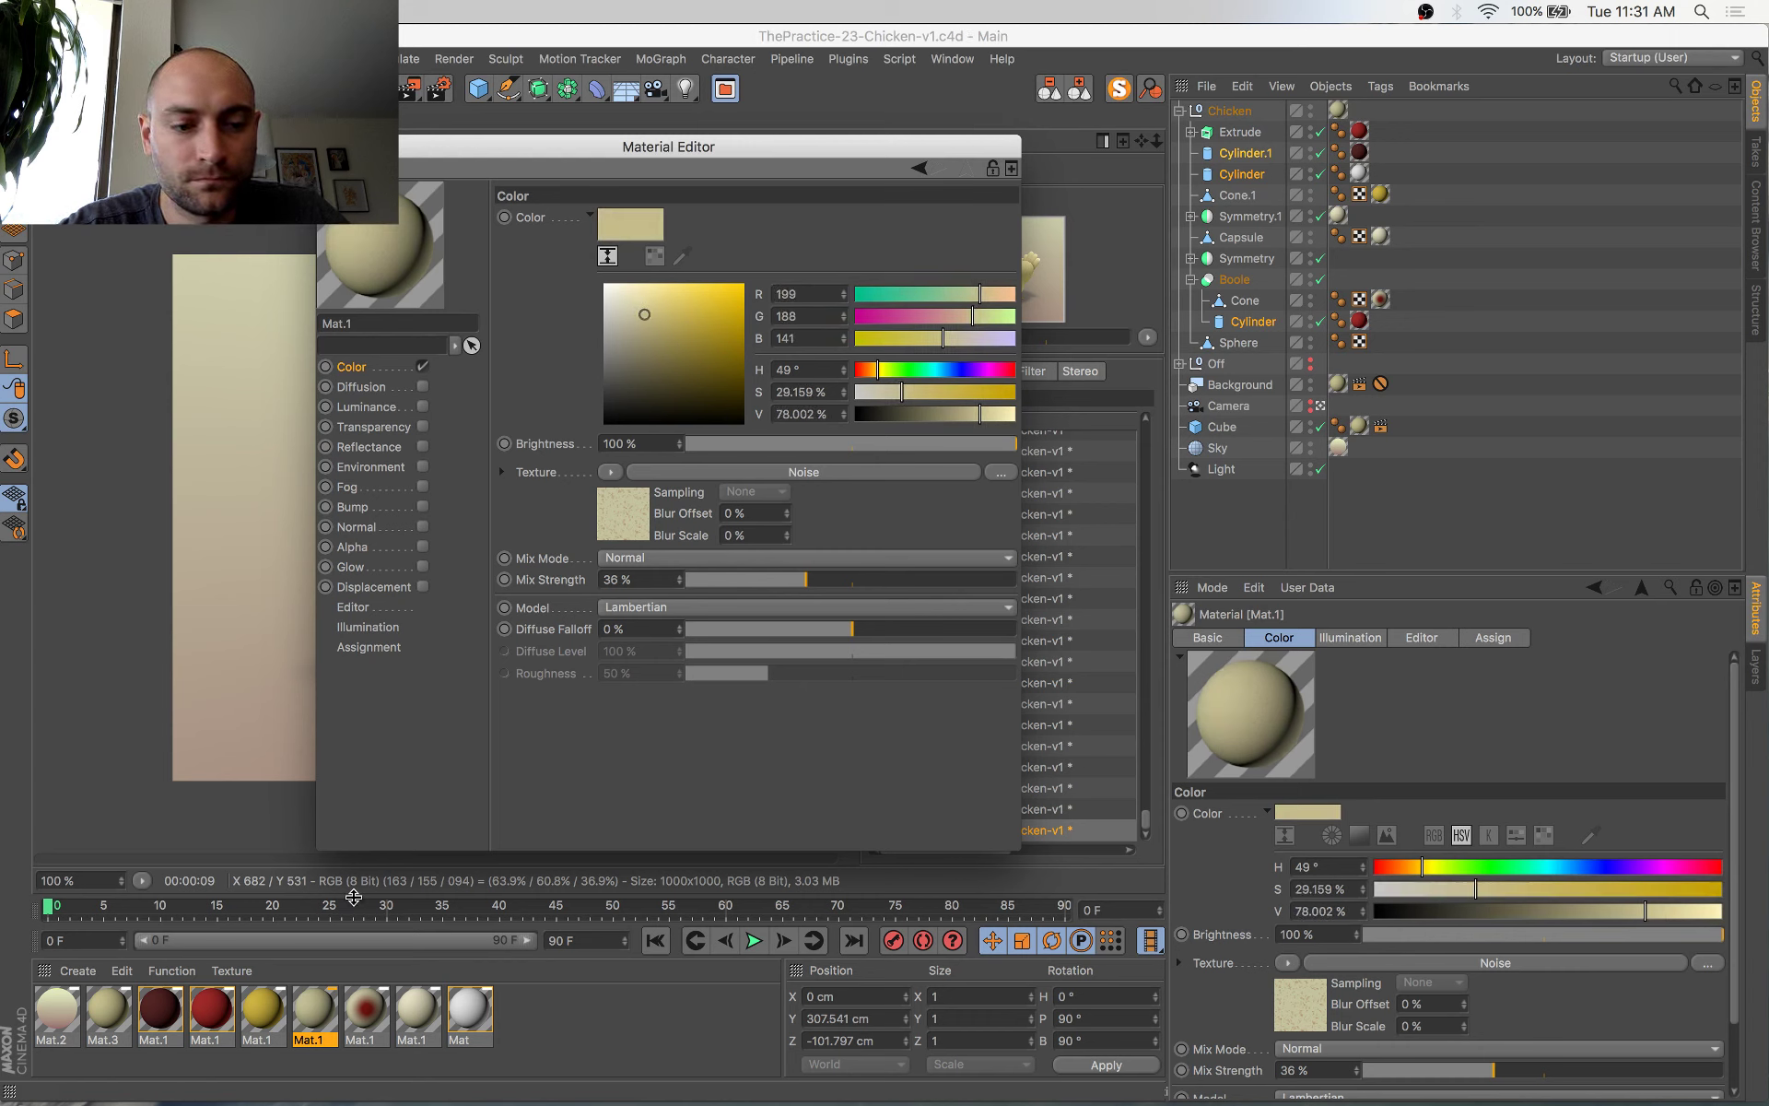
Darken the yellow Mat.1 material's colour to RGB 186, 161, 51
left_click(265, 1004)
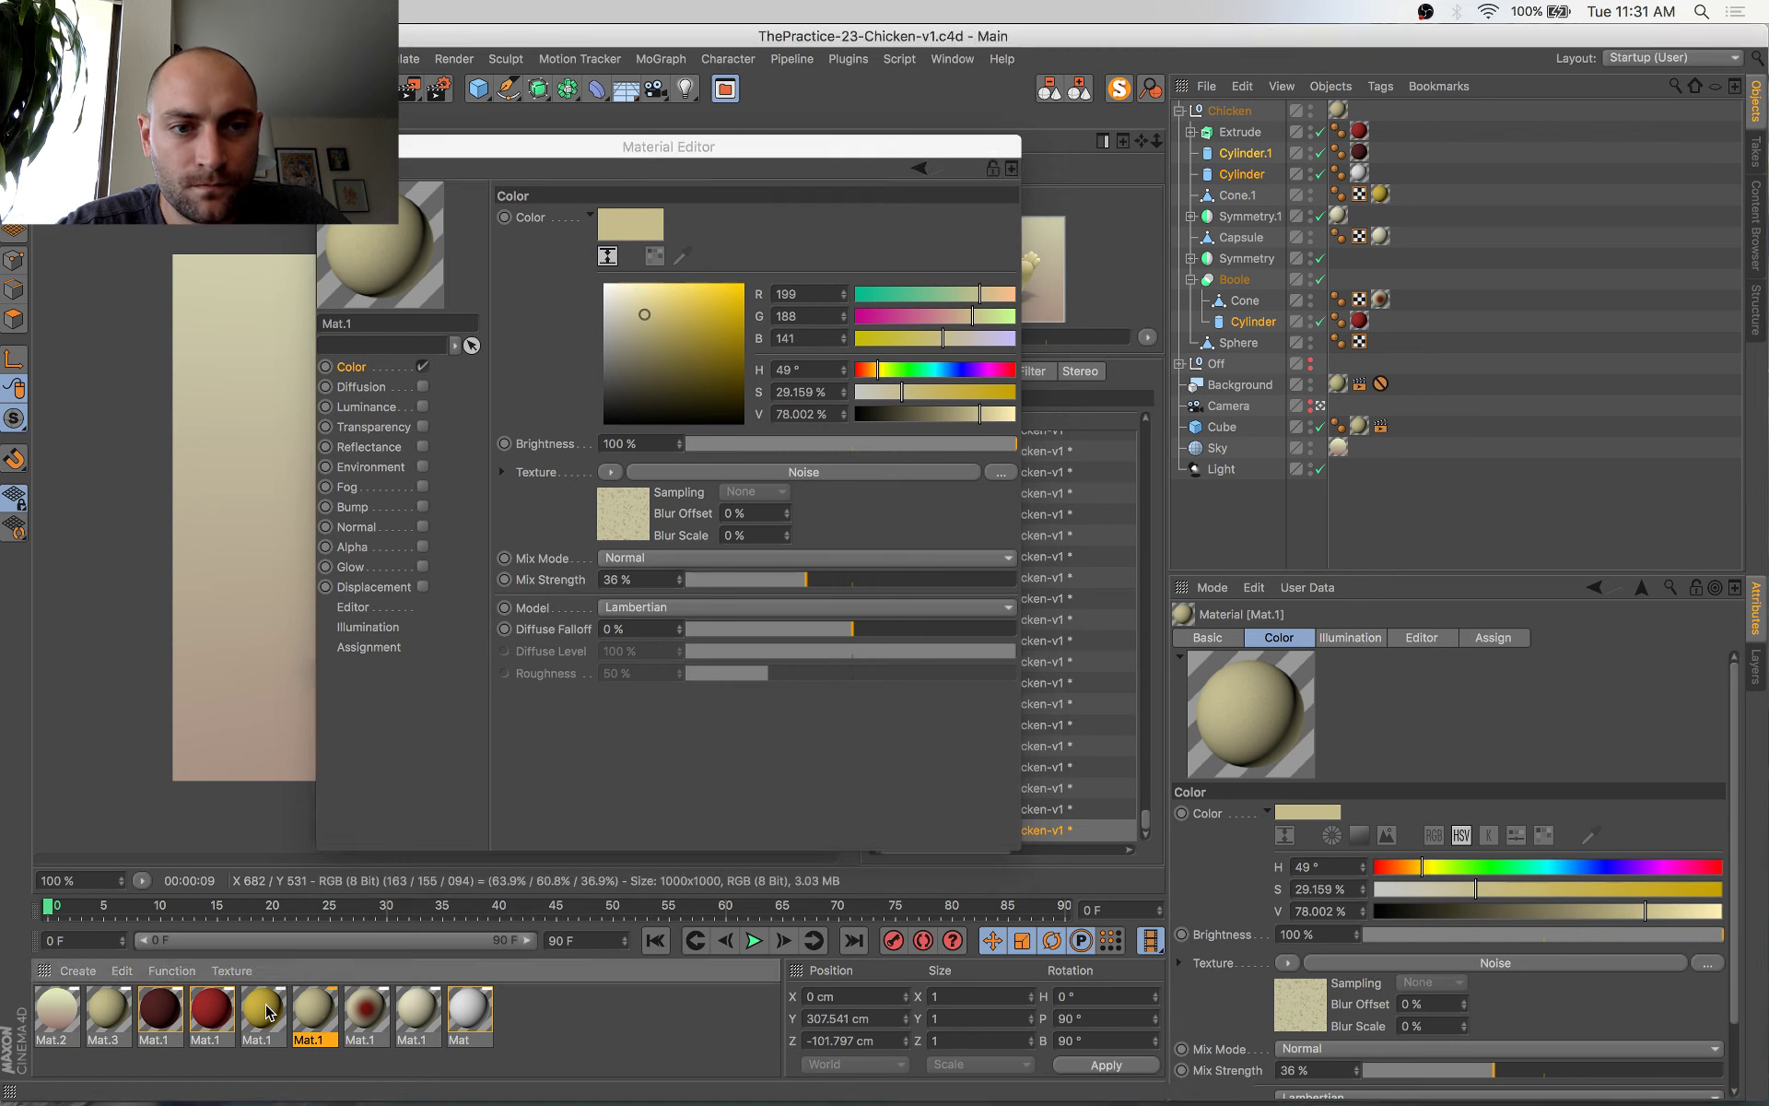
left_click_drag(699, 311, 705, 321)
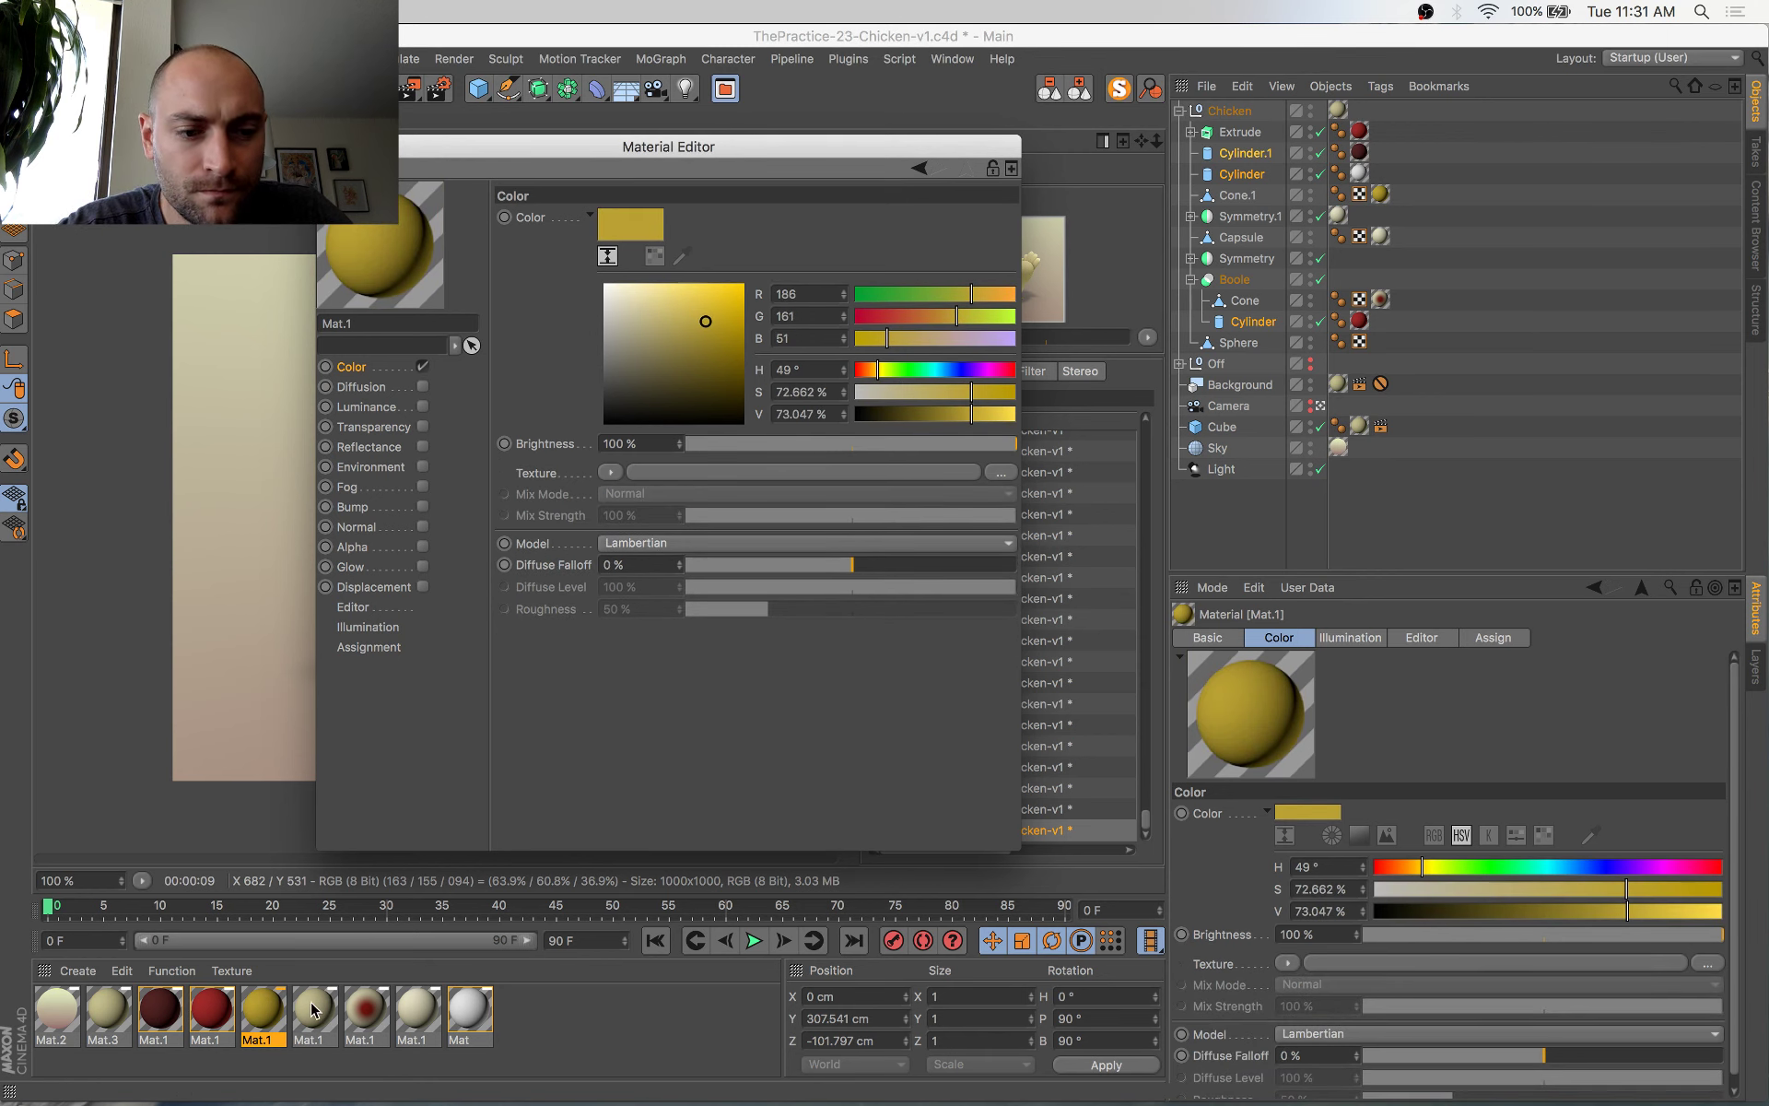
Capture a screenshot of the Noise-textured cream Mat.1's RGB values and open it as a reference behind the Material Editor
left_click(311, 1007)
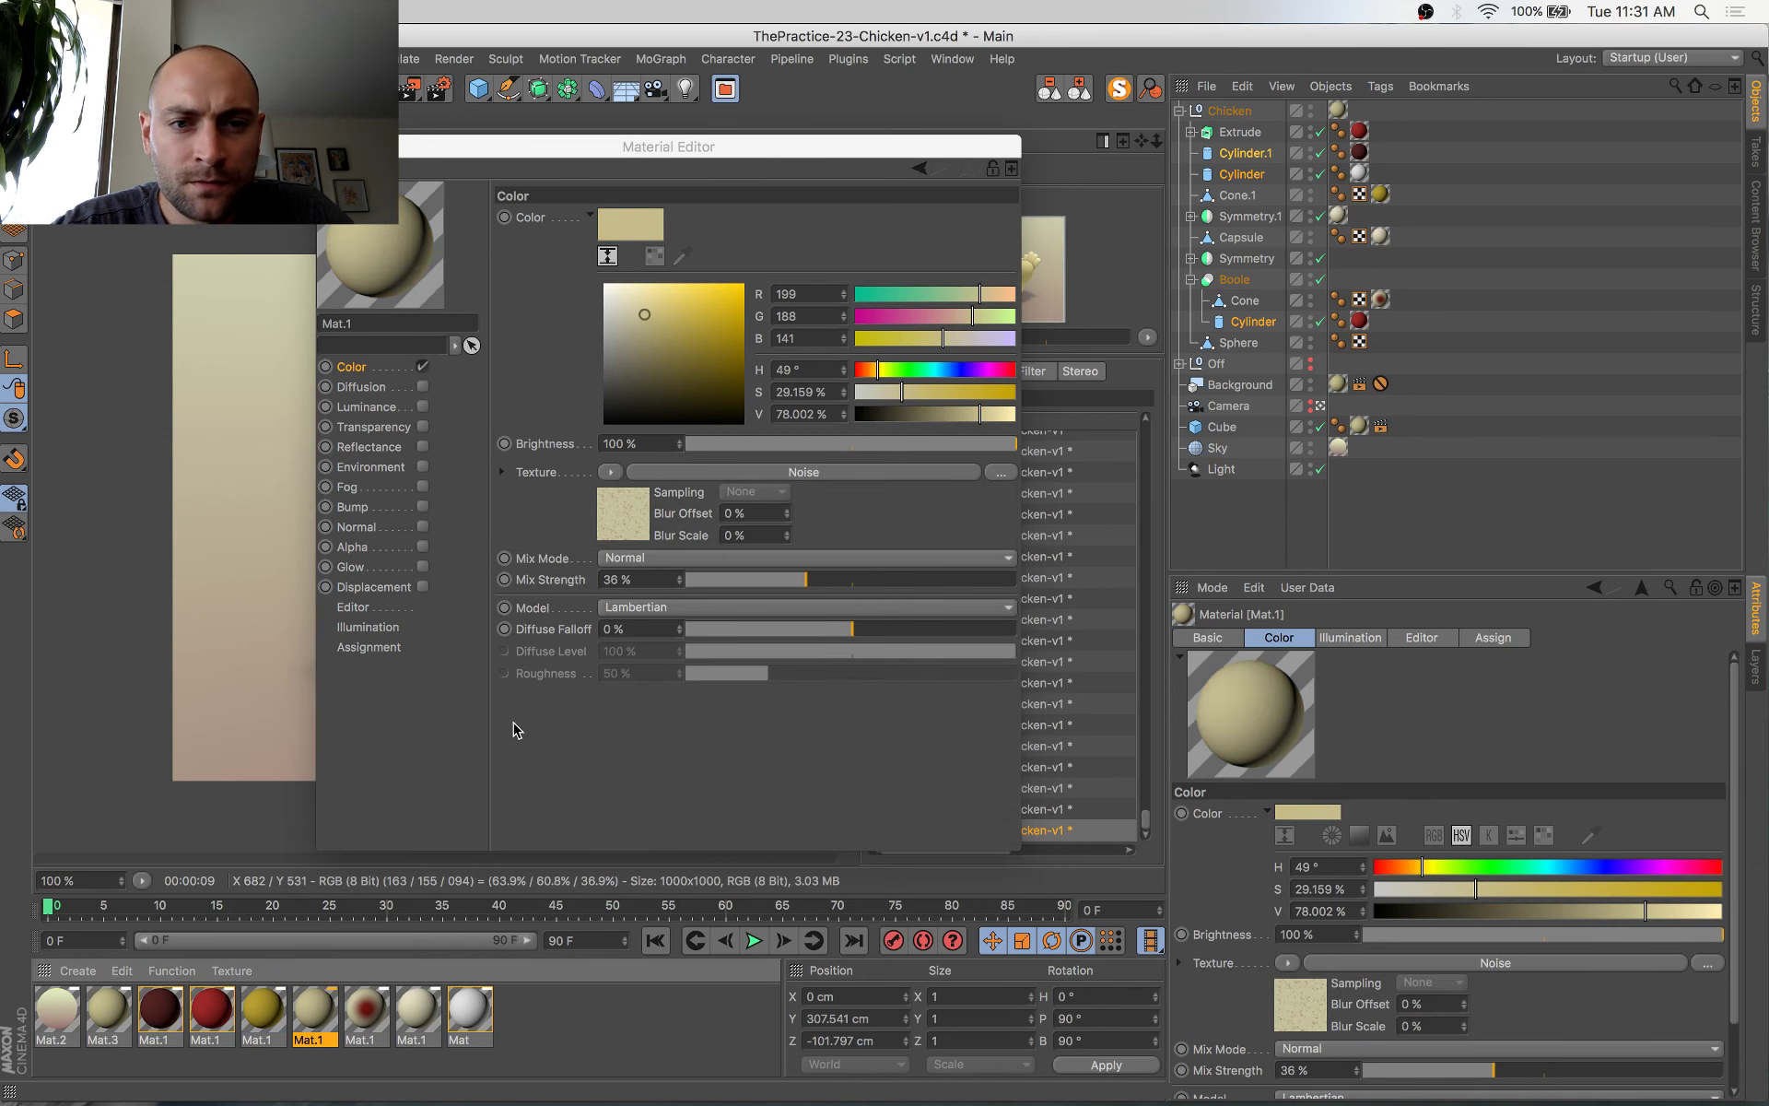
left_click(420, 1014)
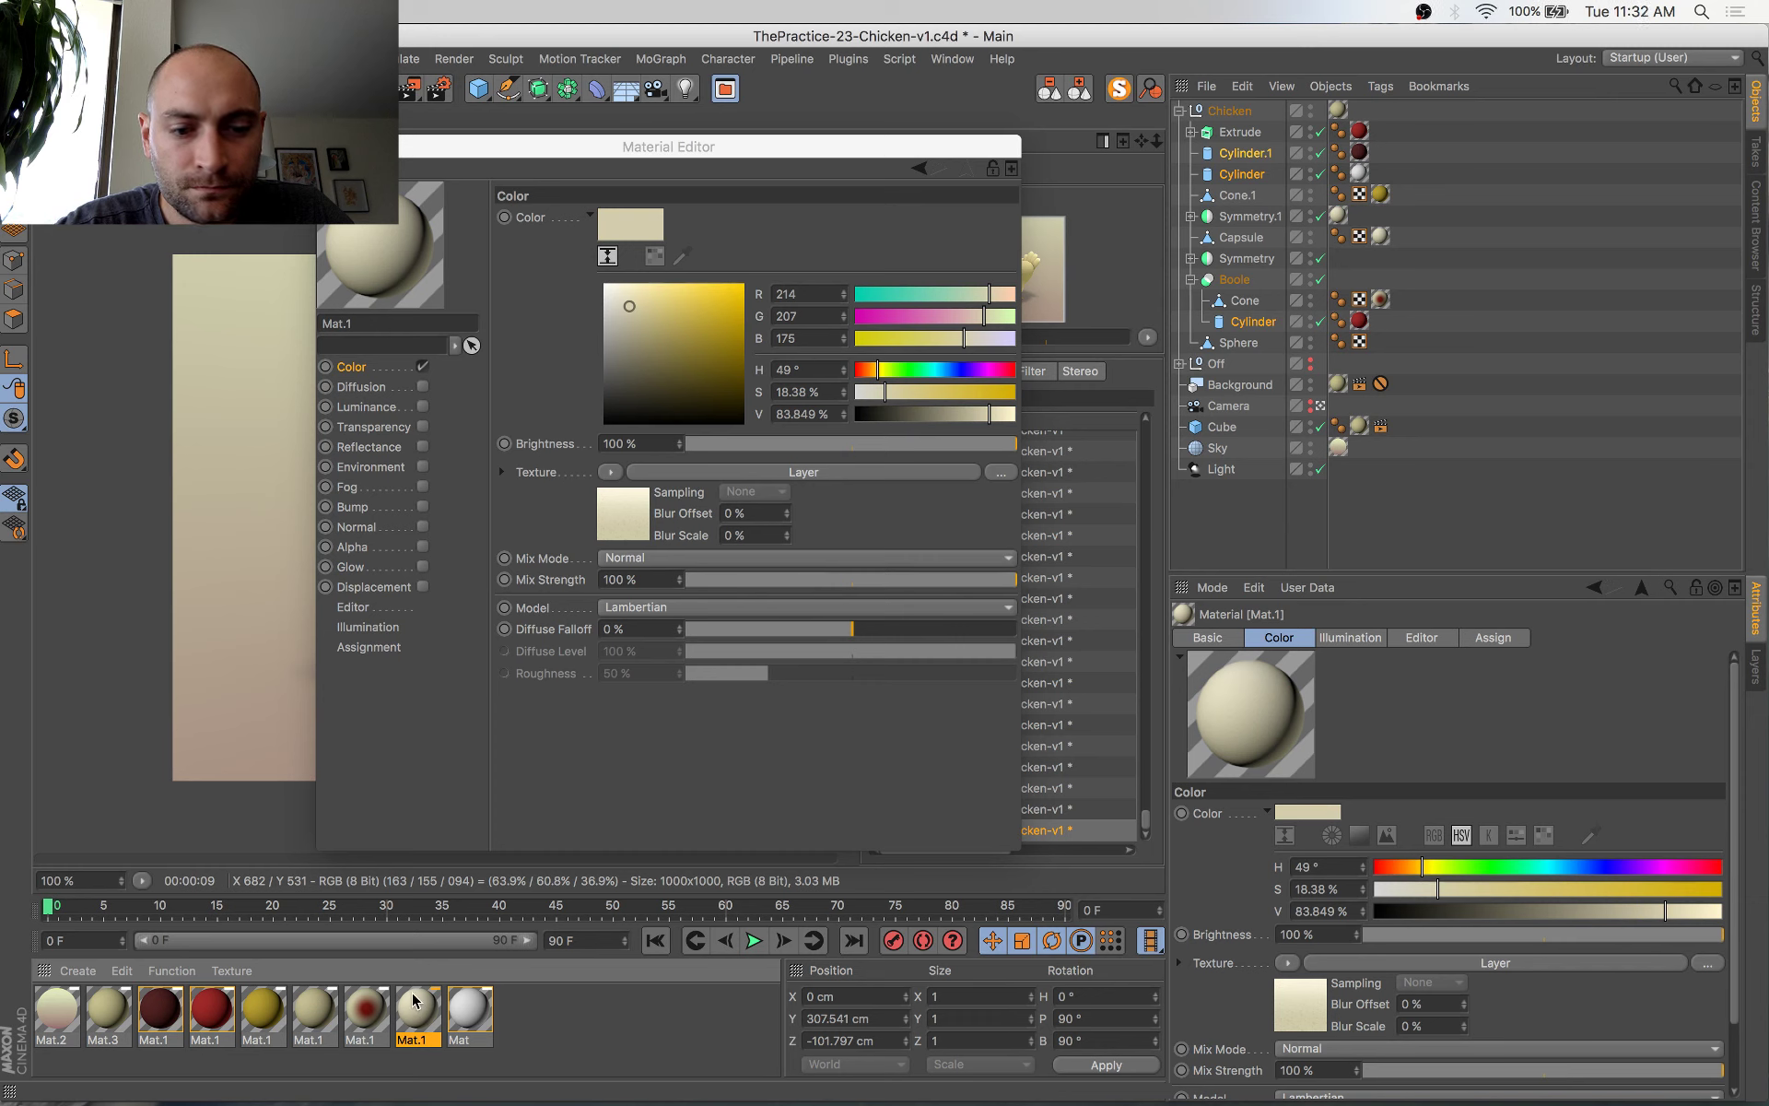
left_click(318, 1012)
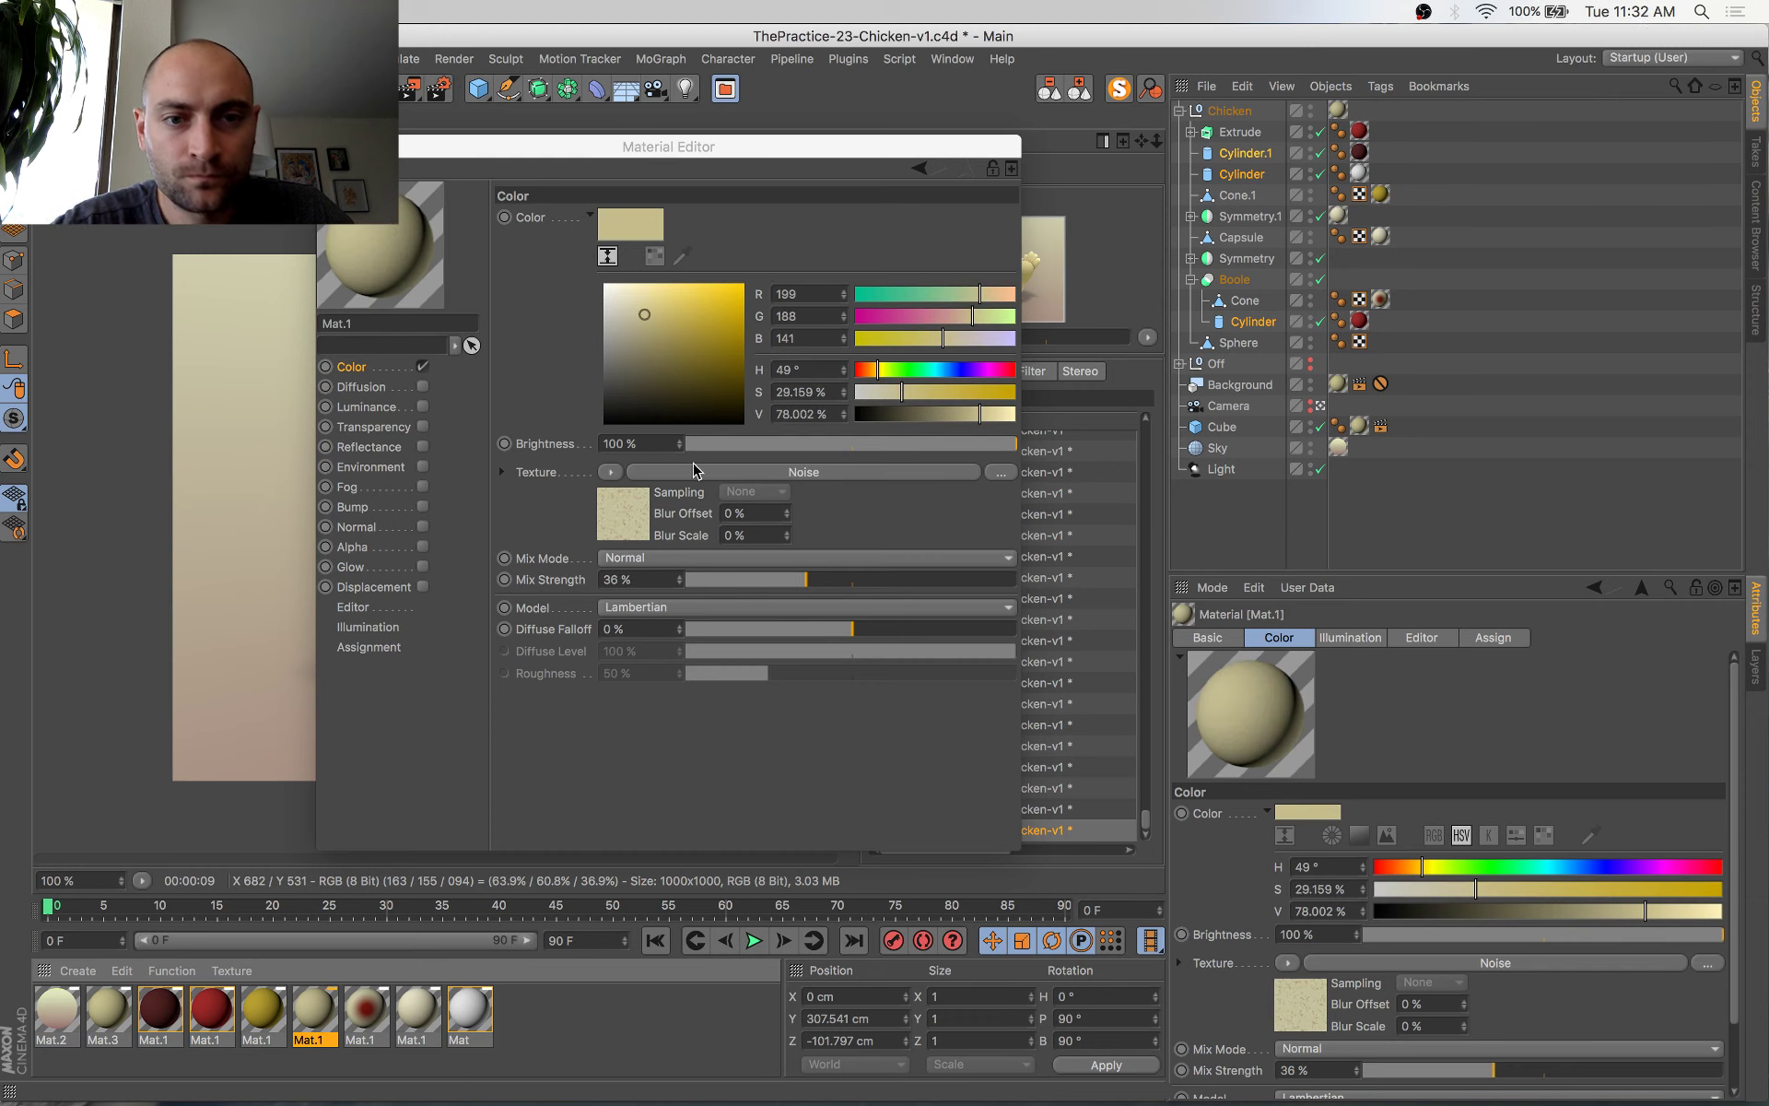
key("shift+super+4")
left_click_drag(751, 277, 853, 354)
key("F11")
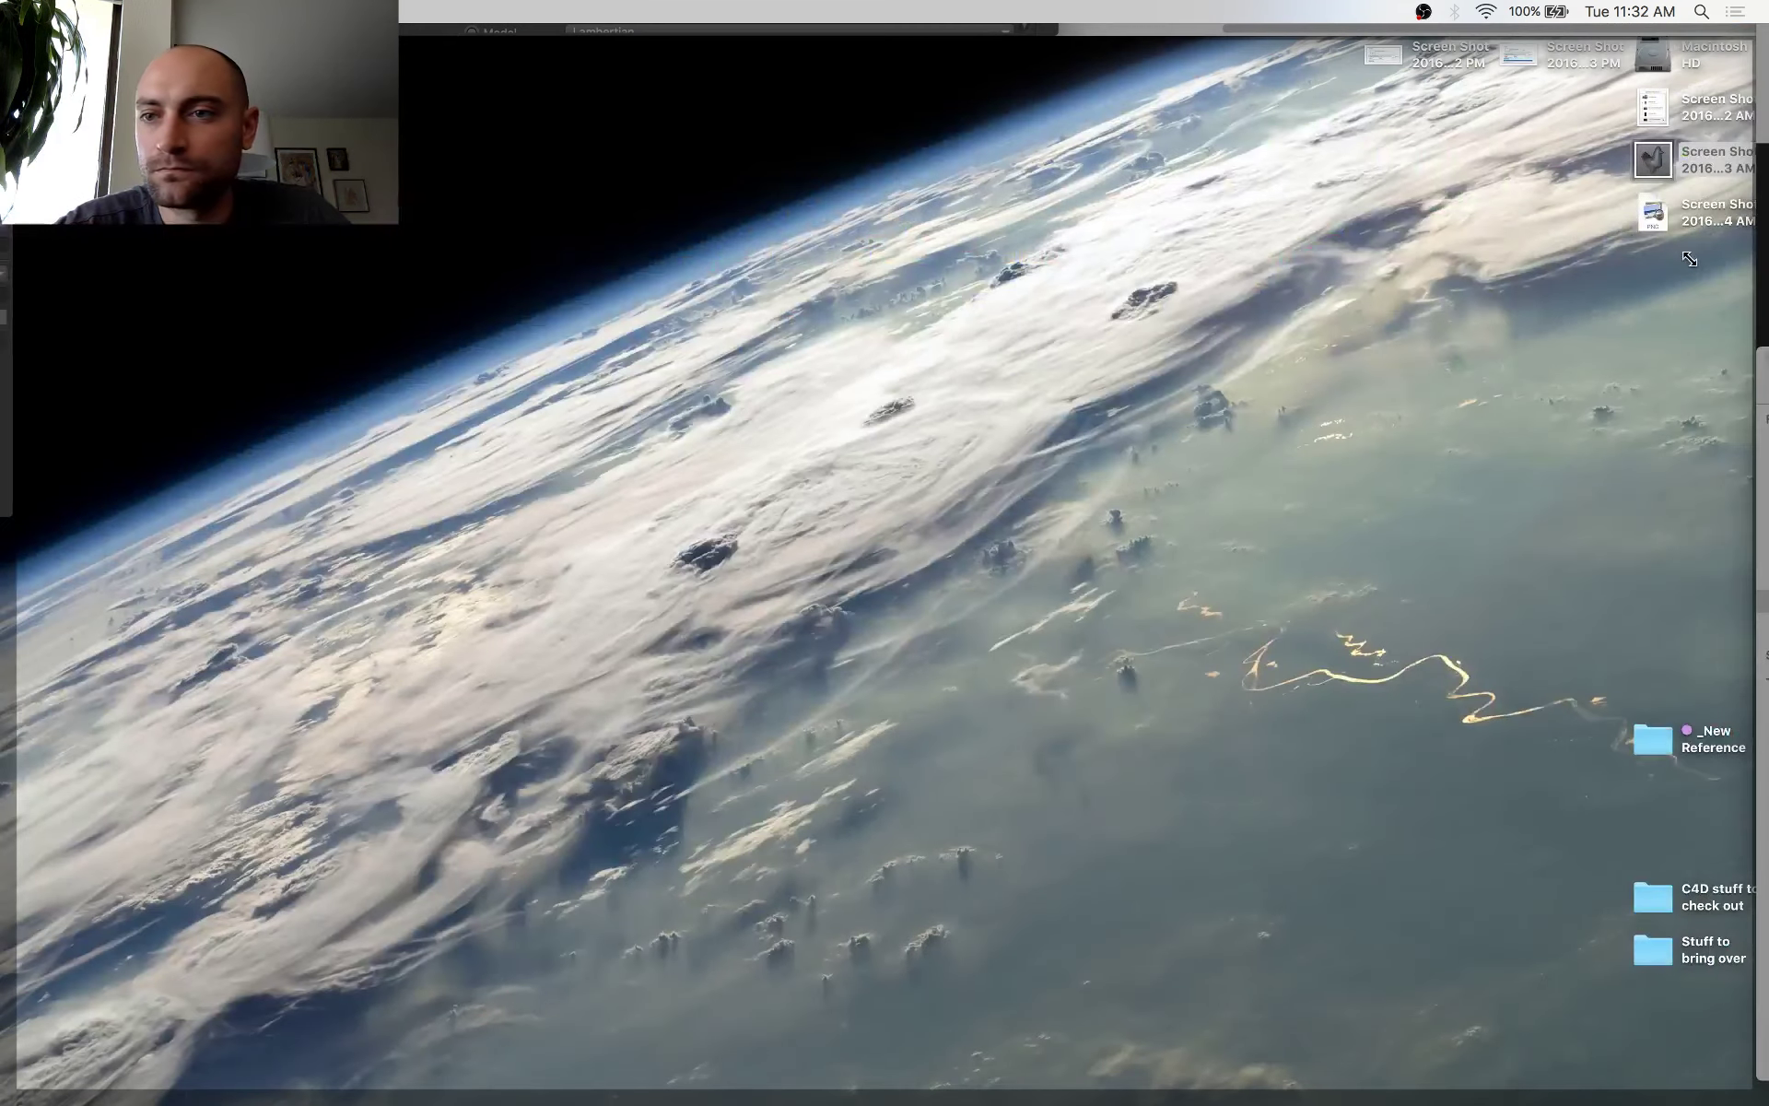
double_click(1692, 202)
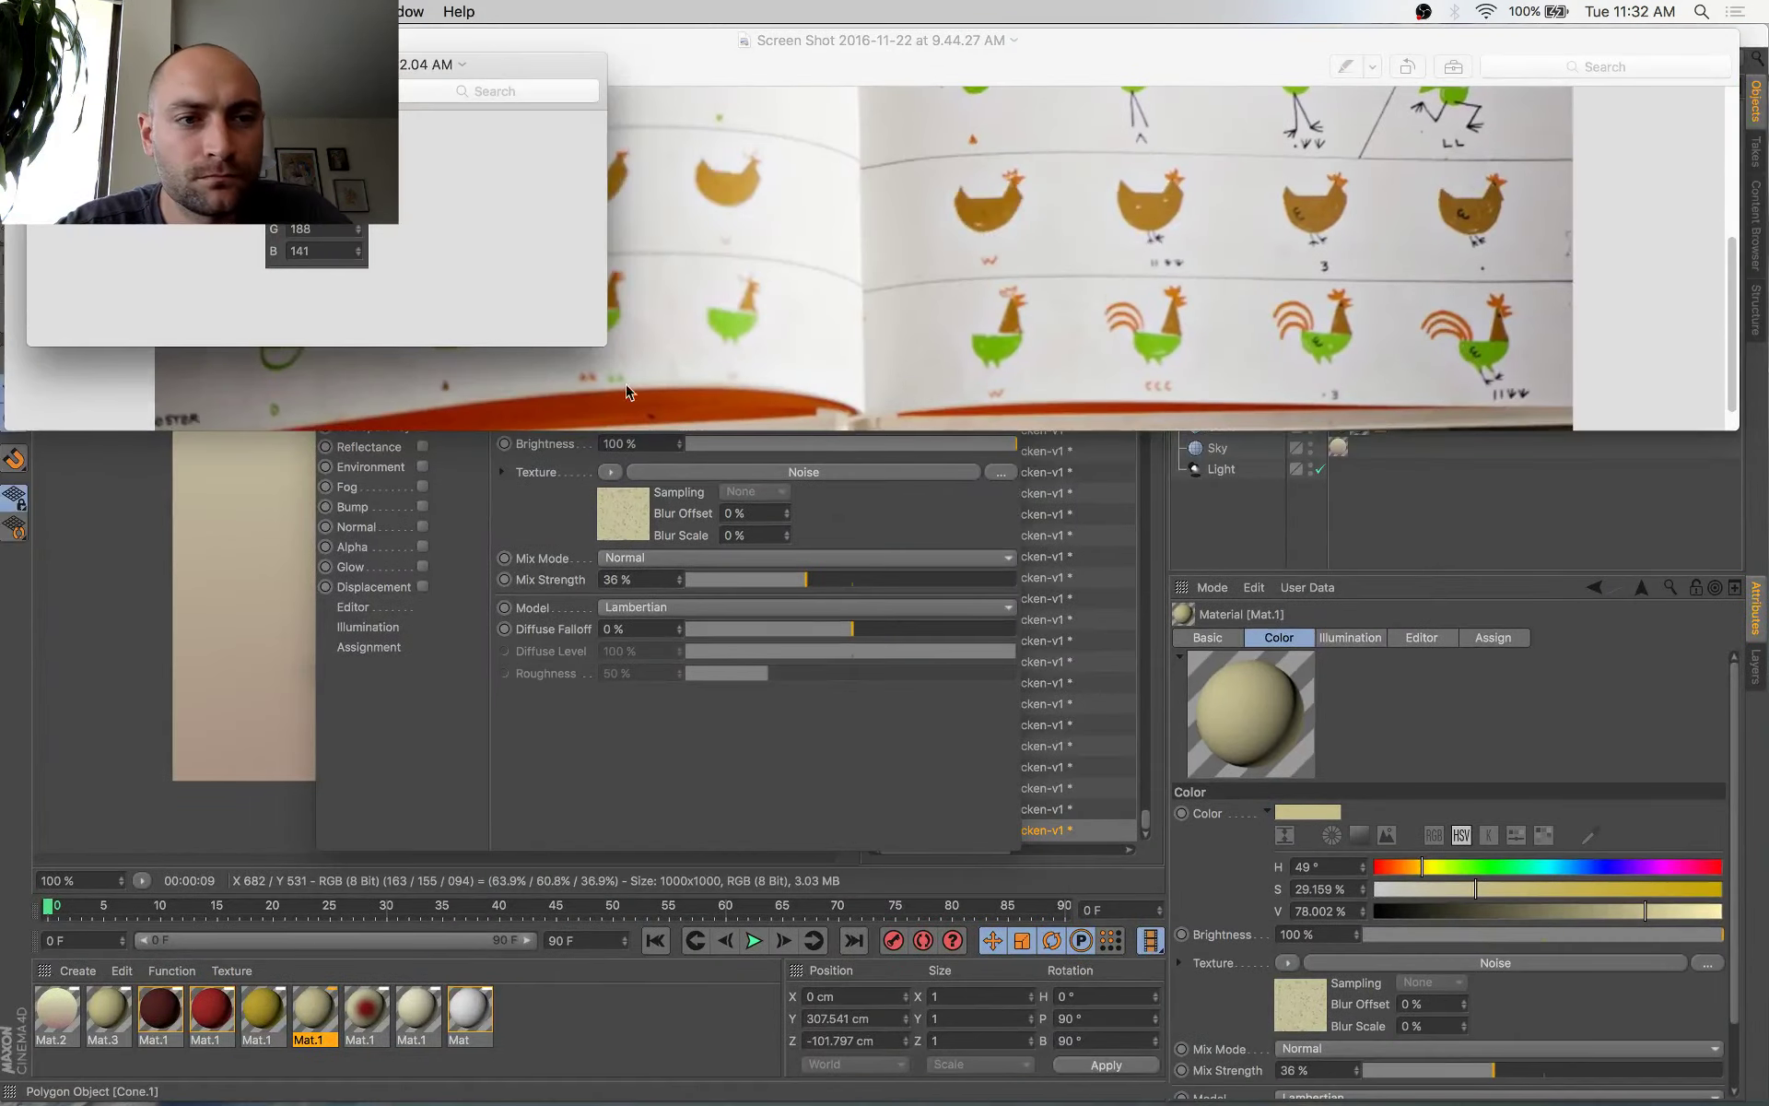
left_click(625, 746)
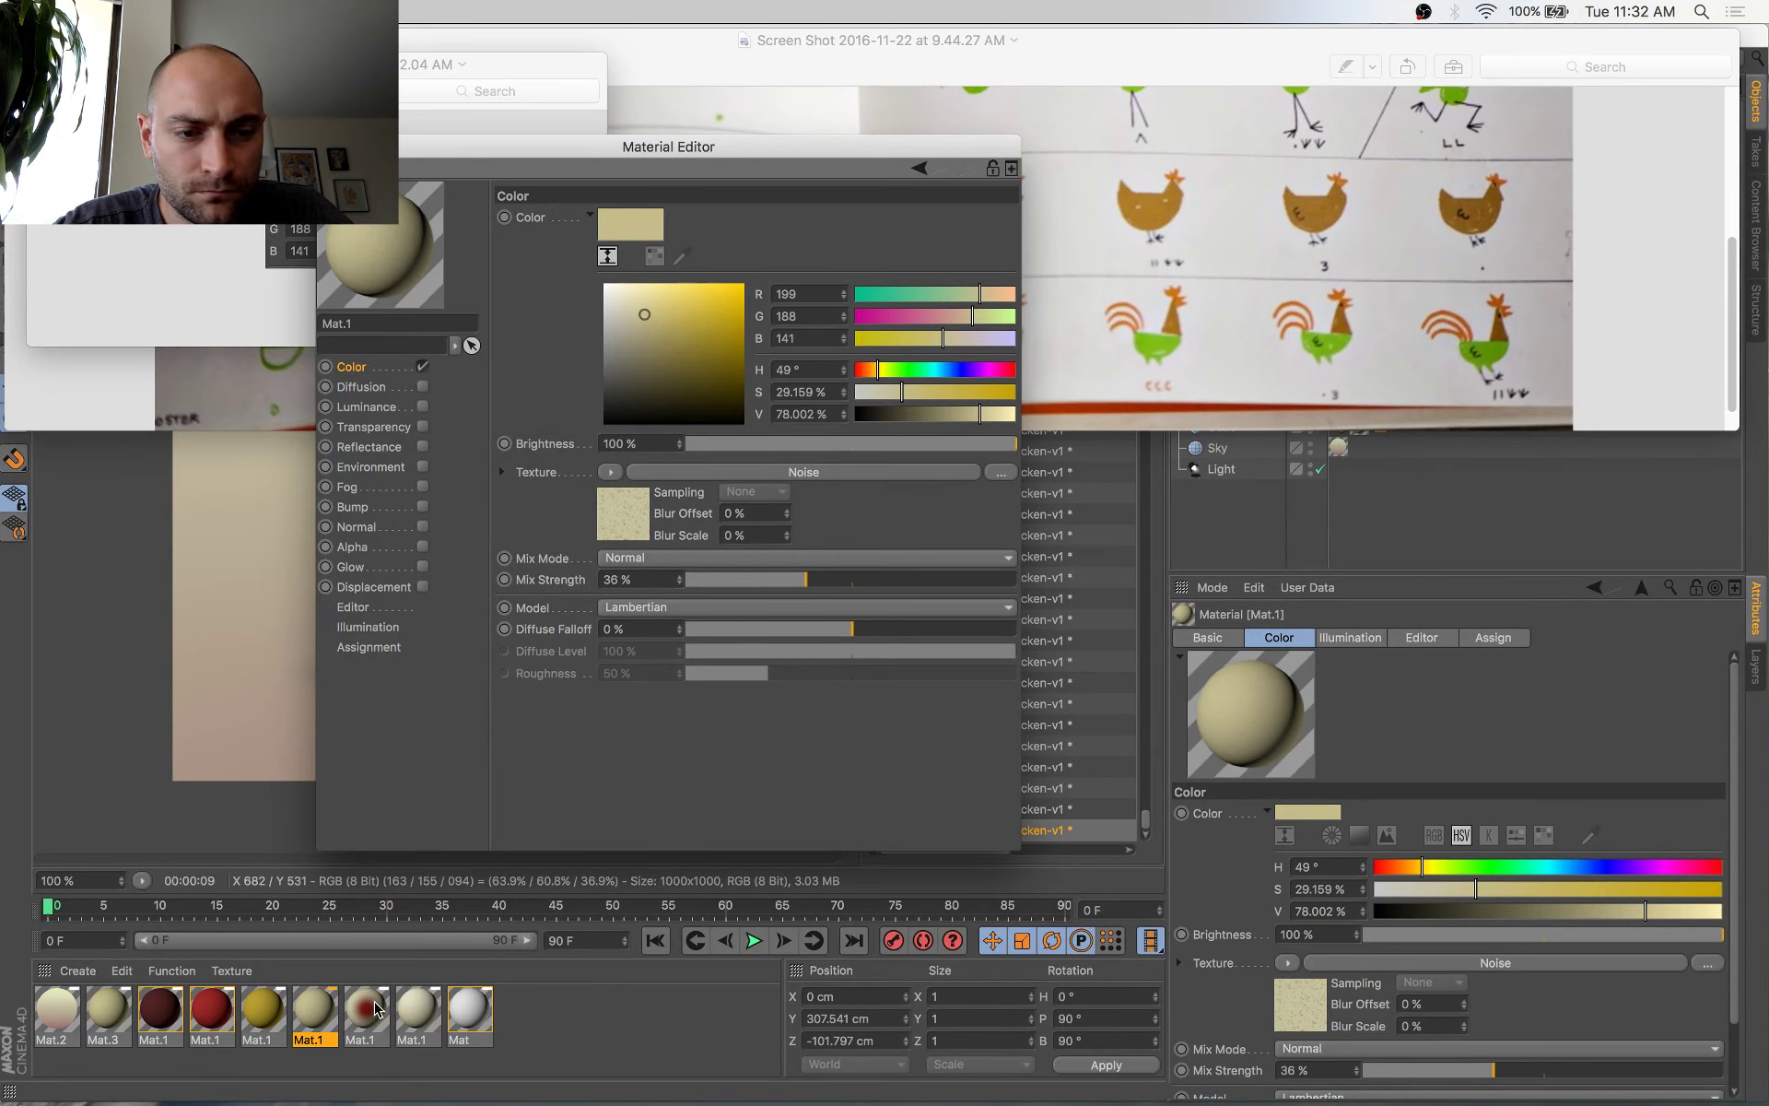
In the red-centred Mat.1's Layer texture, open the Color layer and set its red value to 199, consulting the captured RGB reference
left_click(369, 1009)
left_click_drag(724, 148, 851, 211)
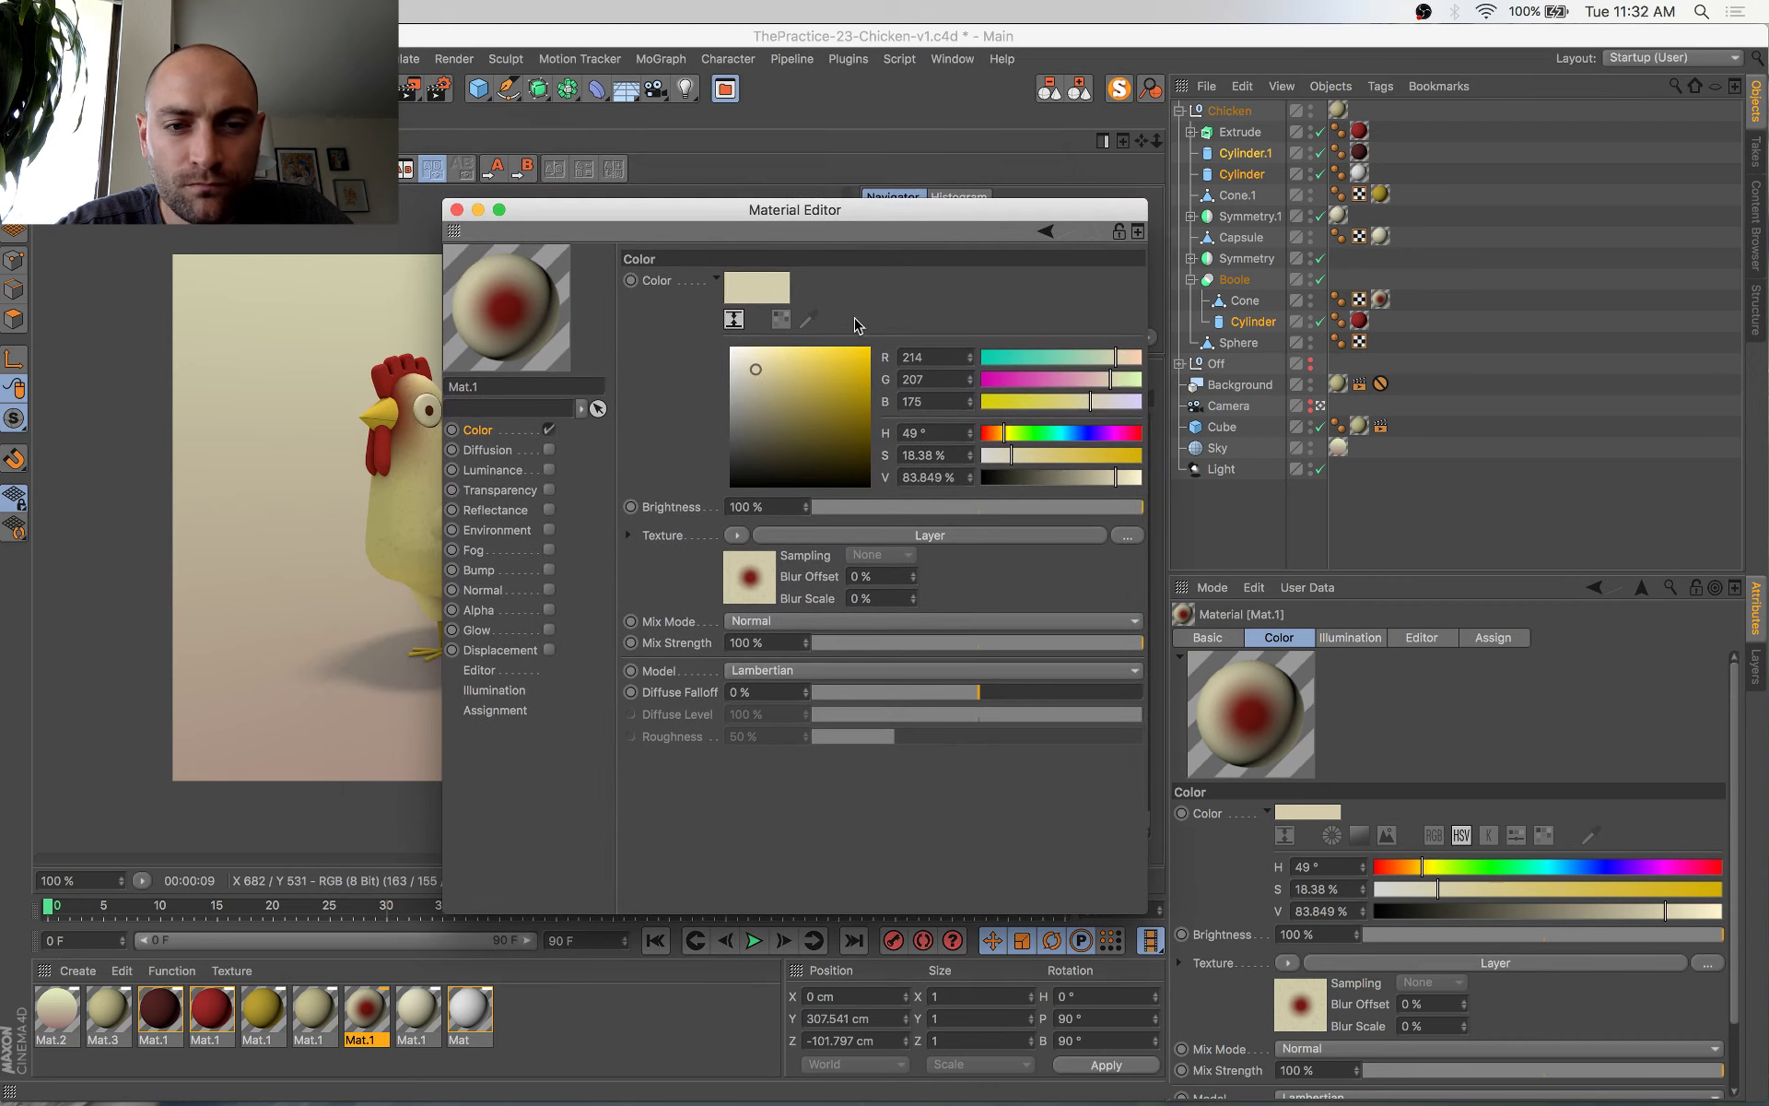
left_click(757, 564)
left_click(715, 525)
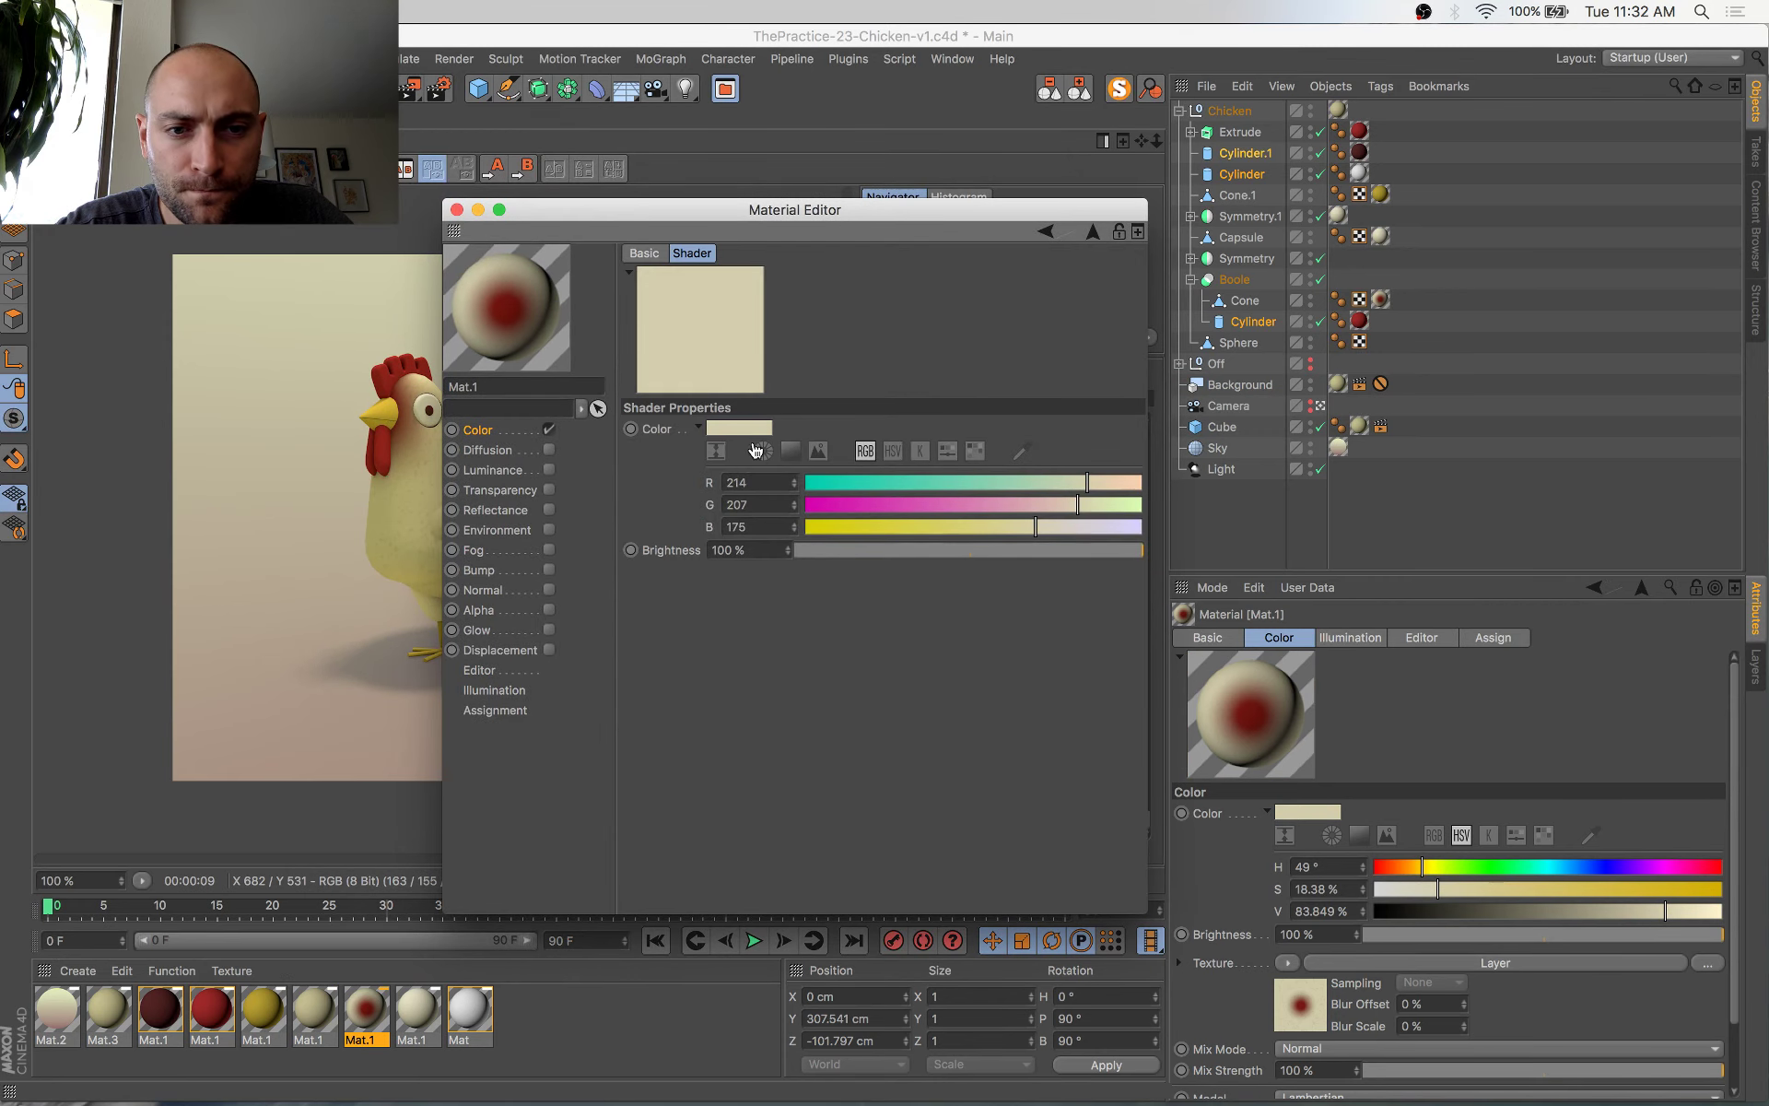
key("super+Tab")
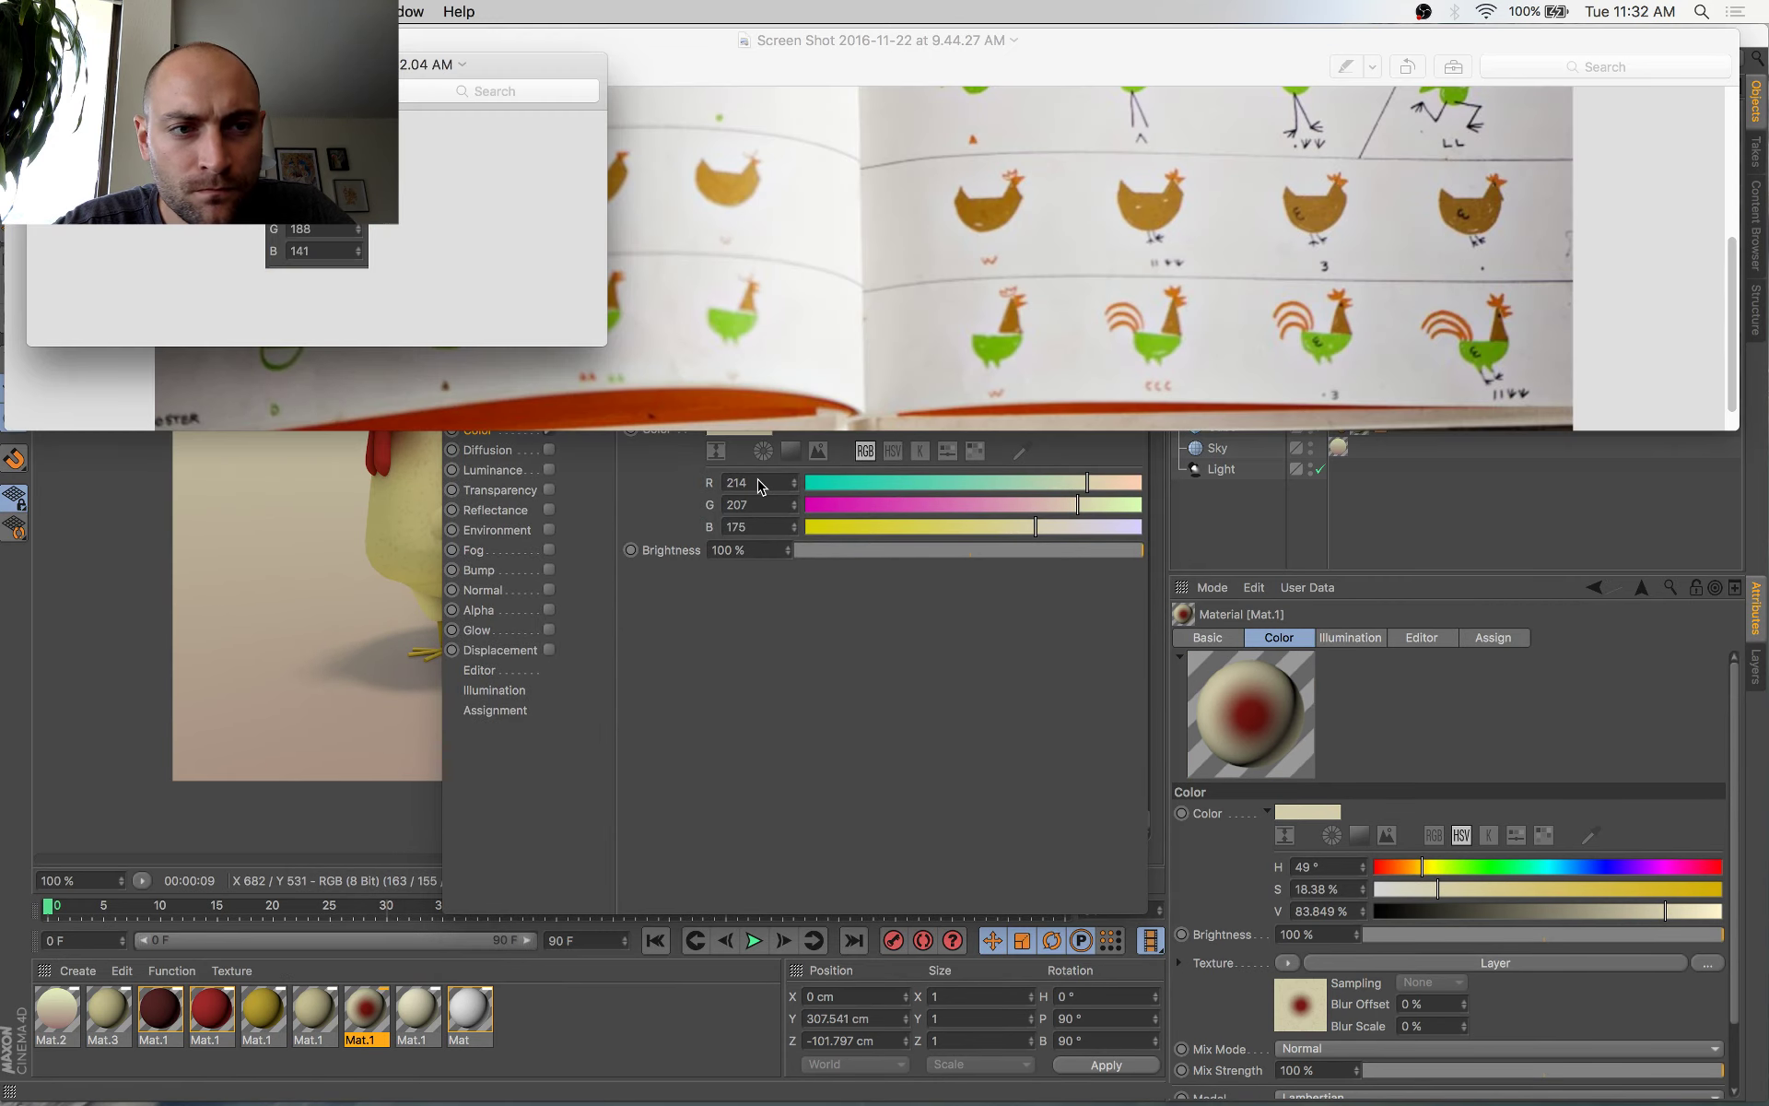
key("super+Tab")
left_click_drag(759, 486, 674, 478)
type("199")
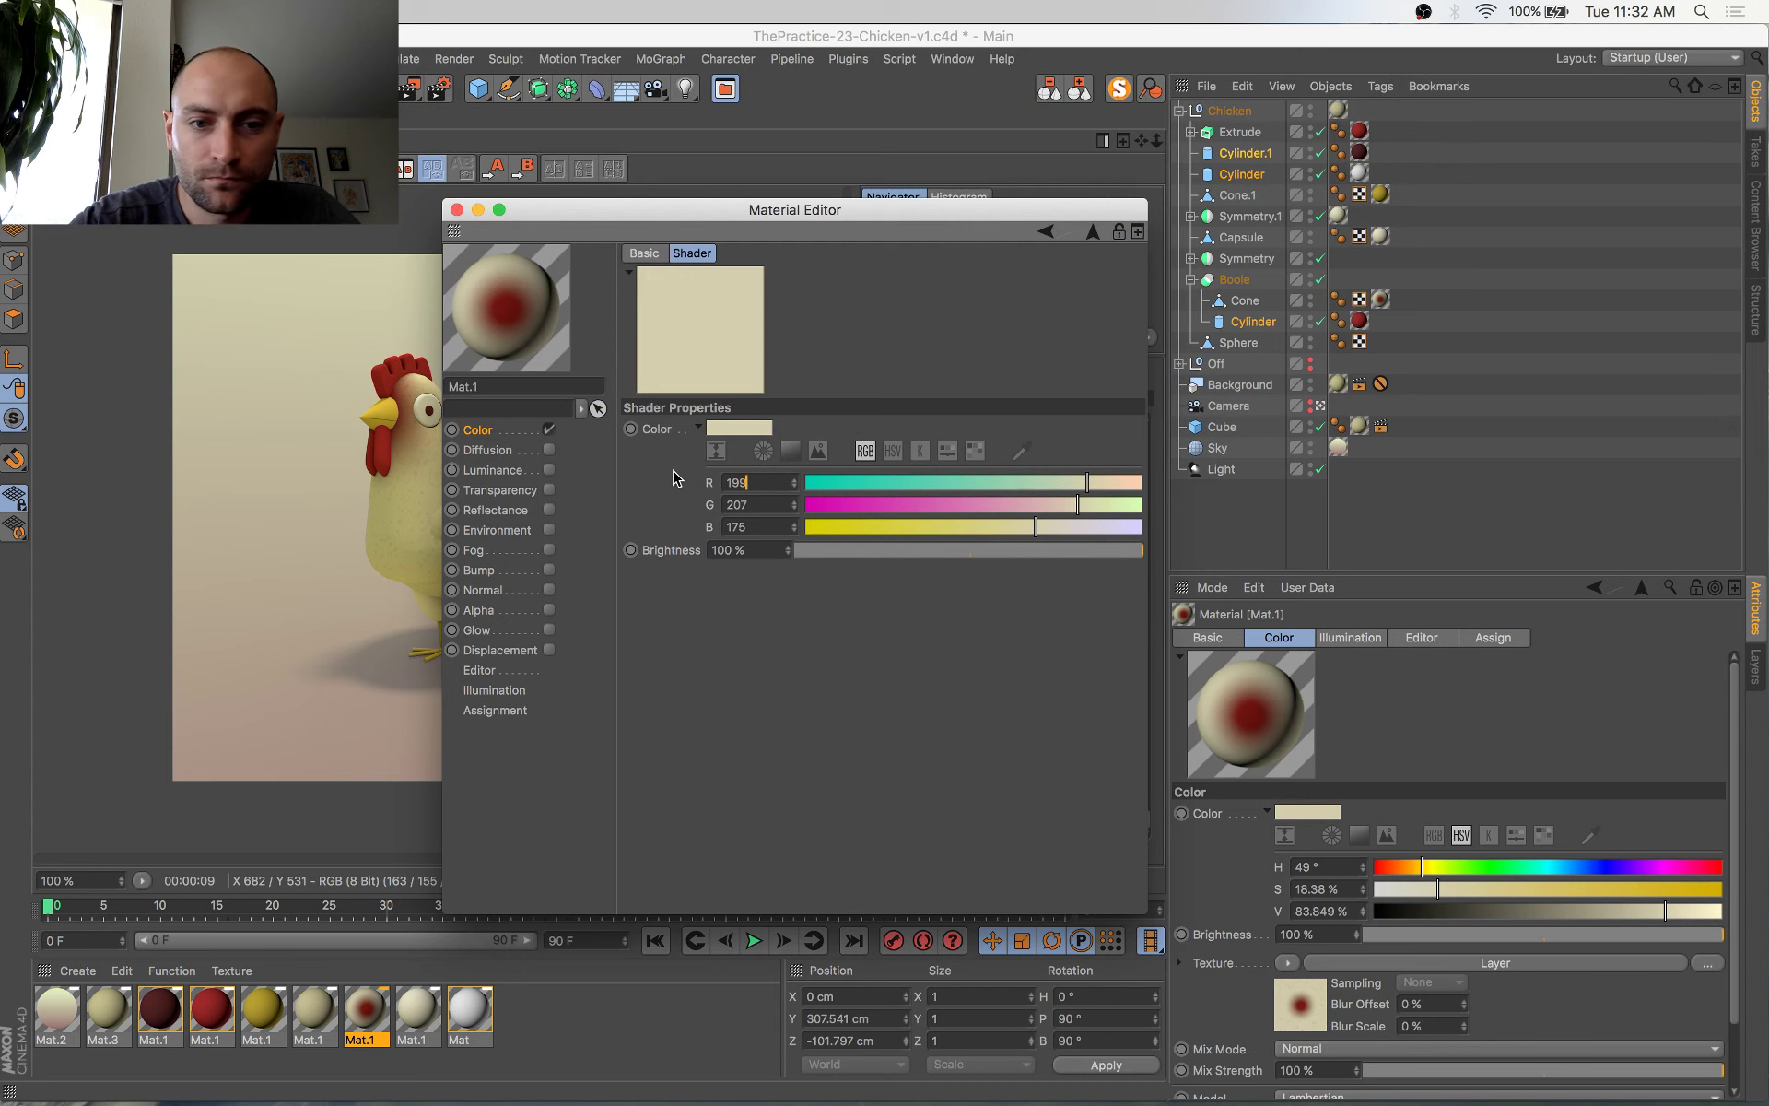
key("Tab")
Set the same Color layer's green to 188 and blue to 141 from the reference screenshot, and save the scene
key("super+Tab")
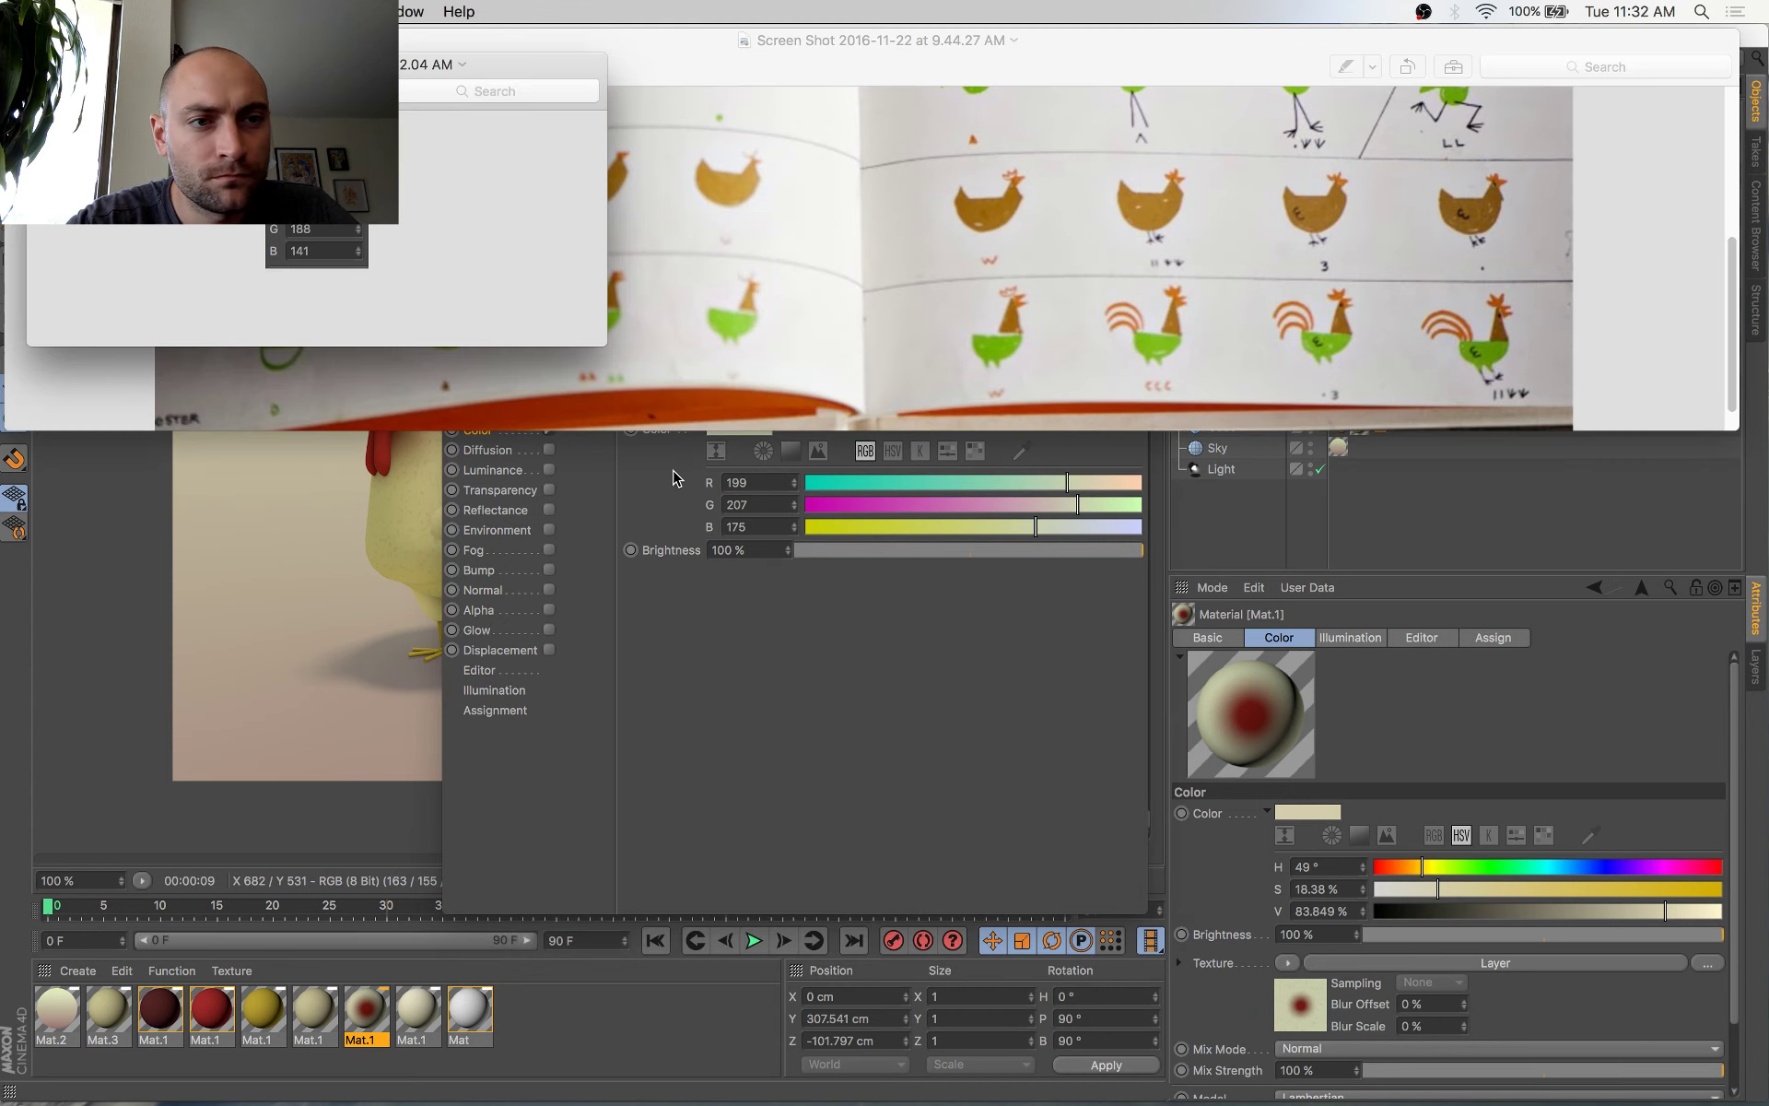
key("super+Tab")
type("18")
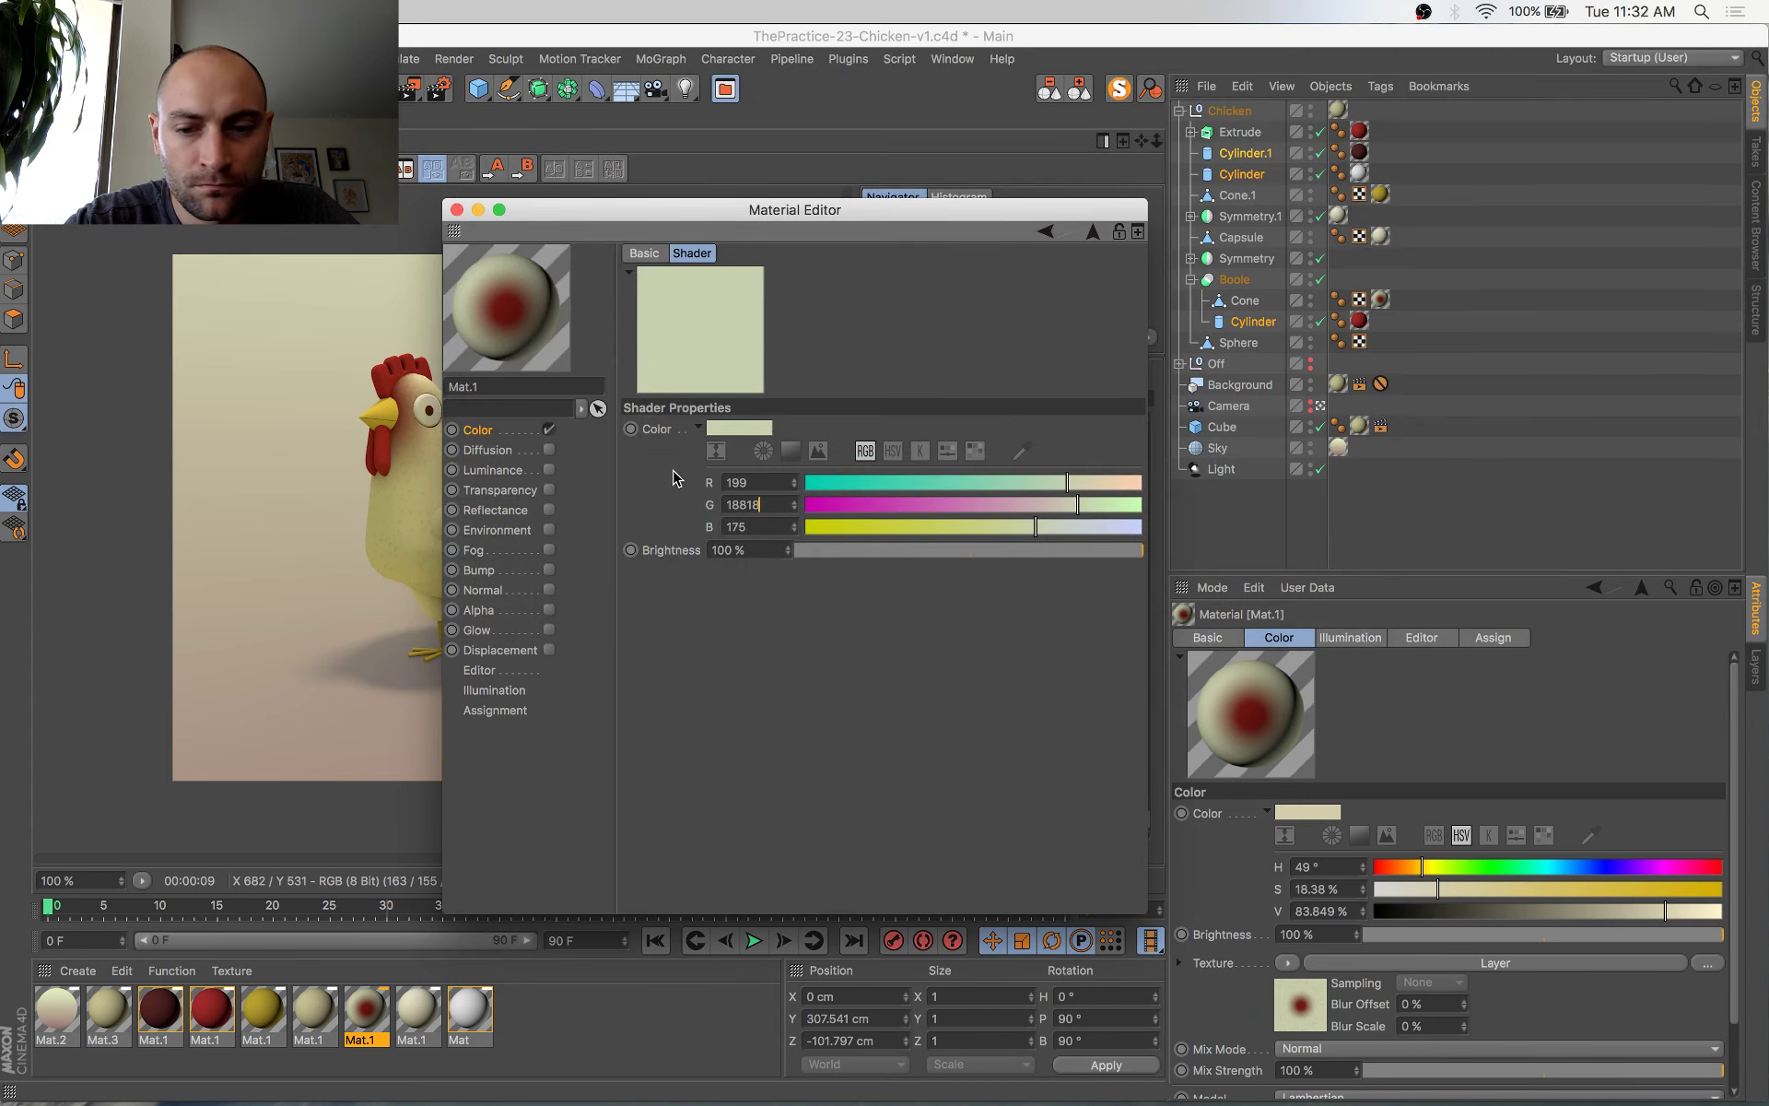
key("Tab")
key("super+Tab")
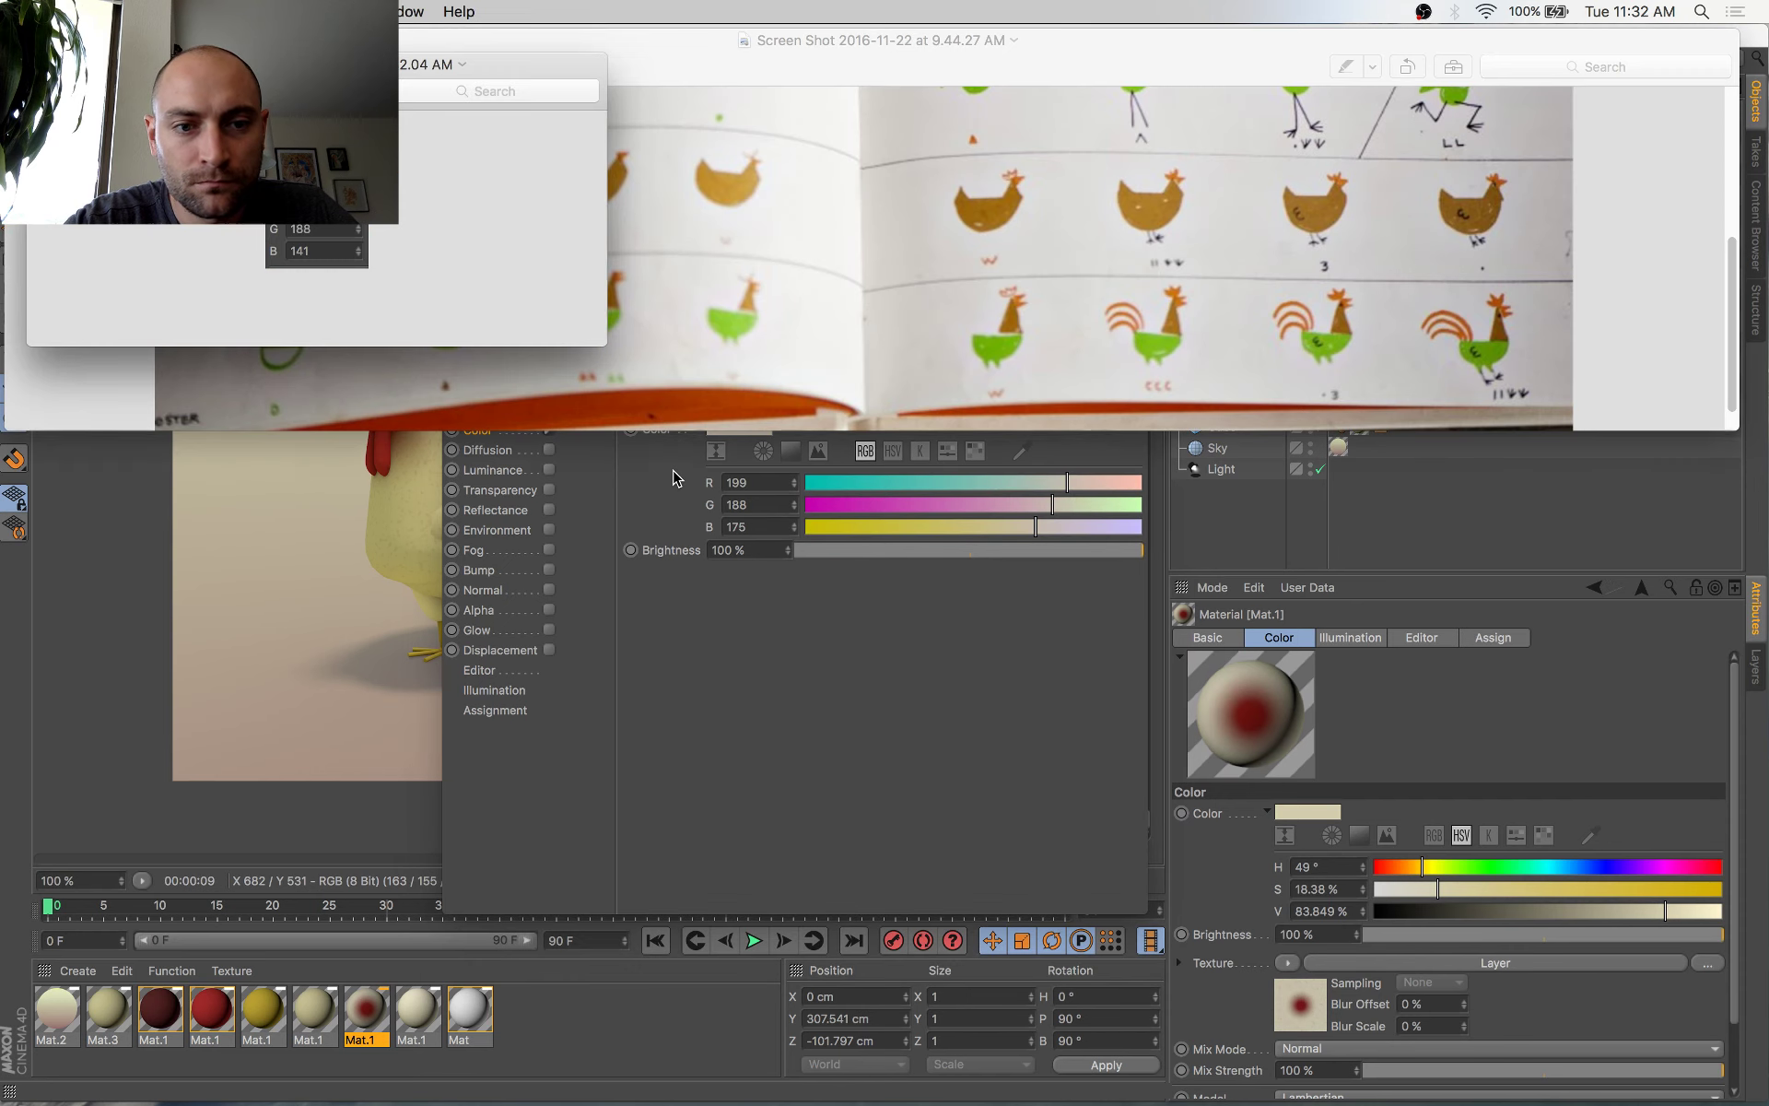
key("super+Tab")
type("1")
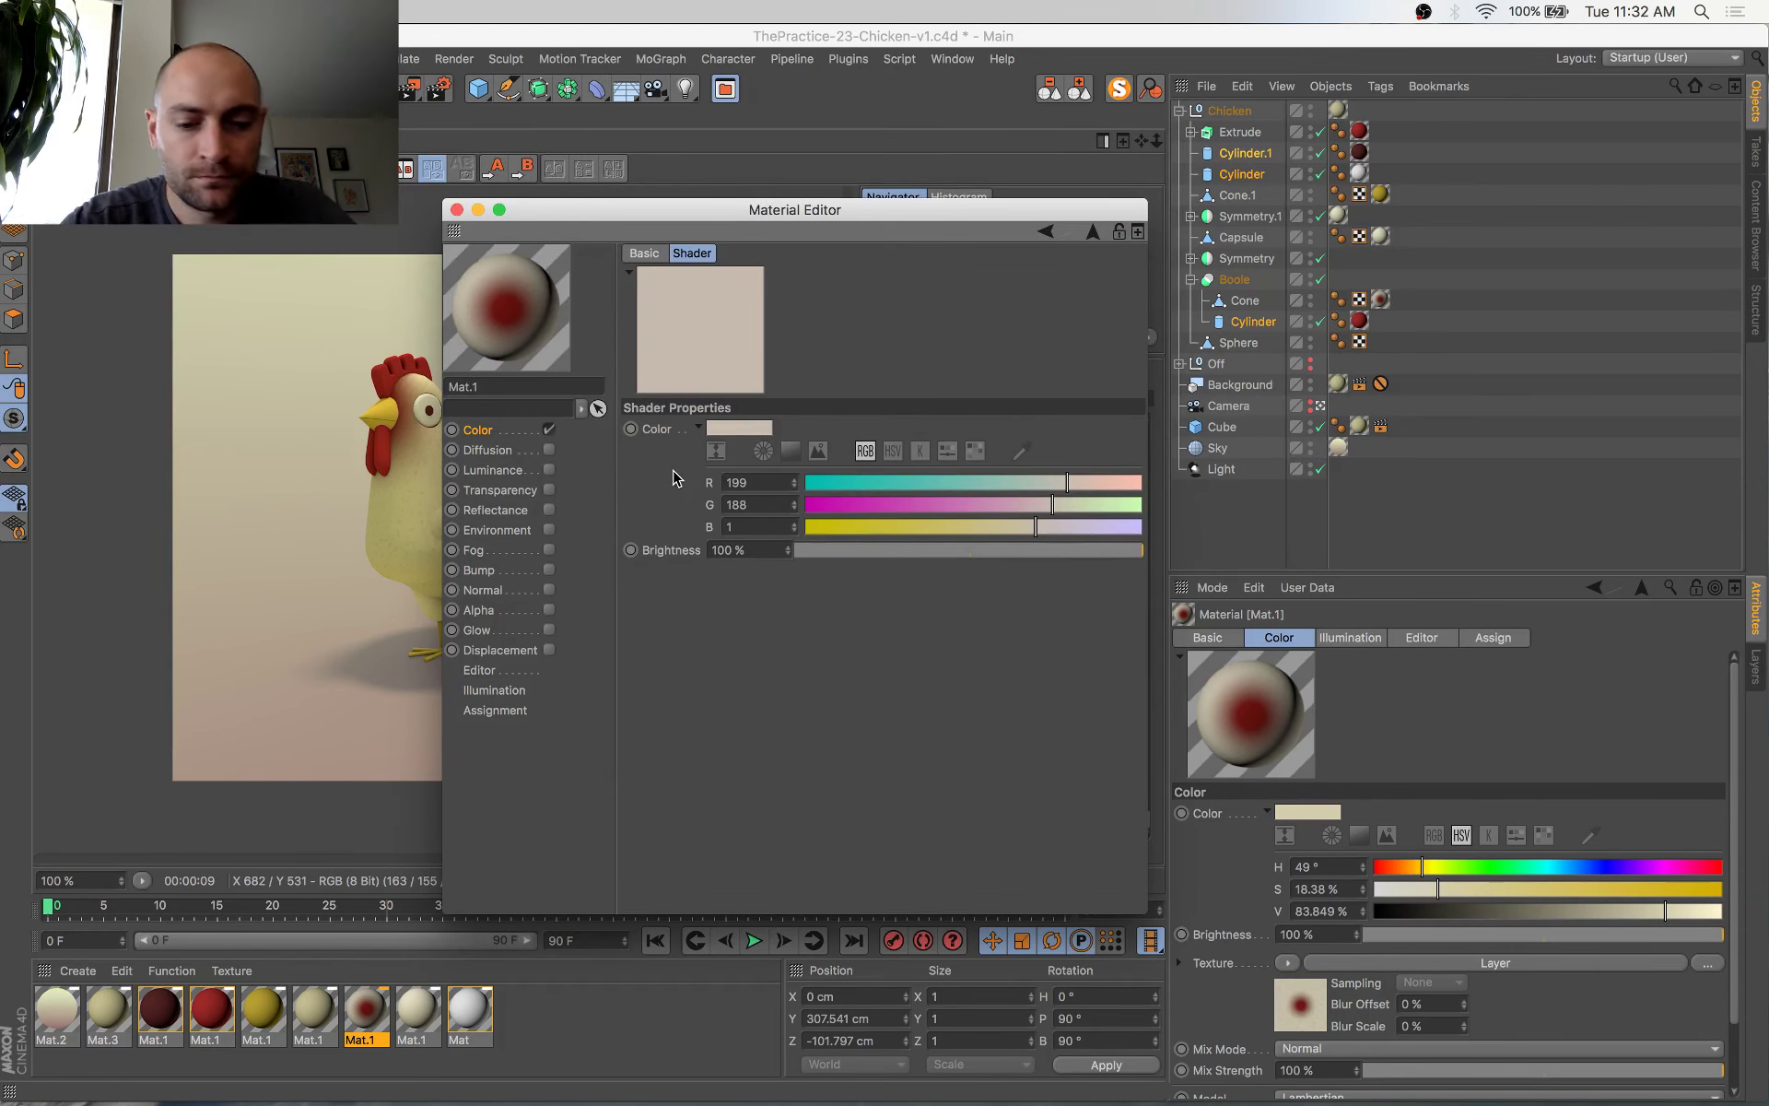
type("41")
key("Return")
key("super+s")
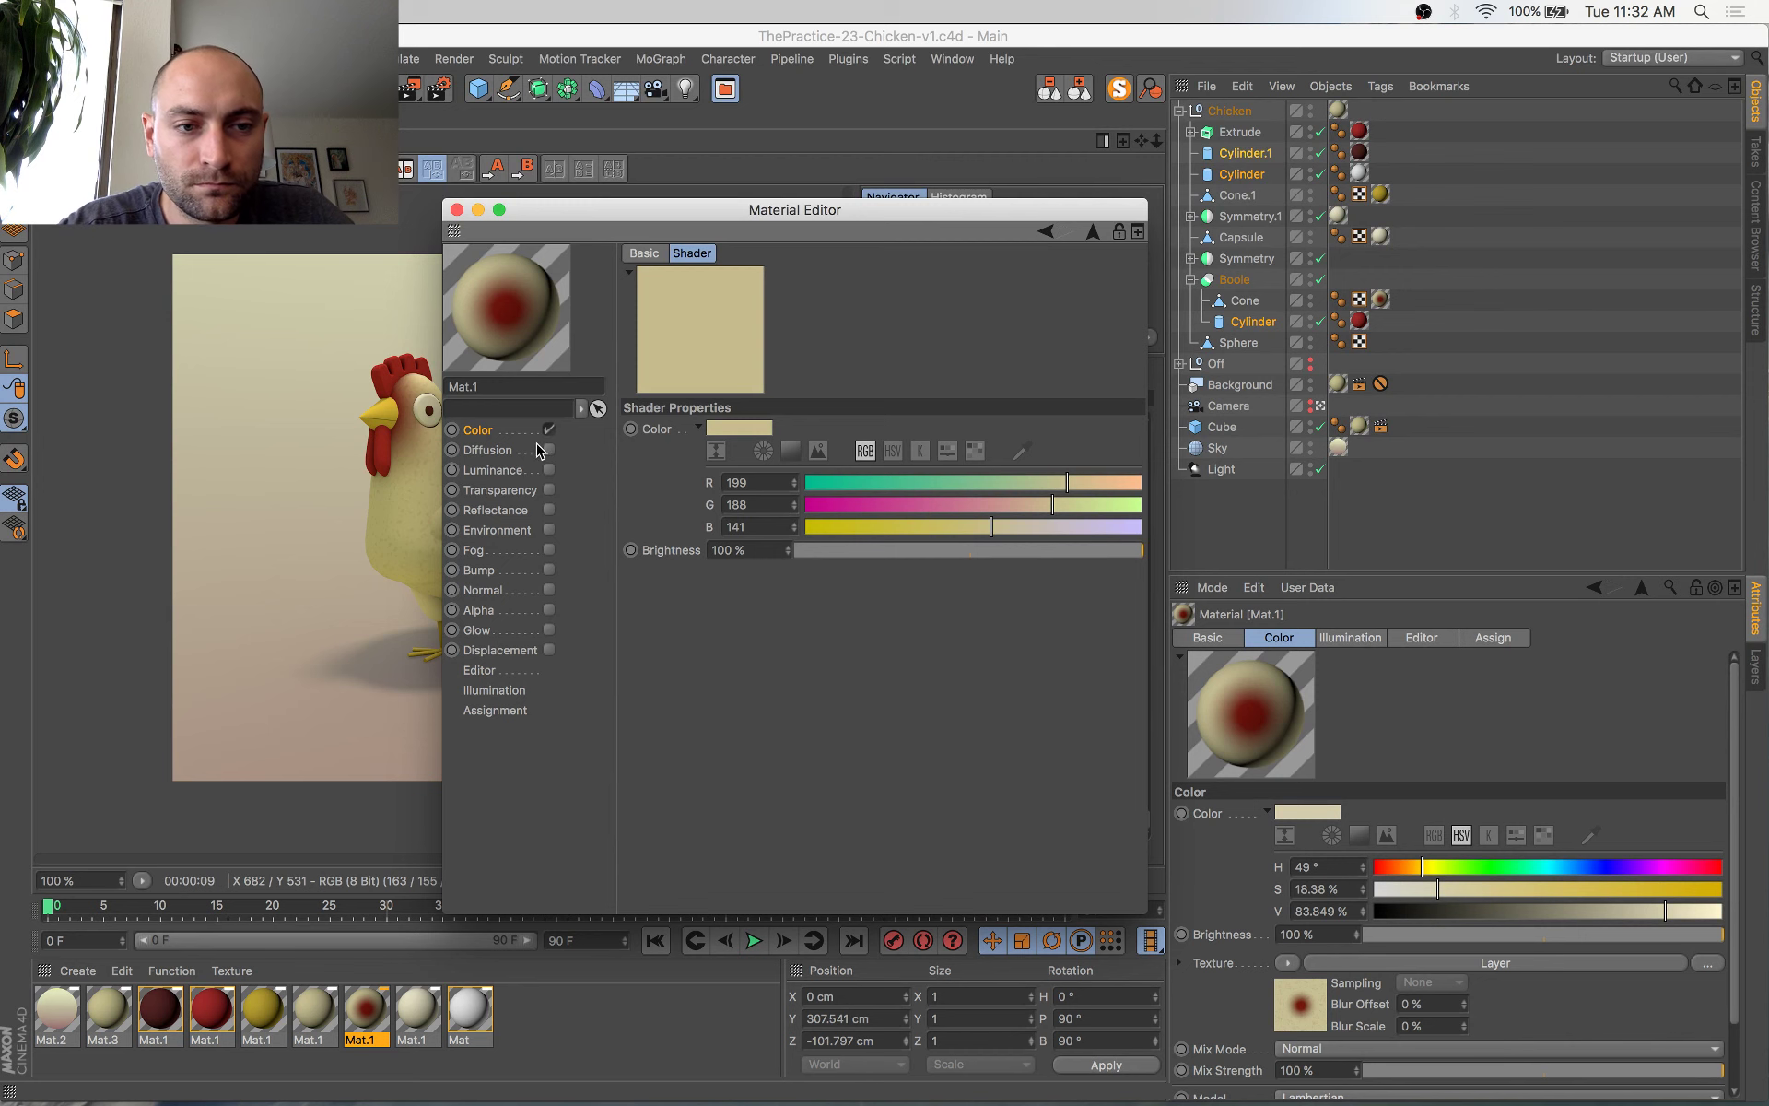
Set the red-centred Mat.1's base colour to RGB 199, 188, 141
left_click(504, 433)
left_click(763, 297)
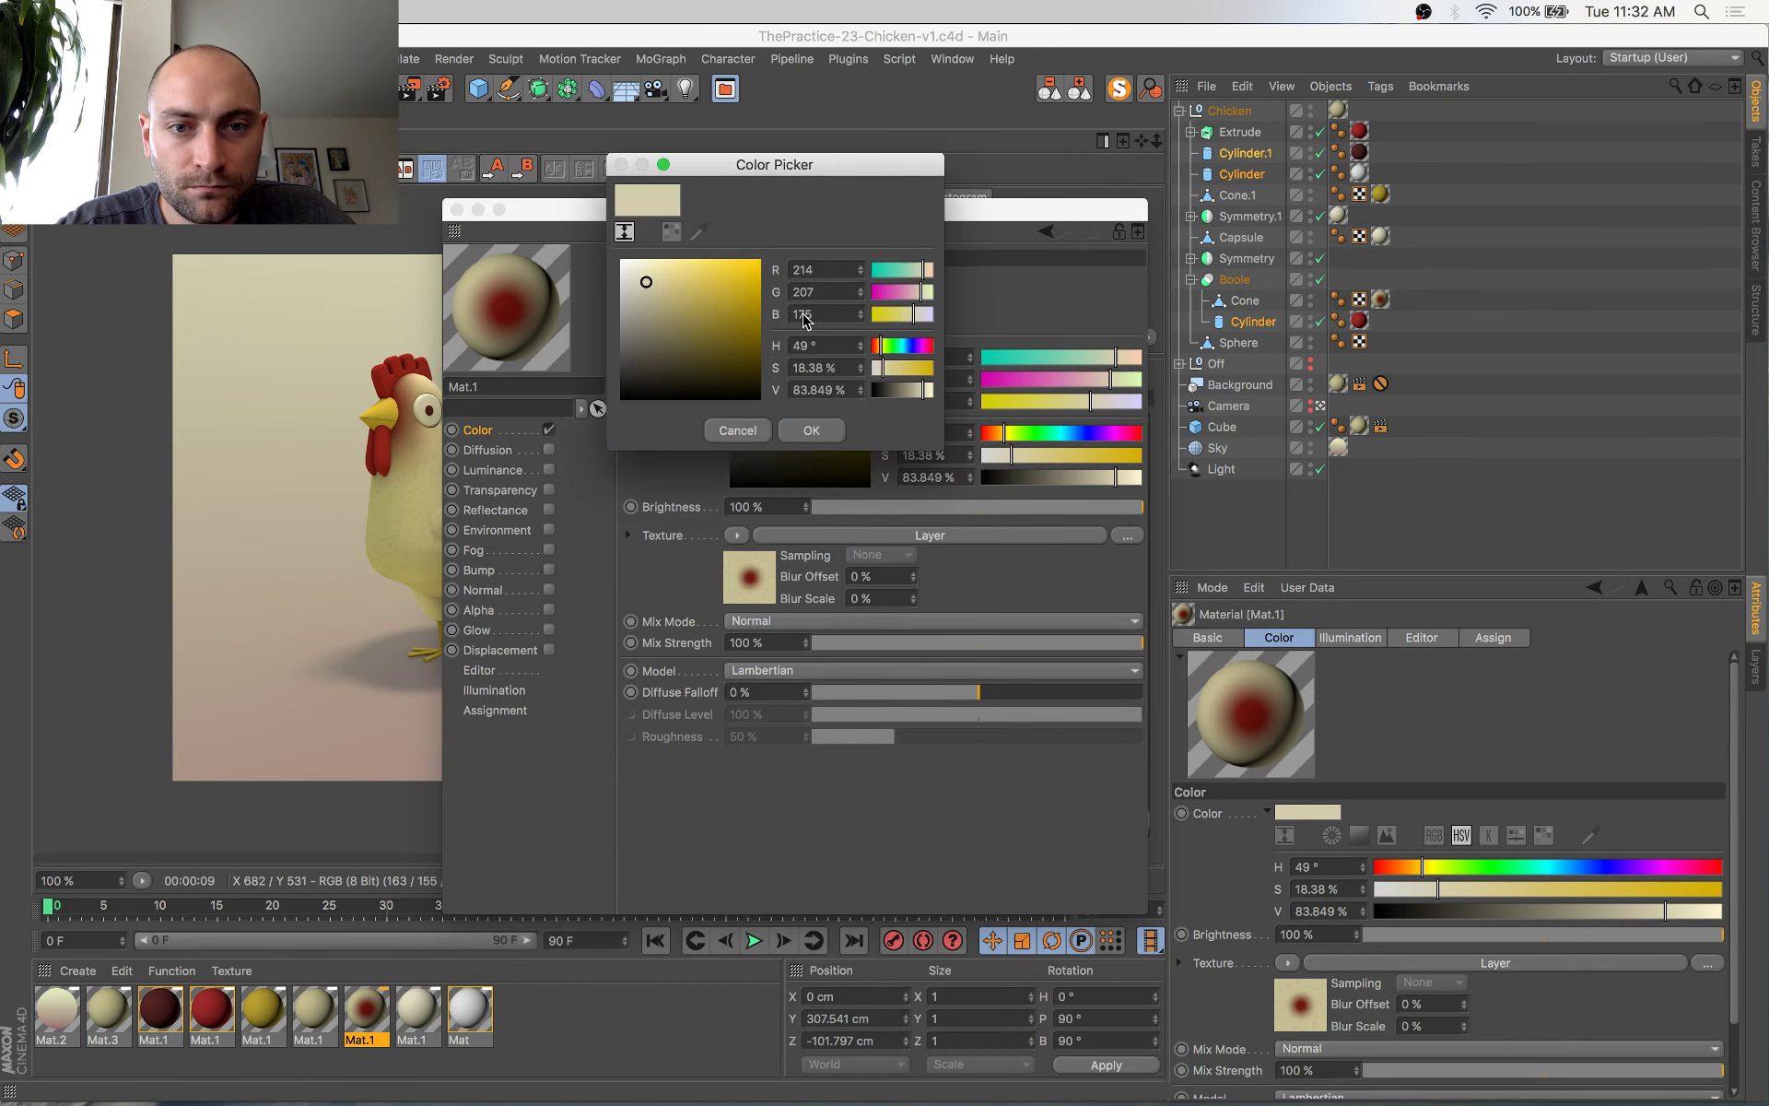
key("super+Tab")
key("super+Tab")
type("199")
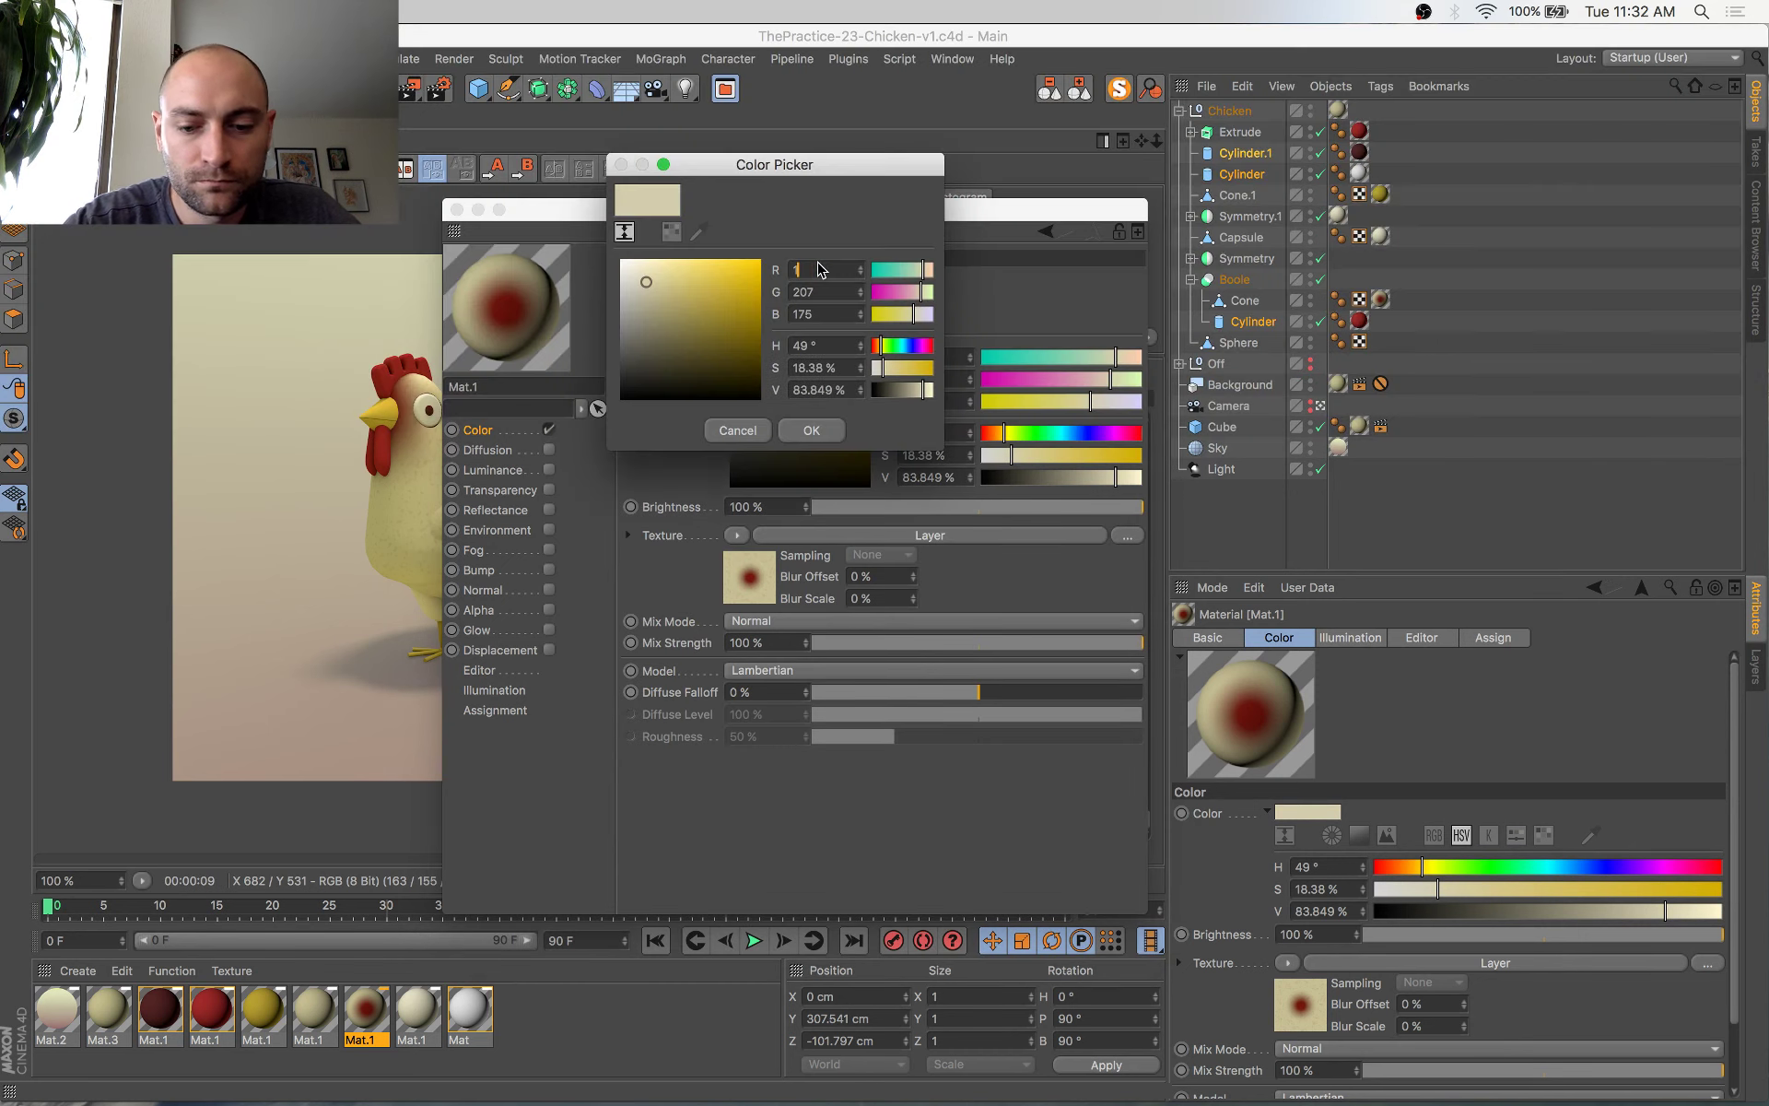
key("Tab")
type("1")
key("Tab")
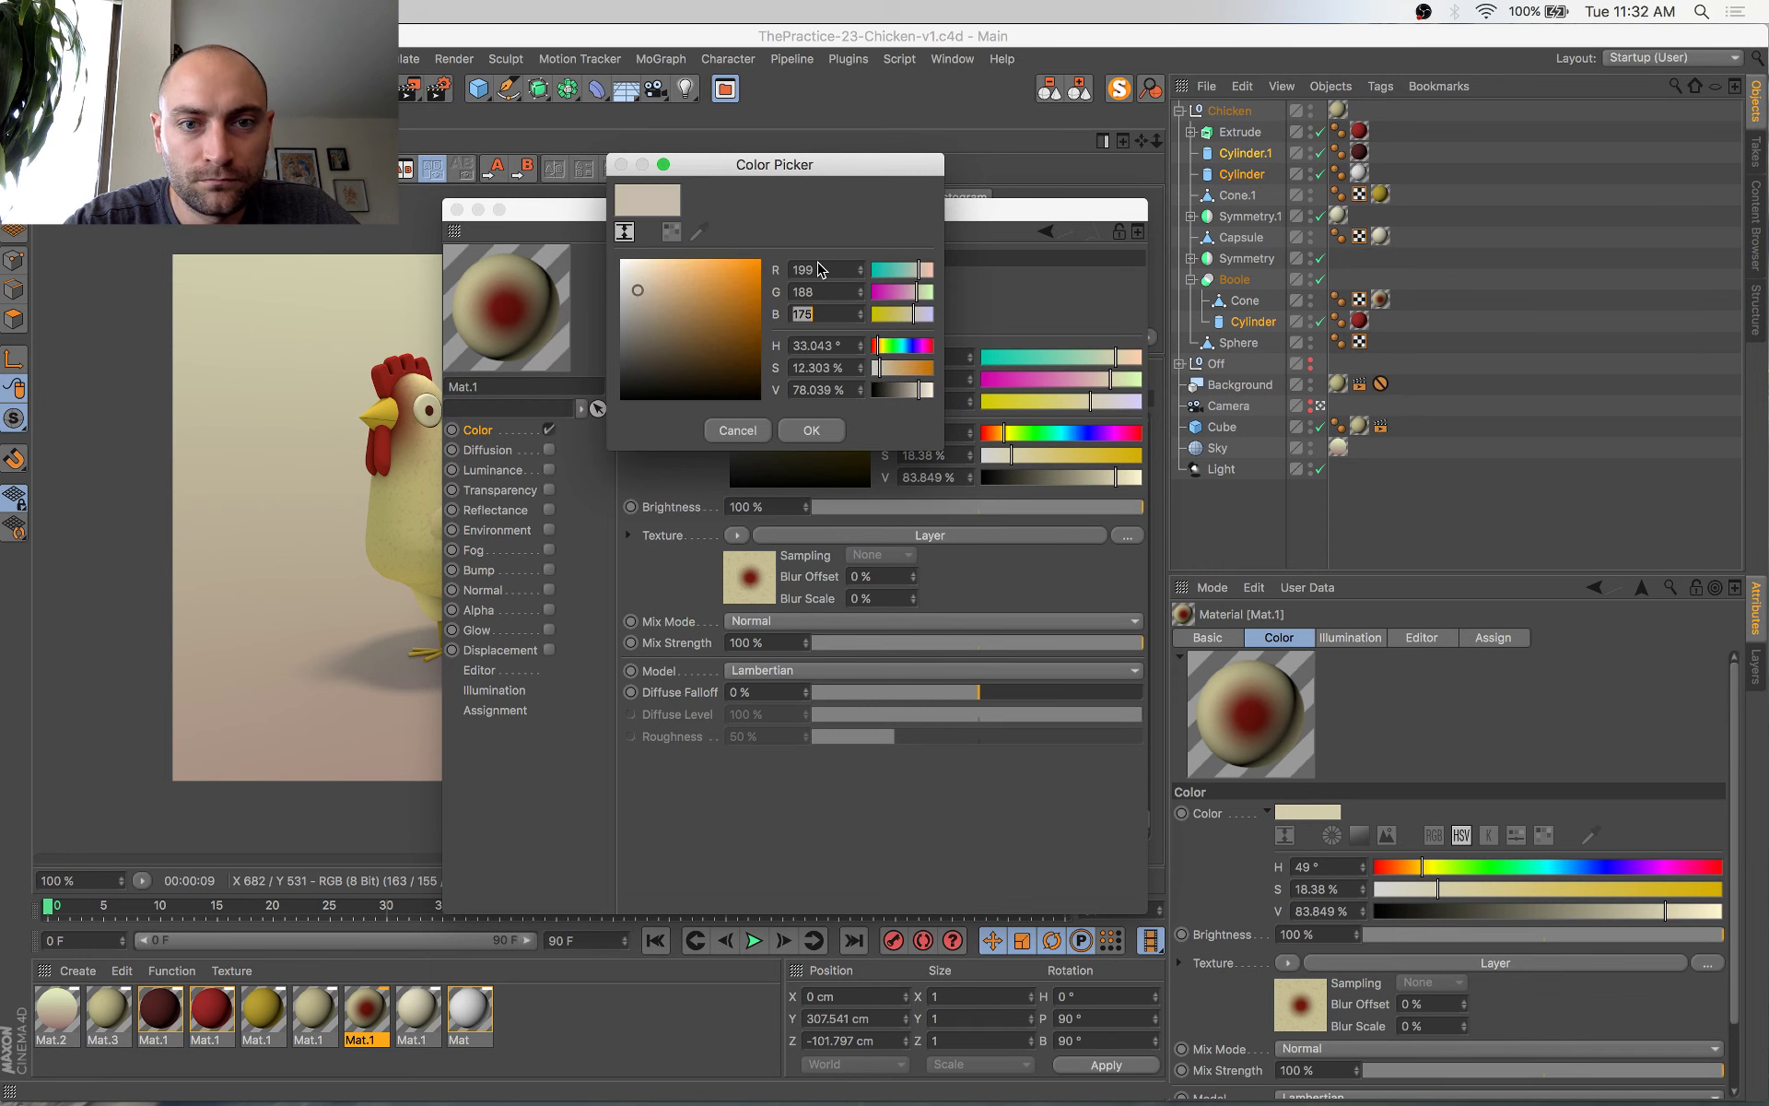
key("super+Tab")
key("super+Tab")
type("1")
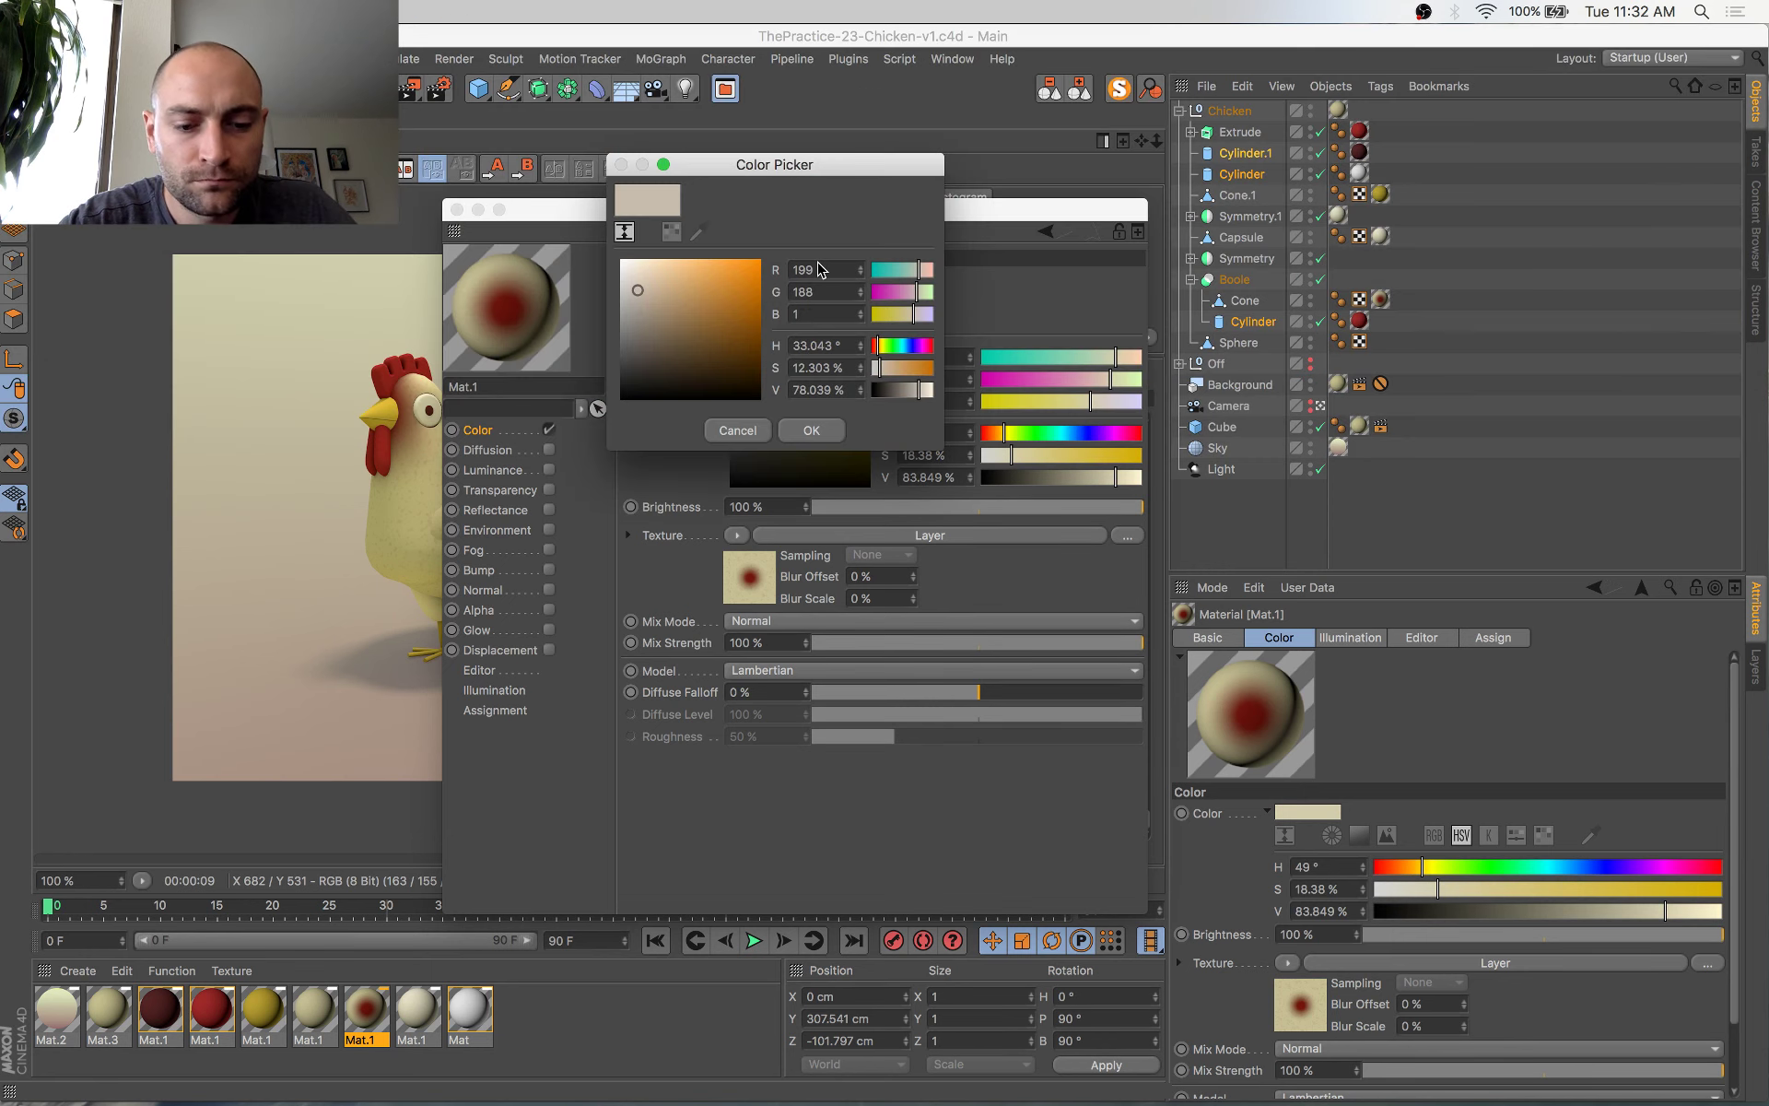
key("Return")
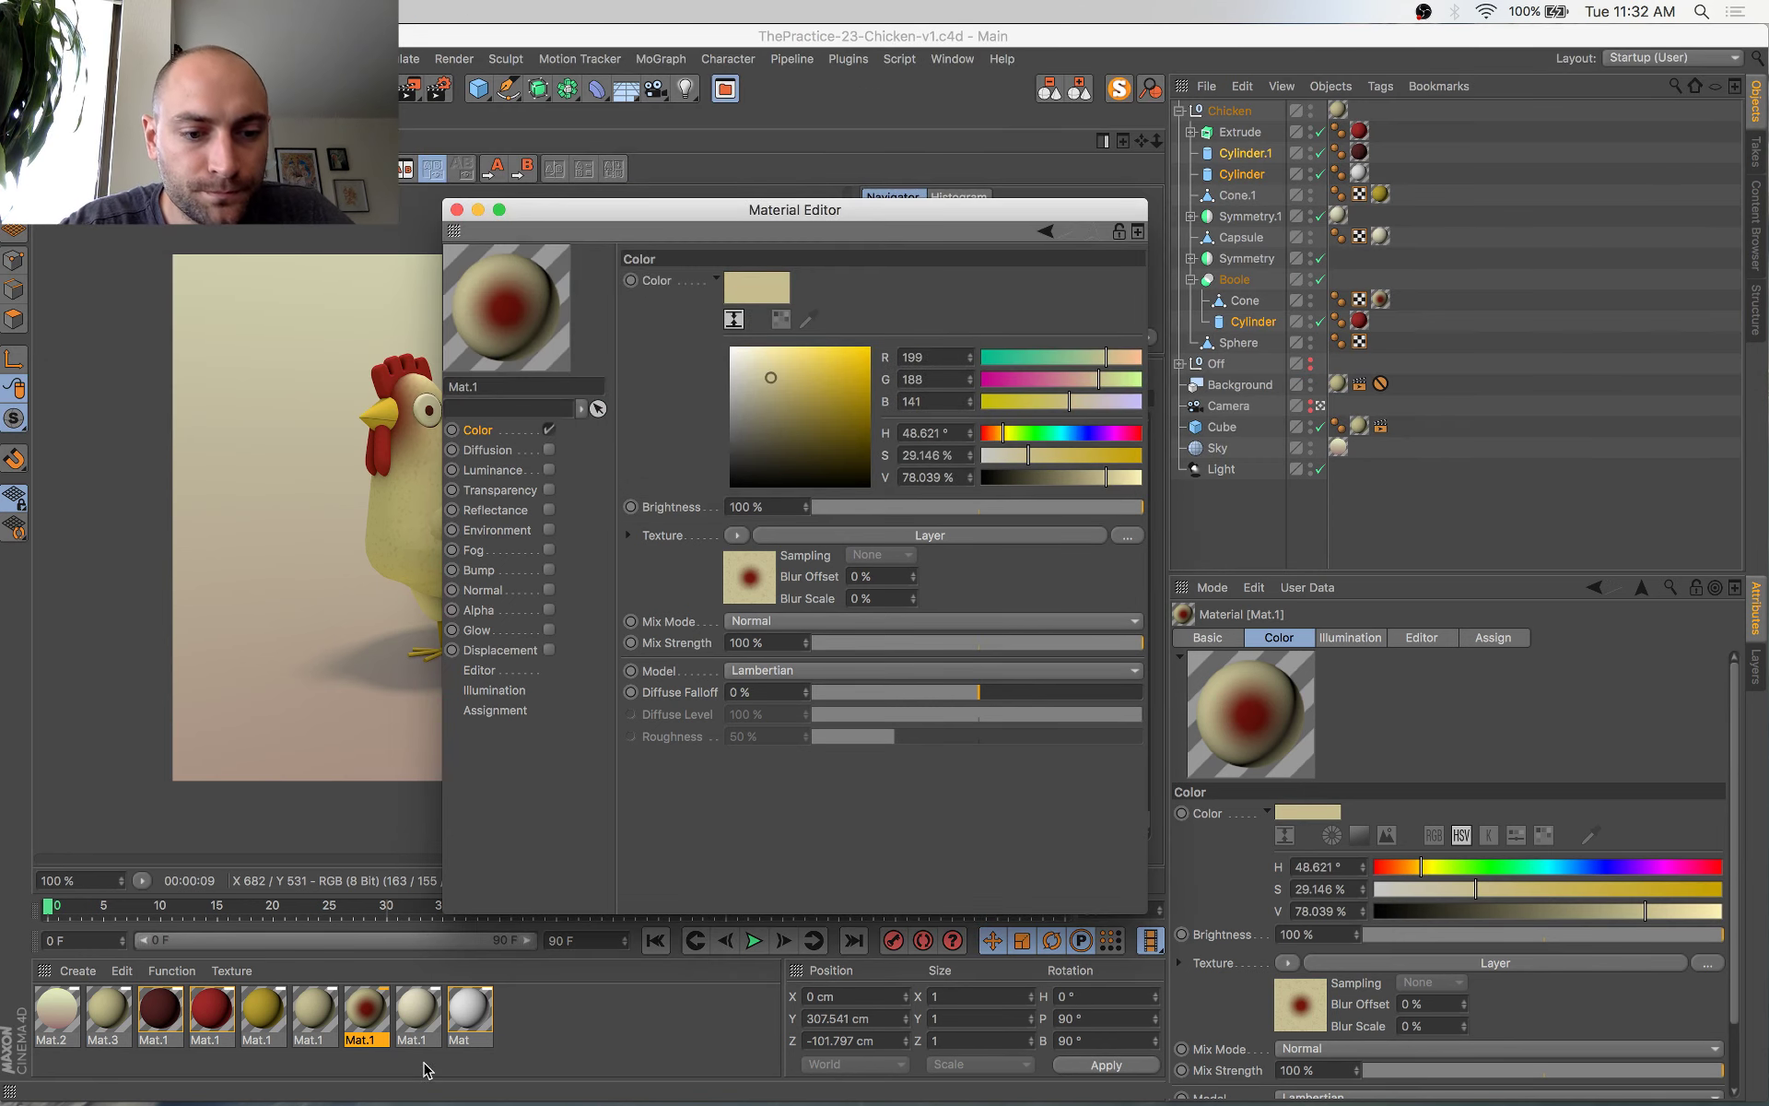
Set the Color layer in the Layer texture of the pale cream Mat.1 with the Gradient layer to RGB 199, 188, 141 and save the scene
left_click(419, 1032)
left_click(772, 582)
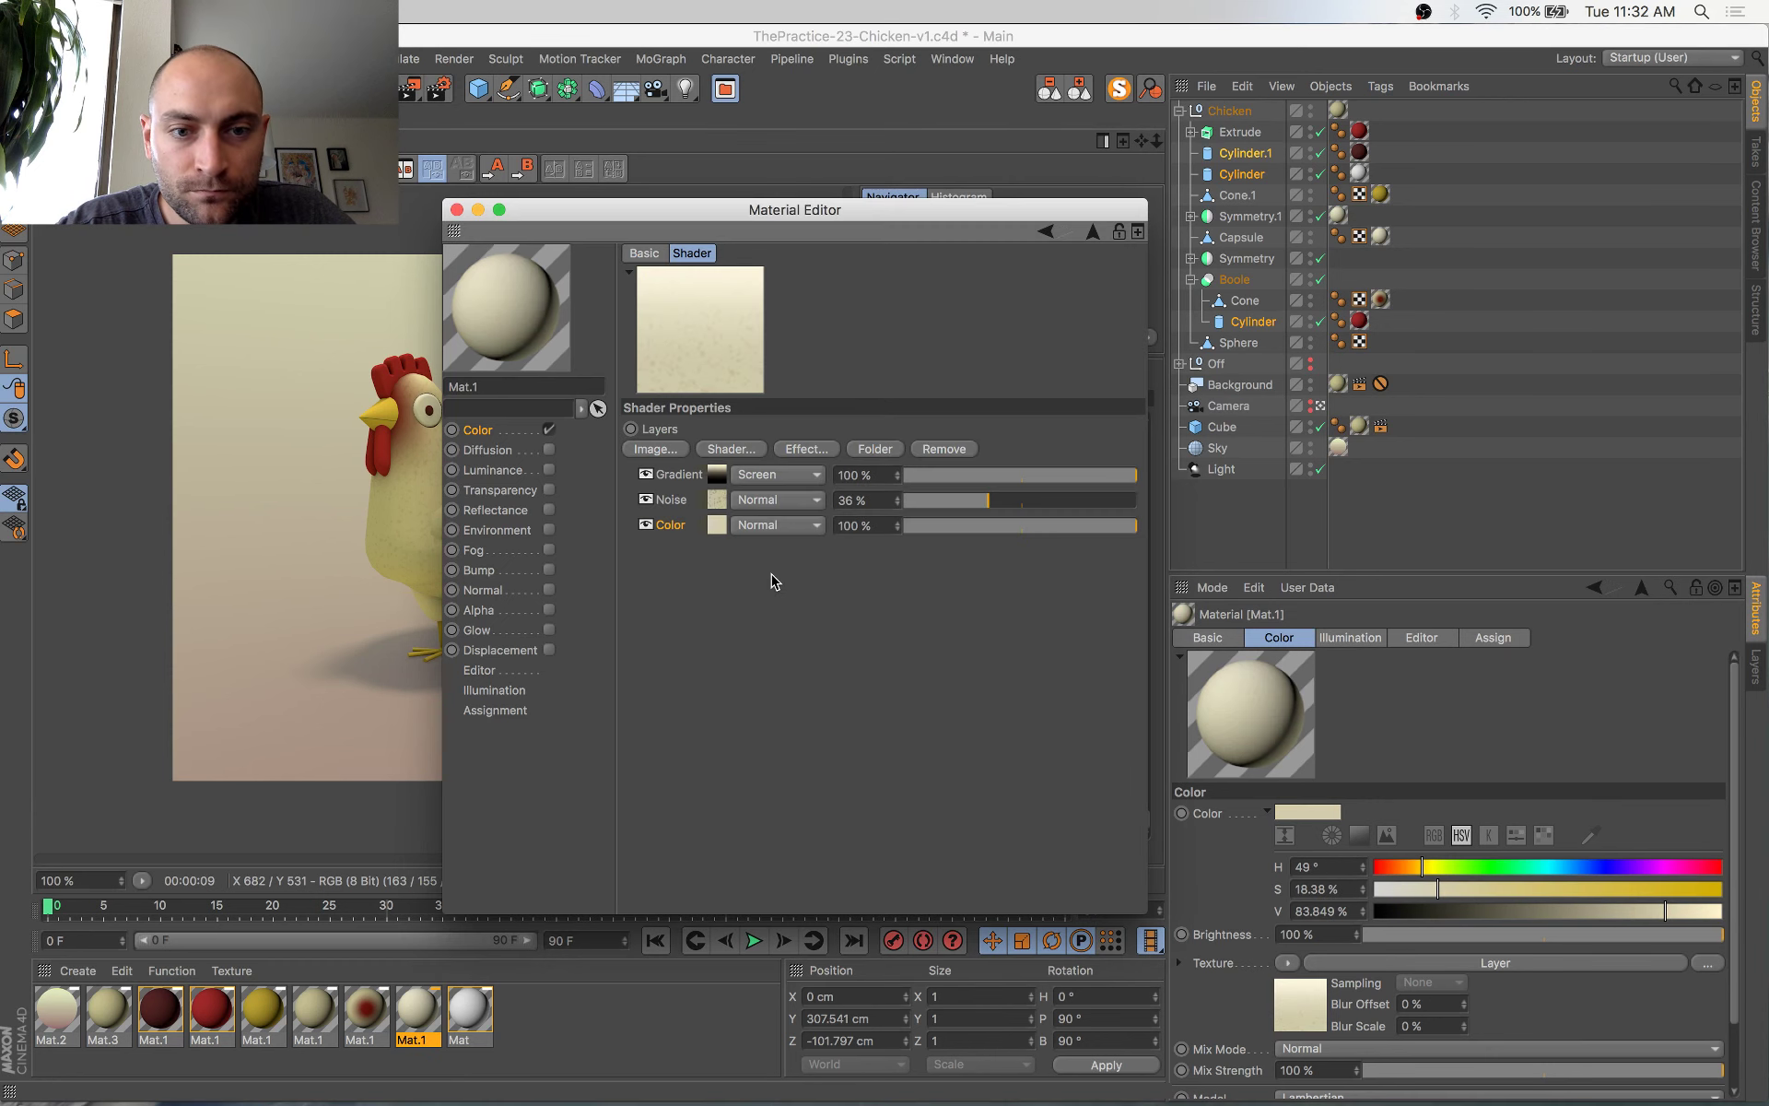
left_click(720, 533)
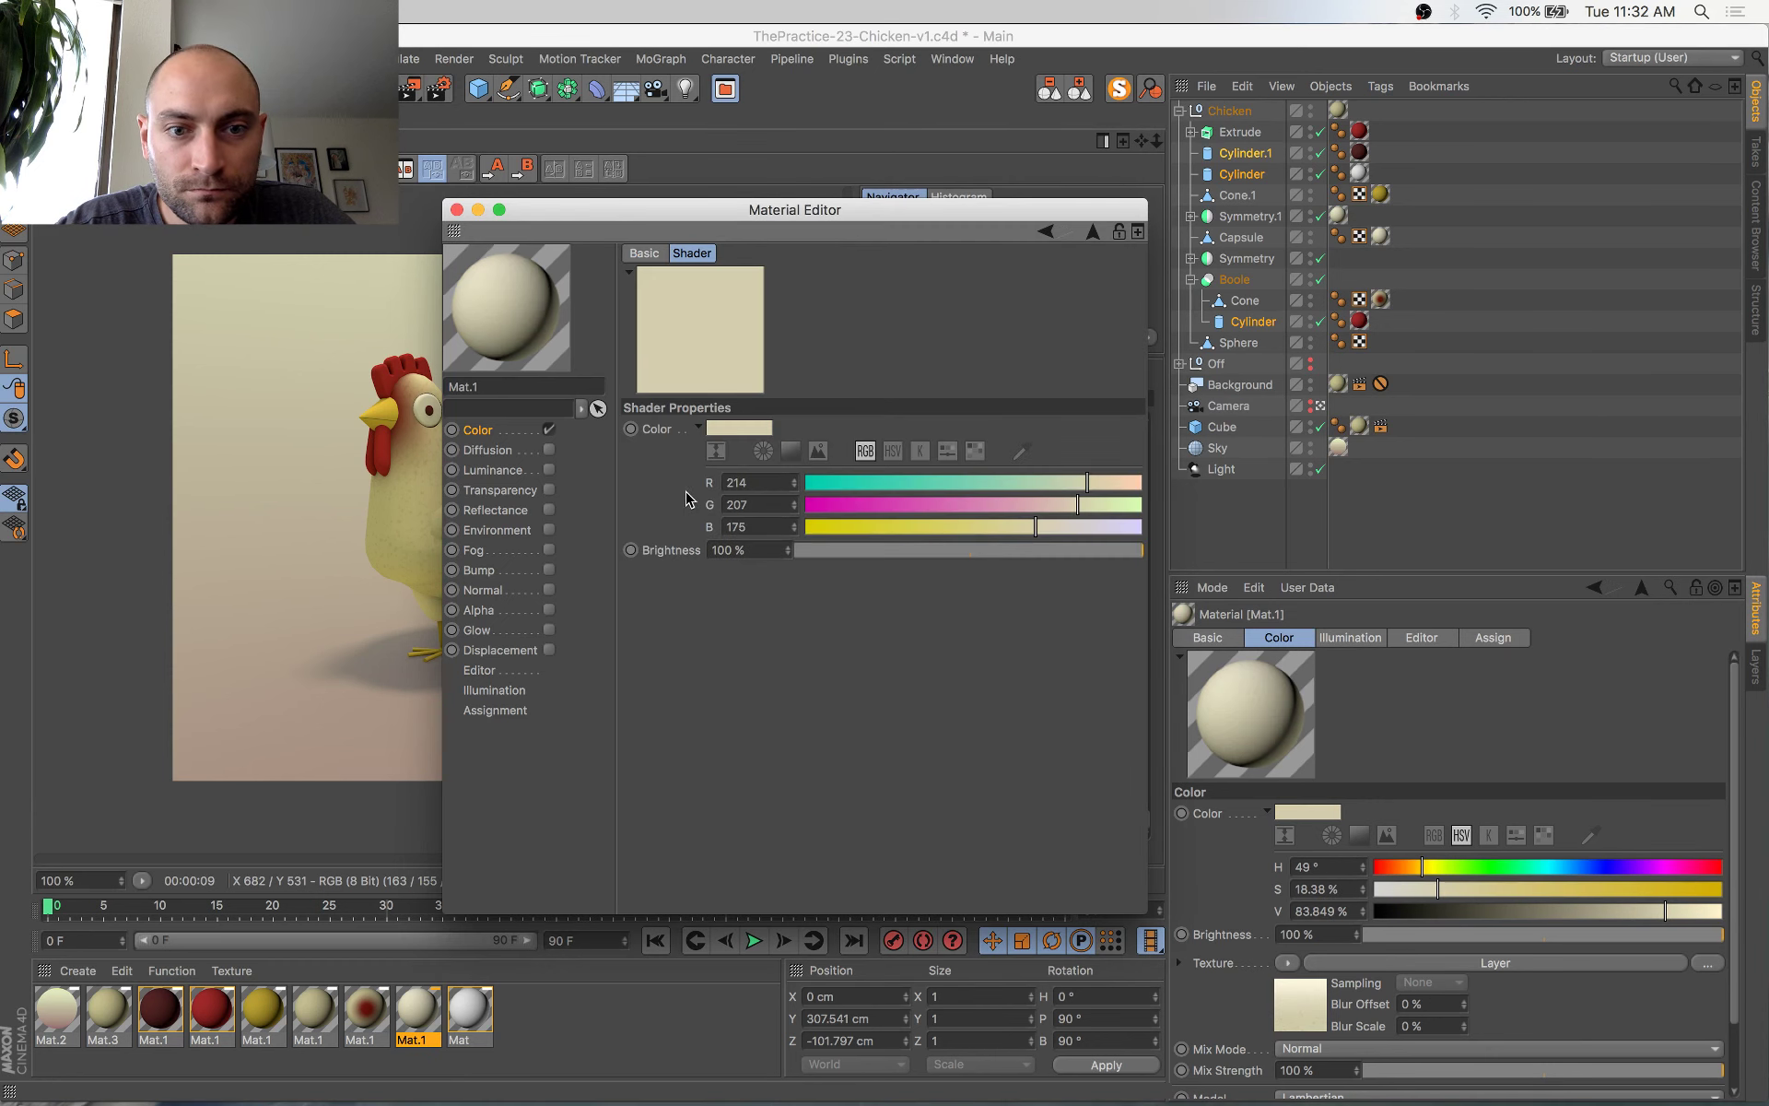
left_click(737, 431)
left_click(726, 400)
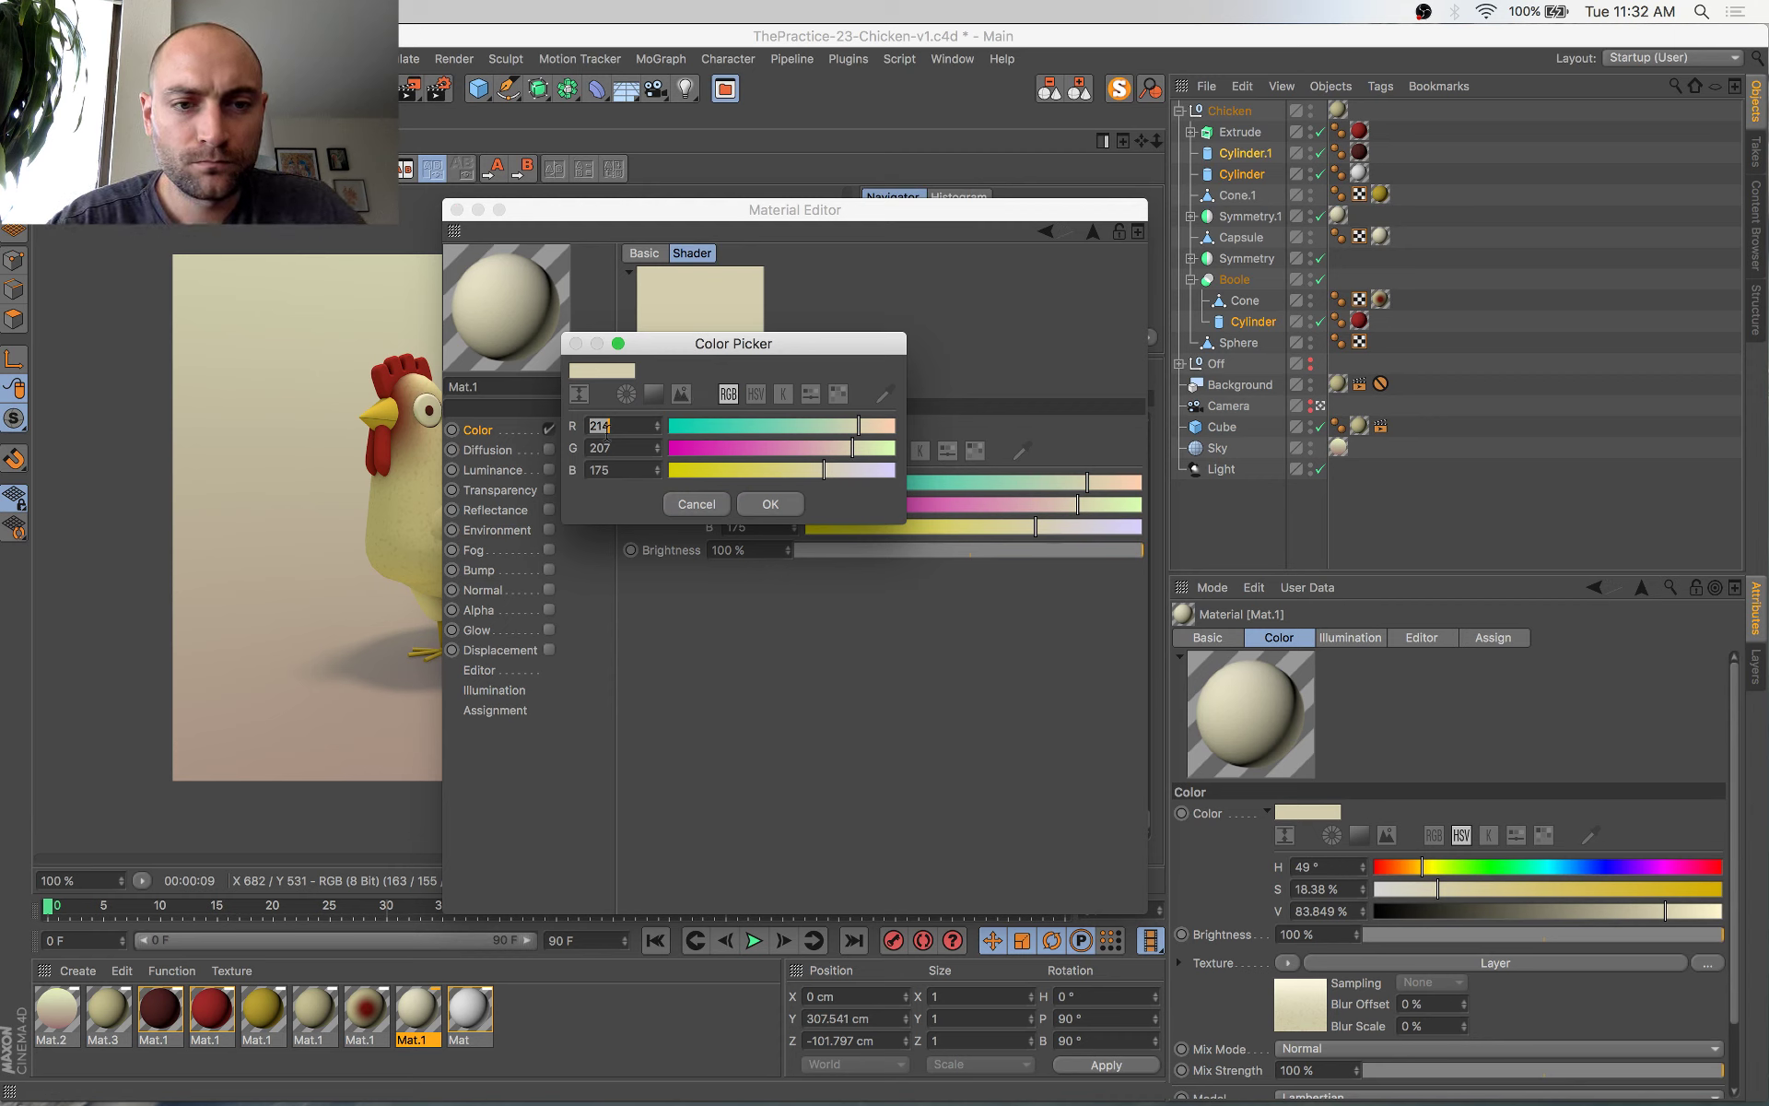
key("Tab")
type("1")
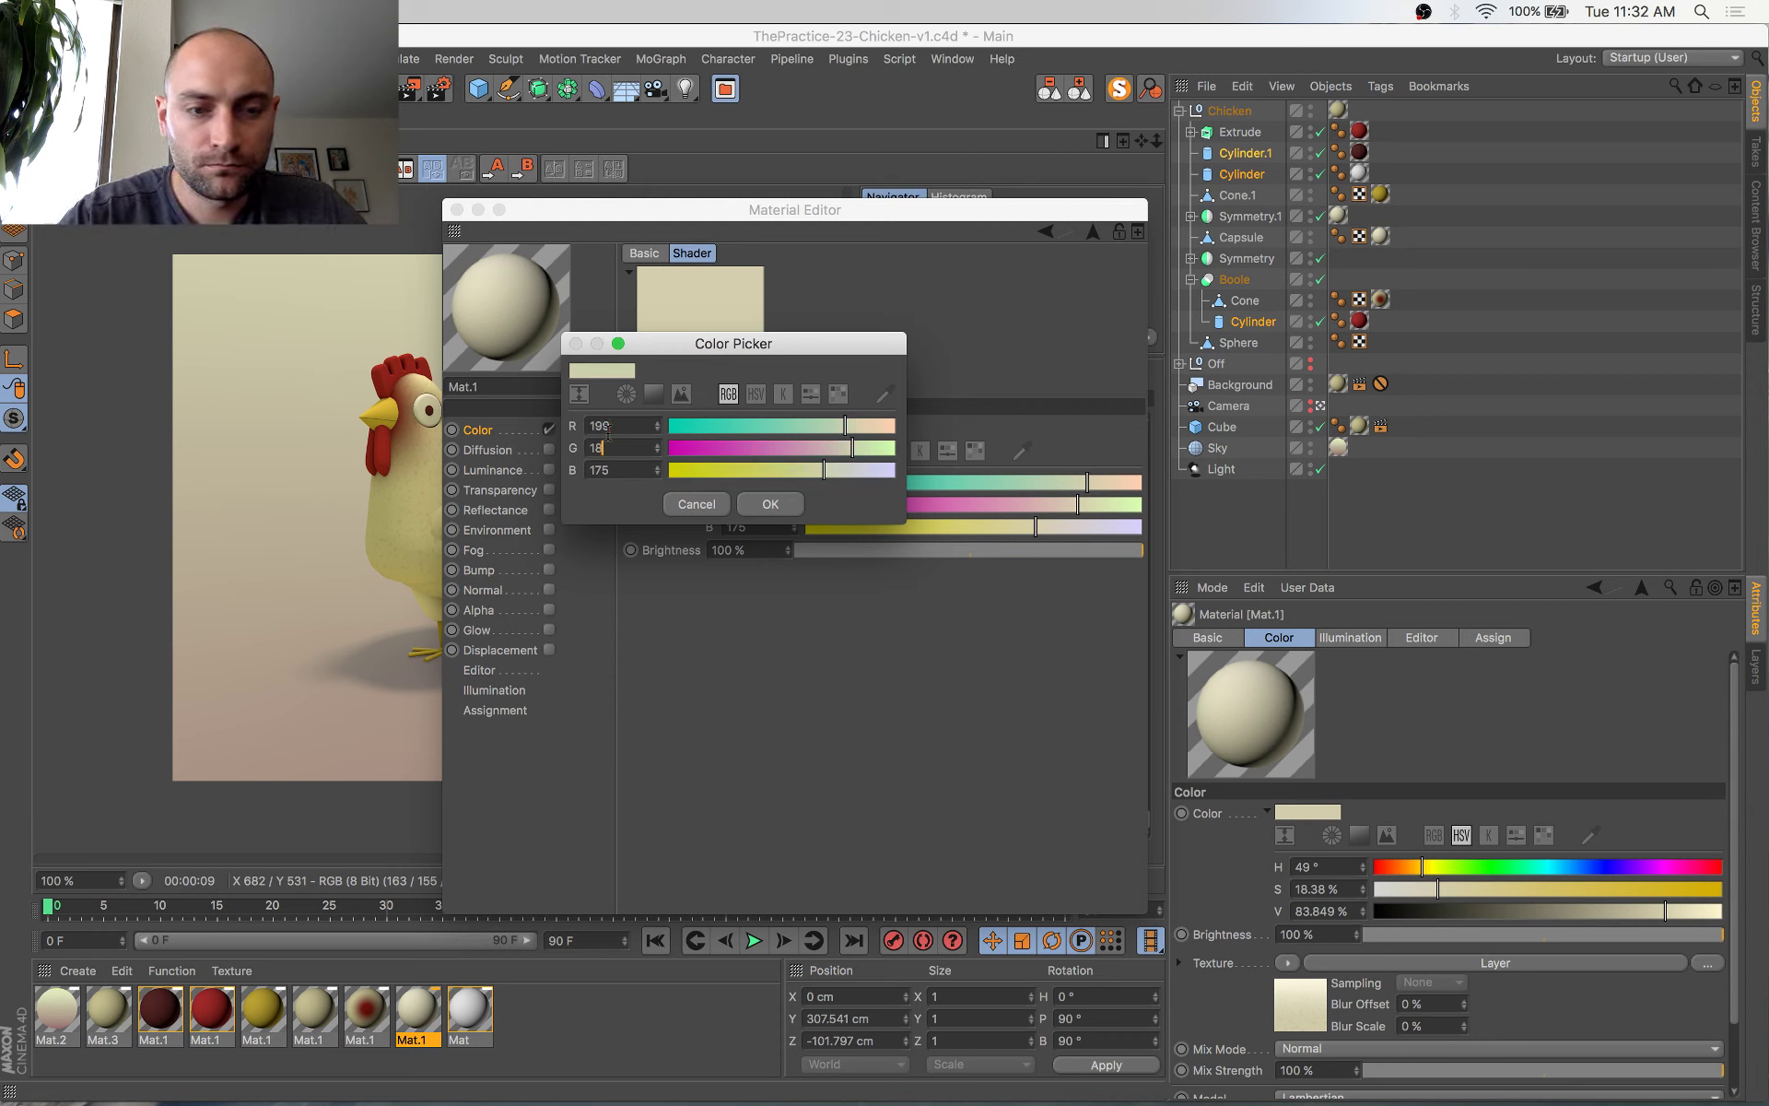
key("Tab")
key("super+Tab")
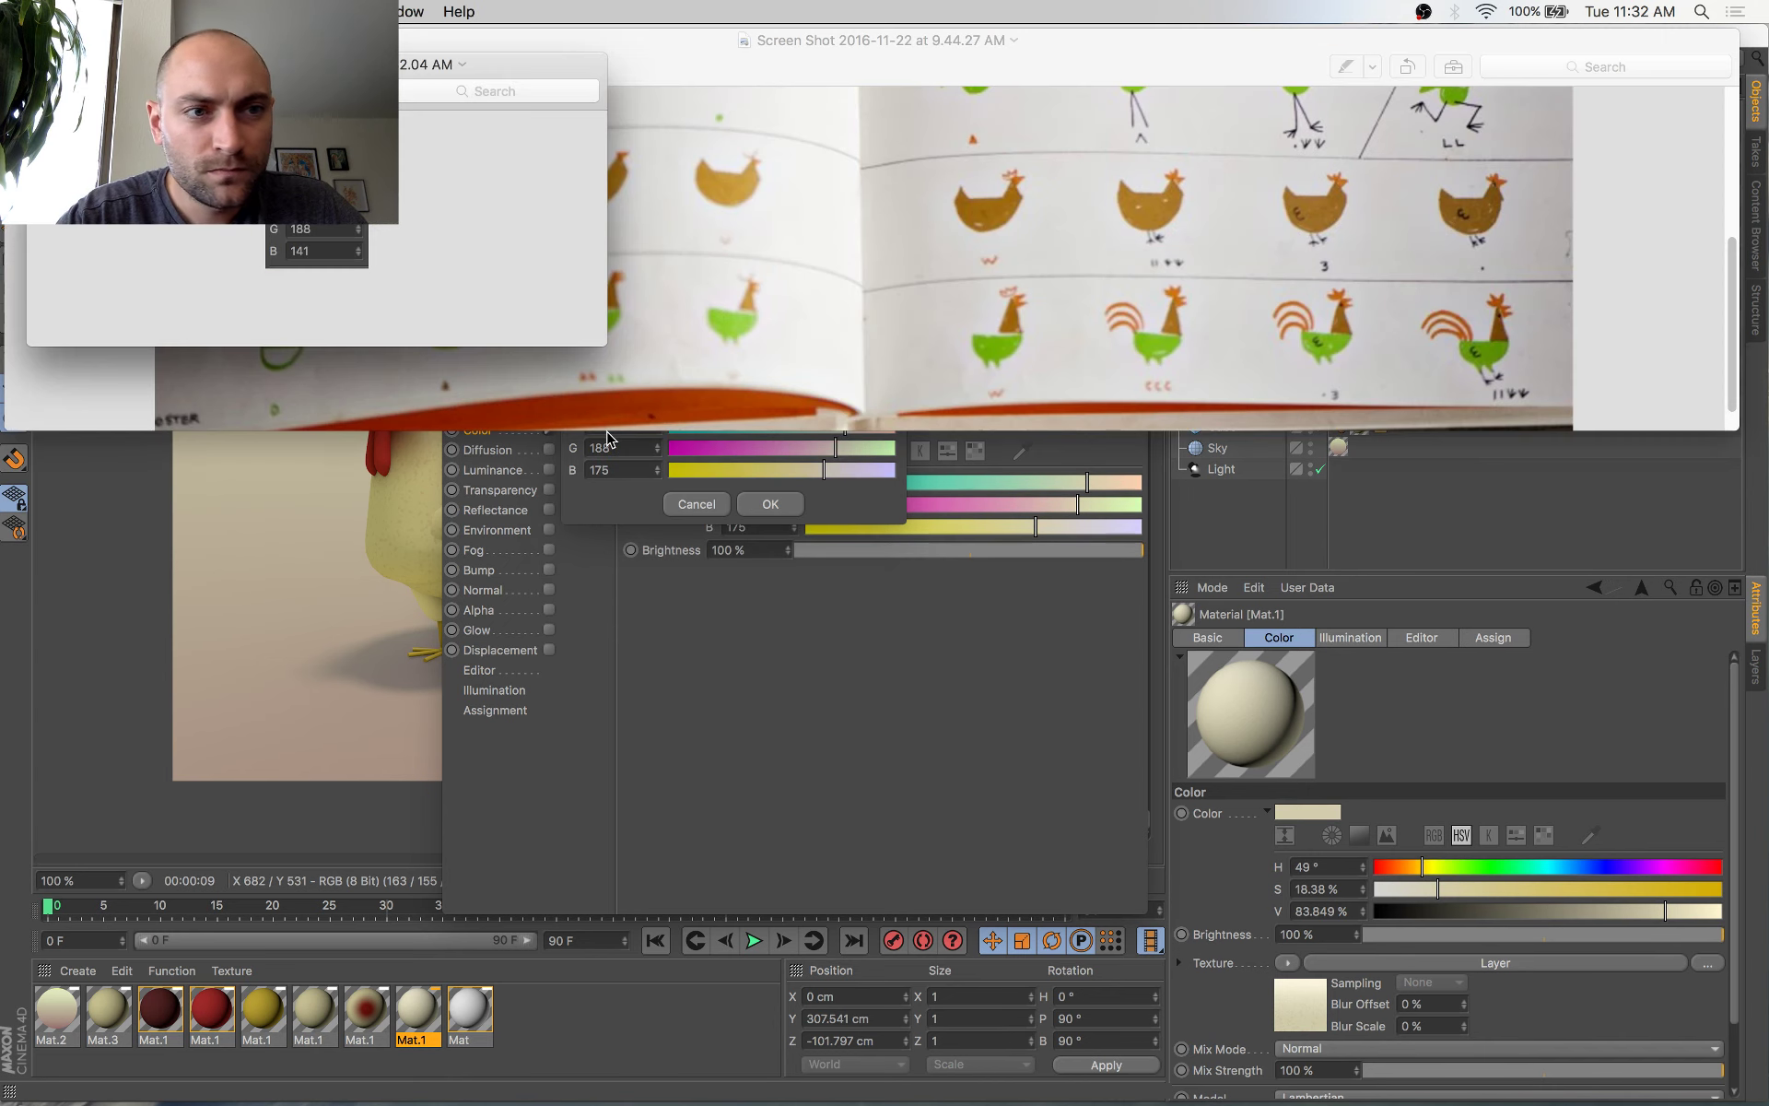
key("super+Tab")
type("141")
key("Return")
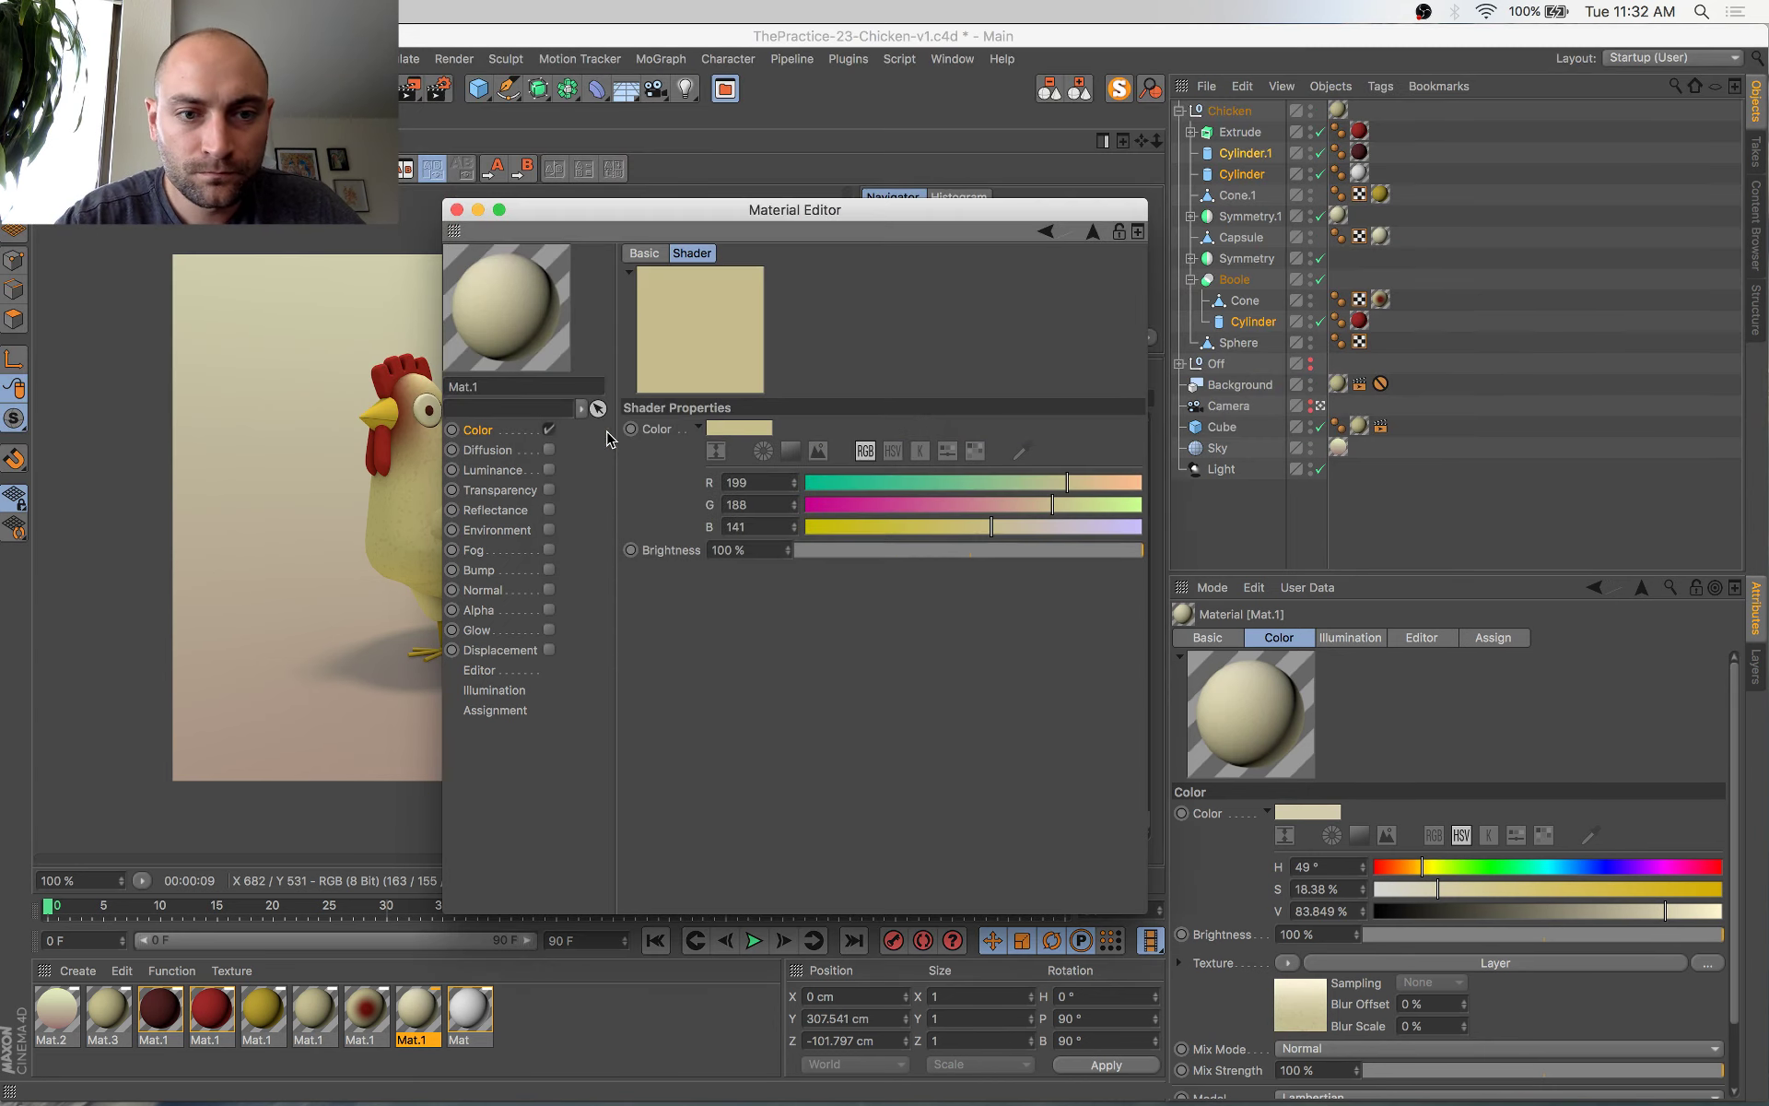
key("super+s")
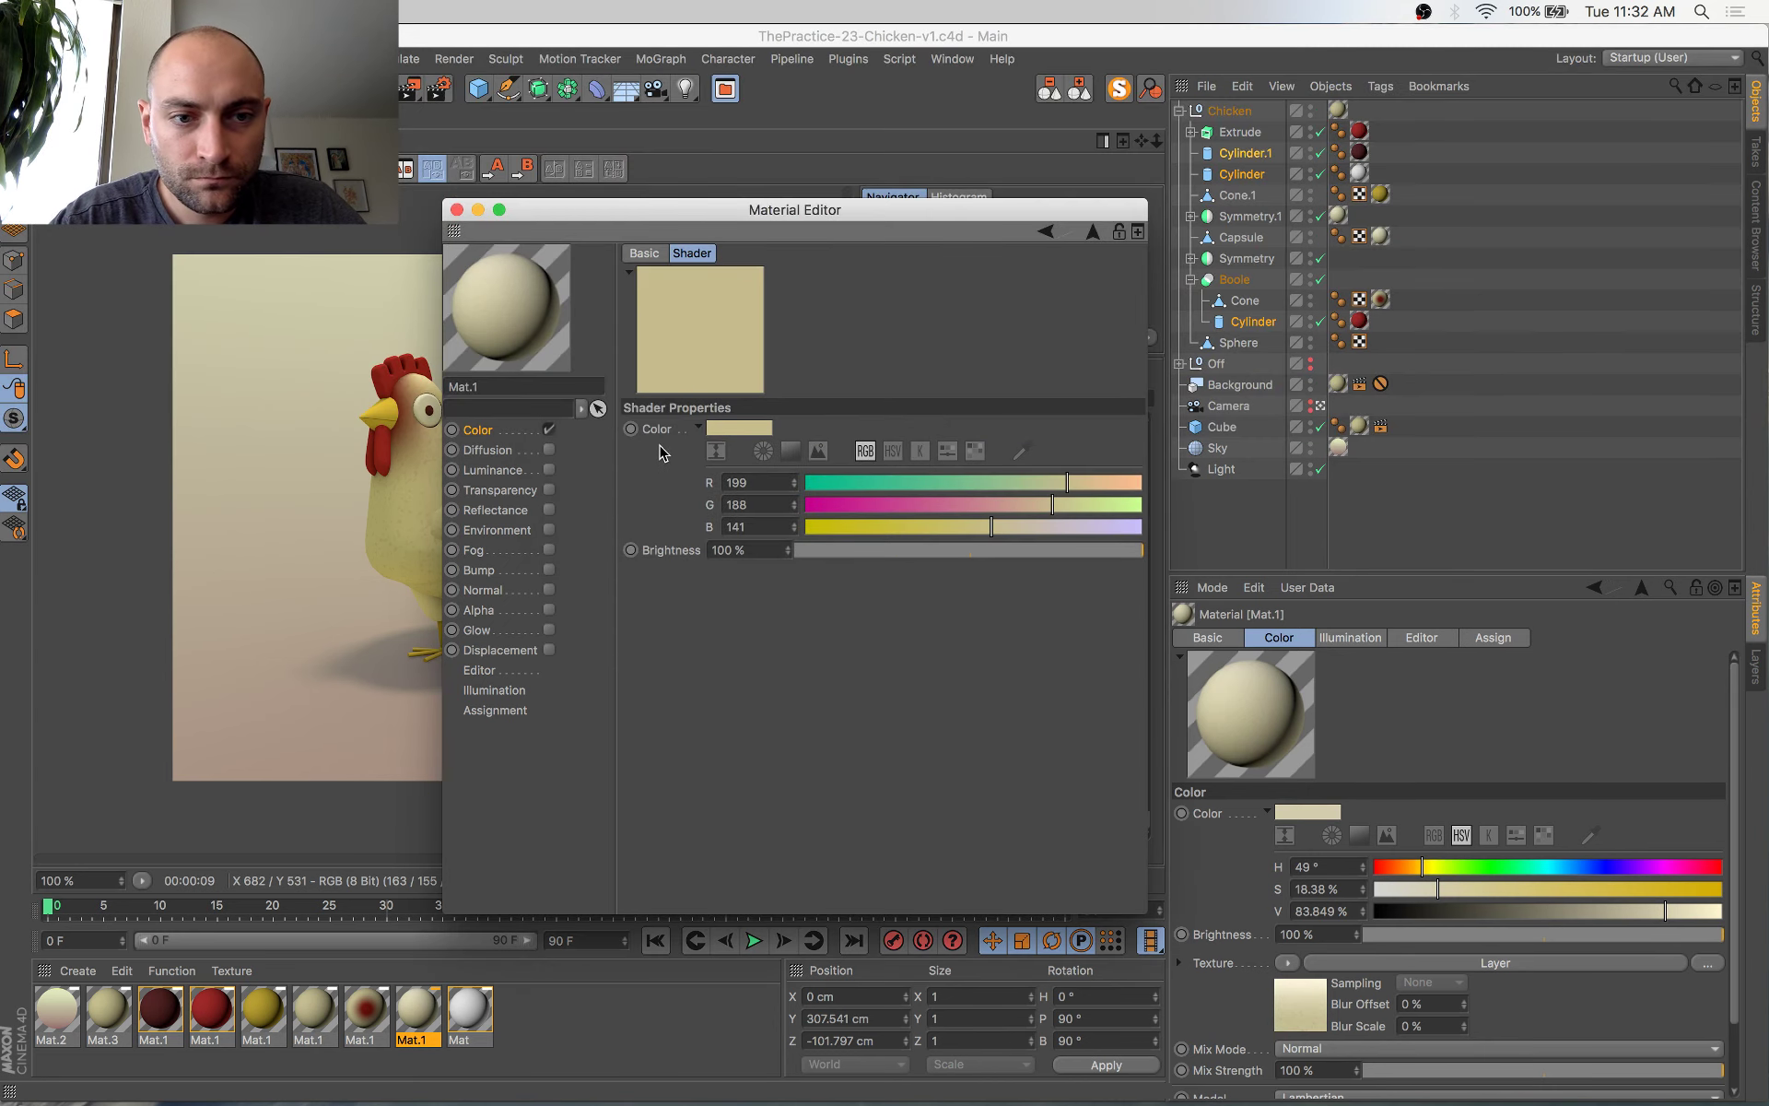
In the pale cream Mat.1's Layer texture, set Color 2 of the Noise layer to RGB 199, 188, 141
left_click(476, 431)
left_click(756, 562)
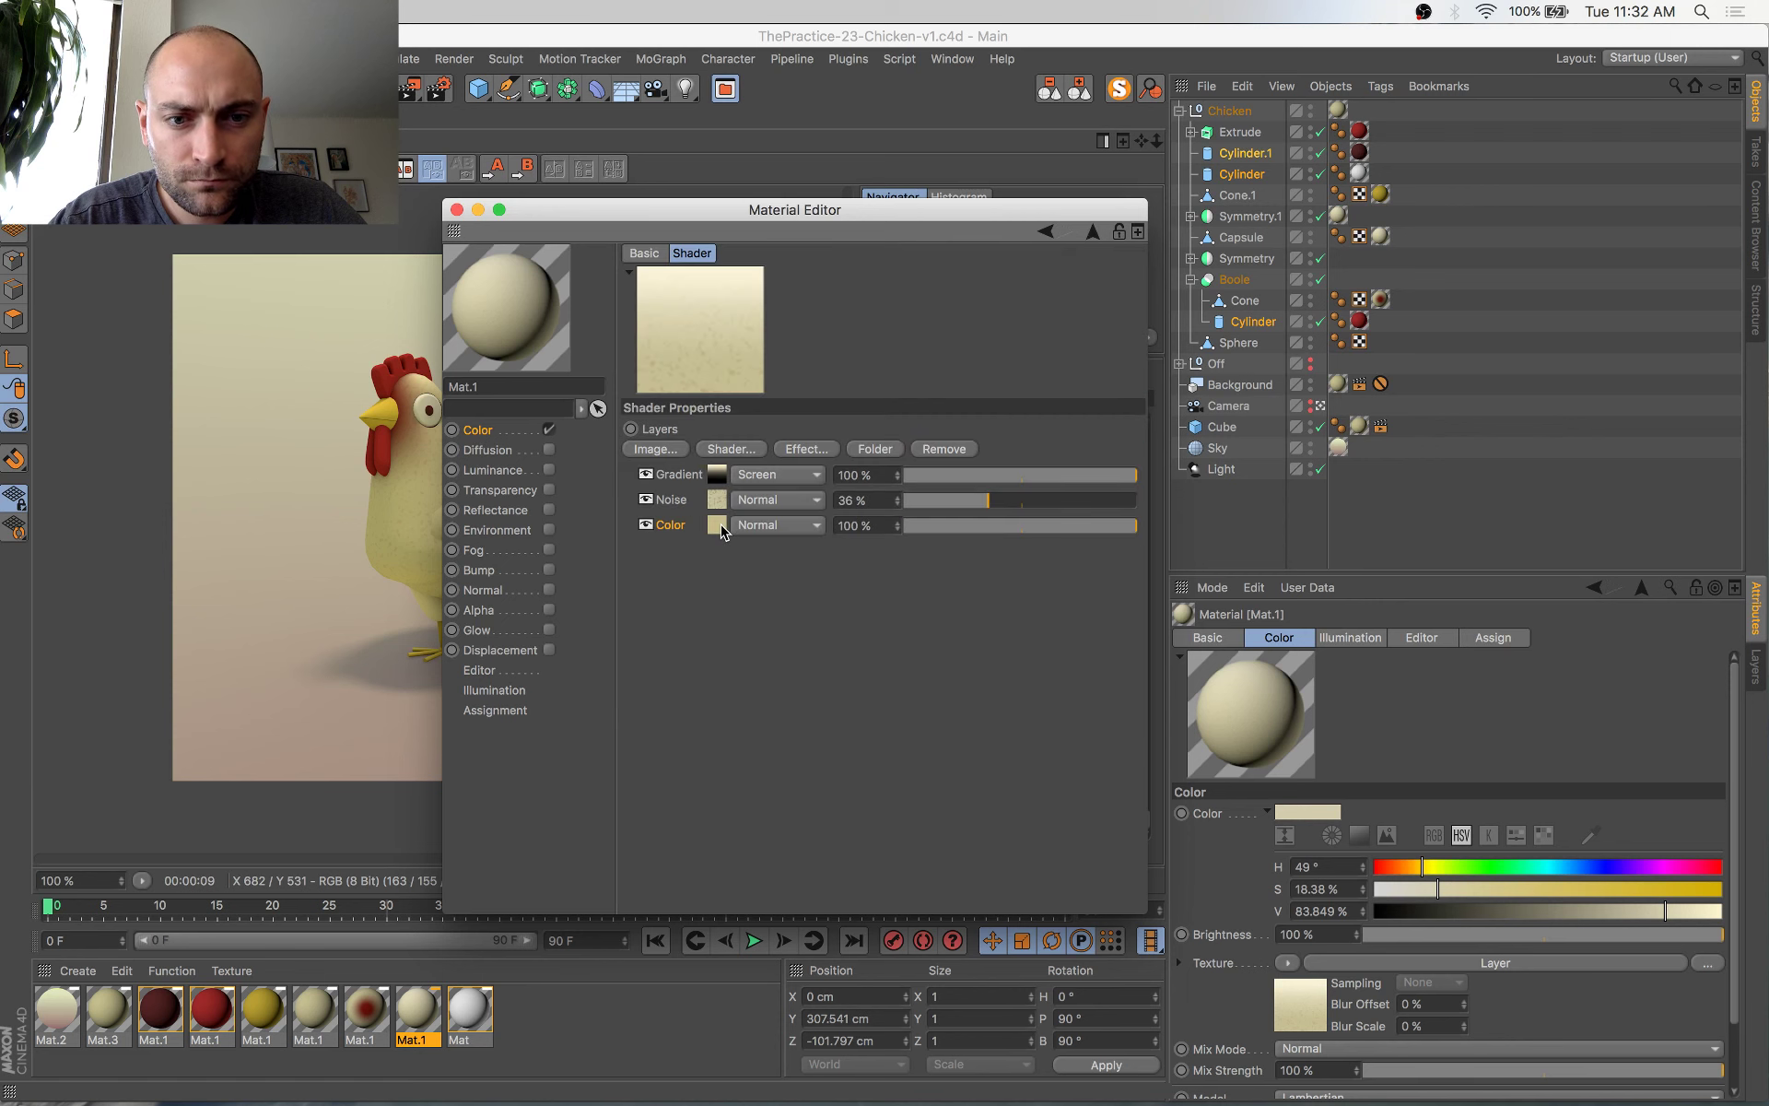
left_click(473, 431)
left_click(735, 578)
left_click(717, 499)
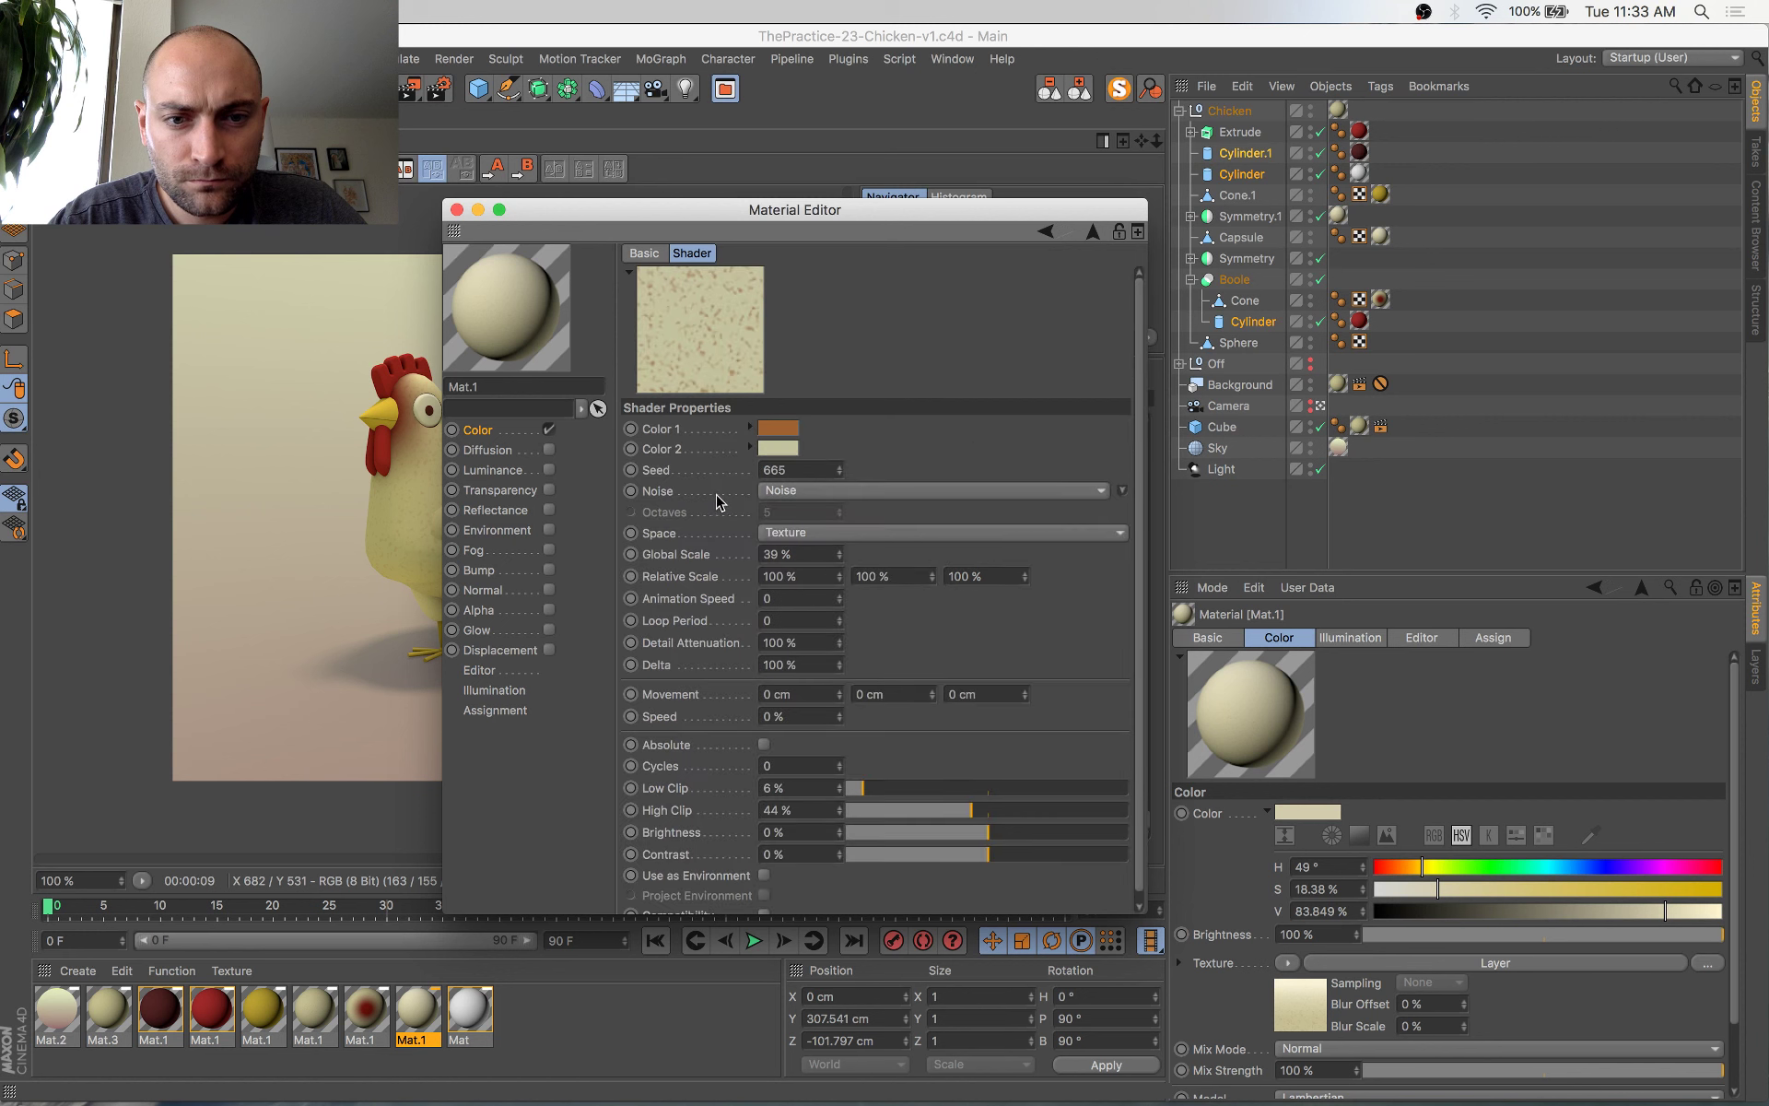
left_click(774, 454)
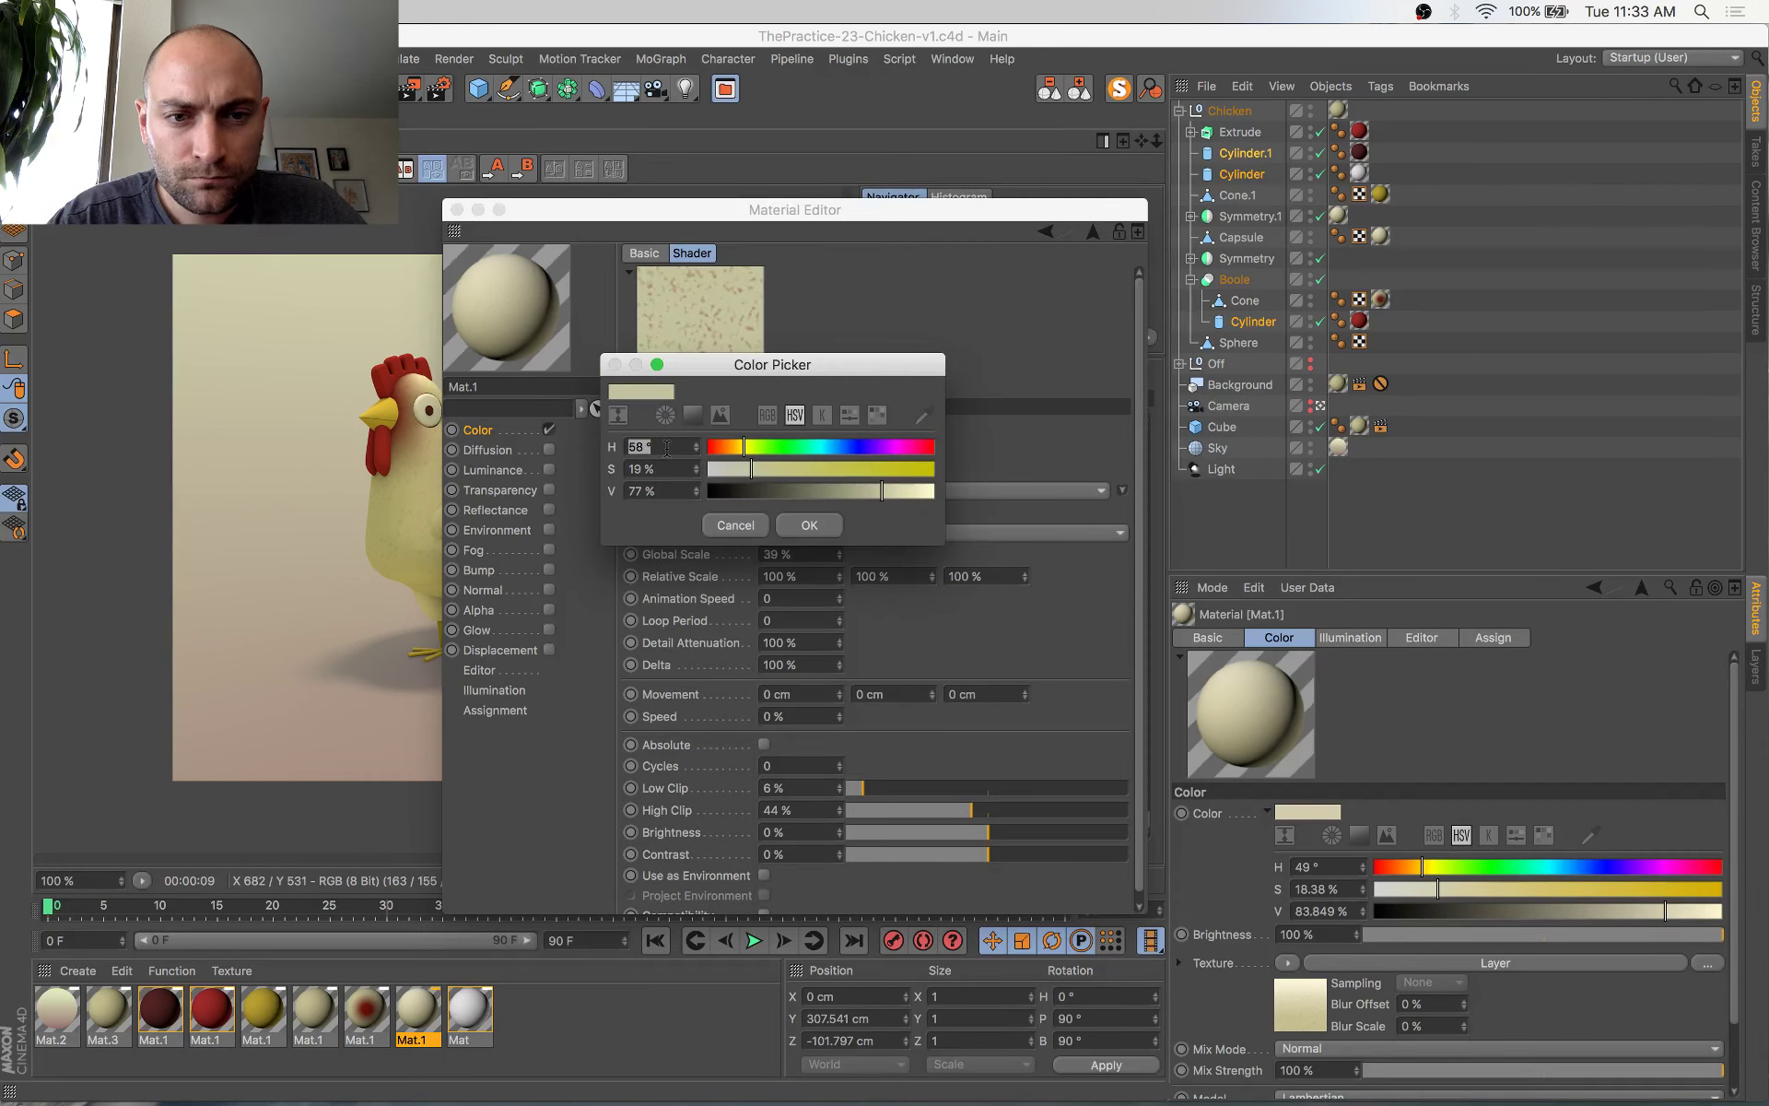
left_click(767, 417)
left_click_drag(655, 447, 499, 429)
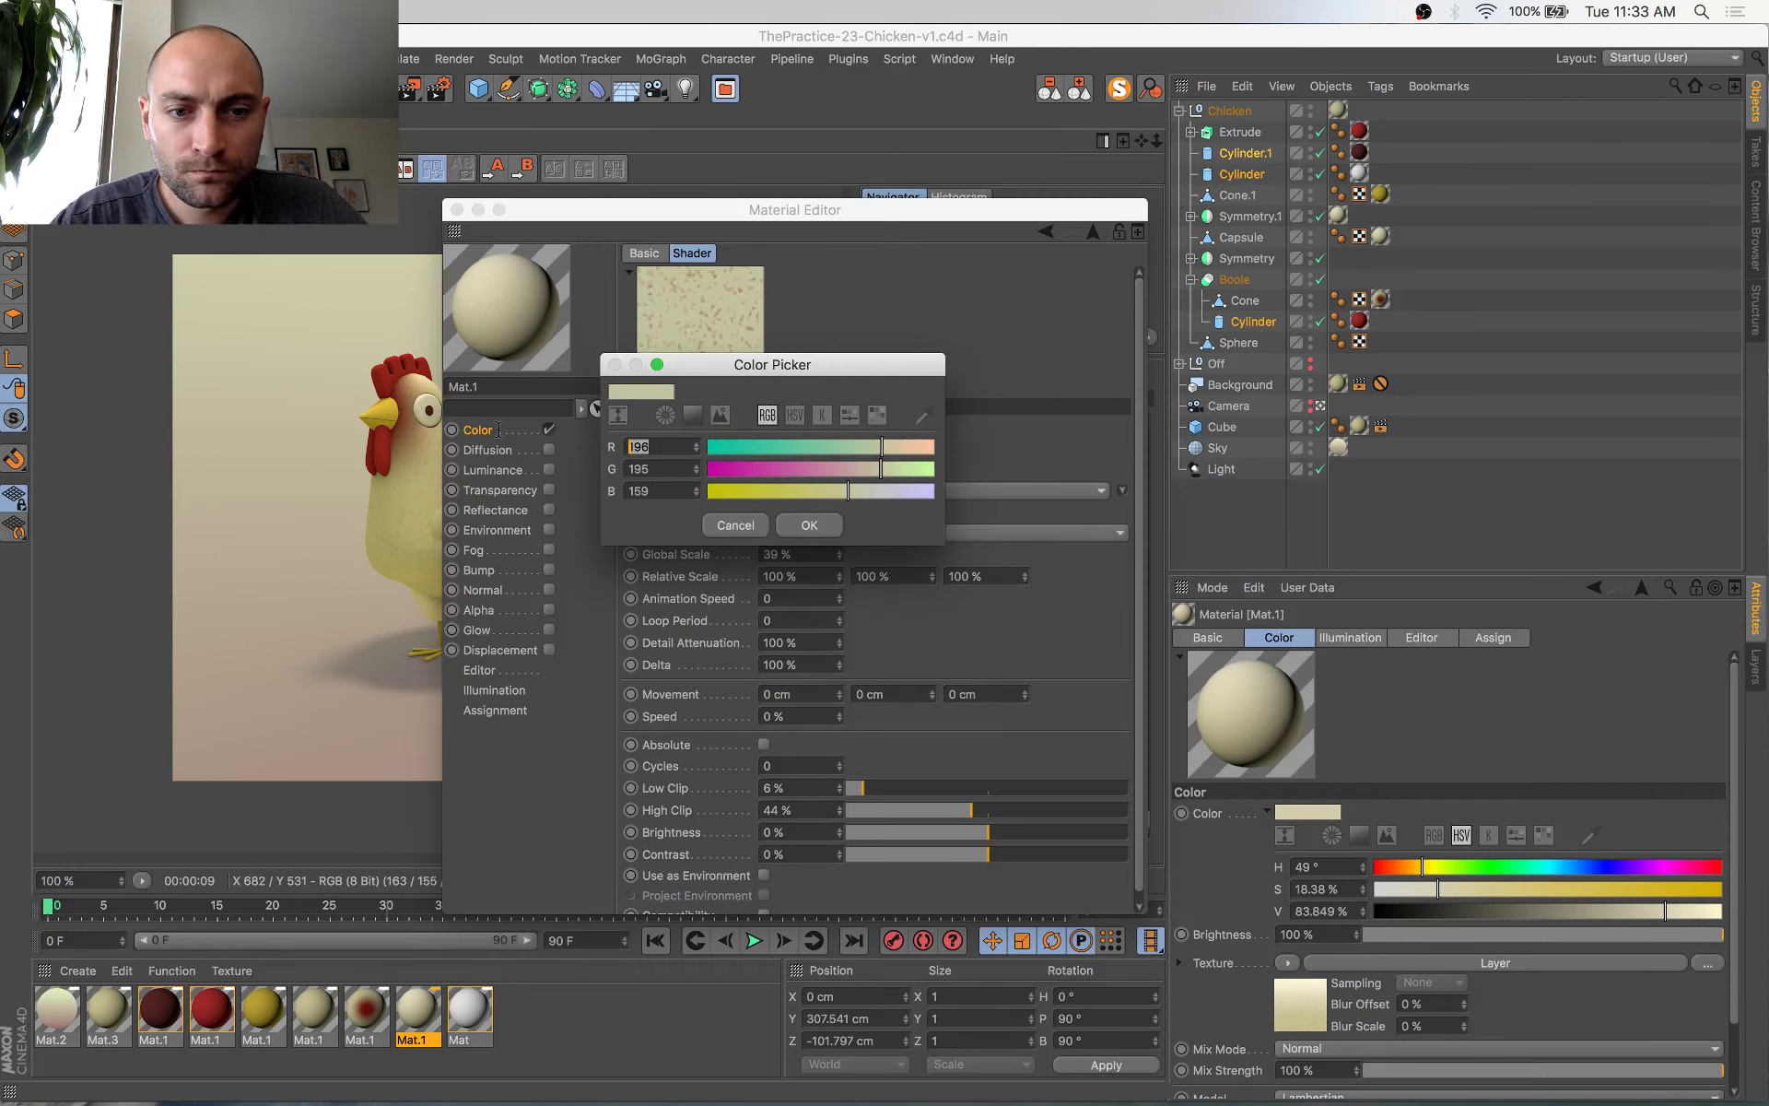
type("199")
key("Tab")
type("188")
key("Tab")
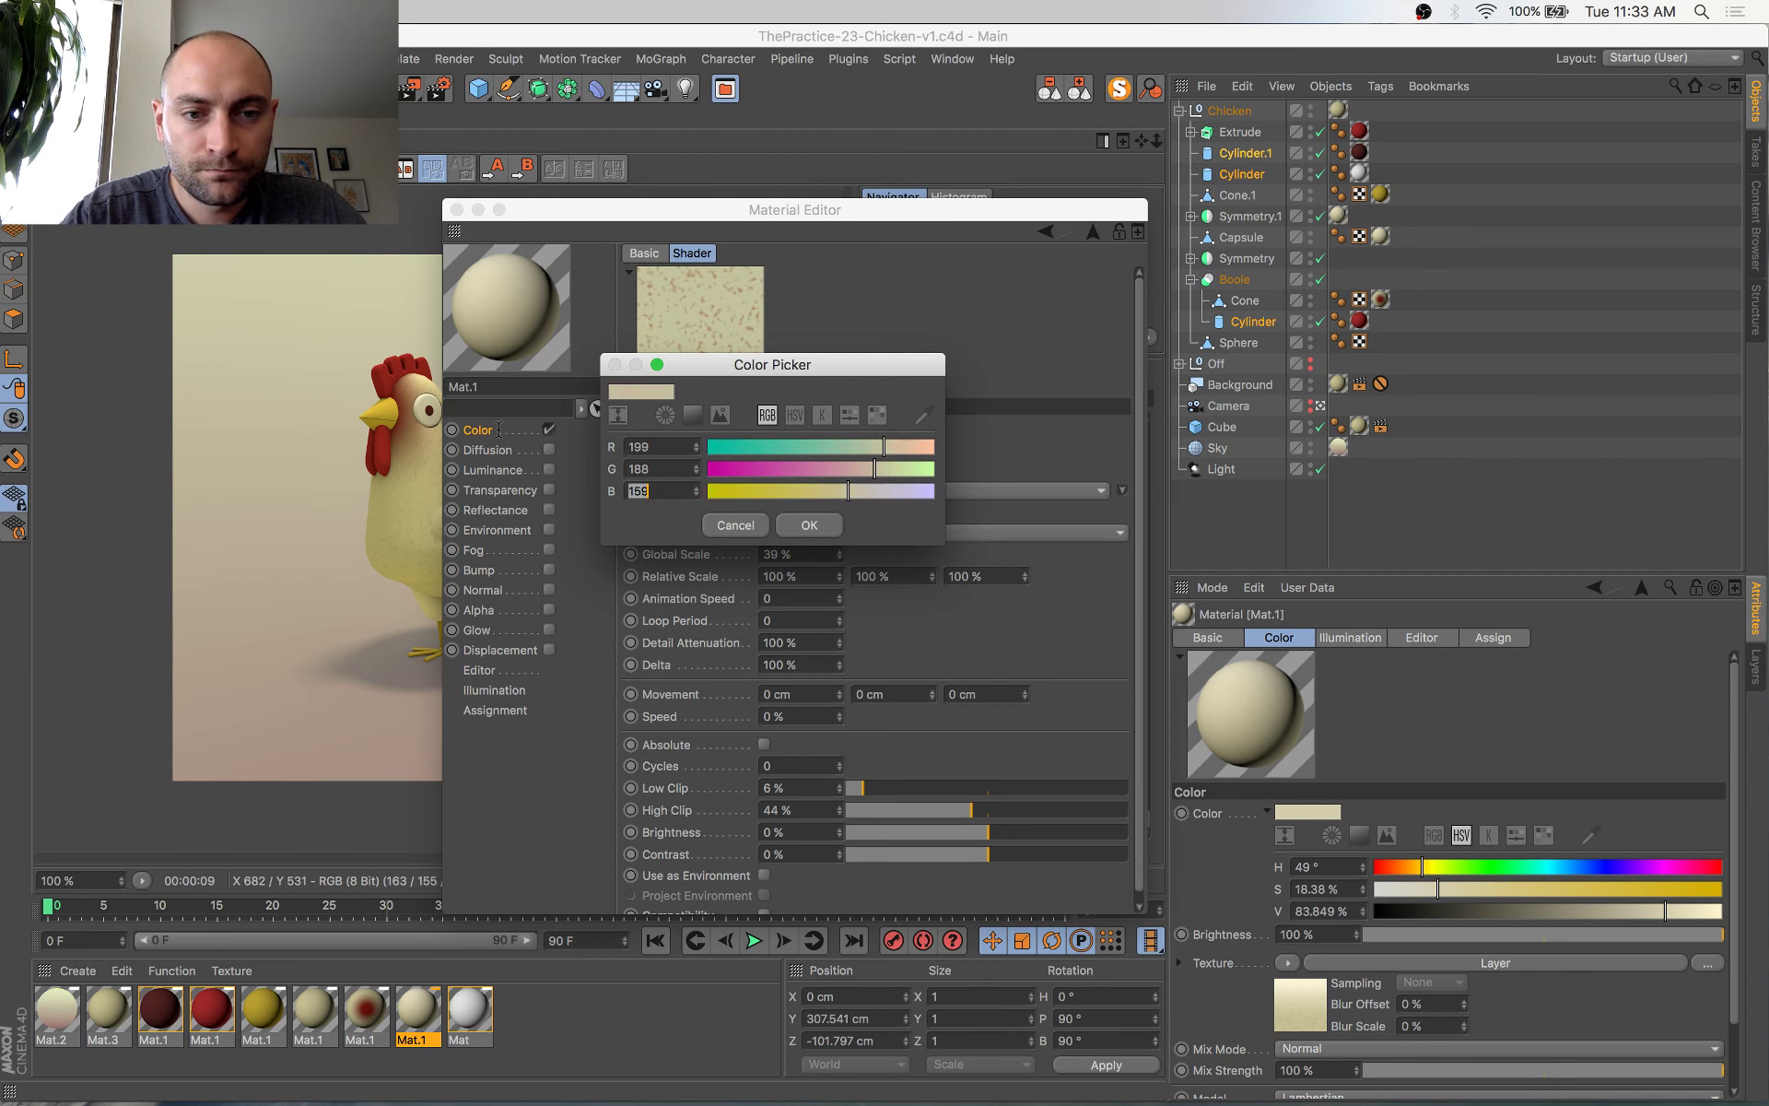
type("141")
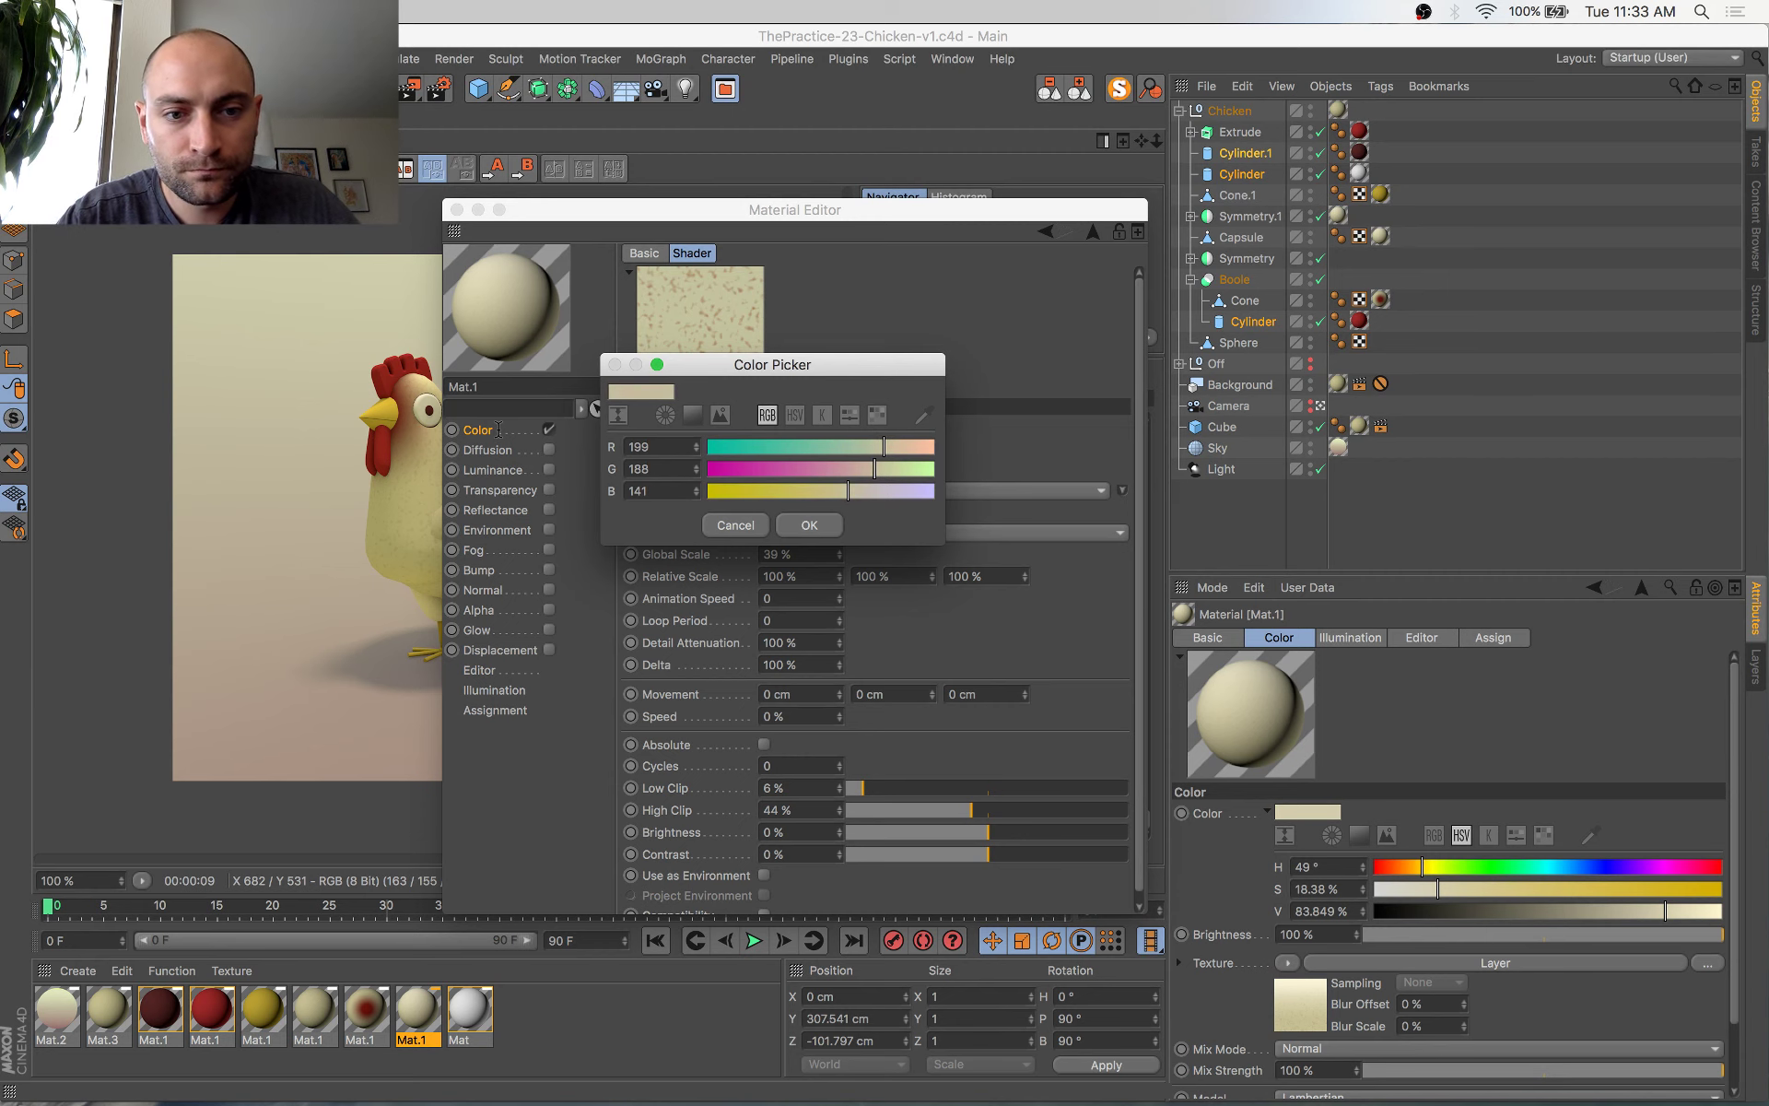
key("Tab")
key("Return")
key("super+Tab")
key("super+Tab")
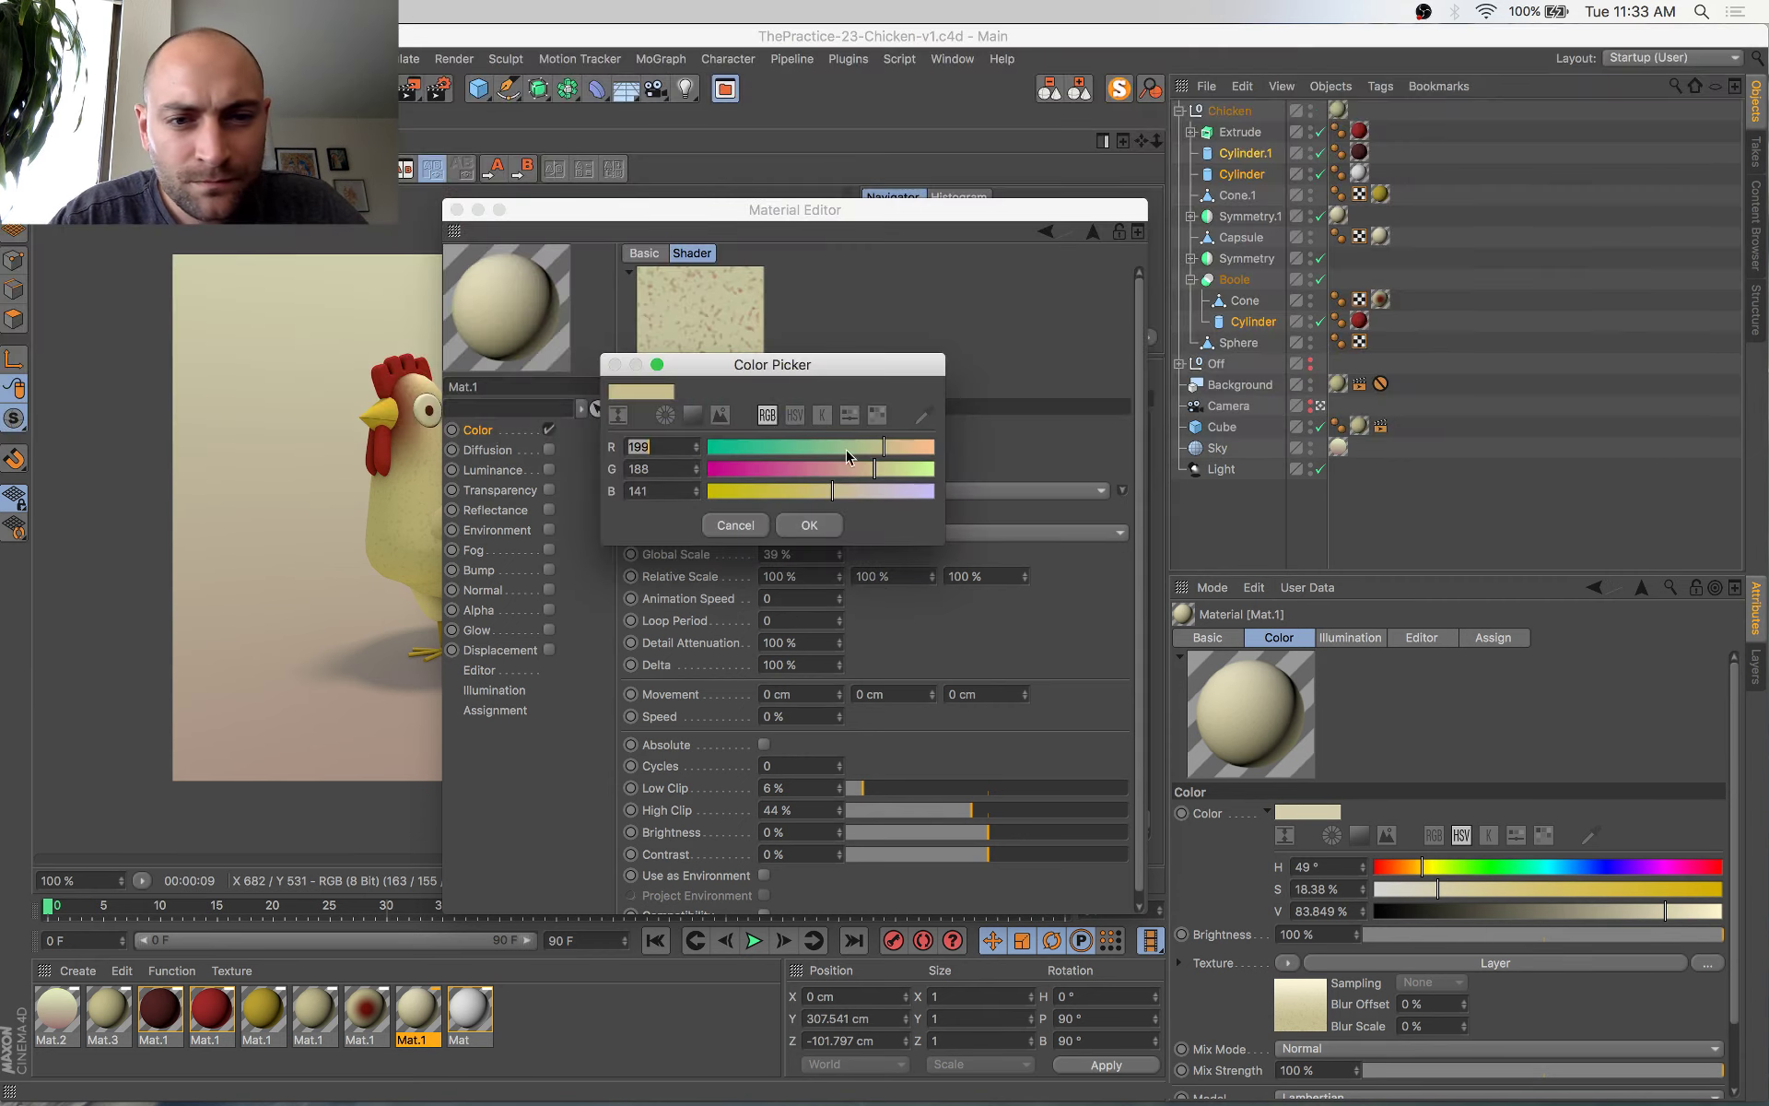
left_click(809, 524)
Set Color 2 of the Noise layer in the red-centred Mat.1's texture to RGB 199, 188, 141 and save the scene
left_click(373, 1014)
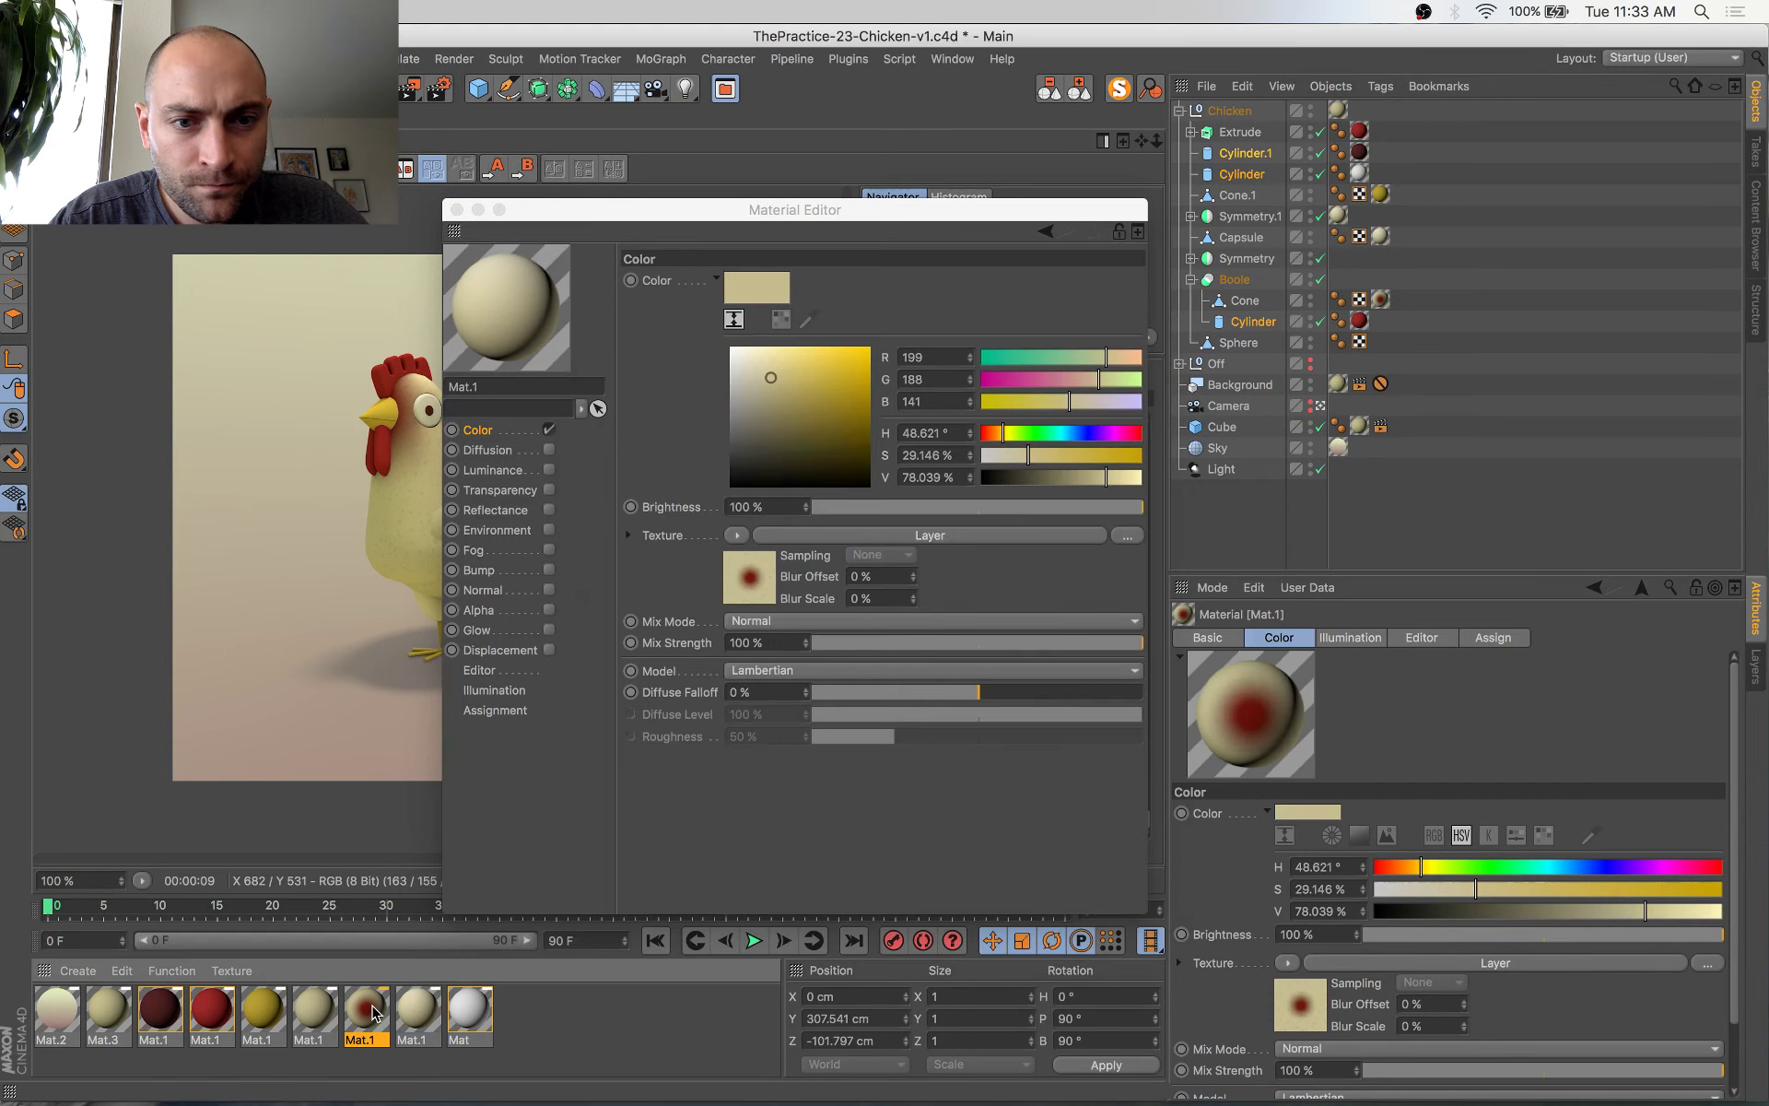
left_click(754, 578)
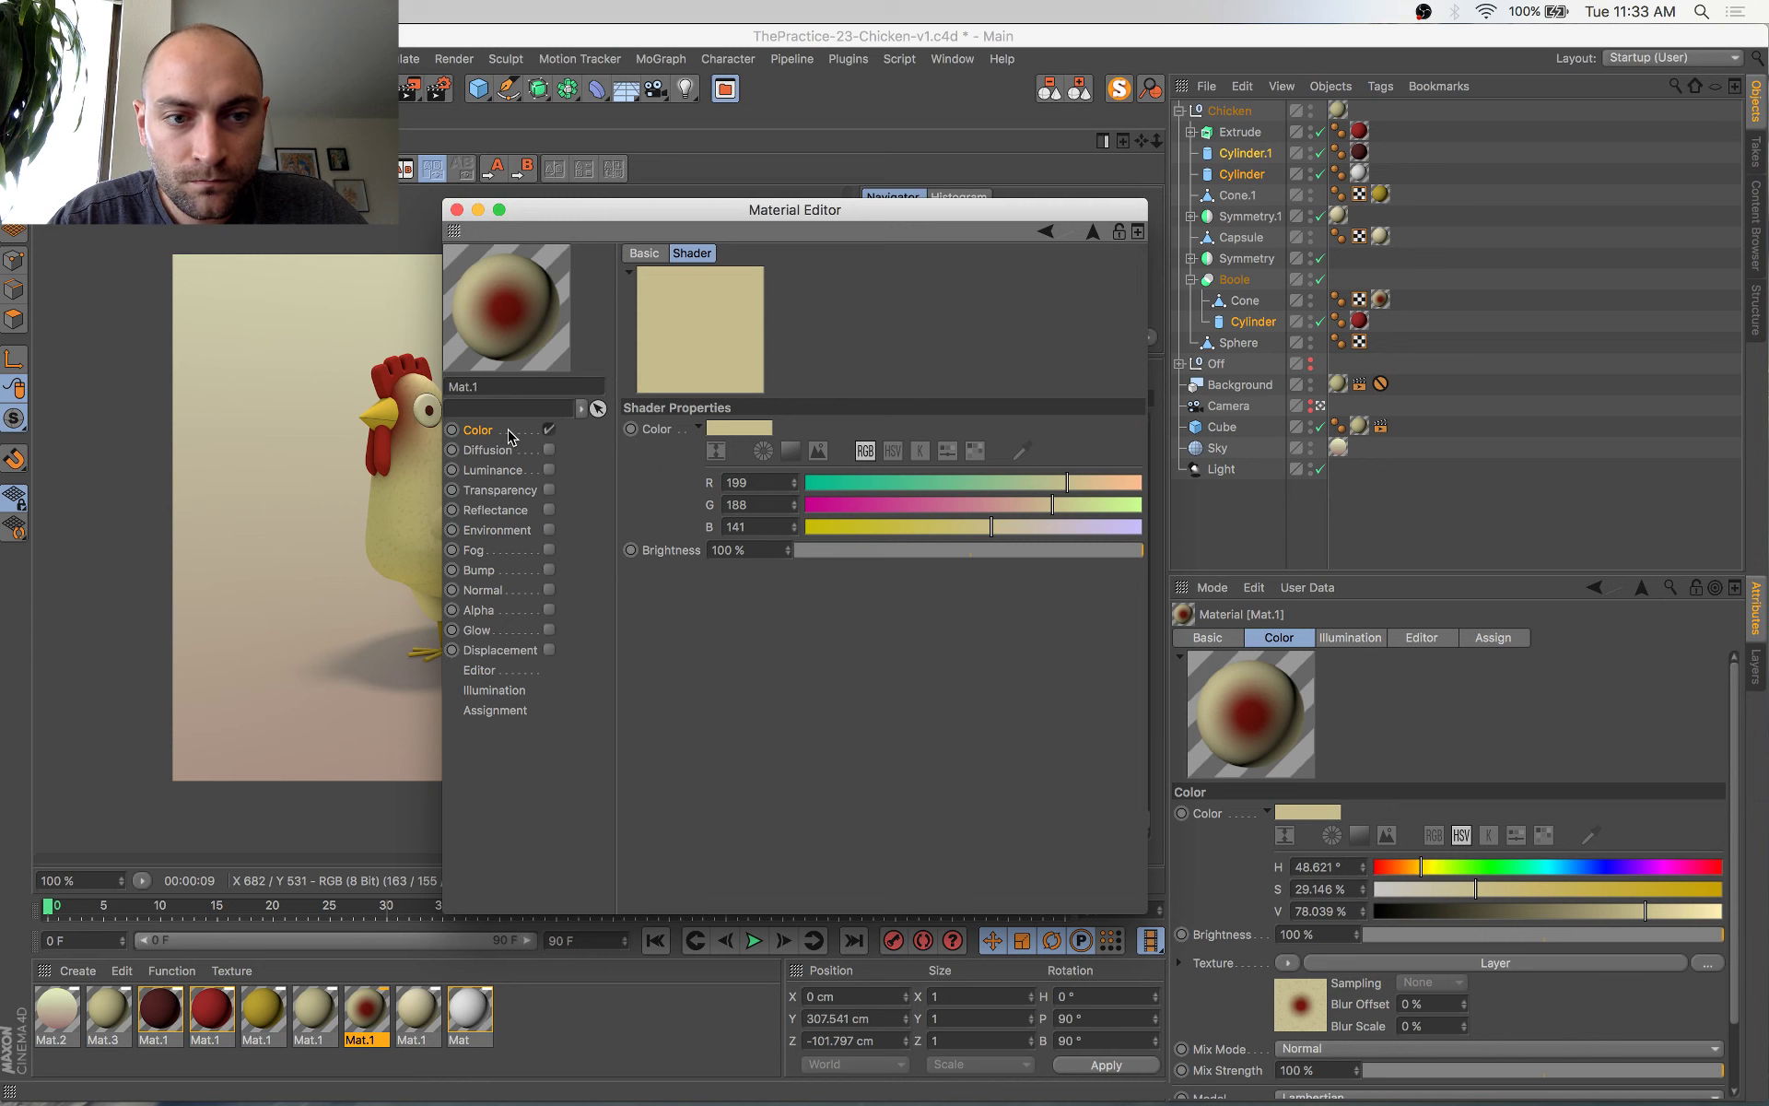
left_click(509, 431)
left_click(754, 557)
left_click(716, 503)
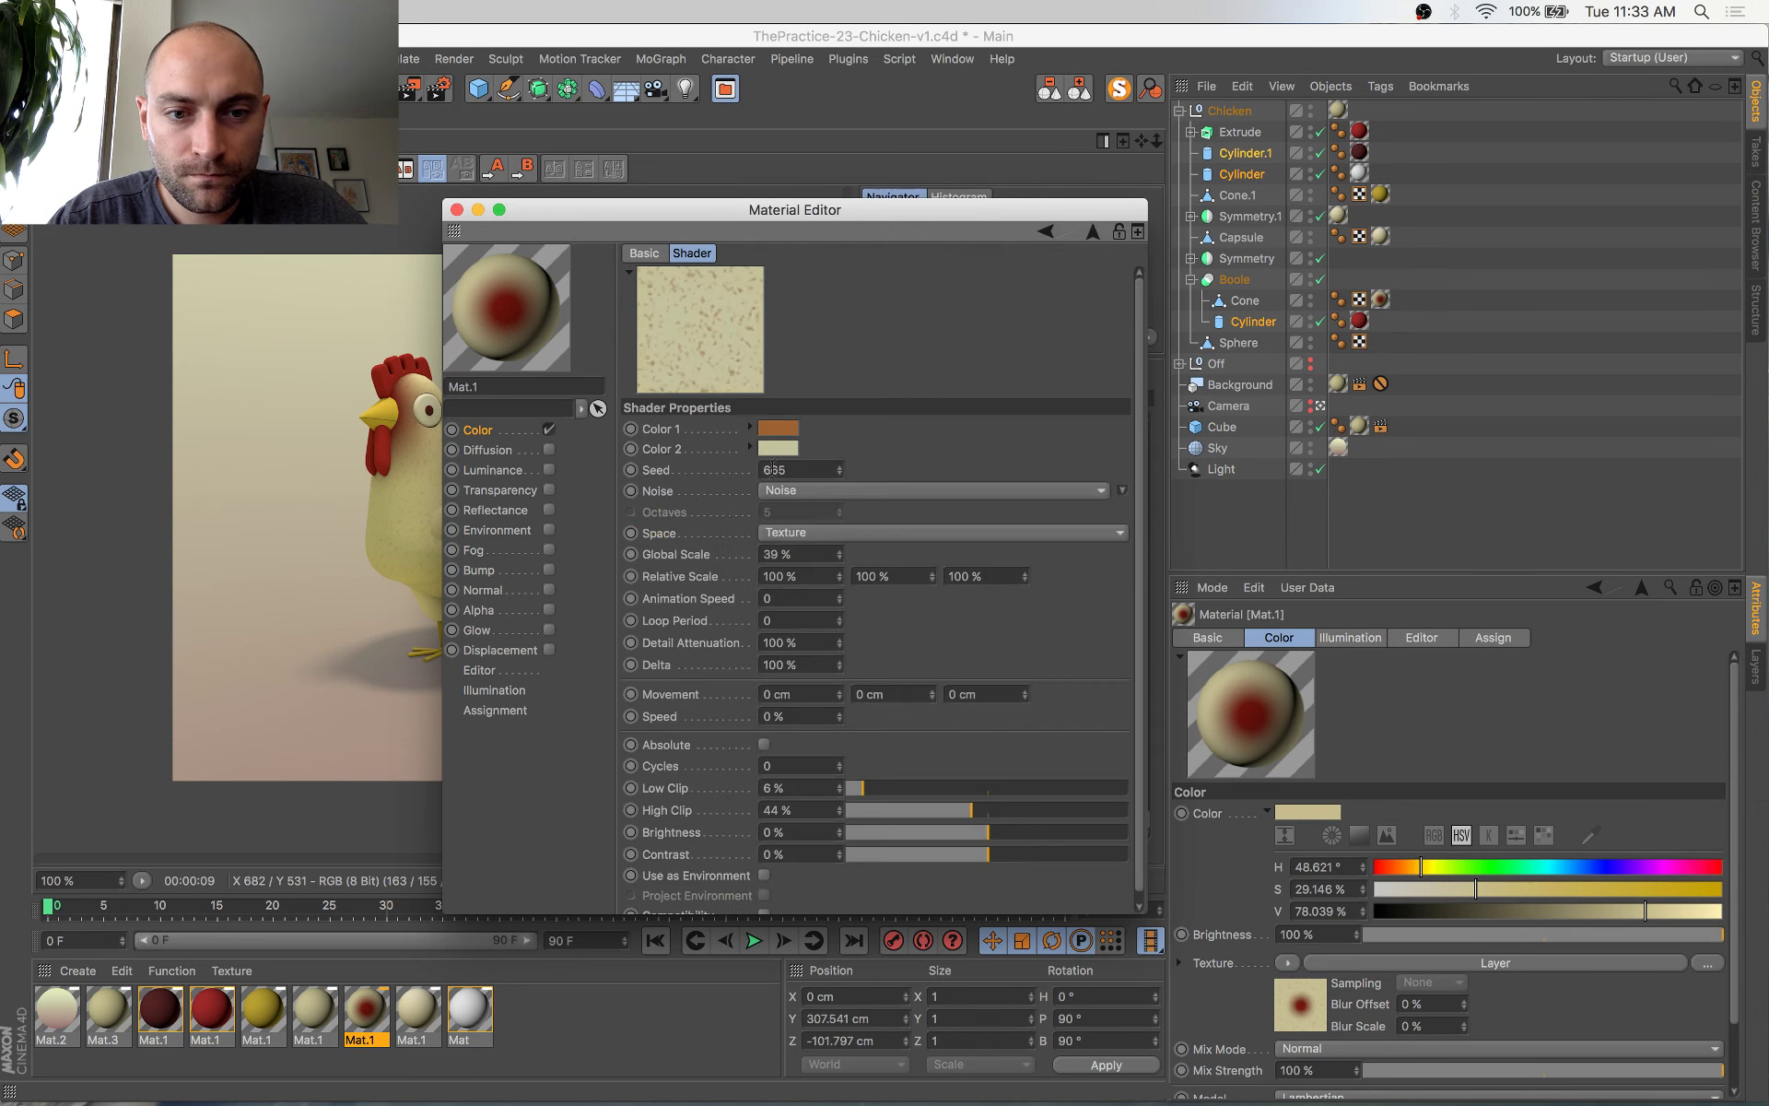
left_click(777, 450)
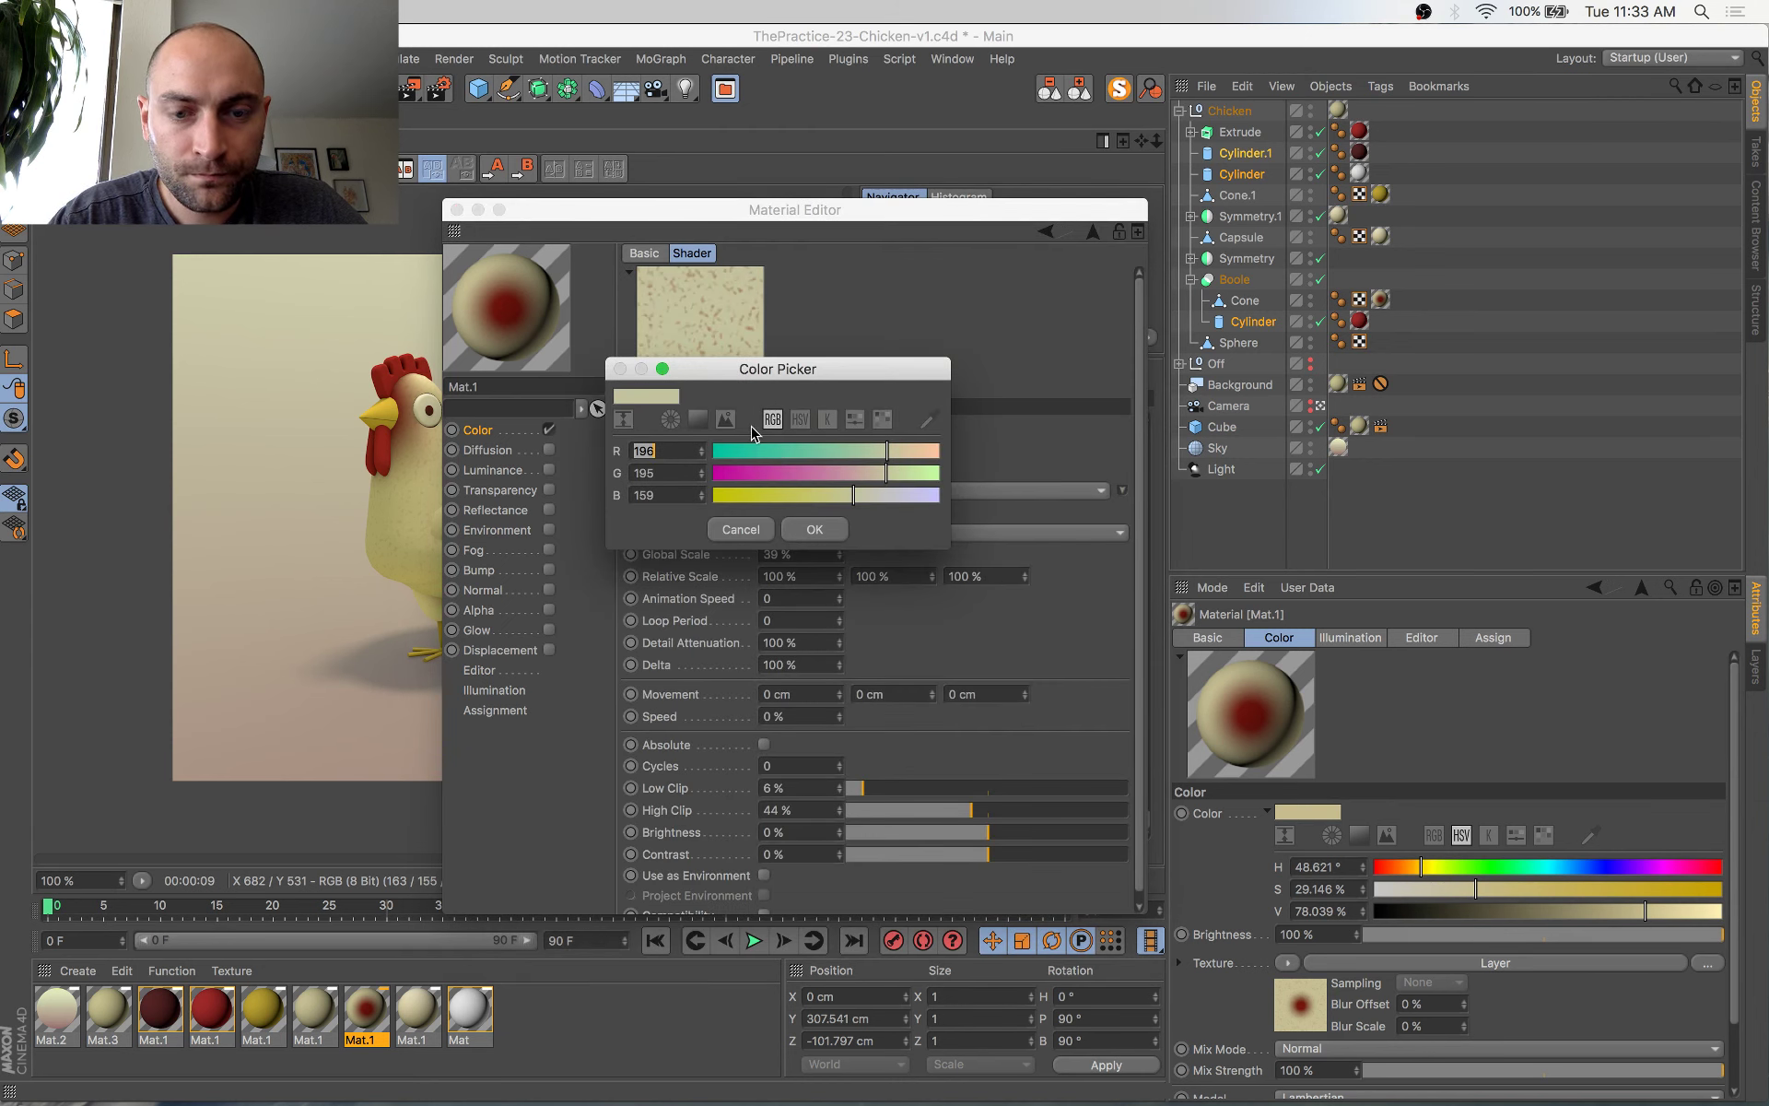
type("199")
key("Tab")
type("188")
key("Tab")
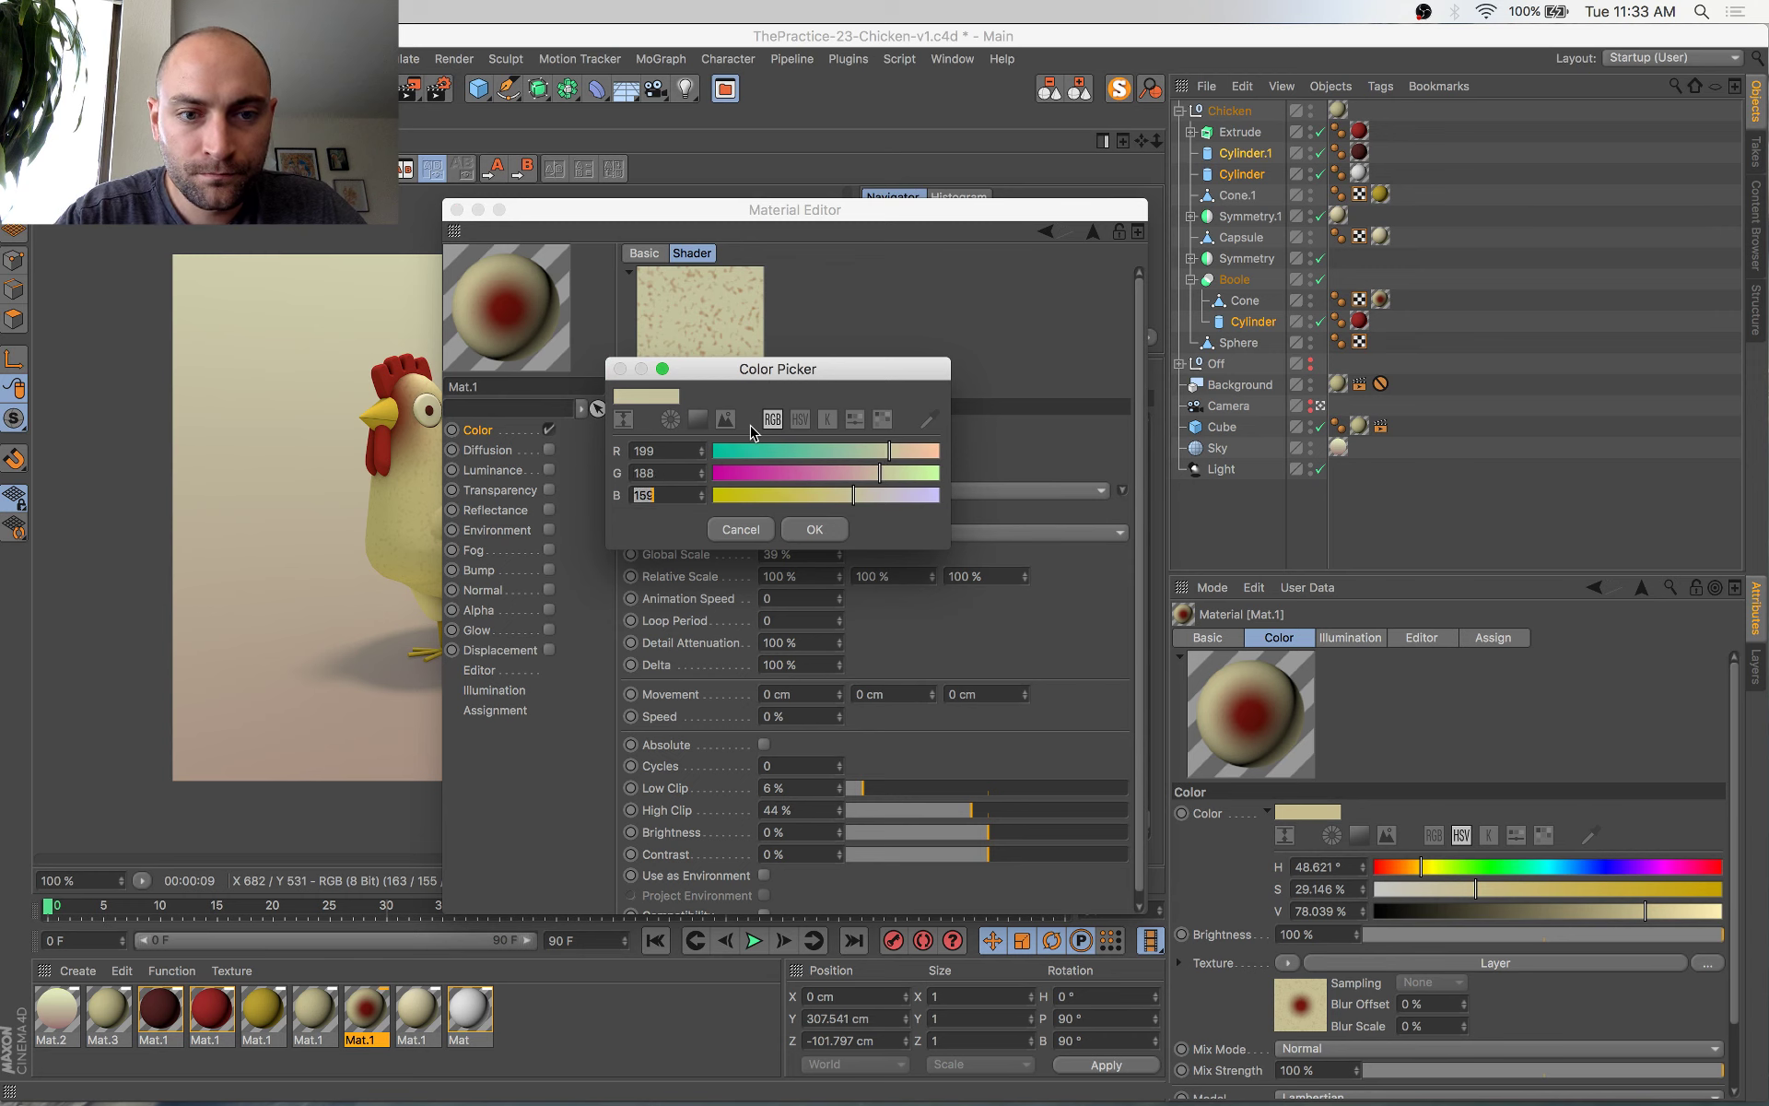
key("Return")
key("super+s")
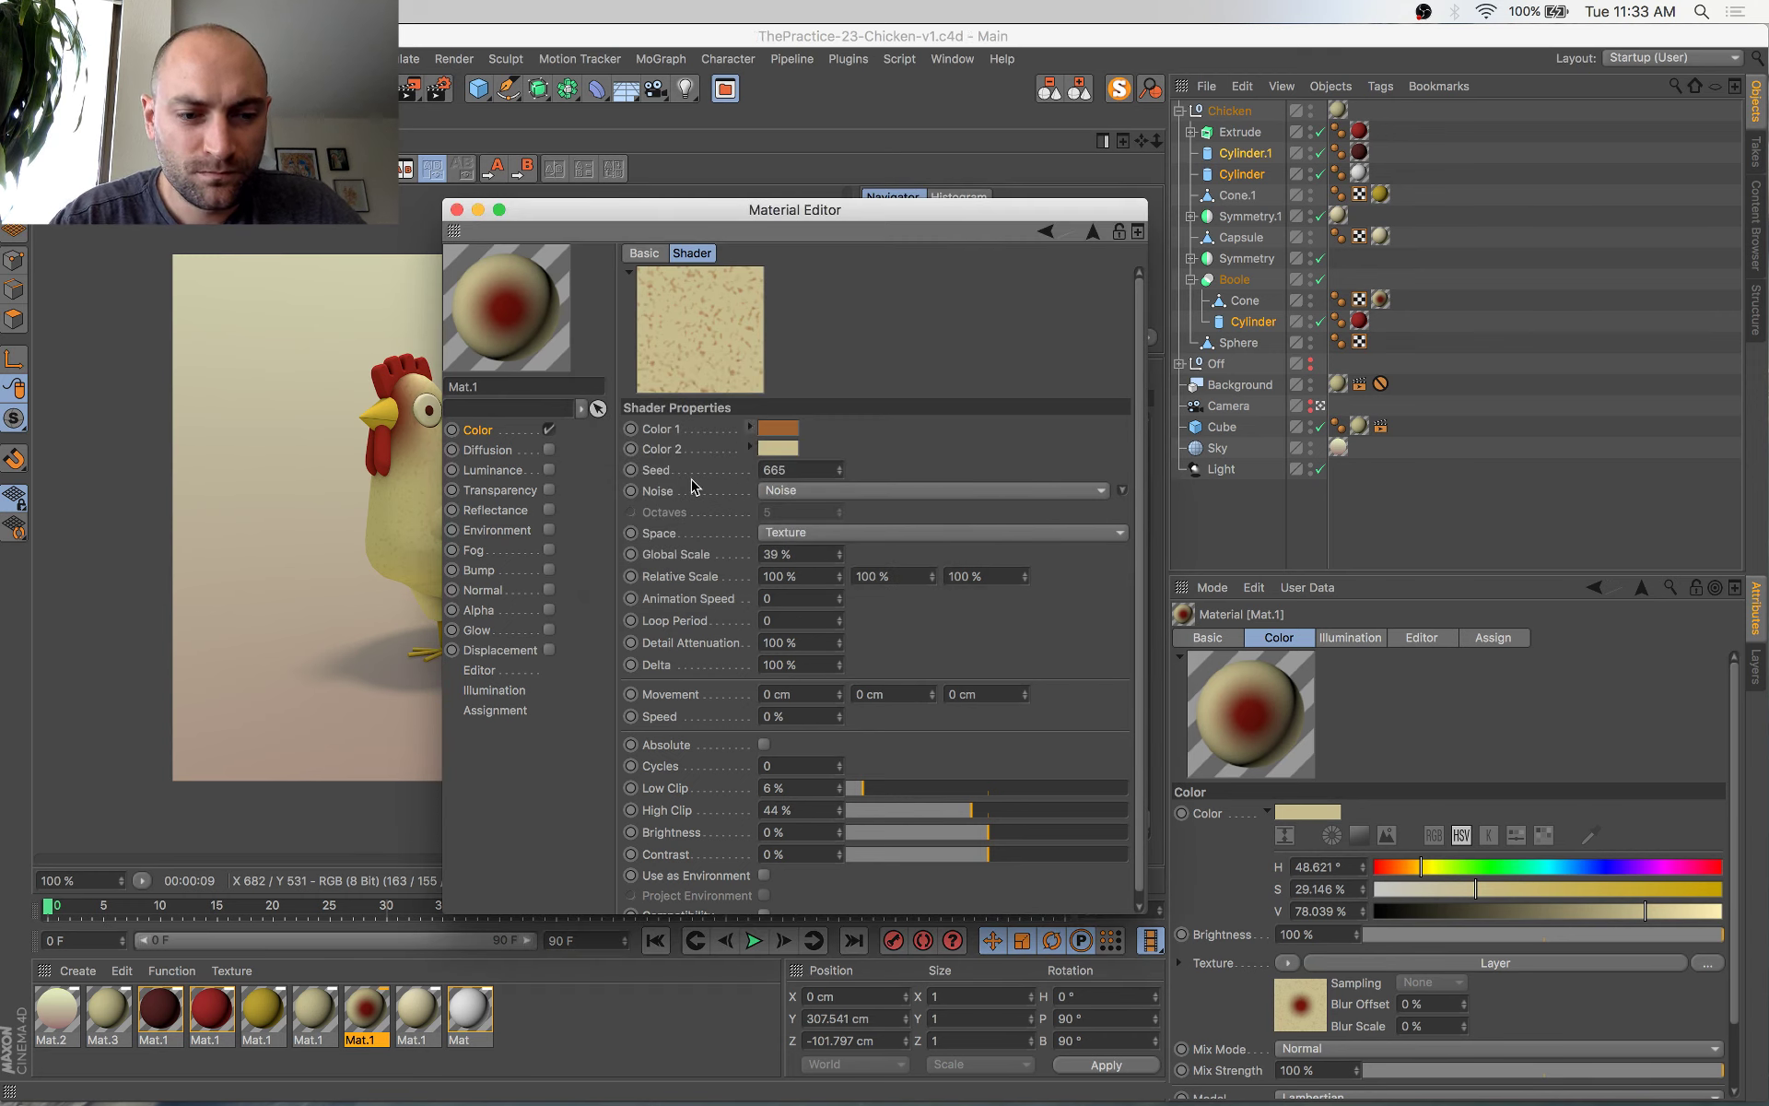
In the plain cream Mat.1's Noise texture, set Color 2's red to 199 and green to 188, and close the material
left_click(327, 1011)
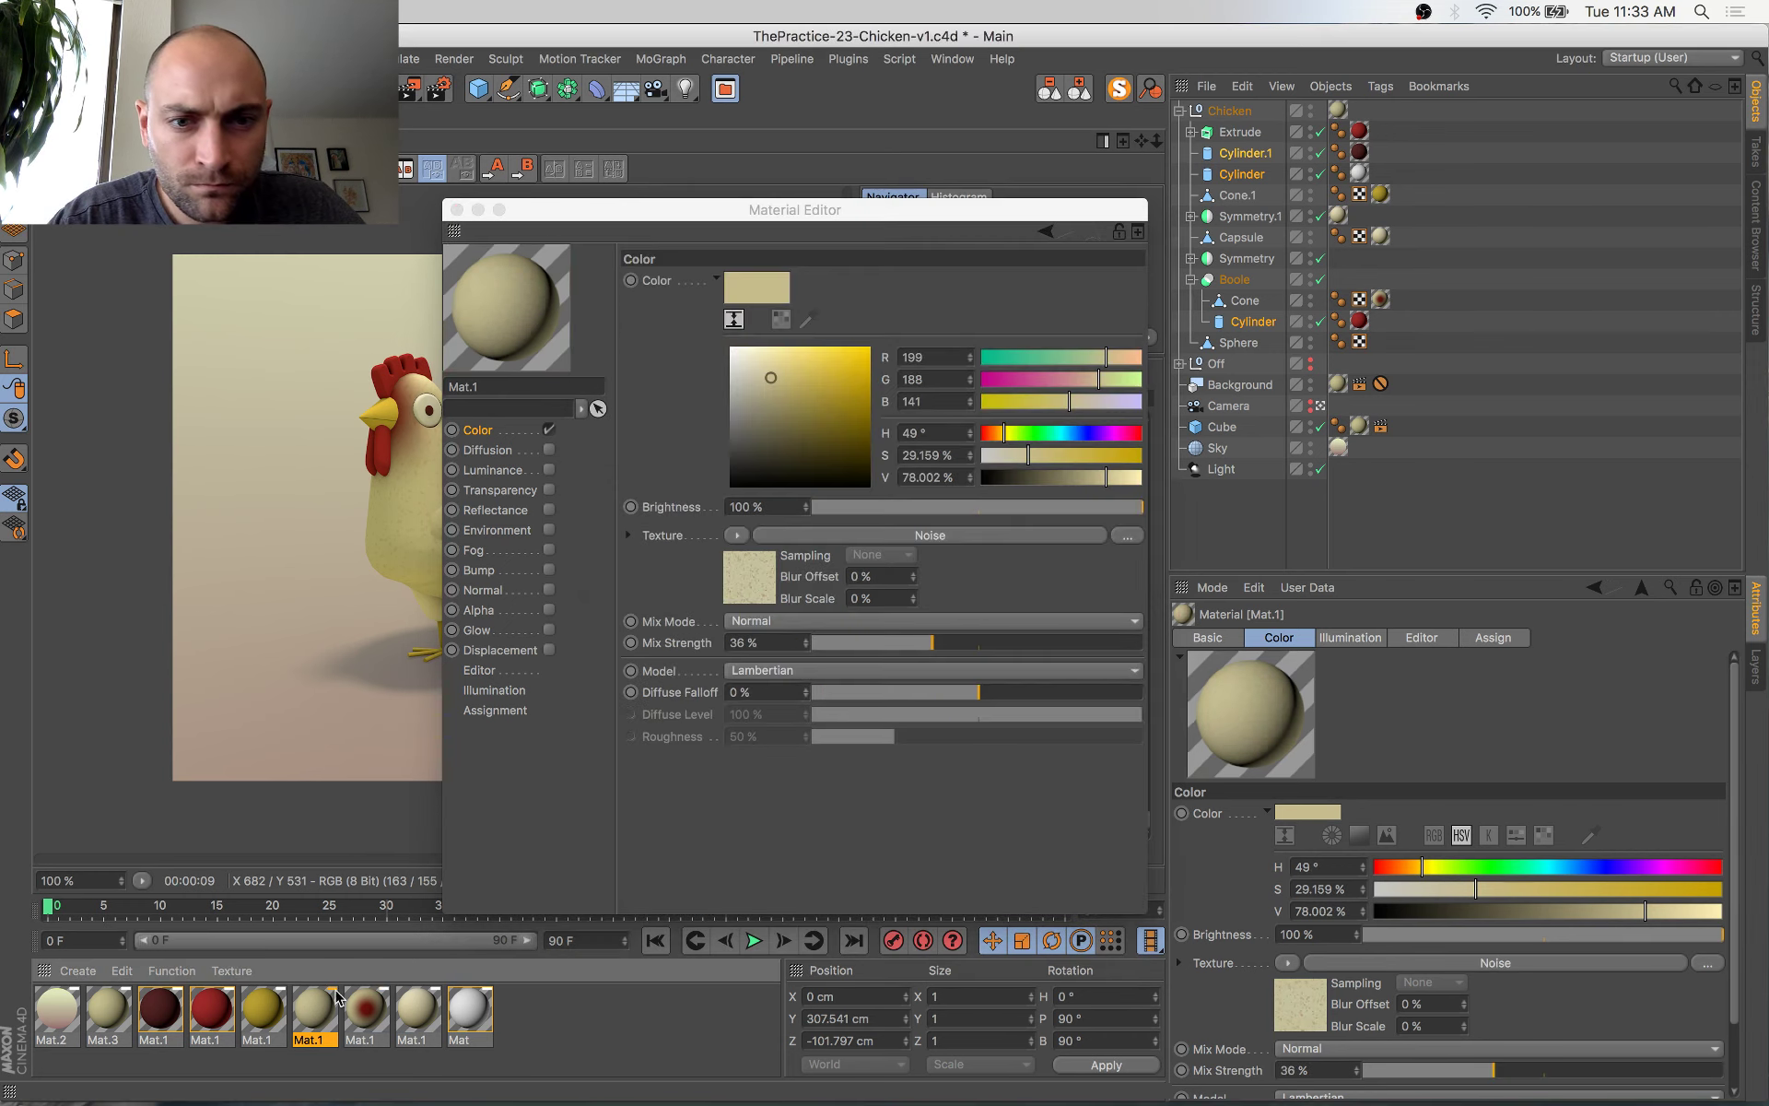
left_click(761, 536)
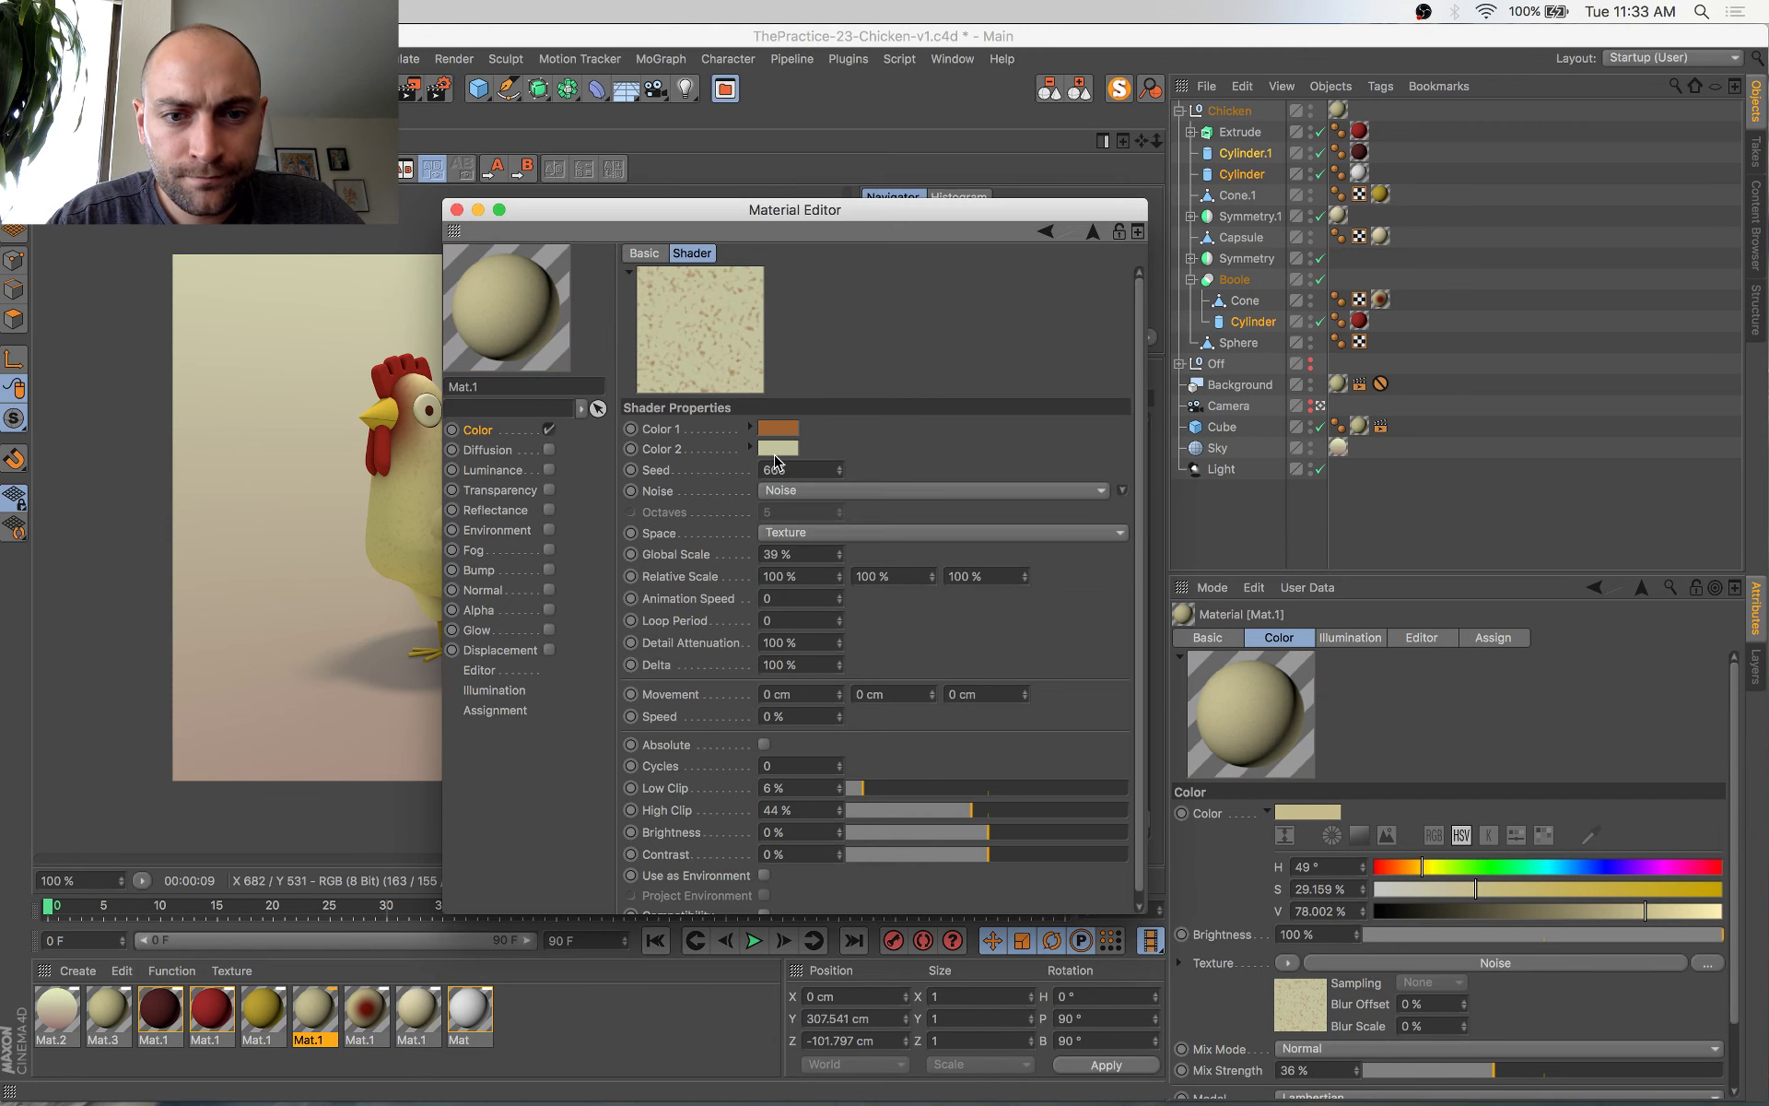
left_click(777, 450)
left_click(669, 450)
type("1")
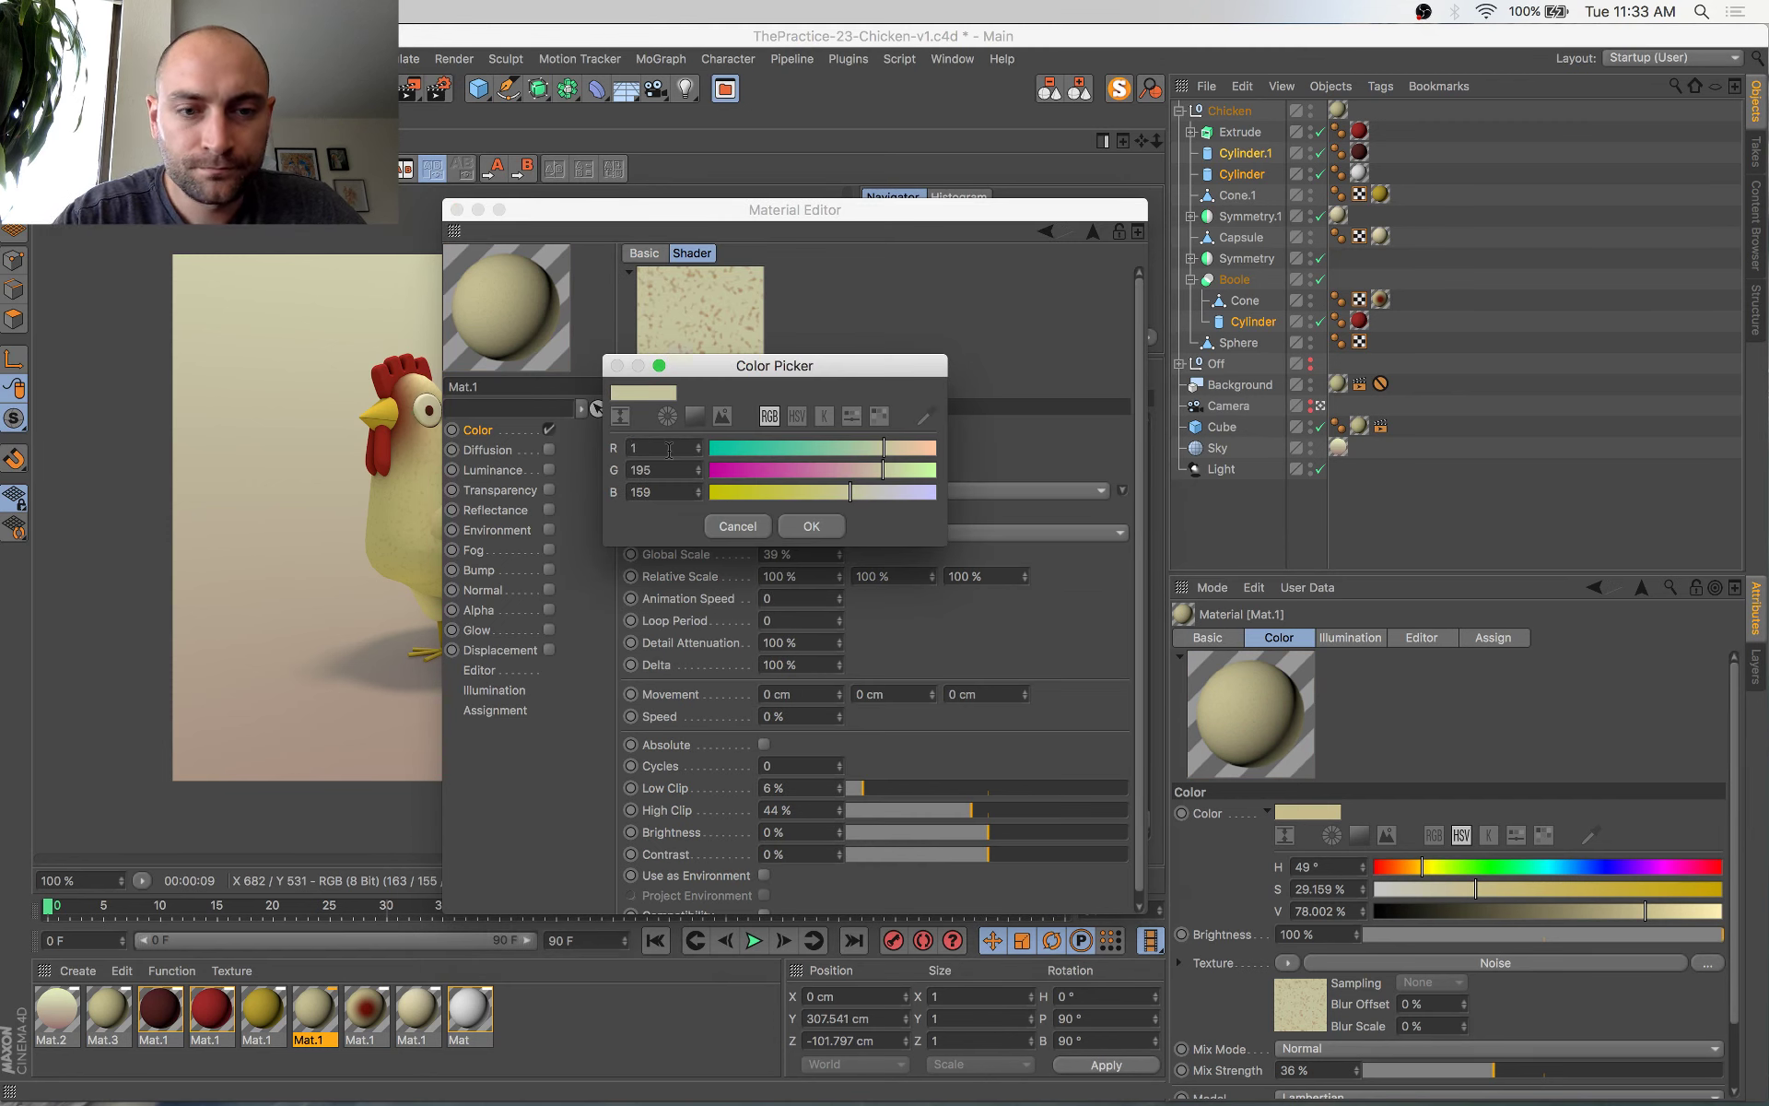
type("99")
key("Tab")
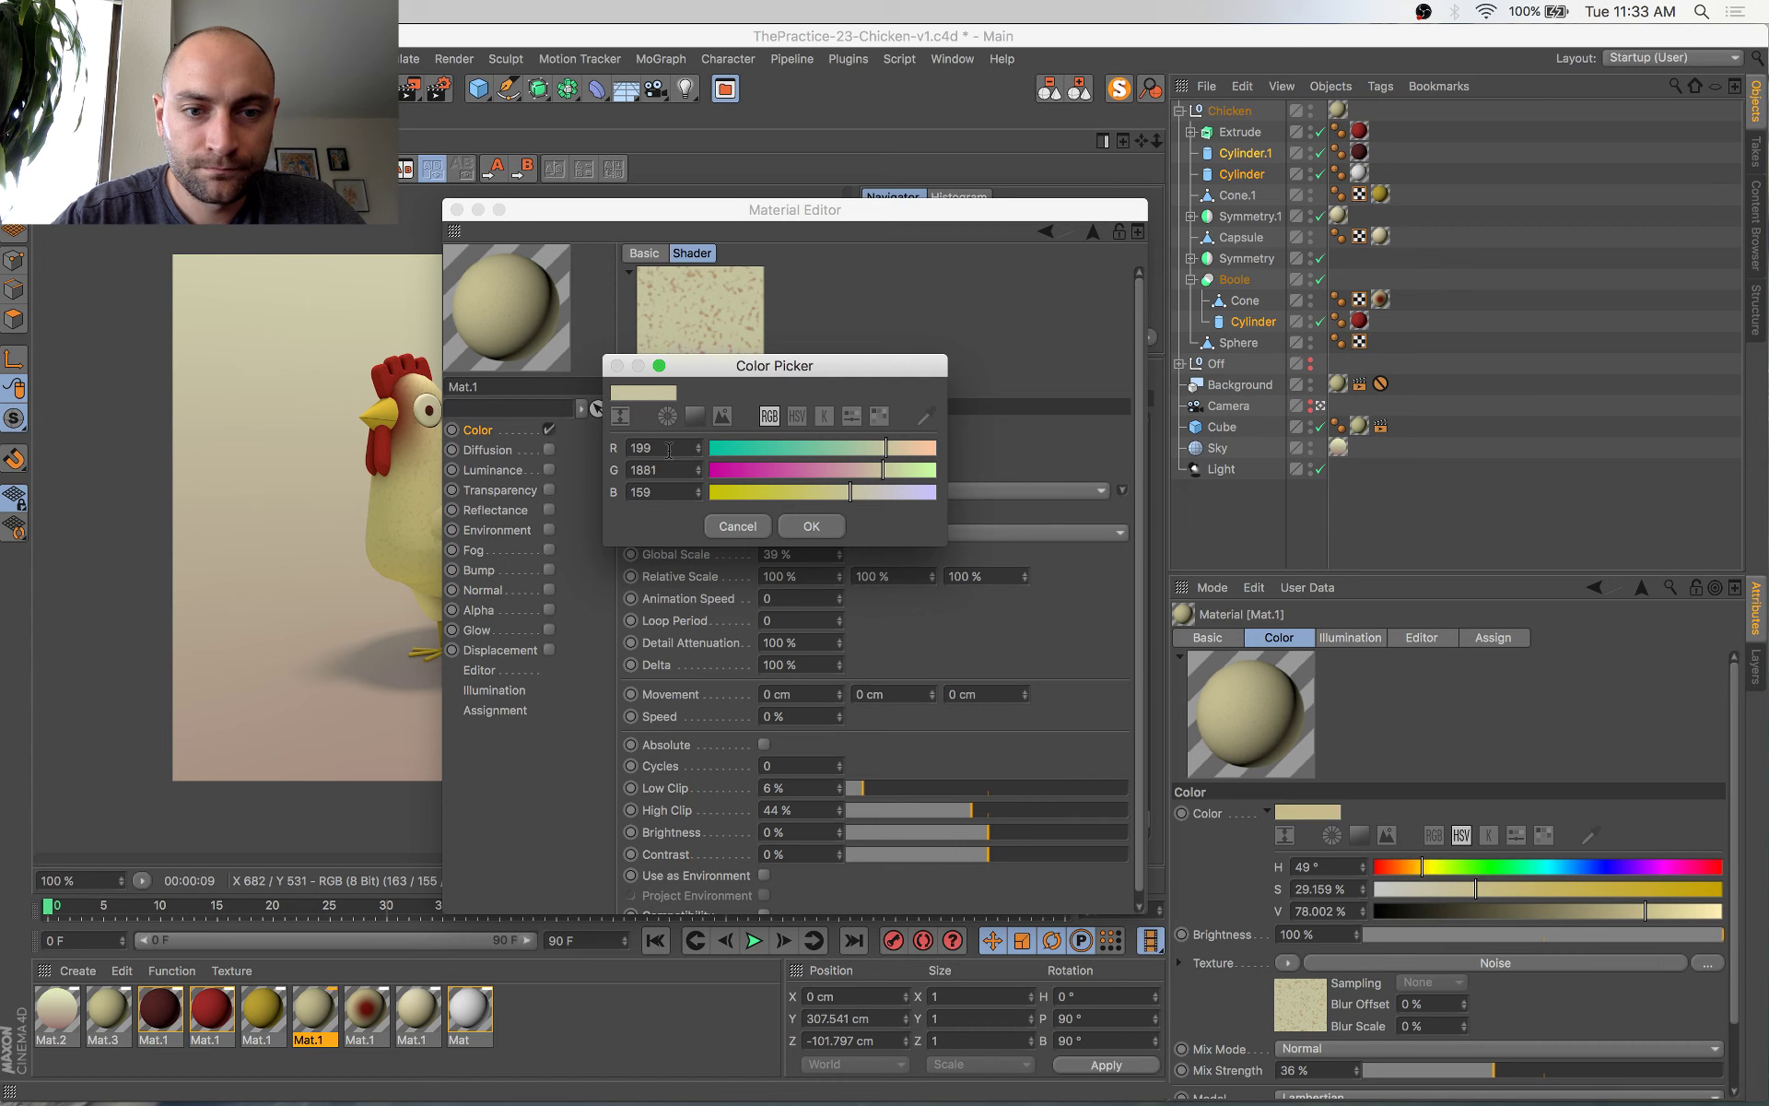
type("188")
key("Tab")
key("Return")
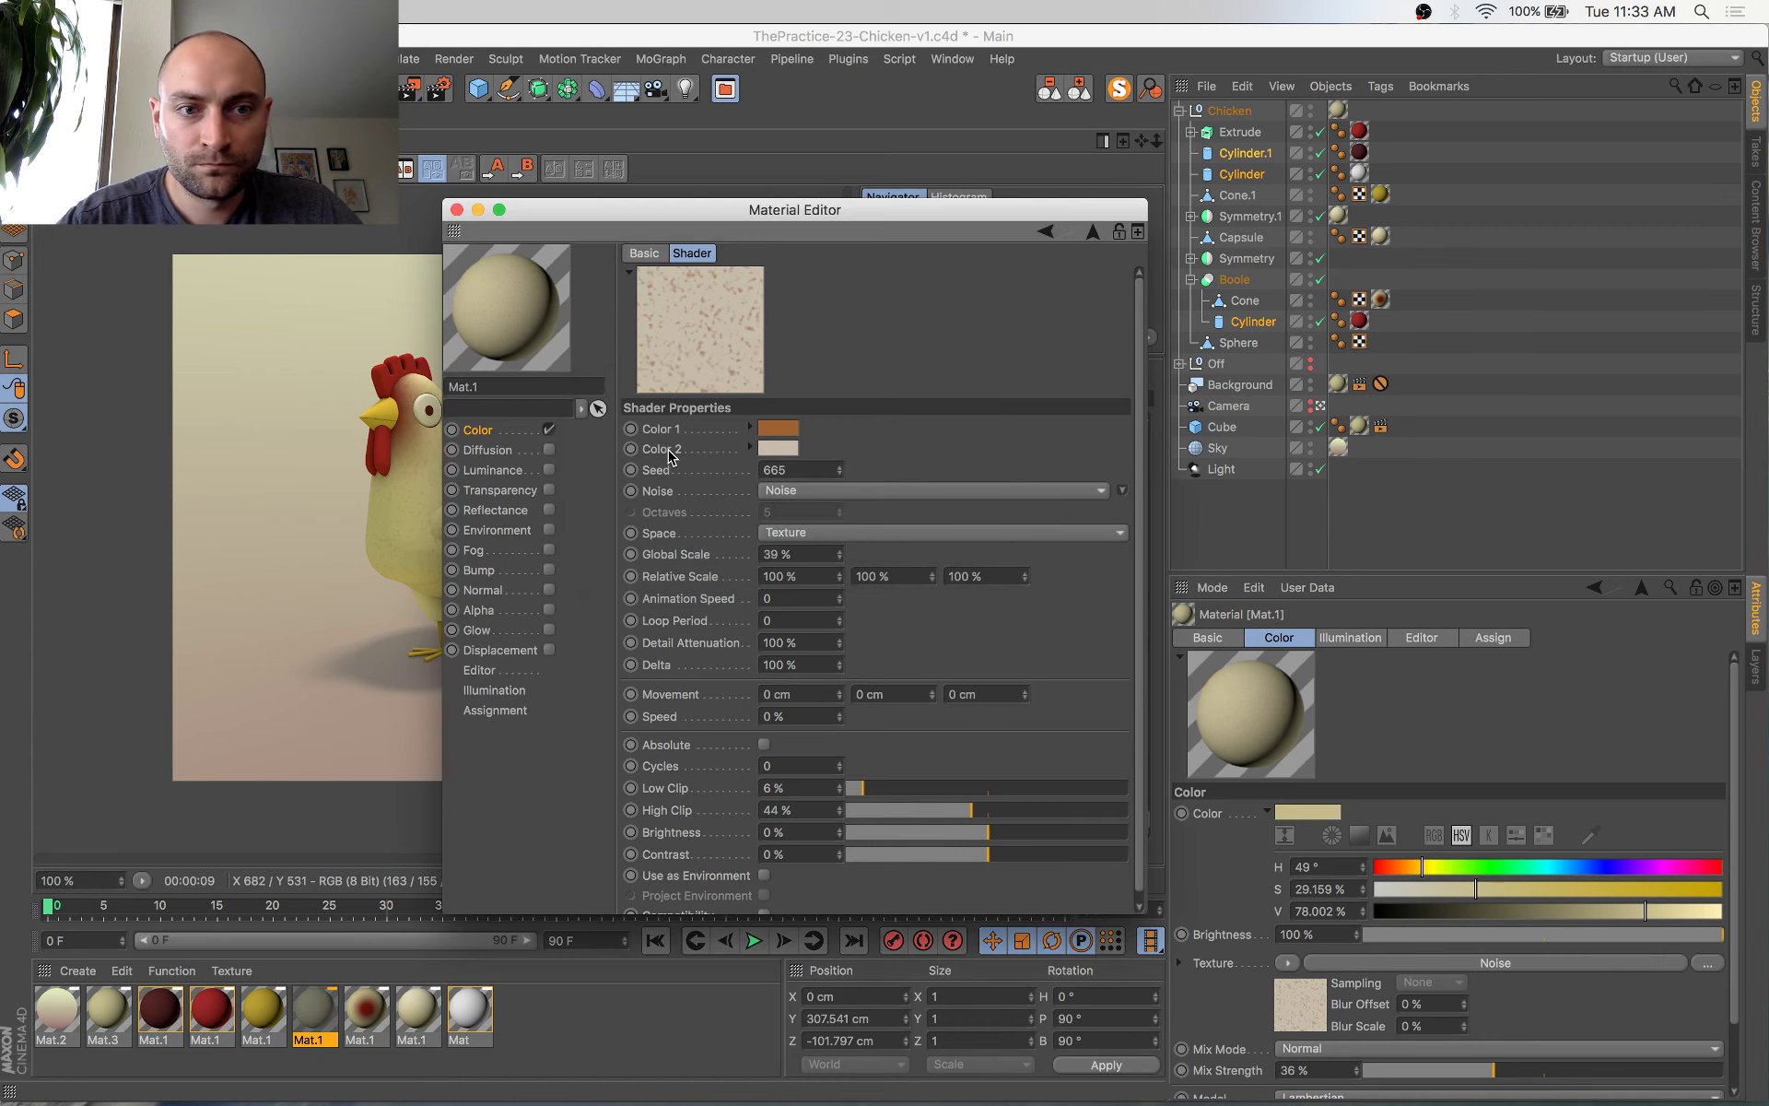
left_click(458, 211)
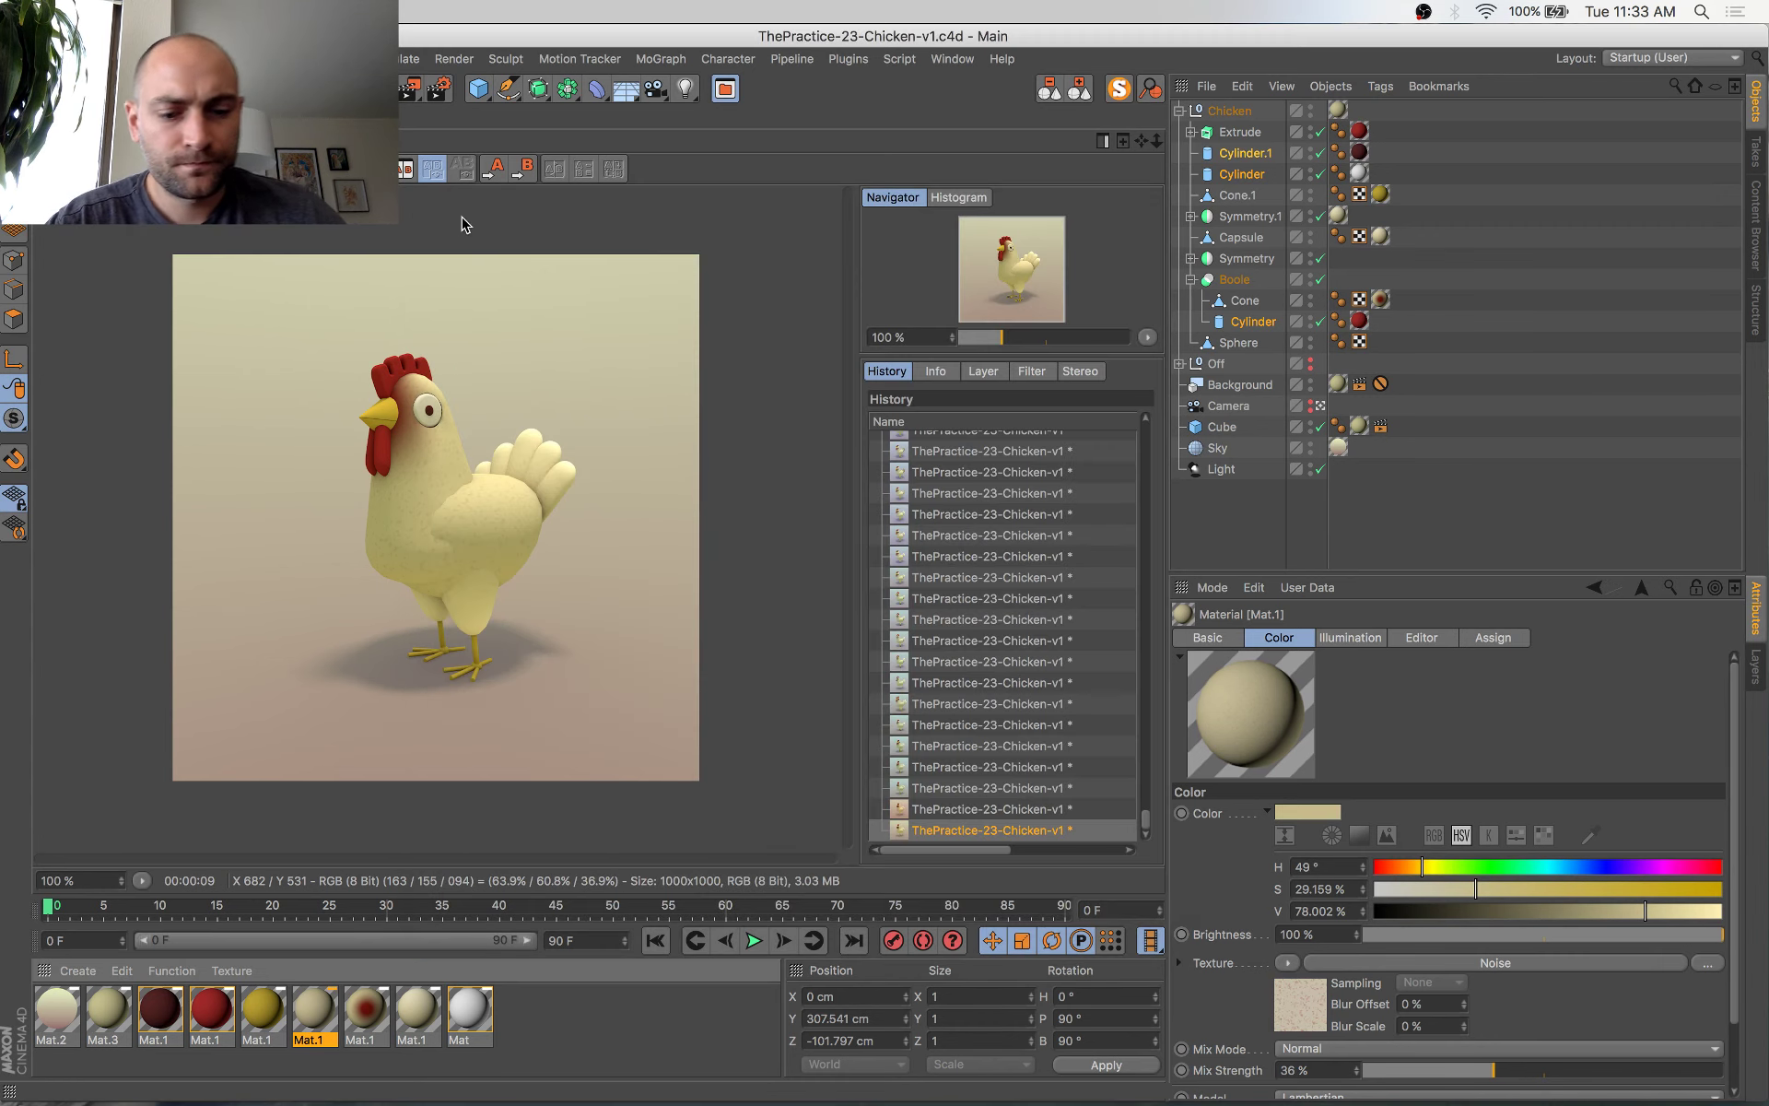
Render the chicken scene and compare the new render with the previous one in the render history
key("shift+r")
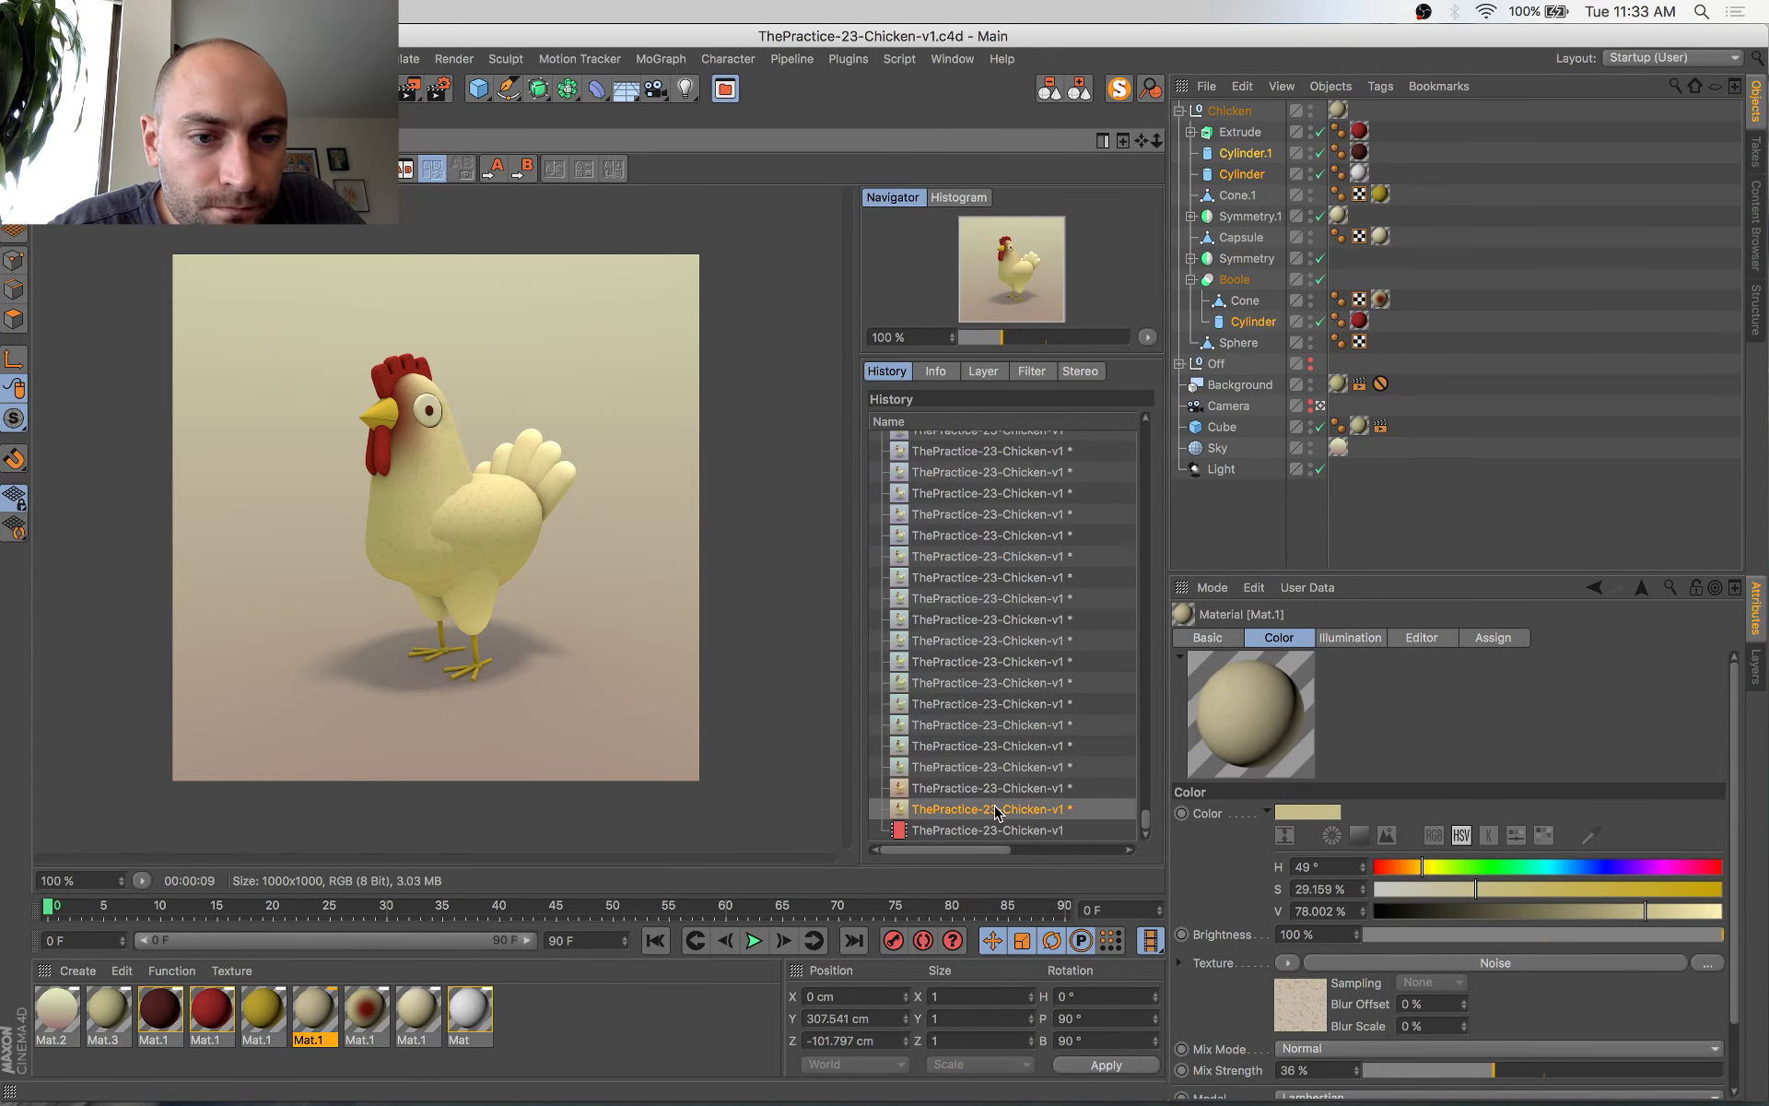
key("Down")
key("Up")
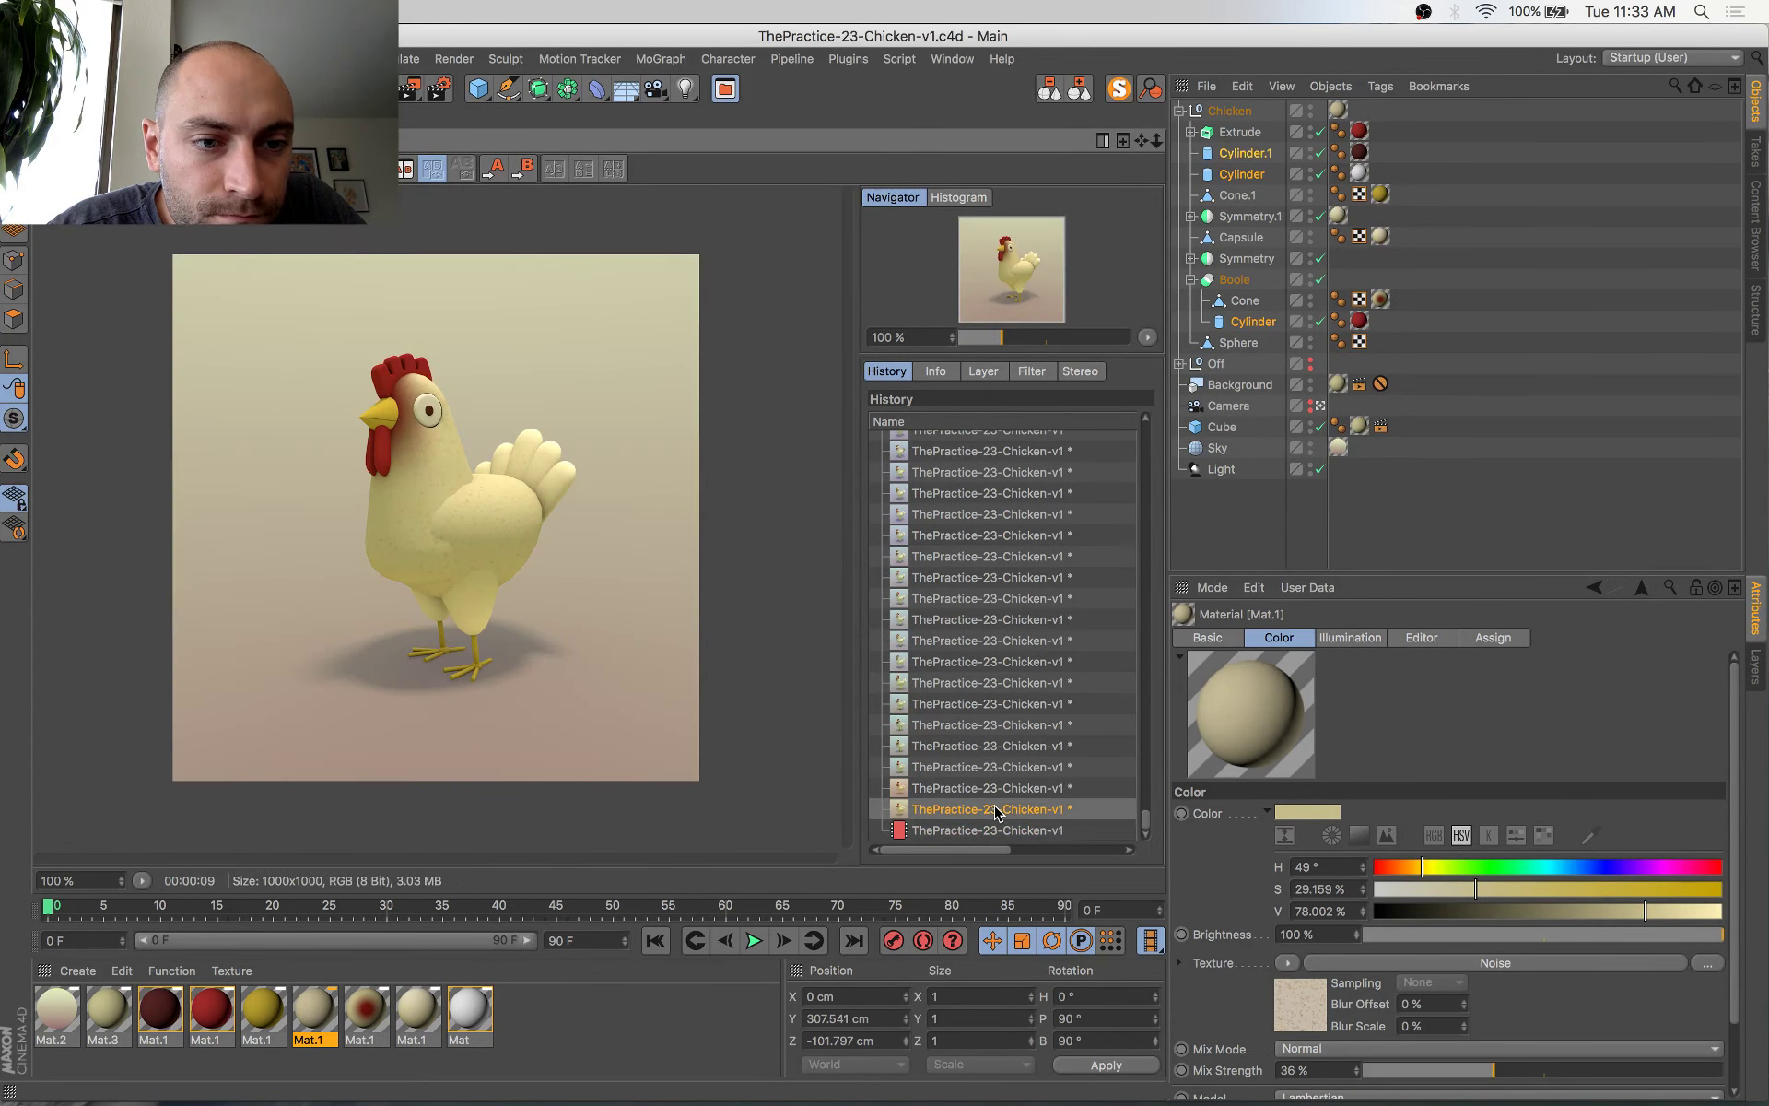
key("Down")
key("Up")
key("Down")
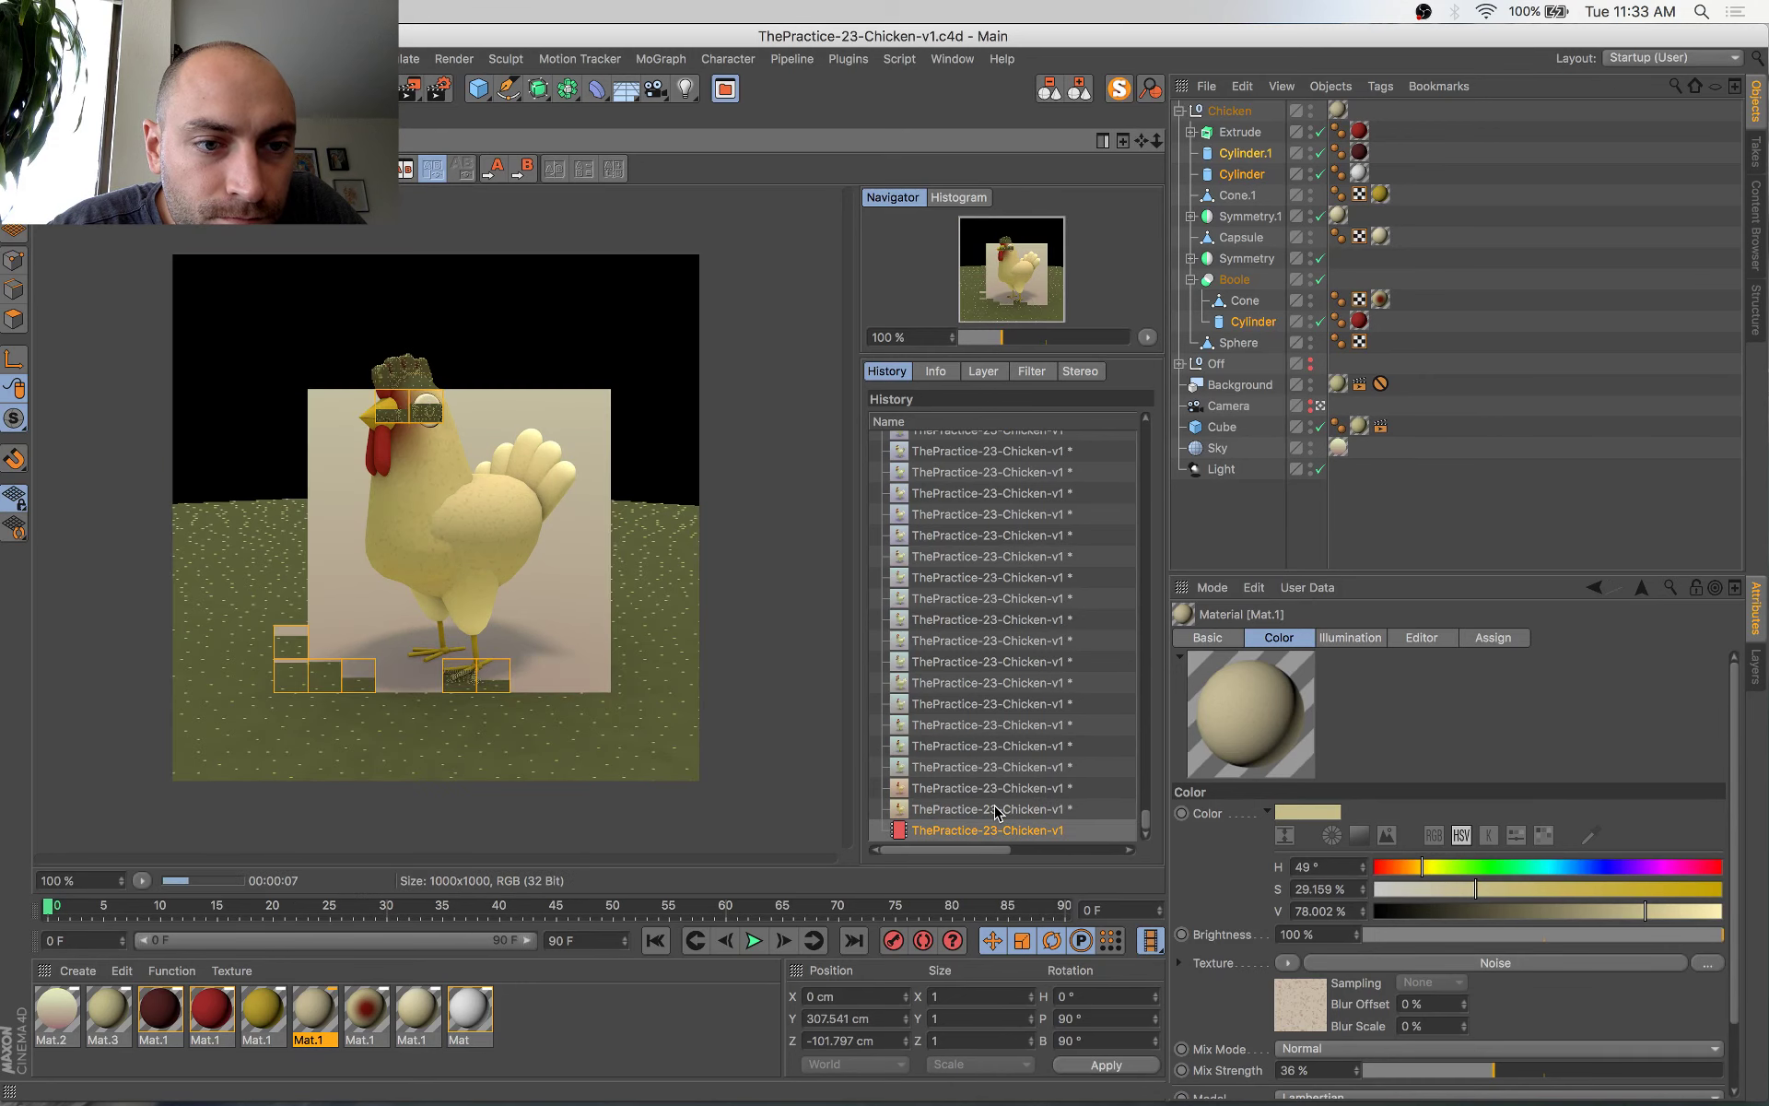
key("Up")
key("Down")
key("Up")
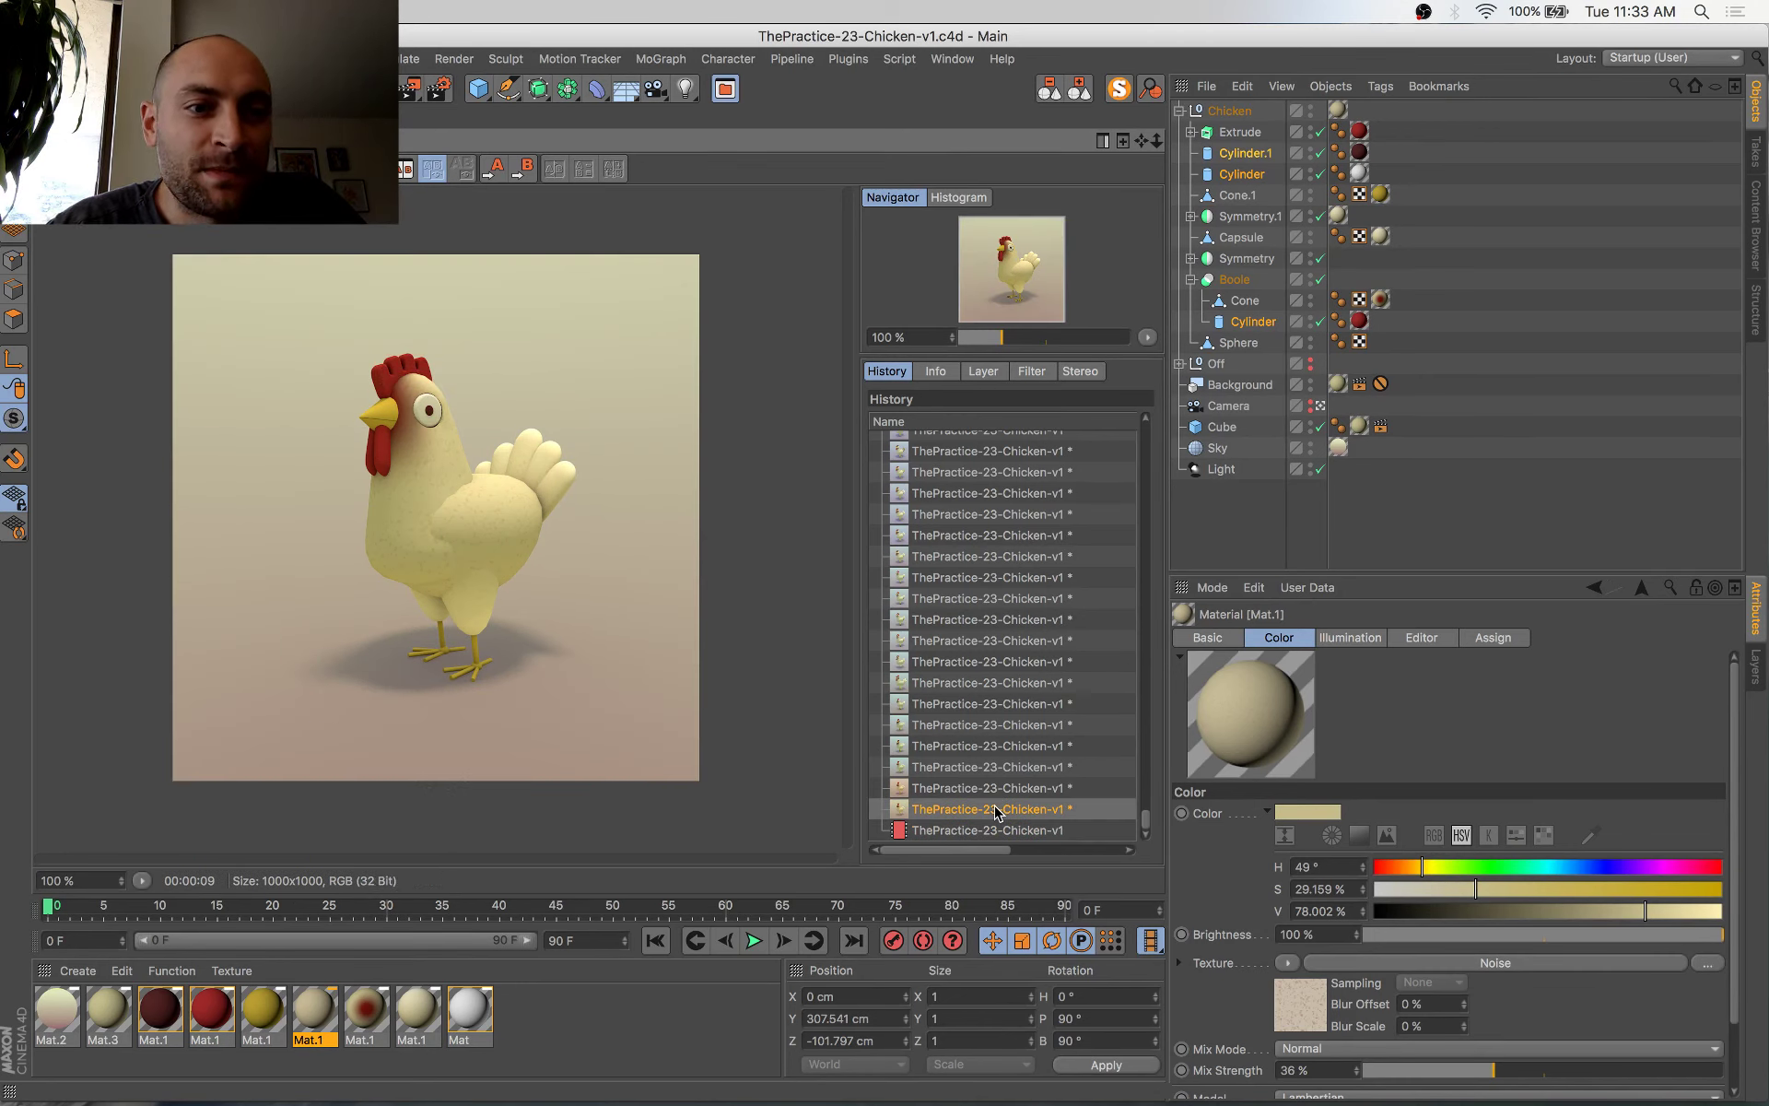
key("Down")
key("Up")
key("Down")
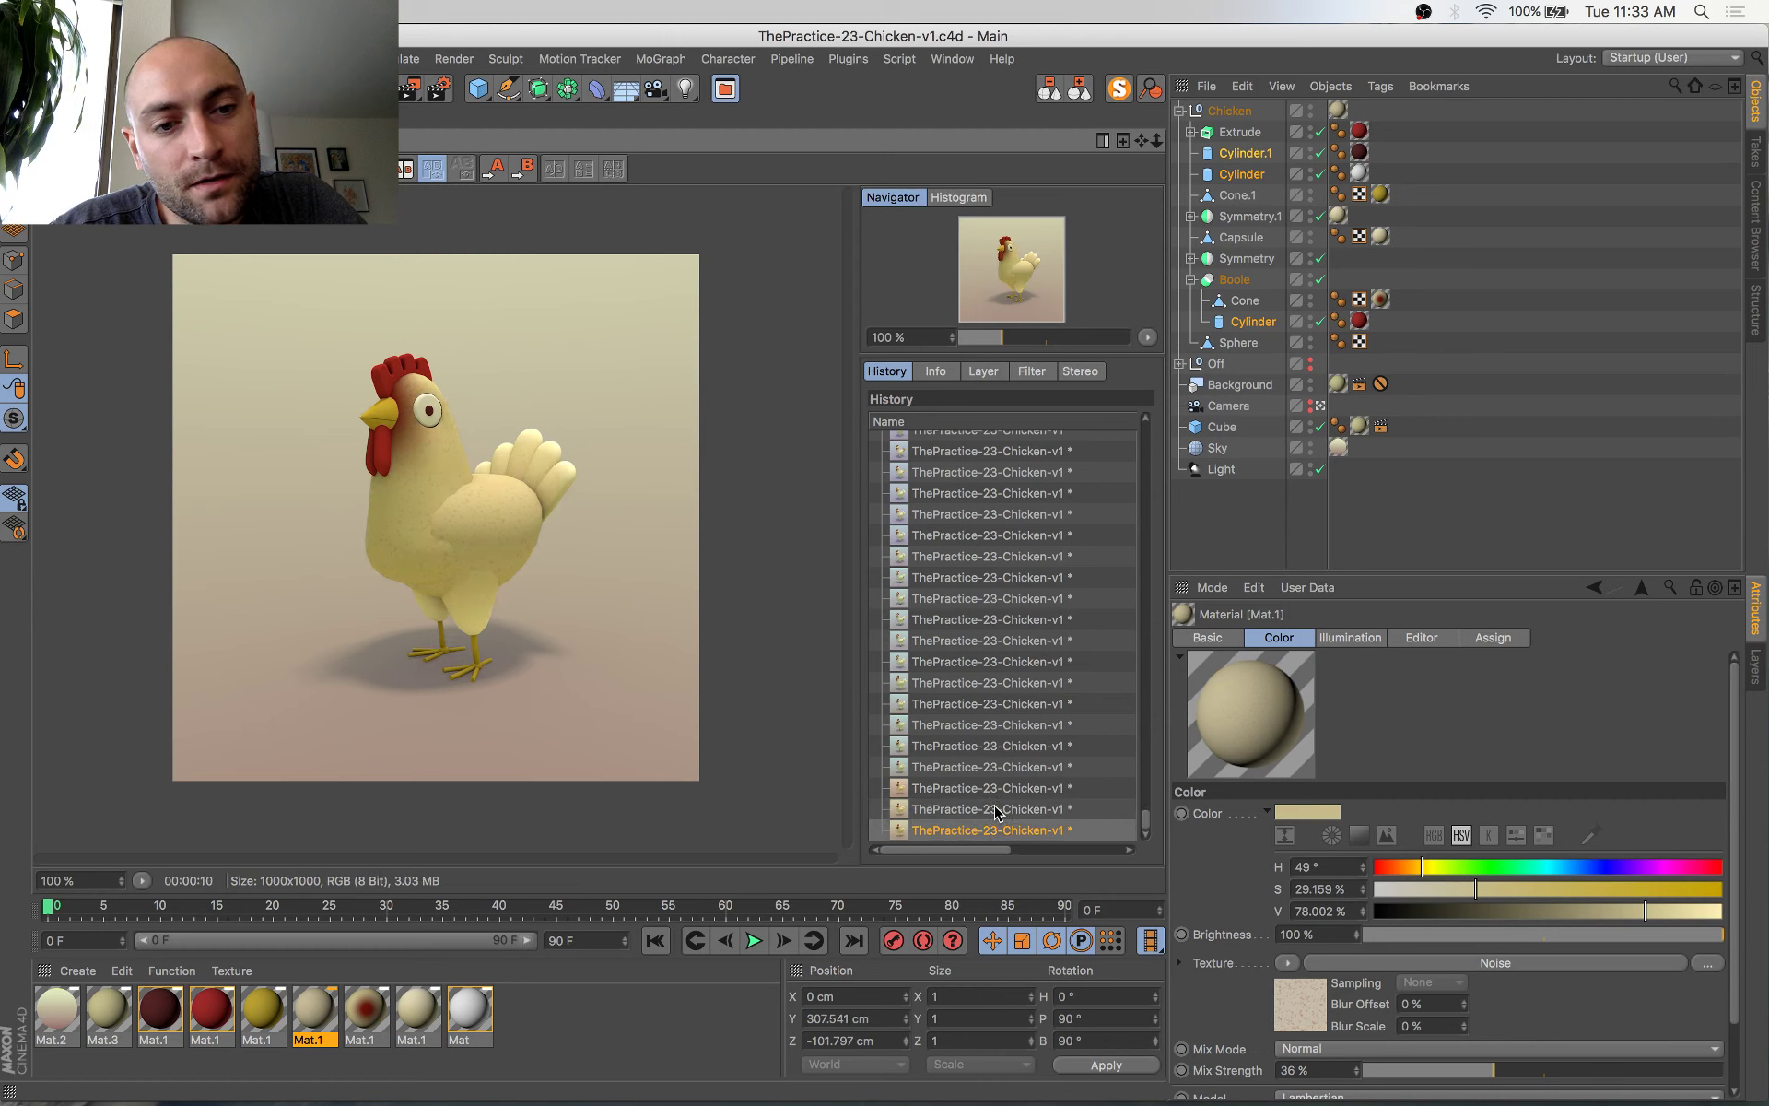
key("Up")
key("Down")
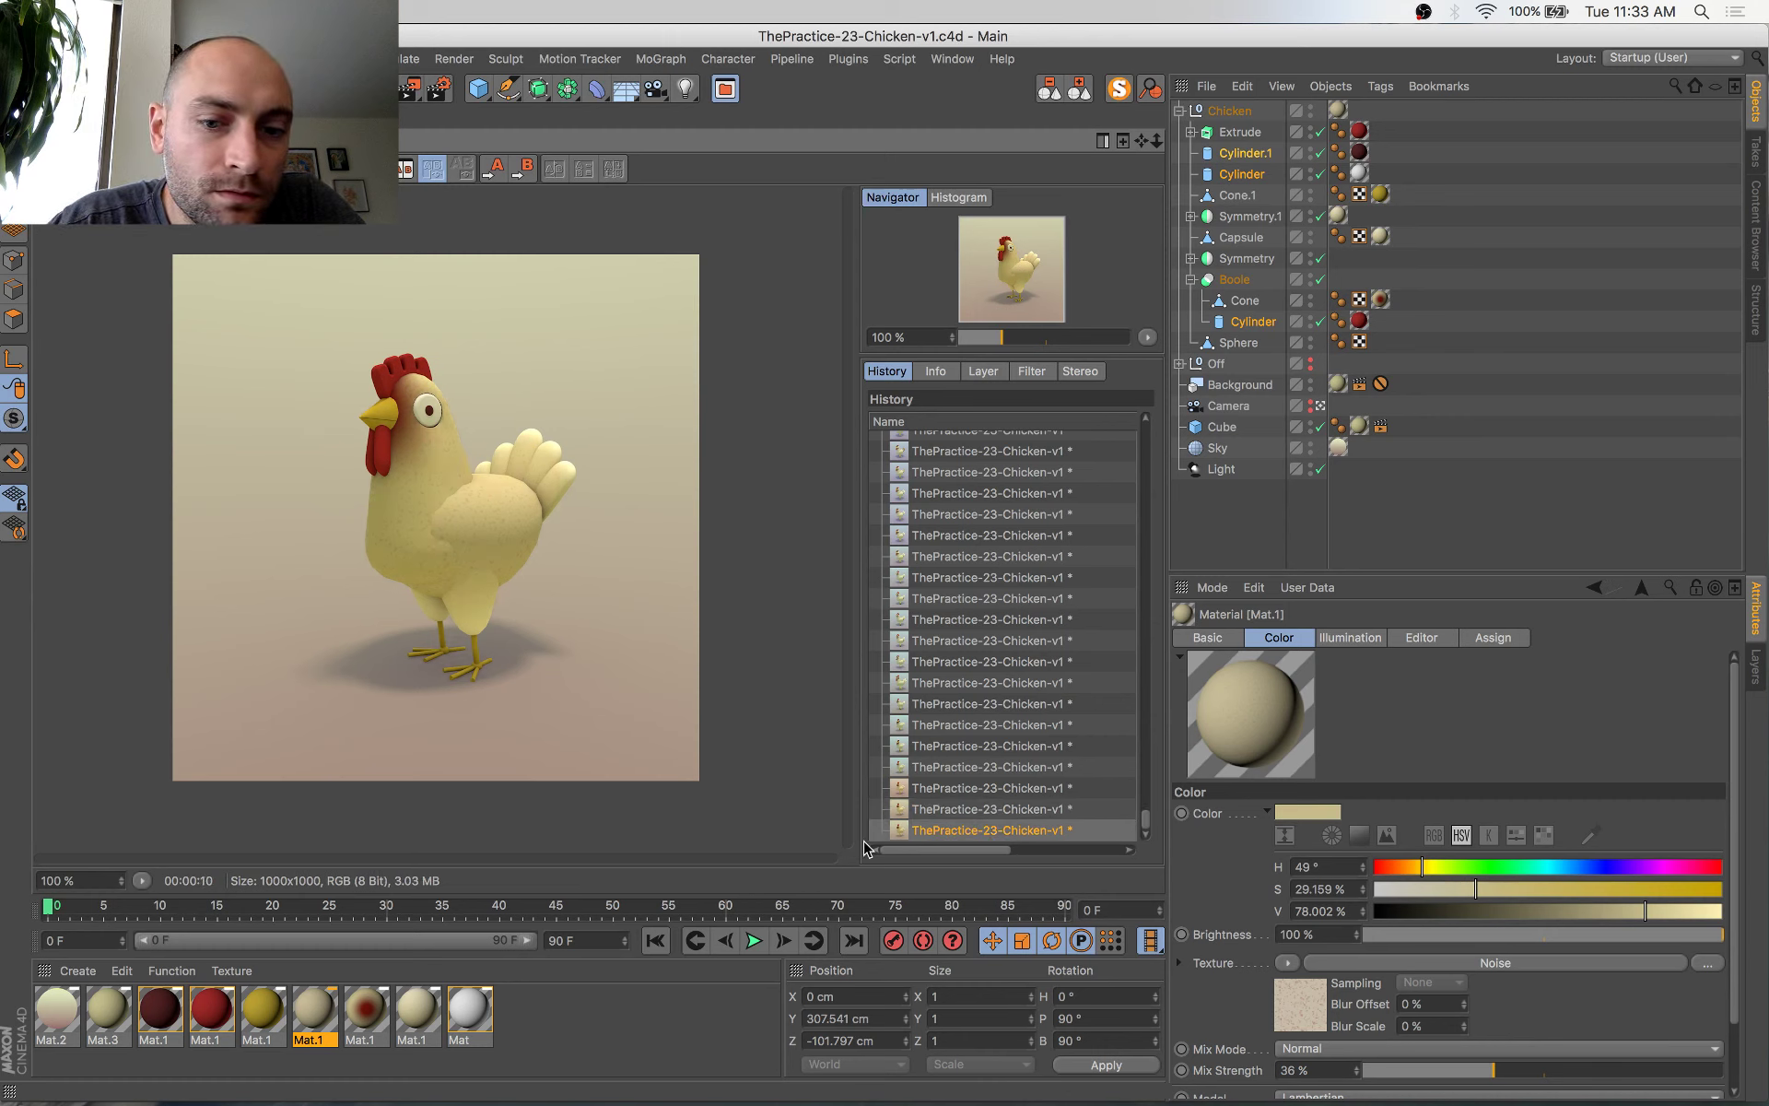
key("Up")
key("Down")
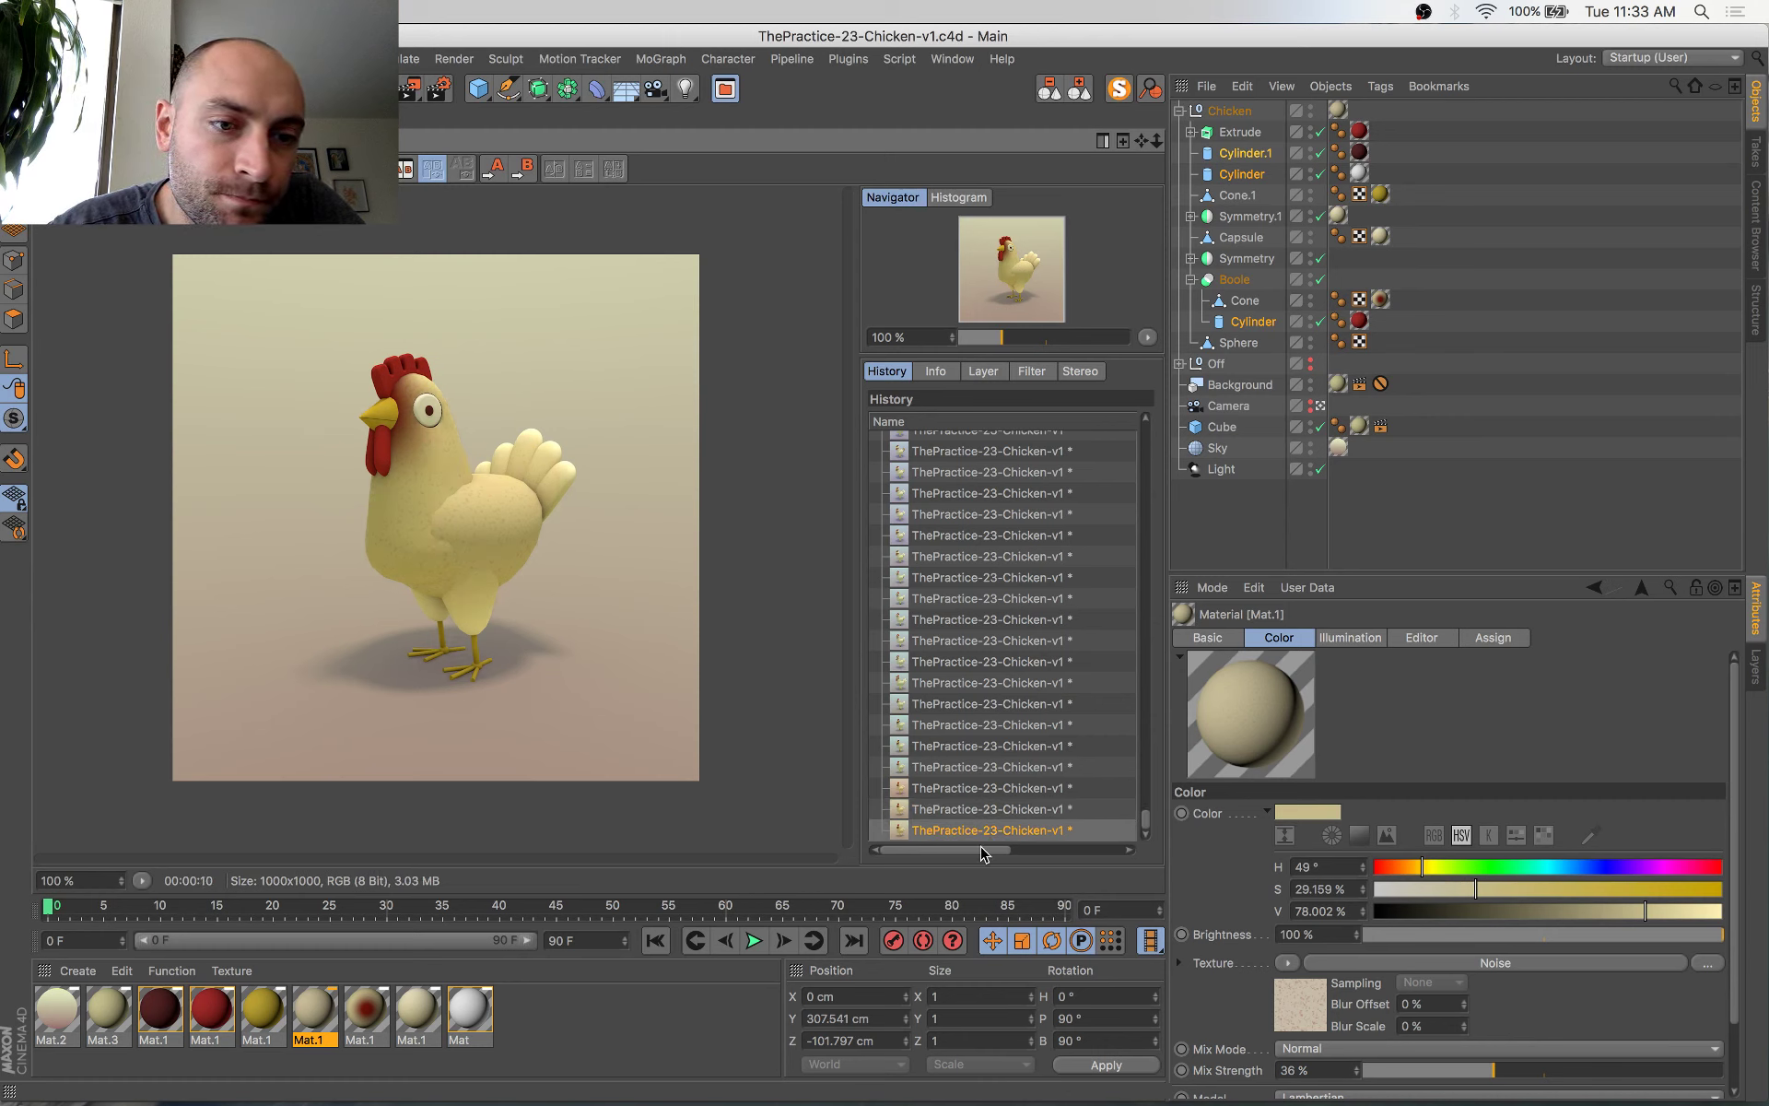
key("Up")
key("Down")
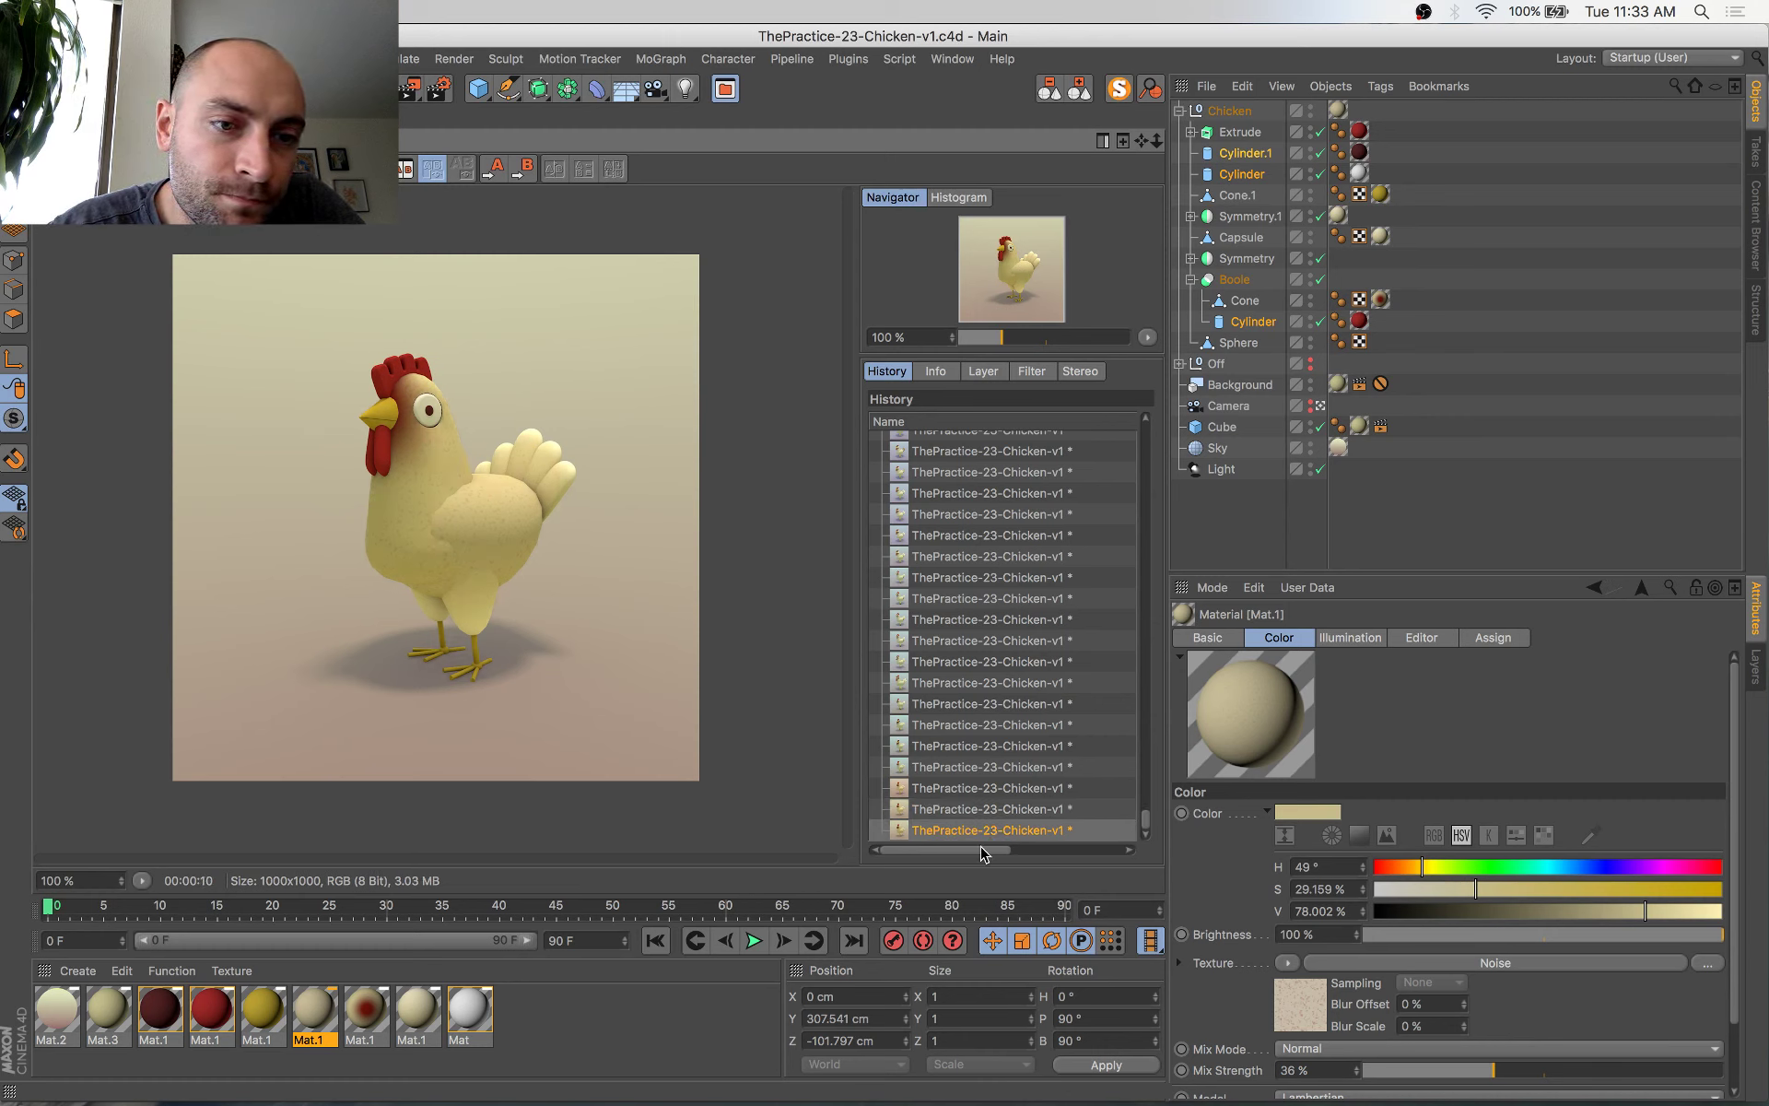
Open the plain cream Mat.1 and compare the two latest renders again with its settings moved out of the way
double_click(322, 1004)
left_click_drag(573, 146, 1045, 915)
left_click(962, 806)
key("Down")
key("Up")
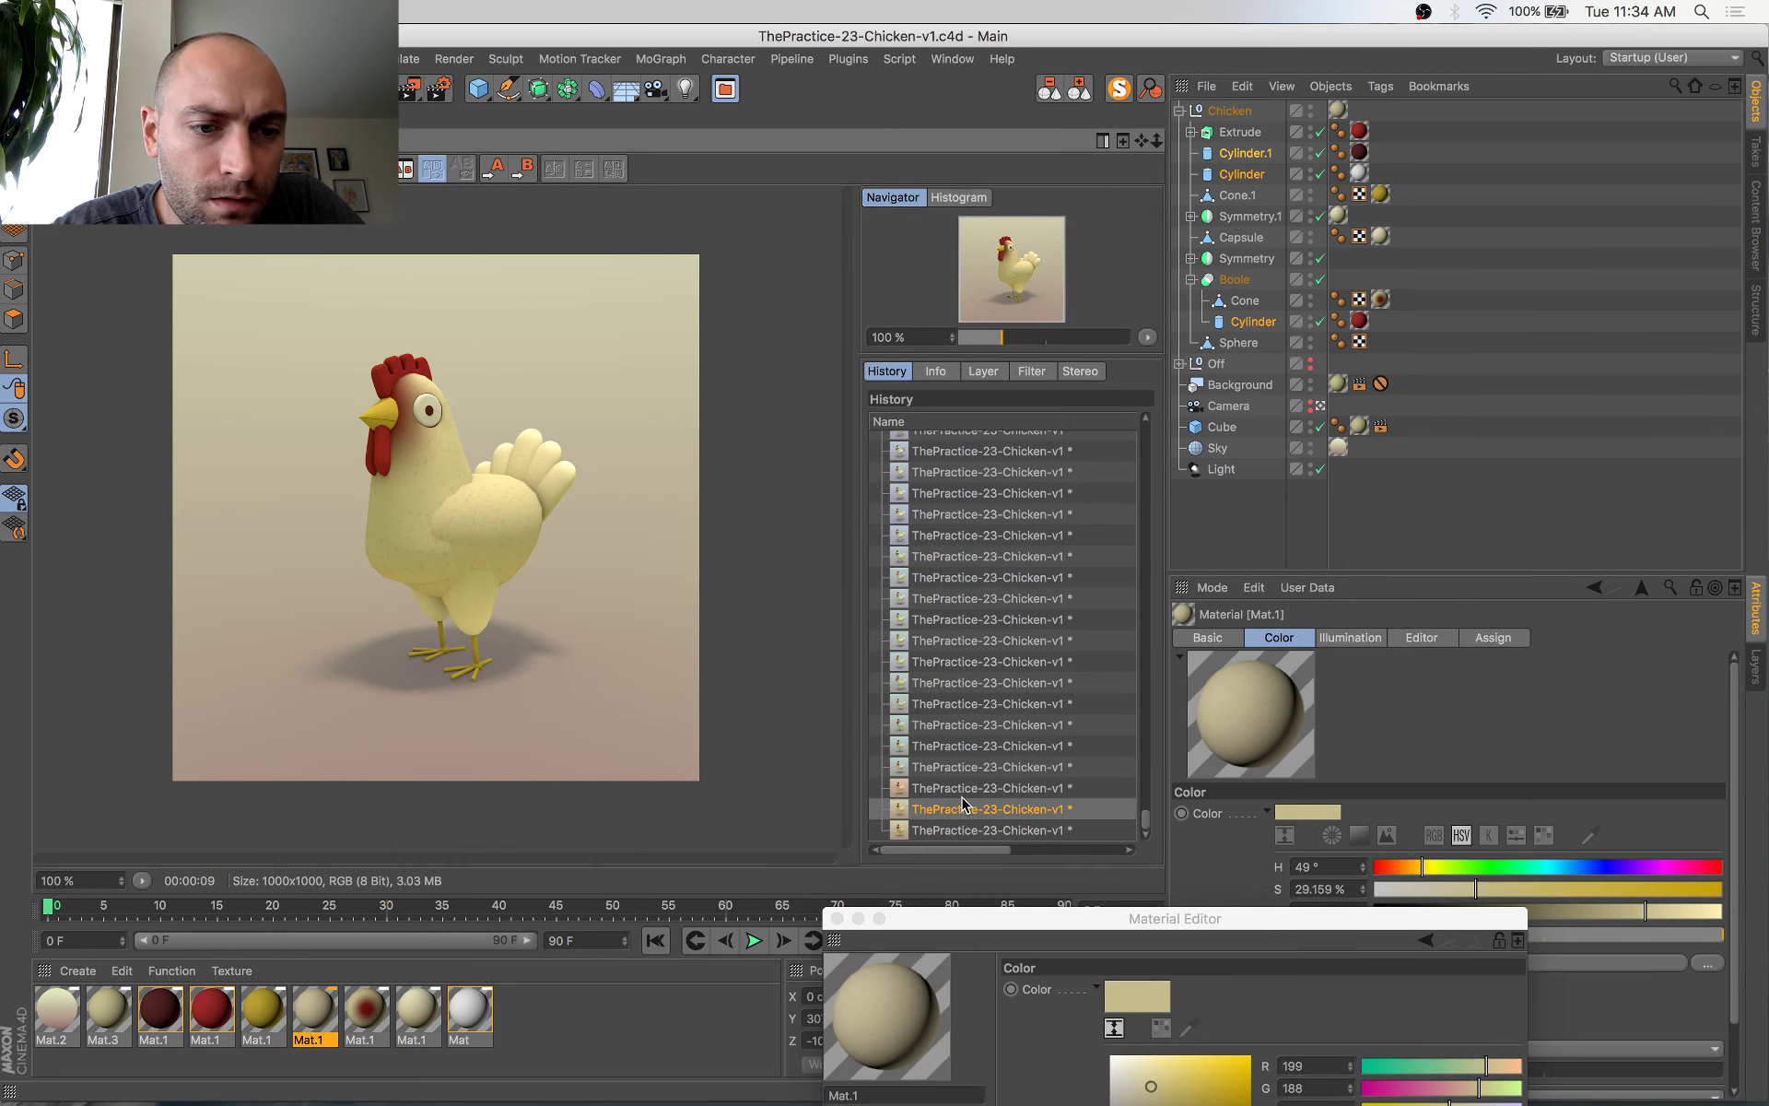
key("Down")
key("Up")
key("Down")
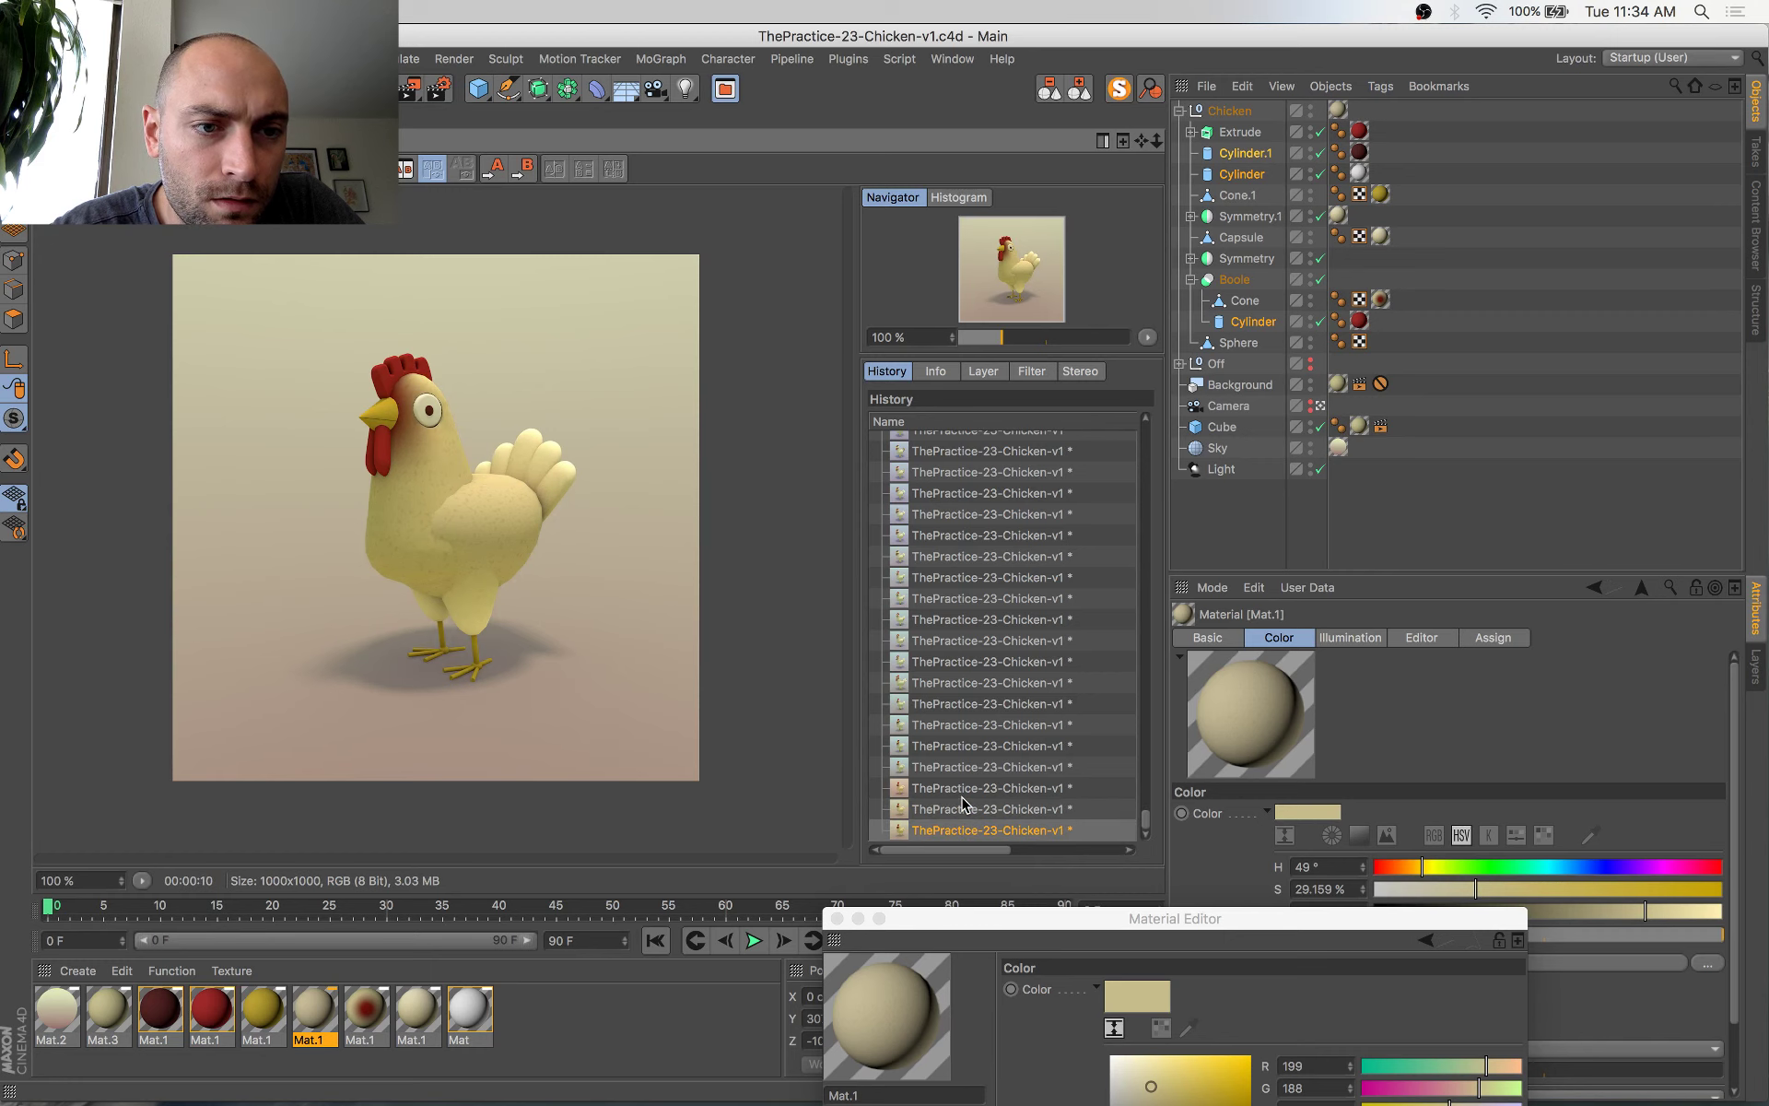
key("Up")
key("Down")
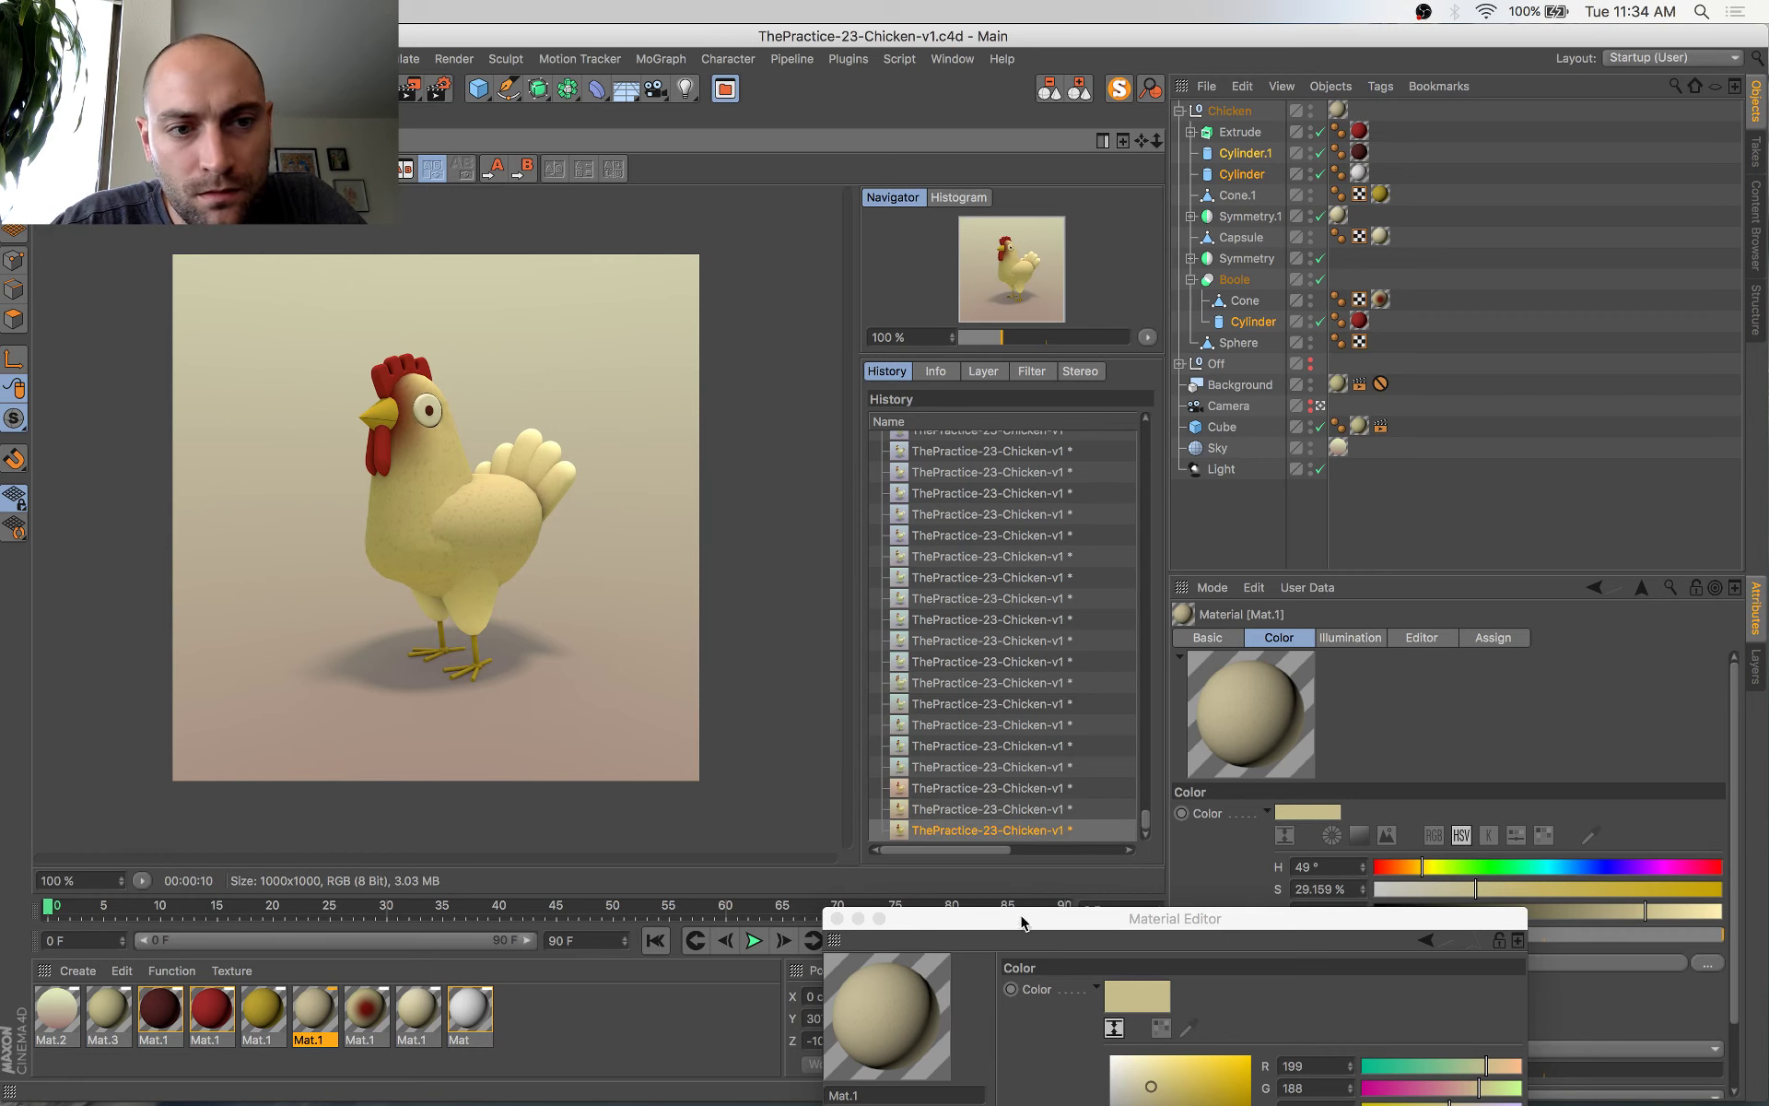
Correct the blue value of Color 2 in the plain cream Mat.1's Noise to match the base colour's 141, and save the scene
left_click_drag(1021, 922, 1047, 325)
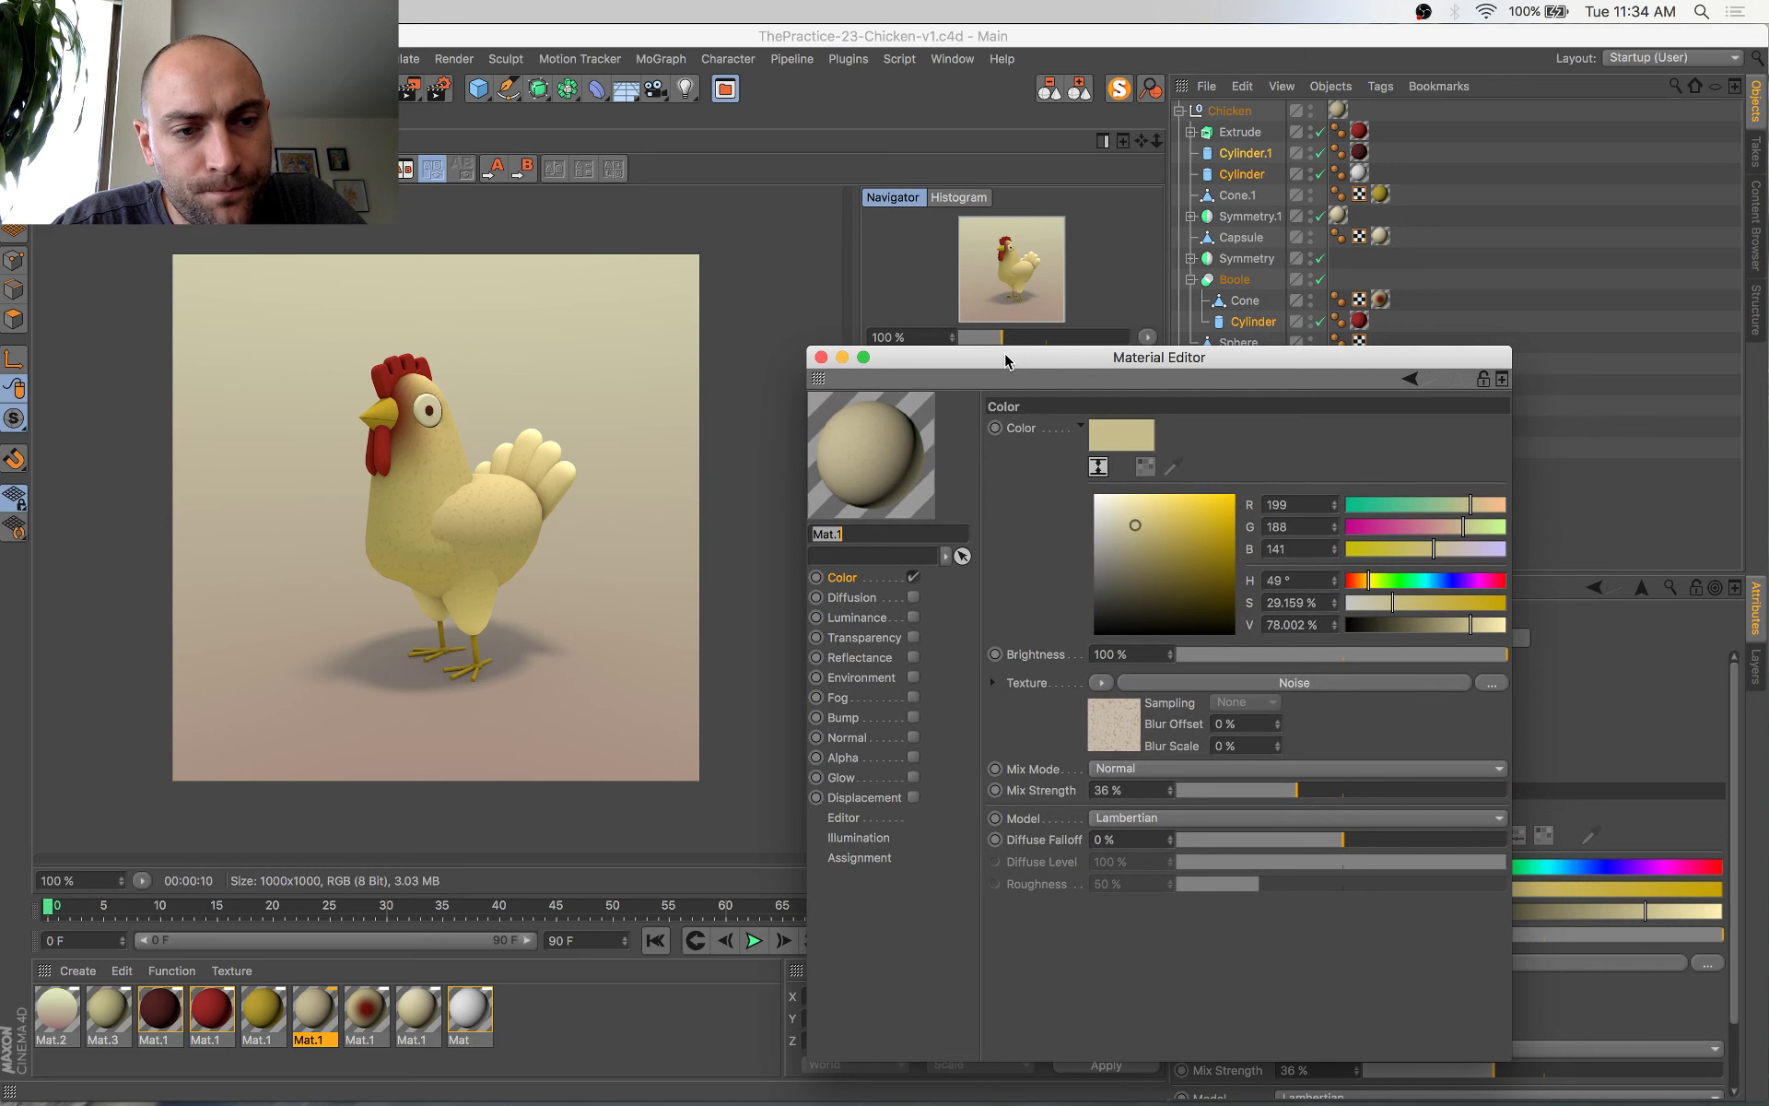
left_click_drag(1008, 360, 857, 269)
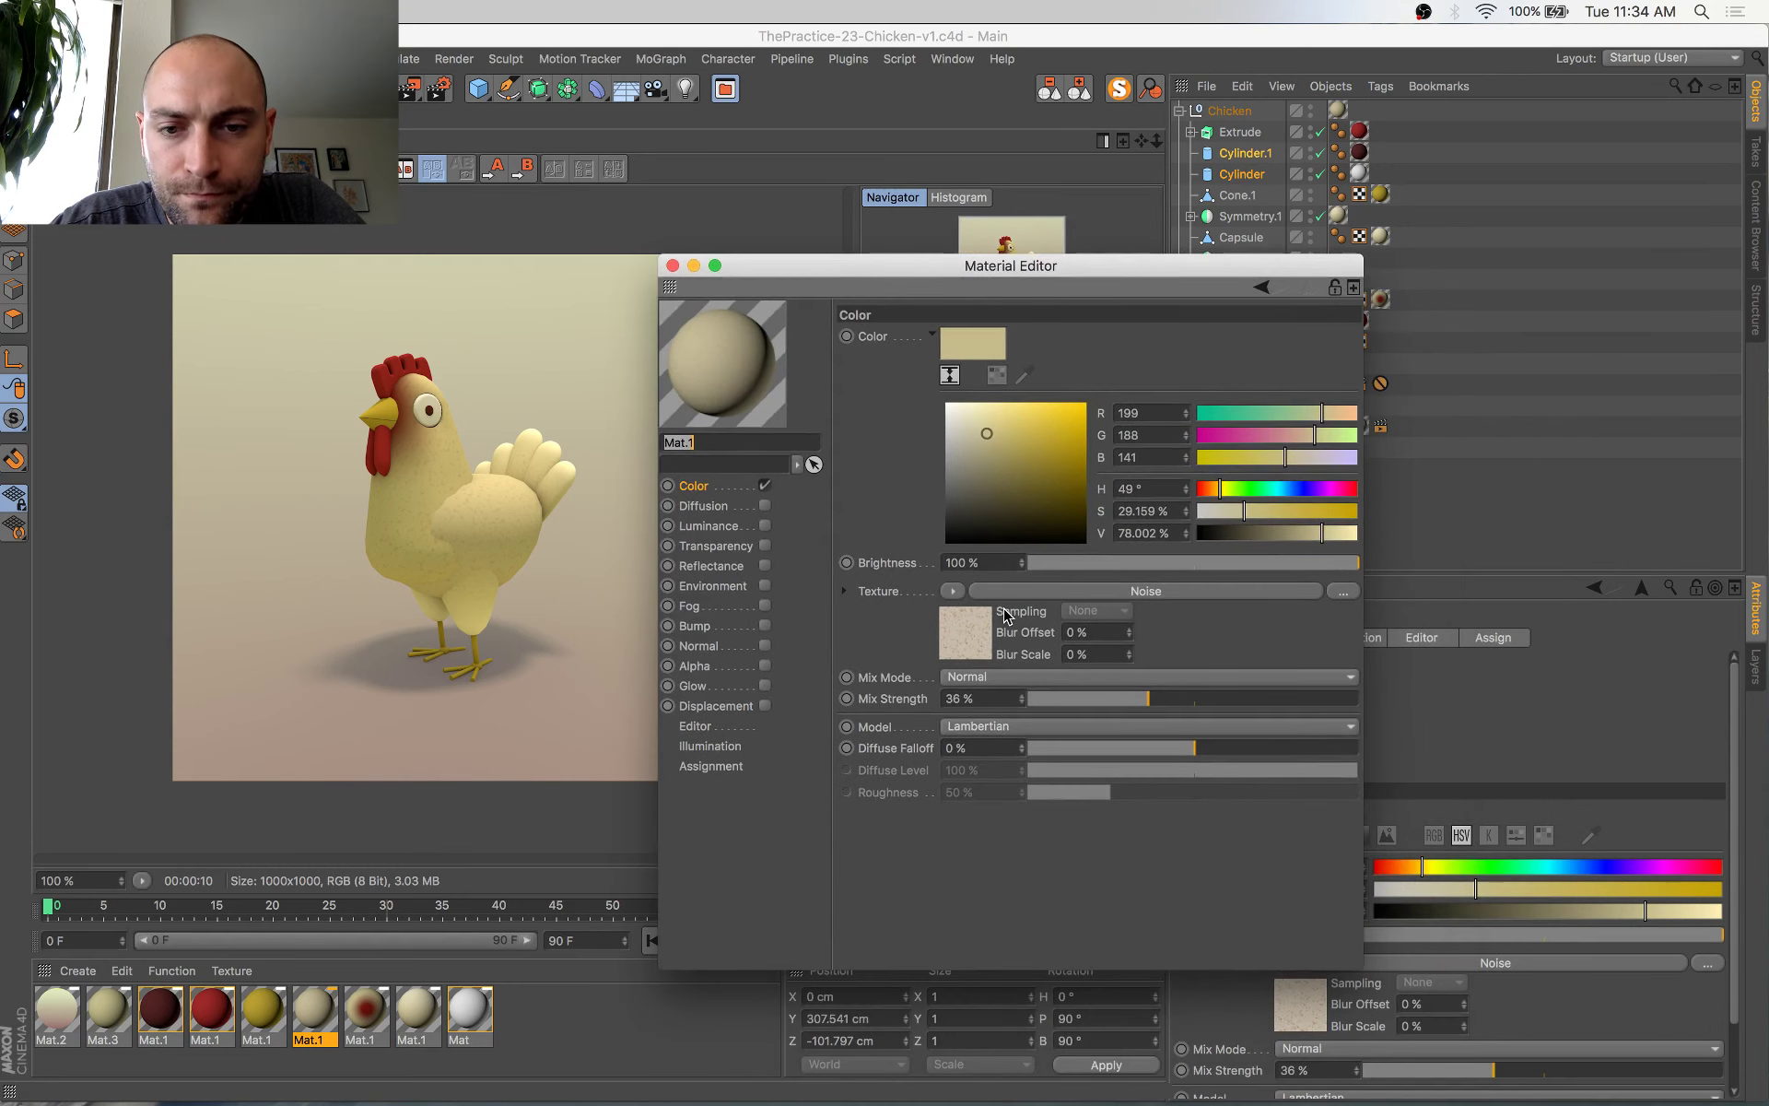
left_click(78, 116)
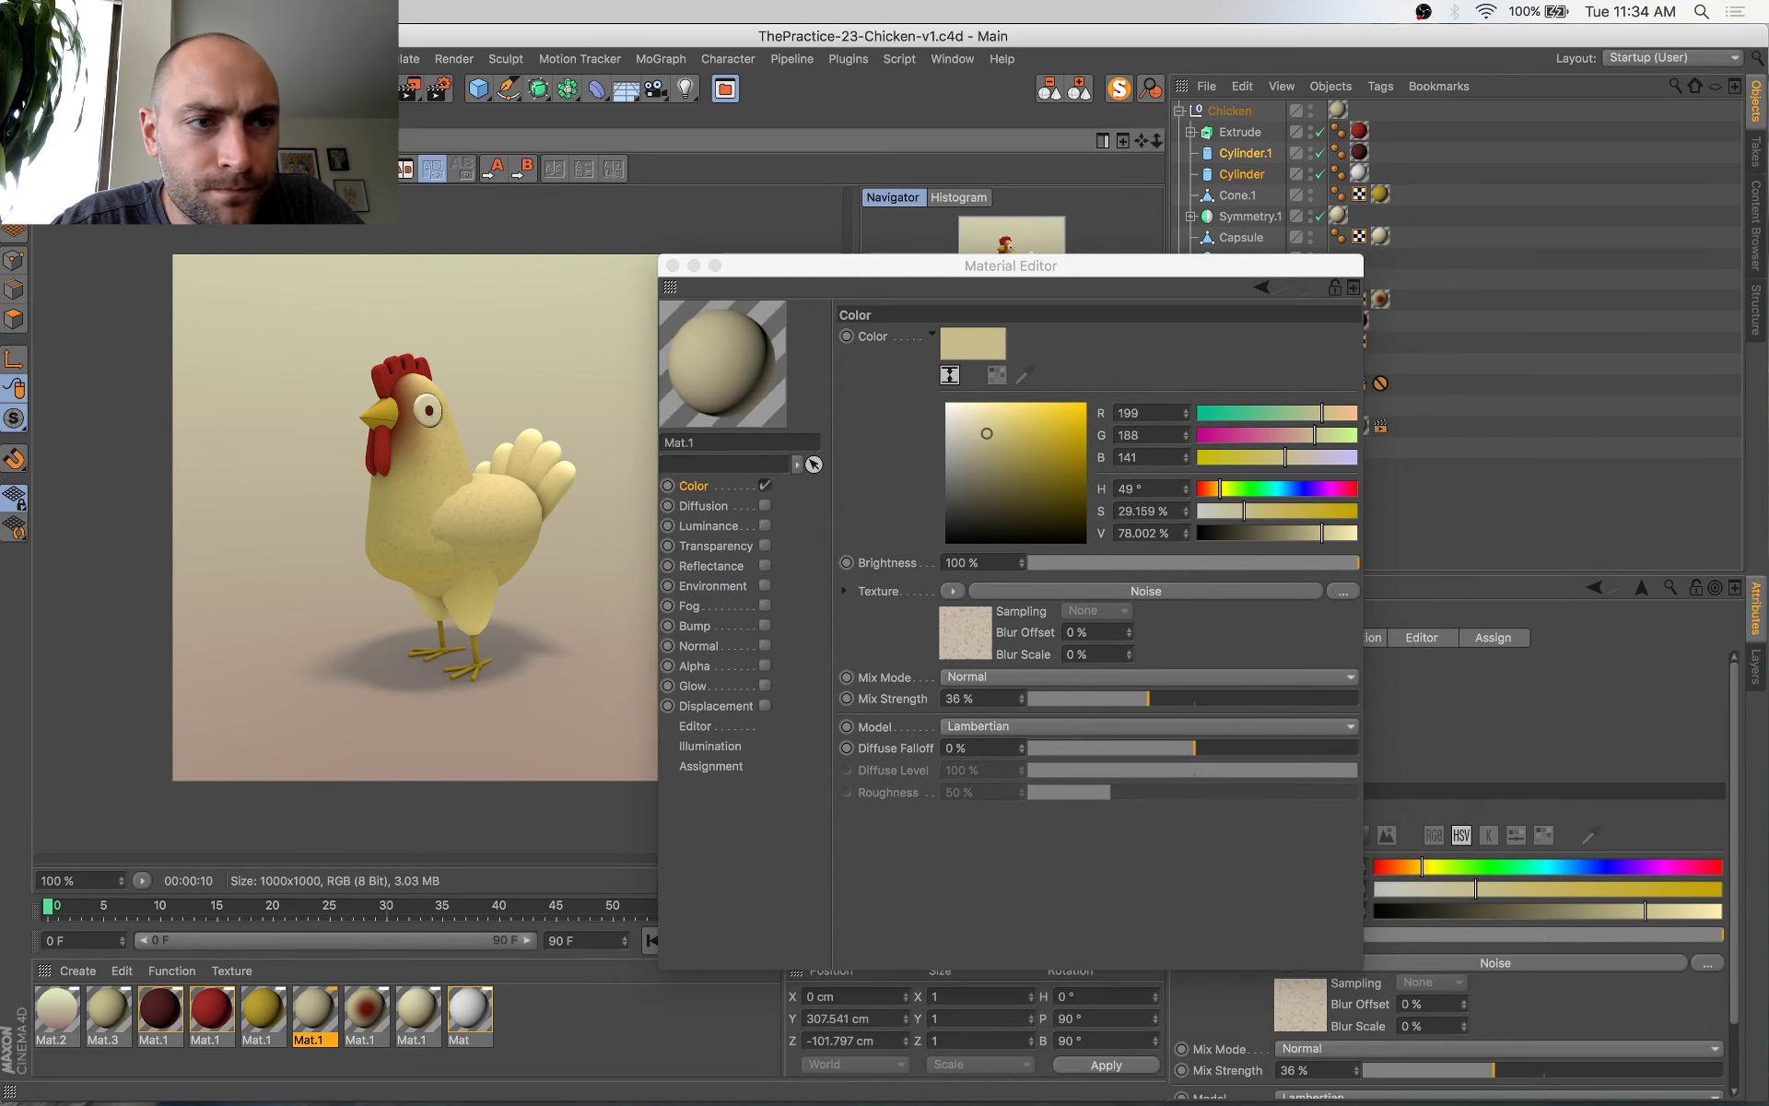
left_click(643, 524)
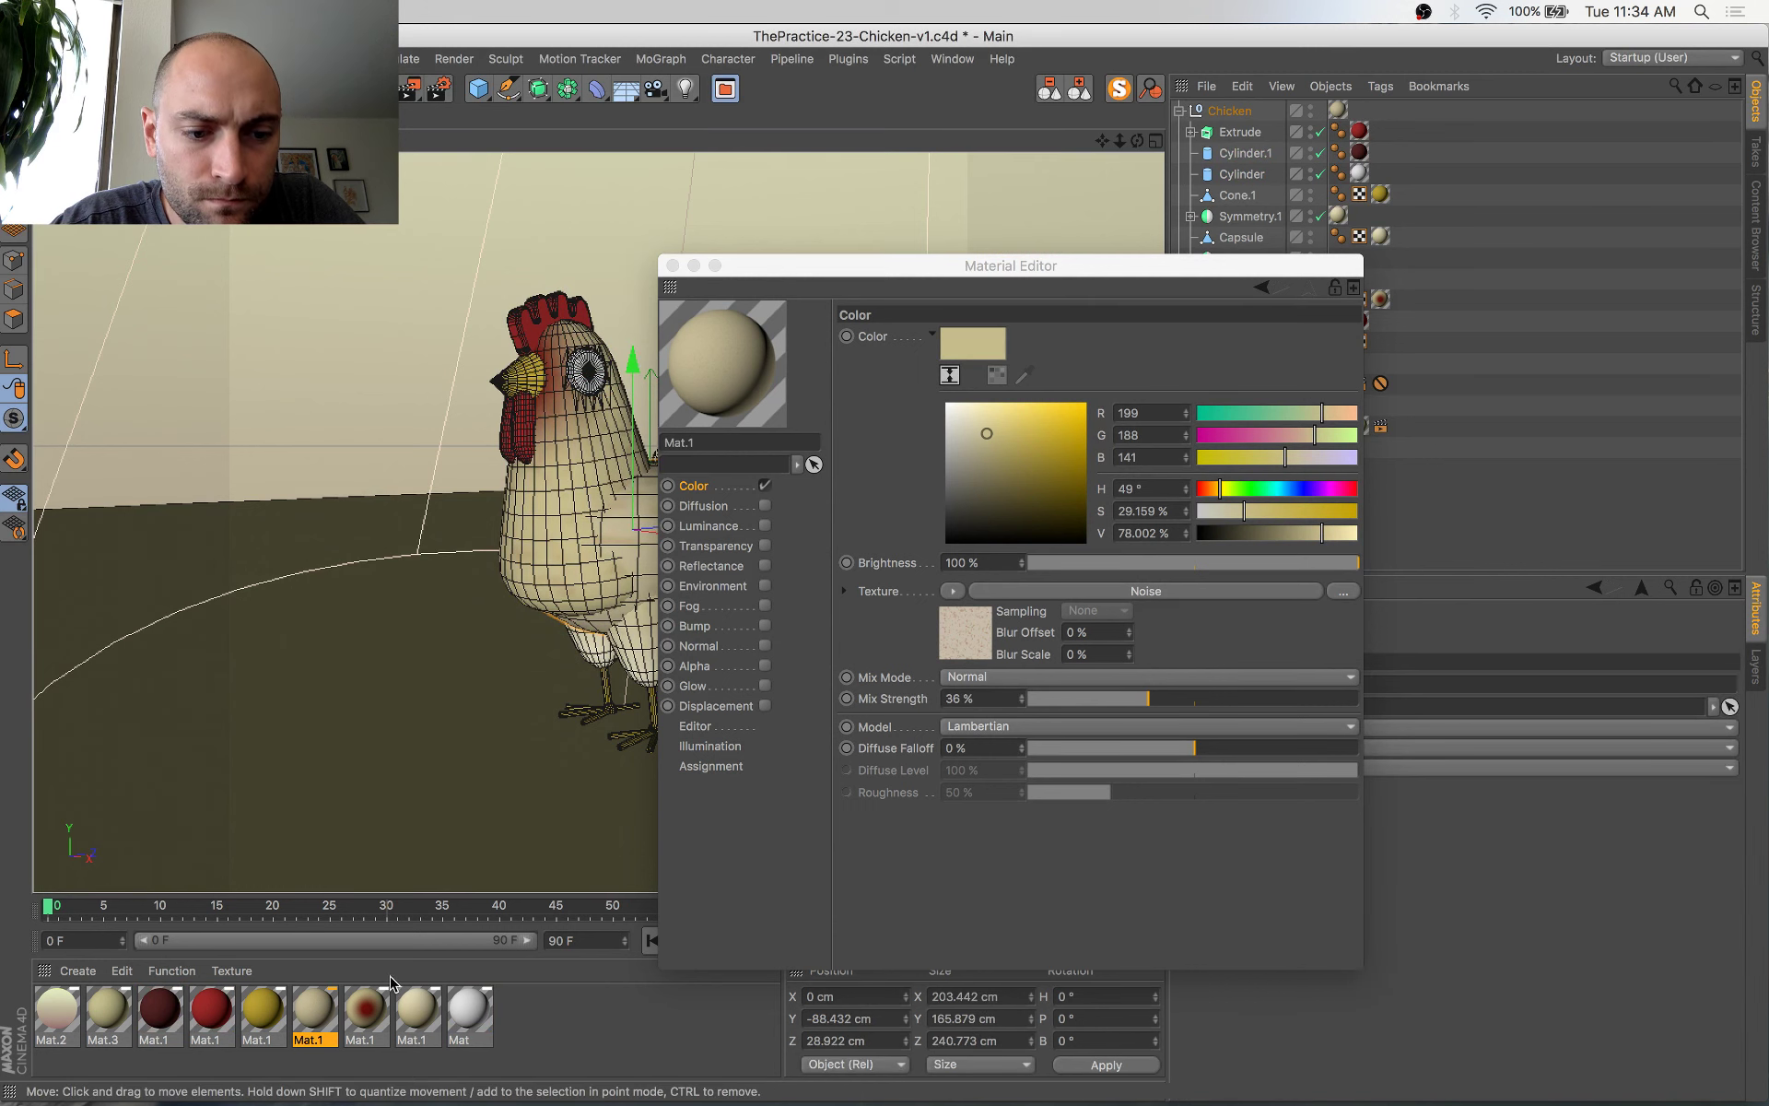
double_click(328, 1005)
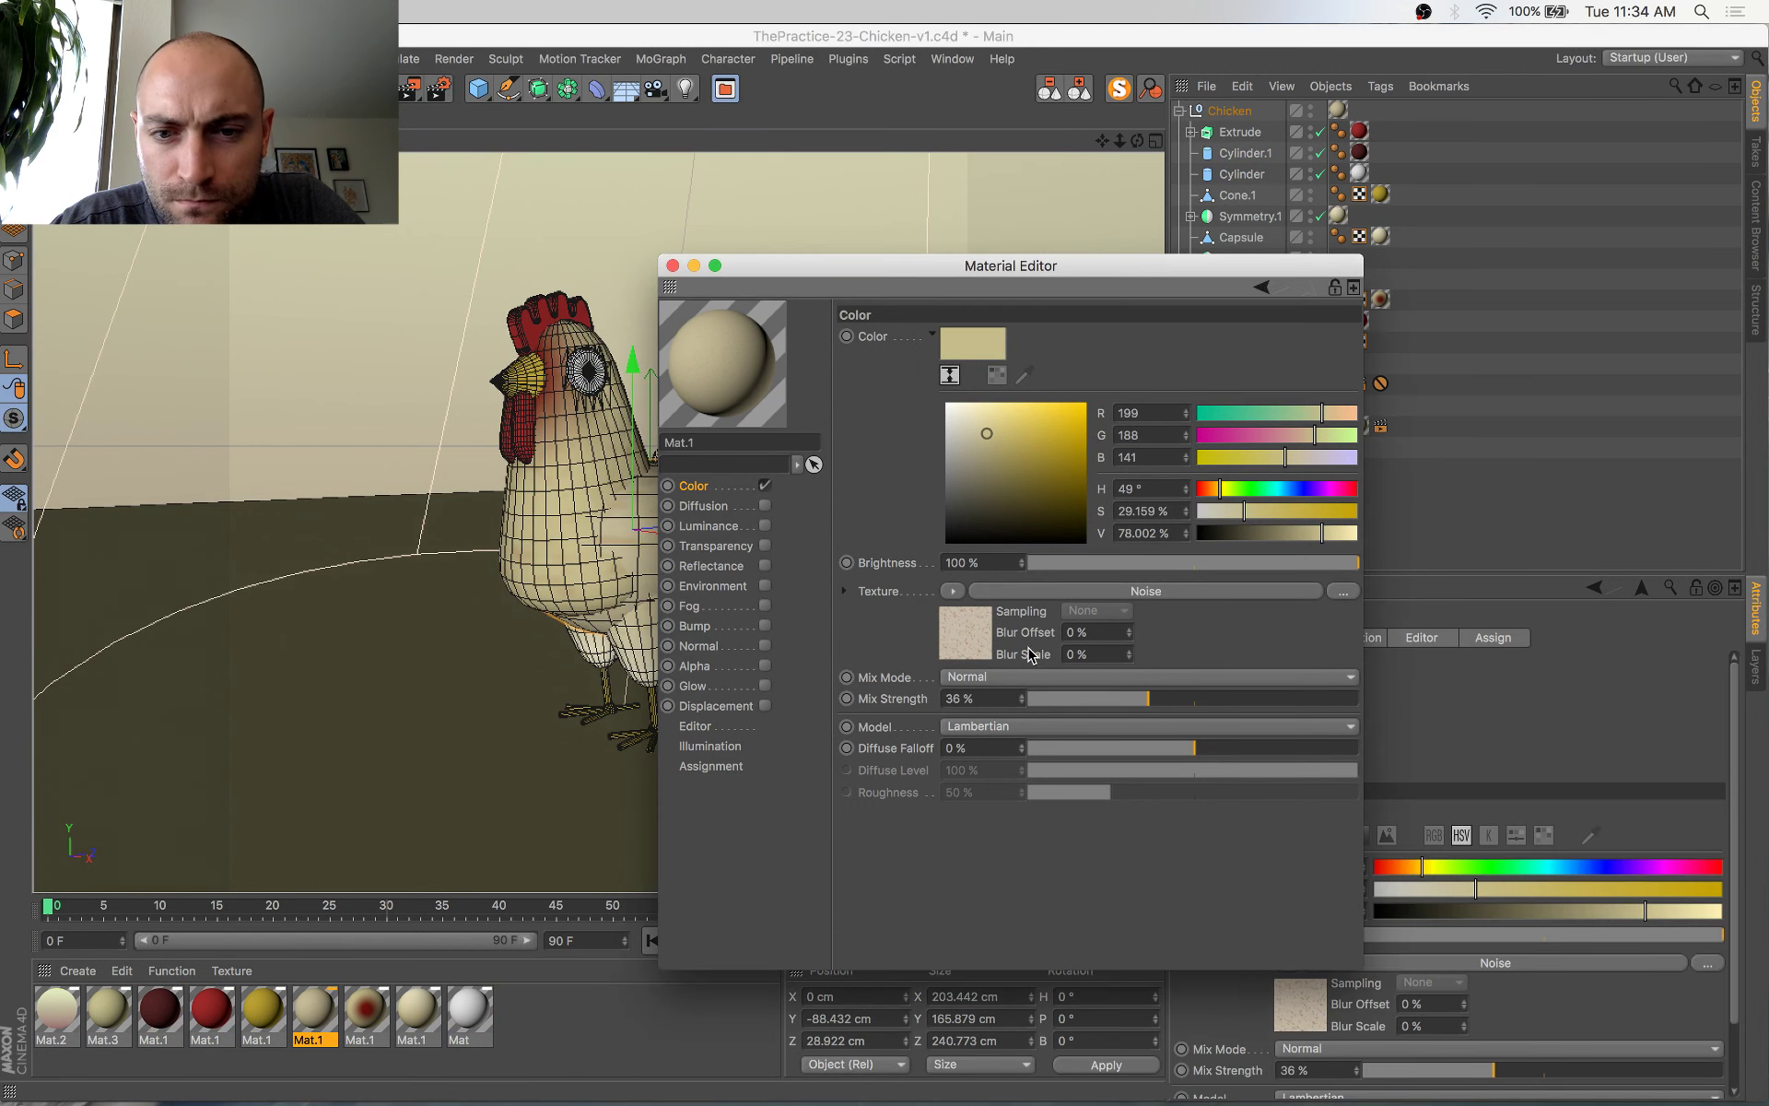
left_click(982, 635)
left_click(992, 504)
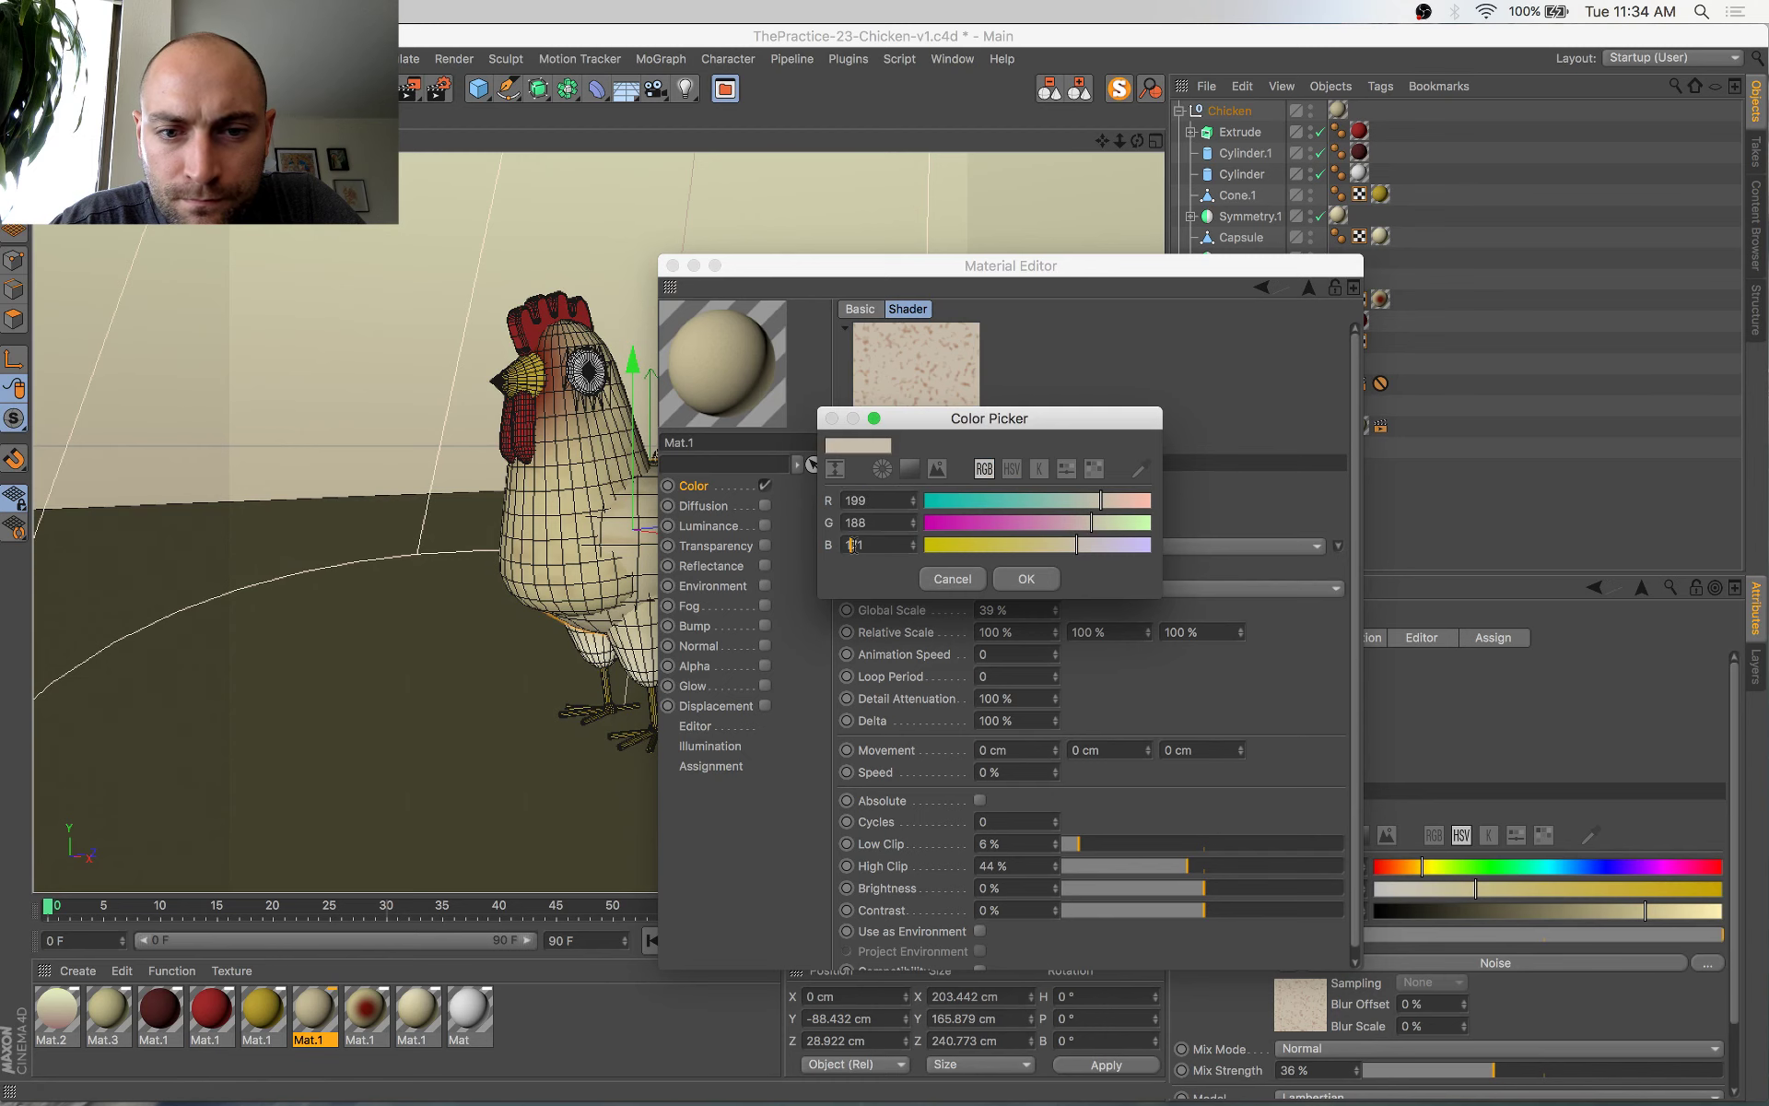
left_click_drag(854, 545, 856, 545)
type("40")
key("Return")
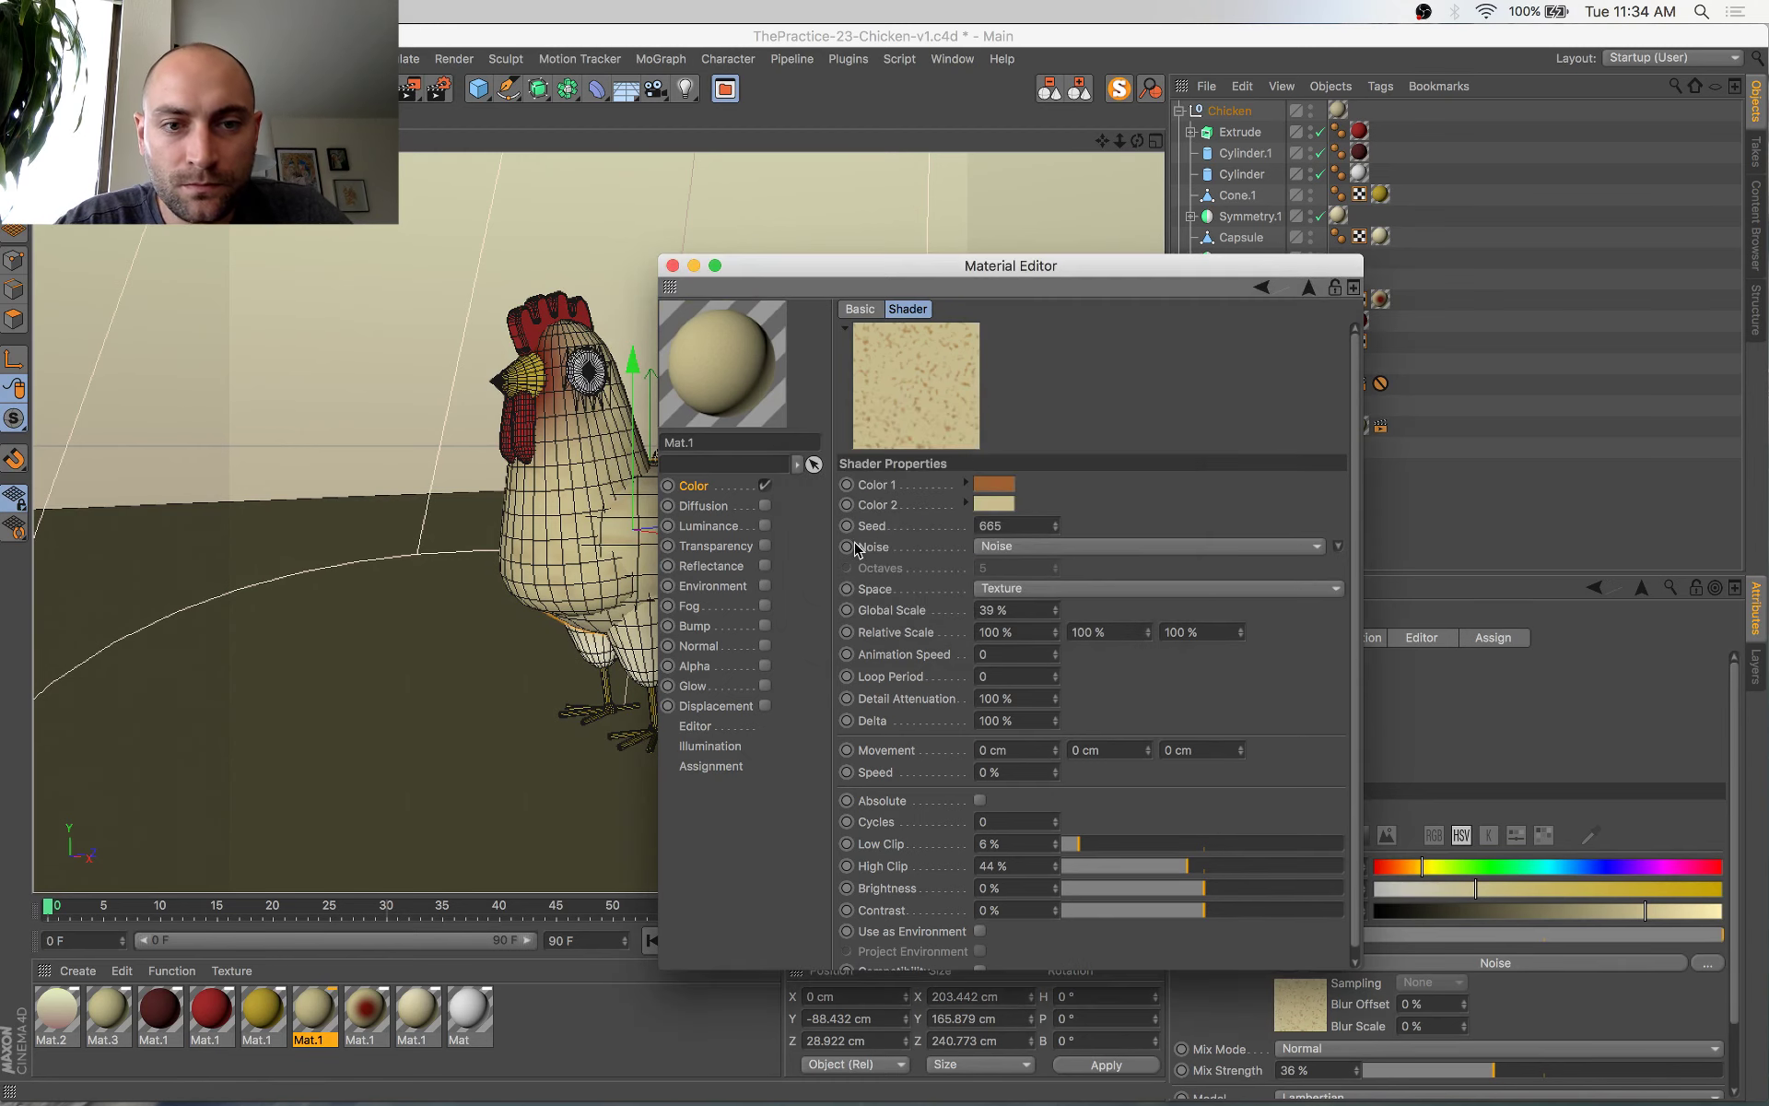
key("super+s")
left_click(673, 265)
Render the corrected scene and compare it with the earlier renders in the history
key("shift+r")
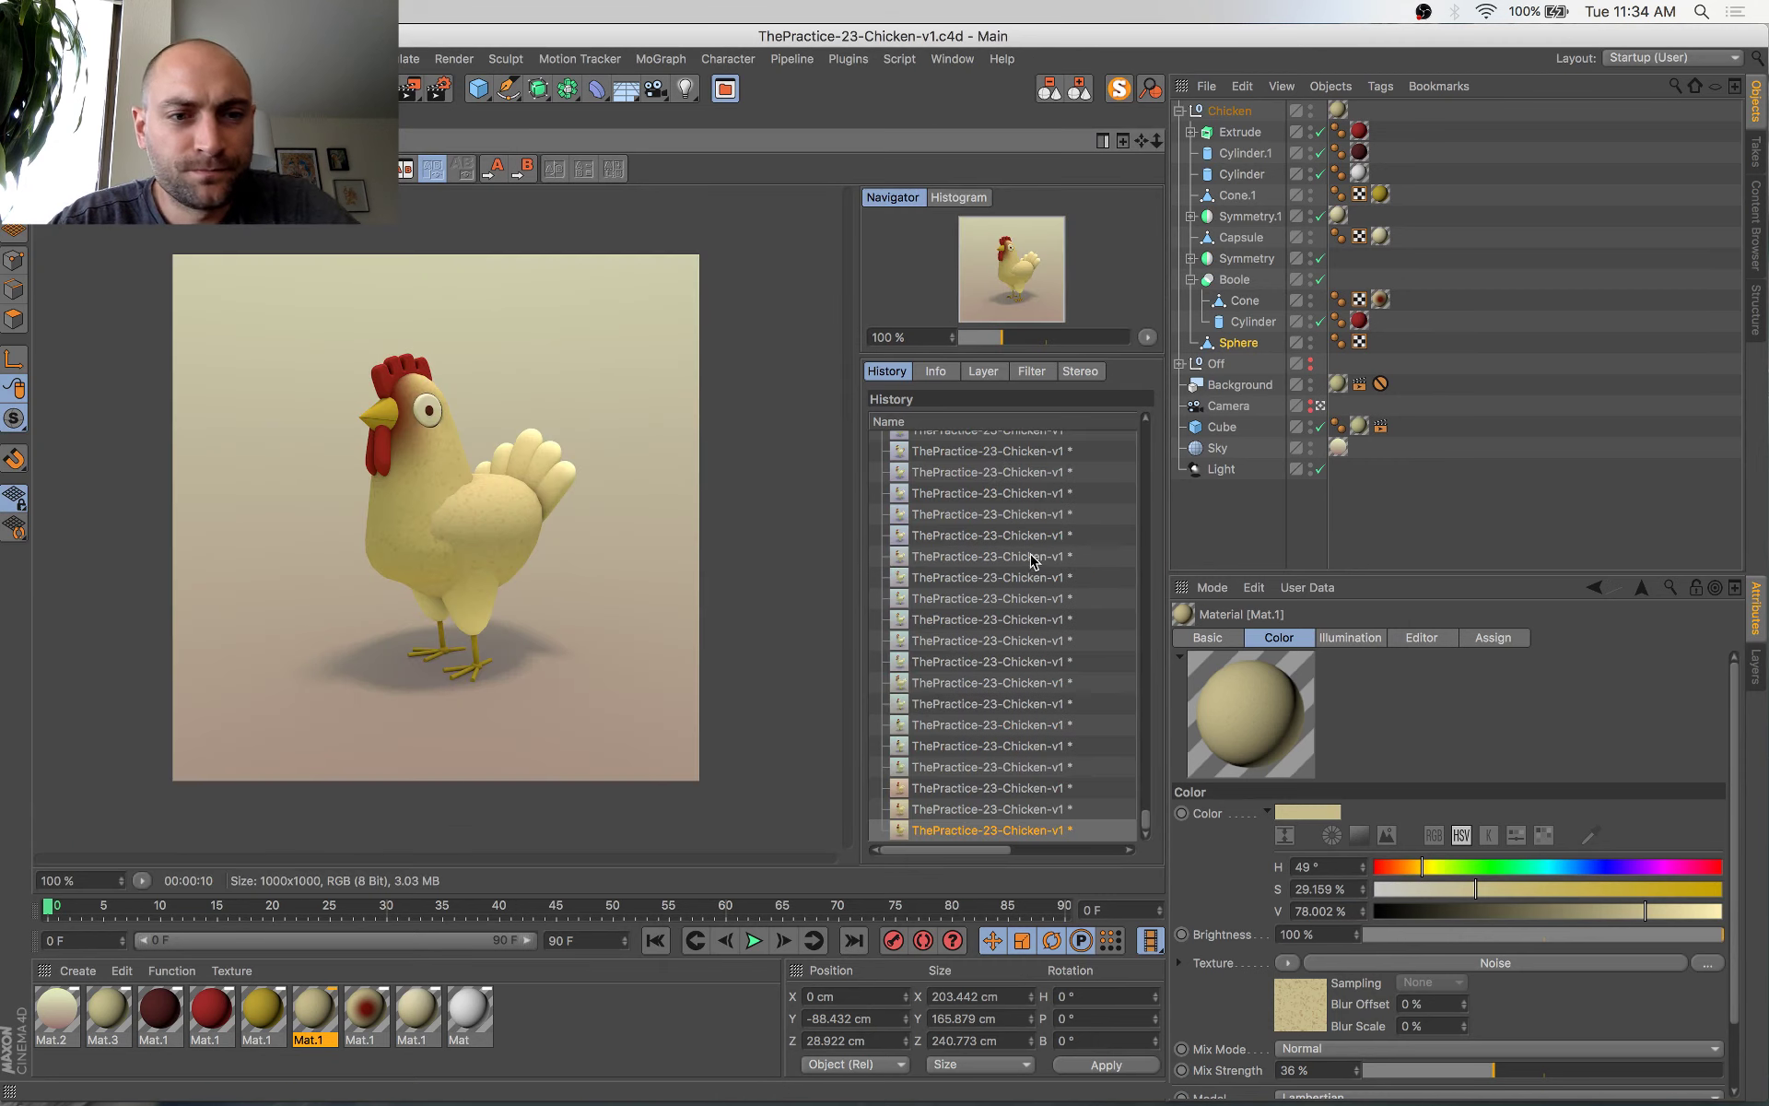
left_click(992, 804)
key("Up")
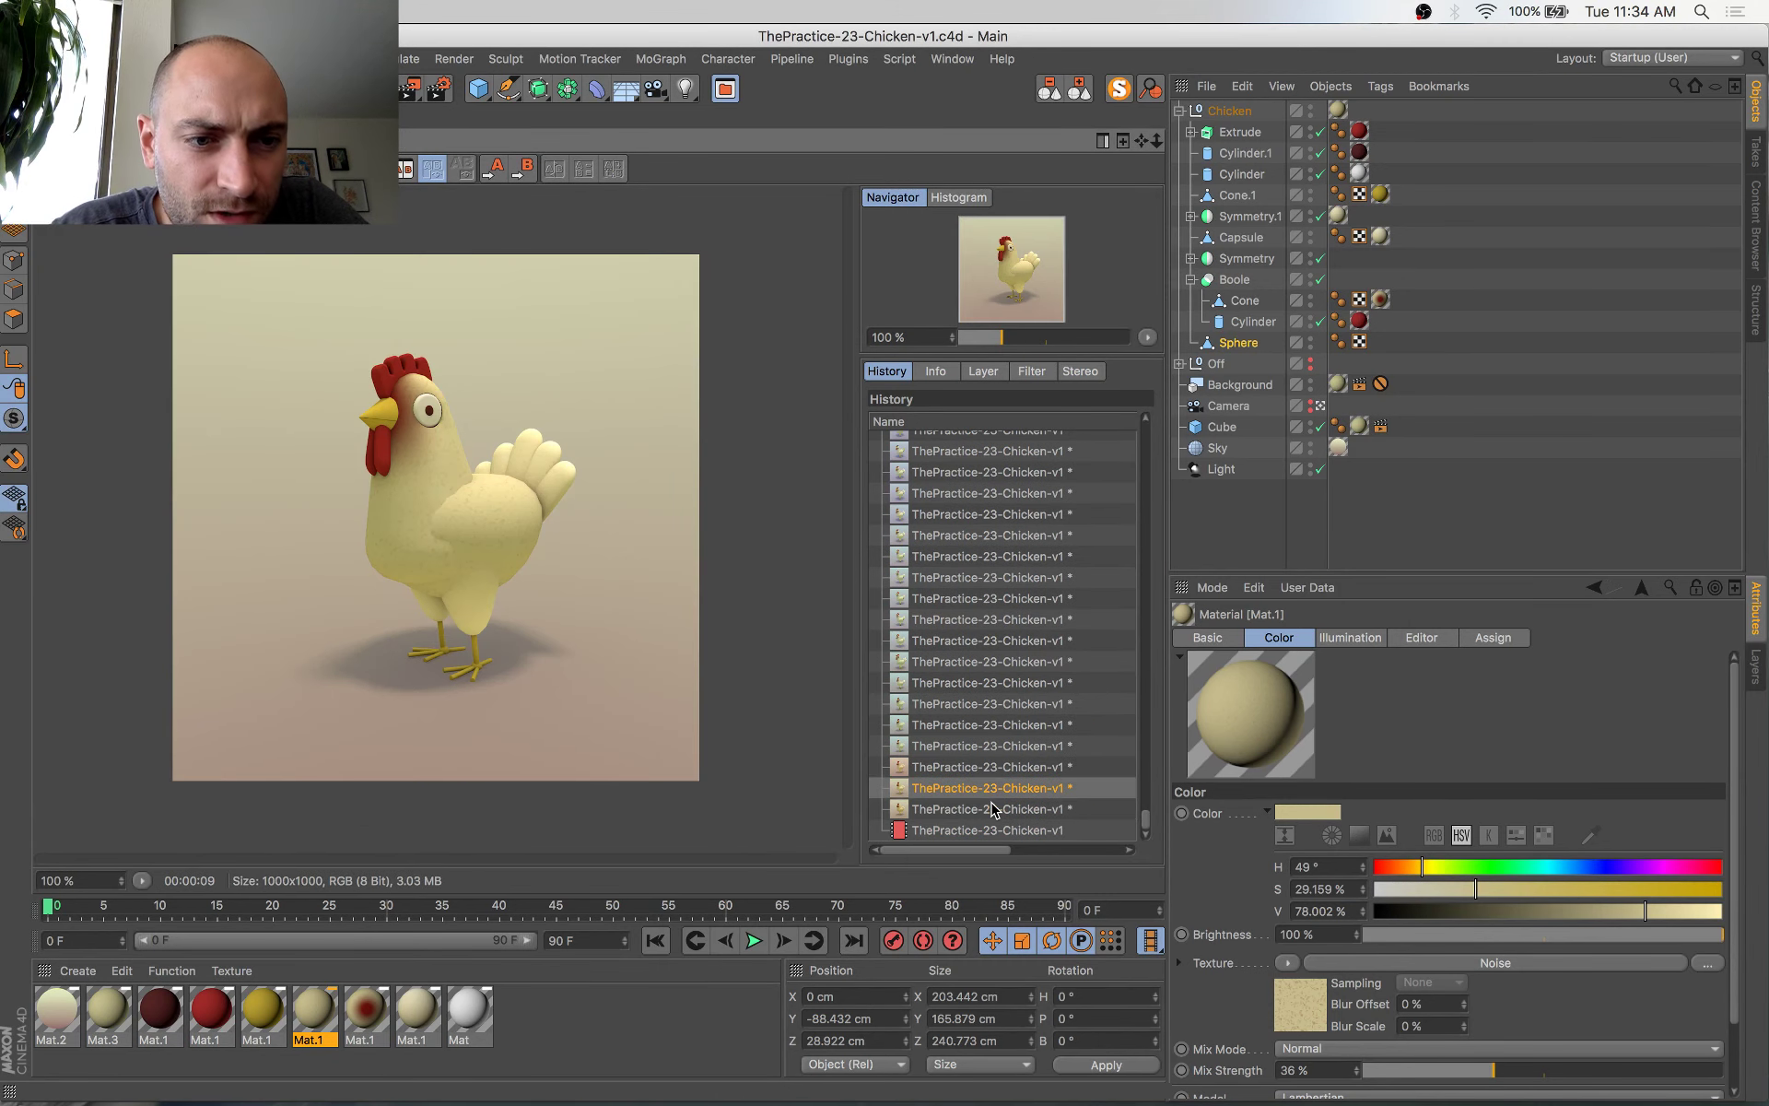
key("Down")
key("Down")
key("Up")
key("Down")
key("Up")
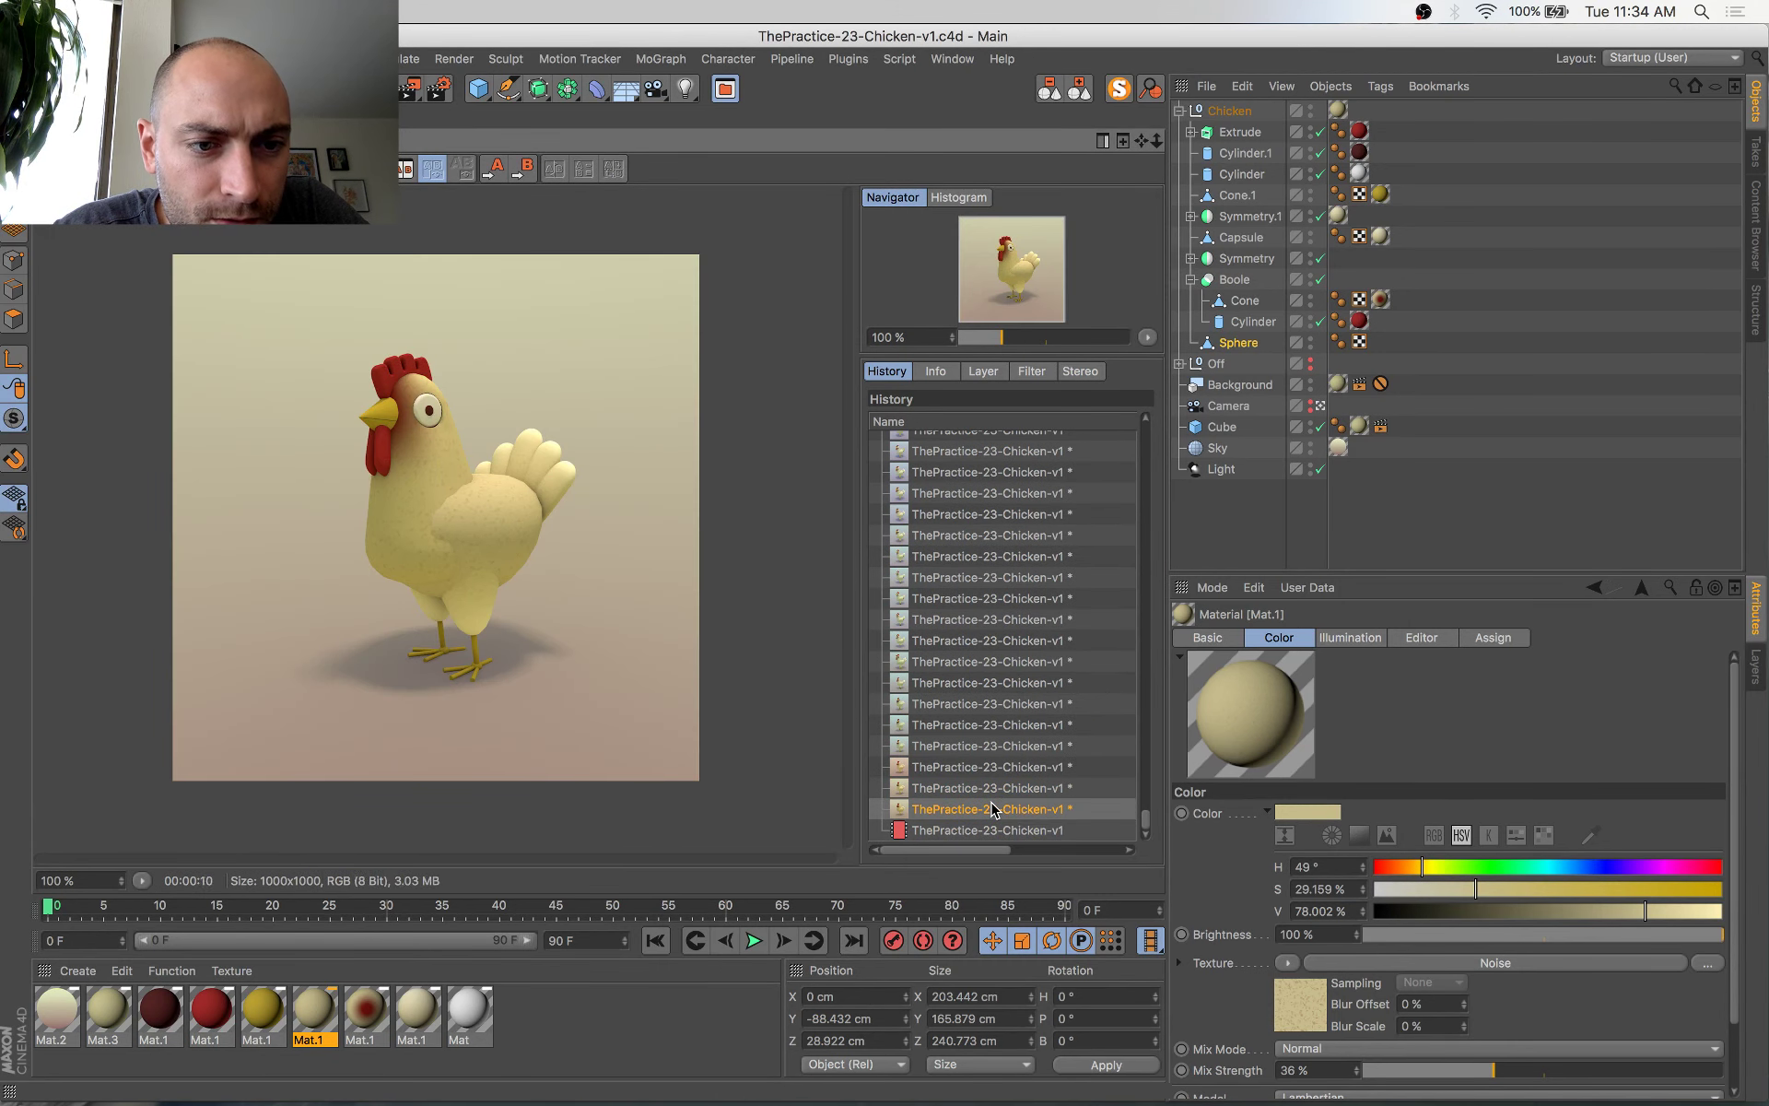
key("Down")
key("Up")
key("Down")
key("Up")
key("Down")
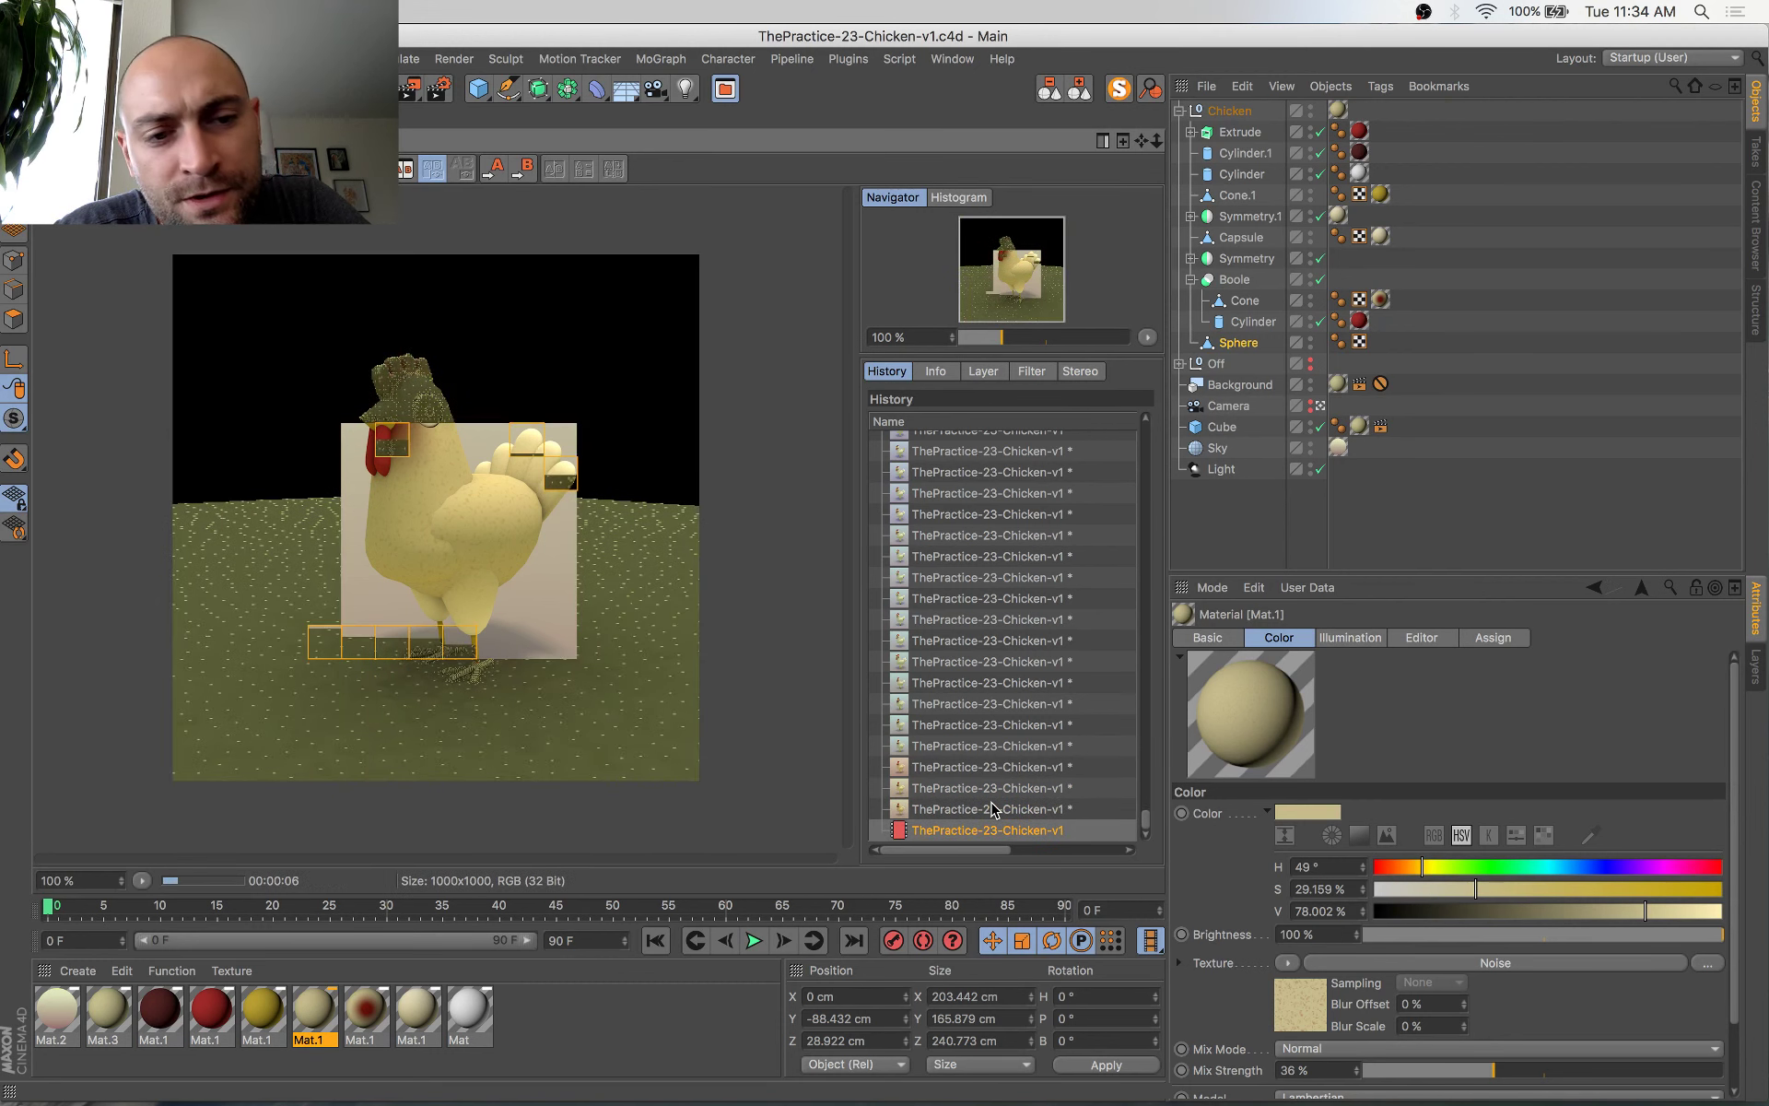
key("Up")
key("Down")
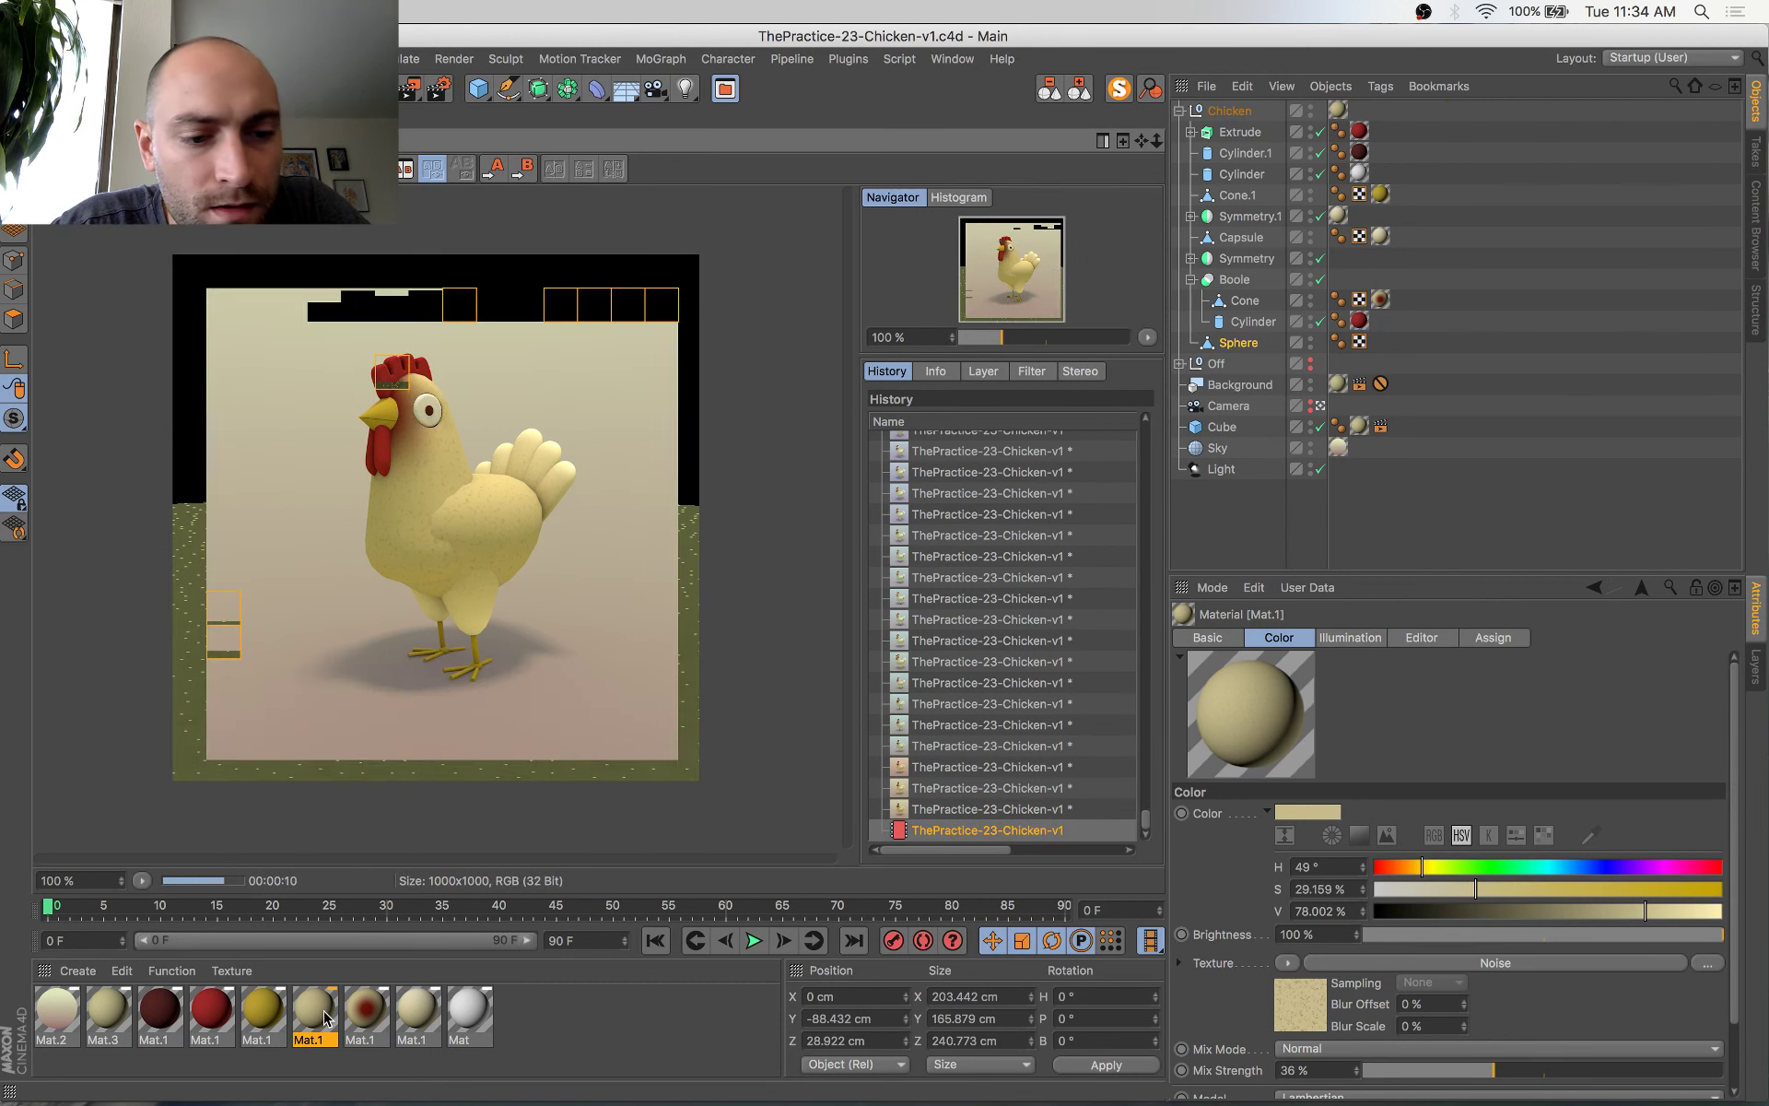
In the pale cream Mat.1's Layer texture, set the Gradient layer's blend mode to Multiply
double_click(325, 1017)
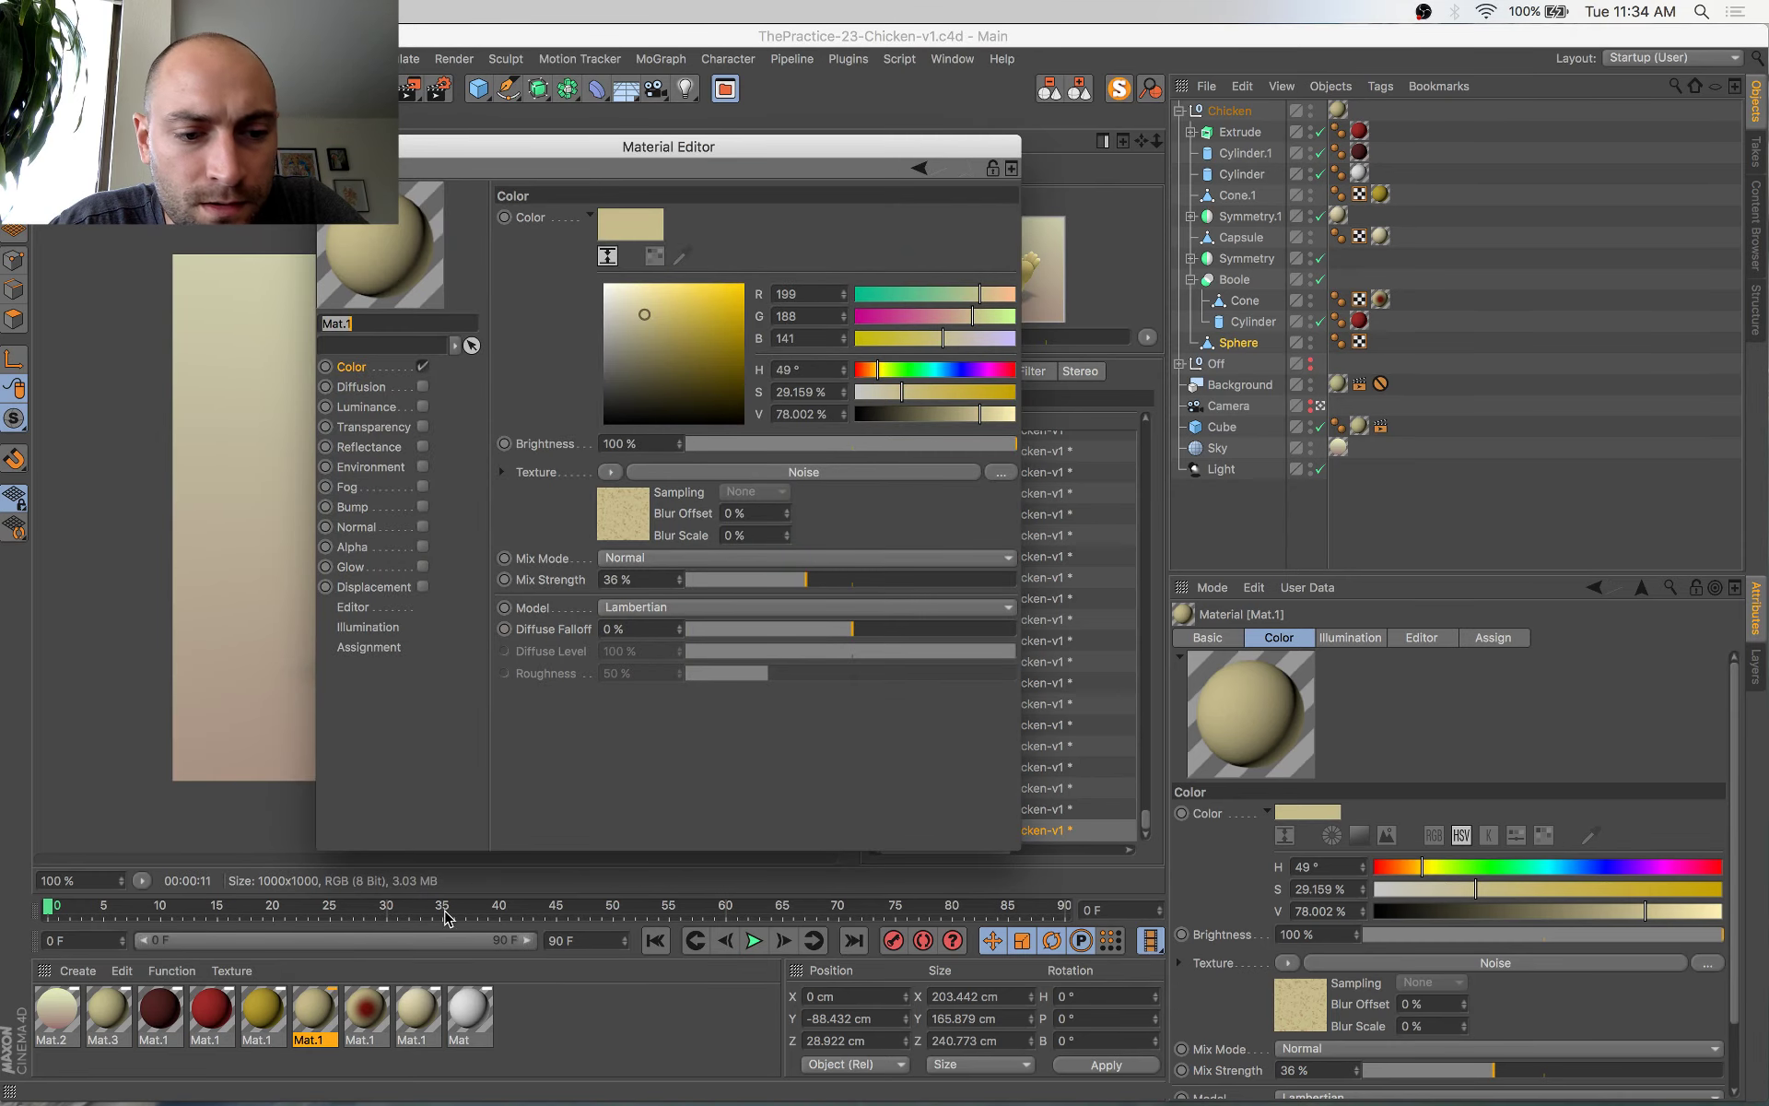
left_click(408, 1000)
left_click(642, 521)
left_click(657, 409)
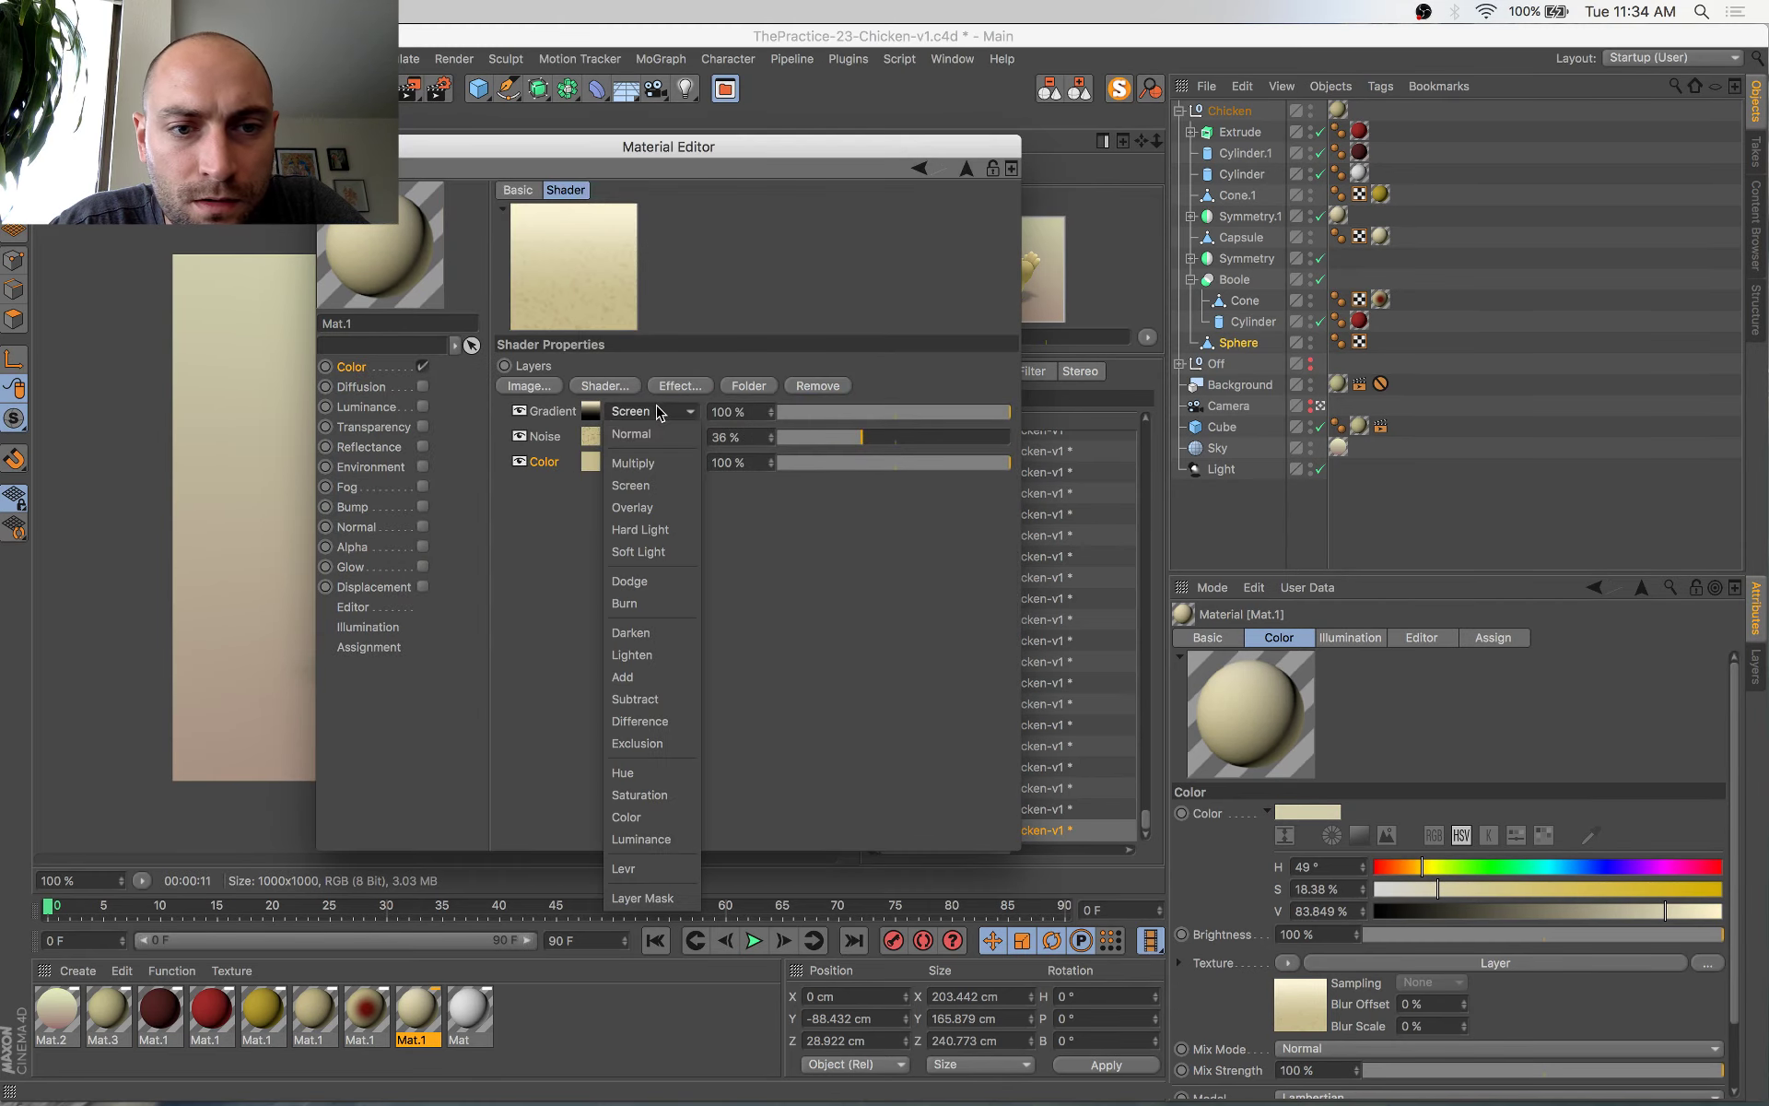
left_click(665, 463)
Rework the Gradient layer to run from pale cream at about 40% to brown at the end, with the midpoint moved closer to the cream
left_click(590, 411)
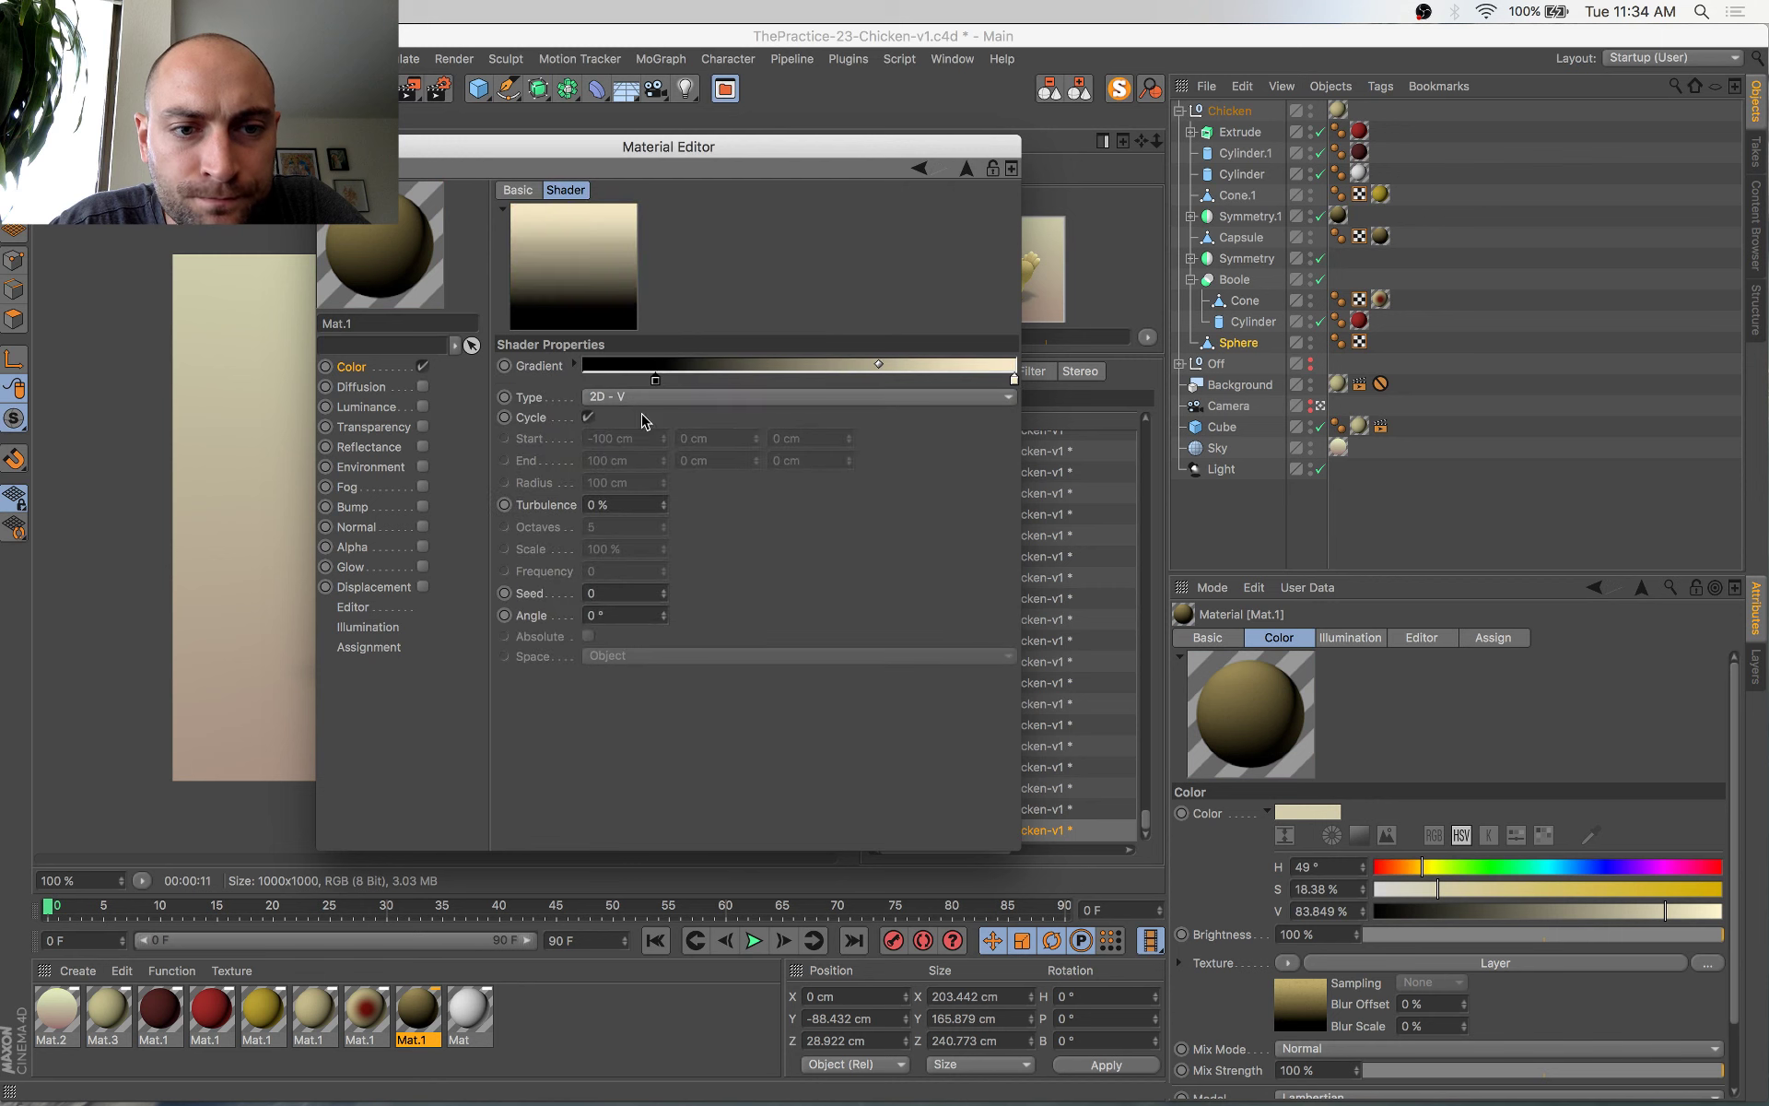
left_click_drag(657, 381, 817, 383)
left_click_drag(984, 381, 1083, 405)
double_click(1012, 379)
left_click(1060, 421)
left_click(1047, 455)
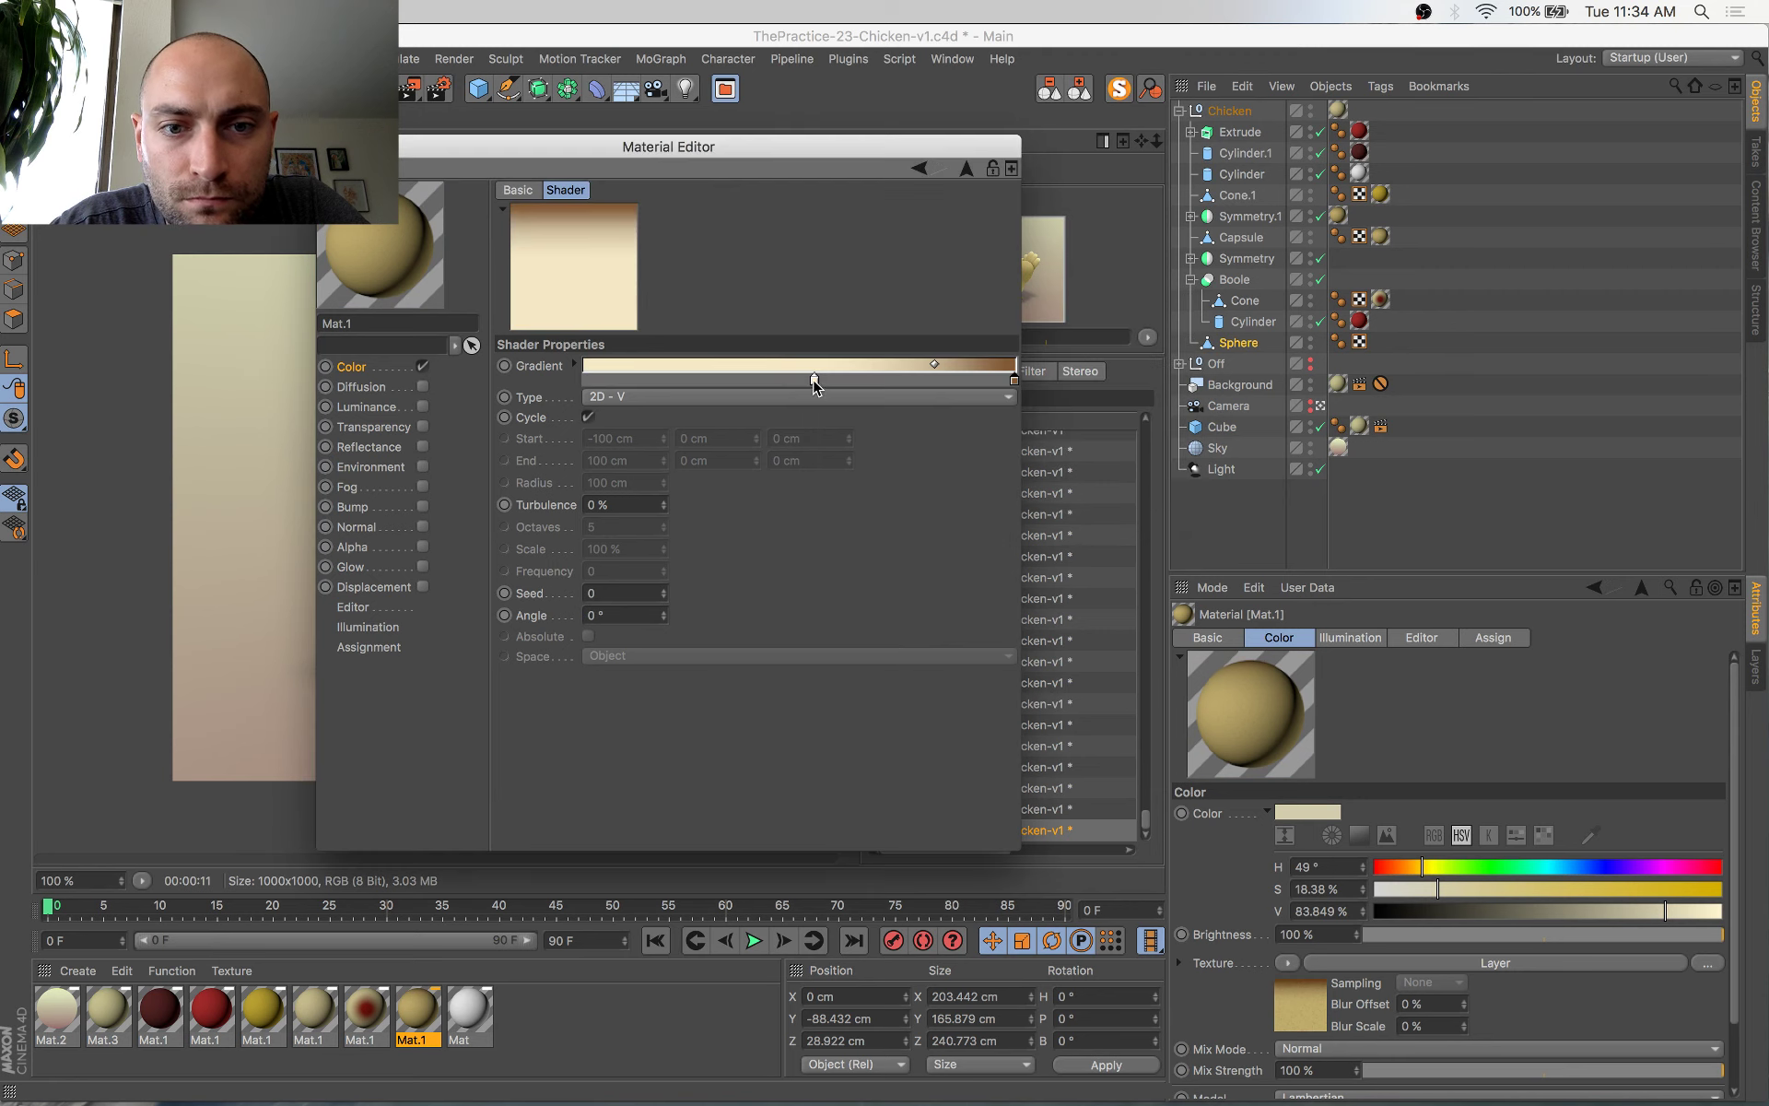
left_click_drag(813, 379, 758, 379)
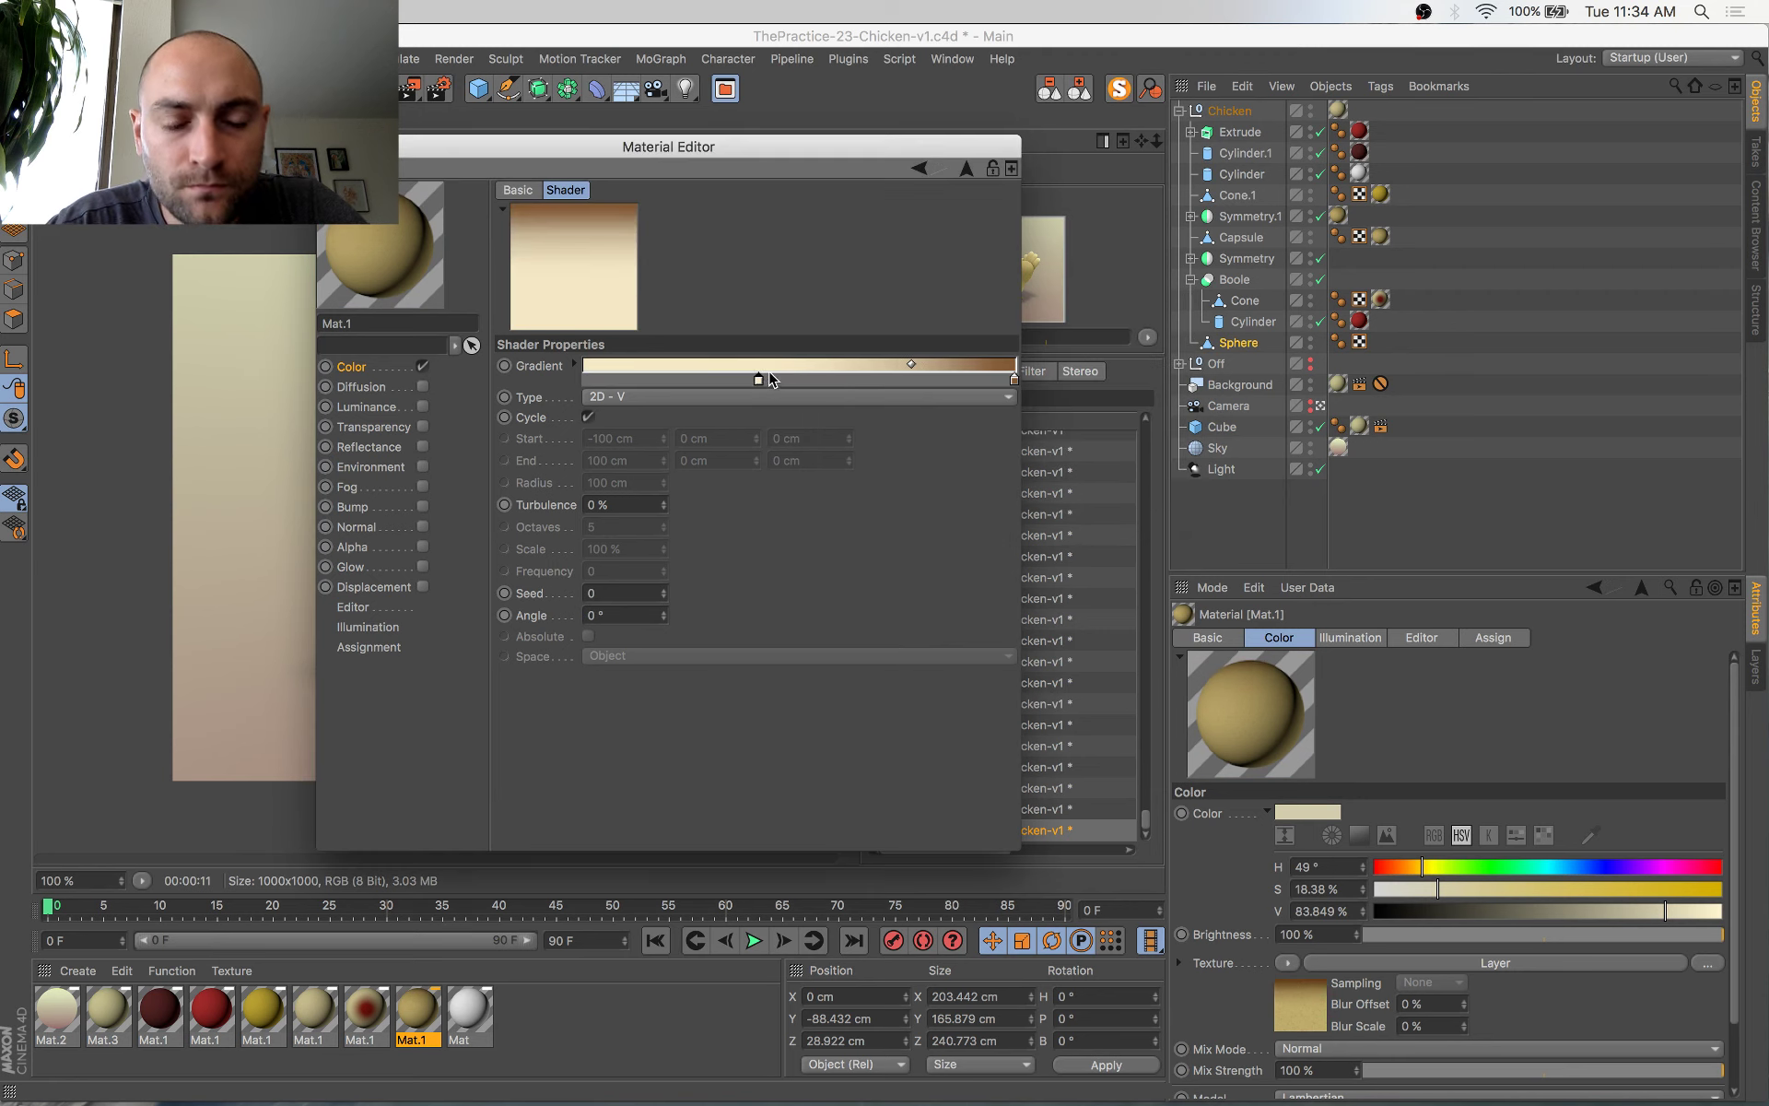
left_click_drag(913, 364, 883, 361)
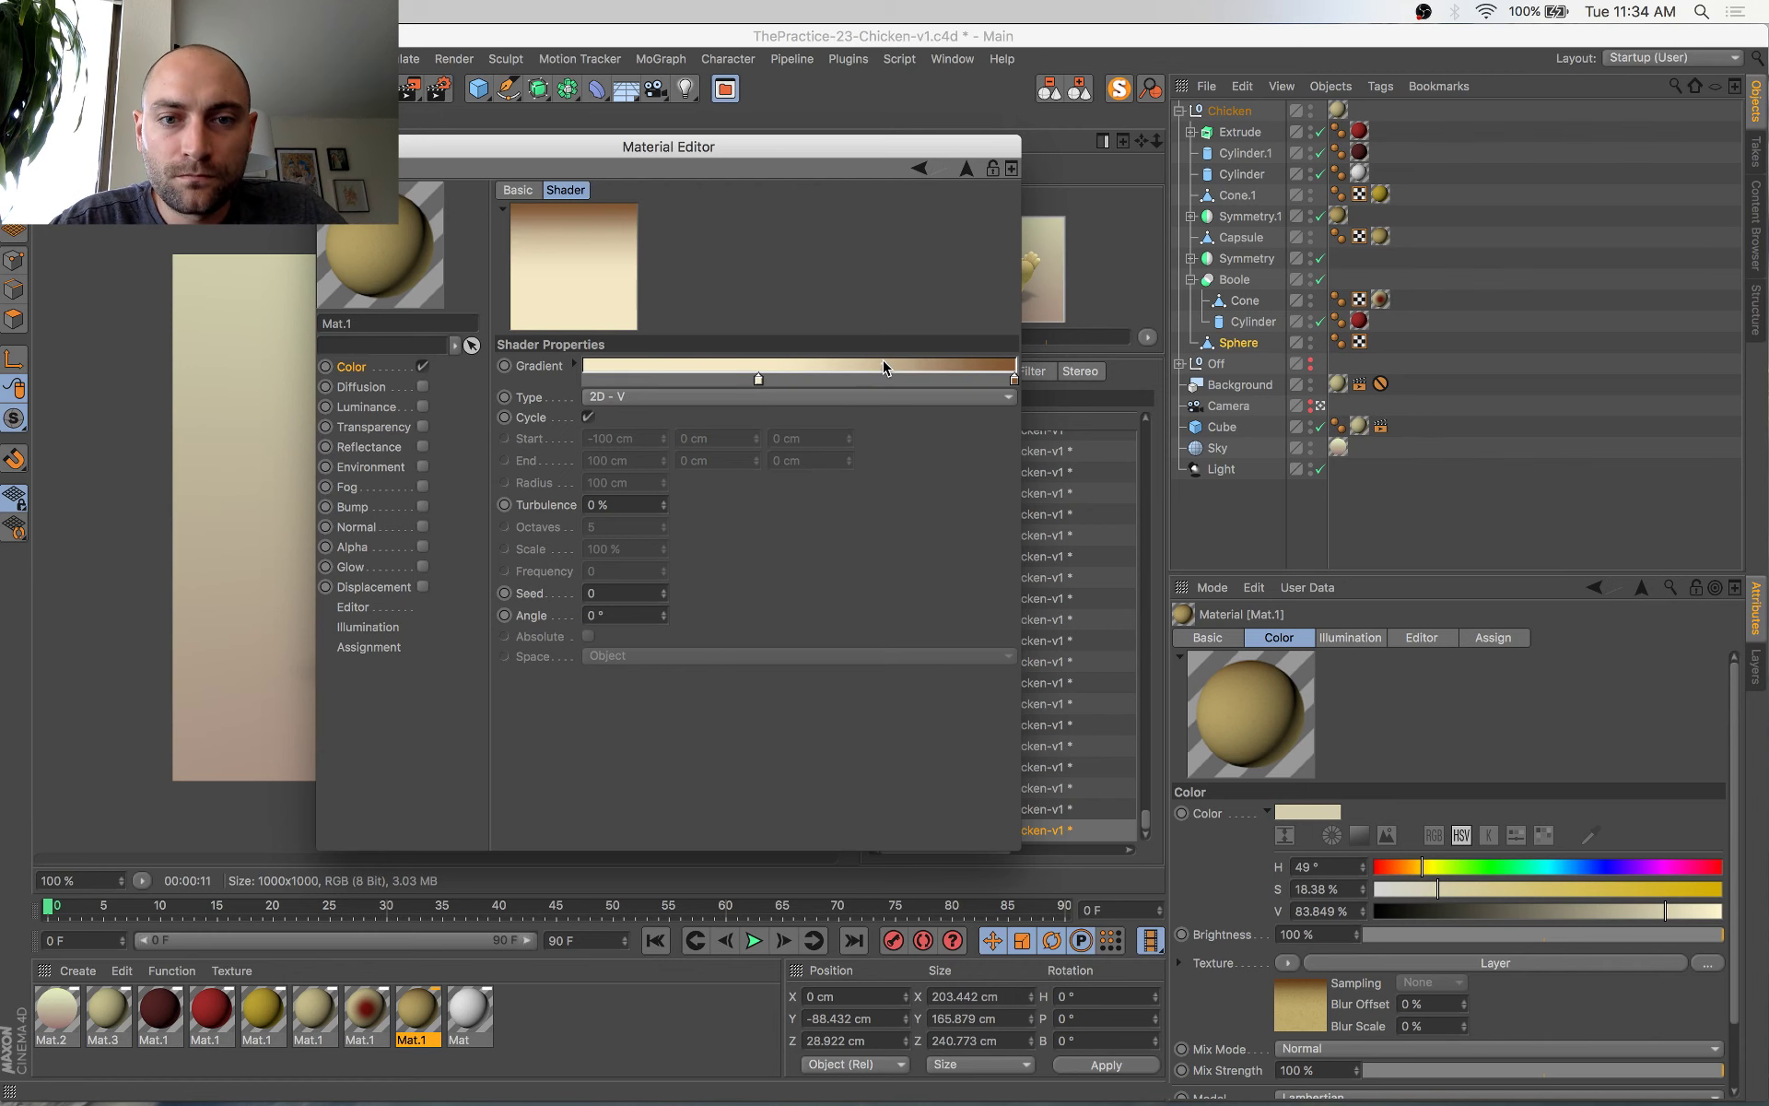
Save the scene and render it with the reworked brown gradient on the pale Mat.1
key("super+s")
key("shift+r")
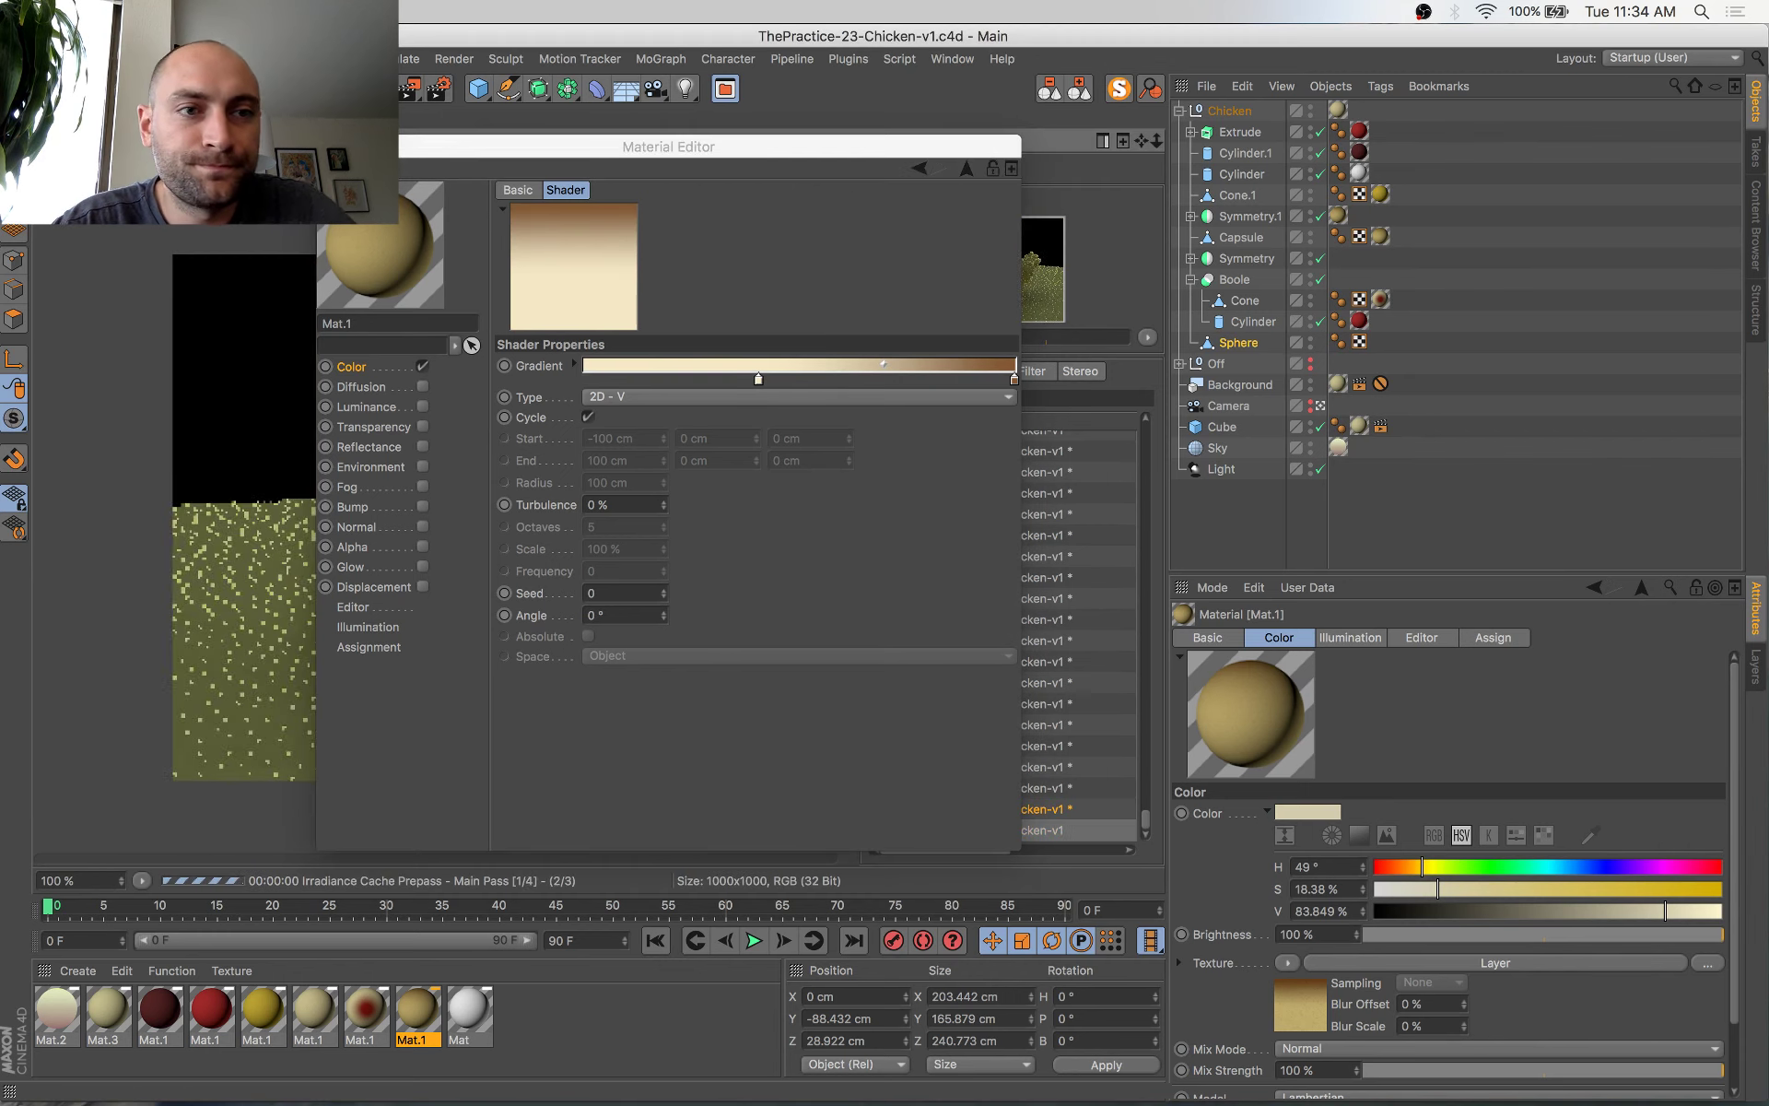
left_click(1058, 889)
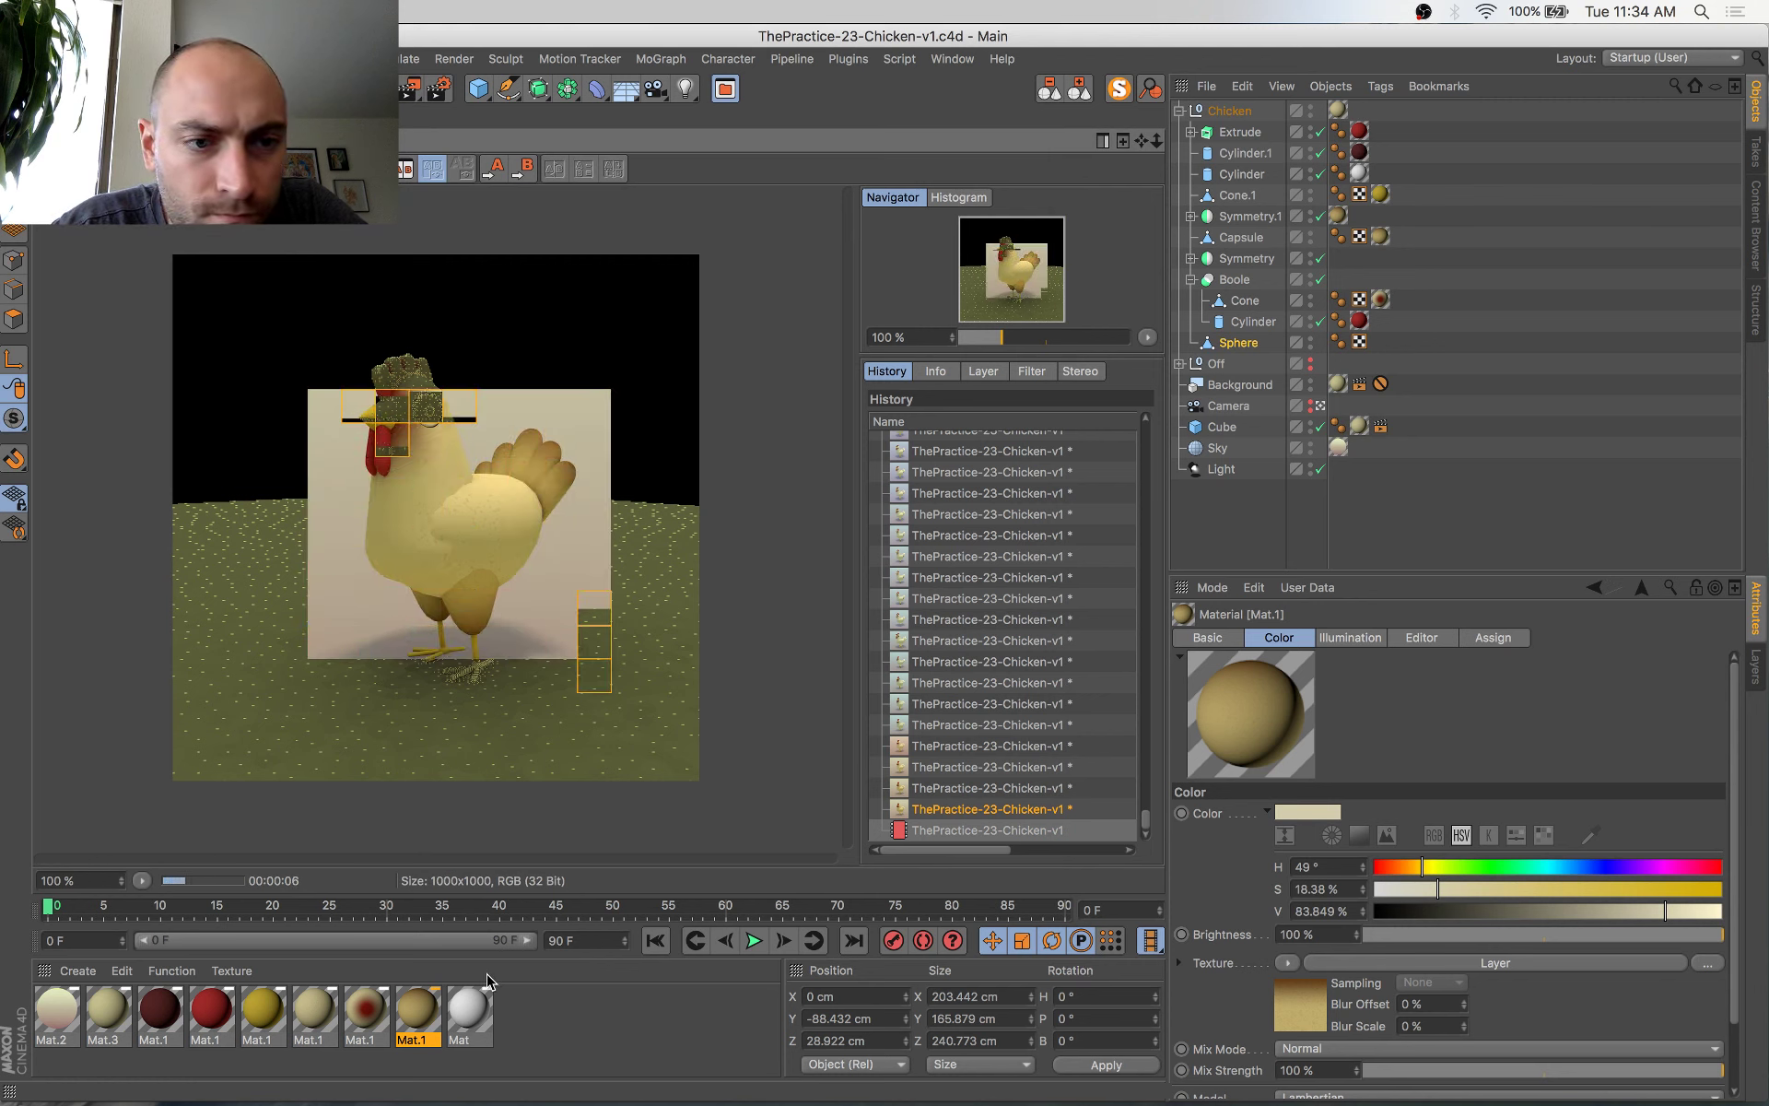
Move the cream knot in the brown-gradient Mat.1's Gradient layer to about 74% and render the scene again
double_click(422, 1013)
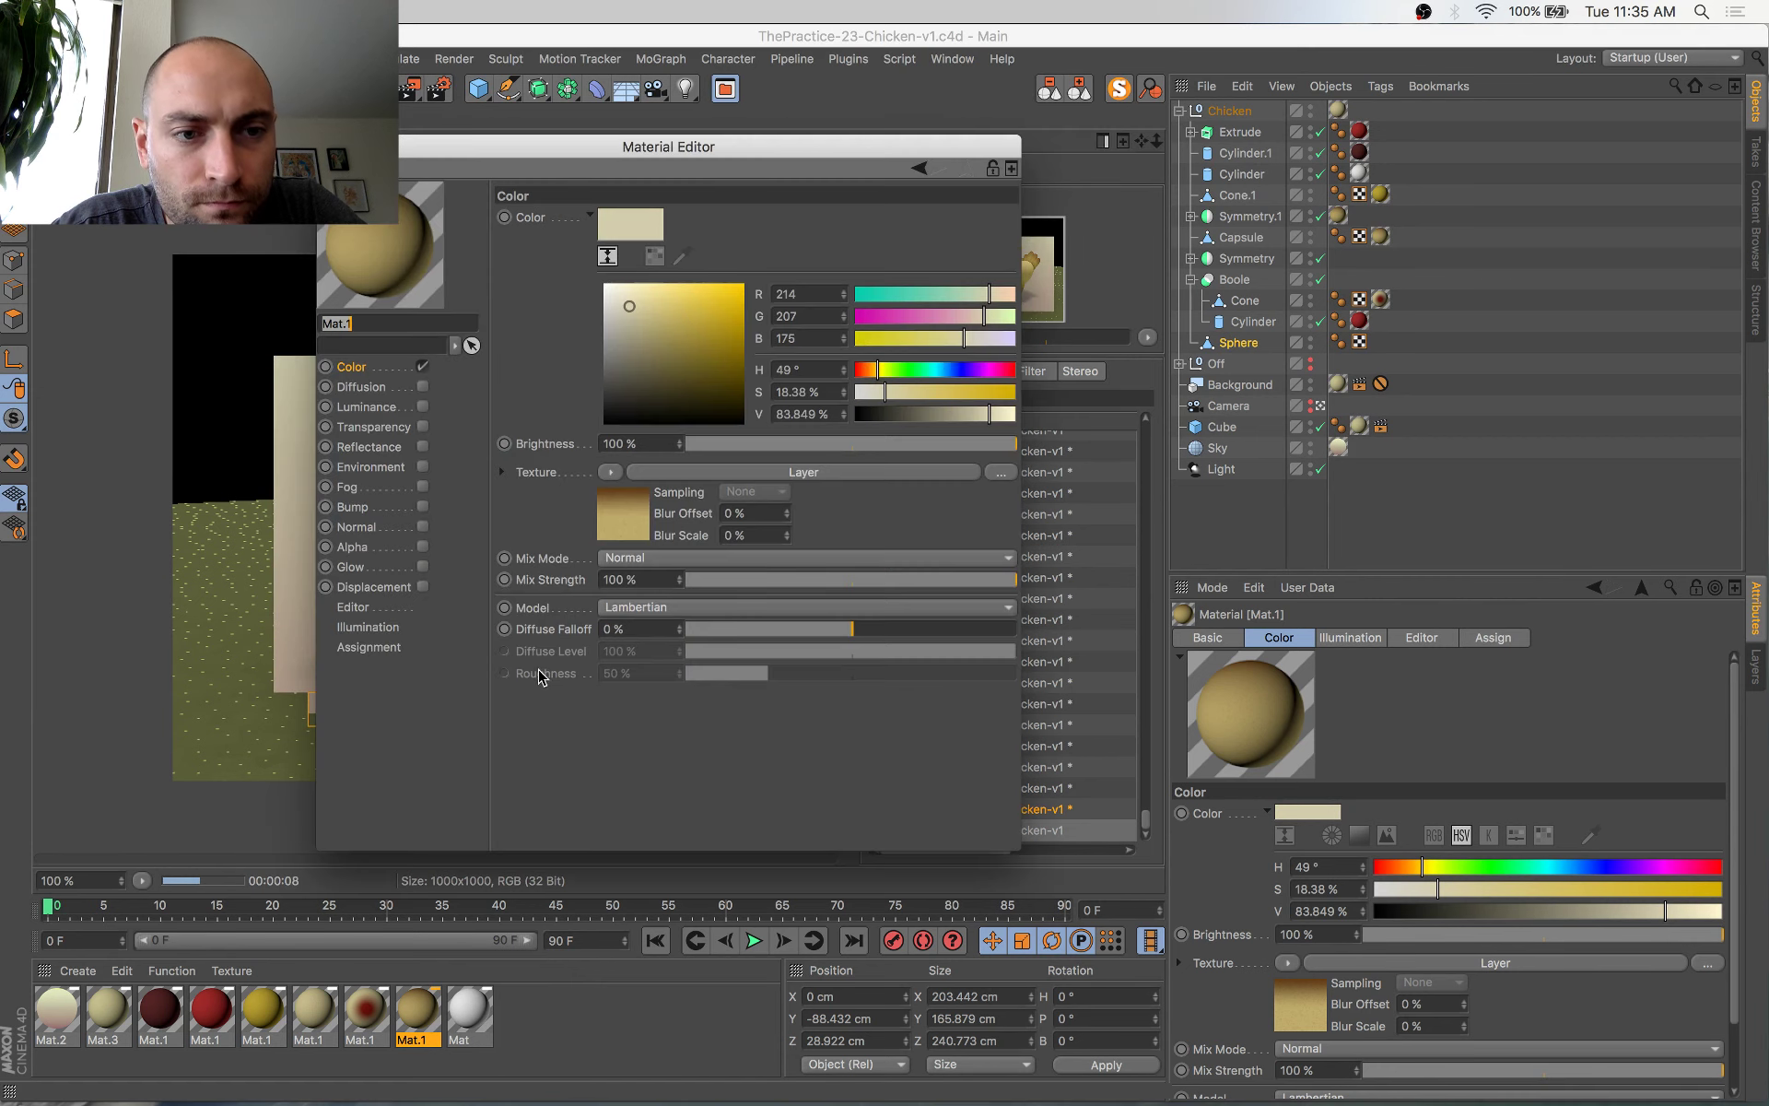
left_click(629, 514)
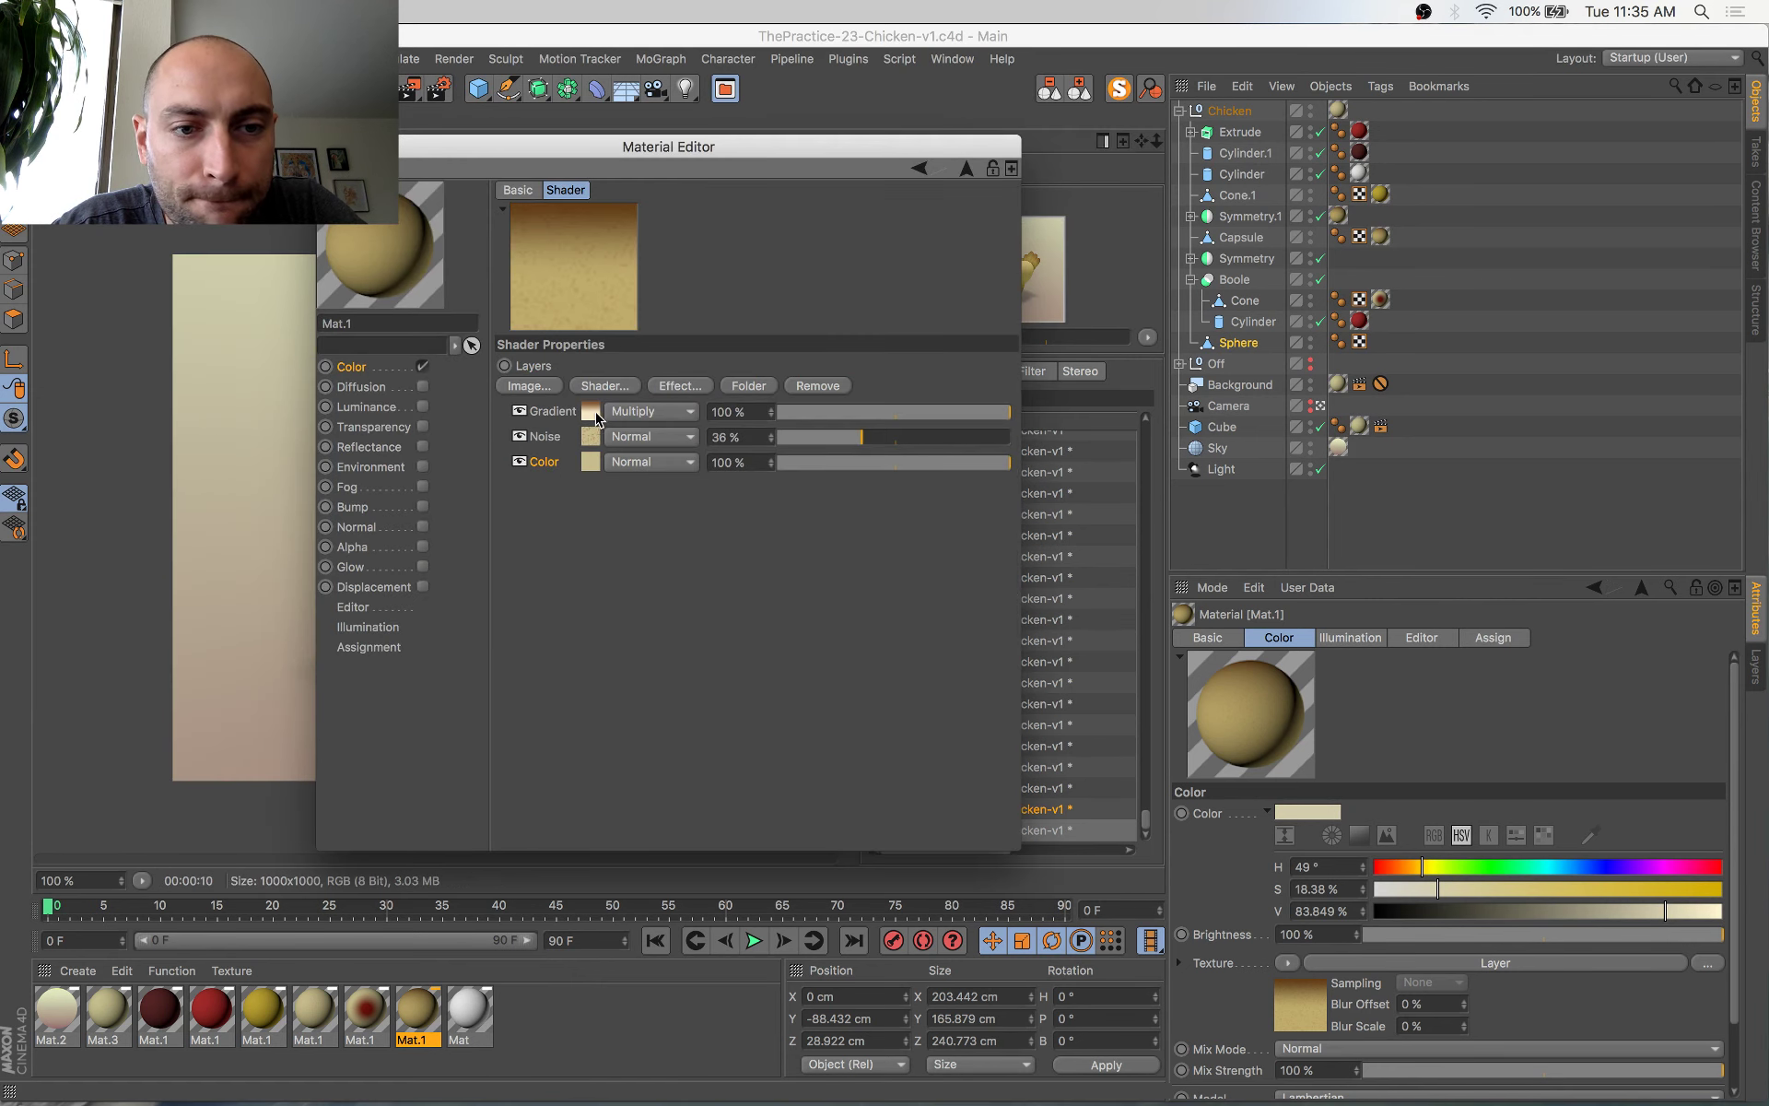
left_click(592, 414)
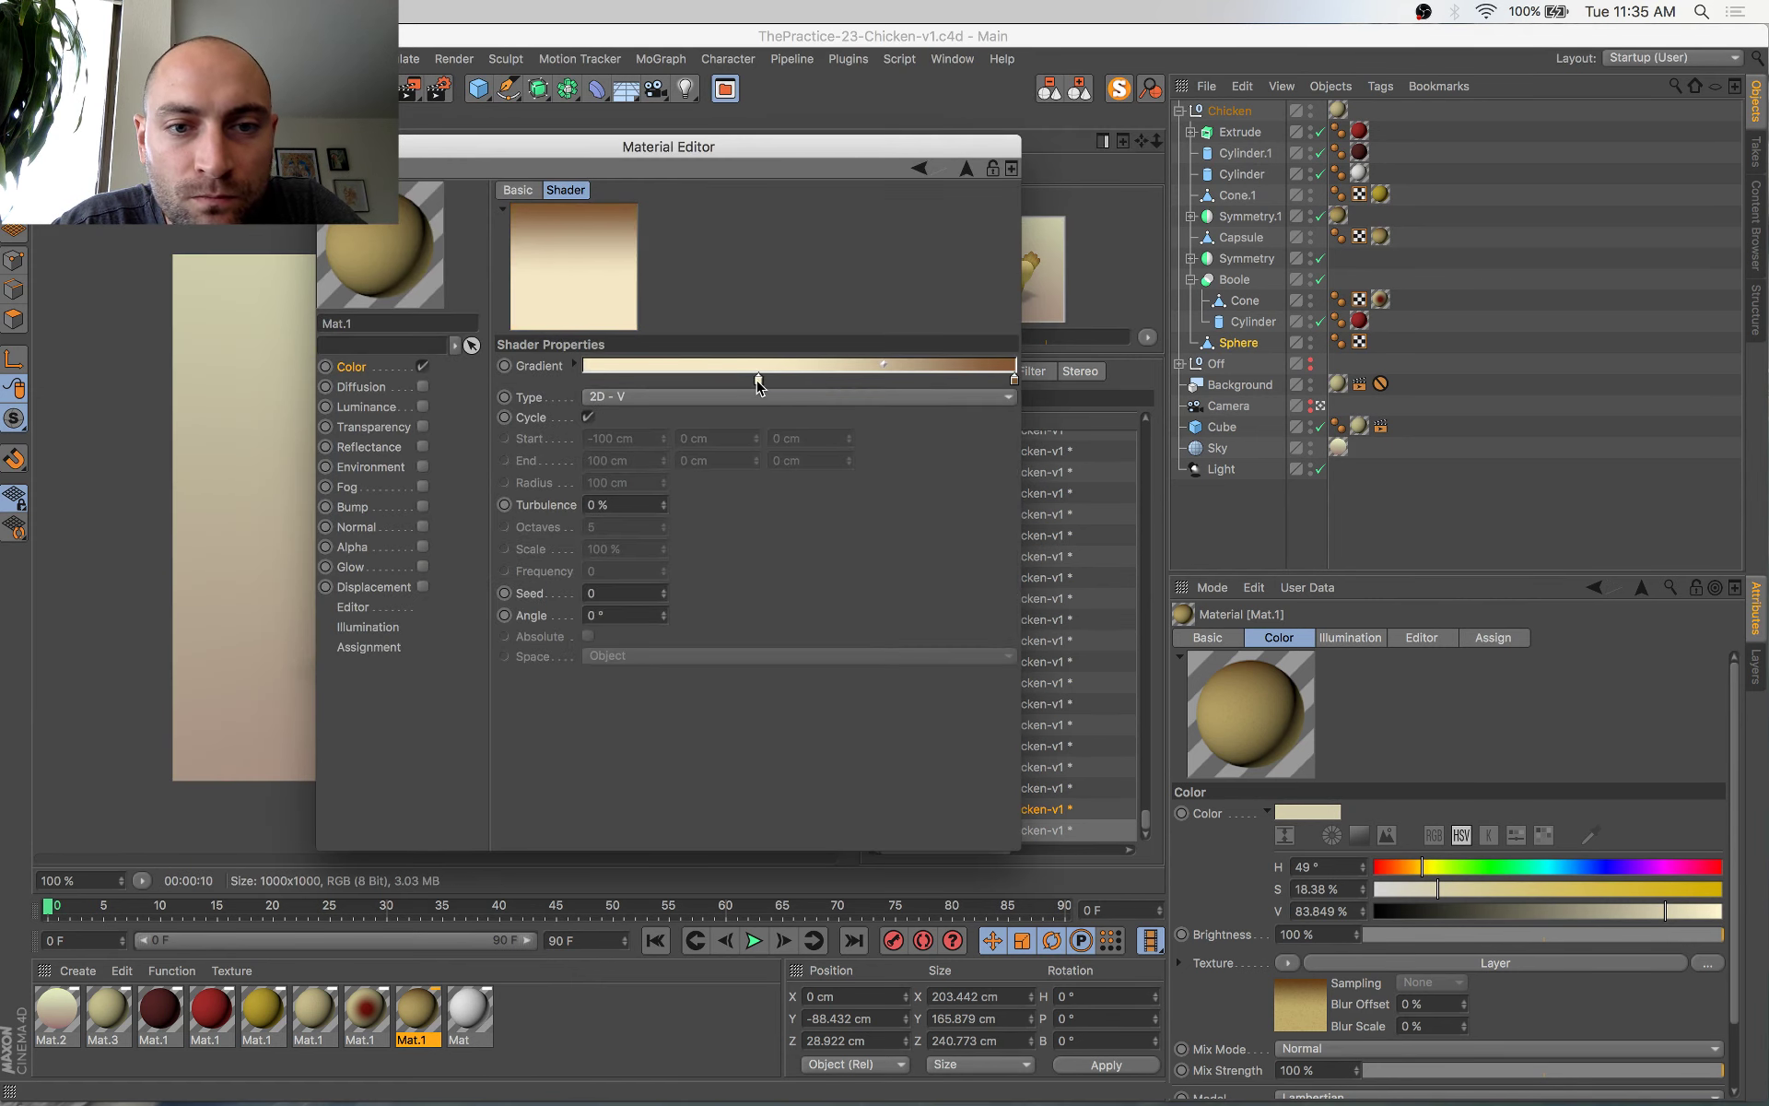
left_click_drag(759, 381, 903, 381)
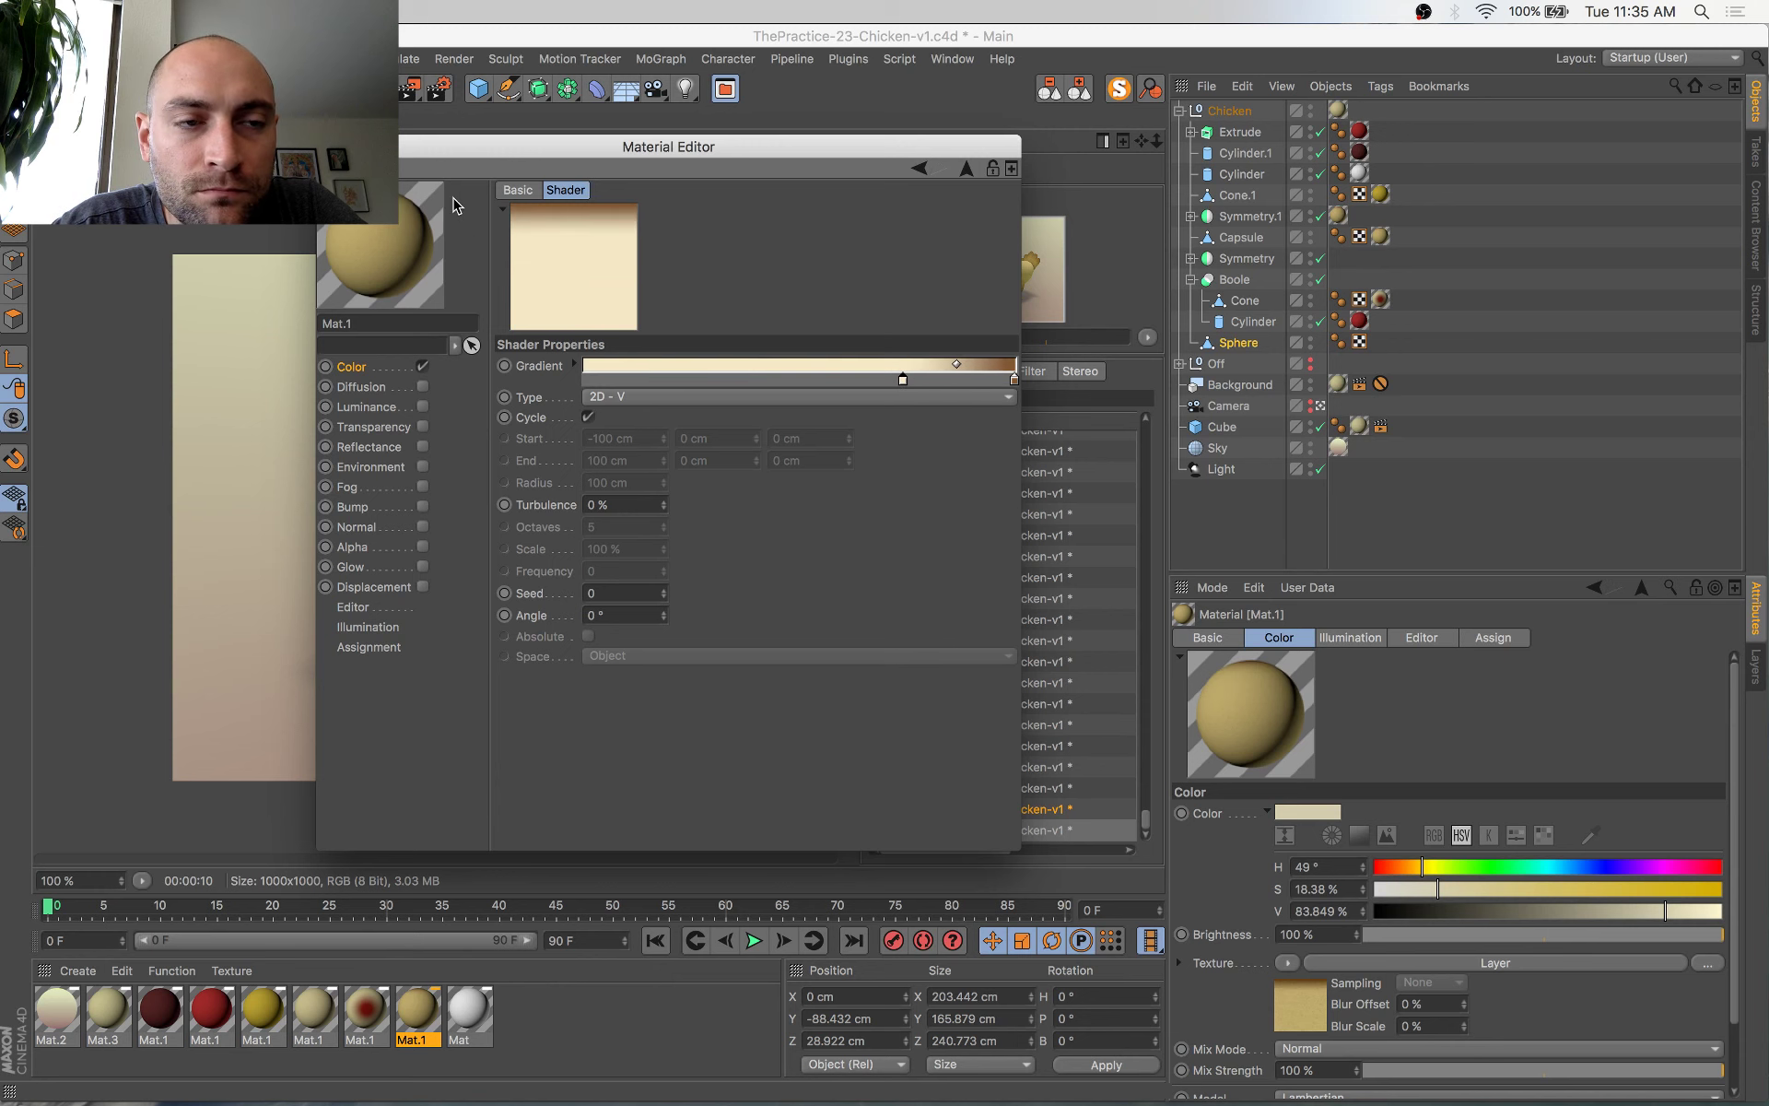
left_click(329, 146)
key("shift+r")
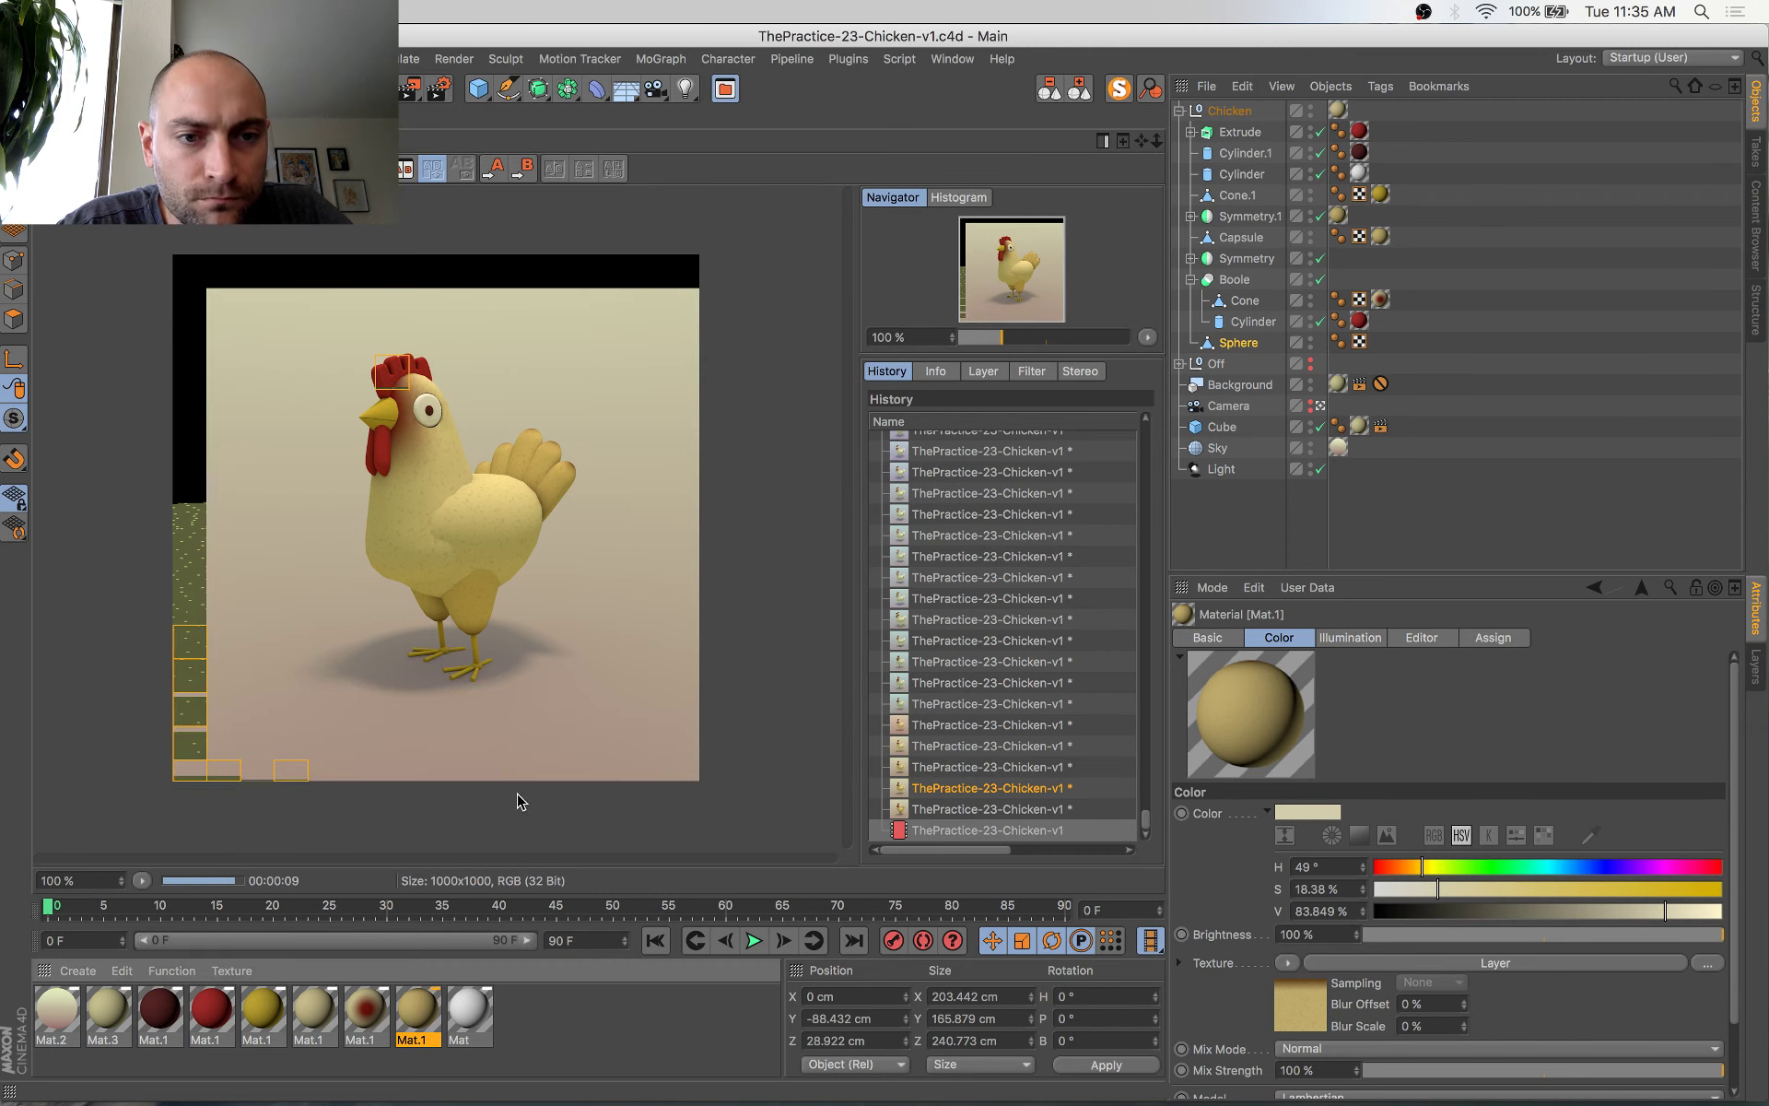
Set the brown-gradient Mat.1's base colour to RGB 199, 188, 141 and save the scene
double_click(419, 1011)
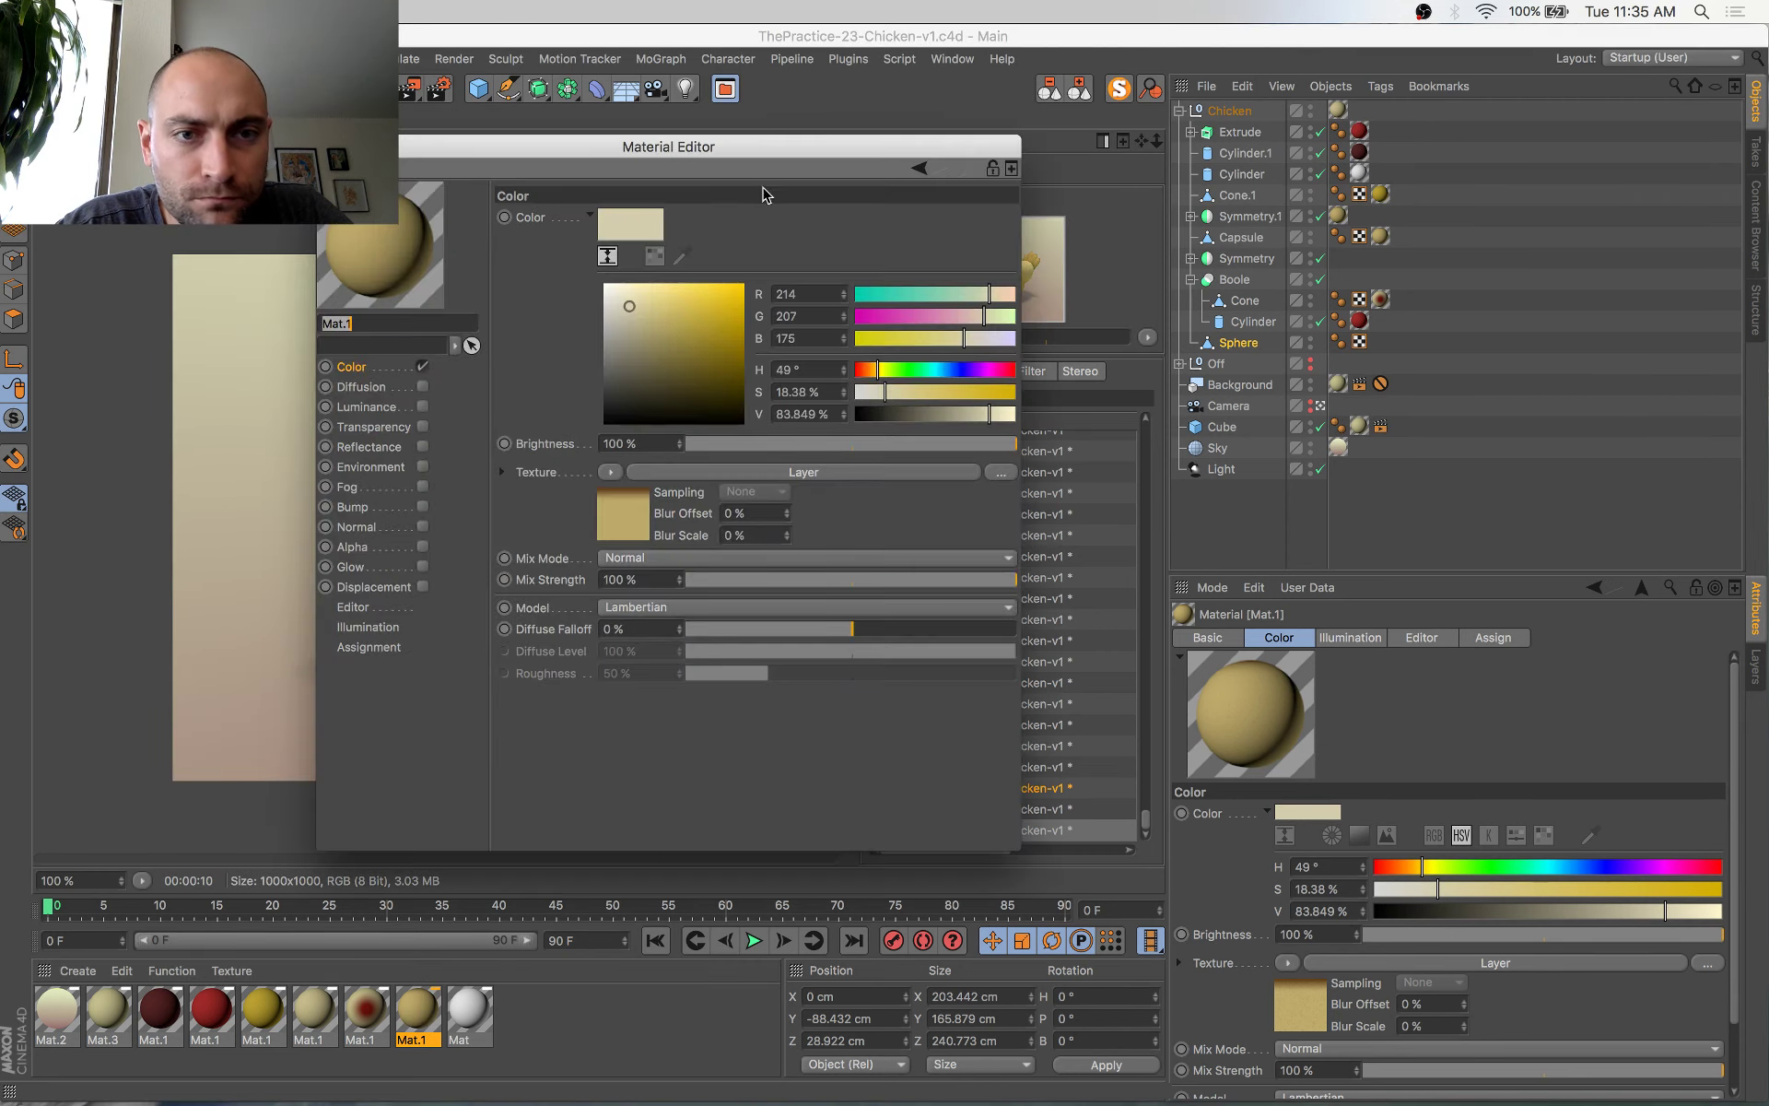
left_click_drag(771, 146, 1208, 265)
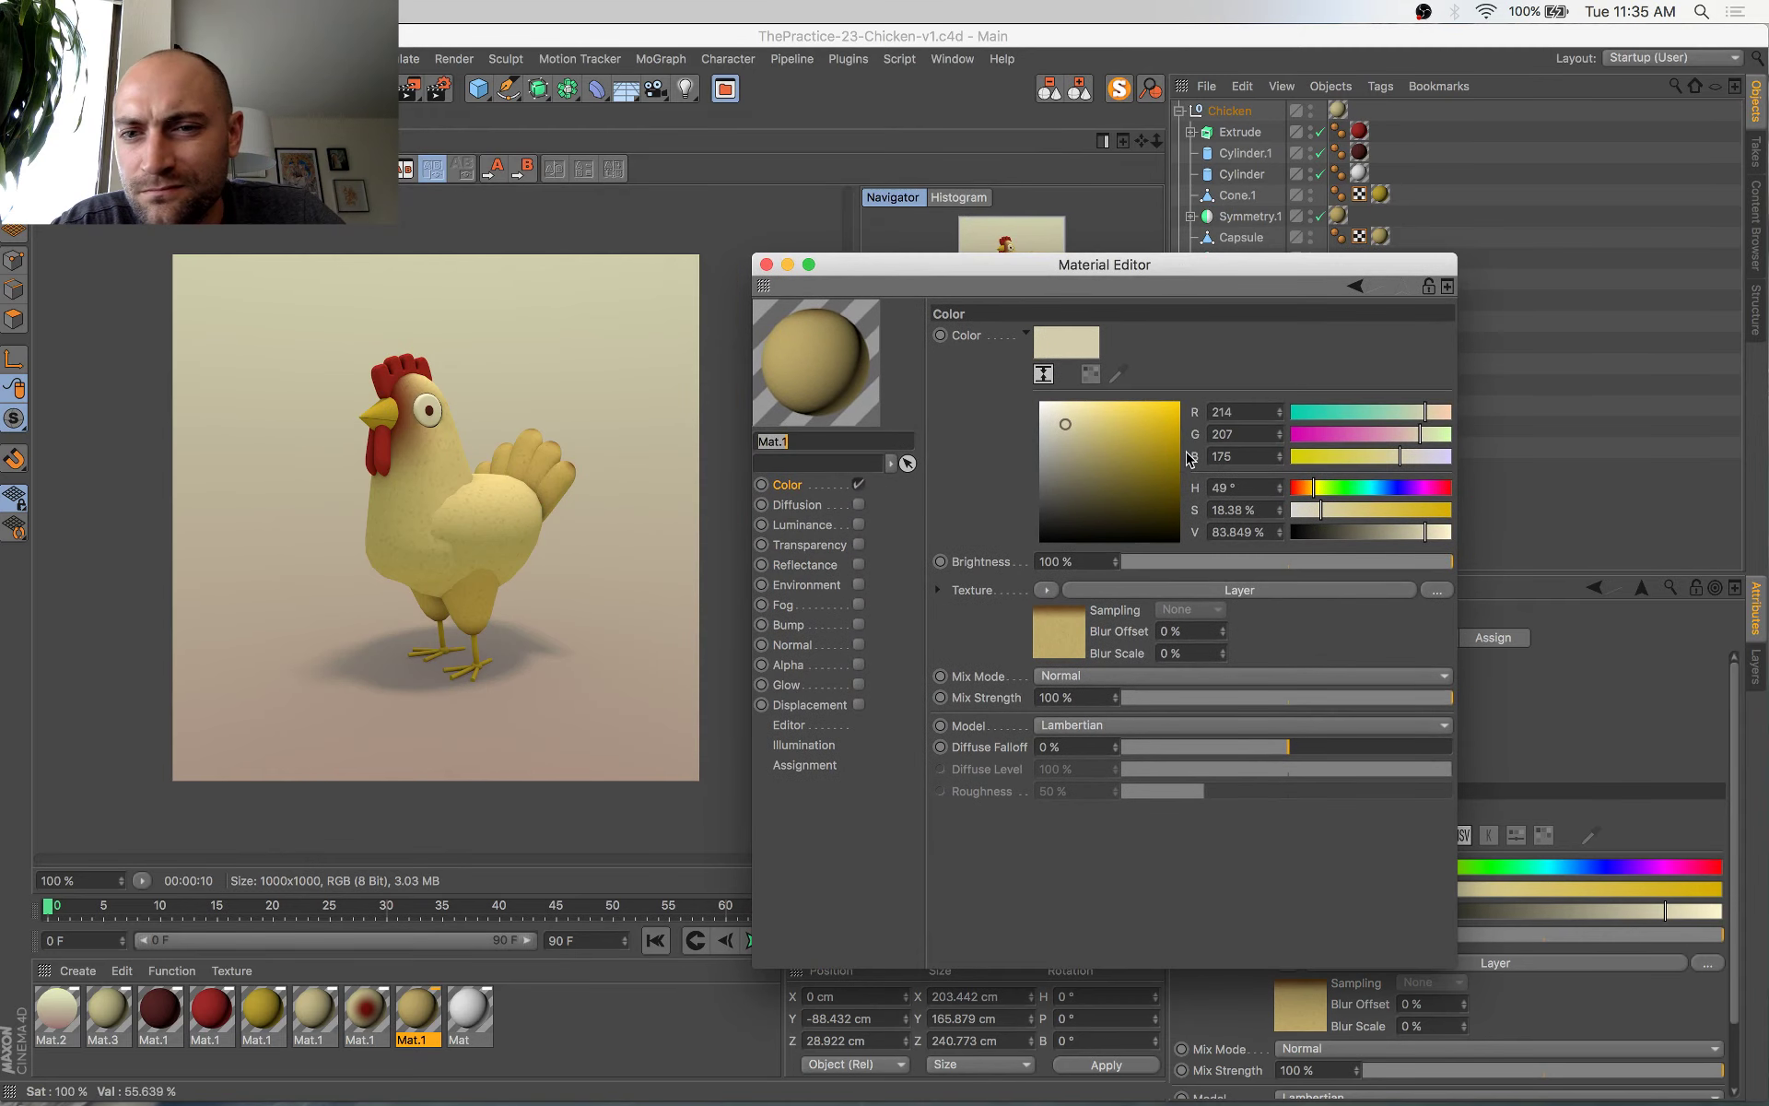
left_click_drag(1237, 409, 1119, 413)
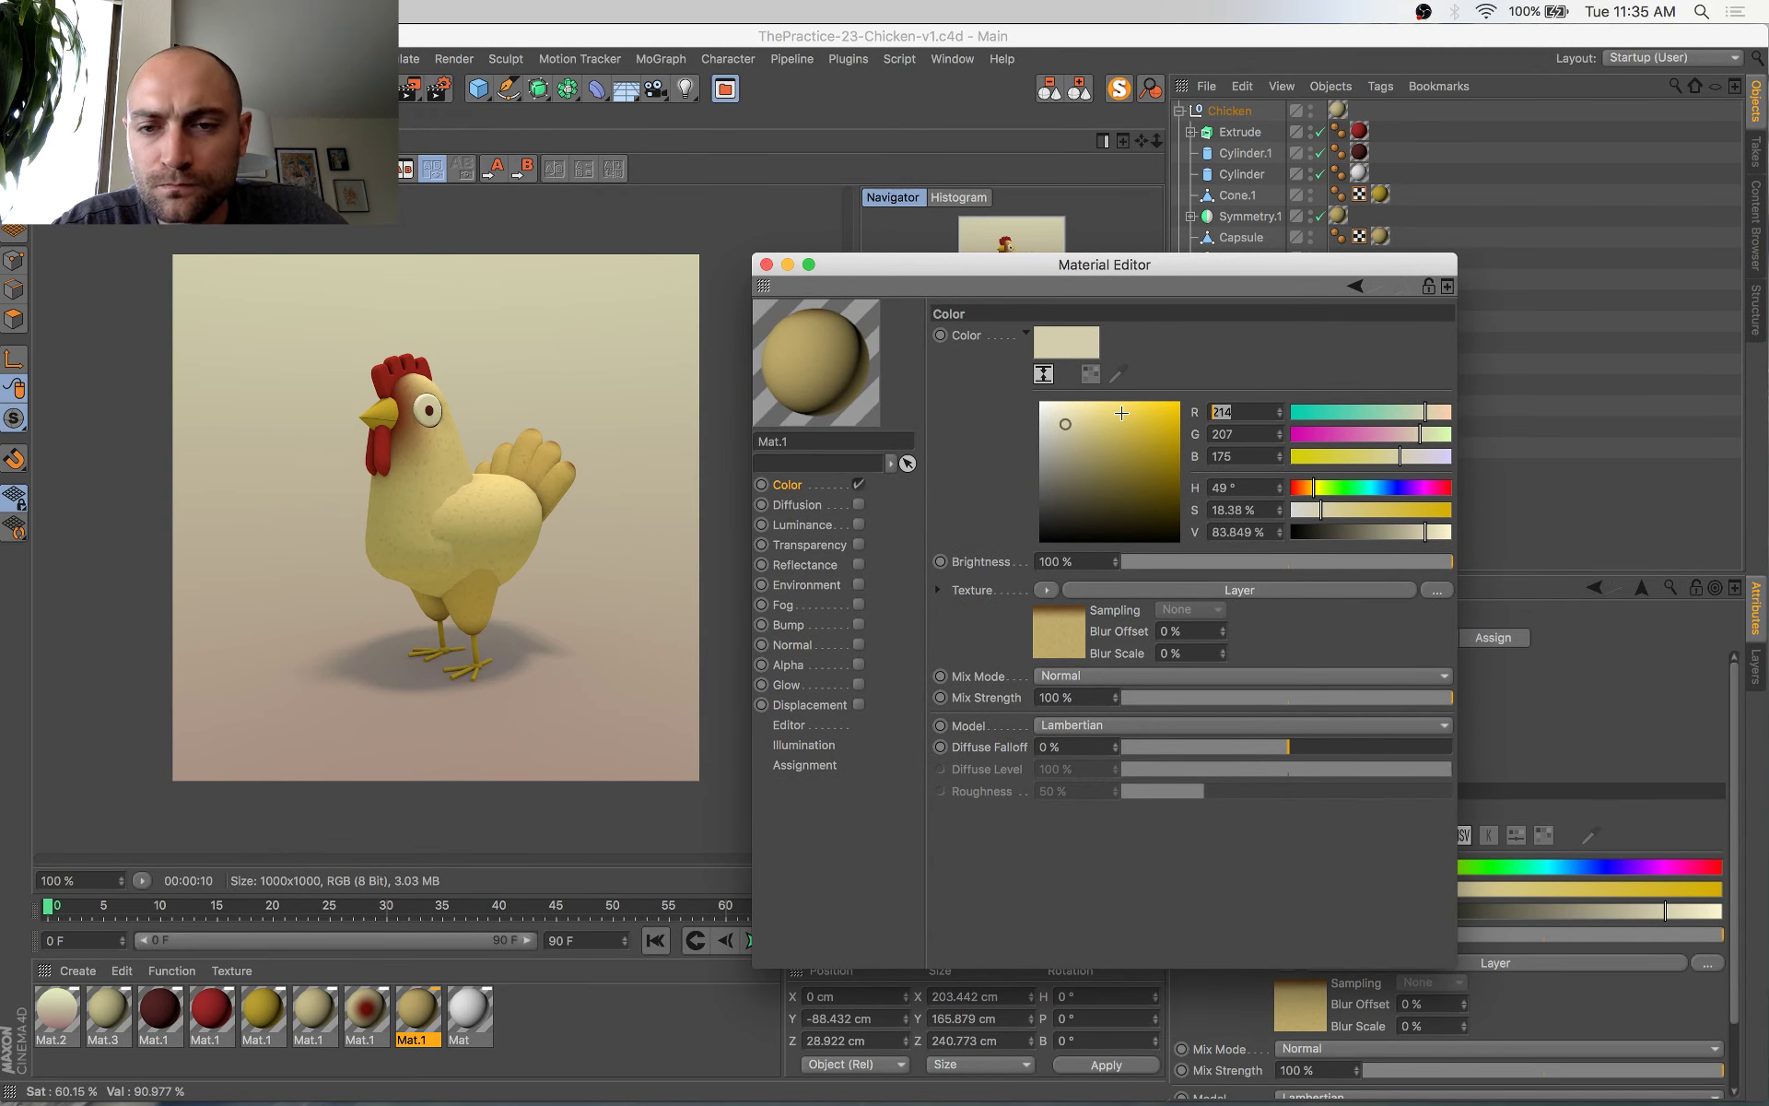
type("199")
key("Tab")
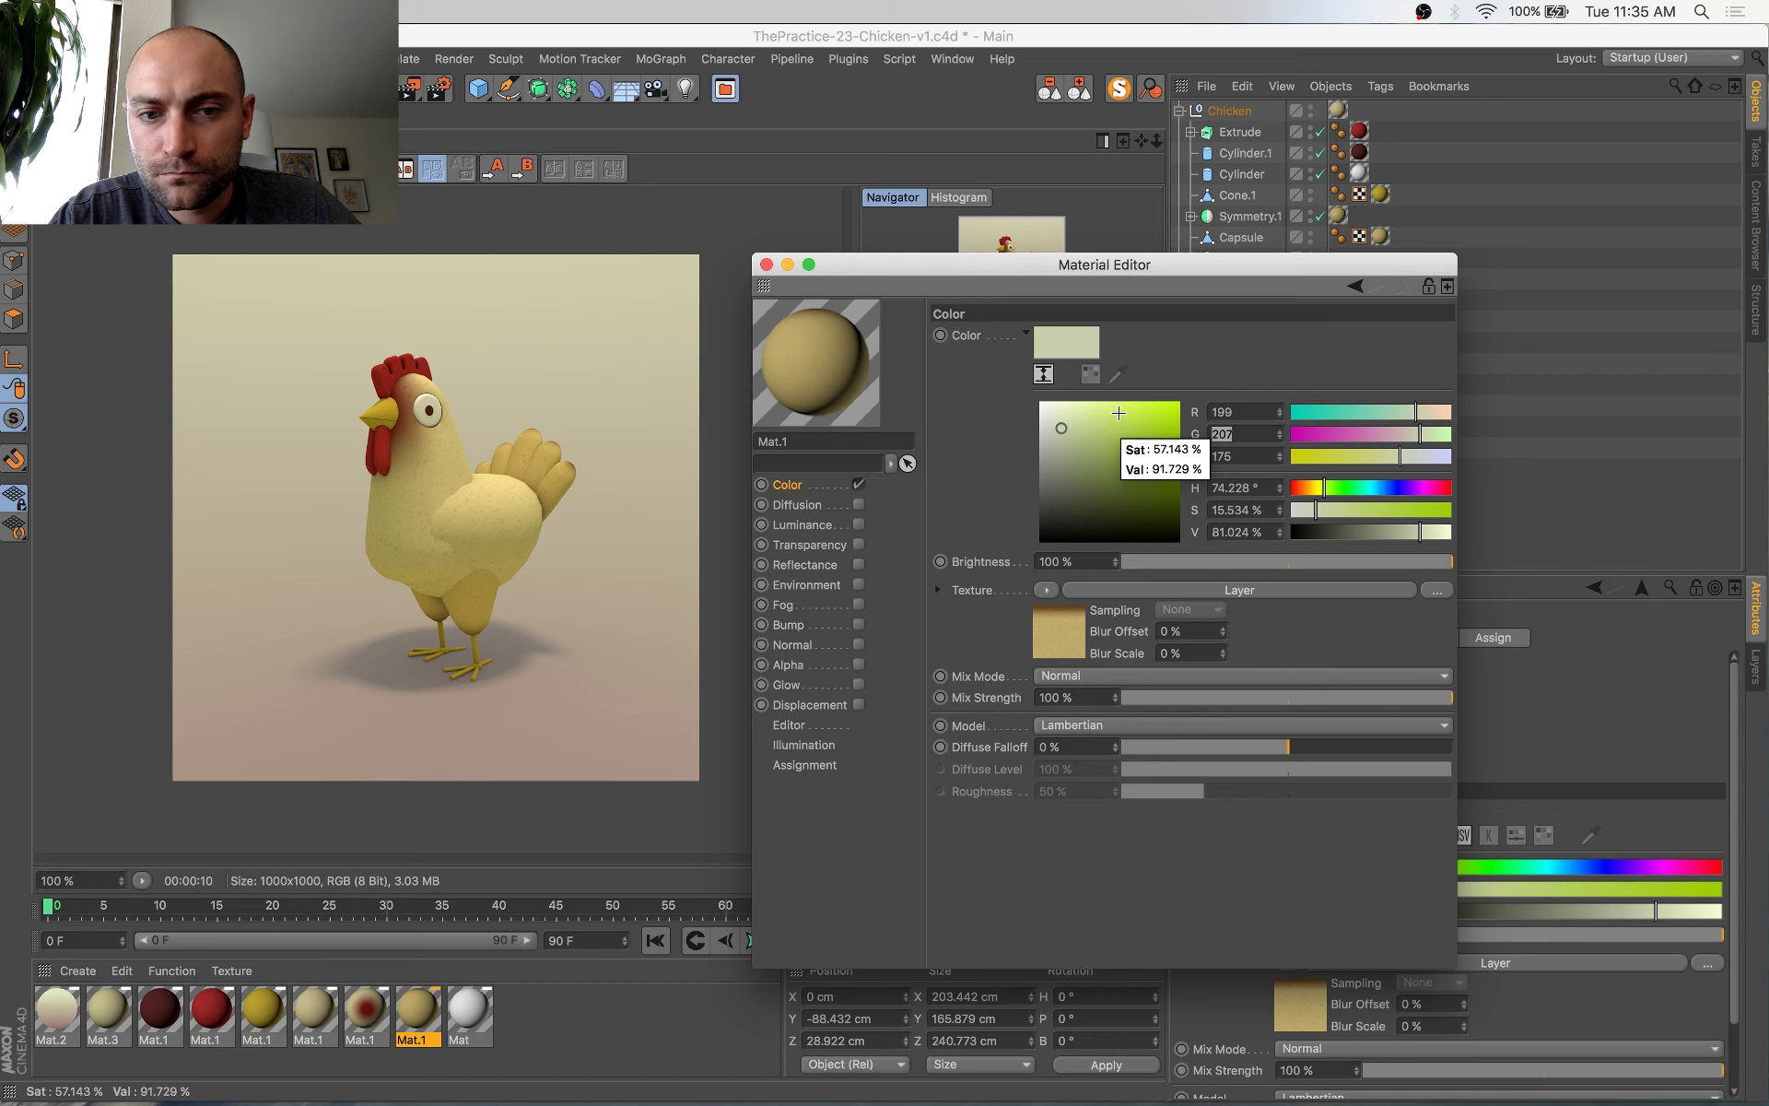
type("188")
key("Tab")
type("1")
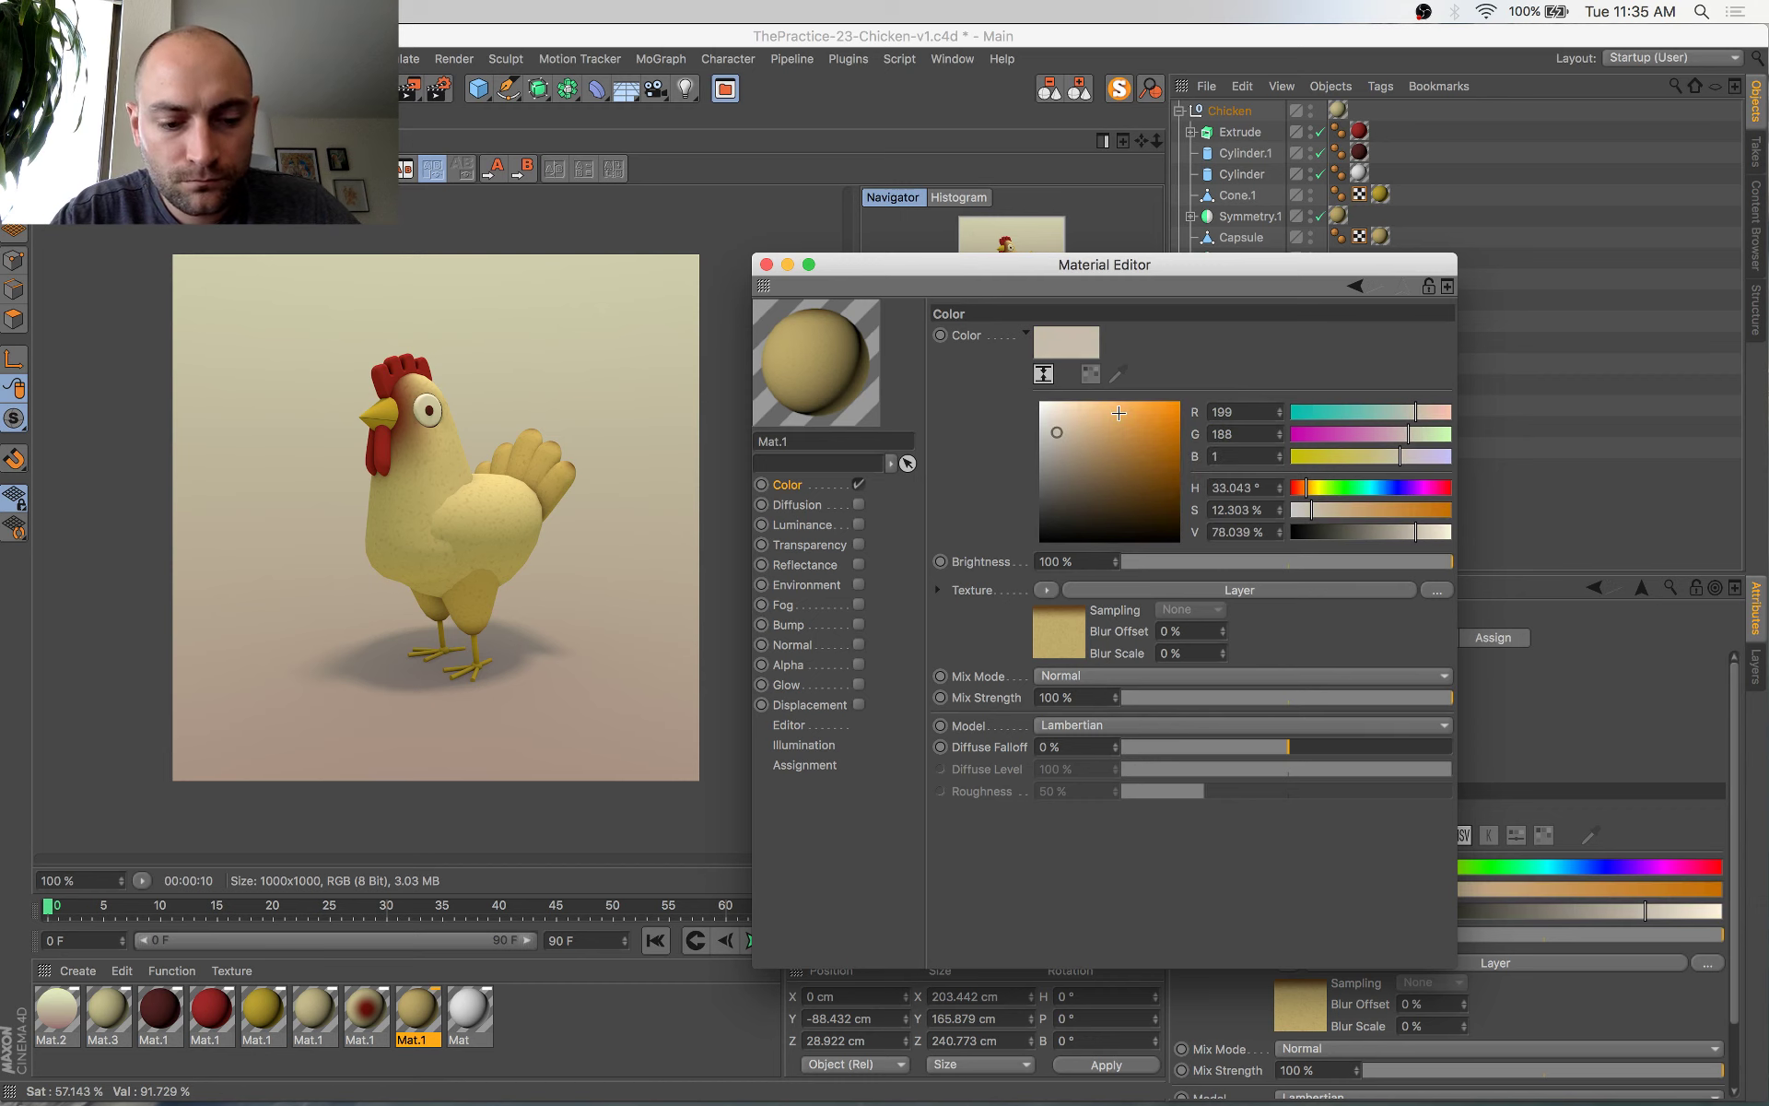
type("41")
key("Return")
key("super+s")
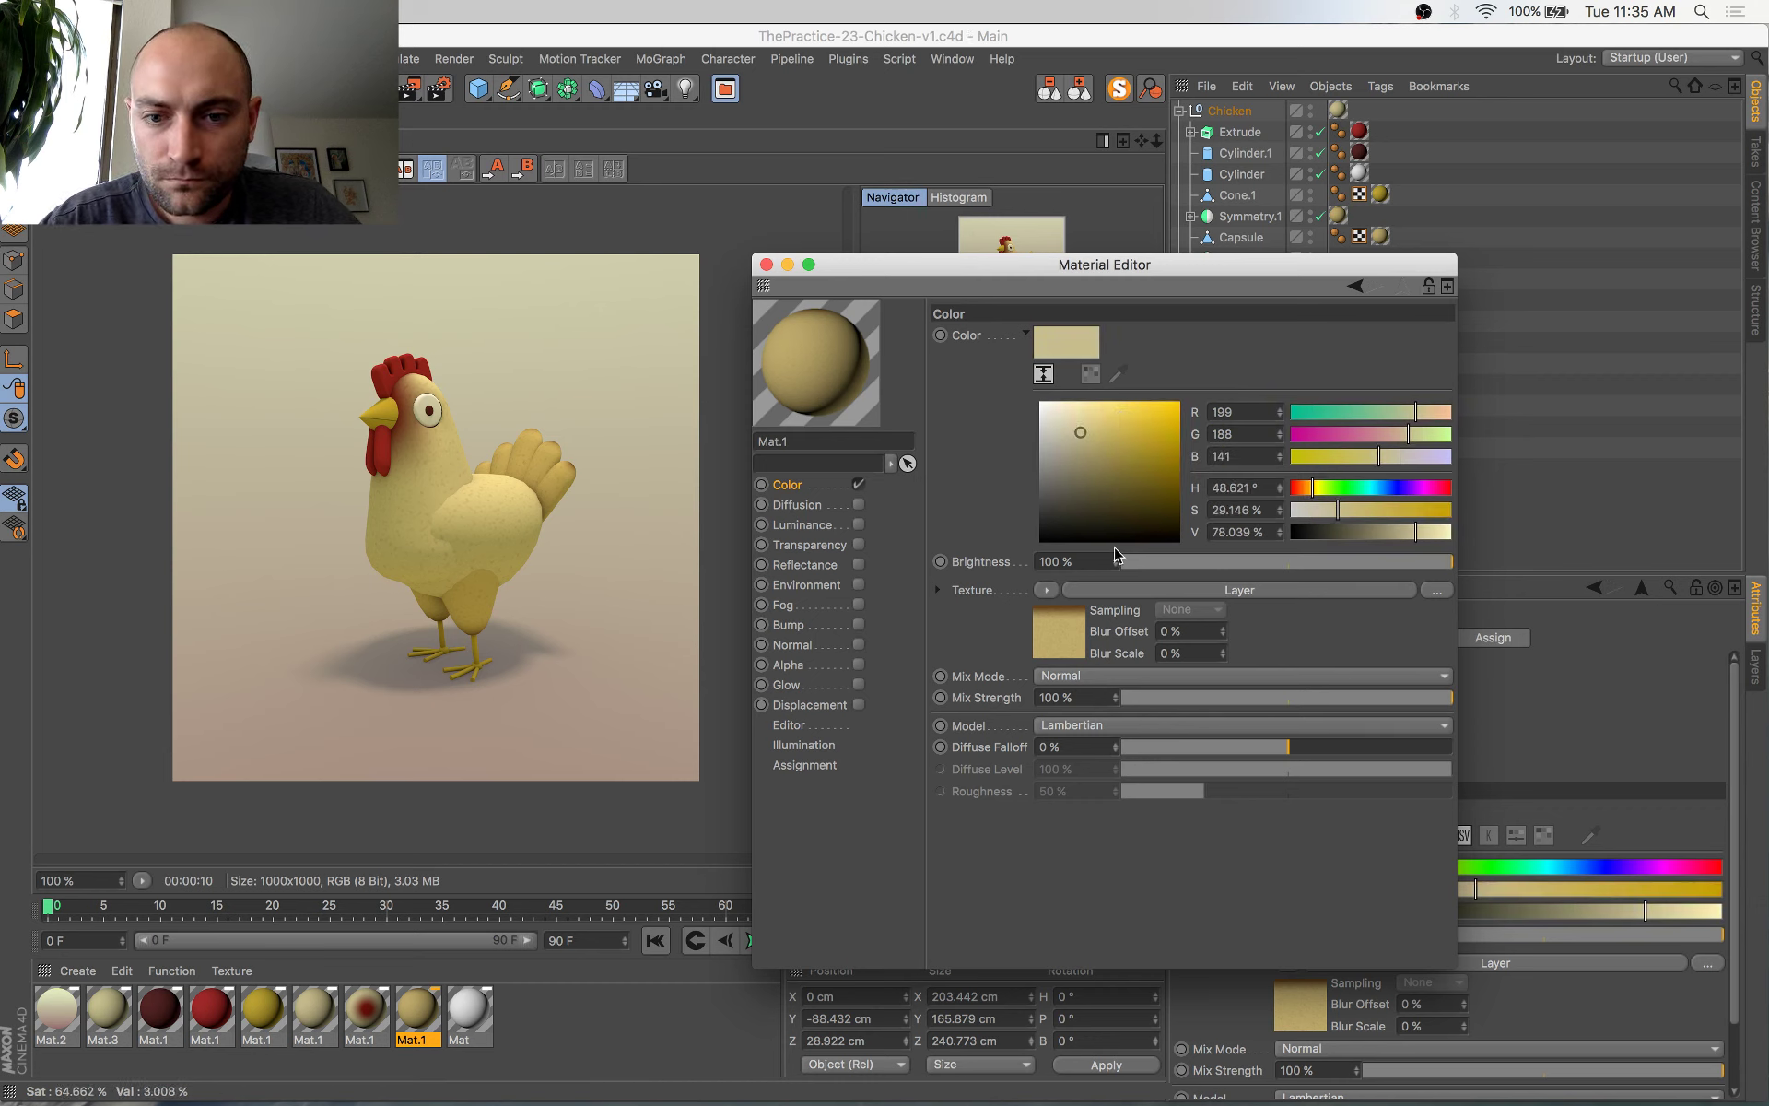
Check the Color layer's RGB values in Mat.1's Layer texture, recolour the Gradient layer's cream knot to white, and render
left_click(1069, 634)
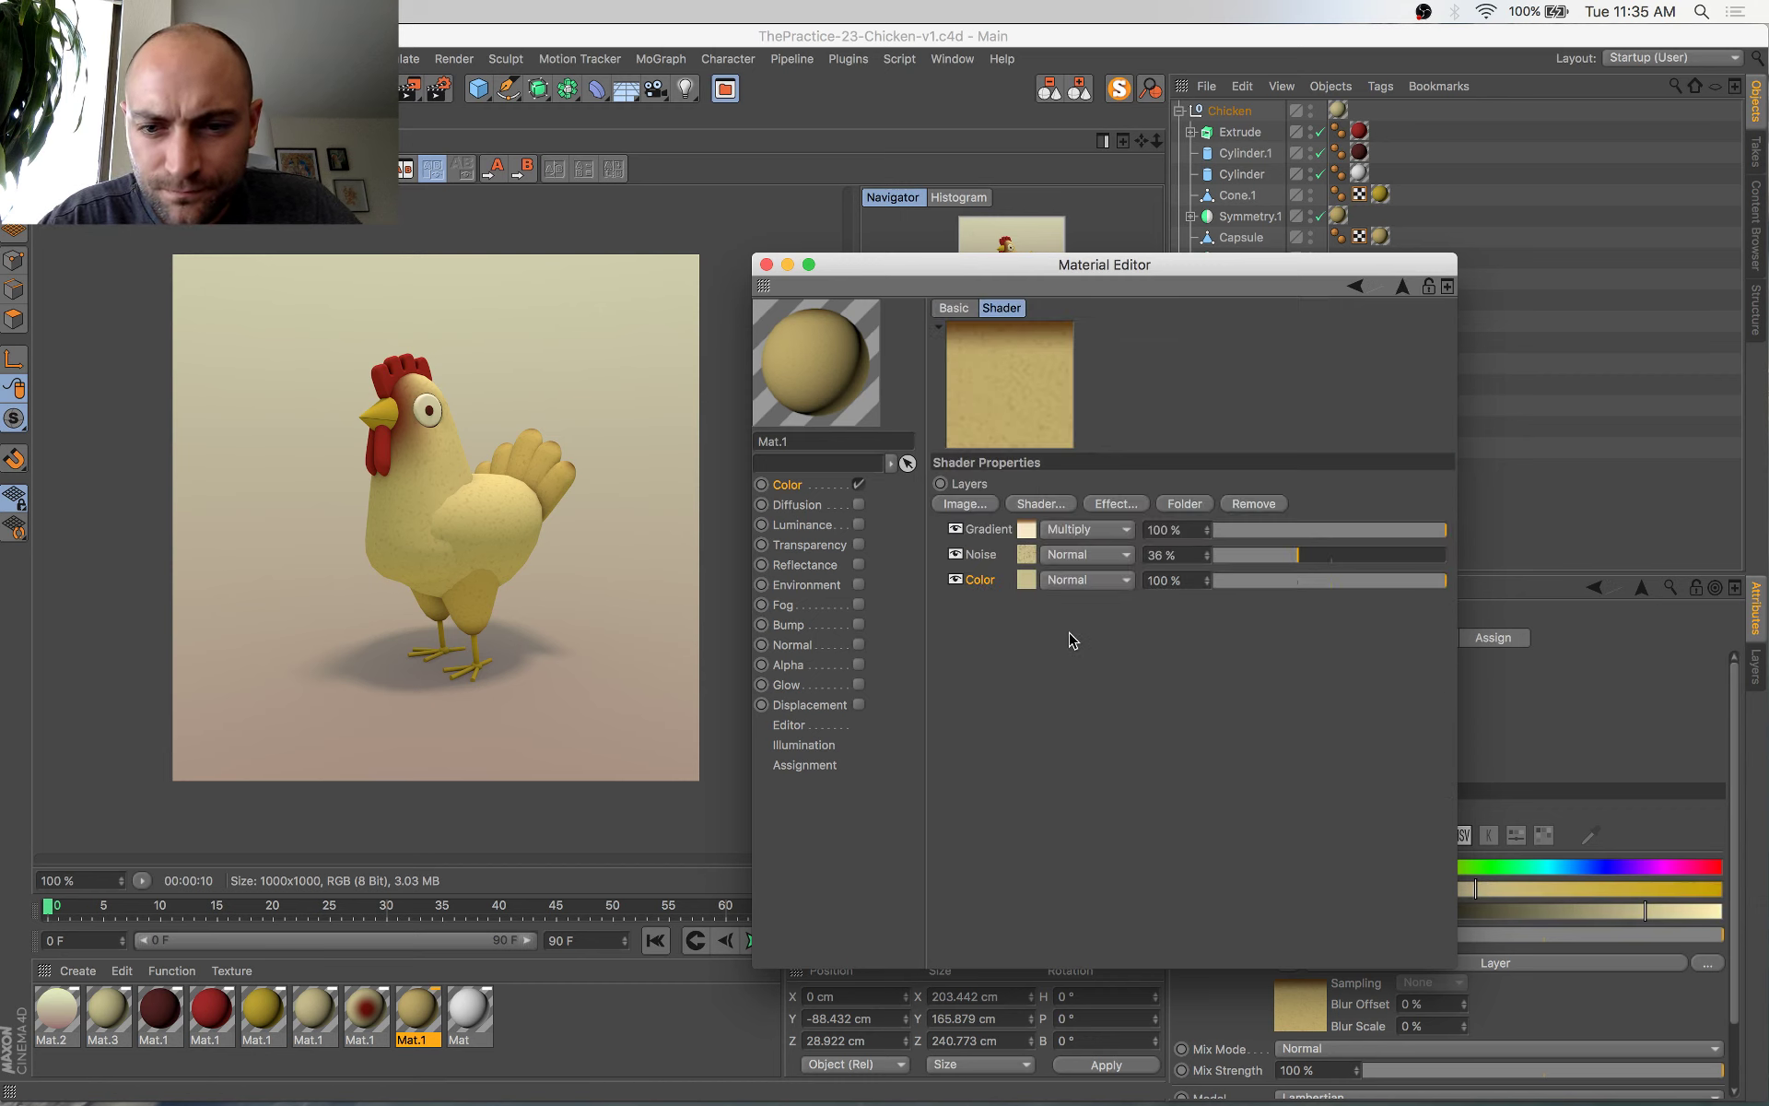
left_click(1025, 581)
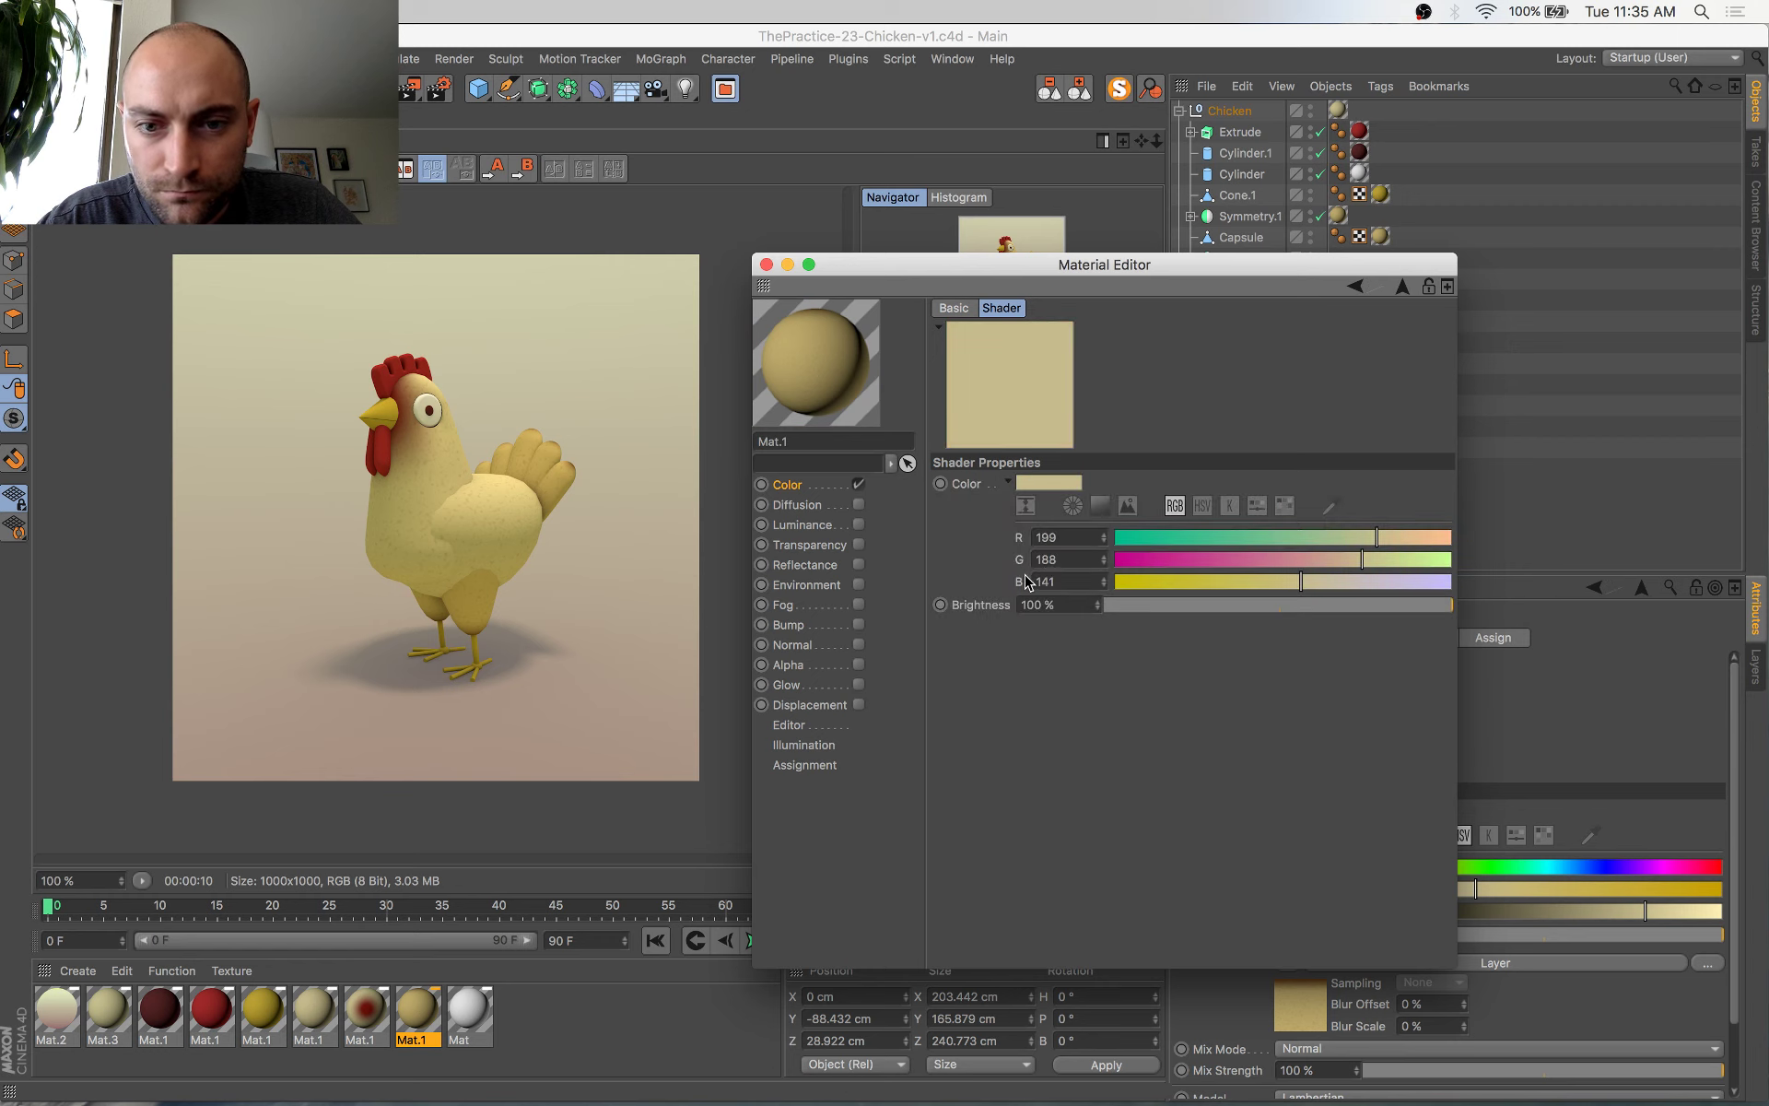
left_click(795, 493)
left_click(1066, 618)
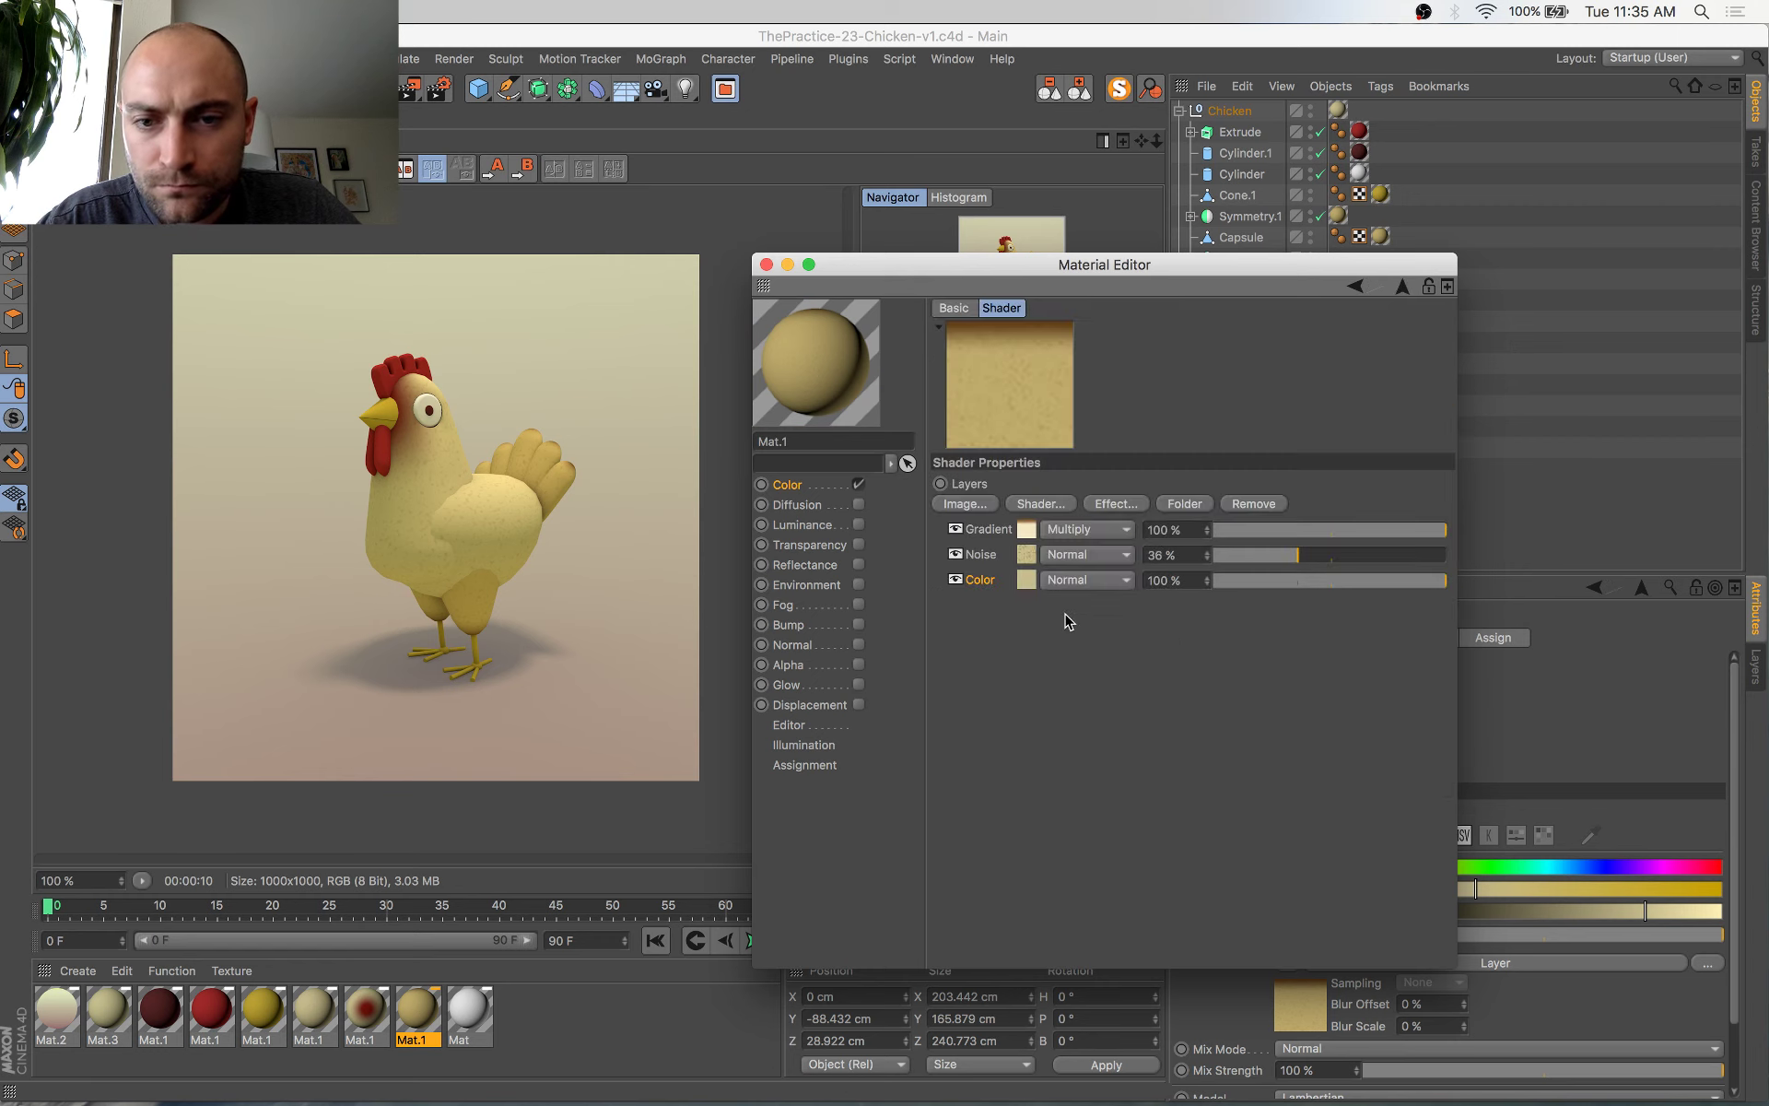
left_click(1027, 527)
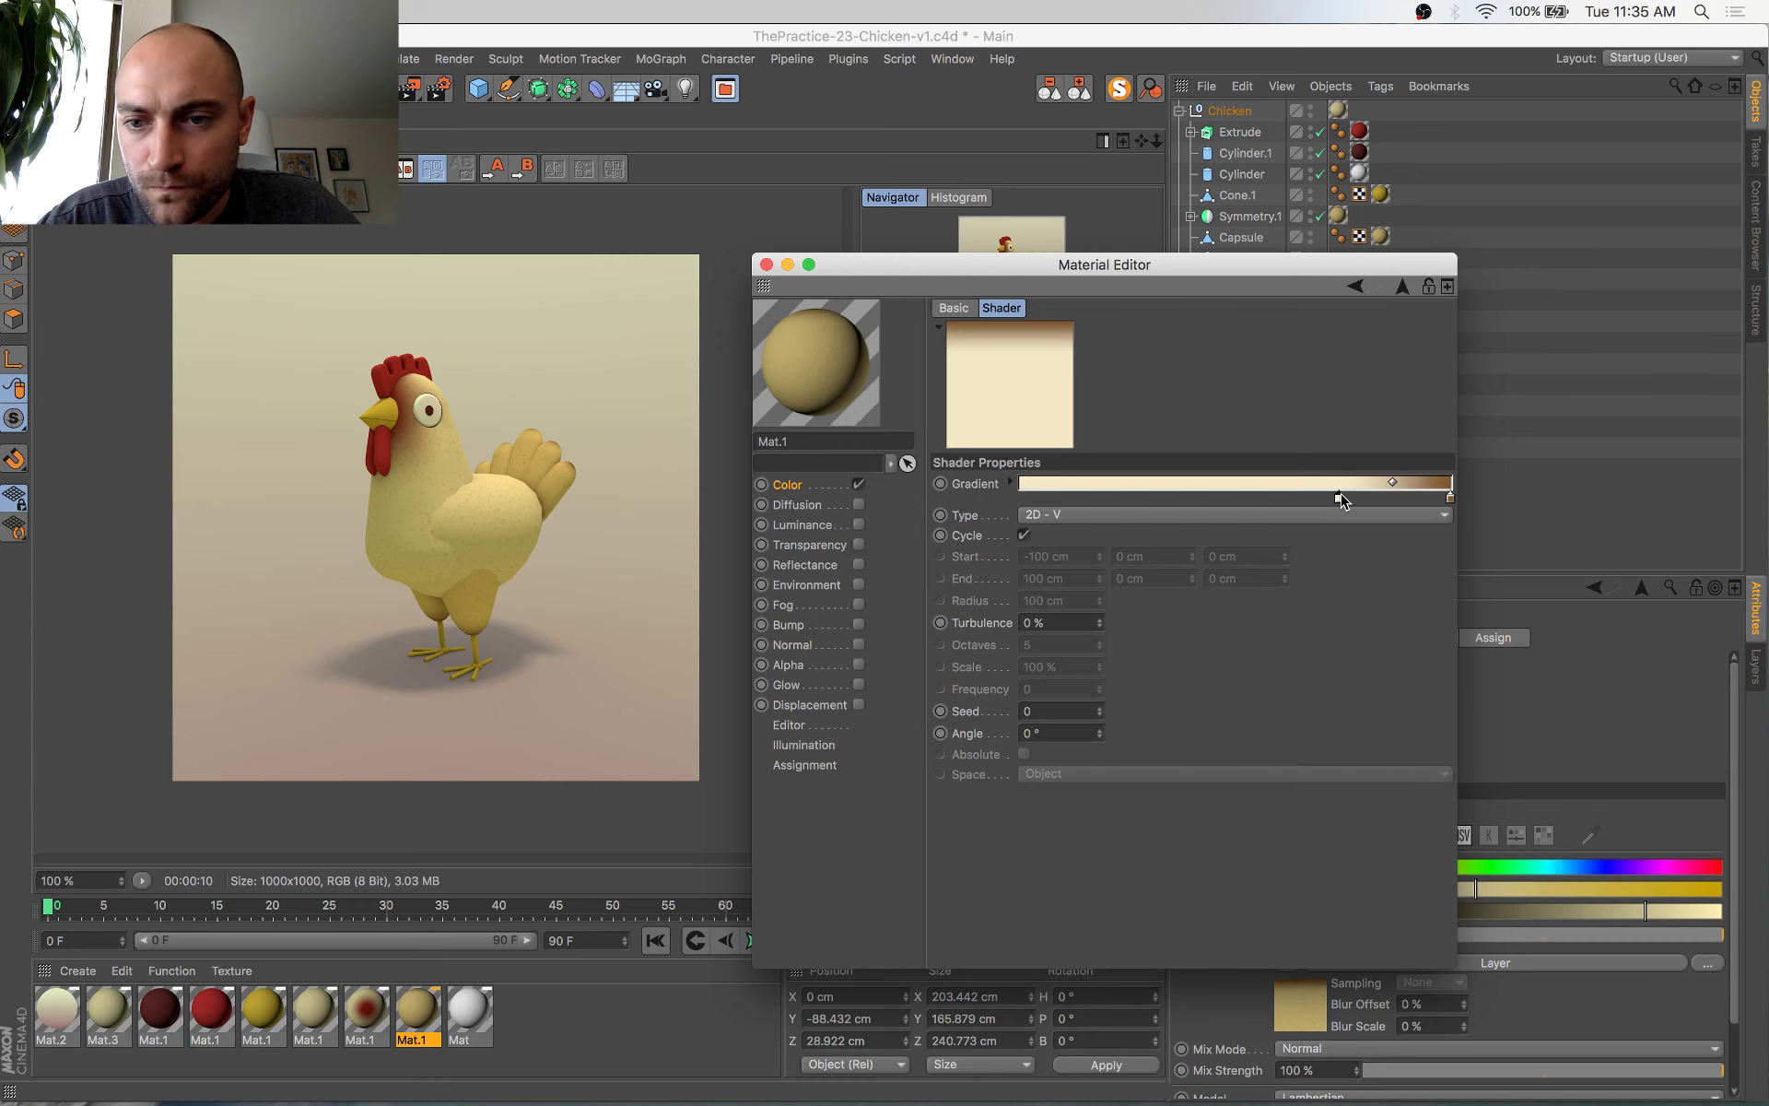
double_click(1338, 499)
left_click_drag(1299, 516, 1169, 505)
left_click_drag(1450, 538, 1568, 546)
left_click(1375, 571)
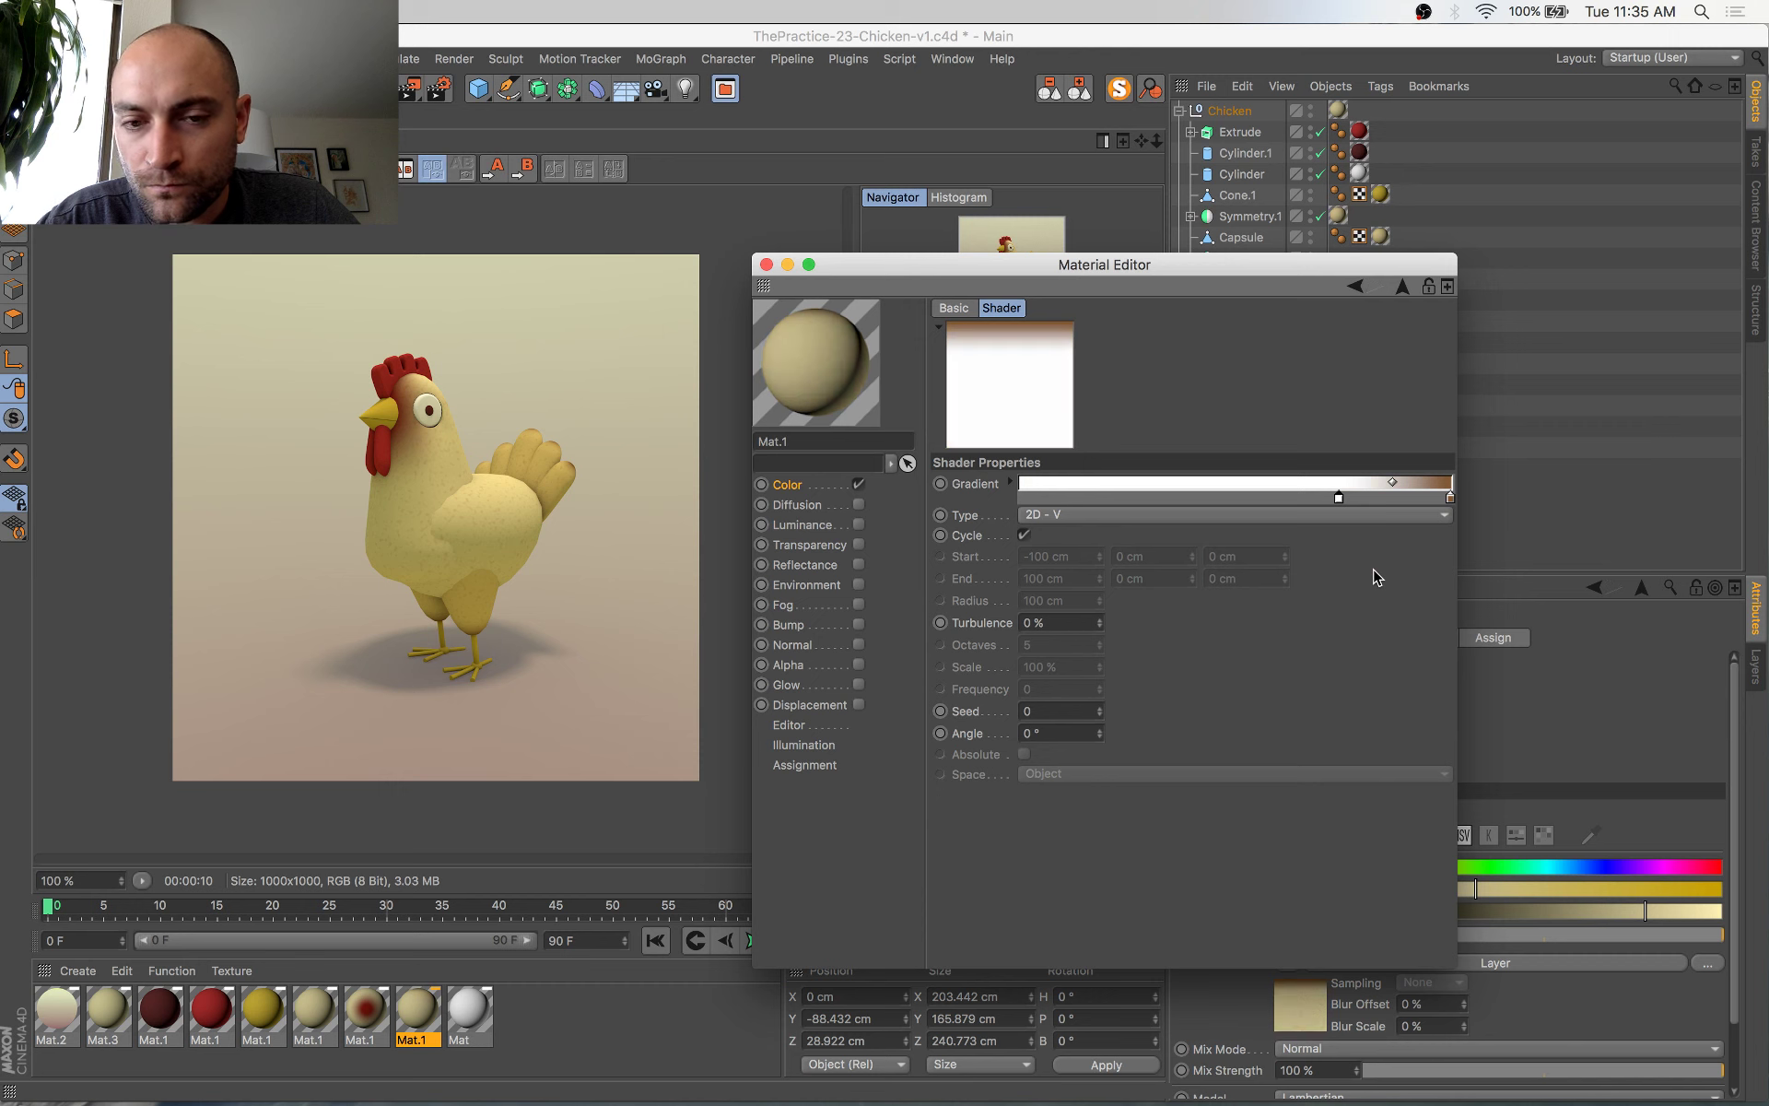
key("shift+r")
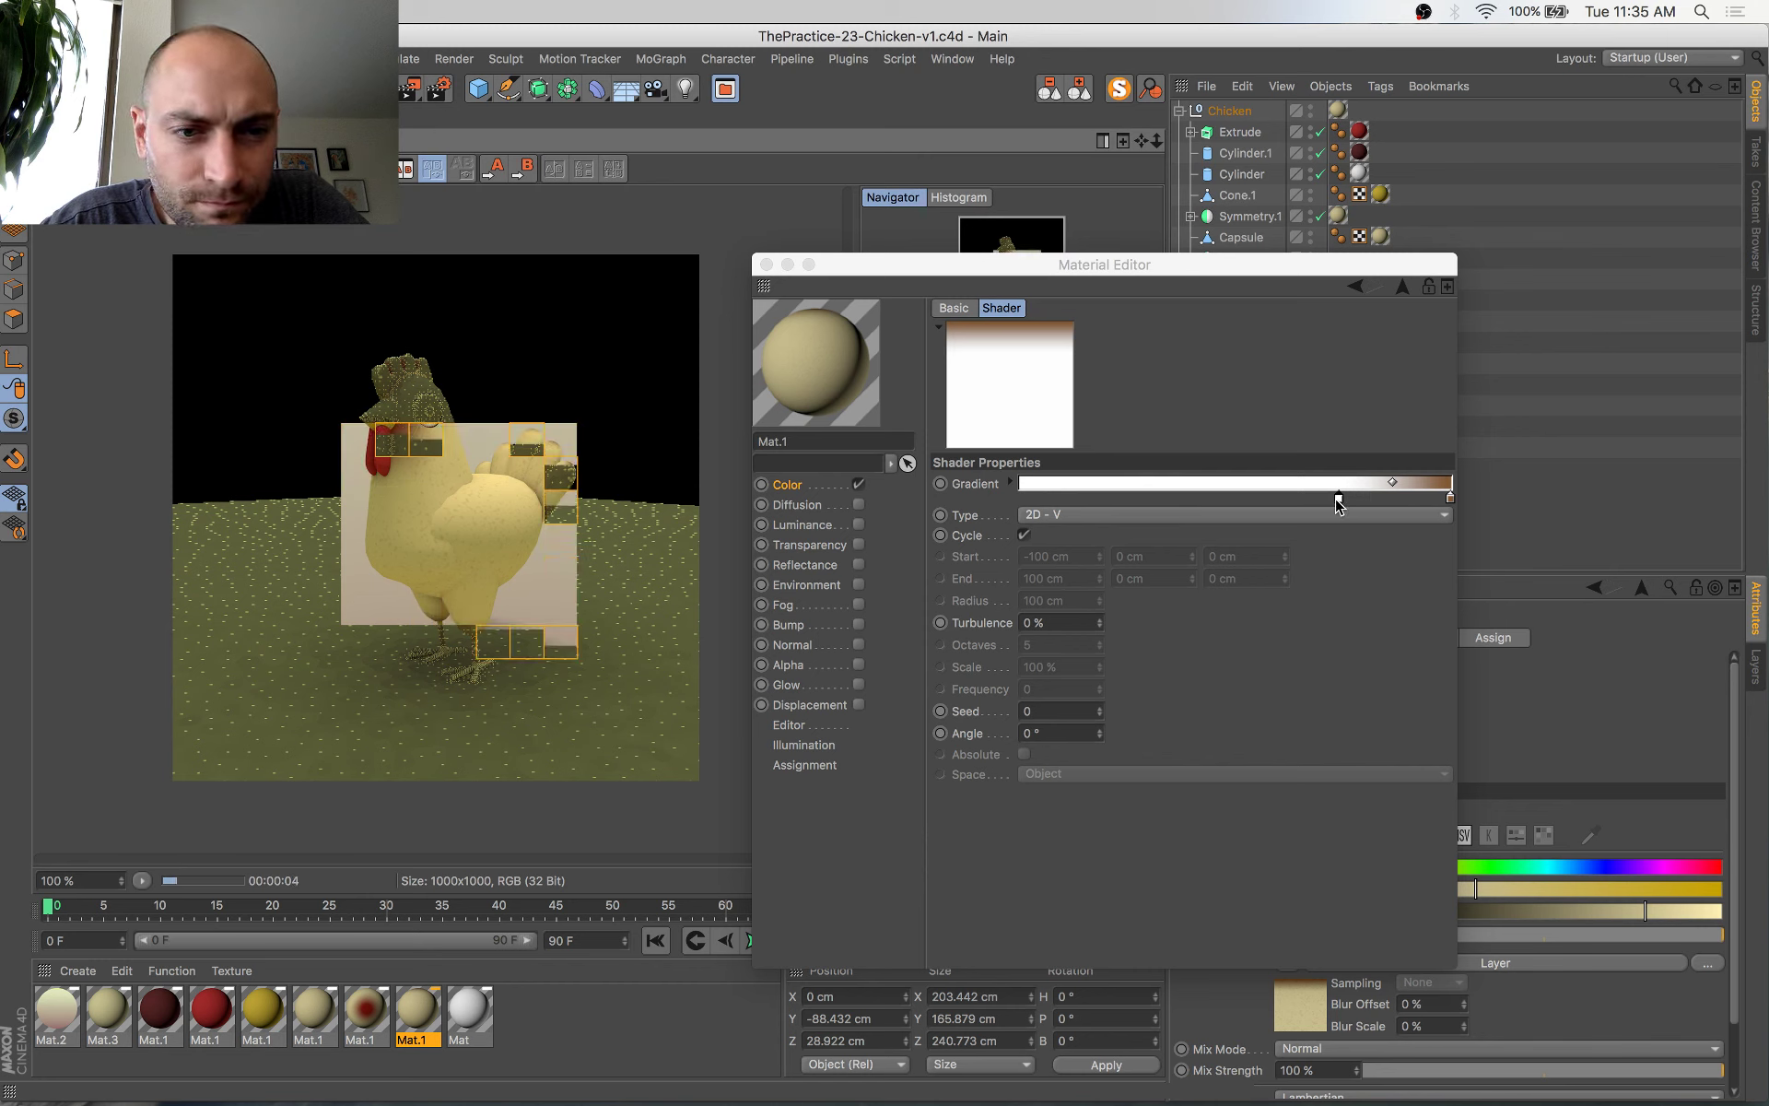
Move the gradient's white knot back to about 49% and restart the render, stopping the one in progress
left_click_drag(1339, 498, 1242, 496)
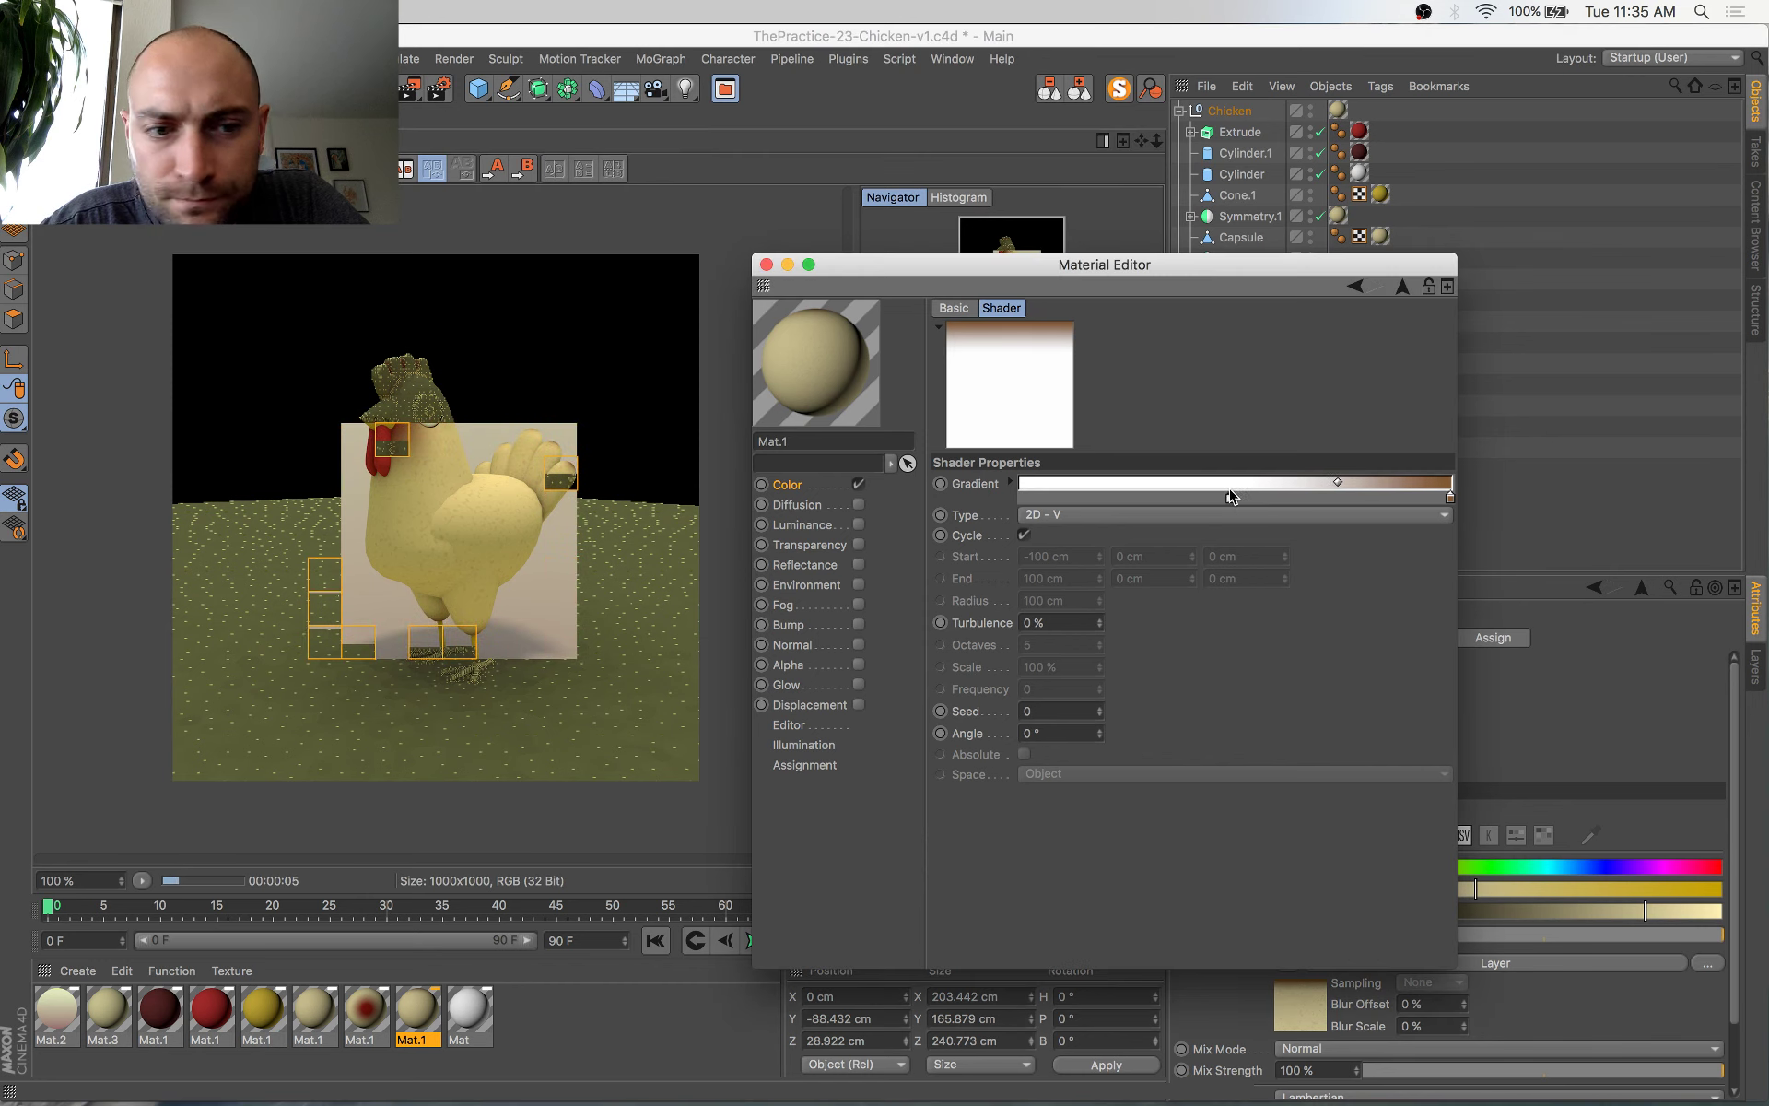
key("shift+r")
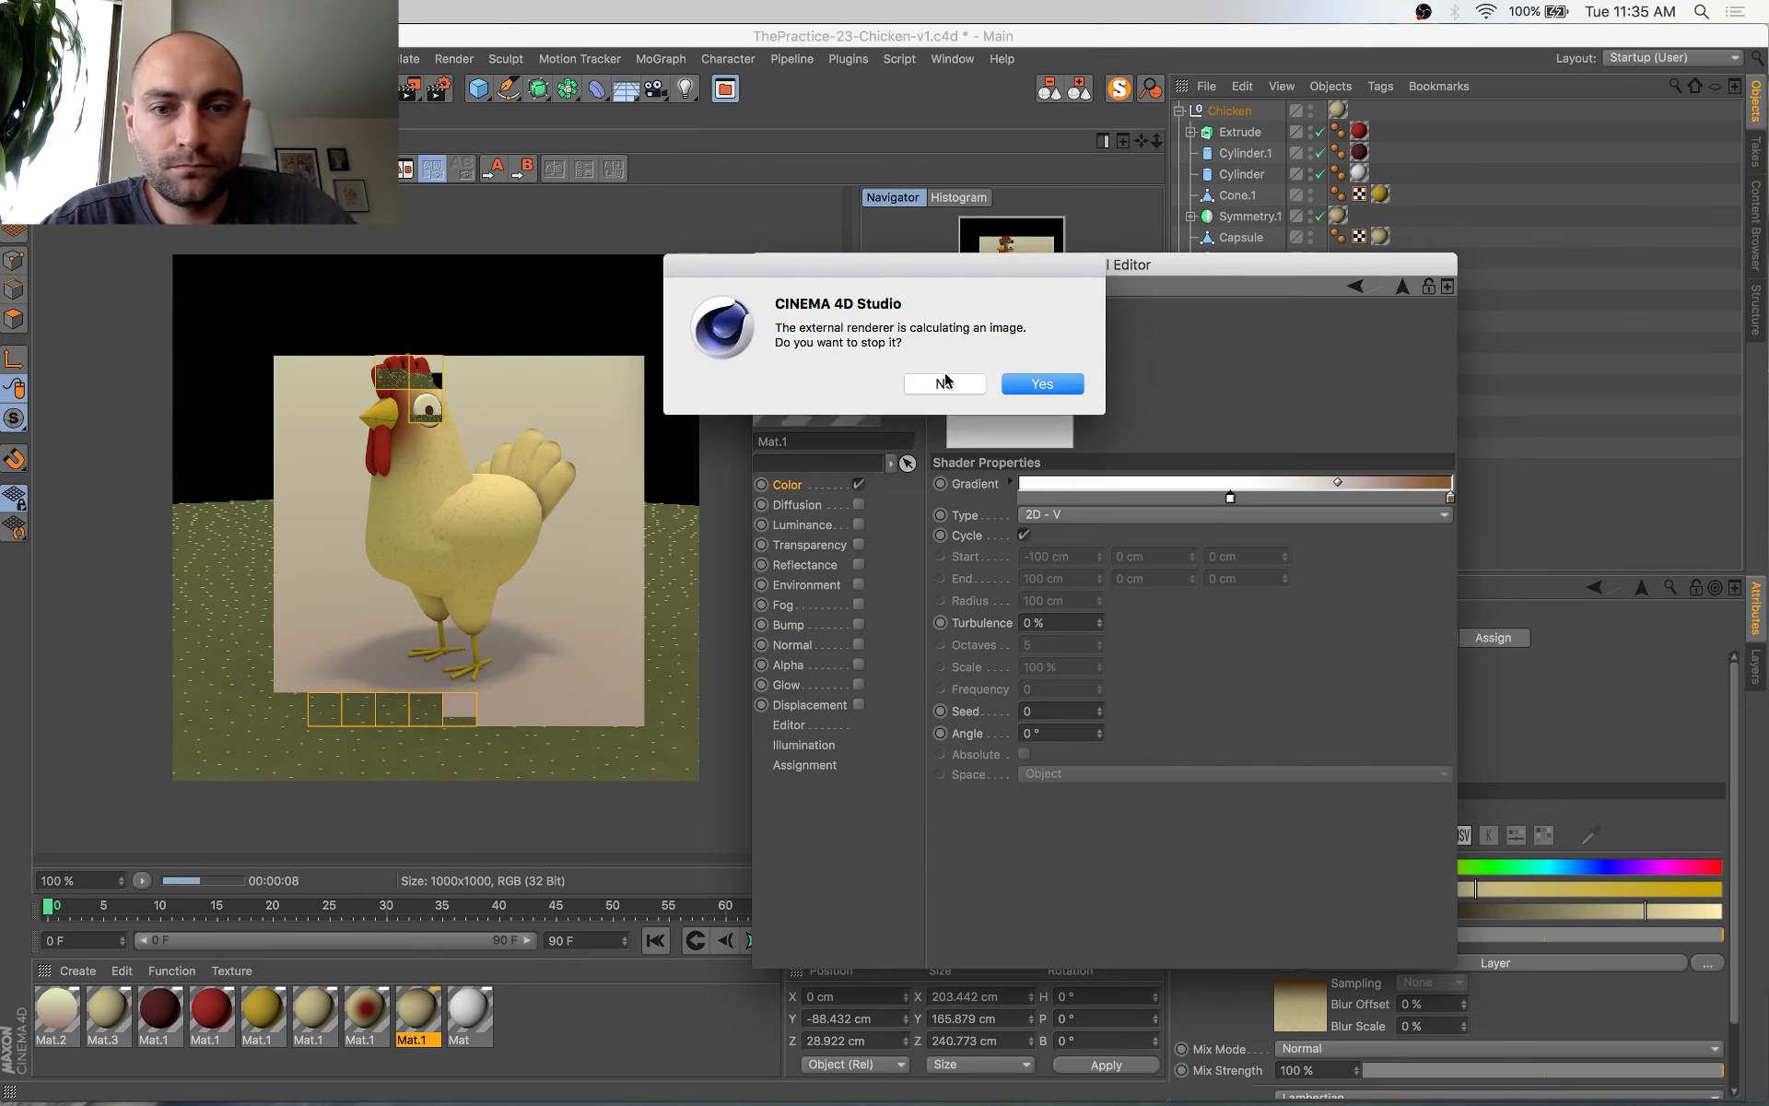
left_click(1041, 383)
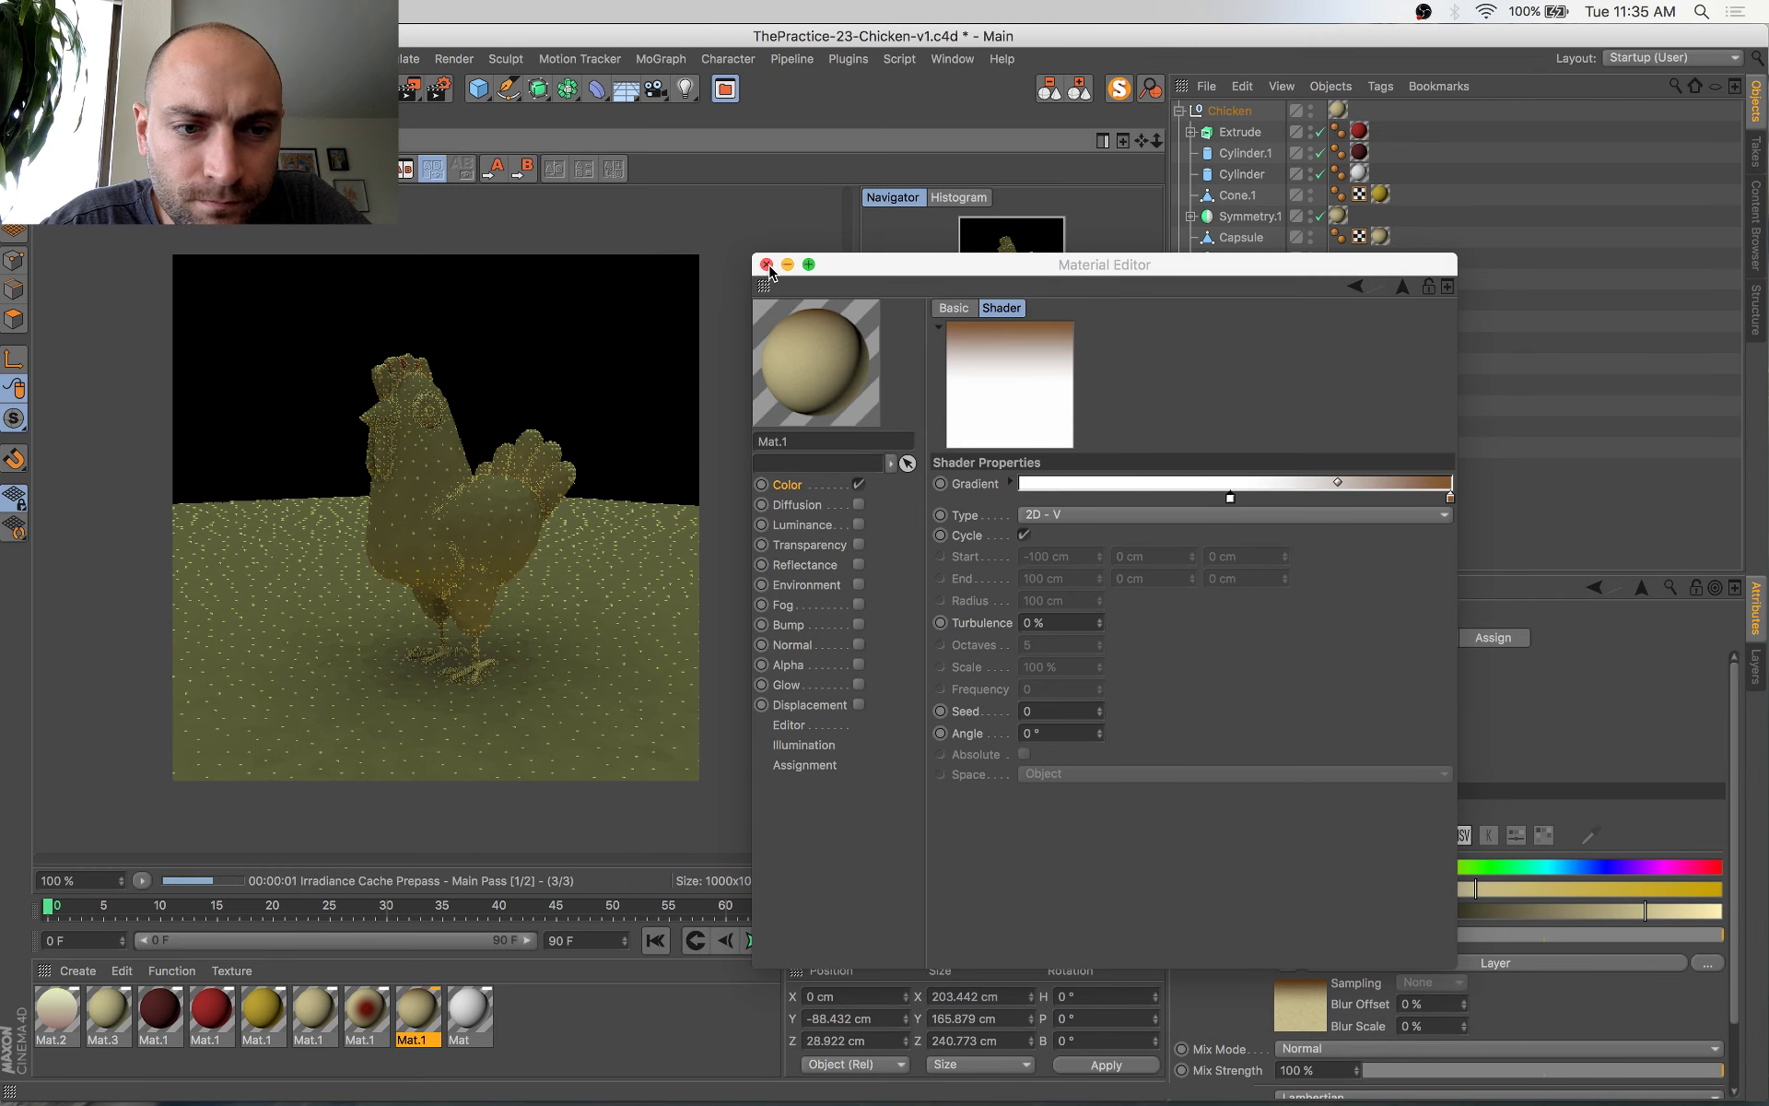
left_click(765, 265)
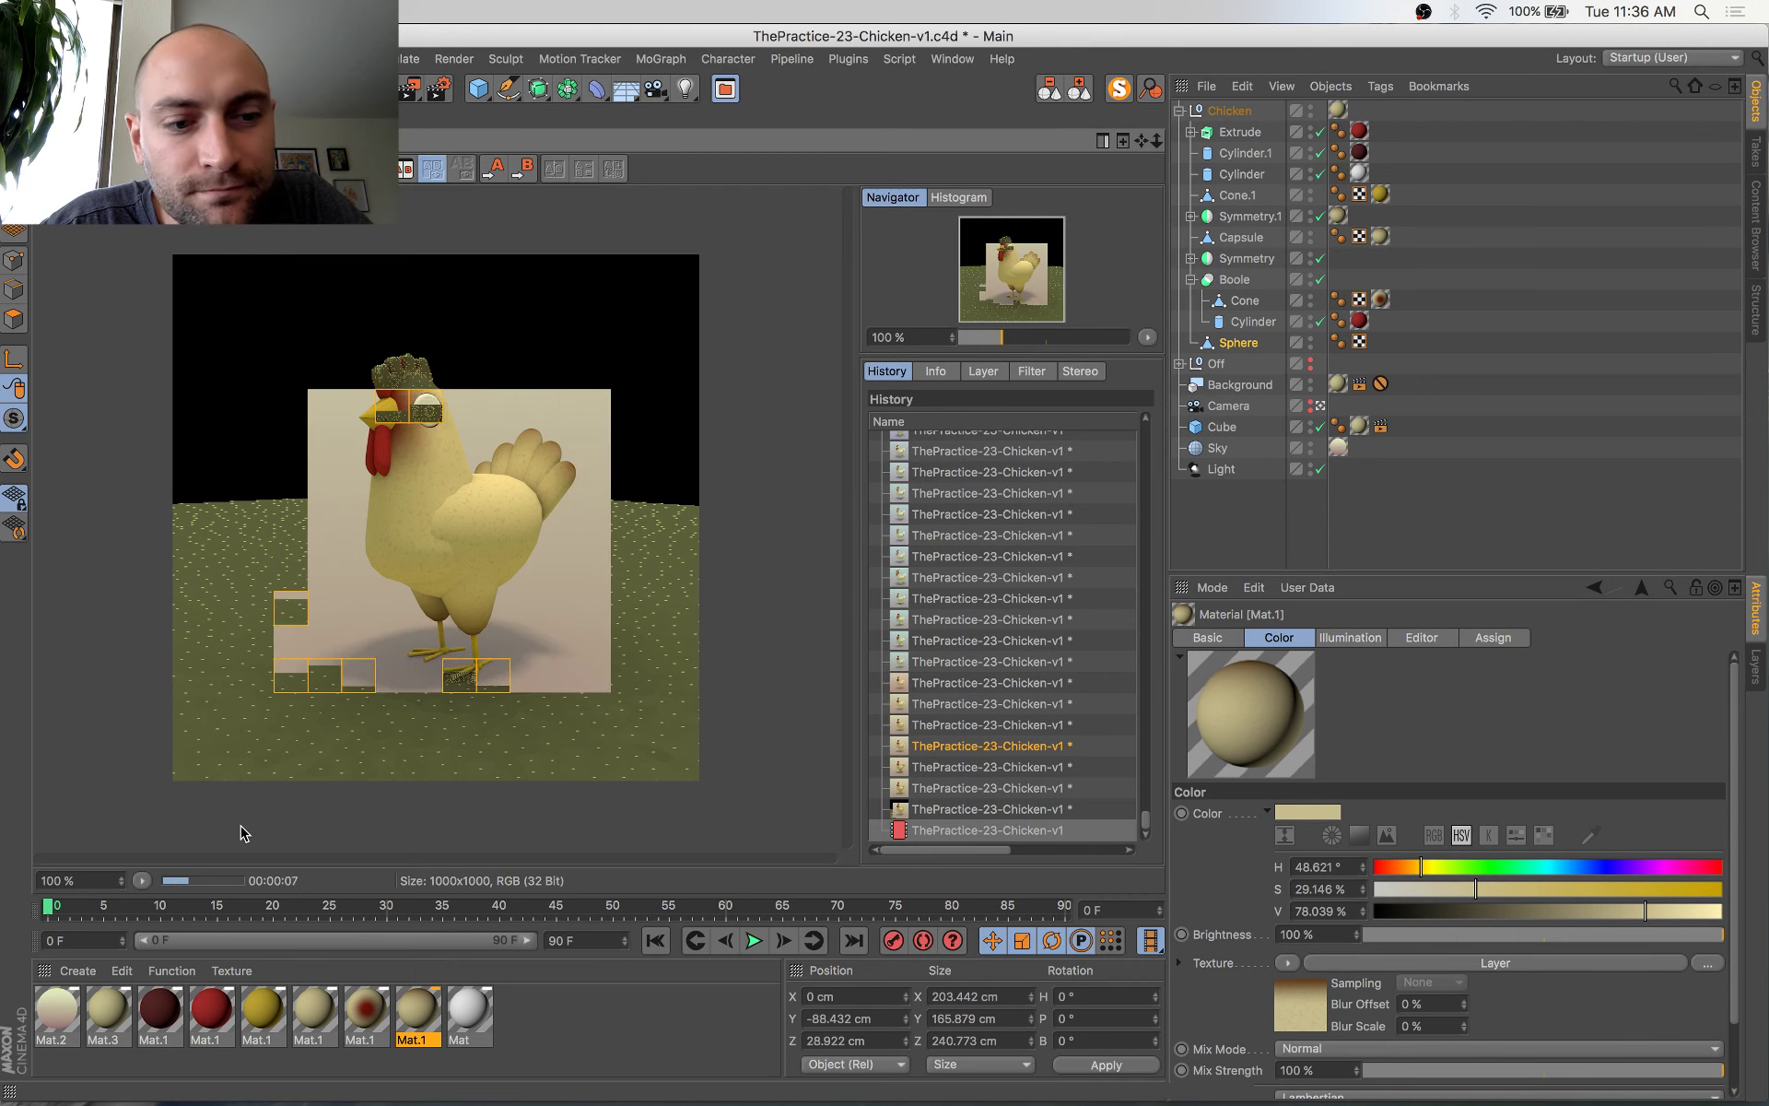
In the red-spotted Mat.1's circular Gradient layer, set the red knot to 86% saturation and 66% value and nudge the white knot outward
double_click(366, 1010)
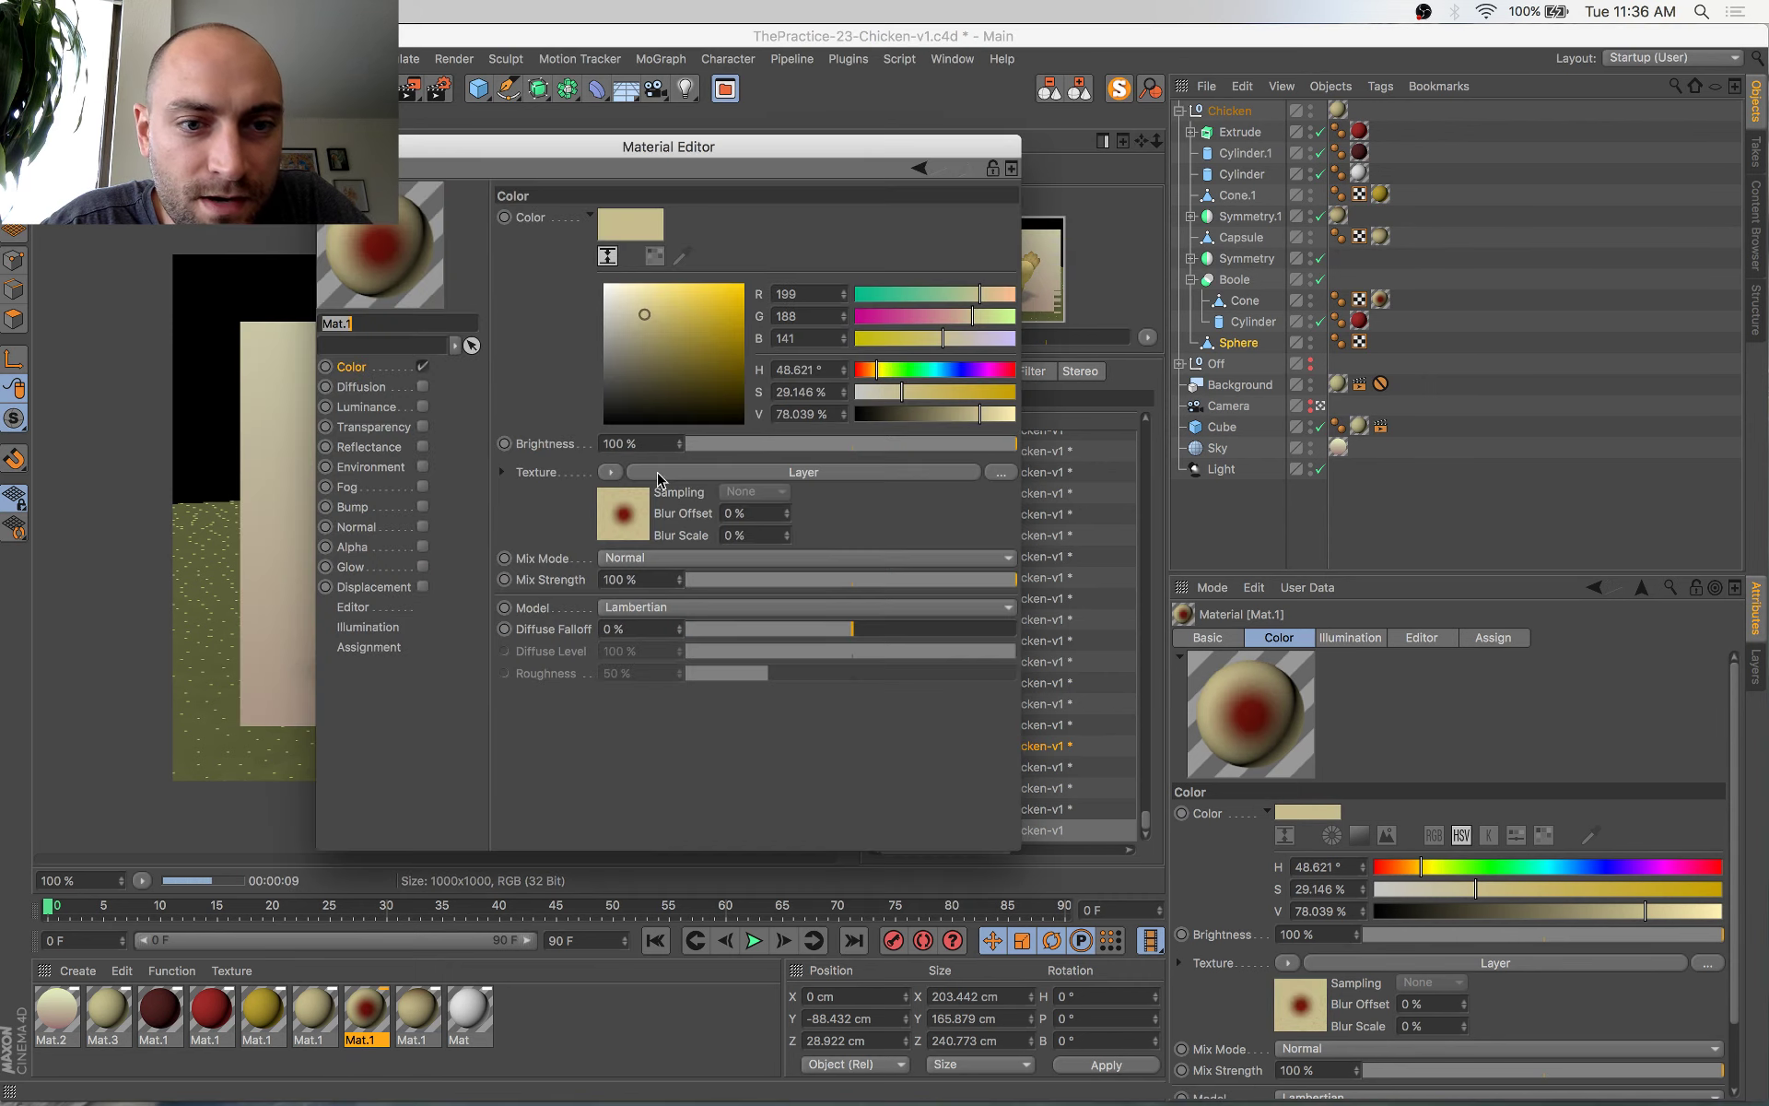
left_click(624, 533)
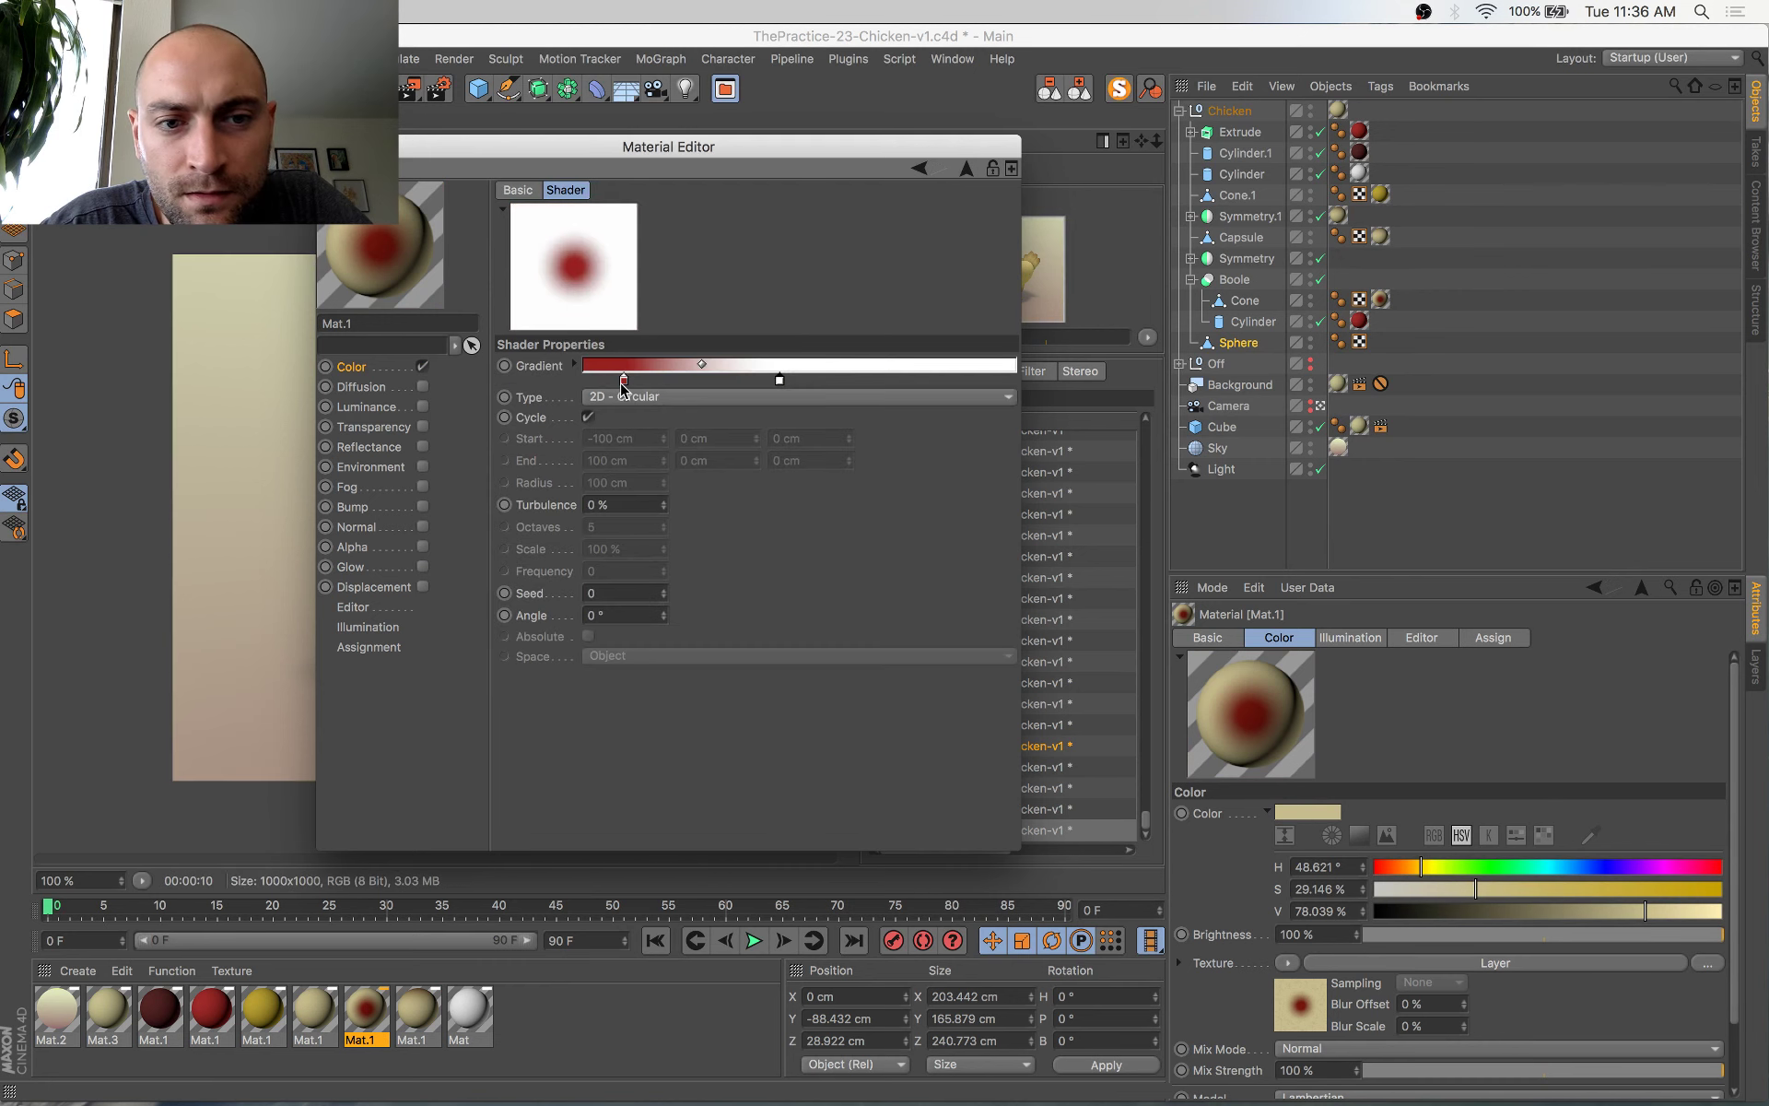
double_click(623, 381)
left_click_drag(717, 427, 755, 411)
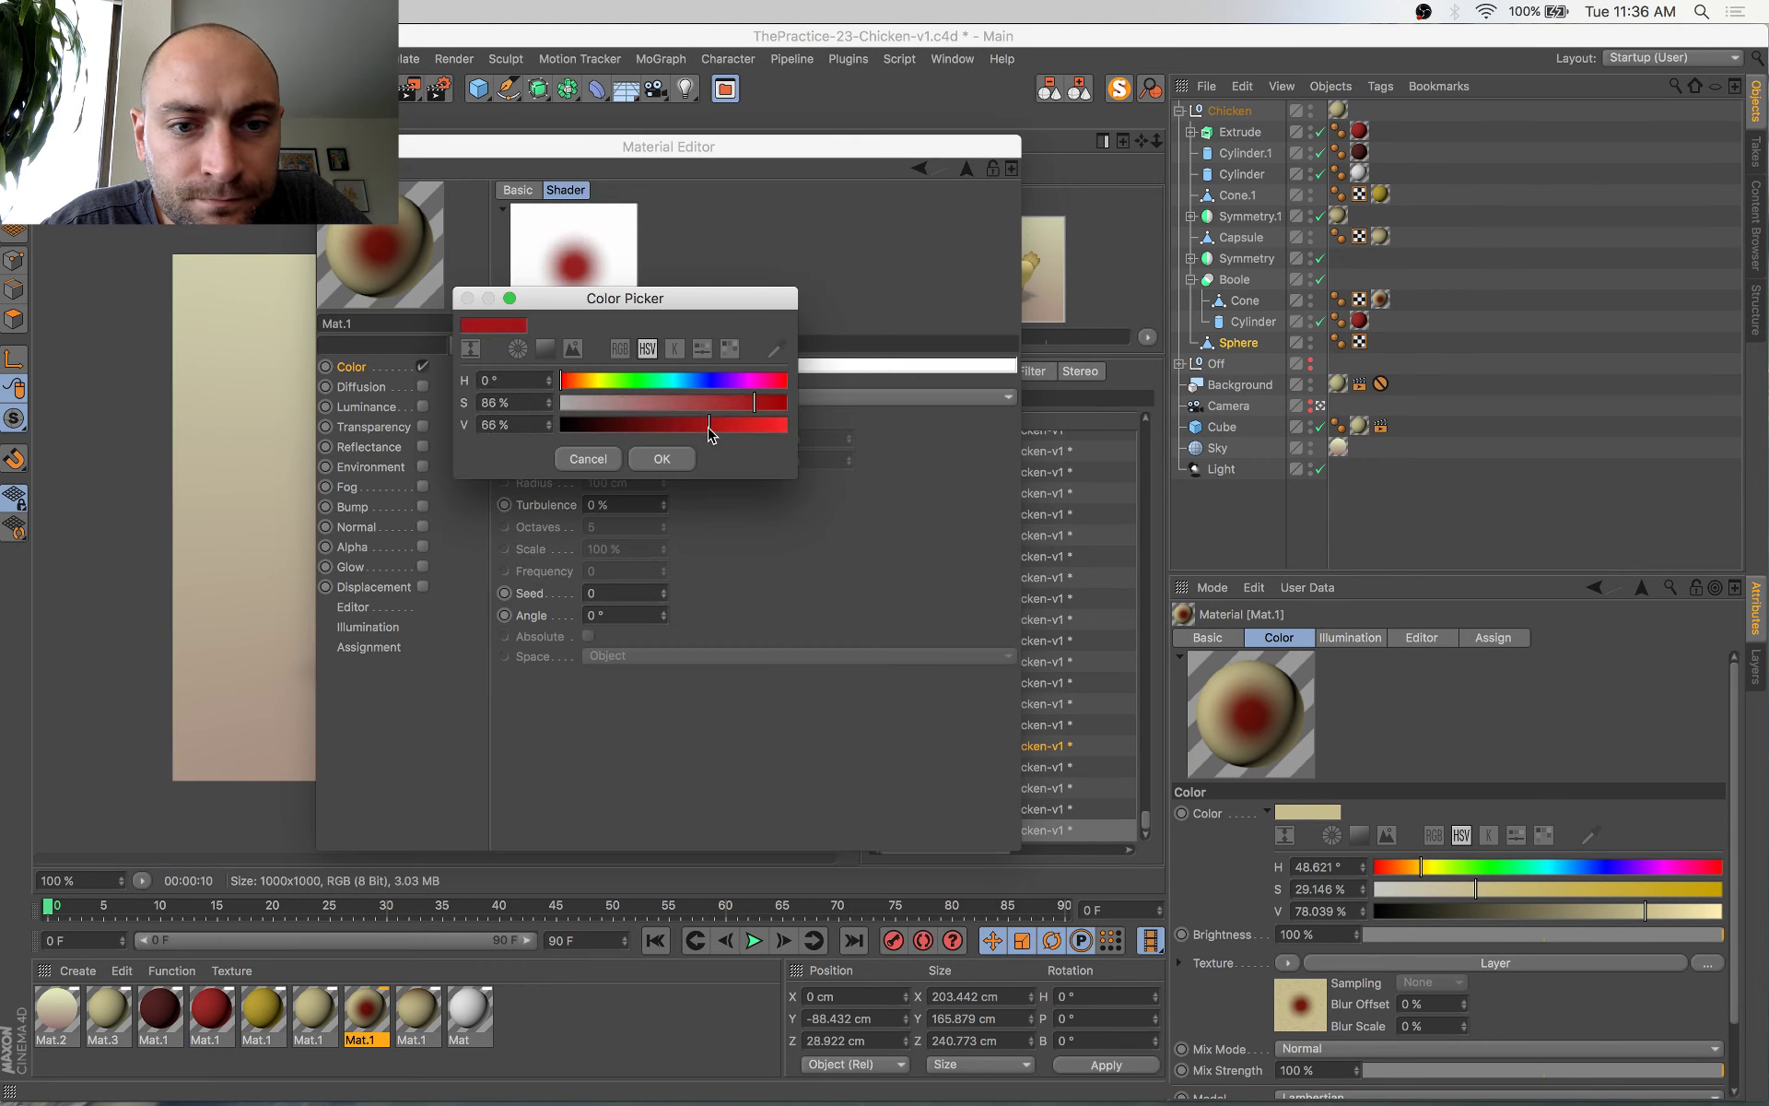
left_click(665, 458)
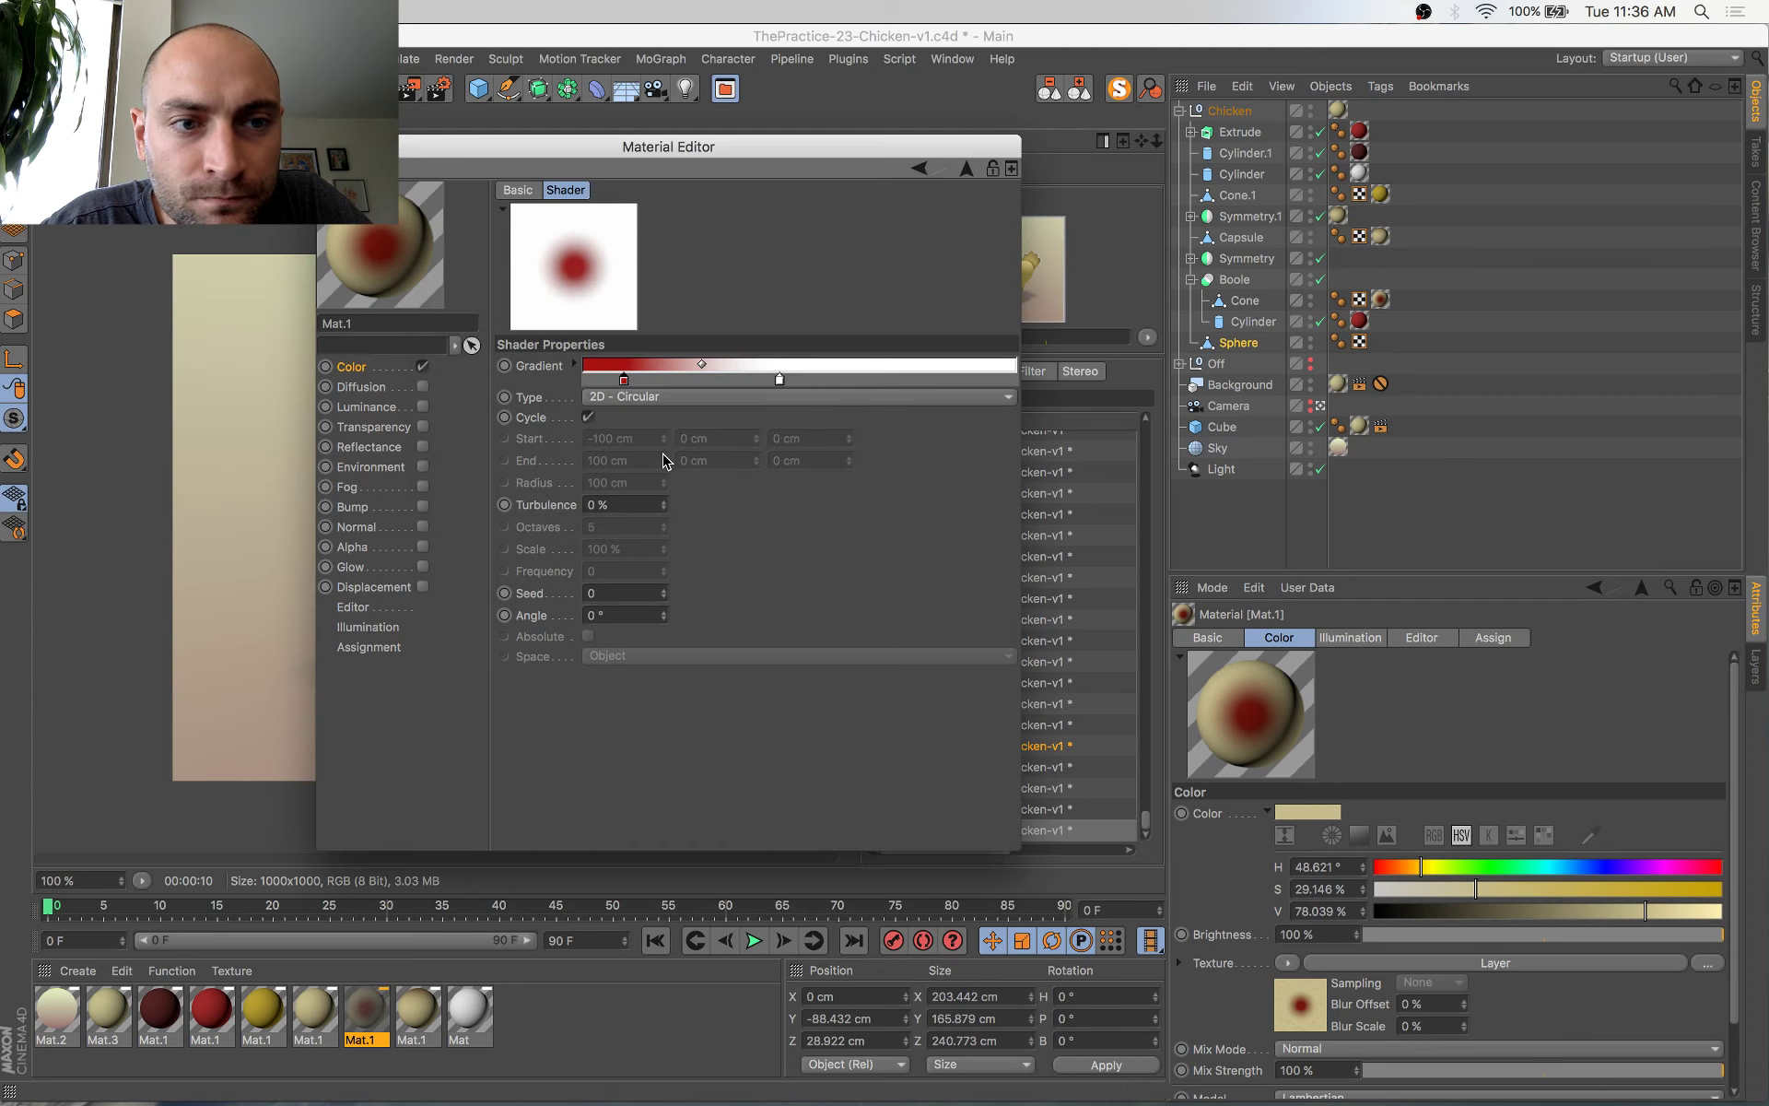
left_click_drag(781, 379, 788, 380)
left_click(329, 147)
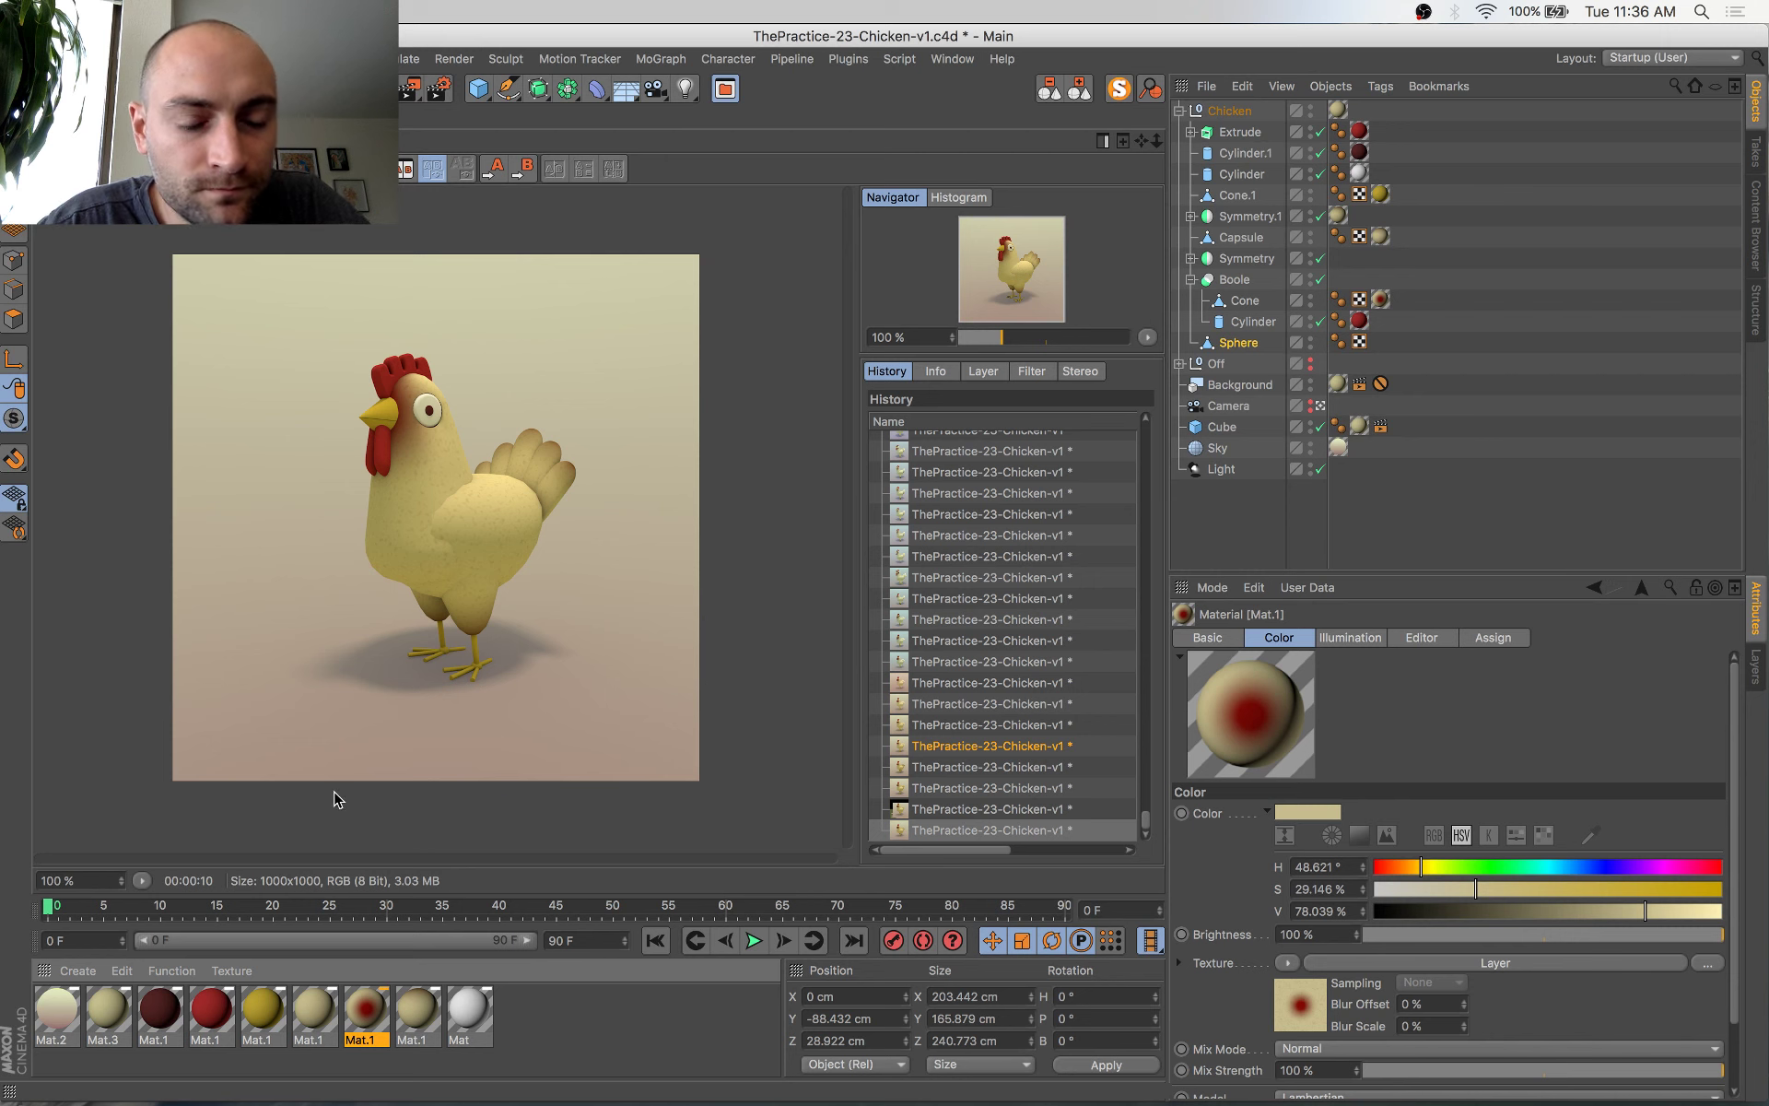
Save the scene and render it with the adjusted red spot
key("super+s")
key("shift+r")
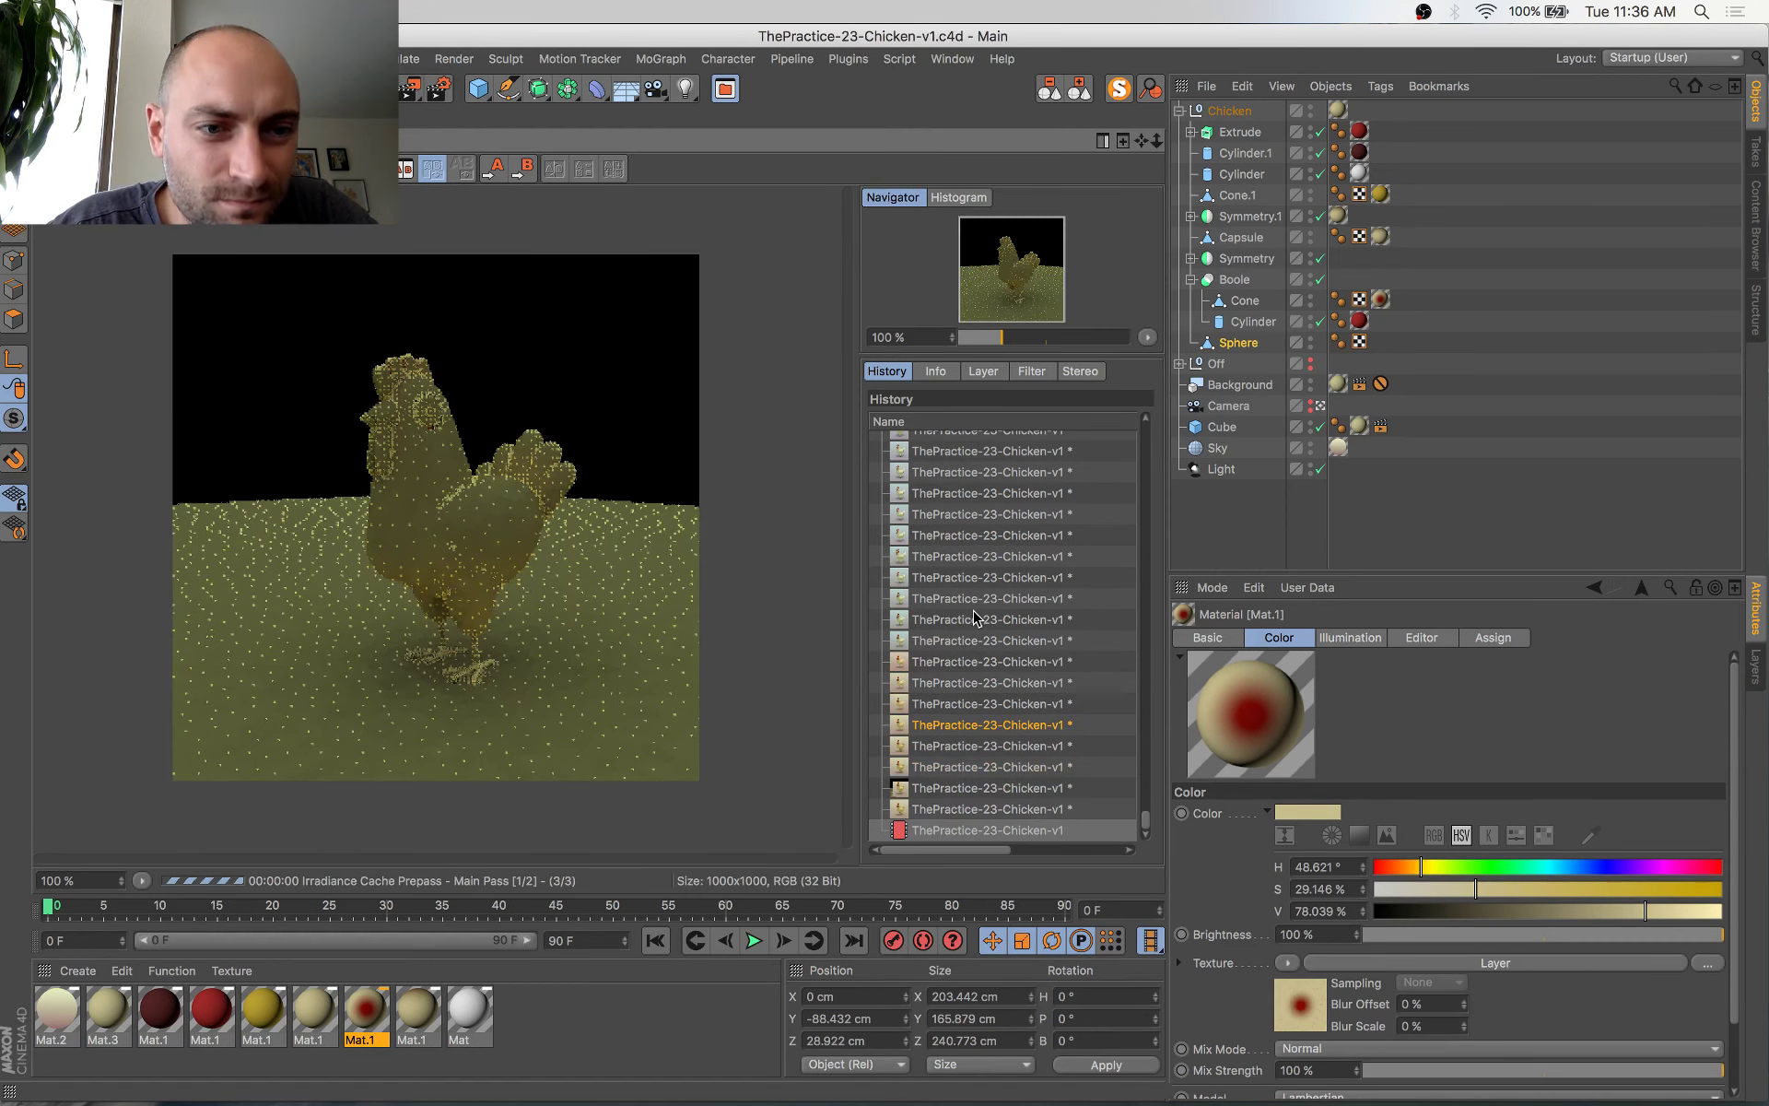
Compare the new render with the previous ones in the history by switching back and forth between them
left_click(988, 800)
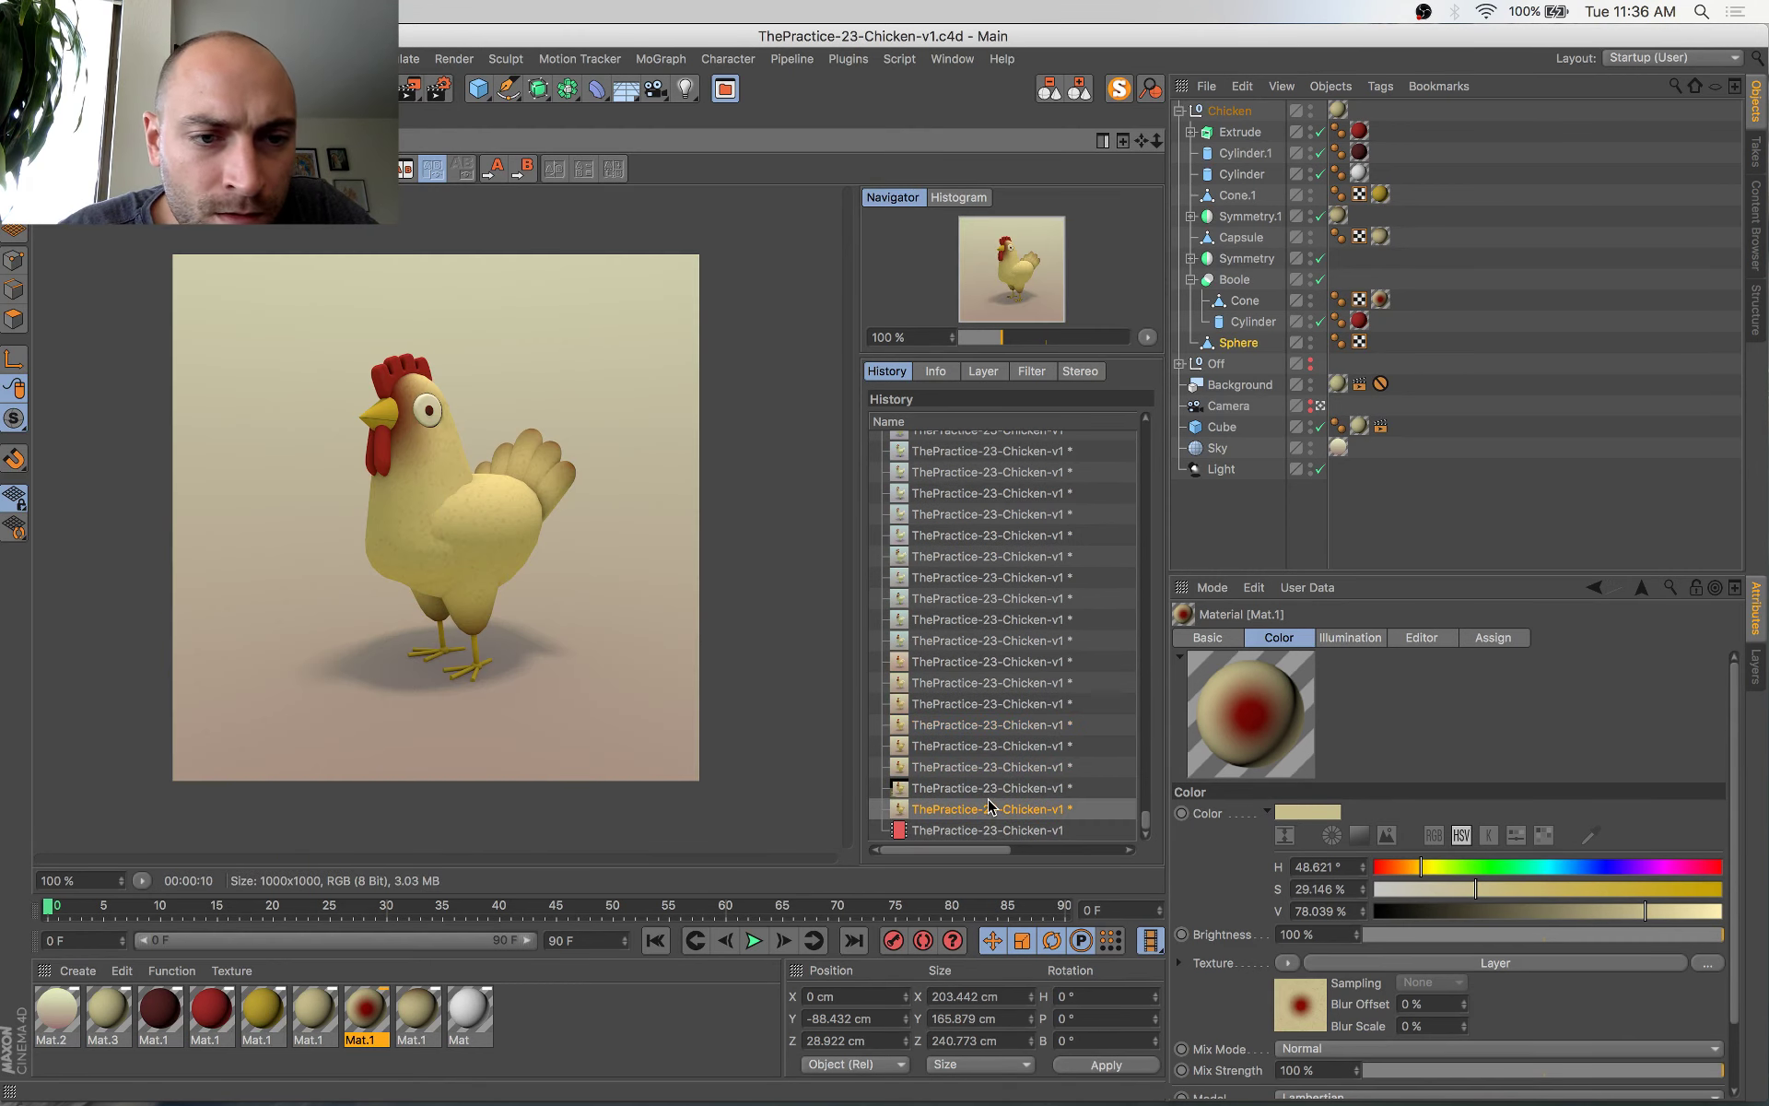
key("Up")
key("Down")
key("Down")
key("Up")
key("Up")
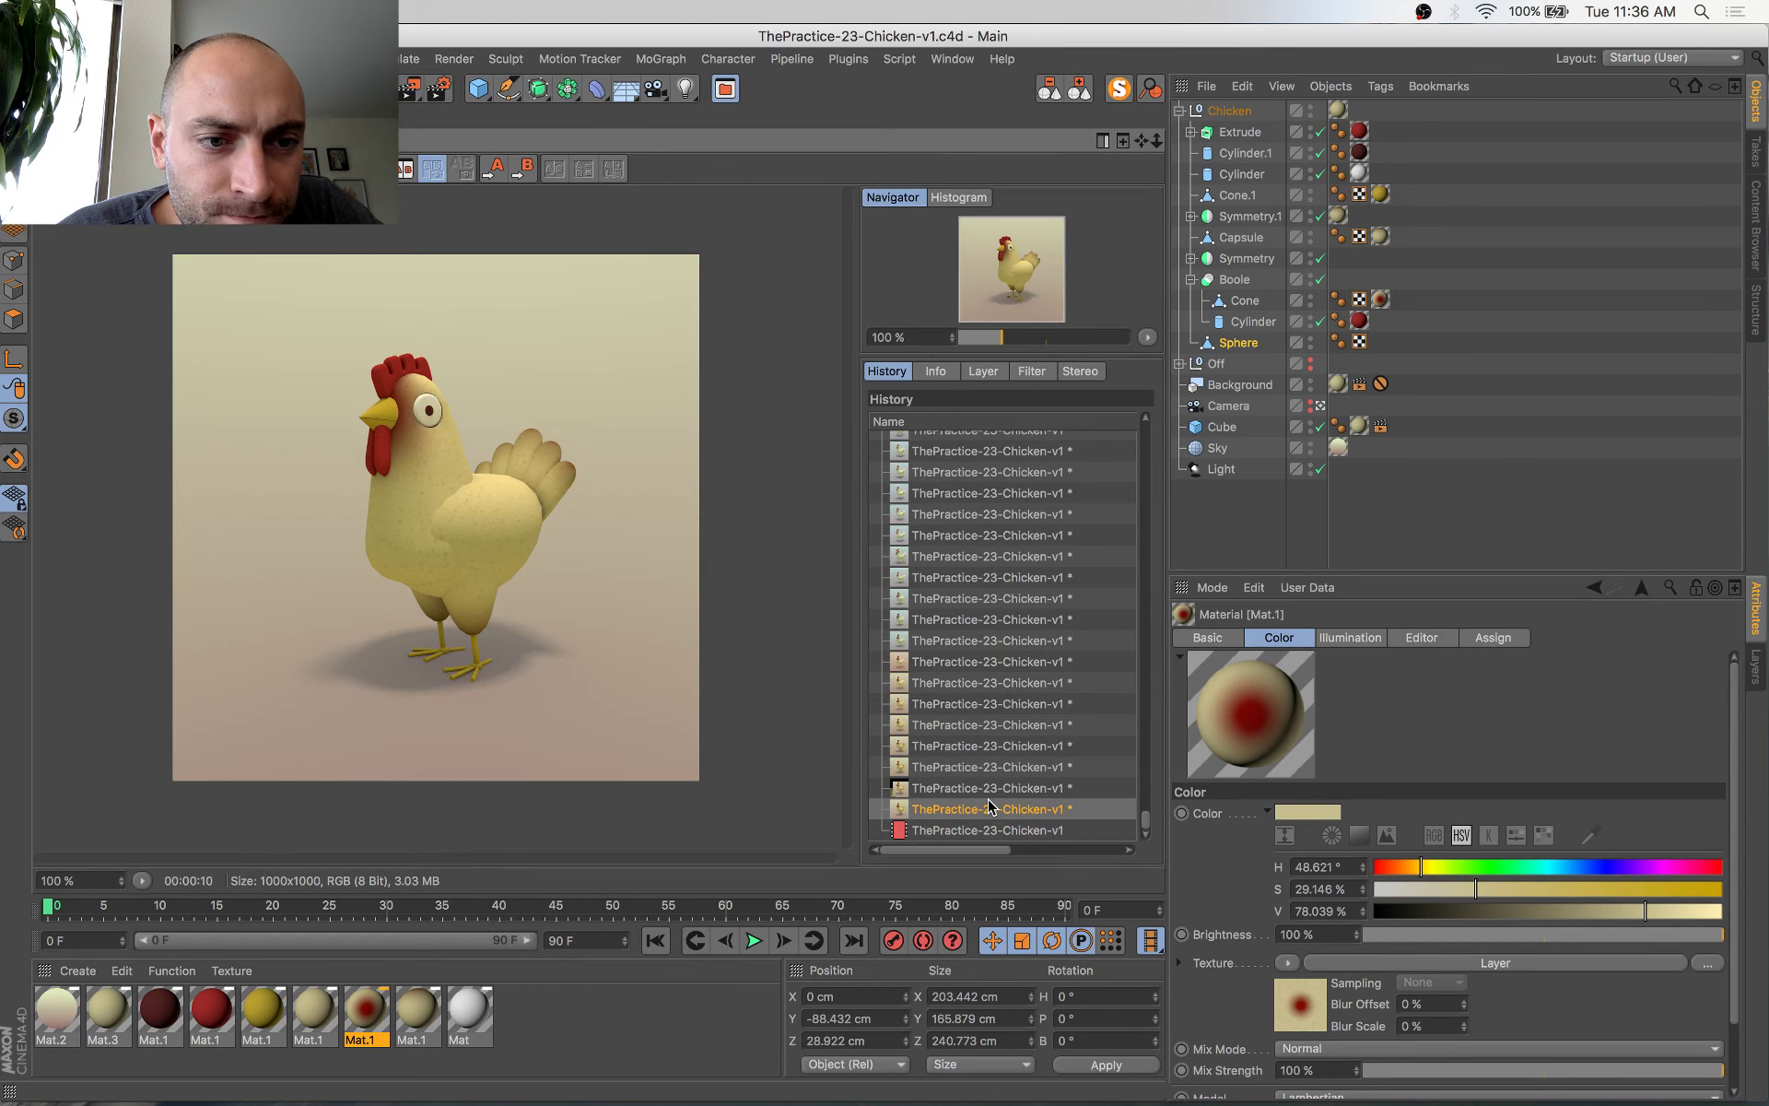
key("Down")
key("Down")
key("Up")
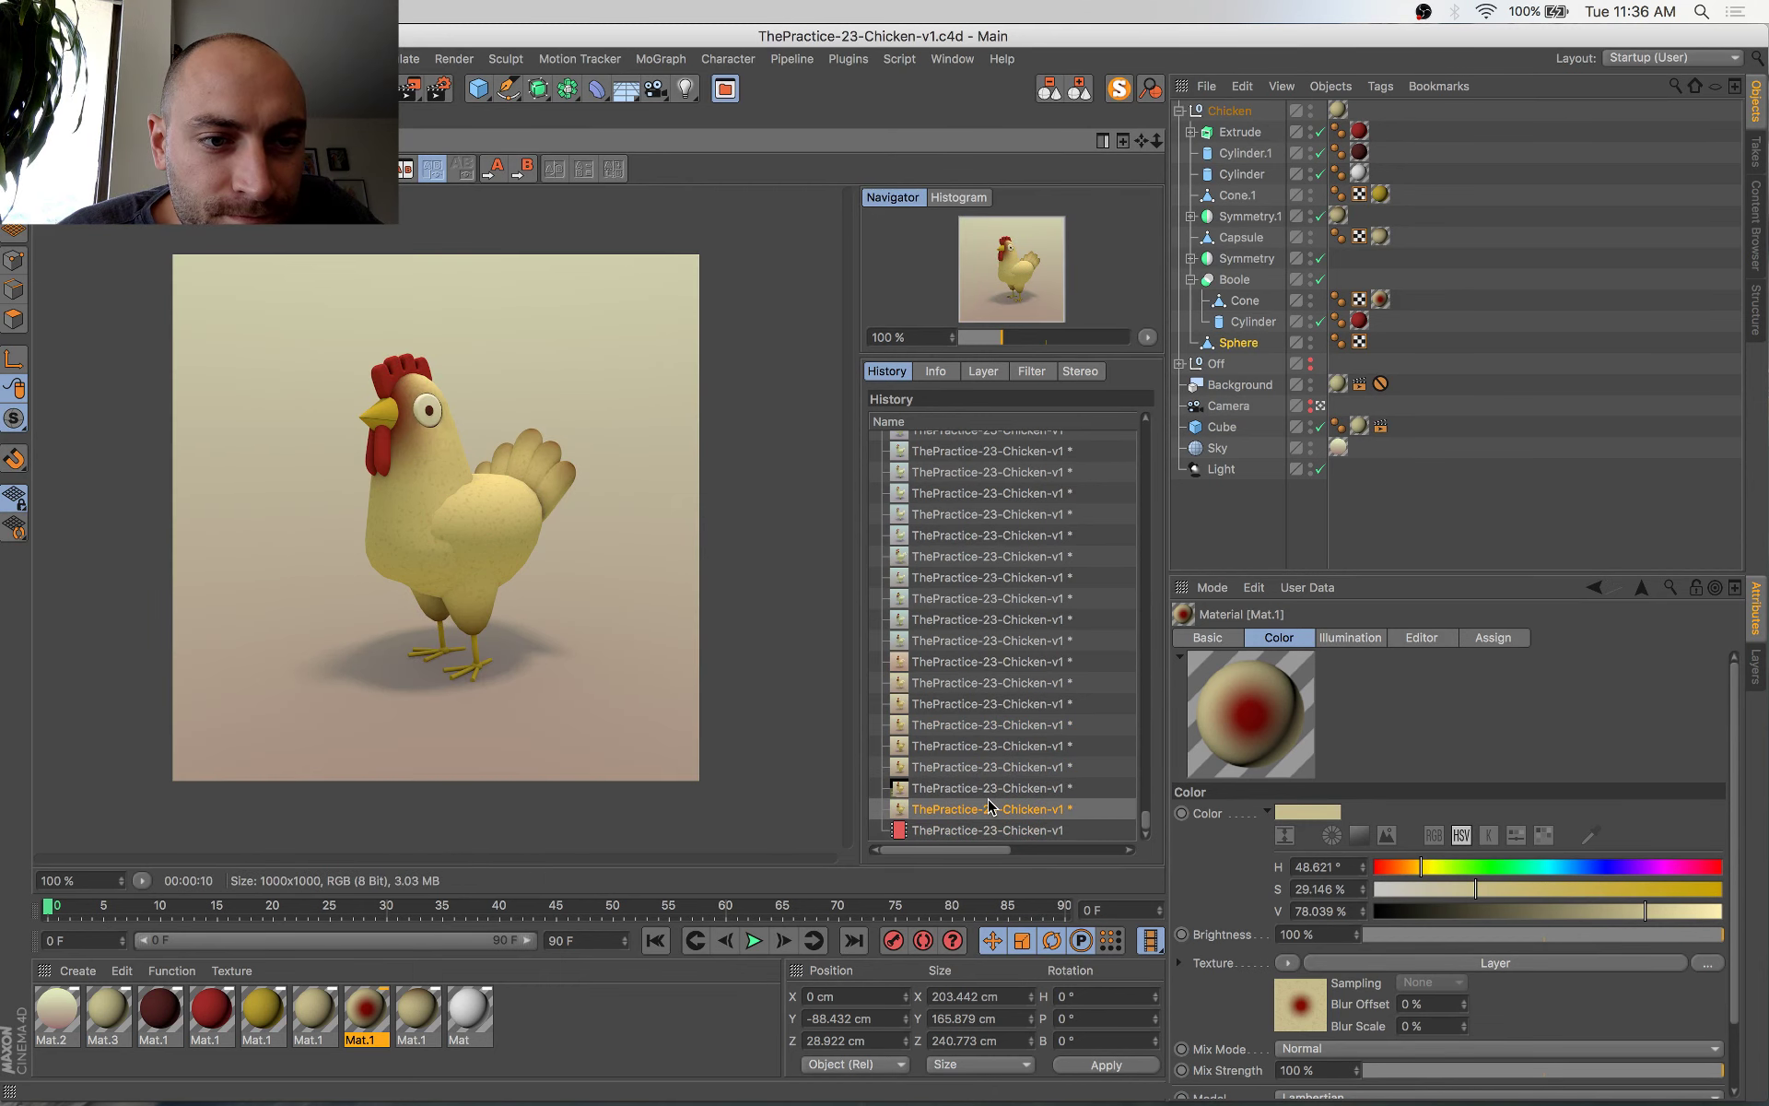
key("Down")
key("Up")
key("Down")
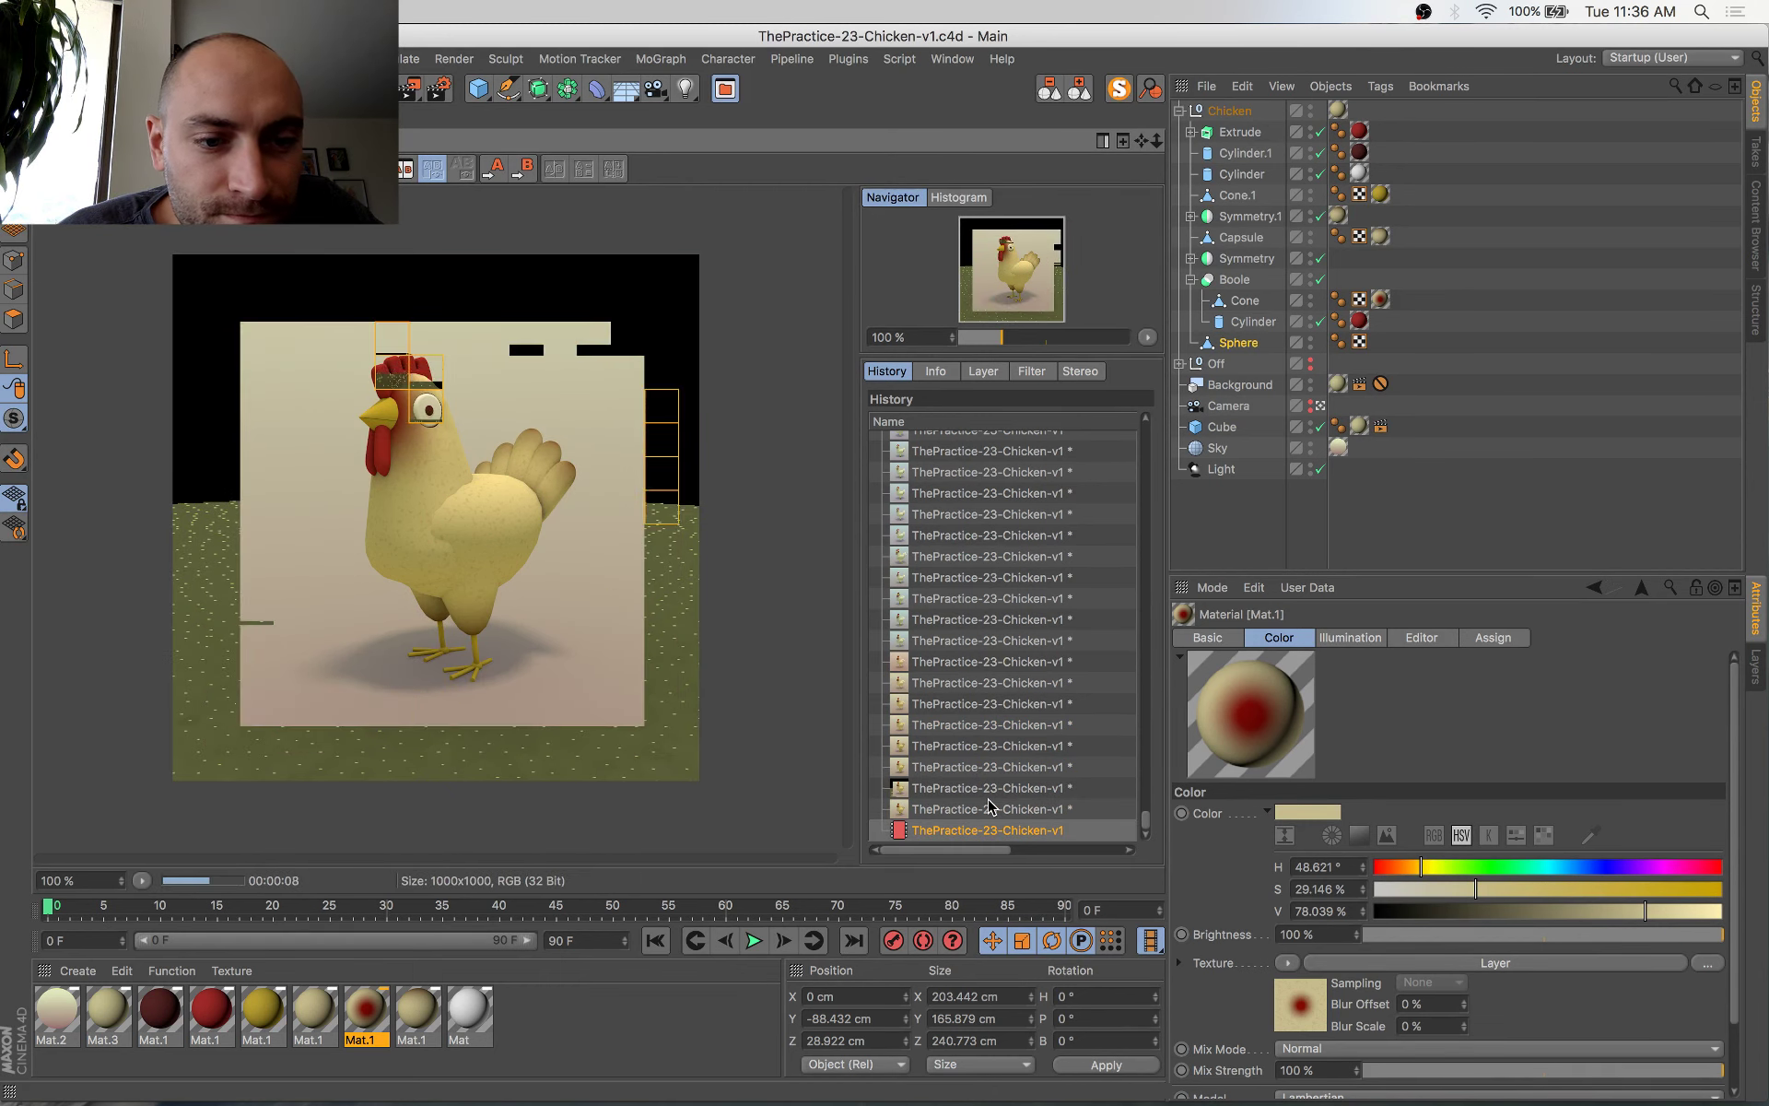
key("Up")
key("Up")
key("Down")
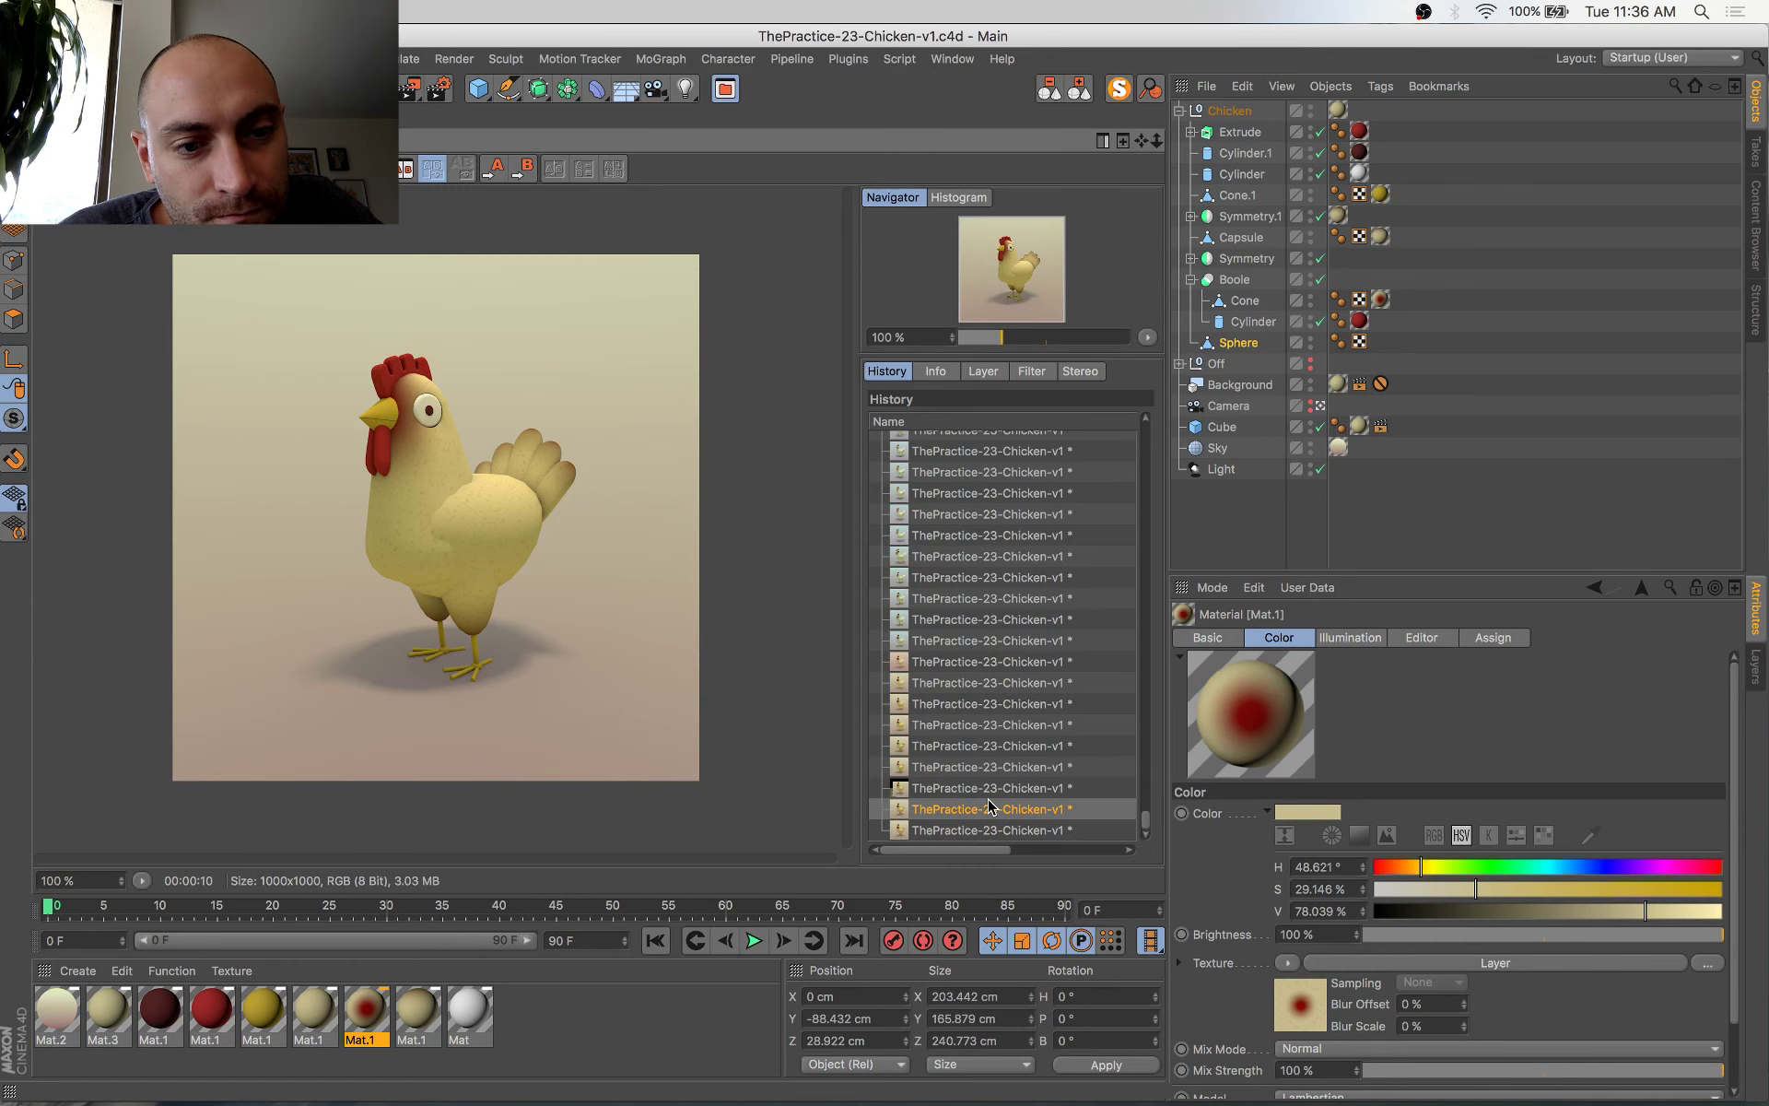
key("Down")
key("Up")
key("Down")
key("Up")
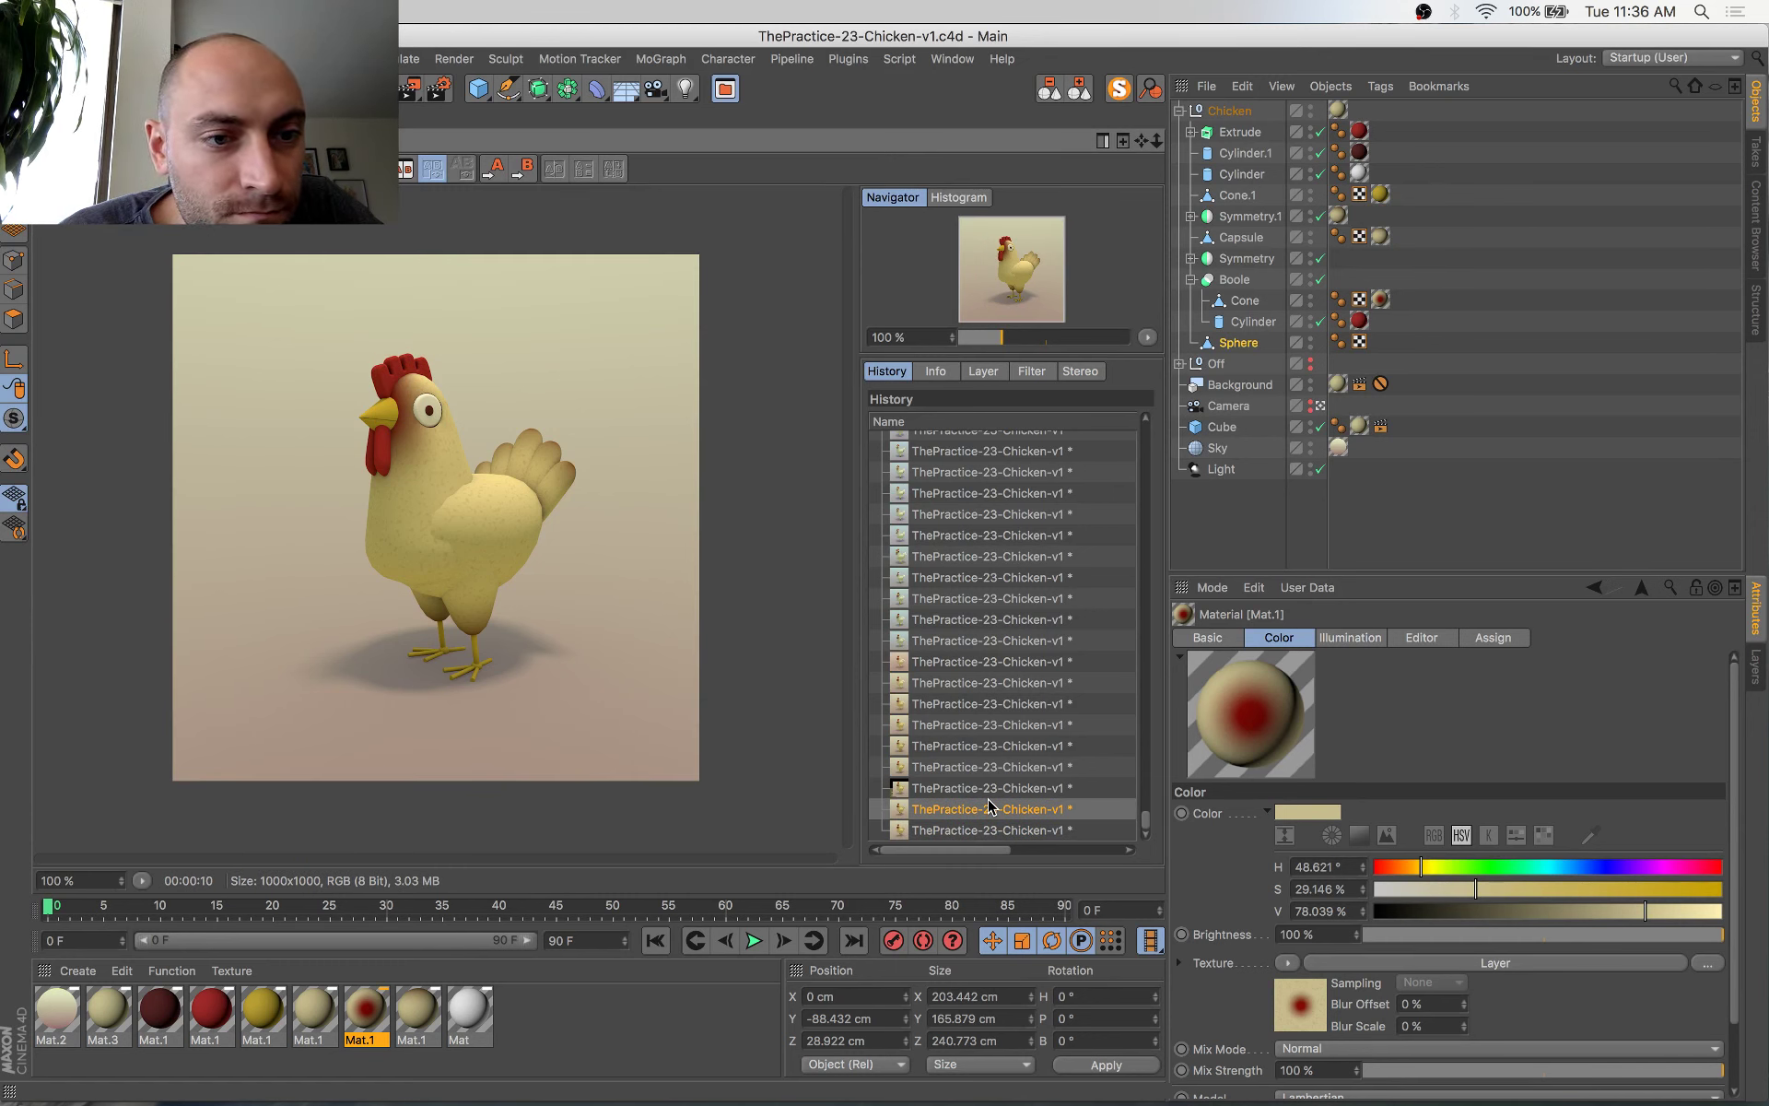
Switch between the two latest renders in the history once more, ending on the newest one
key("Down")
key("Up")
key("Down")
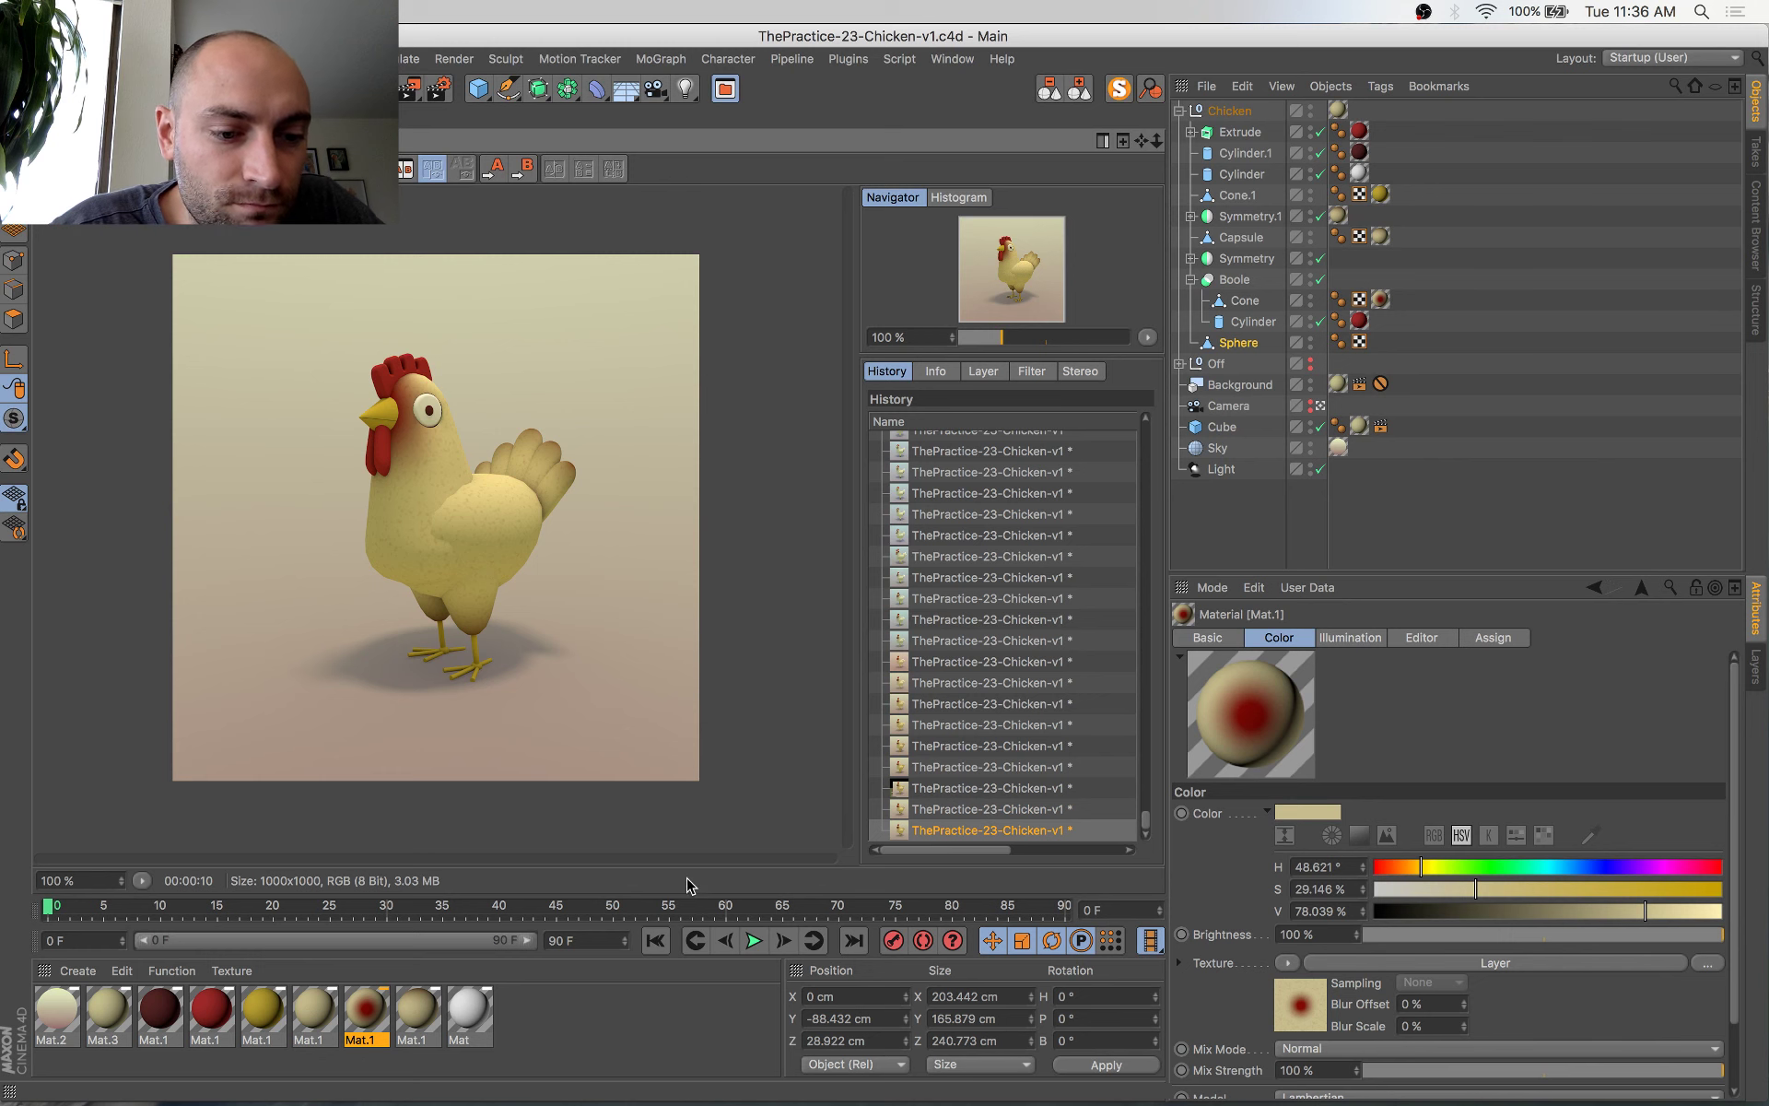
In the red-spotted Mat.1's circular Gradient layer, set the red knot to 92% saturation and 67% value
double_click(360, 1014)
left_click(638, 514)
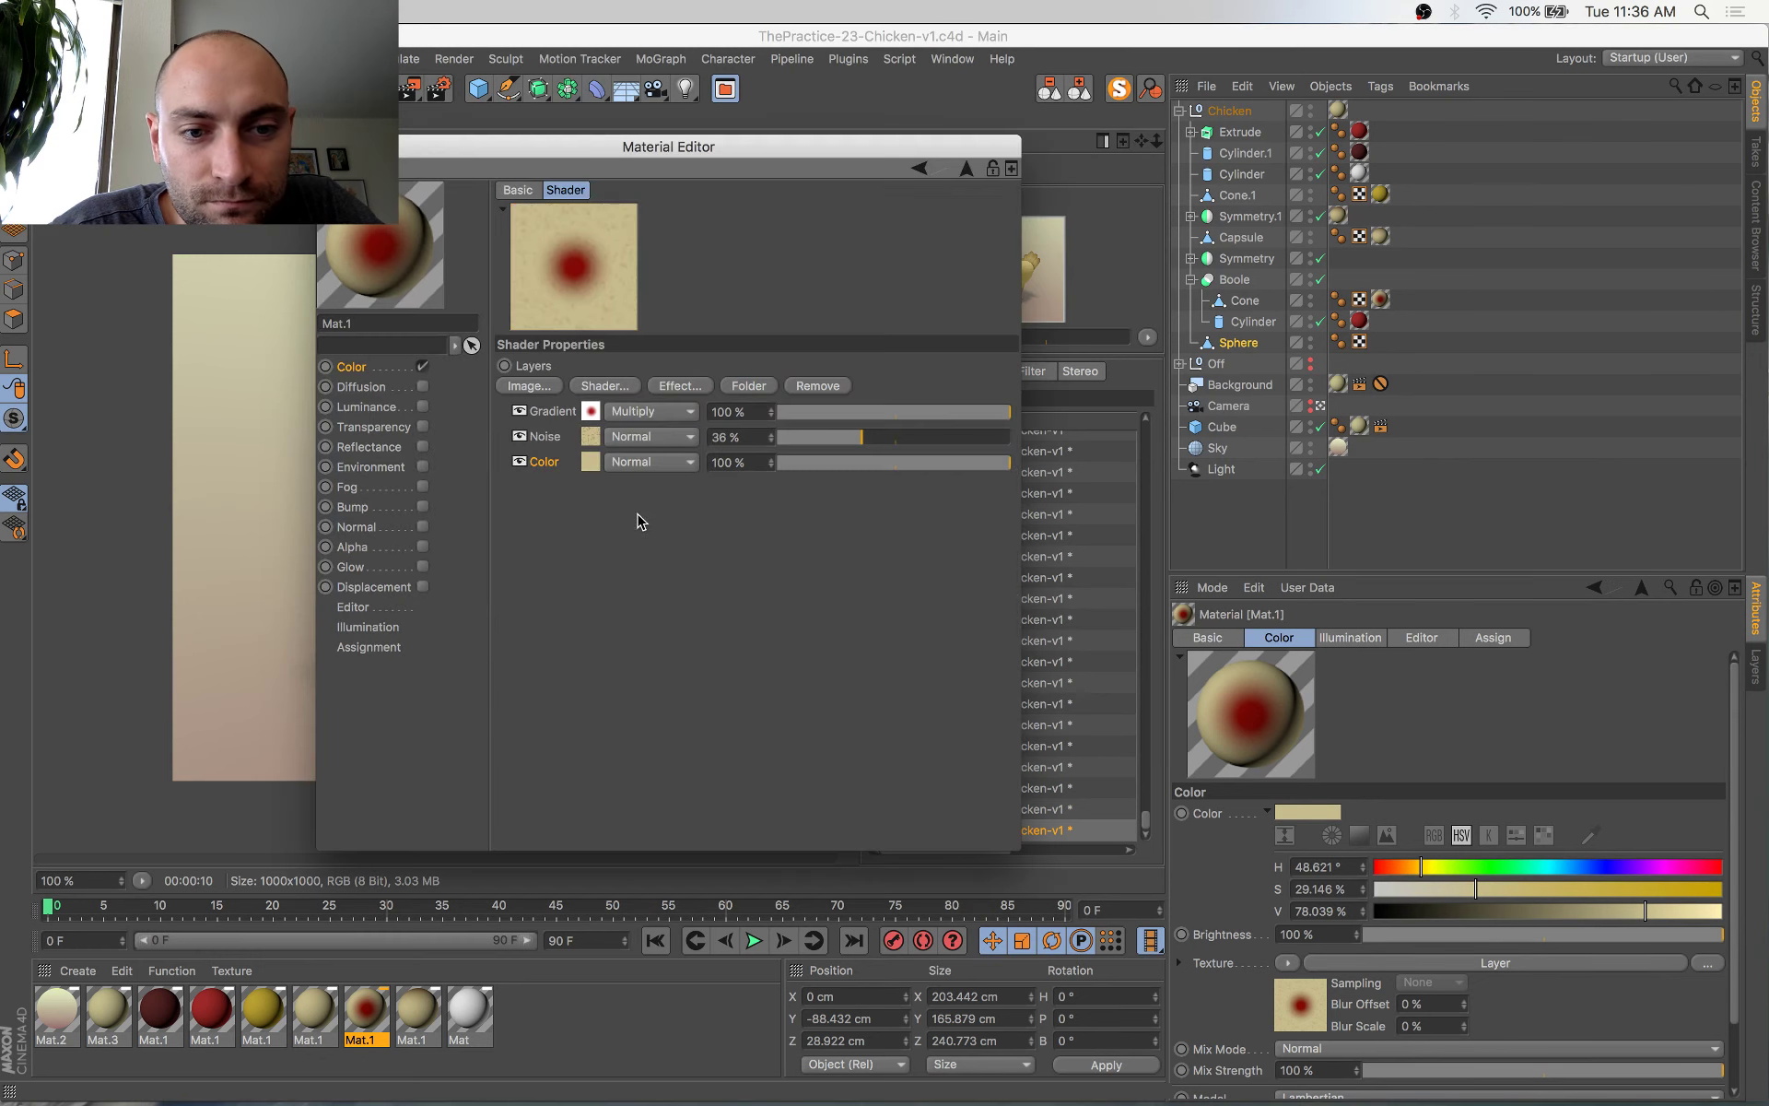
left_click(589, 412)
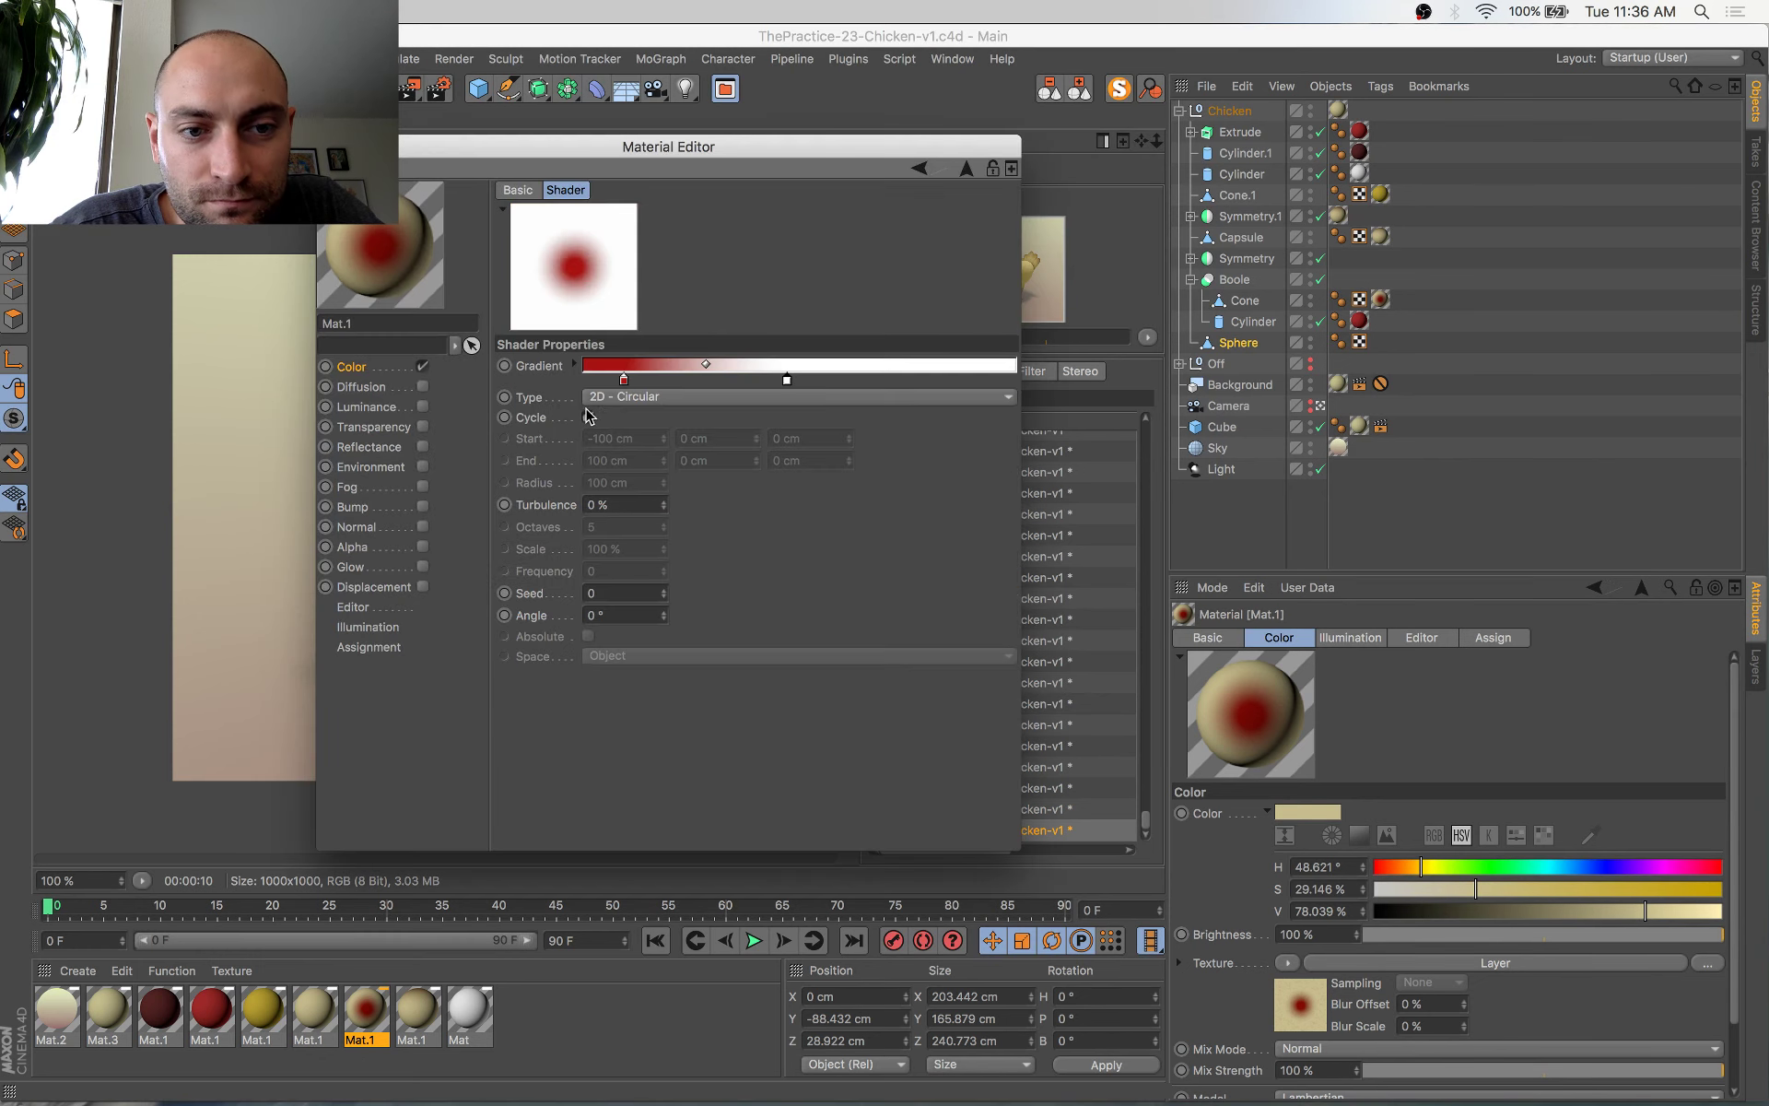
double_click(625, 379)
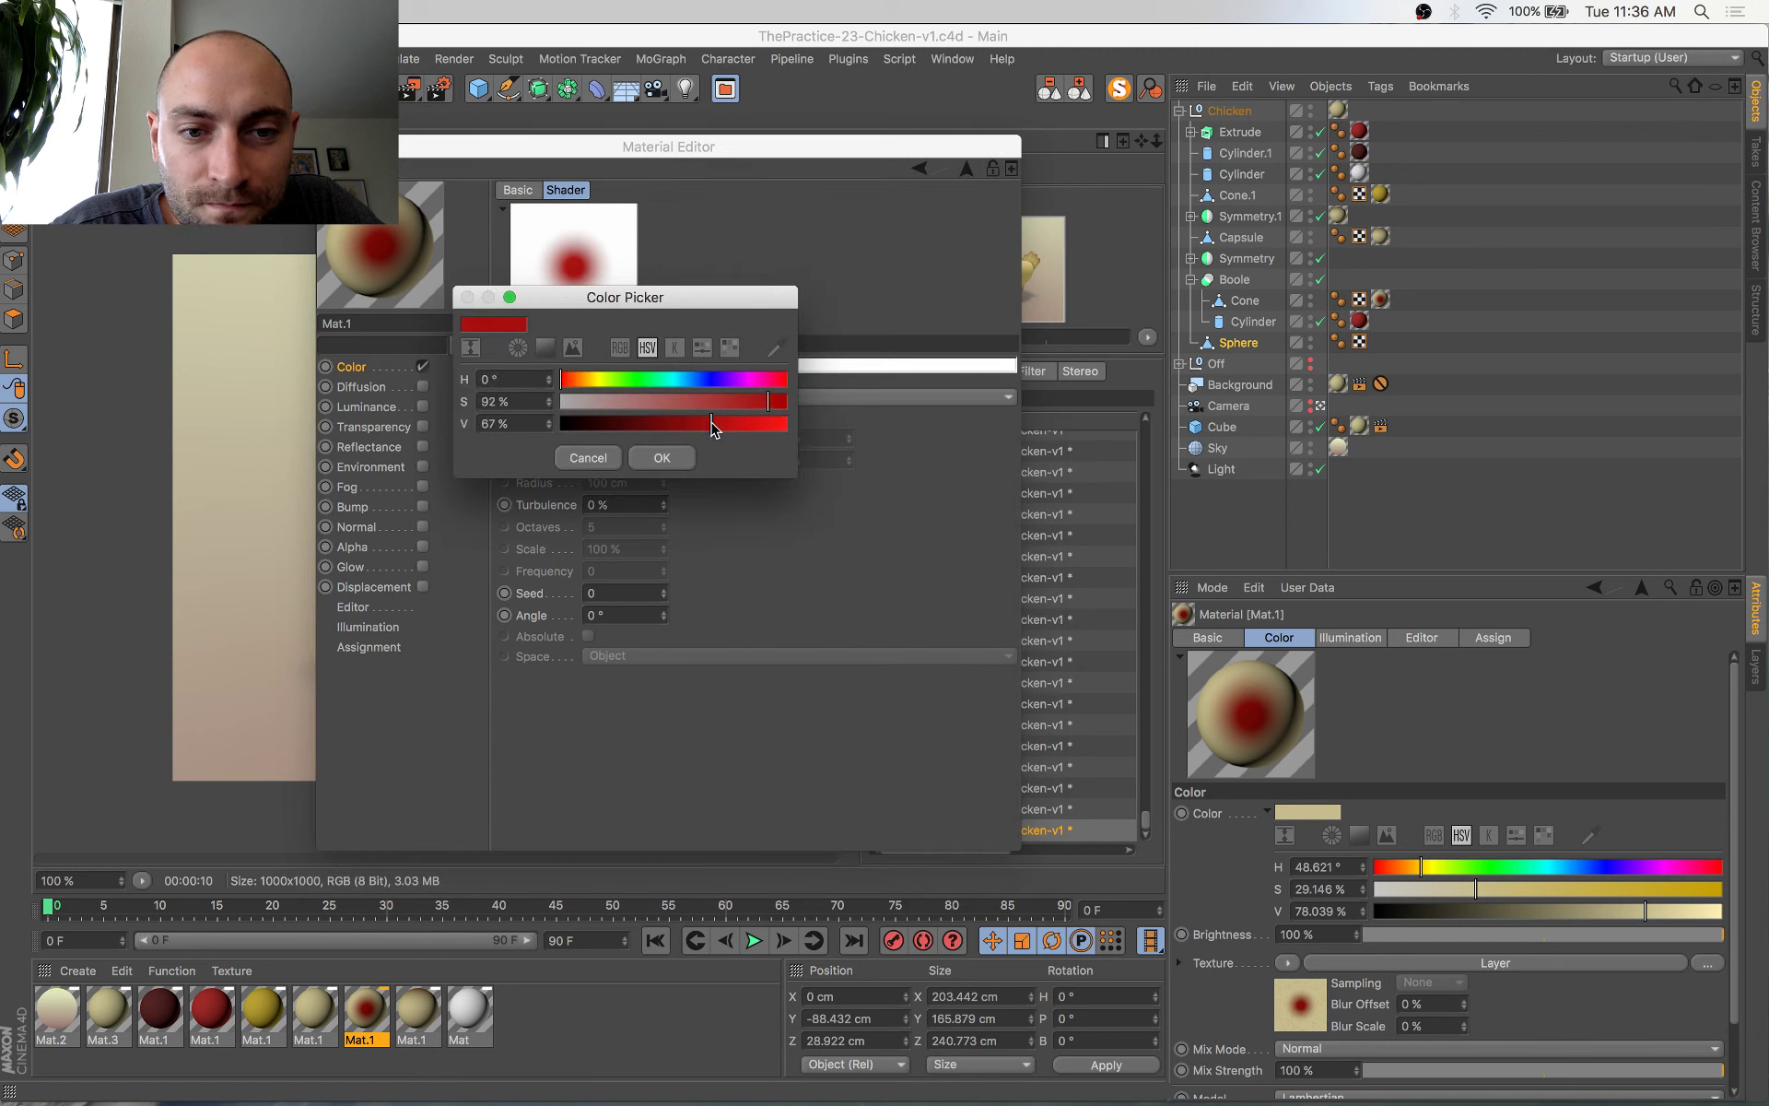
left_click(679, 454)
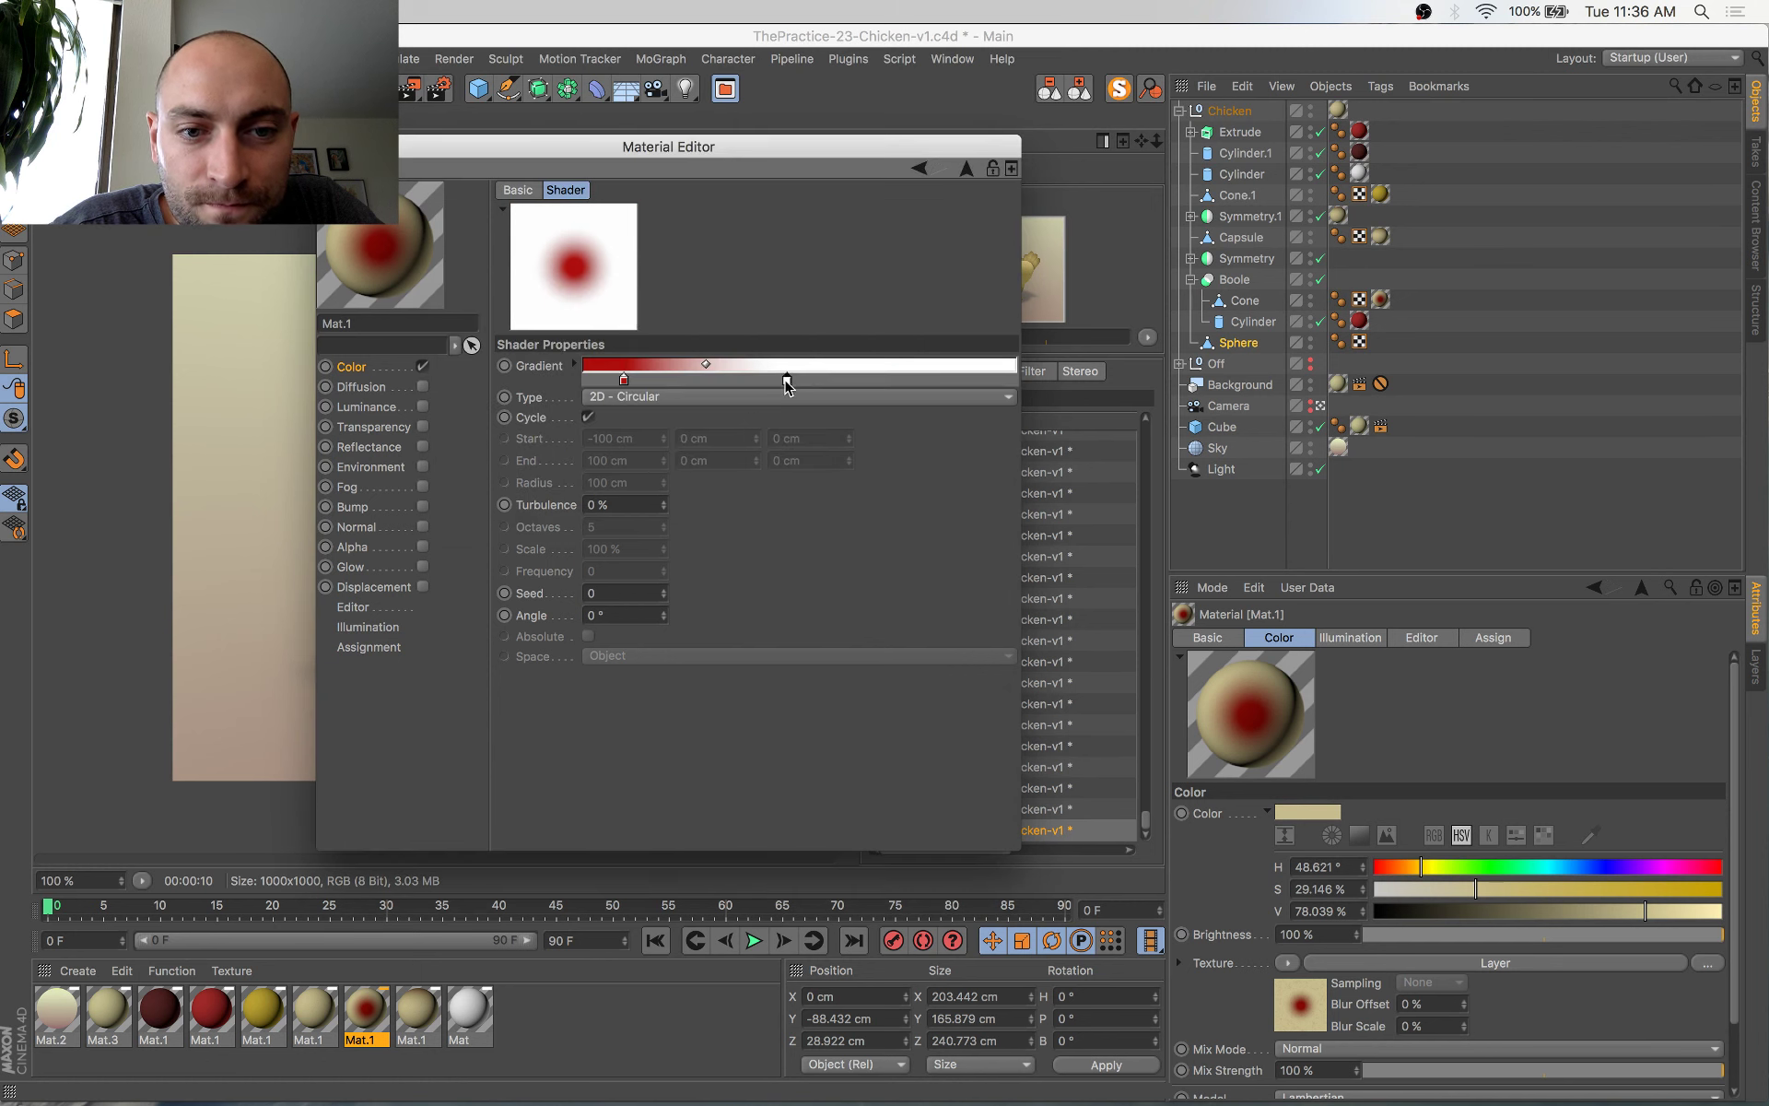
double_click(790, 380)
left_click(329, 146)
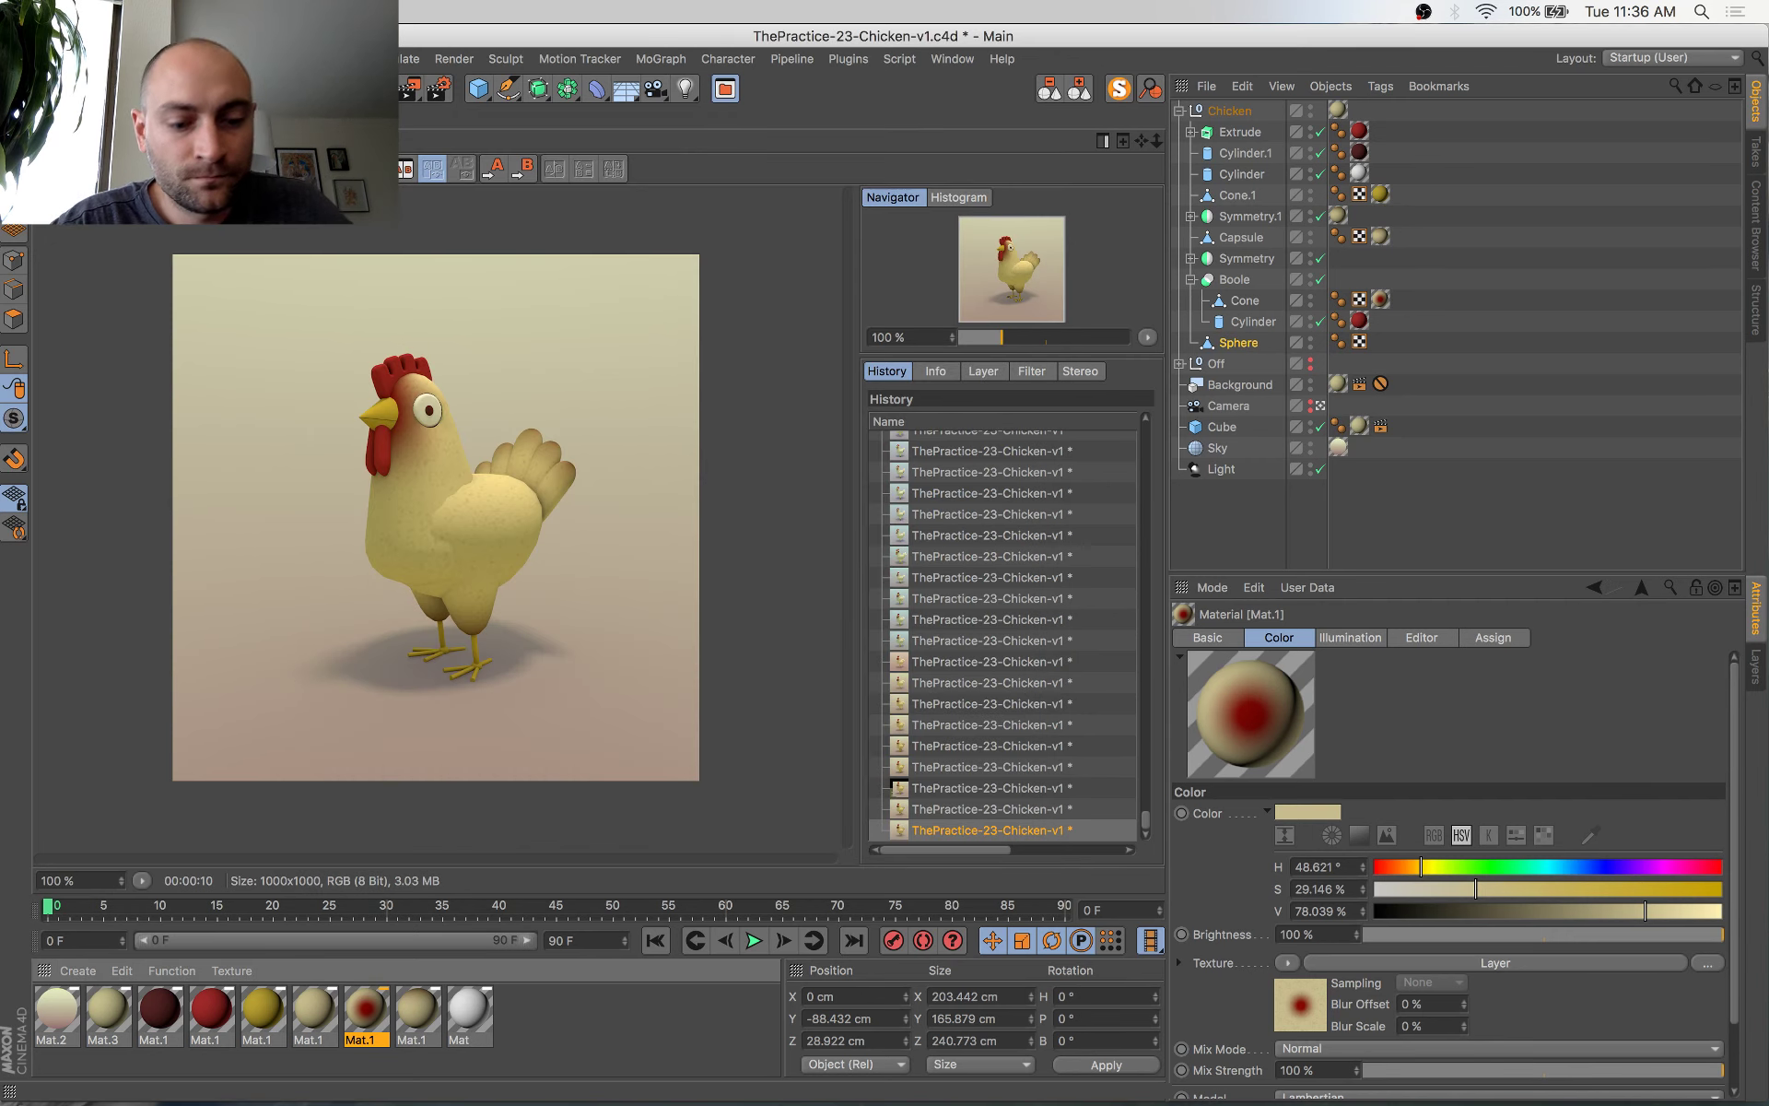
Save the scene and render it again with the more saturated red spot
key("super+s")
key("shift+r")
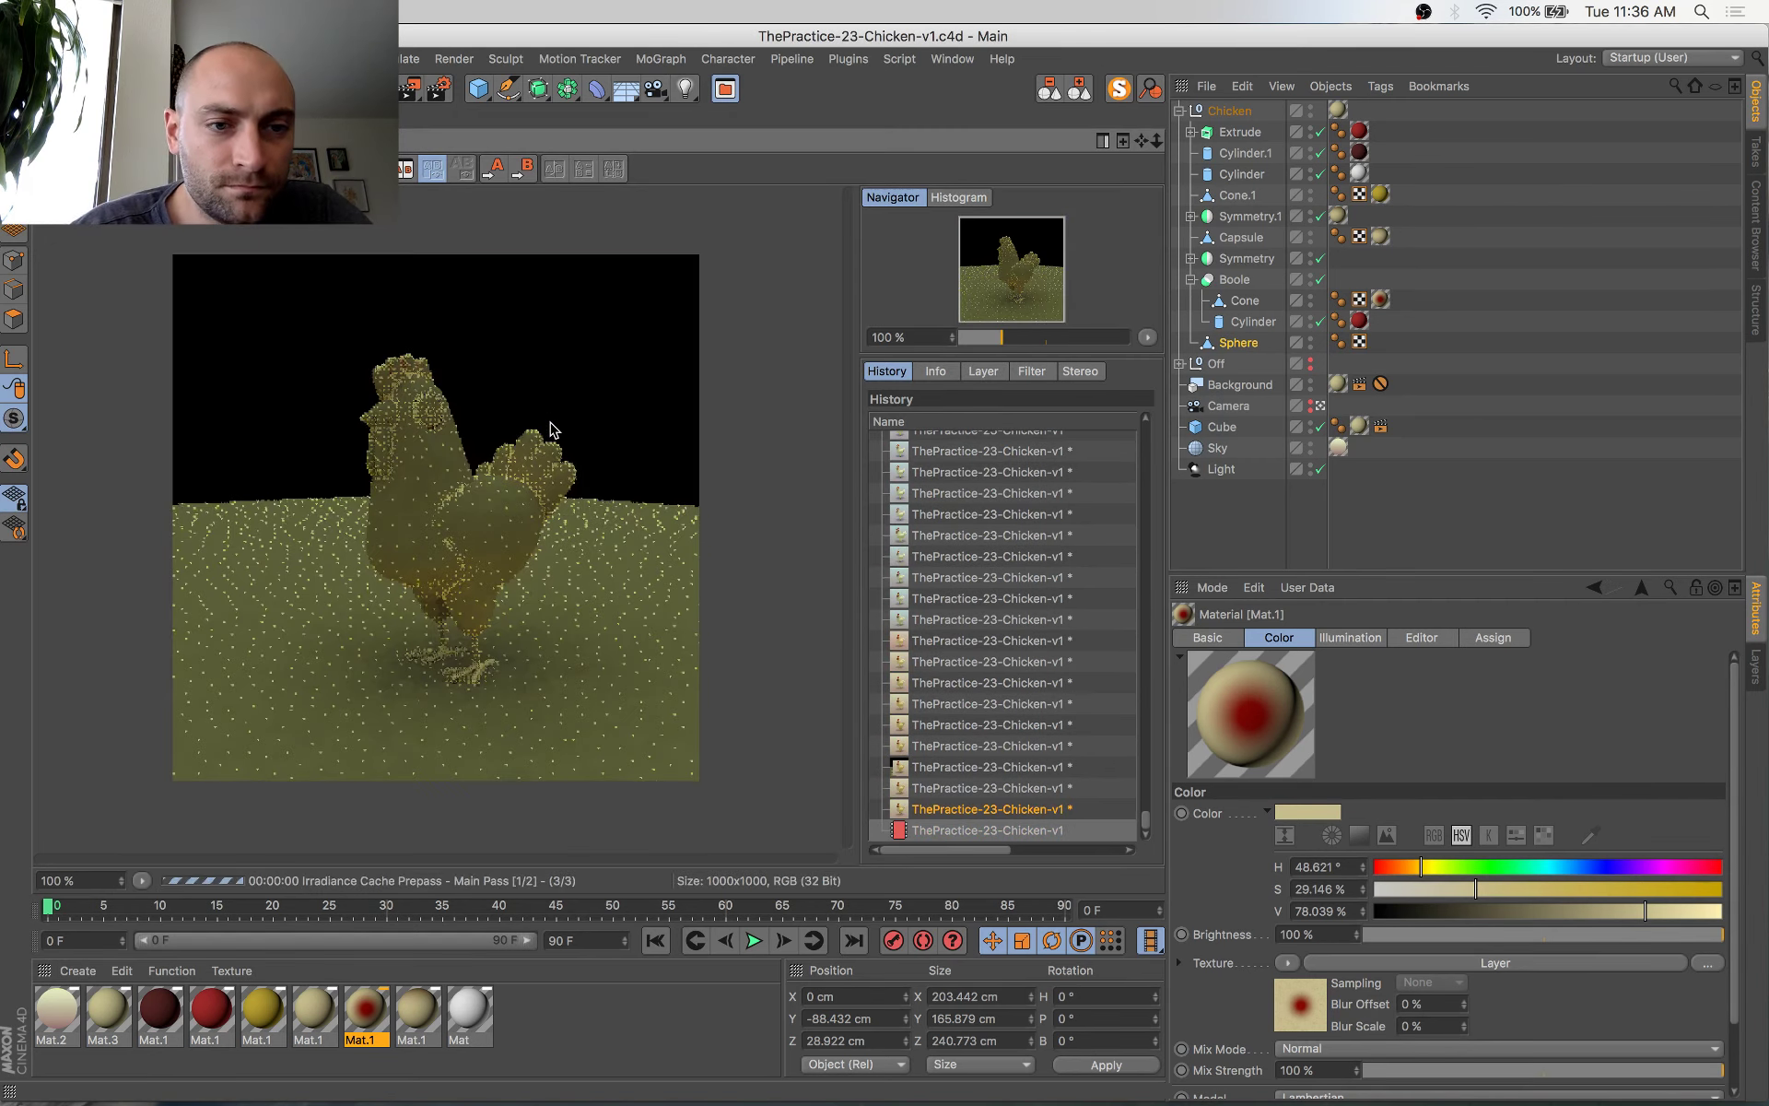
mouse_move(0, 1)
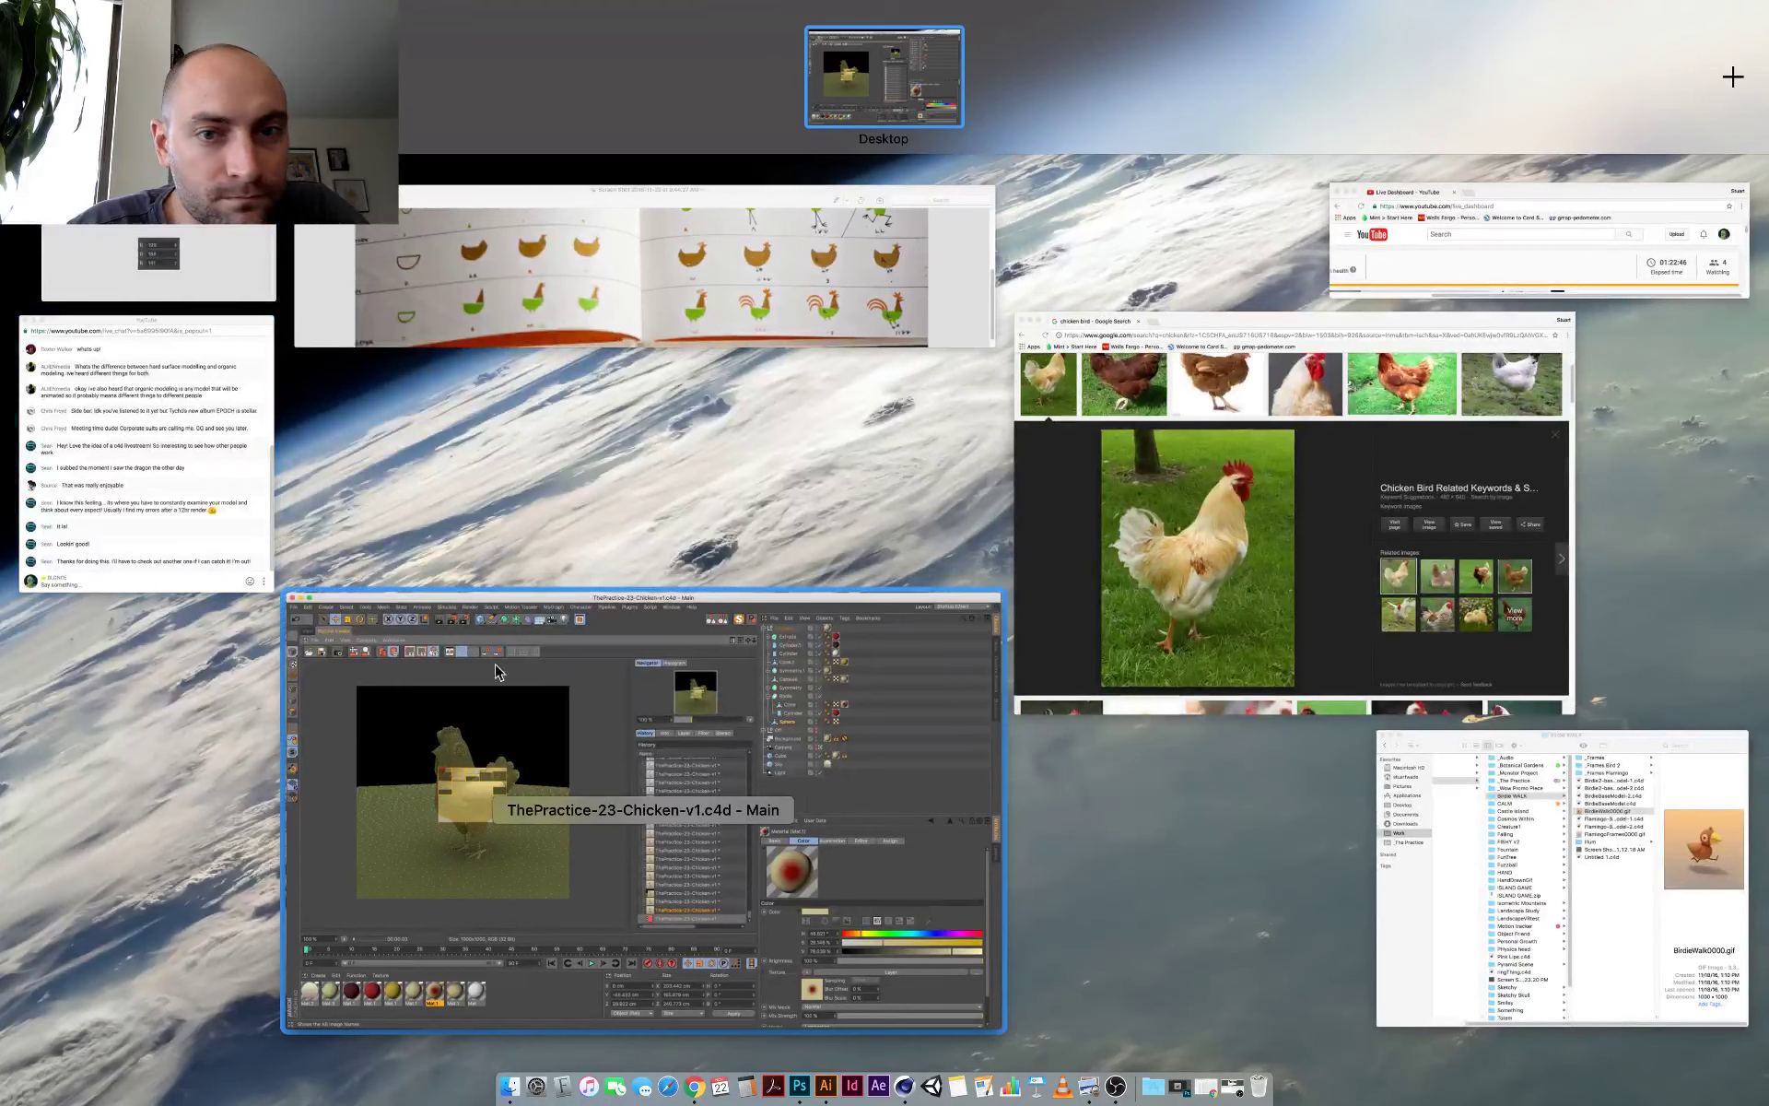
left_click(640, 737)
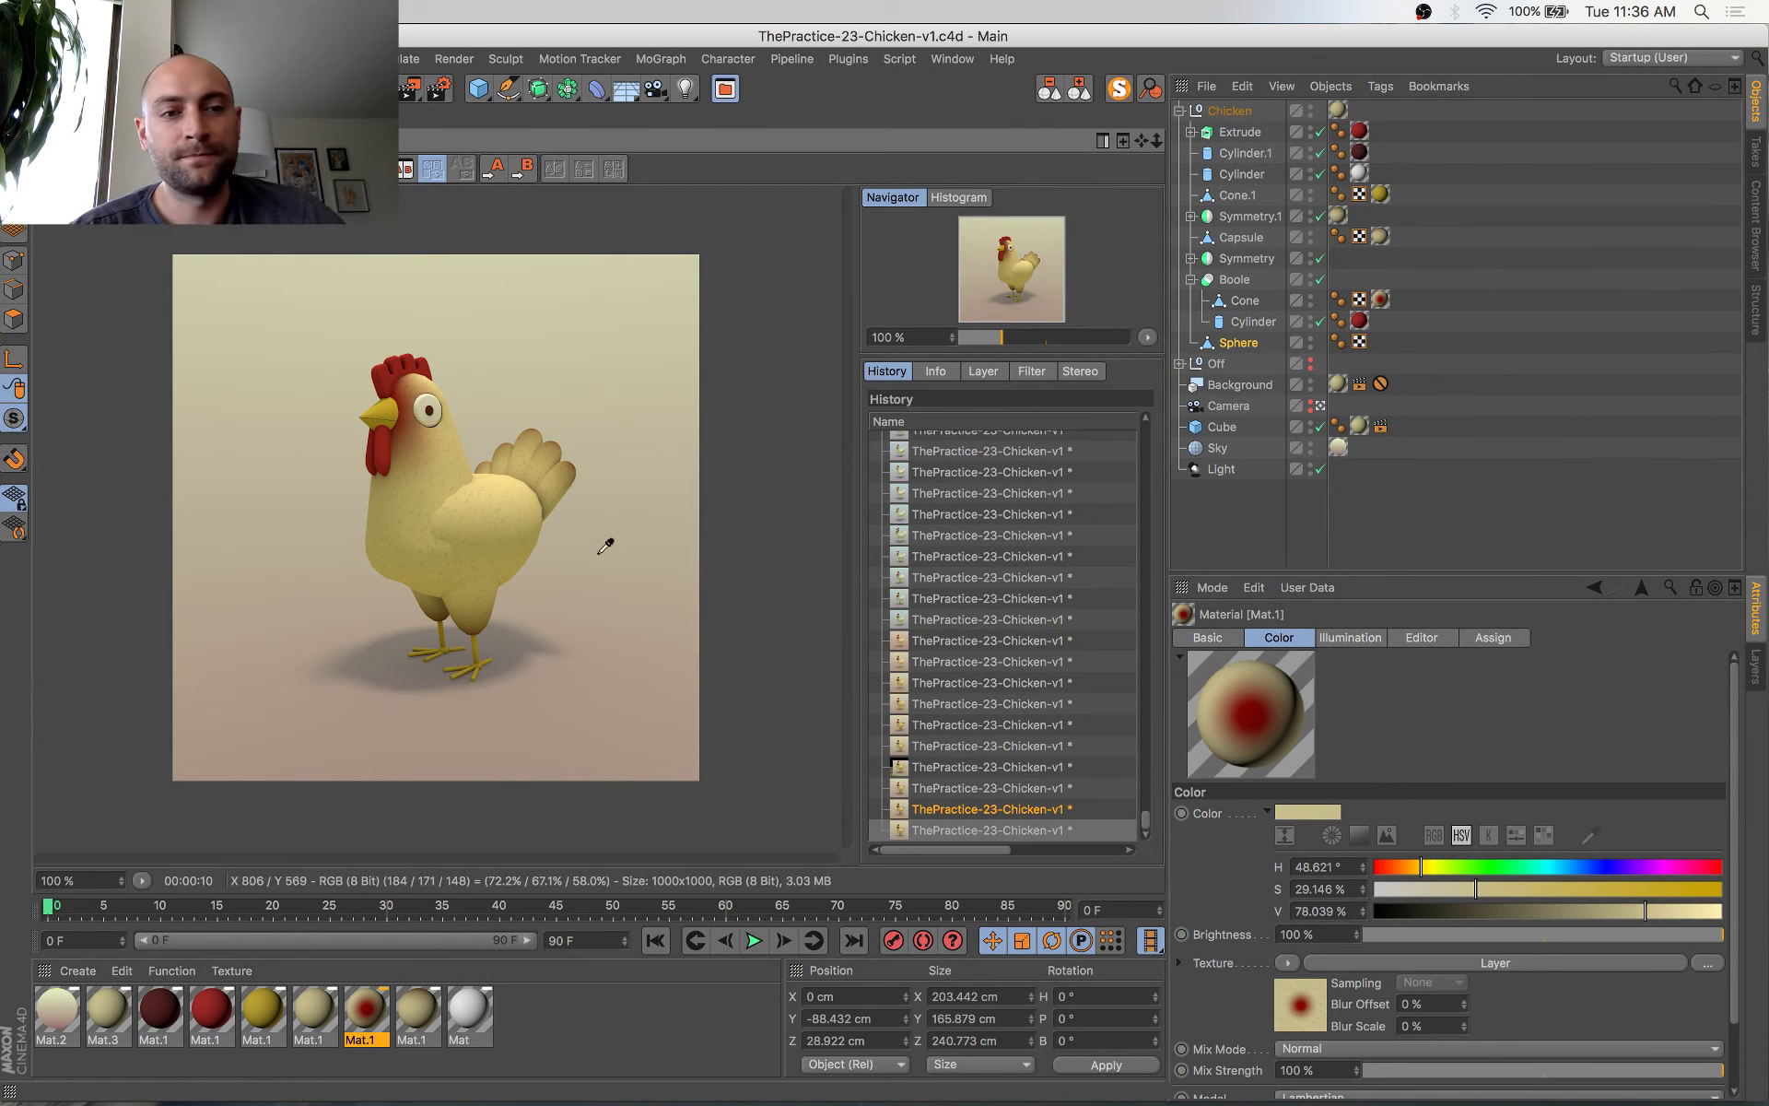
Examine the finished render close up around the chicken's head and body, and then as a whole
scroll(396, 405, "up", 5)
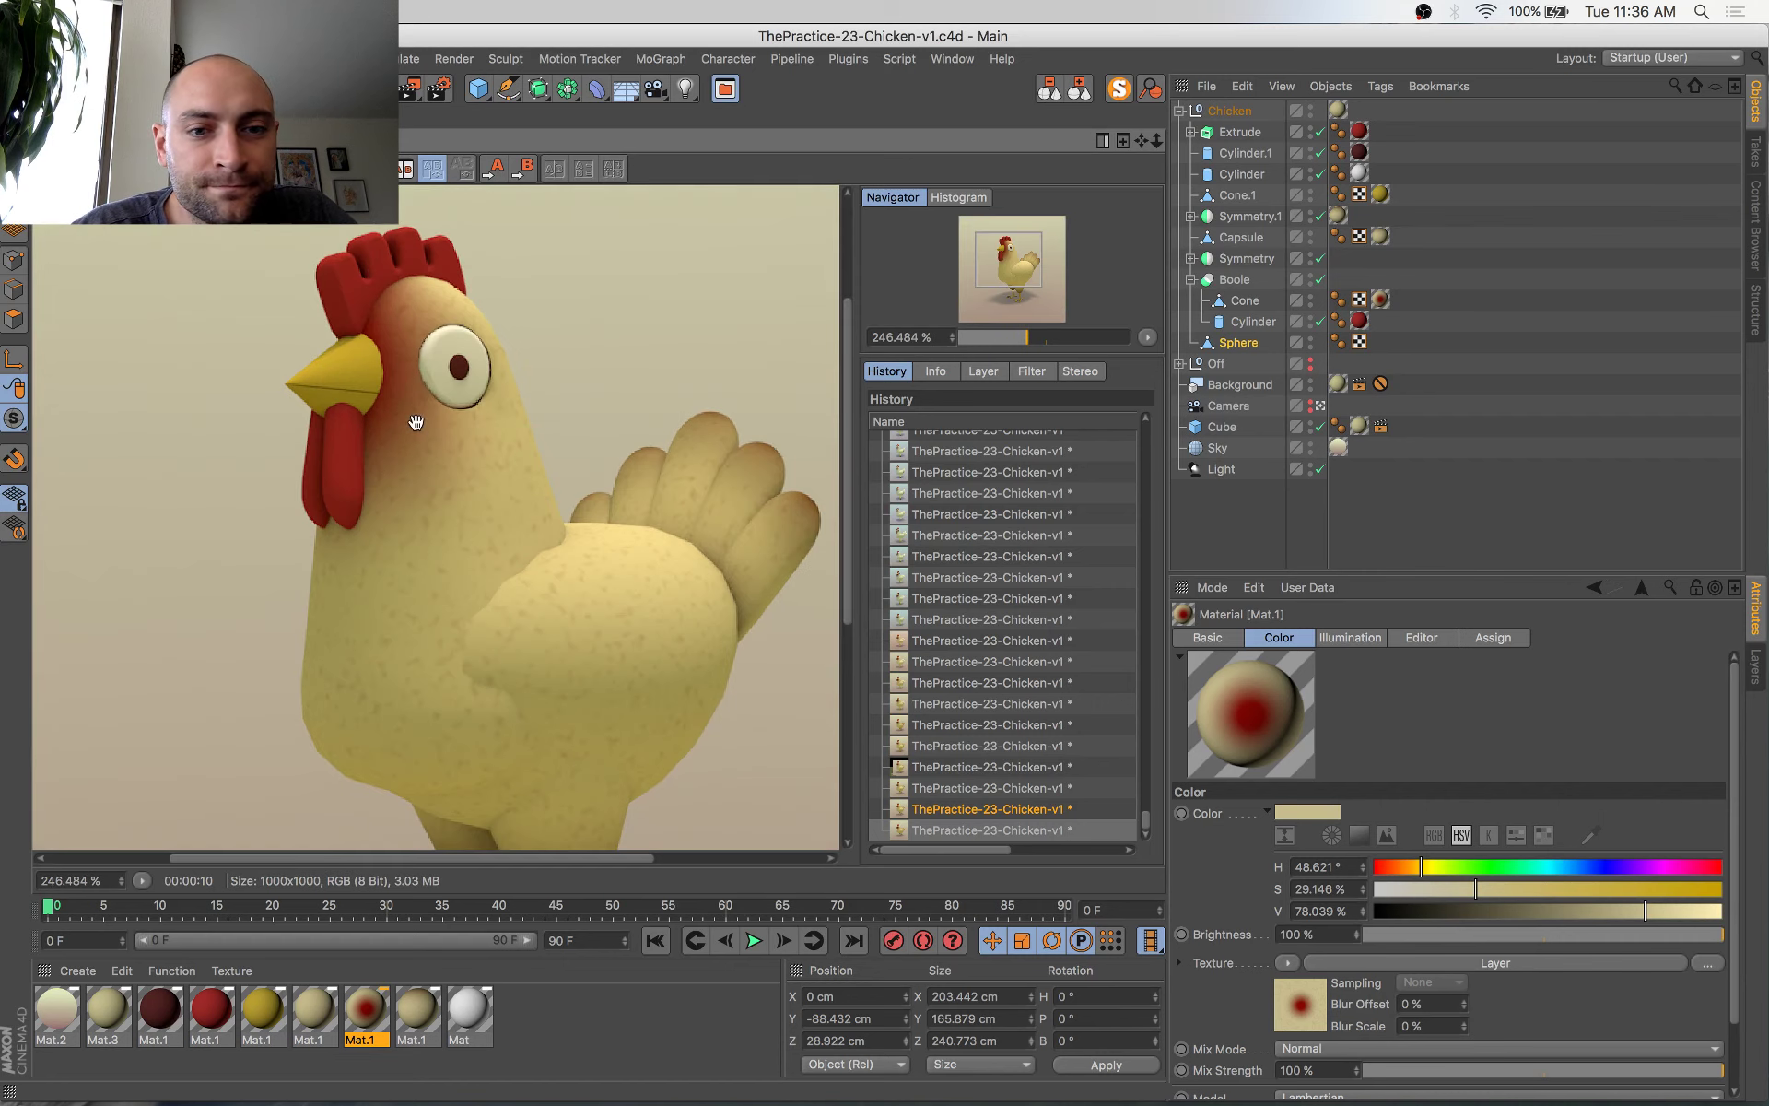
left_click_drag(603, 590, 503, 447)
scroll(522, 400, "down", 1)
scroll(507, 437, "down", 1)
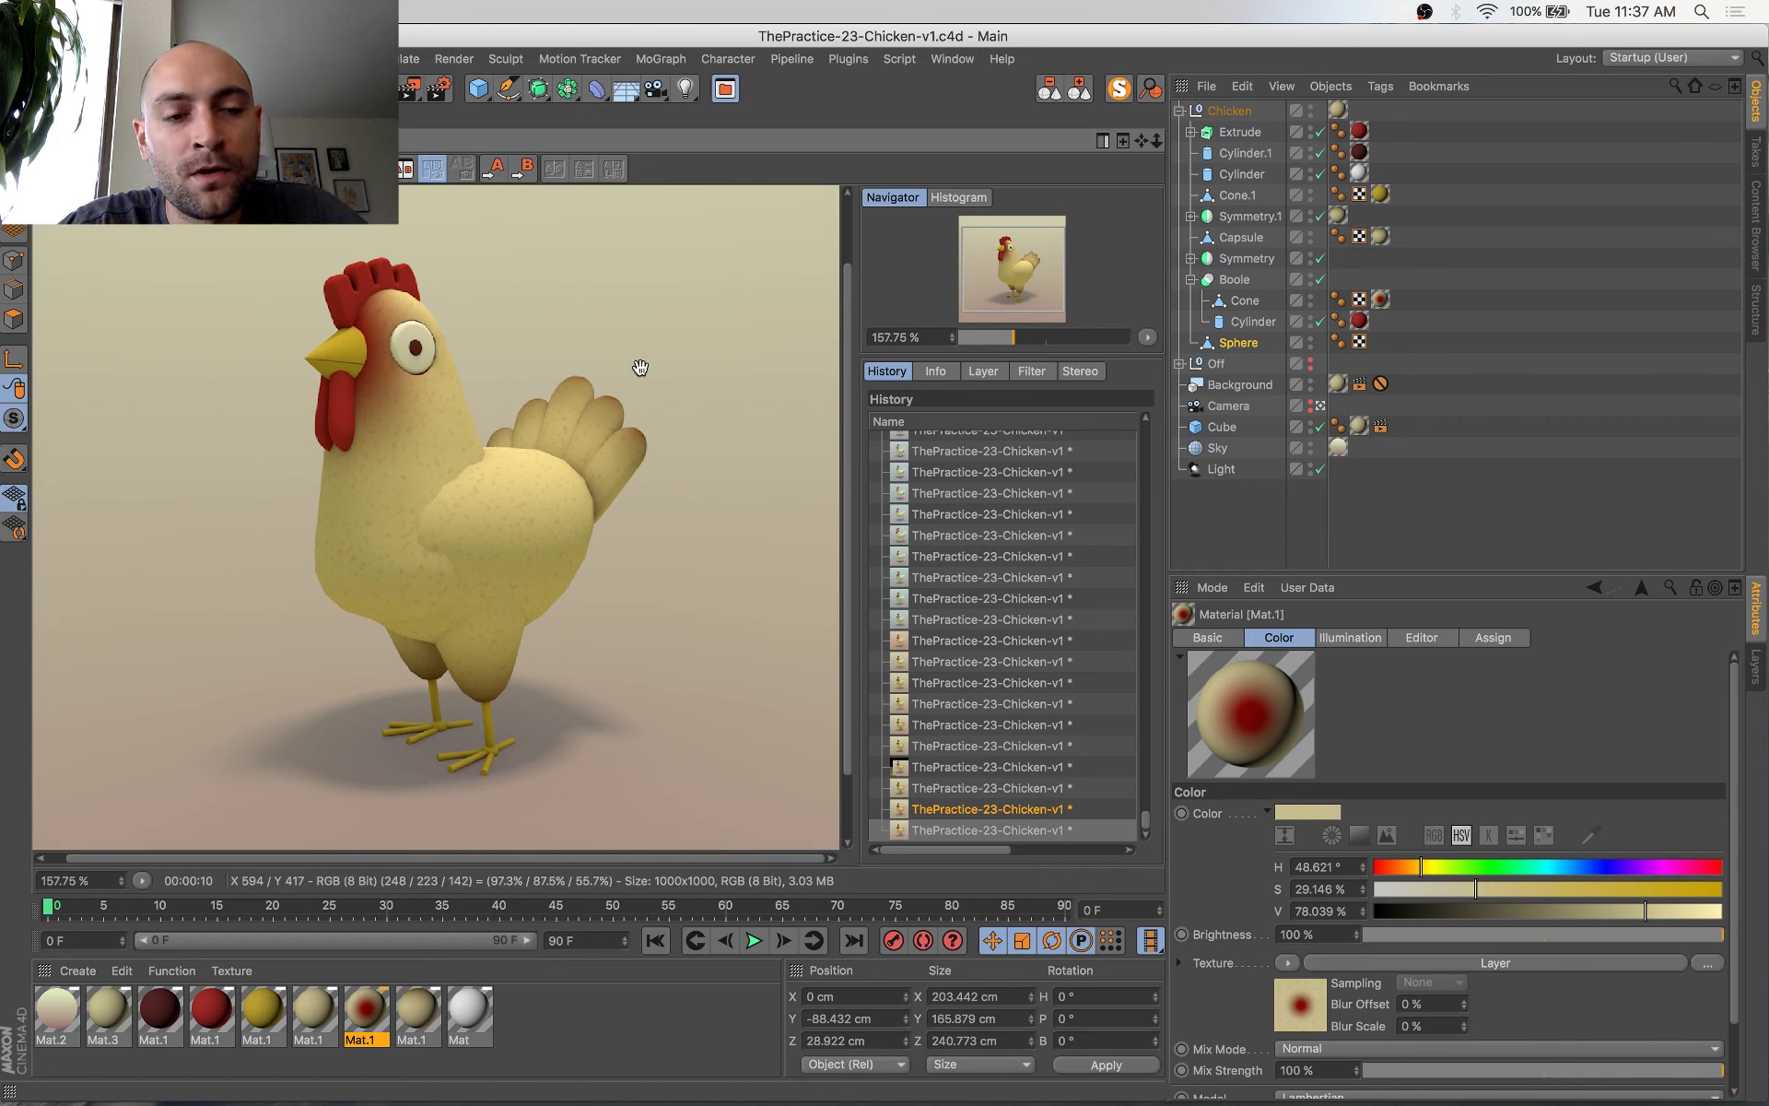
scroll(511, 437, "down", 2)
scroll(507, 481, "up", 1)
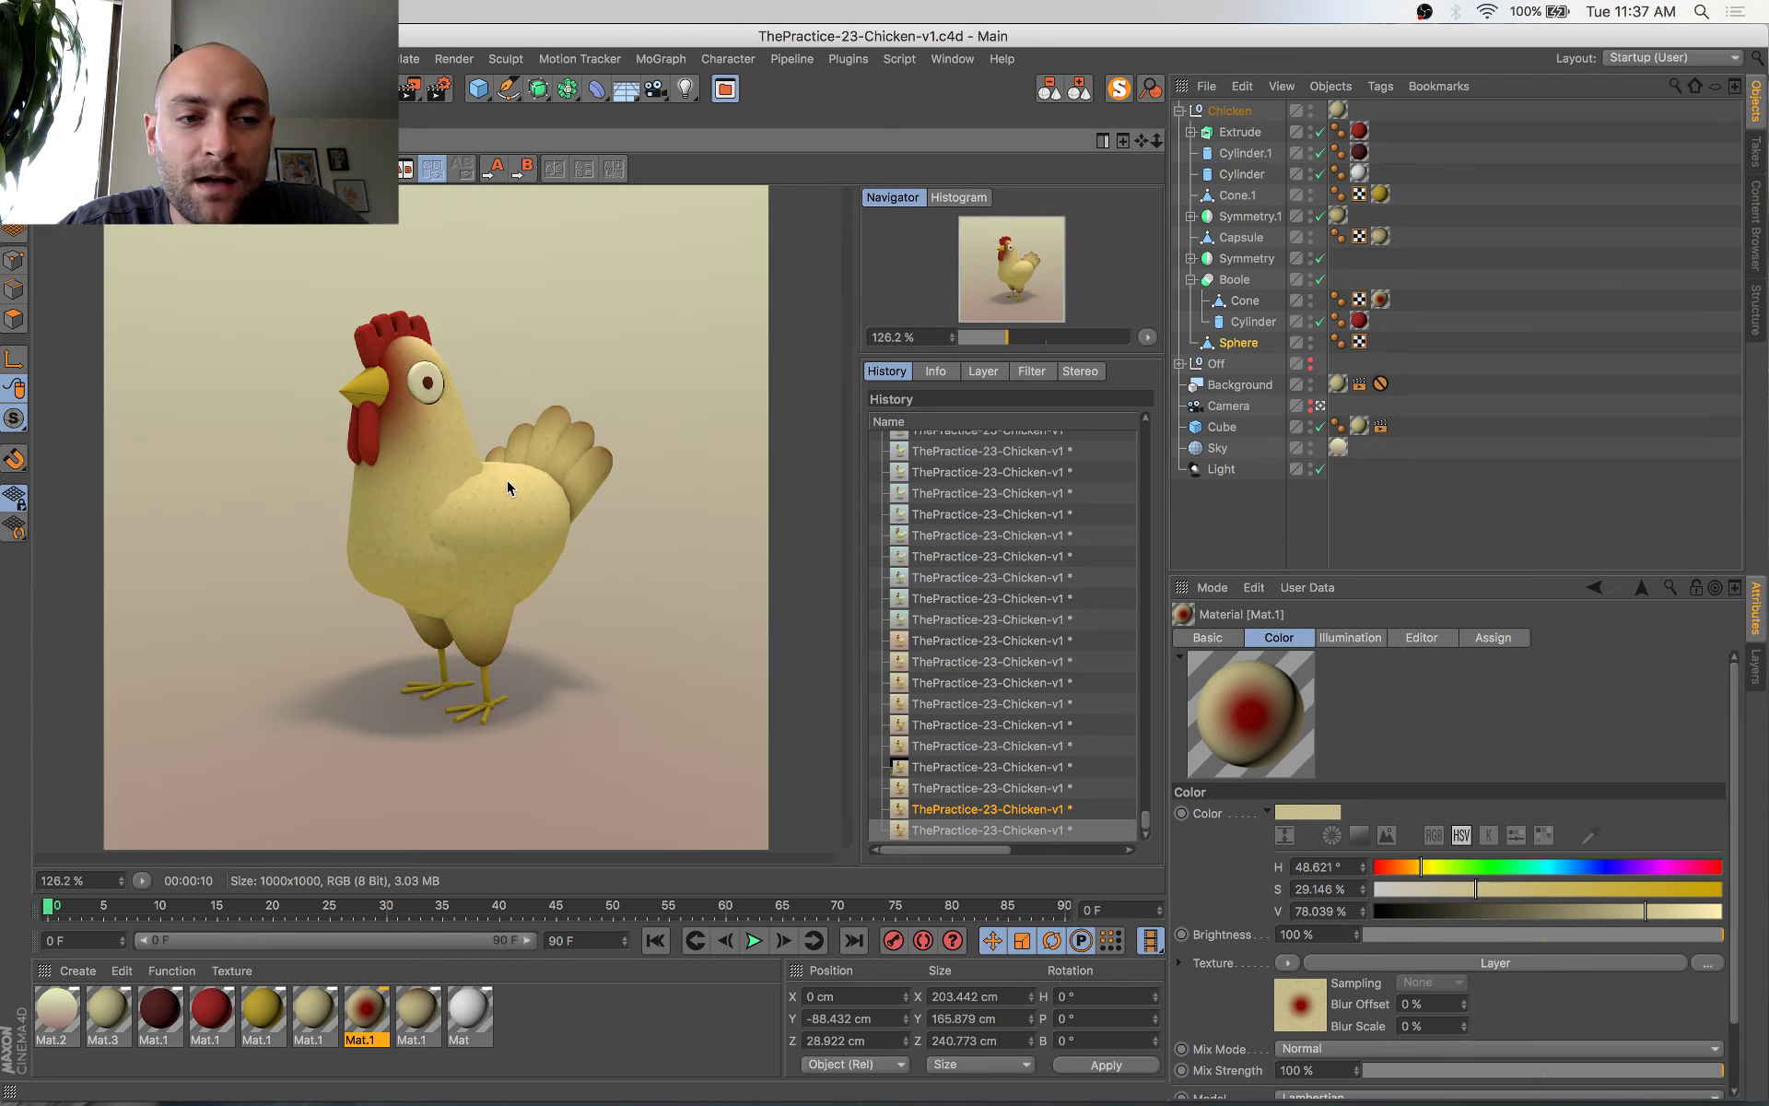